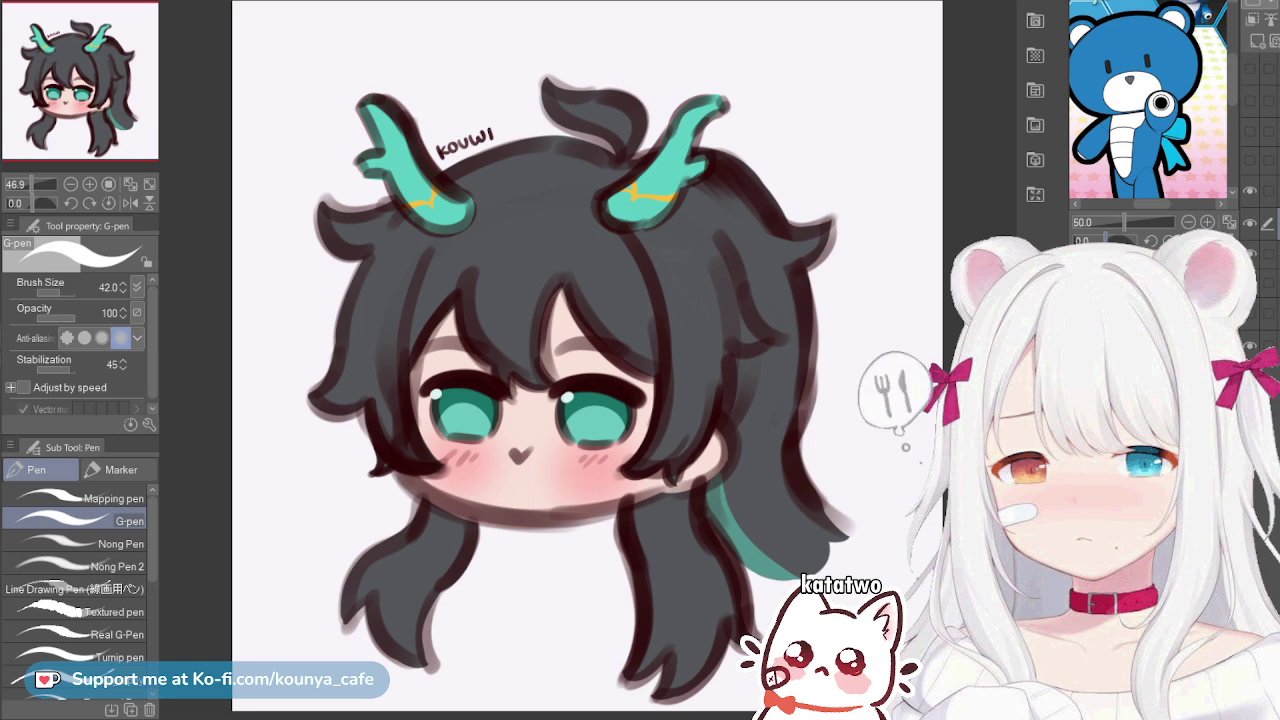
Compare the chibi head base with and without the hair by toggling the hair sketch layer's visibility
{"action": "left_click", "coordinate": [1110, 258]}
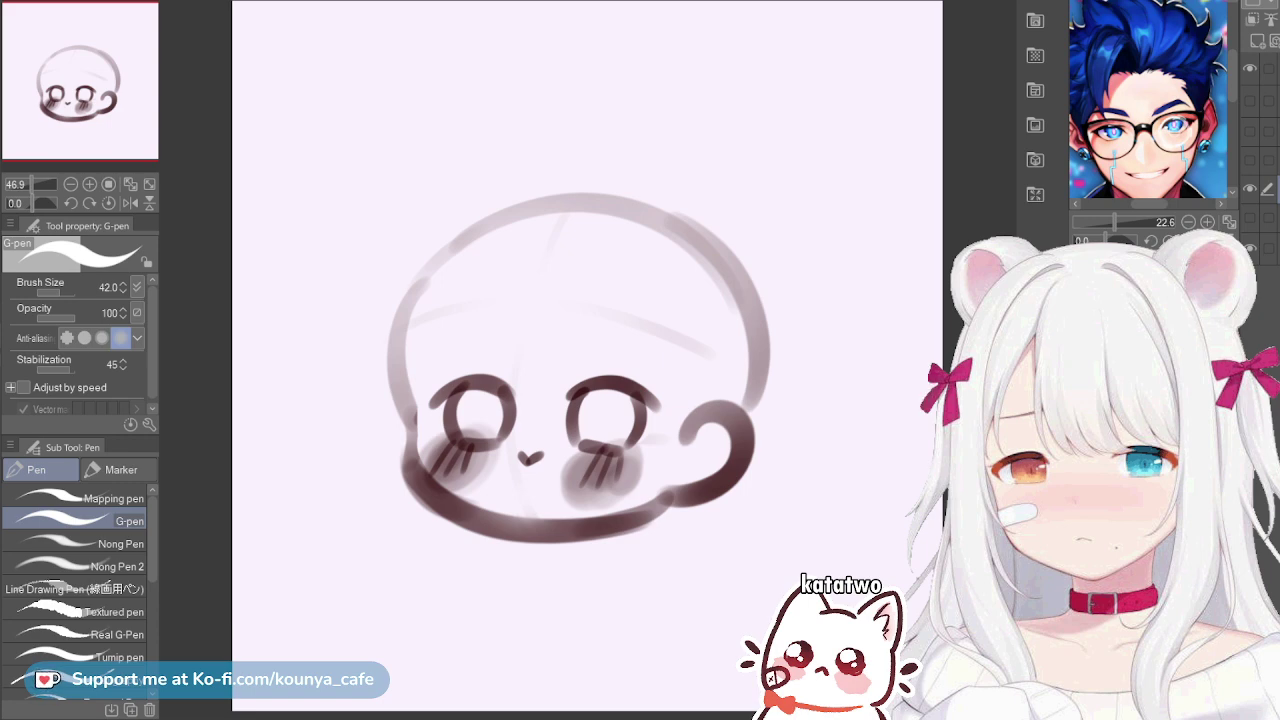
{"action": "left_click", "coordinate": [1260, 188]}
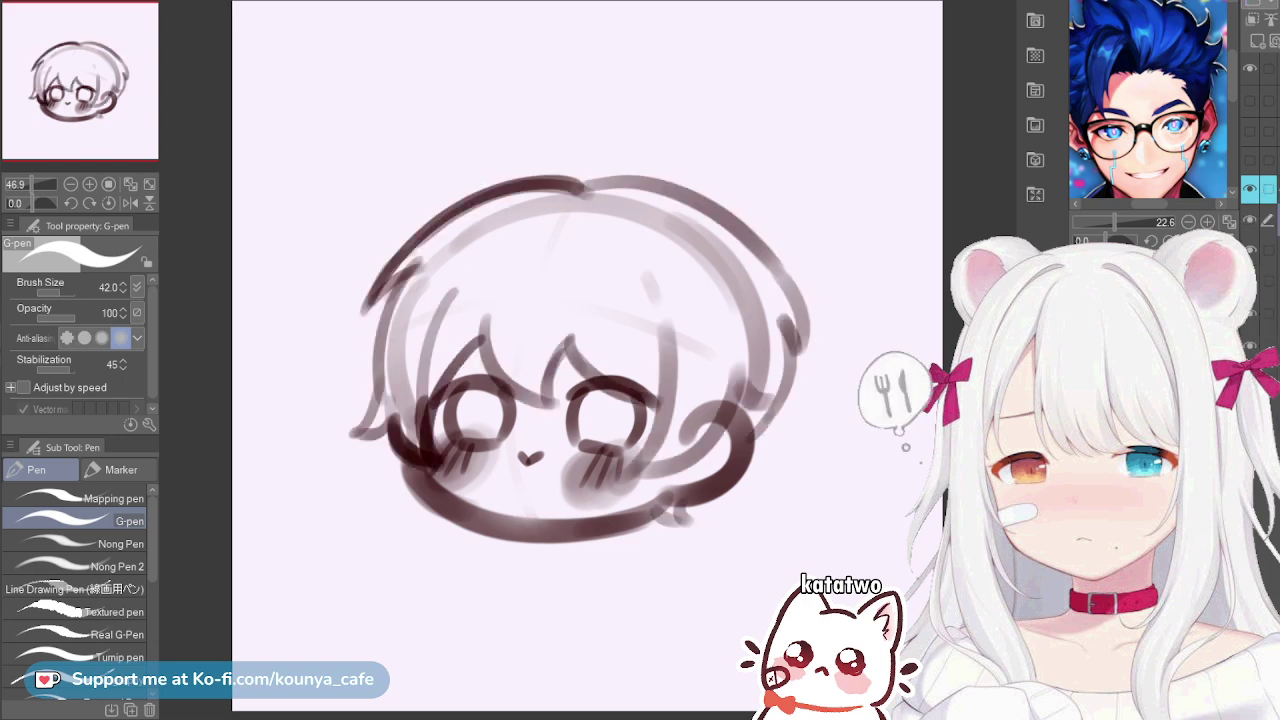
{"action": "left_click", "coordinate": [1249, 219]}
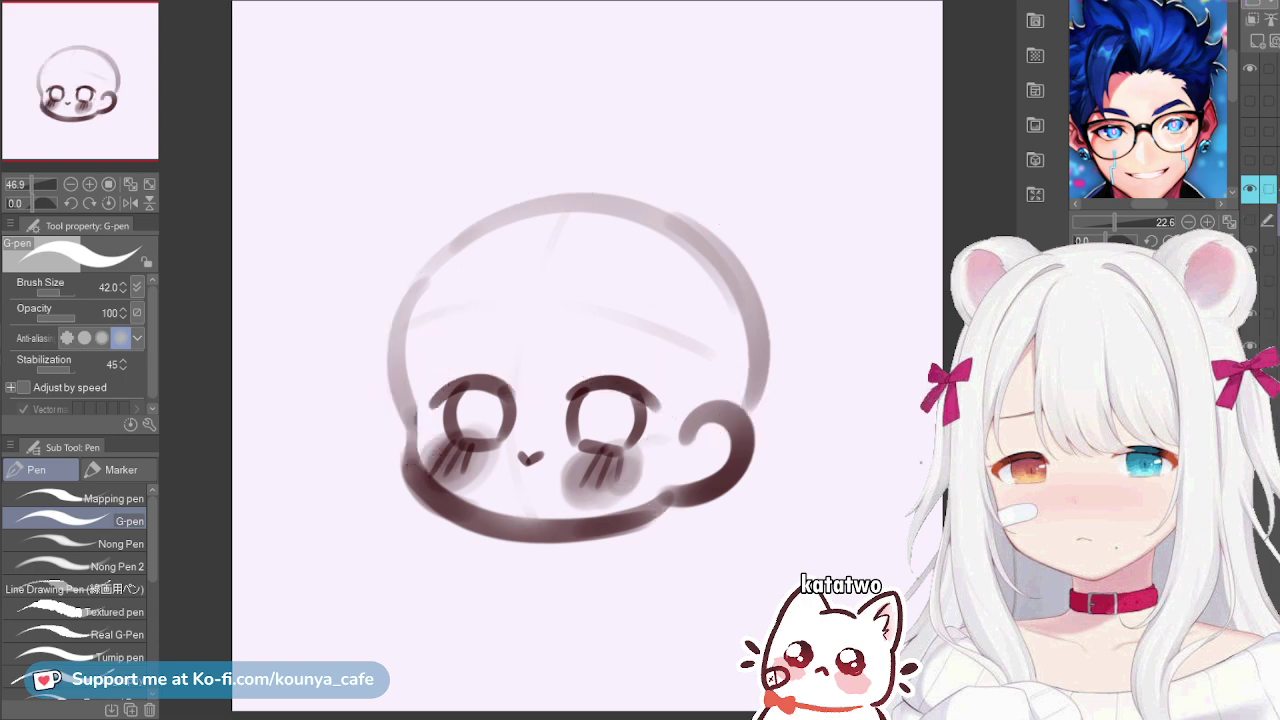
{"action": "left_click", "coordinate": [1249, 219]}
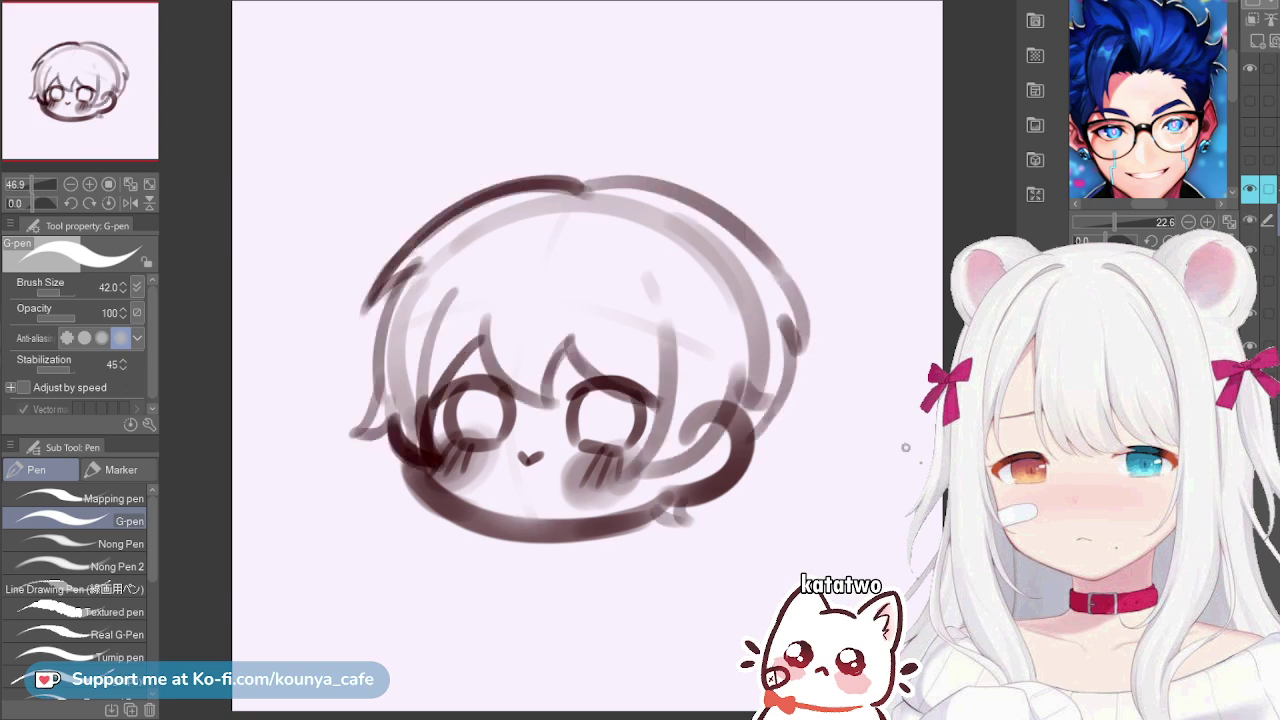
Fade the hair sketch to a faint guide and choose the Flat marker in the dark drawing colour at brush size 58.5
{"action": "key", "text": "ctrl+z"}
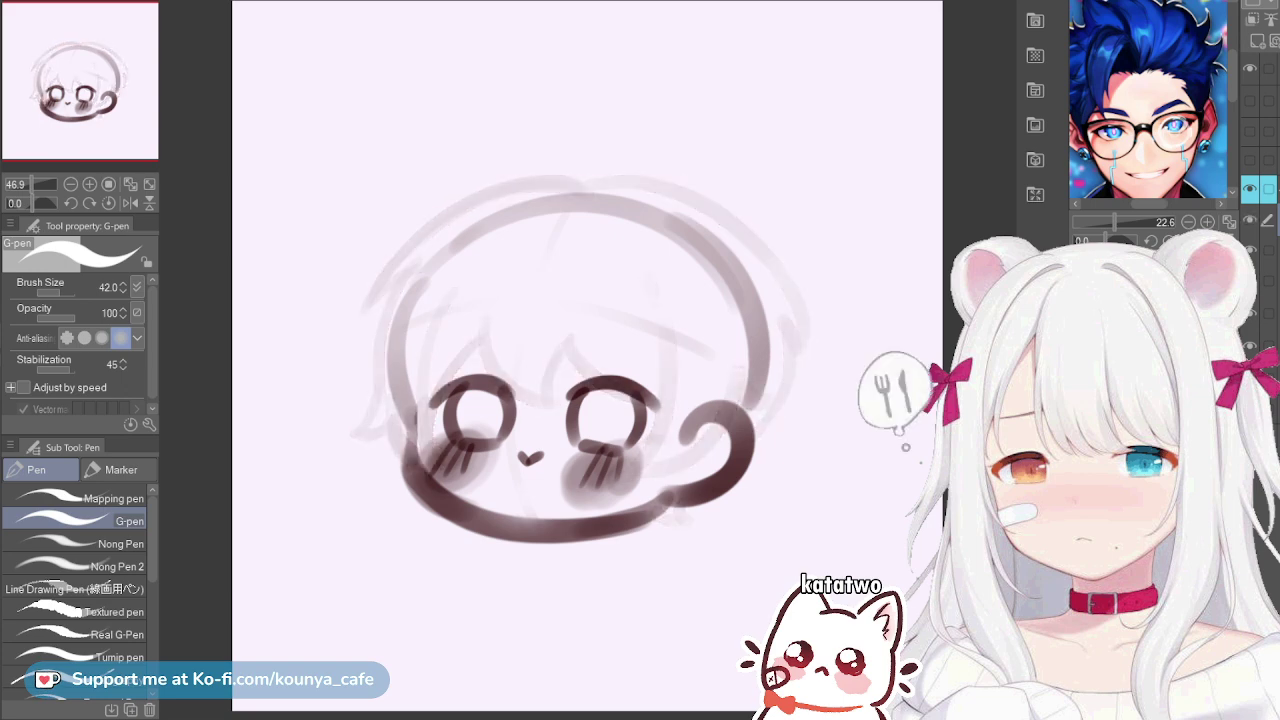
{"action": "key", "text": "ctrl+y"}
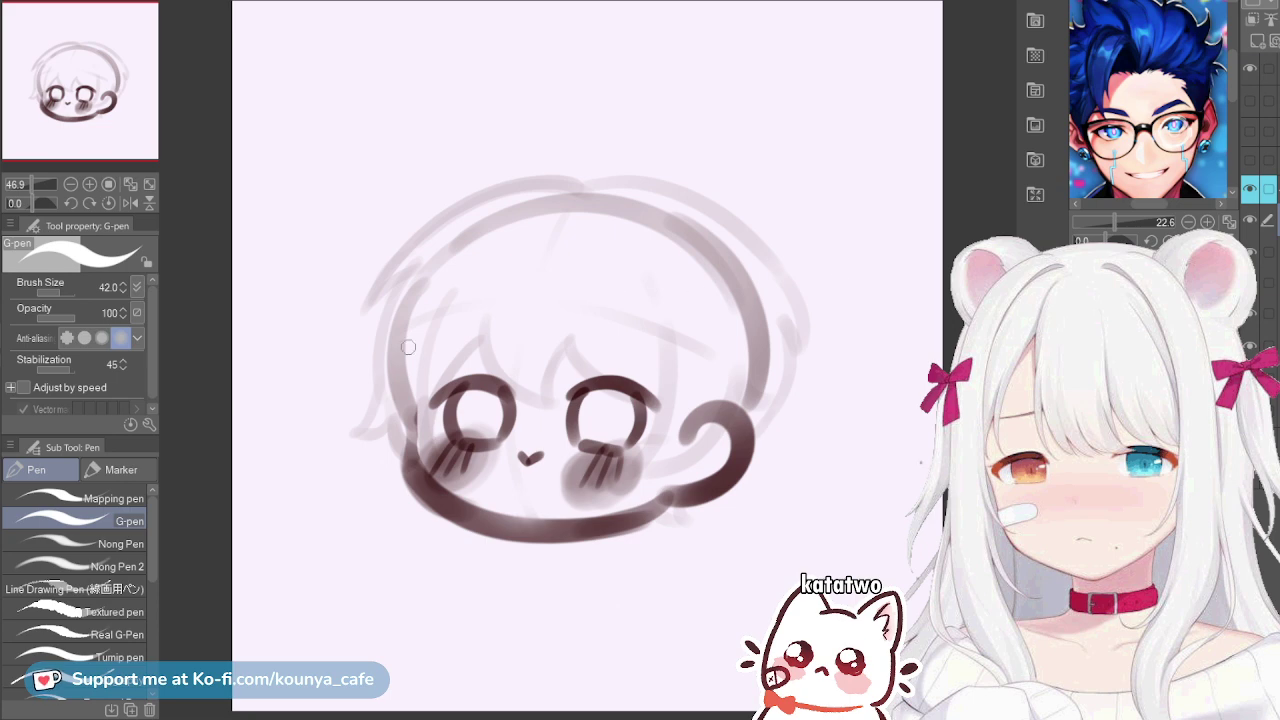
{"action": "key", "text": "x"}
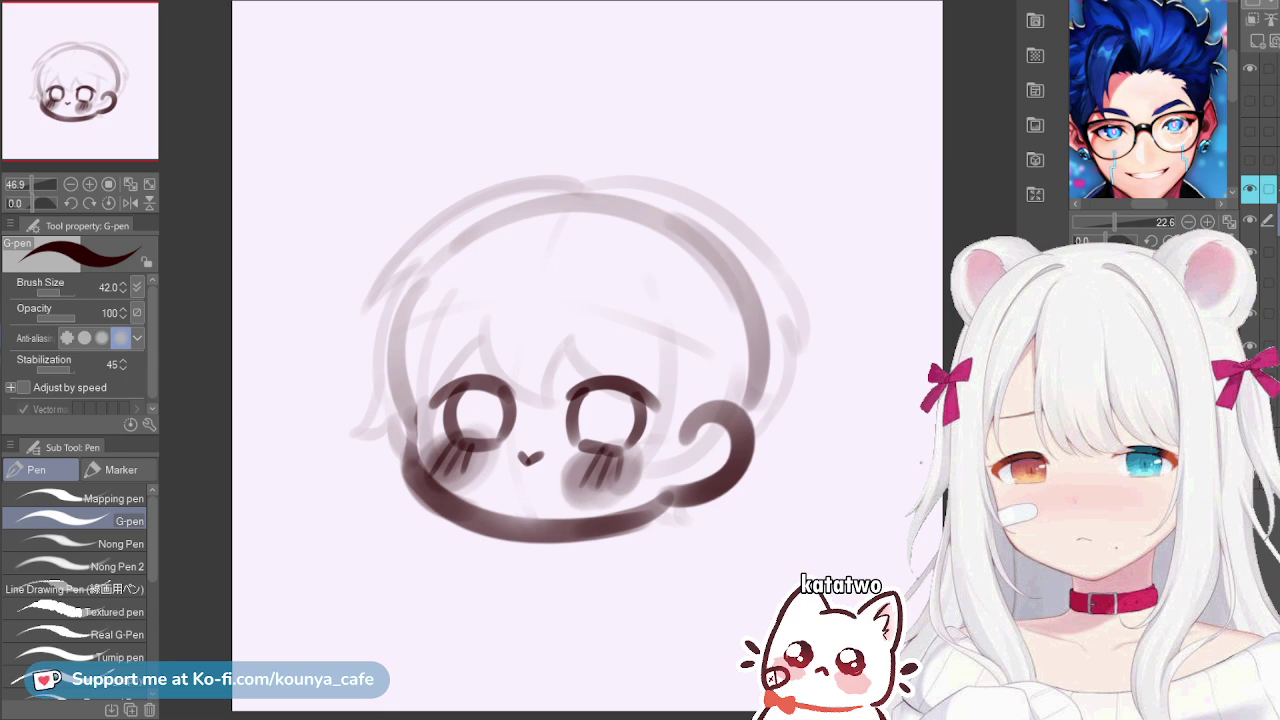
{"action": "left_click", "coordinate": [120, 470]}
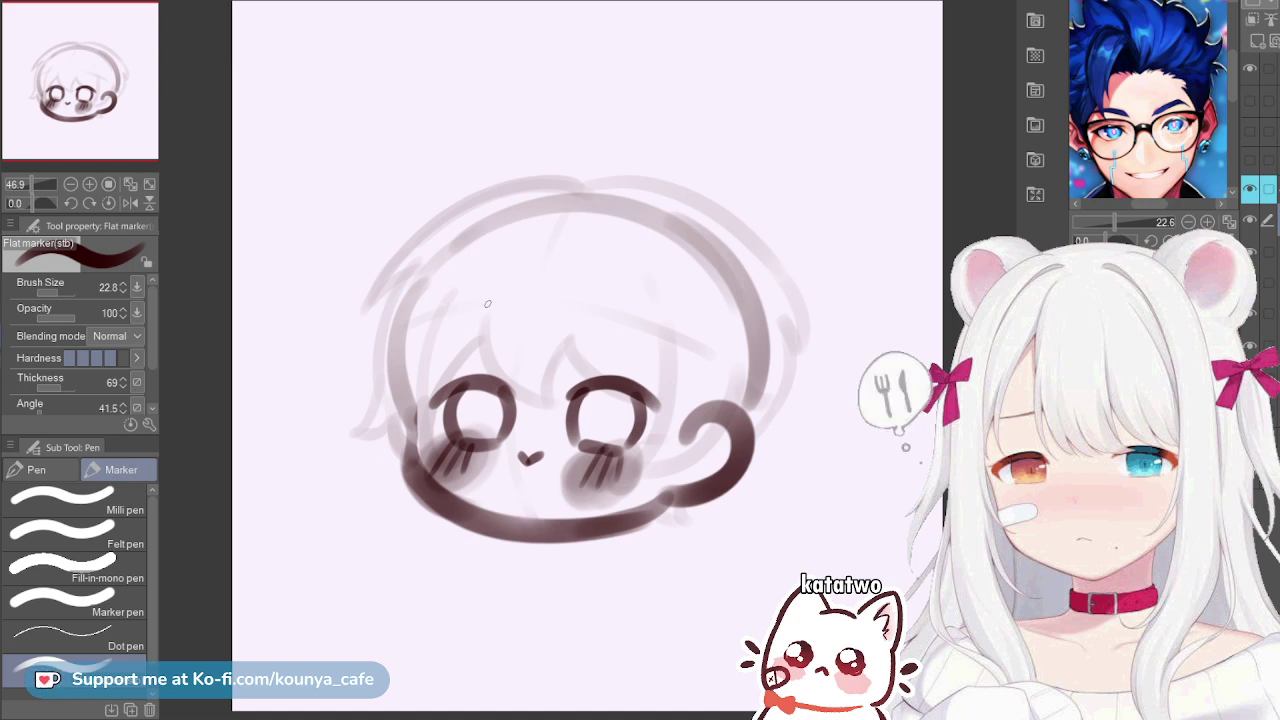
{"action": "mouse_move", "coordinate": [494, 323]}
{"action": "left_mouse_down"}
{"action": "mouse_move", "coordinate": [514, 264]}
{"action": "mouse_move", "coordinate": [520, 291]}
{"action": "left_mouse_up"}
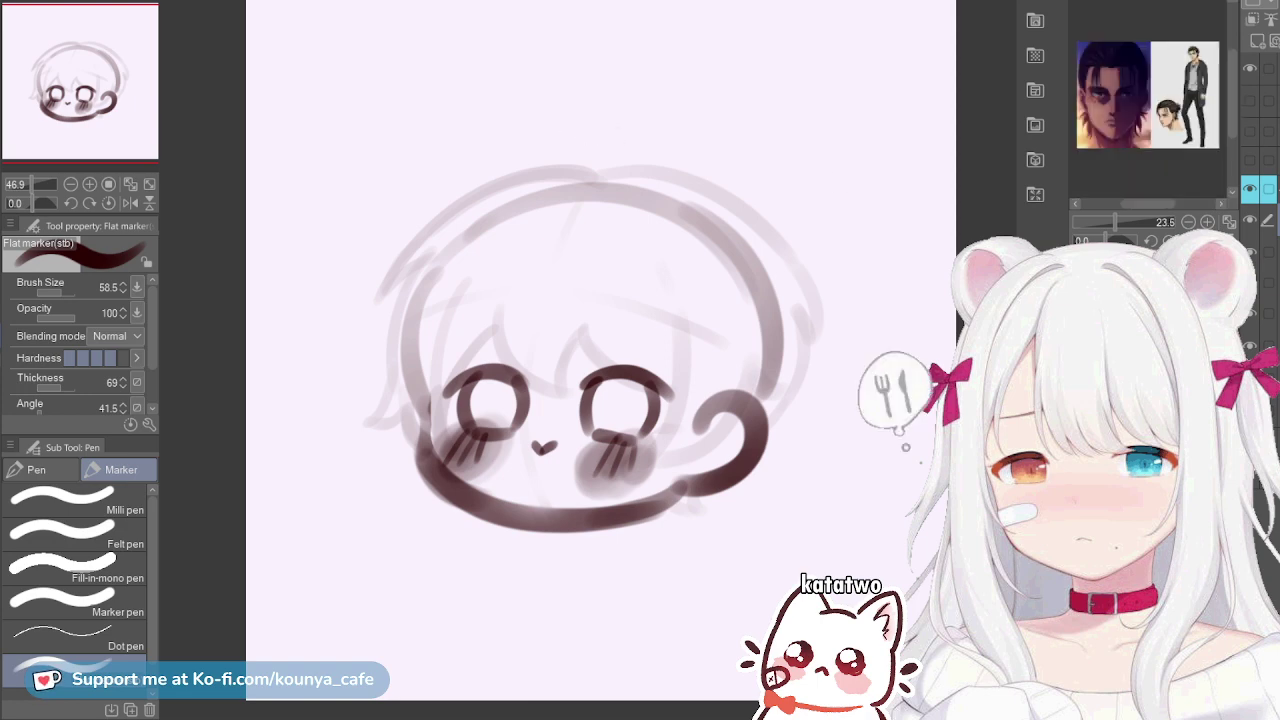
Enlarge the character reference image to about 125% and examine its details
{"action": "left_click_drag", "start_coordinate": [1115, 222], "coordinate": [1136, 222]}
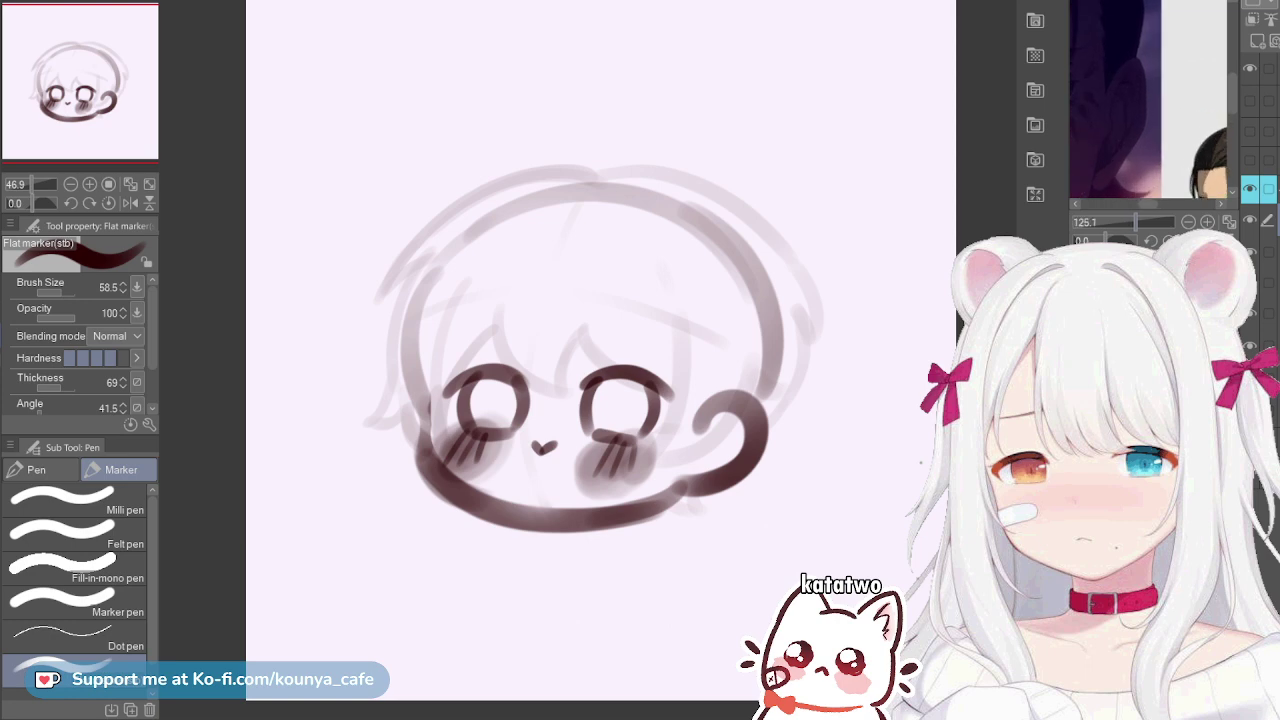
{"action": "left_click_drag", "start_coordinate": [1200, 170], "coordinate": [1094, 50]}
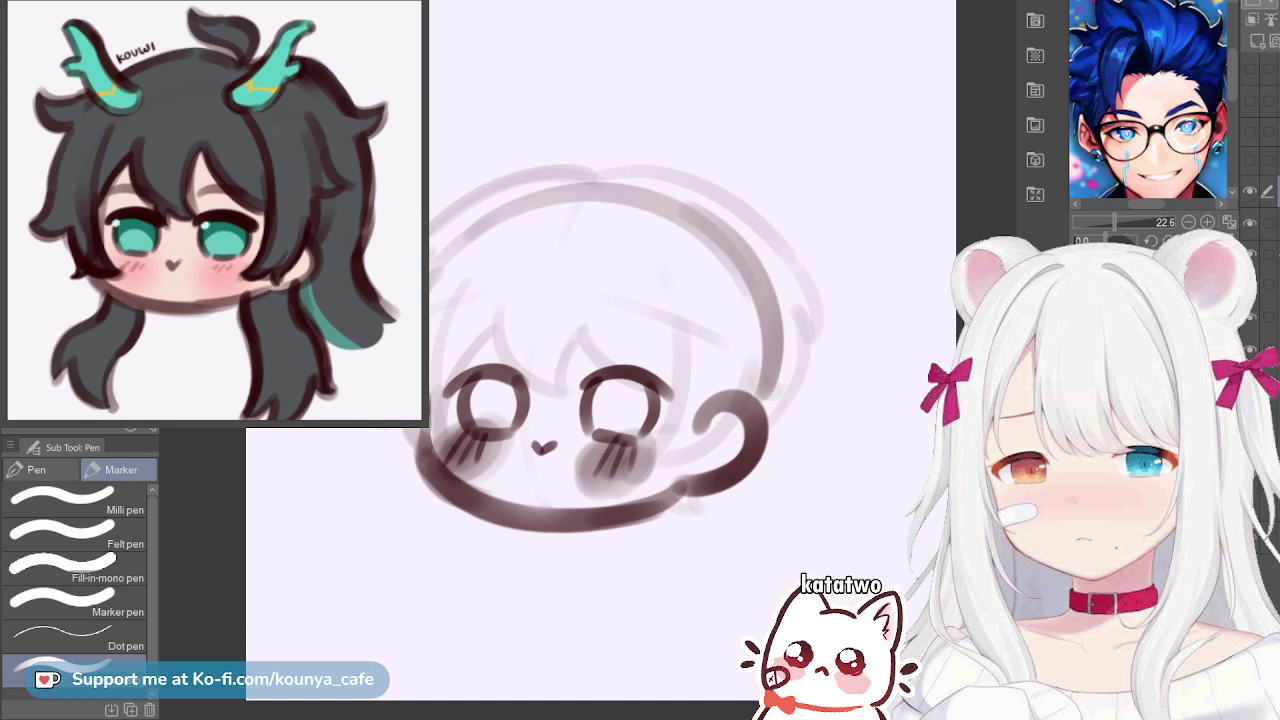
{"action": "key", "text": "ctrl+t"}
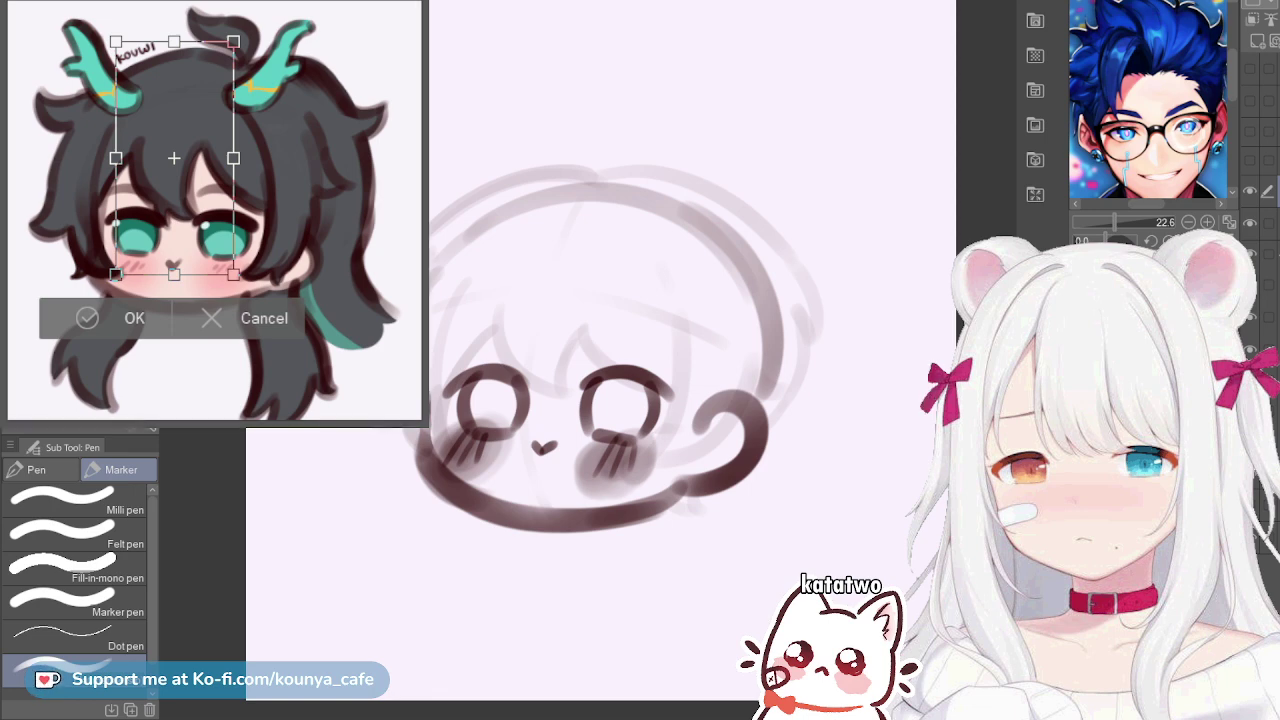
{"action": "key", "text": "Return"}
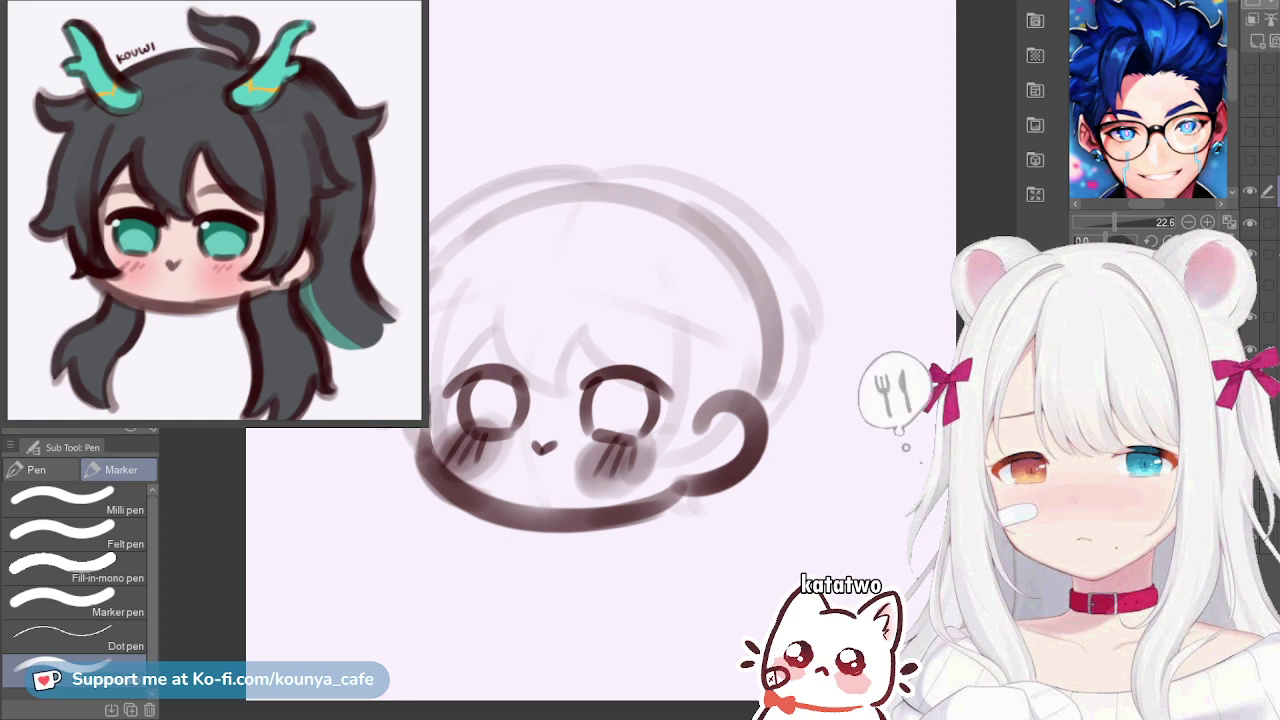
Return to the head sketch's working layer and zoom the blue-haired reference to 63.9% on its eye and glasses
{"action": "left_click", "coordinate": [1267, 221]}
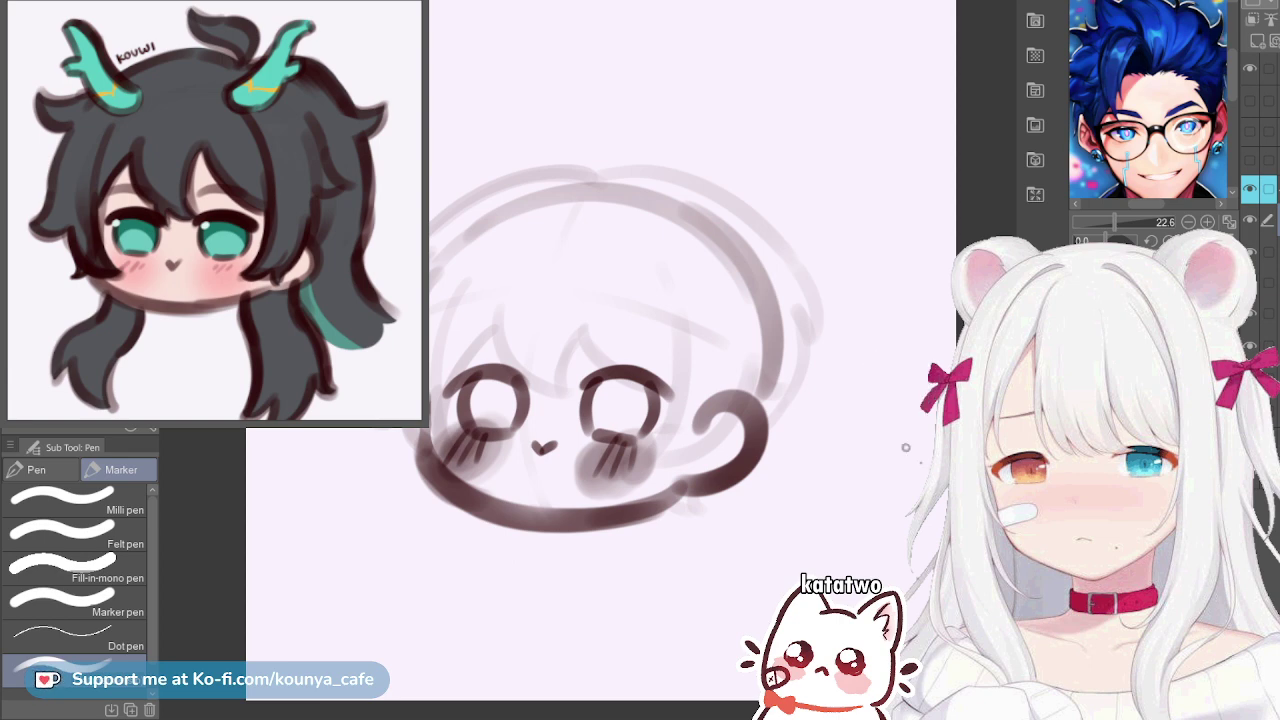
{"action": "left_click_drag", "start_coordinate": [620, 400], "coordinate": [668, 391]}
{"action": "scroll", "coordinate": [830, 262], "scroll_direction": "down", "scroll_amount": 1}
{"action": "scroll", "coordinate": [1190, 128], "scroll_direction": "up", "scroll_amount": 3}
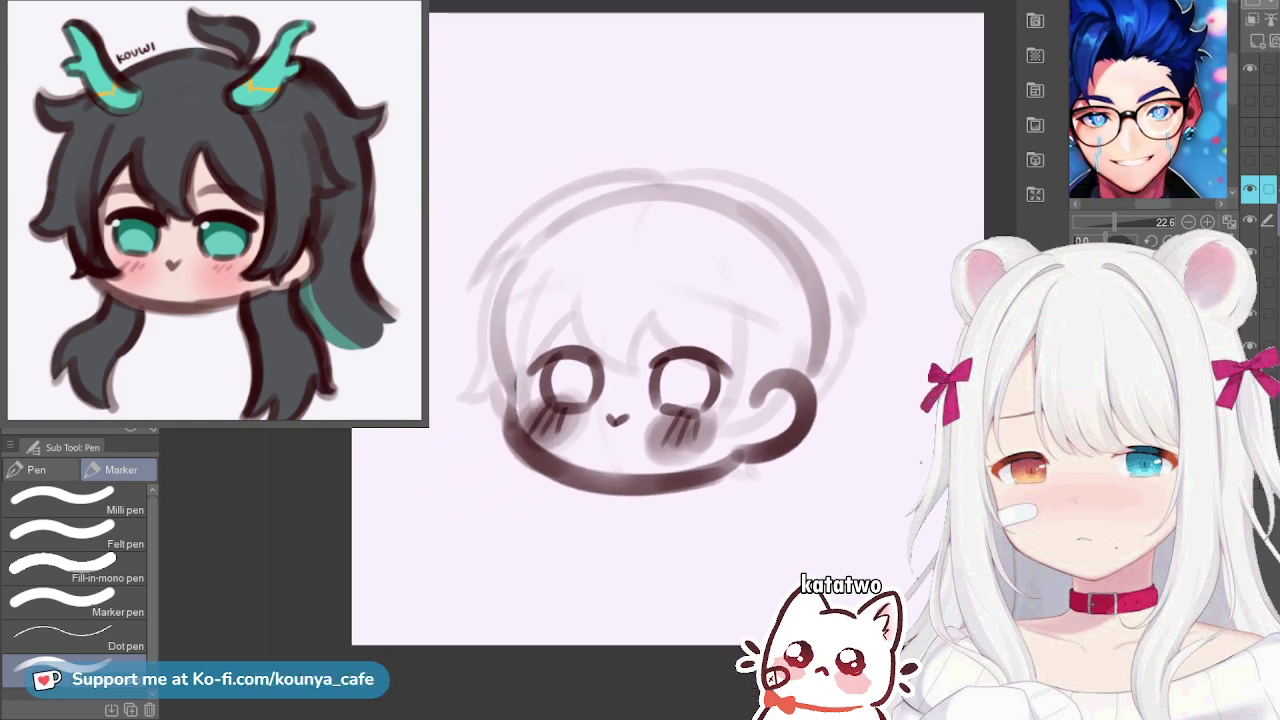
{"action": "left_click_drag", "start_coordinate": [1175, 130], "coordinate": [1117, 88]}
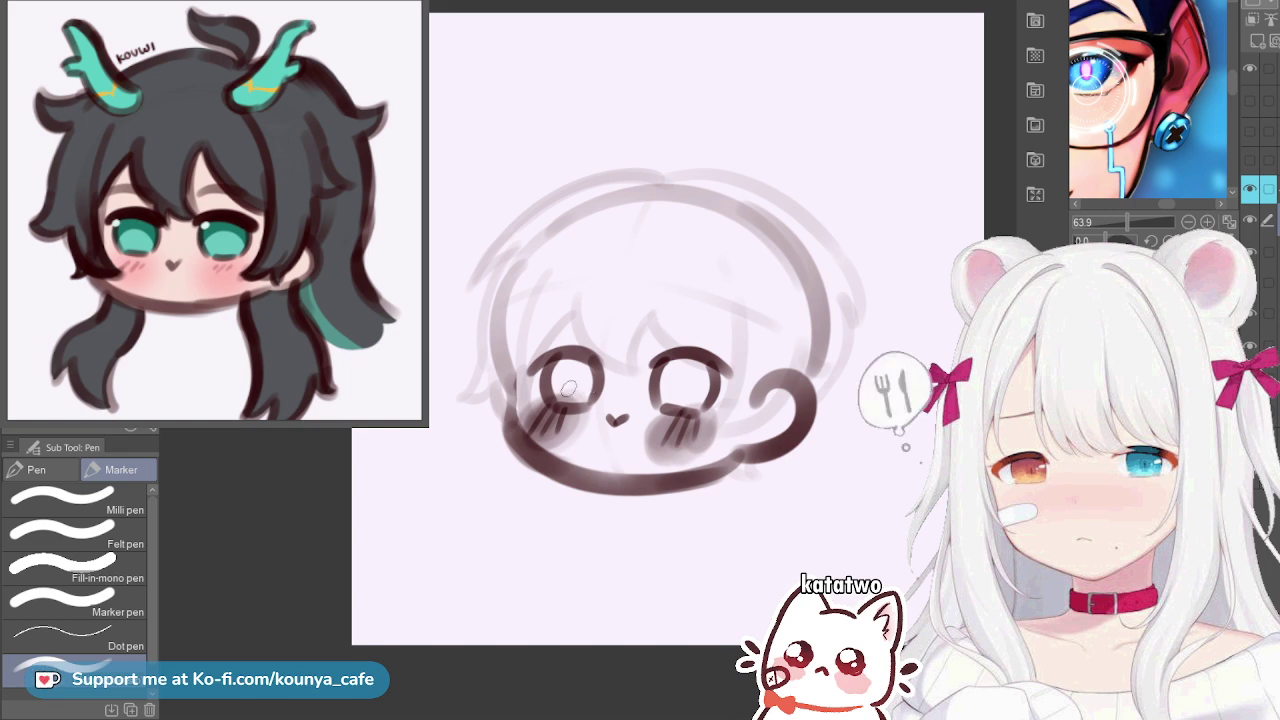
Show the rulers, place a horizontal guide across the middle of the eyes and draw a straight marker line along it
{"action": "scroll", "coordinate": [567, 390], "scroll_direction": "up", "scroll_amount": 3}
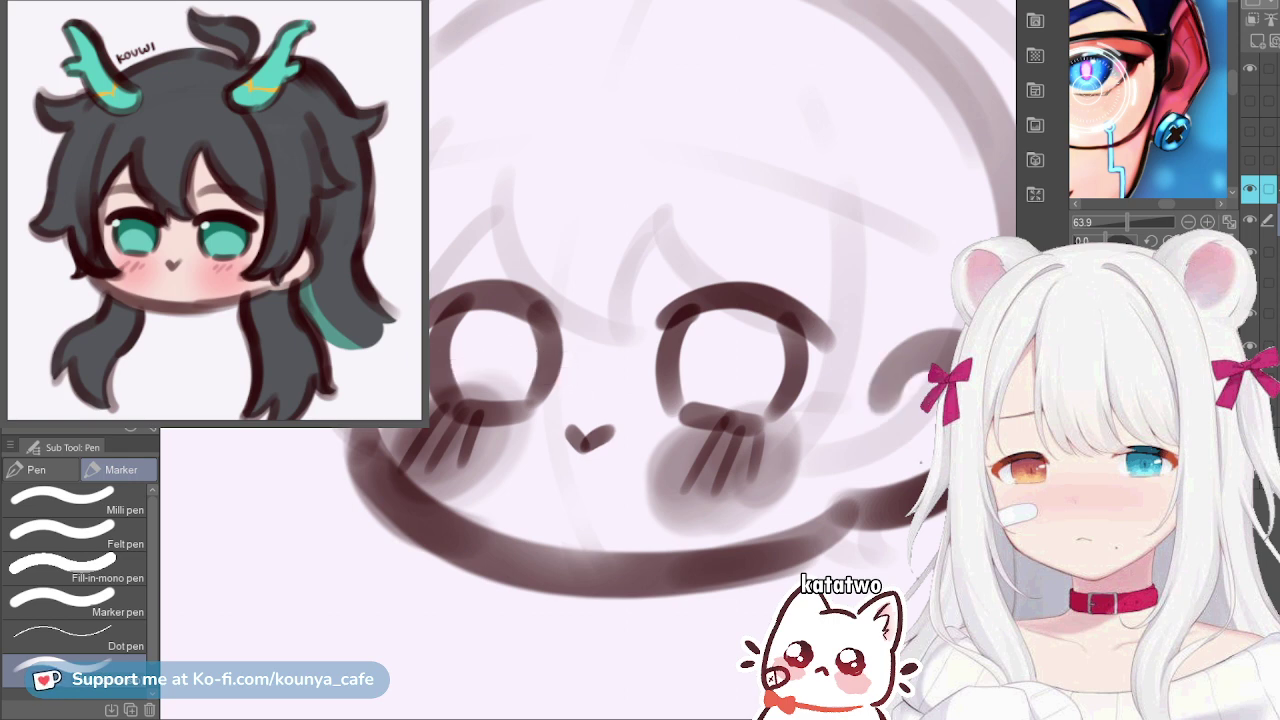
{"action": "scroll", "coordinate": [685, 348], "scroll_direction": "up", "scroll_amount": 2}
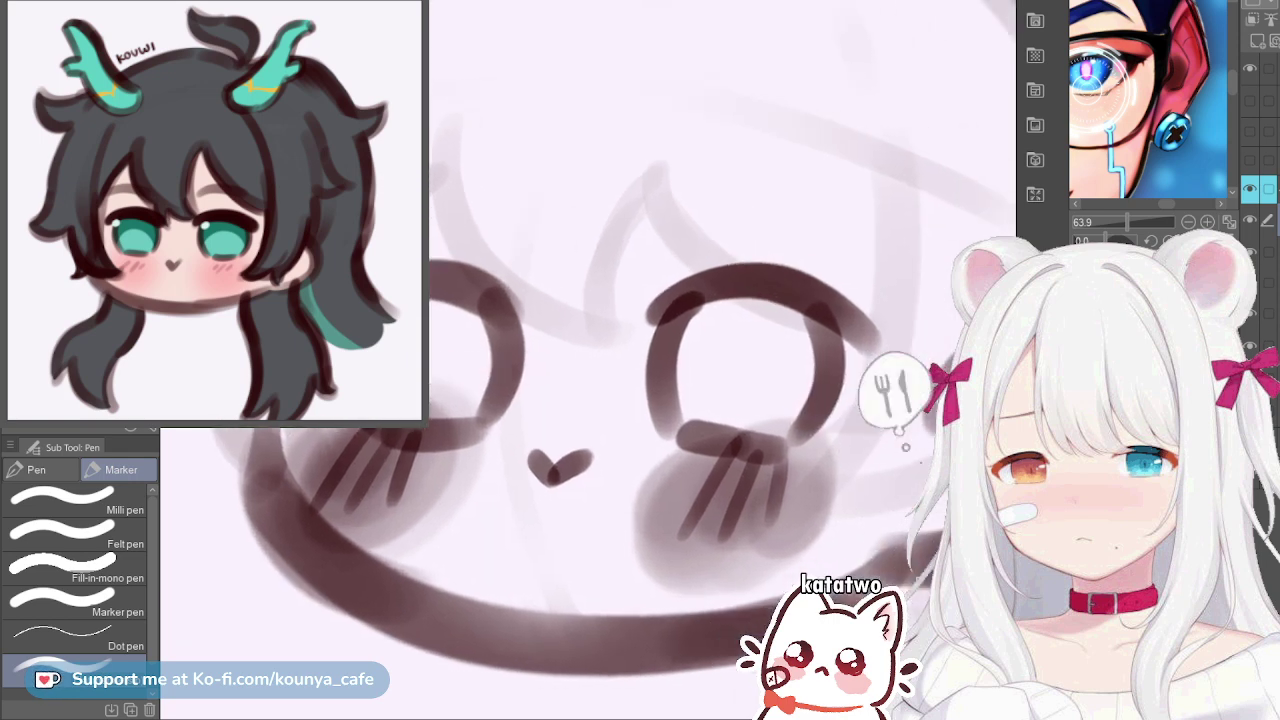
{"action": "key", "text": "ctrl+r"}
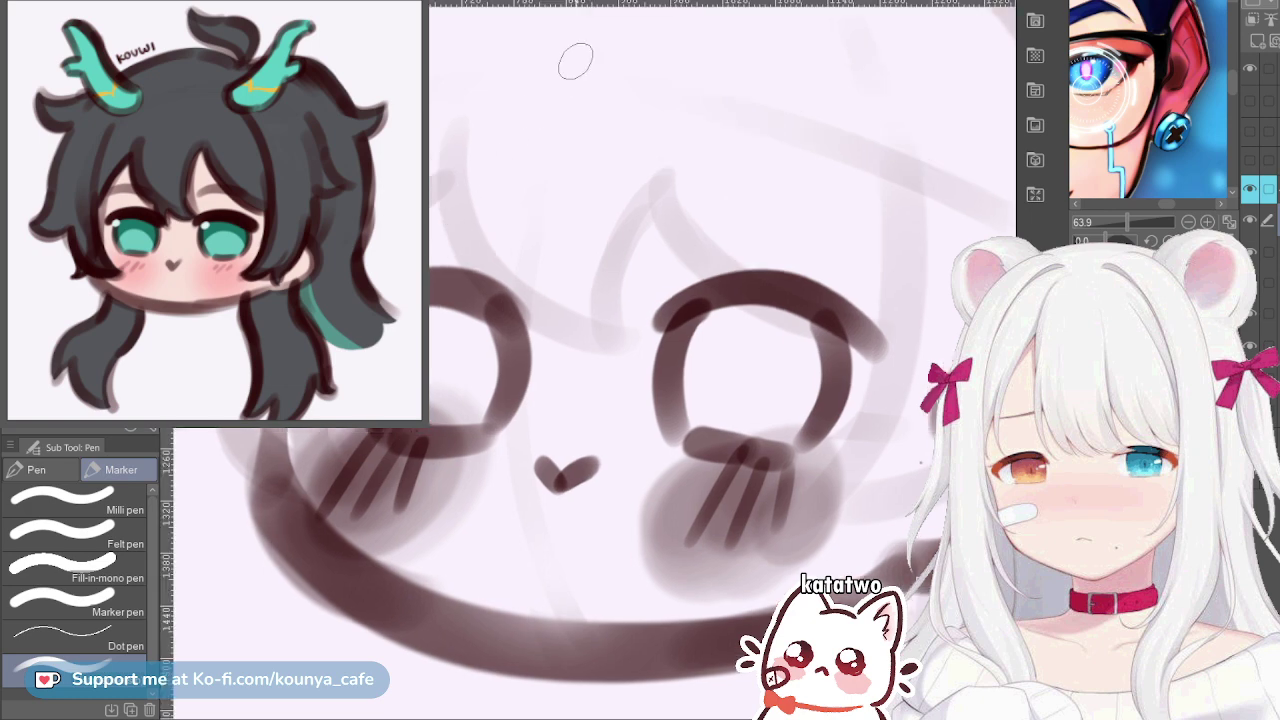
{"action": "left_click_drag", "start_coordinate": [720, 4], "coordinate": [720, 365]}
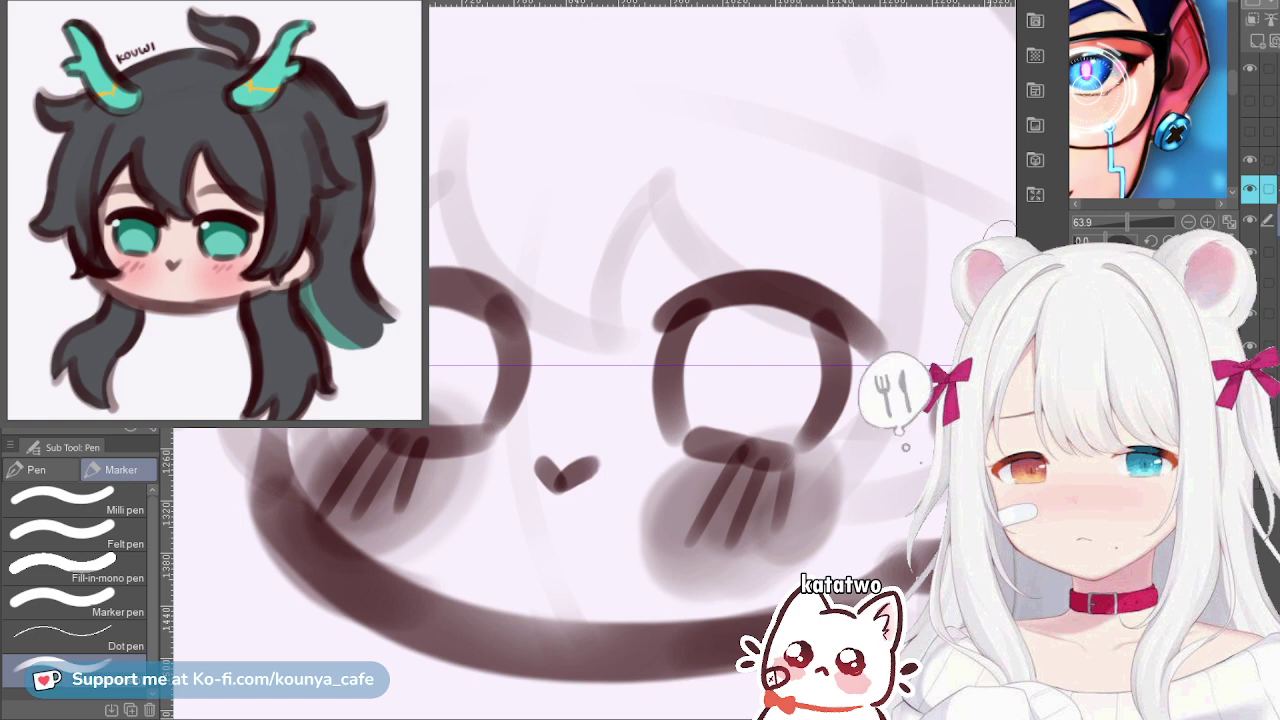
{"action": "left_click_drag", "start_coordinate": [430, 358], "coordinate": [856, 352]}
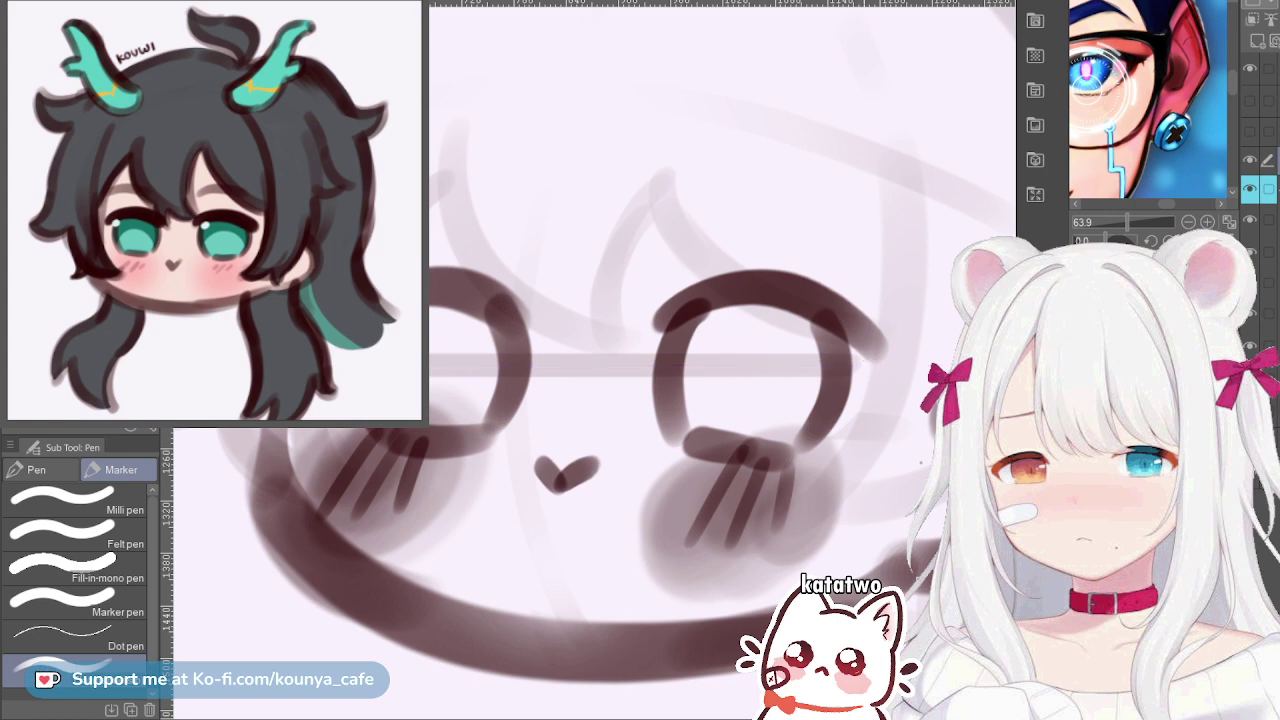
Rotate the straight line across the eyes slightly clockwise to match the head's tilt
{"action": "key", "text": "ctrl+t"}
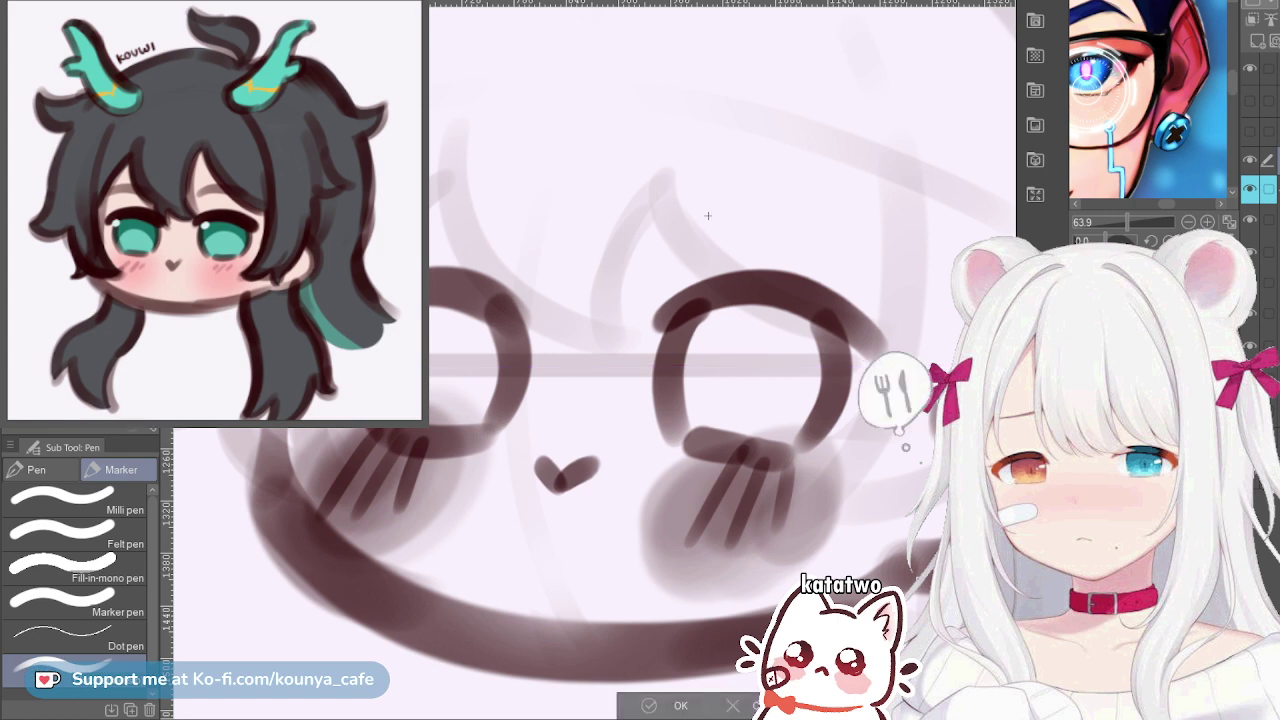
{"action": "key", "text": "Return"}
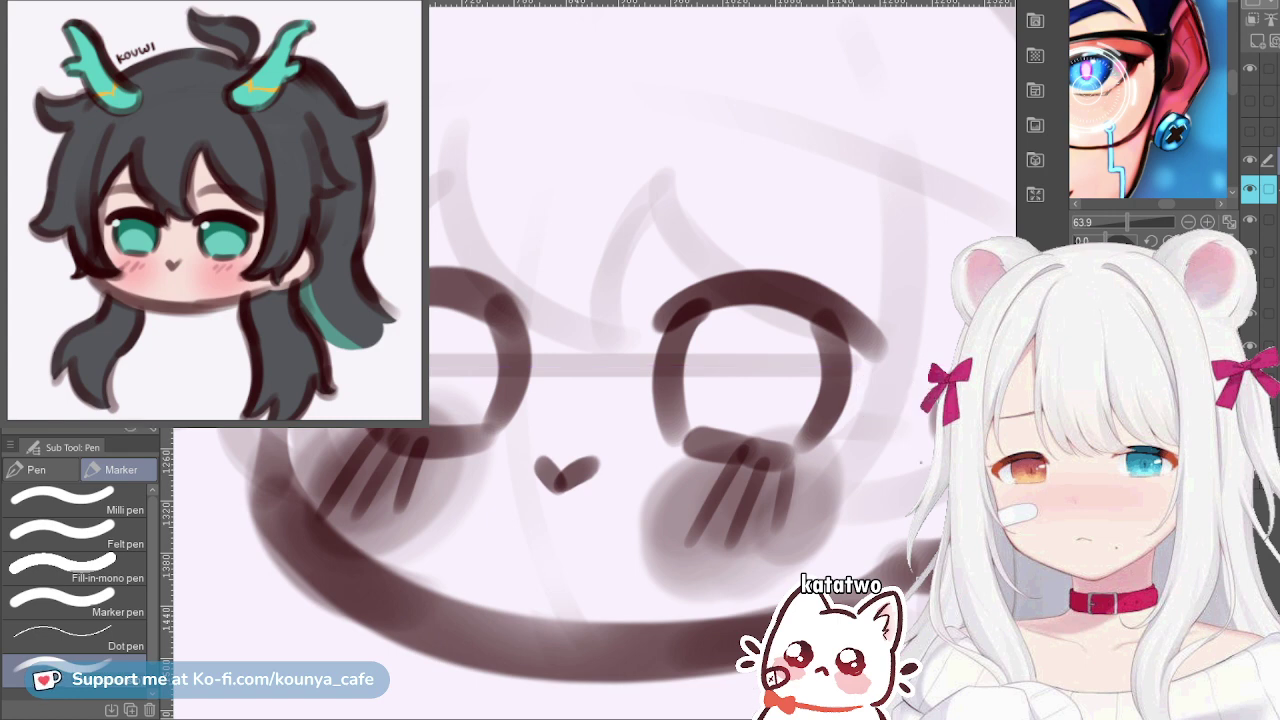
{"action": "key", "text": "ctrl+t"}
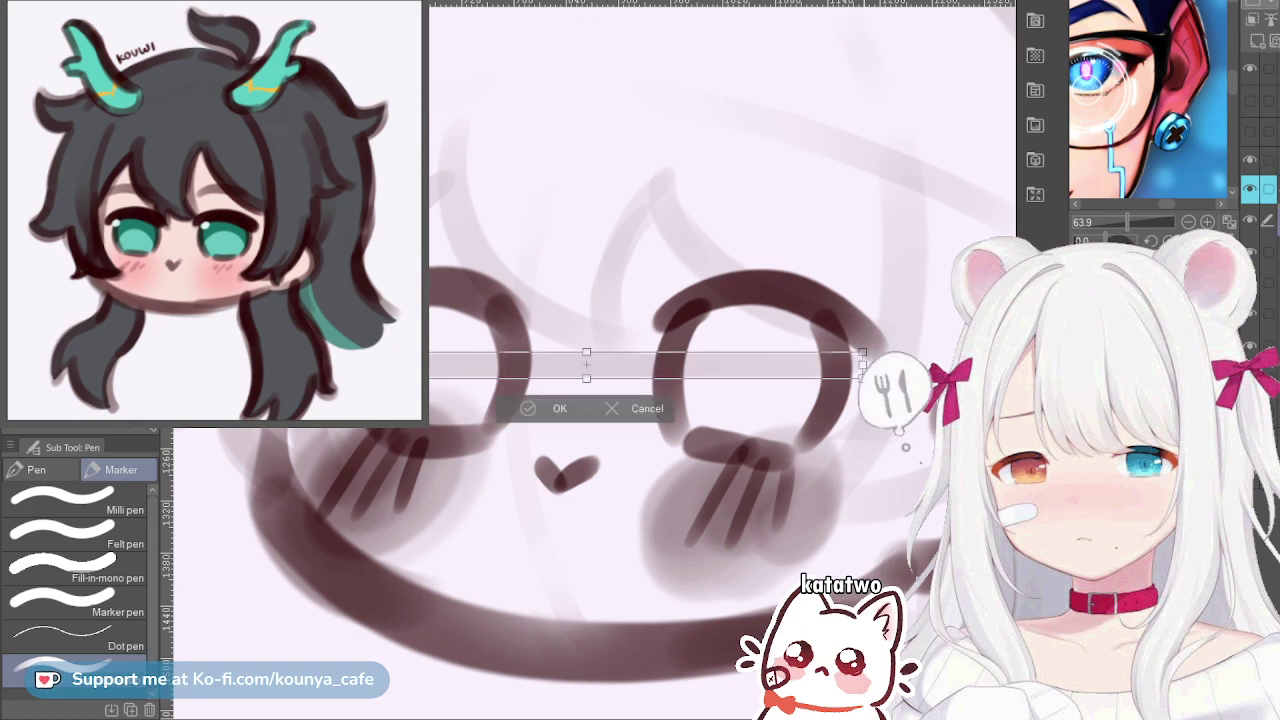
{"action": "left_click_drag", "start_coordinate": [866, 365], "coordinate": [870, 390]}
{"action": "key", "text": "Return"}
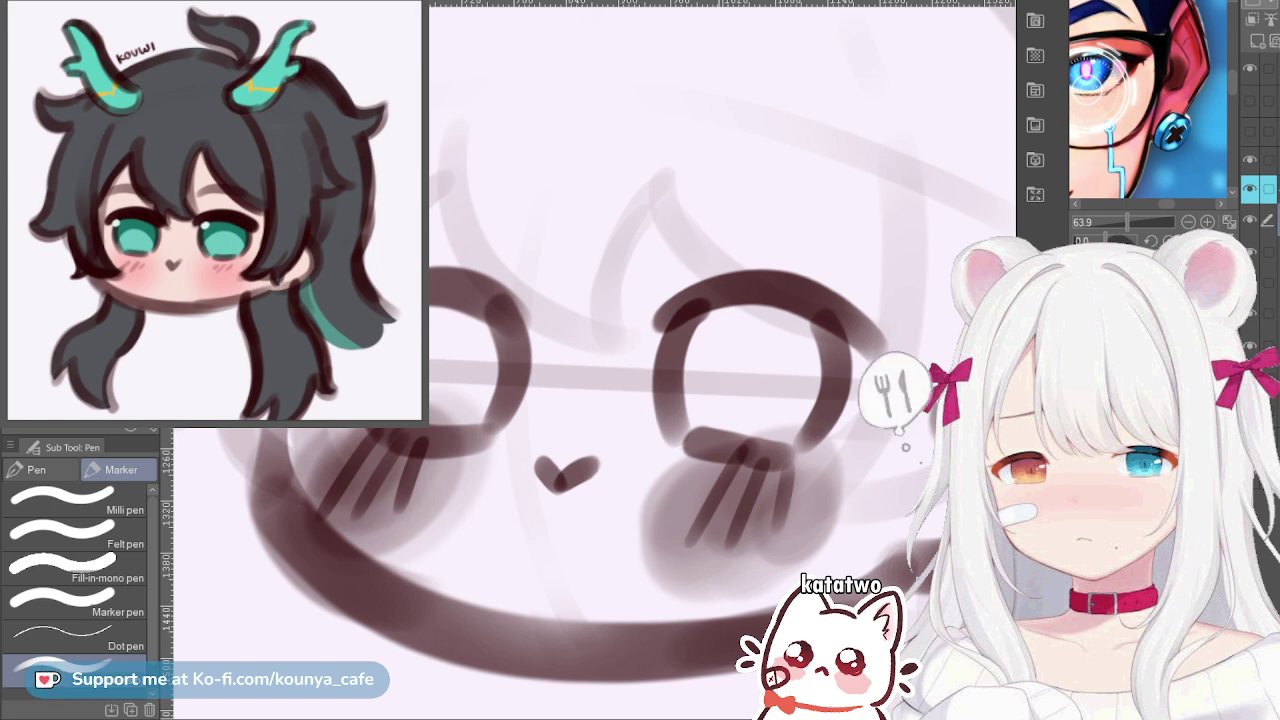
Zoom the reference out to 34.6% and sketch the curved top rim of a glasses lens across the eye nearest the ear
{"action": "scroll", "coordinate": [663, 369], "scroll_direction": "up", "scroll_amount": 2}
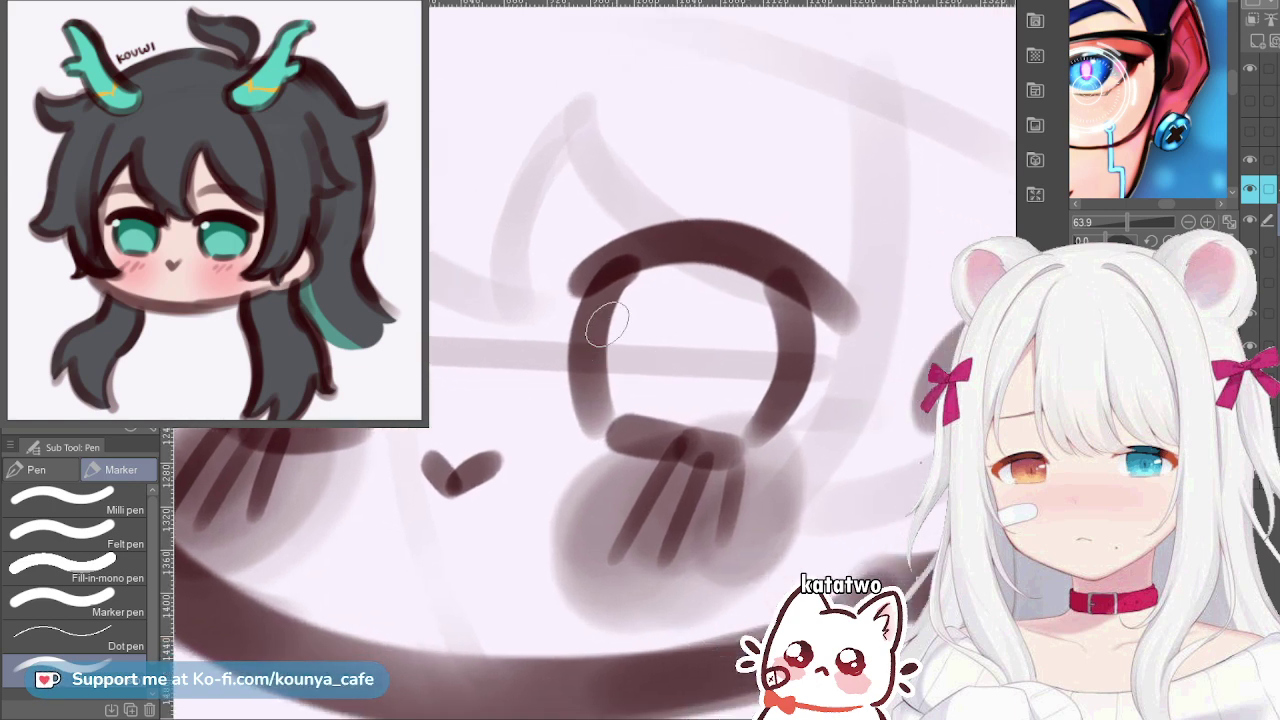
{"action": "left_click_drag", "start_coordinate": [1127, 222], "coordinate": [1123, 222]}
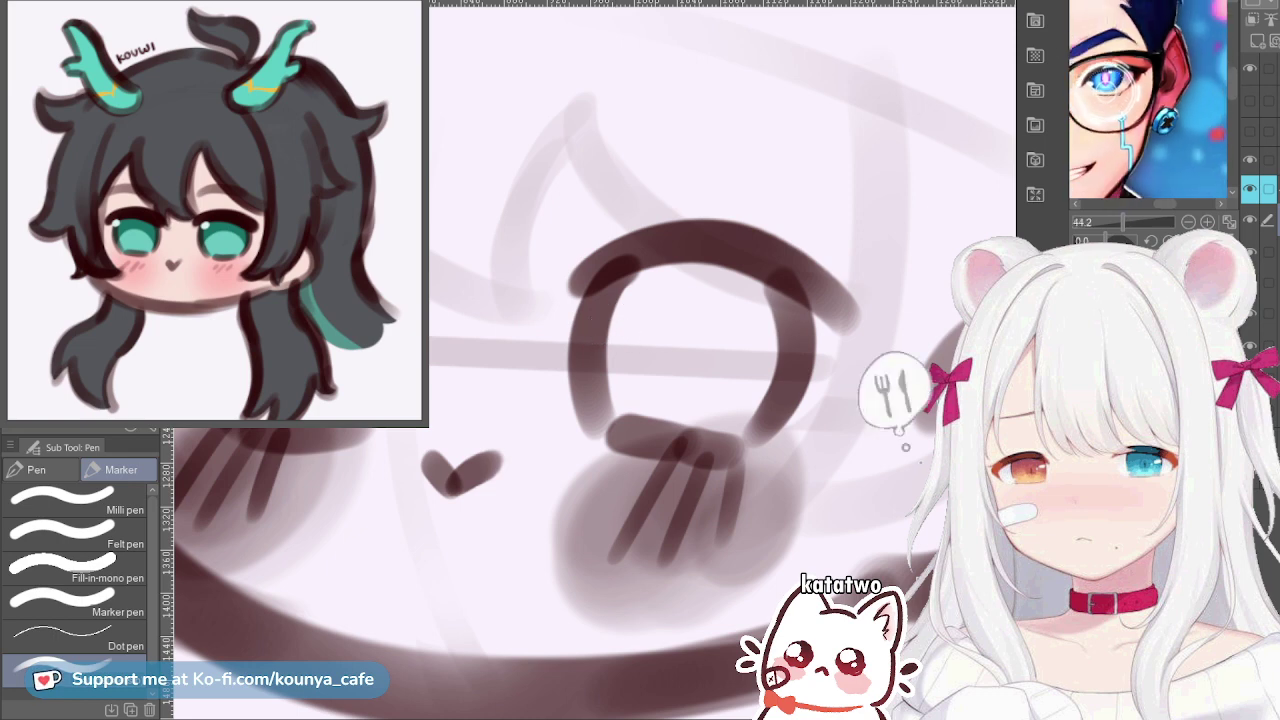
{"action": "scroll", "coordinate": [1150, 100], "scroll_direction": "down", "scroll_amount": 2}
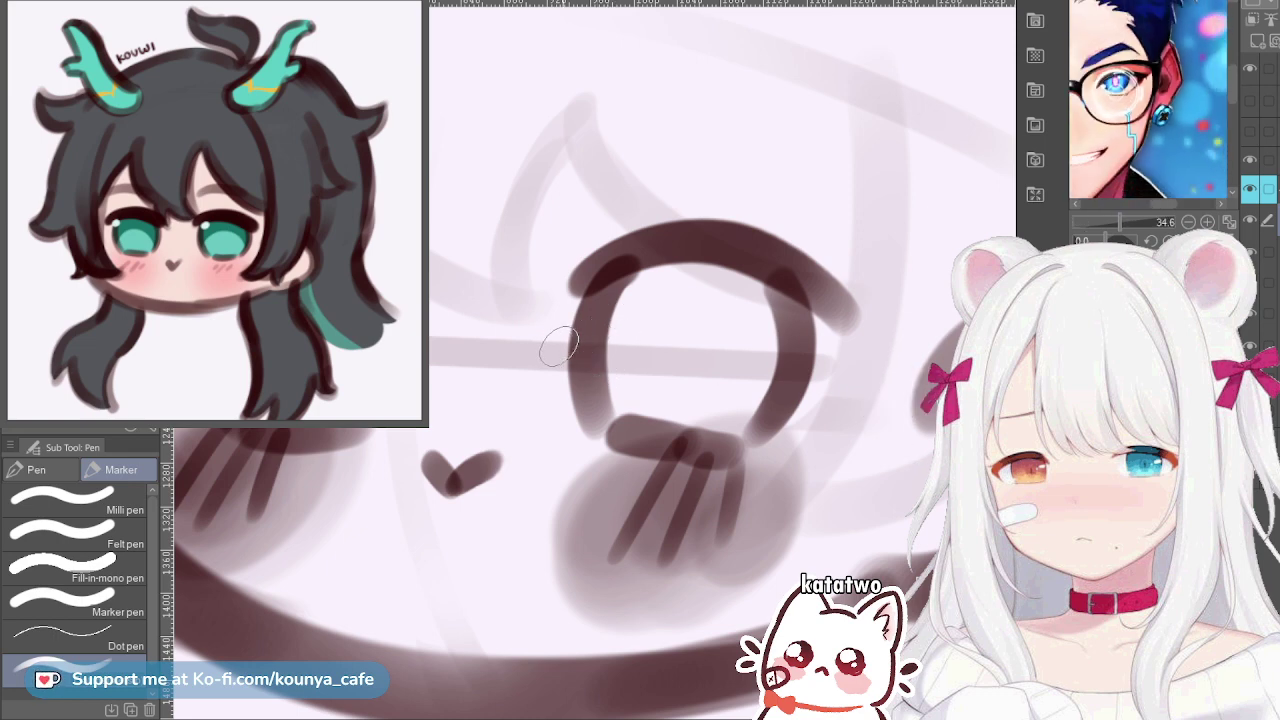
{"action": "left_click_drag", "start_coordinate": [559, 347], "coordinate": [748, 345]}
{"action": "key", "text": "ctrl+z"}
{"action": "mouse_move", "coordinate": [553, 344]}
{"action": "left_mouse_down"}
{"action": "mouse_move", "coordinate": [736, 346]}
{"action": "mouse_move", "coordinate": [802, 365]}
{"action": "left_mouse_up"}
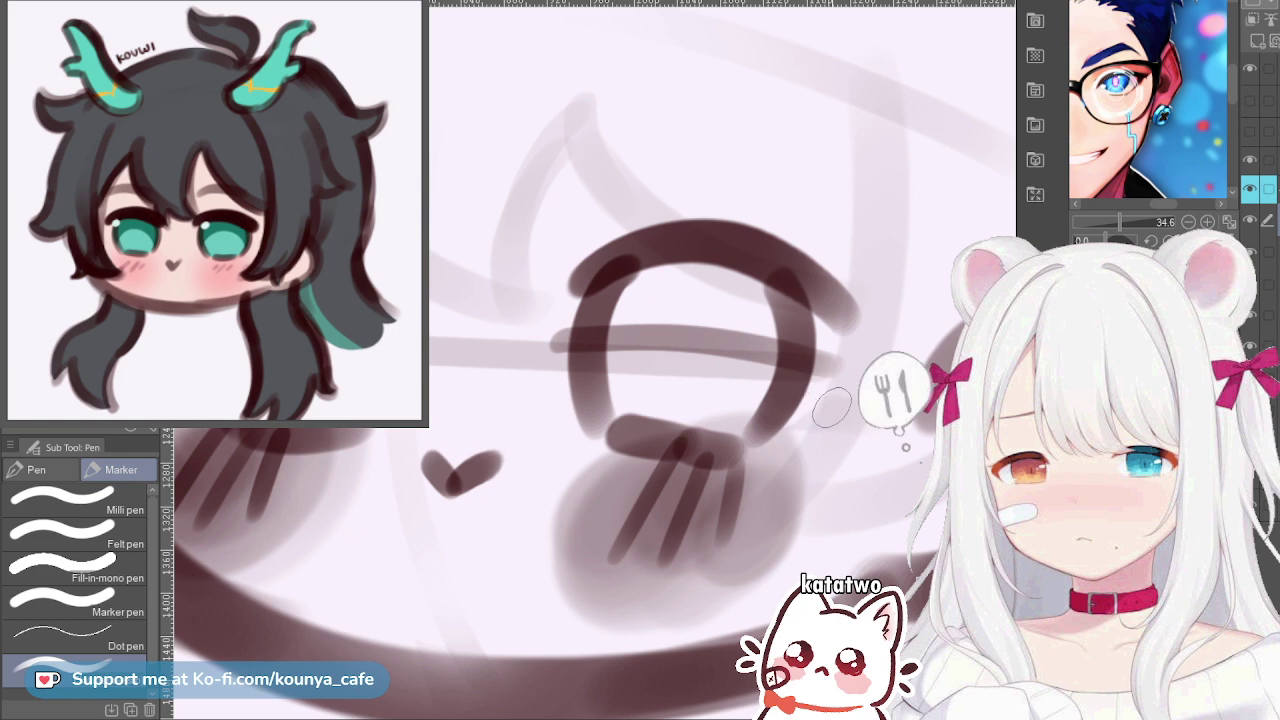
Sketch the rounded sides and bottom rim of the same lens below the eye, redrawing strokes that miss the shape
{"action": "left_click_drag", "start_coordinate": [835, 404], "coordinate": [812, 466]}
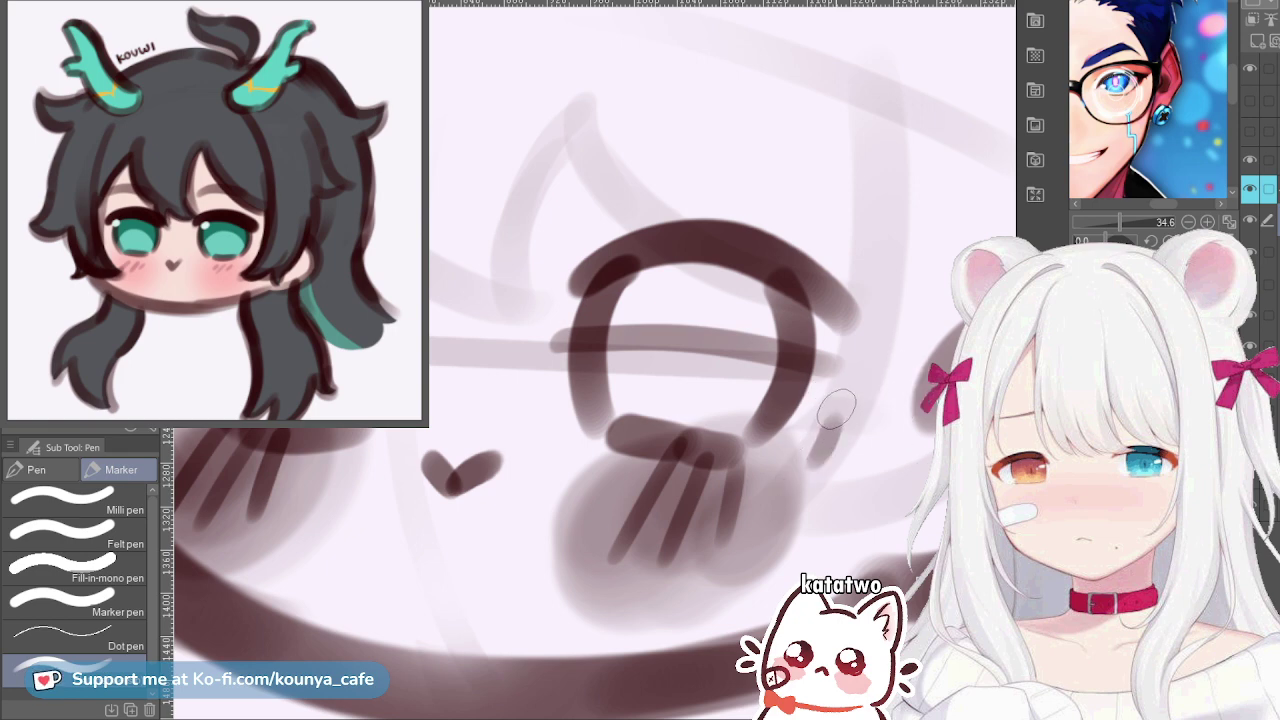
{"action": "key", "text": "ctrl+z"}
{"action": "left_click_drag", "start_coordinate": [834, 418], "coordinate": [797, 484]}
{"action": "key", "text": "ctrl+z"}
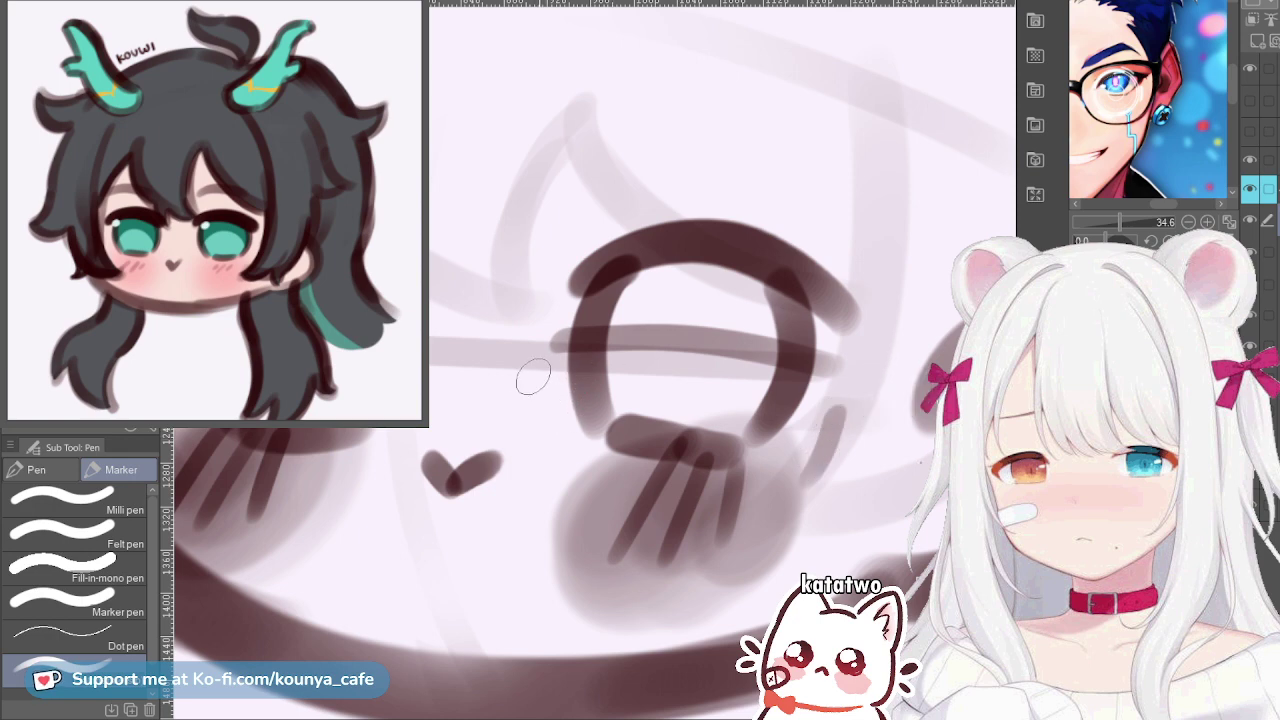
{"action": "left_click_drag", "start_coordinate": [532, 390], "coordinate": [552, 464]}
{"action": "key", "text": "ctrl+z"}
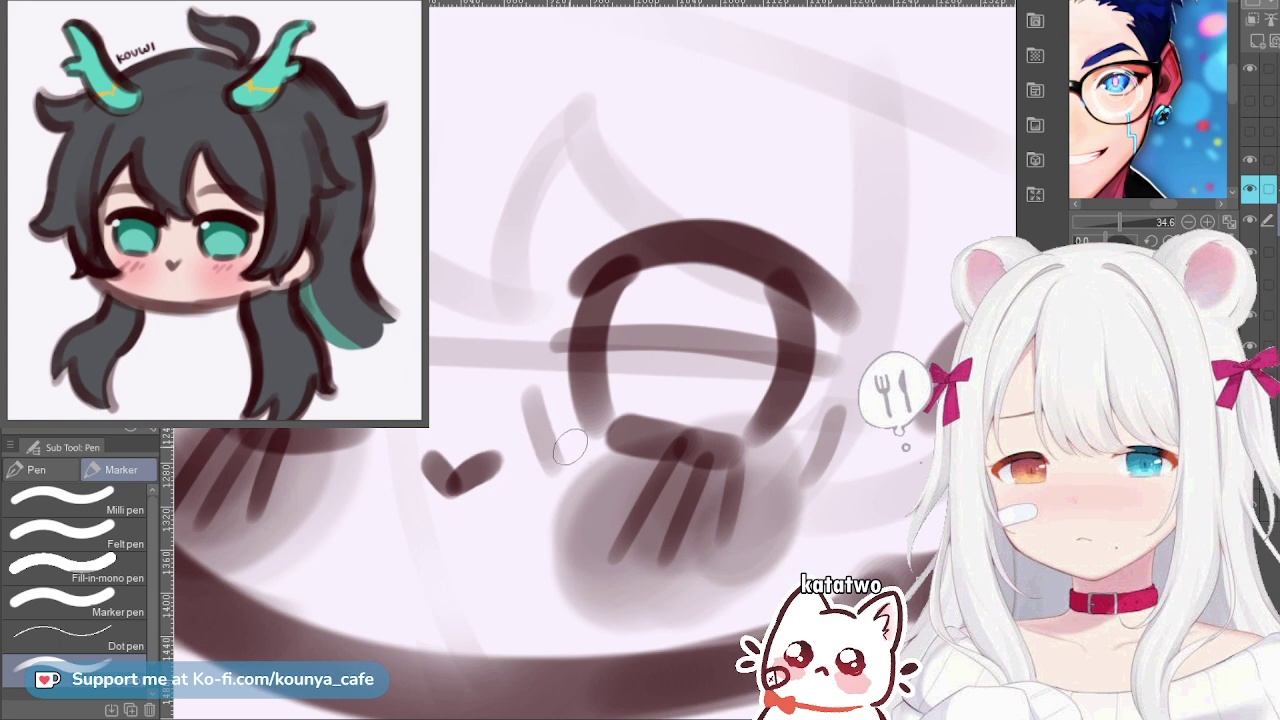
{"action": "key", "text": "ctrl+z"}
{"action": "mouse_move", "coordinate": [530, 390]}
{"action": "left_mouse_down"}
{"action": "mouse_move", "coordinate": [550, 464]}
{"action": "mouse_move", "coordinate": [582, 494]}
{"action": "mouse_move", "coordinate": [706, 489]}
{"action": "left_mouse_up"}
{"action": "key", "text": "ctrl+z"}
{"action": "key", "text": "ctrl+z"}
{"action": "mouse_move", "coordinate": [554, 460]}
{"action": "left_mouse_down"}
{"action": "mouse_move", "coordinate": [626, 498]}
{"action": "mouse_move", "coordinate": [761, 499]}
{"action": "mouse_move", "coordinate": [742, 500]}
{"action": "mouse_move", "coordinate": [792, 481]}
{"action": "mouse_move", "coordinate": [754, 505]}
{"action": "mouse_move", "coordinate": [818, 479]}
{"action": "mouse_move", "coordinate": [767, 505]}
{"action": "mouse_move", "coordinate": [802, 479]}
{"action": "left_mouse_up"}
{"action": "key", "text": "ctrl+z"}
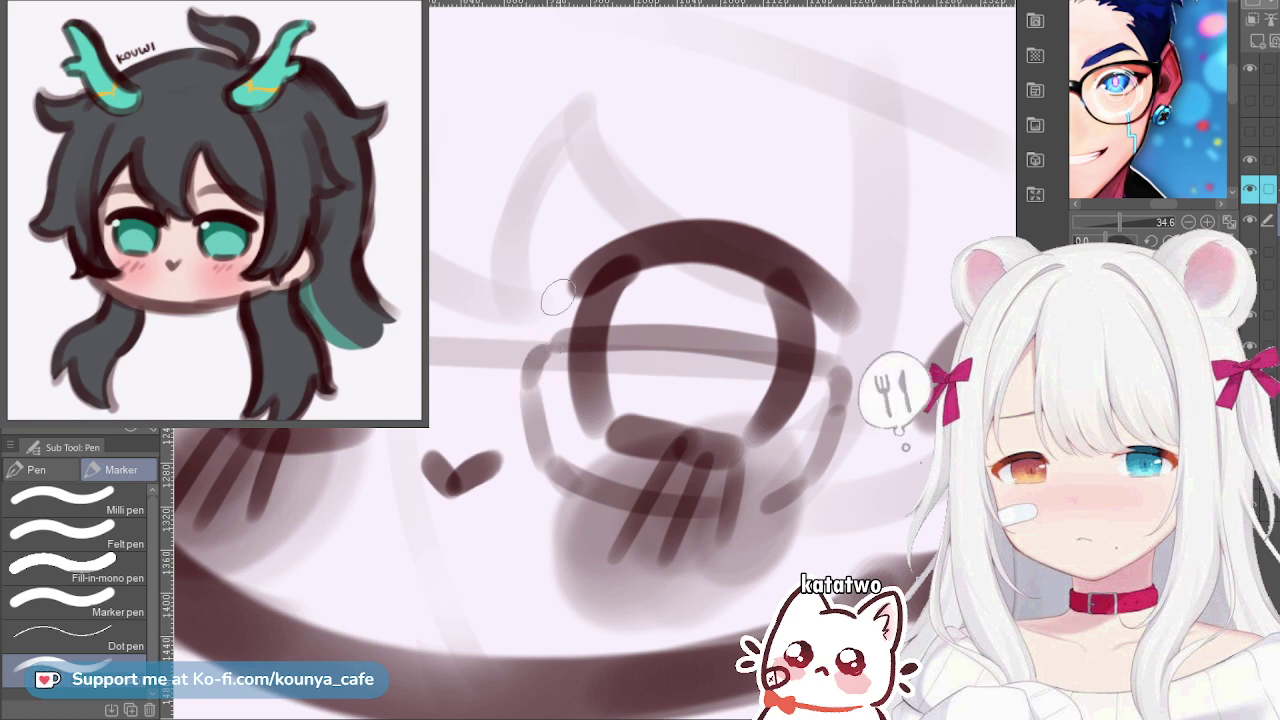
{"action": "scroll", "coordinate": [556, 340], "scroll_direction": "down", "scroll_amount": 2}
{"action": "scroll", "coordinate": [566, 366], "scroll_direction": "down", "scroll_amount": 1}
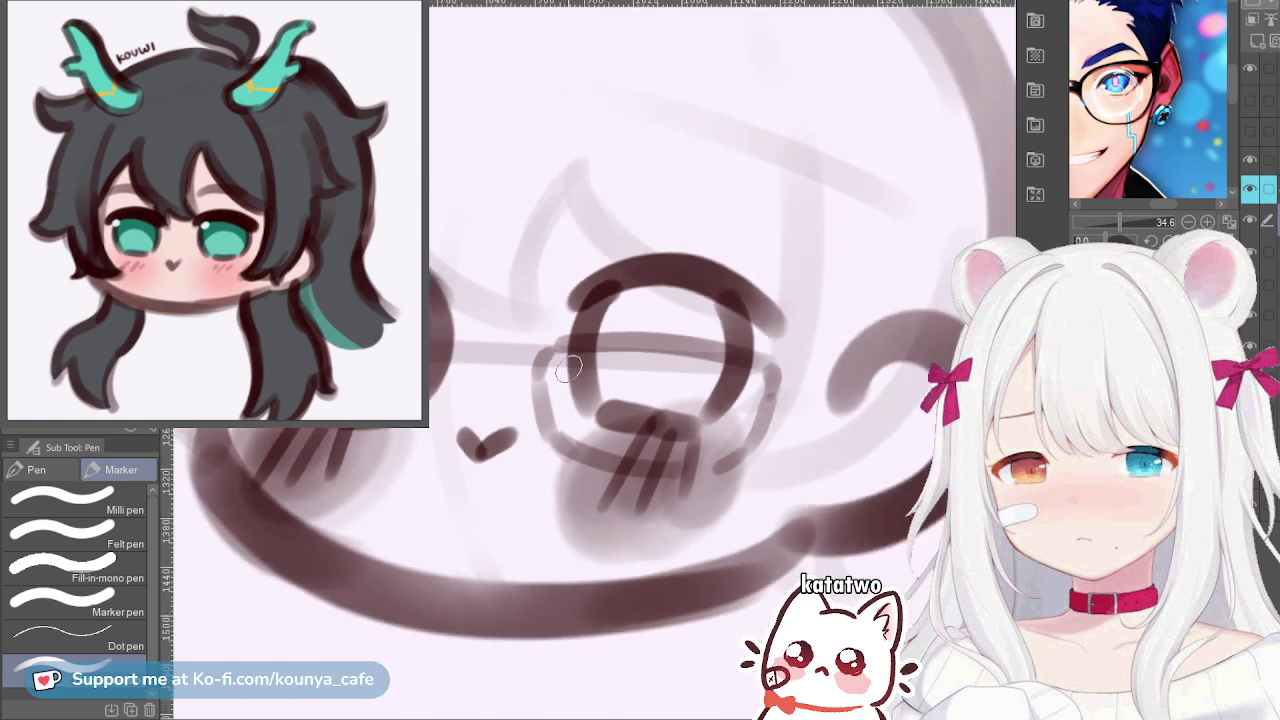
{"action": "left_click_drag", "start_coordinate": [464, 369], "coordinate": [548, 369]}
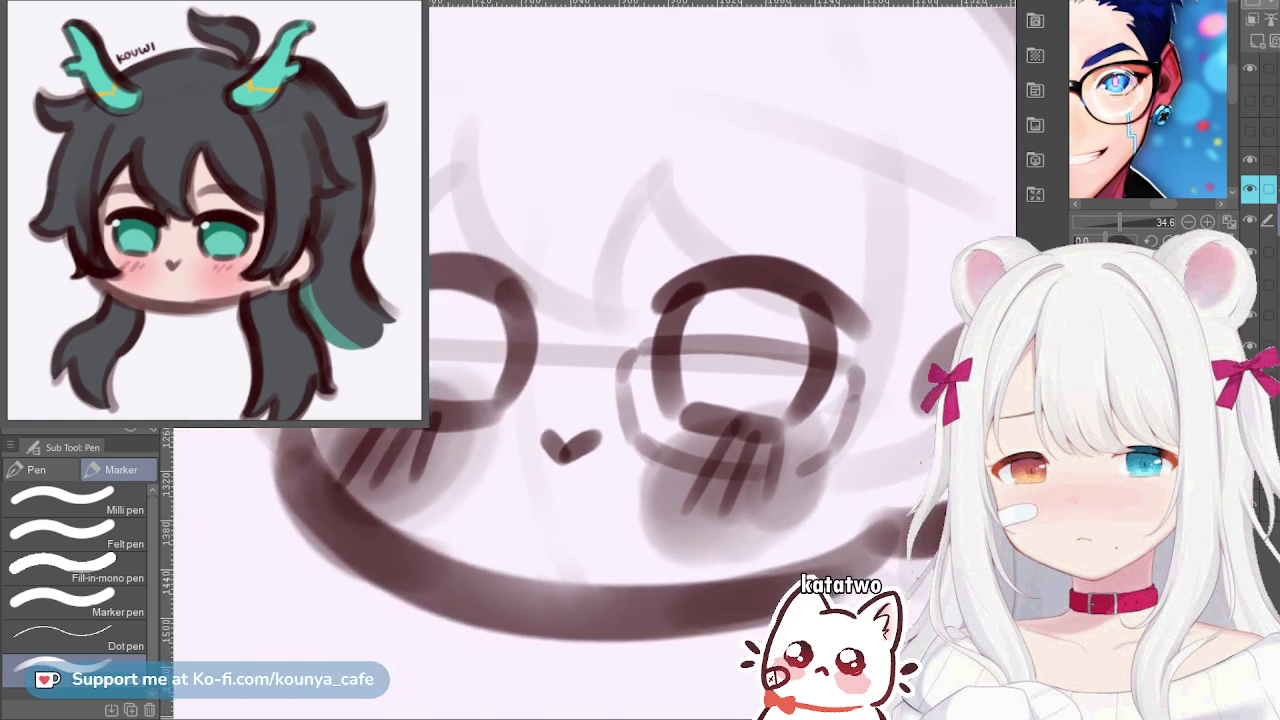
Lasso the glasses line across the eye farther from the ear and stretch it slightly toward the nose
{"action": "scroll", "coordinate": [657, 353], "scroll_direction": "up", "scroll_amount": 2}
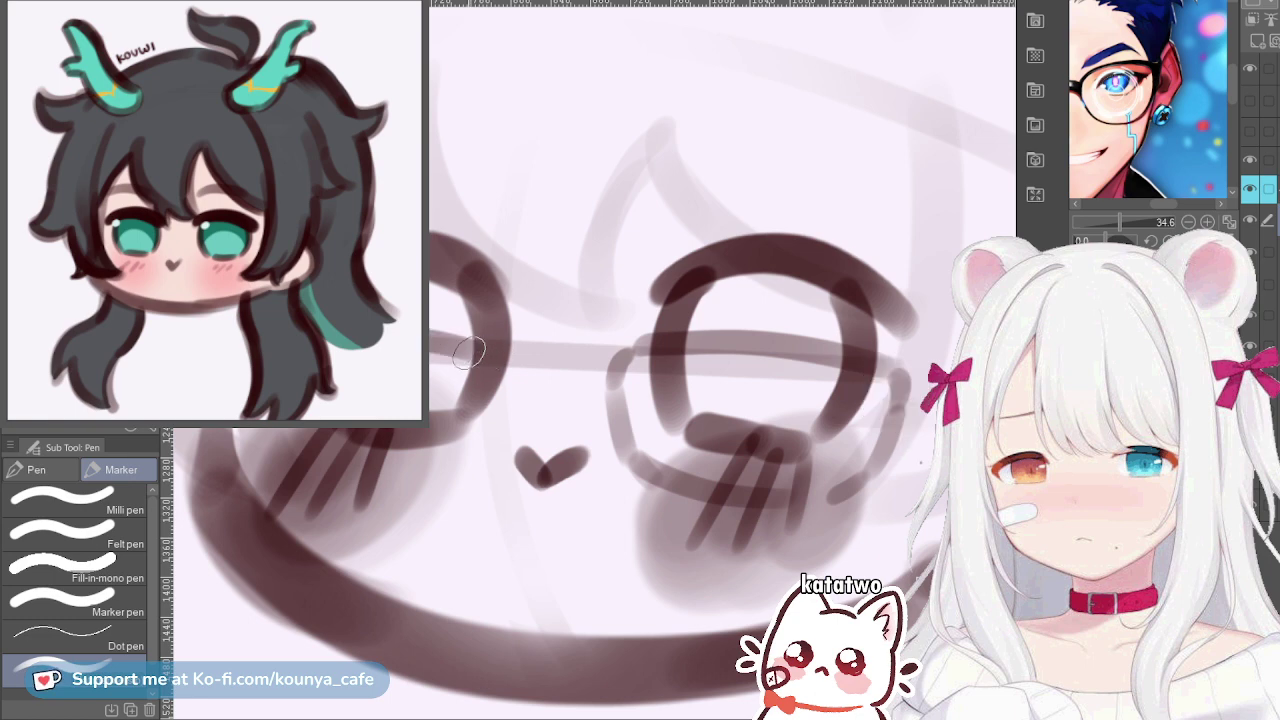
{"action": "key", "text": "m"}
{"action": "mouse_move", "coordinate": [262, 438]}
{"action": "left_mouse_down"}
{"action": "mouse_move", "coordinate": [508, 398]}
{"action": "mouse_move", "coordinate": [432, 286]}
{"action": "left_mouse_up"}
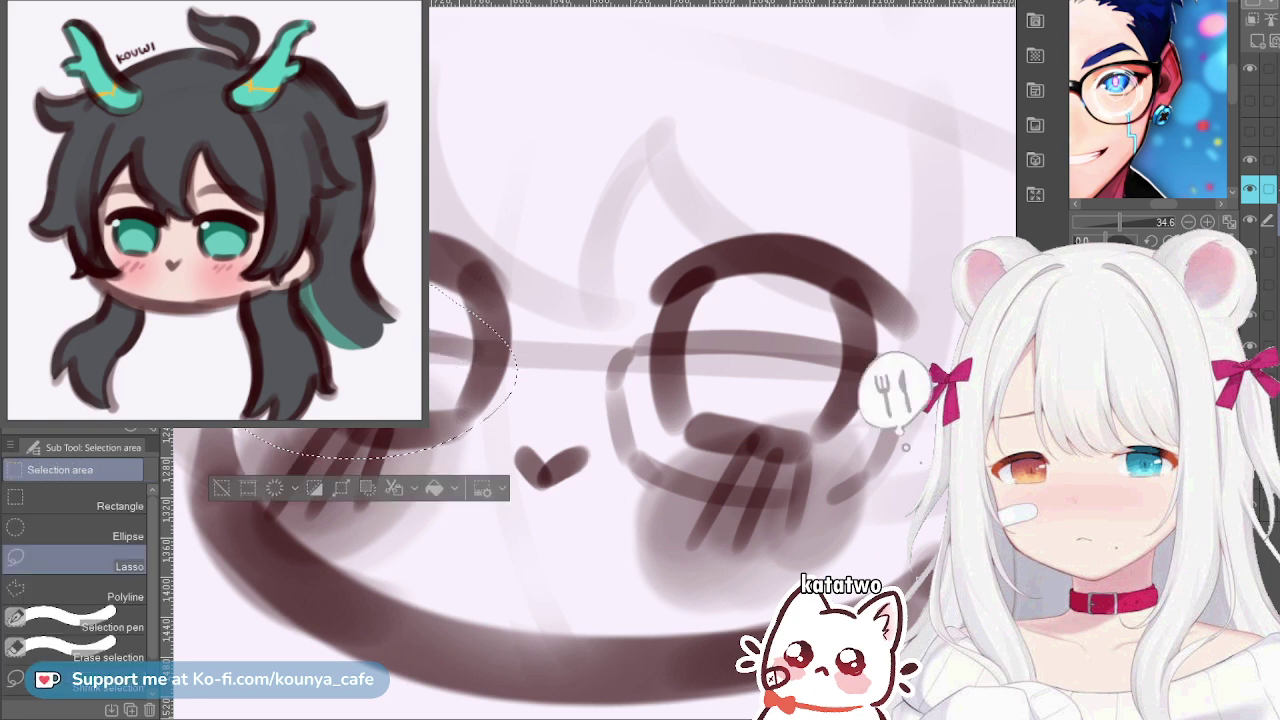
{"action": "key", "text": "ctrl+t"}
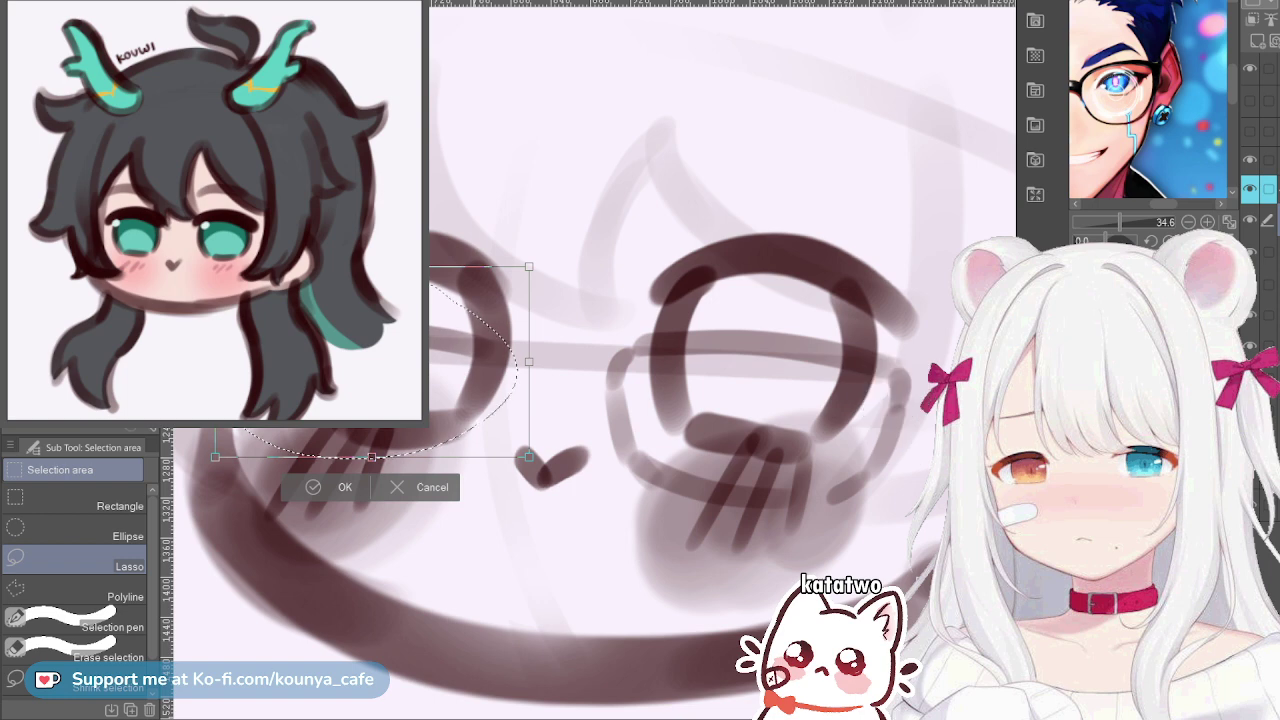
{"action": "left_click_drag", "start_coordinate": [470, 400], "coordinate": [472, 399]}
{"action": "left_click_drag", "start_coordinate": [530, 361], "coordinate": [538, 358]}
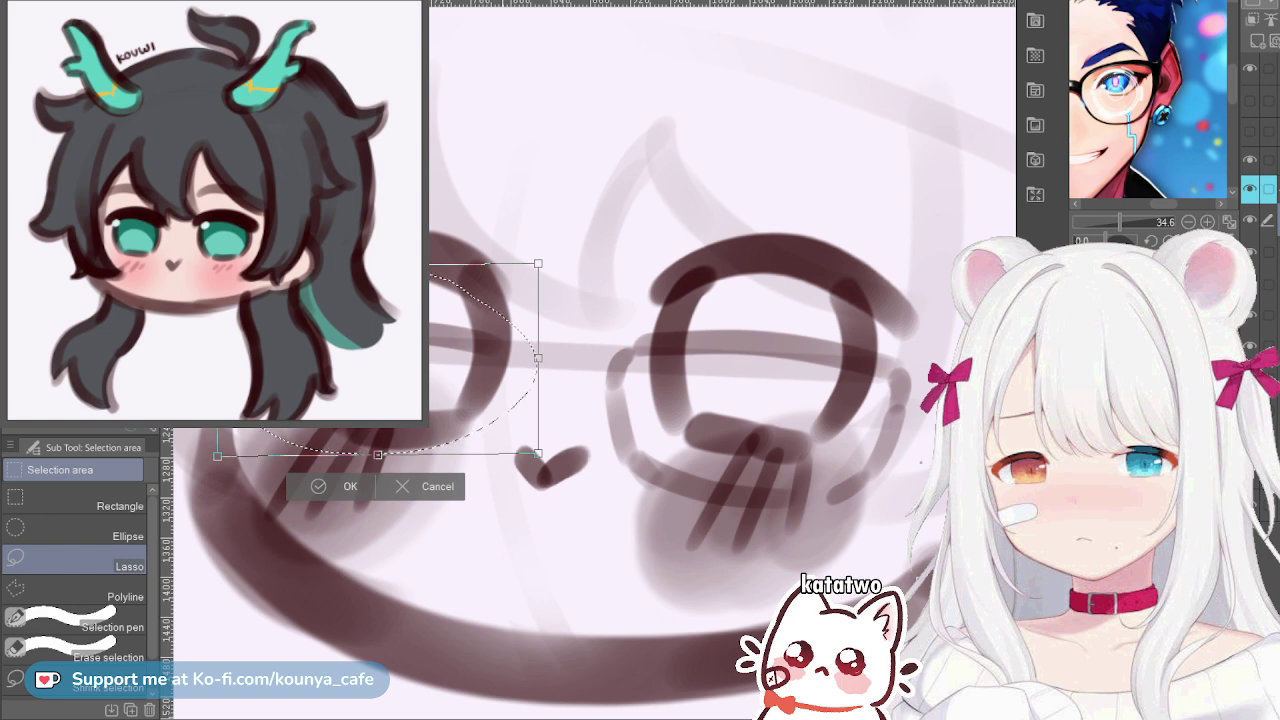
{"action": "key", "text": "Return"}
{"action": "key", "text": "ctrl+d"}
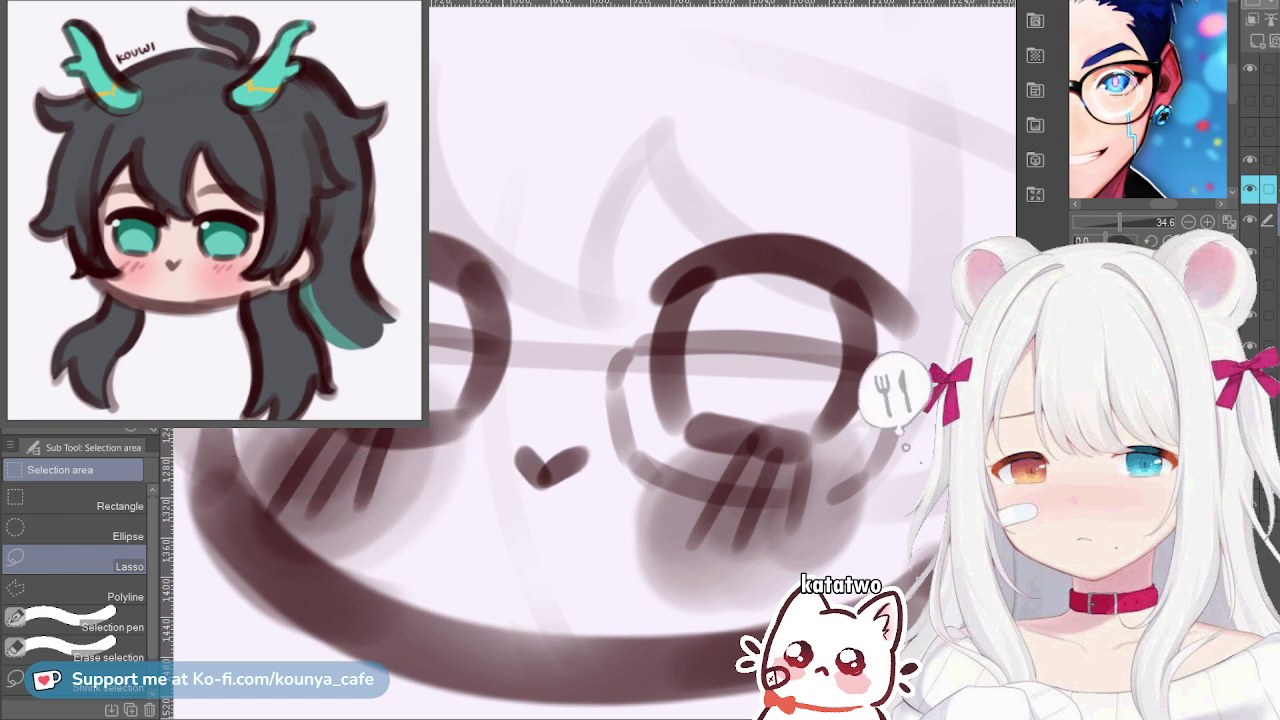
Sketch the inner side and bottom rim of the second glasses lens with the marker, redrawing strokes that miss the shape
{"action": "key", "text": "p"}
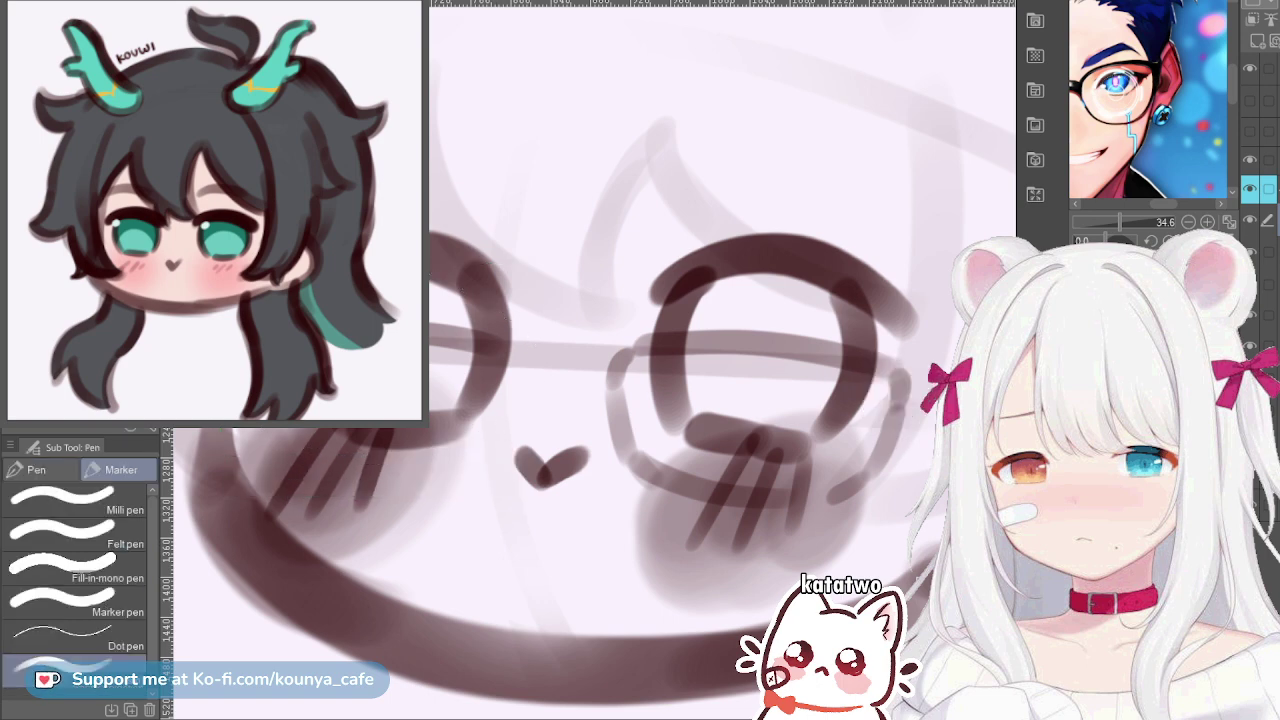
{"action": "scroll", "coordinate": [356, 447], "scroll_direction": "up", "scroll_amount": 1}
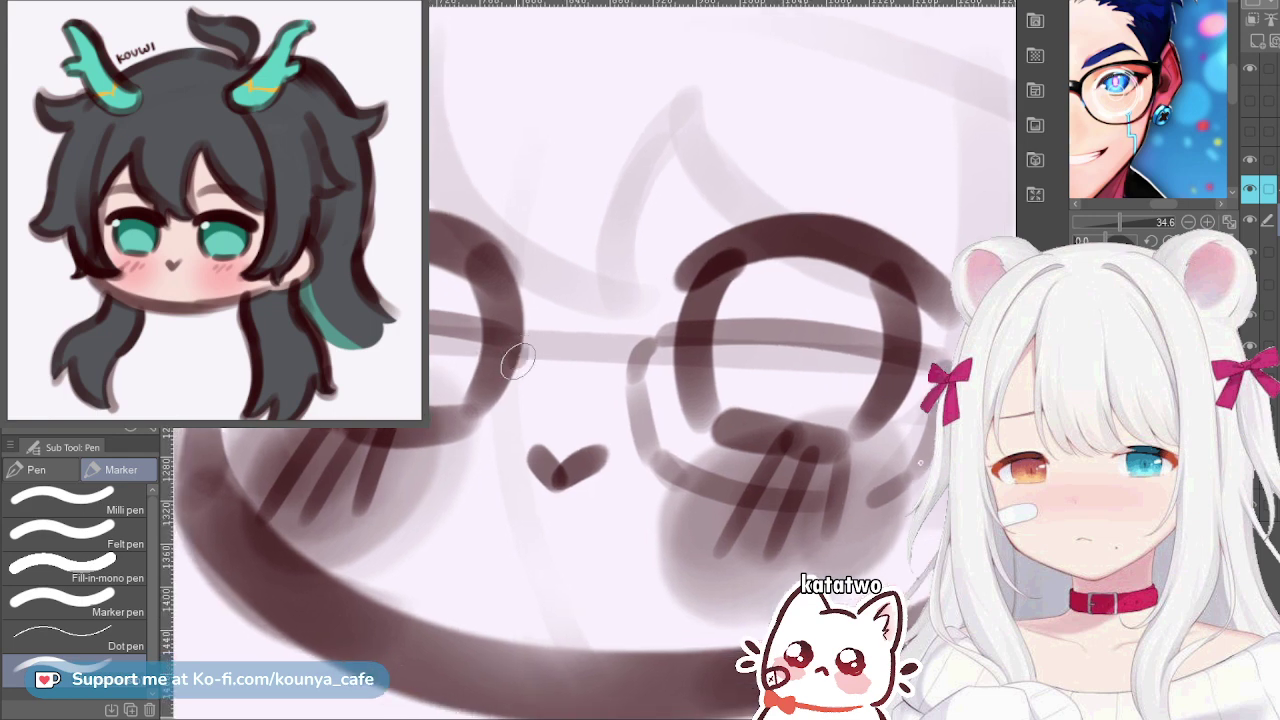
{"action": "key", "text": "ctrl+z"}
{"action": "mouse_move", "coordinate": [517, 363]}
{"action": "left_mouse_down"}
{"action": "mouse_move", "coordinate": [498, 440]}
{"action": "mouse_move", "coordinate": [478, 449]}
{"action": "left_mouse_up"}
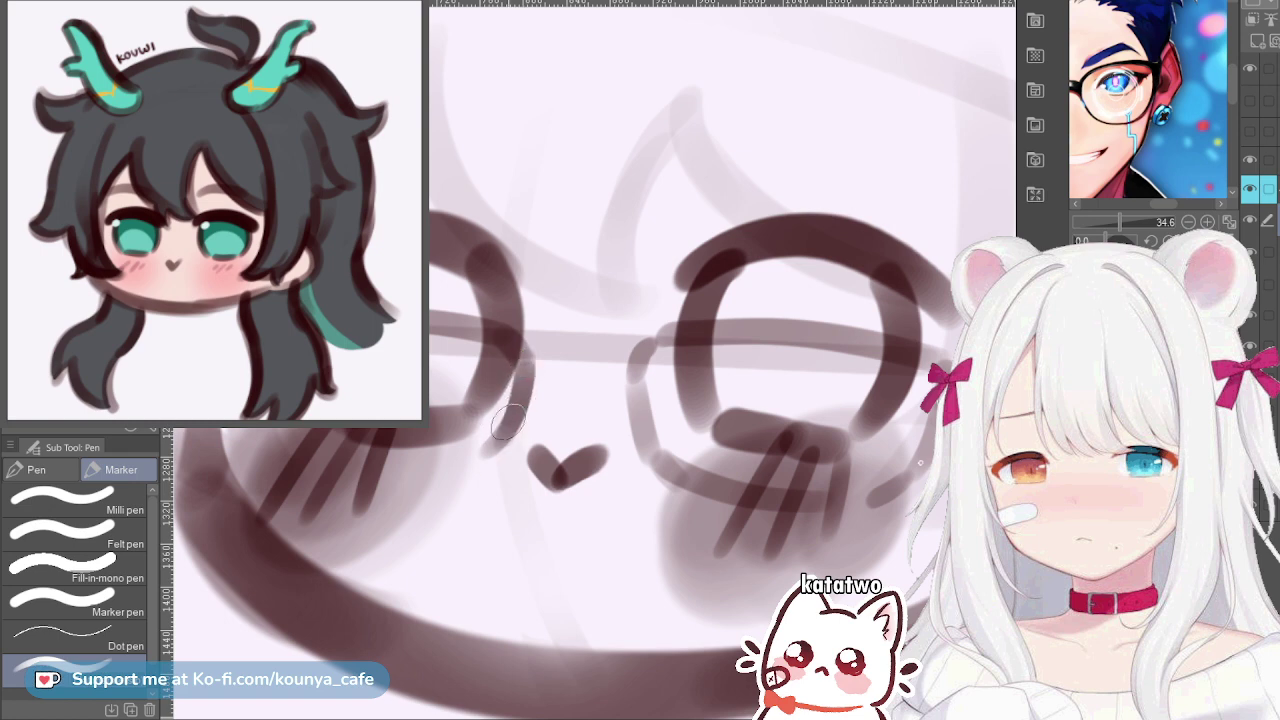
{"action": "left_click_drag", "start_coordinate": [640, 372], "coordinate": [658, 450]}
{"action": "key", "text": "ctrl+z"}
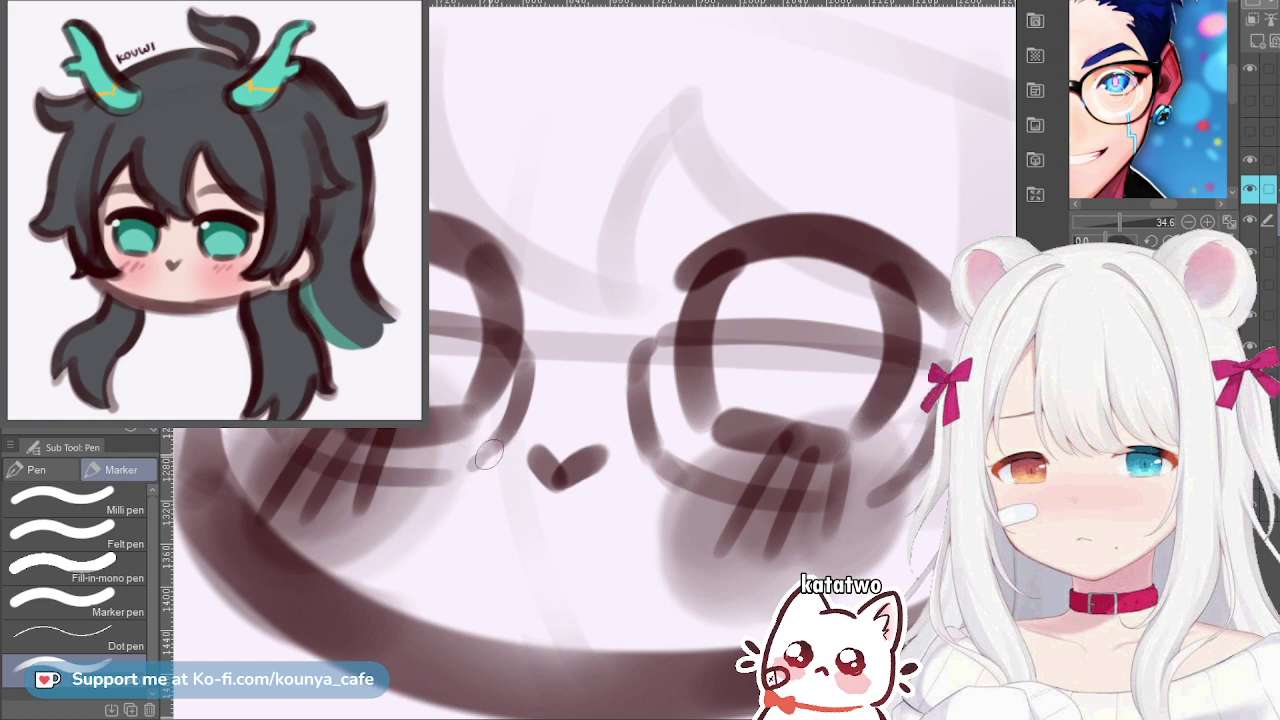
Sketch a curved bridge above the nose connecting the two glasses lenses
{"action": "scroll", "coordinate": [475, 462], "scroll_direction": "down", "scroll_amount": 3}
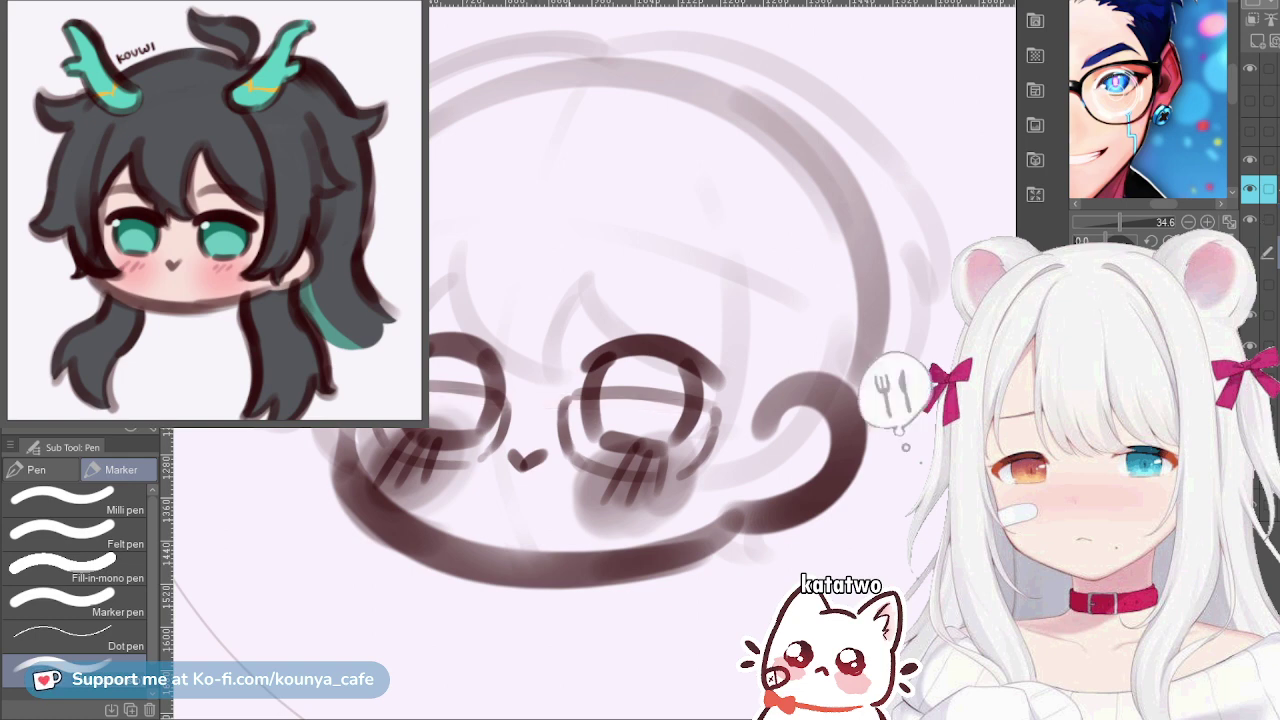
{"action": "scroll", "coordinate": [585, 420], "scroll_direction": "up", "scroll_amount": 1}
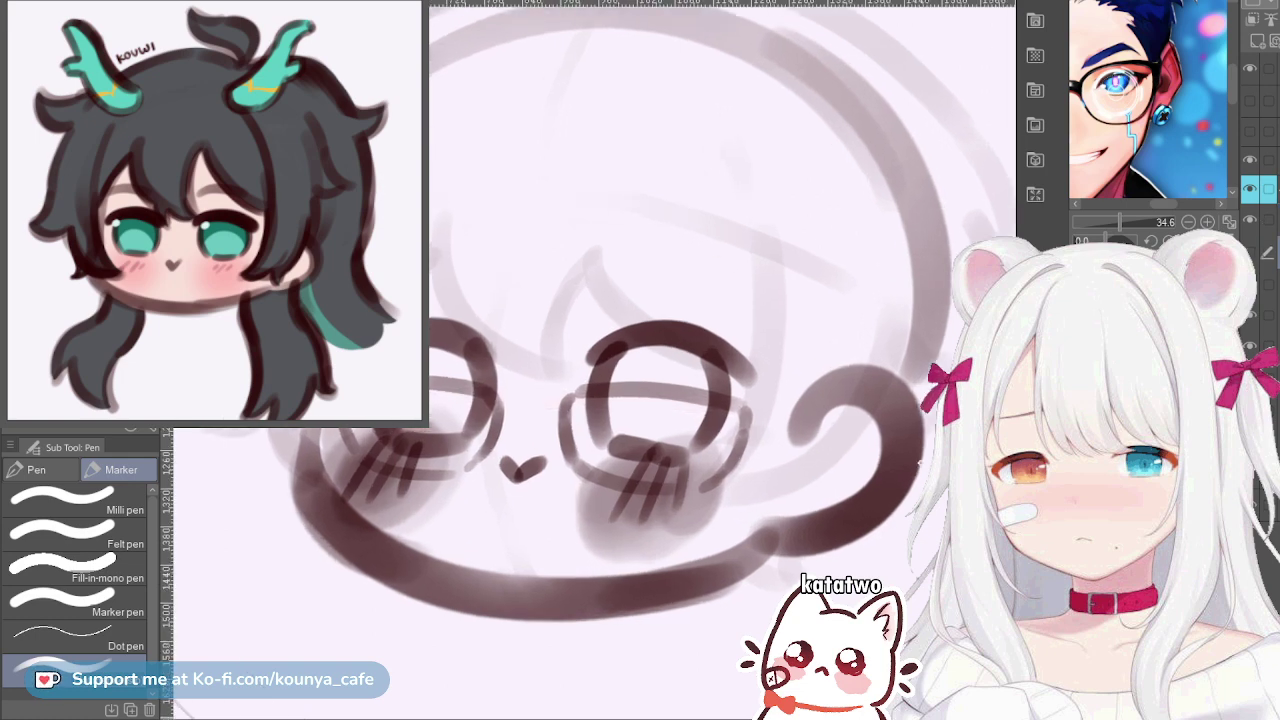
{"action": "scroll", "coordinate": [481, 440], "scroll_direction": "up", "scroll_amount": 2}
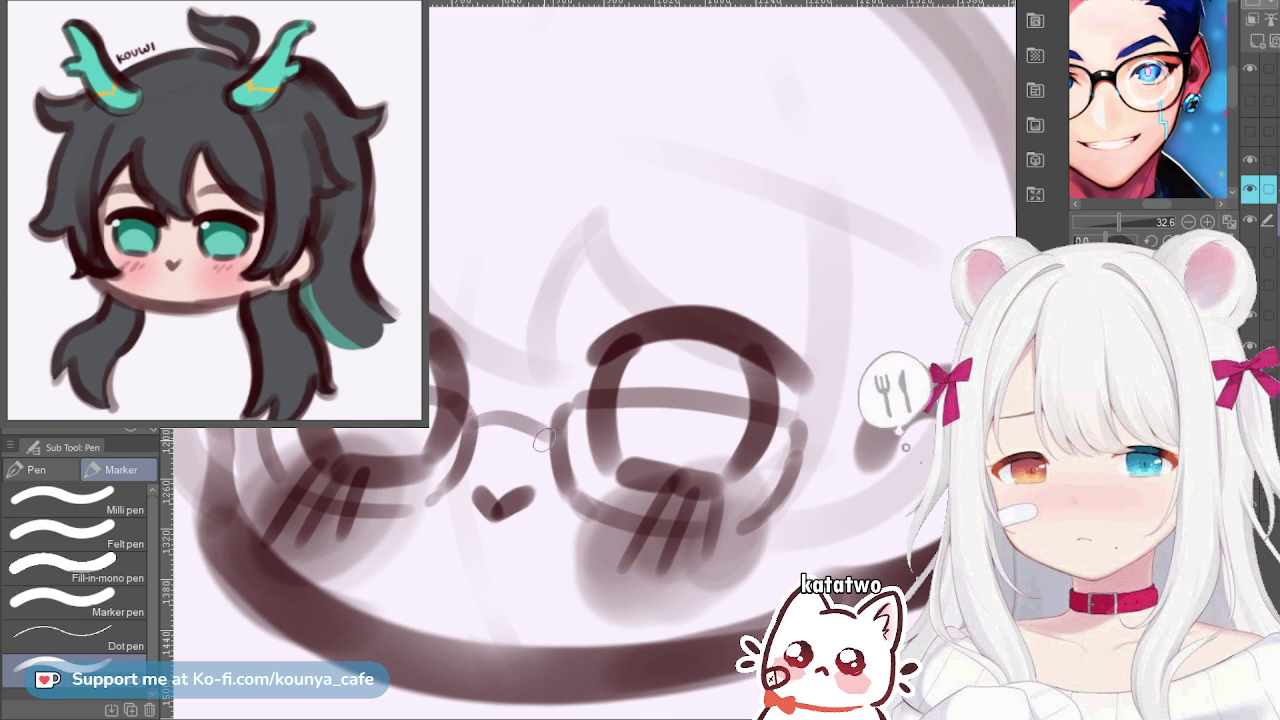
{"action": "mouse_move", "coordinate": [472, 420]}
{"action": "left_mouse_down"}
{"action": "mouse_move", "coordinate": [545, 434]}
{"action": "mouse_move", "coordinate": [477, 424]}
{"action": "mouse_move", "coordinate": [496, 409]}
{"action": "mouse_move", "coordinate": [545, 432]}
{"action": "left_mouse_up"}
{"action": "key", "text": "ctrl+z"}
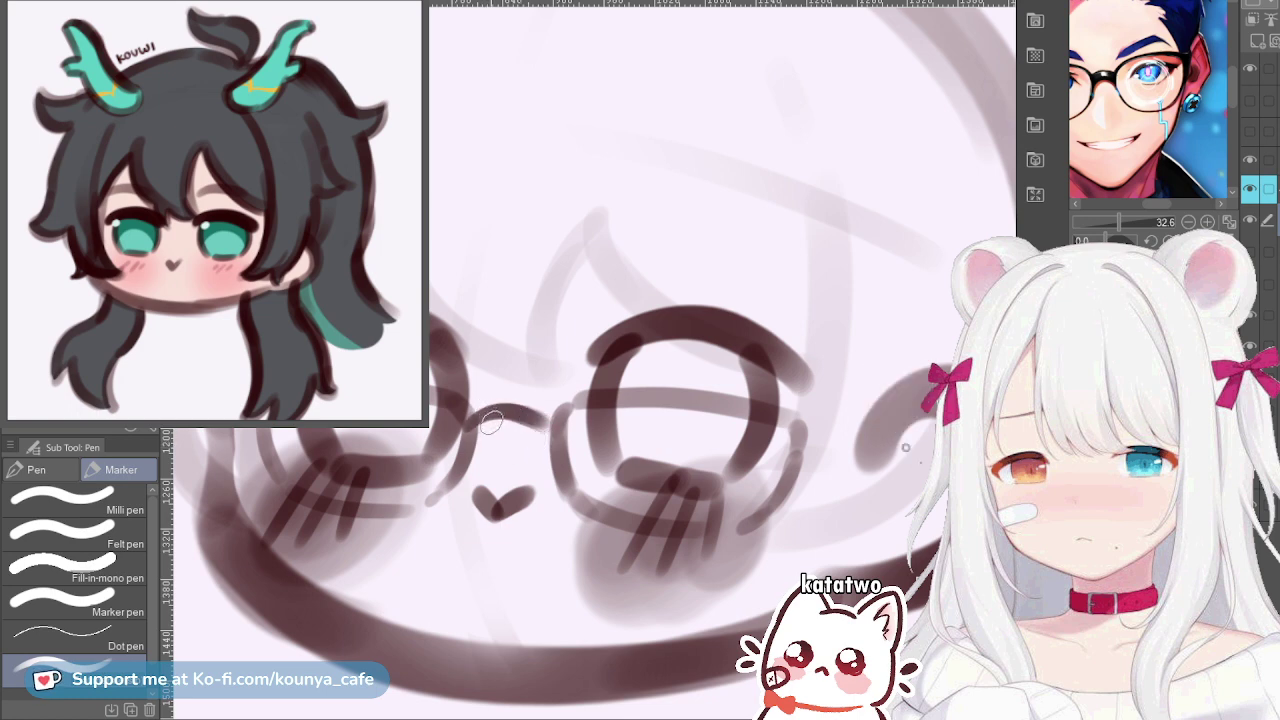
{"action": "mouse_move", "coordinate": [581, 378]}
{"action": "left_mouse_down"}
{"action": "mouse_move", "coordinate": [584, 350]}
{"action": "mouse_move", "coordinate": [612, 364]}
{"action": "mouse_move", "coordinate": [571, 349]}
{"action": "left_mouse_up"}
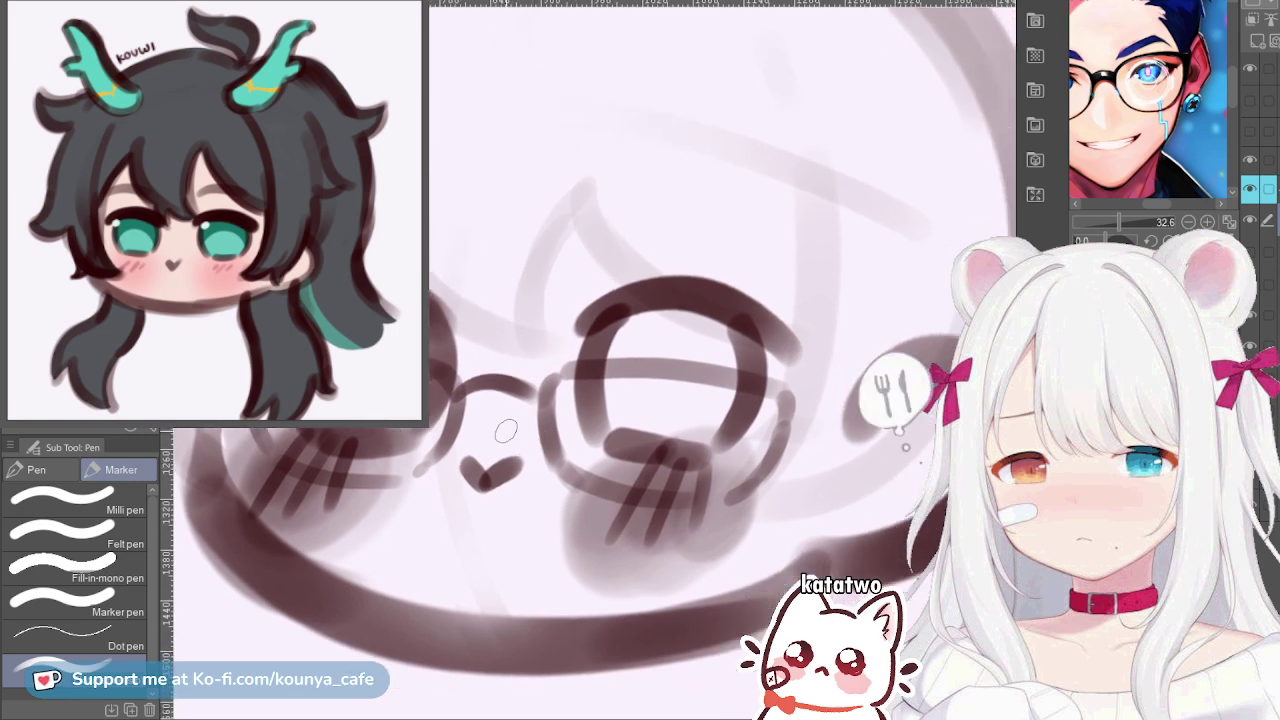
{"action": "left_click_drag", "start_coordinate": [648, 392], "coordinate": [585, 436]}
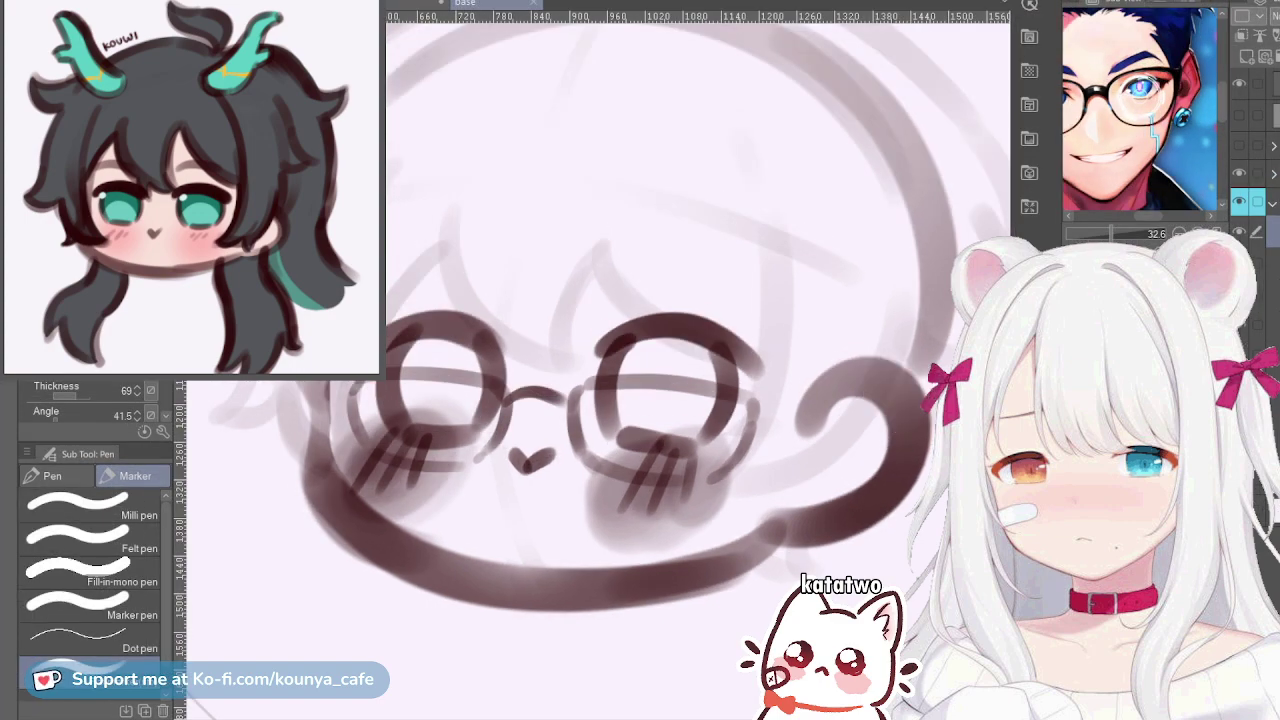
Sketch a zigzag mark running from below the eye nearest the ear down the cheek to the jawline
{"action": "scroll", "coordinate": [823, 497], "scroll_direction": "down", "scroll_amount": 5}
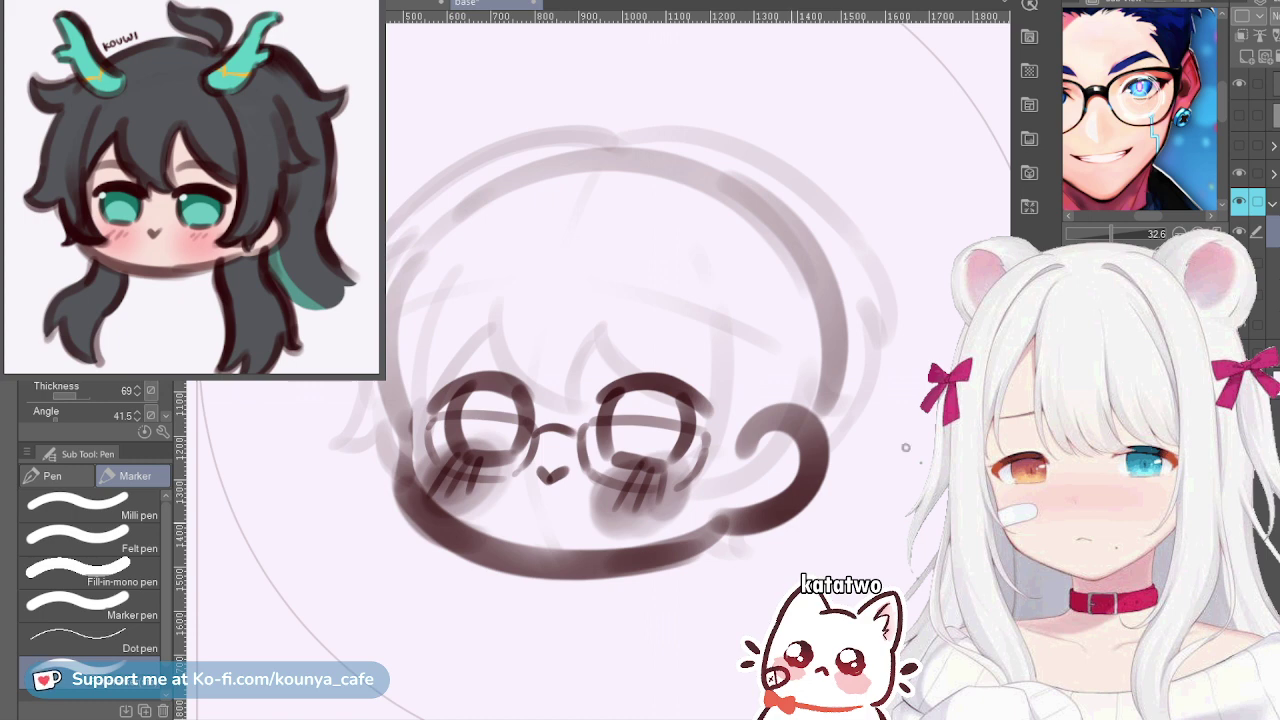
{"action": "scroll", "coordinate": [765, 444], "scroll_direction": "up", "scroll_amount": 2}
{"action": "scroll", "coordinate": [650, 466], "scroll_direction": "up", "scroll_amount": 2}
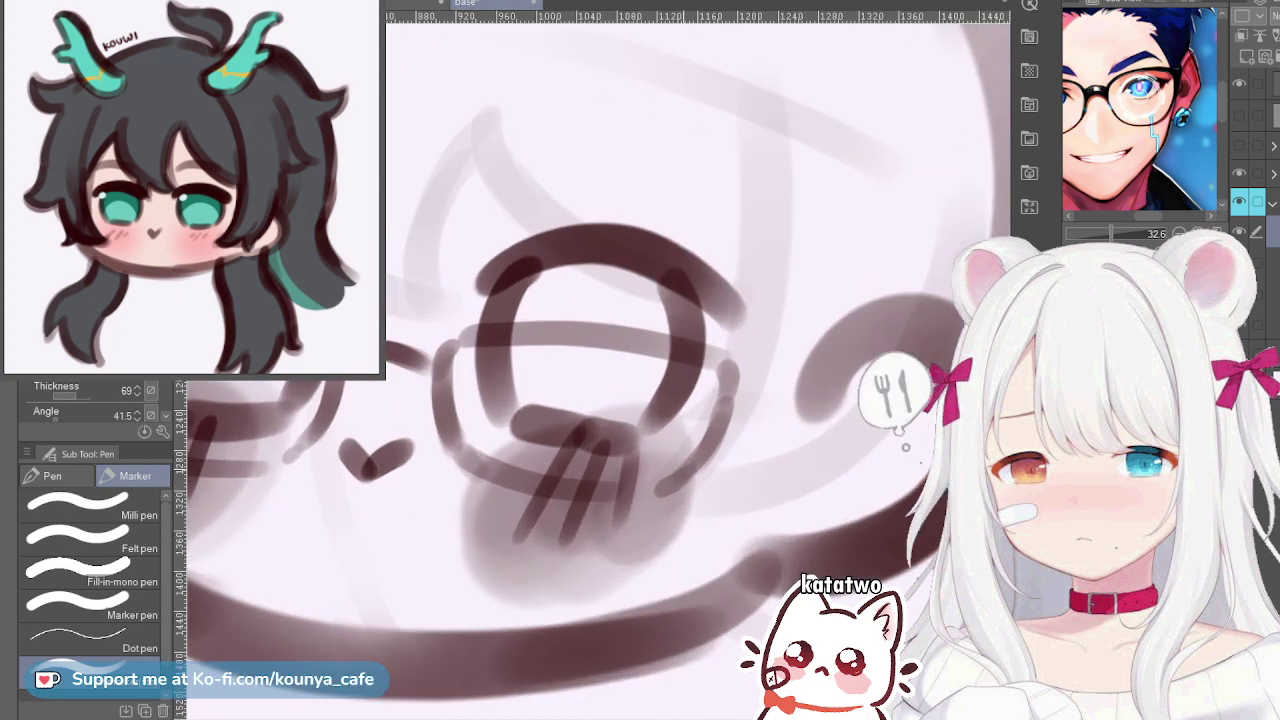
{"action": "mouse_move", "coordinate": [567, 486]}
{"action": "left_mouse_down"}
{"action": "mouse_move", "coordinate": [553, 547]}
{"action": "mouse_move", "coordinate": [598, 551]}
{"action": "mouse_move", "coordinate": [565, 604]}
{"action": "left_mouse_up"}
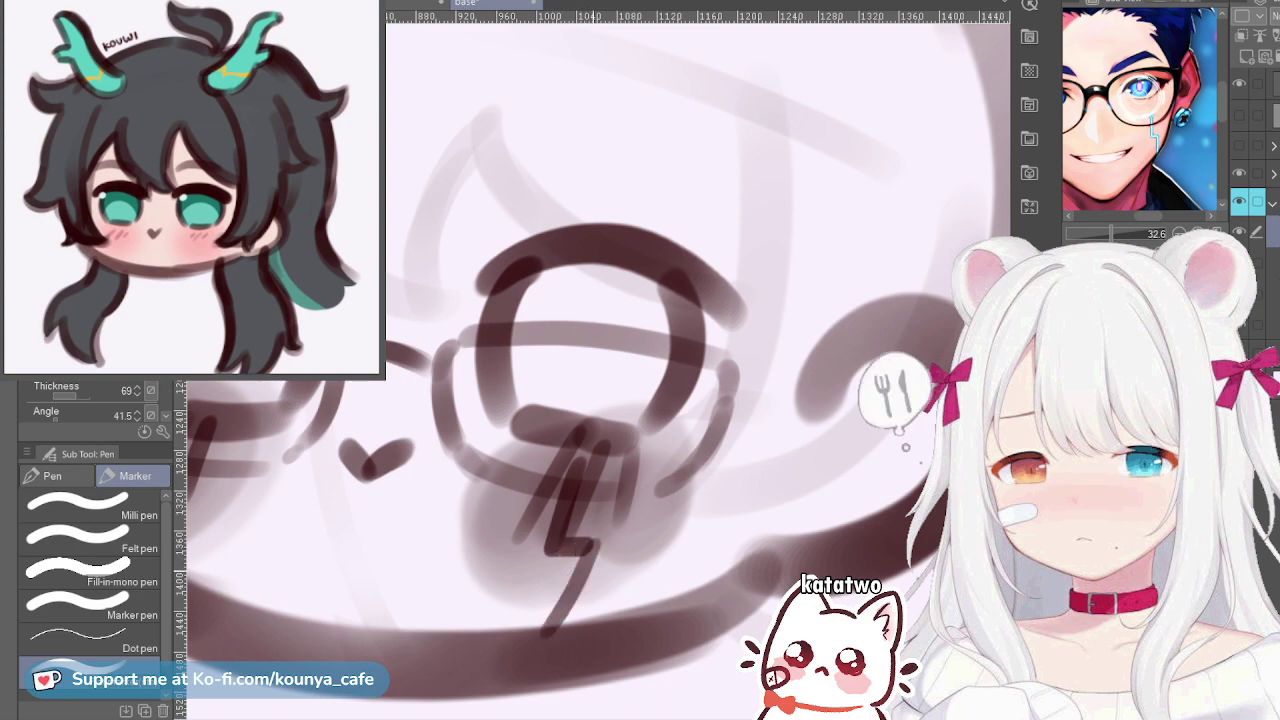
{"action": "scroll", "coordinate": [605, 541], "scroll_direction": "down", "scroll_amount": 2}
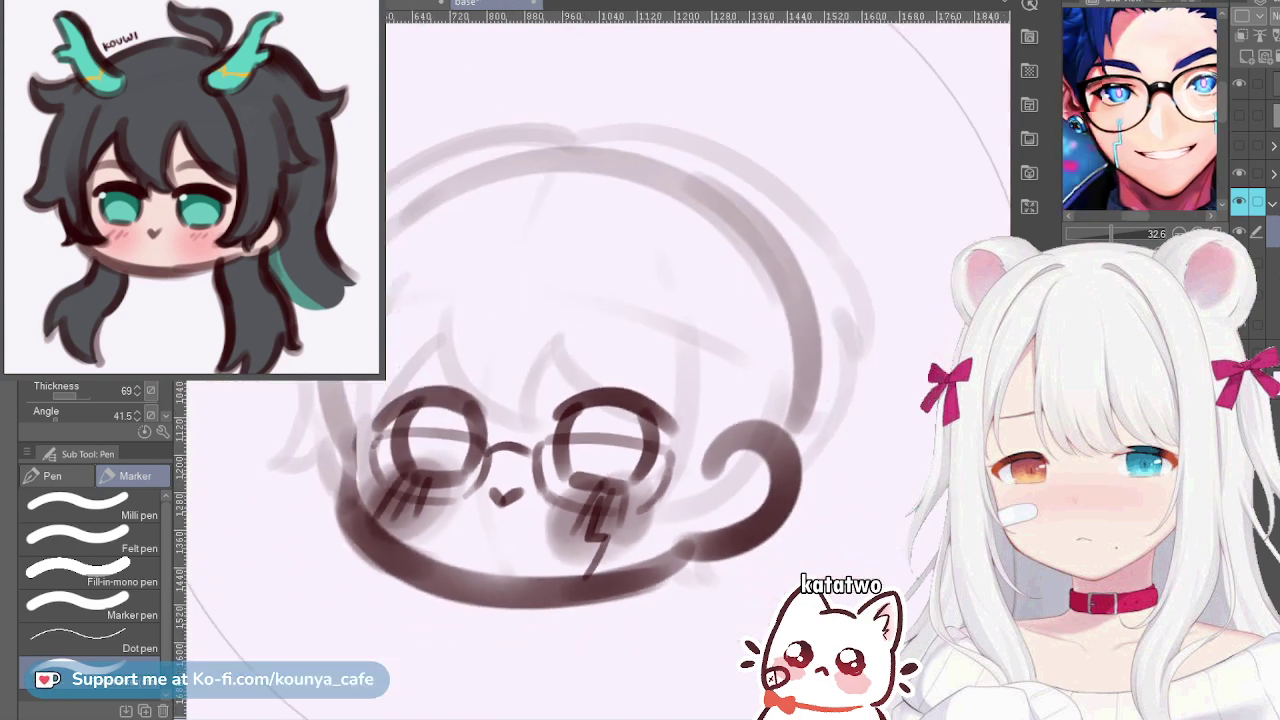
Sketch a matching zigzag mark from below the other eye down to the jawline, redrawing strokes that miss the shape
{"action": "scroll", "coordinate": [427, 432], "scroll_direction": "up", "scroll_amount": 2}
{"action": "scroll", "coordinate": [560, 470], "scroll_direction": "up", "scroll_amount": 1}
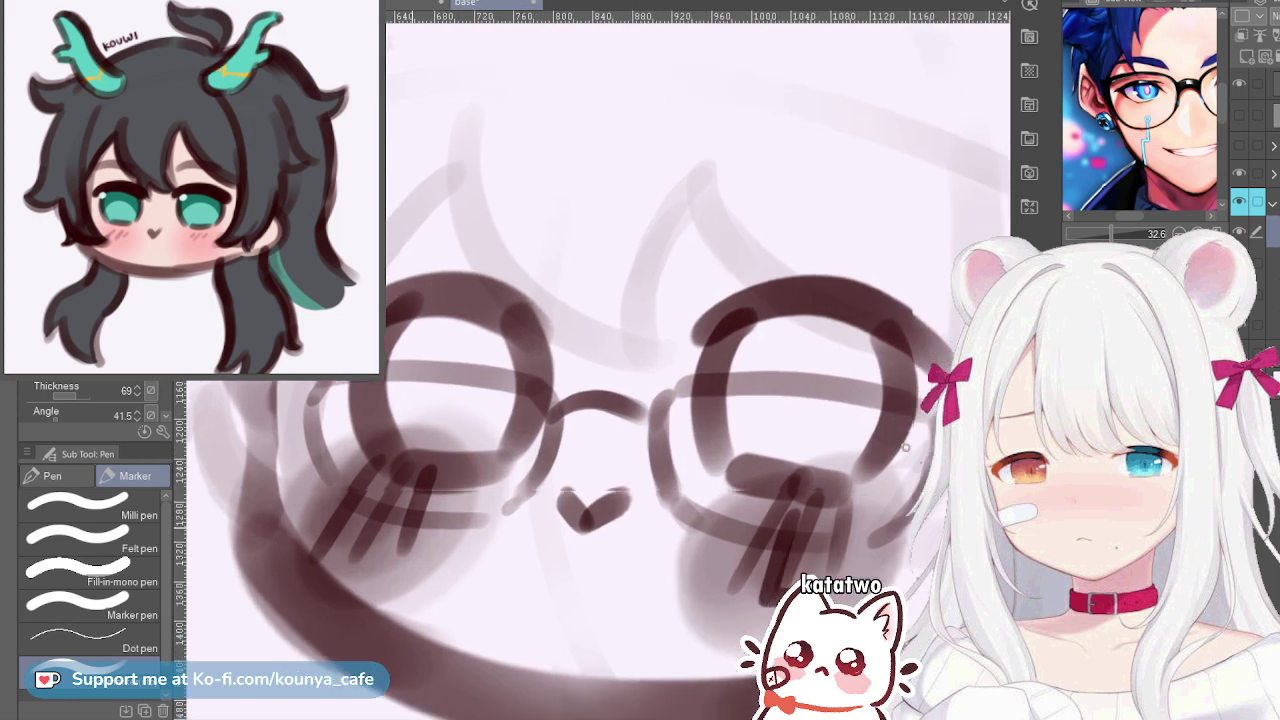
{"action": "left_click_drag", "start_coordinate": [397, 464], "coordinate": [393, 517]}
{"action": "key", "text": "ctrl+z"}
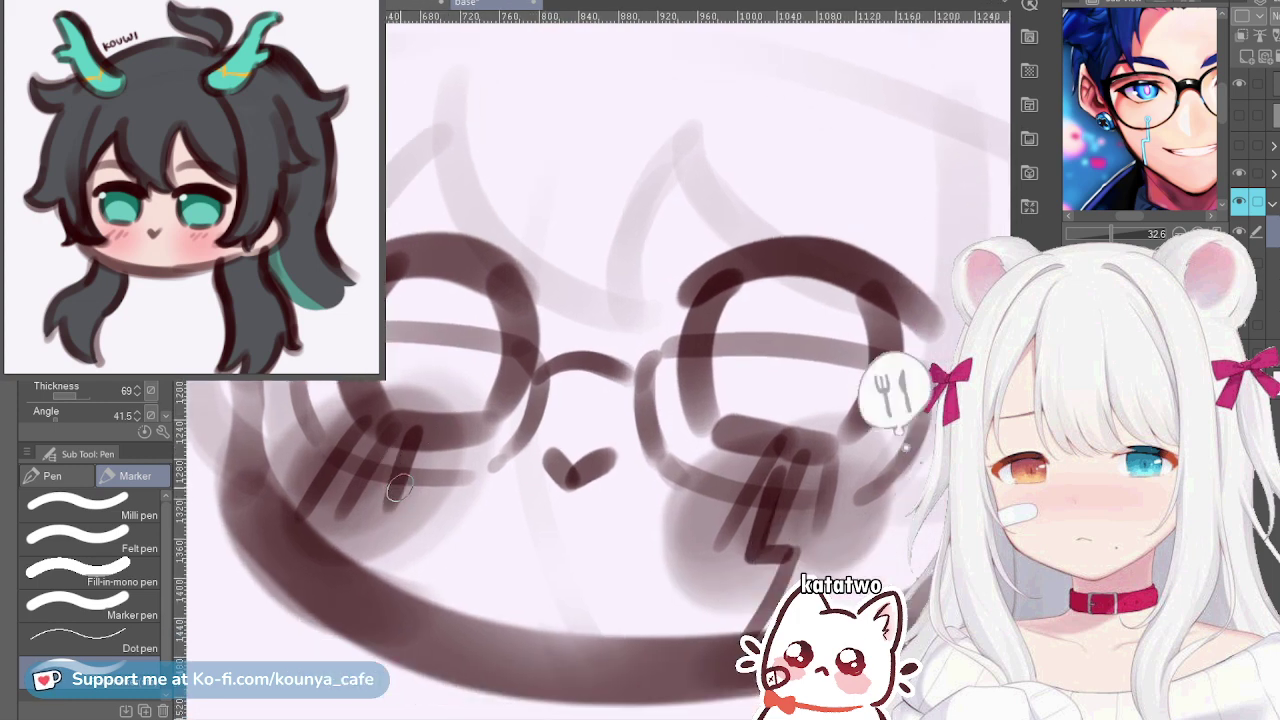
{"action": "mouse_move", "coordinate": [399, 466]}
{"action": "left_mouse_down"}
{"action": "mouse_move", "coordinate": [398, 530]}
{"action": "mouse_move", "coordinate": [393, 515]}
{"action": "left_mouse_up"}
{"action": "key", "text": "ctrl+z"}
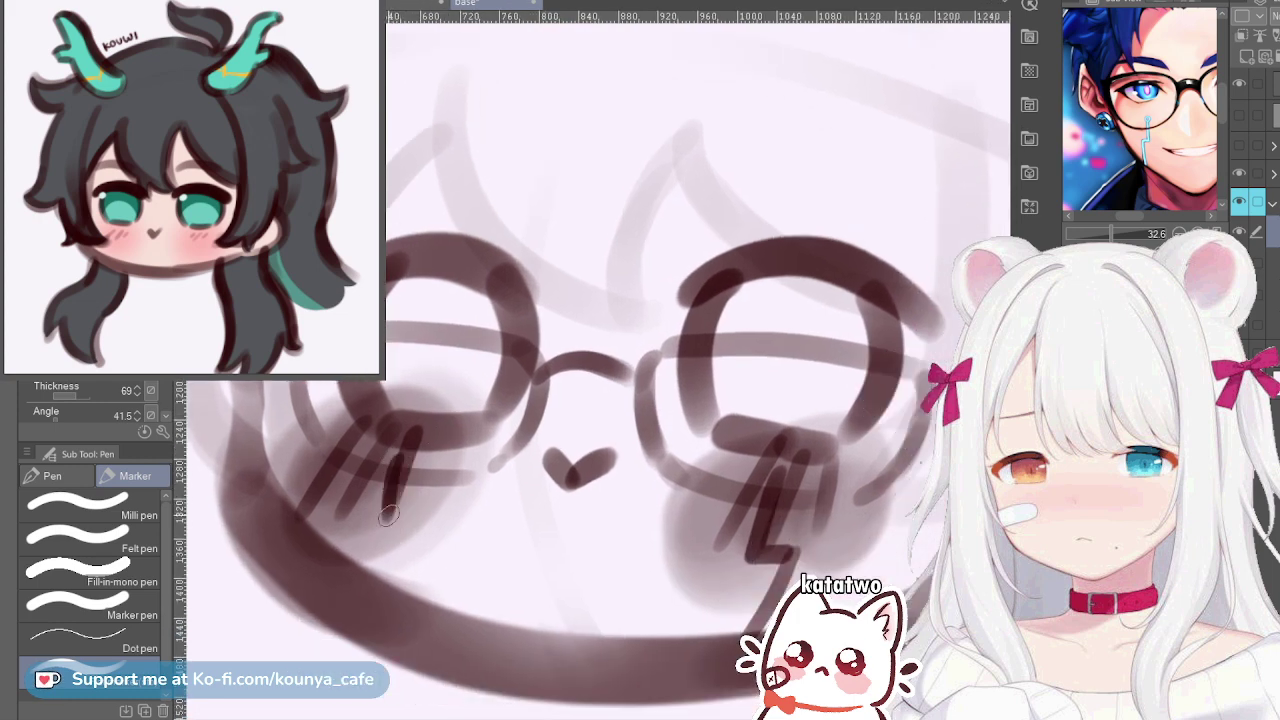
{"action": "key", "text": "ctrl+z"}
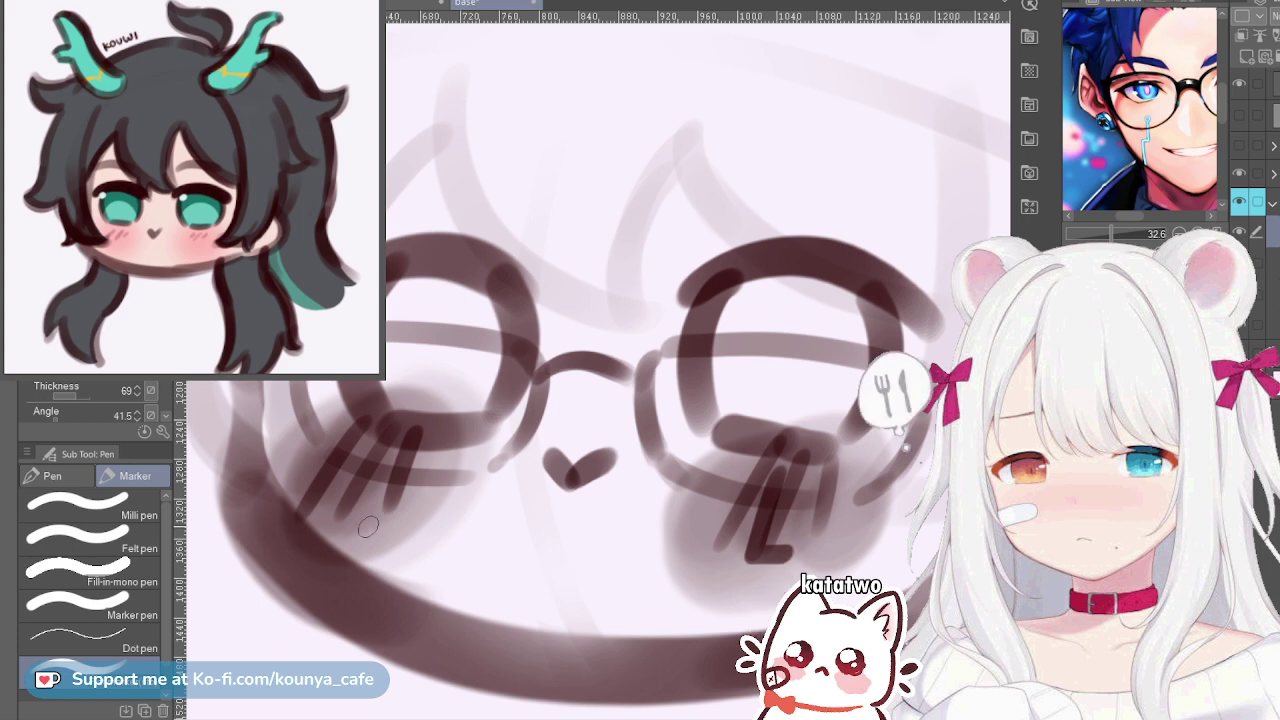
{"action": "left_click_drag", "start_coordinate": [360, 512], "coordinate": [382, 620]}
{"action": "key", "text": "ctrl+z"}
{"action": "left_click_drag", "start_coordinate": [362, 508], "coordinate": [383, 621]}
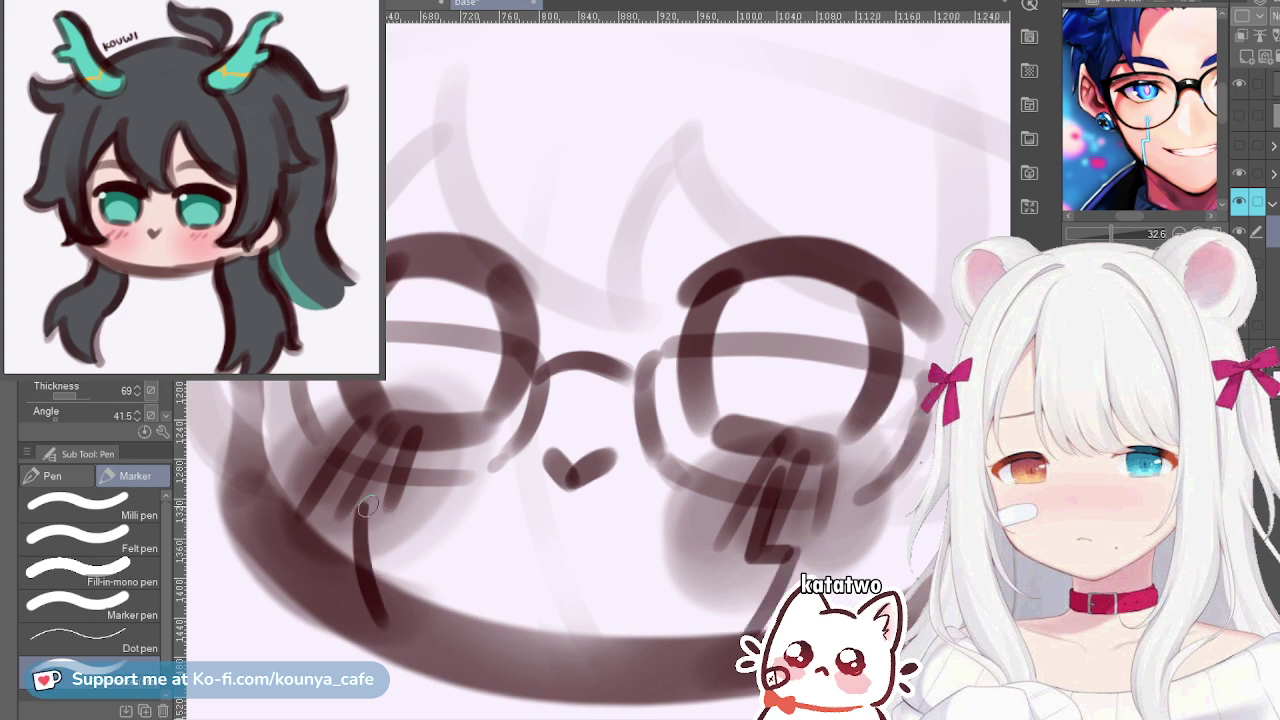
{"action": "mouse_move", "coordinate": [363, 506]}
{"action": "left_mouse_down"}
{"action": "mouse_move", "coordinate": [405, 515]}
{"action": "mouse_move", "coordinate": [392, 522]}
{"action": "mouse_move", "coordinate": [411, 434]}
{"action": "left_mouse_up"}
{"action": "key", "text": "ctrl+z"}
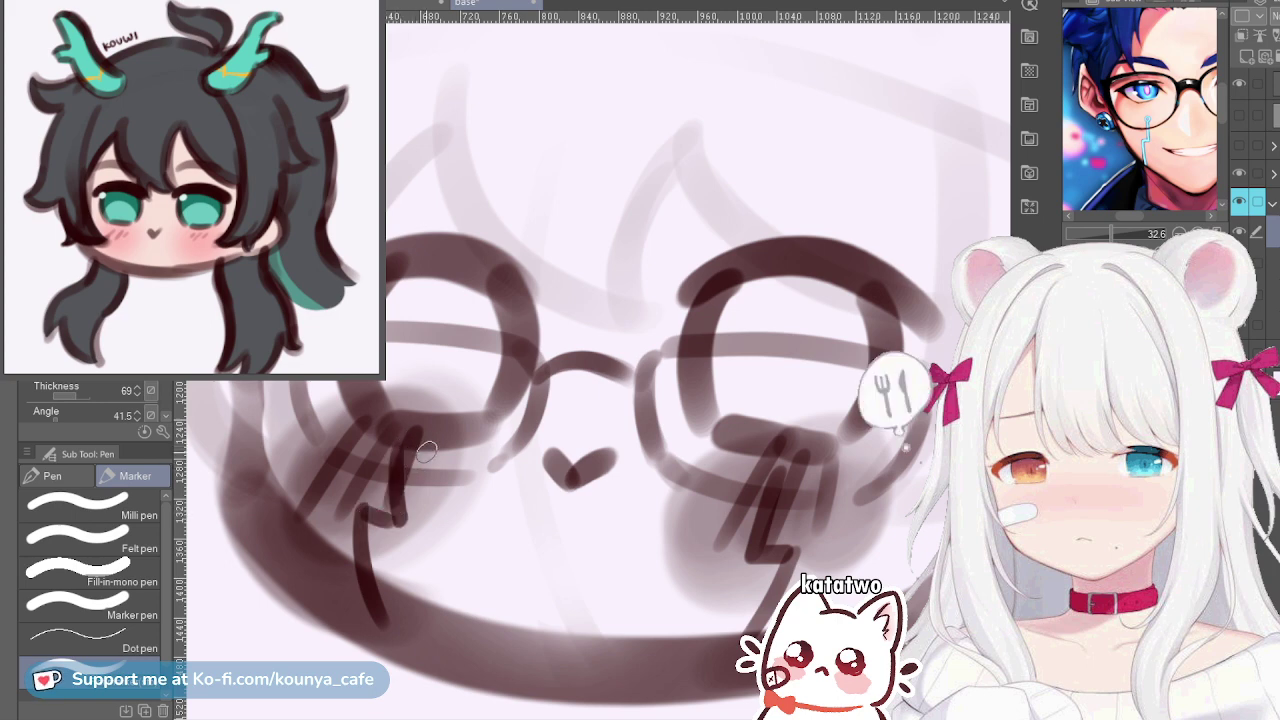
Sketch a round earring at the earlobe and erase the dark line inside its ring with the Hard eraser
{"action": "left_click_drag", "start_coordinate": [527, 514], "coordinate": [435, 616]}
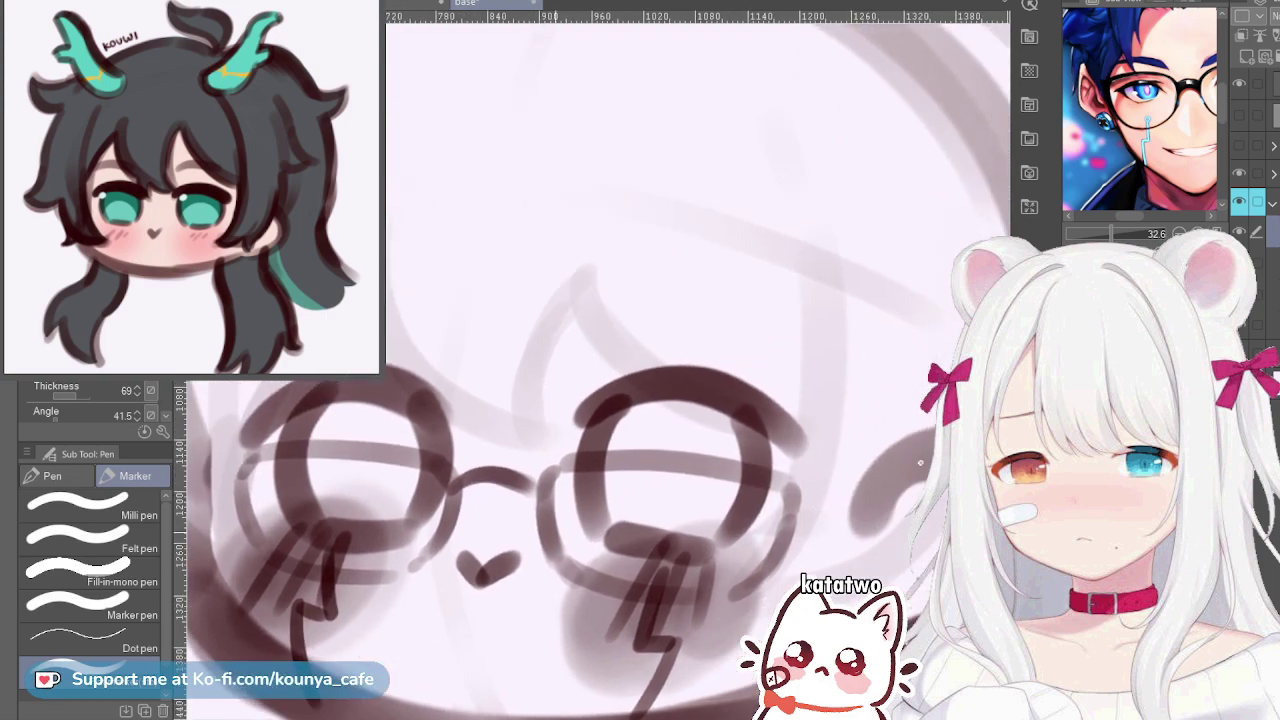
{"action": "left_click_drag", "start_coordinate": [549, 528], "coordinate": [517, 529]}
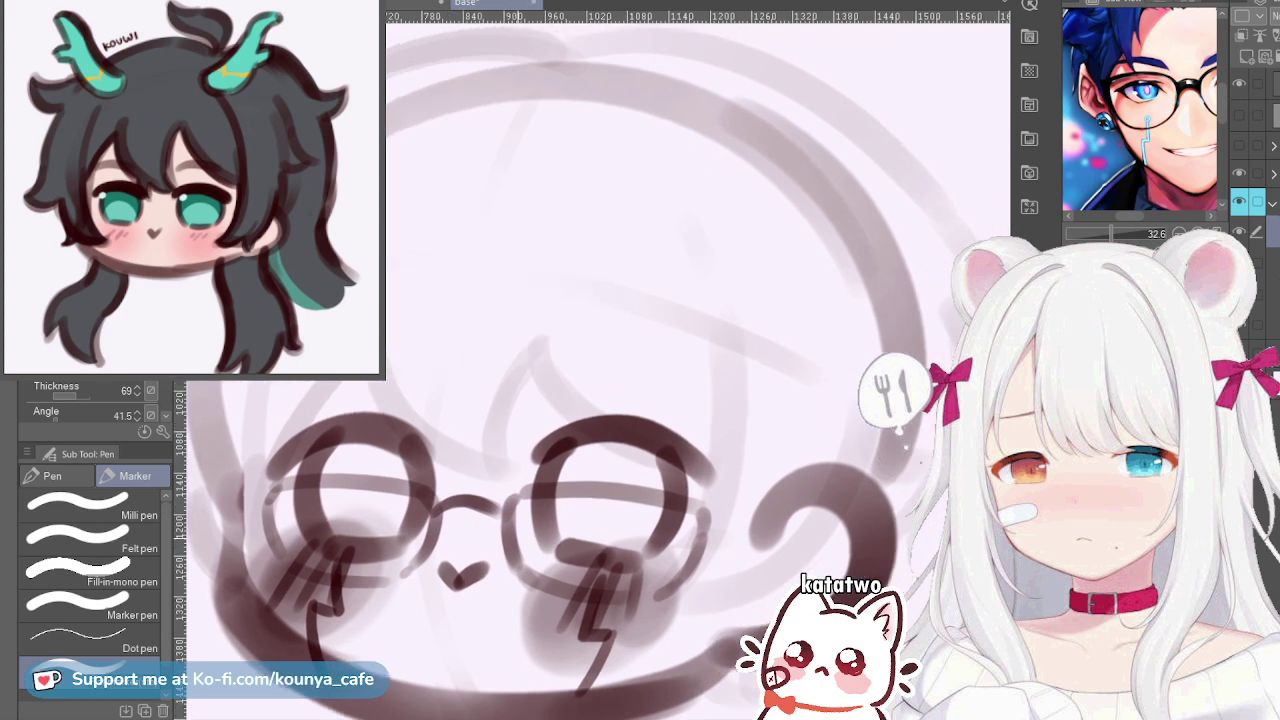
{"action": "left_click_drag", "start_coordinate": [443, 459], "coordinate": [443, 466]}
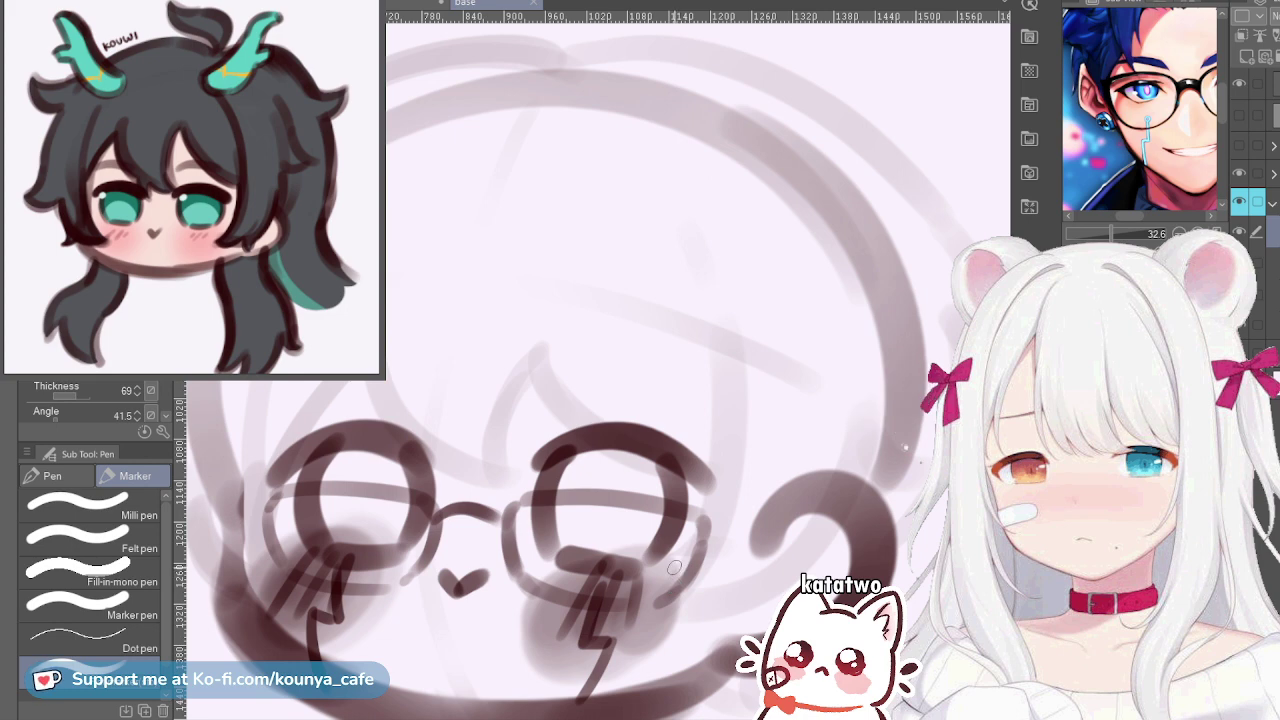
{"action": "left_click_drag", "start_coordinate": [632, 606], "coordinate": [652, 585]}
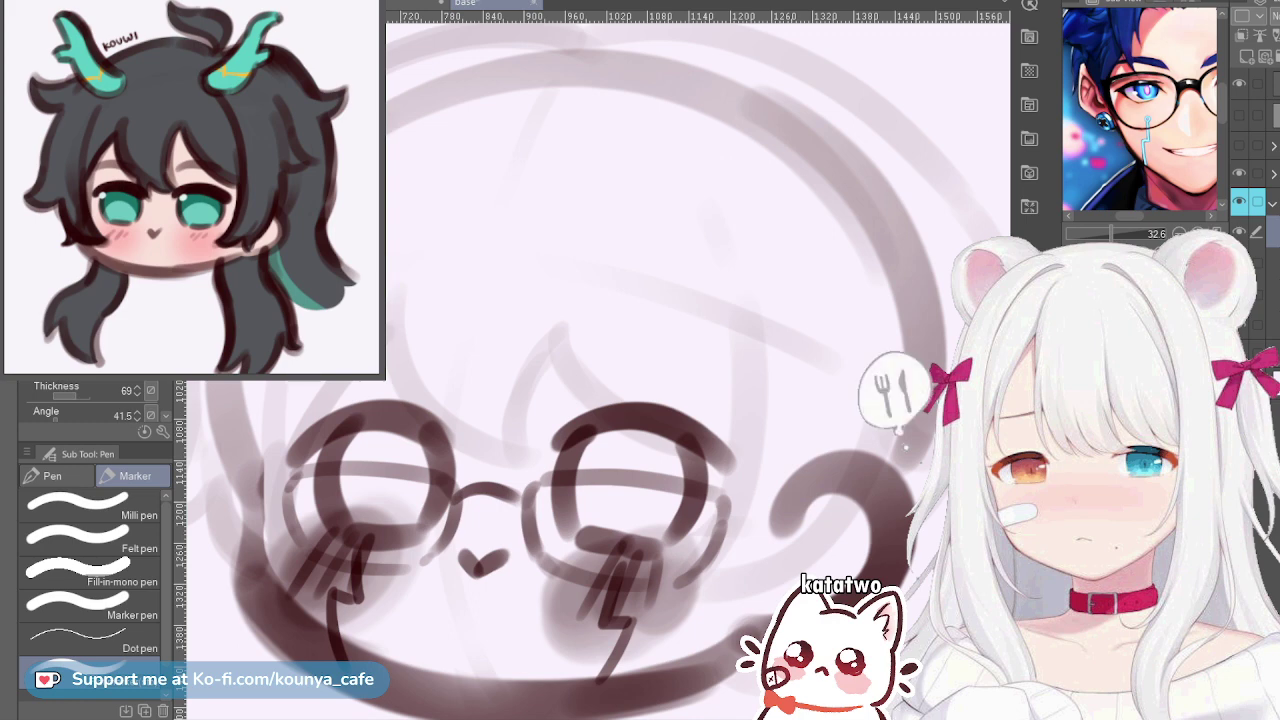
{"action": "mouse_move", "coordinate": [775, 595]}
{"action": "left_mouse_down"}
{"action": "mouse_move", "coordinate": [750, 520]}
{"action": "mouse_move", "coordinate": [808, 536]}
{"action": "mouse_move", "coordinate": [746, 529]}
{"action": "mouse_move", "coordinate": [738, 565]}
{"action": "mouse_move", "coordinate": [790, 513]}
{"action": "left_mouse_up"}
{"action": "key", "text": "ctrl+z"}
{"action": "key", "text": "ctrl+z"}
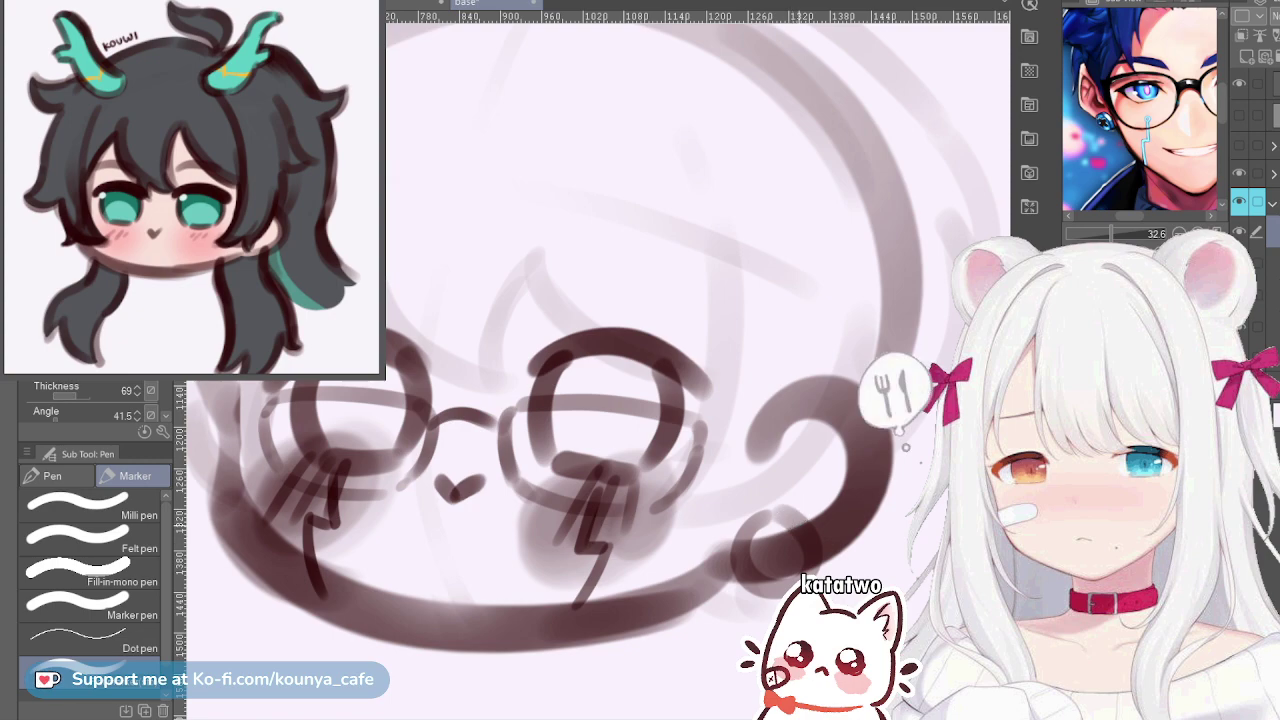
{"action": "scroll", "coordinate": [786, 533], "scroll_direction": "down", "scroll_amount": 3}
{"action": "scroll", "coordinate": [786, 533], "scroll_direction": "up", "scroll_amount": 3}
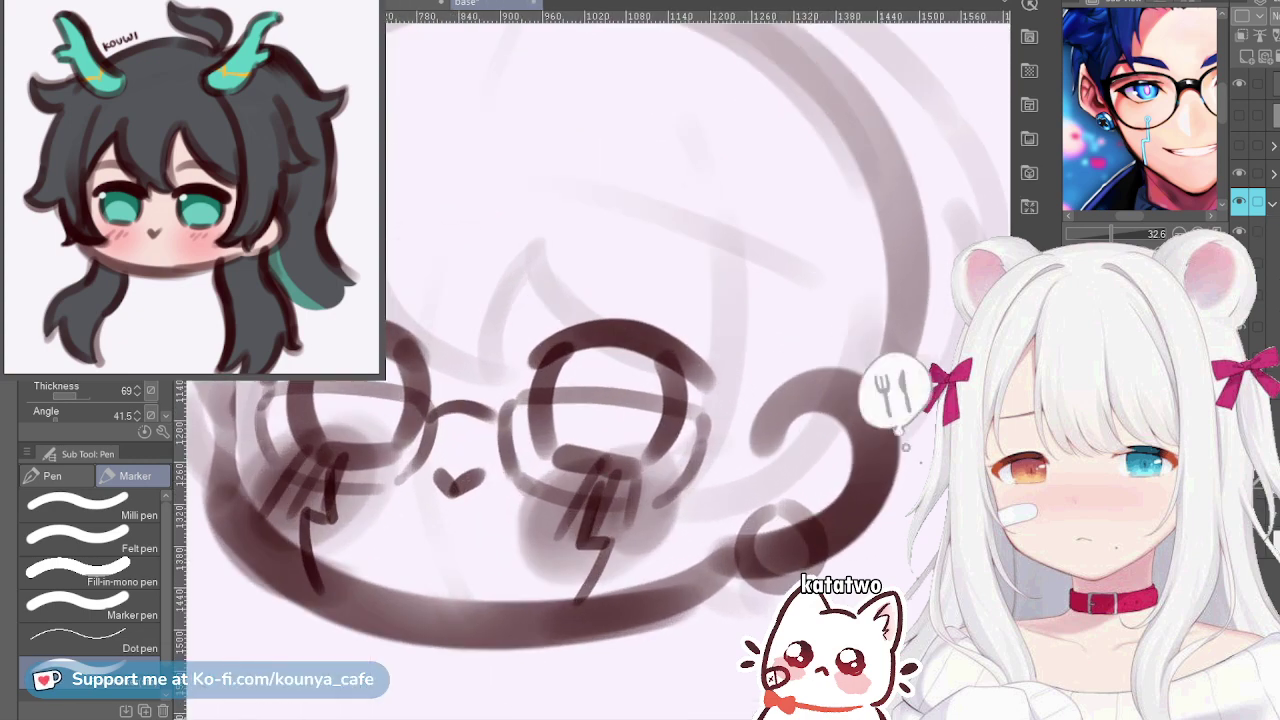
{"action": "key", "text": "e"}
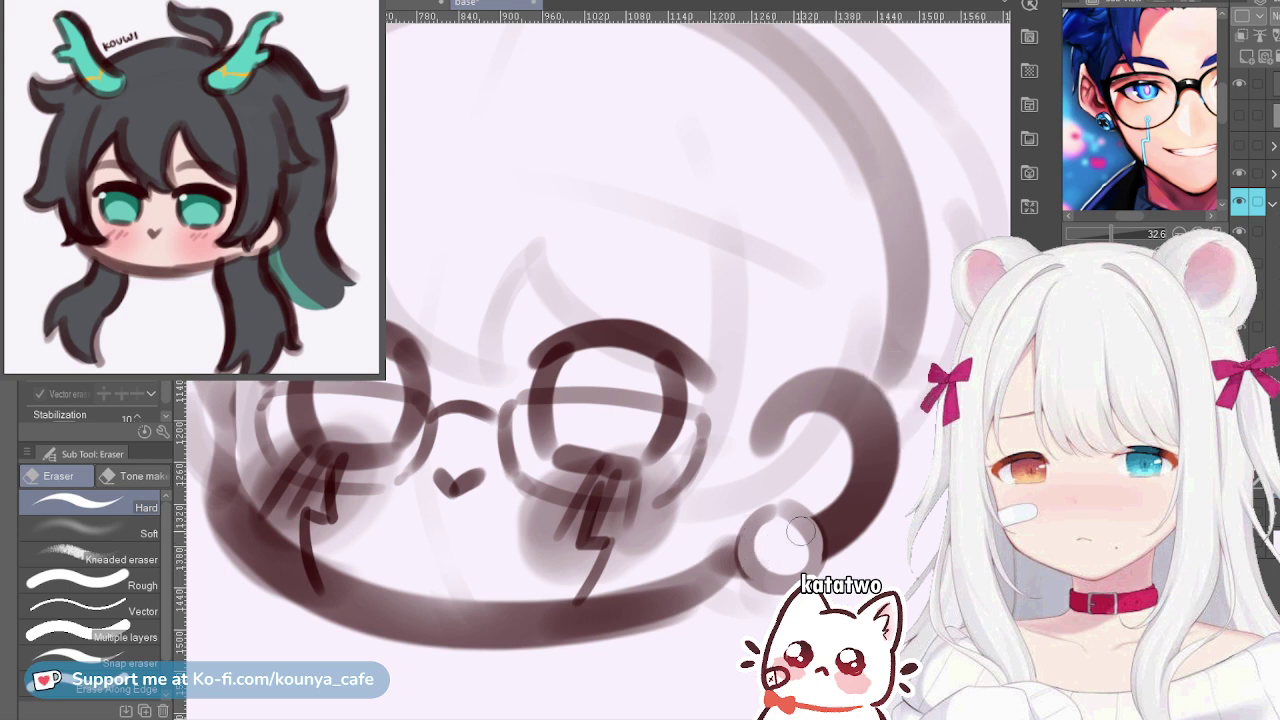
{"action": "scroll", "coordinate": [800, 533], "scroll_direction": "down", "scroll_amount": 3}
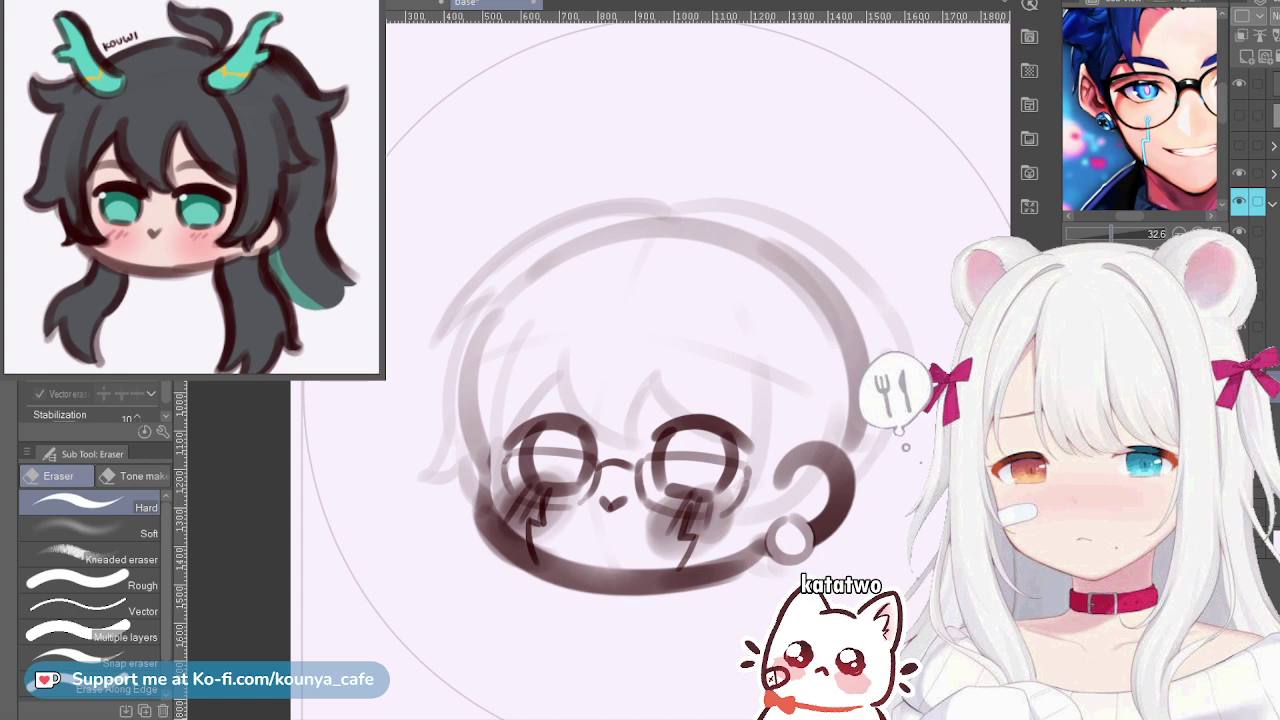
Examine the reference's ear stud up close and sketch a small X inside the round earring with the marker
{"action": "scroll", "coordinate": [1141, 110], "scroll_direction": "up", "scroll_amount": 5}
{"action": "left_click_drag", "start_coordinate": [1141, 110], "coordinate": [1190, 118]}
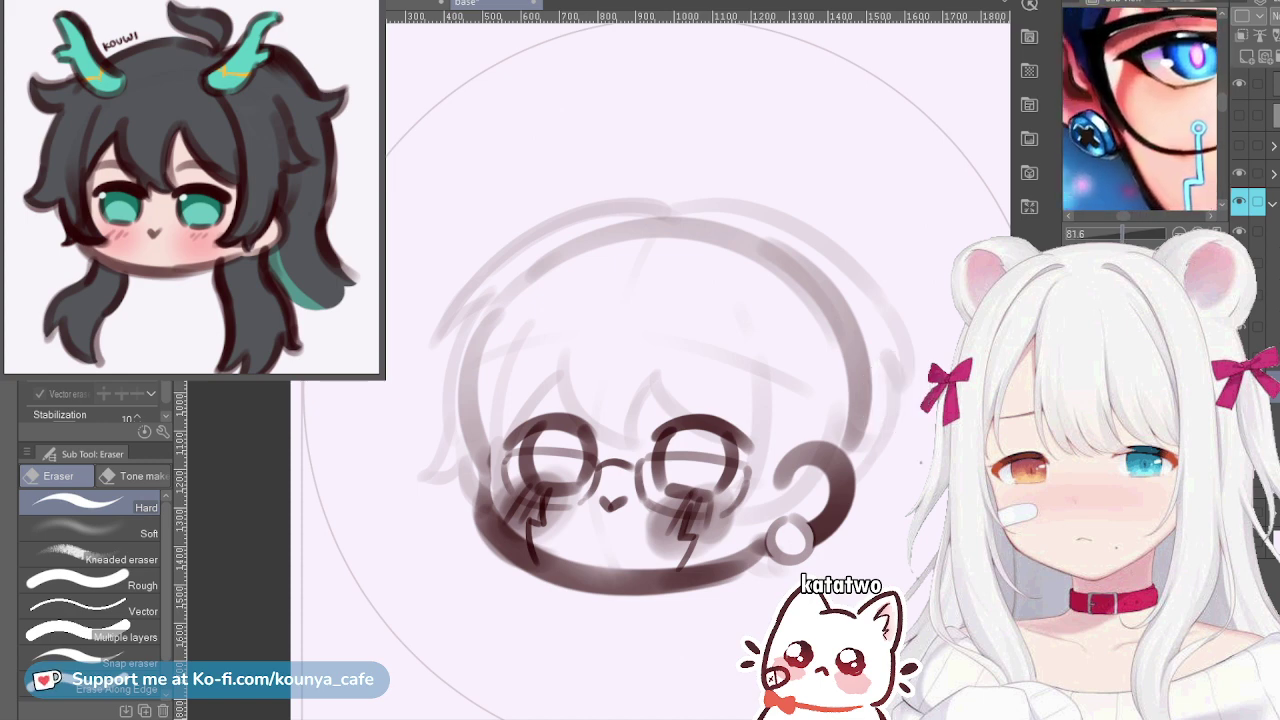
{"action": "key", "text": "p"}
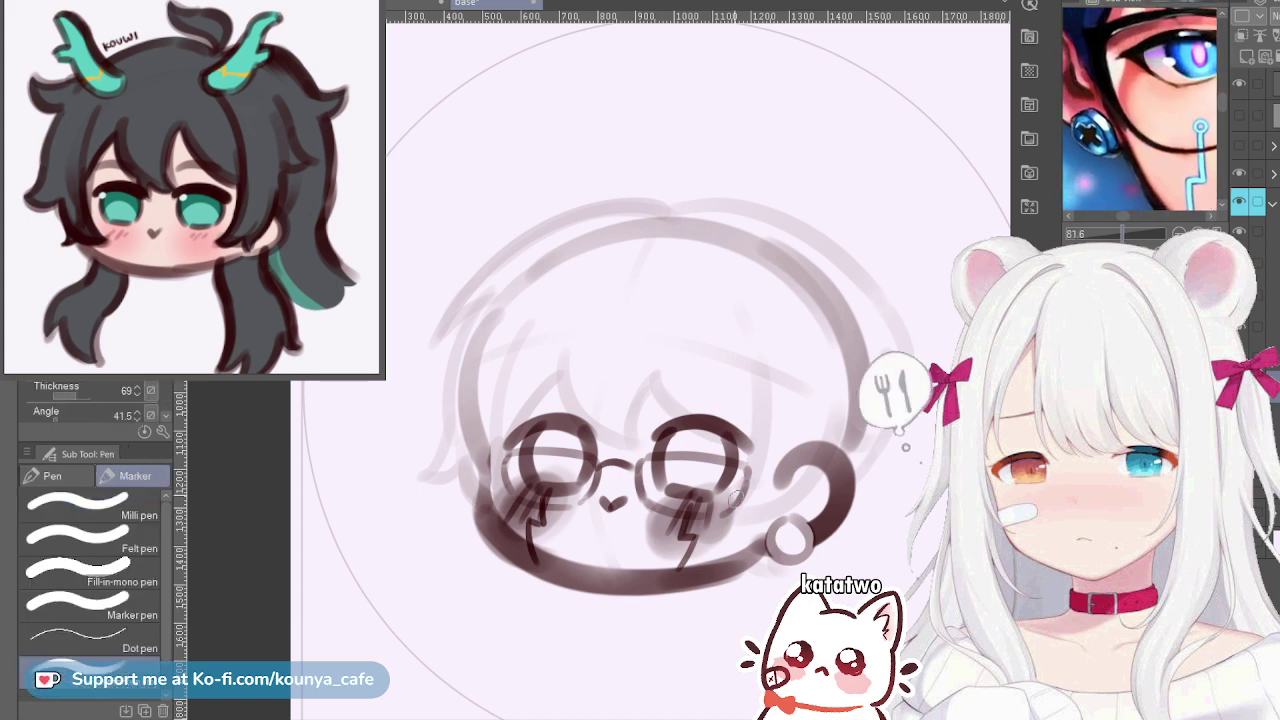
{"action": "scroll", "coordinate": [790, 538], "scroll_direction": "up", "scroll_amount": 3}
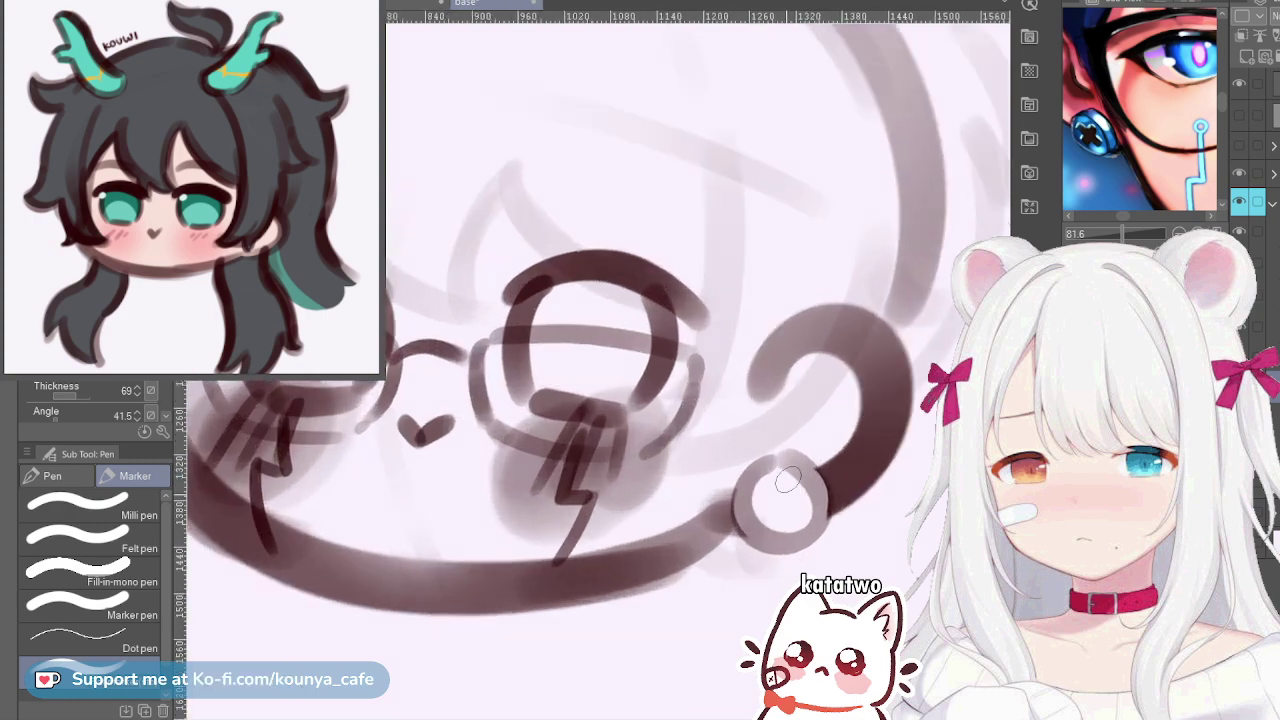
{"action": "mouse_move", "coordinate": [767, 495]}
{"action": "left_mouse_down"}
{"action": "mouse_move", "coordinate": [790, 506]}
{"action": "mouse_move", "coordinate": [782, 492]}
{"action": "left_mouse_up"}
{"action": "scroll", "coordinate": [780, 500], "scroll_direction": "down", "scroll_amount": 2}
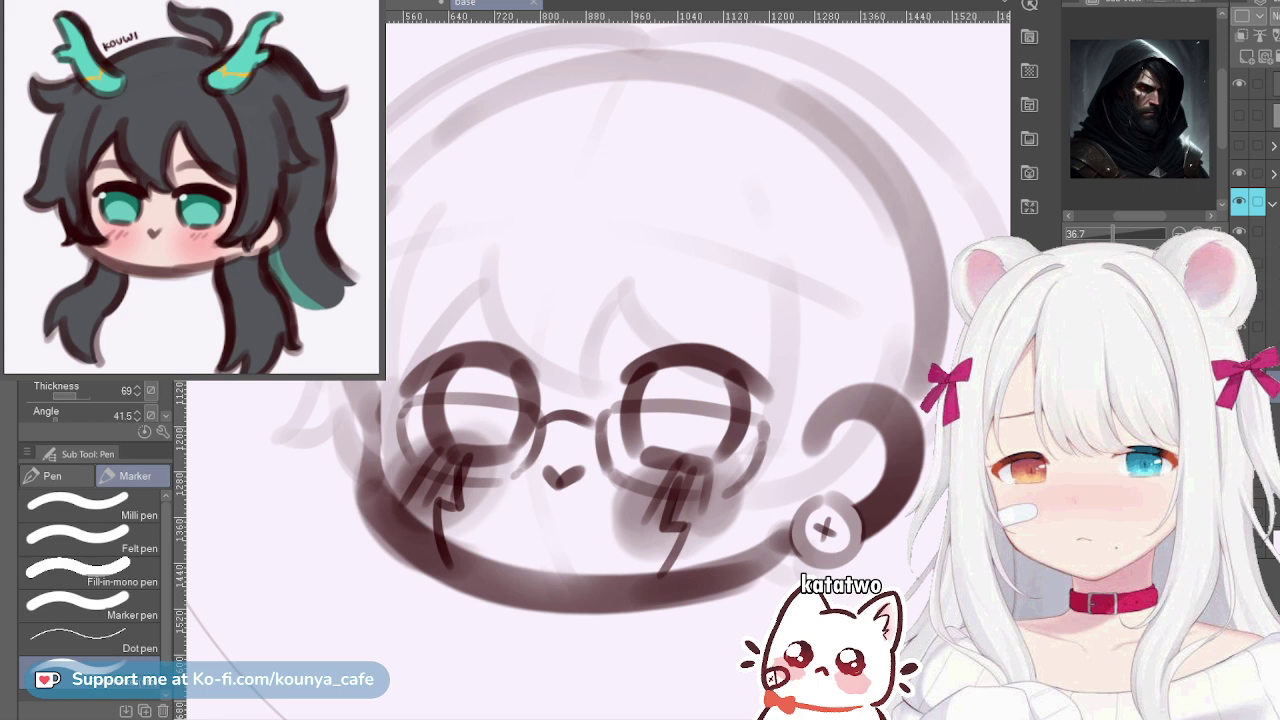
{"action": "scroll", "coordinate": [1139, 109], "scroll_direction": "up", "scroll_amount": 3}
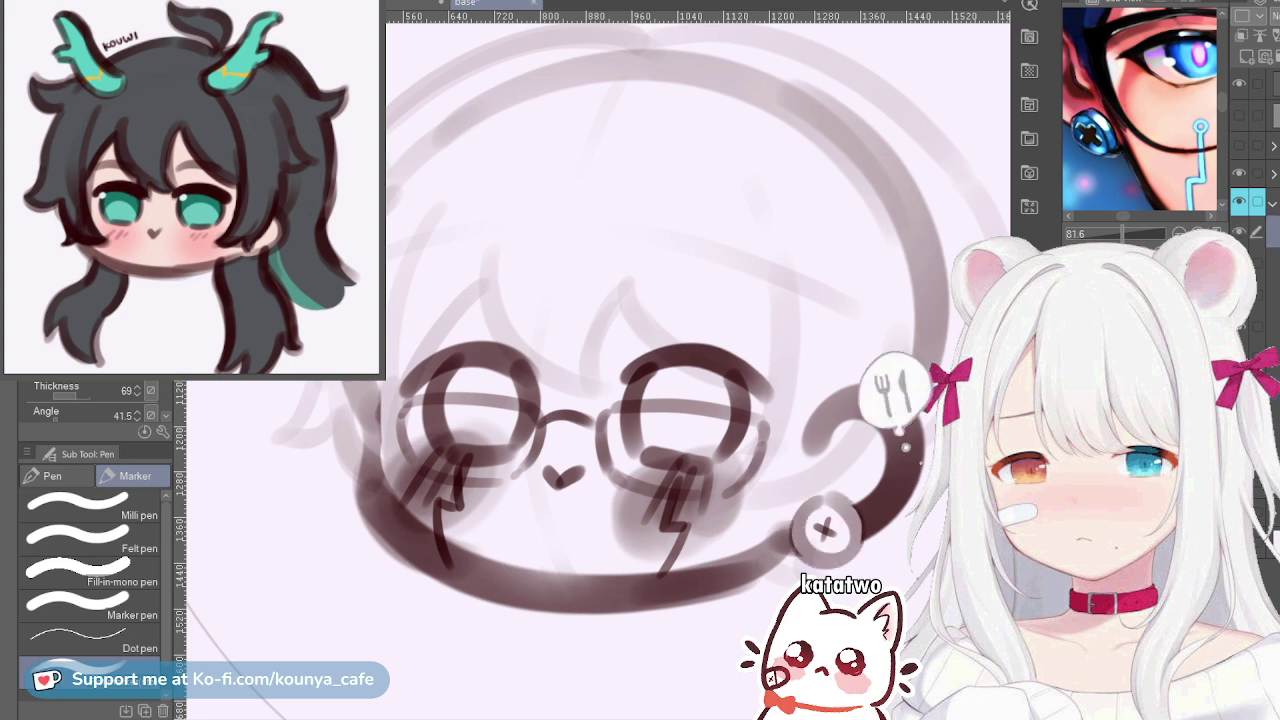
{"action": "key", "text": "ctrl+z"}
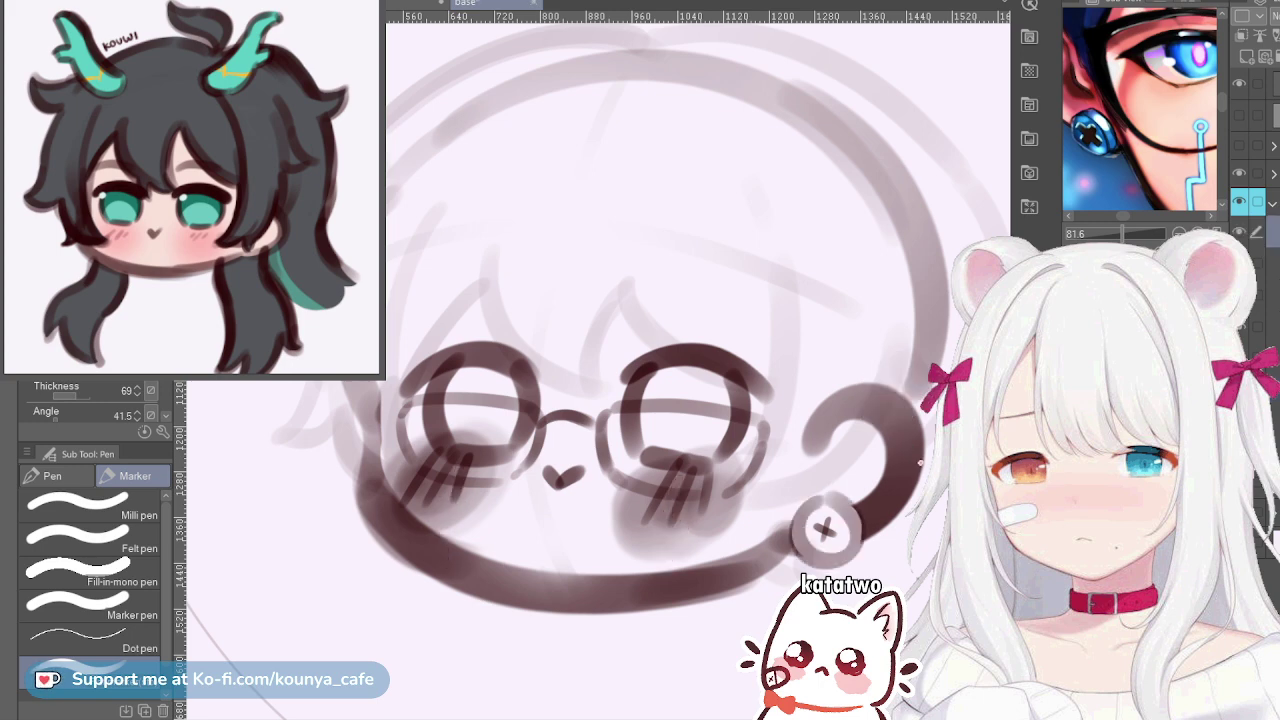
{"action": "key", "text": "ctrl+z"}
{"action": "key", "text": "ctrl+y"}
{"action": "key", "text": "ctrl+y"}
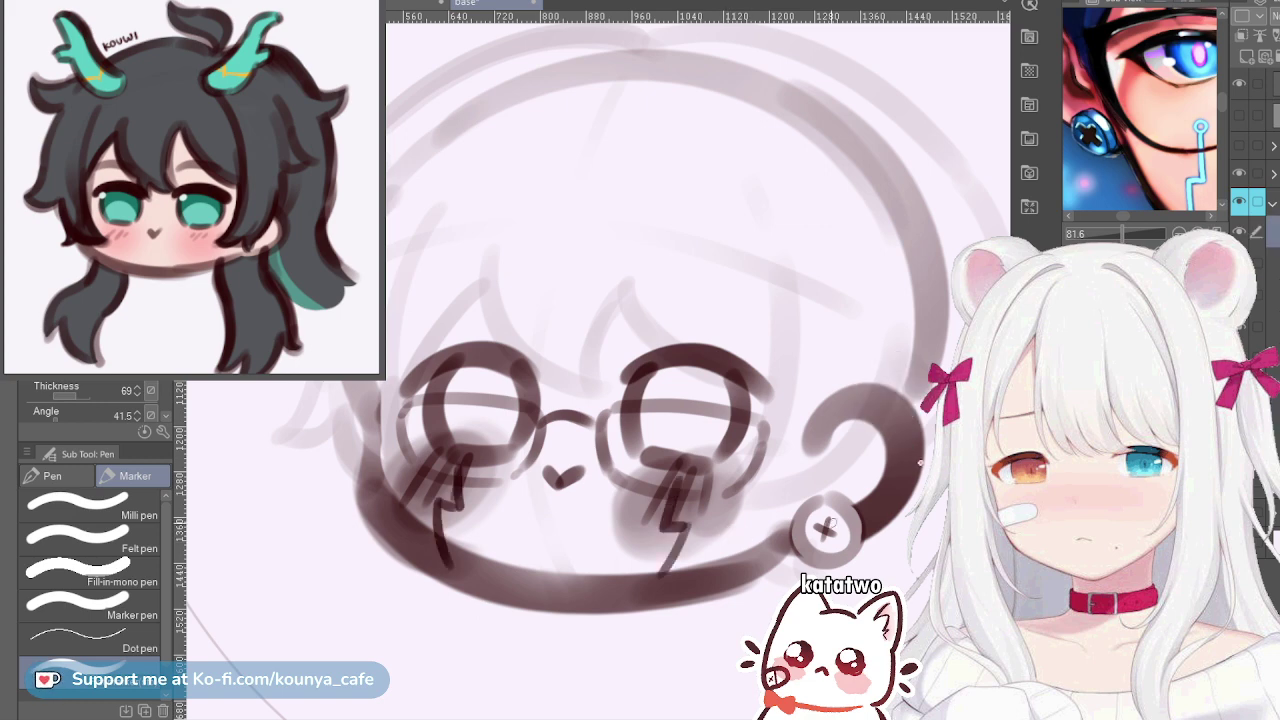
{"action": "scroll", "coordinate": [832, 534], "scroll_direction": "up", "scroll_amount": 2}
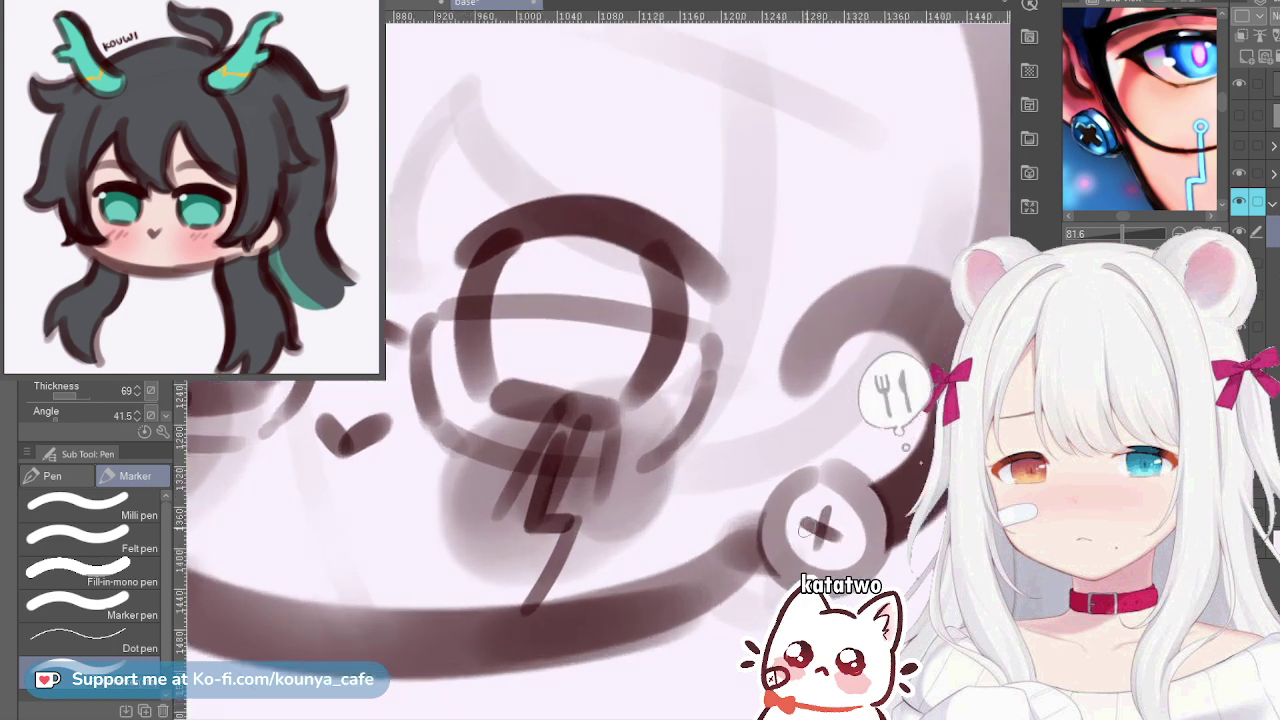
{"action": "left_click_drag", "start_coordinate": [803, 519], "coordinate": [834, 536]}
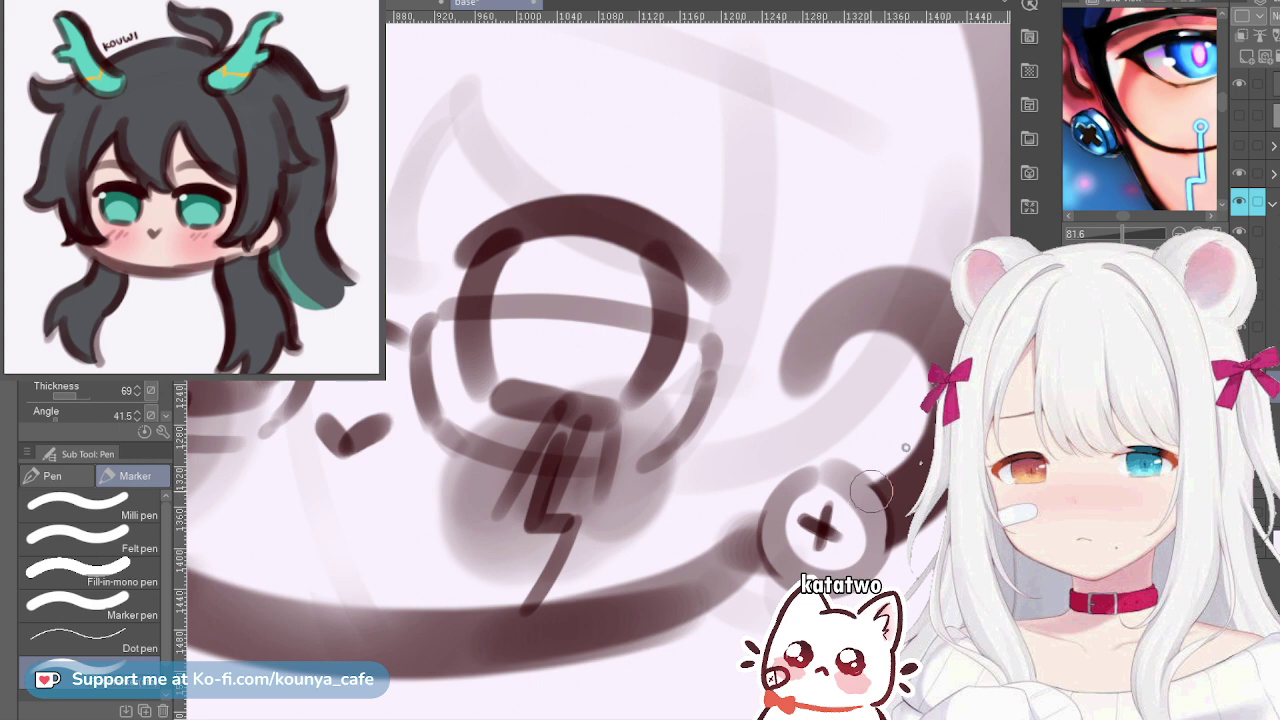
{"action": "key", "text": "bracketright"}
{"action": "key", "text": "bracketright"}
{"action": "key", "text": "bracketright"}
{"action": "key", "text": "bracketright"}
{"action": "key", "text": "bracketright"}
{"action": "key", "text": "ctrl+z"}
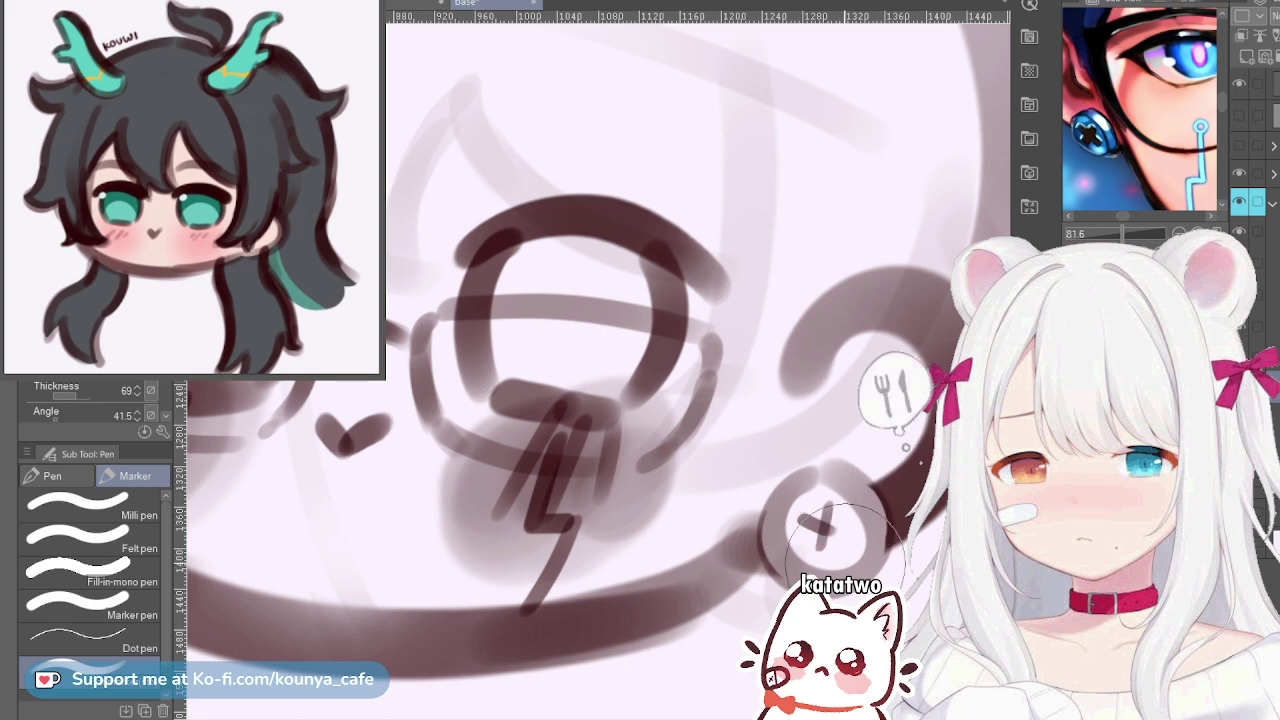
Select the other sketch layer and redraw the slanted crossing stroke of the X inside the earring
{"action": "left_click", "coordinate": [1268, 232]}
{"action": "key", "text": "bracketleft"}
{"action": "key", "text": "bracketleft"}
{"action": "key", "text": "bracketleft"}
{"action": "key", "text": "bracketleft"}
{"action": "key", "text": "bracketleft"}
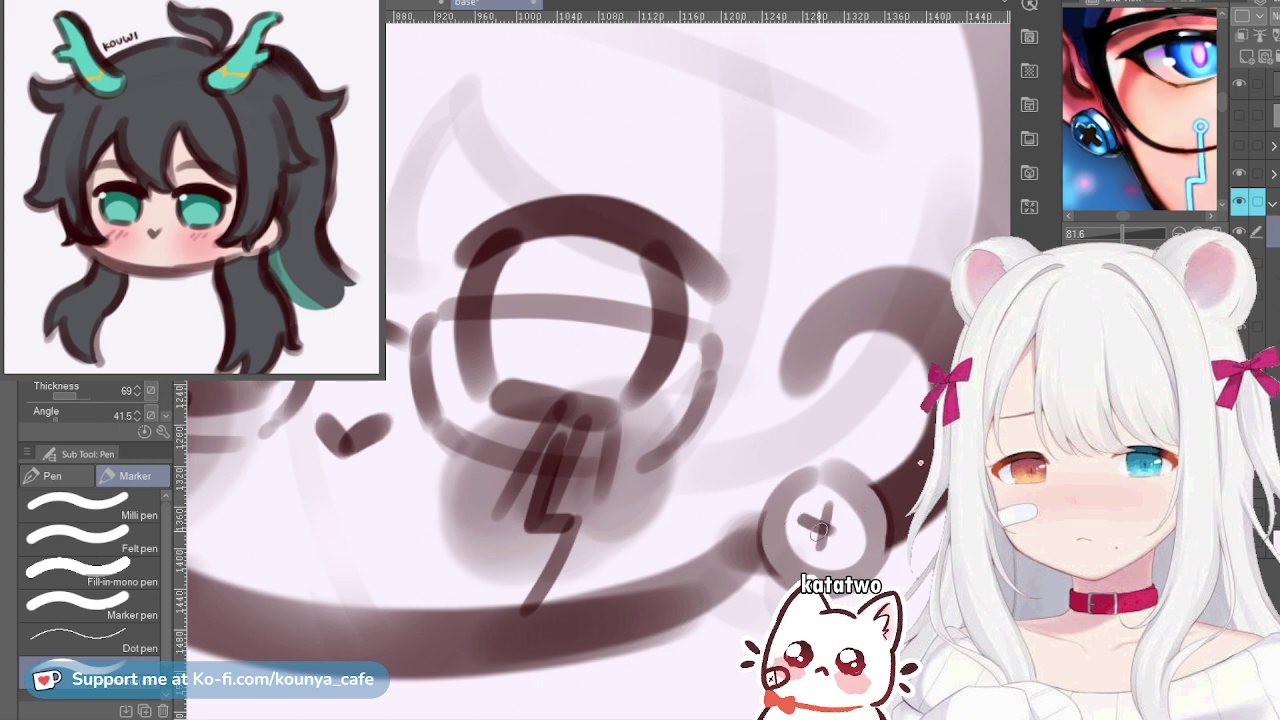
{"action": "left_click_drag", "start_coordinate": [798, 514], "coordinate": [839, 536]}
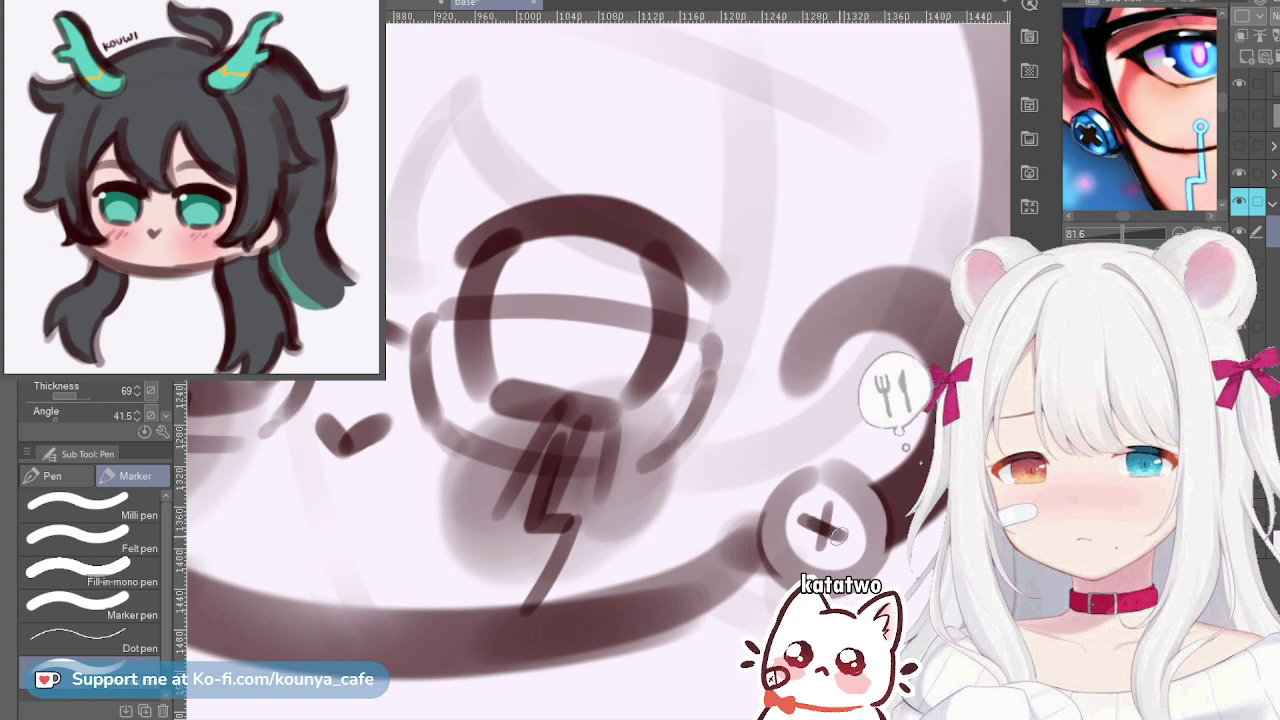
{"action": "scroll", "coordinate": [839, 536], "scroll_direction": "down", "scroll_amount": 3}
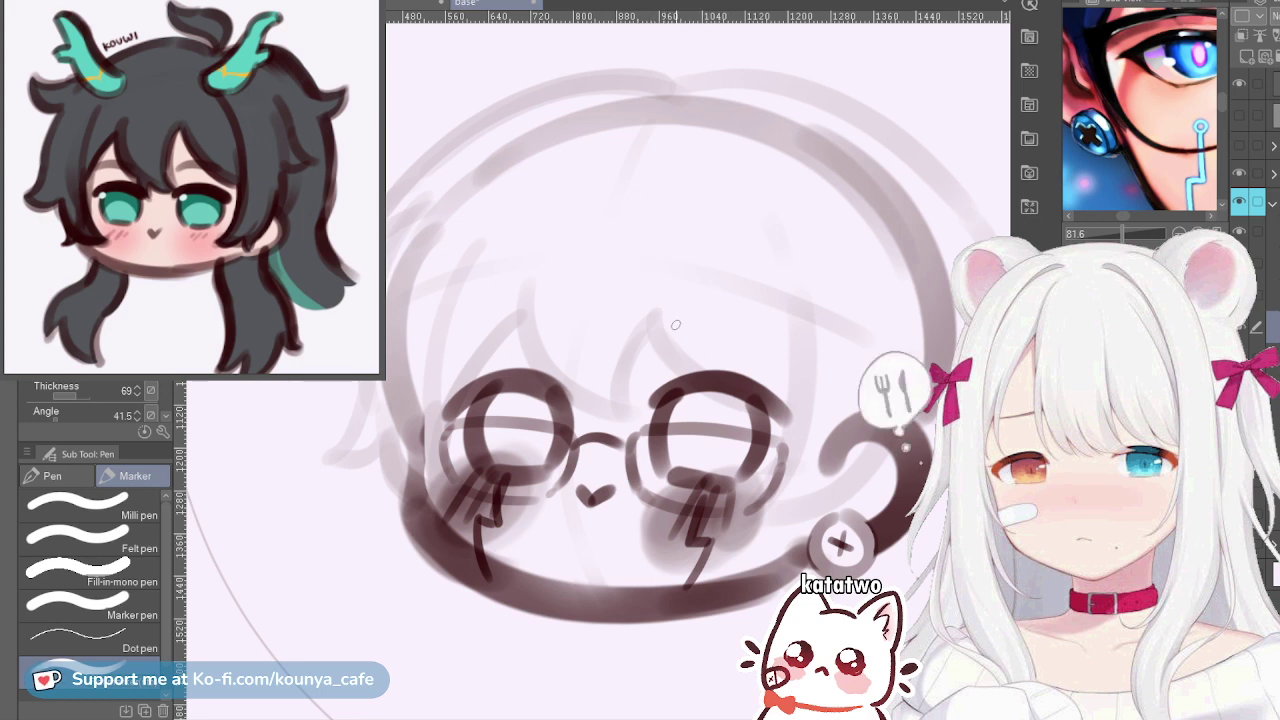
Sketch a short arched line on the upper forehead for the top edge of a swept hair tuft
{"action": "left_click_drag", "start_coordinate": [840, 543], "coordinate": [818, 550]}
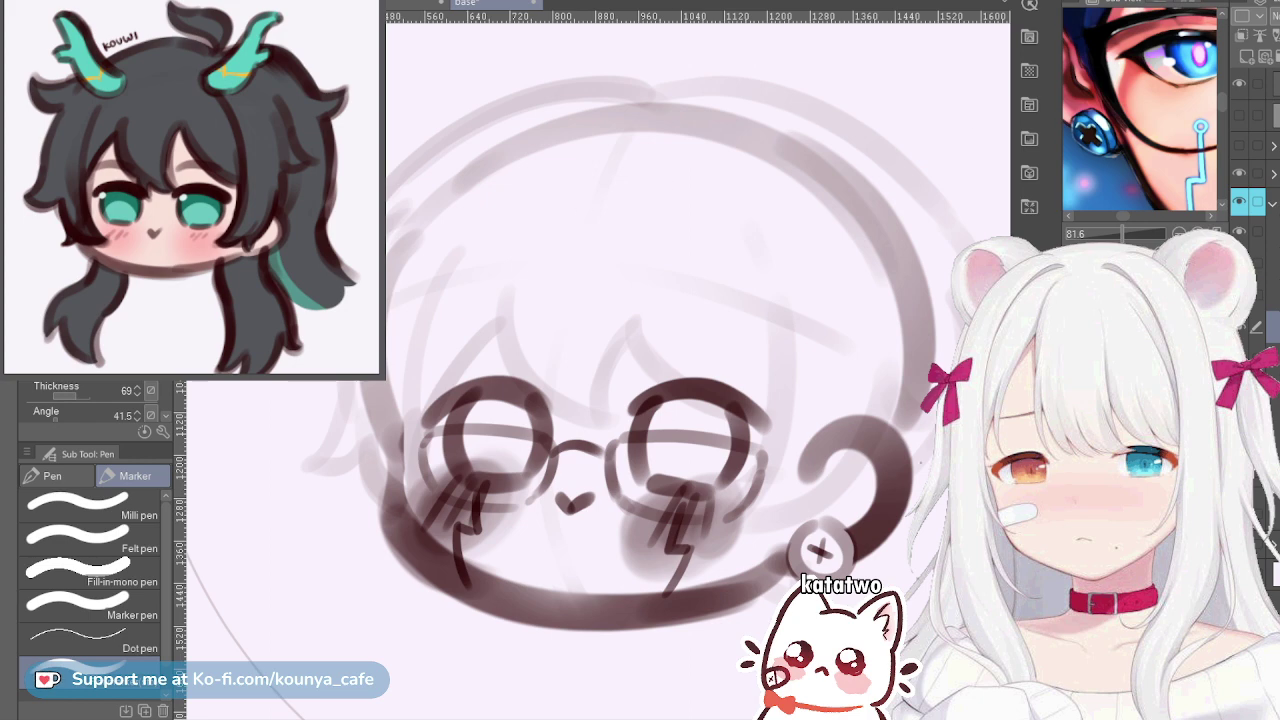
{"action": "scroll", "coordinate": [1139, 110], "scroll_direction": "down", "scroll_amount": 8}
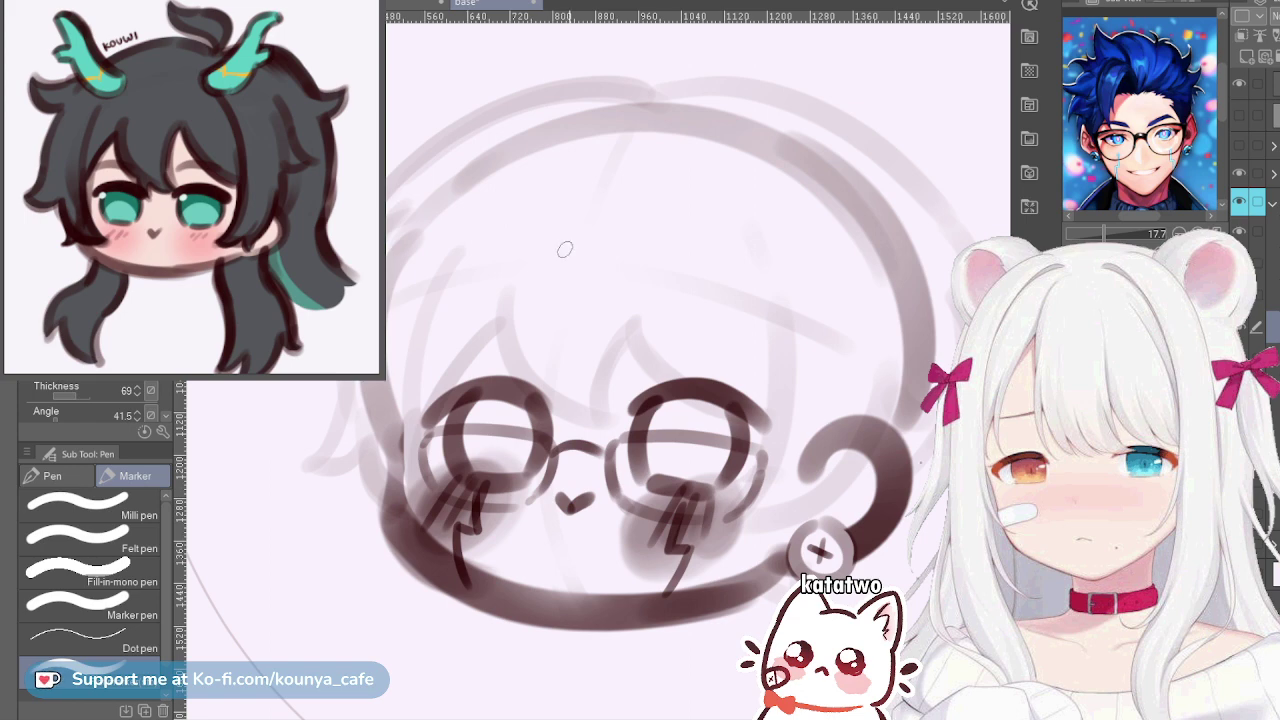
{"action": "mouse_move", "coordinate": [606, 225]}
{"action": "left_mouse_down"}
{"action": "mouse_move", "coordinate": [540, 174]}
{"action": "mouse_move", "coordinate": [499, 179]}
{"action": "mouse_move", "coordinate": [416, 358]}
{"action": "left_mouse_up"}
{"action": "key", "text": "ctrl+z"}
{"action": "key", "text": "ctrl+z"}
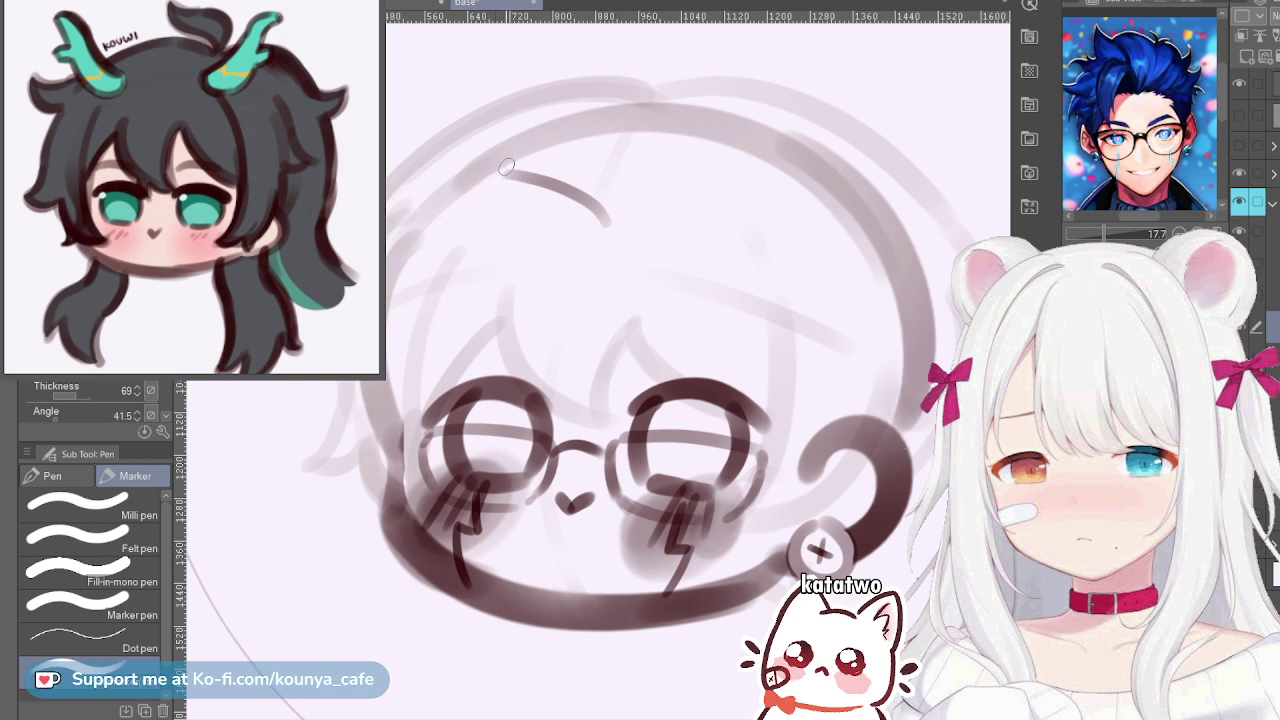
Sketch the tuft's outer edge curving down from its peak toward the farther eye, redrawing until the curve fits
{"action": "mouse_move", "coordinate": [486, 178]}
{"action": "left_mouse_down"}
{"action": "mouse_move", "coordinate": [426, 254]}
{"action": "mouse_move", "coordinate": [448, 400]}
{"action": "left_mouse_up"}
{"action": "key", "text": "ctrl+z"}
{"action": "left_click_drag", "start_coordinate": [496, 176], "coordinate": [448, 388]}
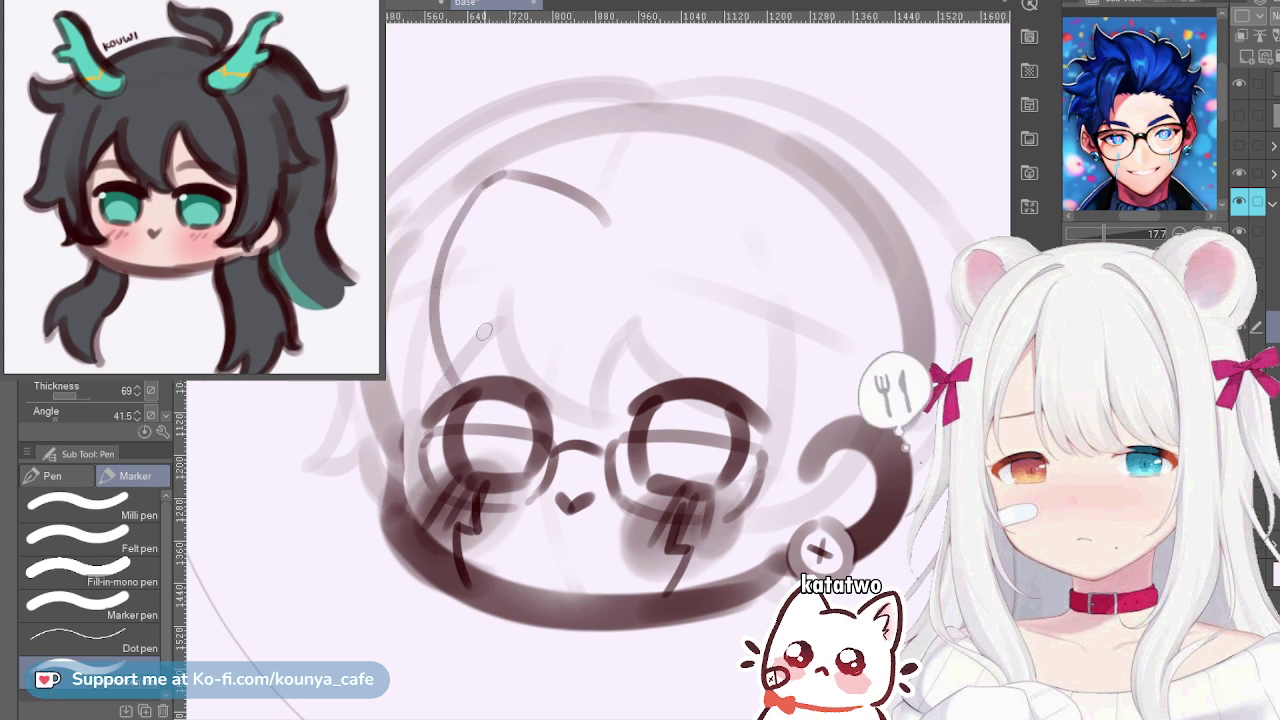
{"action": "key", "text": "ctrl+z"}
{"action": "left_click_drag", "start_coordinate": [488, 180], "coordinate": [486, 390]}
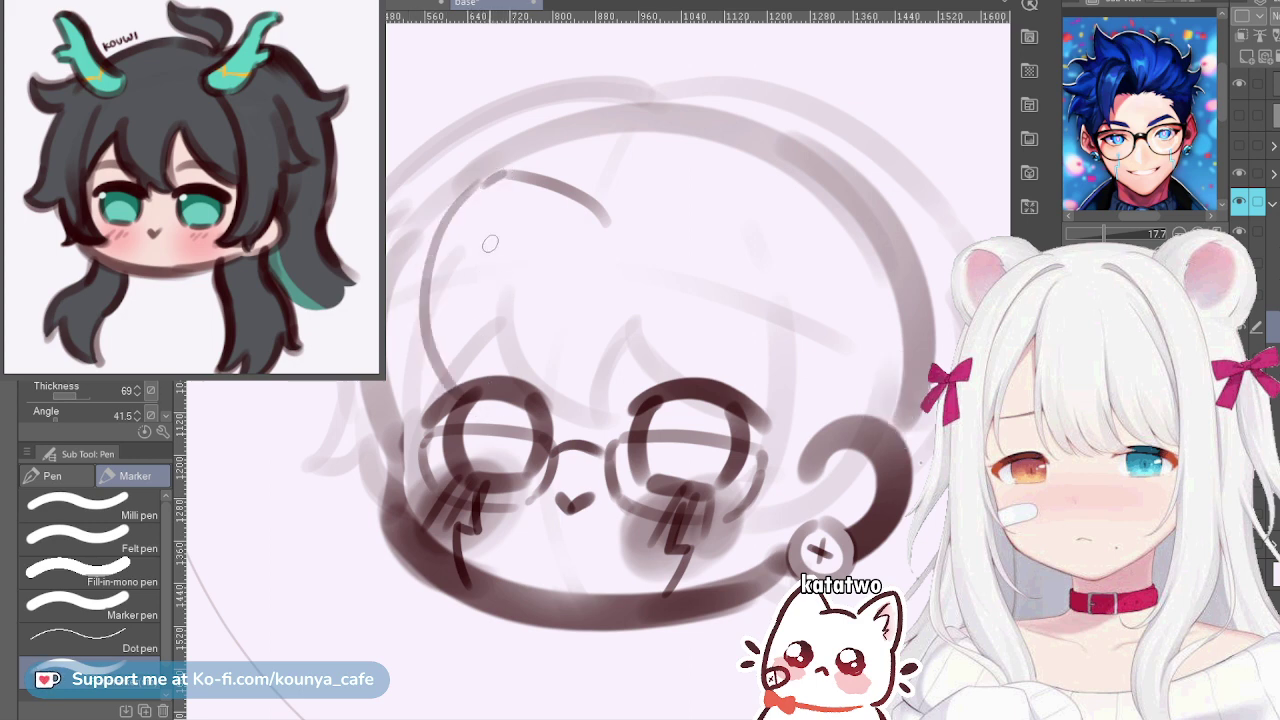
{"action": "key", "text": "ctrl+z"}
{"action": "left_click_drag", "start_coordinate": [486, 176], "coordinate": [428, 380]}
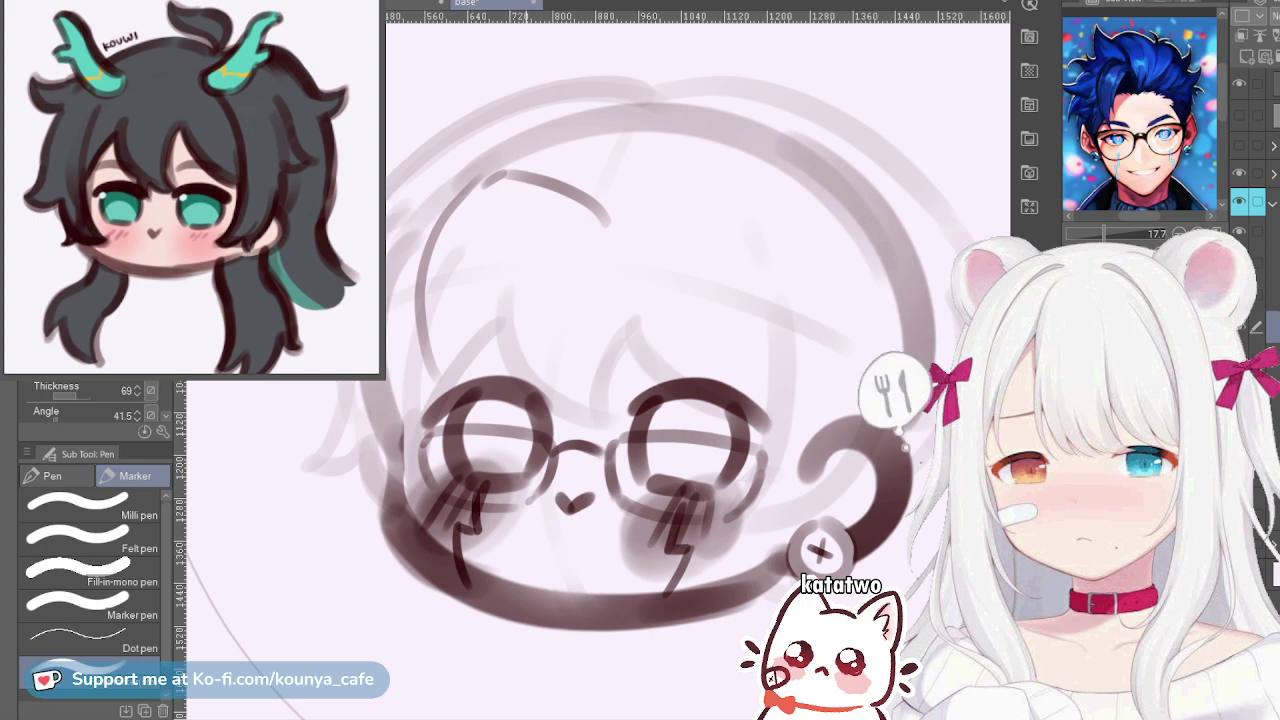
{"action": "key", "text": "ctrl+z"}
{"action": "mouse_move", "coordinate": [504, 175]}
{"action": "left_mouse_down"}
{"action": "mouse_move", "coordinate": [445, 232]}
{"action": "mouse_move", "coordinate": [441, 362]}
{"action": "left_mouse_up"}
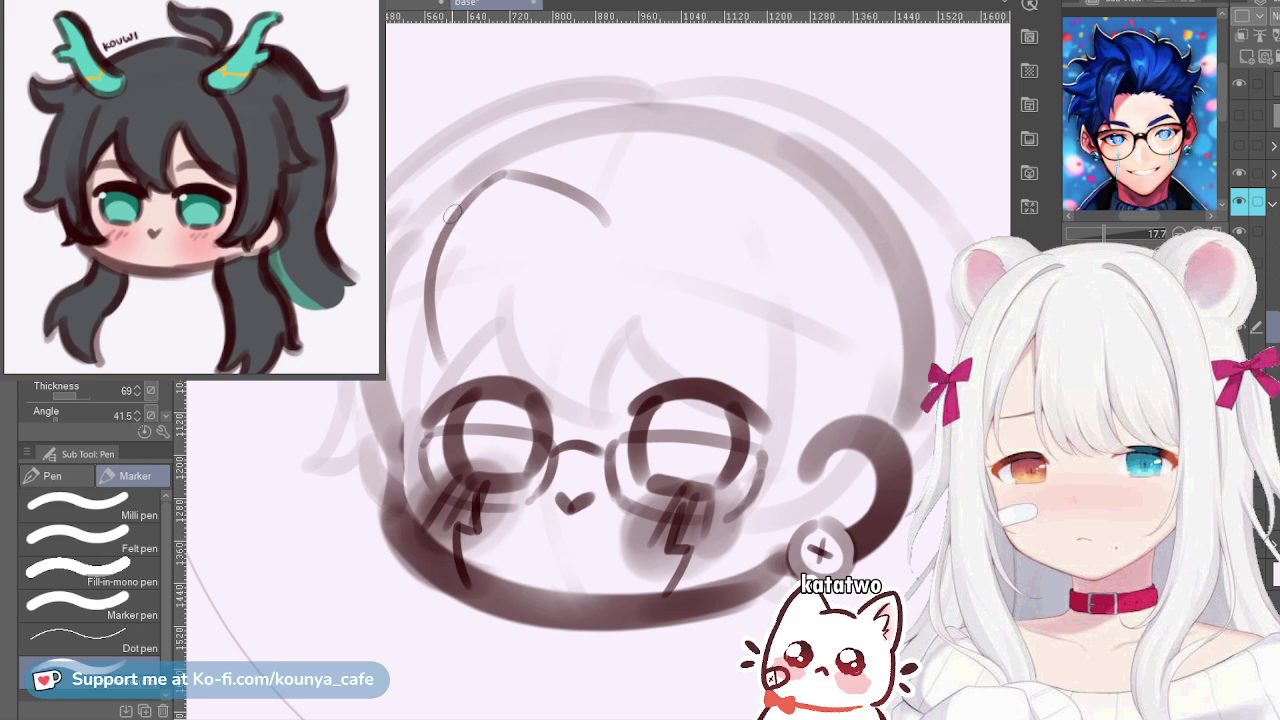
Sketch short side strands flicking outward from the hair tuft's outer edge, undoing strokes that miss the shape
{"action": "mouse_move", "coordinate": [455, 210]}
{"action": "left_mouse_down"}
{"action": "mouse_move", "coordinate": [431, 234]}
{"action": "mouse_move", "coordinate": [388, 258]}
{"action": "left_mouse_up"}
{"action": "key", "text": "ctrl+z"}
{"action": "left_click_drag", "start_coordinate": [457, 212], "coordinate": [386, 262]}
{"action": "key", "text": "ctrl+z"}
{"action": "mouse_move", "coordinate": [448, 228]}
{"action": "left_mouse_down"}
{"action": "mouse_move", "coordinate": [386, 275]}
{"action": "mouse_move", "coordinate": [433, 304]}
{"action": "left_mouse_up"}
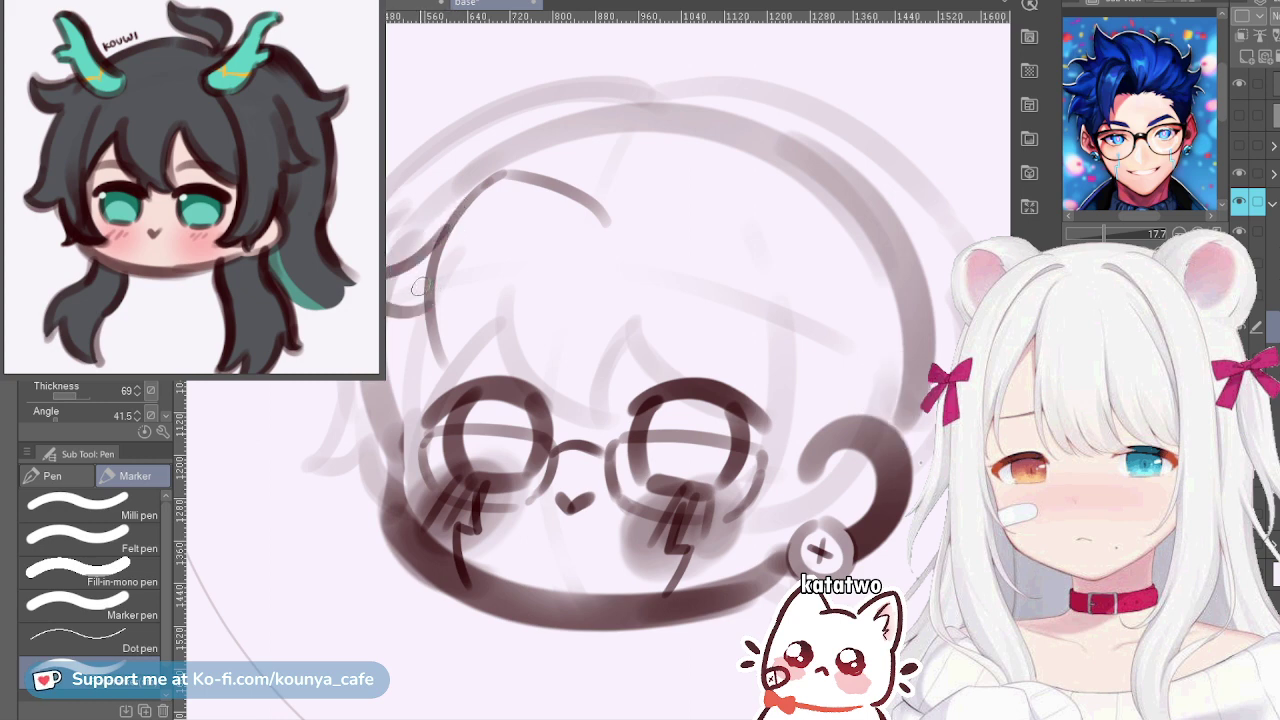
{"action": "key", "text": "ctrl+z"}
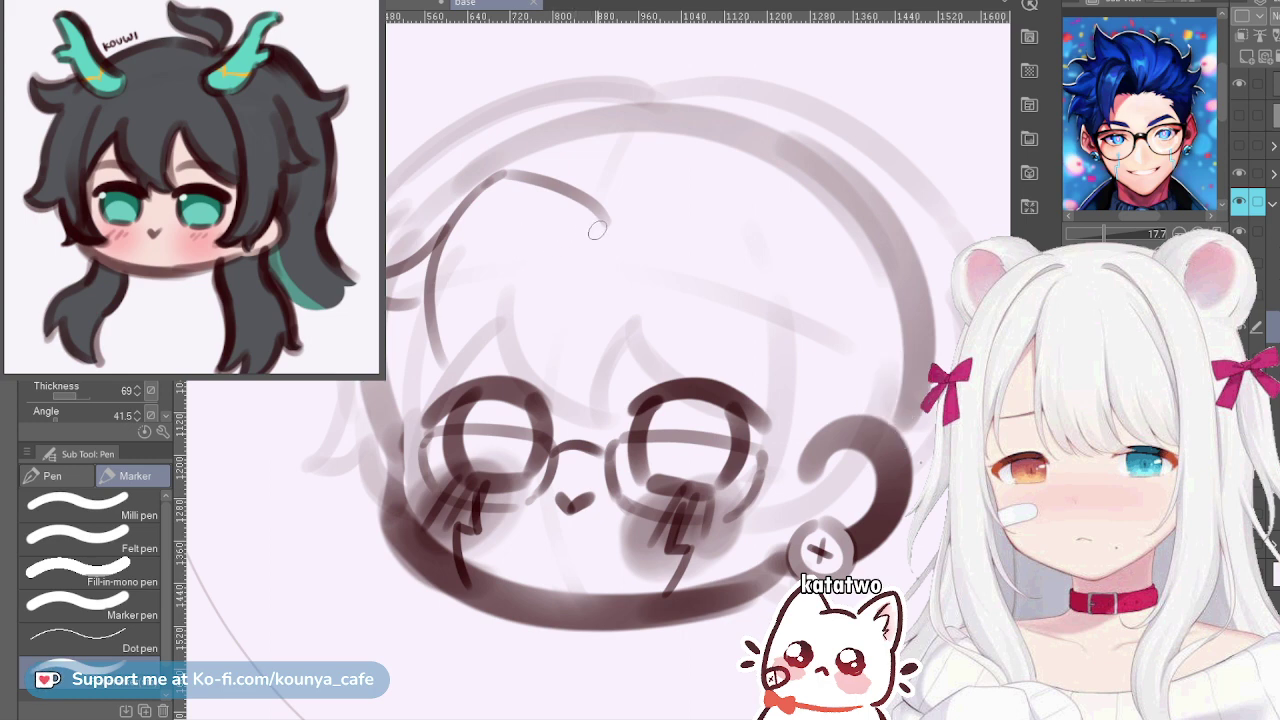
Add a short underside to the tuft's tip and extend its outer edge down across the eye, redrawing the curve
{"action": "left_click_drag", "start_coordinate": [597, 230], "coordinate": [558, 234]}
{"action": "left_click_drag", "start_coordinate": [557, 229], "coordinate": [519, 408]}
{"action": "key", "text": "ctrl+z"}
{"action": "left_click_drag", "start_coordinate": [430, 288], "coordinate": [524, 408]}
{"action": "key", "text": "ctrl+z"}
{"action": "left_click_drag", "start_coordinate": [433, 273], "coordinate": [520, 410]}
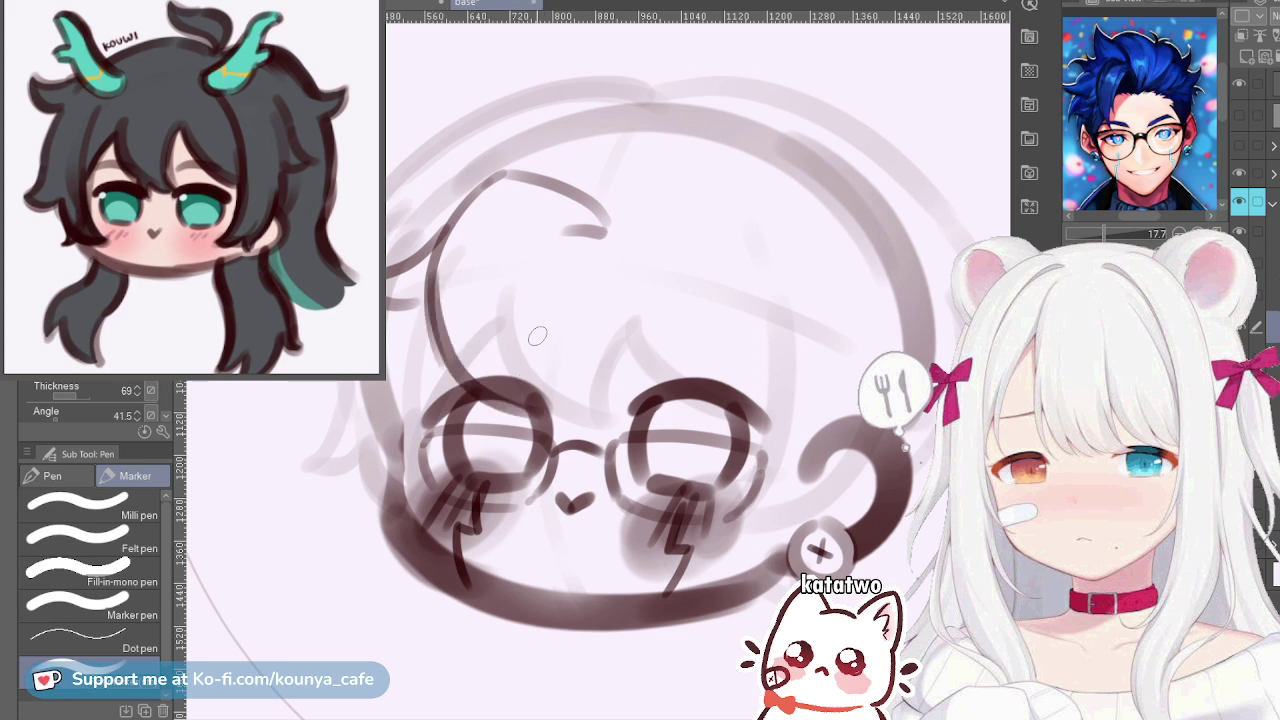
{"action": "key", "text": "ctrl+z"}
{"action": "mouse_move", "coordinate": [426, 258]}
{"action": "left_mouse_down"}
{"action": "mouse_move", "coordinate": [432, 372]}
{"action": "mouse_move", "coordinate": [528, 412]}
{"action": "left_mouse_up"}
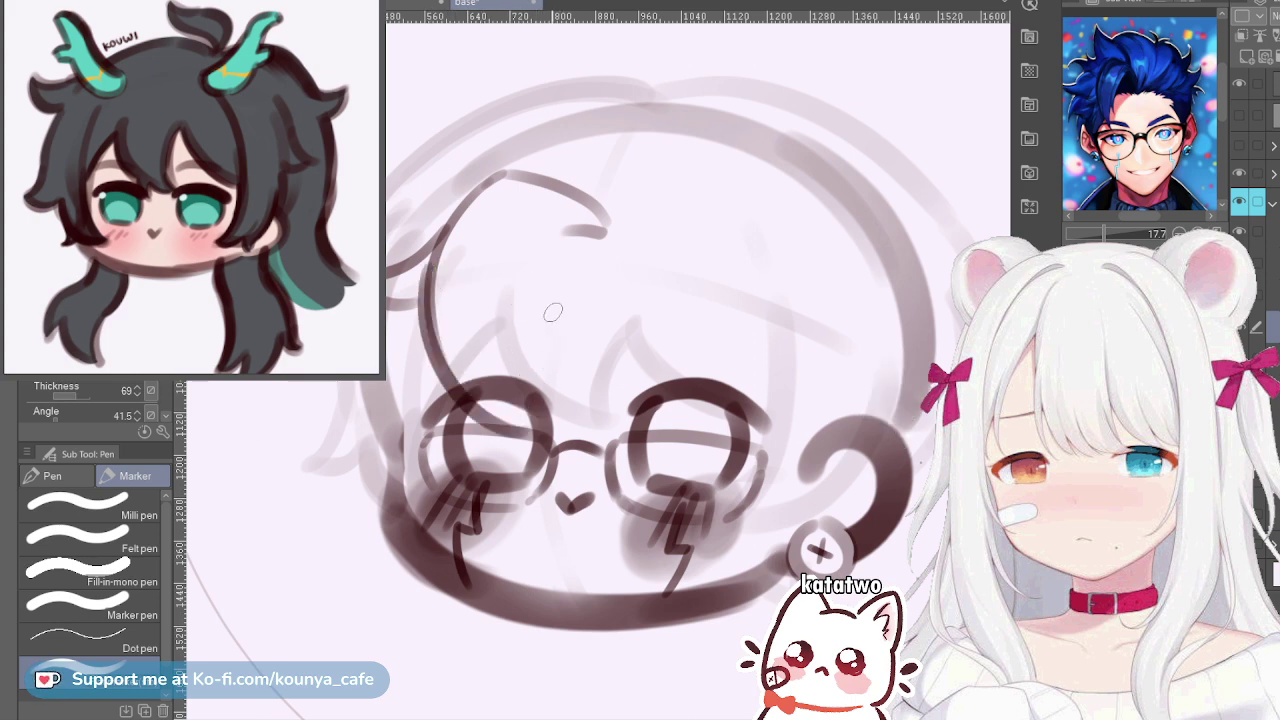
Sketch the inner edge from the tuft's underside down to the eye so the bang tapers, redrawing until it fits
{"action": "mouse_move", "coordinate": [557, 234]}
{"action": "left_mouse_down"}
{"action": "mouse_move", "coordinate": [532, 275]}
{"action": "mouse_move", "coordinate": [538, 398]}
{"action": "left_mouse_up"}
{"action": "key", "text": "ctrl+z"}
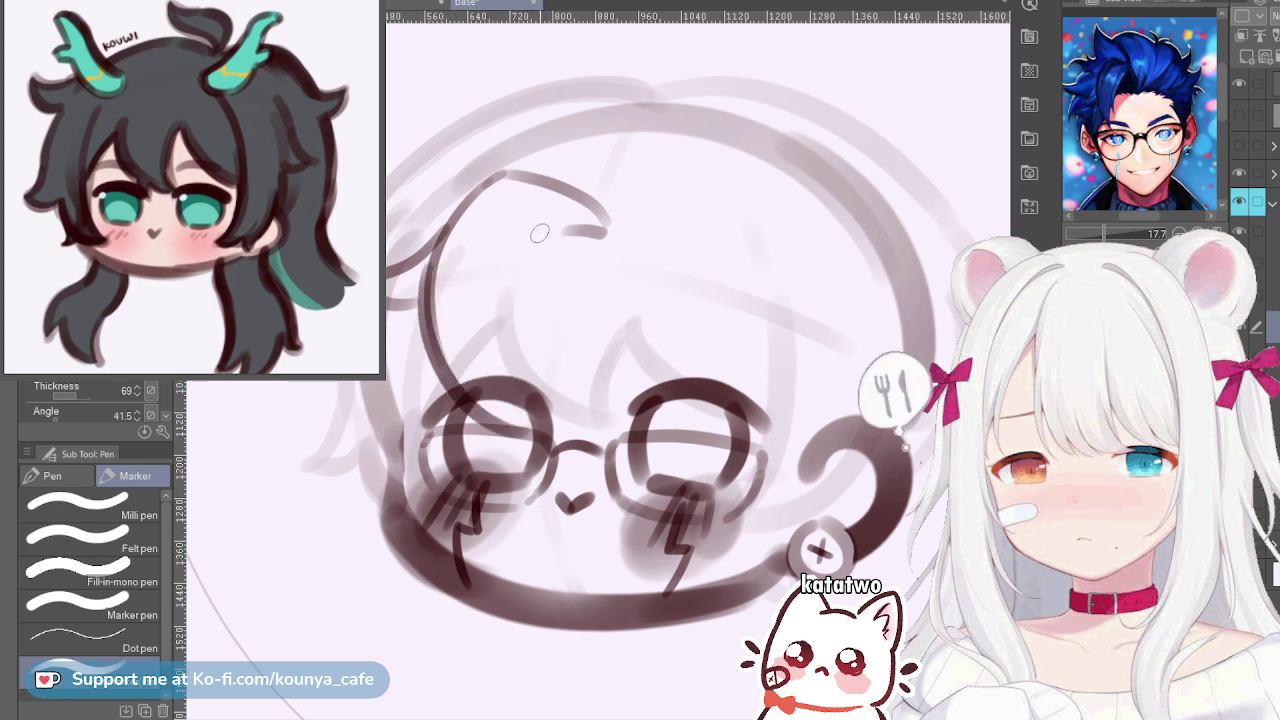
{"action": "mouse_move", "coordinate": [545, 232]}
{"action": "left_mouse_down"}
{"action": "mouse_move", "coordinate": [512, 362]}
{"action": "mouse_move", "coordinate": [528, 415]}
{"action": "left_mouse_up"}
{"action": "key", "text": "ctrl+z"}
{"action": "left_click_drag", "start_coordinate": [563, 233], "coordinate": [528, 420]}
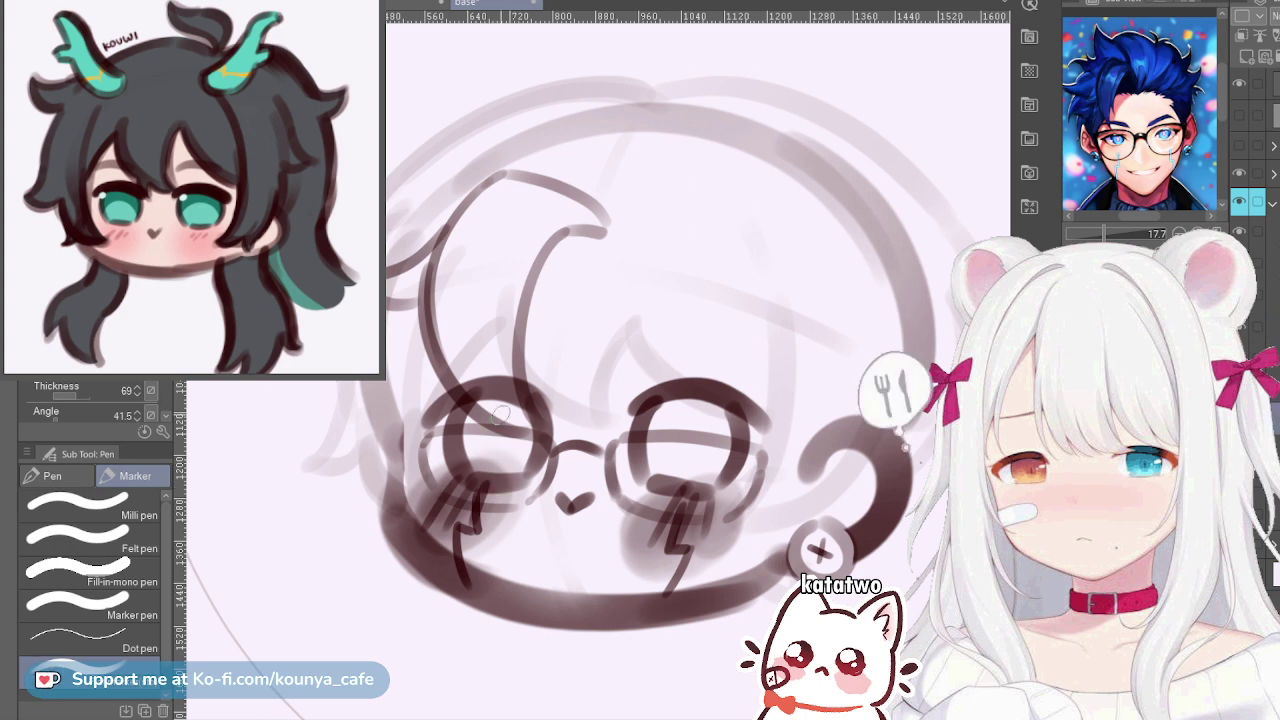
Erase the eye outline that shows inside the pointed bang with the Hard eraser
{"action": "key", "text": "e"}
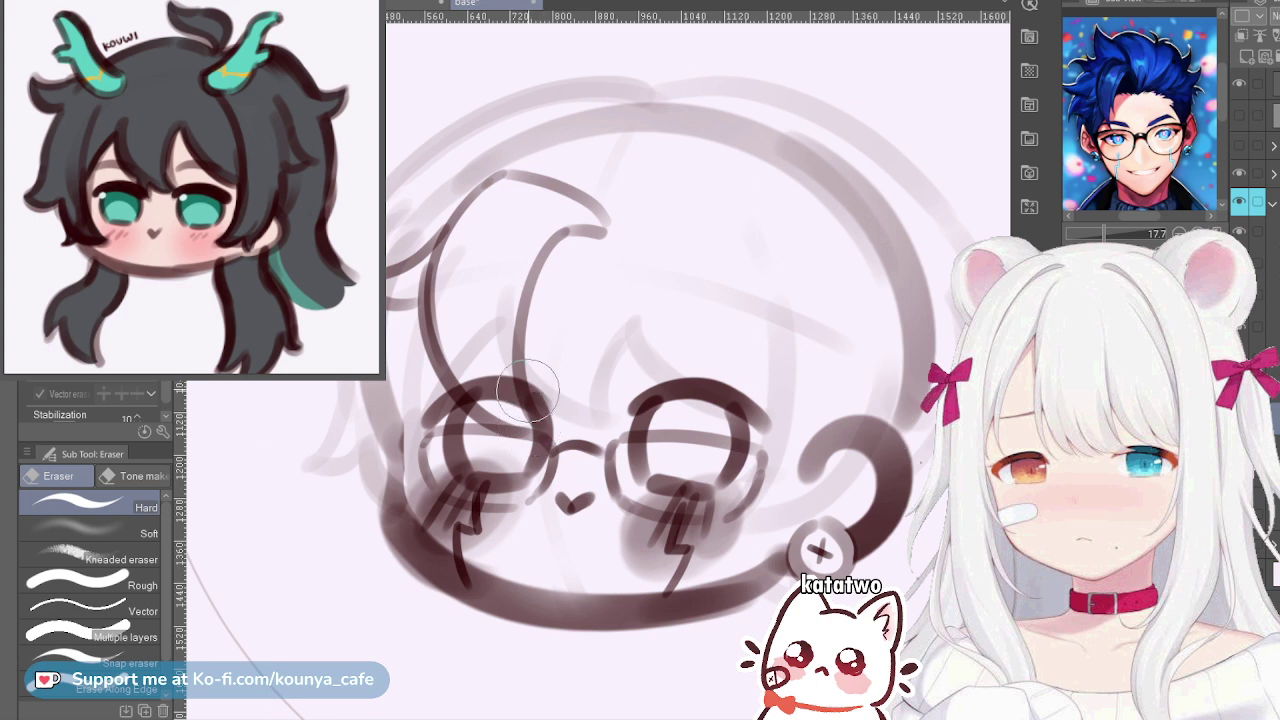
{"action": "scroll", "coordinate": [532, 405], "scroll_direction": "up", "scroll_amount": 2}
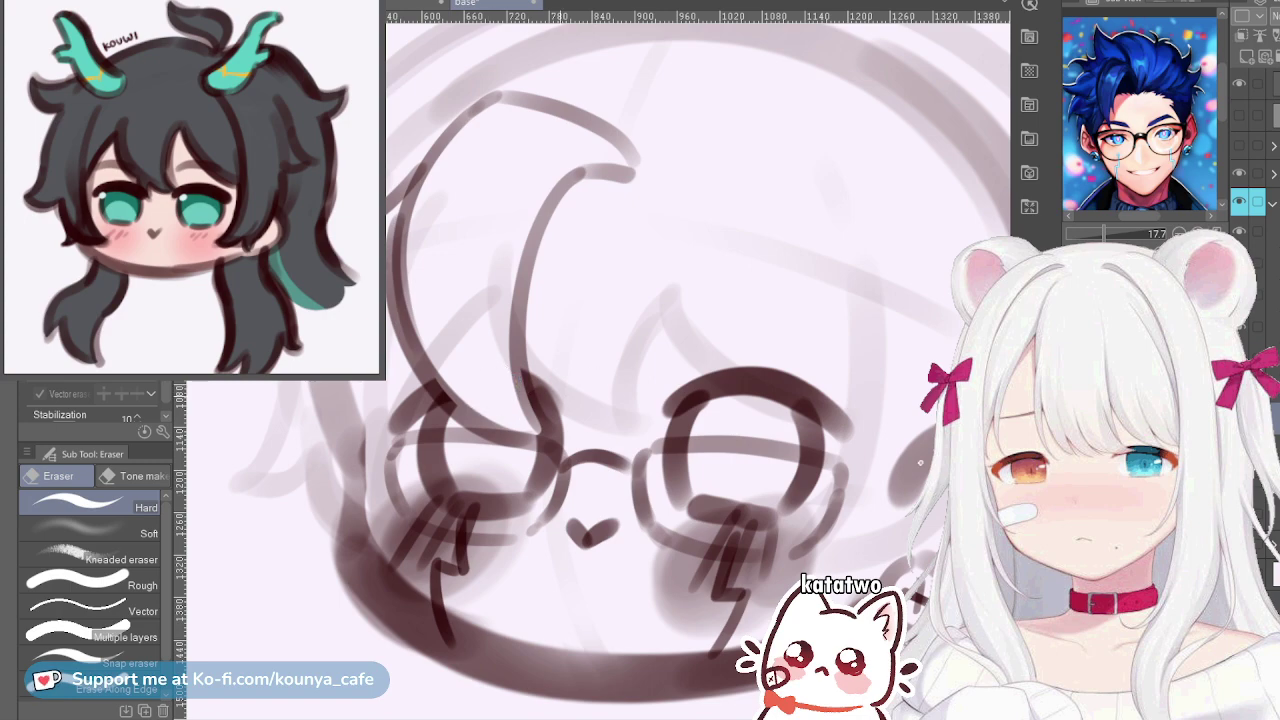
{"action": "scroll", "coordinate": [496, 368], "scroll_direction": "up", "scroll_amount": 3}
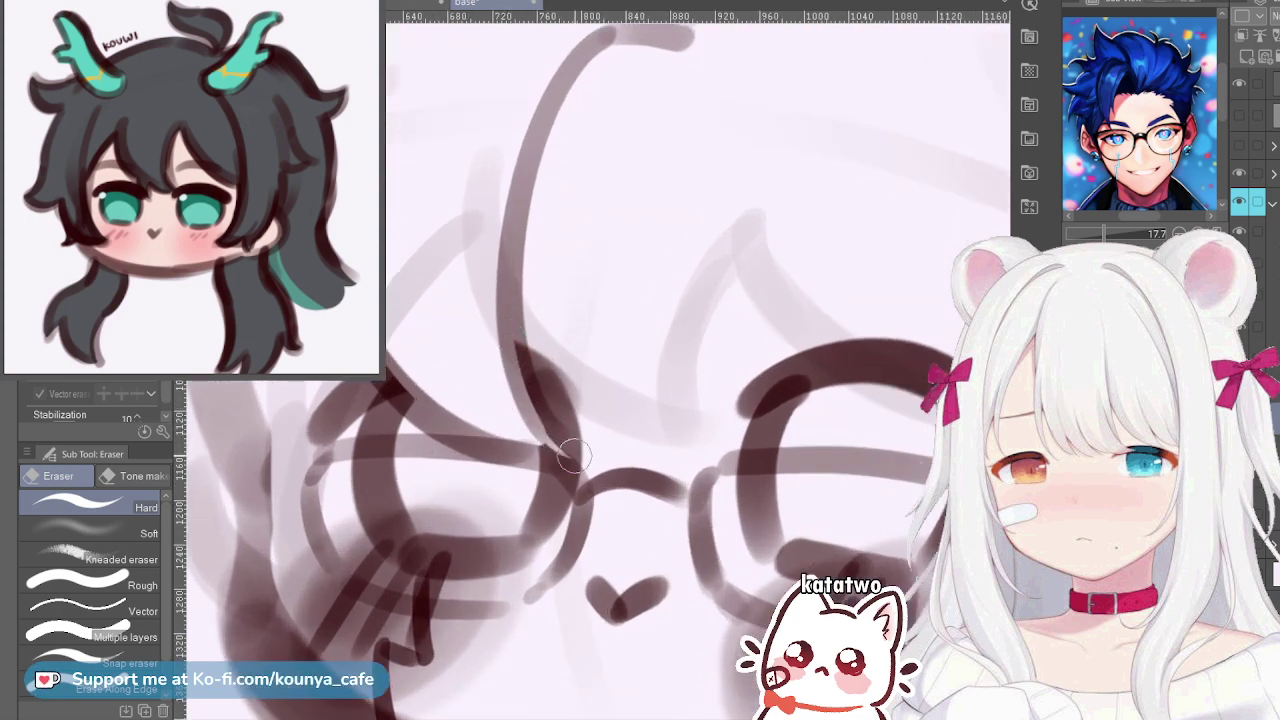
{"action": "scroll", "coordinate": [565, 452], "scroll_direction": "up", "scroll_amount": 2}
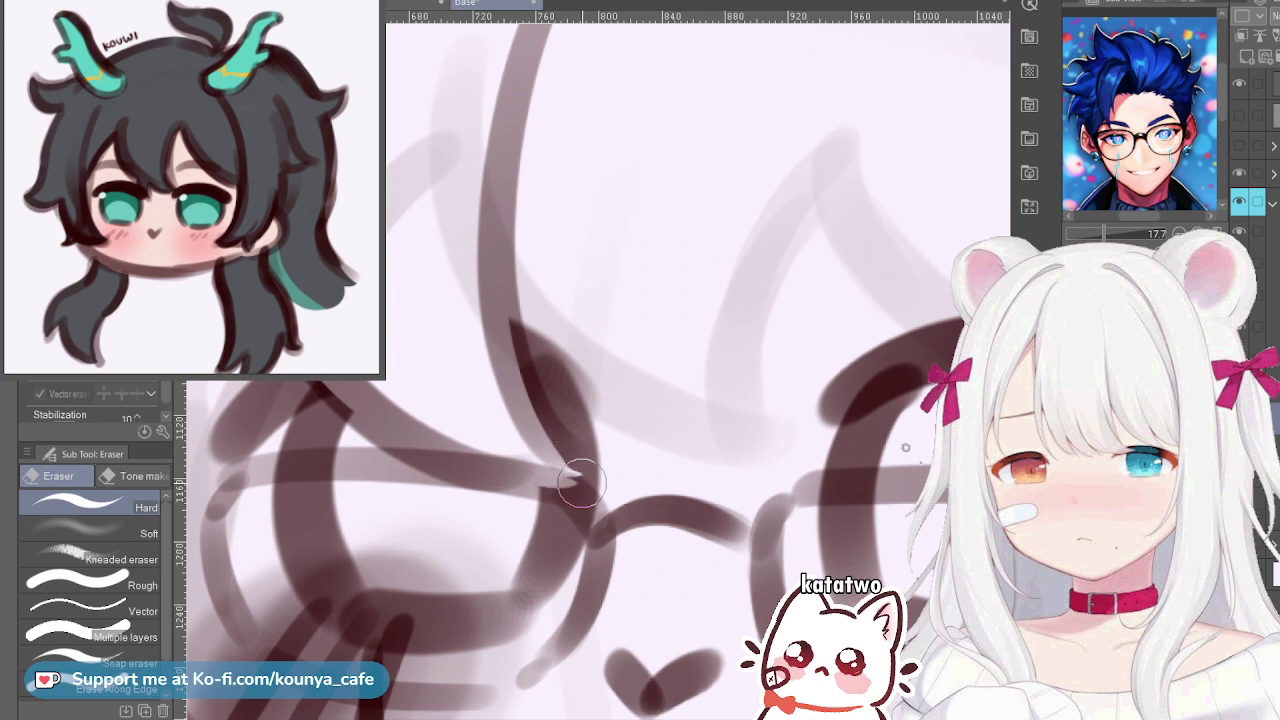
{"action": "key", "text": "ctrl+z"}
{"action": "mouse_move", "coordinate": [486, 456]}
{"action": "left_mouse_down"}
{"action": "mouse_move", "coordinate": [546, 470]}
{"action": "mouse_move", "coordinate": [567, 460]}
{"action": "mouse_move", "coordinate": [499, 464]}
{"action": "mouse_move", "coordinate": [581, 481]}
{"action": "left_mouse_up"}
{"action": "key", "text": "ctrl+z"}
{"action": "key", "text": "ctrl+z"}
{"action": "left_click_drag", "start_coordinate": [495, 472], "coordinate": [603, 481]}
{"action": "key", "text": "ctrl+z"}
{"action": "key", "text": "ctrl+z"}
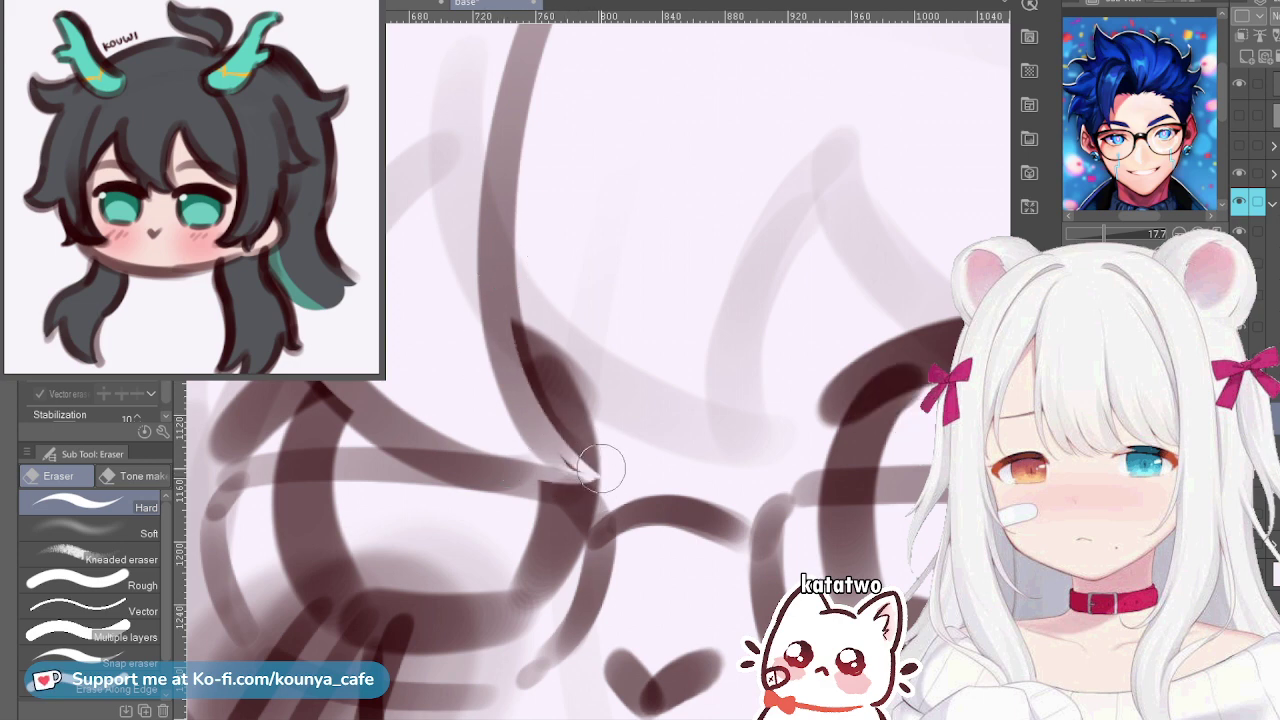
Erase the remaining dark eye outline around the bang's pointed tip beside the glasses bridge
{"action": "scroll", "coordinate": [554, 432], "scroll_direction": "up", "scroll_amount": 2}
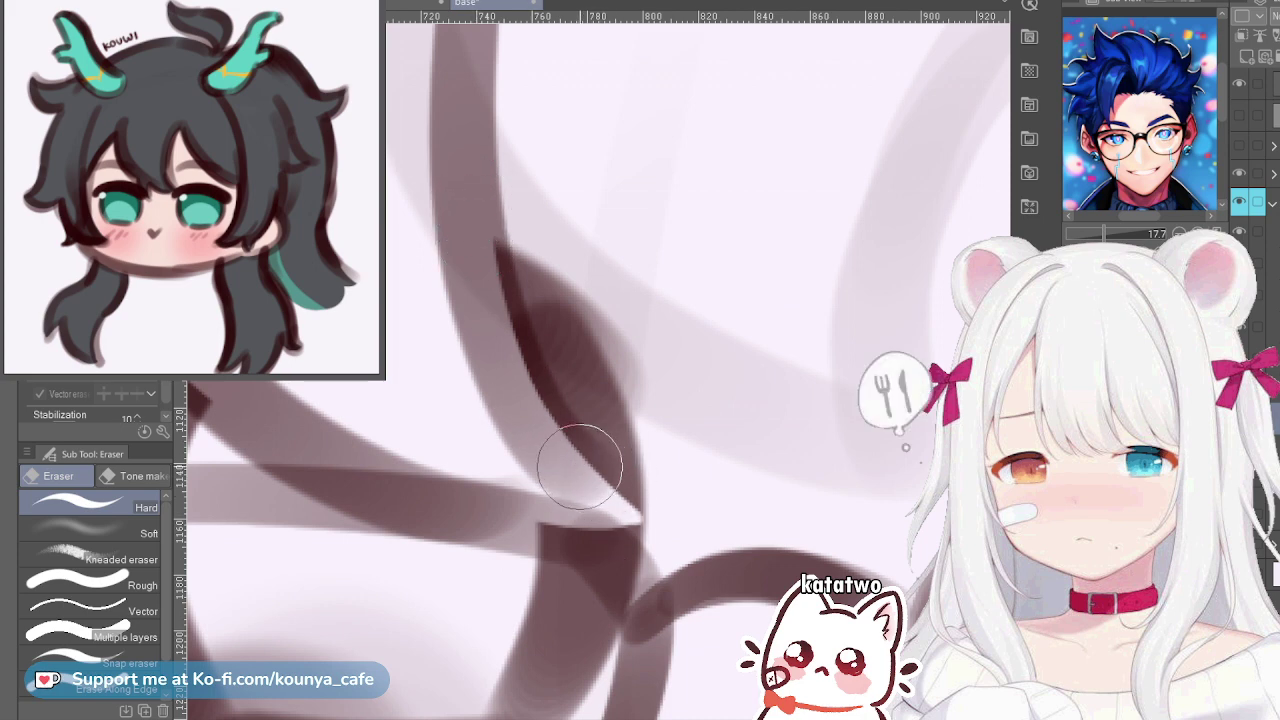
{"action": "mouse_move", "coordinate": [518, 511]}
{"action": "left_mouse_down"}
{"action": "mouse_move", "coordinate": [632, 519]}
{"action": "mouse_move", "coordinate": [478, 524]}
{"action": "mouse_move", "coordinate": [647, 526]}
{"action": "mouse_move", "coordinate": [523, 534]}
{"action": "mouse_move", "coordinate": [495, 530]}
{"action": "mouse_move", "coordinate": [659, 523]}
{"action": "left_mouse_up"}
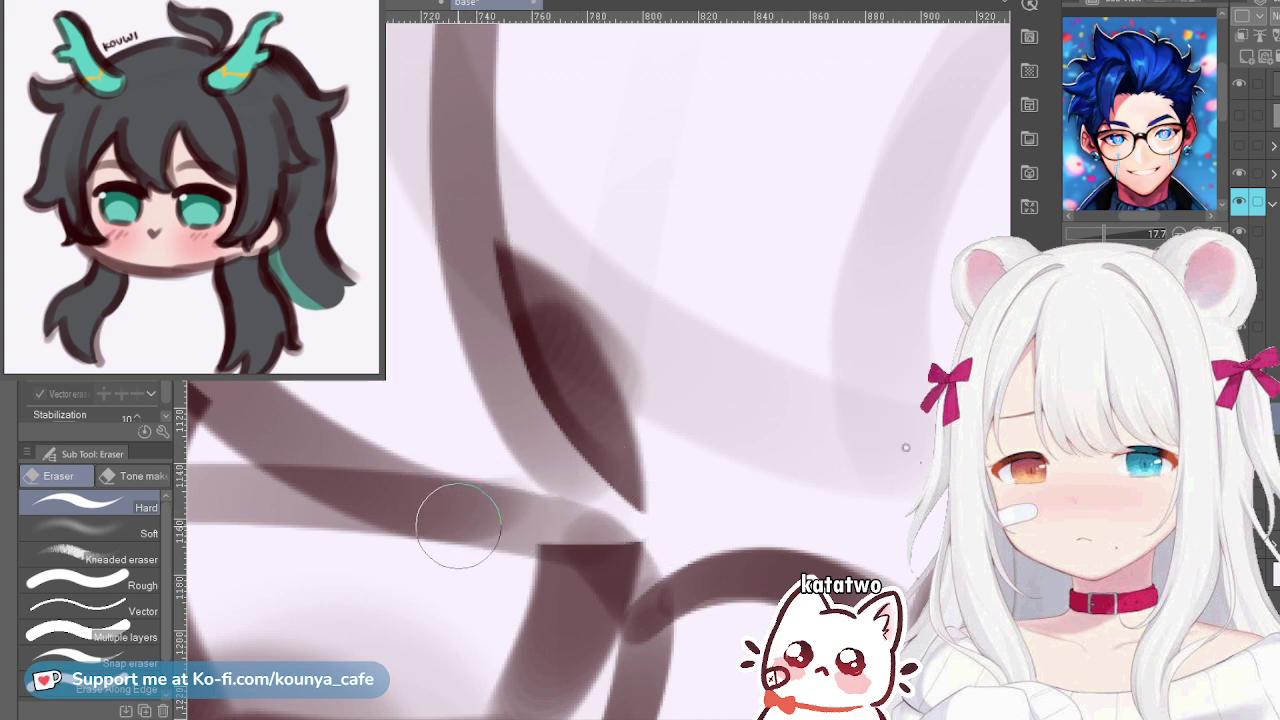
{"action": "mouse_move", "coordinate": [463, 527]}
{"action": "left_mouse_down"}
{"action": "mouse_move", "coordinate": [653, 524]}
{"action": "mouse_move", "coordinate": [491, 539]}
{"action": "mouse_move", "coordinate": [644, 545]}
{"action": "mouse_move", "coordinate": [462, 525]}
{"action": "mouse_move", "coordinate": [623, 537]}
{"action": "left_mouse_up"}
Show the green-haired character's reference with her crown and hair in view
{"action": "scroll", "coordinate": [623, 537], "scroll_direction": "down", "scroll_amount": 2}
{"action": "scroll", "coordinate": [920, 462], "scroll_direction": "down", "scroll_amount": 1}
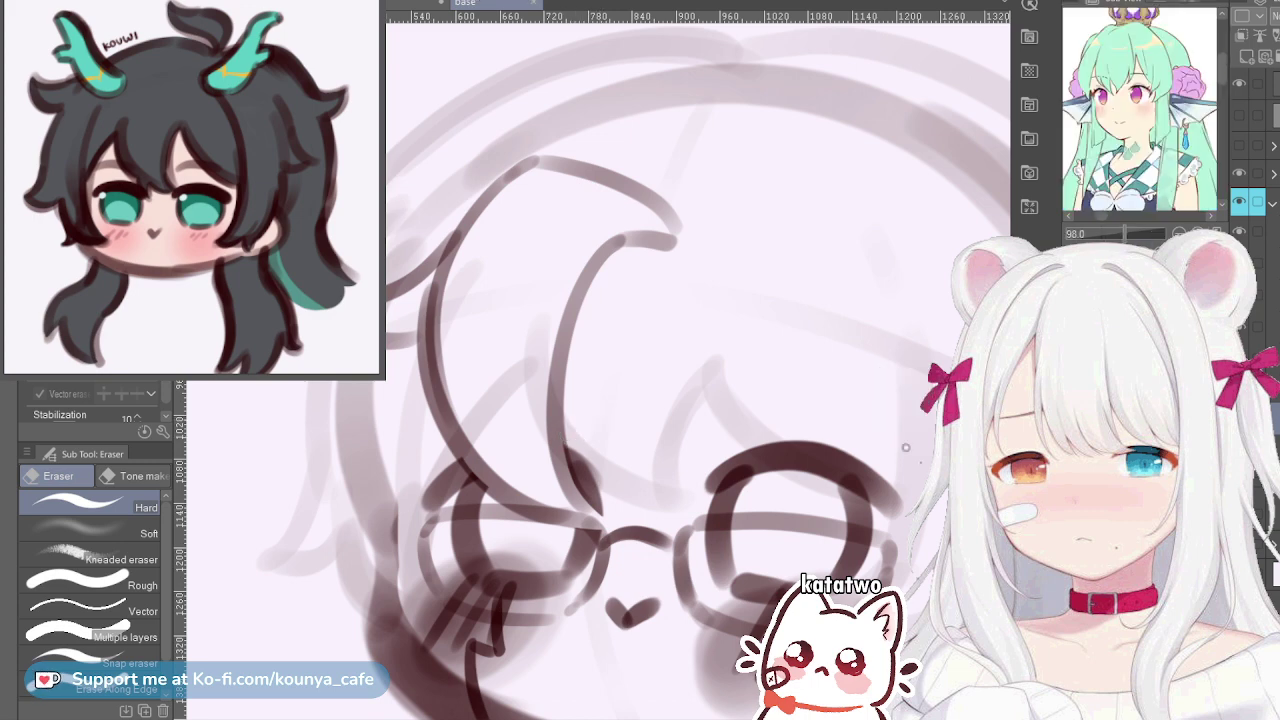
{"action": "left_click_drag", "start_coordinate": [1138, 108], "coordinate": [1143, 133]}
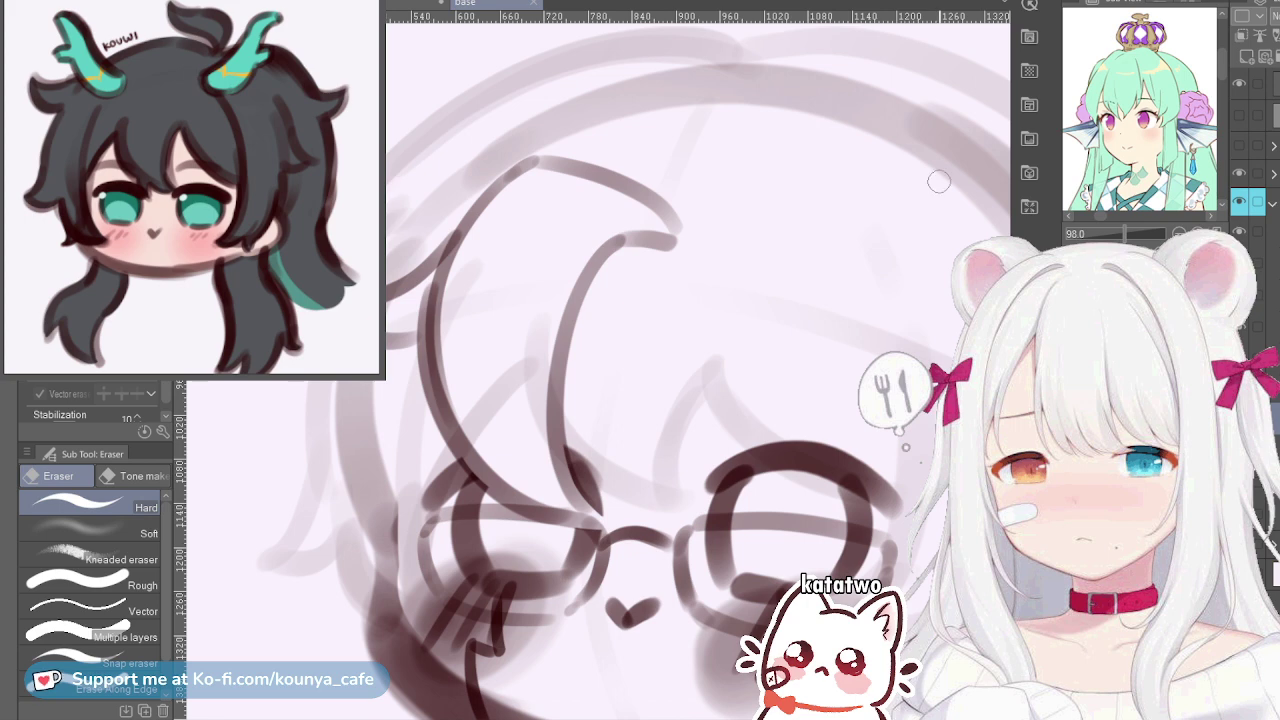
Sketch a curved eyebrow above the uncovered eye on the ear side with the marker
{"action": "scroll", "coordinate": [668, 378], "scroll_direction": "down", "scroll_amount": 2}
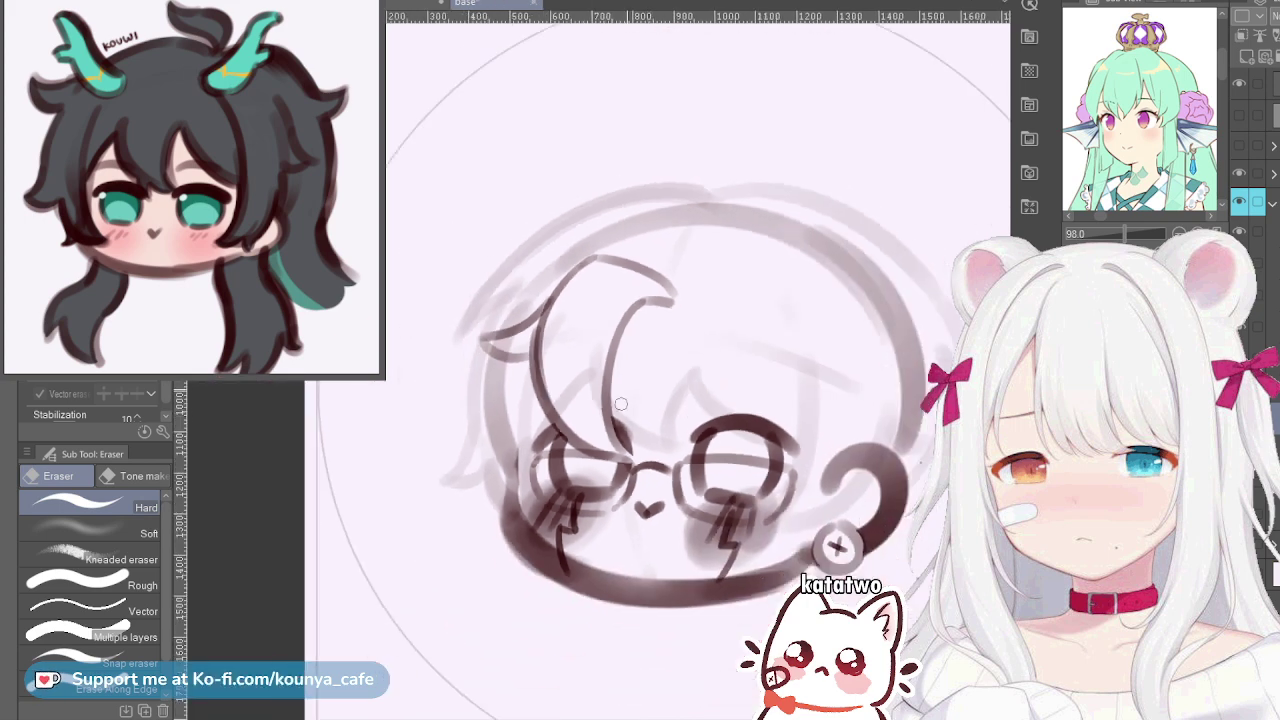
{"action": "left_click_drag", "start_coordinate": [719, 323], "coordinate": [663, 326]}
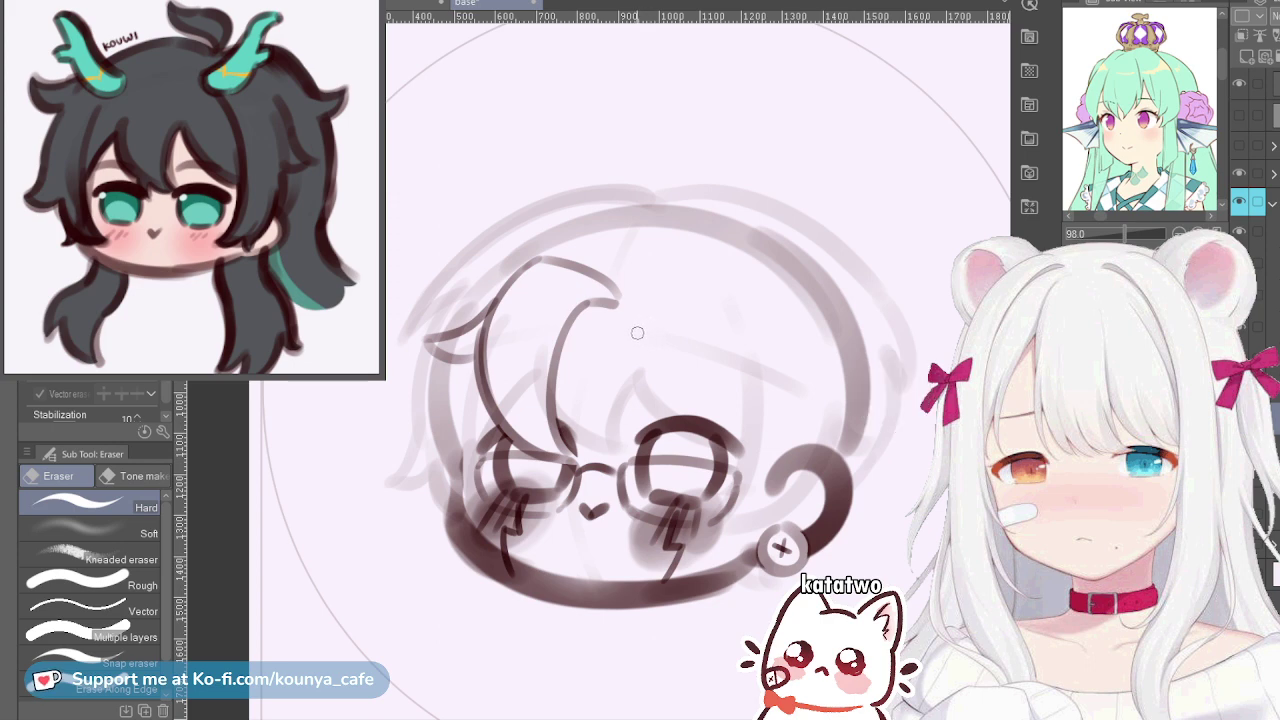
{"action": "left_click_drag", "start_coordinate": [781, 547], "coordinate": [770, 567]}
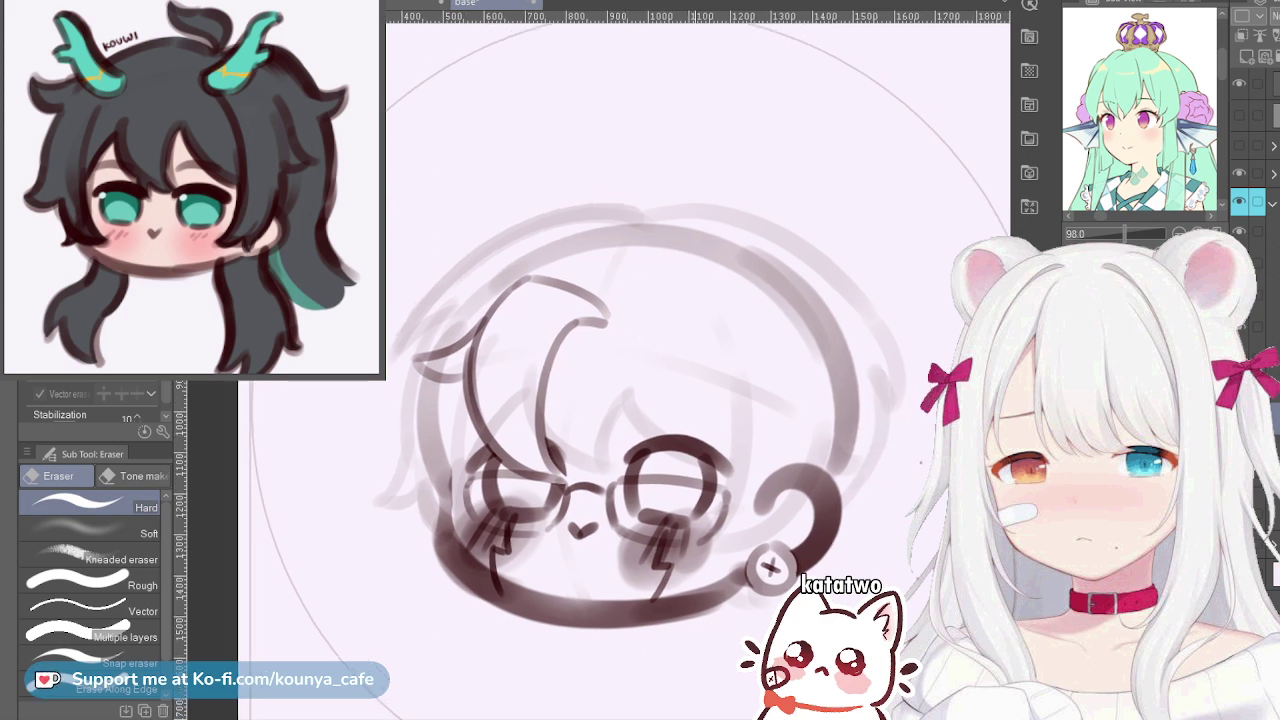
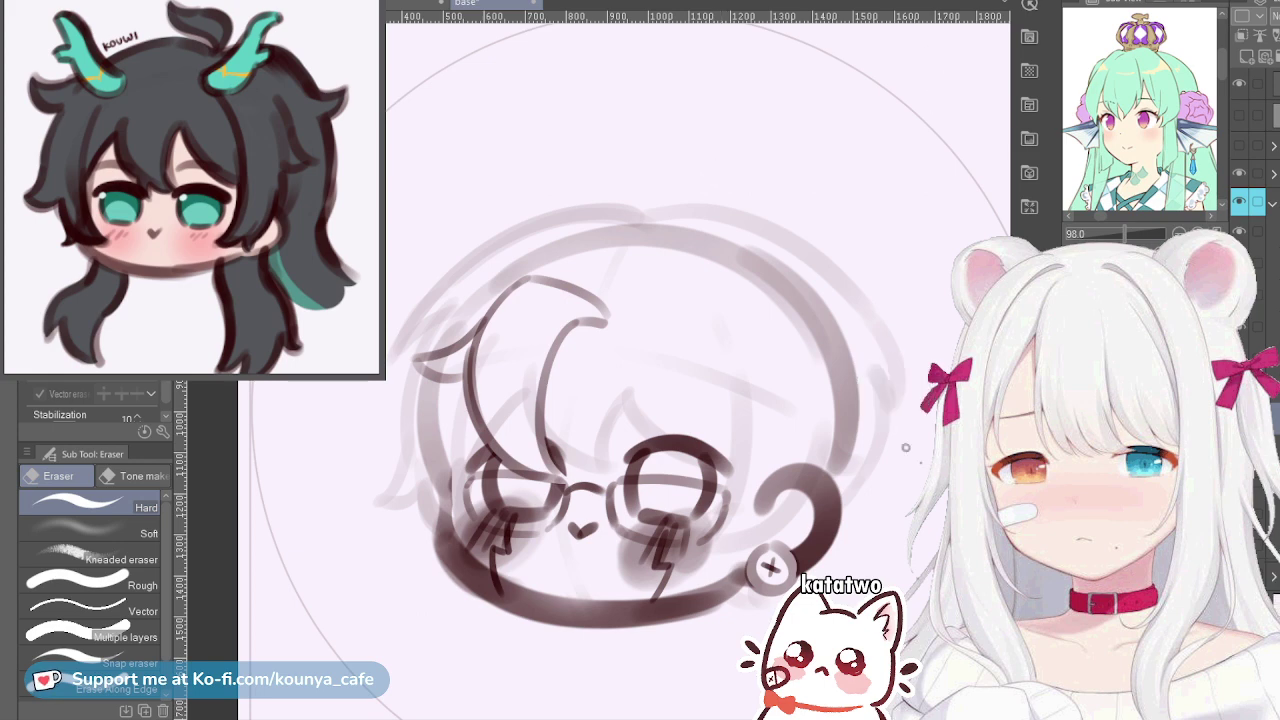
{"action": "key", "text": "p"}
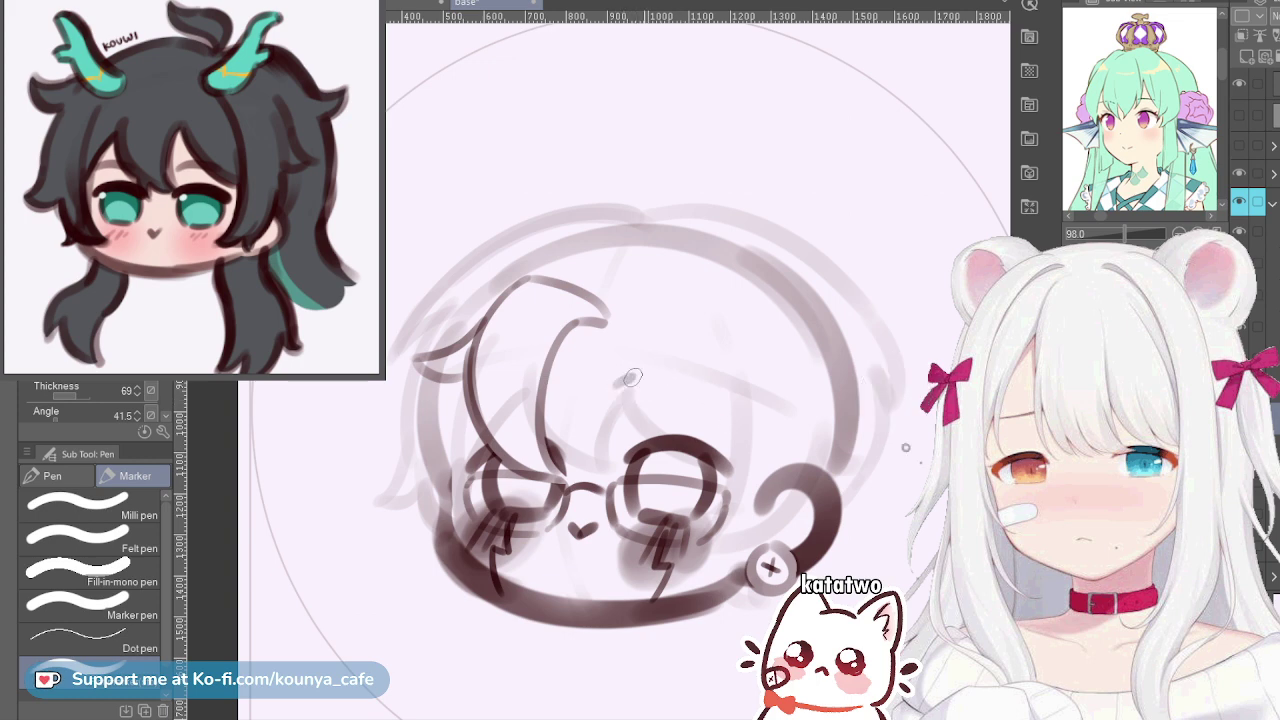
{"action": "left_click_drag", "start_coordinate": [614, 382], "coordinate": [732, 398]}
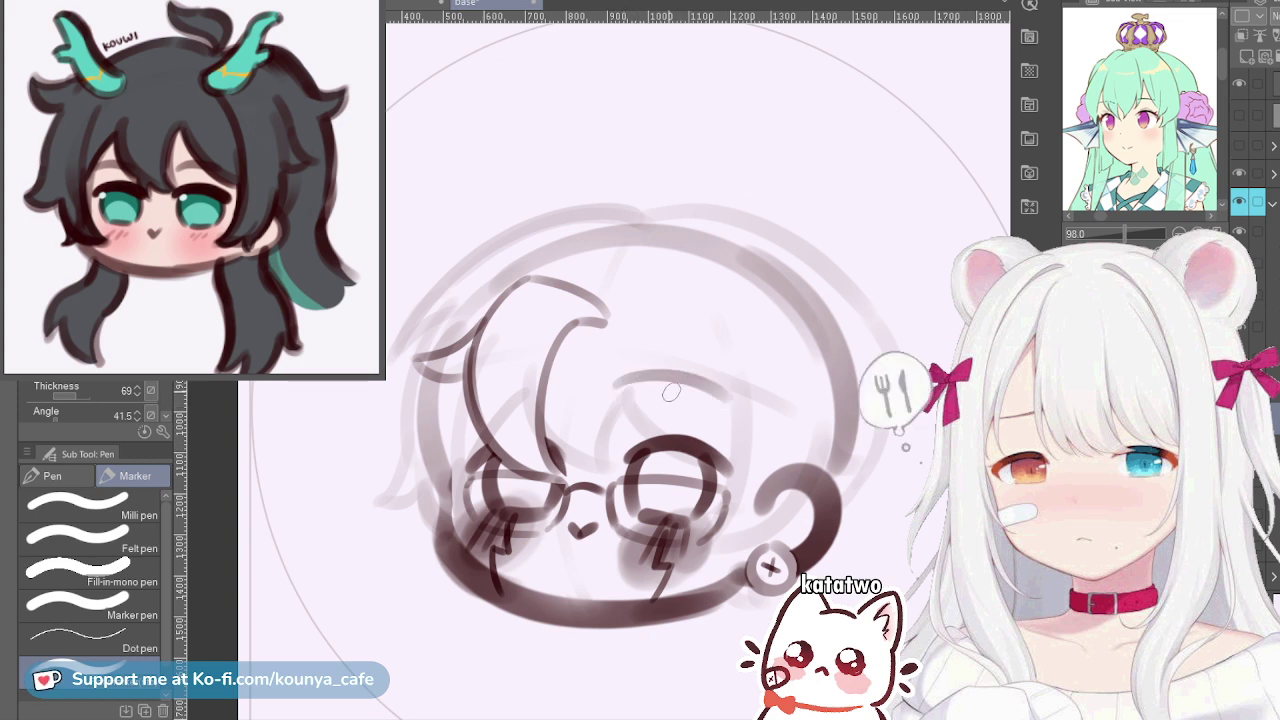
Lasso the eyebrow above the uncovered eye, shift it slightly outward and widen it to about 102%, and clear the selection
{"action": "key", "text": "m"}
{"action": "mouse_move", "coordinate": [636, 344]}
{"action": "left_mouse_down"}
{"action": "mouse_move", "coordinate": [748, 430]}
{"action": "mouse_move", "coordinate": [622, 343]}
{"action": "left_mouse_up"}
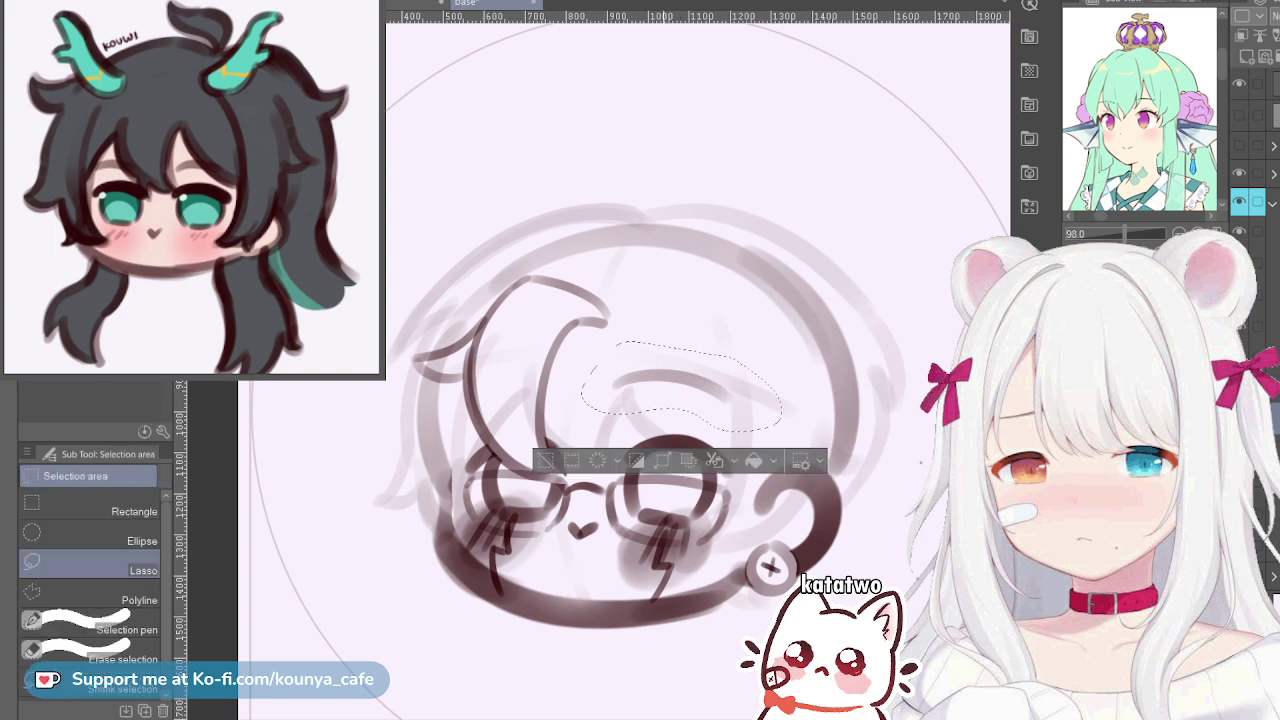
{"action": "key", "text": "ctrl+t"}
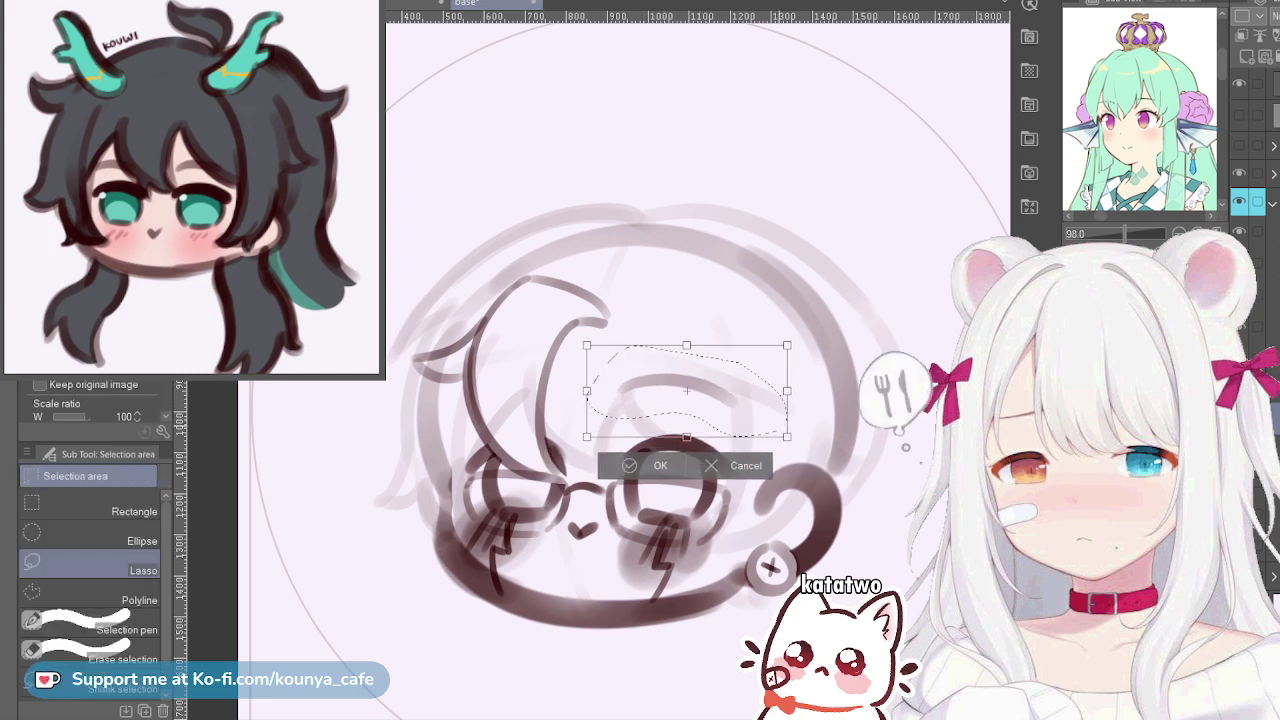
{"action": "left_click_drag", "start_coordinate": [787, 391], "coordinate": [751, 397]}
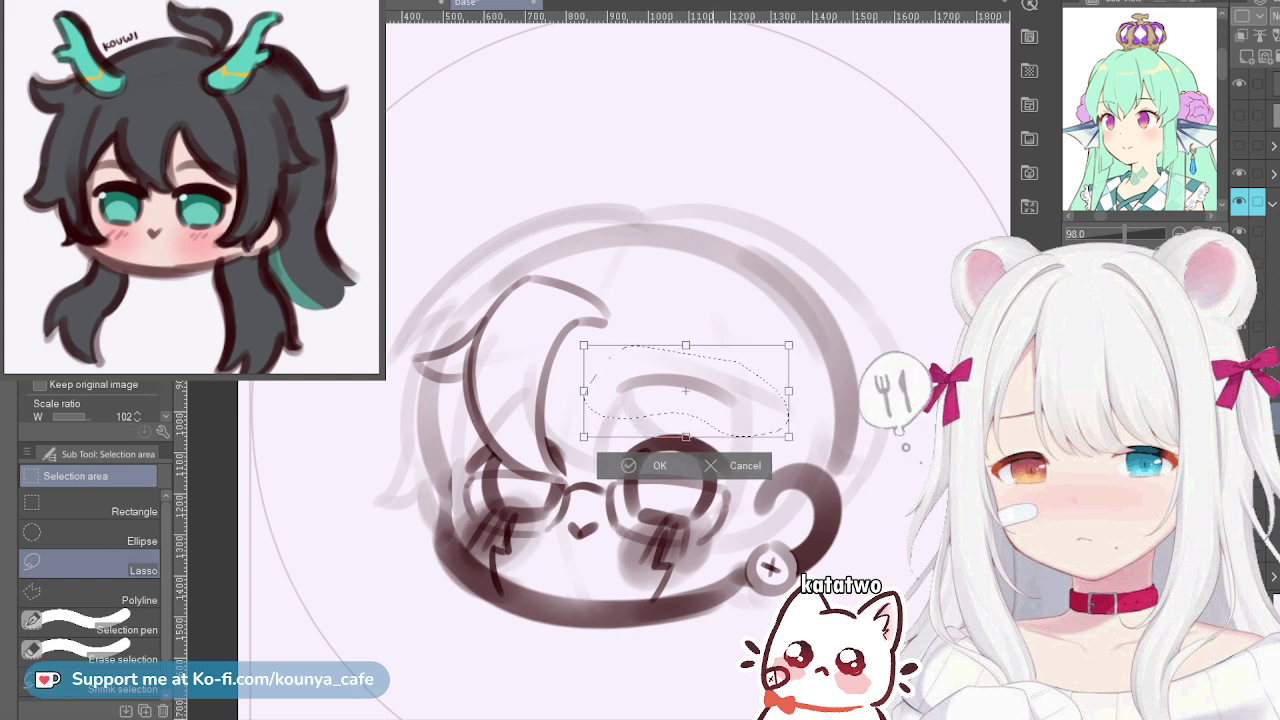
{"action": "key", "text": "Return"}
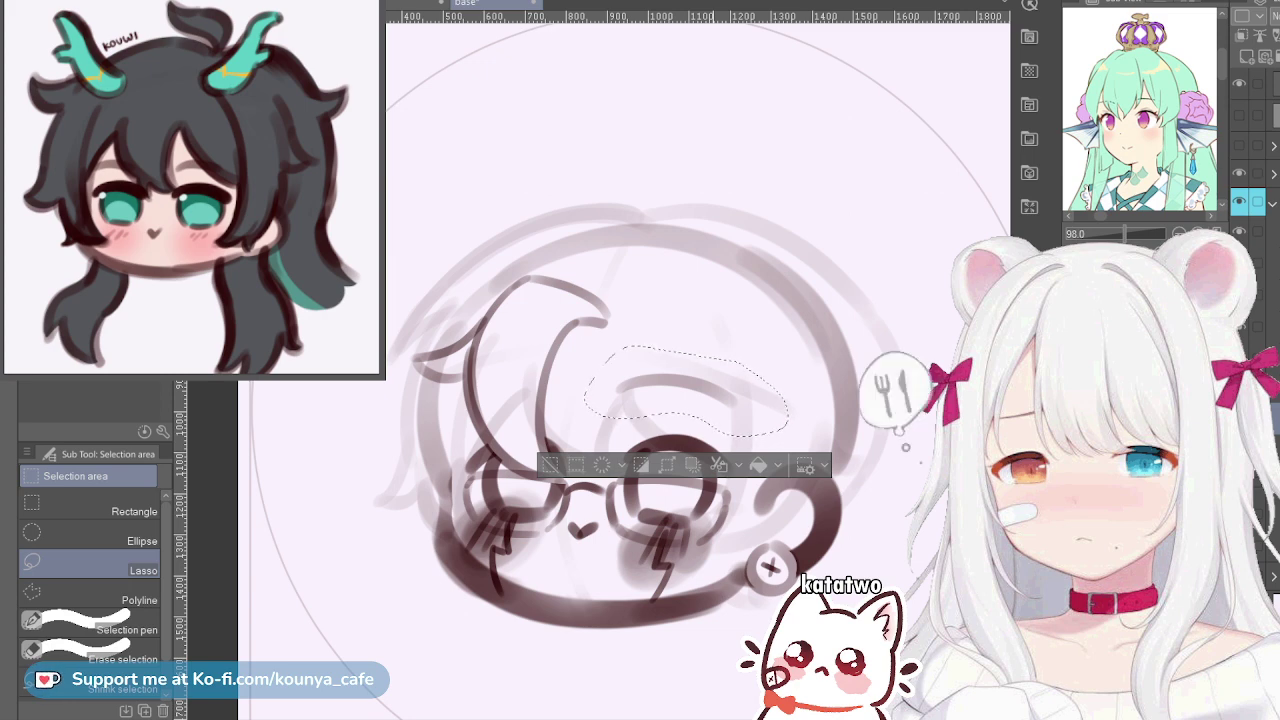
{"action": "key", "text": "ctrl+d"}
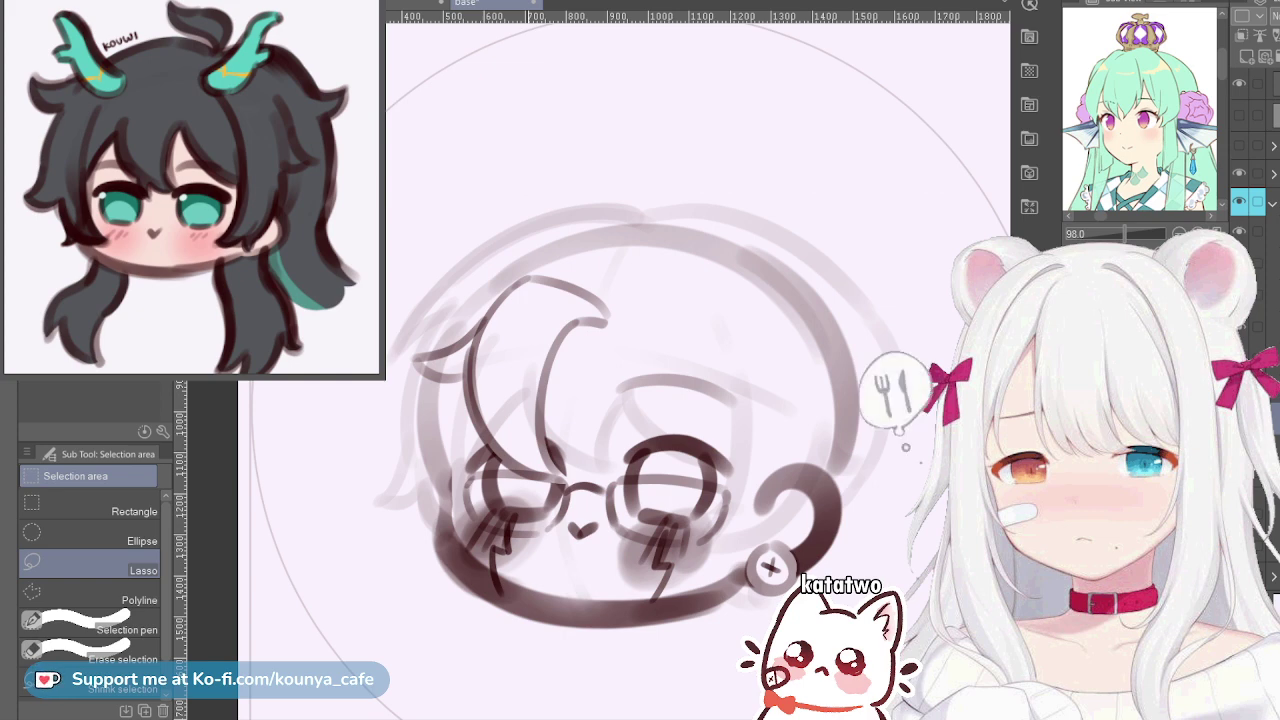
Sketch the matching eyebrow across the pointed bang above the other eye, redrawing the arc until it fits
{"action": "key", "text": "p"}
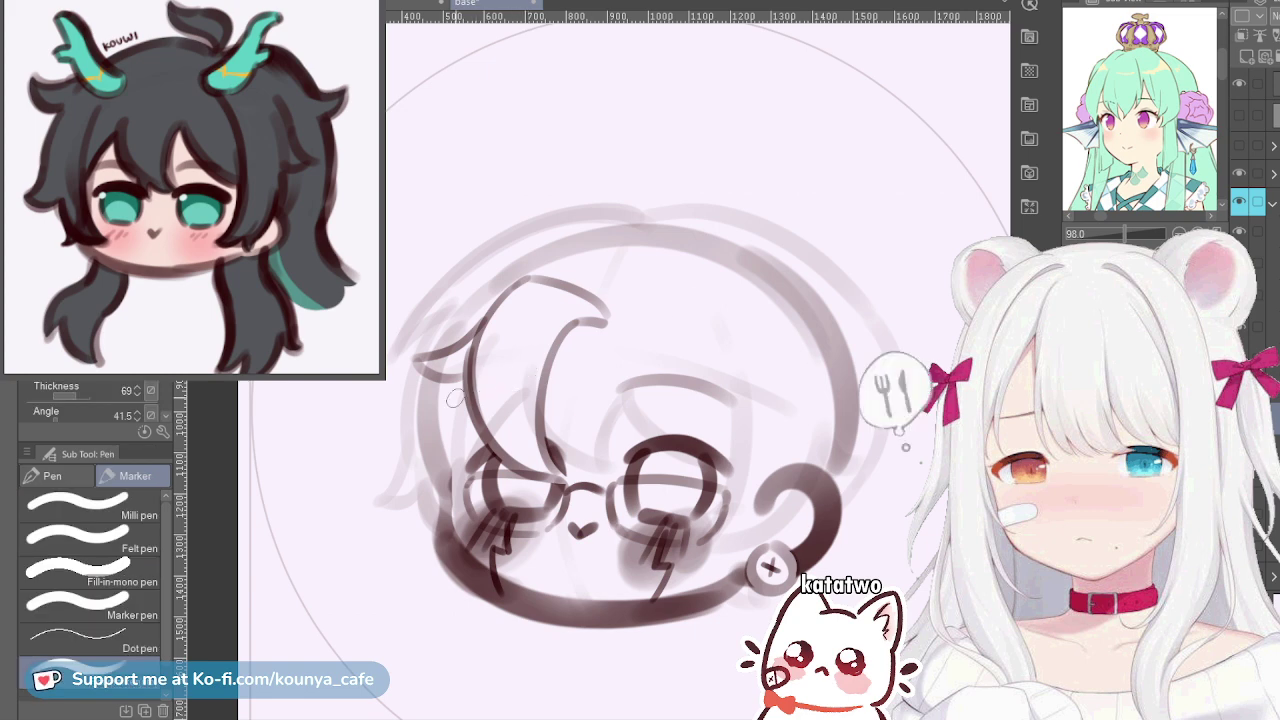
{"action": "left_click_drag", "start_coordinate": [454, 402], "coordinate": [540, 397]}
{"action": "key", "text": "ctrl+z"}
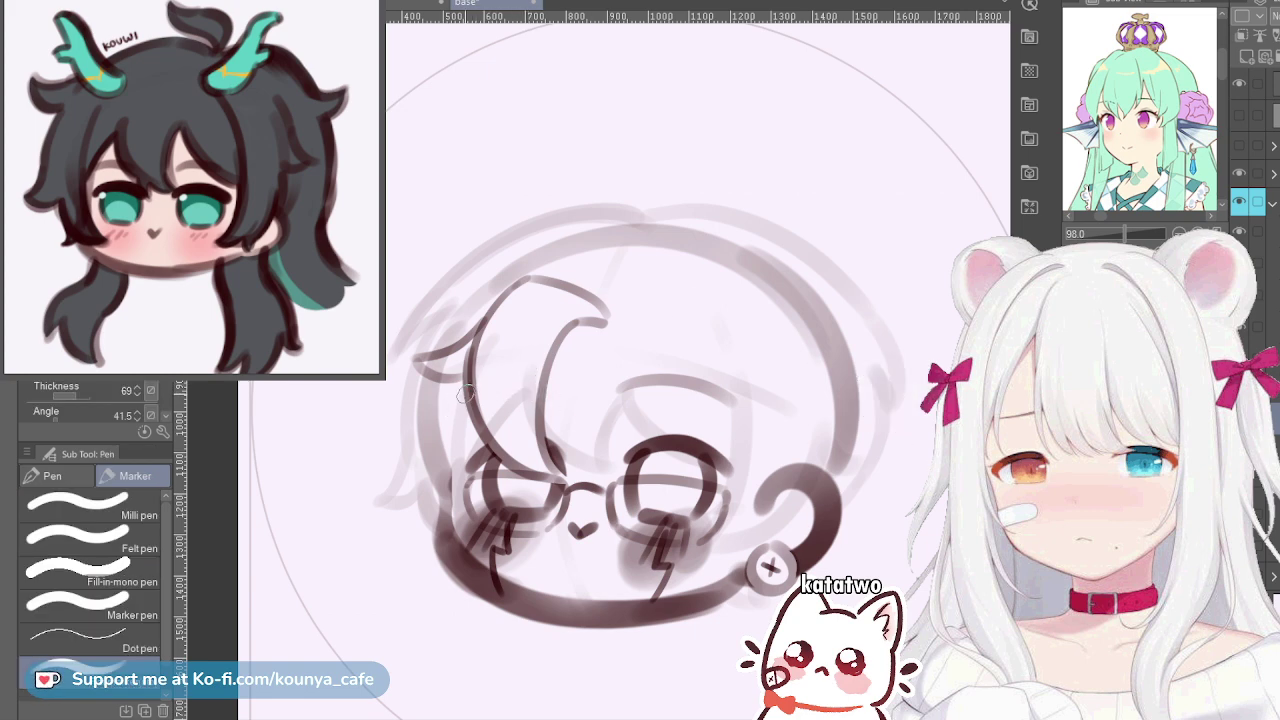
{"action": "left_click_drag", "start_coordinate": [458, 398], "coordinate": [560, 394]}
{"action": "key", "text": "ctrl+z"}
{"action": "left_click_drag", "start_coordinate": [464, 404], "coordinate": [560, 399]}
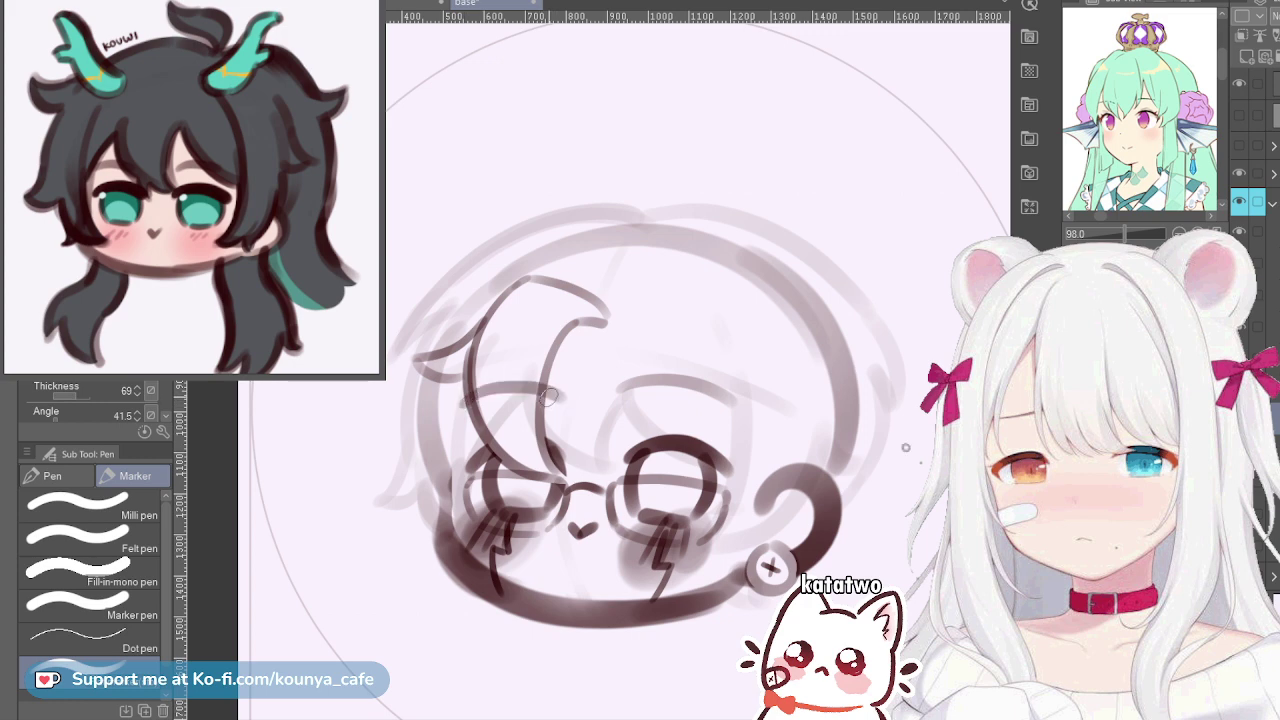
{"action": "key", "text": "ctrl+z"}
{"action": "left_click_drag", "start_coordinate": [458, 396], "coordinate": [556, 398]}
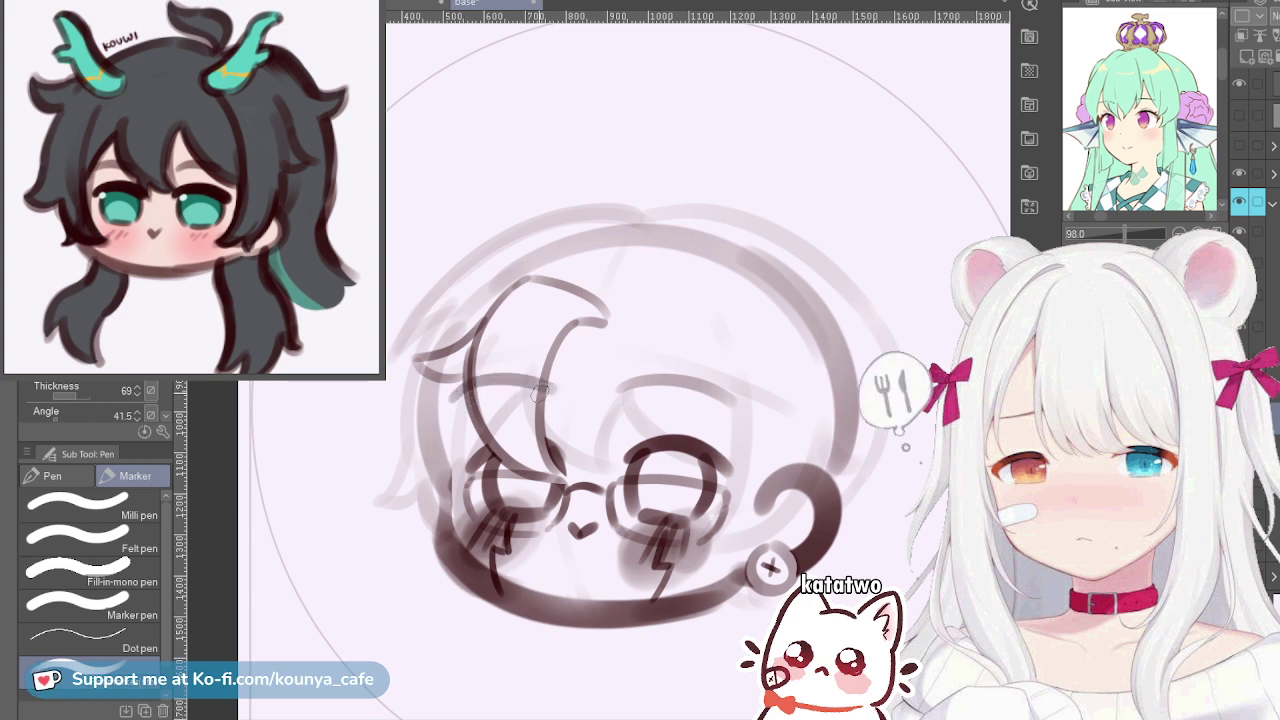
{"action": "key", "text": "ctrl+z"}
{"action": "mouse_move", "coordinate": [458, 397]}
{"action": "left_mouse_down"}
{"action": "mouse_move", "coordinate": [492, 382]}
{"action": "mouse_move", "coordinate": [546, 396]}
{"action": "left_mouse_up"}
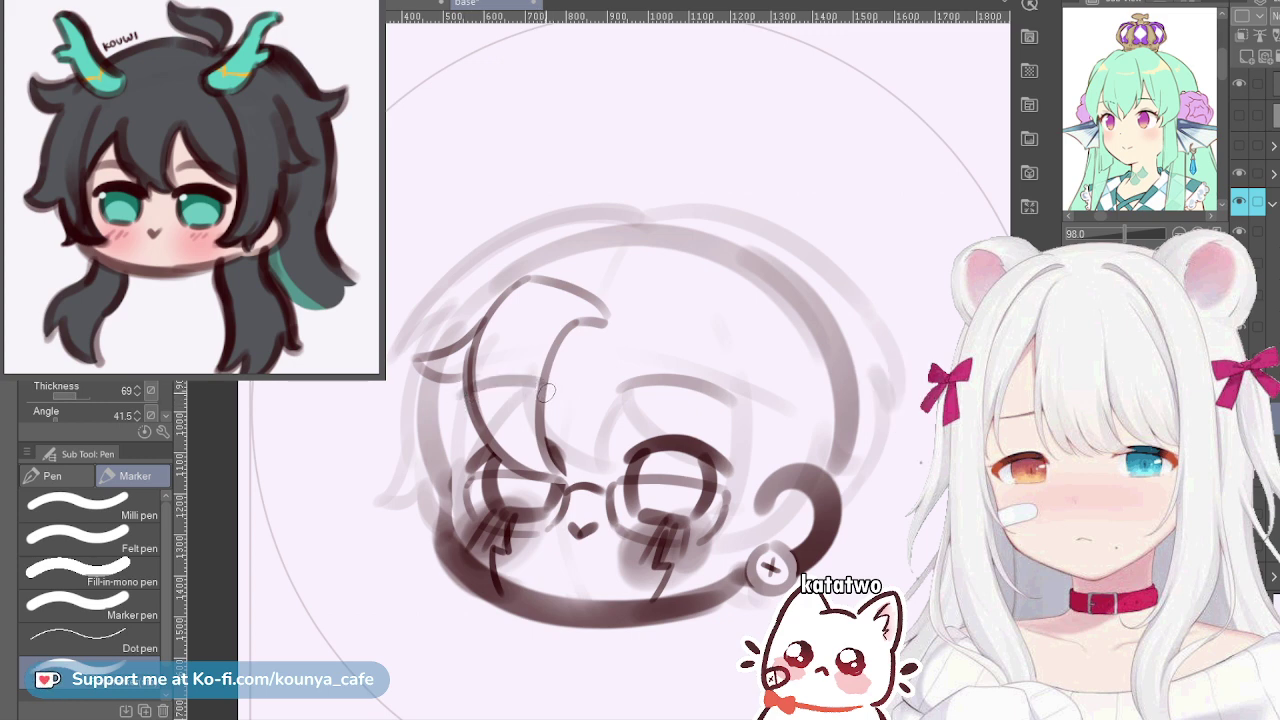
Lasso the eyebrow crossing the bang, rotate it slightly clockwise and widen it, and clear the selection
{"action": "key", "text": "m"}
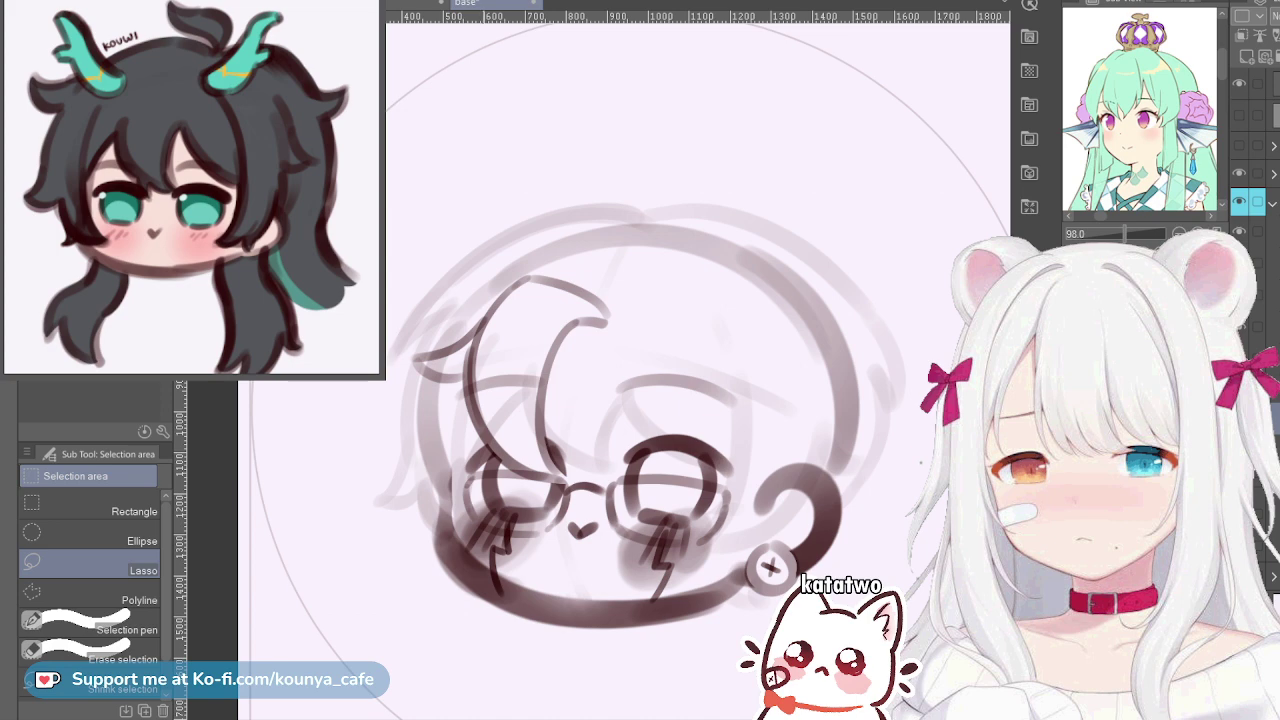
{"action": "left_click_drag", "start_coordinate": [540, 342], "coordinate": [442, 386]}
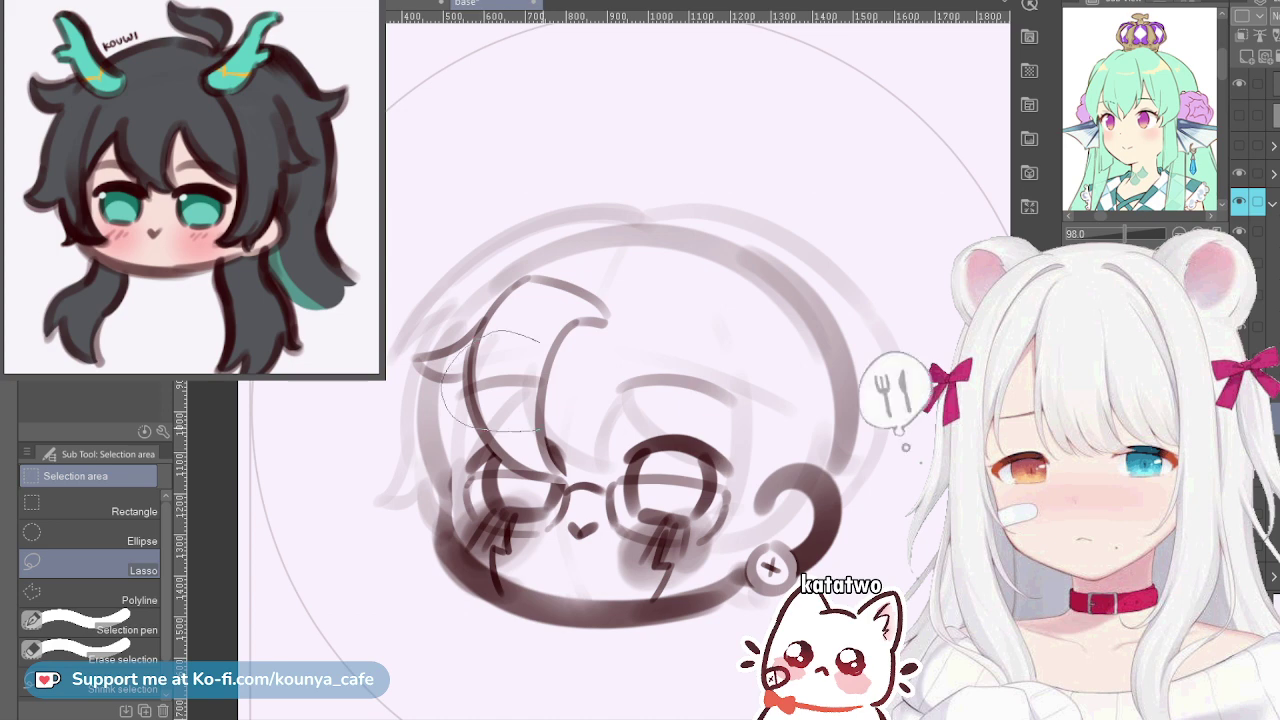
{"action": "left_click_drag", "start_coordinate": [540, 430], "coordinate": [555, 340]}
{"action": "key", "text": "ctrl+t"}
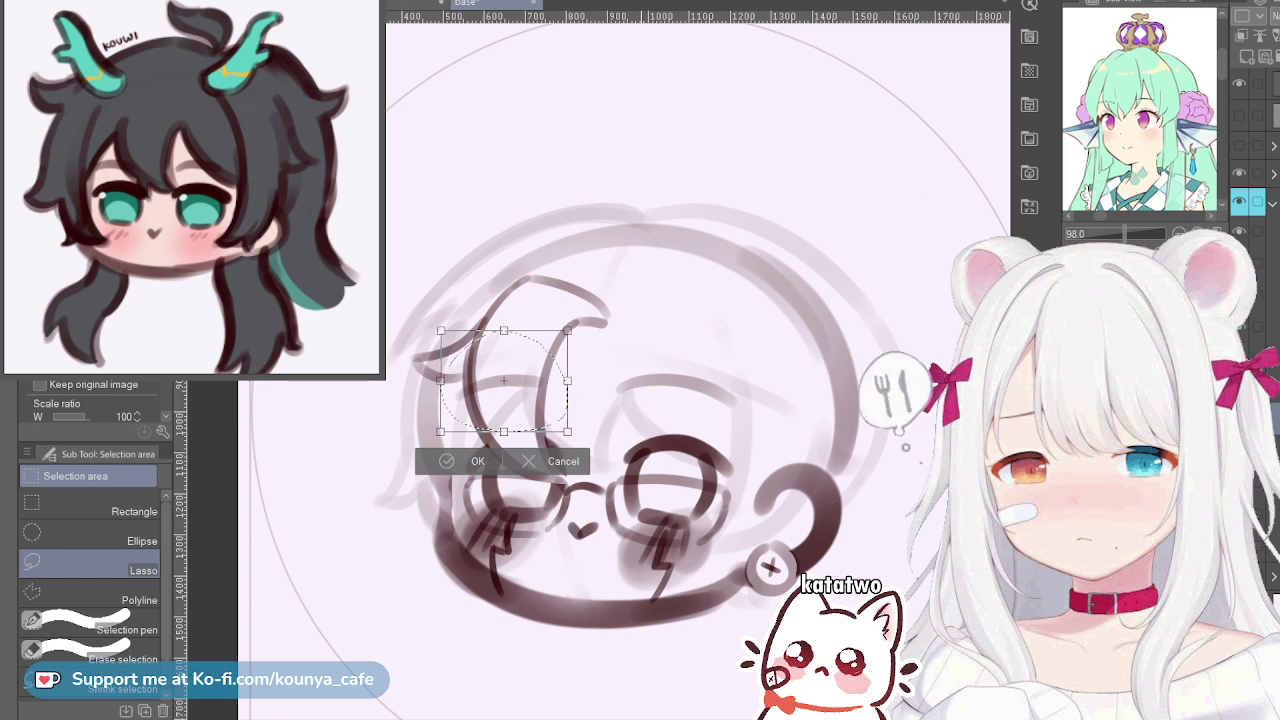
{"action": "left_click_drag", "start_coordinate": [640, 200], "coordinate": [647, 205]}
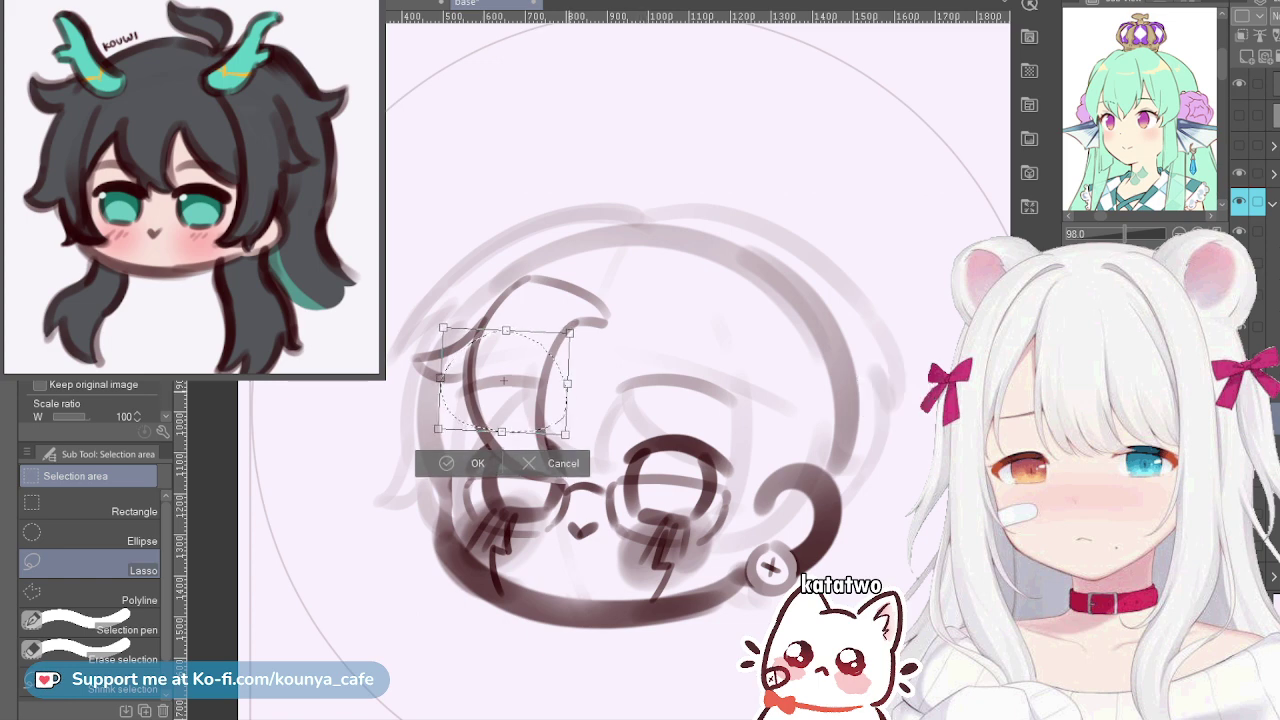
{"action": "left_click_drag", "start_coordinate": [567, 383], "coordinate": [577, 384]}
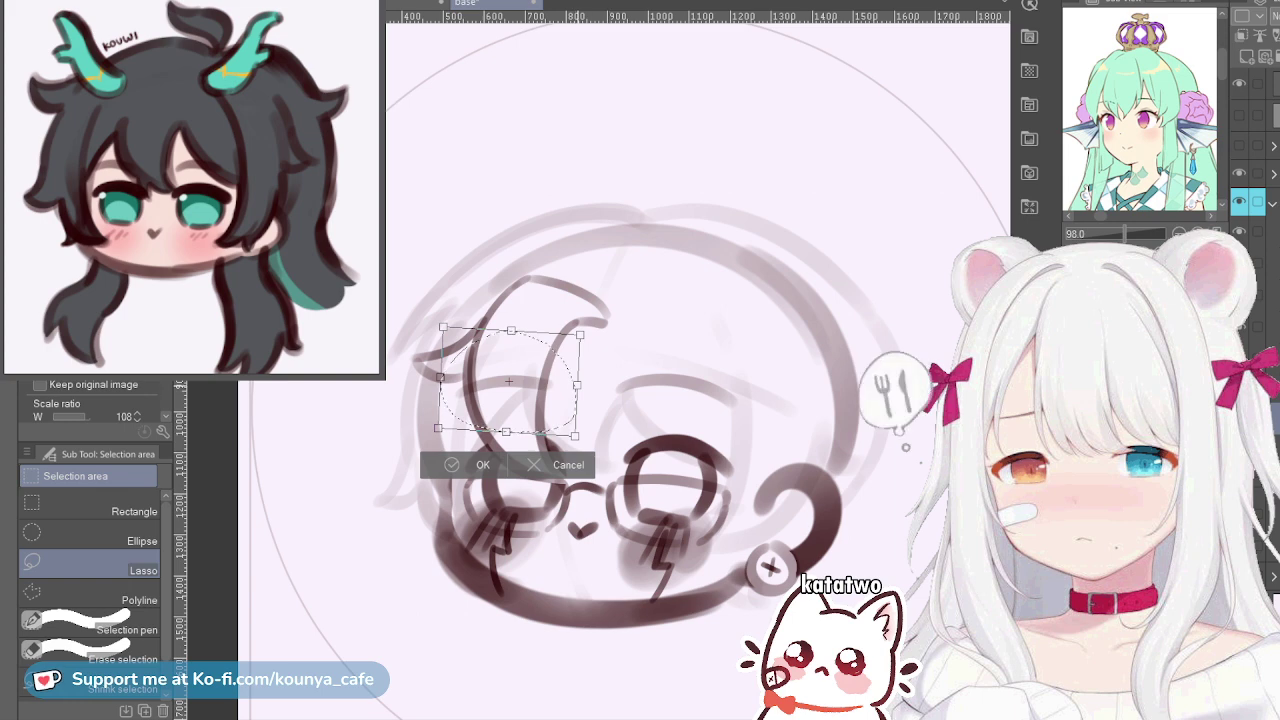
{"action": "left_click_drag", "start_coordinate": [577, 384], "coordinate": [580, 384]}
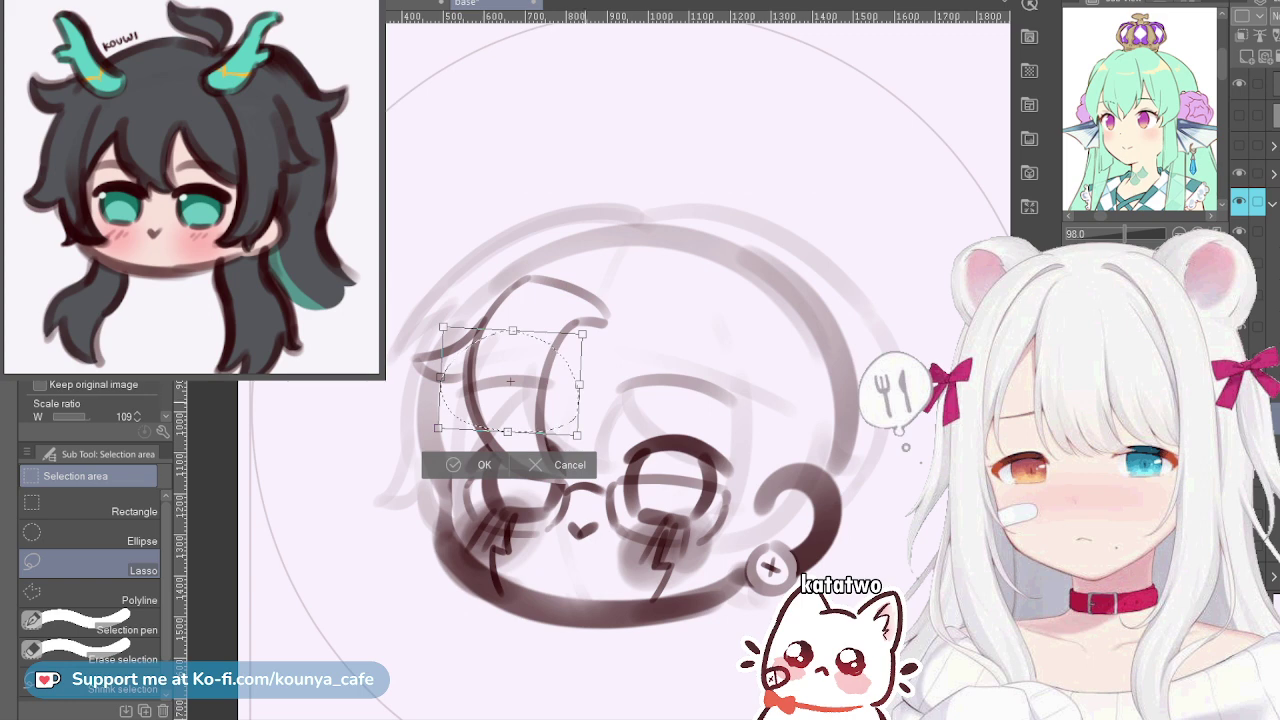
{"action": "left_click_drag", "start_coordinate": [579, 384], "coordinate": [584, 386]}
{"action": "key", "text": "Return"}
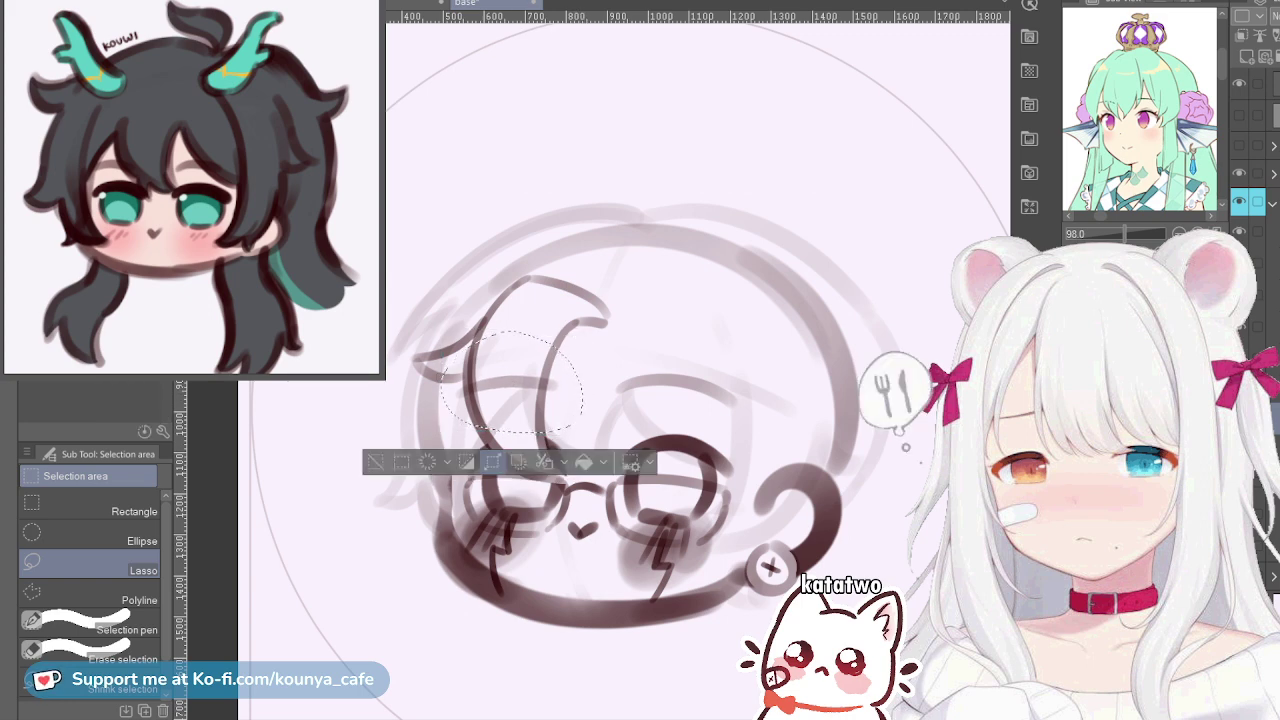
{"action": "key", "text": "ctrl+d"}
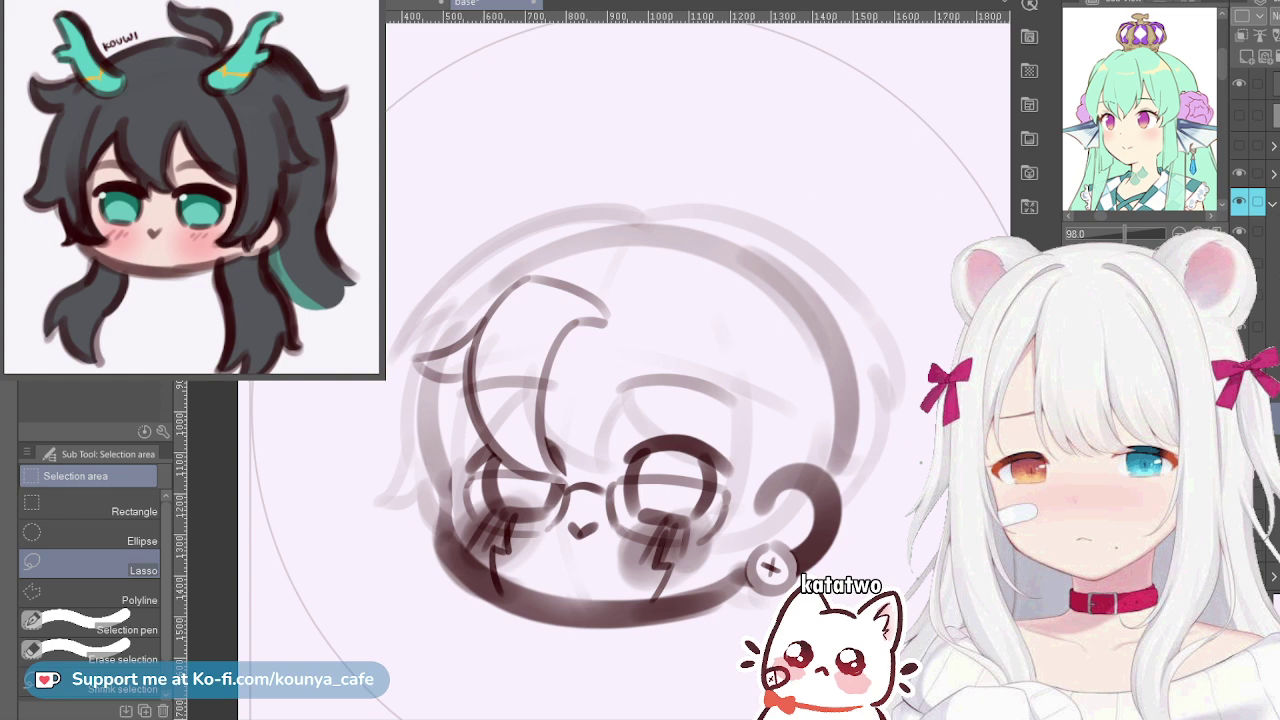
Sketch a pointed hair tuft sticking out of the head's upper ear side, redrawing the outer hair edge below it
{"action": "left_click_drag", "start_coordinate": [628, 426], "coordinate": [585, 440]}
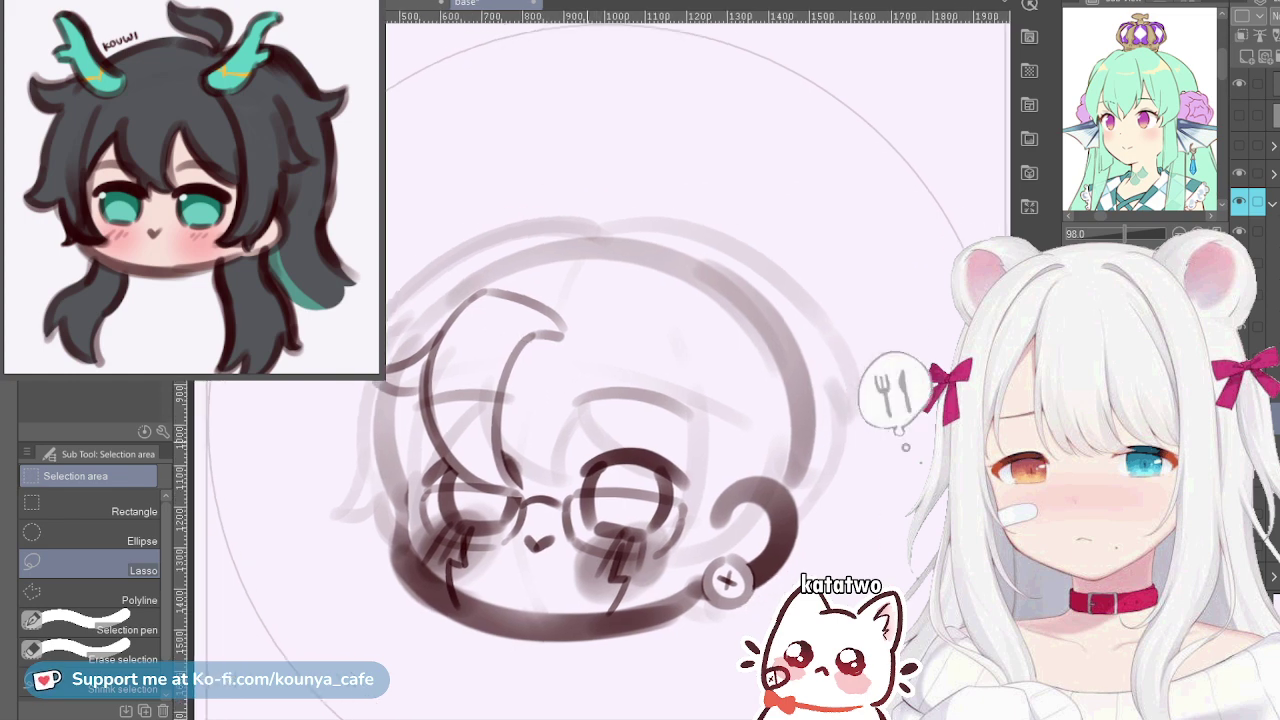
{"action": "scroll", "coordinate": [467, 363], "scroll_direction": "up", "scroll_amount": 2}
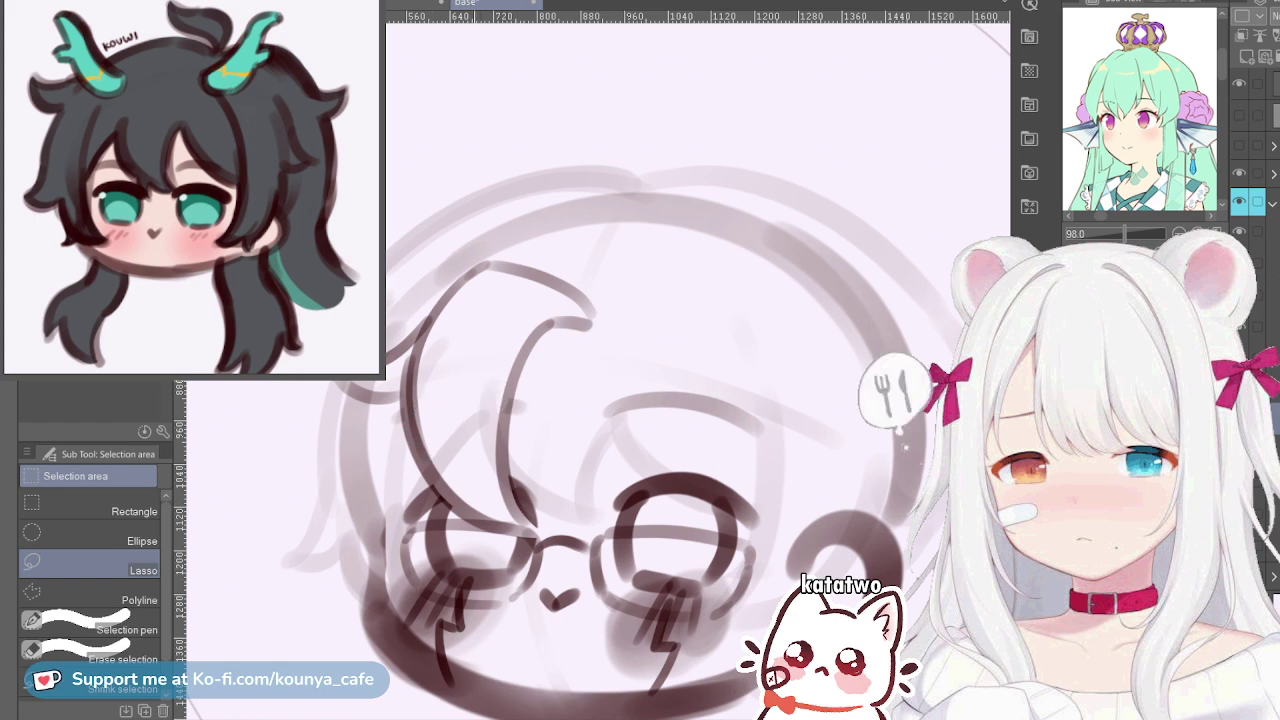
{"action": "scroll", "coordinate": [600, 325], "scroll_direction": "down", "scroll_amount": 3}
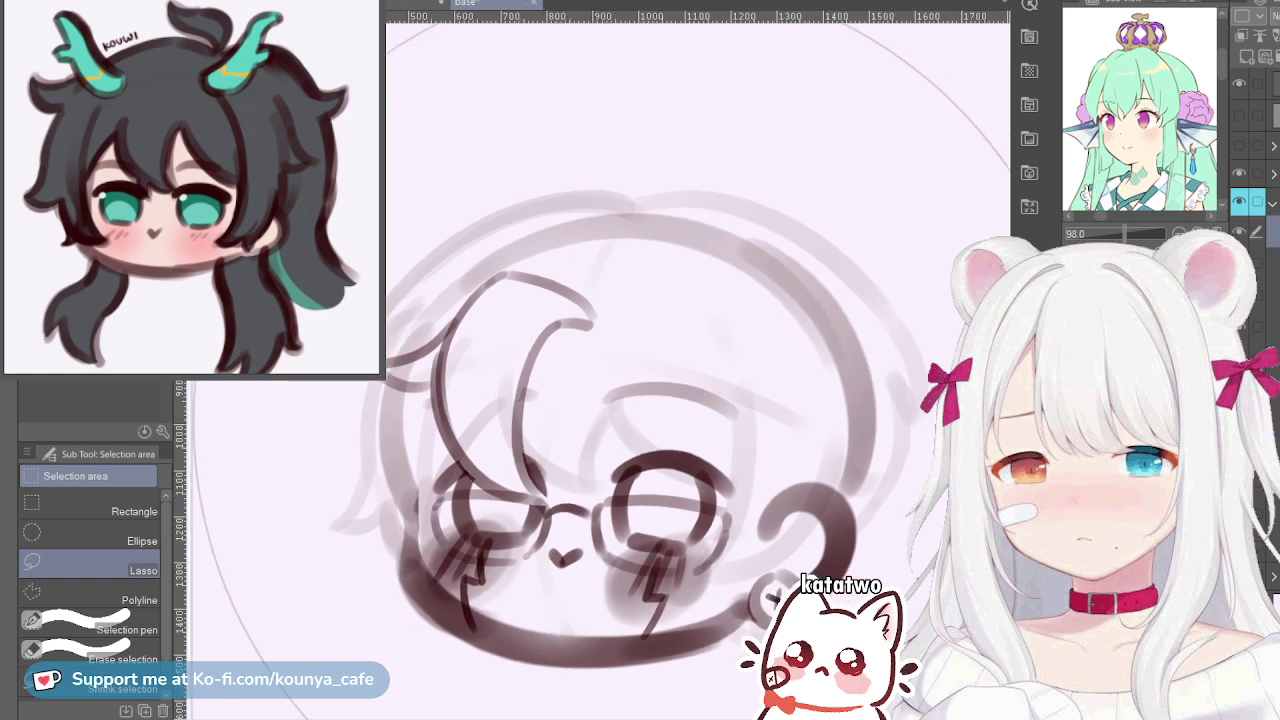
{"action": "key", "text": "p"}
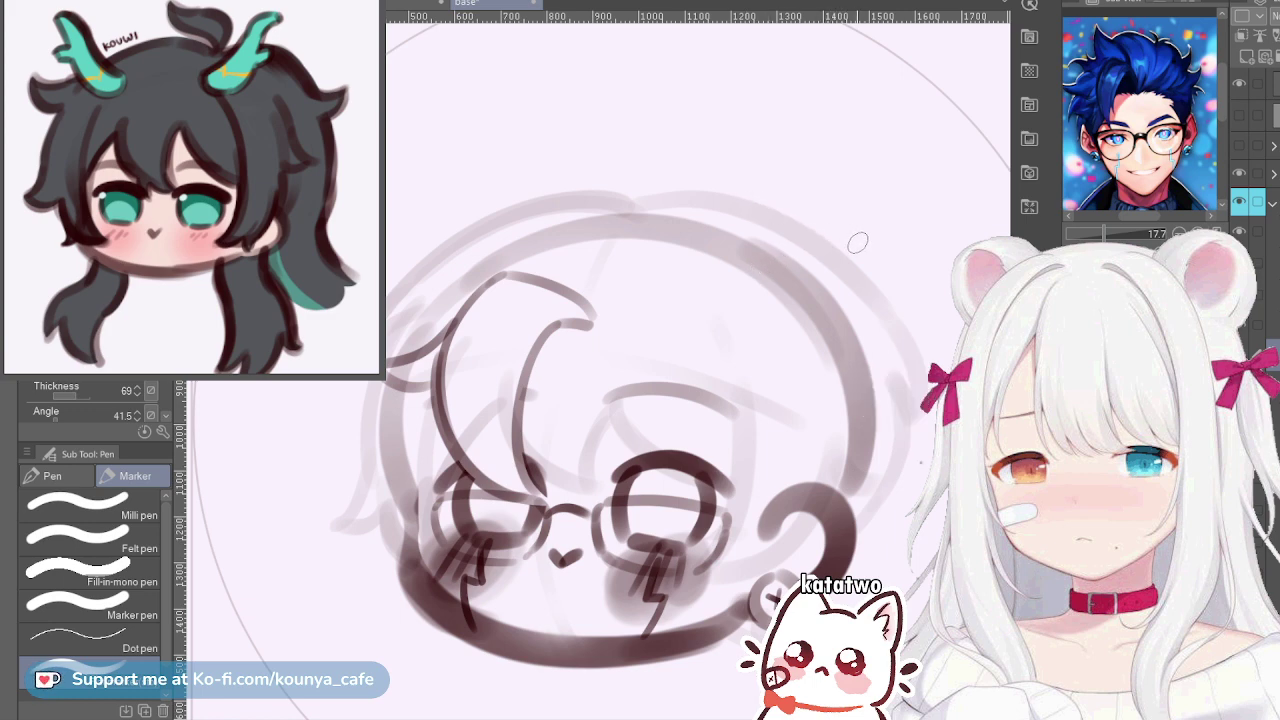
{"action": "mouse_move", "coordinate": [838, 240]}
{"action": "left_mouse_down"}
{"action": "mouse_move", "coordinate": [927, 239]}
{"action": "mouse_move", "coordinate": [878, 298]}
{"action": "left_mouse_up"}
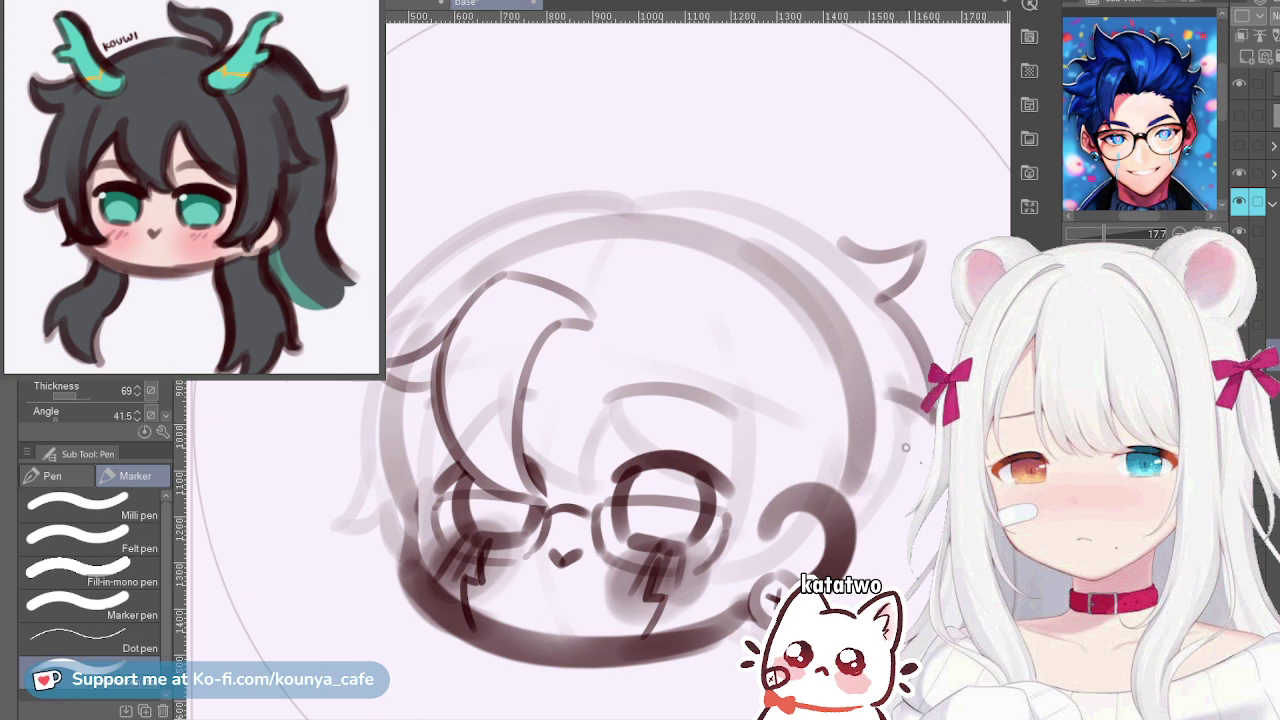
{"action": "mouse_move", "coordinate": [883, 296]}
{"action": "left_mouse_down"}
{"action": "mouse_move", "coordinate": [913, 363]}
{"action": "mouse_move", "coordinate": [902, 317]}
{"action": "left_mouse_up"}
{"action": "key", "text": "ctrl+z"}
{"action": "key", "text": "ctrl+z"}
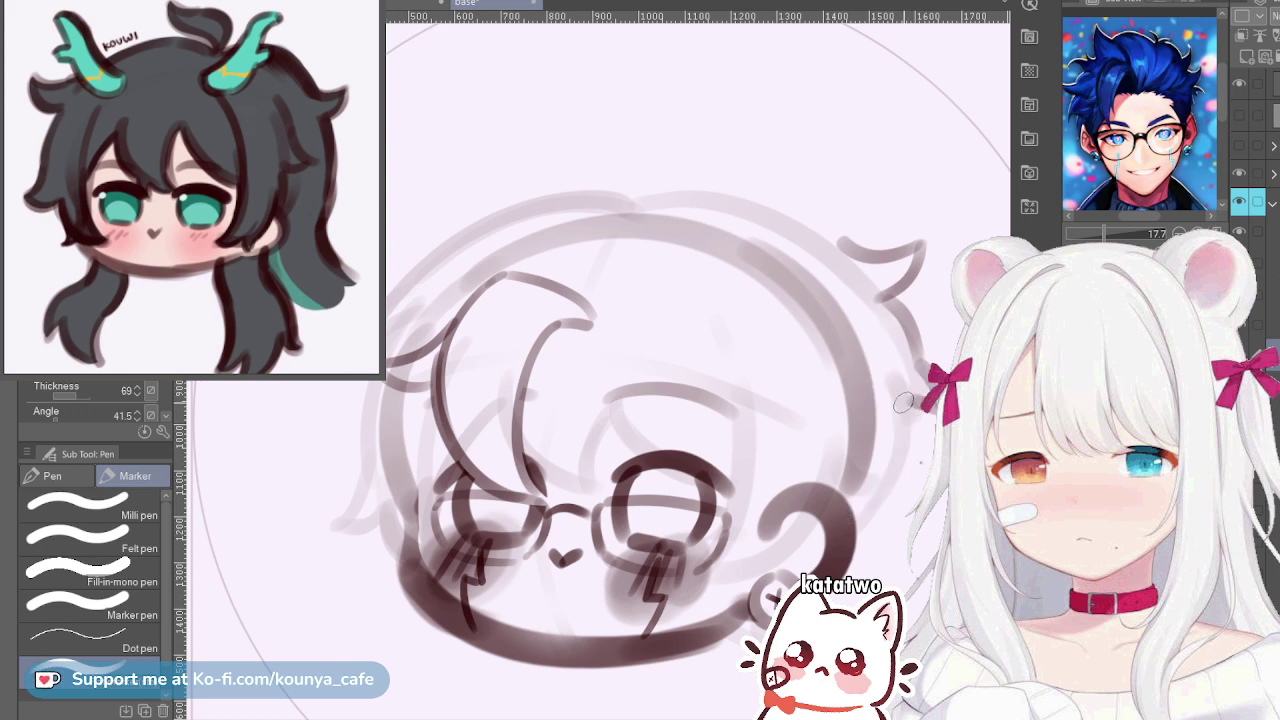
Nudge the new tuft's strokes slightly with a transform and sketch the outer hair edge curving down to the ear
{"action": "key", "text": "ctrl+t"}
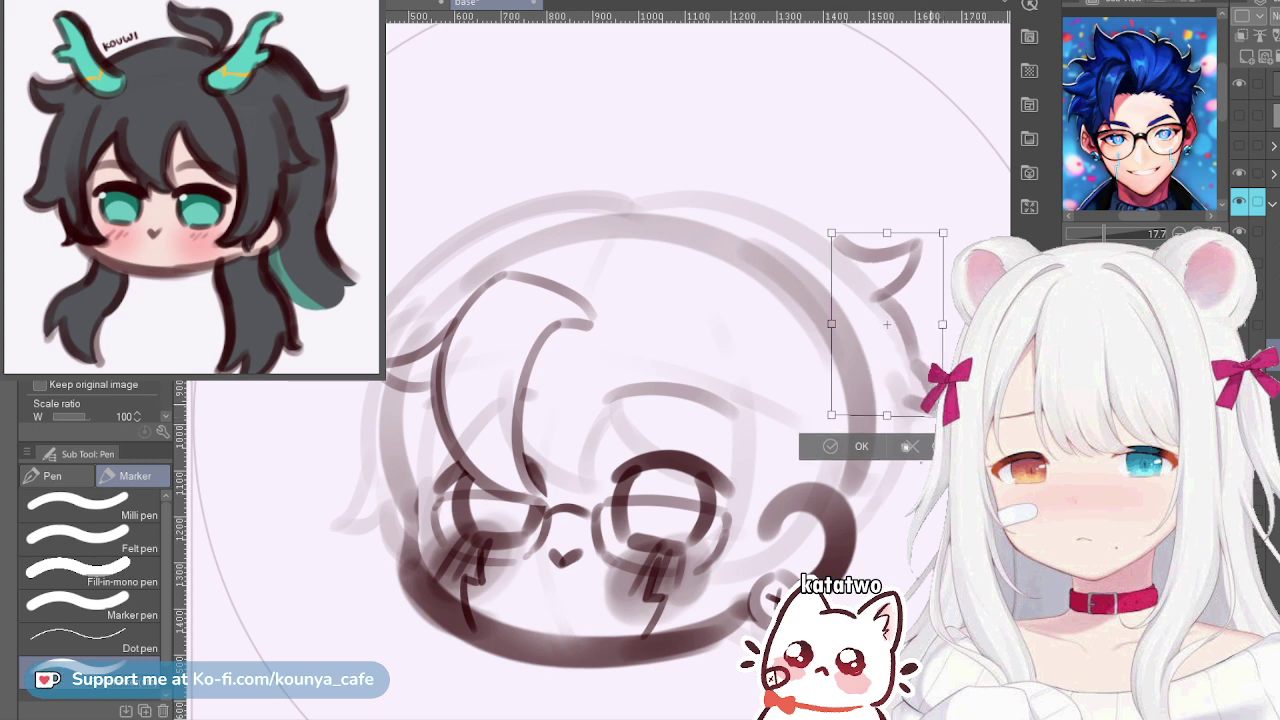
{"action": "key", "text": "Return"}
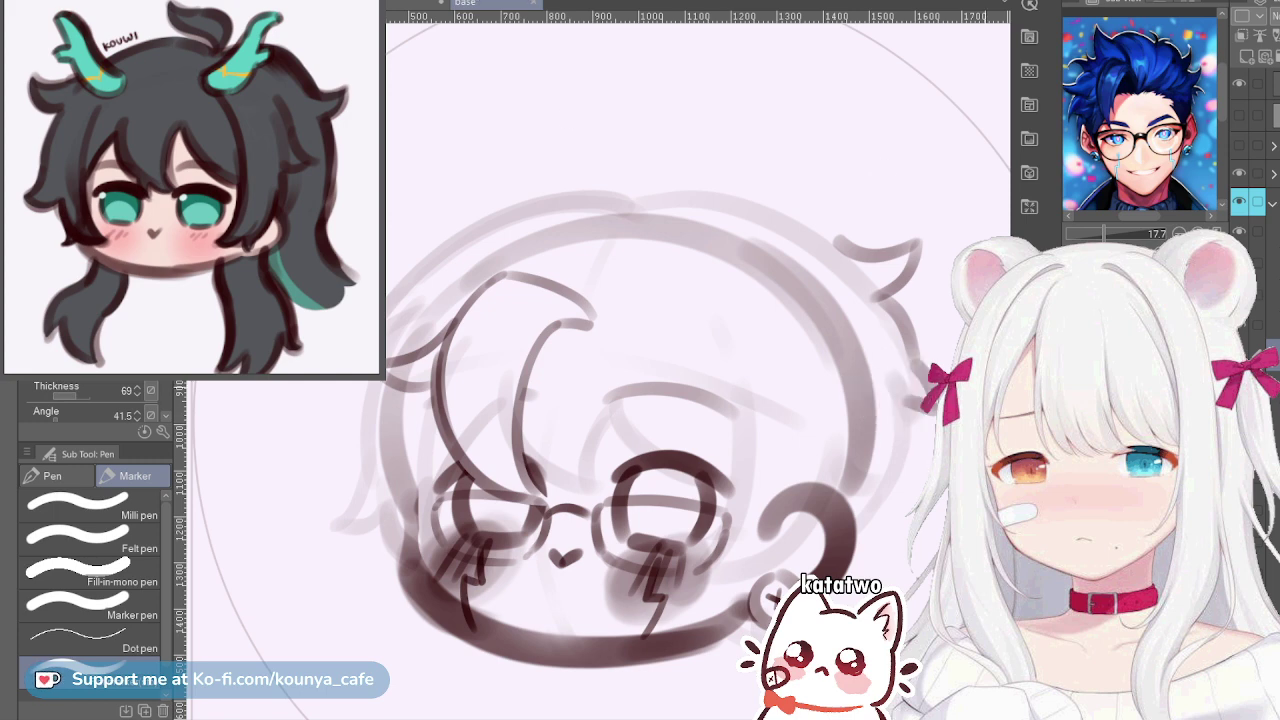
{"action": "mouse_move", "coordinate": [902, 406]}
{"action": "left_mouse_down"}
{"action": "mouse_move", "coordinate": [890, 468]}
{"action": "mouse_move", "coordinate": [862, 513]}
{"action": "left_mouse_up"}
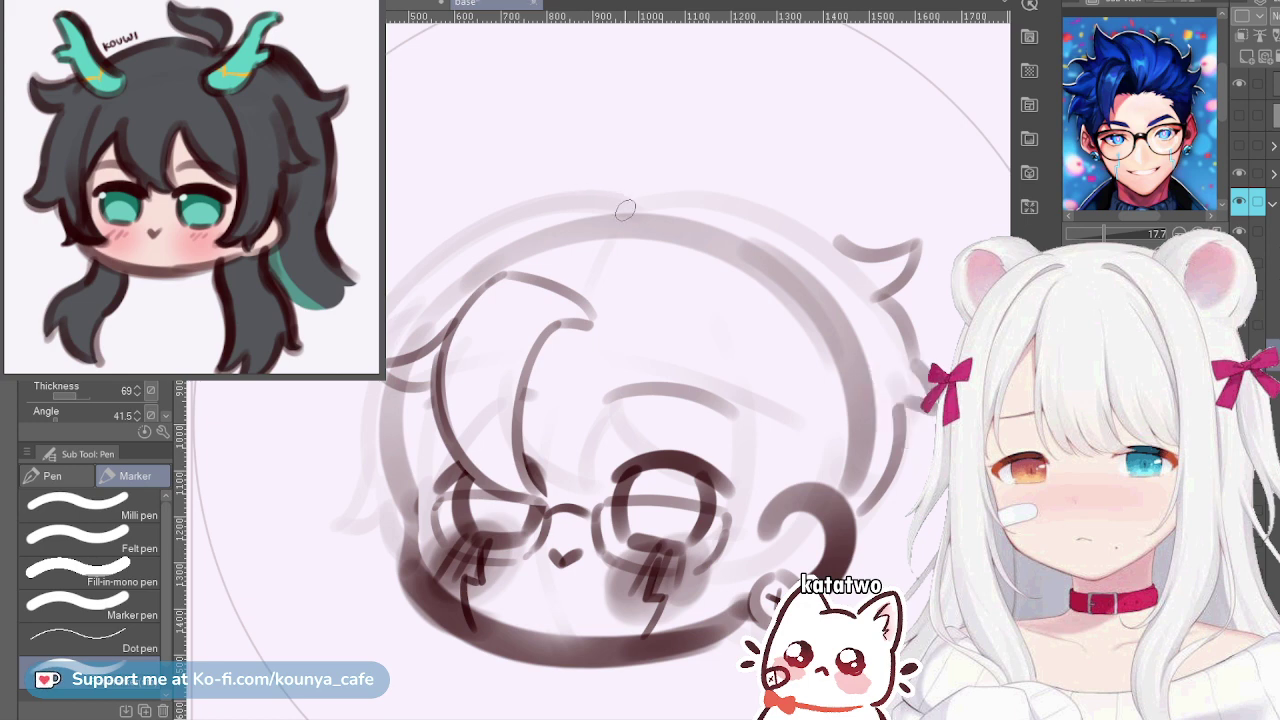
Sketch a pointed hair tuft on the opposite upper side of the head, above the swept bang, redoing the first stroke
{"action": "left_click_drag", "start_coordinate": [549, 205], "coordinate": [590, 204]}
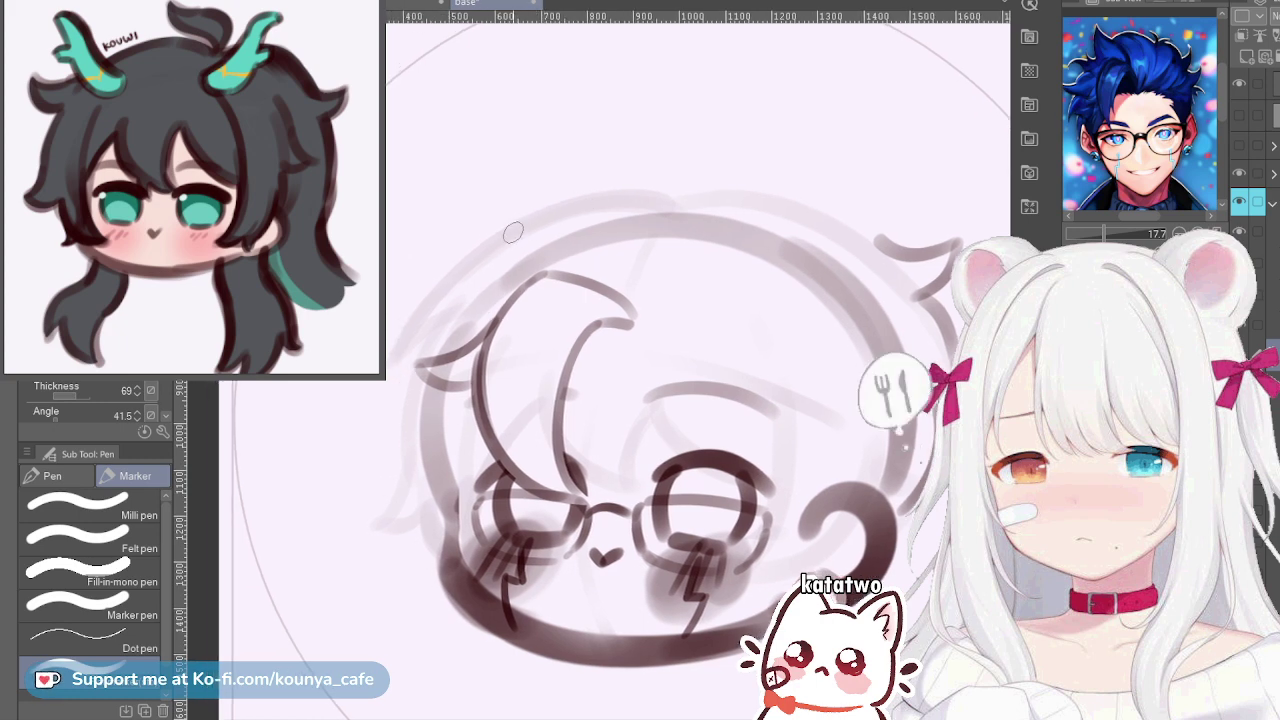
{"action": "mouse_move", "coordinate": [518, 228]}
{"action": "left_mouse_down"}
{"action": "mouse_move", "coordinate": [460, 230]}
{"action": "mouse_move", "coordinate": [516, 235]}
{"action": "left_mouse_up"}
{"action": "key", "text": "ctrl+z"}
{"action": "left_click_drag", "start_coordinate": [434, 213], "coordinate": [460, 284]}
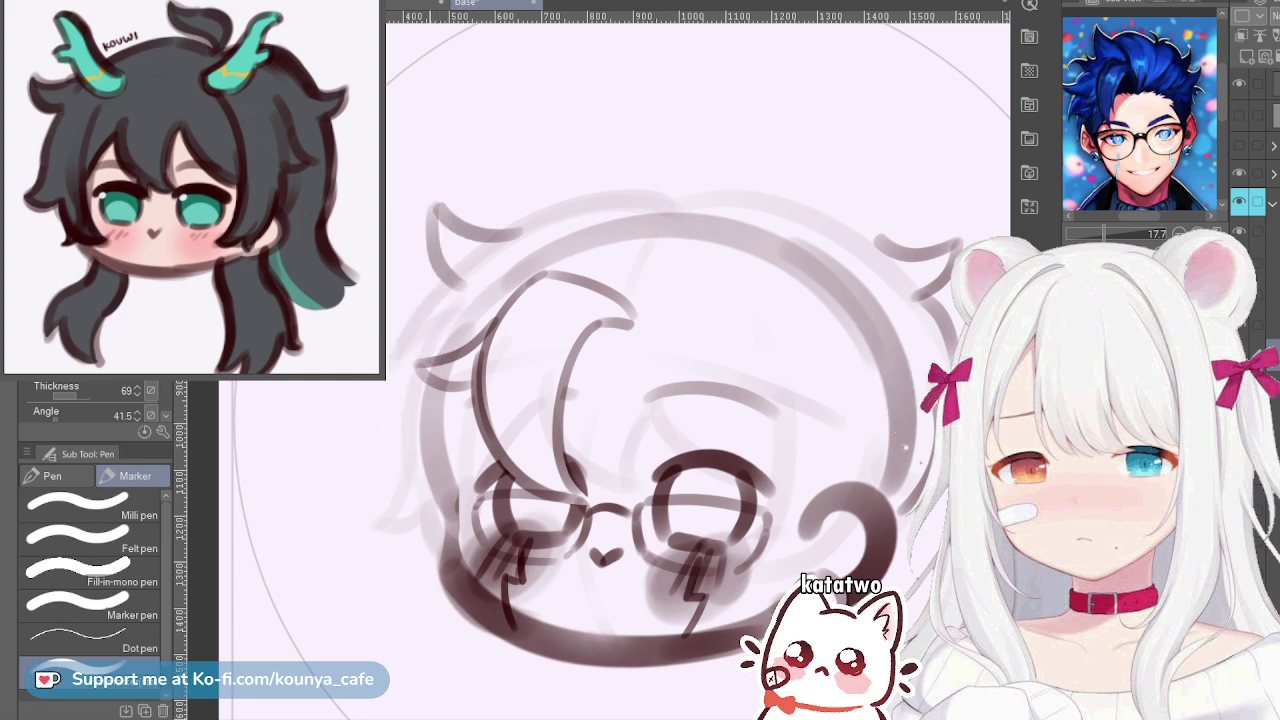
Sketch the outer hair edge below the far-side tuft, curving down to a pointed tip beside the face, redoing the first strokes
{"action": "left_click_drag", "start_coordinate": [456, 298], "coordinate": [378, 436]}
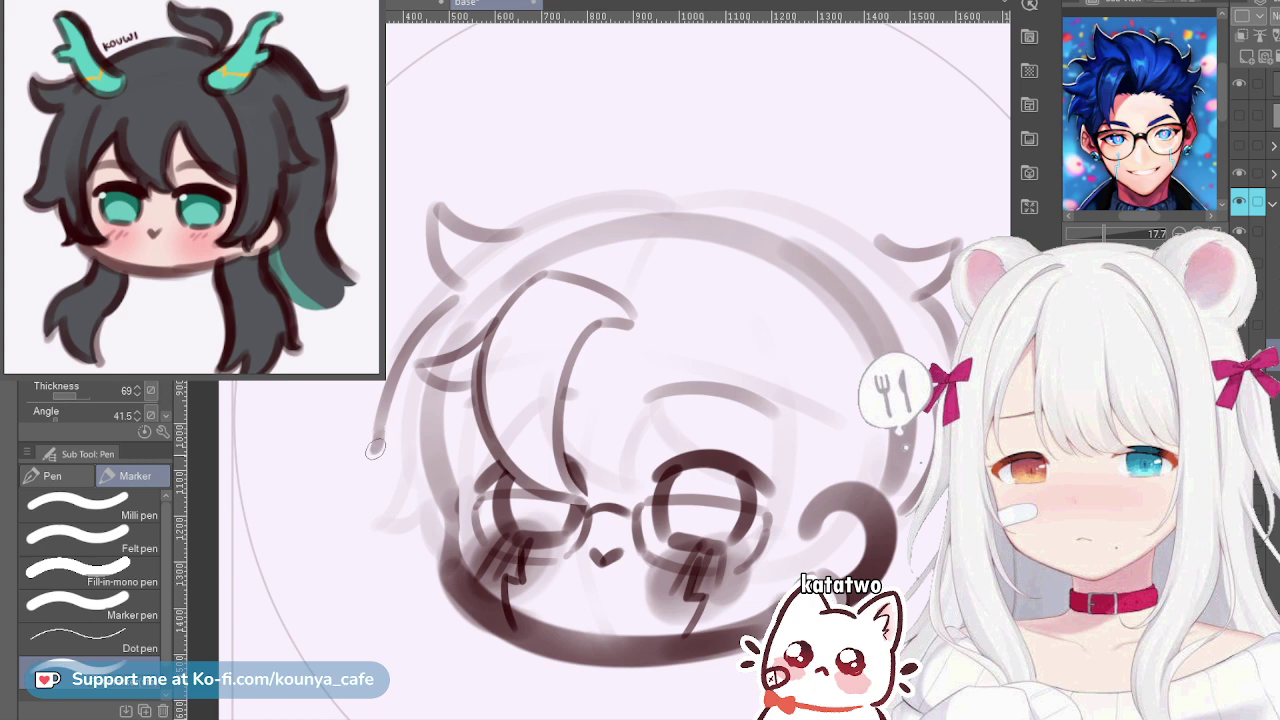
{"action": "left_click_drag", "start_coordinate": [381, 430], "coordinate": [356, 470]}
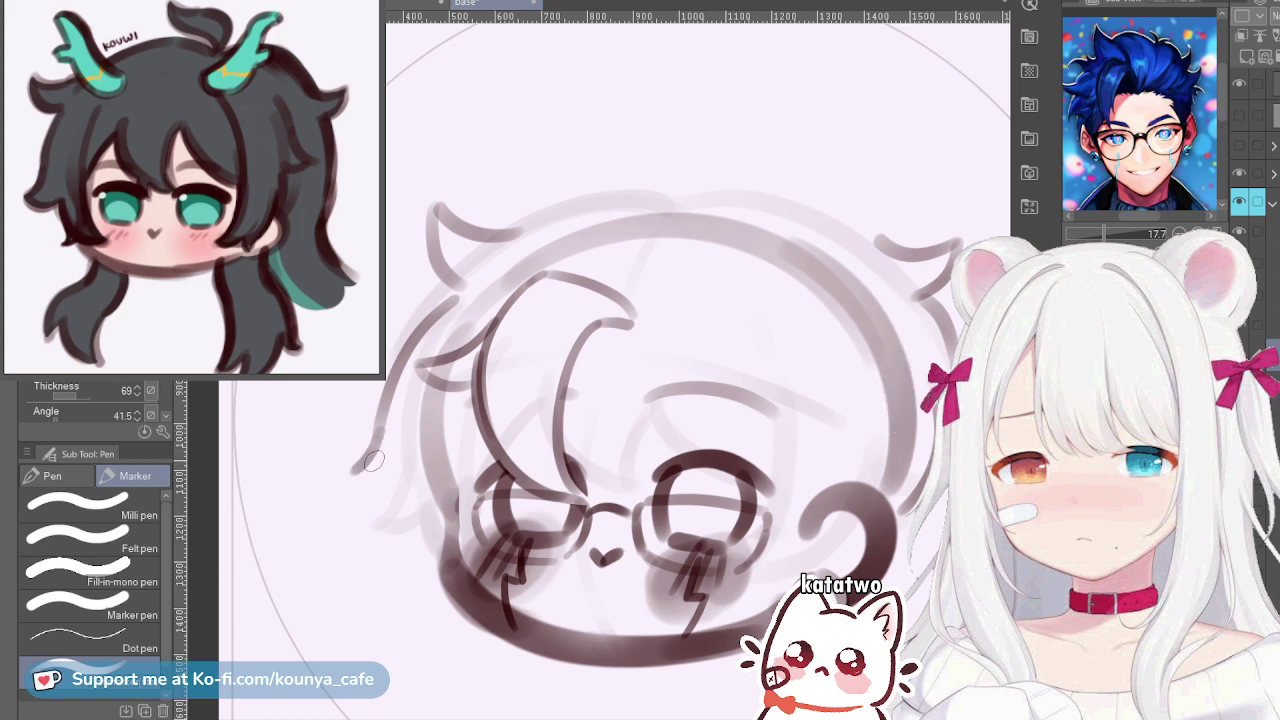
{"action": "key", "text": "ctrl+z"}
{"action": "key", "text": "ctrl+z"}
{"action": "mouse_move", "coordinate": [466, 289]}
{"action": "left_mouse_down"}
{"action": "mouse_move", "coordinate": [407, 423]}
{"action": "mouse_move", "coordinate": [367, 457]}
{"action": "mouse_move", "coordinate": [379, 470]}
{"action": "mouse_move", "coordinate": [362, 471]}
{"action": "mouse_move", "coordinate": [404, 475]}
{"action": "mouse_move", "coordinate": [423, 450]}
{"action": "left_mouse_up"}
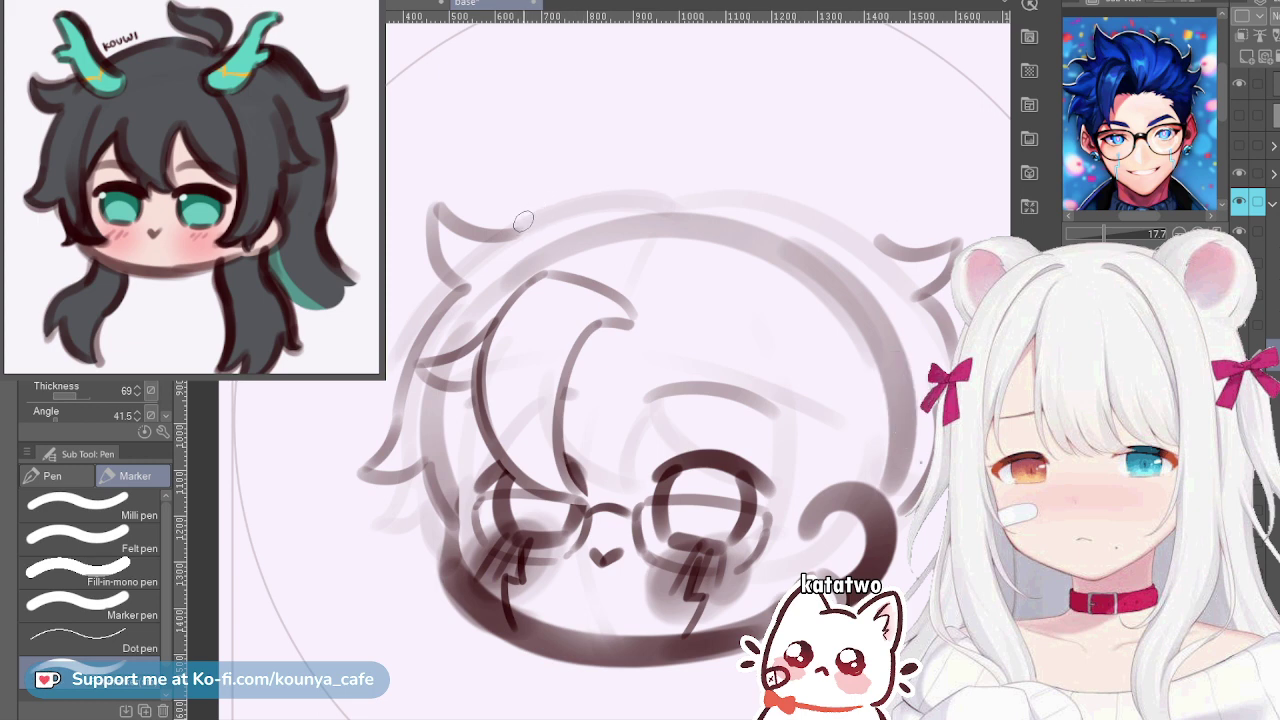
Sketch the hair outline from the far-side tuft over the crown of the head, redoing the first stroke
{"action": "mouse_move", "coordinate": [521, 218]}
{"action": "left_mouse_down"}
{"action": "mouse_move", "coordinate": [626, 184]}
{"action": "mouse_move", "coordinate": [700, 176]}
{"action": "left_mouse_up"}
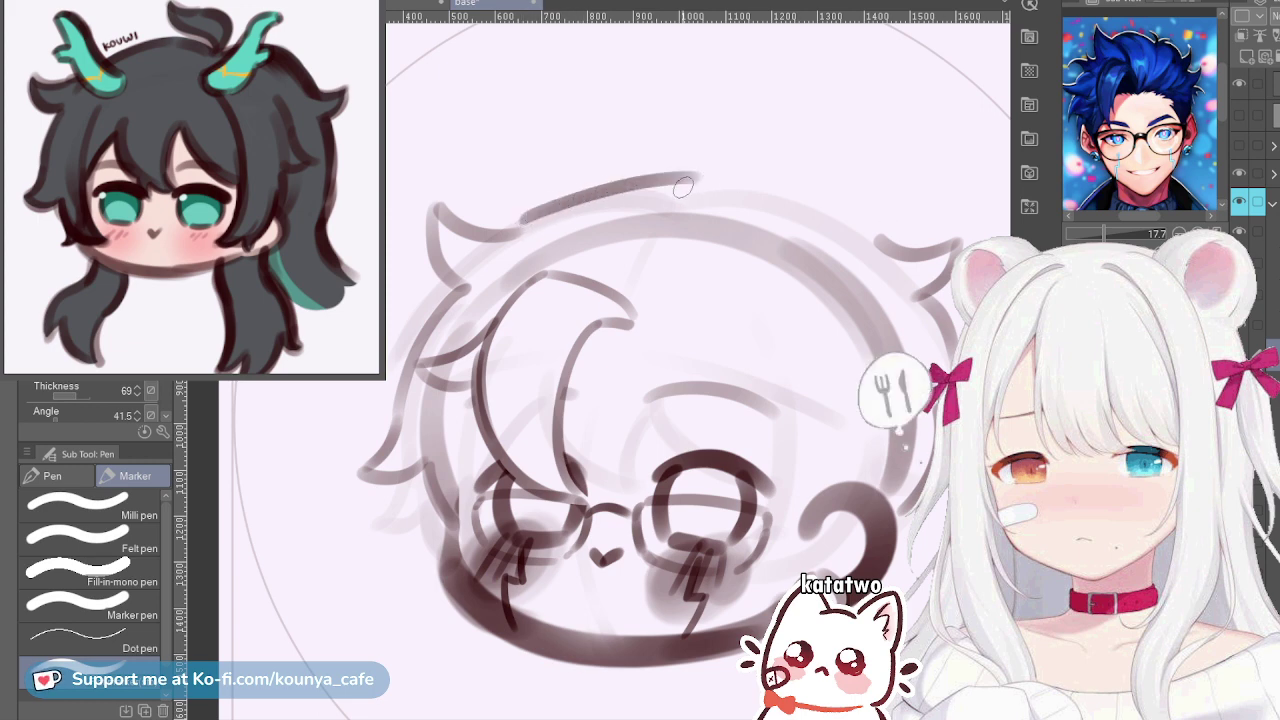
{"action": "key", "text": "ctrl+z"}
{"action": "mouse_move", "coordinate": [518, 226]}
{"action": "left_mouse_down"}
{"action": "mouse_move", "coordinate": [585, 196]}
{"action": "mouse_move", "coordinate": [752, 199]}
{"action": "left_mouse_up"}
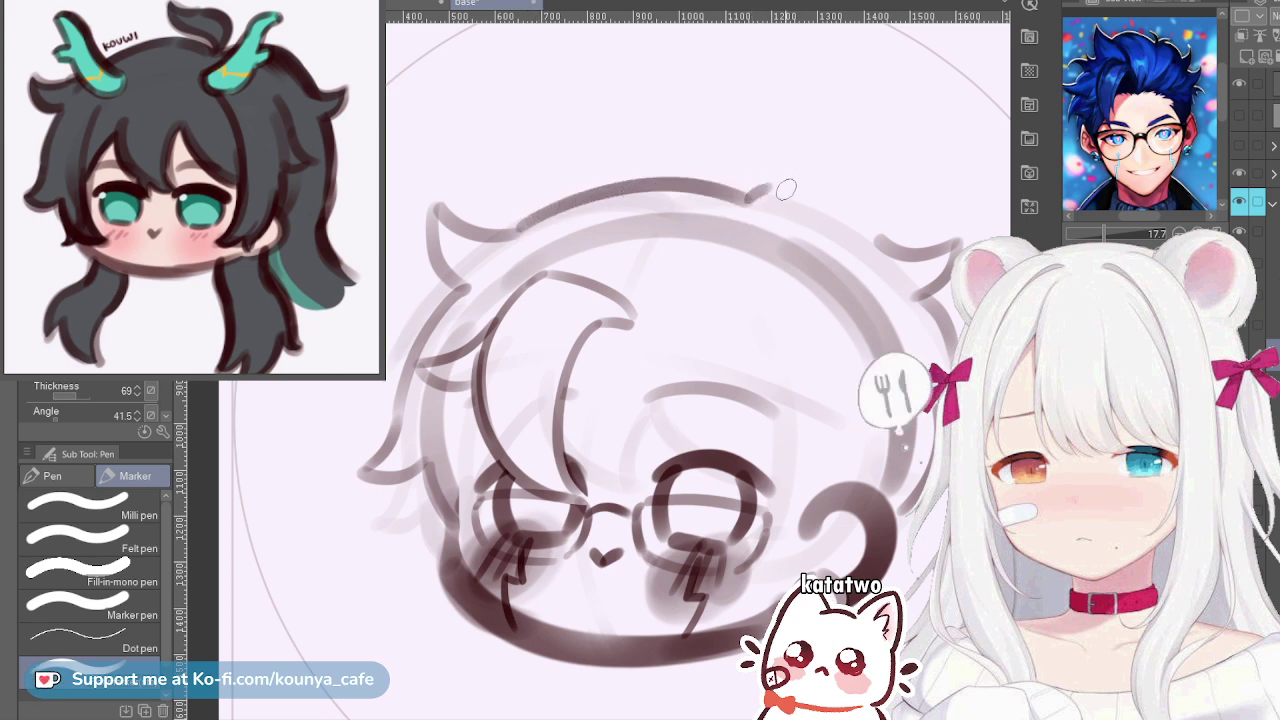
Continue the crown outline with a raised hair bump sloping down to the ear-side tuft, redoing it until it fits
{"action": "mouse_move", "coordinate": [748, 197]}
{"action": "left_mouse_down"}
{"action": "mouse_move", "coordinate": [816, 194]}
{"action": "mouse_move", "coordinate": [880, 236]}
{"action": "left_mouse_up"}
{"action": "key", "text": "ctrl+z"}
{"action": "left_click_drag", "start_coordinate": [803, 195], "coordinate": [871, 236]}
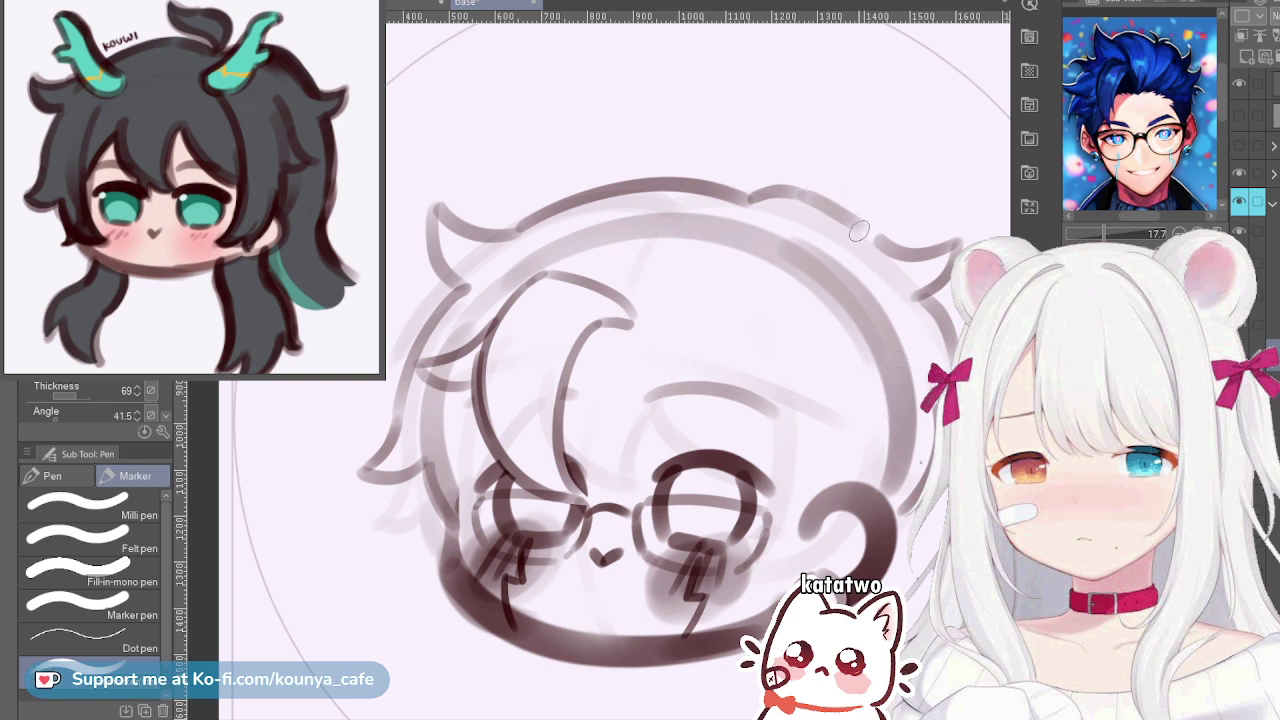
{"action": "key", "text": "ctrl+z"}
{"action": "left_click_drag", "start_coordinate": [792, 190], "coordinate": [875, 238]}
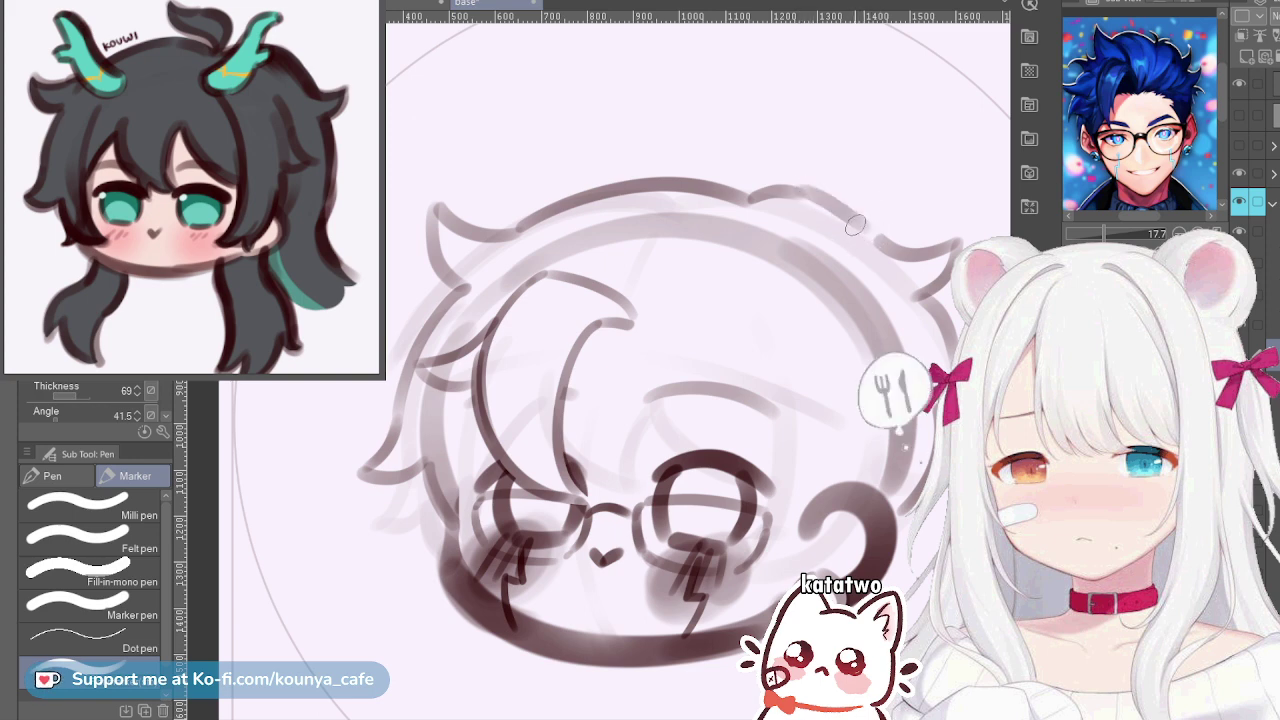
{"action": "scroll", "coordinate": [733, 203], "scroll_direction": "down", "scroll_amount": 1}
{"action": "scroll", "coordinate": [680, 218], "scroll_direction": "down", "scroll_amount": 2}
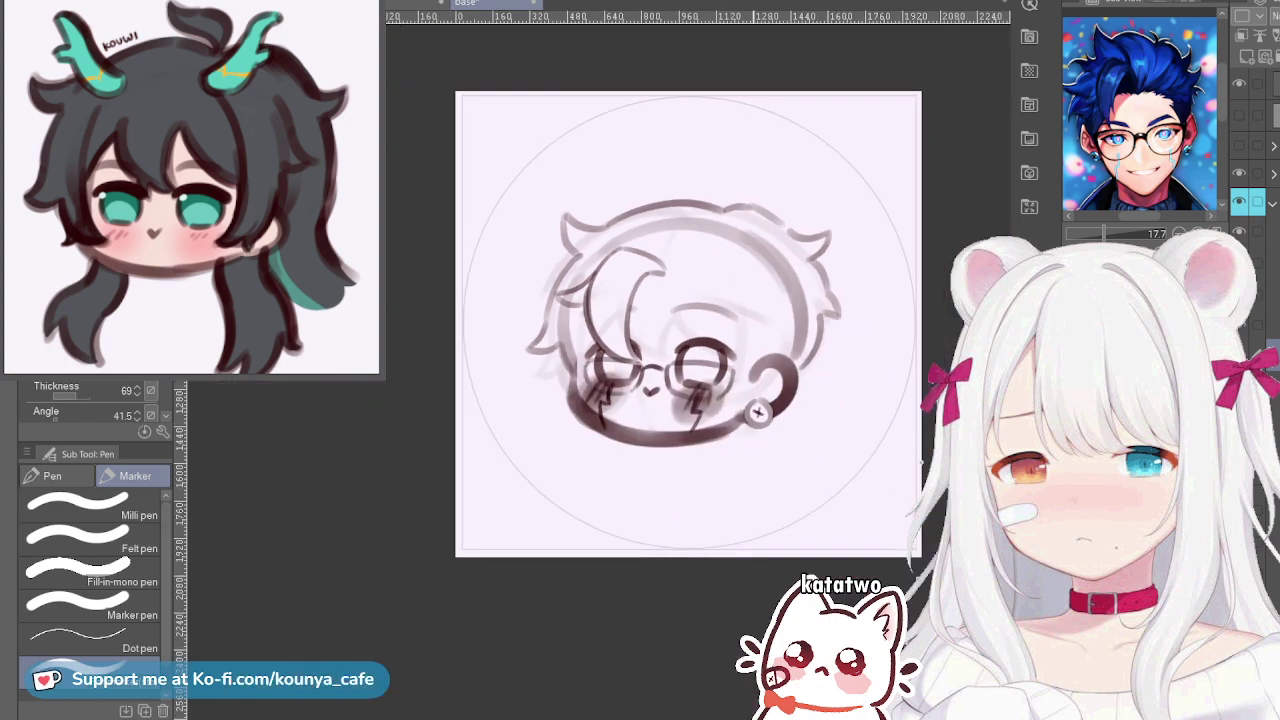
{"action": "scroll", "coordinate": [744, 221], "scroll_direction": "up", "scroll_amount": 3}
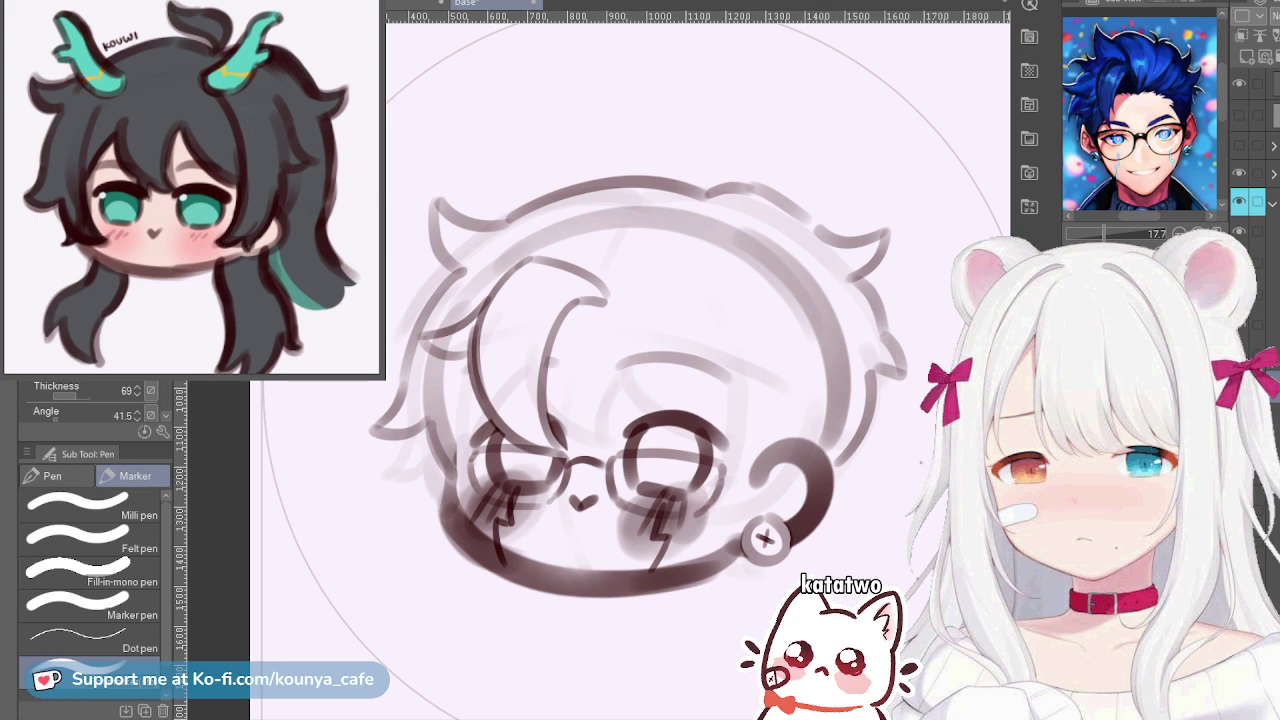
Sketch short sideburn strokes just above the ear, discarding the longer and misplaced attempts
{"action": "key", "text": "ctrl+a"}
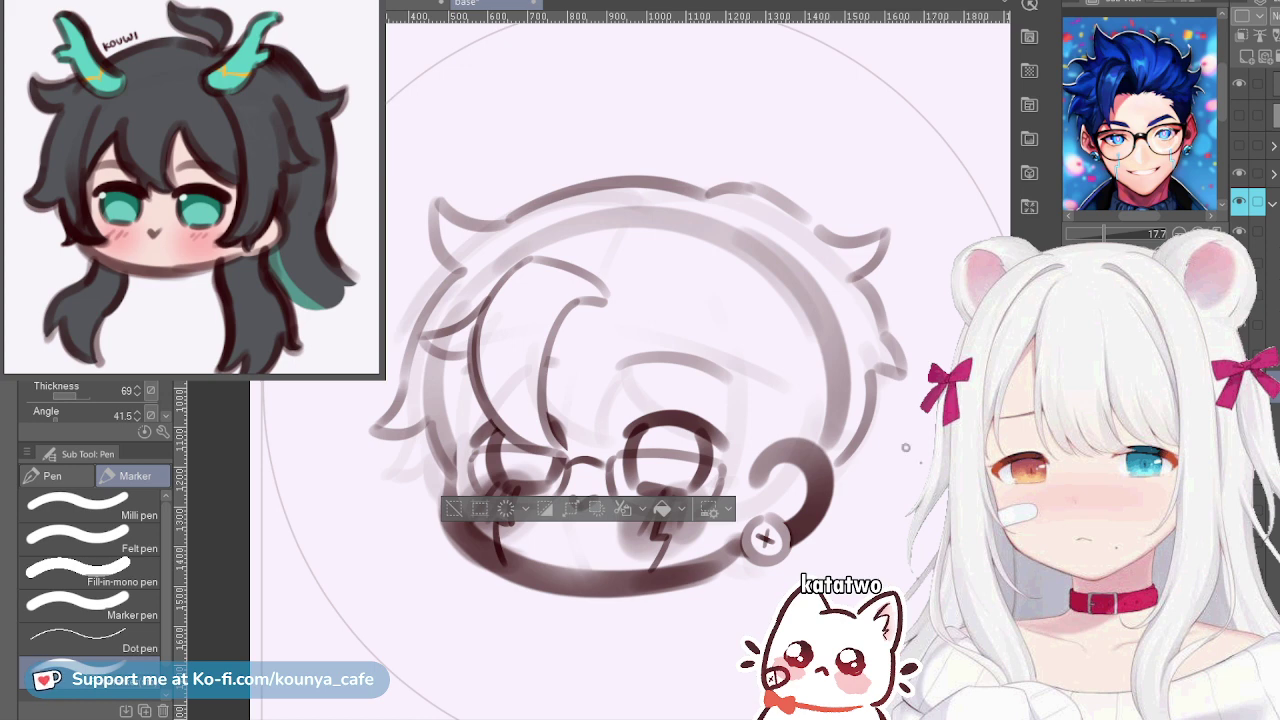
{"action": "key", "text": "ctrl+d"}
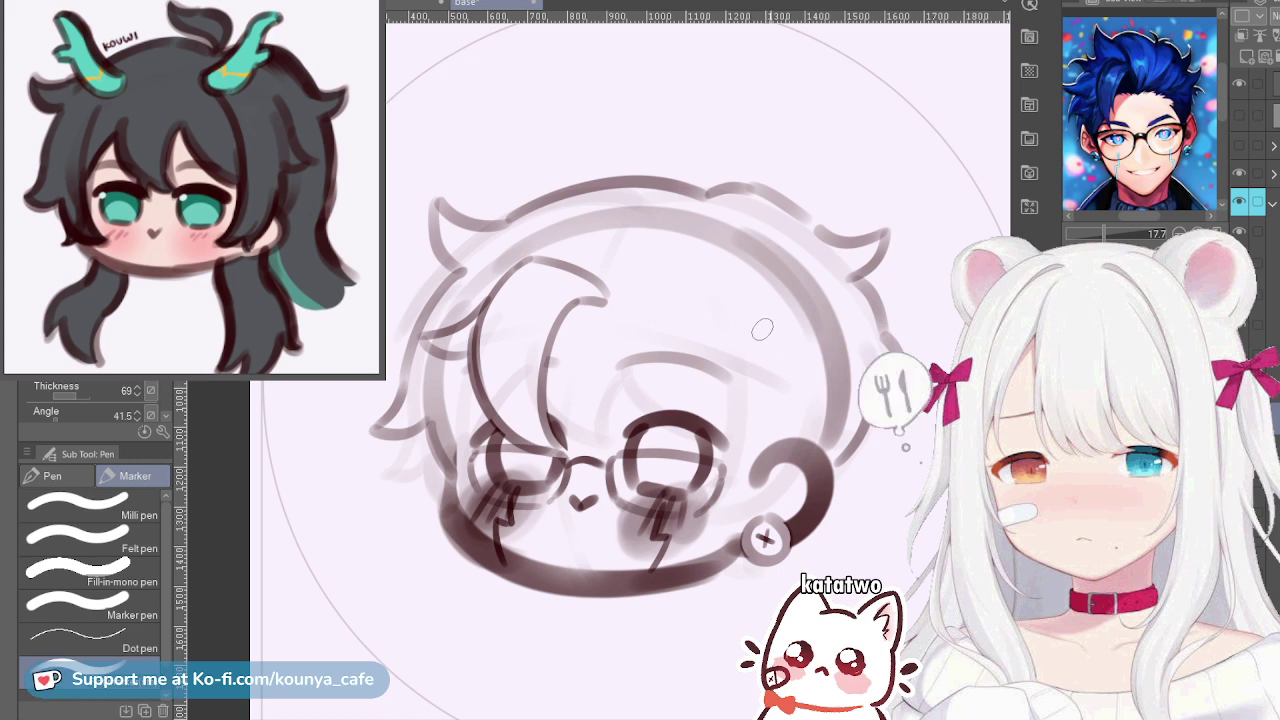
{"action": "left_click_drag", "start_coordinate": [766, 320], "coordinate": [757, 398]}
{"action": "key", "text": "ctrl+z"}
{"action": "mouse_move", "coordinate": [769, 350]}
{"action": "left_mouse_down"}
{"action": "mouse_move", "coordinate": [760, 405]}
{"action": "mouse_move", "coordinate": [779, 400]}
{"action": "mouse_move", "coordinate": [762, 446]}
{"action": "left_mouse_up"}
{"action": "key", "text": "ctrl+z"}
{"action": "key", "text": "ctrl+z"}
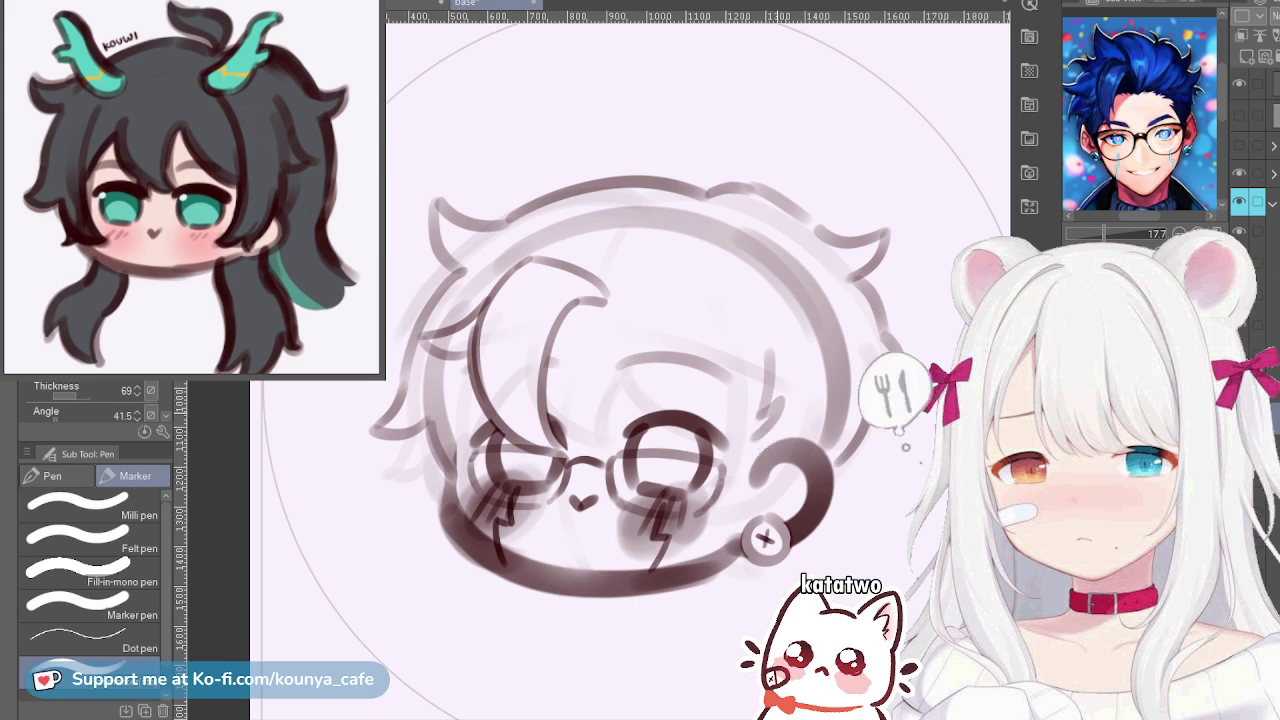
{"action": "key", "text": "ctrl+z"}
{"action": "left_click_drag", "start_coordinate": [781, 376], "coordinate": [770, 397]}
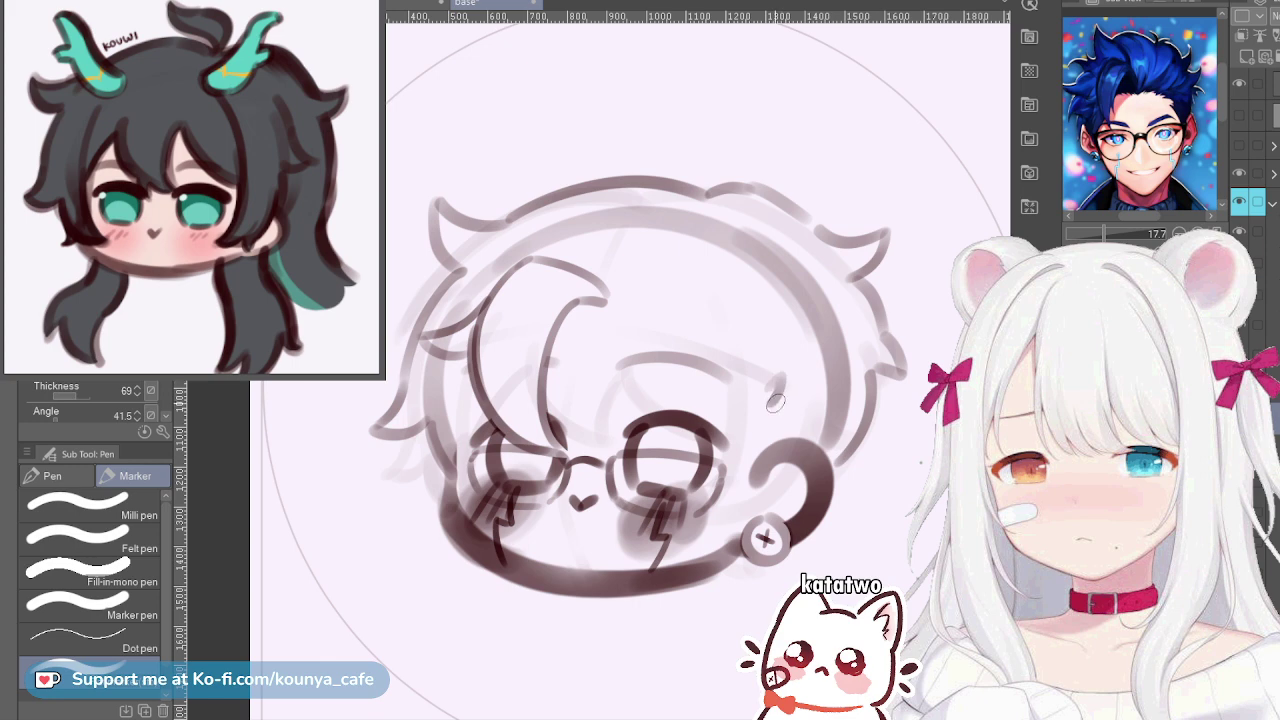
{"action": "key", "text": "ctrl+z"}
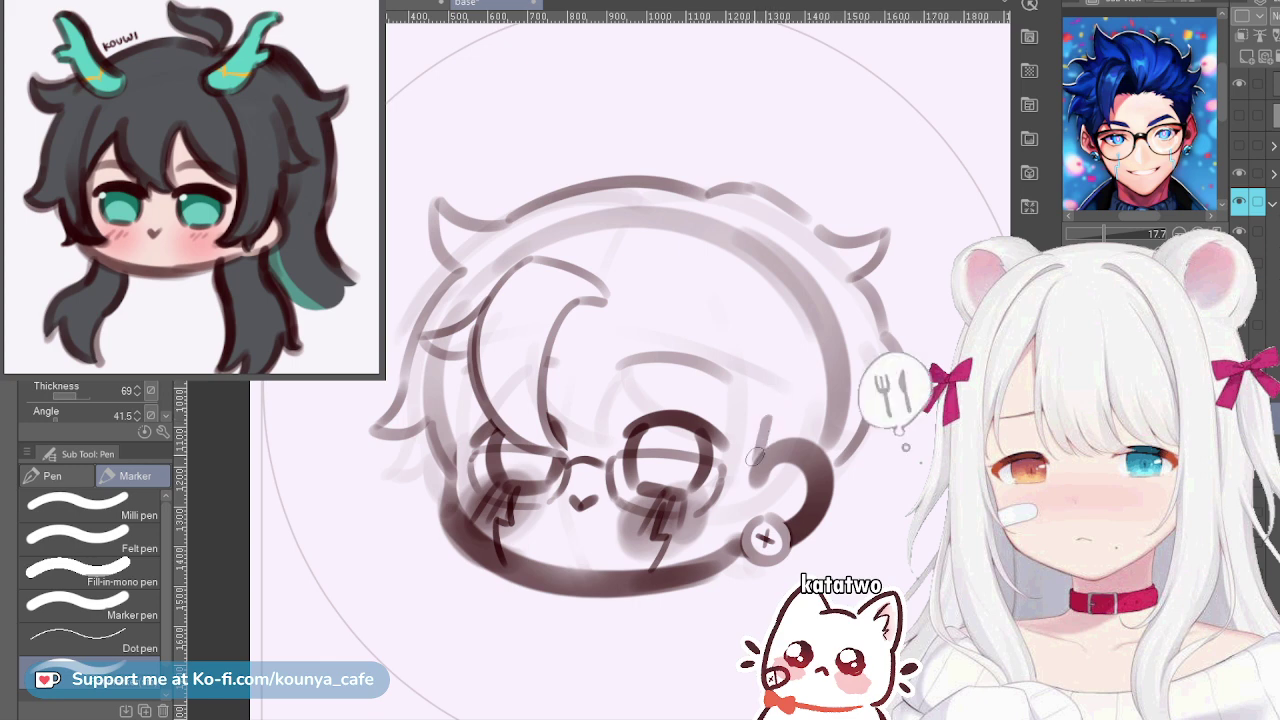
{"action": "left_click_drag", "start_coordinate": [776, 420], "coordinate": [762, 455]}
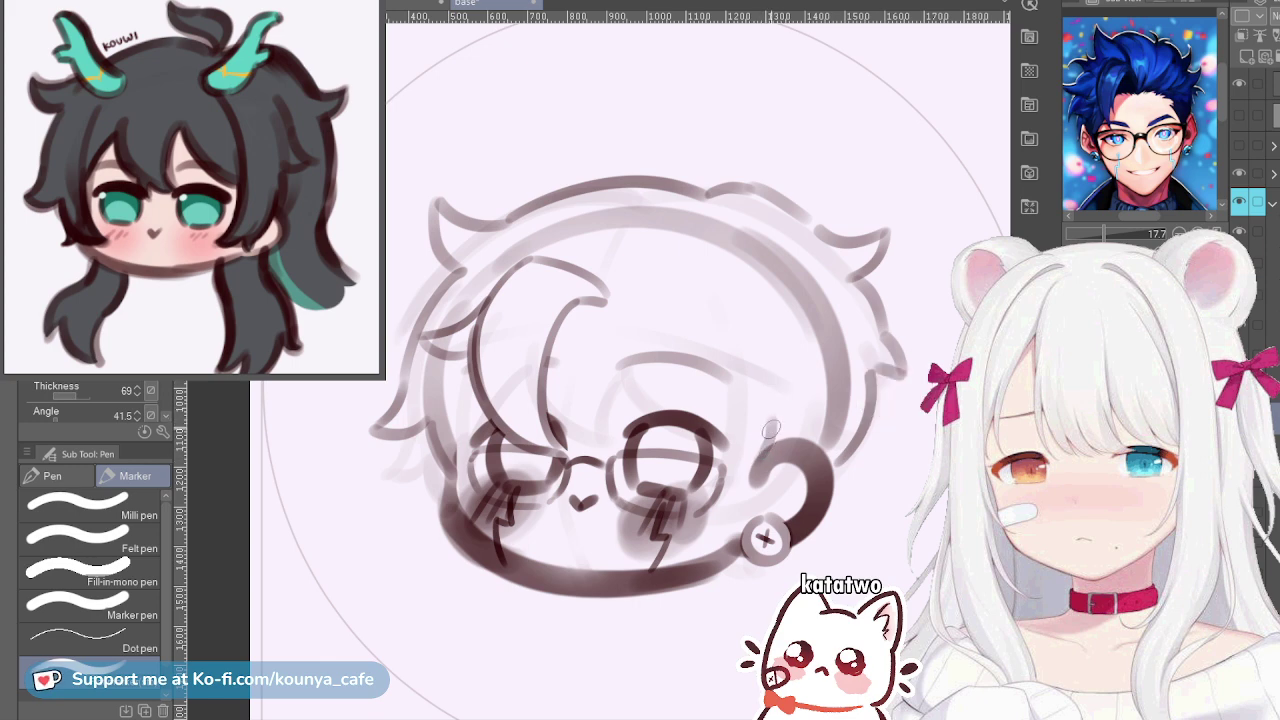
{"action": "key", "text": "ctrl+z"}
{"action": "left_click_drag", "start_coordinate": [777, 410], "coordinate": [766, 437]}
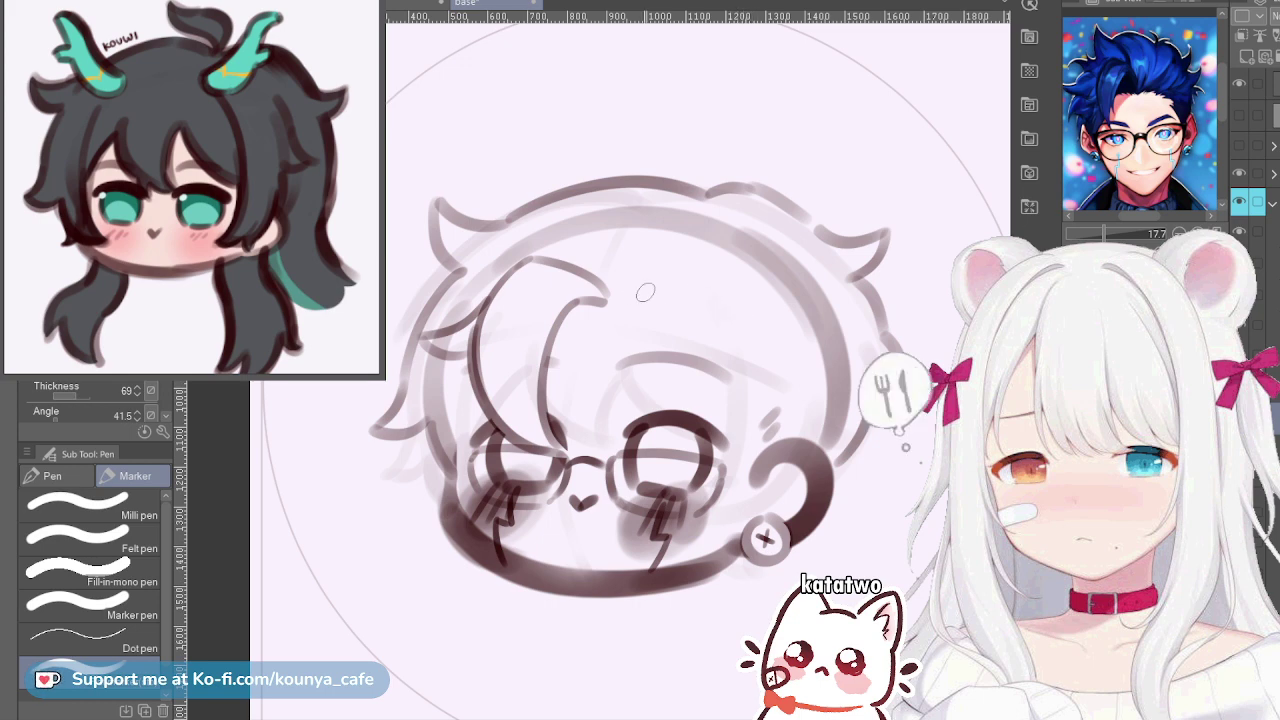
Sketch a curved hairline across the forehead from the bang's tip toward the ear side, ending in a small notch
{"action": "mouse_move", "coordinate": [630, 300]}
{"action": "left_mouse_down"}
{"action": "mouse_move", "coordinate": [673, 291]}
{"action": "mouse_move", "coordinate": [748, 302]}
{"action": "left_mouse_up"}
{"action": "key", "text": "ctrl+z"}
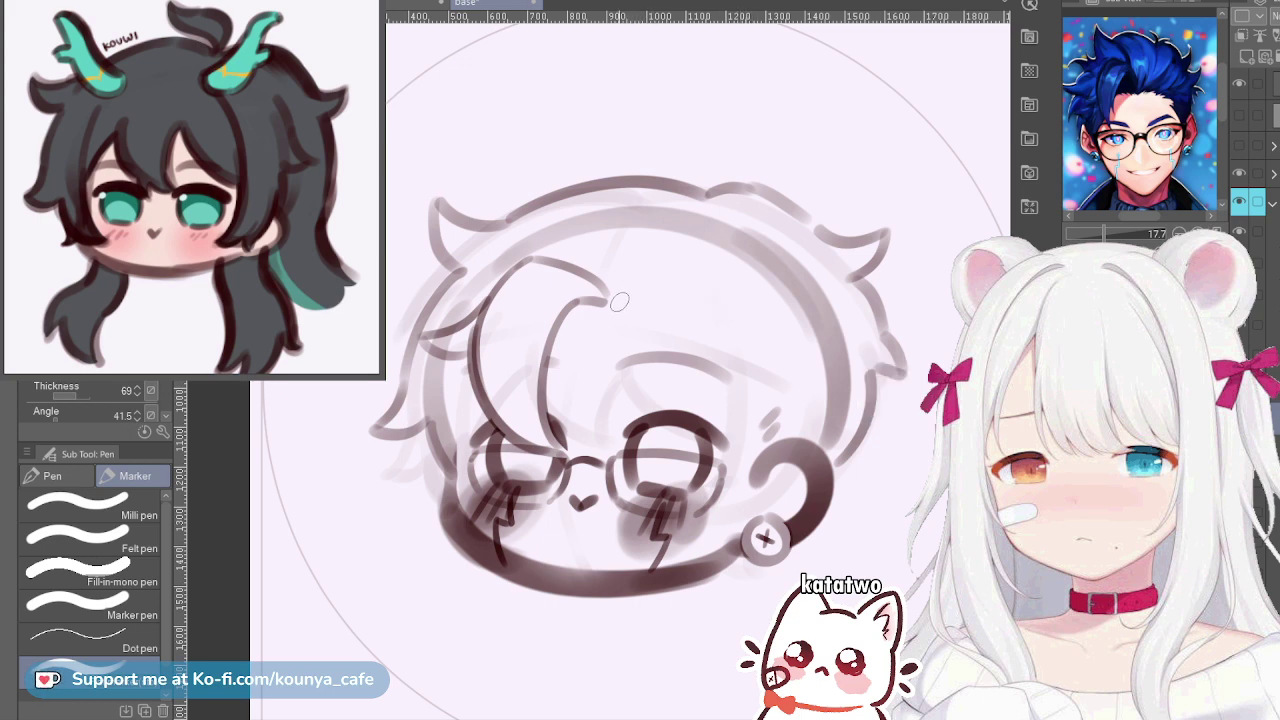
{"action": "mouse_move", "coordinate": [615, 300]}
{"action": "left_mouse_down"}
{"action": "mouse_move", "coordinate": [709, 291]}
{"action": "mouse_move", "coordinate": [750, 311]}
{"action": "left_mouse_up"}
{"action": "key", "text": "ctrl+z"}
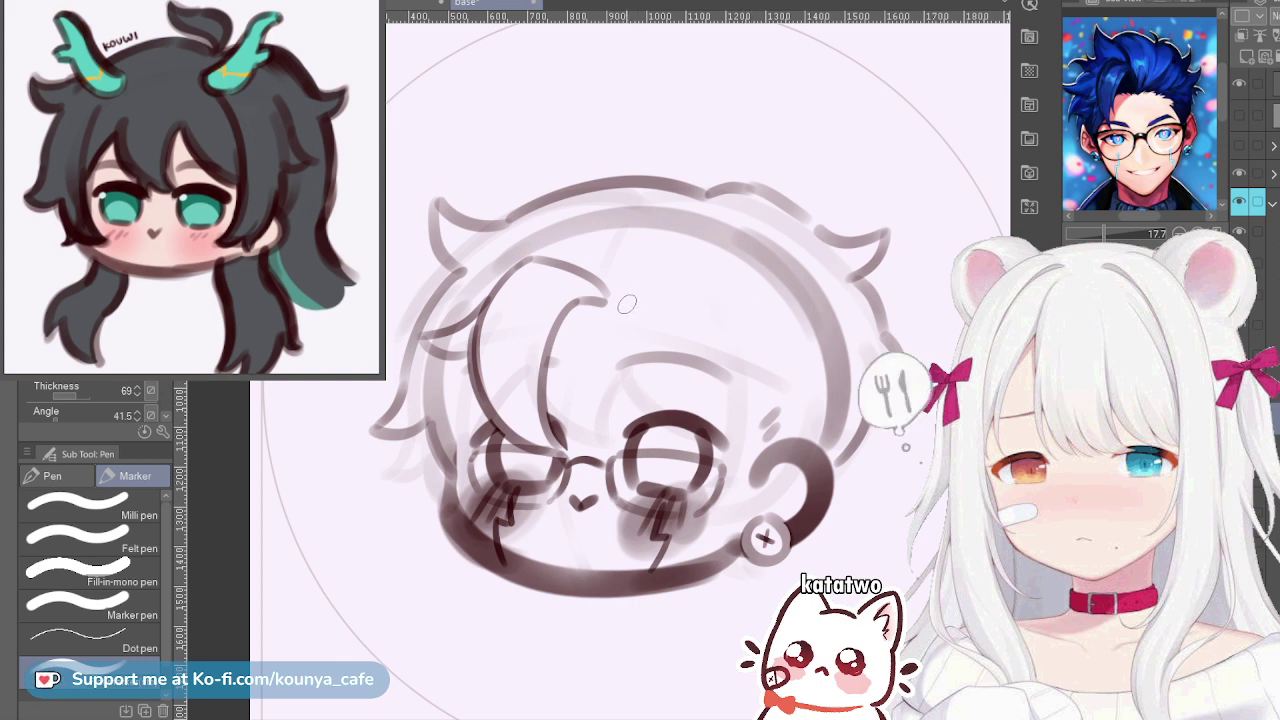
{"action": "mouse_move", "coordinate": [615, 300]}
{"action": "left_mouse_down"}
{"action": "mouse_move", "coordinate": [663, 296]}
{"action": "mouse_move", "coordinate": [707, 314]}
{"action": "mouse_move", "coordinate": [659, 291]}
{"action": "mouse_move", "coordinate": [784, 320]}
{"action": "mouse_move", "coordinate": [719, 318]}
{"action": "mouse_move", "coordinate": [775, 328]}
{"action": "left_mouse_up"}
{"action": "key", "text": "ctrl+z"}
{"action": "key", "text": "ctrl+z"}
{"action": "key", "text": "ctrl+z"}
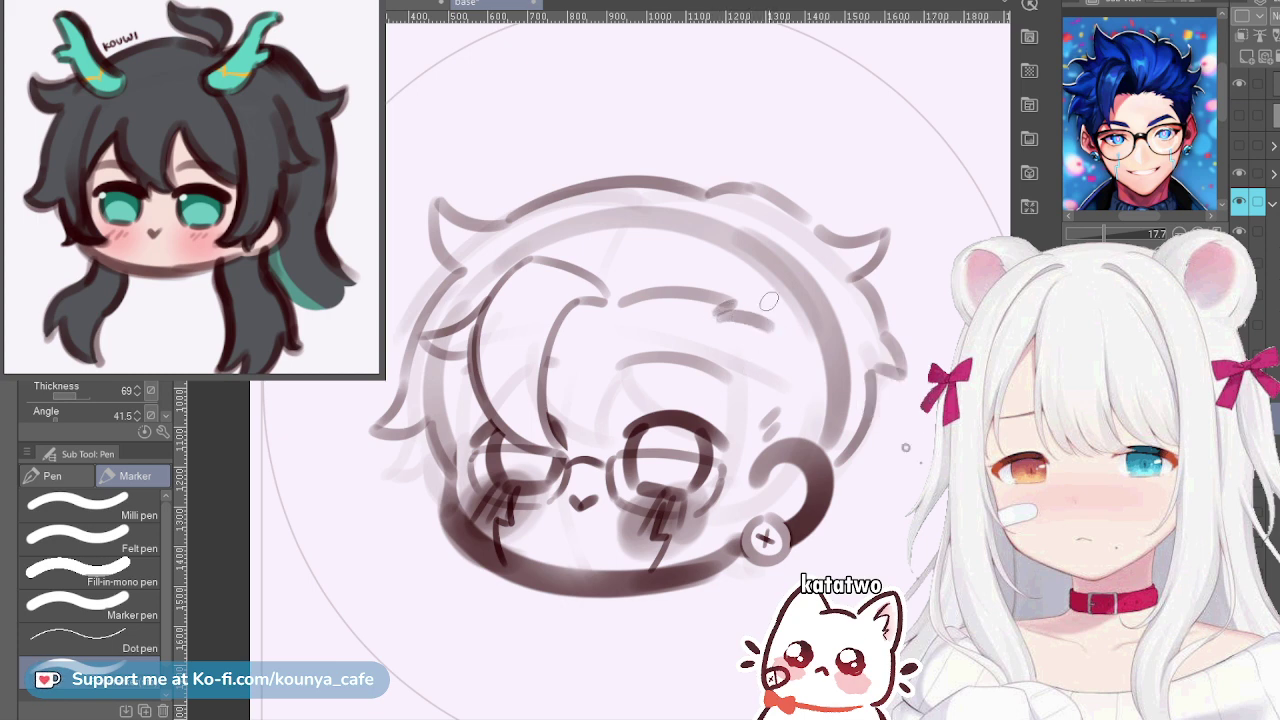
{"action": "key", "text": "ctrl+t"}
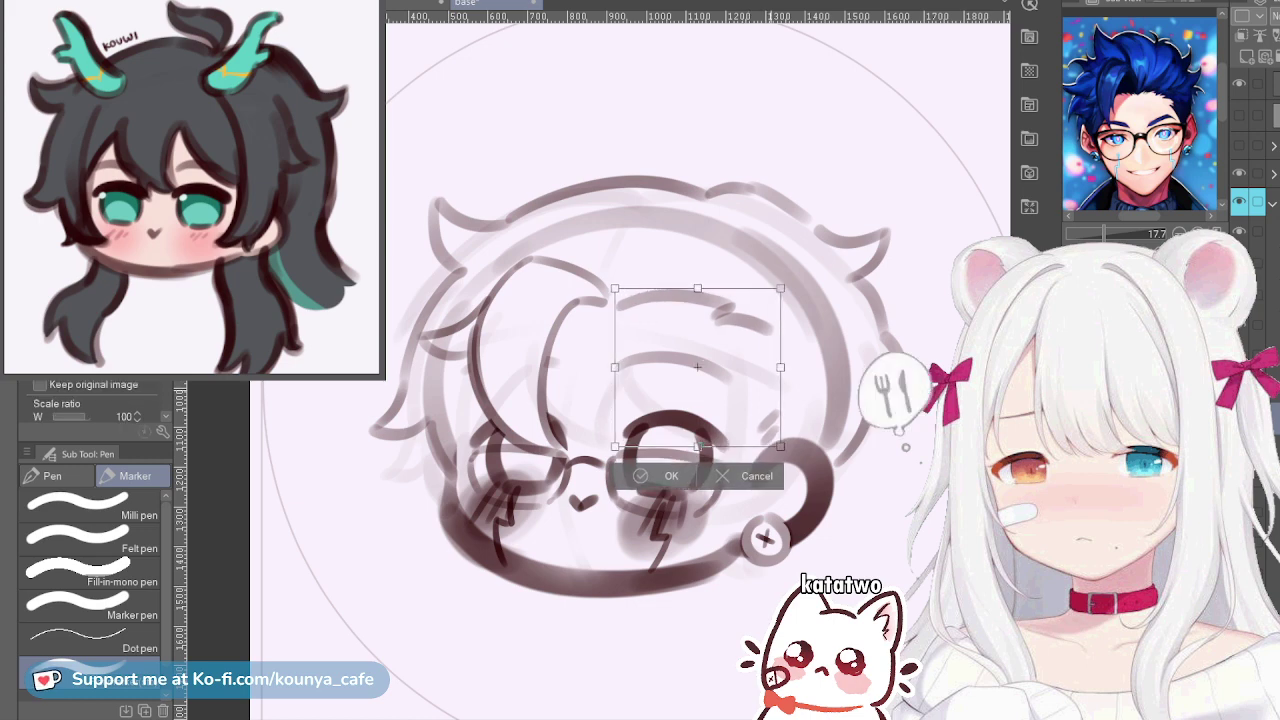
{"action": "key", "text": "Escape"}
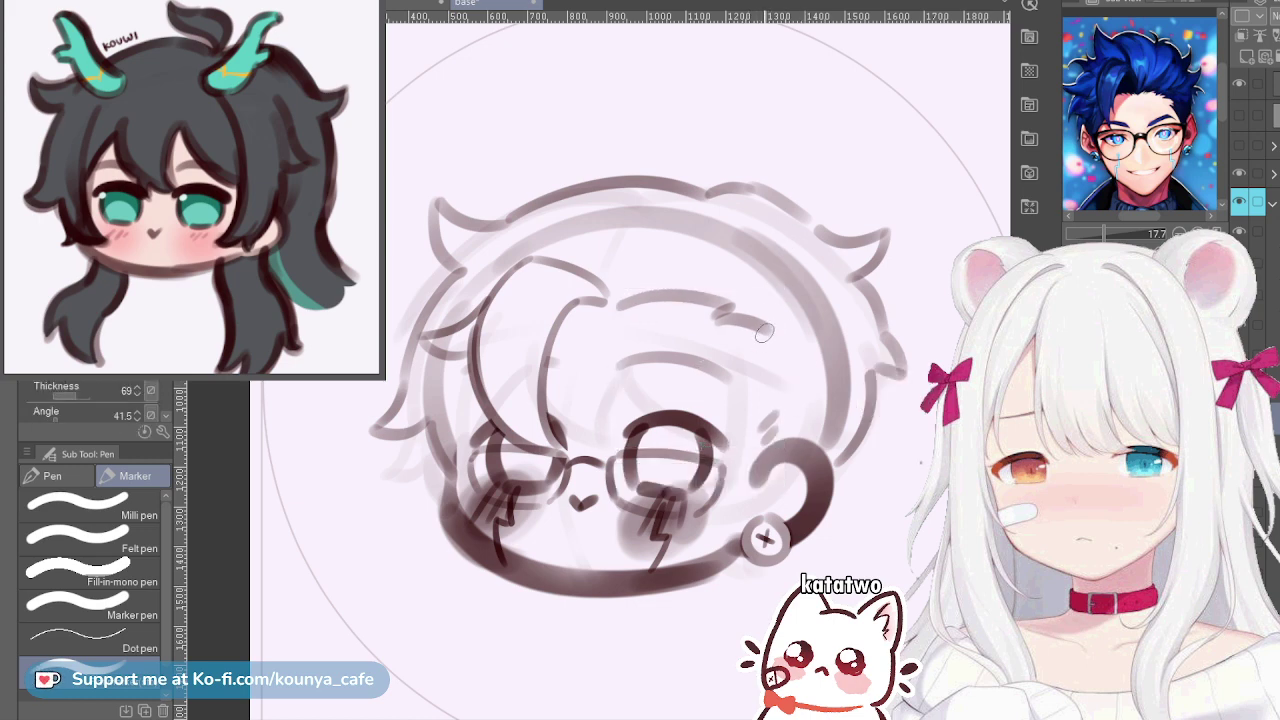
Sketch the hairline's side edge down toward the sideburn and skew the new hairline strokes slightly with a transform
{"action": "left_click_drag", "start_coordinate": [771, 328], "coordinate": [776, 405]}
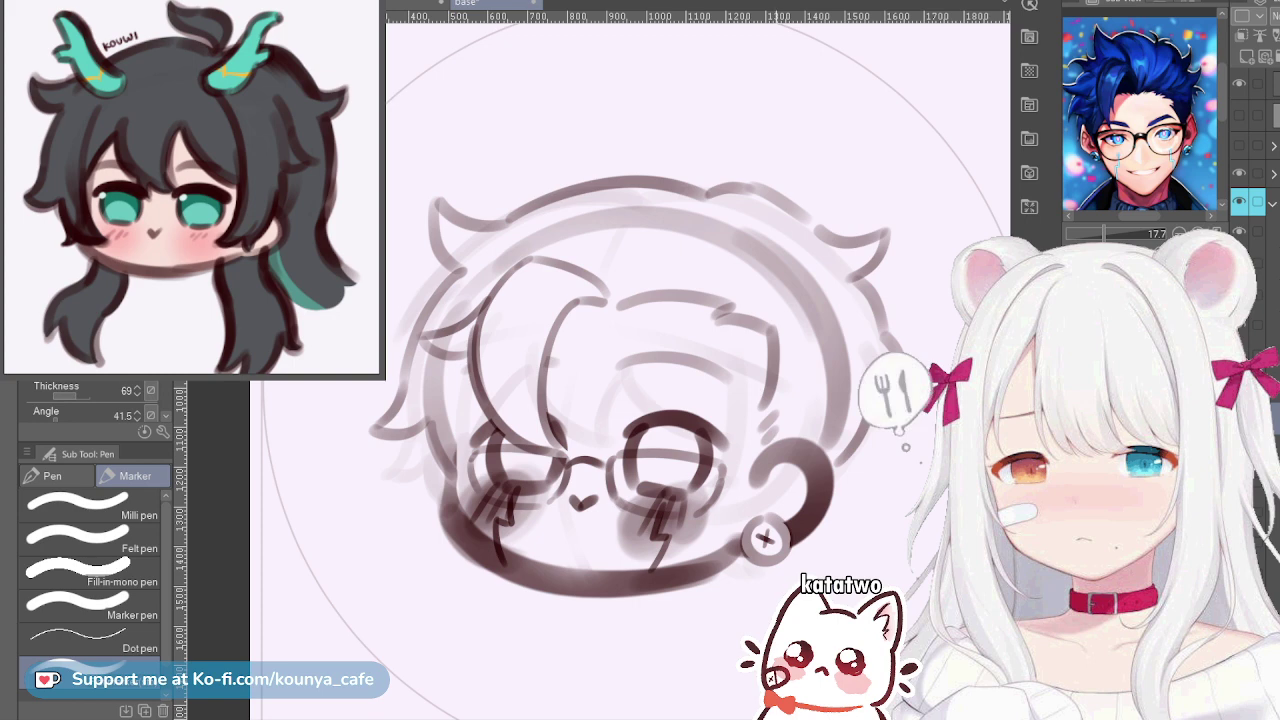
{"action": "key", "text": "ctrl+t"}
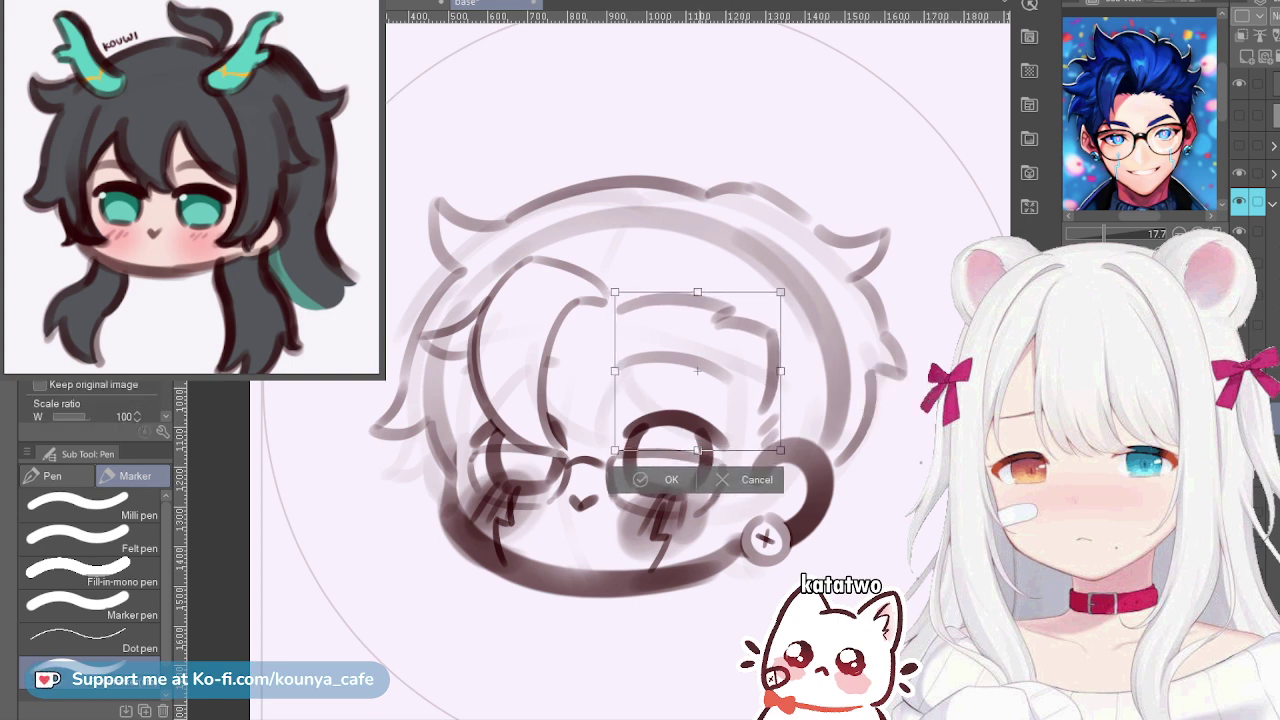
{"action": "left_click_drag", "start_coordinate": [697, 292], "coordinate": [702, 294]}
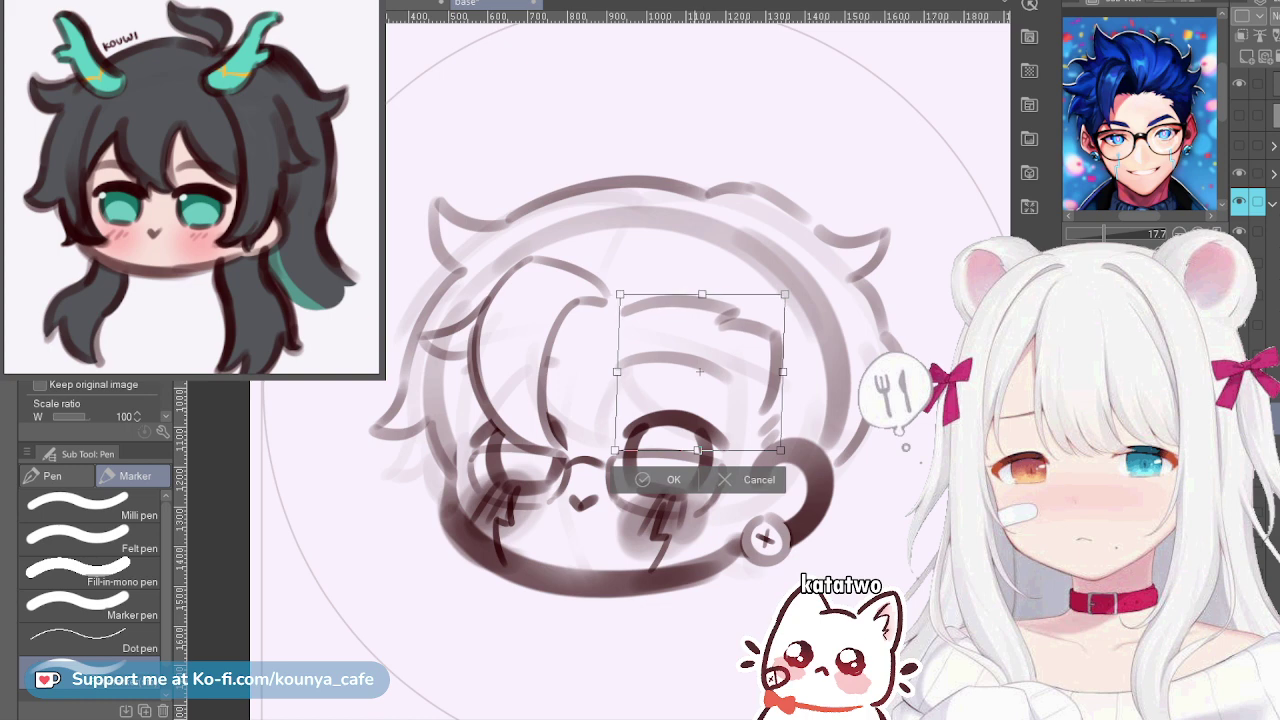
{"action": "key", "text": "Return"}
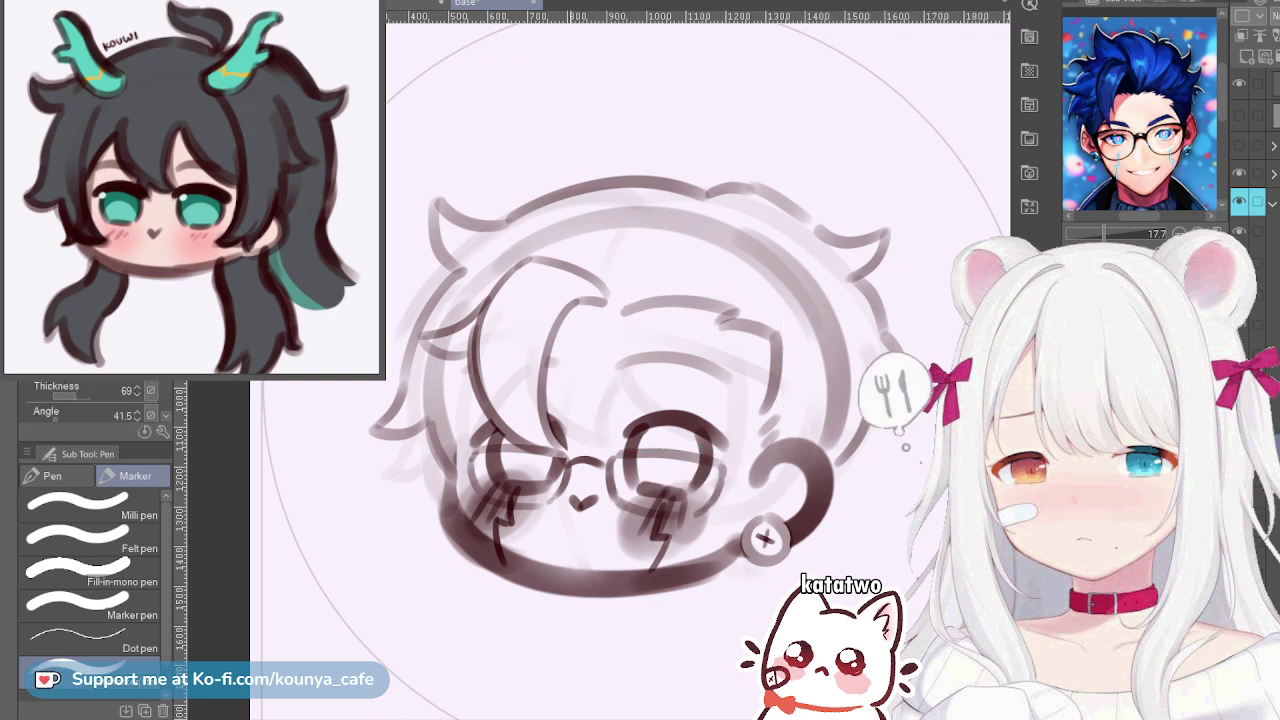
Adjust the swept bang's outline slightly, lowering its upper curve on the forehead
{"action": "key", "text": "ctrl+z"}
{"action": "key", "text": "ctrl+z"}
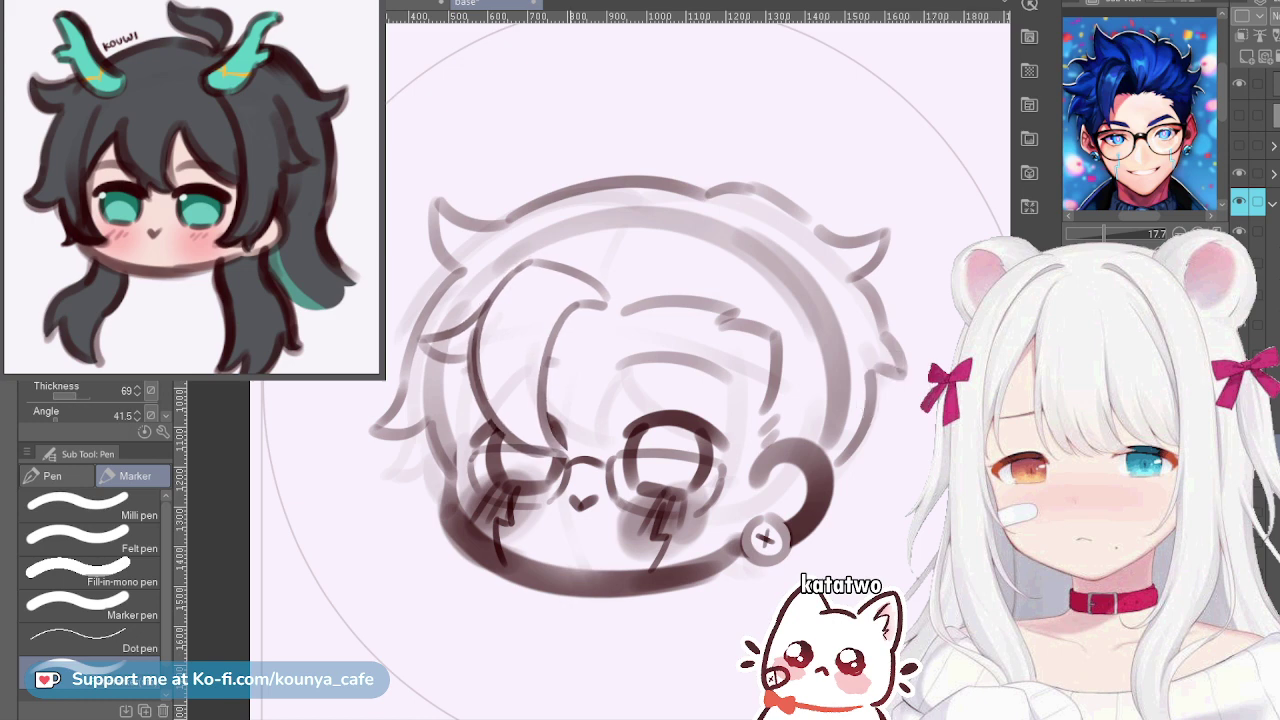
{"action": "key", "text": "ctrl+y"}
{"action": "key", "text": "ctrl+y"}
{"action": "key", "text": "ctrl+z"}
{"action": "key", "text": "ctrl+z"}
{"action": "key", "text": "ctrl+z"}
{"action": "key", "text": "ctrl+z"}
{"action": "key", "text": "ctrl+z"}
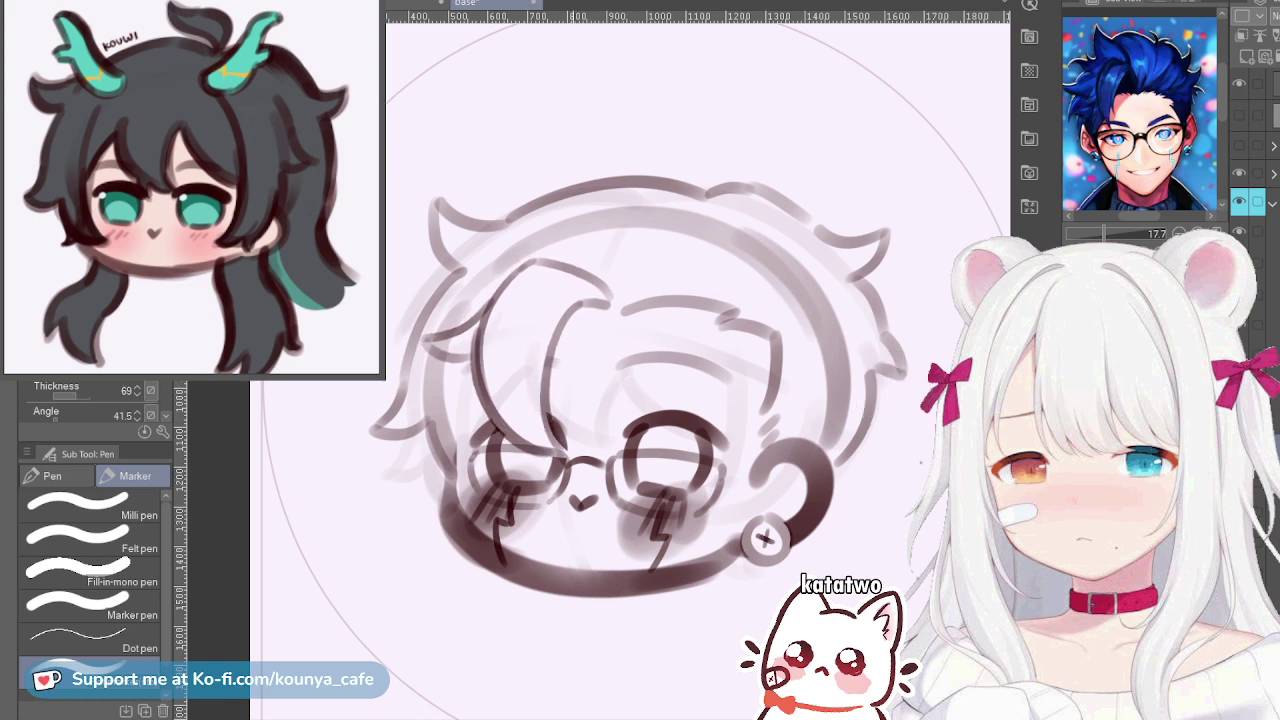
{"action": "key", "text": "ctrl+z"}
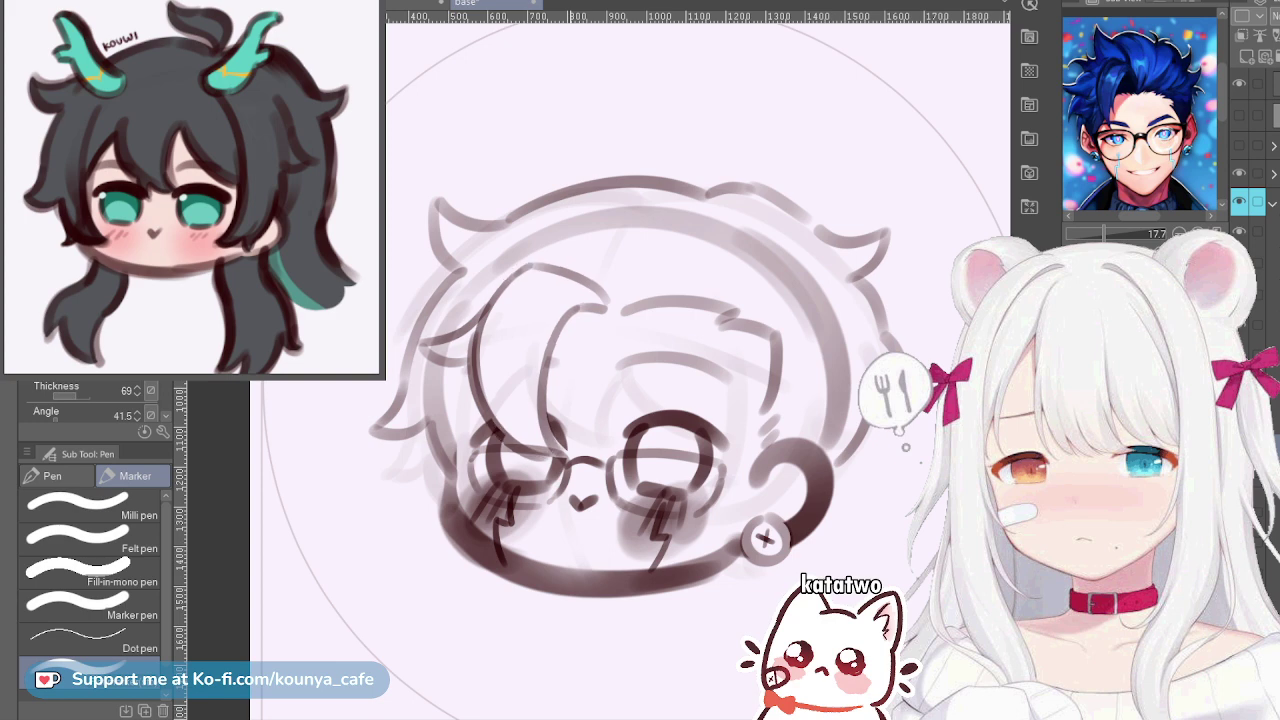
{"action": "key", "text": "ctrl+z"}
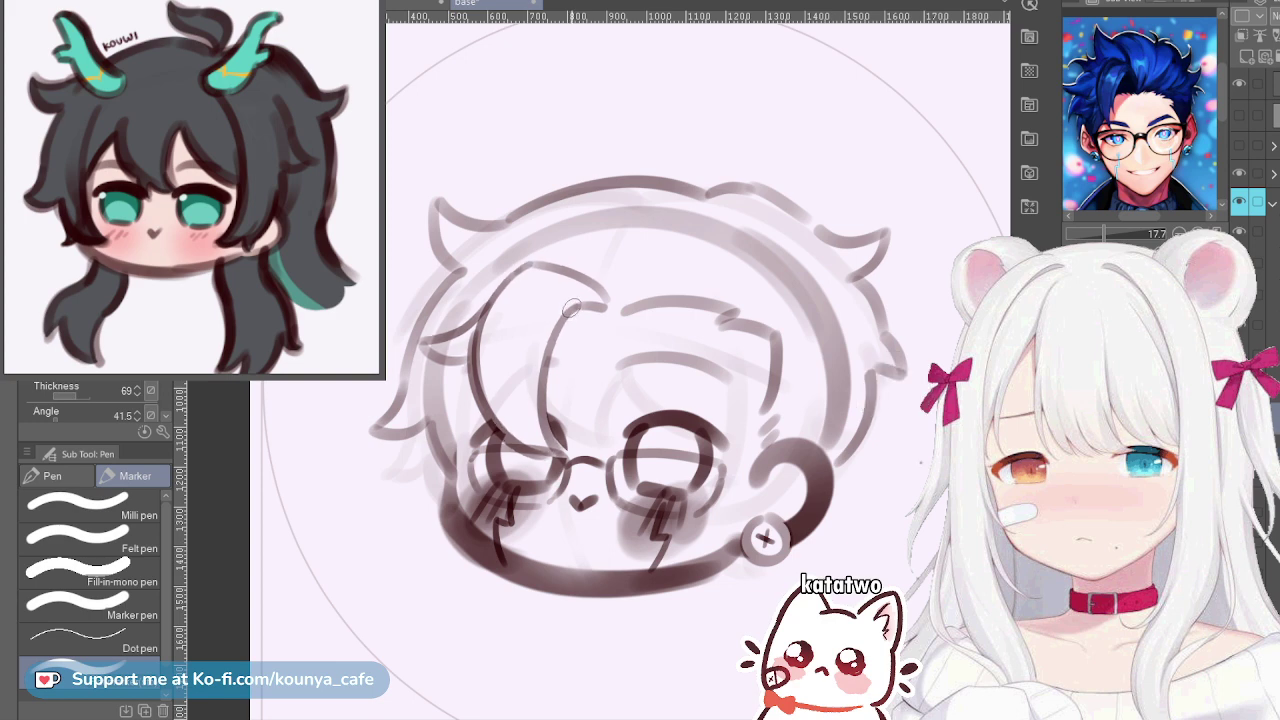
{"action": "key", "text": "ctrl+z"}
{"action": "key", "text": "ctrl+z"}
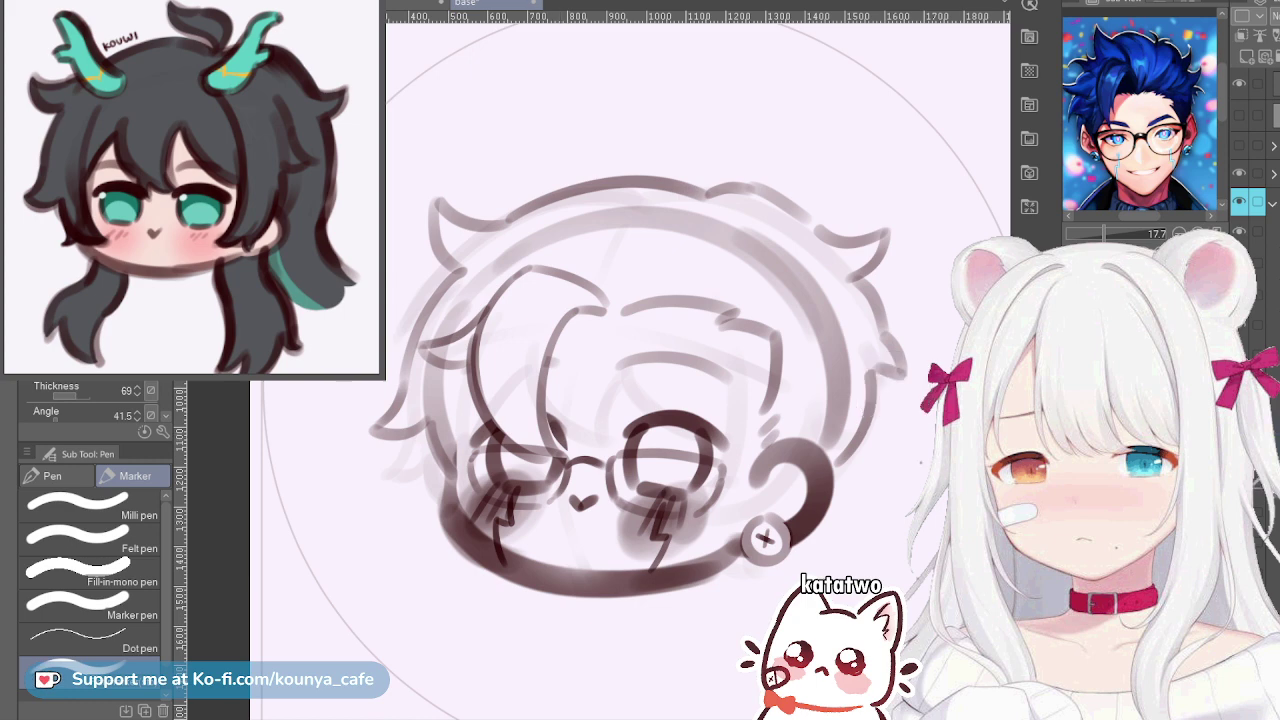
Widen the reference image and layer area beside the canvas slightly
{"action": "scroll", "coordinate": [1255, 150], "scroll_direction": "down", "scroll_amount": 1}
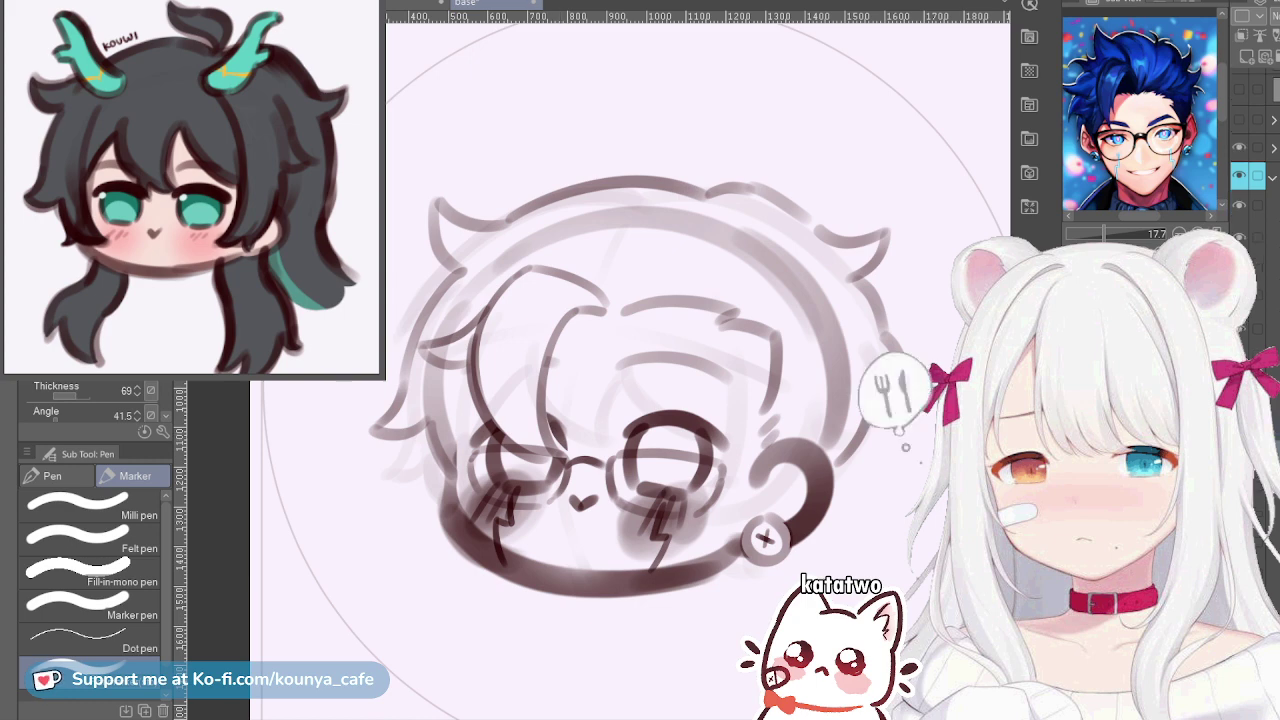
{"action": "mouse_move", "coordinate": [1227, 300]}
{"action": "left_mouse_down"}
{"action": "mouse_move", "coordinate": [1180, 300]}
{"action": "mouse_move", "coordinate": [1213, 300]}
{"action": "left_mouse_up"}
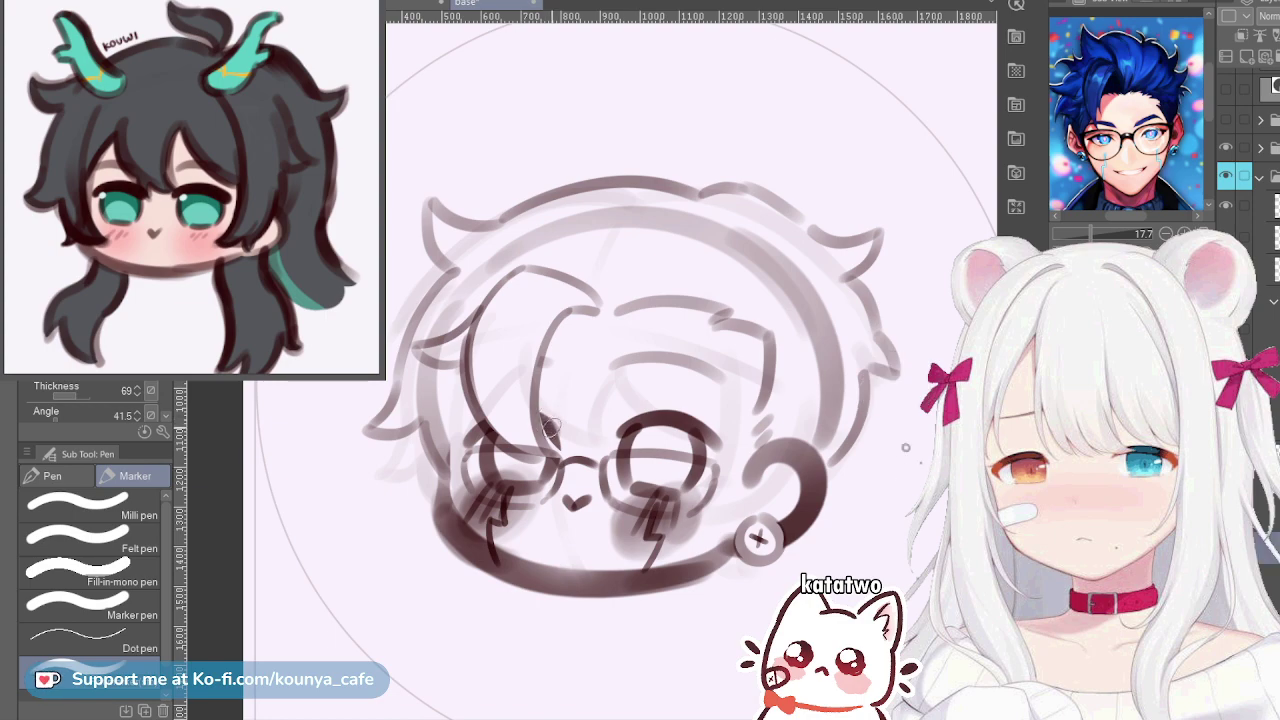
{"action": "scroll", "coordinate": [570, 420], "scroll_direction": "up", "scroll_amount": 2}
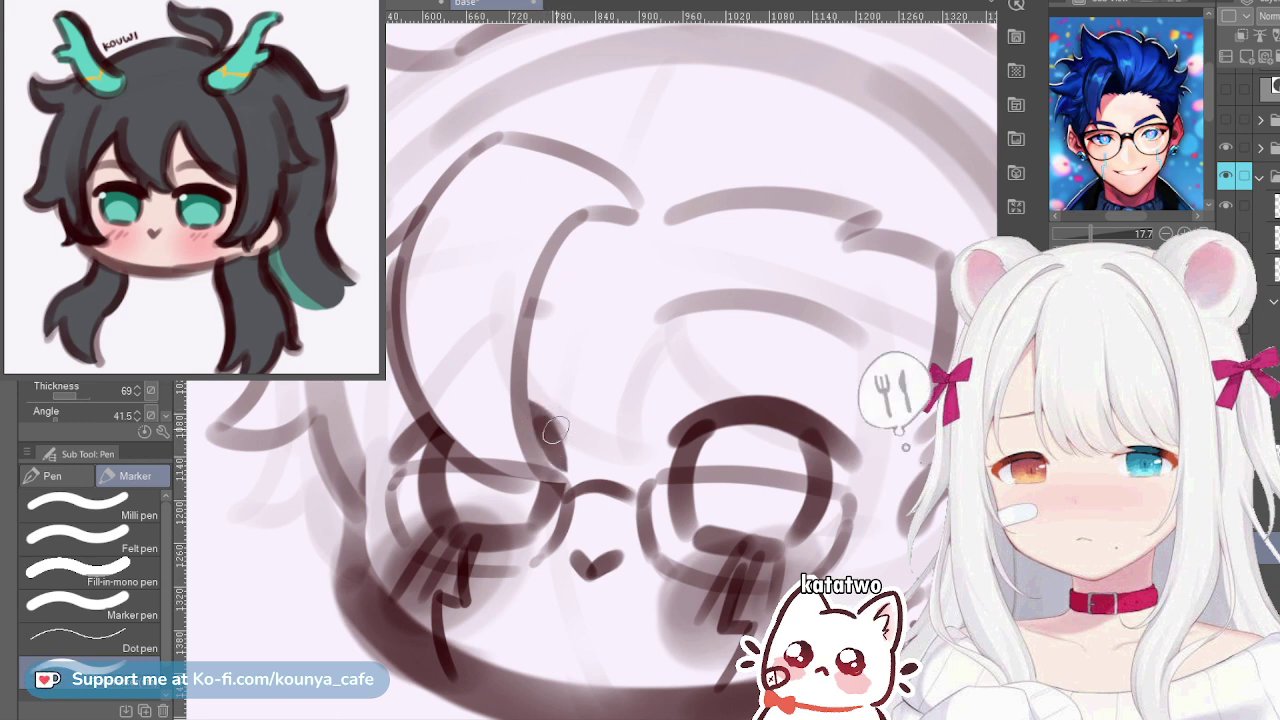
{"action": "scroll", "coordinate": [563, 417], "scroll_direction": "down", "scroll_amount": 2}
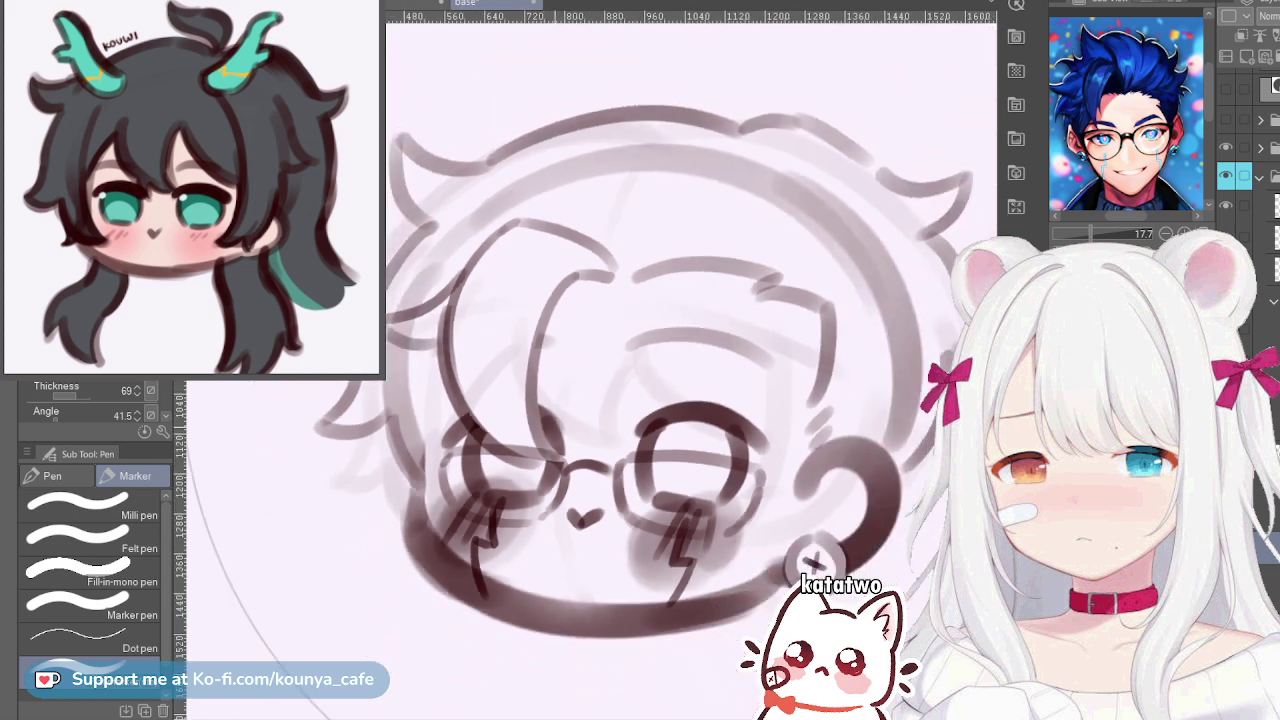
{"action": "left_click_drag", "start_coordinate": [543, 409], "coordinate": [541, 450]}
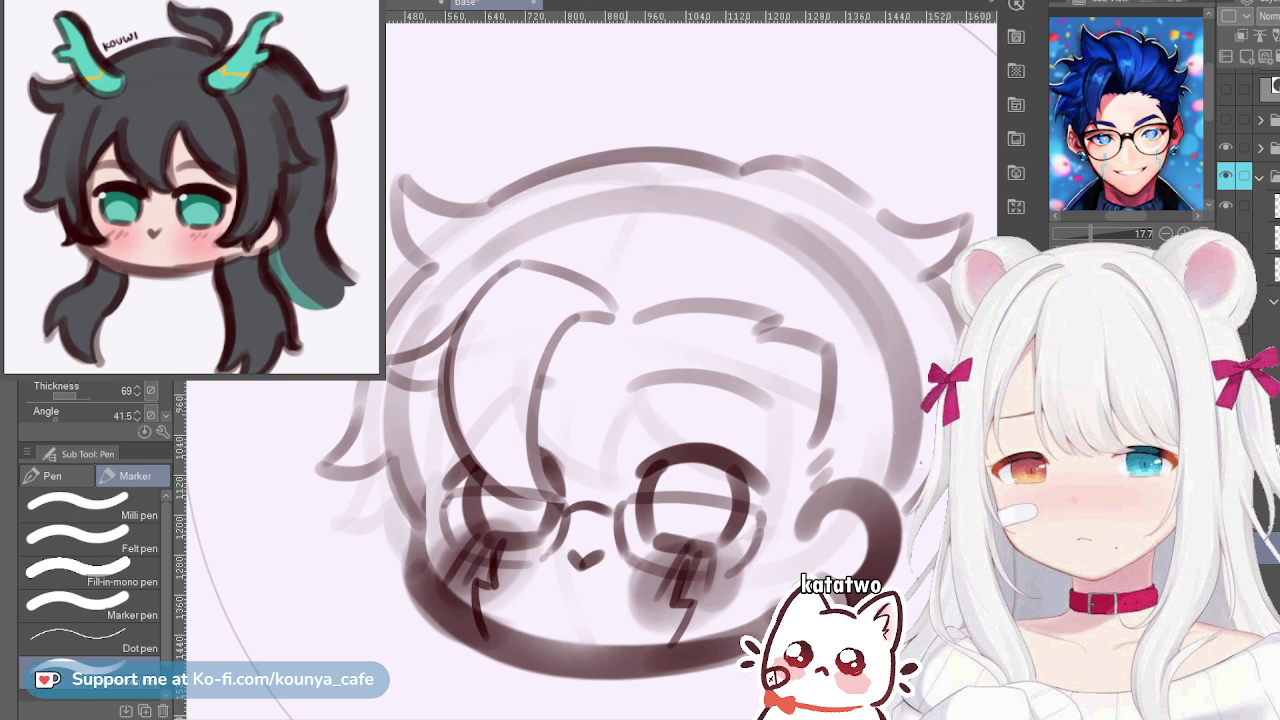
Sketch a short curved strand line slanting down from the crown toward the forehead
{"action": "scroll", "coordinate": [640, 367], "scroll_direction": "down", "scroll_amount": 1}
{"action": "left_click_drag", "start_coordinate": [943, 501], "coordinate": [906, 448]}
{"action": "left_click_drag", "start_coordinate": [581, 263], "coordinate": [581, 271]}
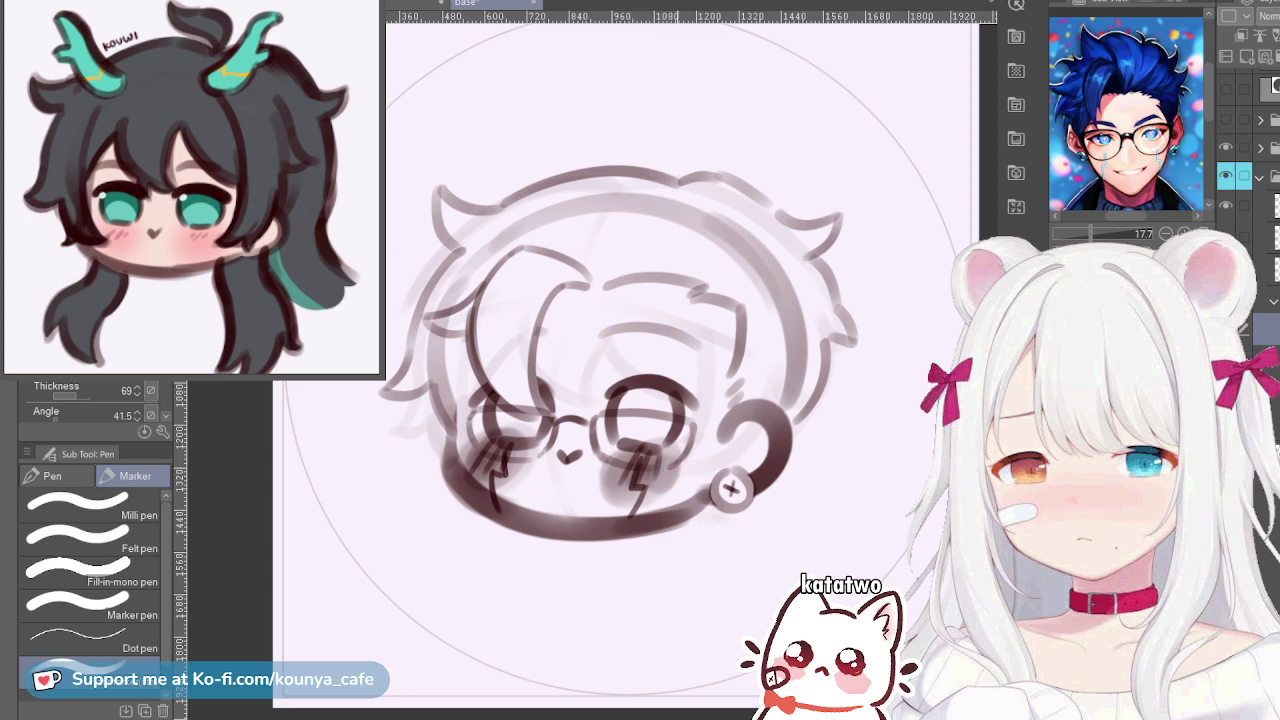
{"action": "left_click_drag", "start_coordinate": [668, 202], "coordinate": [597, 268]}
{"action": "key", "text": "ctrl+z"}
{"action": "left_click_drag", "start_coordinate": [666, 204], "coordinate": [624, 247]}
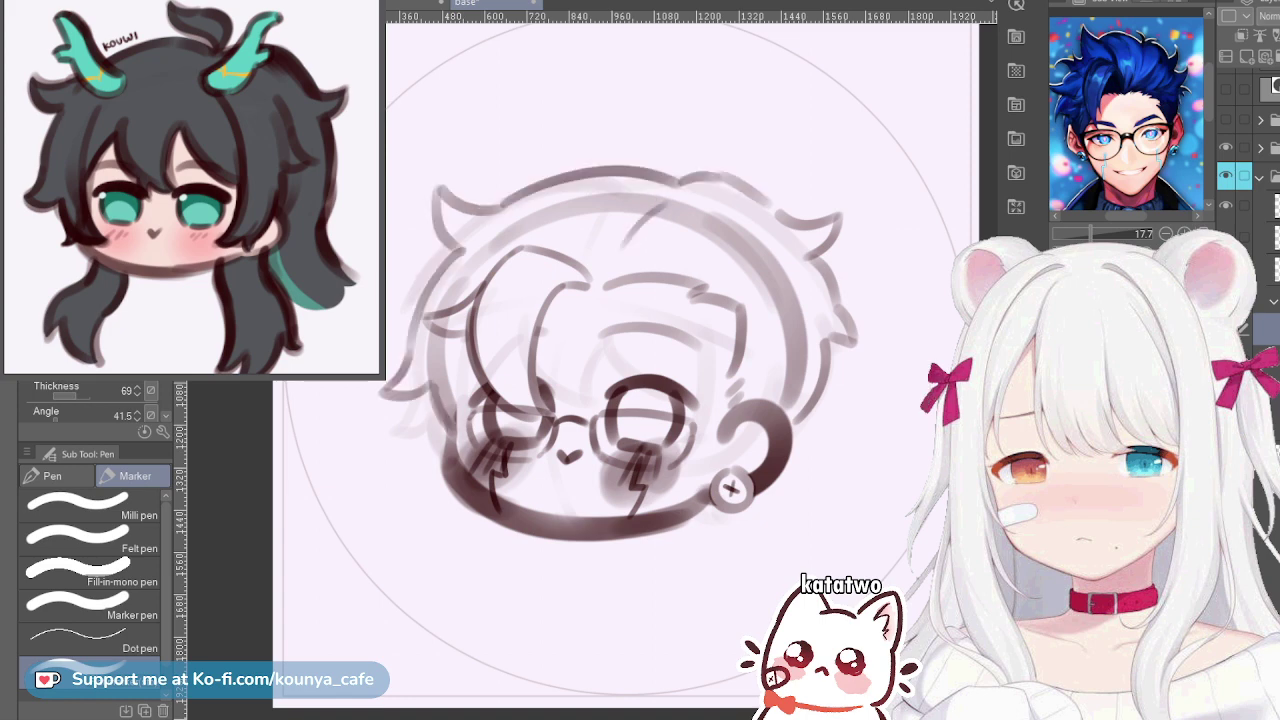
Stretch the crown and bang strokes slightly by shifting the upper corners with a transform
{"action": "key", "text": "ctrl+t"}
{"action": "left_click_drag", "start_coordinate": [377, 164], "coordinate": [385, 154]}
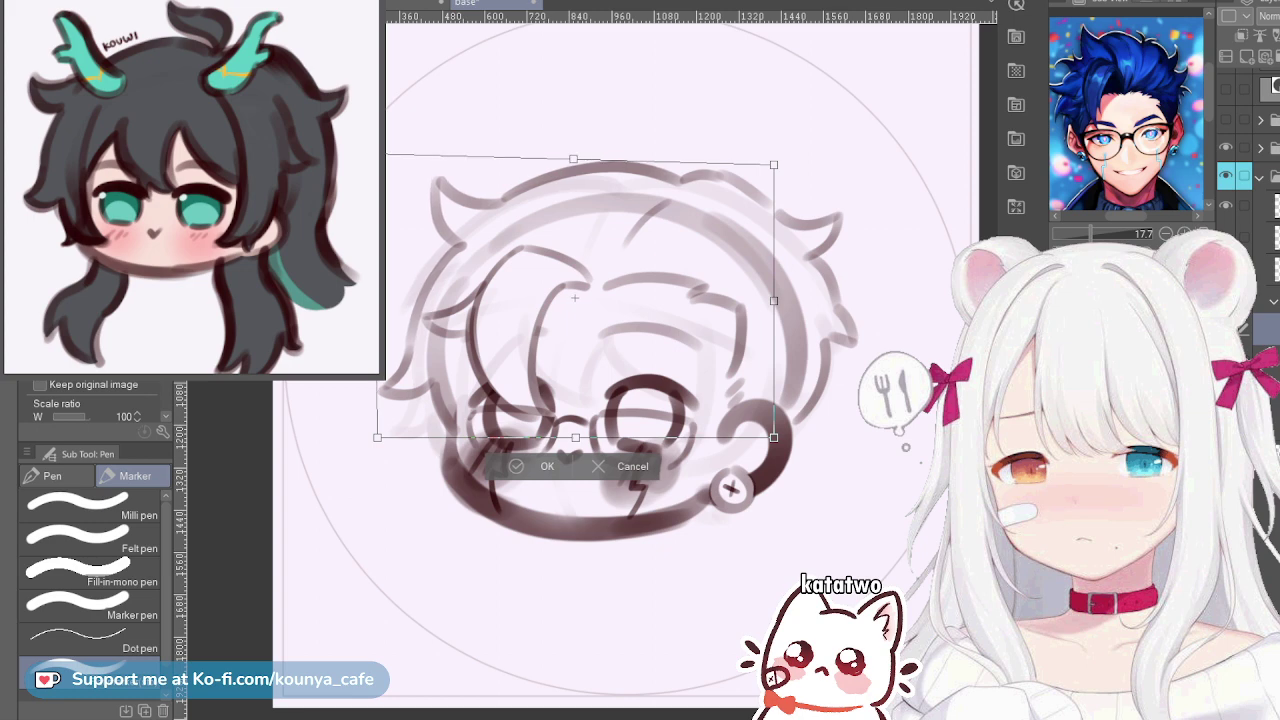
{"action": "left_click_drag", "start_coordinate": [774, 164], "coordinate": [780, 158]}
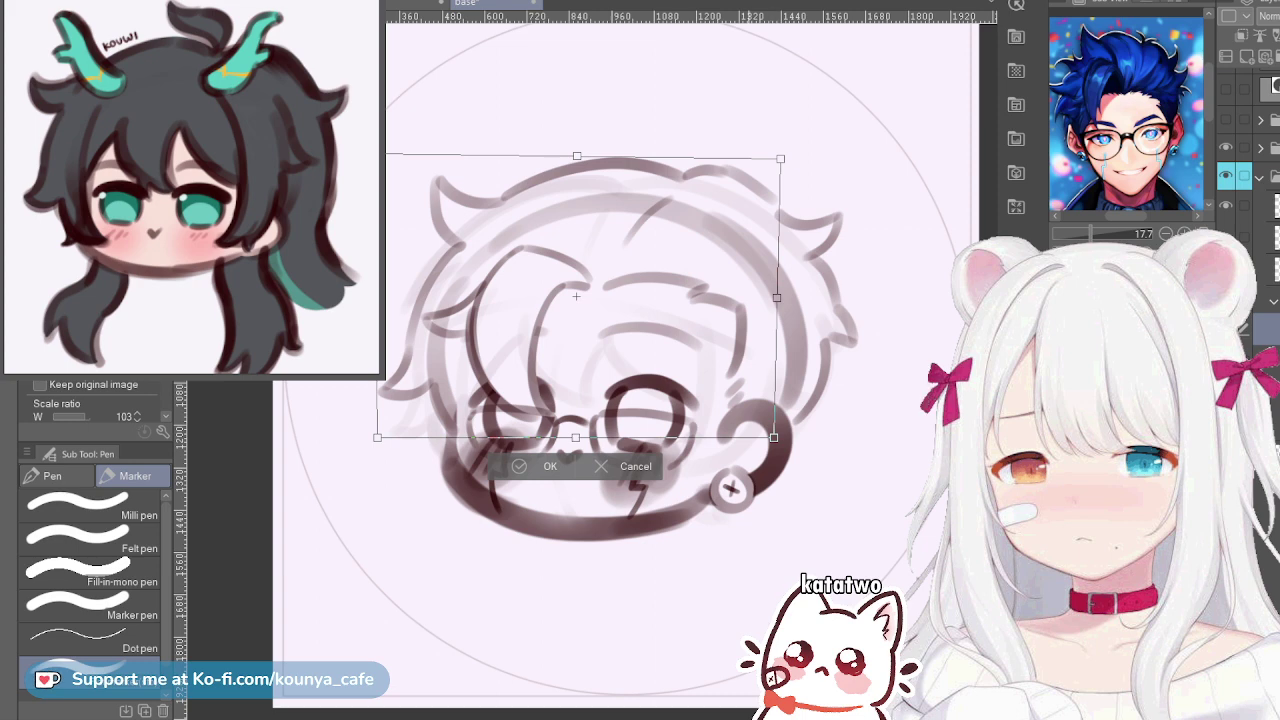
{"action": "key", "text": "Return"}
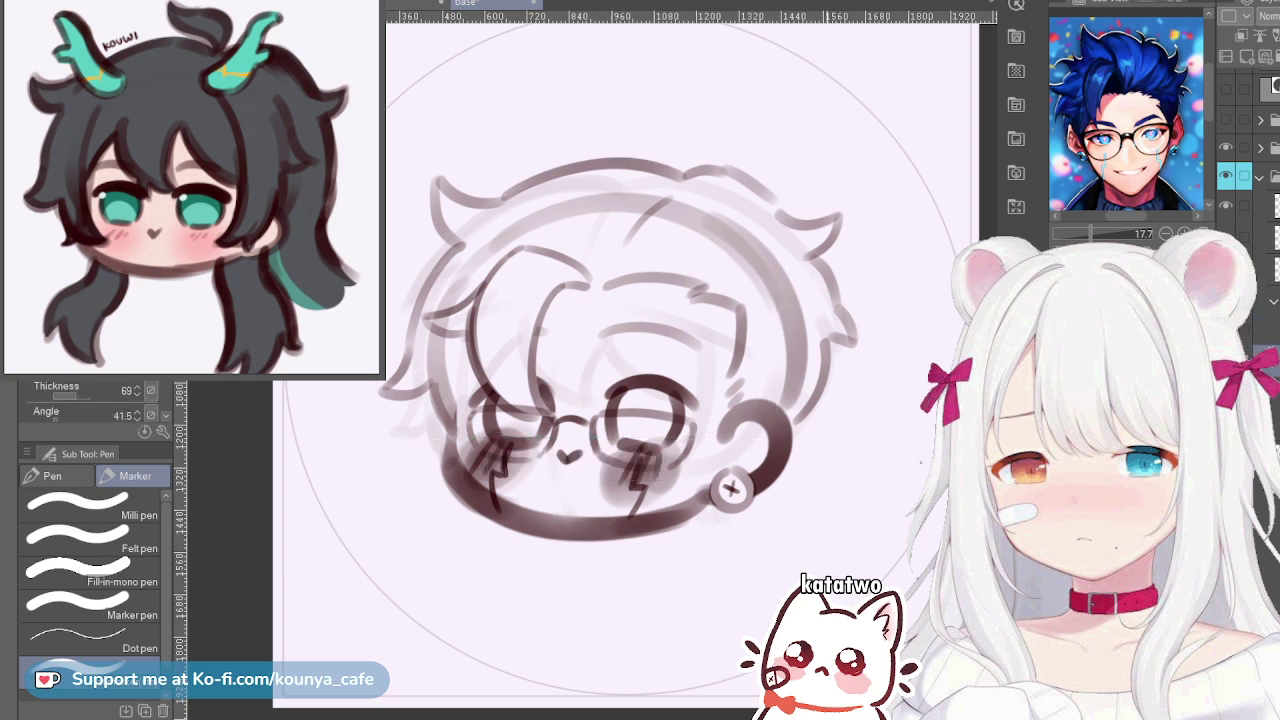
Skew the hair tufts on the ear side slightly outward with a transform
{"action": "key", "text": "ctrl+t"}
{"action": "left_click_drag", "start_coordinate": [777, 203], "coordinate": [779, 206]}
{"action": "left_click_drag", "start_coordinate": [858, 425], "coordinate": [862, 428]}
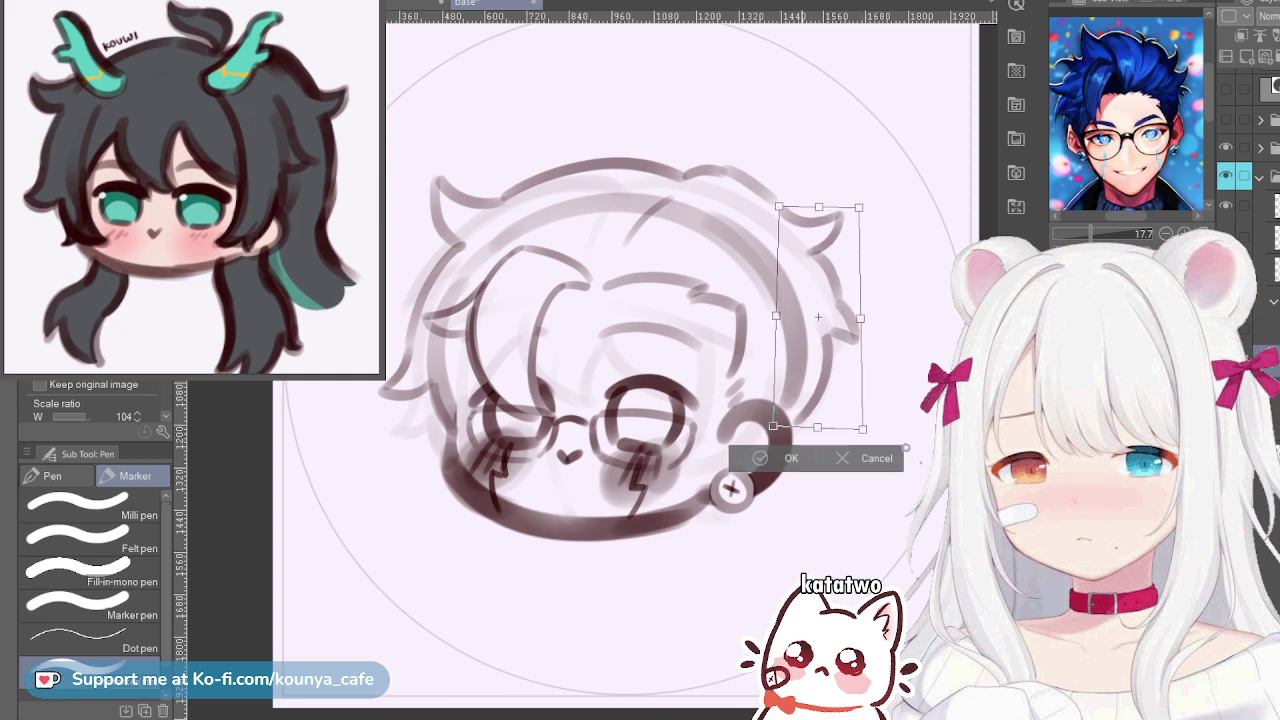
{"action": "key", "text": "Return"}
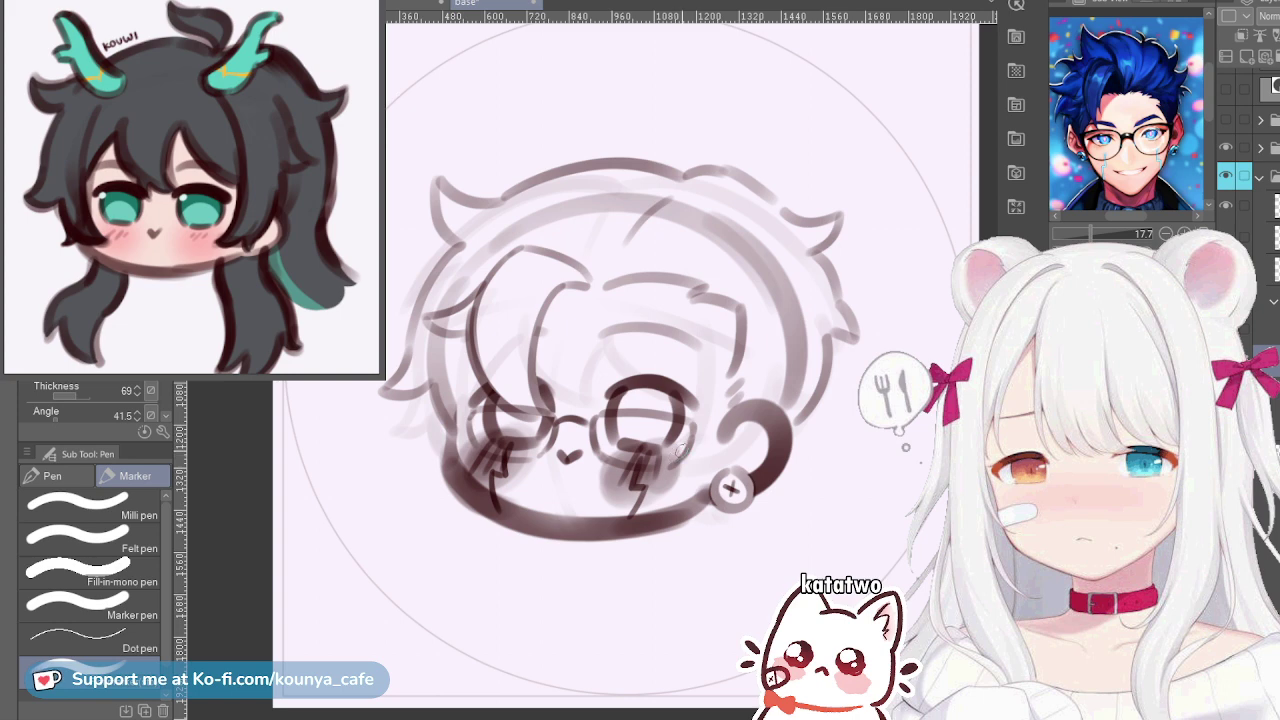
Examine the crown, bang and hairline of the head sketch against the blue-haired reference image
{"action": "scroll", "coordinate": [697, 457], "scroll_direction": "down", "scroll_amount": 2}
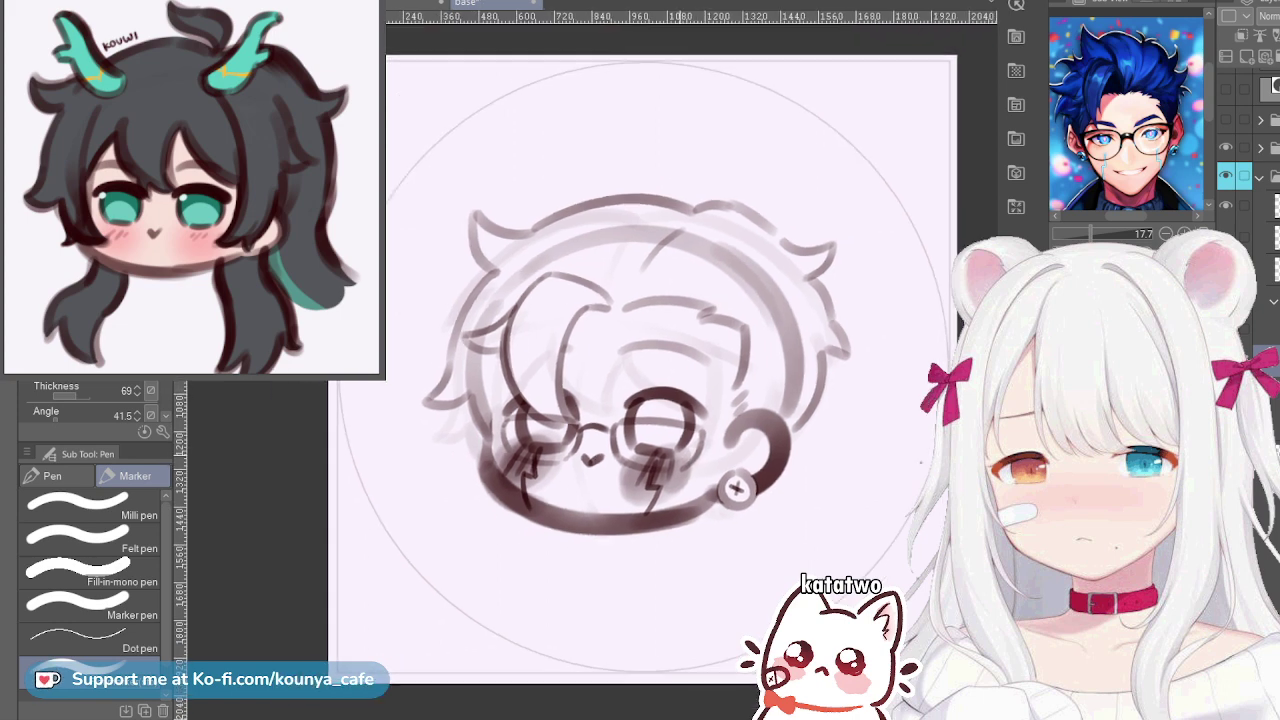
{"action": "scroll", "coordinate": [734, 528], "scroll_direction": "up", "scroll_amount": 2}
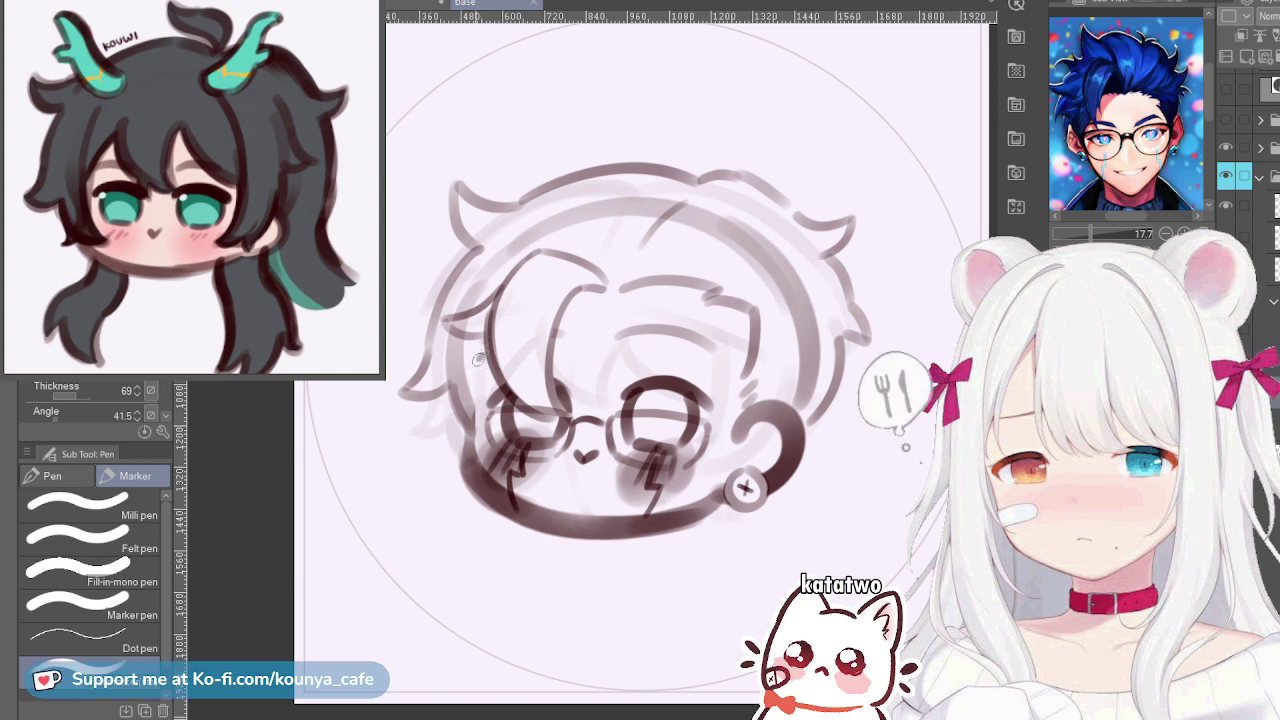
{"action": "scroll", "coordinate": [480, 405], "scroll_direction": "up", "scroll_amount": 3}
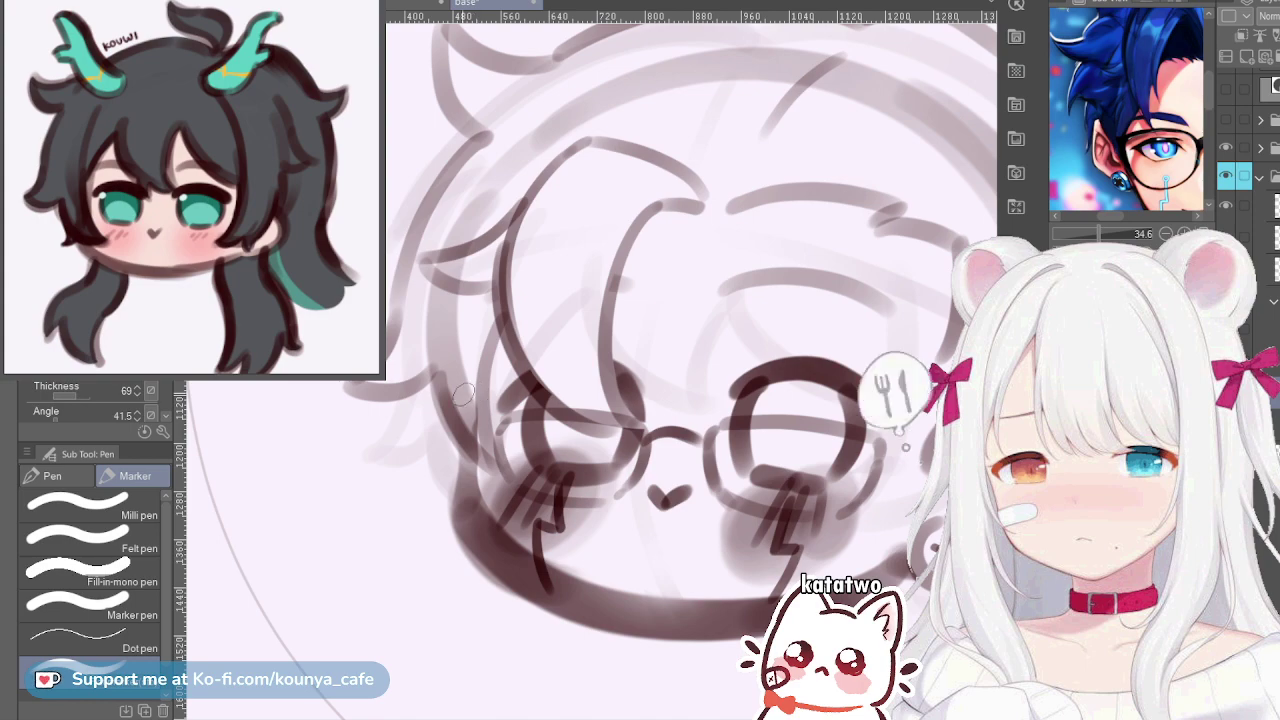
{"action": "scroll", "coordinate": [619, 308], "scroll_direction": "down", "scroll_amount": 3}
{"action": "mouse_move", "coordinate": [640, 305]}
{"action": "left_mouse_down"}
{"action": "mouse_move", "coordinate": [640, 381]}
{"action": "mouse_move", "coordinate": [588, 387]}
{"action": "left_mouse_up"}
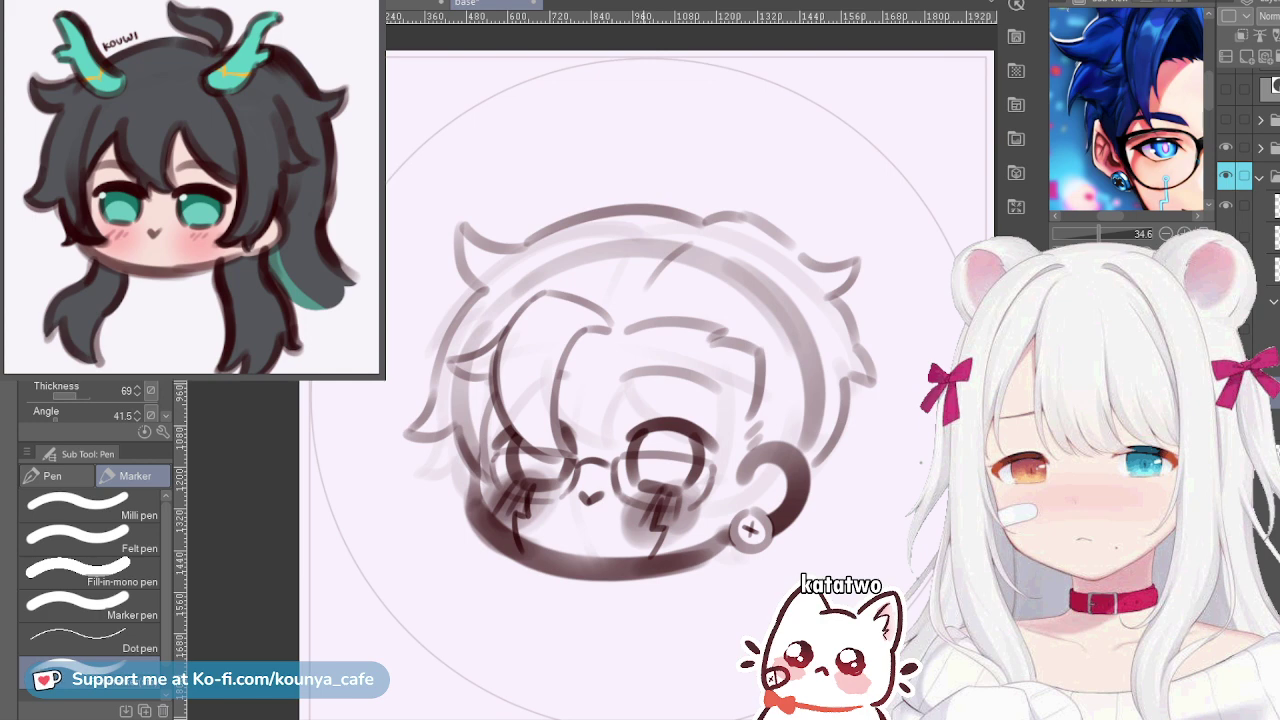
{"action": "scroll", "coordinate": [648, 211], "scroll_direction": "up", "scroll_amount": 2}
{"action": "left_click", "coordinate": [1264, 329]}
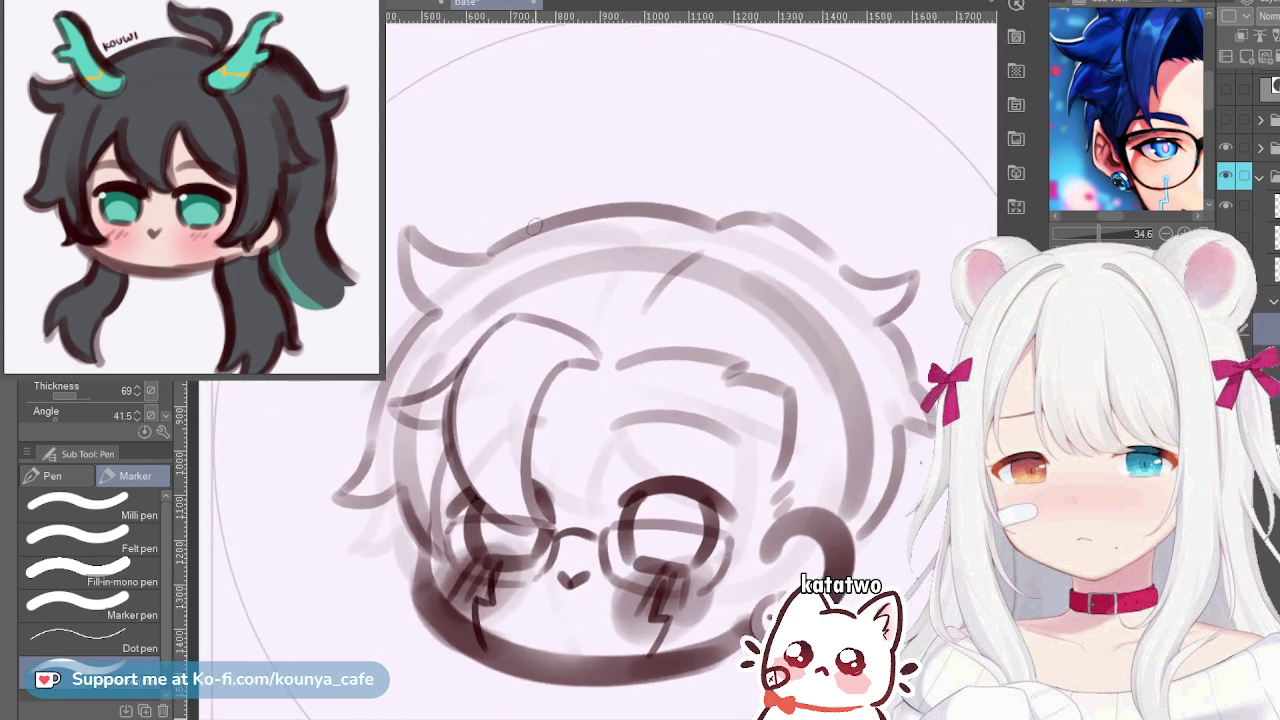
{"action": "scroll", "coordinate": [535, 226], "scroll_direction": "up", "scroll_amount": 1}
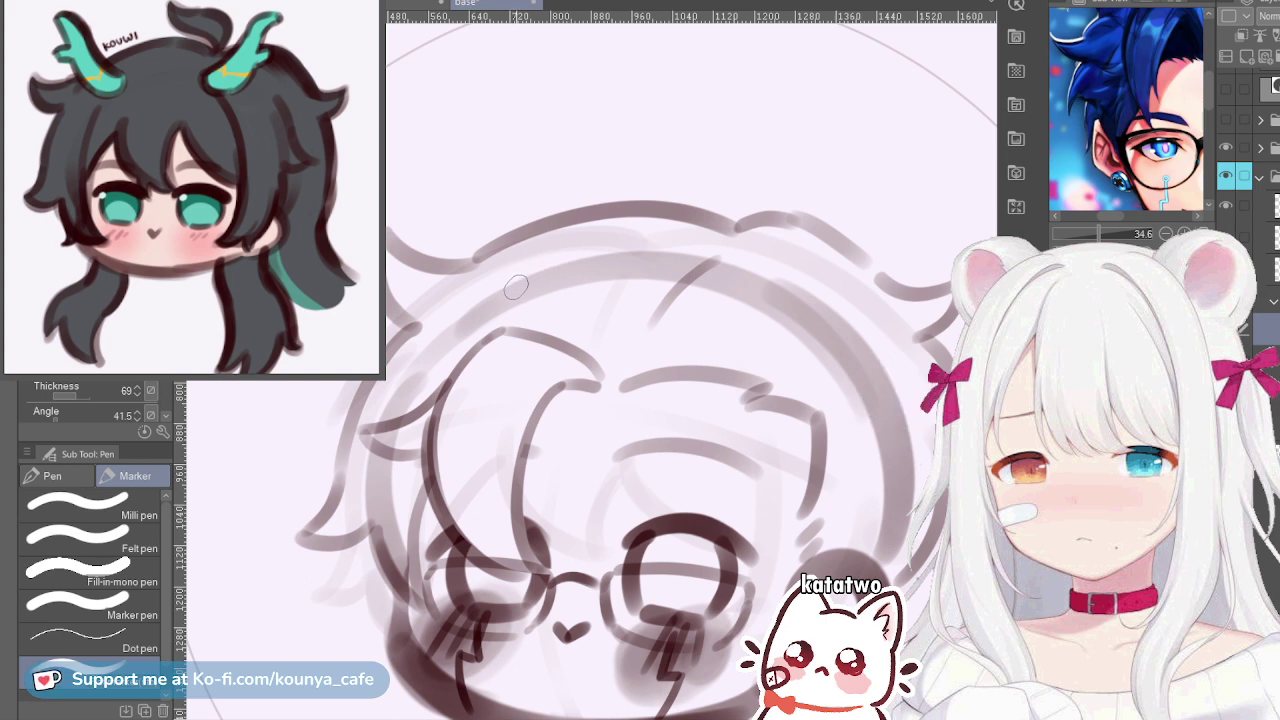
{"action": "left_click_drag", "start_coordinate": [545, 339], "coordinate": [513, 241]}
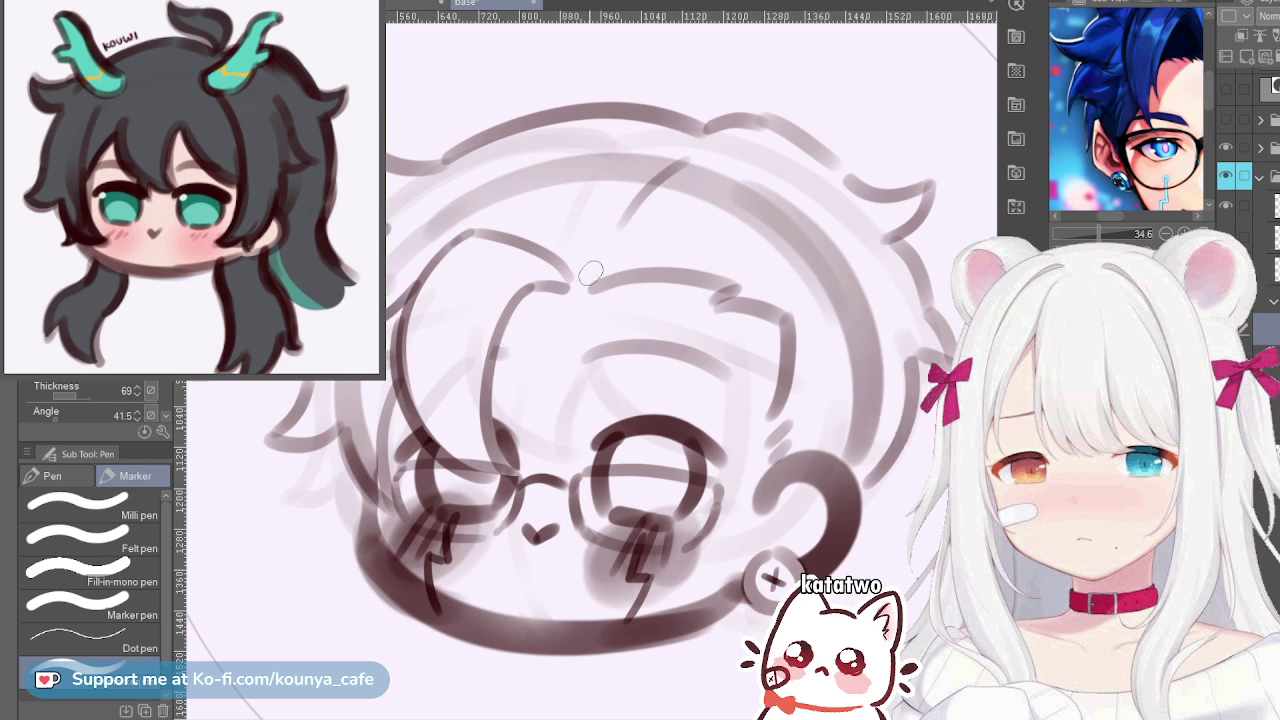
{"action": "left_click_drag", "start_coordinate": [593, 265], "coordinate": [604, 273]}
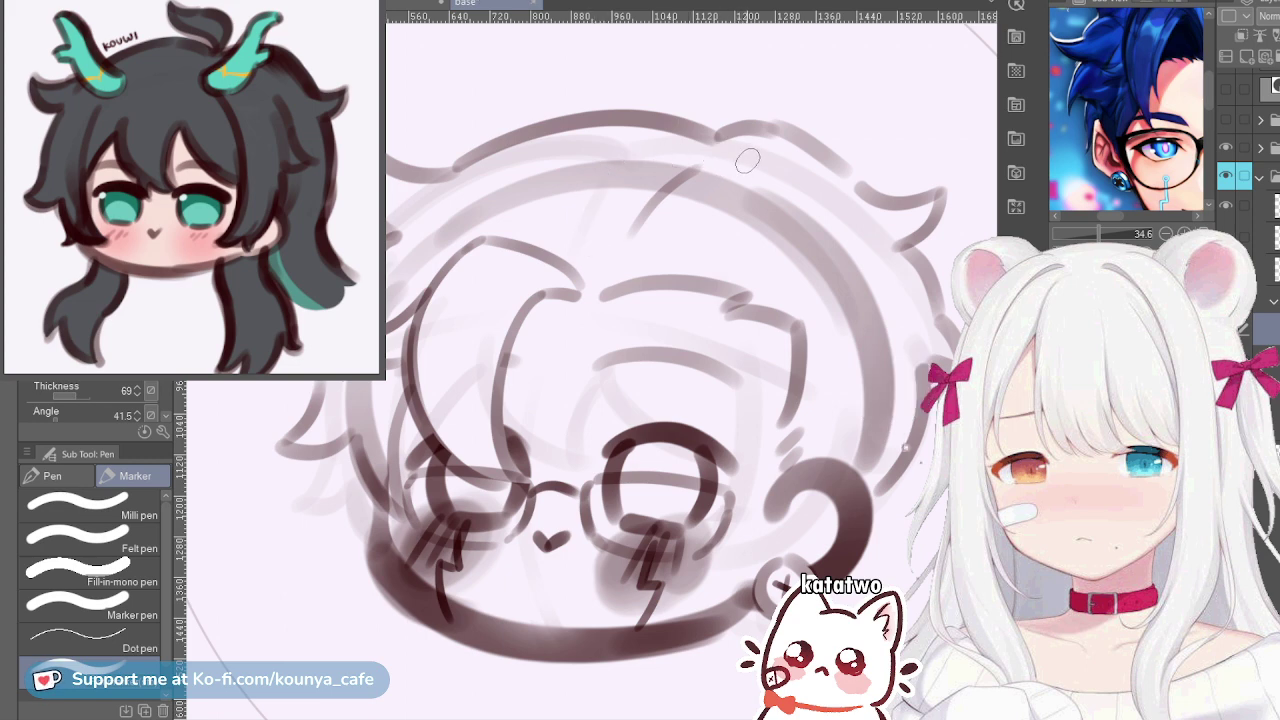
{"action": "scroll", "coordinate": [775, 587], "scroll_direction": "down", "scroll_amount": 3}
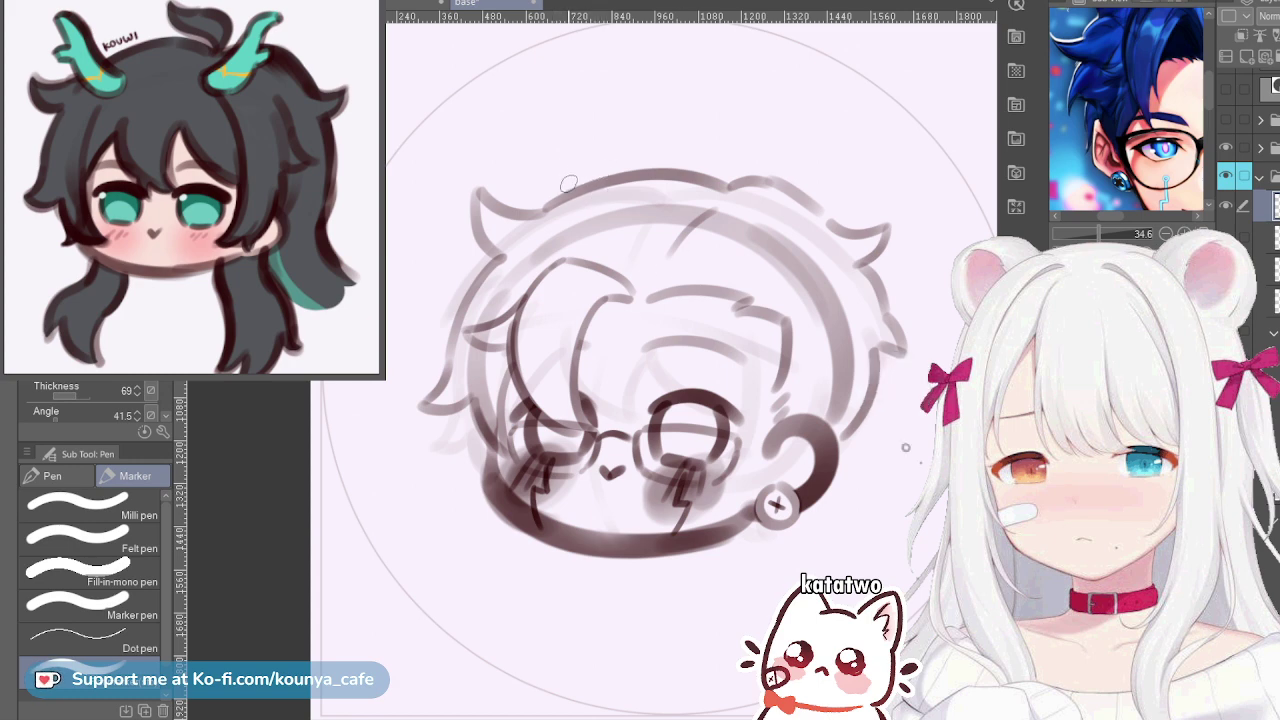
{"action": "mouse_move", "coordinate": [557, 200]}
{"action": "left_mouse_down"}
{"action": "mouse_move", "coordinate": [574, 164]}
{"action": "mouse_move", "coordinate": [774, 149]}
{"action": "mouse_move", "coordinate": [876, 198]}
{"action": "left_mouse_up"}
{"action": "key", "text": "ctrl+z"}
{"action": "key", "text": "ctrl+z"}
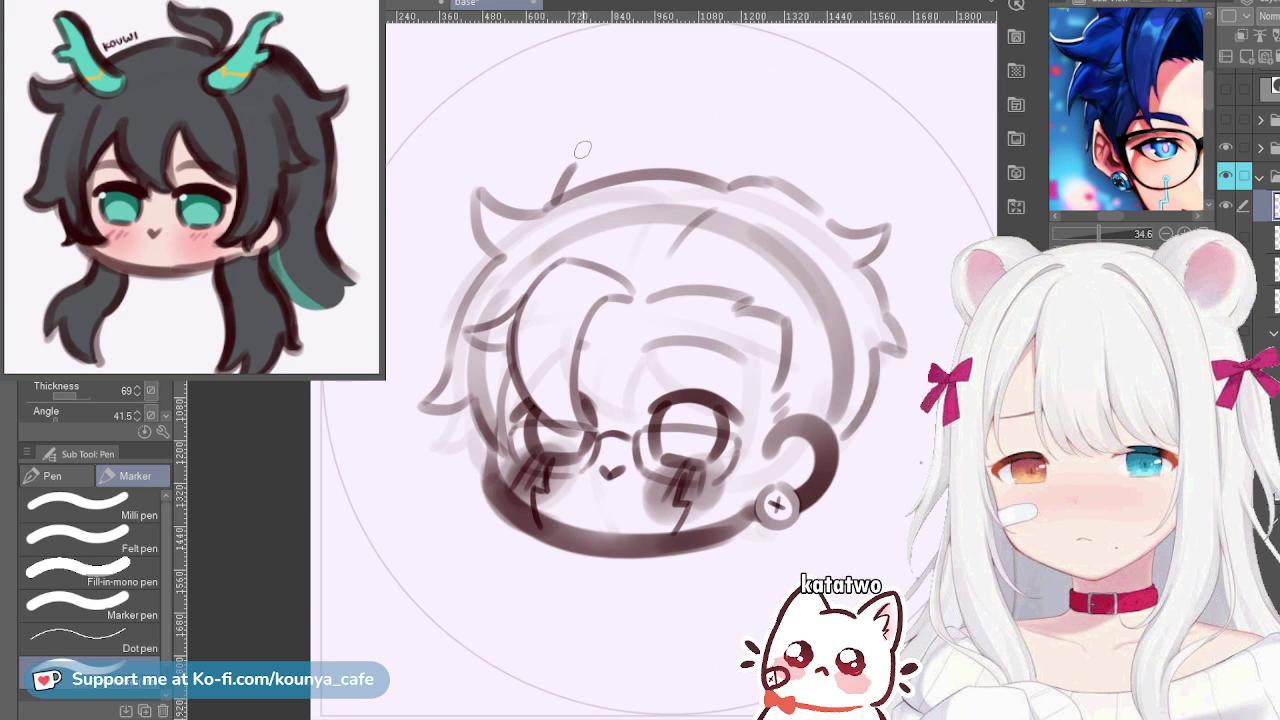
{"action": "mouse_move", "coordinate": [582, 149]}
{"action": "left_mouse_down"}
{"action": "mouse_move", "coordinate": [681, 129]}
{"action": "mouse_move", "coordinate": [886, 242]}
{"action": "left_mouse_up"}
{"action": "key", "text": "ctrl+z"}
{"action": "key", "text": "ctrl+z"}
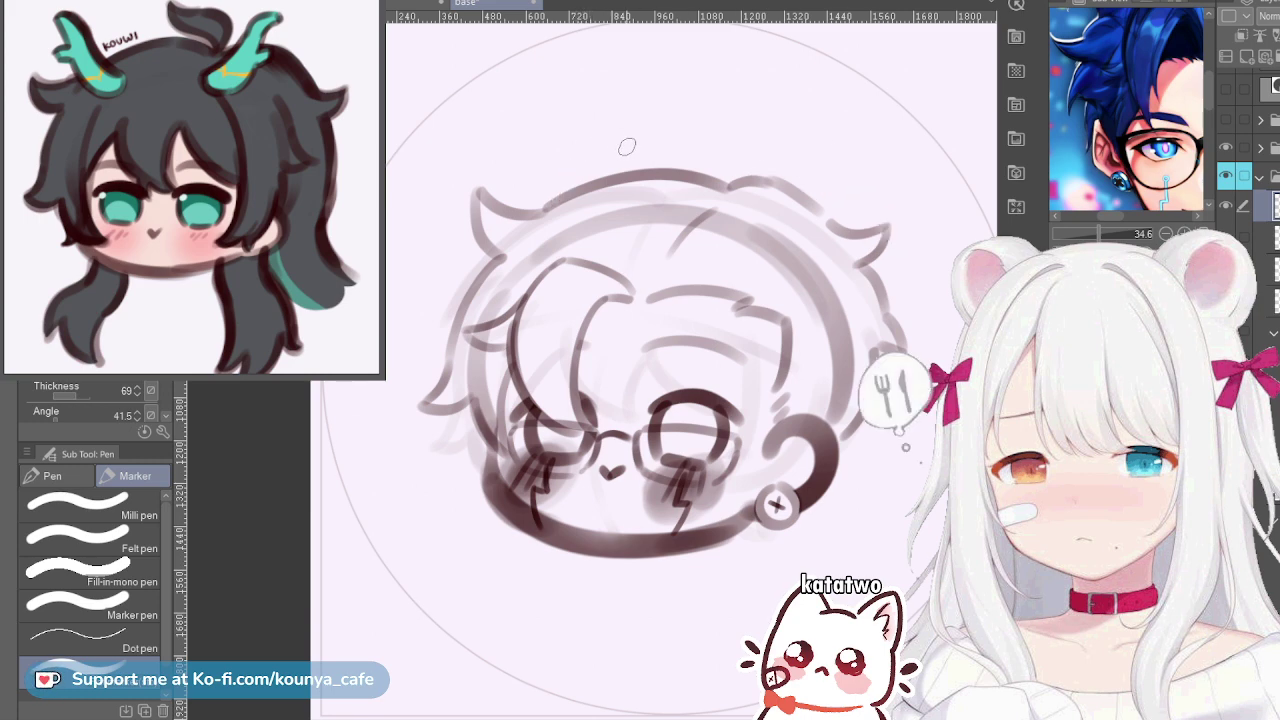
Sketch a raised hair outline arching over the crown to the ear-side tuft, and skew its corners slightly with a transform
{"action": "mouse_move", "coordinate": [605, 155]}
{"action": "left_mouse_down"}
{"action": "mouse_move", "coordinate": [840, 205]}
{"action": "mouse_move", "coordinate": [890, 235]}
{"action": "left_mouse_up"}
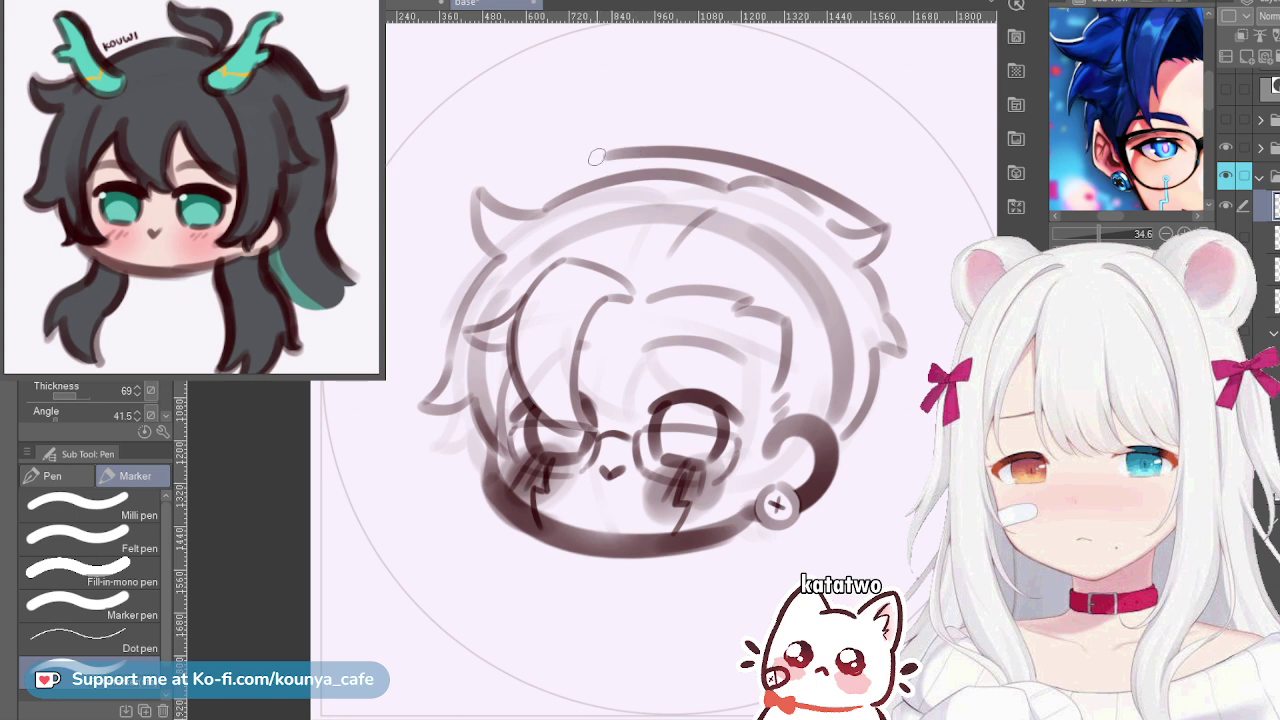
{"action": "left_click_drag", "start_coordinate": [596, 157], "coordinate": [540, 215]}
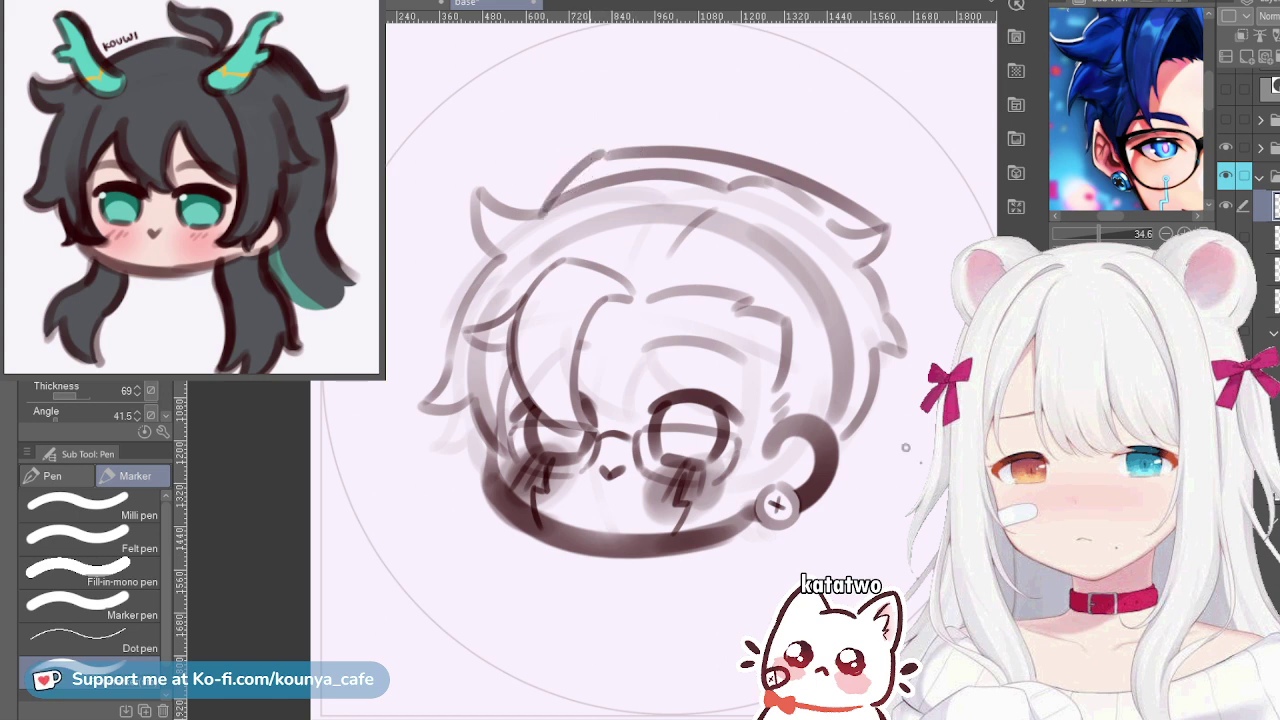
{"action": "key", "text": "ctrl+t"}
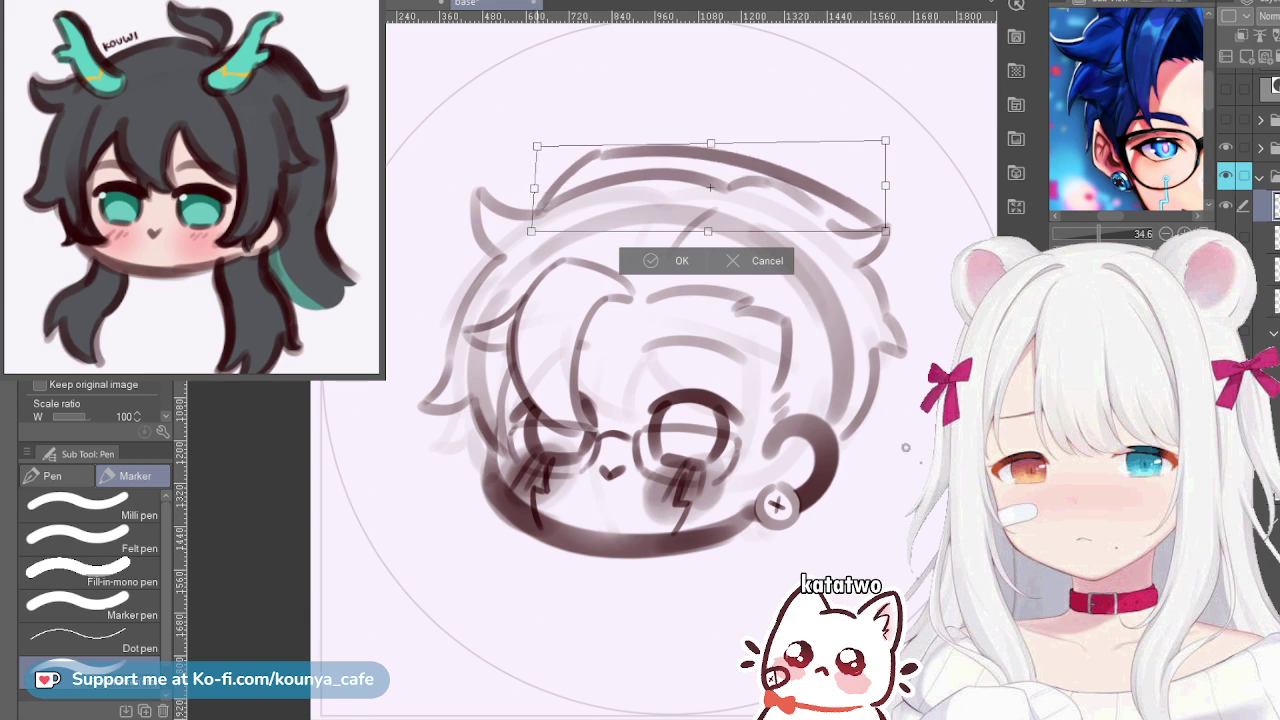
{"action": "left_click_drag", "start_coordinate": [531, 140], "coordinate": [532, 145]}
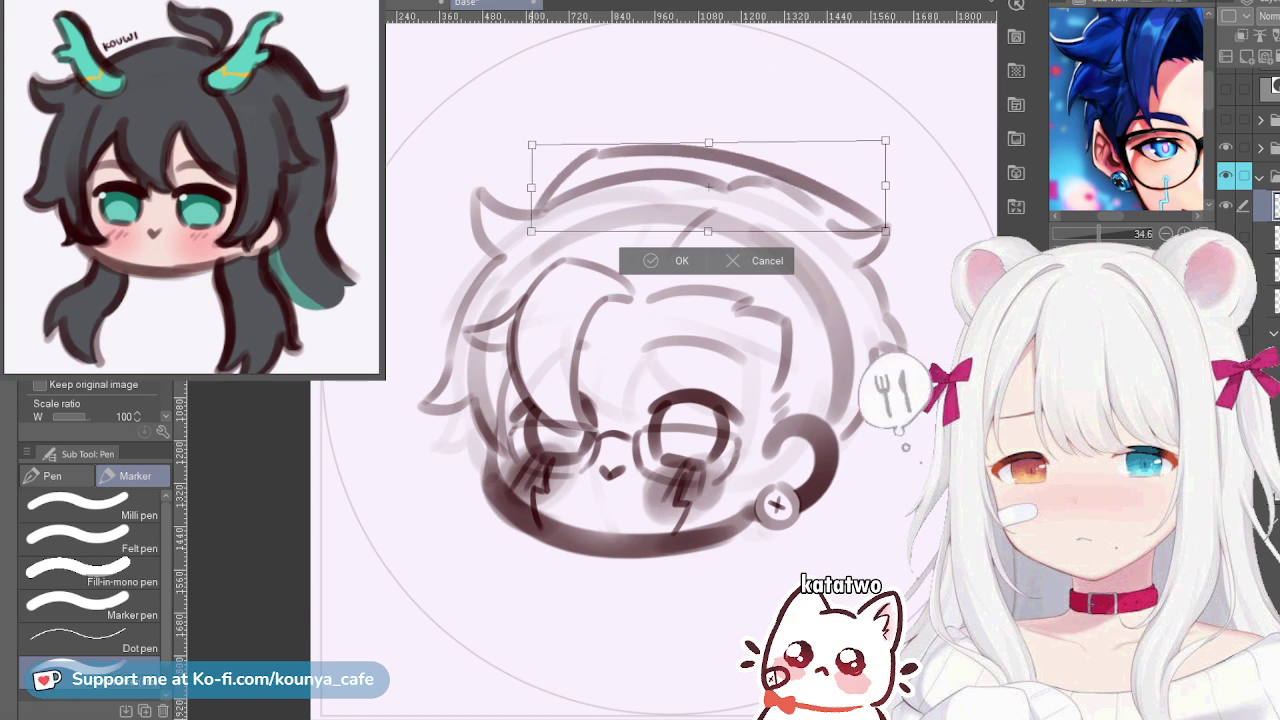
{"action": "left_click_drag", "start_coordinate": [531, 231], "coordinate": [522, 231]}
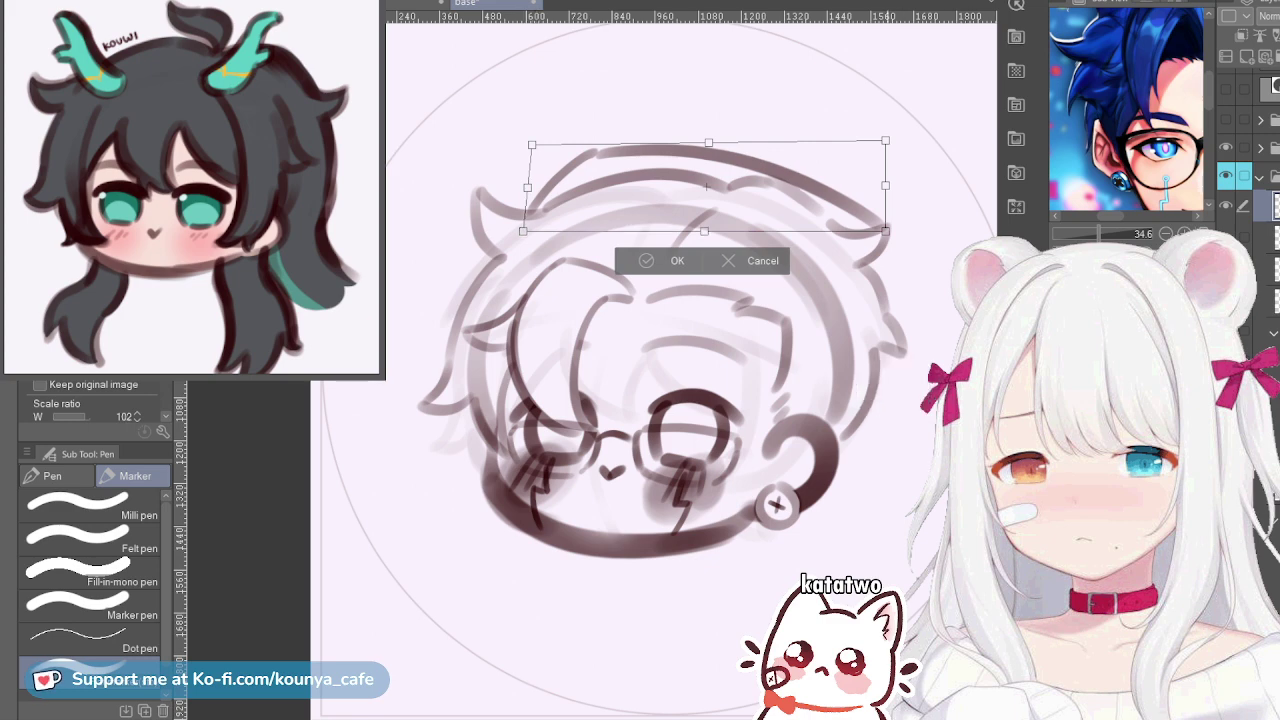
{"action": "left_click_drag", "start_coordinate": [885, 185], "coordinate": [886, 193]}
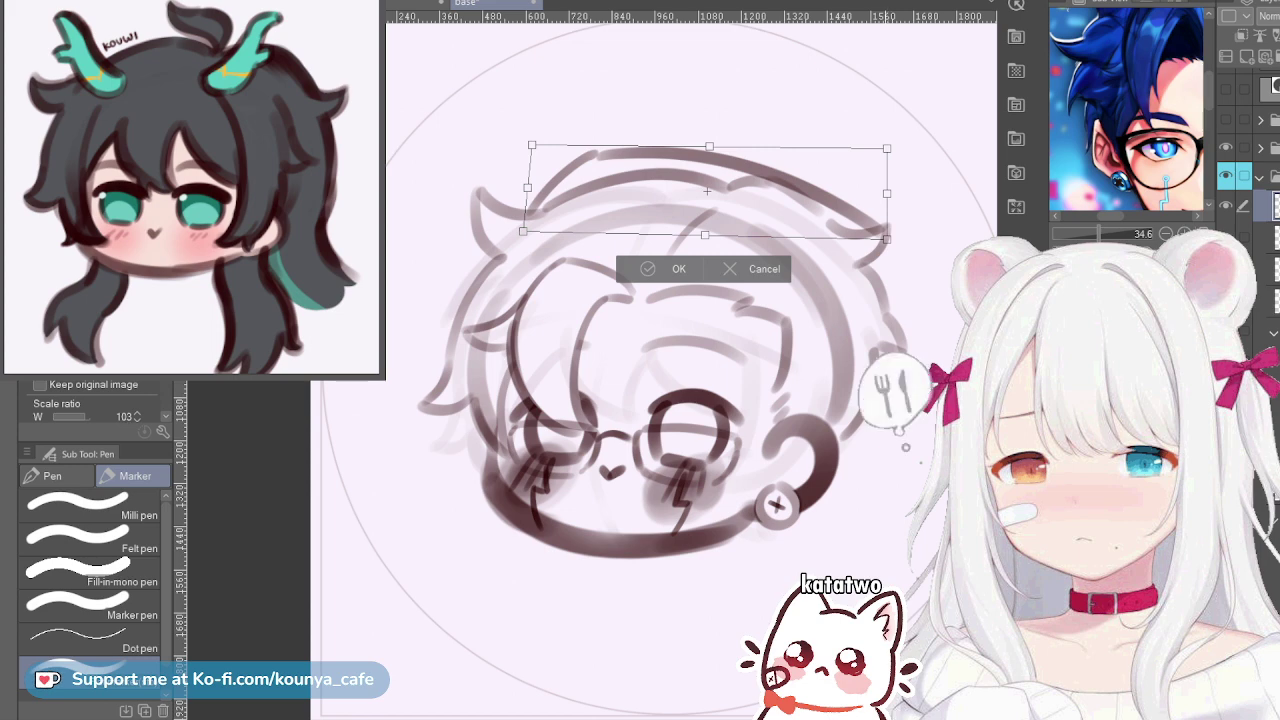
{"action": "left_click_drag", "start_coordinate": [864, 194], "coordinate": [864, 189]}
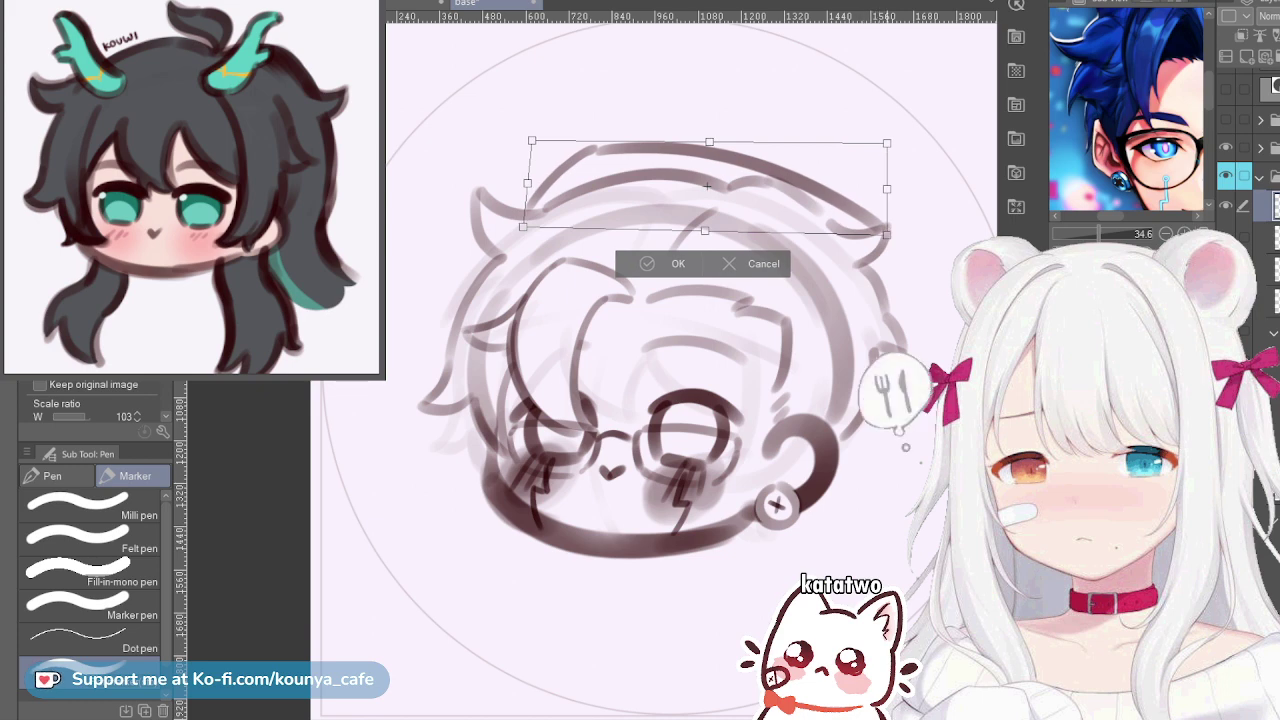
{"action": "left_click_drag", "start_coordinate": [886, 143], "coordinate": [883, 140]}
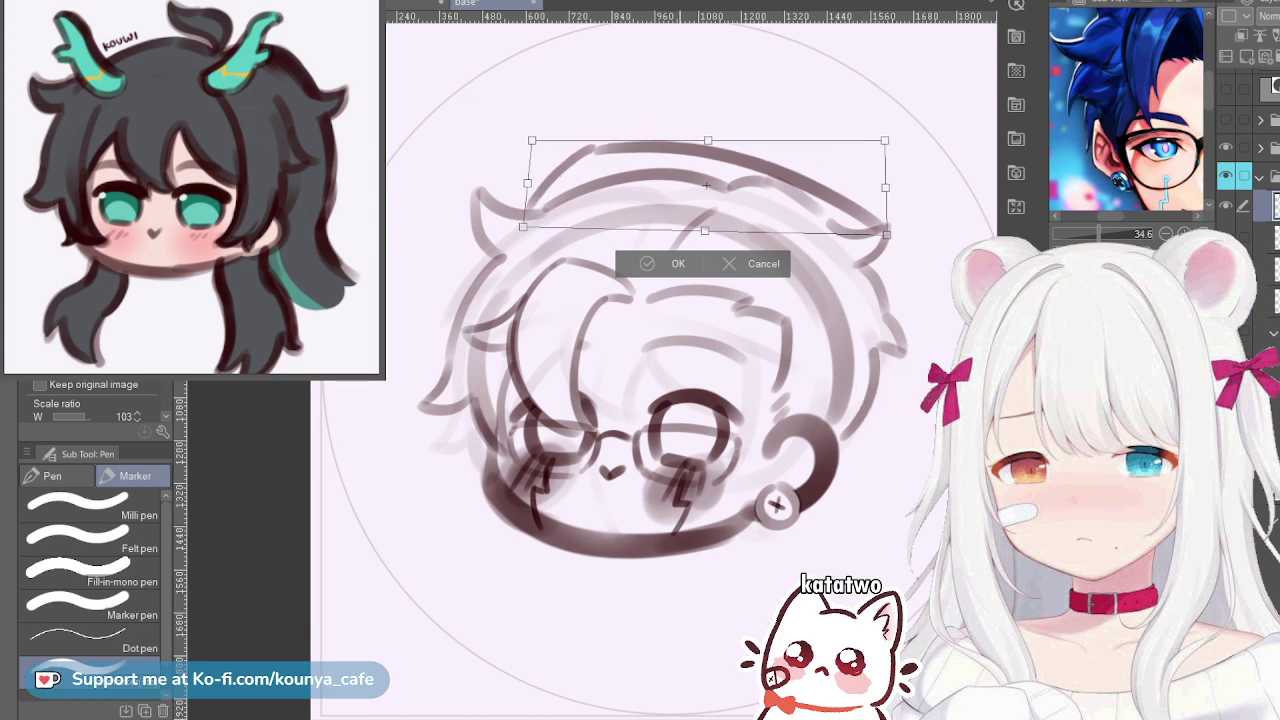
{"action": "left_click_drag", "start_coordinate": [532, 140], "coordinate": [536, 141]}
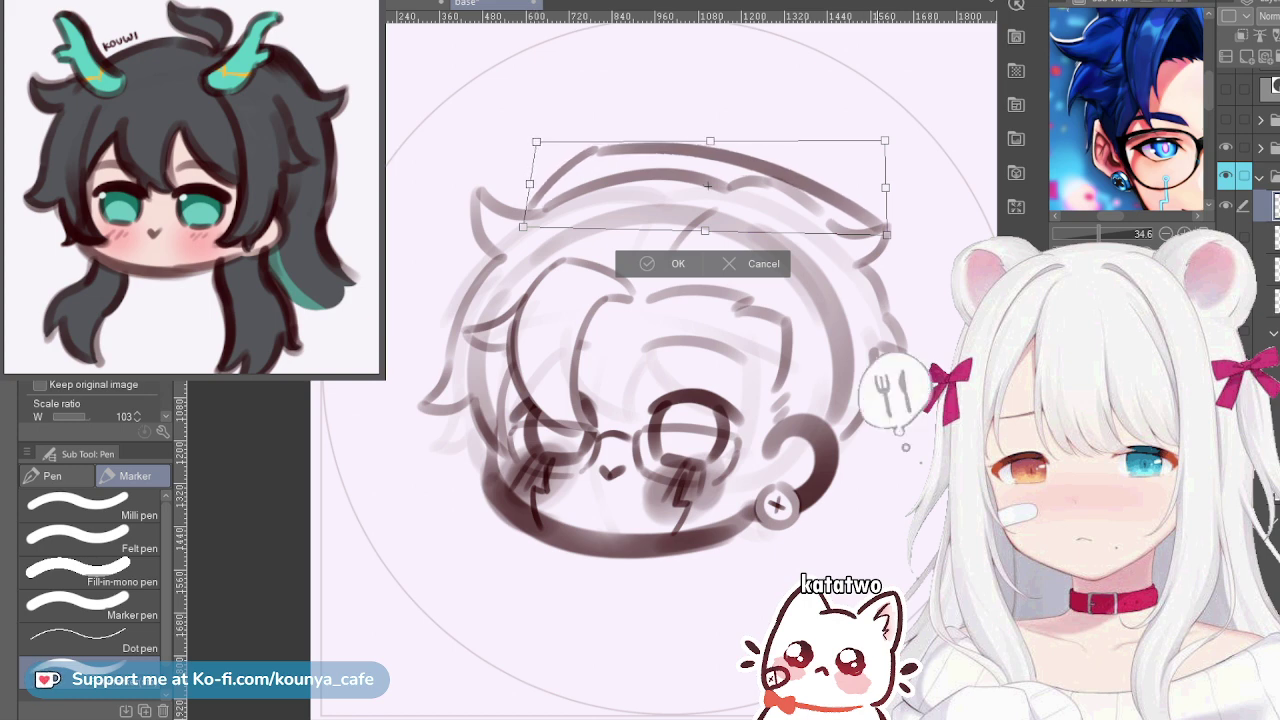
{"action": "left_click_drag", "start_coordinate": [886, 234], "coordinate": [885, 240]}
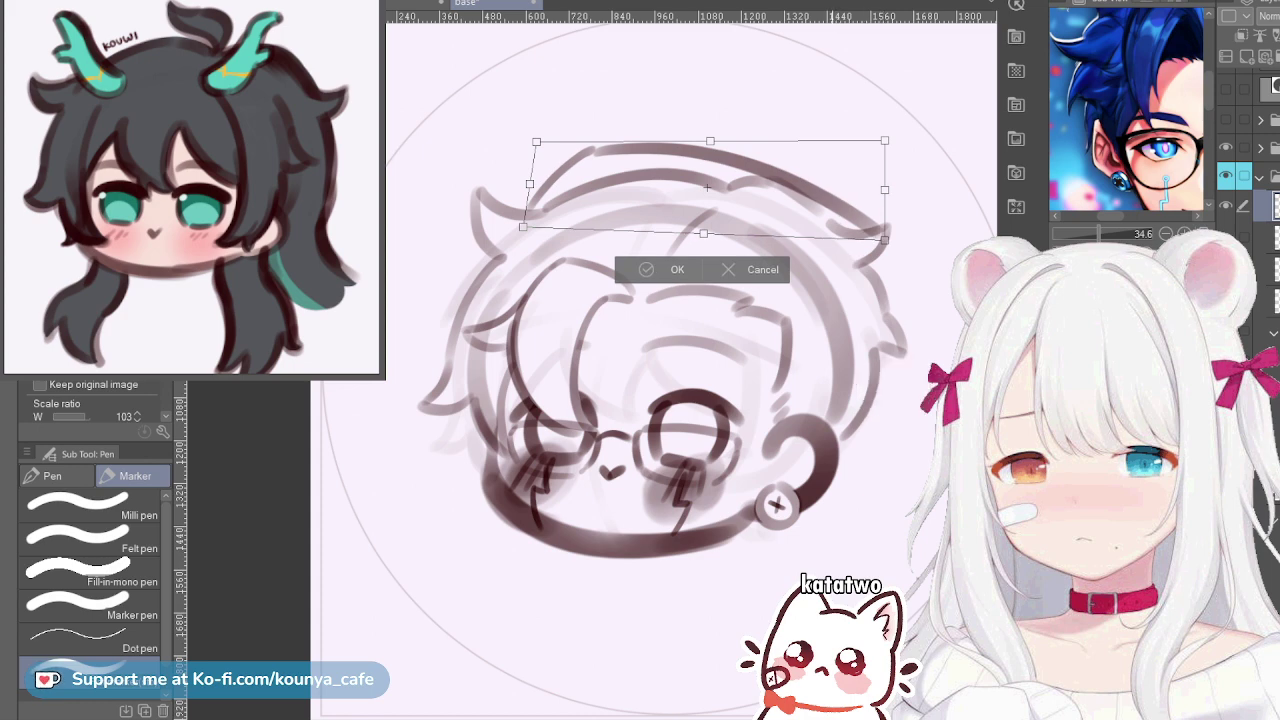
{"action": "key", "text": "Return"}
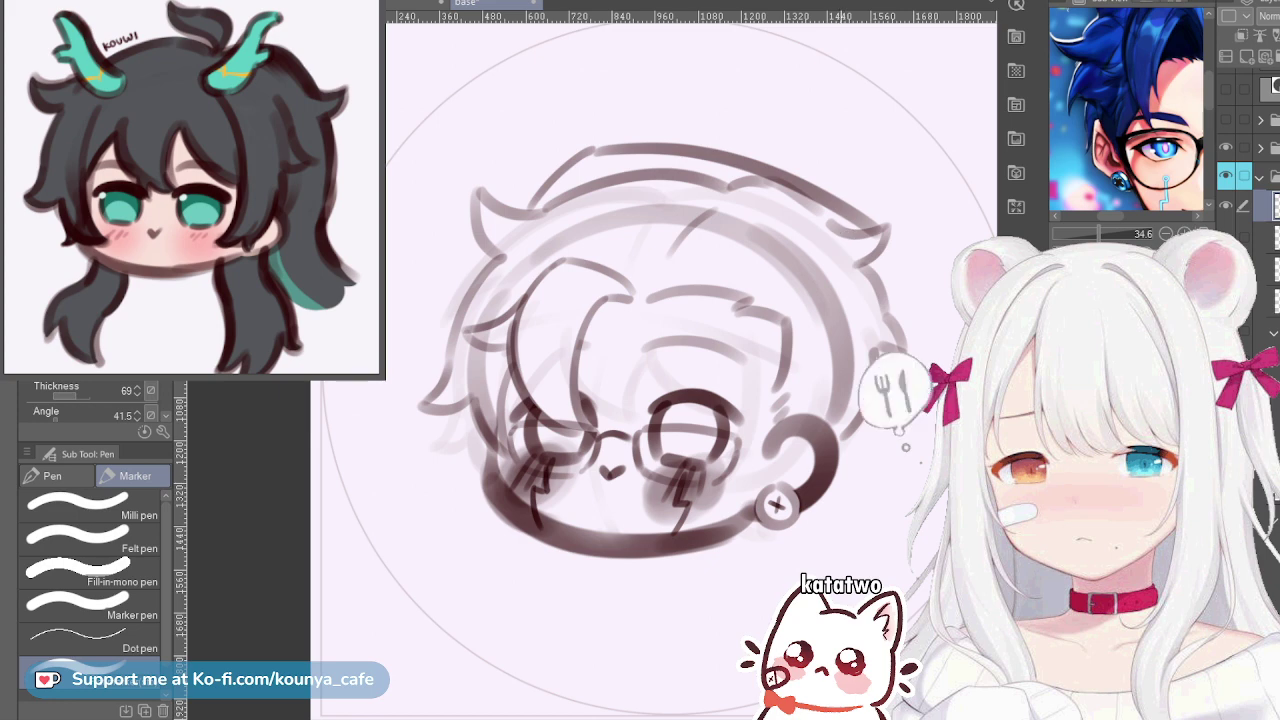
Sketch a short stroke curving down from the raised outline's end at the ear-side tuft
{"action": "key", "text": "ctrl+t"}
{"action": "mouse_move", "coordinate": [818, 191]}
{"action": "left_mouse_down"}
{"action": "mouse_move", "coordinate": [880, 186]}
{"action": "mouse_move", "coordinate": [868, 280]}
{"action": "left_mouse_up"}
{"action": "key", "text": "Return"}
{"action": "key", "text": "ctrl+z"}
{"action": "left_click_drag", "start_coordinate": [852, 218], "coordinate": [870, 265]}
{"action": "key", "text": "ctrl+z"}
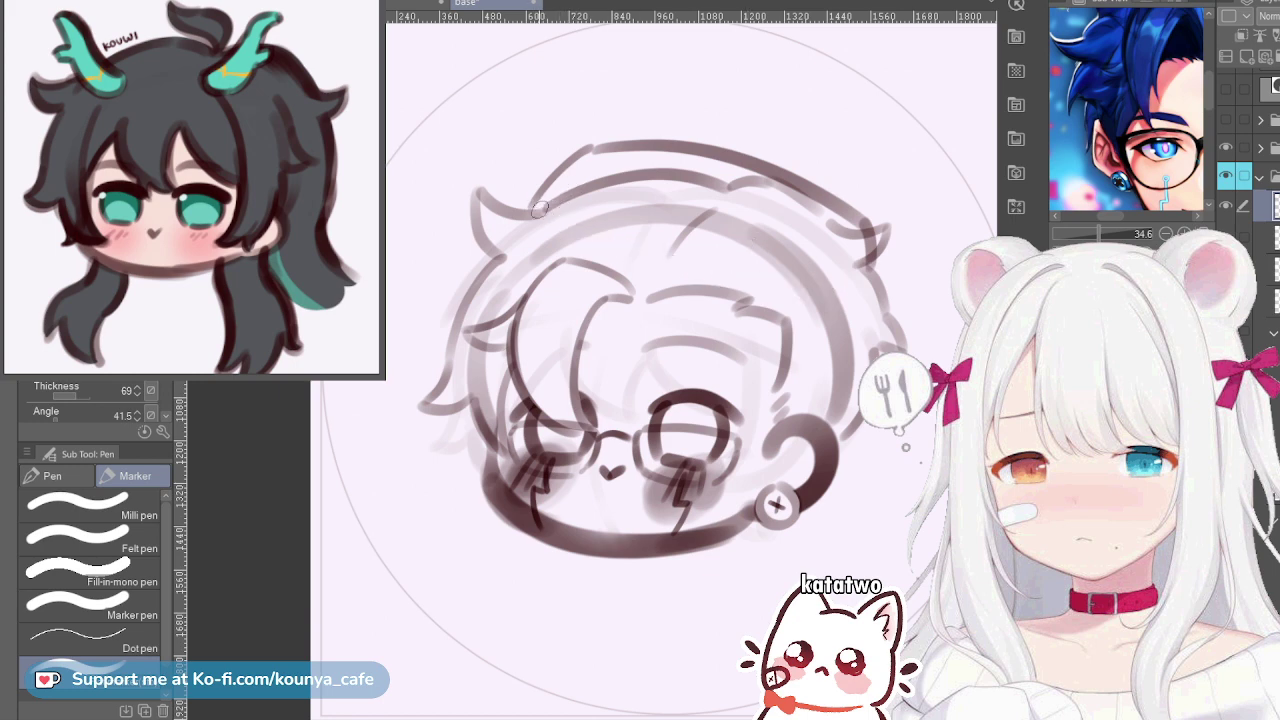
Sketch a long curved line closing the raised hair shape from its far-side base across the forehead to the ear-side tuft
{"action": "left_click_drag", "start_coordinate": [538, 207], "coordinate": [822, 262]}
{"action": "key", "text": "ctrl+z"}
{"action": "mouse_move", "coordinate": [534, 206]}
{"action": "left_mouse_down"}
{"action": "mouse_move", "coordinate": [614, 232]}
{"action": "mouse_move", "coordinate": [812, 263]}
{"action": "mouse_move", "coordinate": [866, 258]}
{"action": "left_mouse_up"}
{"action": "key", "text": "ctrl+z"}
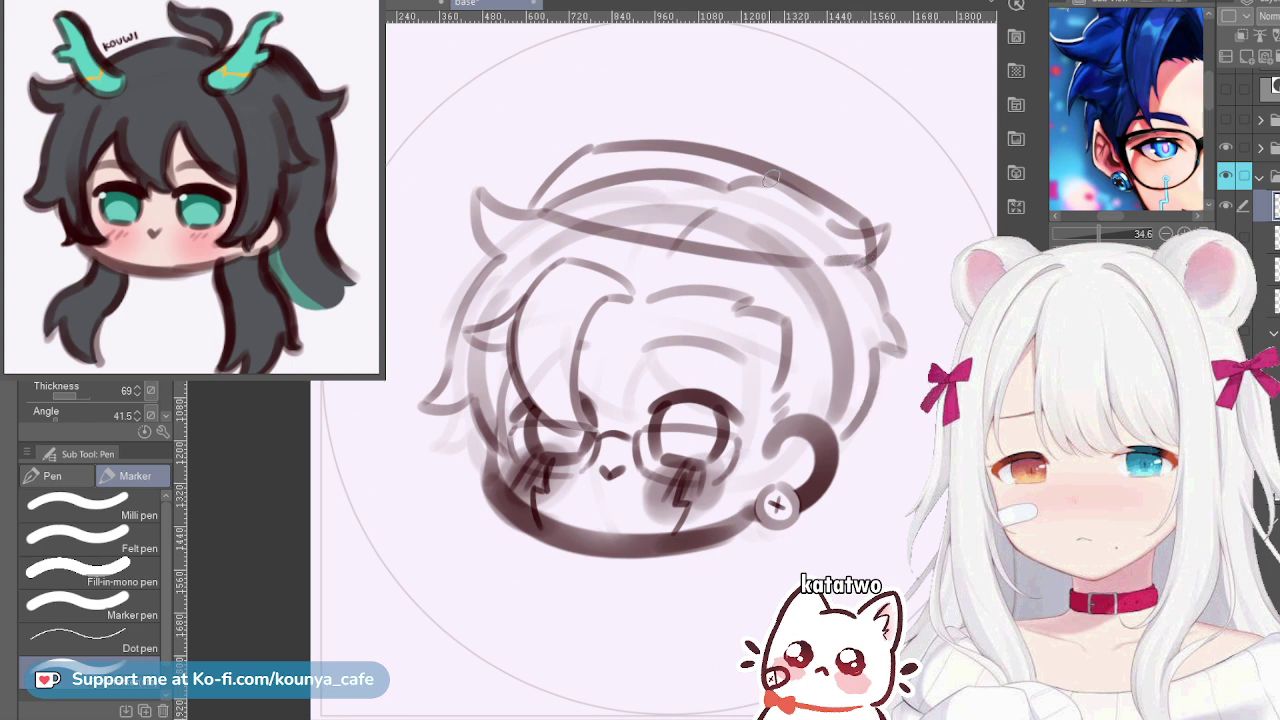
{"action": "left_click_drag", "start_coordinate": [675, 125], "coordinate": [629, 163]}
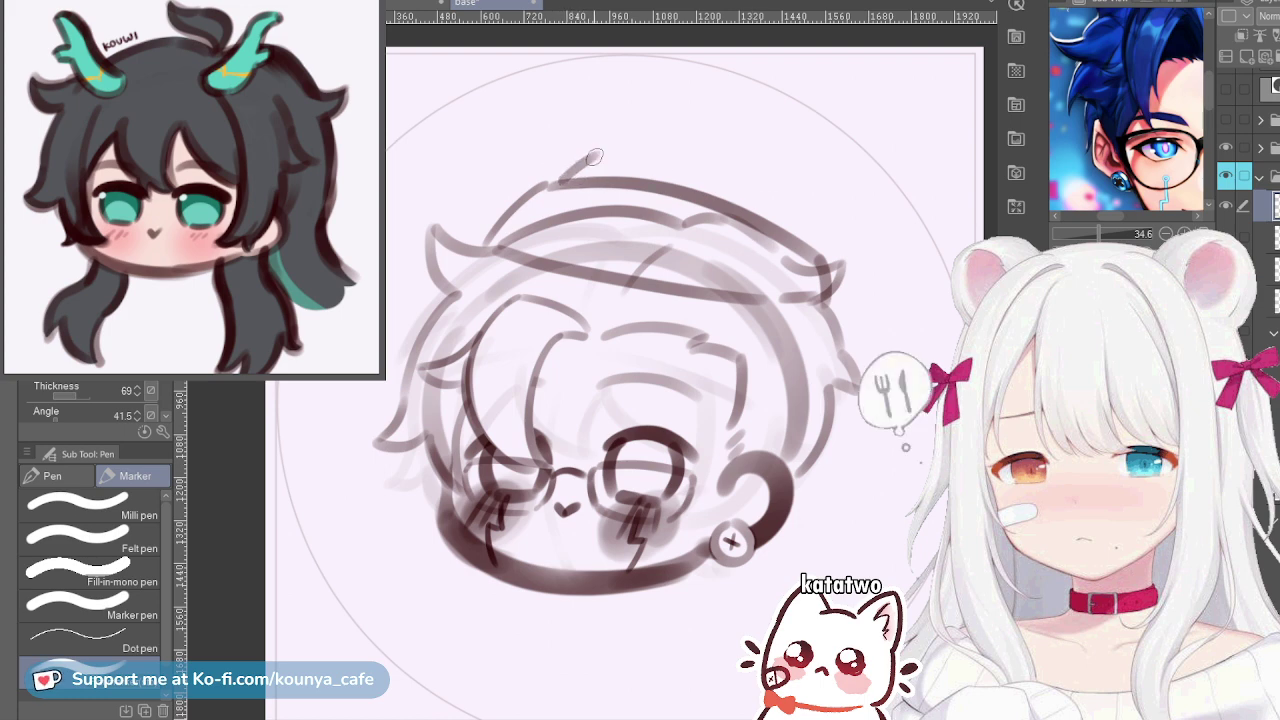
{"action": "mouse_move", "coordinate": [580, 170]}
{"action": "left_mouse_down"}
{"action": "mouse_move", "coordinate": [758, 138]}
{"action": "mouse_move", "coordinate": [858, 198]}
{"action": "left_mouse_up"}
{"action": "key", "text": "ctrl+z"}
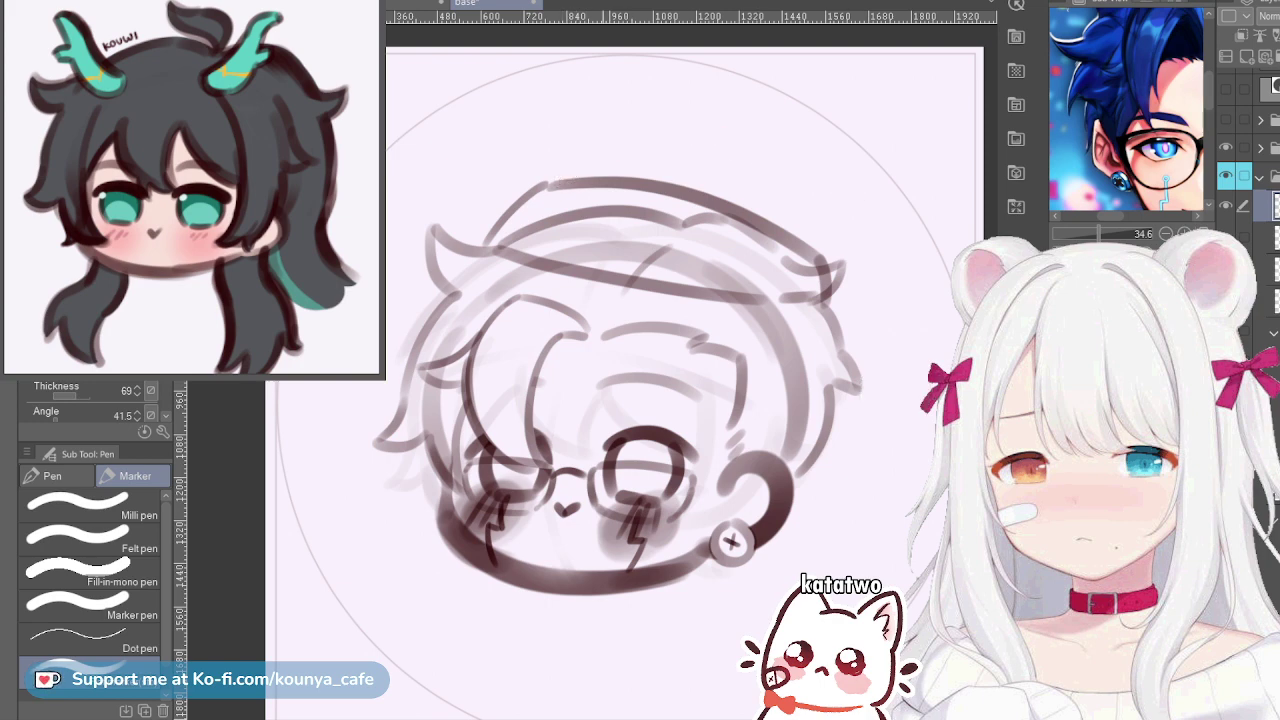
Flatten the raised hair shape slightly by lowering its upper edge with a transform
{"action": "key", "text": "ctrl+t"}
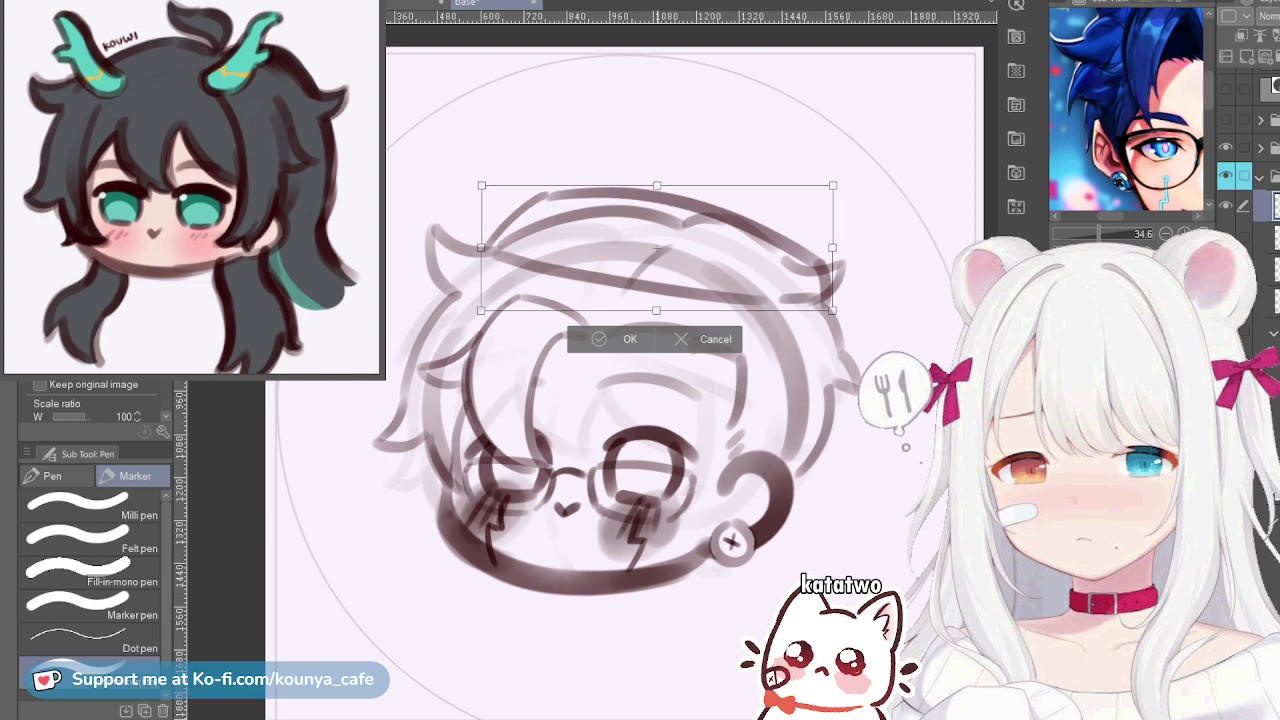
{"action": "key", "text": "Return"}
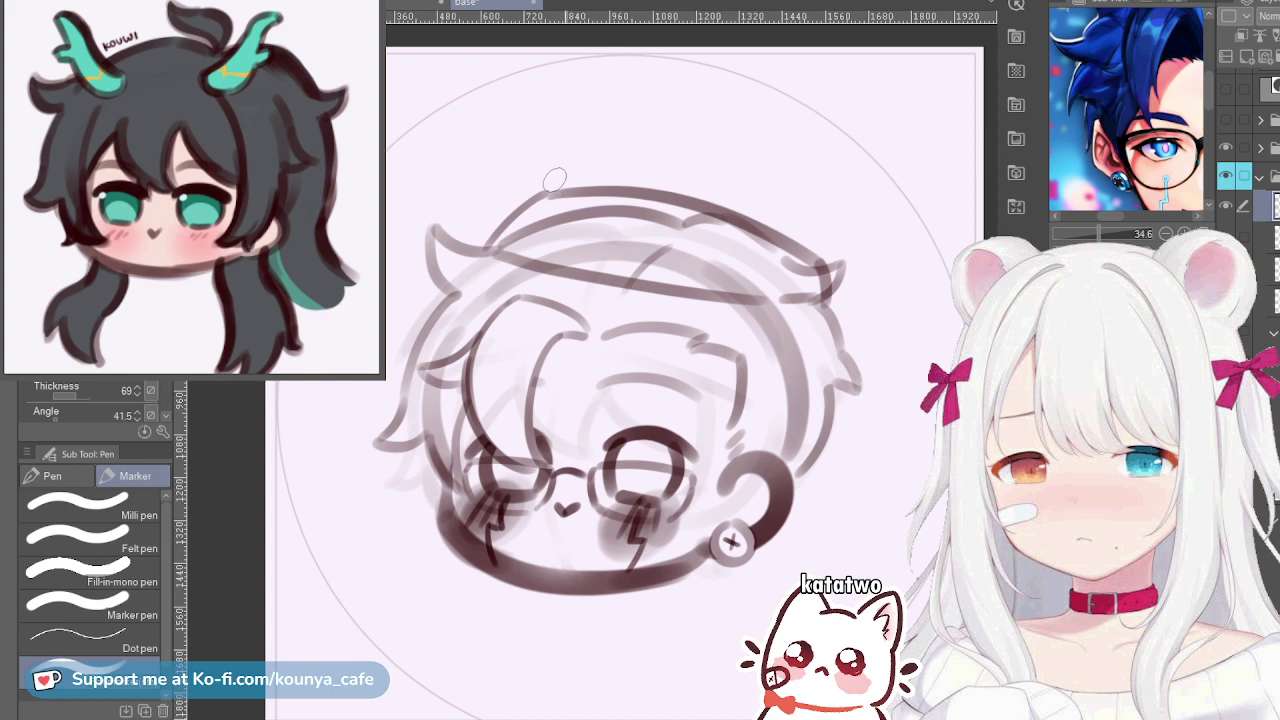
{"action": "left_click_drag", "start_coordinate": [558, 188], "coordinate": [616, 143]}
{"action": "key", "text": "ctrl+z"}
{"action": "left_click_drag", "start_coordinate": [560, 188], "coordinate": [628, 156]}
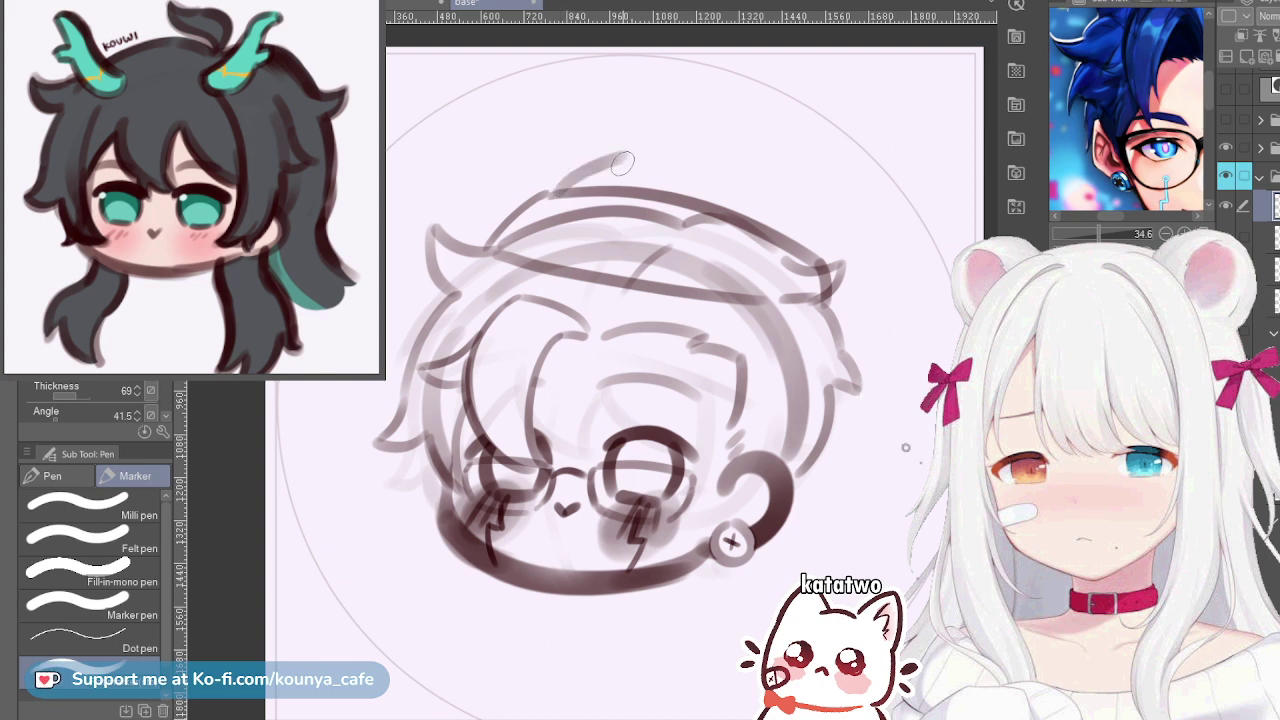
{"action": "key", "text": "ctrl+z"}
{"action": "left_click_drag", "start_coordinate": [560, 189], "coordinate": [642, 153]}
{"action": "key", "text": "ctrl+z"}
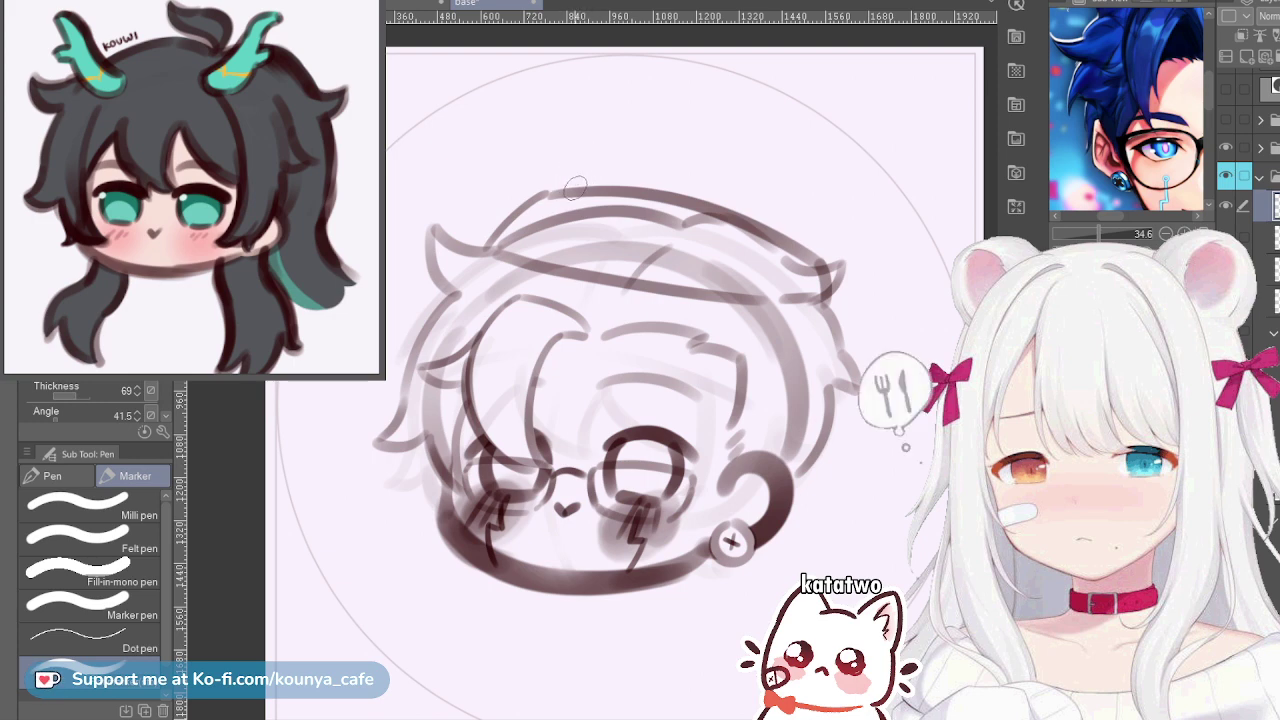
{"action": "left_click_drag", "start_coordinate": [558, 190], "coordinate": [613, 152]}
{"action": "key", "text": "ctrl+z"}
{"action": "mouse_move", "coordinate": [552, 194]}
{"action": "left_mouse_down"}
{"action": "mouse_move", "coordinate": [642, 161]}
{"action": "mouse_move", "coordinate": [842, 203]}
{"action": "left_mouse_up"}
{"action": "key", "text": "ctrl+z"}
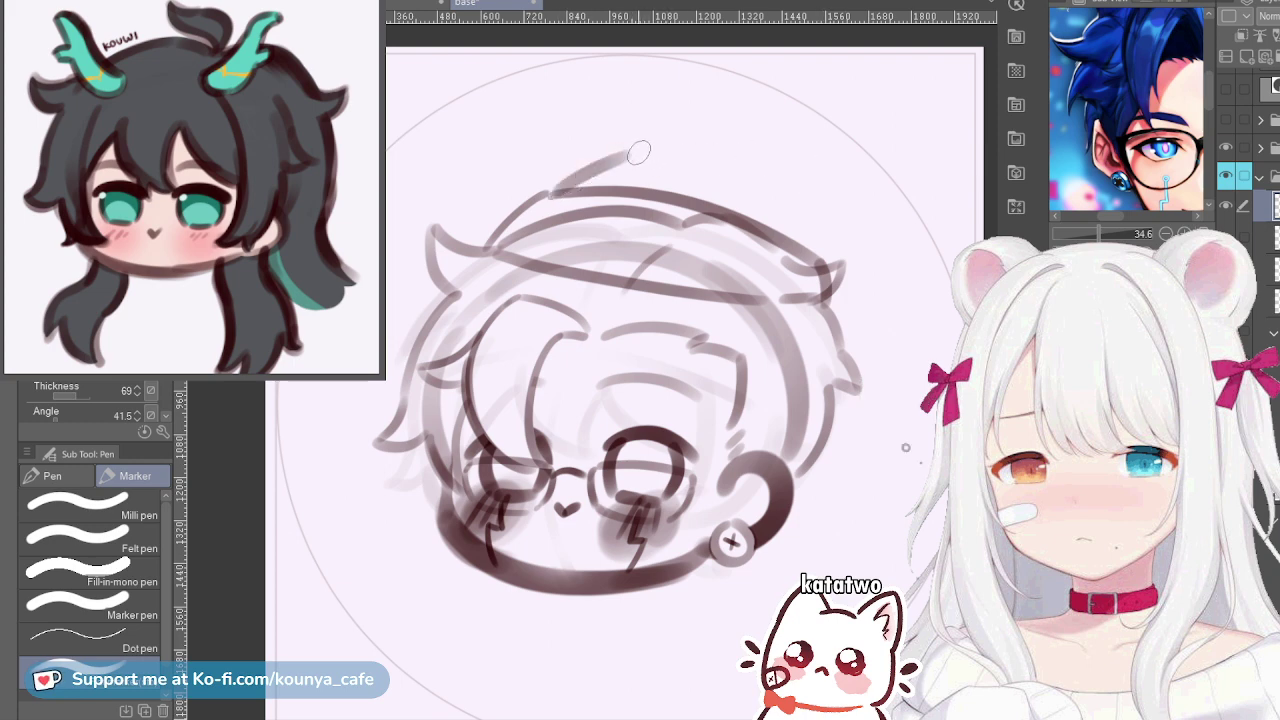
{"action": "mouse_move", "coordinate": [624, 152]}
{"action": "left_mouse_down"}
{"action": "mouse_move", "coordinate": [664, 157]}
{"action": "mouse_move", "coordinate": [643, 149]}
{"action": "mouse_move", "coordinate": [673, 142]}
{"action": "mouse_move", "coordinate": [744, 155]}
{"action": "mouse_move", "coordinate": [888, 265]}
{"action": "left_mouse_up"}
{"action": "key", "text": "ctrl+z"}
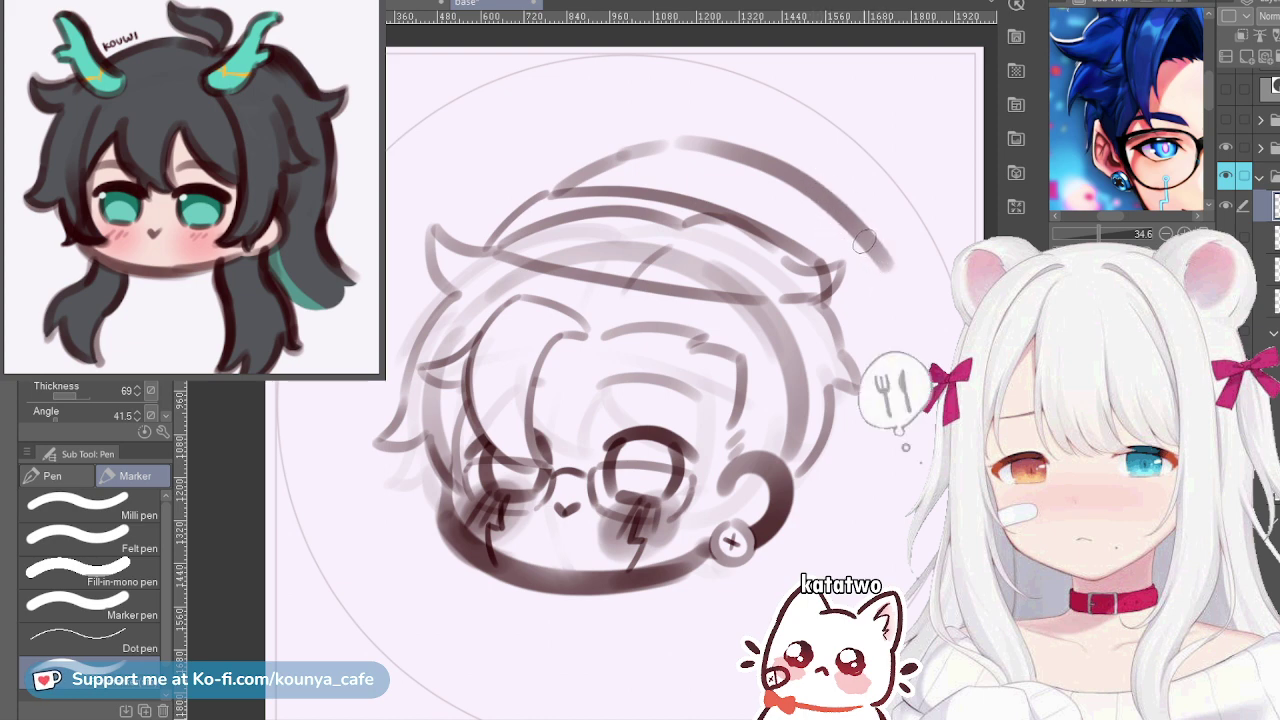
{"action": "key", "text": "ctrl+z"}
{"action": "mouse_move", "coordinate": [672, 142]}
{"action": "left_mouse_down"}
{"action": "mouse_move", "coordinate": [709, 148]}
{"action": "mouse_move", "coordinate": [880, 294]}
{"action": "left_mouse_up"}
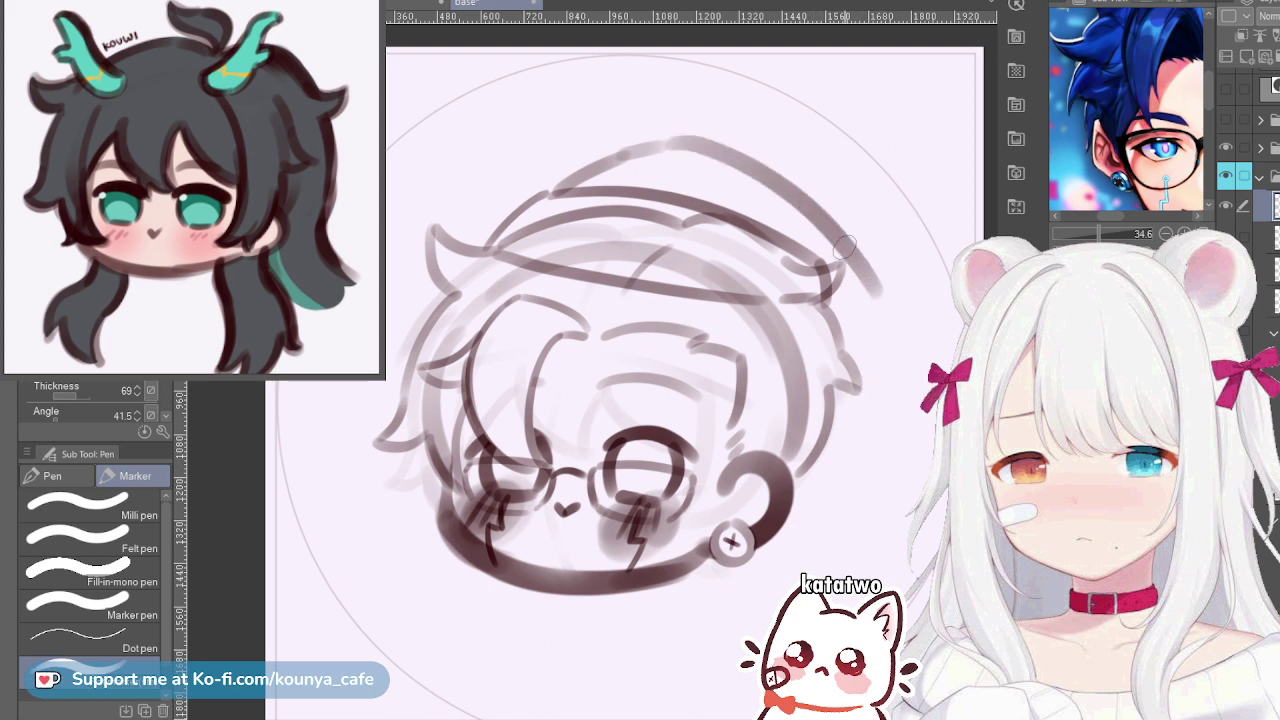
{"action": "key", "text": "ctrl+z"}
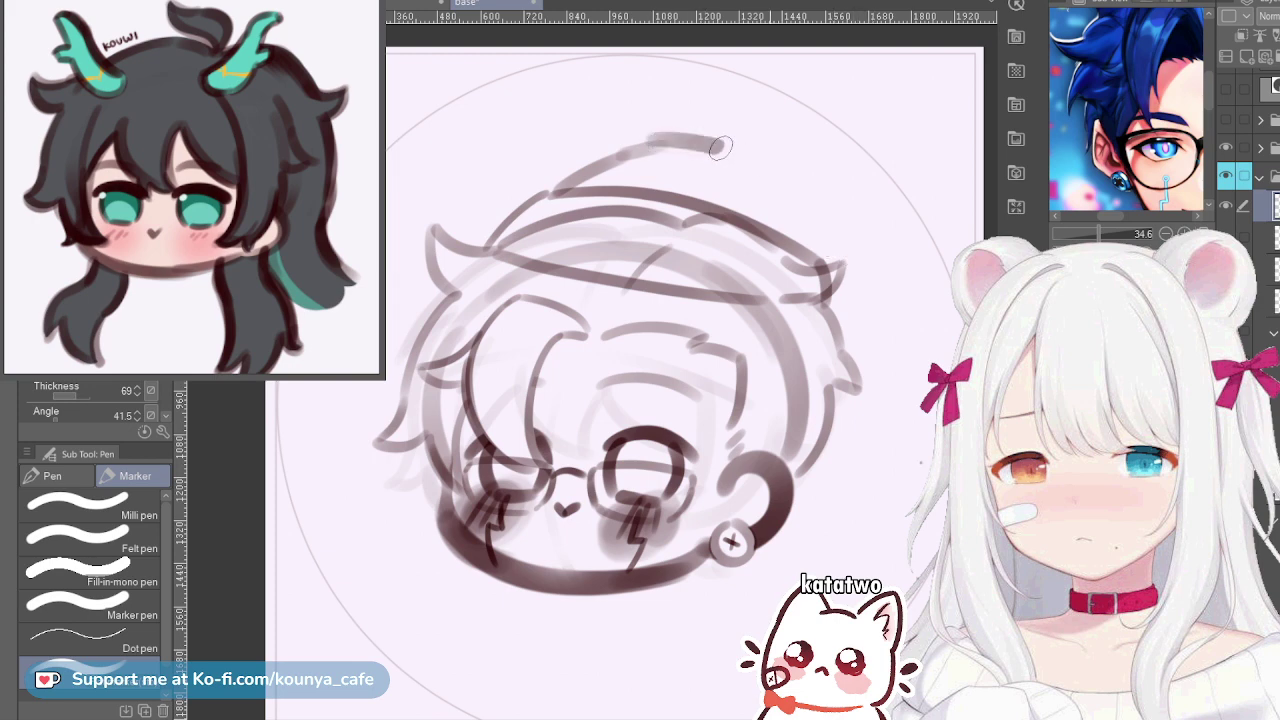
{"action": "mouse_move", "coordinate": [648, 150]}
{"action": "left_mouse_down"}
{"action": "mouse_move", "coordinate": [690, 146]}
{"action": "mouse_move", "coordinate": [808, 177]}
{"action": "left_mouse_up"}
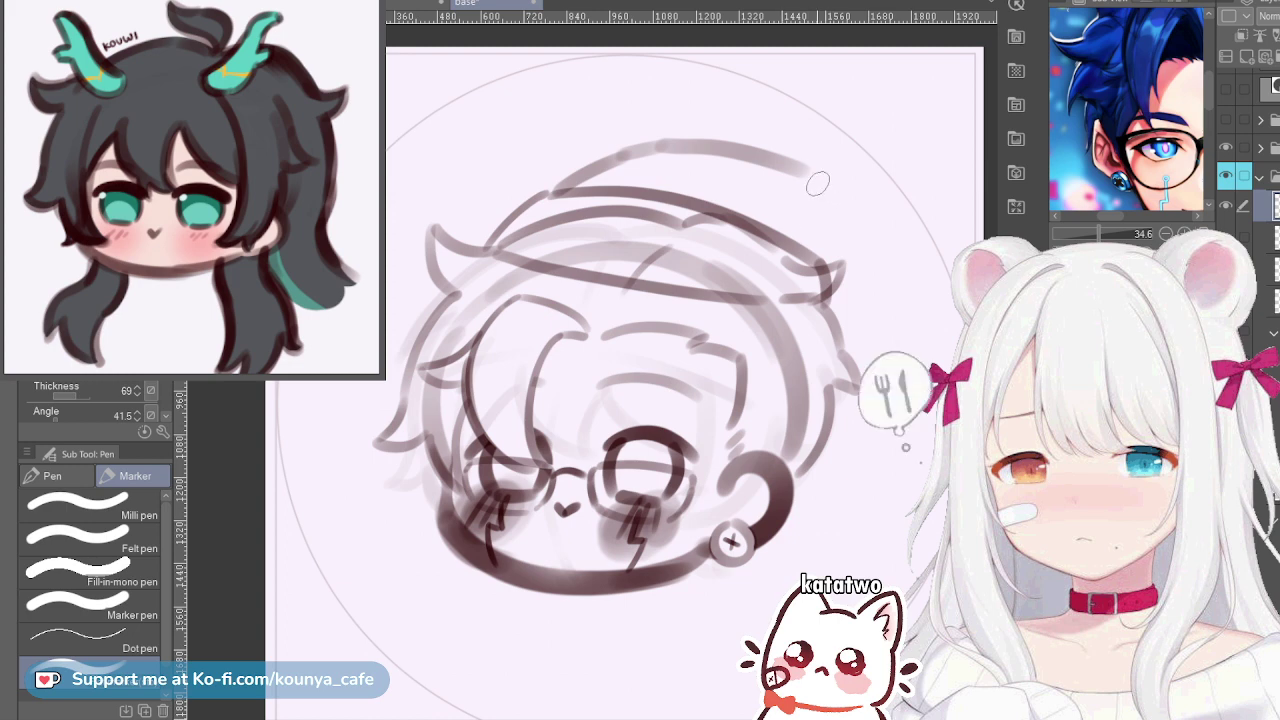
{"action": "left_click_drag", "start_coordinate": [808, 172], "coordinate": [873, 236]}
{"action": "key", "text": "ctrl+z"}
{"action": "left_click_drag", "start_coordinate": [814, 176], "coordinate": [878, 238]}
{"action": "key", "text": "ctrl+z"}
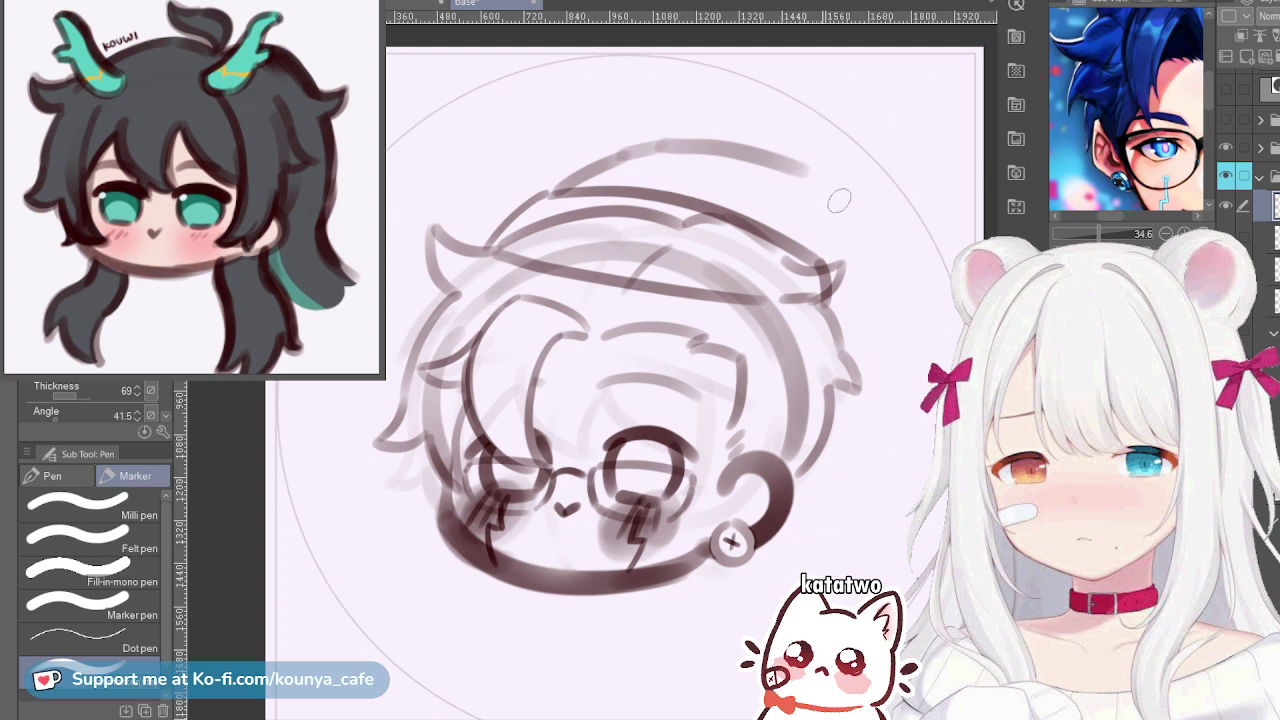
{"action": "left_click_drag", "start_coordinate": [806, 176], "coordinate": [866, 232]}
{"action": "key", "text": "ctrl+z"}
{"action": "mouse_move", "coordinate": [796, 174]}
{"action": "left_mouse_down"}
{"action": "mouse_move", "coordinate": [871, 232]}
{"action": "mouse_move", "coordinate": [866, 249]}
{"action": "mouse_move", "coordinate": [888, 238]}
{"action": "left_mouse_up"}
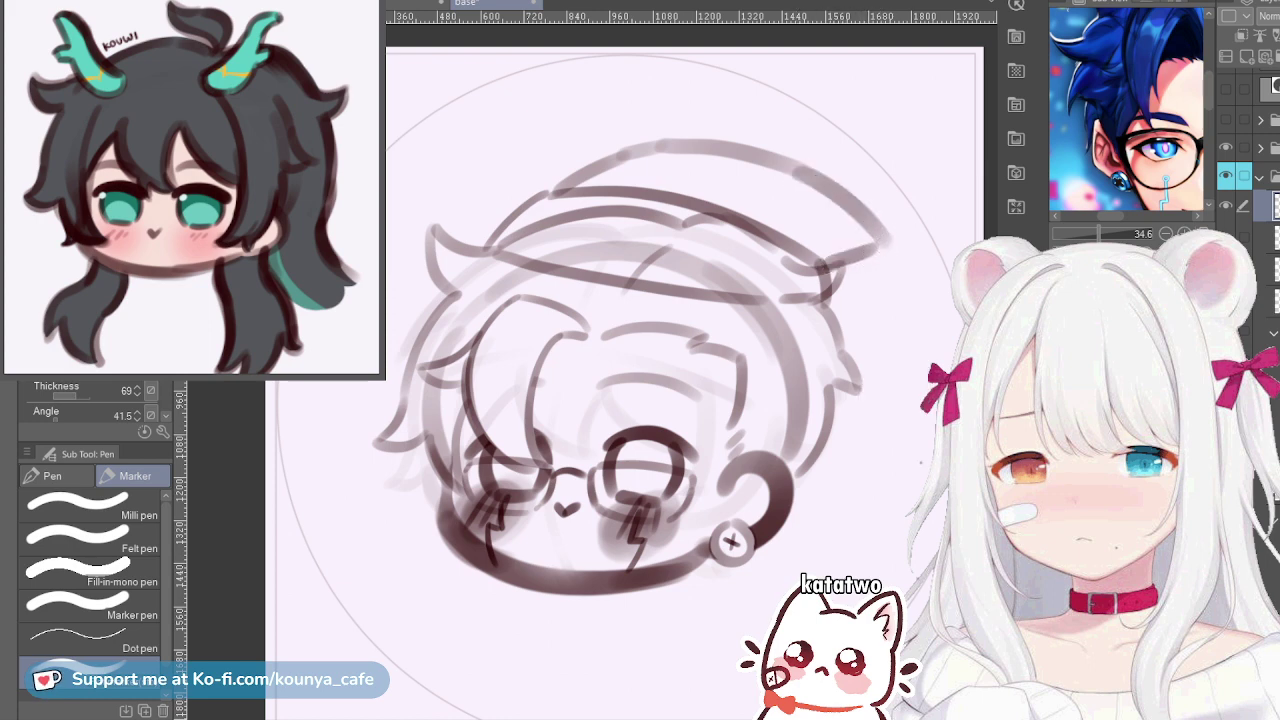
{"action": "key", "text": "ctrl+z"}
{"action": "key", "text": "ctrl+z"}
{"action": "key", "text": "ctrl+z"}
{"action": "key", "text": "ctrl+z"}
{"action": "key", "text": "ctrl+z"}
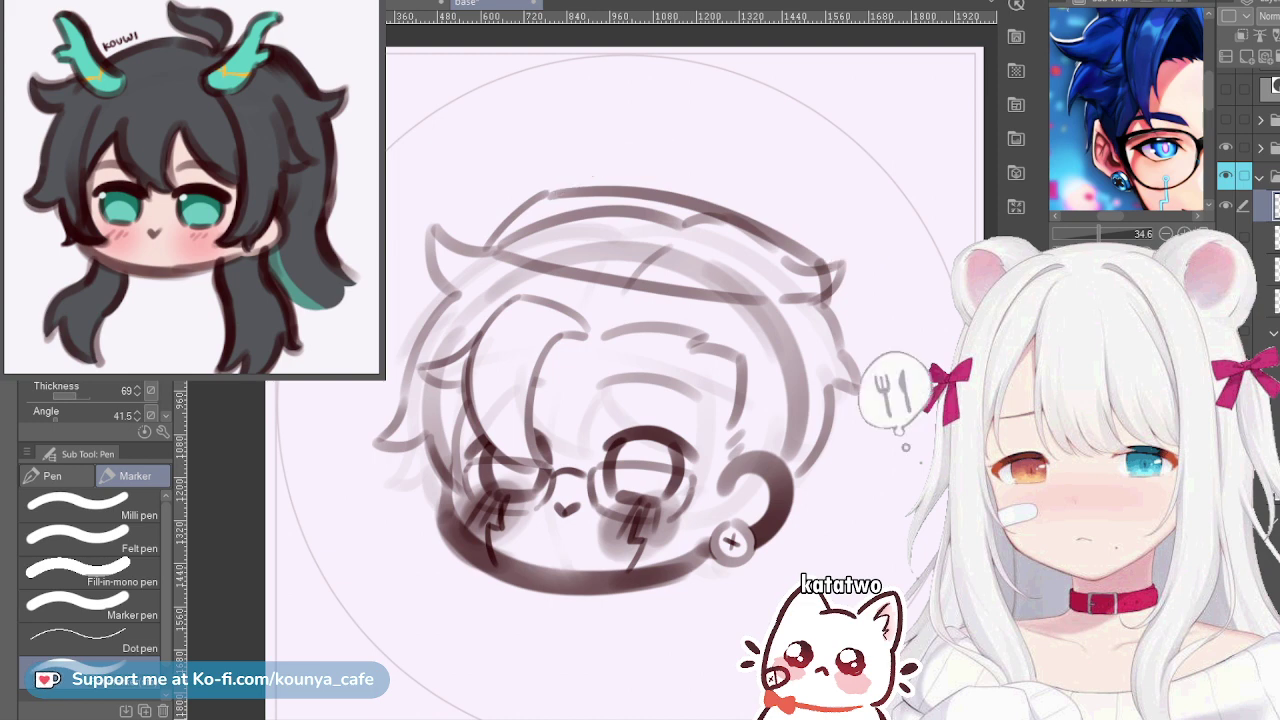
Group the hat brim's sketch layer into a folder and activate a separate layer inside it for the hat's upper part
{"action": "left_click", "coordinate": [1266, 237]}
{"action": "key", "text": "ctrl+z"}
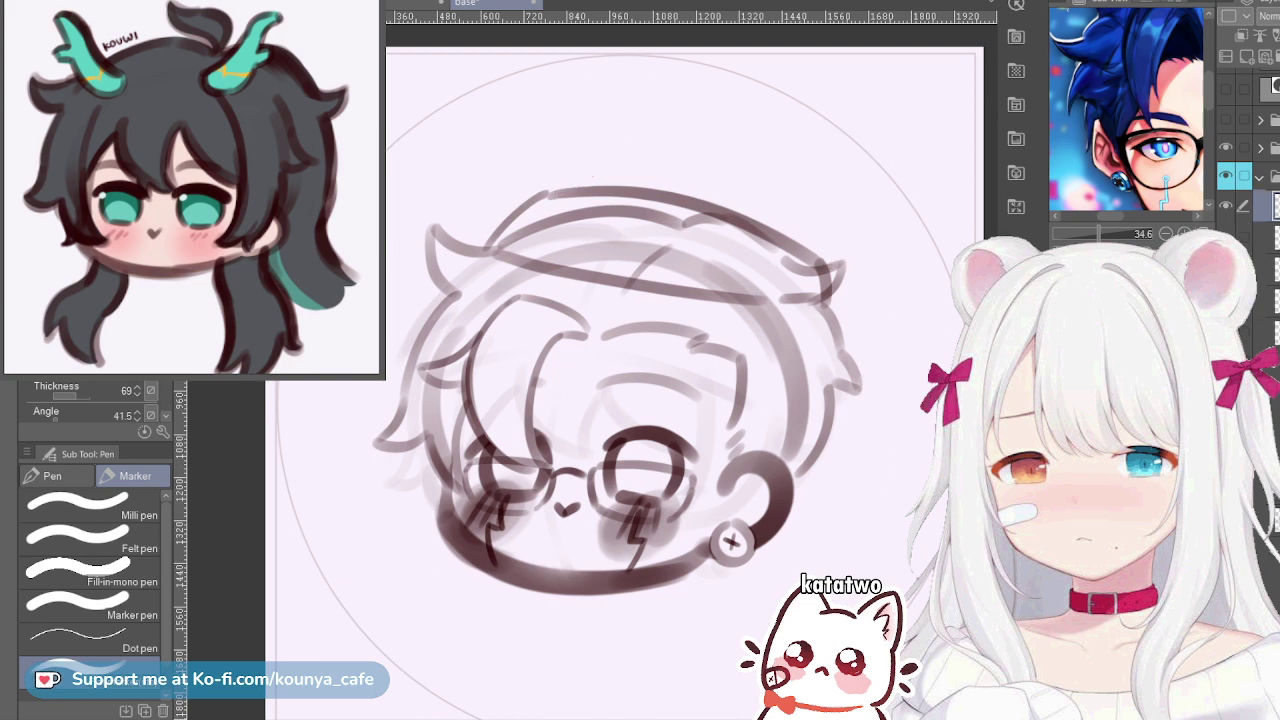
{"action": "key", "text": "ctrl+z"}
{"action": "key", "text": "ctrl+g"}
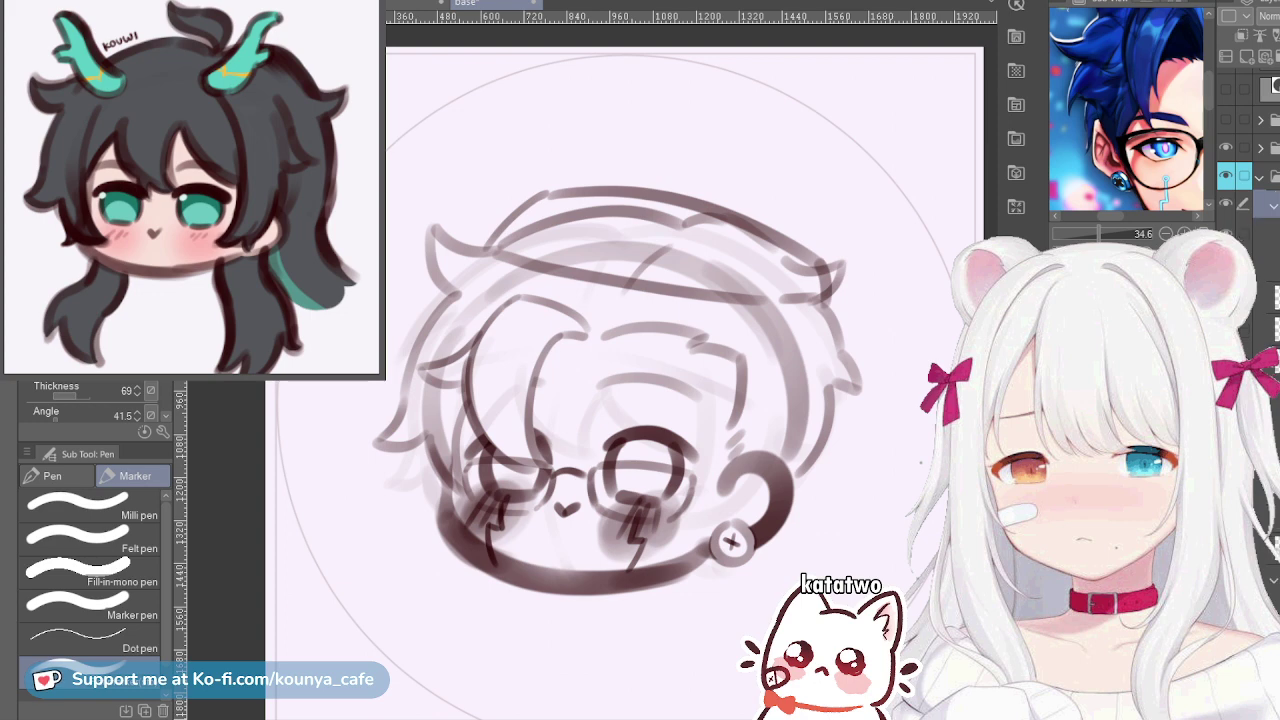
{"action": "left_click", "coordinate": [1266, 233]}
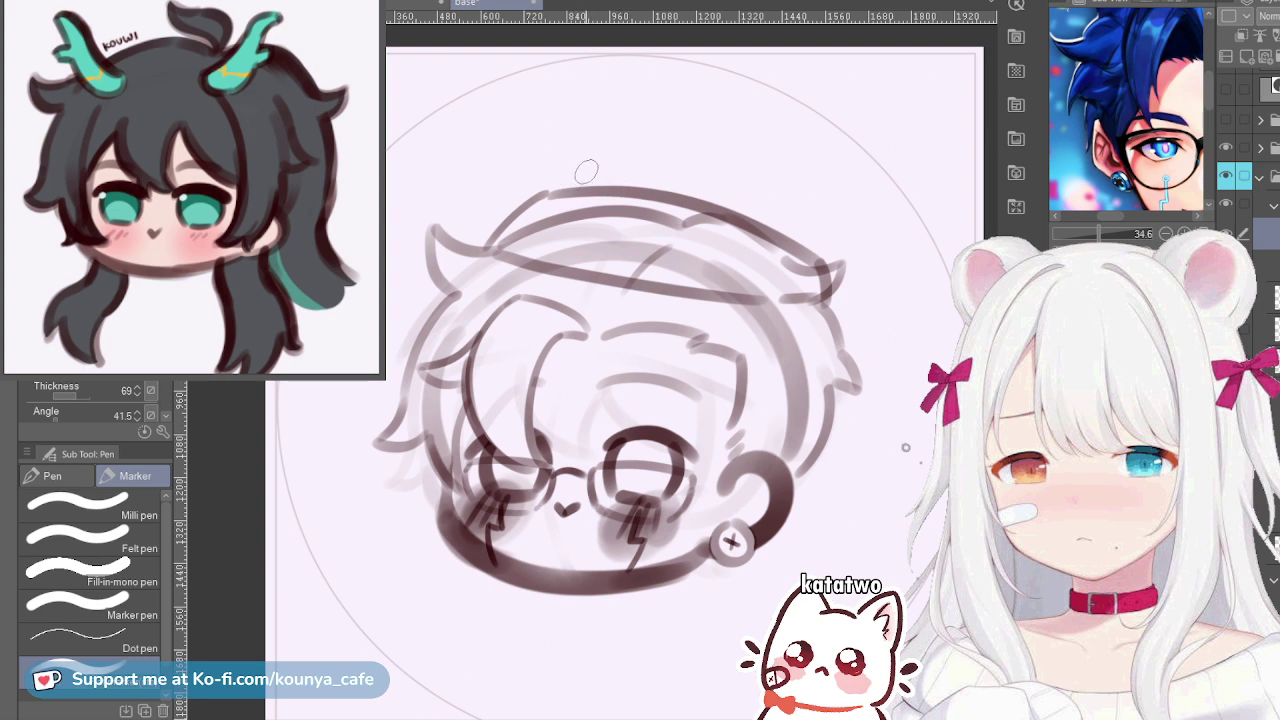
Sketch a short curve rising from the brim's far side to the peak of a Santa hat
{"action": "left_click_drag", "start_coordinate": [552, 186], "coordinate": [678, 140]}
{"action": "key", "text": "ctrl+z"}
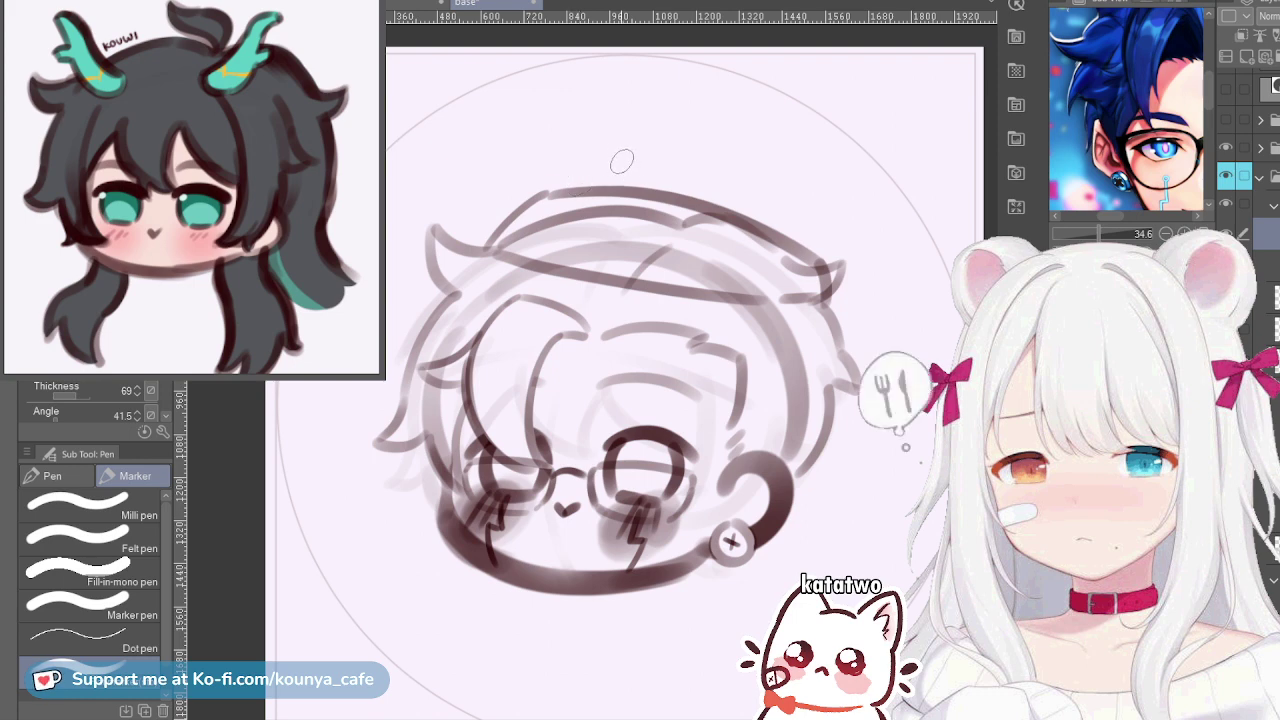
{"action": "left_click_drag", "start_coordinate": [600, 175], "coordinate": [580, 197]}
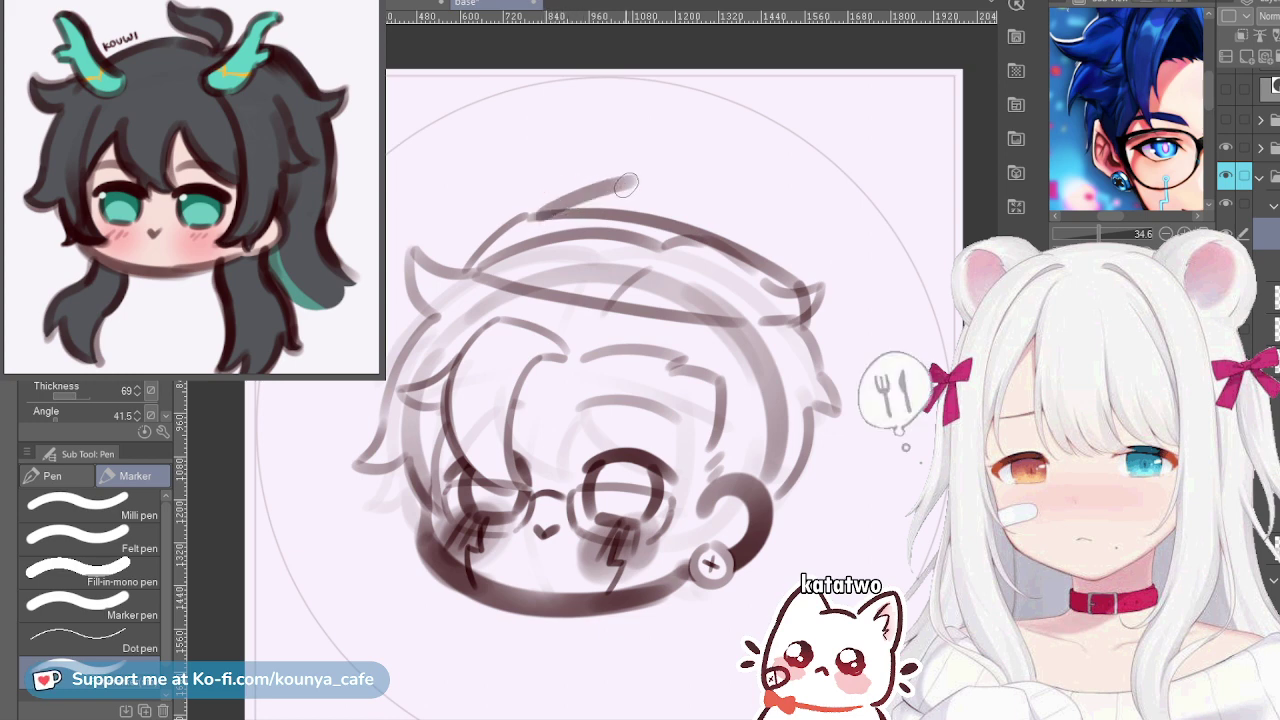
{"action": "left_click_drag", "start_coordinate": [543, 208], "coordinate": [662, 165]}
{"action": "key", "text": "ctrl+z"}
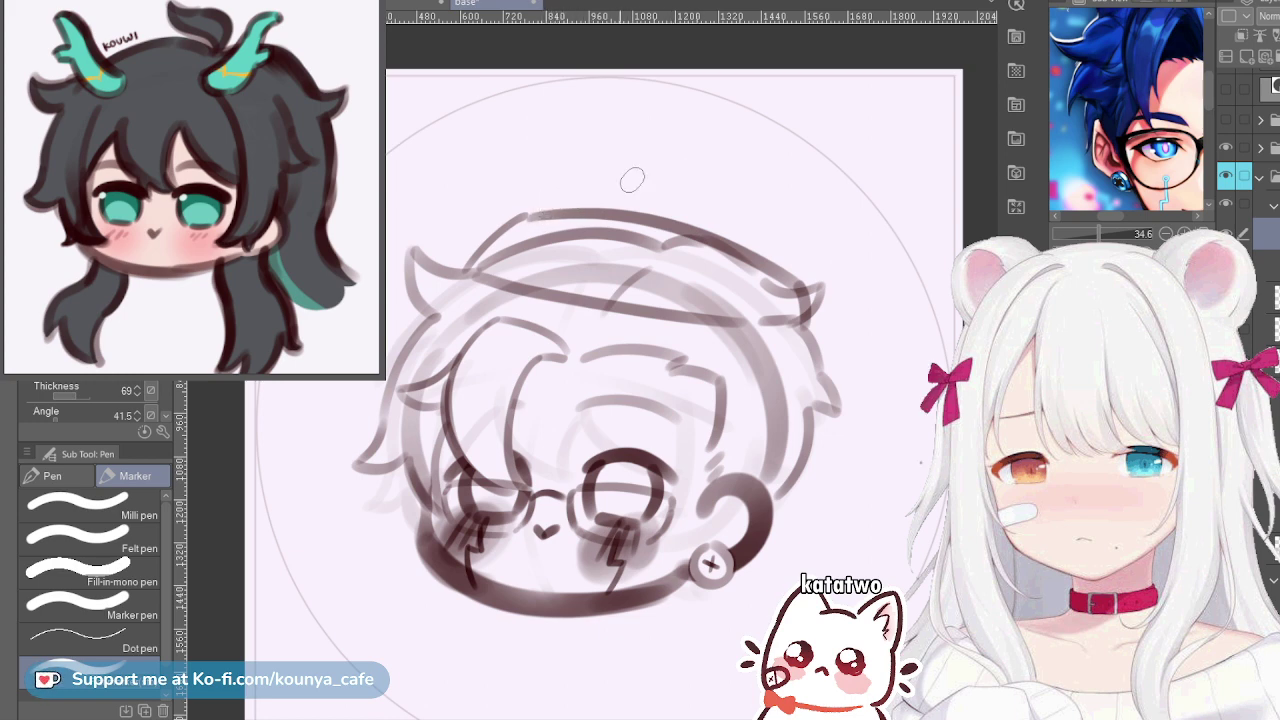
{"action": "left_click_drag", "start_coordinate": [536, 208], "coordinate": [652, 172]}
{"action": "key", "text": "ctrl+z"}
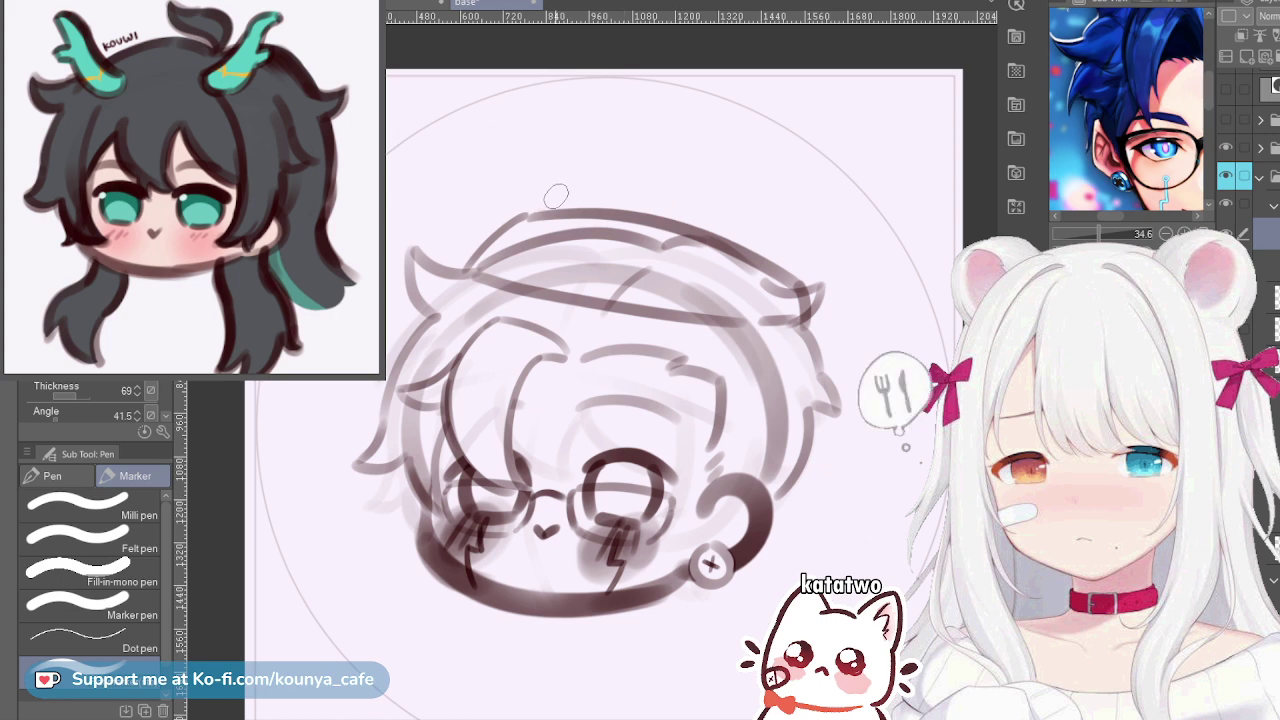
{"action": "left_click_drag", "start_coordinate": [538, 213], "coordinate": [652, 172]}
{"action": "key", "text": "ctrl+z"}
{"action": "mouse_move", "coordinate": [534, 212]}
{"action": "left_mouse_down"}
{"action": "mouse_move", "coordinate": [652, 170]}
{"action": "mouse_move", "coordinate": [852, 258]}
{"action": "left_mouse_up"}
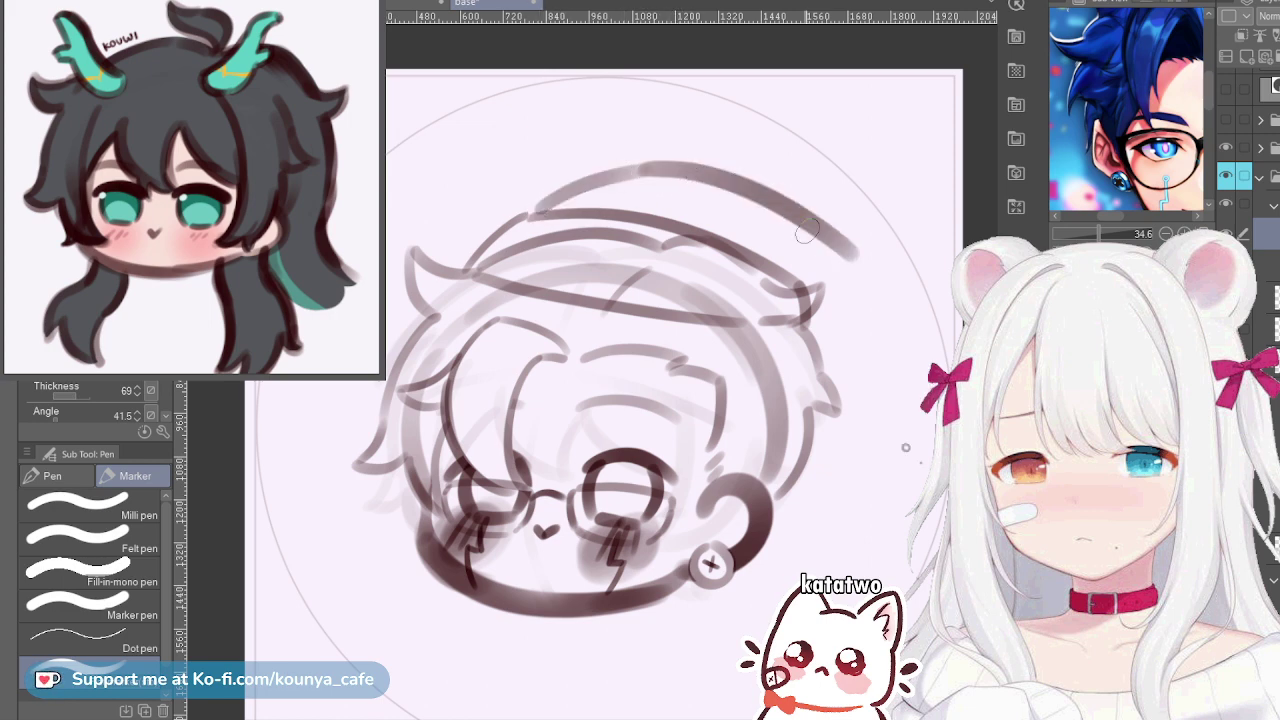
Sketch the long outer curve of the hat sweeping from its peak down past the ear-side end of the brim
{"action": "key", "text": "ctrl+z"}
{"action": "left_click_drag", "start_coordinate": [652, 166], "coordinate": [888, 266]}
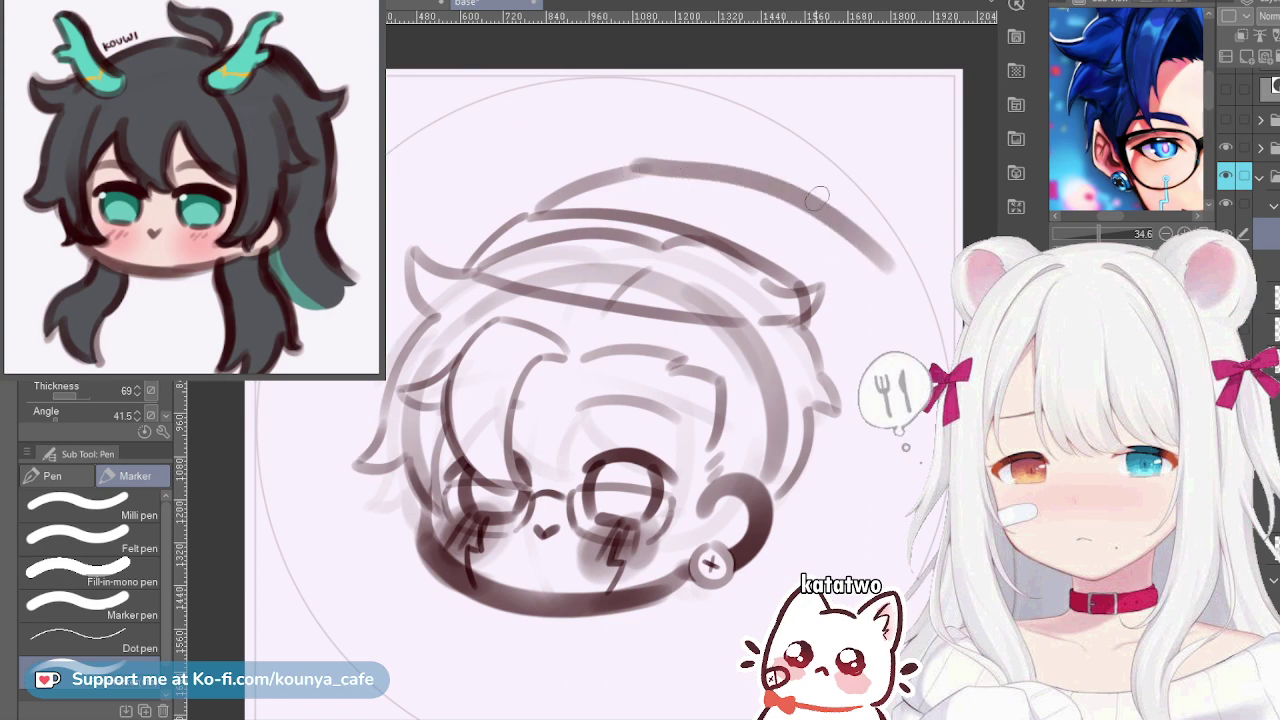
{"action": "scroll", "coordinate": [866, 146], "scroll_direction": "up", "scroll_amount": 3}
{"action": "key", "text": "ctrl+z"}
{"action": "mouse_move", "coordinate": [468, 198]}
{"action": "left_mouse_down"}
{"action": "mouse_move", "coordinate": [628, 191]}
{"action": "mouse_move", "coordinate": [550, 191]}
{"action": "mouse_move", "coordinate": [611, 194]}
{"action": "mouse_move", "coordinate": [880, 432]}
{"action": "left_mouse_up"}
{"action": "left_click_drag", "start_coordinate": [848, 390], "coordinate": [789, 327]}
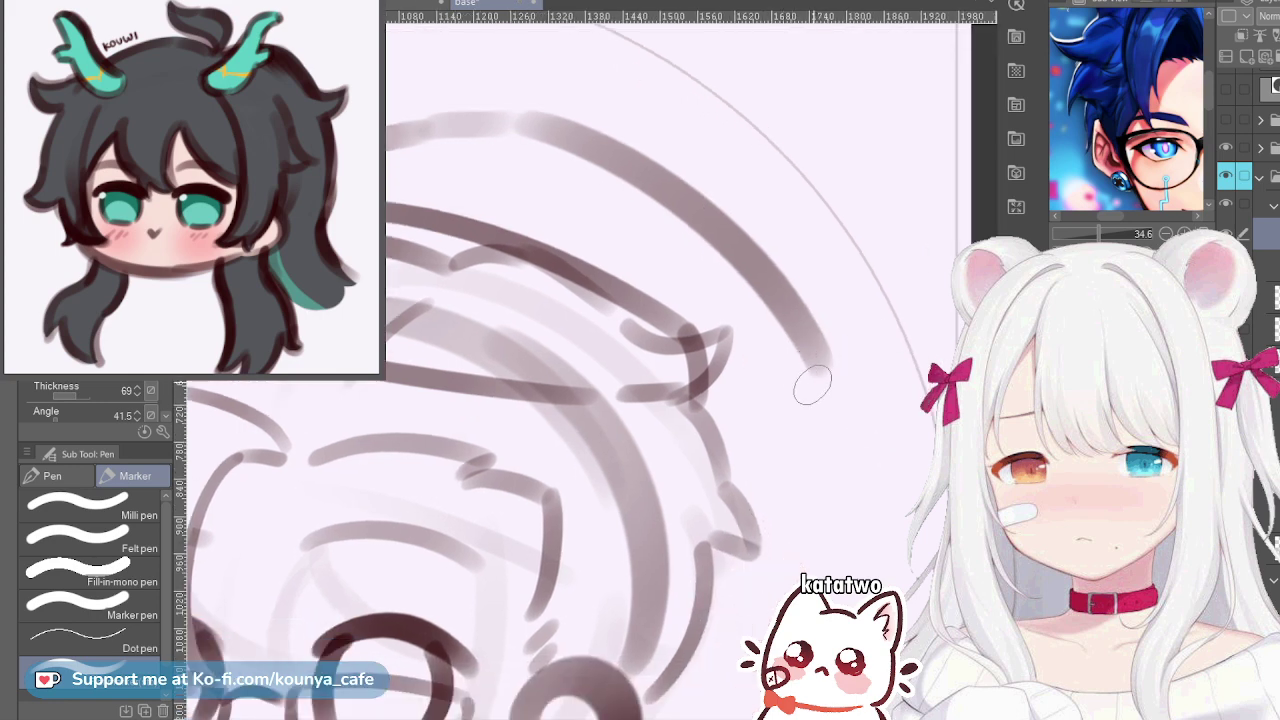
Sketch a scalloped, cloud-shaped pom-pom at the hanging tip of the hat
{"action": "mouse_move", "coordinate": [814, 382]}
{"action": "left_mouse_down"}
{"action": "mouse_move", "coordinate": [783, 405]}
{"action": "mouse_move", "coordinate": [774, 442]}
{"action": "mouse_move", "coordinate": [818, 460]}
{"action": "left_mouse_up"}
{"action": "key", "text": "ctrl+z"}
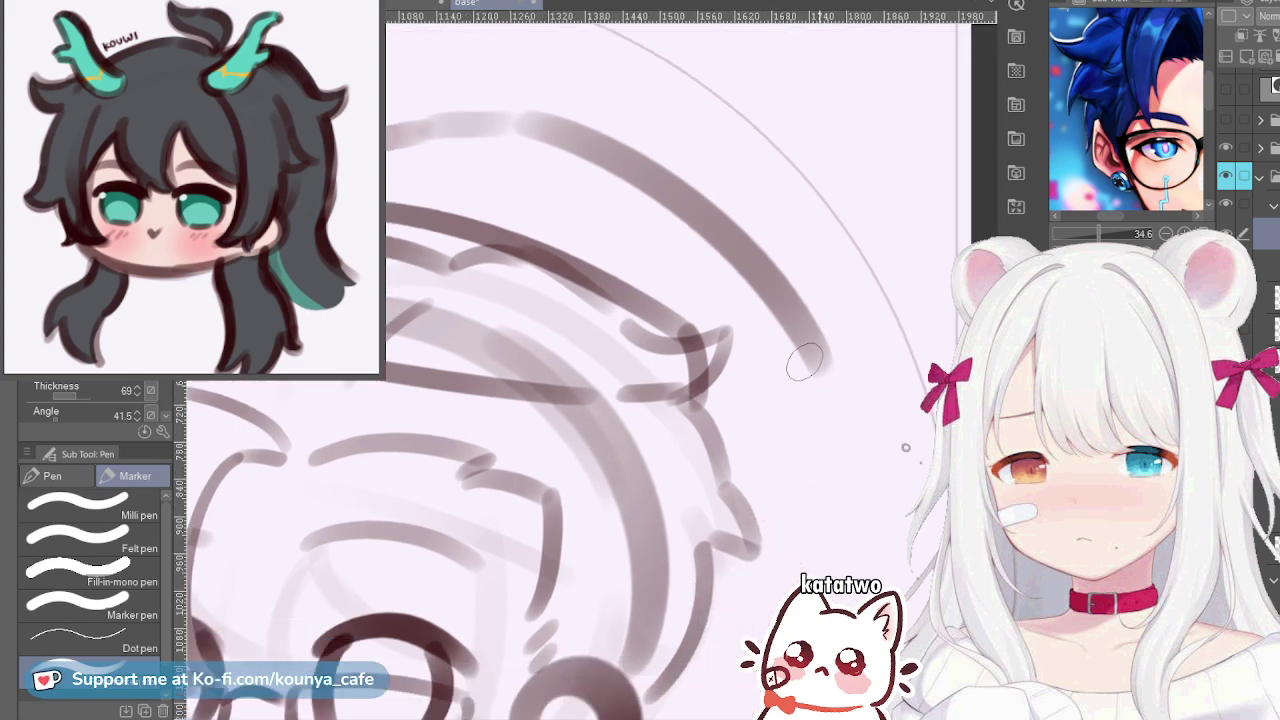
{"action": "mouse_move", "coordinate": [820, 369]}
{"action": "left_mouse_down"}
{"action": "mouse_move", "coordinate": [784, 392]}
{"action": "mouse_move", "coordinate": [774, 379]}
{"action": "mouse_move", "coordinate": [778, 414]}
{"action": "mouse_move", "coordinate": [755, 440]}
{"action": "mouse_move", "coordinate": [805, 465]}
{"action": "mouse_move", "coordinate": [859, 437]}
{"action": "left_mouse_up"}
{"action": "key", "text": "ctrl+z"}
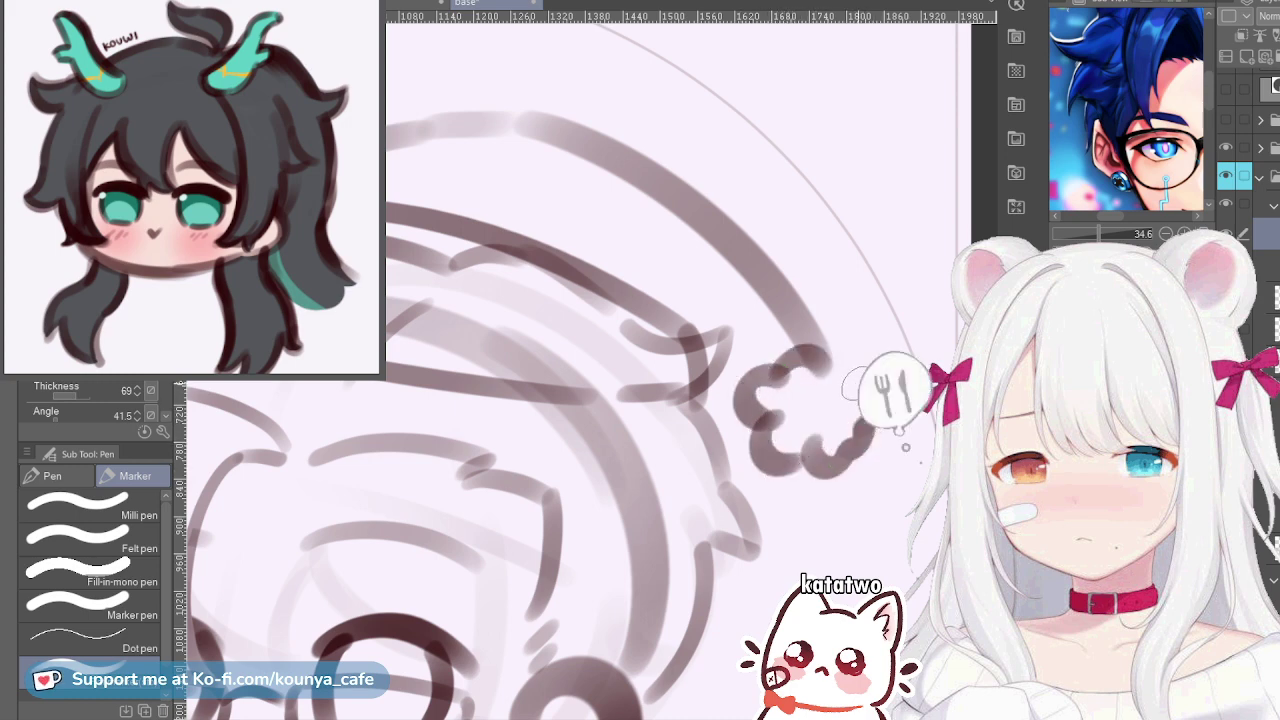
{"action": "mouse_move", "coordinate": [826, 370]}
{"action": "left_mouse_down"}
{"action": "mouse_move", "coordinate": [866, 390]}
{"action": "mouse_move", "coordinate": [865, 410]}
{"action": "left_mouse_up"}
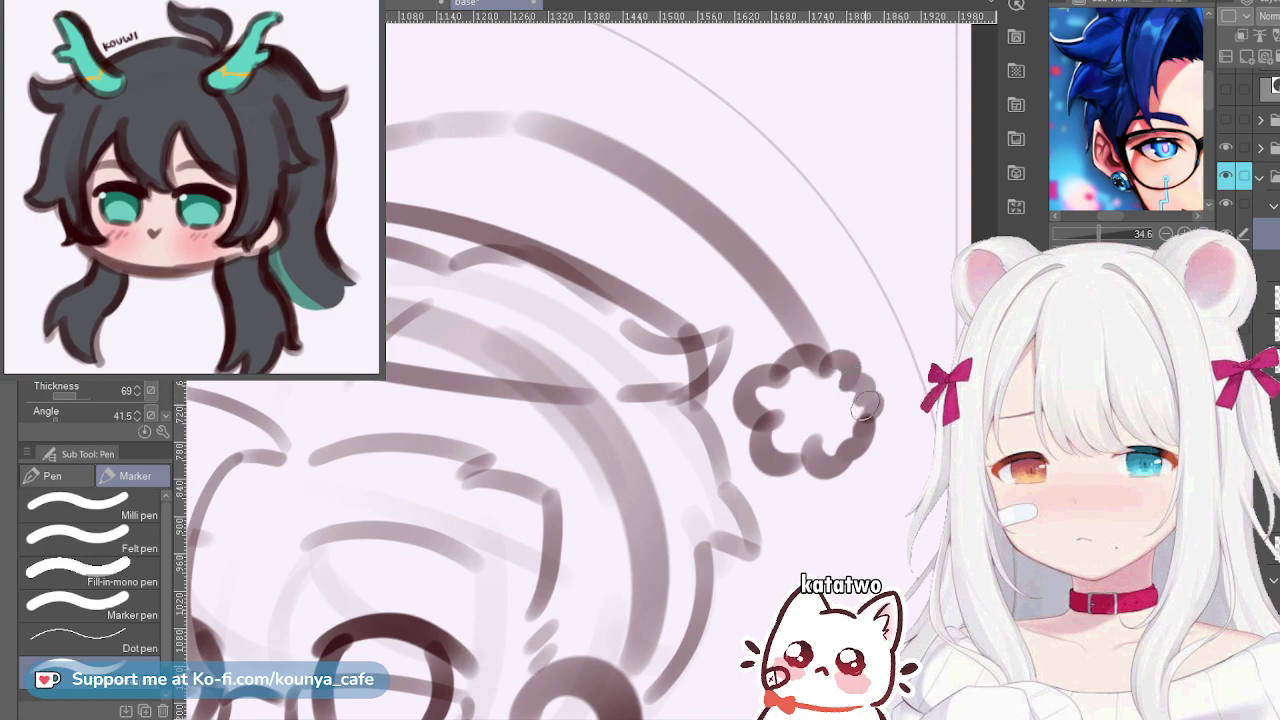
{"action": "key", "text": "ctrl+z"}
{"action": "mouse_move", "coordinate": [832, 366]}
{"action": "left_mouse_down"}
{"action": "mouse_move", "coordinate": [862, 360]}
{"action": "mouse_move", "coordinate": [864, 398]}
{"action": "left_mouse_up"}
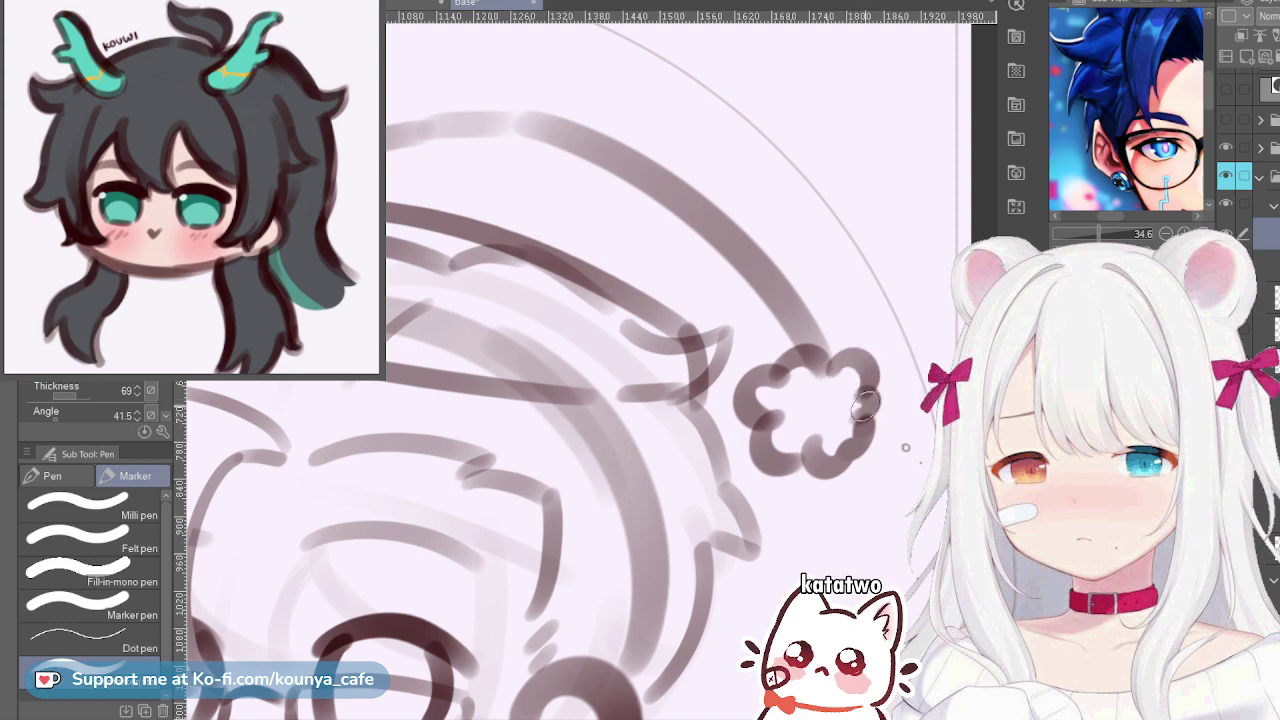
{"action": "scroll", "coordinate": [858, 395], "scroll_direction": "down", "scroll_amount": 2}
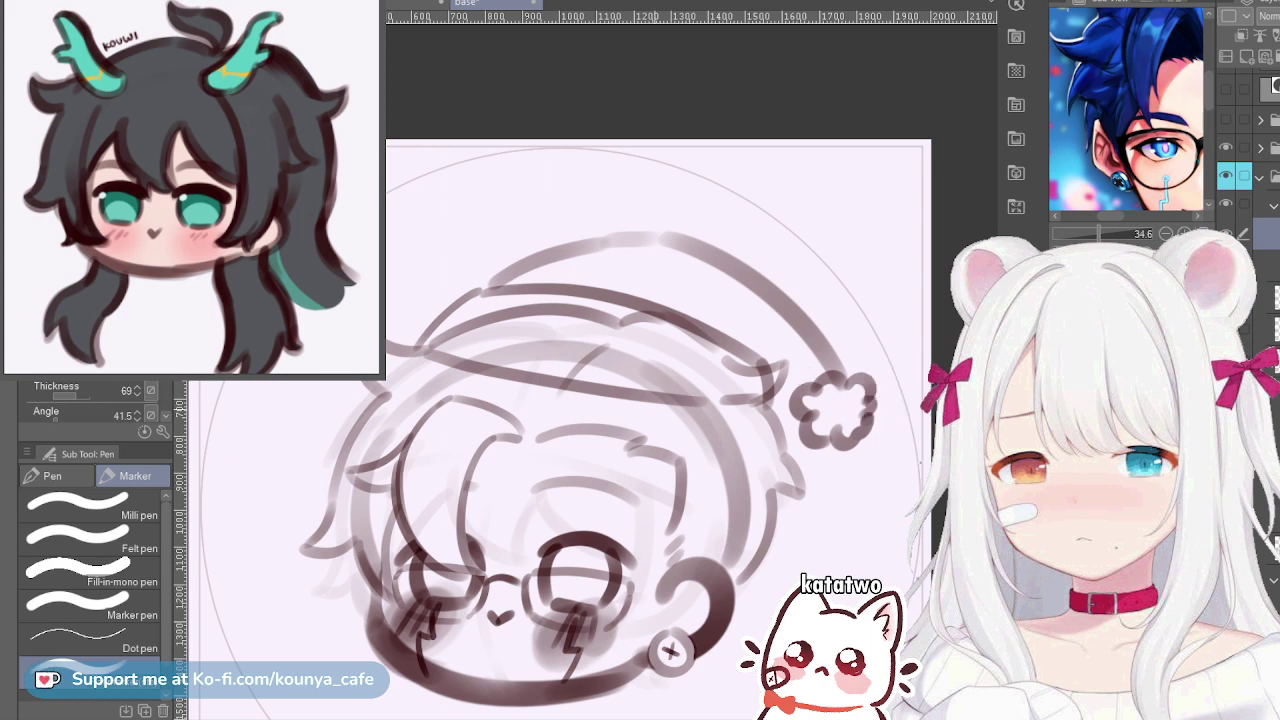
Erase the hair line inside the hat brim and the pointed tuft at its ear-side end, leaving a plain brim corner
{"action": "scroll", "coordinate": [663, 440], "scroll_direction": "up", "scroll_amount": 2}
{"action": "left_click_drag", "start_coordinate": [663, 440], "coordinate": [641, 400]}
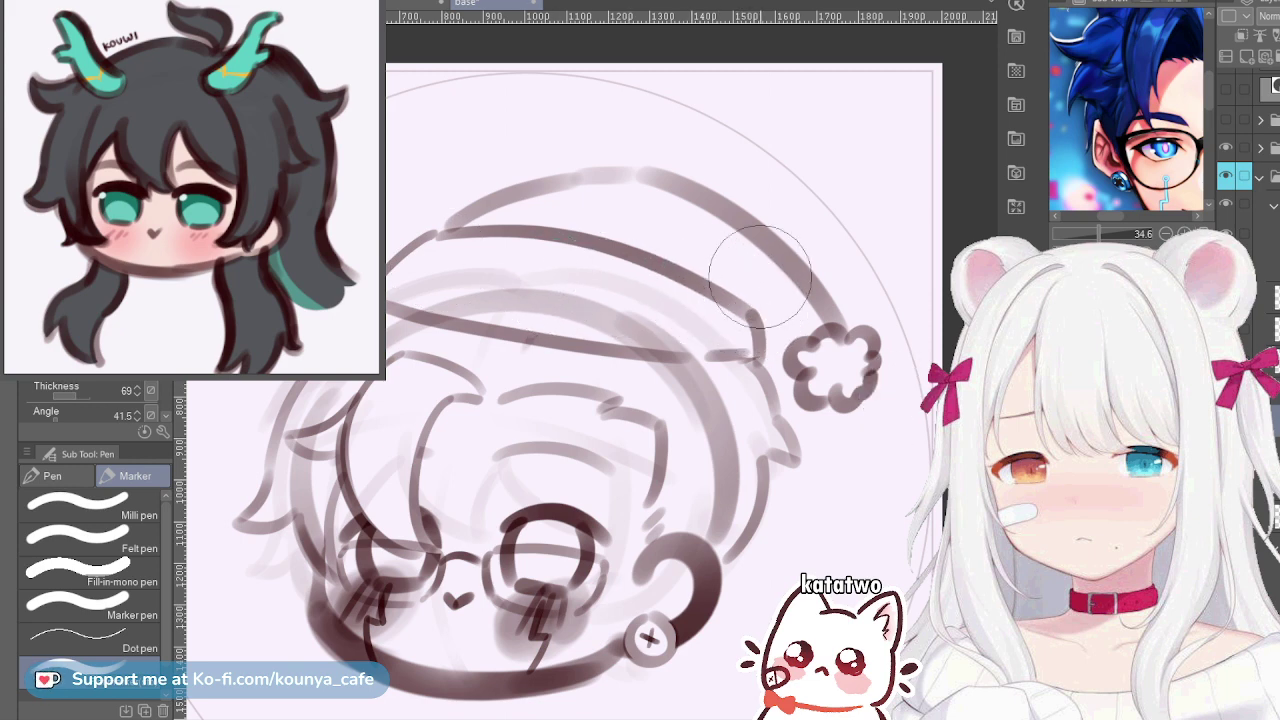
{"action": "scroll", "coordinate": [755, 275], "scroll_direction": "down", "scroll_amount": 1}
{"action": "scroll", "coordinate": [670, 330], "scroll_direction": "up", "scroll_amount": 1}
{"action": "left_click_drag", "start_coordinate": [755, 199], "coordinate": [786, 192]}
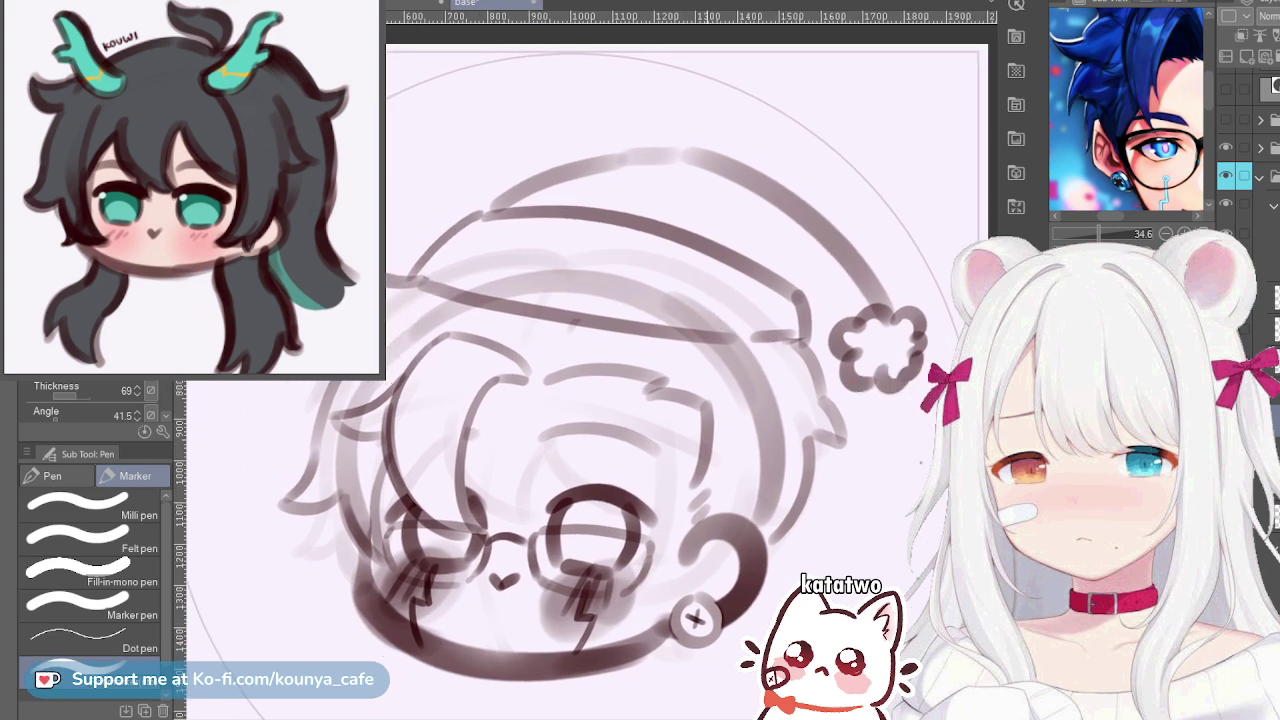
{"action": "left_click_drag", "start_coordinate": [766, 352], "coordinate": [749, 315]}
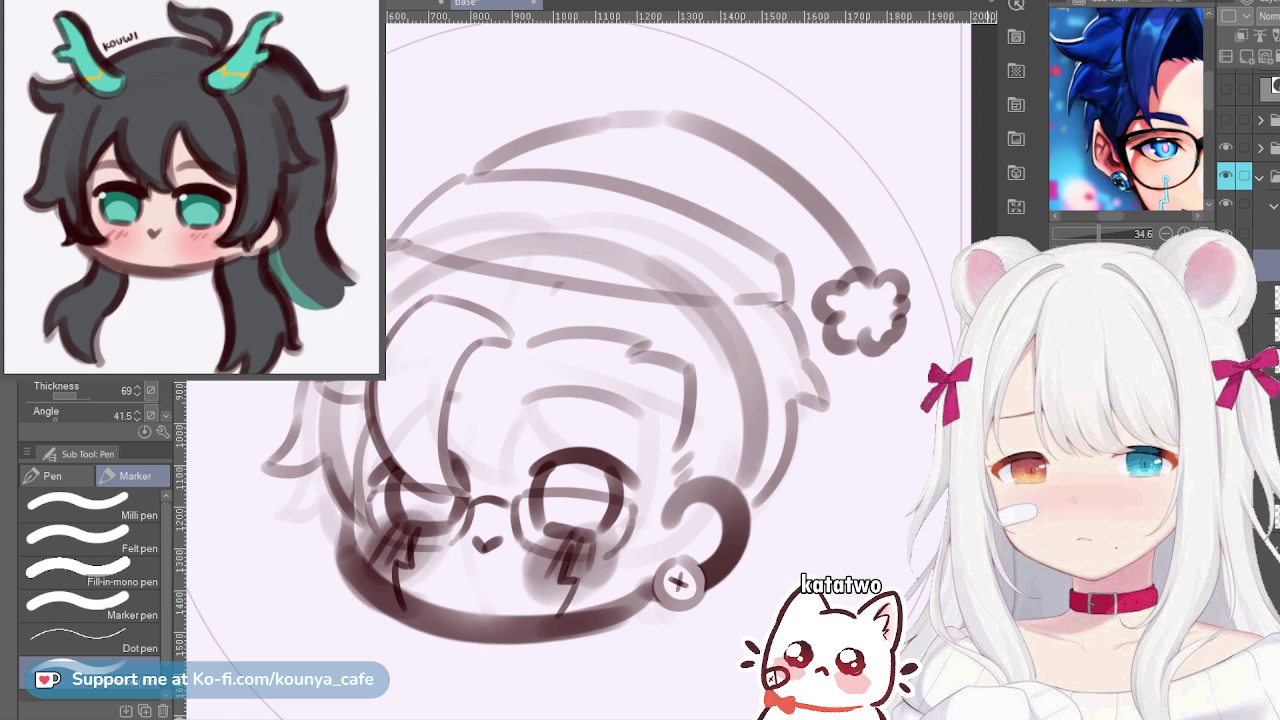
Move the hat's upper part and pom-pom slightly inward toward the head and skew its pom-pom corner outward with a transform
{"action": "scroll", "coordinate": [906, 448], "scroll_direction": "down", "scroll_amount": 2}
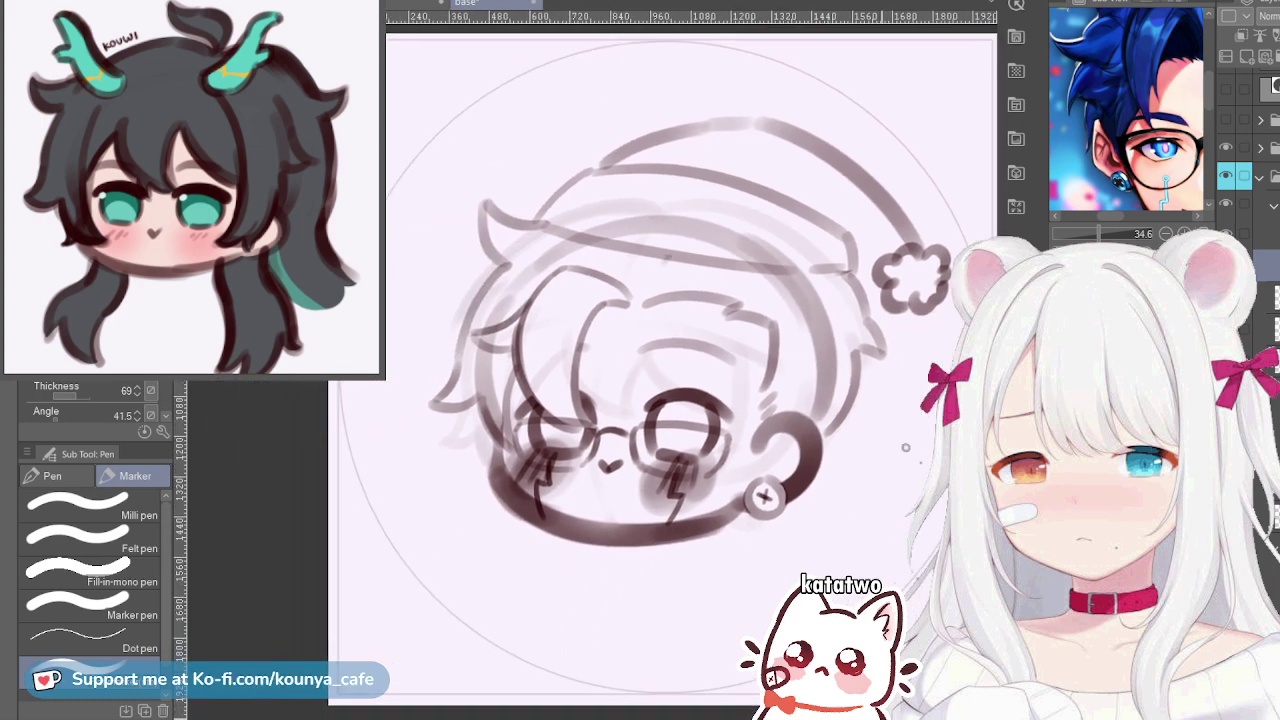
{"action": "left_click_drag", "start_coordinate": [877, 278], "coordinate": [869, 284]}
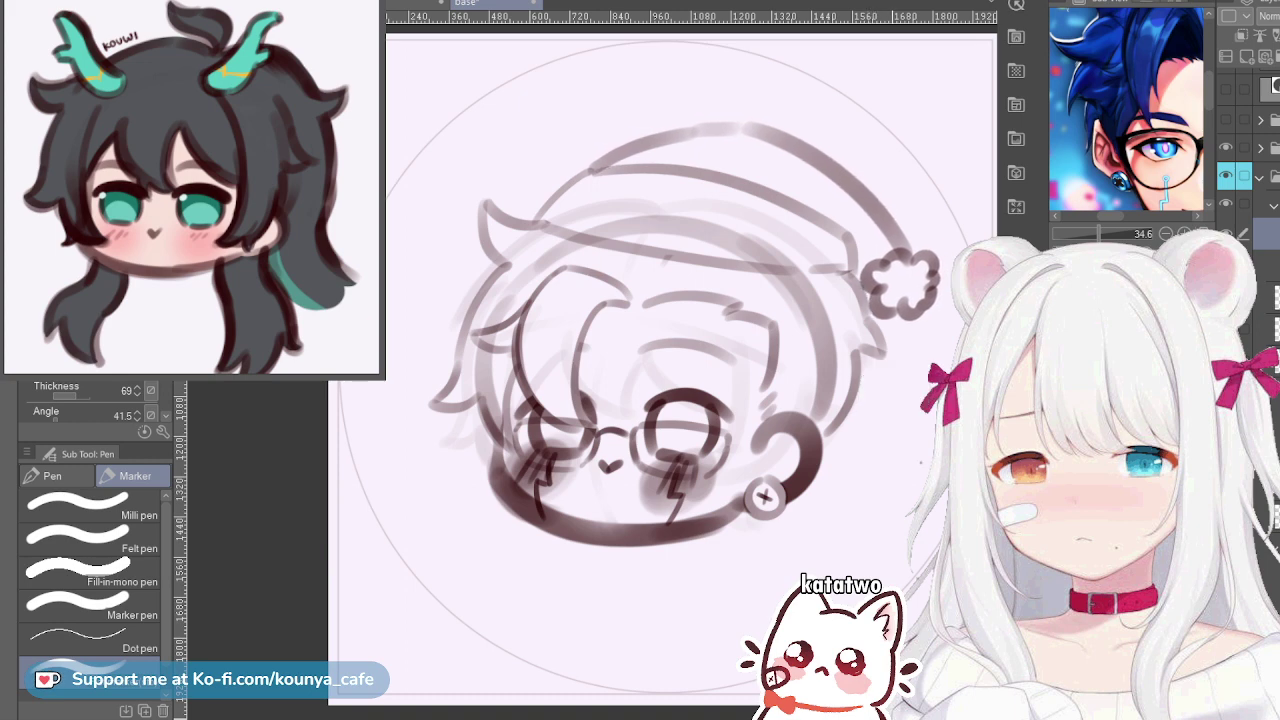
{"action": "key", "text": "ctrl+t"}
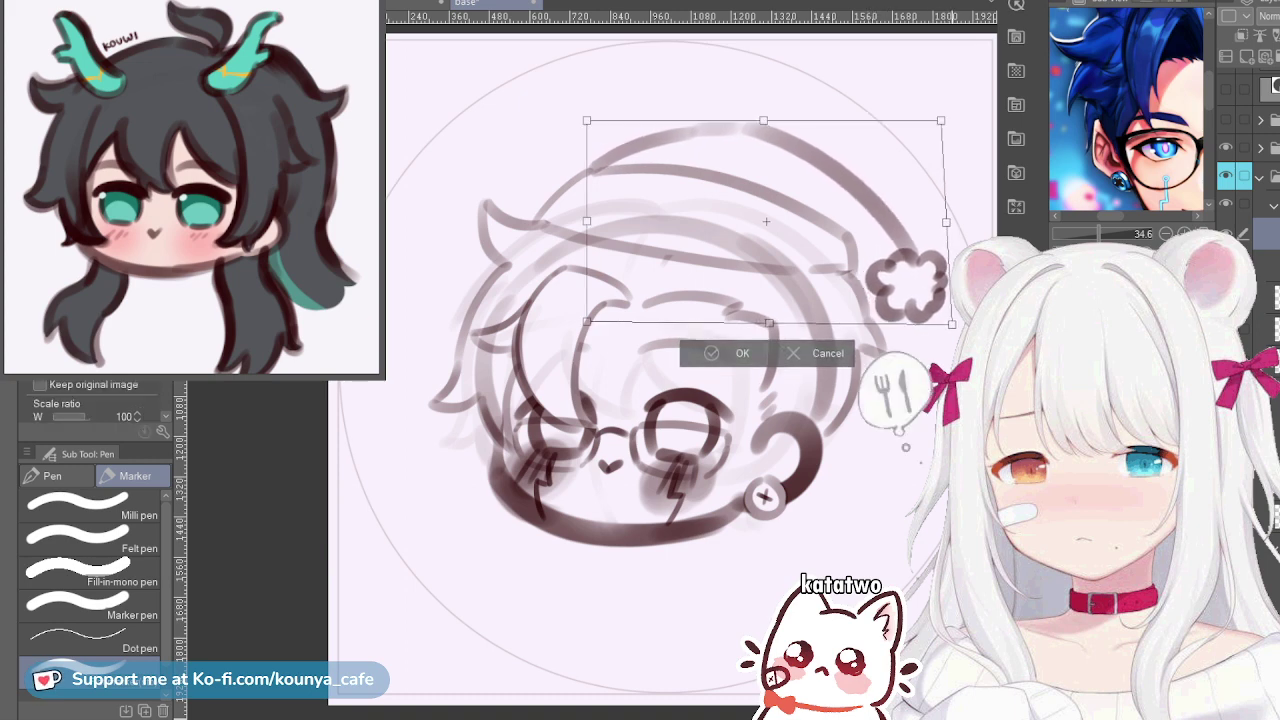
{"action": "key", "text": "Return"}
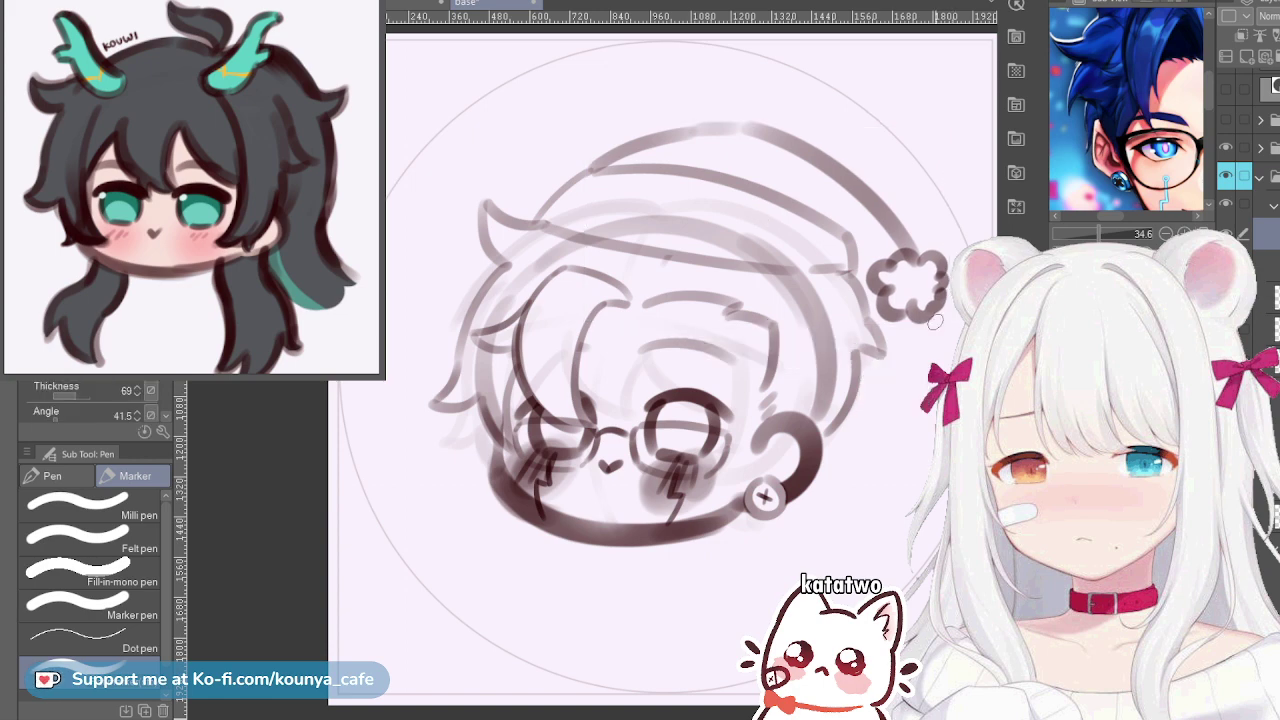
Retrace the upper edge of the hat brim with a darker line from its bumpy front end toward the pom-pom side
{"action": "scroll", "coordinate": [668, 370], "scroll_direction": "up", "scroll_amount": 1}
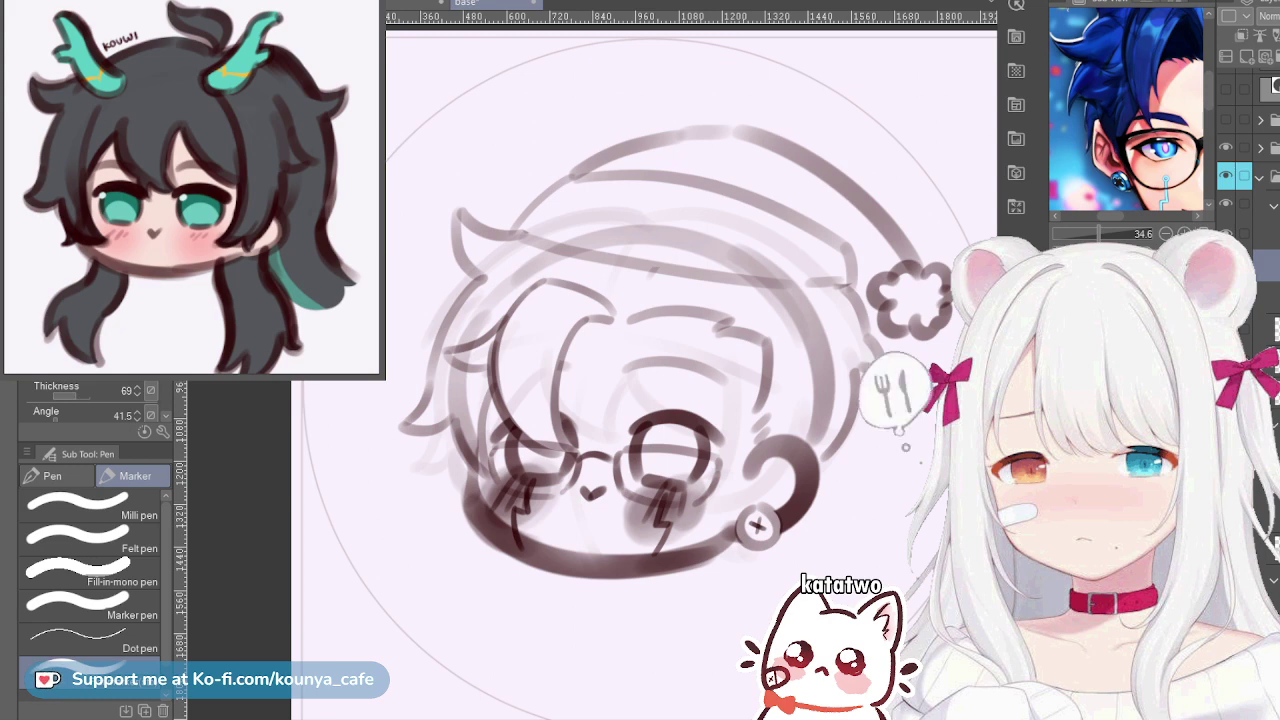
{"action": "left_click", "coordinate": [1150, 255]}
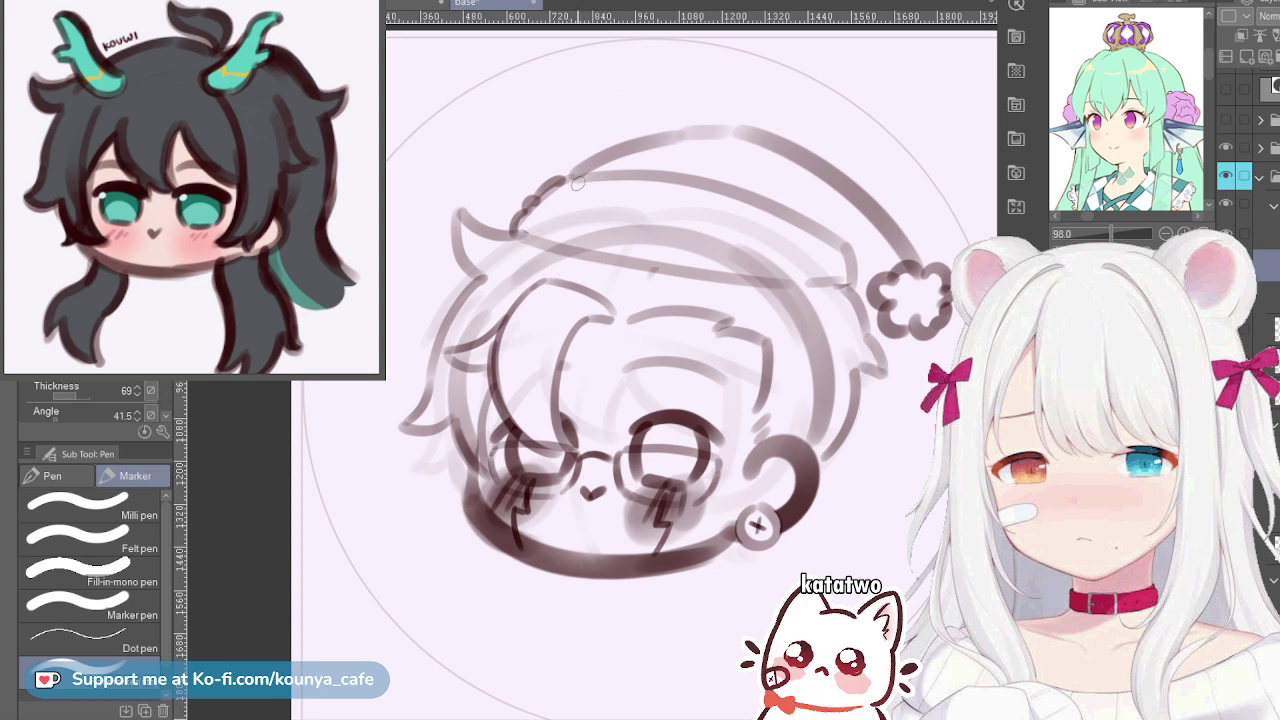
{"action": "left_click_drag", "start_coordinate": [565, 180], "coordinate": [754, 197]}
{"action": "scroll", "coordinate": [754, 197], "scroll_direction": "up", "scroll_amount": 2}
{"action": "key", "text": "ctrl+z"}
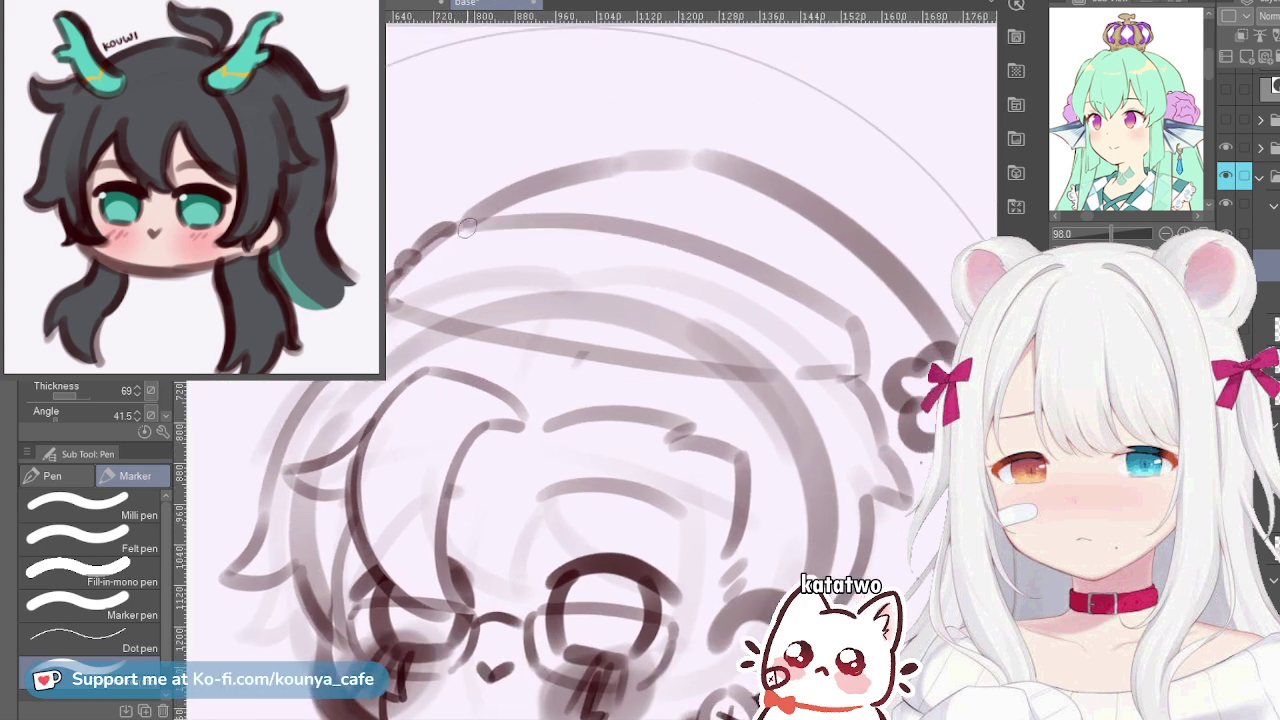
{"action": "left_click_drag", "start_coordinate": [458, 226], "coordinate": [686, 272]}
{"action": "key", "text": "ctrl+z"}
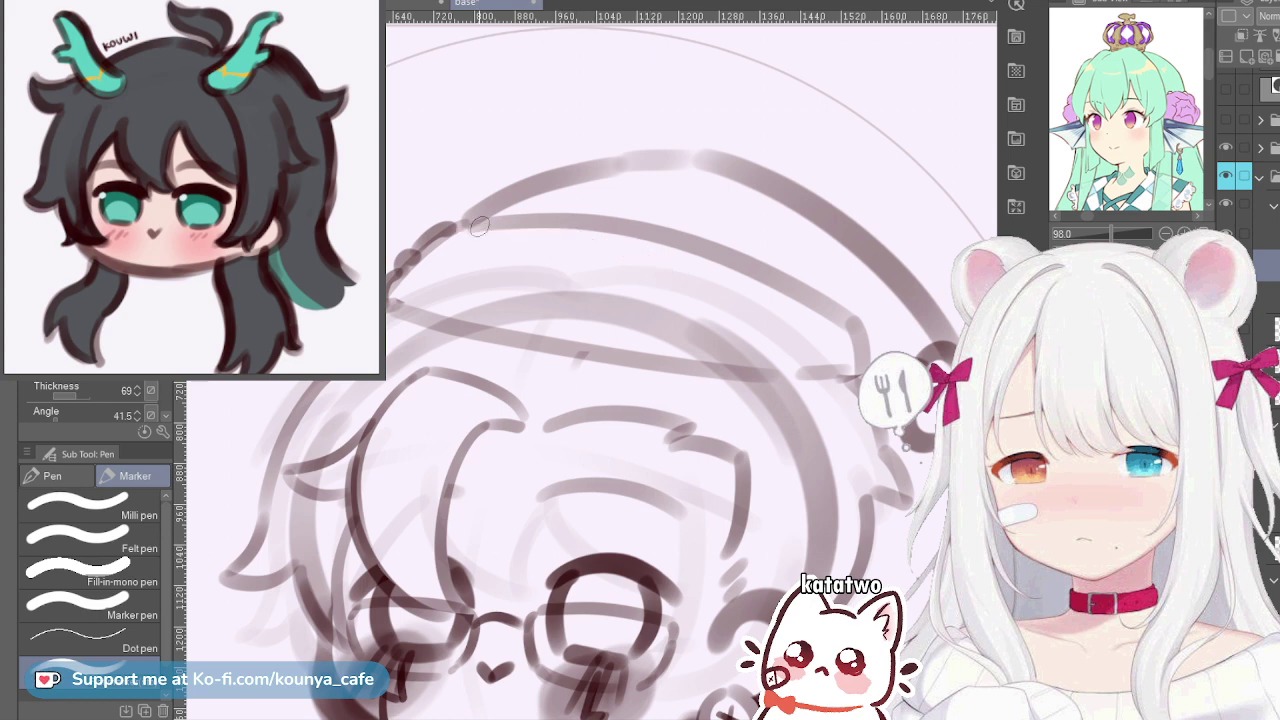
{"action": "left_click_drag", "start_coordinate": [462, 226], "coordinate": [768, 312]}
{"action": "key", "text": "ctrl+z"}
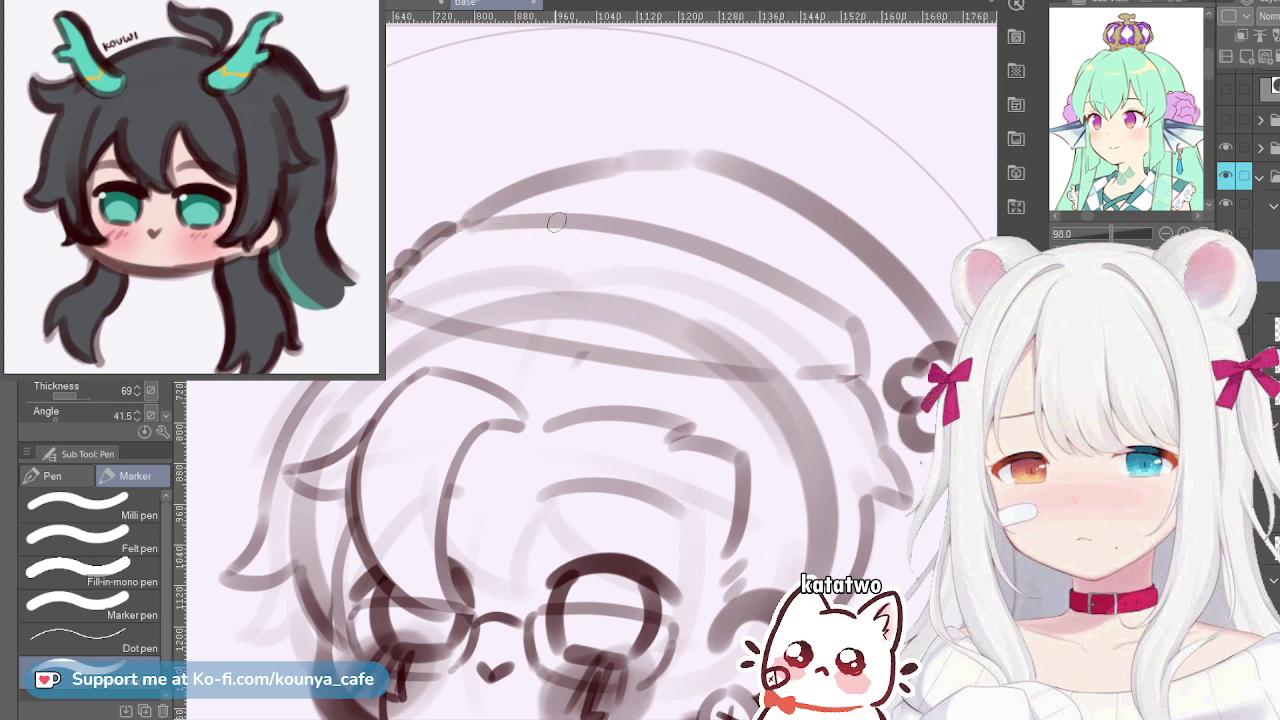
{"action": "left_click_drag", "start_coordinate": [462, 224], "coordinate": [749, 293]}
{"action": "key", "text": "ctrl+z"}
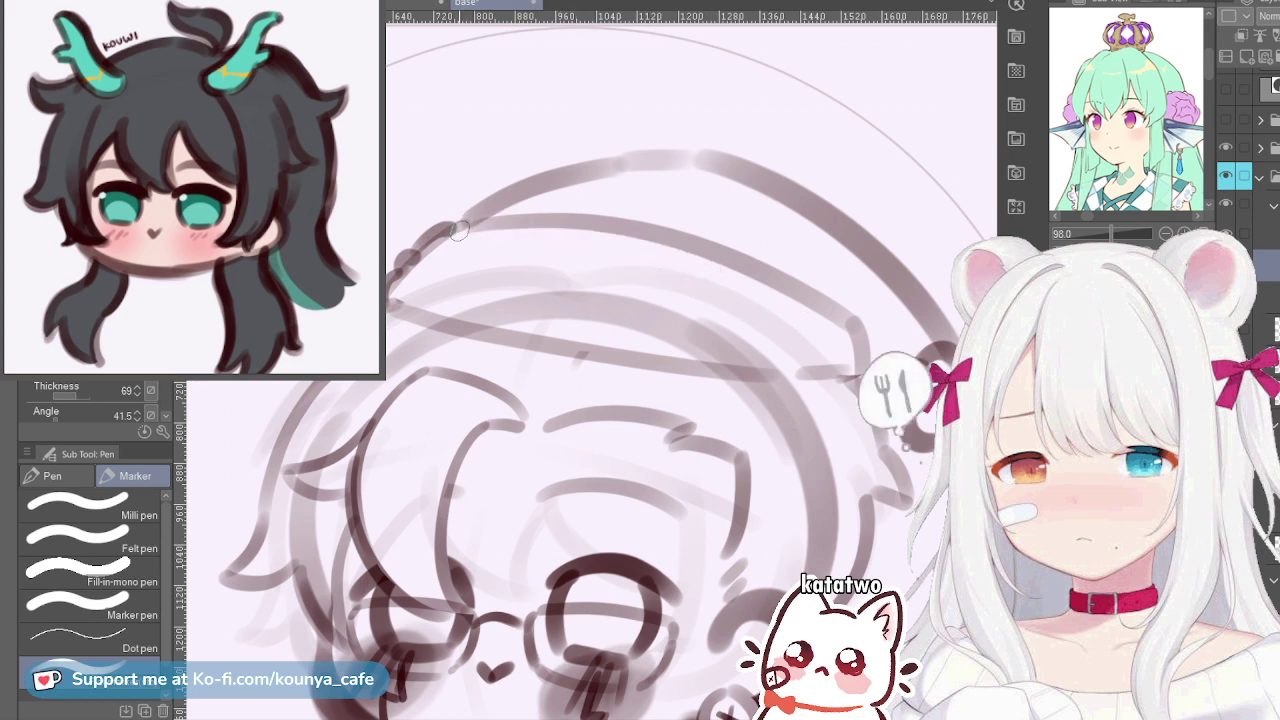
{"action": "left_click_drag", "start_coordinate": [458, 226], "coordinate": [792, 298]}
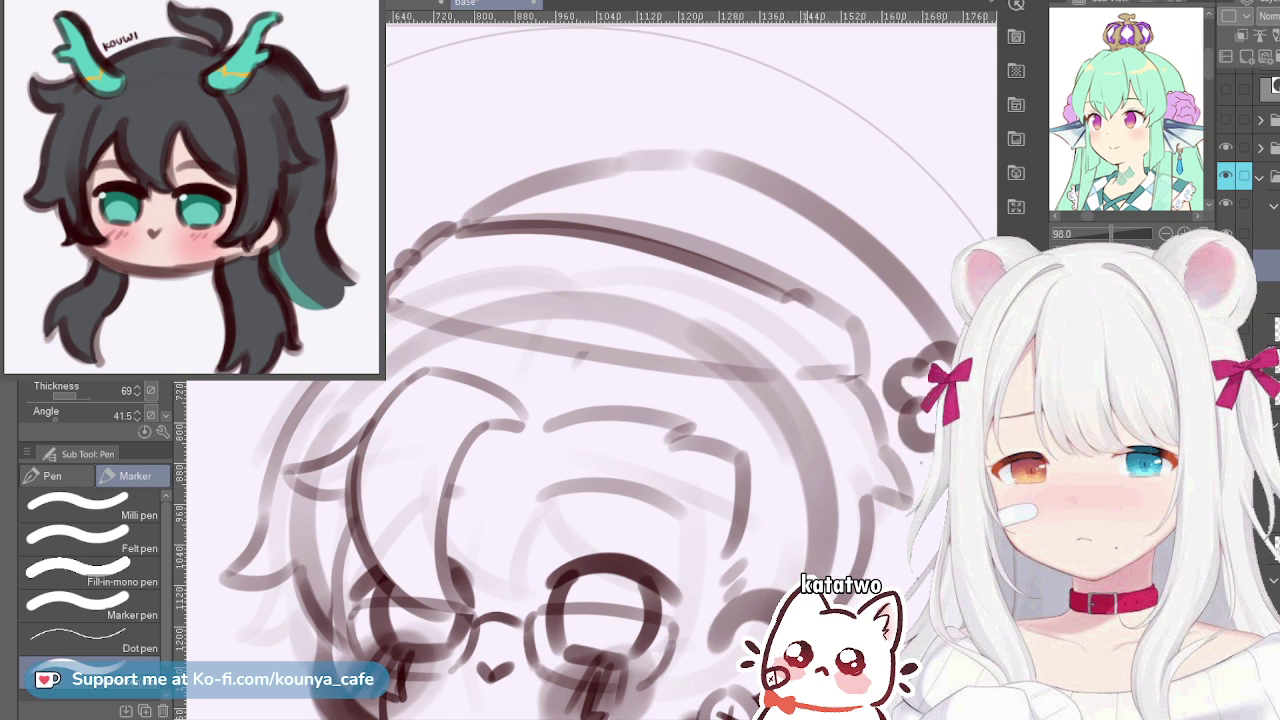
Extend the brim's dark upper edge to the pom-pom side and shape a rounded, fluffy corner at that end
{"action": "left_click_drag", "start_coordinate": [788, 298], "coordinate": [865, 338]}
{"action": "key", "text": "ctrl+z"}
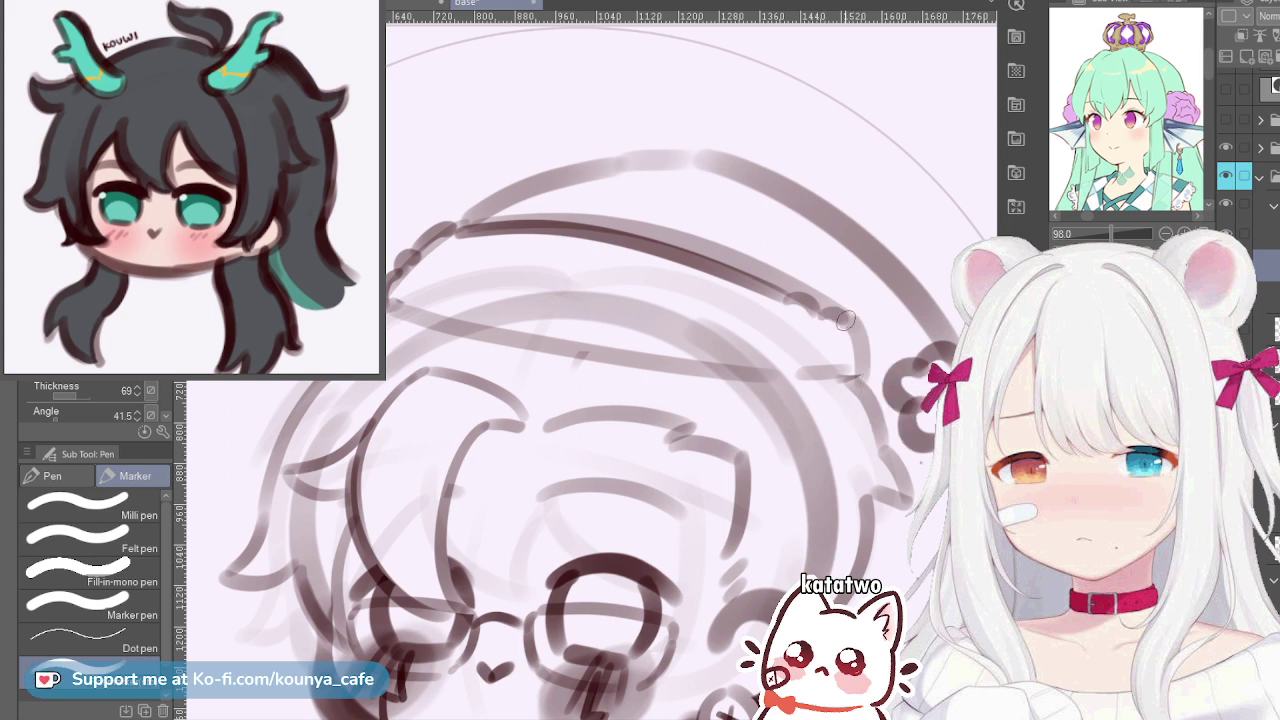
{"action": "left_click_drag", "start_coordinate": [818, 310], "coordinate": [858, 328]}
{"action": "key", "text": "ctrl+z"}
{"action": "key", "text": "ctrl+z"}
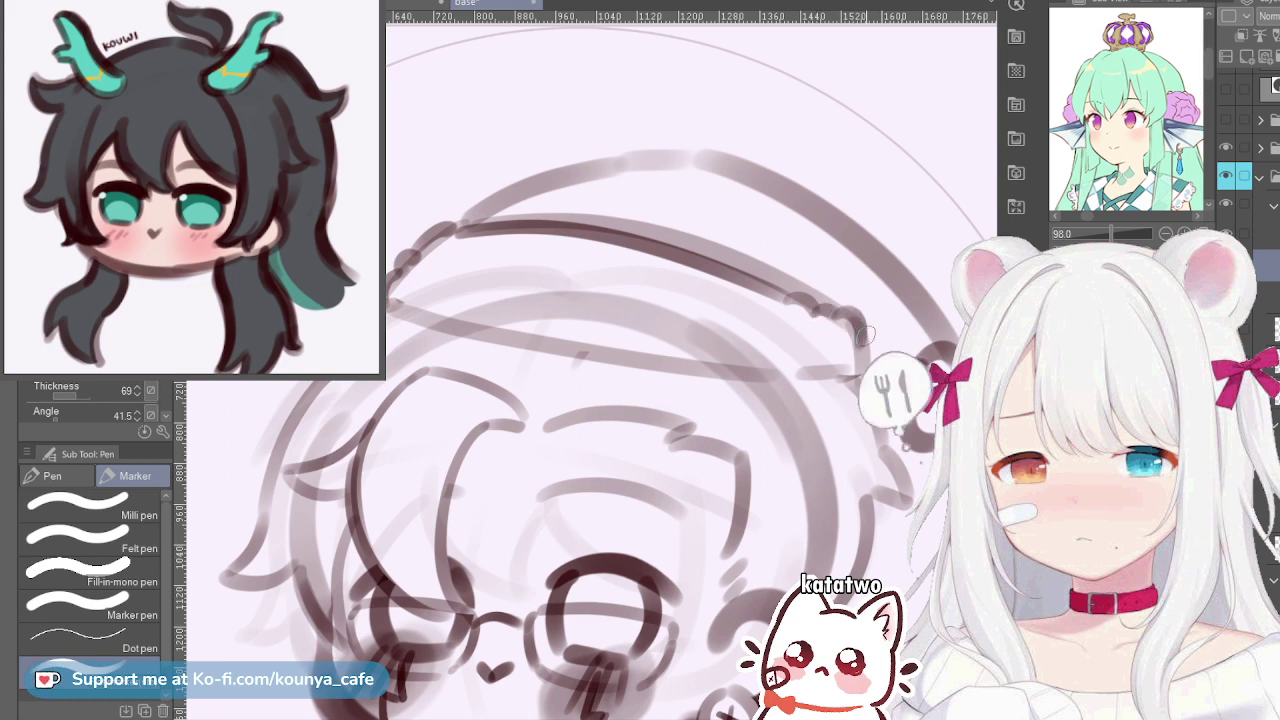
{"action": "key", "text": "ctrl+z"}
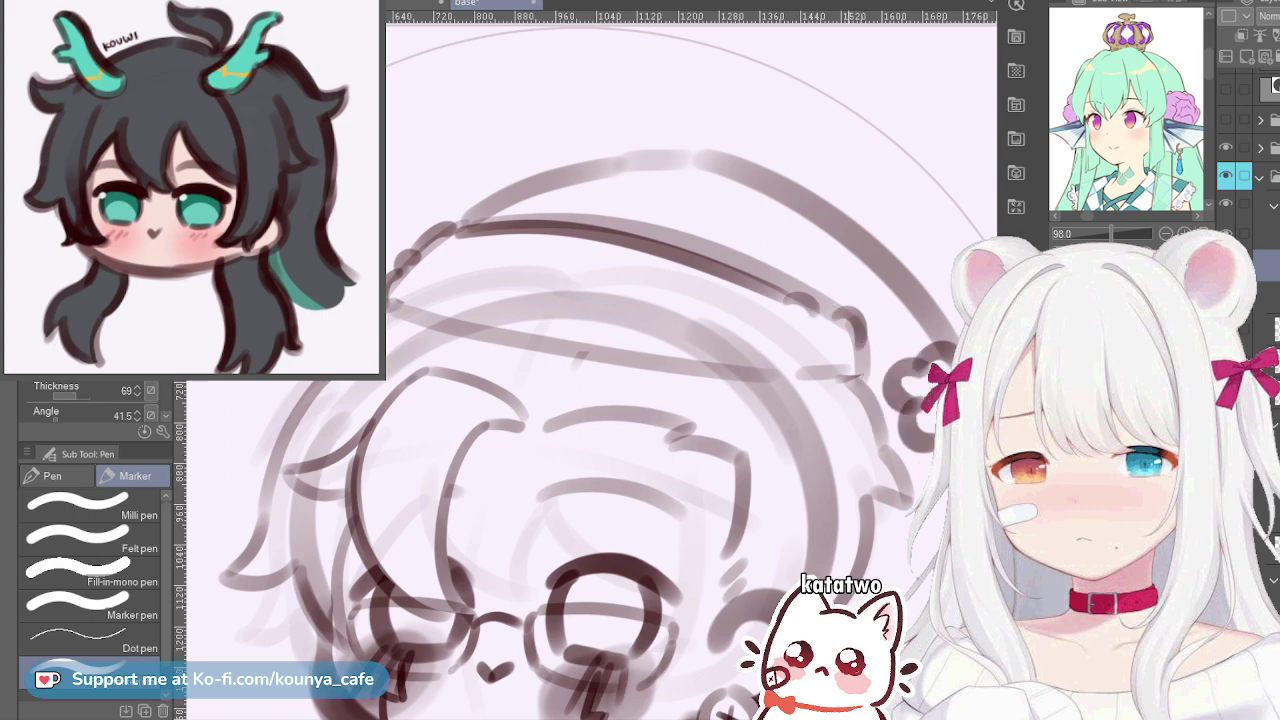
{"action": "mouse_move", "coordinate": [822, 309]}
{"action": "left_mouse_down"}
{"action": "mouse_move", "coordinate": [850, 312]}
{"action": "mouse_move", "coordinate": [822, 306]}
{"action": "mouse_move", "coordinate": [856, 322]}
{"action": "mouse_move", "coordinate": [865, 350]}
{"action": "left_mouse_up"}
{"action": "key", "text": "ctrl+z"}
{"action": "key", "text": "ctrl+z"}
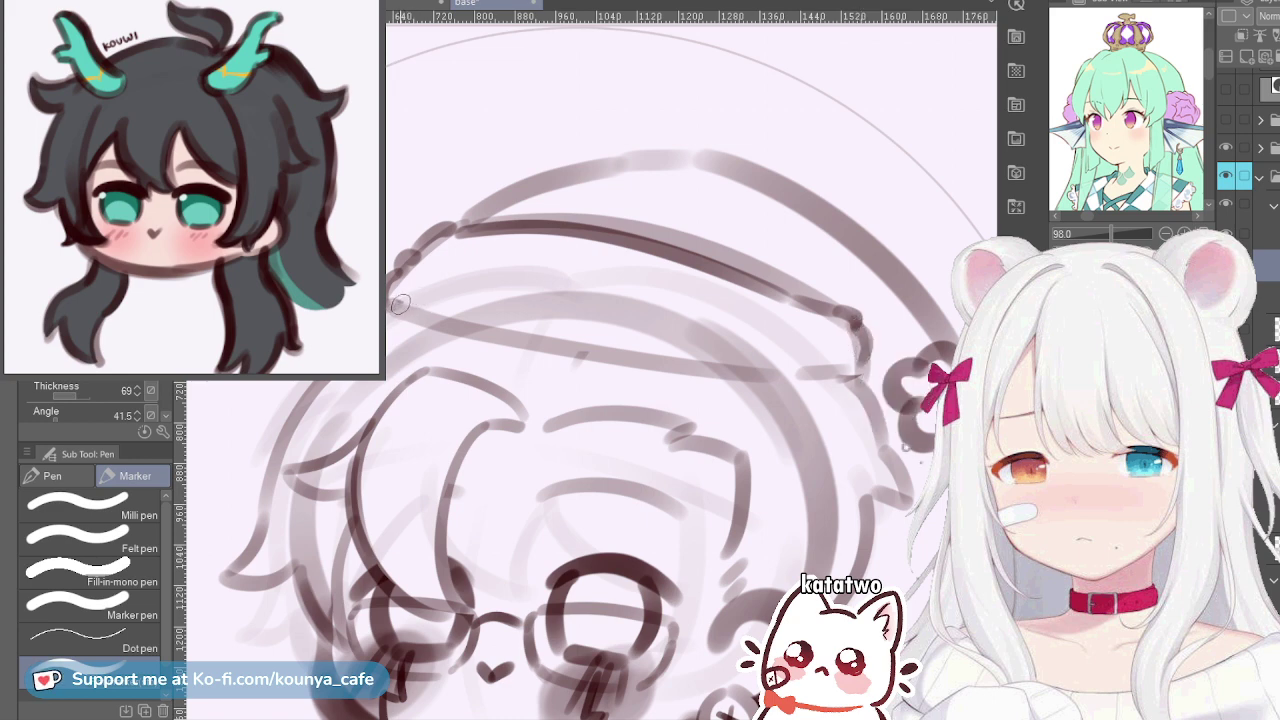
Retrace the lower edge of the hat brim with a dark curve running from the front end to the ear-side corner
{"action": "left_click_drag", "start_coordinate": [394, 306], "coordinate": [811, 403]}
{"action": "key", "text": "ctrl+z"}
{"action": "mouse_move", "coordinate": [392, 306]}
{"action": "left_mouse_down"}
{"action": "mouse_move", "coordinate": [452, 333]}
{"action": "mouse_move", "coordinate": [704, 367]}
{"action": "mouse_move", "coordinate": [866, 362]}
{"action": "mouse_move", "coordinate": [832, 367]}
{"action": "mouse_move", "coordinate": [862, 362]}
{"action": "left_mouse_up"}
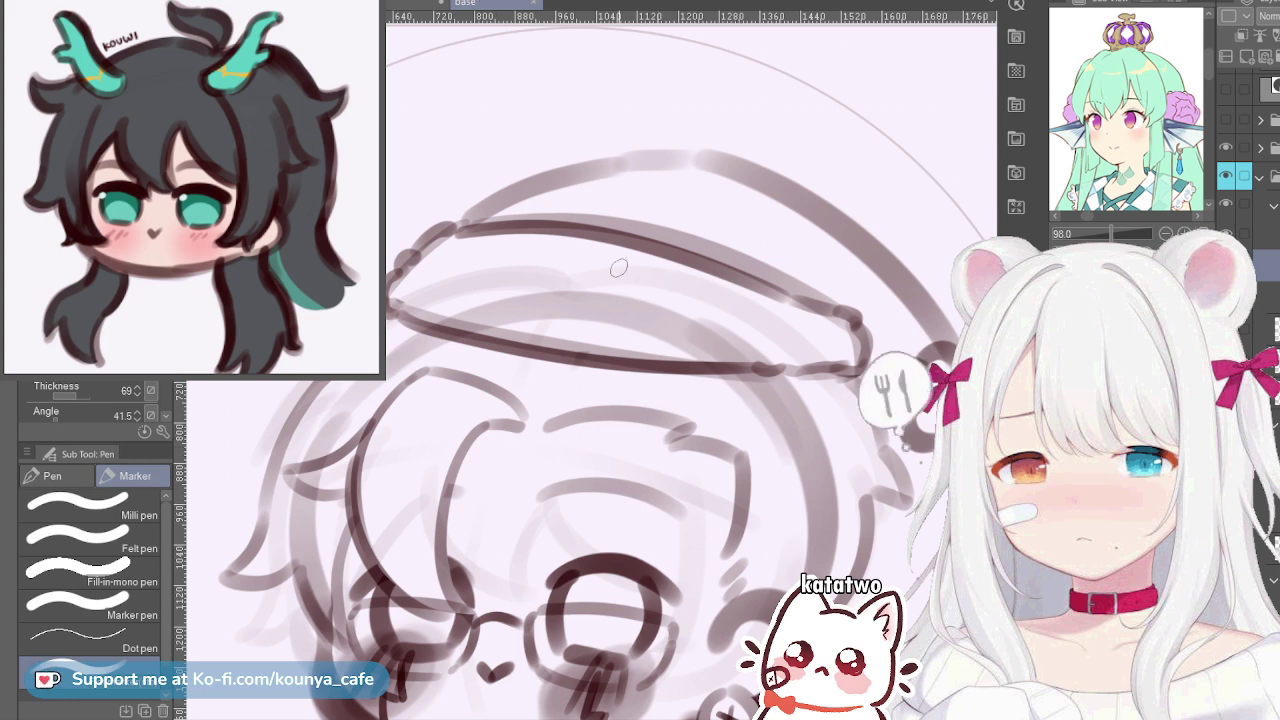
{"action": "left_click_drag", "start_coordinate": [716, 304], "coordinate": [706, 288]}
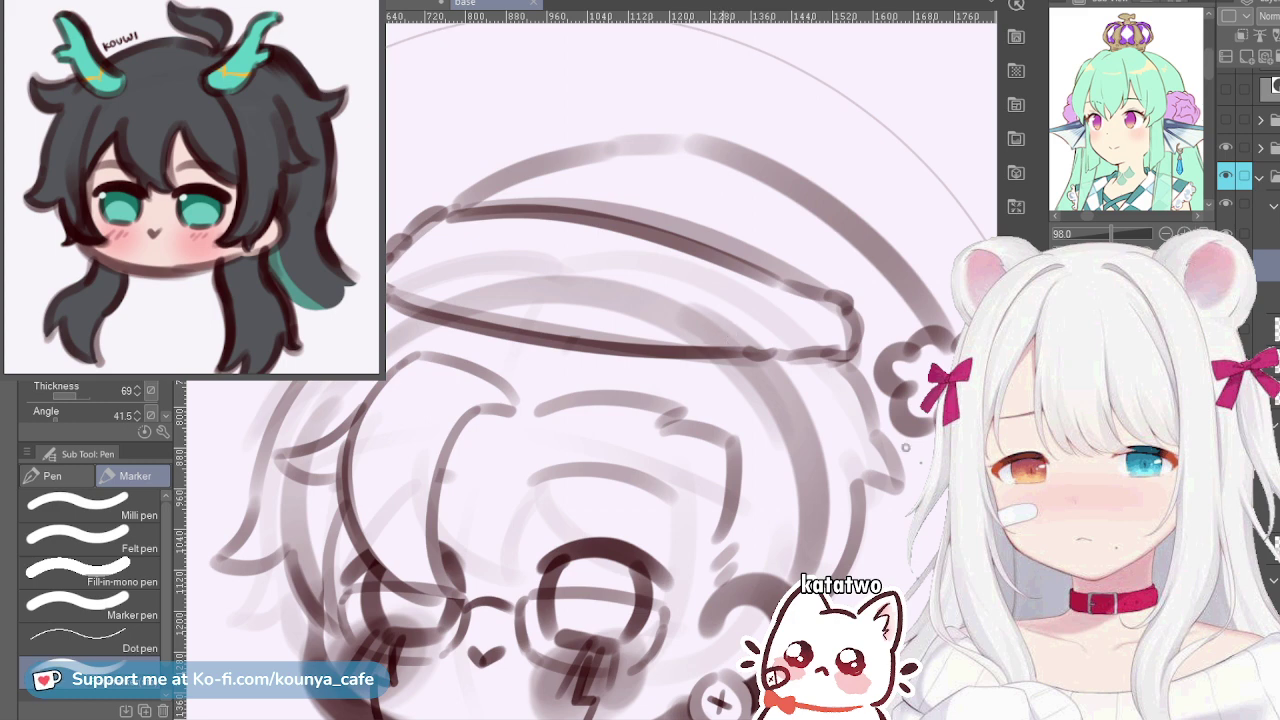
{"action": "mouse_move", "coordinate": [714, 338]}
{"action": "left_mouse_down"}
{"action": "mouse_move", "coordinate": [710, 320]}
{"action": "mouse_move", "coordinate": [720, 324]}
{"action": "left_mouse_up"}
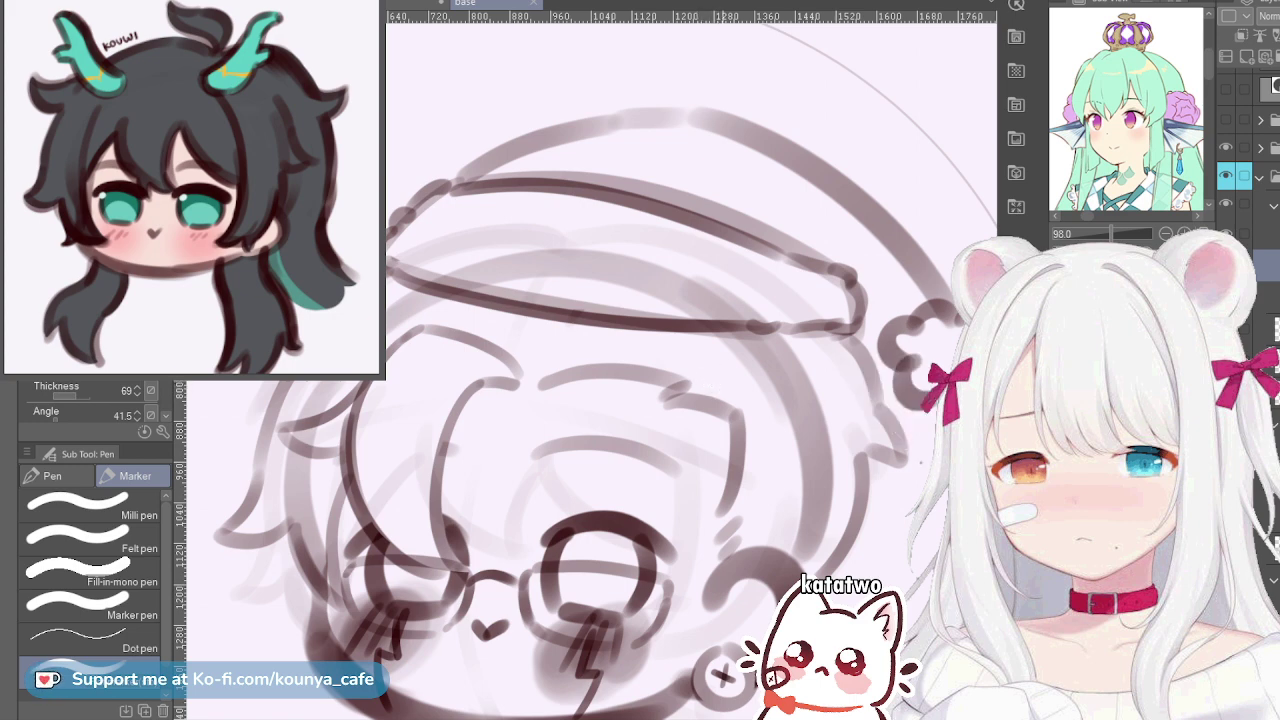
{"action": "scroll", "coordinate": [724, 370], "scroll_direction": "down", "scroll_amount": 1}
{"action": "left_click_drag", "start_coordinate": [724, 370], "coordinate": [750, 347]}
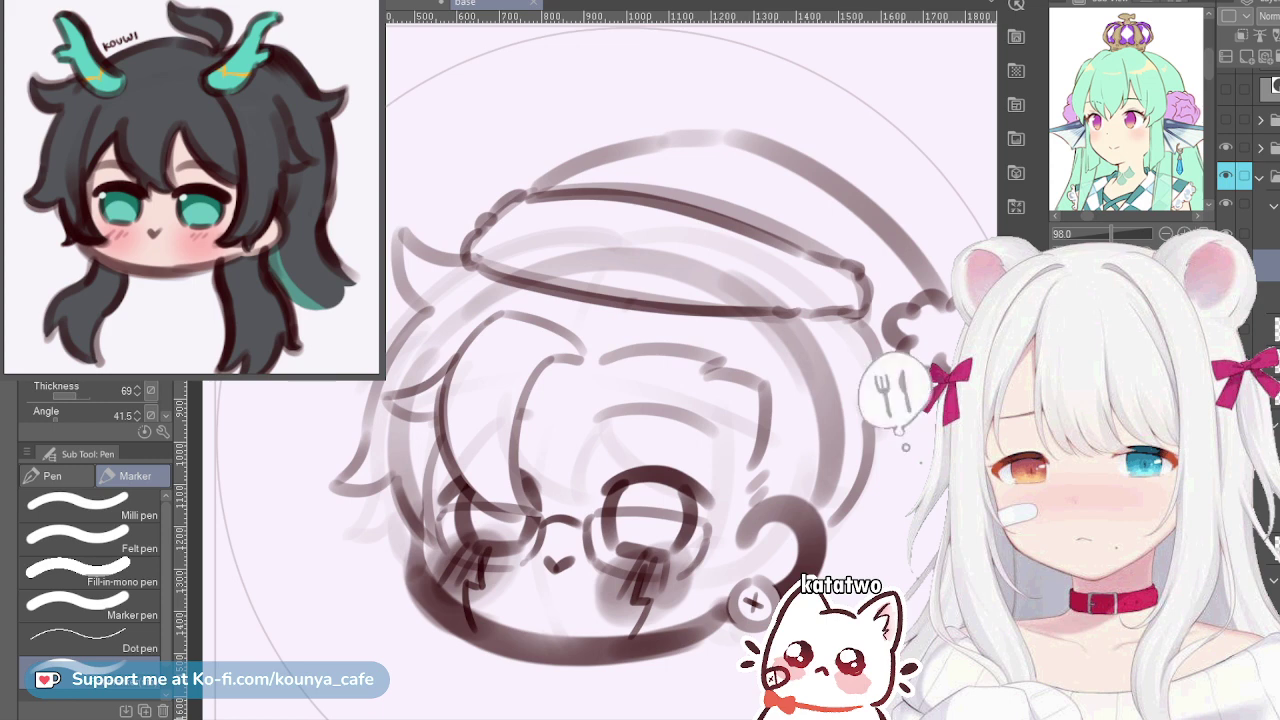
{"action": "key", "text": "ctrl+z"}
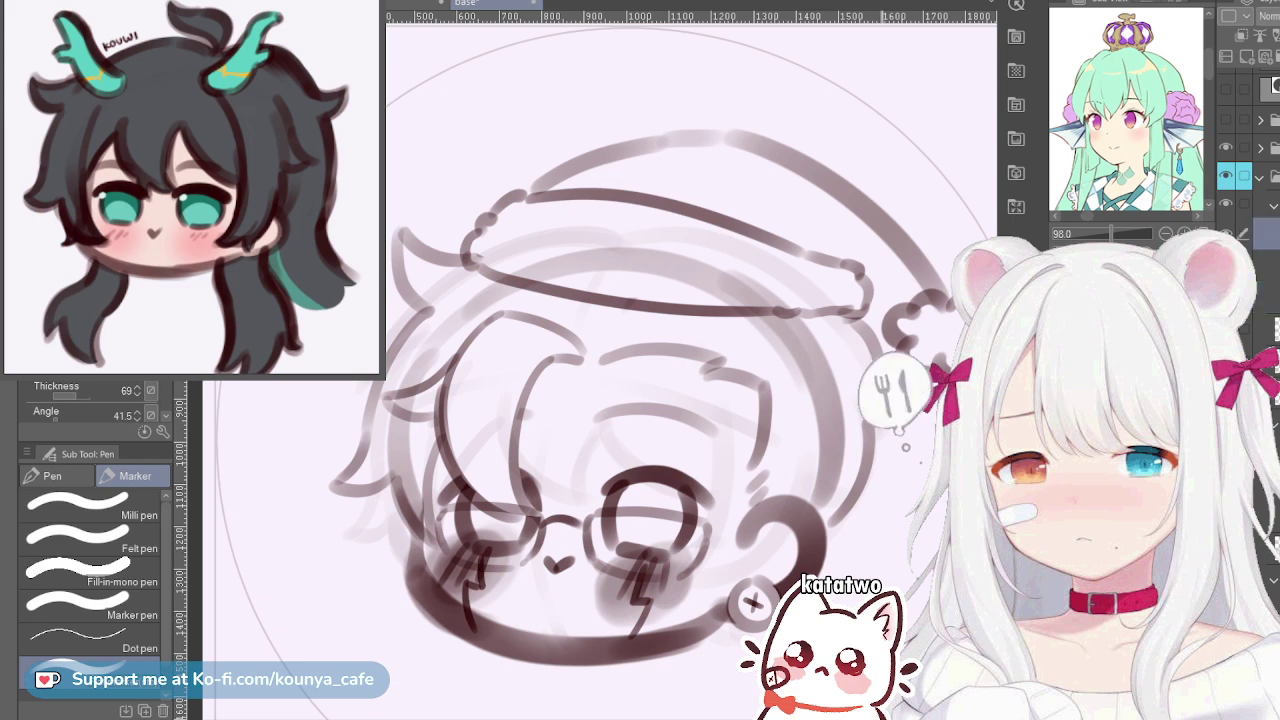
Sketch a short fold line rising from the brim's upper edge near its pom-pom end
{"action": "left_click_drag", "start_coordinate": [848, 234], "coordinate": [847, 264]}
{"action": "key", "text": "ctrl+z"}
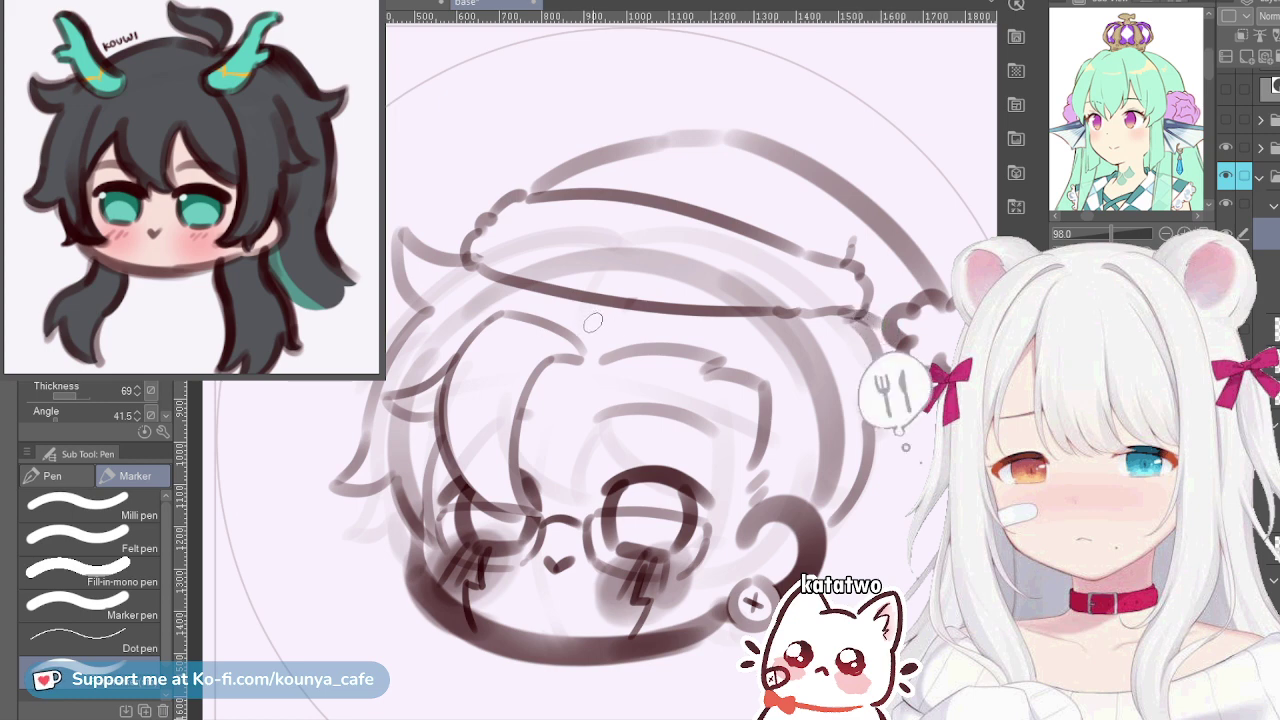
{"action": "left_click_drag", "start_coordinate": [594, 325], "coordinate": [581, 339]}
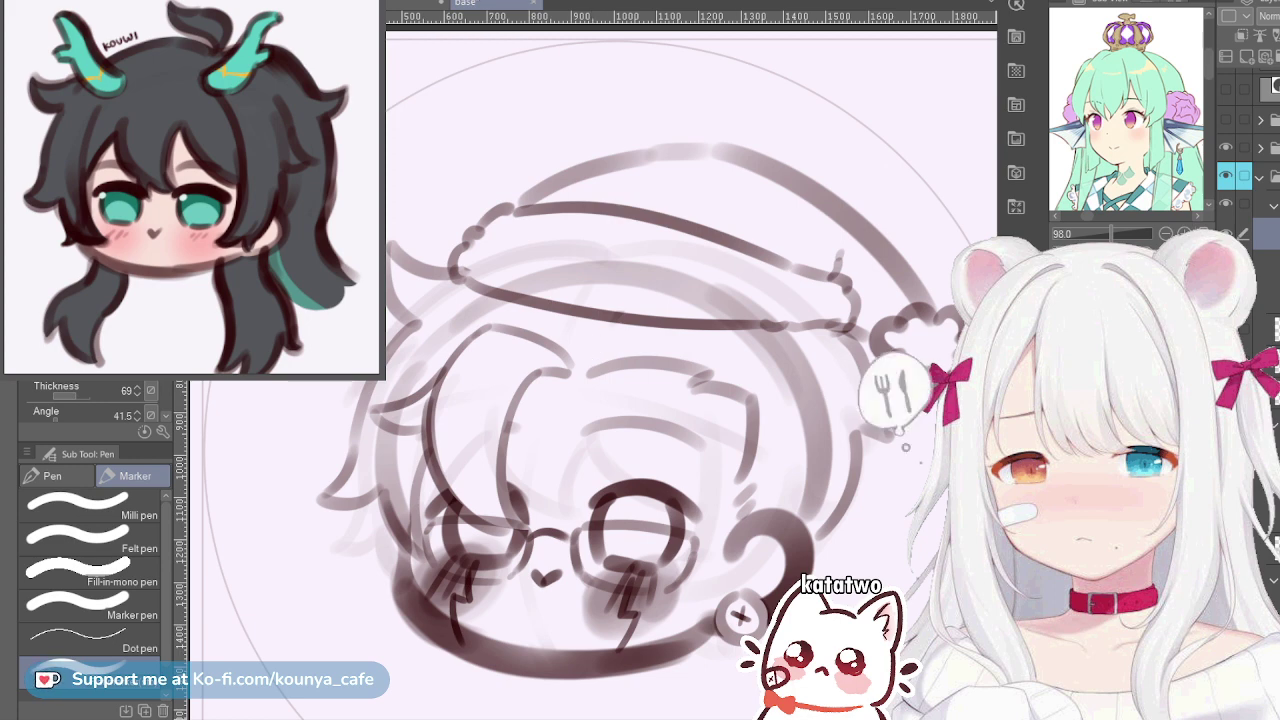
{"action": "key", "text": "ctrl+z"}
{"action": "left_click", "coordinate": [1266, 297]}
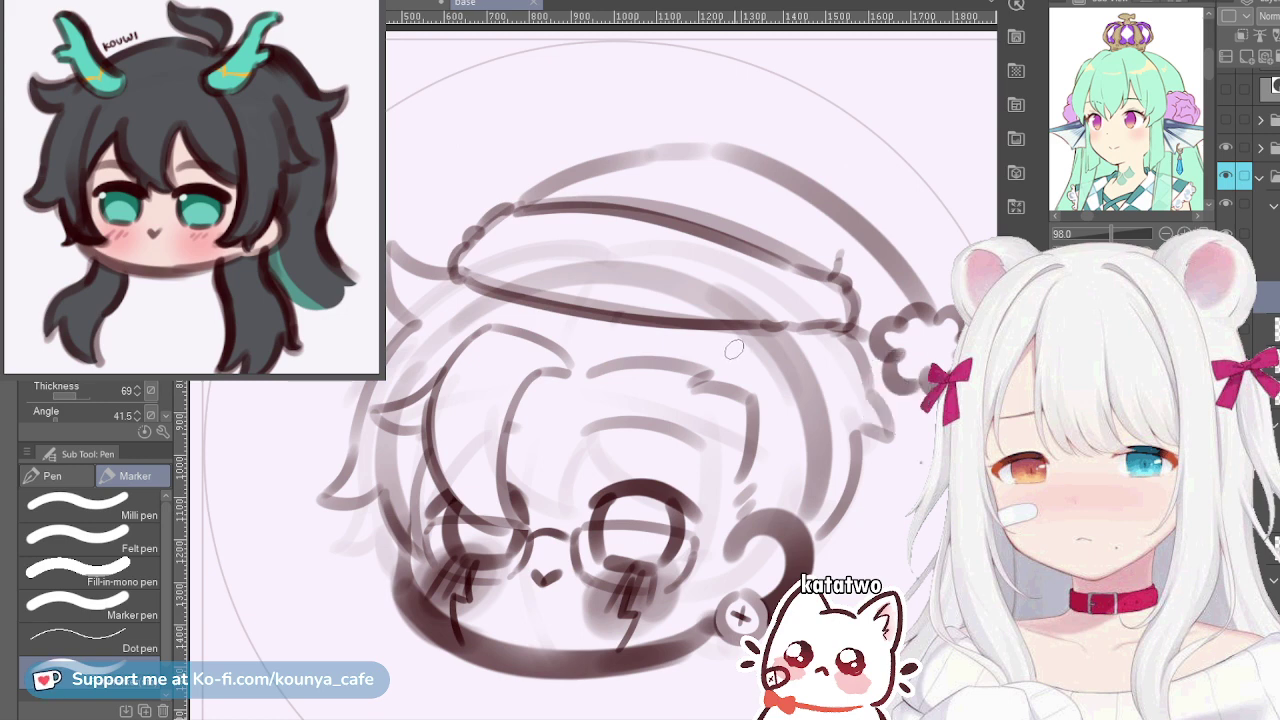
{"action": "left_click_drag", "start_coordinate": [791, 394], "coordinate": [771, 384]}
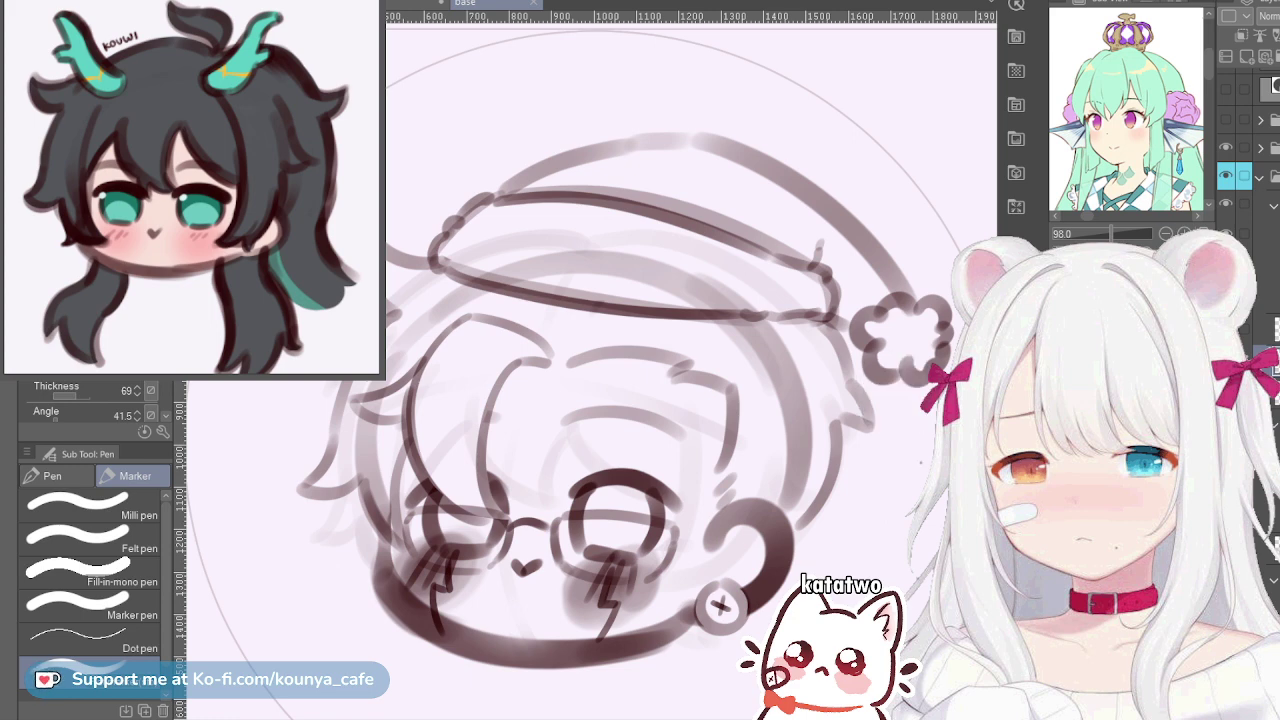
Bring back the blue-haired reference image, then stretch the hat's upper part upward and pull its pom-pom corner down and inward with a transform
{"action": "left_click", "coordinate": [1148, 246]}
{"action": "scroll", "coordinate": [726, 281], "scroll_direction": "down", "scroll_amount": 2}
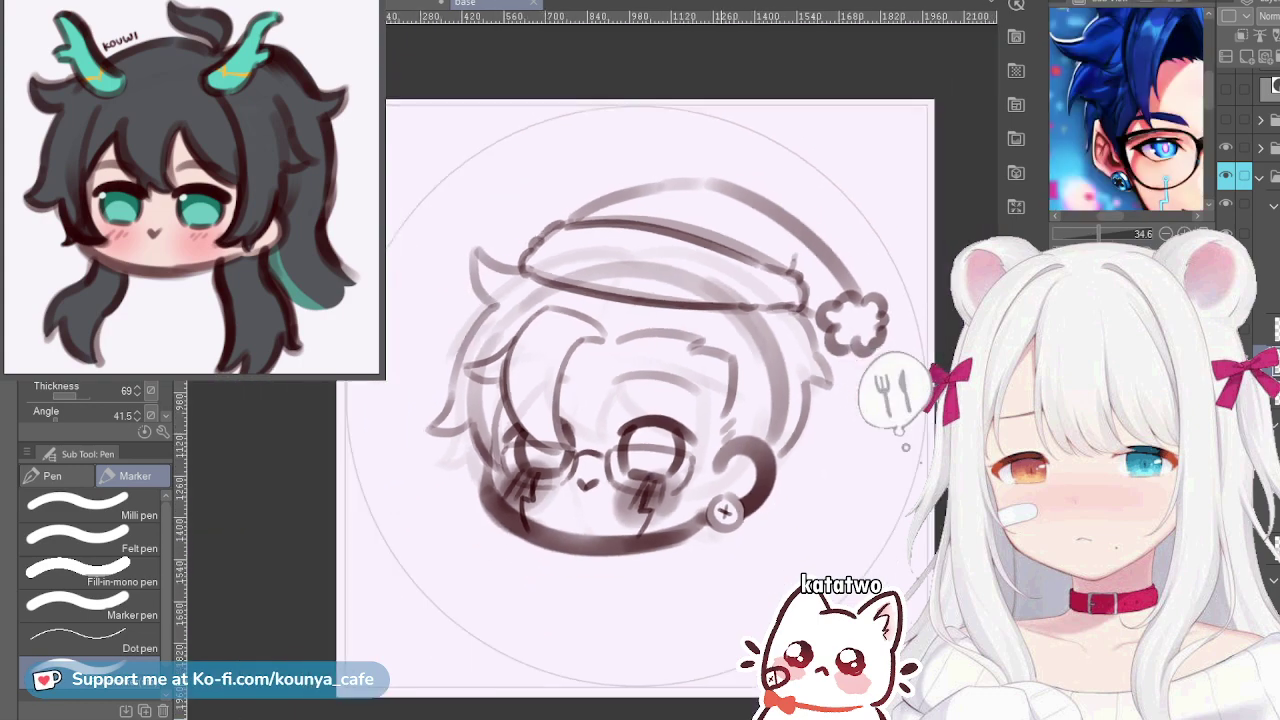
{"action": "left_click_drag", "start_coordinate": [726, 281], "coordinate": [690, 250]}
{"action": "left_click_drag", "start_coordinate": [759, 309], "coordinate": [750, 301]}
{"action": "scroll", "coordinate": [752, 303], "scroll_direction": "down", "scroll_amount": 1}
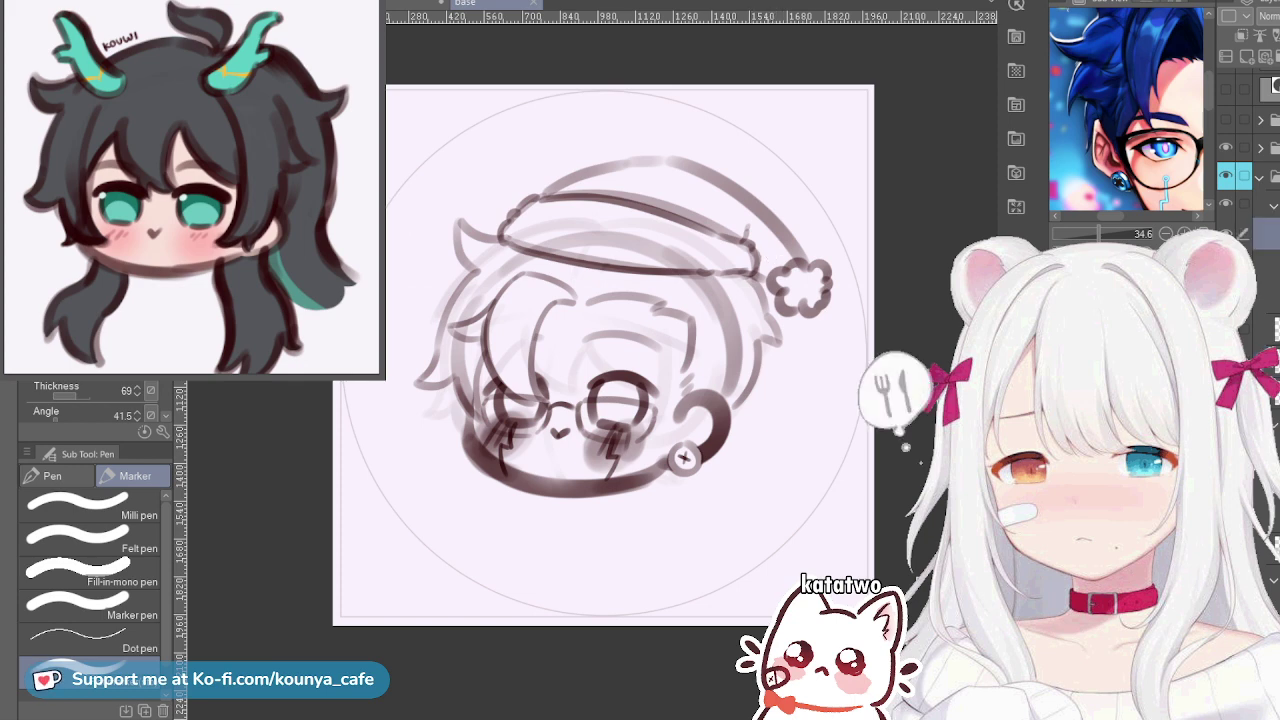
{"action": "key", "text": "ctrl+t"}
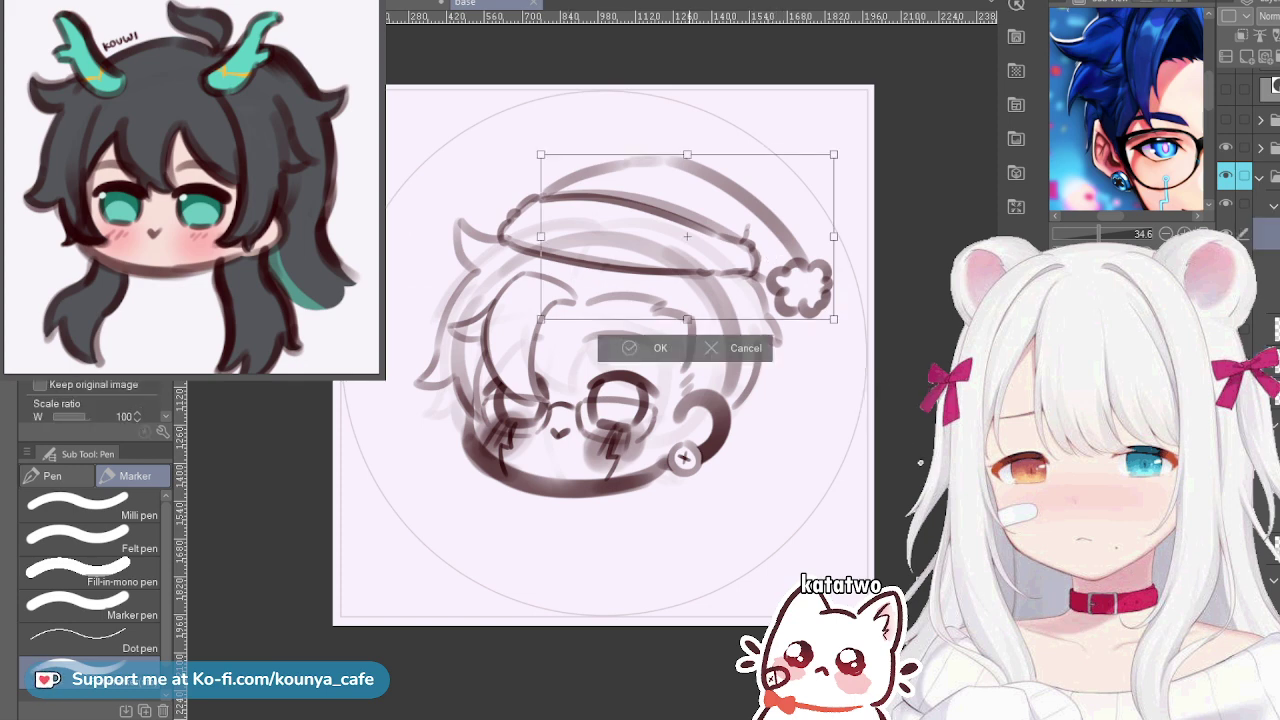
{"action": "left_click_drag", "start_coordinate": [687, 155], "coordinate": [693, 142]}
{"action": "left_click_drag", "start_coordinate": [833, 318], "coordinate": [828, 334]}
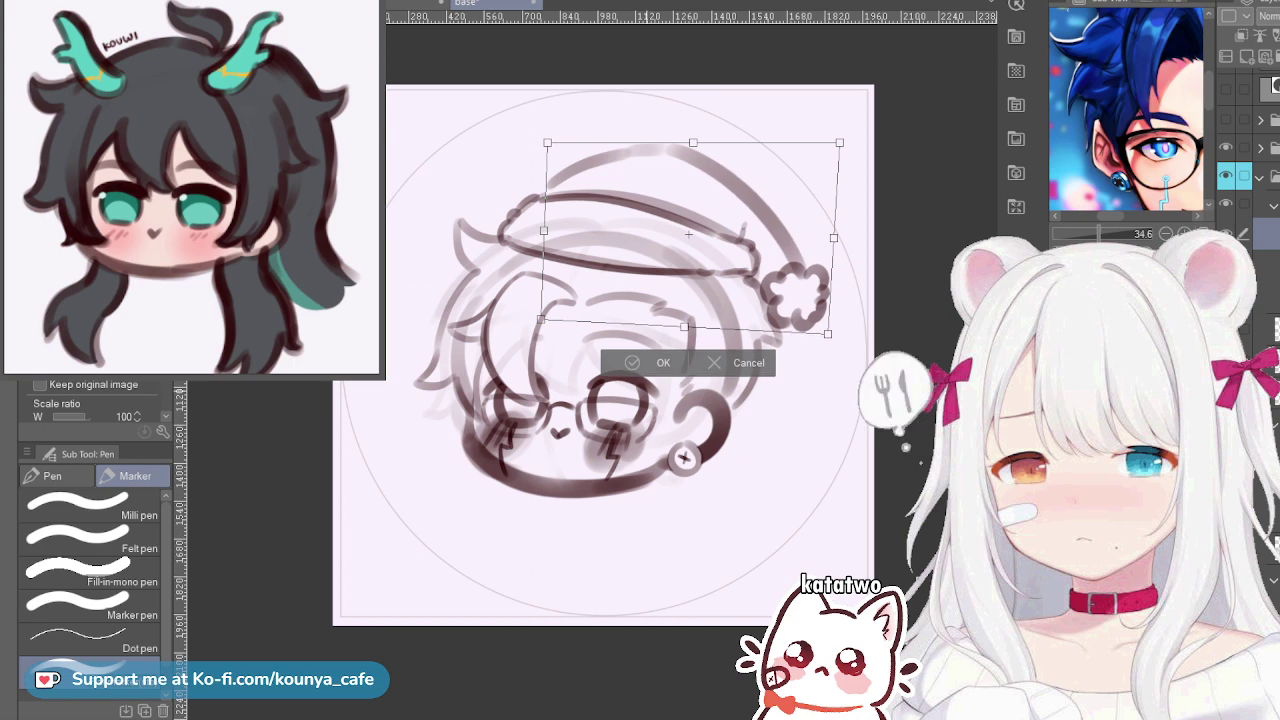
{"action": "left_click", "coordinate": [663, 362]}
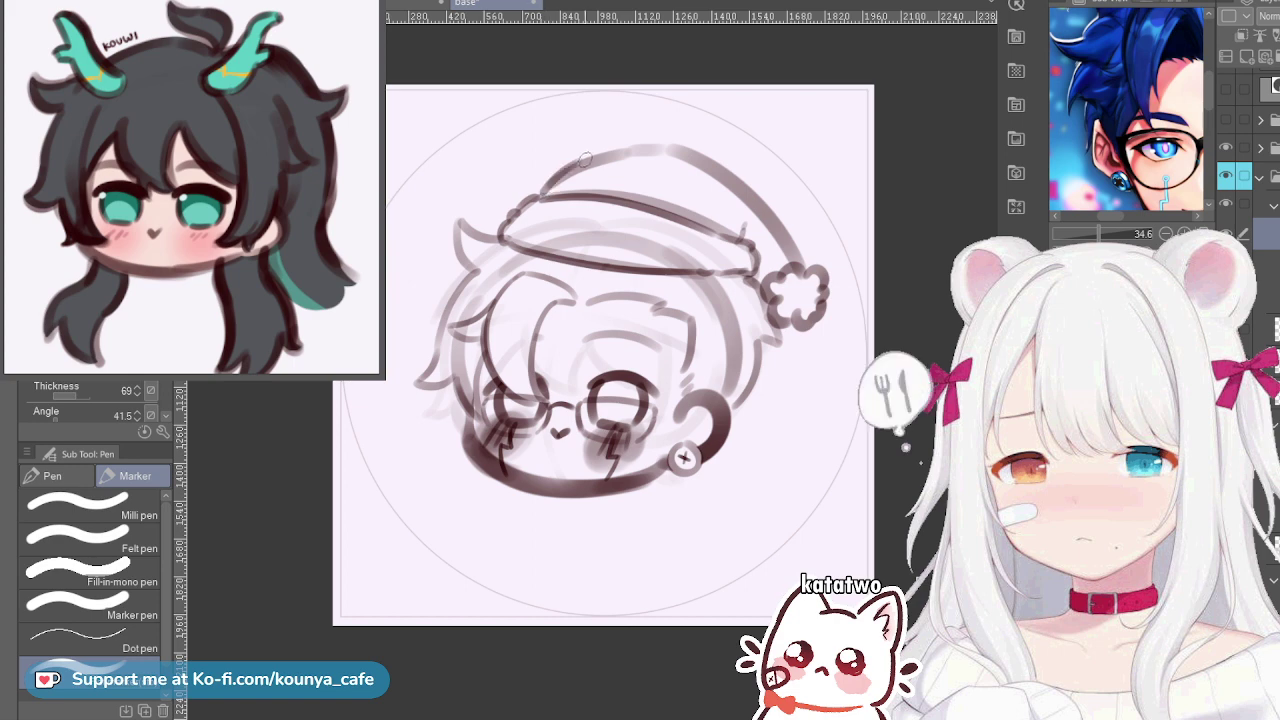
Redraw the hat's front curve up to its rounded peak and strengthen the fold mark at the brim's pom-pom end
{"action": "left_click_drag", "start_coordinate": [578, 169], "coordinate": [669, 146]}
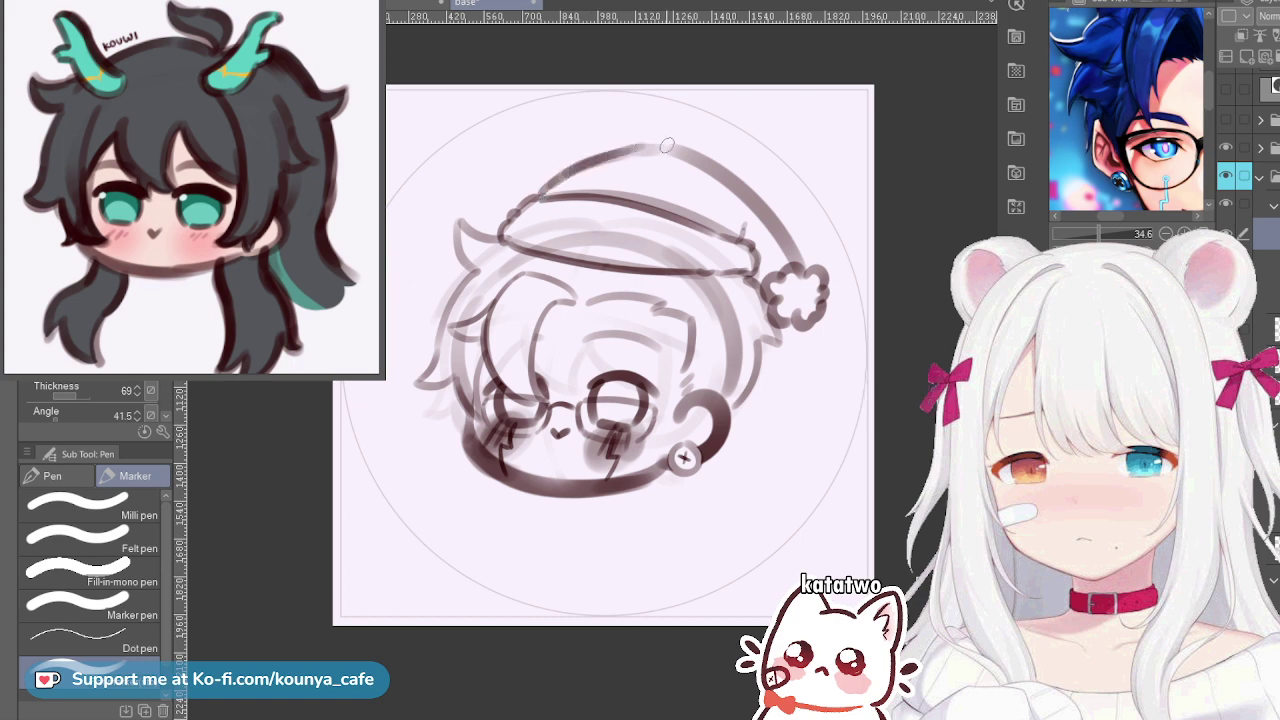
{"action": "key", "text": "ctrl+z"}
{"action": "left_click_drag", "start_coordinate": [581, 167], "coordinate": [669, 146]}
{"action": "key", "text": "ctrl+z"}
{"action": "left_click_drag", "start_coordinate": [584, 164], "coordinate": [670, 152]}
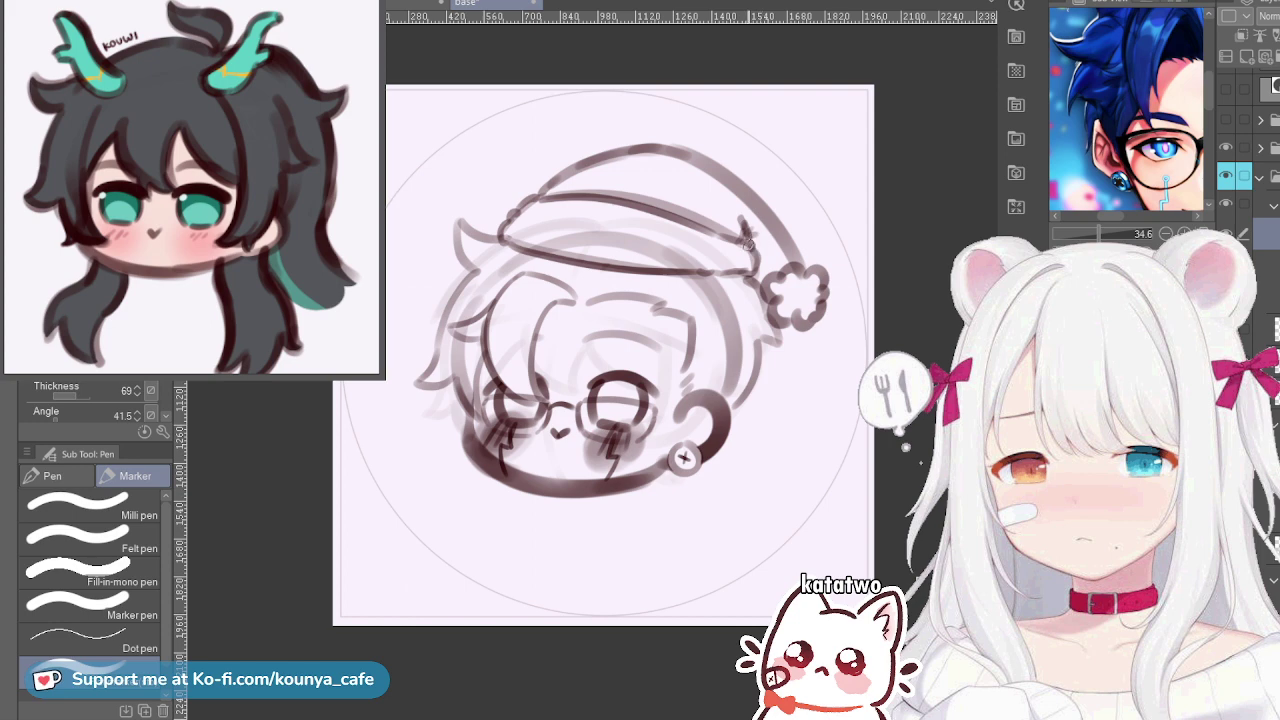
{"action": "mouse_move", "coordinate": [712, 246]}
{"action": "left_mouse_down"}
{"action": "mouse_move", "coordinate": [667, 257]}
{"action": "mouse_move", "coordinate": [730, 285]}
{"action": "left_mouse_up"}
{"action": "scroll", "coordinate": [697, 260], "scroll_direction": "up", "scroll_amount": 1}
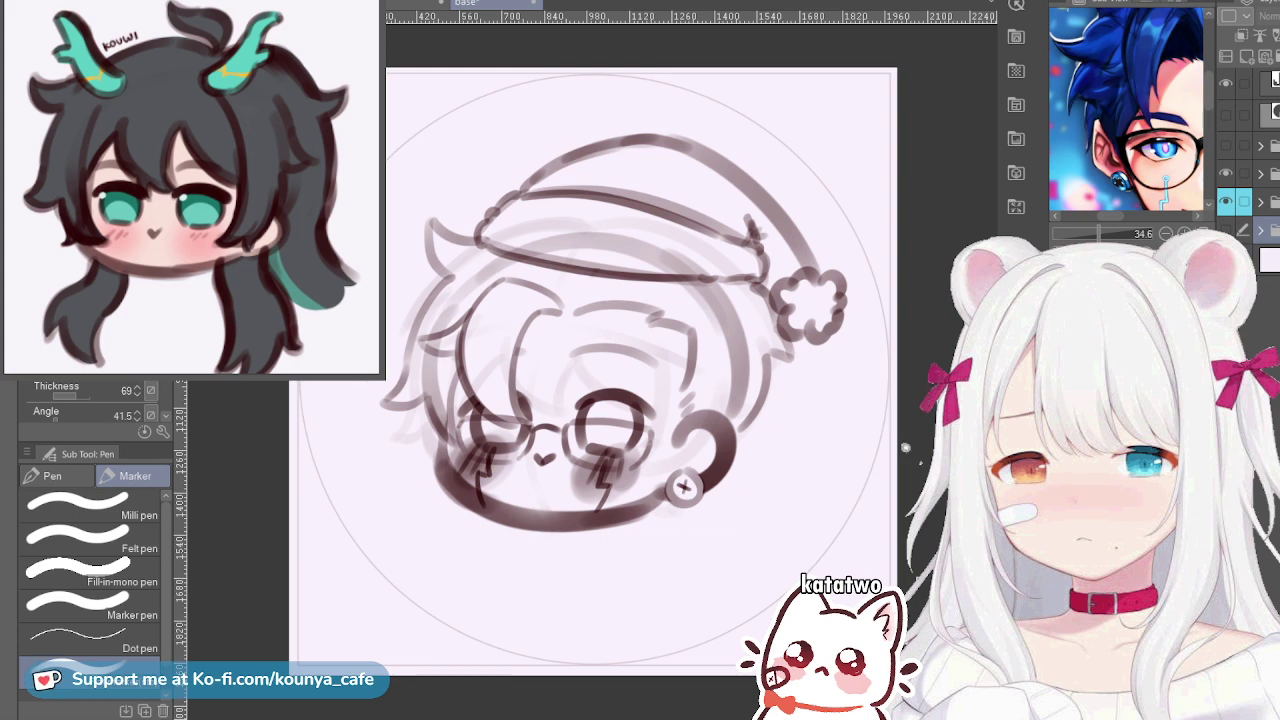
Delete the layer folder beneath the sketch group and set up a new folder with an empty layer in its place
{"action": "key", "text": "Delete"}
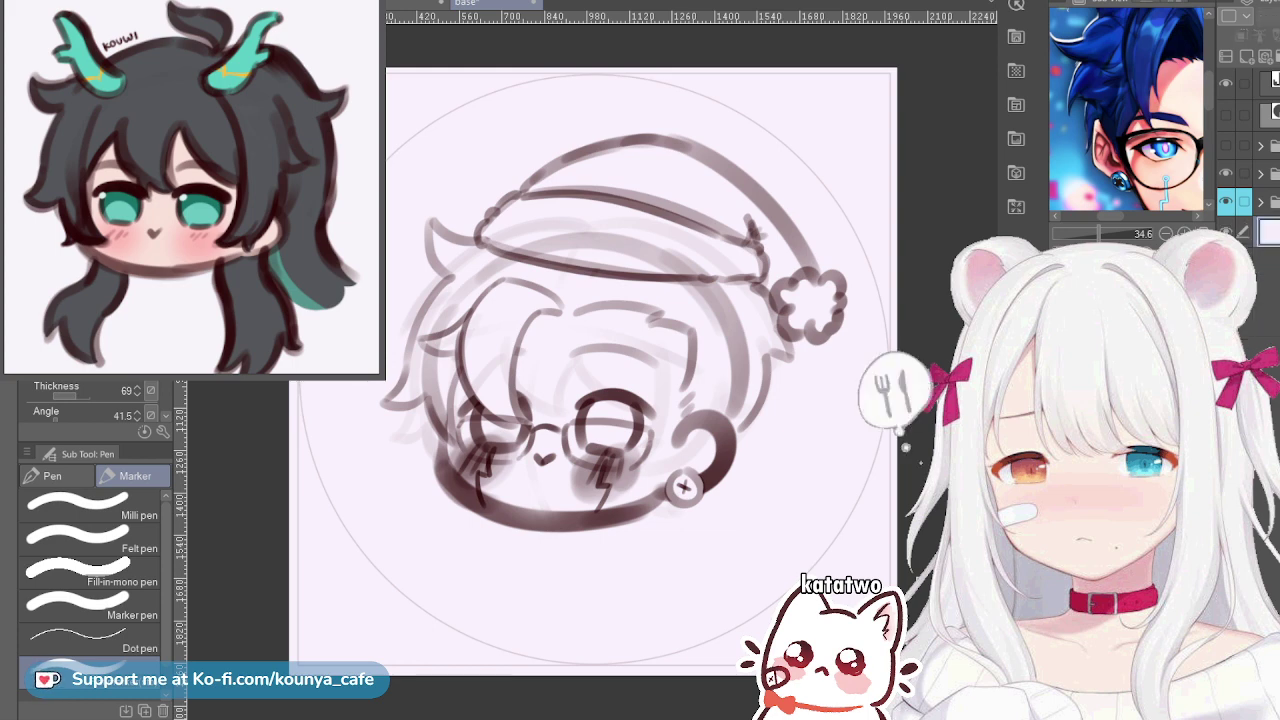
{"action": "key", "text": "ctrl+shift+n"}
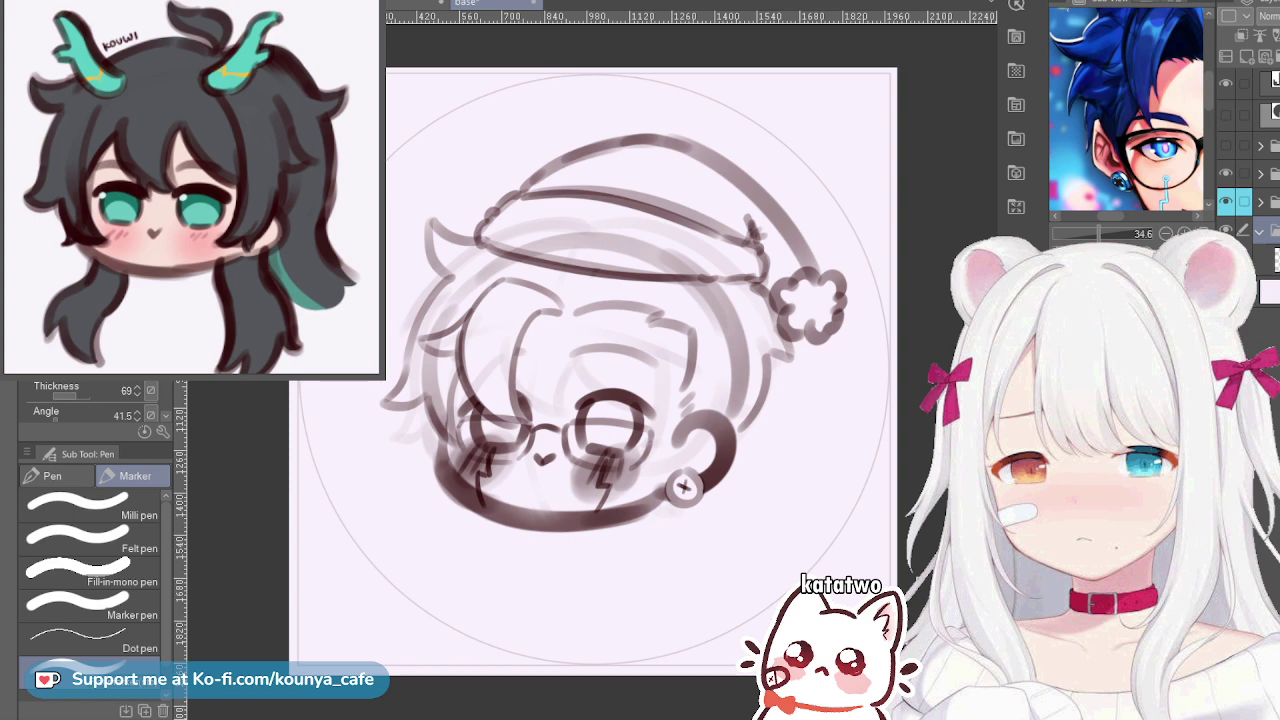
{"action": "key", "text": "alt+["}
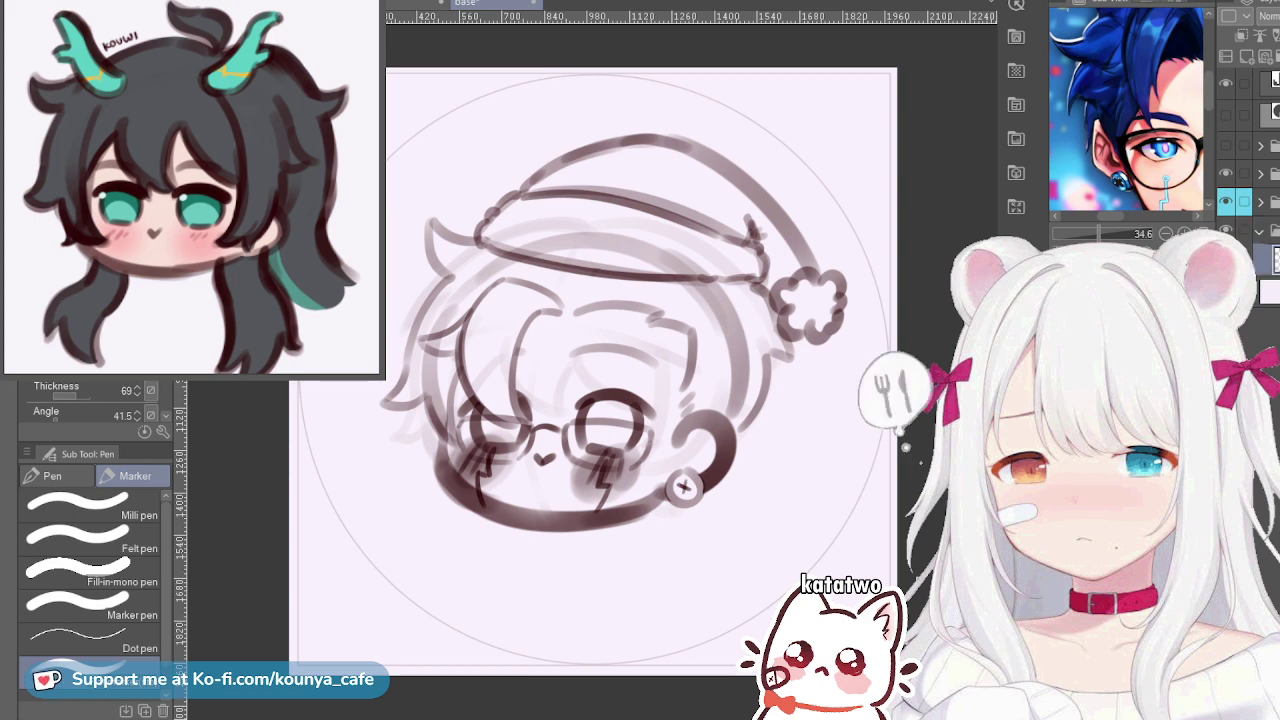
Sample a colour from the base document with the eyedropper, return to the sketch document and take up the G-pen
{"action": "left_click", "coordinate": [282, 297]}
{"action": "key", "text": "i"}
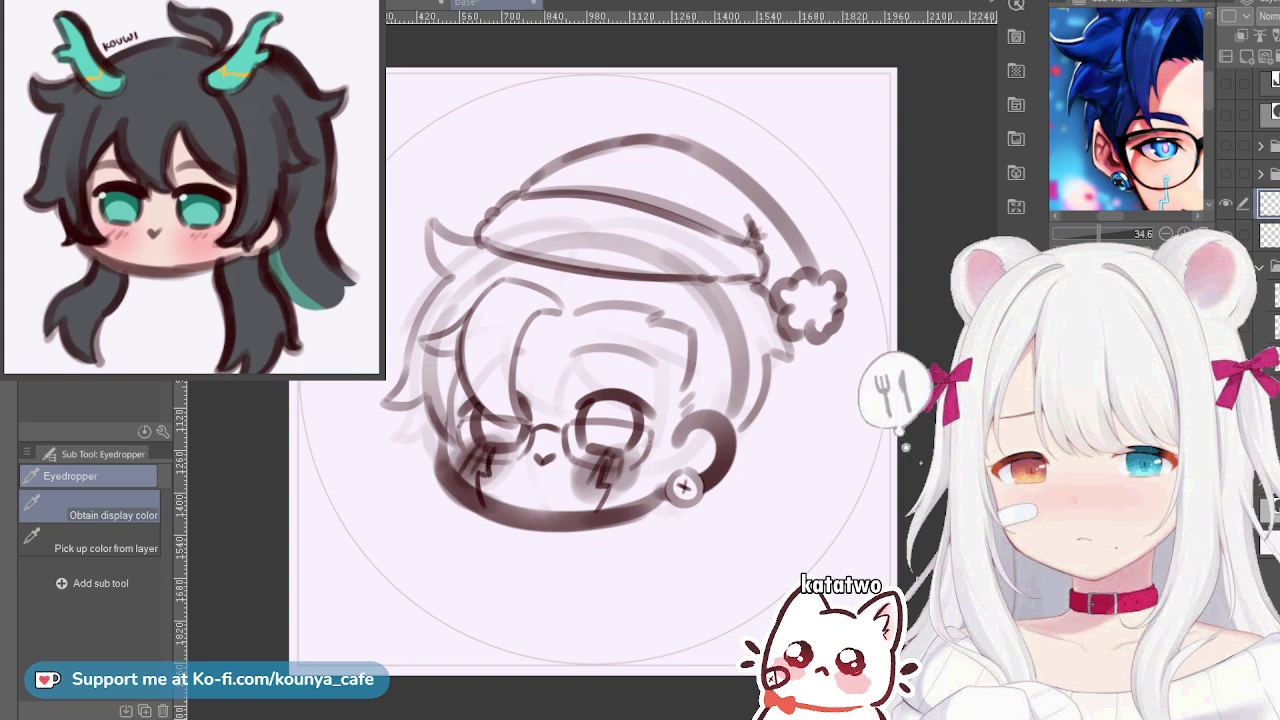
{"action": "key", "text": "ctrl+Tab"}
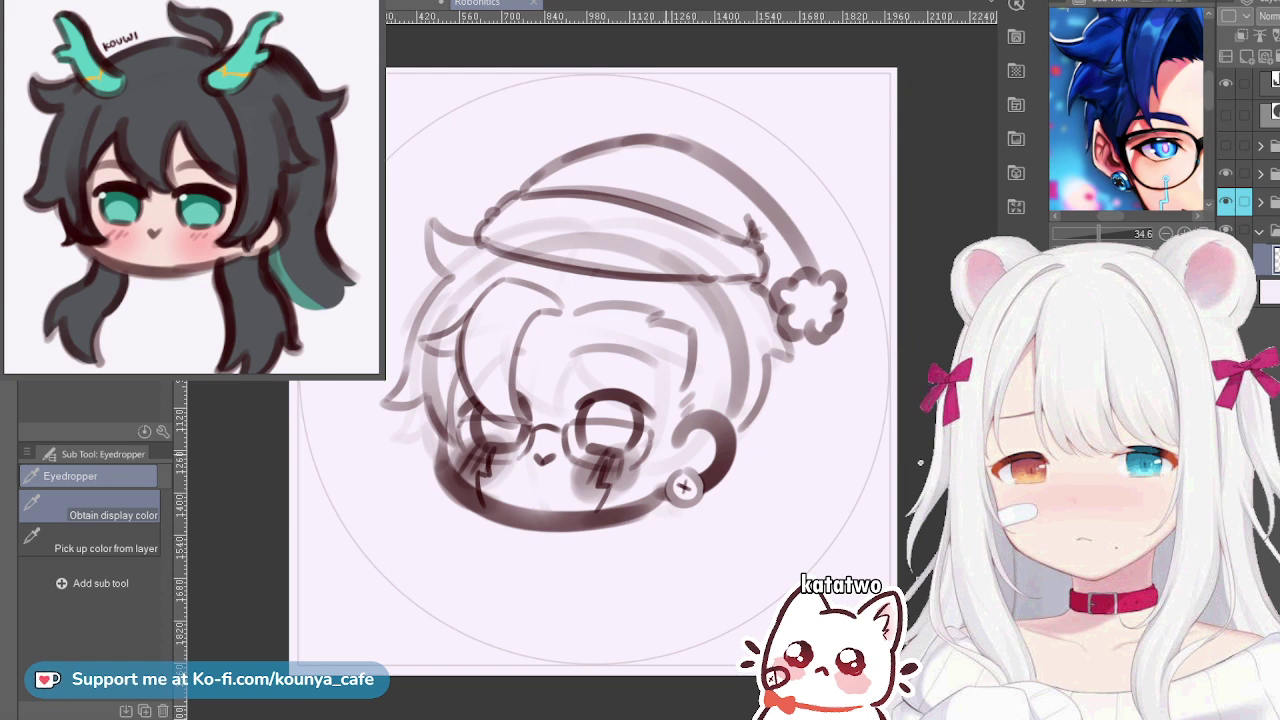
{"action": "key", "text": "p"}
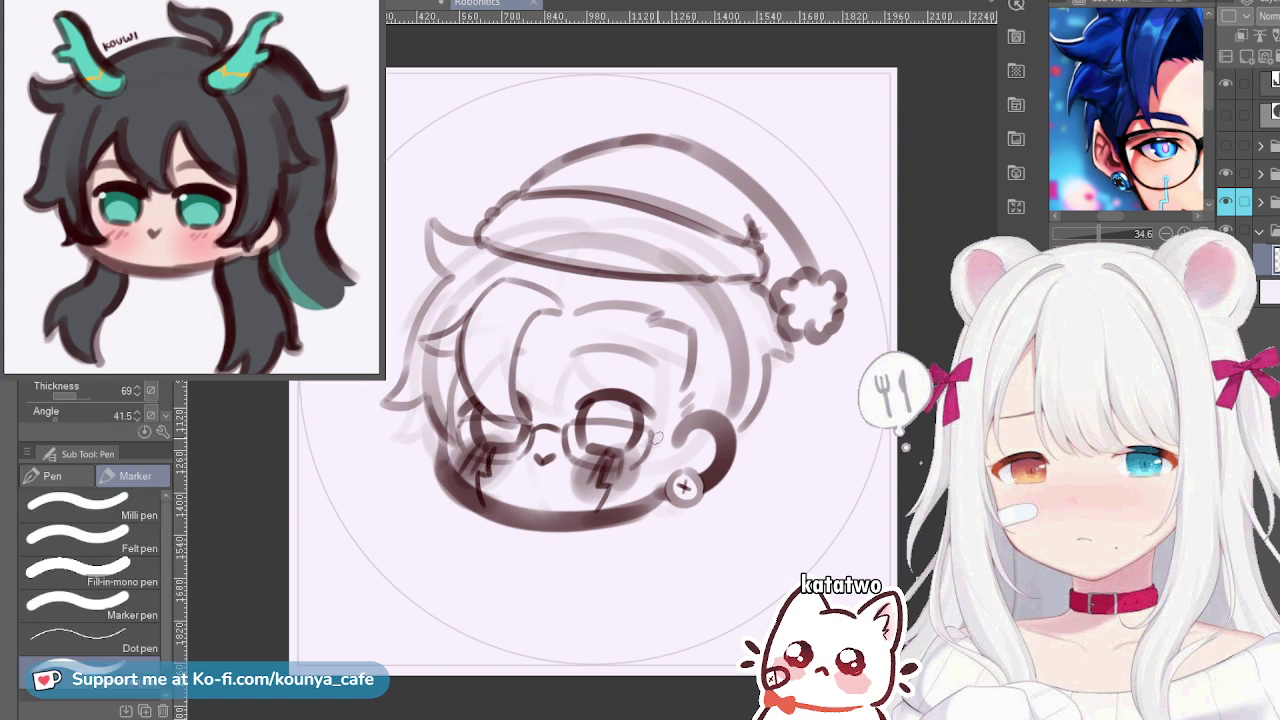
{"action": "left_click", "coordinate": [56, 476]}
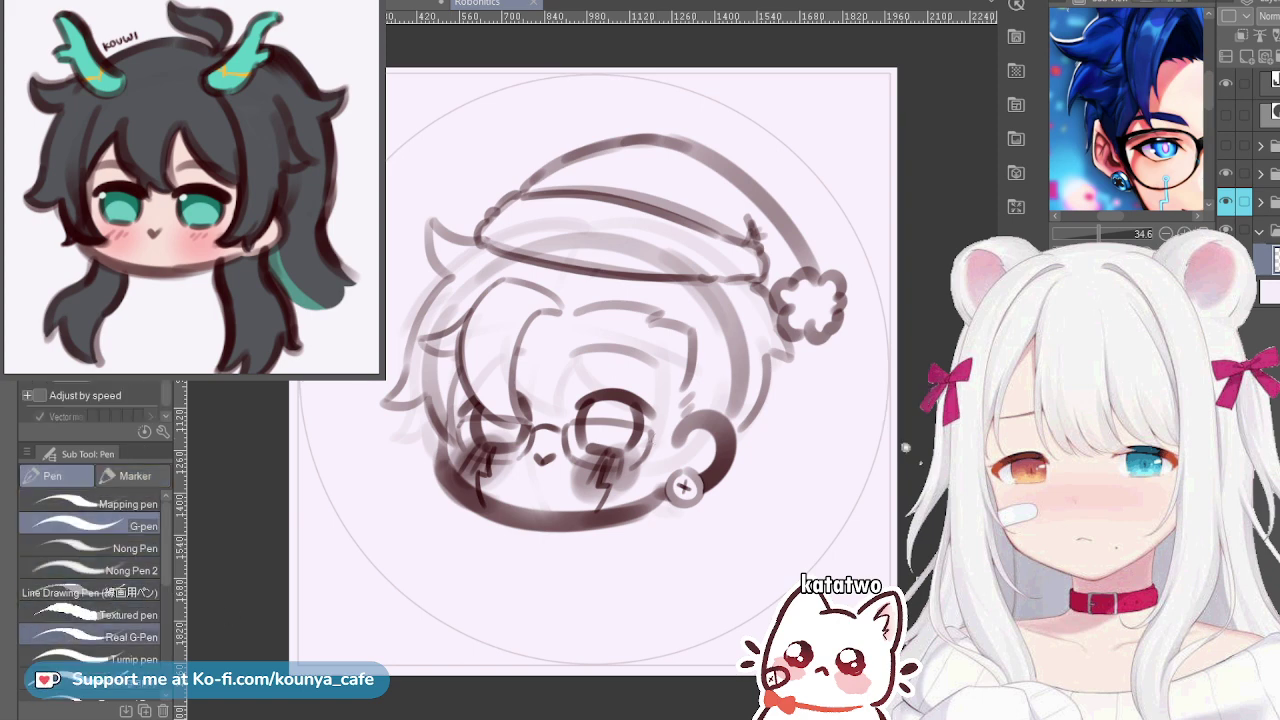
{"action": "left_click_drag", "start_coordinate": [166, 545], "coordinate": [166, 595]}
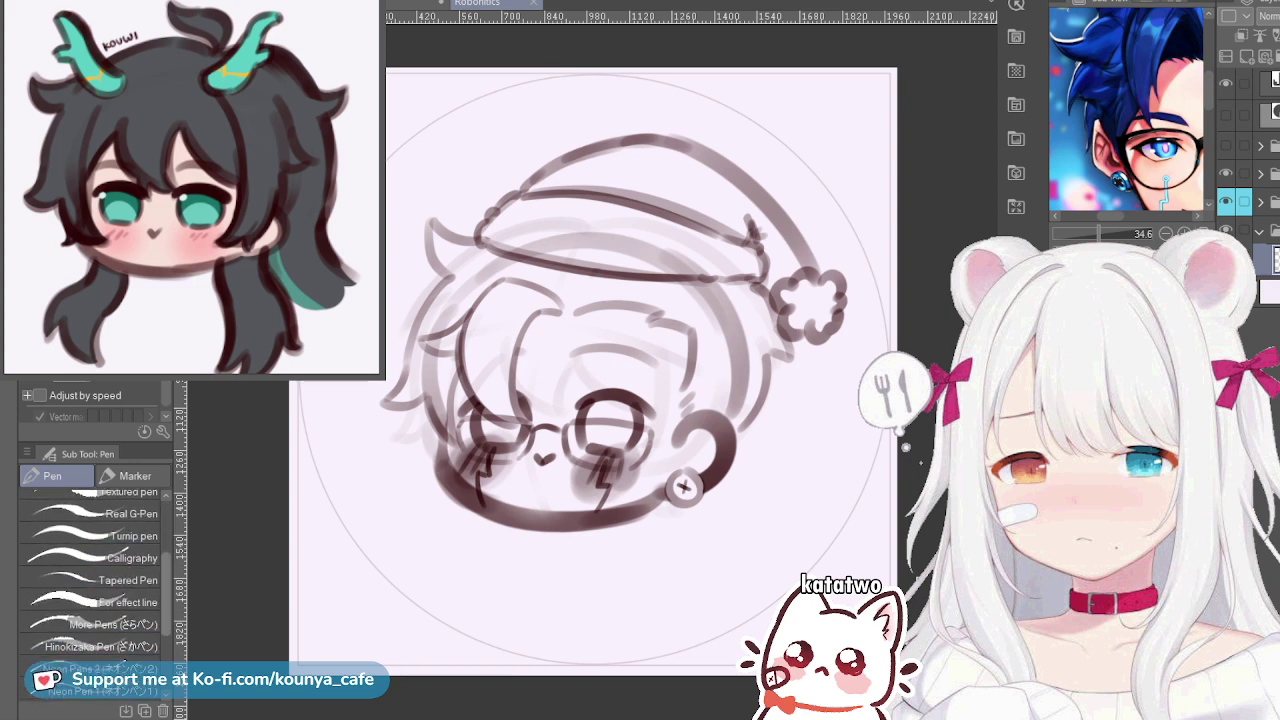
{"action": "scroll", "coordinate": [90, 580], "scroll_direction": "down", "scroll_amount": 3}
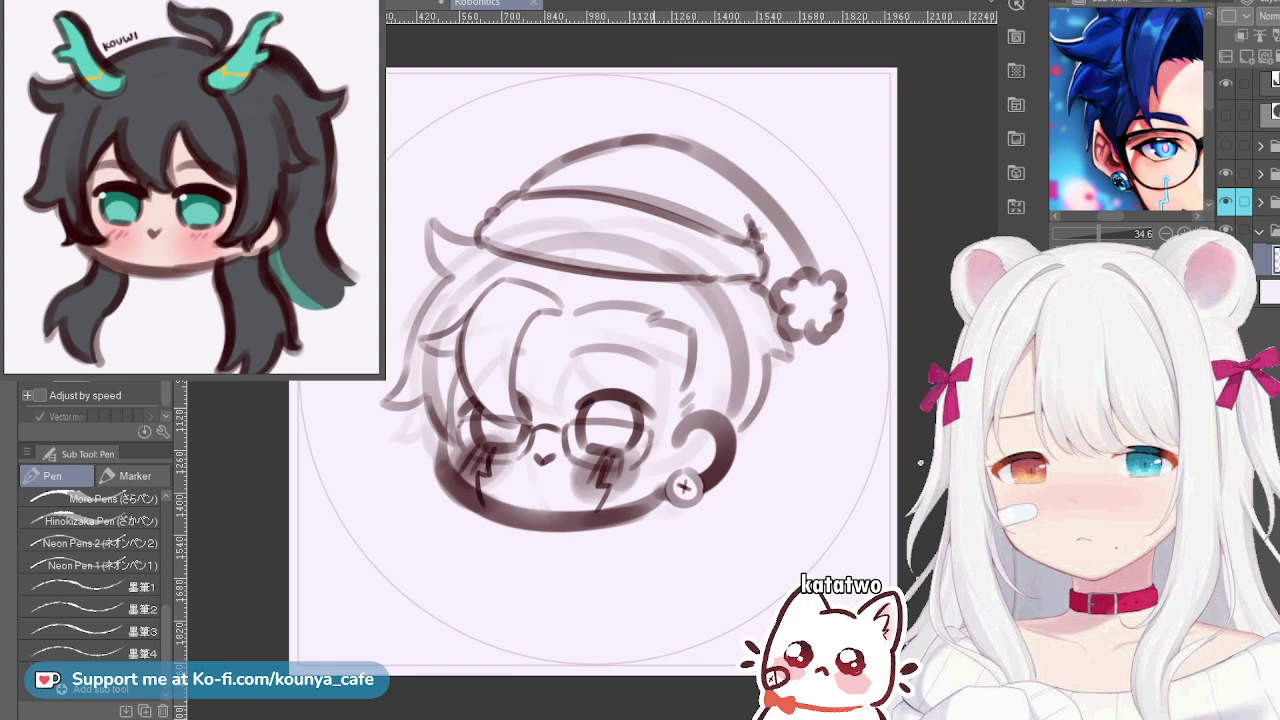
Paint a rounded peach skin fill over the forehead and eye area on the empty layer beneath the sketch group
{"action": "scroll", "coordinate": [650, 362], "scroll_direction": "up", "scroll_amount": 3}
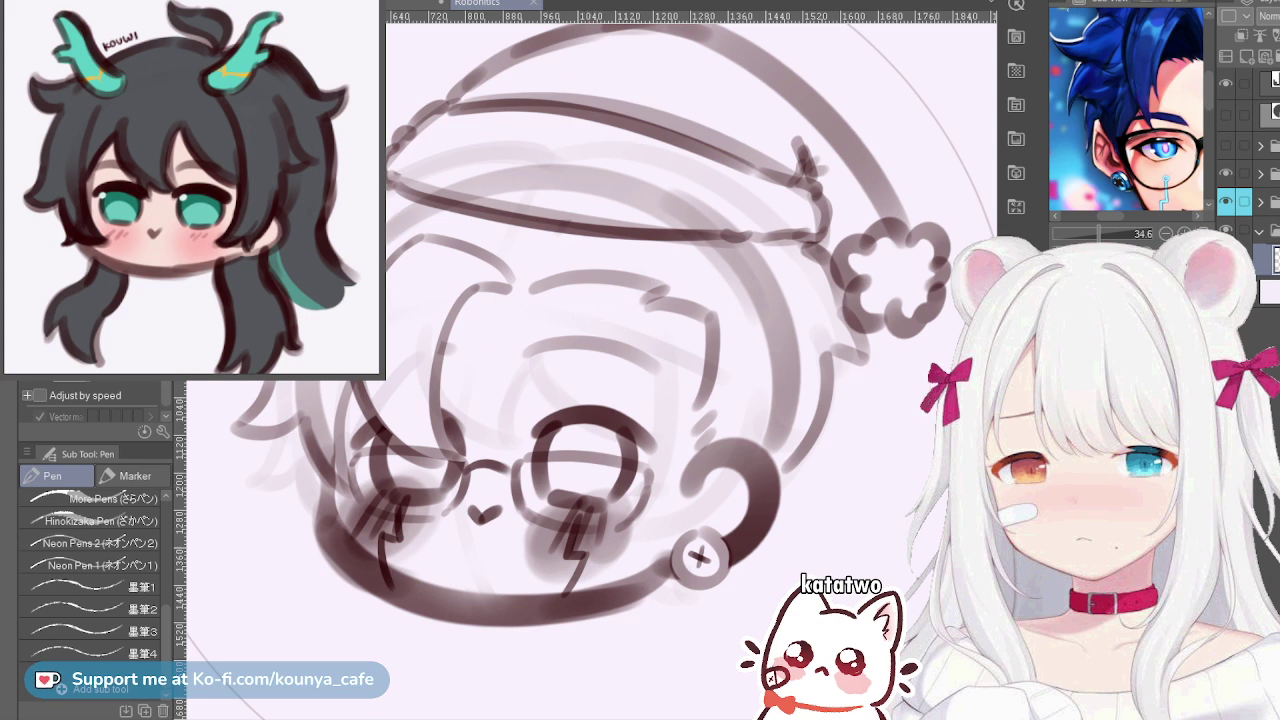
{"action": "left_click", "coordinate": [1264, 231]}
{"action": "key", "text": "alt+bracketleft"}
{"action": "scroll", "coordinate": [530, 382], "scroll_direction": "up", "scroll_amount": 2}
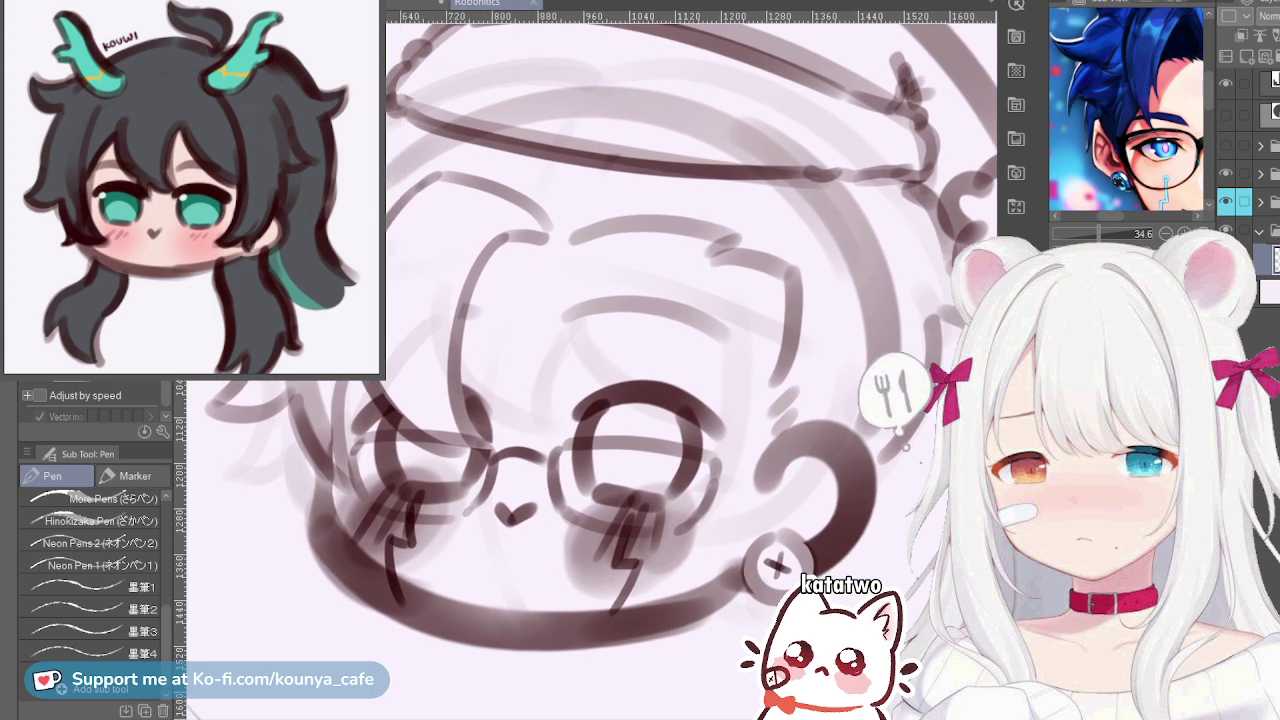
{"action": "key", "text": "alt+bracketright"}
{"action": "key", "text": "ctrl+shift+o"}
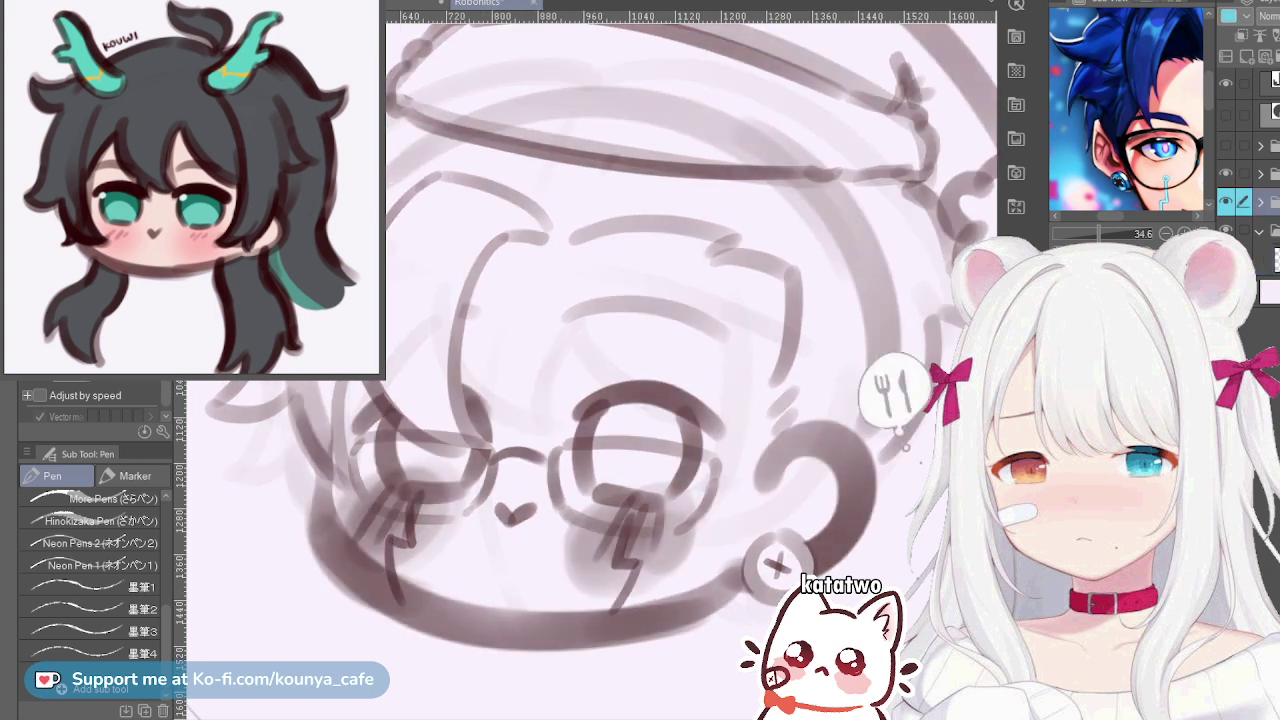
{"action": "left_click", "coordinate": [1268, 260]}
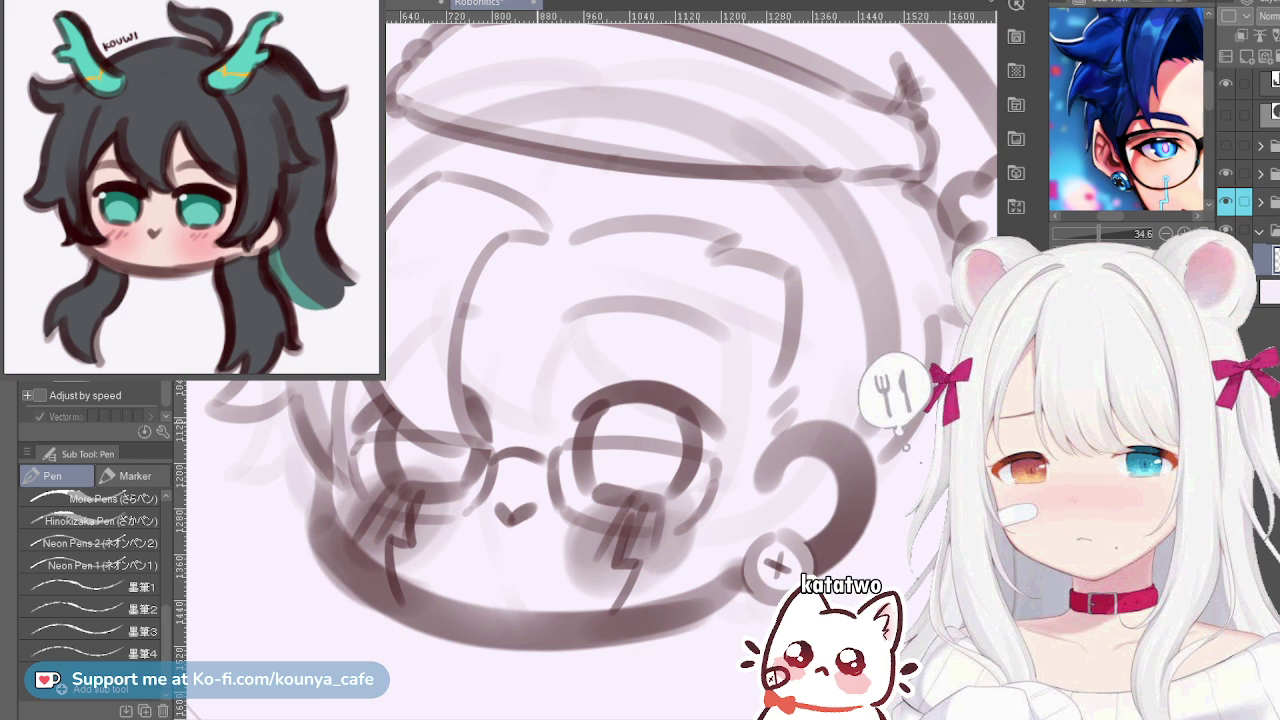
{"action": "scroll", "coordinate": [548, 424], "scroll_direction": "up", "scroll_amount": 1}
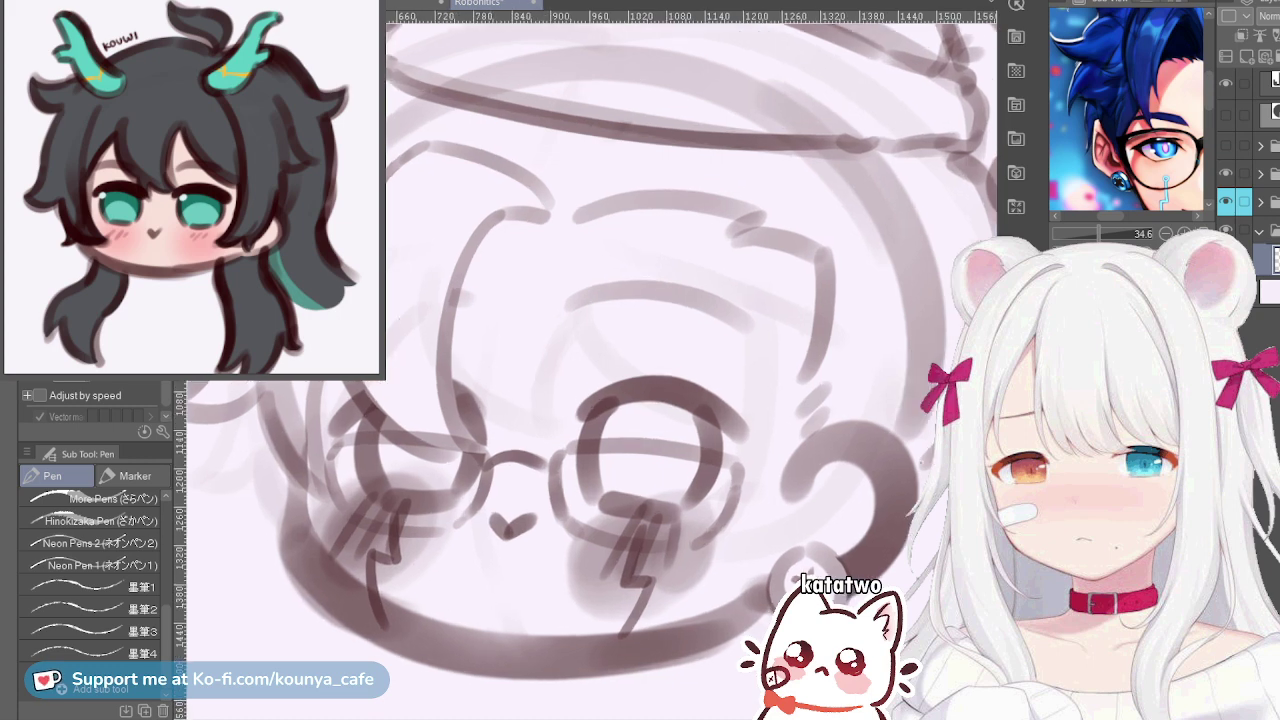
{"action": "mouse_move", "coordinate": [443, 243]}
{"action": "left_mouse_down"}
{"action": "mouse_move", "coordinate": [600, 271]}
{"action": "mouse_move", "coordinate": [447, 305]}
{"action": "left_mouse_up"}
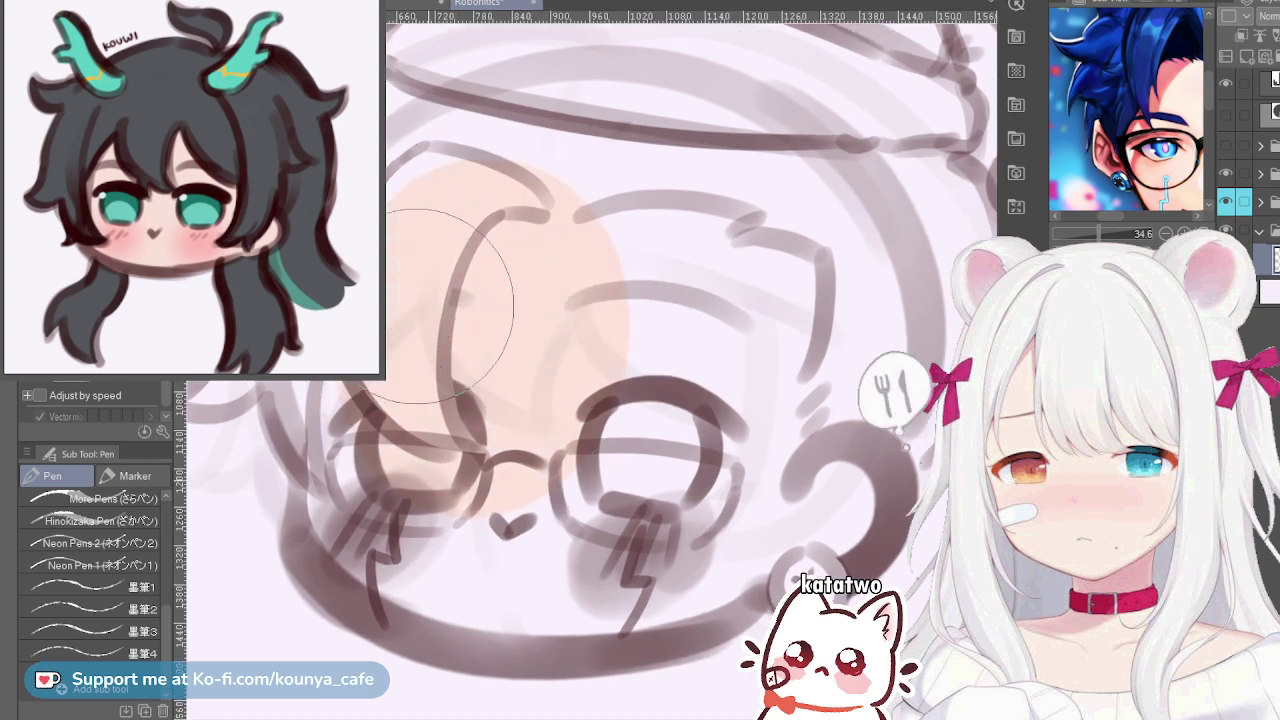
{"action": "left_click_drag", "start_coordinate": [457, 243], "coordinate": [500, 214]}
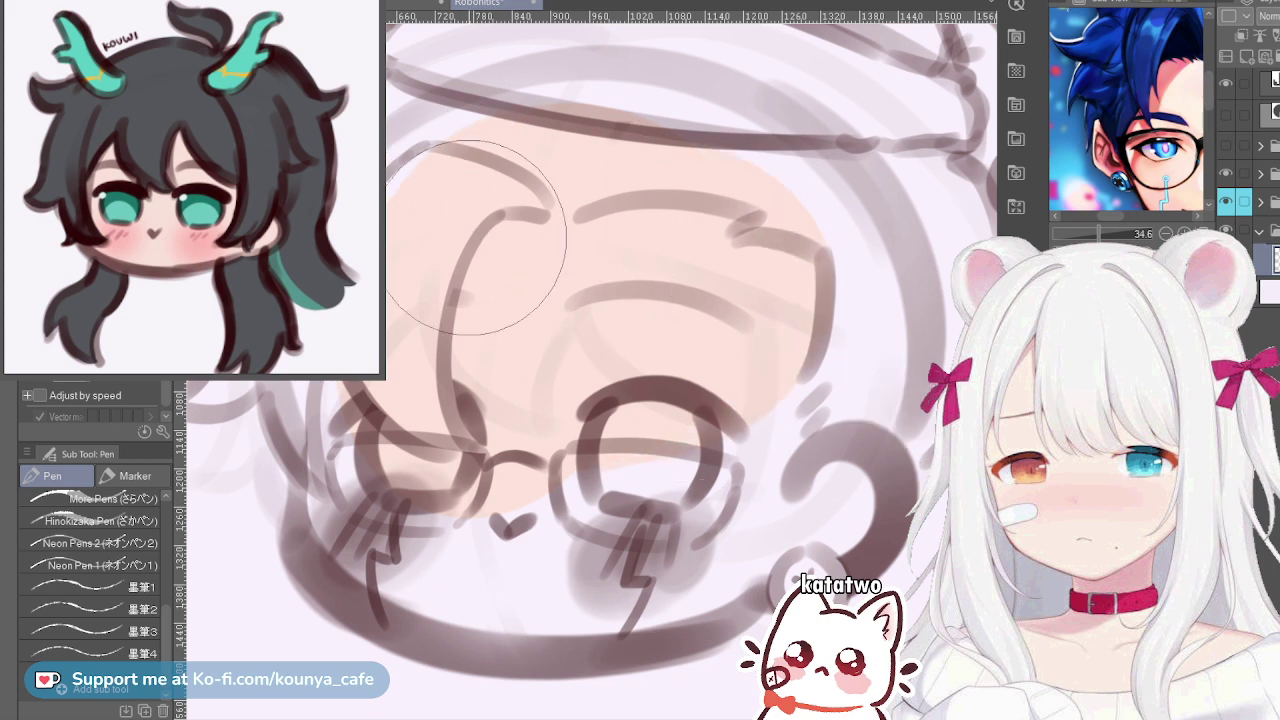
{"action": "mouse_move", "coordinate": [389, 243]}
{"action": "left_mouse_down"}
{"action": "mouse_move", "coordinate": [678, 158]}
{"action": "mouse_move", "coordinate": [706, 424]}
{"action": "left_mouse_up"}
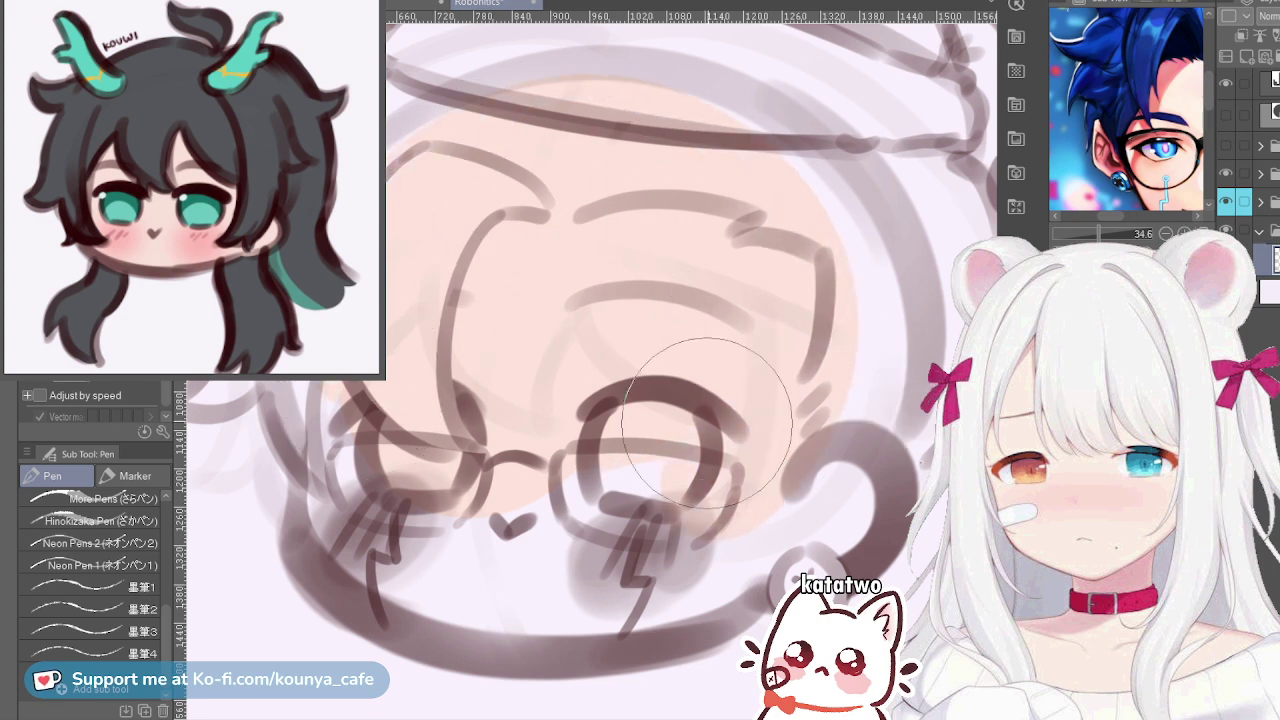
Fade the dark construction circle along the top and ear side of the head inside the sketch group with the Soft eraser
{"action": "left_click", "coordinate": [1270, 202]}
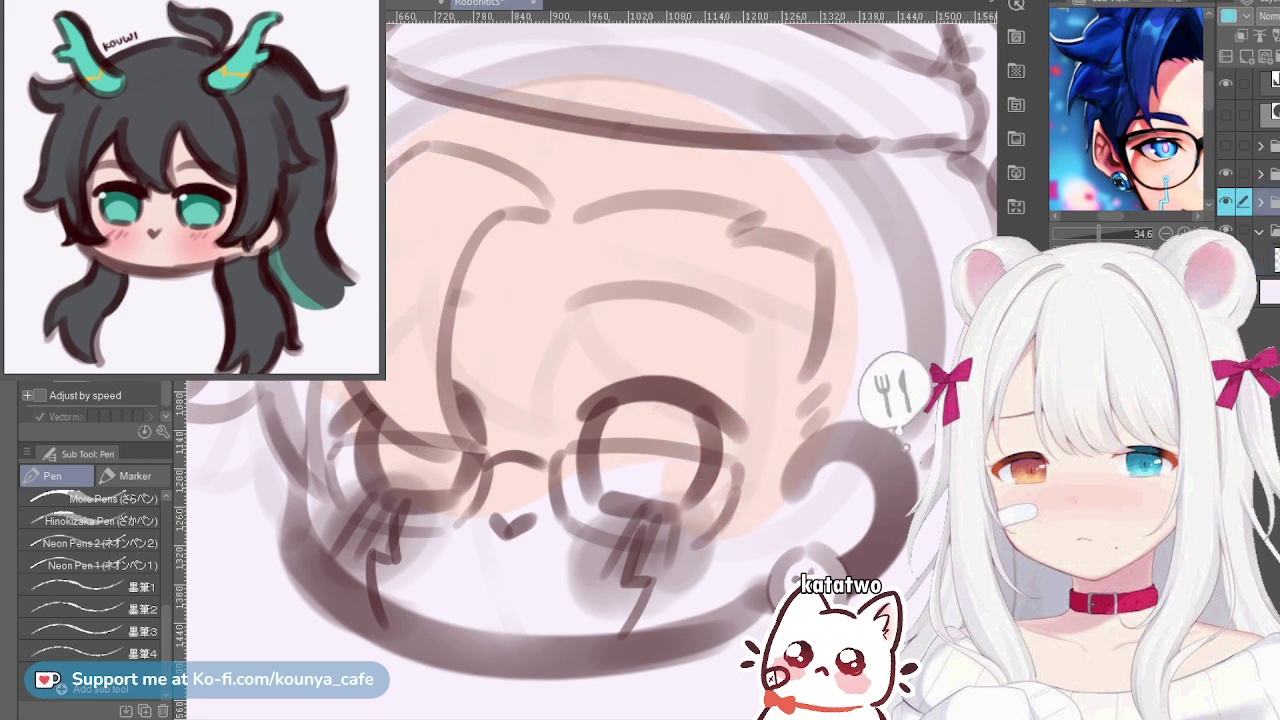
{"action": "left_click", "coordinate": [1260, 202]}
{"action": "scroll", "coordinate": [1250, 160], "scroll_direction": "down", "scroll_amount": 2}
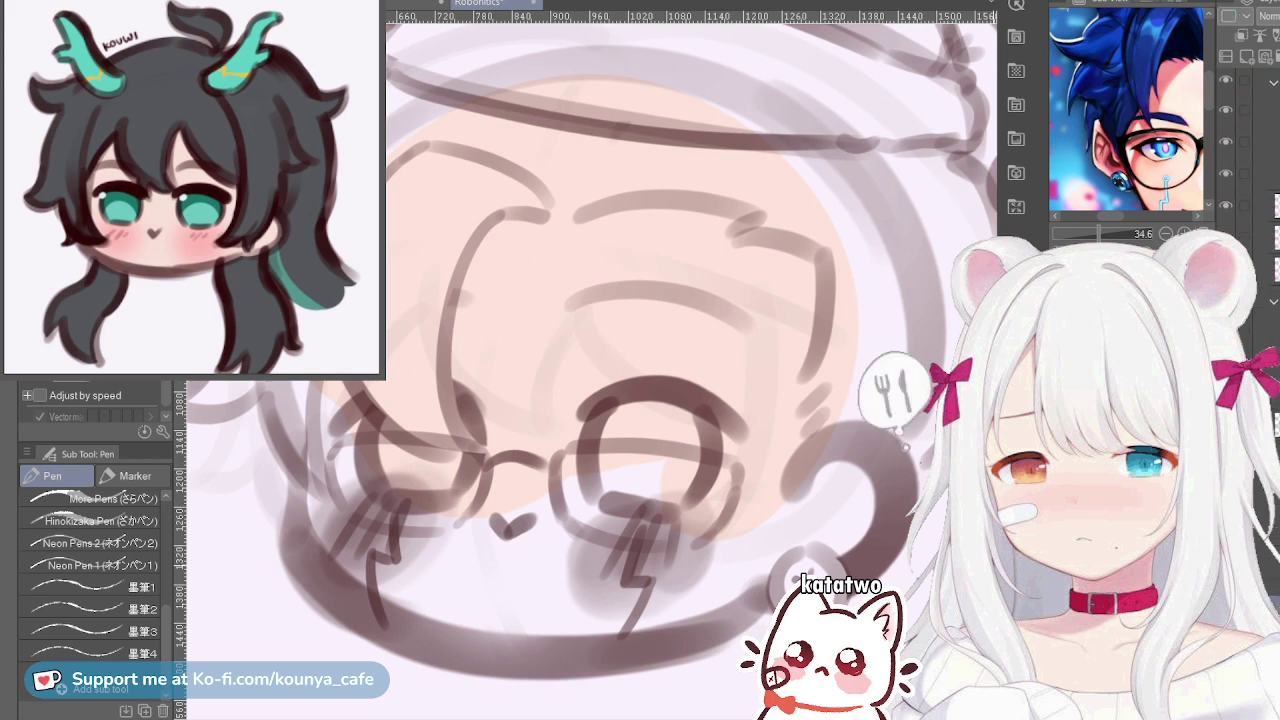
{"action": "key", "text": "e"}
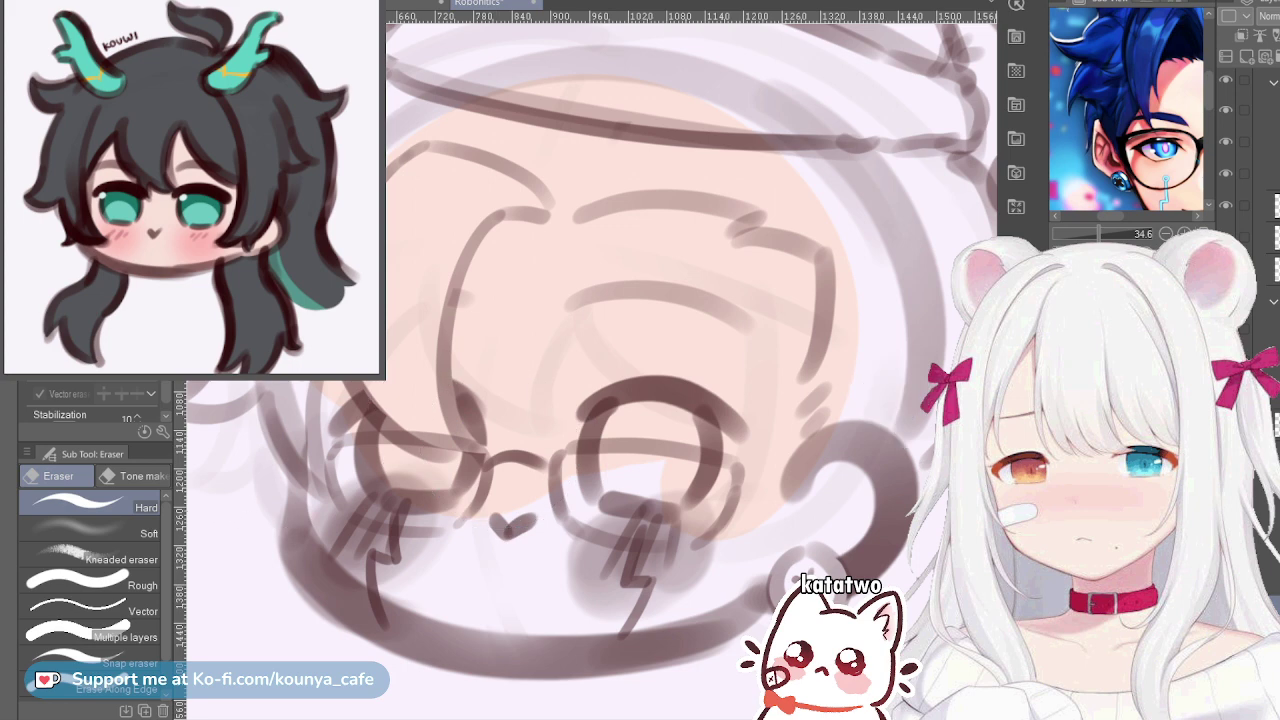
{"action": "left_click", "coordinate": [90, 533]}
{"action": "scroll", "coordinate": [475, 135], "scroll_direction": "down", "scroll_amount": 2}
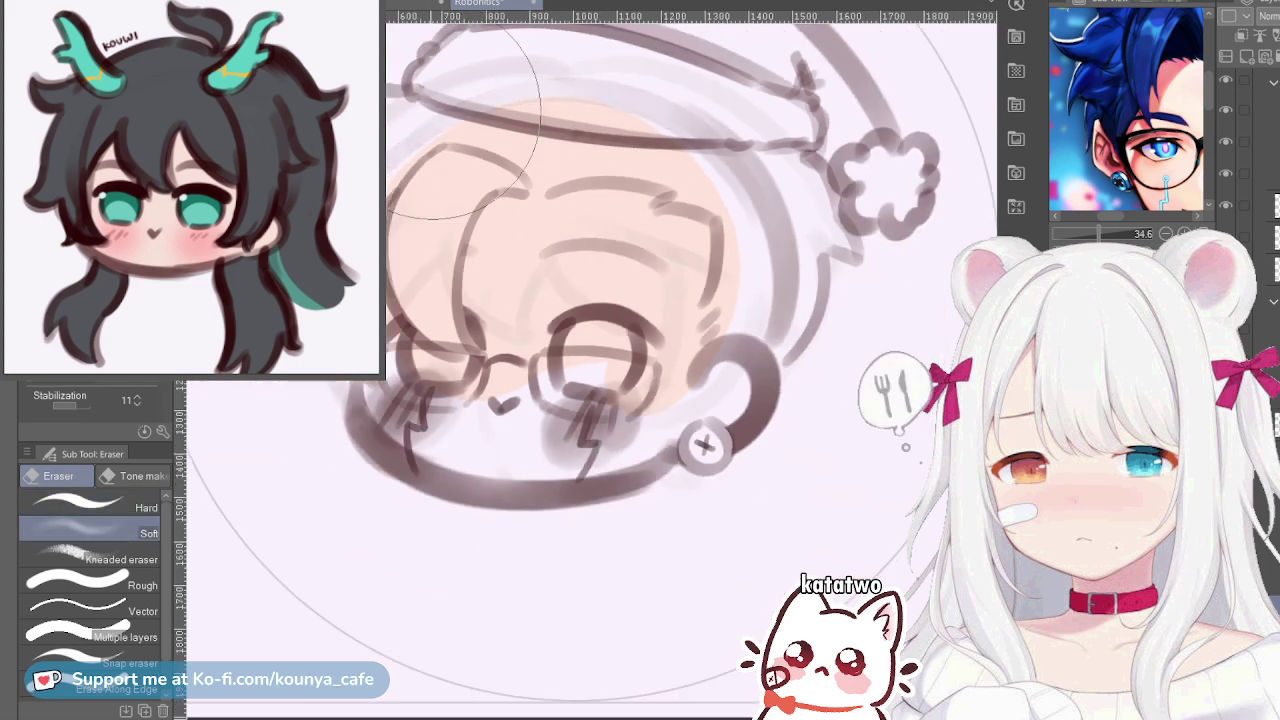
{"action": "mouse_move", "coordinate": [434, 114]}
{"action": "left_mouse_down"}
{"action": "mouse_move", "coordinate": [719, 105]}
{"action": "mouse_move", "coordinate": [703, 102]}
{"action": "mouse_move", "coordinate": [771, 207]}
{"action": "mouse_move", "coordinate": [795, 166]}
{"action": "left_mouse_up"}
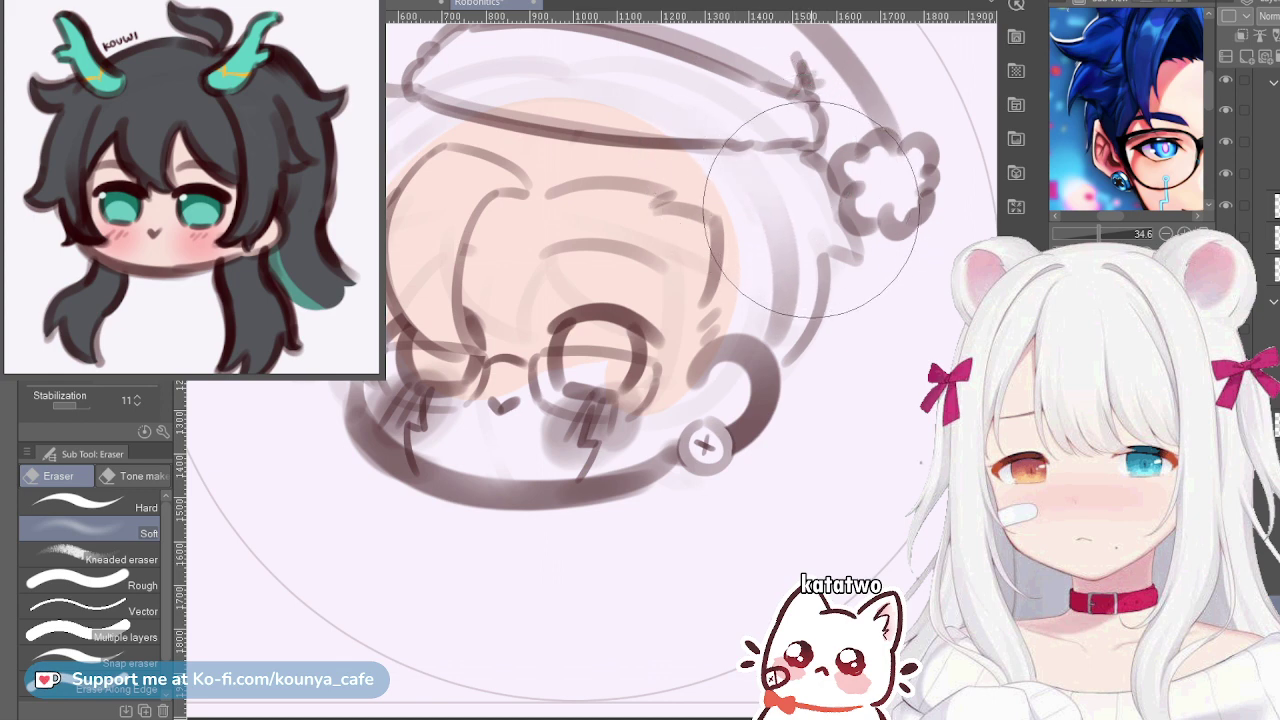
{"action": "key", "text": "["}
{"action": "mouse_move", "coordinate": [779, 243]}
{"action": "left_mouse_down"}
{"action": "mouse_move", "coordinate": [796, 271]}
{"action": "mouse_move", "coordinate": [725, 232]}
{"action": "mouse_move", "coordinate": [795, 305]}
{"action": "left_mouse_up"}
{"action": "key", "text": "["}
{"action": "key", "text": "["}
{"action": "key", "text": "["}
{"action": "key", "text": "["}
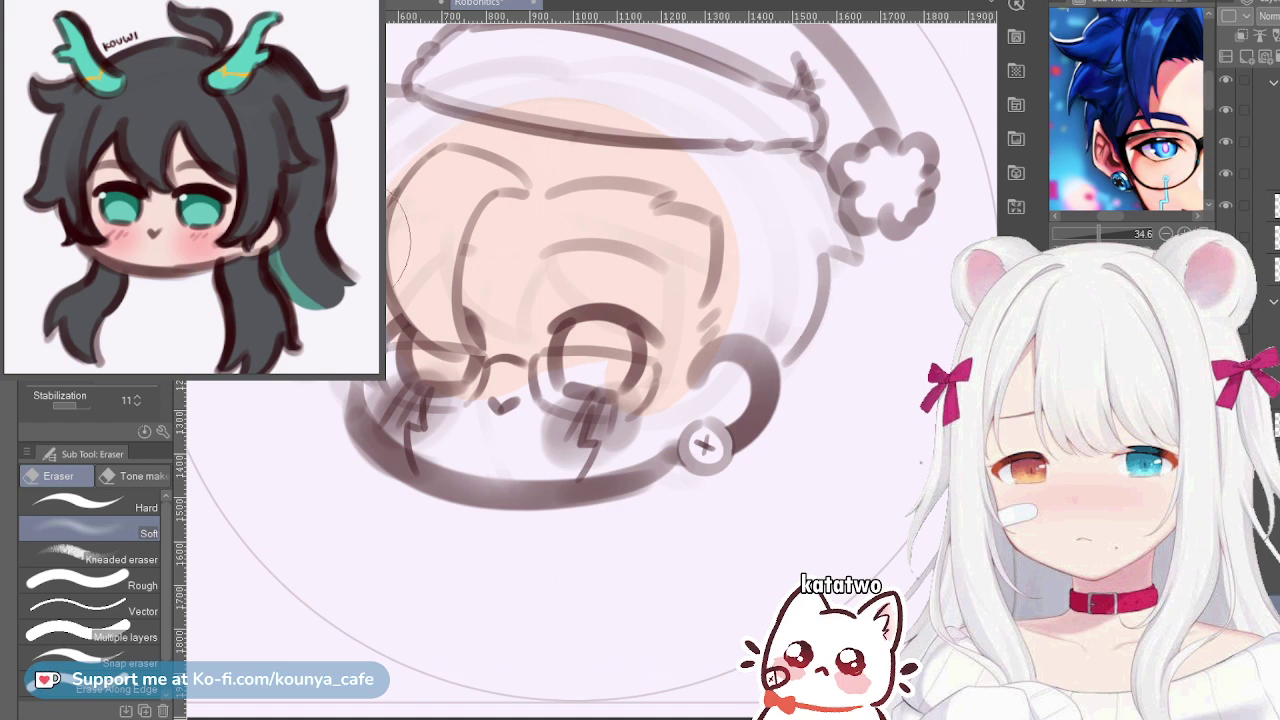
Go over the leftover construction lines around the front hair locks with the Soft eraser
{"action": "scroll", "coordinate": [371, 215], "scroll_direction": "up", "scroll_amount": 3}
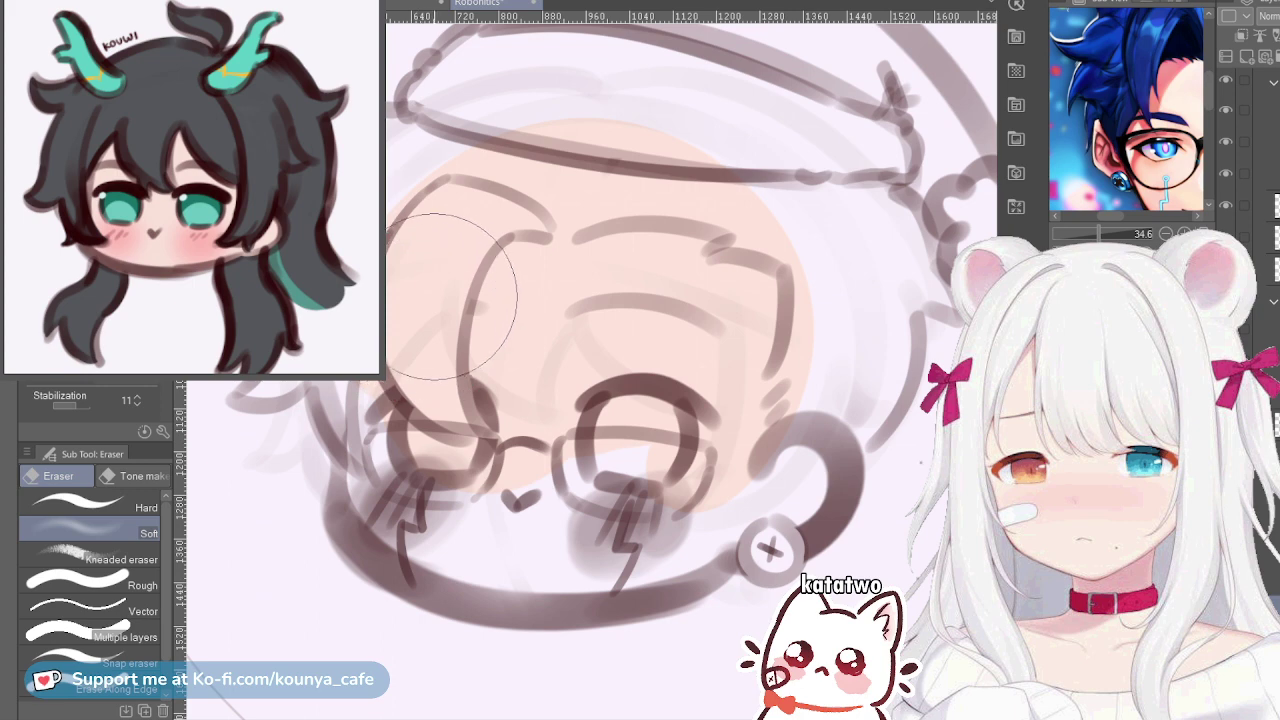
{"action": "left_click_drag", "start_coordinate": [463, 314], "coordinate": [455, 320]}
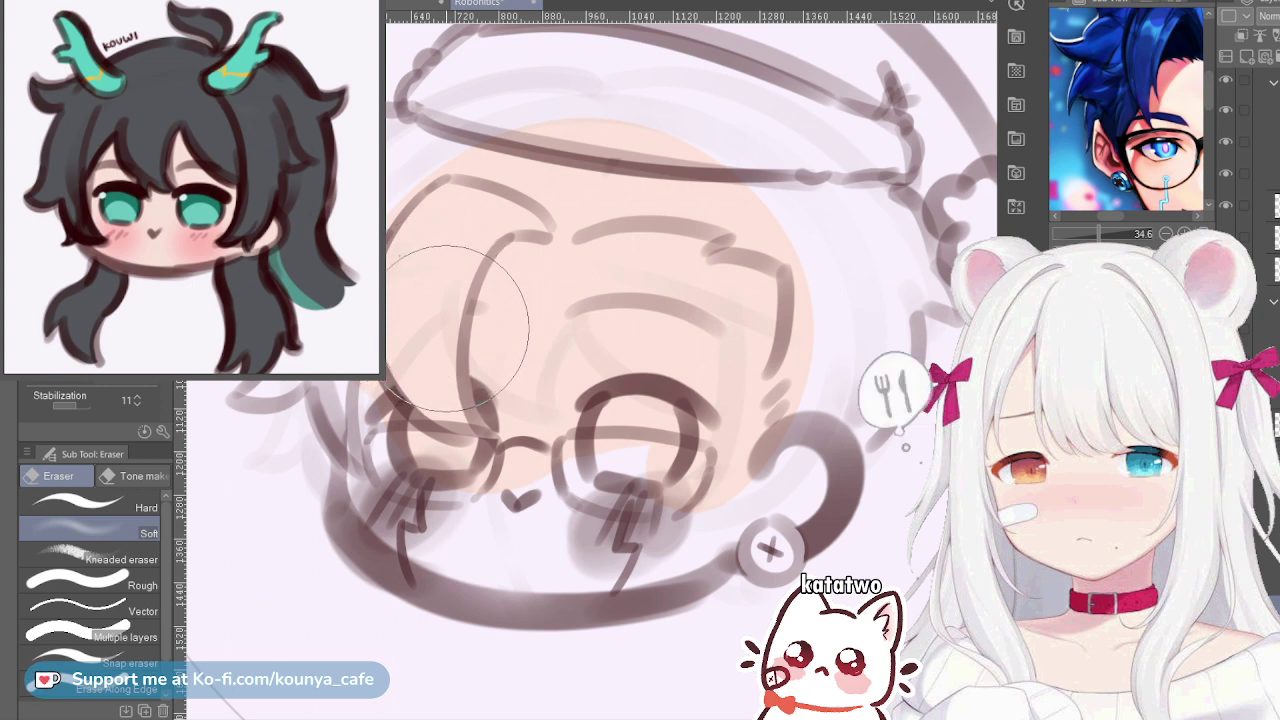
{"action": "left_click_drag", "start_coordinate": [443, 287], "coordinate": [469, 271]}
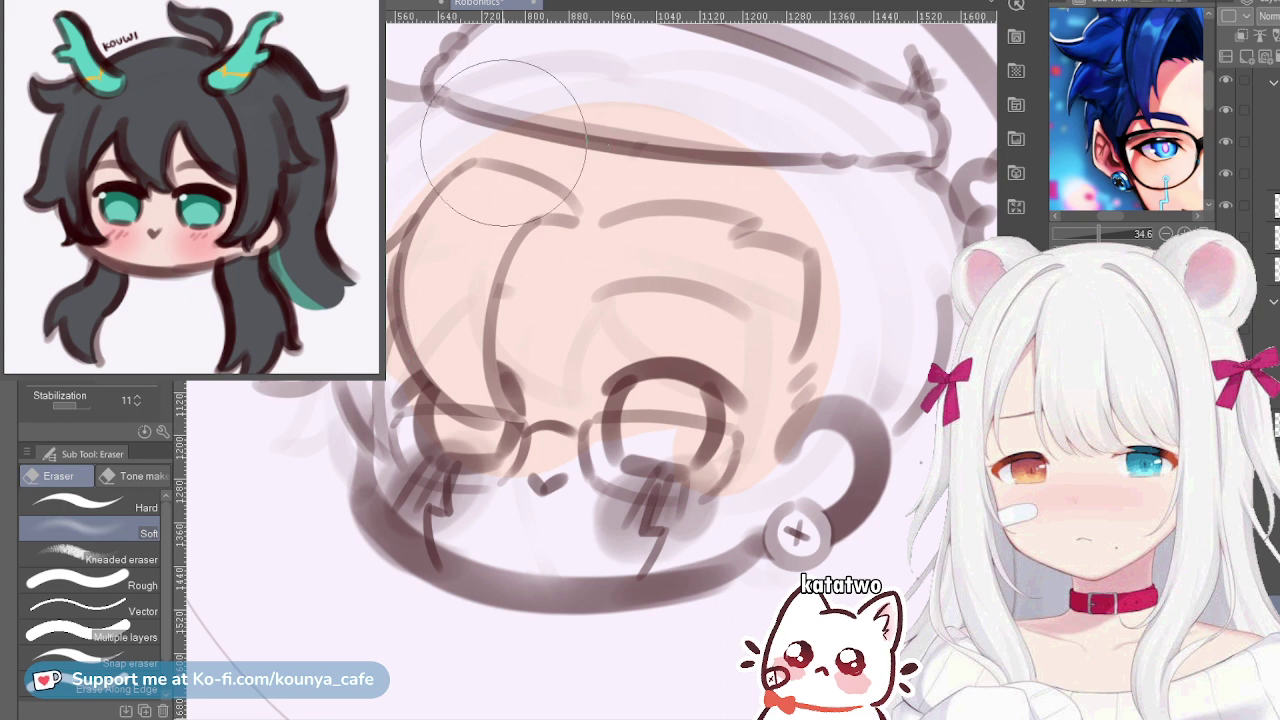
{"action": "left_click_drag", "start_coordinate": [488, 161], "coordinate": [488, 187]}
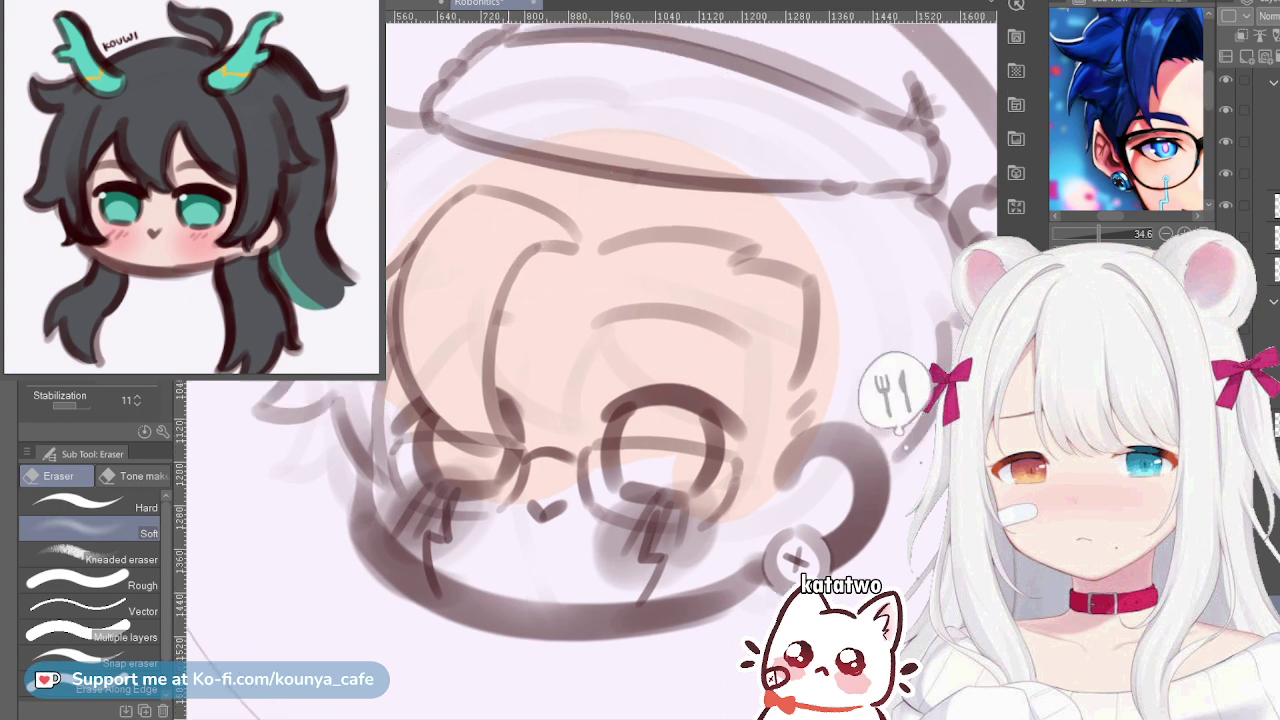
{"action": "scroll", "coordinate": [505, 203], "scroll_direction": "down", "scroll_amount": 1}
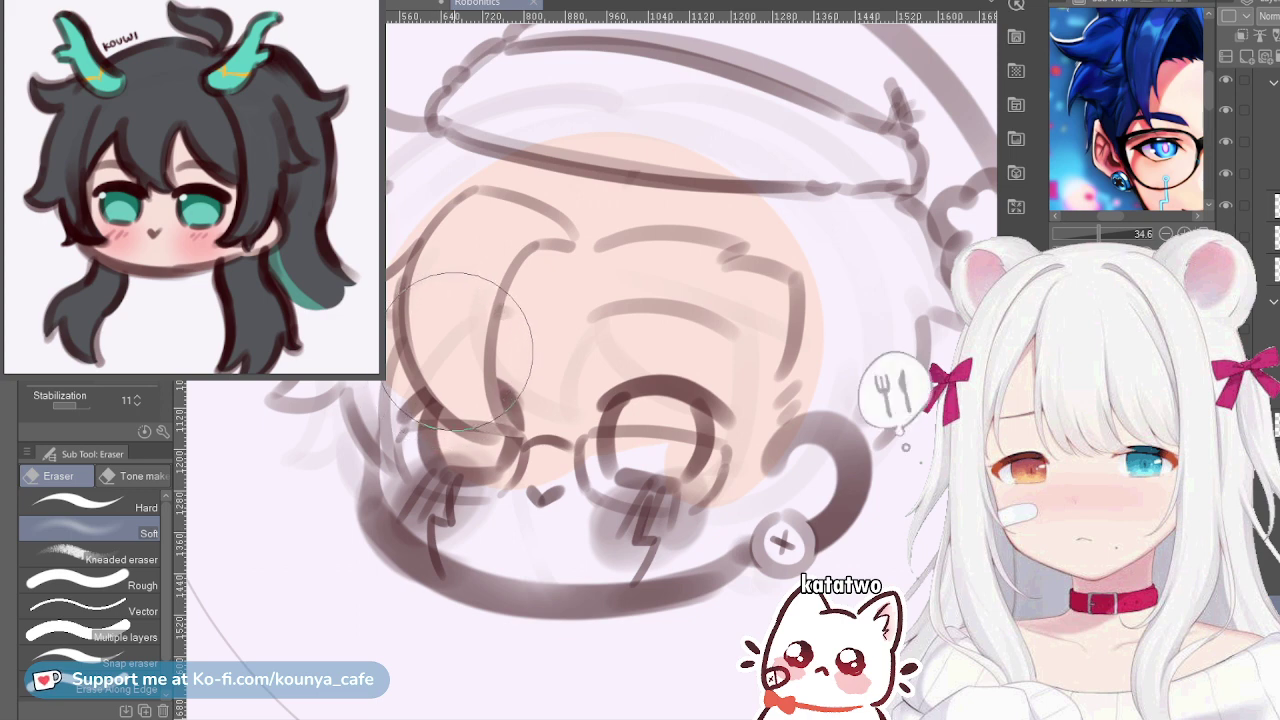
{"action": "left_click_drag", "start_coordinate": [483, 341], "coordinate": [480, 366]}
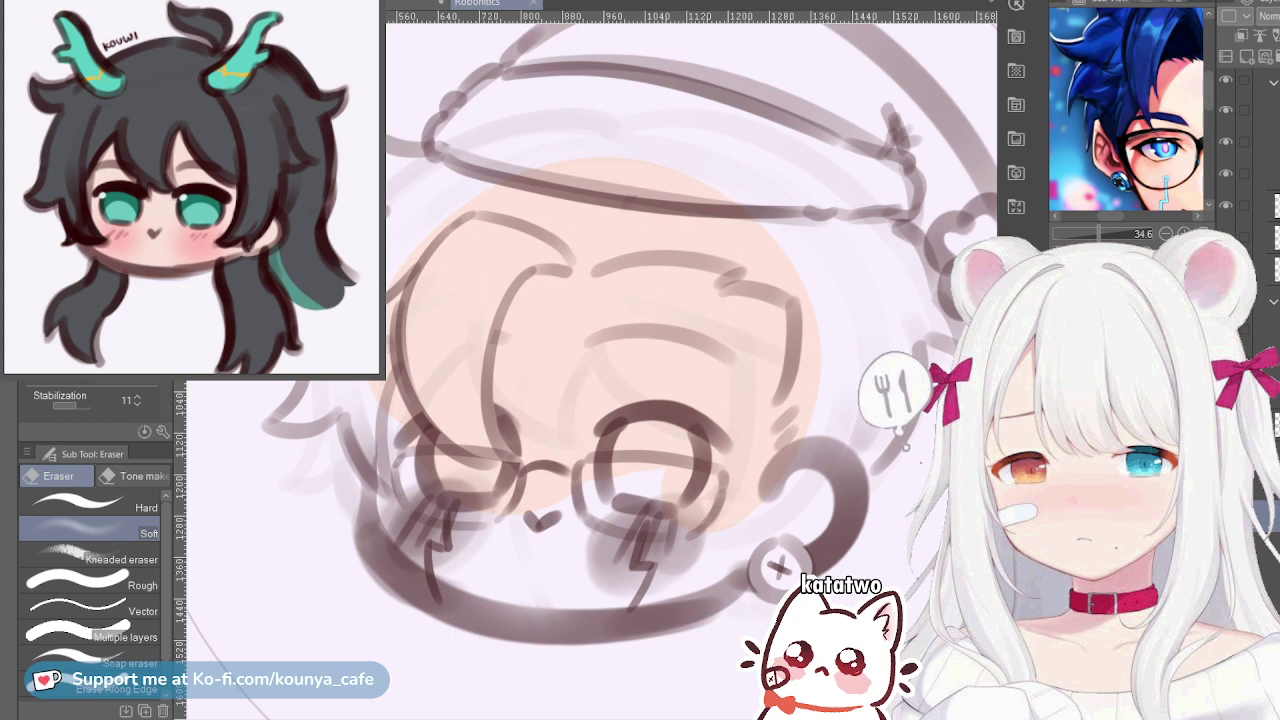
Reselect the skin fill layer beneath the sketch group and switch back to the G-pen
{"action": "scroll", "coordinate": [1247, 150], "scroll_direction": "up", "scroll_amount": 3}
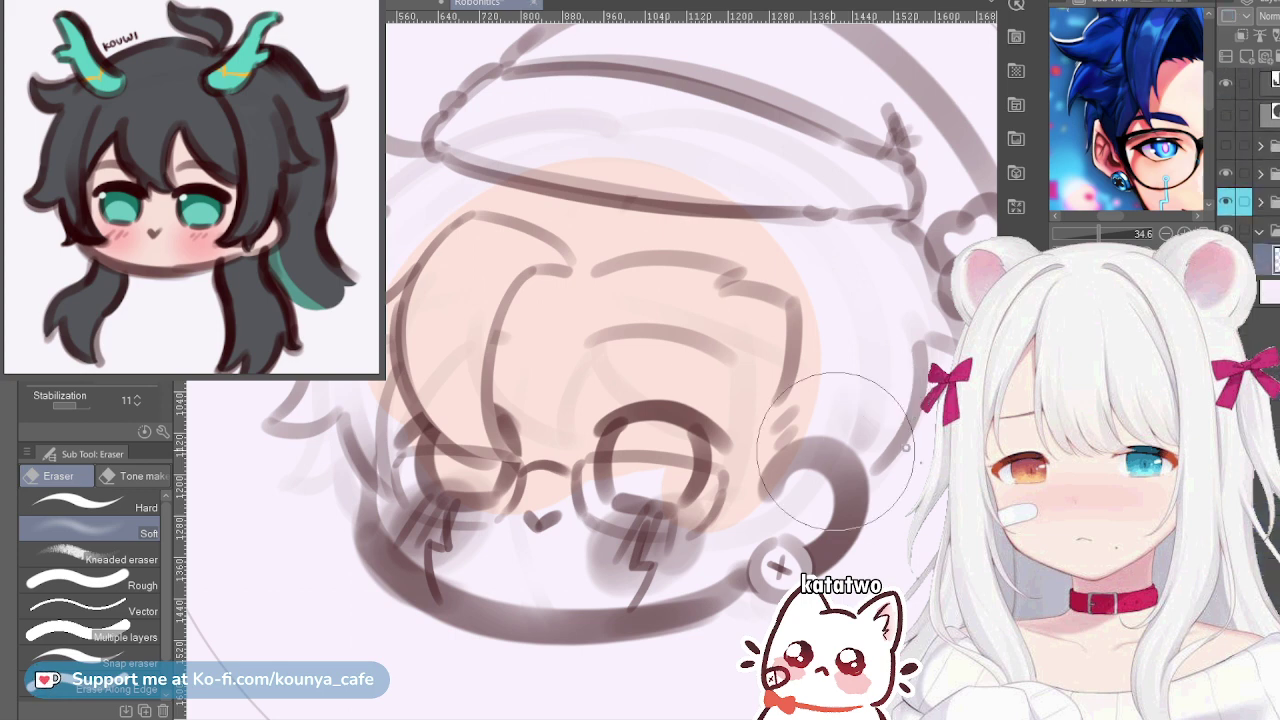
{"action": "key", "text": "p"}
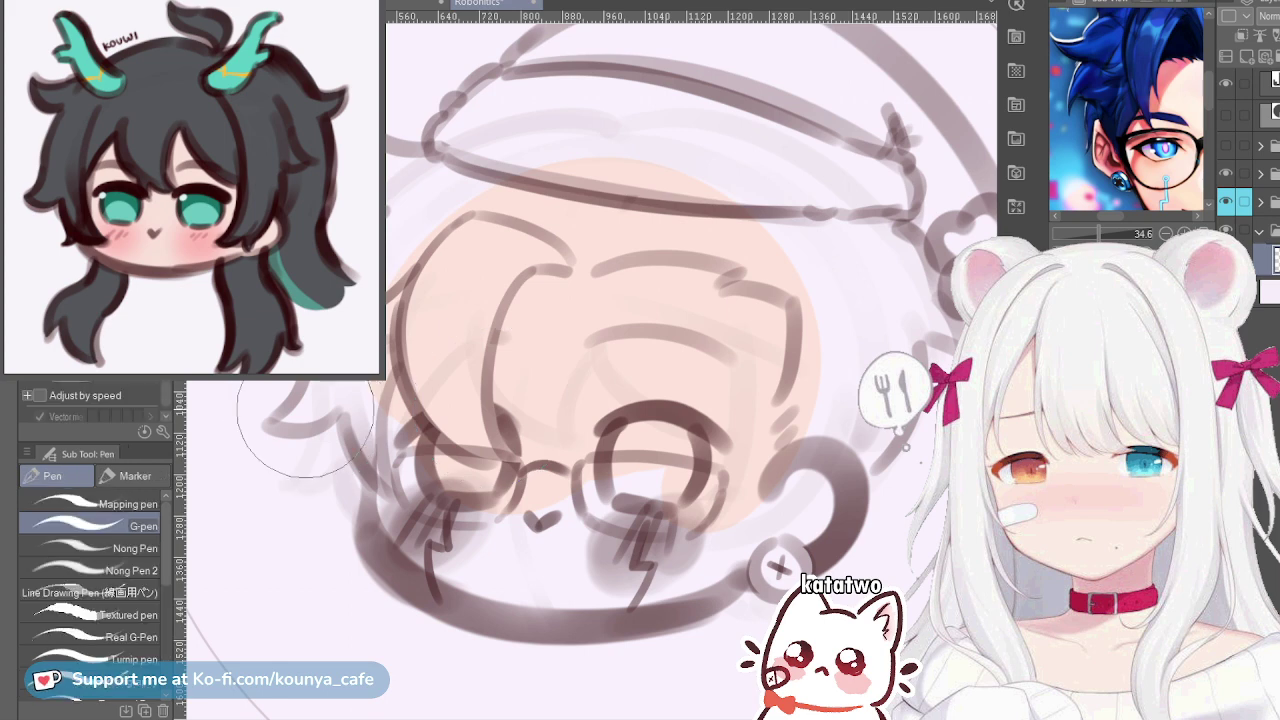
{"action": "scroll", "coordinate": [95, 575], "scroll_direction": "down", "scroll_amount": 5}
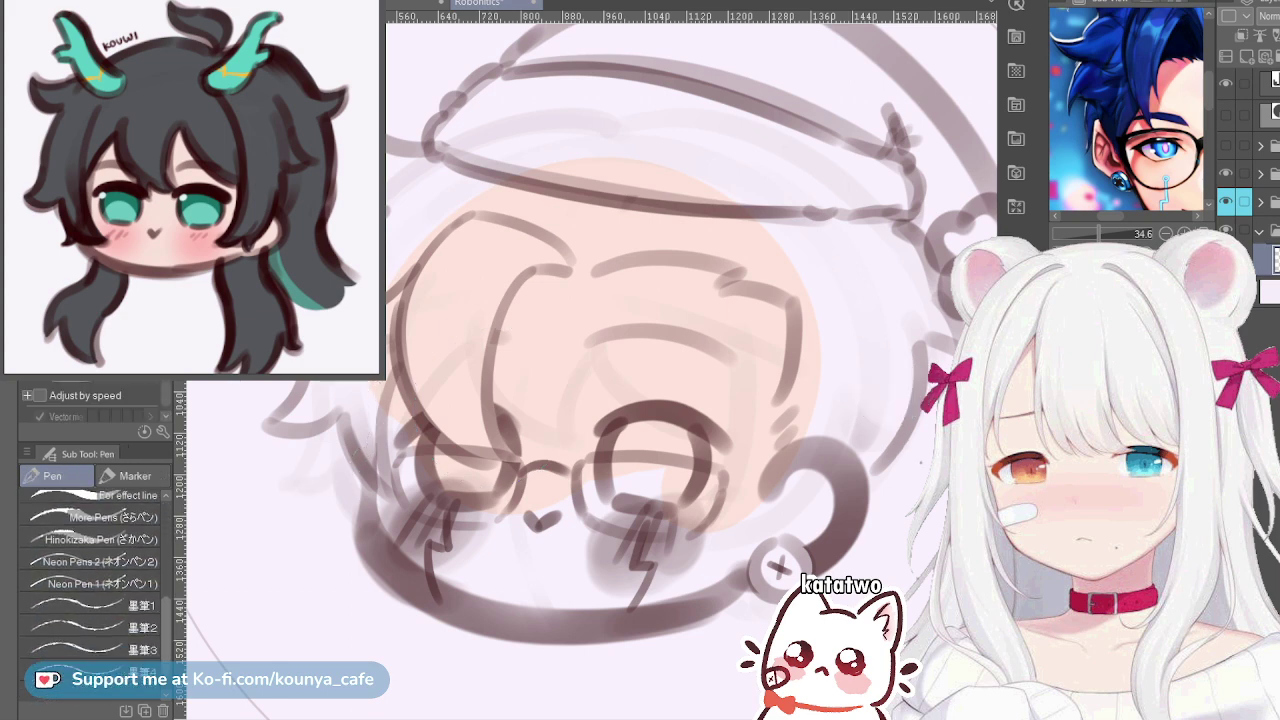
{"action": "left_click_drag", "start_coordinate": [166, 640], "coordinate": [166, 540]}
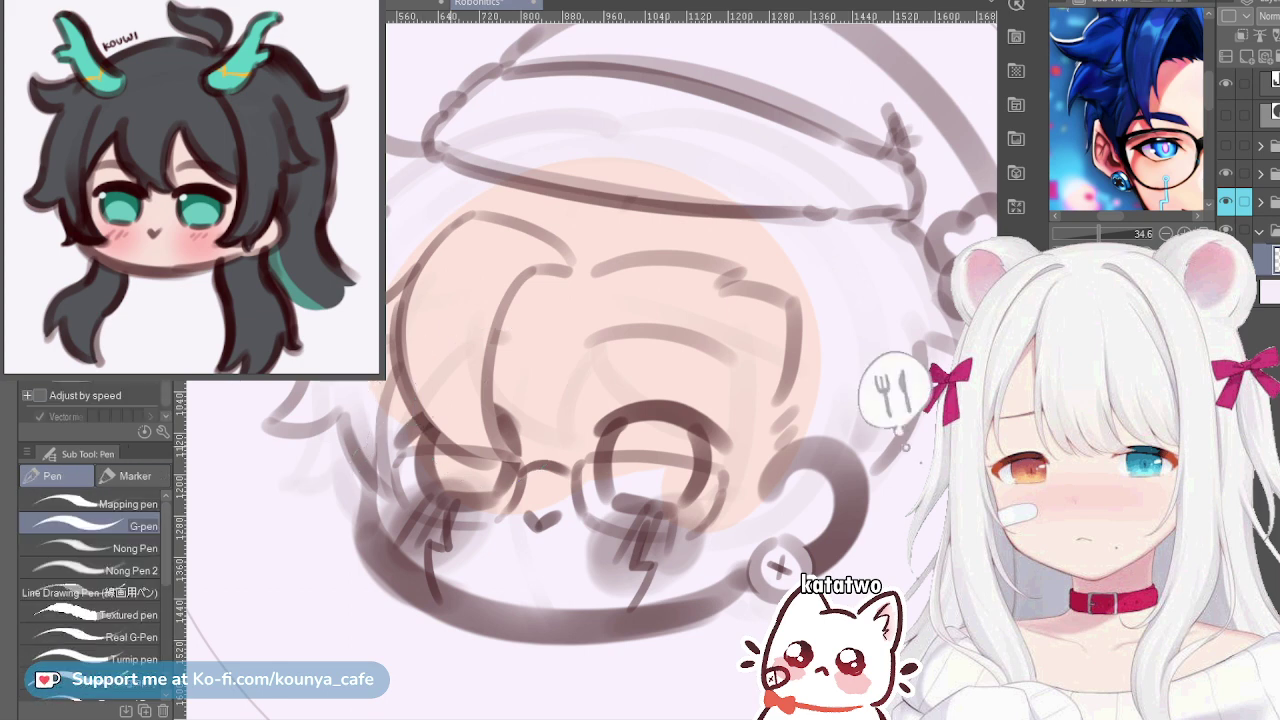
{"action": "scroll", "coordinate": [737, 540], "scroll_direction": "up", "scroll_amount": 2}
Try to paint the peach skin fill along the jawline from cheek to chin, then undo the stroke
{"action": "left_click_drag", "start_coordinate": [493, 554], "coordinate": [488, 550]}
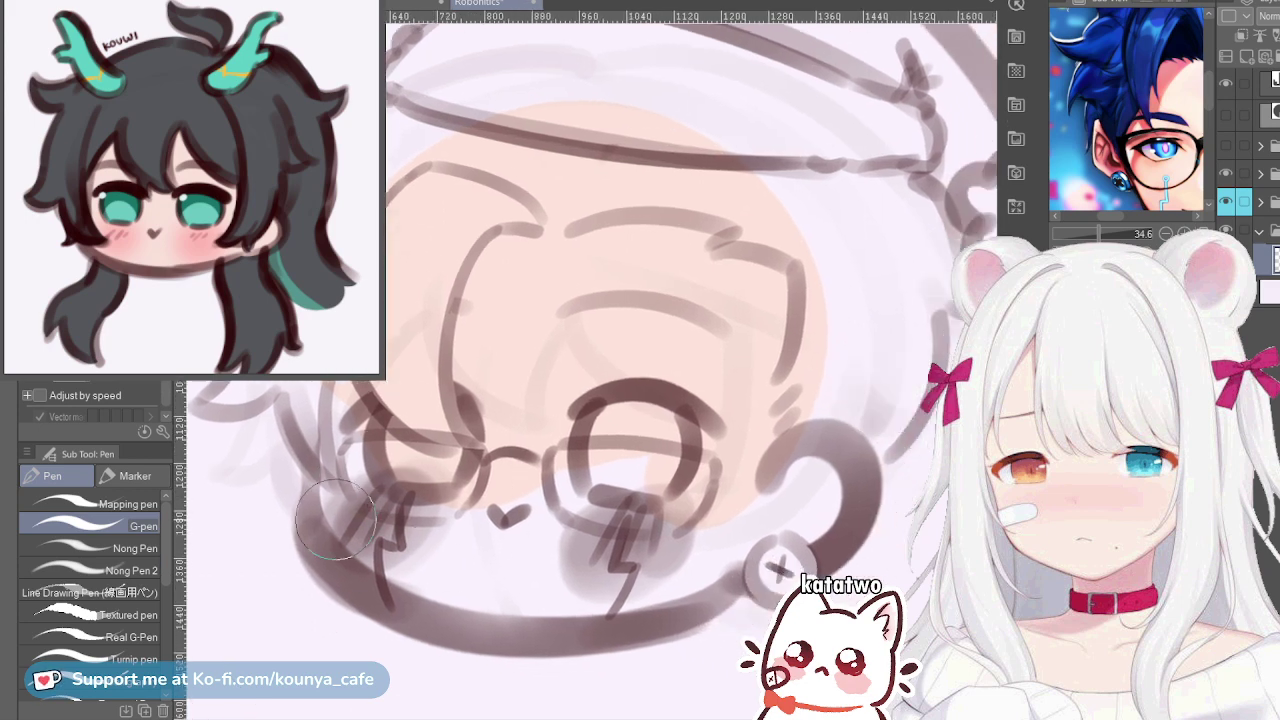
{"action": "left_click_drag", "start_coordinate": [328, 532], "coordinate": [370, 595]}
{"action": "scroll", "coordinate": [528, 561], "scroll_direction": "up", "scroll_amount": 2}
{"action": "left_click_drag", "start_coordinate": [480, 640], "coordinate": [785, 570]}
{"action": "left_click", "coordinate": [1268, 201]}
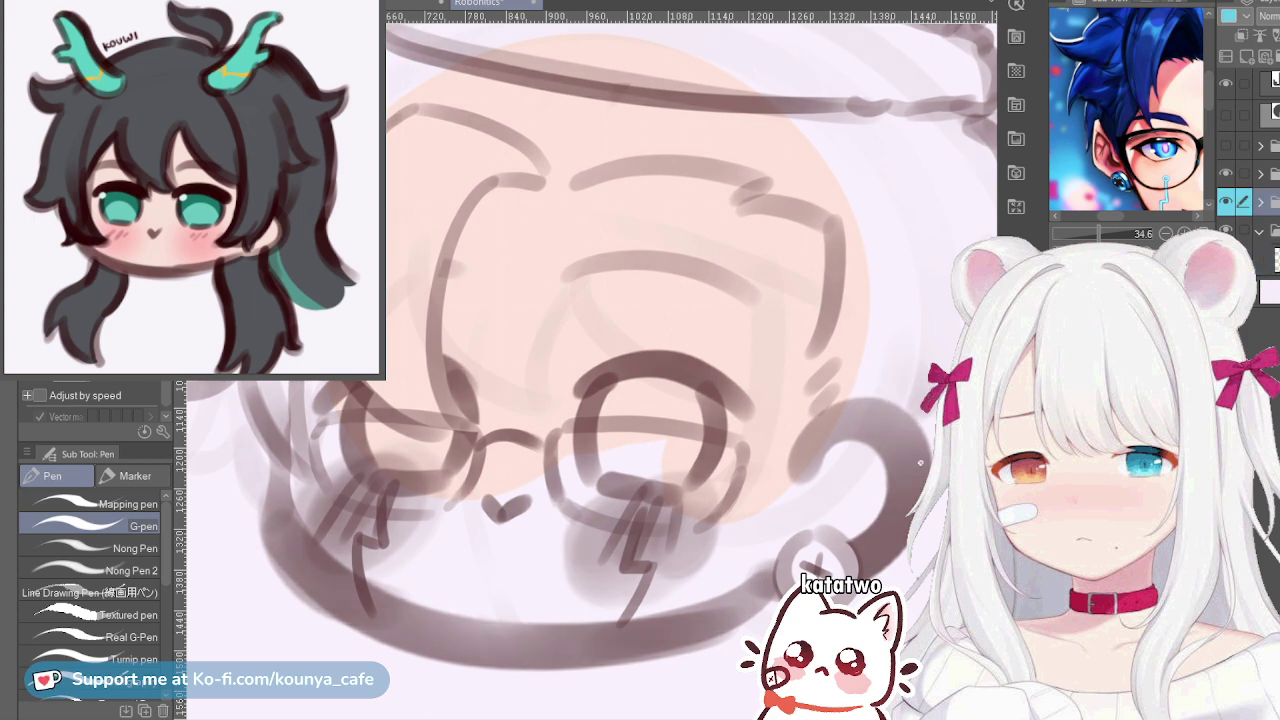
{"action": "left_click", "coordinate": [1268, 259]}
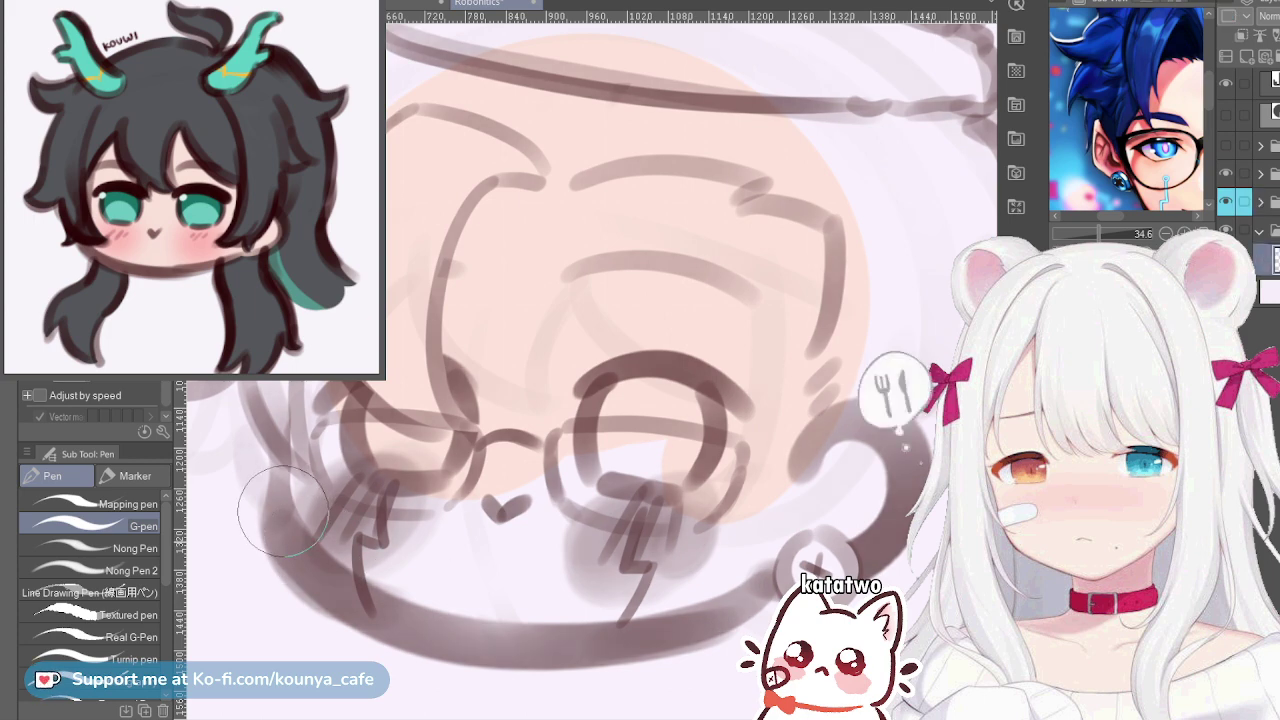
{"action": "mouse_move", "coordinate": [327, 563]}
{"action": "left_mouse_down"}
{"action": "mouse_move", "coordinate": [403, 606]}
{"action": "mouse_move", "coordinate": [637, 632]}
{"action": "left_mouse_up"}
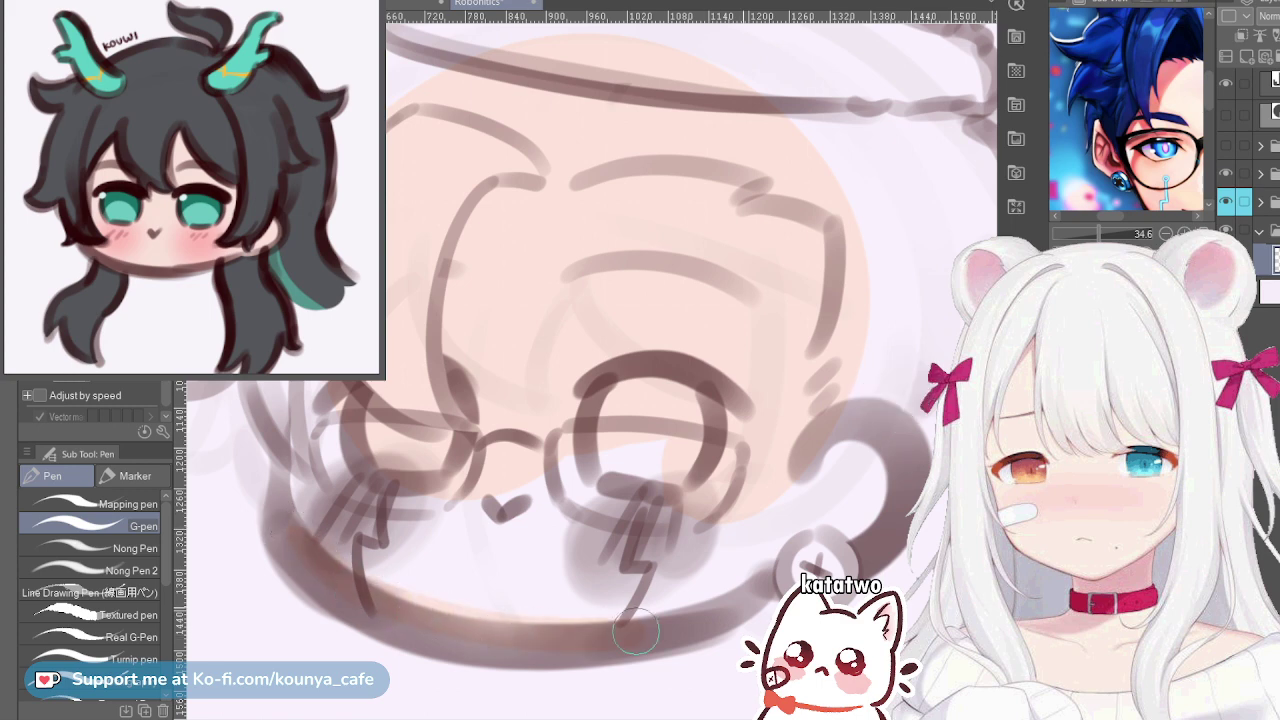
{"action": "key", "text": "ctrl+z"}
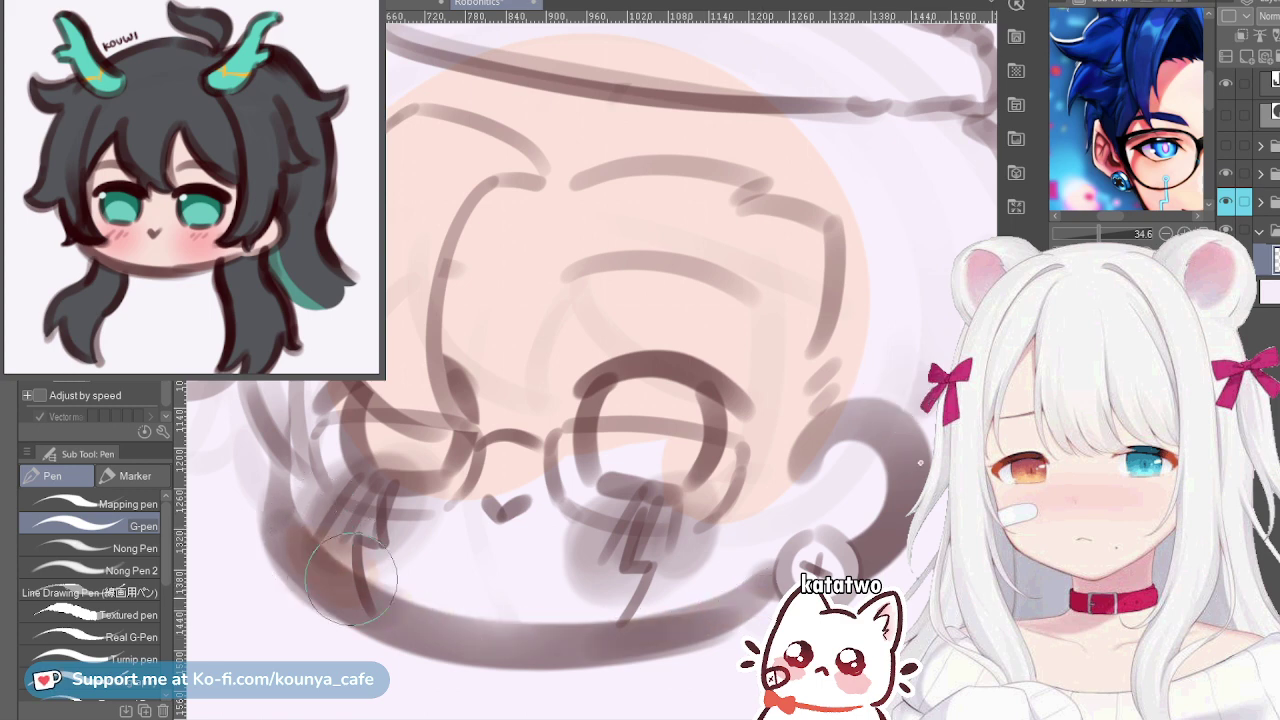
Paint the peach skin fill along the jawline from cheek to chin and across the lower face with the G-pen
{"action": "mouse_move", "coordinate": [338, 549]}
{"action": "left_mouse_down"}
{"action": "mouse_move", "coordinate": [514, 609]}
{"action": "mouse_move", "coordinate": [780, 500]}
{"action": "left_mouse_up"}
{"action": "mouse_move", "coordinate": [330, 555]}
{"action": "left_mouse_down"}
{"action": "mouse_move", "coordinate": [431, 608]}
{"action": "mouse_move", "coordinate": [665, 605]}
{"action": "left_mouse_up"}
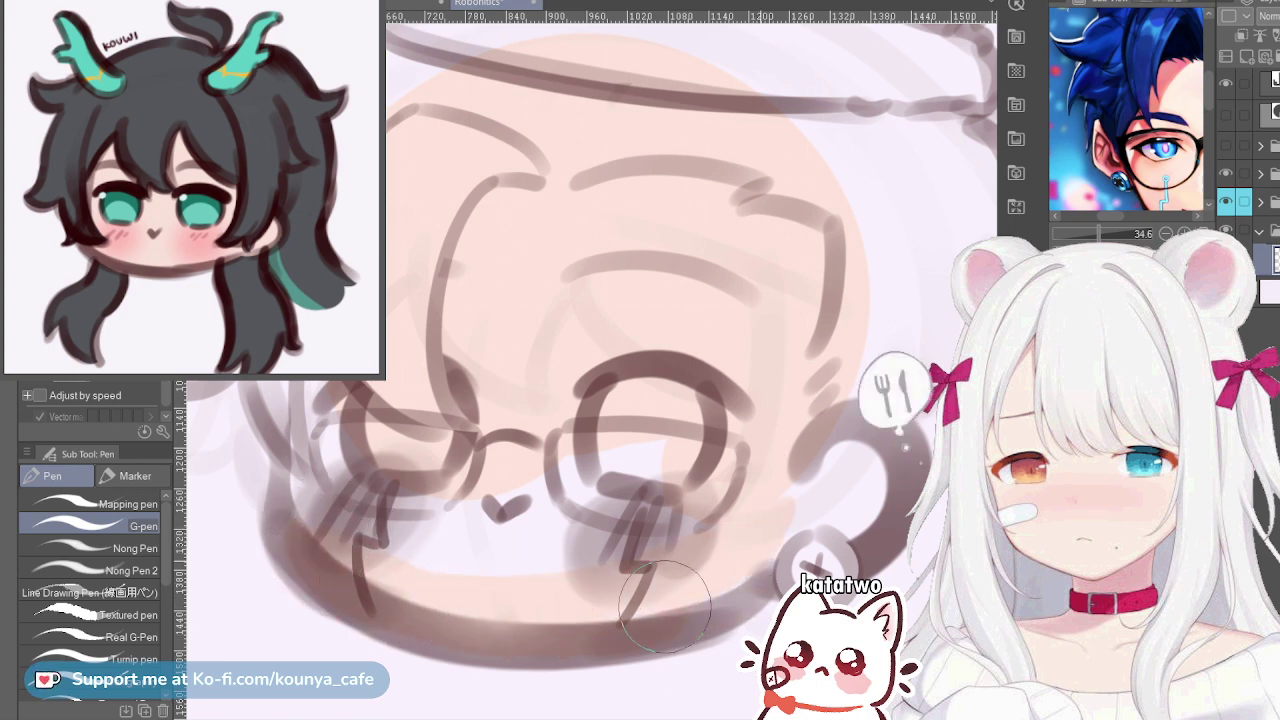
{"action": "mouse_move", "coordinate": [345, 565]}
{"action": "left_mouse_down"}
{"action": "mouse_move", "coordinate": [448, 595]}
{"action": "mouse_move", "coordinate": [681, 584]}
{"action": "mouse_move", "coordinate": [785, 515]}
{"action": "left_mouse_up"}
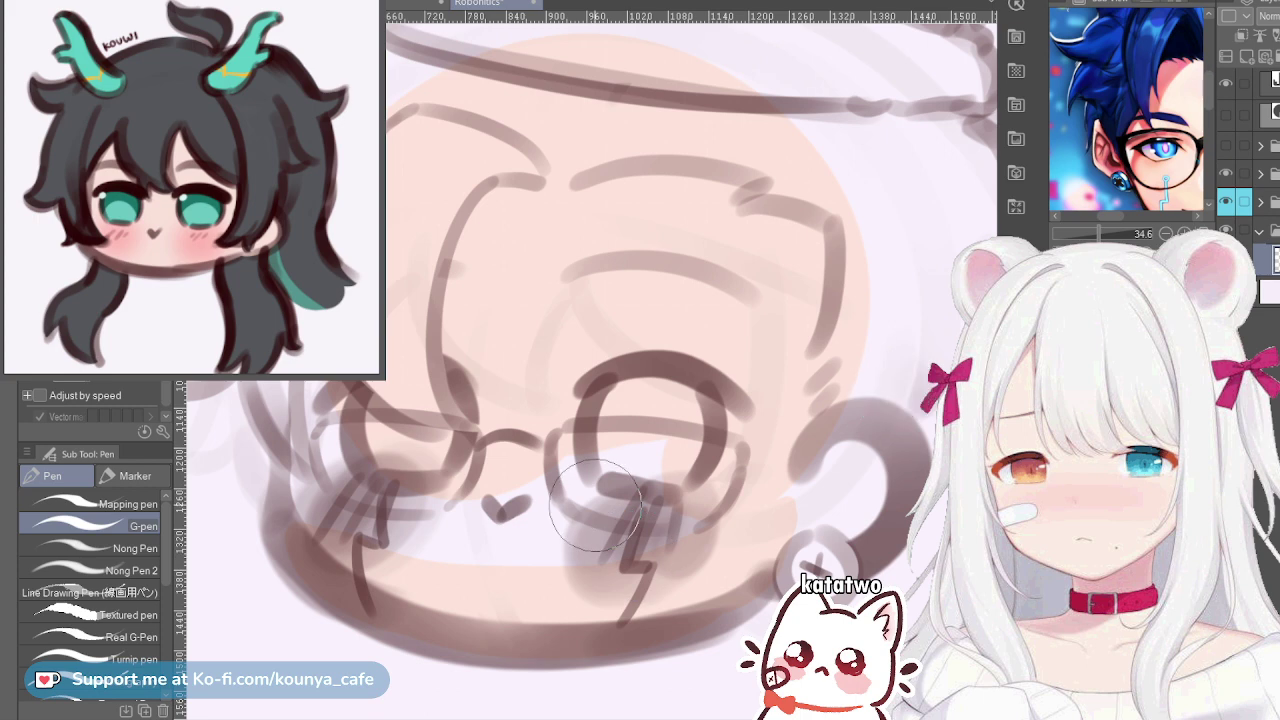
{"action": "scroll", "coordinate": [594, 509], "scroll_direction": "down", "scroll_amount": 1}
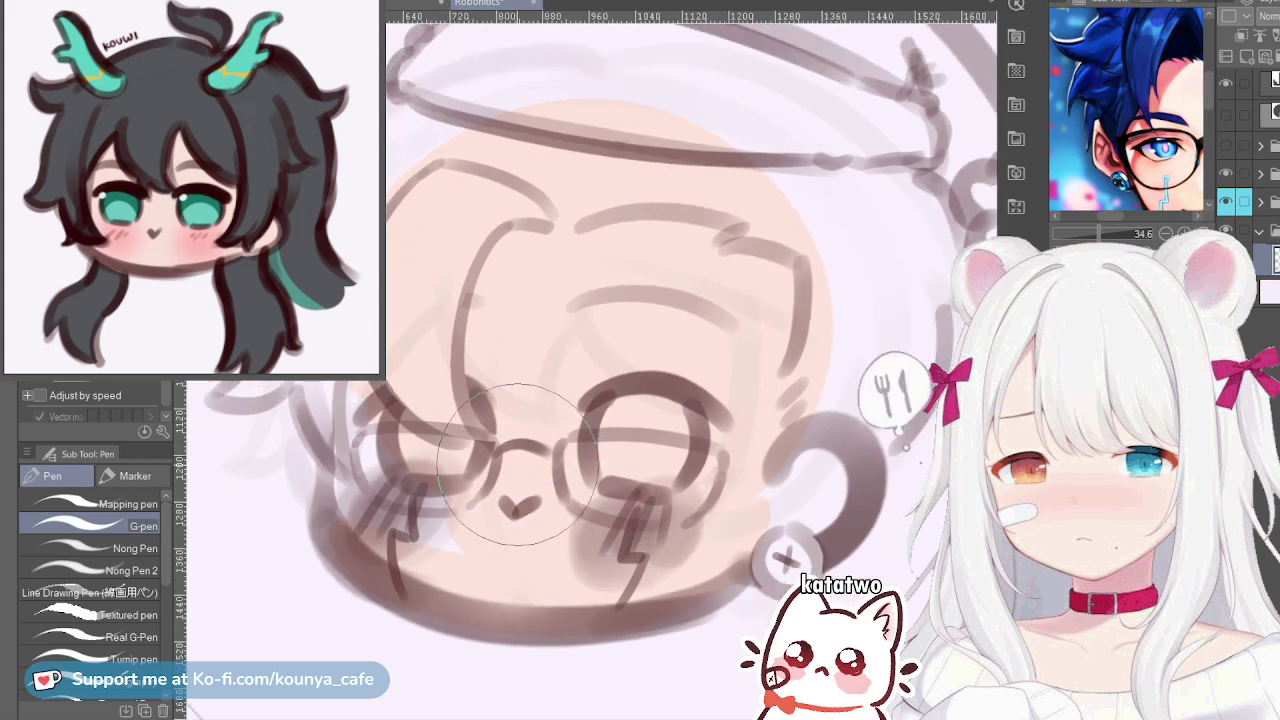
Extend the peach skin fill over the remaining gaps around the far cheek and temple, beside the front hair lock
{"action": "scroll", "coordinate": [480, 430], "scroll_direction": "up", "scroll_amount": 2}
{"action": "scroll", "coordinate": [480, 430], "scroll_direction": "up", "scroll_amount": 1}
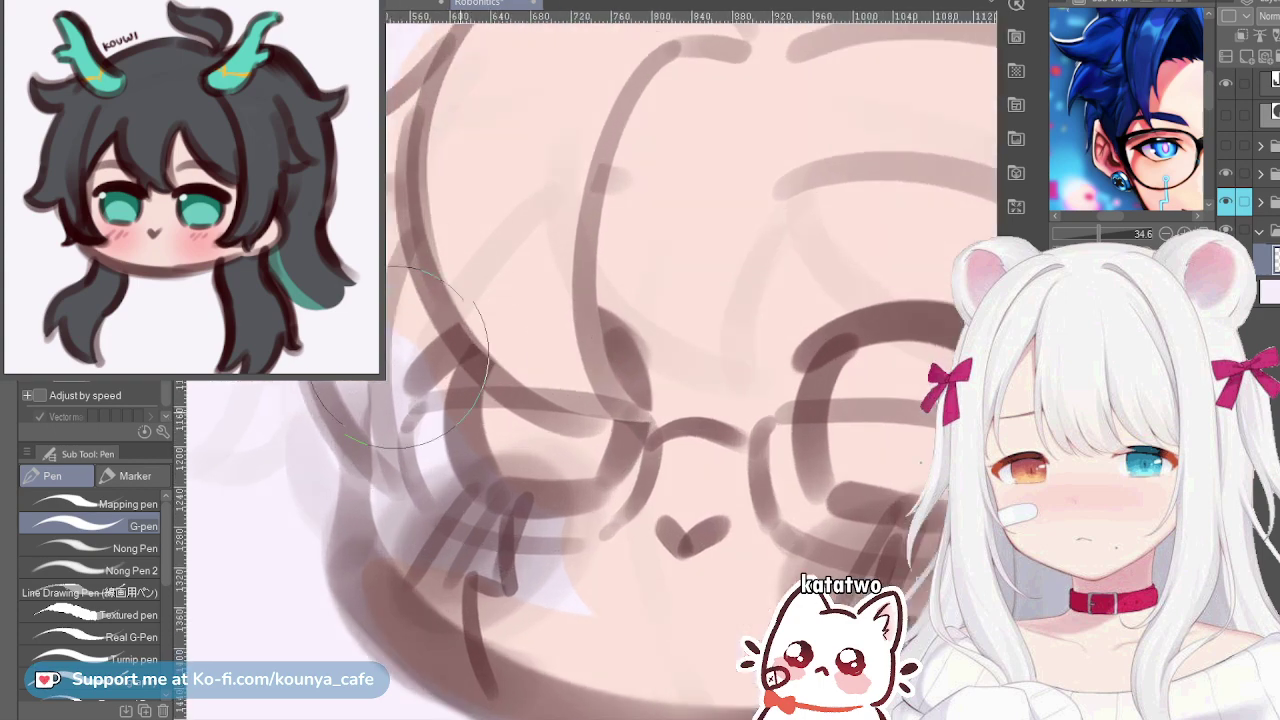
{"action": "left_click_drag", "start_coordinate": [418, 376], "coordinate": [447, 328]}
{"action": "scroll", "coordinate": [420, 320], "scroll_direction": "down", "scroll_amount": 2}
{"action": "mouse_move", "coordinate": [424, 278]}
{"action": "left_mouse_down"}
{"action": "mouse_move", "coordinate": [502, 260]}
{"action": "mouse_move", "coordinate": [448, 248]}
{"action": "mouse_move", "coordinate": [490, 376]}
{"action": "mouse_move", "coordinate": [456, 232]}
{"action": "mouse_move", "coordinate": [496, 373]}
{"action": "left_mouse_up"}
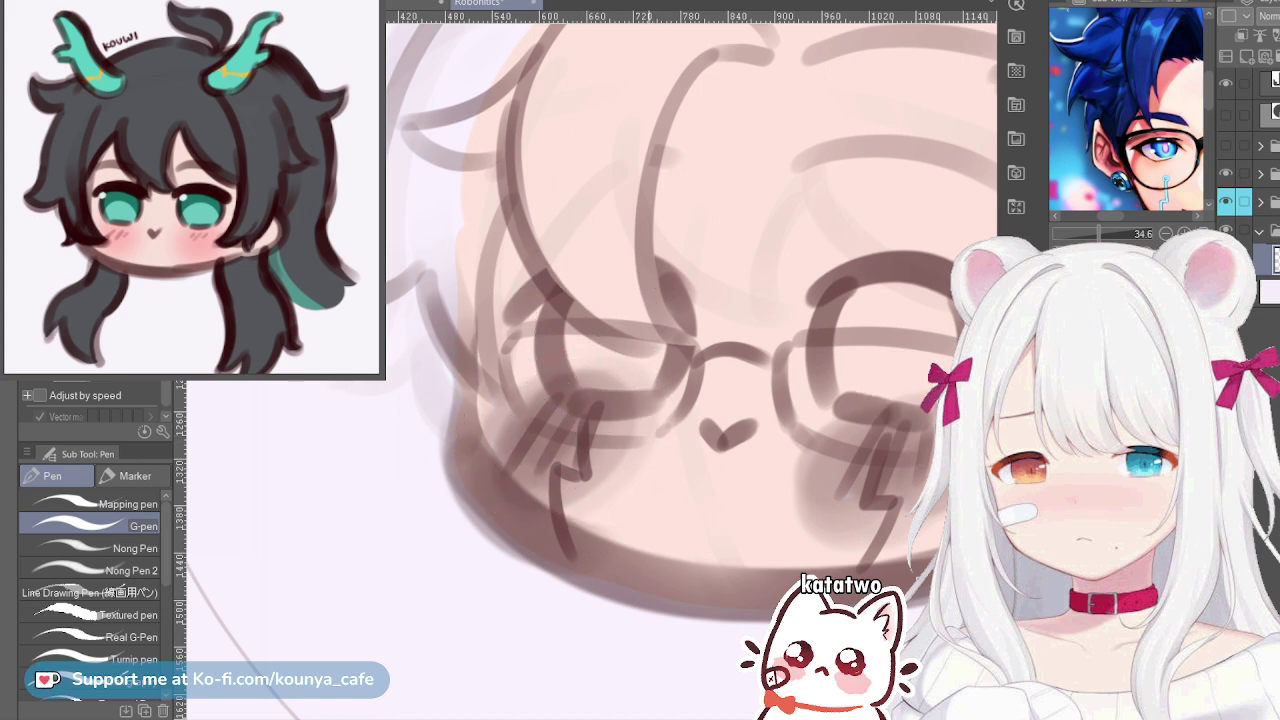
{"action": "mouse_move", "coordinate": [655, 294]}
{"action": "left_mouse_down"}
{"action": "mouse_move", "coordinate": [562, 377]}
{"action": "mouse_move", "coordinate": [638, 379]}
{"action": "left_mouse_up"}
{"action": "scroll", "coordinate": [640, 325], "scroll_direction": "down", "scroll_amount": 2}
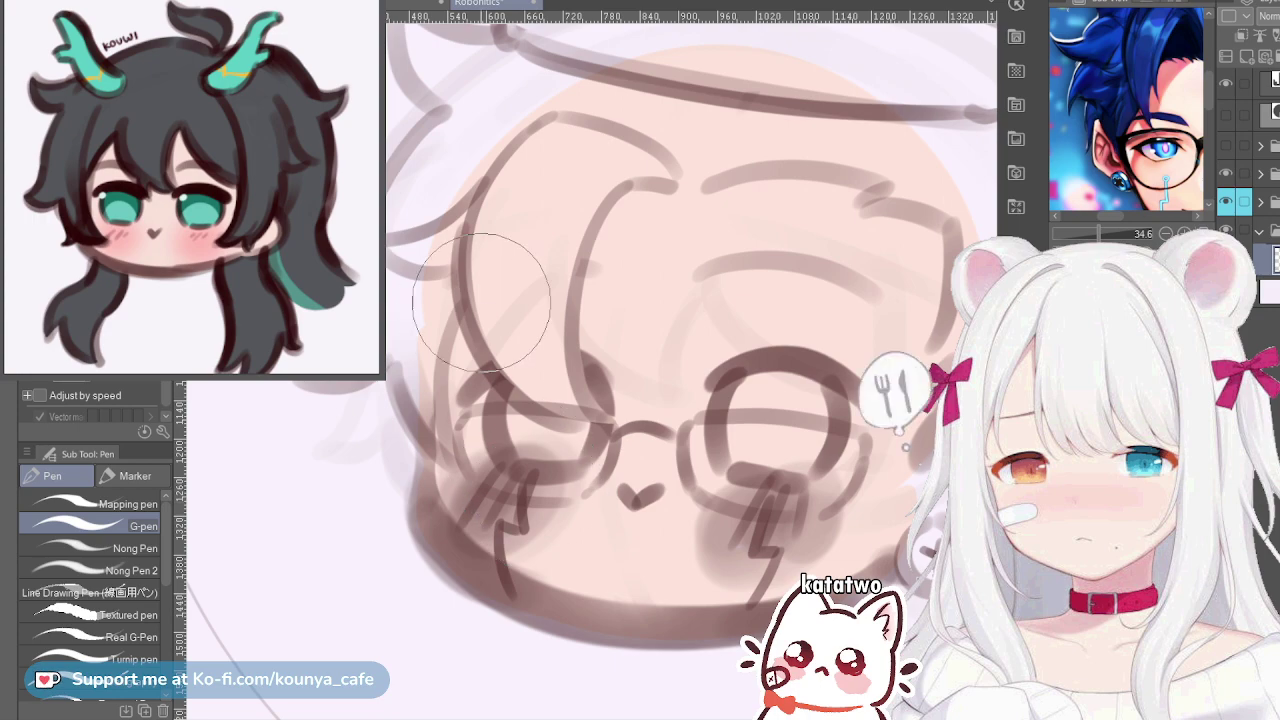
Fill the ear with the peach skin colour using a smaller brush, joining it to the cheek behind the earring
{"action": "scroll", "coordinate": [533, 335], "scroll_direction": "down", "scroll_amount": 1}
{"action": "scroll", "coordinate": [880, 510], "scroll_direction": "up", "scroll_amount": 3}
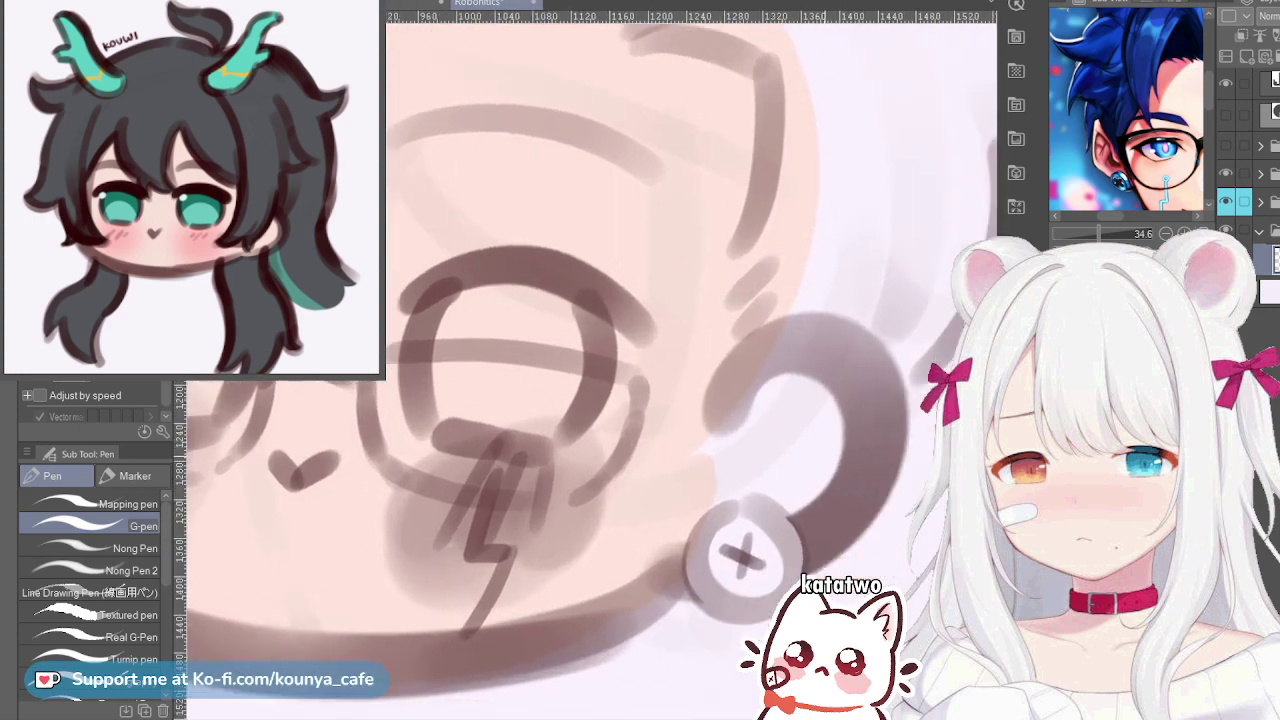
{"action": "left_click_drag", "start_coordinate": [806, 468], "coordinate": [780, 424]}
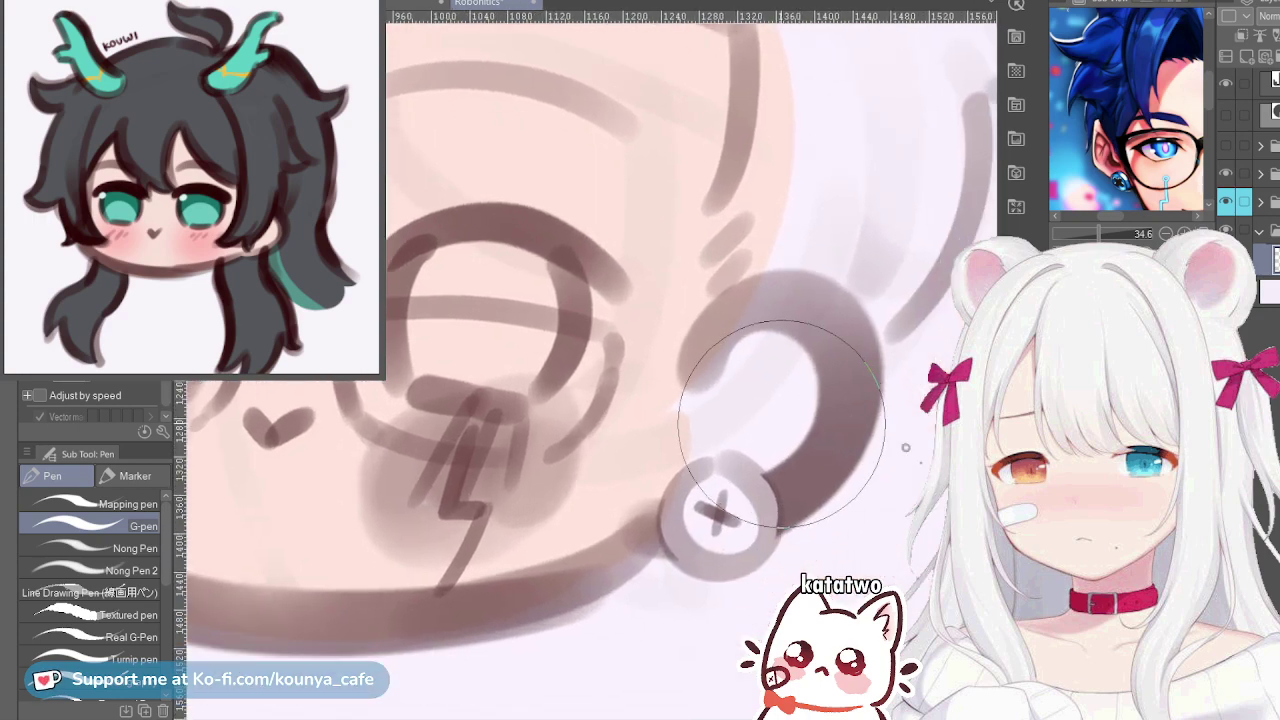
{"action": "key", "text": "["}
{"action": "mouse_move", "coordinate": [698, 426]}
{"action": "left_mouse_down"}
{"action": "mouse_move", "coordinate": [724, 360]}
{"action": "mouse_move", "coordinate": [762, 341]}
{"action": "mouse_move", "coordinate": [692, 308]}
{"action": "mouse_move", "coordinate": [704, 375]}
{"action": "mouse_move", "coordinate": [663, 425]}
{"action": "mouse_move", "coordinate": [730, 343]}
{"action": "mouse_move", "coordinate": [816, 376]}
{"action": "mouse_move", "coordinate": [580, 493]}
{"action": "left_mouse_up"}
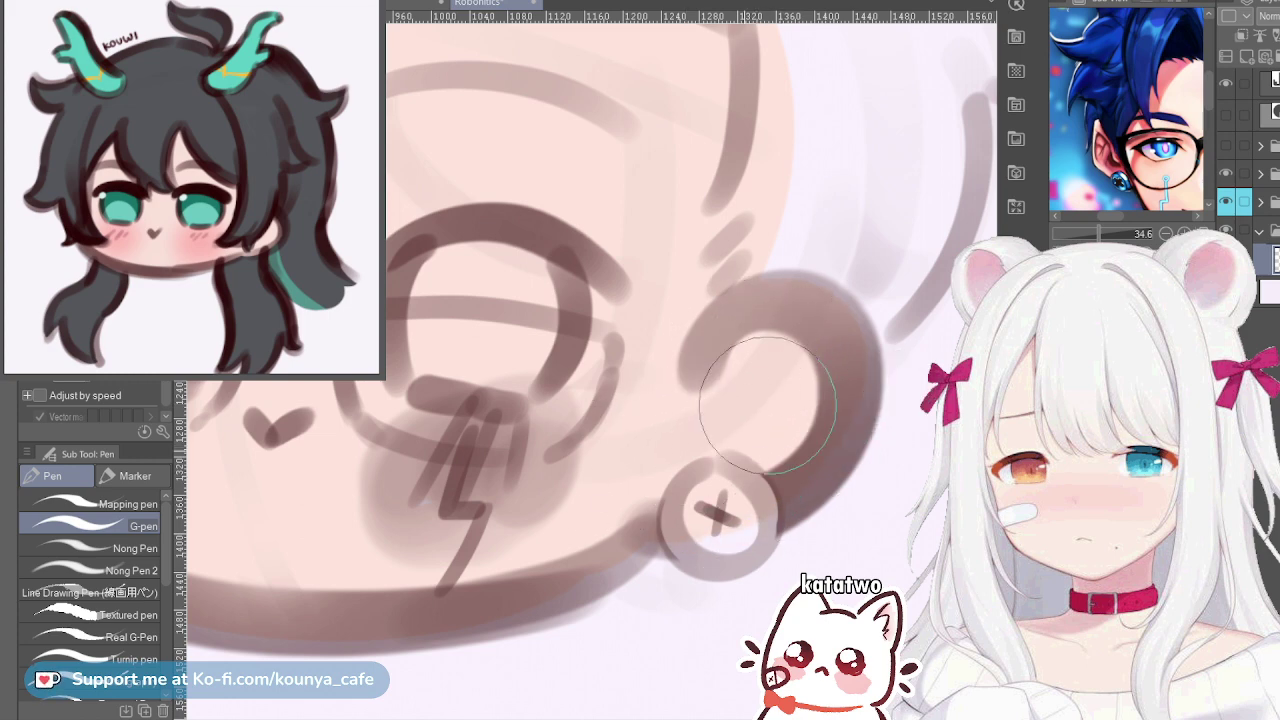
{"action": "left_click_drag", "start_coordinate": [510, 528], "coordinate": [590, 453]}
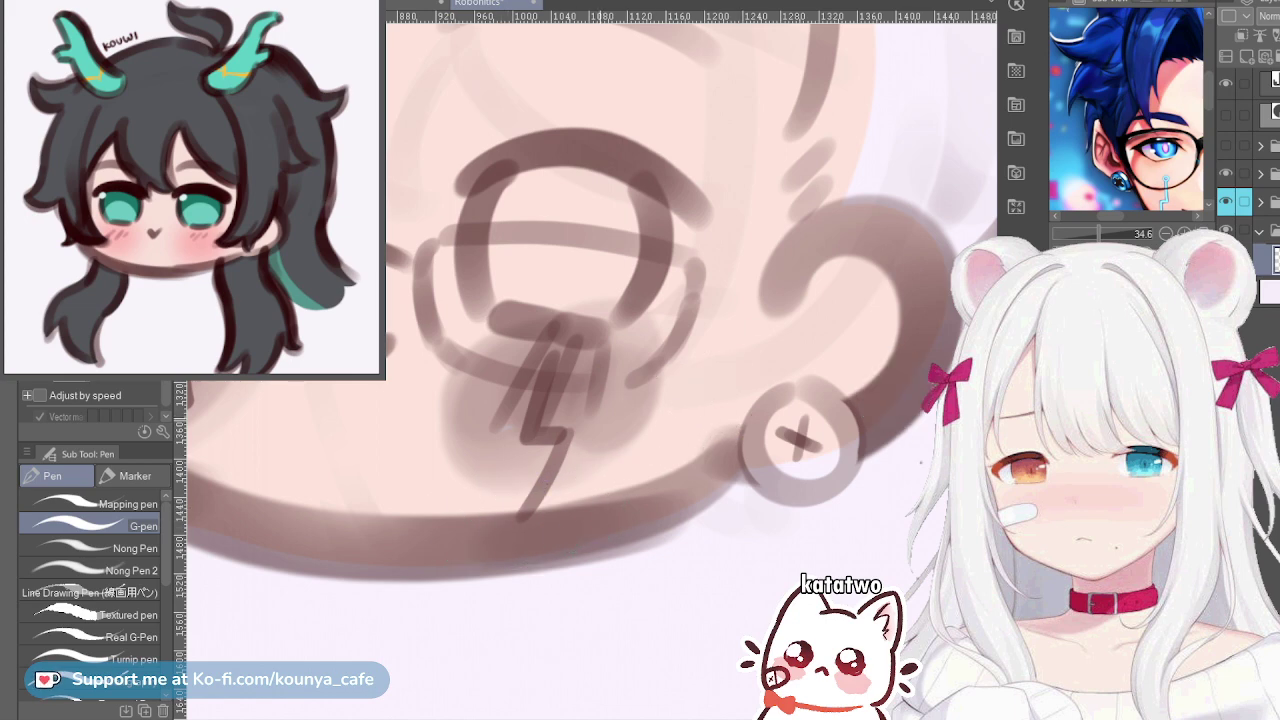
{"action": "left_click_drag", "start_coordinate": [594, 427], "coordinate": [498, 420]}
{"action": "mouse_move", "coordinate": [498, 420]}
{"action": "left_mouse_down"}
{"action": "mouse_move", "coordinate": [616, 478]}
{"action": "mouse_move", "coordinate": [614, 510]}
{"action": "left_mouse_up"}
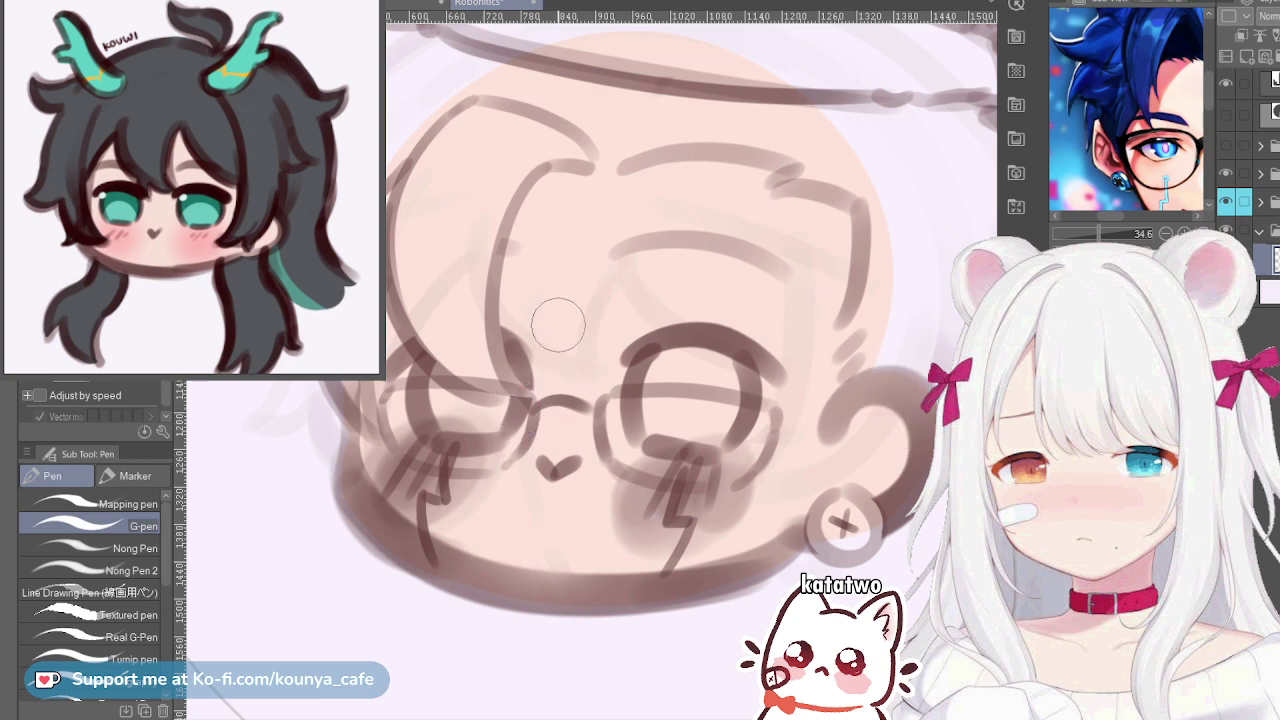
{"action": "left_click_drag", "start_coordinate": [592, 244], "coordinate": [603, 286]}
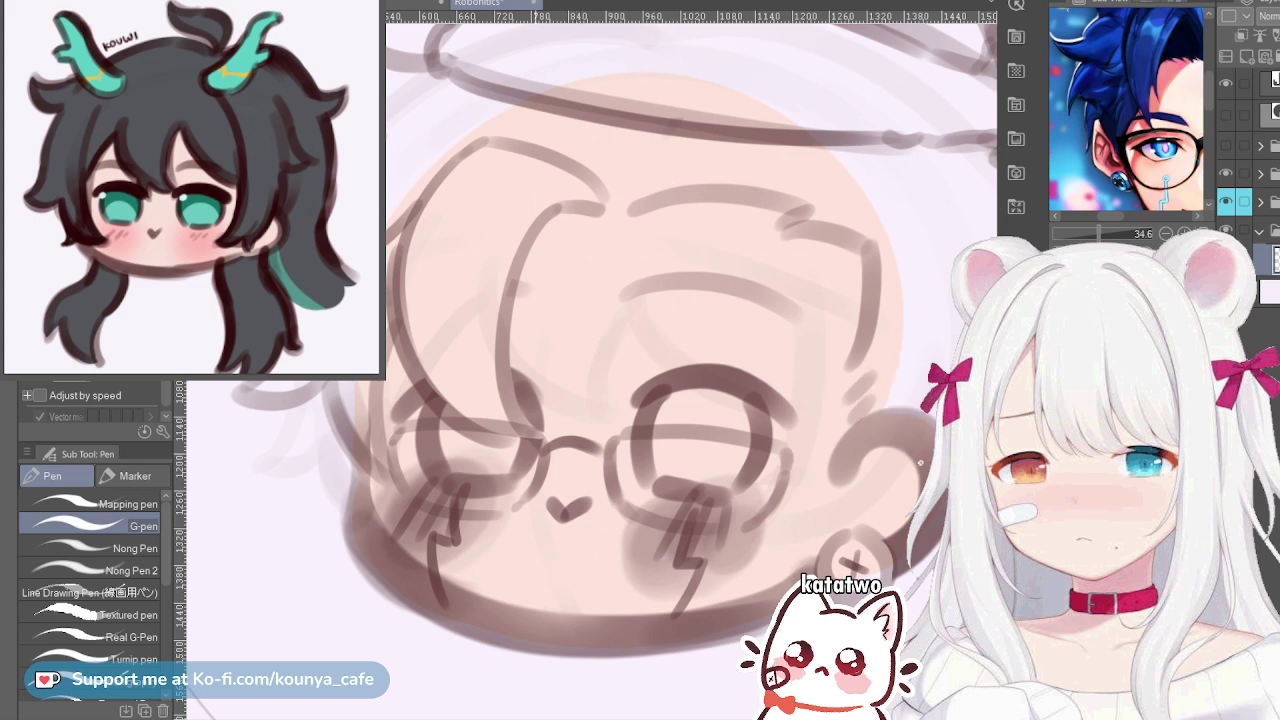
Refine the outer edge of the skin fill on the far cheek, following the face outline below the hair
{"action": "scroll", "coordinate": [380, 420], "scroll_direction": "up", "scroll_amount": 2}
{"action": "left_click_drag", "start_coordinate": [408, 428], "coordinate": [428, 368]}
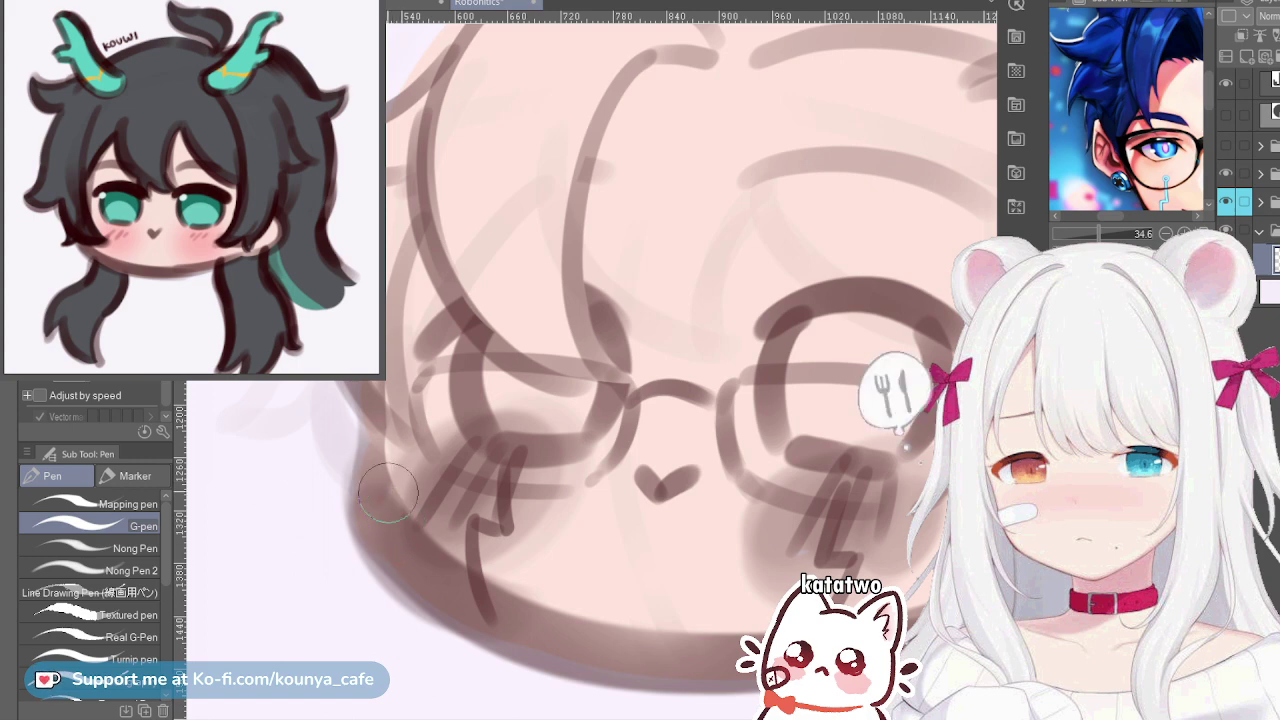
{"action": "scroll", "coordinate": [404, 519], "scroll_direction": "up", "scroll_amount": 1}
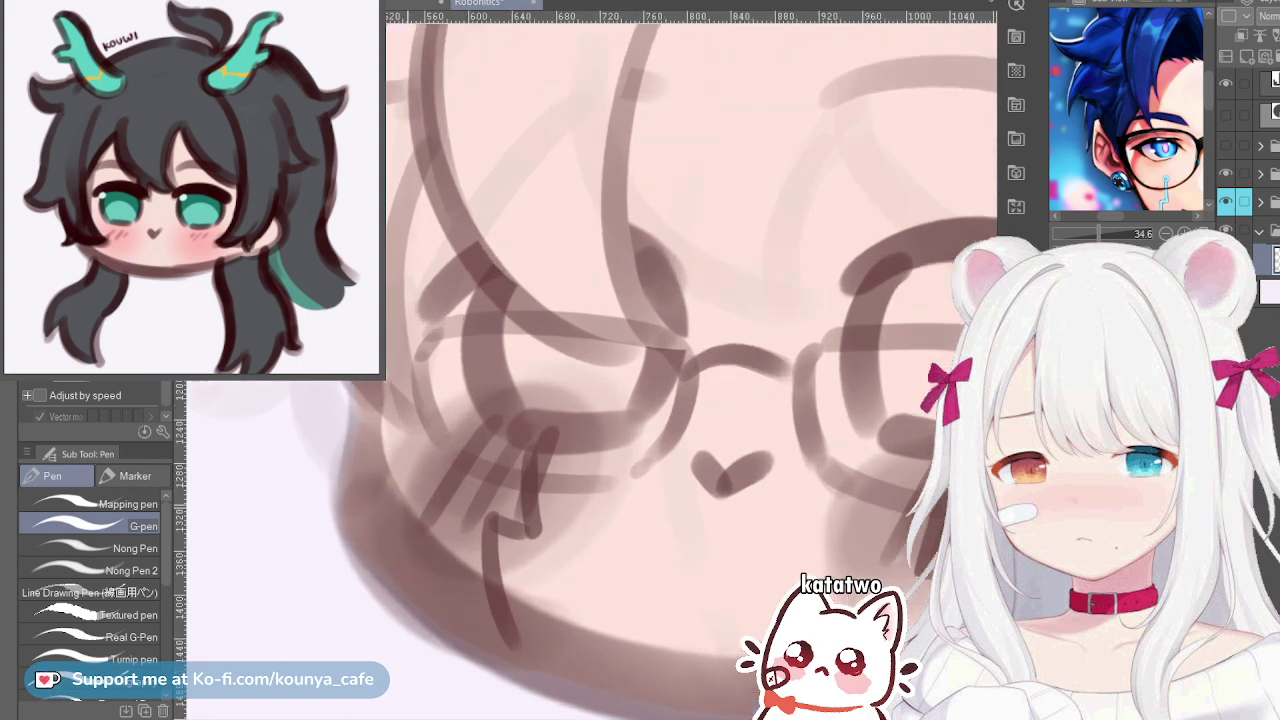
{"action": "left_click_drag", "start_coordinate": [399, 519], "coordinate": [434, 517]}
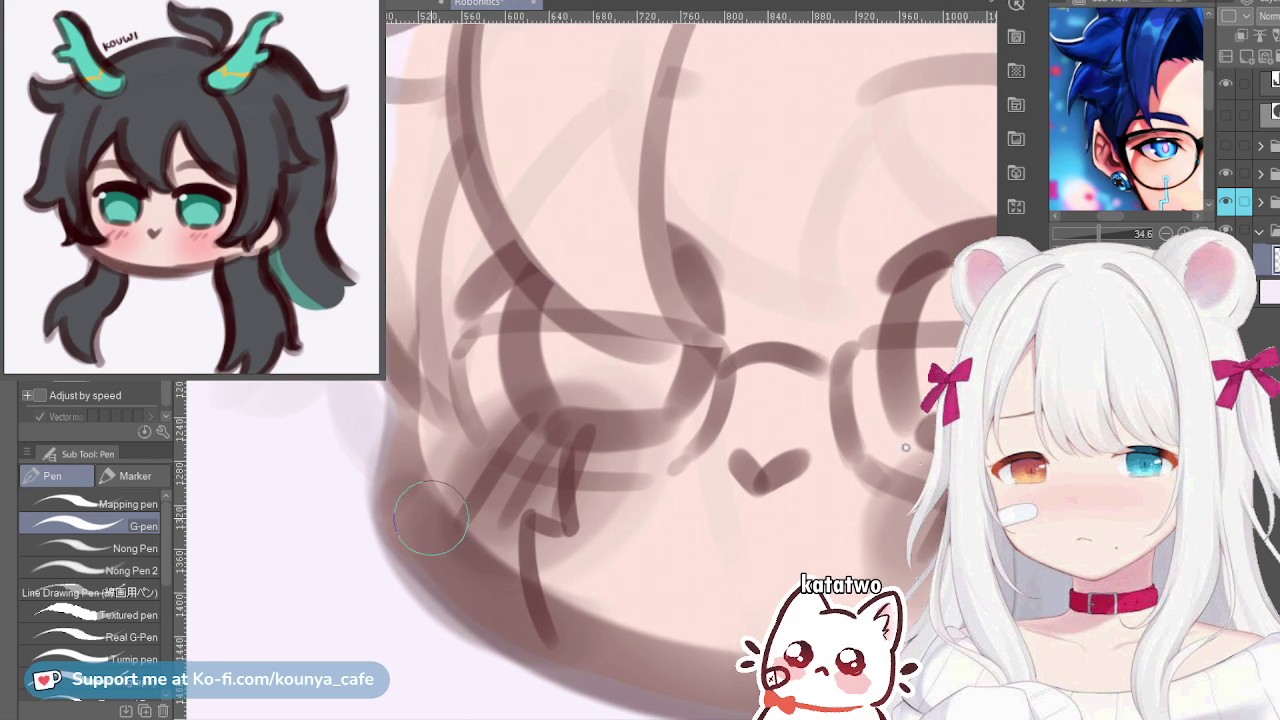
{"action": "scroll", "coordinate": [480, 430], "scroll_direction": "up", "scroll_amount": 1}
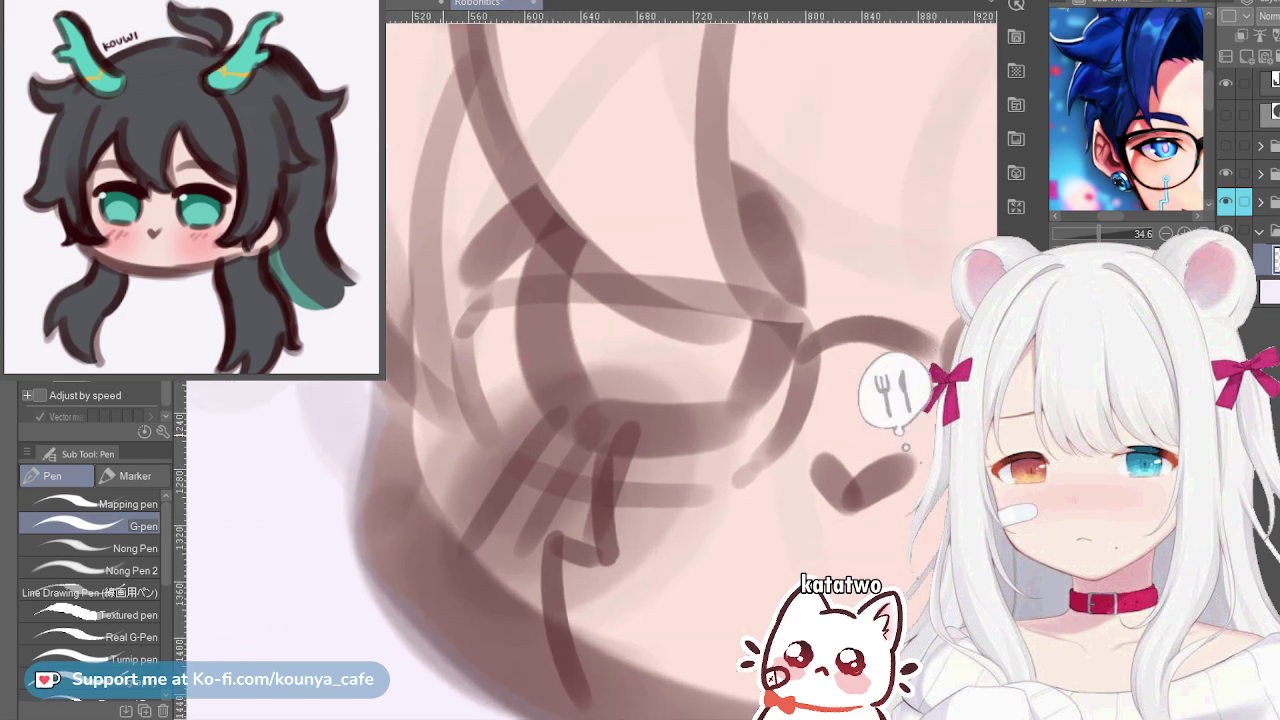
{"action": "scroll", "coordinate": [480, 430], "scroll_direction": "up", "scroll_amount": 1}
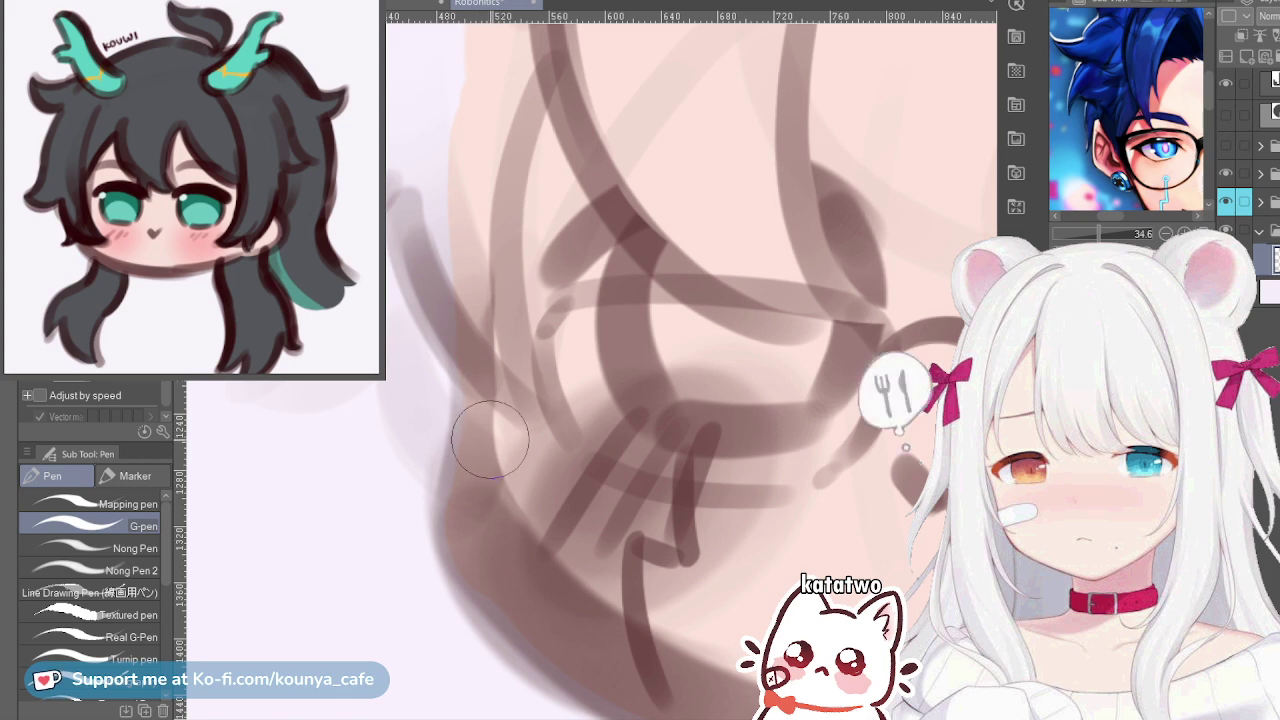
{"action": "scroll", "coordinate": [490, 440], "scroll_direction": "up", "scroll_amount": 2}
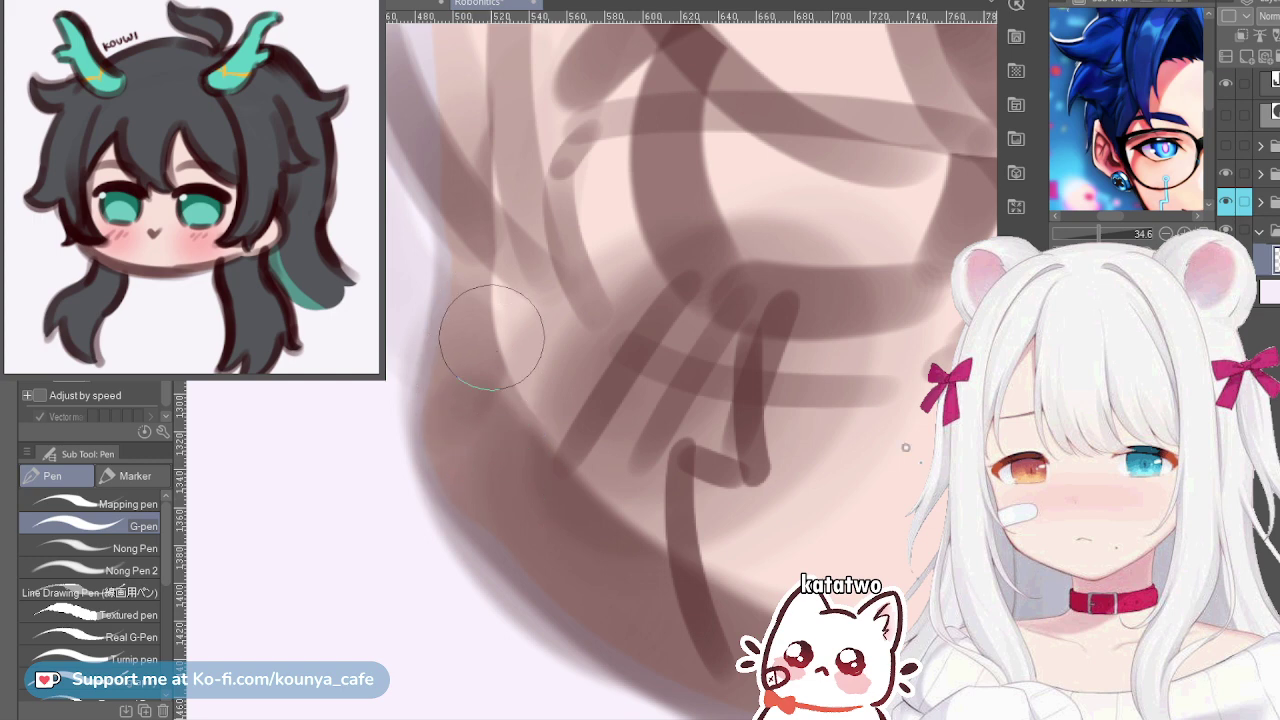
Smooth the edge of the skin fill along the lower jaw and chin so it follows the sketched outline
{"action": "scroll", "coordinate": [456, 430], "scroll_direction": "down", "scroll_amount": 2}
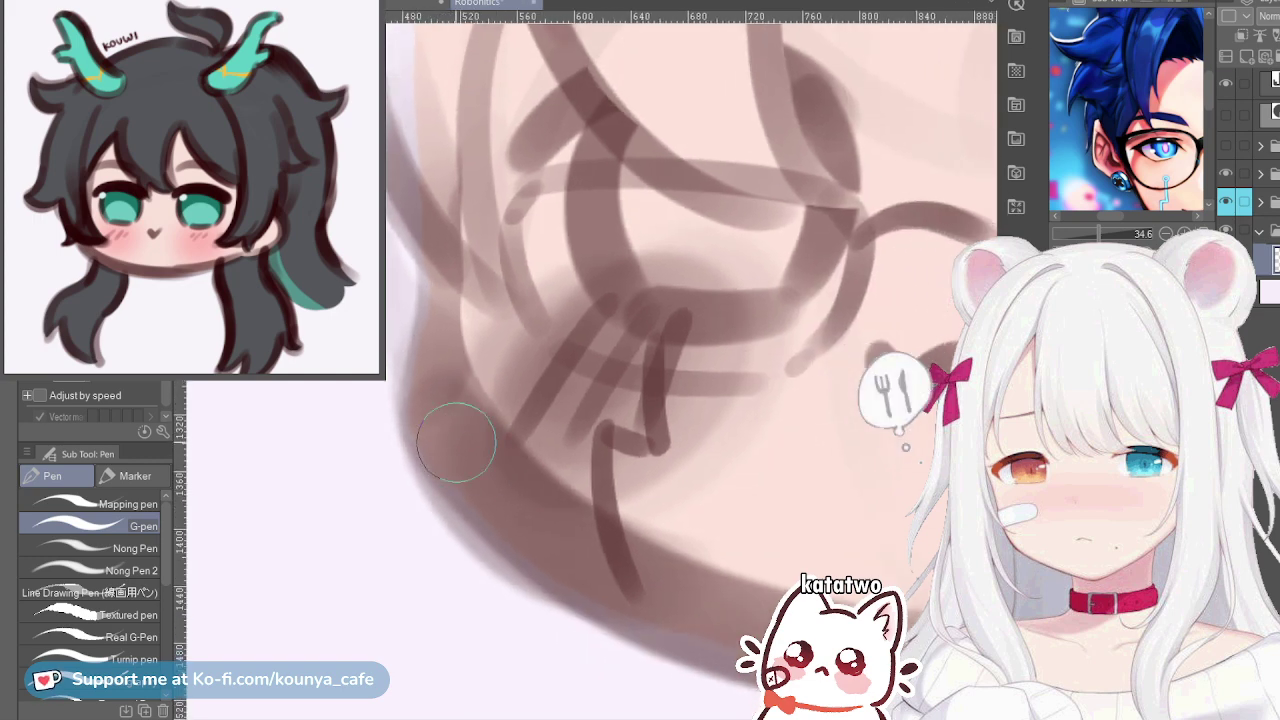
{"action": "scroll", "coordinate": [547, 547], "scroll_direction": "down", "scroll_amount": 2}
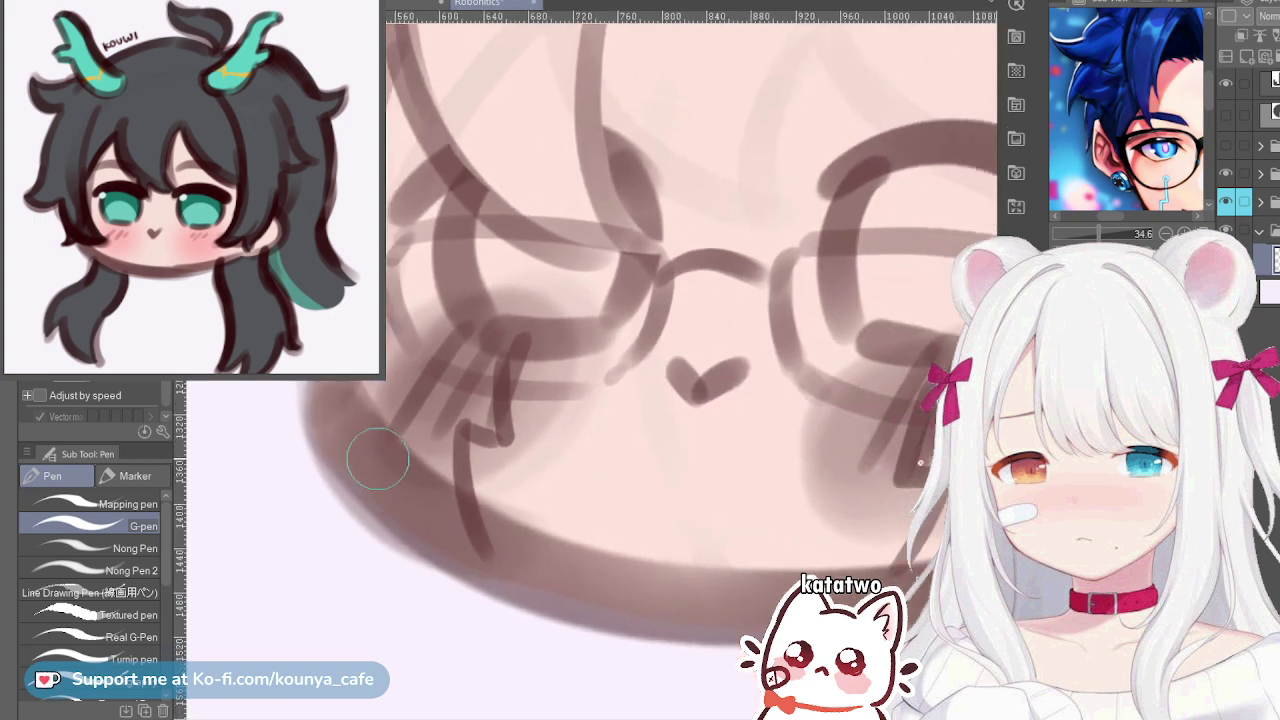
{"action": "scroll", "coordinate": [590, 585], "scroll_direction": "up", "scroll_amount": 2}
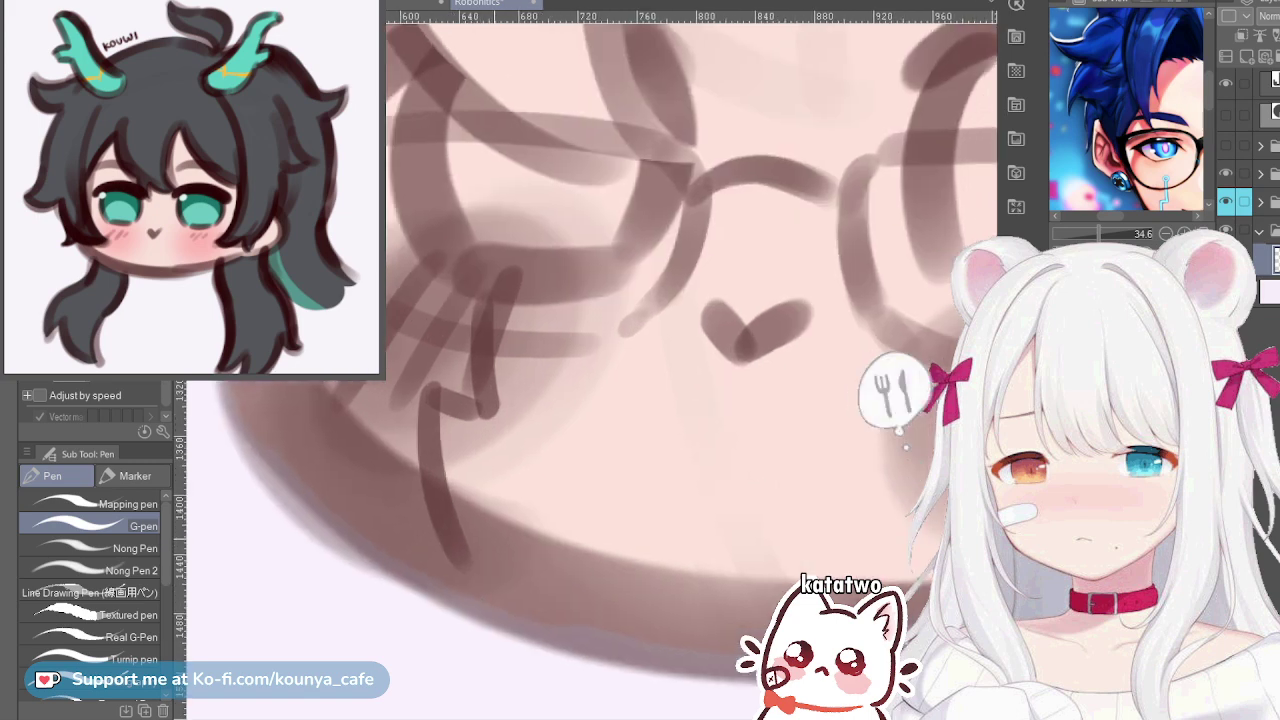
{"action": "scroll", "coordinate": [321, 445], "scroll_direction": "down", "scroll_amount": 2}
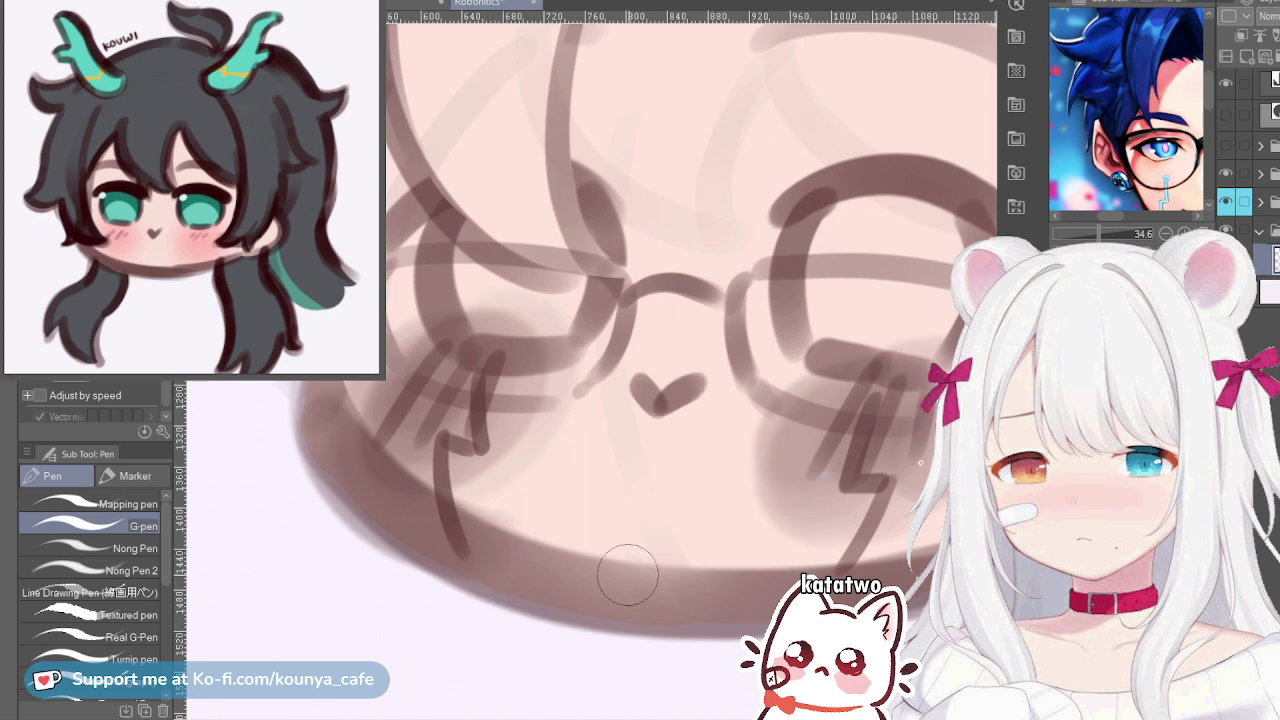
{"action": "left_click_drag", "start_coordinate": [623, 563], "coordinate": [597, 571]}
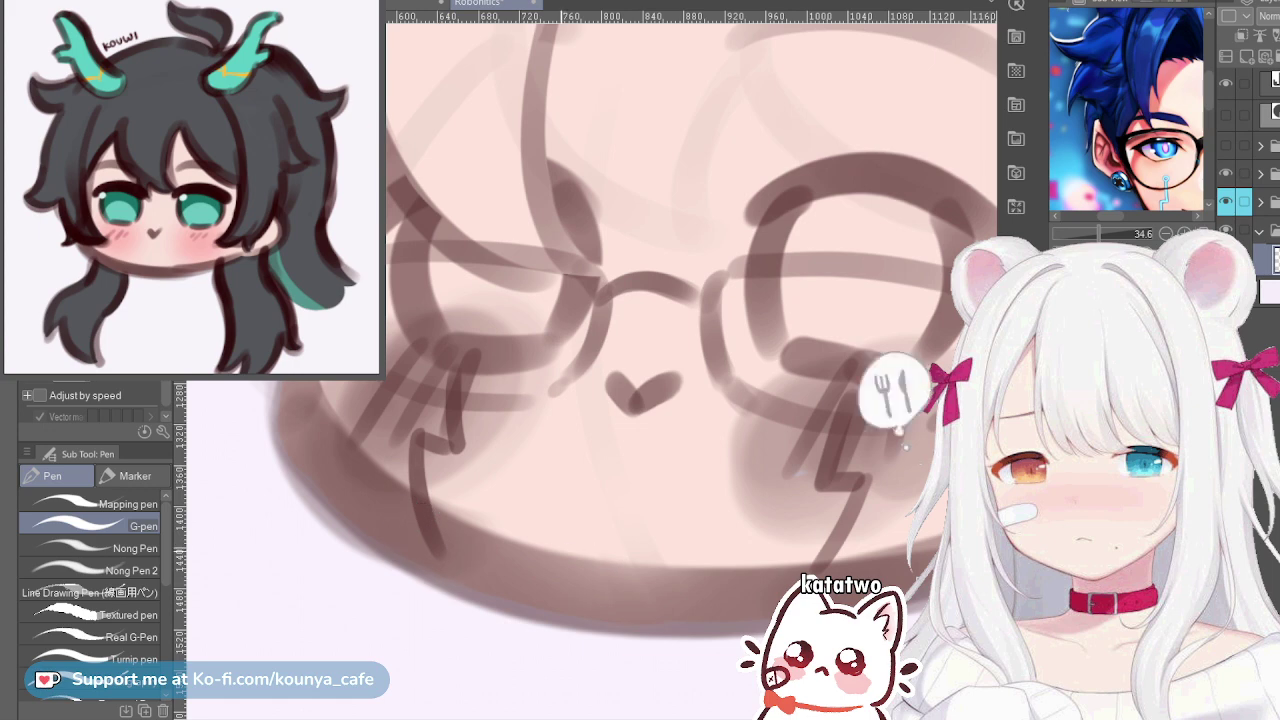
{"action": "scroll", "coordinate": [600, 580], "scroll_direction": "down", "scroll_amount": 3}
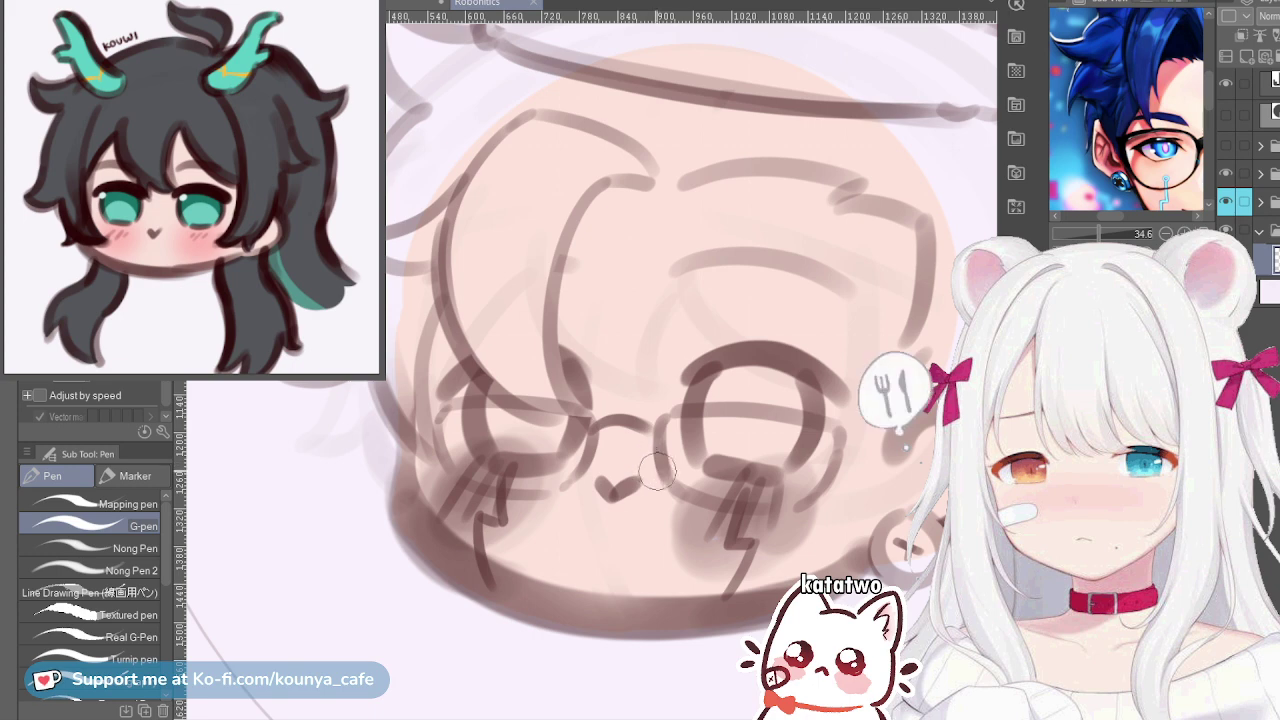
{"action": "left_click_drag", "start_coordinate": [905, 545], "coordinate": [875, 558]}
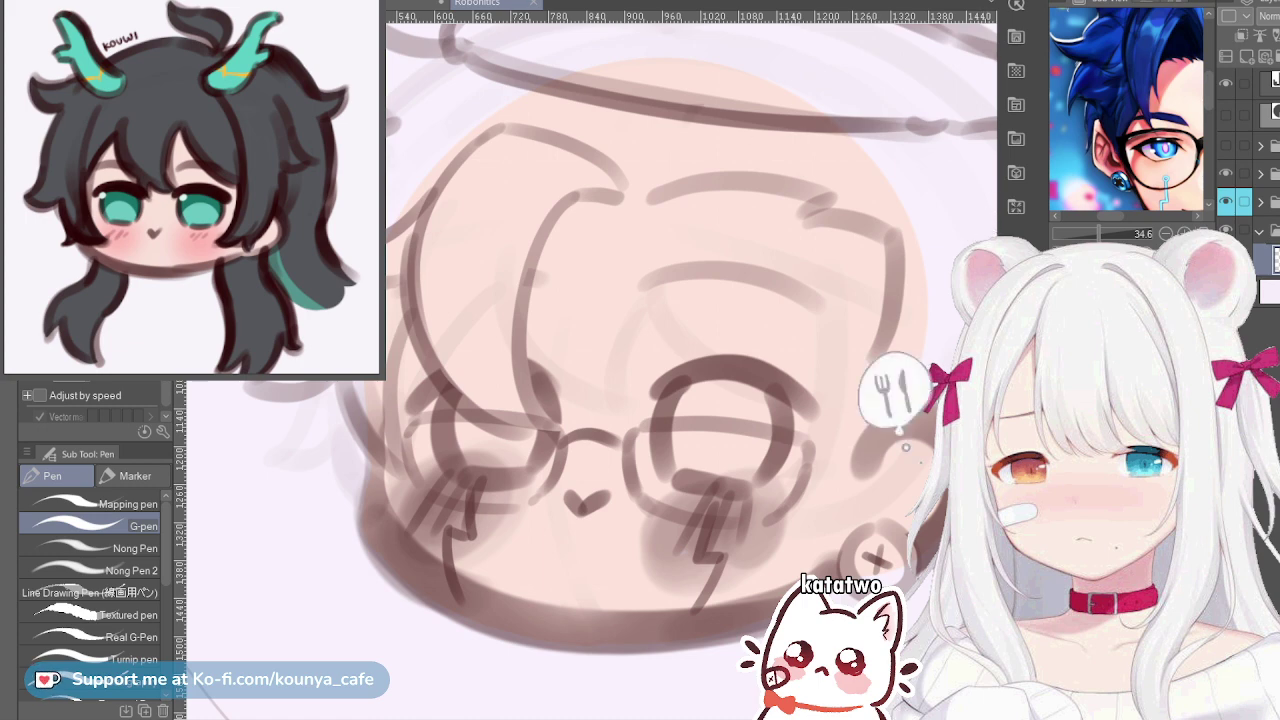
{"action": "key", "text": "ctrl+Tab"}
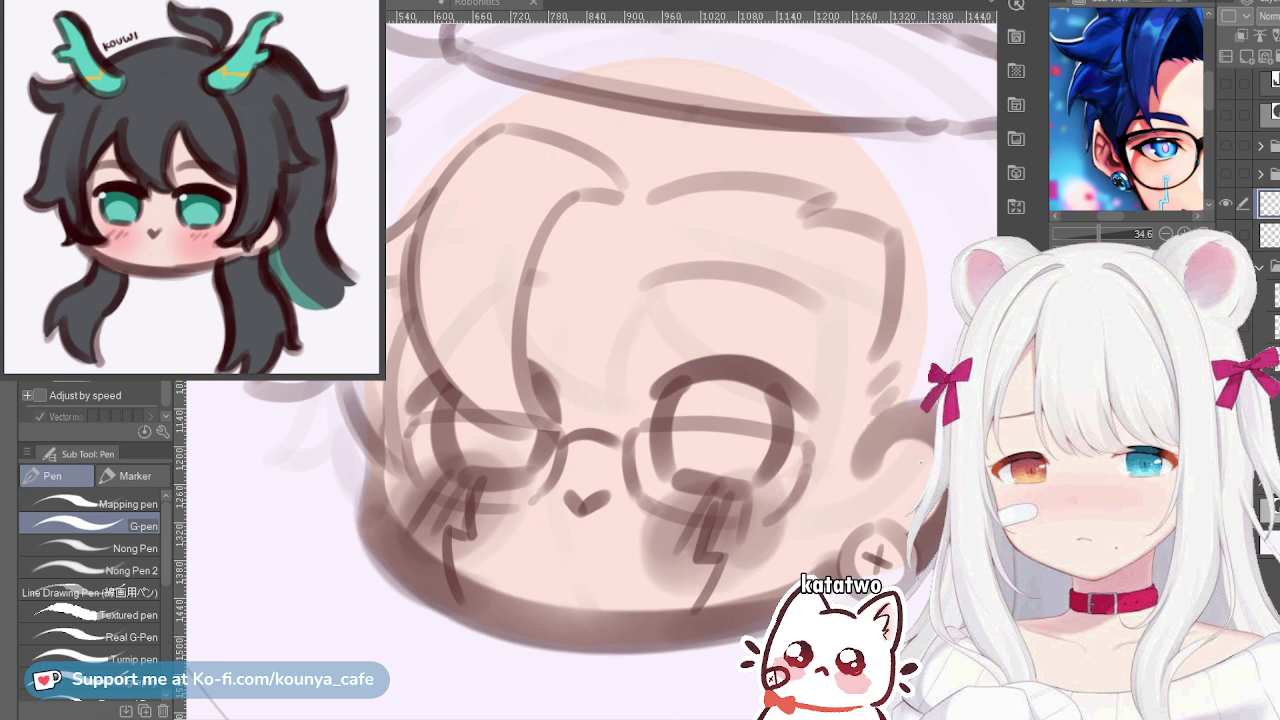
{"action": "left_click", "coordinate": [494, 4]}
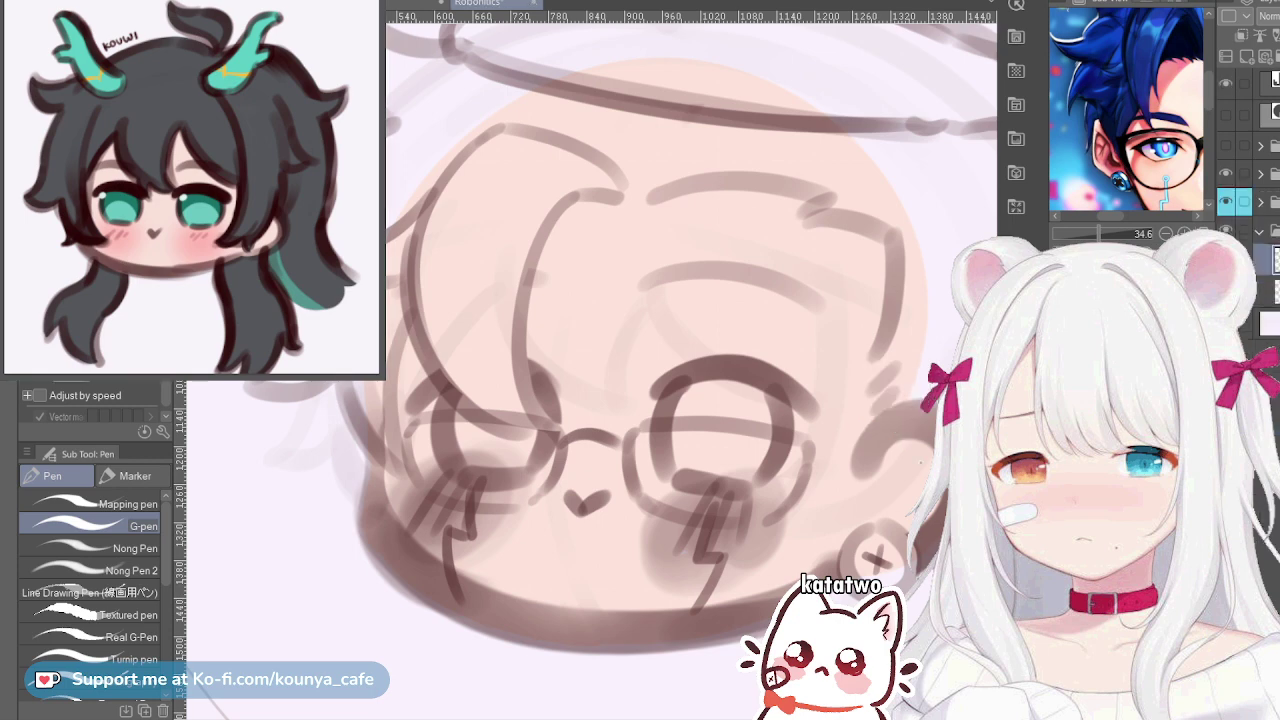
Try to block in the large front hair lock in dark blue with a bigger brush, undoing the strokes
{"action": "key", "text": "bracketright"}
{"action": "mouse_move", "coordinate": [508, 172]}
{"action": "left_mouse_down"}
{"action": "mouse_move", "coordinate": [480, 228]}
{"action": "mouse_move", "coordinate": [490, 268]}
{"action": "left_mouse_up"}
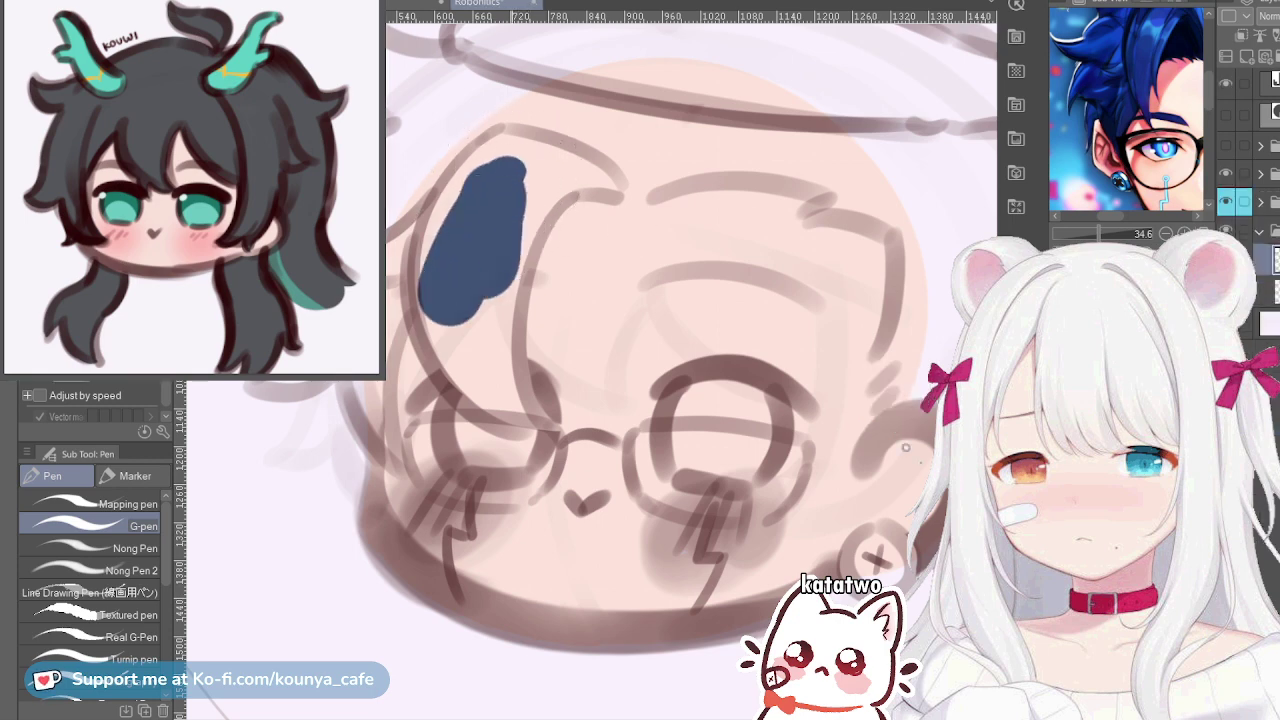
{"action": "key", "text": "ctrl+z"}
{"action": "left_click_drag", "start_coordinate": [600, 350], "coordinate": [528, 371]}
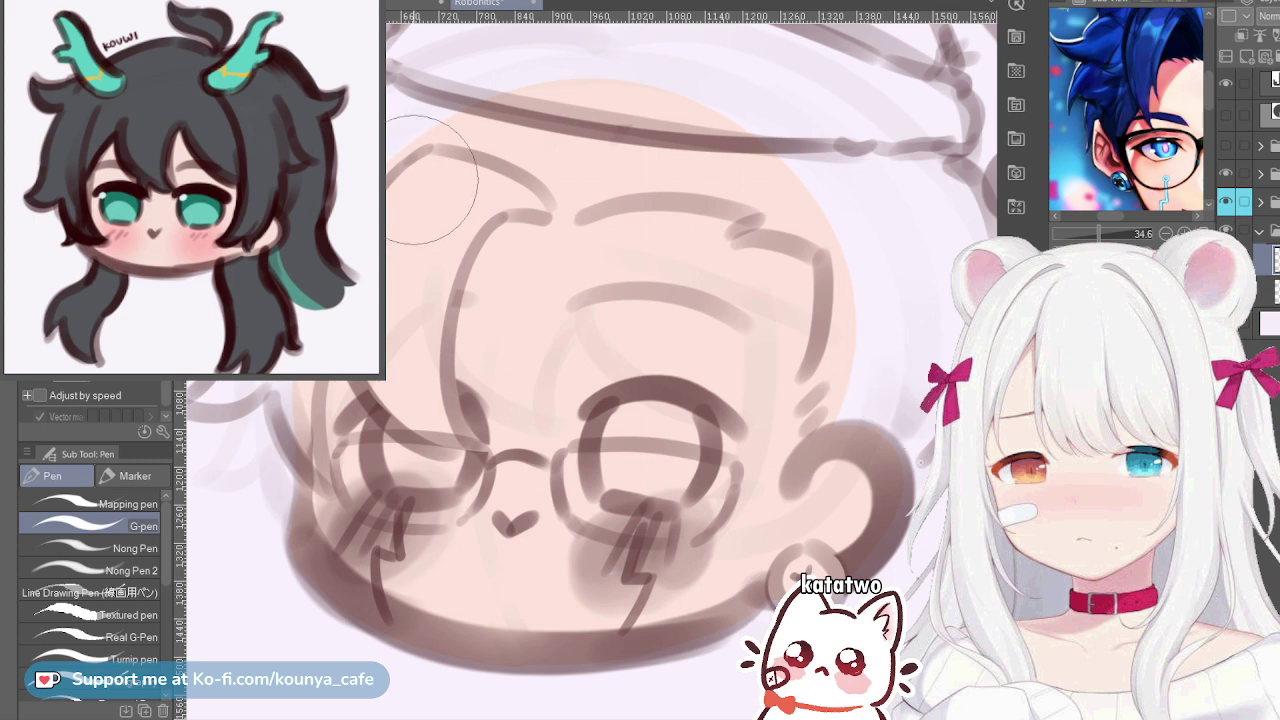
{"action": "left_click_drag", "start_coordinate": [415, 190], "coordinate": [390, 355]}
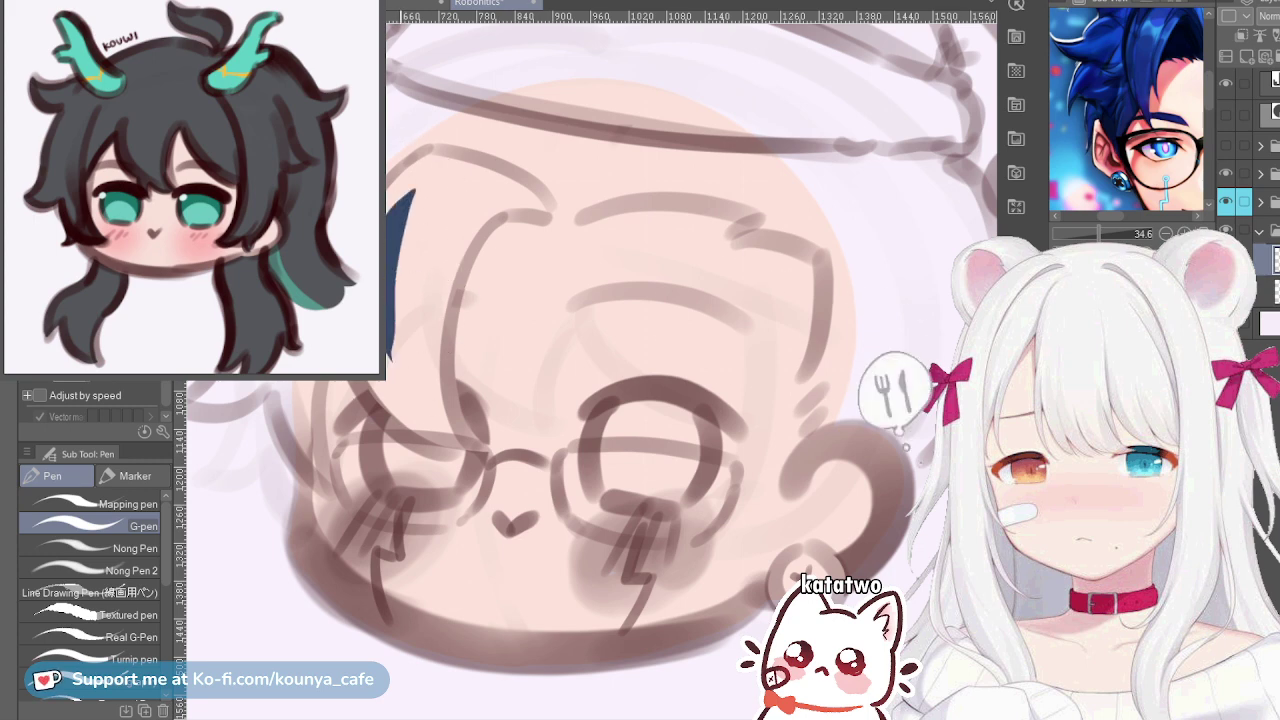
{"action": "key", "text": "ctrl+z"}
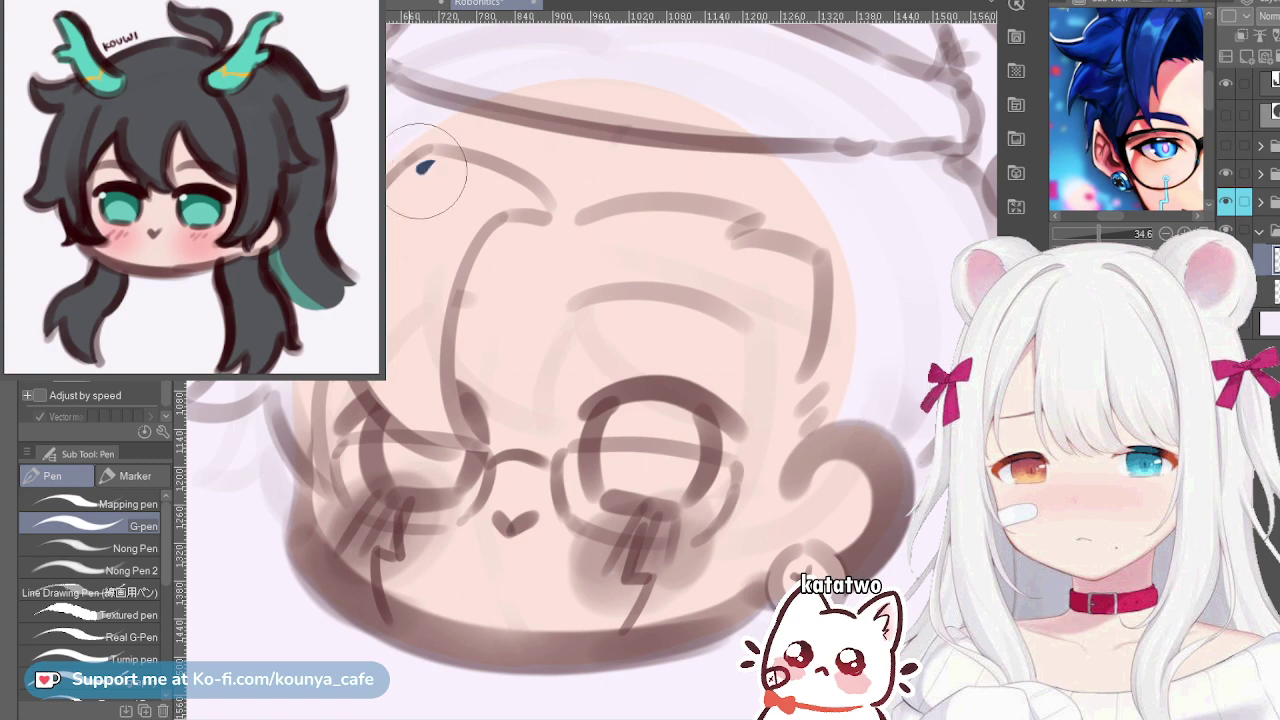
Paint a dark blue curve along the outer side of the large front hair lock, tapering toward the glasses
{"action": "left_click_drag", "start_coordinate": [432, 162], "coordinate": [414, 437]}
{"action": "scroll", "coordinate": [420, 320], "scroll_direction": "up", "scroll_amount": 3}
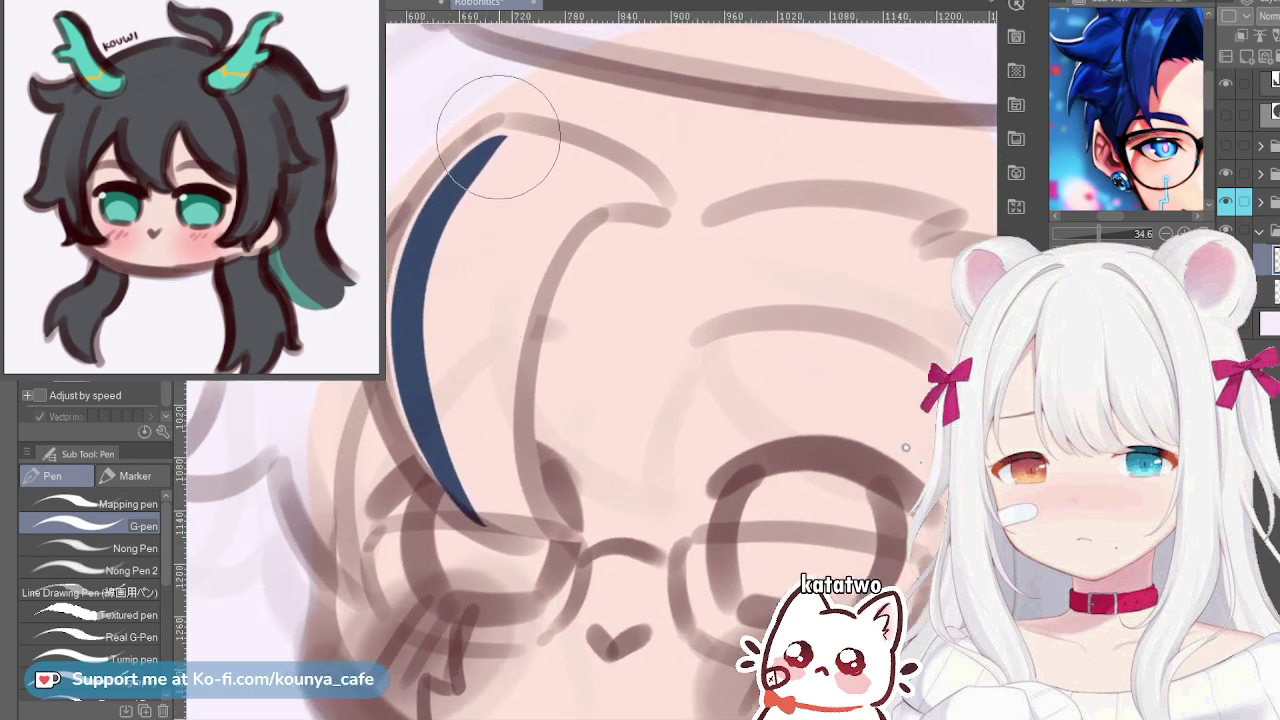
{"action": "mouse_move", "coordinate": [486, 112]}
{"action": "left_mouse_down"}
{"action": "mouse_move", "coordinate": [449, 181]}
{"action": "mouse_move", "coordinate": [483, 462]}
{"action": "left_mouse_up"}
{"action": "scroll", "coordinate": [570, 274], "scroll_direction": "down", "scroll_amount": 1}
{"action": "left_click_drag", "start_coordinate": [502, 270], "coordinate": [519, 259]}
{"action": "mouse_move", "coordinate": [556, 156]}
{"action": "left_mouse_down"}
{"action": "mouse_move", "coordinate": [483, 250]}
{"action": "mouse_move", "coordinate": [521, 350]}
{"action": "left_mouse_up"}
Widen the dark blue curve on the outer side of the front hair lock inward, keeping its tapered tip at the glasses
{"action": "scroll", "coordinate": [521, 346], "scroll_direction": "up", "scroll_amount": 1}
{"action": "scroll", "coordinate": [535, 250], "scroll_direction": "down", "scroll_amount": 1}
{"action": "left_click_drag", "start_coordinate": [545, 236], "coordinate": [567, 256]}
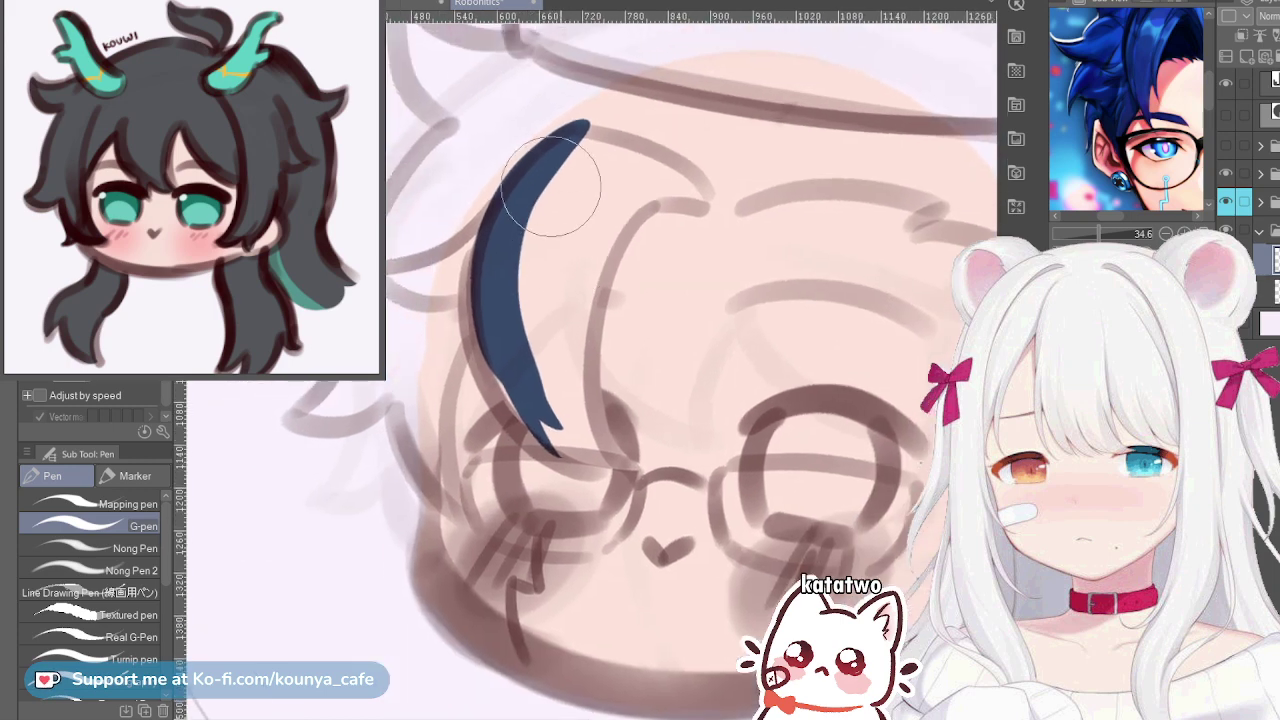
{"action": "mouse_move", "coordinate": [565, 128]}
{"action": "left_mouse_down"}
{"action": "mouse_move", "coordinate": [495, 330]}
{"action": "mouse_move", "coordinate": [552, 450]}
{"action": "left_mouse_up"}
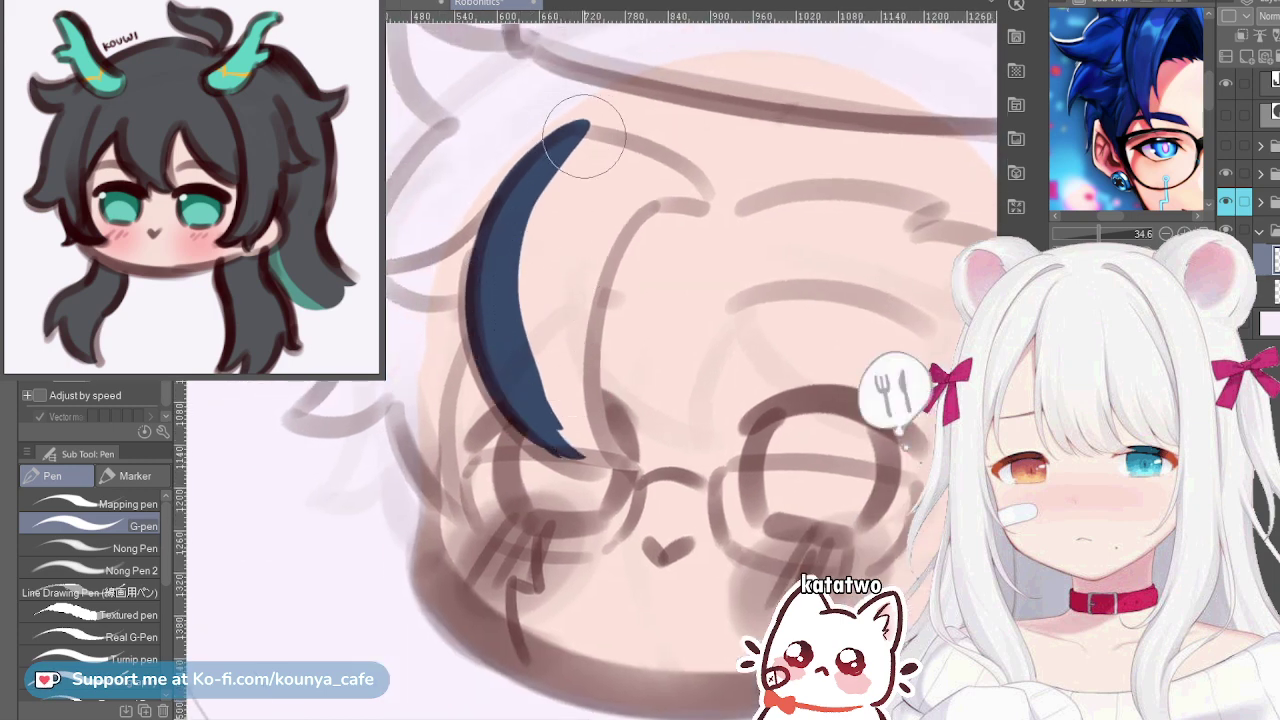
{"action": "mouse_move", "coordinate": [585, 135]}
{"action": "left_mouse_down"}
{"action": "mouse_move", "coordinate": [547, 171]}
{"action": "mouse_move", "coordinate": [570, 330]}
{"action": "left_mouse_up"}
Paint the inner edge of the front hair lock in dark blue, following the sketched curve down to the glasses
{"action": "left_click_drag", "start_coordinate": [668, 182], "coordinate": [586, 452]}
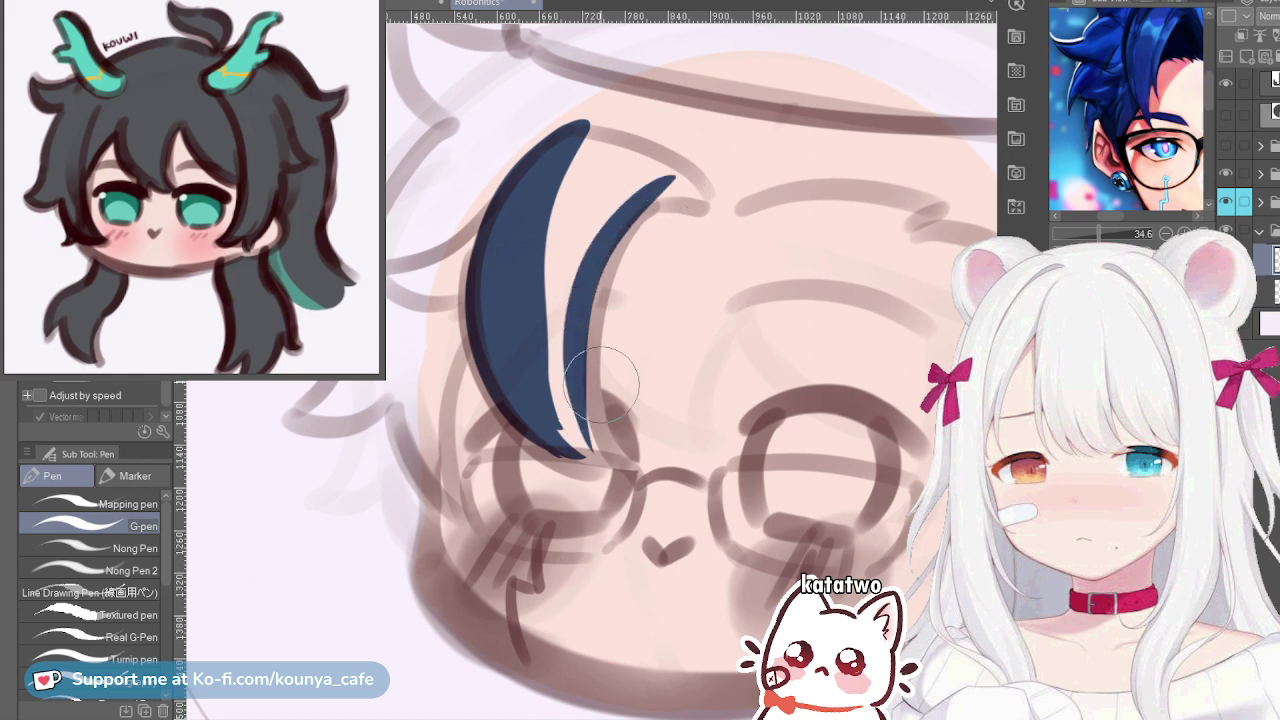
{"action": "left_click_drag", "start_coordinate": [650, 186], "coordinate": [590, 445]}
{"action": "mouse_move", "coordinate": [651, 194]}
{"action": "left_mouse_down"}
{"action": "mouse_move", "coordinate": [591, 305]}
{"action": "mouse_move", "coordinate": [606, 366]}
{"action": "left_mouse_up"}
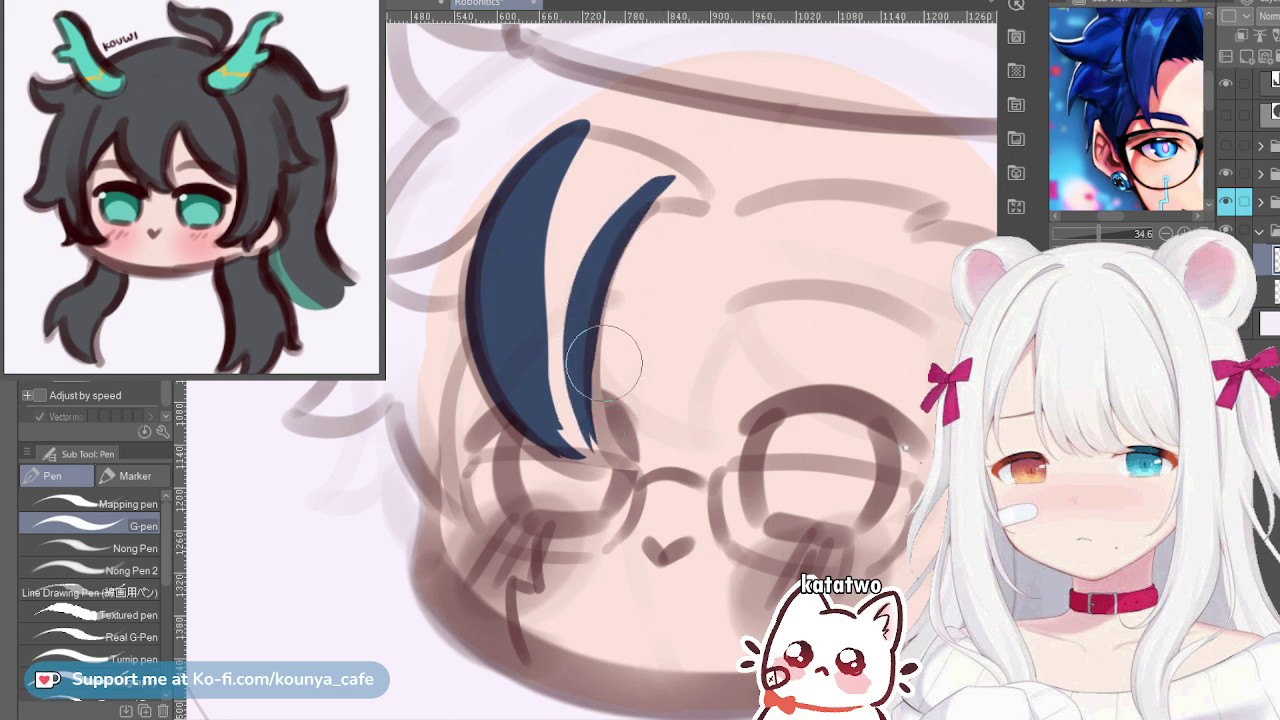
{"action": "key", "text": "ctrl+z"}
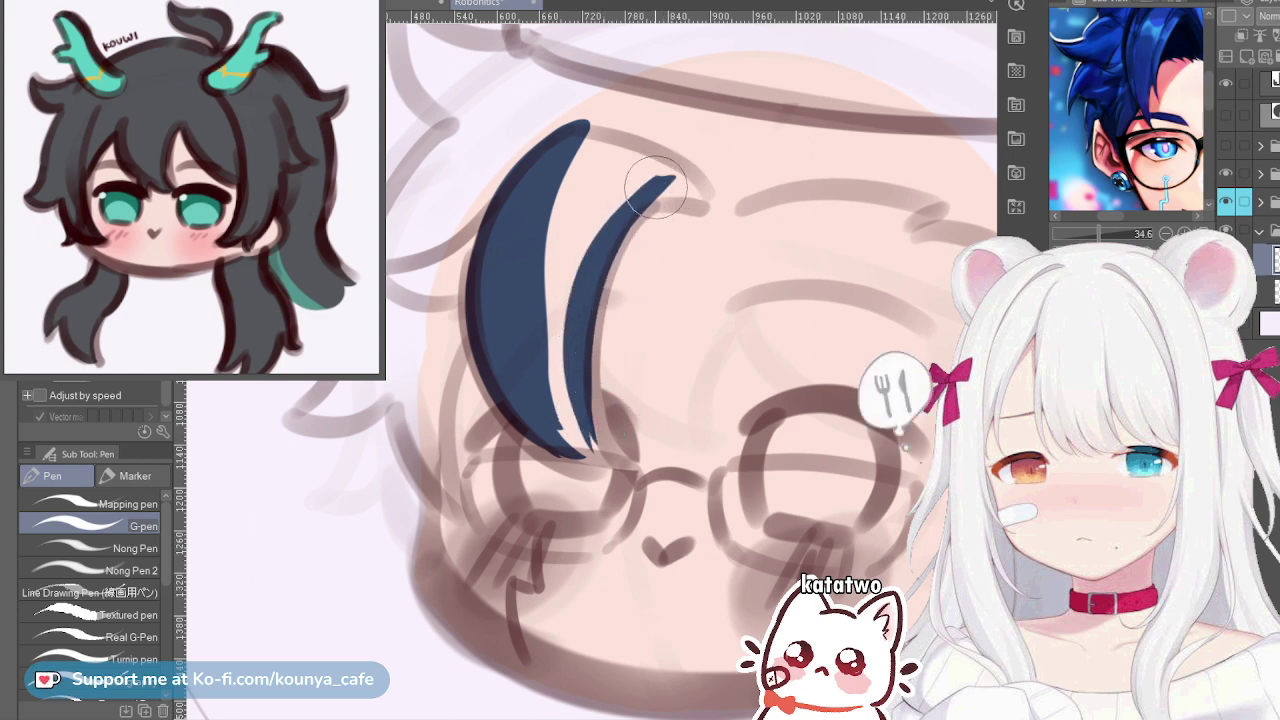
Fill the gap between the front lock's outer and inner edges with dark blue, using a bigger brush
{"action": "key", "text": "]"}
{"action": "mouse_move", "coordinate": [592, 140]}
{"action": "left_mouse_down"}
{"action": "mouse_move", "coordinate": [548, 277]}
{"action": "mouse_move", "coordinate": [586, 167]}
{"action": "mouse_move", "coordinate": [598, 197]}
{"action": "mouse_move", "coordinate": [613, 160]}
{"action": "mouse_move", "coordinate": [600, 153]}
{"action": "mouse_move", "coordinate": [587, 271]}
{"action": "left_mouse_up"}
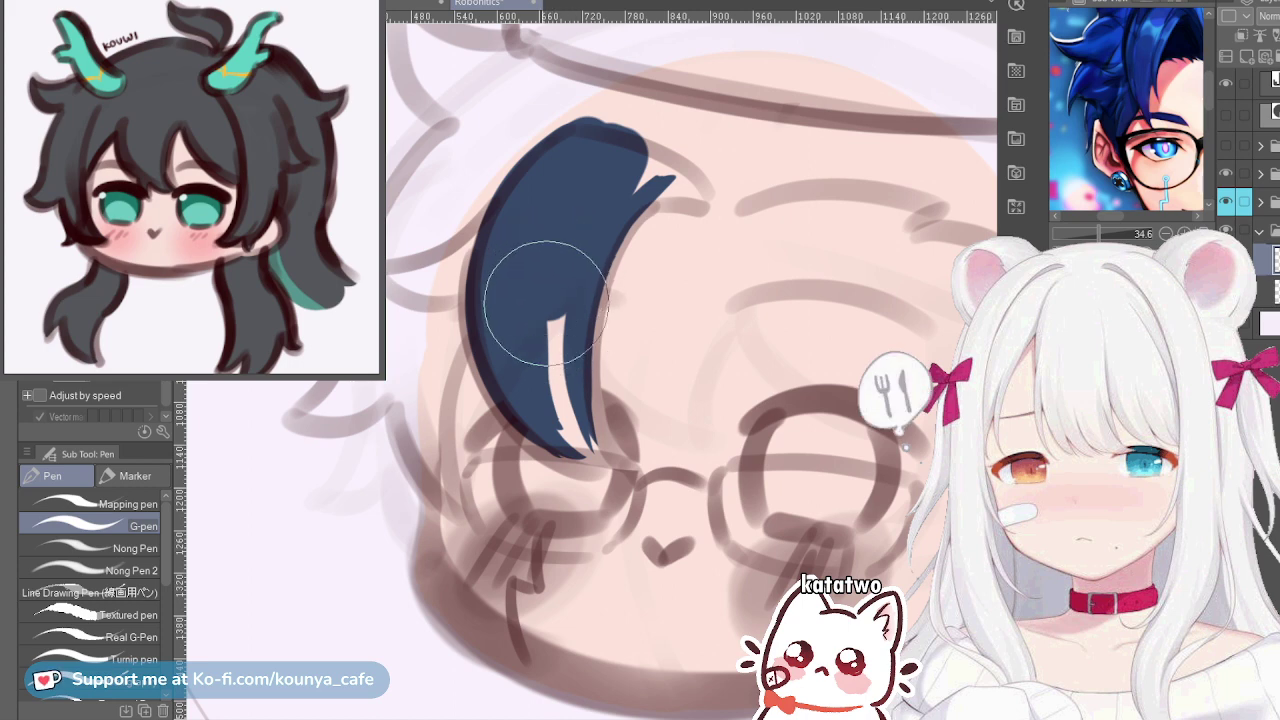
{"action": "mouse_move", "coordinate": [544, 303]}
{"action": "left_mouse_down"}
{"action": "mouse_move", "coordinate": [579, 381]}
{"action": "mouse_move", "coordinate": [546, 359]}
{"action": "mouse_move", "coordinate": [595, 420]}
{"action": "left_mouse_up"}
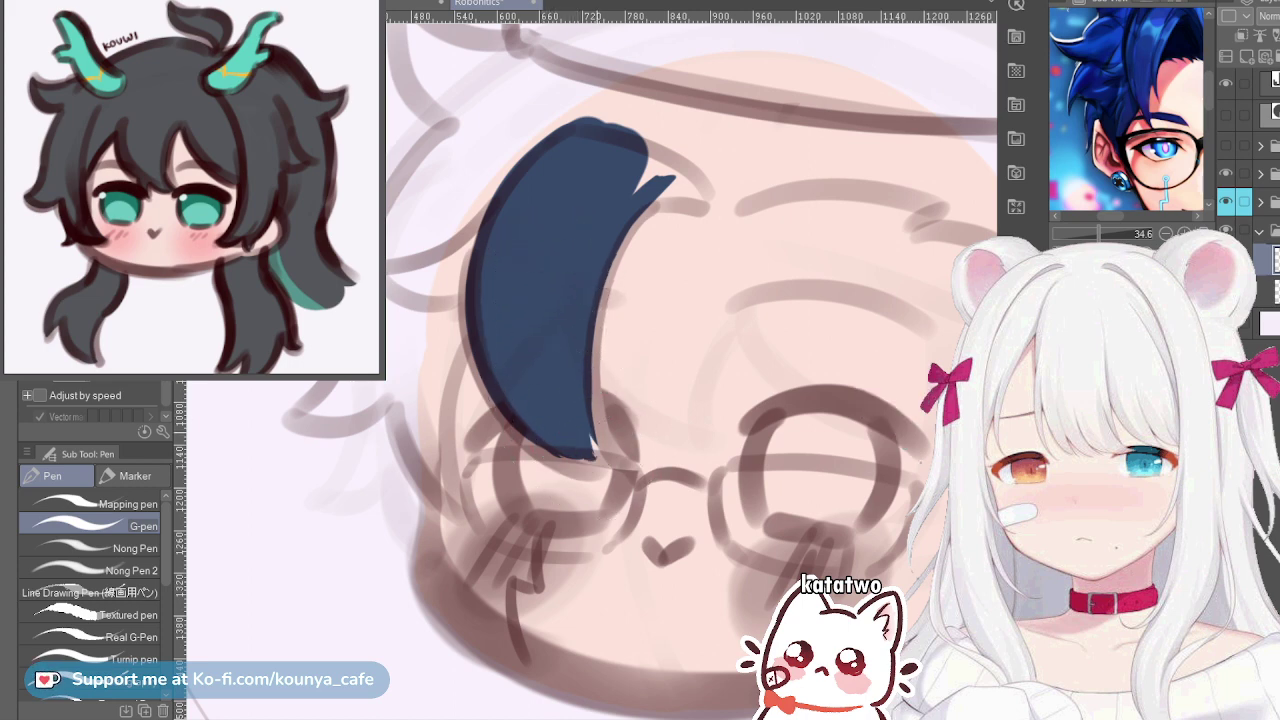
{"action": "mouse_move", "coordinate": [620, 398]}
{"action": "left_mouse_down"}
{"action": "mouse_move", "coordinate": [565, 420]}
{"action": "mouse_move", "coordinate": [505, 408]}
{"action": "left_mouse_up"}
Extend the top of the front hair lock toward the parting with short dark blue strokes ending in pointed tips
{"action": "scroll", "coordinate": [565, 400], "scroll_direction": "down", "scroll_amount": 2}
{"action": "left_click_drag", "start_coordinate": [480, 226], "coordinate": [590, 240]}
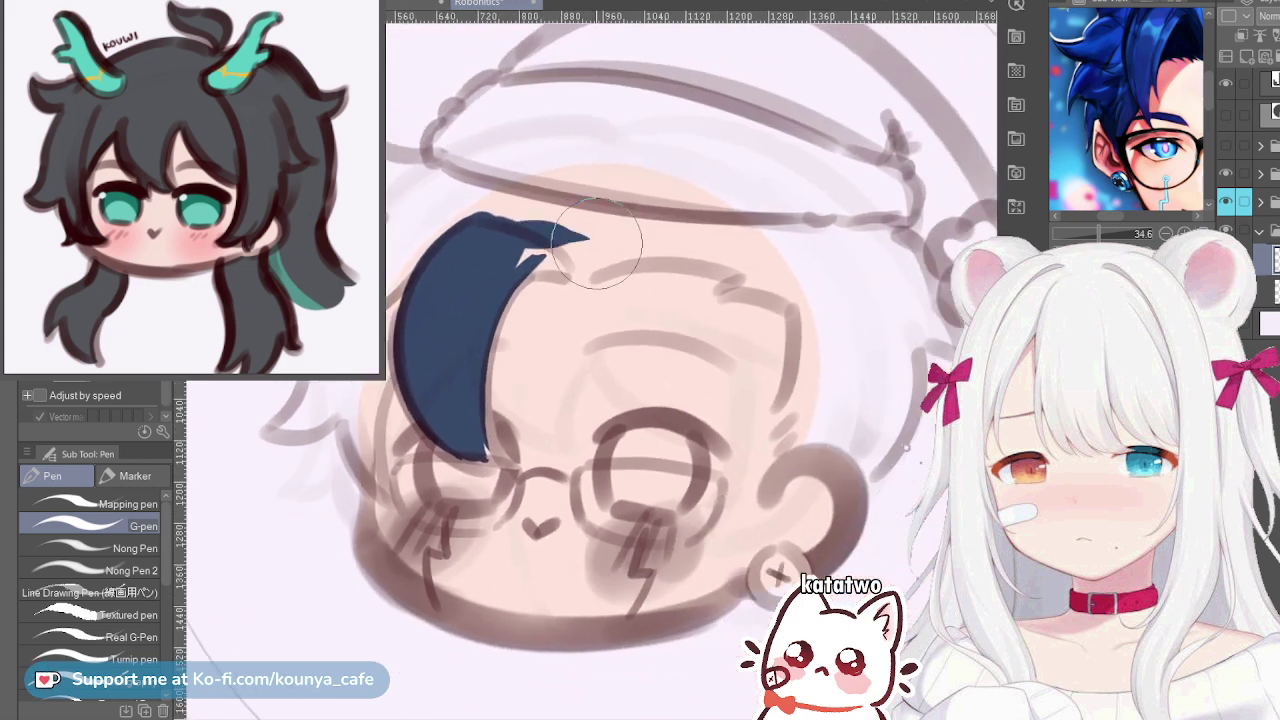
{"action": "left_click_drag", "start_coordinate": [478, 260], "coordinate": [594, 259]}
{"action": "left_click_drag", "start_coordinate": [494, 264], "coordinate": [580, 278]}
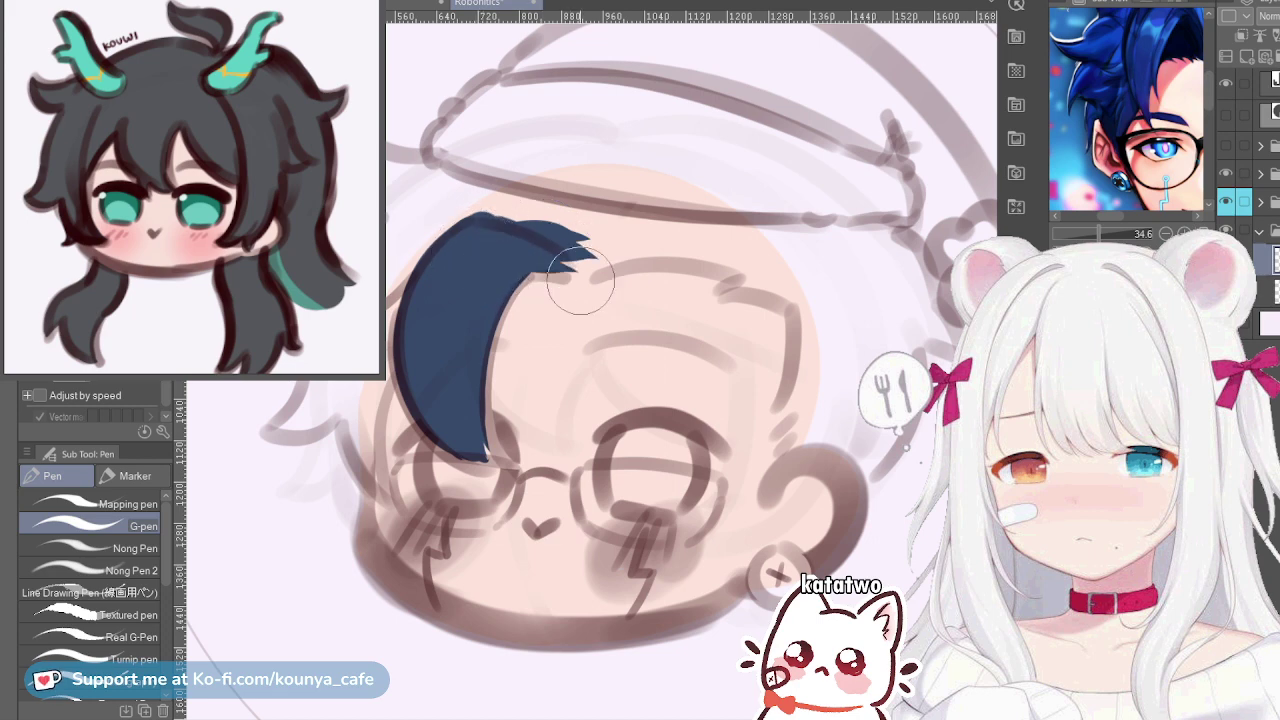
Paint a dark blue hairline band with a smaller brush, arching from the parting across the forehead to the temple
{"action": "key", "text": "["}
{"action": "key", "text": "["}
{"action": "scroll", "coordinate": [559, 271], "scroll_direction": "up", "scroll_amount": 2}
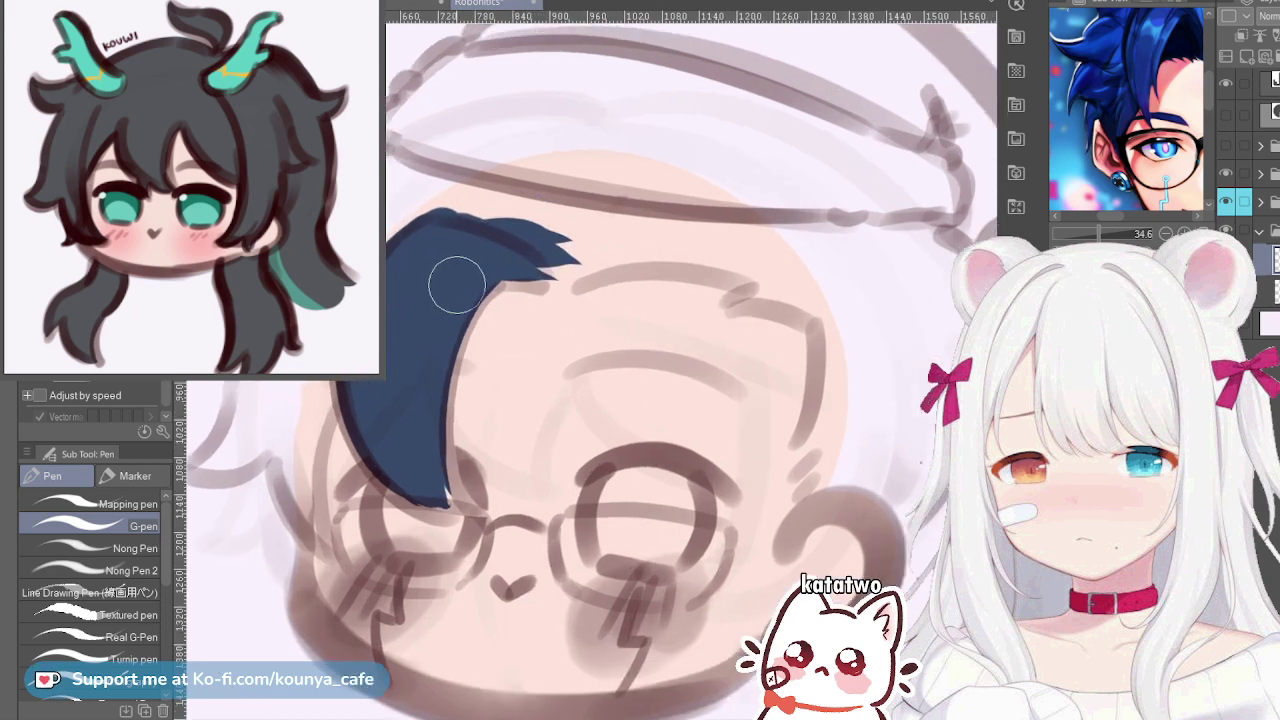
{"action": "mouse_move", "coordinate": [457, 285]}
{"action": "left_mouse_down"}
{"action": "mouse_move", "coordinate": [550, 293]}
{"action": "mouse_move", "coordinate": [760, 262]}
{"action": "mouse_move", "coordinate": [825, 297]}
{"action": "left_mouse_up"}
{"action": "key", "text": "["}
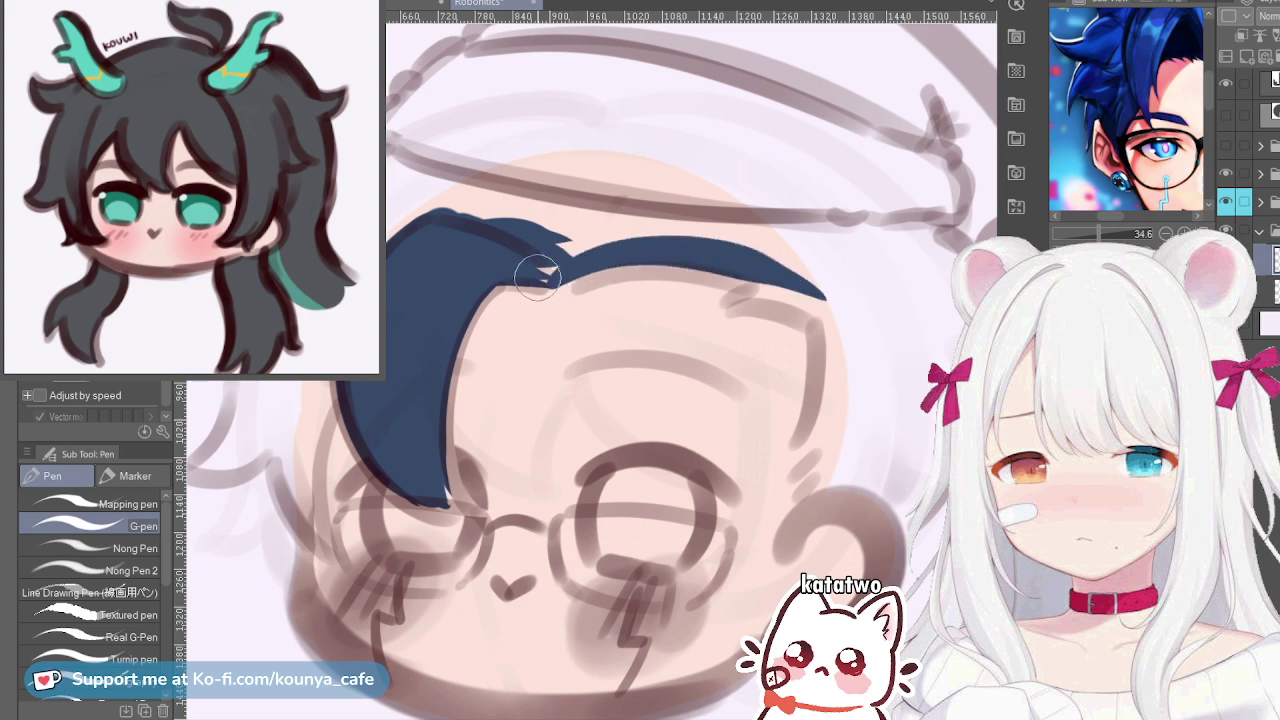
{"action": "mouse_move", "coordinate": [537, 276]}
{"action": "left_mouse_down"}
{"action": "mouse_move", "coordinate": [583, 277]}
{"action": "mouse_move", "coordinate": [546, 291]}
{"action": "mouse_move", "coordinate": [700, 266]}
{"action": "mouse_move", "coordinate": [812, 312]}
{"action": "left_mouse_up"}
{"action": "scroll", "coordinate": [645, 398], "scroll_direction": "down", "scroll_amount": 2}
{"action": "scroll", "coordinate": [662, 282], "scroll_direction": "down", "scroll_amount": 1}
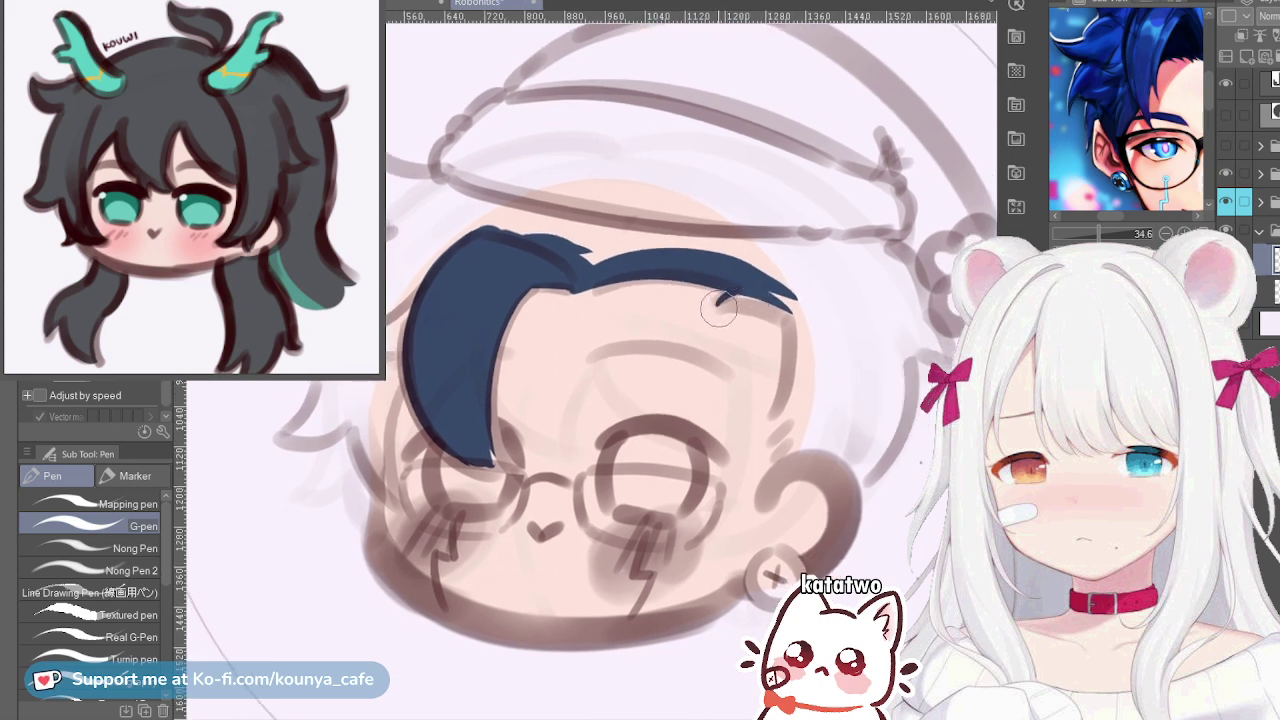
Try to paint a pointed strand below the temple end of the hairline band, undoing each stroke
{"action": "left_click_drag", "start_coordinate": [719, 308], "coordinate": [834, 336]}
{"action": "key", "text": "ctrl+z"}
{"action": "left_click_drag", "start_coordinate": [720, 308], "coordinate": [826, 336]}
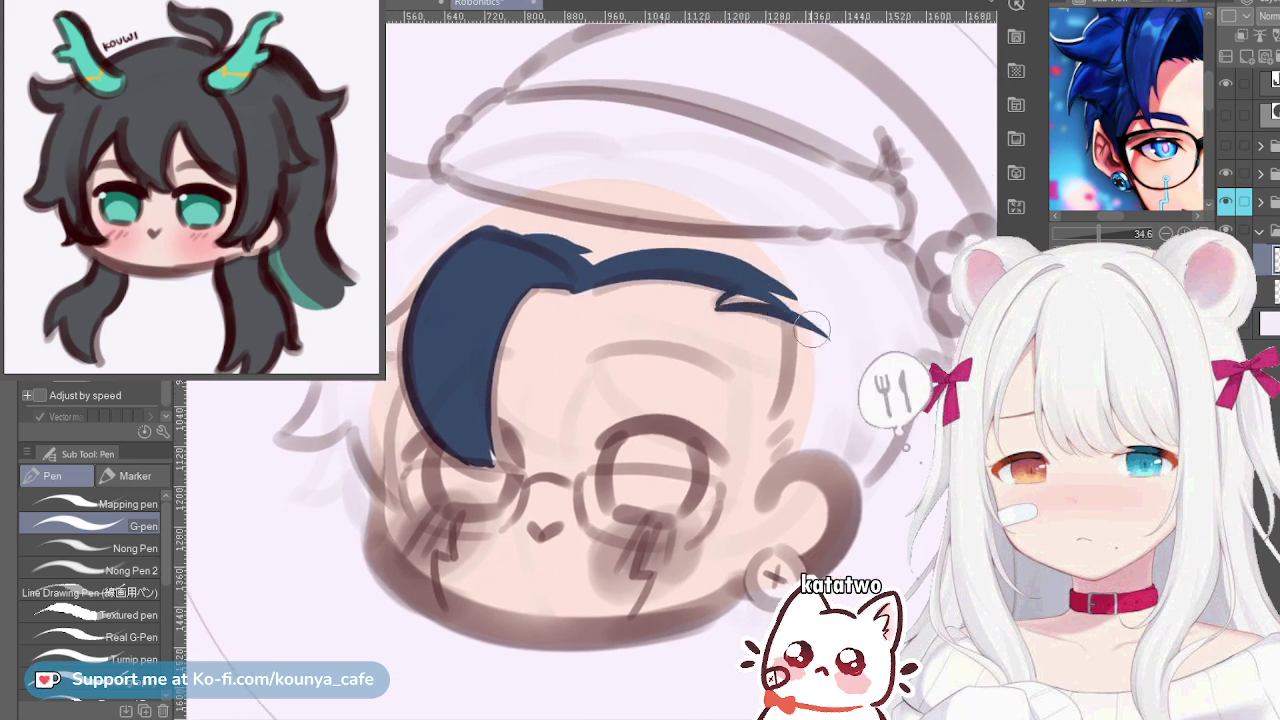
{"action": "scroll", "coordinate": [755, 318], "scroll_direction": "up", "scroll_amount": 2}
{"action": "key", "text": "ctrl+z"}
{"action": "left_click_drag", "start_coordinate": [708, 301], "coordinate": [822, 325]}
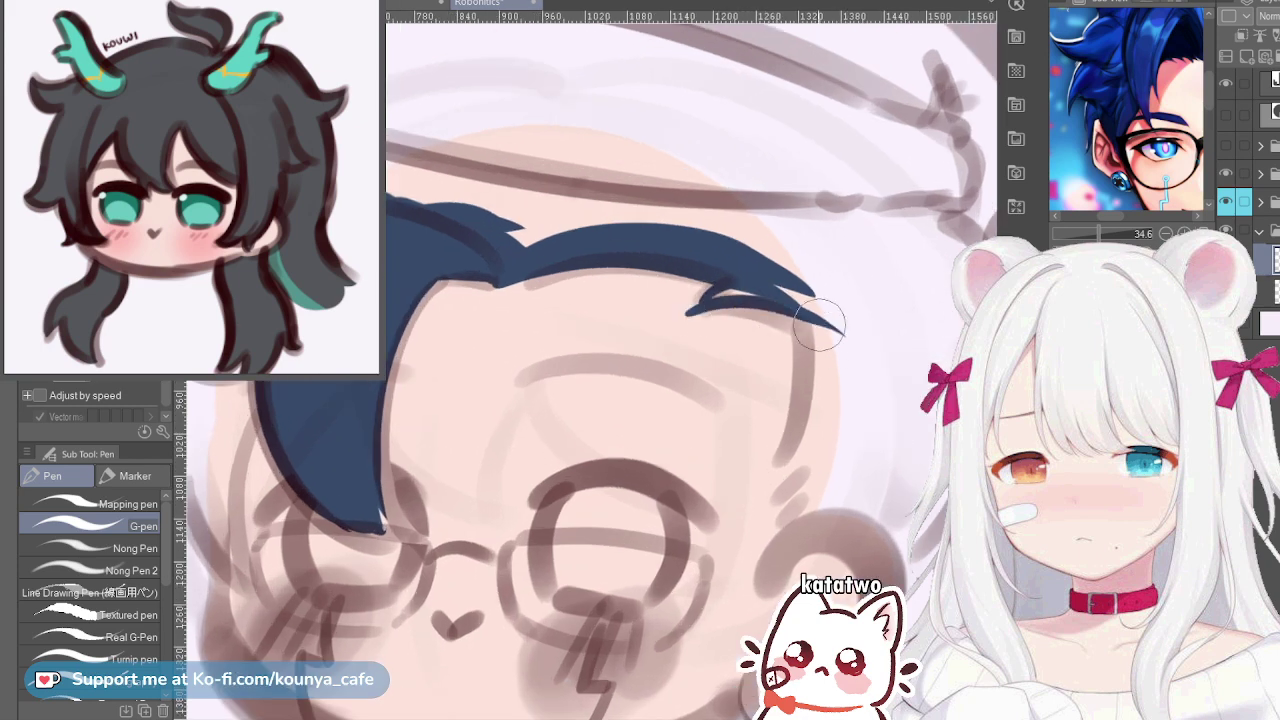
{"action": "key", "text": "ctrl+z"}
Paint the notched, pointed strand at the temple end of the hairline and fill the gap joining it to the band
{"action": "left_click_drag", "start_coordinate": [718, 305], "coordinate": [826, 338]}
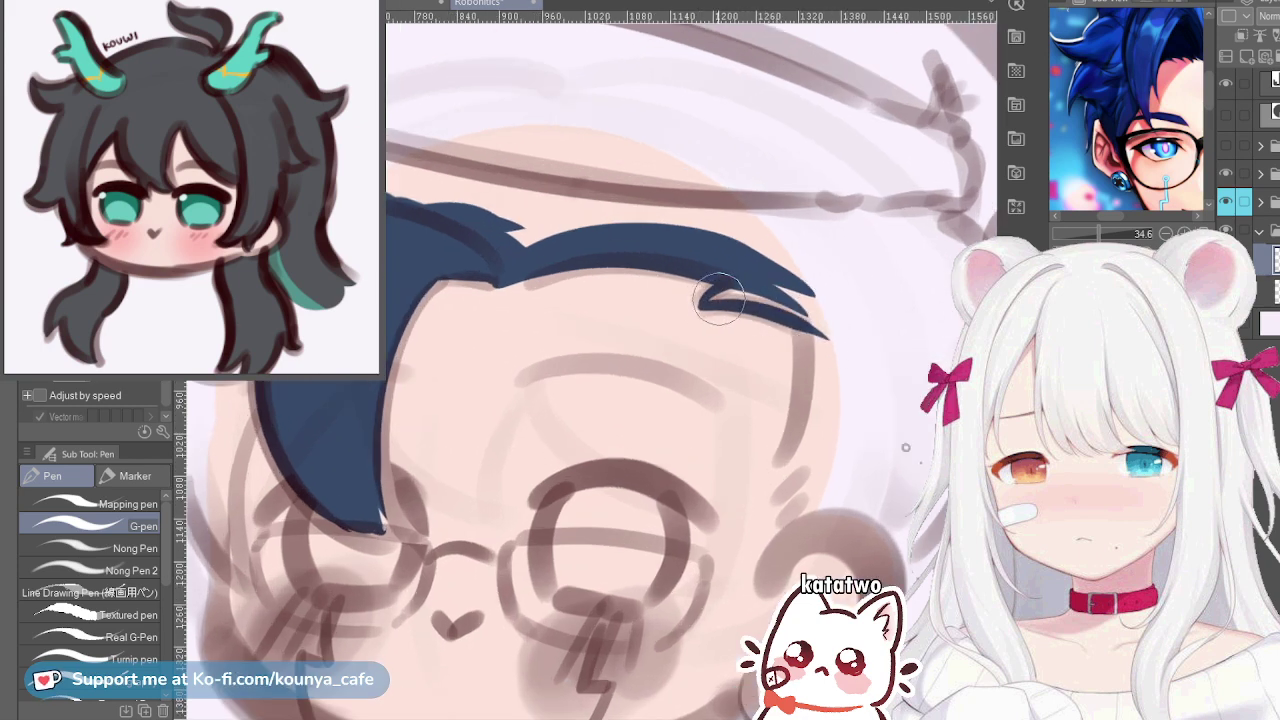
{"action": "mouse_move", "coordinate": [720, 302]}
{"action": "left_mouse_down"}
{"action": "mouse_move", "coordinate": [764, 295]}
{"action": "mouse_move", "coordinate": [846, 342]}
{"action": "left_mouse_up"}
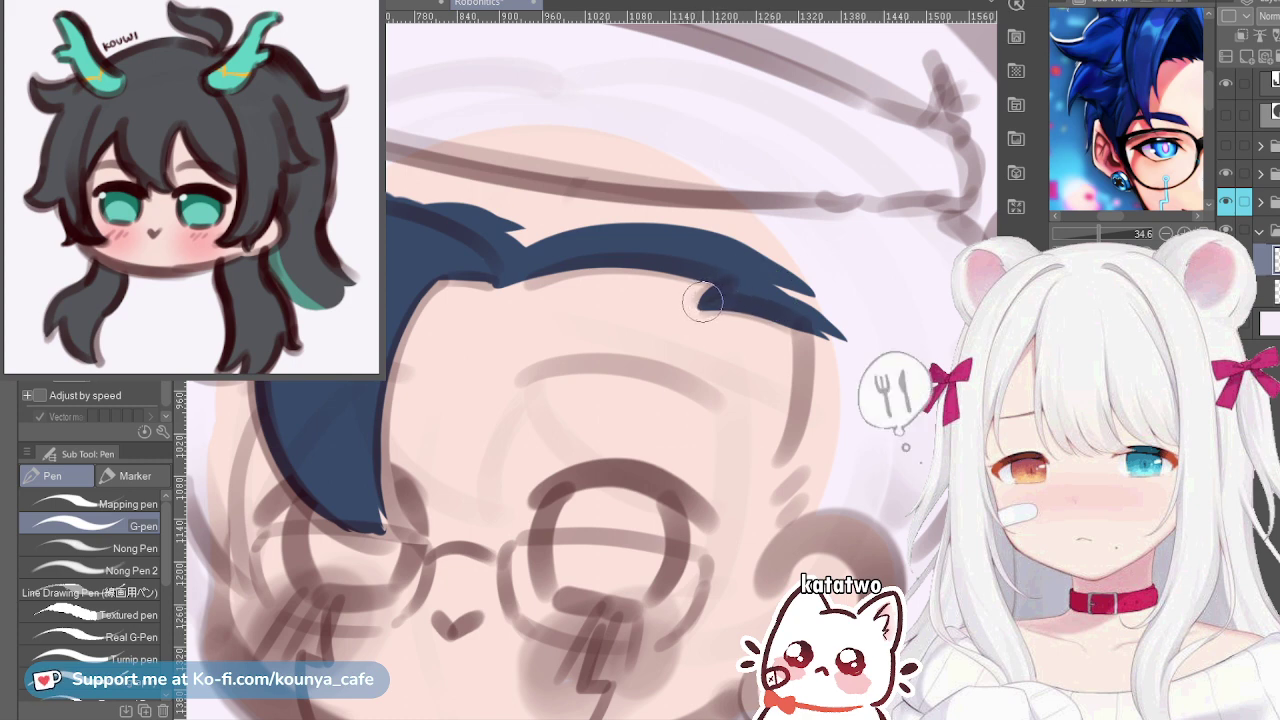
{"action": "scroll", "coordinate": [735, 292], "scroll_direction": "up", "scroll_amount": 3}
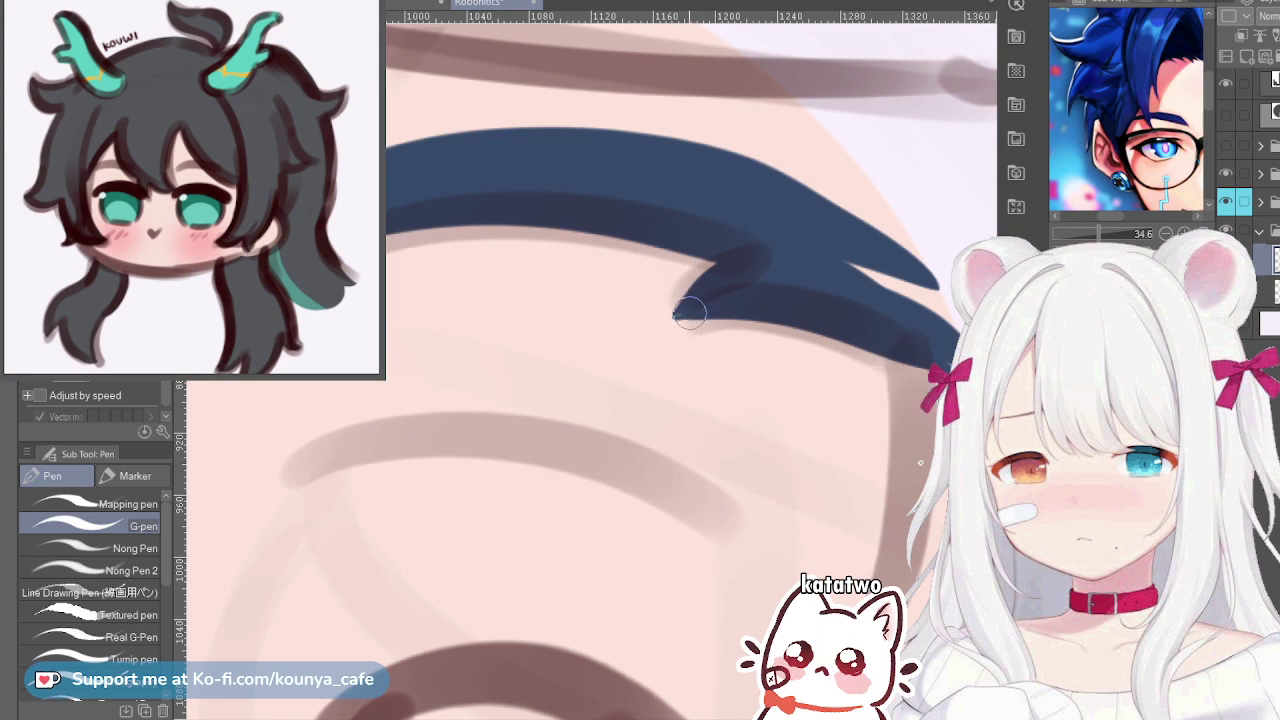
{"action": "scroll", "coordinate": [681, 316], "scroll_direction": "down", "scroll_amount": 4}
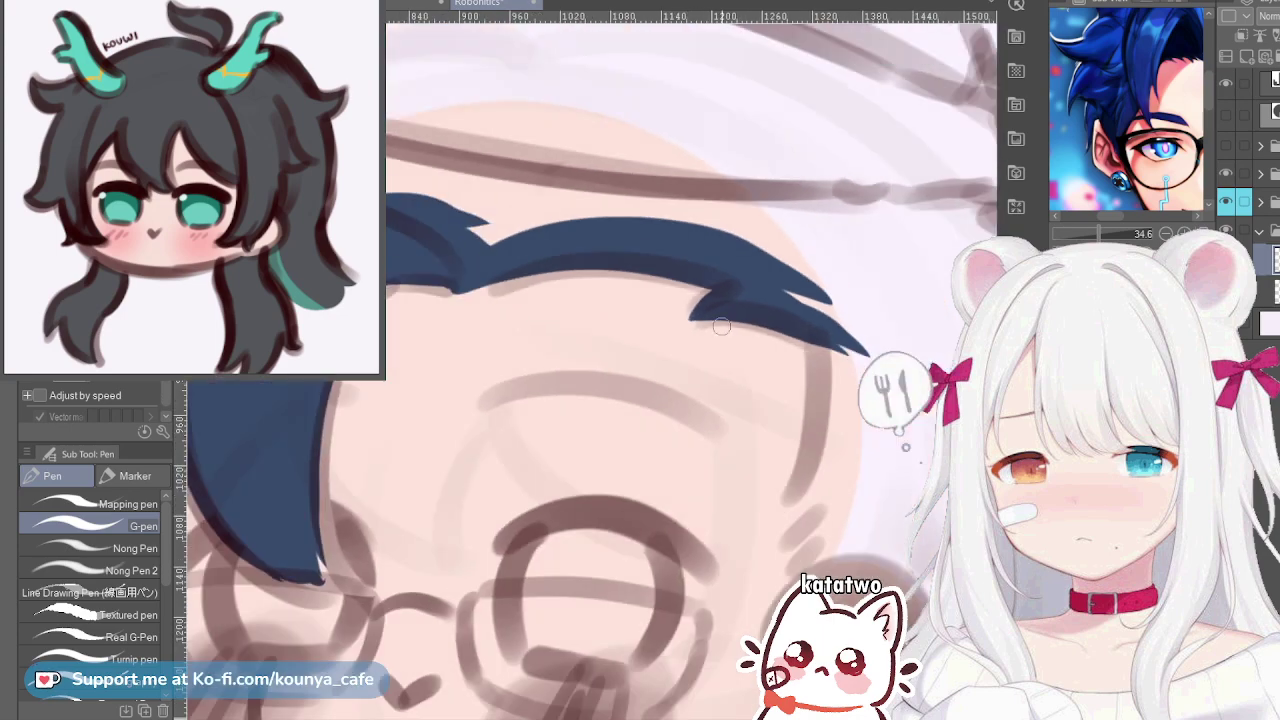
{"action": "left_click_drag", "start_coordinate": [745, 282], "coordinate": [795, 305]}
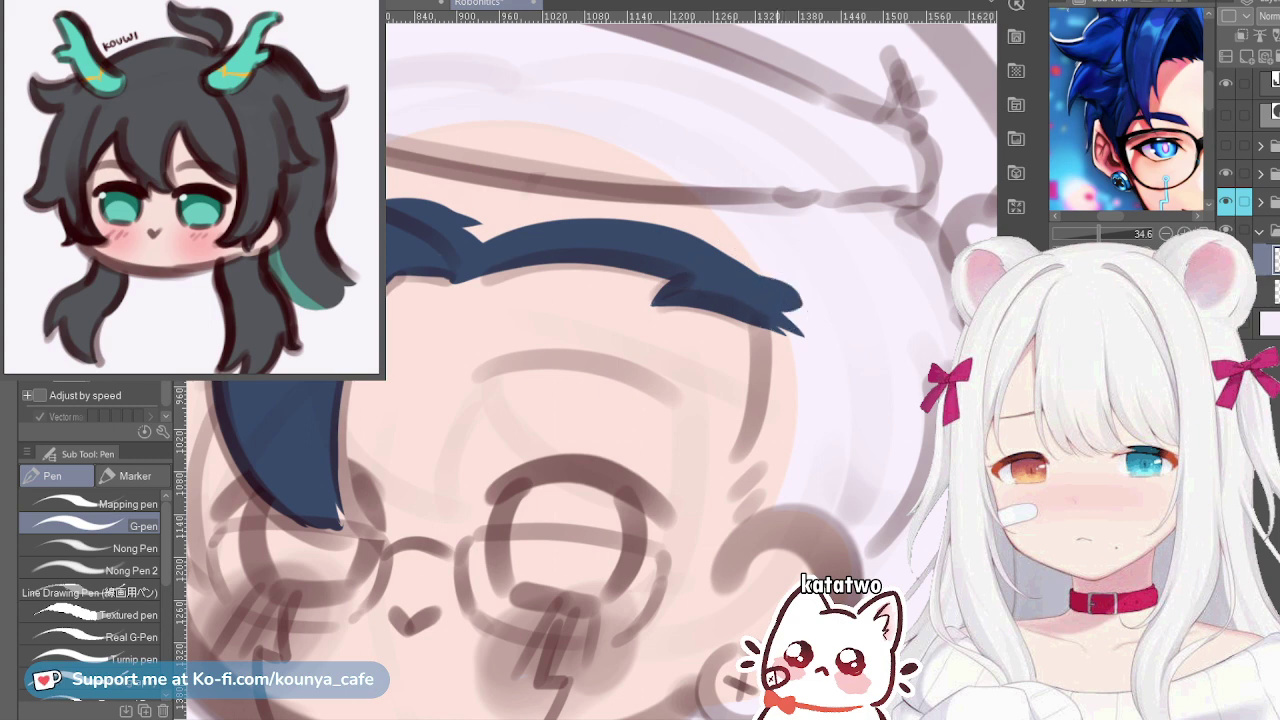
Thicken the hairline band upward to the hat brim, filling the hair between the parting and the temple in dark blue
{"action": "scroll", "coordinate": [780, 296], "scroll_direction": "down", "scroll_amount": 2}
{"action": "key", "text": "]"}
{"action": "left_click_drag", "start_coordinate": [714, 238], "coordinate": [759, 263]}
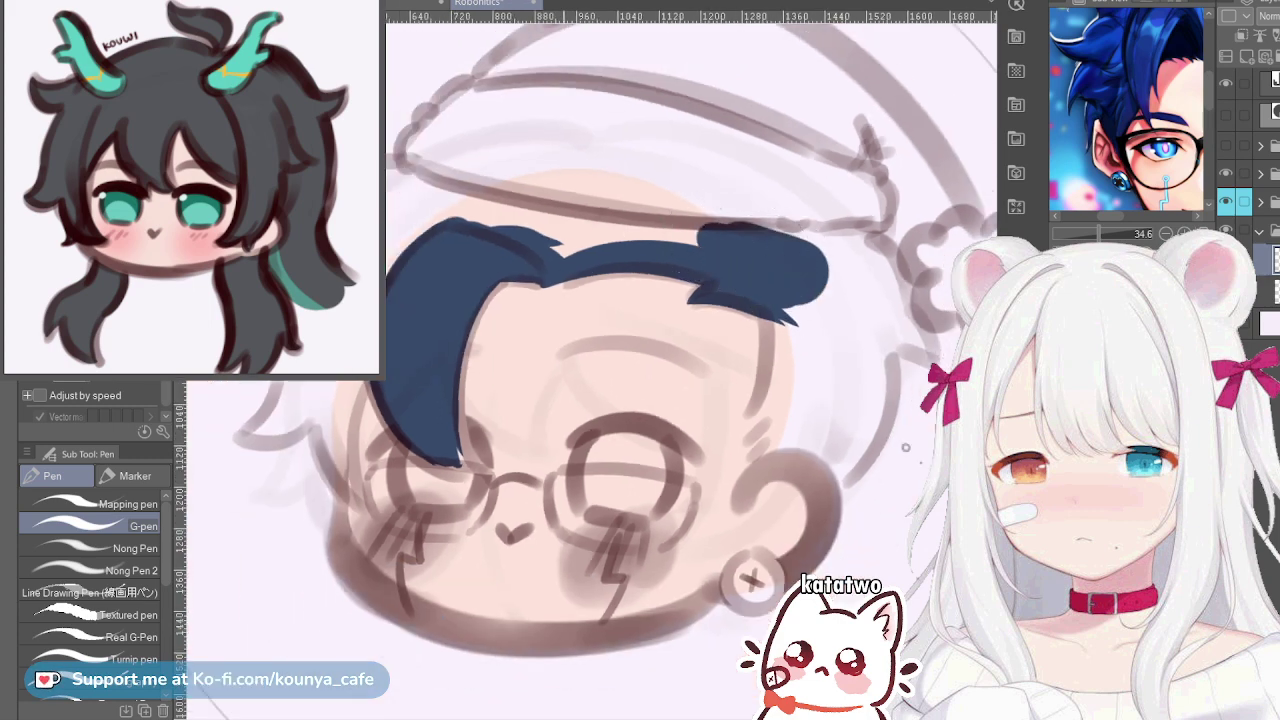
{"action": "key", "text": "["}
{"action": "left_click_drag", "start_coordinate": [519, 245], "coordinate": [663, 232]}
{"action": "mouse_move", "coordinate": [555, 252]}
{"action": "left_mouse_down"}
{"action": "mouse_move", "coordinate": [621, 236]}
{"action": "mouse_move", "coordinate": [763, 260]}
{"action": "left_mouse_up"}
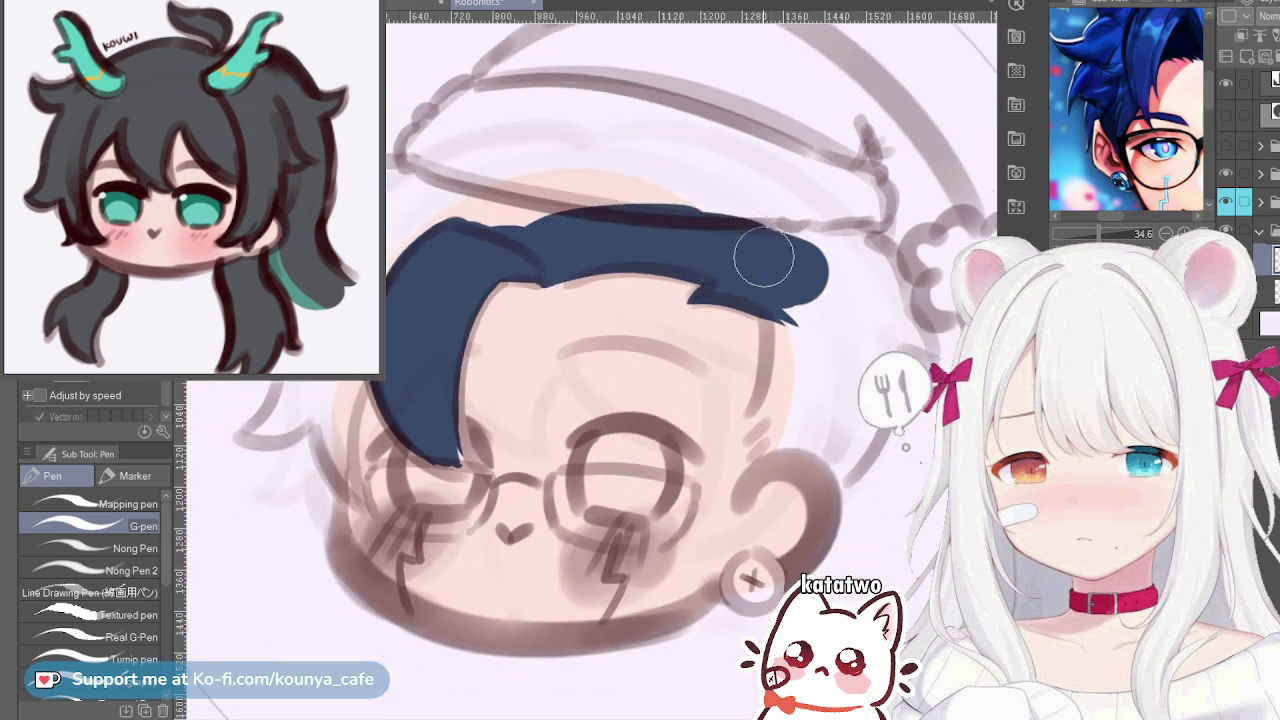
Build up the top edge of the navy fringe and extend its right end into a downward-curving lock
{"action": "mouse_move", "coordinate": [466, 220]}
{"action": "left_mouse_down"}
{"action": "mouse_move", "coordinate": [676, 218]}
{"action": "mouse_move", "coordinate": [502, 216]}
{"action": "mouse_move", "coordinate": [575, 211]}
{"action": "mouse_move", "coordinate": [749, 240]}
{"action": "left_mouse_up"}
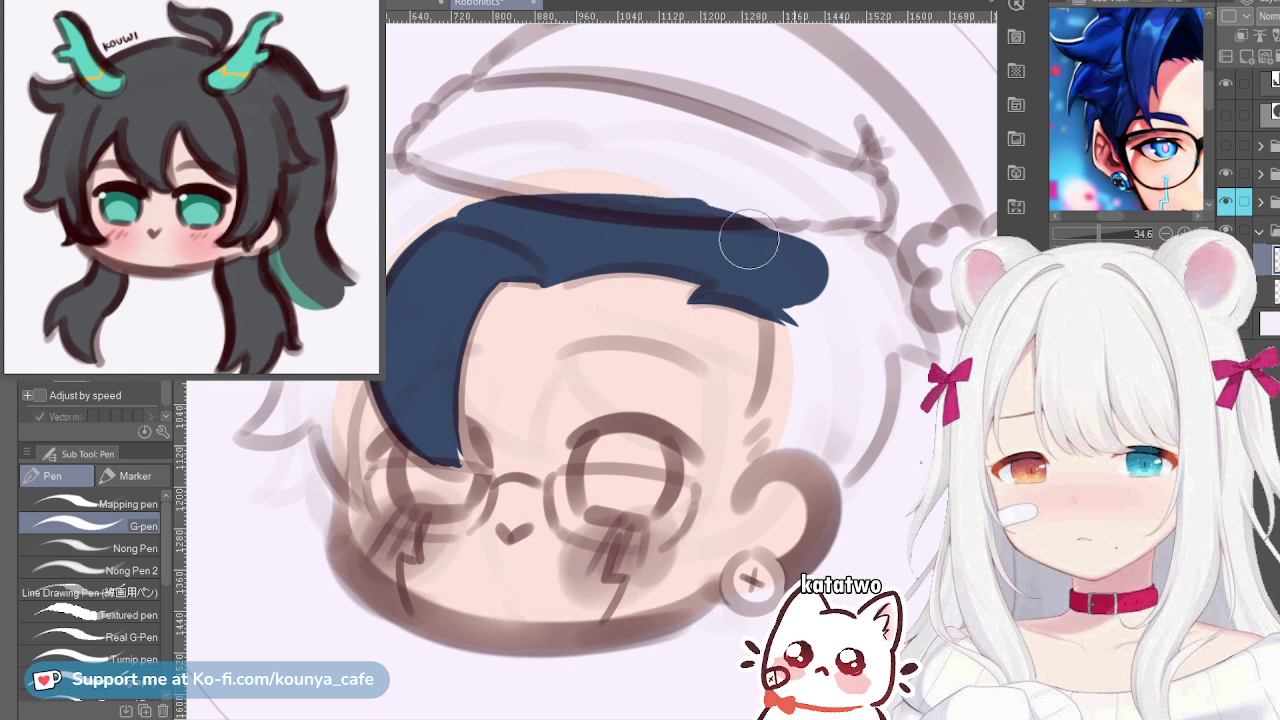
{"action": "left_click_drag", "start_coordinate": [934, 428], "coordinate": [906, 448]}
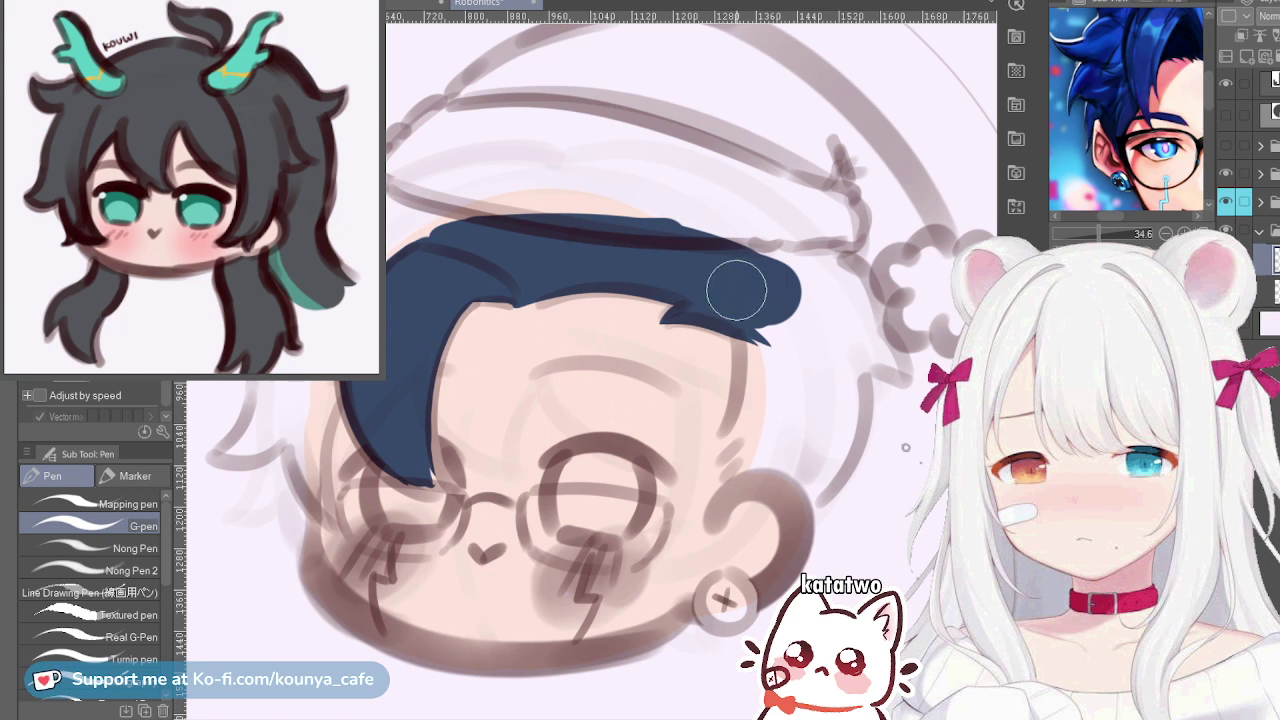
{"action": "left_click_drag", "start_coordinate": [724, 600], "coordinate": [692, 571]}
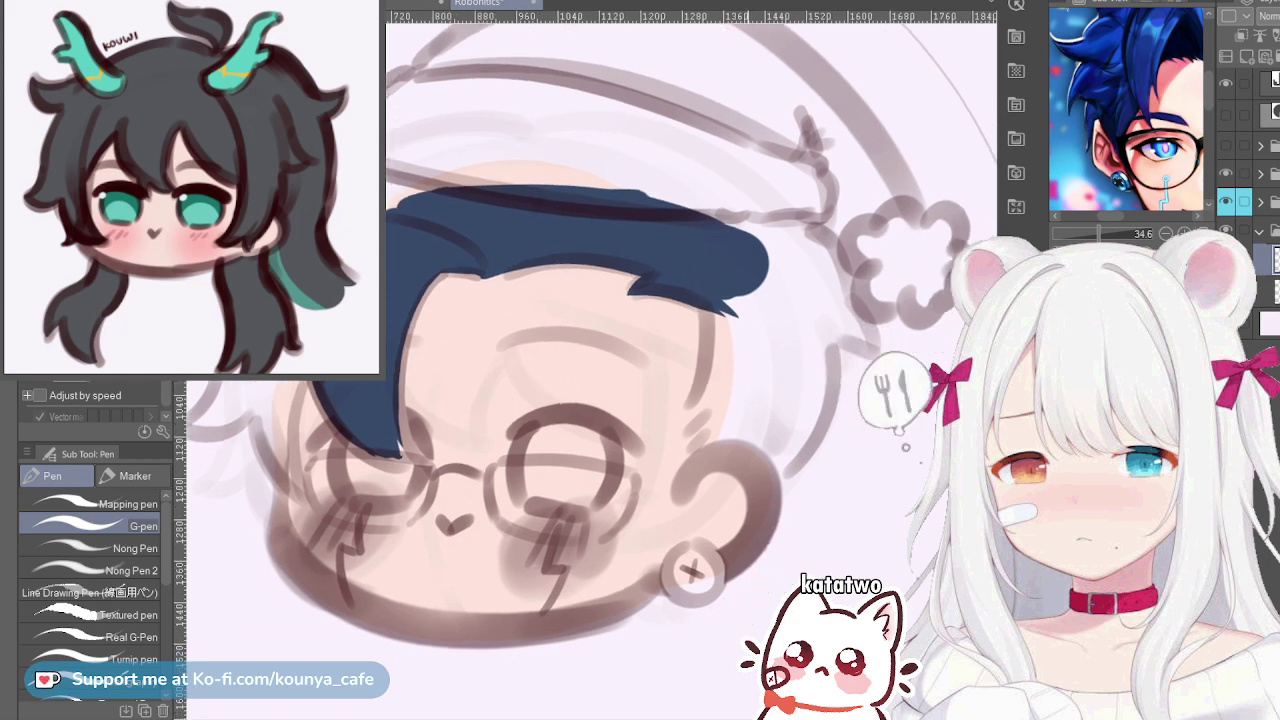
{"action": "left_click_drag", "start_coordinate": [738, 263], "coordinate": [722, 240]}
{"action": "mouse_move", "coordinate": [722, 188]}
{"action": "left_mouse_down"}
{"action": "mouse_move", "coordinate": [749, 243]}
{"action": "mouse_move", "coordinate": [772, 382]}
{"action": "left_mouse_up"}
{"action": "key", "text": "ctrl+z"}
{"action": "mouse_move", "coordinate": [722, 212]}
{"action": "left_mouse_down"}
{"action": "mouse_move", "coordinate": [756, 252]}
{"action": "mouse_move", "coordinate": [756, 302]}
{"action": "mouse_move", "coordinate": [720, 223]}
{"action": "mouse_move", "coordinate": [789, 318]}
{"action": "left_mouse_up"}
{"action": "key", "text": "ctrl+z"}
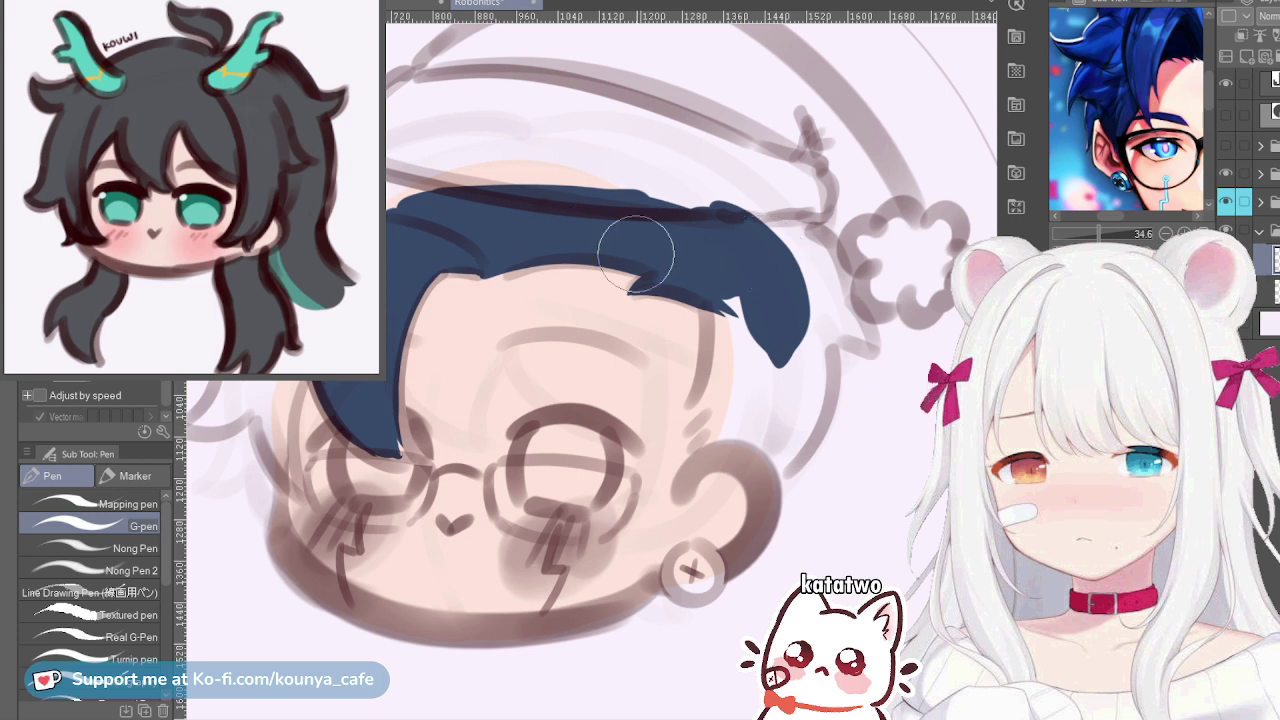
Continue the navy side hair down the right of the face to a pointed tip over the ear
{"action": "scroll", "coordinate": [700, 258], "scroll_direction": "up", "scroll_amount": 1}
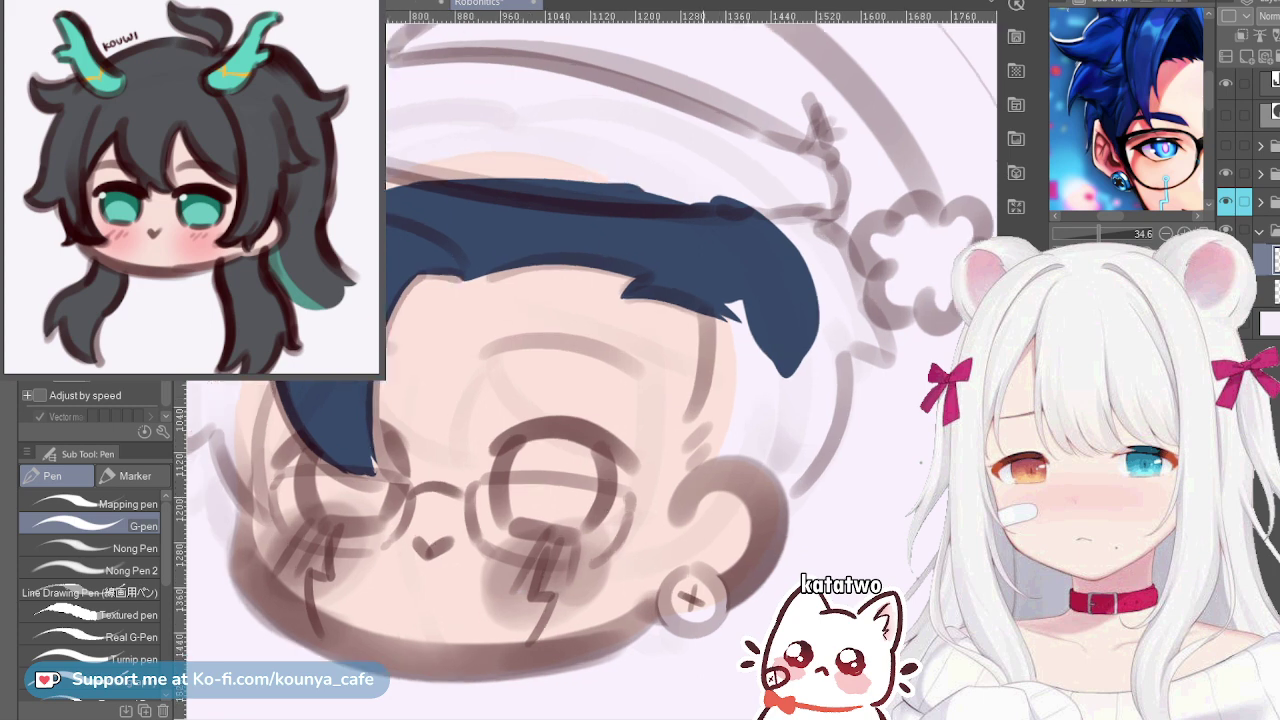
{"action": "mouse_move", "coordinate": [775, 230]}
{"action": "left_mouse_down"}
{"action": "mouse_move", "coordinate": [795, 425]}
{"action": "mouse_move", "coordinate": [766, 478]}
{"action": "left_mouse_up"}
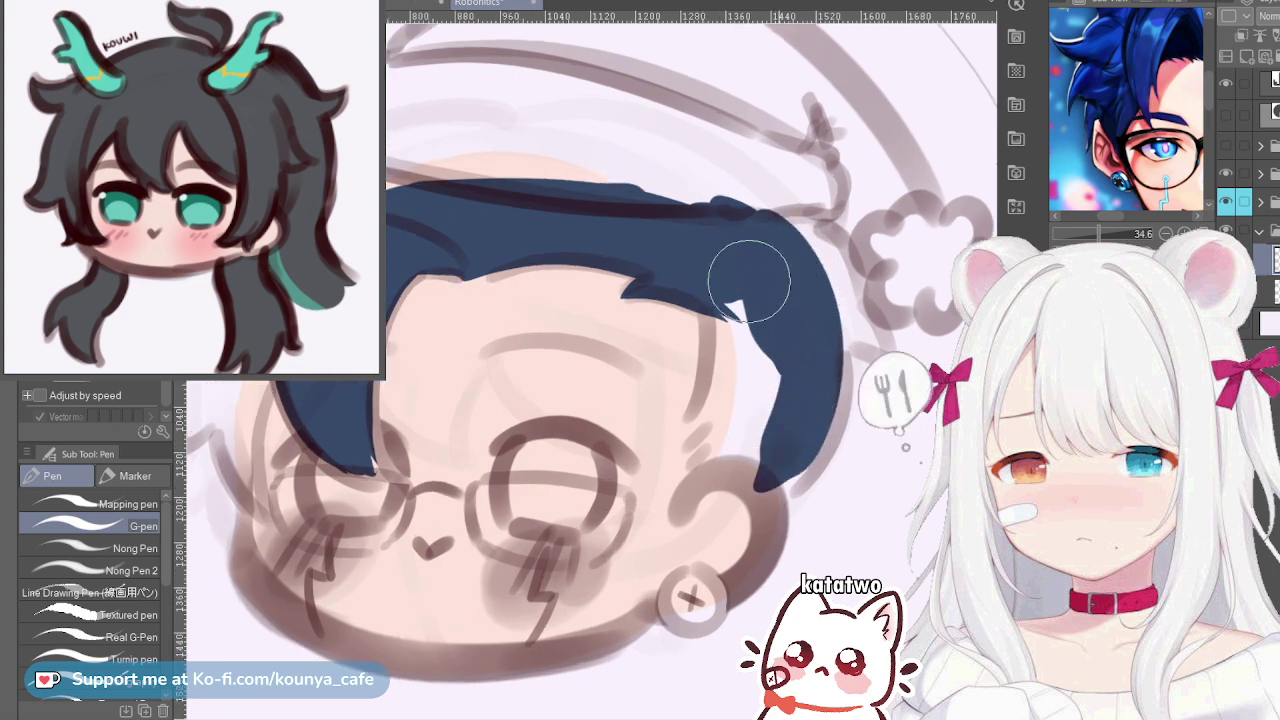
{"action": "mouse_move", "coordinate": [740, 257]}
{"action": "left_mouse_down"}
{"action": "mouse_move", "coordinate": [784, 219]}
{"action": "mouse_move", "coordinate": [820, 366]}
{"action": "mouse_move", "coordinate": [767, 387]}
{"action": "left_mouse_up"}
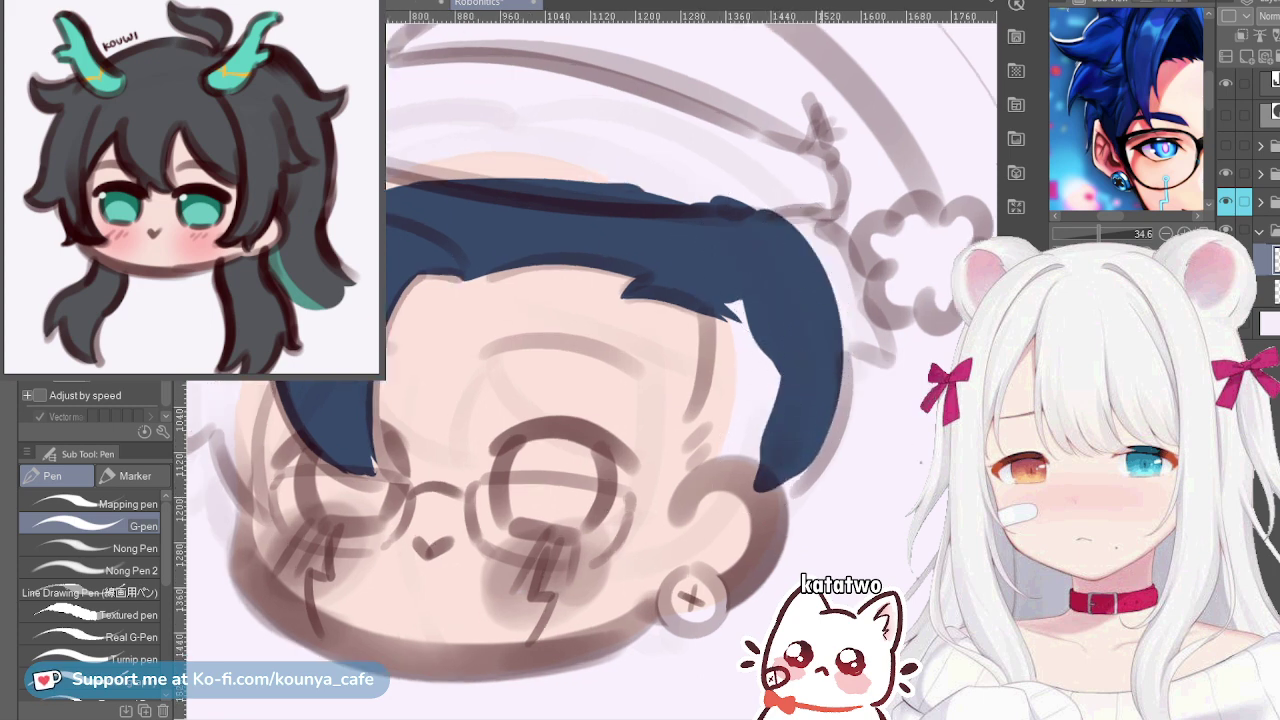
{"action": "mouse_move", "coordinate": [831, 297]}
{"action": "left_mouse_down"}
{"action": "mouse_move", "coordinate": [803, 286]}
{"action": "mouse_move", "coordinate": [752, 518]}
{"action": "left_mouse_up"}
{"action": "key", "text": "ctrl+z"}
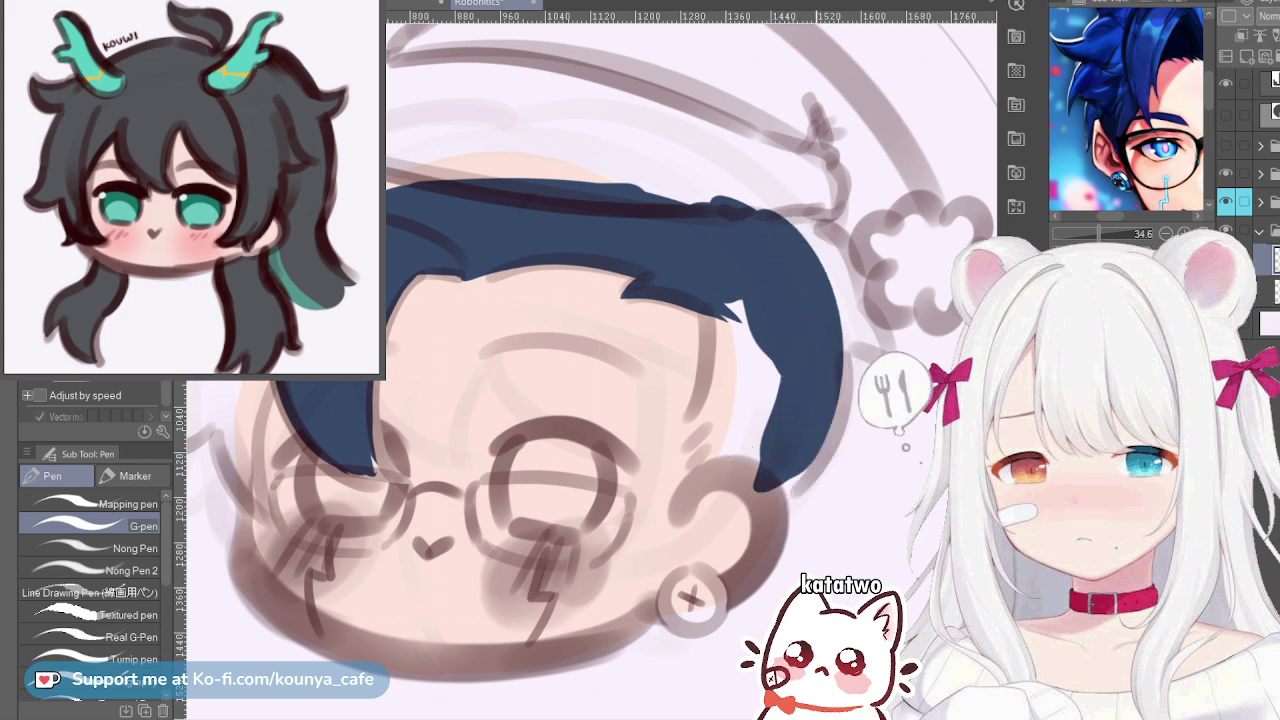
{"action": "mouse_move", "coordinate": [800, 222]}
{"action": "left_mouse_down"}
{"action": "mouse_move", "coordinate": [810, 443]}
{"action": "mouse_move", "coordinate": [744, 506]}
{"action": "left_mouse_up"}
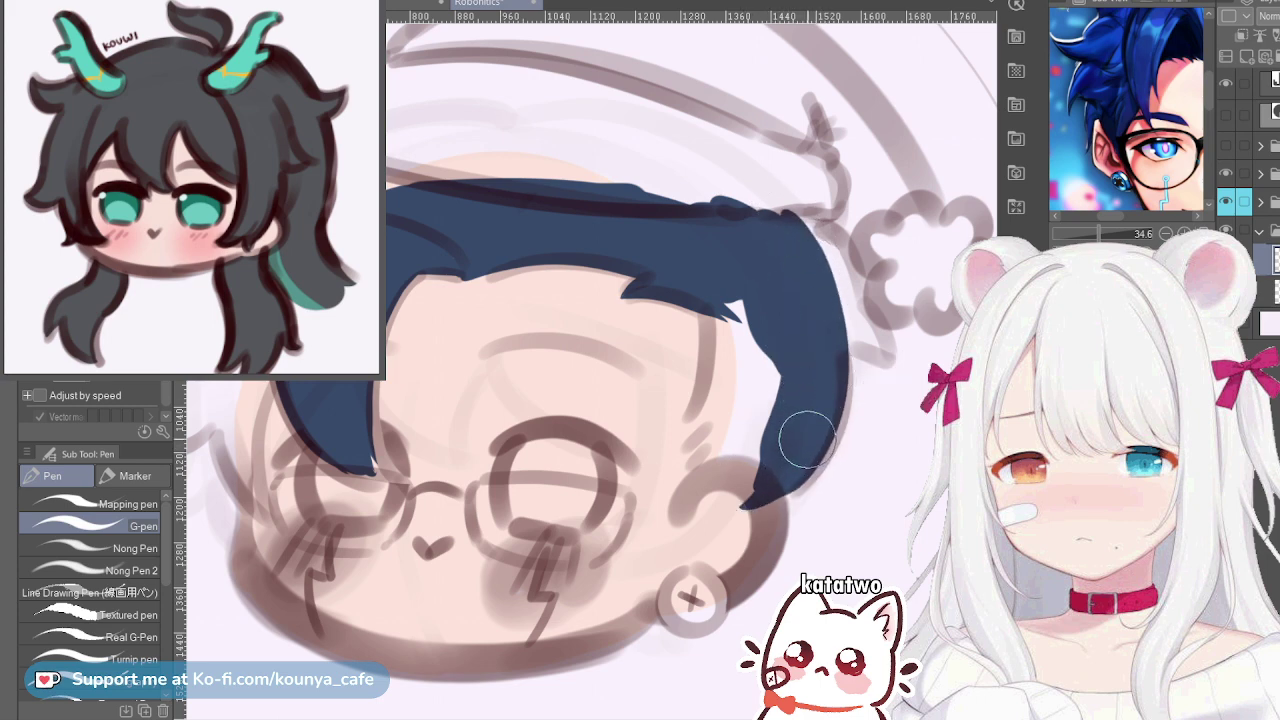
{"action": "left_click_drag", "start_coordinate": [804, 438], "coordinate": [759, 495]}
{"action": "left_click_drag", "start_coordinate": [811, 437], "coordinate": [756, 486]}
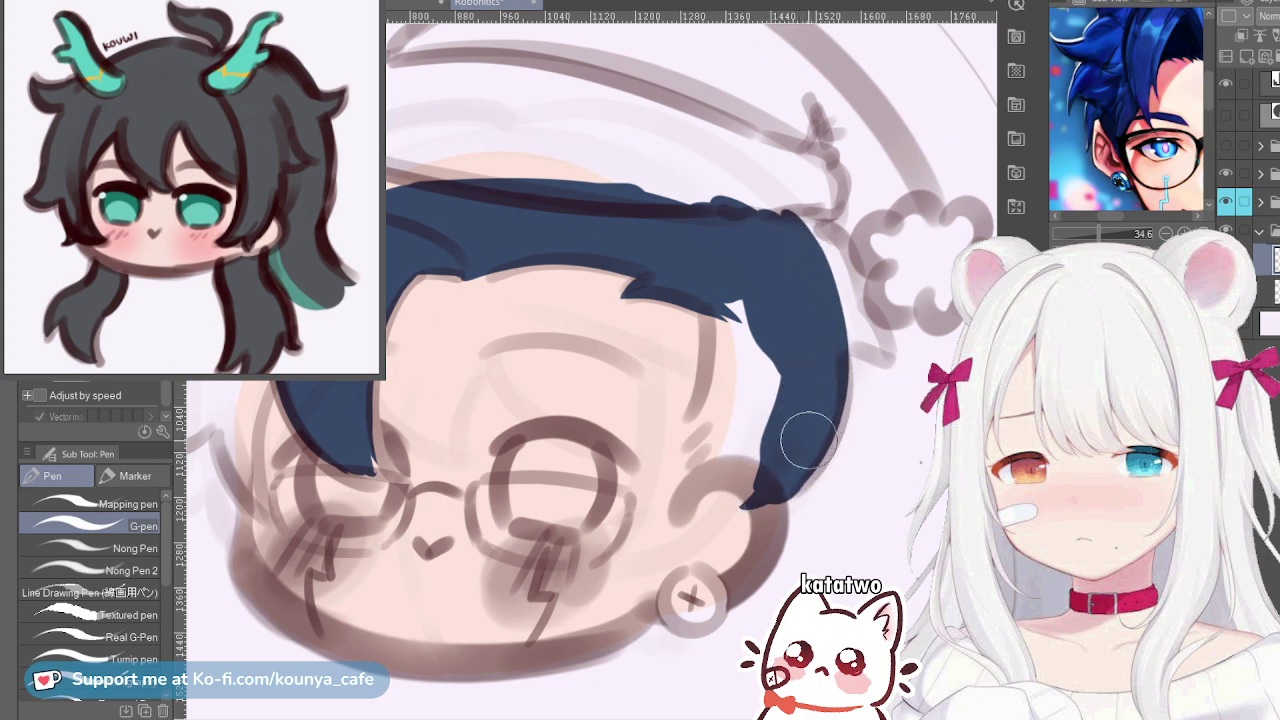
Fill the gap between the right side hair and the face with navy, bringing its inner edge onto the temple
{"action": "left_click_drag", "start_coordinate": [768, 325], "coordinate": [756, 462]}
{"action": "left_click_drag", "start_coordinate": [727, 290], "coordinate": [748, 461]}
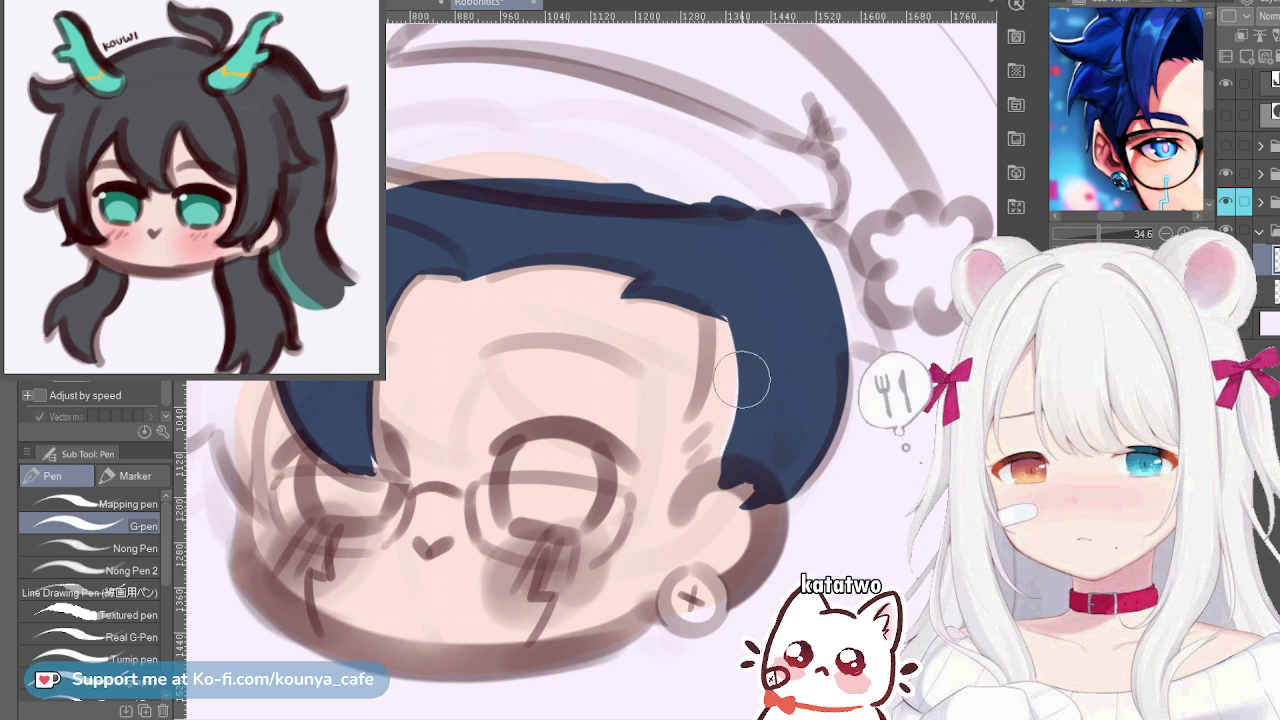
{"action": "left_click_drag", "start_coordinate": [736, 318], "coordinate": [743, 455]}
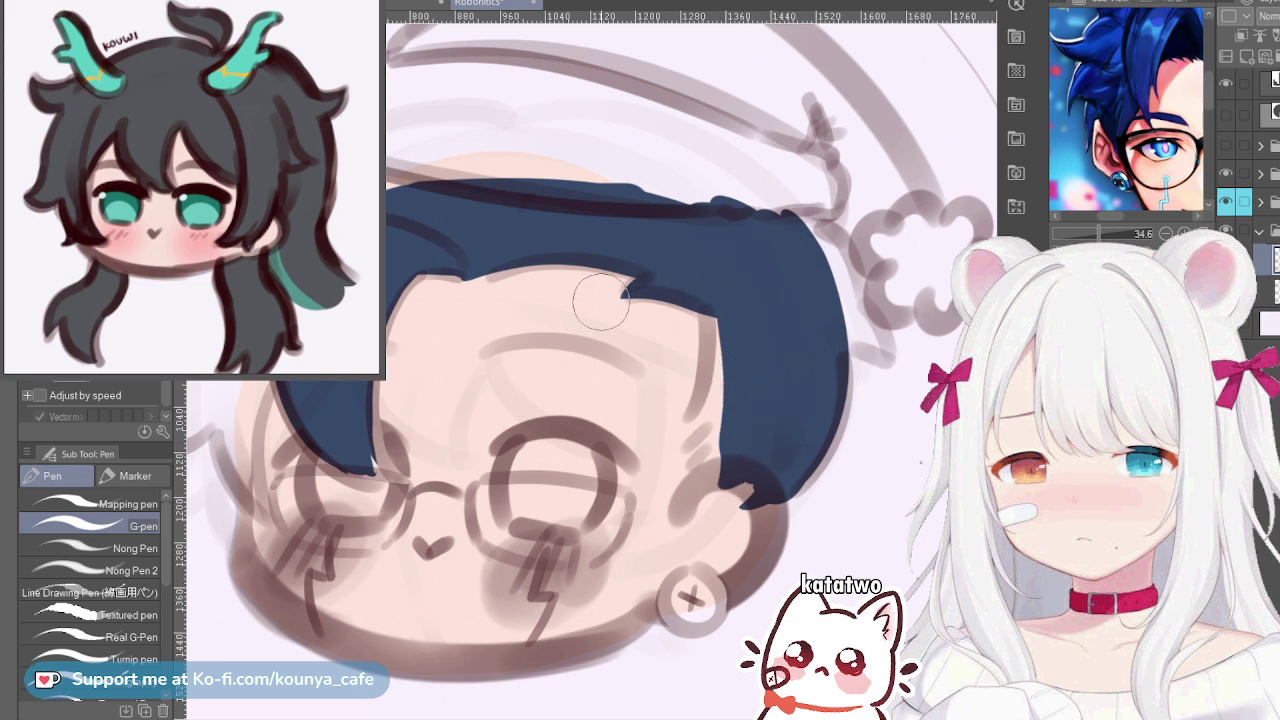
Paint the curved upper edge of a flicked-out hair tuft along the sketch at the upper left of the head
{"action": "scroll", "coordinate": [671, 226], "scroll_direction": "down", "scroll_amount": 1}
{"action": "left_click_drag", "start_coordinate": [645, 231], "coordinate": [669, 267]}
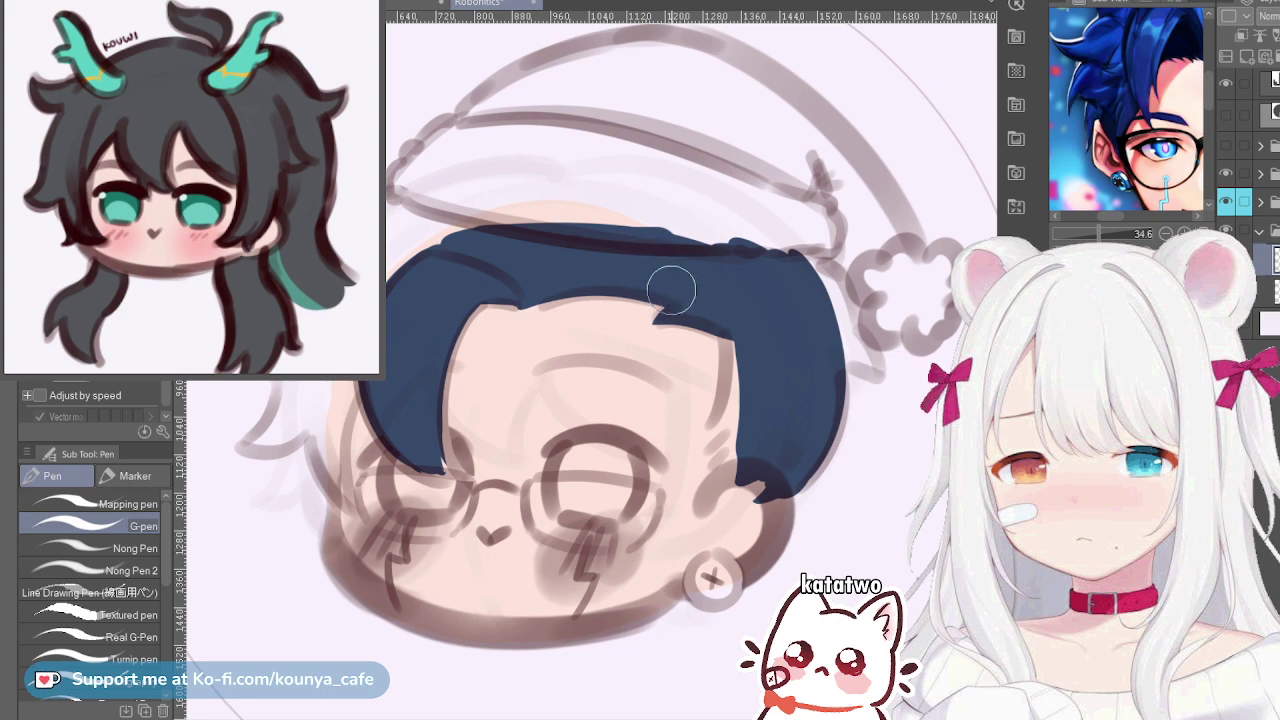
{"action": "left_click_drag", "start_coordinate": [382, 188], "coordinate": [480, 255]}
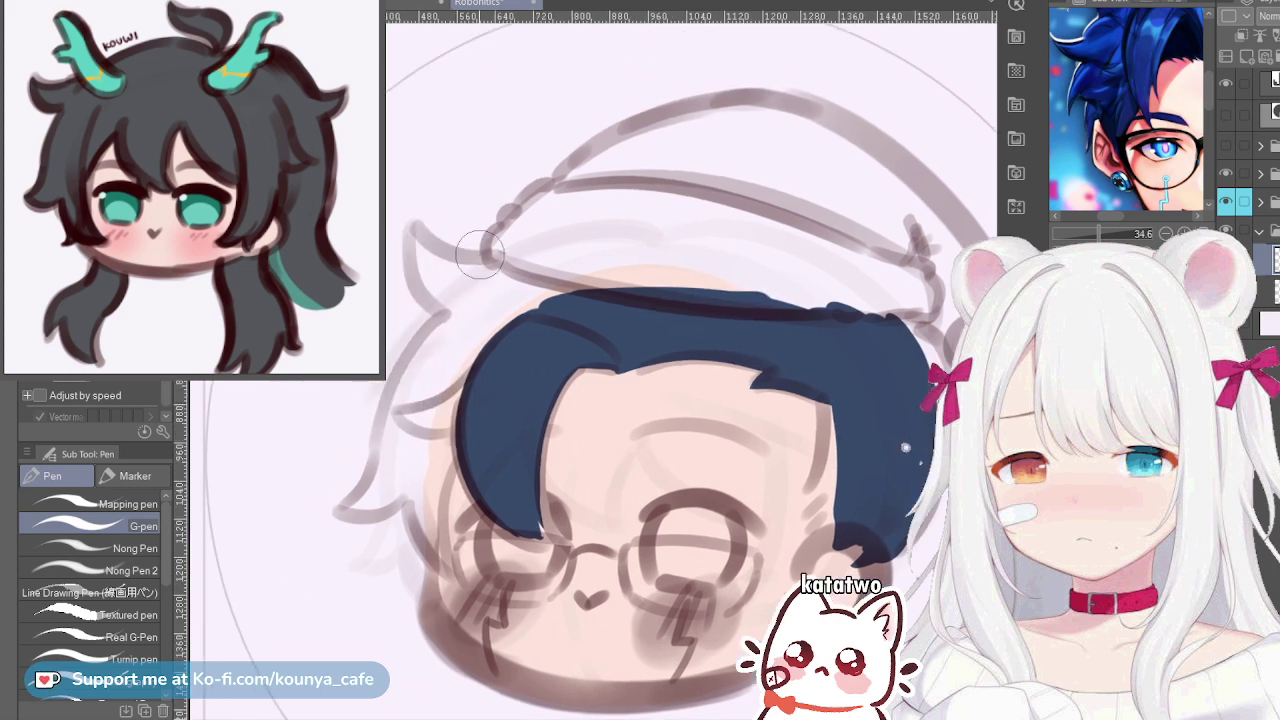
{"action": "scroll", "coordinate": [480, 255], "scroll_direction": "up", "scroll_amount": 2}
{"action": "mouse_move", "coordinate": [400, 218]}
{"action": "left_mouse_down"}
{"action": "mouse_move", "coordinate": [443, 258]}
{"action": "mouse_move", "coordinate": [541, 247]}
{"action": "left_mouse_up"}
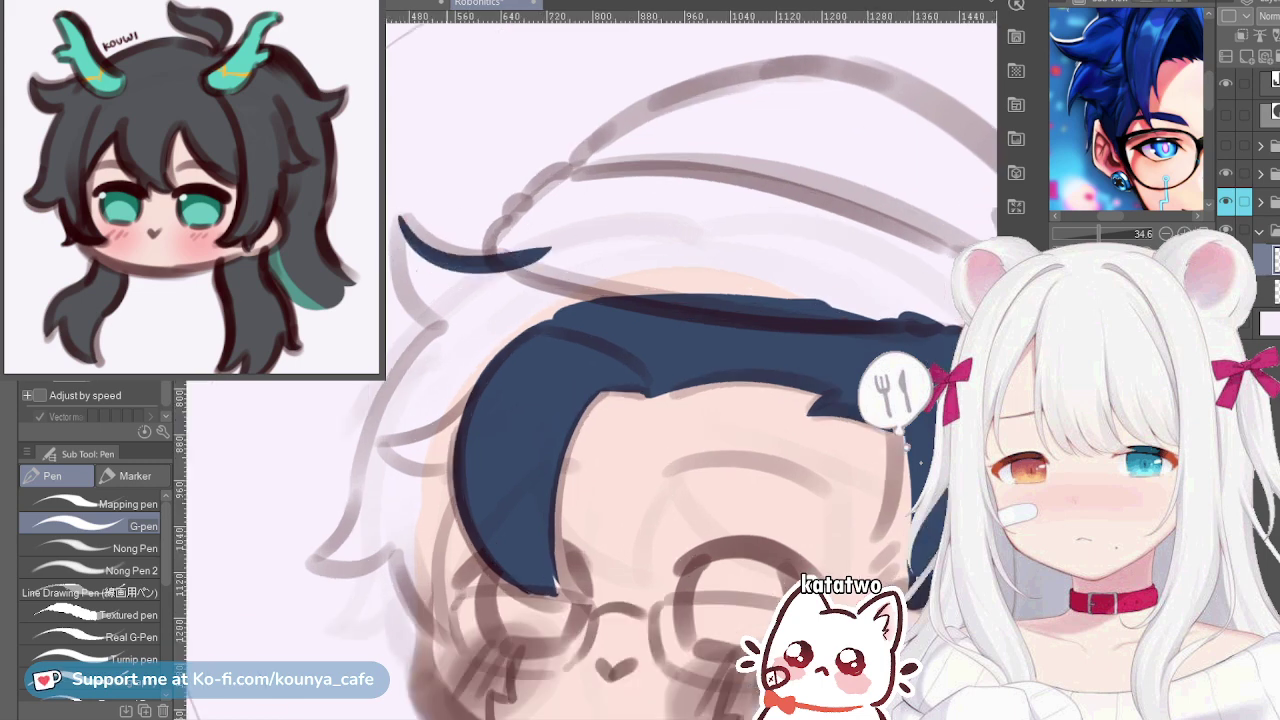
{"action": "scroll", "coordinate": [520, 280], "scroll_direction": "up", "scroll_amount": 2}
{"action": "mouse_move", "coordinate": [437, 239]}
{"action": "left_mouse_down"}
{"action": "mouse_move", "coordinate": [520, 280]}
{"action": "mouse_move", "coordinate": [552, 270]}
{"action": "mouse_move", "coordinate": [720, 285]}
{"action": "left_mouse_up"}
{"action": "key", "text": "ctrl+z"}
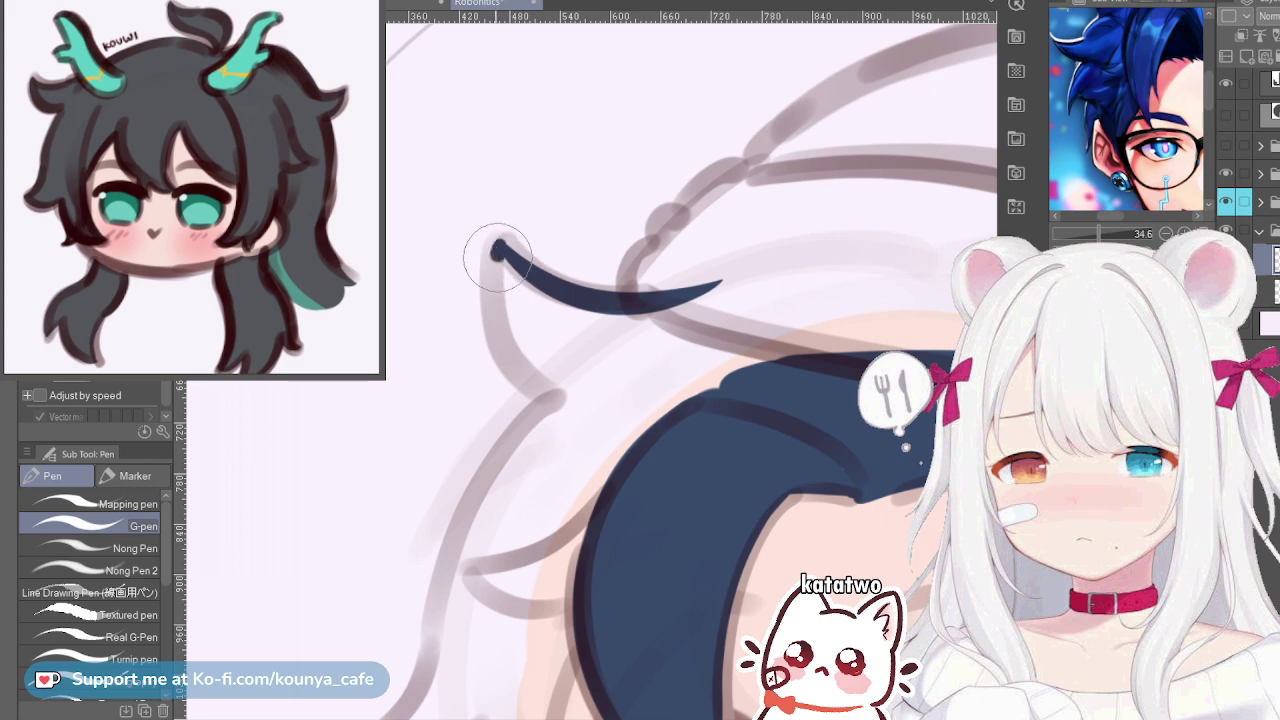
Paint the tuft's lower edge as a curve from its tip down toward the head
{"action": "left_click_drag", "start_coordinate": [491, 245], "coordinate": [590, 400]}
{"action": "key", "text": "ctrl+z"}
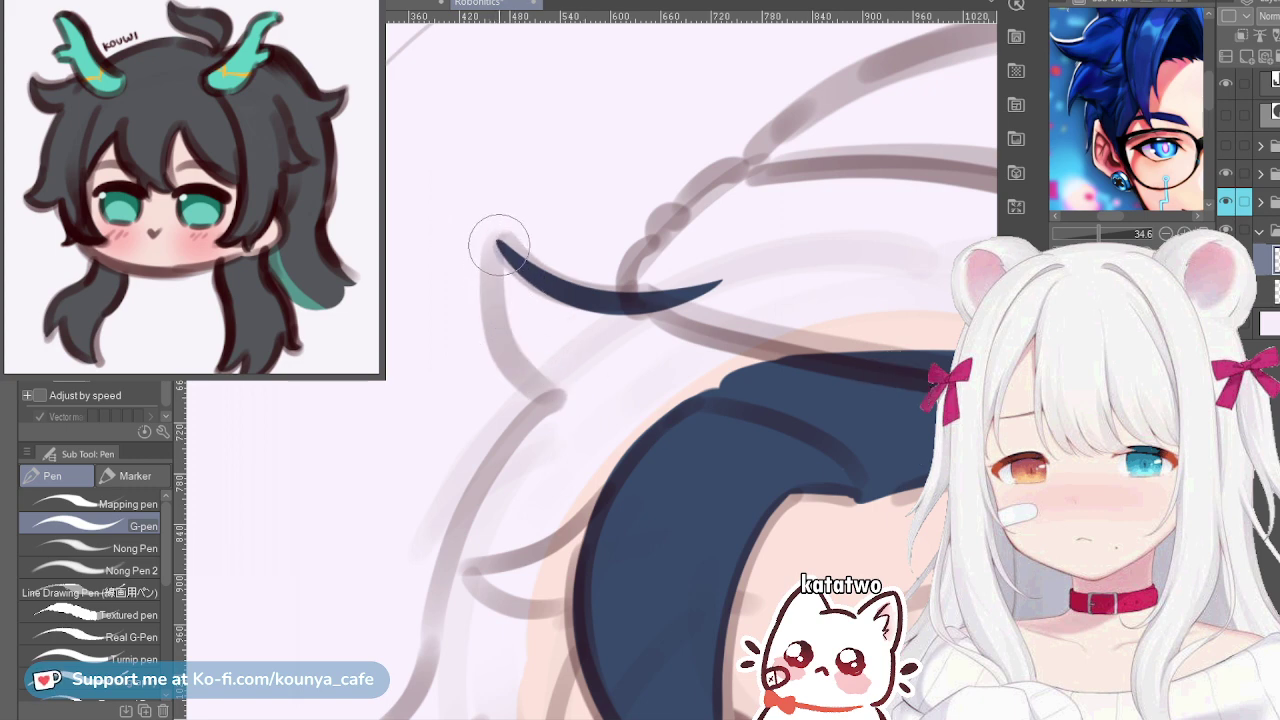
{"action": "mouse_move", "coordinate": [491, 240]}
{"action": "left_mouse_down"}
{"action": "mouse_move", "coordinate": [494, 272]}
{"action": "mouse_move", "coordinate": [566, 418]}
{"action": "left_mouse_up"}
{"action": "key", "text": "ctrl+z"}
{"action": "mouse_move", "coordinate": [497, 240]}
{"action": "left_mouse_down"}
{"action": "mouse_move", "coordinate": [496, 313]}
{"action": "mouse_move", "coordinate": [600, 391]}
{"action": "left_mouse_up"}
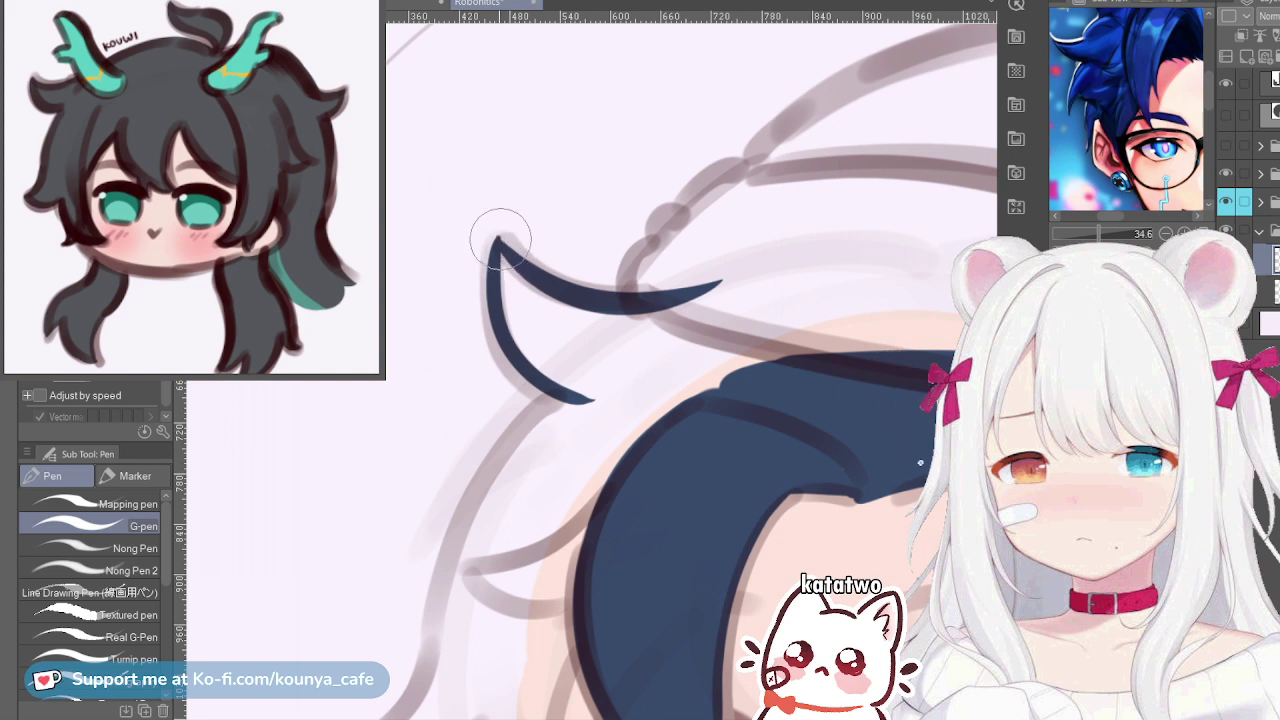
Fill the flicked tuft with navy and join it to the fringe across the top of the head
{"action": "scroll", "coordinate": [514, 252], "scroll_direction": "up", "scroll_amount": 3}
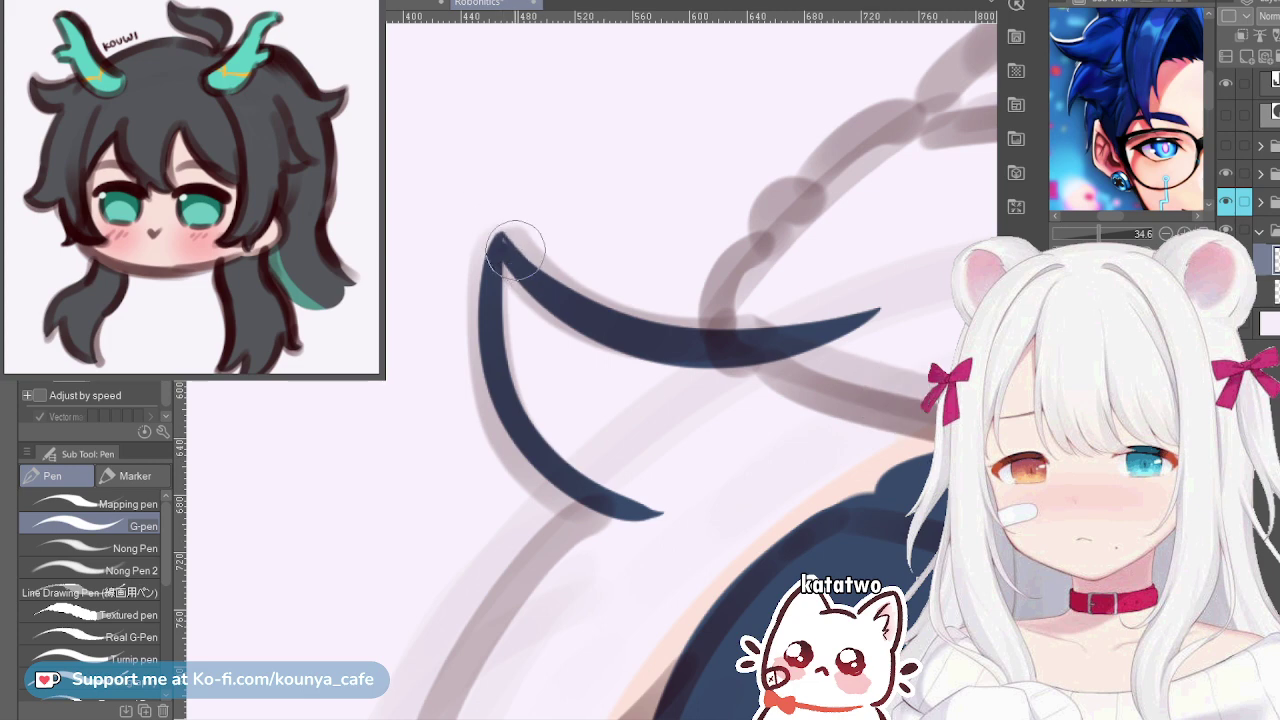
{"action": "scroll", "coordinate": [527, 290], "scroll_direction": "down", "scroll_amount": 2}
{"action": "scroll", "coordinate": [512, 284], "scroll_direction": "down", "scroll_amount": 1}
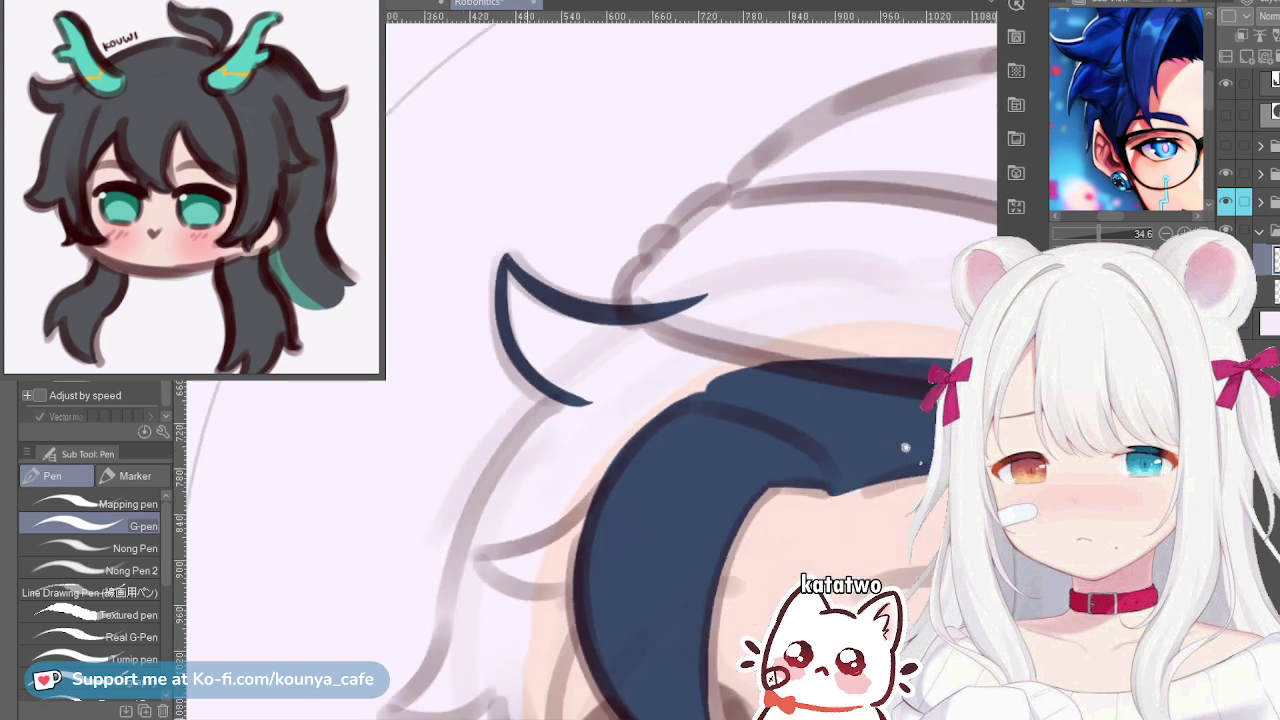
{"action": "mouse_move", "coordinate": [508, 284]}
{"action": "left_mouse_down"}
{"action": "mouse_move", "coordinate": [478, 278]}
{"action": "mouse_move", "coordinate": [515, 345]}
{"action": "mouse_move", "coordinate": [563, 363]}
{"action": "mouse_move", "coordinate": [505, 335]}
{"action": "mouse_move", "coordinate": [496, 300]}
{"action": "mouse_move", "coordinate": [560, 350]}
{"action": "mouse_move", "coordinate": [415, 310]}
{"action": "mouse_move", "coordinate": [540, 305]}
{"action": "mouse_move", "coordinate": [497, 320]}
{"action": "mouse_move", "coordinate": [520, 357]}
{"action": "left_mouse_up"}
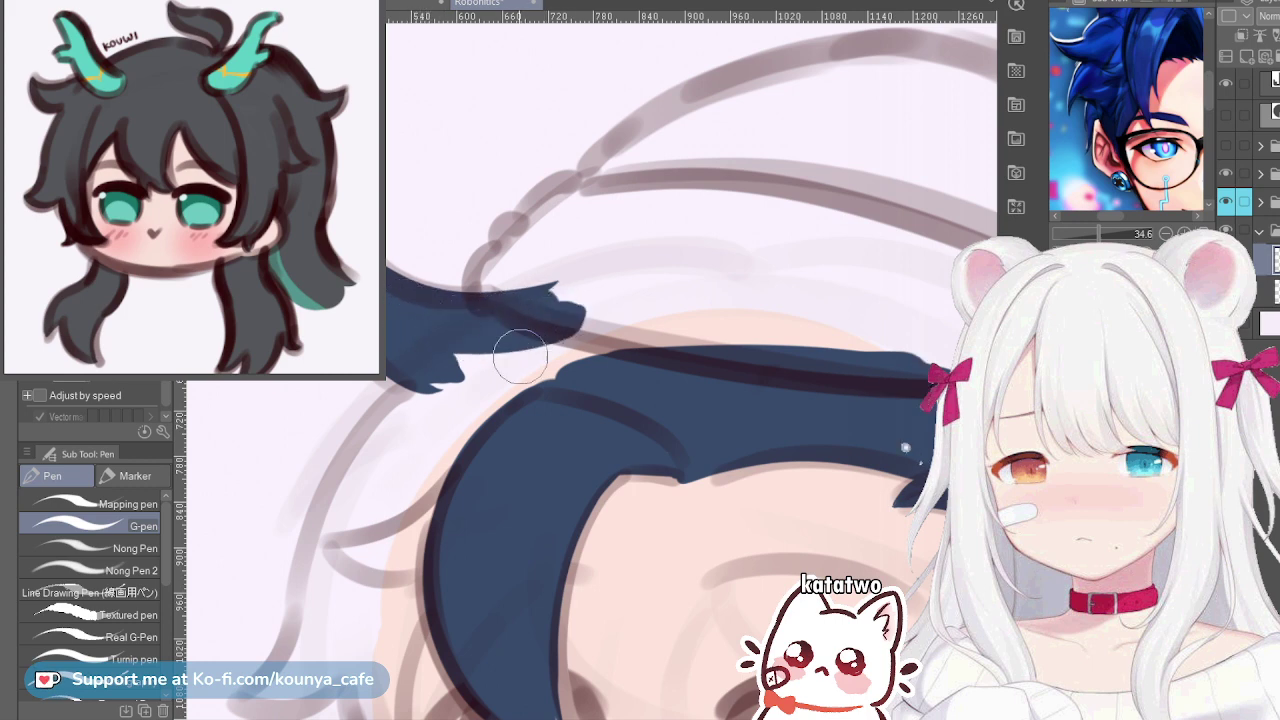
{"action": "mouse_move", "coordinate": [430, 330]}
{"action": "left_mouse_down"}
{"action": "mouse_move", "coordinate": [451, 361]}
{"action": "mouse_move", "coordinate": [488, 361]}
{"action": "mouse_move", "coordinate": [656, 325]}
{"action": "mouse_move", "coordinate": [562, 325]}
{"action": "mouse_move", "coordinate": [781, 335]}
{"action": "left_mouse_up"}
{"action": "scroll", "coordinate": [700, 328], "scroll_direction": "down", "scroll_amount": 2}
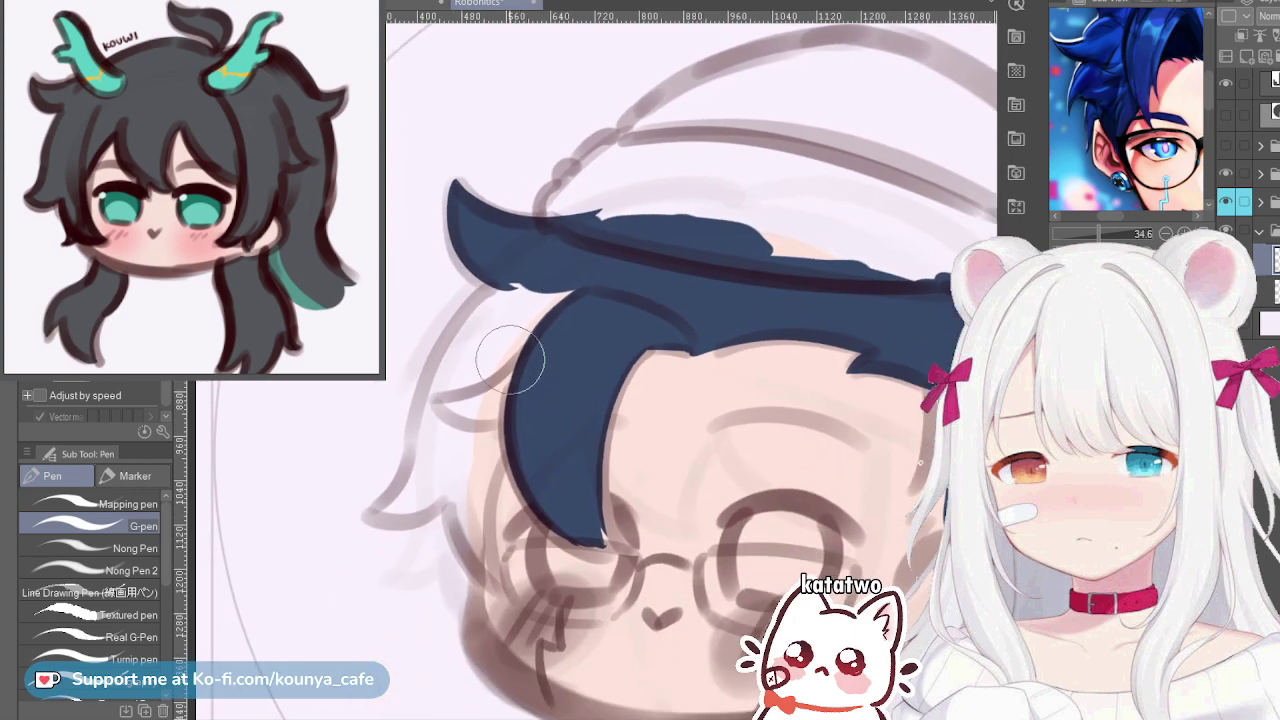
Paint a navy side lock below the tuft, beside the long left fringe
{"action": "scroll", "coordinate": [510, 360], "scroll_direction": "up", "scroll_amount": 2}
{"action": "left_click_drag", "start_coordinate": [553, 327], "coordinate": [609, 251]}
{"action": "left_click_drag", "start_coordinate": [640, 206], "coordinate": [514, 390]}
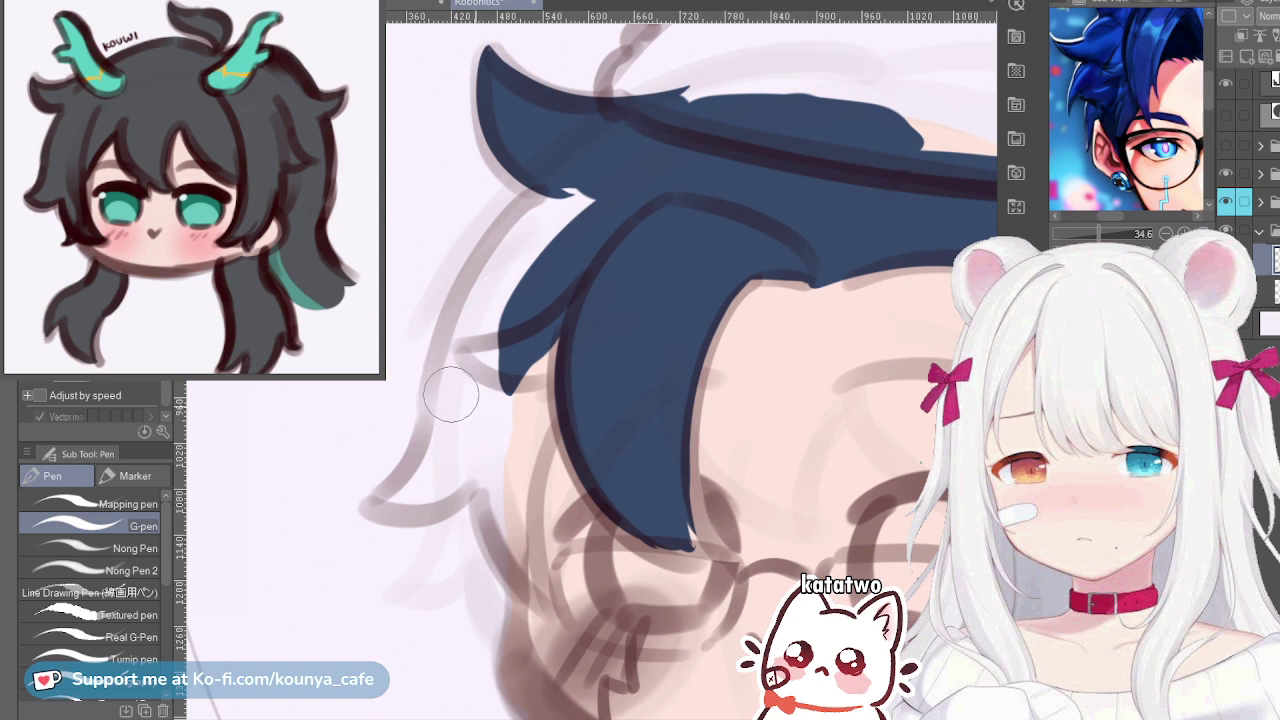
Paint an outer tapering lock from beneath the tuft, curving down along the left side of the head
{"action": "mouse_move", "coordinate": [446, 425]}
{"action": "left_mouse_down"}
{"action": "mouse_move", "coordinate": [525, 248]}
{"action": "mouse_move", "coordinate": [598, 193]}
{"action": "mouse_move", "coordinate": [552, 204]}
{"action": "mouse_move", "coordinate": [466, 400]}
{"action": "left_mouse_up"}
{"action": "key", "text": "ctrl+z"}
{"action": "key", "text": "ctrl+z"}
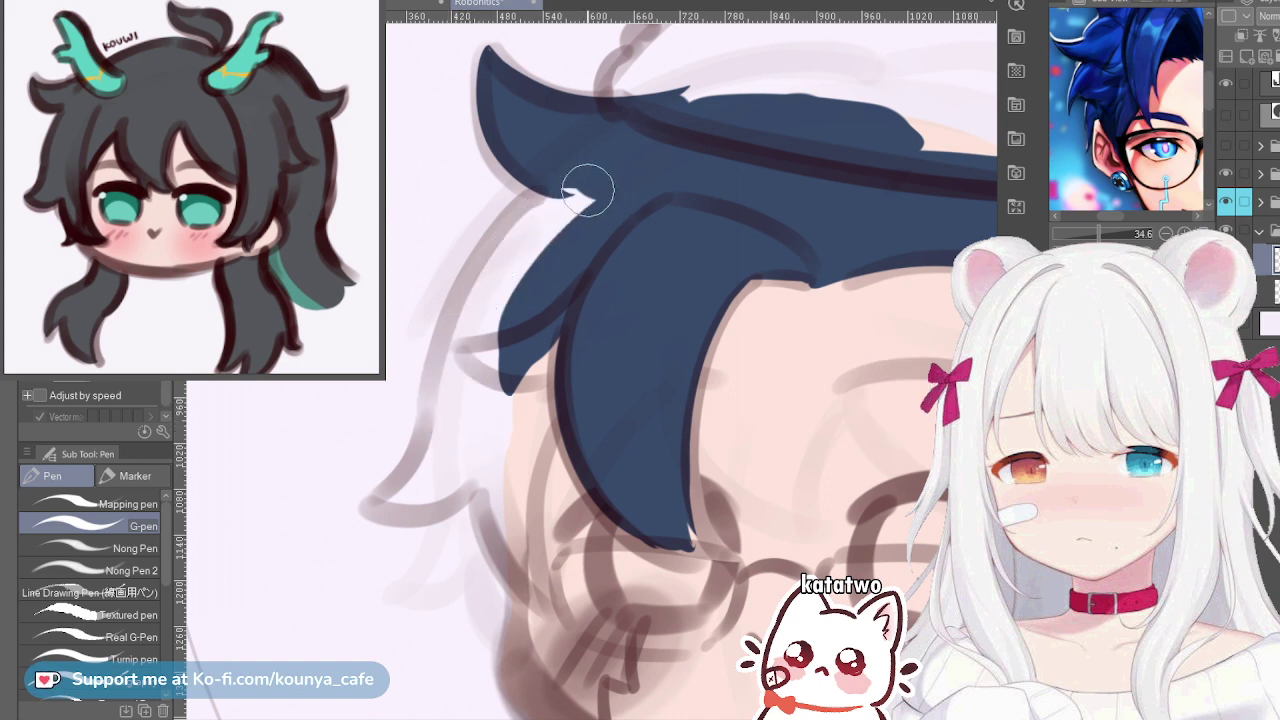
{"action": "left_click_drag", "start_coordinate": [588, 190], "coordinate": [460, 398]}
{"action": "key", "text": "ctrl+z"}
{"action": "left_click_drag", "start_coordinate": [588, 197], "coordinate": [447, 430]}
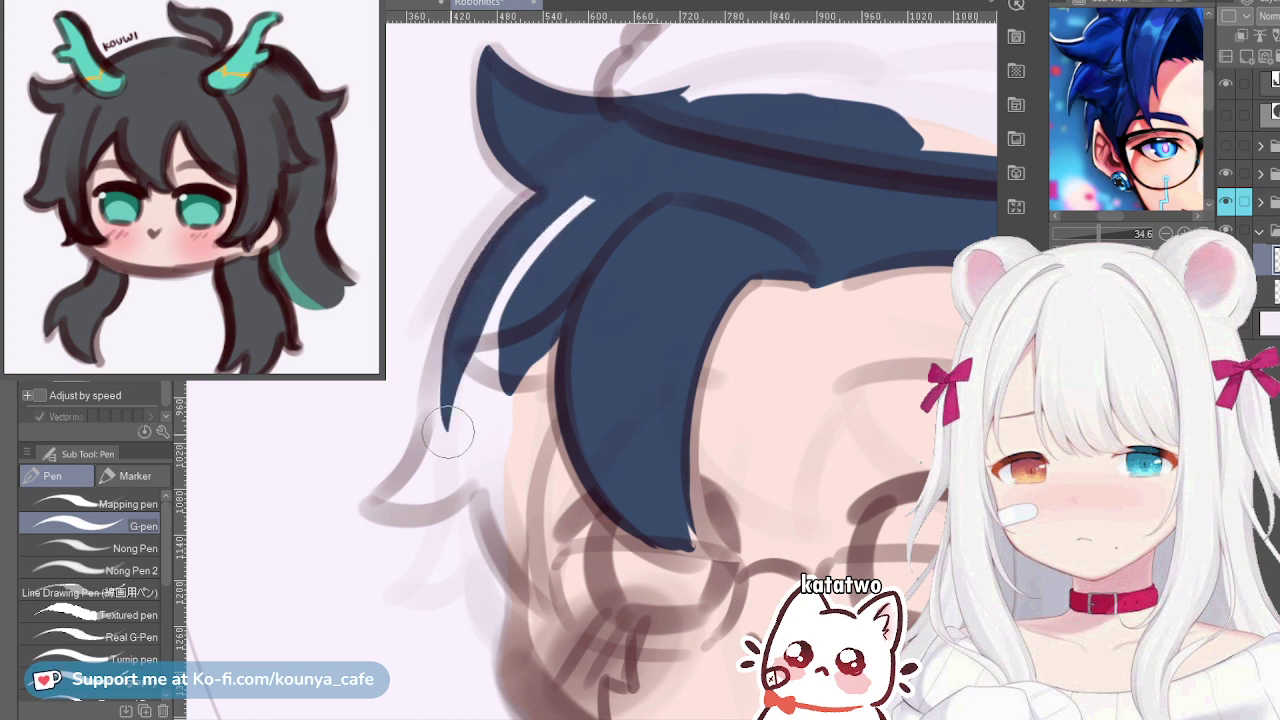
{"action": "left_click_drag", "start_coordinate": [458, 350], "coordinate": [452, 424]}
{"action": "key", "text": "ctrl+z"}
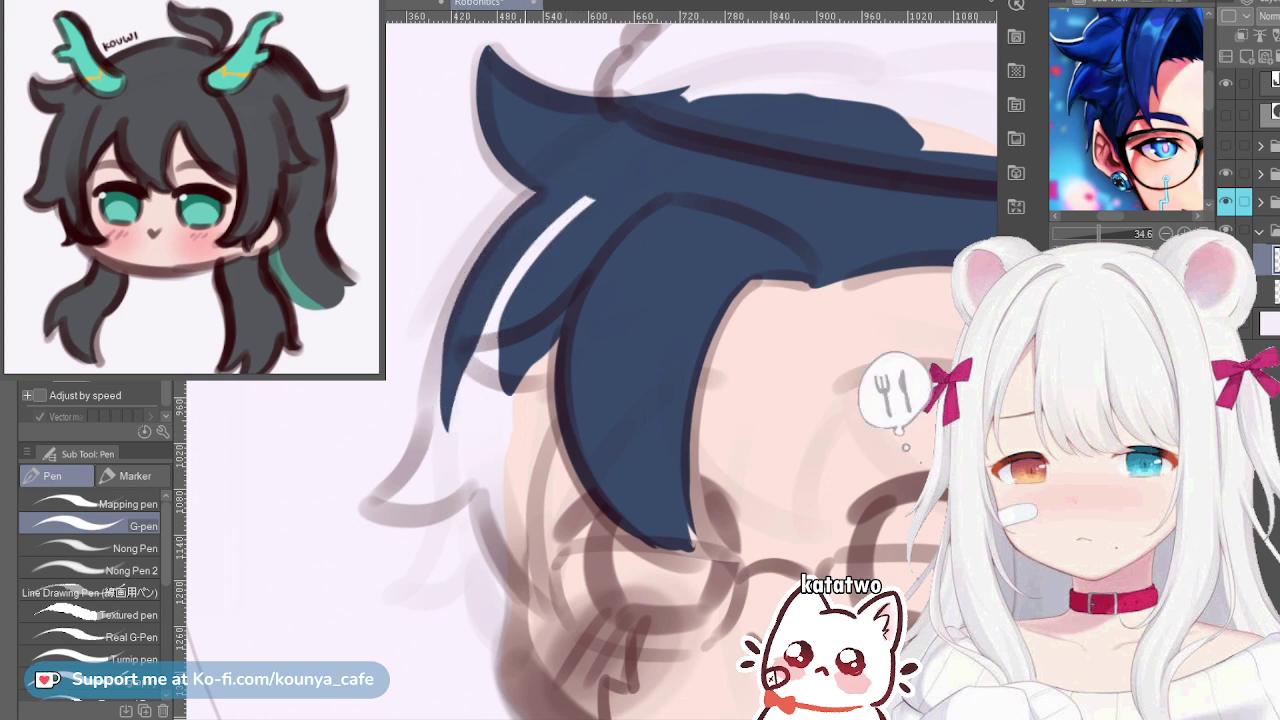
Thicken the outer left lock and fill the pale gap between it and the inner lock with navy
{"action": "scroll", "coordinate": [452, 298], "scroll_direction": "up", "scroll_amount": 2}
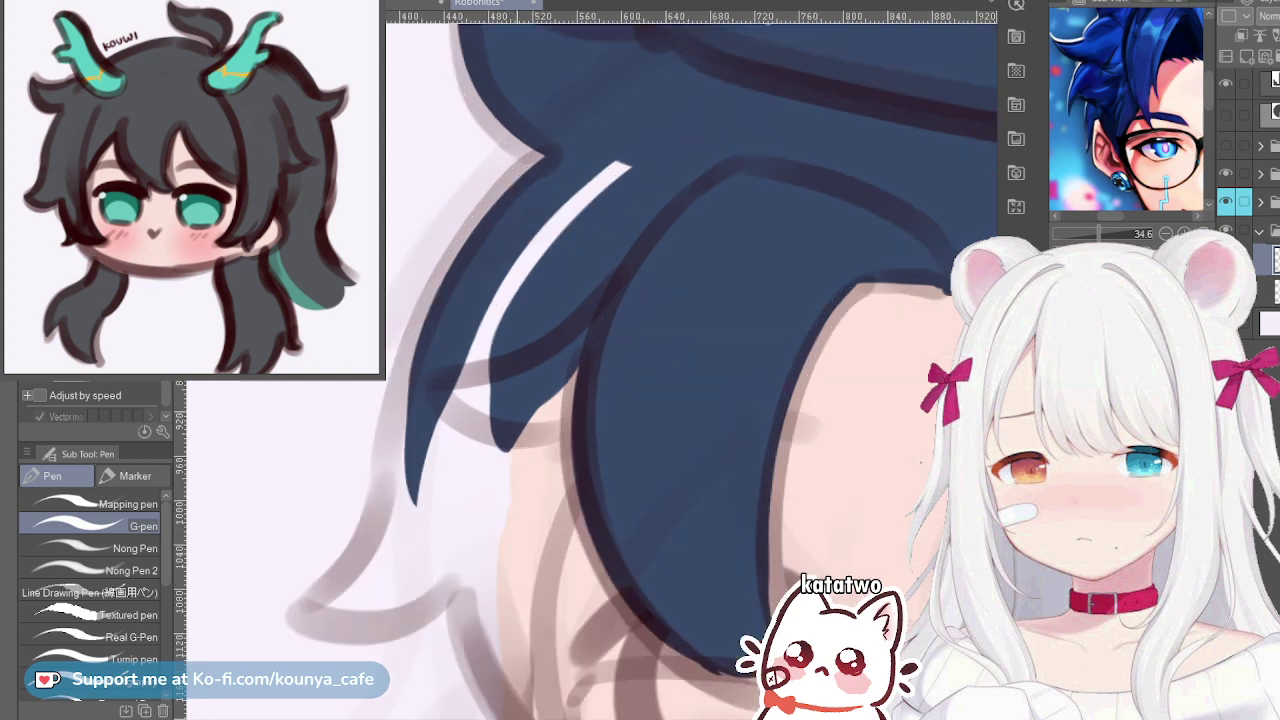
{"action": "scroll", "coordinate": [550, 278], "scroll_direction": "down", "scroll_amount": 2}
{"action": "left_click_drag", "start_coordinate": [491, 351], "coordinate": [514, 349]}
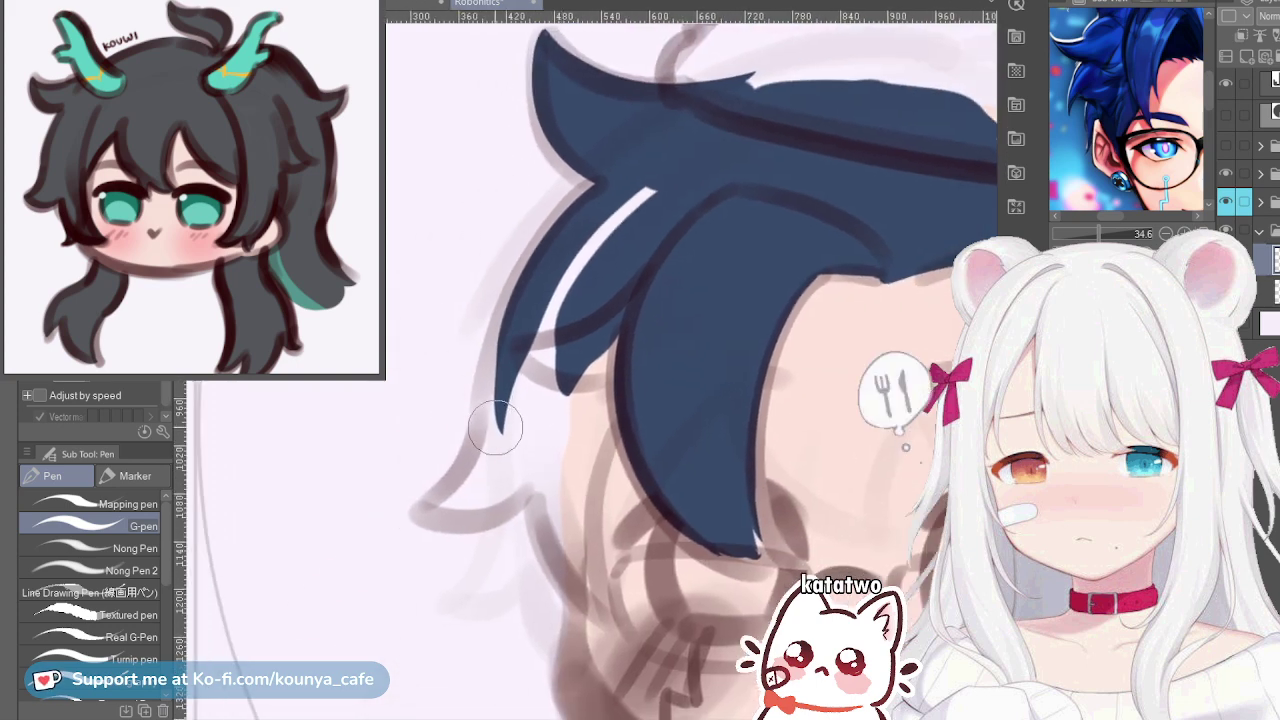
{"action": "mouse_move", "coordinate": [497, 430]}
{"action": "left_mouse_down"}
{"action": "mouse_move", "coordinate": [516, 331]}
{"action": "mouse_move", "coordinate": [649, 186]}
{"action": "left_mouse_up"}
{"action": "key", "text": "ctrl+z"}
{"action": "left_click_drag", "start_coordinate": [503, 443], "coordinate": [657, 166]}
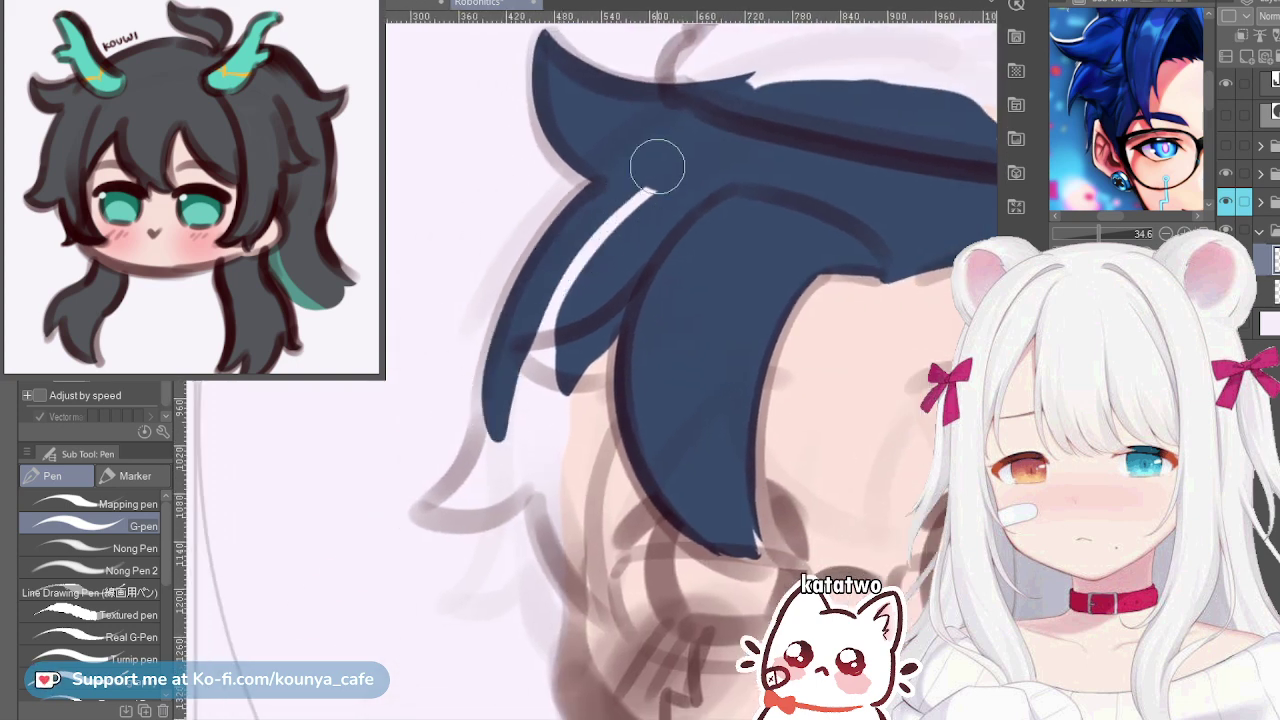
{"action": "mouse_move", "coordinate": [524, 415]}
{"action": "left_mouse_down"}
{"action": "mouse_move", "coordinate": [566, 289]}
{"action": "mouse_move", "coordinate": [683, 163]}
{"action": "left_mouse_up"}
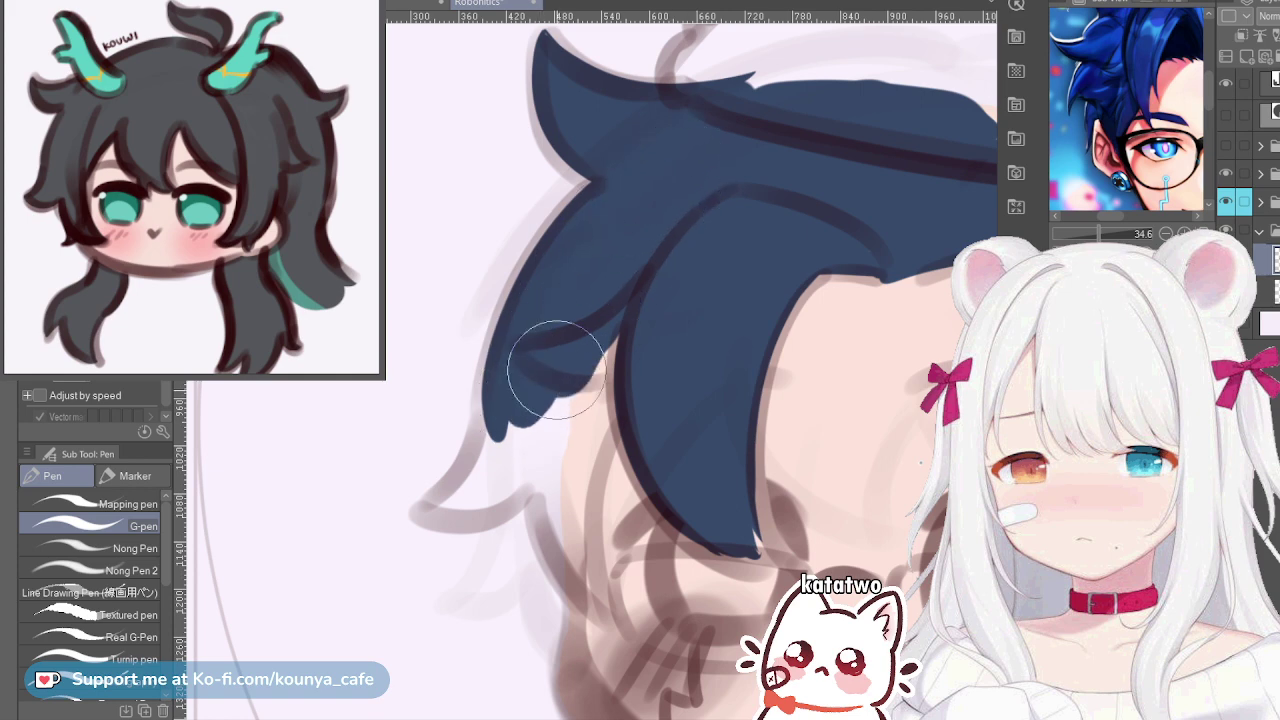
{"action": "mouse_move", "coordinate": [557, 370]}
{"action": "left_mouse_down"}
{"action": "mouse_move", "coordinate": [606, 354]}
{"action": "mouse_move", "coordinate": [562, 418]}
{"action": "left_mouse_up"}
Paint thin tapering navy strands running down the left temple behind the long fringe
{"action": "left_click_drag", "start_coordinate": [623, 501], "coordinate": [575, 363]}
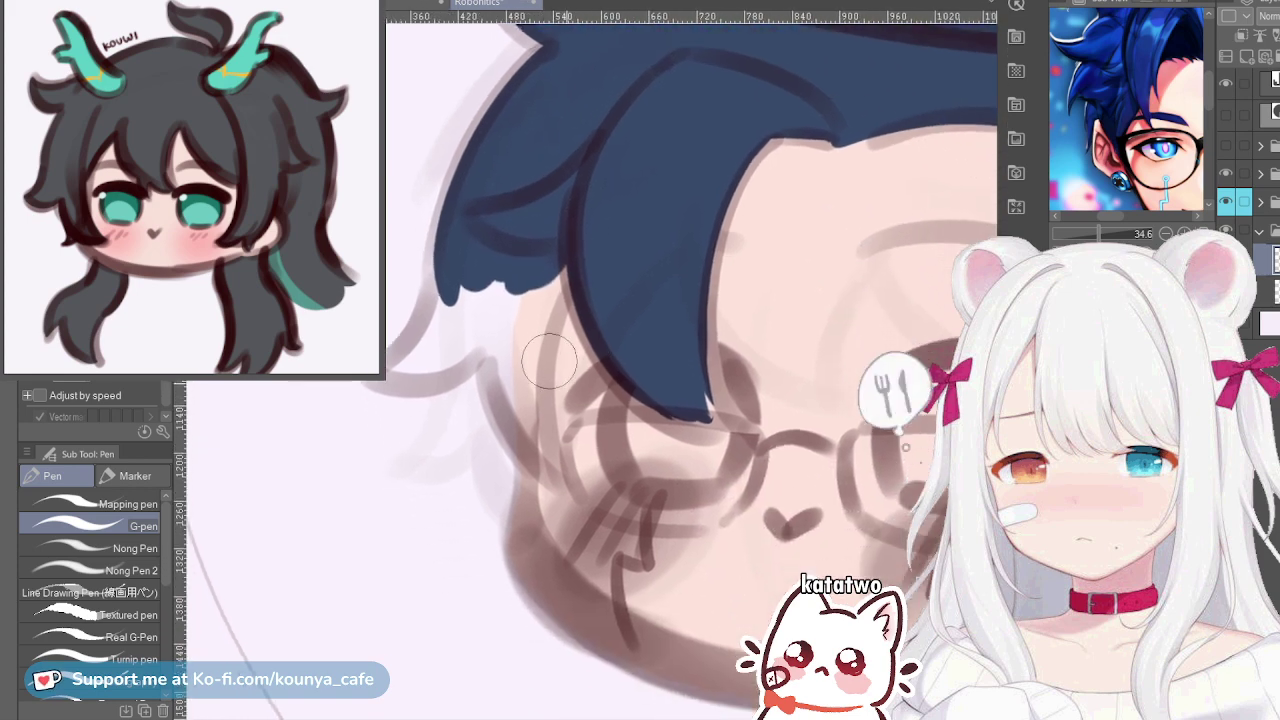
{"action": "scroll", "coordinate": [563, 432], "scroll_direction": "up", "scroll_amount": 1}
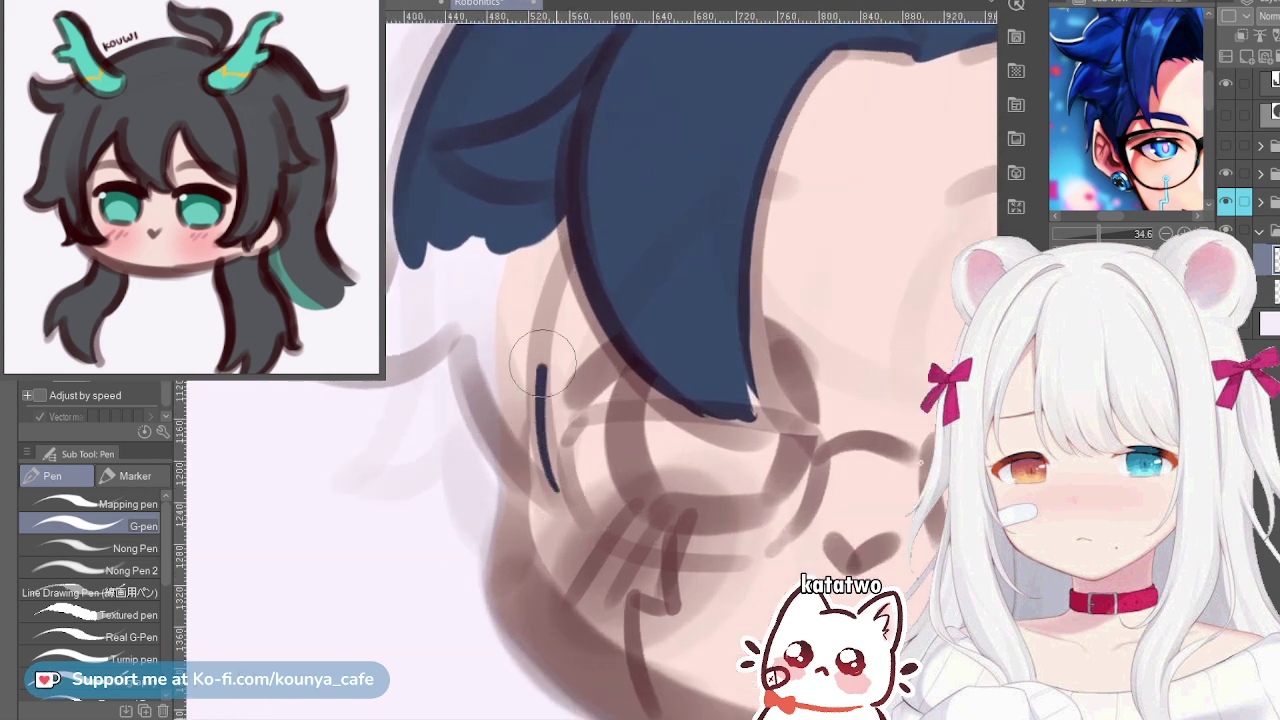
{"action": "scroll", "coordinate": [556, 300], "scroll_direction": "up", "scroll_amount": 2}
{"action": "mouse_move", "coordinate": [553, 530]}
{"action": "left_mouse_down"}
{"action": "mouse_move", "coordinate": [525, 366]}
{"action": "mouse_move", "coordinate": [580, 254]}
{"action": "mouse_move", "coordinate": [536, 293]}
{"action": "left_mouse_up"}
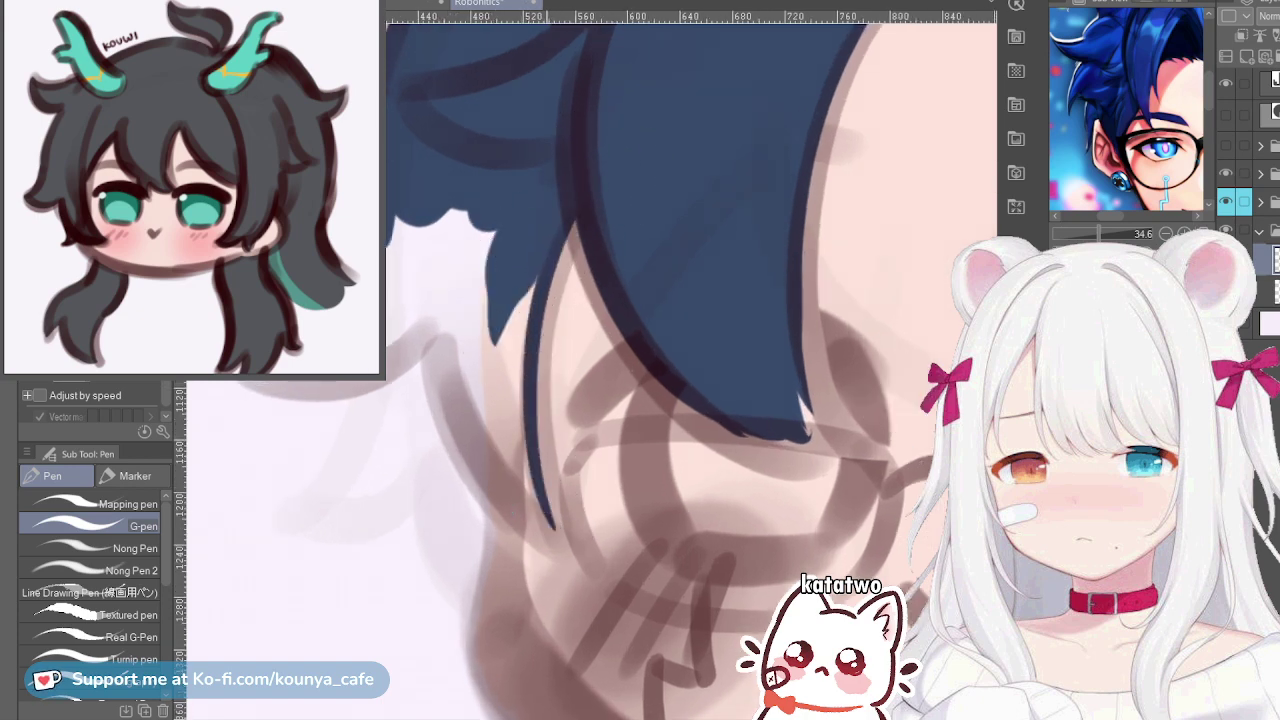
{"action": "scroll", "coordinate": [560, 200], "scroll_direction": "down", "scroll_amount": 3}
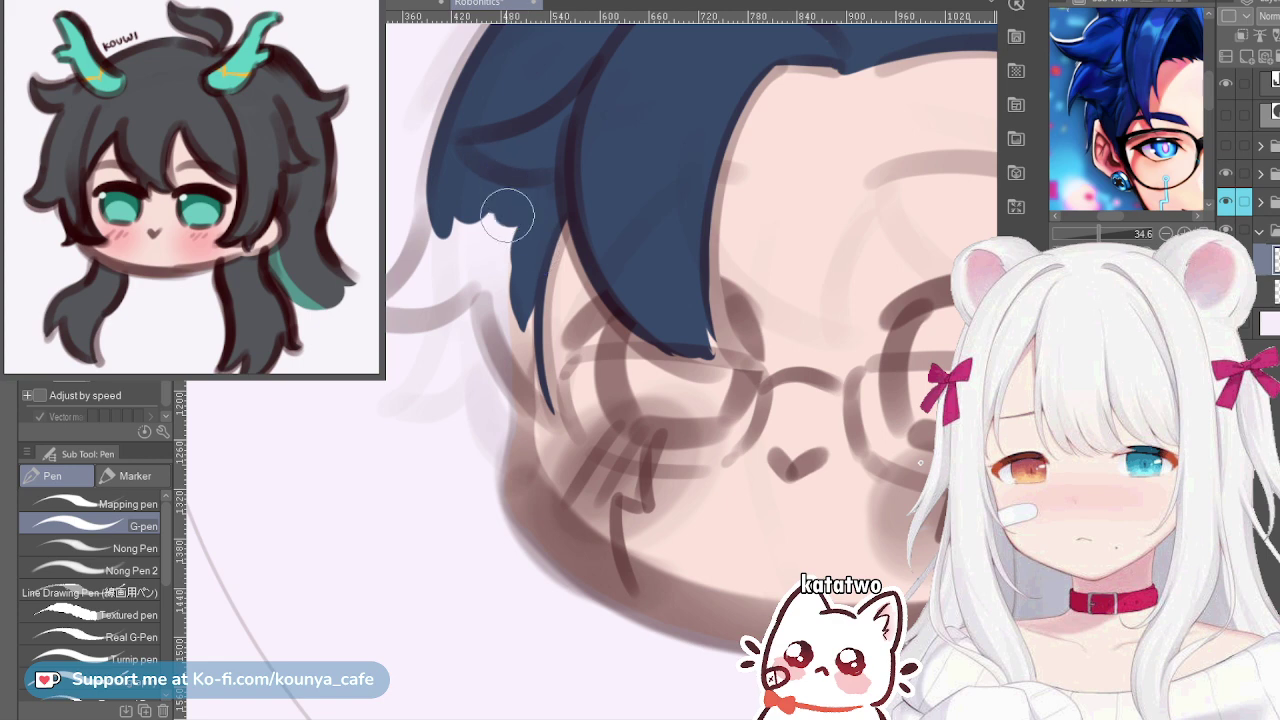
Widen the left sideburn with navy strokes and lengthen it to a point beside the cheek
{"action": "left_click_drag", "start_coordinate": [507, 215], "coordinate": [516, 286]}
{"action": "left_click_drag", "start_coordinate": [508, 183], "coordinate": [521, 381]}
{"action": "scroll", "coordinate": [590, 370], "scroll_direction": "up", "scroll_amount": 2}
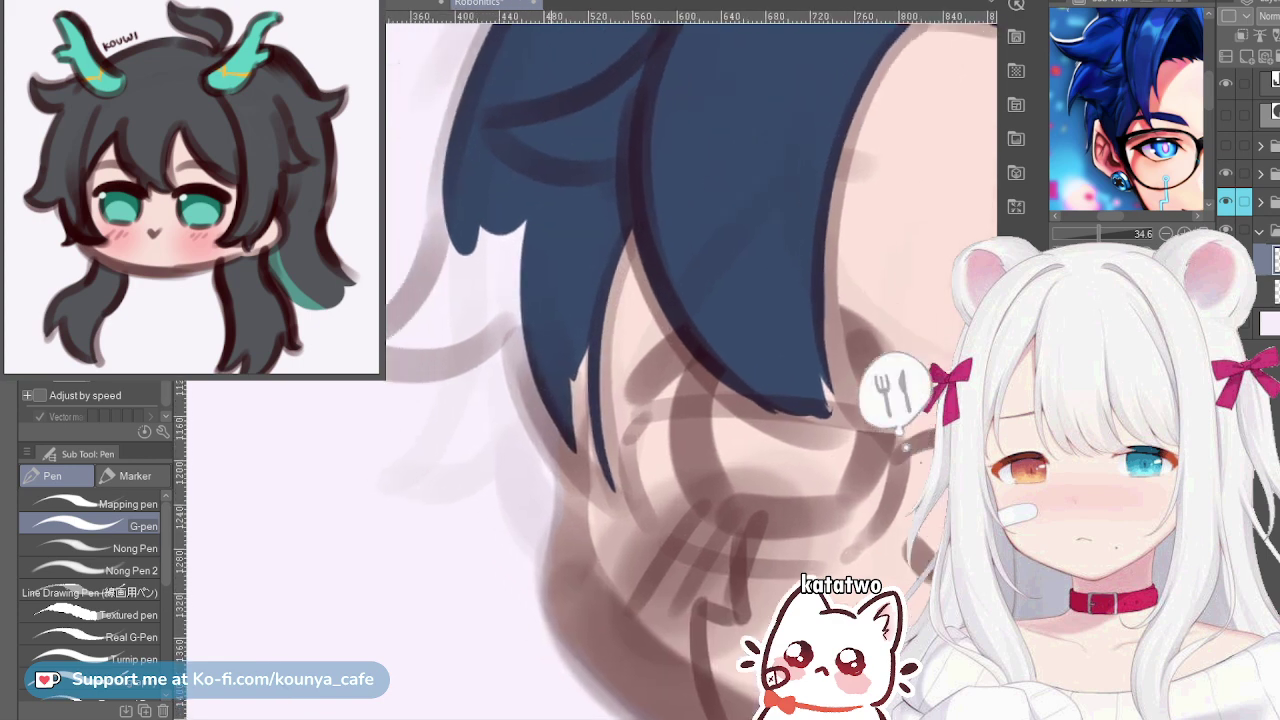
Fill the pale gap between the two left sideburn strands with navy and sharpen the sideburn's lower tip
{"action": "scroll", "coordinate": [557, 310], "scroll_direction": "down", "scroll_amount": 1}
{"action": "mouse_move", "coordinate": [532, 226]}
{"action": "left_mouse_down"}
{"action": "mouse_move", "coordinate": [523, 263]}
{"action": "mouse_move", "coordinate": [597, 451]}
{"action": "mouse_move", "coordinate": [529, 246]}
{"action": "mouse_move", "coordinate": [598, 456]}
{"action": "left_mouse_up"}
{"action": "key", "text": "ctrl+z"}
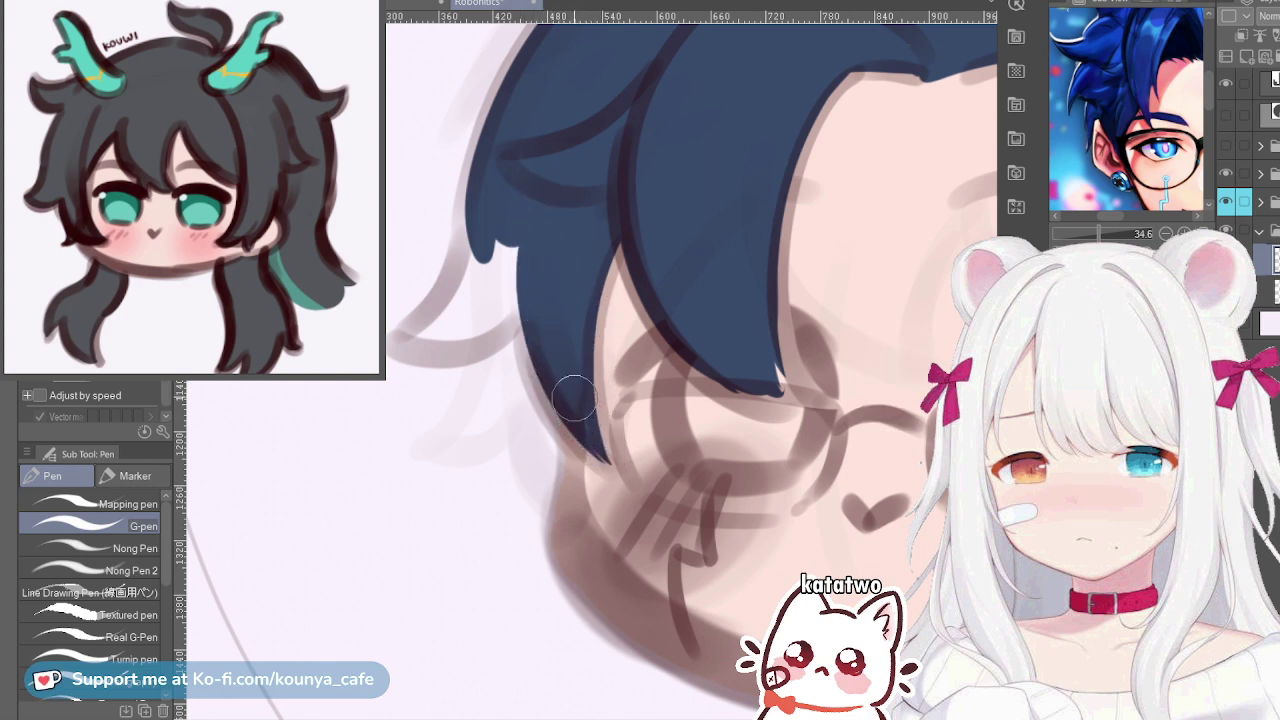
{"action": "scroll", "coordinate": [583, 425], "scroll_direction": "up", "scroll_amount": 1}
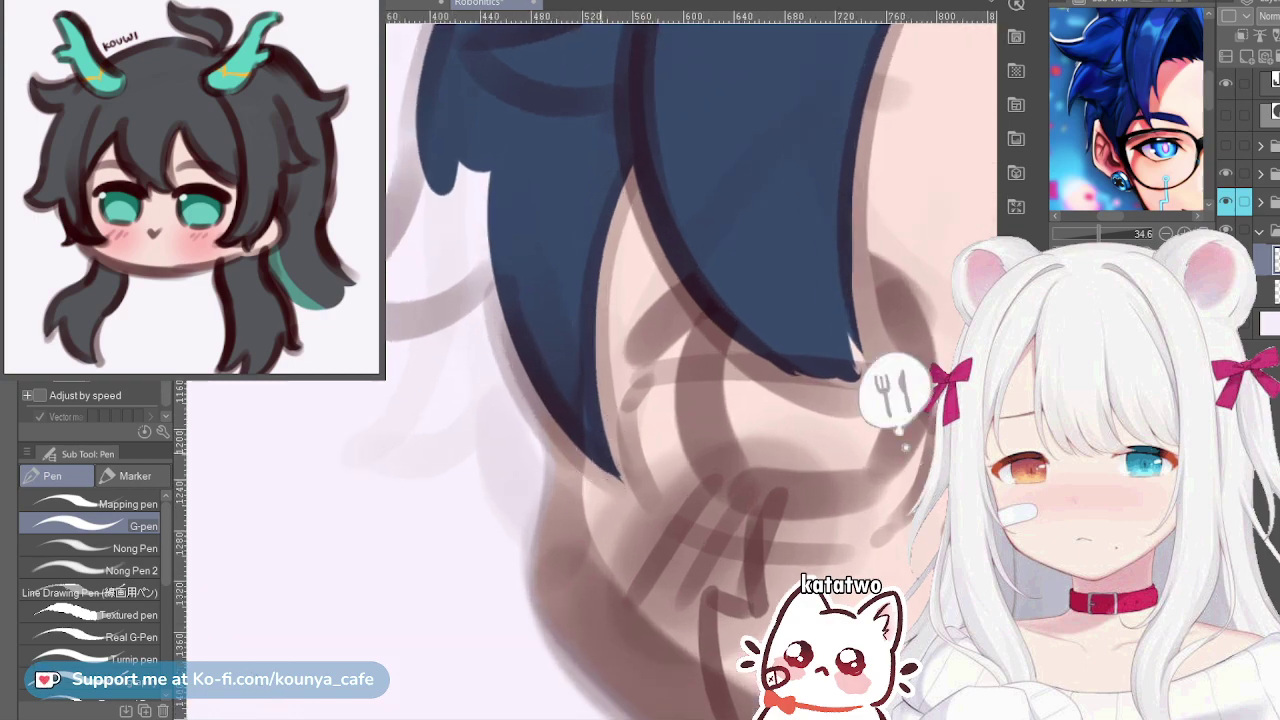
{"action": "left_click_drag", "start_coordinate": [581, 426], "coordinate": [618, 475]}
{"action": "scroll", "coordinate": [583, 313], "scroll_direction": "down", "scroll_amount": 1}
{"action": "left_click_drag", "start_coordinate": [530, 260], "coordinate": [580, 355]}
Outline a pointed lock flicking outward from the left side of the head in navy, following the two curved sketch lines
{"action": "scroll", "coordinate": [462, 408], "scroll_direction": "up", "scroll_amount": 2}
{"action": "mouse_move", "coordinate": [462, 413]}
{"action": "left_mouse_down"}
{"action": "mouse_move", "coordinate": [543, 409]}
{"action": "mouse_move", "coordinate": [710, 335]}
{"action": "left_mouse_up"}
{"action": "key", "text": "ctrl+z"}
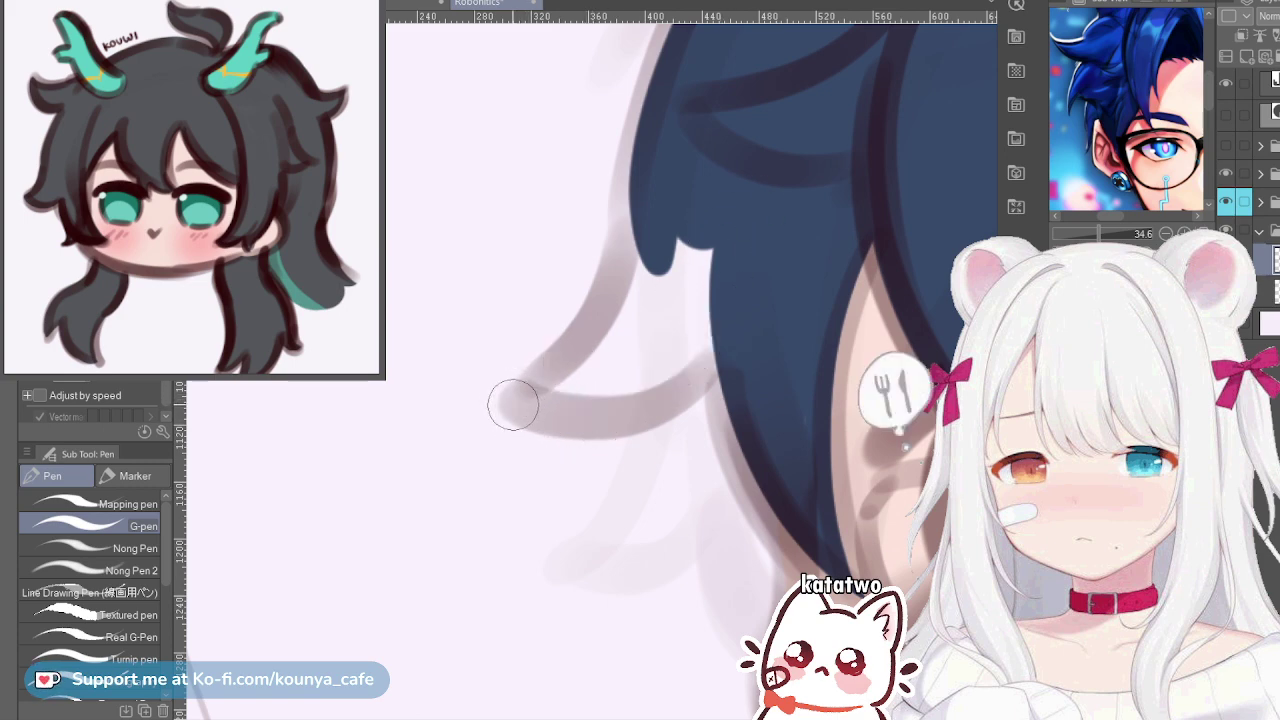
{"action": "left_click_drag", "start_coordinate": [514, 404], "coordinate": [750, 324]}
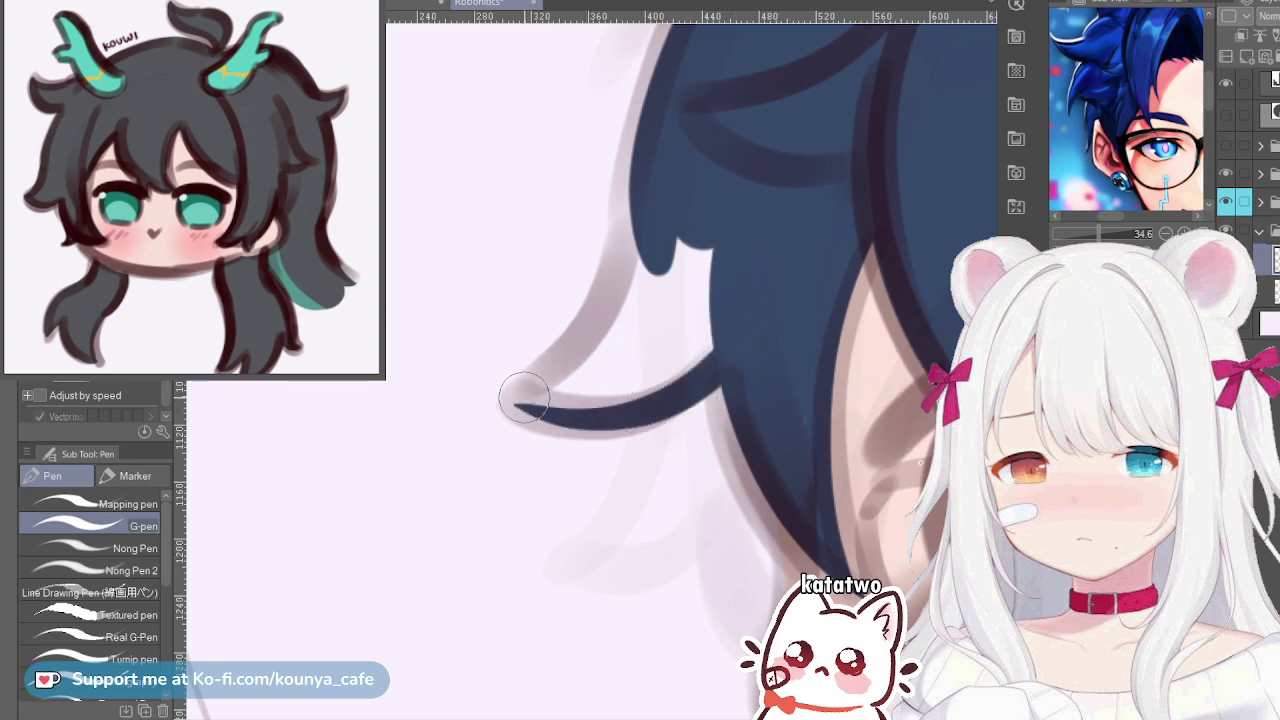
{"action": "mouse_move", "coordinate": [527, 404]}
{"action": "left_mouse_down"}
{"action": "mouse_move", "coordinate": [654, 166]}
{"action": "mouse_move", "coordinate": [590, 343]}
{"action": "left_mouse_up"}
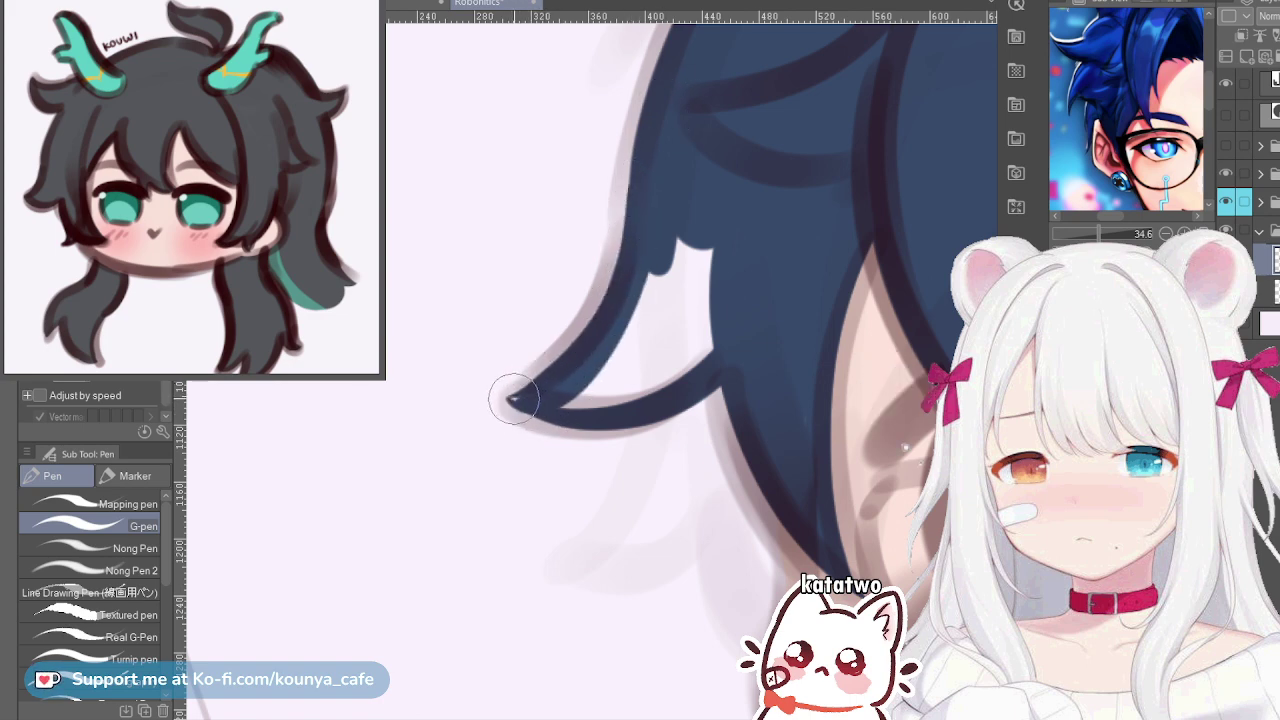
Fill the inside of the outward-flicking left lock with navy up to the surrounding hair
{"action": "scroll", "coordinate": [577, 380], "scroll_direction": "down", "scroll_amount": 2}
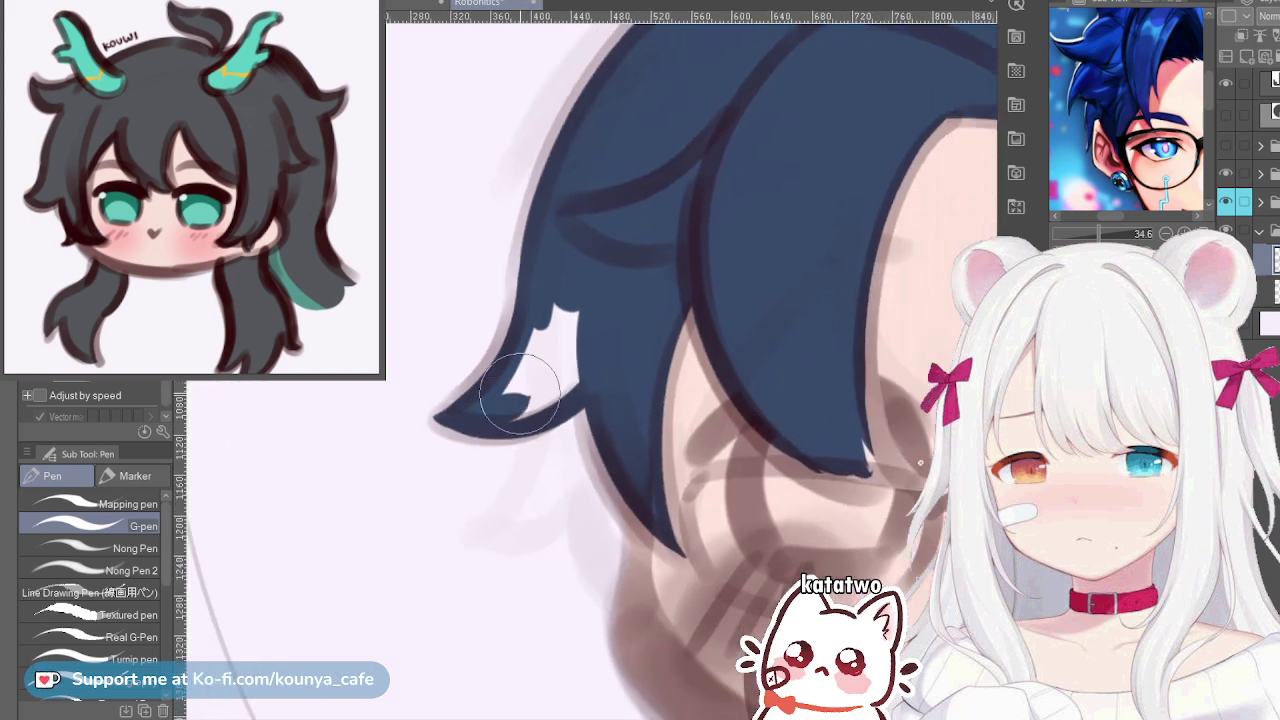
{"action": "mouse_move", "coordinate": [518, 403]}
{"action": "left_mouse_down"}
{"action": "mouse_move", "coordinate": [557, 351]}
{"action": "mouse_move", "coordinate": [543, 371]}
{"action": "mouse_move", "coordinate": [573, 352]}
{"action": "mouse_move", "coordinate": [448, 334]}
{"action": "left_mouse_up"}
{"action": "scroll", "coordinate": [573, 352], "scroll_direction": "down", "scroll_amount": 3}
{"action": "left_click_drag", "start_coordinate": [640, 371], "coordinate": [582, 380]}
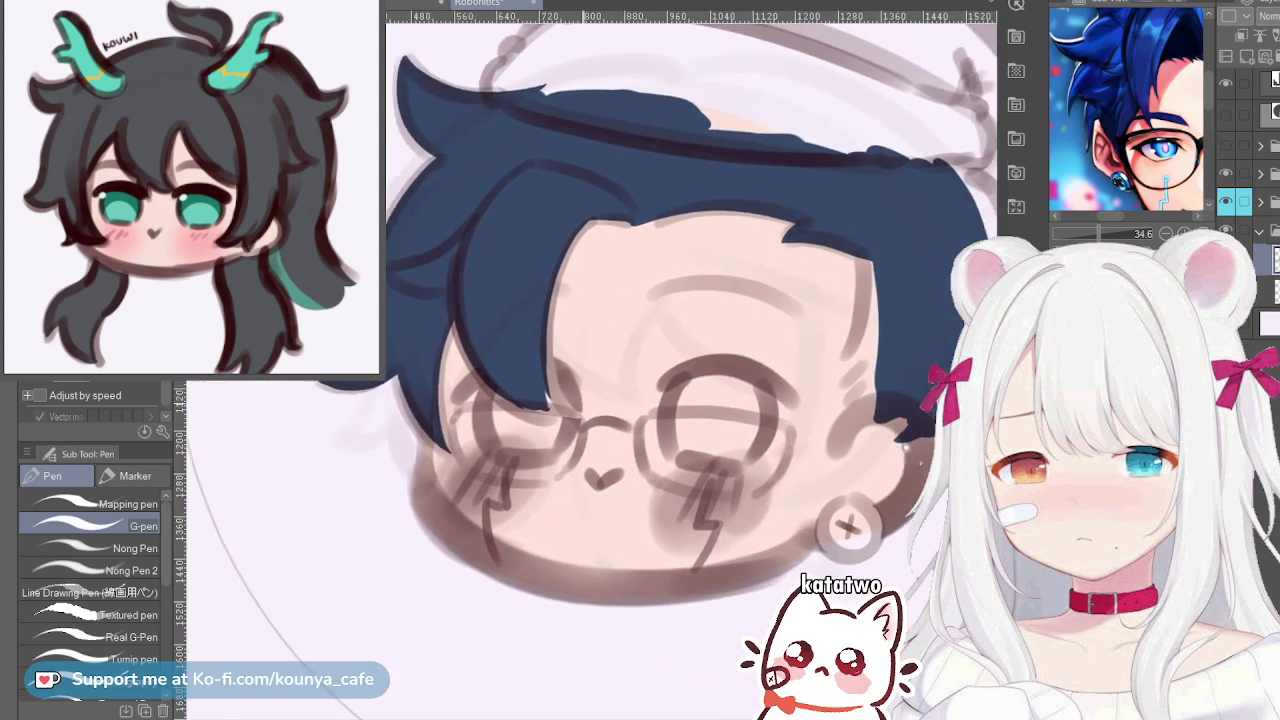
Extend the long fringe's lower tip toward the glasses bridge with tapering navy strokes along both of its edges
{"action": "scroll", "coordinate": [517, 402], "scroll_direction": "up", "scroll_amount": 3}
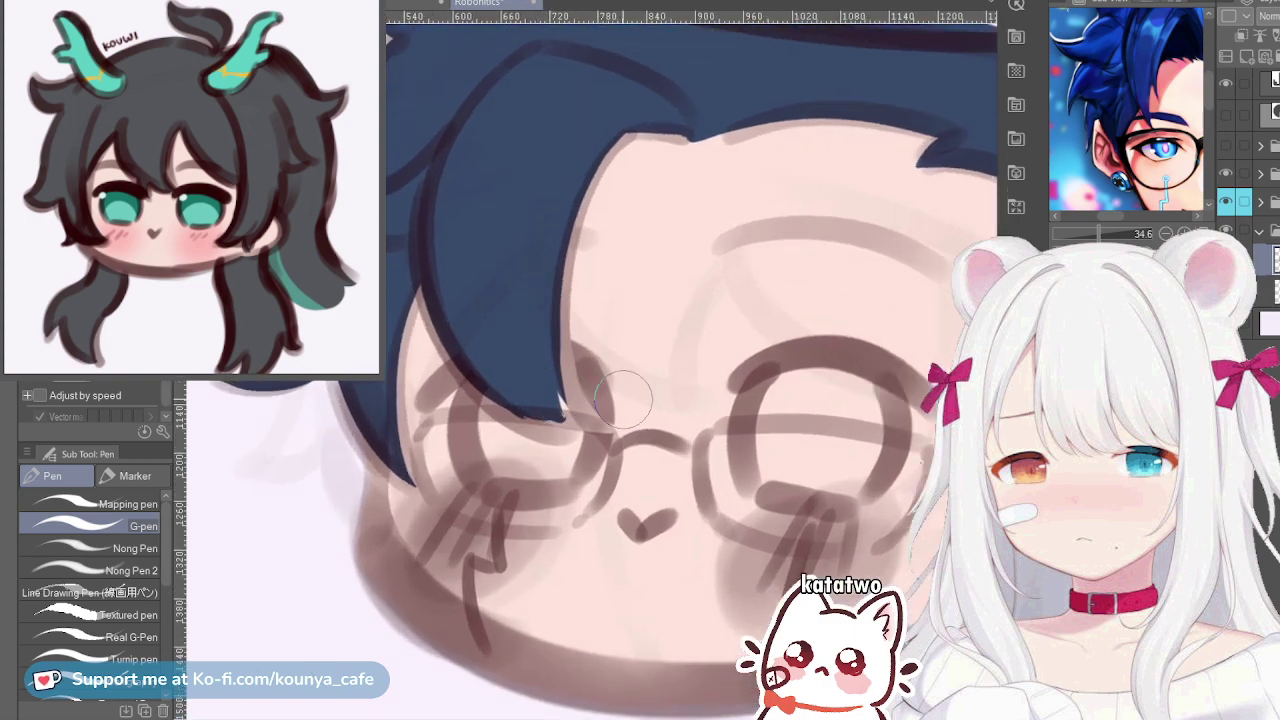
{"action": "scroll", "coordinate": [590, 400], "scroll_direction": "up", "scroll_amount": 2}
{"action": "scroll", "coordinate": [640, 500], "scroll_direction": "up", "scroll_amount": 1}
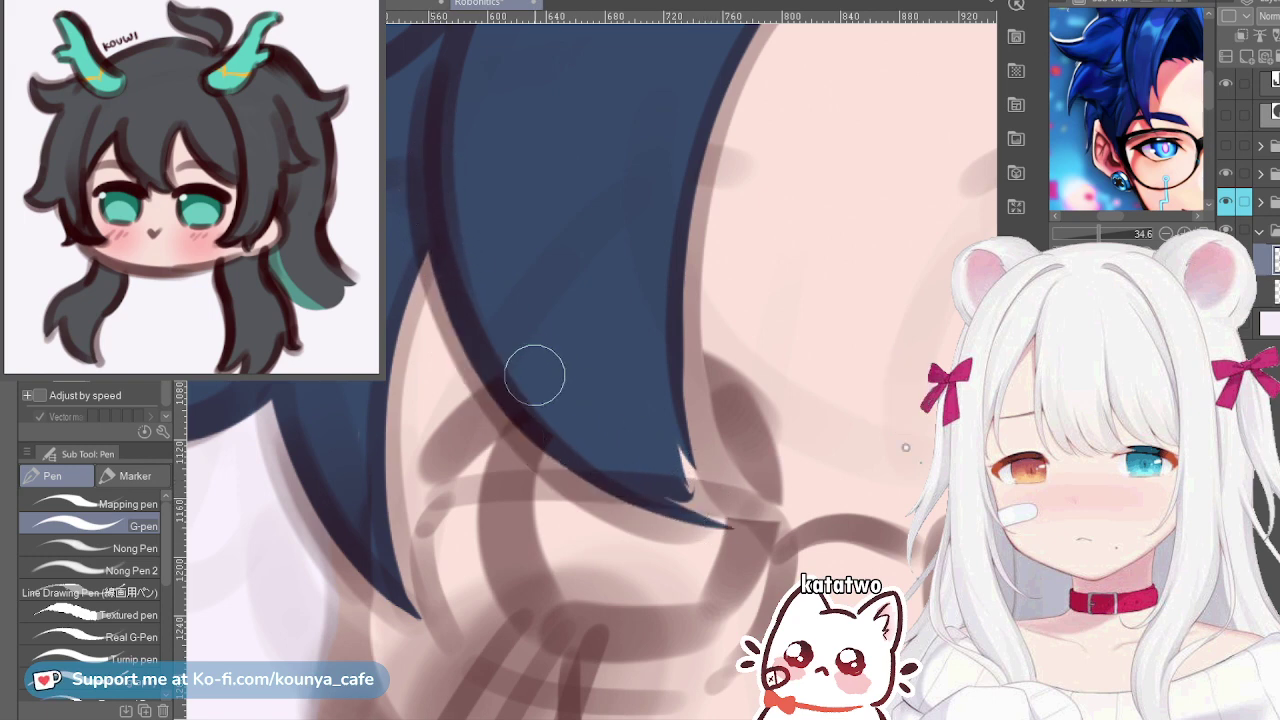
{"action": "left_click_drag", "start_coordinate": [472, 331], "coordinate": [736, 495]}
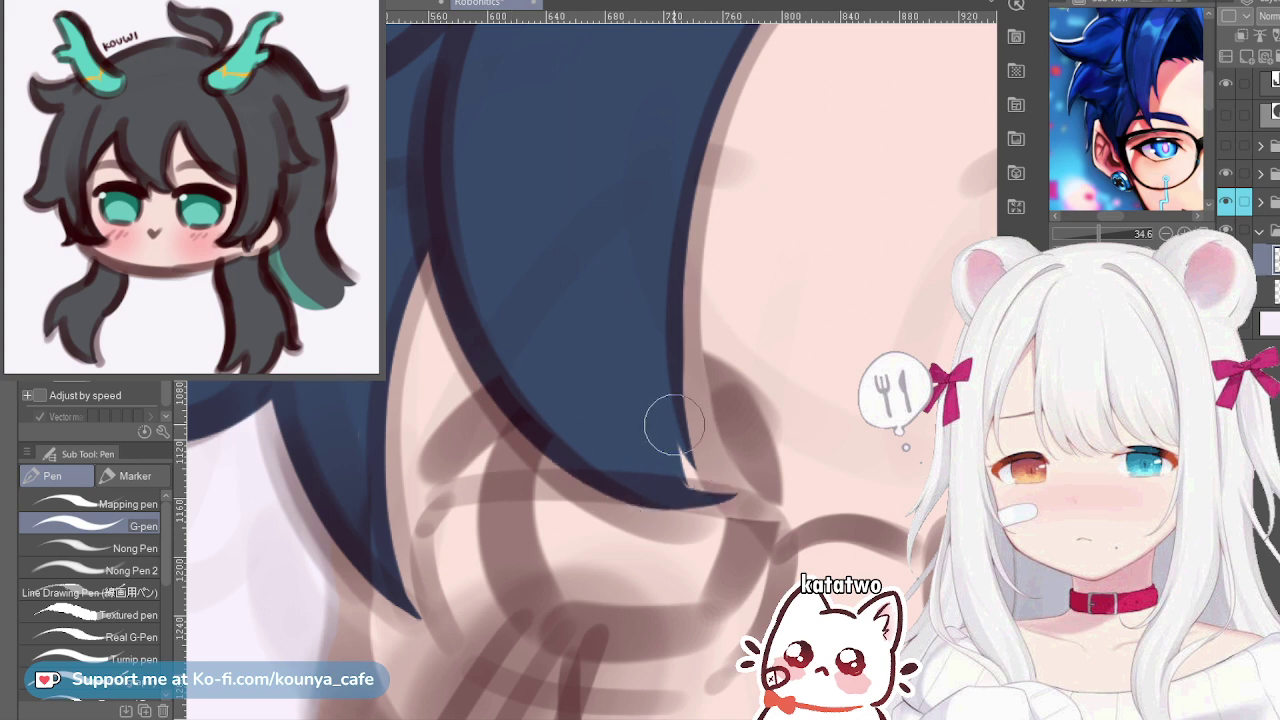
{"action": "left_click_drag", "start_coordinate": [680, 440], "coordinate": [695, 468]}
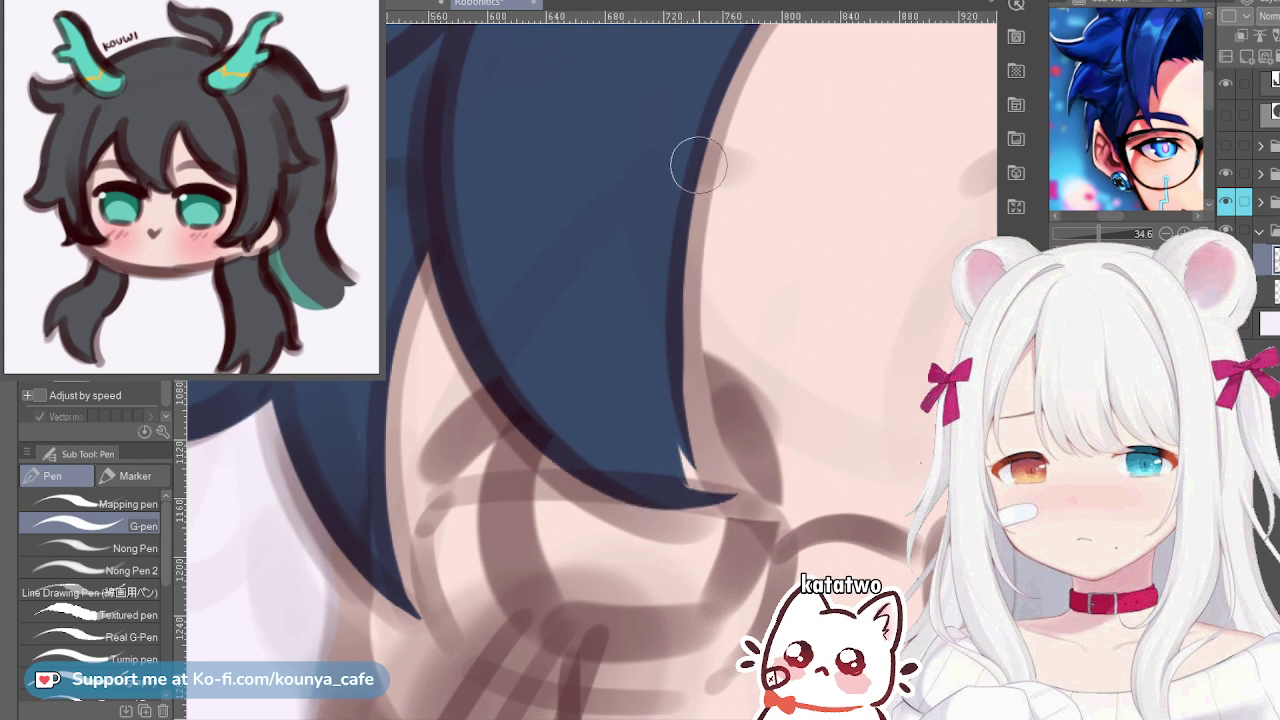
{"action": "mouse_move", "coordinate": [698, 165]}
{"action": "left_mouse_down"}
{"action": "mouse_move", "coordinate": [680, 305]}
{"action": "mouse_move", "coordinate": [750, 510]}
{"action": "left_mouse_up"}
{"action": "scroll", "coordinate": [824, 414], "scroll_direction": "up", "scroll_amount": 1}
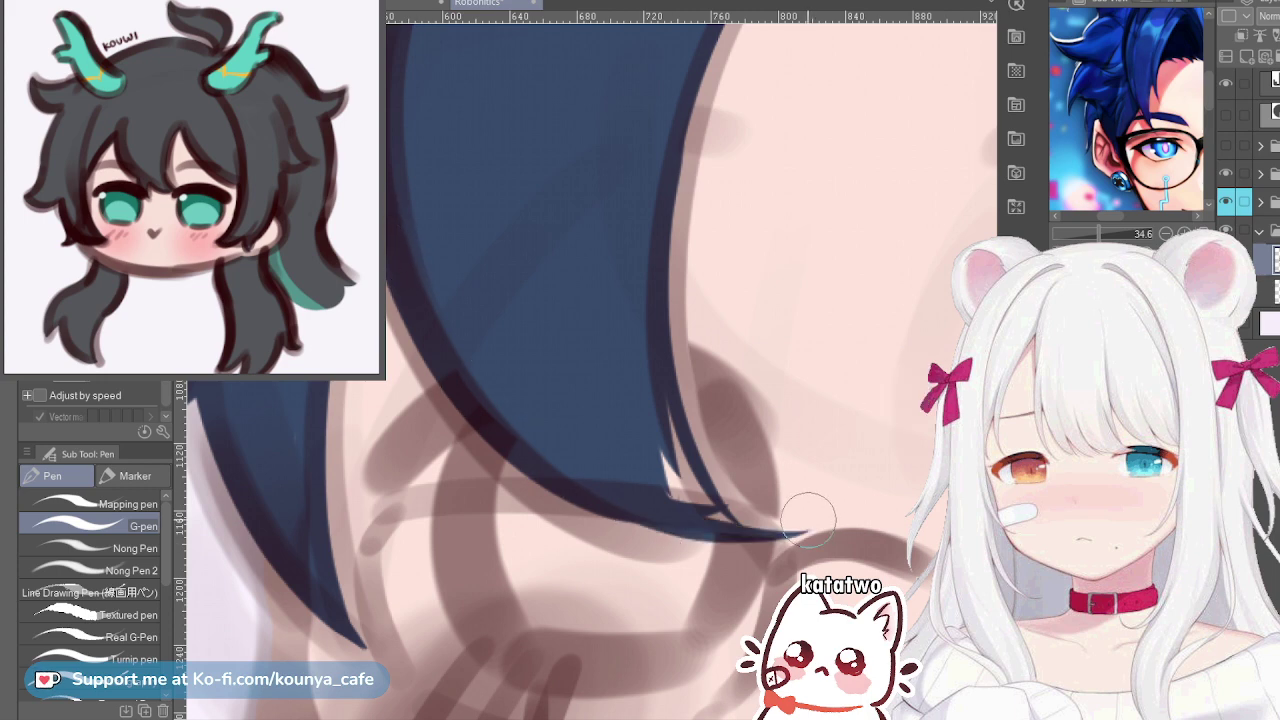
{"action": "left_click_drag", "start_coordinate": [510, 446], "coordinate": [722, 545]}
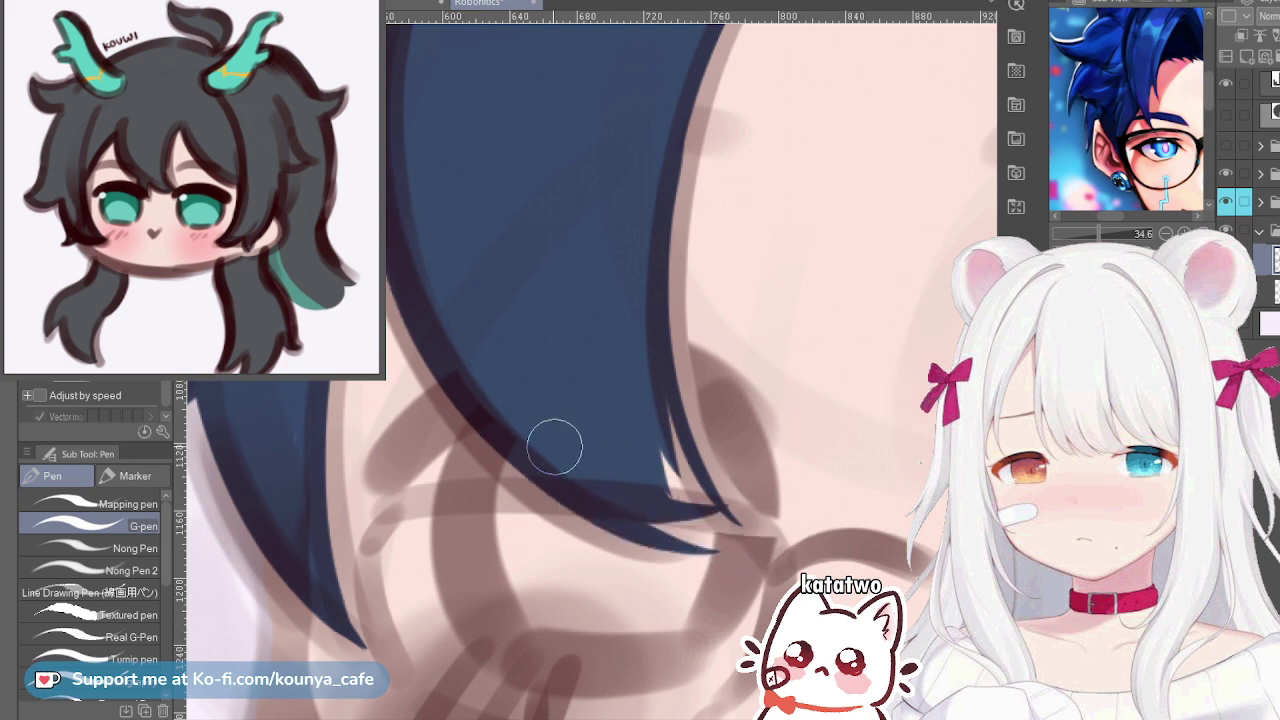
{"action": "key", "text": "ctrl+z"}
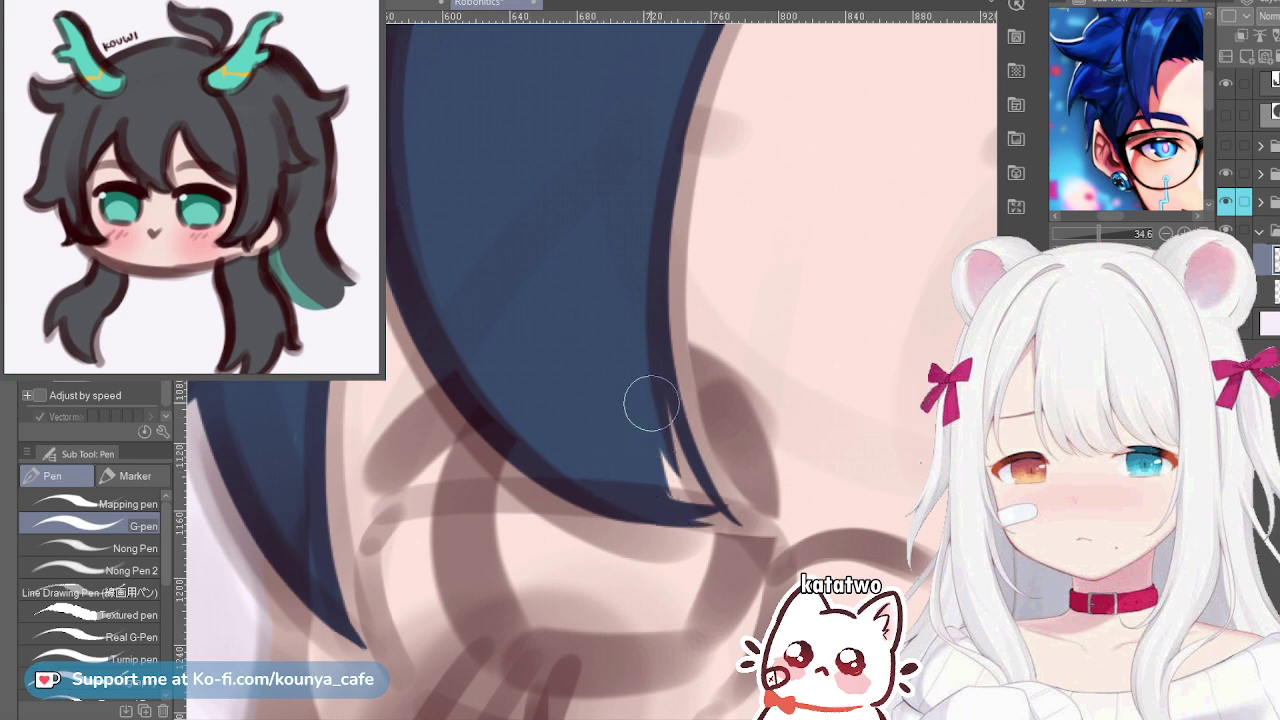
Fill the pale notch in the long fringe's tip with navy and smooth its lower edge into a single point
{"action": "scroll", "coordinate": [668, 455], "scroll_direction": "up", "scroll_amount": 1}
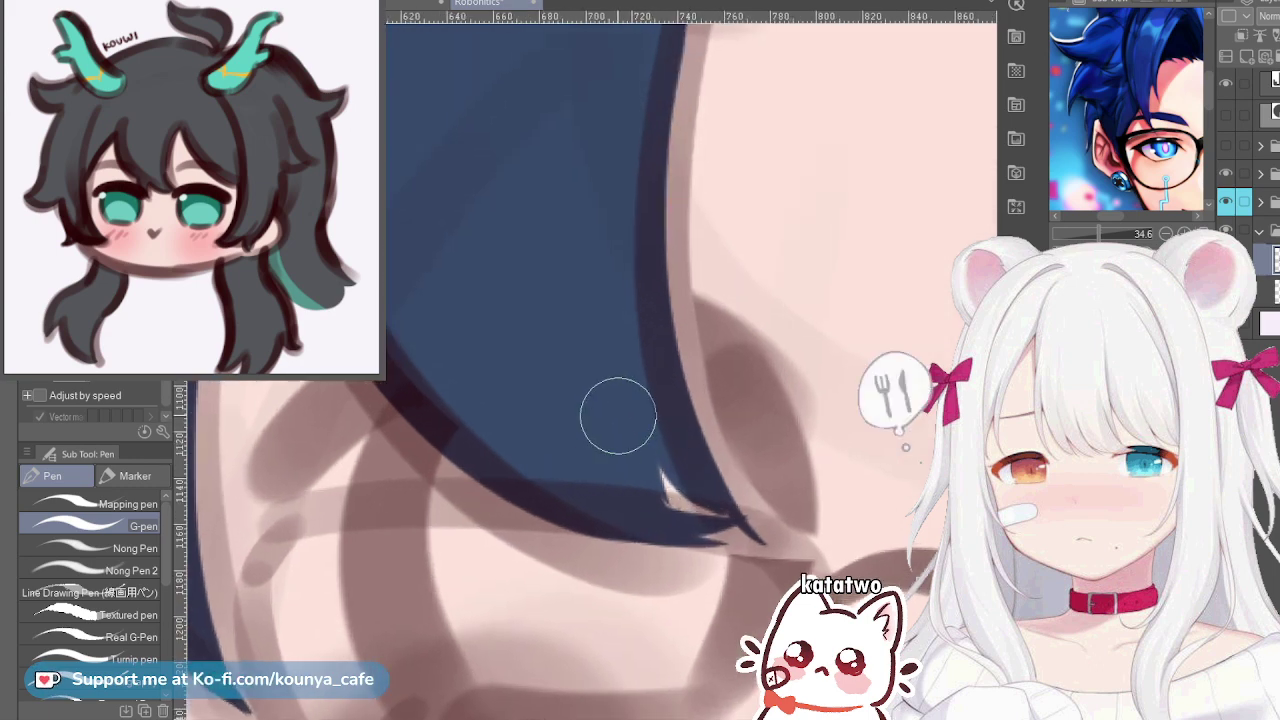
{"action": "left_click_drag", "start_coordinate": [655, 460], "coordinate": [726, 527]}
{"action": "left_click_drag", "start_coordinate": [630, 414], "coordinate": [728, 515]}
{"action": "mouse_move", "coordinate": [668, 451]}
{"action": "left_mouse_down"}
{"action": "mouse_move", "coordinate": [722, 500]}
{"action": "mouse_move", "coordinate": [700, 510]}
{"action": "left_mouse_up"}
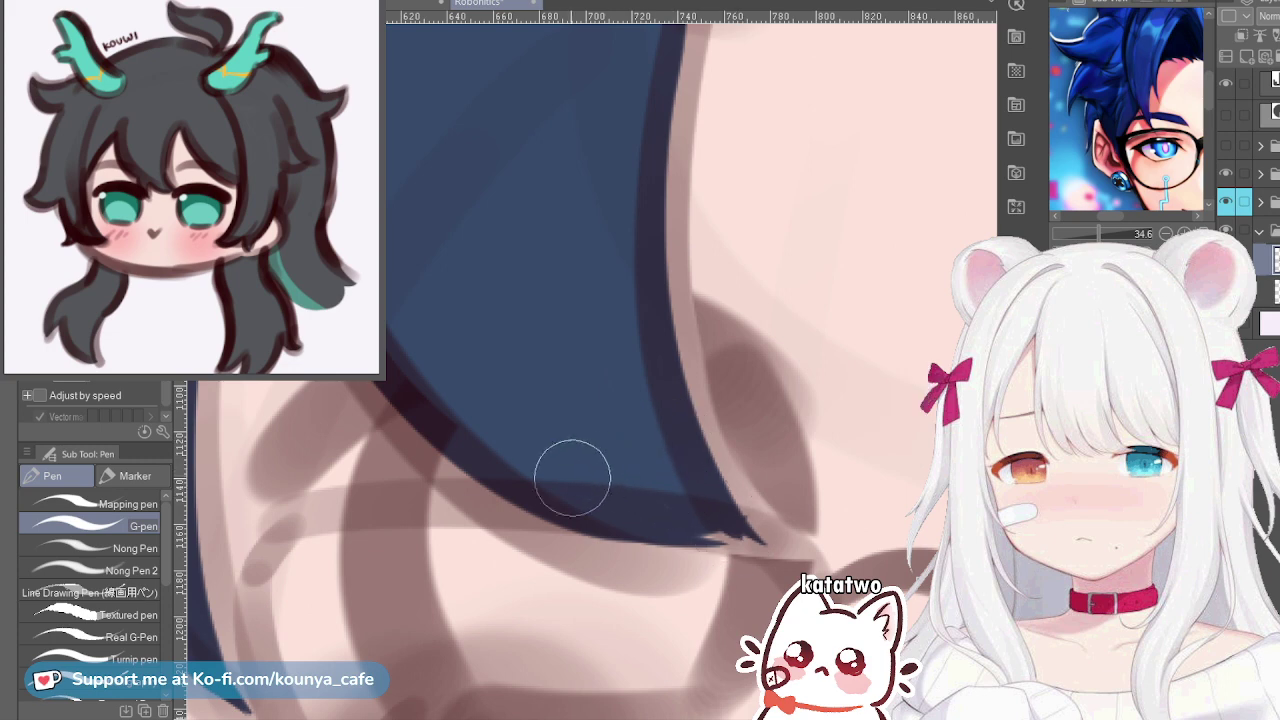
{"action": "left_click_drag", "start_coordinate": [545, 508], "coordinate": [745, 555]}
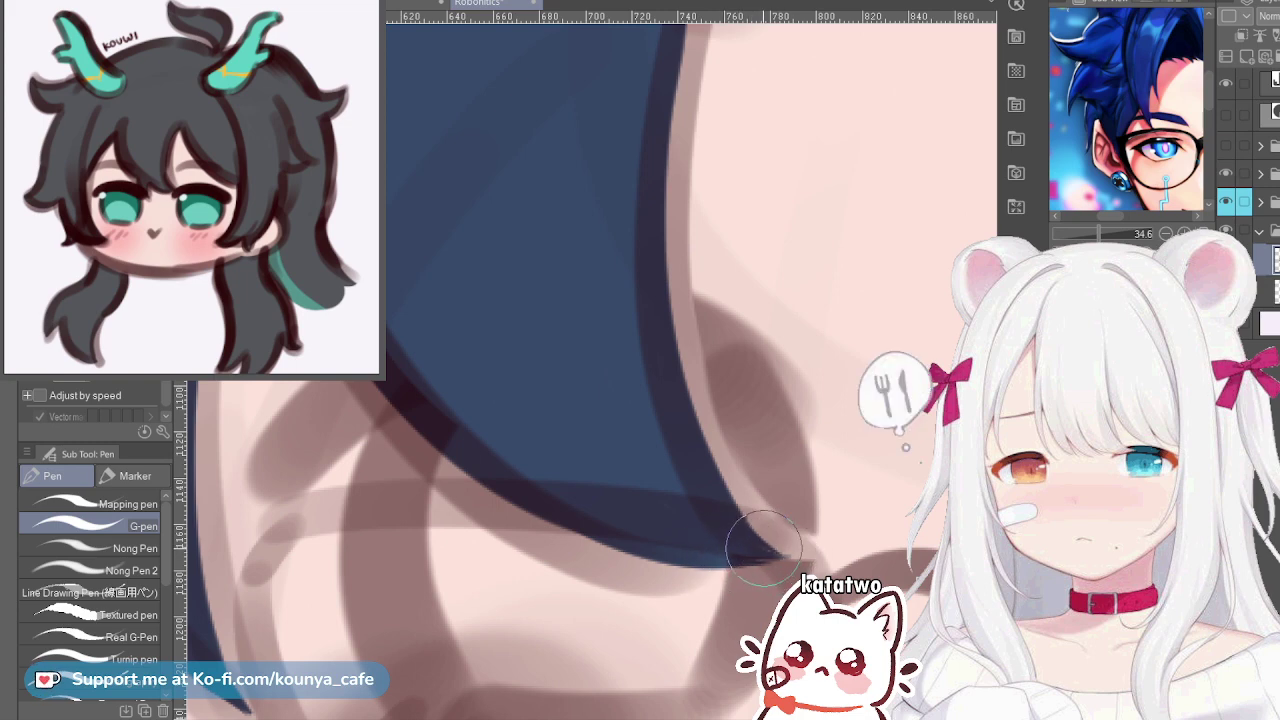
{"action": "scroll", "coordinate": [745, 550], "scroll_direction": "up", "scroll_amount": 2}
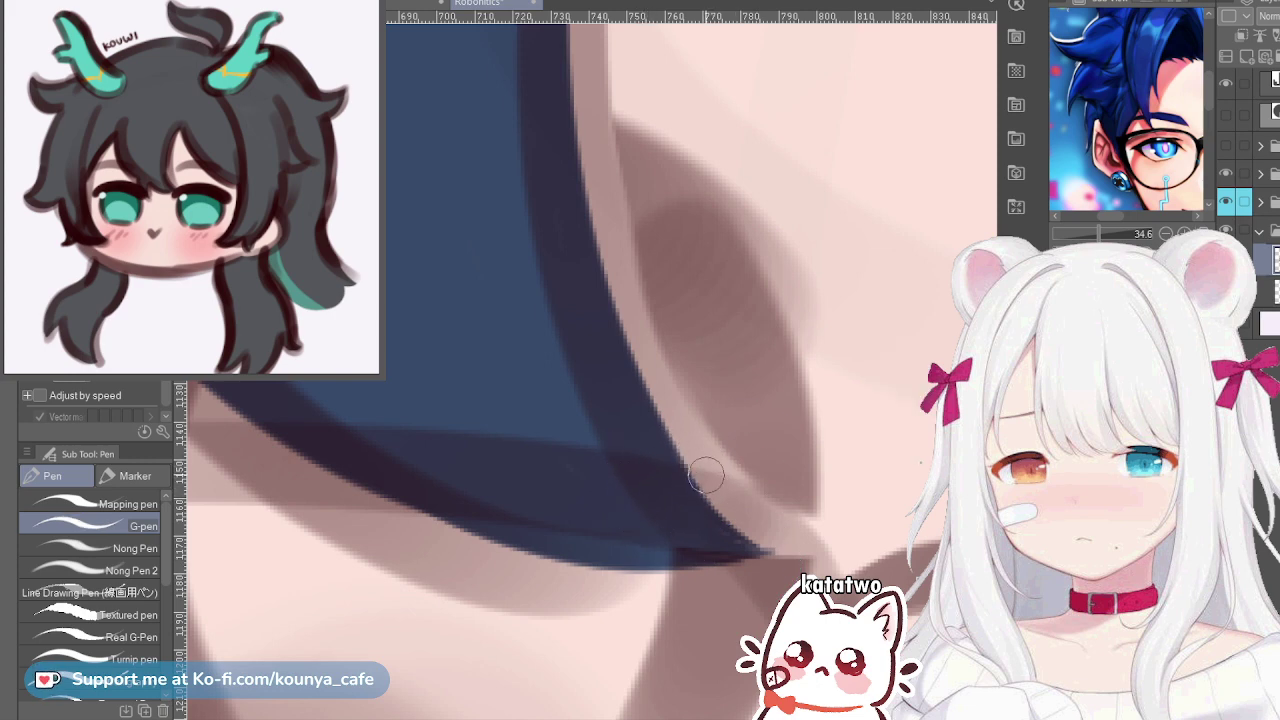
Paint a tapering navy sideburn down the right temple sketch line and fill the gap between it and the side hair
{"action": "scroll", "coordinate": [706, 475], "scroll_direction": "down", "scroll_amount": 5}
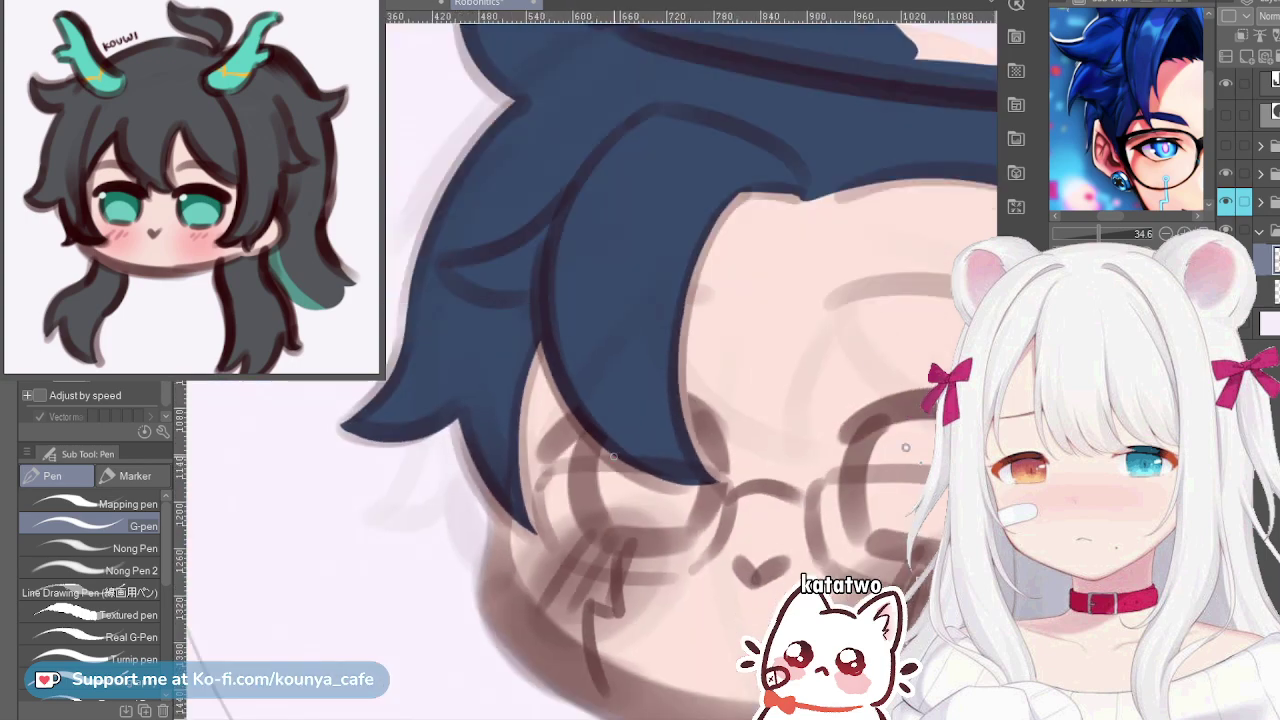
{"action": "scroll", "coordinate": [613, 457], "scroll_direction": "down", "scroll_amount": 3}
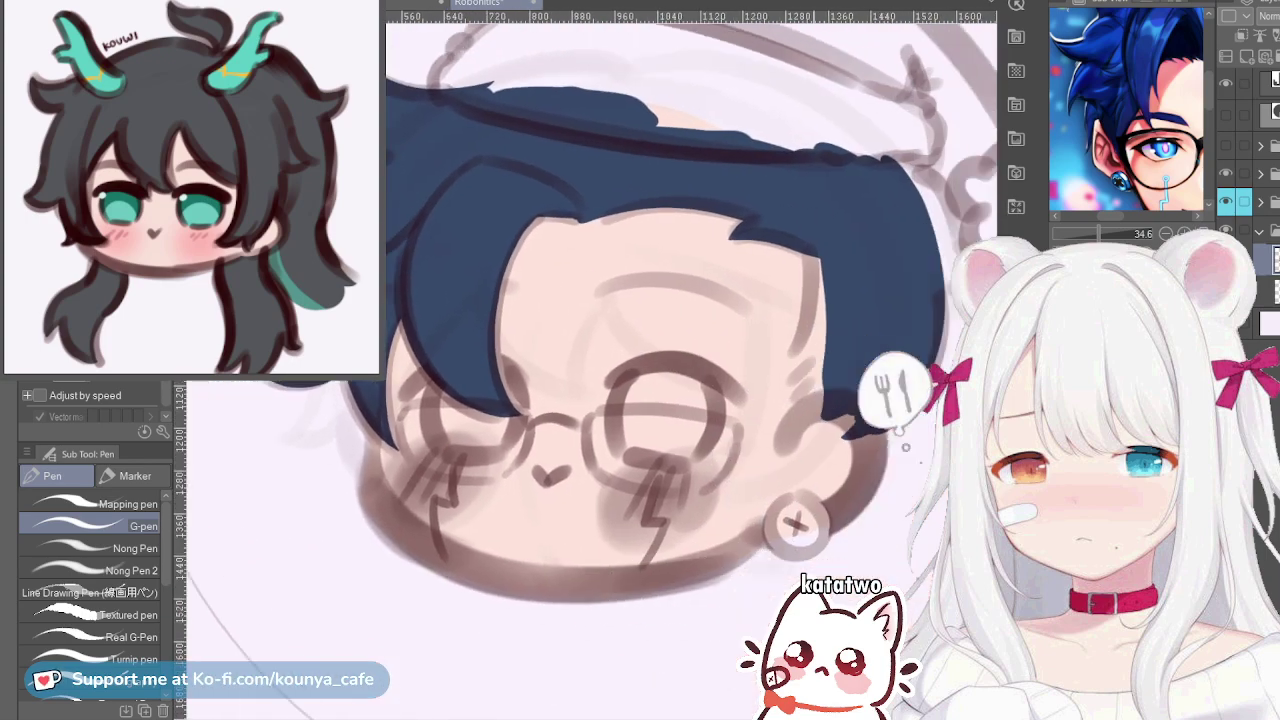
{"action": "scroll", "coordinate": [794, 354], "scroll_direction": "up", "scroll_amount": 3}
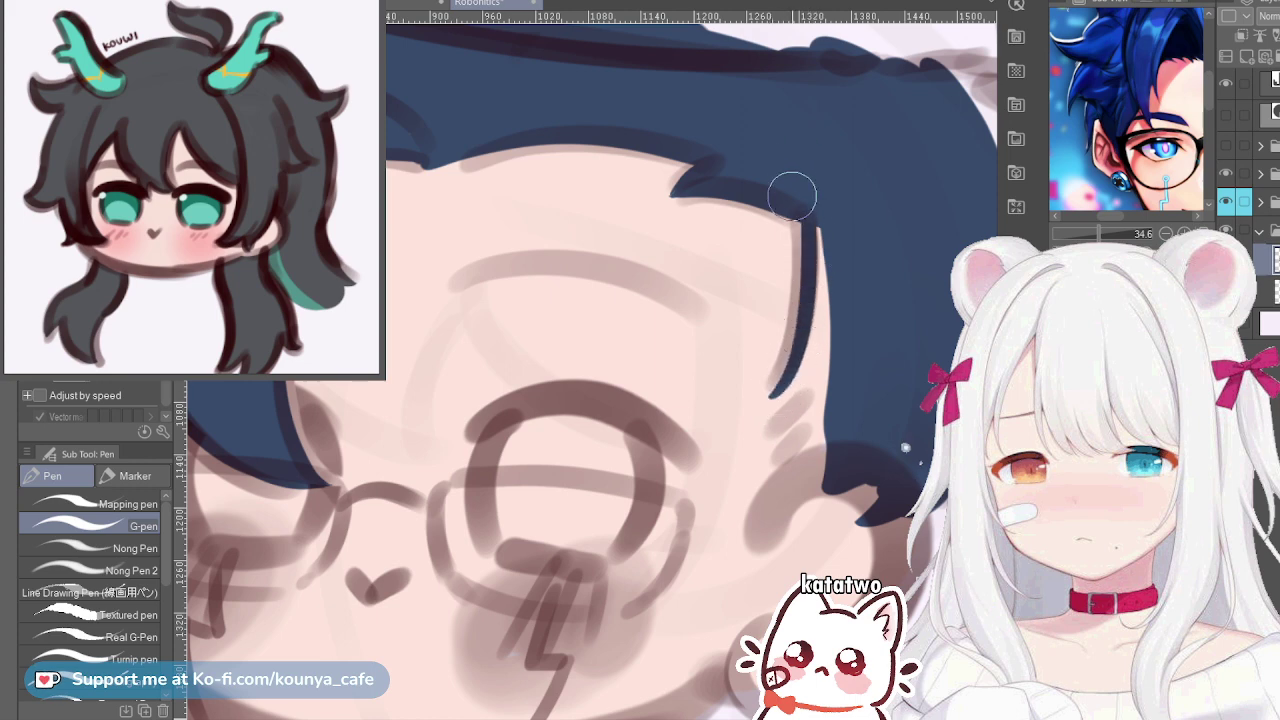
{"action": "left_click_drag", "start_coordinate": [810, 224], "coordinate": [798, 341]}
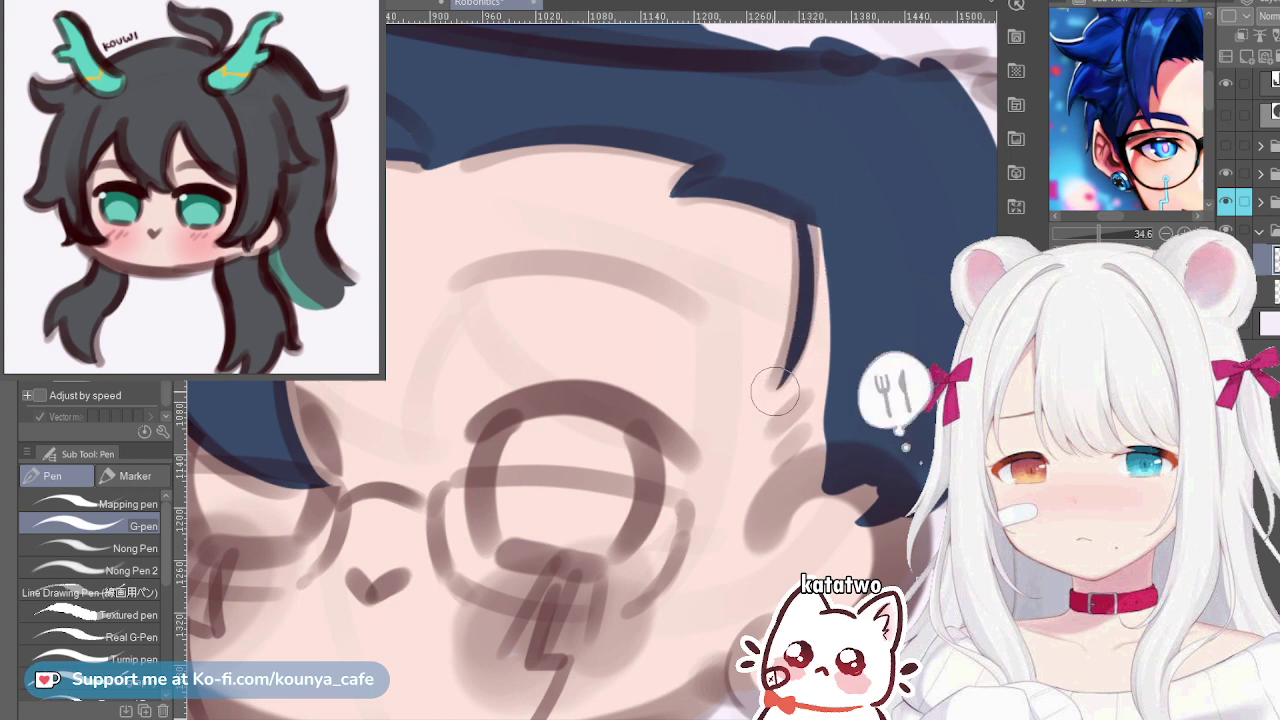
{"action": "left_click_drag", "start_coordinate": [776, 392], "coordinate": [820, 177]}
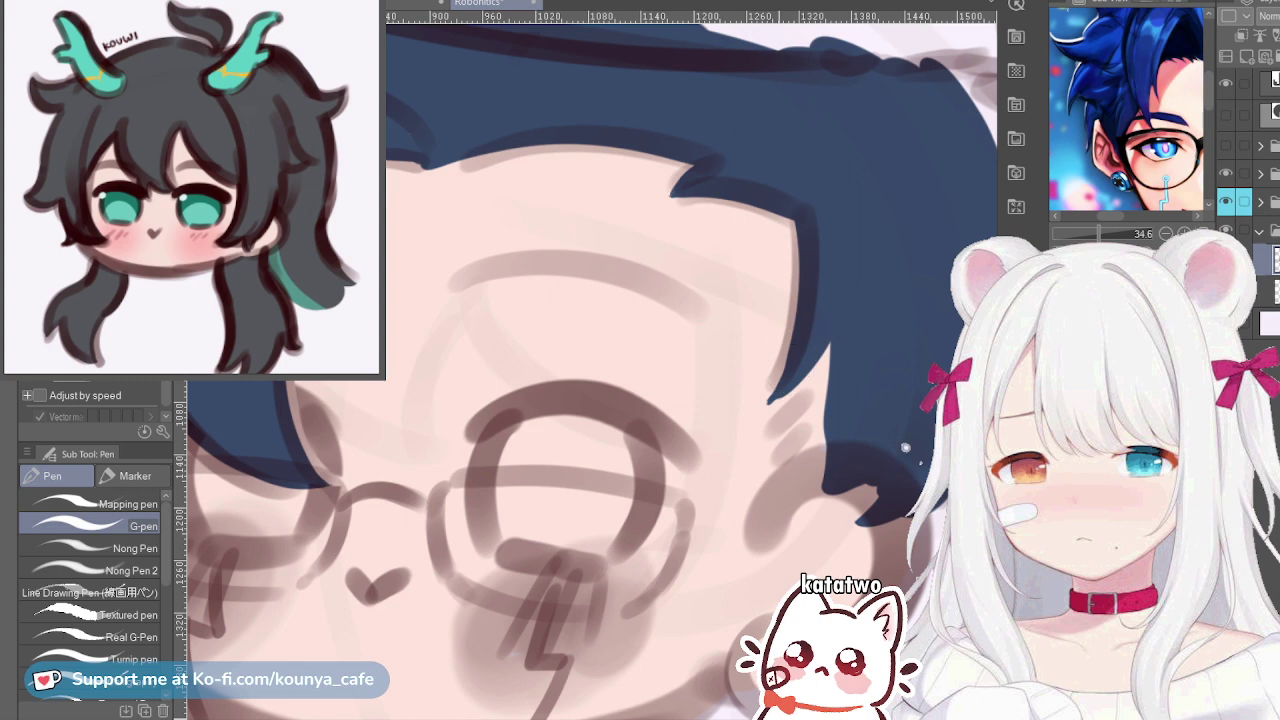
{"action": "scroll", "coordinate": [820, 380], "scroll_direction": "up", "scroll_amount": 3}
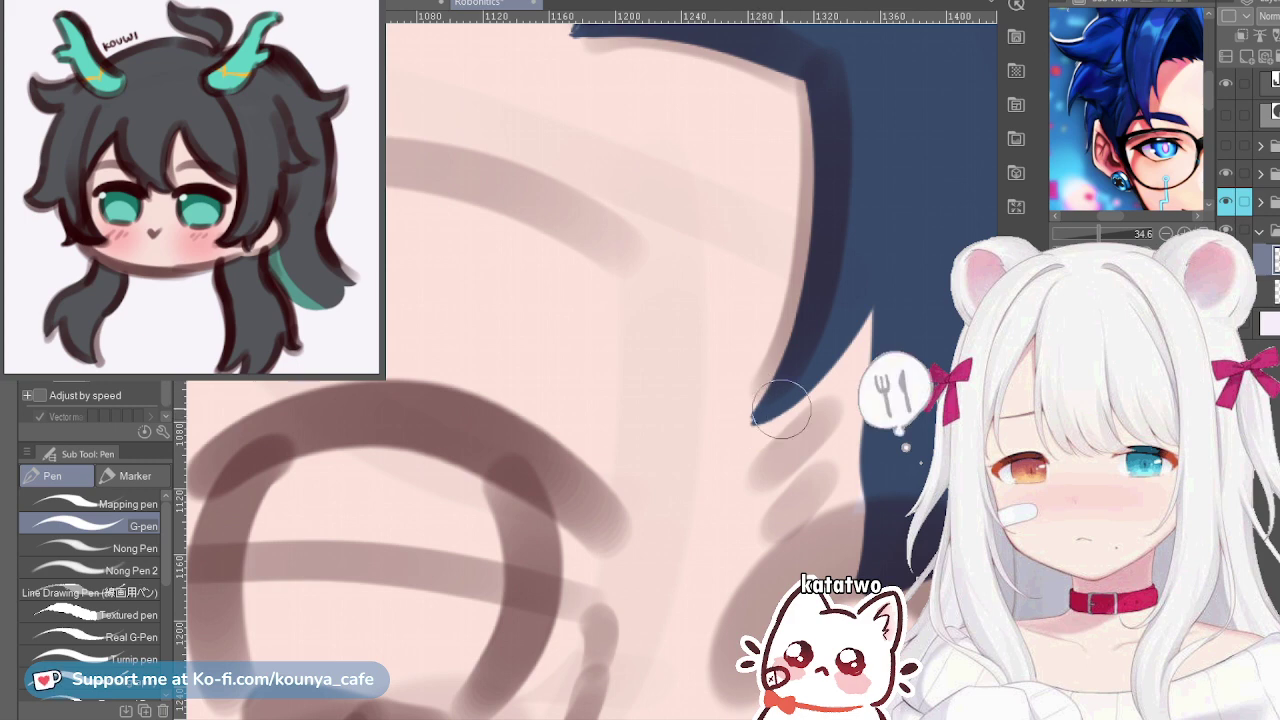
{"action": "scroll", "coordinate": [810, 400], "scroll_direction": "up", "scroll_amount": 2}
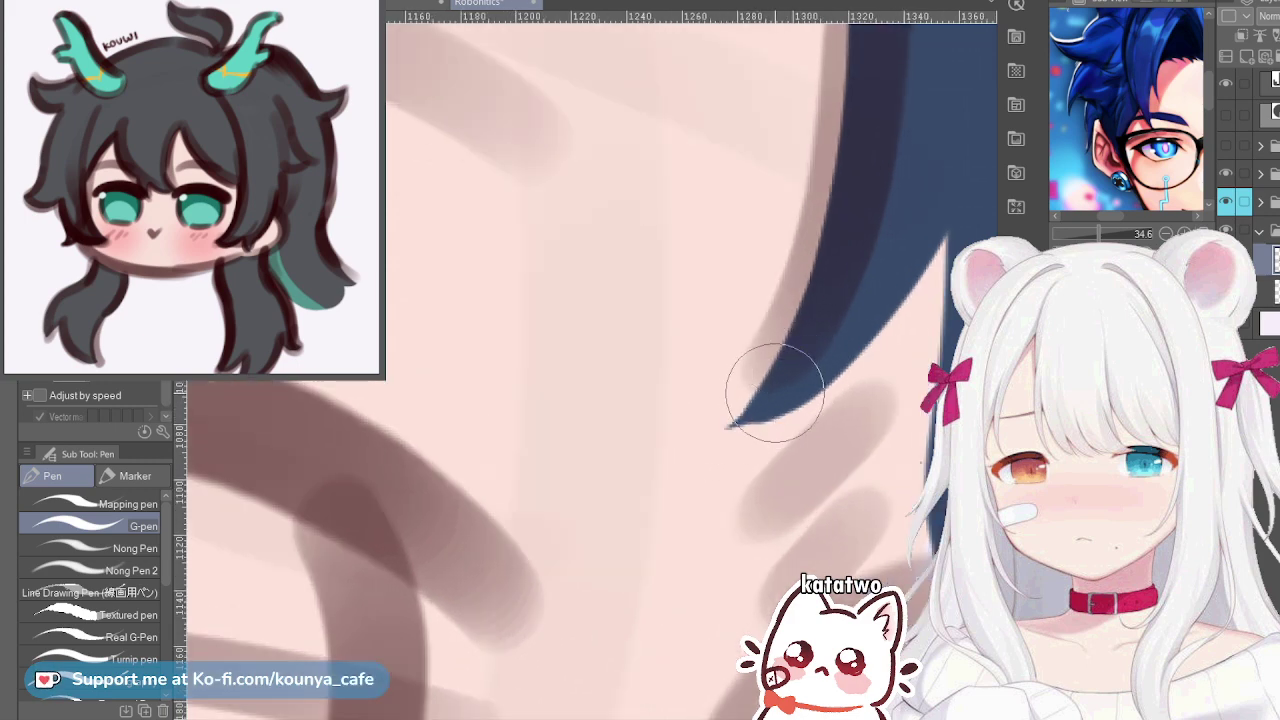
{"action": "scroll", "coordinate": [783, 403], "scroll_direction": "down", "scroll_amount": 4}
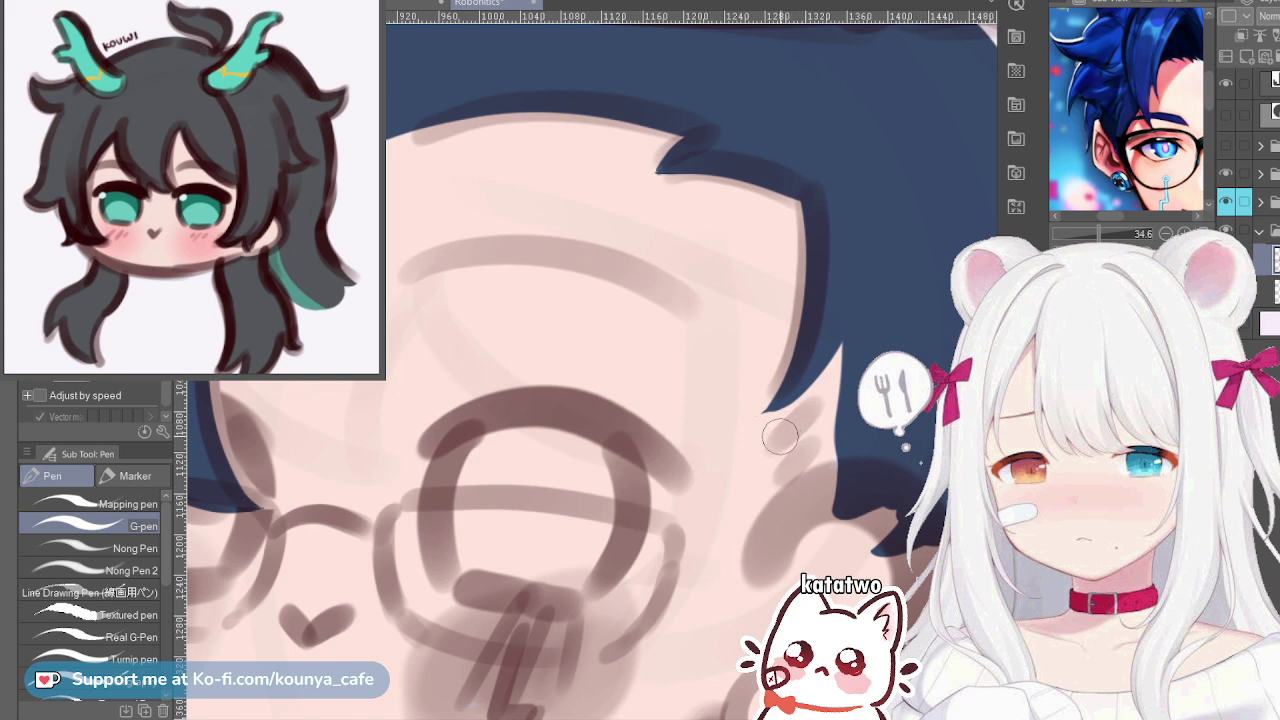
Add short jagged navy strands below the right sideburn, ending in a longer point in front of the ear
{"action": "left_click_drag", "start_coordinate": [776, 446], "coordinate": [846, 378]}
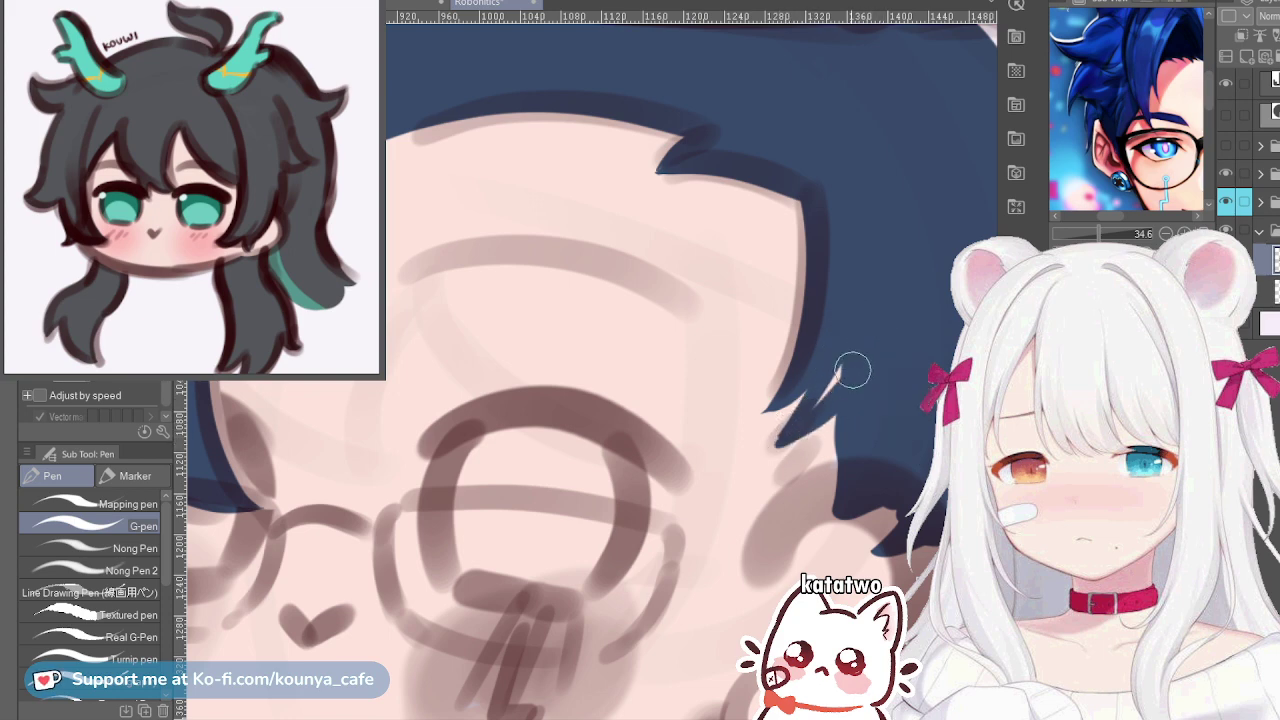
{"action": "key", "text": "ctrl+z"}
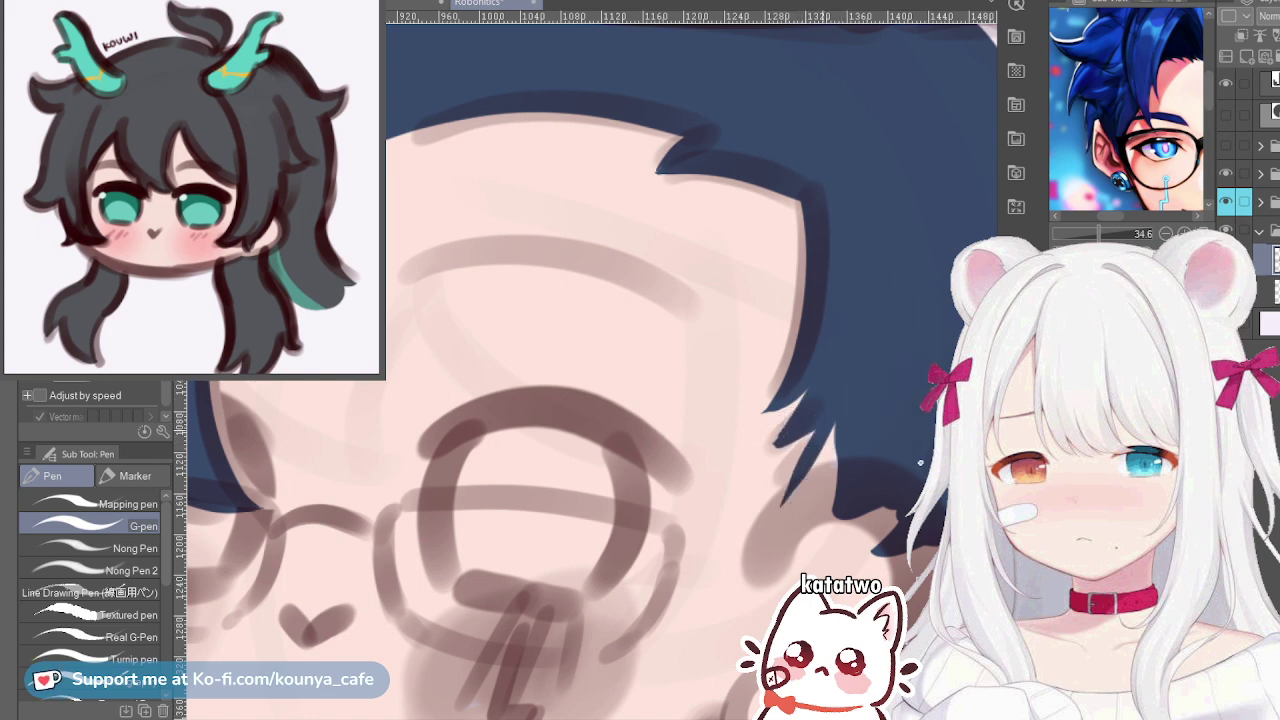
{"action": "left_click_drag", "start_coordinate": [818, 445], "coordinate": [767, 537]}
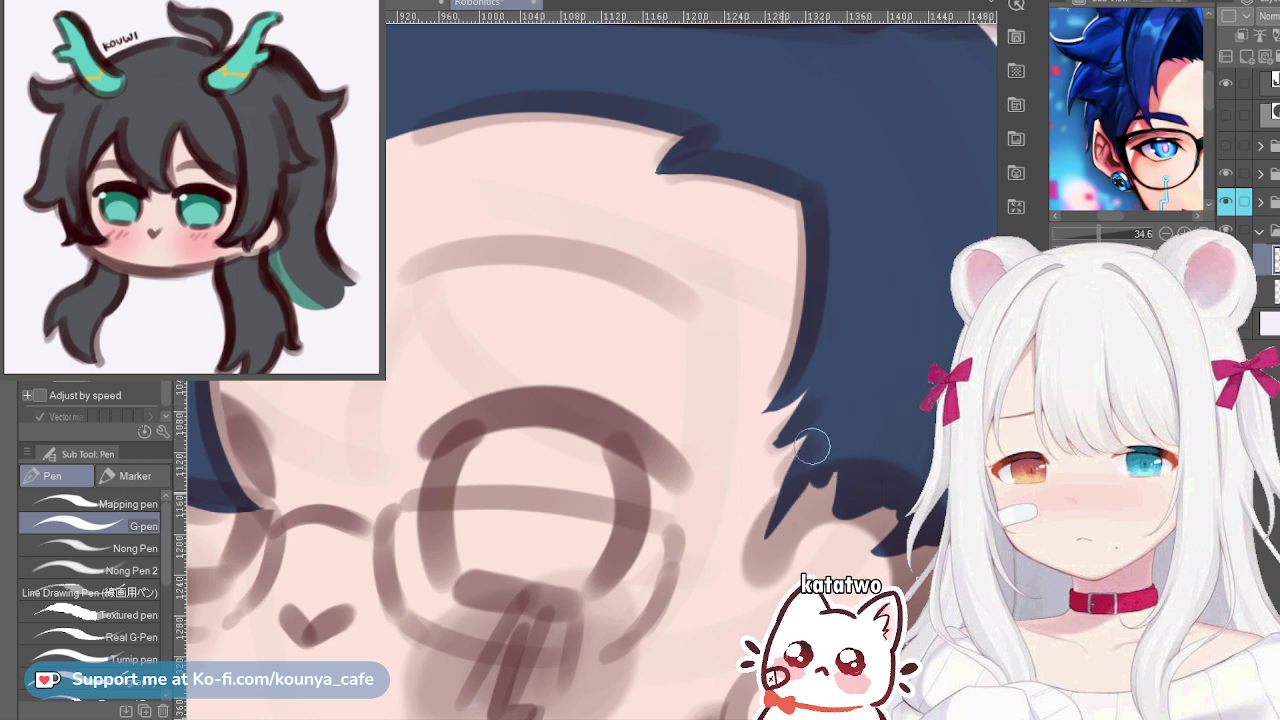
{"action": "left_click_drag", "start_coordinate": [806, 478], "coordinate": [765, 542]}
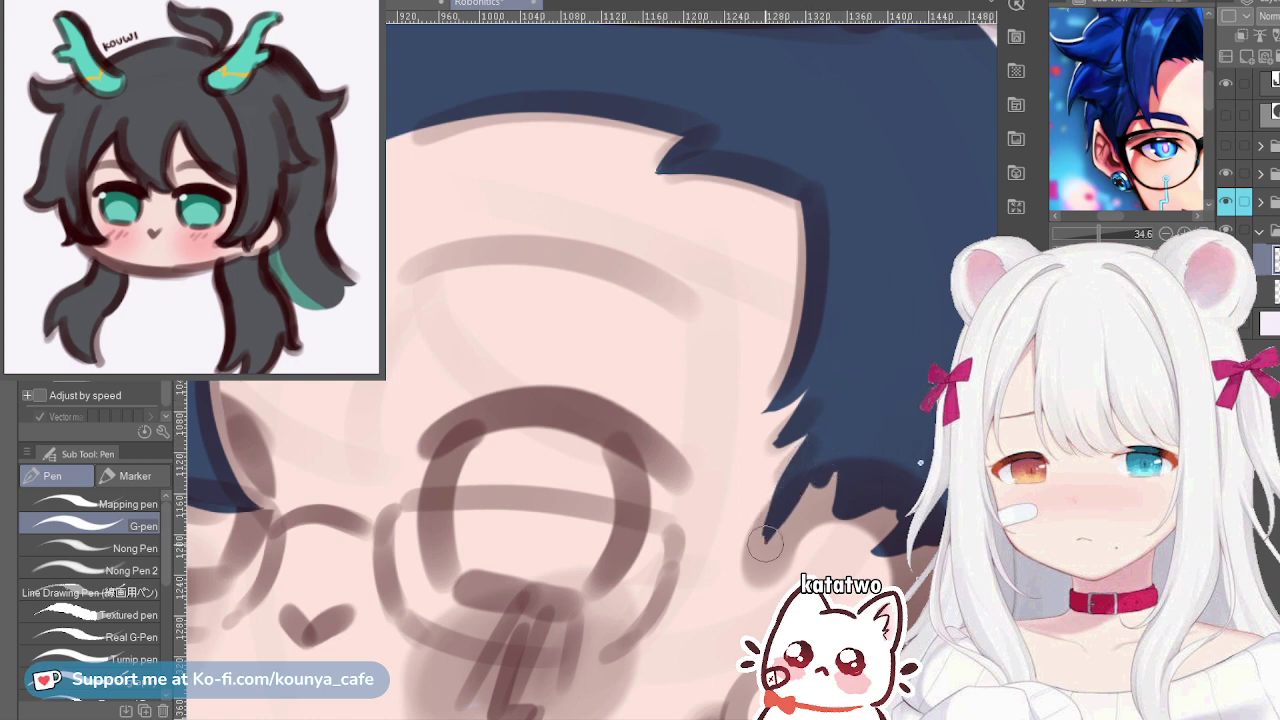
{"action": "mouse_move", "coordinate": [801, 466]}
{"action": "left_mouse_down"}
{"action": "mouse_move", "coordinate": [764, 530]}
{"action": "mouse_move", "coordinate": [730, 375]}
{"action": "left_mouse_up"}
Clear the navy hair overlapping the right ear so that the hair's edge follows the ear's upper outline
{"action": "scroll", "coordinate": [822, 446], "scroll_direction": "up", "scroll_amount": 2}
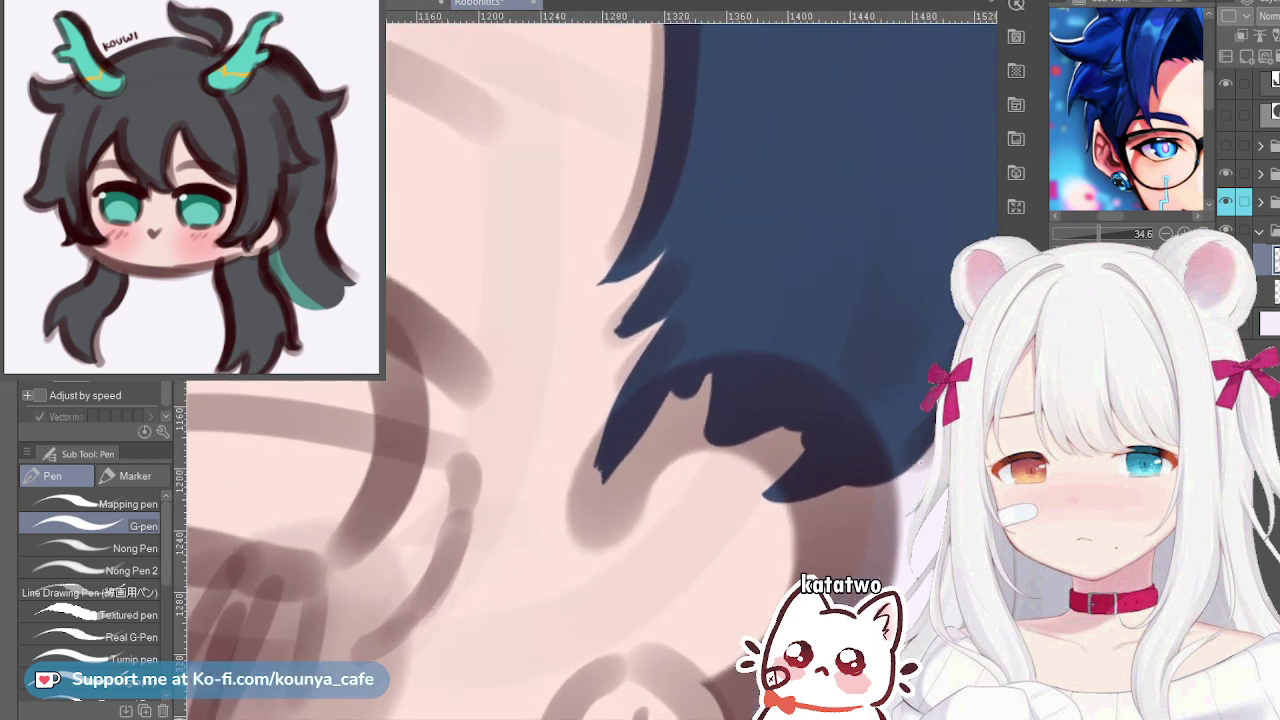
{"action": "key", "text": "ctrl+shift+d"}
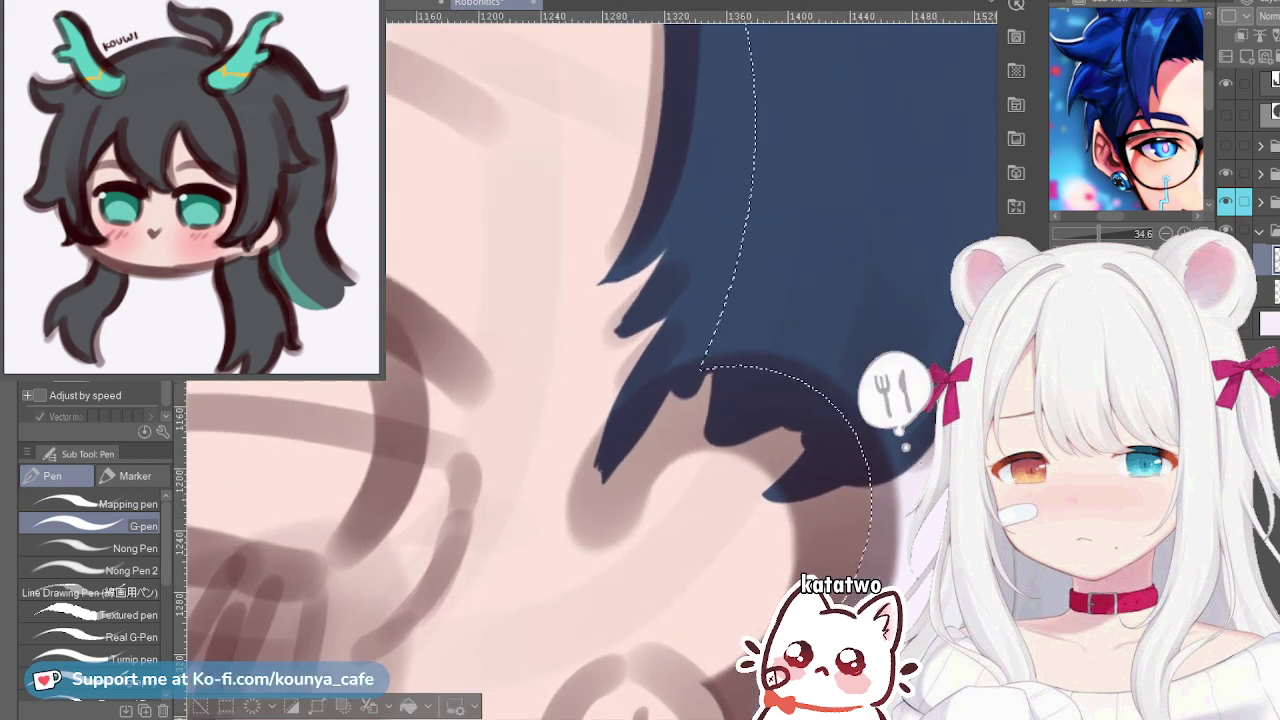
{"action": "key", "text": "ctrl+d"}
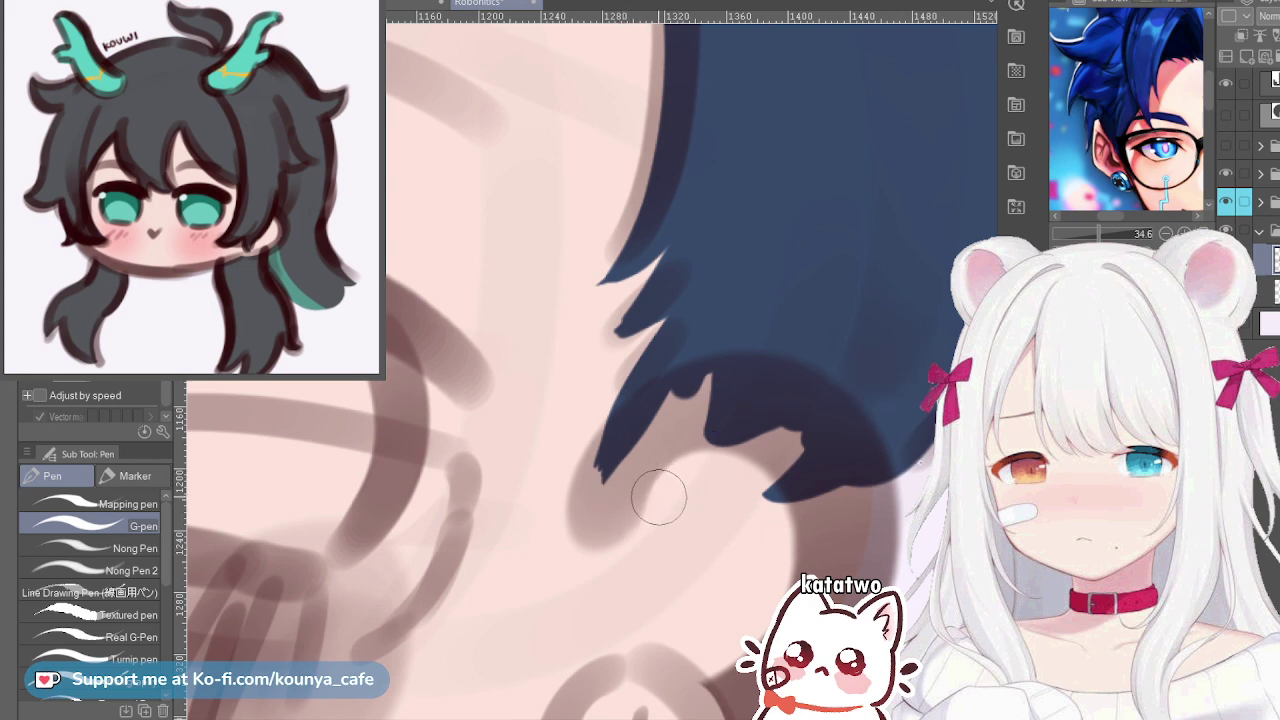
{"action": "left_click_drag", "start_coordinate": [612, 490], "coordinate": [800, 543], "text": "ctrl+alt"}
{"action": "mouse_move", "coordinate": [668, 470]}
{"action": "left_mouse_down", "text": "ctrl+alt"}
{"action": "mouse_move", "coordinate": [620, 485]}
{"action": "mouse_move", "coordinate": [651, 429]}
{"action": "mouse_move", "coordinate": [714, 491]}
{"action": "mouse_move", "coordinate": [600, 500]}
{"action": "mouse_move", "coordinate": [729, 405]}
{"action": "mouse_move", "coordinate": [786, 471]}
{"action": "mouse_move", "coordinate": [586, 486]}
{"action": "mouse_move", "coordinate": [749, 400]}
{"action": "mouse_move", "coordinate": [780, 462]}
{"action": "mouse_move", "coordinate": [700, 432]}
{"action": "mouse_move", "coordinate": [594, 457]}
{"action": "mouse_move", "coordinate": [766, 391]}
{"action": "mouse_move", "coordinate": [858, 474]}
{"action": "mouse_move", "coordinate": [872, 505]}
{"action": "left_mouse_up", "text": "ctrl+alt"}
{"action": "scroll", "coordinate": [862, 488], "scroll_direction": "down", "scroll_amount": 5}
{"action": "scroll", "coordinate": [862, 488], "scroll_direction": "up", "scroll_amount": 1}
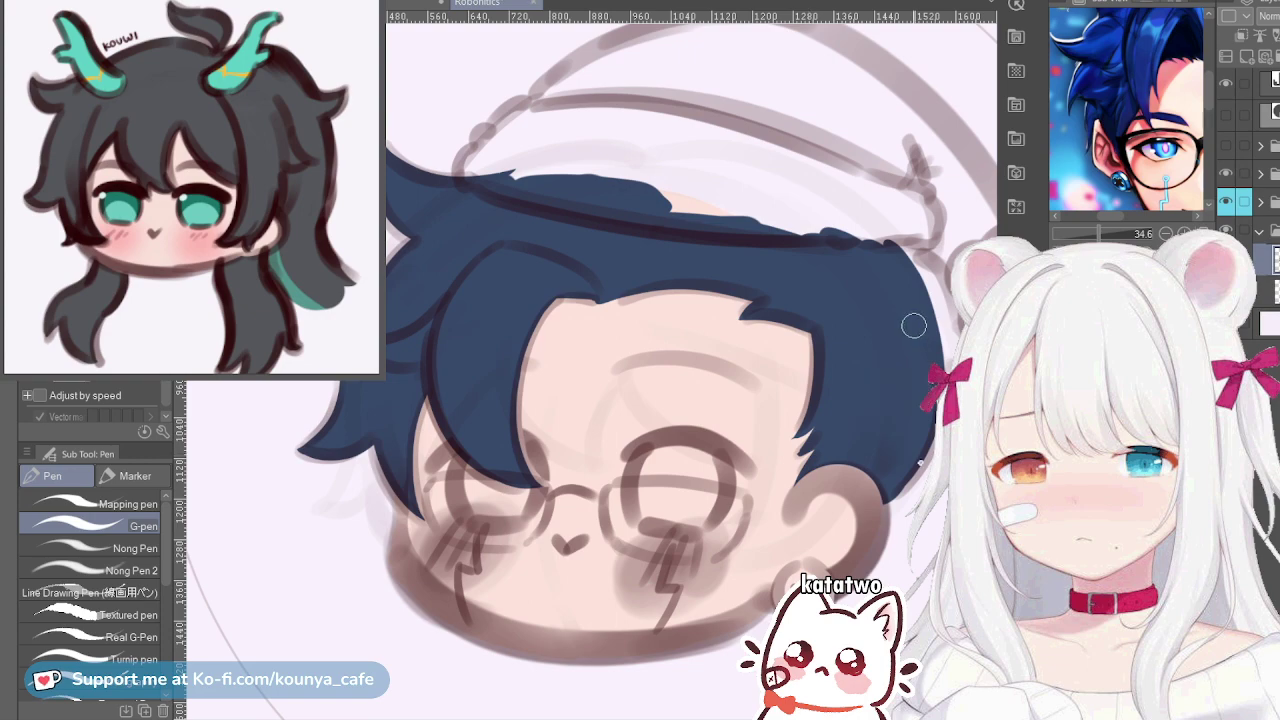
{"action": "left_click_drag", "start_coordinate": [920, 463], "coordinate": [770, 533]}
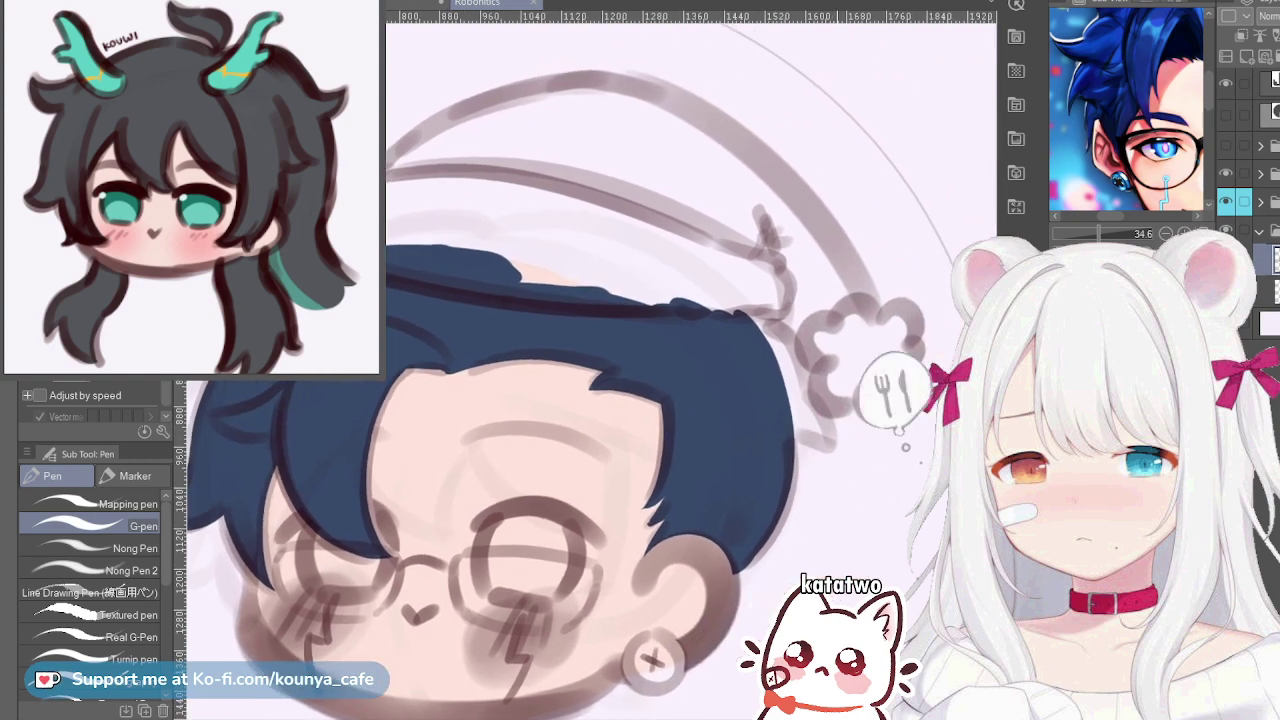
{"action": "scroll", "coordinate": [905, 447], "scroll_direction": "up", "scroll_amount": 4}
{"action": "scroll", "coordinate": [690, 365], "scroll_direction": "up", "scroll_amount": 2}
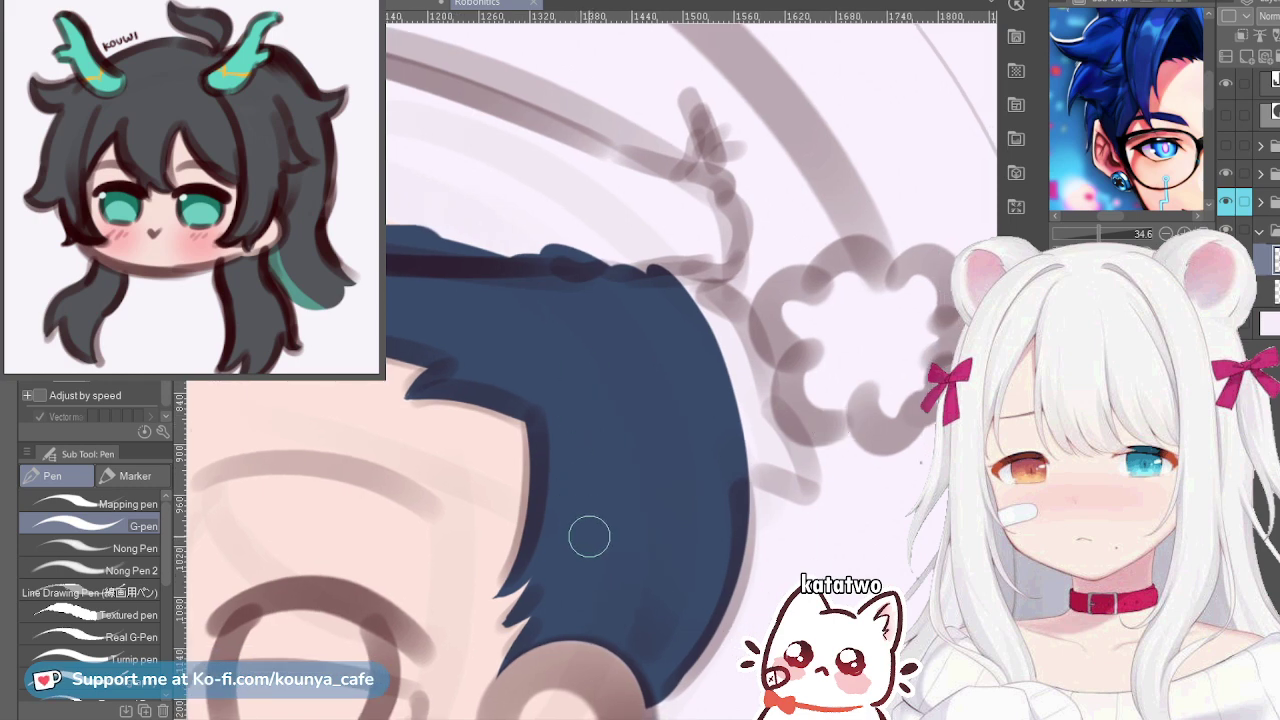
{"action": "scroll", "coordinate": [905, 447], "scroll_direction": "up", "scroll_amount": 2}
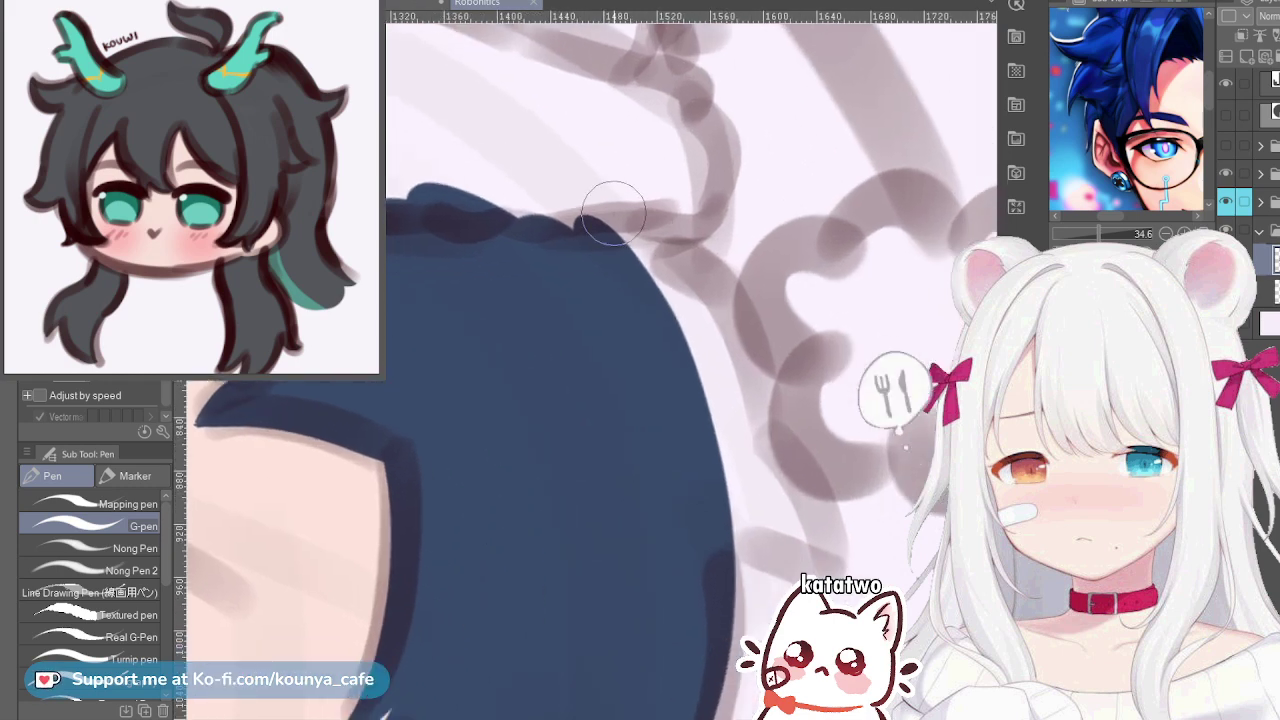
{"action": "left_click_drag", "start_coordinate": [616, 205], "coordinate": [788, 486]}
{"action": "key", "text": "ctrl+z"}
{"action": "left_click_drag", "start_coordinate": [628, 196], "coordinate": [788, 485]}
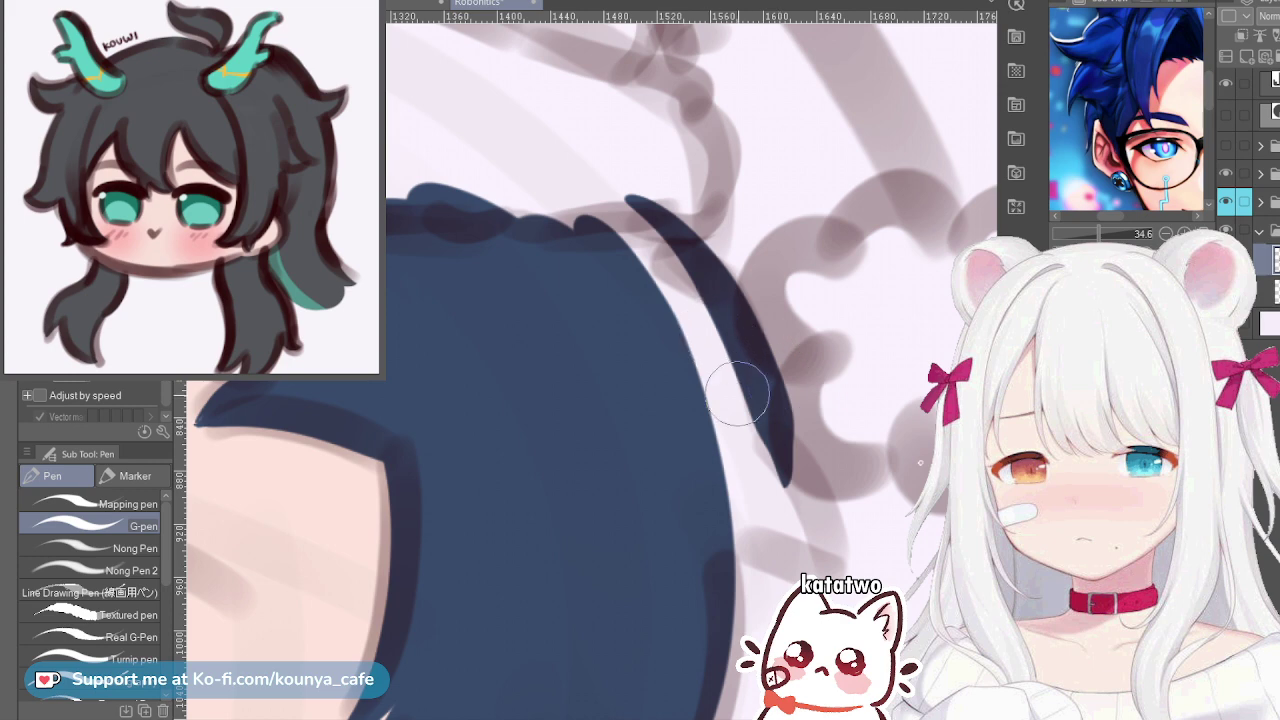
{"action": "key", "text": "ctrl+z"}
{"action": "mouse_move", "coordinate": [660, 191]}
{"action": "left_mouse_down"}
{"action": "mouse_move", "coordinate": [766, 391]}
{"action": "mouse_move", "coordinate": [795, 515]}
{"action": "left_mouse_up"}
{"action": "key", "text": "ctrl+z"}
Paint a curved navy strand outside the hair's upper right edge and fill the gap between it and the hair
{"action": "left_click_drag", "start_coordinate": [648, 224], "coordinate": [758, 466]}
{"action": "key", "text": "]"}
{"action": "key", "text": "]"}
{"action": "key", "text": "]"}
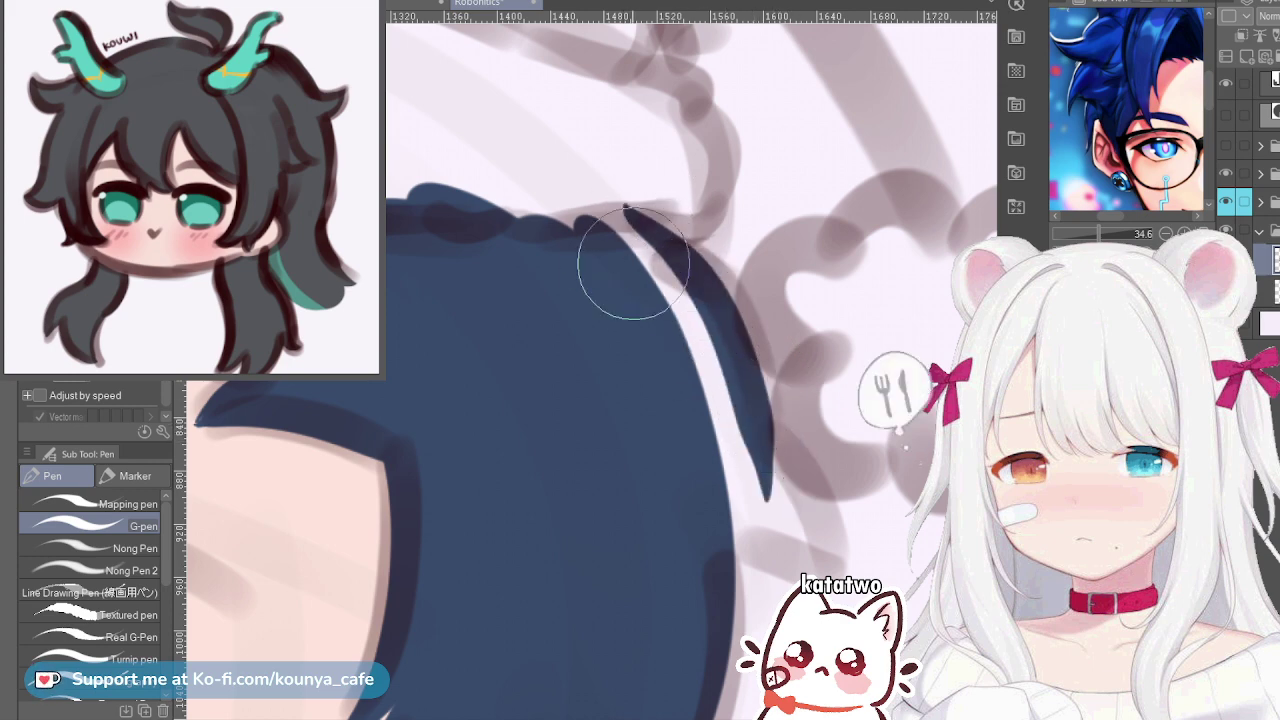
{"action": "left_click_drag", "start_coordinate": [589, 209], "coordinate": [729, 462]}
{"action": "scroll", "coordinate": [895, 622], "scroll_direction": "up", "scroll_amount": 2}
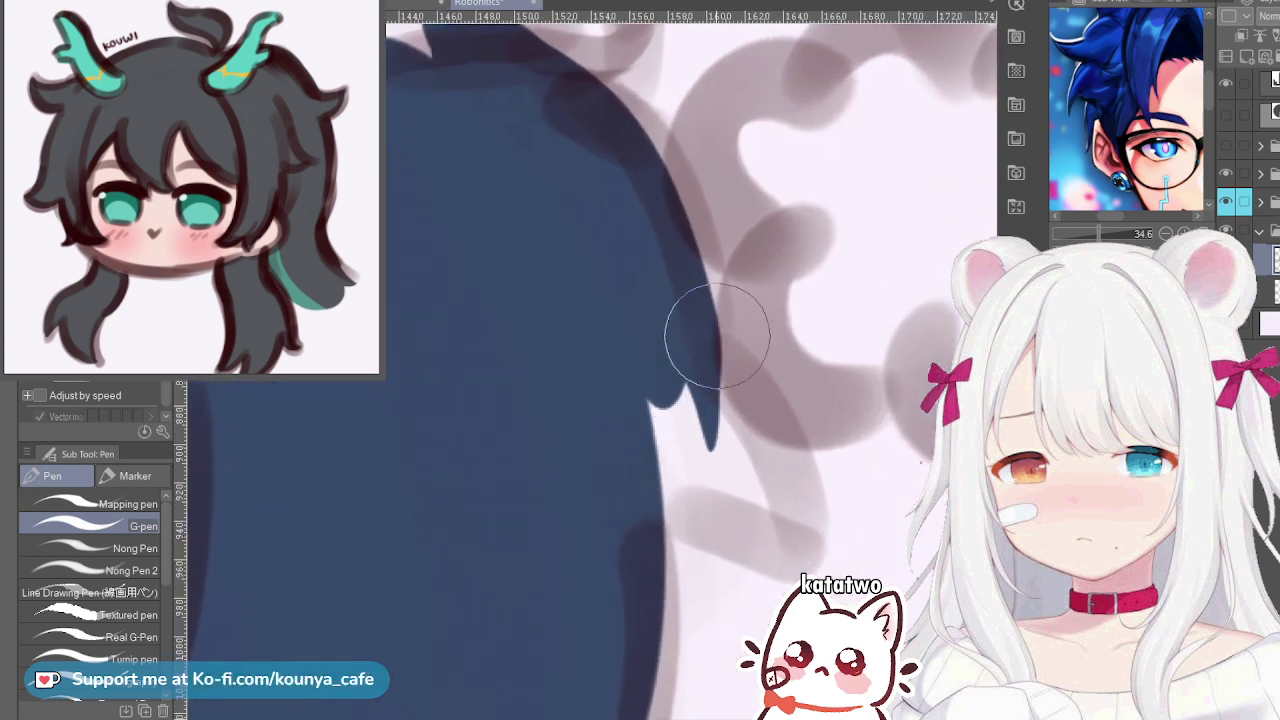
Extend the right strand along the sketch into an outward-pointing navy lock and fill it up to its slanted lower edge
{"action": "left_click_drag", "start_coordinate": [661, 305], "coordinate": [800, 540]}
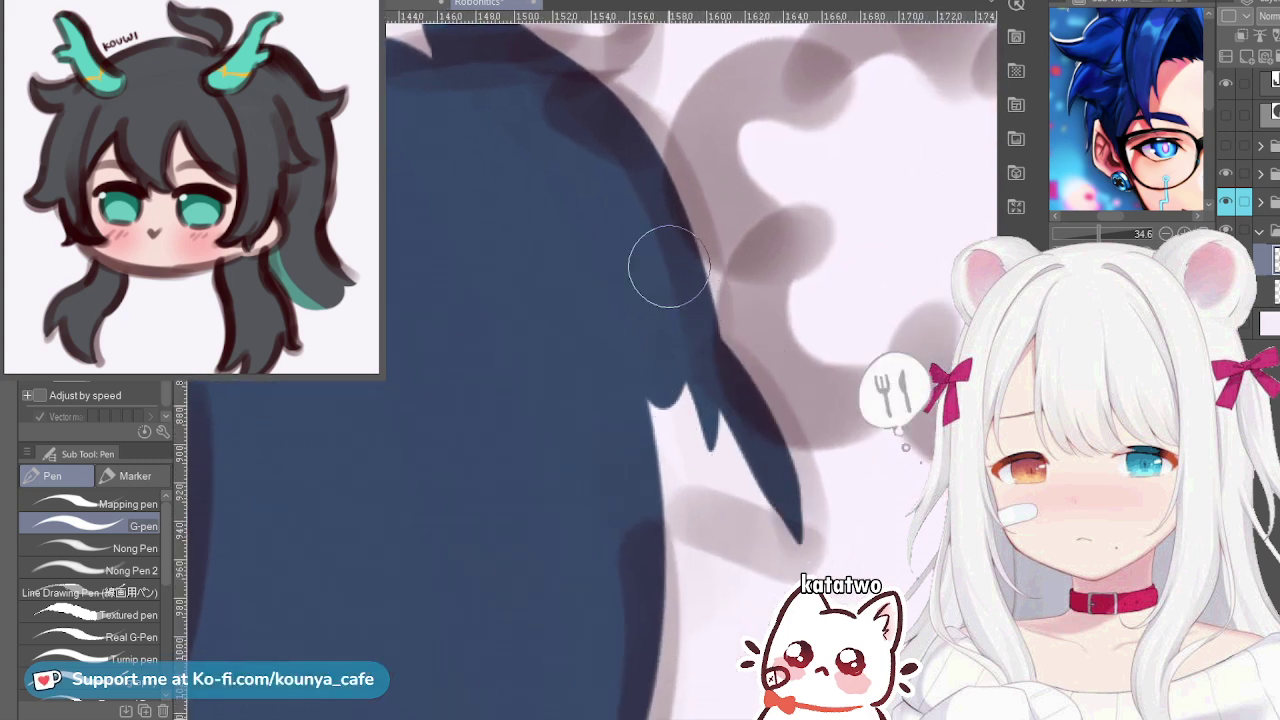
{"action": "mouse_move", "coordinate": [663, 266]}
{"action": "left_mouse_down"}
{"action": "mouse_move", "coordinate": [765, 416]}
{"action": "mouse_move", "coordinate": [794, 490]}
{"action": "left_mouse_up"}
{"action": "left_click_drag", "start_coordinate": [662, 503], "coordinate": [800, 548]}
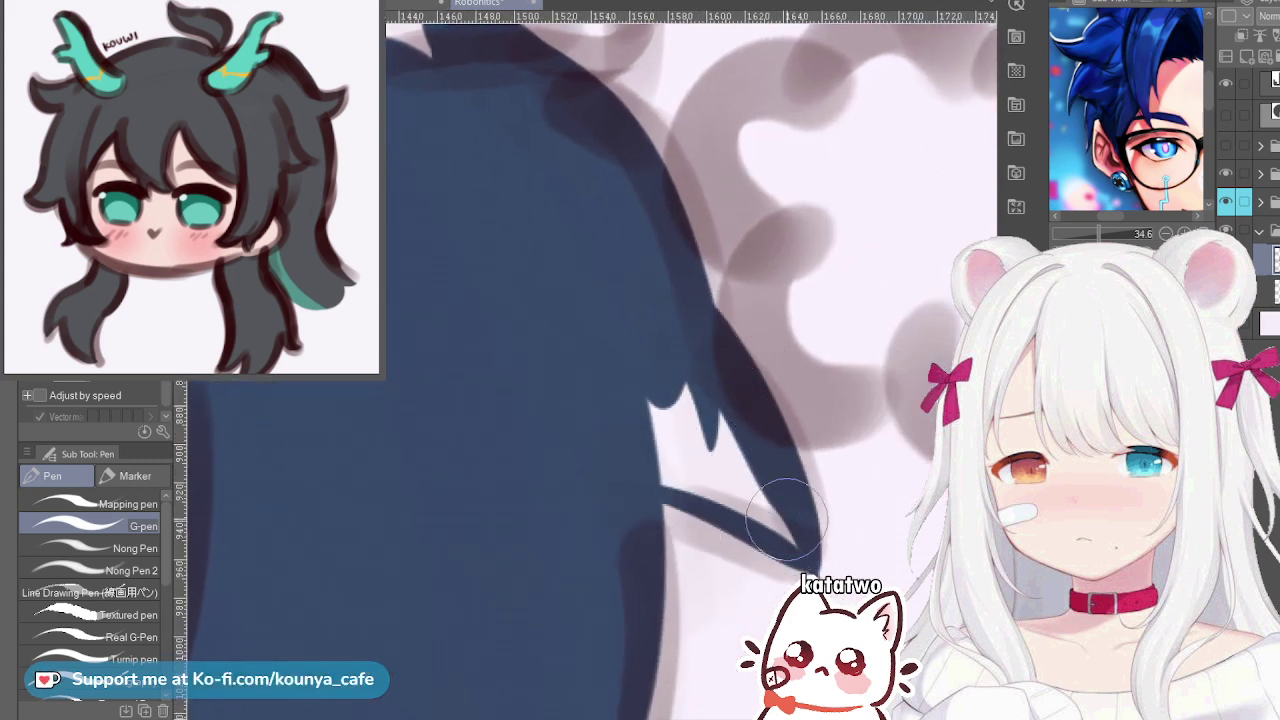
{"action": "key", "text": "ctrl+z"}
{"action": "mouse_move", "coordinate": [625, 495]}
{"action": "left_mouse_down"}
{"action": "mouse_move", "coordinate": [732, 535]}
{"action": "mouse_move", "coordinate": [797, 580]}
{"action": "mouse_move", "coordinate": [704, 524]}
{"action": "mouse_move", "coordinate": [812, 590]}
{"action": "left_mouse_up"}
{"action": "key", "text": "ctrl+z"}
{"action": "key", "text": "ctrl+z"}
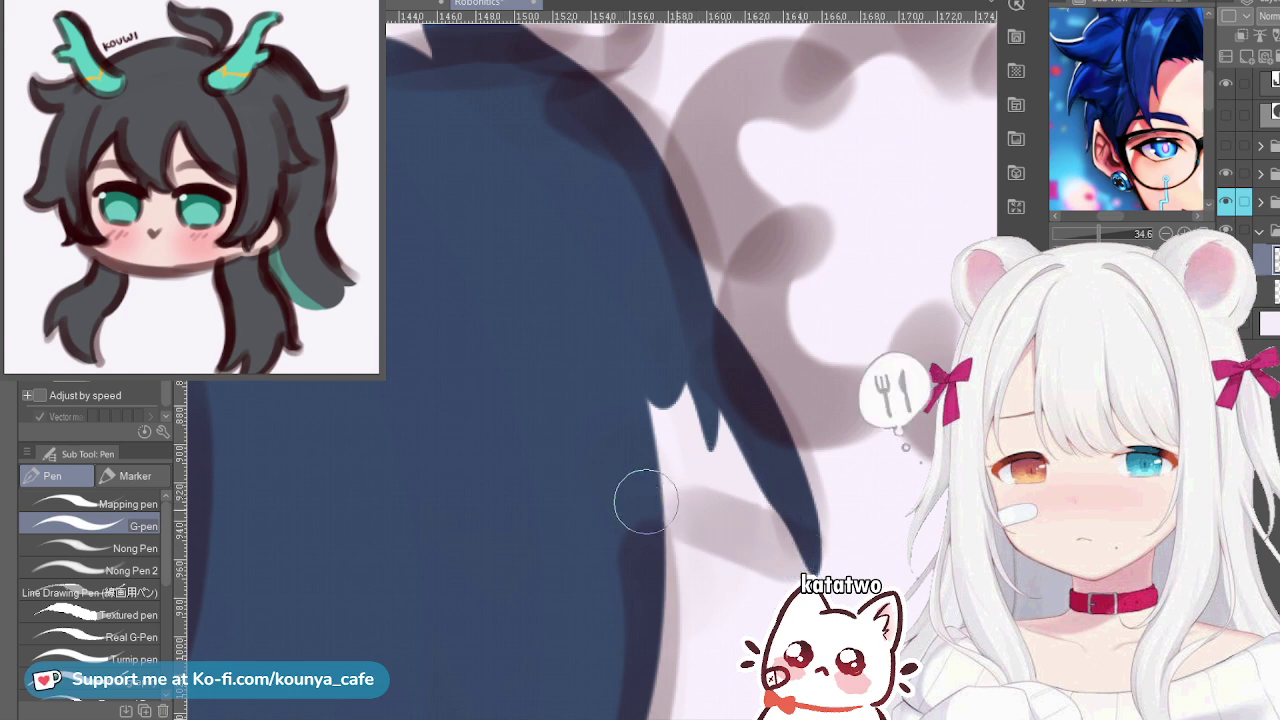
{"action": "left_click_drag", "start_coordinate": [634, 500], "coordinate": [812, 585]}
{"action": "mouse_move", "coordinate": [606, 394]}
{"action": "left_mouse_down"}
{"action": "mouse_move", "coordinate": [724, 458]}
{"action": "mouse_move", "coordinate": [682, 385]}
{"action": "mouse_move", "coordinate": [724, 415]}
{"action": "mouse_move", "coordinate": [654, 434]}
{"action": "mouse_move", "coordinate": [661, 455]}
{"action": "mouse_move", "coordinate": [611, 465]}
{"action": "mouse_move", "coordinate": [695, 493]}
{"action": "mouse_move", "coordinate": [650, 464]}
{"action": "mouse_move", "coordinate": [772, 518]}
{"action": "mouse_move", "coordinate": [694, 471]}
{"action": "mouse_move", "coordinate": [853, 418]}
{"action": "left_mouse_up"}
{"action": "scroll", "coordinate": [794, 558], "scroll_direction": "down", "scroll_amount": 4}
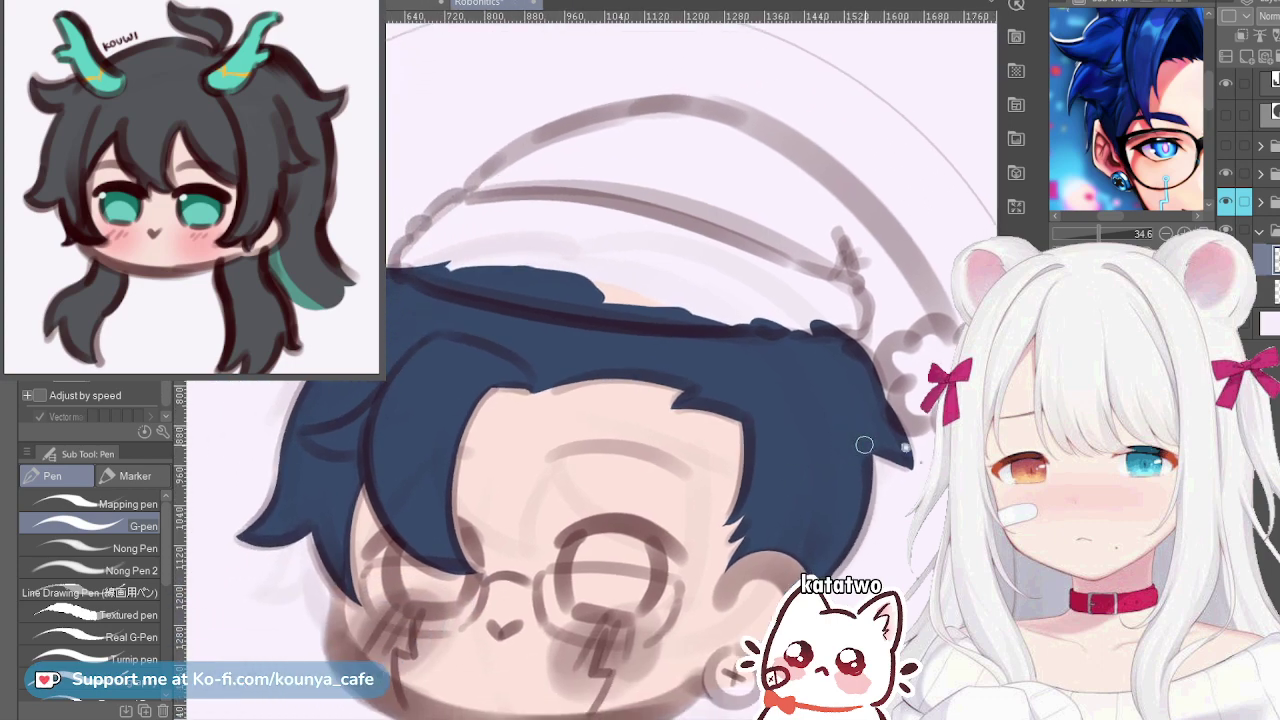
{"action": "scroll", "coordinate": [891, 486], "scroll_direction": "up", "scroll_amount": 5}
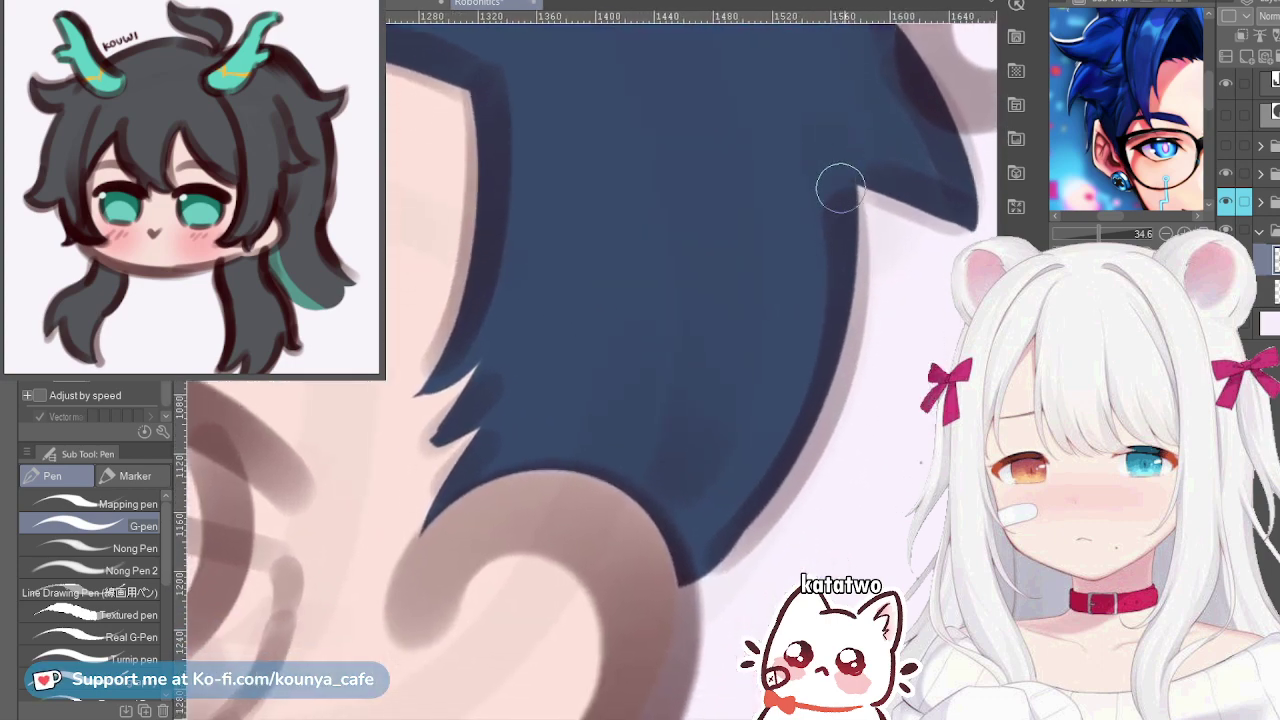
{"action": "left_click_drag", "start_coordinate": [840, 189], "coordinate": [636, 597]}
{"action": "key", "text": "ctrl+z"}
{"action": "mouse_move", "coordinate": [839, 193]}
{"action": "left_mouse_down"}
{"action": "mouse_move", "coordinate": [791, 467]}
{"action": "mouse_move", "coordinate": [683, 526]}
{"action": "left_mouse_up"}
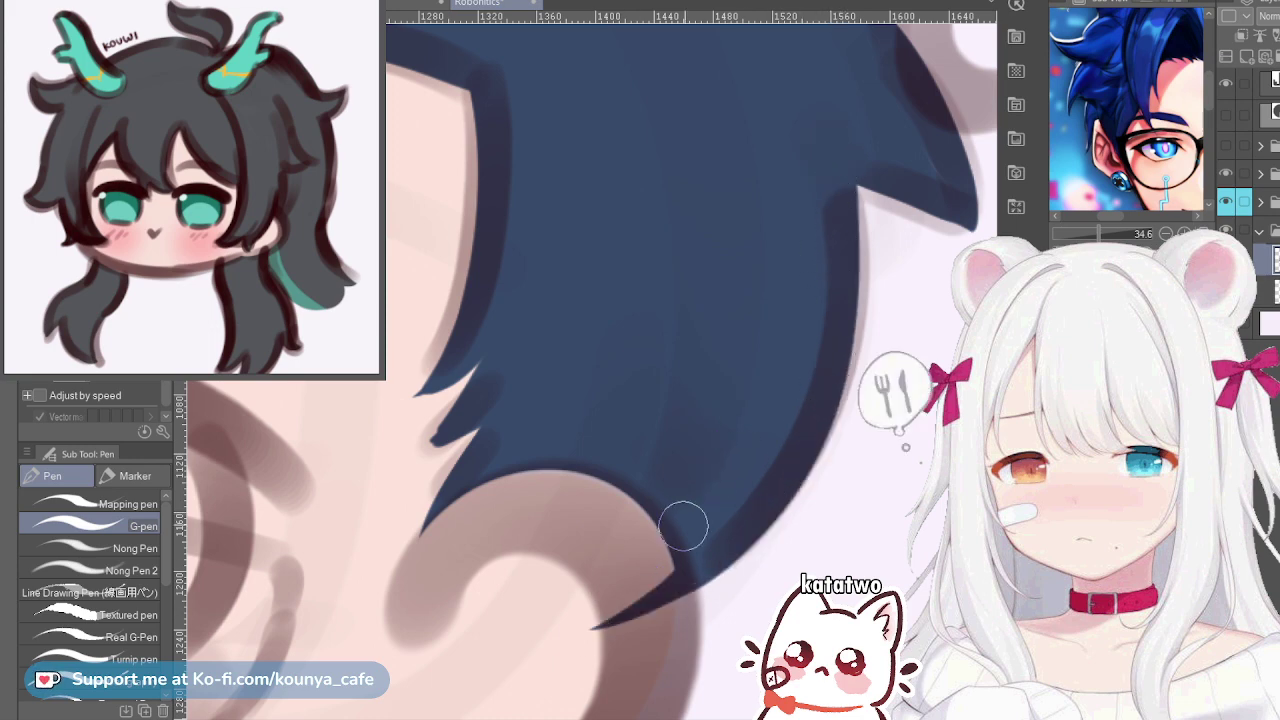
{"action": "key", "text": "ctrl+z"}
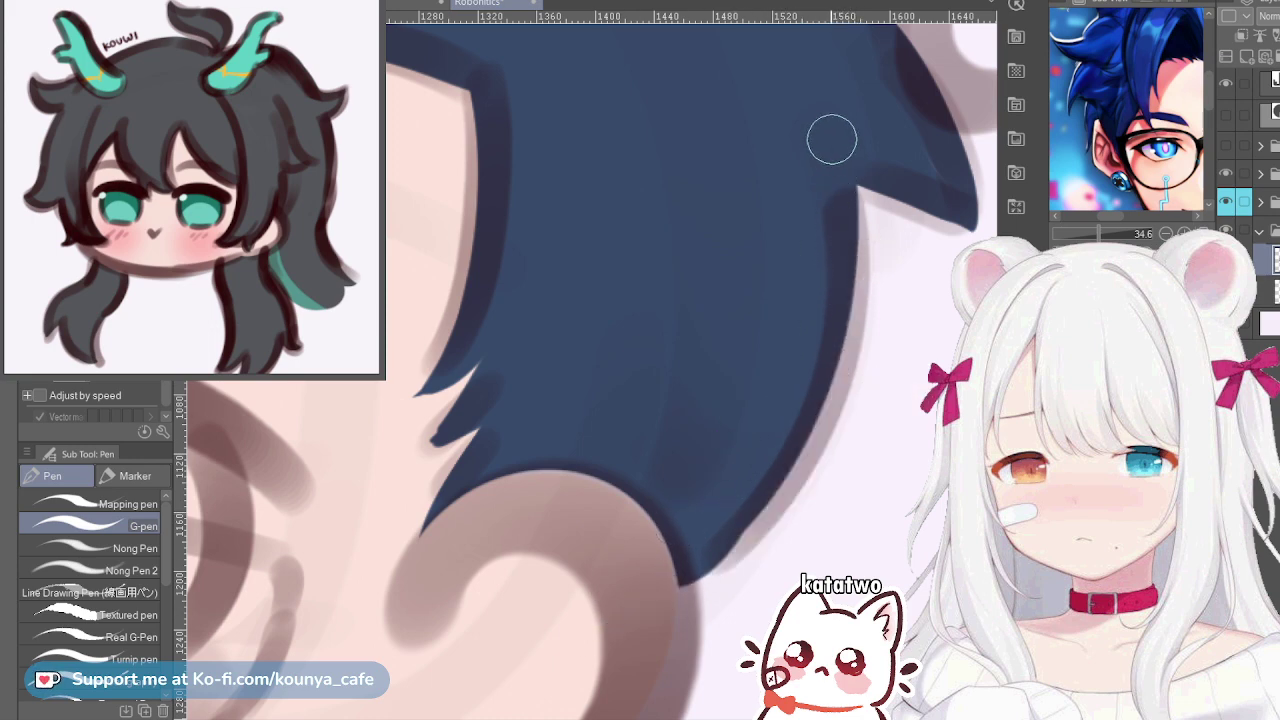
Paint navy along the hair's outer right contour, curving from the notch under the pointed lock down behind the ear
{"action": "left_click_drag", "start_coordinate": [846, 202], "coordinate": [606, 564]}
{"action": "key", "text": "ctrl+z"}
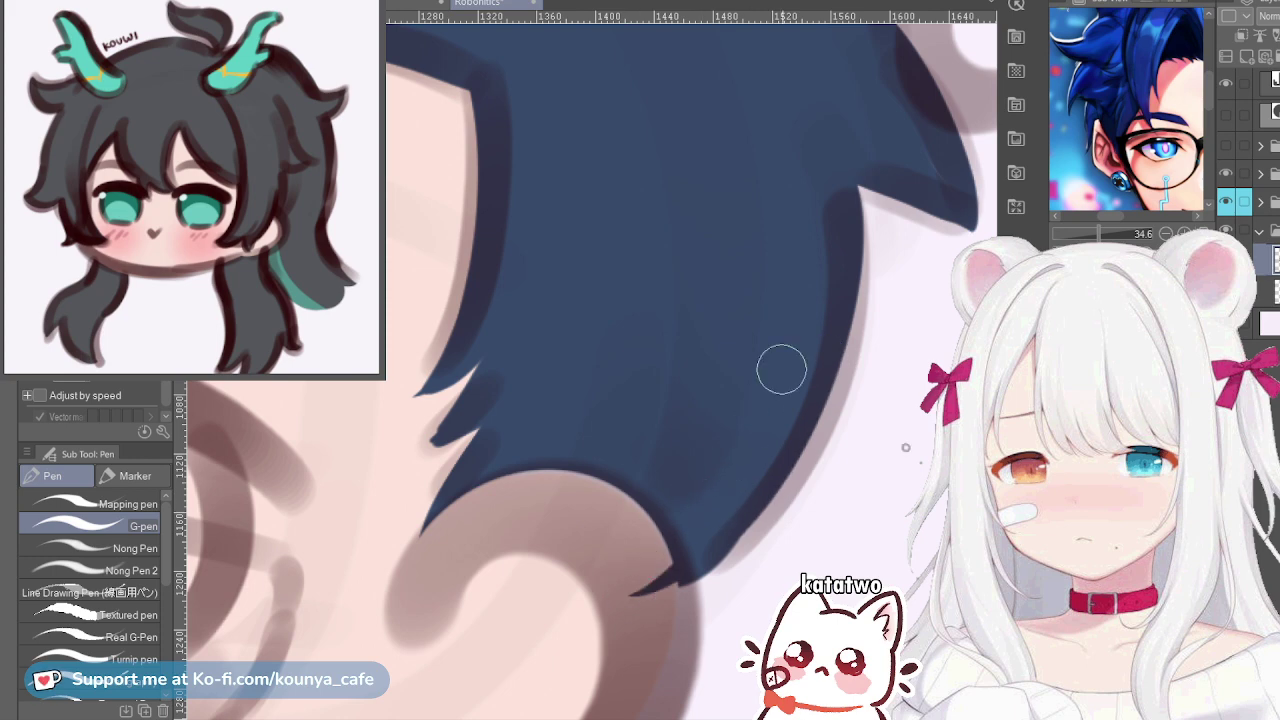
{"action": "left_click_drag", "start_coordinate": [833, 205], "coordinate": [657, 588]}
{"action": "key", "text": "ctrl+z"}
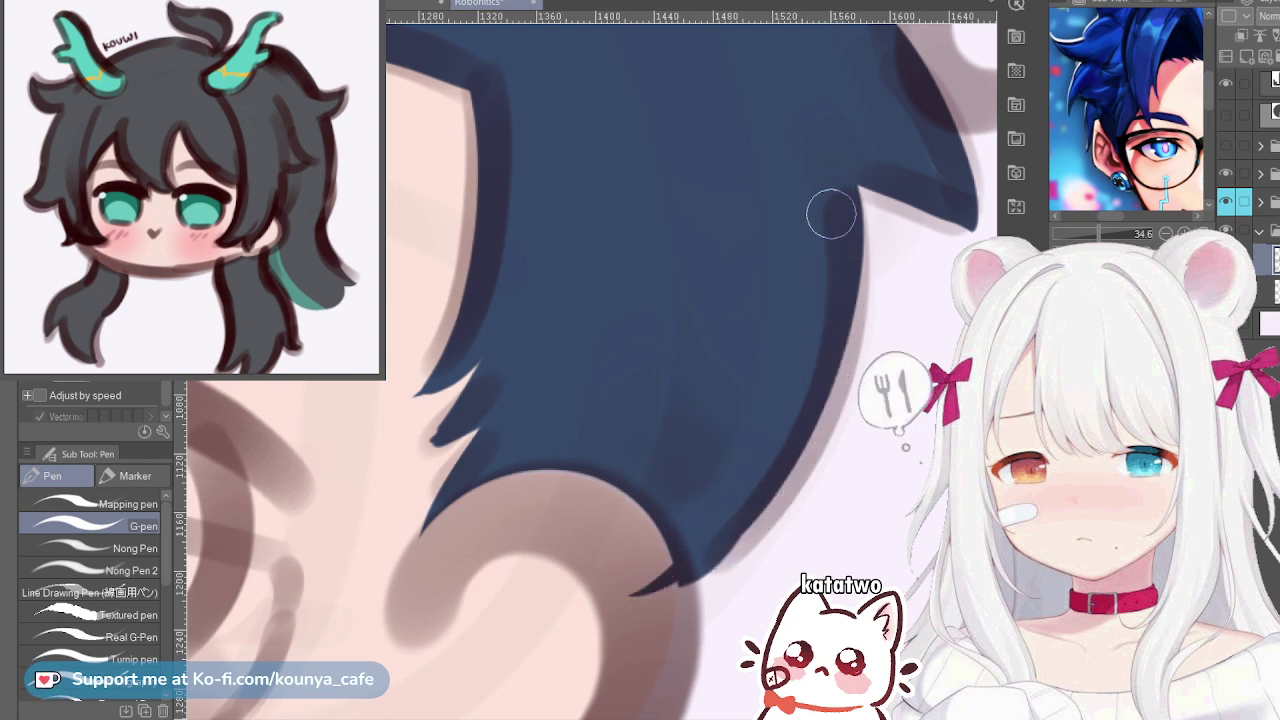
{"action": "mouse_move", "coordinate": [831, 193]}
{"action": "left_mouse_down"}
{"action": "mouse_move", "coordinate": [797, 460]}
{"action": "mouse_move", "coordinate": [677, 560]}
{"action": "left_mouse_up"}
{"action": "key", "text": "ctrl+z"}
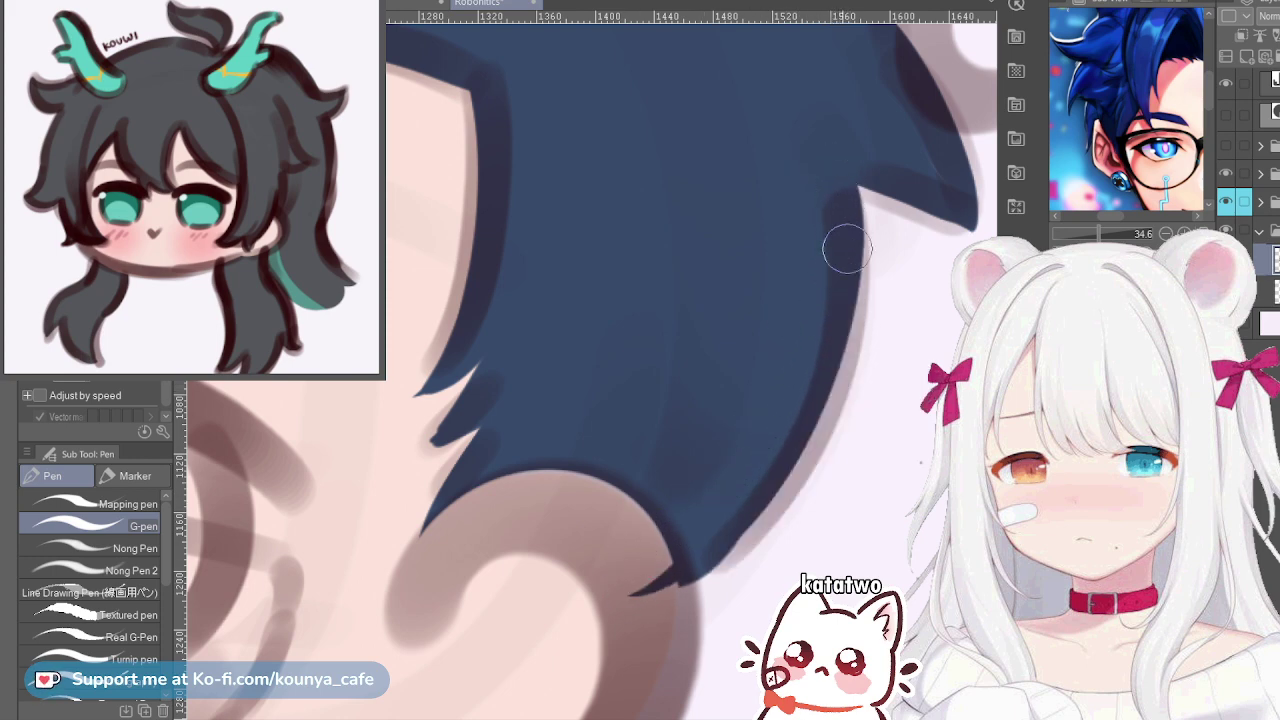
{"action": "left_click_drag", "start_coordinate": [847, 248], "coordinate": [600, 598]}
{"action": "key", "text": "ctrl+z"}
{"action": "mouse_move", "coordinate": [836, 180]}
{"action": "left_mouse_down"}
{"action": "mouse_move", "coordinate": [774, 460]}
{"action": "mouse_move", "coordinate": [645, 572]}
{"action": "left_mouse_up"}
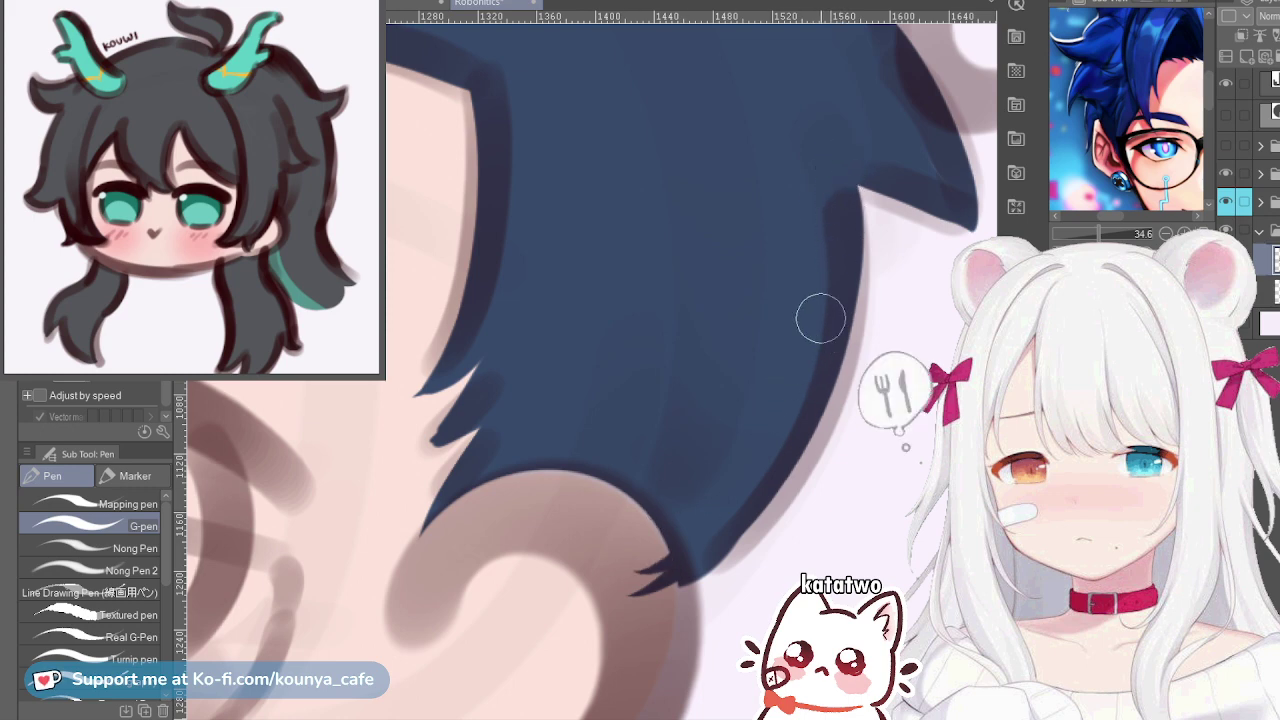
{"action": "key", "text": "ctrl+z"}
{"action": "left_click_drag", "start_coordinate": [829, 189], "coordinate": [728, 552]}
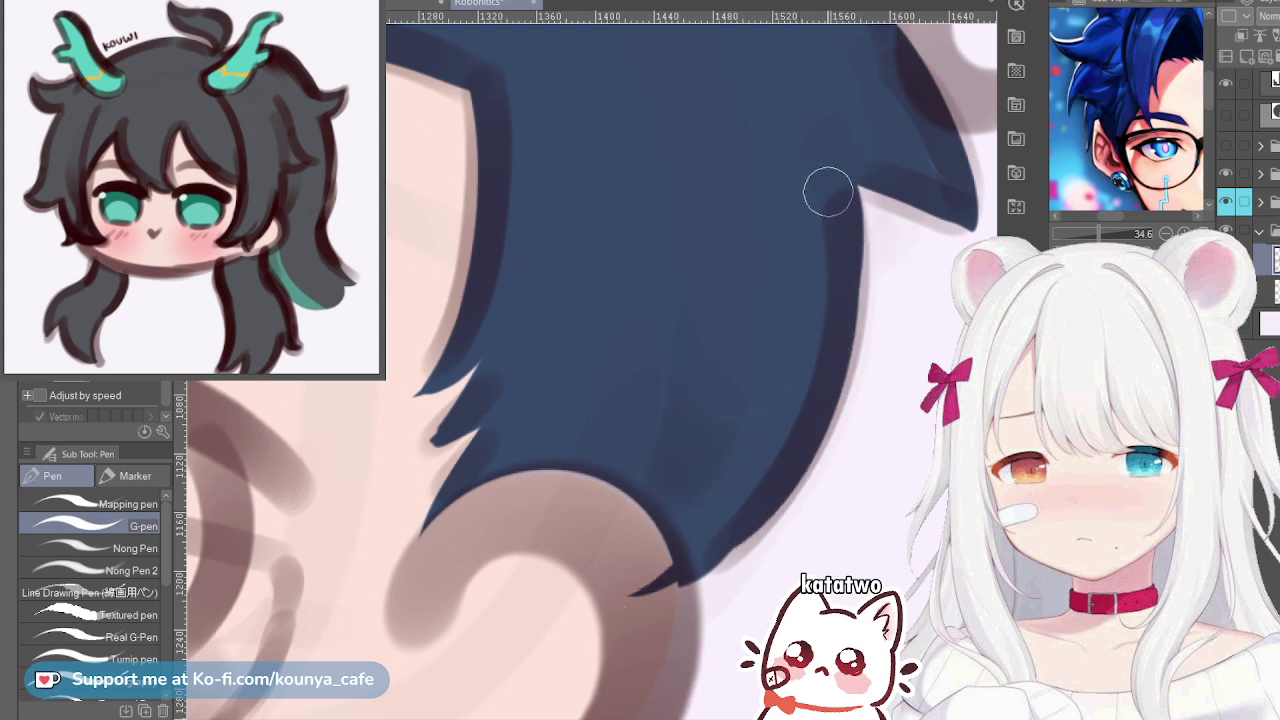
Smooth the navy hair's right edge below the pointed lock and erase the stray tip overlapping the ear
{"action": "left_click_drag", "start_coordinate": [833, 190], "coordinate": [807, 321]}
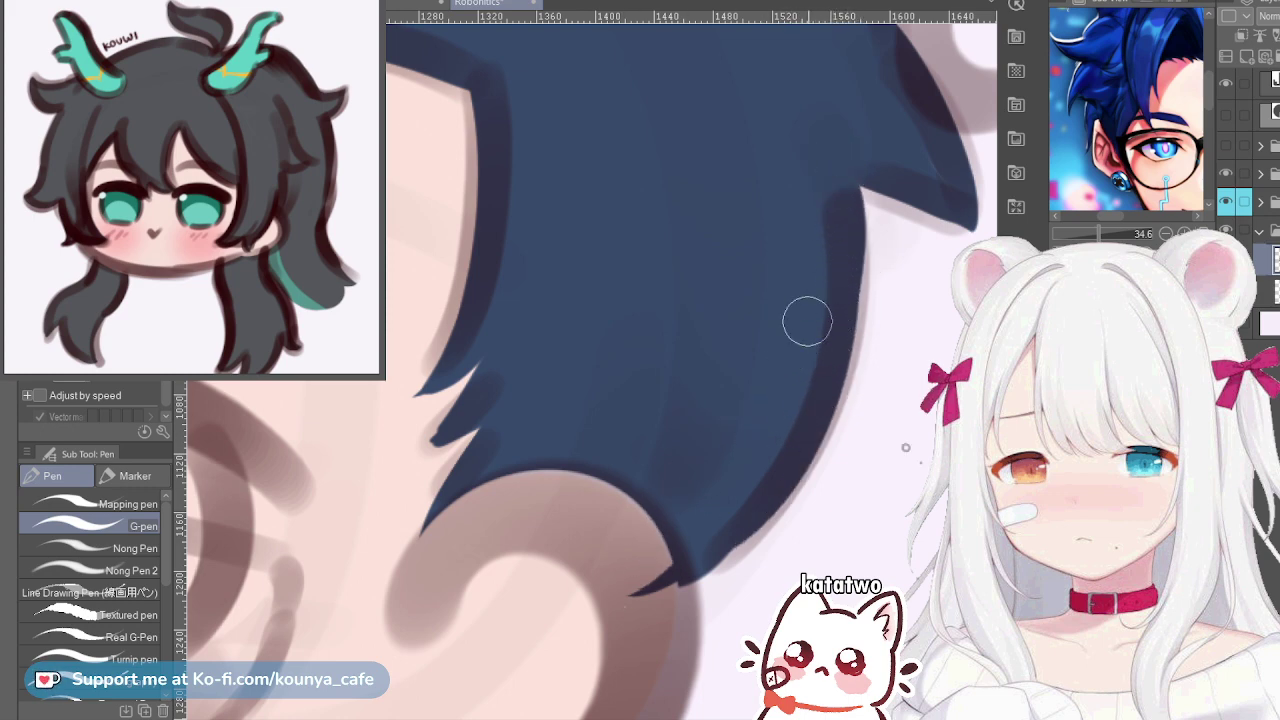
{"action": "left_click_drag", "start_coordinate": [842, 168], "coordinate": [843, 286]}
{"action": "scroll", "coordinate": [843, 286], "scroll_direction": "up", "scroll_amount": 2}
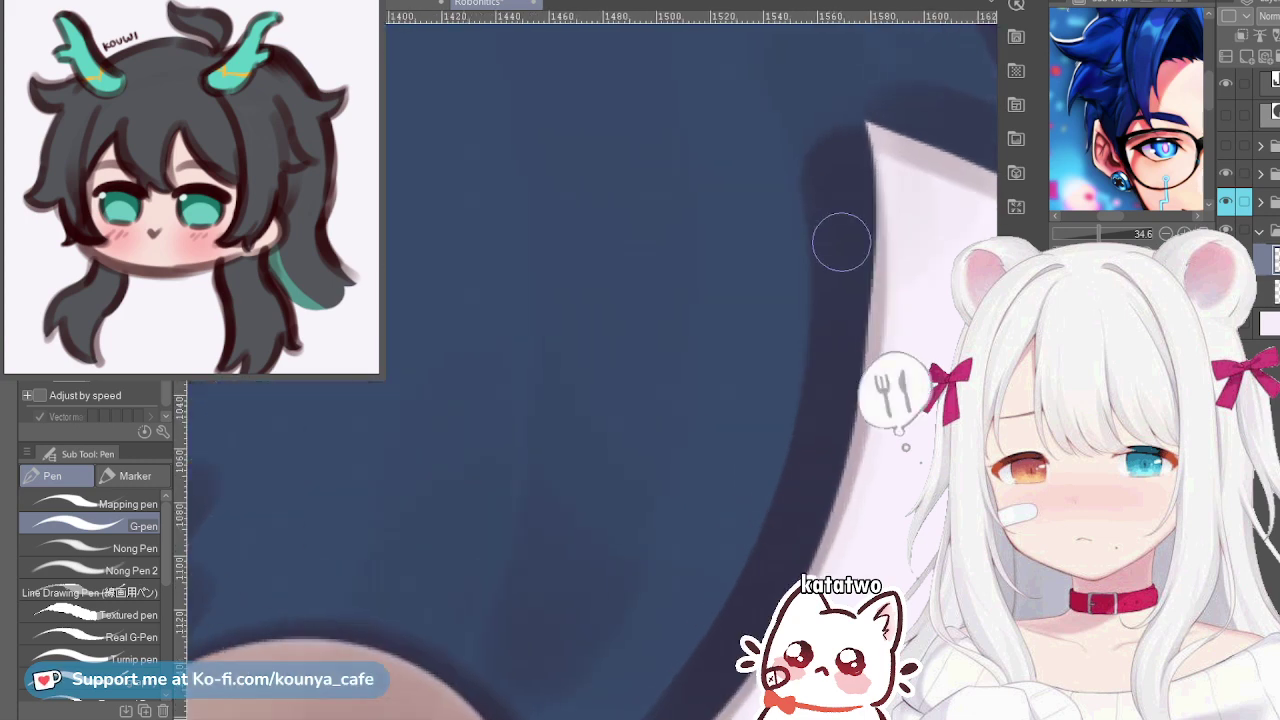
{"action": "left_click_drag", "start_coordinate": [854, 226], "coordinate": [773, 487]}
{"action": "scroll", "coordinate": [848, 282], "scroll_direction": "down", "scroll_amount": 1}
{"action": "mouse_move", "coordinate": [690, 639]}
{"action": "left_mouse_down"}
{"action": "mouse_move", "coordinate": [720, 603]}
{"action": "mouse_move", "coordinate": [759, 475]}
{"action": "left_mouse_up"}
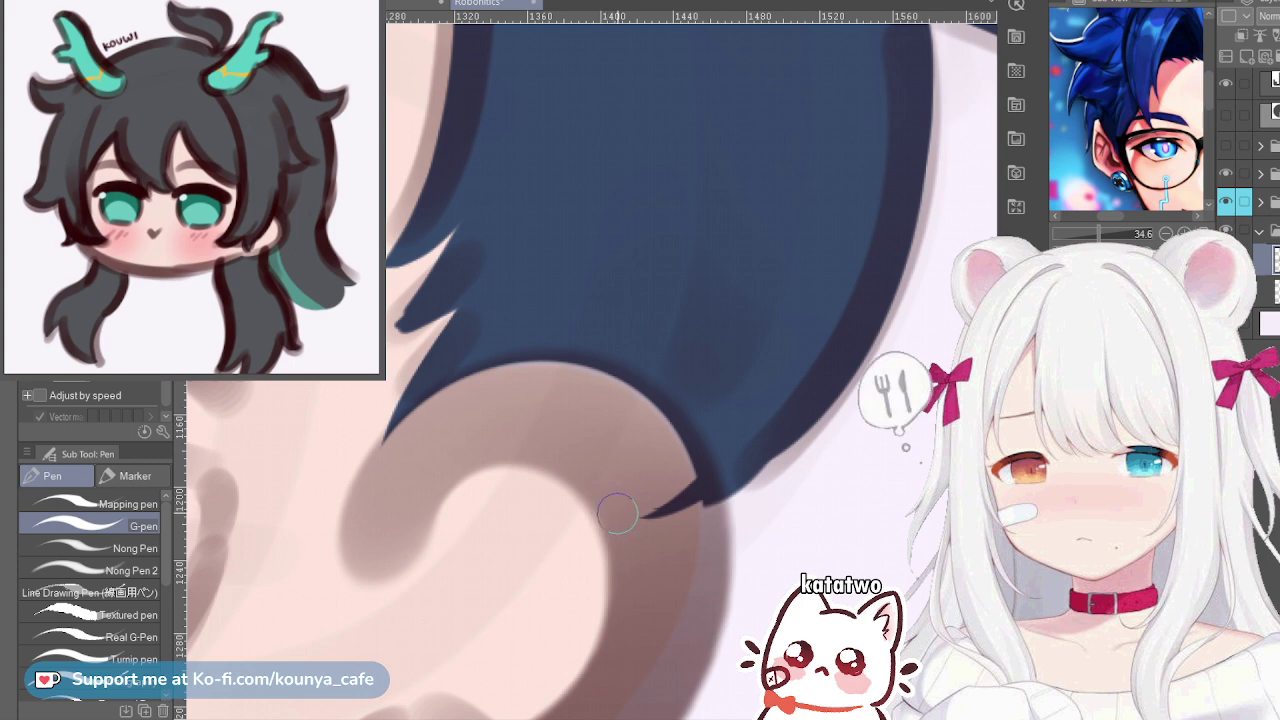
{"action": "mouse_move", "coordinate": [649, 528]}
{"action": "left_mouse_down"}
{"action": "mouse_move", "coordinate": [651, 472]}
{"action": "mouse_move", "coordinate": [681, 510]}
{"action": "mouse_move", "coordinate": [672, 468]}
{"action": "mouse_move", "coordinate": [686, 527]}
{"action": "left_mouse_up"}
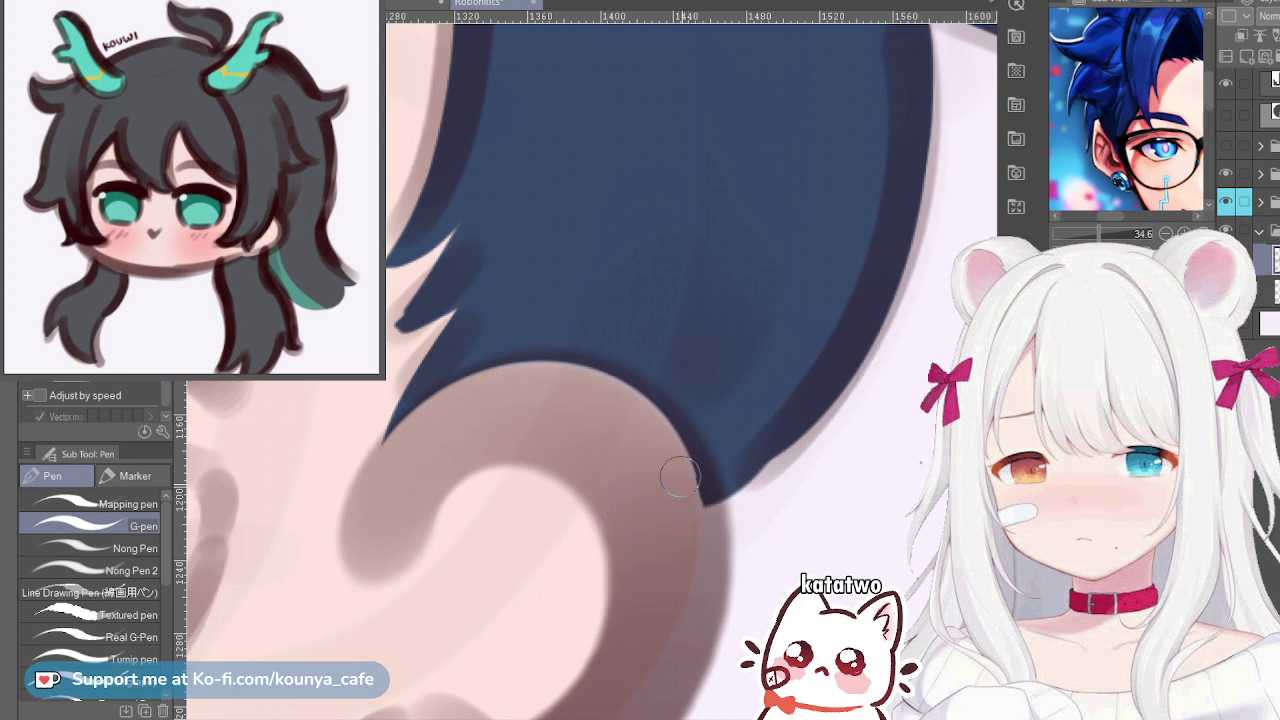
{"action": "scroll", "coordinate": [682, 500], "scroll_direction": "down", "scroll_amount": 4}
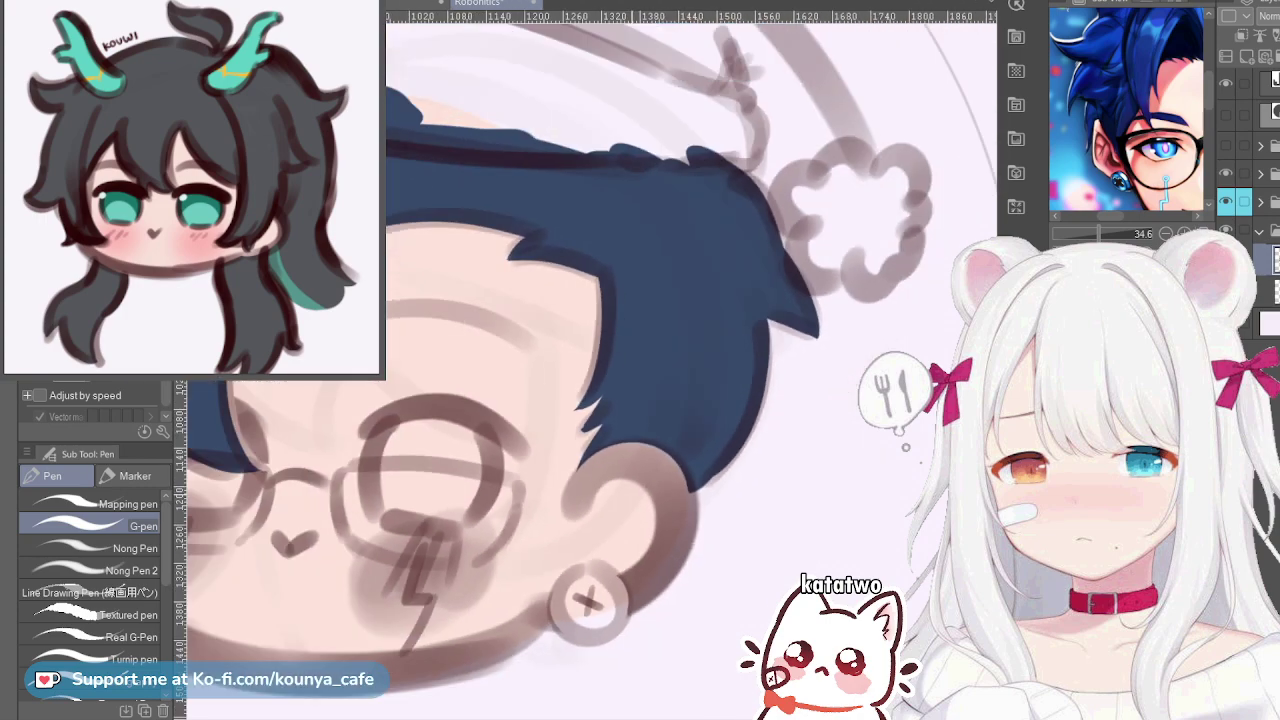
Draw the light blue outer side and flat lower edge of the left iris along the sketch, beneath the fringe
{"action": "left_click_drag", "start_coordinate": [640, 470], "coordinate": [746, 540]}
{"action": "scroll", "coordinate": [610, 450], "scroll_direction": "down", "scroll_amount": 1}
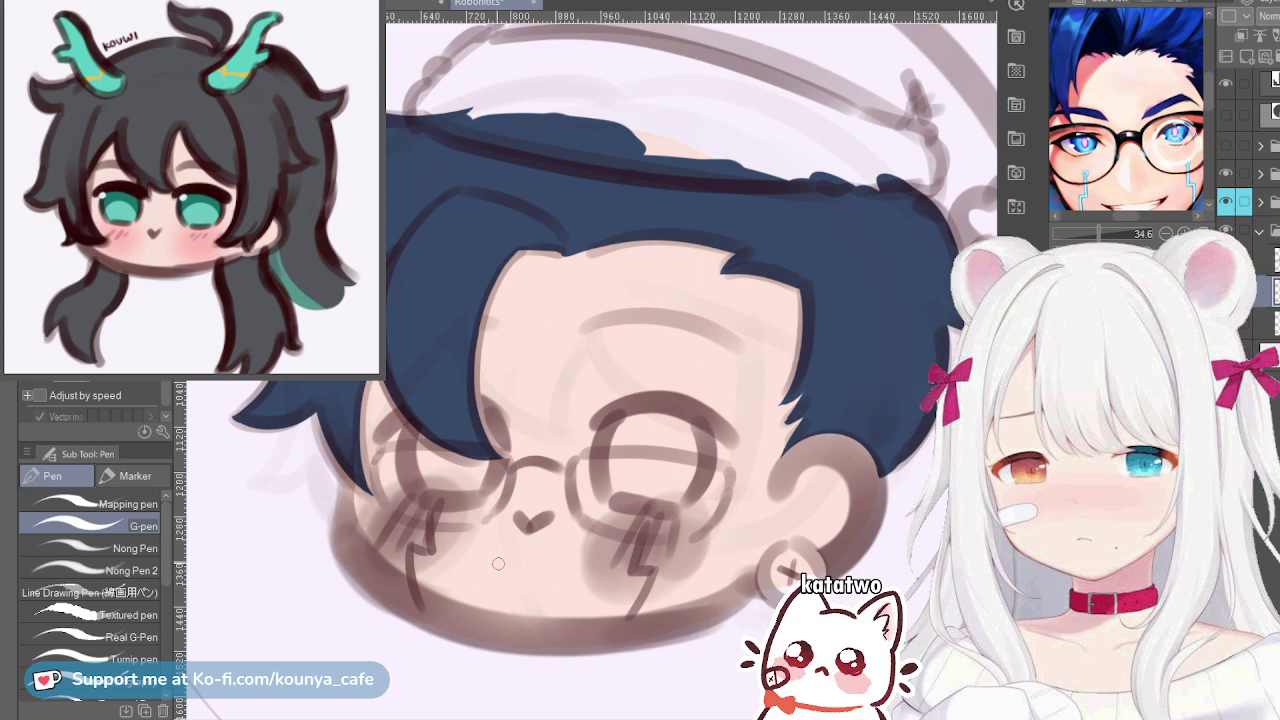
{"action": "scroll", "coordinate": [470, 468], "scroll_direction": "up", "scroll_amount": 3}
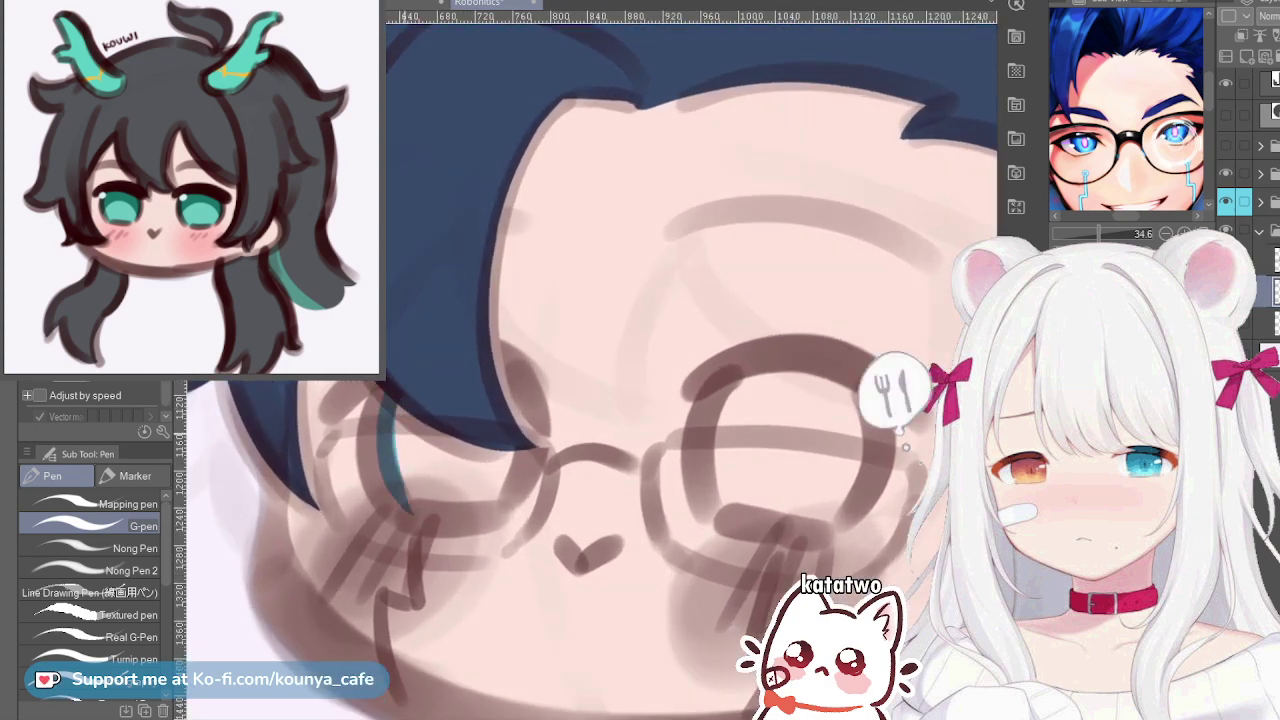
{"action": "scroll", "coordinate": [630, 590], "scroll_direction": "up", "scroll_amount": 2}
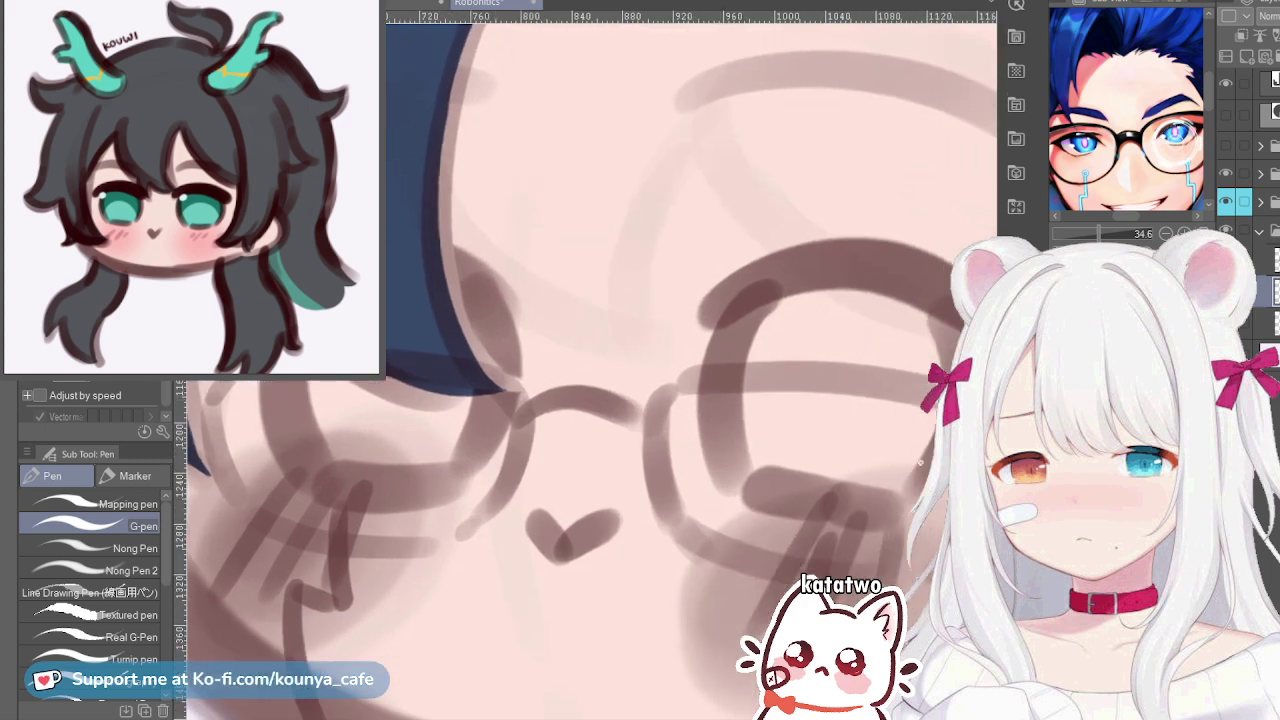
{"action": "left_click_drag", "start_coordinate": [280, 385], "coordinate": [312, 478]}
{"action": "key", "text": "ctrl+z"}
{"action": "mouse_move", "coordinate": [280, 385]}
{"action": "left_mouse_down"}
{"action": "mouse_move", "coordinate": [324, 482]}
{"action": "mouse_move", "coordinate": [420, 482]}
{"action": "mouse_move", "coordinate": [336, 462]}
{"action": "left_mouse_up"}
{"action": "scroll", "coordinate": [420, 482], "scroll_direction": "up", "scroll_amount": 1}
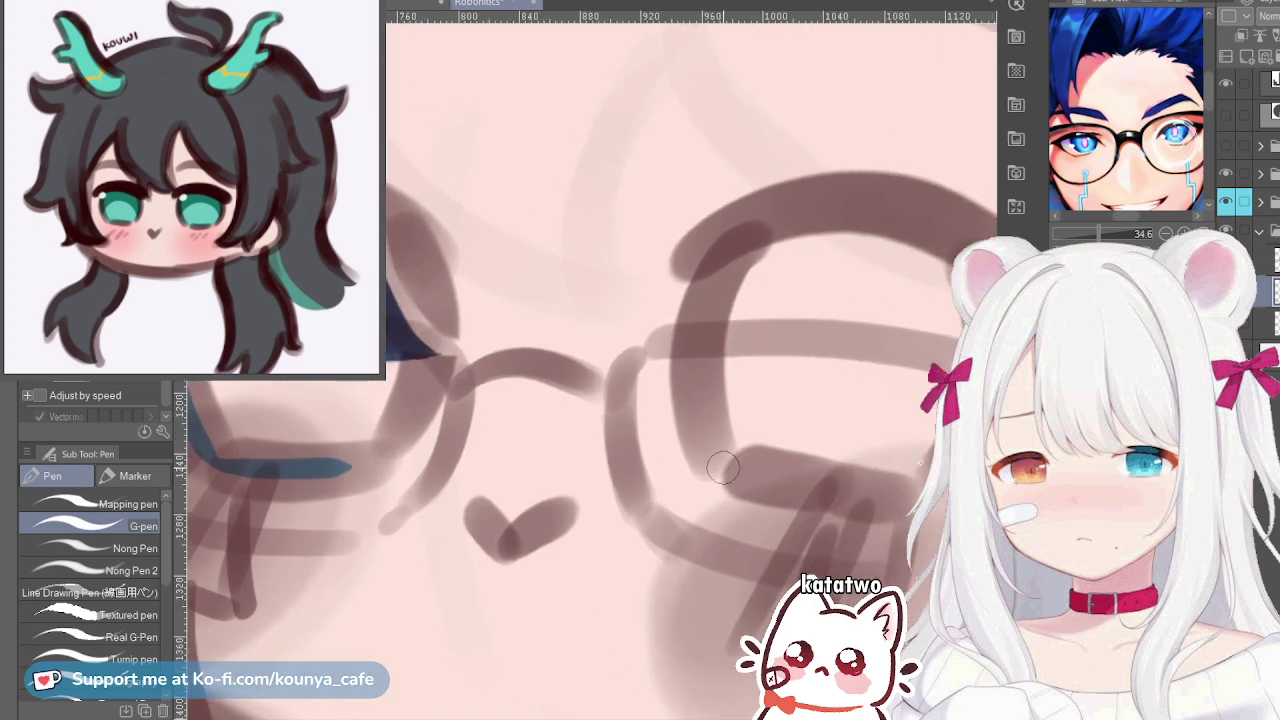
Draw the right iris's flat lower edge and curved inner side in light blue over the sketch lines
{"action": "left_click_drag", "start_coordinate": [718, 472], "coordinate": [910, 480]}
{"action": "left_click_drag", "start_coordinate": [764, 325], "coordinate": [687, 340]}
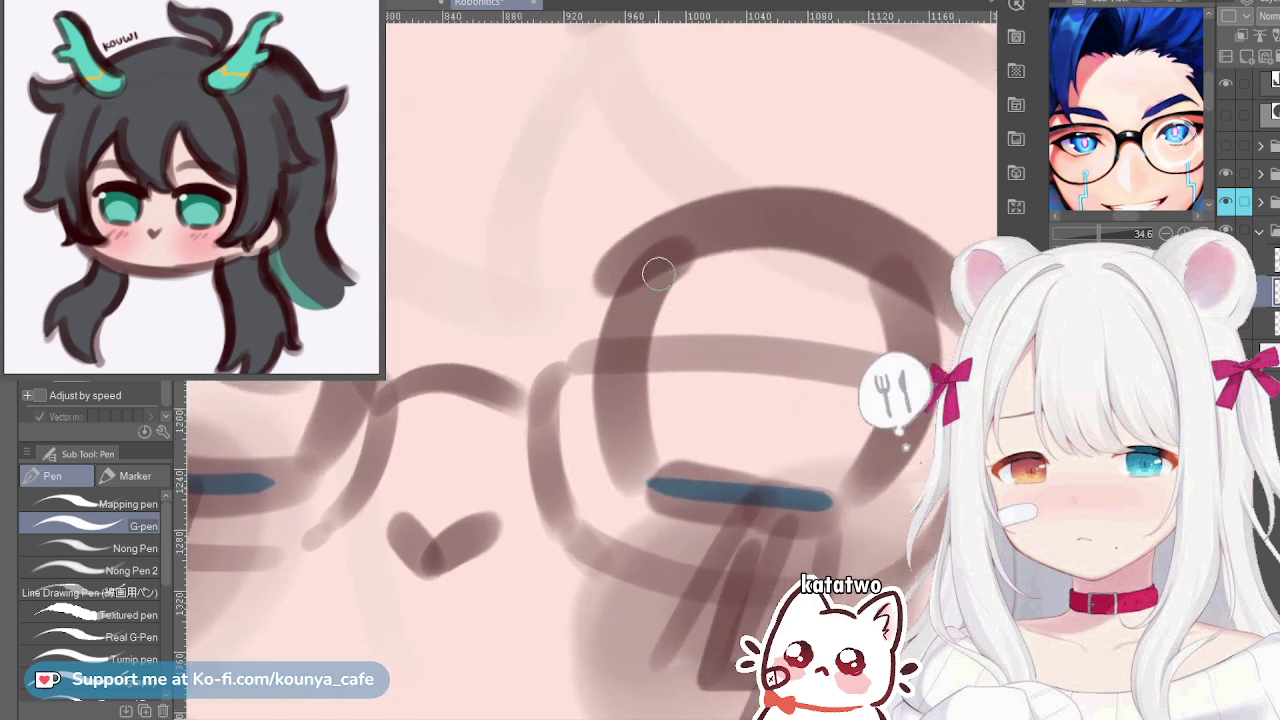
{"action": "mouse_move", "coordinate": [682, 238]}
{"action": "left_mouse_down"}
{"action": "mouse_move", "coordinate": [620, 338]}
{"action": "mouse_move", "coordinate": [626, 467]}
{"action": "left_mouse_up"}
{"action": "scroll", "coordinate": [660, 415], "scroll_direction": "up", "scroll_amount": 1}
{"action": "left_click_drag", "start_coordinate": [660, 415], "coordinate": [565, 412]}
{"action": "key", "text": "ctrl+z"}
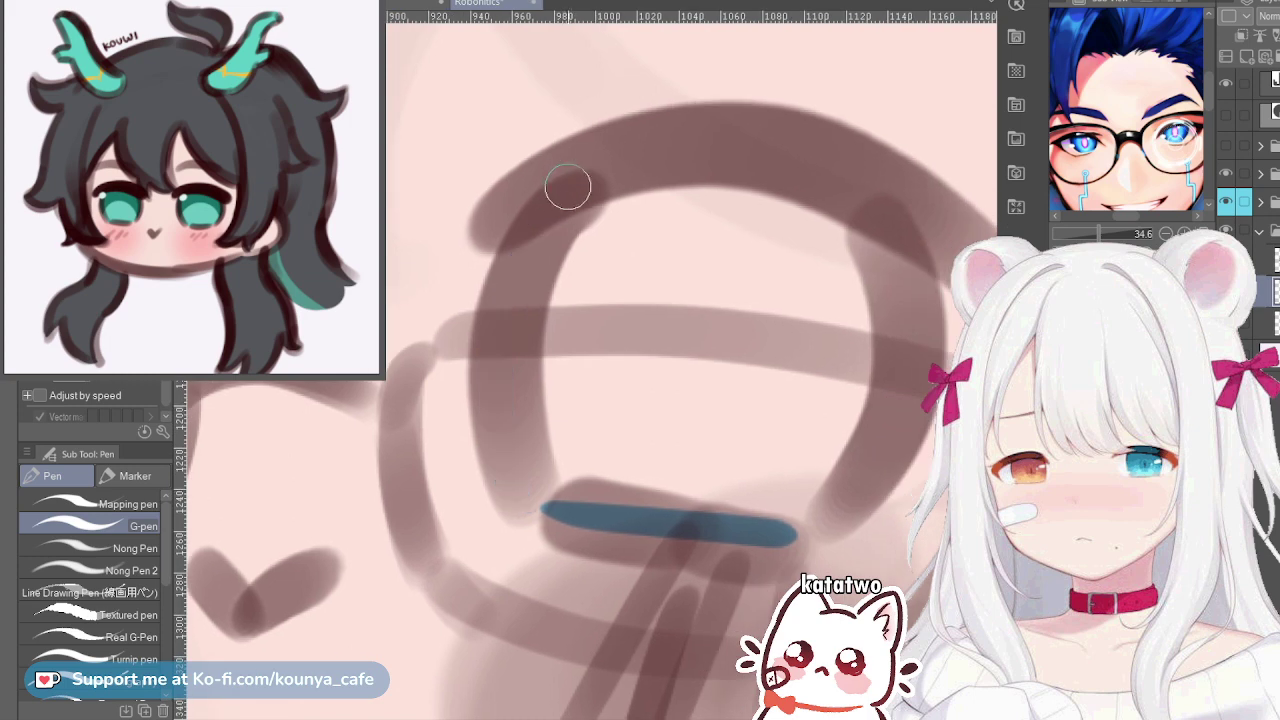
{"action": "mouse_move", "coordinate": [567, 188]}
{"action": "left_mouse_down"}
{"action": "mouse_move", "coordinate": [510, 293]}
{"action": "mouse_move", "coordinate": [520, 455]}
{"action": "mouse_move", "coordinate": [546, 478]}
{"action": "left_mouse_up"}
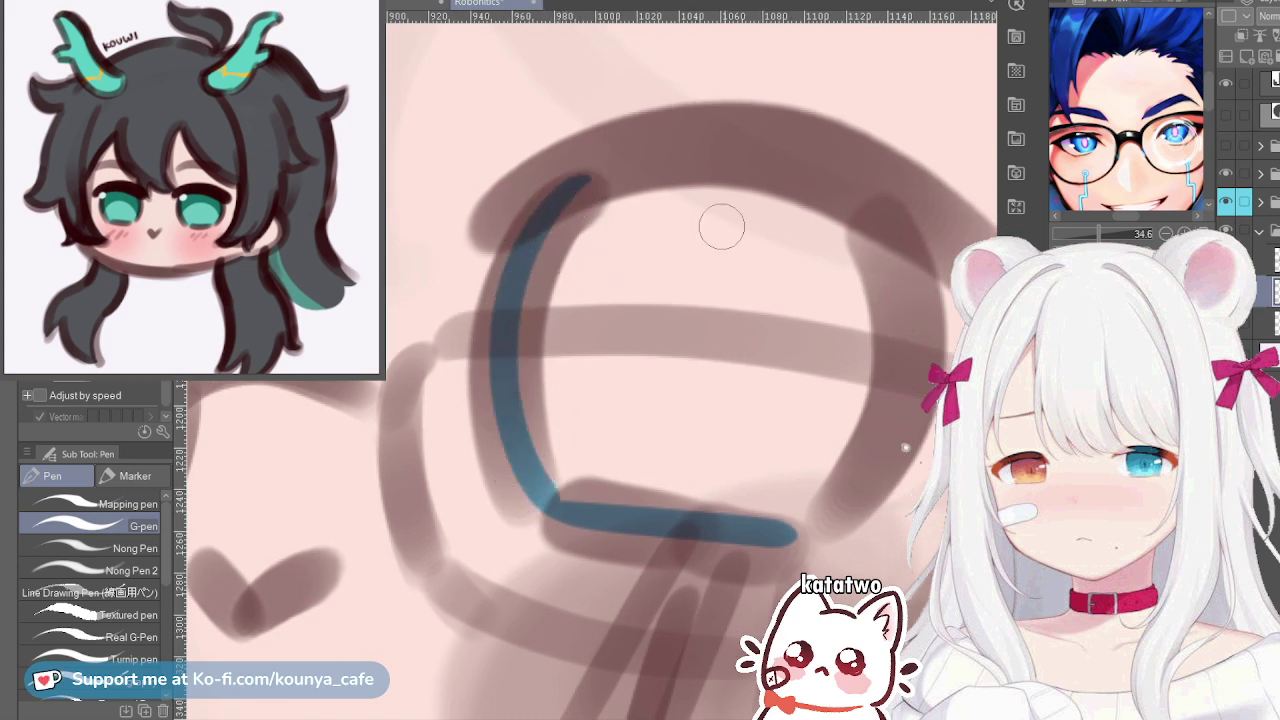
Draw the right iris's thick outer side and upper arc in light blue to close its outline
{"action": "mouse_move", "coordinate": [850, 192]}
{"action": "left_mouse_down"}
{"action": "mouse_move", "coordinate": [895, 320]}
{"action": "mouse_move", "coordinate": [785, 515]}
{"action": "left_mouse_up"}
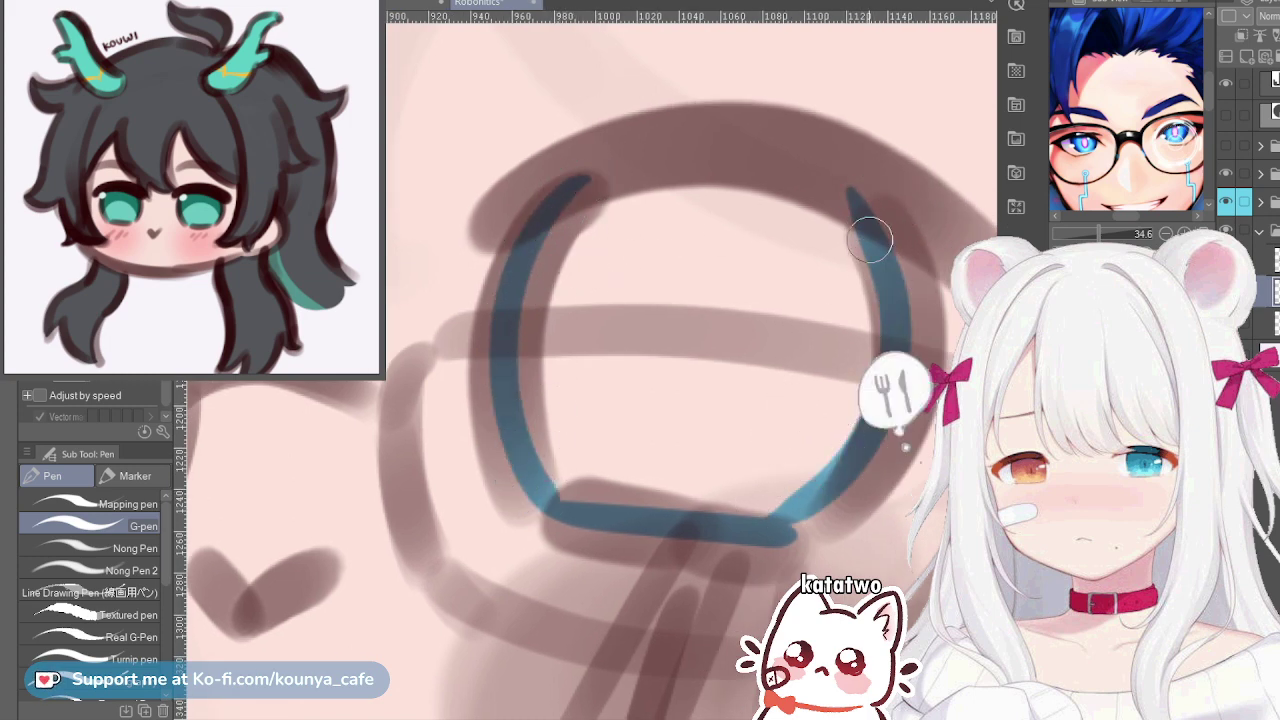
{"action": "mouse_move", "coordinate": [852, 192]}
{"action": "left_mouse_down"}
{"action": "mouse_move", "coordinate": [889, 331]}
{"action": "mouse_move", "coordinate": [785, 505]}
{"action": "left_mouse_up"}
{"action": "mouse_move", "coordinate": [854, 191]}
{"action": "left_mouse_down"}
{"action": "mouse_move", "coordinate": [898, 311]}
{"action": "mouse_move", "coordinate": [826, 508]}
{"action": "left_mouse_up"}
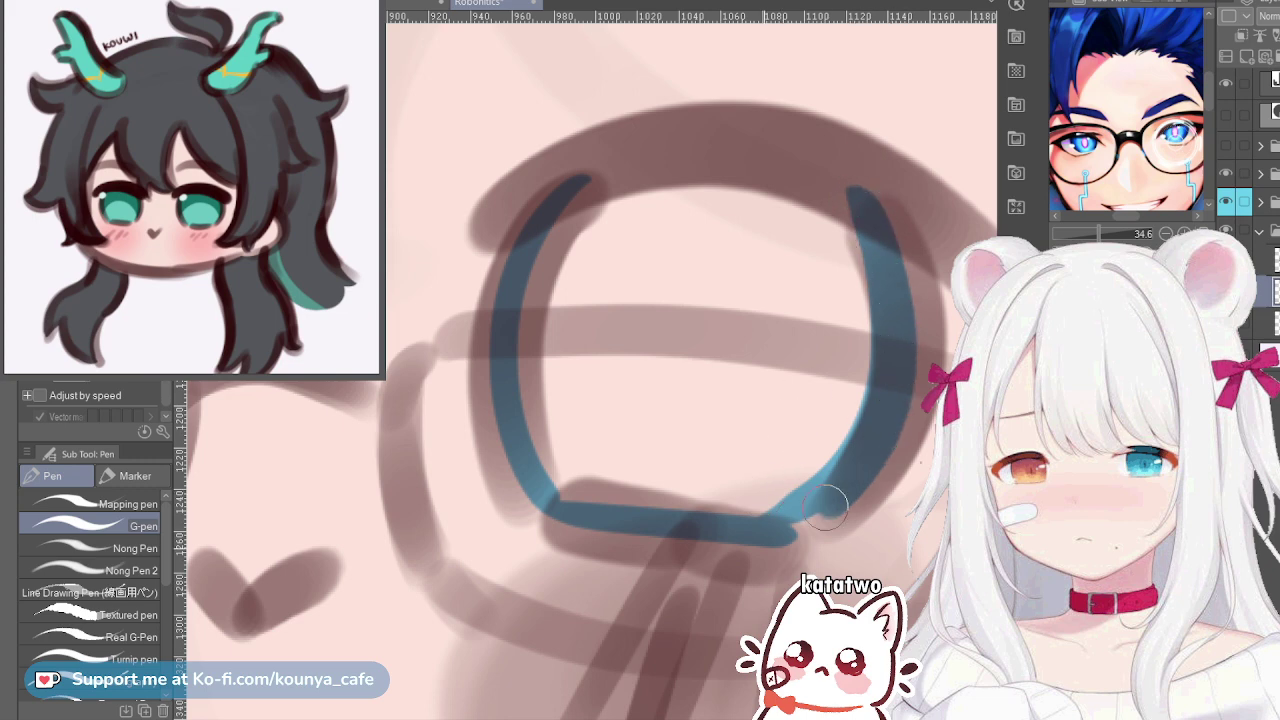
{"action": "scroll", "coordinate": [755, 300], "scroll_direction": "down", "scroll_amount": 1}
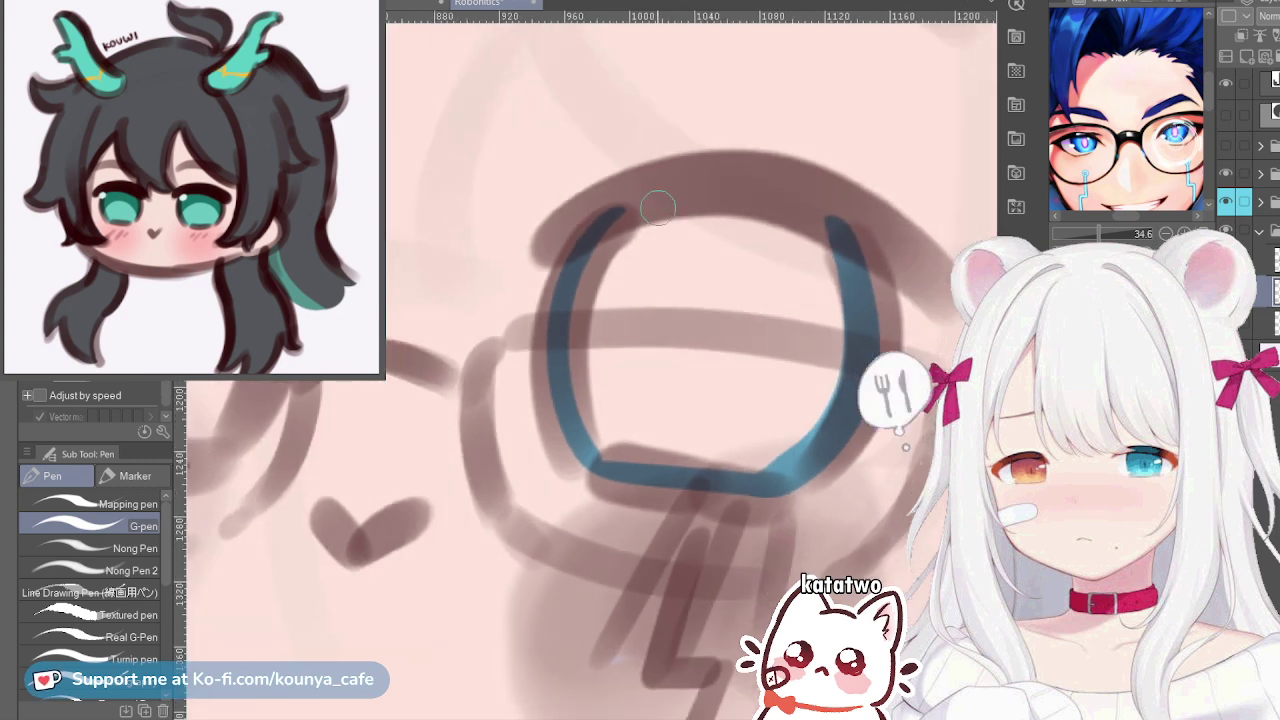
{"action": "mouse_move", "coordinate": [615, 212]}
{"action": "left_mouse_down"}
{"action": "mouse_move", "coordinate": [750, 204]}
{"action": "mouse_move", "coordinate": [840, 222]}
{"action": "left_mouse_up"}
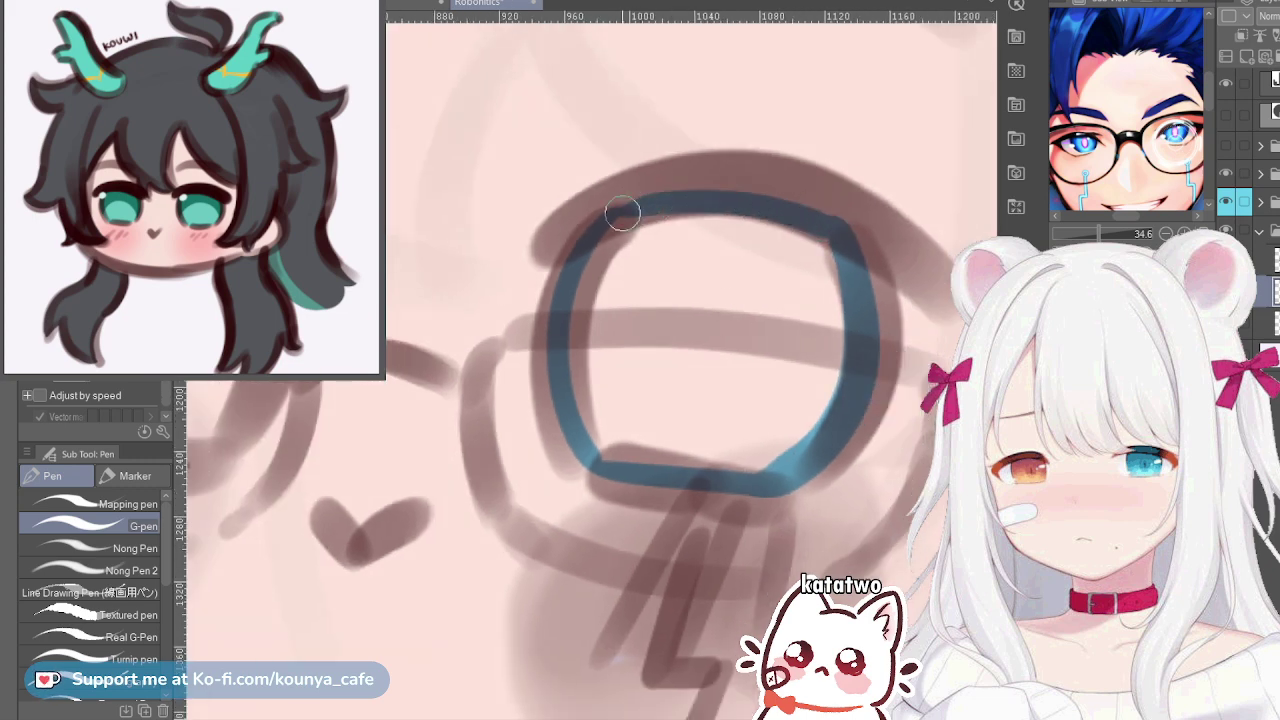
{"action": "mouse_move", "coordinate": [622, 213]}
{"action": "left_mouse_down"}
{"action": "mouse_move", "coordinate": [703, 196]}
{"action": "mouse_move", "coordinate": [819, 222]}
{"action": "left_mouse_up"}
{"action": "mouse_move", "coordinate": [615, 214]}
{"action": "left_mouse_down"}
{"action": "mouse_move", "coordinate": [768, 216]}
{"action": "mouse_move", "coordinate": [817, 233]}
{"action": "mouse_move", "coordinate": [784, 213]}
{"action": "mouse_move", "coordinate": [819, 226]}
{"action": "left_mouse_up"}
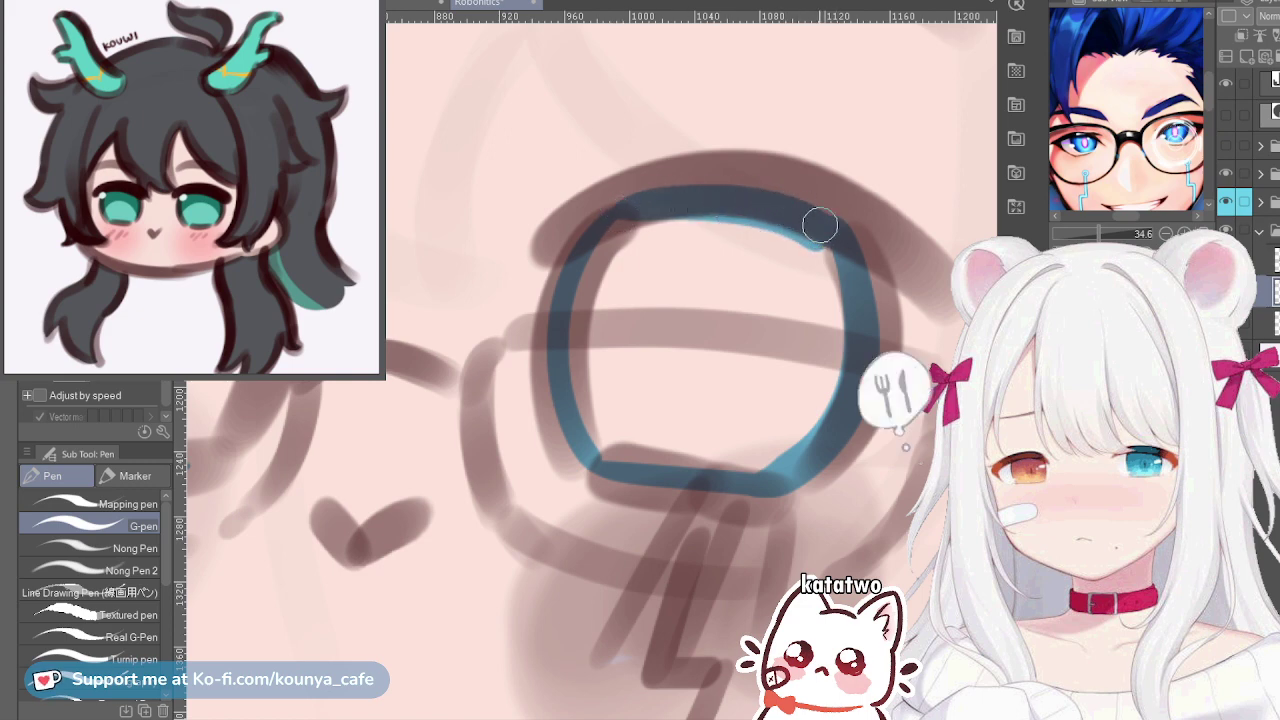
Fill the inside of the right iris outline with solid light blue using a larger brush
{"action": "scroll", "coordinate": [705, 279], "scroll_direction": "down", "scroll_amount": 2}
{"action": "key", "text": "]"}
{"action": "key", "text": "]"}
{"action": "key", "text": "]"}
{"action": "key", "text": "]"}
{"action": "mouse_move", "coordinate": [688, 260]}
{"action": "left_mouse_down"}
{"action": "mouse_move", "coordinate": [667, 300]}
{"action": "mouse_move", "coordinate": [673, 259]}
{"action": "mouse_move", "coordinate": [640, 296]}
{"action": "mouse_move", "coordinate": [707, 287]}
{"action": "mouse_move", "coordinate": [687, 294]}
{"action": "mouse_move", "coordinate": [709, 271]}
{"action": "mouse_move", "coordinate": [718, 300]}
{"action": "mouse_move", "coordinate": [723, 269]}
{"action": "mouse_move", "coordinate": [755, 322]}
{"action": "mouse_move", "coordinate": [747, 285]}
{"action": "mouse_move", "coordinate": [767, 298]}
{"action": "mouse_move", "coordinate": [771, 326]}
{"action": "mouse_move", "coordinate": [735, 283]}
{"action": "mouse_move", "coordinate": [778, 276]}
{"action": "mouse_move", "coordinate": [771, 260]}
{"action": "mouse_move", "coordinate": [777, 310]}
{"action": "mouse_move", "coordinate": [639, 345]}
{"action": "mouse_move", "coordinate": [628, 317]}
{"action": "mouse_move", "coordinate": [639, 342]}
{"action": "mouse_move", "coordinate": [783, 360]}
{"action": "mouse_move", "coordinate": [749, 341]}
{"action": "mouse_move", "coordinate": [773, 358]}
{"action": "mouse_move", "coordinate": [654, 328]}
{"action": "mouse_move", "coordinate": [617, 362]}
{"action": "mouse_move", "coordinate": [768, 383]}
{"action": "left_mouse_up"}
{"action": "mouse_move", "coordinate": [676, 382]}
{"action": "left_mouse_down"}
{"action": "mouse_move", "coordinate": [626, 390]}
{"action": "mouse_move", "coordinate": [727, 390]}
{"action": "left_mouse_up"}
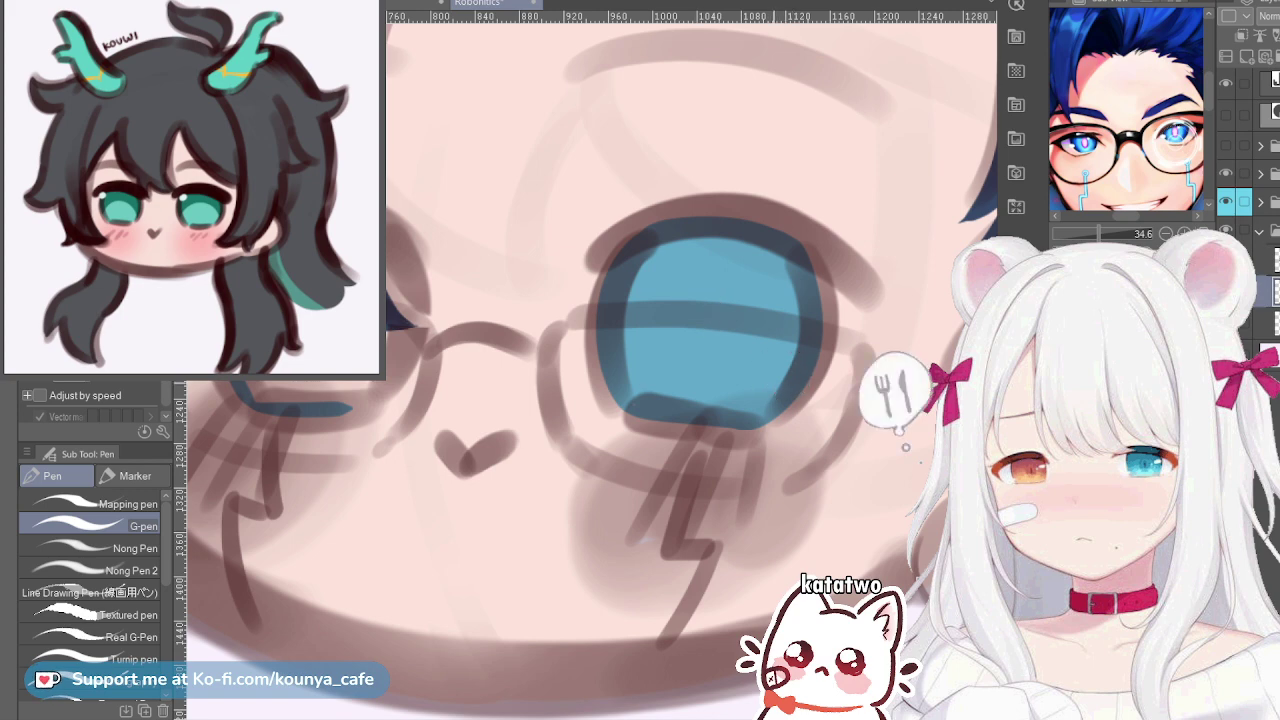
Extend the right iris's outer edge in light blue to round it out over the sketch outline
{"action": "scroll", "coordinate": [775, 377], "scroll_direction": "up", "scroll_amount": 2}
{"action": "left_click_drag", "start_coordinate": [833, 364], "coordinate": [783, 348]}
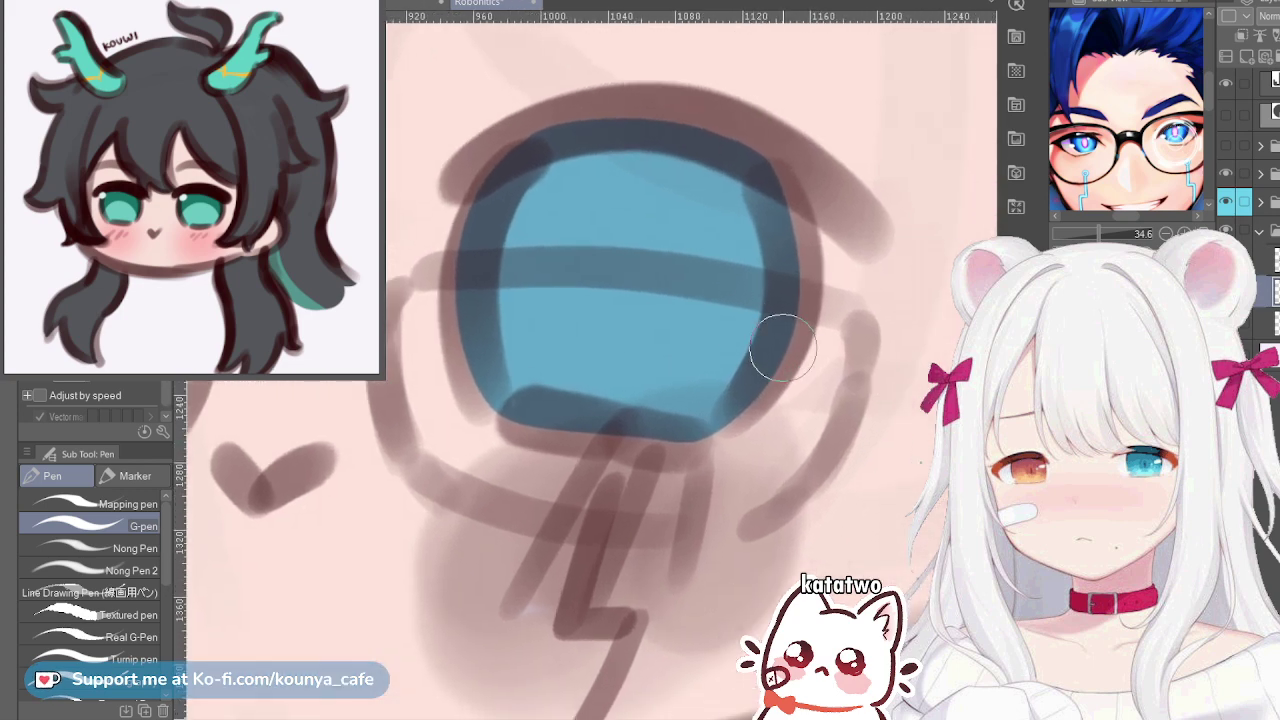
{"action": "scroll", "coordinate": [771, 271], "scroll_direction": "up", "scroll_amount": 3}
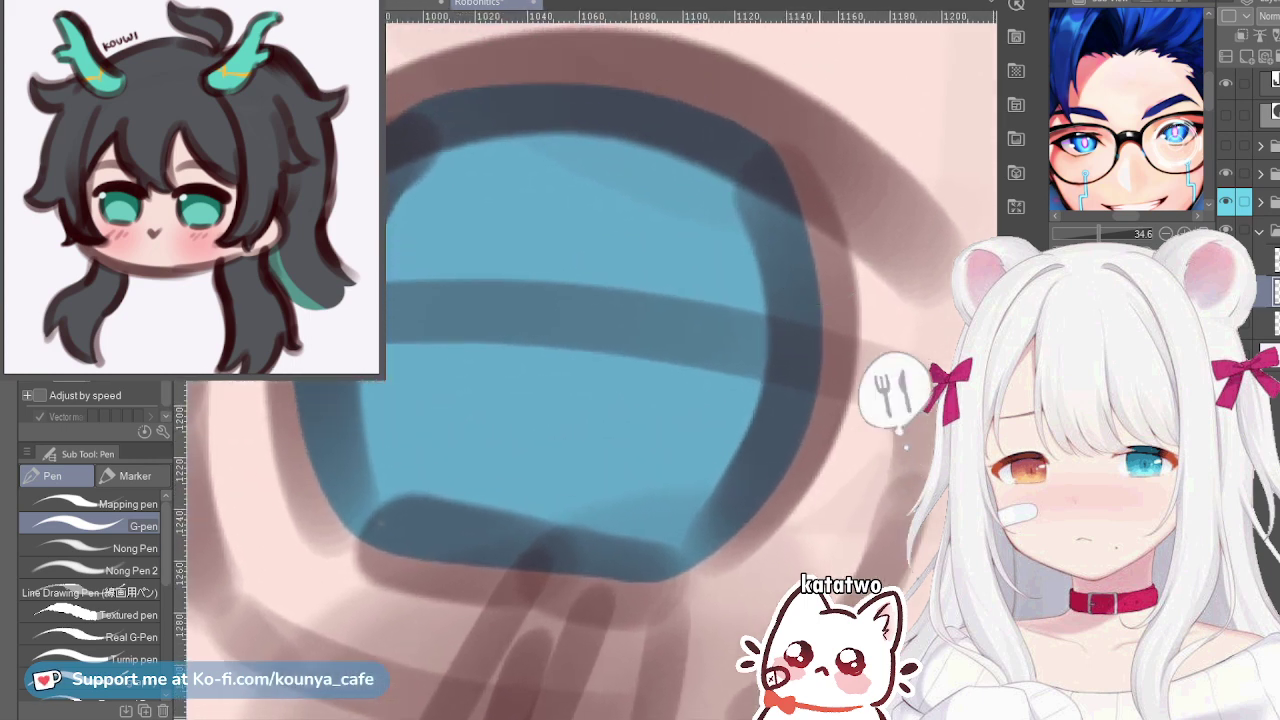
{"action": "mouse_move", "coordinate": [740, 157]}
{"action": "left_mouse_down"}
{"action": "mouse_move", "coordinate": [805, 259]}
{"action": "mouse_move", "coordinate": [666, 503]}
{"action": "left_mouse_up"}
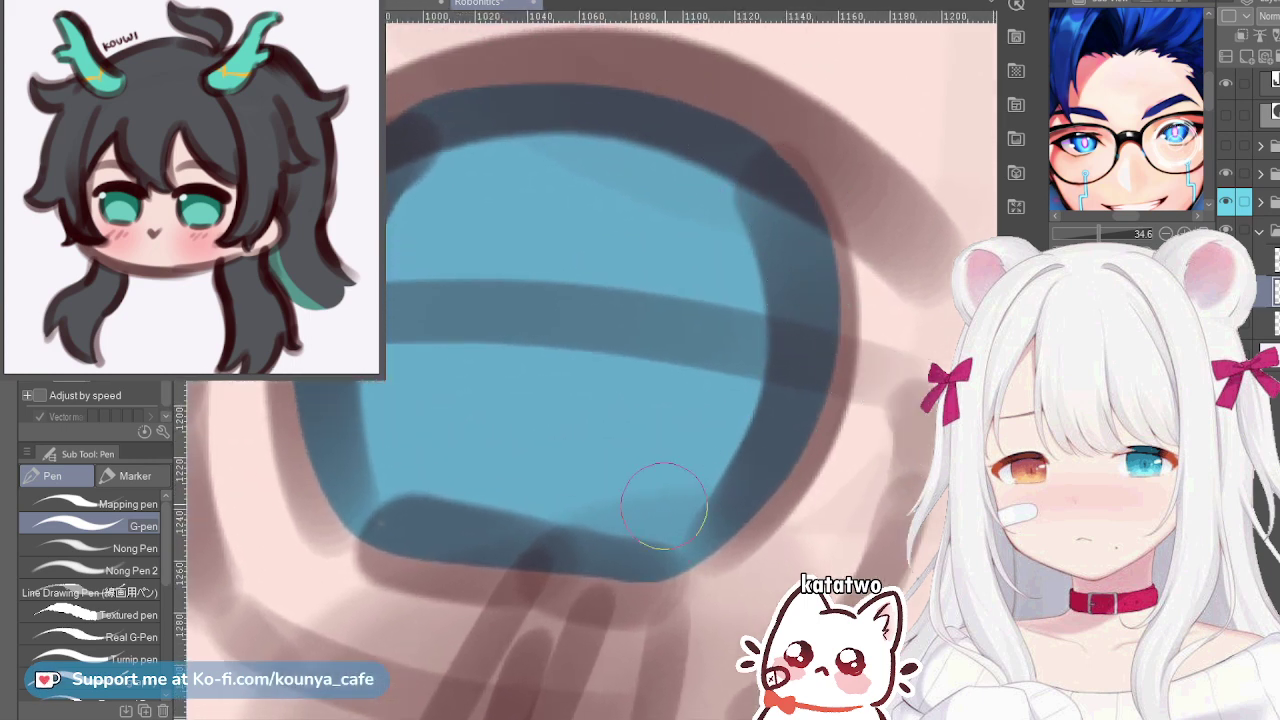
{"action": "key", "text": "ctrl+z"}
{"action": "mouse_move", "coordinate": [753, 149]}
{"action": "left_mouse_down"}
{"action": "mouse_move", "coordinate": [796, 236]}
{"action": "mouse_move", "coordinate": [759, 466]}
{"action": "left_mouse_up"}
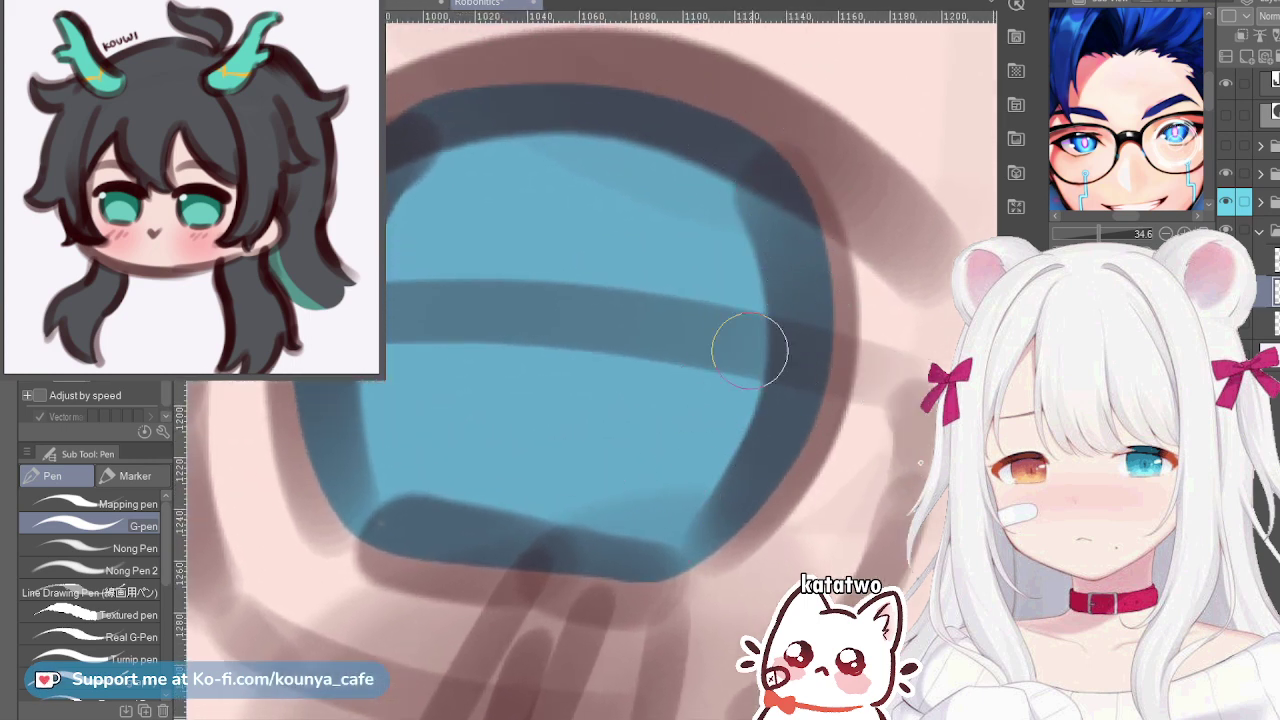
{"action": "scroll", "coordinate": [750, 320], "scroll_direction": "down", "scroll_amount": 5}
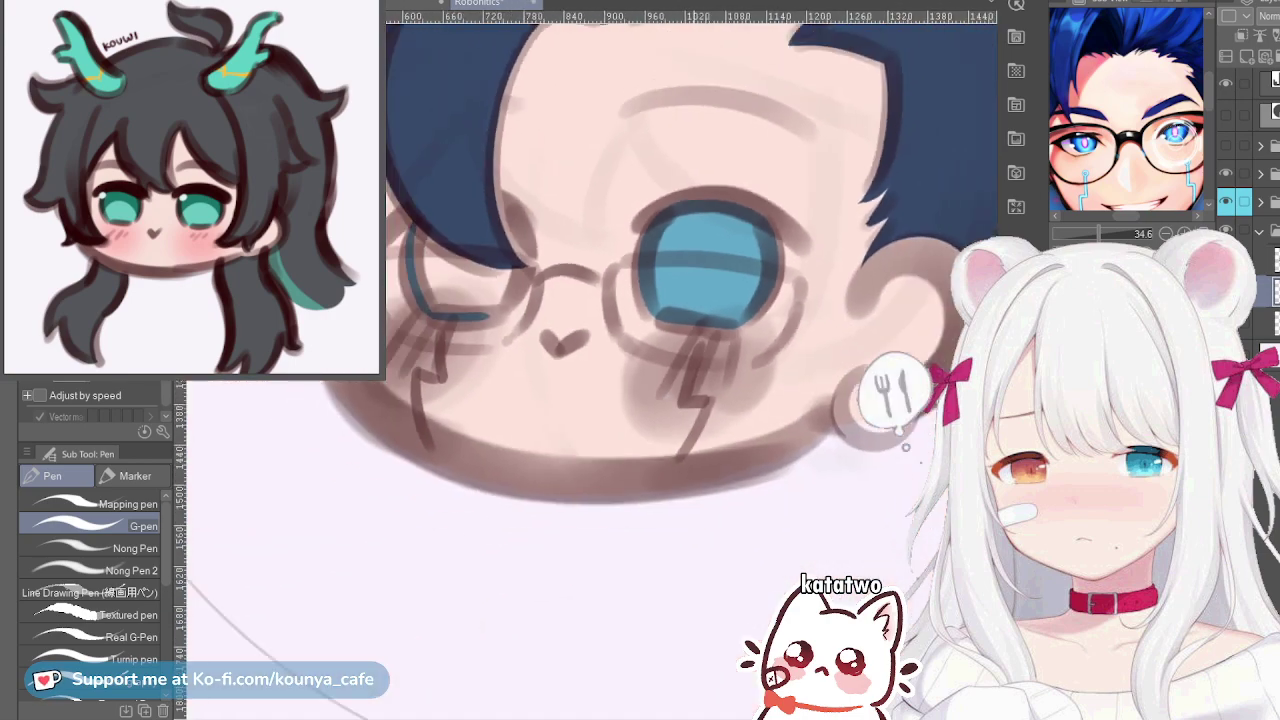
Draw the left iris's curved inner side in light blue around the fringe tip and down to its flat lower edge
{"action": "scroll", "coordinate": [746, 319], "scroll_direction": "up", "scroll_amount": 3}
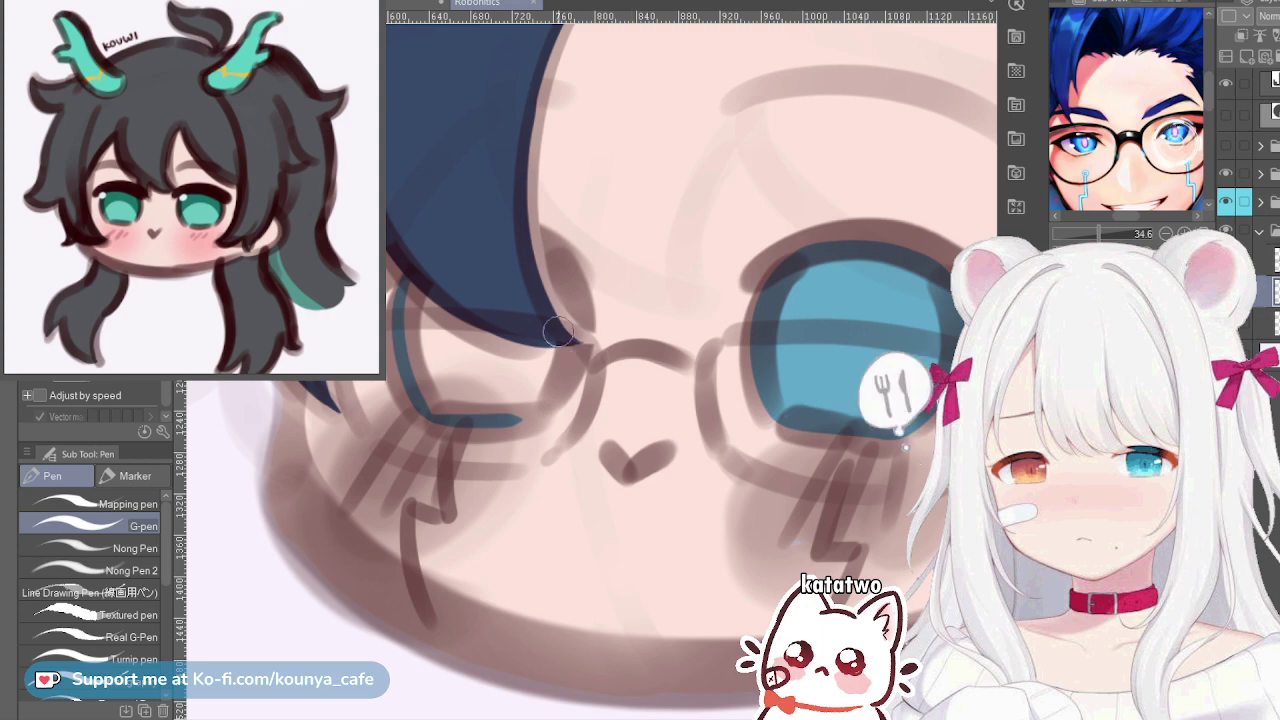
{"action": "scroll", "coordinate": [476, 326], "scroll_direction": "up", "scroll_amount": 3}
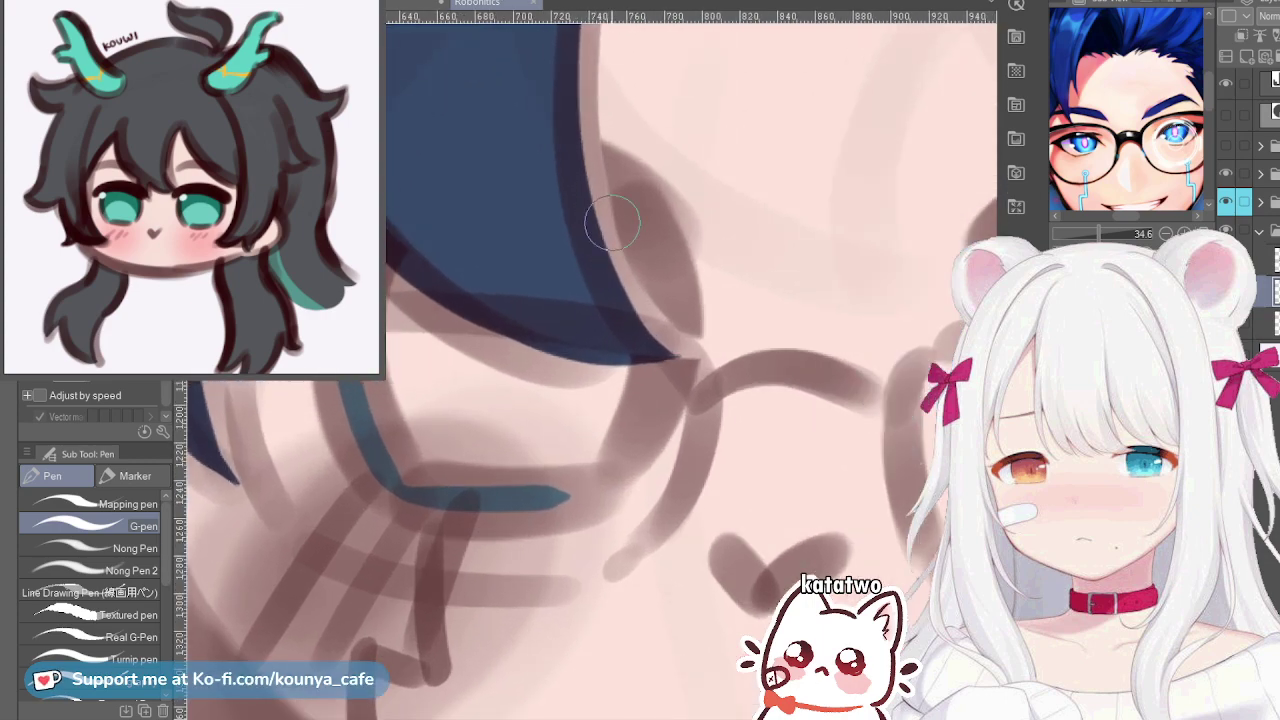
{"action": "mouse_move", "coordinate": [586, 186]}
{"action": "left_mouse_down"}
{"action": "mouse_move", "coordinate": [620, 450]}
{"action": "mouse_move", "coordinate": [575, 490]}
{"action": "left_mouse_up"}
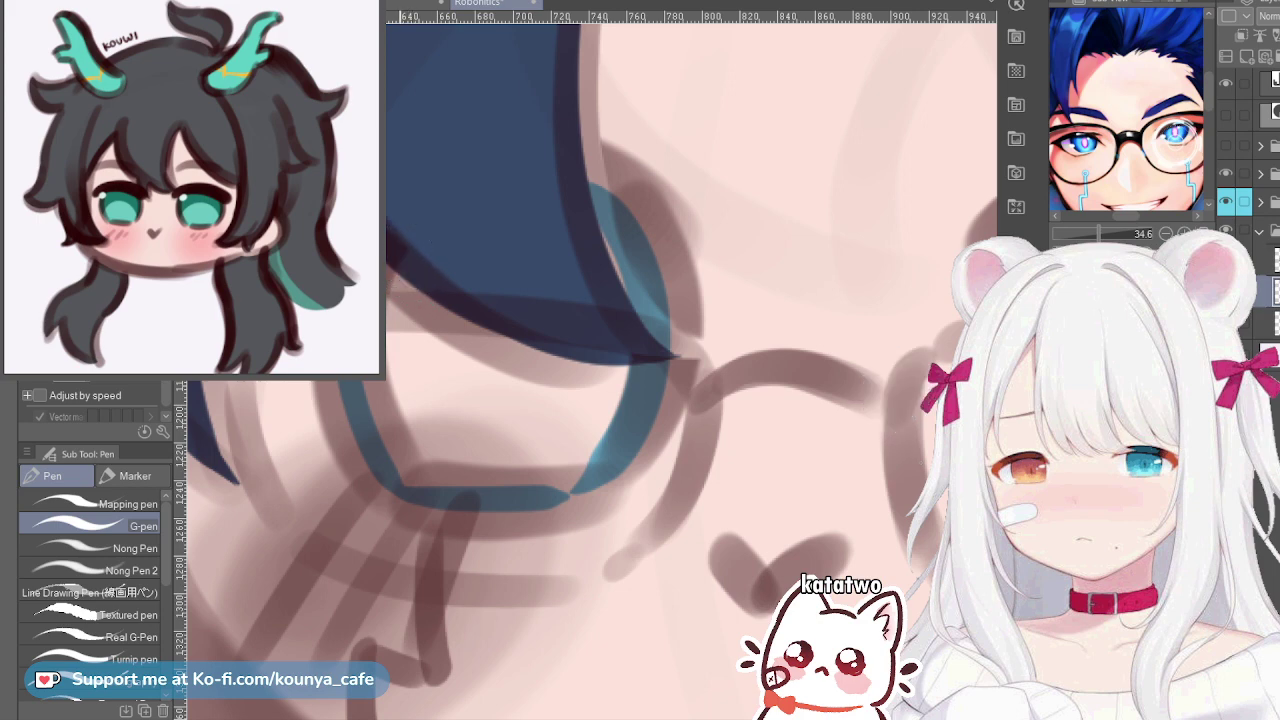
Fill the inside of the left iris with solid light blue beneath the fringe, covering the gaps along its lower edge
{"action": "mouse_move", "coordinate": [390, 270]}
{"action": "left_mouse_down"}
{"action": "mouse_move", "coordinate": [381, 302]}
{"action": "mouse_move", "coordinate": [412, 326]}
{"action": "left_mouse_up"}
{"action": "mouse_move", "coordinate": [425, 245]}
{"action": "left_mouse_down"}
{"action": "mouse_move", "coordinate": [483, 357]}
{"action": "mouse_move", "coordinate": [484, 303]}
{"action": "mouse_move", "coordinate": [546, 335]}
{"action": "mouse_move", "coordinate": [556, 361]}
{"action": "mouse_move", "coordinate": [583, 258]}
{"action": "mouse_move", "coordinate": [592, 353]}
{"action": "mouse_move", "coordinate": [573, 265]}
{"action": "mouse_move", "coordinate": [590, 265]}
{"action": "mouse_move", "coordinate": [604, 312]}
{"action": "mouse_move", "coordinate": [577, 236]}
{"action": "mouse_move", "coordinate": [606, 260]}
{"action": "mouse_move", "coordinate": [613, 342]}
{"action": "mouse_move", "coordinate": [569, 436]}
{"action": "mouse_move", "coordinate": [504, 375]}
{"action": "mouse_move", "coordinate": [441, 371]}
{"action": "mouse_move", "coordinate": [455, 399]}
{"action": "mouse_move", "coordinate": [390, 350]}
{"action": "mouse_move", "coordinate": [378, 375]}
{"action": "mouse_move", "coordinate": [403, 419]}
{"action": "mouse_move", "coordinate": [502, 414]}
{"action": "mouse_move", "coordinate": [458, 403]}
{"action": "mouse_move", "coordinate": [420, 419]}
{"action": "mouse_move", "coordinate": [530, 428]}
{"action": "left_mouse_up"}
{"action": "scroll", "coordinate": [510, 446], "scroll_direction": "up", "scroll_amount": 1}
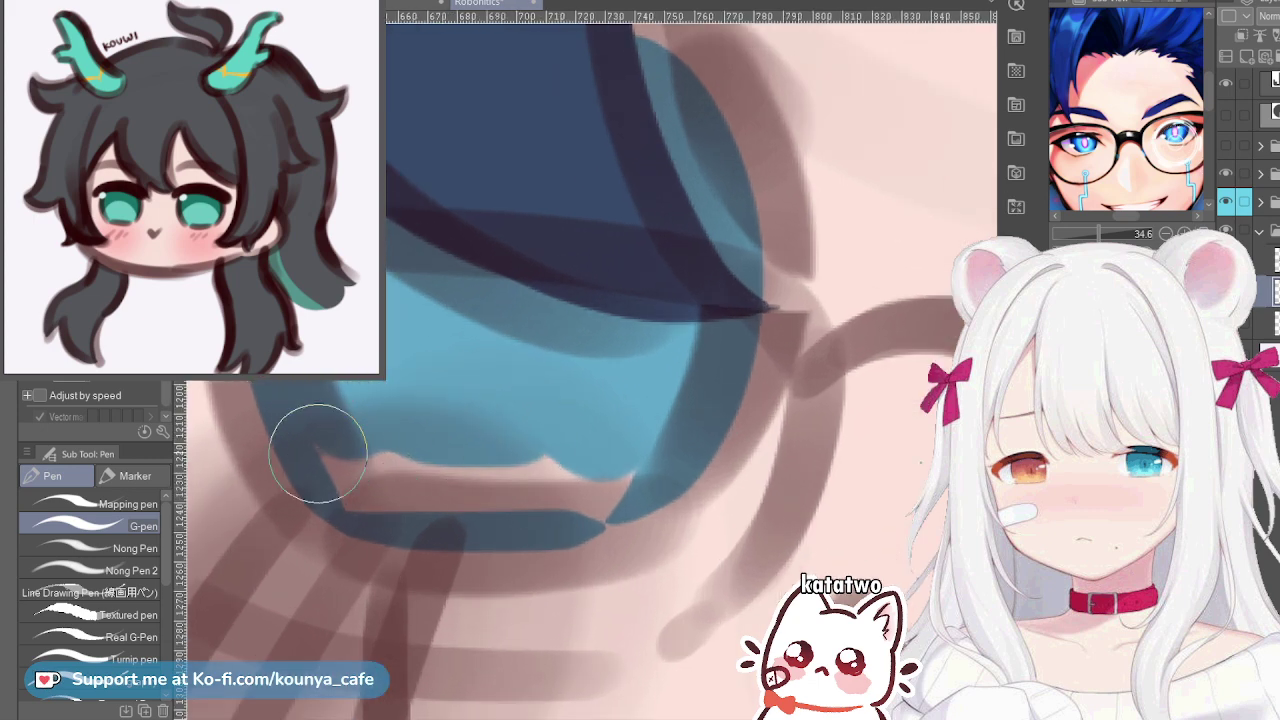
{"action": "mouse_move", "coordinate": [320, 451]}
{"action": "left_mouse_down"}
{"action": "mouse_move", "coordinate": [564, 449]}
{"action": "mouse_move", "coordinate": [583, 454]}
{"action": "mouse_move", "coordinate": [387, 497]}
{"action": "mouse_move", "coordinate": [350, 479]}
{"action": "mouse_move", "coordinate": [463, 490]}
{"action": "mouse_move", "coordinate": [423, 462]}
{"action": "mouse_move", "coordinate": [424, 491]}
{"action": "mouse_move", "coordinate": [400, 491]}
{"action": "mouse_move", "coordinate": [560, 488]}
{"action": "mouse_move", "coordinate": [544, 482]}
{"action": "mouse_move", "coordinate": [457, 503]}
{"action": "mouse_move", "coordinate": [562, 500]}
{"action": "mouse_move", "coordinate": [585, 466]}
{"action": "mouse_move", "coordinate": [587, 509]}
{"action": "mouse_move", "coordinate": [630, 464]}
{"action": "mouse_move", "coordinate": [592, 501]}
{"action": "mouse_move", "coordinate": [577, 496]}
{"action": "mouse_move", "coordinate": [592, 518]}
{"action": "mouse_move", "coordinate": [559, 529]}
{"action": "mouse_move", "coordinate": [624, 524]}
{"action": "mouse_move", "coordinate": [545, 535]}
{"action": "mouse_move", "coordinate": [621, 532]}
{"action": "mouse_move", "coordinate": [647, 524]}
{"action": "mouse_move", "coordinate": [632, 530]}
{"action": "mouse_move", "coordinate": [693, 425]}
{"action": "left_mouse_up"}
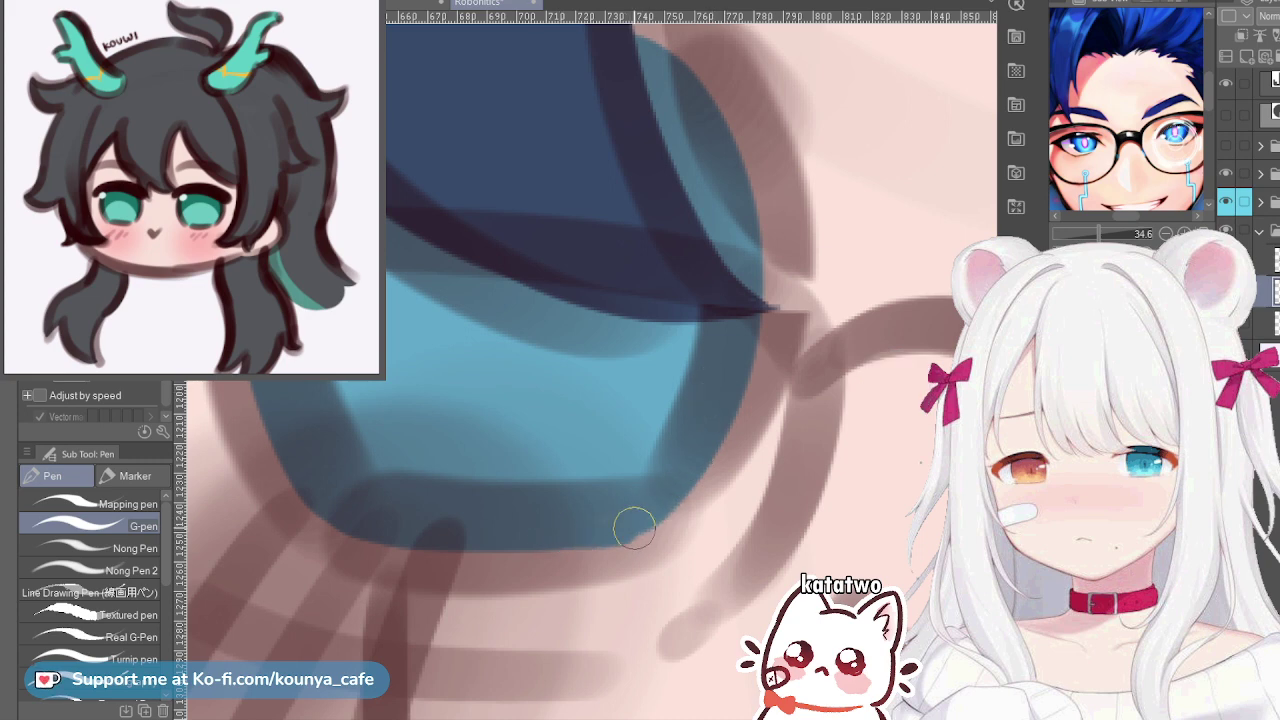
{"action": "left_click_drag", "start_coordinate": [329, 465], "coordinate": [436, 477]}
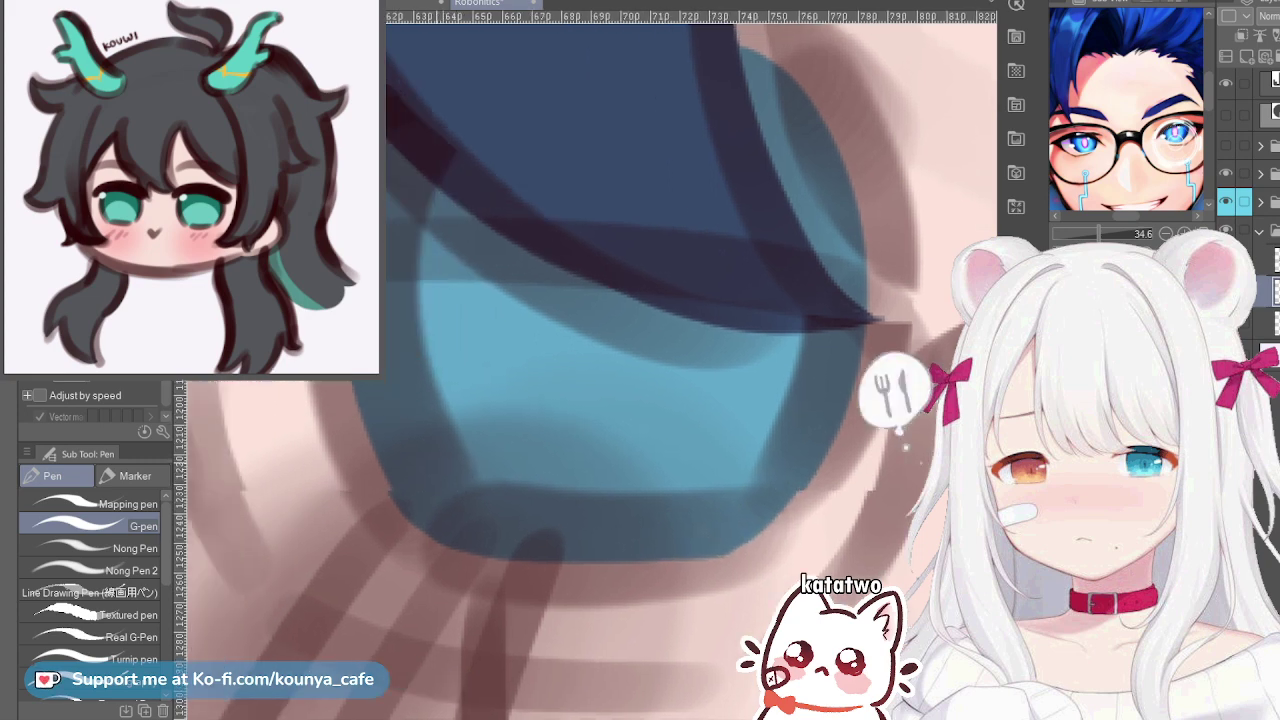
{"action": "mouse_move", "coordinate": [425, 190]}
{"action": "left_mouse_down"}
{"action": "mouse_move", "coordinate": [560, 191]}
{"action": "mouse_move", "coordinate": [520, 440]}
{"action": "left_mouse_up"}
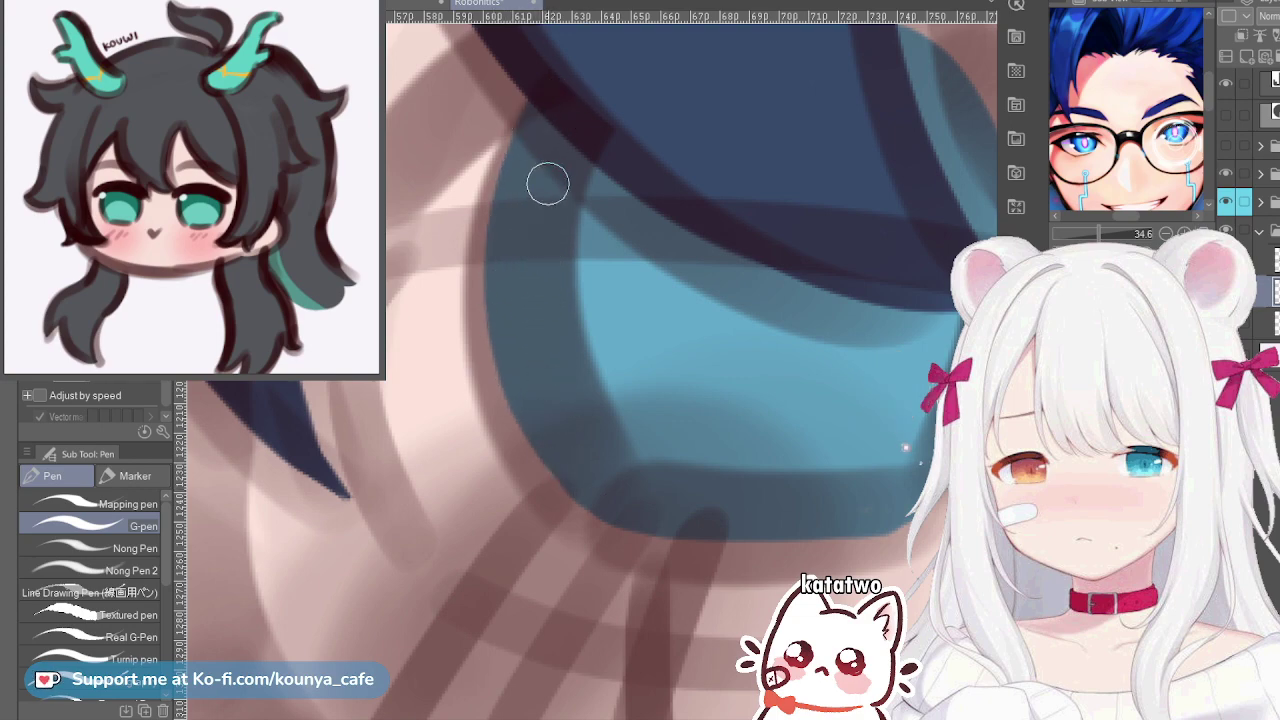
{"action": "scroll", "coordinate": [548, 183], "scroll_direction": "down", "scroll_amount": 6}
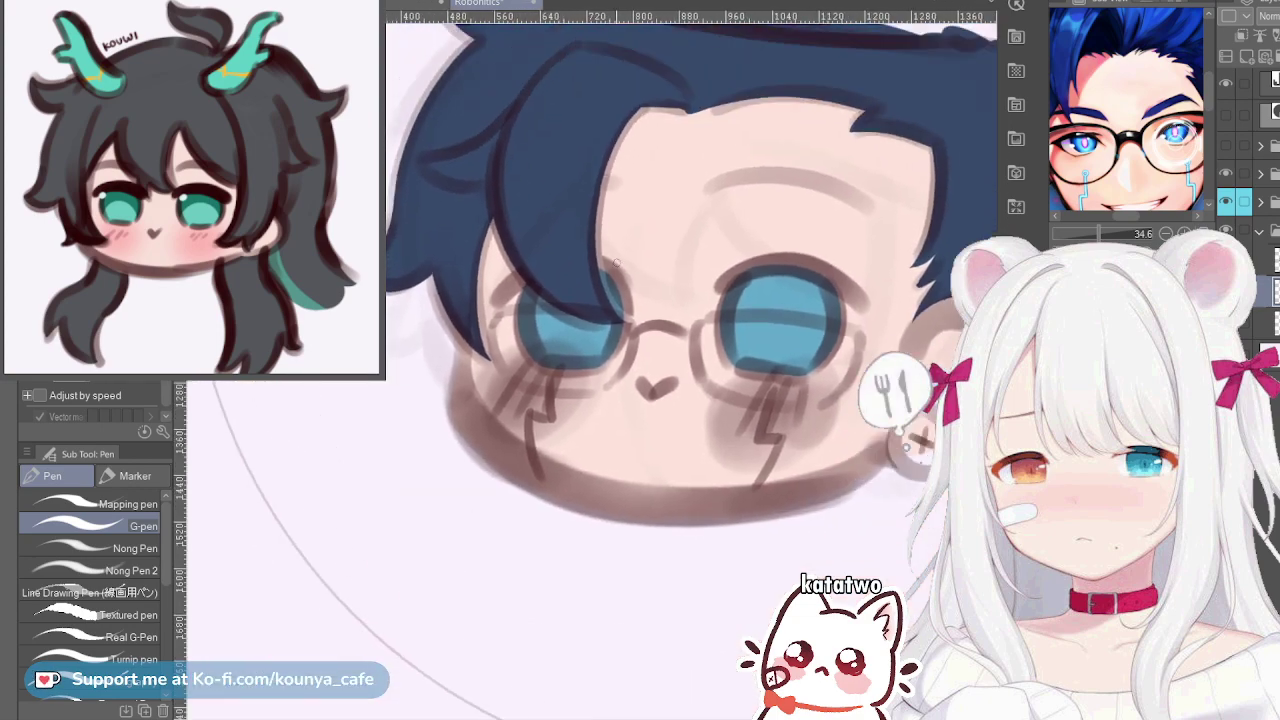
Transform the iris layer to stretch both light blue irises slightly downward
{"action": "scroll", "coordinate": [617, 261], "scroll_direction": "up", "scroll_amount": 5}
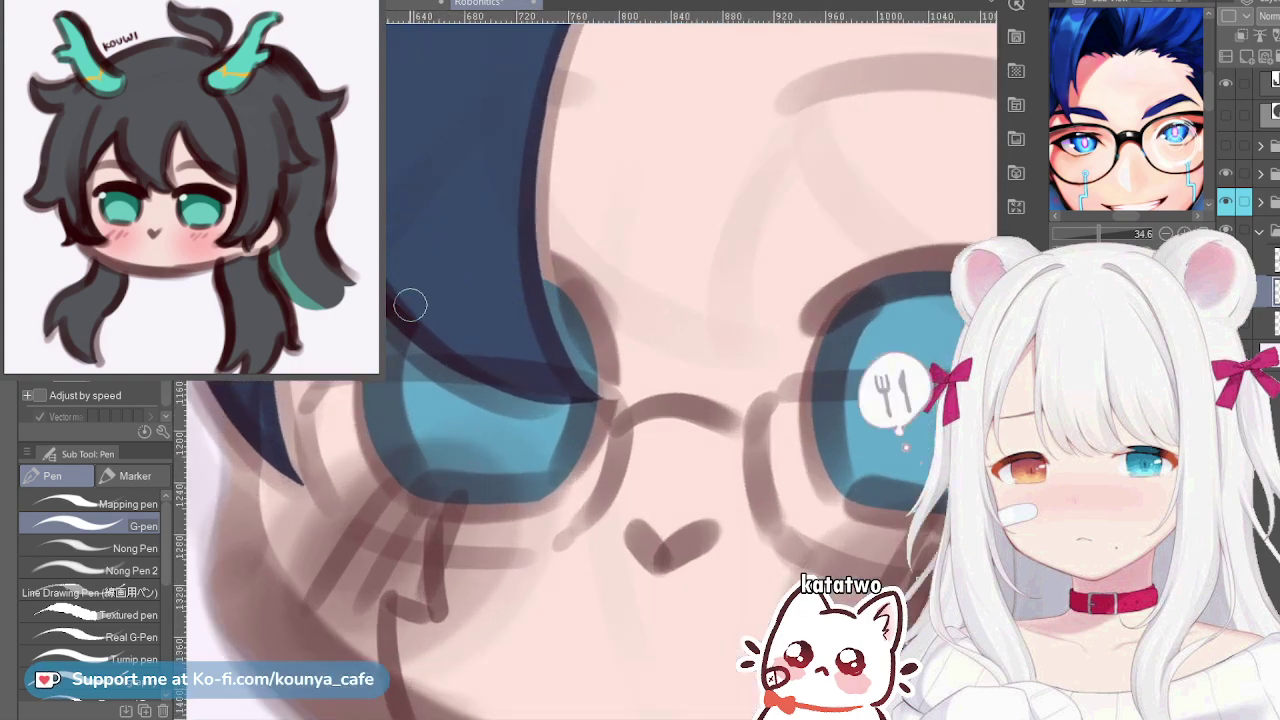
{"action": "scroll", "coordinate": [548, 290], "scroll_direction": "up", "scroll_amount": 2}
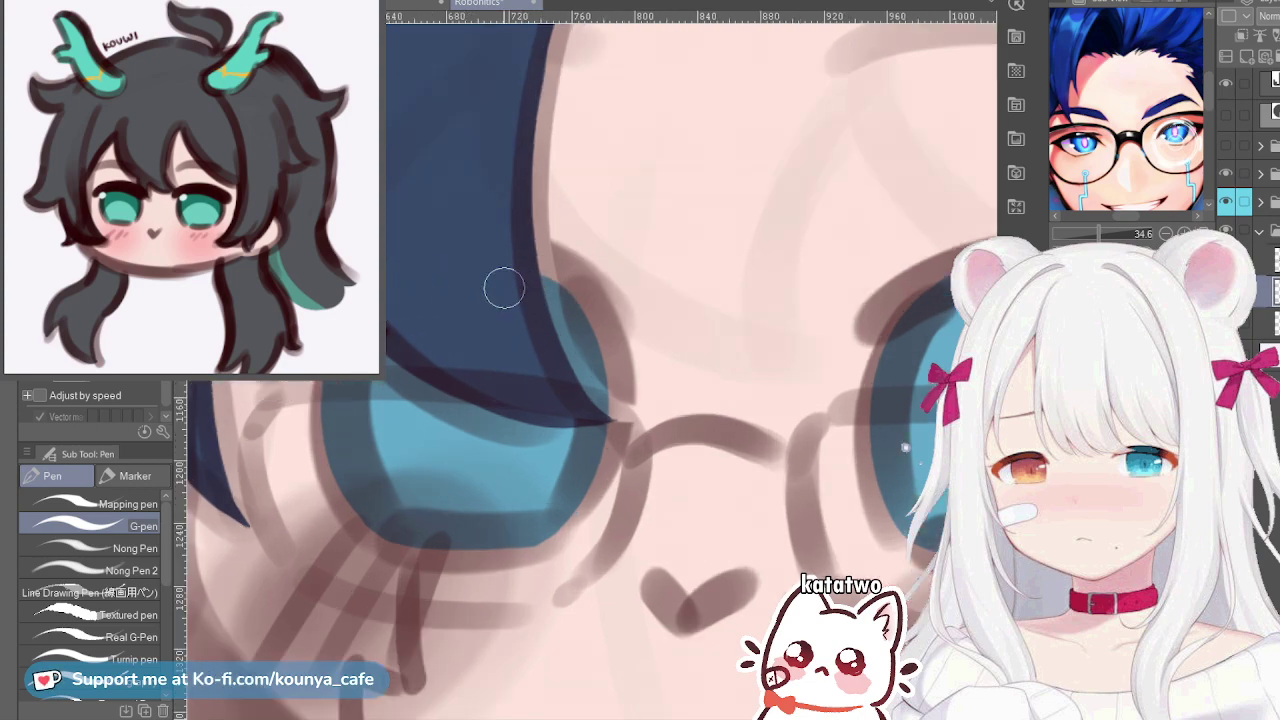
{"action": "scroll", "coordinate": [510, 290], "scroll_direction": "down", "scroll_amount": 3}
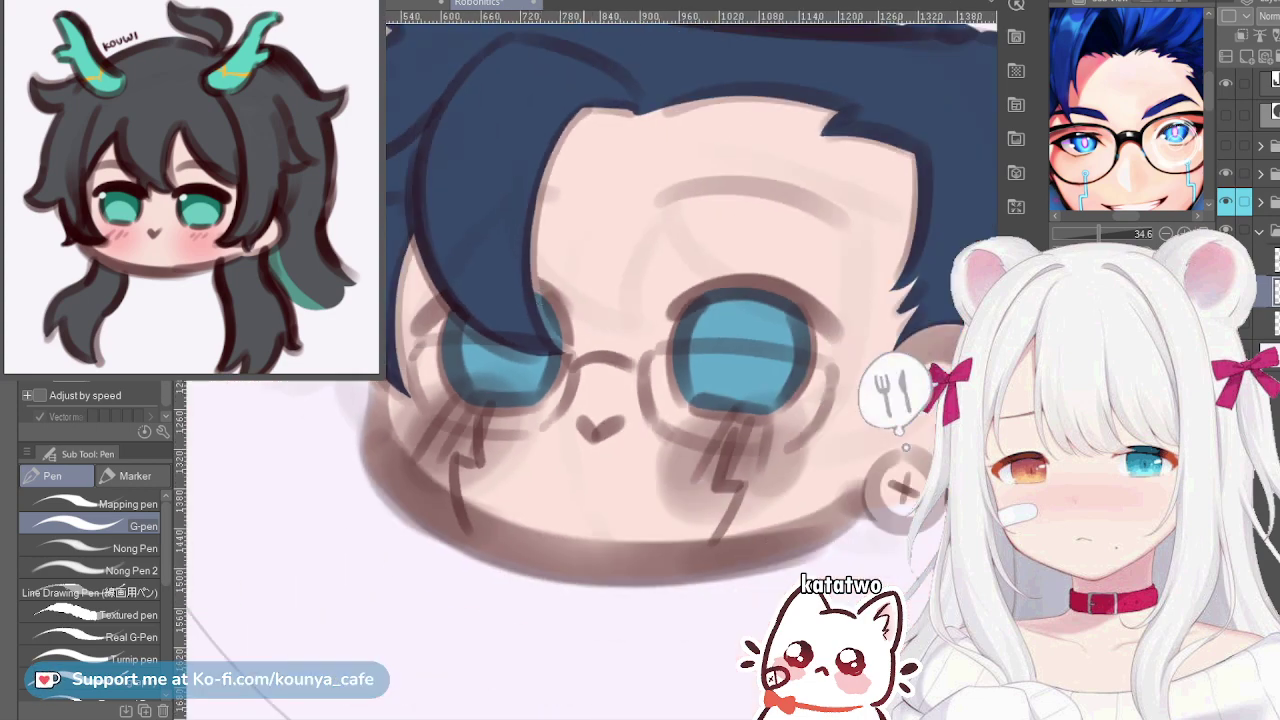
{"action": "key", "text": "ctrl+t"}
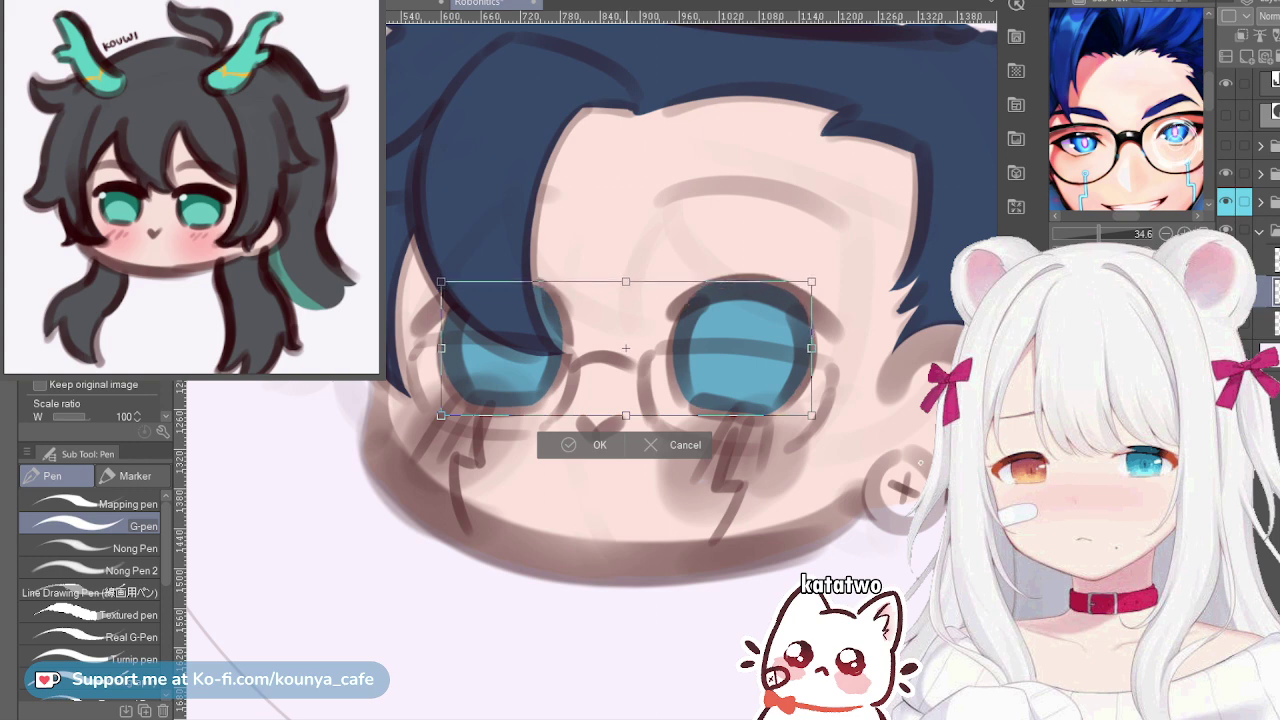
{"action": "left_click_drag", "start_coordinate": [626, 287], "coordinate": [626, 281]}
{"action": "left_click_drag", "start_coordinate": [626, 415], "coordinate": [626, 418]}
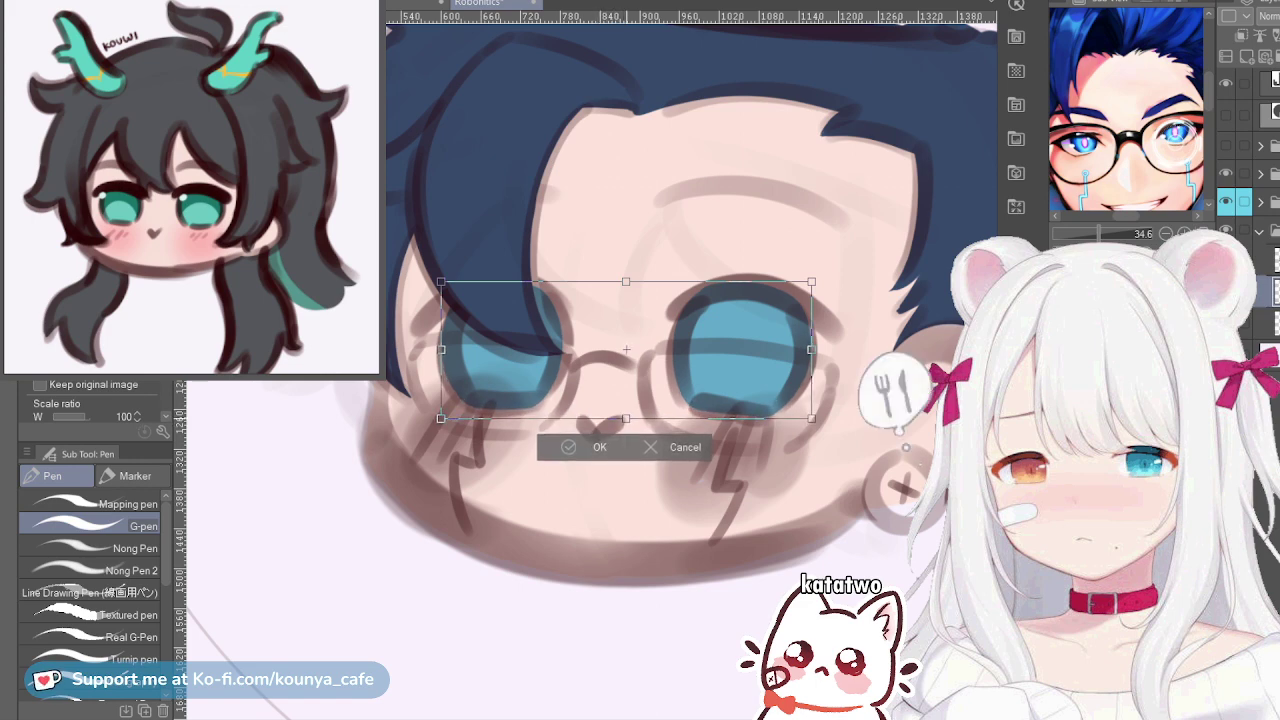
{"action": "key", "text": "Return"}
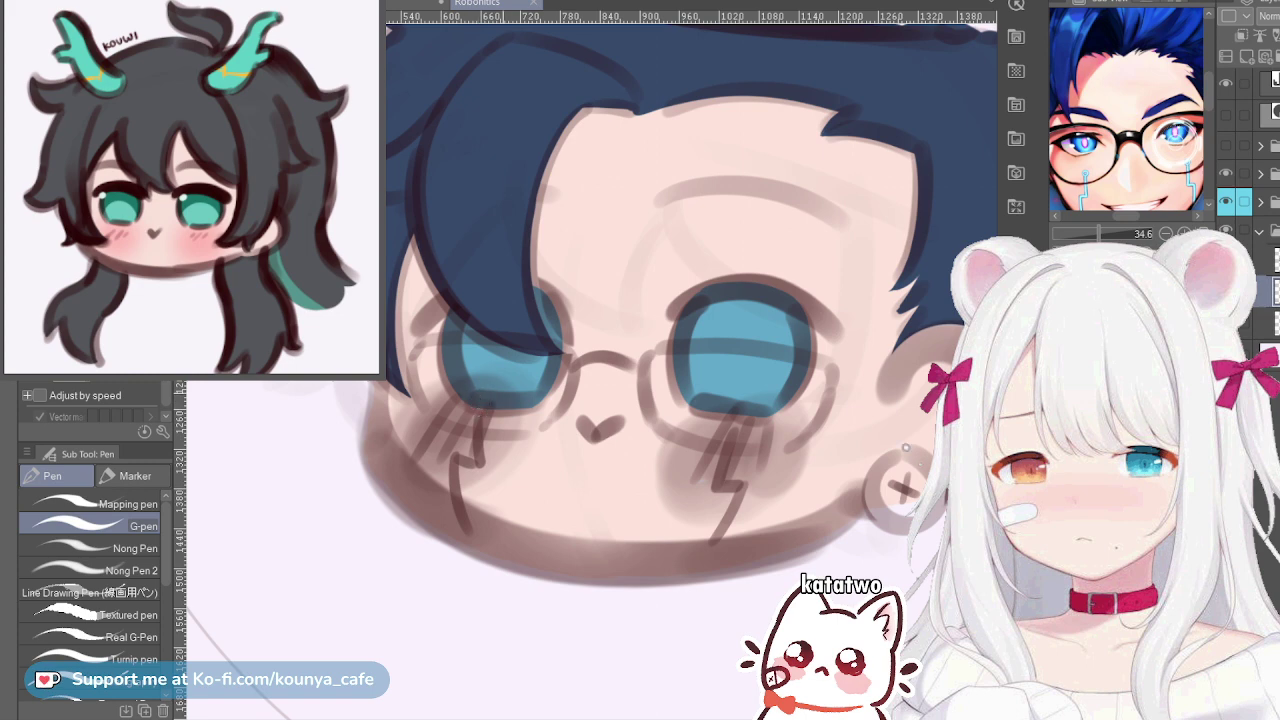
Pick up the cheek blush color from its layer in the purple-haired chibi drawing with the Eyedropper
{"action": "left_click_drag", "start_coordinate": [600, 428], "coordinate": [609, 491]}
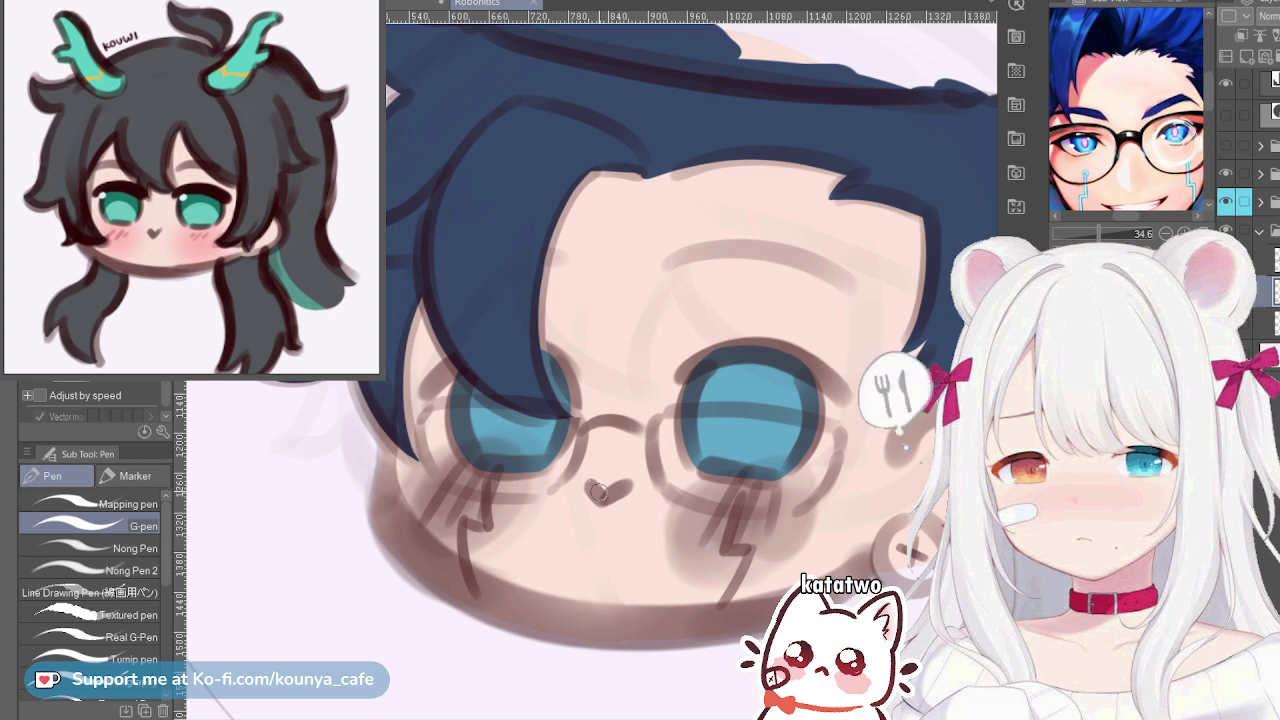
{"action": "scroll", "coordinate": [598, 491], "scroll_direction": "down", "scroll_amount": 1}
{"action": "left_click_drag", "start_coordinate": [598, 491], "coordinate": [489, 542]}
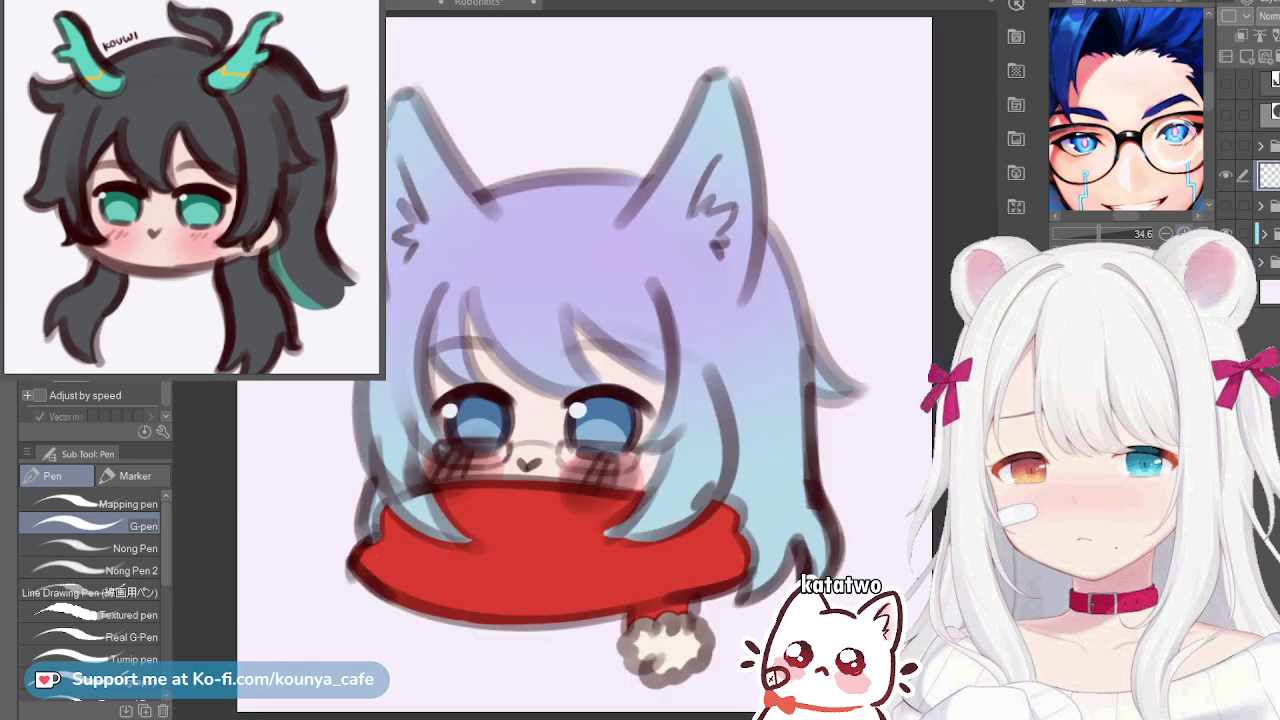
{"action": "left_click", "coordinate": [1260, 262]}
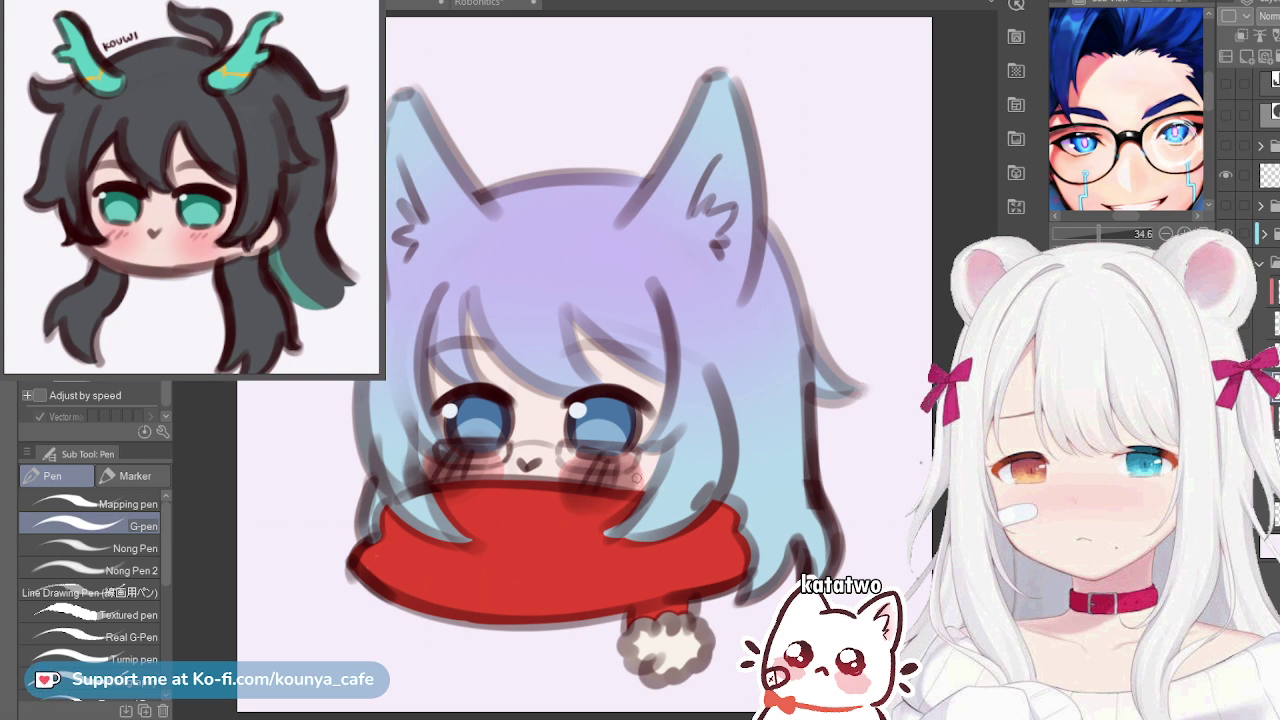
{"action": "key", "text": "i"}
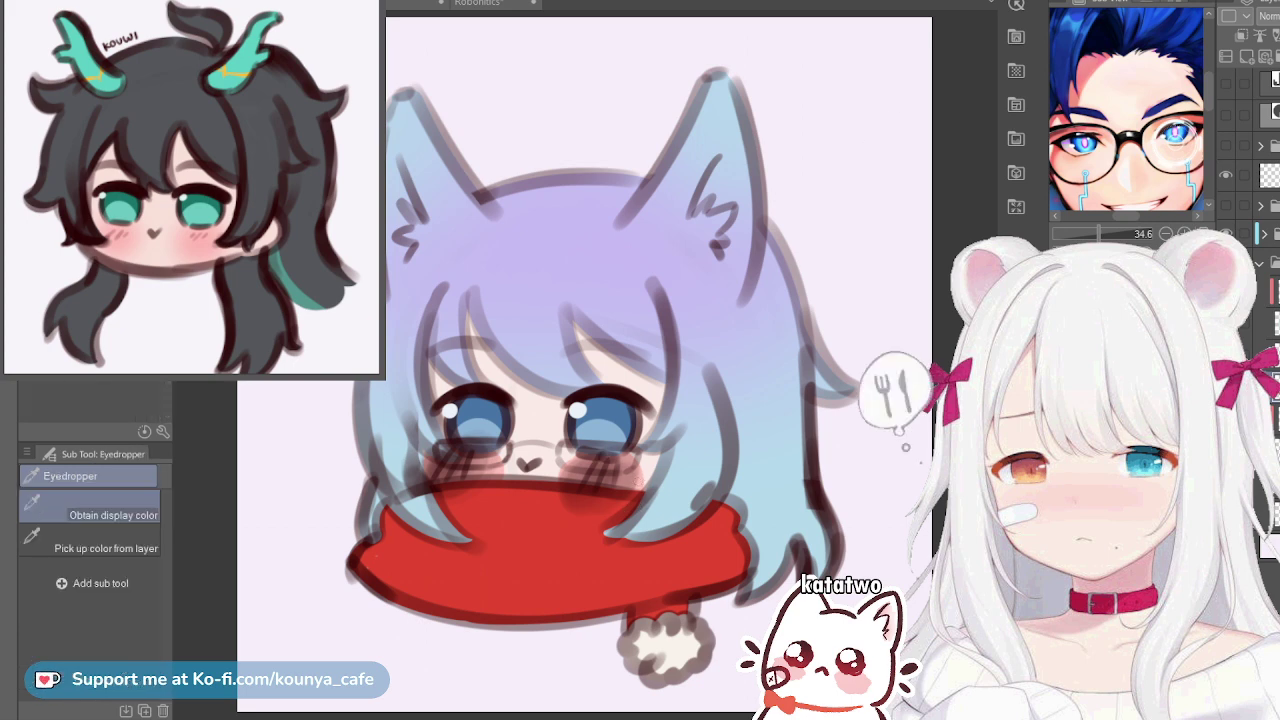
{"action": "left_click", "coordinate": [89, 540]}
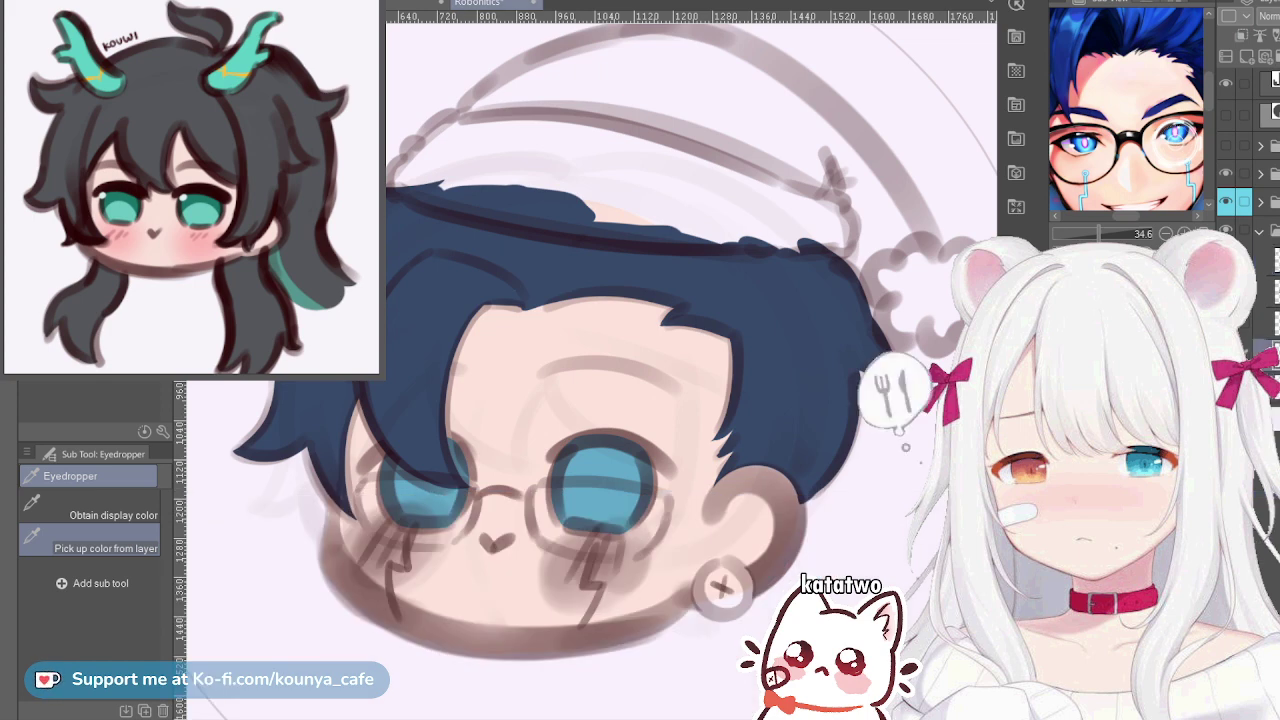
Paint a round pink blush on each cheek below the eyes using an enlarged G-pen
{"action": "key", "text": "p"}
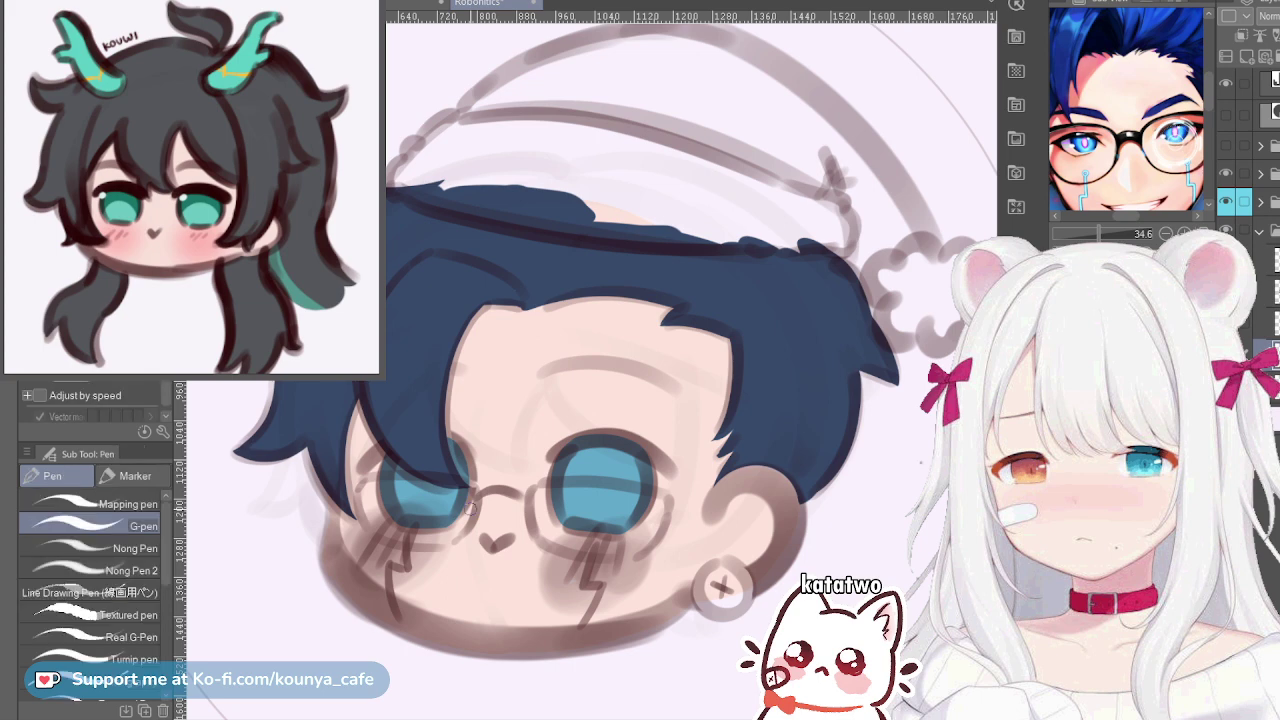
{"action": "key", "text": "]"}
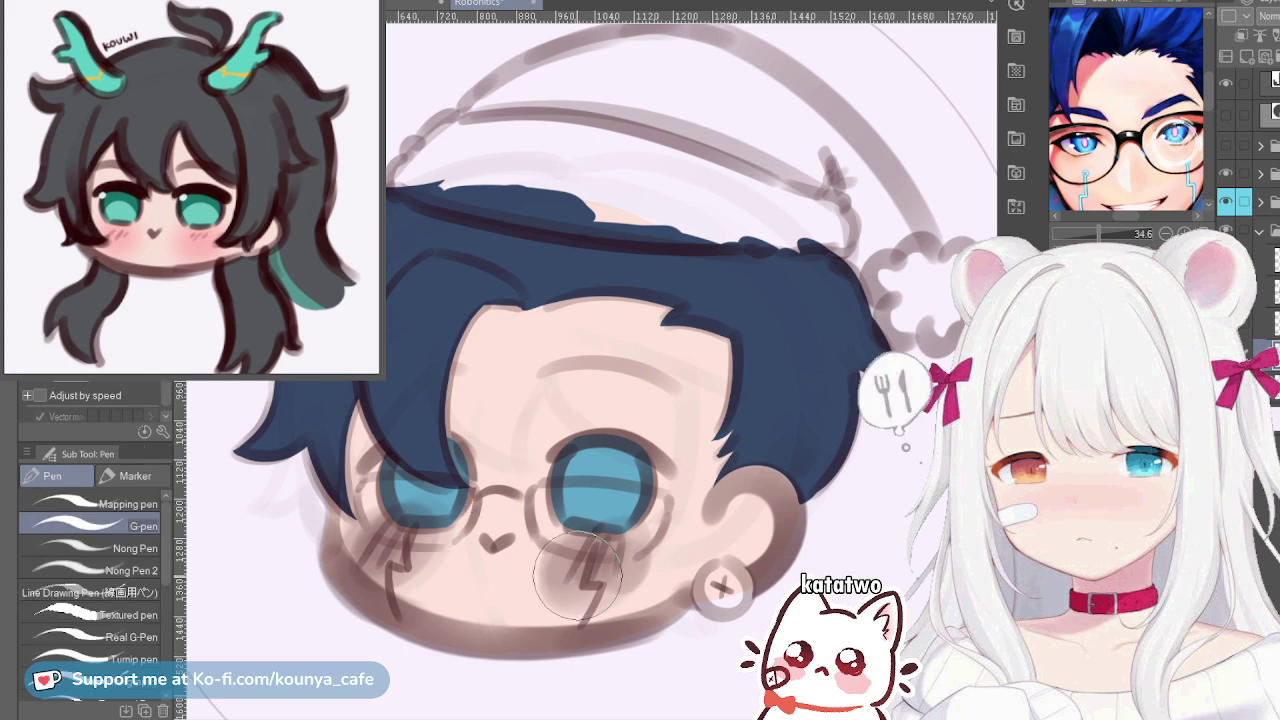
{"action": "mouse_move", "coordinate": [592, 566]}
{"action": "left_mouse_down"}
{"action": "mouse_move", "coordinate": [597, 590]}
{"action": "mouse_move", "coordinate": [586, 566]}
{"action": "left_mouse_up"}
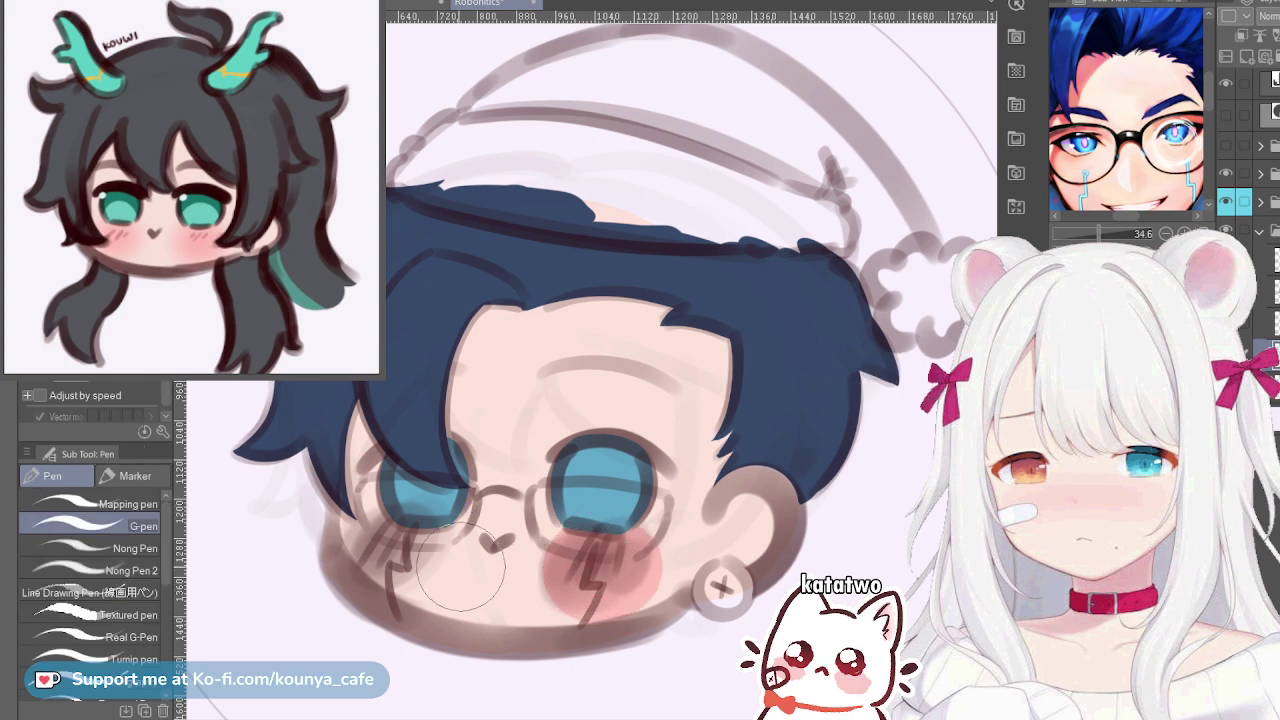
{"action": "mouse_move", "coordinate": [394, 547]}
{"action": "left_mouse_down"}
{"action": "mouse_move", "coordinate": [403, 576]}
{"action": "mouse_move", "coordinate": [392, 552]}
{"action": "mouse_move", "coordinate": [385, 560]}
{"action": "mouse_move", "coordinate": [406, 560]}
{"action": "mouse_move", "coordinate": [395, 565]}
{"action": "mouse_move", "coordinate": [424, 555]}
{"action": "mouse_move", "coordinate": [405, 560]}
{"action": "mouse_move", "coordinate": [420, 550]}
{"action": "mouse_move", "coordinate": [410, 575]}
{"action": "mouse_move", "coordinate": [430, 556]}
{"action": "left_mouse_up"}
{"action": "key", "text": "ctrl+z"}
{"action": "key", "text": "]"}
{"action": "scroll", "coordinate": [668, 490], "scroll_direction": "down", "scroll_amount": 2}
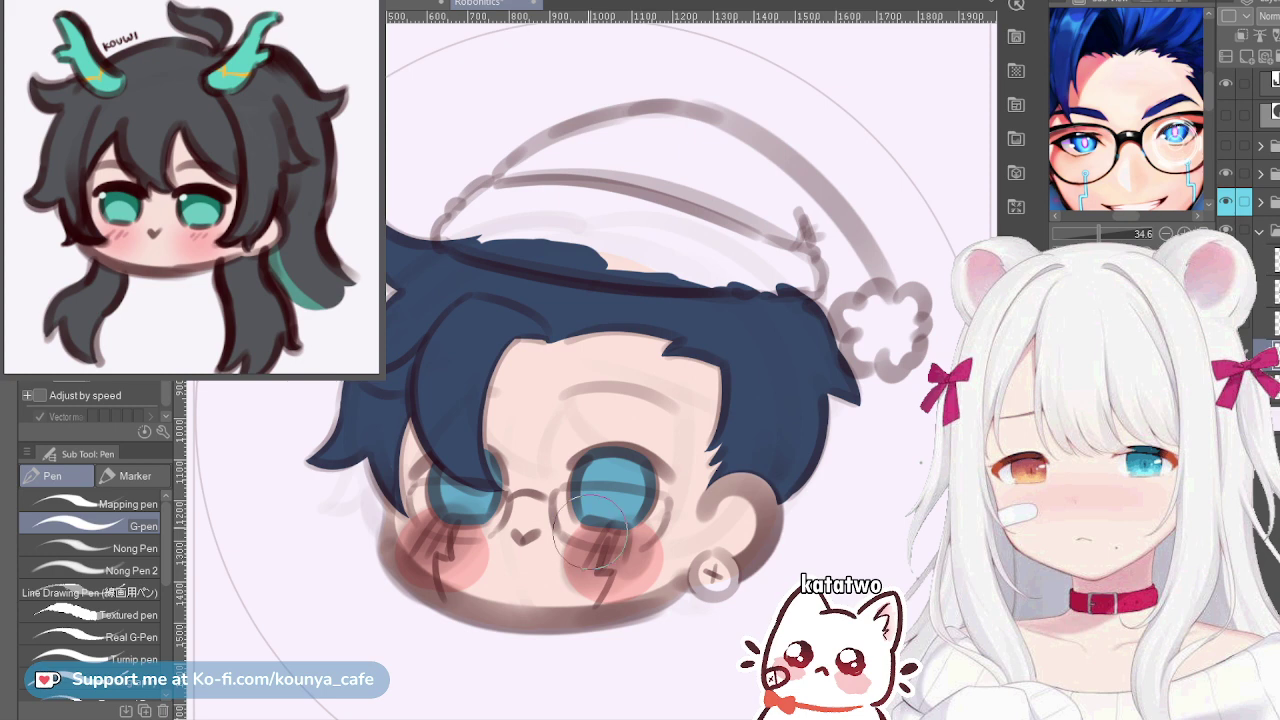
Activate the hat layer and paint a broad red stroke across the left part of the hat's crown
{"action": "scroll", "coordinate": [1247, 150], "scroll_direction": "down", "scroll_amount": 3}
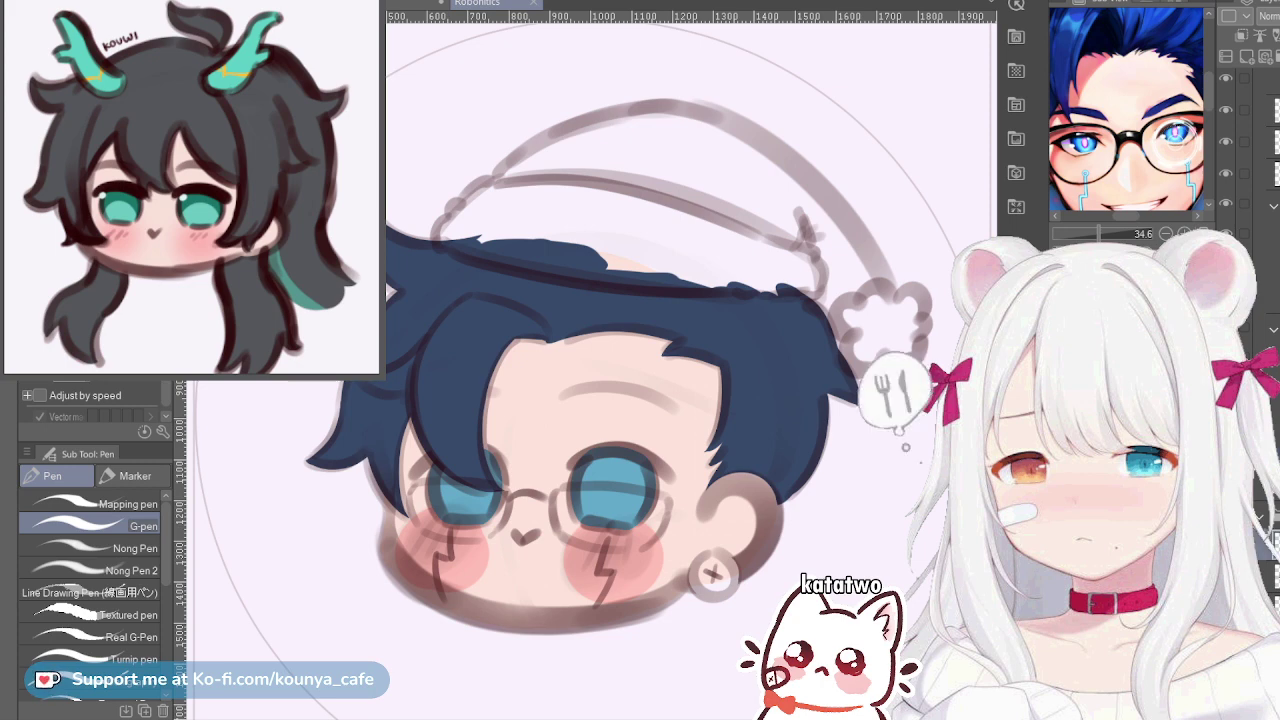
{"action": "scroll", "coordinate": [1248, 150], "scroll_direction": "up", "scroll_amount": 3}
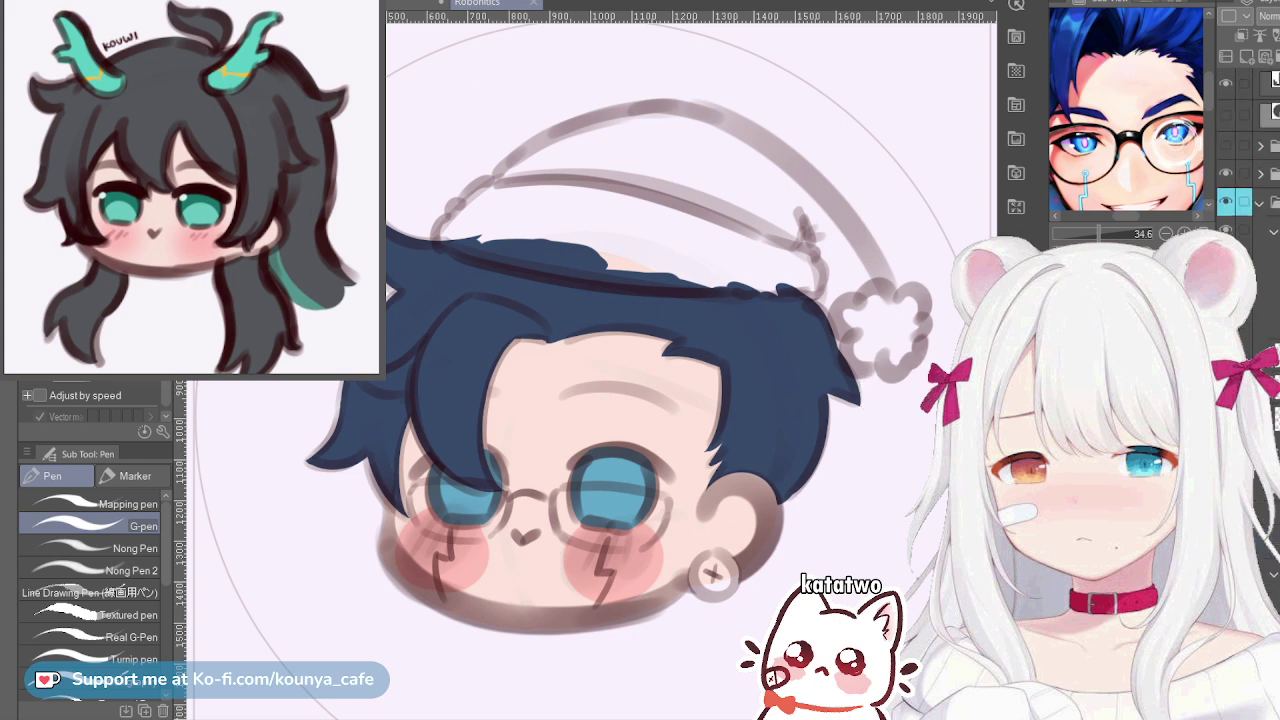
{"action": "left_click", "coordinate": [1259, 202]}
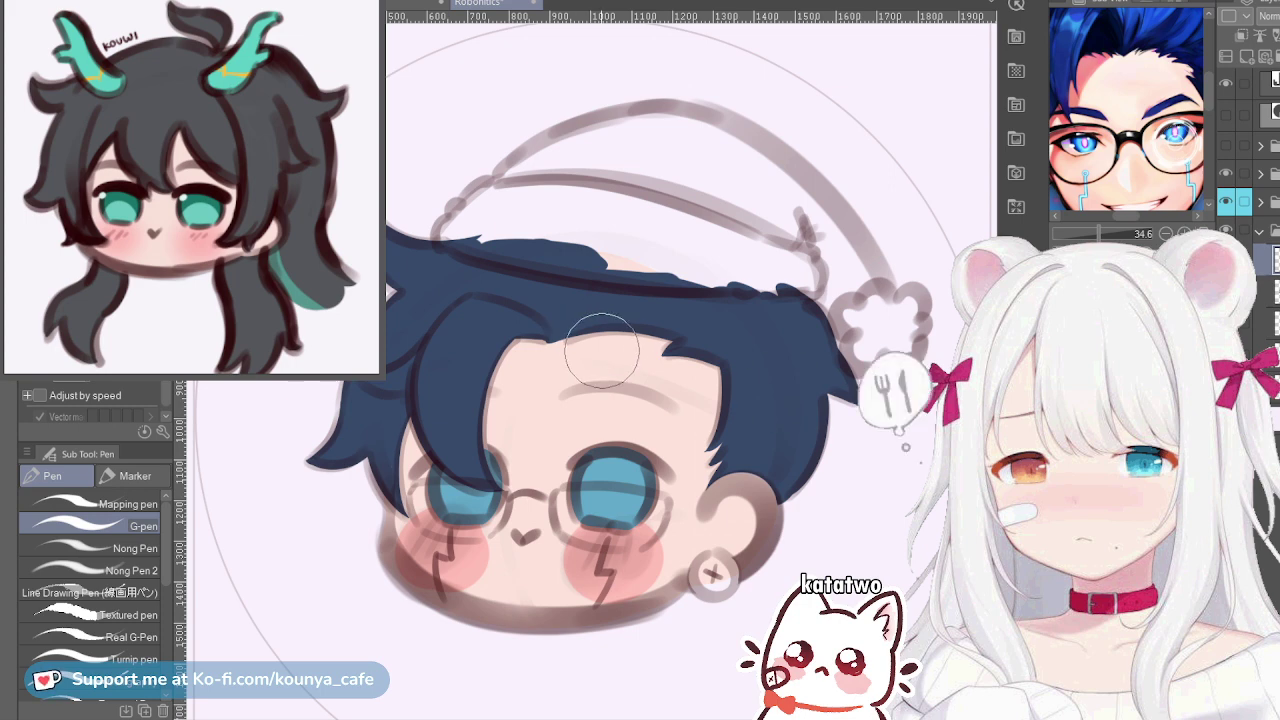
{"action": "scroll", "coordinate": [640, 198], "scroll_direction": "up", "scroll_amount": 1}
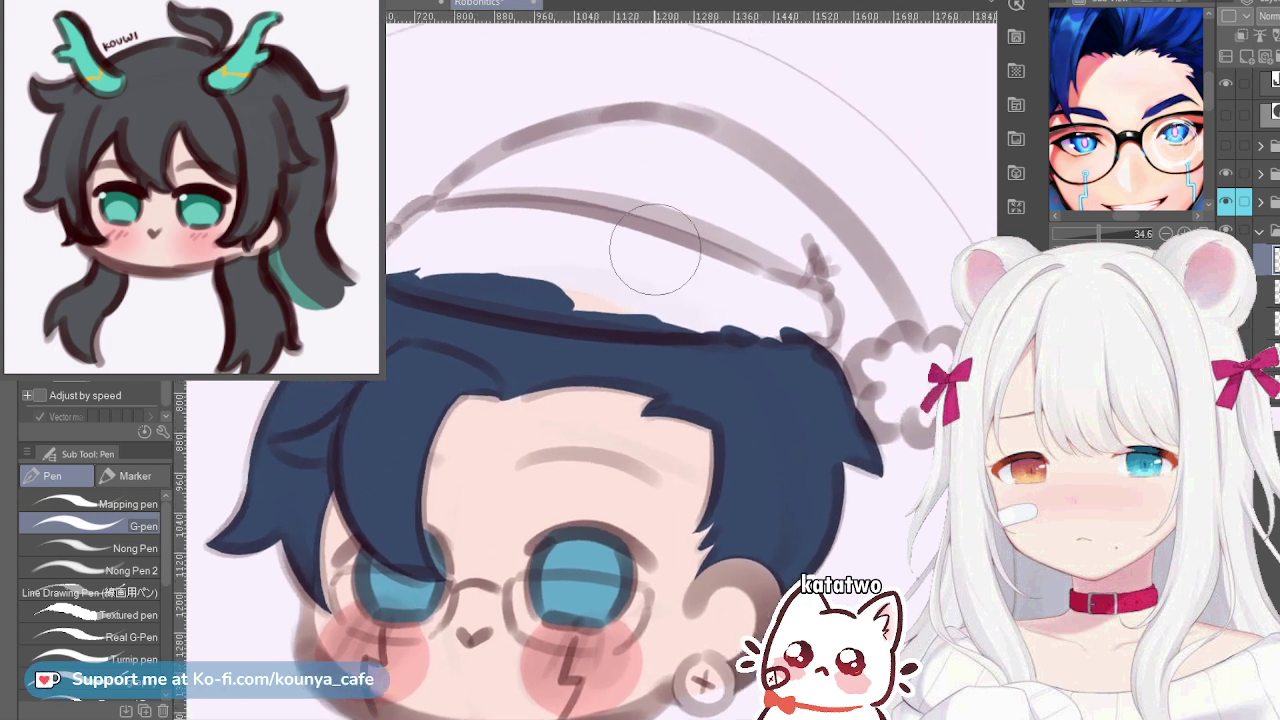
{"action": "left_click_drag", "start_coordinate": [559, 207], "coordinate": [511, 231]}
{"action": "left_click_drag", "start_coordinate": [404, 246], "coordinate": [488, 200]}
{"action": "key", "text": "ctrl+z"}
{"action": "scroll", "coordinate": [400, 270], "scroll_direction": "up", "scroll_amount": 2}
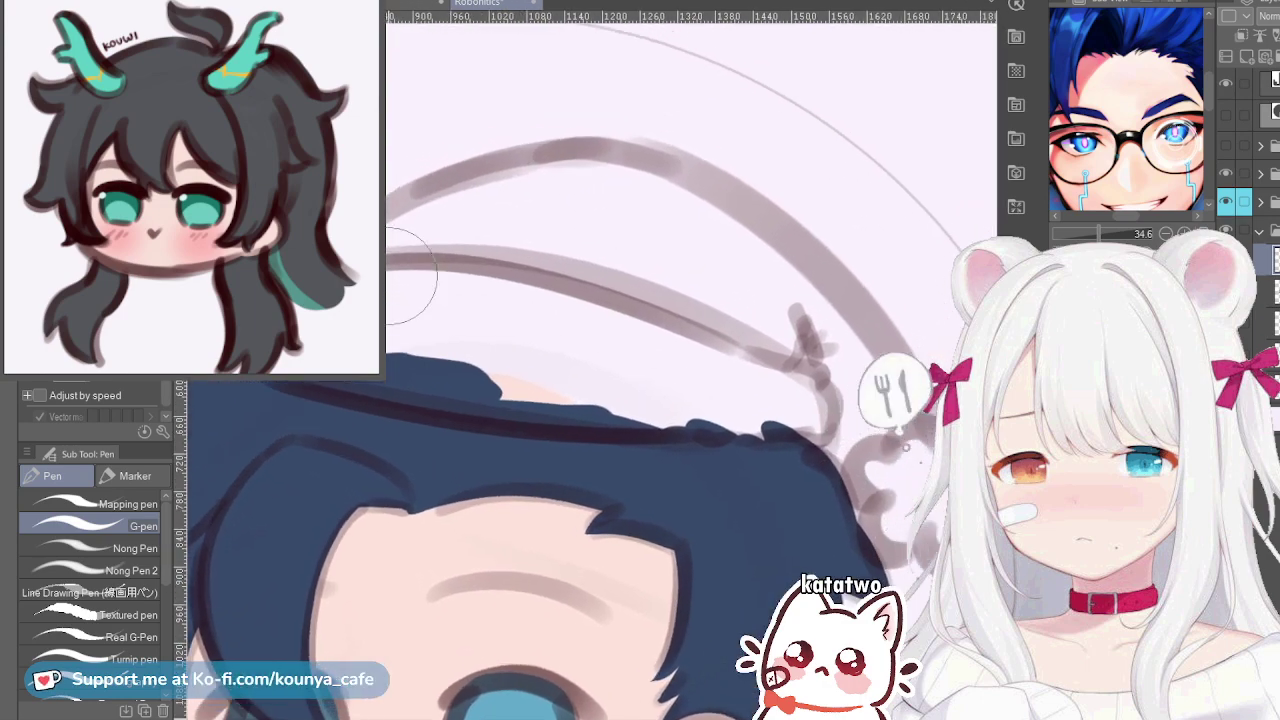
{"action": "left_click_drag", "start_coordinate": [398, 278], "coordinate": [606, 189]}
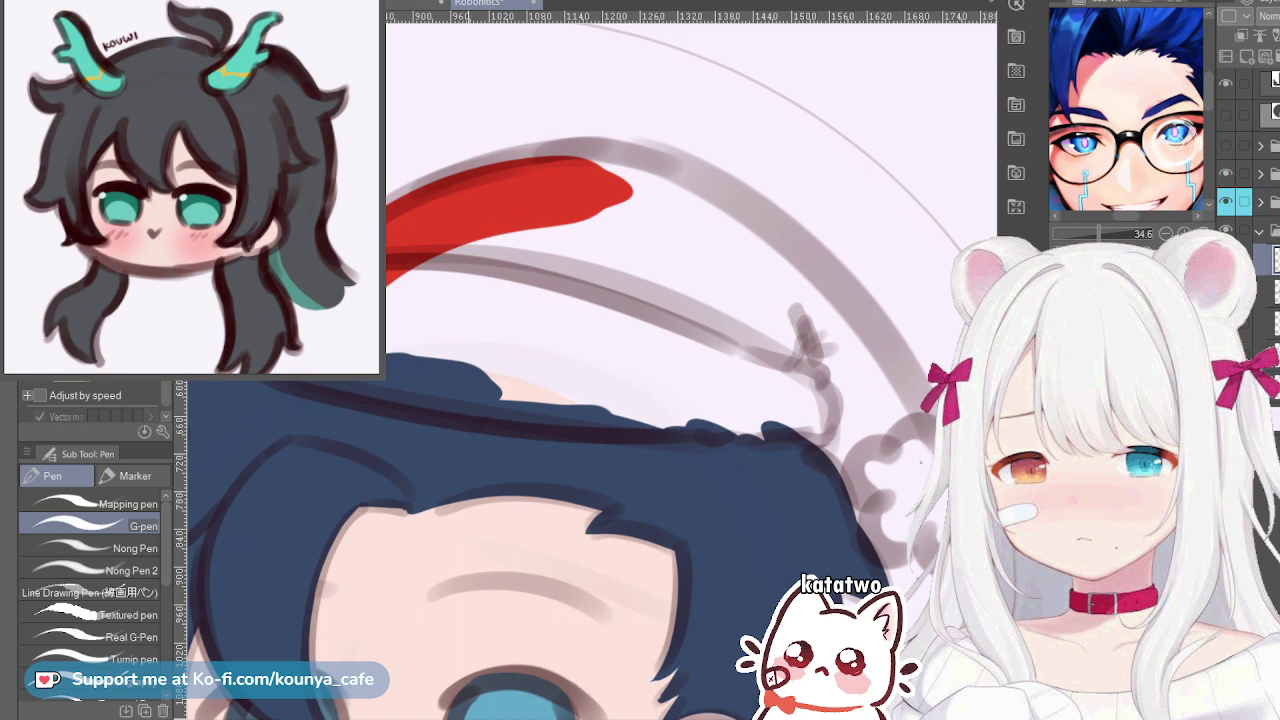
{"action": "left_click_drag", "start_coordinate": [489, 284], "coordinate": [473, 276]}
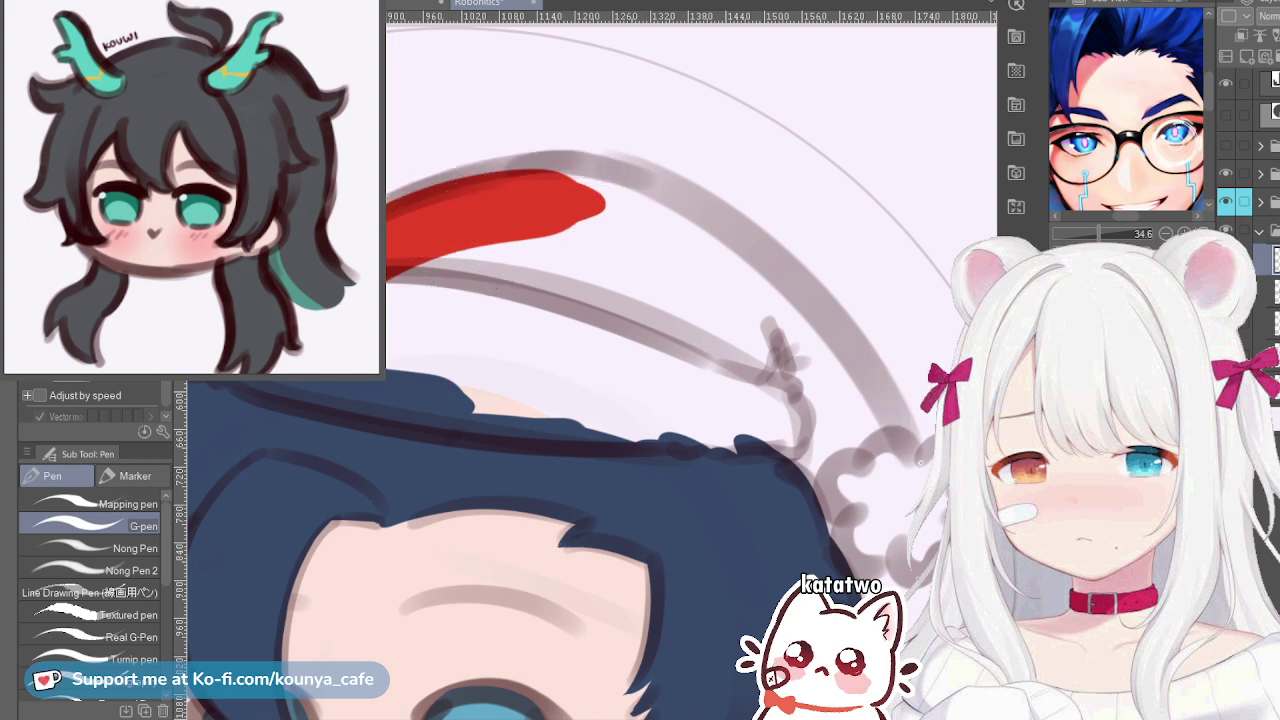
Paint a second, tapered red stroke along the hat's upper outline, from the peak to the brim, in a mirrored view
{"action": "scroll", "coordinate": [420, 253], "scroll_direction": "up", "scroll_amount": 1}
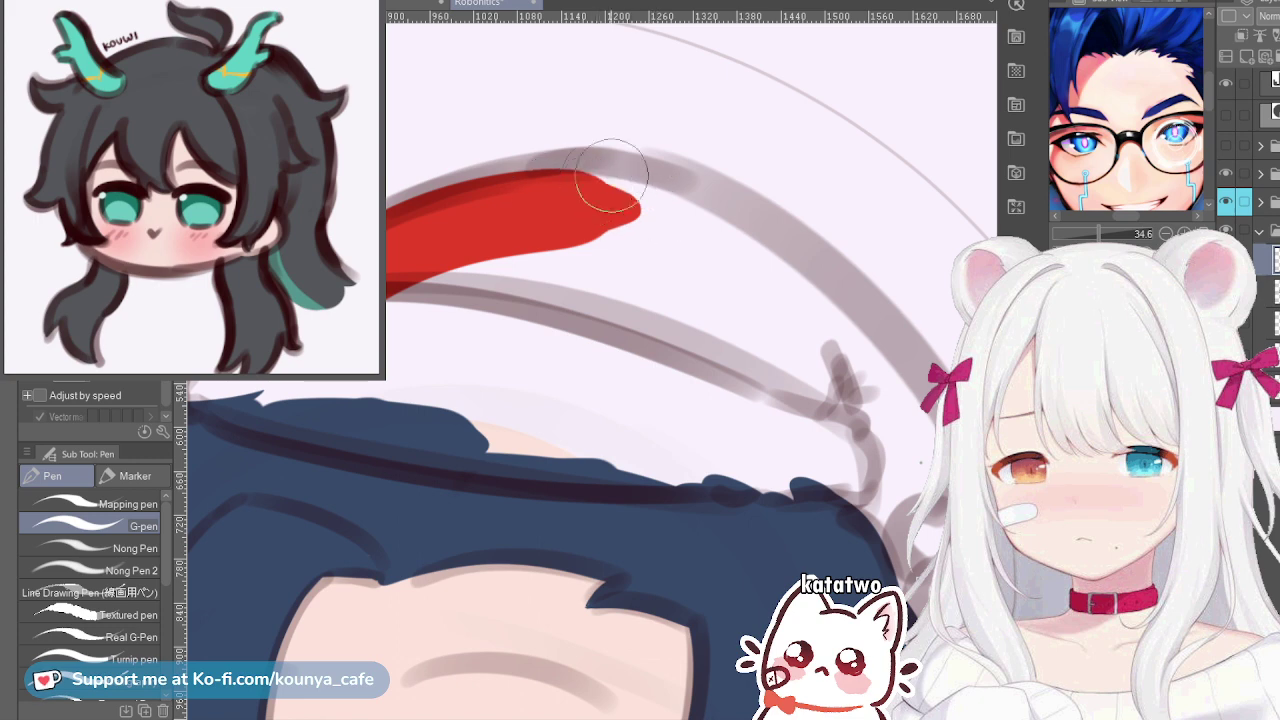
{"action": "left_click_drag", "start_coordinate": [604, 176], "coordinate": [400, 243]}
{"action": "key", "text": "ctrl+z"}
{"action": "key", "text": "ctrl+z"}
{"action": "key", "text": "h"}
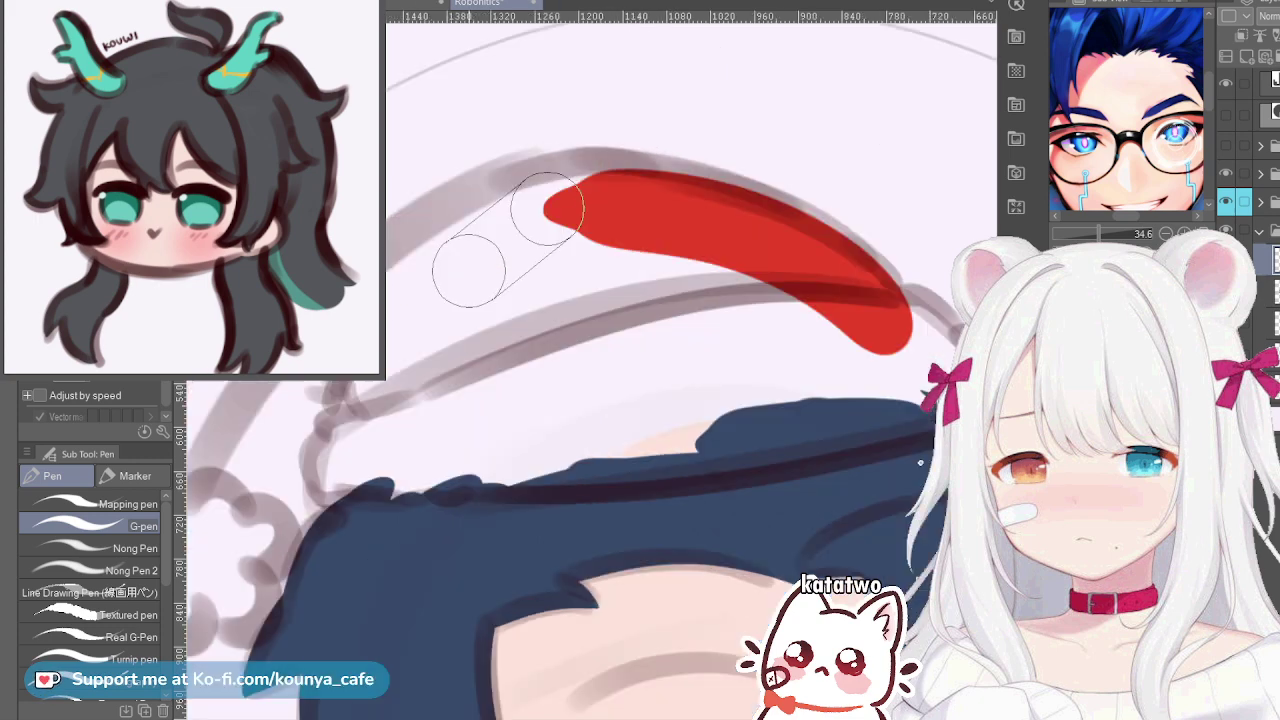
{"action": "left_click_drag", "start_coordinate": [537, 217], "coordinate": [392, 266]}
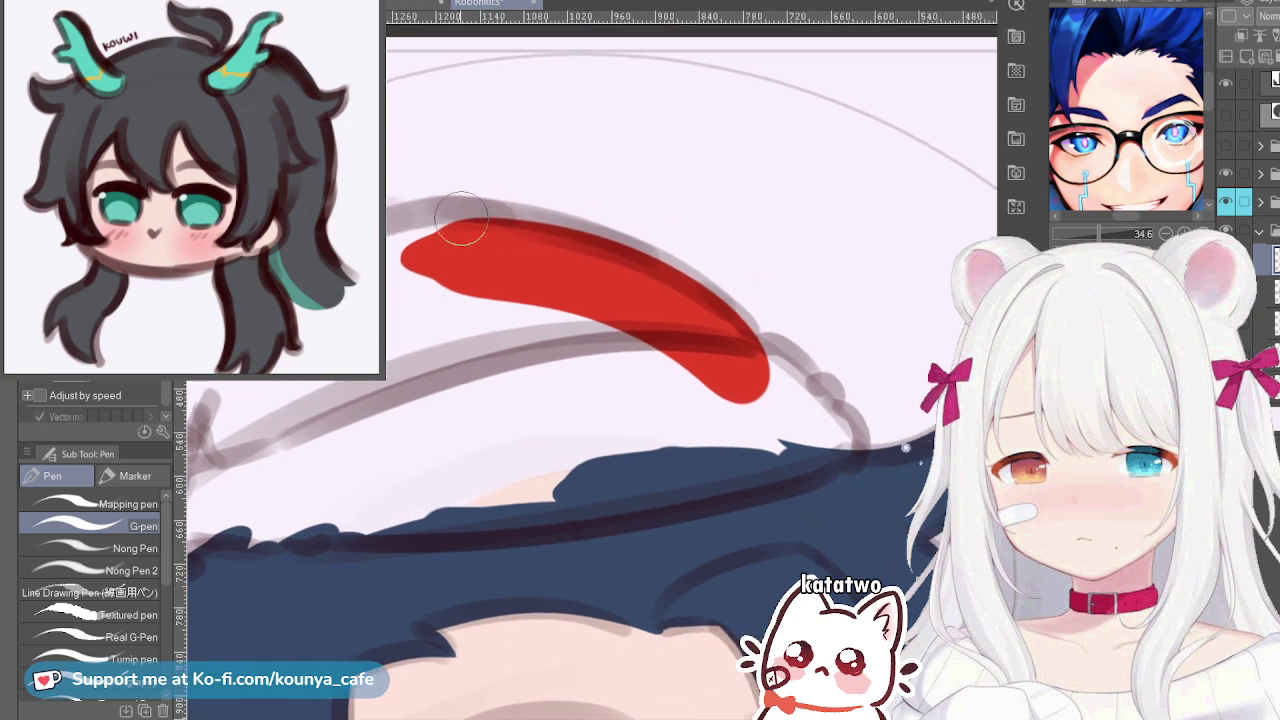
{"action": "left_click_drag", "start_coordinate": [400, 214], "coordinate": [800, 376]}
{"action": "key", "text": "ctrl+z"}
{"action": "key", "text": "ctrl+y"}
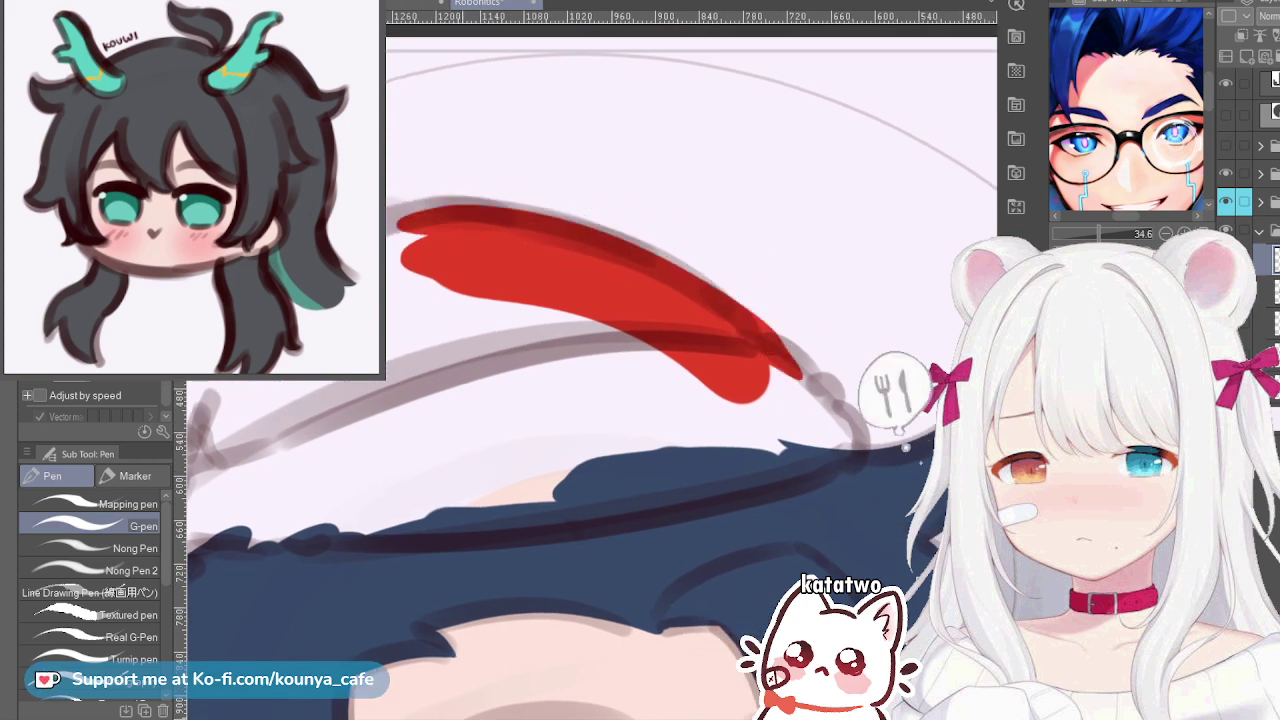
Transform the red hat strokes, shifting and narrowing them slightly to follow the sketched crown outline
{"action": "key", "text": "ctrl+t"}
{"action": "left_click_drag", "start_coordinate": [599, 304], "coordinate": [582, 301]}
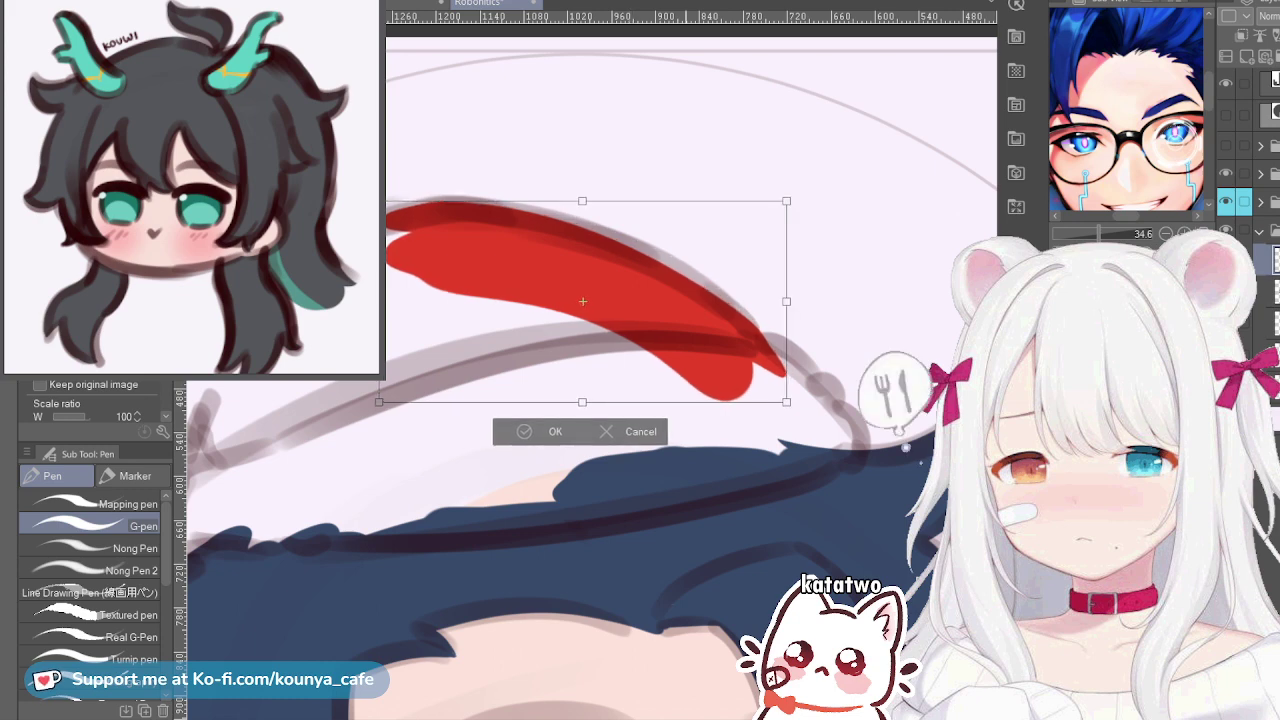
{"action": "left_click_drag", "start_coordinate": [786, 201], "coordinate": [763, 189]}
{"action": "key", "text": "Return"}
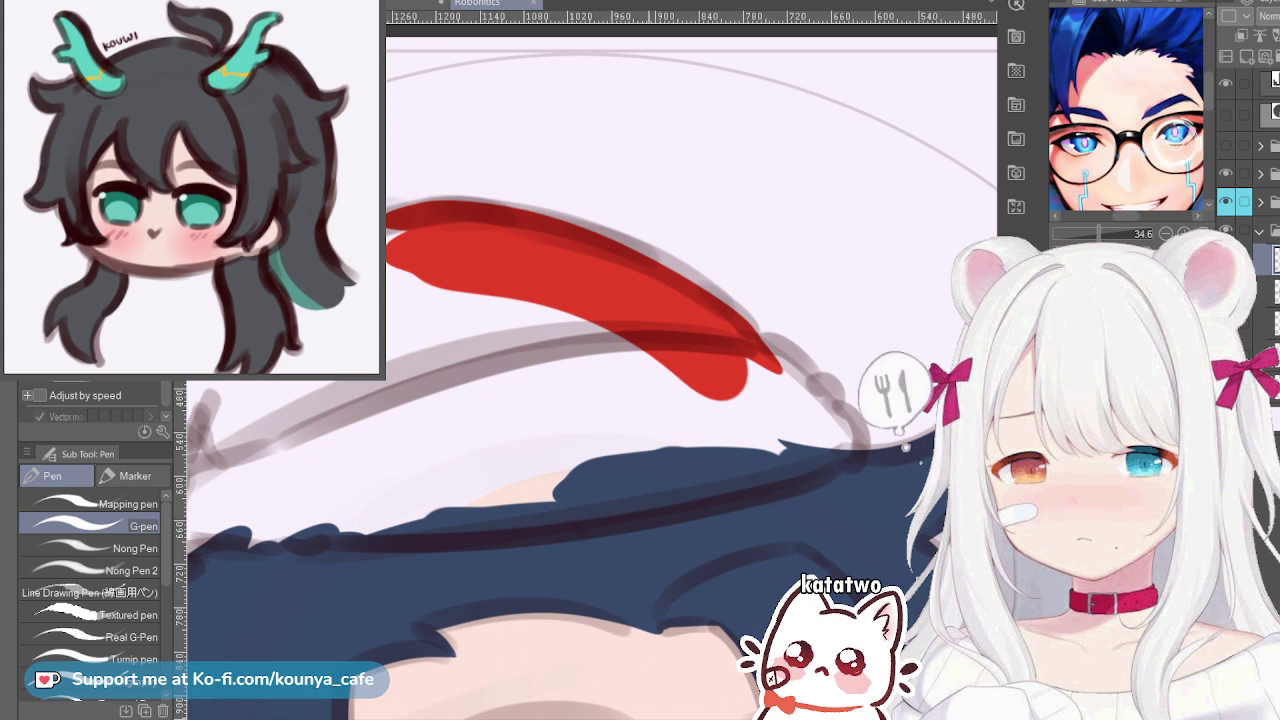
Thicken the red edge along the hat's sketched upper outline with a smaller G-pen
{"action": "scroll", "coordinate": [650, 195], "scroll_direction": "up", "scroll_amount": 2}
{"action": "left_click_drag", "start_coordinate": [692, 303], "coordinate": [655, 318]}
{"action": "key", "text": "["}
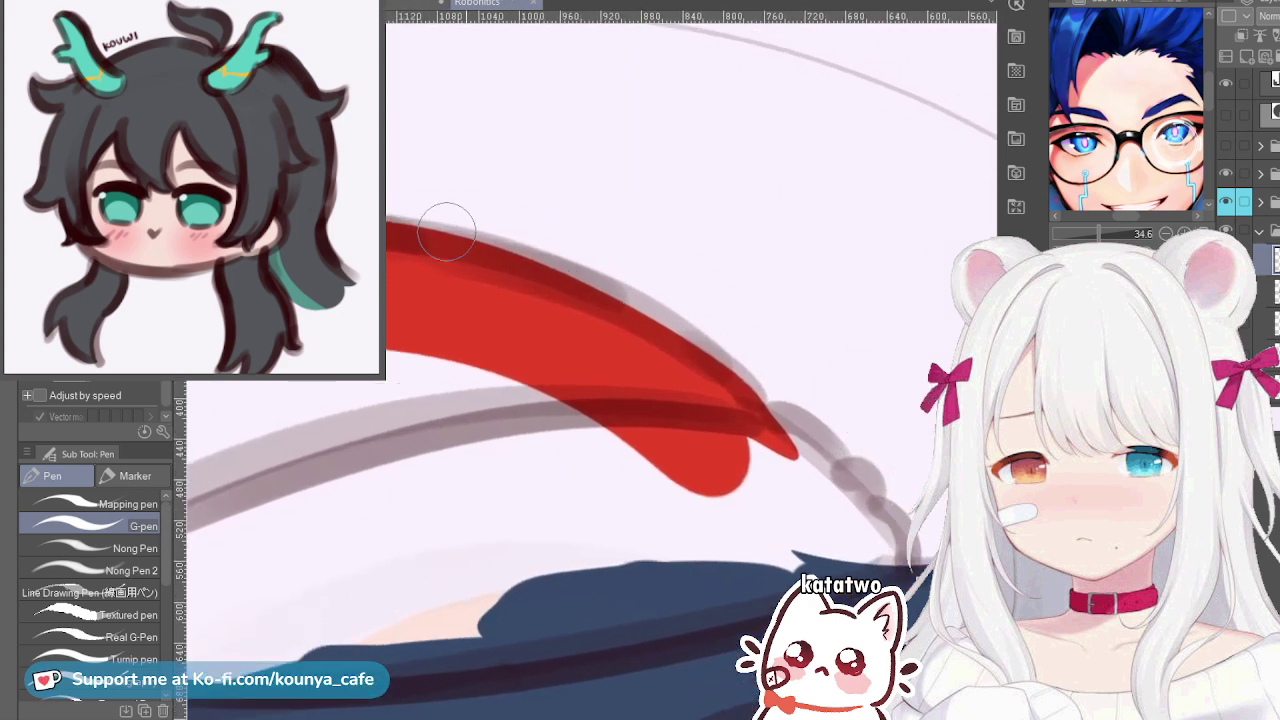
{"action": "left_click_drag", "start_coordinate": [420, 238], "coordinate": [765, 405]}
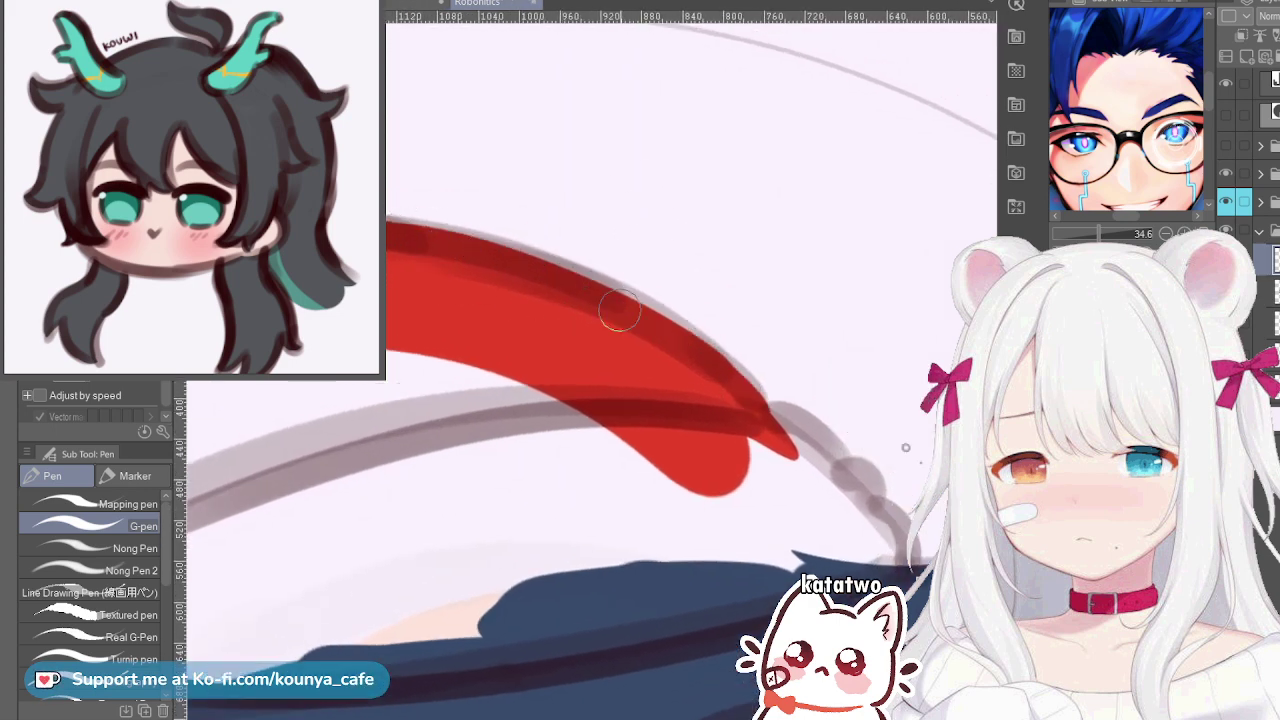
Unmirror the canvas and paint the hat's outer curve in red from the peak down to the pompom, redoing the stroke until it follows the sketch
{"action": "scroll", "coordinate": [620, 310], "scroll_direction": "down", "scroll_amount": 3}
{"action": "mouse_move", "coordinate": [585, 437]}
{"action": "left_mouse_down"}
{"action": "mouse_move", "coordinate": [676, 360]}
{"action": "mouse_move", "coordinate": [629, 252]}
{"action": "mouse_move", "coordinate": [655, 272]}
{"action": "left_mouse_up"}
{"action": "scroll", "coordinate": [640, 245], "scroll_direction": "down", "scroll_amount": 2}
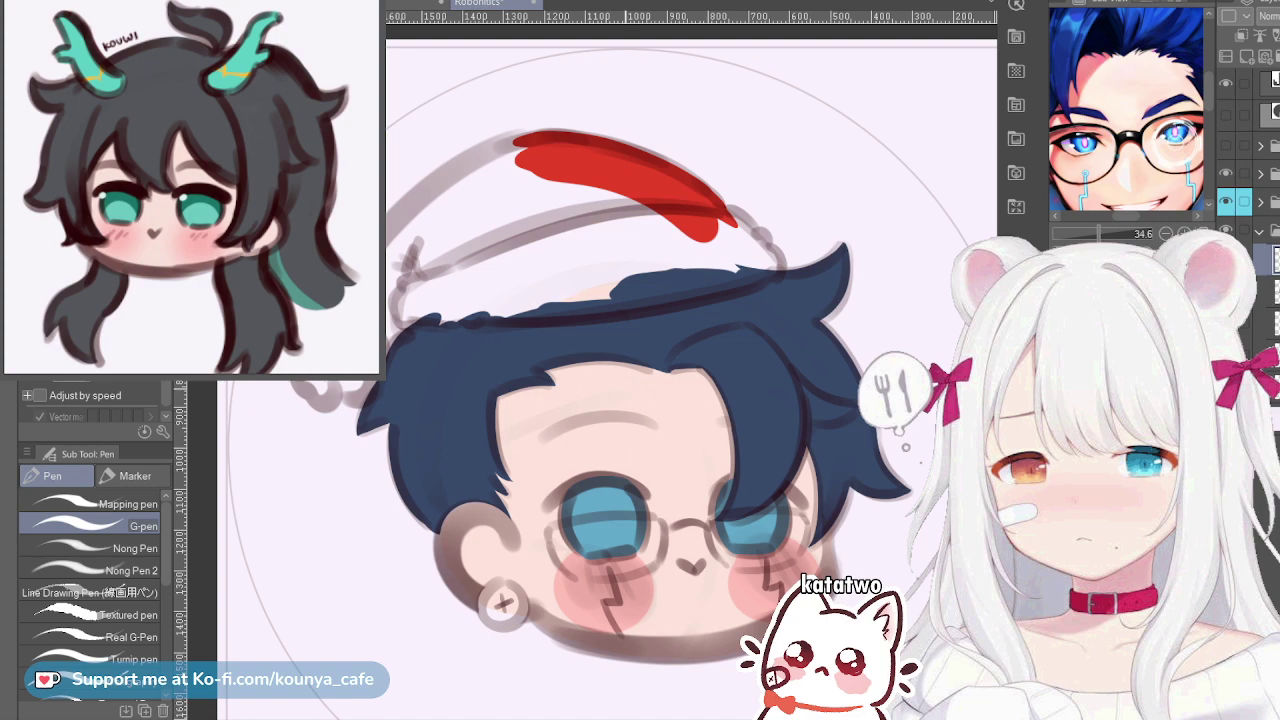
{"action": "key", "text": "shift+h"}
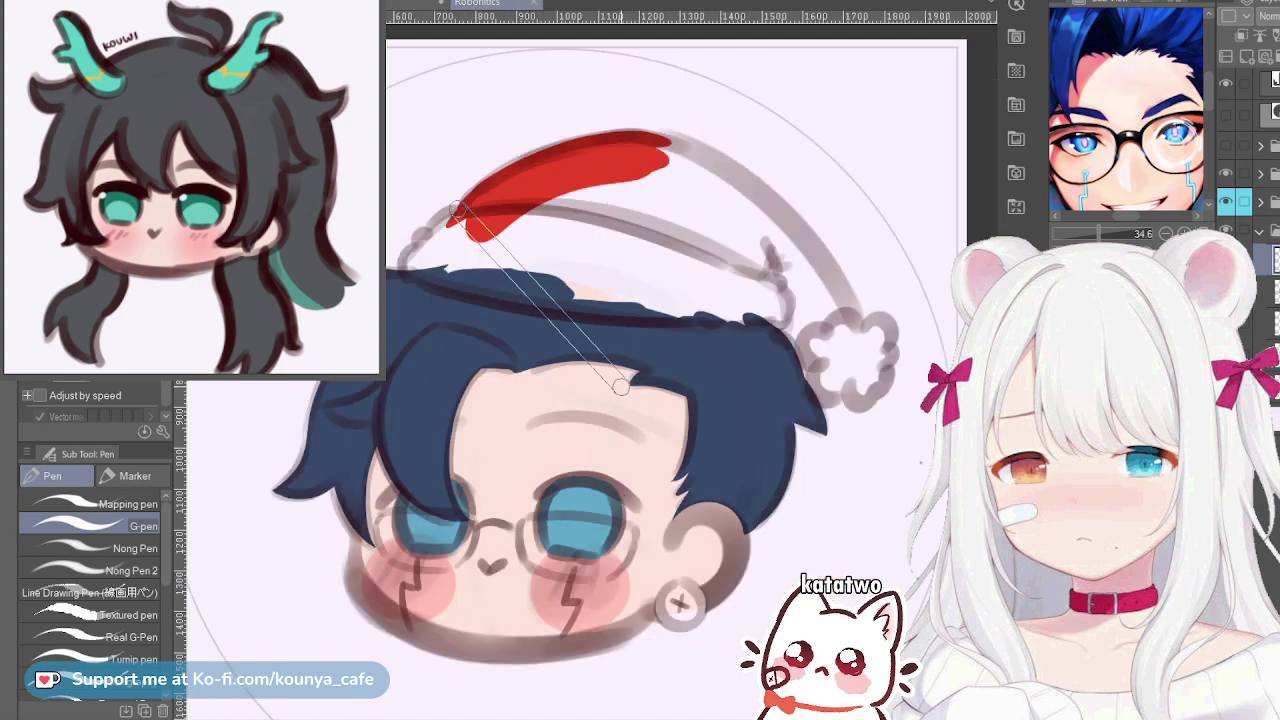
{"action": "scroll", "coordinate": [949, 56], "scroll_direction": "up", "scroll_amount": 2}
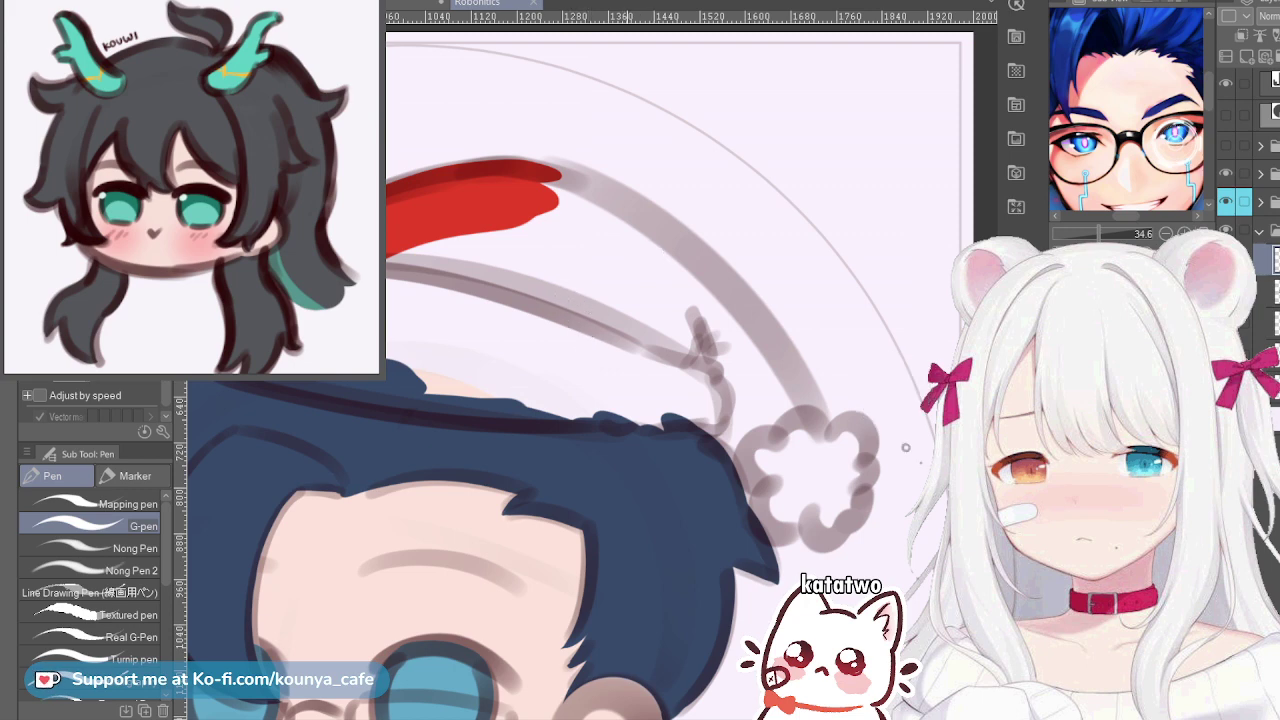
{"action": "scroll", "coordinate": [926, 116], "scroll_direction": "up", "scroll_amount": 1}
{"action": "scroll", "coordinate": [422, 181], "scroll_direction": "up", "scroll_amount": 1}
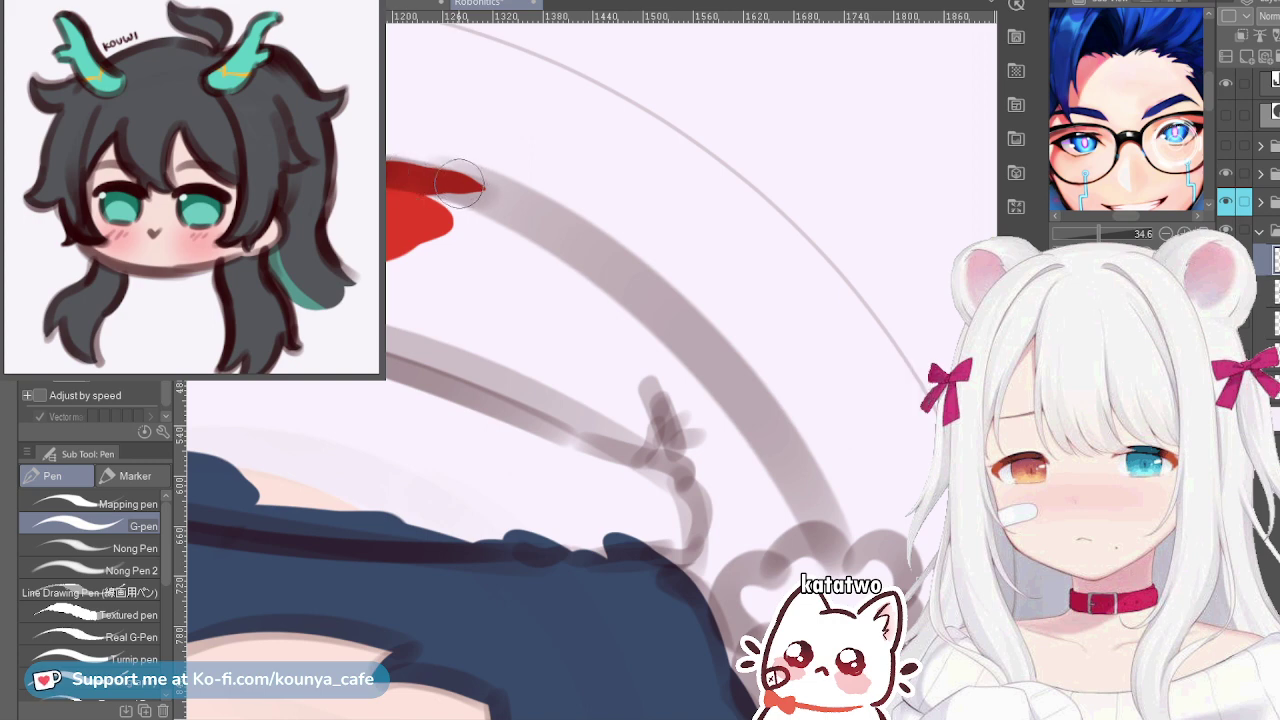
{"action": "mouse_move", "coordinate": [458, 180]}
{"action": "left_mouse_down"}
{"action": "mouse_move", "coordinate": [594, 270]}
{"action": "mouse_move", "coordinate": [808, 552]}
{"action": "left_mouse_up"}
{"action": "mouse_move", "coordinate": [437, 183]}
{"action": "left_mouse_down"}
{"action": "mouse_move", "coordinate": [635, 292]}
{"action": "mouse_move", "coordinate": [789, 462]}
{"action": "left_mouse_up"}
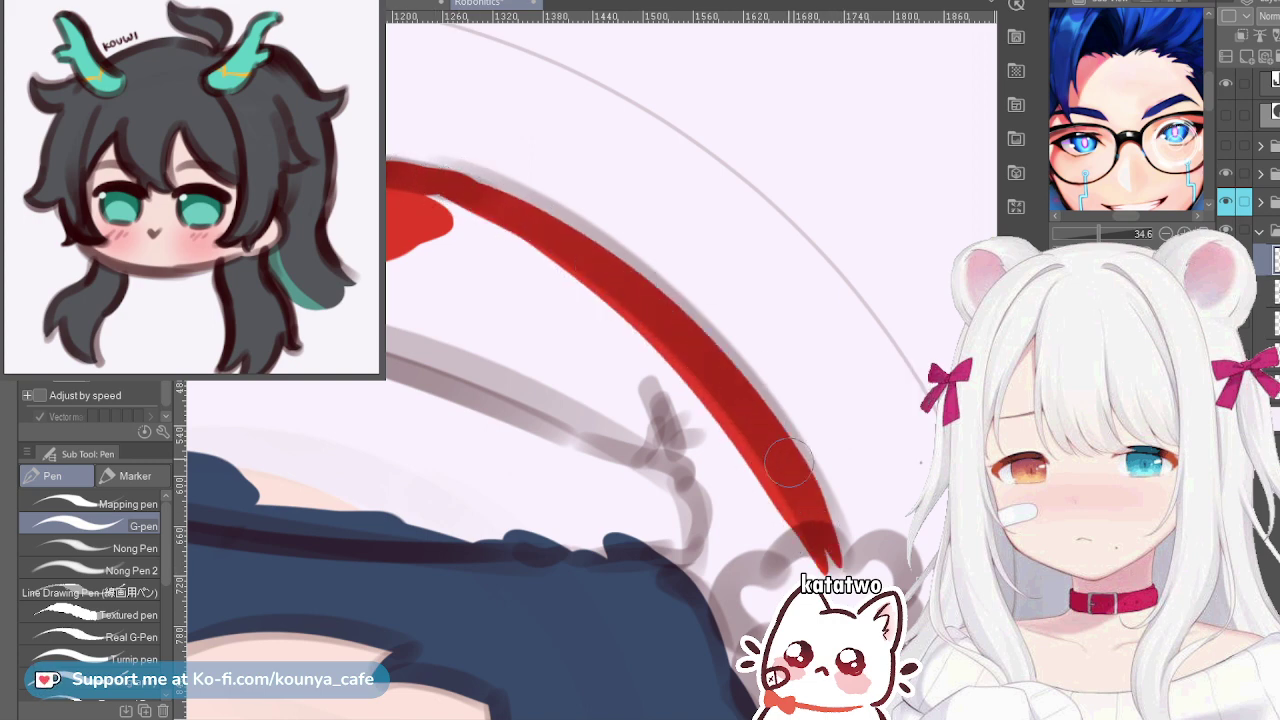
{"action": "key", "text": "ctrl+z"}
{"action": "mouse_move", "coordinate": [462, 182]}
{"action": "left_mouse_down"}
{"action": "mouse_move", "coordinate": [545, 237]}
{"action": "mouse_move", "coordinate": [806, 553]}
{"action": "left_mouse_up"}
{"action": "key", "text": "ctrl+z"}
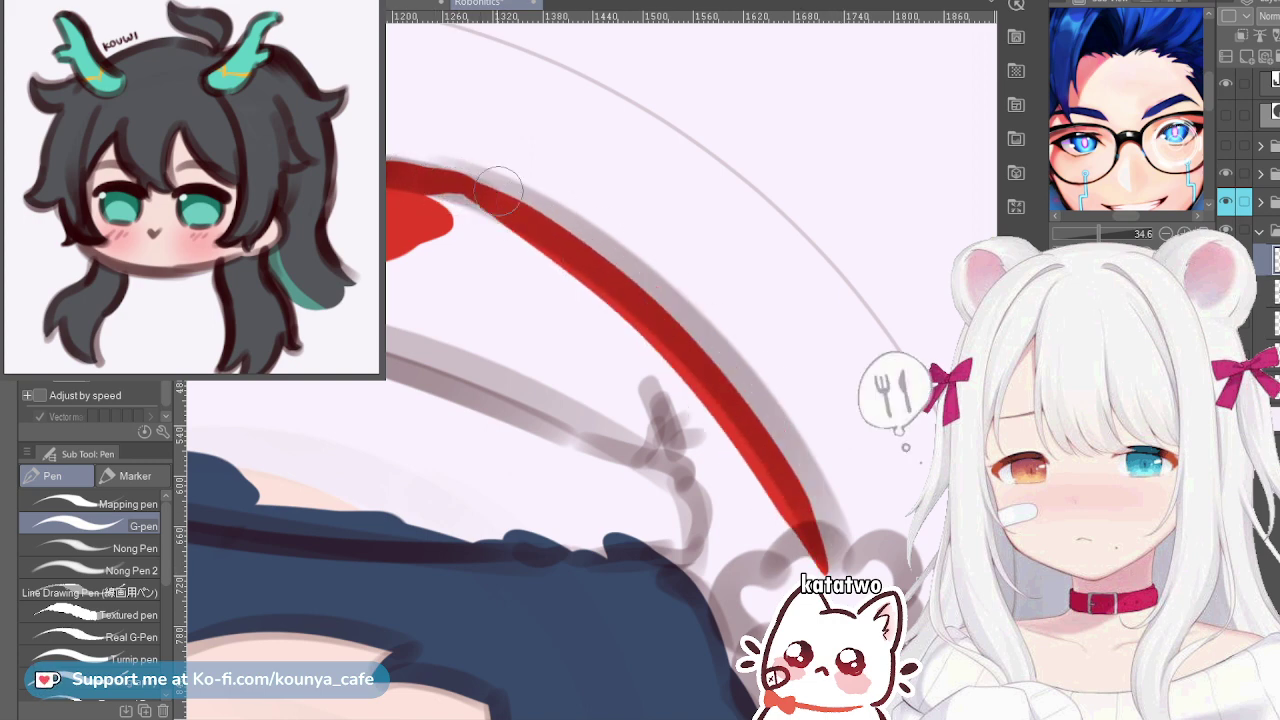
{"action": "mouse_move", "coordinate": [457, 186]}
{"action": "left_mouse_down"}
{"action": "mouse_move", "coordinate": [629, 293]}
{"action": "mouse_move", "coordinate": [771, 490]}
{"action": "left_mouse_up"}
{"action": "key", "text": "ctrl+z"}
{"action": "left_click_drag", "start_coordinate": [464, 188], "coordinate": [832, 580]}
{"action": "key", "text": "ctrl+z"}
{"action": "left_click_drag", "start_coordinate": [468, 186], "coordinate": [828, 568]}
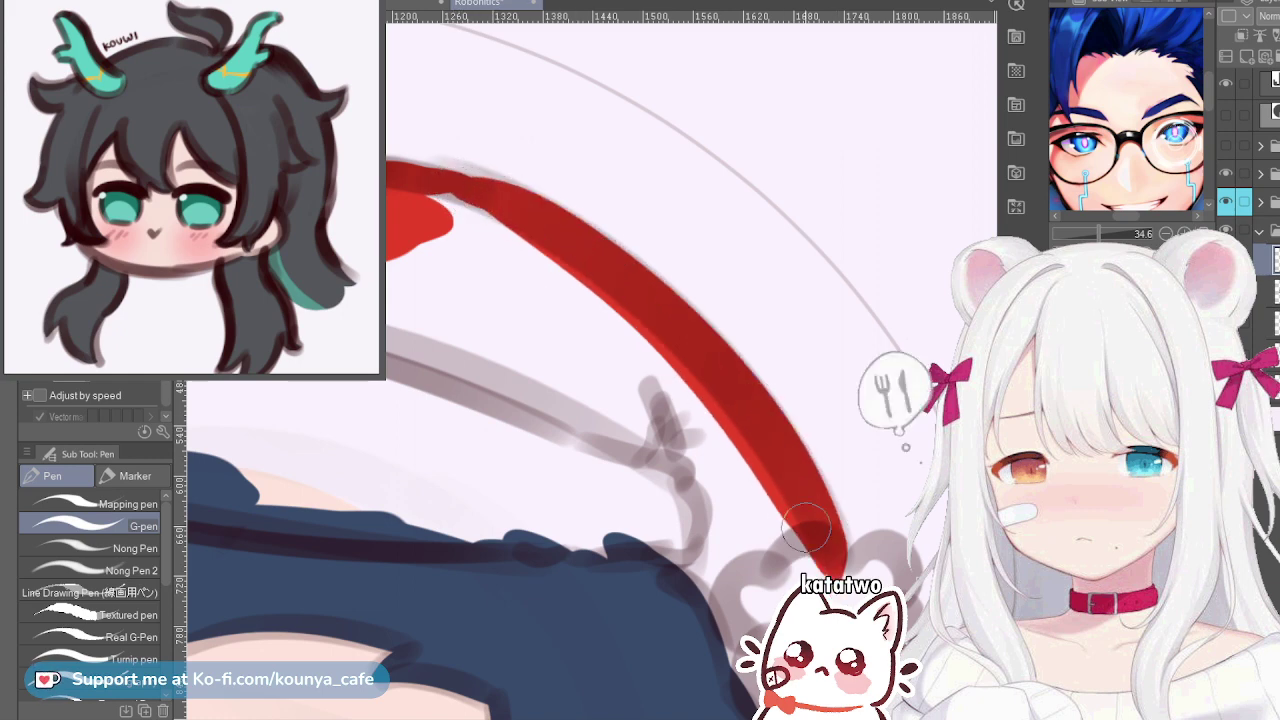
{"action": "key", "text": "ctrl+z"}
{"action": "mouse_move", "coordinate": [484, 187]}
{"action": "left_mouse_down"}
{"action": "mouse_move", "coordinate": [560, 235]}
{"action": "mouse_move", "coordinate": [850, 595]}
{"action": "left_mouse_up"}
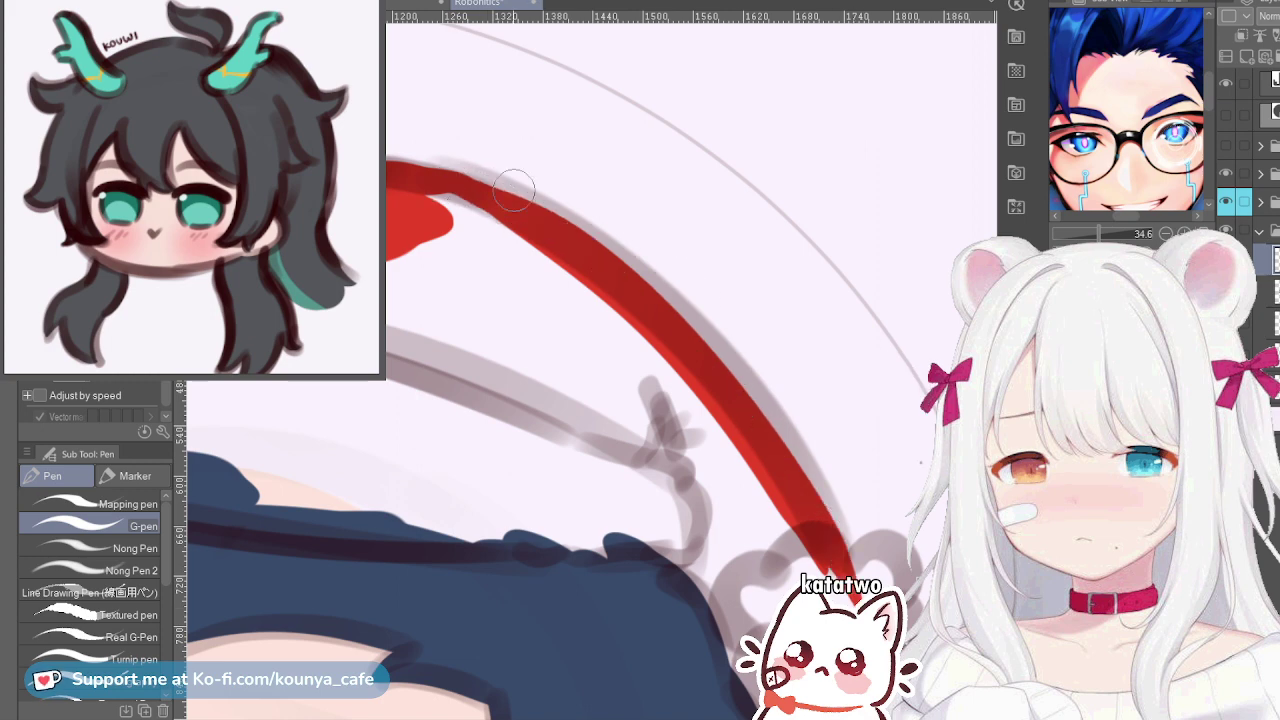
Smooth the joint between the two red edge strokes at the hat's peak
{"action": "scroll", "coordinate": [480, 190], "scroll_direction": "up", "scroll_amount": 4}
{"action": "left_click_drag", "start_coordinate": [500, 165], "coordinate": [609, 218]}
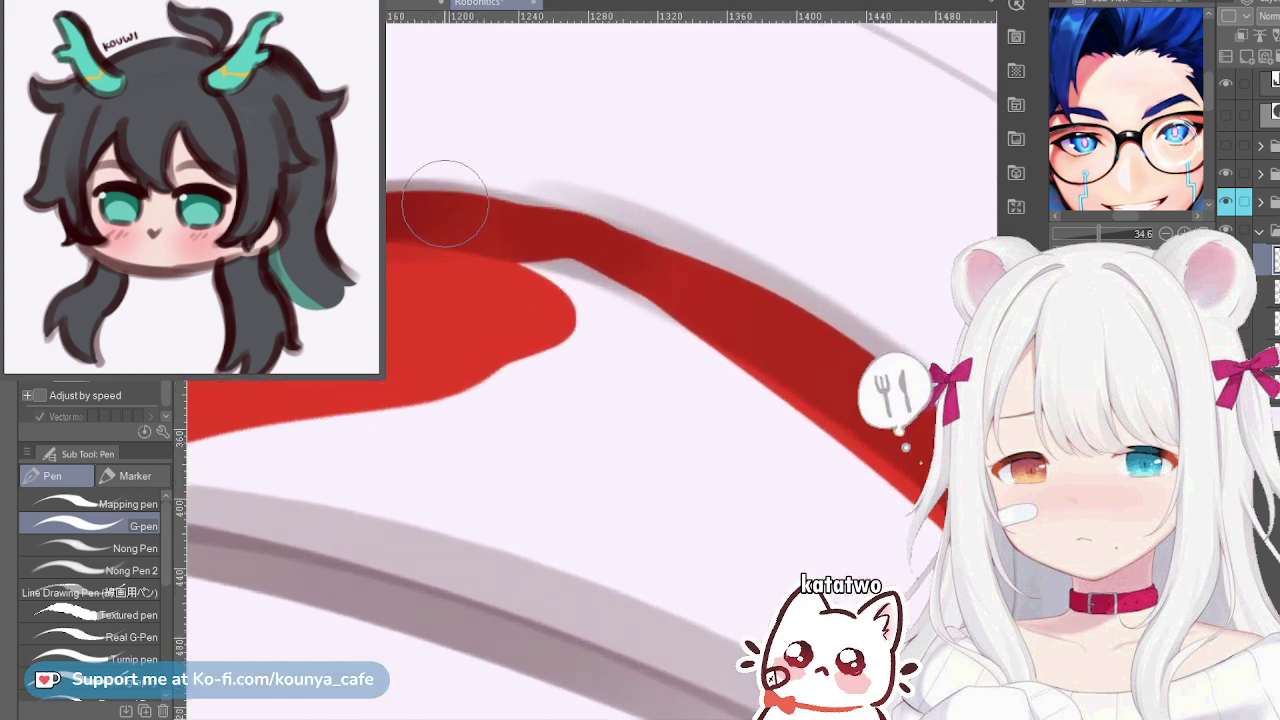
{"action": "mouse_move", "coordinate": [430, 212]}
{"action": "left_mouse_down"}
{"action": "mouse_move", "coordinate": [659, 272]}
{"action": "mouse_move", "coordinate": [748, 329]}
{"action": "left_mouse_up"}
Fill the middle of the hat with solid red, extending past the sketched brim line
{"action": "scroll", "coordinate": [590, 370], "scroll_direction": "down", "scroll_amount": 2}
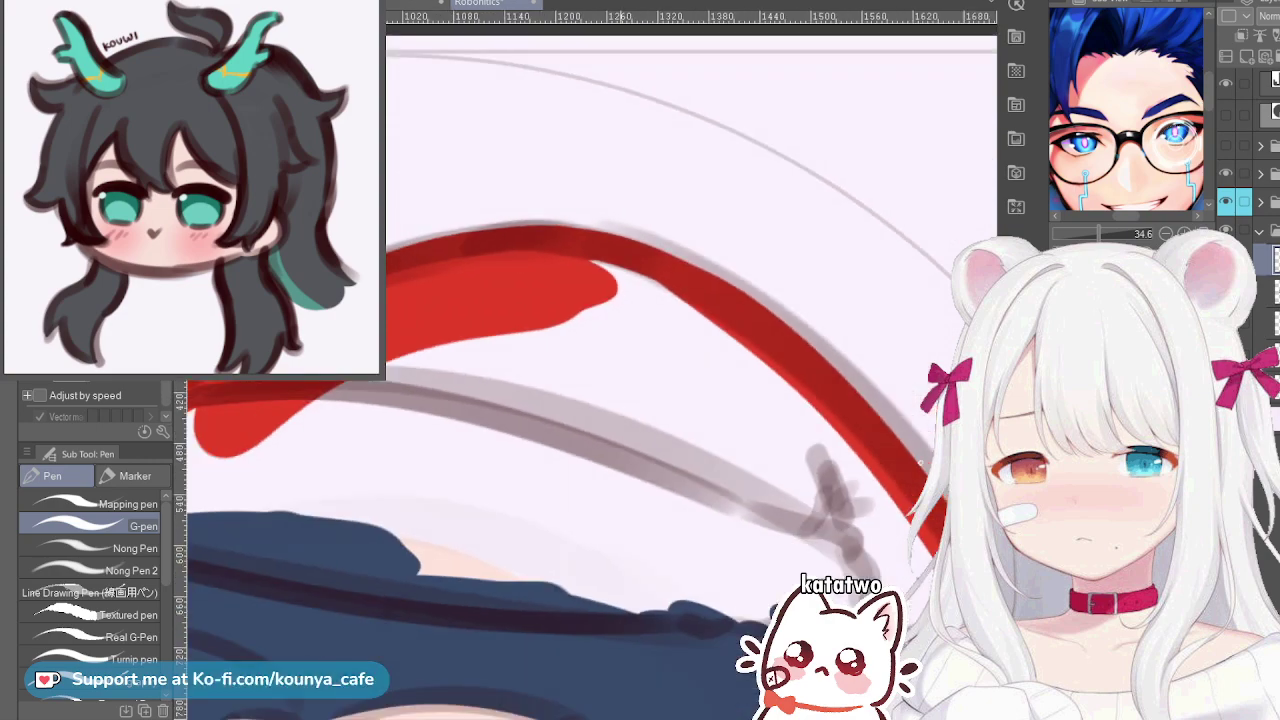
{"action": "scroll", "coordinate": [689, 294], "scroll_direction": "down", "scroll_amount": 1}
{"action": "scroll", "coordinate": [591, 306], "scroll_direction": "down", "scroll_amount": 1}
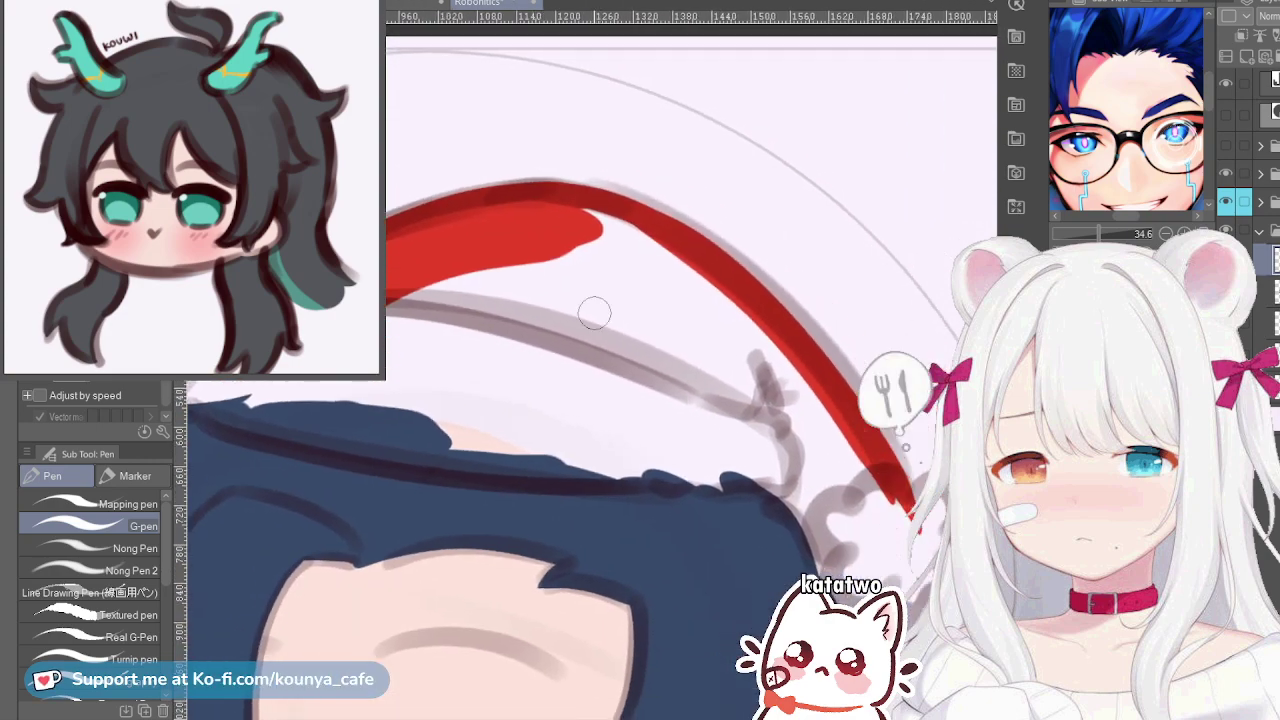
{"action": "mouse_move", "coordinate": [453, 273]}
{"action": "left_mouse_down"}
{"action": "mouse_move", "coordinate": [386, 298]}
{"action": "mouse_move", "coordinate": [534, 275]}
{"action": "mouse_move", "coordinate": [648, 309]}
{"action": "mouse_move", "coordinate": [516, 350]}
{"action": "mouse_move", "coordinate": [533, 328]}
{"action": "mouse_move", "coordinate": [464, 312]}
{"action": "mouse_move", "coordinate": [720, 377]}
{"action": "mouse_move", "coordinate": [686, 370]}
{"action": "left_mouse_up"}
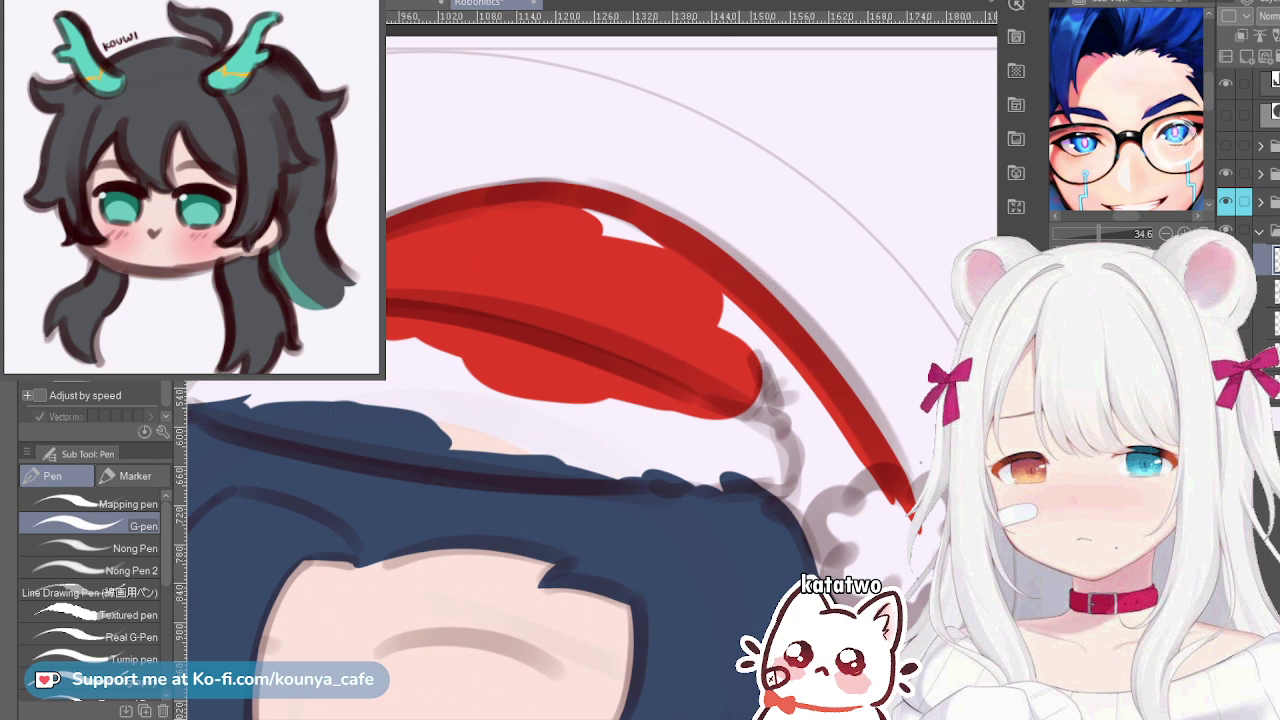
Fill the remaining gaps beside the hat's outer edge with red and extend the fill down to the pompom
{"action": "scroll", "coordinate": [725, 318], "scroll_direction": "up", "scroll_amount": 1}
{"action": "left_click_drag", "start_coordinate": [920, 462], "coordinate": [802, 420]}
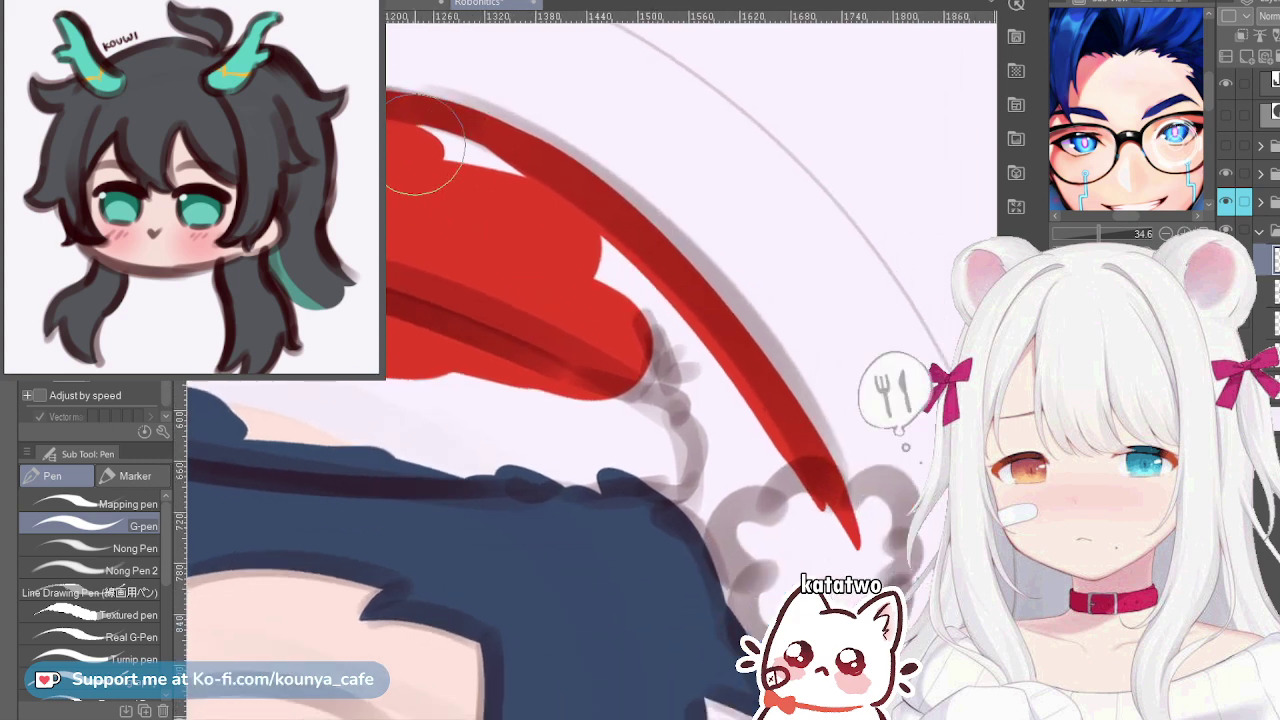
{"action": "left_click_drag", "start_coordinate": [418, 150], "coordinate": [502, 192]}
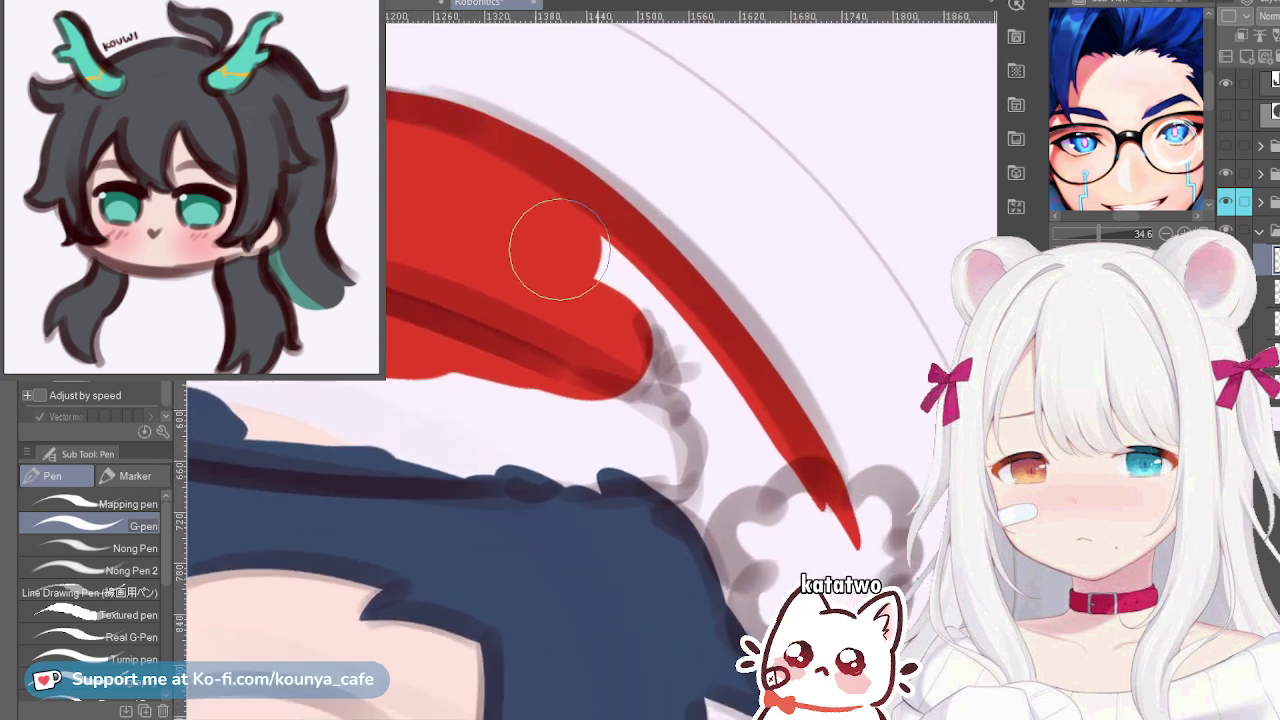
{"action": "left_click_drag", "start_coordinate": [557, 249], "coordinate": [590, 250]}
{"action": "left_click_drag", "start_coordinate": [630, 335], "coordinate": [682, 404]}
{"action": "left_click_drag", "start_coordinate": [595, 360], "coordinate": [690, 428]}
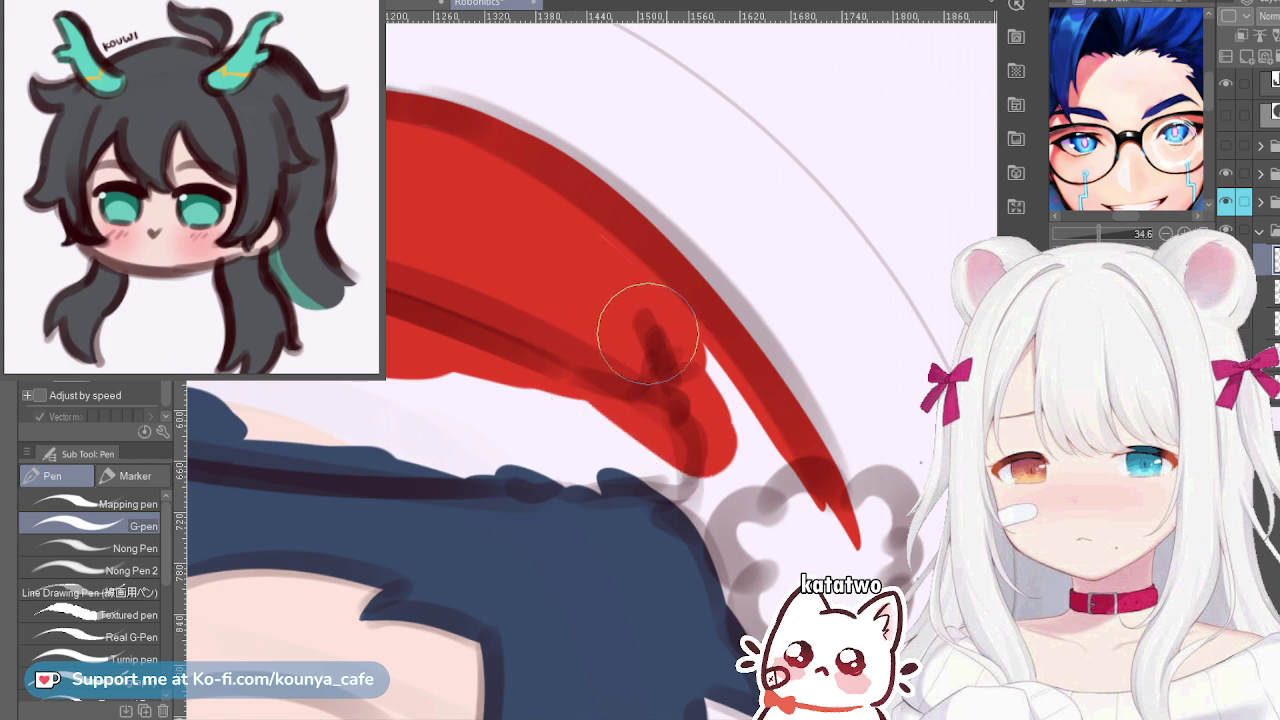
{"action": "left_click_drag", "start_coordinate": [680, 365], "coordinate": [752, 474]}
{"action": "mouse_move", "coordinate": [668, 400]}
{"action": "left_mouse_down"}
{"action": "mouse_move", "coordinate": [755, 470]}
{"action": "mouse_move", "coordinate": [660, 378]}
{"action": "left_mouse_up"}
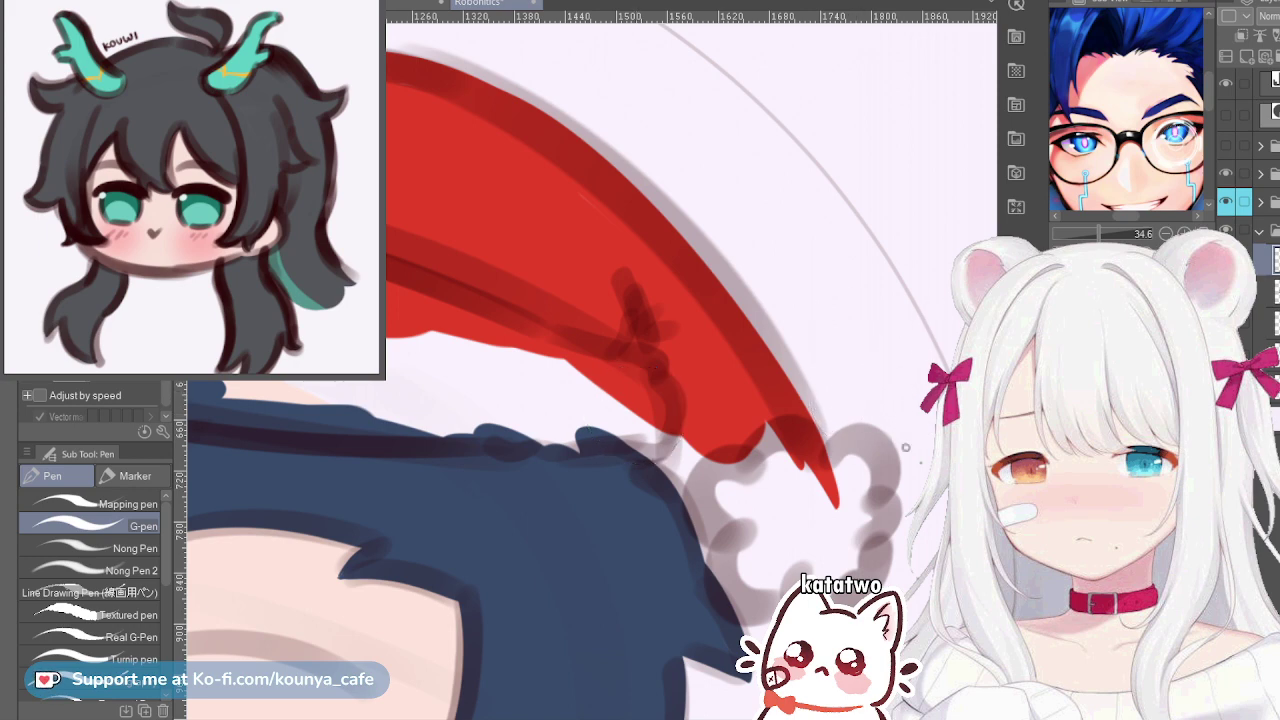
Switch to the layer below and paint red over the drooping hat tip between the hair and pompom with an enlarged G-pen
{"action": "left_click", "coordinate": [1266, 292]}
{"action": "mouse_move", "coordinate": [624, 440]}
{"action": "left_mouse_down"}
{"action": "mouse_move", "coordinate": [746, 512]}
{"action": "mouse_move", "coordinate": [769, 512]}
{"action": "mouse_move", "coordinate": [698, 482]}
{"action": "left_mouse_up"}
{"action": "mouse_move", "coordinate": [606, 416]}
{"action": "left_mouse_down"}
{"action": "mouse_move", "coordinate": [667, 492]}
{"action": "mouse_move", "coordinate": [749, 512]}
{"action": "left_mouse_up"}
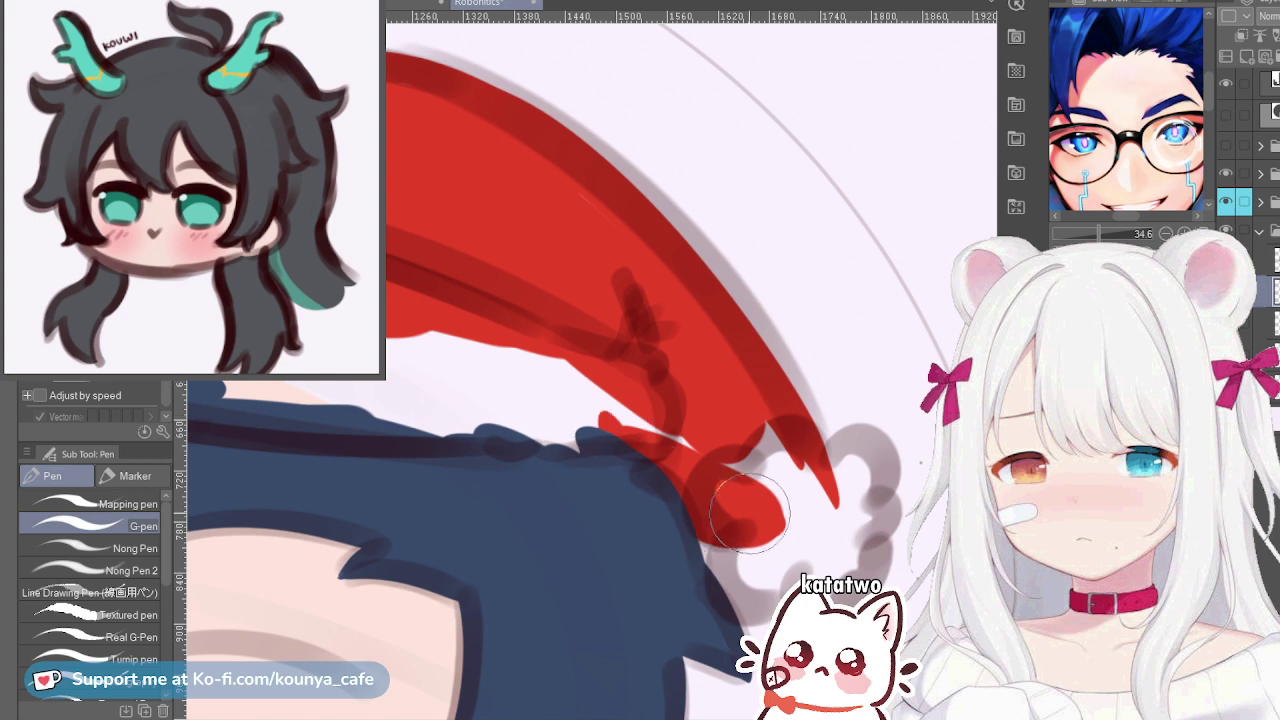
{"action": "key", "text": "]"}
{"action": "key", "text": "]"}
{"action": "key", "text": "]"}
{"action": "mouse_move", "coordinate": [634, 406]}
{"action": "left_mouse_down"}
{"action": "mouse_move", "coordinate": [728, 457]}
{"action": "mouse_move", "coordinate": [748, 443]}
{"action": "mouse_move", "coordinate": [906, 448]}
{"action": "left_mouse_up"}
{"action": "scroll", "coordinate": [720, 342], "scroll_direction": "down", "scroll_amount": 2}
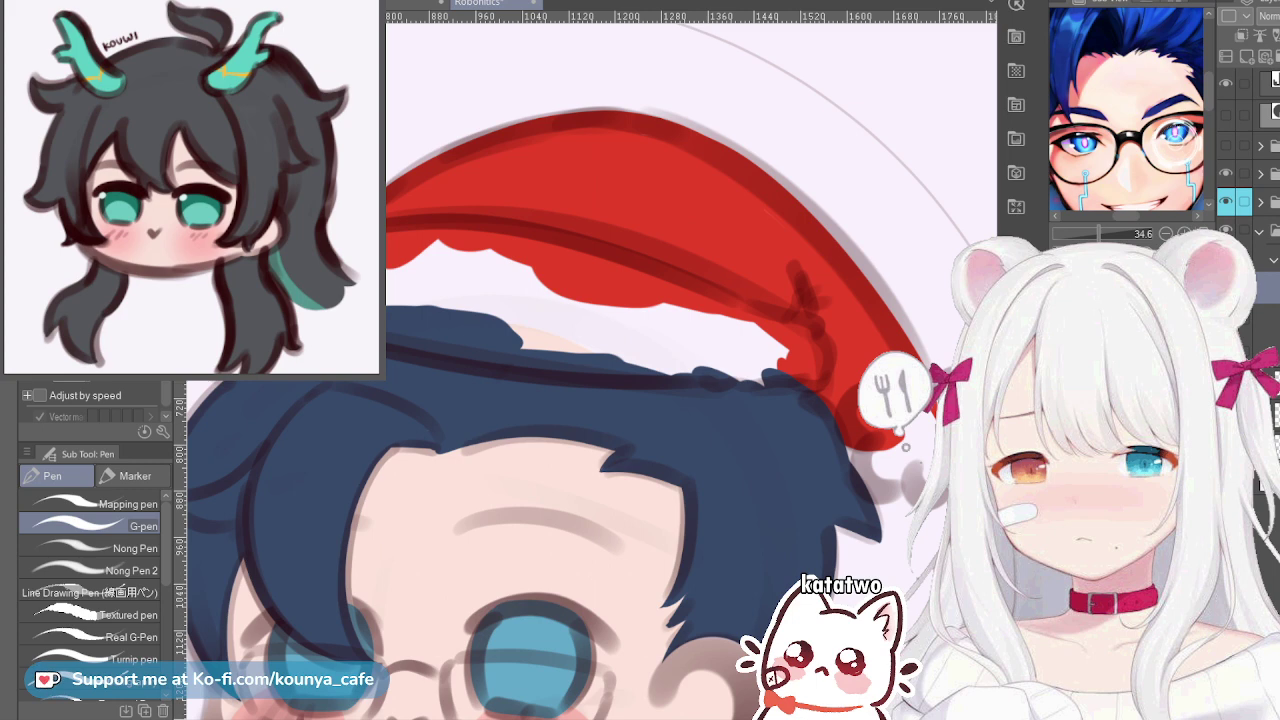
{"action": "mouse_move", "coordinate": [628, 286]}
{"action": "left_mouse_down"}
{"action": "mouse_move", "coordinate": [591, 283]}
{"action": "mouse_move", "coordinate": [630, 317]}
{"action": "mouse_move", "coordinate": [599, 316]}
{"action": "left_mouse_up"}
{"action": "key", "text": "ctrl+z"}
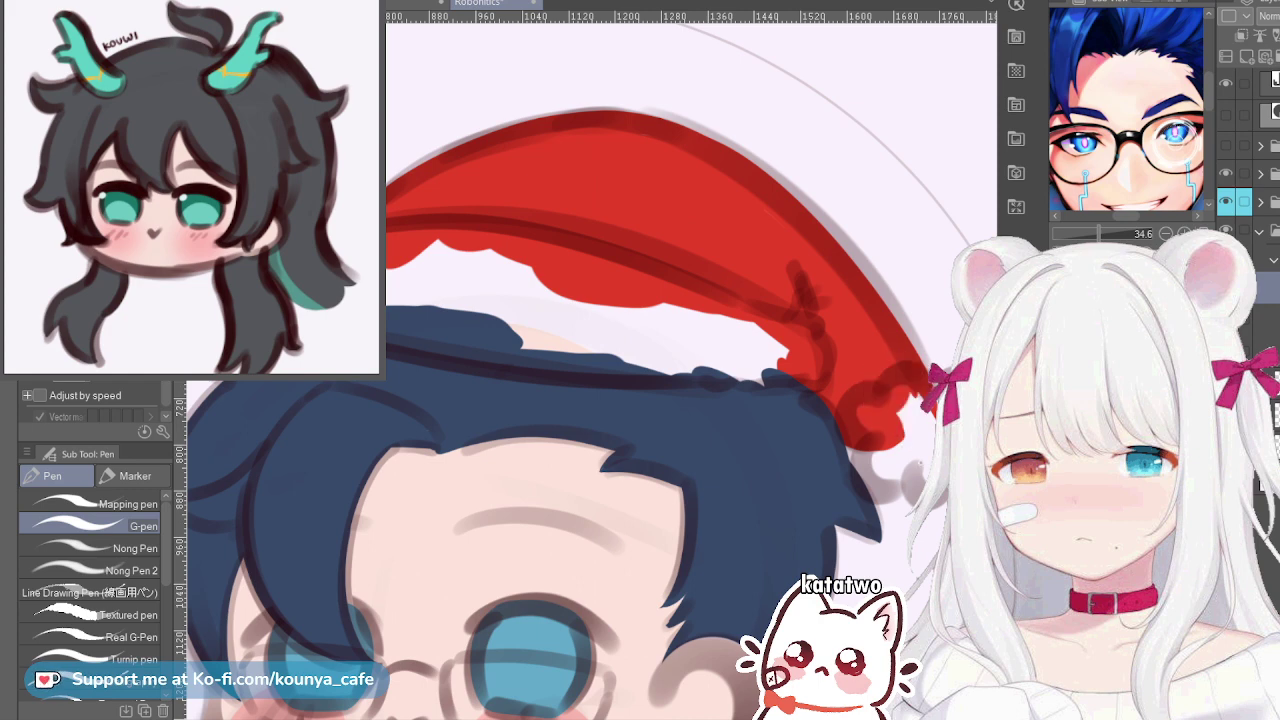
{"action": "key", "text": "ctrl+z"}
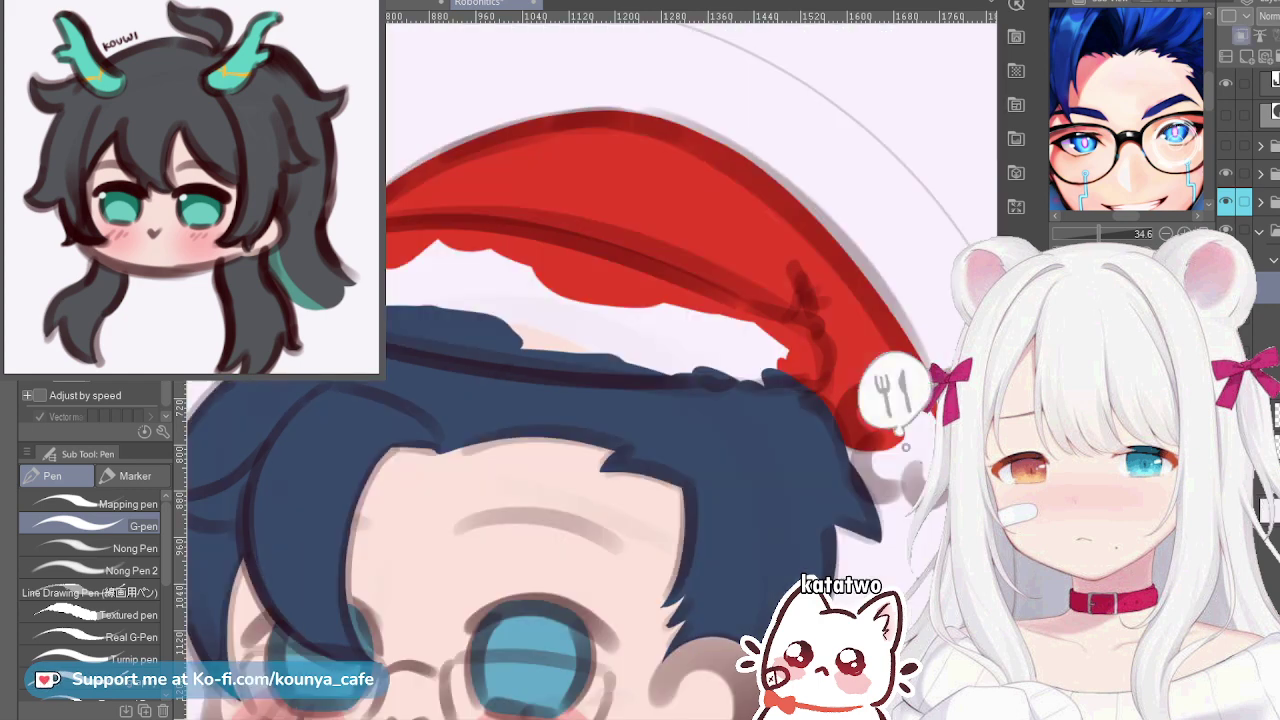
Block in the end of the hat brim opposite the pompom in gray, following the sketch's upper scallops
{"action": "scroll", "coordinate": [390, 302], "scroll_direction": "up", "scroll_amount": 2}
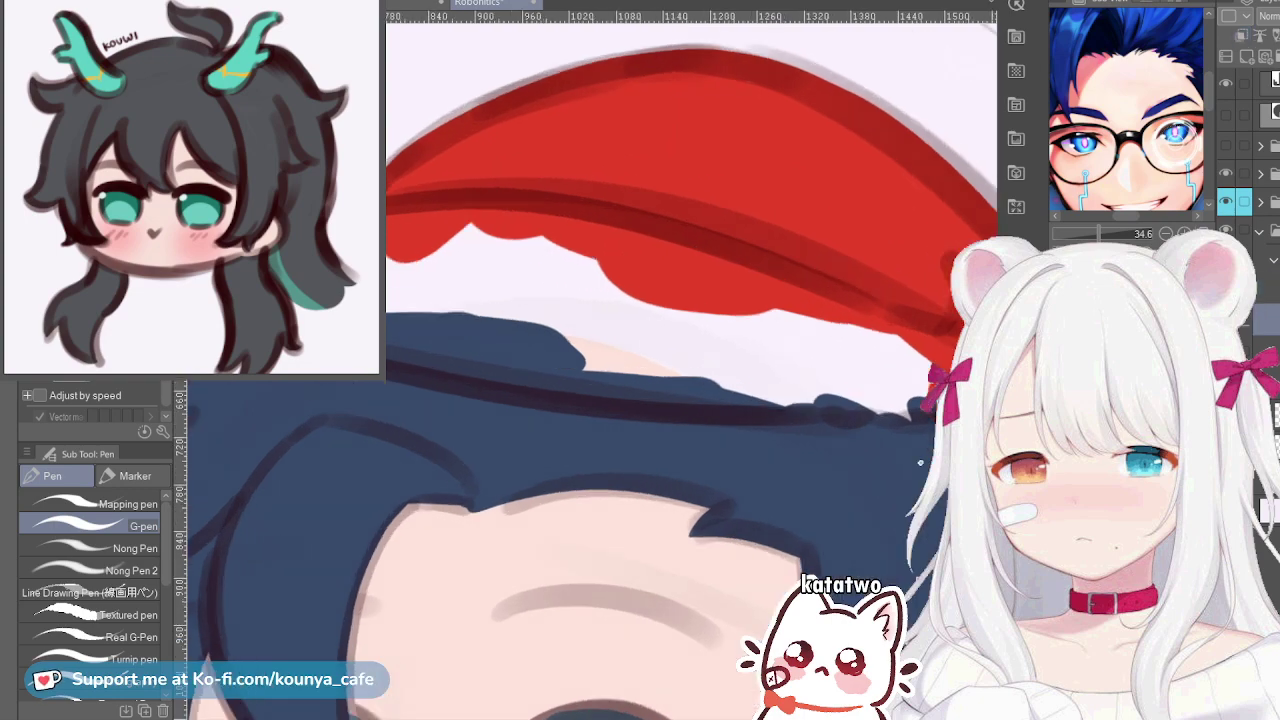
{"action": "scroll", "coordinate": [390, 305], "scroll_direction": "up", "scroll_amount": 1}
{"action": "left_click_drag", "start_coordinate": [390, 305], "coordinate": [570, 328]}
{"action": "scroll", "coordinate": [525, 200], "scroll_direction": "up", "scroll_amount": 2}
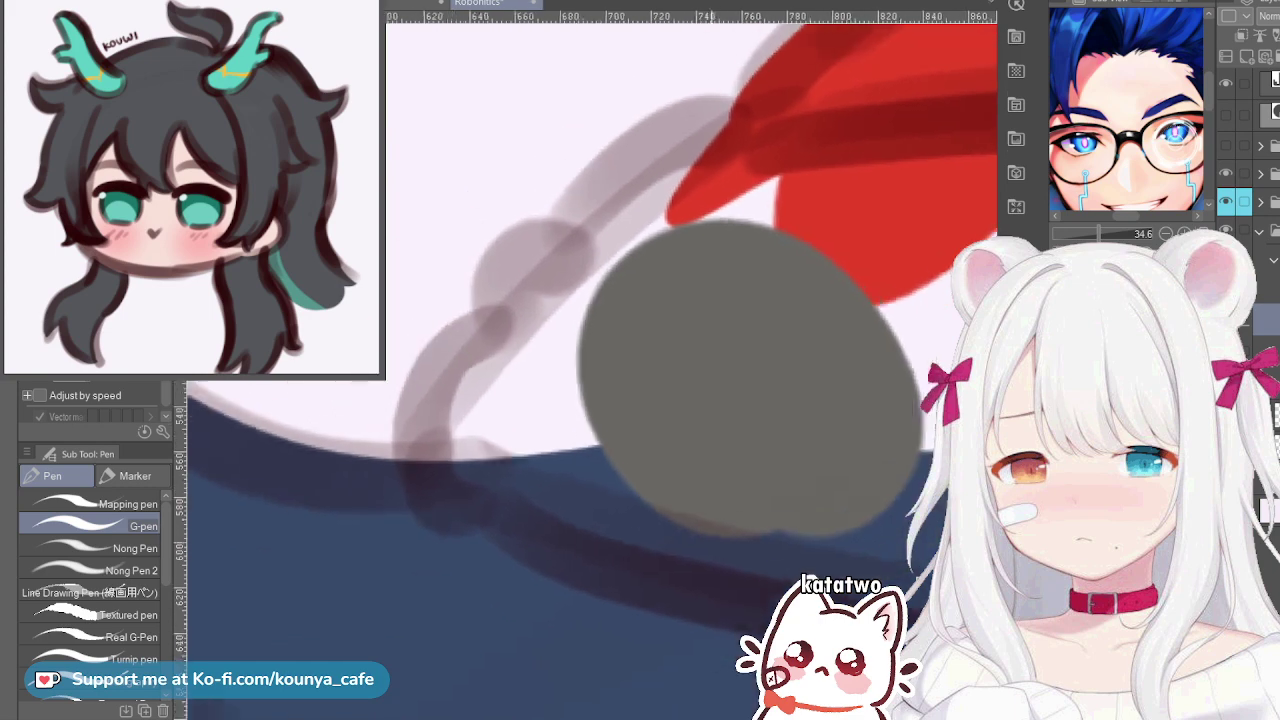
{"action": "mouse_move", "coordinate": [749, 229]}
{"action": "left_mouse_down"}
{"action": "mouse_move", "coordinate": [623, 223]}
{"action": "mouse_move", "coordinate": [700, 234]}
{"action": "mouse_move", "coordinate": [506, 277]}
{"action": "mouse_move", "coordinate": [586, 271]}
{"action": "mouse_move", "coordinate": [522, 352]}
{"action": "mouse_move", "coordinate": [590, 268]}
{"action": "mouse_move", "coordinate": [543, 286]}
{"action": "mouse_move", "coordinate": [520, 340]}
{"action": "mouse_move", "coordinate": [545, 462]}
{"action": "left_mouse_up"}
{"action": "key", "text": "ctrl+z"}
{"action": "mouse_move", "coordinate": [531, 337]}
{"action": "left_mouse_down"}
{"action": "mouse_move", "coordinate": [470, 356]}
{"action": "mouse_move", "coordinate": [514, 440]}
{"action": "left_mouse_up"}
{"action": "key", "text": "ctrl+z"}
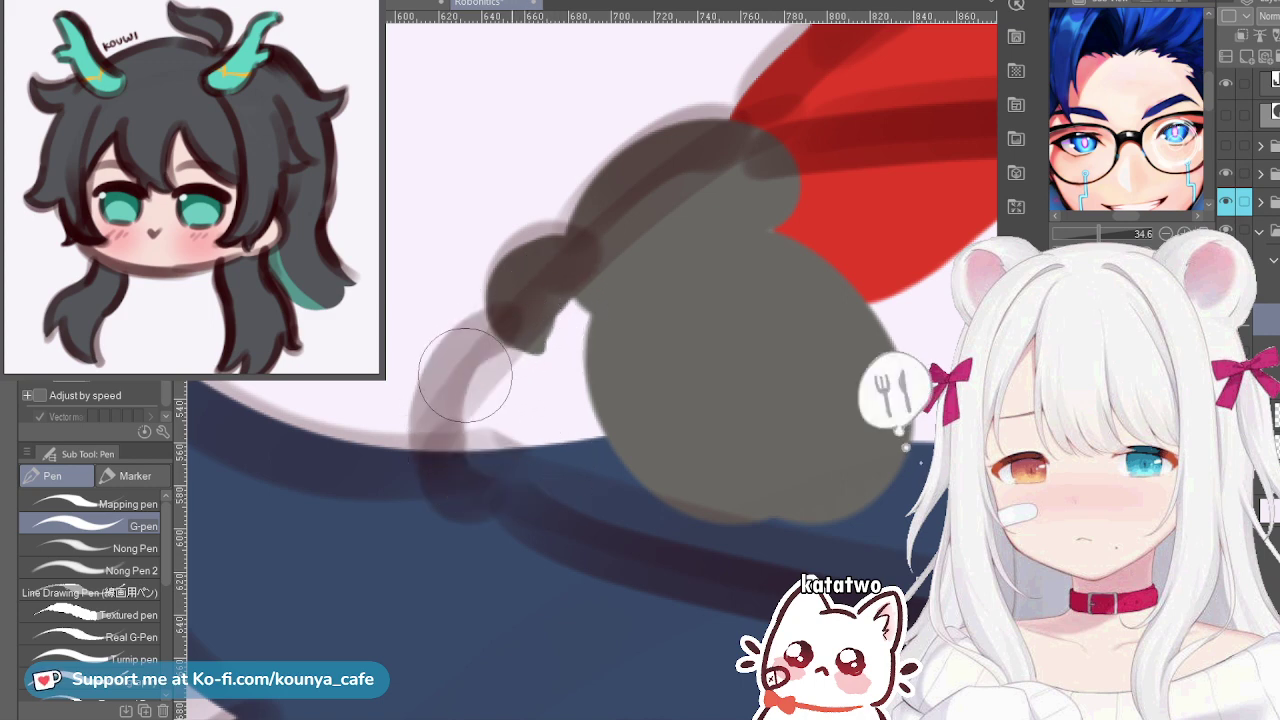
Paint gray along the brim's lowest scallop down to the hair at the end opposite the pompom
{"action": "left_click_drag", "start_coordinate": [495, 339], "coordinate": [455, 440]}
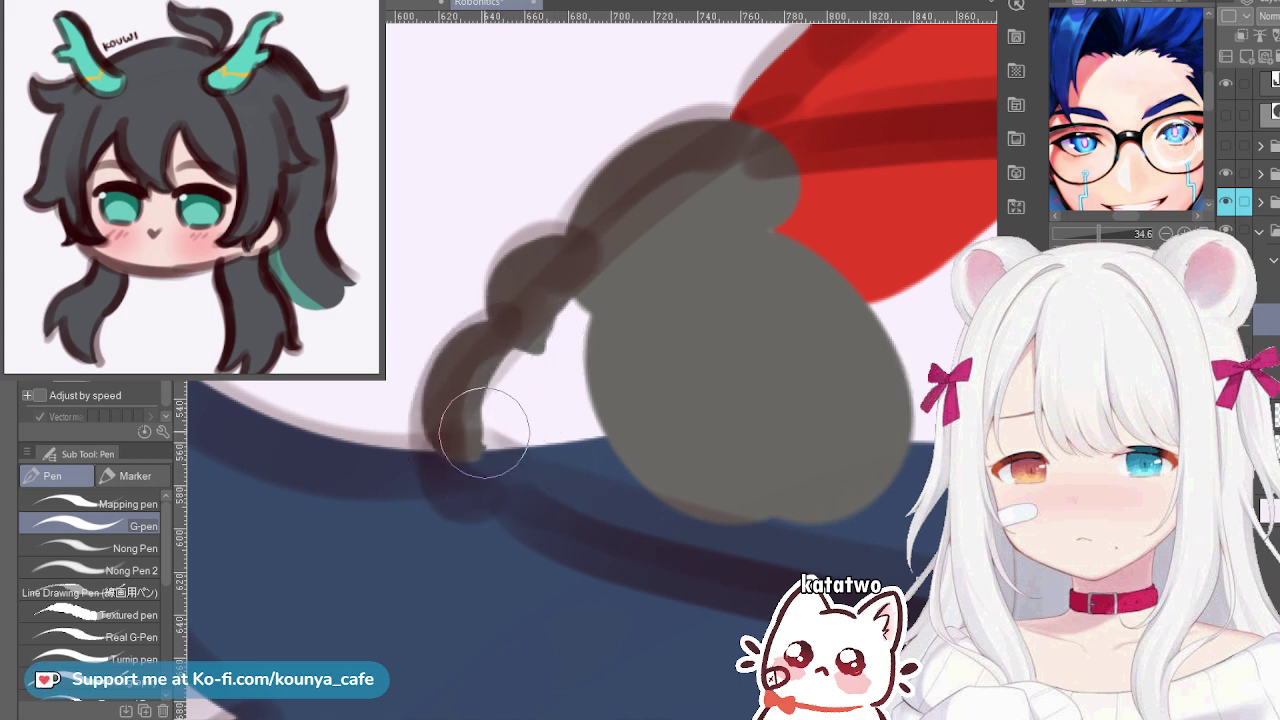
{"action": "mouse_move", "coordinate": [457, 363]}
{"action": "left_mouse_down"}
{"action": "mouse_move", "coordinate": [479, 445]}
{"action": "mouse_move", "coordinate": [475, 414]}
{"action": "mouse_move", "coordinate": [443, 391]}
{"action": "mouse_move", "coordinate": [473, 394]}
{"action": "mouse_move", "coordinate": [461, 366]}
{"action": "mouse_move", "coordinate": [444, 430]}
{"action": "mouse_move", "coordinate": [471, 438]}
{"action": "mouse_move", "coordinate": [478, 472]}
{"action": "left_mouse_up"}
{"action": "key", "text": "ctrl+z"}
{"action": "key", "text": "["}
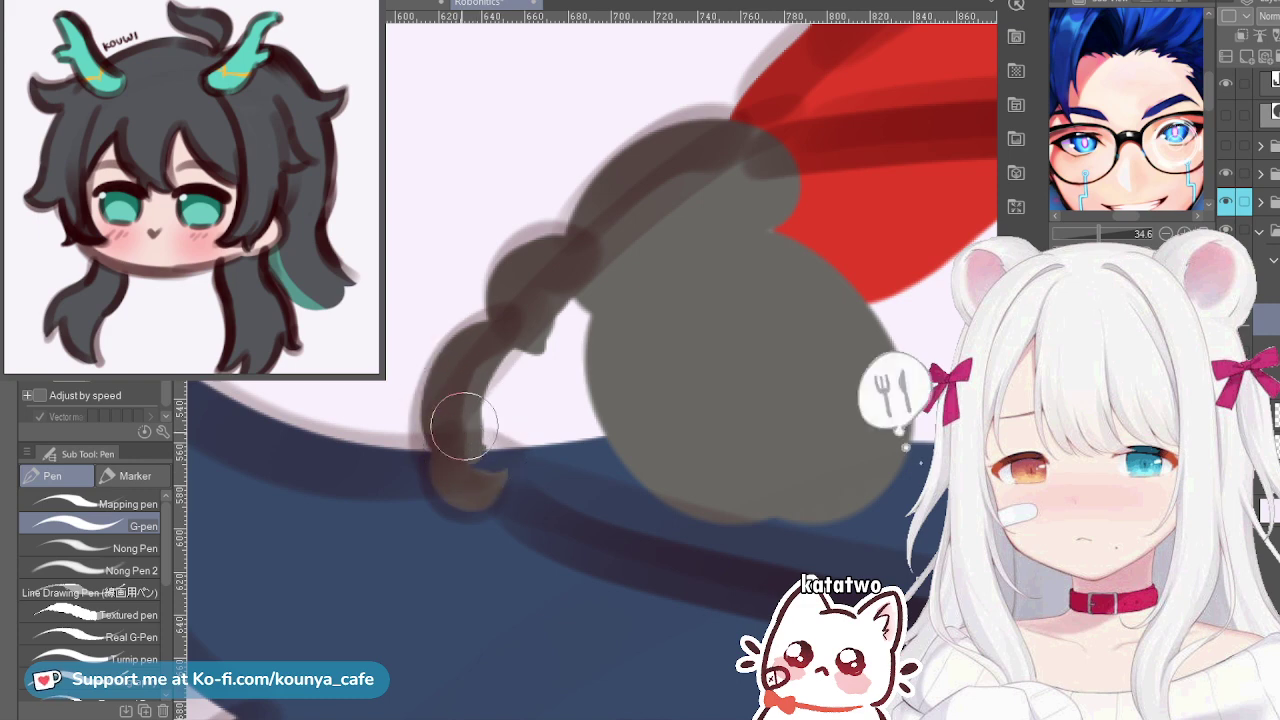
Paint gray strokes along the brim's upper edge under the red, from the finished end to the middle
{"action": "scroll", "coordinate": [510, 450], "scroll_direction": "down", "scroll_amount": 1}
{"action": "scroll", "coordinate": [521, 428], "scroll_direction": "down", "scroll_amount": 1}
{"action": "mouse_move", "coordinate": [521, 428]}
{"action": "left_mouse_down"}
{"action": "mouse_move", "coordinate": [434, 409]}
{"action": "mouse_move", "coordinate": [443, 374]}
{"action": "mouse_move", "coordinate": [471, 380]}
{"action": "mouse_move", "coordinate": [480, 400]}
{"action": "left_mouse_up"}
{"action": "scroll", "coordinate": [508, 434], "scroll_direction": "down", "scroll_amount": 2}
{"action": "left_click_drag", "start_coordinate": [661, 418], "coordinate": [467, 396]}
{"action": "scroll", "coordinate": [400, 350], "scroll_direction": "down", "scroll_amount": 1}
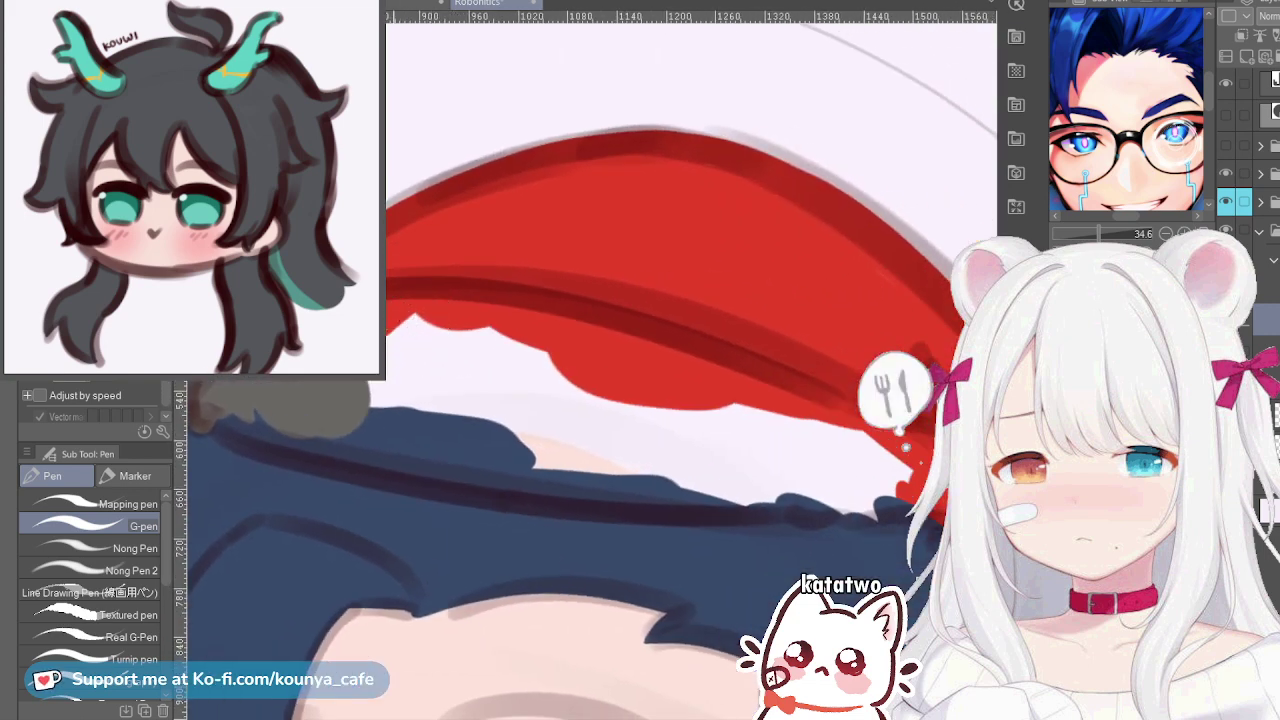
{"action": "left_click_drag", "start_coordinate": [392, 300], "coordinate": [700, 424]}
{"action": "left_click_drag", "start_coordinate": [600, 328], "coordinate": [755, 398]}
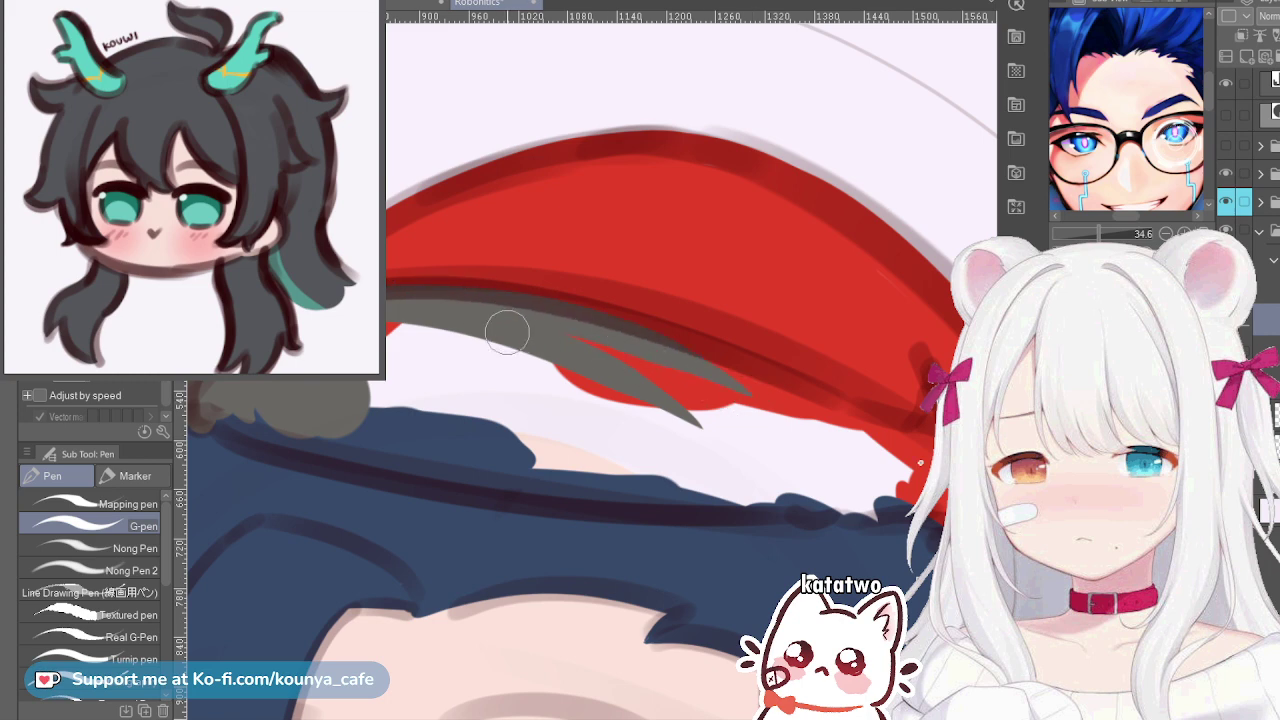
{"action": "scroll", "coordinate": [507, 330], "scroll_direction": "up", "scroll_amount": 1}
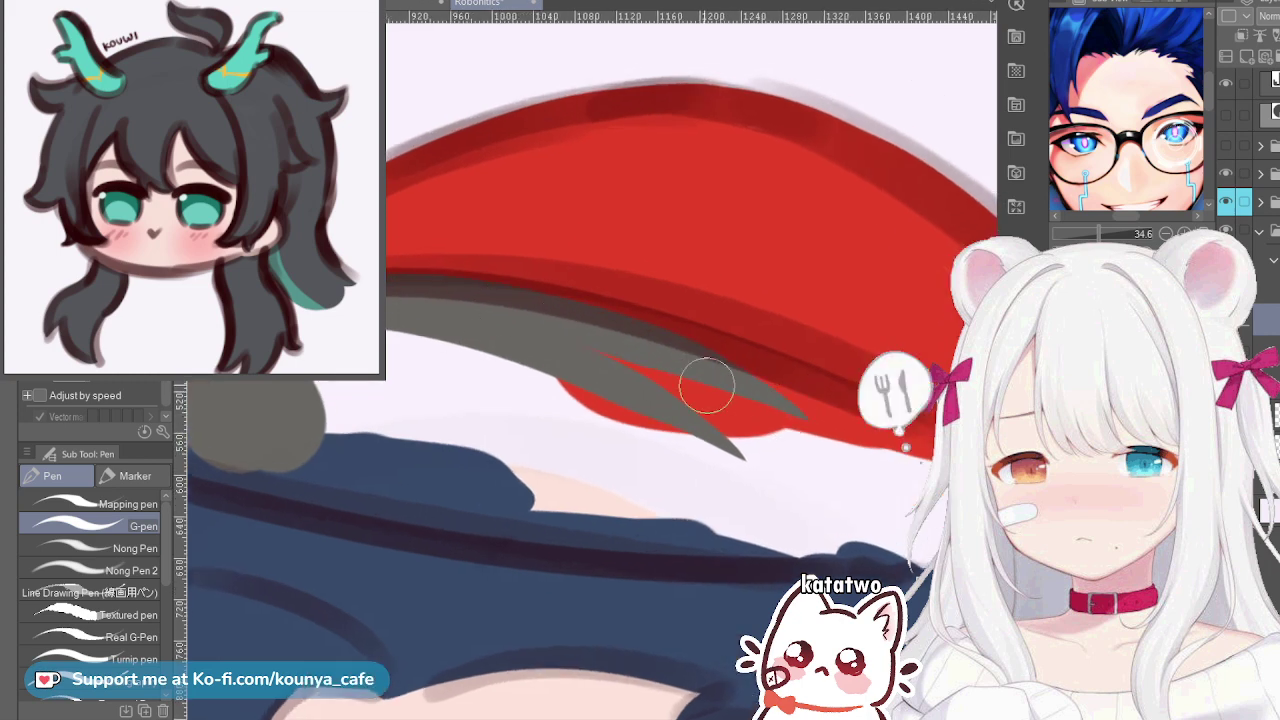
{"action": "mouse_move", "coordinate": [626, 372]}
{"action": "left_mouse_down"}
{"action": "mouse_move", "coordinate": [501, 355]}
{"action": "mouse_move", "coordinate": [769, 433]}
{"action": "left_mouse_up"}
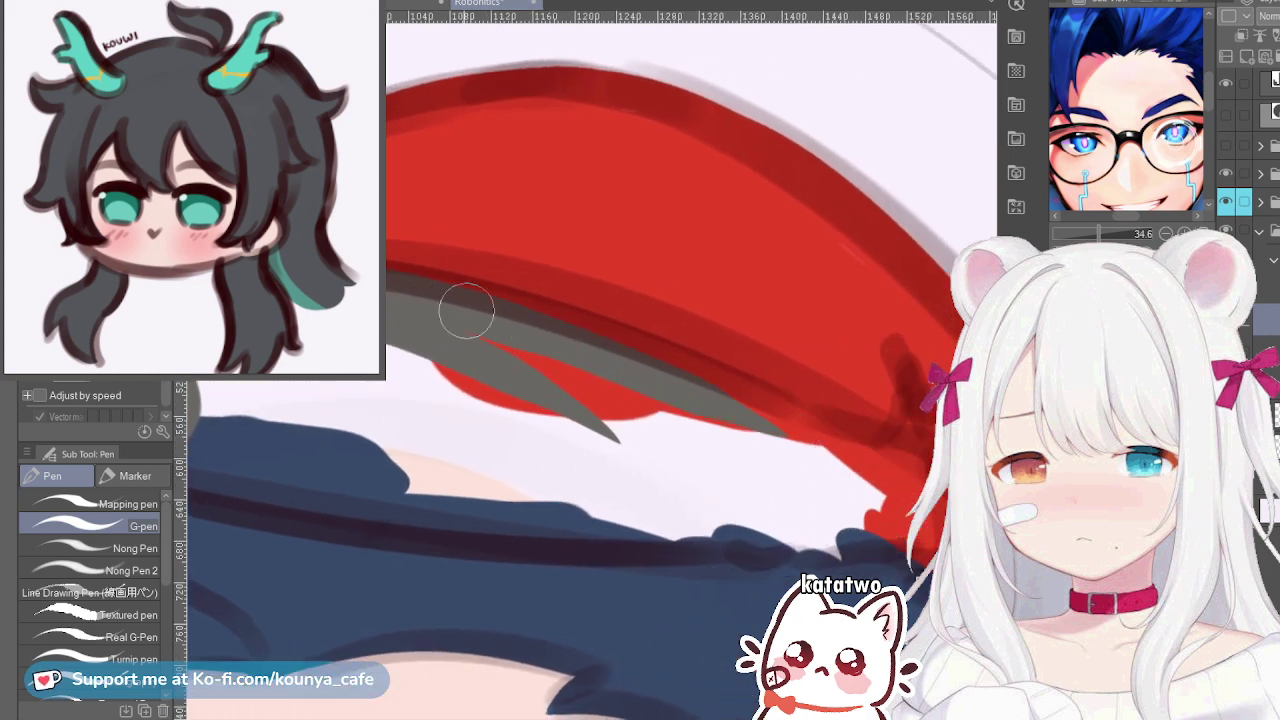
Extend the gray upper edge of the brim along the sketch line toward the pompom side
{"action": "left_click_drag", "start_coordinate": [394, 279], "coordinate": [830, 430]}
{"action": "left_click_drag", "start_coordinate": [629, 339], "coordinate": [866, 446]}
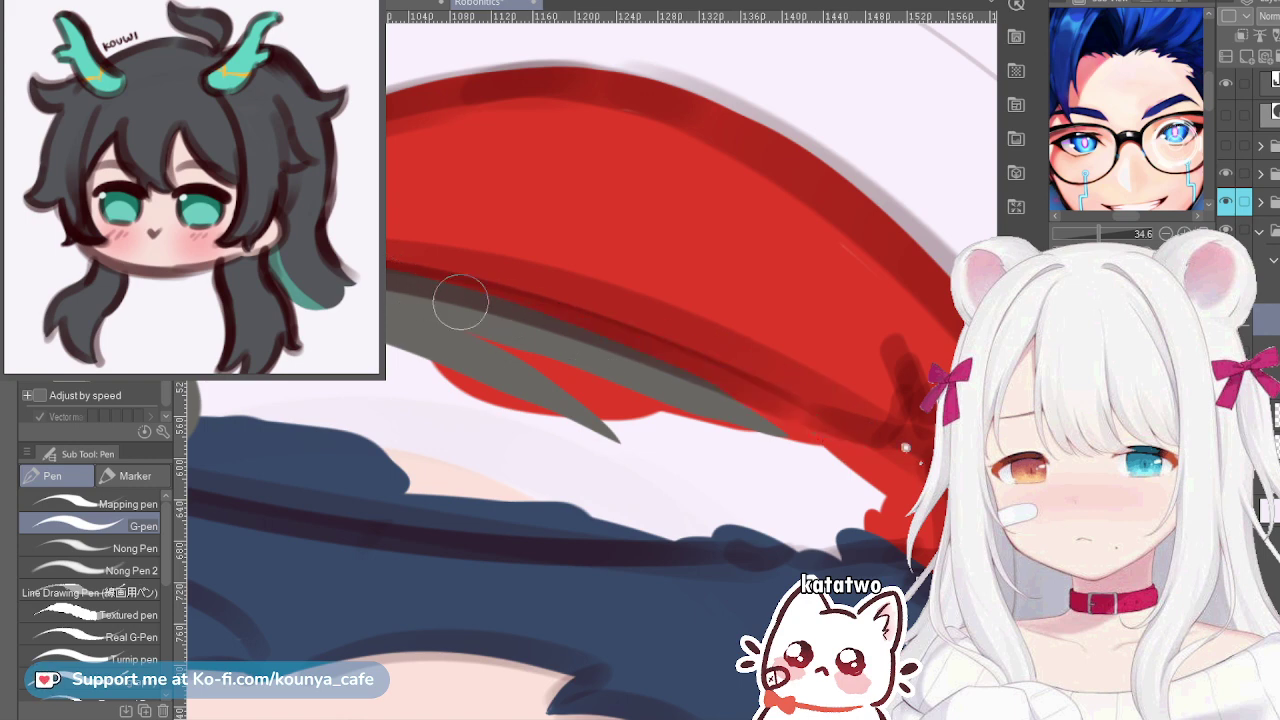
{"action": "left_click_drag", "start_coordinate": [460, 302], "coordinate": [858, 461]}
{"action": "left_click_drag", "start_coordinate": [403, 286], "coordinate": [818, 405]}
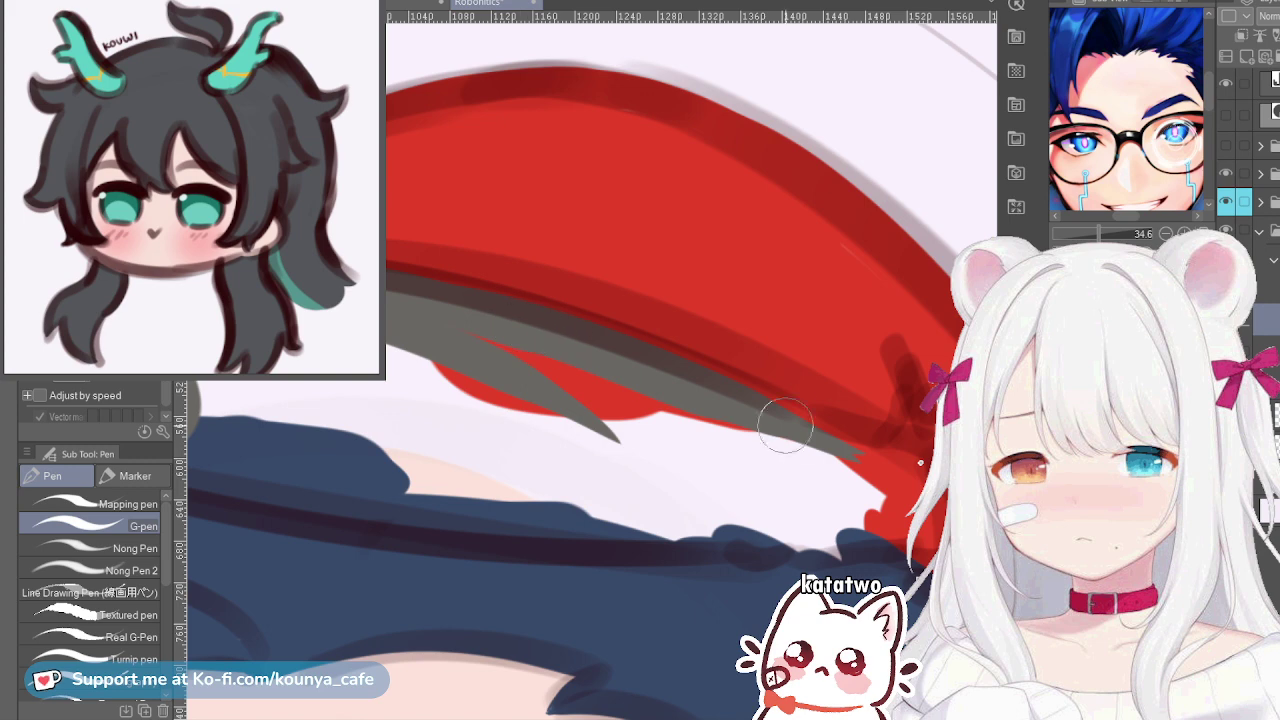
Fill the body of the brim with solid gray, covering the red overlap and most of the gap above the hair
{"action": "scroll", "coordinate": [785, 425], "scroll_direction": "down", "scroll_amount": 2}
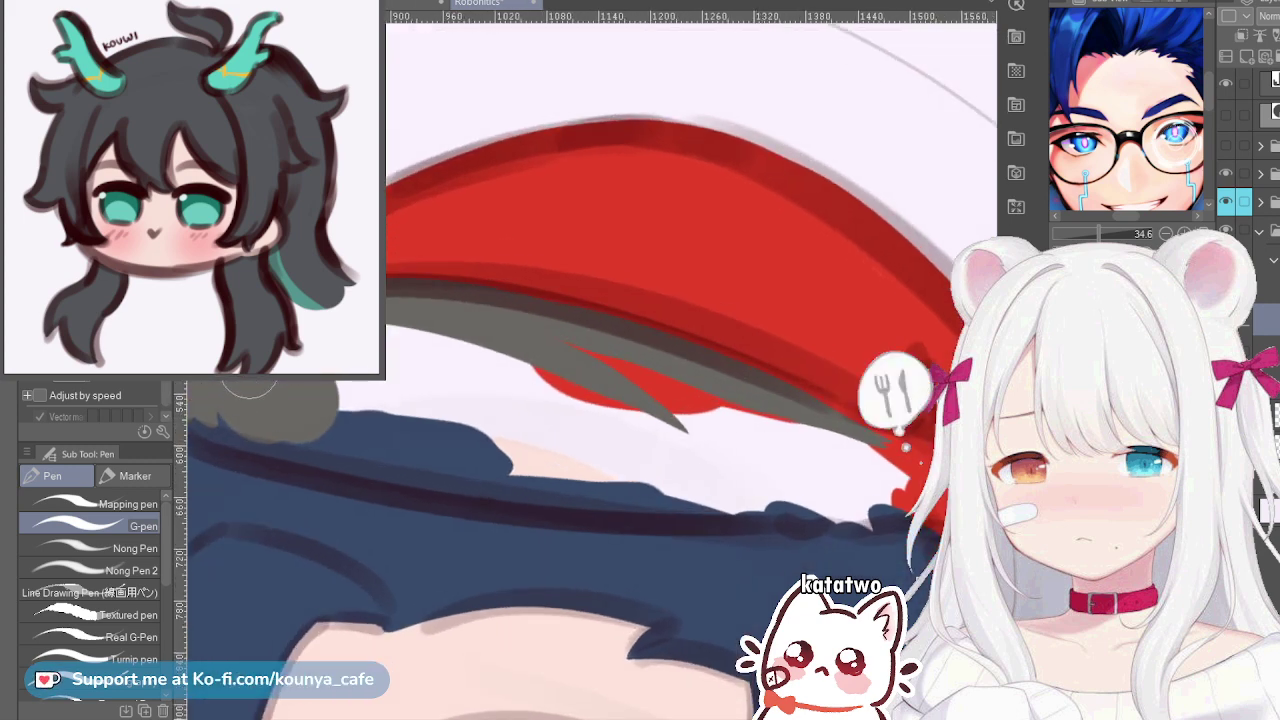
{"action": "mouse_move", "coordinate": [400, 330]}
{"action": "left_mouse_down"}
{"action": "mouse_move", "coordinate": [613, 367]}
{"action": "mouse_move", "coordinate": [715, 400]}
{"action": "left_mouse_up"}
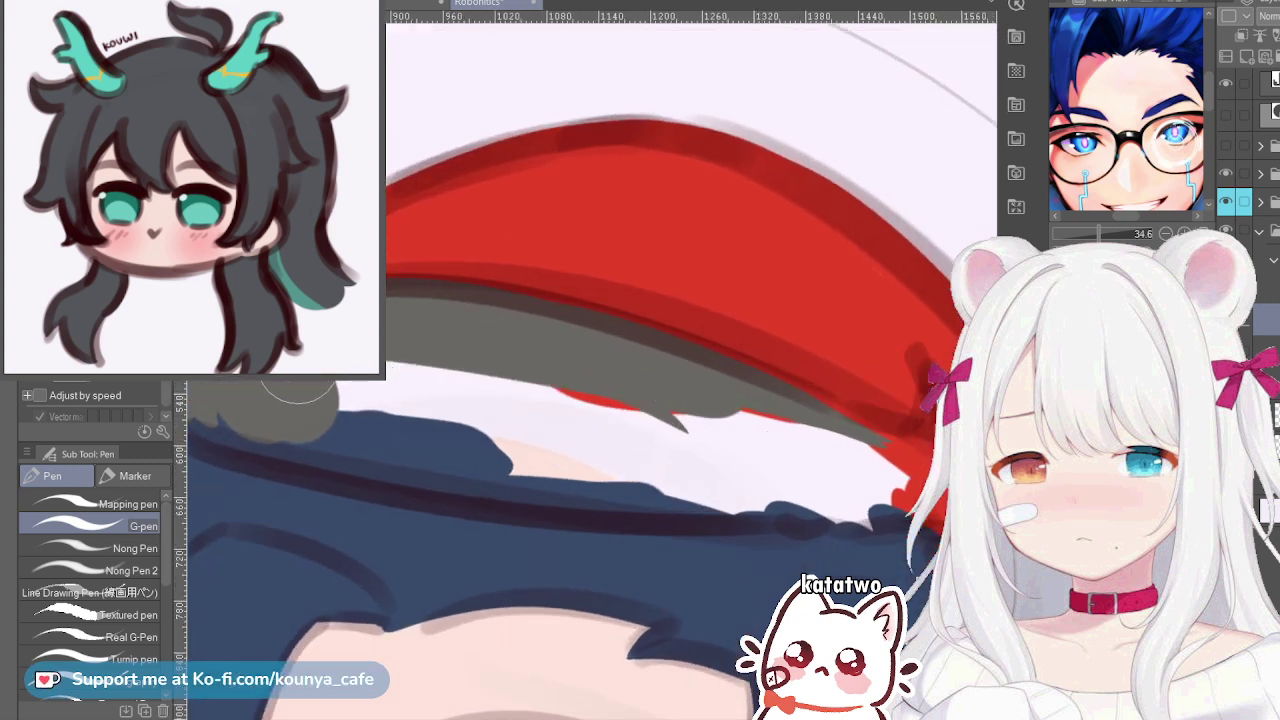
{"action": "mouse_move", "coordinate": [300, 420]}
{"action": "left_mouse_down"}
{"action": "mouse_move", "coordinate": [523, 384]}
{"action": "mouse_move", "coordinate": [871, 423]}
{"action": "left_mouse_up"}
{"action": "left_click_drag", "start_coordinate": [330, 405], "coordinate": [710, 422]}
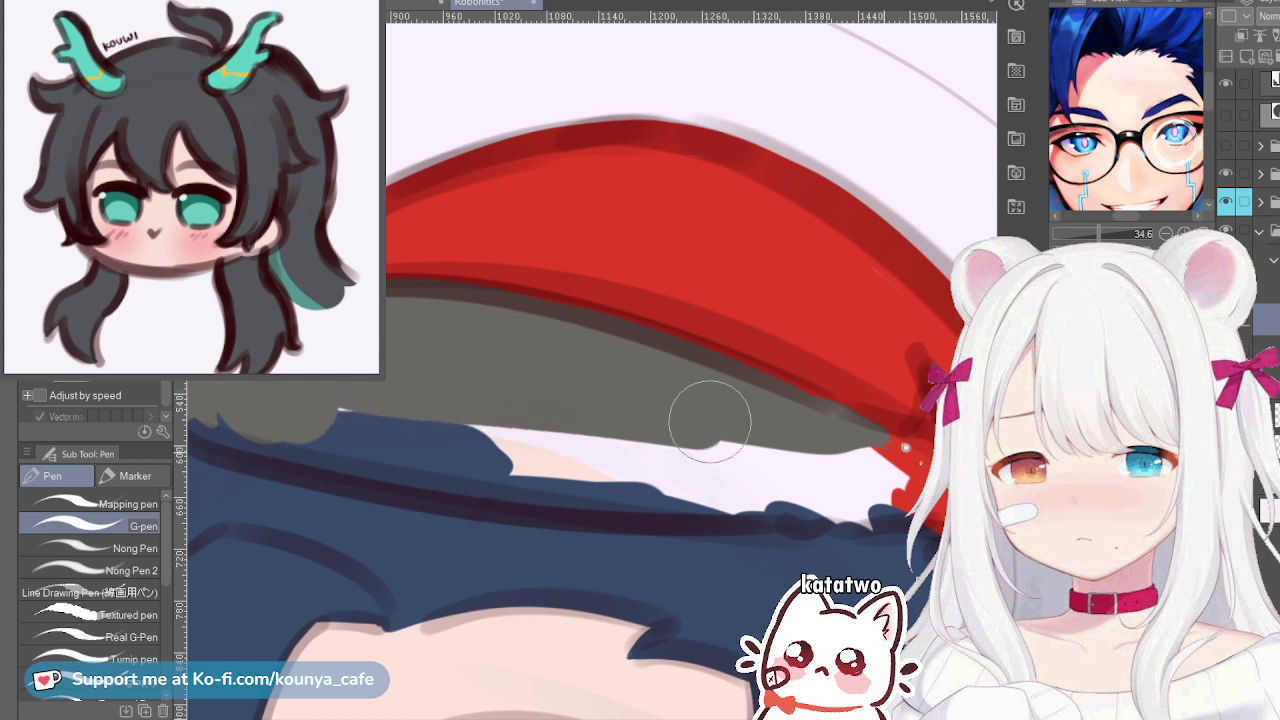
{"action": "left_click_drag", "start_coordinate": [477, 429], "coordinate": [740, 455]}
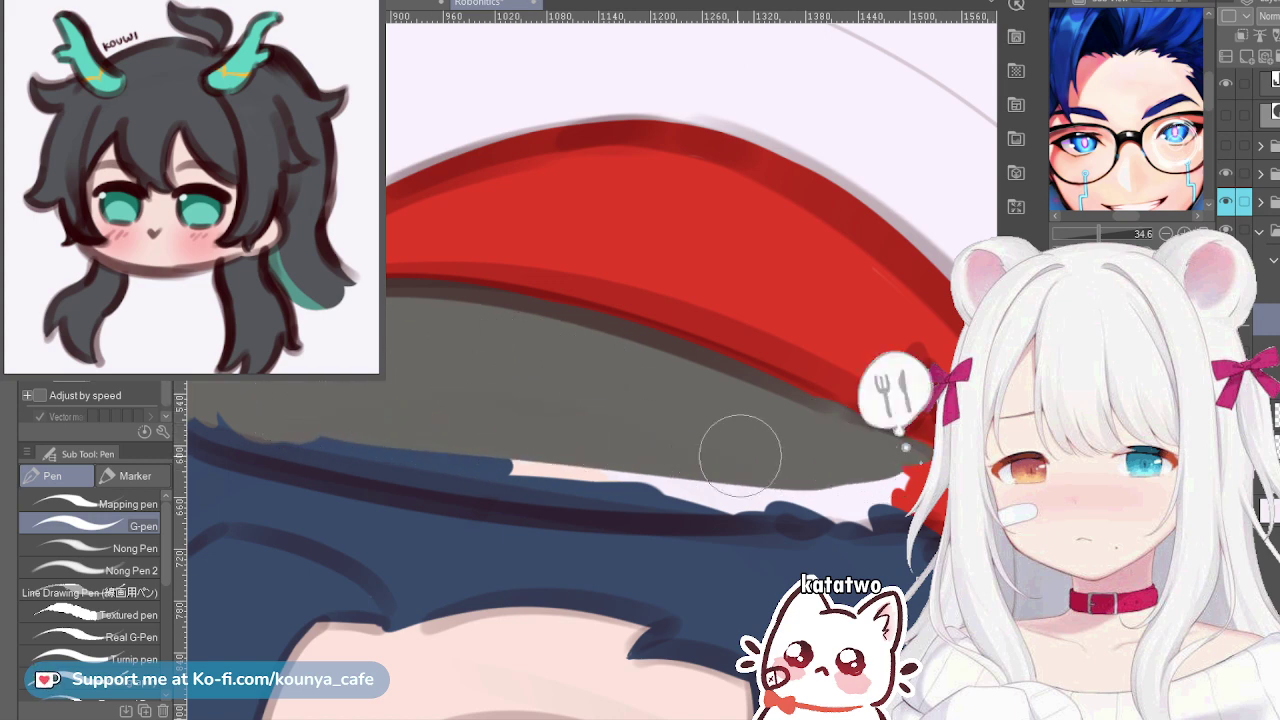
{"action": "mouse_move", "coordinate": [294, 429]}
{"action": "left_mouse_down"}
{"action": "mouse_move", "coordinate": [568, 457]}
{"action": "mouse_move", "coordinate": [716, 455]}
{"action": "left_mouse_up"}
{"action": "left_click_drag", "start_coordinate": [348, 419], "coordinate": [410, 388]}
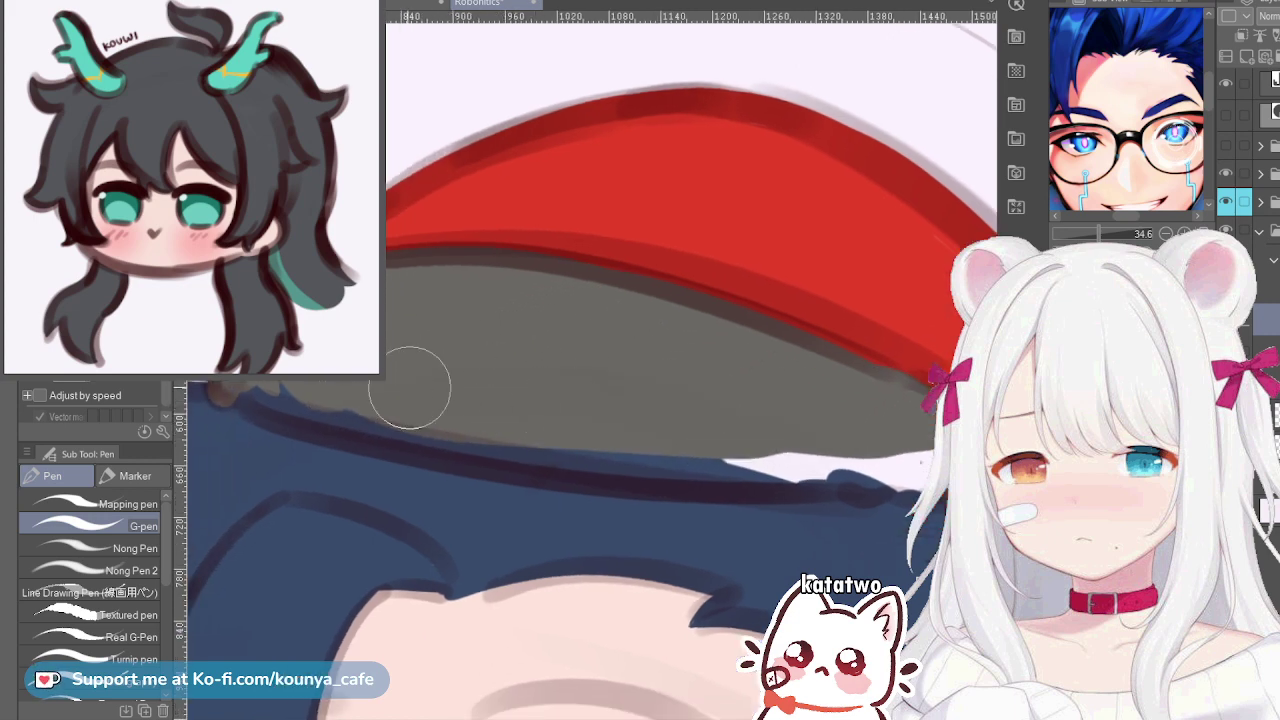
Paint gray down to the sketched lower brim line along the hair above the forehead
{"action": "scroll", "coordinate": [274, 398], "scroll_direction": "up", "scroll_amount": 3}
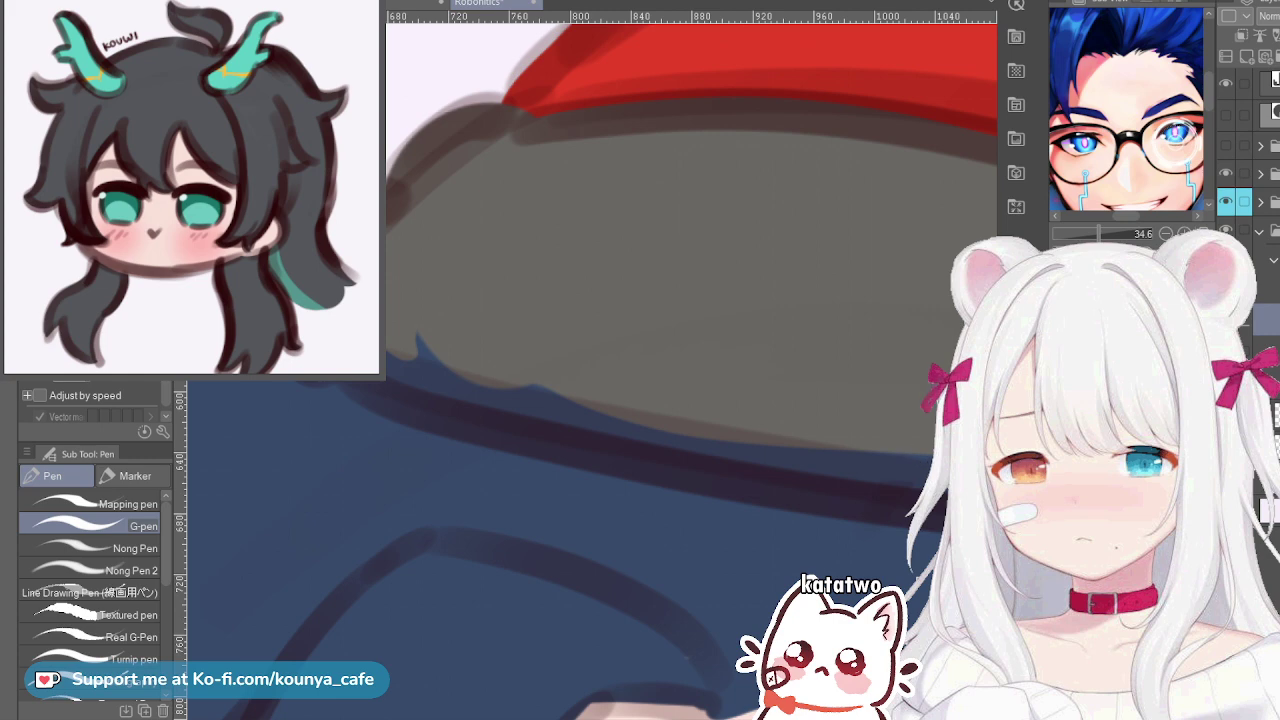
{"action": "scroll", "coordinate": [592, 371], "scroll_direction": "down", "scroll_amount": 3}
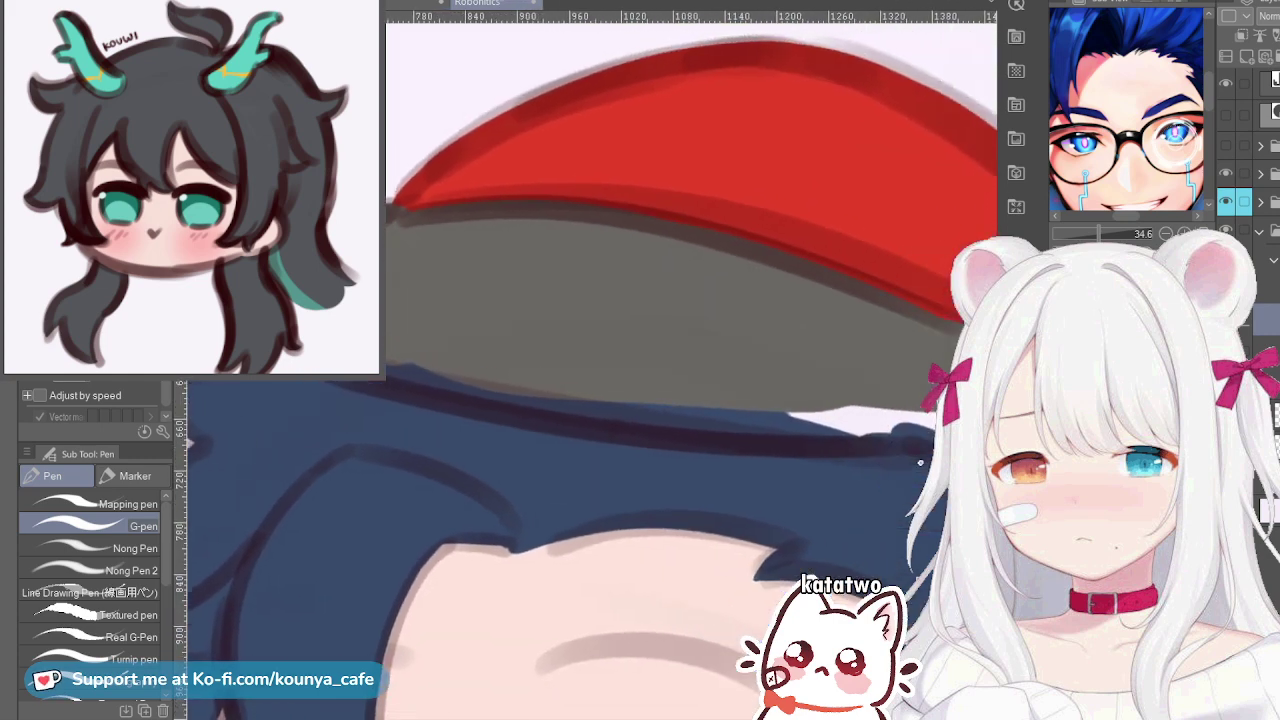
{"action": "left_click_drag", "start_coordinate": [640, 360], "coordinate": [584, 370]}
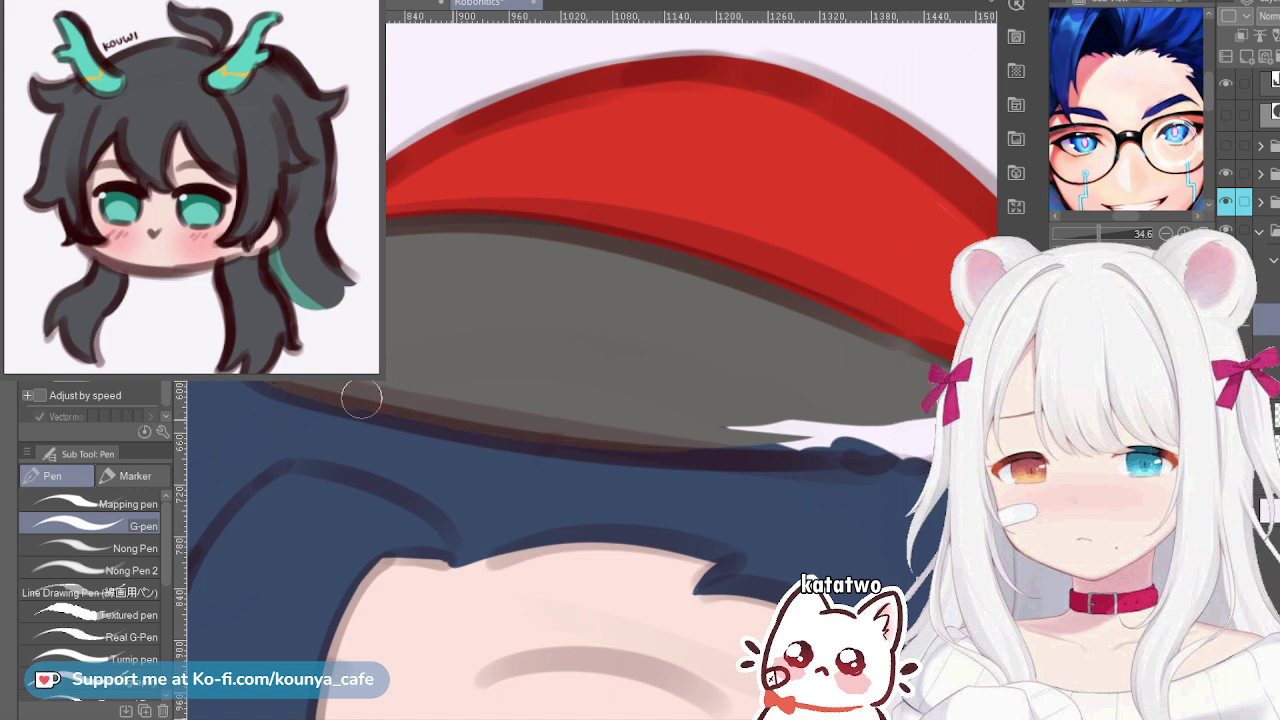
{"action": "left_click_drag", "start_coordinate": [920, 462], "coordinate": [652, 395]}
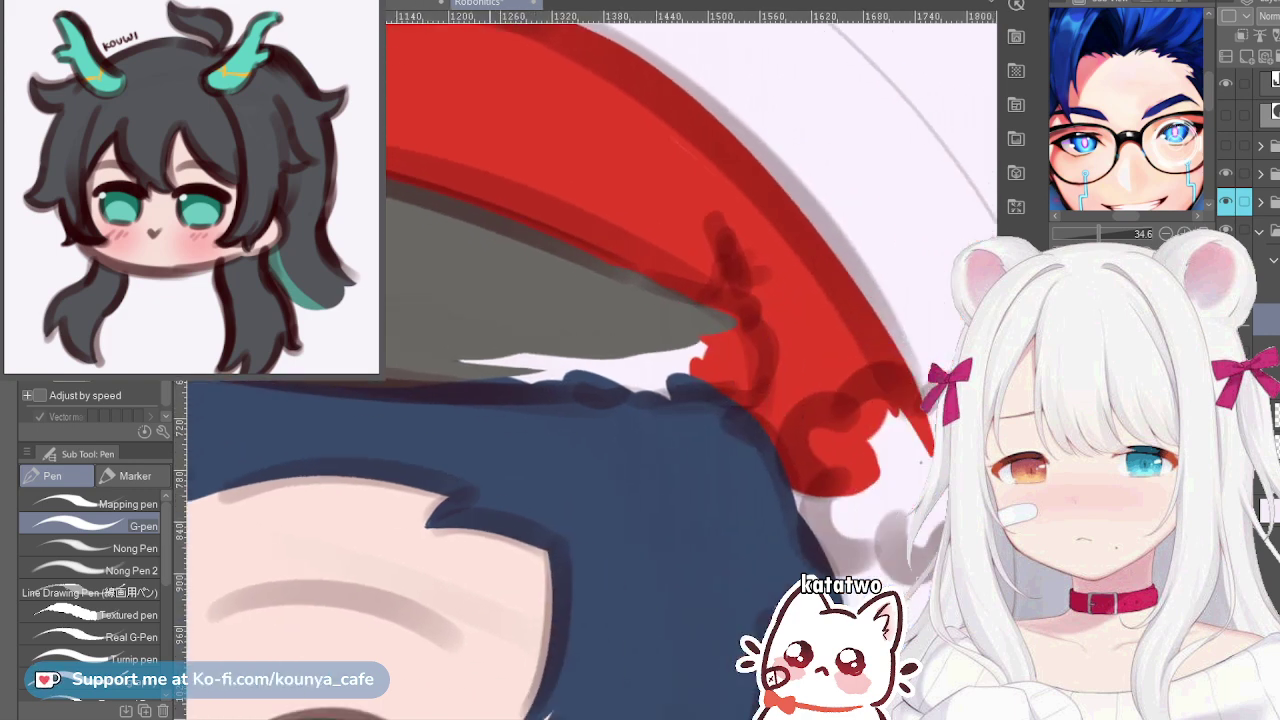
Round off the brim's upper corner near the pompom in gray and widen the fill toward the hair below
{"action": "scroll", "coordinate": [690, 320], "scroll_direction": "up", "scroll_amount": 2}
{"action": "scroll", "coordinate": [672, 280], "scroll_direction": "up", "scroll_amount": 1}
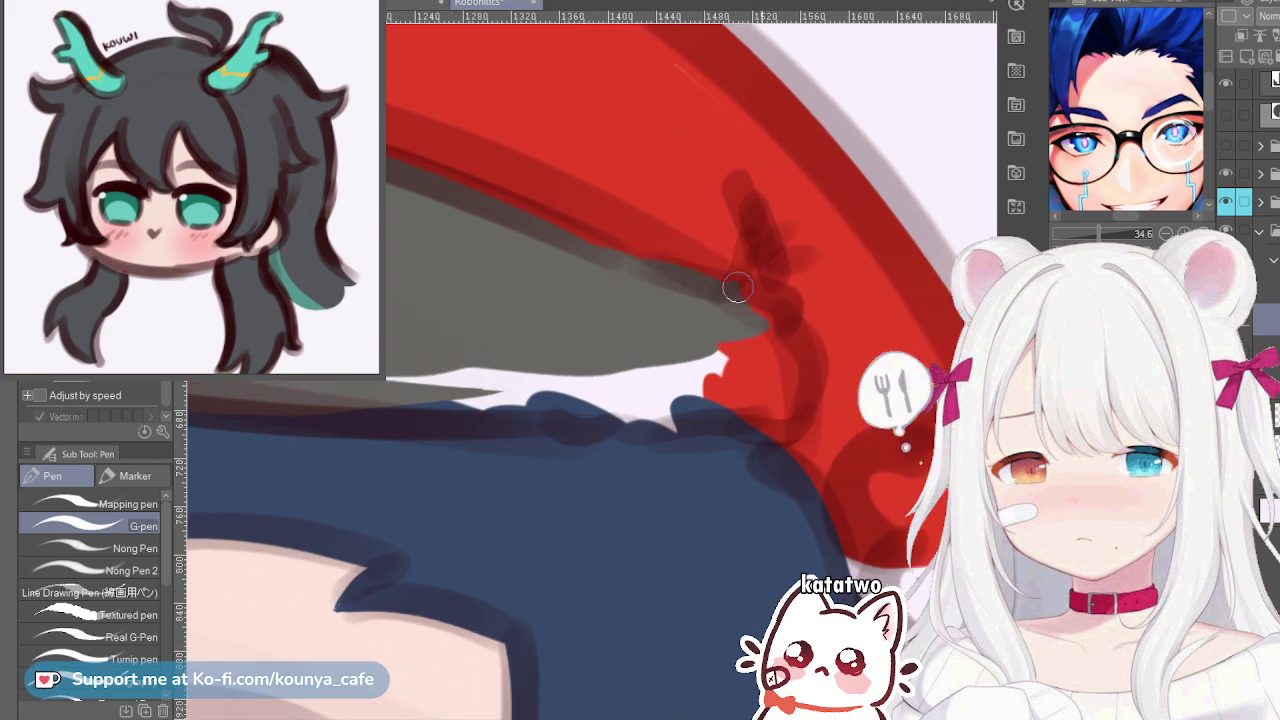
{"action": "mouse_move", "coordinate": [741, 301]}
{"action": "left_mouse_down"}
{"action": "mouse_move", "coordinate": [363, 378]}
{"action": "mouse_move", "coordinate": [558, 363]}
{"action": "mouse_move", "coordinate": [475, 358]}
{"action": "left_mouse_up"}
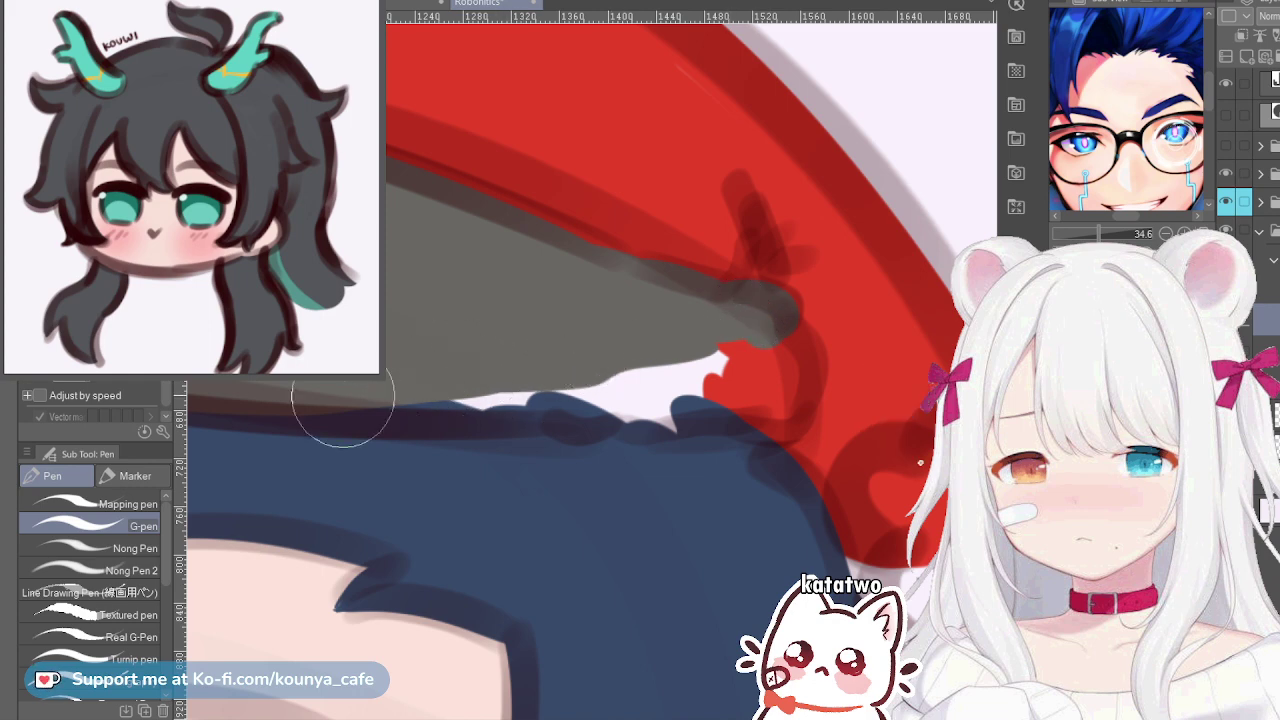
{"action": "mouse_move", "coordinate": [343, 408]}
{"action": "left_mouse_down"}
{"action": "mouse_move", "coordinate": [413, 417]}
{"action": "mouse_move", "coordinate": [655, 392]}
{"action": "left_mouse_up"}
Refine the brim's lower gray edge along the hairline toward the remaining gap on the pompom side
{"action": "scroll", "coordinate": [420, 416], "scroll_direction": "down", "scroll_amount": 1}
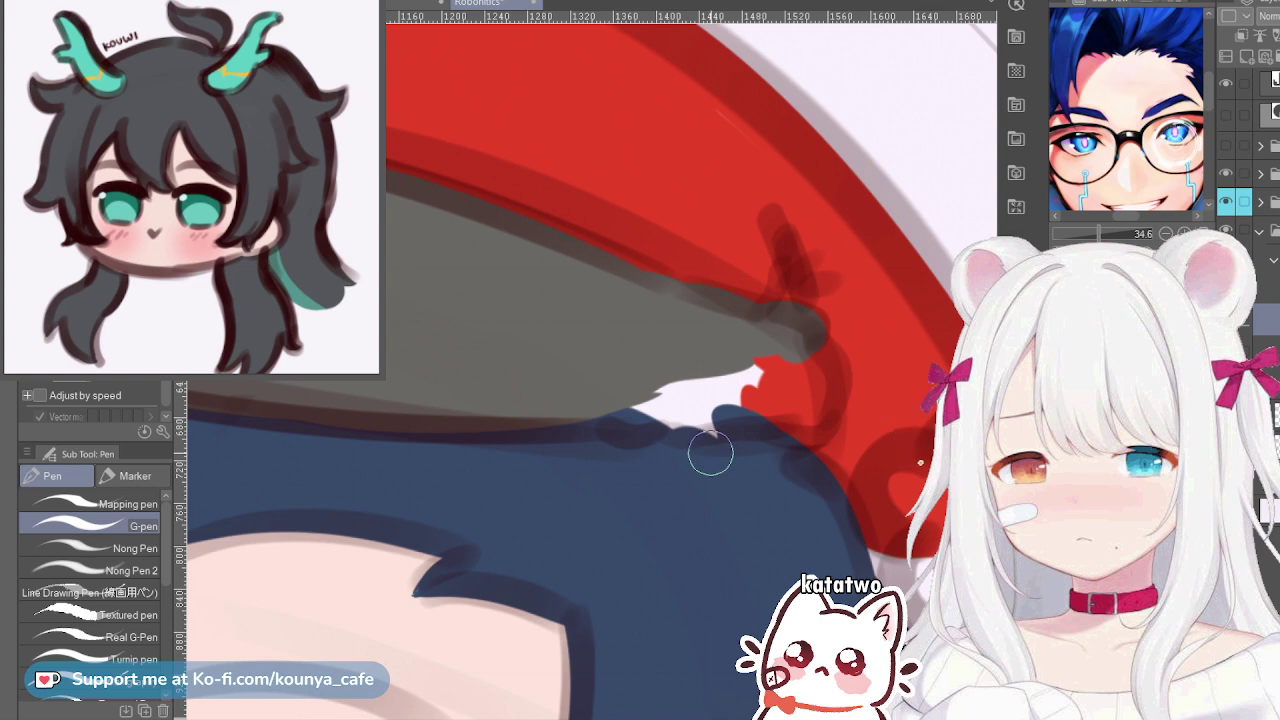
{"action": "scroll", "coordinate": [697, 468], "scroll_direction": "up", "scroll_amount": 1}
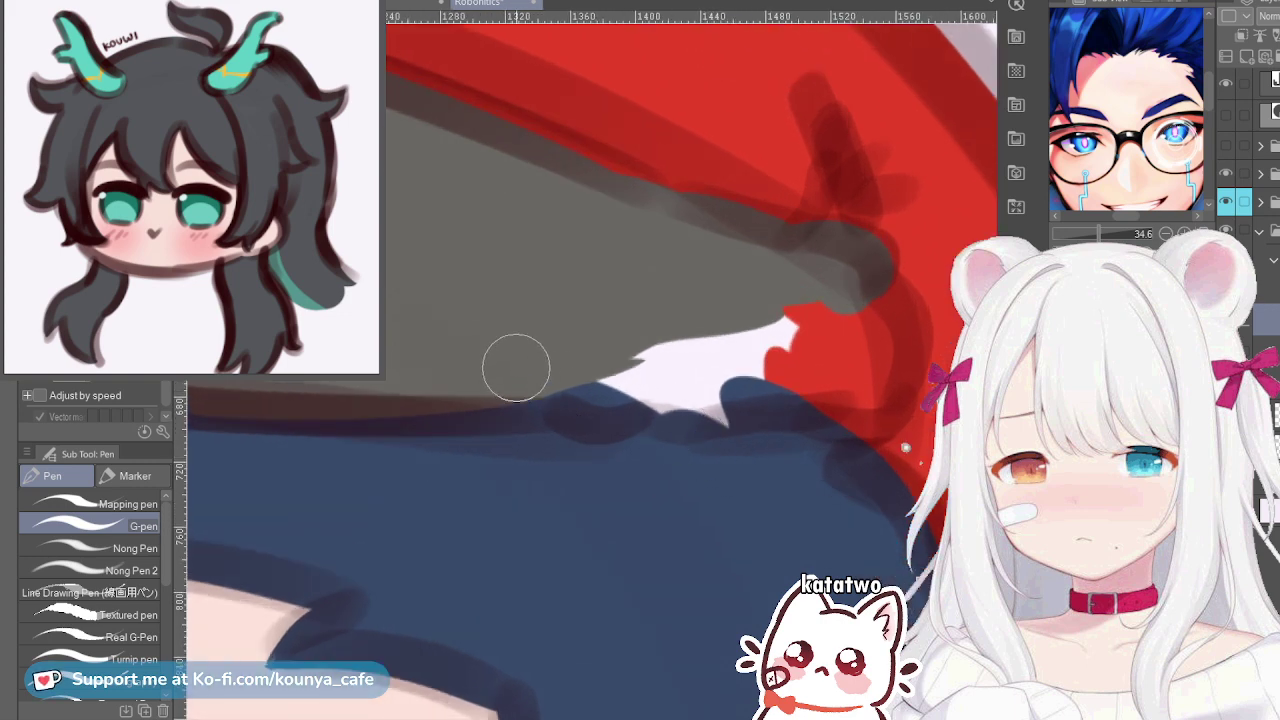
{"action": "left_click_drag", "start_coordinate": [631, 362], "coordinate": [585, 393]}
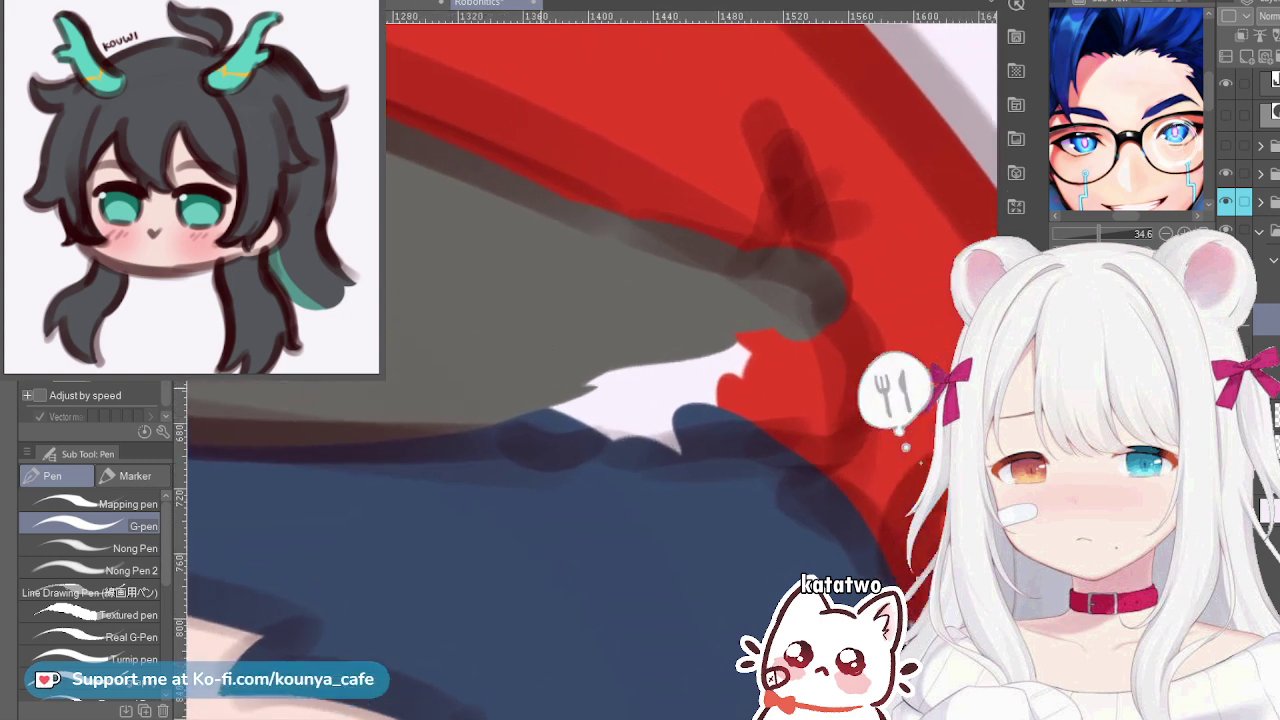
{"action": "scroll", "coordinate": [570, 395], "scroll_direction": "up", "scroll_amount": 1}
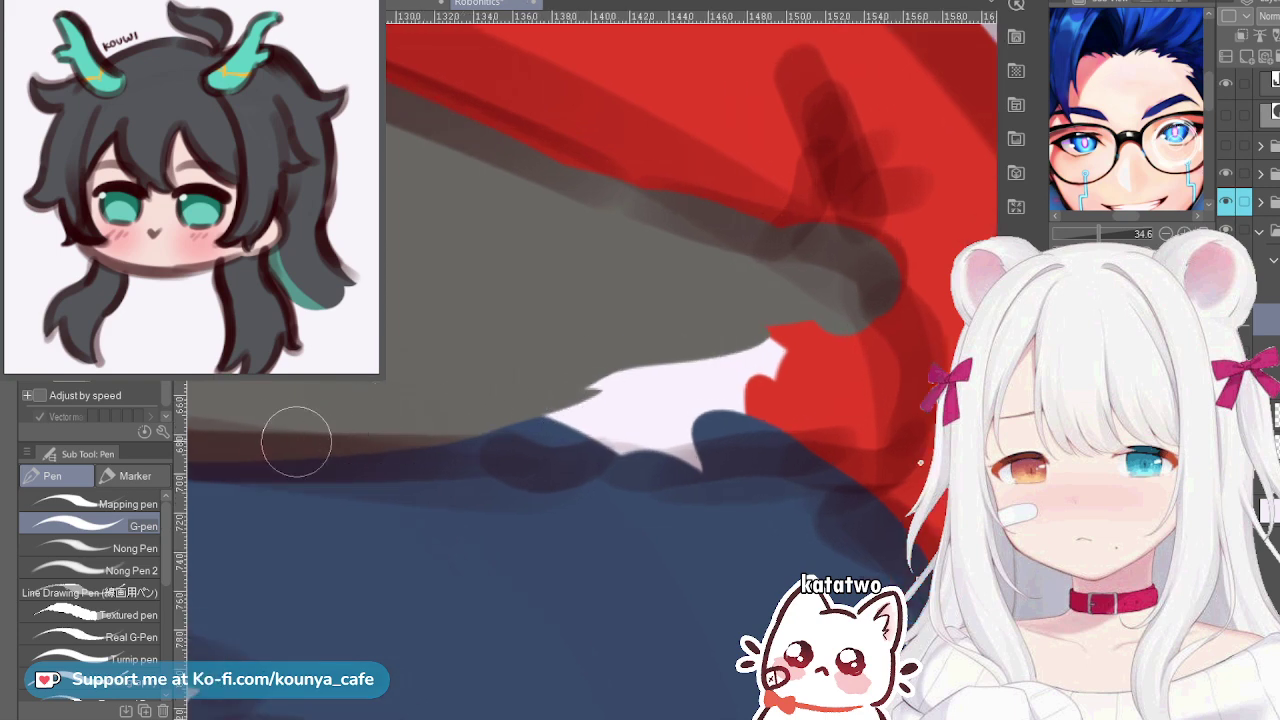
{"action": "left_click_drag", "start_coordinate": [488, 418], "coordinate": [536, 410]}
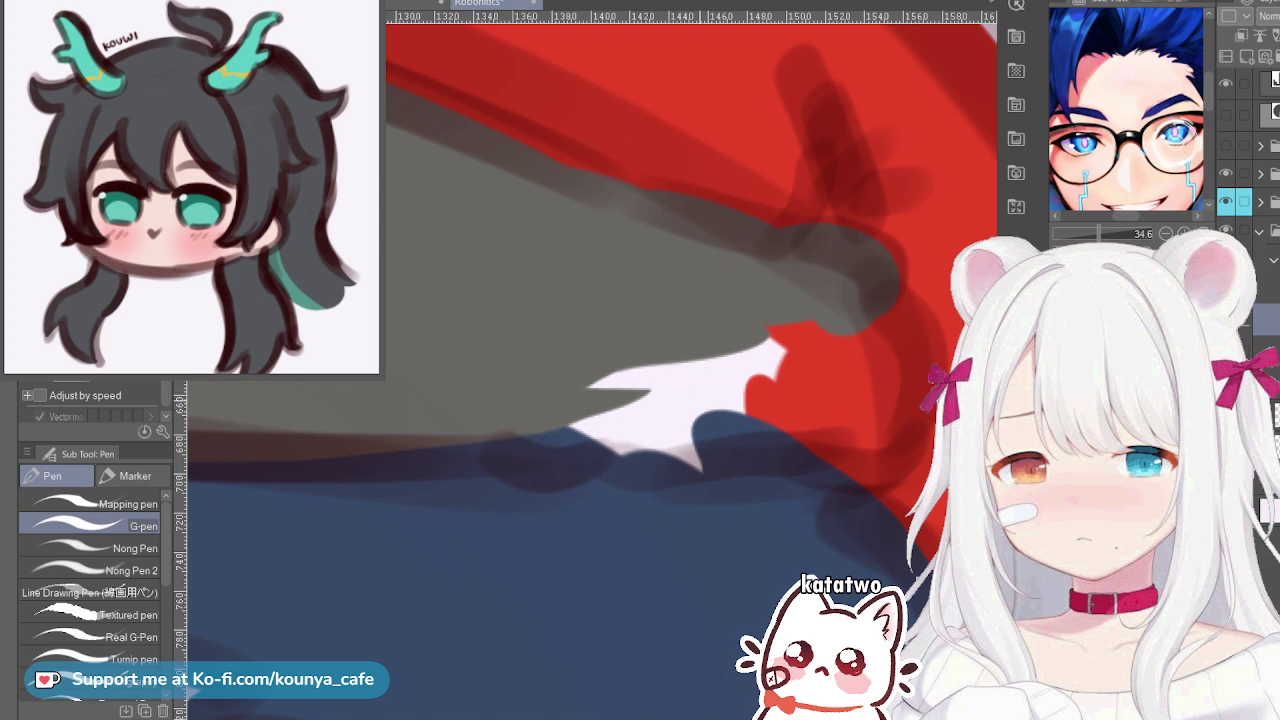
{"action": "scroll", "coordinate": [634, 423], "scroll_direction": "down", "scroll_amount": 2}
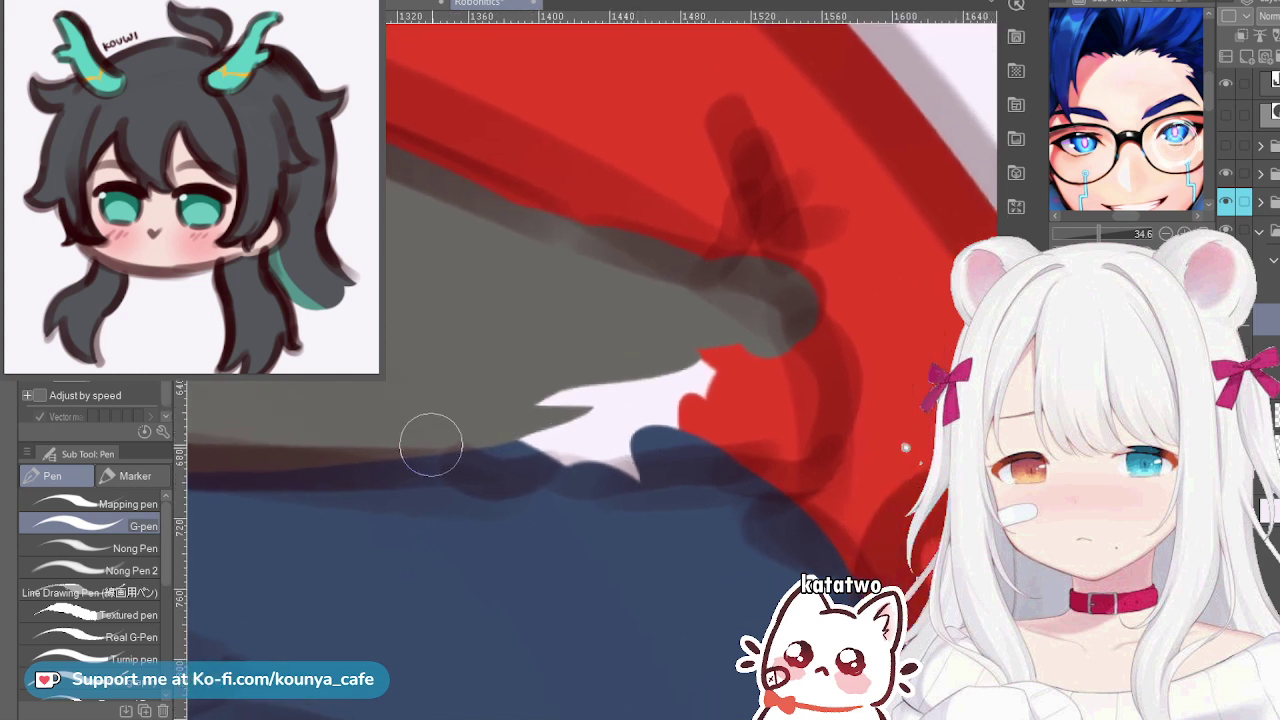
{"action": "left_click_drag", "start_coordinate": [295, 440], "coordinate": [374, 414]}
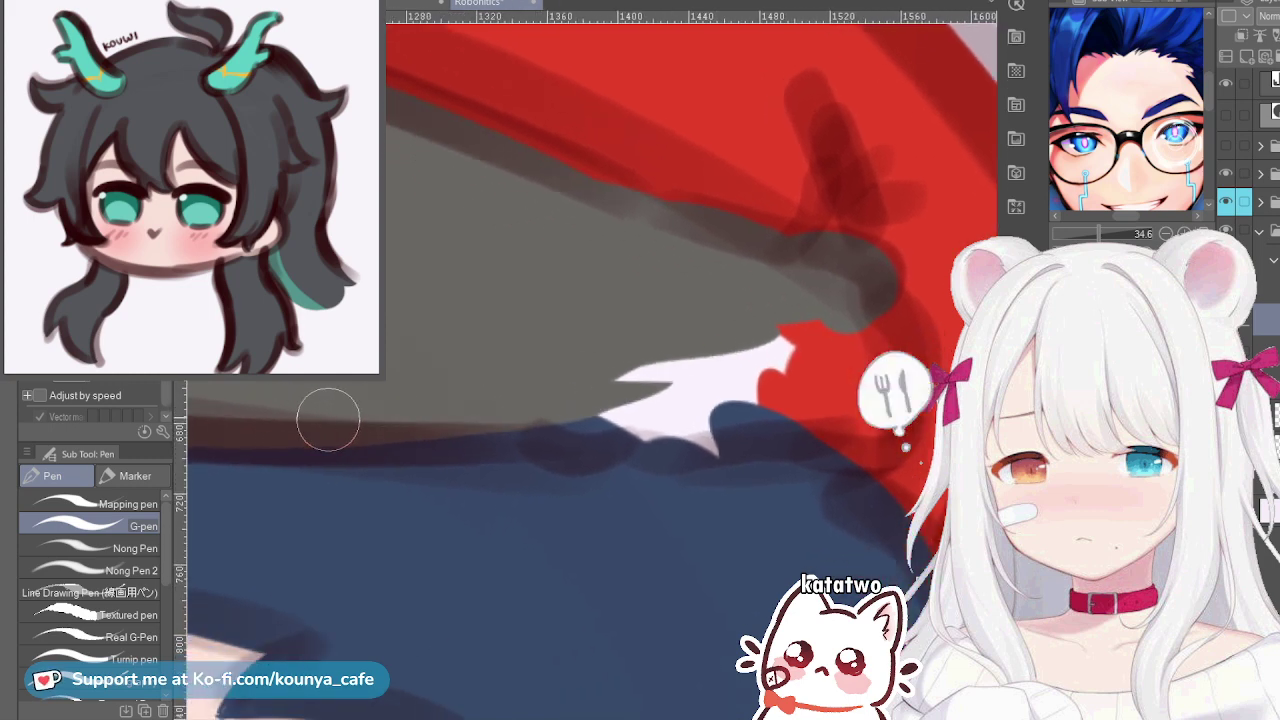
{"action": "scroll", "coordinate": [328, 420], "scroll_direction": "down", "scroll_amount": 2}
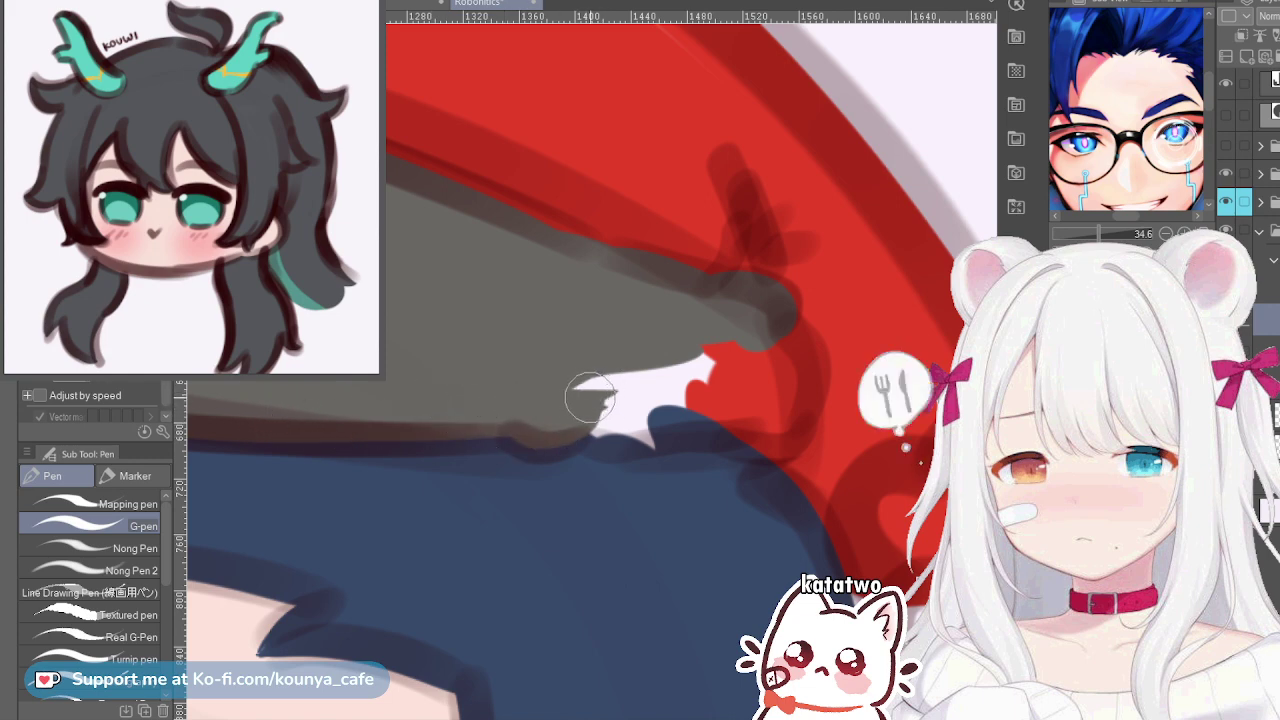
Paint the scalloped lower brim edge near the pompom and fill the remaining gap with a larger gray brush
{"action": "mouse_move", "coordinate": [590, 403]}
{"action": "left_mouse_down"}
{"action": "mouse_move", "coordinate": [591, 423]}
{"action": "mouse_move", "coordinate": [749, 417]}
{"action": "left_mouse_up"}
{"action": "key", "text": "bracketright"}
{"action": "key", "text": "bracketright"}
{"action": "key", "text": "bracketright"}
{"action": "key", "text": "bracketright"}
{"action": "key", "text": "bracketright"}
{"action": "left_click_drag", "start_coordinate": [557, 386], "coordinate": [725, 356]}
{"action": "key", "text": "bracketleft"}
{"action": "key", "text": "bracketleft"}
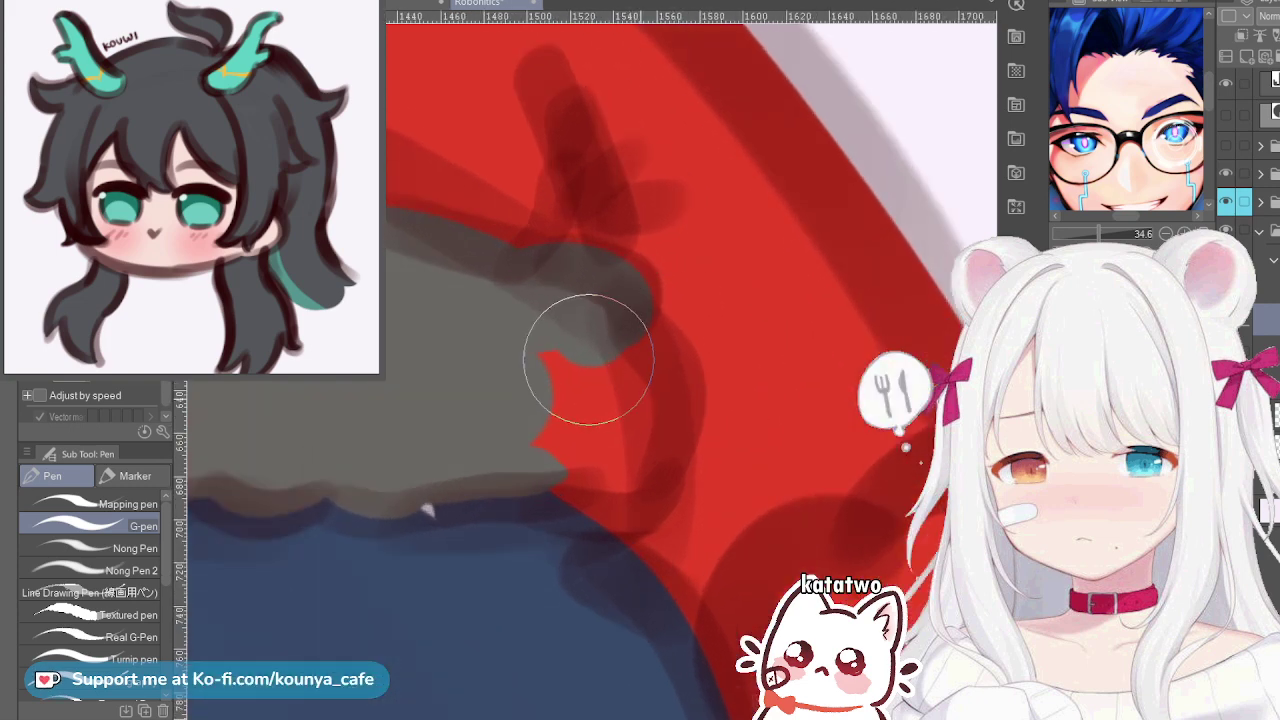
Cover the leftover red at the brim's pompom-side end with gray up to the sketched rounded outline
{"action": "mouse_move", "coordinate": [560, 330]}
{"action": "left_mouse_down"}
{"action": "mouse_move", "coordinate": [646, 387]}
{"action": "mouse_move", "coordinate": [638, 410]}
{"action": "mouse_move", "coordinate": [652, 396]}
{"action": "mouse_move", "coordinate": [601, 371]}
{"action": "mouse_move", "coordinate": [356, 478]}
{"action": "mouse_move", "coordinate": [435, 486]}
{"action": "mouse_move", "coordinate": [556, 463]}
{"action": "mouse_move", "coordinate": [508, 467]}
{"action": "mouse_move", "coordinate": [554, 480]}
{"action": "mouse_move", "coordinate": [650, 452]}
{"action": "mouse_move", "coordinate": [630, 423]}
{"action": "mouse_move", "coordinate": [610, 491]}
{"action": "mouse_move", "coordinate": [546, 434]}
{"action": "mouse_move", "coordinate": [545, 470]}
{"action": "left_mouse_up"}
{"action": "key", "text": "]"}
{"action": "key", "text": "]"}
{"action": "key", "text": "]"}
{"action": "mouse_move", "coordinate": [548, 377]}
{"action": "left_mouse_down"}
{"action": "mouse_move", "coordinate": [546, 406]}
{"action": "mouse_move", "coordinate": [549, 379]}
{"action": "mouse_move", "coordinate": [515, 385]}
{"action": "mouse_move", "coordinate": [649, 376]}
{"action": "left_mouse_up"}
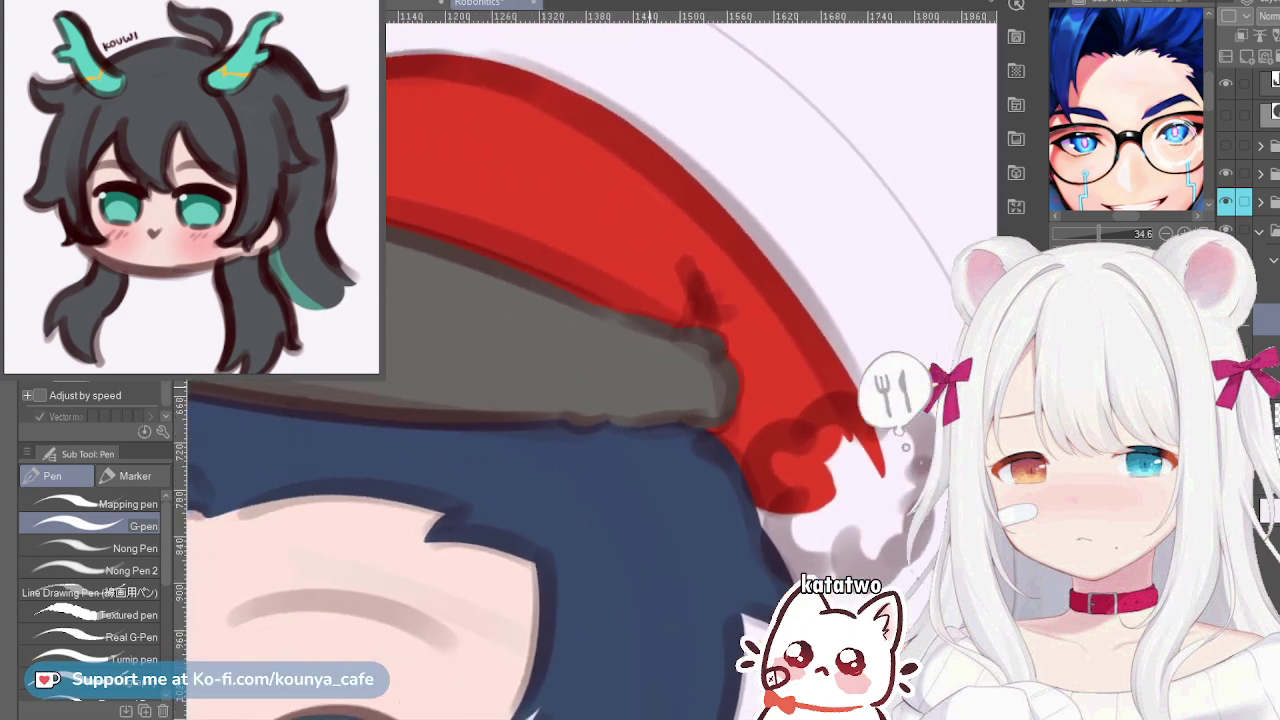
Paint the pompom's upper scallops on the hat side gray over the red, following the sketched outline
{"action": "scroll", "coordinate": [633, 390], "scroll_direction": "down", "scroll_amount": 2}
{"action": "scroll", "coordinate": [838, 481], "scroll_direction": "up", "scroll_amount": 3}
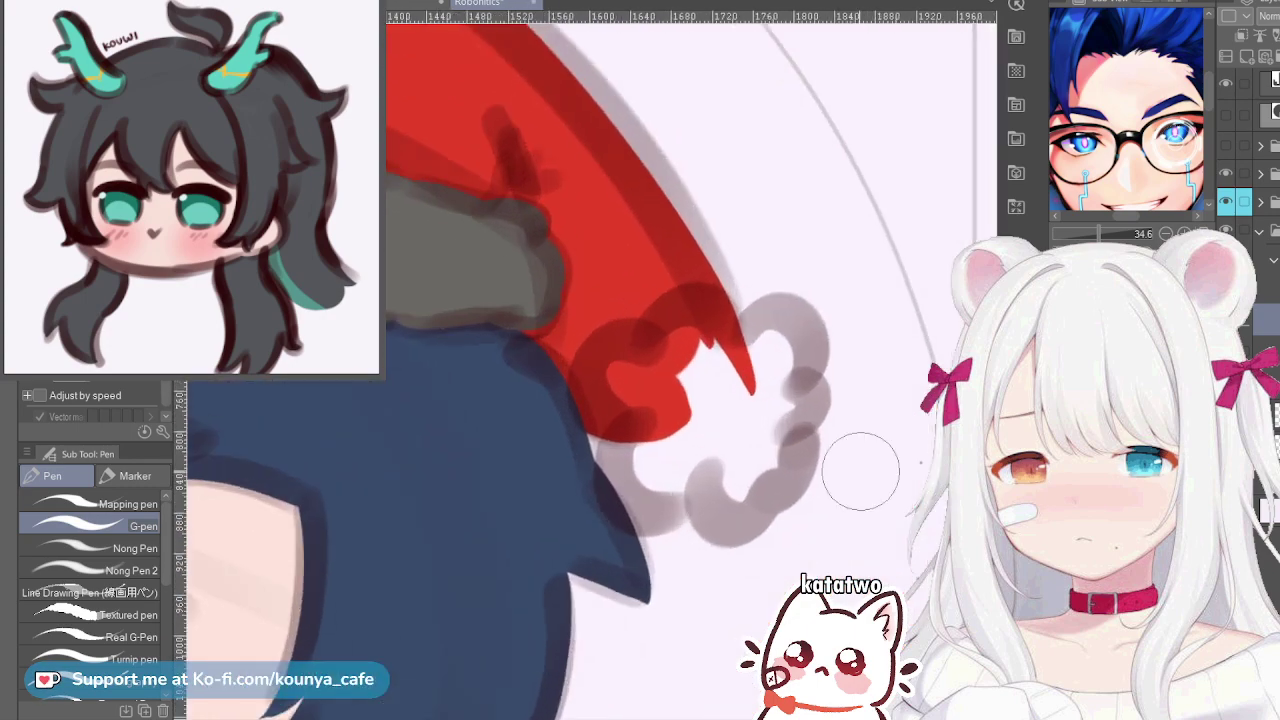
{"action": "key", "text": "]"}
{"action": "key", "text": "]"}
{"action": "key", "text": "["}
{"action": "mouse_move", "coordinate": [685, 362]}
{"action": "left_mouse_down"}
{"action": "mouse_move", "coordinate": [704, 333]}
{"action": "mouse_move", "coordinate": [715, 372]}
{"action": "mouse_move", "coordinate": [640, 352]}
{"action": "mouse_move", "coordinate": [661, 377]}
{"action": "mouse_move", "coordinate": [642, 351]}
{"action": "mouse_move", "coordinate": [596, 389]}
{"action": "mouse_move", "coordinate": [662, 382]}
{"action": "mouse_move", "coordinate": [621, 385]}
{"action": "mouse_move", "coordinate": [642, 355]}
{"action": "mouse_move", "coordinate": [617, 392]}
{"action": "mouse_move", "coordinate": [654, 375]}
{"action": "mouse_move", "coordinate": [664, 404]}
{"action": "mouse_move", "coordinate": [644, 392]}
{"action": "mouse_move", "coordinate": [667, 360]}
{"action": "mouse_move", "coordinate": [682, 382]}
{"action": "mouse_move", "coordinate": [673, 435]}
{"action": "mouse_move", "coordinate": [649, 411]}
{"action": "mouse_move", "coordinate": [617, 445]}
{"action": "mouse_move", "coordinate": [662, 513]}
{"action": "mouse_move", "coordinate": [686, 488]}
{"action": "left_mouse_up"}
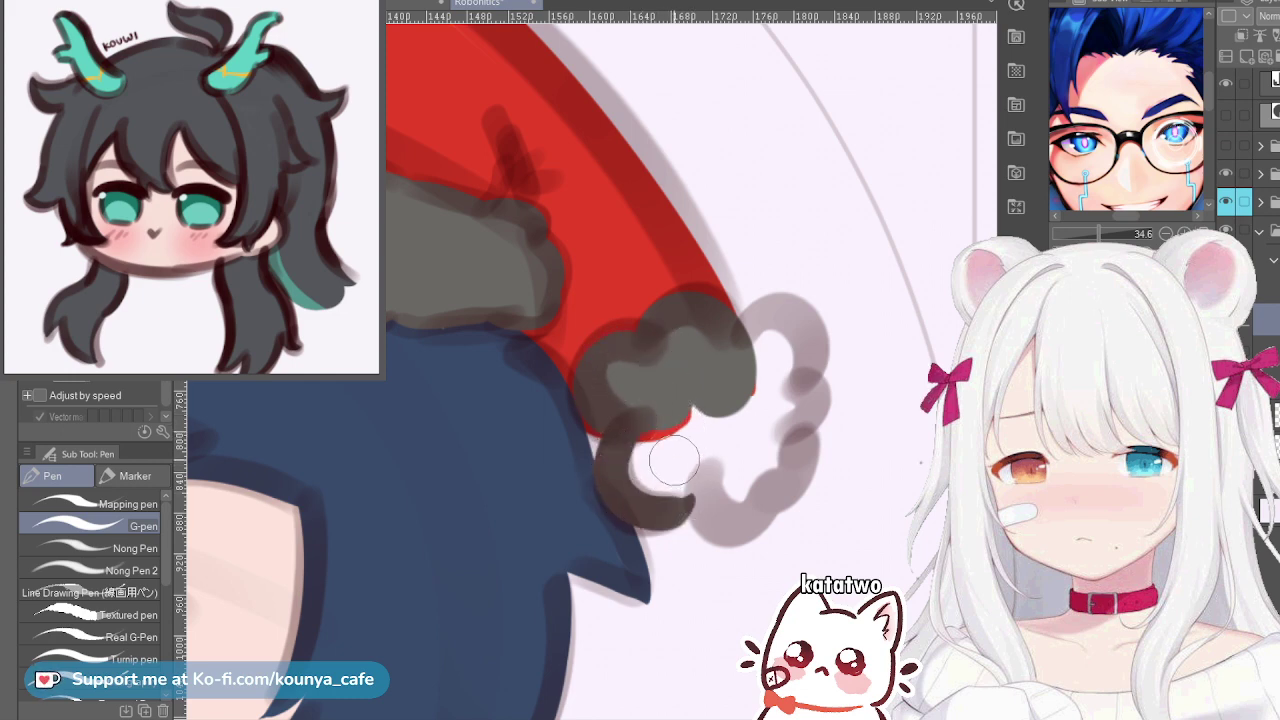
Redo the pompom's lower scallop next to the hair in gray and fill the gap inside it
{"action": "key", "text": "ctrl+z"}
{"action": "mouse_move", "coordinate": [649, 423]}
{"action": "left_mouse_down"}
{"action": "mouse_move", "coordinate": [616, 478]}
{"action": "mouse_move", "coordinate": [692, 482]}
{"action": "left_mouse_up"}
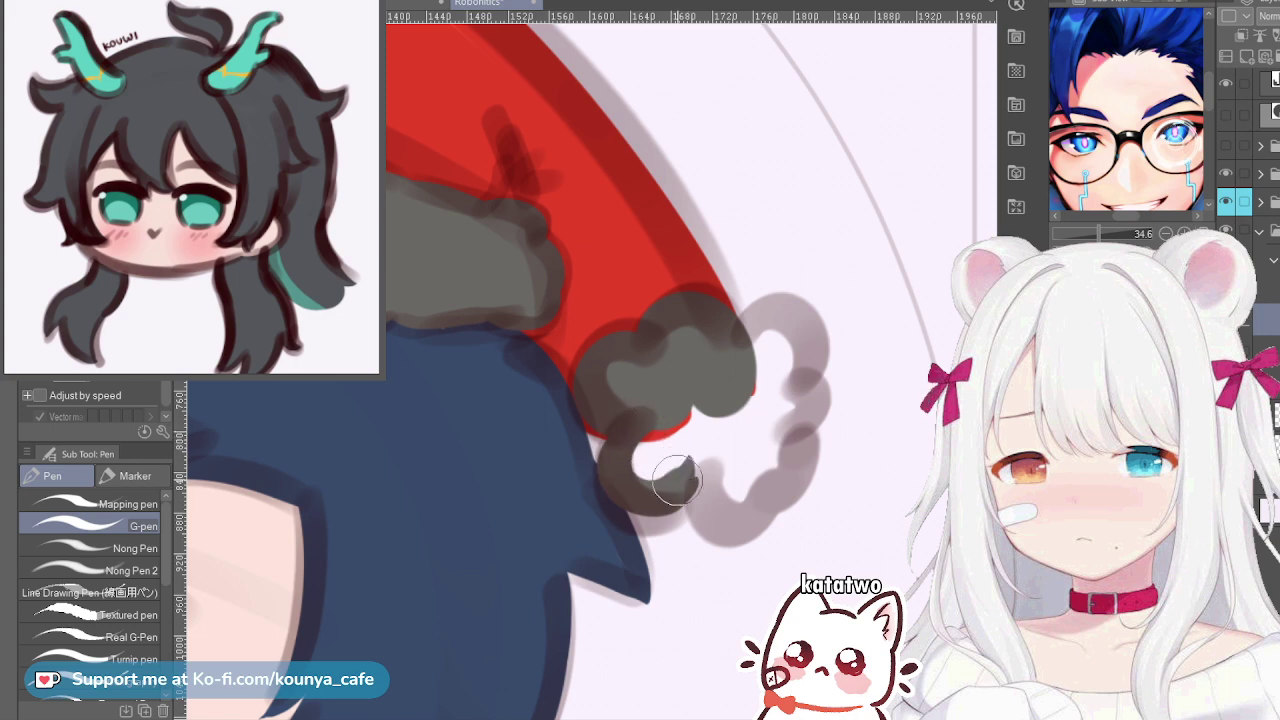
{"action": "mouse_move", "coordinate": [640, 444]}
{"action": "left_mouse_down"}
{"action": "mouse_move", "coordinate": [628, 491]}
{"action": "mouse_move", "coordinate": [672, 484]}
{"action": "left_mouse_up"}
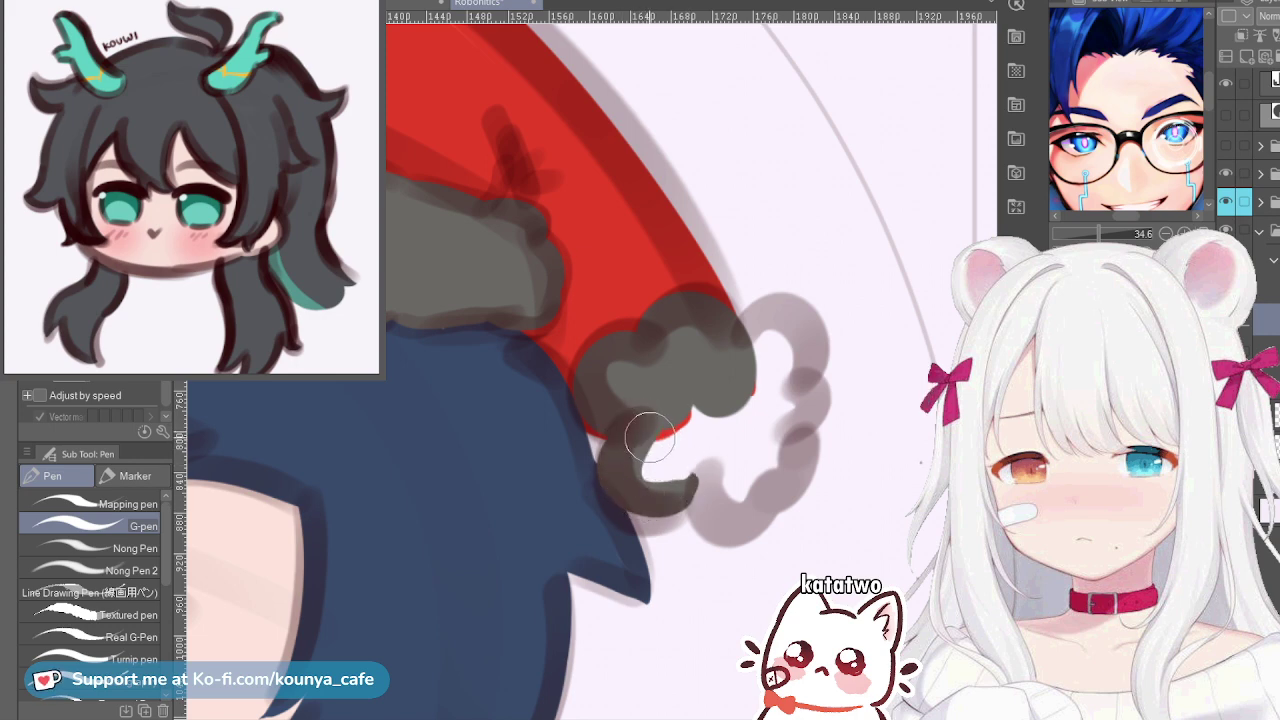
{"action": "key", "text": "ctrl+z"}
{"action": "mouse_move", "coordinate": [657, 434]}
{"action": "left_mouse_down"}
{"action": "mouse_move", "coordinate": [624, 476]}
{"action": "mouse_move", "coordinate": [679, 466]}
{"action": "mouse_move", "coordinate": [658, 452]}
{"action": "mouse_move", "coordinate": [668, 470]}
{"action": "mouse_move", "coordinate": [634, 426]}
{"action": "mouse_move", "coordinate": [643, 454]}
{"action": "mouse_move", "coordinate": [665, 422]}
{"action": "mouse_move", "coordinate": [669, 452]}
{"action": "mouse_move", "coordinate": [674, 395]}
{"action": "left_mouse_up"}
{"action": "key", "text": "]"}
{"action": "key", "text": "]"}
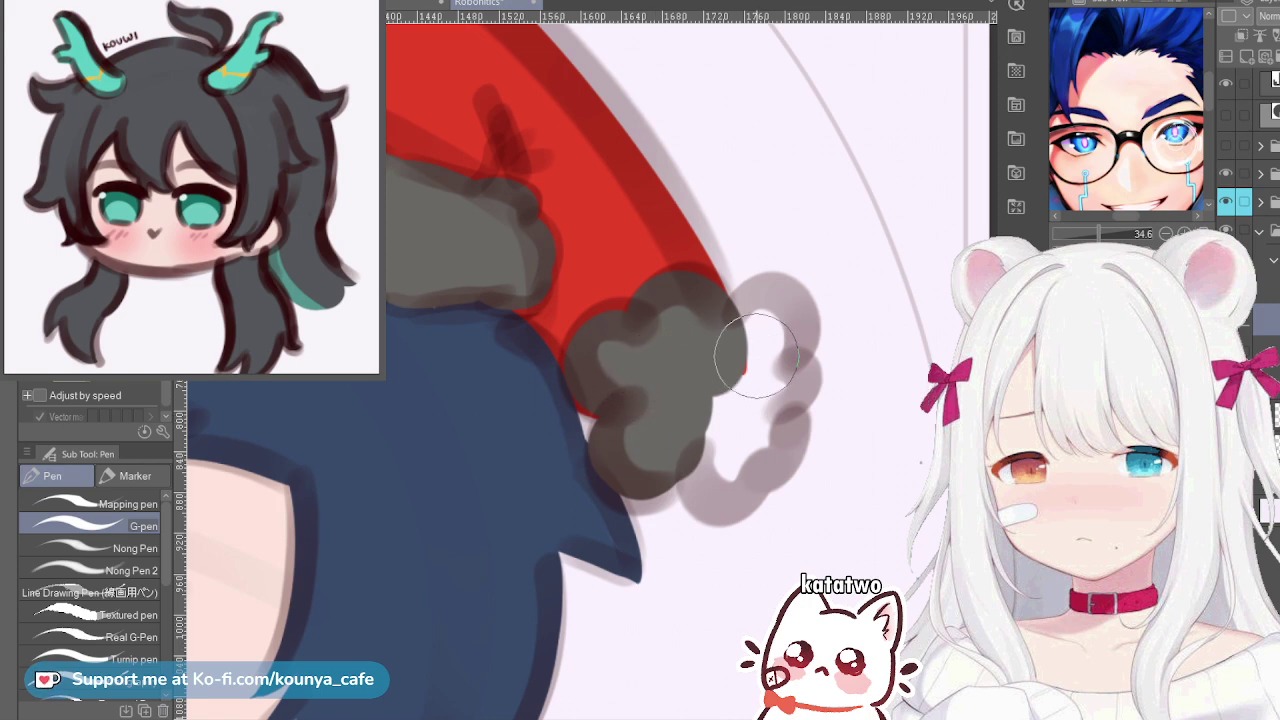
Outline the pompom's upper outer scallop in gray with a smaller brush, redoing the curve until it follows the sketch
{"action": "key", "text": "["}
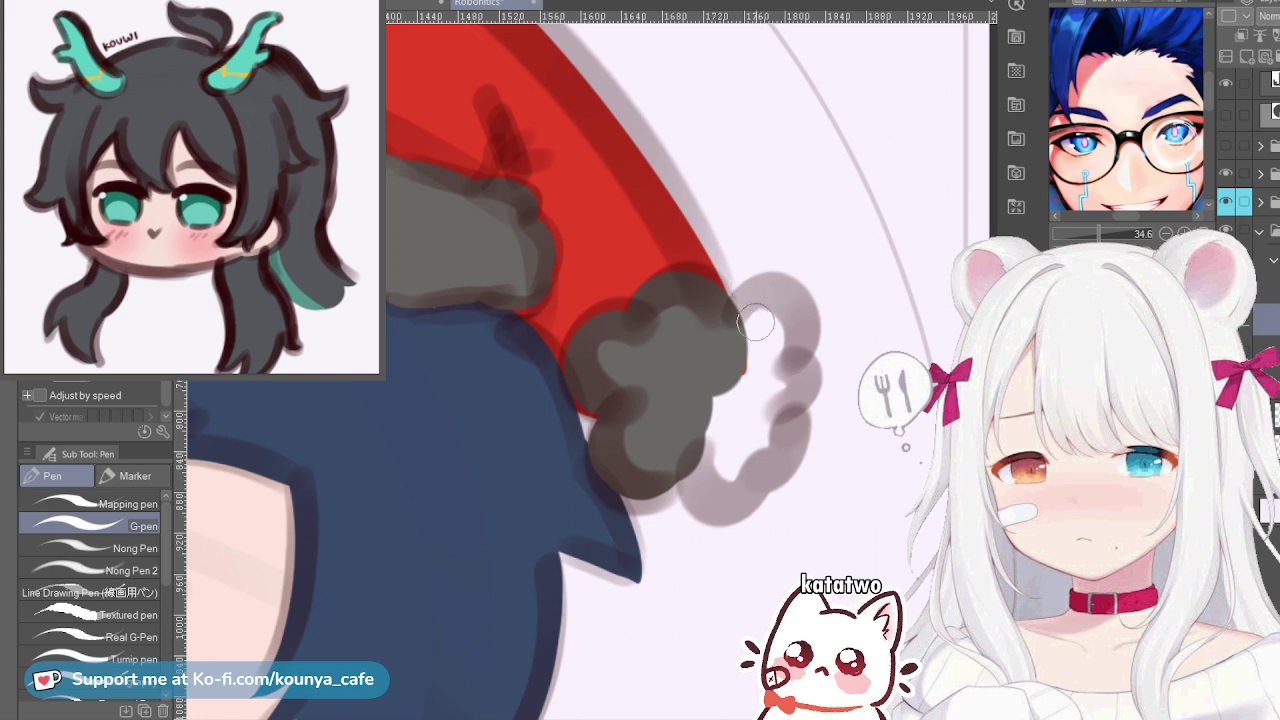
{"action": "left_click_drag", "start_coordinate": [731, 324], "coordinate": [764, 384]}
{"action": "key", "text": "ctrl+z"}
{"action": "mouse_move", "coordinate": [733, 326]}
{"action": "left_mouse_down"}
{"action": "mouse_move", "coordinate": [787, 309]}
{"action": "mouse_move", "coordinate": [766, 344]}
{"action": "mouse_move", "coordinate": [796, 310]}
{"action": "mouse_move", "coordinate": [778, 357]}
{"action": "left_mouse_up"}
{"action": "key", "text": "ctrl+z"}
{"action": "key", "text": "ctrl+z"}
{"action": "mouse_move", "coordinate": [736, 318]}
{"action": "left_mouse_down"}
{"action": "mouse_move", "coordinate": [762, 290]}
{"action": "mouse_move", "coordinate": [782, 298]}
{"action": "mouse_move", "coordinate": [775, 285]}
{"action": "mouse_move", "coordinate": [790, 390]}
{"action": "left_mouse_up"}
{"action": "key", "text": "ctrl+z"}
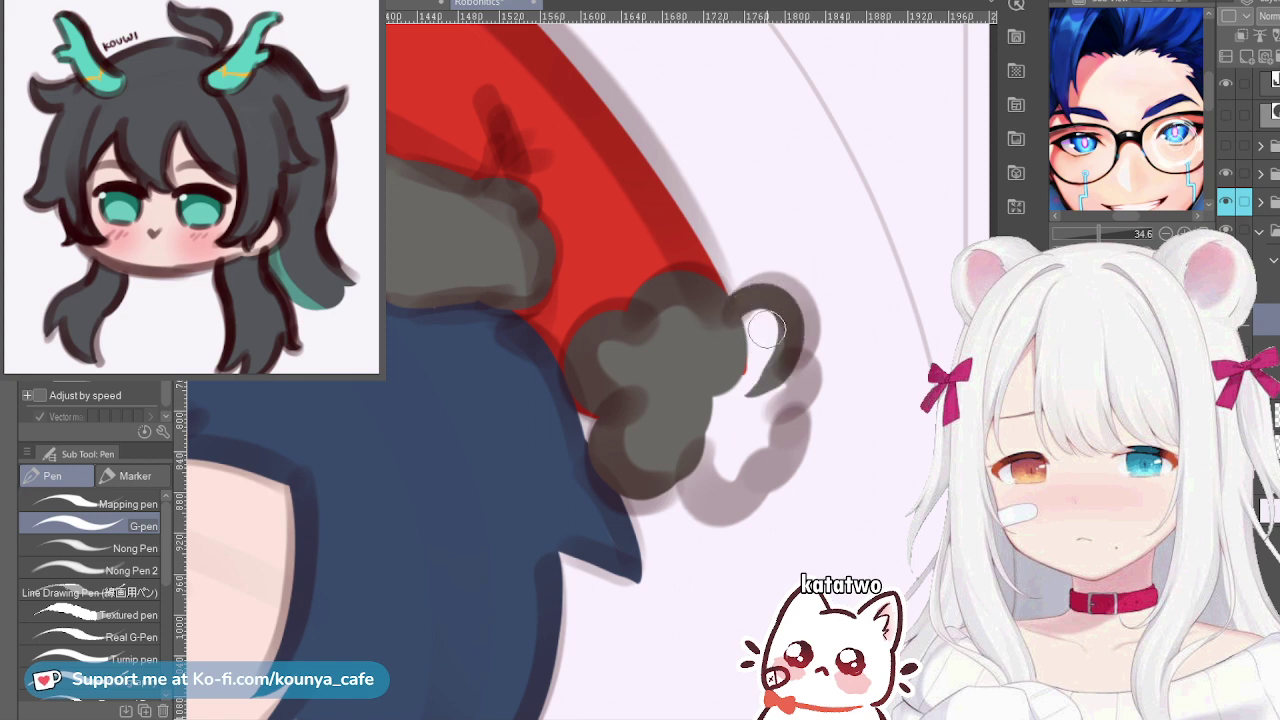
{"action": "key", "text": "ctrl+z"}
{"action": "left_click_drag", "start_coordinate": [735, 320], "coordinate": [786, 360]}
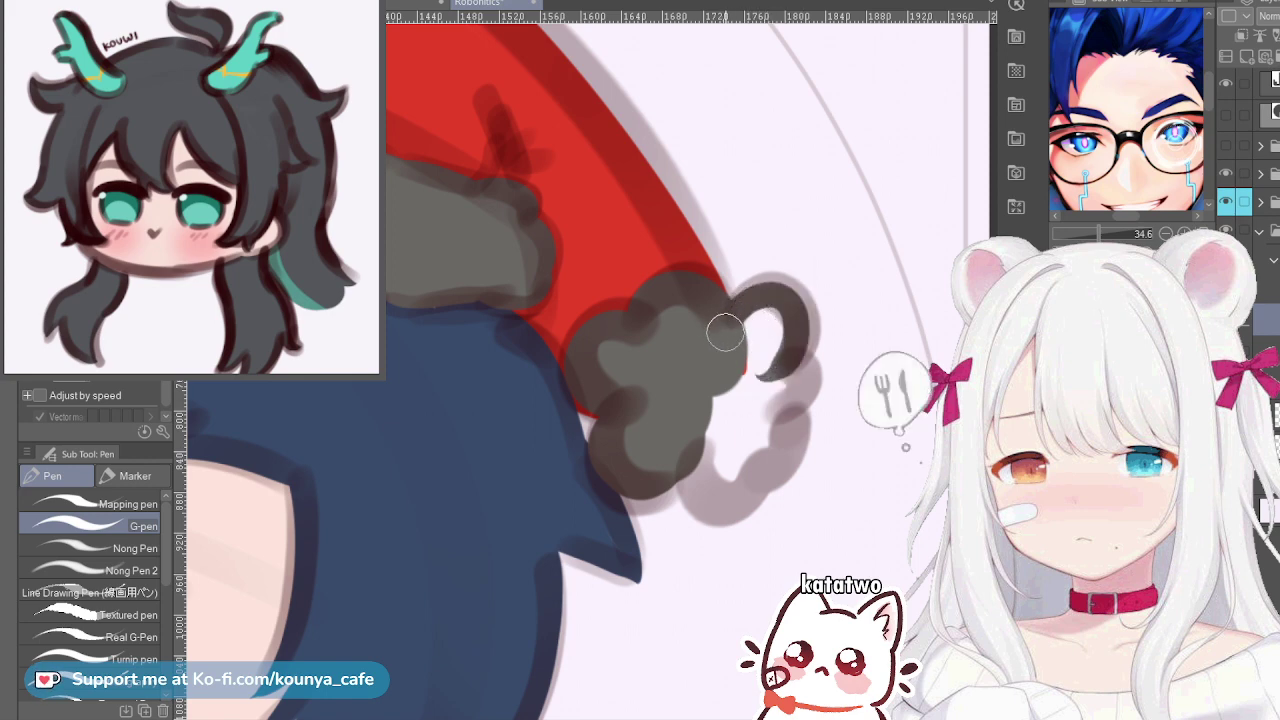
Fill the pompom's upper outer scallop with gray using a larger brush, joining it to the pompom's center
{"action": "key", "text": "]"}
{"action": "key", "text": "]"}
{"action": "mouse_move", "coordinate": [762, 318]}
{"action": "left_mouse_down"}
{"action": "mouse_move", "coordinate": [759, 359]}
{"action": "mouse_move", "coordinate": [761, 321]}
{"action": "mouse_move", "coordinate": [778, 350]}
{"action": "mouse_move", "coordinate": [772, 394]}
{"action": "mouse_move", "coordinate": [766, 364]}
{"action": "mouse_move", "coordinate": [783, 371]}
{"action": "mouse_move", "coordinate": [770, 357]}
{"action": "mouse_move", "coordinate": [768, 395]}
{"action": "mouse_move", "coordinate": [761, 366]}
{"action": "mouse_move", "coordinate": [784, 367]}
{"action": "mouse_move", "coordinate": [765, 361]}
{"action": "mouse_move", "coordinate": [781, 367]}
{"action": "mouse_move", "coordinate": [748, 397]}
{"action": "mouse_move", "coordinate": [774, 371]}
{"action": "mouse_move", "coordinate": [768, 353]}
{"action": "mouse_move", "coordinate": [779, 394]}
{"action": "mouse_move", "coordinate": [781, 377]}
{"action": "mouse_move", "coordinate": [738, 381]}
{"action": "left_mouse_up"}
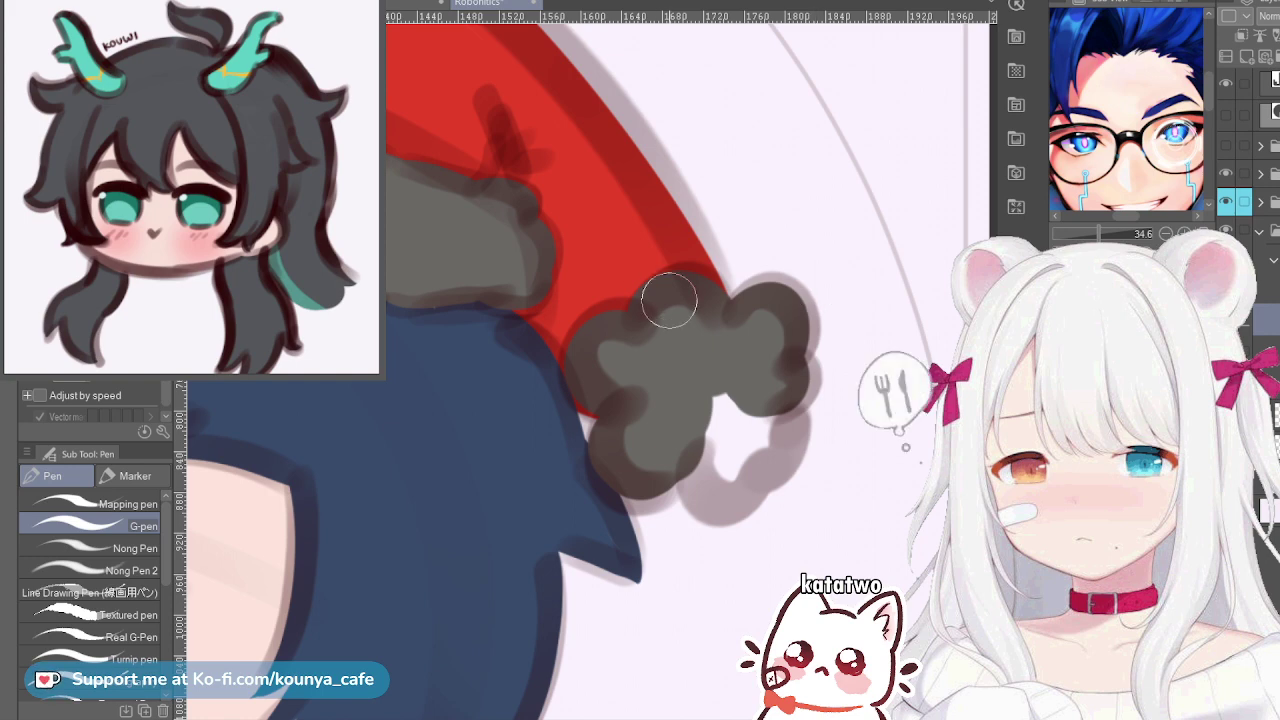
{"action": "mouse_move", "coordinate": [669, 299]}
{"action": "left_mouse_down"}
{"action": "mouse_move", "coordinate": [690, 292]}
{"action": "mouse_move", "coordinate": [694, 380]}
{"action": "mouse_move", "coordinate": [708, 385]}
{"action": "left_mouse_up"}
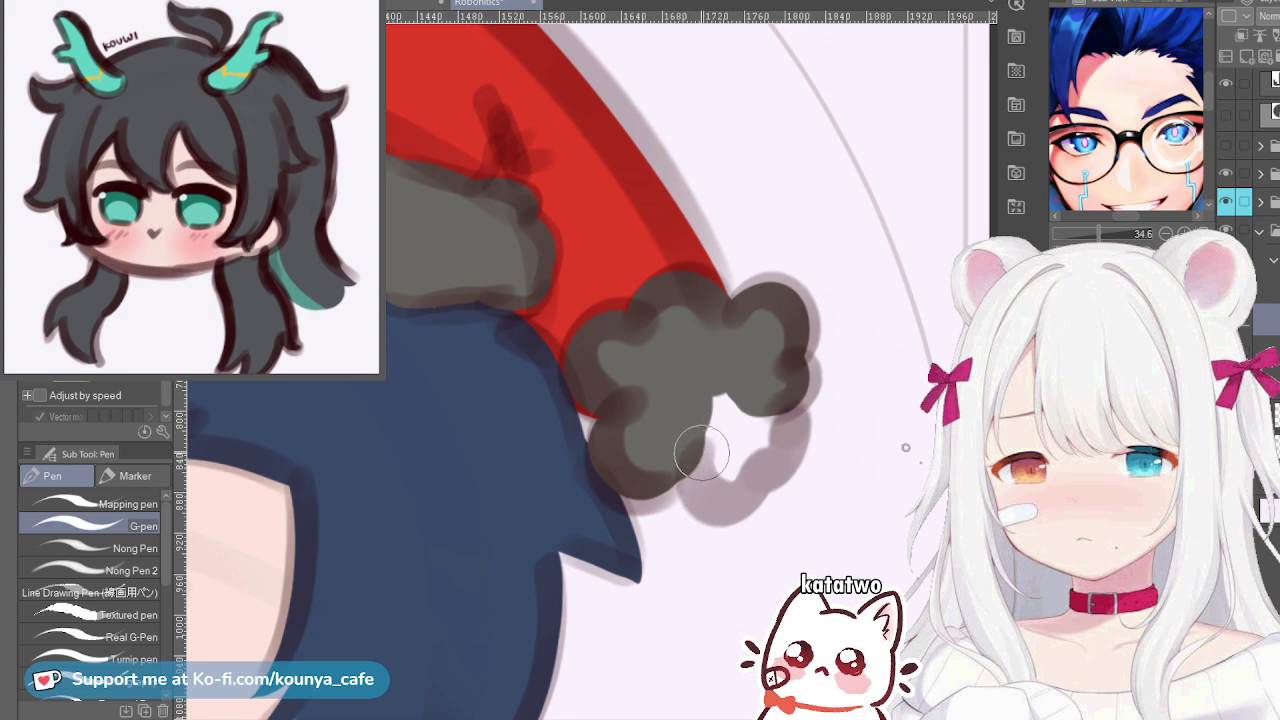
Paint the pompom's bottom and lower outer scallops gray and close the remaining gap to the center
{"action": "left_click", "coordinate": [735, 462]}
{"action": "key", "text": "ctrl+z"}
{"action": "mouse_move", "coordinate": [738, 460]}
{"action": "left_mouse_down"}
{"action": "mouse_move", "coordinate": [712, 391]}
{"action": "mouse_move", "coordinate": [700, 463]}
{"action": "mouse_move", "coordinate": [720, 393]}
{"action": "mouse_move", "coordinate": [711, 380]}
{"action": "left_mouse_up"}
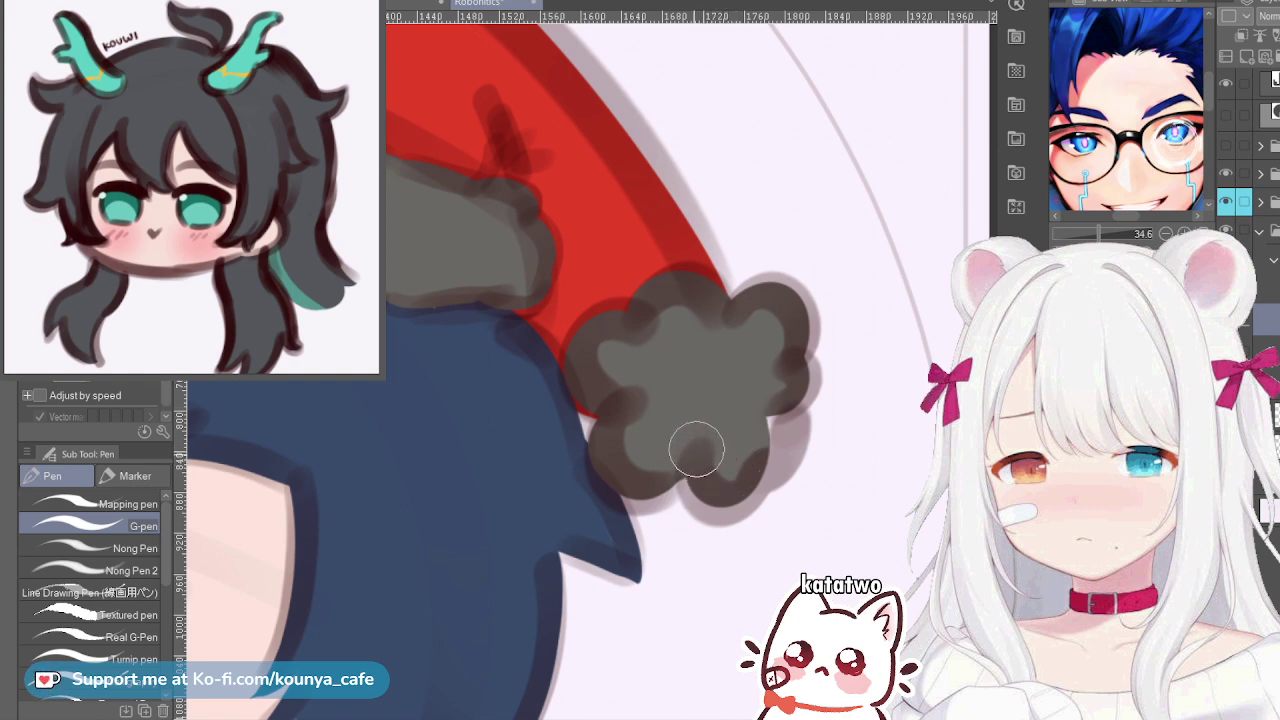
{"action": "left_click_drag", "start_coordinate": [696, 448], "coordinate": [721, 499]}
{"action": "key", "text": "ctrl+z"}
{"action": "mouse_move", "coordinate": [703, 452]}
{"action": "left_mouse_down"}
{"action": "mouse_move", "coordinate": [723, 499]}
{"action": "mouse_move", "coordinate": [724, 422]}
{"action": "mouse_move", "coordinate": [742, 467]}
{"action": "left_mouse_up"}
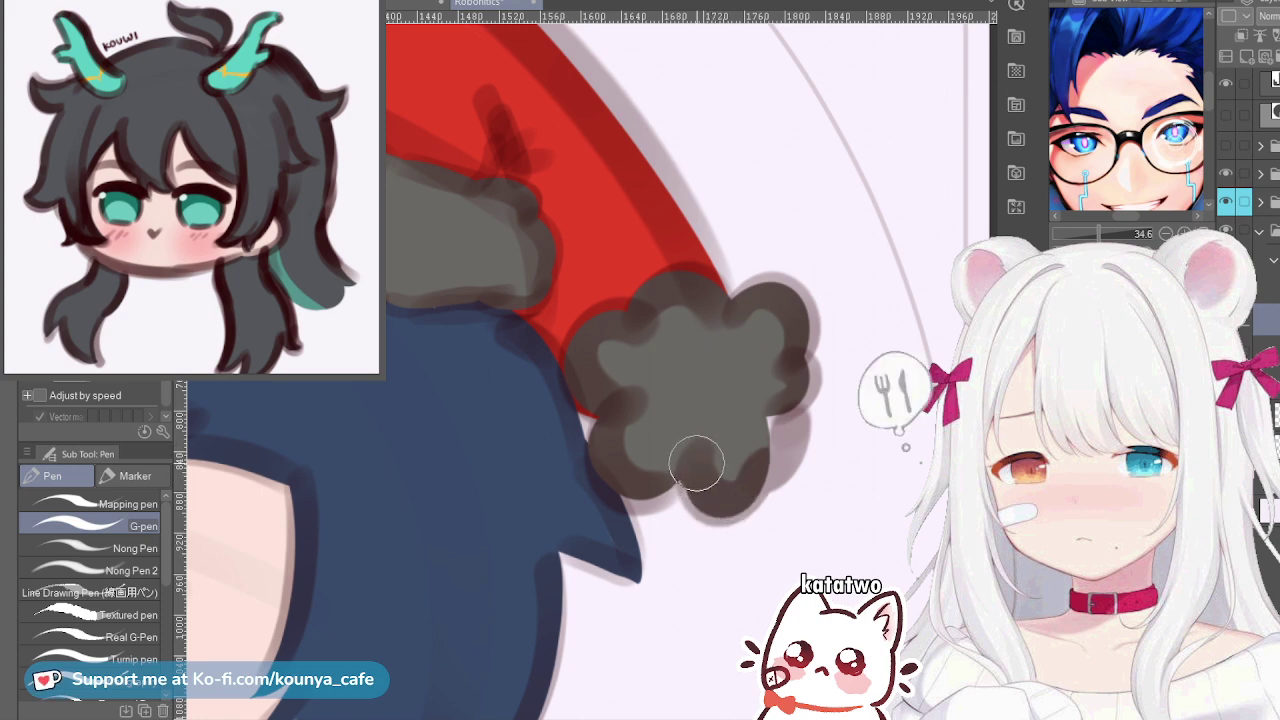
{"action": "mouse_move", "coordinate": [743, 458]}
{"action": "left_mouse_down"}
{"action": "mouse_move", "coordinate": [780, 441]}
{"action": "mouse_move", "coordinate": [763, 391]}
{"action": "mouse_move", "coordinate": [781, 408]}
{"action": "mouse_move", "coordinate": [734, 455]}
{"action": "mouse_move", "coordinate": [769, 431]}
{"action": "mouse_move", "coordinate": [773, 398]}
{"action": "mouse_move", "coordinate": [767, 431]}
{"action": "left_mouse_up"}
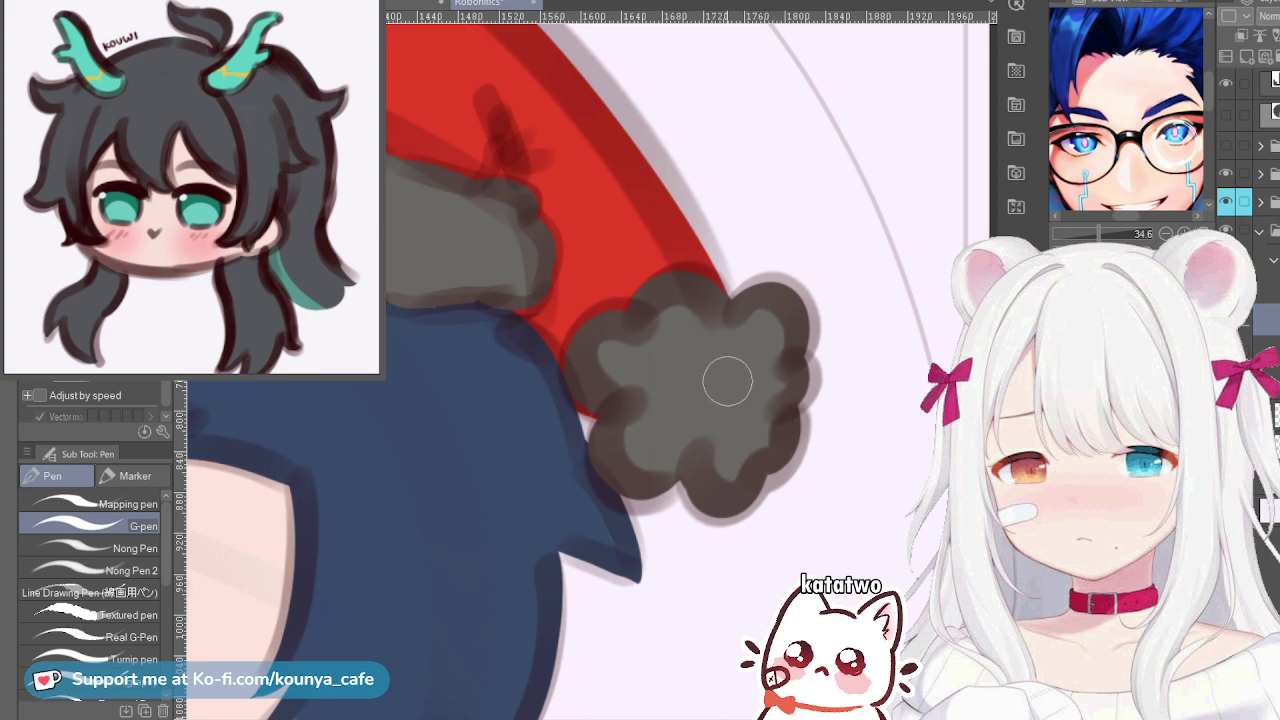
Smooth the pompom's outer scalloped edge and recolor the hat's brim and pompom off-white
{"action": "scroll", "coordinate": [806, 430], "scroll_direction": "up", "scroll_amount": 2}
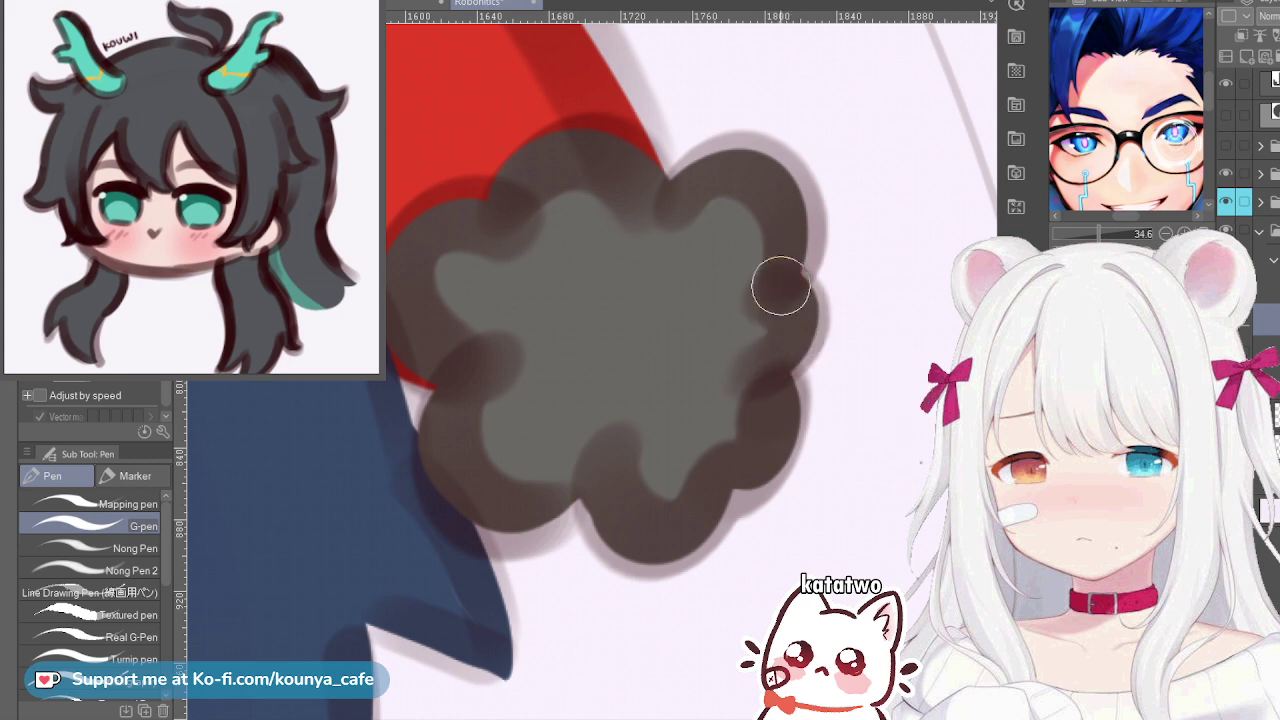
{"action": "scroll", "coordinate": [494, 457], "scroll_direction": "down", "scroll_amount": 1}
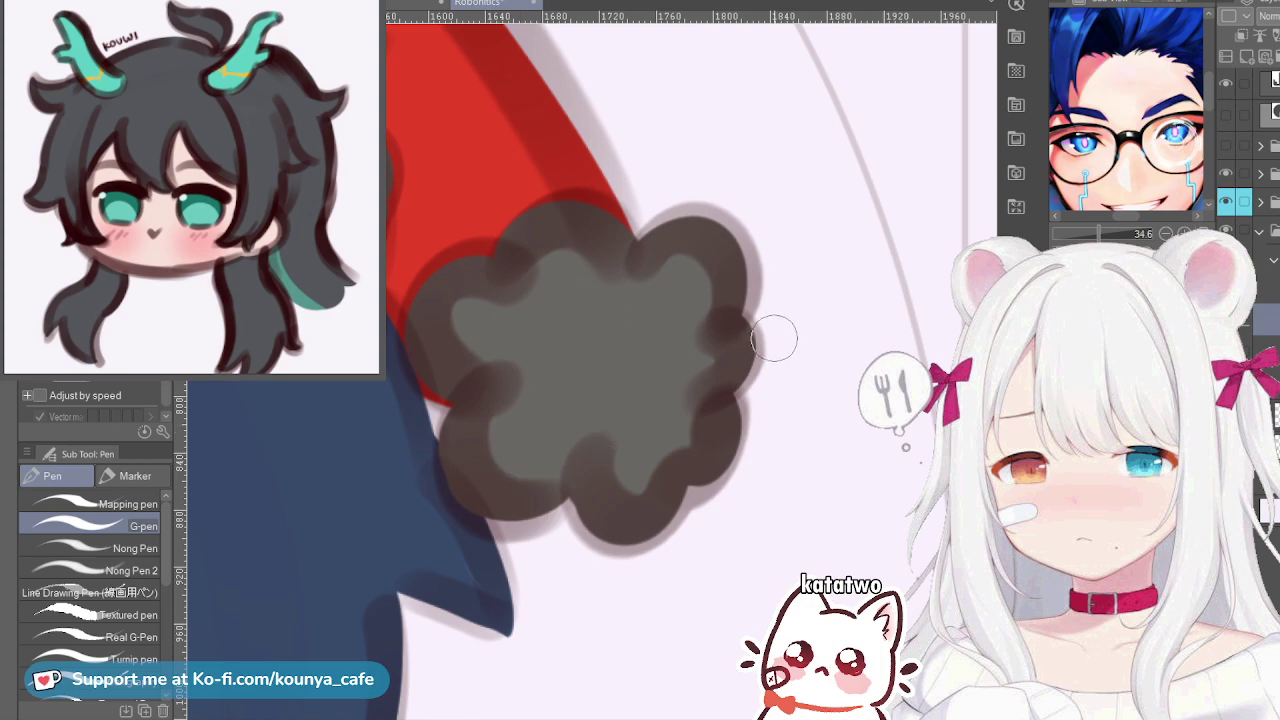
{"action": "scroll", "coordinate": [748, 329], "scroll_direction": "down", "scroll_amount": 1}
{"action": "left_click_drag", "start_coordinate": [600, 400], "coordinate": [741, 373]}
{"action": "scroll", "coordinate": [700, 400], "scroll_direction": "down", "scroll_amount": 1}
{"action": "key", "text": "ctrl+z"}
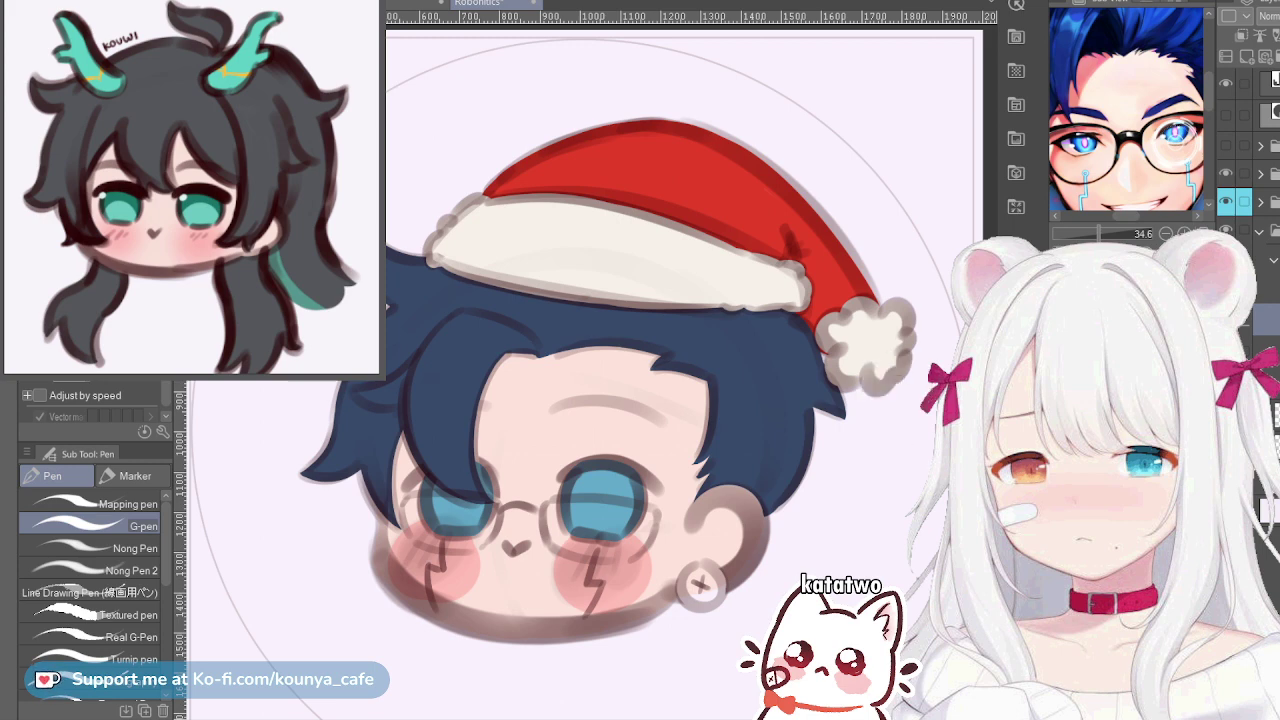
Enlarge the reference picture around the glasses, the glowing zigzag line on the cheek and the earring
{"action": "left_click_drag", "start_coordinate": [668, 371], "coordinate": [765, 291]}
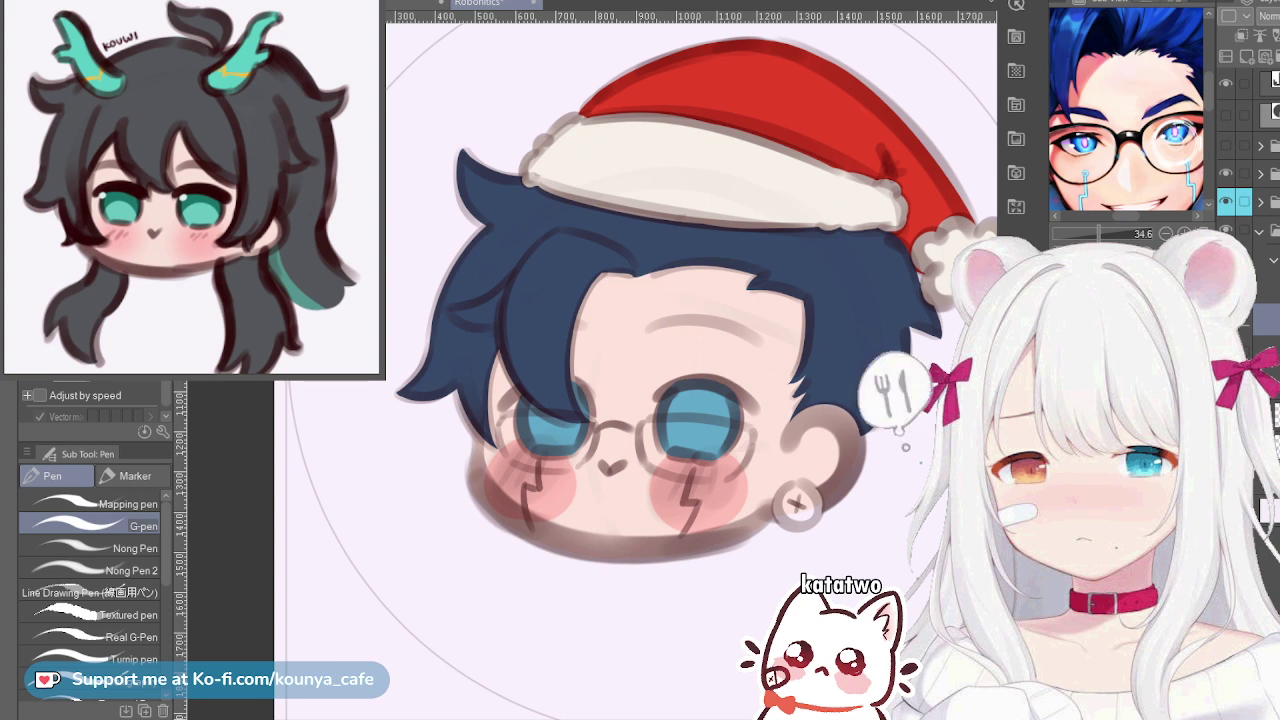
{"action": "left_click_drag", "start_coordinate": [1098, 233], "coordinate": [1114, 233]}
{"action": "left_click_drag", "start_coordinate": [1195, 185], "coordinate": [970, 11]}
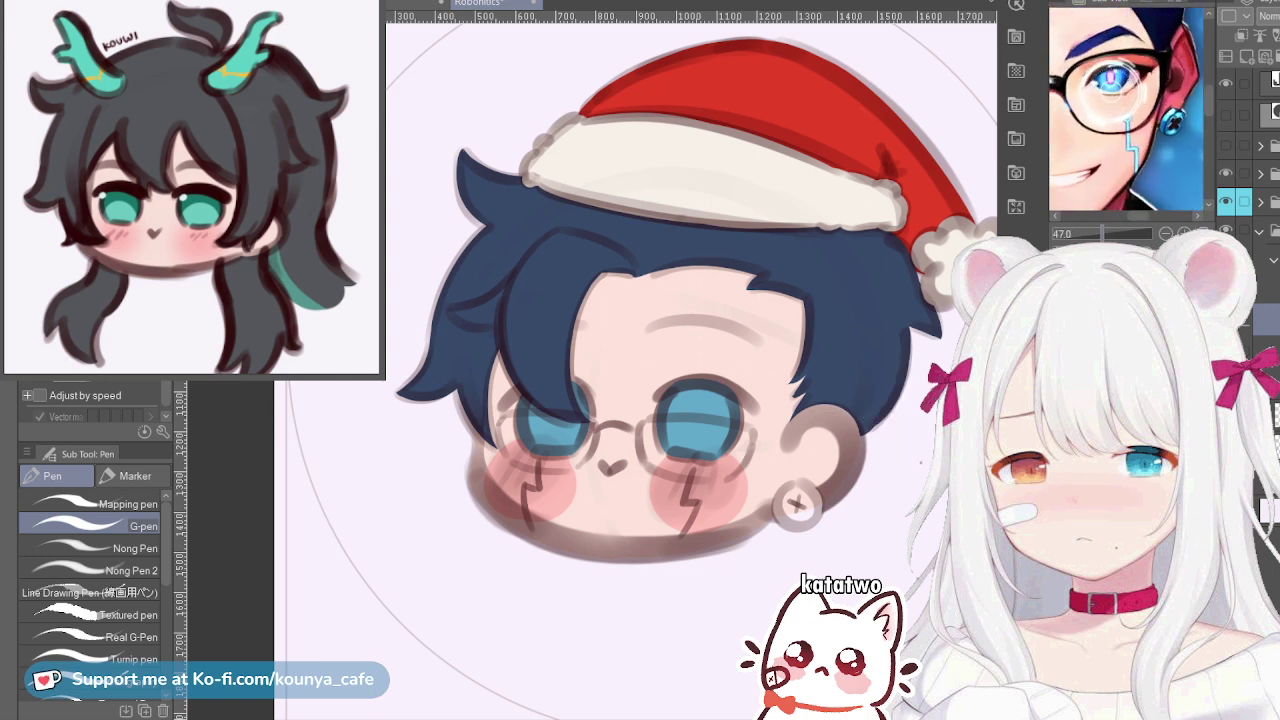
{"action": "scroll", "coordinate": [1126, 109], "scroll_direction": "up", "scroll_amount": 1}
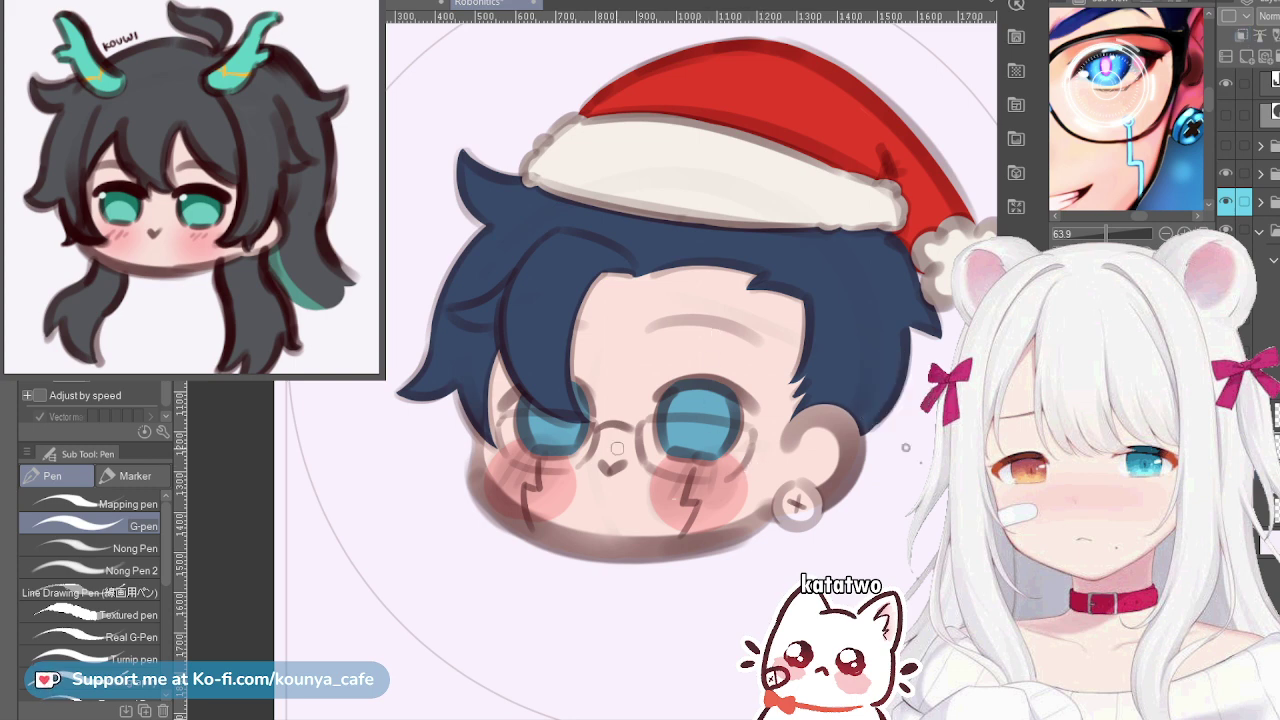
Paint the zigzag line below the fully visible eye in turquoise over the sketch, redoing the first segment until it fits
{"action": "scroll", "coordinate": [668, 385], "scroll_direction": "up", "scroll_amount": 6}
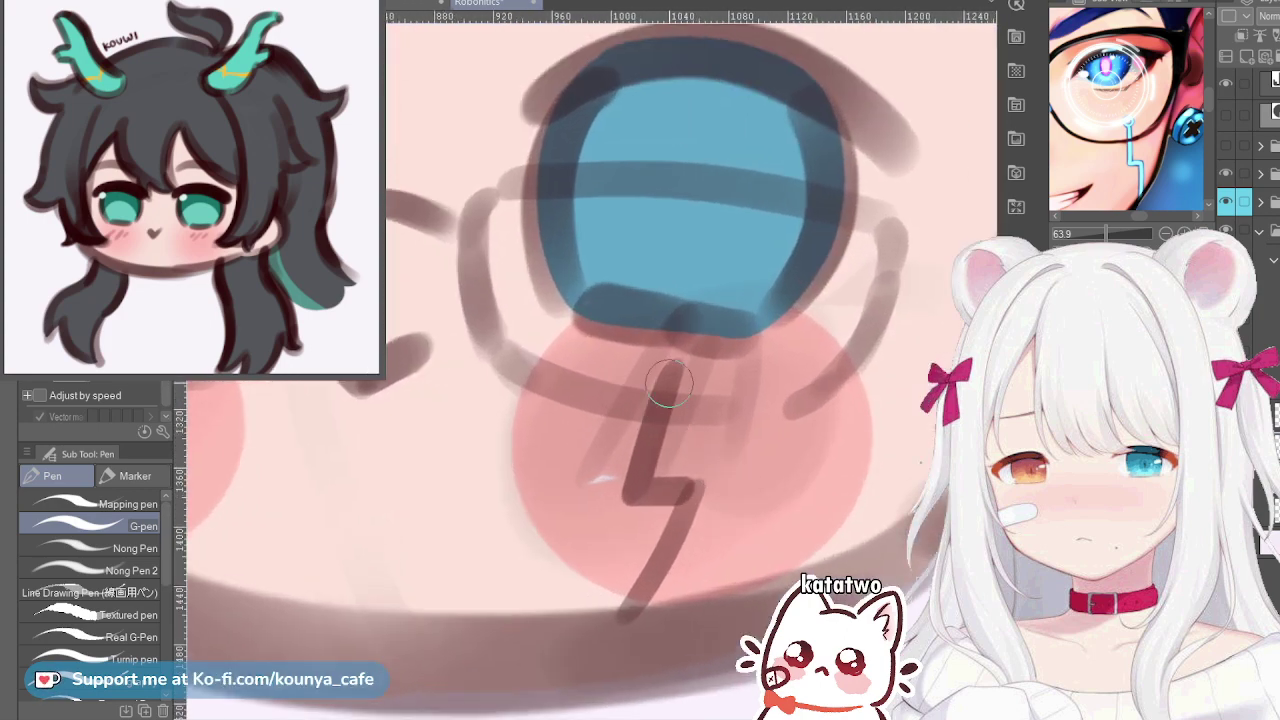
{"action": "left_click_drag", "start_coordinate": [682, 338], "coordinate": [634, 480]}
{"action": "key", "text": "ctrl+z"}
{"action": "left_click_drag", "start_coordinate": [686, 330], "coordinate": [633, 494]}
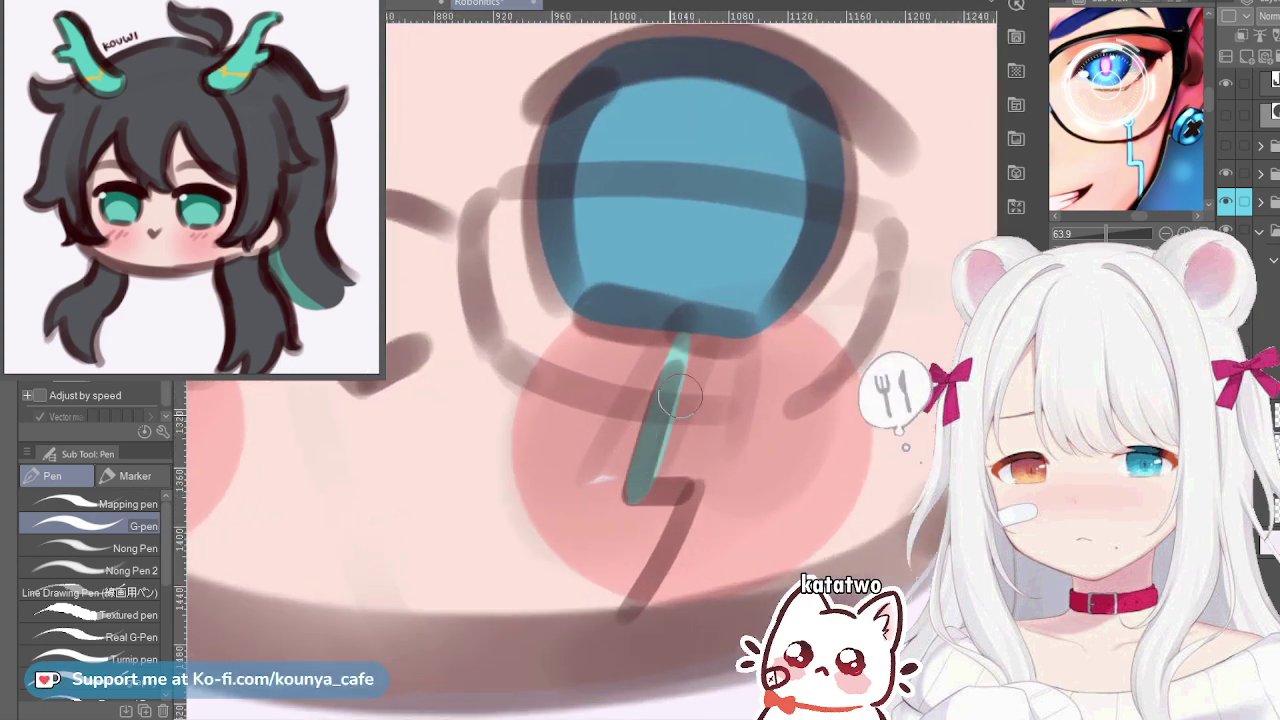
{"action": "key", "text": "ctrl+z"}
{"action": "left_click_drag", "start_coordinate": [676, 335], "coordinate": [631, 493]}
{"action": "key", "text": "ctrl+z"}
{"action": "left_click_drag", "start_coordinate": [686, 334], "coordinate": [636, 476]}
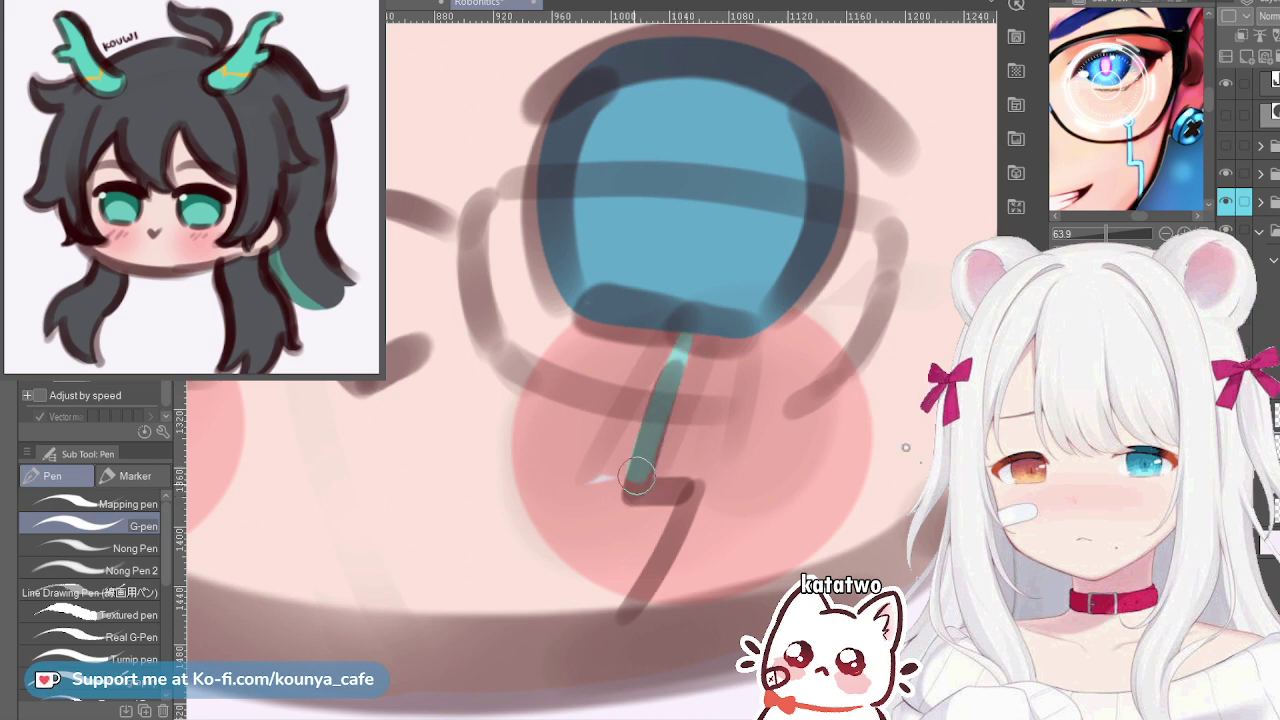
{"action": "key", "text": "ctrl+z"}
{"action": "mouse_move", "coordinate": [686, 330]}
{"action": "left_mouse_down"}
{"action": "mouse_move", "coordinate": [635, 490]}
{"action": "mouse_move", "coordinate": [689, 492]}
{"action": "mouse_move", "coordinate": [597, 658]}
{"action": "left_mouse_up"}
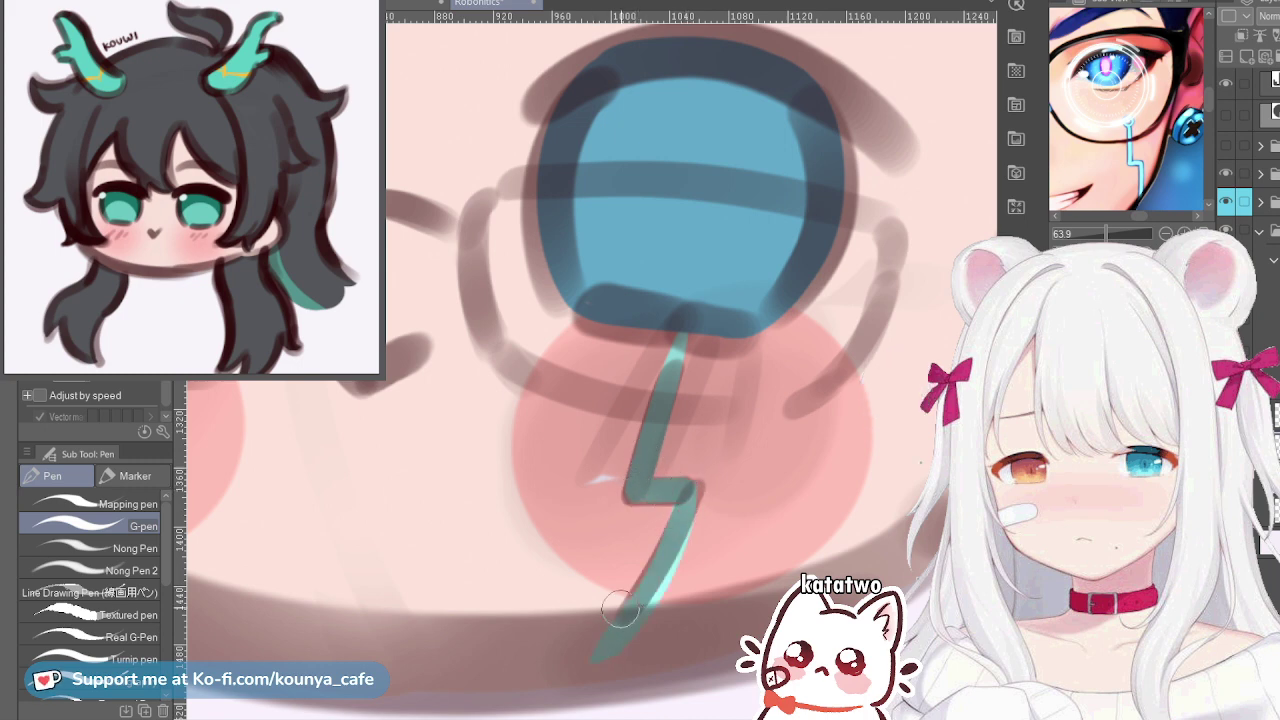
Redo the lower segment of that turquoise zigzag so it tapers down across the cheek to the chin edge
{"action": "key", "text": "ctrl+z"}
{"action": "left_click_drag", "start_coordinate": [699, 495], "coordinate": [588, 648]}
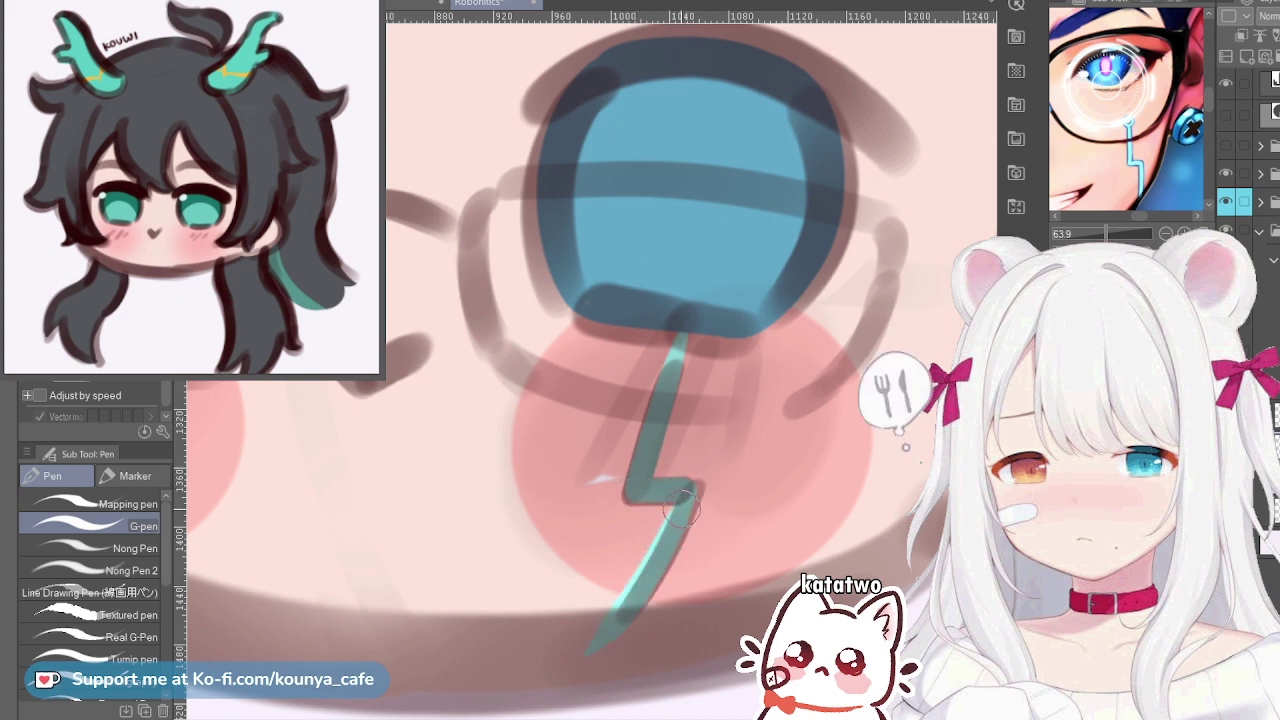
{"action": "key", "text": "ctrl+z"}
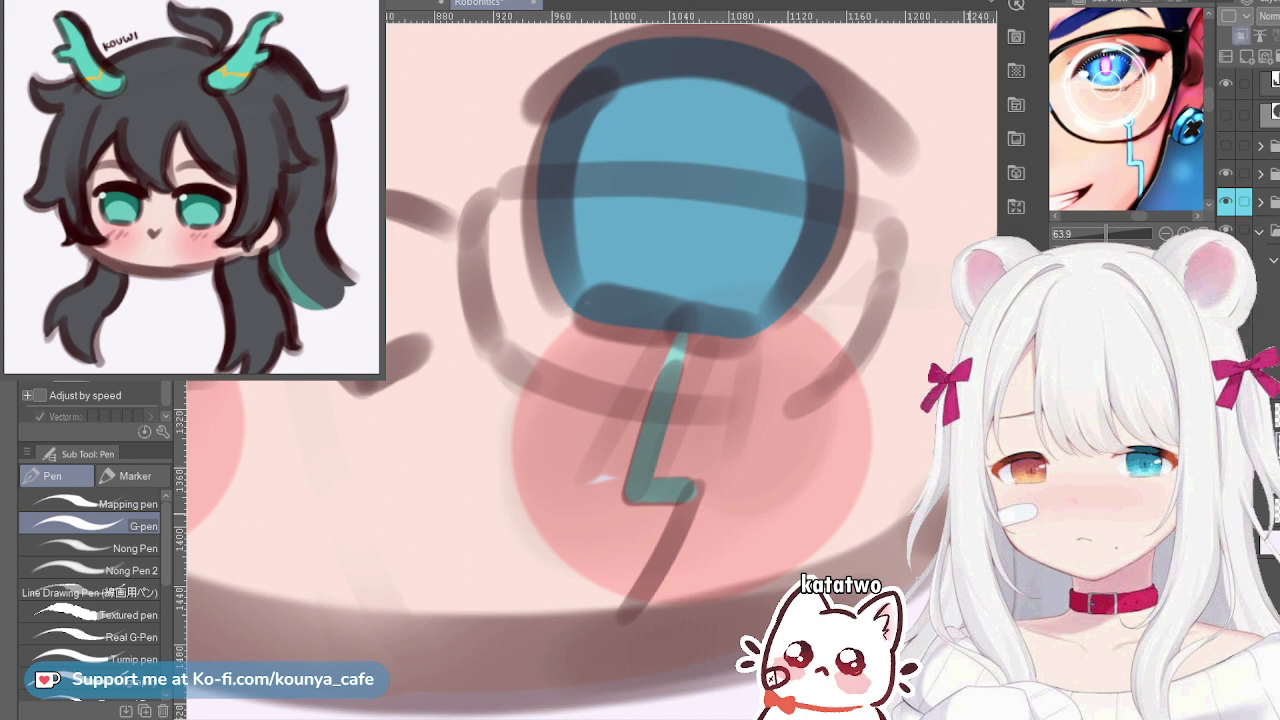
{"action": "mouse_move", "coordinate": [692, 489]}
{"action": "left_mouse_down"}
{"action": "mouse_move", "coordinate": [629, 633]}
{"action": "mouse_move", "coordinate": [594, 663]}
{"action": "left_mouse_up"}
{"action": "key", "text": "ctrl+z"}
{"action": "left_click_drag", "start_coordinate": [697, 493], "coordinate": [565, 688]}
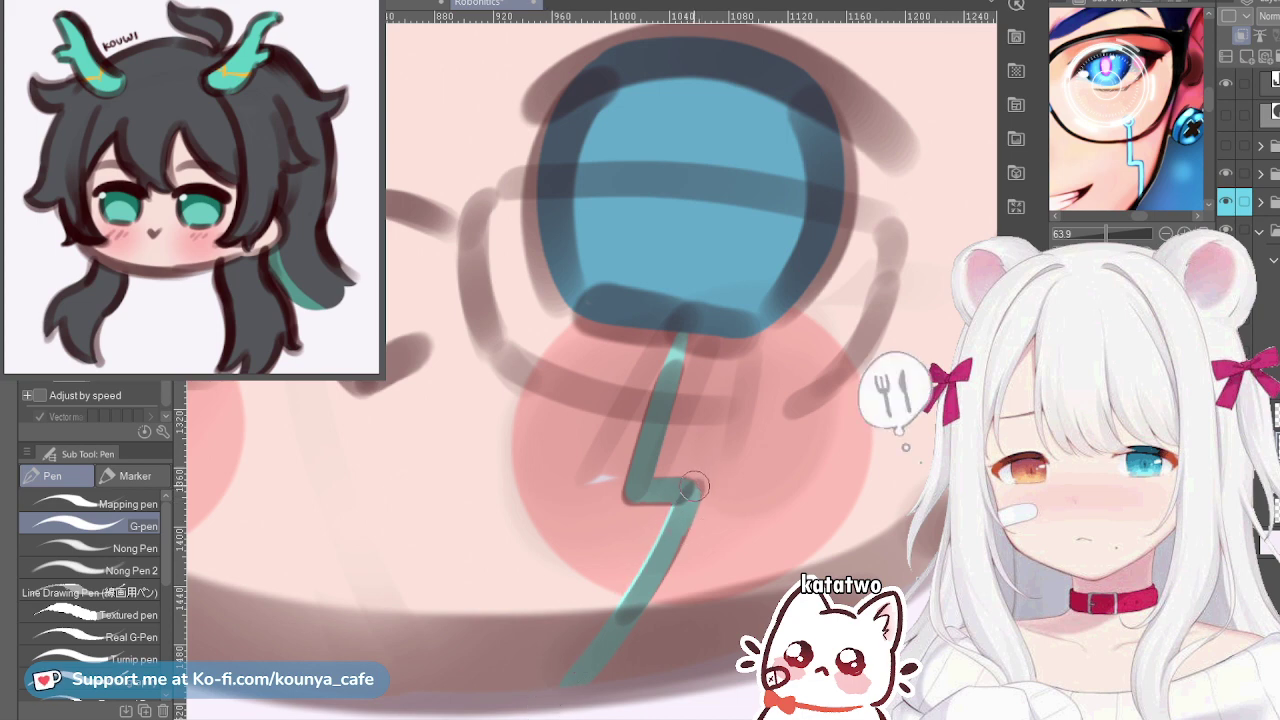
{"action": "scroll", "coordinate": [680, 480], "scroll_direction": "down", "scroll_amount": 3}
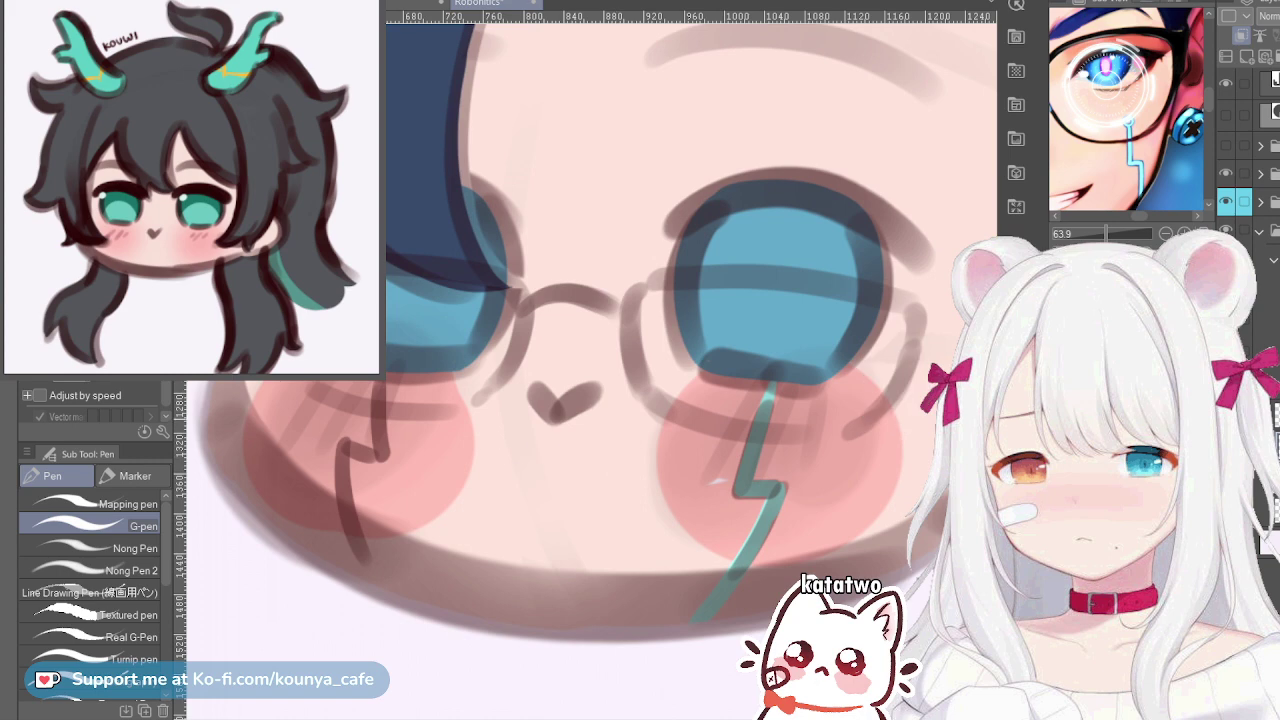
Paint the matching turquoise zigzag line below the hair-covered eye, extending it down to the jaw edge
{"action": "scroll", "coordinate": [422, 424], "scroll_direction": "up", "scroll_amount": 2}
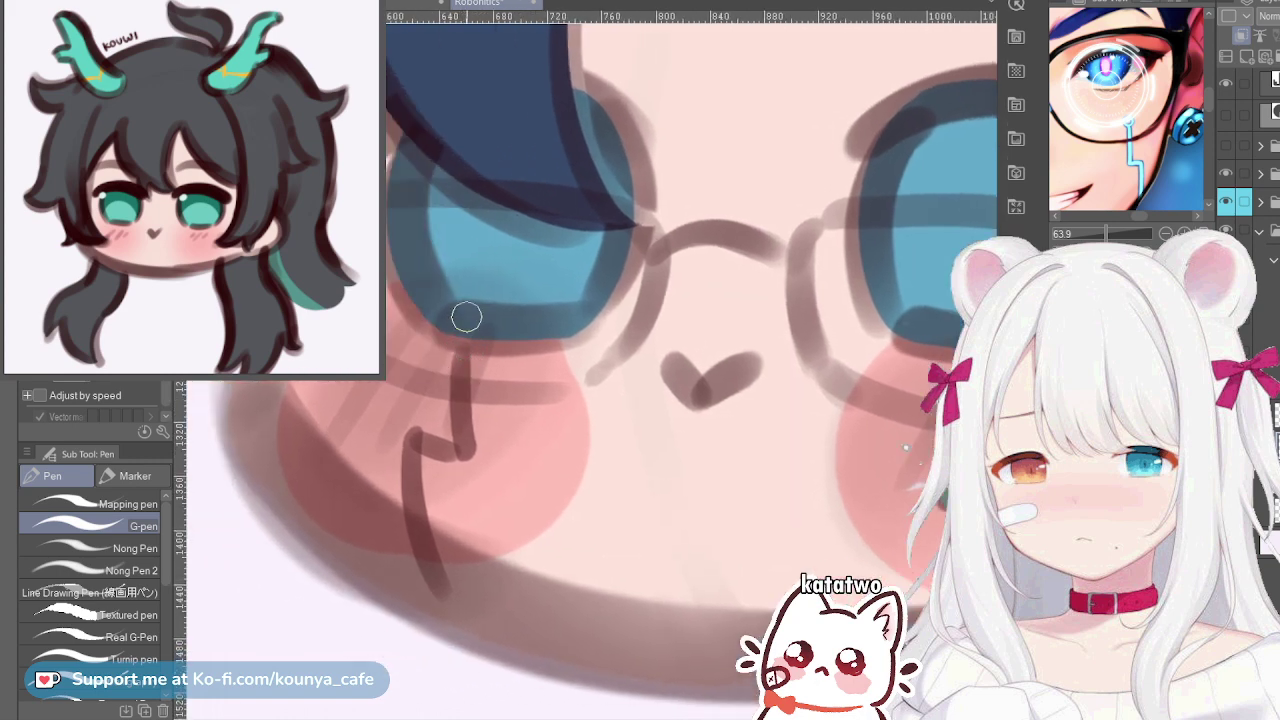
{"action": "left_click_drag", "start_coordinate": [465, 330], "coordinate": [461, 445]}
{"action": "key", "text": "ctrl+z"}
{"action": "left_click_drag", "start_coordinate": [463, 325], "coordinate": [462, 438]}
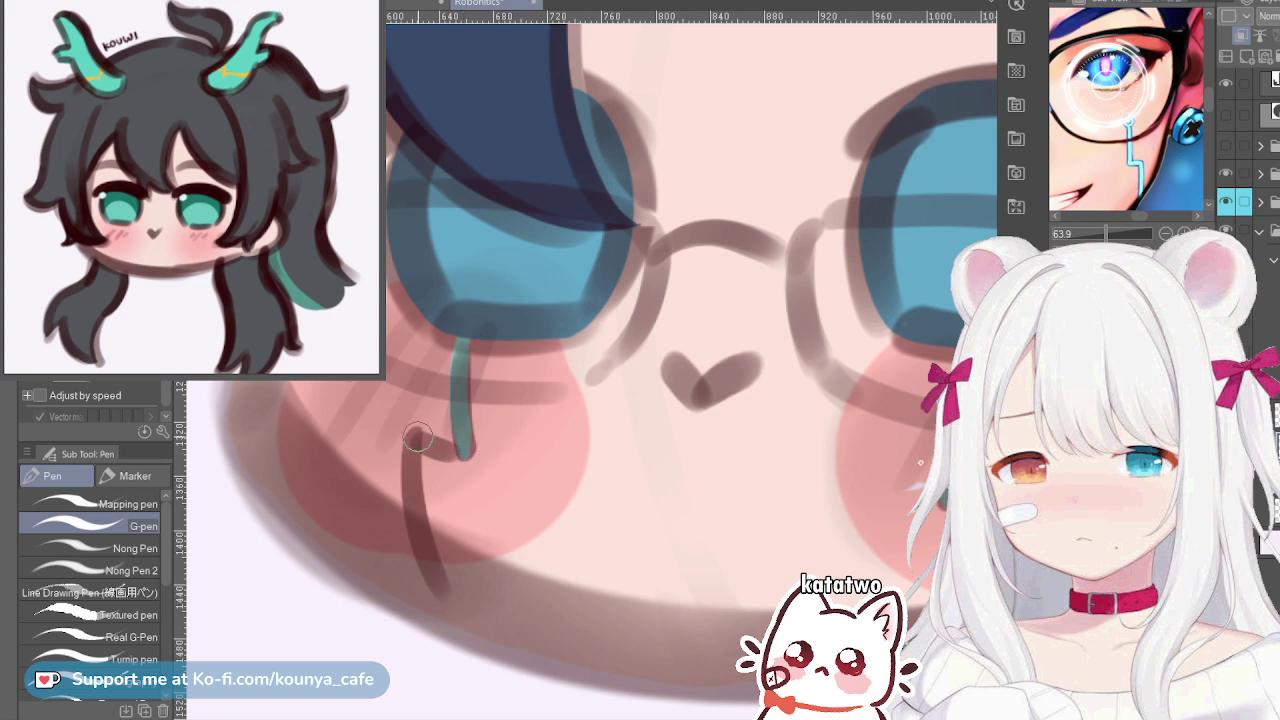
{"action": "left_click_drag", "start_coordinate": [419, 437], "coordinate": [462, 454]}
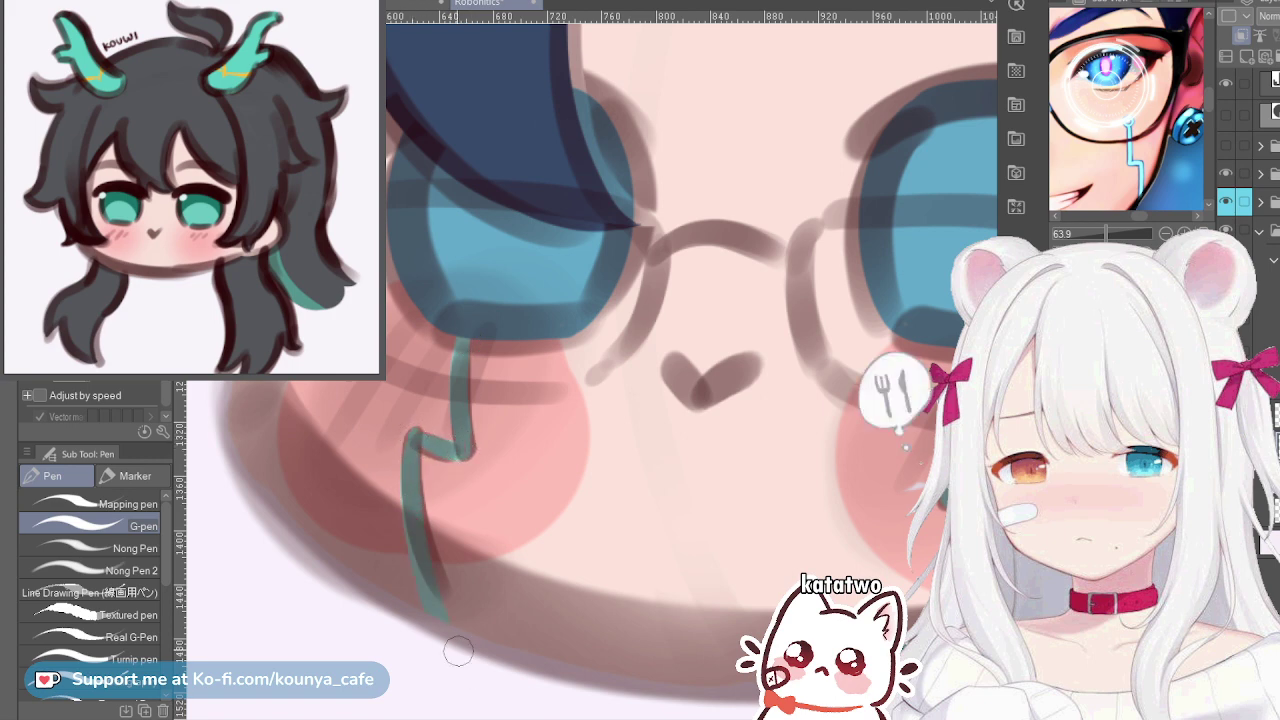
{"action": "mouse_move", "coordinate": [416, 435]}
{"action": "left_mouse_down"}
{"action": "mouse_move", "coordinate": [411, 488]}
{"action": "mouse_move", "coordinate": [465, 626]}
{"action": "left_mouse_up"}
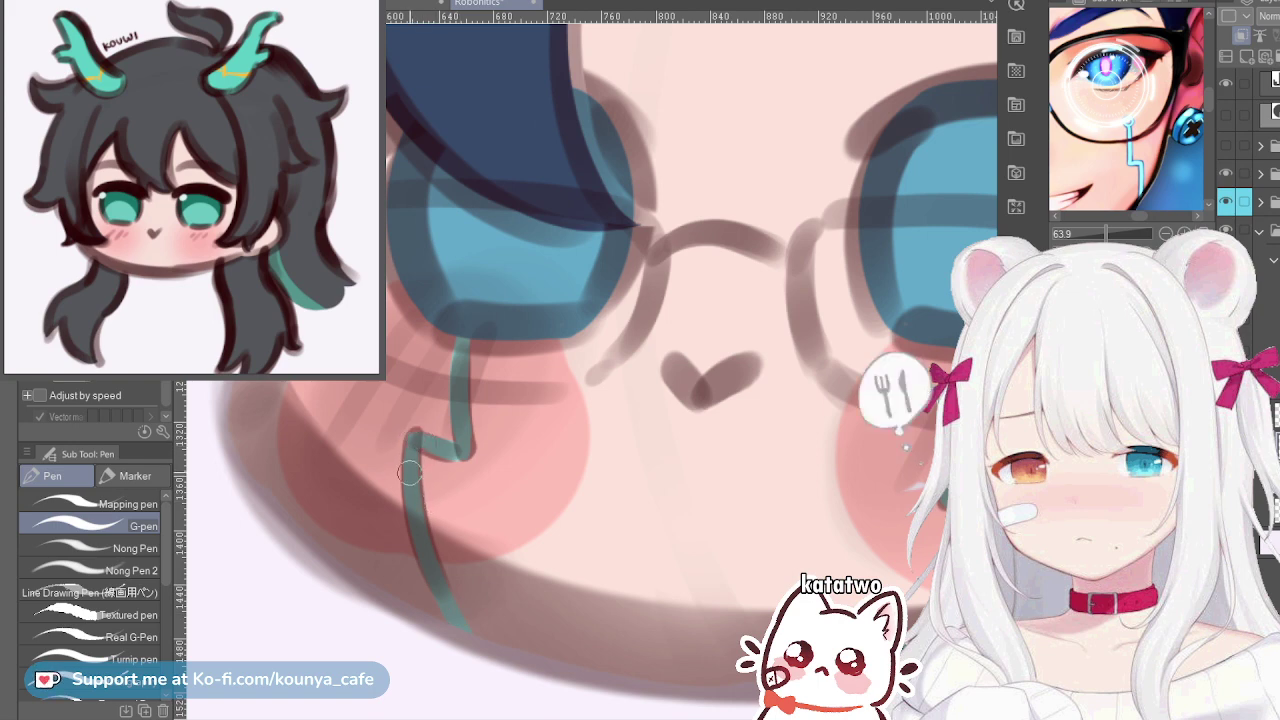
Fill the round button earring with turquoise blue using a larger brush, then check the whole head
{"action": "scroll", "coordinate": [428, 445], "scroll_direction": "down", "scroll_amount": 4}
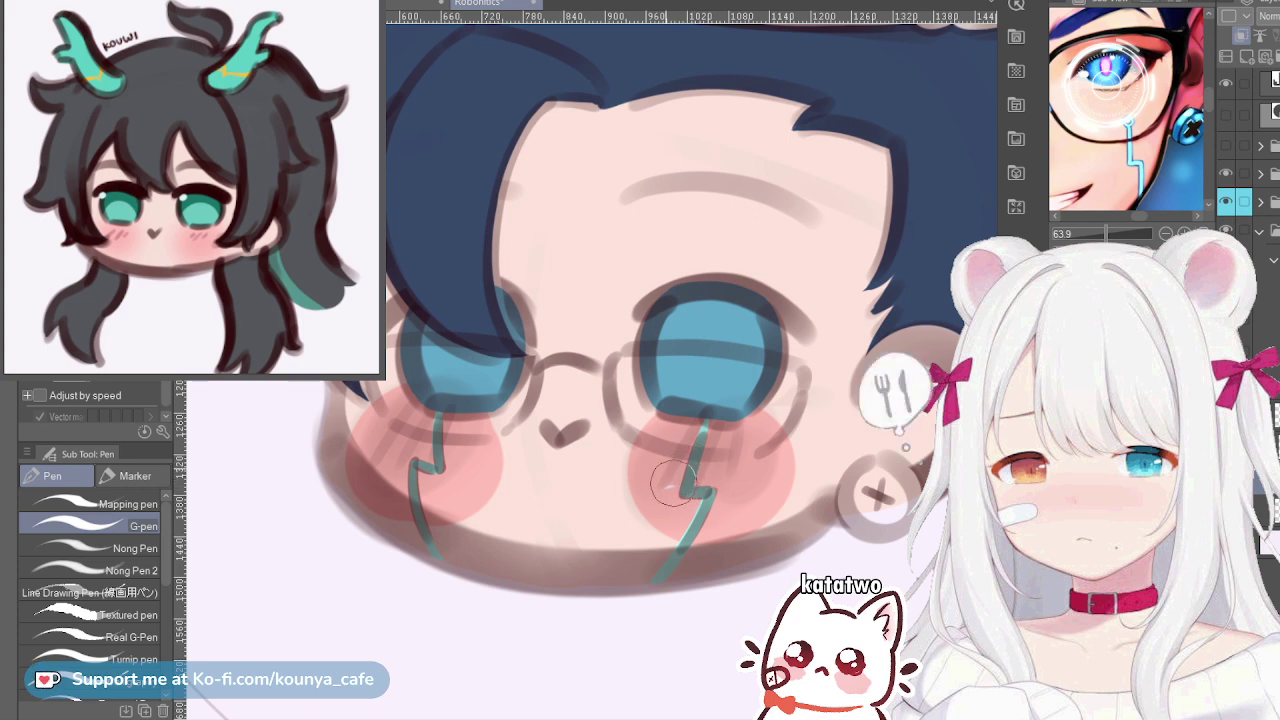
{"action": "key", "text": "]"}
{"action": "key", "text": "]"}
{"action": "key", "text": "]"}
{"action": "key", "text": "]"}
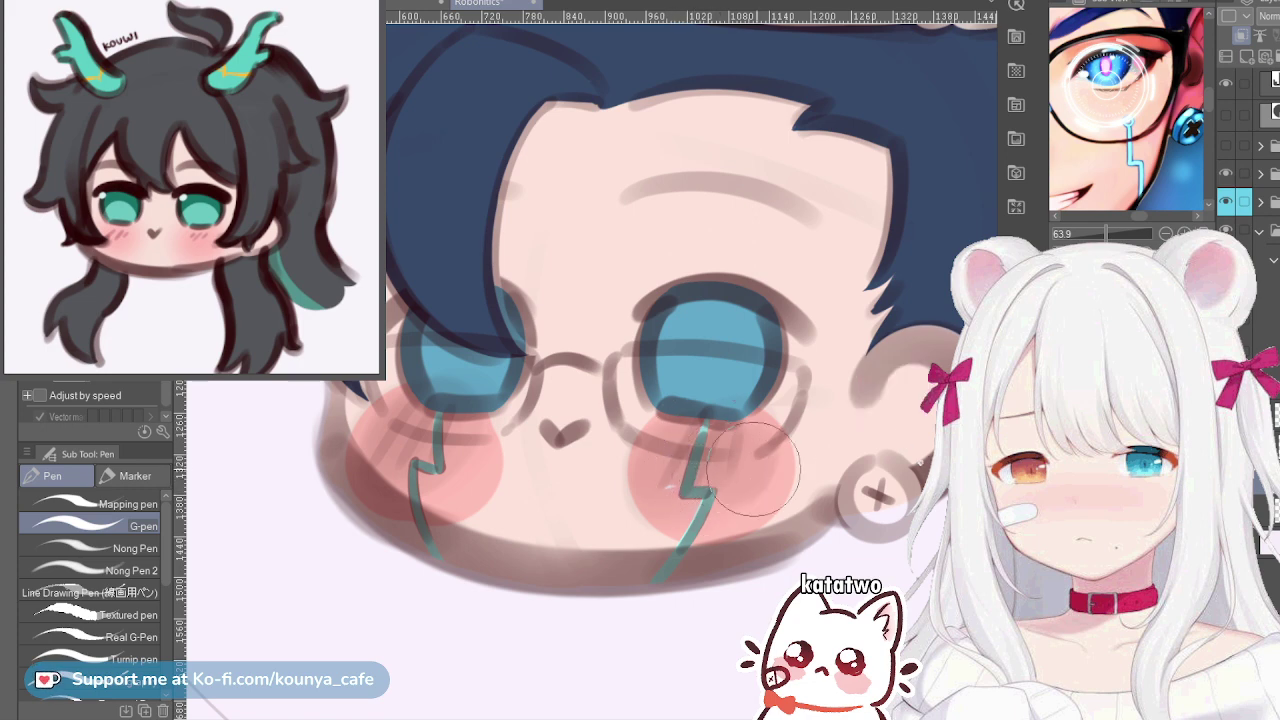
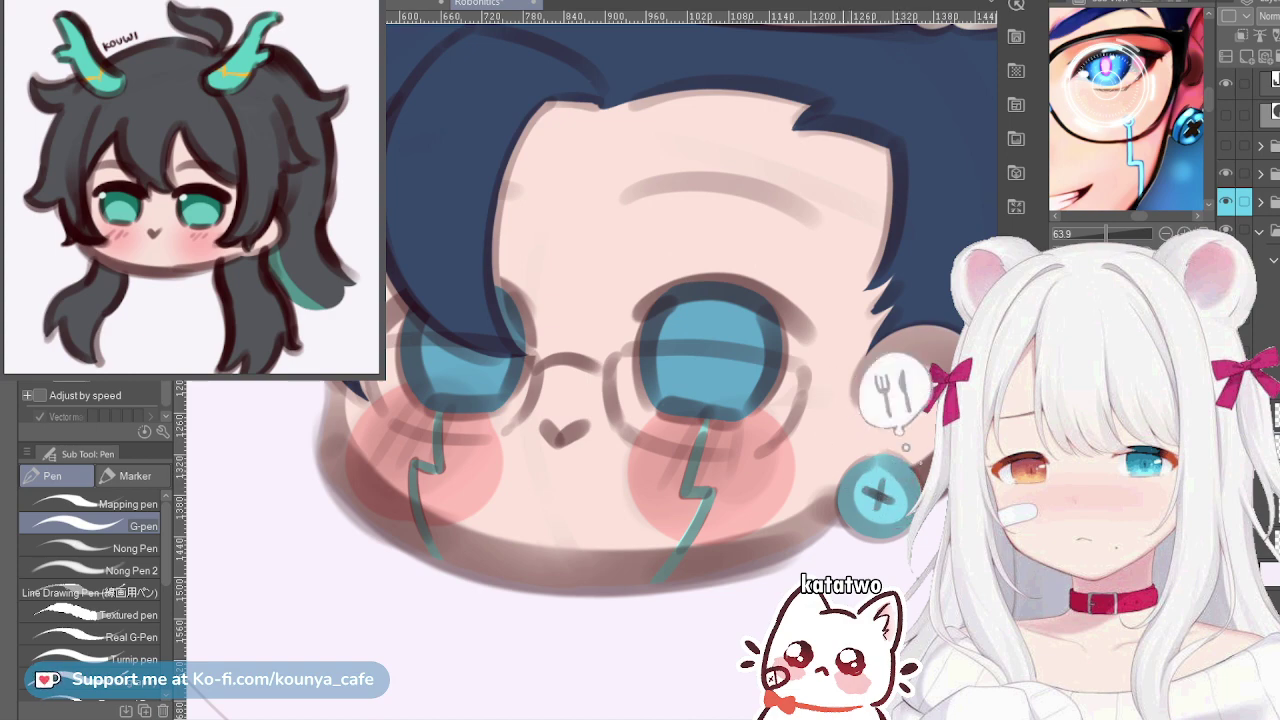
{"action": "key", "text": "ctrl+minus"}
{"action": "left_click_drag", "start_coordinate": [806, 459], "coordinate": [744, 476]}
{"action": "scroll", "coordinate": [801, 455], "scroll_direction": "up", "scroll_amount": 1}
{"action": "scroll", "coordinate": [801, 455], "scroll_direction": "down", "scroll_amount": 1}
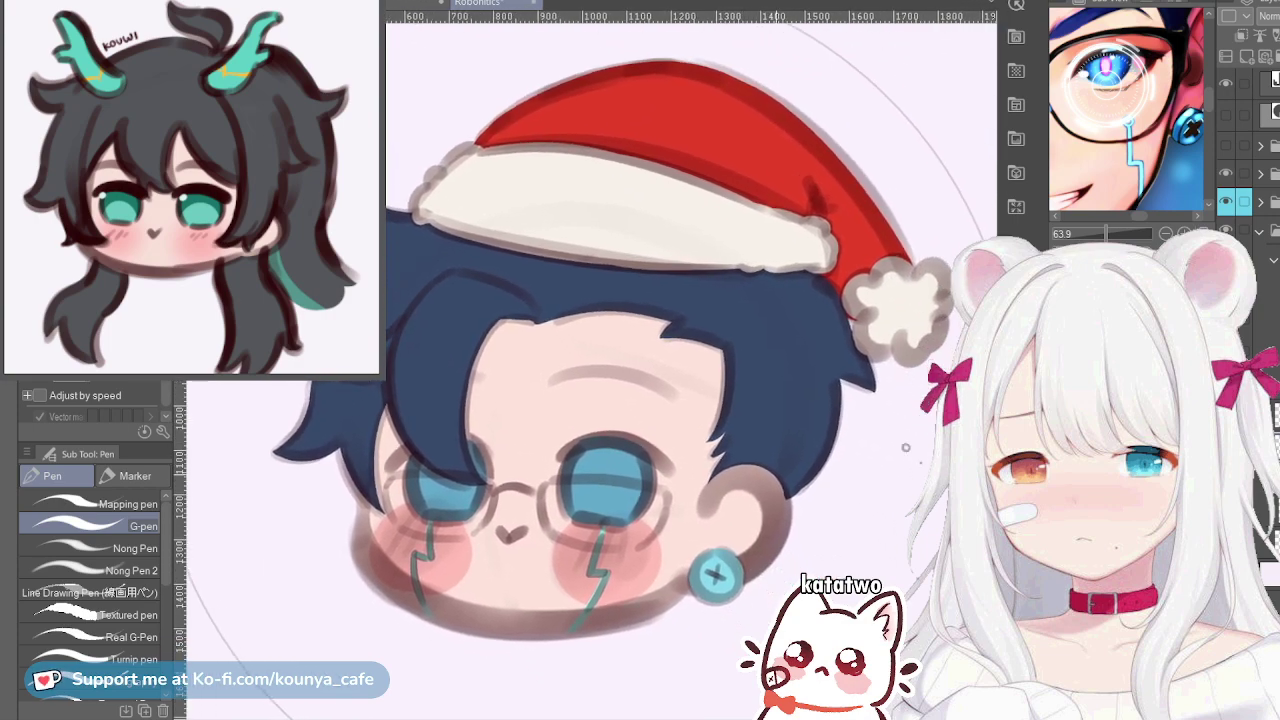
Darken the upper lash lines of both eyes over the sketch with a marker brush, then check the whole head
{"action": "left_click", "coordinate": [1264, 202]}
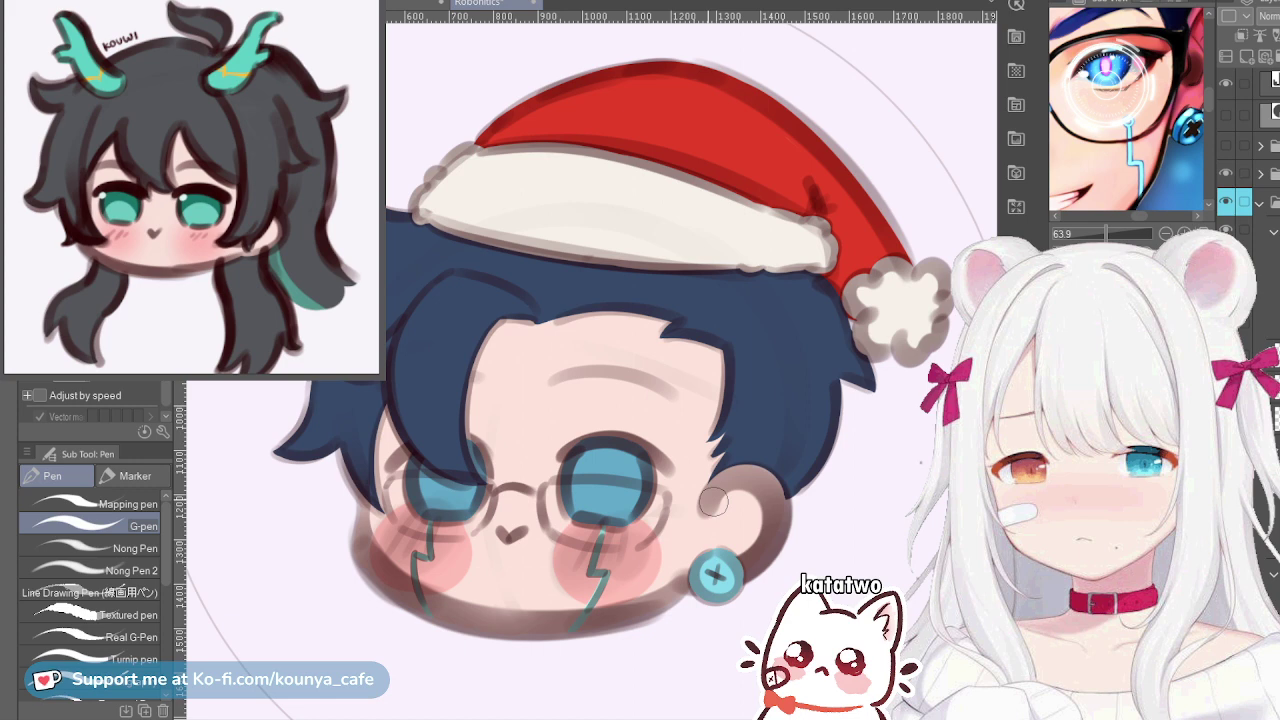
{"action": "left_click", "coordinate": [128, 476]}
{"action": "left_click", "coordinate": [95, 640]}
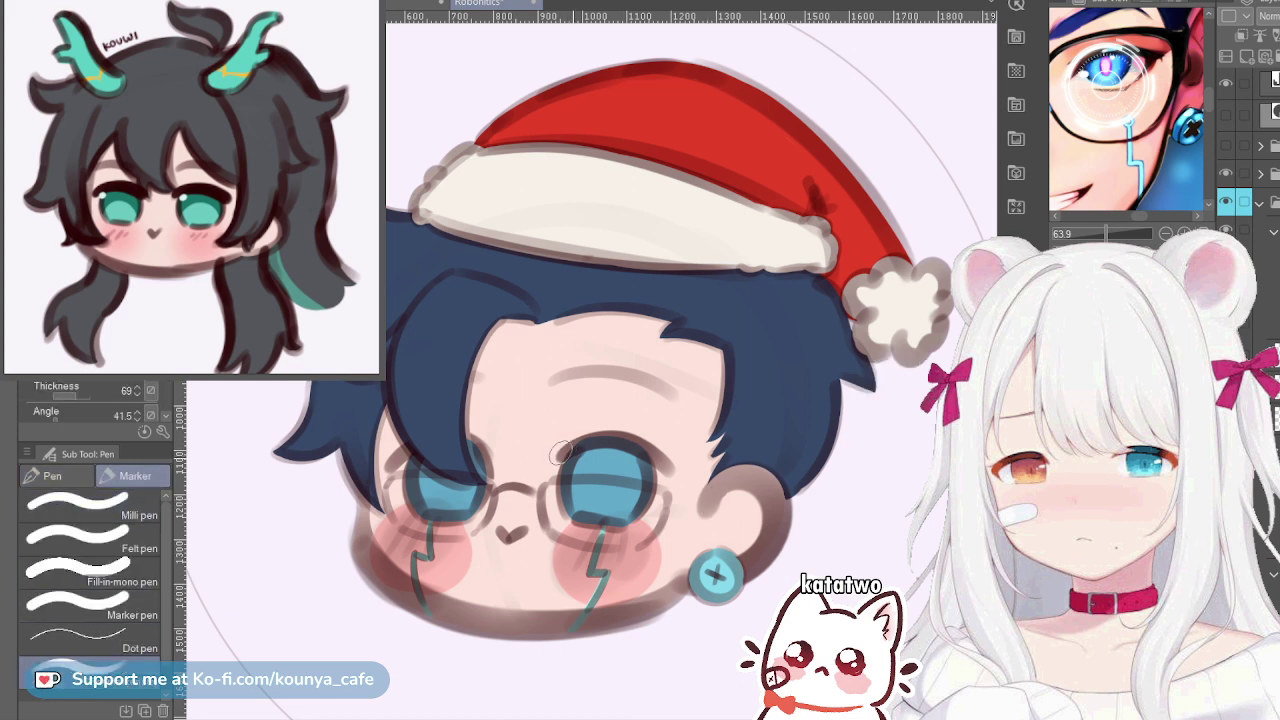
{"action": "mouse_move", "coordinate": [565, 451]}
{"action": "left_mouse_down"}
{"action": "mouse_move", "coordinate": [631, 437]}
{"action": "mouse_move", "coordinate": [607, 439]}
{"action": "mouse_move", "coordinate": [655, 469]}
{"action": "mouse_move", "coordinate": [632, 438]}
{"action": "mouse_move", "coordinate": [653, 465]}
{"action": "left_mouse_up"}
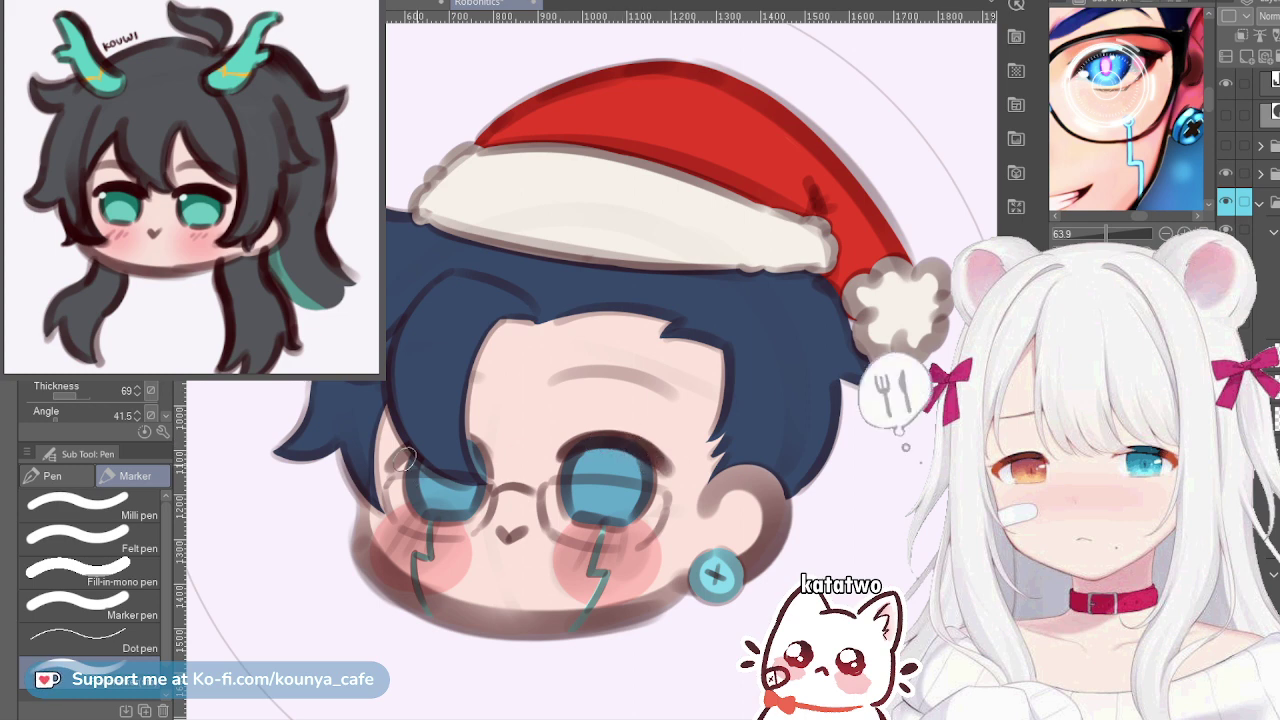
{"action": "left_click_drag", "start_coordinate": [394, 465], "coordinate": [419, 450]}
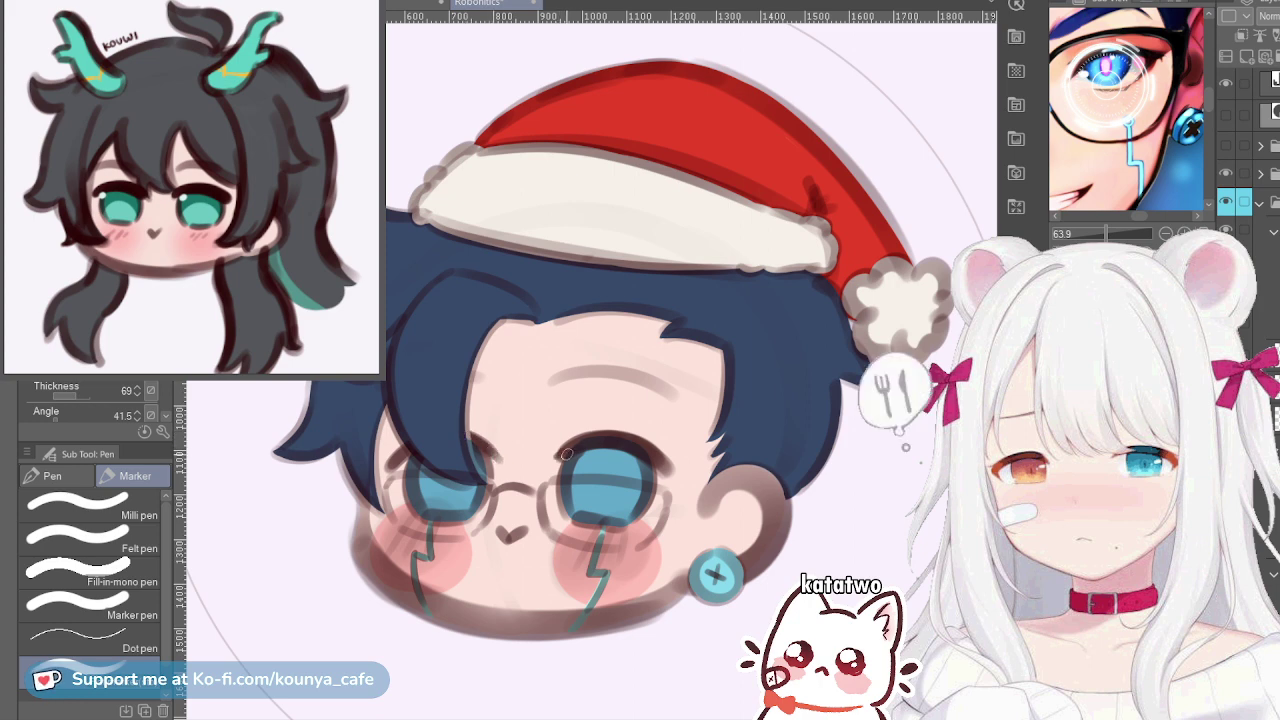
{"action": "scroll", "coordinate": [650, 465], "scroll_direction": "down", "scroll_amount": 3}
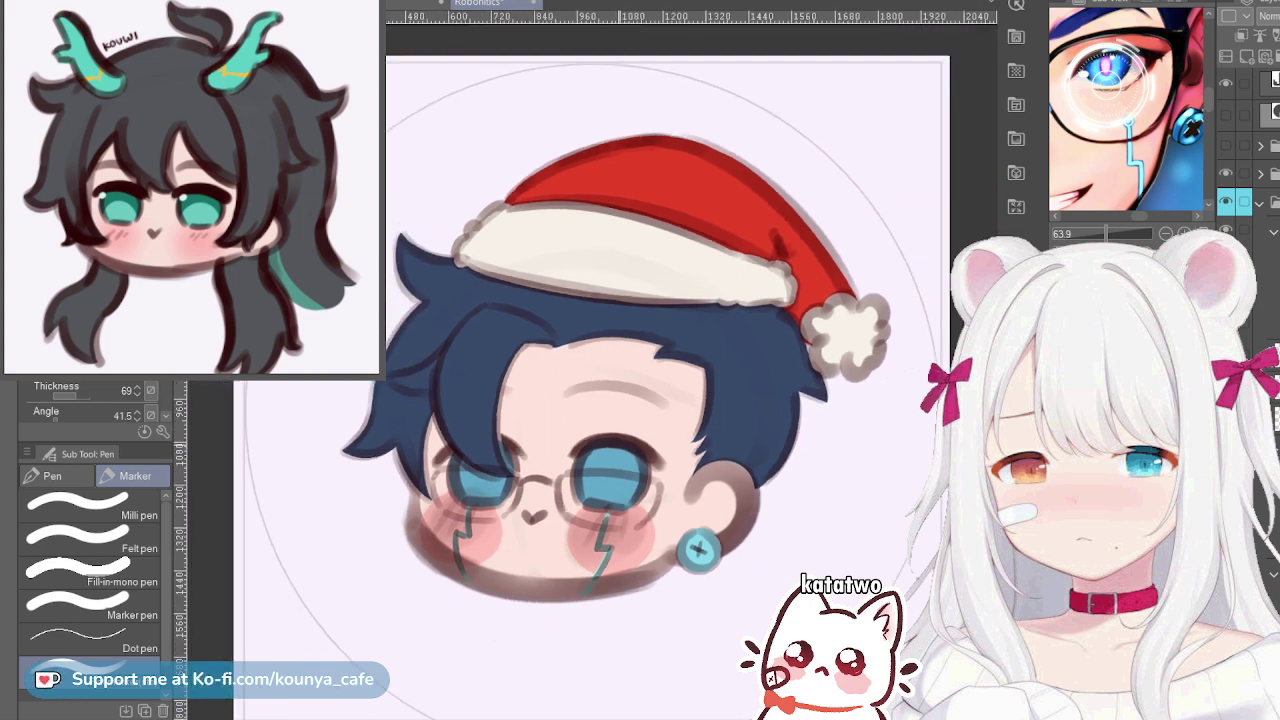
{"action": "scroll", "coordinate": [600, 413], "scroll_direction": "up", "scroll_amount": 3}
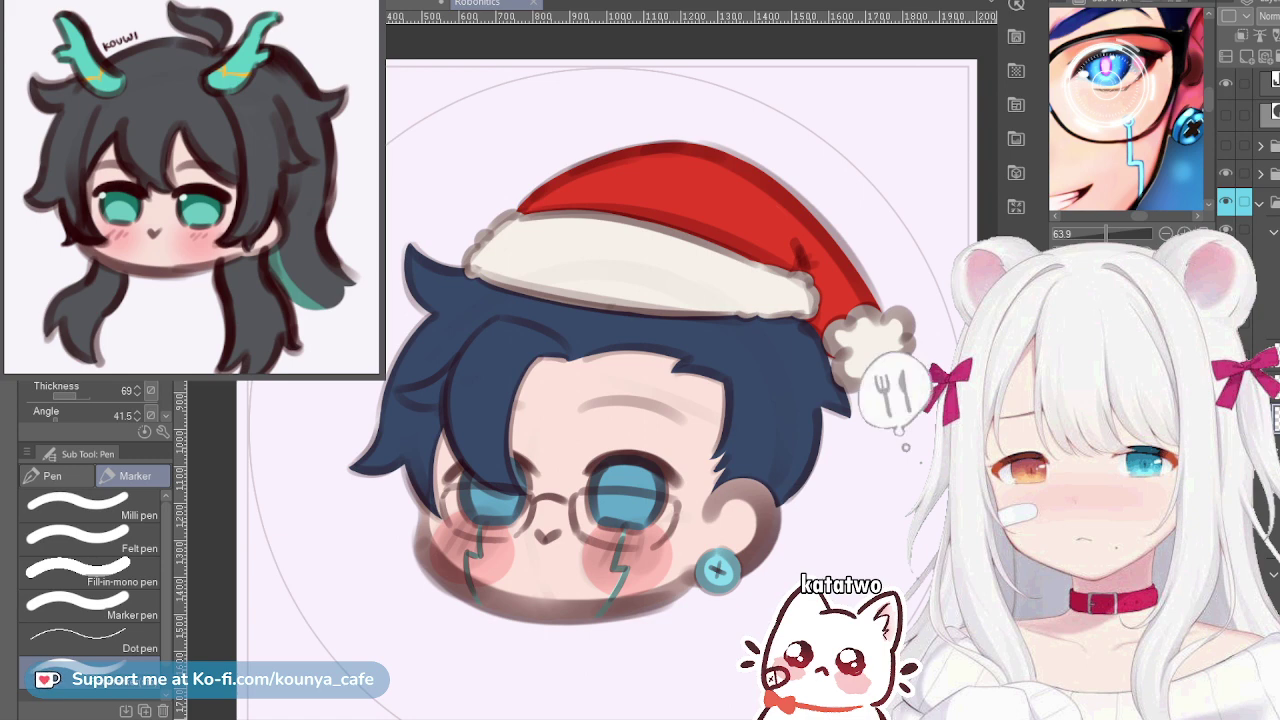
Sample a display color from the other open drawing, then return to the Santa-hat head with the G-pen
{"action": "key", "text": "ctrl+Tab"}
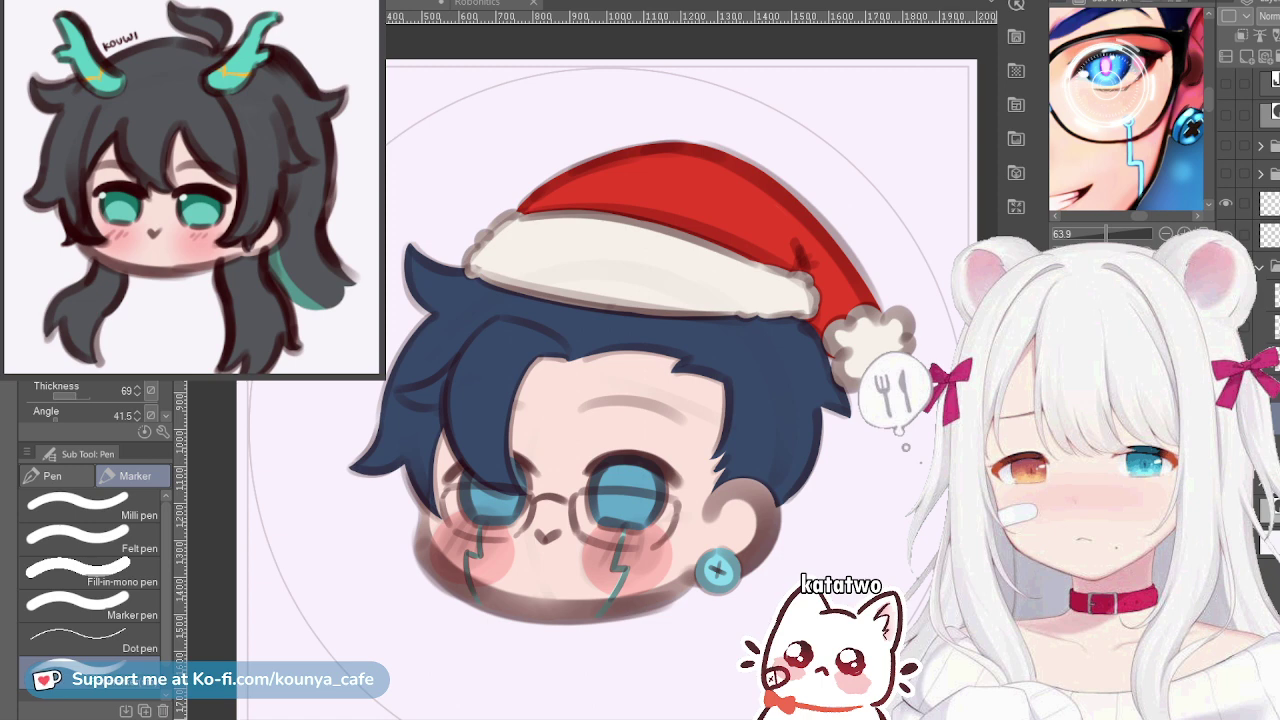
{"action": "key", "text": "i"}
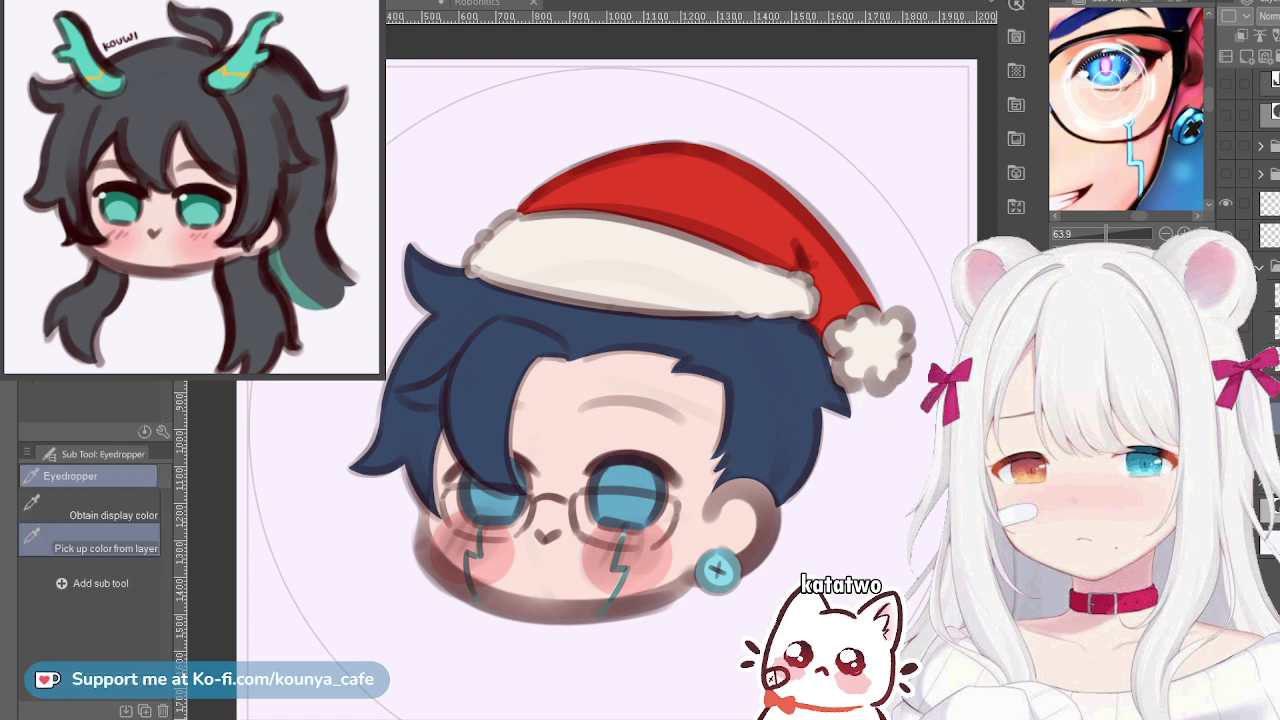
{"action": "key", "text": "i"}
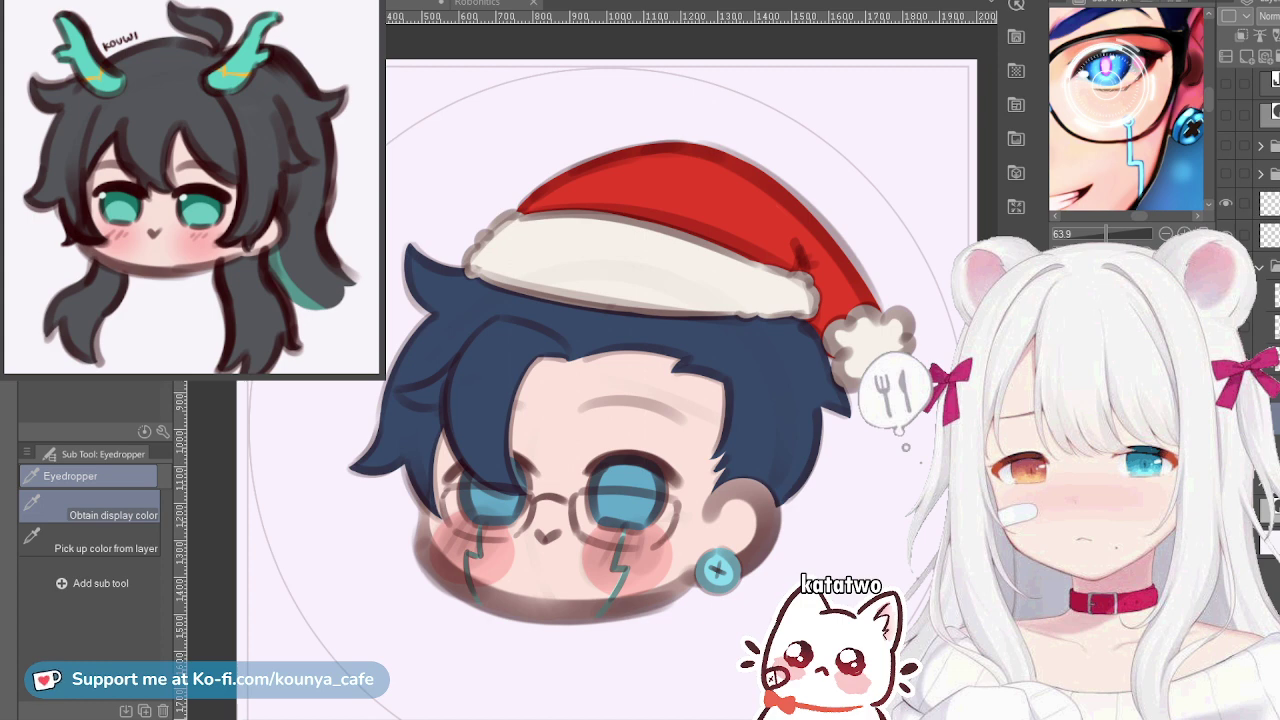
{"action": "key", "text": "ctrl+Tab"}
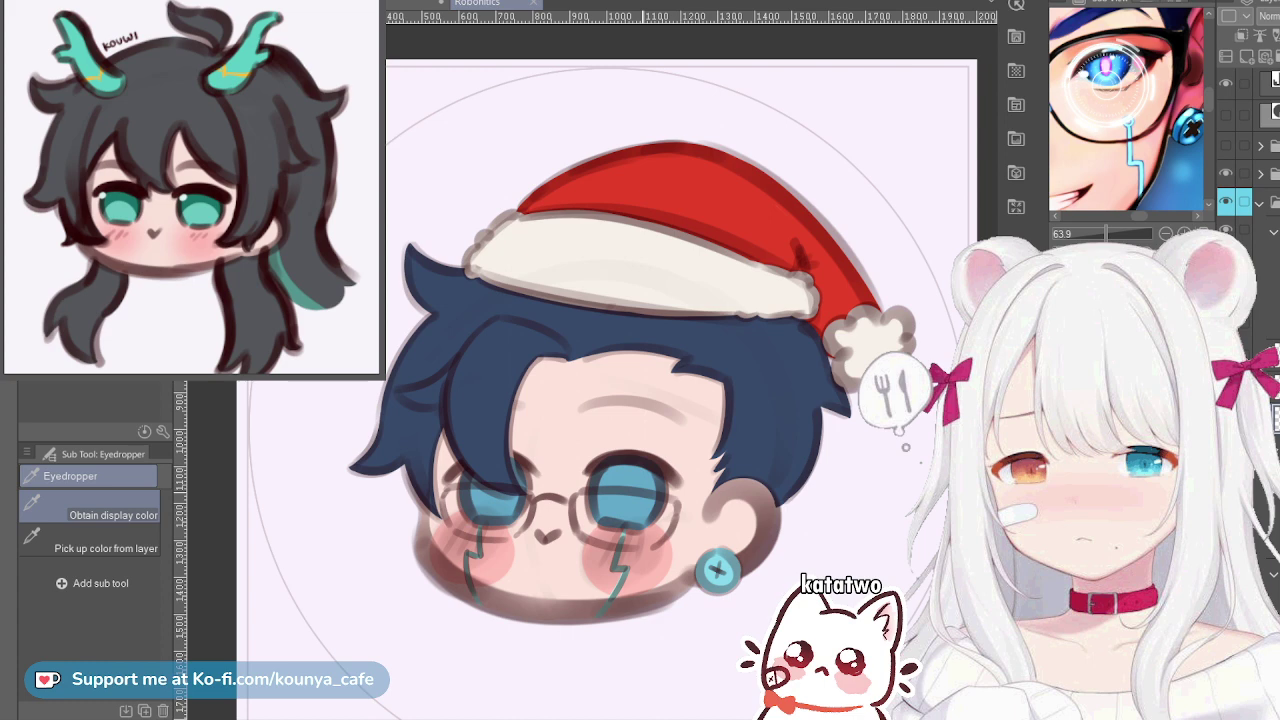
{"action": "key", "text": "p"}
{"action": "left_click", "coordinate": [56, 476]}
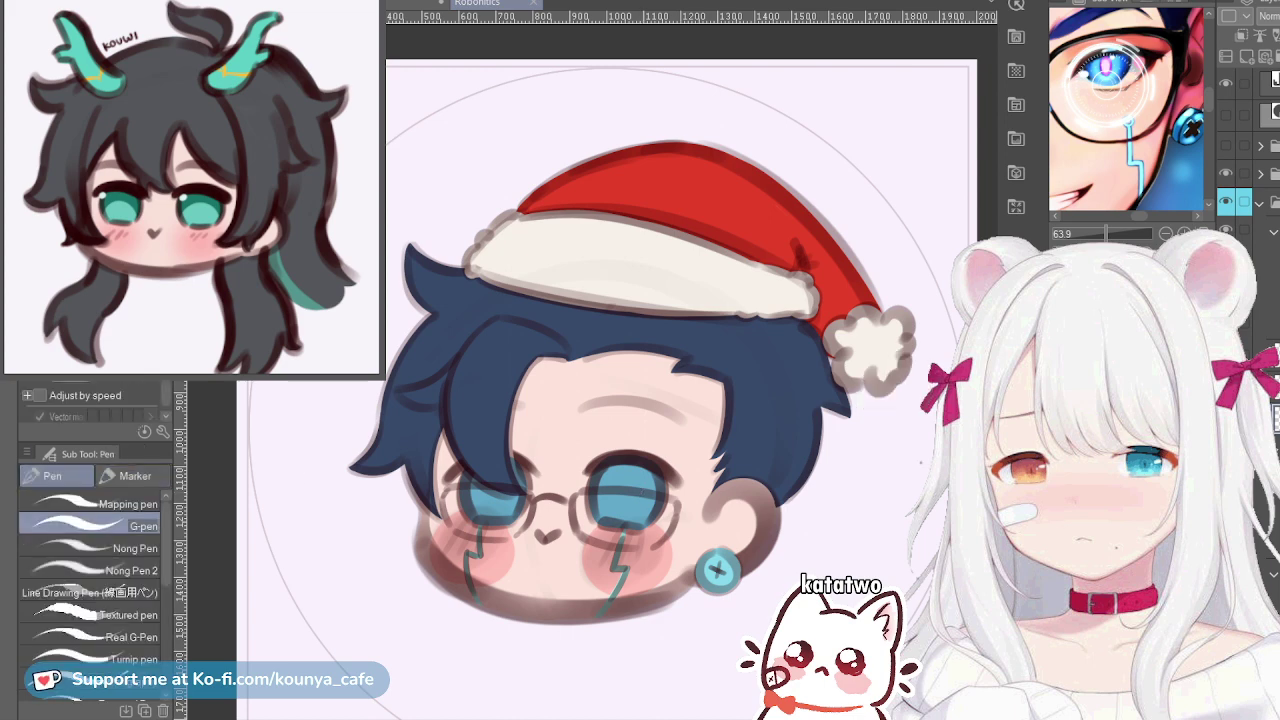
Clip a shading layer in Multiply mode to the eye base color and cover both irises with dark blue
{"action": "scroll", "coordinate": [1248, 150], "scroll_direction": "down", "scroll_amount": 4}
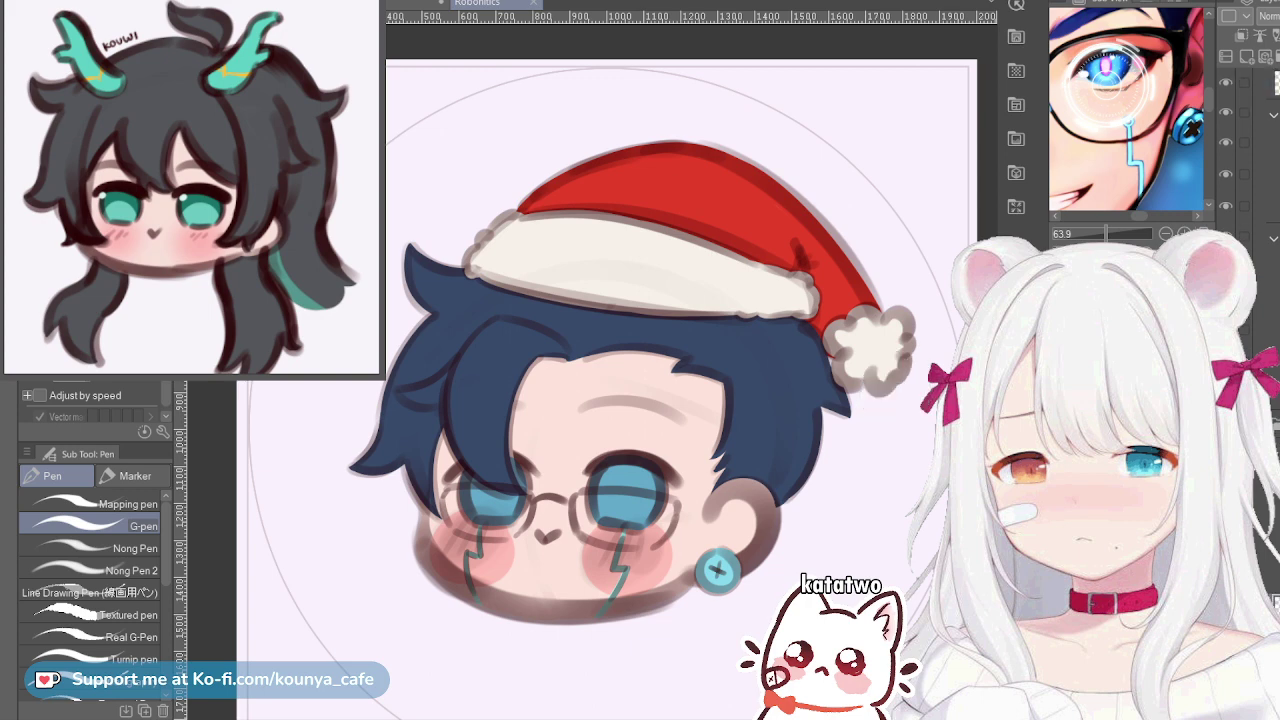
{"action": "key", "text": "ctrl+alt+g"}
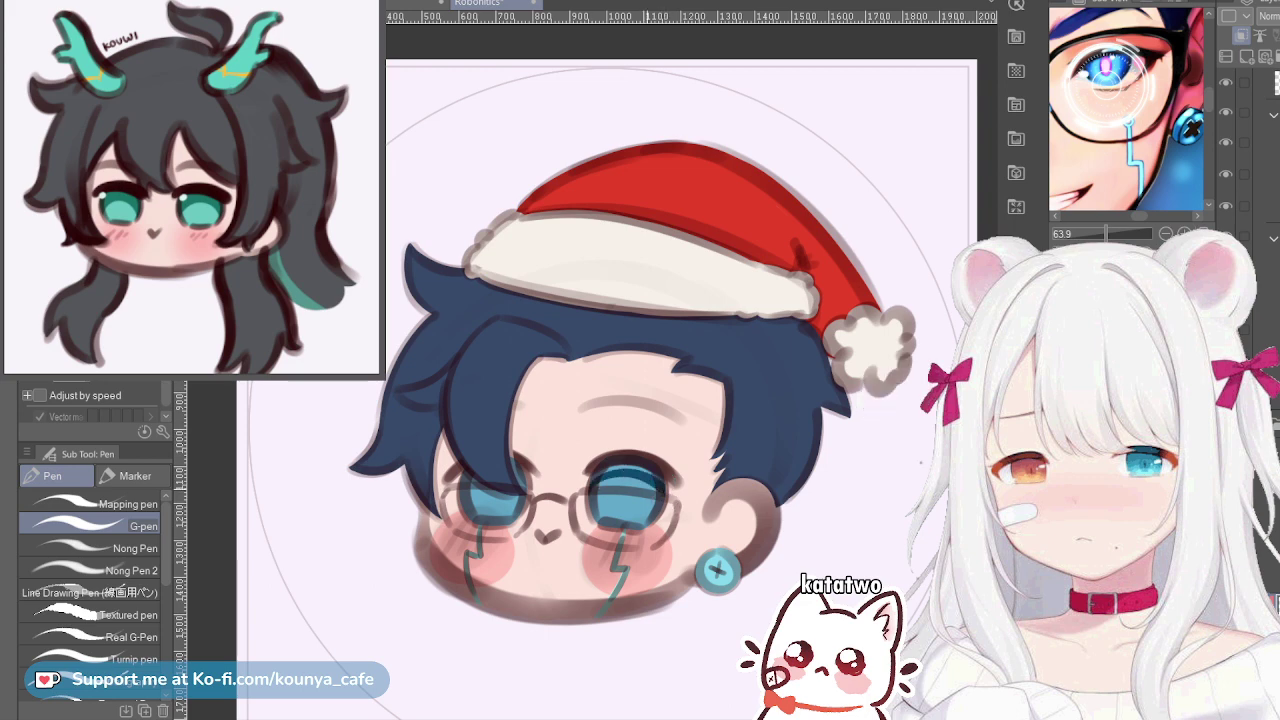
{"action": "scroll", "coordinate": [660, 492], "scroll_direction": "up", "scroll_amount": 3}
{"action": "left_click_drag", "start_coordinate": [660, 492], "coordinate": [702, 415]}
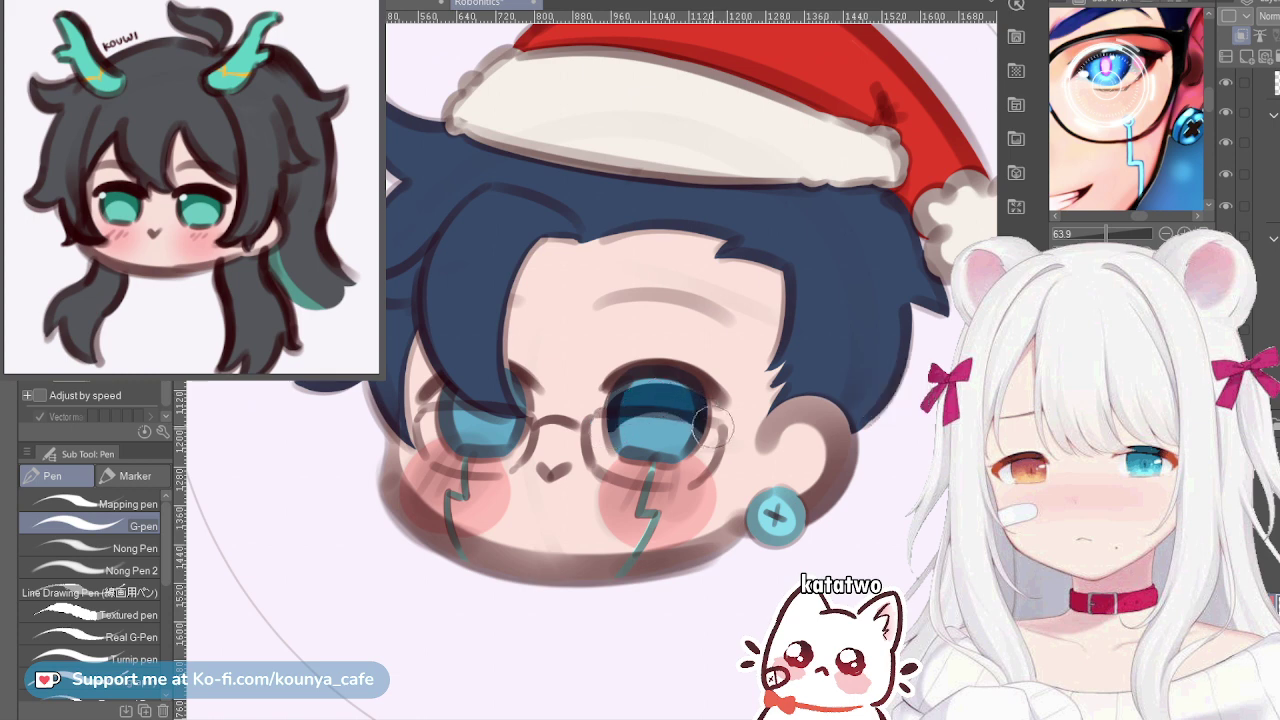
{"action": "left_click_drag", "start_coordinate": [622, 390], "coordinate": [690, 386]}
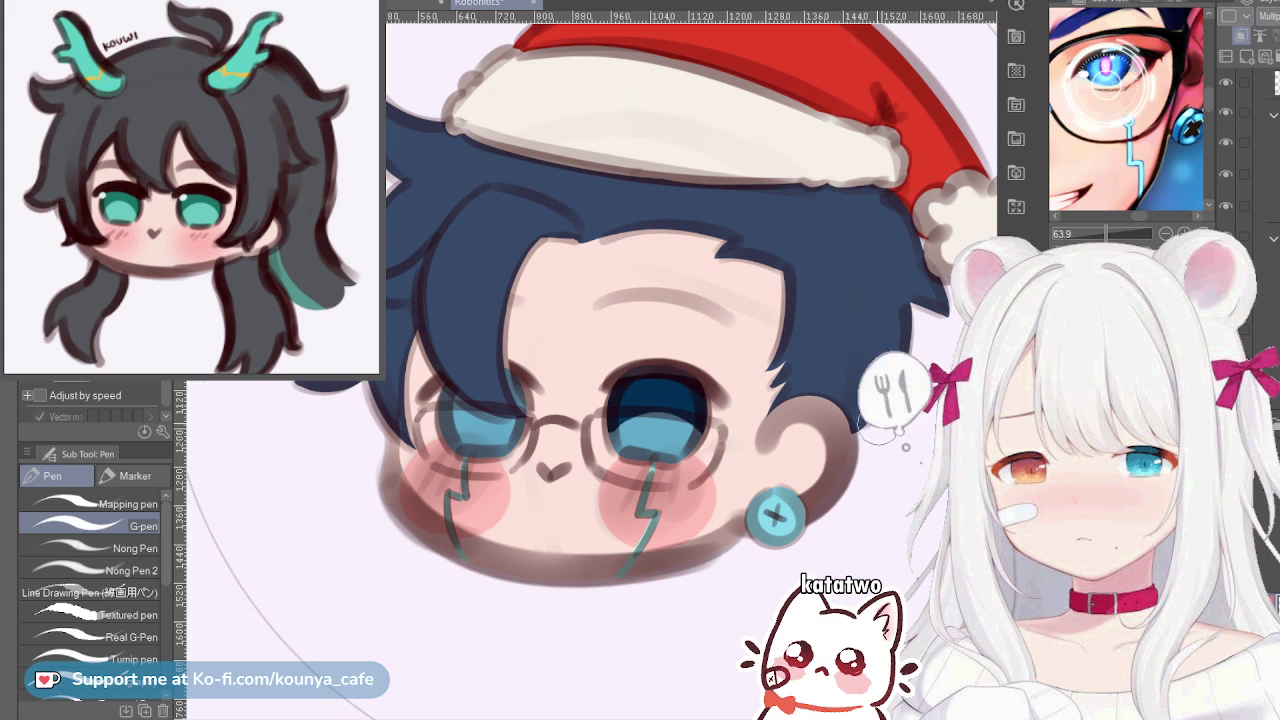
{"action": "key", "text": "ctrl+z"}
{"action": "mouse_move", "coordinate": [480, 400]}
{"action": "left_mouse_down"}
{"action": "mouse_move", "coordinate": [470, 436]}
{"action": "mouse_move", "coordinate": [620, 445]}
{"action": "mouse_move", "coordinate": [596, 382]}
{"action": "left_mouse_up"}
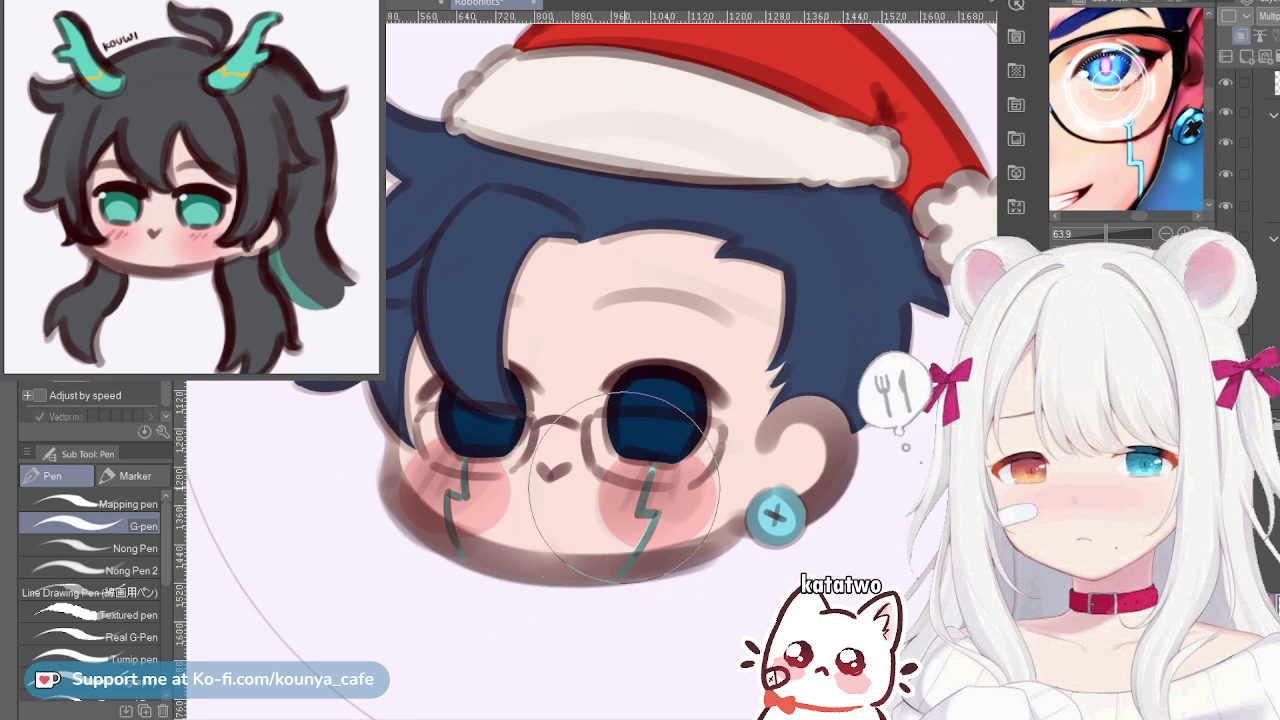
{"action": "scroll", "coordinate": [637, 516], "scroll_direction": "up", "scroll_amount": 2}
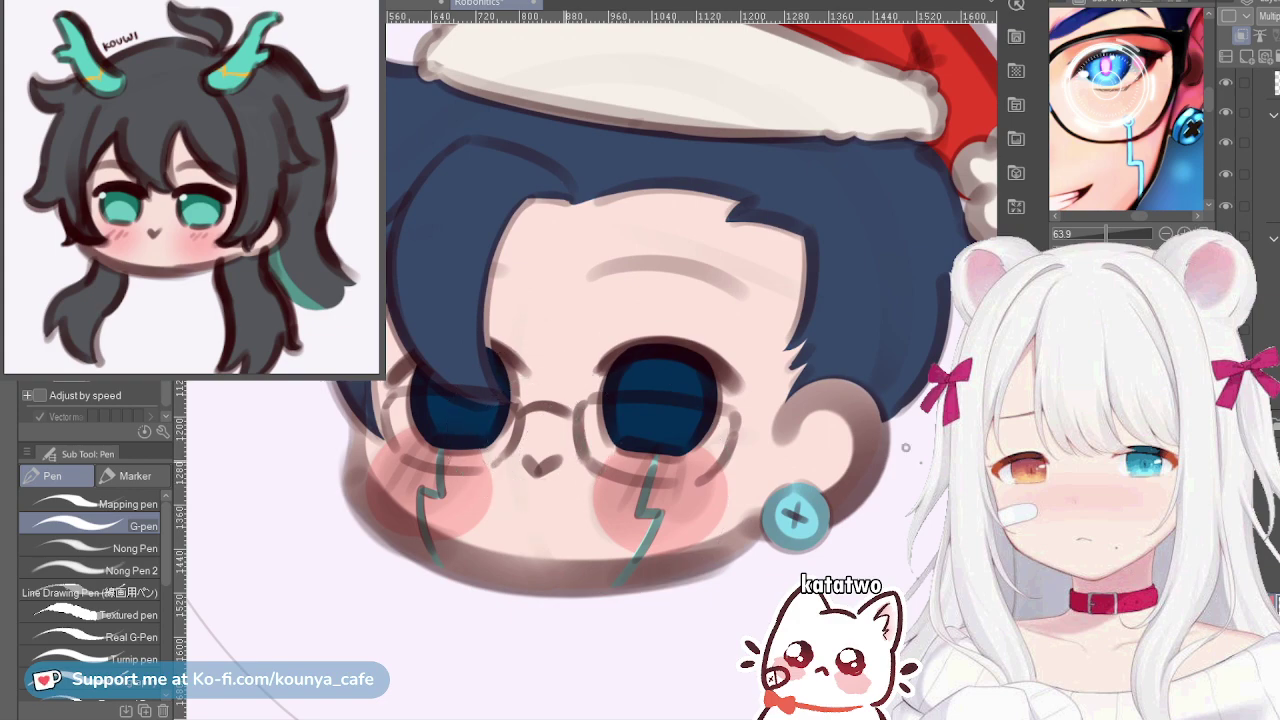
{"action": "scroll", "coordinate": [636, 439], "scroll_direction": "up", "scroll_amount": 3}
{"action": "scroll", "coordinate": [650, 420], "scroll_direction": "up", "scroll_amount": 2}
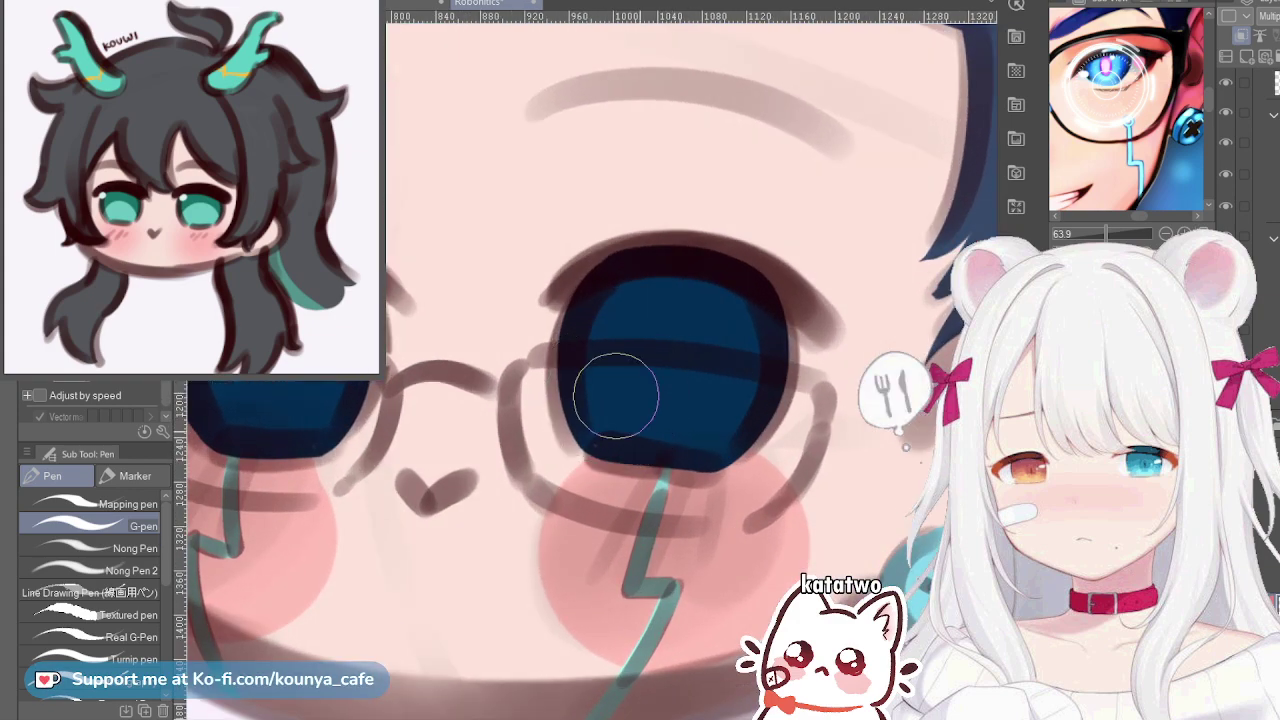
{"action": "mouse_move", "coordinate": [582, 442]}
{"action": "left_mouse_down"}
{"action": "mouse_move", "coordinate": [623, 397]}
{"action": "mouse_move", "coordinate": [726, 458]}
{"action": "left_mouse_up"}
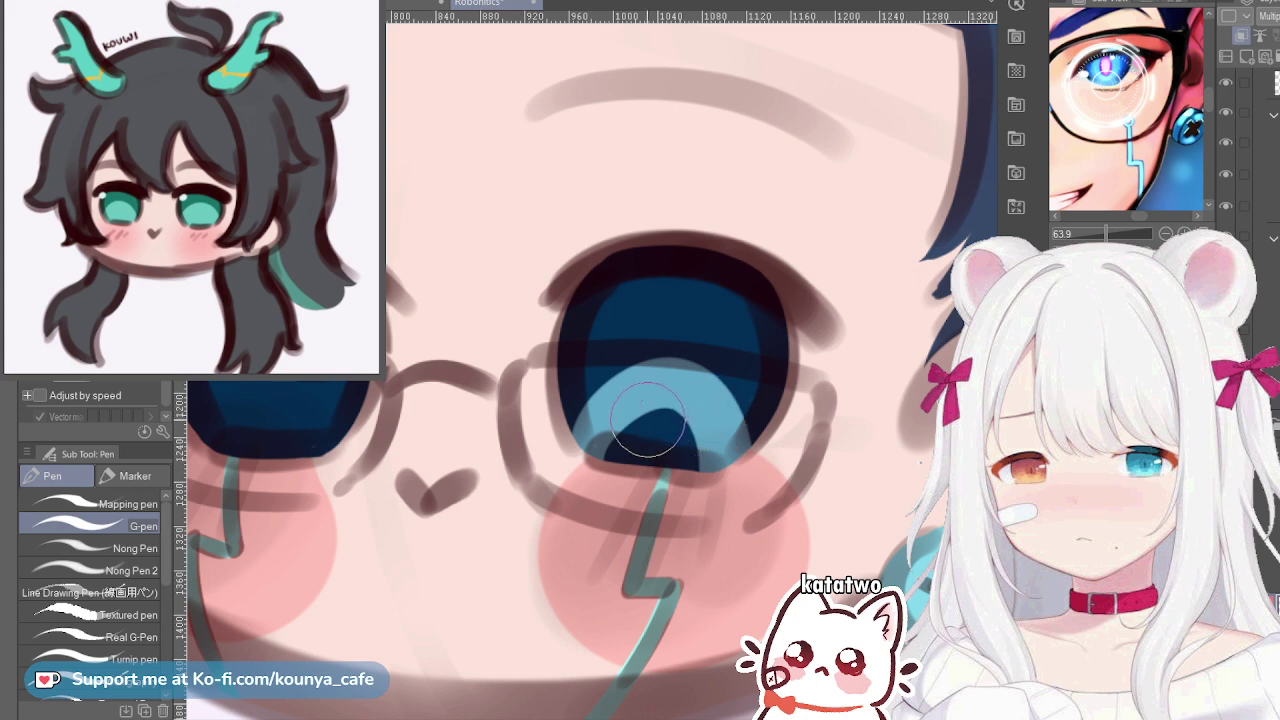
{"action": "key", "text": "ctrl+z"}
{"action": "mouse_move", "coordinate": [582, 448]}
{"action": "left_mouse_down"}
{"action": "mouse_move", "coordinate": [716, 420]}
{"action": "mouse_move", "coordinate": [724, 458]}
{"action": "mouse_move", "coordinate": [573, 445]}
{"action": "mouse_move", "coordinate": [694, 457]}
{"action": "left_mouse_up"}
{"action": "key", "text": "ctrl+z"}
{"action": "key", "text": "ctrl+z"}
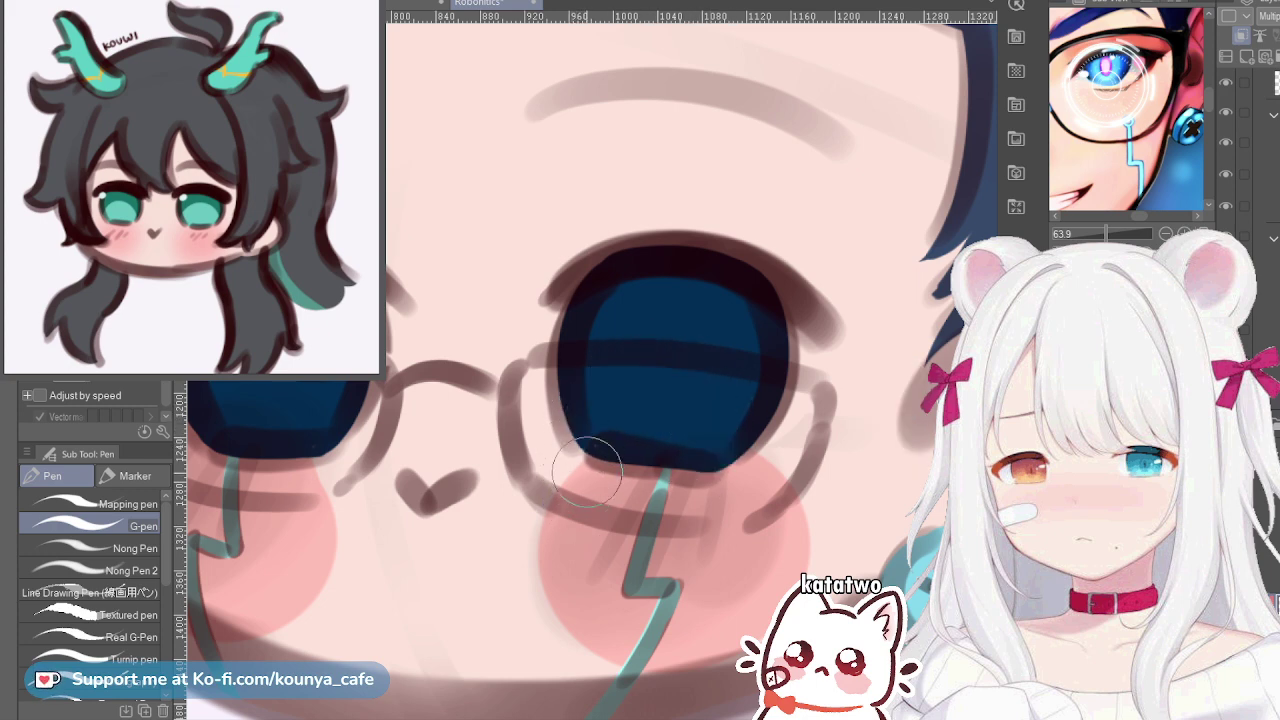
{"action": "mouse_move", "coordinate": [578, 462]}
{"action": "left_mouse_down"}
{"action": "mouse_move", "coordinate": [657, 367]}
{"action": "mouse_move", "coordinate": [720, 484]}
{"action": "left_mouse_up"}
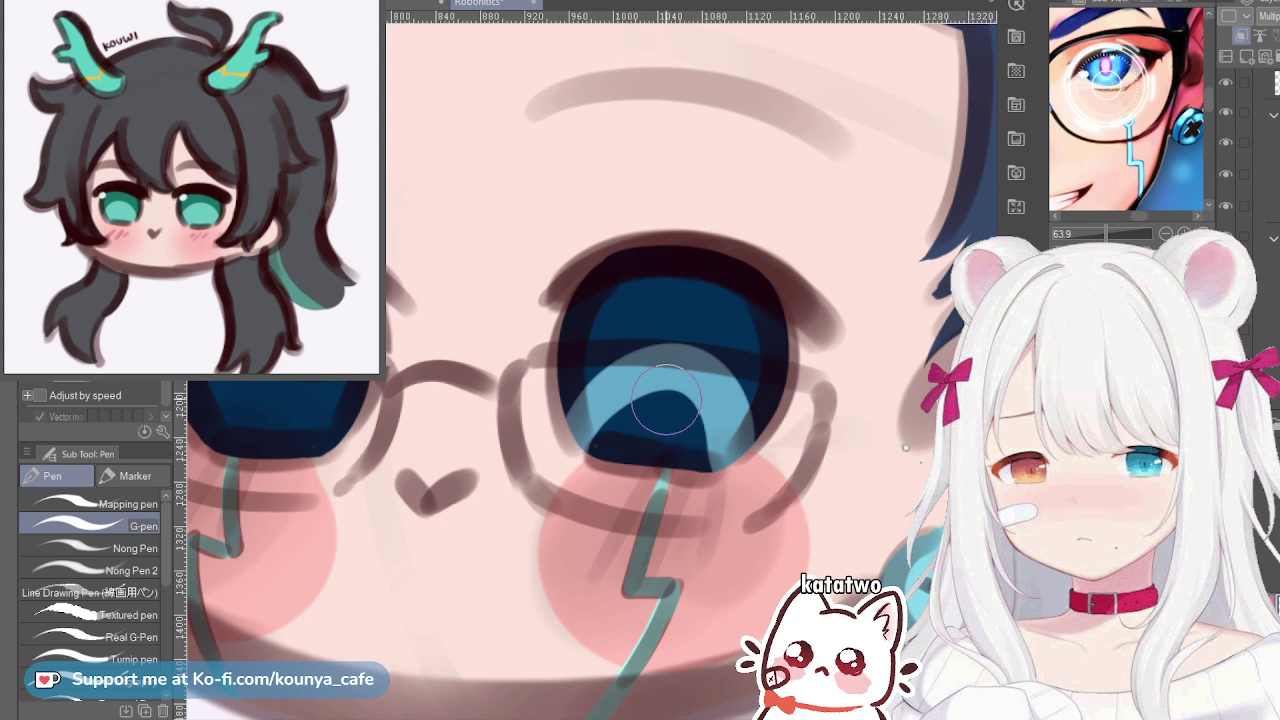
{"action": "key", "text": "ctrl+t"}
{"action": "left_click", "coordinate": [529, 703]}
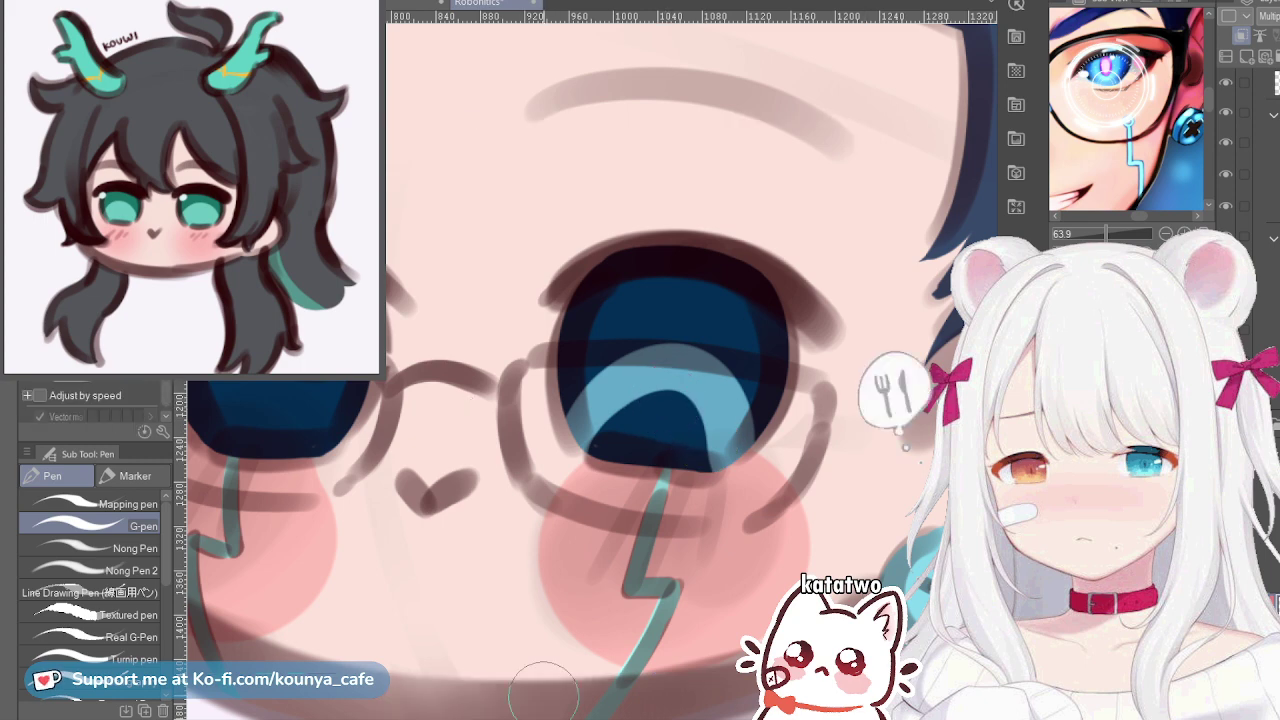
{"action": "key", "text": "ctrl+z"}
Clear the dark shading from the lower iris of the fully visible eye, leaving a rounded light-blue area
{"action": "mouse_move", "coordinate": [570, 458]}
{"action": "left_mouse_down"}
{"action": "mouse_move", "coordinate": [696, 391]}
{"action": "mouse_move", "coordinate": [712, 478]}
{"action": "left_mouse_up"}
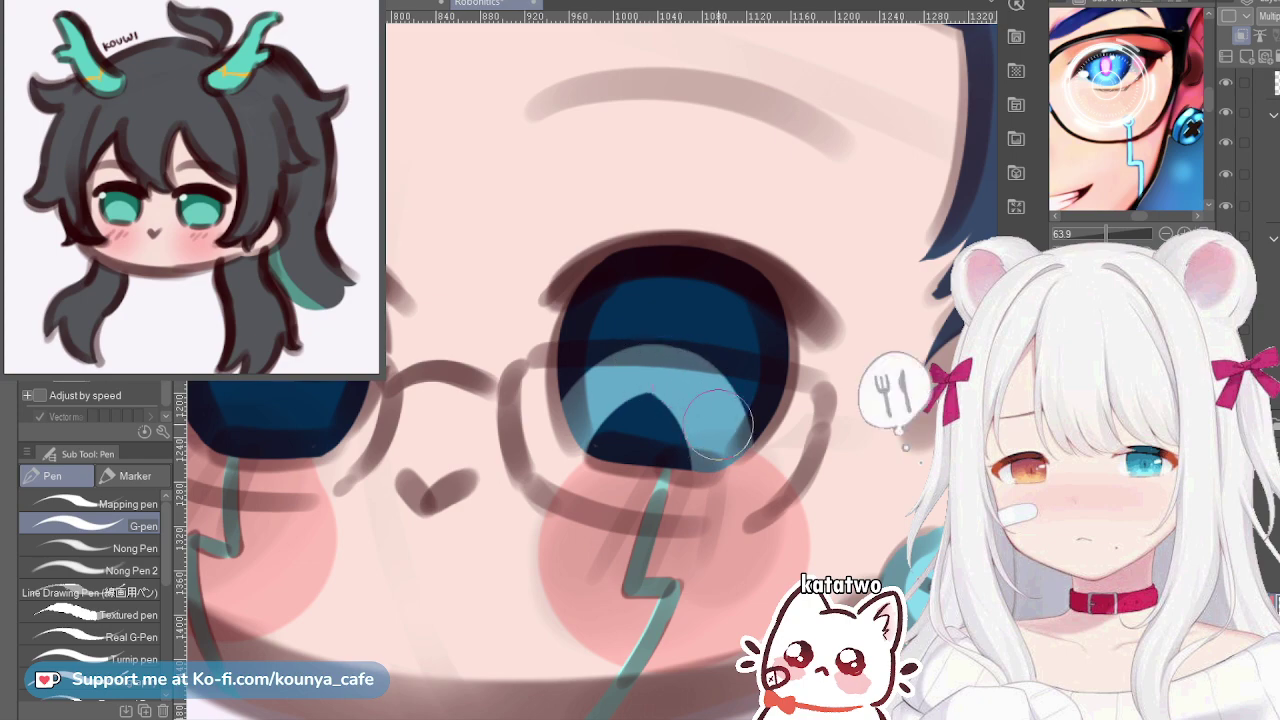
{"action": "scroll", "coordinate": [650, 390], "scroll_direction": "down", "scroll_amount": 2}
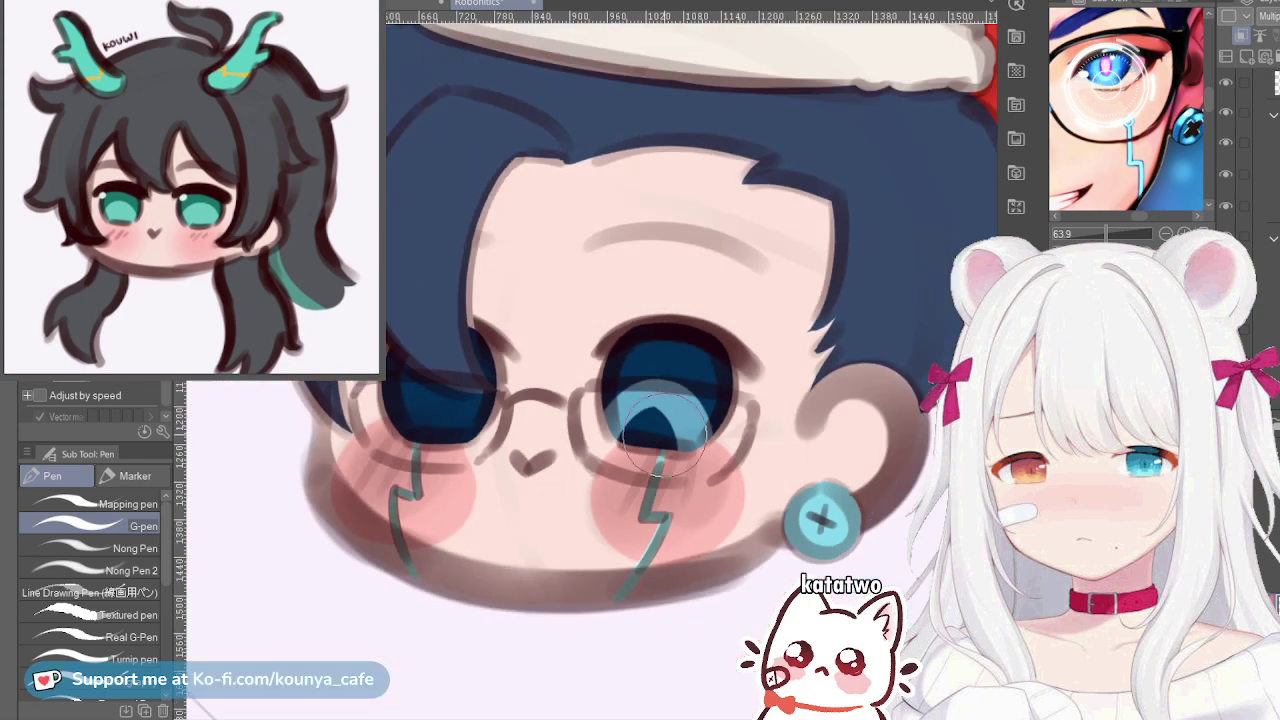
{"action": "scroll", "coordinate": [700, 460], "scroll_direction": "down", "scroll_amount": 2}
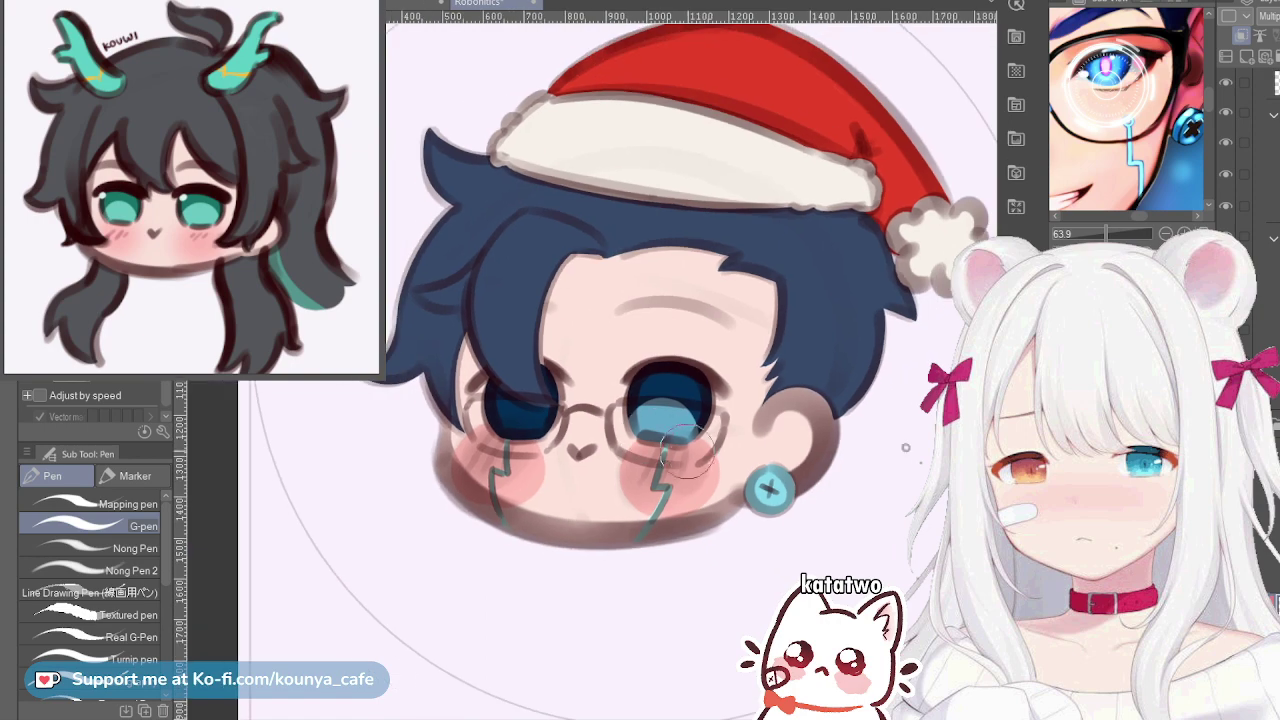
{"action": "scroll", "coordinate": [635, 415], "scroll_direction": "up", "scroll_amount": 3}
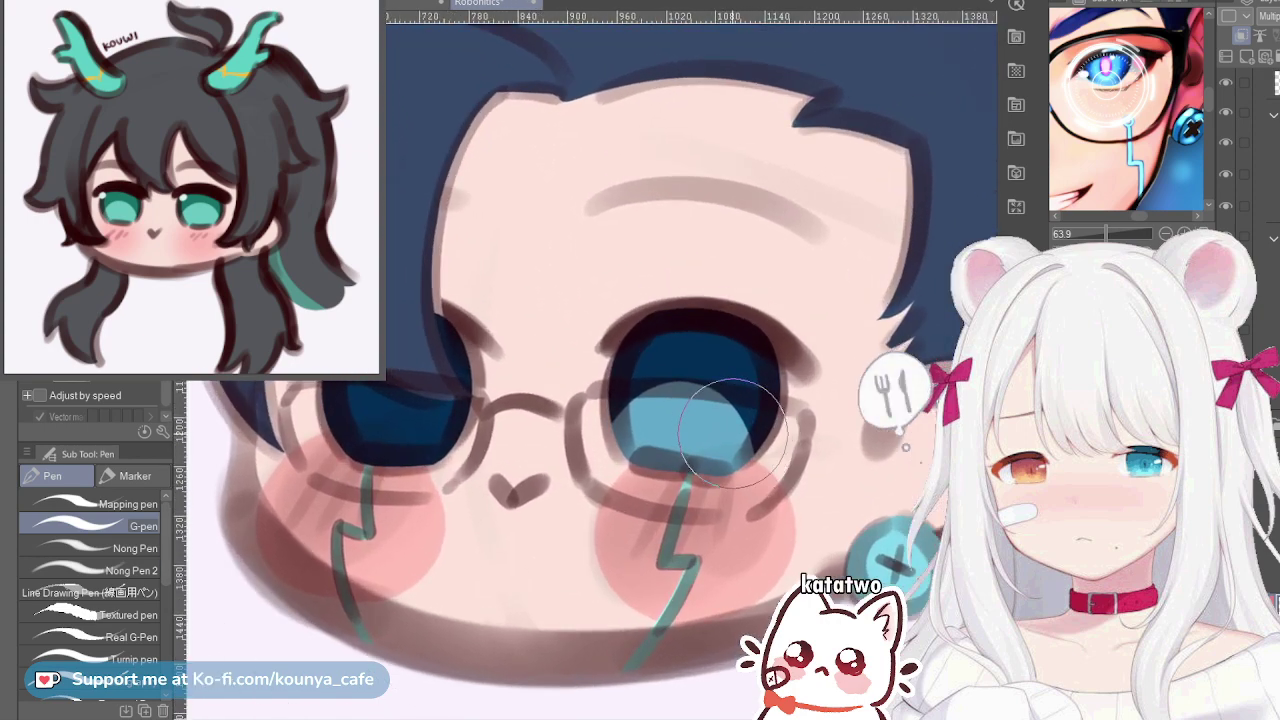
Lasso the fully visible eye and transform its shading slightly, nudging the light-blue area to the right
{"action": "key", "text": "m"}
{"action": "mouse_move", "coordinate": [750, 201]}
{"action": "left_mouse_down"}
{"action": "mouse_move", "coordinate": [724, 198]}
{"action": "mouse_move", "coordinate": [603, 618]}
{"action": "mouse_move", "coordinate": [895, 440]}
{"action": "mouse_move", "coordinate": [760, 198]}
{"action": "left_mouse_up"}
{"action": "key", "text": "ctrl+t"}
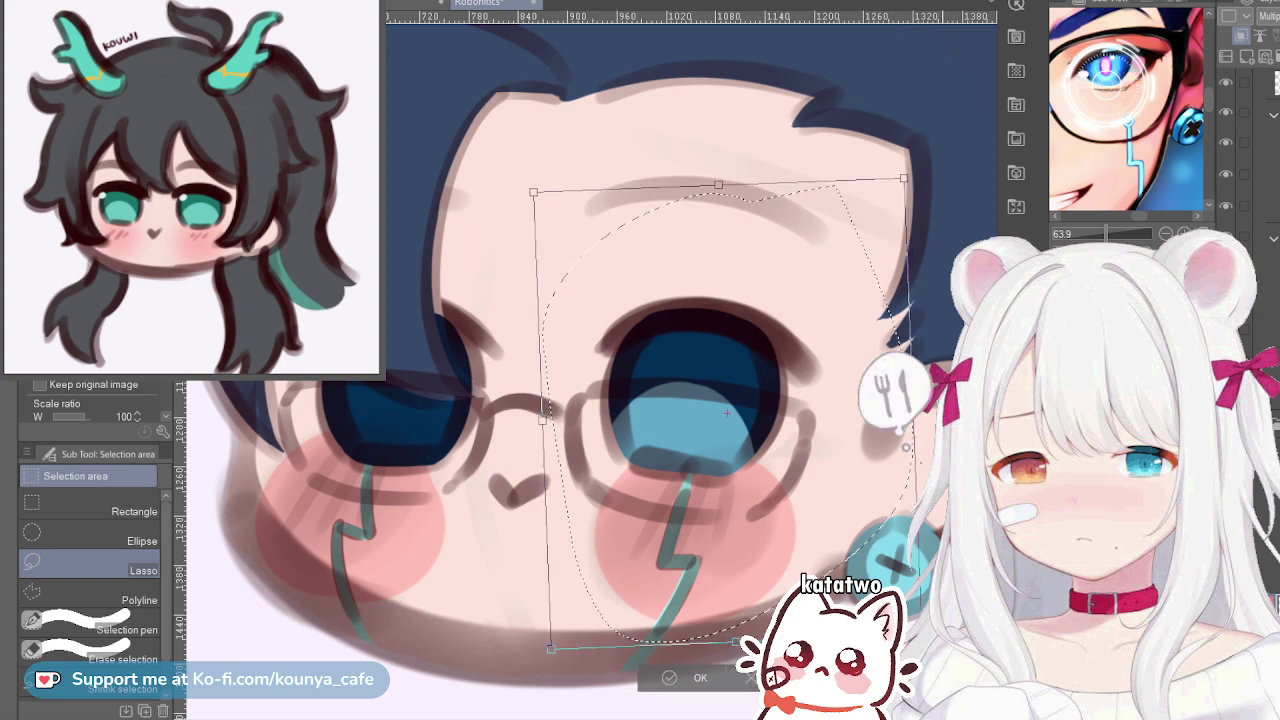
{"action": "left_click_drag", "start_coordinate": [921, 470], "coordinate": [921, 463]}
{"action": "key", "text": "Right"}
{"action": "key", "text": "Right"}
{"action": "key", "text": "Right"}
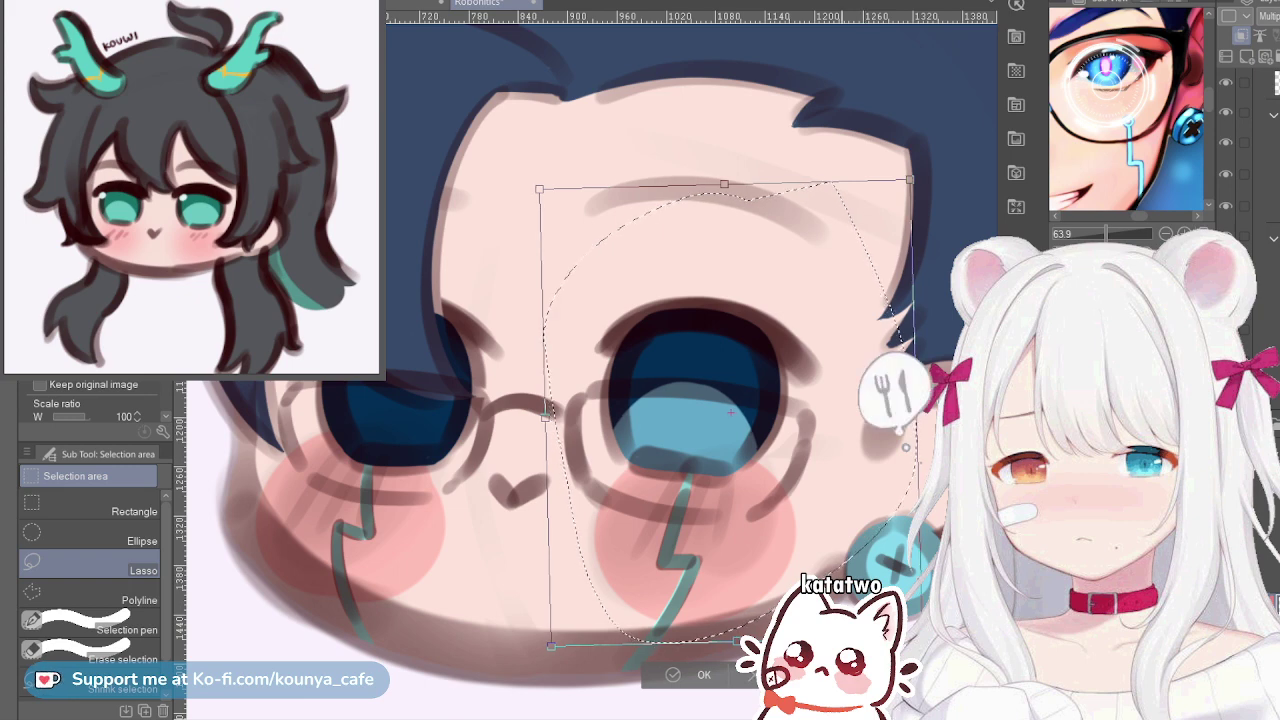
{"action": "key", "text": "Return"}
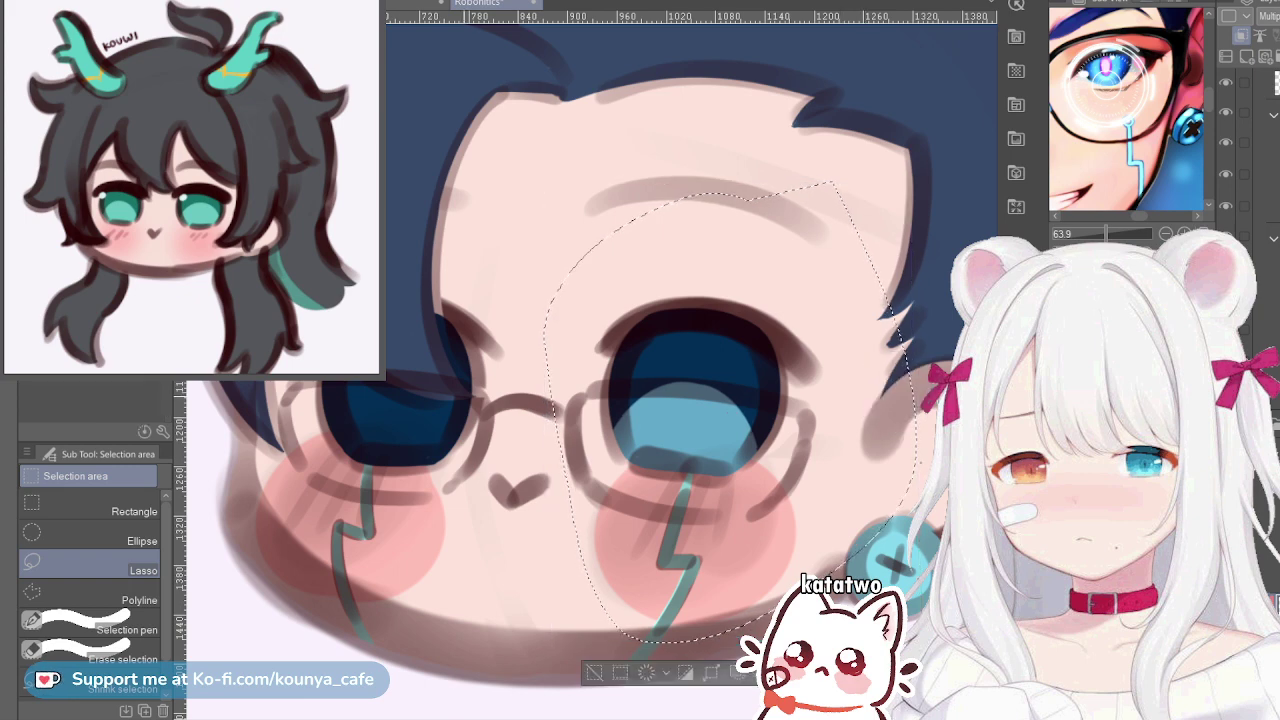
Deselect the eye area and, with a smaller G-pen, clear a rounded light-blue area in the lower iris of the hair-covered eye
{"action": "key", "text": "p"}
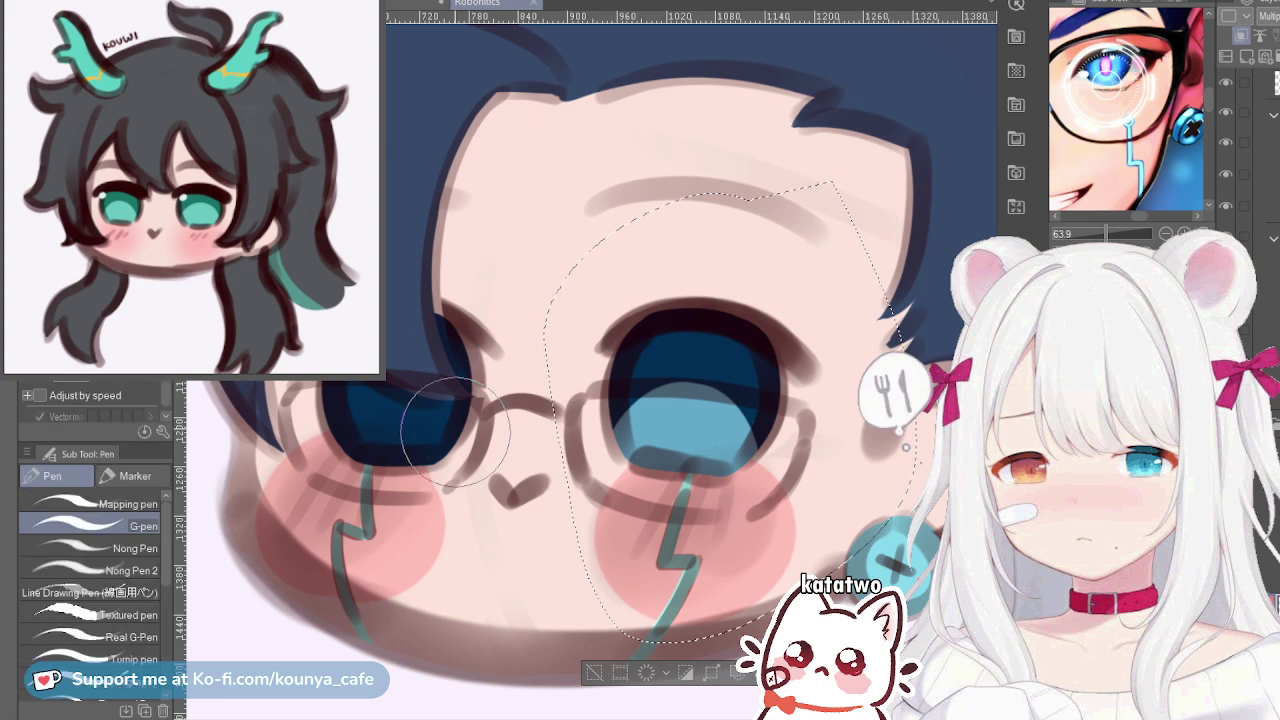
{"action": "key", "text": "["}
{"action": "key", "text": "["}
{"action": "key", "text": "["}
{"action": "key", "text": "["}
{"action": "key", "text": "["}
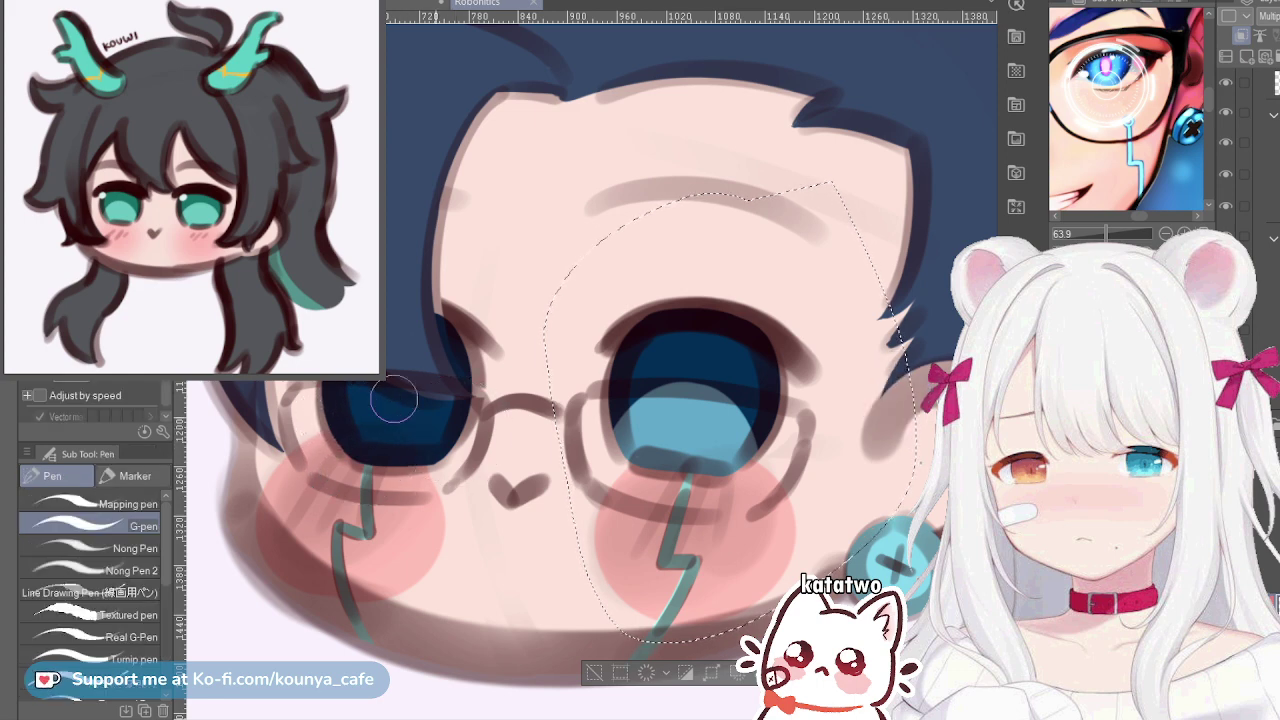
{"action": "key", "text": "ctrl+d"}
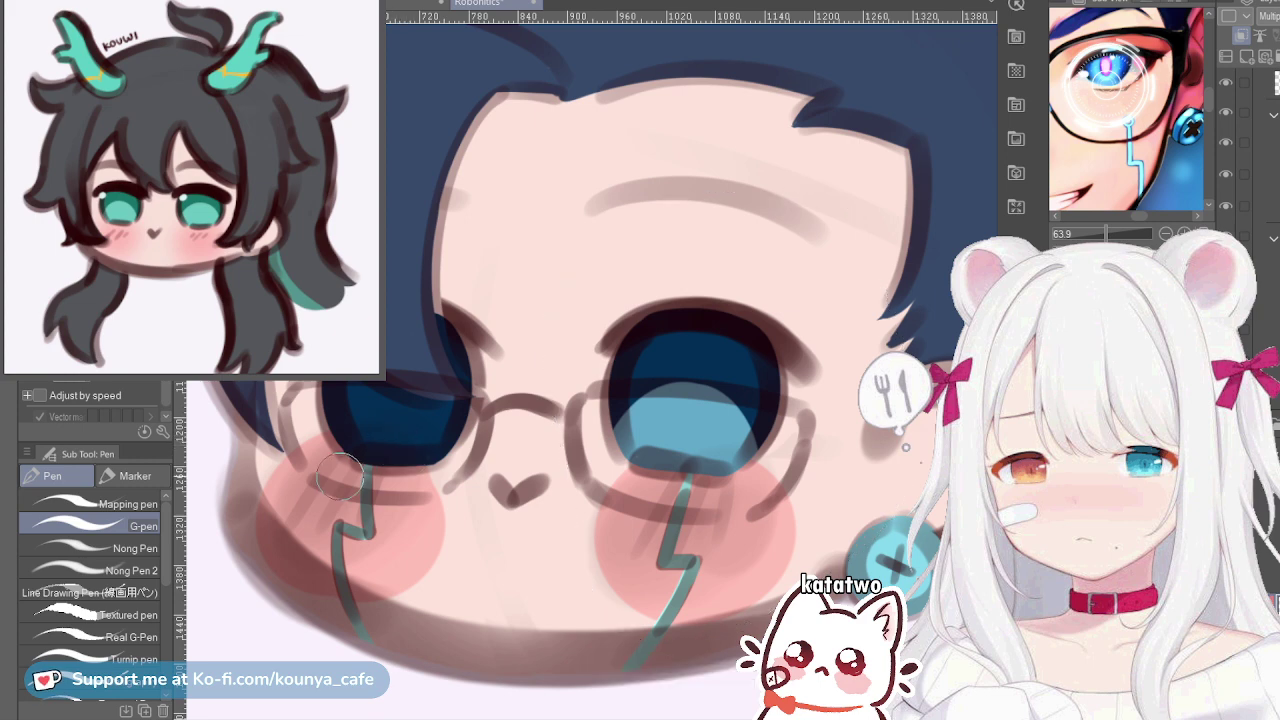
{"action": "mouse_move", "coordinate": [337, 455]}
{"action": "left_mouse_down"}
{"action": "mouse_move", "coordinate": [423, 409]}
{"action": "mouse_move", "coordinate": [436, 464]}
{"action": "left_mouse_up"}
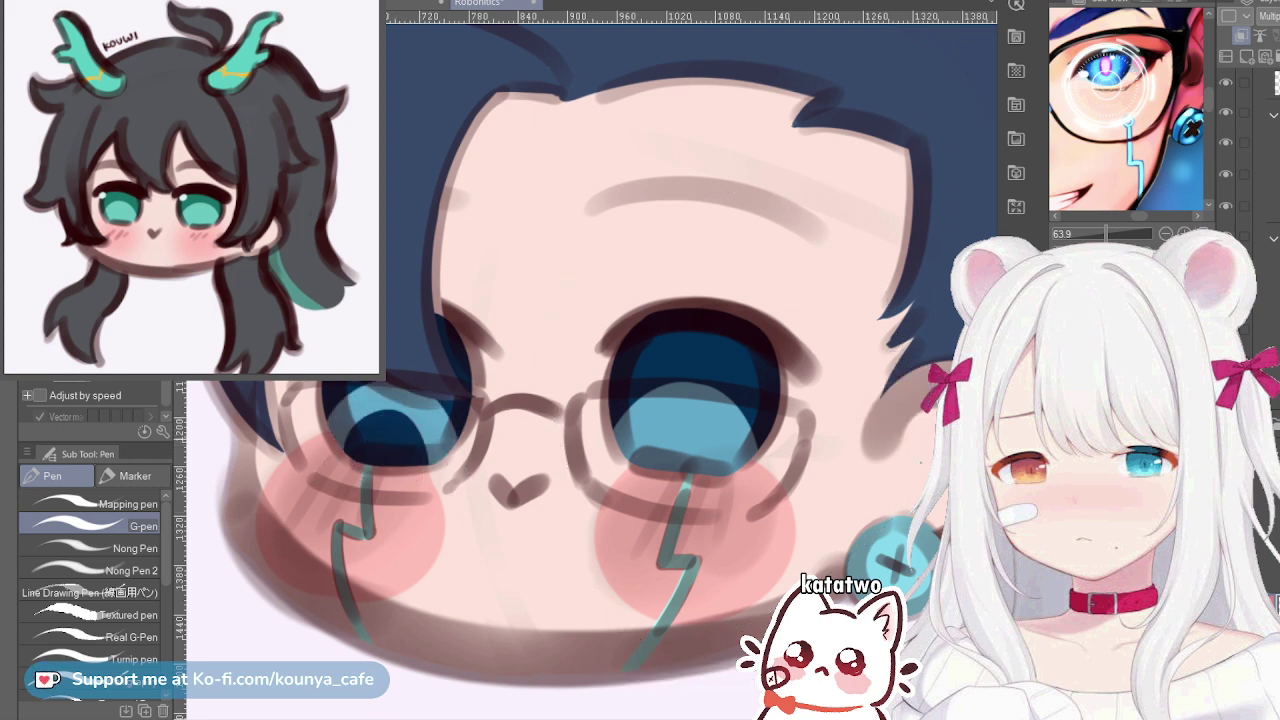
{"action": "mouse_move", "coordinate": [364, 418]}
{"action": "left_mouse_down"}
{"action": "mouse_move", "coordinate": [350, 430]}
{"action": "mouse_move", "coordinate": [405, 454]}
{"action": "left_mouse_up"}
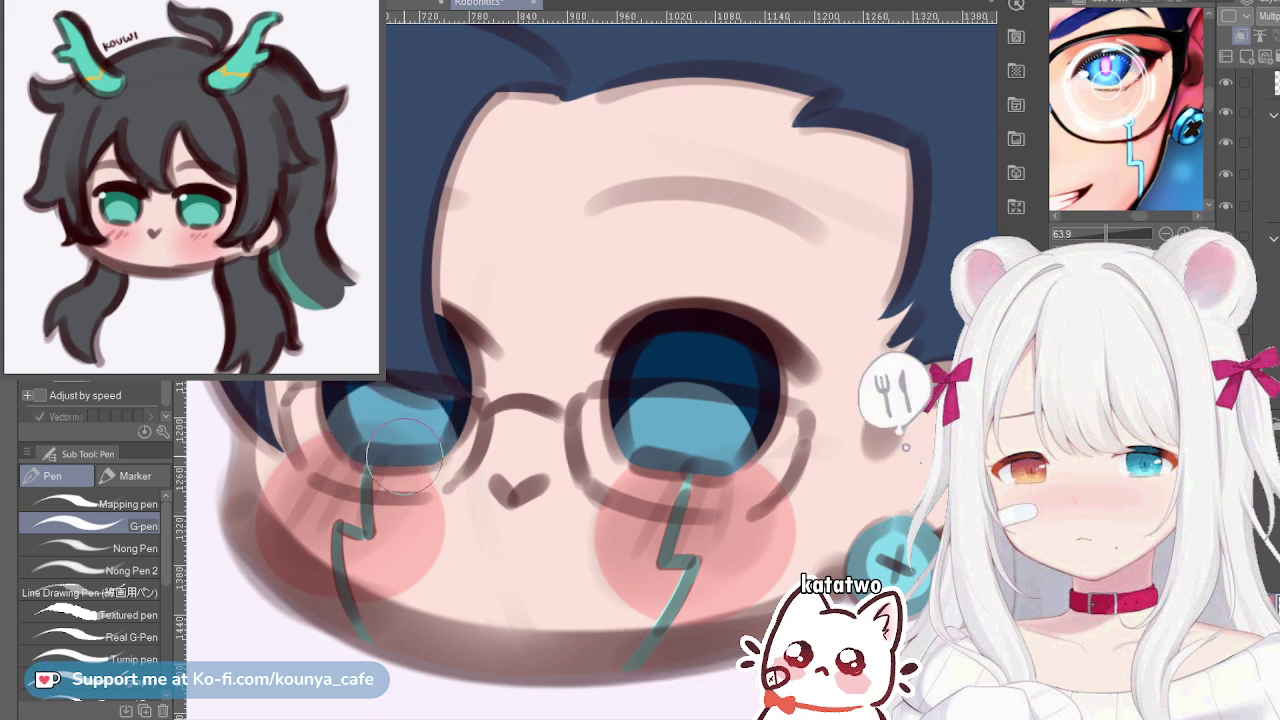
{"action": "key", "text": "ctrl+z"}
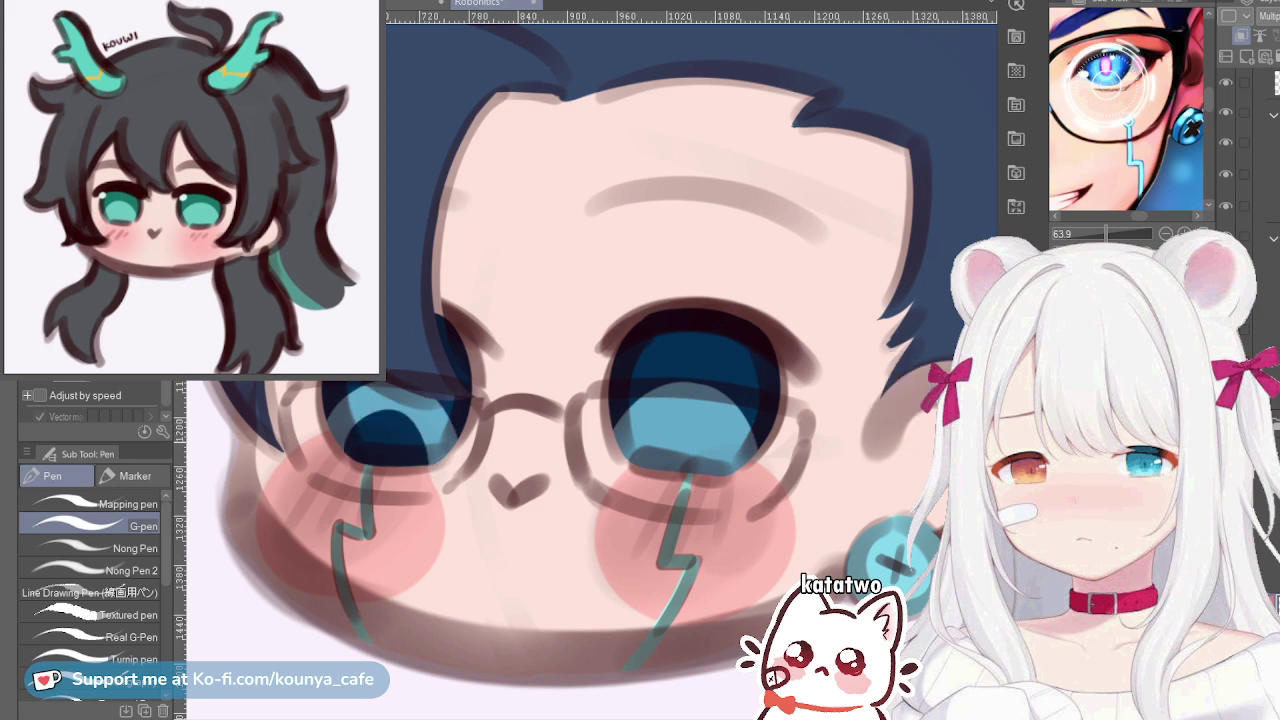
{"action": "left_click_drag", "start_coordinate": [400, 450], "coordinate": [378, 407]}
{"action": "mouse_move", "coordinate": [340, 462]}
{"action": "left_mouse_down"}
{"action": "mouse_move", "coordinate": [368, 394]}
{"action": "mouse_move", "coordinate": [436, 401]}
{"action": "mouse_move", "coordinate": [441, 471]}
{"action": "mouse_move", "coordinate": [431, 431]}
{"action": "left_mouse_up"}
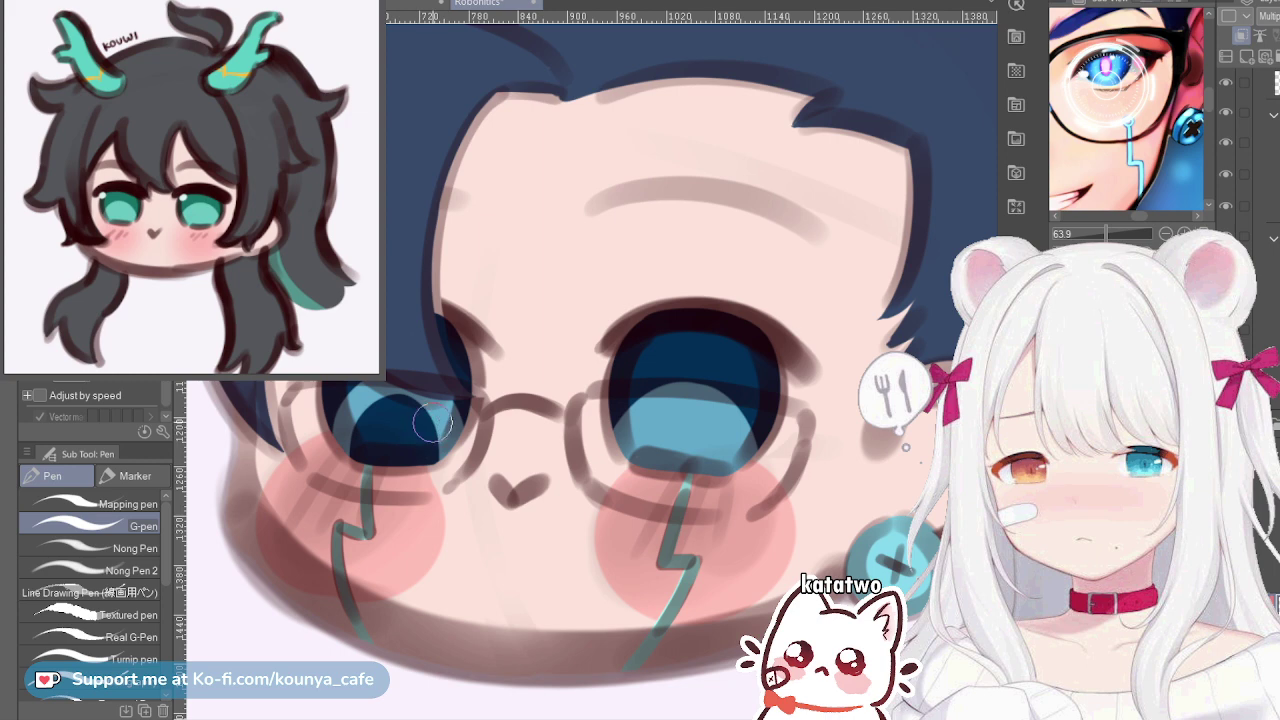
{"action": "left_click", "coordinate": [376, 415]}
{"action": "left_click_drag", "start_coordinate": [377, 420], "coordinate": [415, 442]}
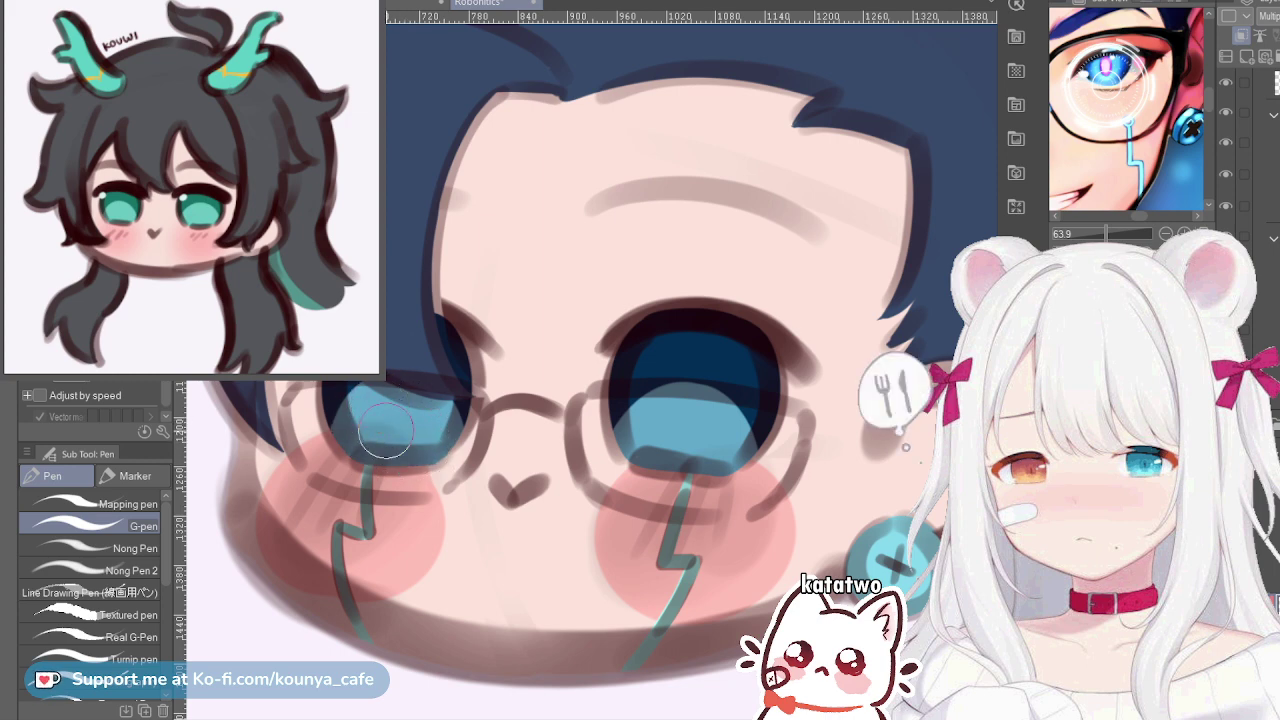
Refine the curved side edges of the light-blue area in the hair-covered eye
{"action": "scroll", "coordinate": [376, 409], "scroll_direction": "up", "scroll_amount": 3}
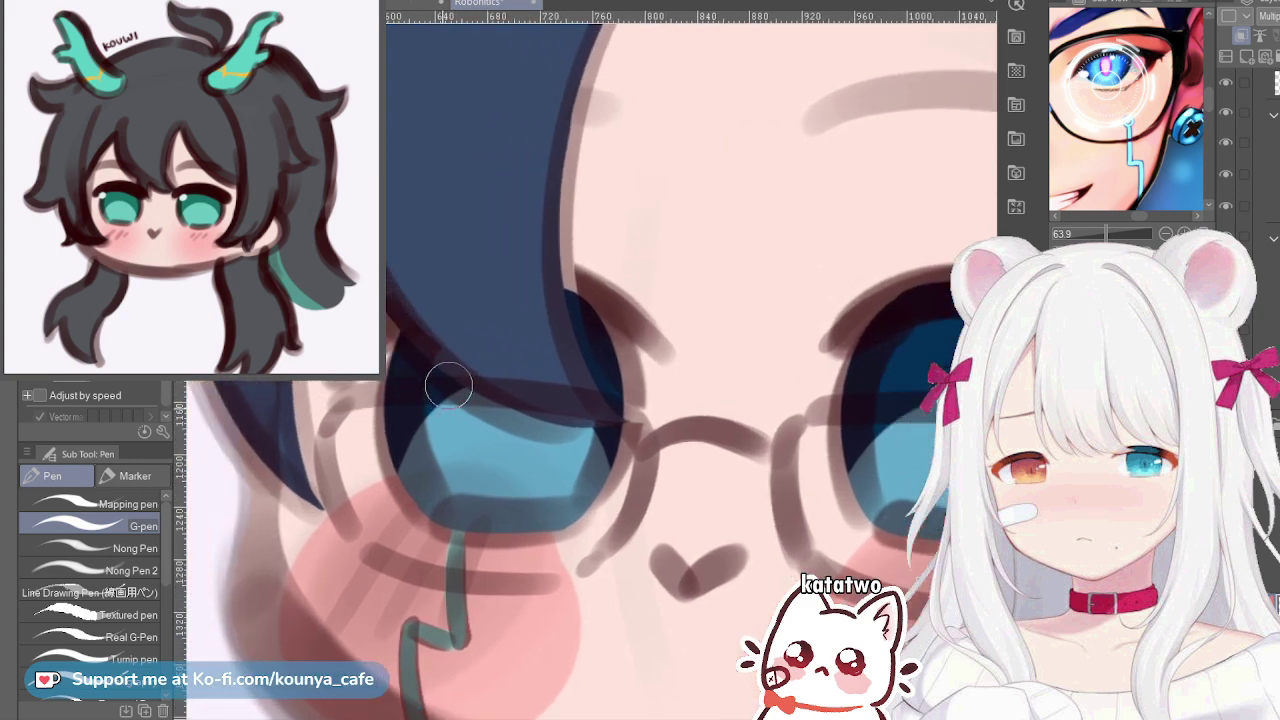
{"action": "left_click_drag", "start_coordinate": [484, 404], "coordinate": [423, 441]}
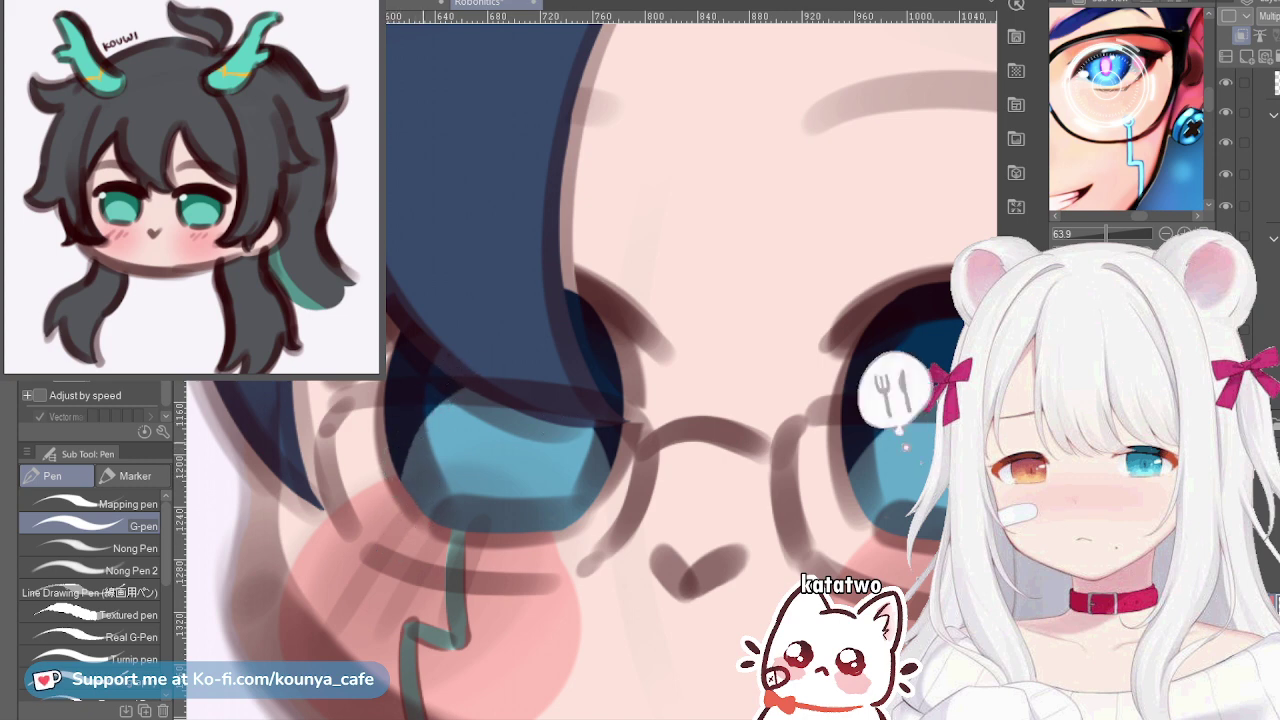
{"action": "scroll", "coordinate": [436, 457], "scroll_direction": "up", "scroll_amount": 3}
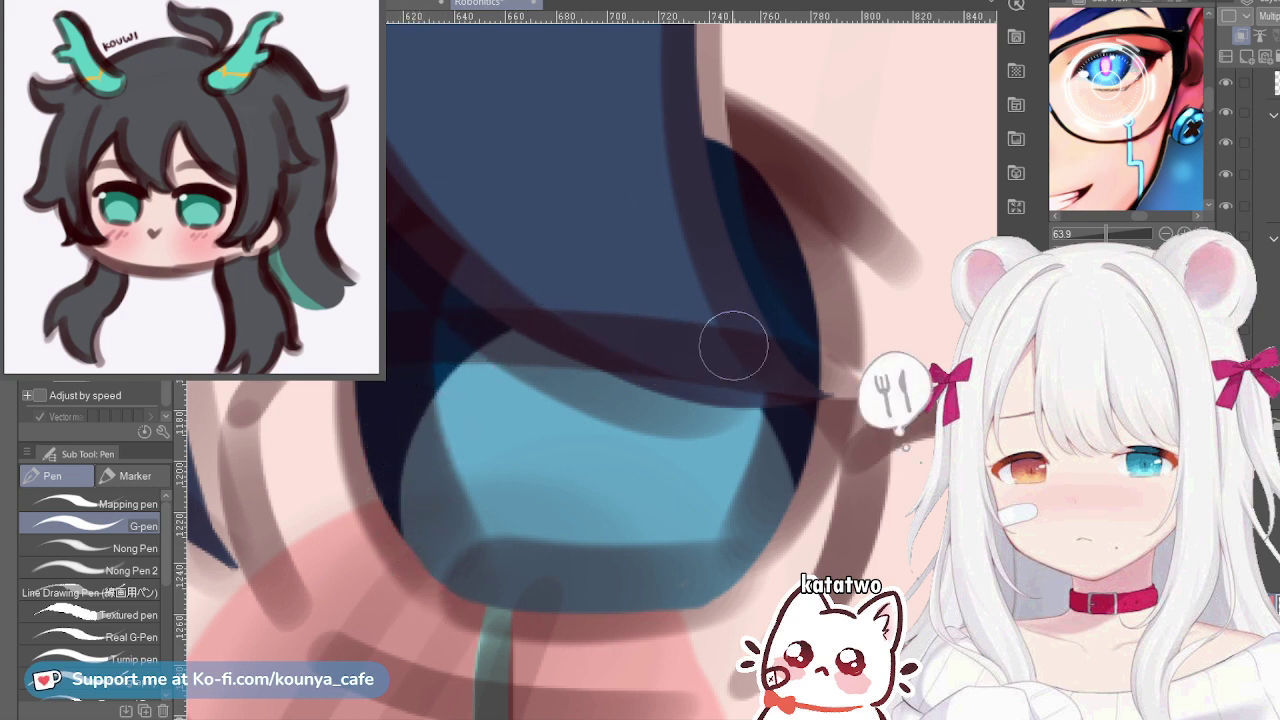
{"action": "mouse_move", "coordinate": [760, 418]}
{"action": "left_mouse_down"}
{"action": "mouse_move", "coordinate": [764, 501]}
{"action": "mouse_move", "coordinate": [787, 458]}
{"action": "mouse_move", "coordinate": [790, 490]}
{"action": "left_mouse_up"}
{"action": "key", "text": "ctrl+z"}
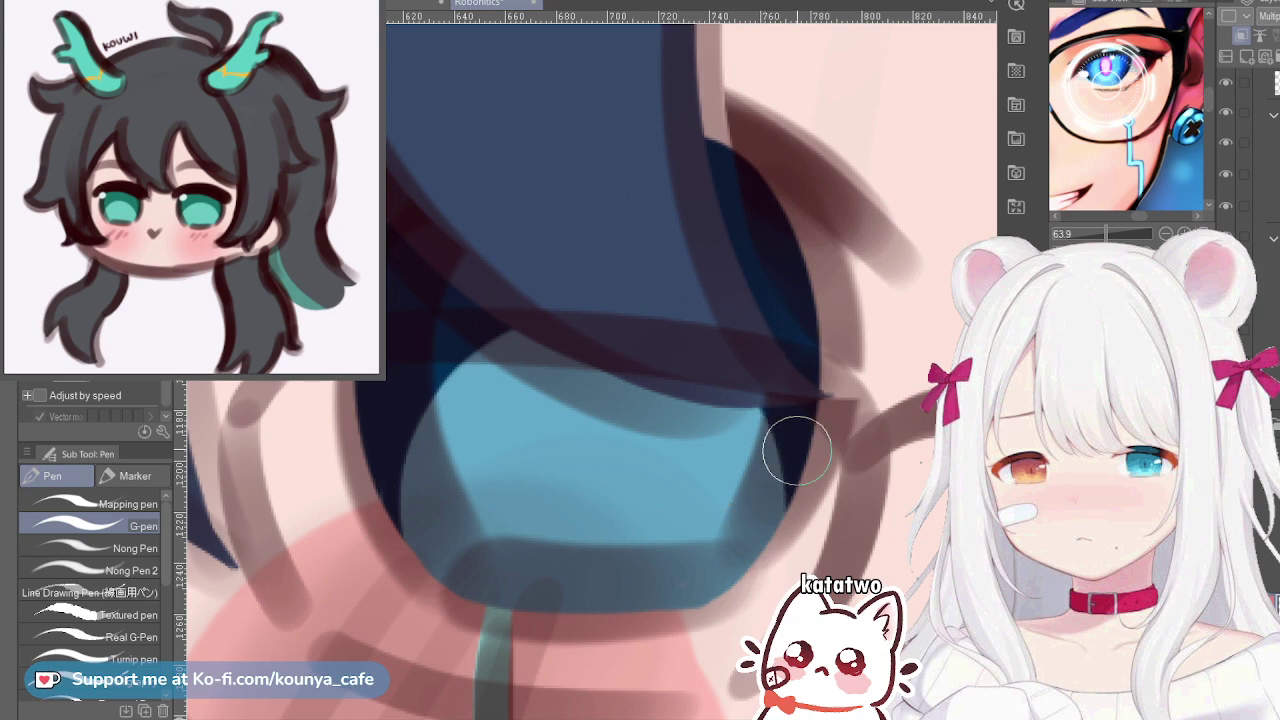
{"action": "scroll", "coordinate": [800, 500], "scroll_direction": "down", "scroll_amount": 5}
{"action": "scroll", "coordinate": [990, 500], "scroll_direction": "up", "scroll_amount": 4}
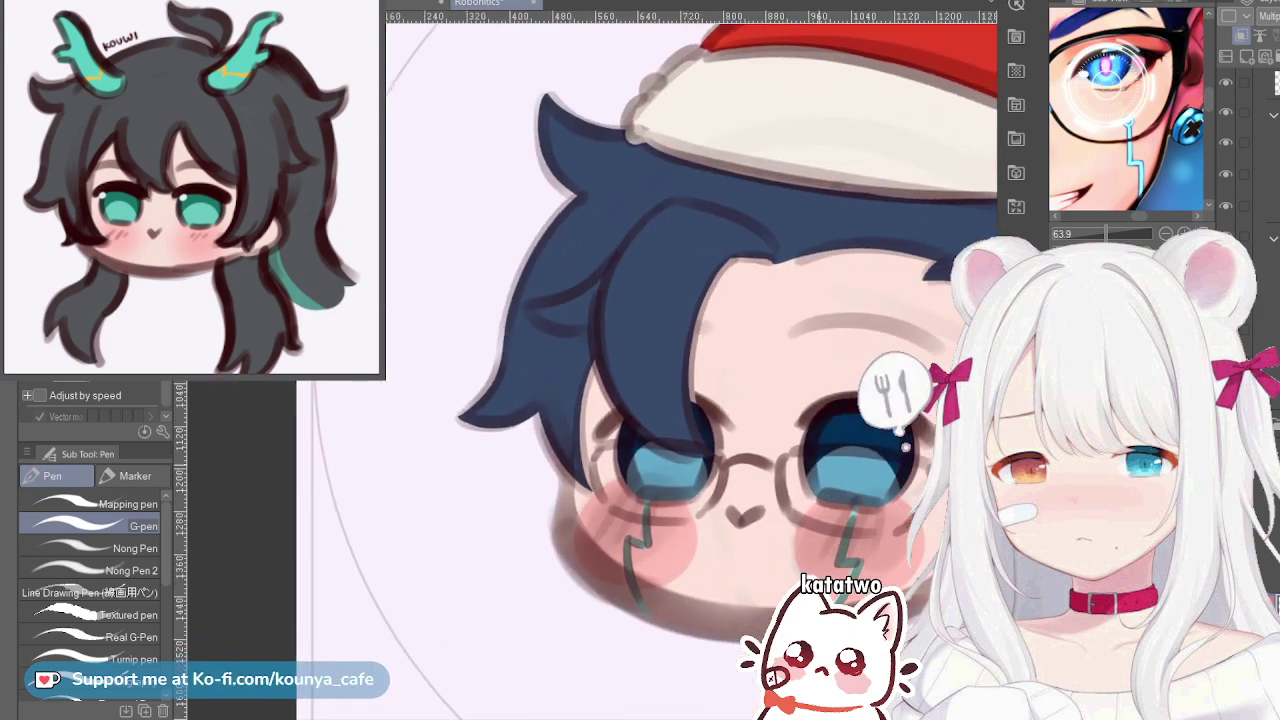
{"action": "scroll", "coordinate": [920, 462], "scroll_direction": "down", "scroll_amount": 5}
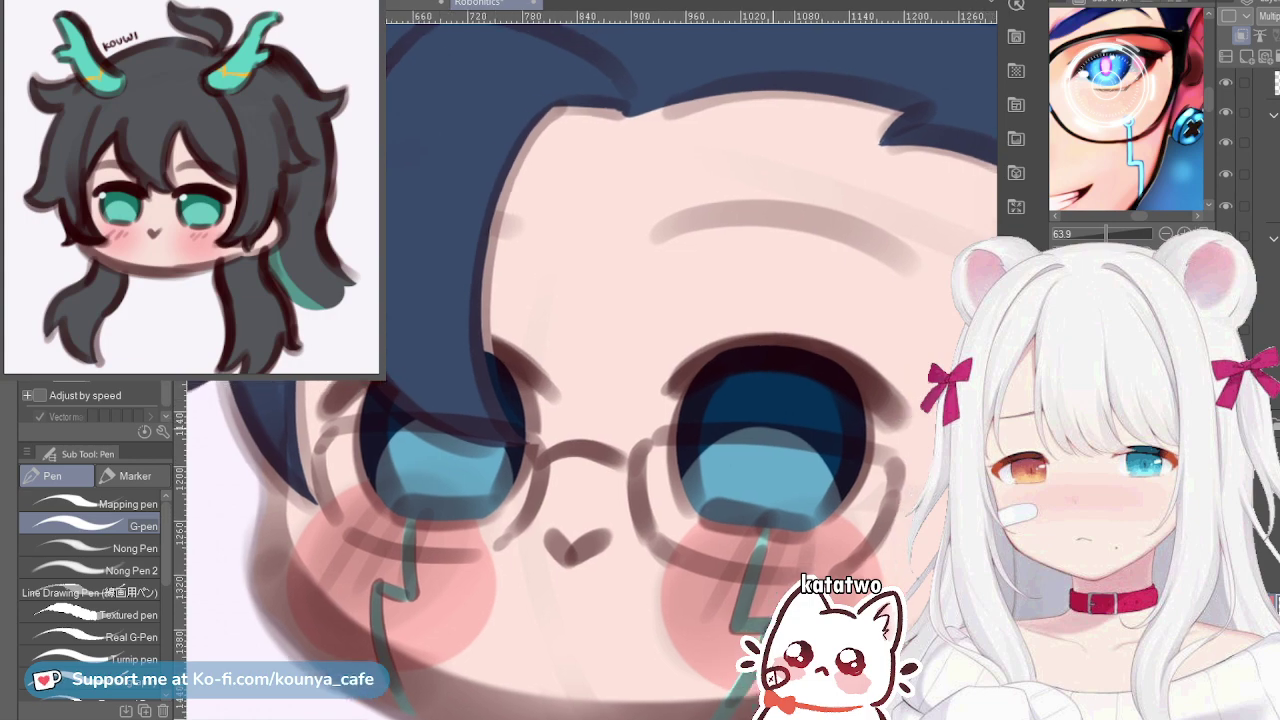
{"action": "scroll", "coordinate": [920, 462], "scroll_direction": "up", "scroll_amount": 1}
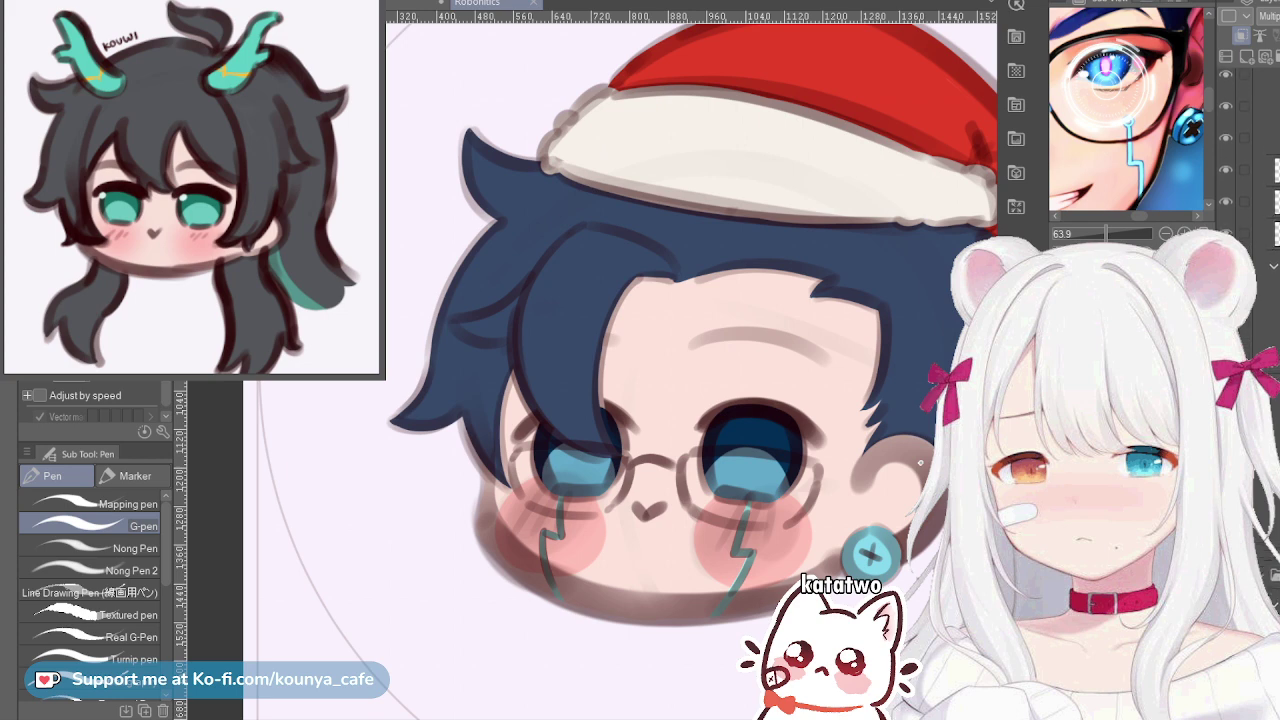
Collapse the open layer folders and try moving the color folder above the sketch folder
{"action": "scroll", "coordinate": [1247, 150], "scroll_direction": "up", "scroll_amount": 3}
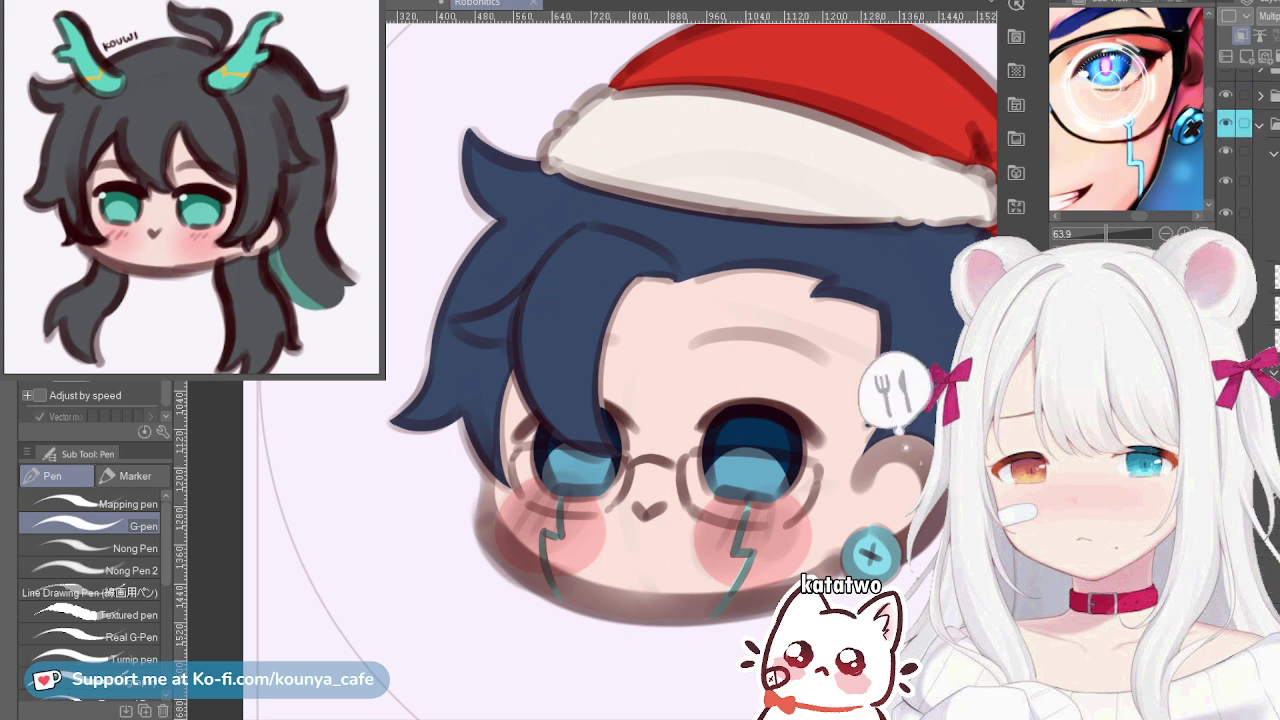
{"action": "left_click", "coordinate": [1259, 124]}
{"action": "left_click", "coordinate": [1260, 230]}
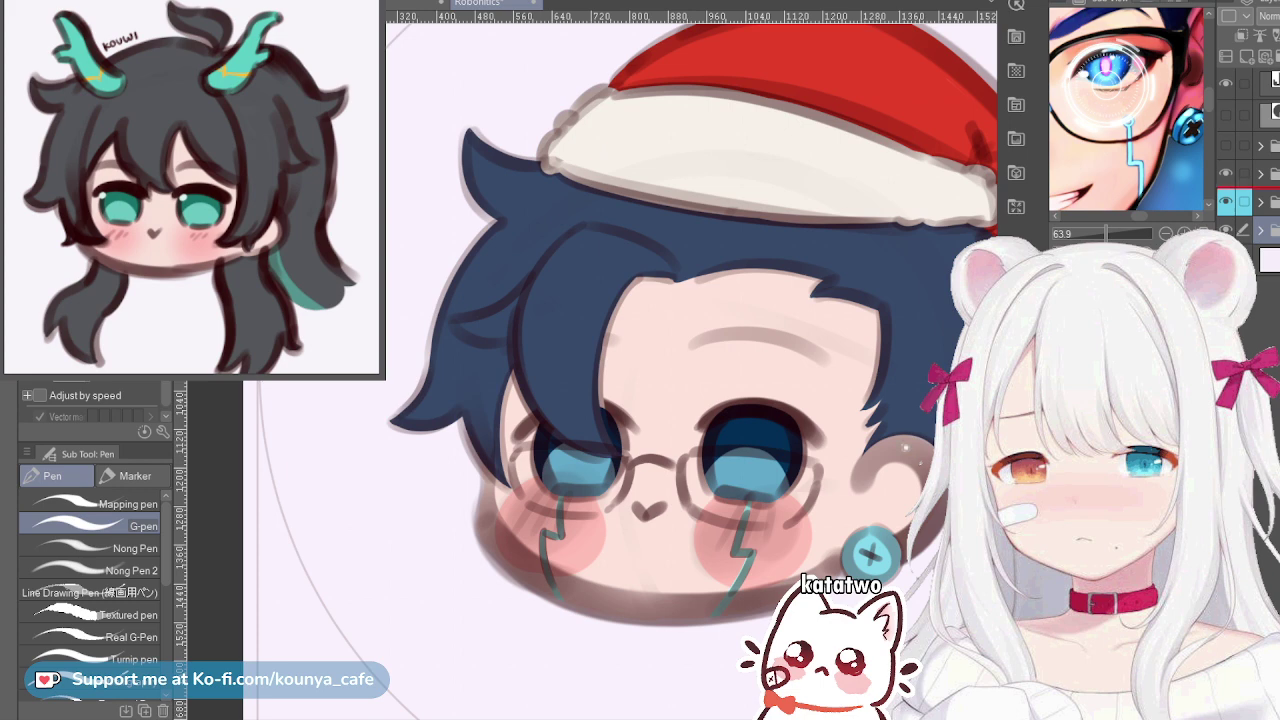
{"action": "left_click_drag", "start_coordinate": [1262, 230], "coordinate": [1262, 194]}
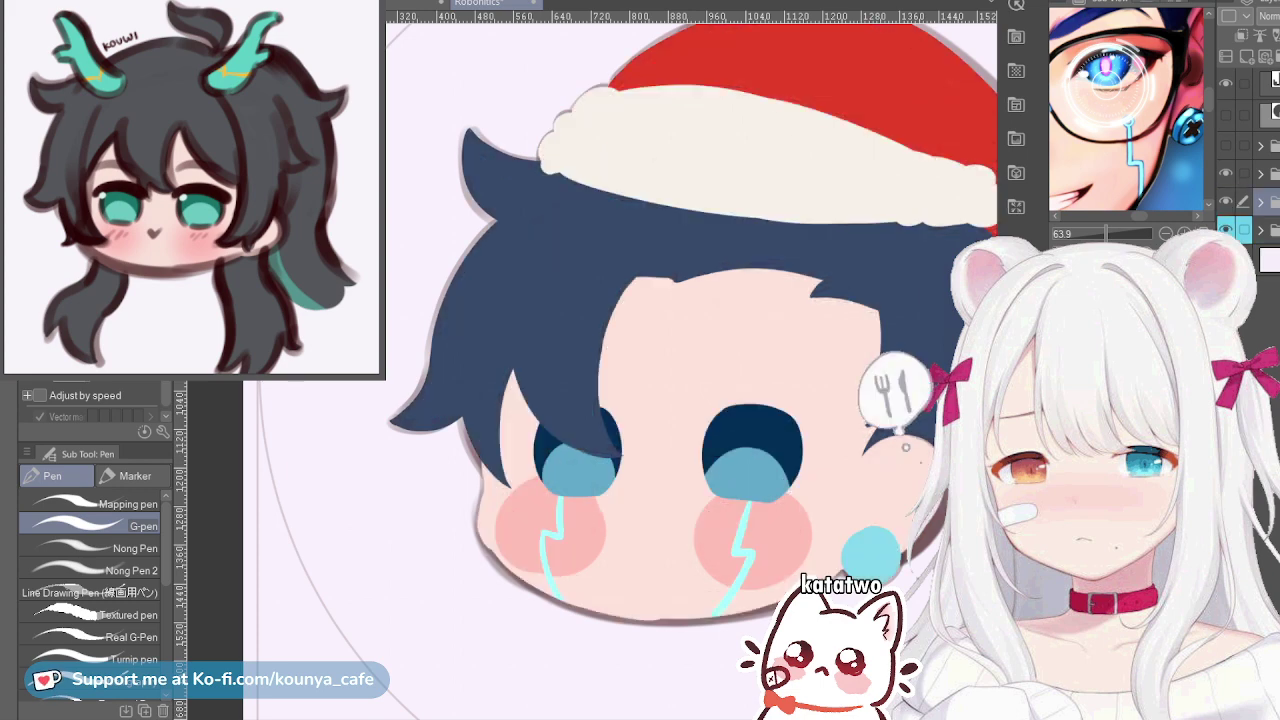
{"action": "key", "text": "ctrl+z"}
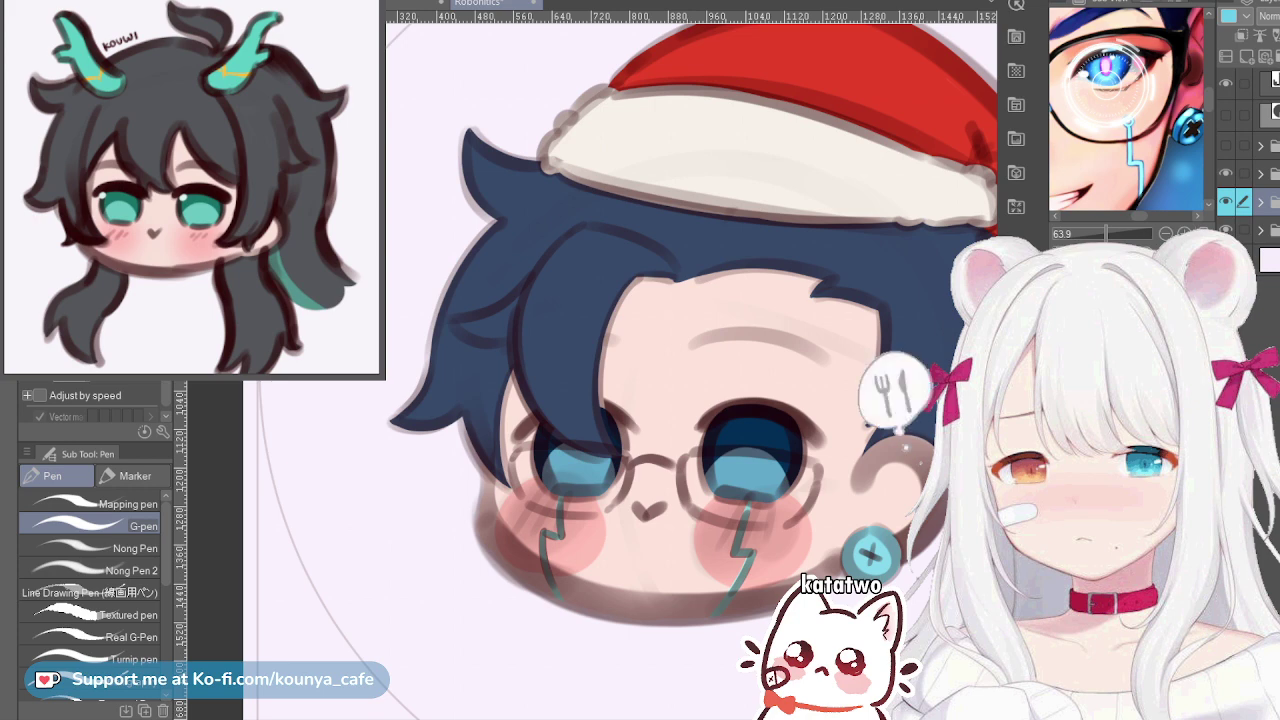
Add a new layer in its own folder above the sketch and dot a white highlight at the upper edge of each eye
{"action": "key", "text": "ctrl+shift+n"}
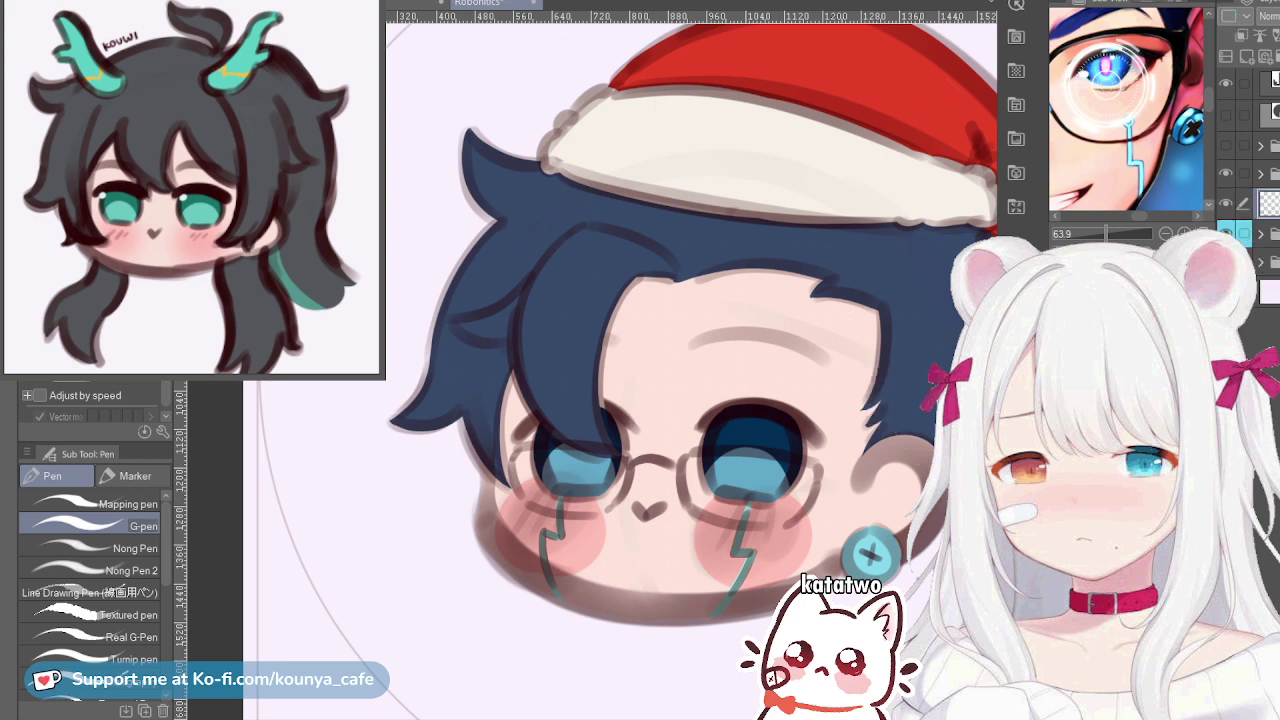
{"action": "key", "text": "ctrl+g"}
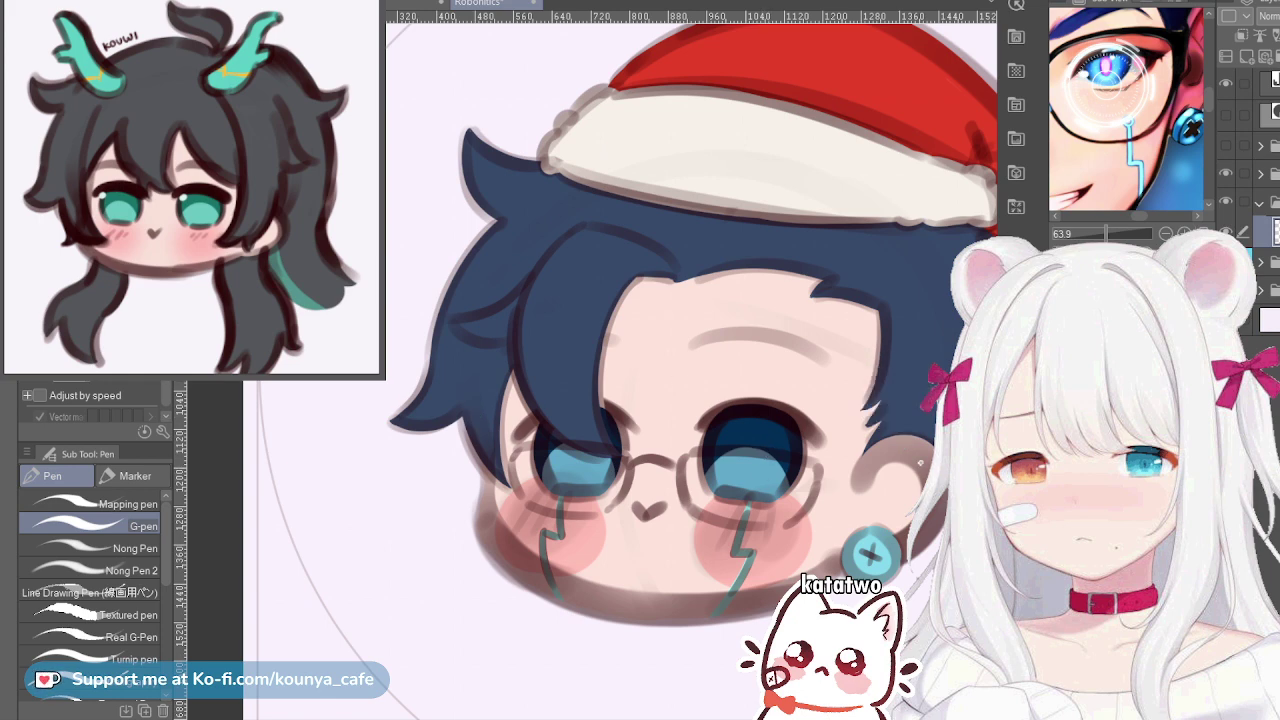
{"action": "left_click", "coordinate": [716, 430]}
{"action": "left_click", "coordinate": [545, 421]}
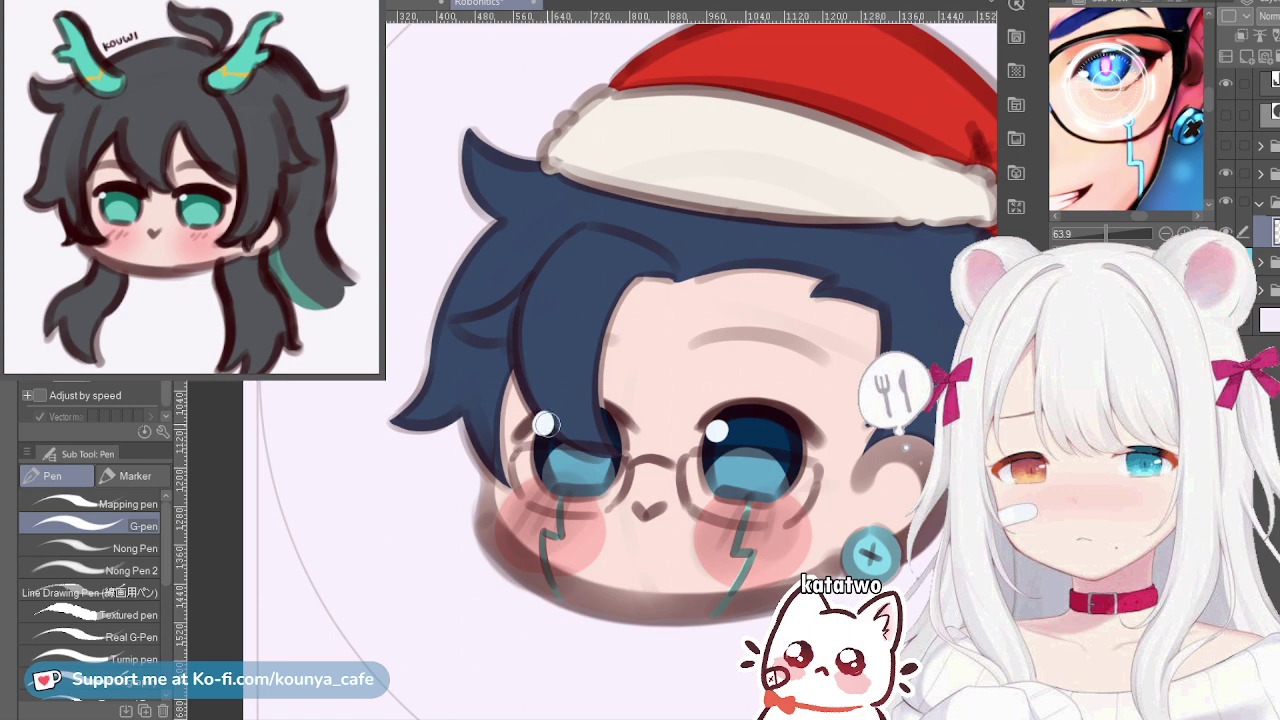
Erase the part of the white highlight that overlaps the hair on the covered eye, using a smaller hard eraser
{"action": "scroll", "coordinate": [545, 424], "scroll_direction": "up", "scroll_amount": 3}
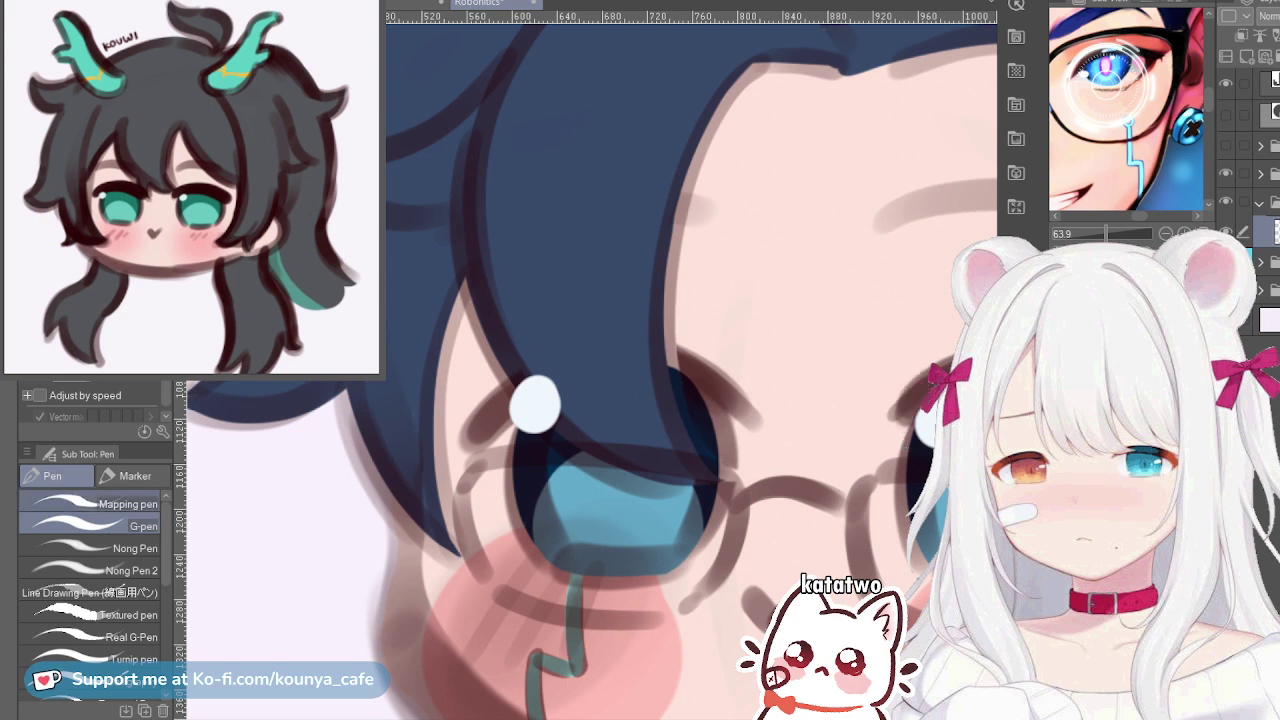
{"action": "key", "text": "e"}
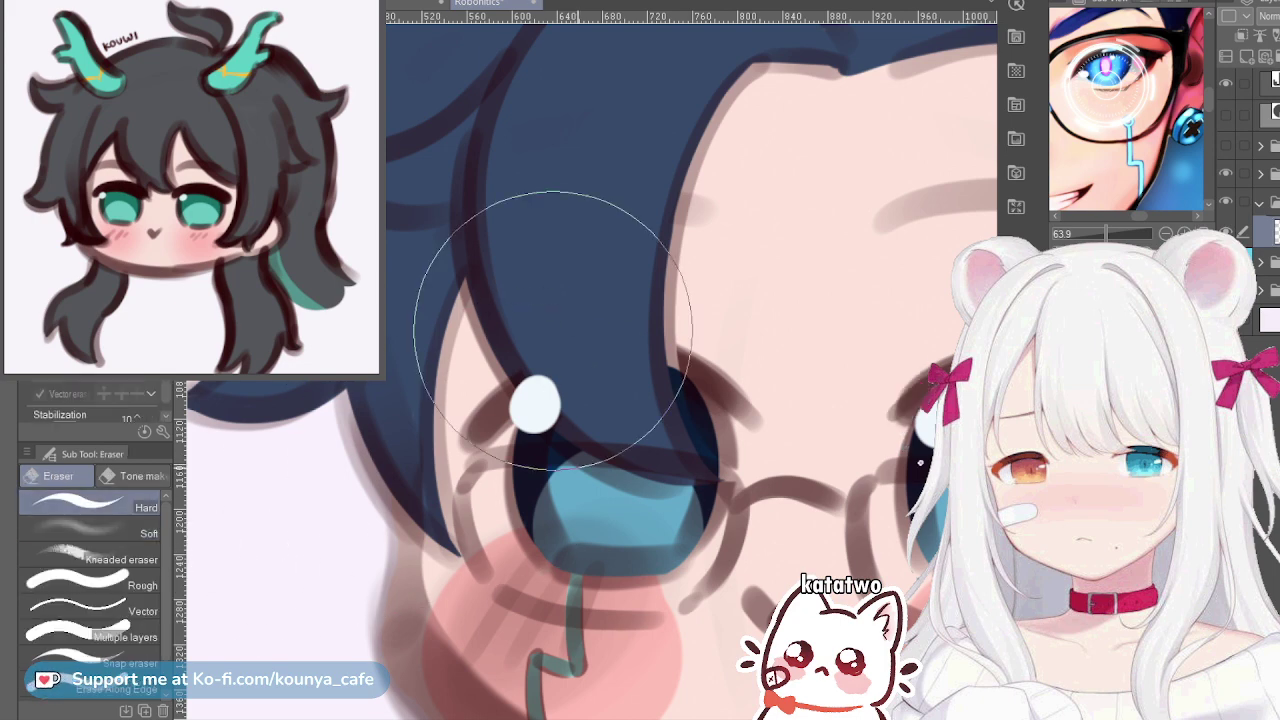
{"action": "key", "text": "bracketleft"}
{"action": "key", "text": "bracketleft"}
{"action": "left_click_drag", "start_coordinate": [517, 351], "coordinate": [585, 431]}
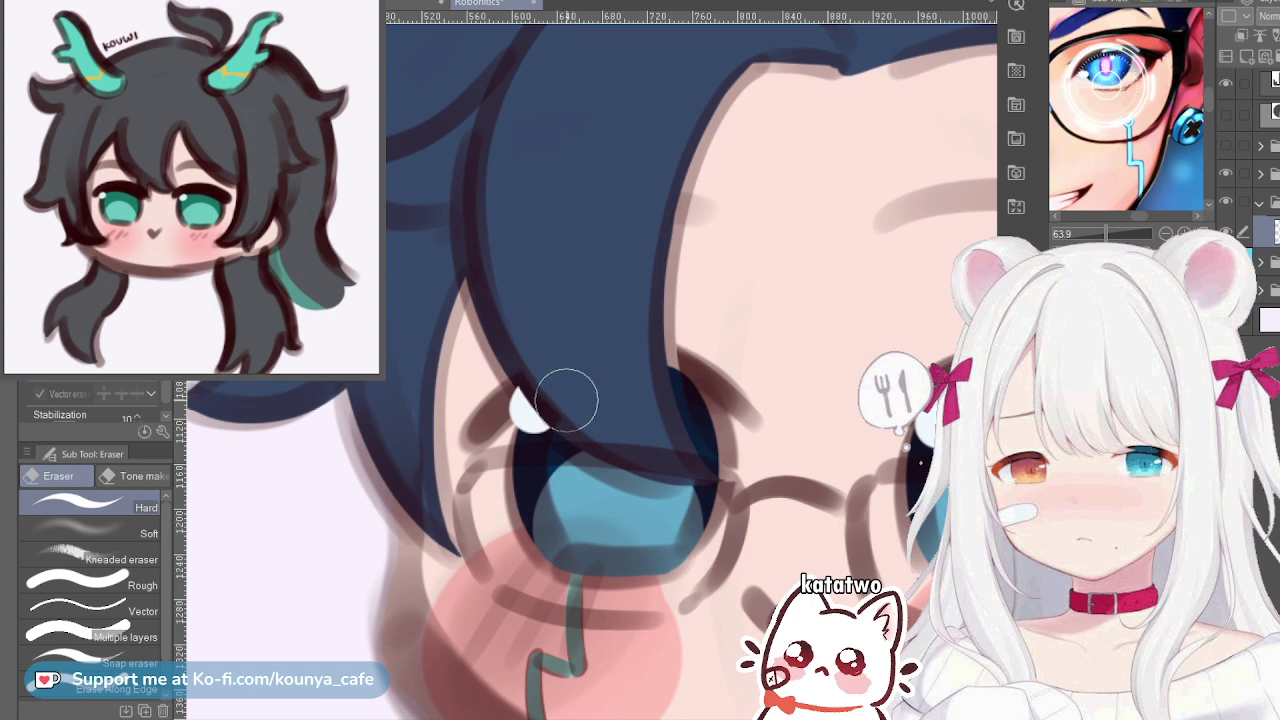
{"action": "scroll", "coordinate": [557, 387], "scroll_direction": "down", "scroll_amount": 5}
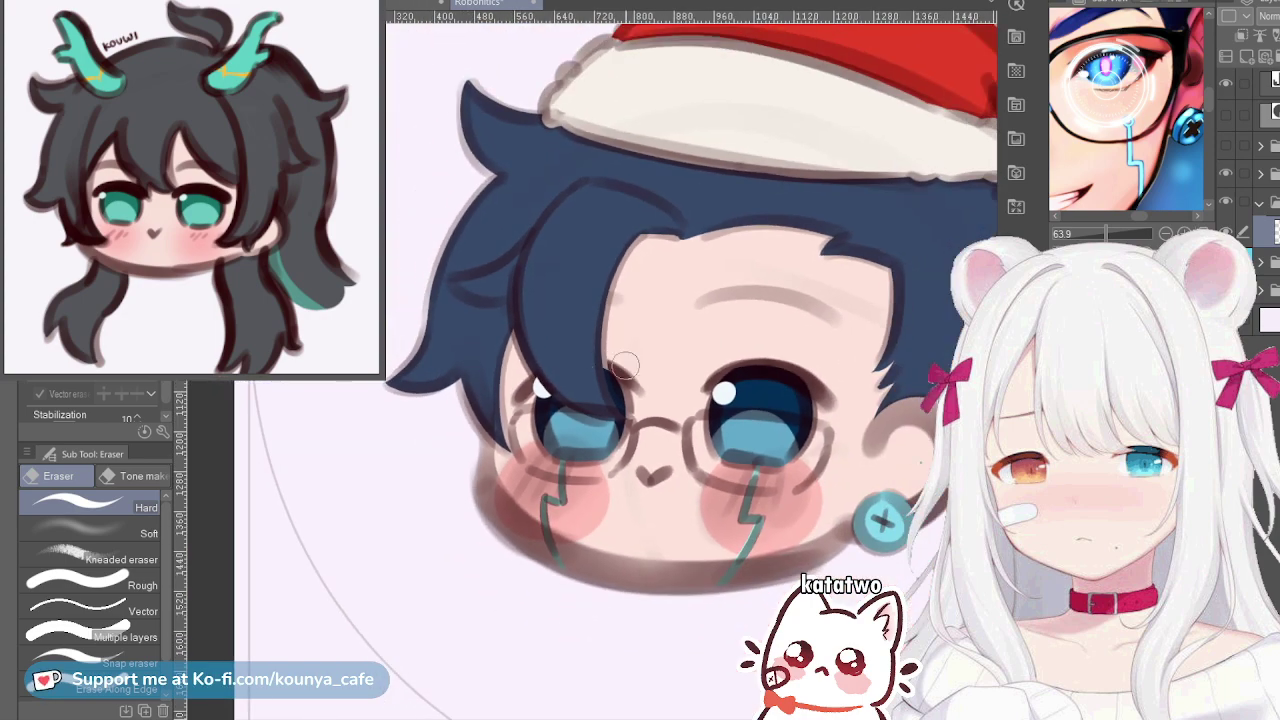
{"action": "scroll", "coordinate": [701, 305], "scroll_direction": "down", "scroll_amount": 1}
{"action": "scroll", "coordinate": [731, 299], "scroll_direction": "up", "scroll_amount": 1}
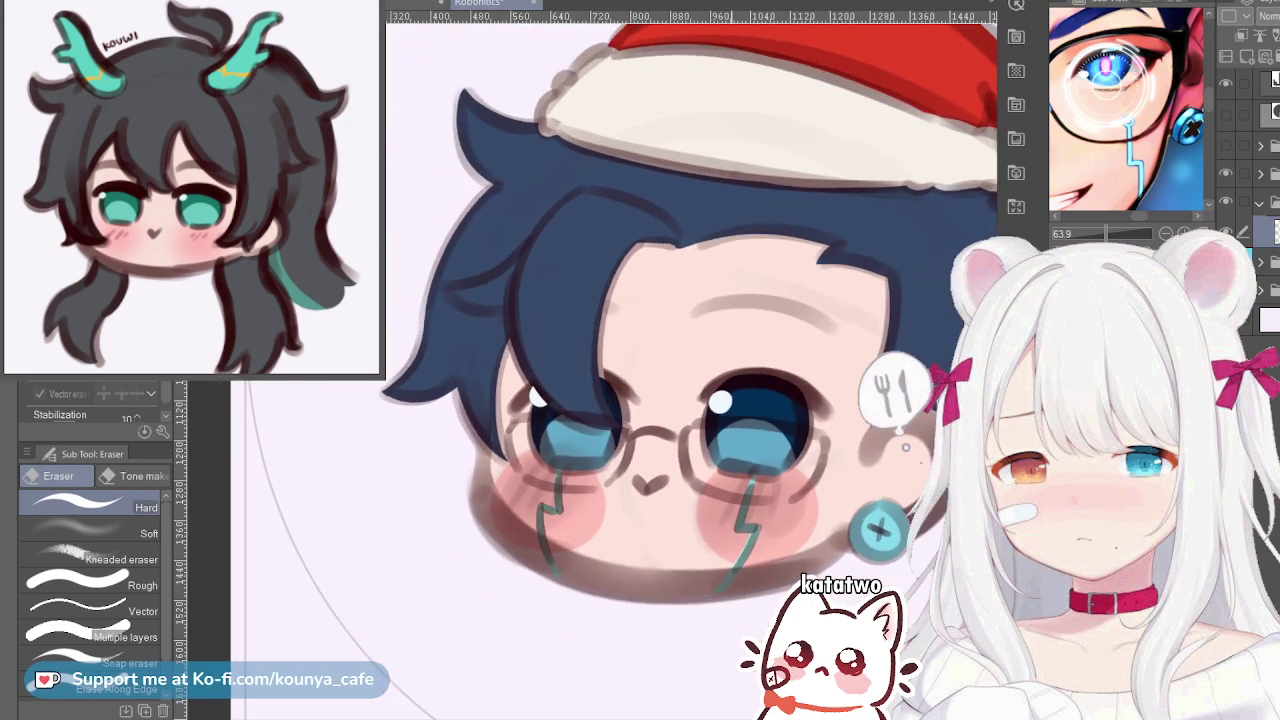
{"action": "left_click_drag", "start_coordinate": [731, 299], "coordinate": [642, 349]}
{"action": "scroll", "coordinate": [704, 351], "scroll_direction": "down", "scroll_amount": 2}
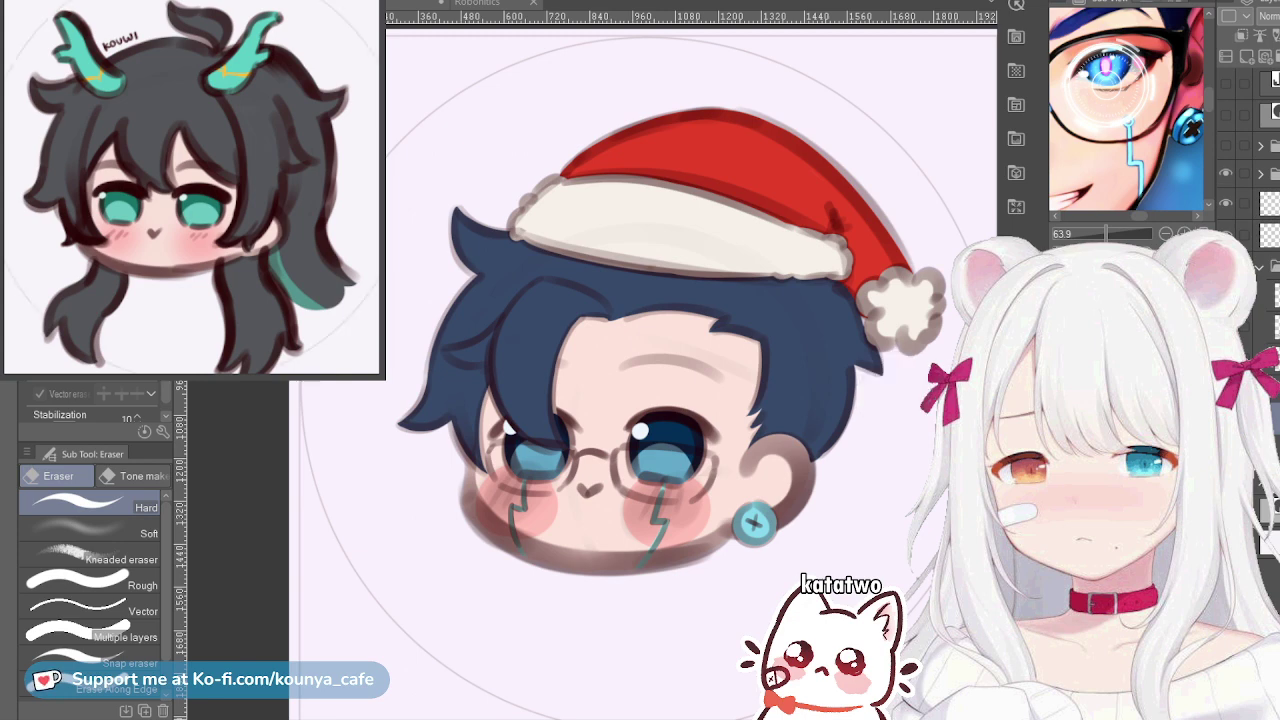
Hide the circular guide around the head
{"action": "left_click", "coordinate": [1226, 173]}
{"action": "key", "text": "ctrl+Tab"}
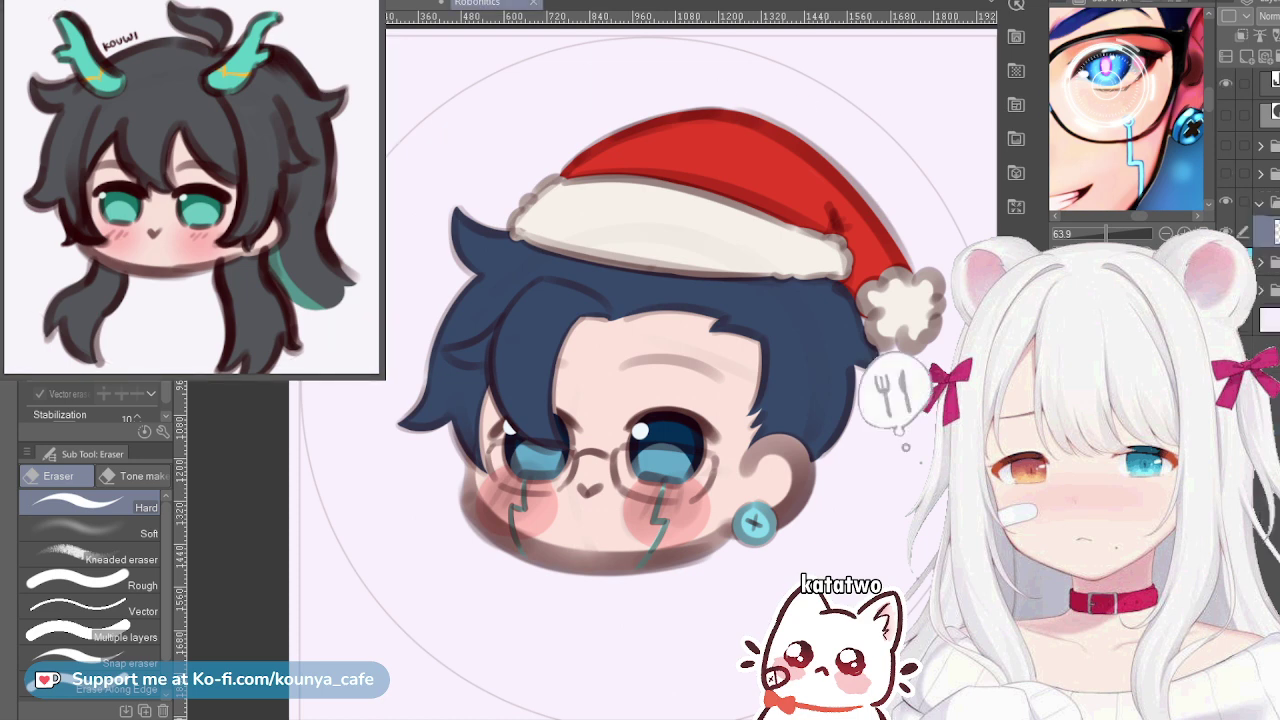
{"action": "key", "text": "ctrl+z"}
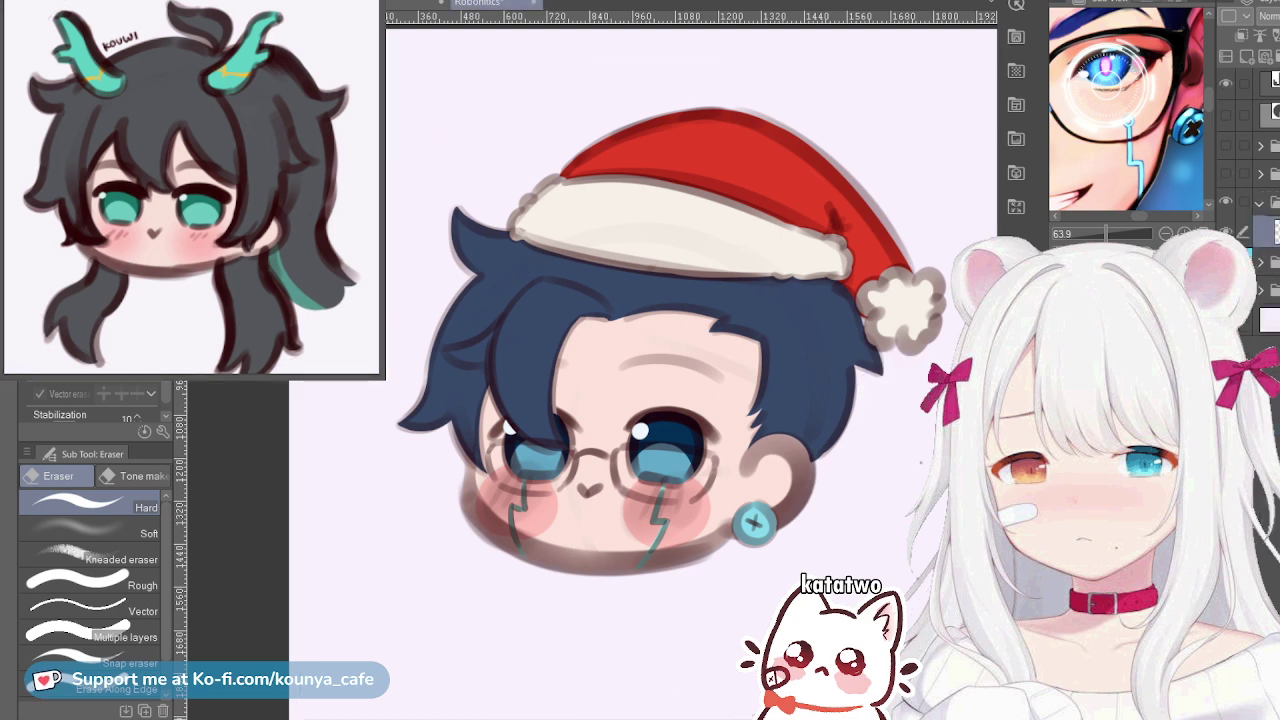
{"action": "left_click", "coordinate": [1260, 146]}
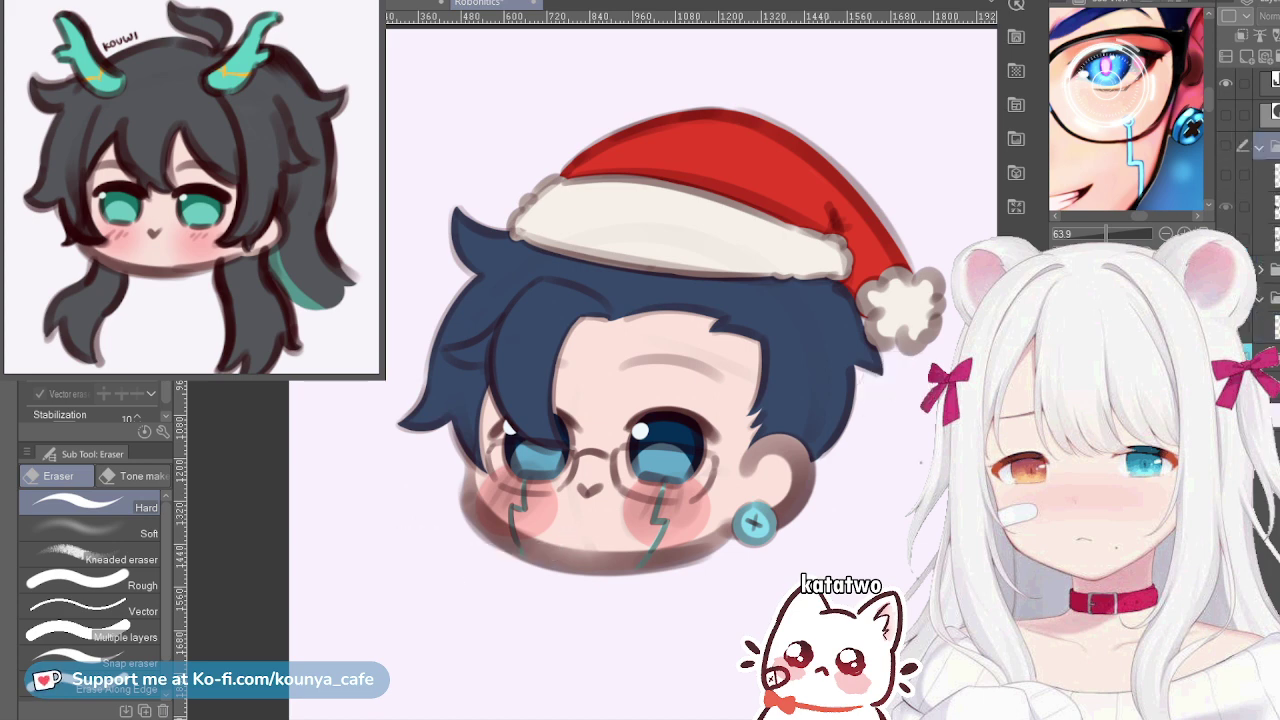
{"action": "left_click", "coordinate": [1260, 146]}
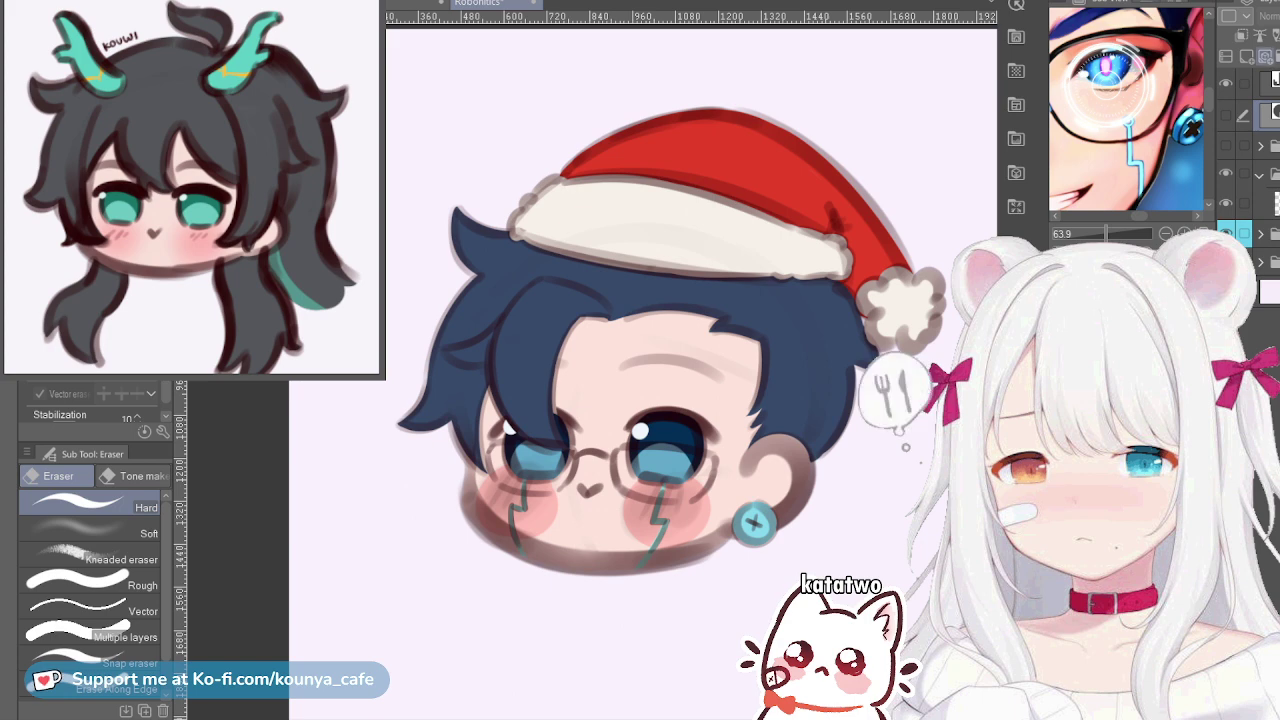
Check the character's values in a grayscale preview, return to color and save the drawing
{"action": "left_click", "coordinate": [1226, 114]}
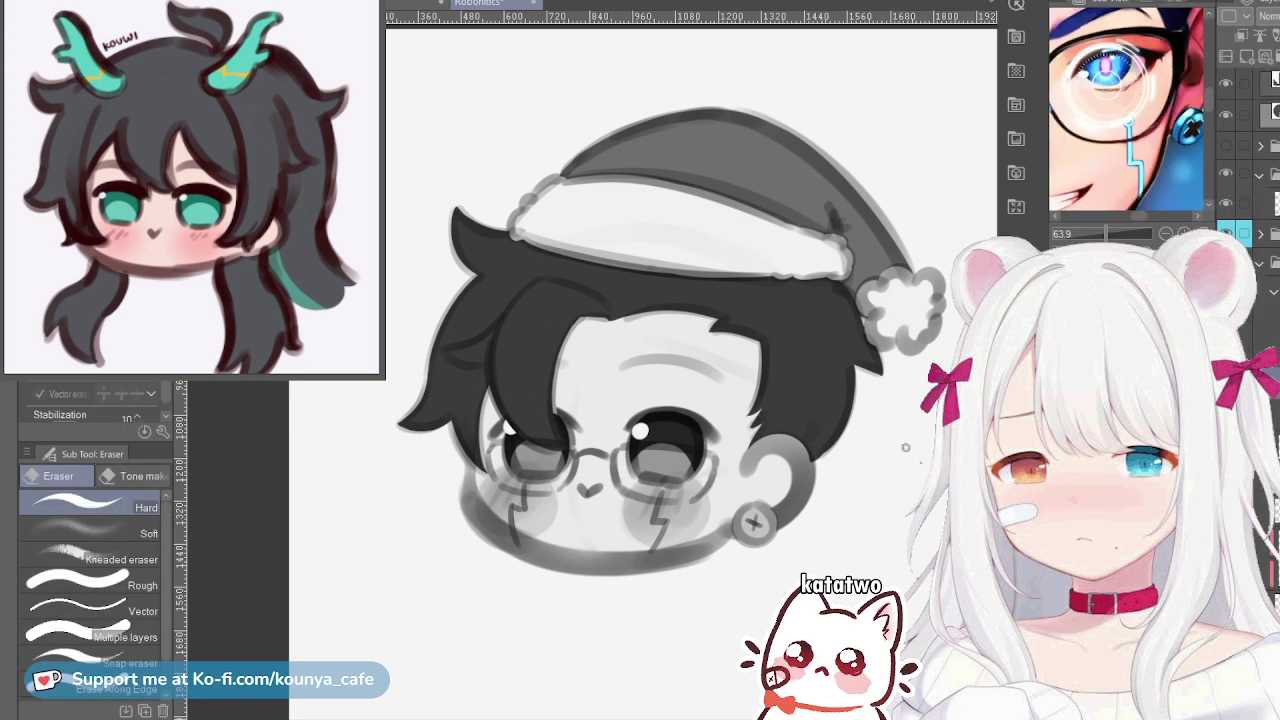
{"action": "key", "text": "ctrl+z"}
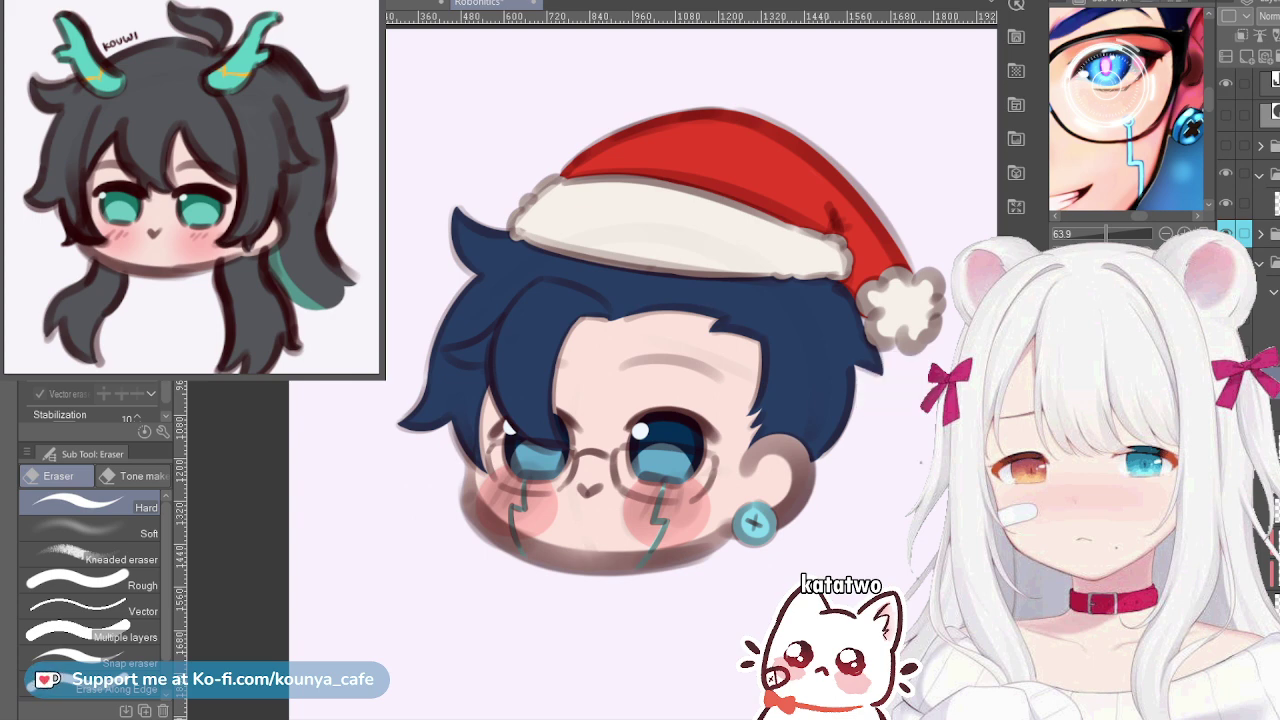
{"action": "key", "text": "ctrl+s"}
{"action": "scroll", "coordinate": [1126, 109], "scroll_direction": "down", "scroll_amount": 4}
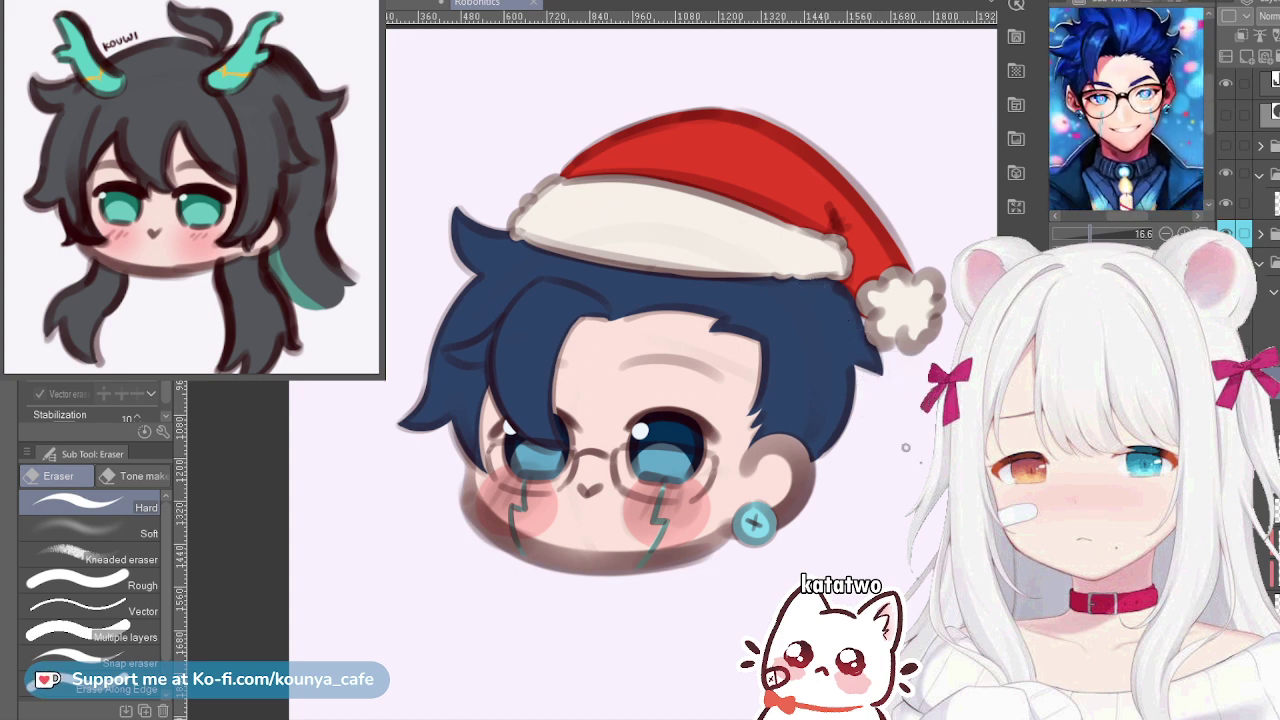
Collapse the open lower layer folder, add a new layer above the eye highlight layer, and choose a marker brush for signing
{"action": "left_click", "coordinate": [1260, 262]}
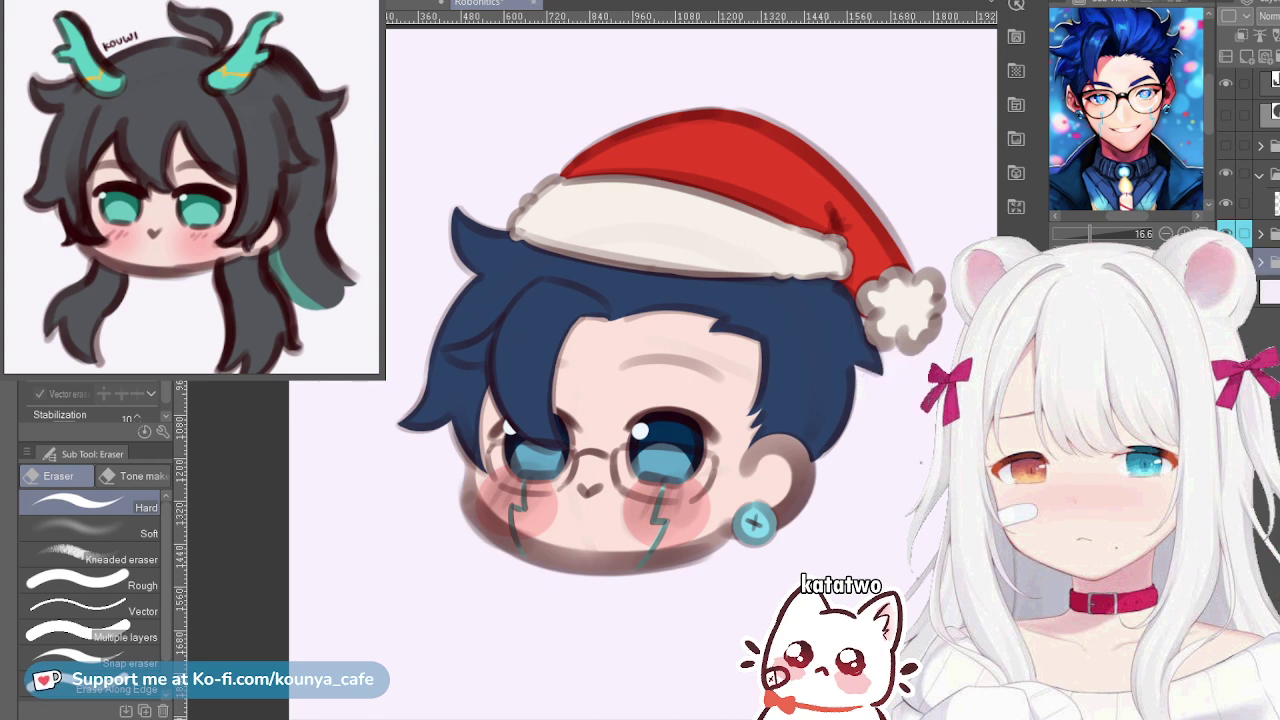
{"action": "left_click", "coordinate": [1268, 174]}
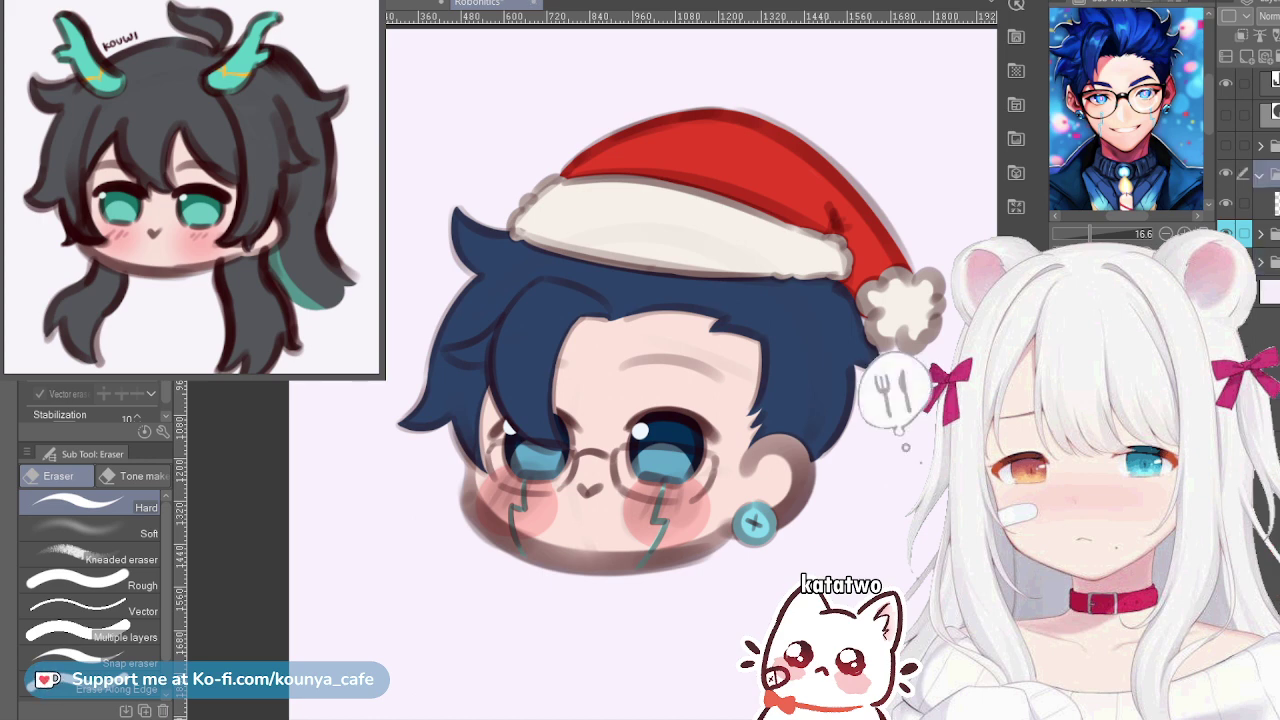
{"action": "left_click", "coordinate": [1268, 204]}
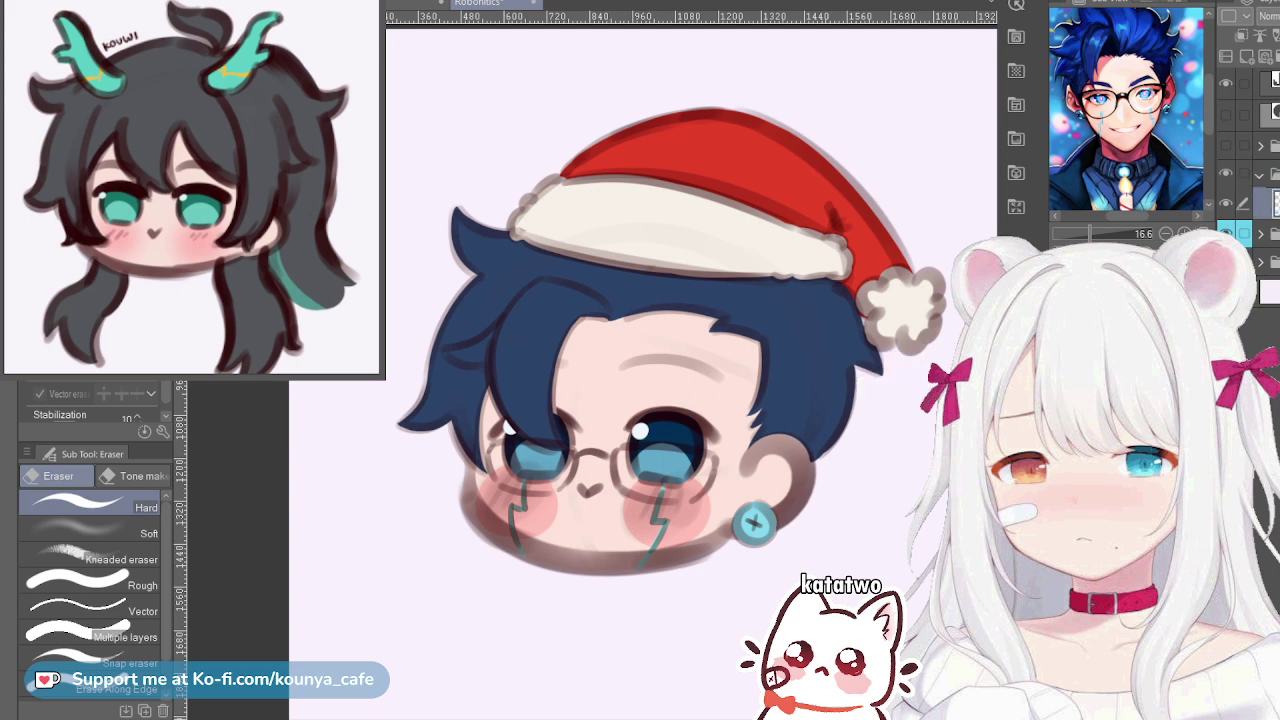
{"action": "left_click", "coordinate": [80, 580]}
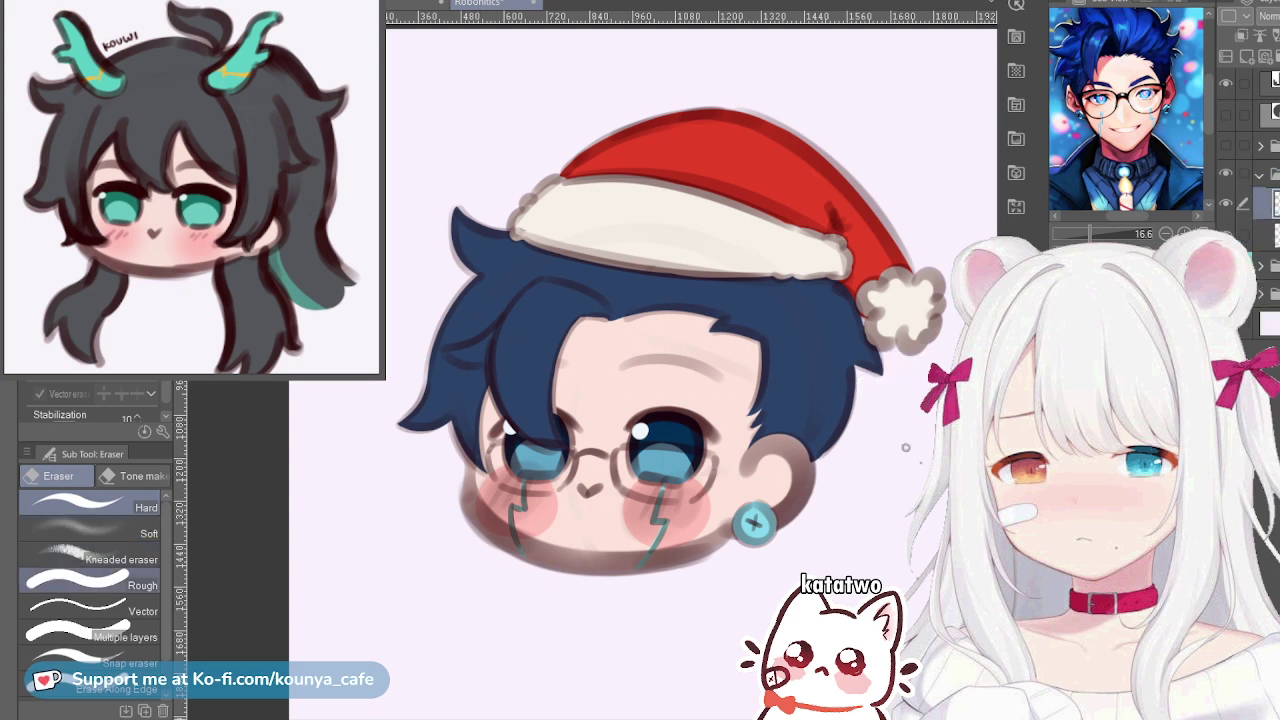
{"action": "left_click", "coordinate": [133, 476]}
{"action": "left_click", "coordinate": [57, 476]}
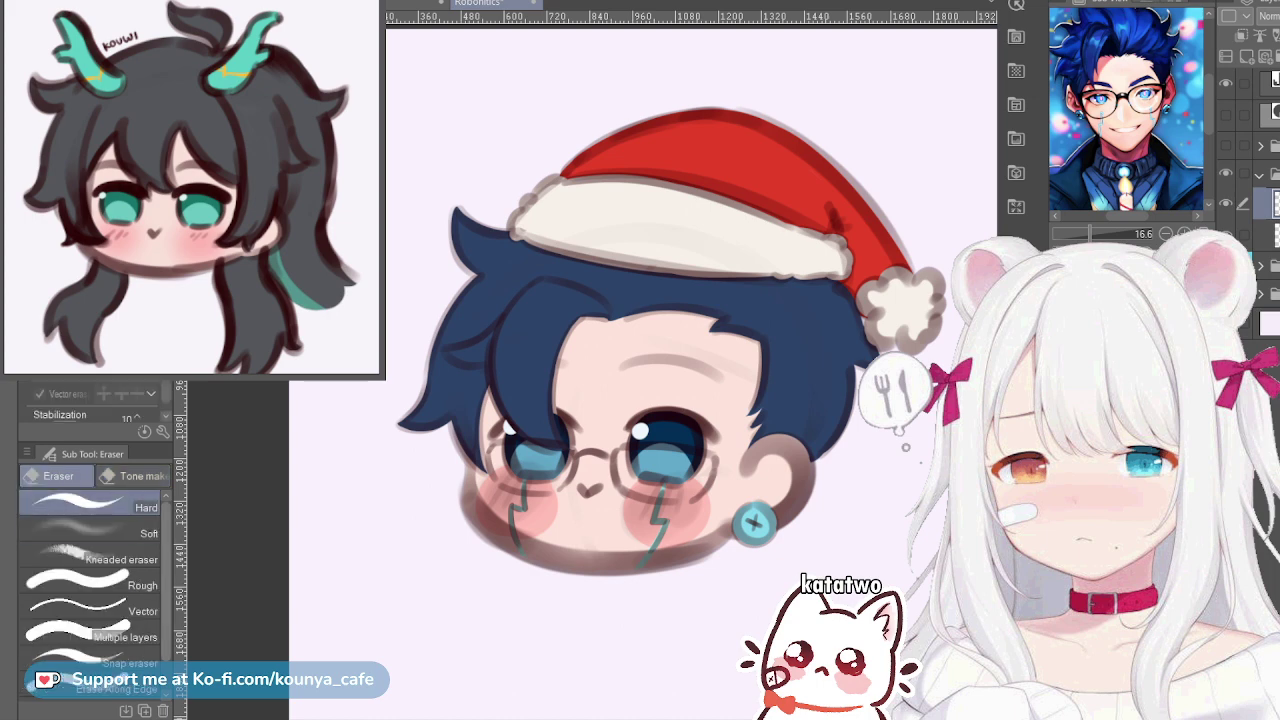
{"action": "scroll", "coordinate": [90, 600], "scroll_direction": "down", "scroll_amount": 1}
{"action": "key", "text": "p"}
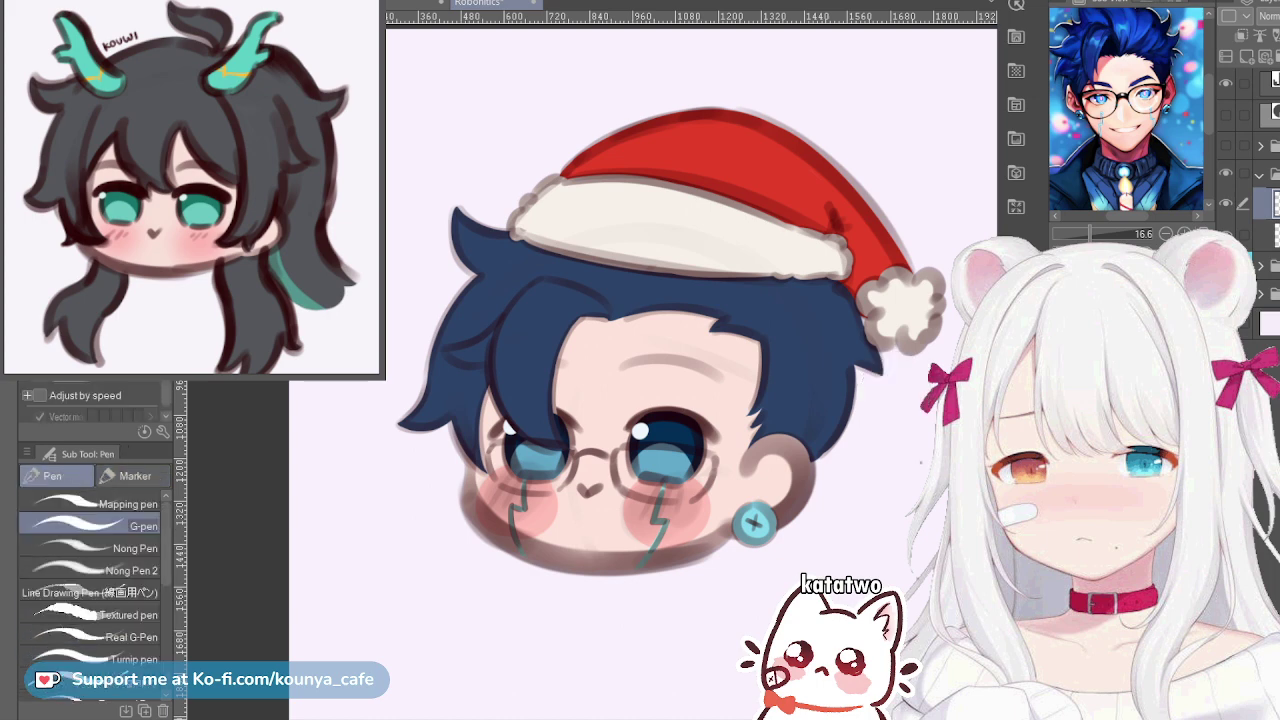
{"action": "left_click", "coordinate": [133, 476]}
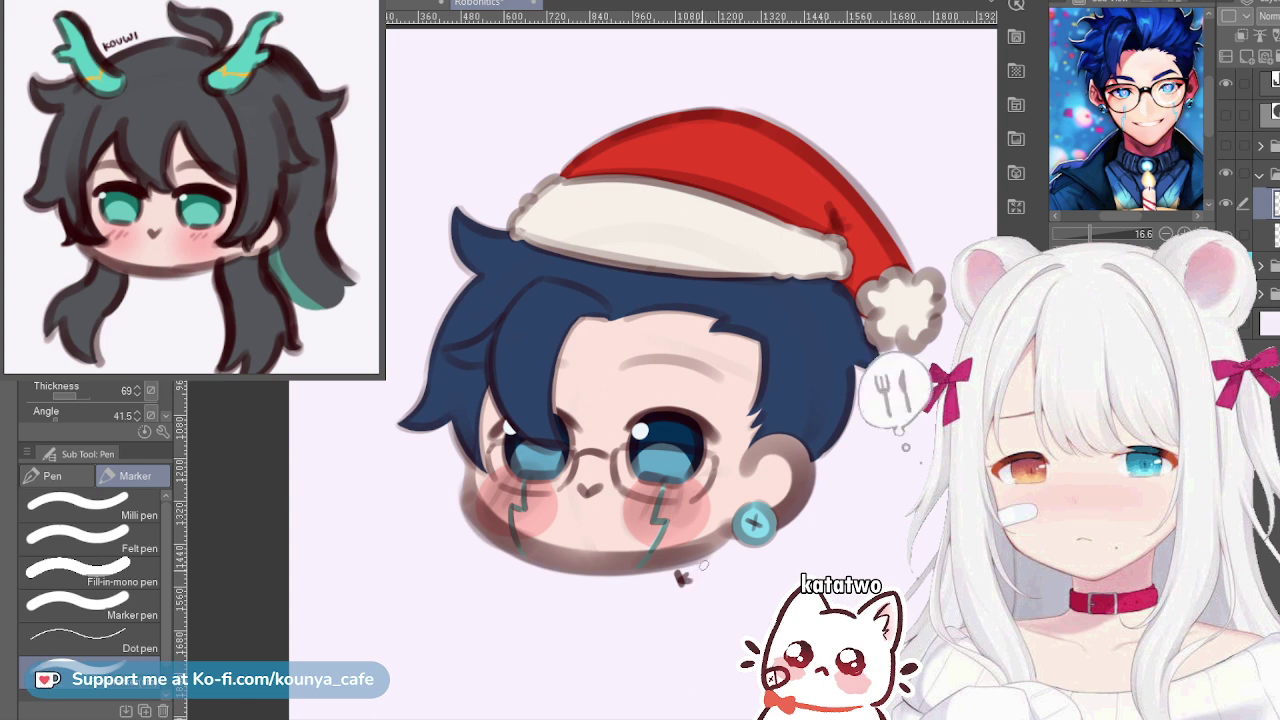
Handwrite the artist's signature in dark brown below the earring, erasing and rewriting its first letter more cleanly
{"action": "left_click_drag", "start_coordinate": [683, 577], "coordinate": [736, 565]}
{"action": "key", "text": "ctrl+z"}
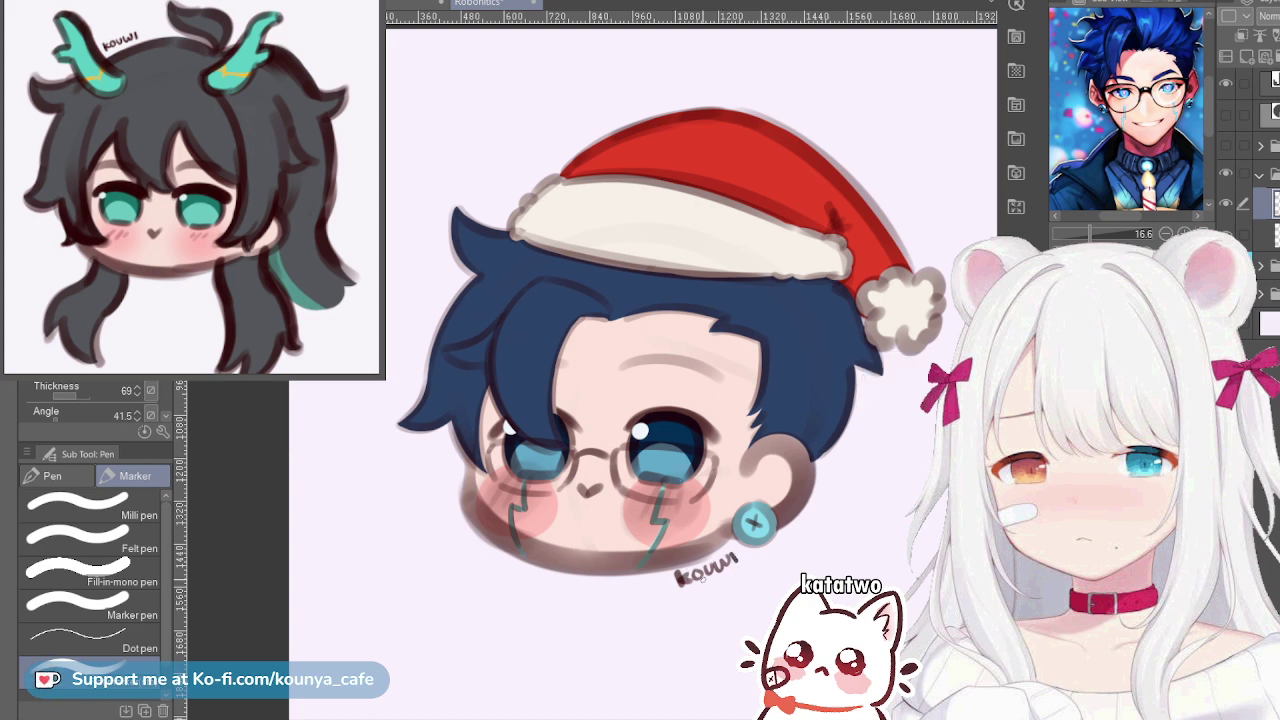
{"action": "key", "text": "e"}
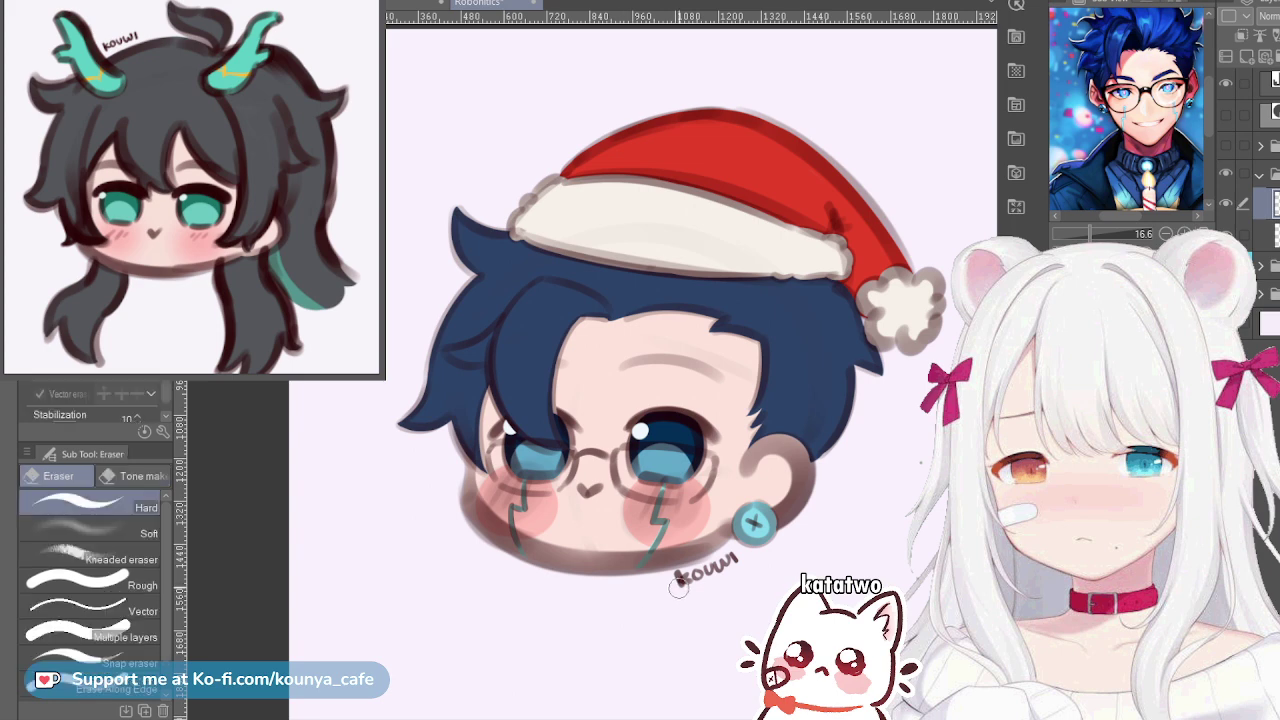
{"action": "mouse_move", "coordinate": [676, 582]}
{"action": "left_mouse_down"}
{"action": "mouse_move", "coordinate": [676, 564]}
{"action": "mouse_move", "coordinate": [684, 580]}
{"action": "left_mouse_up"}
{"action": "key", "text": "p"}
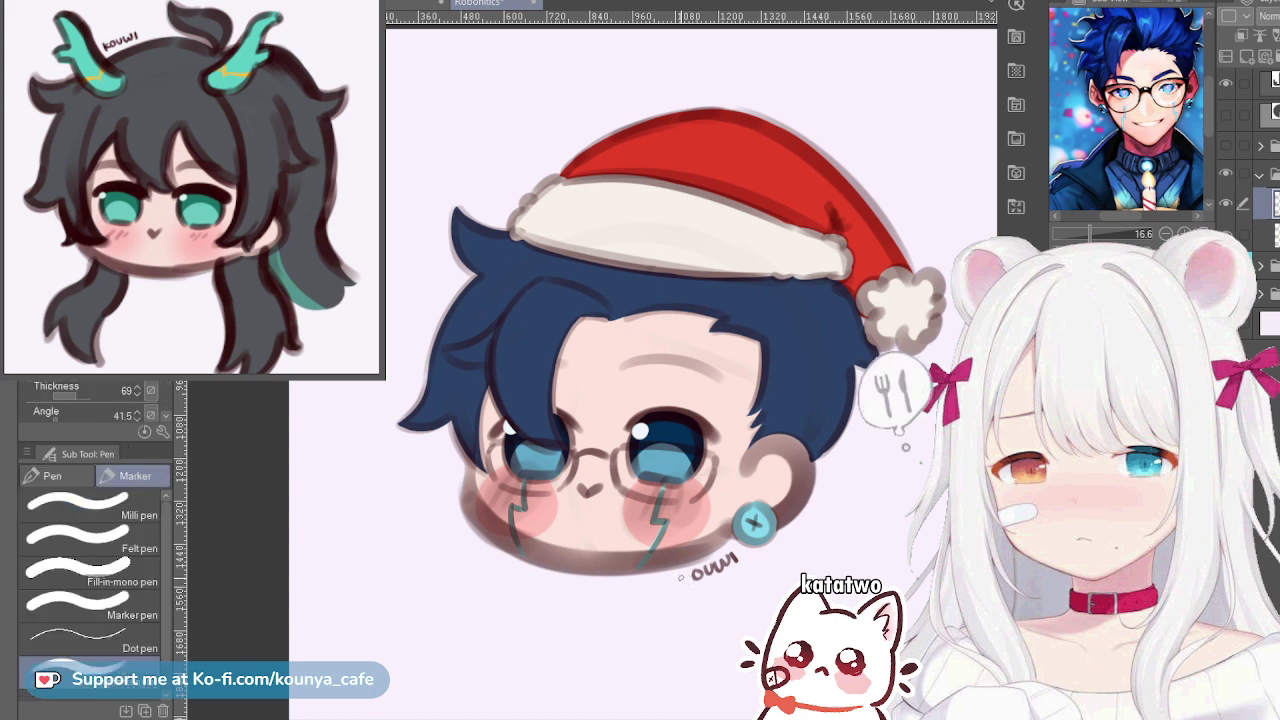
{"action": "mouse_move", "coordinate": [684, 573]}
{"action": "left_mouse_down"}
{"action": "mouse_move", "coordinate": [682, 587]}
{"action": "mouse_move", "coordinate": [694, 582]}
{"action": "left_mouse_up"}
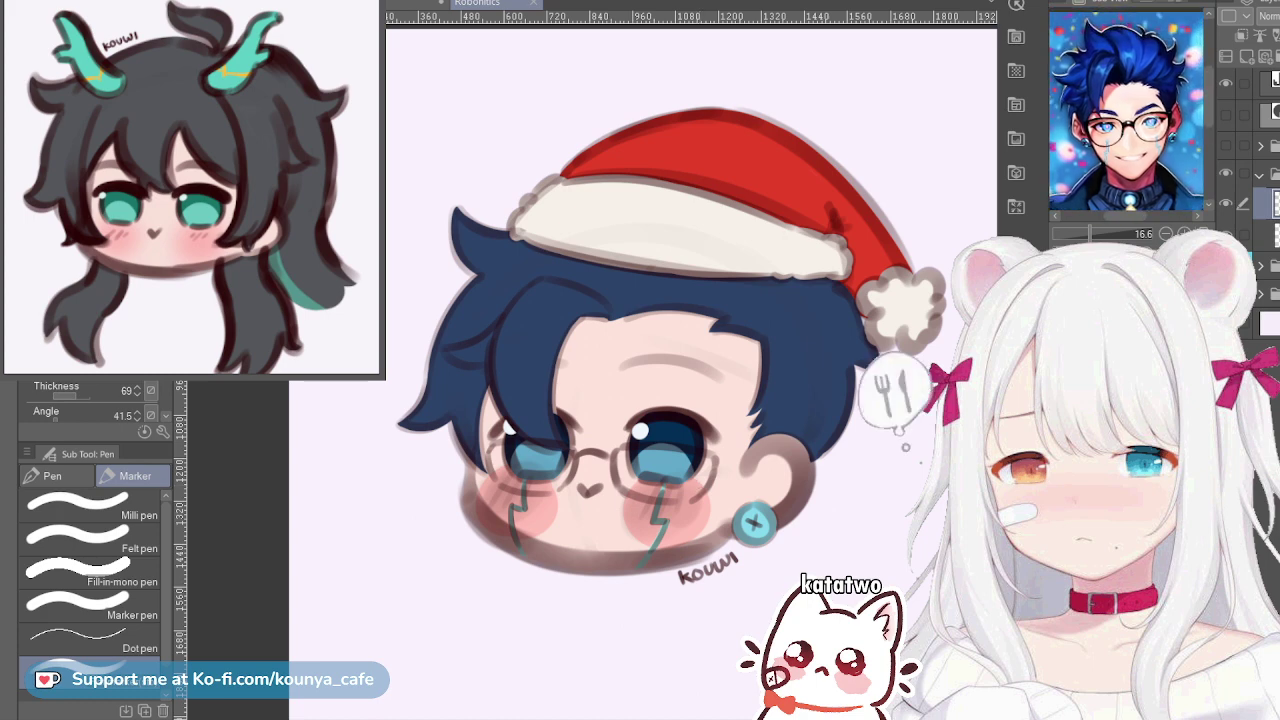
{"action": "scroll", "coordinate": [1126, 110], "scroll_direction": "up", "scroll_amount": 2}
{"action": "scroll", "coordinate": [1126, 110], "scroll_direction": "down", "scroll_amount": 1}
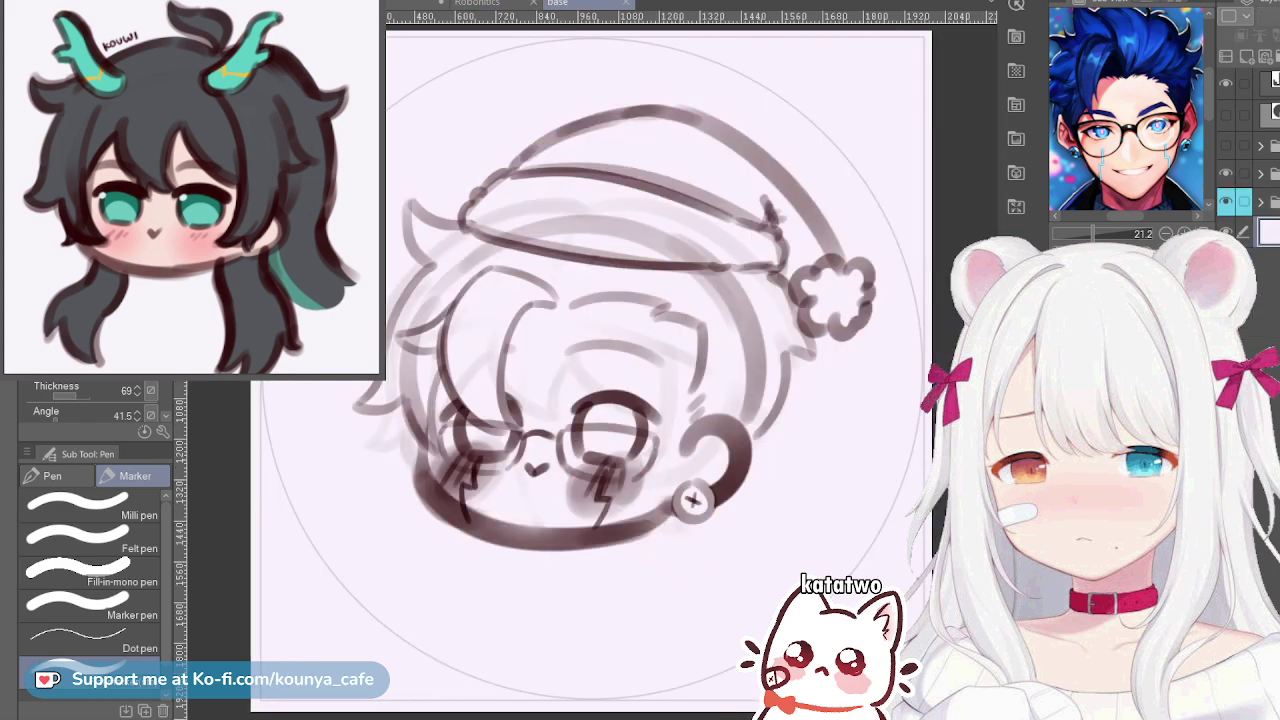
Remove the fringe and side hair outlines from the base sketch, keeping the face, ear and Santa hat lines
{"action": "left_click", "coordinate": [1260, 202]}
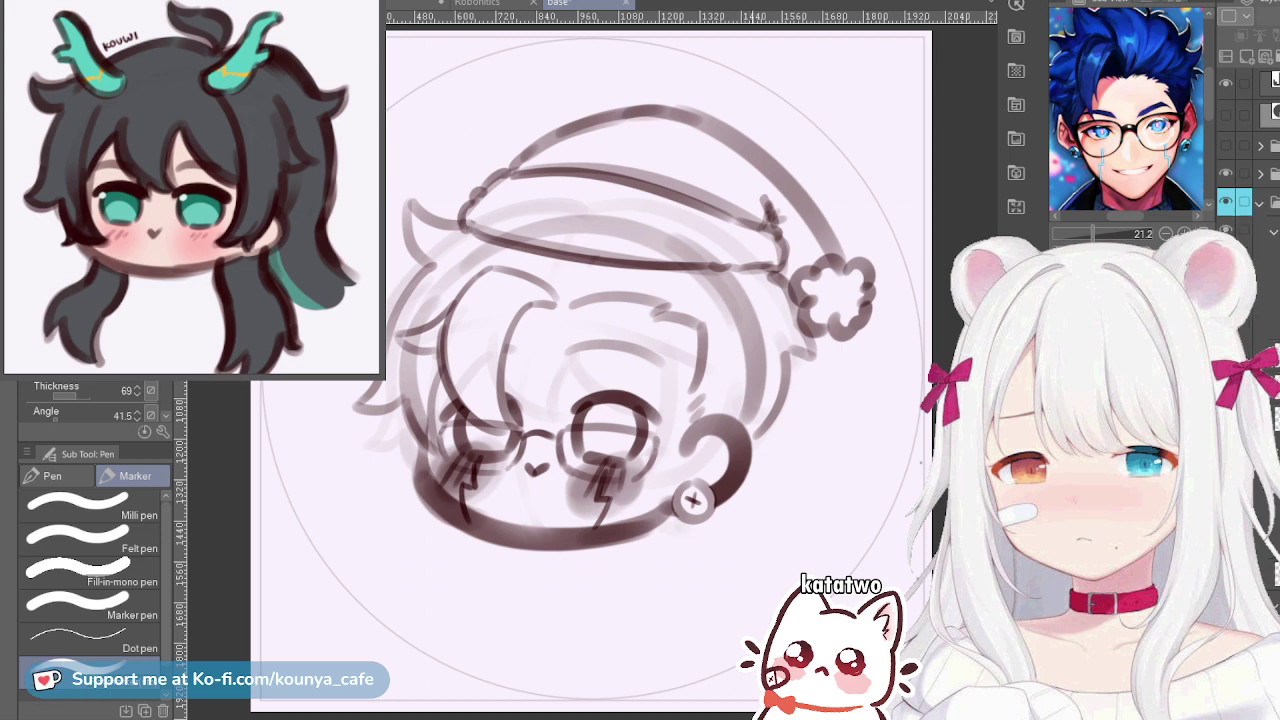
{"action": "left_click", "coordinate": [1268, 259]}
{"action": "scroll", "coordinate": [1260, 200], "scroll_direction": "down", "scroll_amount": 3}
{"action": "left_click", "coordinate": [1264, 264]}
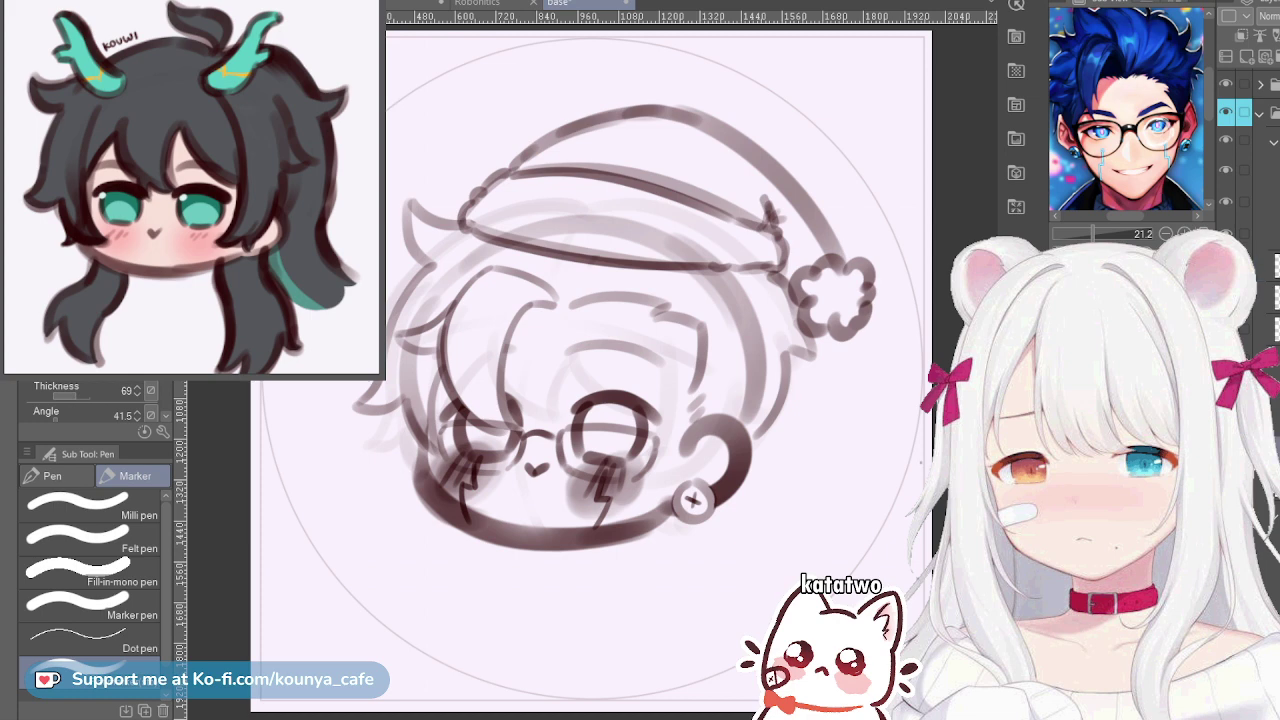
{"action": "key", "text": "Delete"}
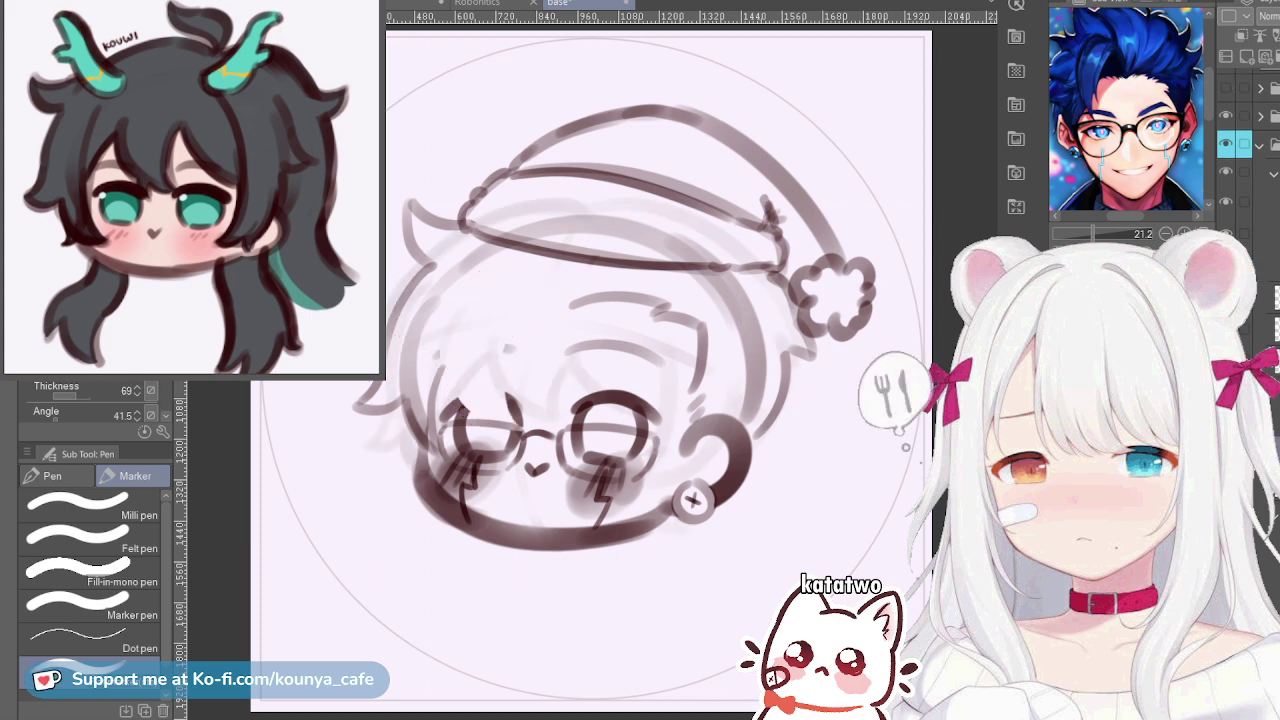
{"action": "key", "text": "alt+["}
{"action": "key", "text": "alt+["}
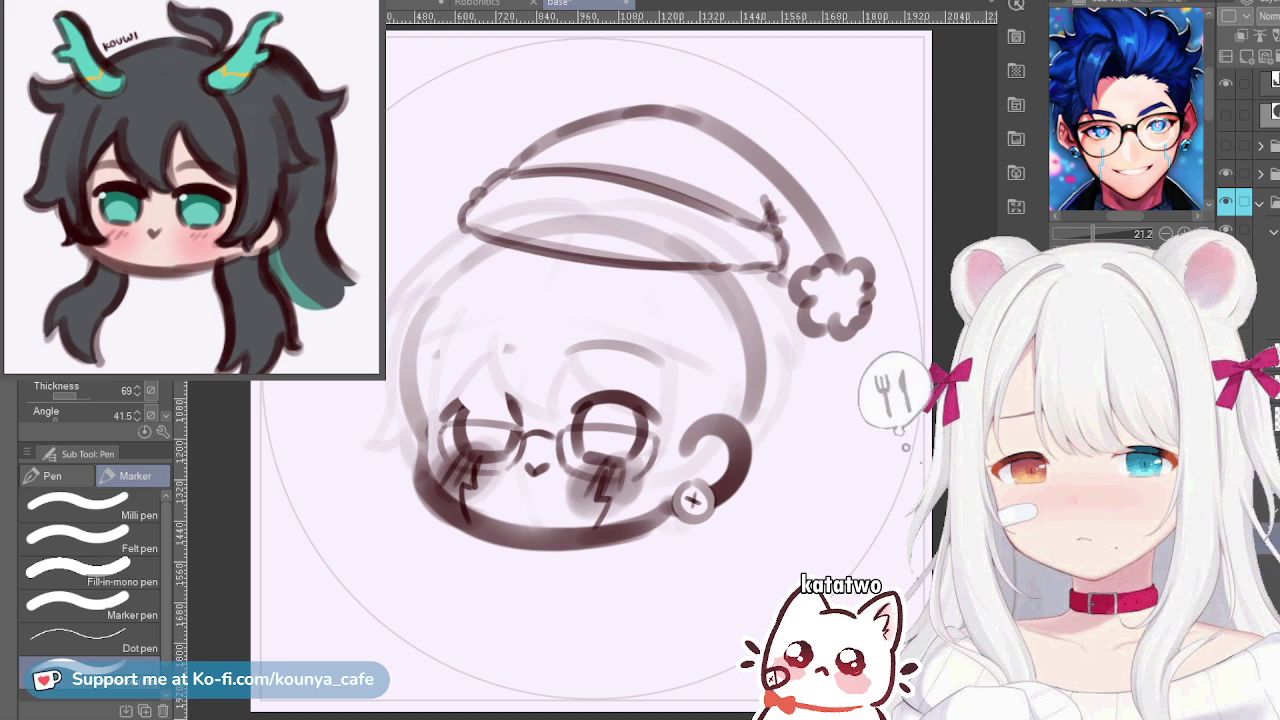
Strip the glasses, tear marks and earring from the base sketch, and redraw the brow, eye and ear lines they or the fringe covered
{"action": "left_click_drag", "start_coordinate": [434, 354], "coordinate": [512, 349]}
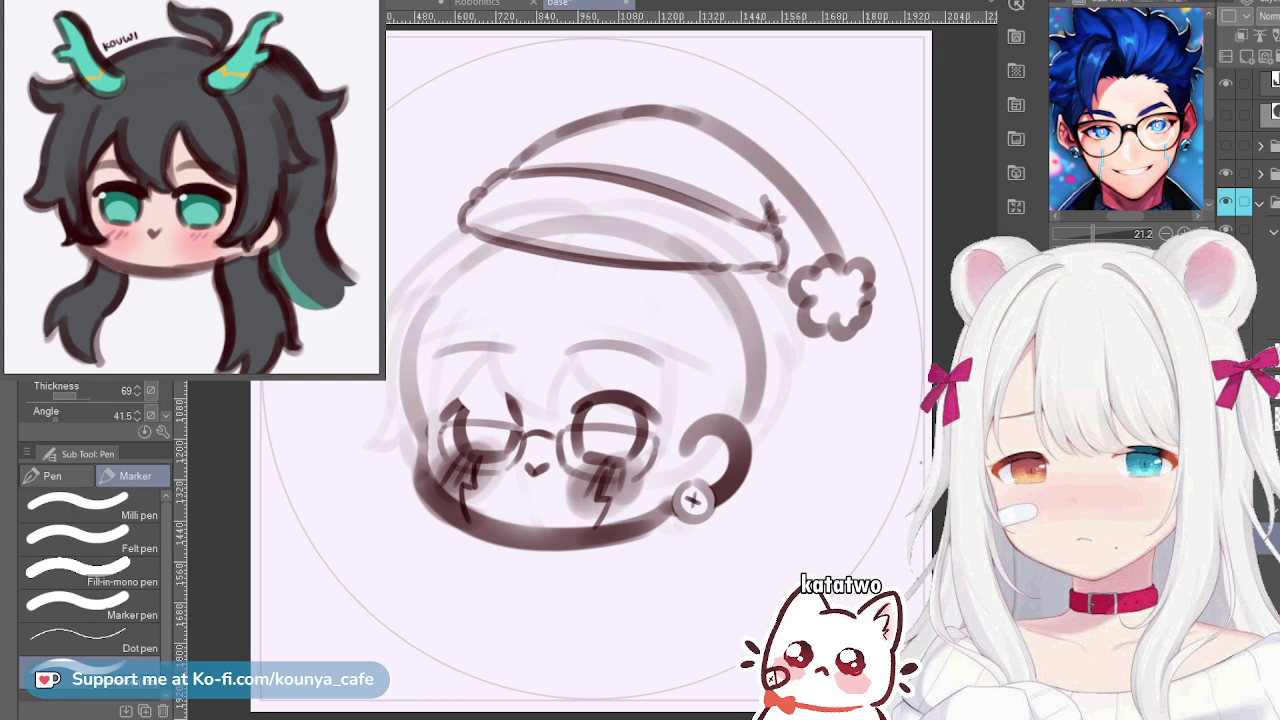
{"action": "left_click_drag", "start_coordinate": [462, 404], "coordinate": [517, 420]}
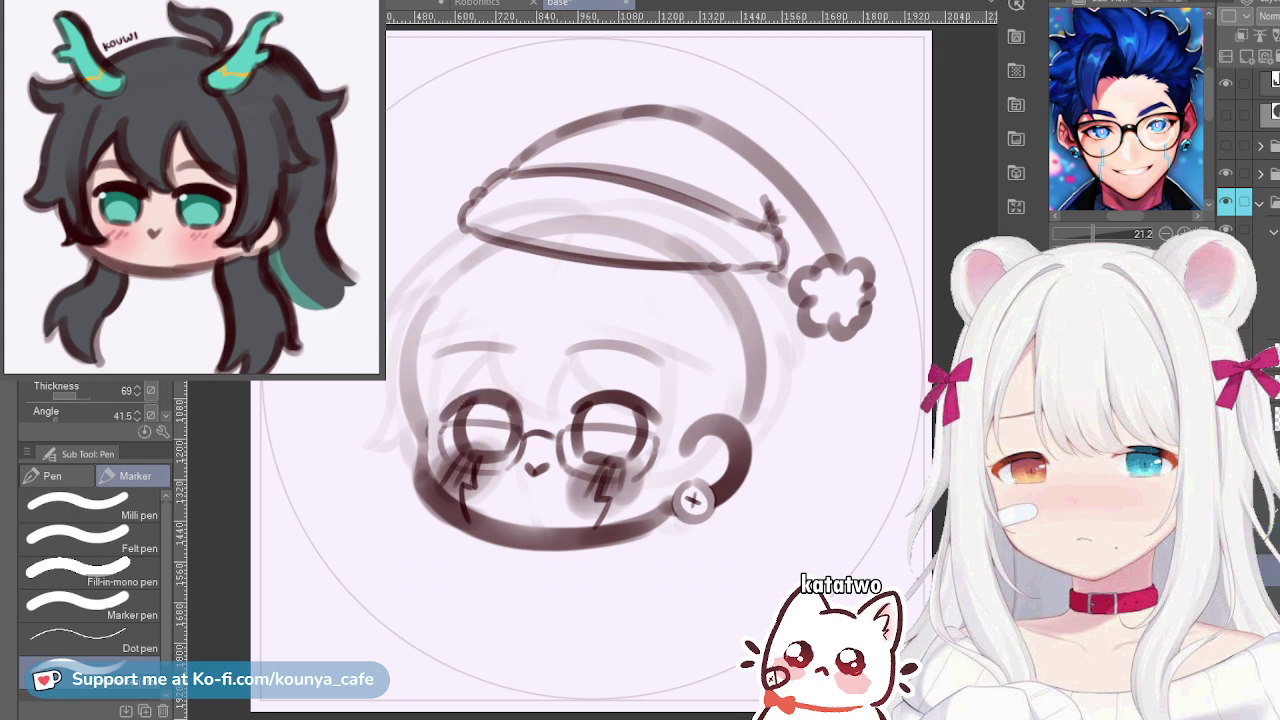
{"action": "left_click", "coordinate": [1262, 350]}
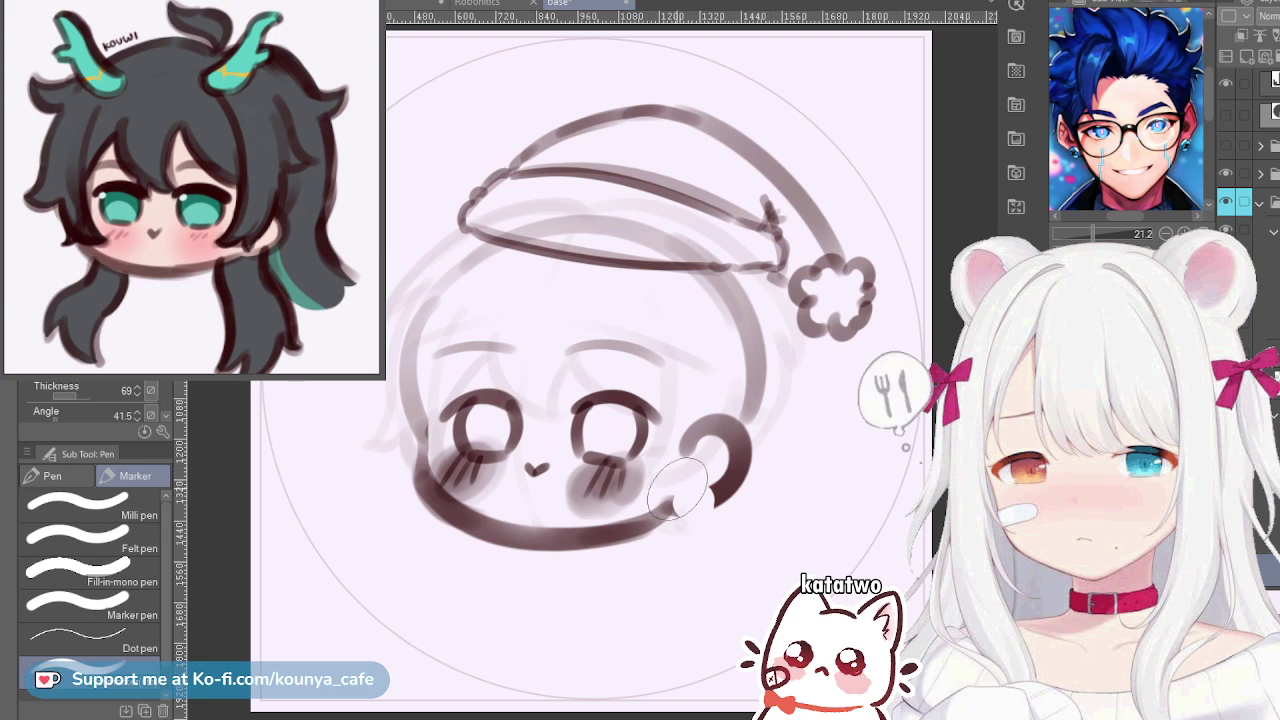
{"action": "mouse_move", "coordinate": [676, 490]}
{"action": "left_mouse_down"}
{"action": "mouse_move", "coordinate": [684, 476]}
{"action": "mouse_move", "coordinate": [708, 484]}
{"action": "left_mouse_up"}
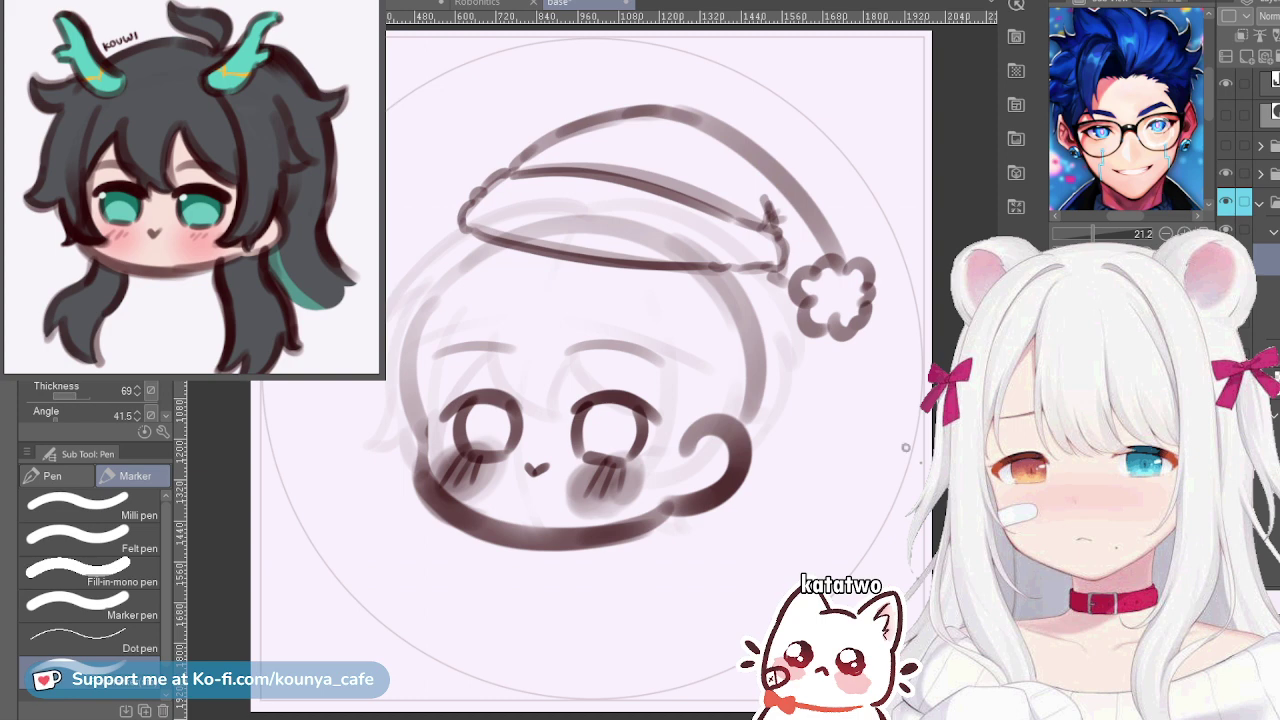
Remove the Santa hat from the base sketch, comparing the head with and without it
{"action": "key", "text": "ctrl+z"}
{"action": "key", "text": "ctrl+z"}
{"action": "key", "text": "ctrl+z"}
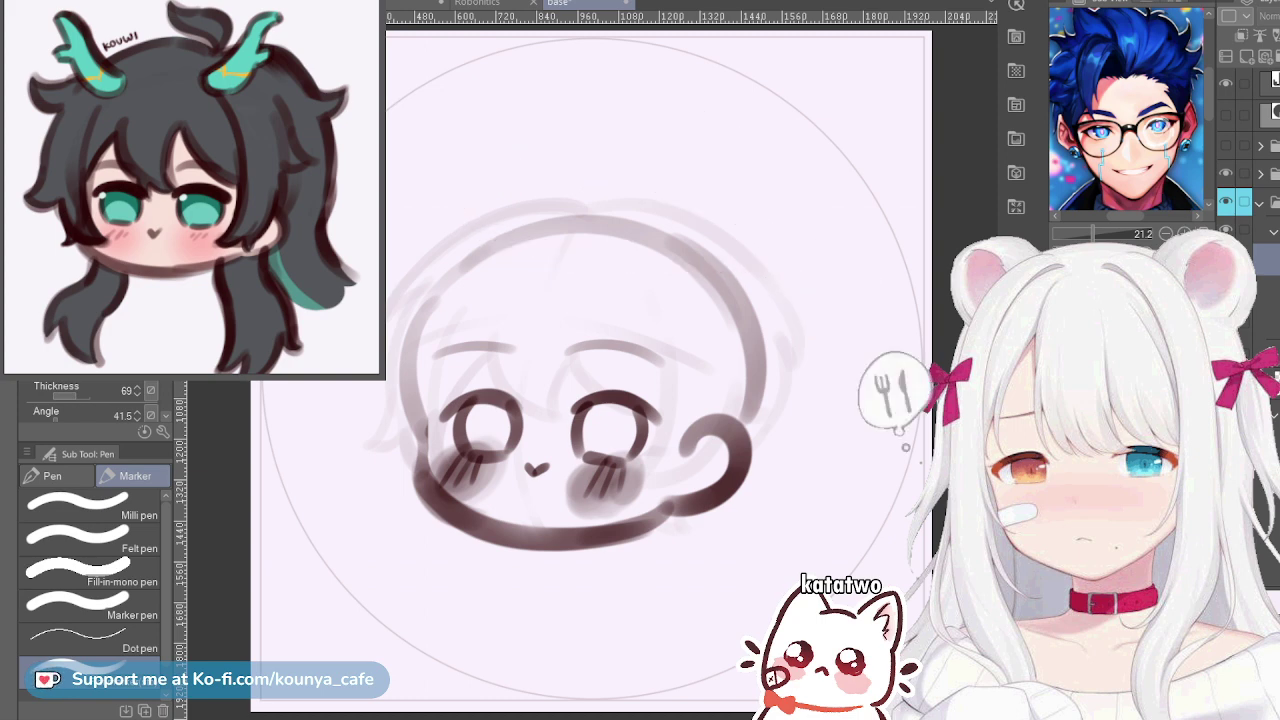
{"action": "left_click", "coordinate": [1273, 231]}
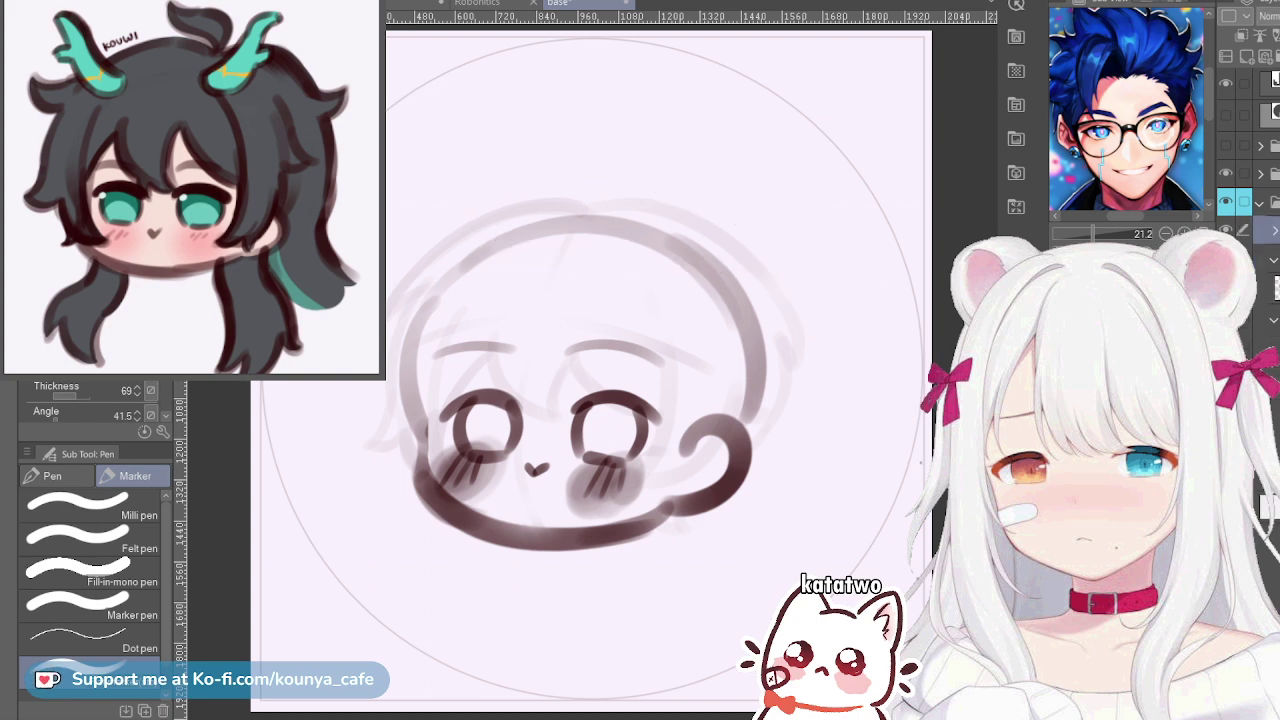
{"action": "key", "text": "ctrl+y"}
{"action": "key", "text": "ctrl+y"}
{"action": "key", "text": "ctrl+y"}
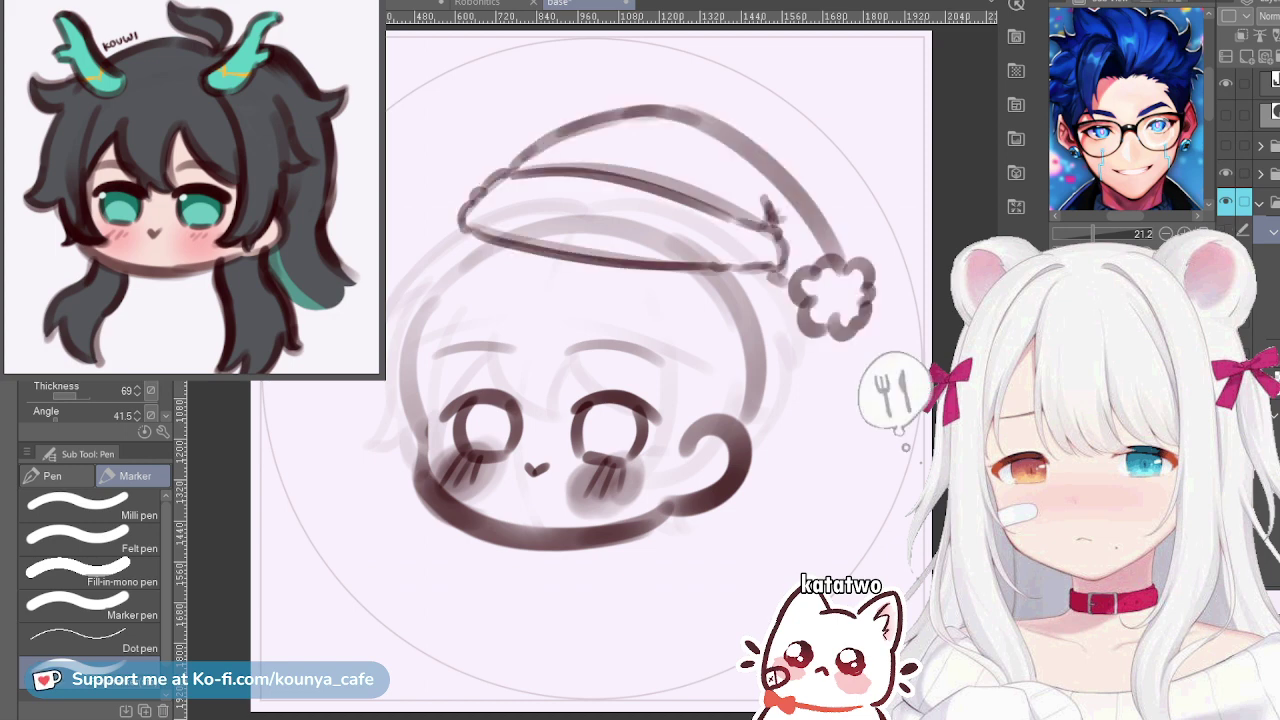
{"action": "key", "text": "ctrl+z"}
{"action": "key", "text": "ctrl+z"}
{"action": "key", "text": "ctrl+z"}
{"action": "left_click", "coordinate": [1273, 231]}
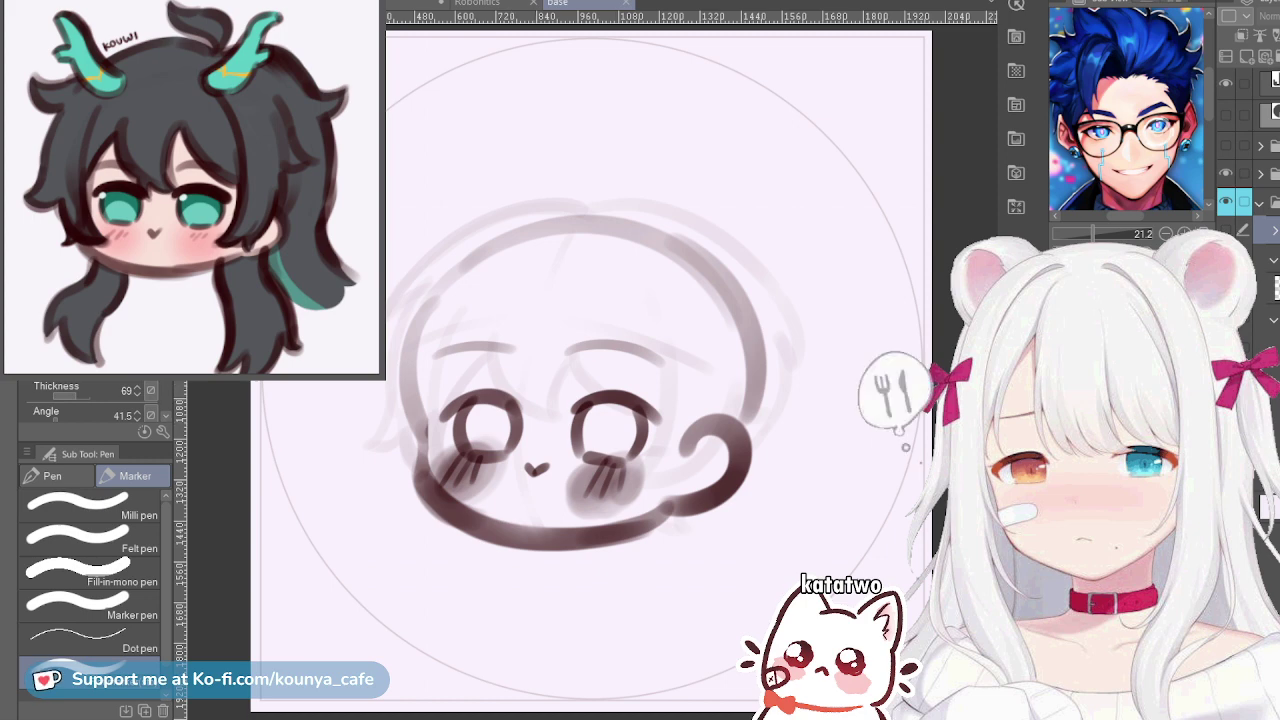
{"action": "left_click", "coordinate": [1268, 259]}
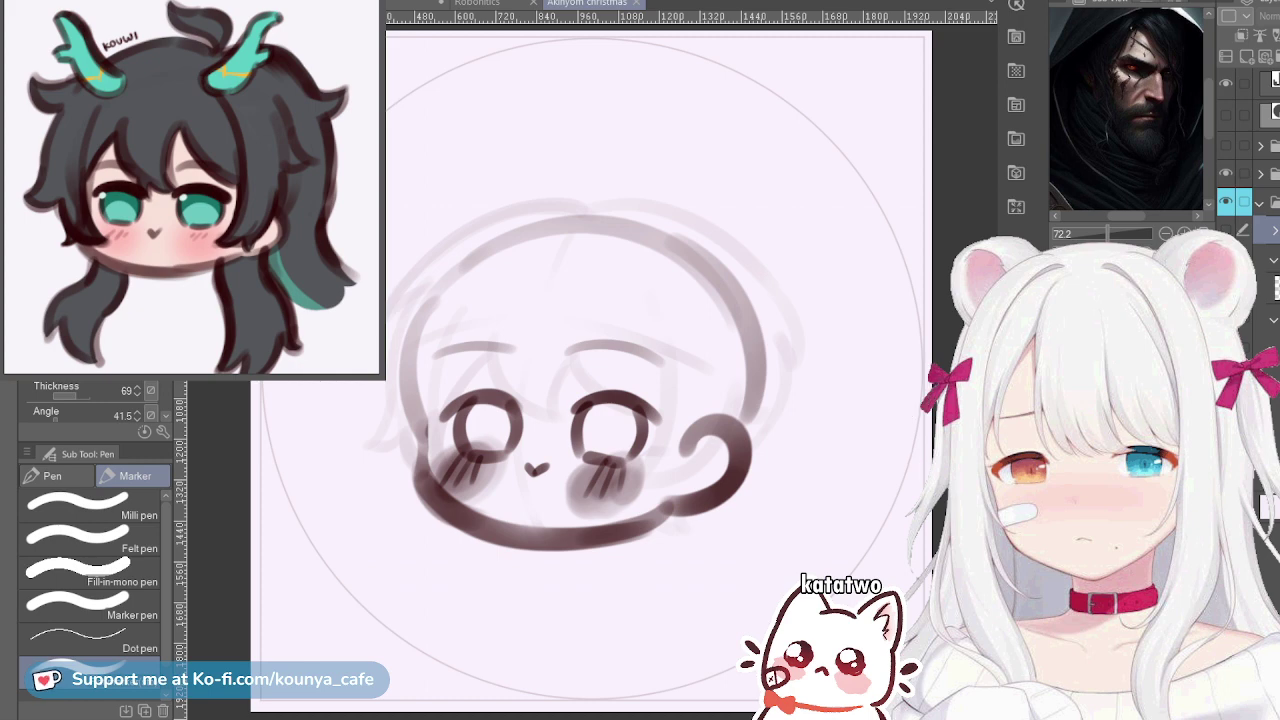
Frame the head and shoulders of the lavender-haired character with glasses in the reference view at 20.0 zoom
{"action": "scroll", "coordinate": [1126, 110], "scroll_direction": "up", "scroll_amount": 5}
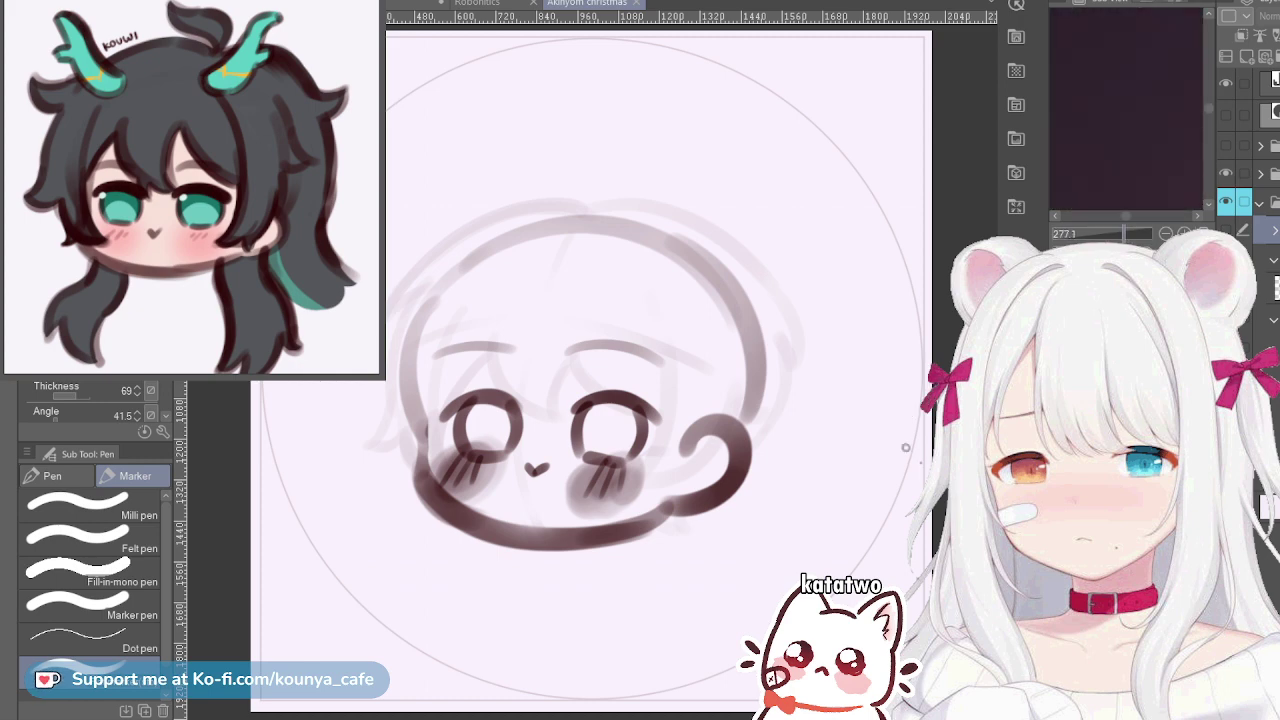
{"action": "scroll", "coordinate": [1126, 110], "scroll_direction": "down", "scroll_amount": 5}
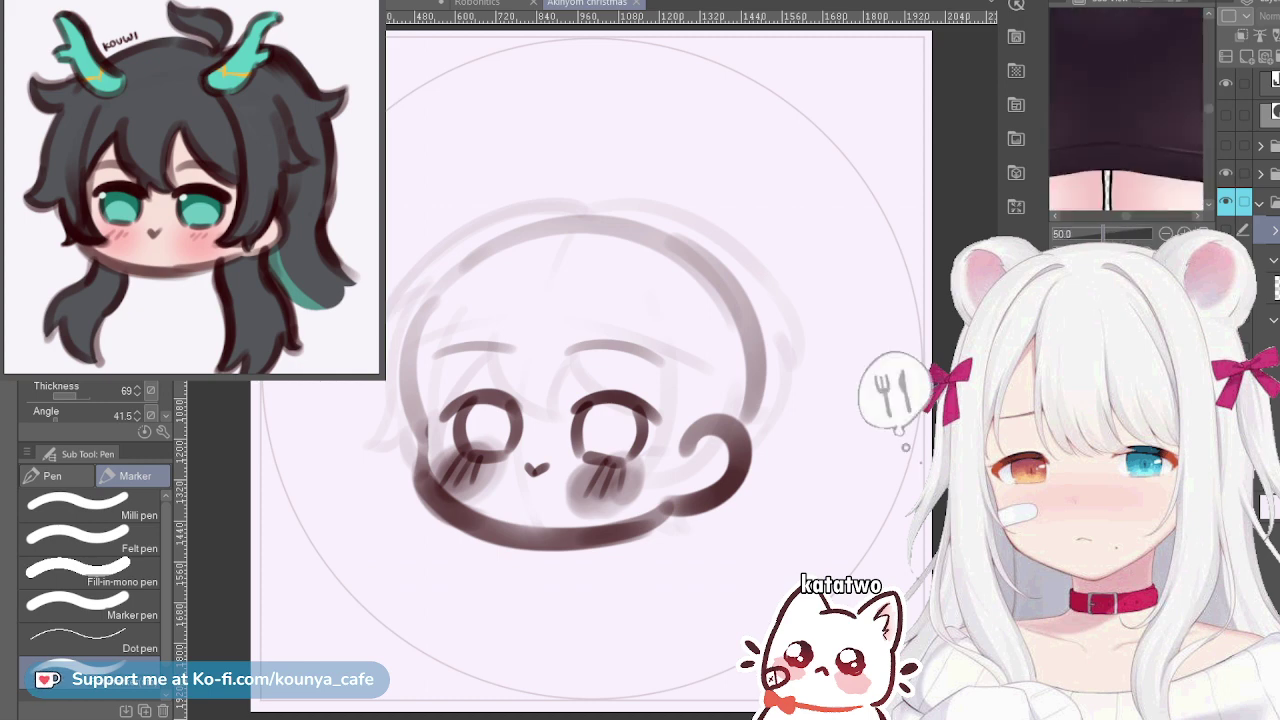
{"action": "left_click_drag", "start_coordinate": [1126, 70], "coordinate": [1126, 160]}
{"action": "left_click_drag", "start_coordinate": [1126, 100], "coordinate": [1126, 125]}
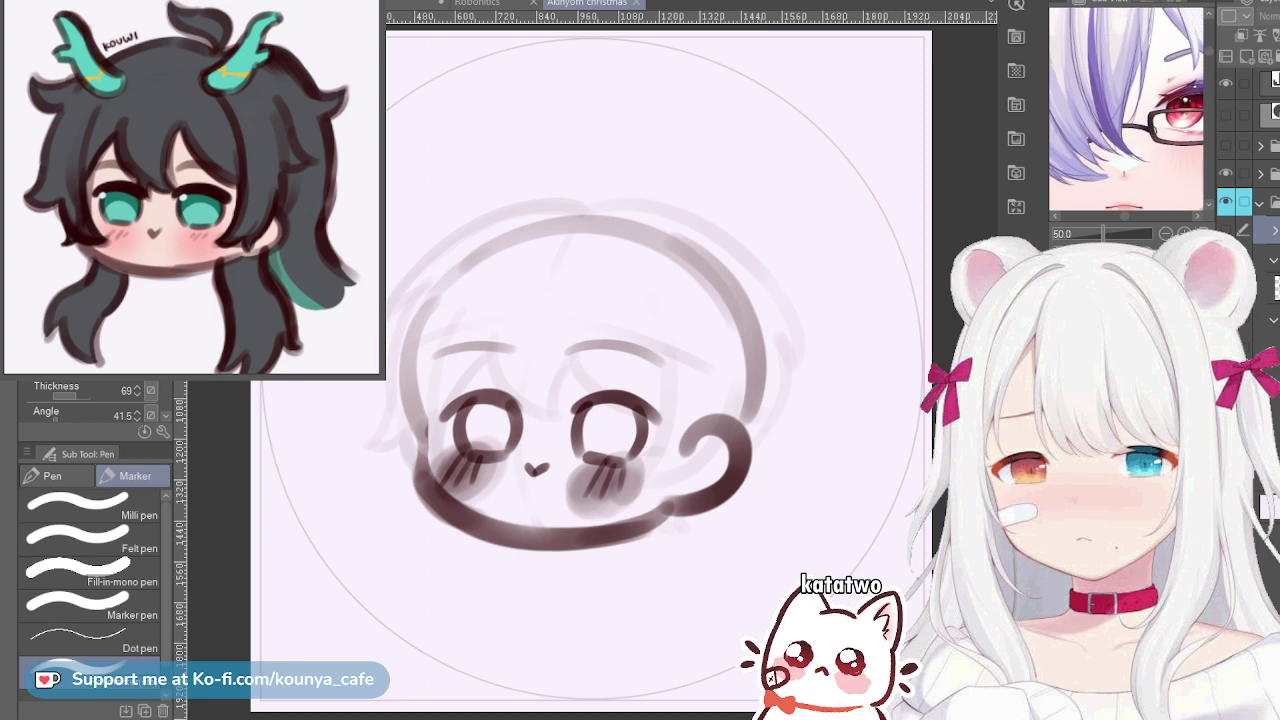
{"action": "scroll", "coordinate": [1126, 108], "scroll_direction": "down", "scroll_amount": 6}
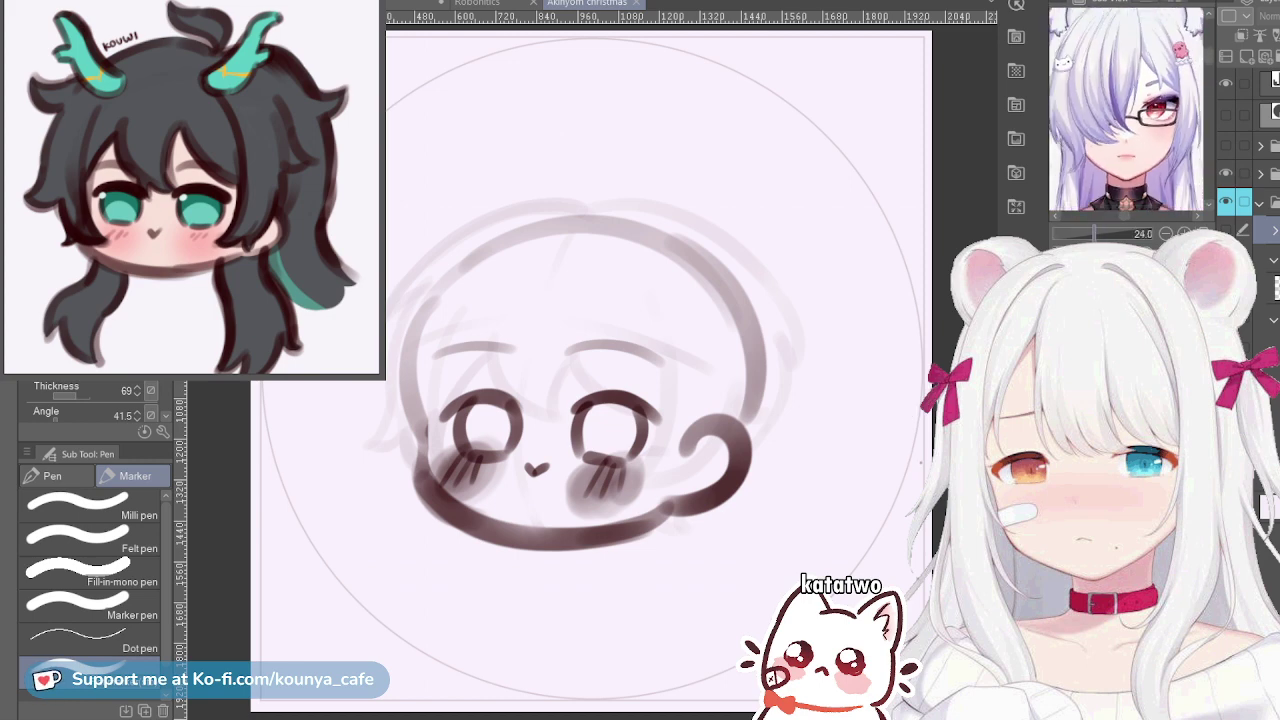
{"action": "scroll", "coordinate": [1126, 110], "scroll_direction": "down", "scroll_amount": 1}
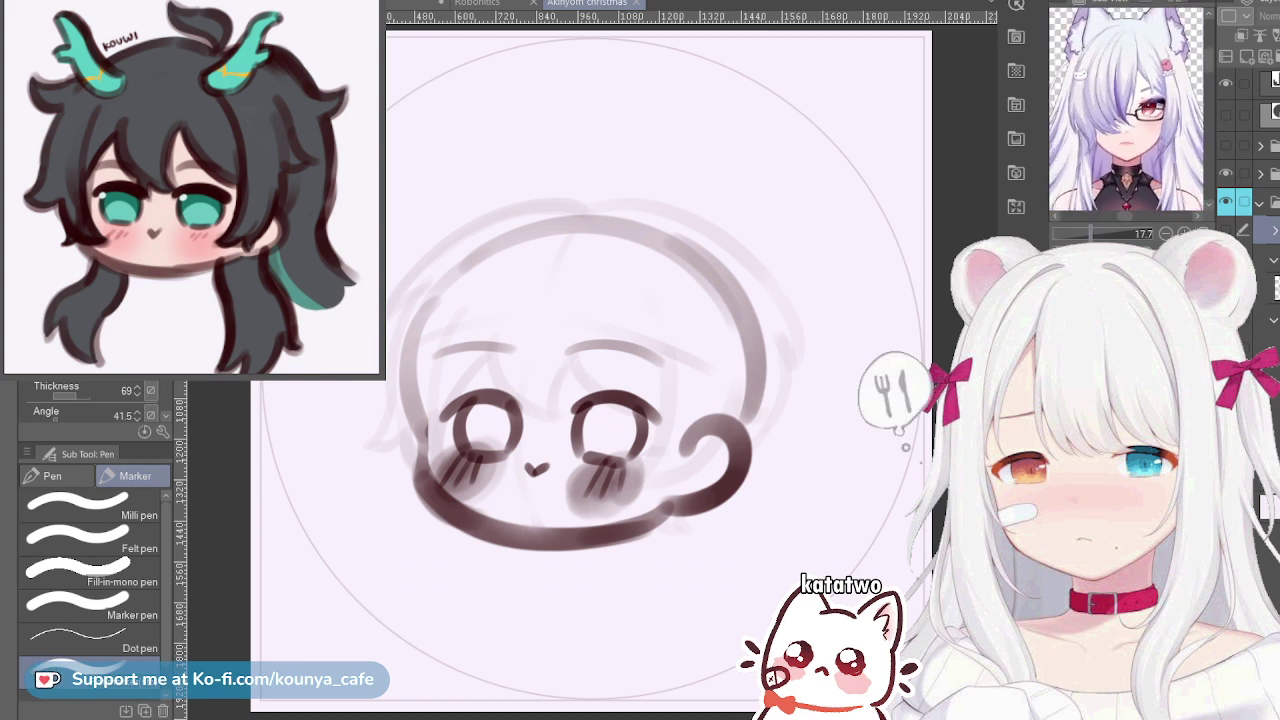
{"action": "scroll", "coordinate": [1126, 110], "scroll_direction": "up", "scroll_amount": 1}
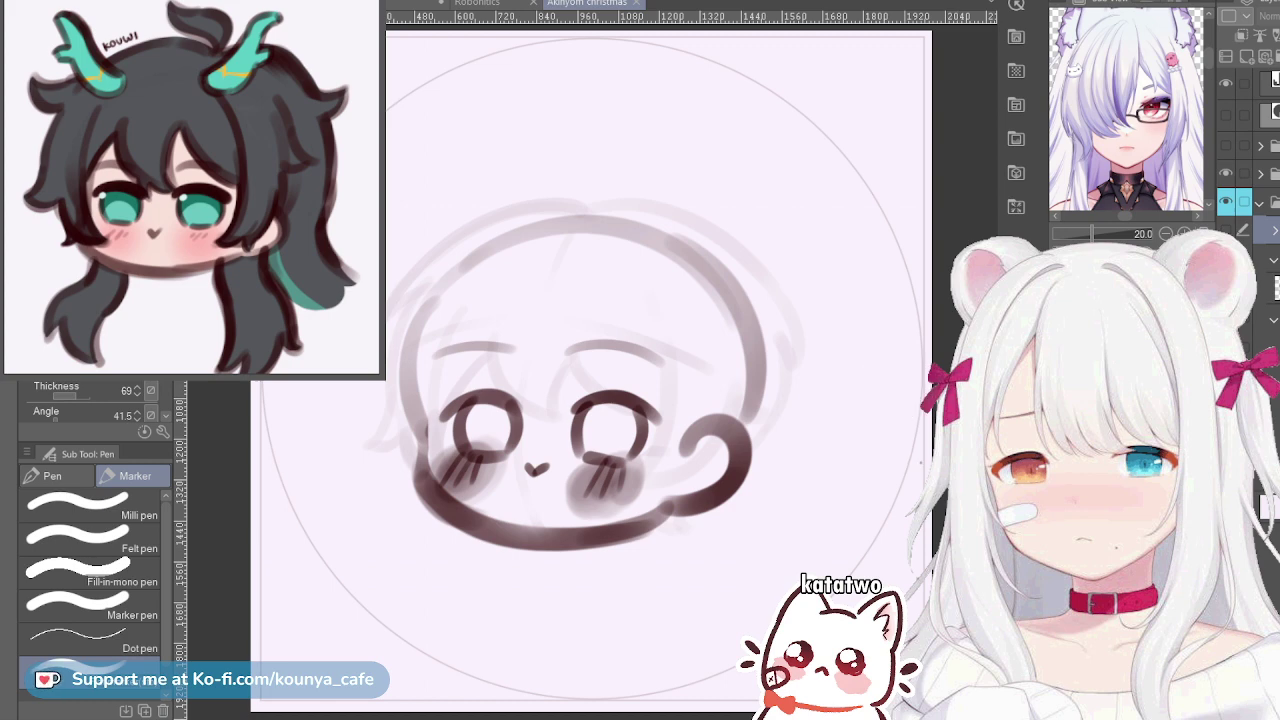
Return to the Christmas document with the base head and activate the fringe sketch layer, checking its contents by toggling its visibility
{"action": "left_click", "coordinate": [1268, 288]}
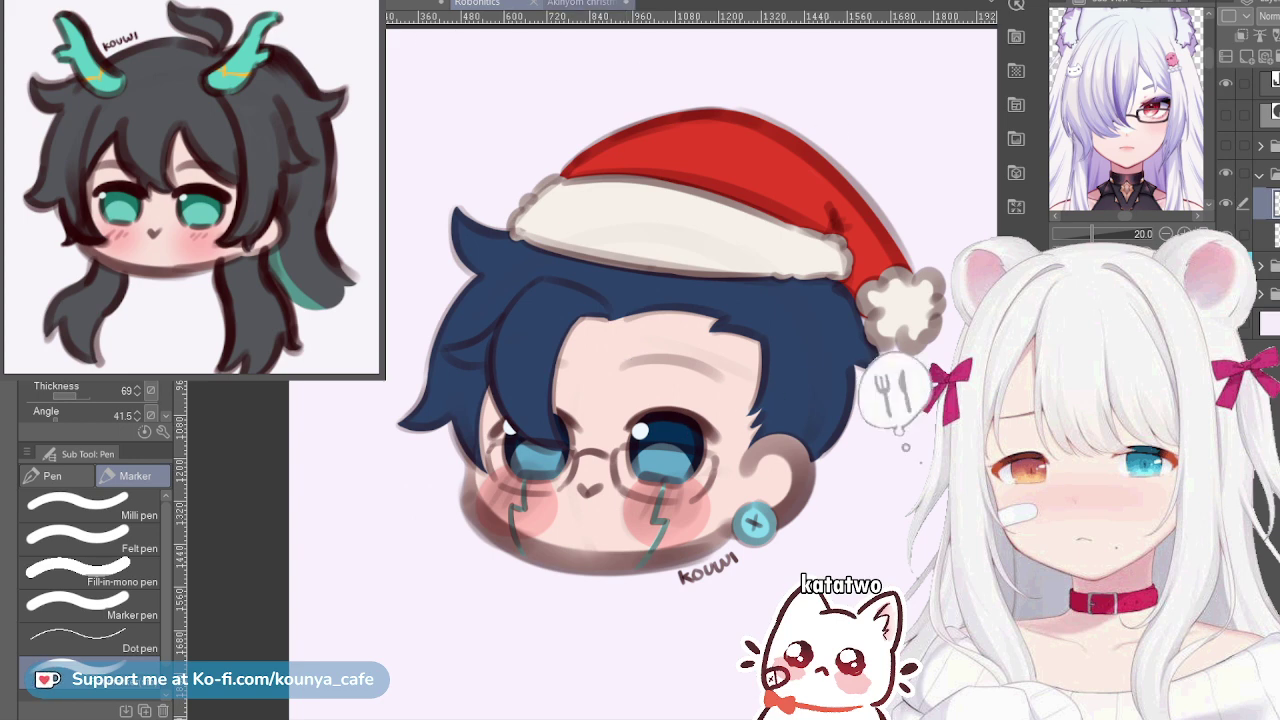
{"action": "left_click", "coordinate": [585, 3]}
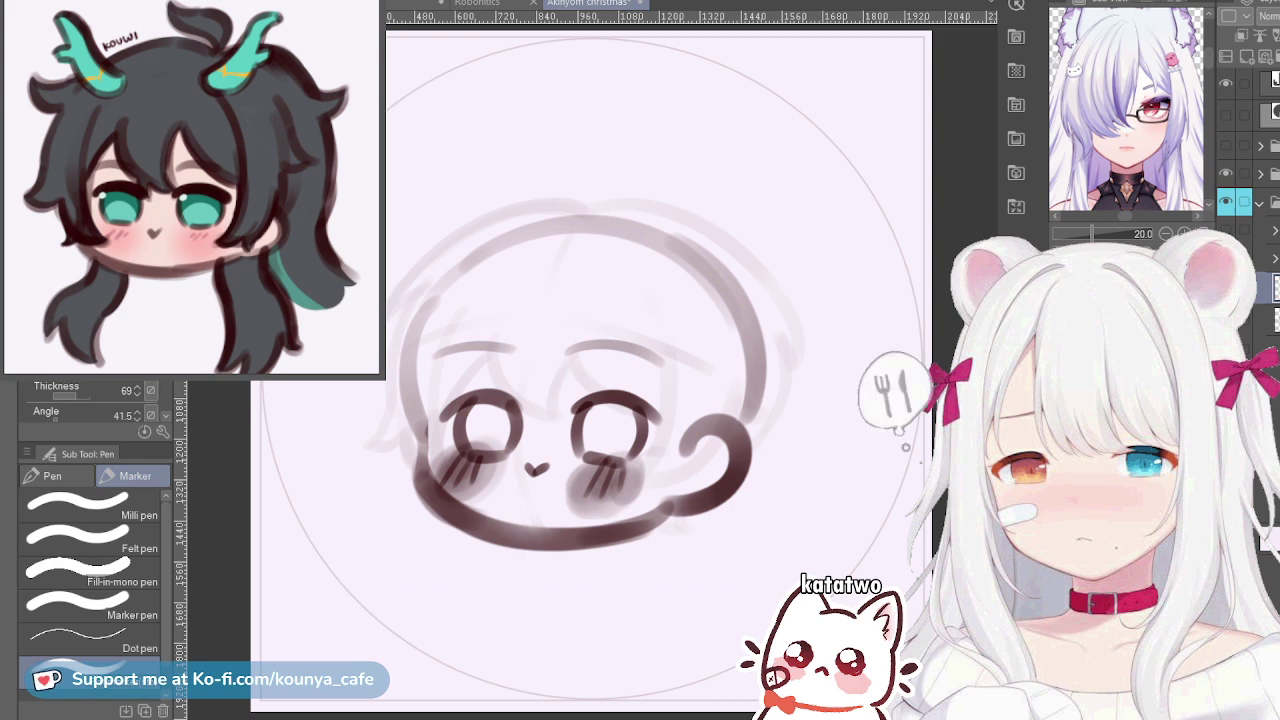
{"action": "left_click", "coordinate": [1268, 260]}
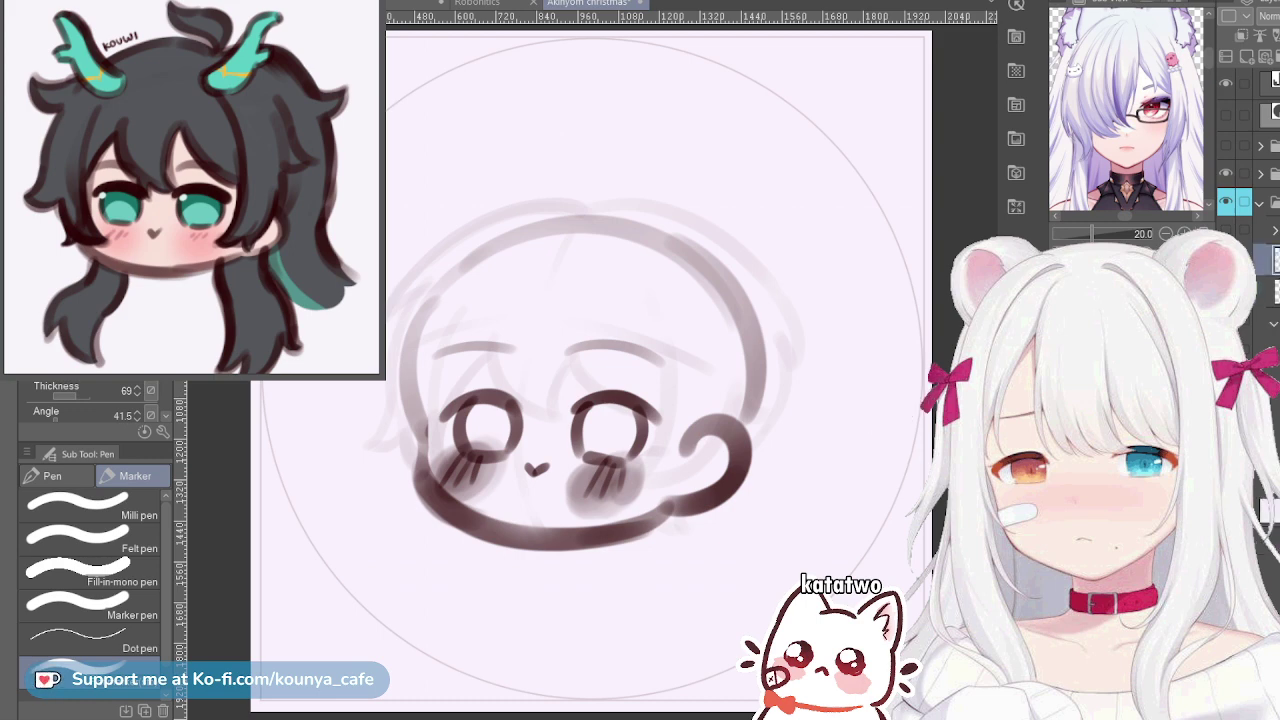
{"action": "left_click", "coordinate": [1226, 260]}
{"action": "left_click", "coordinate": [1226, 260]}
{"action": "left_click_drag", "start_coordinate": [561, 280], "coordinate": [478, 440]}
{"action": "key", "text": "ctrl+z"}
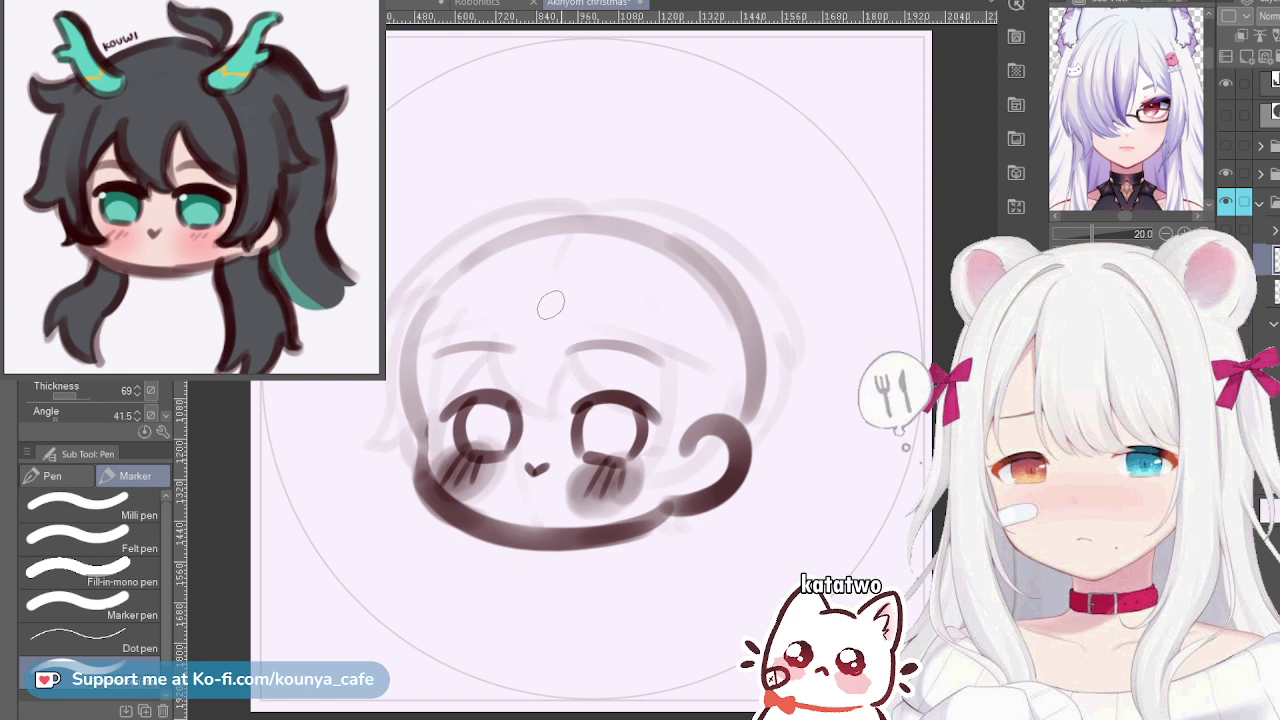
{"action": "left_click_drag", "start_coordinate": [568, 270], "coordinate": [464, 388]}
{"action": "key", "text": "ctrl+z"}
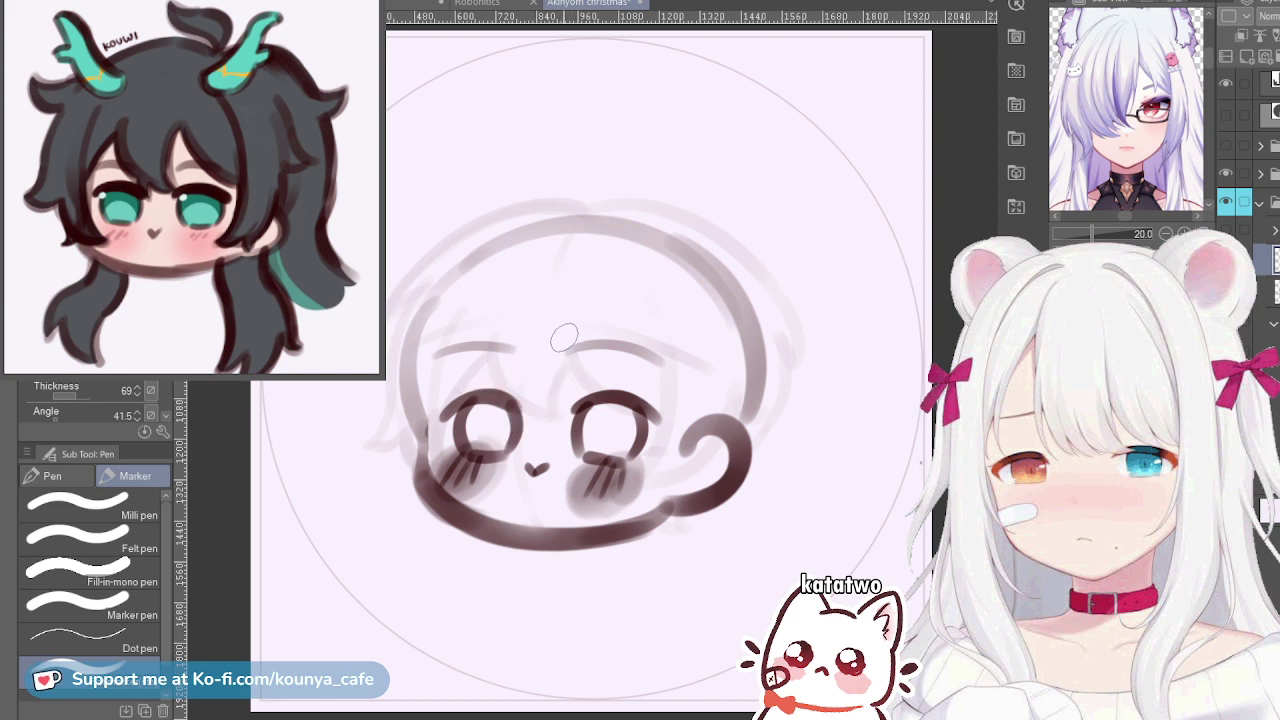
{"action": "left_click_drag", "start_coordinate": [578, 293], "coordinate": [503, 392]}
{"action": "key", "text": "ctrl+z"}
{"action": "left_click_drag", "start_coordinate": [578, 290], "coordinate": [530, 398]}
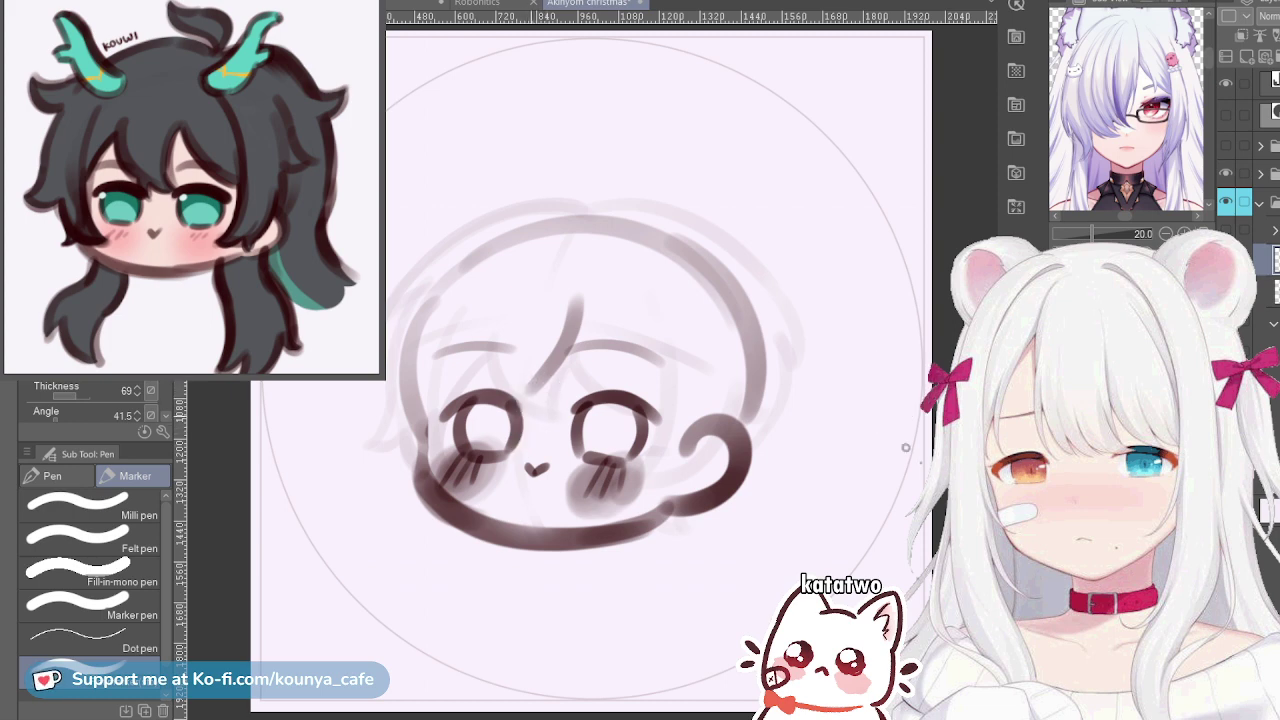
{"action": "key", "text": "ctrl+z"}
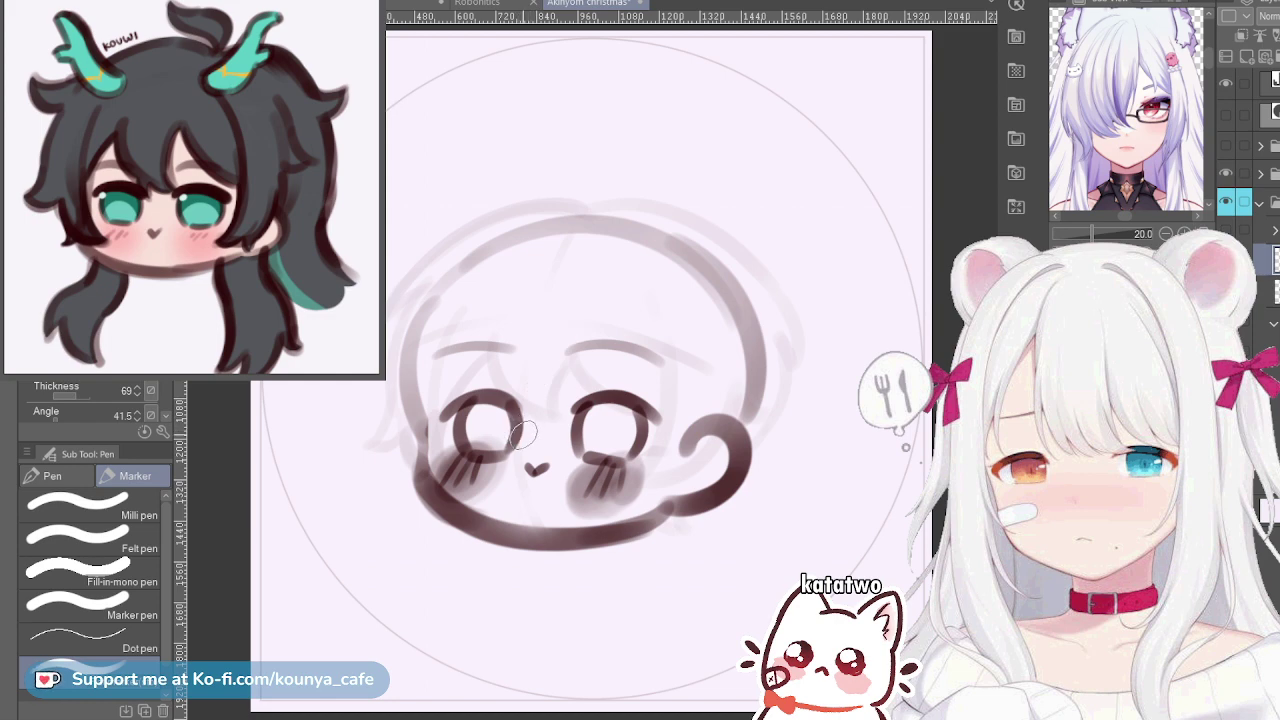
Shift the small mouth slightly lower and sketch the hair strand curving along the left edge of the face
{"action": "mouse_move", "coordinate": [535, 469]}
{"action": "left_mouse_down"}
{"action": "mouse_move", "coordinate": [536, 487]}
{"action": "mouse_move", "coordinate": [536, 475]}
{"action": "left_mouse_up"}
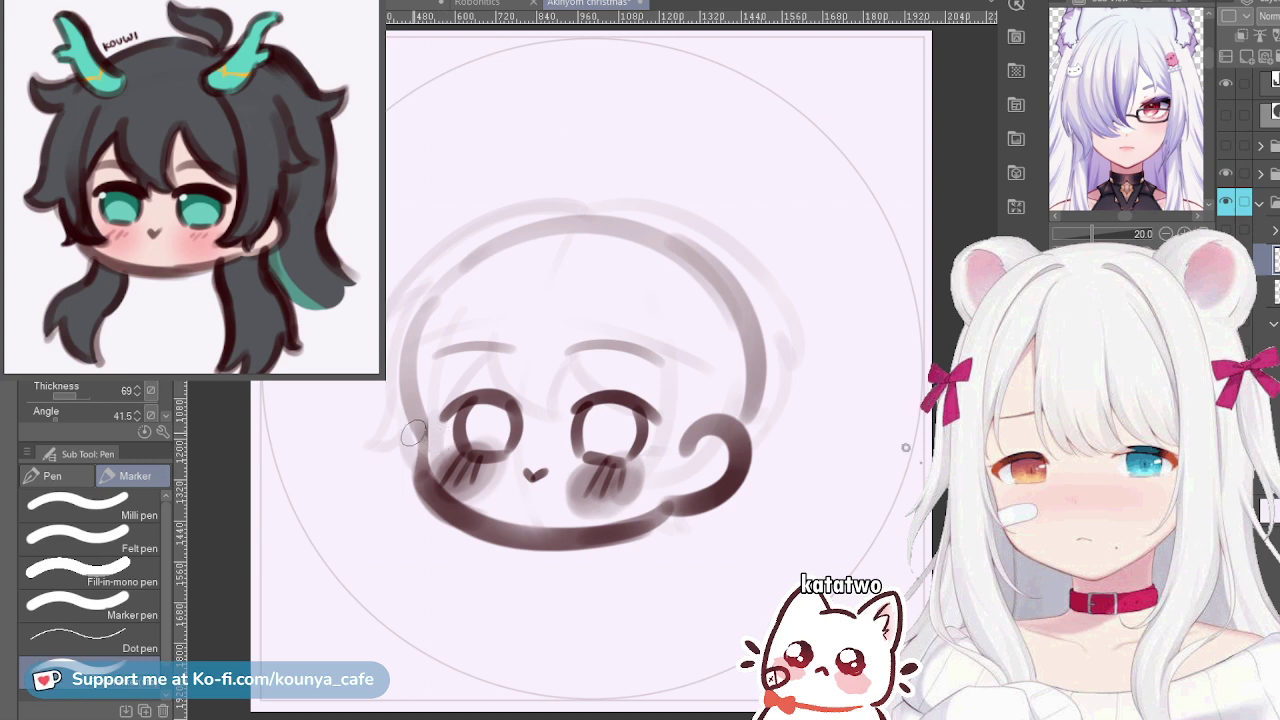
{"action": "left_click_drag", "start_coordinate": [404, 408], "coordinate": [433, 473]}
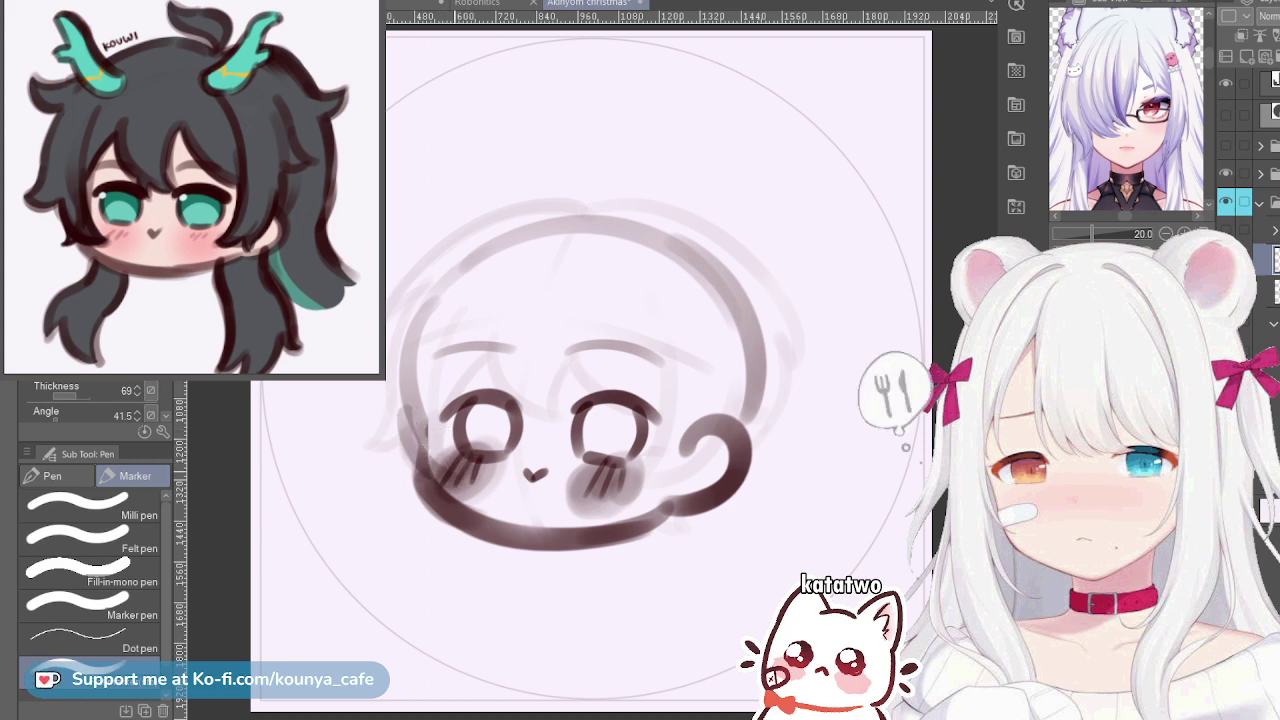
{"action": "key", "text": "ctrl+z"}
{"action": "left_click_drag", "start_coordinate": [408, 420], "coordinate": [432, 478]}
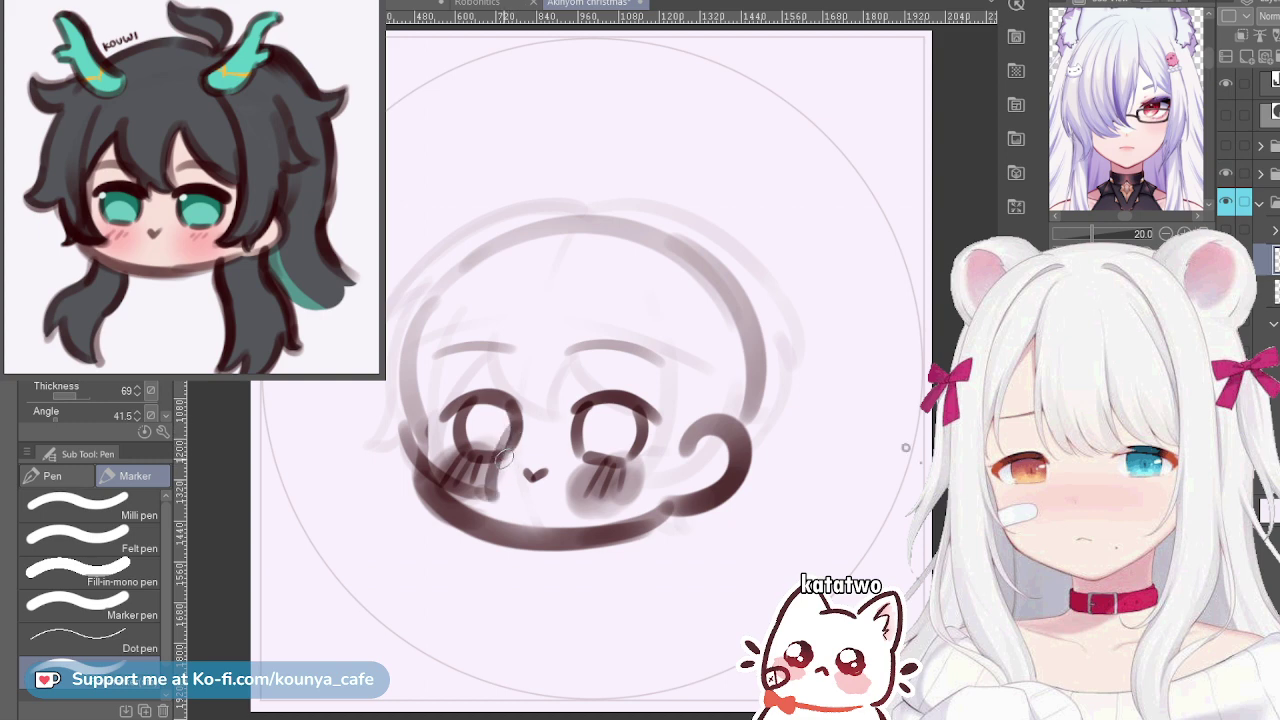
Sketch the end of the long fringe lock from the left eye's inner edge down across the blushed cheek
{"action": "left_click_drag", "start_coordinate": [529, 396], "coordinate": [496, 490]}
{"action": "key", "text": "ctrl+z"}
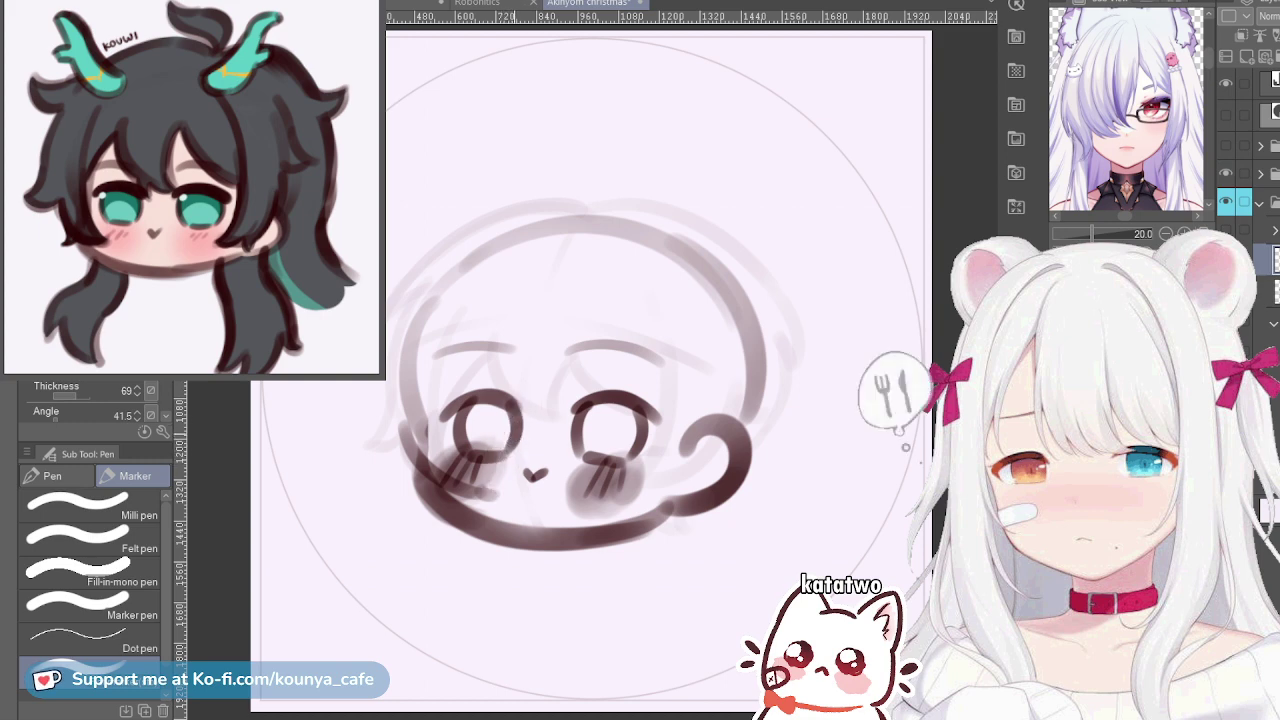
{"action": "left_click_drag", "start_coordinate": [526, 402], "coordinate": [502, 512]}
{"action": "key", "text": "ctrl+z"}
{"action": "left_click_drag", "start_coordinate": [522, 408], "coordinate": [496, 494]}
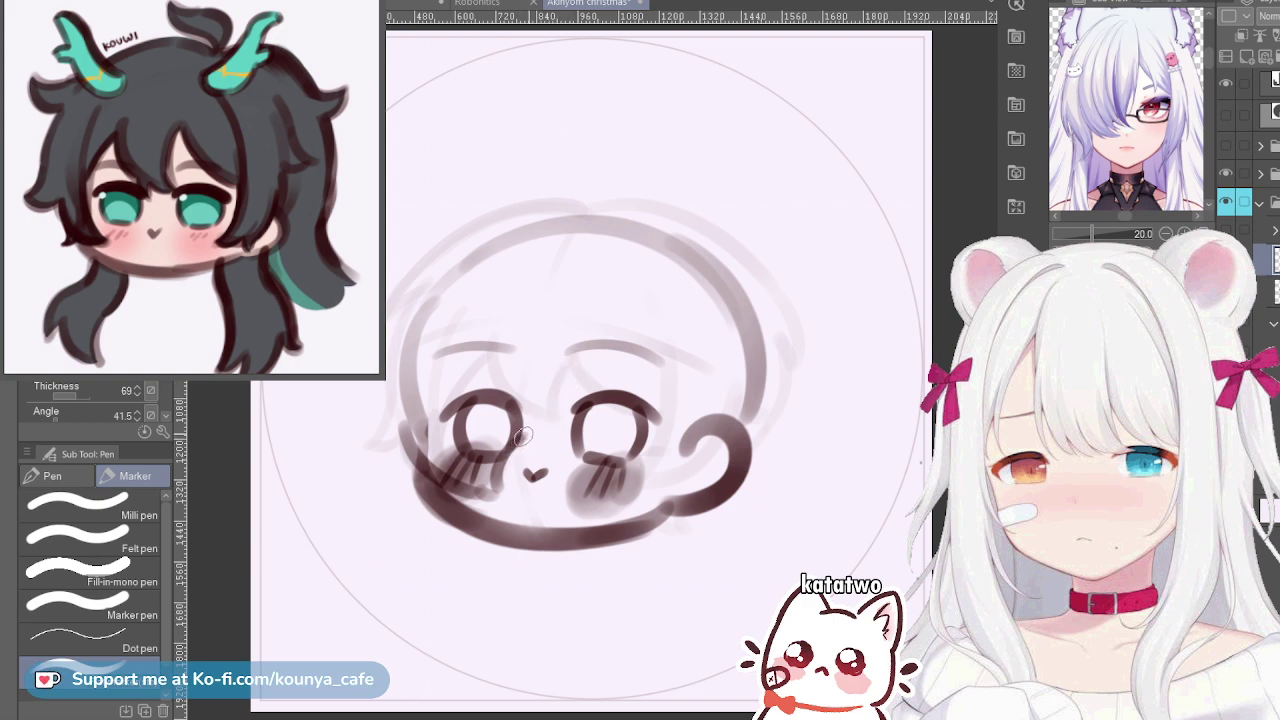
Sketch the long fringe edge curving from the mid-forehead down to the inner corner of the left eye
{"action": "mouse_move", "coordinate": [523, 437]}
{"action": "left_mouse_down"}
{"action": "mouse_move", "coordinate": [579, 344]}
{"action": "mouse_move", "coordinate": [590, 361]}
{"action": "mouse_move", "coordinate": [522, 430]}
{"action": "left_mouse_up"}
{"action": "key", "text": "ctrl+z"}
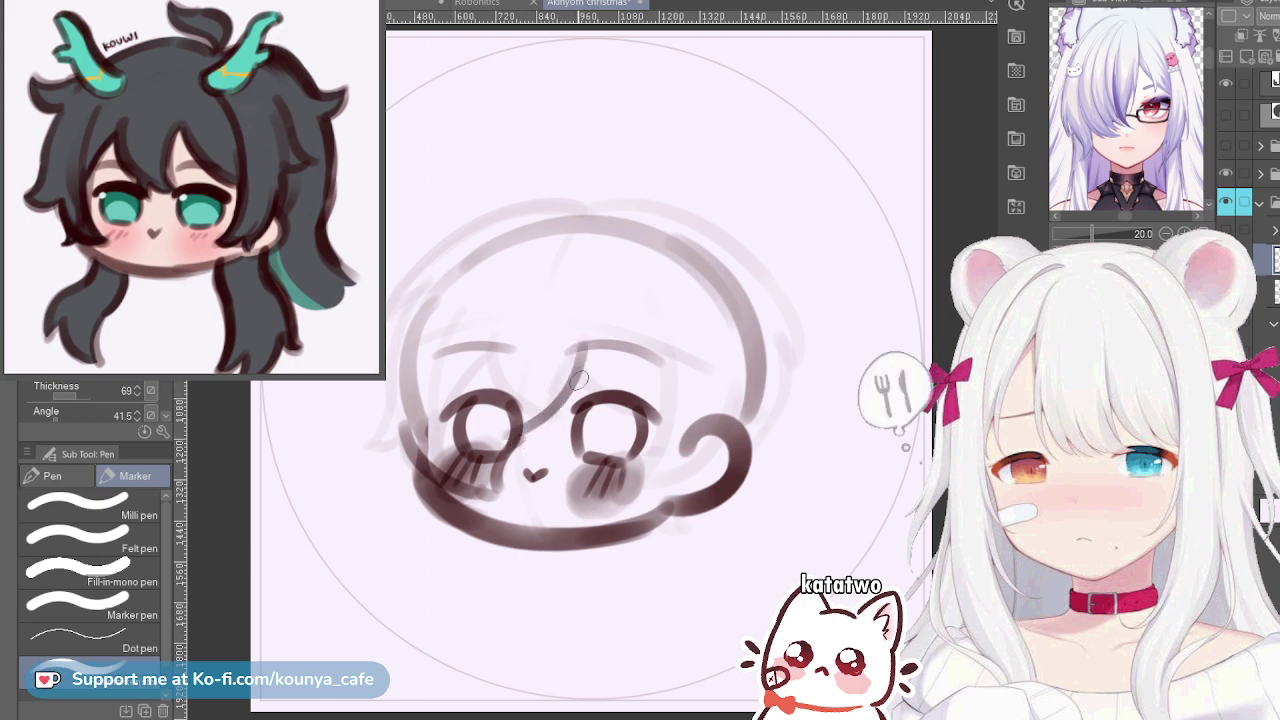
{"action": "key", "text": "ctrl+z"}
{"action": "left_click_drag", "start_coordinate": [595, 322], "coordinate": [516, 438]}
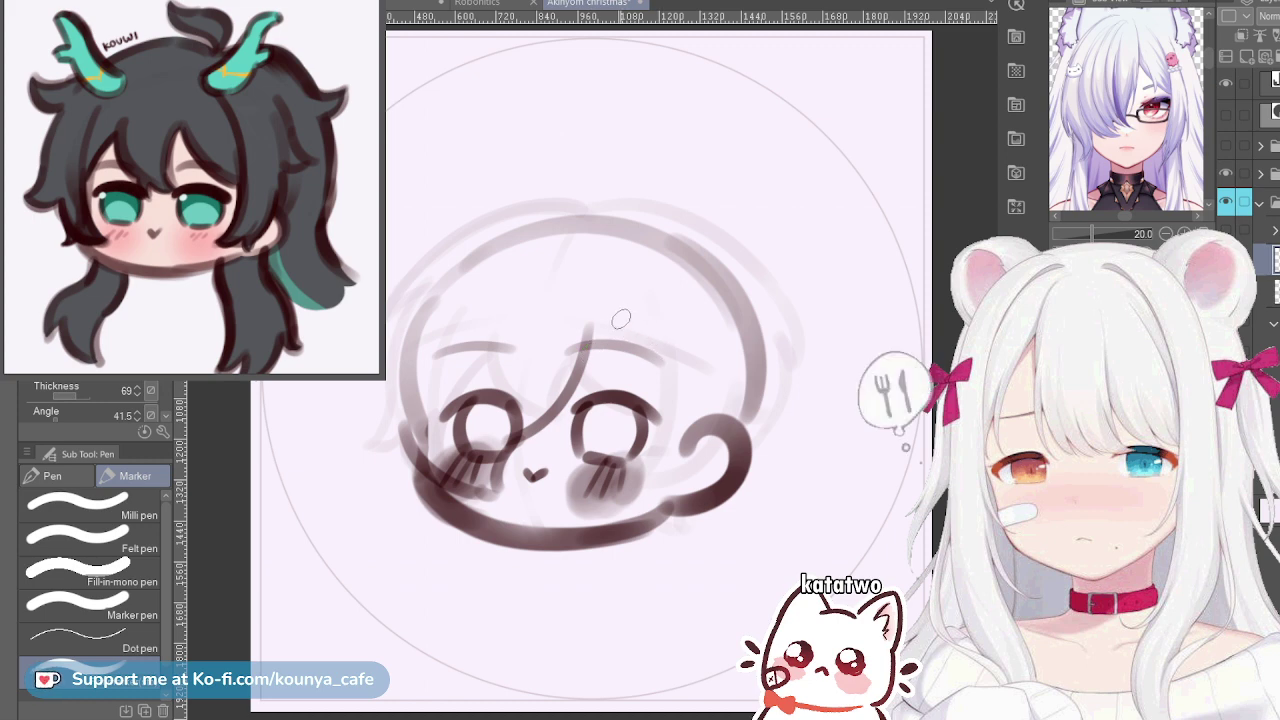
Sketch the short fringe strand from the parting out over the right brow, and add the outer hair tuft beside the left cheek
{"action": "left_click_drag", "start_coordinate": [592, 301], "coordinate": [668, 380]}
{"action": "key", "text": "ctrl+z"}
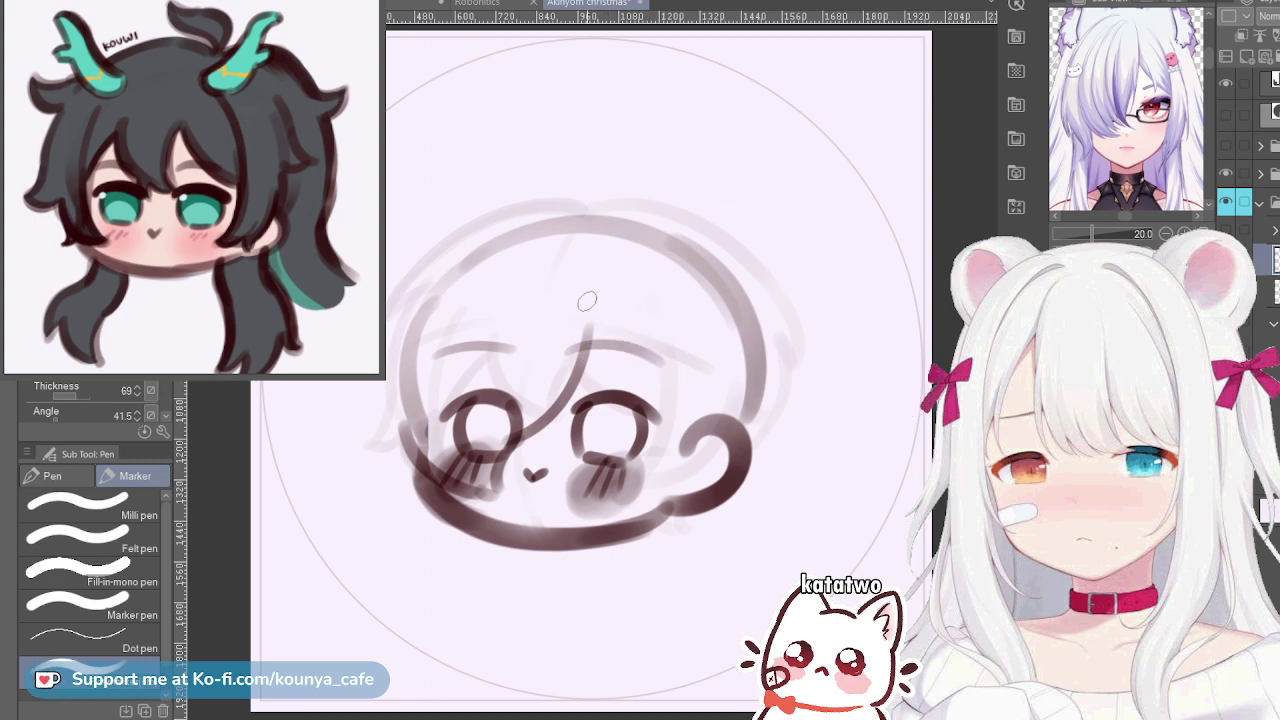
{"action": "left_click_drag", "start_coordinate": [582, 296], "coordinate": [672, 378]}
{"action": "key", "text": "ctrl+z"}
{"action": "mouse_move", "coordinate": [595, 285]}
{"action": "left_mouse_down"}
{"action": "mouse_move", "coordinate": [570, 346]}
{"action": "mouse_move", "coordinate": [599, 305]}
{"action": "mouse_move", "coordinate": [594, 328]}
{"action": "mouse_move", "coordinate": [609, 318]}
{"action": "mouse_move", "coordinate": [600, 311]}
{"action": "mouse_move", "coordinate": [590, 330]}
{"action": "mouse_move", "coordinate": [618, 355]}
{"action": "mouse_move", "coordinate": [662, 380]}
{"action": "left_mouse_up"}
{"action": "key", "text": "ctrl+z"}
{"action": "key", "text": "ctrl+z"}
{"action": "key", "text": "ctrl+z"}
{"action": "key", "text": "ctrl+y"}
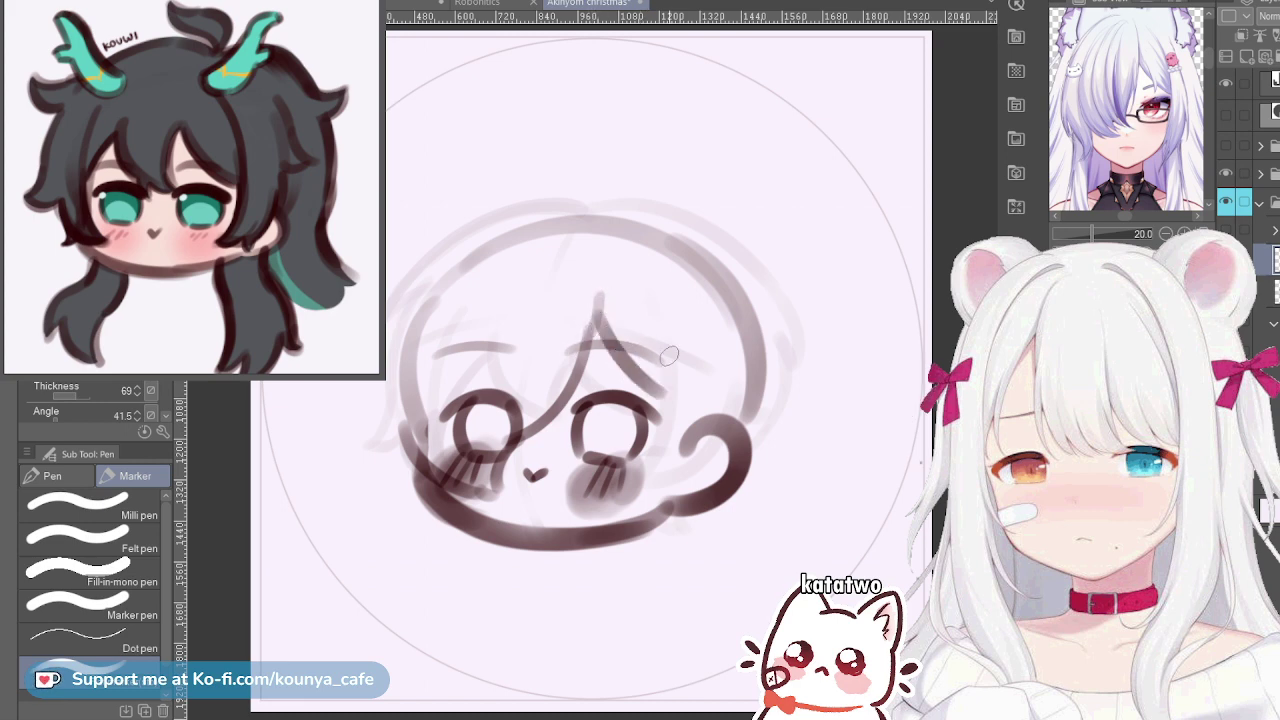
{"action": "key", "text": "ctrl+z"}
{"action": "left_click_drag", "start_coordinate": [600, 298], "coordinate": [650, 356]}
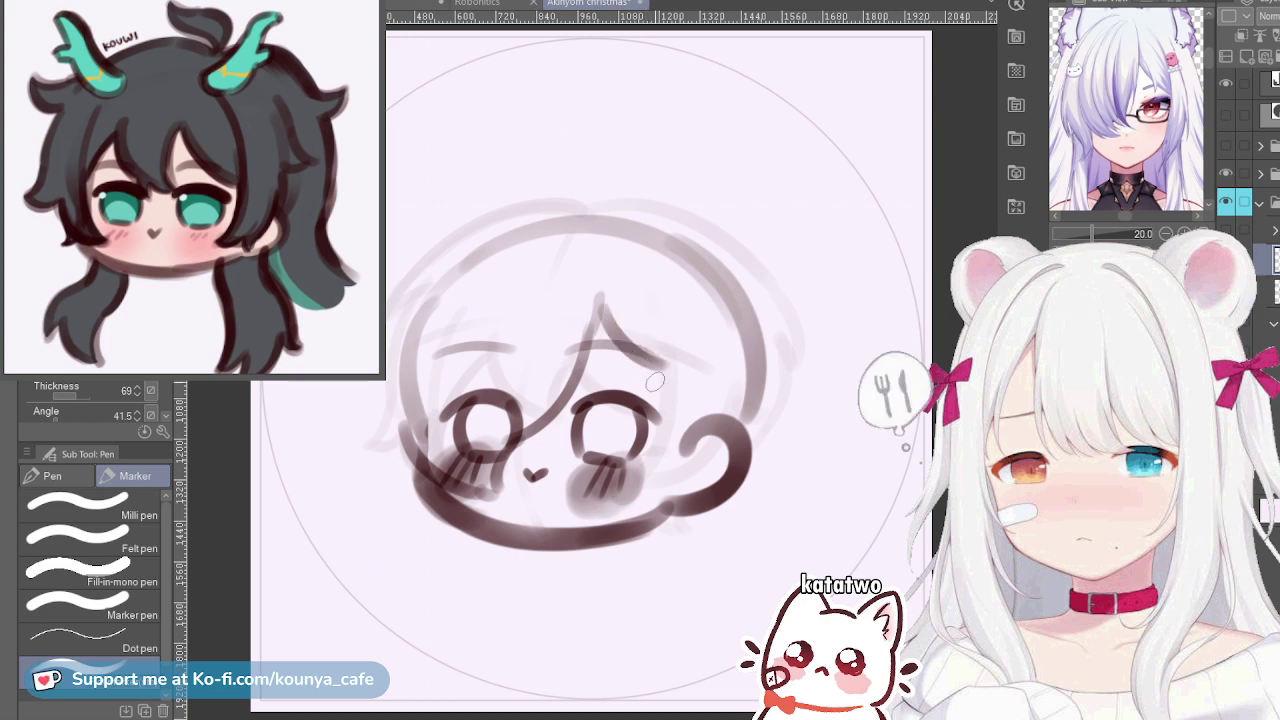
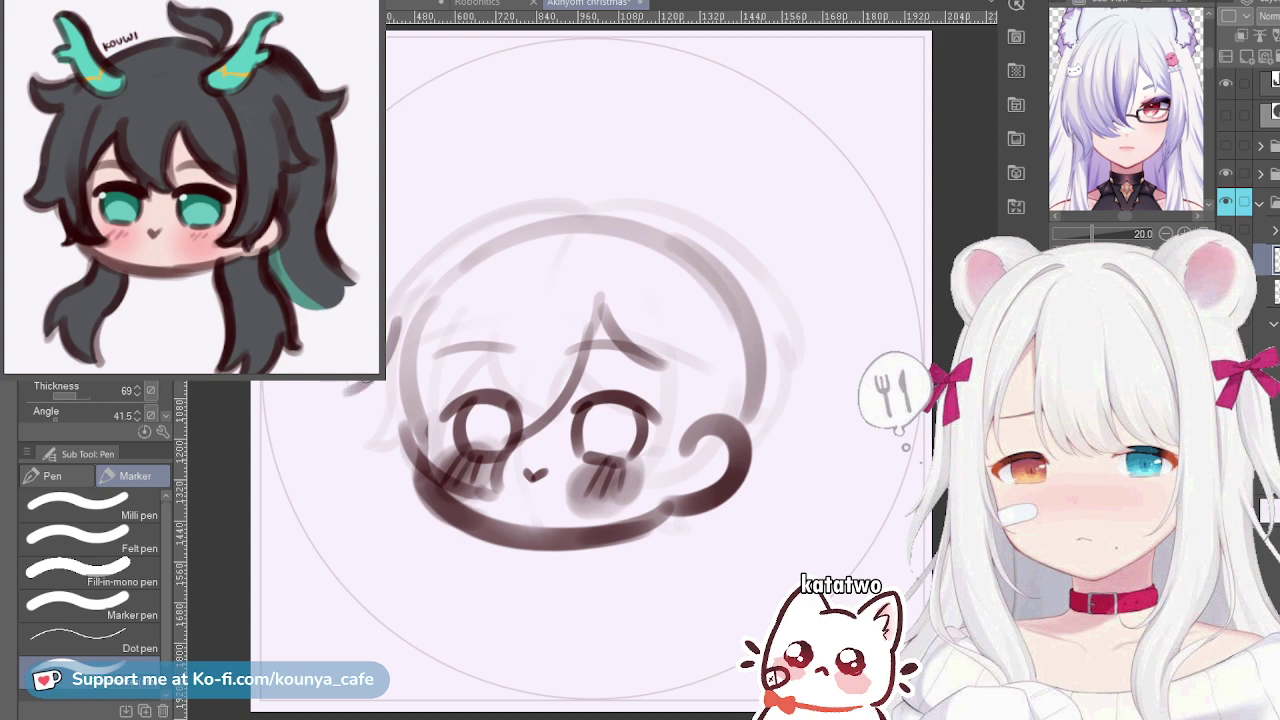
{"action": "mouse_move", "coordinate": [393, 334]}
{"action": "left_mouse_down"}
{"action": "mouse_move", "coordinate": [346, 379]}
{"action": "mouse_move", "coordinate": [391, 380]}
{"action": "left_mouse_up"}
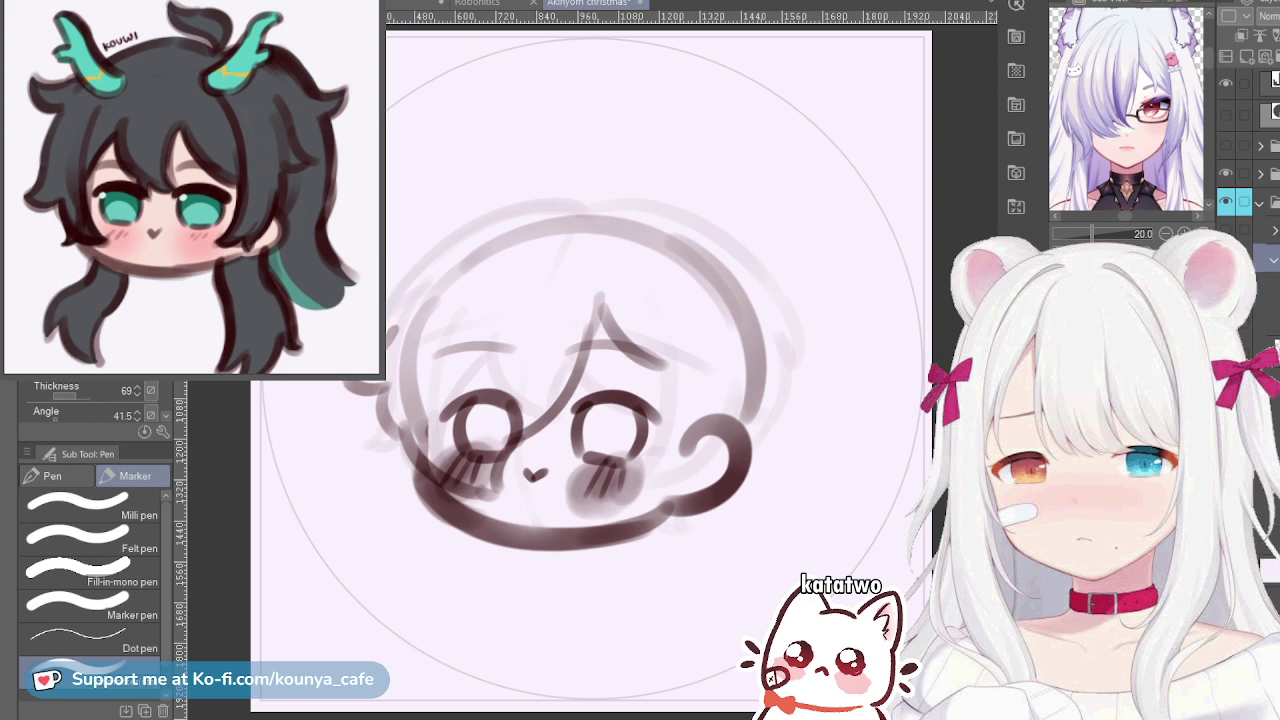
Zoom the reference out to 12.2 and, on a separate sketch layer, draw the upper outer line of the long hair beside the right ear
{"action": "left_click", "coordinate": [1264, 288]}
{"action": "left_click", "coordinate": [1264, 319]}
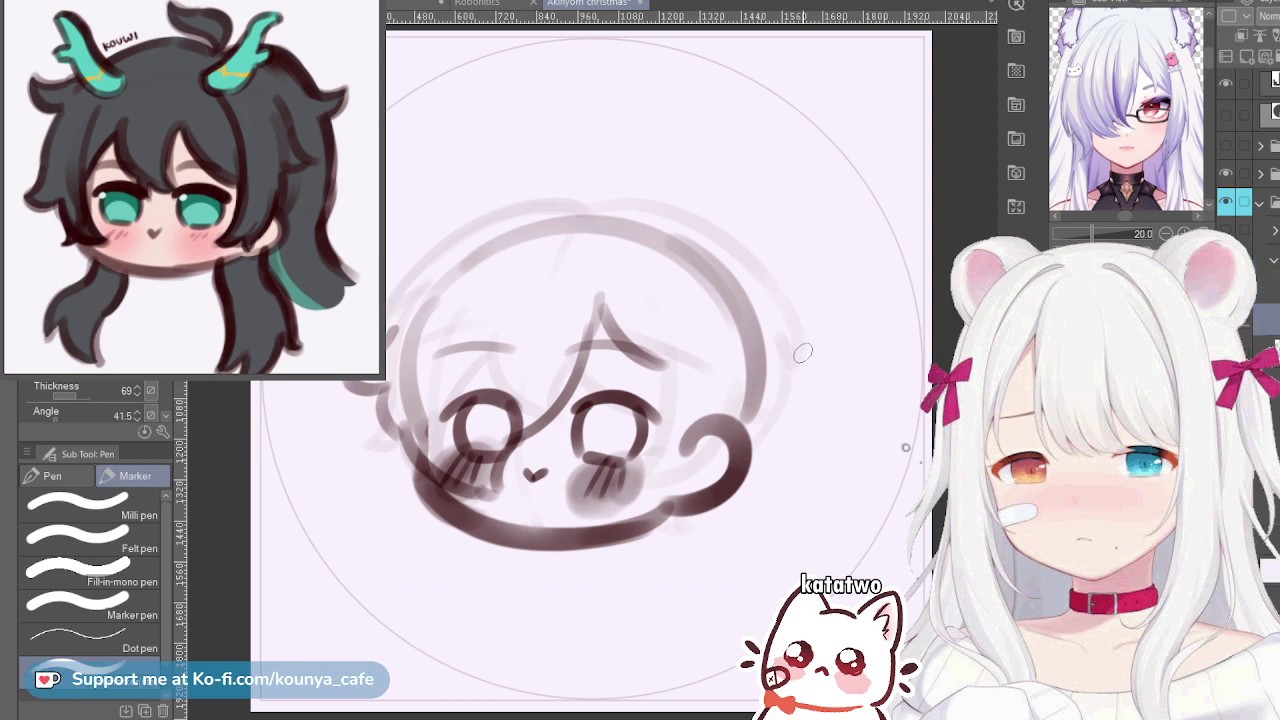
{"action": "scroll", "coordinate": [1126, 109], "scroll_direction": "down", "scroll_amount": 3}
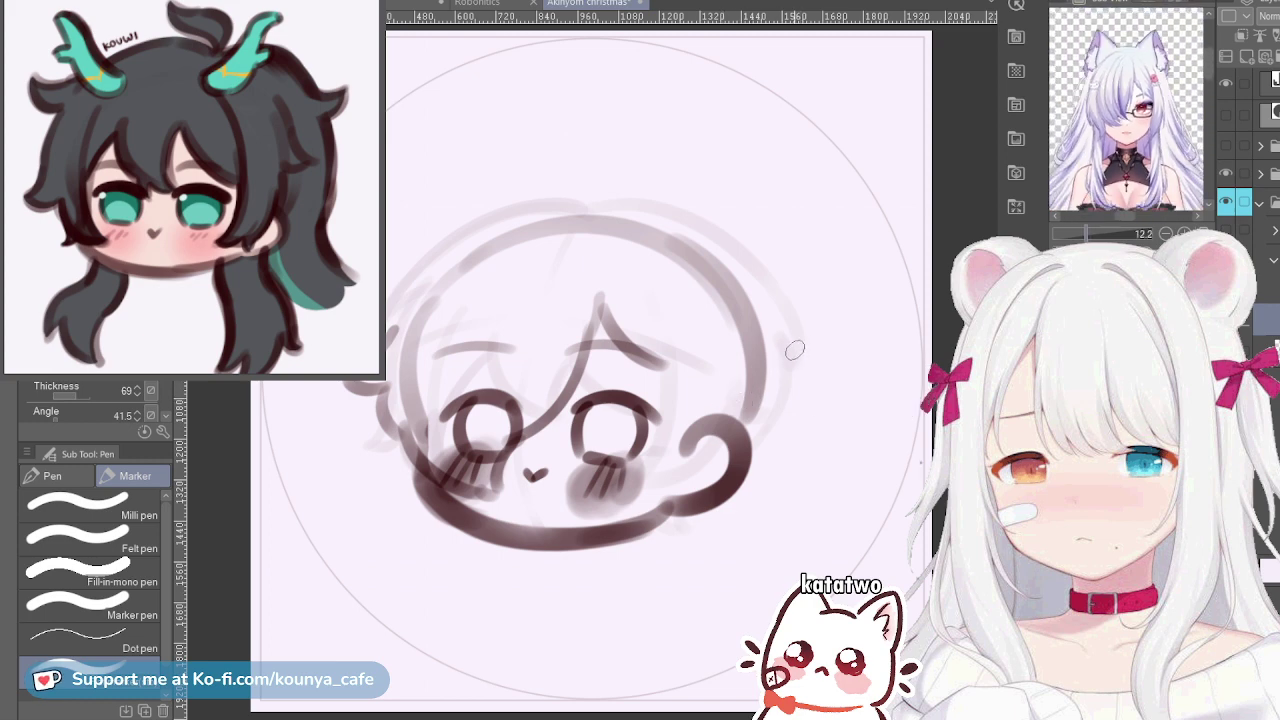
{"action": "left_click_drag", "start_coordinate": [799, 360], "coordinate": [822, 458]}
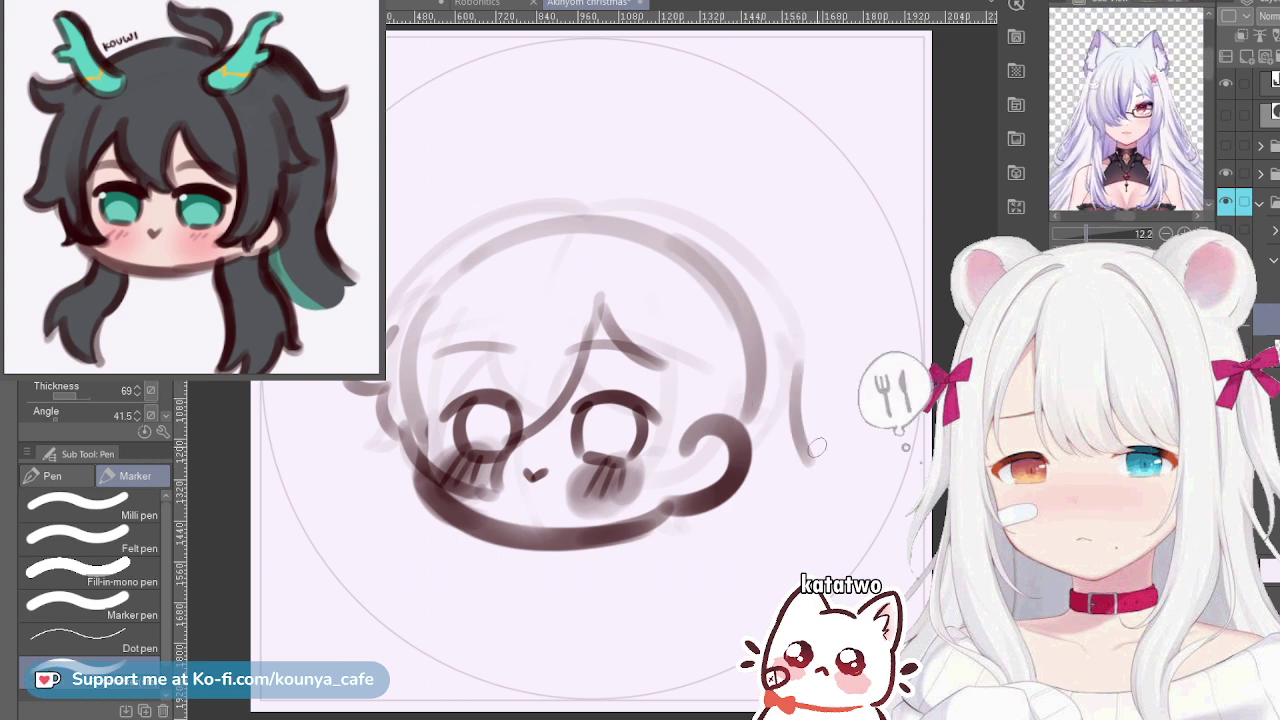
{"action": "key", "text": "ctrl+z"}
{"action": "left_click_drag", "start_coordinate": [793, 381], "coordinate": [828, 510]}
{"action": "key", "text": "ctrl+z"}
{"action": "mouse_move", "coordinate": [790, 352]}
{"action": "left_mouse_down"}
{"action": "mouse_move", "coordinate": [843, 478]}
{"action": "mouse_move", "coordinate": [798, 546]}
{"action": "left_mouse_up"}
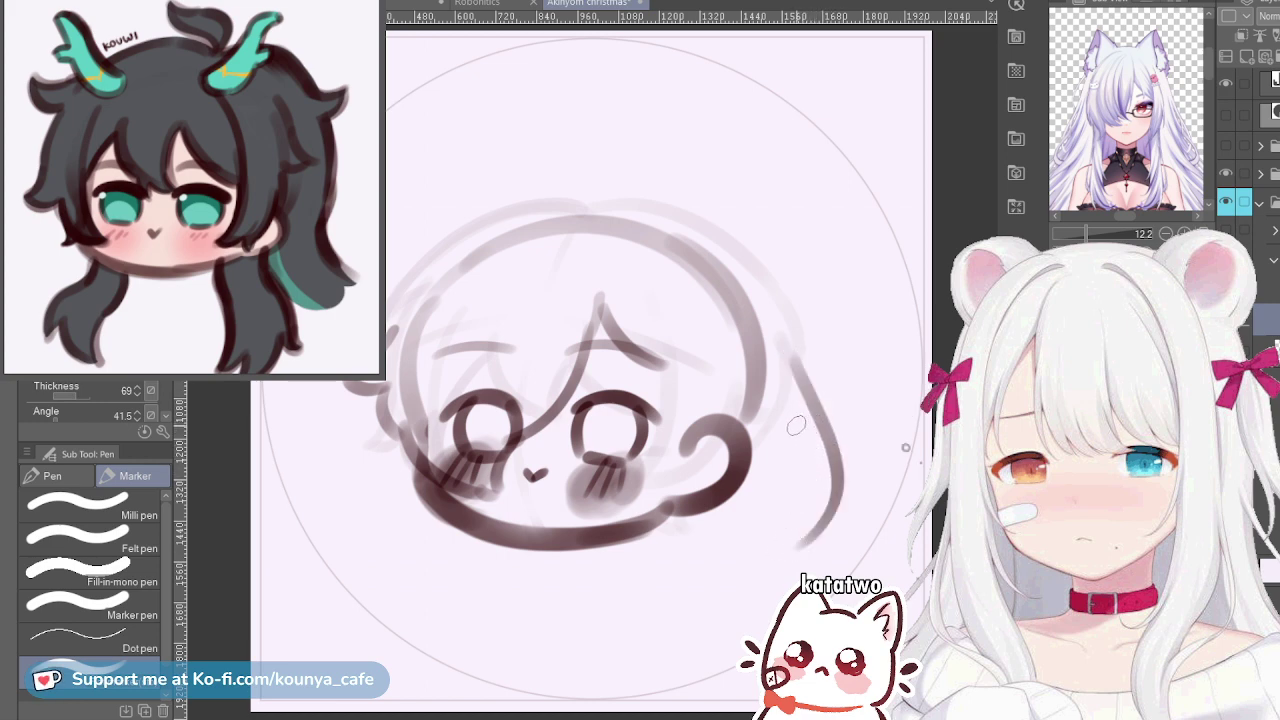
{"action": "key", "text": "ctrl+z"}
{"action": "left_click_drag", "start_coordinate": [792, 342], "coordinate": [772, 540]}
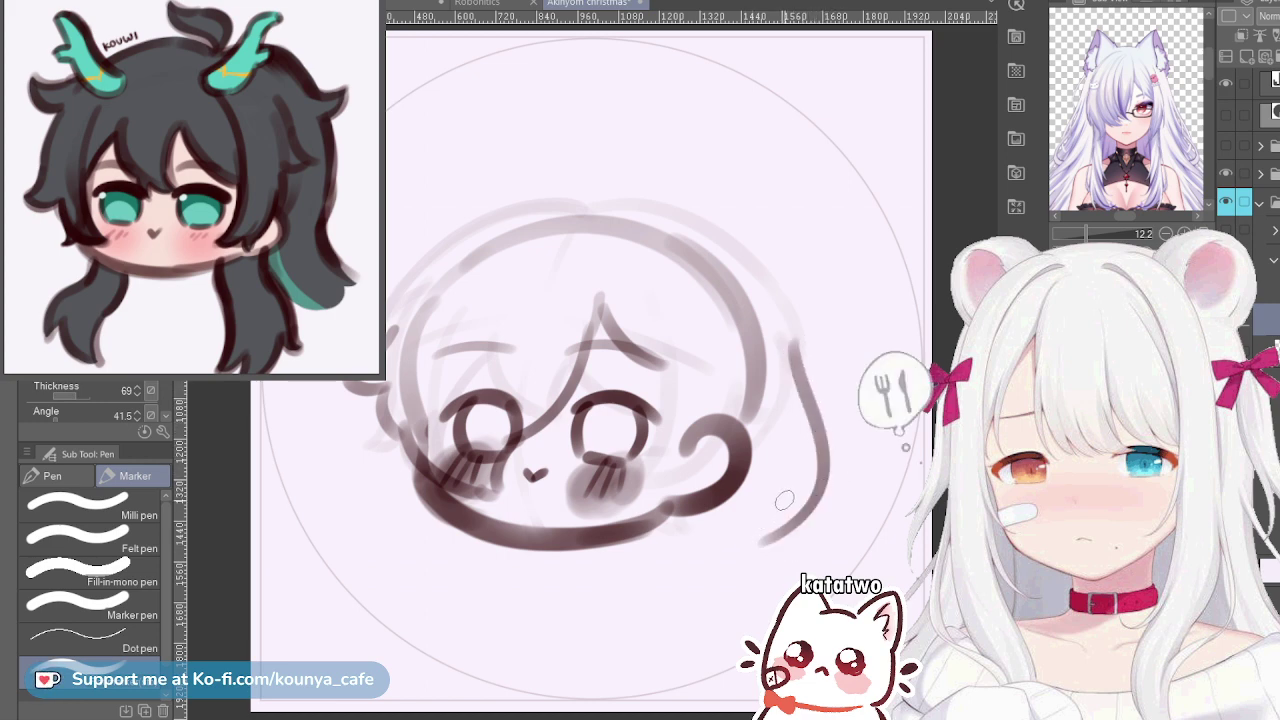
{"action": "key", "text": "ctrl+z"}
{"action": "mouse_move", "coordinate": [790, 352]}
{"action": "left_mouse_down"}
{"action": "mouse_move", "coordinate": [810, 458]}
{"action": "mouse_move", "coordinate": [805, 433]}
{"action": "mouse_move", "coordinate": [782, 572]}
{"action": "left_mouse_up"}
{"action": "key", "text": "ctrl+z"}
Continue the right outer hair line from ear level down past the chin as a second, gently bulging wave
{"action": "left_click_drag", "start_coordinate": [809, 460], "coordinate": [798, 550]}
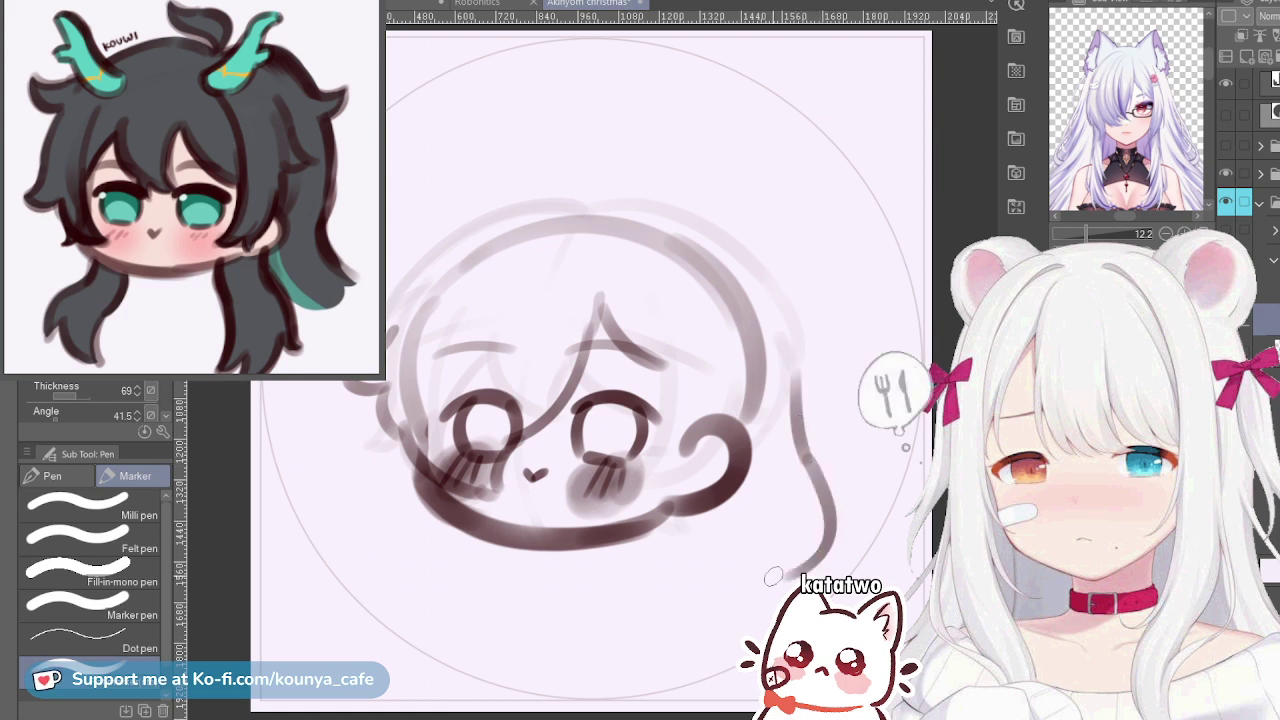
{"action": "key", "text": "ctrl+z"}
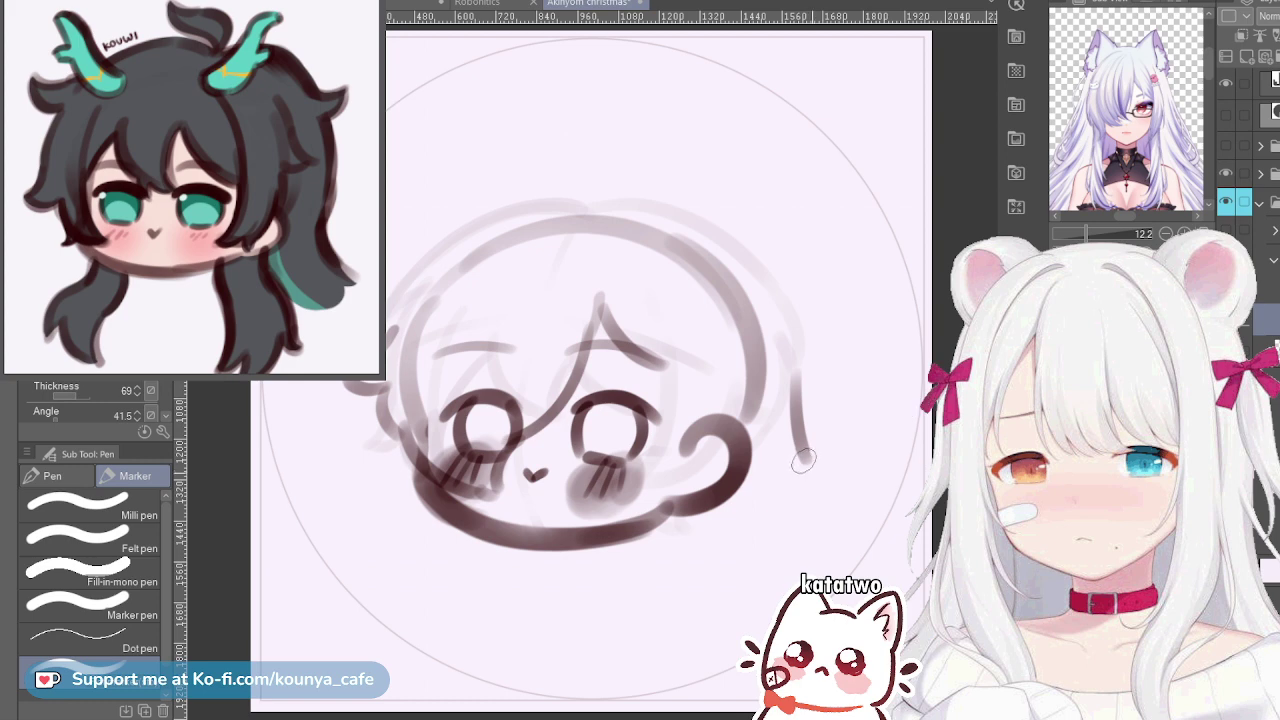
{"action": "mouse_move", "coordinate": [806, 456]}
{"action": "left_mouse_down"}
{"action": "mouse_move", "coordinate": [820, 520]}
{"action": "mouse_move", "coordinate": [766, 560]}
{"action": "left_mouse_up"}
{"action": "key", "text": "ctrl+z"}
{"action": "left_click_drag", "start_coordinate": [808, 458], "coordinate": [816, 572]}
{"action": "key", "text": "ctrl+z"}
{"action": "left_click_drag", "start_coordinate": [808, 464], "coordinate": [806, 564]}
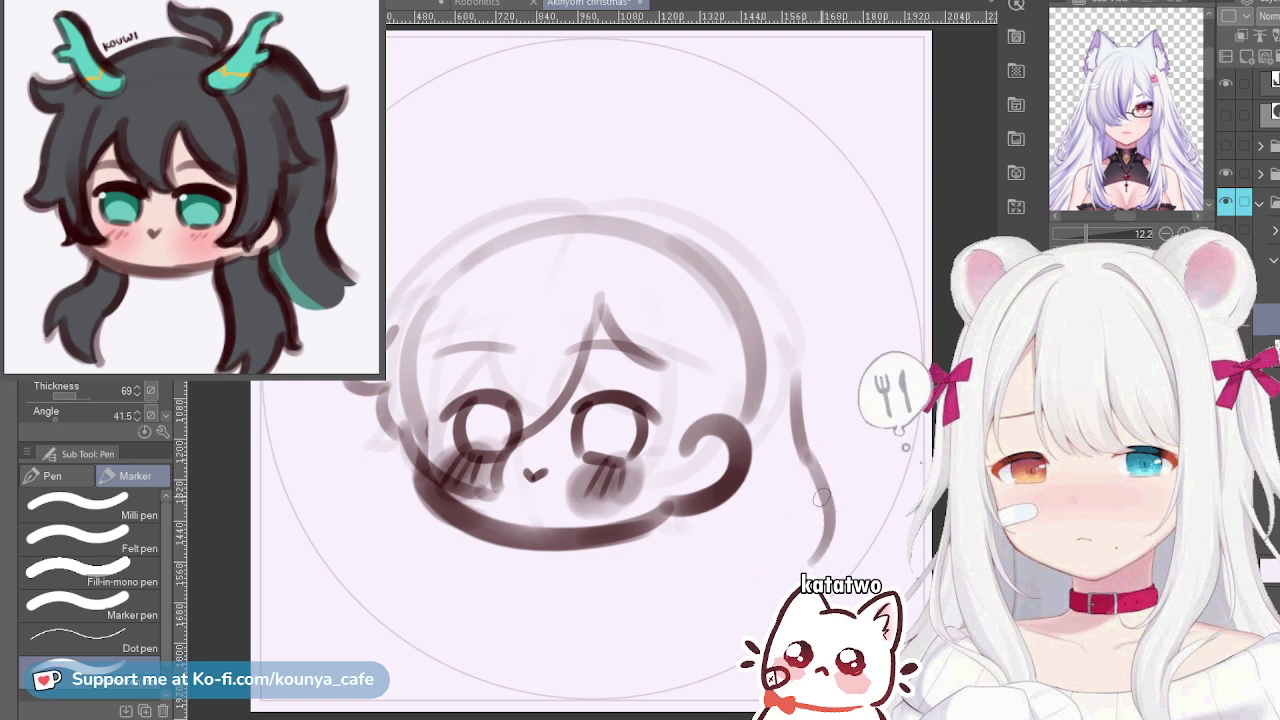
{"action": "key", "text": "ctrl+z"}
{"action": "left_click_drag", "start_coordinate": [804, 460], "coordinate": [819, 537]}
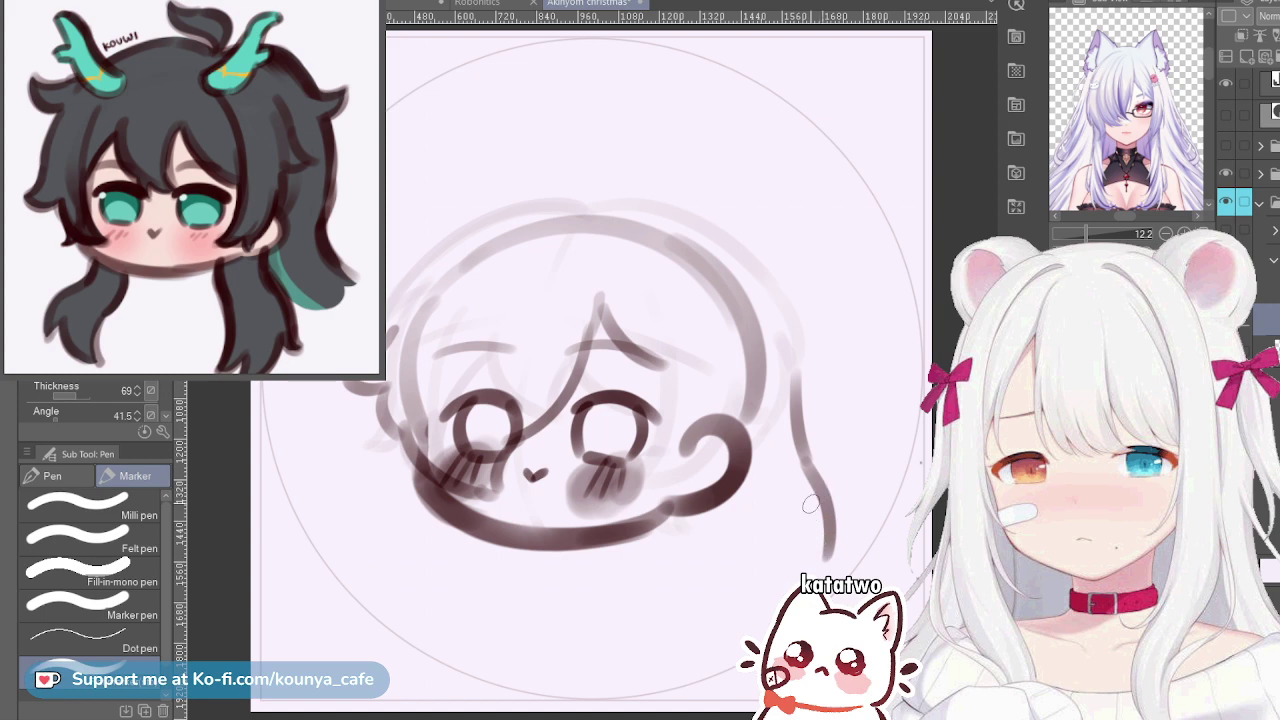
Redraw the long hair strand hanging outside the right side of the head as a smoother, outward-flaring line
{"action": "key", "text": "ctrl+z"}
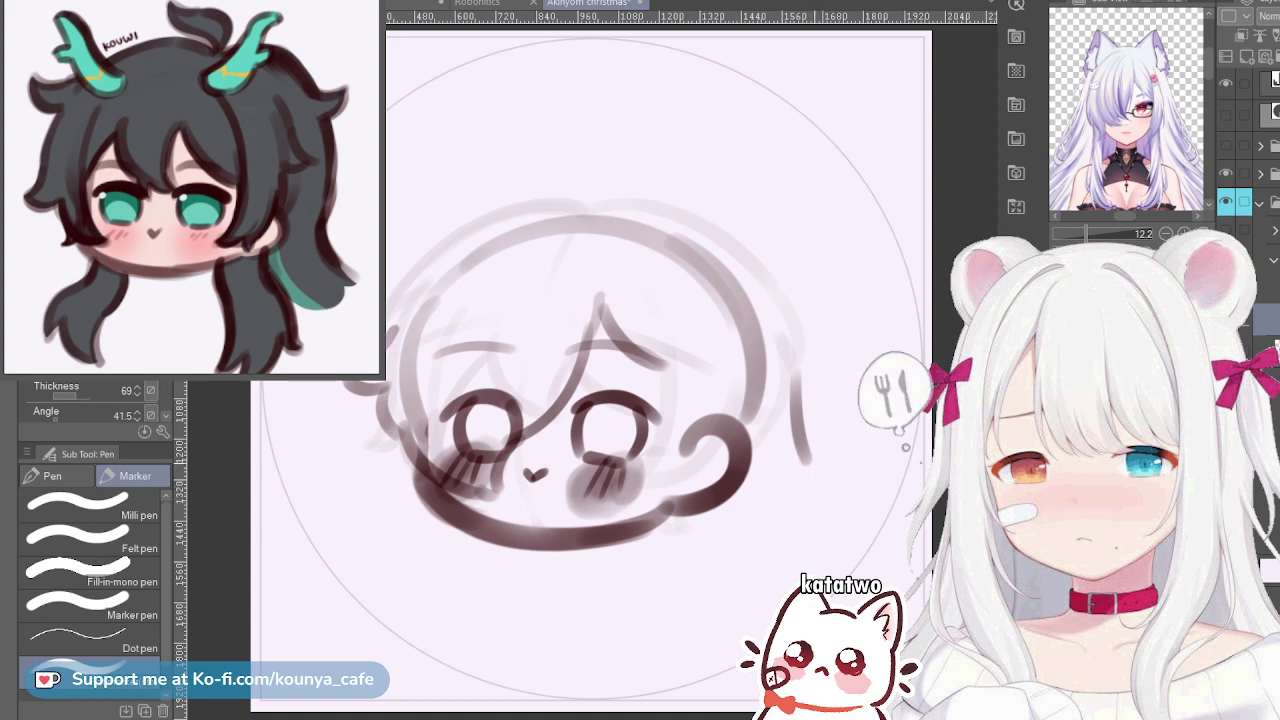
{"action": "mouse_move", "coordinate": [804, 454]}
{"action": "left_mouse_down"}
{"action": "mouse_move", "coordinate": [826, 499]}
{"action": "mouse_move", "coordinate": [816, 572]}
{"action": "left_mouse_up"}
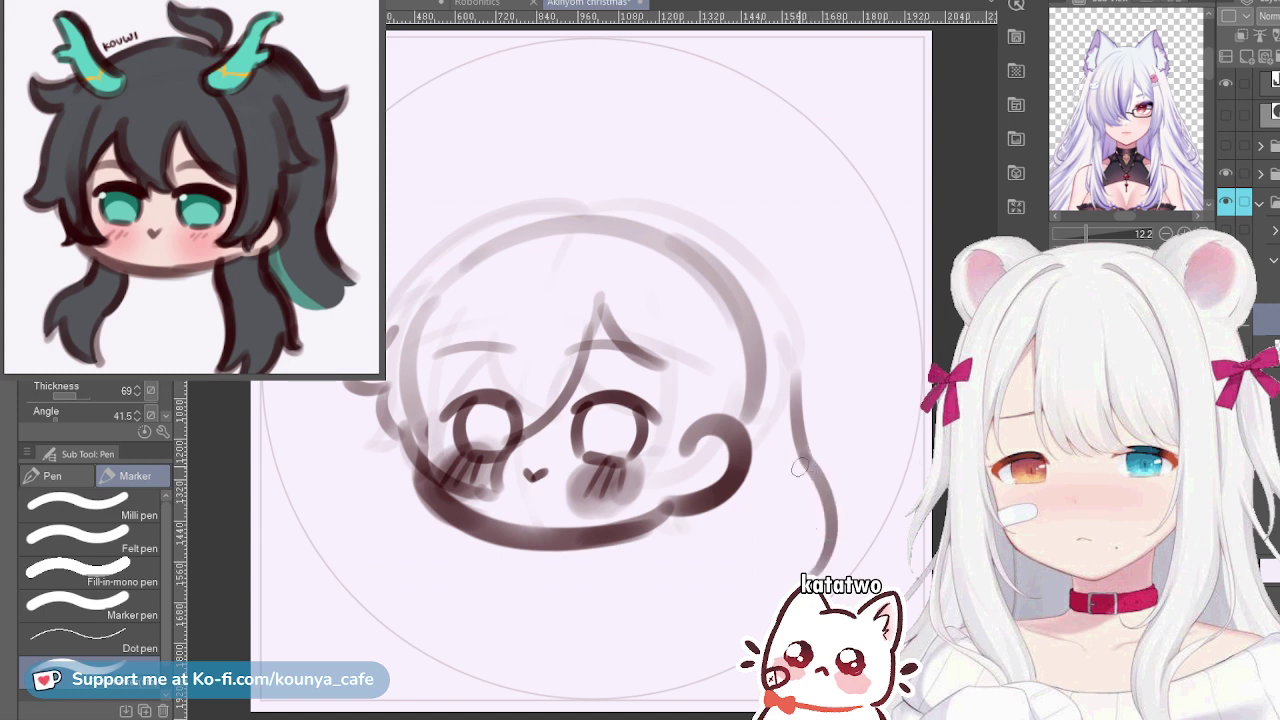
{"action": "key", "text": "ctrl+z"}
{"action": "key", "text": "ctrl+z"}
{"action": "left_click_drag", "start_coordinate": [795, 362], "coordinate": [820, 554]}
{"action": "key", "text": "ctrl+z"}
{"action": "left_click_drag", "start_coordinate": [812, 480], "coordinate": [831, 545]}
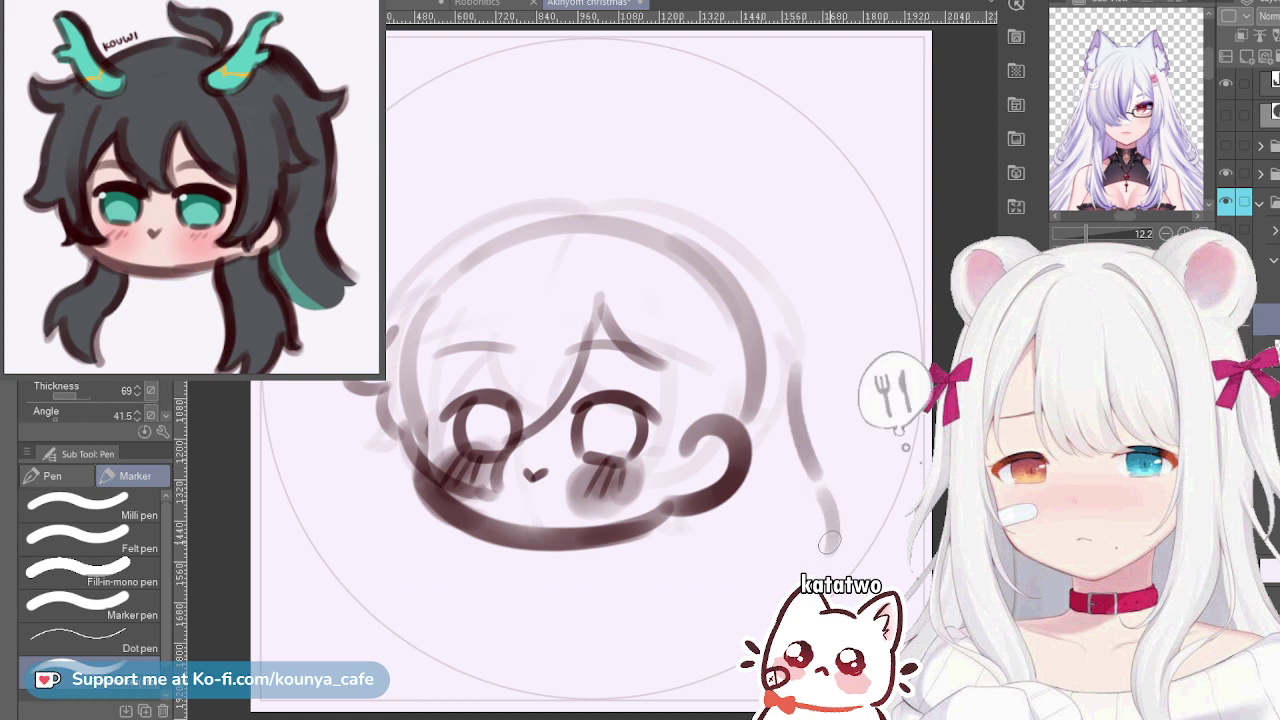
{"action": "key", "text": "ctrl+z"}
{"action": "left_click_drag", "start_coordinate": [811, 467], "coordinate": [843, 533]}
{"action": "key", "text": "ctrl+z"}
{"action": "left_click_drag", "start_coordinate": [808, 466], "coordinate": [838, 530]}
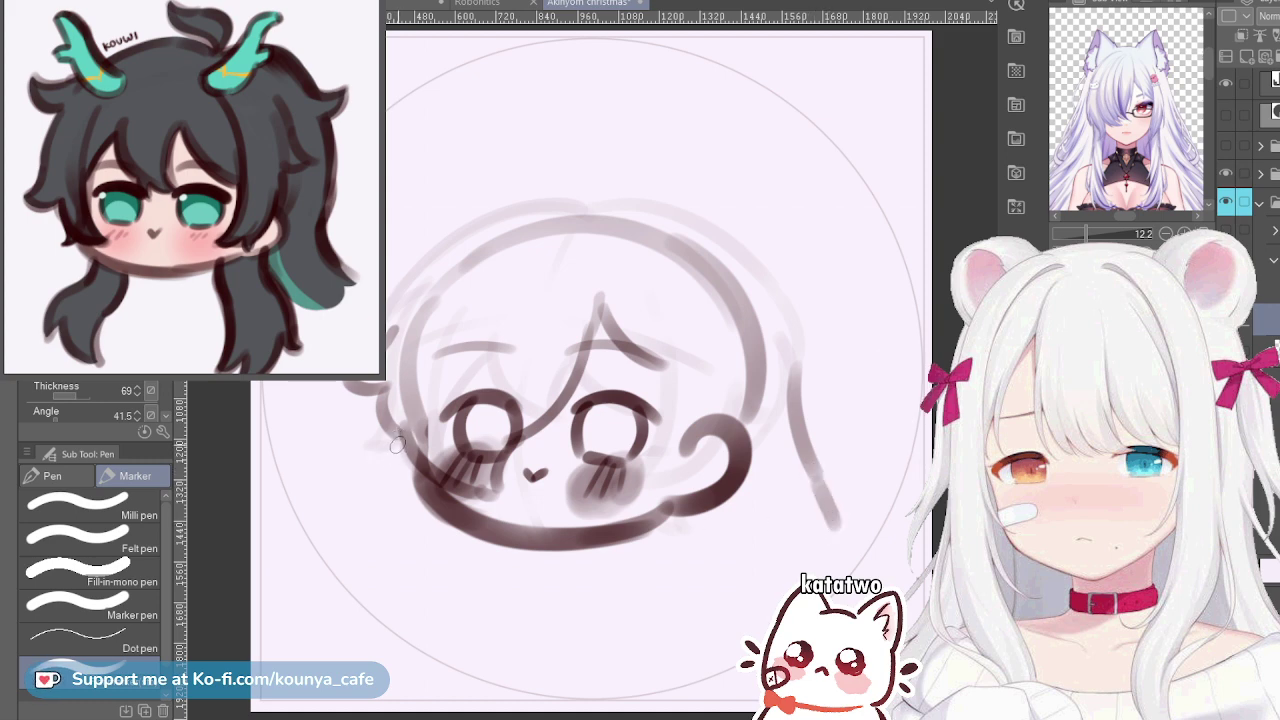
Sketch a short hair strand hanging beside the left cheek down past the jaw
{"action": "left_click_drag", "start_coordinate": [398, 446], "coordinate": [372, 515]}
{"action": "key", "text": "ctrl+z"}
{"action": "left_click_drag", "start_coordinate": [398, 458], "coordinate": [390, 532]}
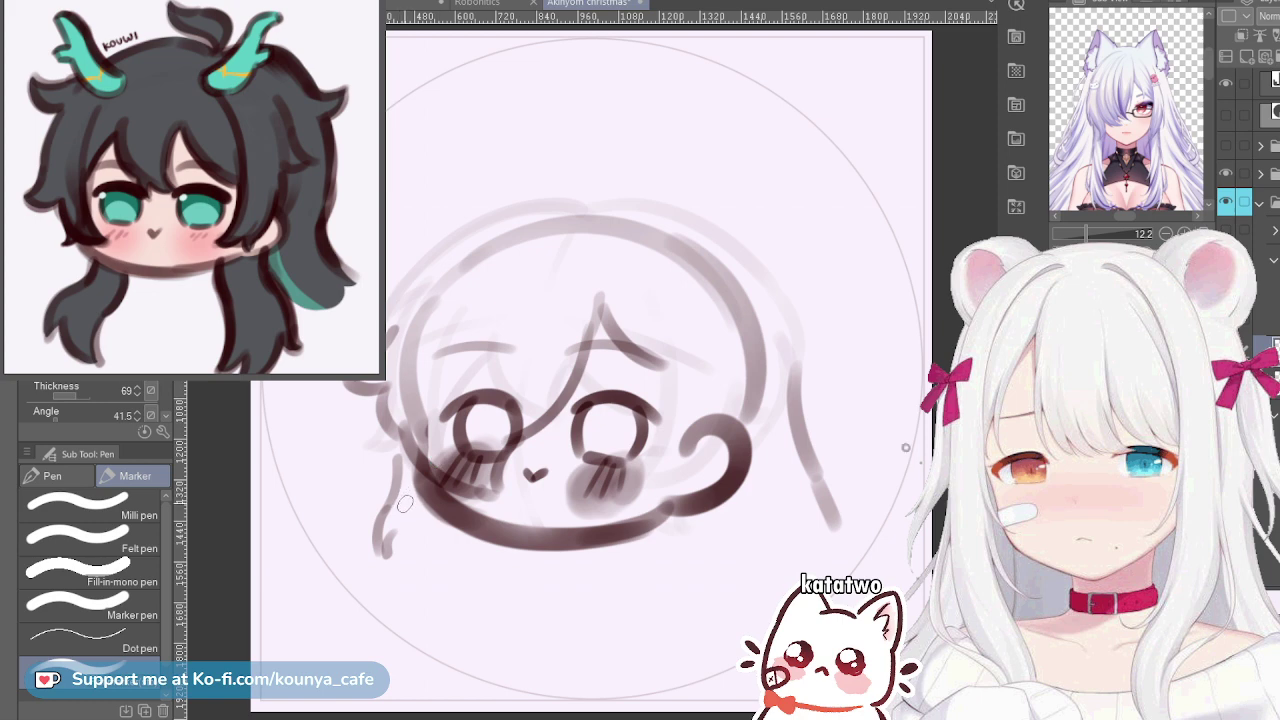
Sketch the scarf's curved upper edge across the chin, from the left hair strand to just past the right hair curl
{"action": "mouse_move", "coordinate": [408, 489]}
{"action": "left_mouse_down"}
{"action": "mouse_move", "coordinate": [548, 492]}
{"action": "mouse_move", "coordinate": [704, 517]}
{"action": "left_mouse_up"}
{"action": "key", "text": "ctrl+z"}
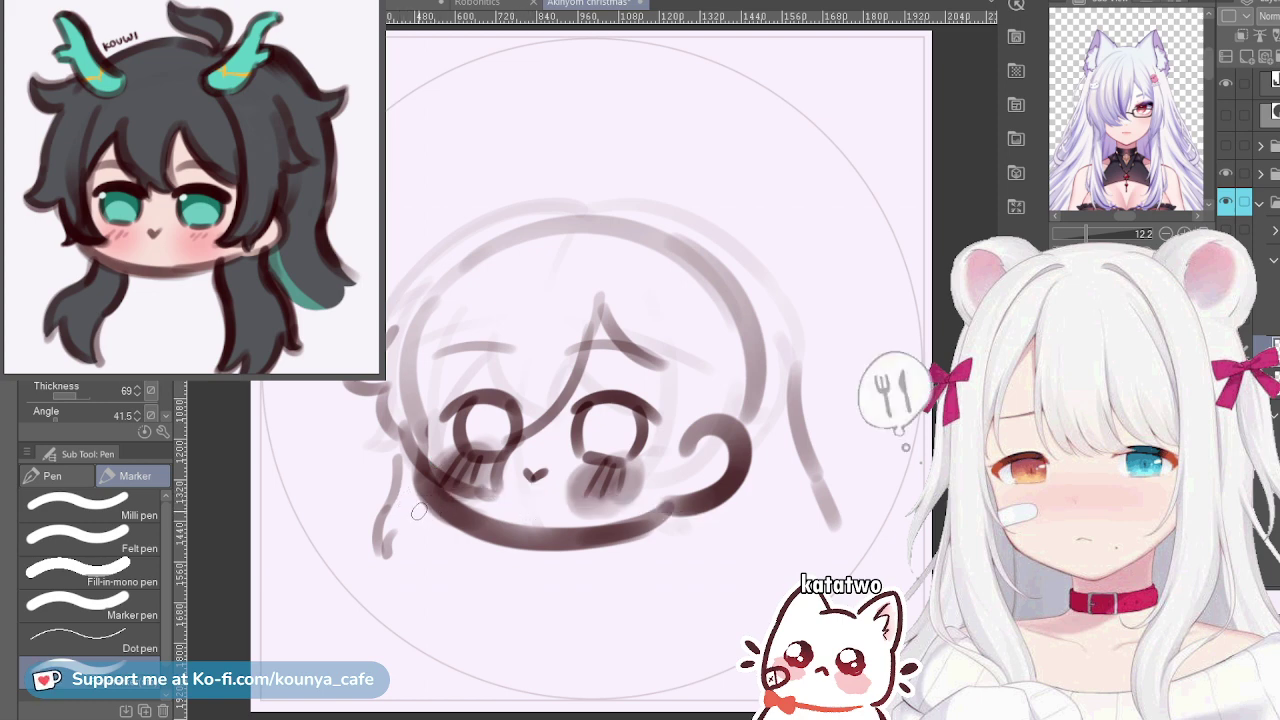
{"action": "mouse_move", "coordinate": [398, 508]}
{"action": "left_mouse_down"}
{"action": "mouse_move", "coordinate": [486, 489]}
{"action": "mouse_move", "coordinate": [671, 511]}
{"action": "left_mouse_up"}
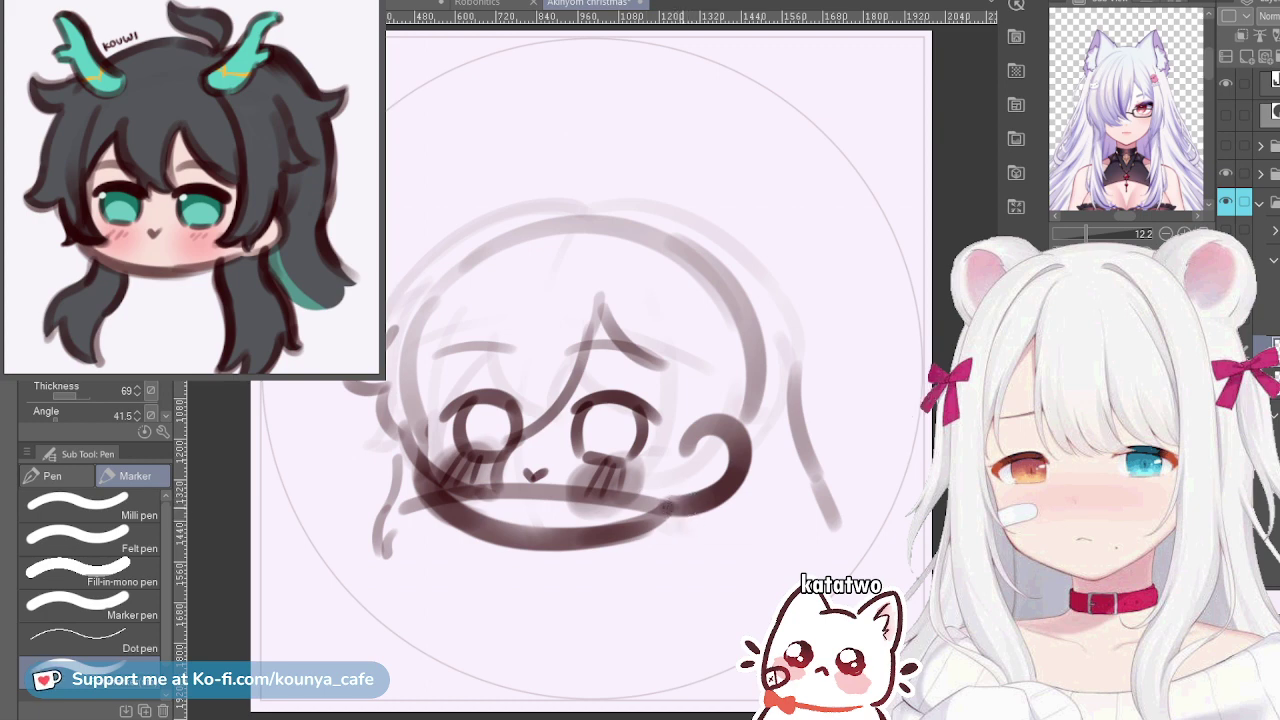
{"action": "key", "text": "ctrl+t"}
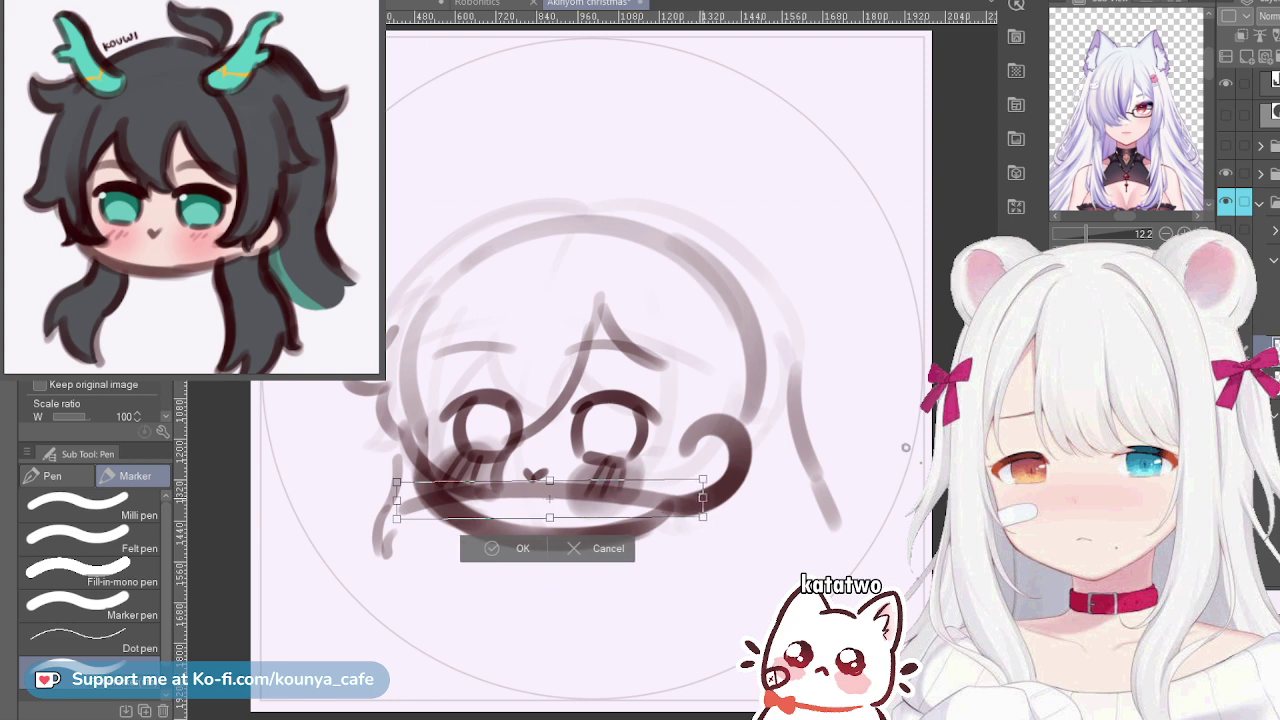
{"action": "mouse_move", "coordinate": [703, 497]}
{"action": "left_mouse_down"}
{"action": "mouse_move", "coordinate": [763, 537]}
{"action": "mouse_move", "coordinate": [750, 534]}
{"action": "left_mouse_up"}
{"action": "key", "text": "Return"}
{"action": "key", "text": "ctrl+z"}
{"action": "key", "text": "ctrl+z"}
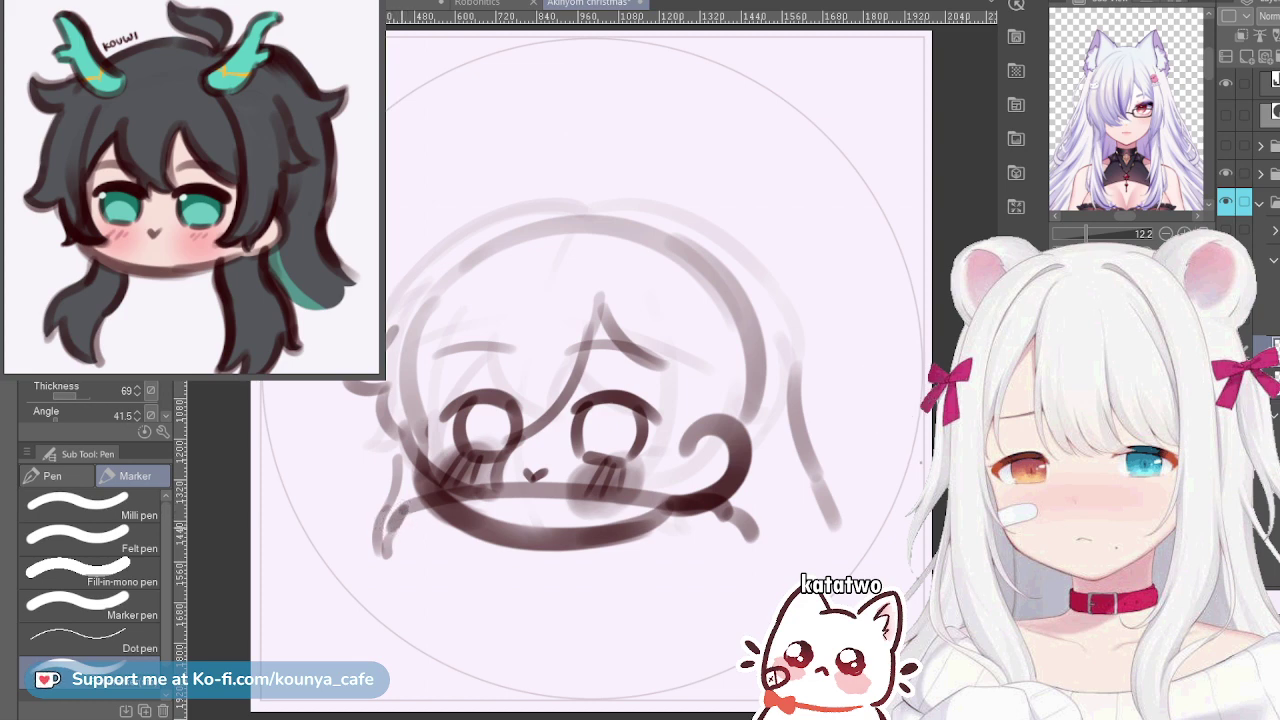
Sketch the scarf's rounded lower edge below the chin and join it to the upper edge at both sides
{"action": "mouse_move", "coordinate": [397, 522]}
{"action": "left_mouse_down"}
{"action": "mouse_move", "coordinate": [380, 562]}
{"action": "mouse_move", "coordinate": [516, 622]}
{"action": "mouse_move", "coordinate": [680, 592]}
{"action": "left_mouse_up"}
{"action": "key", "text": "ctrl+z"}
{"action": "mouse_move", "coordinate": [380, 560]}
{"action": "left_mouse_down"}
{"action": "mouse_move", "coordinate": [595, 597]}
{"action": "mouse_move", "coordinate": [668, 580]}
{"action": "left_mouse_up"}
{"action": "key", "text": "ctrl+z"}
{"action": "mouse_move", "coordinate": [380, 564]}
{"action": "left_mouse_down"}
{"action": "mouse_move", "coordinate": [556, 612]}
{"action": "mouse_move", "coordinate": [635, 577]}
{"action": "left_mouse_up"}
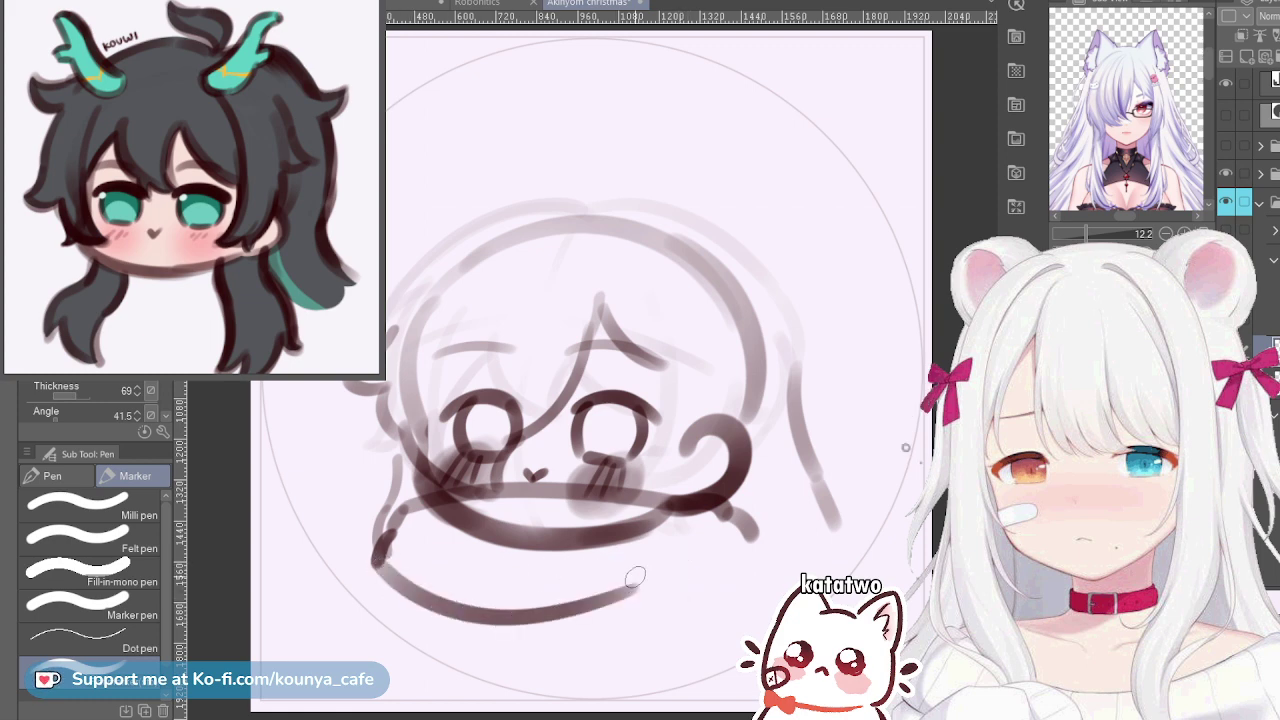
{"action": "key", "text": "ctrl+z"}
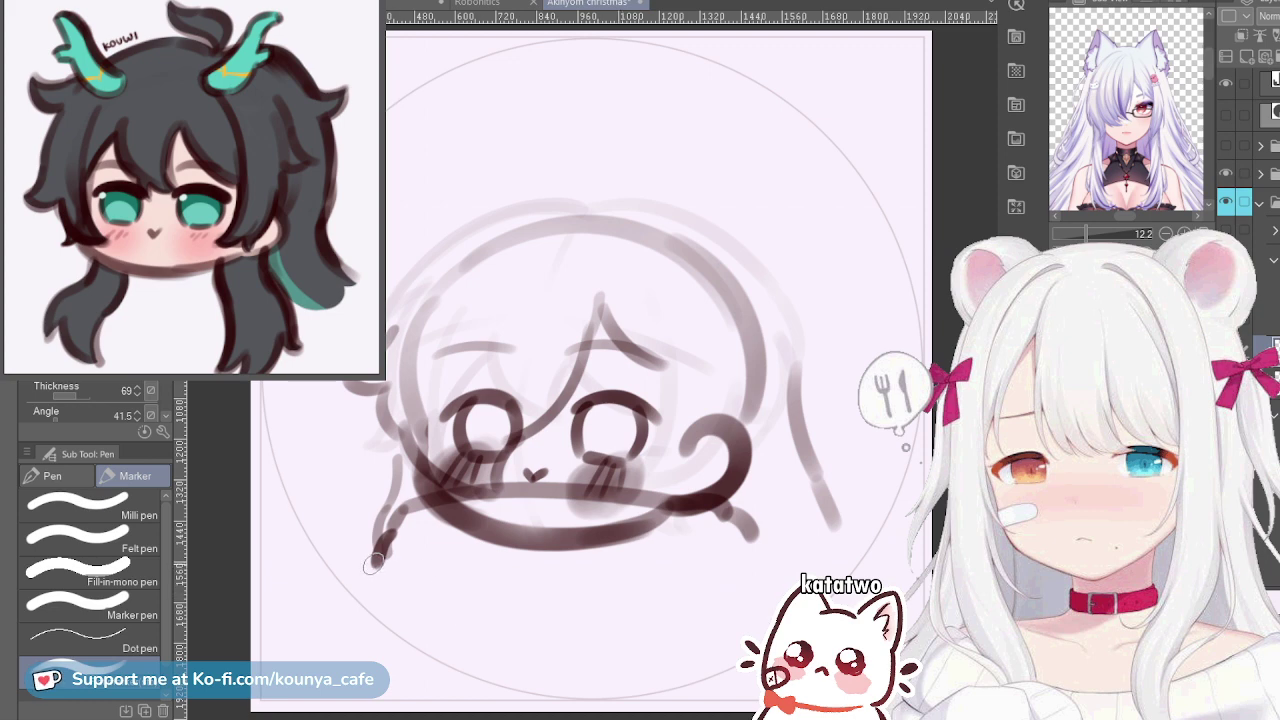
{"action": "mouse_move", "coordinate": [373, 563]}
{"action": "left_mouse_down"}
{"action": "mouse_move", "coordinate": [385, 582]}
{"action": "mouse_move", "coordinate": [675, 592]}
{"action": "mouse_move", "coordinate": [745, 568]}
{"action": "mouse_move", "coordinate": [757, 549]}
{"action": "mouse_move", "coordinate": [756, 566]}
{"action": "mouse_move", "coordinate": [738, 588]}
{"action": "mouse_move", "coordinate": [694, 596]}
{"action": "mouse_move", "coordinate": [727, 585]}
{"action": "mouse_move", "coordinate": [687, 540]}
{"action": "left_mouse_up"}
{"action": "key", "text": "ctrl+z"}
{"action": "key", "text": "ctrl+z"}
{"action": "key", "text": "ctrl+z"}
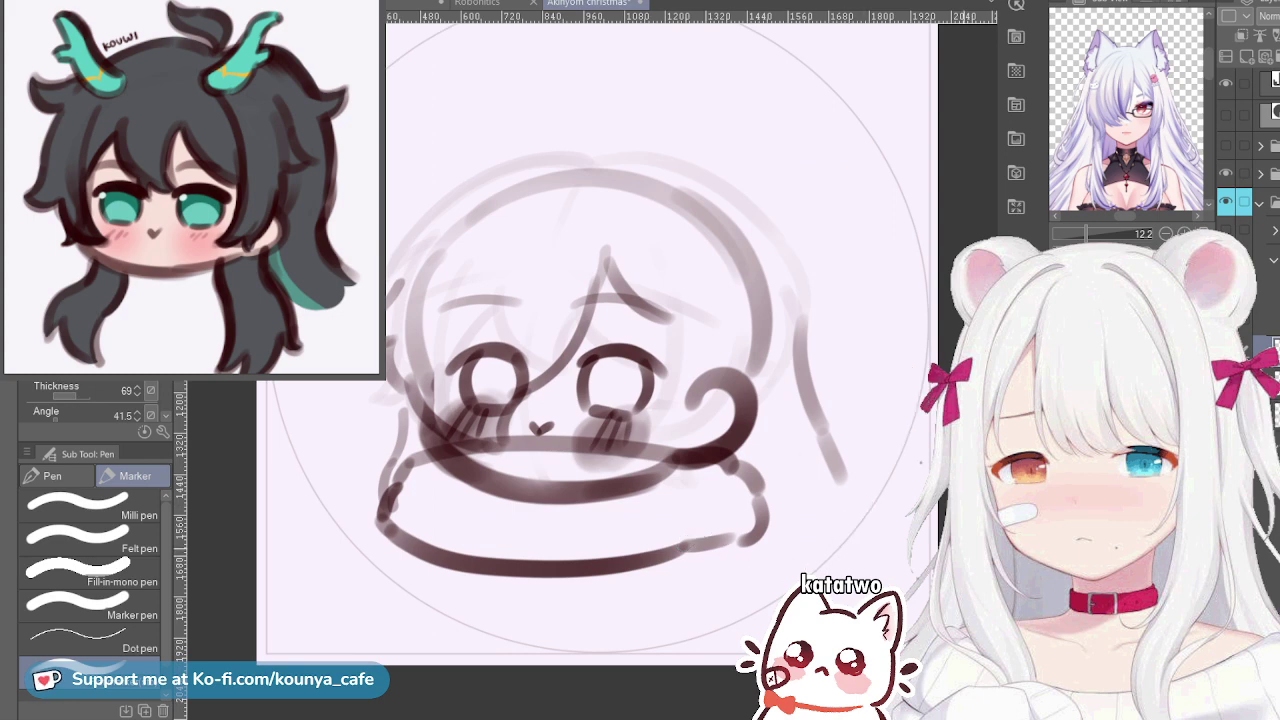
Sketch a short scarf tail hanging below the scarf's right side, ending in a fluffy scalloped tuft
{"action": "left_click_drag", "start_coordinate": [733, 542], "coordinate": [733, 588]}
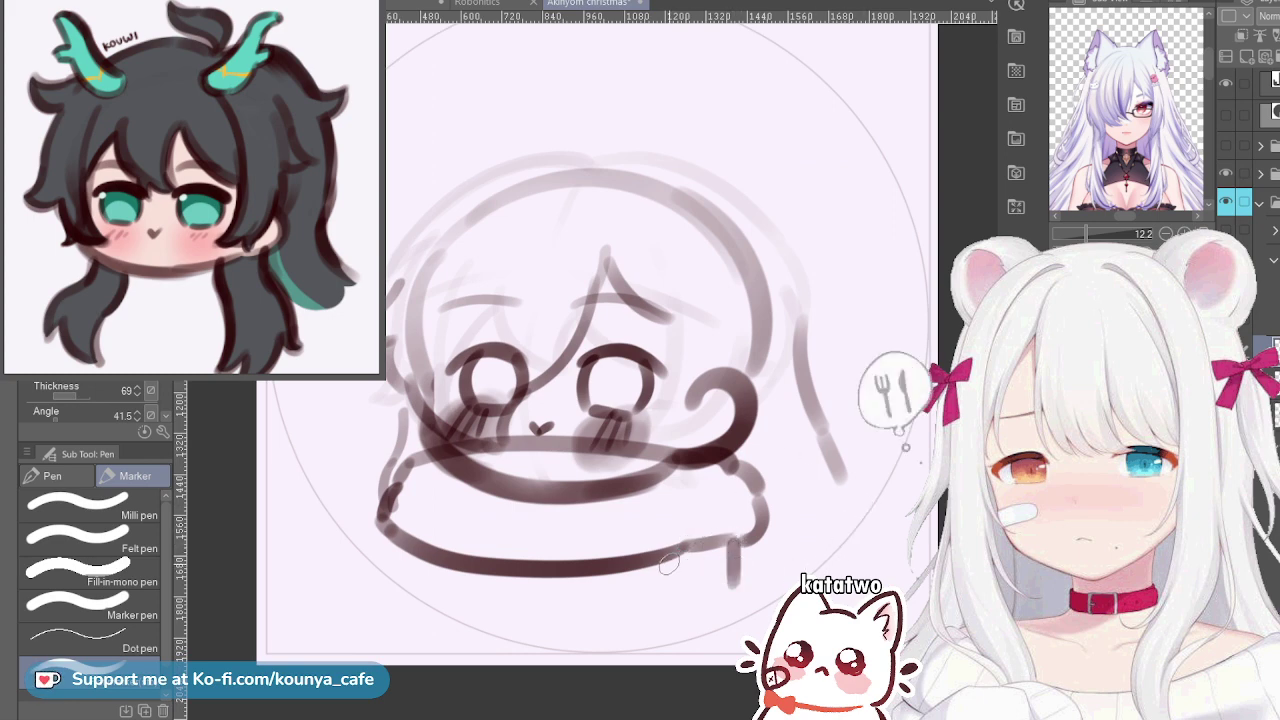
{"action": "left_click_drag", "start_coordinate": [656, 560], "coordinate": [660, 590]}
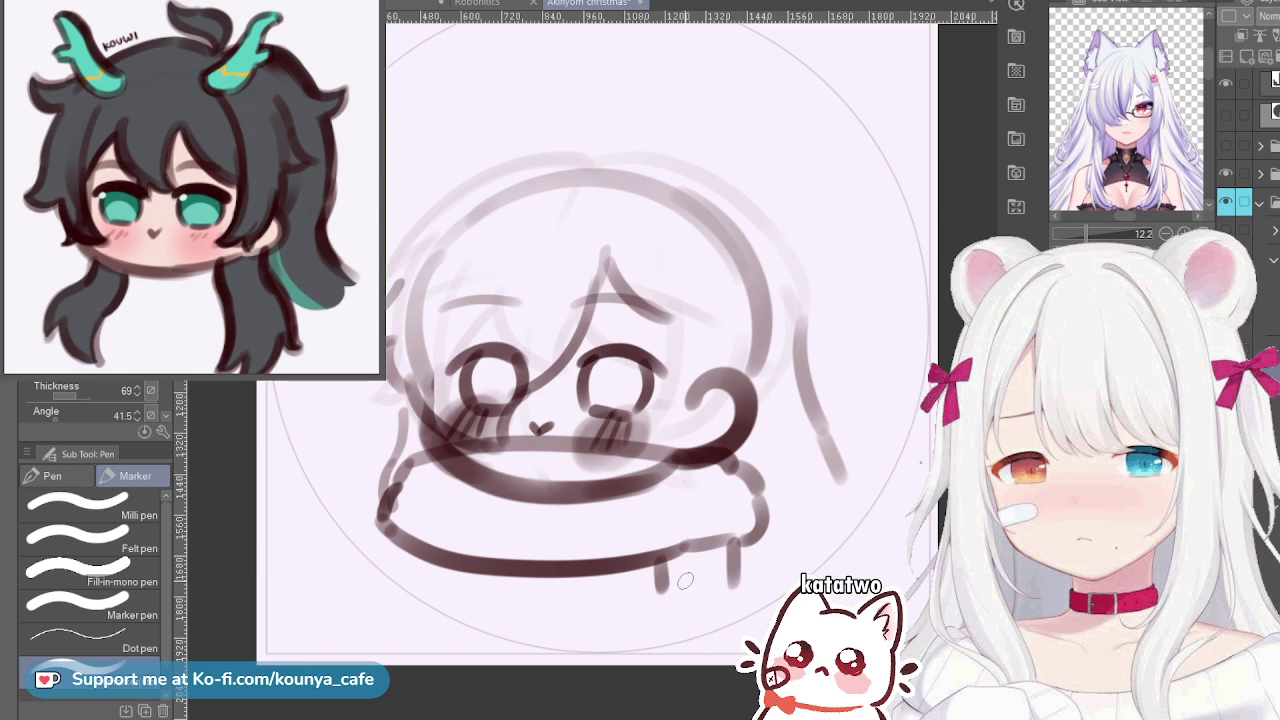
{"action": "mouse_move", "coordinate": [697, 578]}
{"action": "left_mouse_down"}
{"action": "mouse_move", "coordinate": [733, 582]}
{"action": "mouse_move", "coordinate": [718, 604]}
{"action": "mouse_move", "coordinate": [656, 596]}
{"action": "mouse_move", "coordinate": [686, 614]}
{"action": "mouse_move", "coordinate": [666, 616]}
{"action": "mouse_move", "coordinate": [652, 589]}
{"action": "mouse_move", "coordinate": [661, 612]}
{"action": "left_mouse_up"}
{"action": "key", "text": "ctrl+z"}
{"action": "key", "text": "ctrl+z"}
{"action": "key", "text": "ctrl+z"}
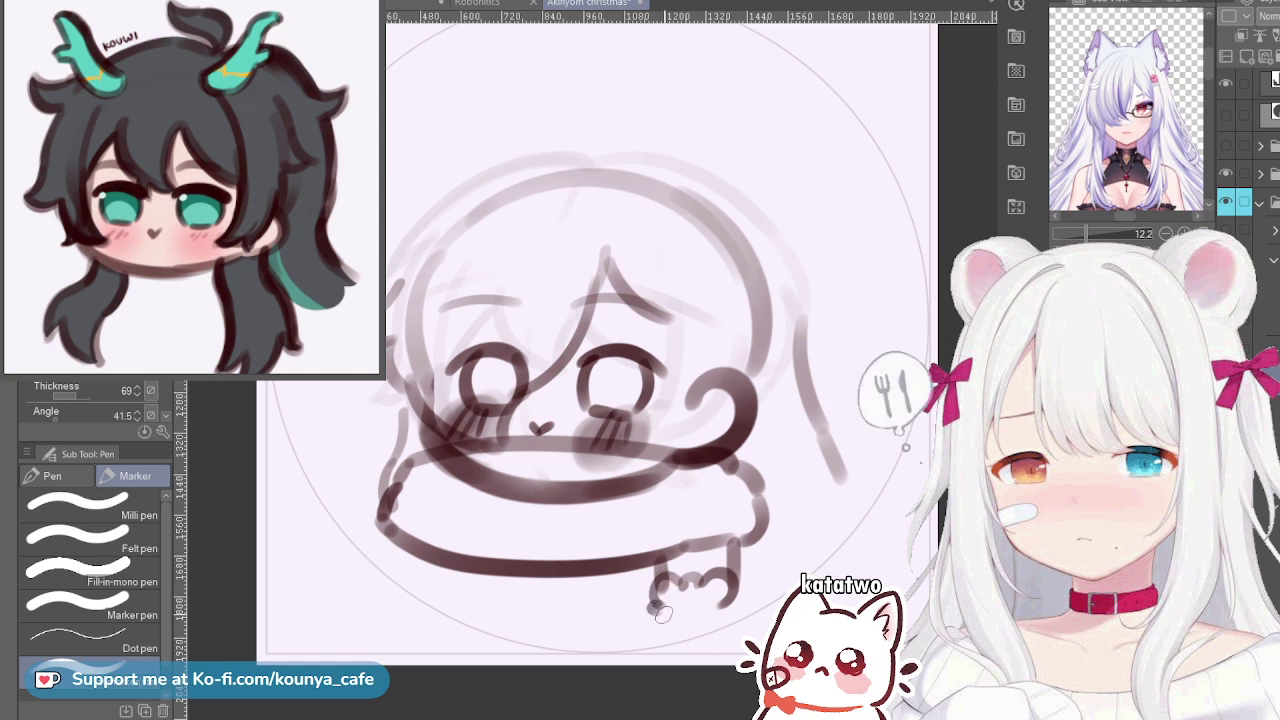
{"action": "mouse_move", "coordinate": [658, 615]}
{"action": "left_mouse_down"}
{"action": "mouse_move", "coordinate": [664, 636]}
{"action": "mouse_move", "coordinate": [690, 626]}
{"action": "mouse_move", "coordinate": [700, 640]}
{"action": "mouse_move", "coordinate": [716, 628]}
{"action": "mouse_move", "coordinate": [728, 638]}
{"action": "mouse_move", "coordinate": [735, 610]}
{"action": "left_mouse_up"}
{"action": "key", "text": "ctrl+z"}
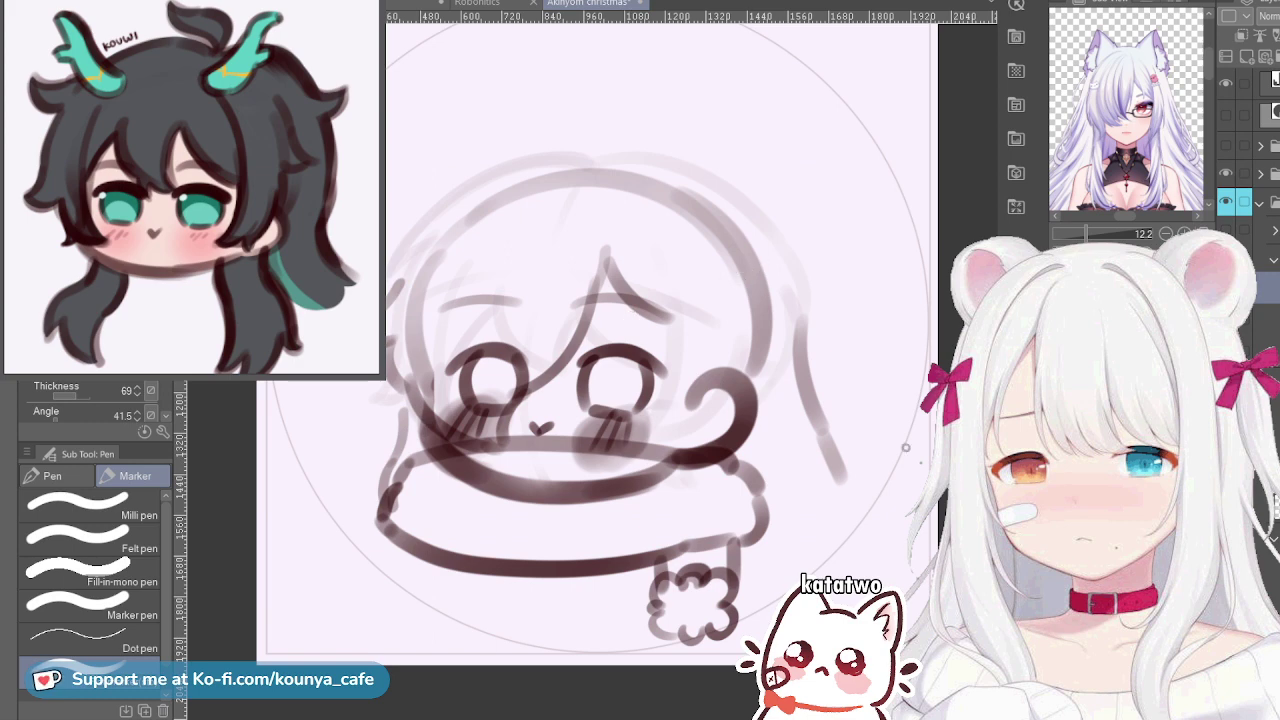
Draw a row of three filled pearls above the right eye, following the hair clip in the reference image
{"action": "left_click_drag", "start_coordinate": [1086, 233], "coordinate": [1101, 233]}
{"action": "left_click_drag", "start_coordinate": [1165, 105], "coordinate": [1099, 198]}
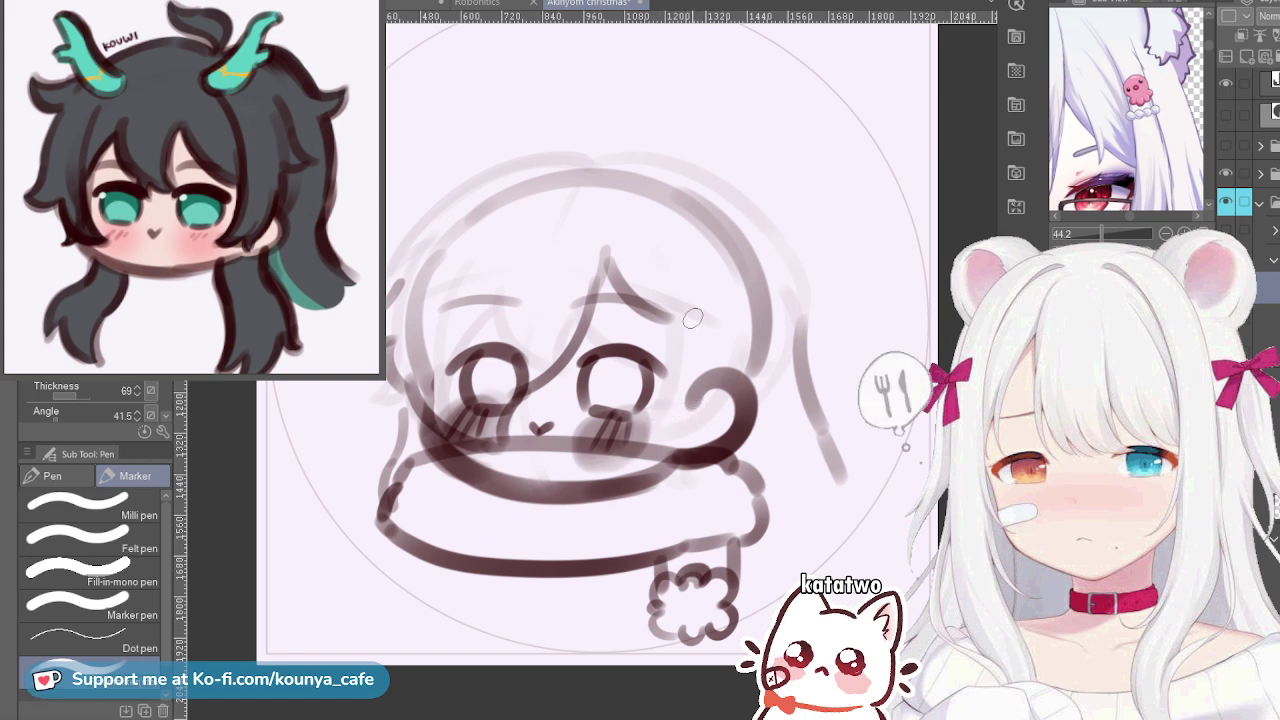
{"action": "left_click_drag", "start_coordinate": [692, 321], "coordinate": [707, 320]}
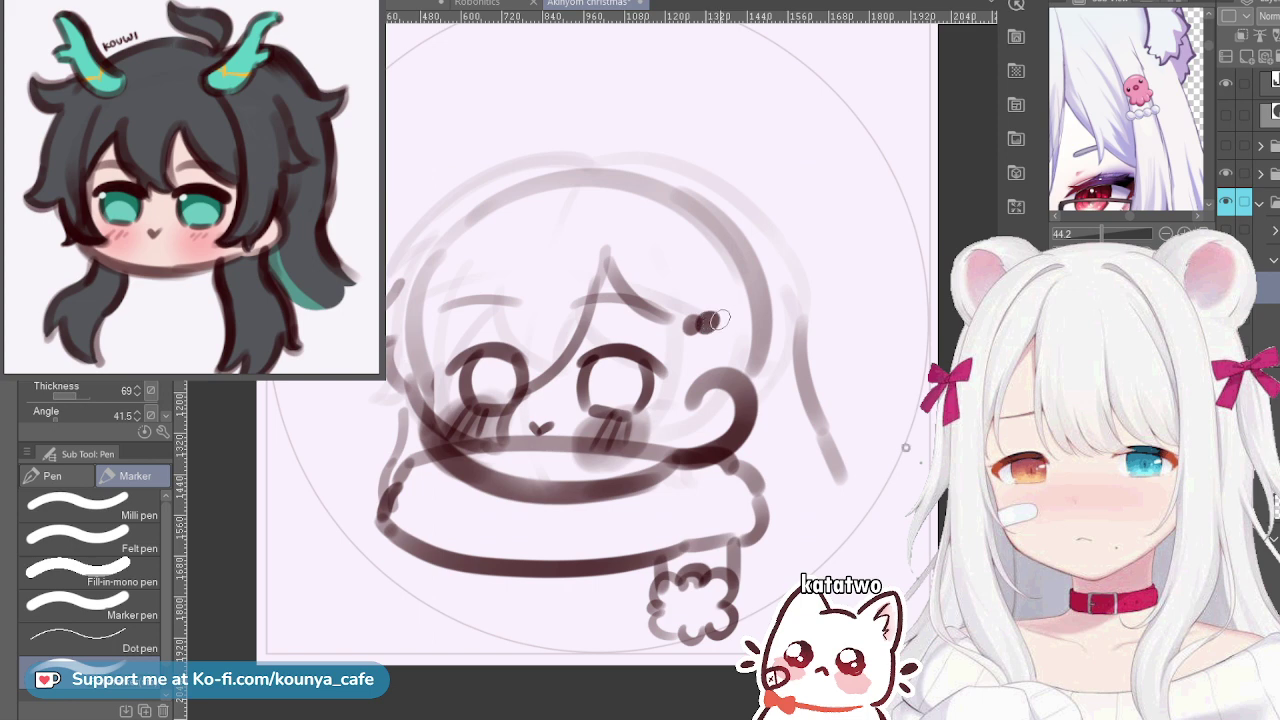
{"action": "mouse_move", "coordinate": [720, 319]}
{"action": "left_mouse_down"}
{"action": "mouse_move", "coordinate": [731, 318]}
{"action": "mouse_move", "coordinate": [690, 322]}
{"action": "left_mouse_up"}
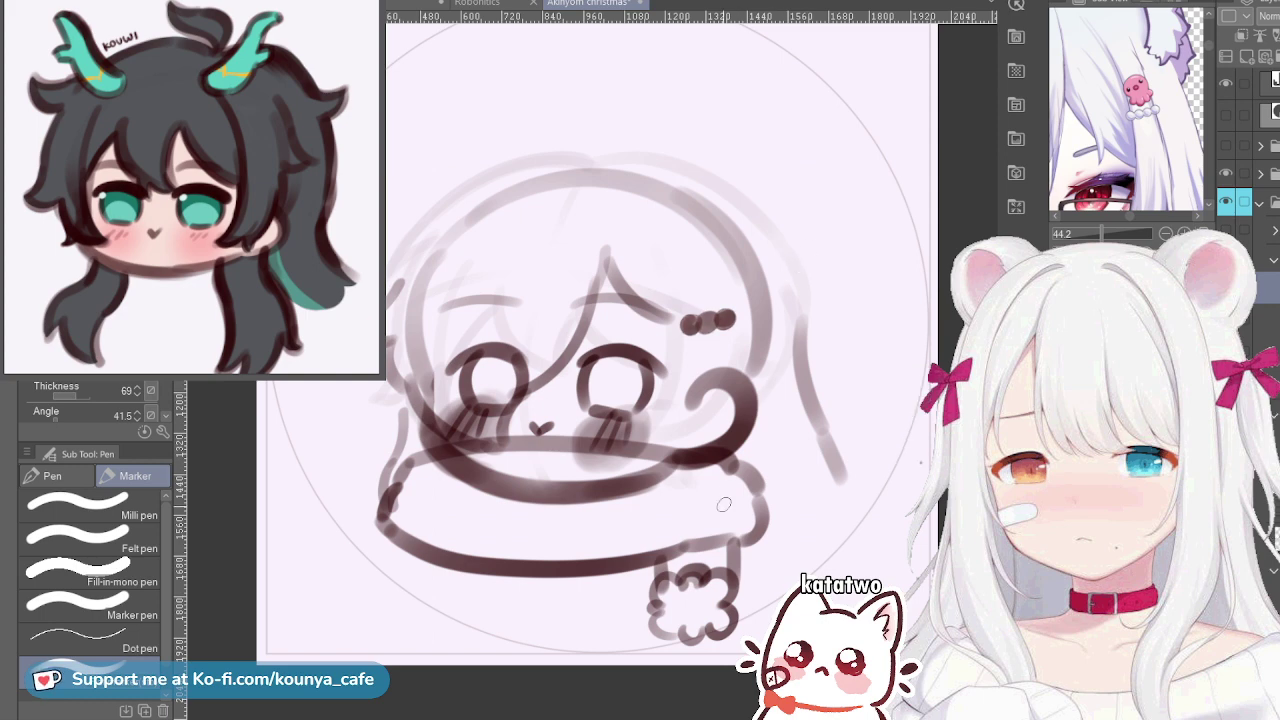
Sketch the octopus hair clip above the pearls, with a round head and three curled tentacles
{"action": "scroll", "coordinate": [760, 259], "scroll_direction": "up", "scroll_amount": 4}
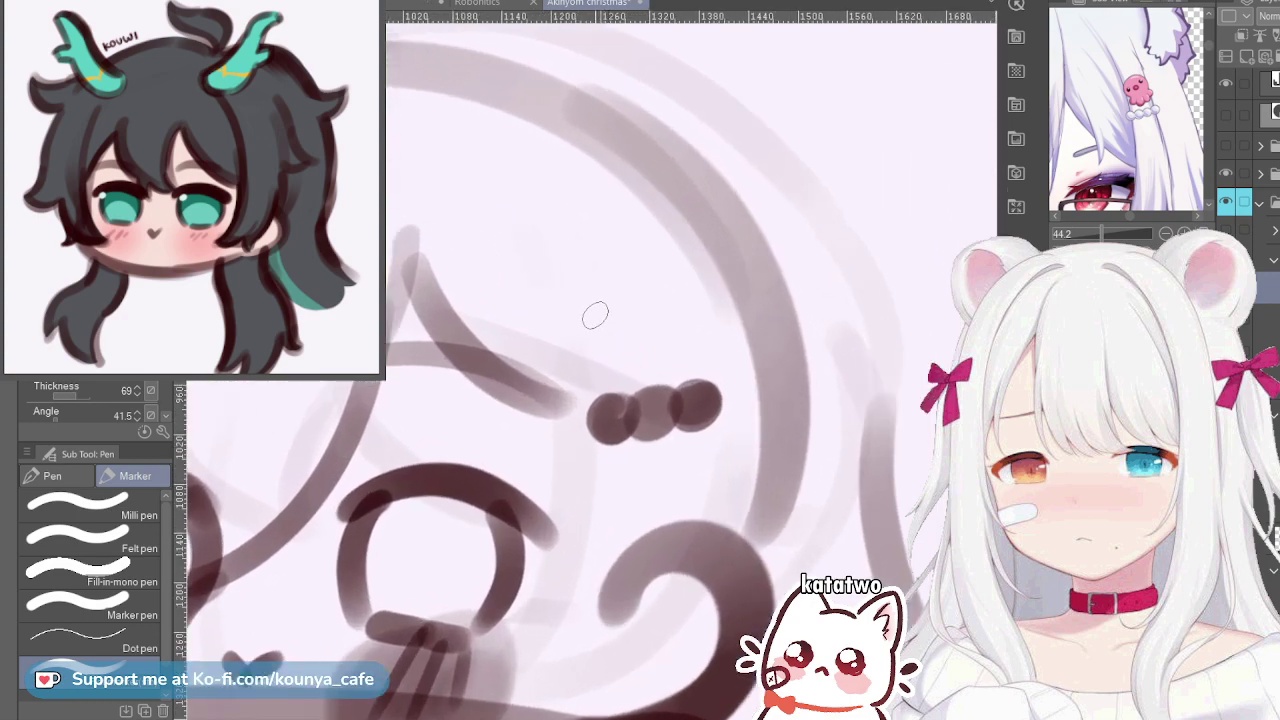
{"action": "mouse_move", "coordinate": [591, 326]}
{"action": "left_mouse_down"}
{"action": "mouse_move", "coordinate": [564, 290]}
{"action": "mouse_move", "coordinate": [588, 213]}
{"action": "mouse_move", "coordinate": [676, 260]}
{"action": "mouse_move", "coordinate": [676, 314]}
{"action": "left_mouse_up"}
{"action": "key", "text": "ctrl+z"}
{"action": "mouse_move", "coordinate": [582, 306]}
{"action": "left_mouse_down"}
{"action": "mouse_move", "coordinate": [583, 215]}
{"action": "mouse_move", "coordinate": [648, 199]}
{"action": "mouse_move", "coordinate": [689, 290]}
{"action": "left_mouse_up"}
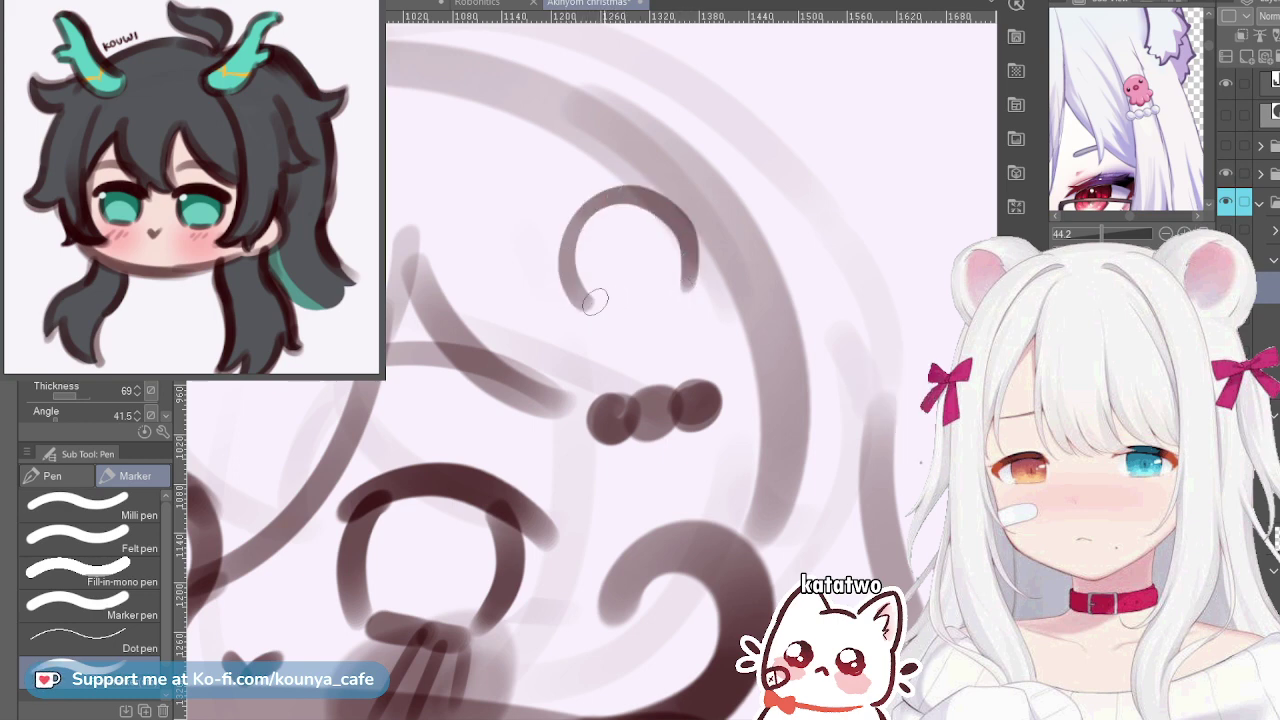
{"action": "mouse_move", "coordinate": [597, 316]}
{"action": "left_mouse_down"}
{"action": "mouse_move", "coordinate": [610, 351]}
{"action": "mouse_move", "coordinate": [630, 327]}
{"action": "mouse_move", "coordinate": [713, 295]}
{"action": "mouse_move", "coordinate": [708, 338]}
{"action": "mouse_move", "coordinate": [685, 311]}
{"action": "mouse_move", "coordinate": [704, 298]}
{"action": "mouse_move", "coordinate": [694, 334]}
{"action": "mouse_move", "coordinate": [668, 318]}
{"action": "left_mouse_up"}
{"action": "key", "text": "ctrl+z"}
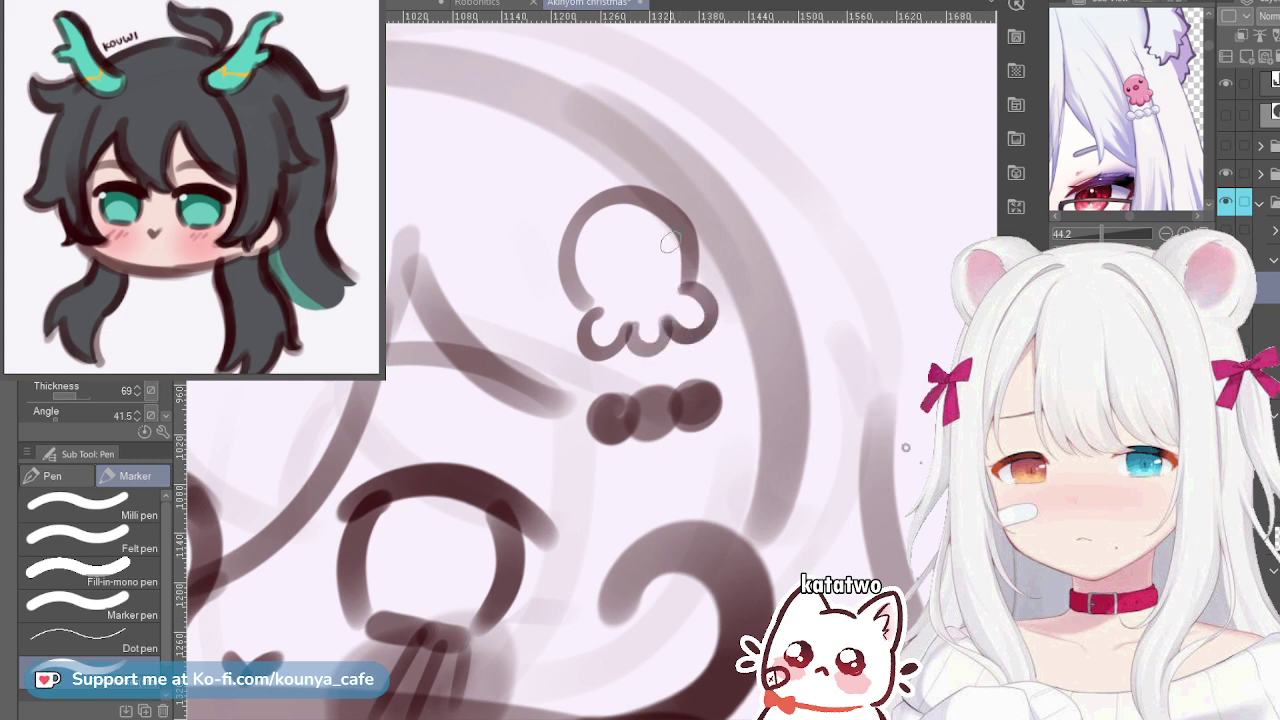
Add two small filled oval eyes to the octopus's face
{"action": "scroll", "coordinate": [645, 230], "scroll_direction": "up", "scroll_amount": 3}
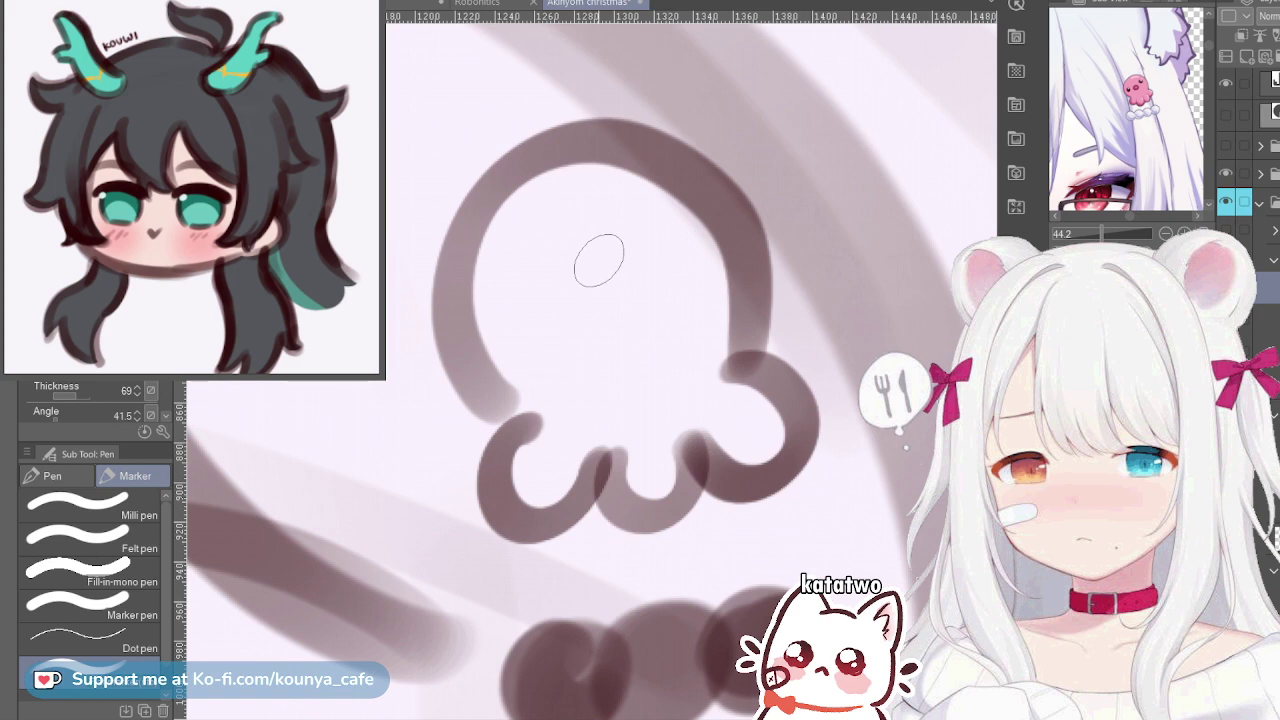
{"action": "left_click", "coordinate": [545, 291]}
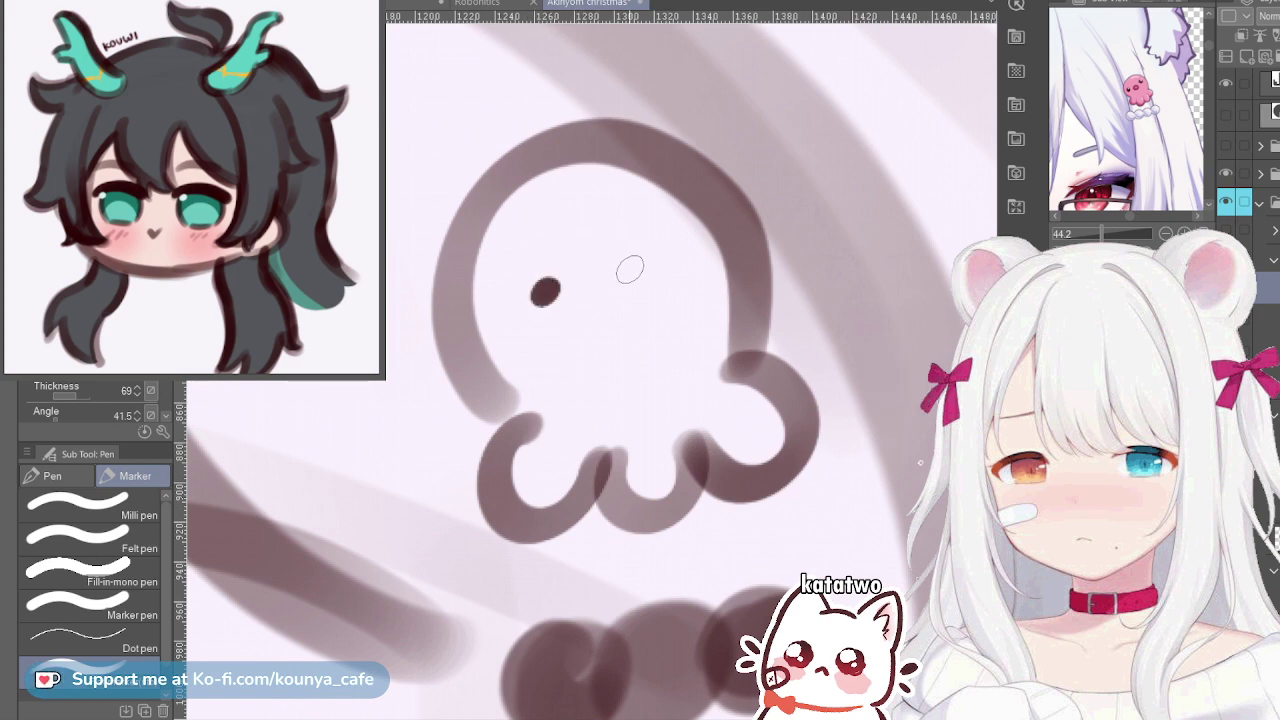
{"action": "left_click_drag", "start_coordinate": [627, 264], "coordinate": [634, 268]}
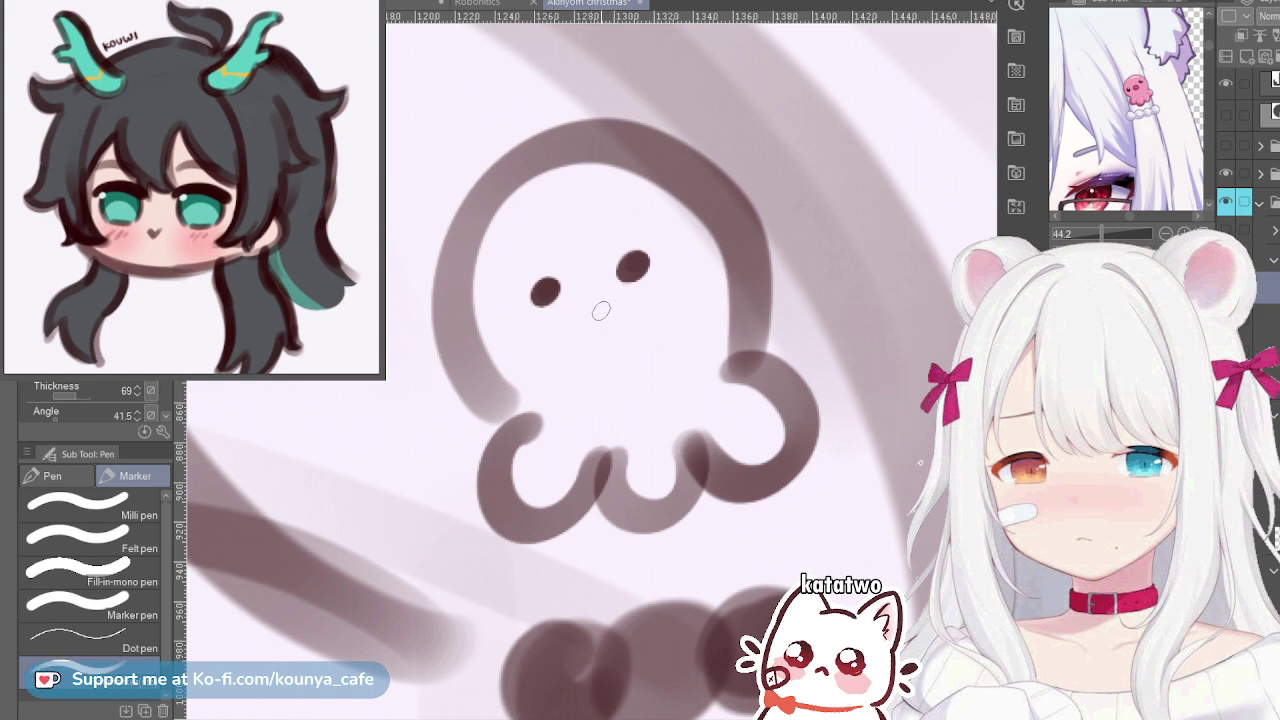
{"action": "mouse_move", "coordinate": [601, 311]}
{"action": "left_mouse_down"}
{"action": "mouse_move", "coordinate": [596, 345]}
{"action": "mouse_move", "coordinate": [610, 310]}
{"action": "left_mouse_up"}
{"action": "key", "text": "ctrl+z"}
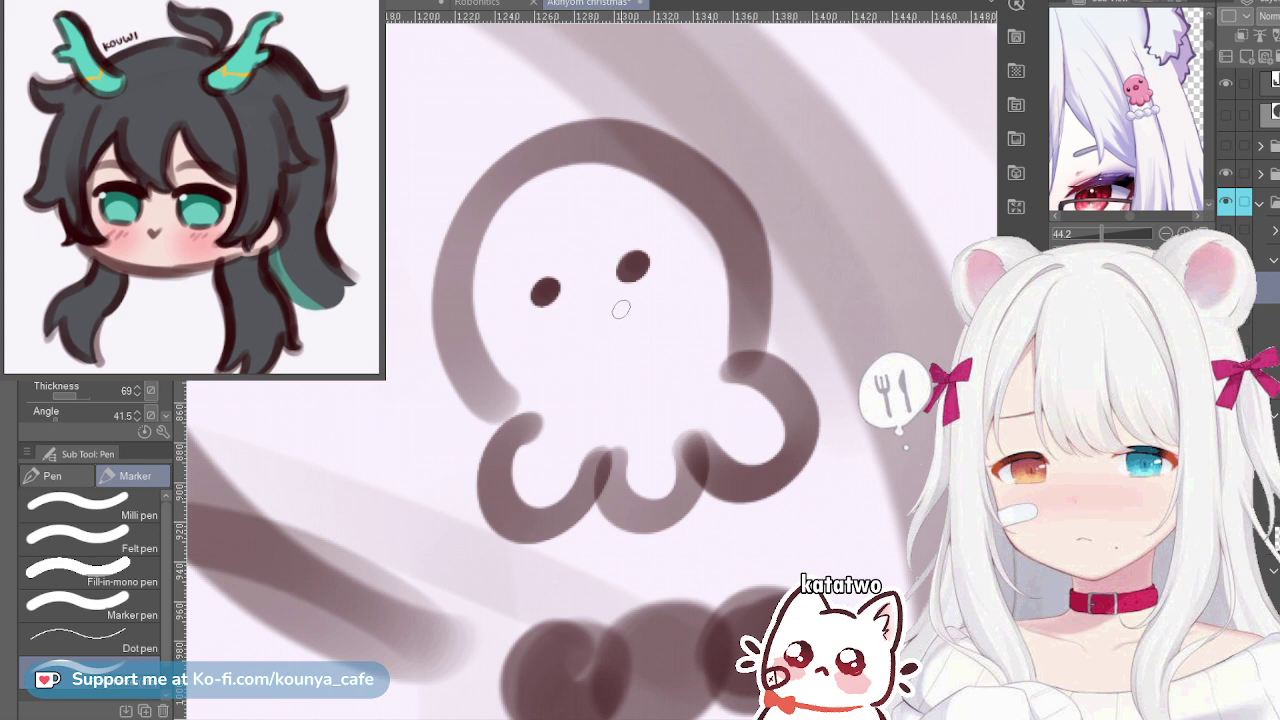
Draw a tilted oval mouth outline below the octopus's eyes, based on the enlarged reference
{"action": "left_click_drag", "start_coordinate": [1101, 233], "coordinate": [1118, 233]}
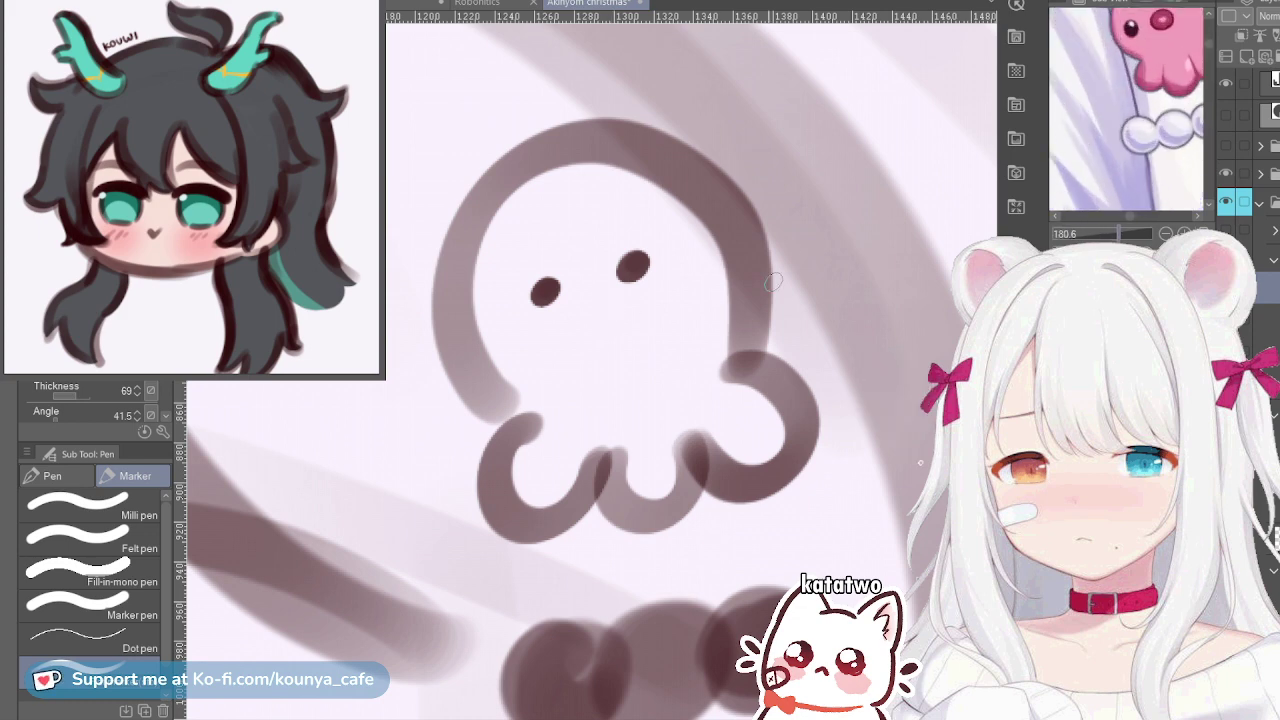
{"action": "mouse_move", "coordinate": [568, 320]}
{"action": "left_mouse_down"}
{"action": "mouse_move", "coordinate": [586, 351]}
{"action": "mouse_move", "coordinate": [620, 344]}
{"action": "mouse_move", "coordinate": [635, 324]}
{"action": "mouse_move", "coordinate": [585, 311]}
{"action": "mouse_move", "coordinate": [570, 340]}
{"action": "mouse_move", "coordinate": [615, 349]}
{"action": "mouse_move", "coordinate": [630, 310]}
{"action": "mouse_move", "coordinate": [571, 317]}
{"action": "mouse_move", "coordinate": [580, 354]}
{"action": "mouse_move", "coordinate": [641, 333]}
{"action": "mouse_move", "coordinate": [638, 312]}
{"action": "mouse_move", "coordinate": [610, 309]}
{"action": "mouse_move", "coordinate": [573, 342]}
{"action": "mouse_move", "coordinate": [622, 313]}
{"action": "left_mouse_up"}
{"action": "key", "text": "ctrl+z"}
{"action": "key", "text": "ctrl+z"}
{"action": "key", "text": "ctrl+z"}
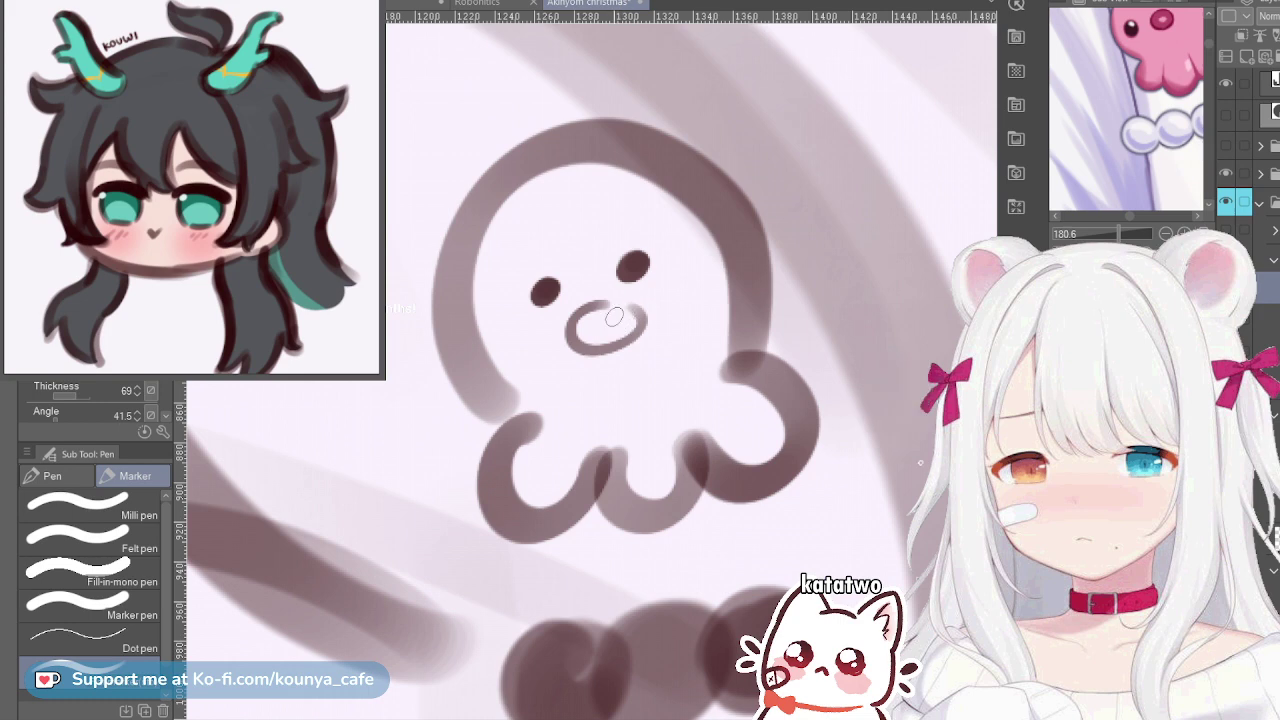
{"action": "key", "text": "ctrl+z"}
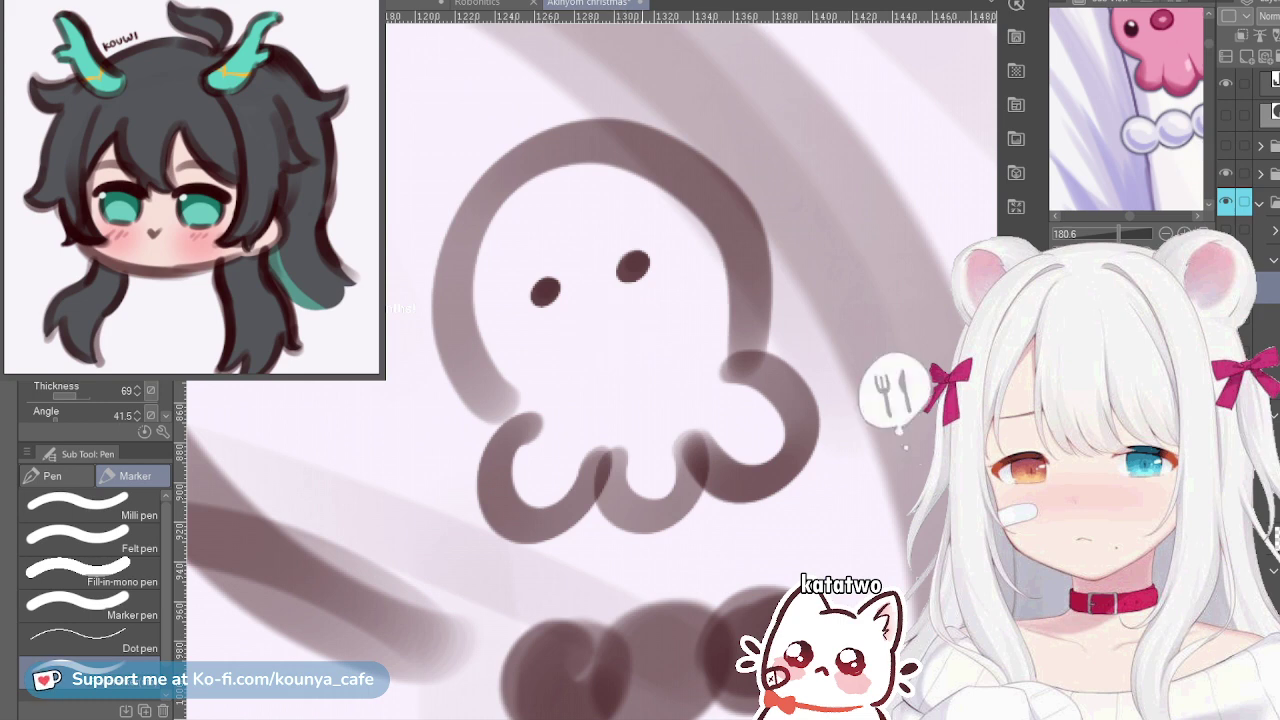
{"action": "scroll", "coordinate": [596, 306], "scroll_direction": "up", "scroll_amount": 1}
{"action": "mouse_move", "coordinate": [600, 297]}
{"action": "left_mouse_down"}
{"action": "mouse_move", "coordinate": [542, 351]}
{"action": "mouse_move", "coordinate": [619, 358]}
{"action": "mouse_move", "coordinate": [632, 292]}
{"action": "mouse_move", "coordinate": [572, 303]}
{"action": "mouse_move", "coordinate": [548, 370]}
{"action": "mouse_move", "coordinate": [646, 354]}
{"action": "mouse_move", "coordinate": [631, 294]}
{"action": "mouse_move", "coordinate": [564, 327]}
{"action": "mouse_move", "coordinate": [563, 368]}
{"action": "mouse_move", "coordinate": [615, 374]}
{"action": "mouse_move", "coordinate": [665, 336]}
{"action": "mouse_move", "coordinate": [642, 298]}
{"action": "left_mouse_up"}
{"action": "key", "text": "ctrl+z"}
{"action": "key", "text": "ctrl+z"}
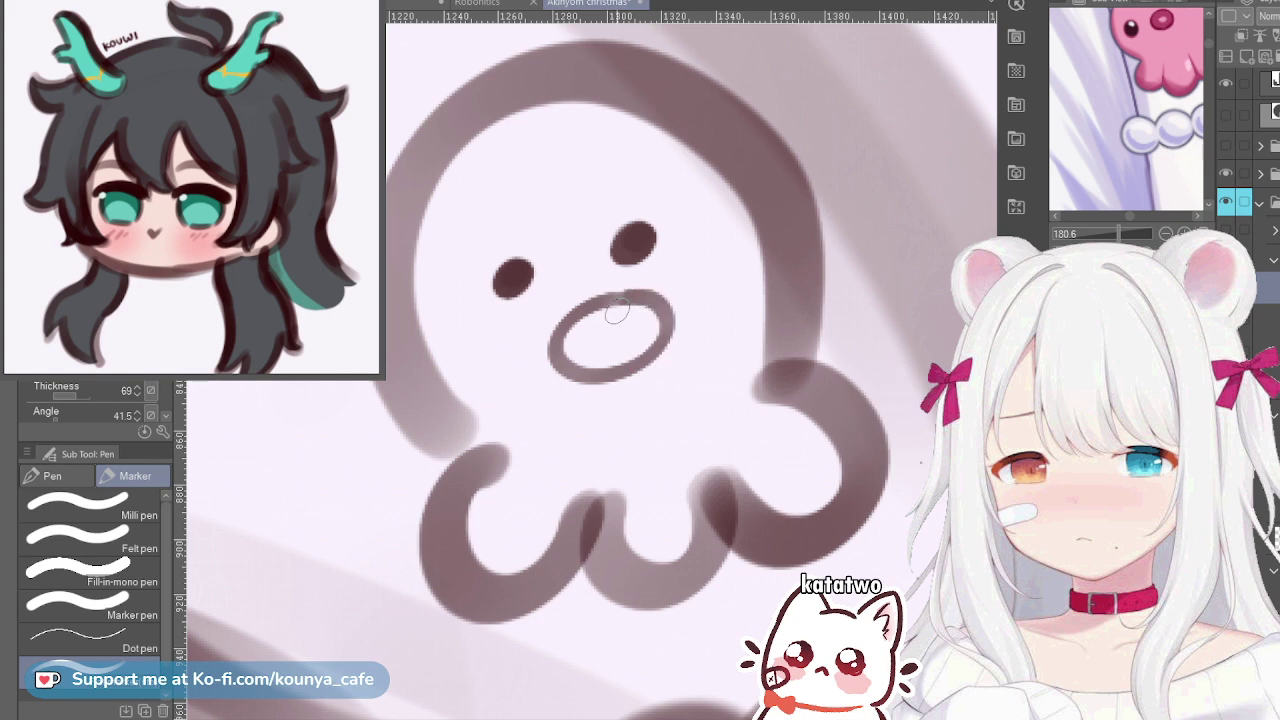
Draw a smaller tilted oval centred inside the octopus's mouth outline
{"action": "scroll", "coordinate": [622, 294], "scroll_direction": "up", "scroll_amount": 2}
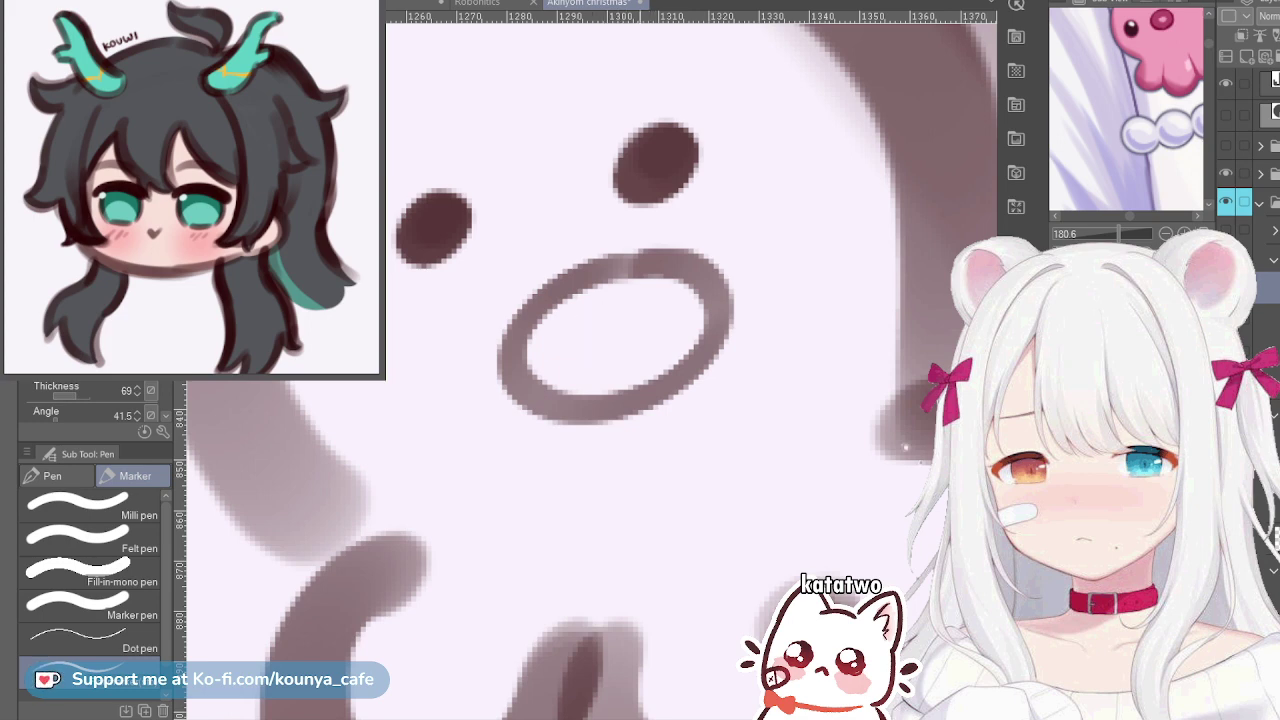
{"action": "left_click_drag", "start_coordinate": [606, 306], "coordinate": [585, 358]}
{"action": "key", "text": "ctrl+z"}
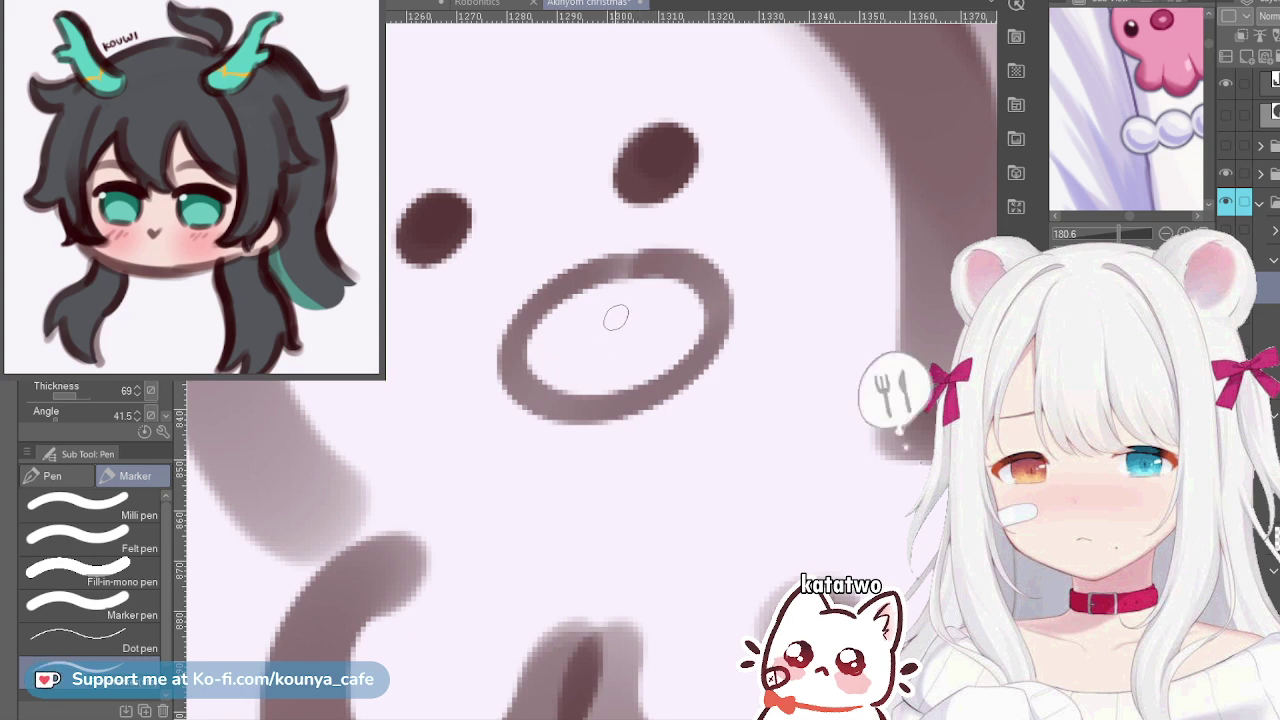
{"action": "mouse_move", "coordinate": [604, 308]}
{"action": "left_mouse_down"}
{"action": "mouse_move", "coordinate": [577, 349]}
{"action": "mouse_move", "coordinate": [639, 345]}
{"action": "mouse_move", "coordinate": [625, 305]}
{"action": "mouse_move", "coordinate": [585, 349]}
{"action": "mouse_move", "coordinate": [655, 343]}
{"action": "mouse_move", "coordinate": [579, 344]}
{"action": "mouse_move", "coordinate": [646, 337]}
{"action": "mouse_move", "coordinate": [617, 326]}
{"action": "left_mouse_up"}
{"action": "key", "text": "ctrl+z"}
{"action": "key", "text": "ctrl+z"}
{"action": "key", "text": "ctrl+z"}
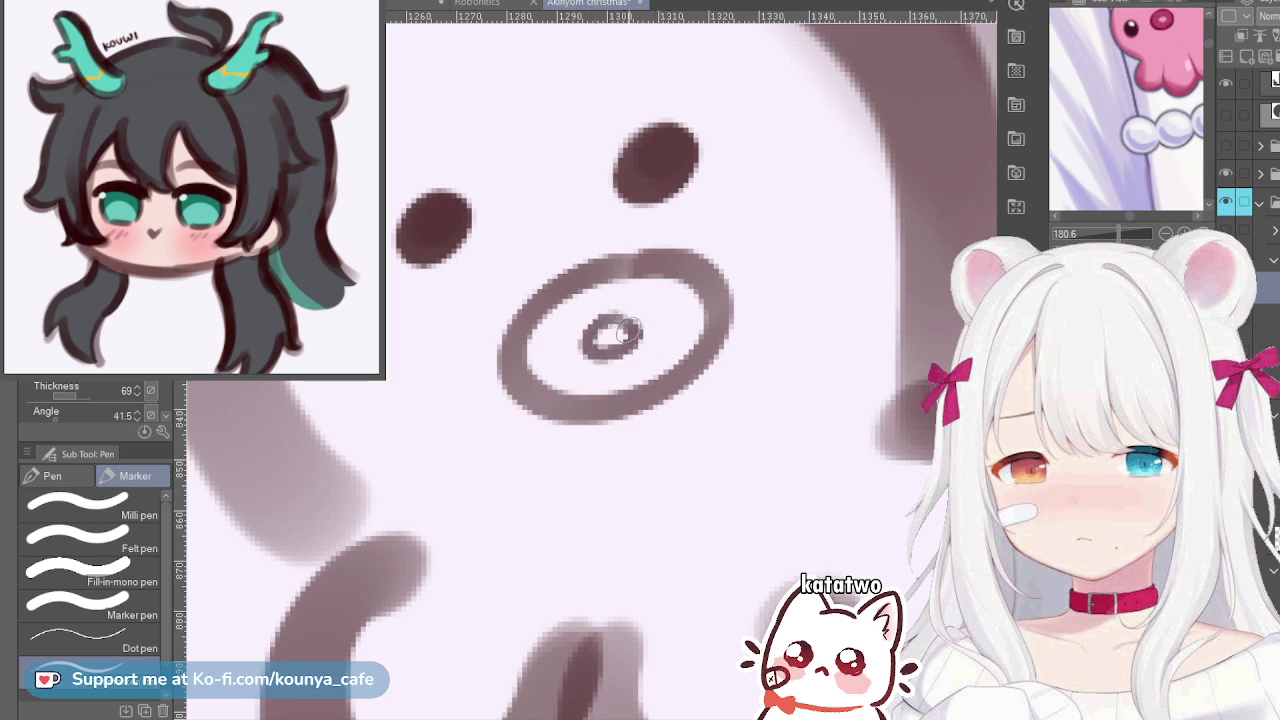
{"action": "scroll", "coordinate": [628, 331], "scroll_direction": "down", "scroll_amount": 4}
{"action": "scroll", "coordinate": [632, 325], "scroll_direction": "up", "scroll_amount": 4}
{"action": "key", "text": "ctrl+z"}
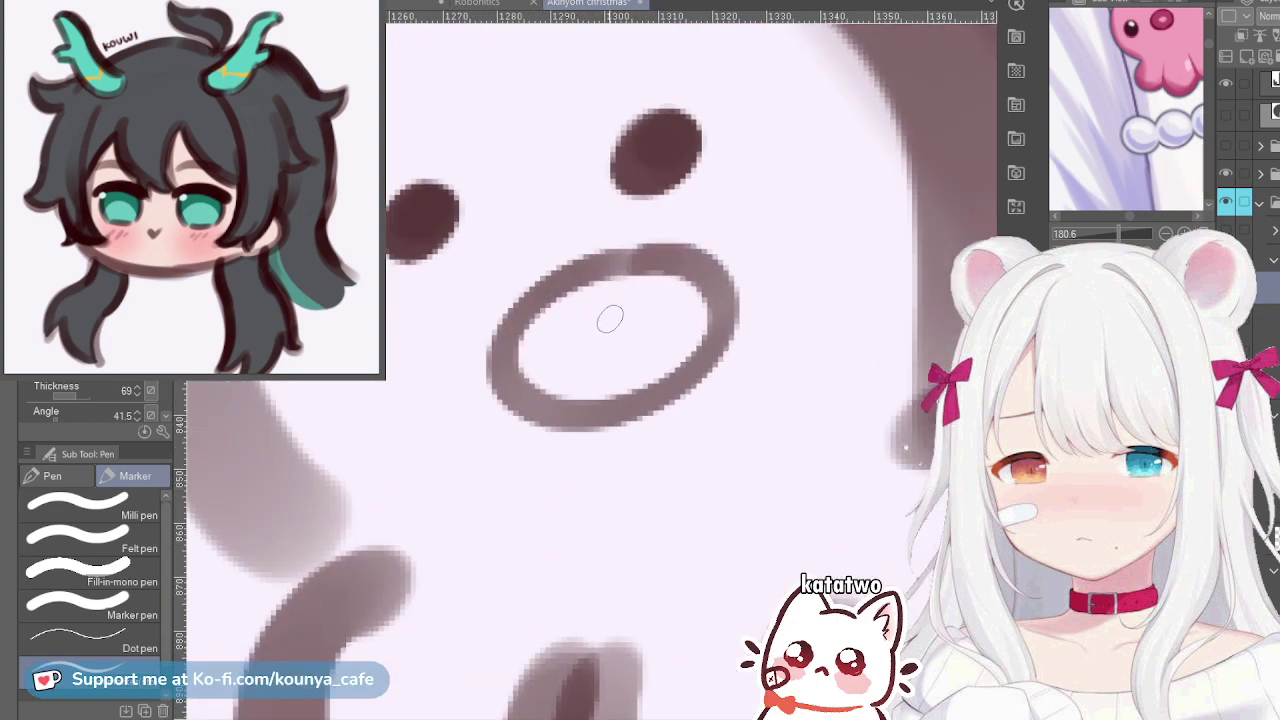
{"action": "left_click_drag", "start_coordinate": [578, 322], "coordinate": [646, 318]}
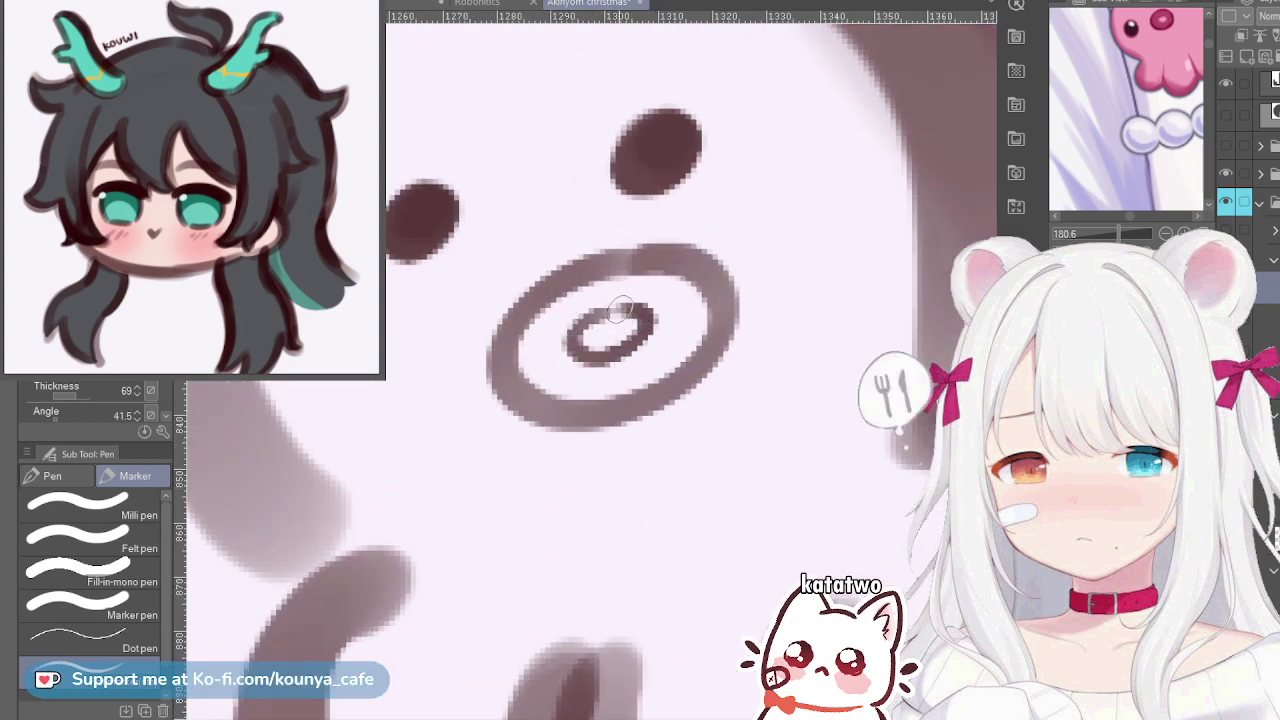
Lasso the octopus's double-oval mouth, scale it down to 73%, and position it just below the eyes
{"action": "key", "text": "m"}
{"action": "mouse_move", "coordinate": [600, 232]}
{"action": "left_mouse_down"}
{"action": "mouse_move", "coordinate": [550, 470]}
{"action": "mouse_move", "coordinate": [588, 205]}
{"action": "left_mouse_up"}
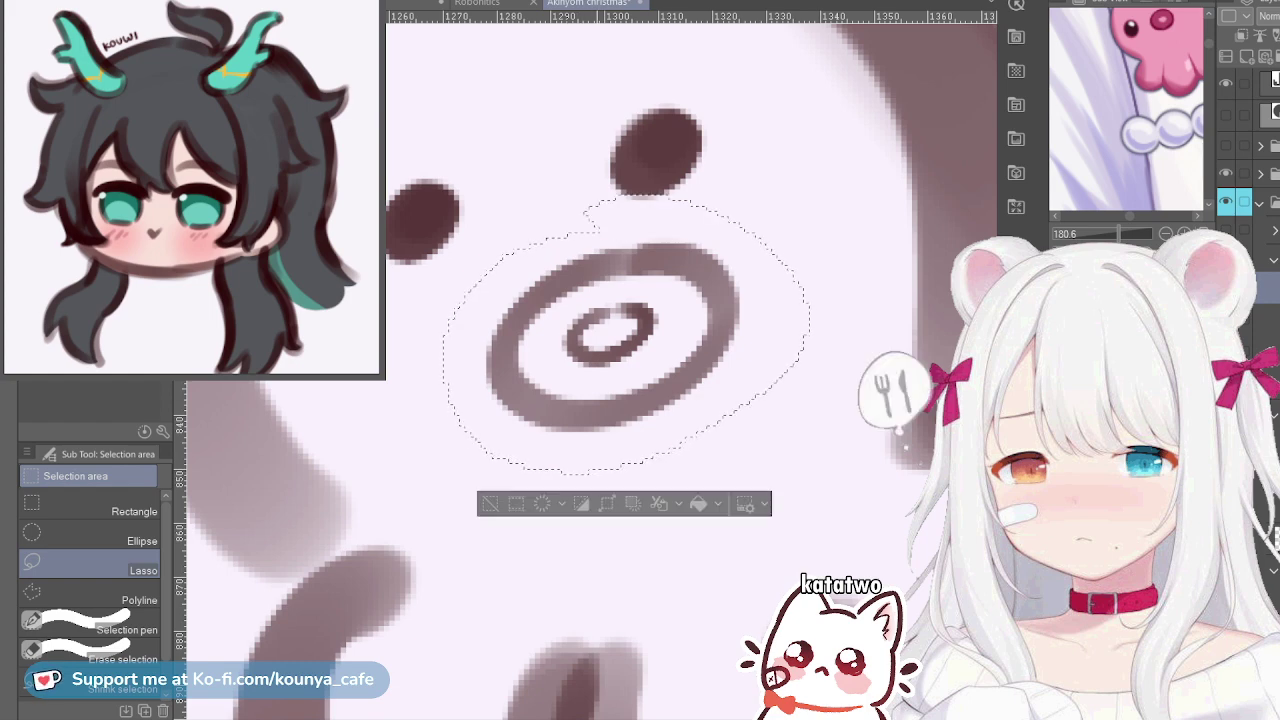
{"action": "scroll", "coordinate": [682, 201], "scroll_direction": "down", "scroll_amount": 3}
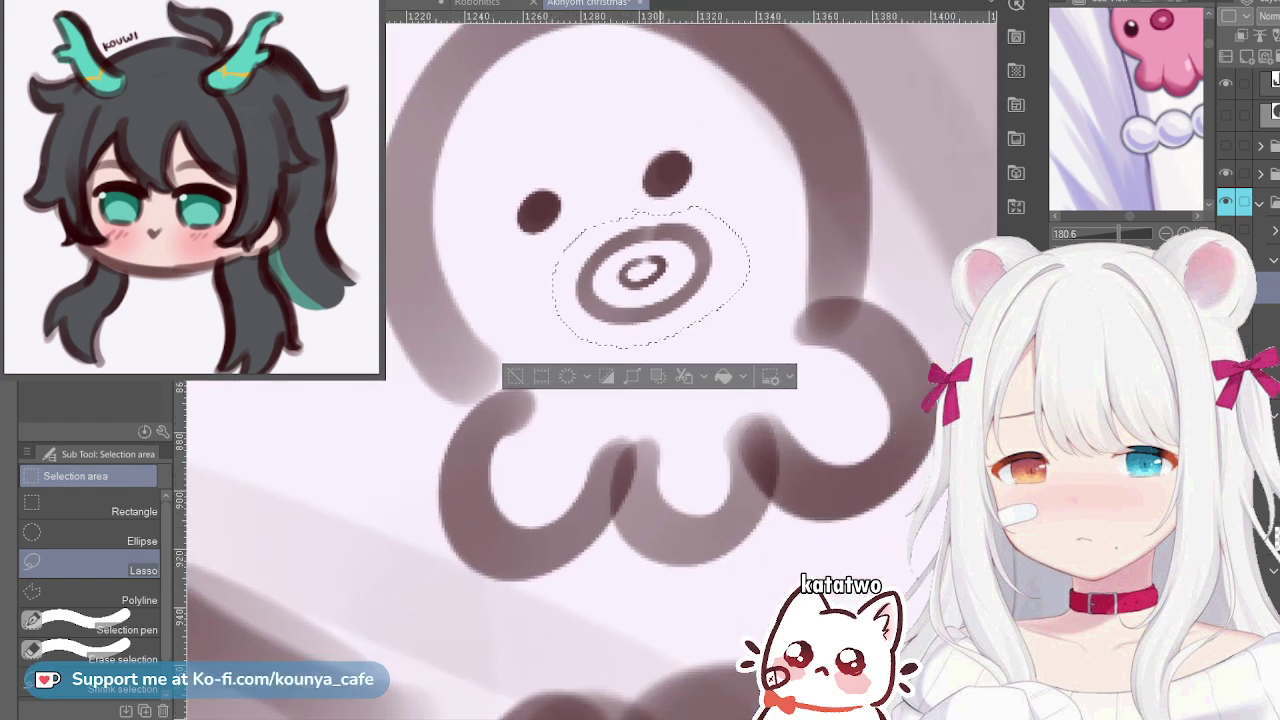
{"action": "key", "text": "ctrl+t"}
{"action": "left_click_drag", "start_coordinate": [750, 275], "coordinate": [732, 285]}
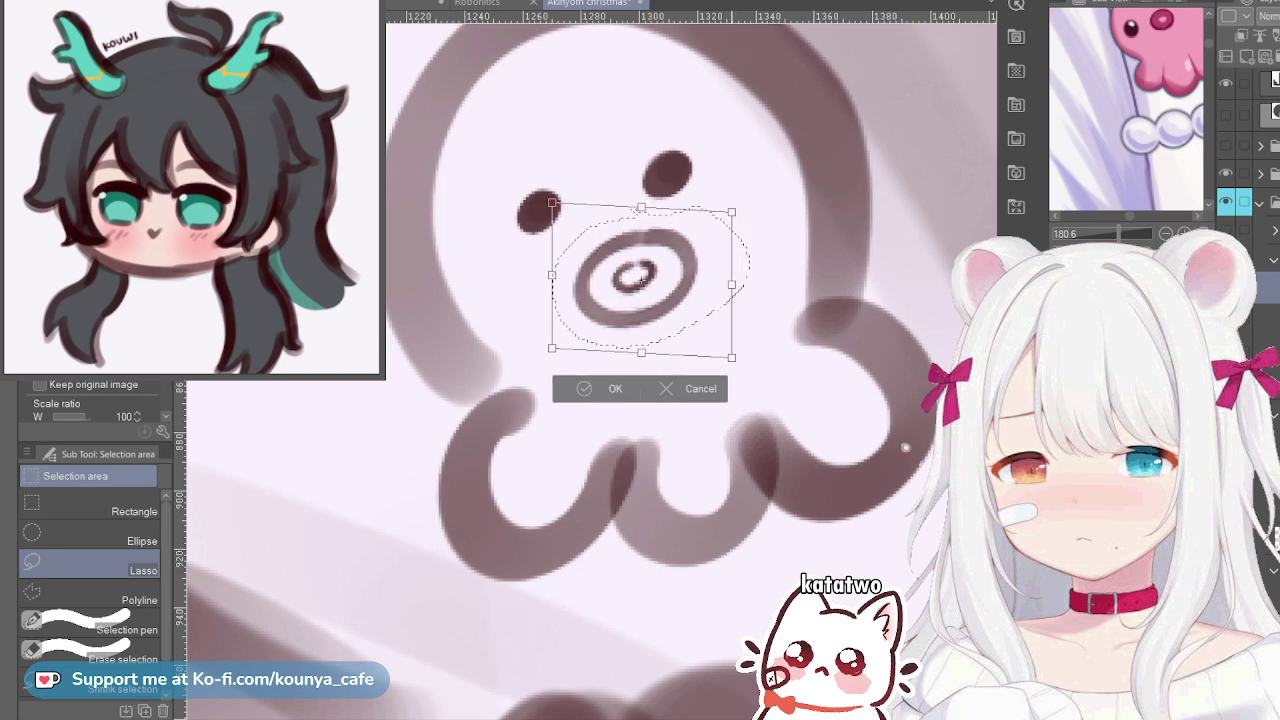
{"action": "left_click_drag", "start_coordinate": [732, 357], "coordinate": [713, 342]}
{"action": "left_click_drag", "start_coordinate": [642, 281], "coordinate": [630, 265]}
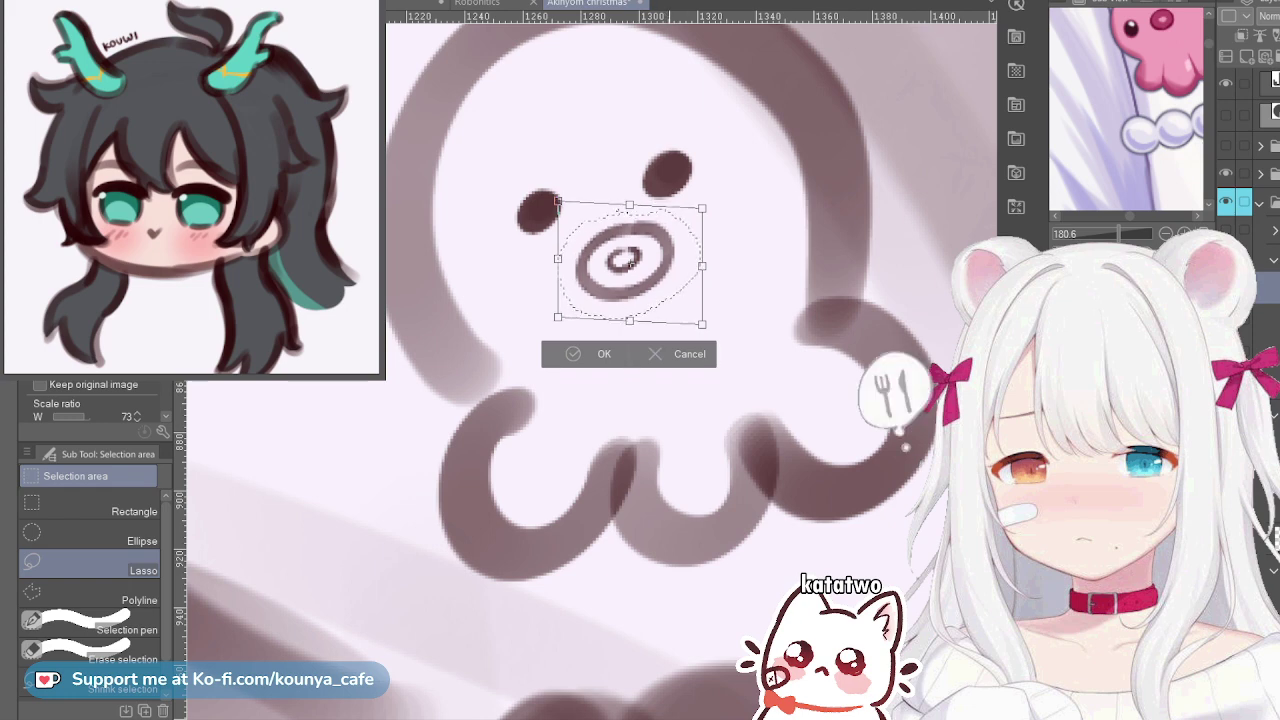
{"action": "key", "text": "Return"}
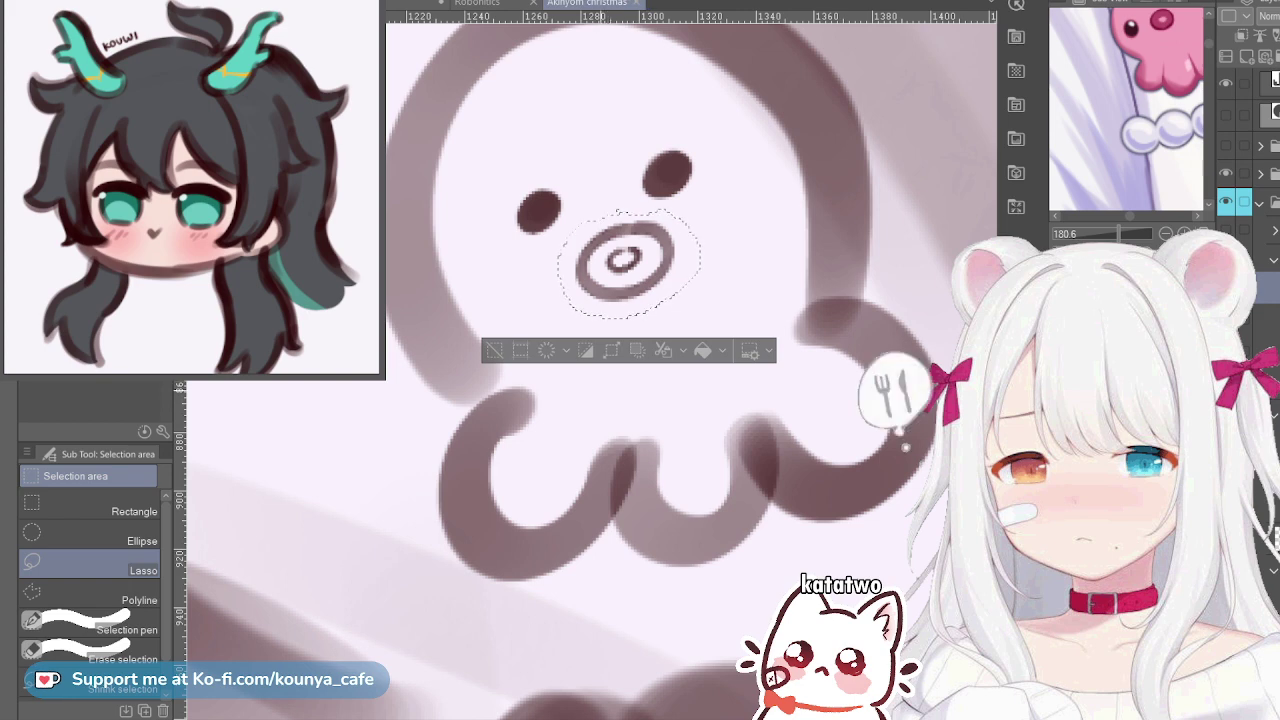
{"action": "key", "text": "ctrl+d"}
{"action": "key", "text": "ctrl+t"}
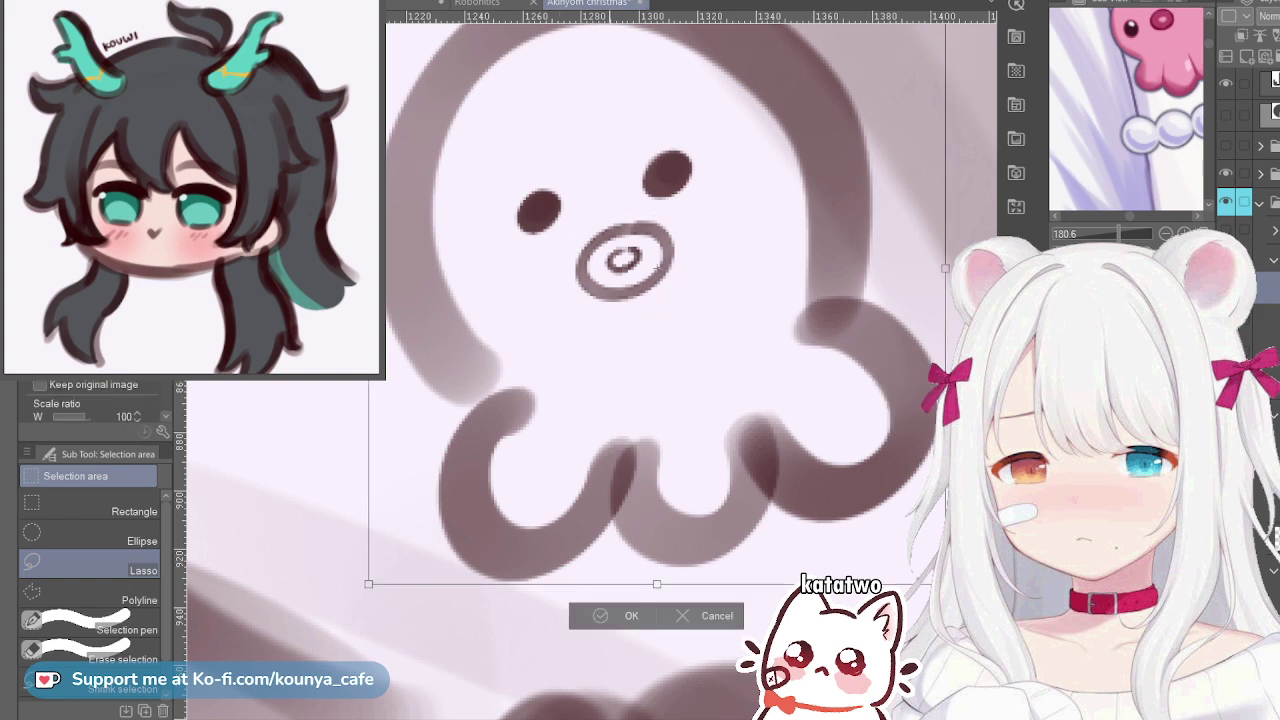
{"action": "key", "text": "Return"}
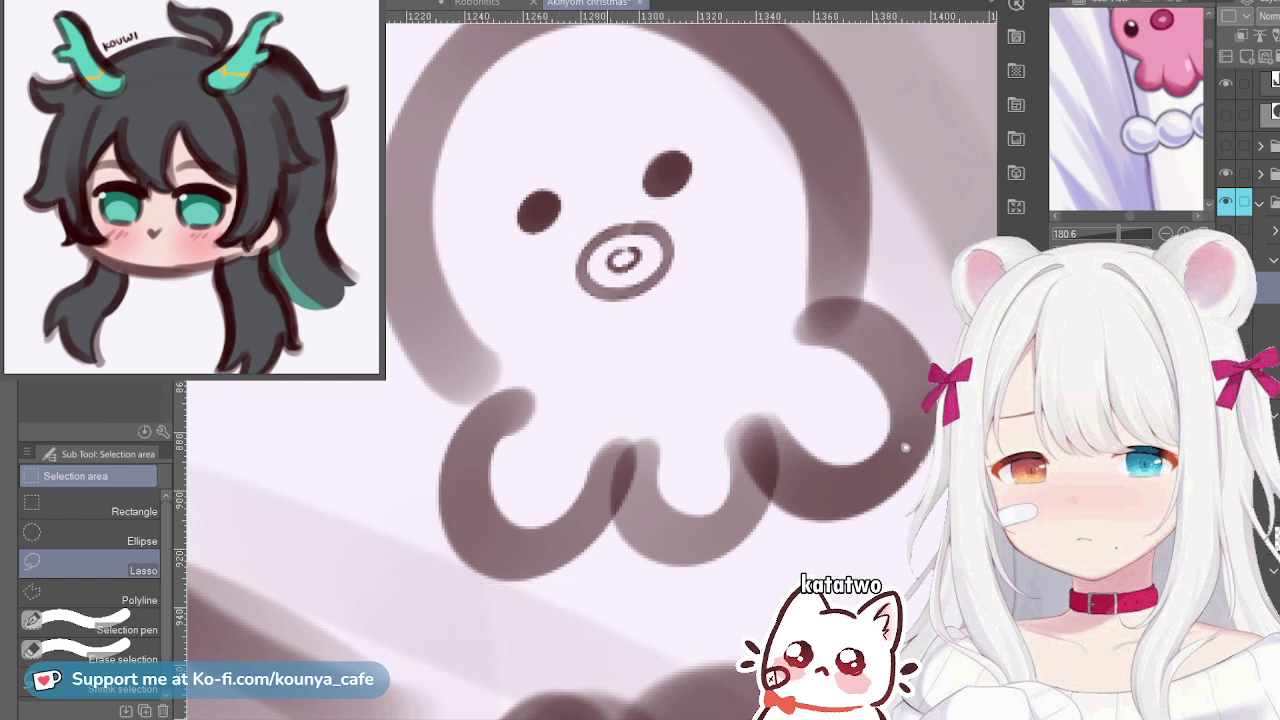
Lasso the octopus hair clip, enlarge it to about 107%, tilt it slightly and shift it inward above the pearls
{"action": "key", "text": "ctrl+minus"}
{"action": "key", "text": "ctrl+minus"}
{"action": "key", "text": "ctrl+minus"}
{"action": "scroll", "coordinate": [610, 258], "scroll_direction": "down", "scroll_amount": 4}
{"action": "left_click_drag", "start_coordinate": [614, 253], "coordinate": [714, 259]}
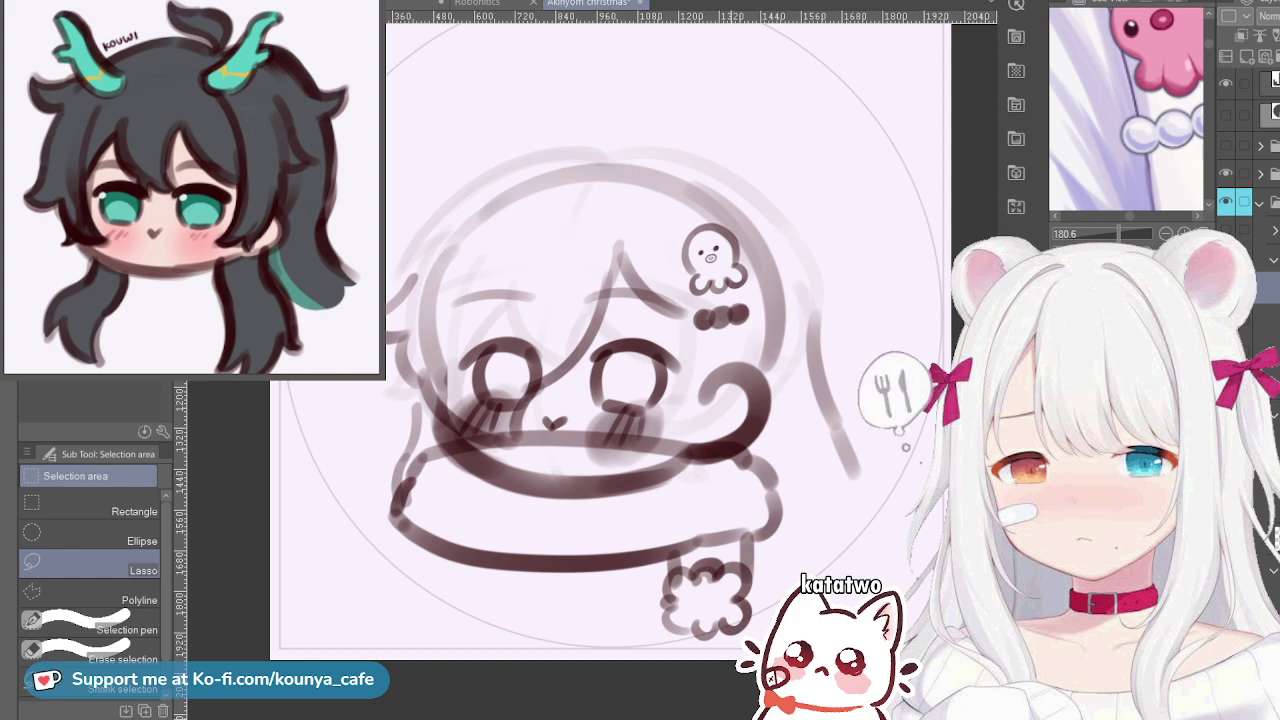
{"action": "mouse_move", "coordinate": [716, 219]}
{"action": "left_mouse_down"}
{"action": "mouse_move", "coordinate": [664, 256]}
{"action": "mouse_move", "coordinate": [685, 298]}
{"action": "mouse_move", "coordinate": [728, 222]}
{"action": "left_mouse_up"}
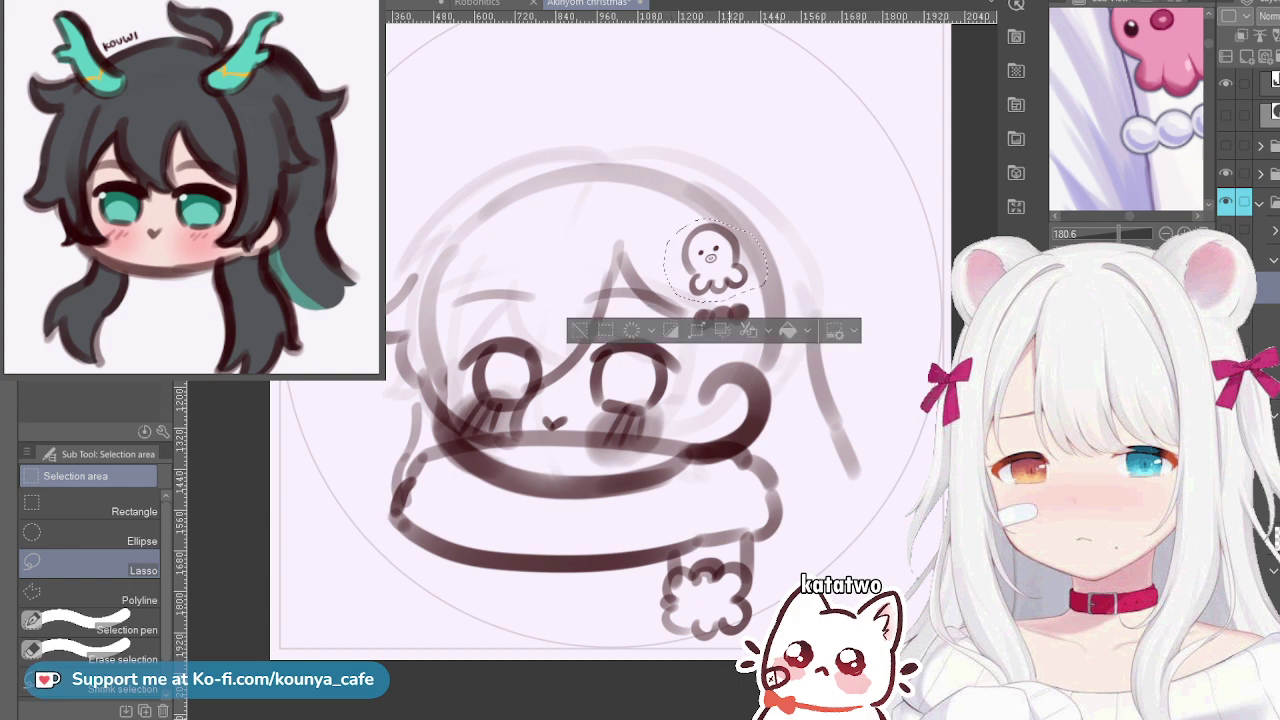
{"action": "key", "text": "ctrl+t"}
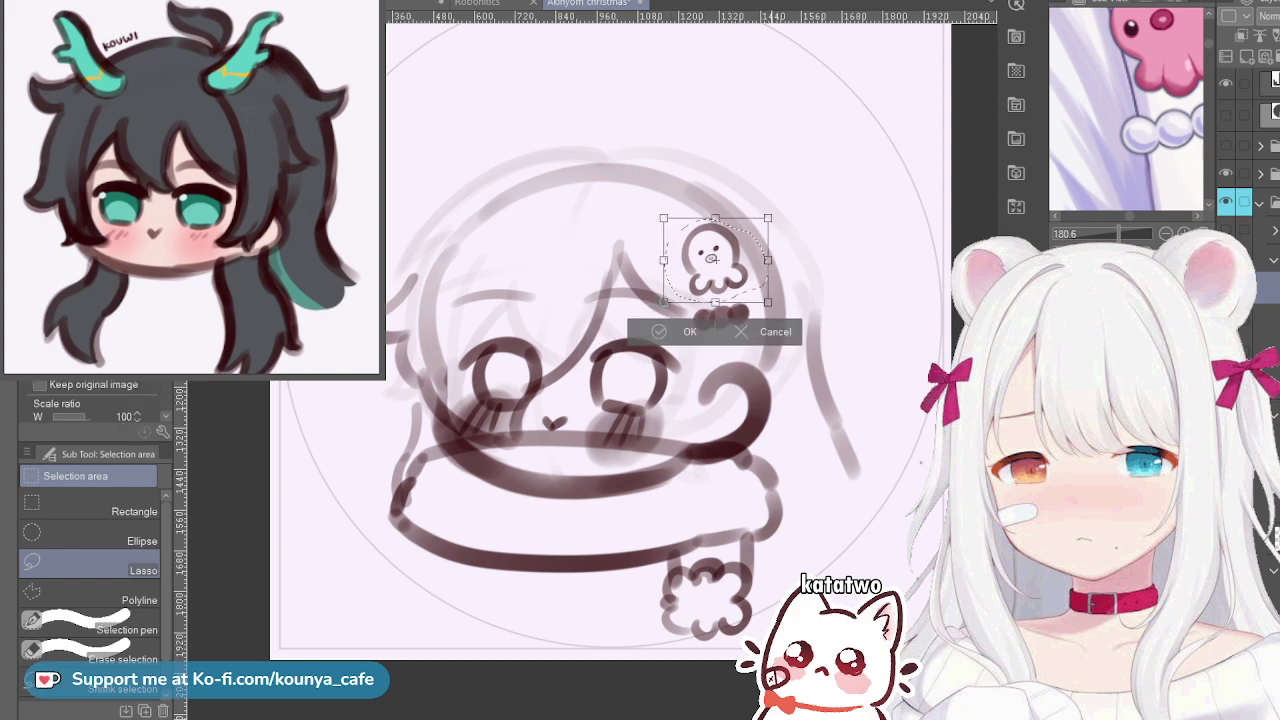
{"action": "left_click_drag", "start_coordinate": [769, 302], "coordinate": [775, 307]}
{"action": "left_click_drag", "start_coordinate": [774, 214], "coordinate": [756, 253]}
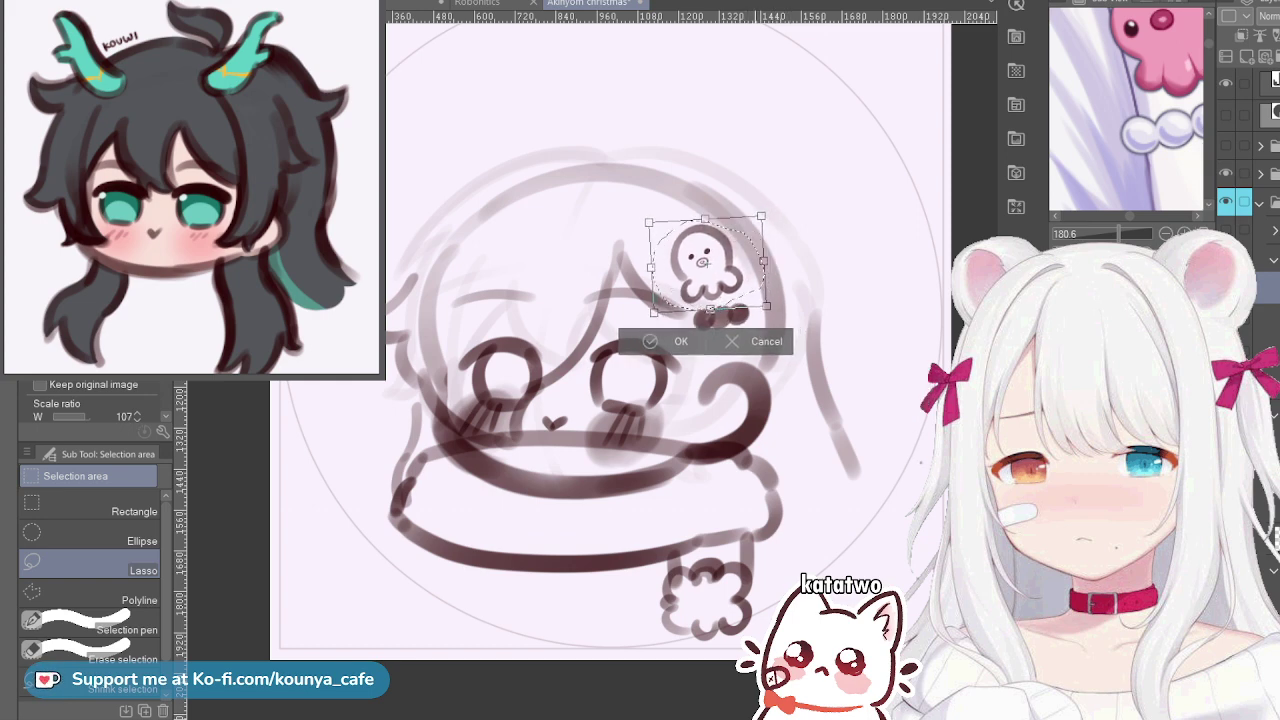
{"action": "key", "text": "Return"}
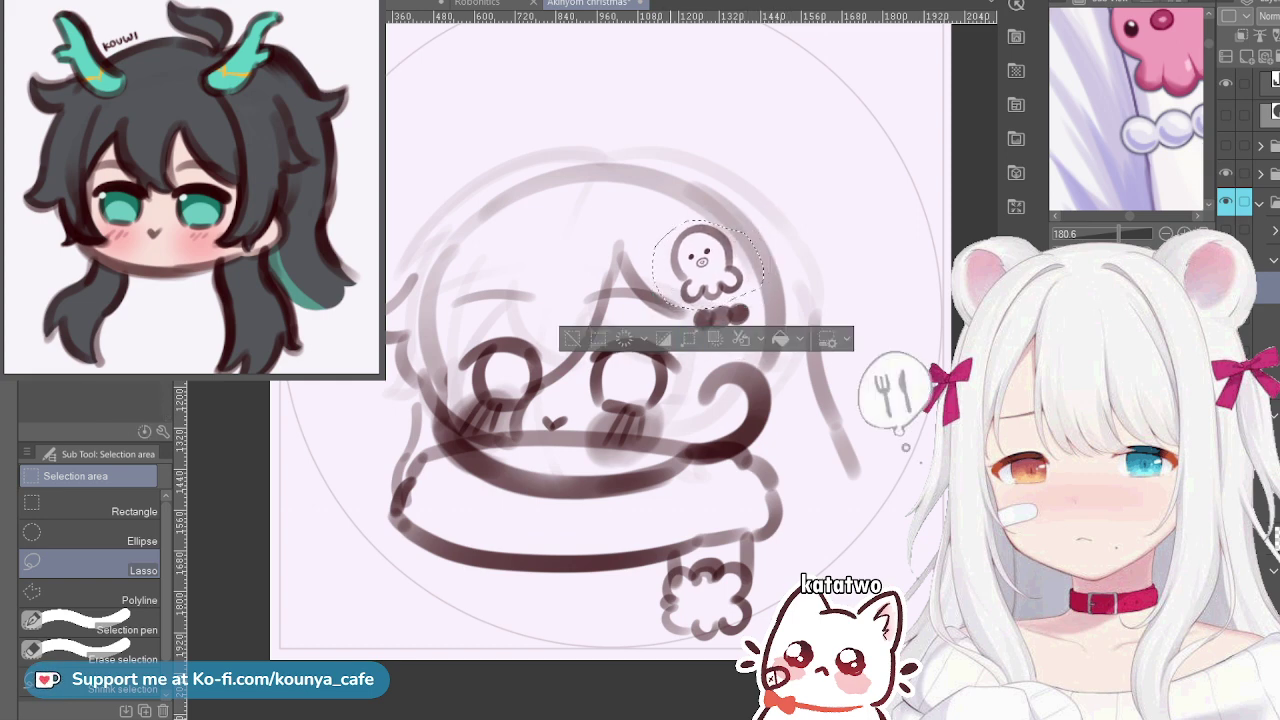
{"action": "key", "text": "ctrl+d"}
Examine the whole head in the character reference and compare the sketch with and without its hair and clip lines
{"action": "scroll", "coordinate": [635, 332], "scroll_direction": "up", "scroll_amount": 3}
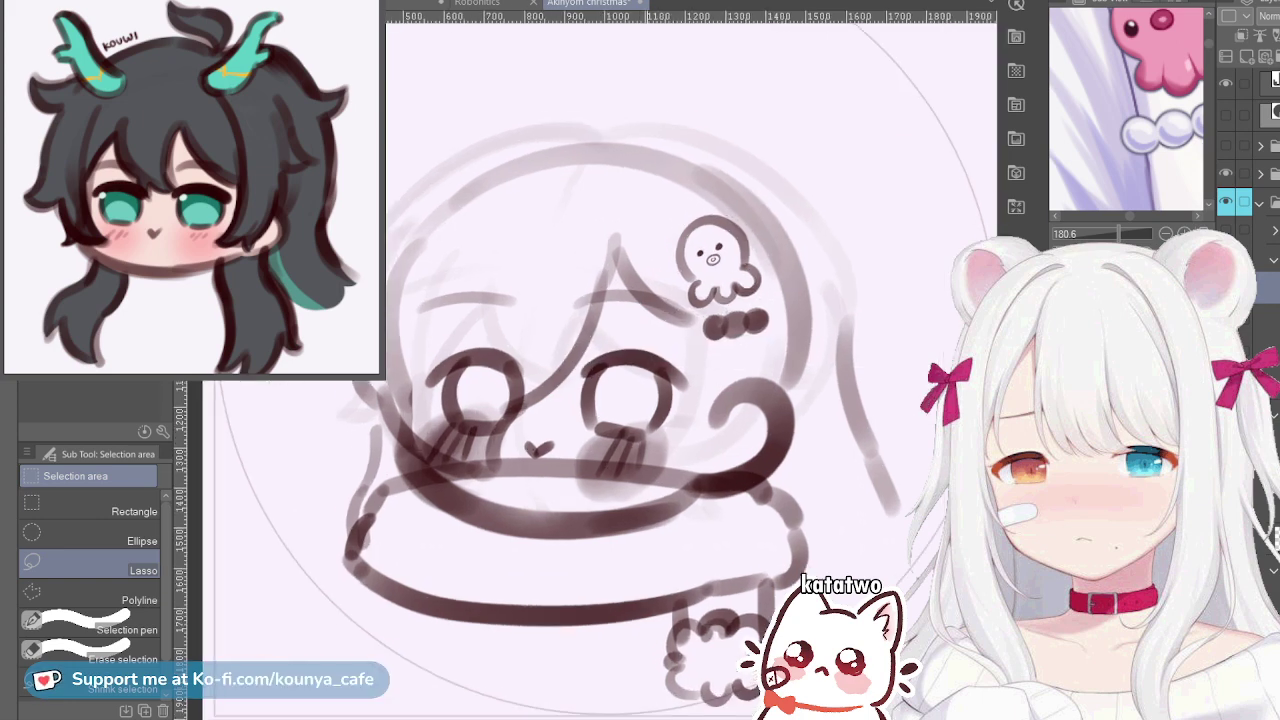
{"action": "left_click_drag", "start_coordinate": [682, 332], "coordinate": [686, 326]}
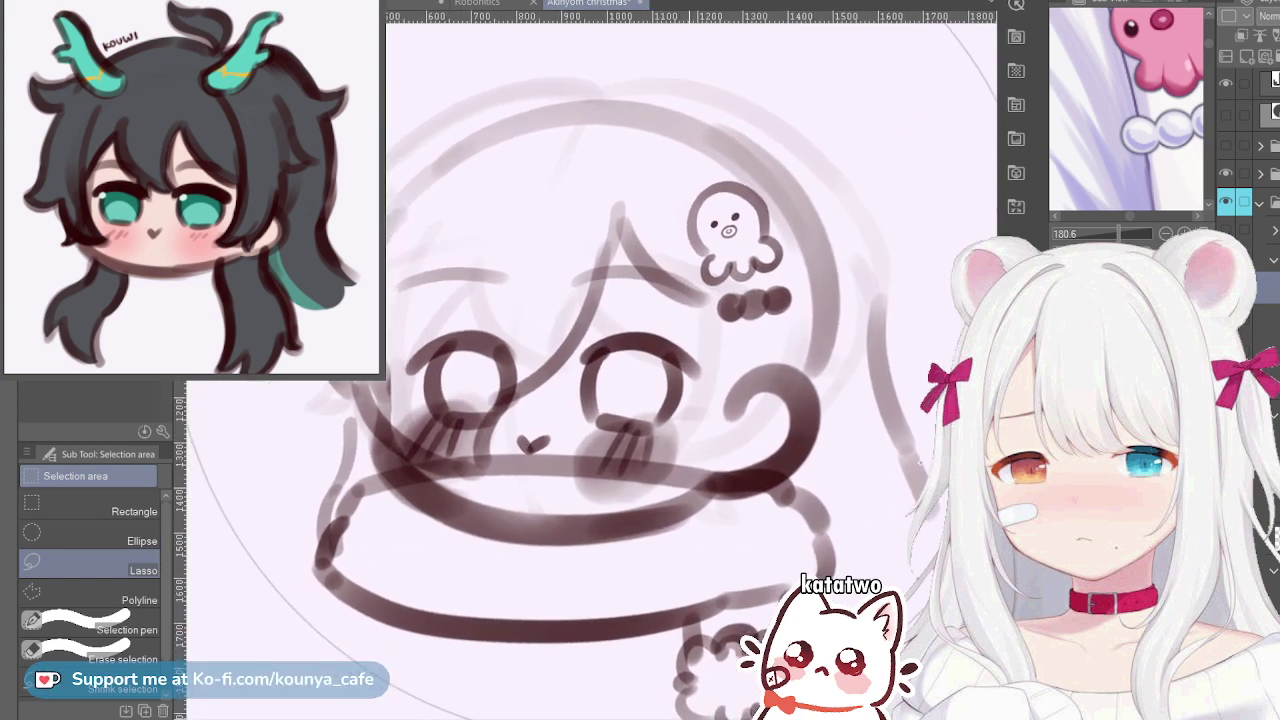
{"action": "scroll", "coordinate": [690, 495], "scroll_direction": "down", "scroll_amount": 2}
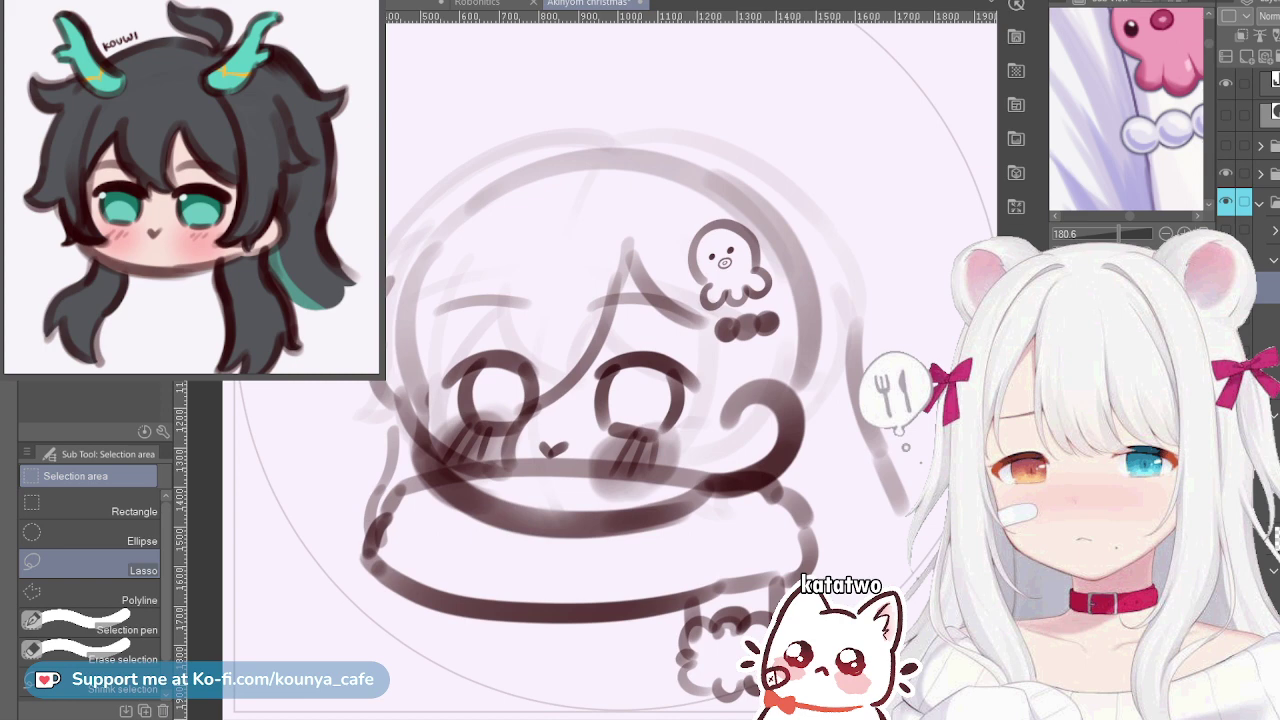
{"action": "scroll", "coordinate": [1127, 110], "scroll_direction": "down", "scroll_amount": 4}
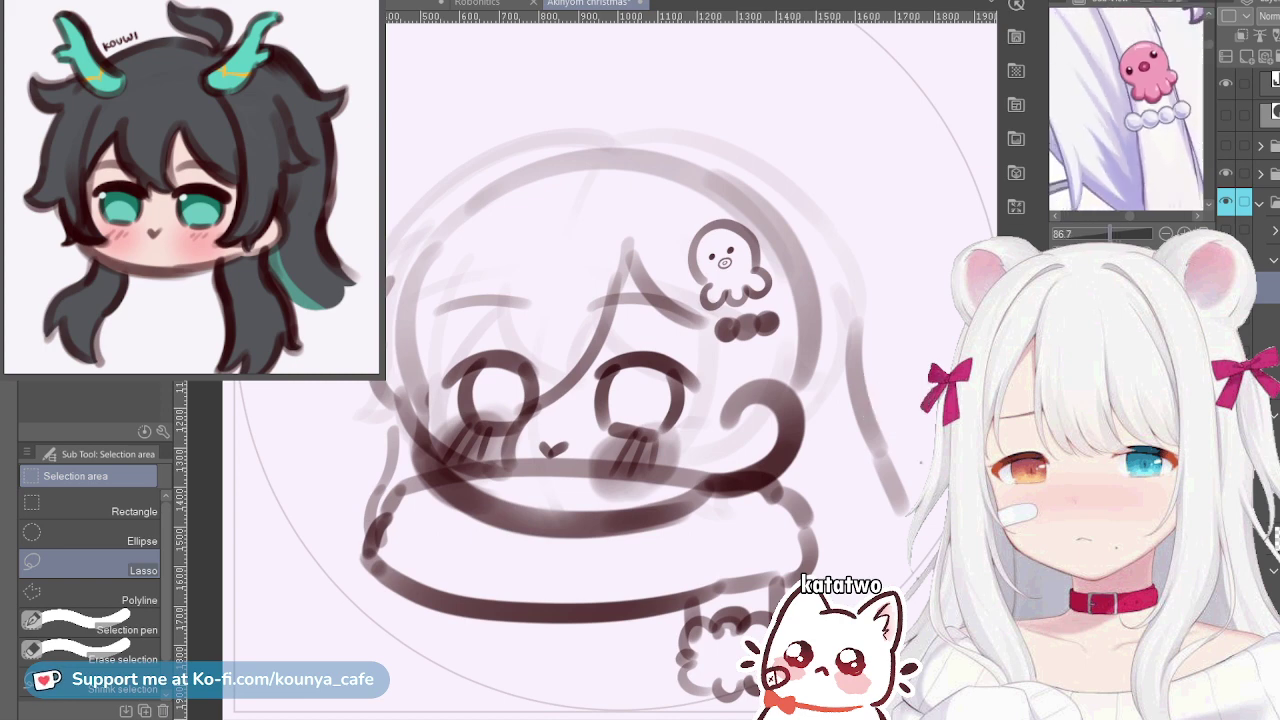
{"action": "scroll", "coordinate": [1127, 110], "scroll_direction": "down", "scroll_amount": 5}
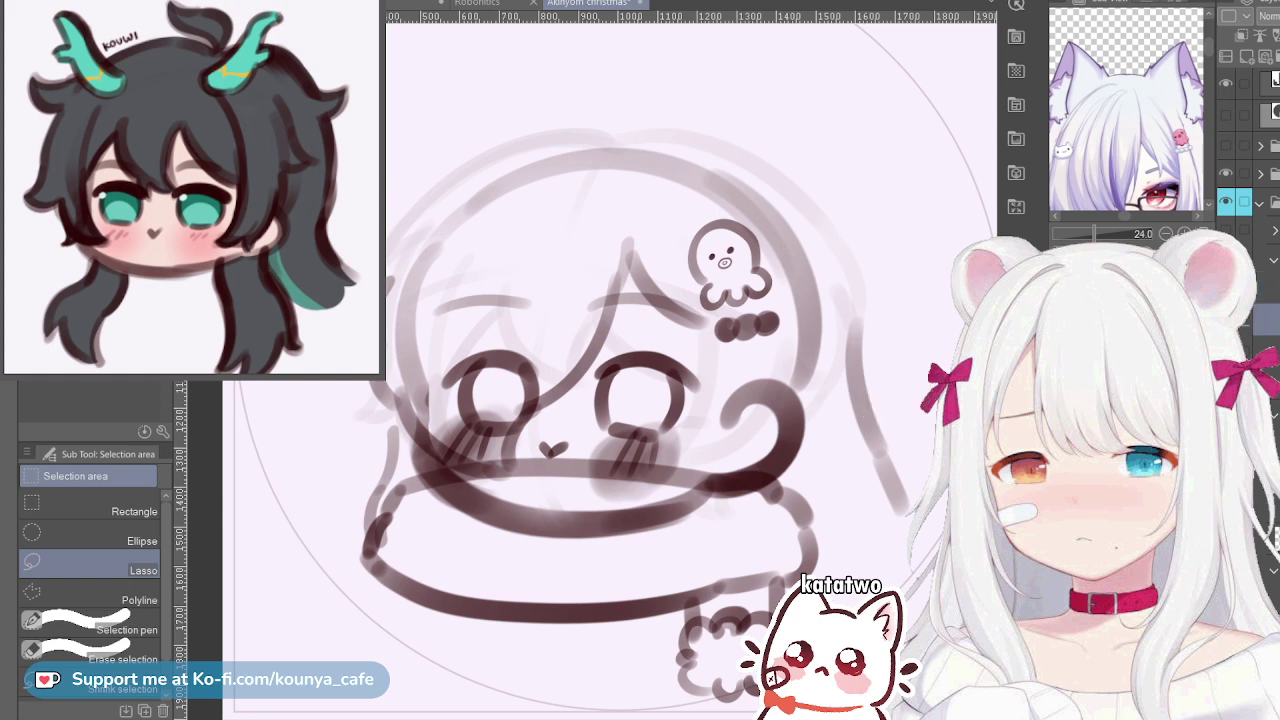
{"action": "key", "text": "ctrl+z"}
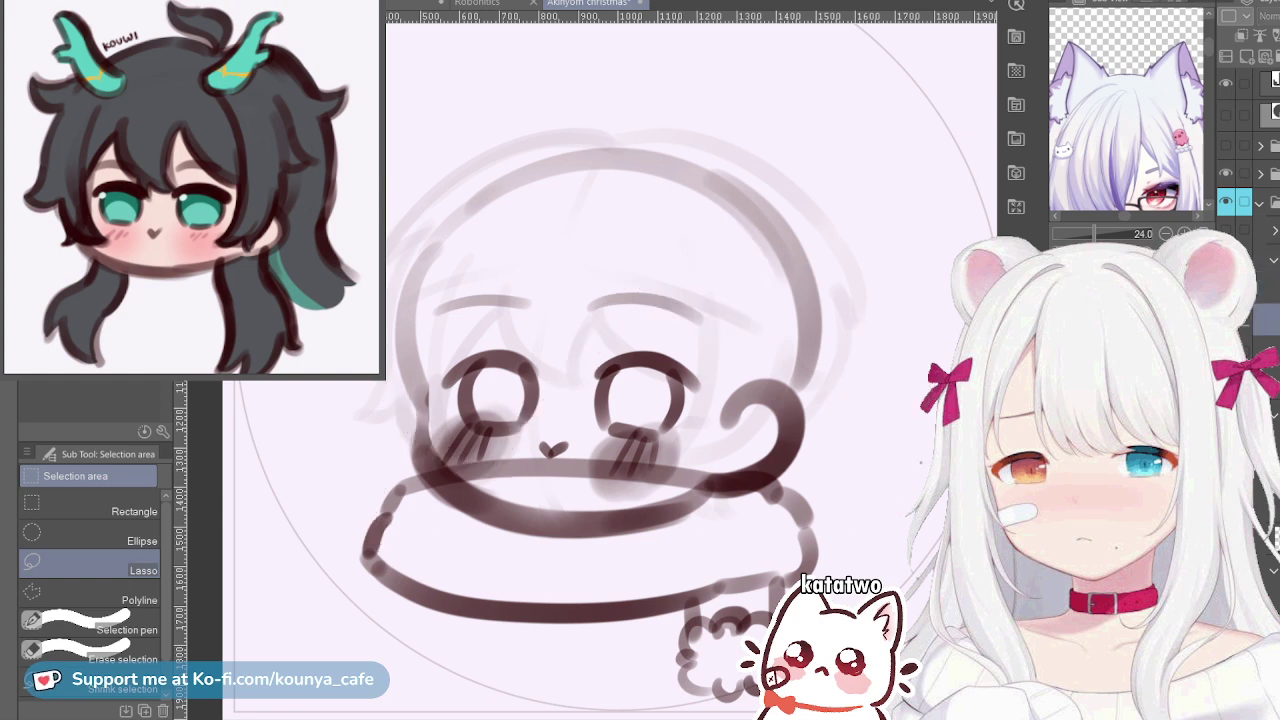
{"action": "key", "text": "ctrl+y"}
{"action": "key", "text": "ctrl+y"}
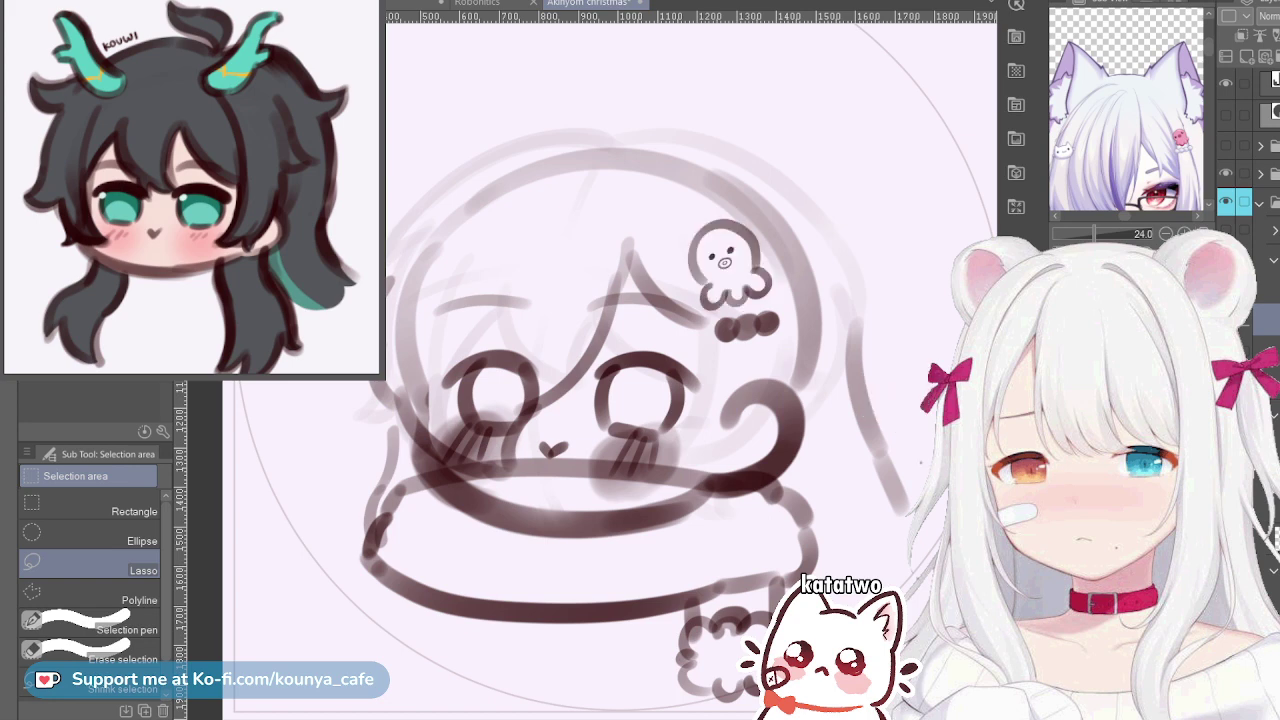
{"action": "key", "text": "ctrl+z"}
{"action": "key", "text": "ctrl+y"}
Sketch a pointed cat ear on a separate layer, rising from the head above the octopus clip
{"action": "left_click", "coordinate": [1266, 287]}
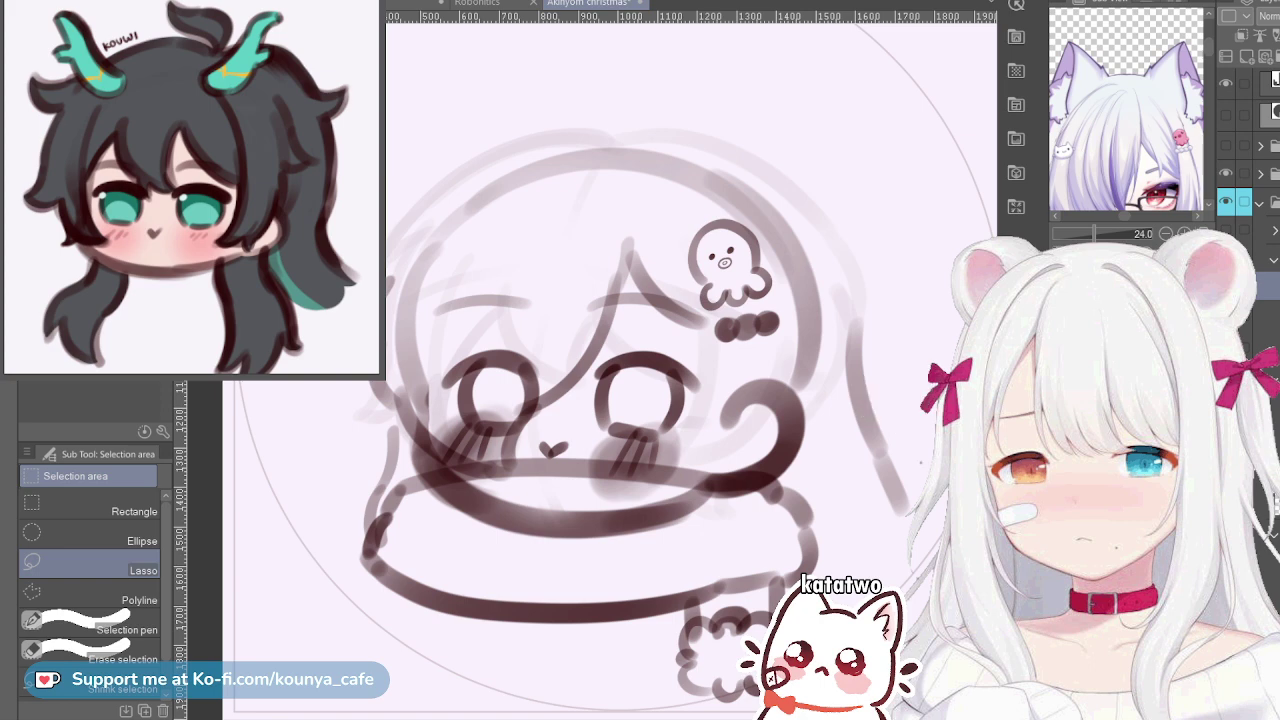
{"action": "left_click", "coordinate": [1266, 316]}
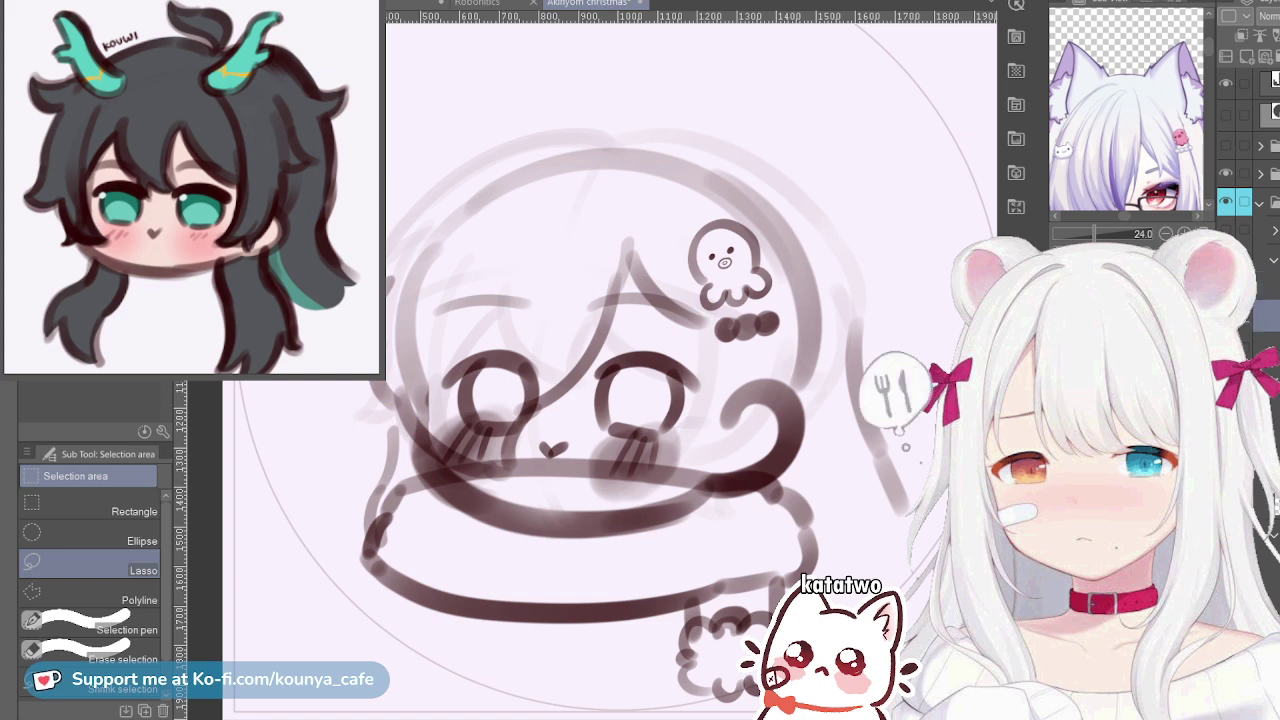
{"action": "key", "text": "p"}
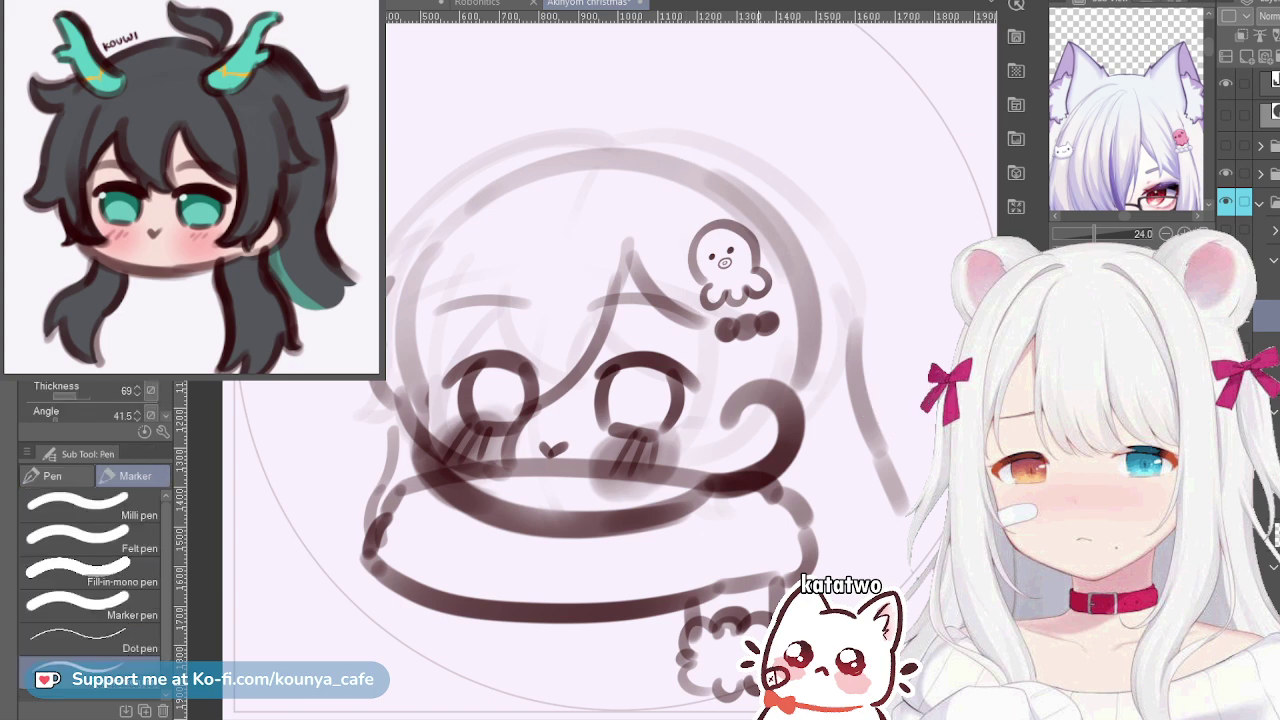
{"action": "scroll", "coordinate": [758, 230], "scroll_direction": "down", "scroll_amount": 1}
{"action": "left_click_drag", "start_coordinate": [753, 85], "coordinate": [743, 138]}
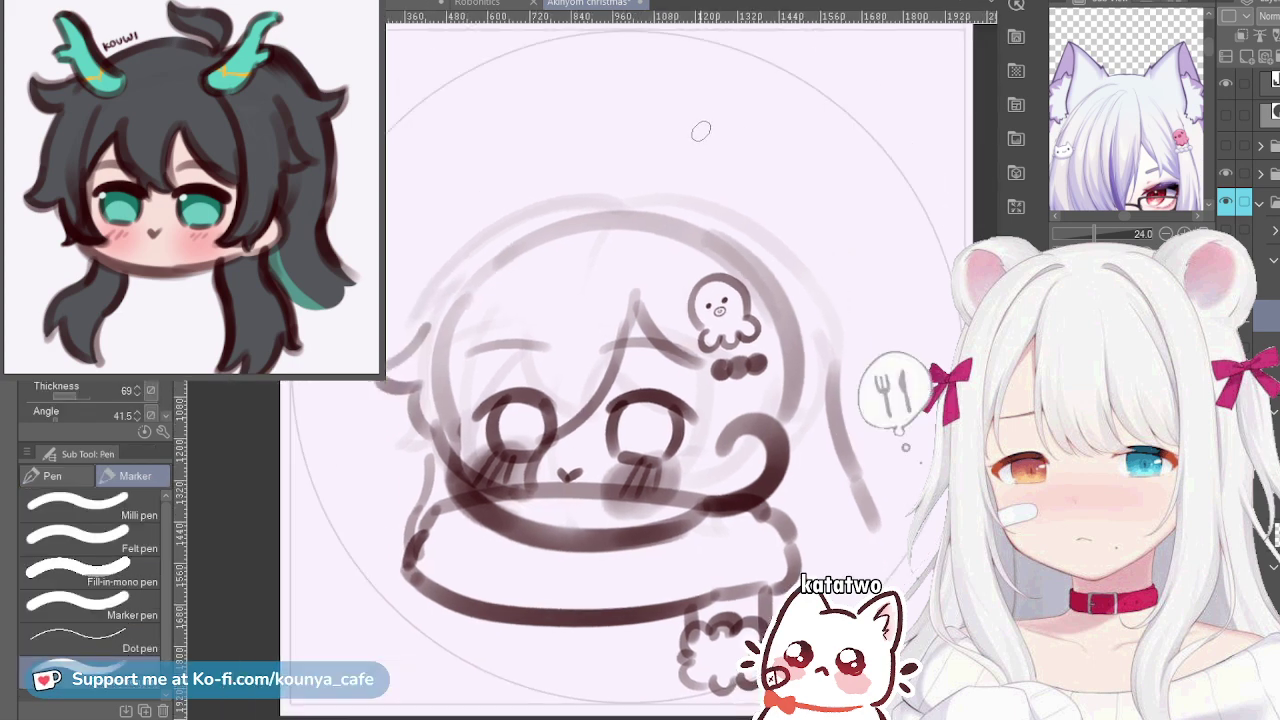
{"action": "left_click_drag", "start_coordinate": [712, 98], "coordinate": [664, 189]}
{"action": "key", "text": "ctrl+z"}
{"action": "mouse_move", "coordinate": [756, 110]}
{"action": "left_mouse_down"}
{"action": "mouse_move", "coordinate": [708, 158]}
{"action": "mouse_move", "coordinate": [770, 105]}
{"action": "left_mouse_up"}
{"action": "key", "text": "ctrl+z"}
{"action": "key", "text": "ctrl+z"}
{"action": "mouse_move", "coordinate": [675, 200]}
{"action": "left_mouse_down"}
{"action": "mouse_move", "coordinate": [768, 146]}
{"action": "mouse_move", "coordinate": [790, 258]}
{"action": "left_mouse_up"}
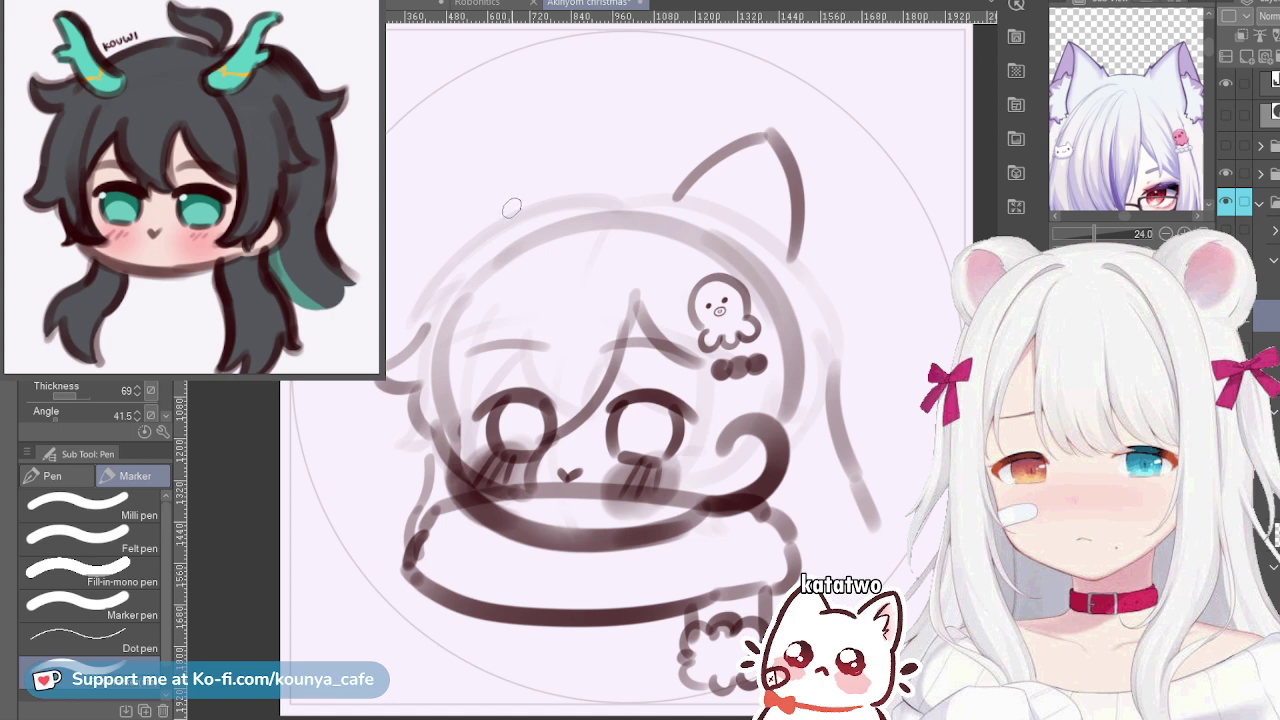
Redraw the outer edge of the ear above the octopus clip as a straighter line from the tip down to the hair
{"action": "left_click_drag", "start_coordinate": [515, 212], "coordinate": [447, 143]}
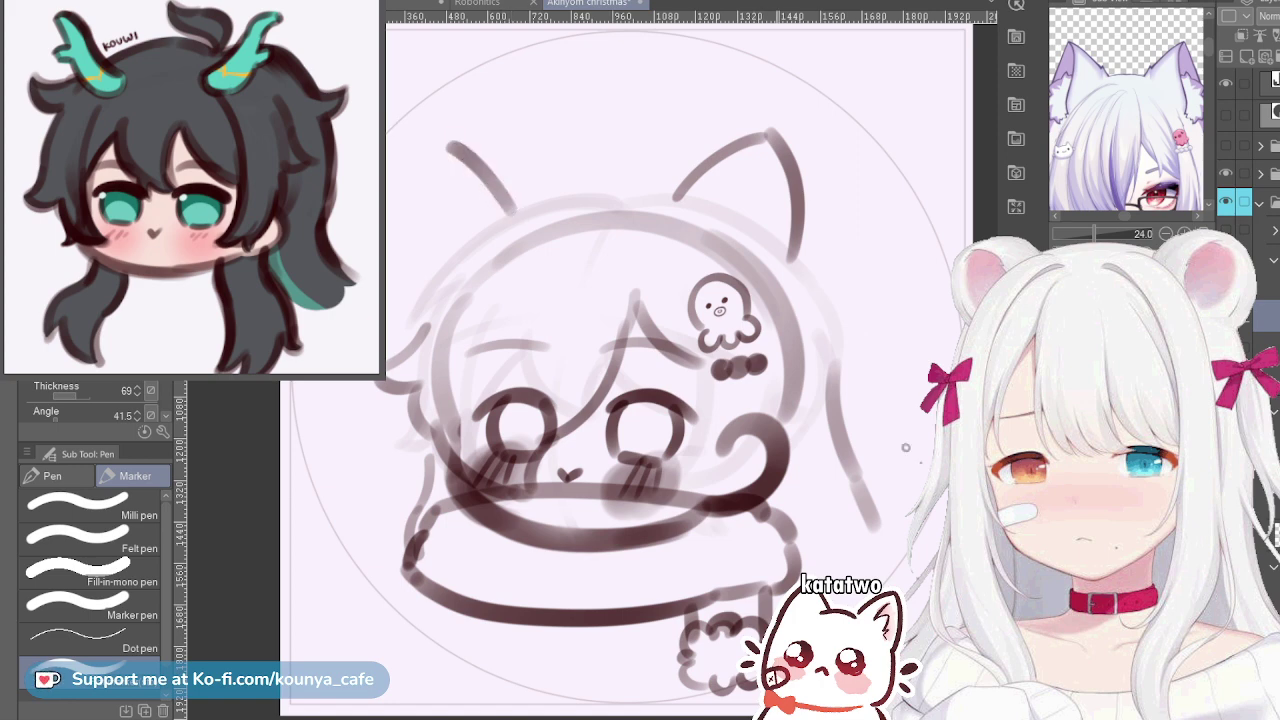
{"action": "key", "text": "ctrl+z"}
{"action": "key", "text": "ctrl+z"}
{"action": "left_click_drag", "start_coordinate": [766, 137], "coordinate": [800, 240]}
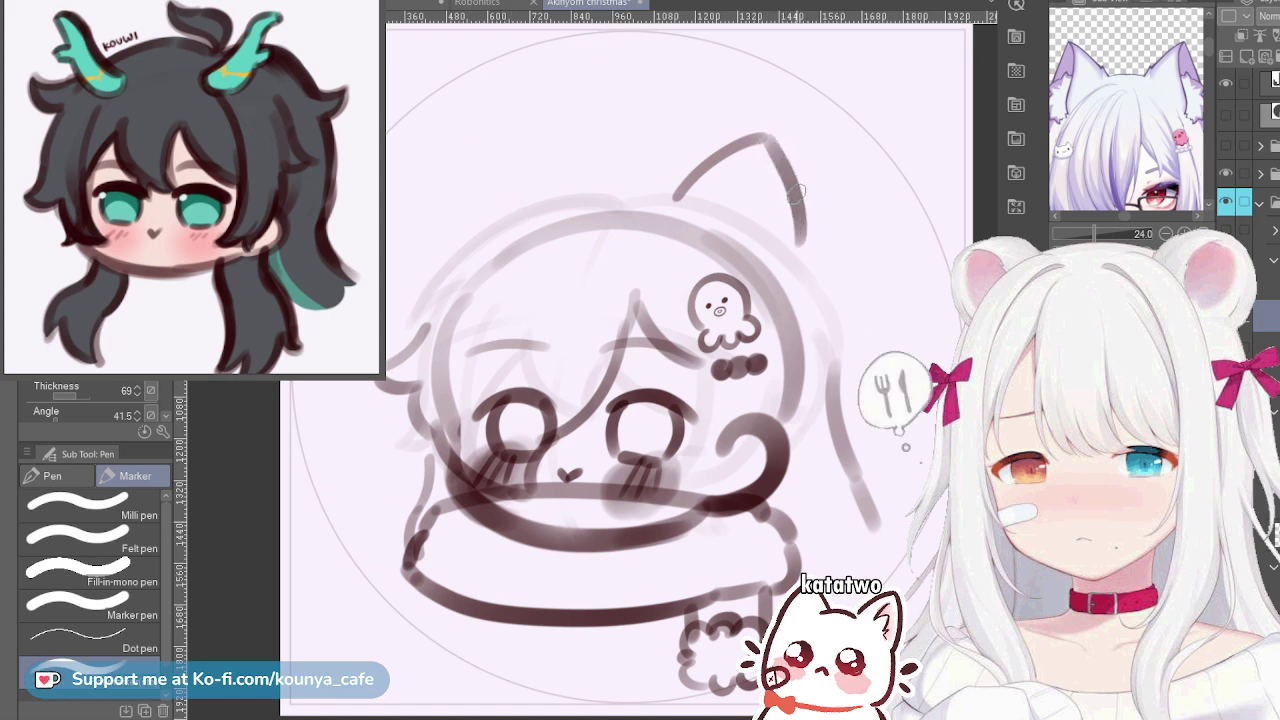
{"action": "key", "text": "ctrl+z"}
{"action": "mouse_move", "coordinate": [766, 137]}
{"action": "left_mouse_down"}
{"action": "mouse_move", "coordinate": [796, 206]}
{"action": "mouse_move", "coordinate": [779, 167]}
{"action": "mouse_move", "coordinate": [798, 267]}
{"action": "left_mouse_up"}
{"action": "key", "text": "ctrl+z"}
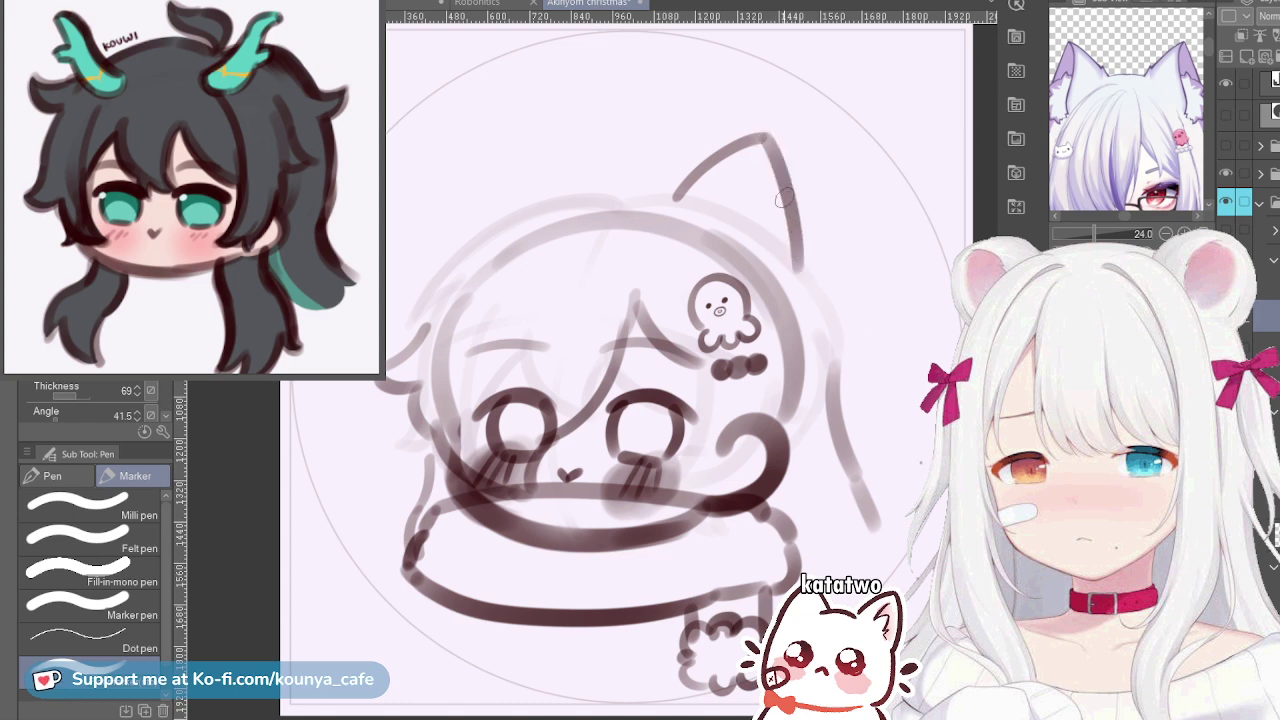
Sketch the second pointed cat ear on the opposite side of the head with an inner and an outer stroke
{"action": "mouse_move", "coordinate": [516, 214]}
{"action": "left_mouse_down"}
{"action": "mouse_move", "coordinate": [478, 179]}
{"action": "mouse_move", "coordinate": [522, 220]}
{"action": "left_mouse_up"}
{"action": "key", "text": "ctrl+z"}
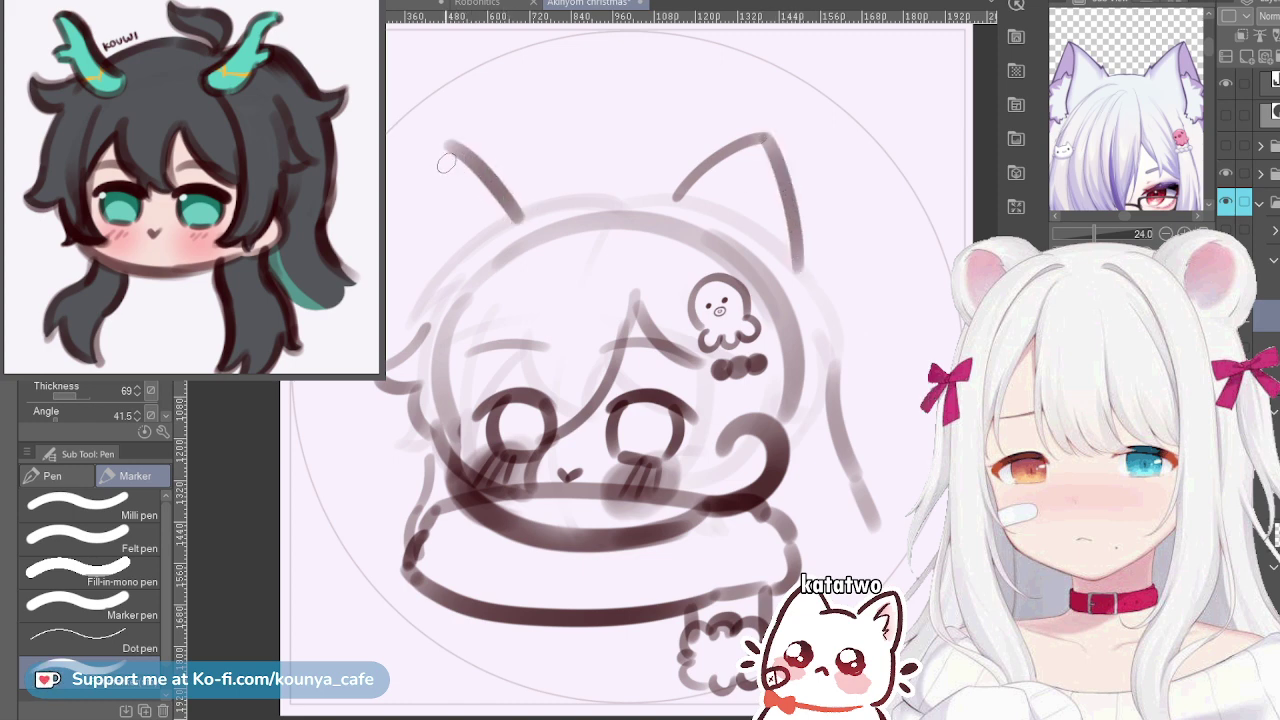
{"action": "mouse_move", "coordinate": [446, 145]}
{"action": "left_mouse_down"}
{"action": "mouse_move", "coordinate": [422, 284]}
{"action": "mouse_move", "coordinate": [430, 190]}
{"action": "mouse_move", "coordinate": [424, 258]}
{"action": "left_mouse_up"}
{"action": "key", "text": "ctrl+z"}
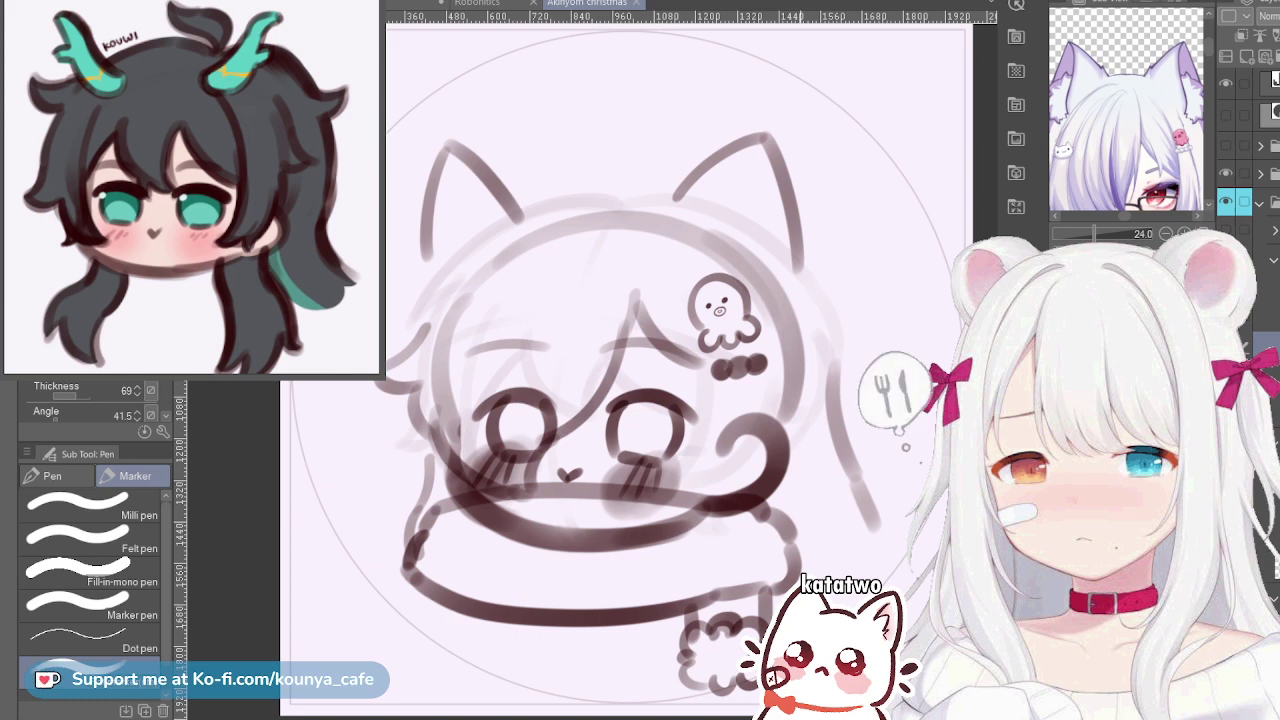
Transform both cat ears together, stretching the upper corner beside the clip-side ear slightly outward to a 101% scale
{"action": "key", "text": "ctrl+t"}
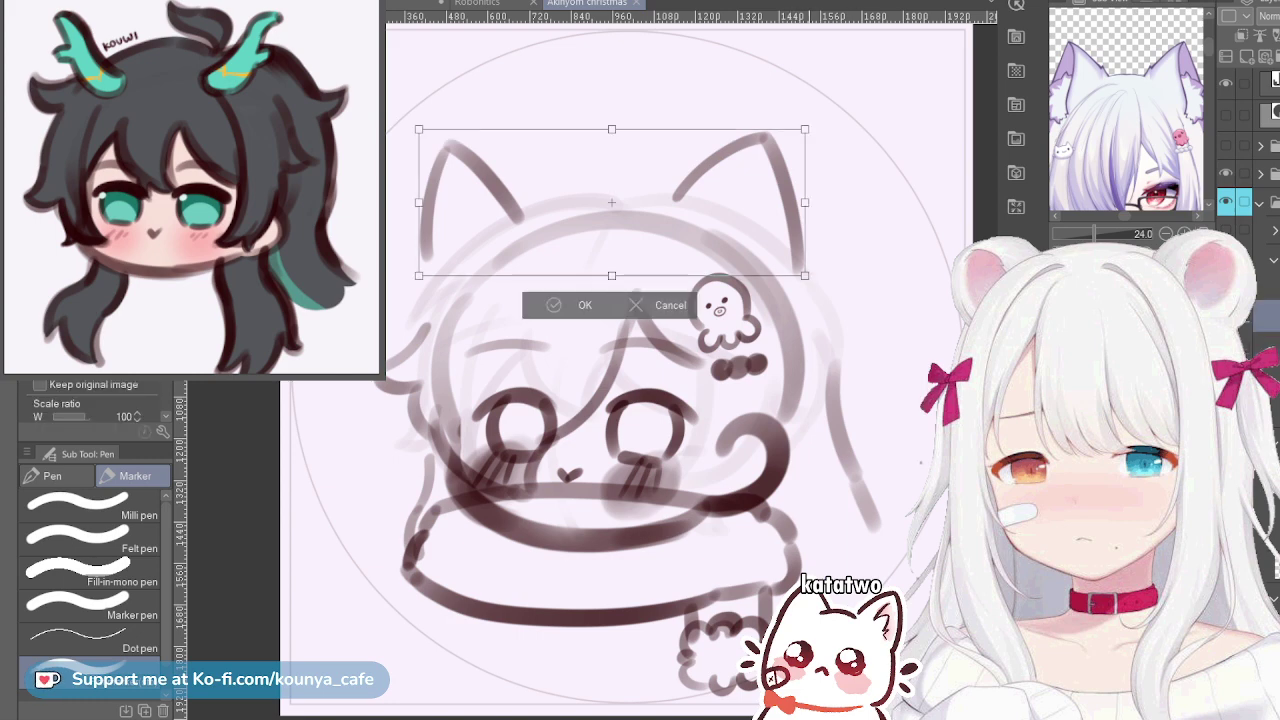
{"action": "left_click_drag", "start_coordinate": [805, 129], "coordinate": [810, 126]}
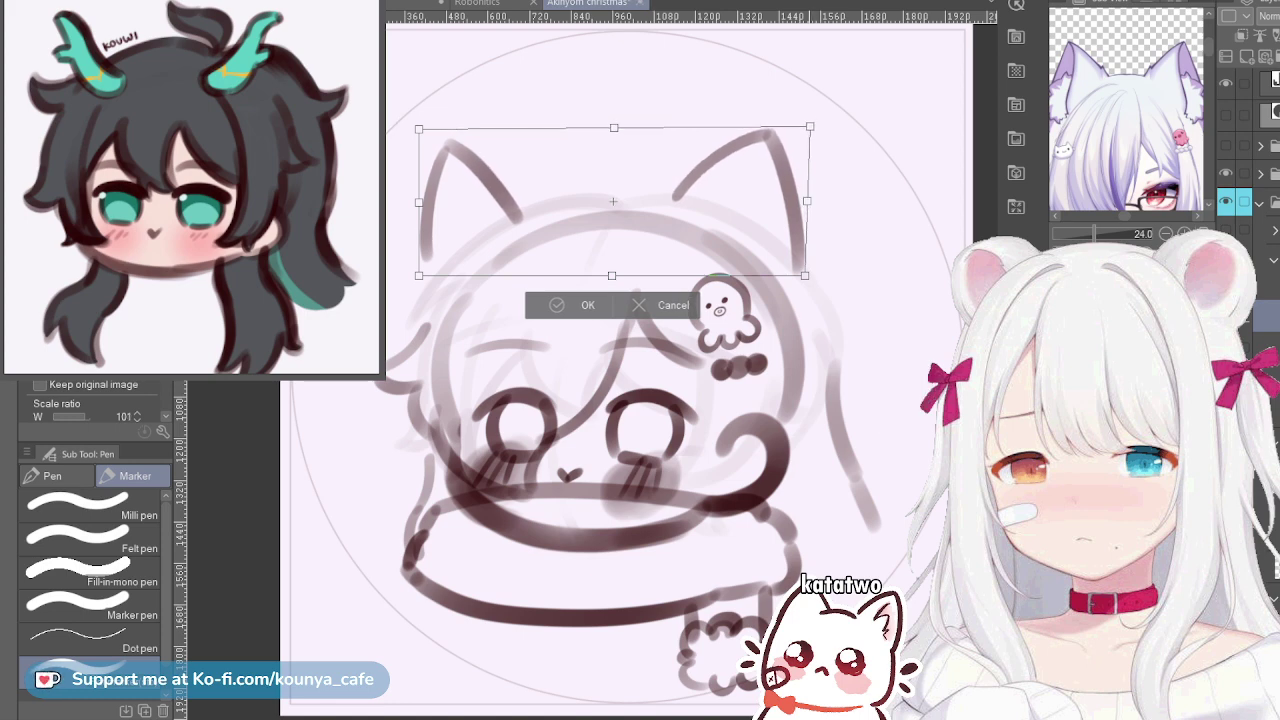
{"action": "left_click_drag", "start_coordinate": [805, 275], "coordinate": [805, 275]}
{"action": "key", "text": "Return"}
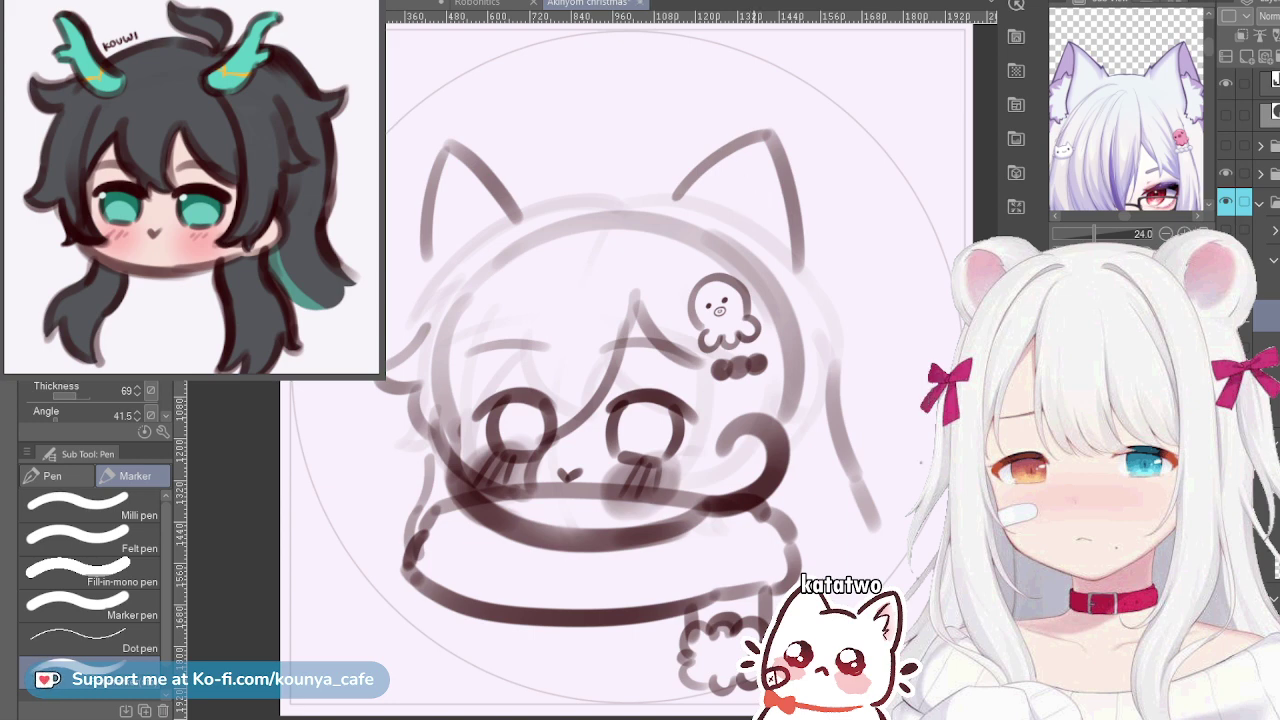
Draw short fur strokes inside the ear above the octopus clip, then lasso them and adjust them slightly lower in the ear
{"action": "mouse_move", "coordinate": [755, 182]}
{"action": "left_mouse_down"}
{"action": "mouse_move", "coordinate": [742, 204]}
{"action": "mouse_move", "coordinate": [764, 216]}
{"action": "left_mouse_up"}
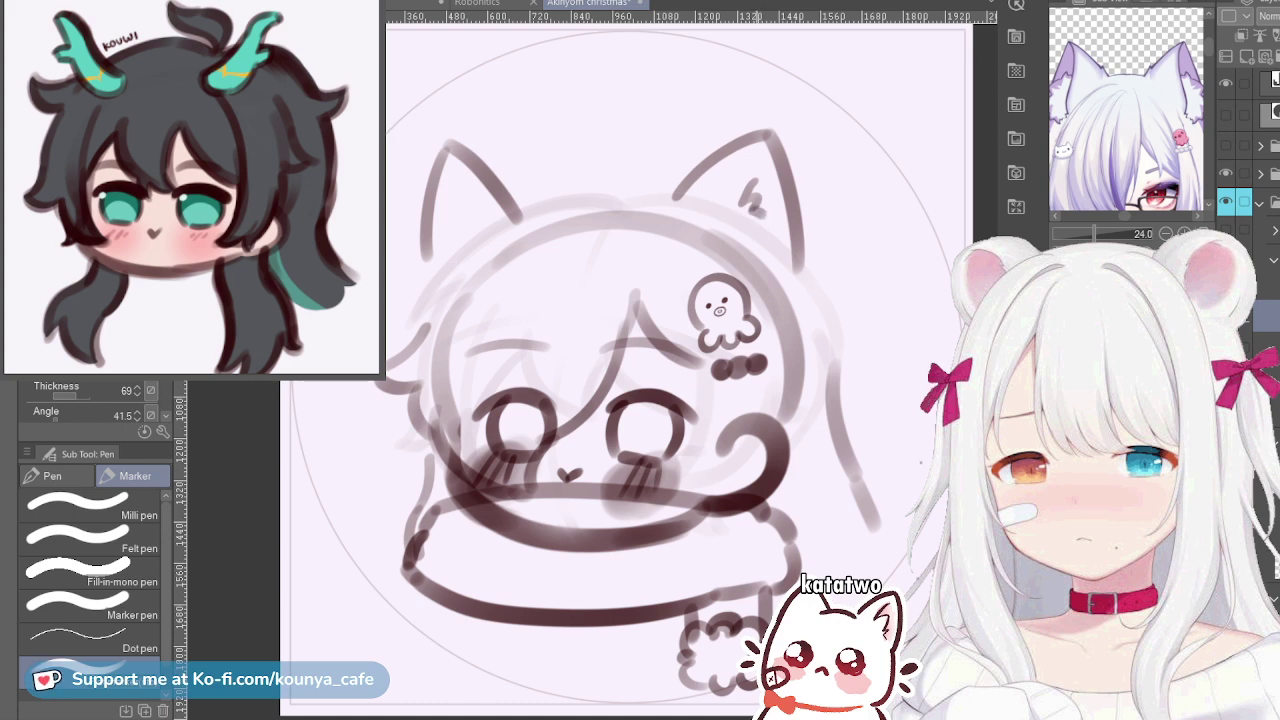
{"action": "key", "text": "m"}
{"action": "mouse_move", "coordinate": [748, 162]}
{"action": "left_mouse_down"}
{"action": "mouse_move", "coordinate": [766, 234]}
{"action": "mouse_move", "coordinate": [750, 166]}
{"action": "mouse_move", "coordinate": [757, 209]}
{"action": "left_mouse_up"}
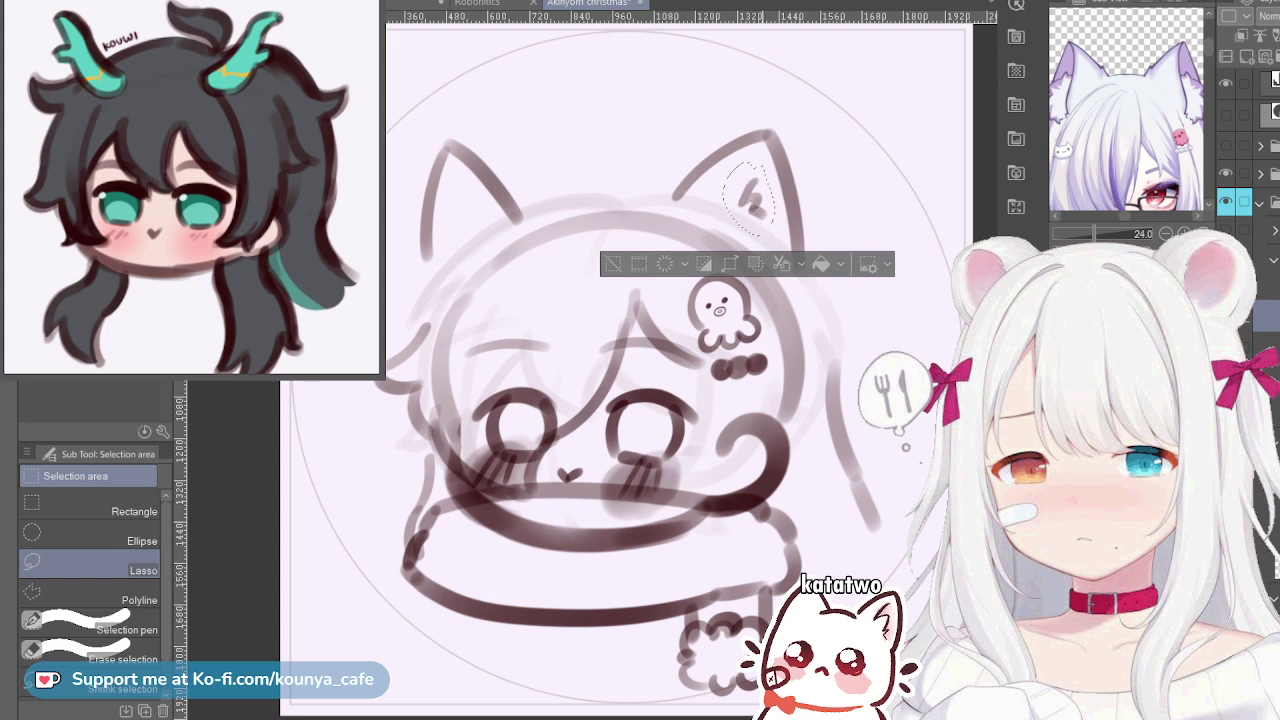
{"action": "key", "text": "ctrl+t"}
{"action": "left_click_drag", "start_coordinate": [763, 206], "coordinate": [774, 247]}
{"action": "left_click_drag", "start_coordinate": [776, 166], "coordinate": [777, 179]}
{"action": "key", "text": "Return"}
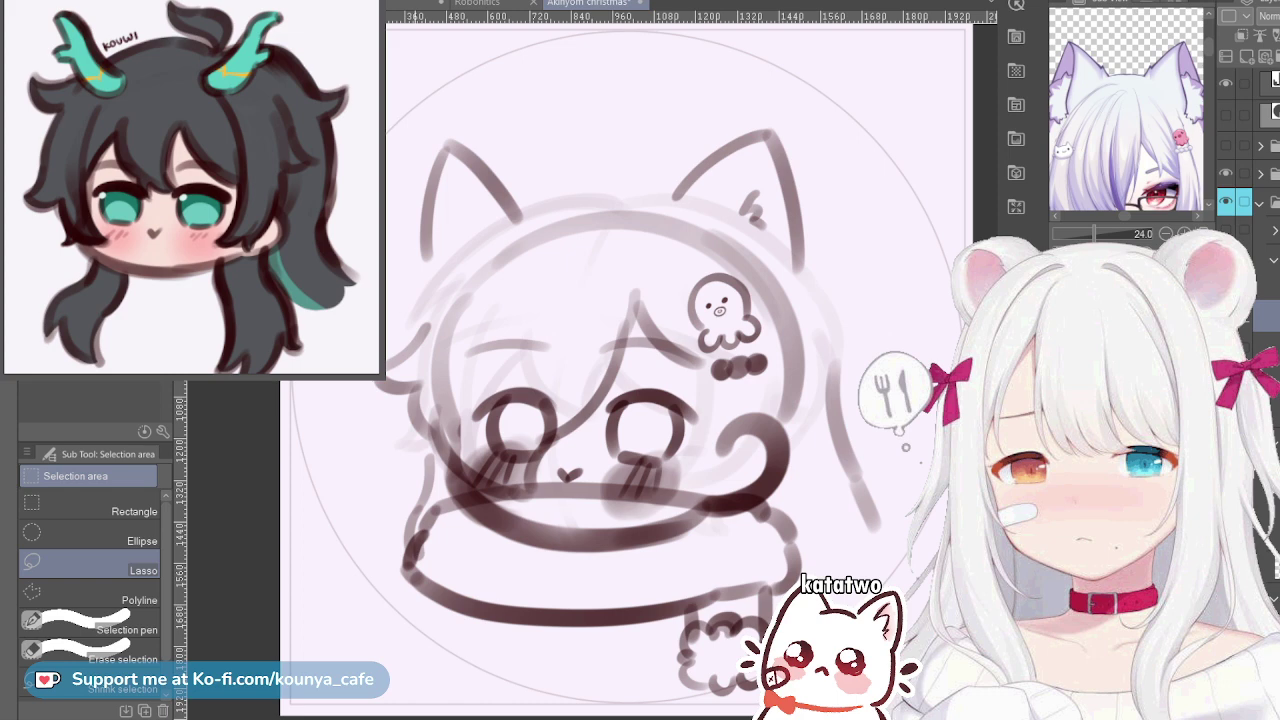
Draw short fur strokes inside the cat ear opposite the octopus clip with the marker pen
{"action": "key", "text": "p"}
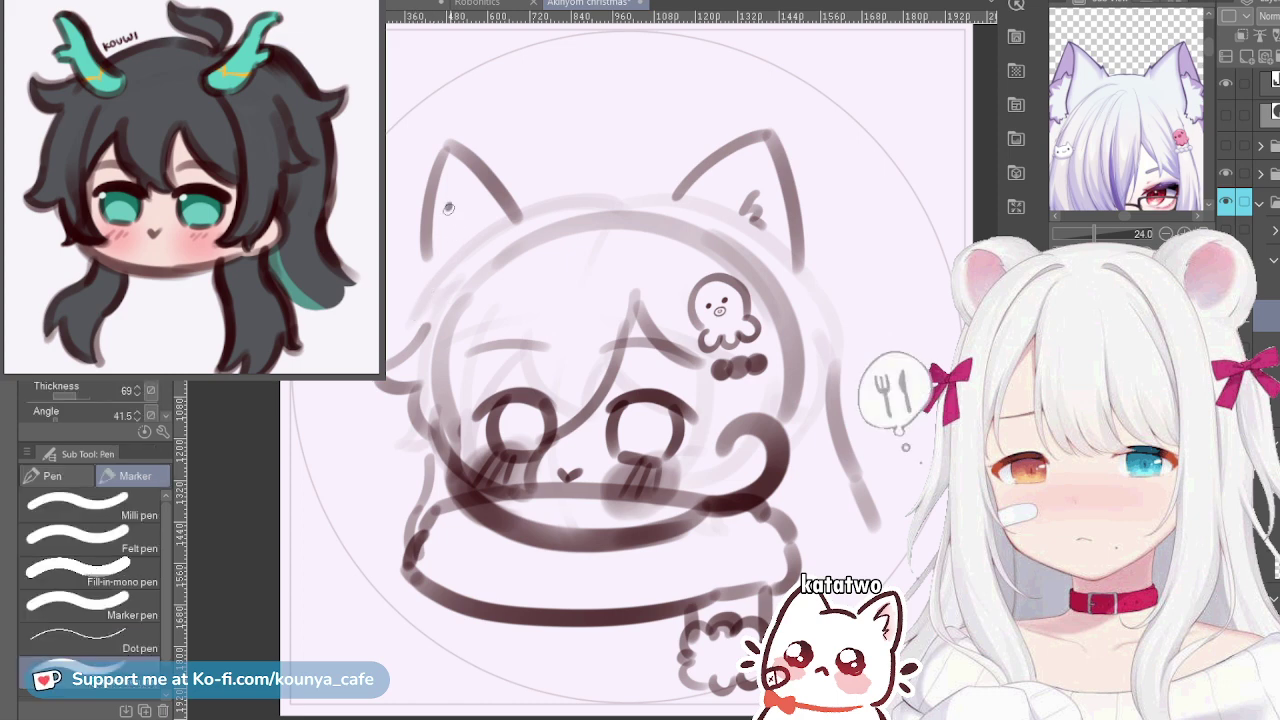
{"action": "left_click_drag", "start_coordinate": [451, 208], "coordinate": [456, 226]}
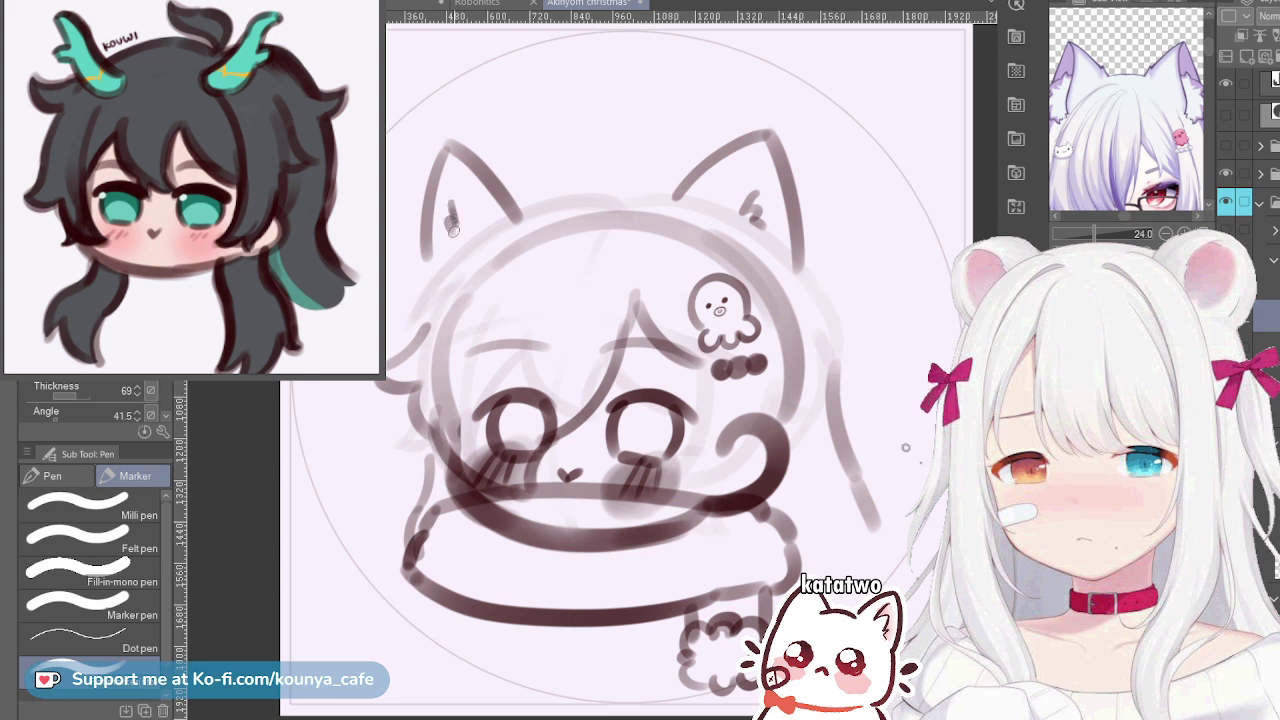
{"action": "left_click_drag", "start_coordinate": [454, 228], "coordinate": [447, 239]}
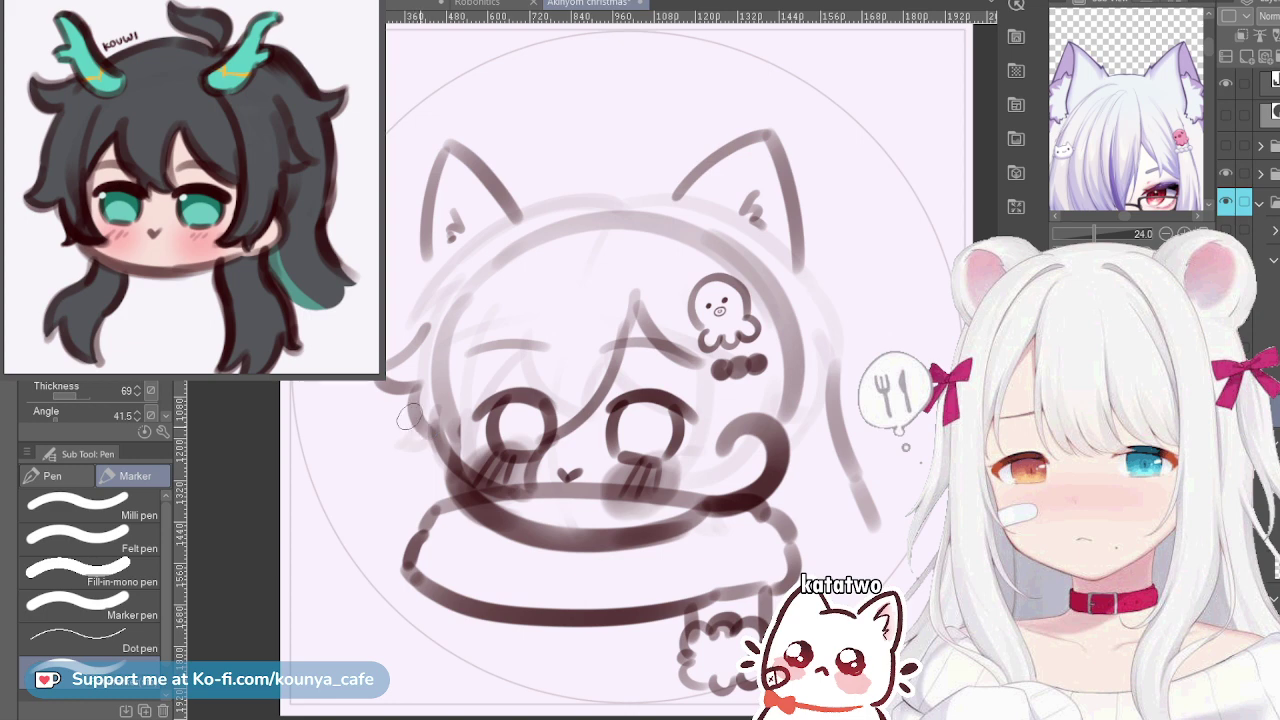
Draw a long side lock on the side opposite the octopus clip, running from the cheek down beside the scarf
{"action": "left_click_drag", "start_coordinate": [420, 422], "coordinate": [404, 516]}
{"action": "key", "text": "ctrl+z"}
{"action": "left_click_drag", "start_coordinate": [420, 424], "coordinate": [382, 525]}
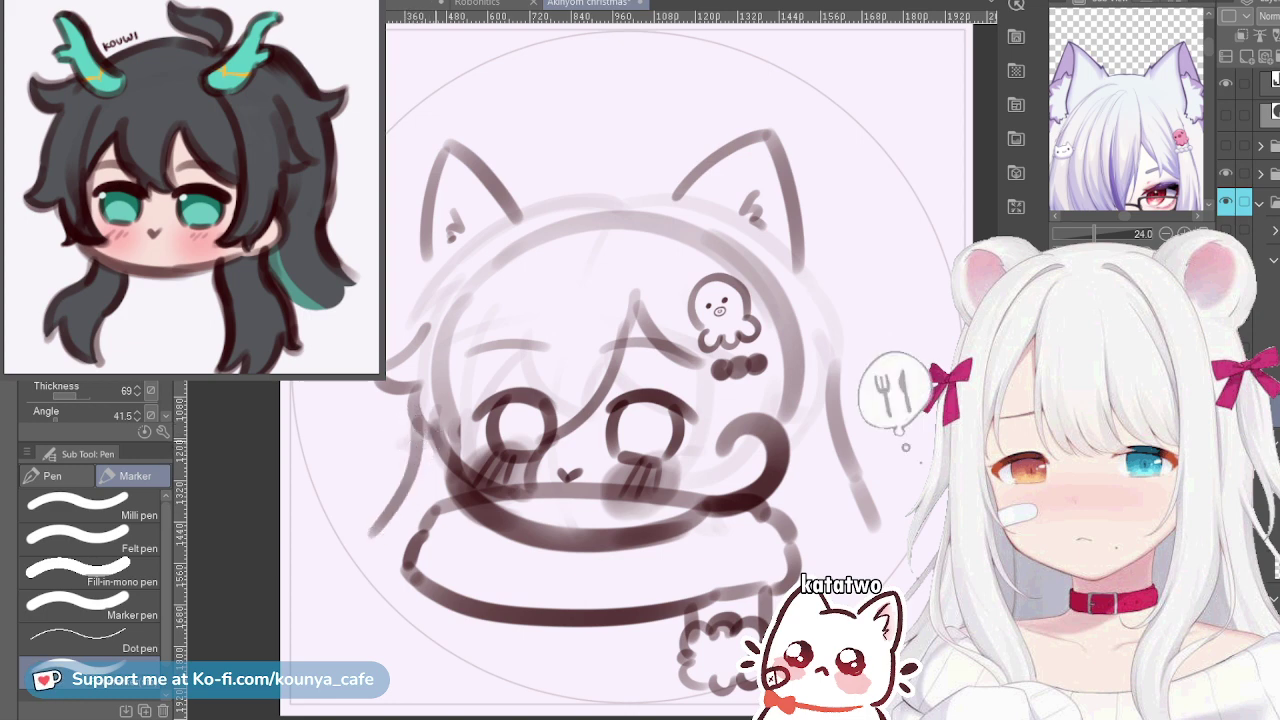
{"action": "key", "text": "ctrl+z"}
{"action": "left_click_drag", "start_coordinate": [424, 424], "coordinate": [377, 574]}
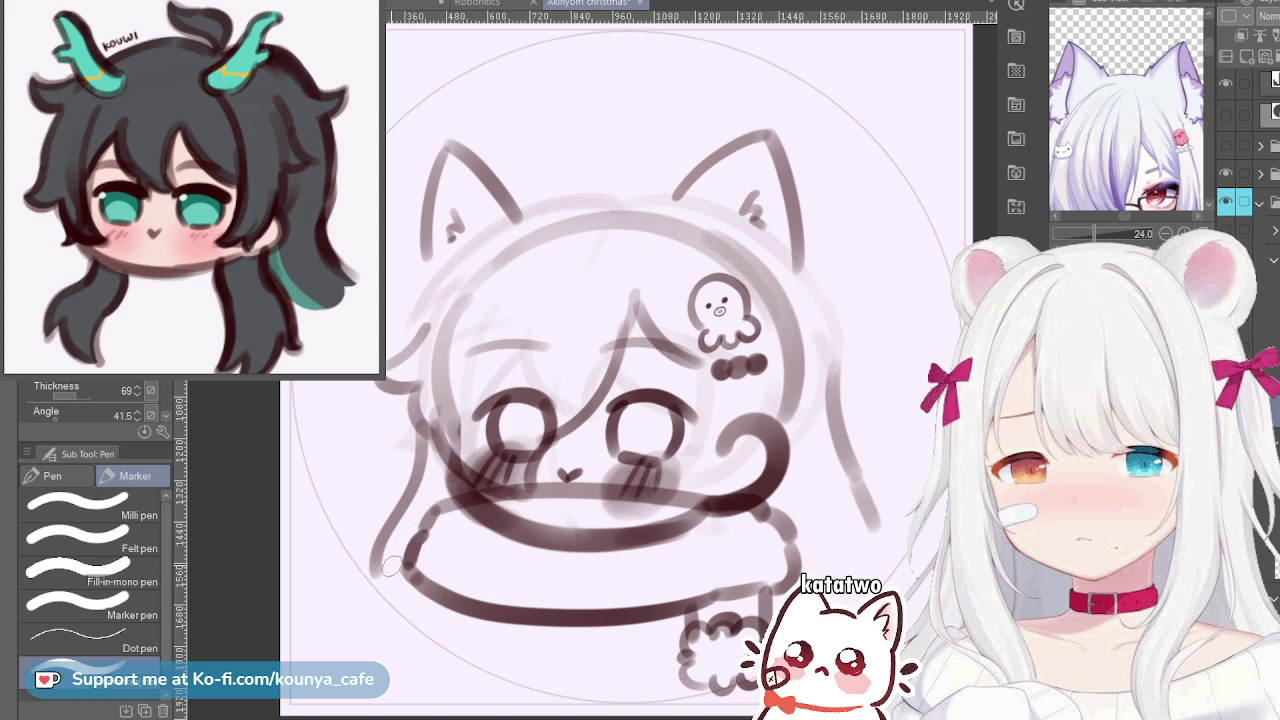
Sketch a pointed tip at the lower end of the long lock, joining it back to the scarf edge
{"action": "mouse_move", "coordinate": [377, 574]}
{"action": "left_mouse_down"}
{"action": "mouse_move", "coordinate": [378, 602]}
{"action": "mouse_move", "coordinate": [418, 572]}
{"action": "left_mouse_up"}
{"action": "key", "text": "ctrl+z"}
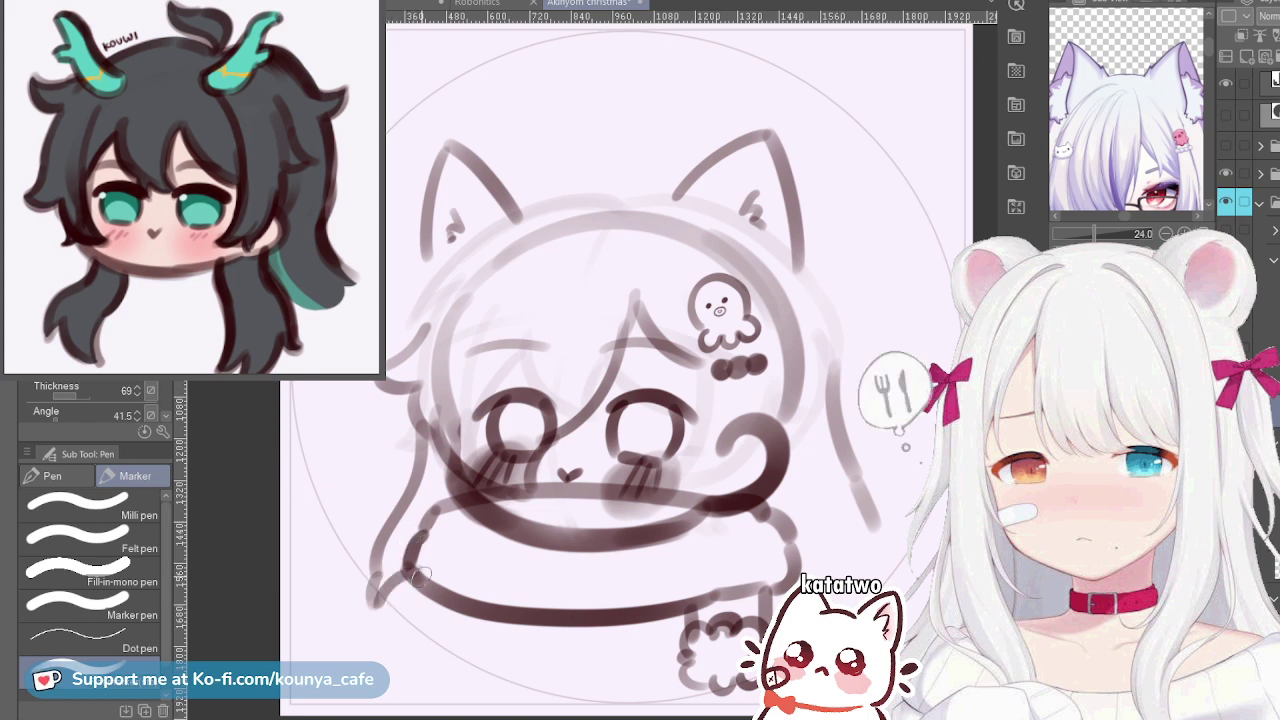
{"action": "key", "text": "ctrl+z"}
{"action": "key", "text": "ctrl+z"}
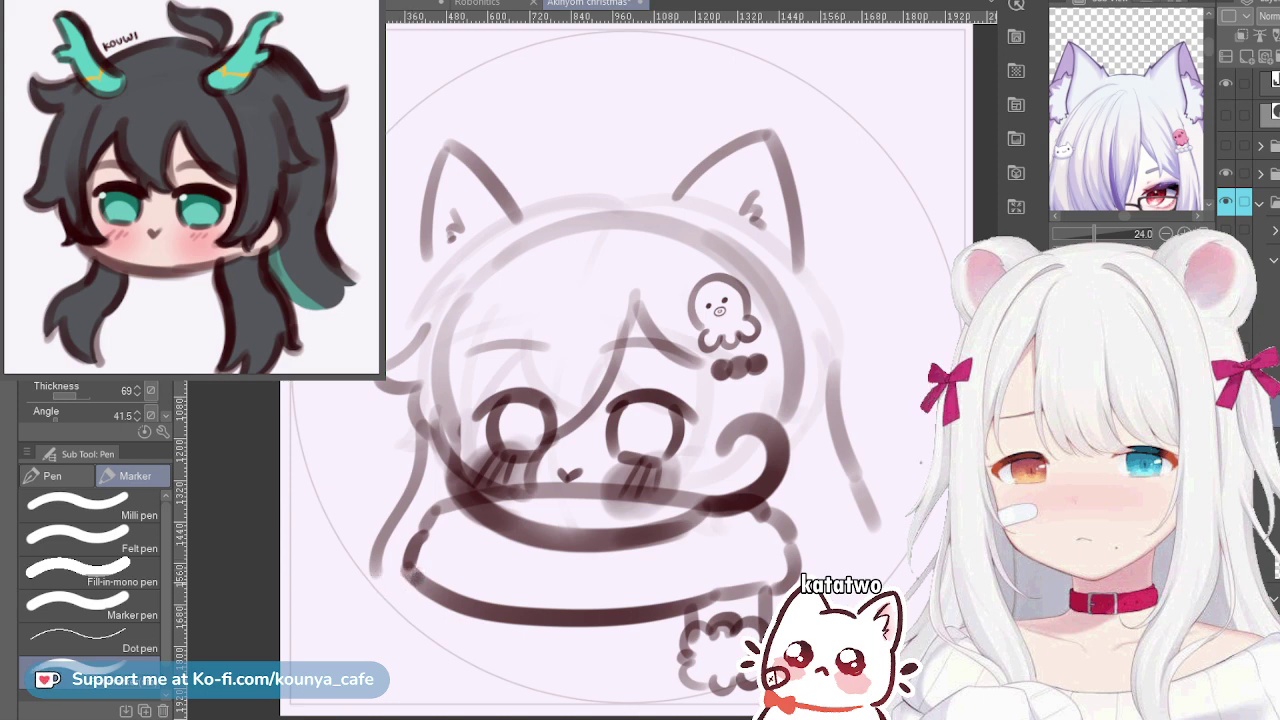
{"action": "left_click_drag", "start_coordinate": [372, 568], "coordinate": [380, 606]}
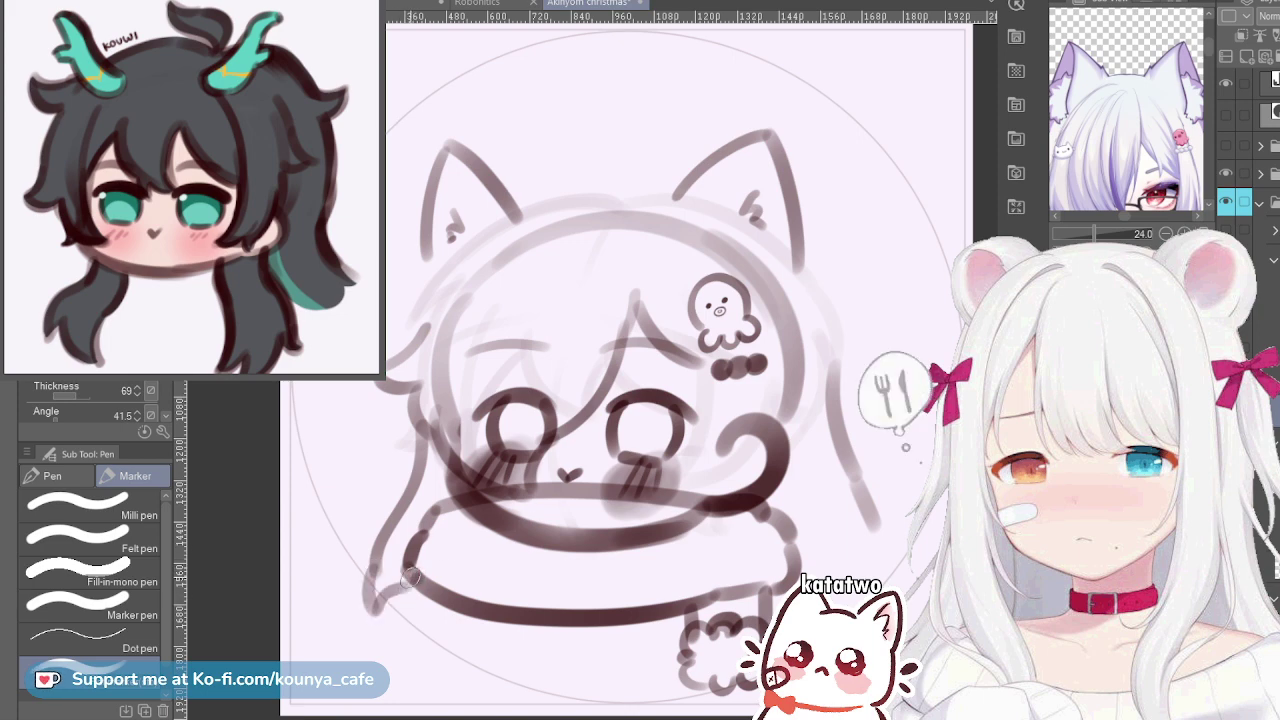
{"action": "key", "text": "ctrl+z"}
{"action": "mouse_move", "coordinate": [386, 556]}
{"action": "left_mouse_down"}
{"action": "mouse_move", "coordinate": [358, 598]}
{"action": "mouse_move", "coordinate": [399, 570]}
{"action": "left_mouse_up"}
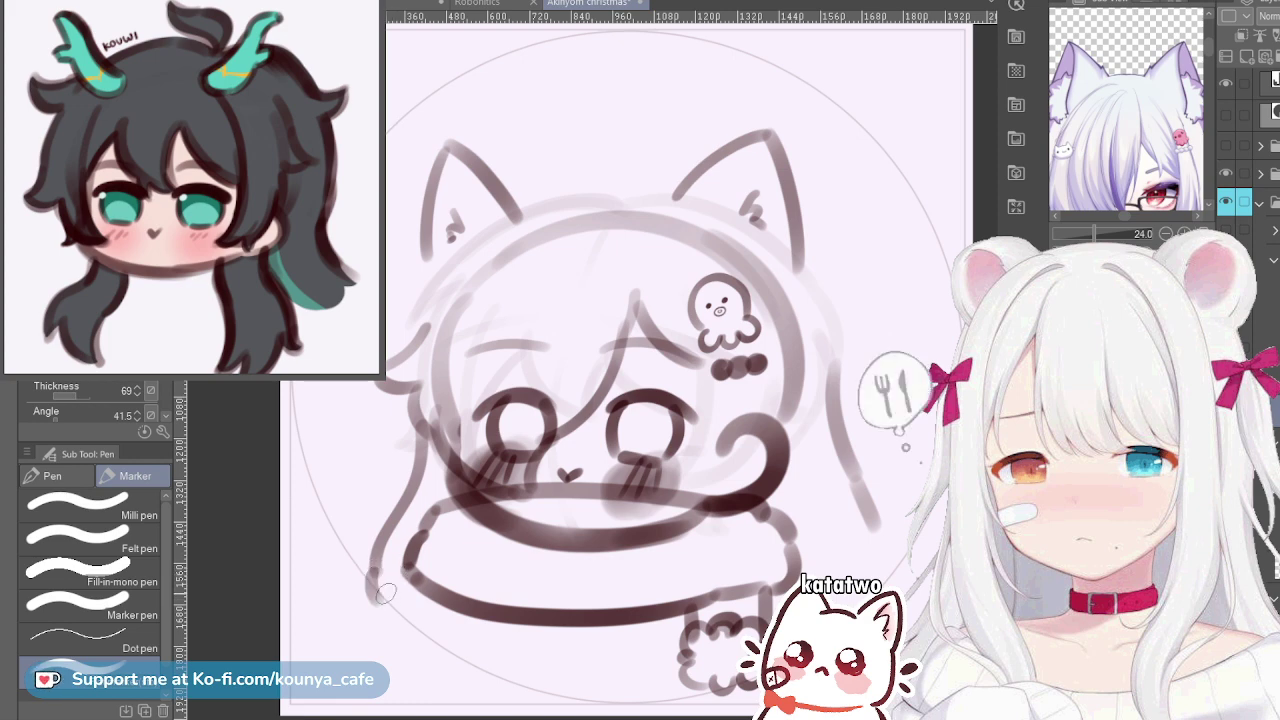
{"action": "left_click_drag", "start_coordinate": [385, 606], "coordinate": [402, 585]}
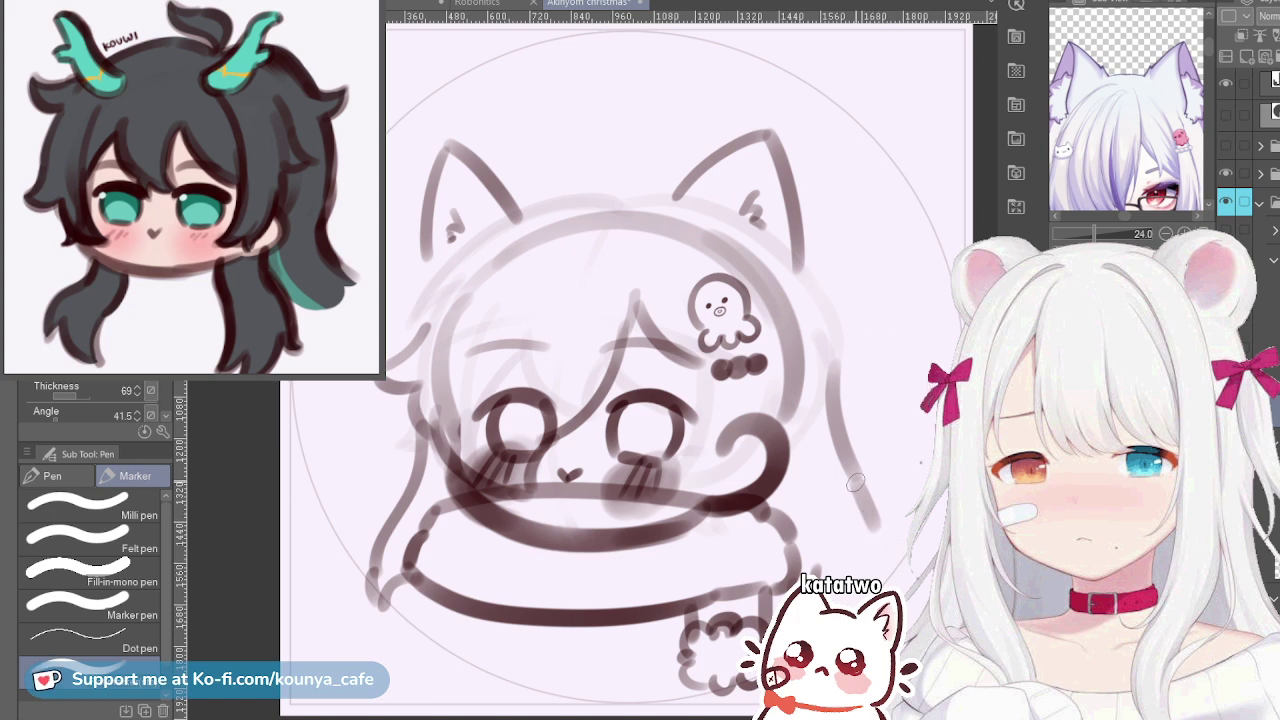
Redraw the lower part of the clip-side long lock as an outward curve ending in a tip beside the scarf
{"action": "mouse_move", "coordinate": [853, 480]}
{"action": "left_mouse_down"}
{"action": "mouse_move", "coordinate": [898, 550]}
{"action": "mouse_move", "coordinate": [866, 505]}
{"action": "mouse_move", "coordinate": [886, 552]}
{"action": "left_mouse_up"}
{"action": "key", "text": "ctrl+z"}
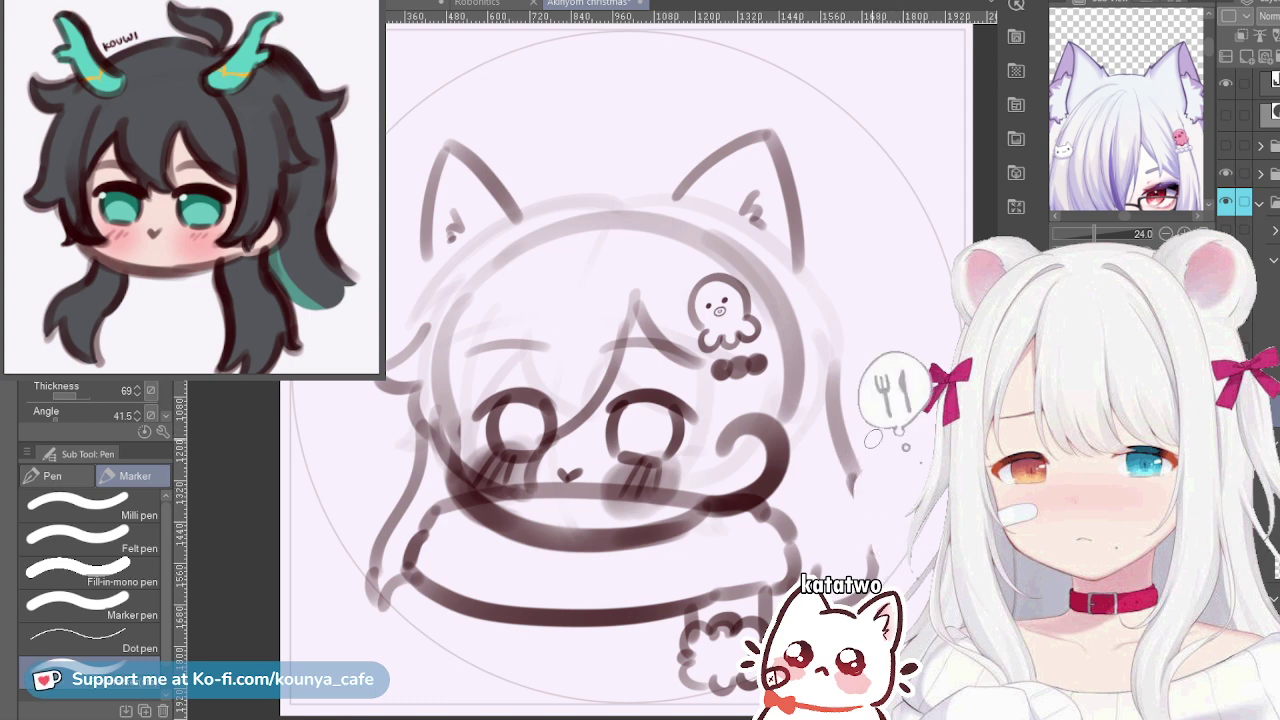
{"action": "left_click_drag", "start_coordinate": [857, 480], "coordinate": [872, 572]}
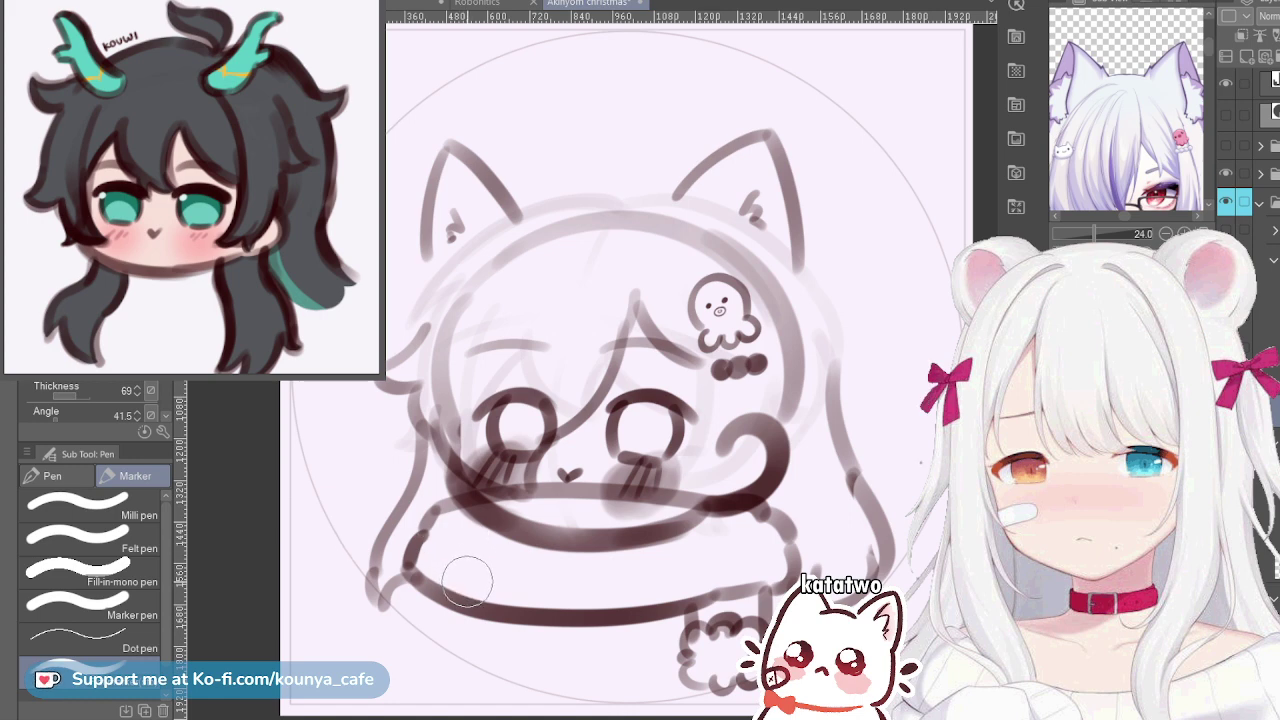
Erase the lower part of the lock opposite the clip and redraw it curving inward to a tip below the scarf edge
{"action": "key", "text": "e"}
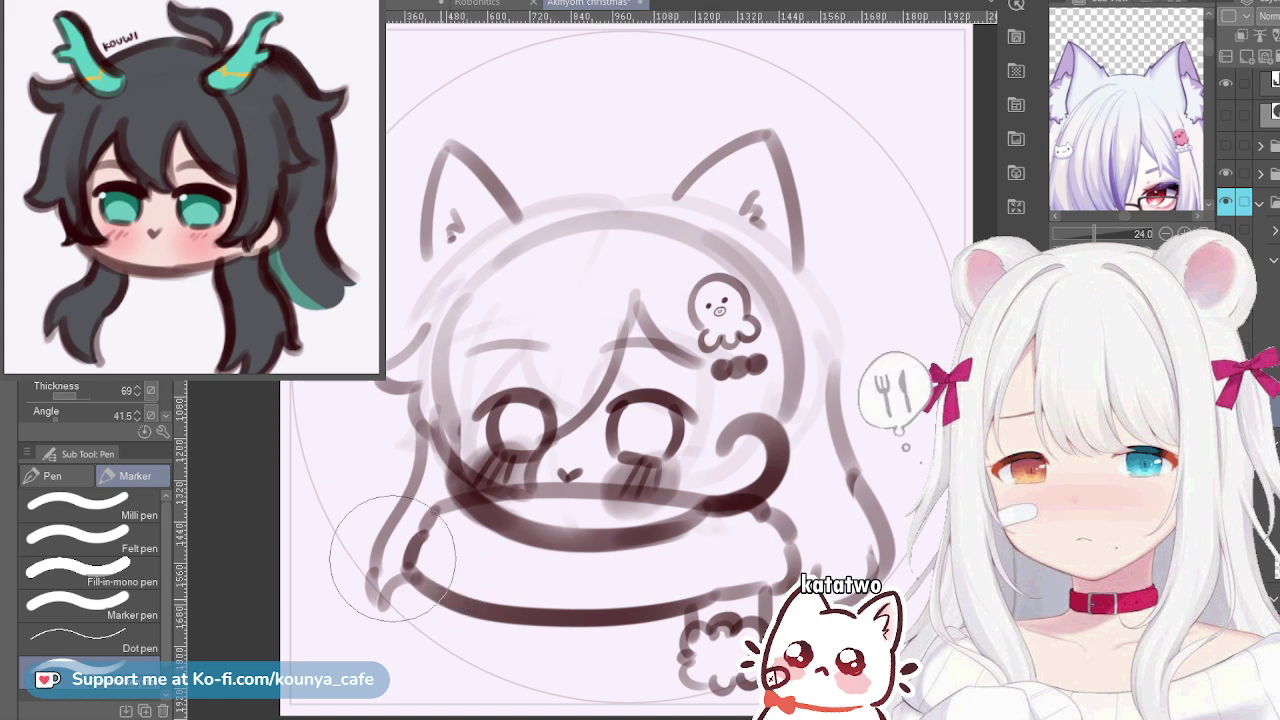
{"action": "mouse_move", "coordinate": [404, 606]}
{"action": "left_mouse_down"}
{"action": "mouse_move", "coordinate": [390, 564]}
{"action": "mouse_move", "coordinate": [385, 596]}
{"action": "left_mouse_up"}
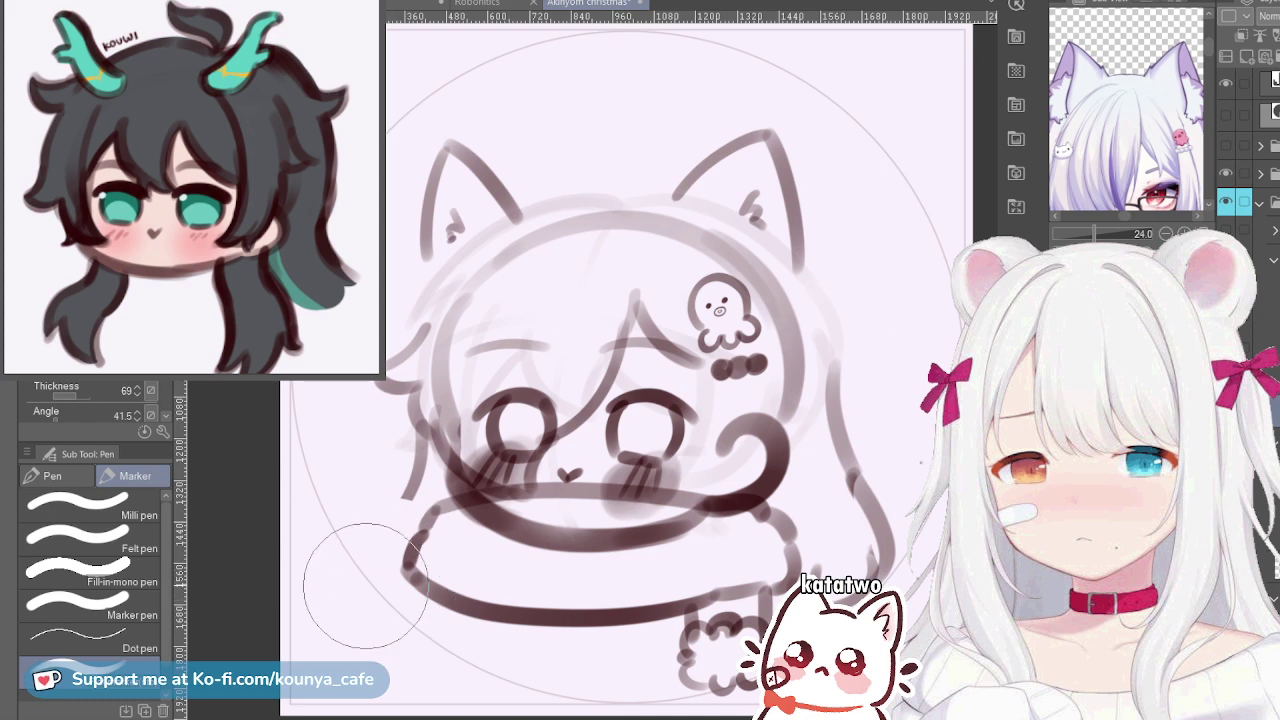
{"action": "key", "text": "p"}
{"action": "left_click_drag", "start_coordinate": [416, 471], "coordinate": [385, 585]}
{"action": "key", "text": "ctrl+z"}
{"action": "left_click_drag", "start_coordinate": [414, 475], "coordinate": [386, 582]}
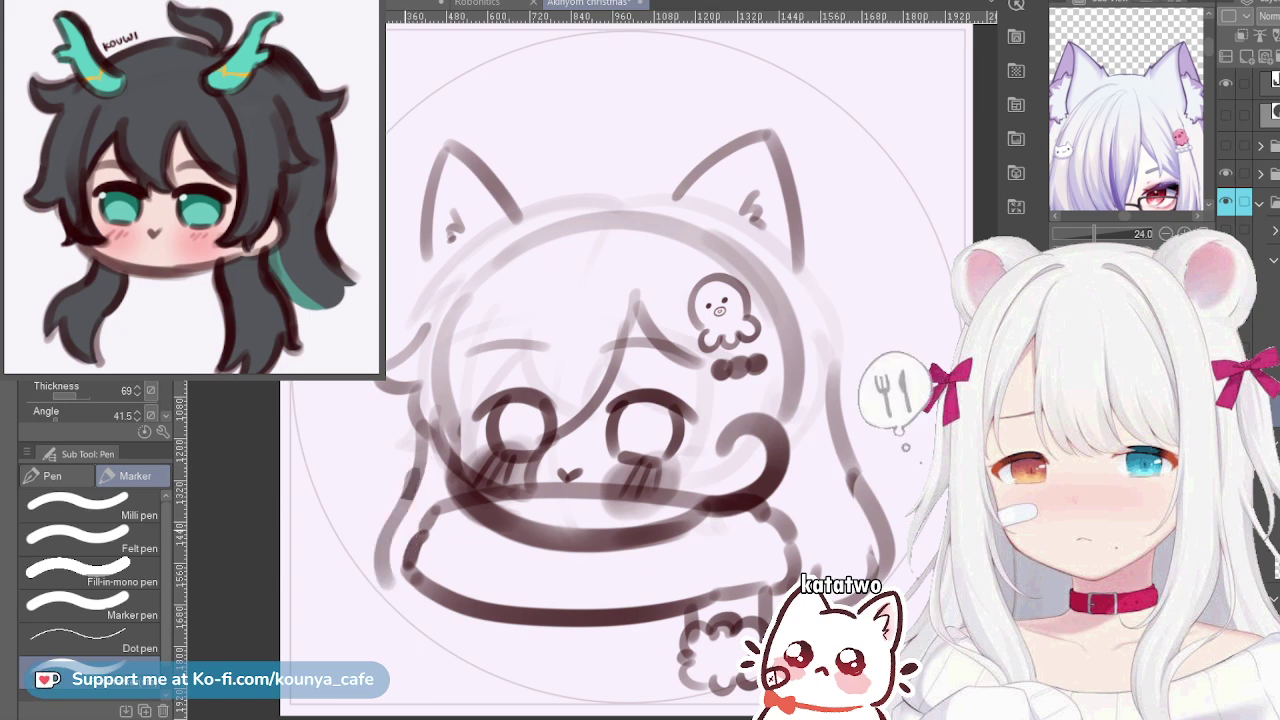
{"action": "key", "text": "ctrl+z"}
{"action": "mouse_move", "coordinate": [413, 482]}
{"action": "left_mouse_down"}
{"action": "mouse_move", "coordinate": [384, 550]}
{"action": "mouse_move", "coordinate": [407, 598]}
{"action": "left_mouse_up"}
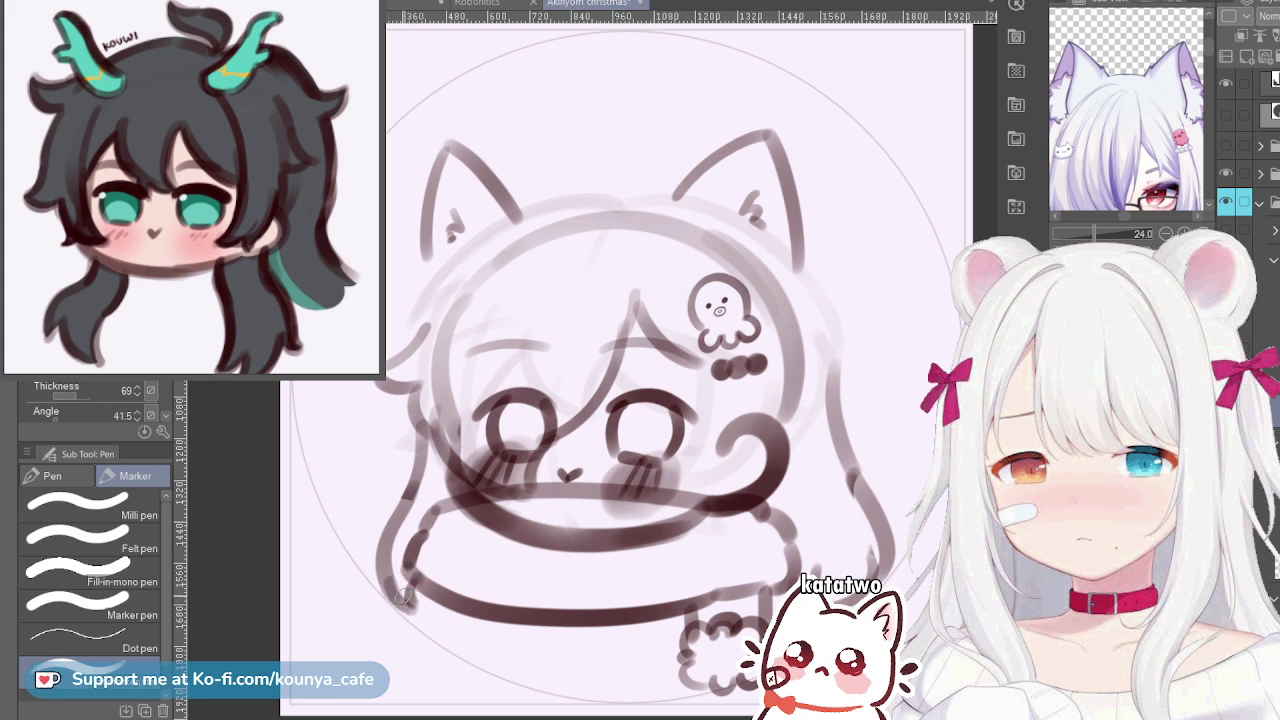
{"action": "key", "text": "ctrl+z"}
{"action": "left_click_drag", "start_coordinate": [387, 578], "coordinate": [408, 604]}
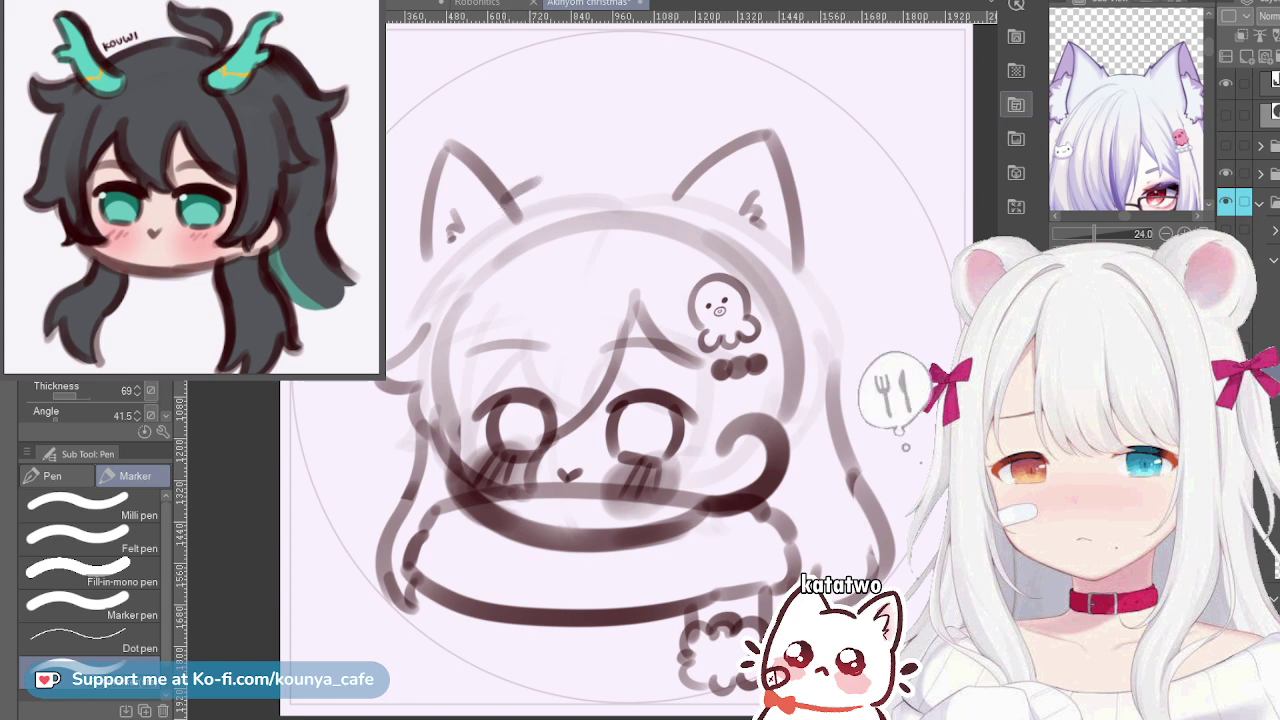
Draw the outer hair outline over the crown between the ears and down the clip side to the long lock
{"action": "mouse_move", "coordinate": [502, 203]}
{"action": "left_mouse_down"}
{"action": "mouse_move", "coordinate": [543, 182]}
{"action": "mouse_move", "coordinate": [666, 188]}
{"action": "left_mouse_up"}
{"action": "key", "text": "ctrl+z"}
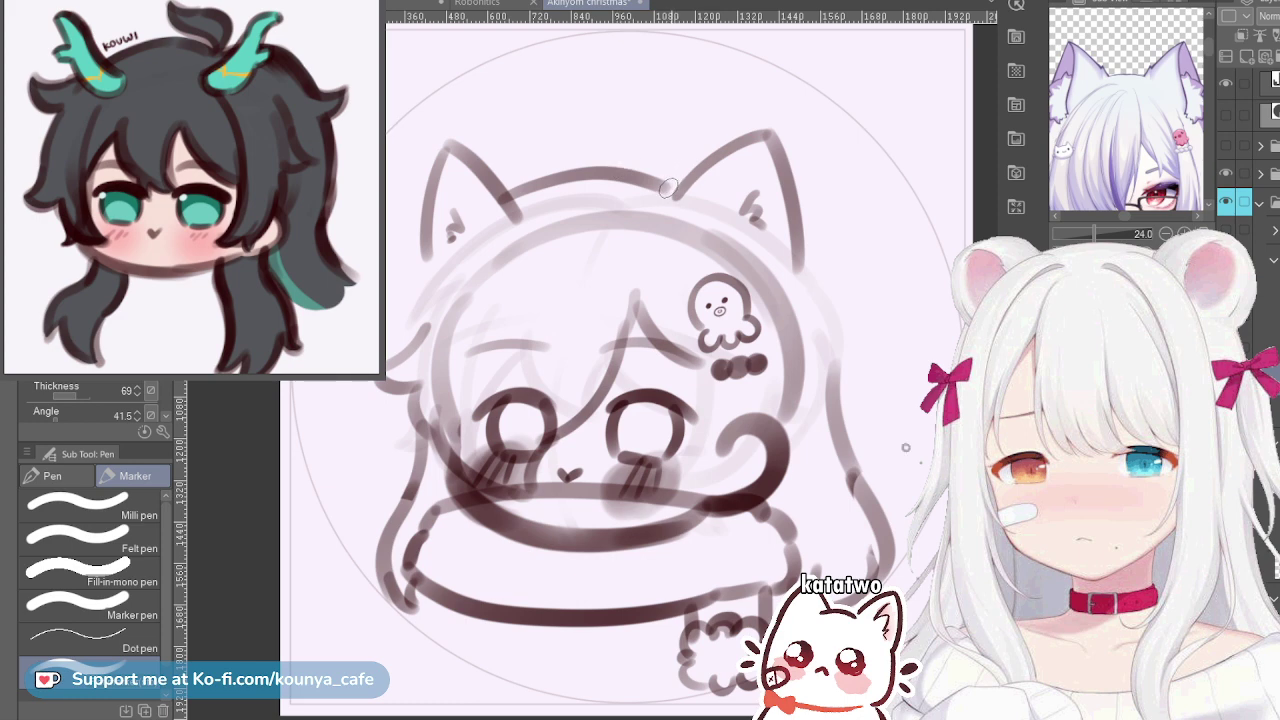
{"action": "mouse_move", "coordinate": [654, 192]}
{"action": "left_mouse_down"}
{"action": "mouse_move", "coordinate": [724, 188]}
{"action": "mouse_move", "coordinate": [810, 245]}
{"action": "left_mouse_up"}
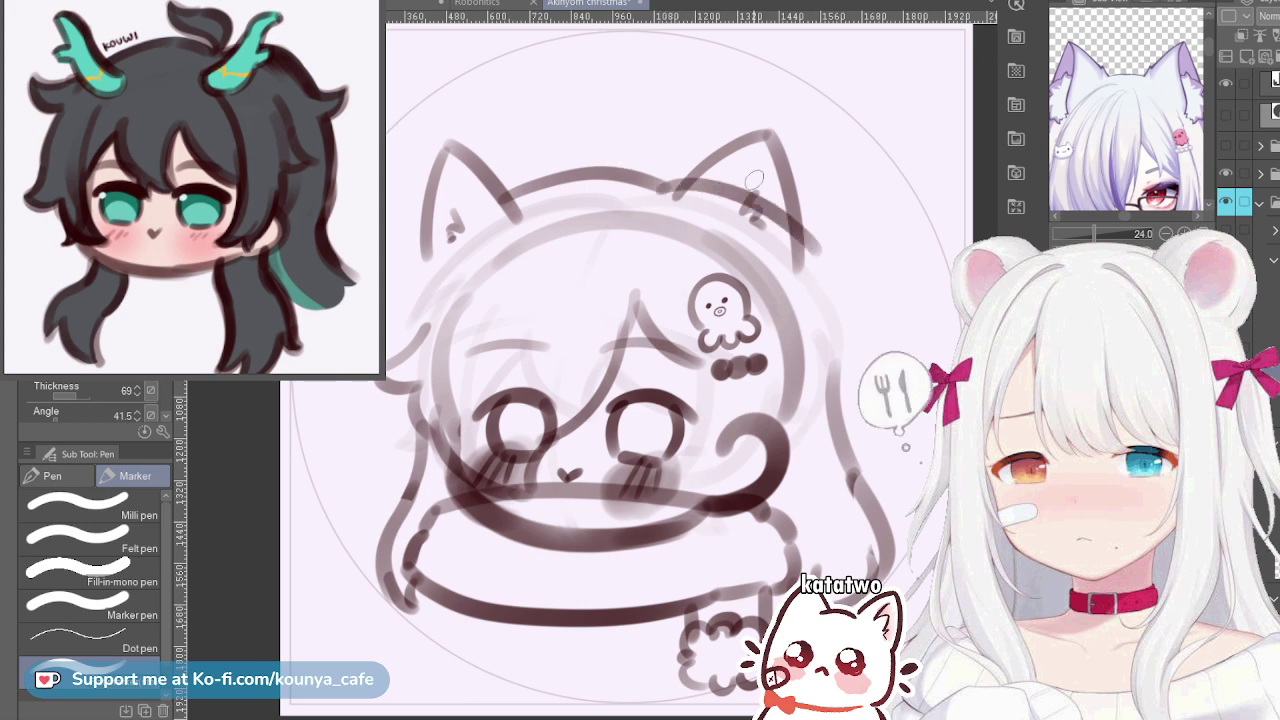
{"action": "key", "text": "ctrl+z"}
{"action": "mouse_move", "coordinate": [660, 188]}
{"action": "left_mouse_down"}
{"action": "mouse_move", "coordinate": [805, 220]}
{"action": "mouse_move", "coordinate": [840, 332]}
{"action": "left_mouse_up"}
{"action": "key", "text": "ctrl+z"}
{"action": "left_click_drag", "start_coordinate": [794, 232], "coordinate": [843, 366]}
{"action": "key", "text": "ctrl+z"}
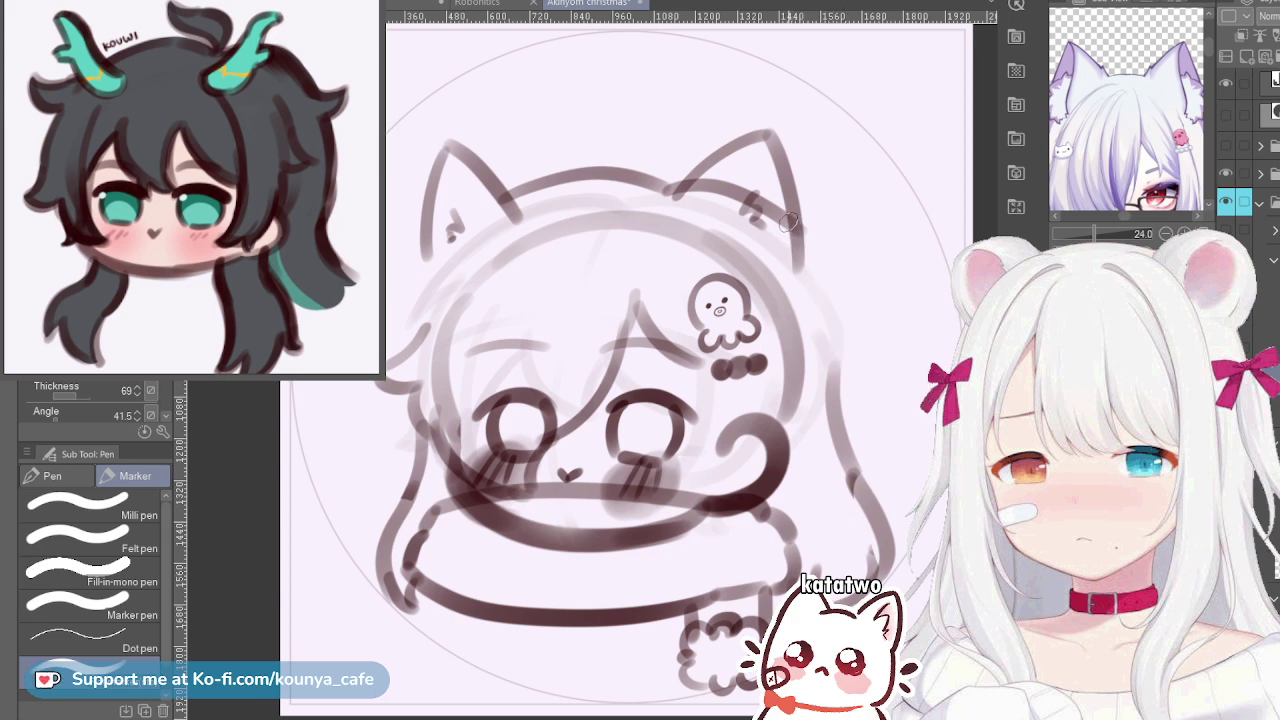
{"action": "left_click_drag", "start_coordinate": [788, 222], "coordinate": [832, 368]}
{"action": "key", "text": "ctrl+z"}
{"action": "left_click_drag", "start_coordinate": [792, 226], "coordinate": [836, 350]}
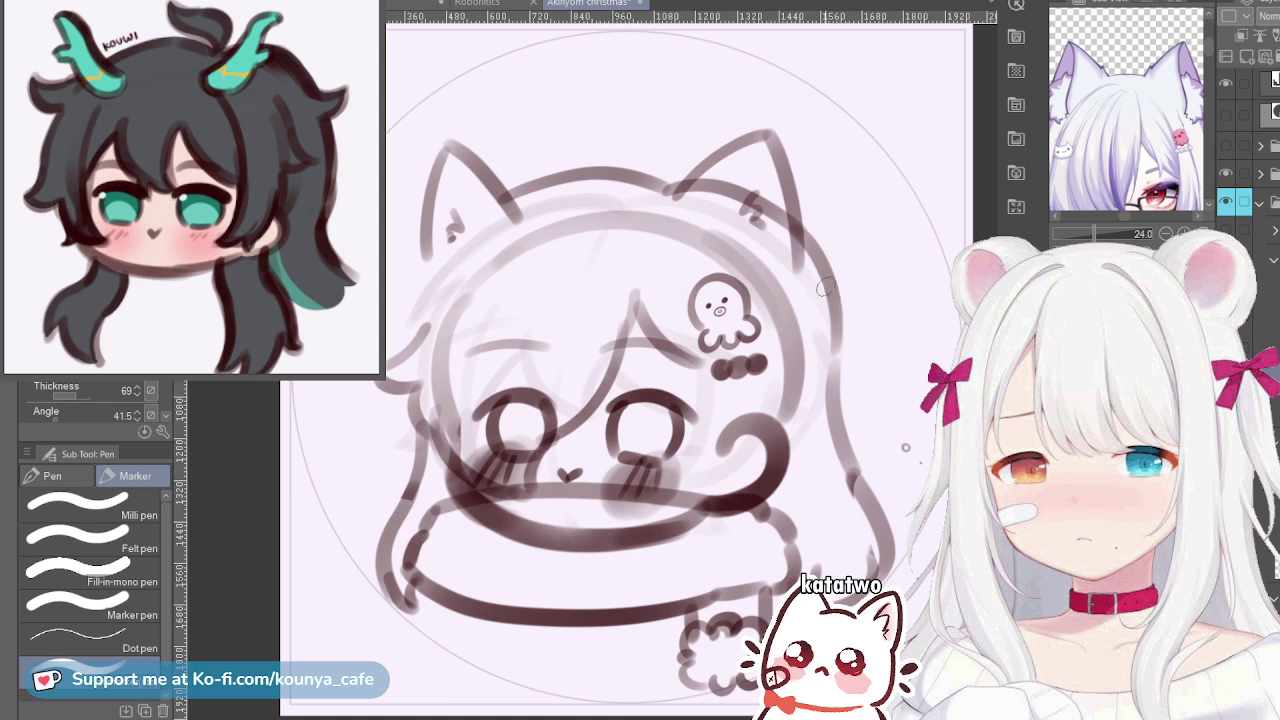
{"action": "key", "text": "ctrl+z"}
{"action": "left_click_drag", "start_coordinate": [782, 224], "coordinate": [838, 334]}
Transform the new crown outline, nudging its clip-side edge slightly inward and down
{"action": "key", "text": "ctrl+t"}
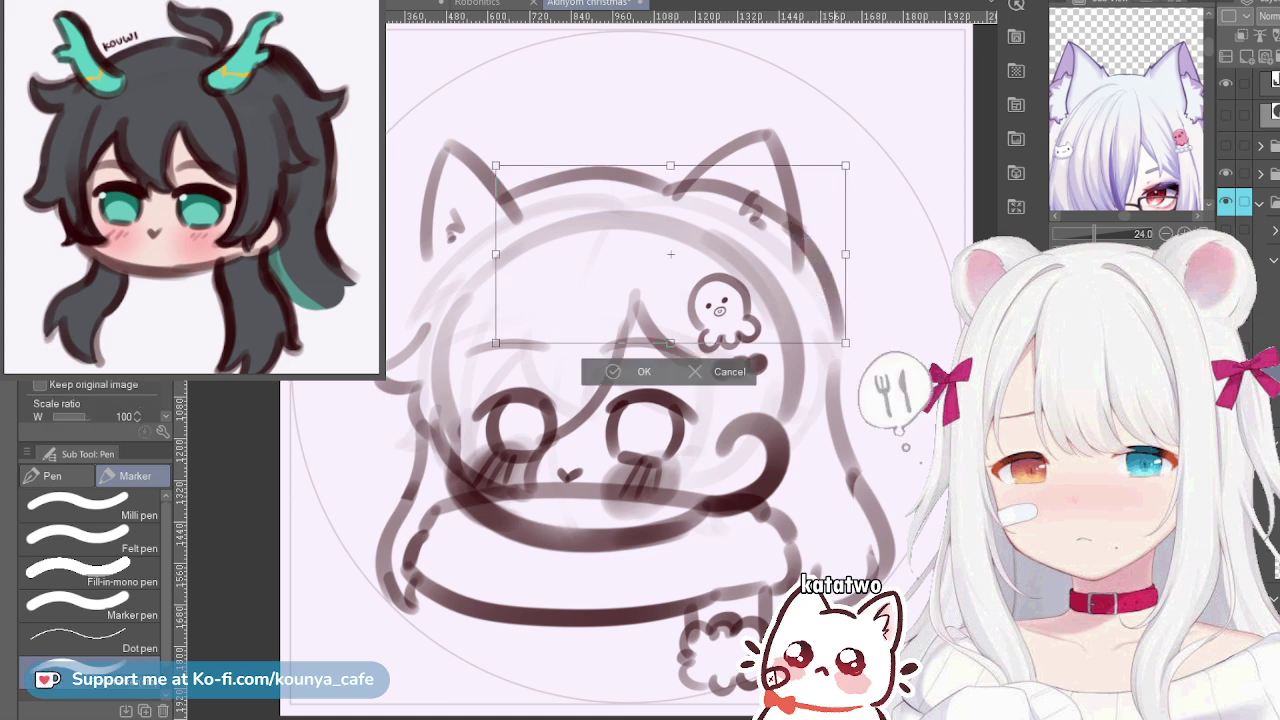
{"action": "left_click_drag", "start_coordinate": [842, 260], "coordinate": [843, 261]}
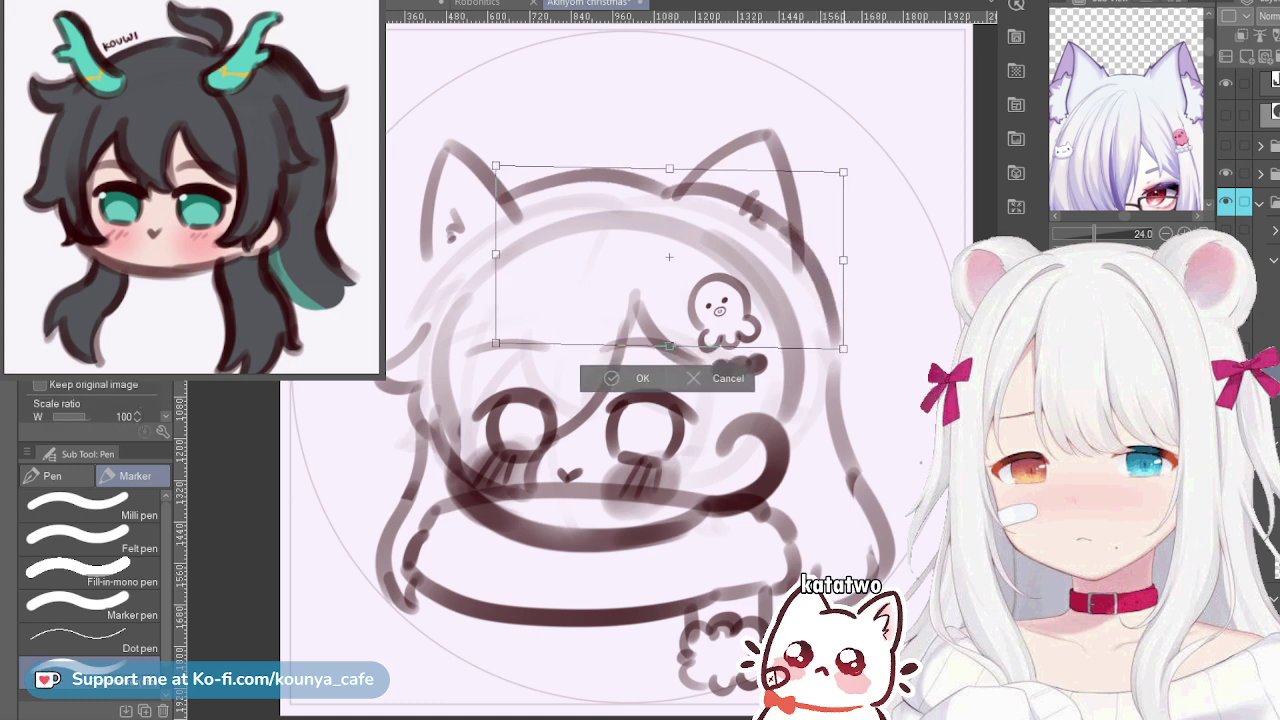
{"action": "key", "text": "Return"}
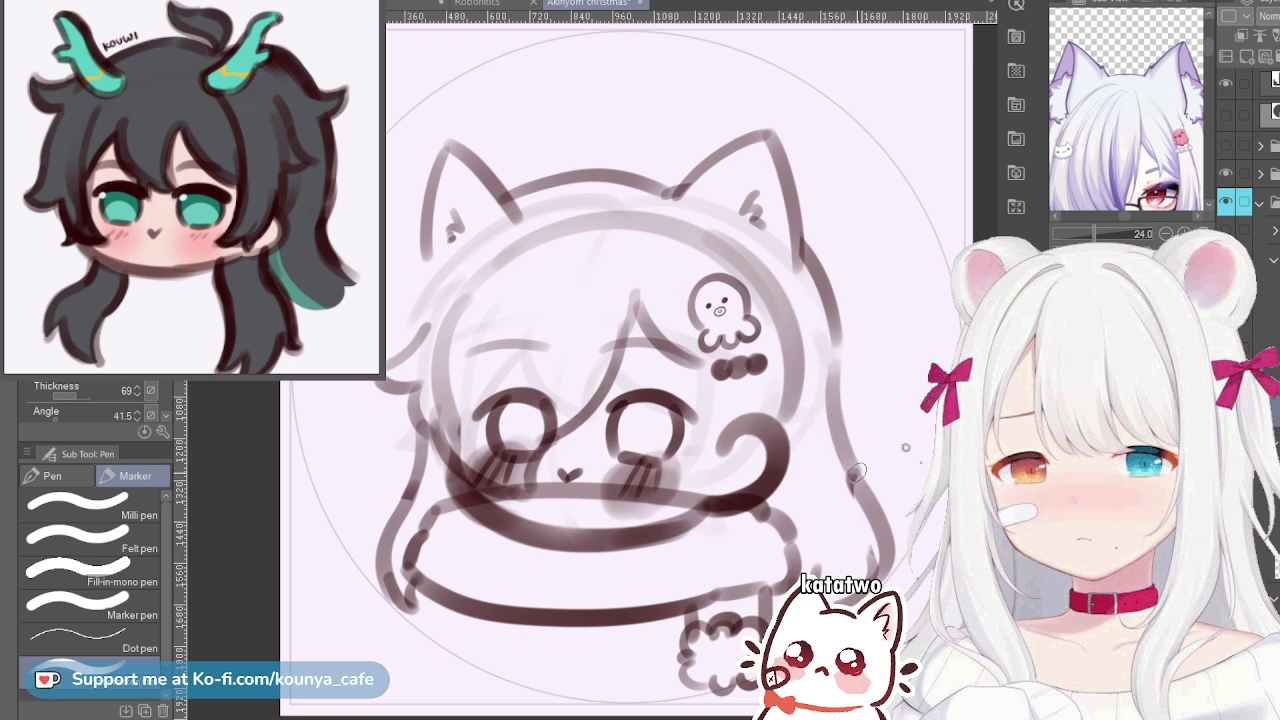
Add a small outward-flicking strand to the long lock on each side of the head
{"action": "left_click_drag", "start_coordinate": [838, 416], "coordinate": [882, 456]}
{"action": "key", "text": "ctrl+z"}
{"action": "mouse_move", "coordinate": [833, 411]}
{"action": "left_mouse_down"}
{"action": "mouse_move", "coordinate": [899, 472]}
{"action": "mouse_move", "coordinate": [844, 462]}
{"action": "mouse_move", "coordinate": [900, 478]}
{"action": "left_mouse_up"}
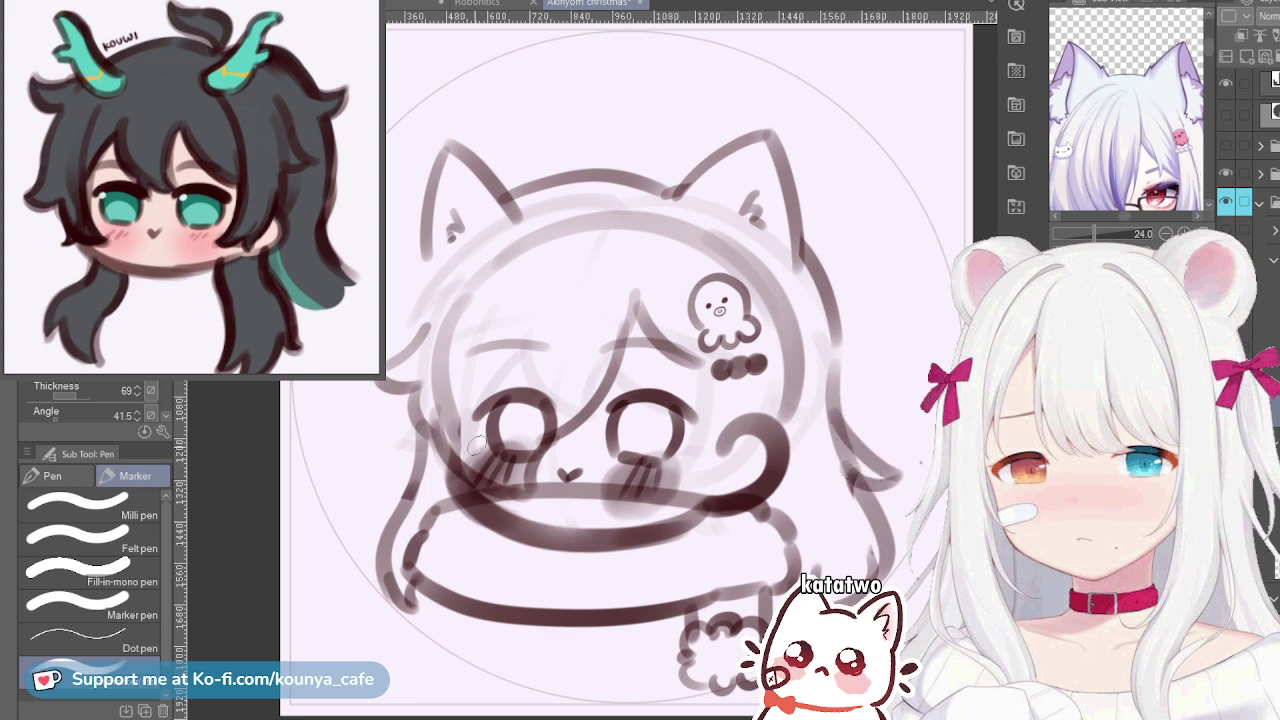
{"action": "mouse_move", "coordinate": [408, 496]}
{"action": "left_mouse_down"}
{"action": "mouse_move", "coordinate": [371, 507]}
{"action": "mouse_move", "coordinate": [400, 523]}
{"action": "mouse_move", "coordinate": [386, 518]}
{"action": "mouse_move", "coordinate": [361, 542]}
{"action": "mouse_move", "coordinate": [395, 536]}
{"action": "left_mouse_up"}
{"action": "key", "text": "ctrl+z"}
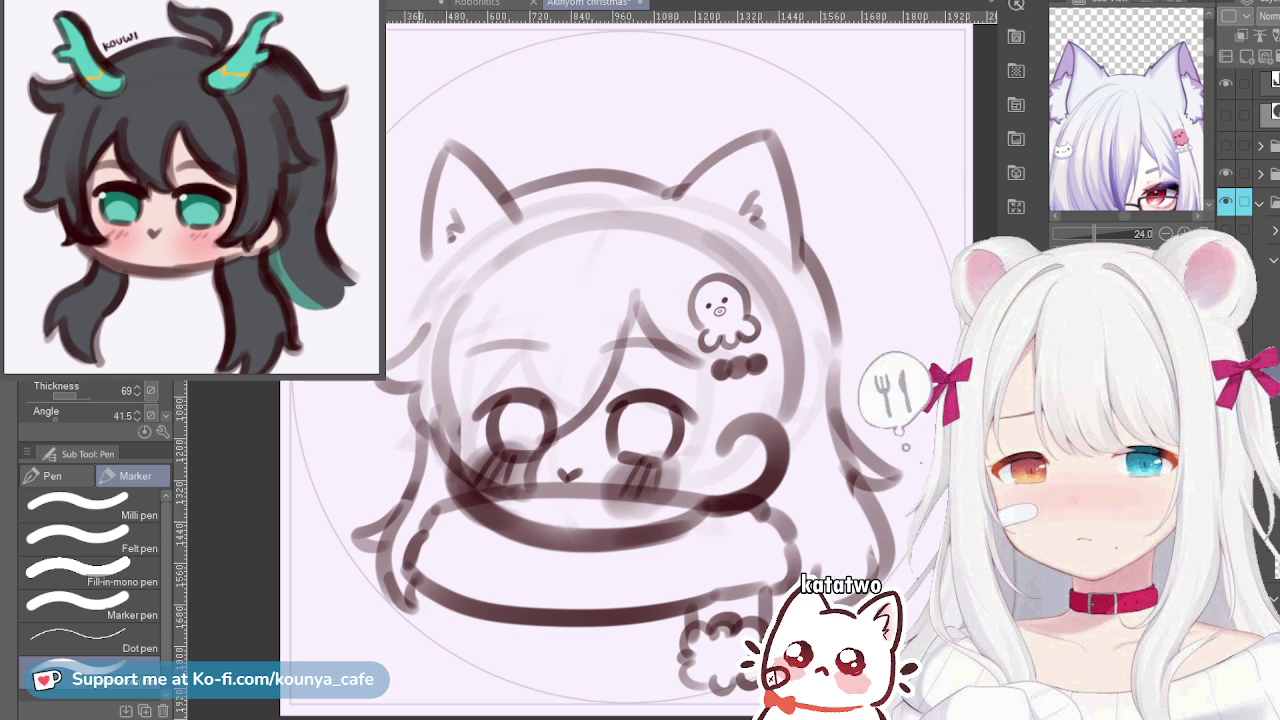
Transform the fringe and side-tuft sketch, stretching its edge opposite the clip outward to a 103% scale
{"action": "key", "text": "ctrl+t"}
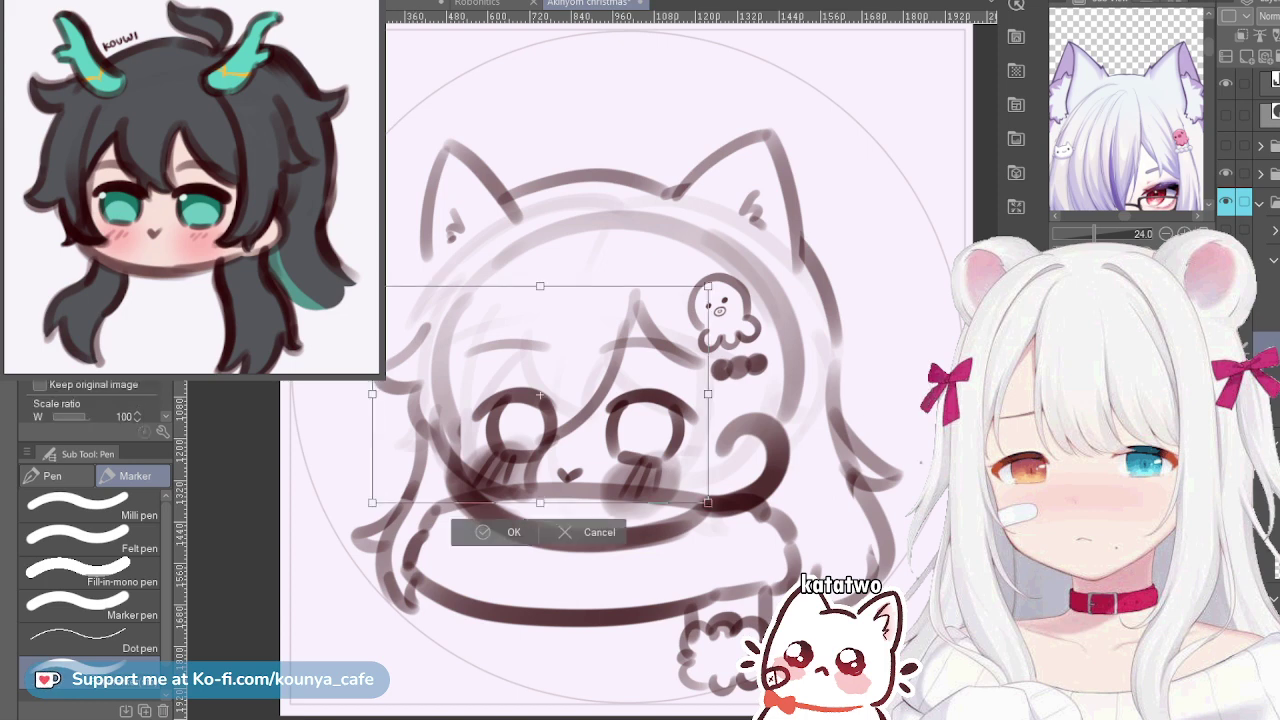
{"action": "left_click_drag", "start_coordinate": [372, 394], "coordinate": [363, 395]}
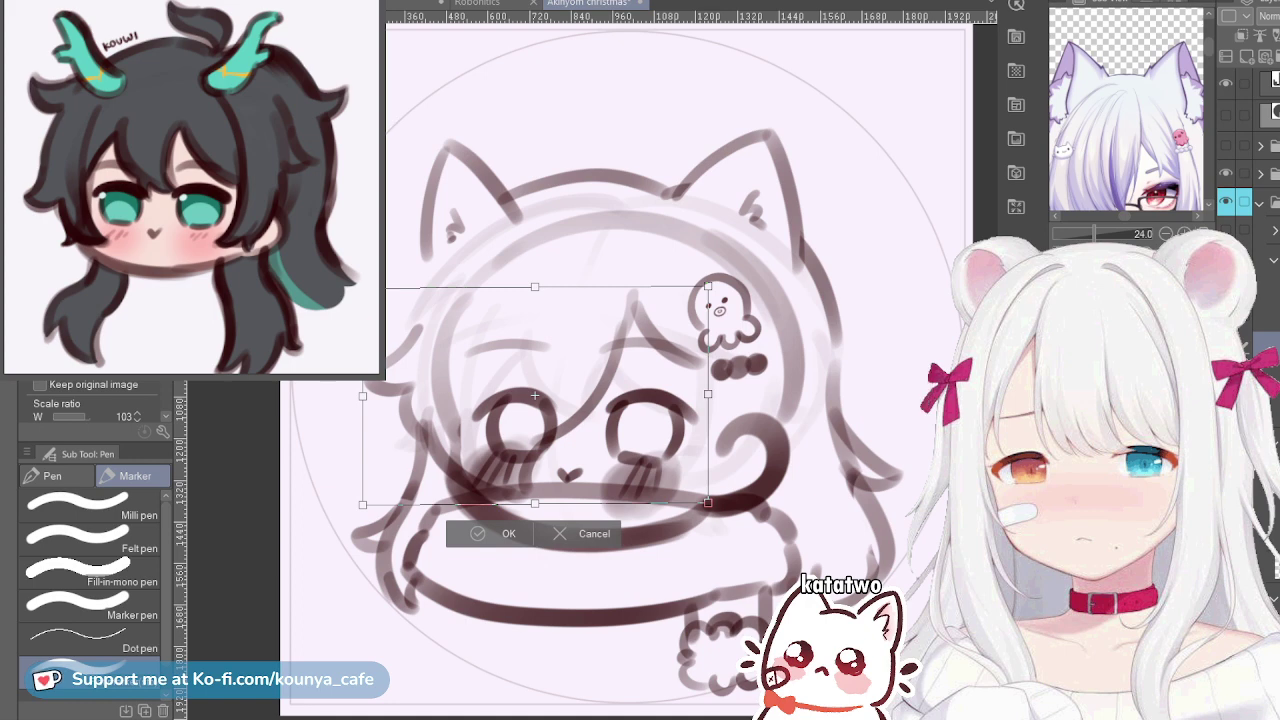
{"action": "key", "text": "Return"}
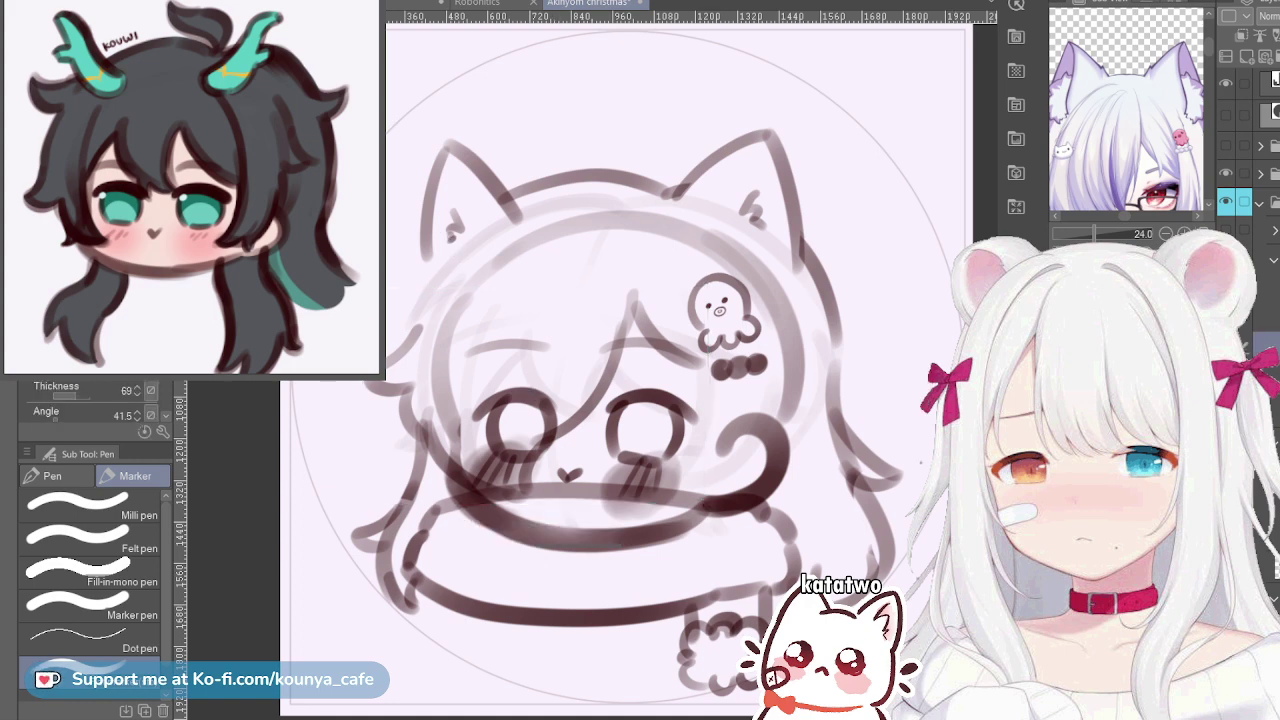
{"action": "key", "text": "ctrl+z"}
{"action": "key", "text": "ctrl+y"}
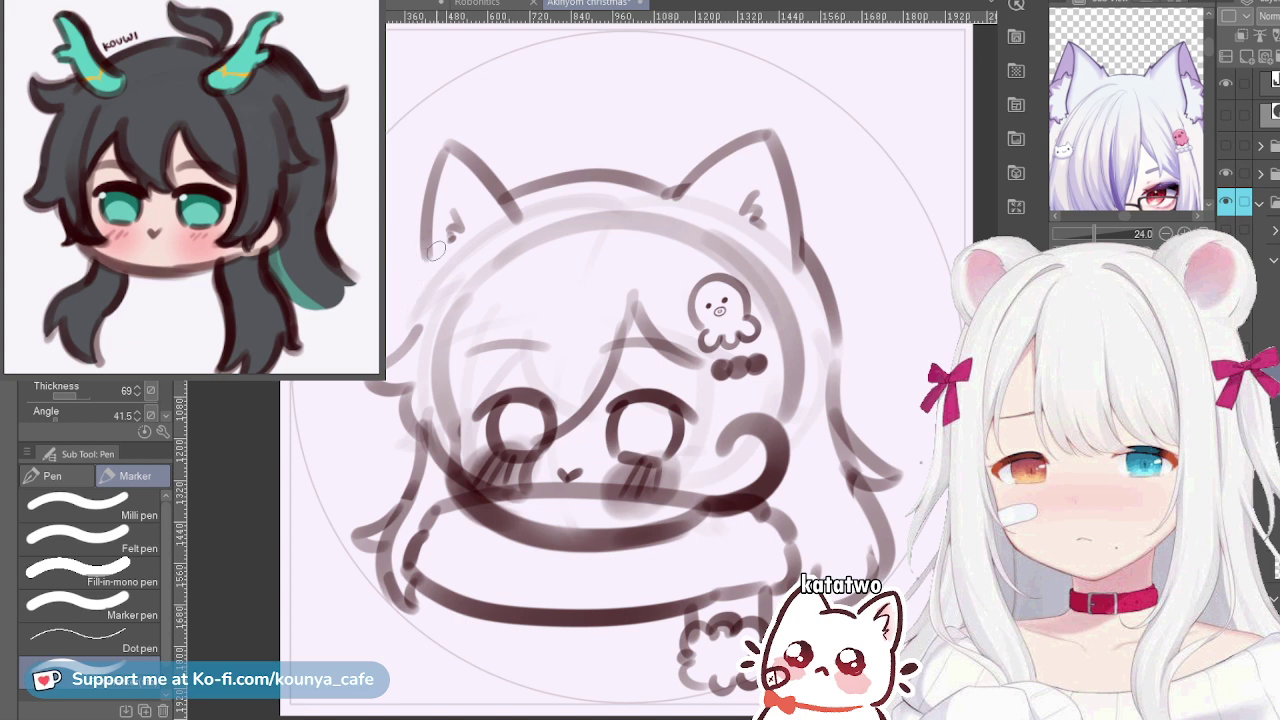
Draw the hair outline from the ear opposite the clip down to the side tuft, and darken the tuft's lower edge
{"action": "left_click_drag", "start_coordinate": [457, 222], "coordinate": [398, 338]}
{"action": "key", "text": "ctrl+z"}
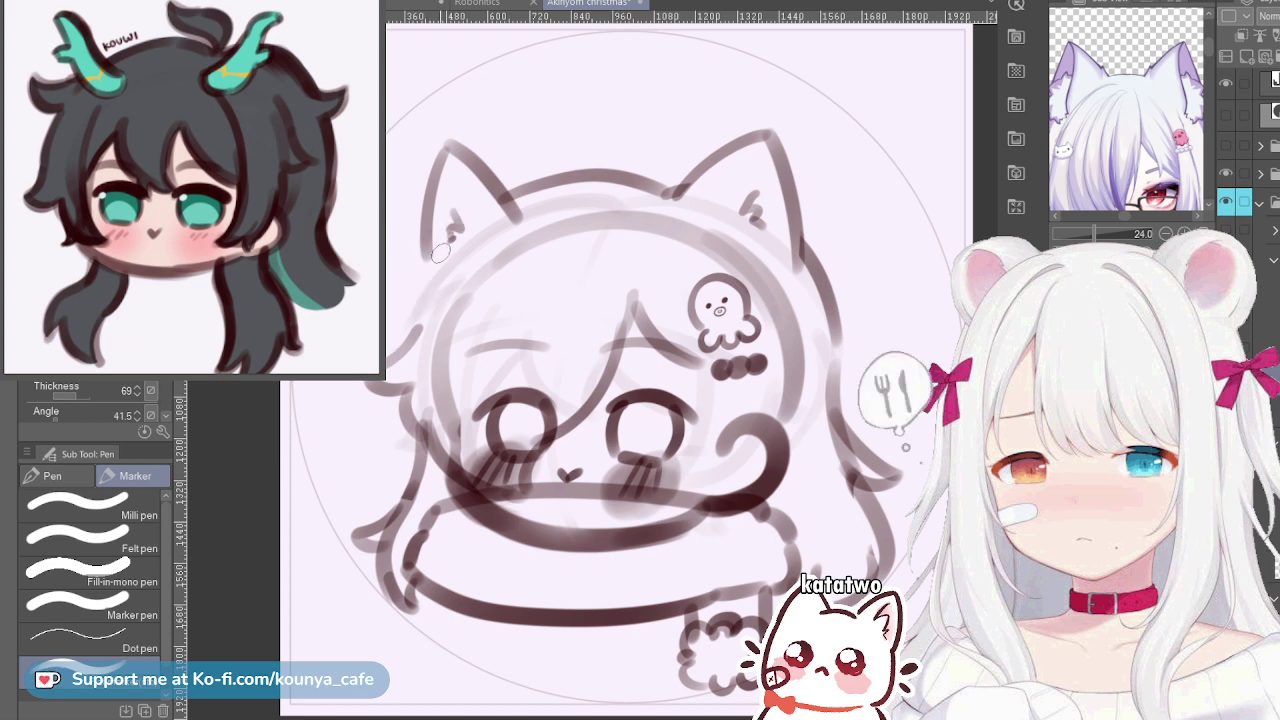
{"action": "left_click_drag", "start_coordinate": [460, 220], "coordinate": [407, 335]}
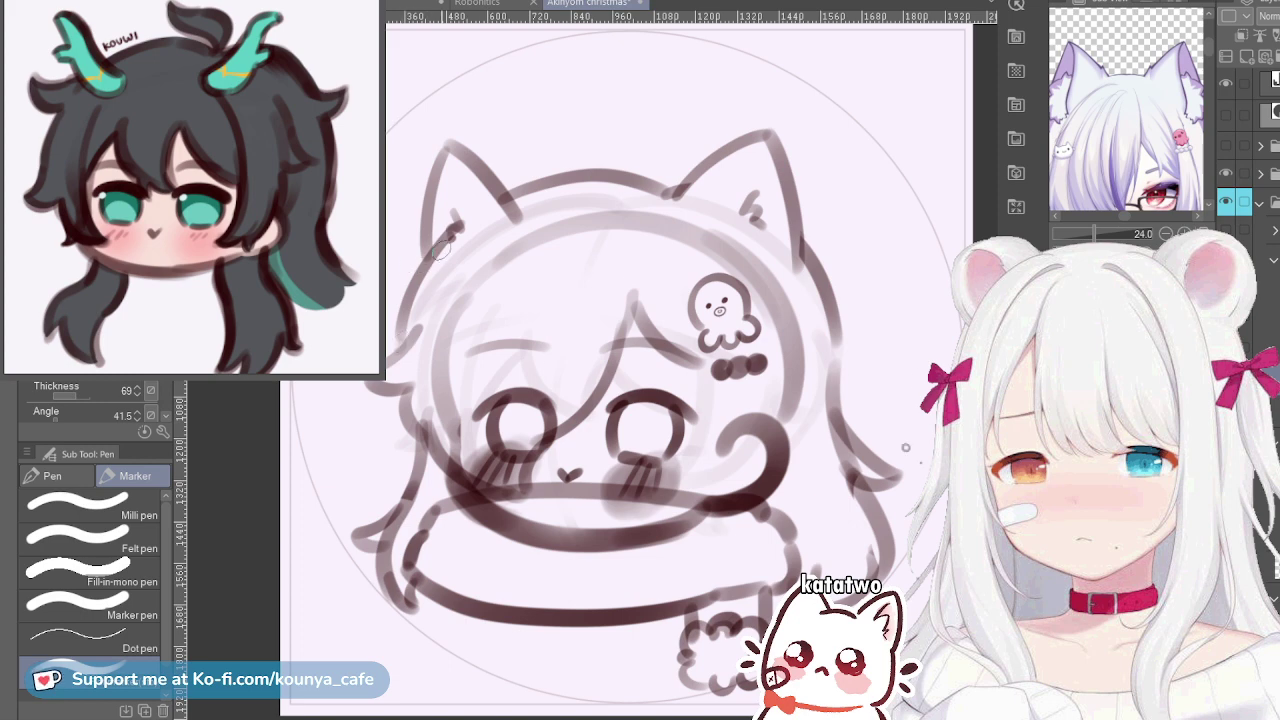
{"action": "mouse_move", "coordinate": [446, 234]}
{"action": "left_mouse_down"}
{"action": "mouse_move", "coordinate": [387, 254]}
{"action": "mouse_move", "coordinate": [392, 271]}
{"action": "mouse_move", "coordinate": [434, 254]}
{"action": "mouse_move", "coordinate": [418, 268]}
{"action": "mouse_move", "coordinate": [442, 242]}
{"action": "mouse_move", "coordinate": [392, 278]}
{"action": "left_mouse_up"}
{"action": "key", "text": "ctrl+z"}
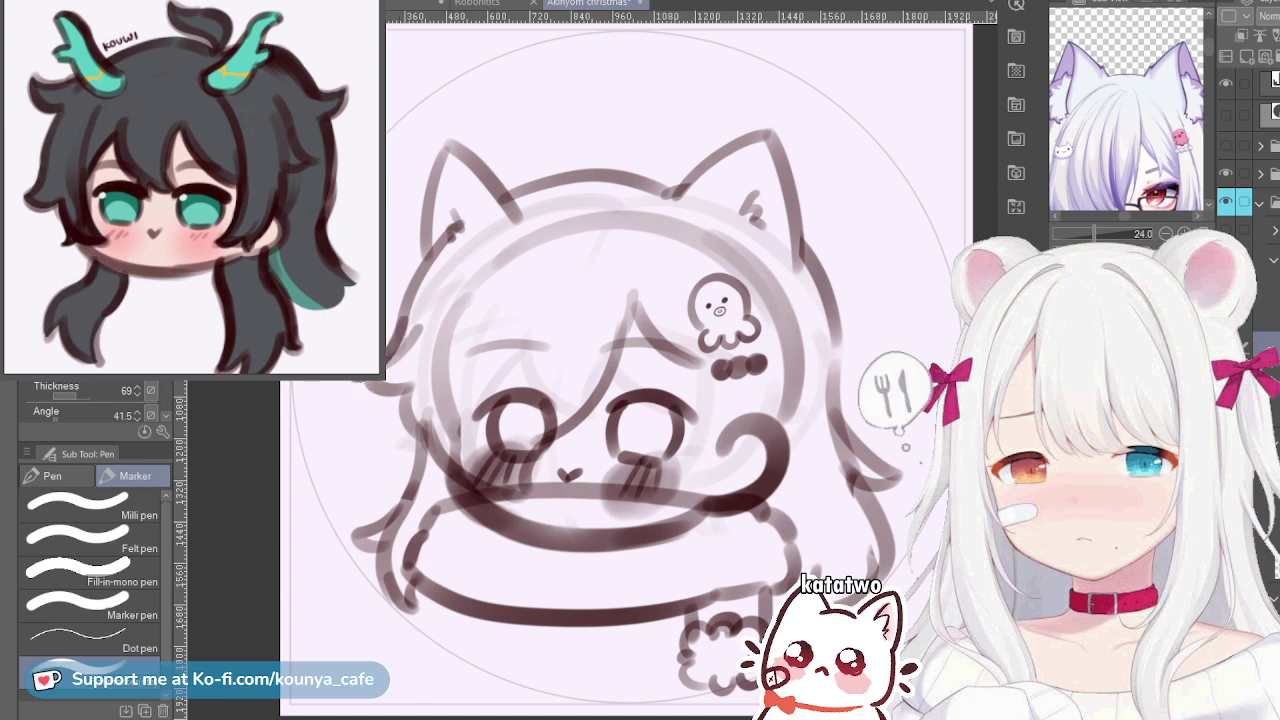
{"action": "left_click_drag", "start_coordinate": [346, 382], "coordinate": [405, 377]}
{"action": "key", "text": "ctrl+z"}
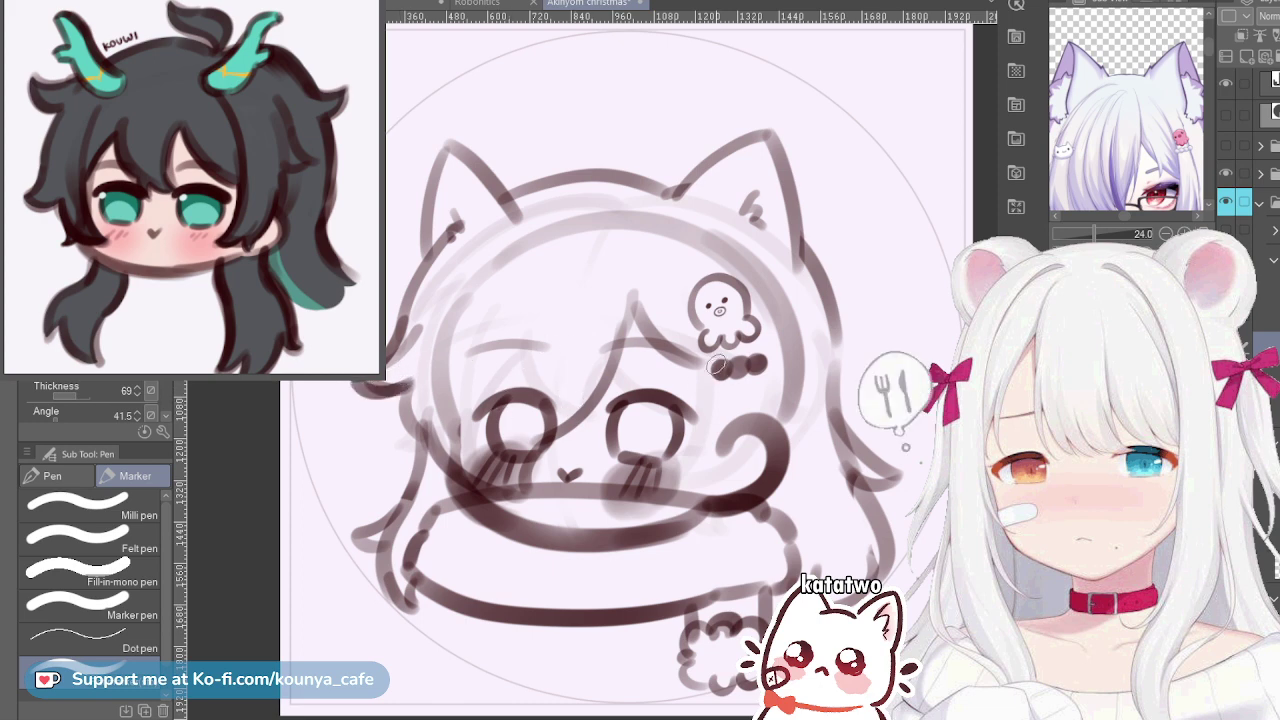
Draw the inner edge of a front hair lock from beneath the octopus clip down to the scarf, following the reference
{"action": "left_click_drag", "start_coordinate": [1140, 150], "coordinate": [1100, 63]}
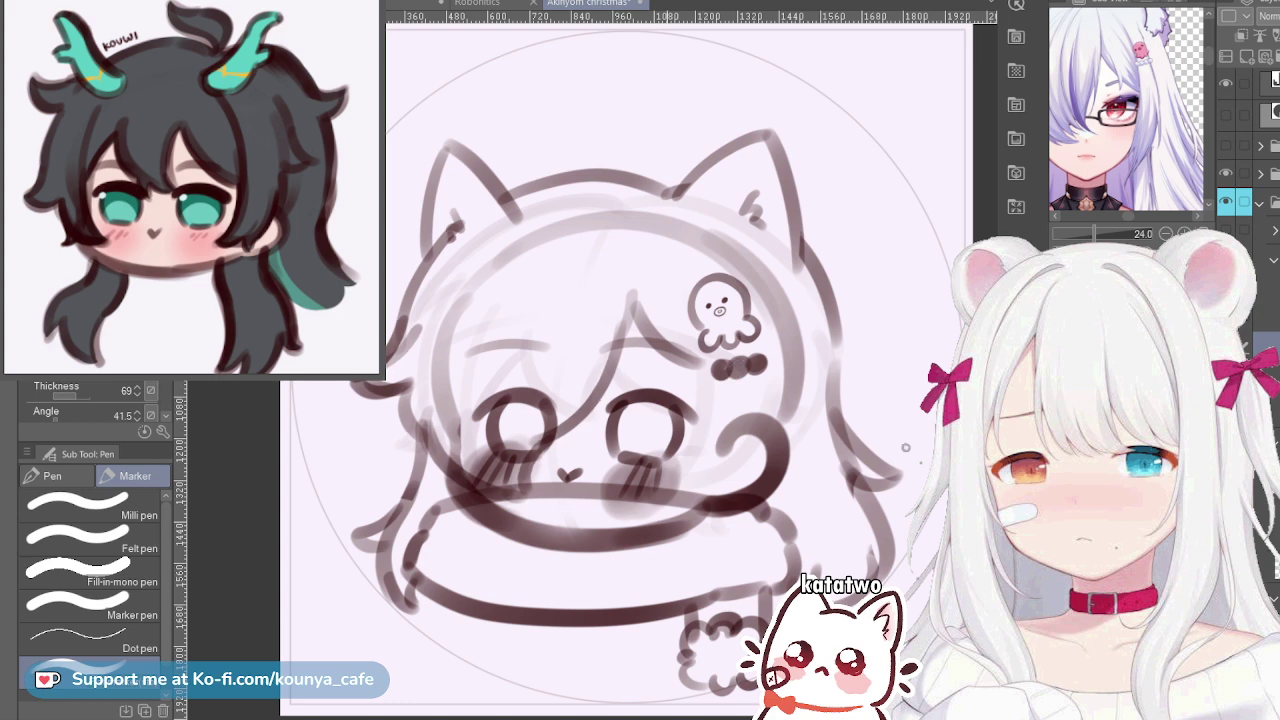
{"action": "mouse_move", "coordinate": [699, 334]}
{"action": "left_mouse_down"}
{"action": "mouse_move", "coordinate": [692, 476]}
{"action": "mouse_move", "coordinate": [709, 362]}
{"action": "mouse_move", "coordinate": [695, 335]}
{"action": "mouse_move", "coordinate": [660, 506]}
{"action": "left_mouse_up"}
{"action": "key", "text": "ctrl+z"}
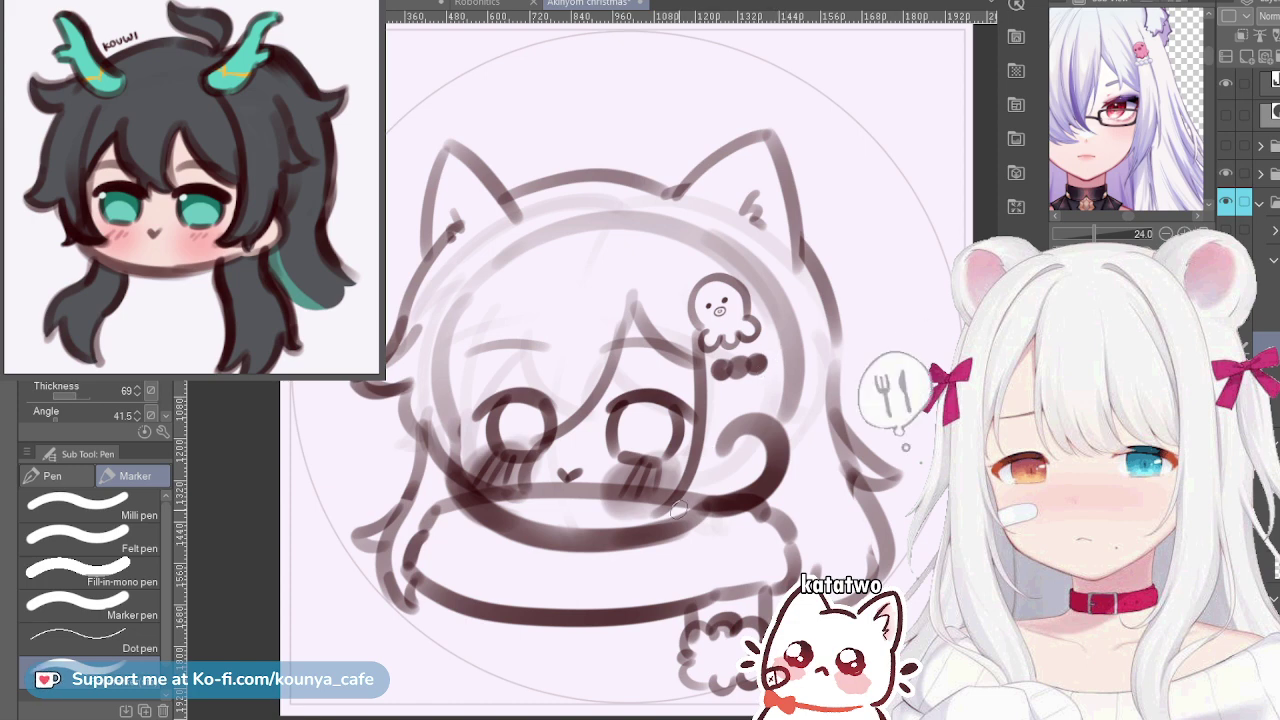
Draw the front lock's tip along the scarf and its outer edge curving up to the pearls
{"action": "left_click_drag", "start_coordinate": [666, 519], "coordinate": [723, 434]}
{"action": "key", "text": "ctrl+z"}
{"action": "mouse_move", "coordinate": [657, 525]}
{"action": "left_mouse_down"}
{"action": "mouse_move", "coordinate": [715, 509]}
{"action": "mouse_move", "coordinate": [734, 428]}
{"action": "left_mouse_up"}
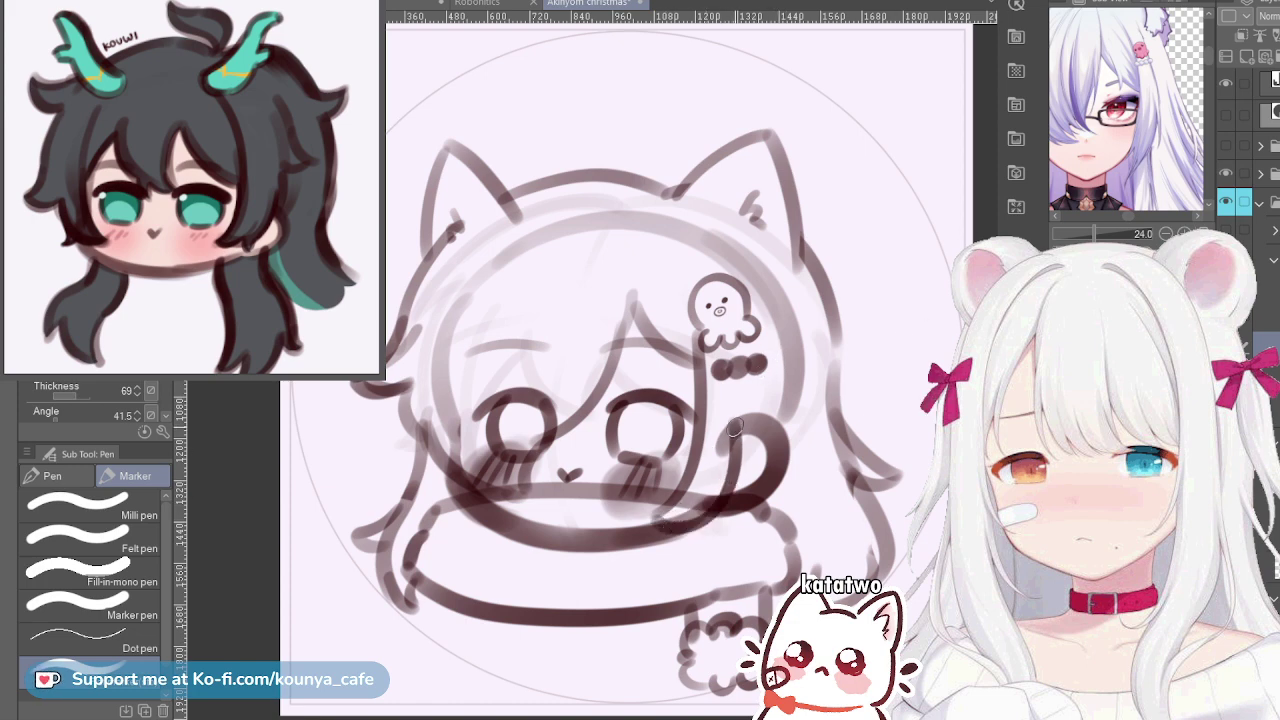
{"action": "key", "text": "ctrl+z"}
{"action": "mouse_move", "coordinate": [650, 525]}
{"action": "left_mouse_down"}
{"action": "mouse_move", "coordinate": [699, 531]}
{"action": "mouse_move", "coordinate": [739, 443]}
{"action": "left_mouse_up"}
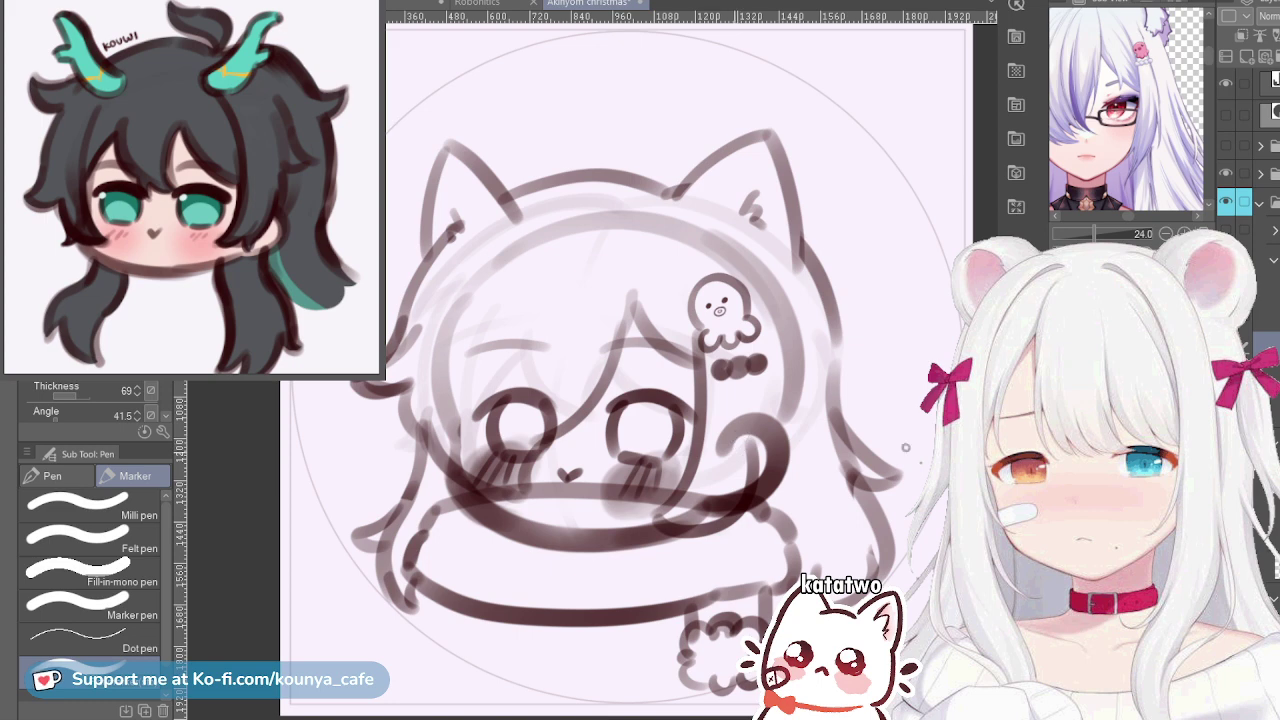
{"action": "key", "text": "ctrl+z"}
{"action": "mouse_move", "coordinate": [652, 535]}
{"action": "left_mouse_down"}
{"action": "mouse_move", "coordinate": [720, 503]}
{"action": "mouse_move", "coordinate": [755, 398]}
{"action": "left_mouse_up"}
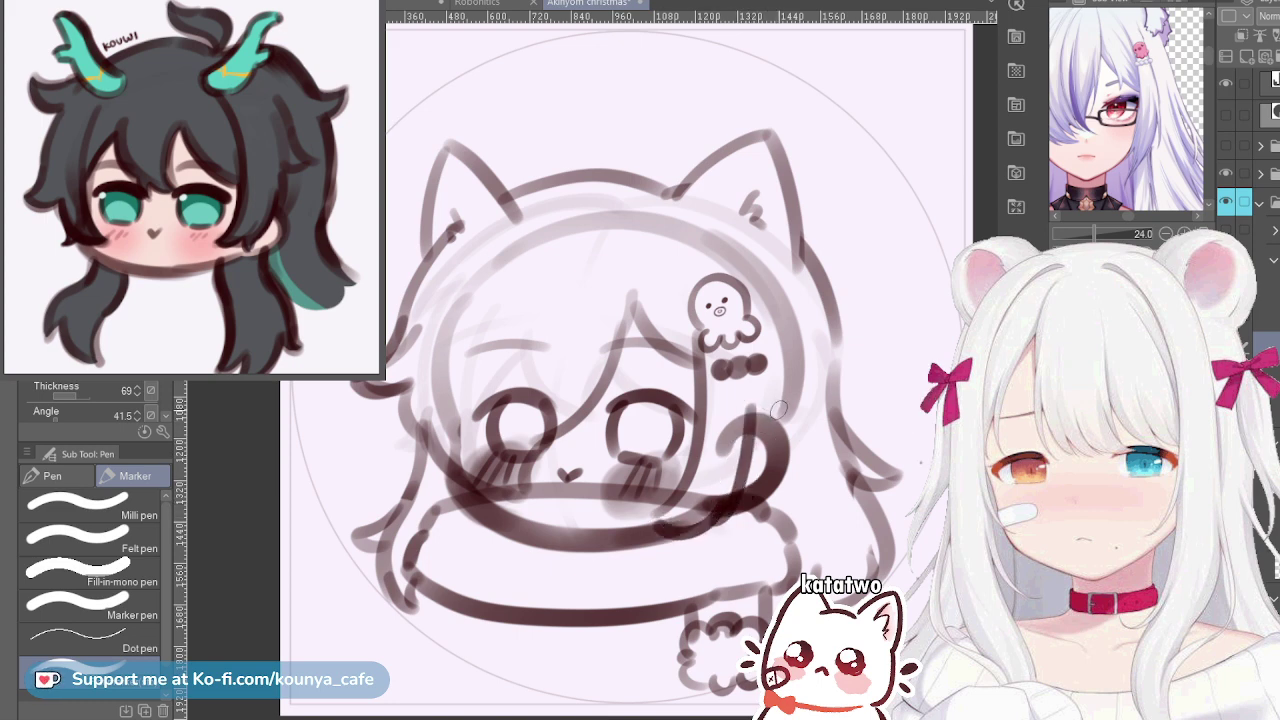
{"action": "key", "text": "ctrl+z"}
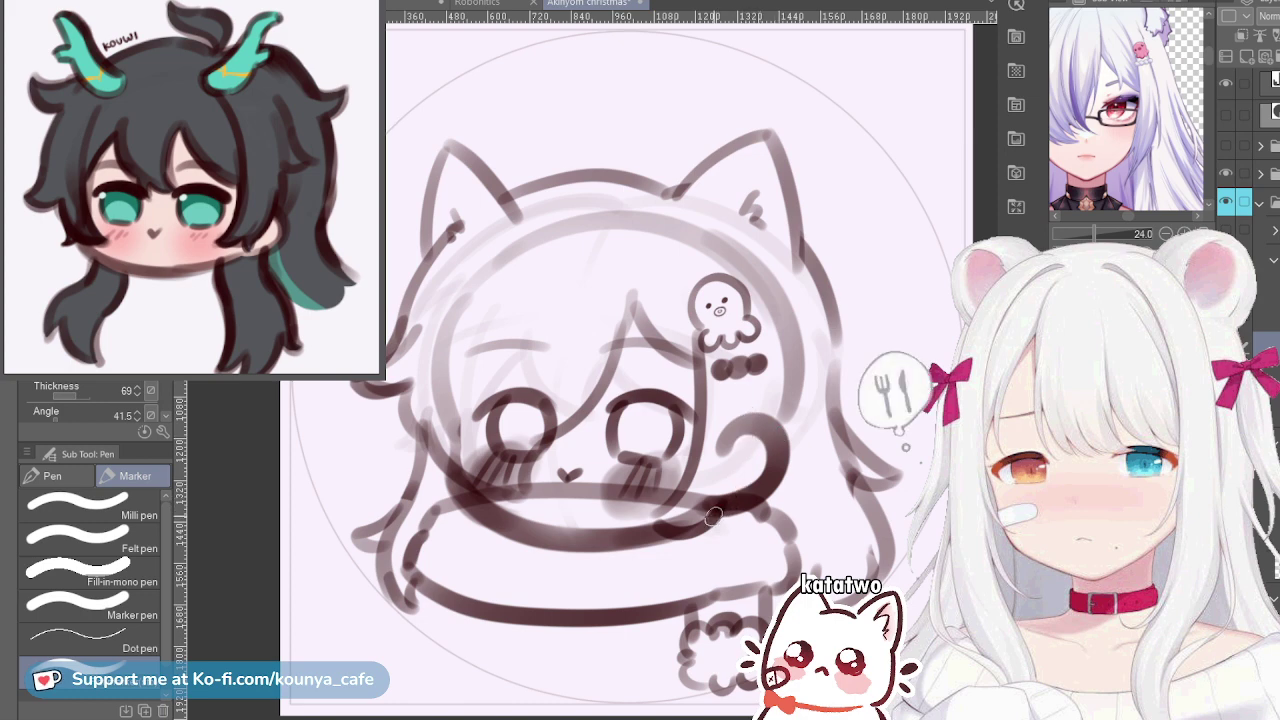
{"action": "mouse_move", "coordinate": [712, 521]}
{"action": "left_mouse_down"}
{"action": "mouse_move", "coordinate": [759, 440]}
{"action": "mouse_move", "coordinate": [760, 400]}
{"action": "left_mouse_up"}
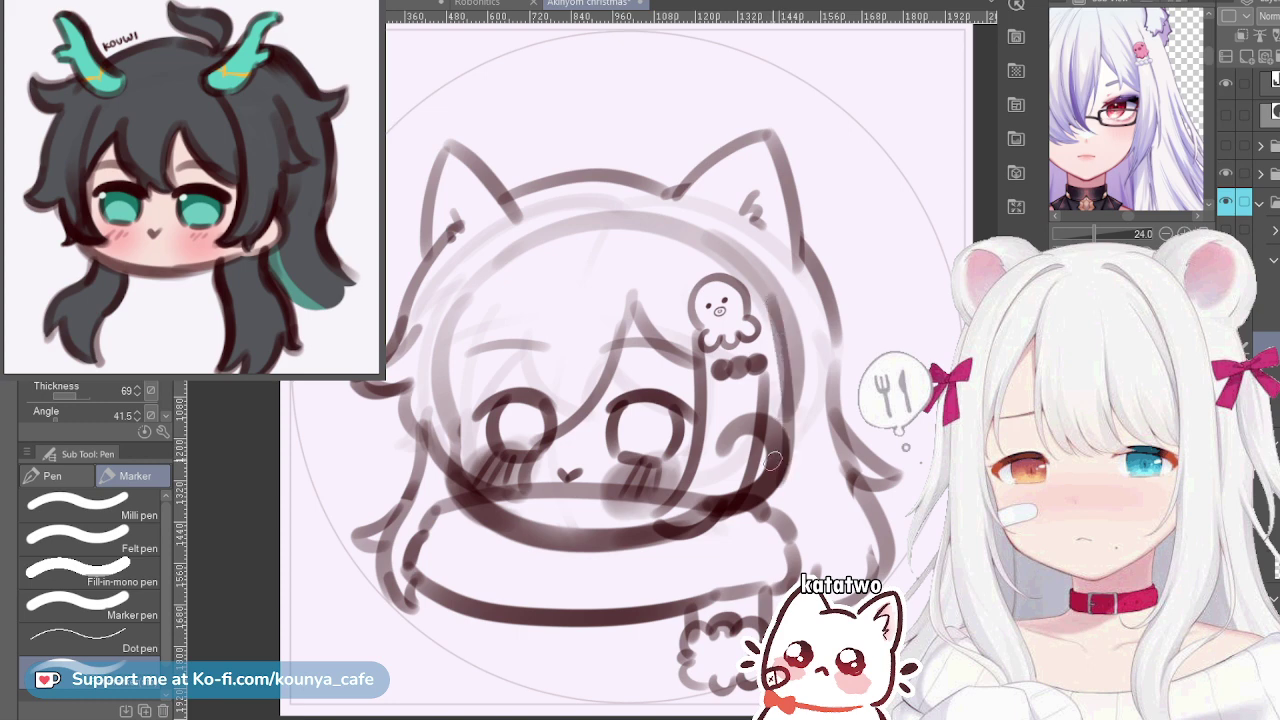
Undo the long outer line beside the clip and replace it with two short hair strokes beside and below the pearls
{"action": "key", "text": "ctrl+z"}
{"action": "mouse_move", "coordinate": [762, 318]}
{"action": "left_mouse_down"}
{"action": "mouse_move", "coordinate": [782, 384]}
{"action": "mouse_move", "coordinate": [781, 436]}
{"action": "left_mouse_up"}
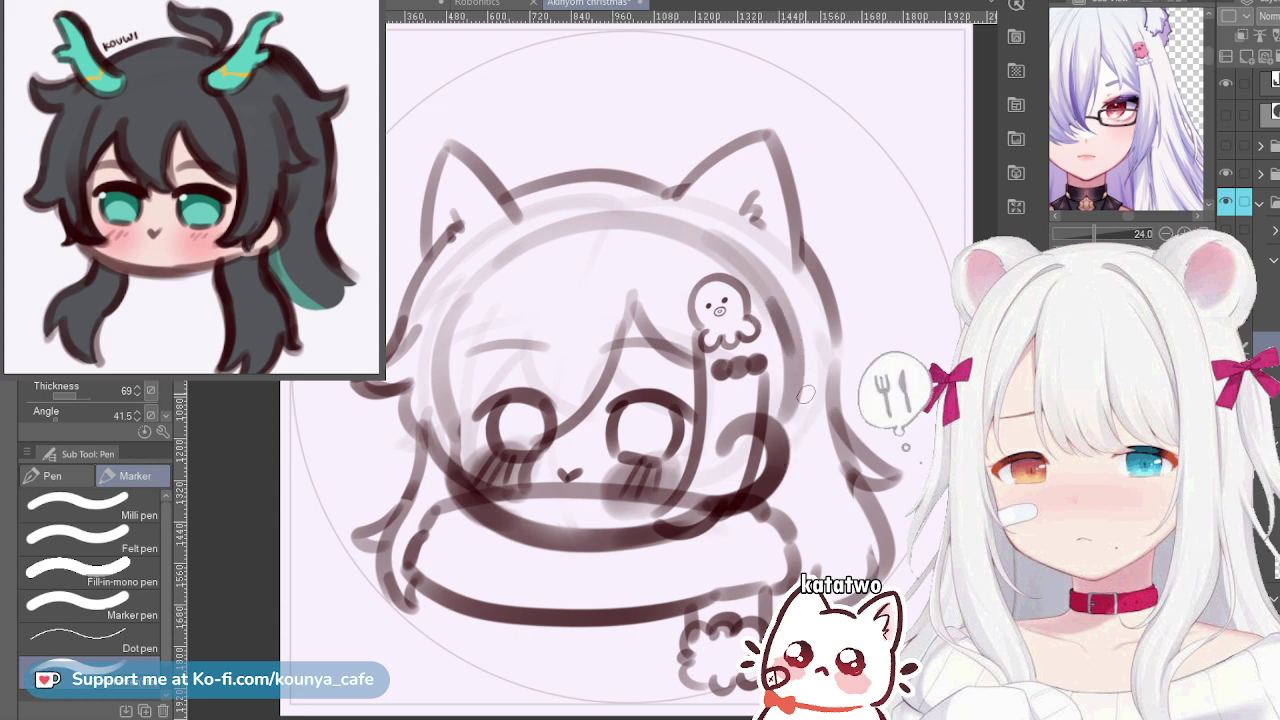
{"action": "left_click_drag", "start_coordinate": [789, 370], "coordinate": [783, 496]}
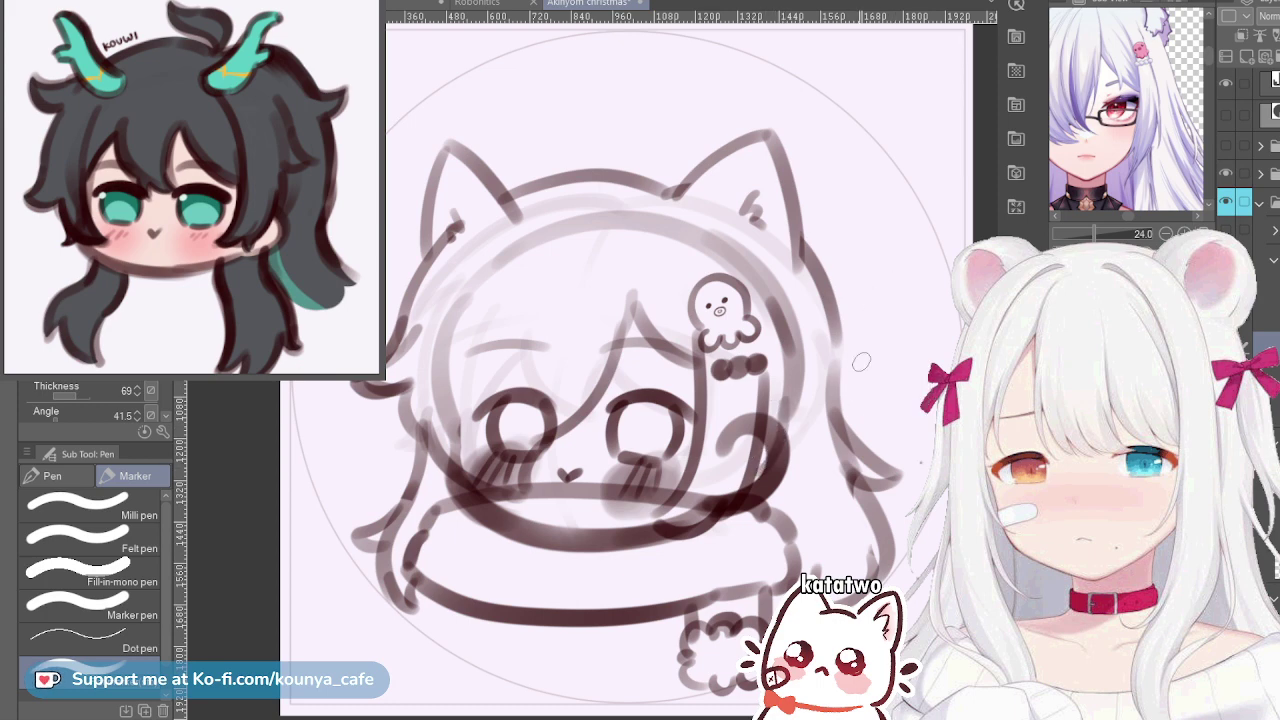
Fade the old head guide circle along the crown and on the clip side with an enlarged Soft eraser
{"action": "scroll", "coordinate": [1248, 150], "scroll_direction": "down", "scroll_amount": 1}
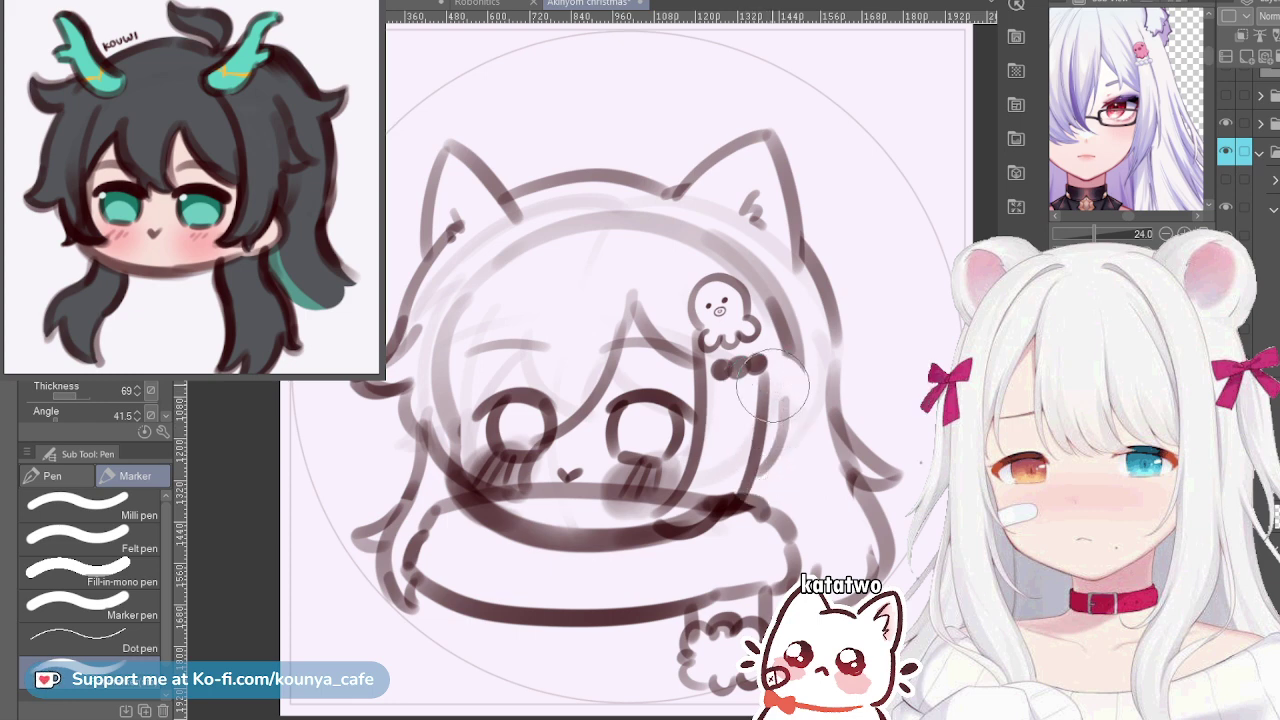
{"action": "left_click_drag", "start_coordinate": [728, 442], "coordinate": [750, 482]}
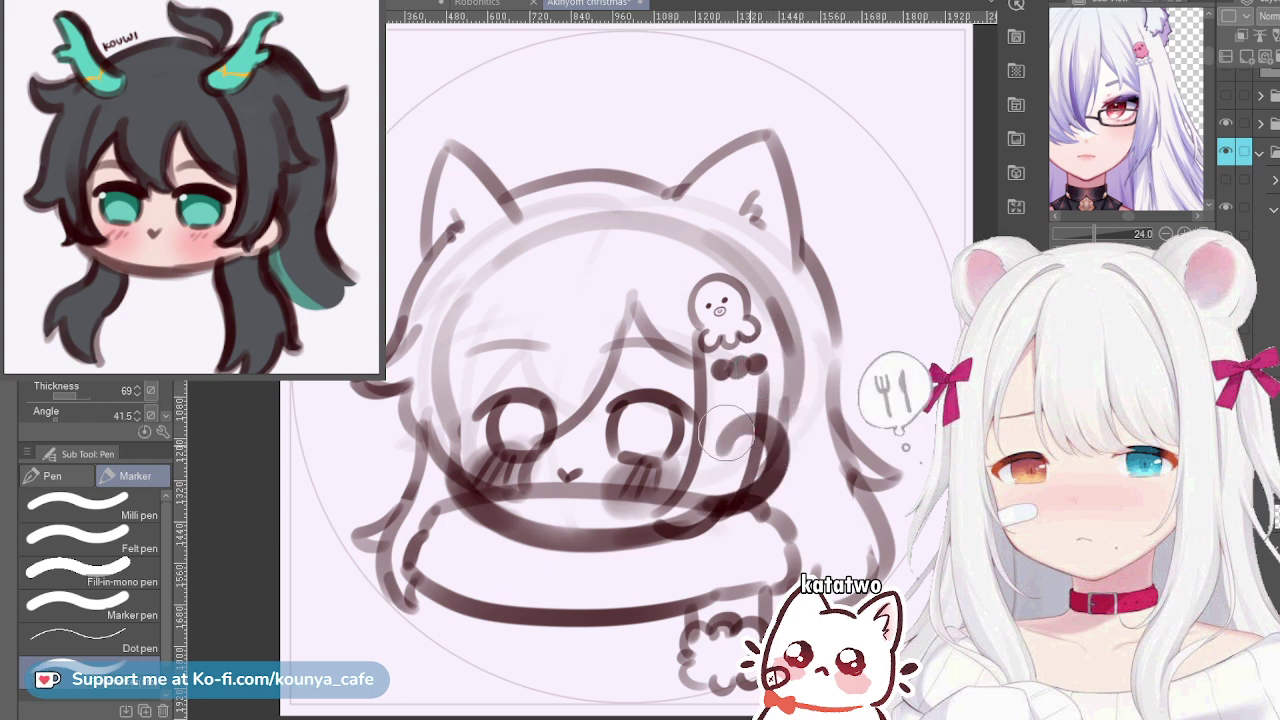
{"action": "key", "text": "e"}
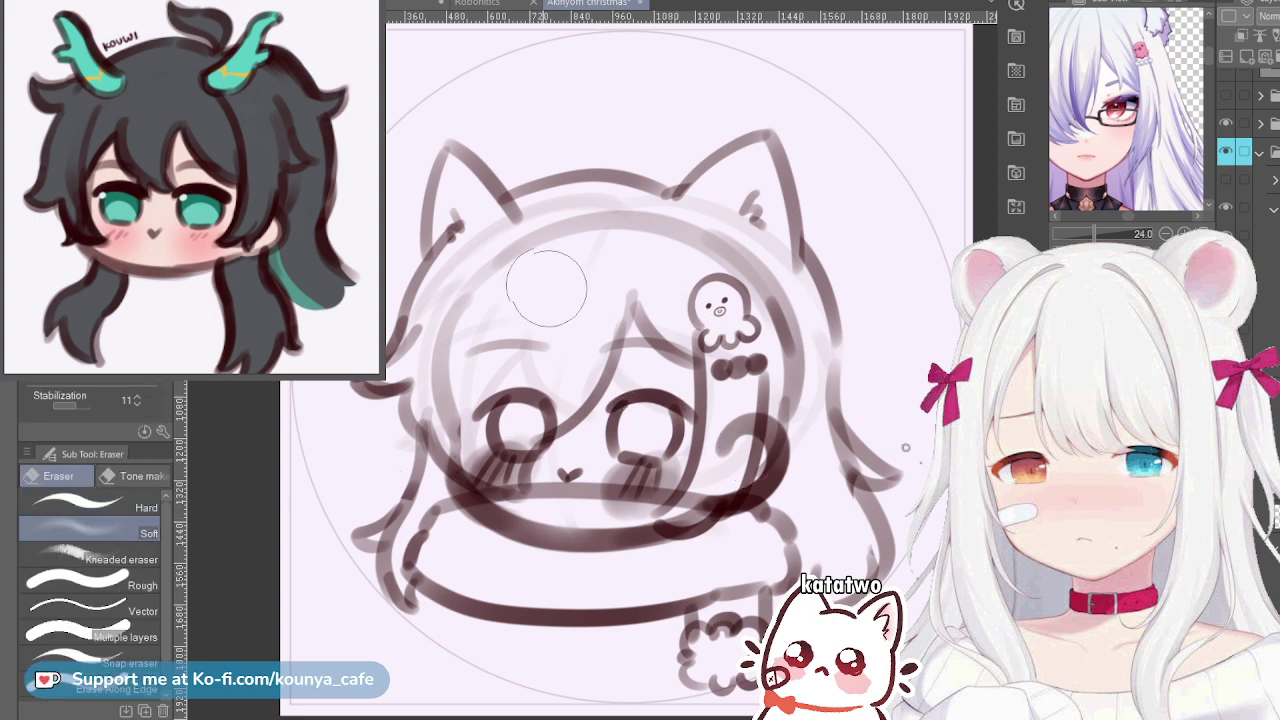
{"action": "mouse_move", "coordinate": [454, 274]}
{"action": "left_mouse_down"}
{"action": "mouse_move", "coordinate": [520, 274]}
{"action": "mouse_move", "coordinate": [572, 228]}
{"action": "mouse_move", "coordinate": [713, 237]}
{"action": "left_mouse_up"}
{"action": "key", "text": "bracketright"}
{"action": "key", "text": "bracketright"}
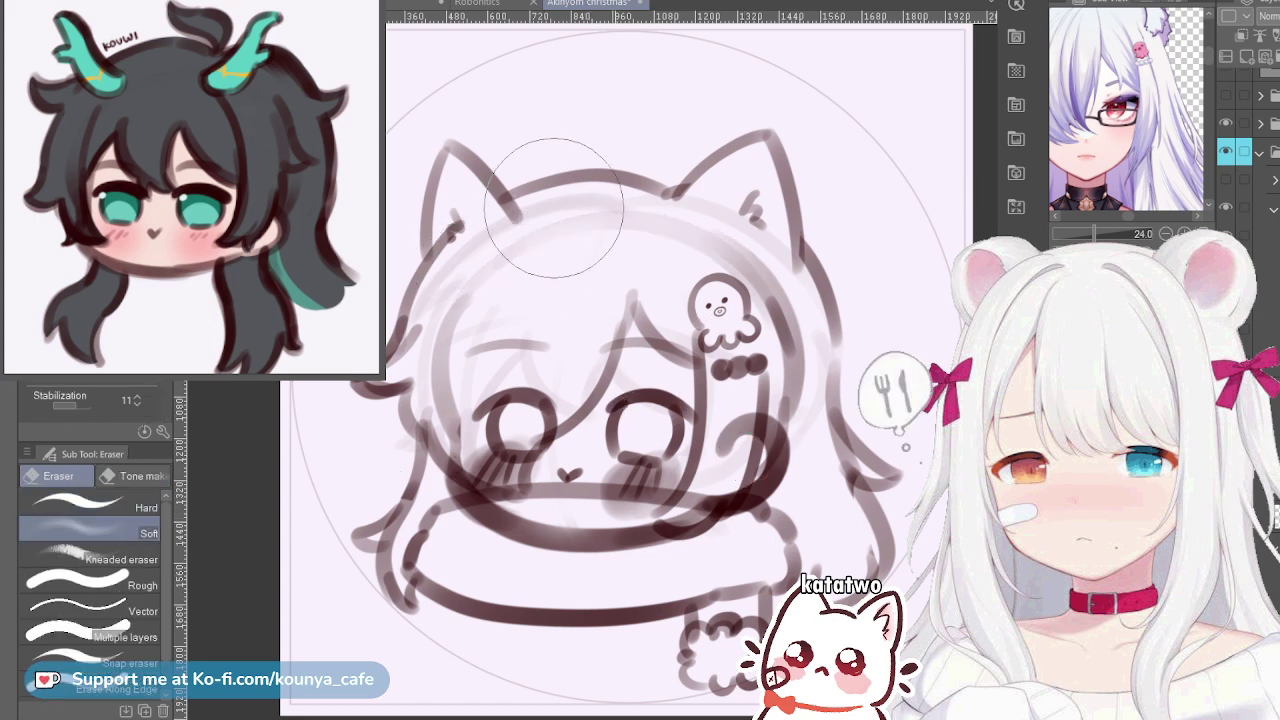
{"action": "key", "text": "bracketright"}
{"action": "key", "text": "bracketright"}
{"action": "mouse_move", "coordinate": [820, 300]}
{"action": "left_mouse_down"}
{"action": "mouse_move", "coordinate": [851, 357]}
{"action": "mouse_move", "coordinate": [794, 376]}
{"action": "left_mouse_up"}
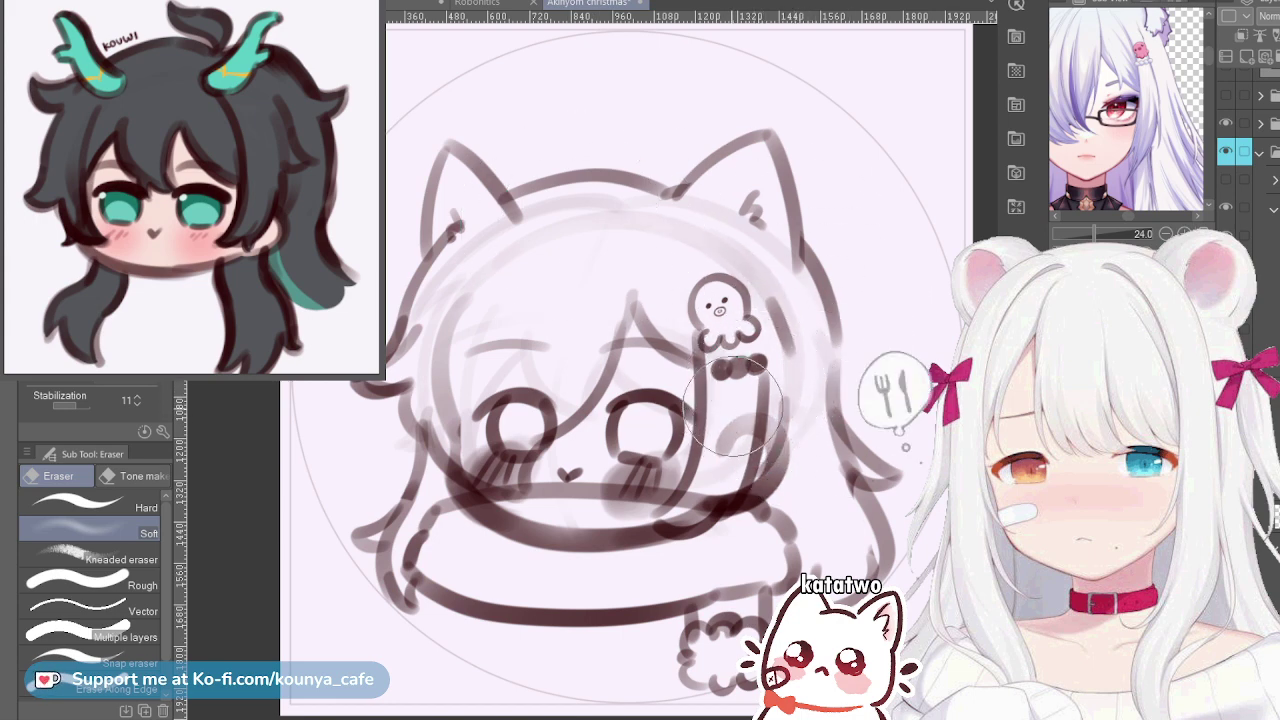
Erase the dark curl below the pearls and fade the guide circle on the side opposite the clip
{"action": "mouse_move", "coordinate": [733, 406]}
{"action": "left_mouse_down"}
{"action": "mouse_move", "coordinate": [720, 434]}
{"action": "mouse_move", "coordinate": [785, 408]}
{"action": "mouse_move", "coordinate": [774, 485]}
{"action": "mouse_move", "coordinate": [781, 460]}
{"action": "mouse_move", "coordinate": [764, 455]}
{"action": "mouse_move", "coordinate": [738, 504]}
{"action": "mouse_move", "coordinate": [757, 481]}
{"action": "mouse_move", "coordinate": [754, 513]}
{"action": "left_mouse_up"}
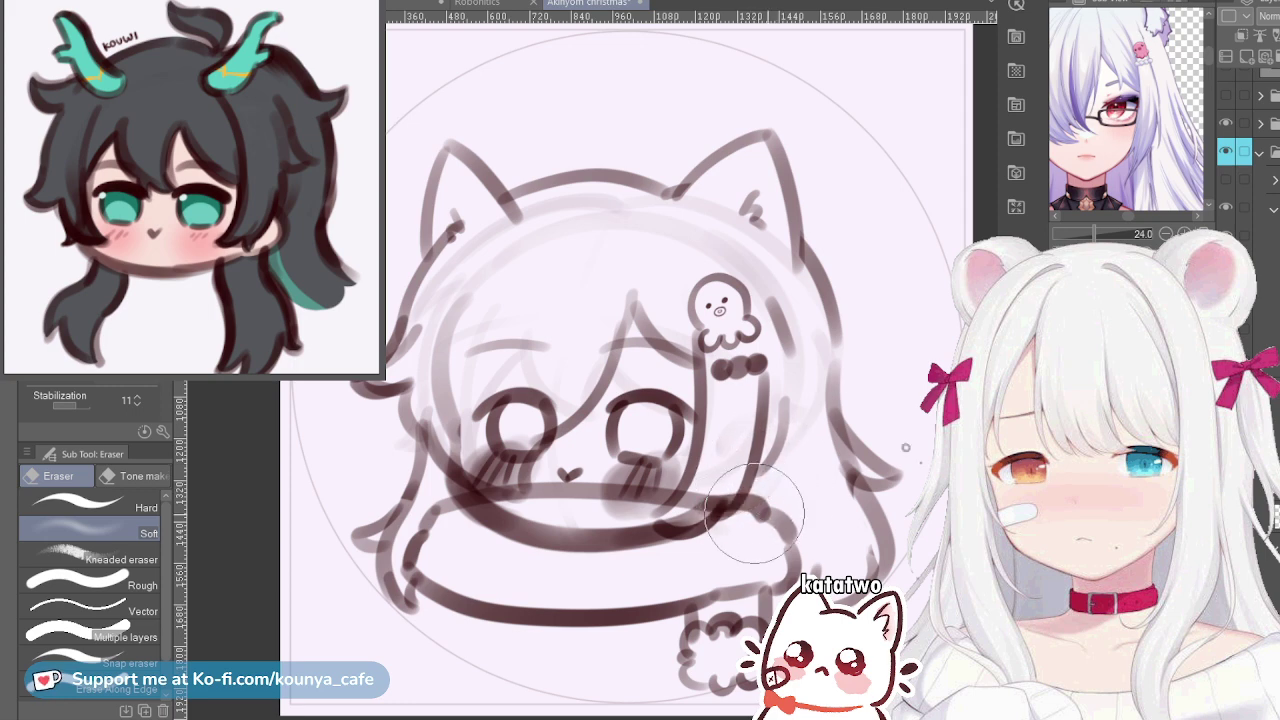
{"action": "key", "text": "["}
{"action": "key", "text": "["}
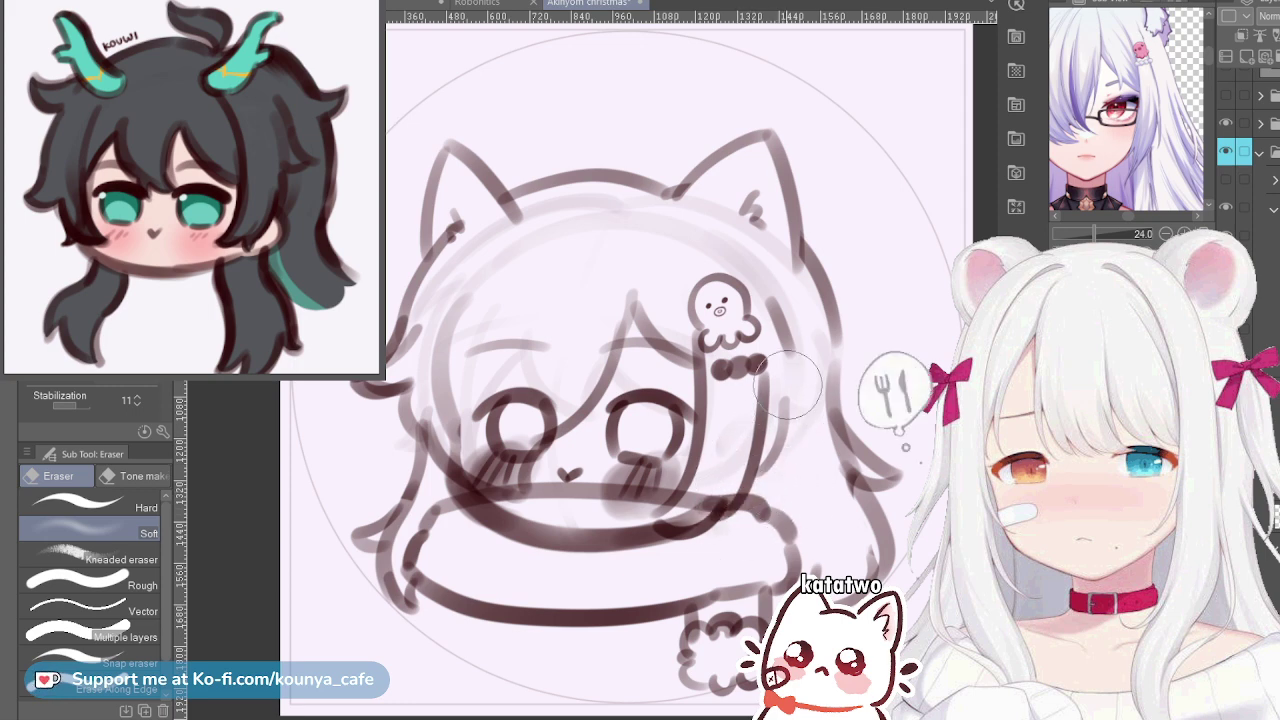
{"action": "mouse_move", "coordinate": [465, 280]}
{"action": "left_mouse_down"}
{"action": "mouse_move", "coordinate": [409, 356]}
{"action": "mouse_move", "coordinate": [423, 389]}
{"action": "mouse_move", "coordinate": [457, 337]}
{"action": "left_mouse_up"}
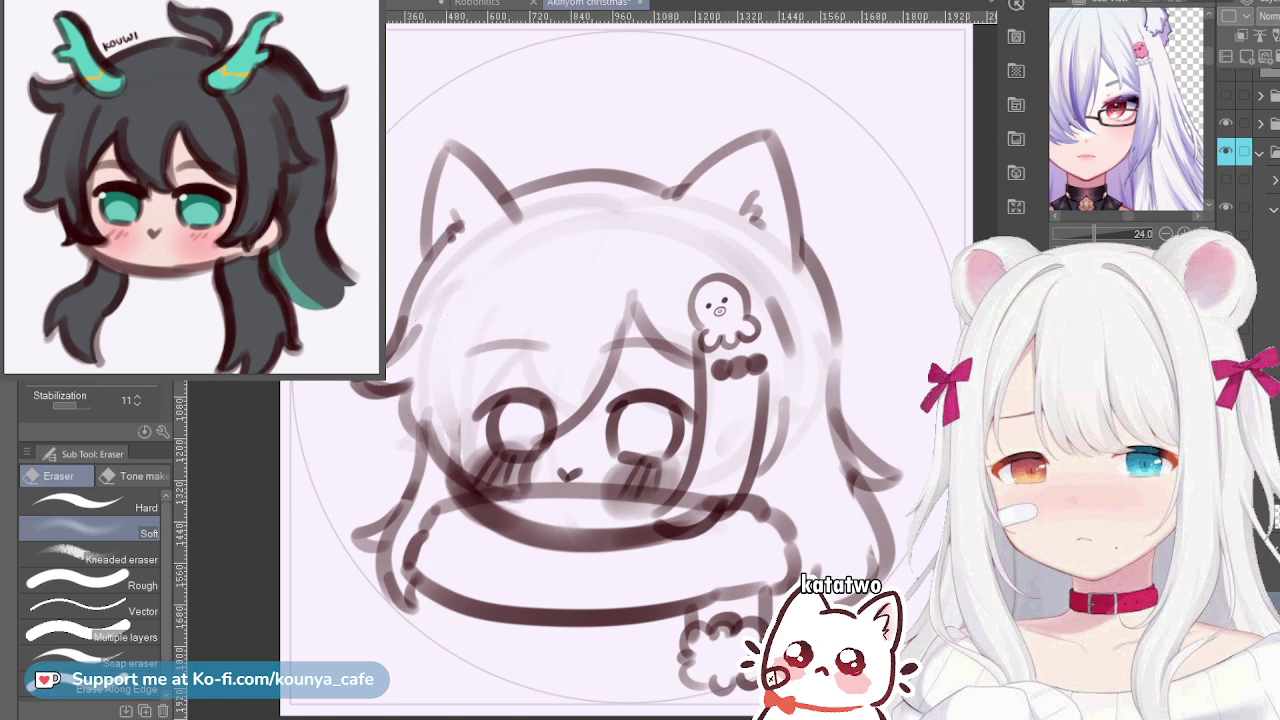
Erase the eye, eyebrow and blush hidden beneath the long fringe using the Soft eraser
{"action": "mouse_move", "coordinate": [550, 330]}
{"action": "left_mouse_down"}
{"action": "mouse_move", "coordinate": [520, 373]}
{"action": "mouse_move", "coordinate": [492, 395]}
{"action": "mouse_move", "coordinate": [489, 370]}
{"action": "mouse_move", "coordinate": [448, 345]}
{"action": "mouse_move", "coordinate": [506, 374]}
{"action": "mouse_move", "coordinate": [495, 437]}
{"action": "mouse_move", "coordinate": [525, 356]}
{"action": "mouse_move", "coordinate": [543, 401]}
{"action": "mouse_move", "coordinate": [471, 407]}
{"action": "mouse_move", "coordinate": [492, 335]}
{"action": "mouse_move", "coordinate": [553, 392]}
{"action": "mouse_move", "coordinate": [499, 433]}
{"action": "mouse_move", "coordinate": [492, 365]}
{"action": "mouse_move", "coordinate": [525, 359]}
{"action": "mouse_move", "coordinate": [545, 406]}
{"action": "mouse_move", "coordinate": [537, 444]}
{"action": "mouse_move", "coordinate": [487, 402]}
{"action": "mouse_move", "coordinate": [481, 368]}
{"action": "mouse_move", "coordinate": [535, 420]}
{"action": "left_mouse_up"}
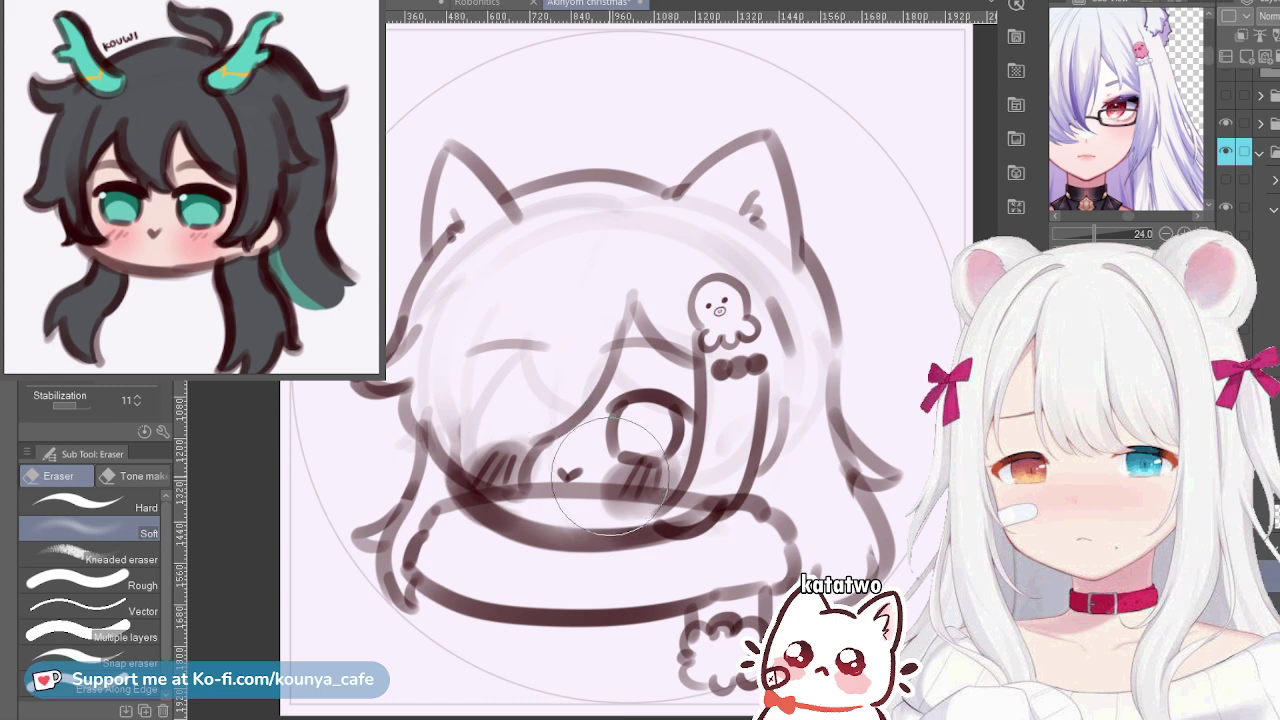
{"action": "left_click", "coordinate": [95, 507]}
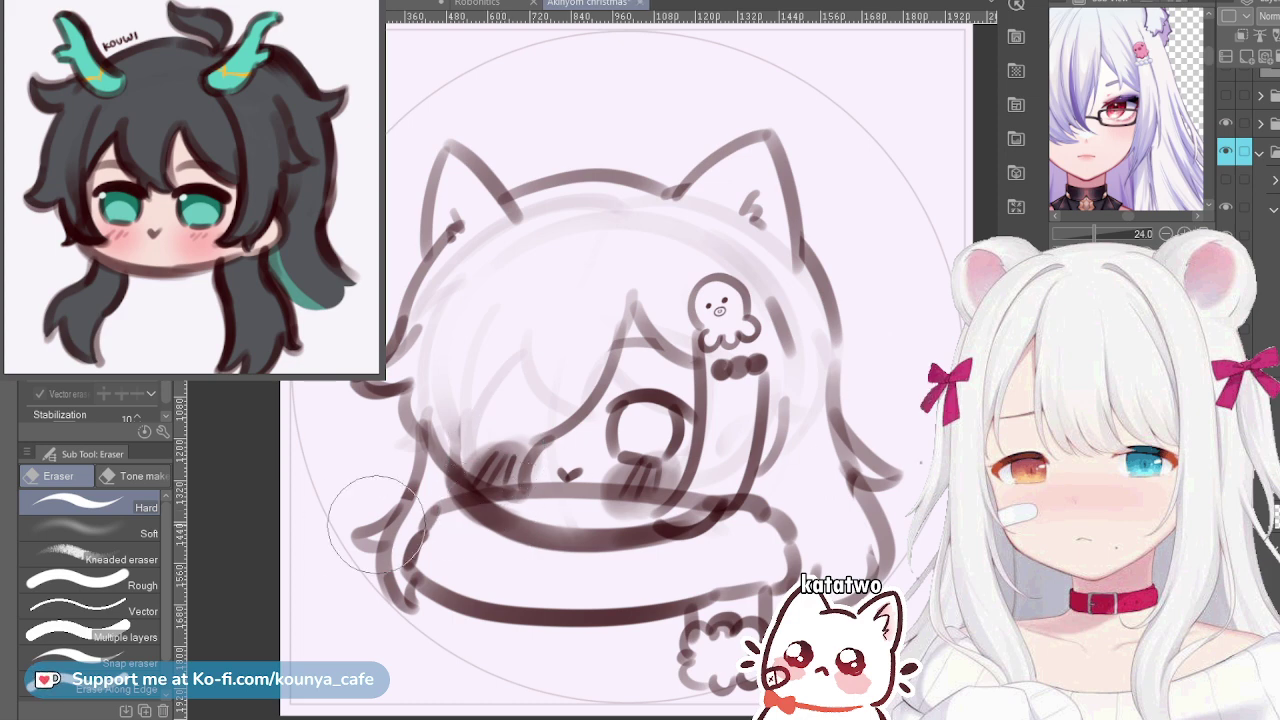
{"action": "left_click", "coordinate": [90, 533]}
{"action": "mouse_move", "coordinate": [523, 448]}
{"action": "left_mouse_down"}
{"action": "mouse_move", "coordinate": [515, 425]}
{"action": "mouse_move", "coordinate": [476, 415]}
{"action": "mouse_move", "coordinate": [480, 450]}
{"action": "mouse_move", "coordinate": [470, 440]}
{"action": "mouse_move", "coordinate": [490, 432]}
{"action": "mouse_move", "coordinate": [482, 424]}
{"action": "mouse_move", "coordinate": [492, 470]}
{"action": "mouse_move", "coordinate": [485, 420]}
{"action": "mouse_move", "coordinate": [513, 413]}
{"action": "left_mouse_up"}
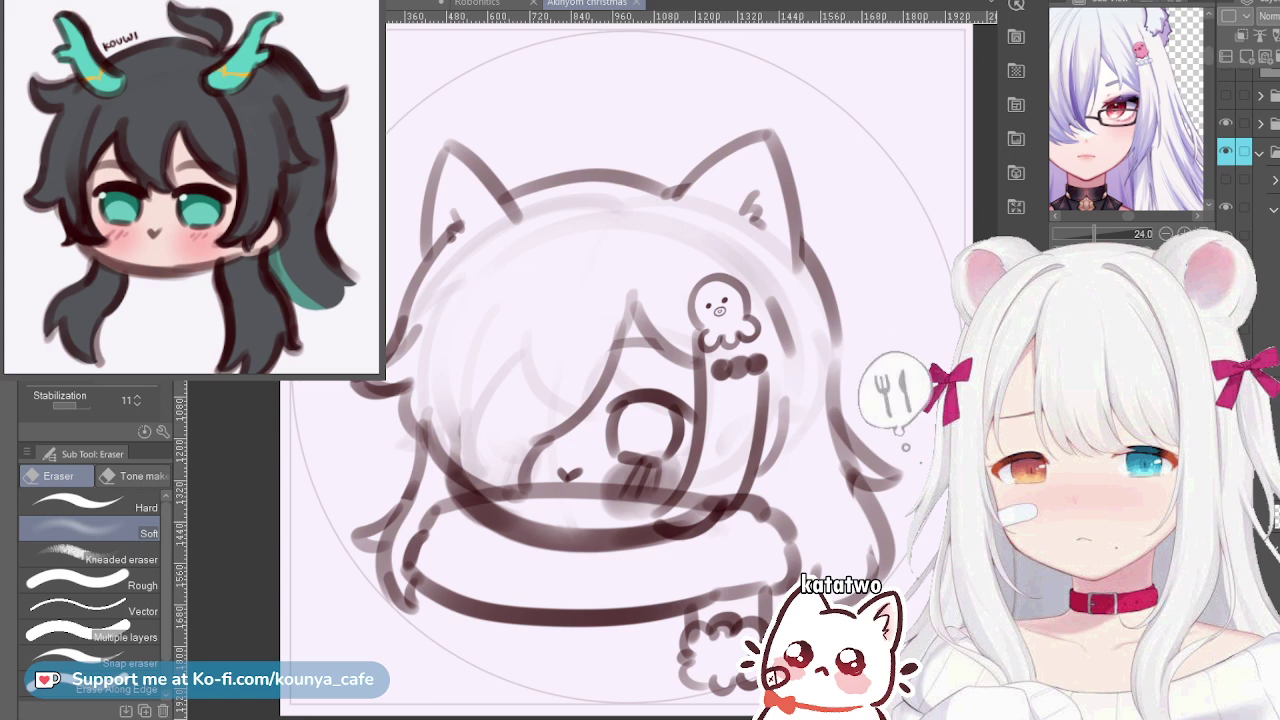
{"action": "scroll", "coordinate": [1126, 110], "scroll_direction": "down", "scroll_amount": 3}
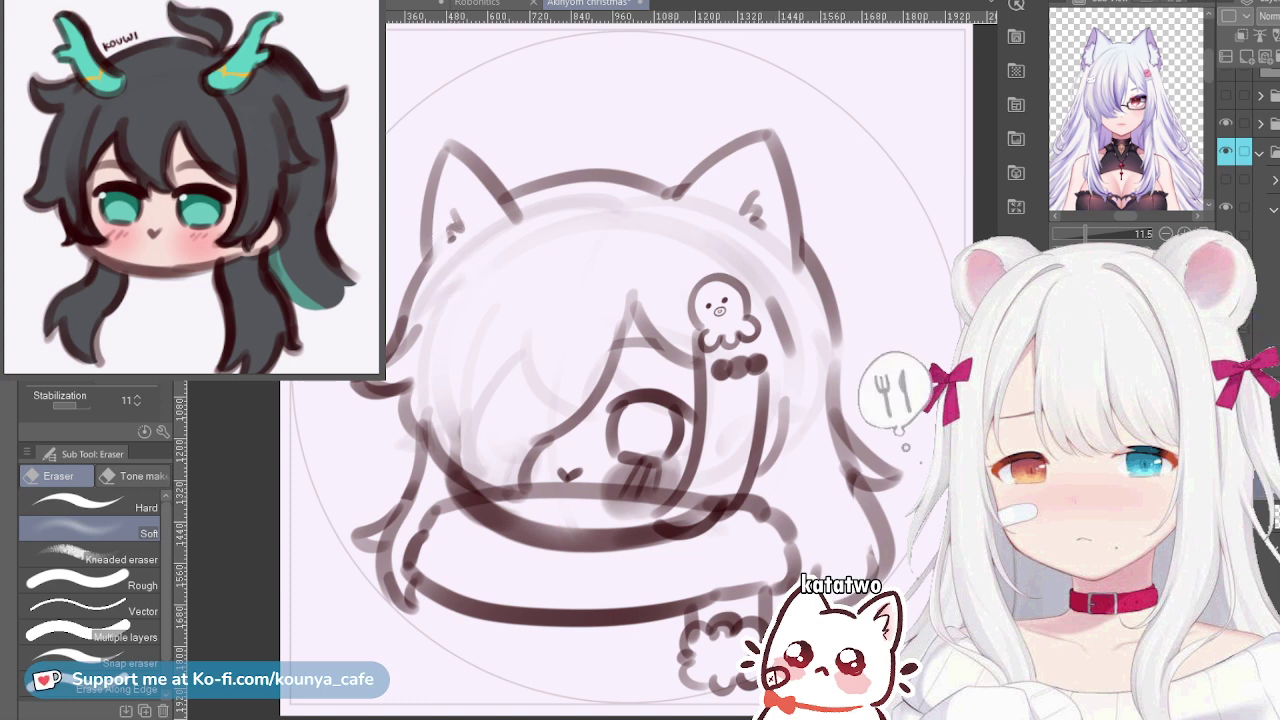
{"action": "left_click", "coordinate": [95, 507]}
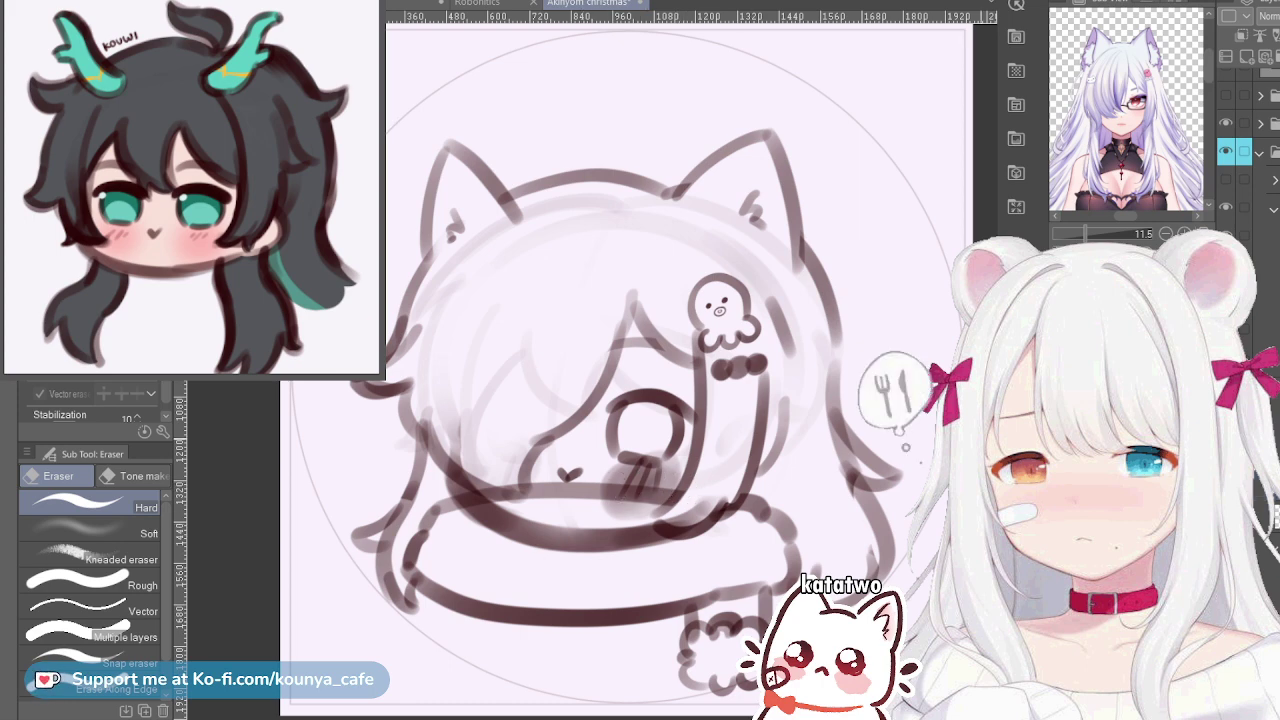
{"action": "scroll", "coordinate": [1248, 151], "scroll_direction": "down", "scroll_amount": 1}
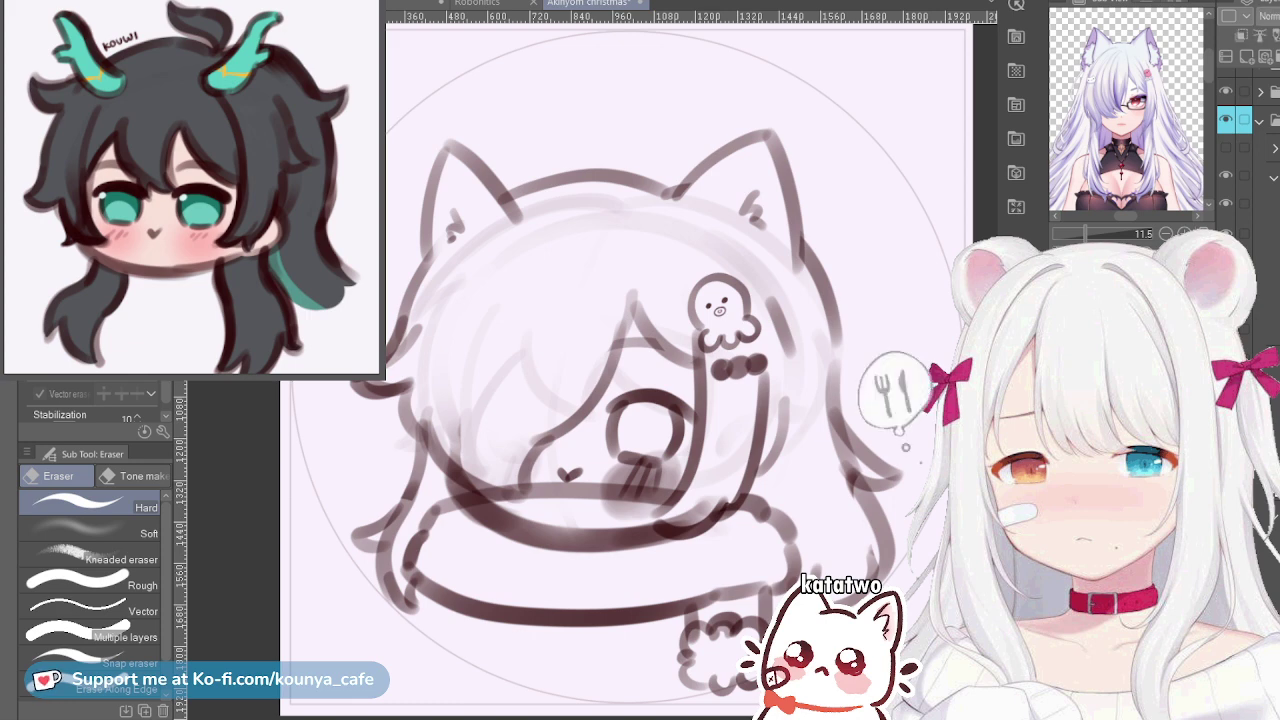
{"action": "scroll", "coordinate": [1248, 150], "scroll_direction": "down", "scroll_amount": 2}
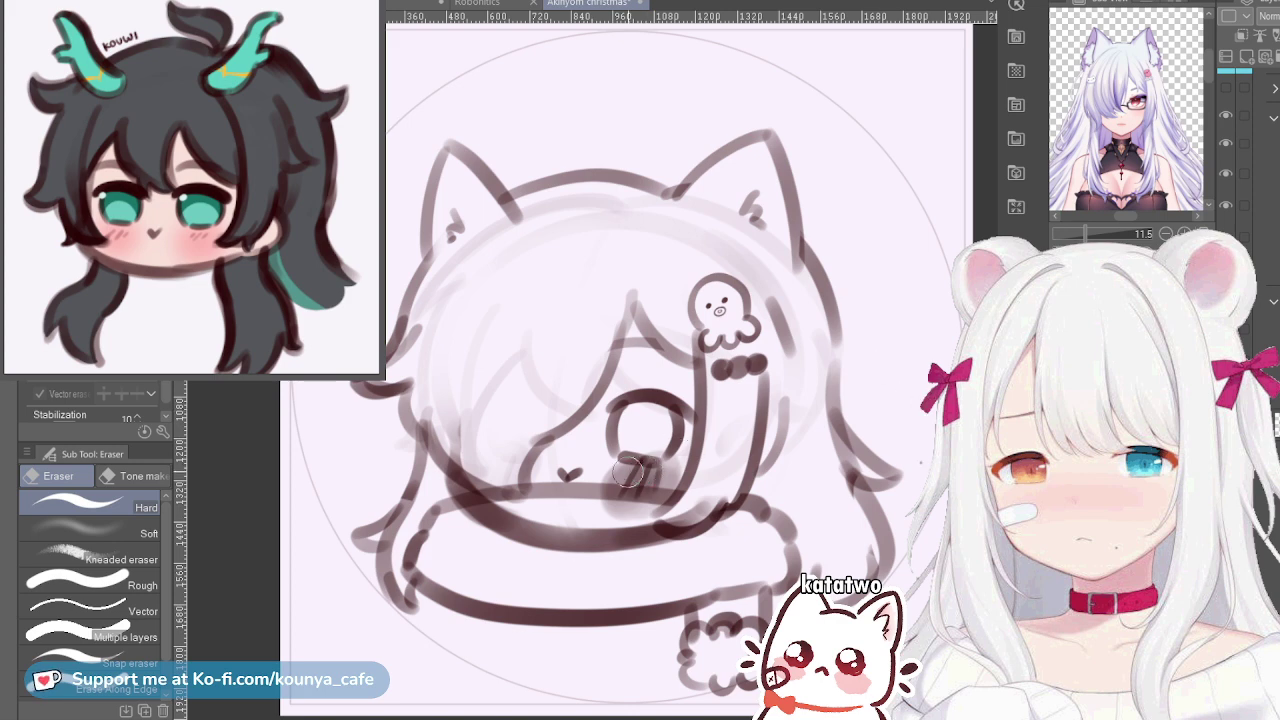
{"action": "key", "text": "p"}
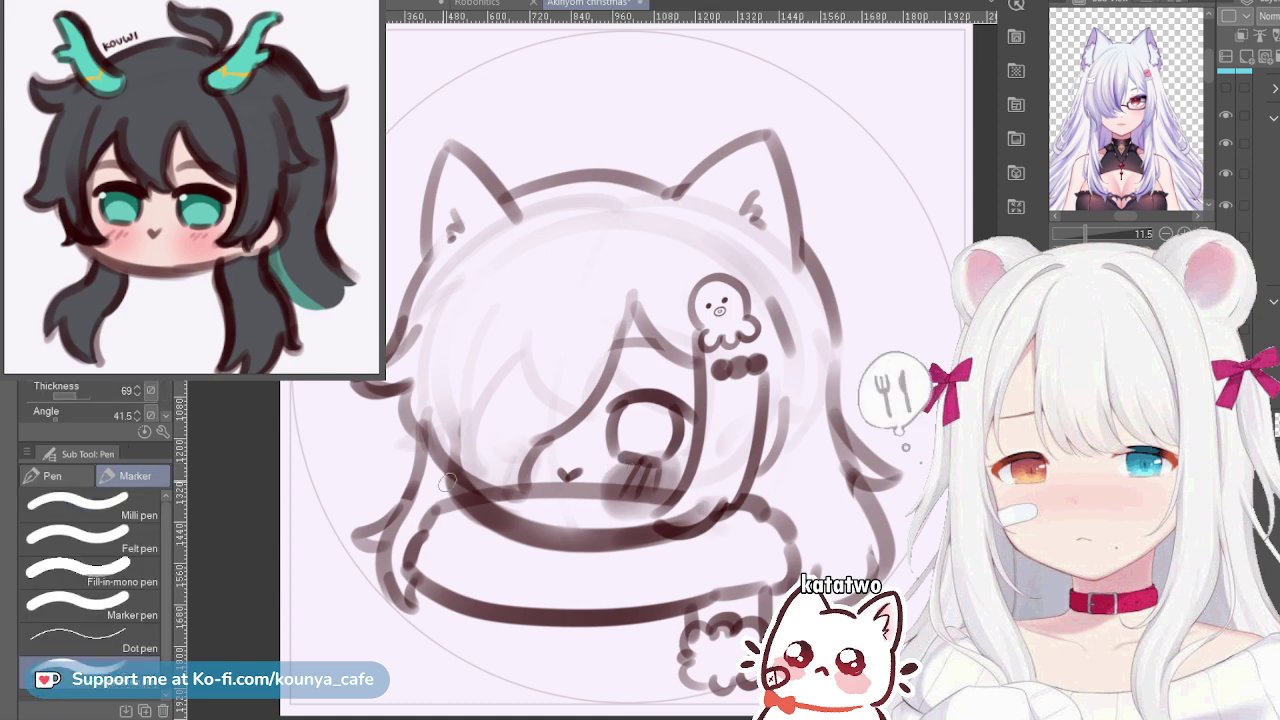
{"action": "key", "text": "p"}
{"action": "key", "text": "bracketright"}
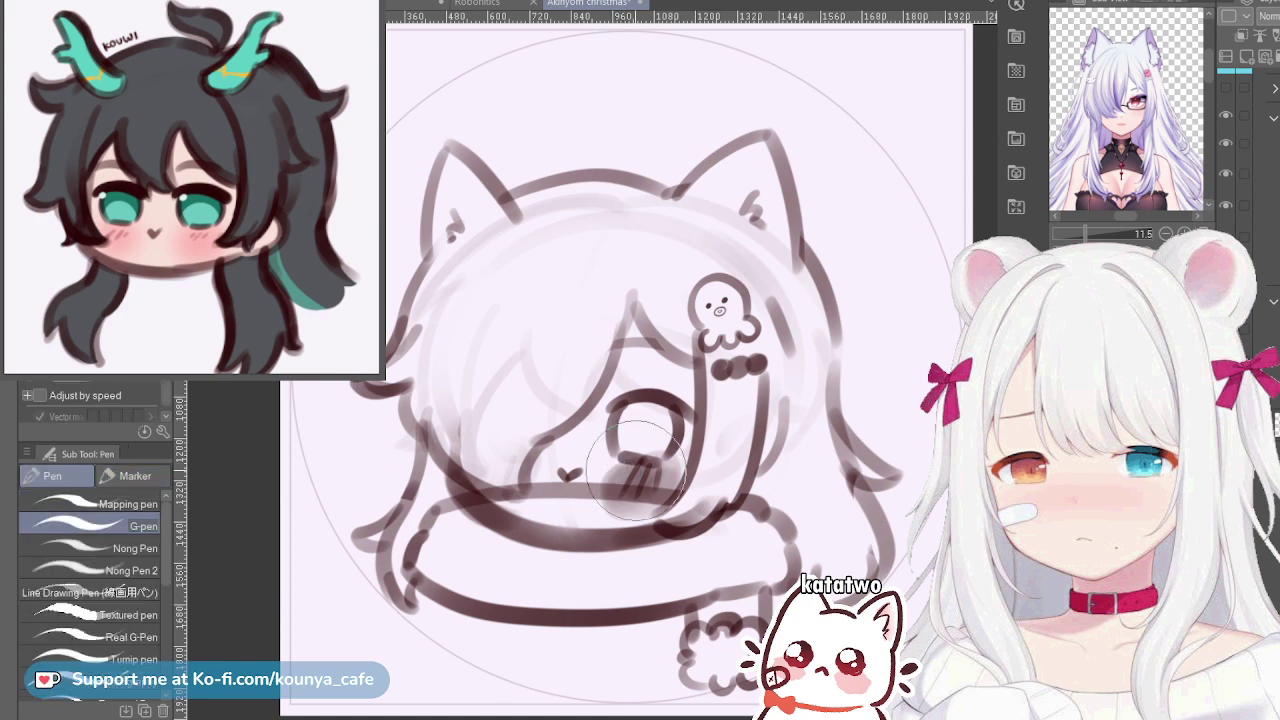
{"action": "left_click_drag", "start_coordinate": [600, 470], "coordinate": [615, 481]}
{"action": "key", "text": "ctrl+z"}
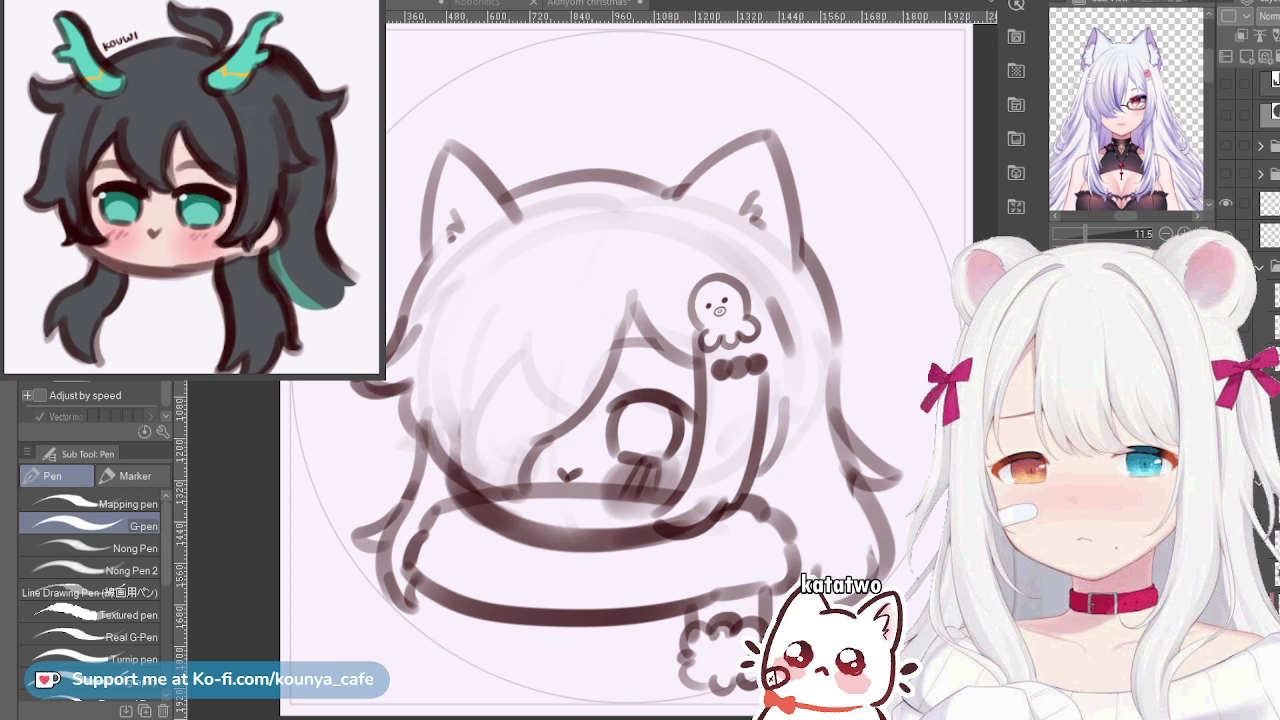
Sample a colour from the other open document with the Eyedropper and return to the Christmas sketch
{"action": "scroll", "coordinate": [1248, 220], "scroll_direction": "down", "scroll_amount": 1}
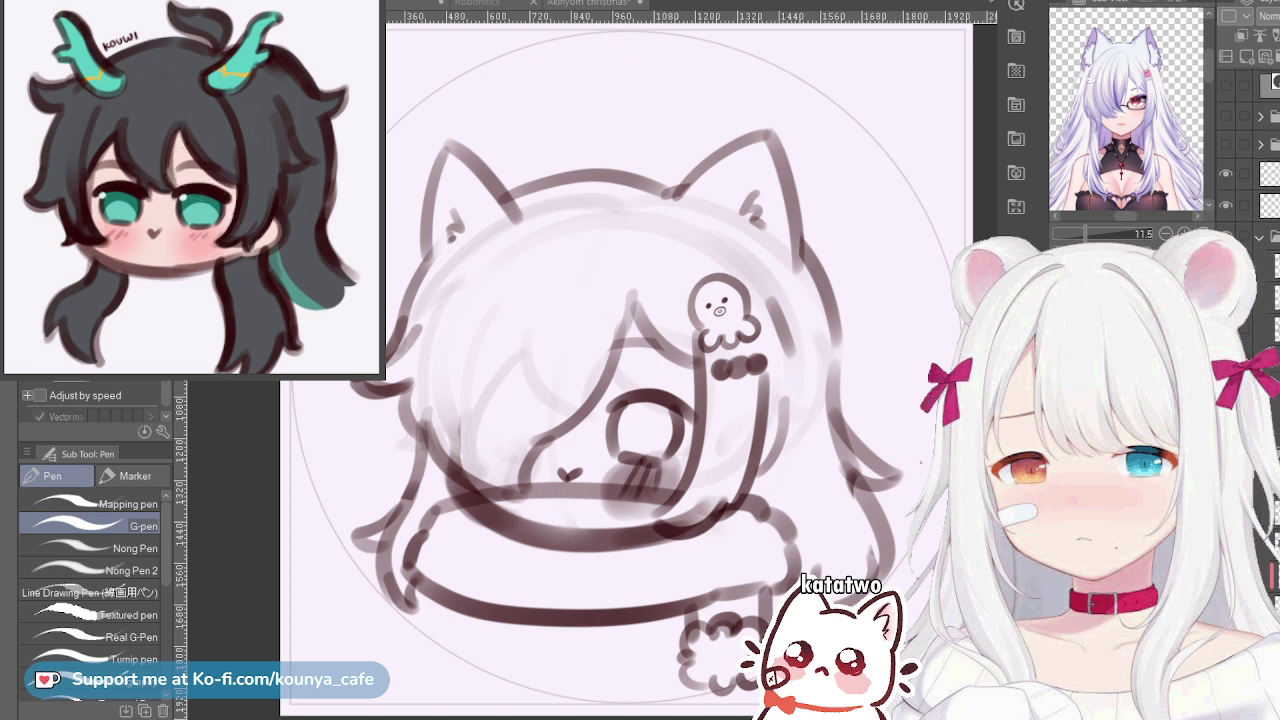
{"action": "key", "text": "i"}
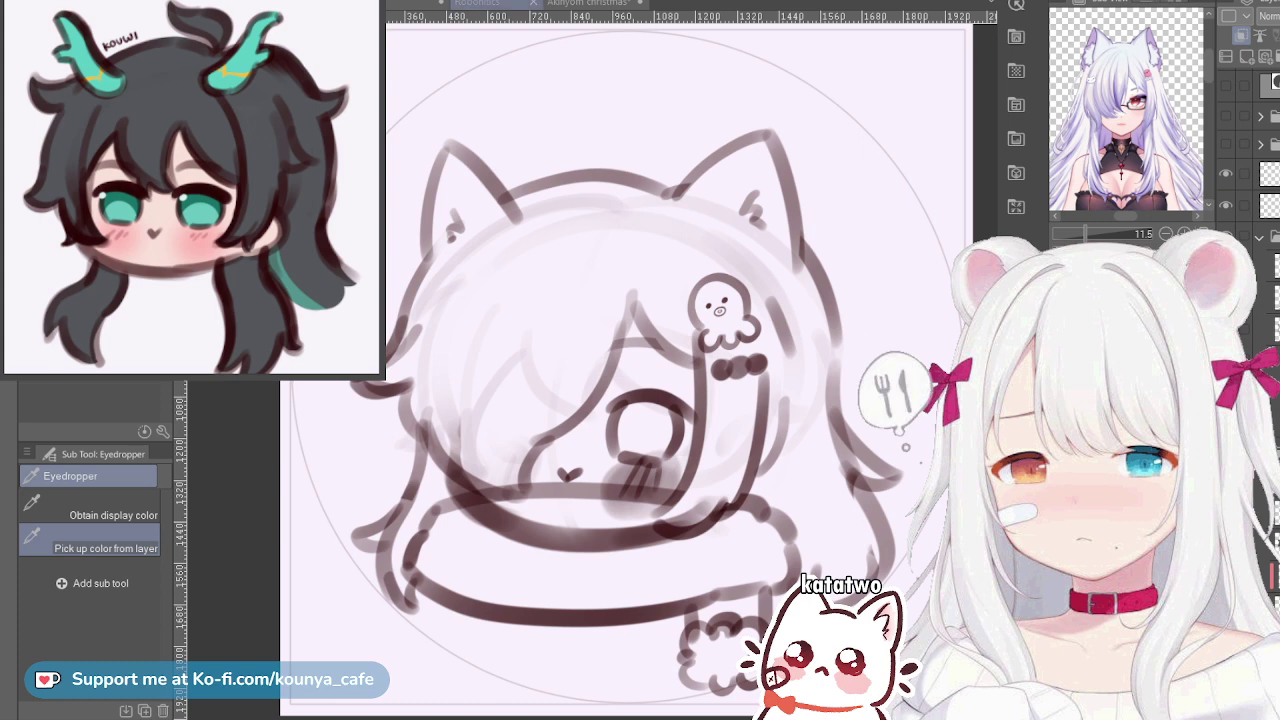
{"action": "left_click", "coordinate": [596, 4]}
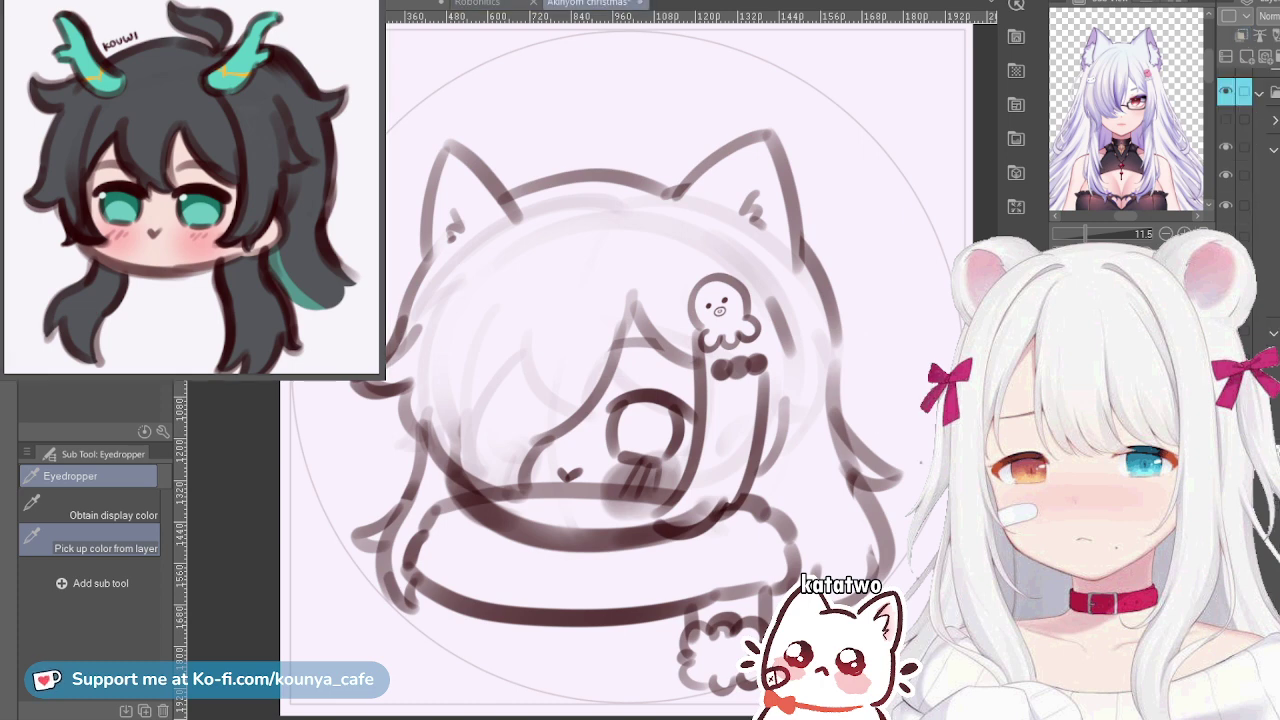
Ready the G-pen at a smaller brush size and lower the opacity of the sketch folder to fade its lines
{"action": "key", "text": "p"}
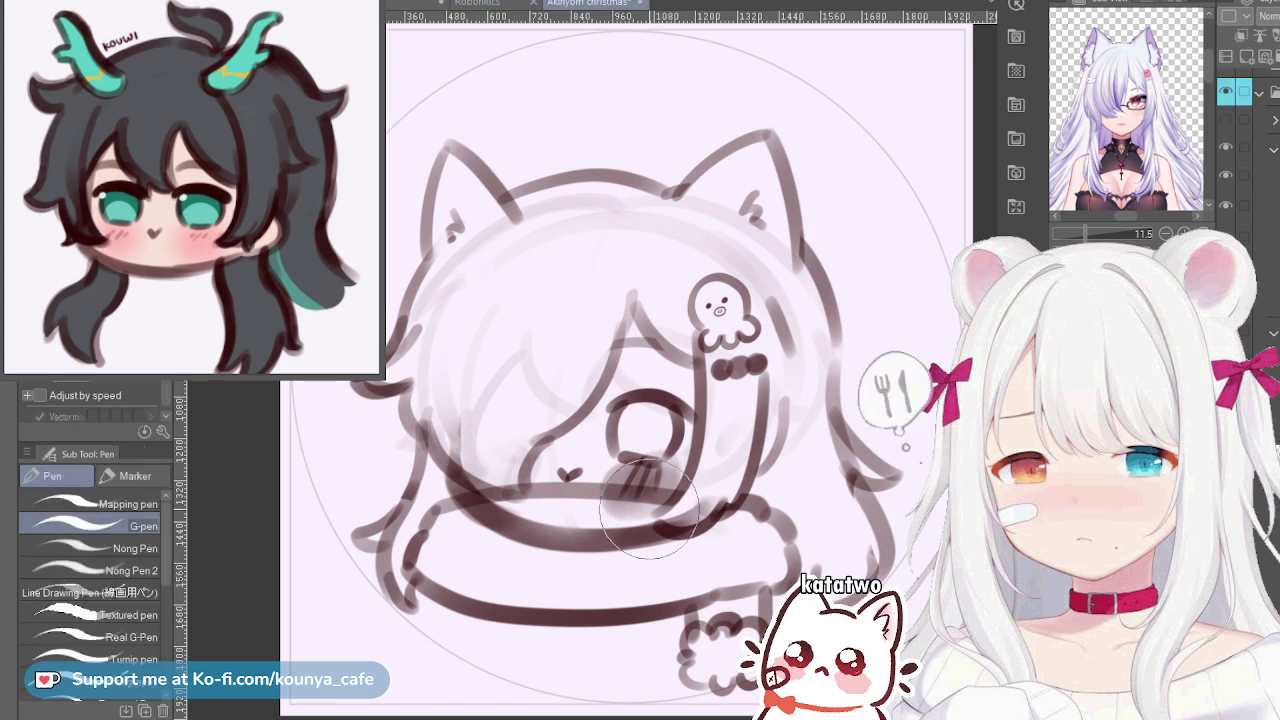
{"action": "scroll", "coordinate": [647, 496], "scroll_direction": "up", "scroll_amount": 3}
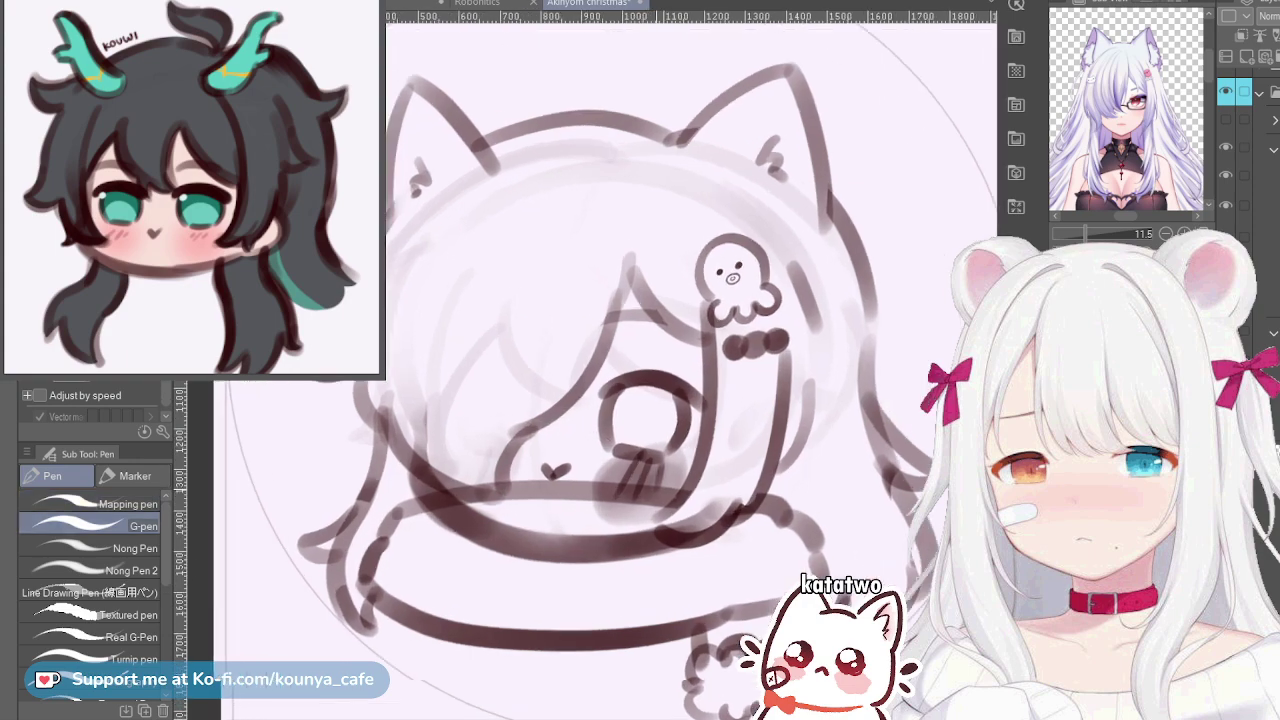
{"action": "left_click_drag", "start_coordinate": [520, 388], "coordinate": [540, 405]}
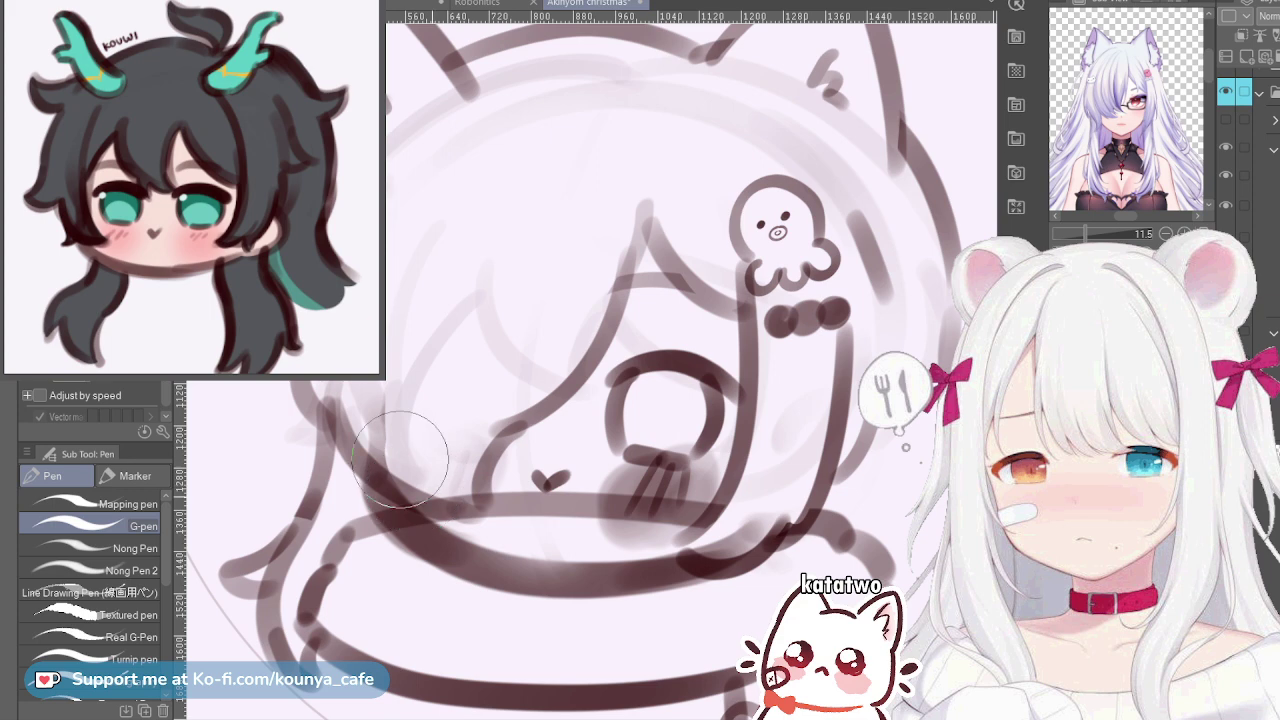
{"action": "key", "text": "["}
{"action": "left_click_drag", "start_coordinate": [428, 506], "coordinate": [369, 513]}
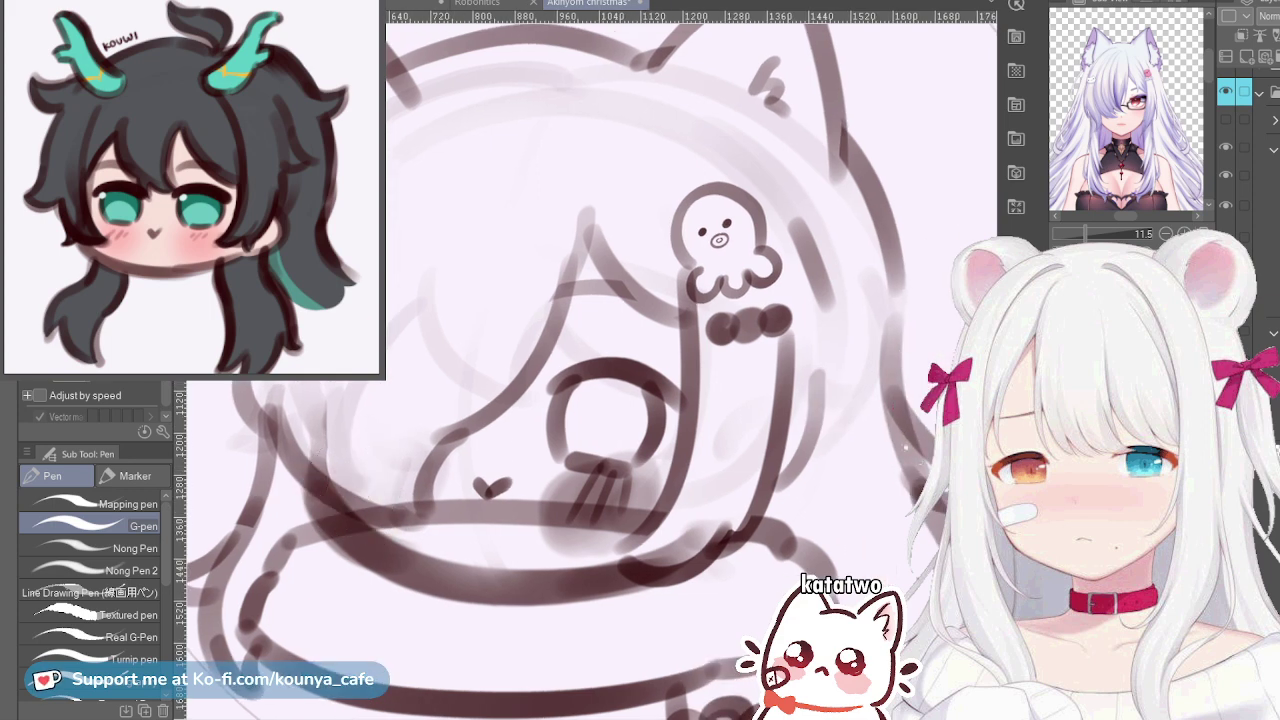
{"action": "left_click", "coordinate": [1268, 92]}
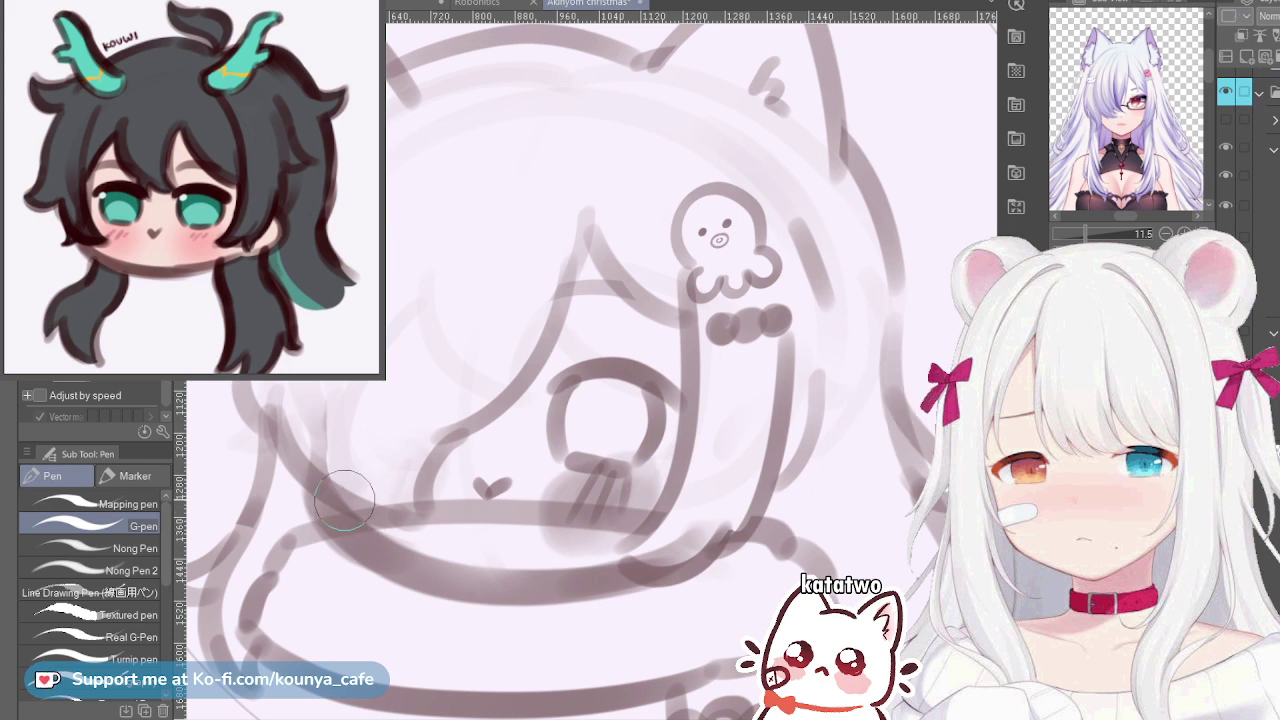
Paint a skin-coloured G-pen stroke along the chin line and skew it with Transform to follow the sketched jaw
{"action": "scroll", "coordinate": [460, 520], "scroll_direction": "up", "scroll_amount": 2}
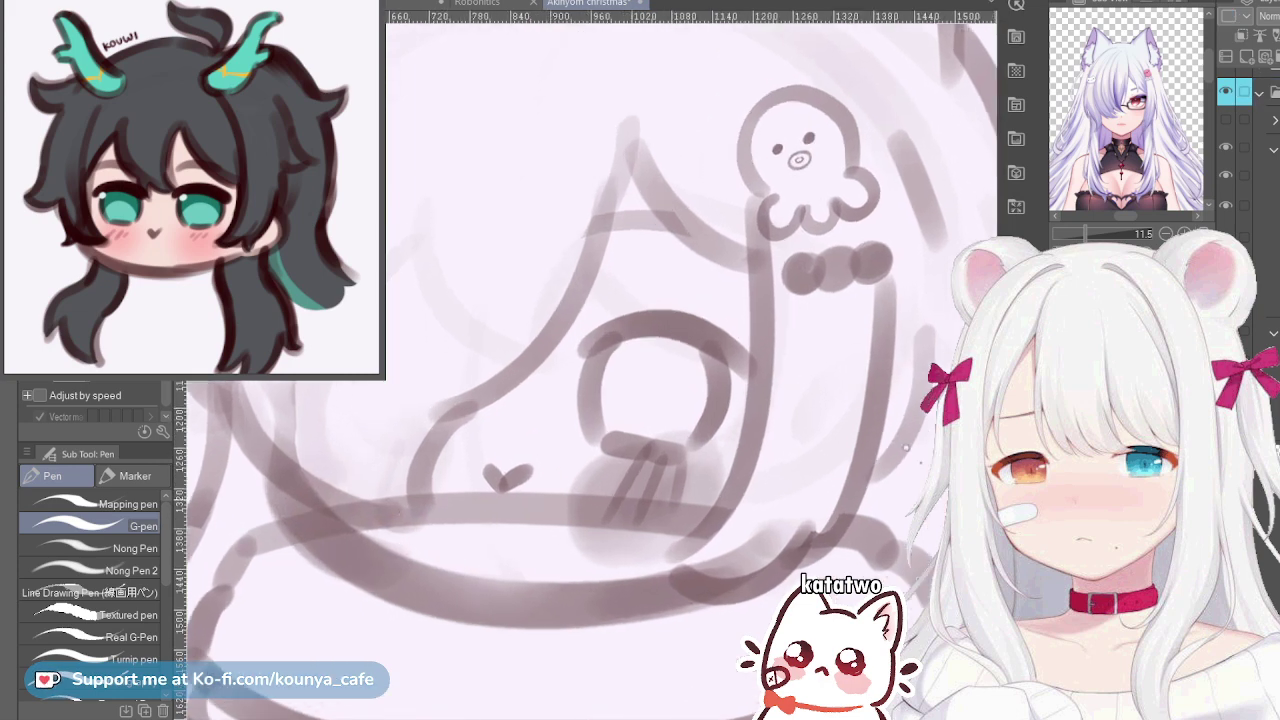
{"action": "mouse_move", "coordinate": [295, 505]}
{"action": "left_mouse_down"}
{"action": "mouse_move", "coordinate": [329, 521]}
{"action": "mouse_move", "coordinate": [494, 576]}
{"action": "mouse_move", "coordinate": [768, 518]}
{"action": "left_mouse_up"}
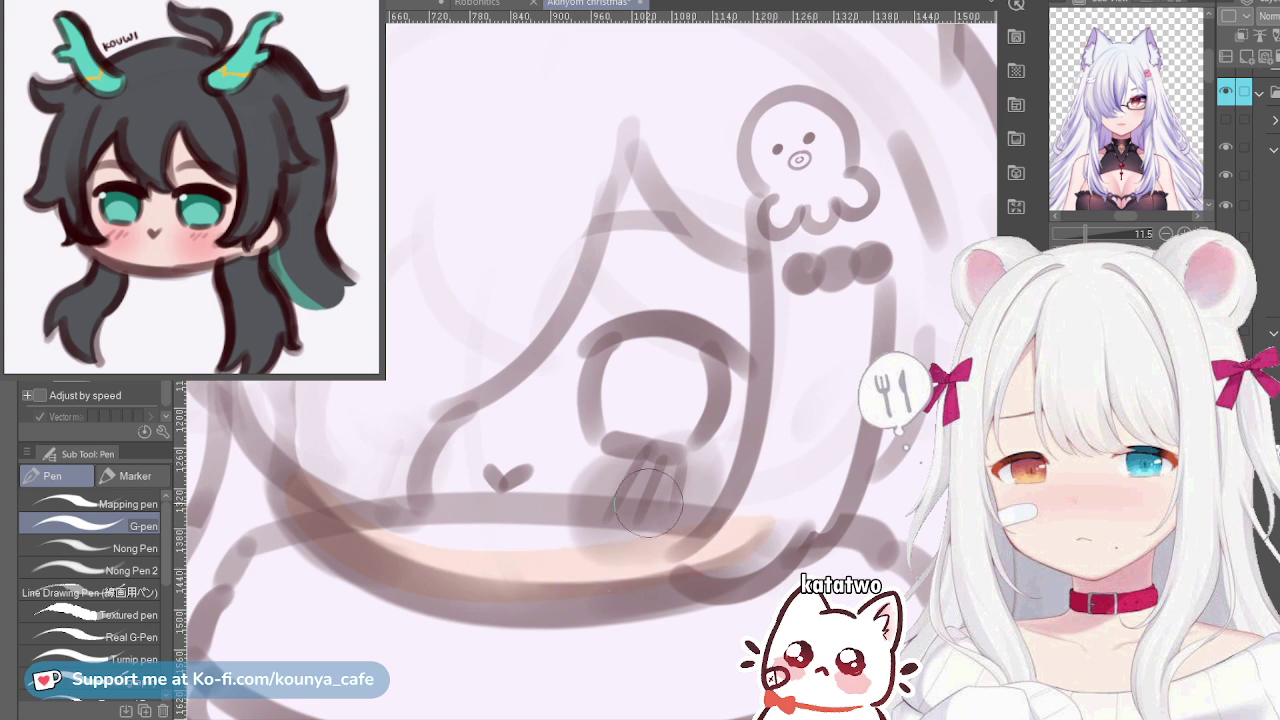
{"action": "key", "text": "ctrl+t"}
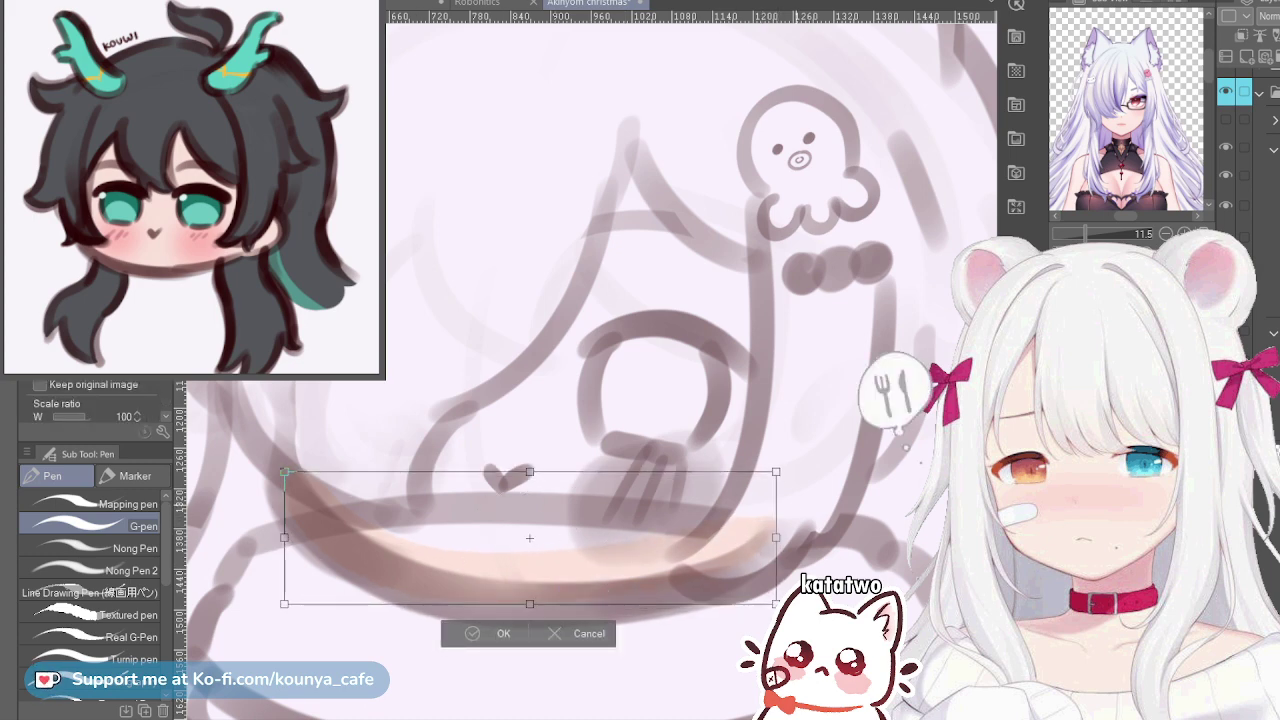
{"action": "left_click_drag", "start_coordinate": [776, 537], "coordinate": [775, 556]}
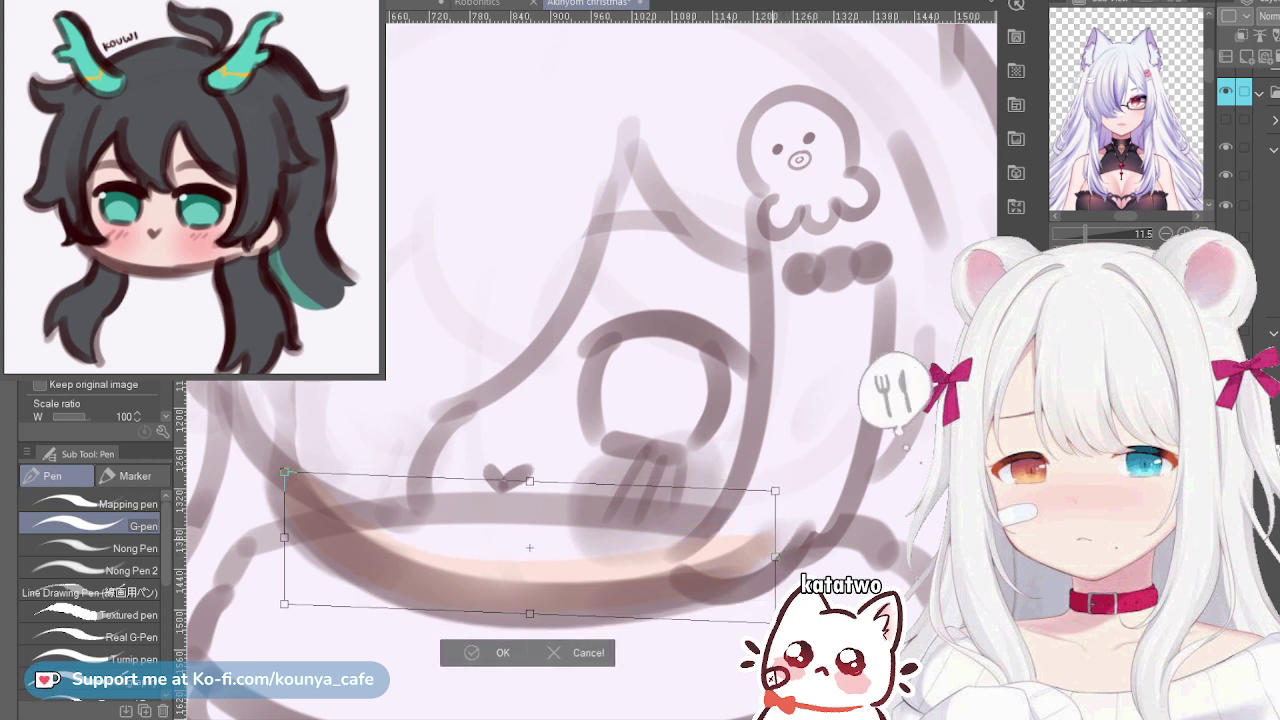
{"action": "key", "text": "Return"}
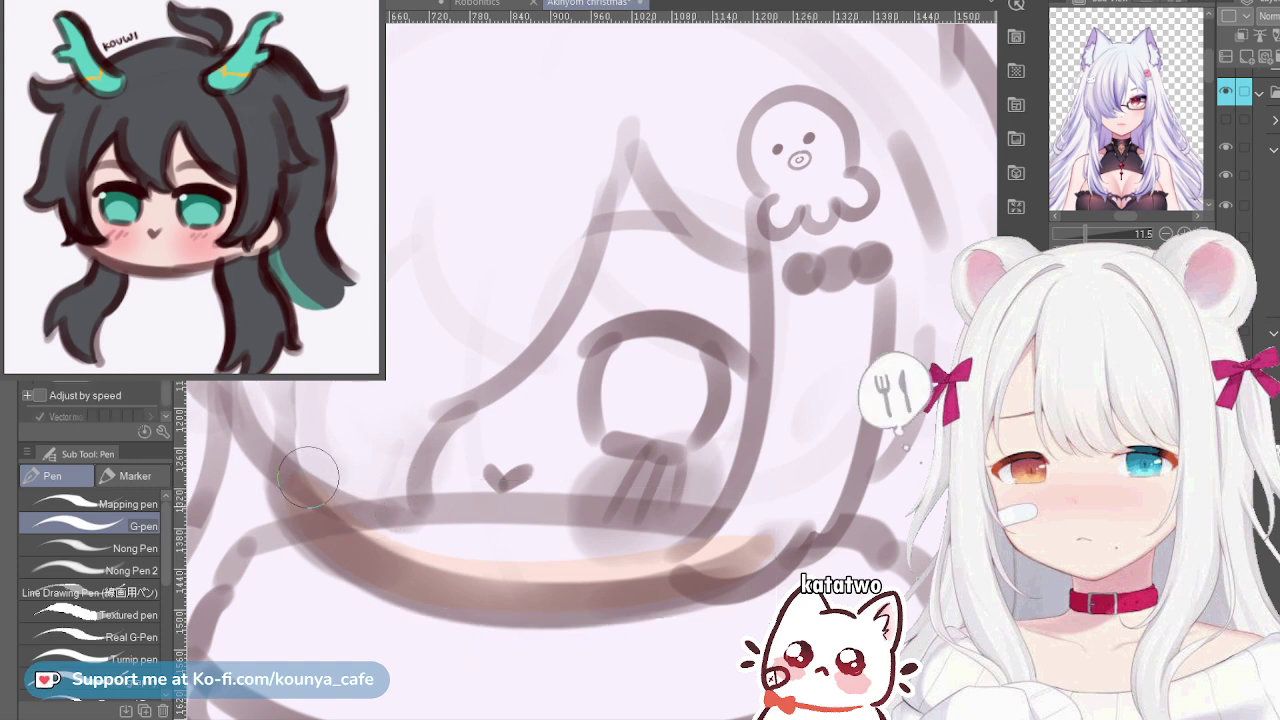
Extend the skin colour up the cheek beneath the fringe and fill the face area with a larger G-pen
{"action": "mouse_move", "coordinate": [323, 528]}
{"action": "left_mouse_down"}
{"action": "mouse_move", "coordinate": [286, 475]}
{"action": "mouse_move", "coordinate": [298, 388]}
{"action": "left_mouse_up"}
{"action": "left_click_drag", "start_coordinate": [301, 438], "coordinate": [293, 365]}
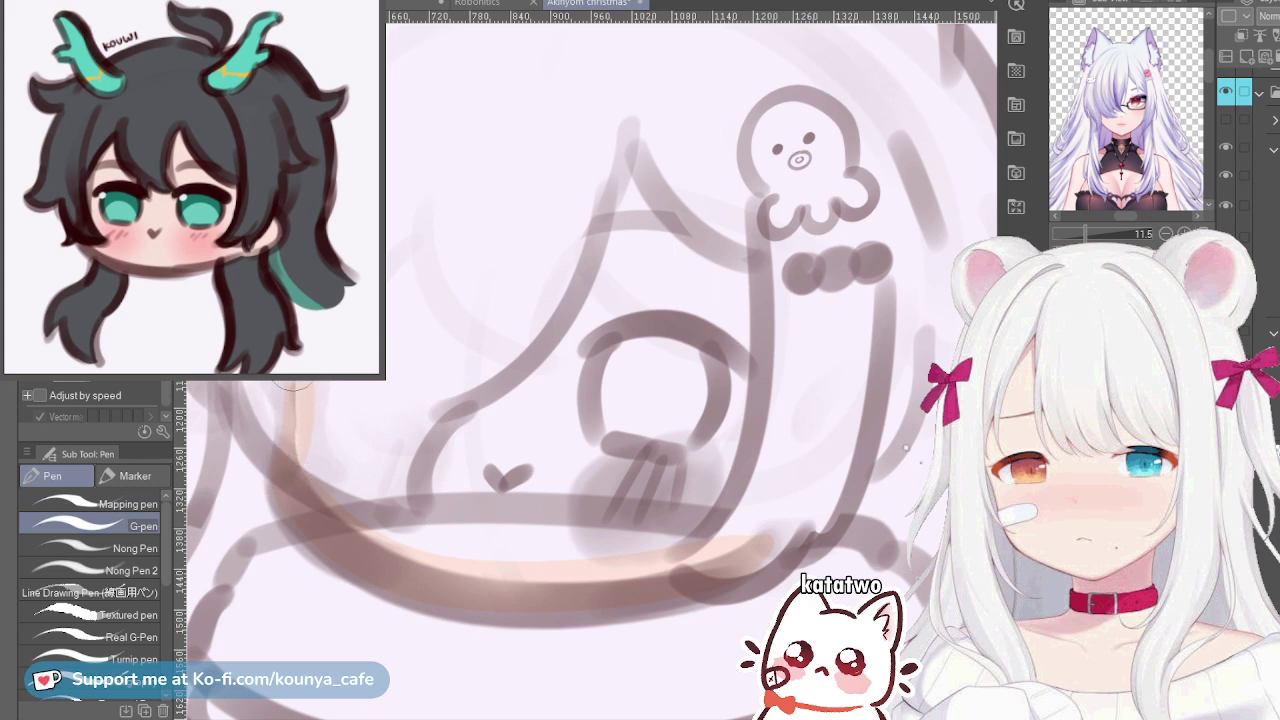
{"action": "scroll", "coordinate": [330, 430], "scroll_direction": "down", "scroll_amount": 1}
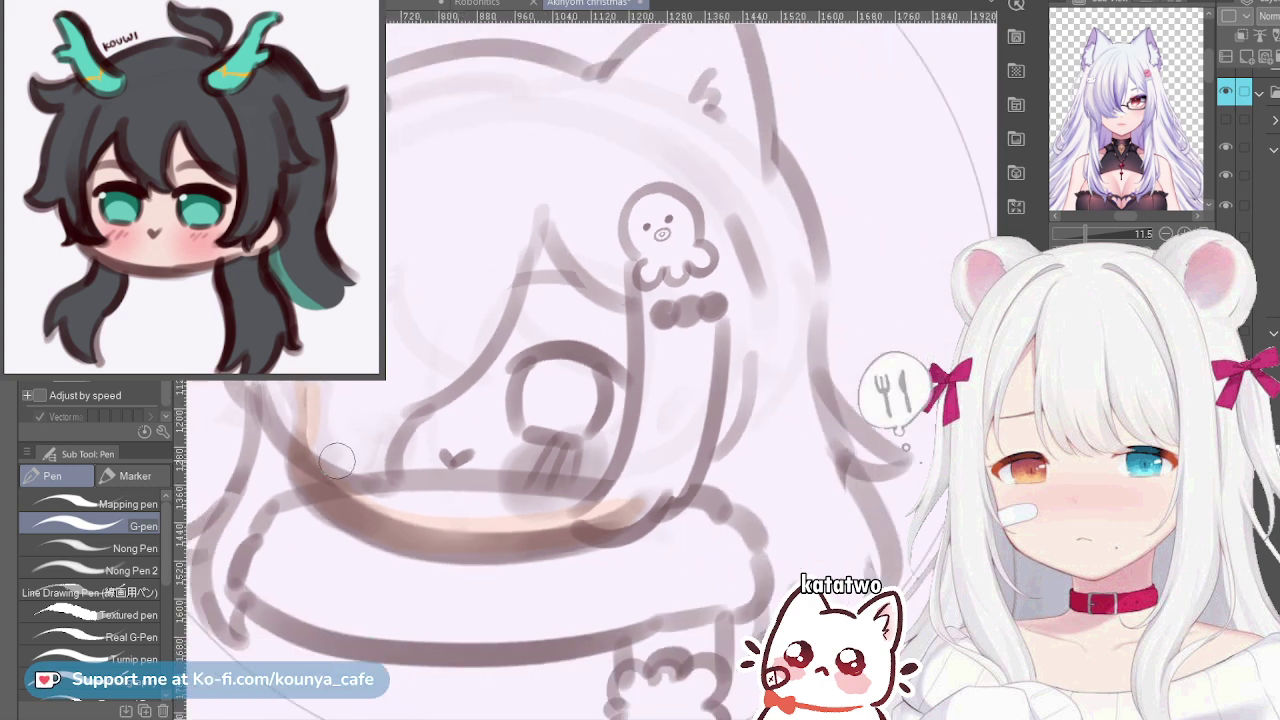
{"action": "mouse_move", "coordinate": [337, 461]}
{"action": "left_mouse_down"}
{"action": "mouse_move", "coordinate": [374, 481]}
{"action": "mouse_move", "coordinate": [358, 481]}
{"action": "mouse_move", "coordinate": [411, 520]}
{"action": "mouse_move", "coordinate": [486, 522]}
{"action": "left_mouse_up"}
{"action": "key", "text": "]"}
{"action": "key", "text": "]"}
{"action": "key", "text": "]"}
{"action": "key", "text": "]"}
{"action": "mouse_move", "coordinate": [401, 486]}
{"action": "left_mouse_down"}
{"action": "mouse_move", "coordinate": [379, 430]}
{"action": "mouse_move", "coordinate": [447, 472]}
{"action": "mouse_move", "coordinate": [479, 480]}
{"action": "mouse_move", "coordinate": [495, 467]}
{"action": "mouse_move", "coordinate": [484, 482]}
{"action": "mouse_move", "coordinate": [459, 423]}
{"action": "mouse_move", "coordinate": [464, 462]}
{"action": "mouse_move", "coordinate": [512, 453]}
{"action": "mouse_move", "coordinate": [541, 499]}
{"action": "mouse_move", "coordinate": [500, 464]}
{"action": "mouse_move", "coordinate": [537, 514]}
{"action": "mouse_move", "coordinate": [514, 512]}
{"action": "mouse_move", "coordinate": [560, 512]}
{"action": "mouse_move", "coordinate": [633, 477]}
{"action": "mouse_move", "coordinate": [569, 473]}
{"action": "mouse_move", "coordinate": [498, 425]}
{"action": "mouse_move", "coordinate": [635, 432]}
{"action": "mouse_move", "coordinate": [526, 407]}
{"action": "mouse_move", "coordinate": [566, 385]}
{"action": "mouse_move", "coordinate": [588, 414]}
{"action": "mouse_move", "coordinate": [531, 329]}
{"action": "mouse_move", "coordinate": [581, 285]}
{"action": "mouse_move", "coordinate": [598, 360]}
{"action": "mouse_move", "coordinate": [535, 352]}
{"action": "mouse_move", "coordinate": [583, 262]}
{"action": "mouse_move", "coordinate": [578, 355]}
{"action": "mouse_move", "coordinate": [608, 440]}
{"action": "mouse_move", "coordinate": [651, 352]}
{"action": "mouse_move", "coordinate": [655, 462]}
{"action": "mouse_move", "coordinate": [657, 422]}
{"action": "mouse_move", "coordinate": [608, 355]}
{"action": "mouse_move", "coordinate": [538, 337]}
{"action": "mouse_move", "coordinate": [552, 408]}
{"action": "mouse_move", "coordinate": [573, 429]}
{"action": "mouse_move", "coordinate": [672, 394]}
{"action": "mouse_move", "coordinate": [683, 355]}
{"action": "mouse_move", "coordinate": [663, 477]}
{"action": "mouse_move", "coordinate": [621, 295]}
{"action": "mouse_move", "coordinate": [668, 368]}
{"action": "left_mouse_up"}
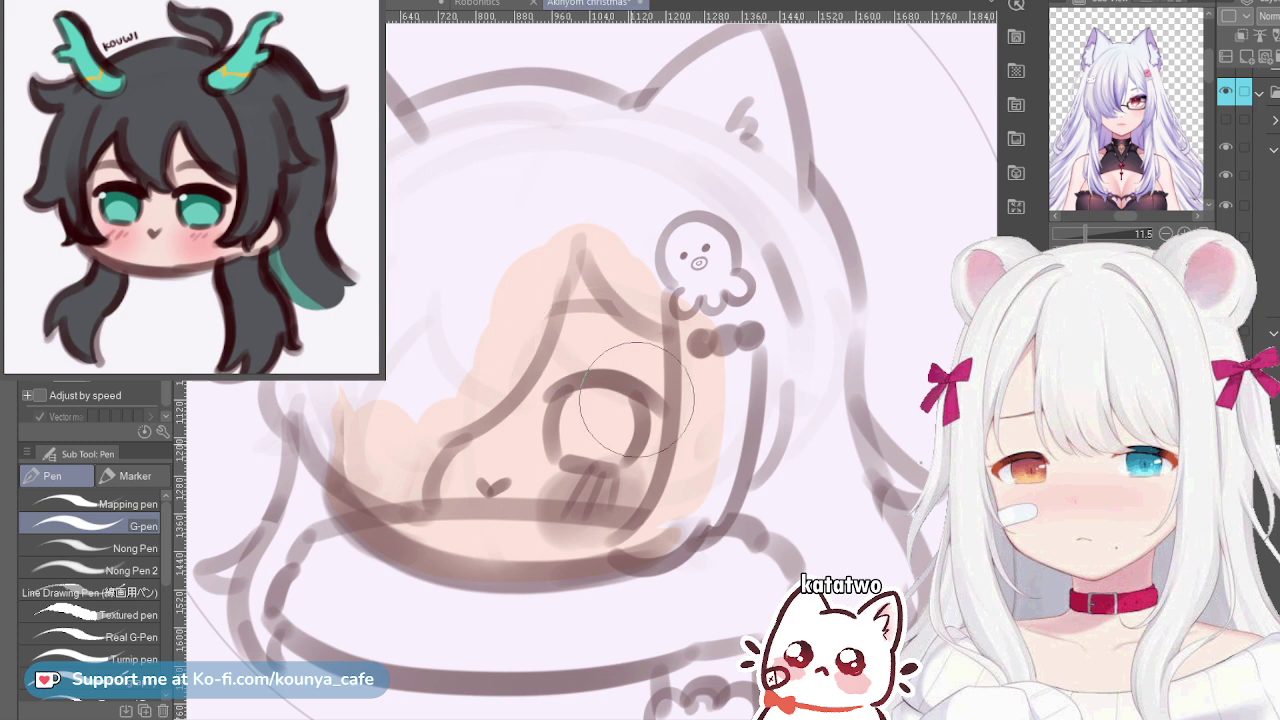
Paint a round red blush patch on the cheek below the visible eye
{"action": "scroll", "coordinate": [606, 365], "scroll_direction": "down", "scroll_amount": 2}
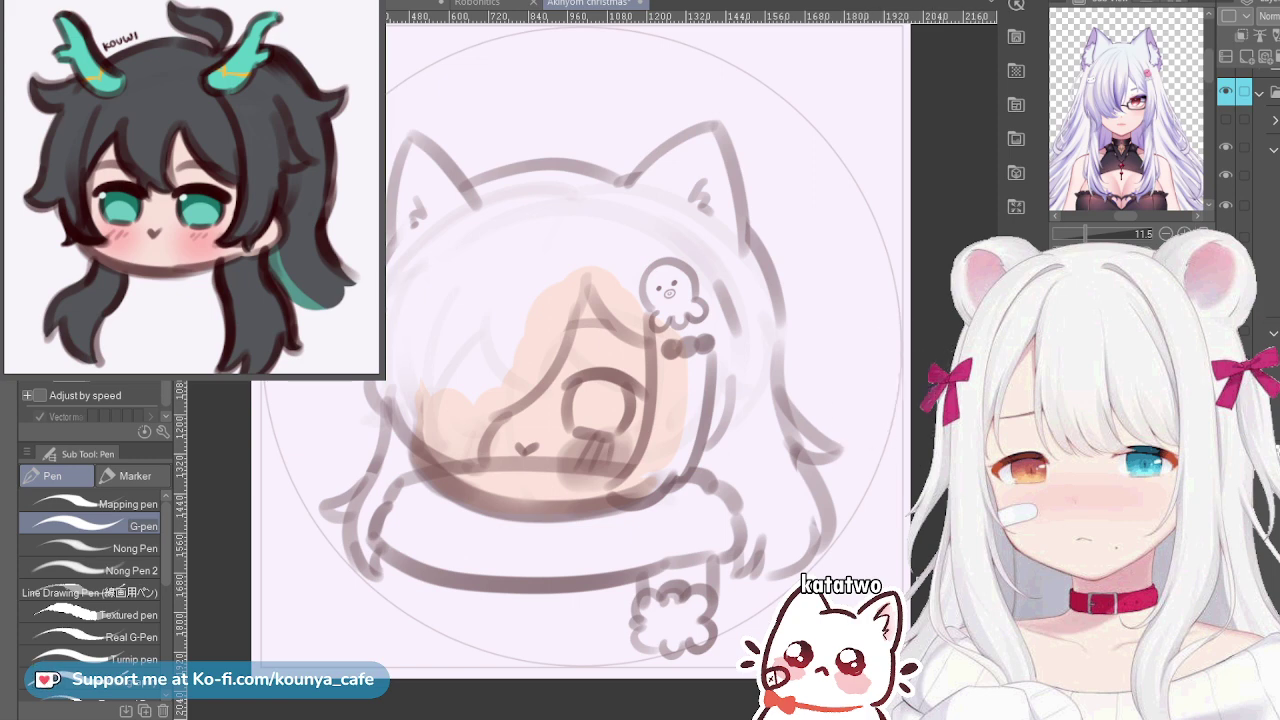
{"action": "scroll", "coordinate": [598, 487], "scroll_direction": "up", "scroll_amount": 2}
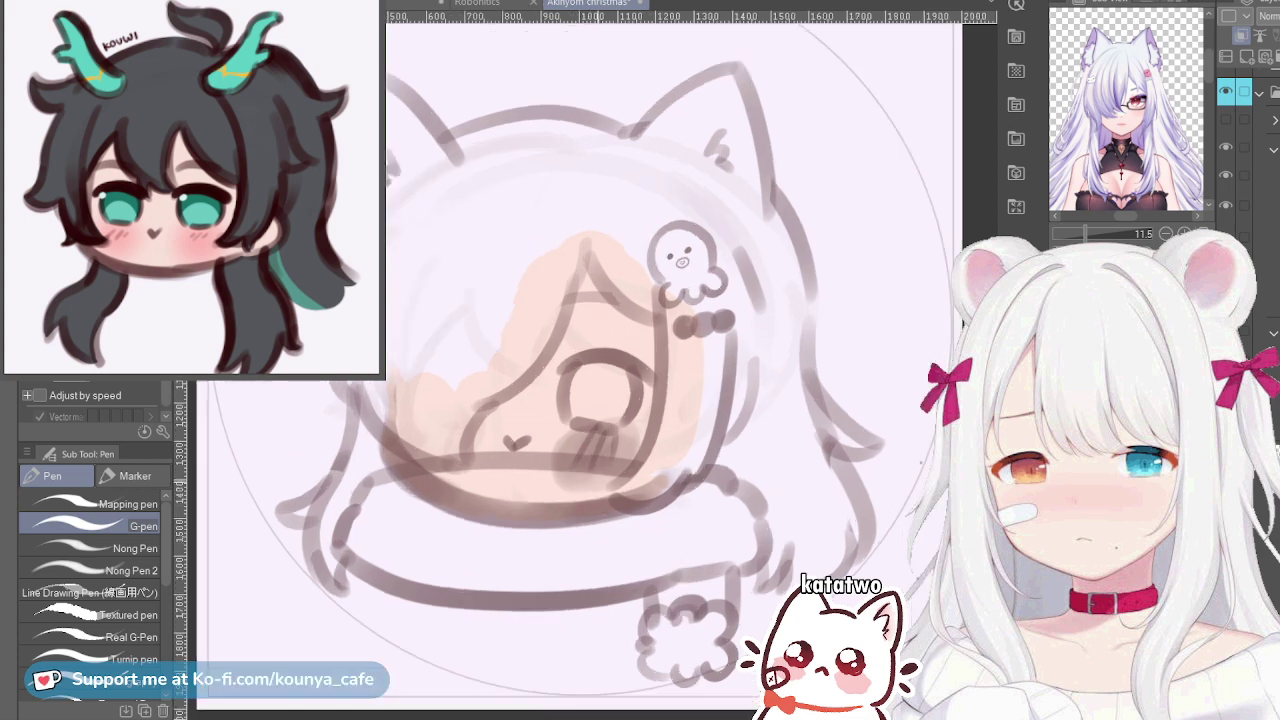
{"action": "mouse_move", "coordinate": [588, 450]}
{"action": "left_mouse_down"}
{"action": "mouse_move", "coordinate": [608, 426]}
{"action": "mouse_move", "coordinate": [594, 462]}
{"action": "mouse_move", "coordinate": [589, 442]}
{"action": "left_mouse_up"}
{"action": "key", "text": "]"}
{"action": "key", "text": "ctrl+z"}
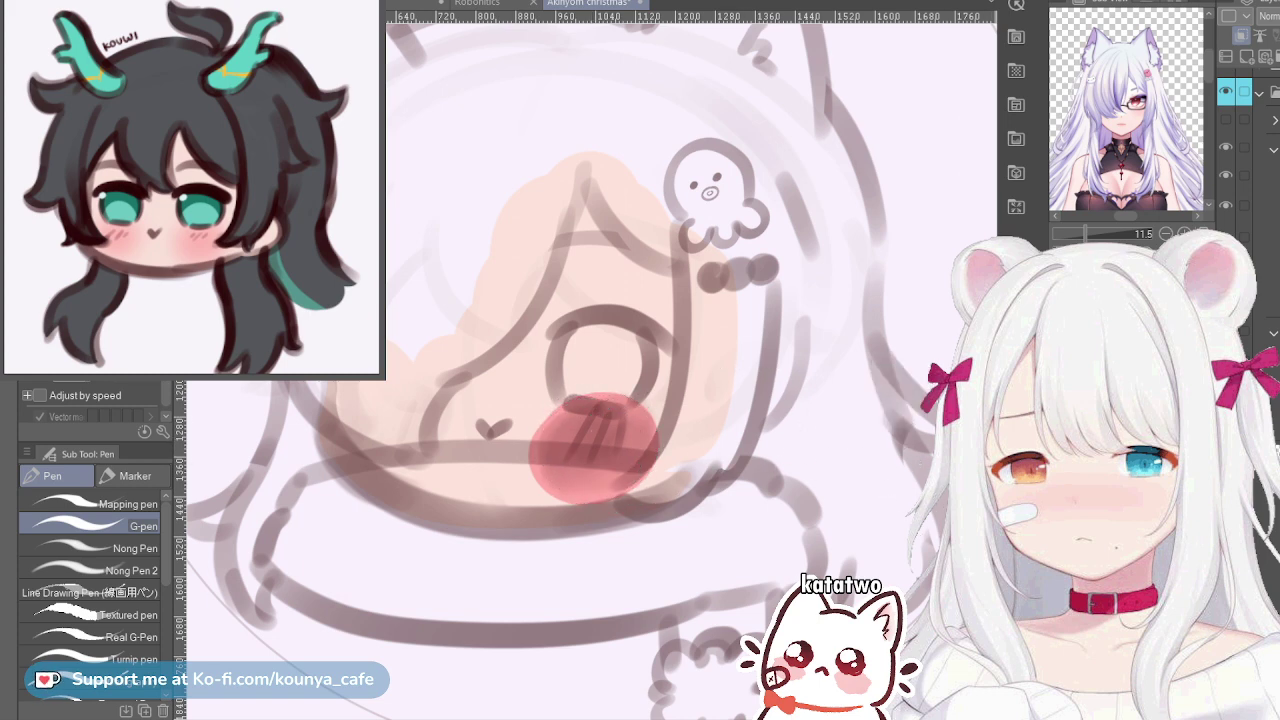
{"action": "scroll", "coordinate": [914, 470], "scroll_direction": "down", "scroll_amount": 2}
{"action": "left_click_drag", "start_coordinate": [785, 292], "coordinate": [780, 308]}
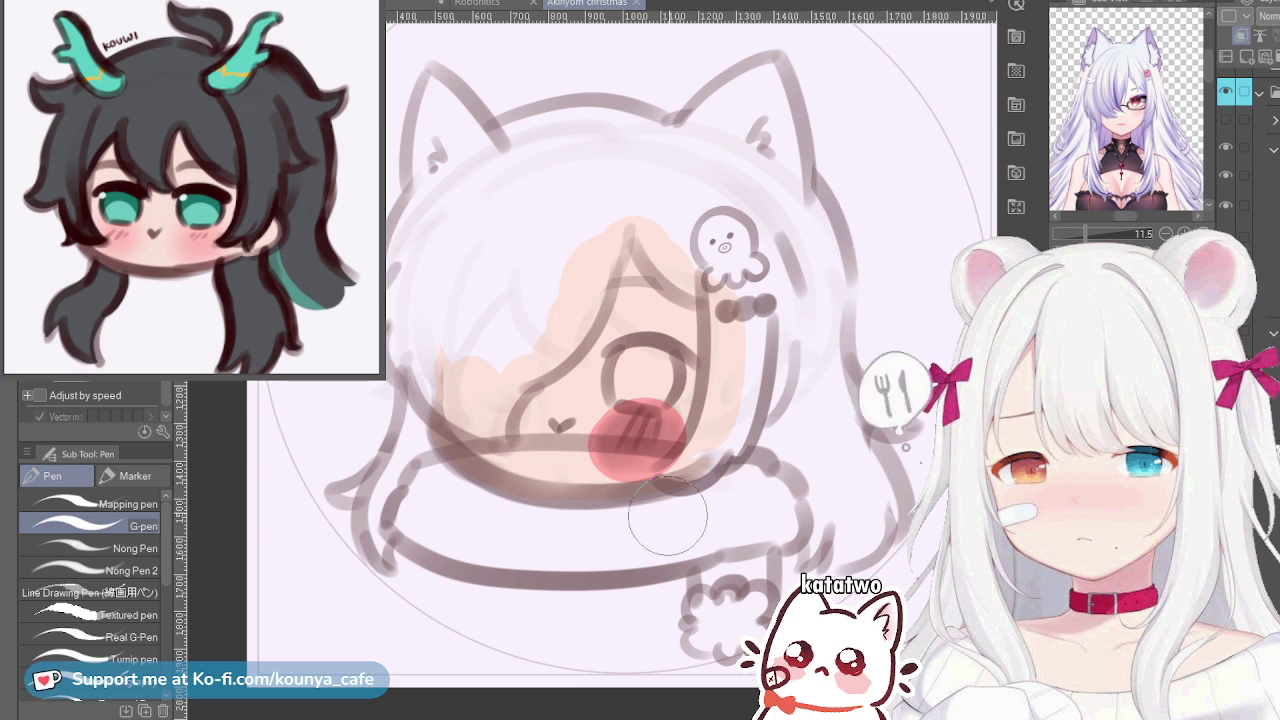
Enlarge the character reference to inspect the face and hair, and check the other open document before returning to the Christmas sketch
{"action": "left_click", "coordinate": [1184, 233]}
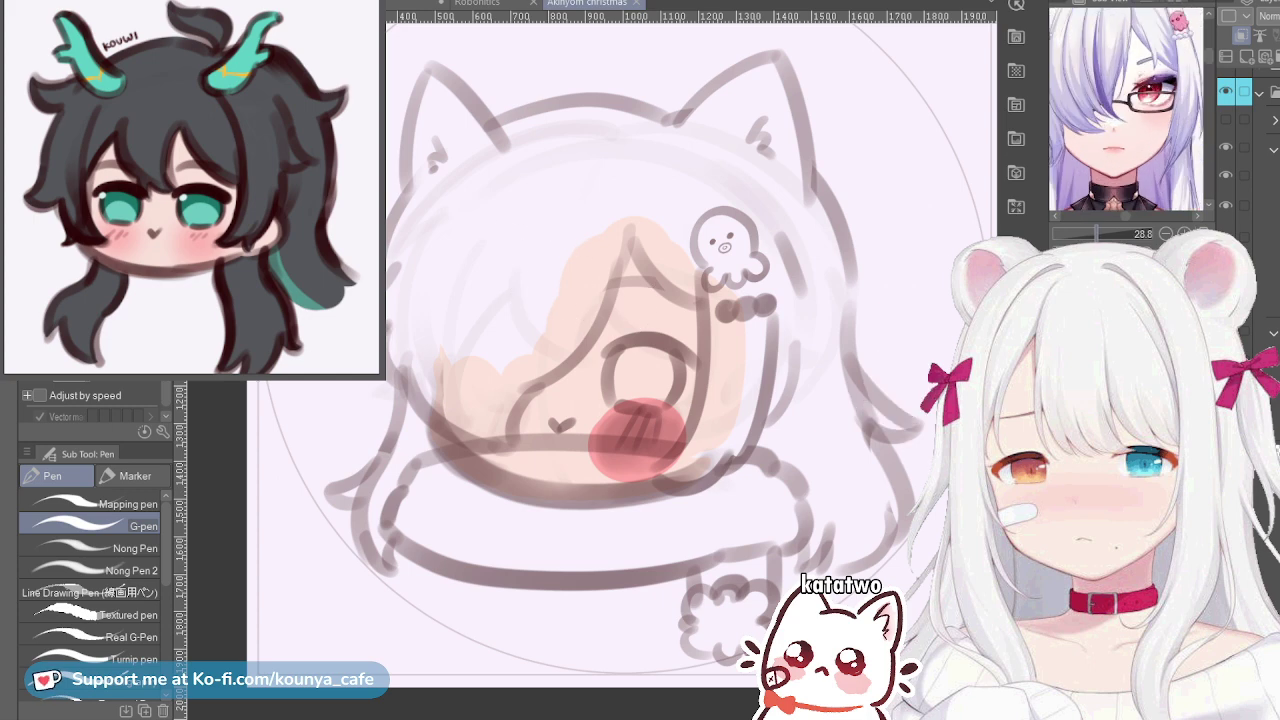
{"action": "left_click", "coordinate": [97, 24]}
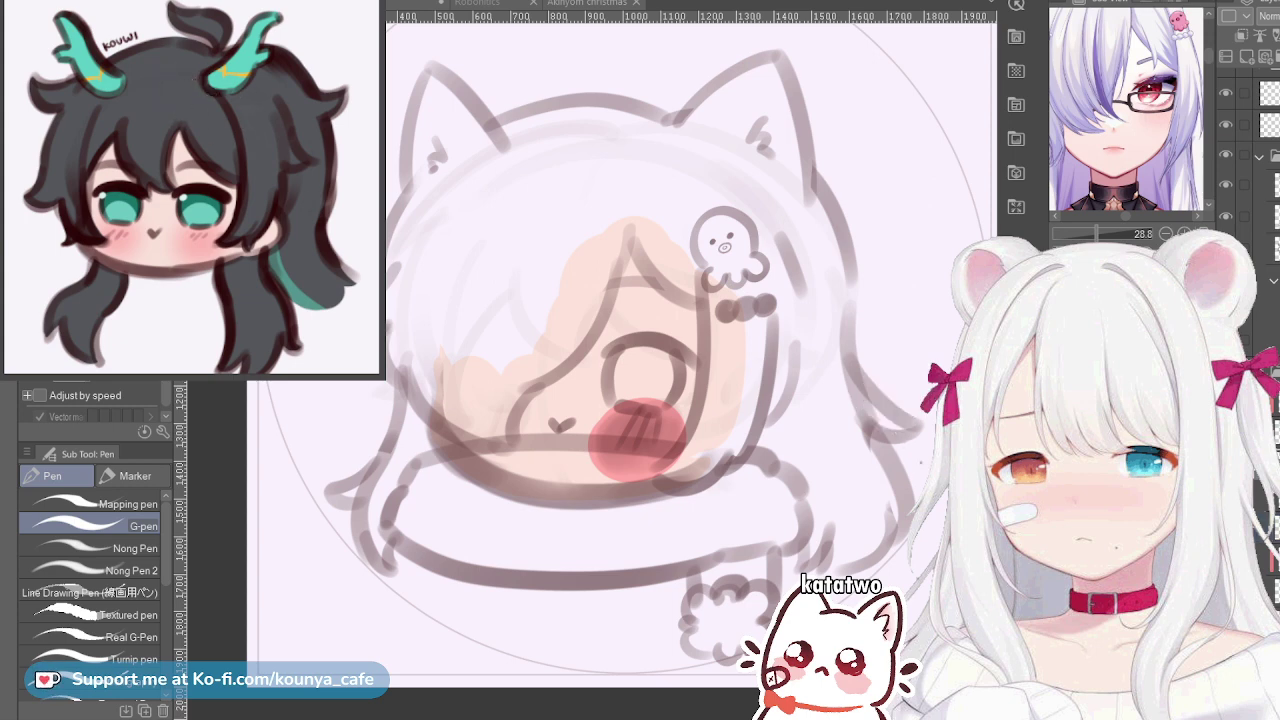
{"action": "key", "text": "ctrl+Tab"}
{"action": "key", "text": "ctrl+Tab"}
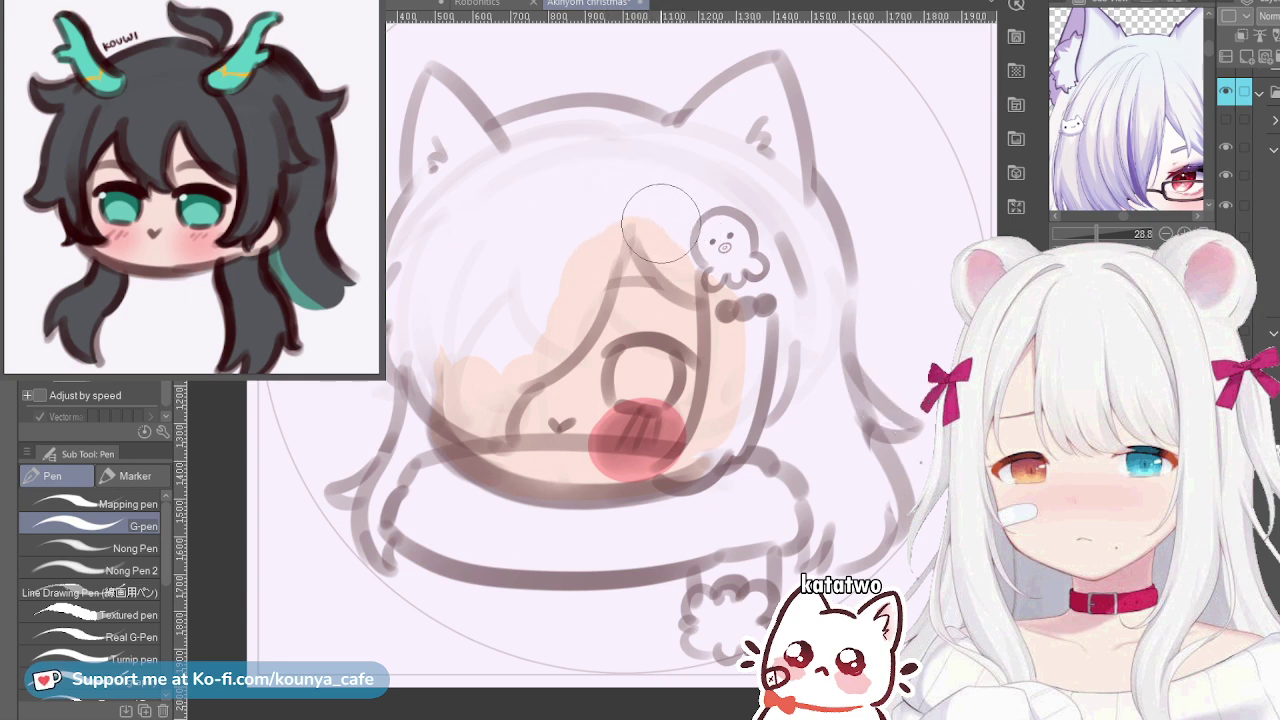
Paint a tapered lavender stroke along the fringe parting beside the octopus clip with a smaller G-pen
{"action": "mouse_move", "coordinate": [617, 150]}
{"action": "left_mouse_down"}
{"action": "mouse_move", "coordinate": [626, 206]}
{"action": "mouse_move", "coordinate": [735, 292]}
{"action": "left_mouse_up"}
{"action": "key", "text": "ctrl+z"}
{"action": "key", "text": "["}
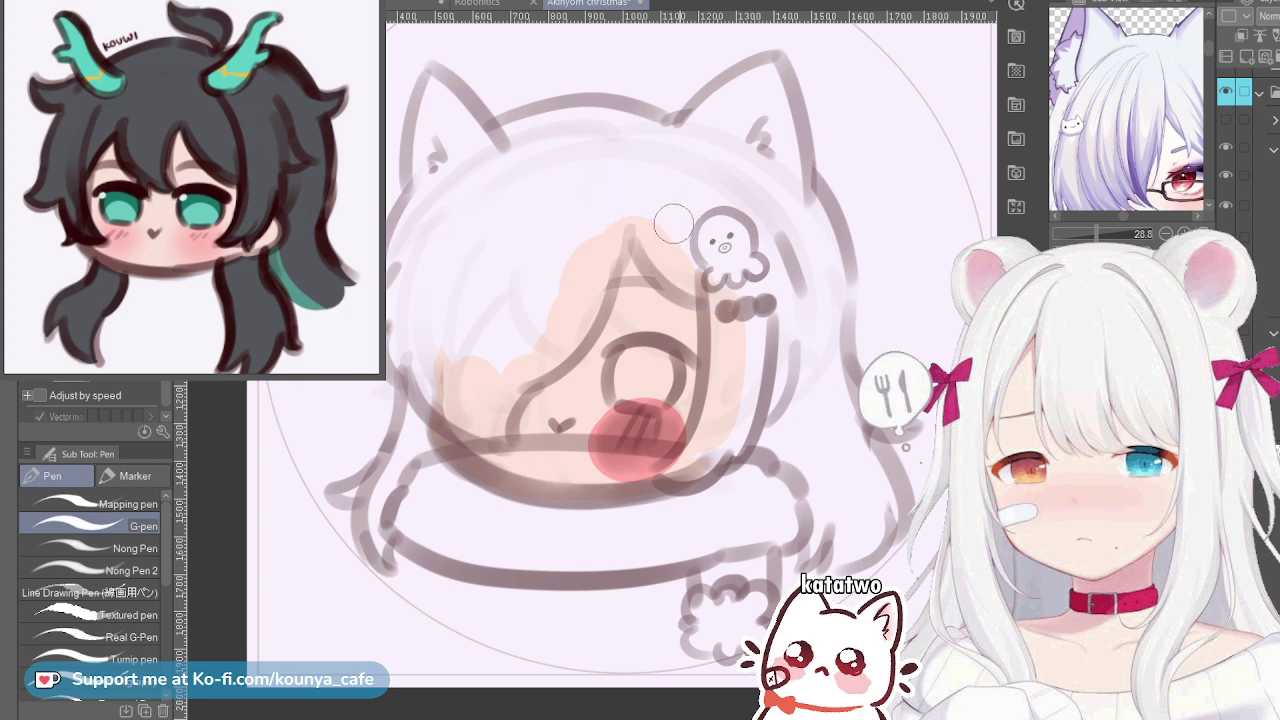
{"action": "left_click_drag", "start_coordinate": [616, 157], "coordinate": [693, 294]}
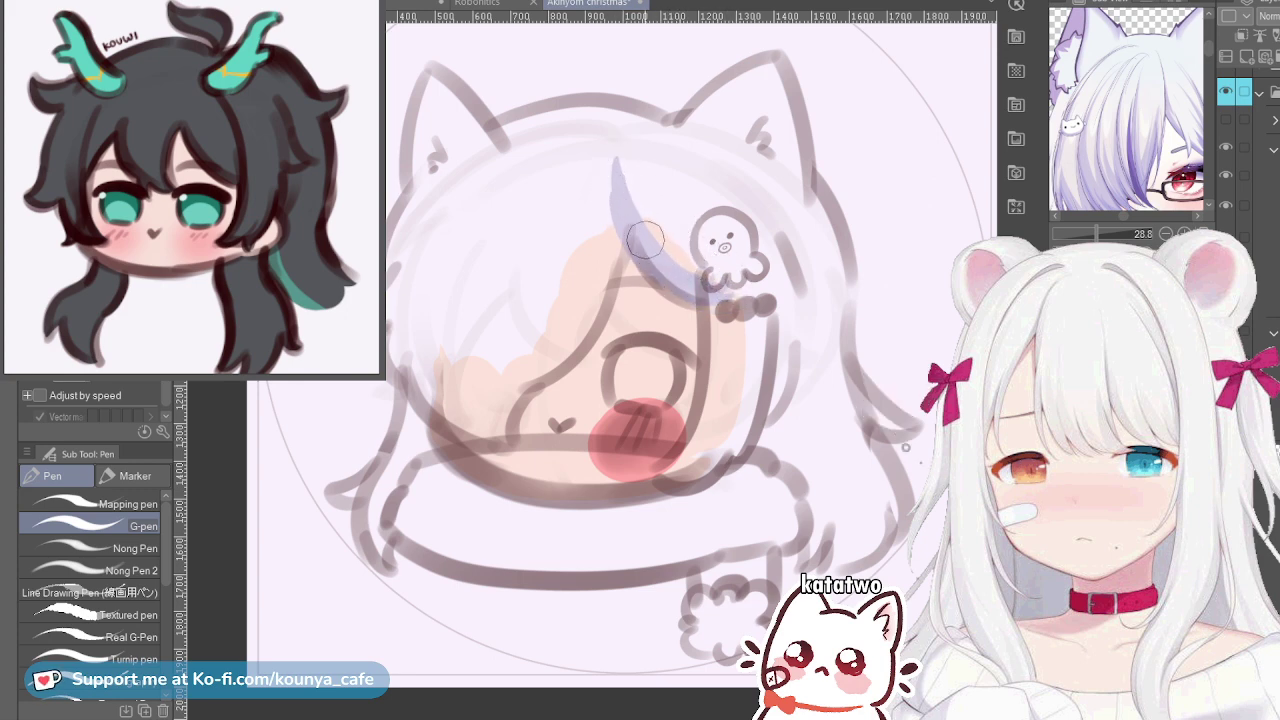
{"action": "key", "text": "ctrl+z"}
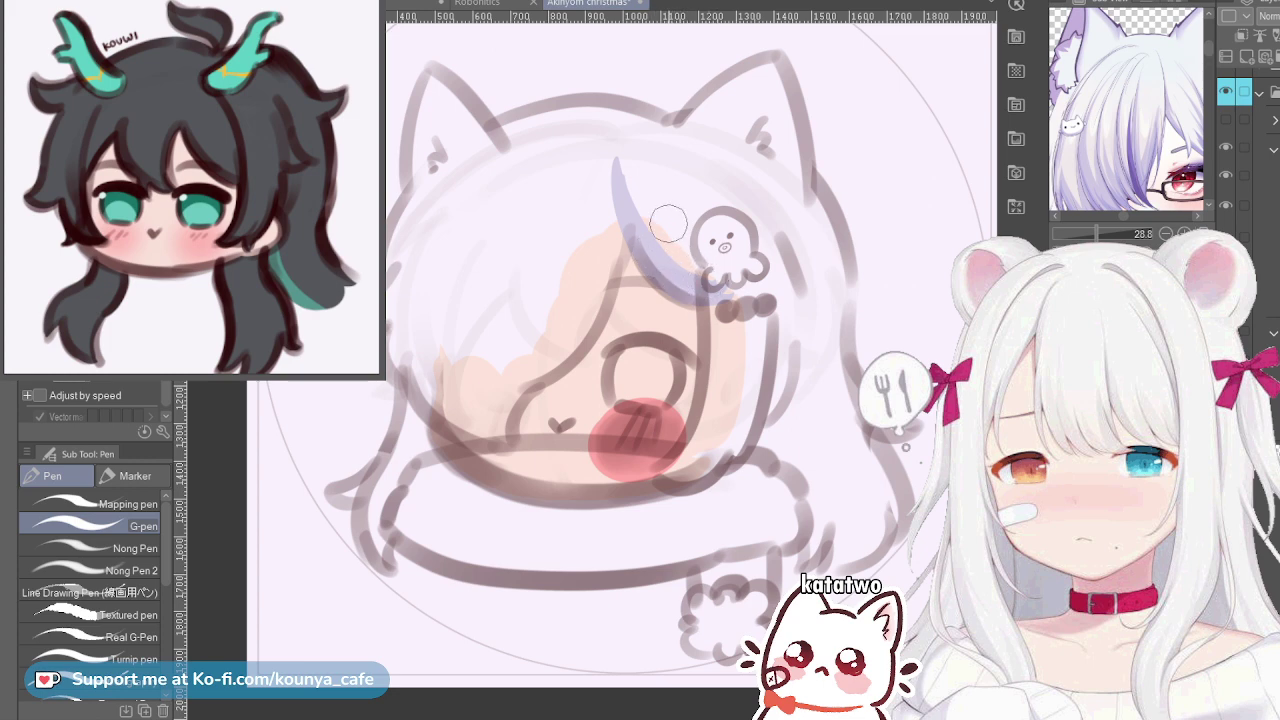
Fill the hair above the parting and behind the octopus clip in lavender with a larger brush
{"action": "key", "text": "]"}
{"action": "key", "text": "]"}
{"action": "key", "text": "]"}
{"action": "key", "text": "]"}
{"action": "key", "text": "]"}
{"action": "key", "text": "]"}
{"action": "left_click_drag", "start_coordinate": [642, 192], "coordinate": [706, 238]}
Spread the lavender hair colour across the crown between the two cat ears up to the head outline
{"action": "key", "text": "["}
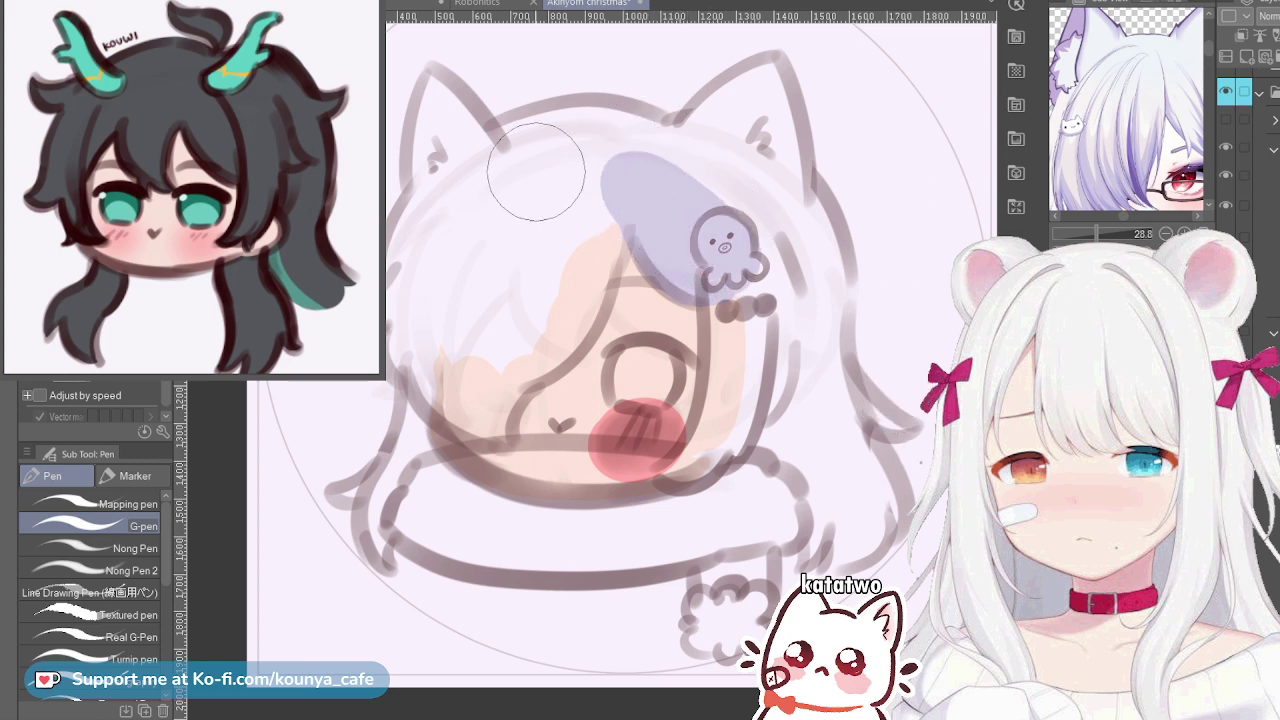
{"action": "mouse_move", "coordinate": [536, 172]}
{"action": "left_mouse_down"}
{"action": "mouse_move", "coordinate": [480, 209]}
{"action": "mouse_move", "coordinate": [674, 234]}
{"action": "left_mouse_up"}
{"action": "mouse_move", "coordinate": [476, 204]}
{"action": "left_mouse_down"}
{"action": "mouse_move", "coordinate": [691, 229]}
{"action": "mouse_move", "coordinate": [585, 202]}
{"action": "mouse_move", "coordinate": [465, 196]}
{"action": "mouse_move", "coordinate": [587, 182]}
{"action": "left_mouse_up"}
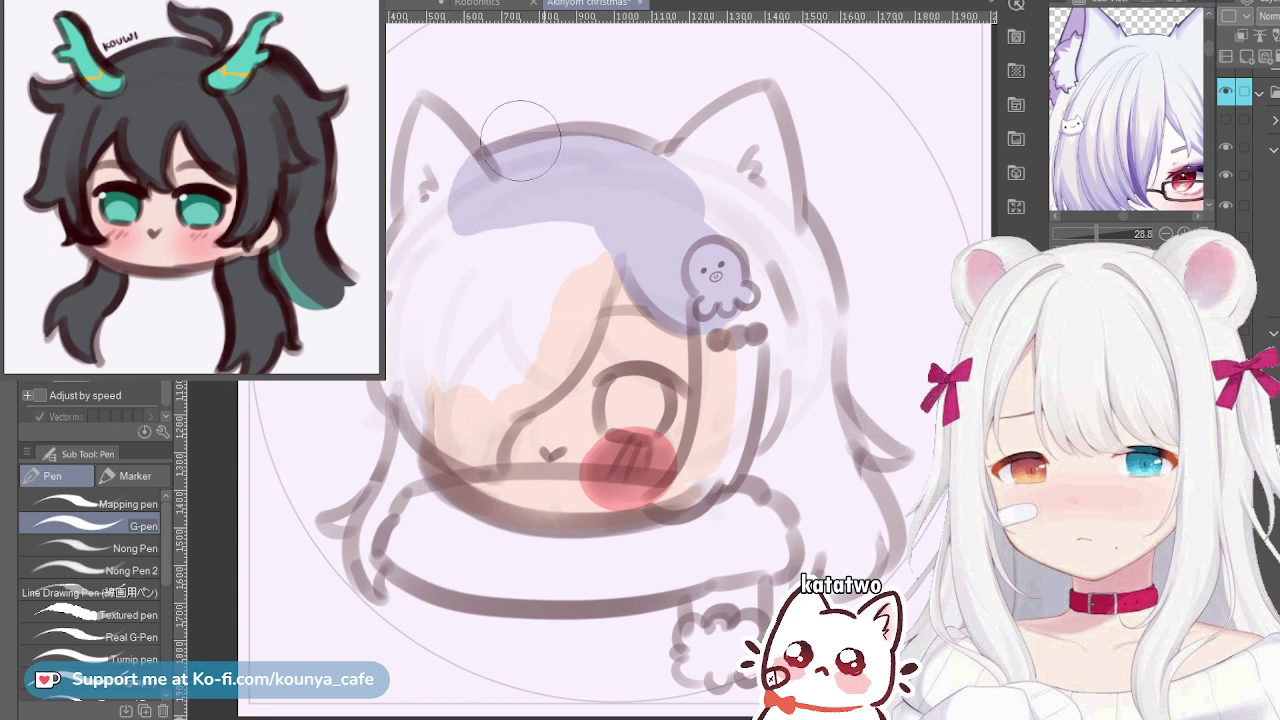
{"action": "mouse_move", "coordinate": [521, 140]}
{"action": "left_mouse_down"}
{"action": "mouse_move", "coordinate": [459, 214]}
{"action": "mouse_move", "coordinate": [559, 165]}
{"action": "mouse_move", "coordinate": [688, 212]}
{"action": "mouse_move", "coordinate": [593, 161]}
{"action": "mouse_move", "coordinate": [462, 206]}
{"action": "mouse_move", "coordinate": [594, 150]}
{"action": "mouse_move", "coordinate": [629, 180]}
{"action": "left_mouse_up"}
{"action": "left_click_drag", "start_coordinate": [737, 166], "coordinate": [692, 196]}
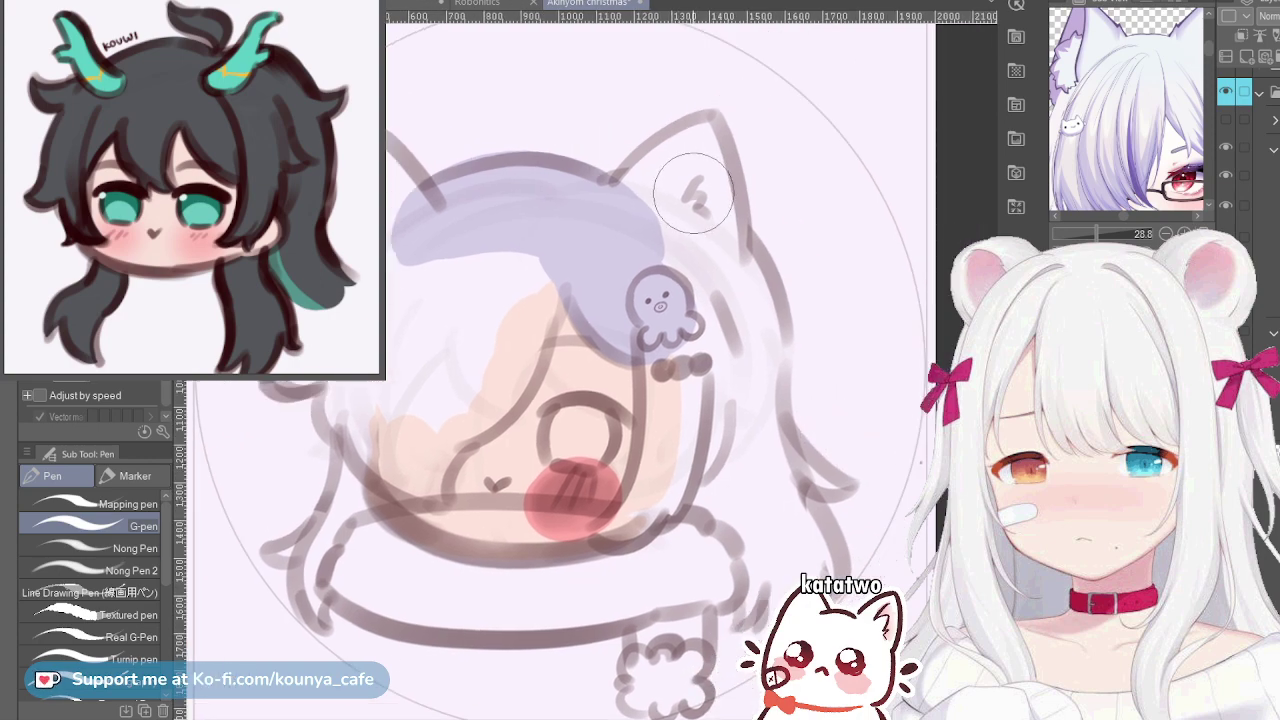
Try to paint a clean lavender stroke along the inner-side outline of the cat ear on the clip side with a smaller brush
{"action": "scroll", "coordinate": [695, 130], "scroll_direction": "up", "scroll_amount": 4}
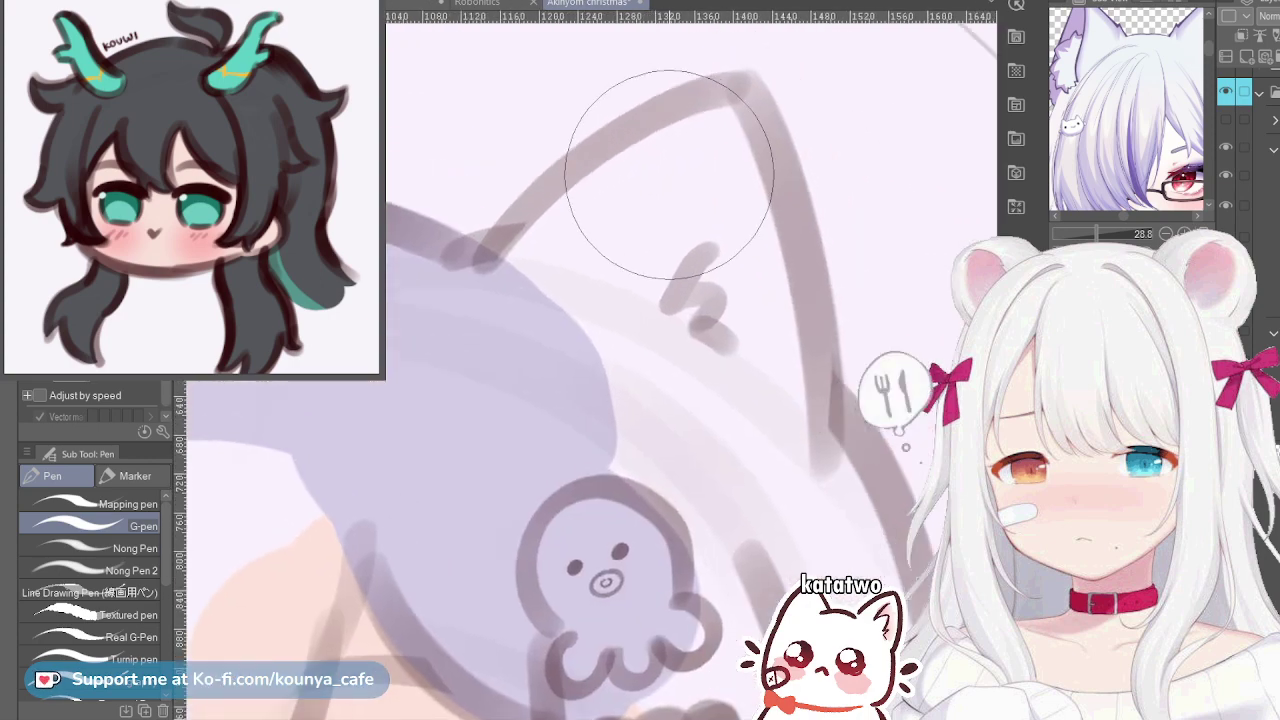
{"action": "mouse_move", "coordinate": [738, 100]}
{"action": "left_mouse_down"}
{"action": "mouse_move", "coordinate": [594, 194]}
{"action": "mouse_move", "coordinate": [554, 254]}
{"action": "left_mouse_up"}
{"action": "key", "text": "ctrl+z"}
{"action": "key", "text": "["}
{"action": "left_click_drag", "start_coordinate": [737, 103], "coordinate": [460, 389]}
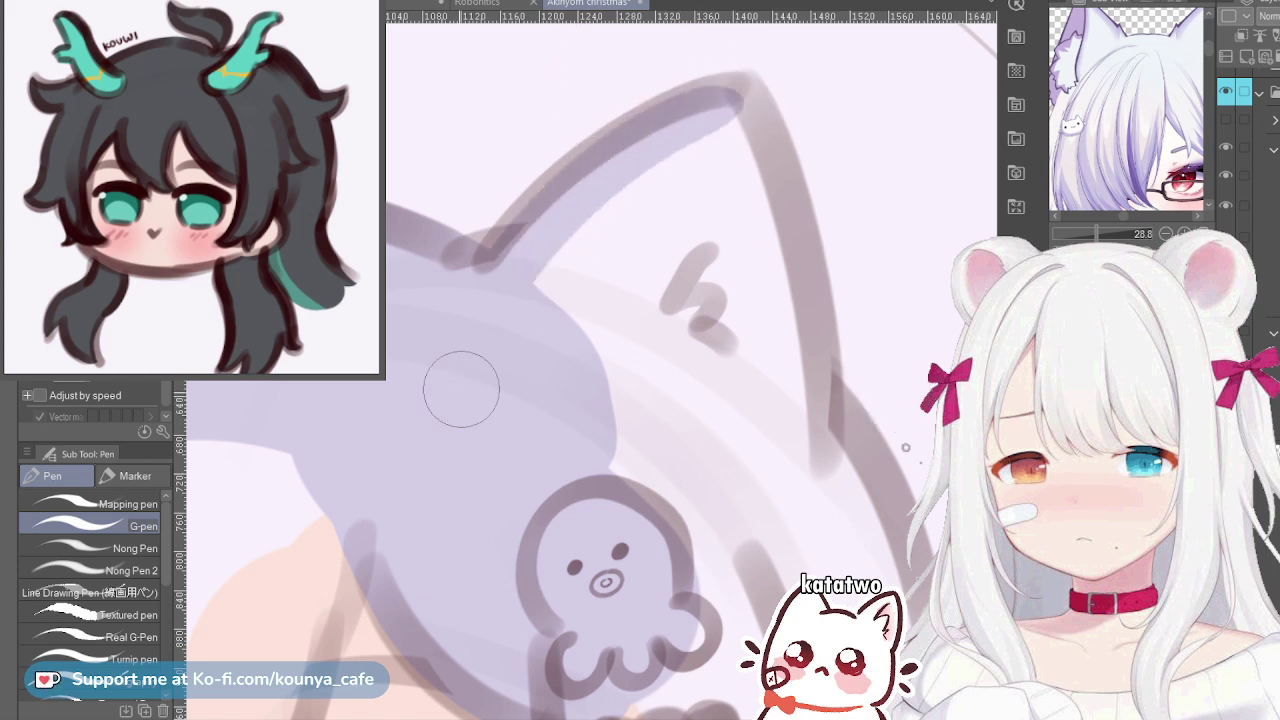
{"action": "key", "text": "ctrl+z"}
{"action": "mouse_move", "coordinate": [742, 97]}
{"action": "left_mouse_down"}
{"action": "mouse_move", "coordinate": [561, 206]}
{"action": "mouse_move", "coordinate": [467, 378]}
{"action": "left_mouse_up"}
{"action": "key", "text": "ctrl+z"}
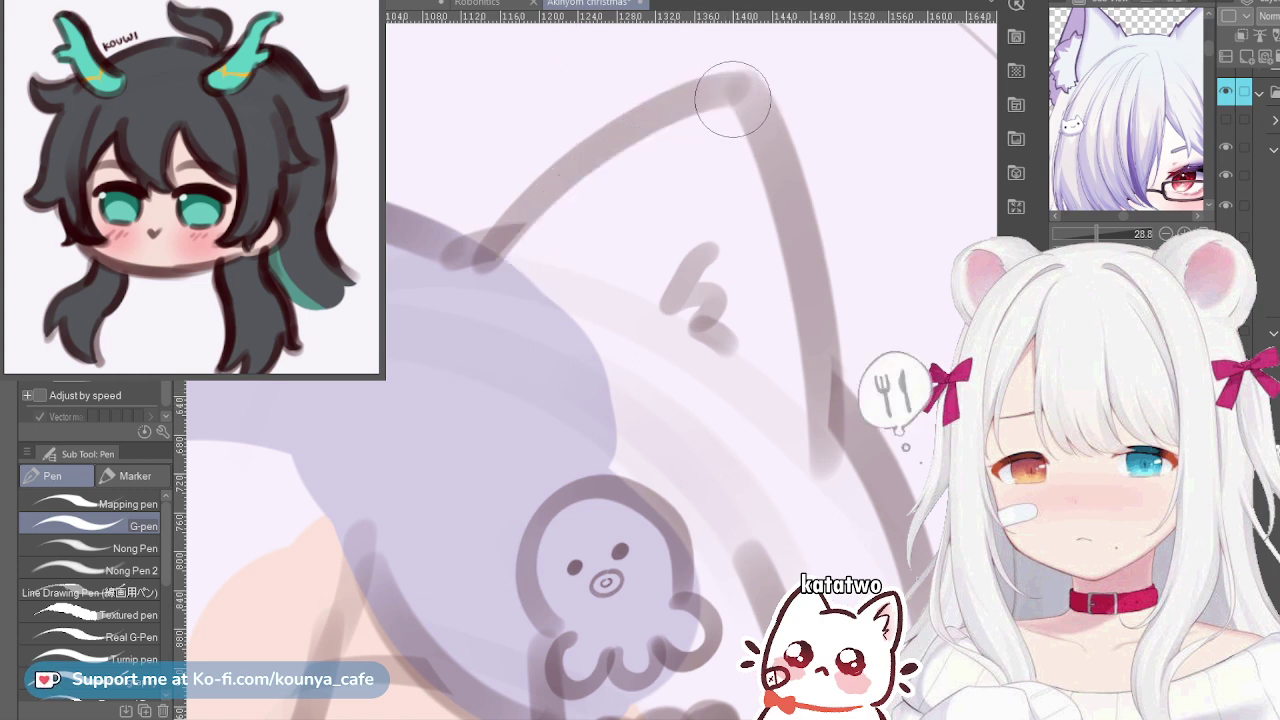
{"action": "mouse_move", "coordinate": [734, 103]}
{"action": "left_mouse_down"}
{"action": "mouse_move", "coordinate": [621, 157]}
{"action": "mouse_move", "coordinate": [557, 263]}
{"action": "left_mouse_up"}
{"action": "key", "text": "ctrl+z"}
{"action": "mouse_move", "coordinate": [736, 98]}
{"action": "left_mouse_down"}
{"action": "mouse_move", "coordinate": [706, 102]}
{"action": "mouse_move", "coordinate": [480, 285]}
{"action": "left_mouse_up"}
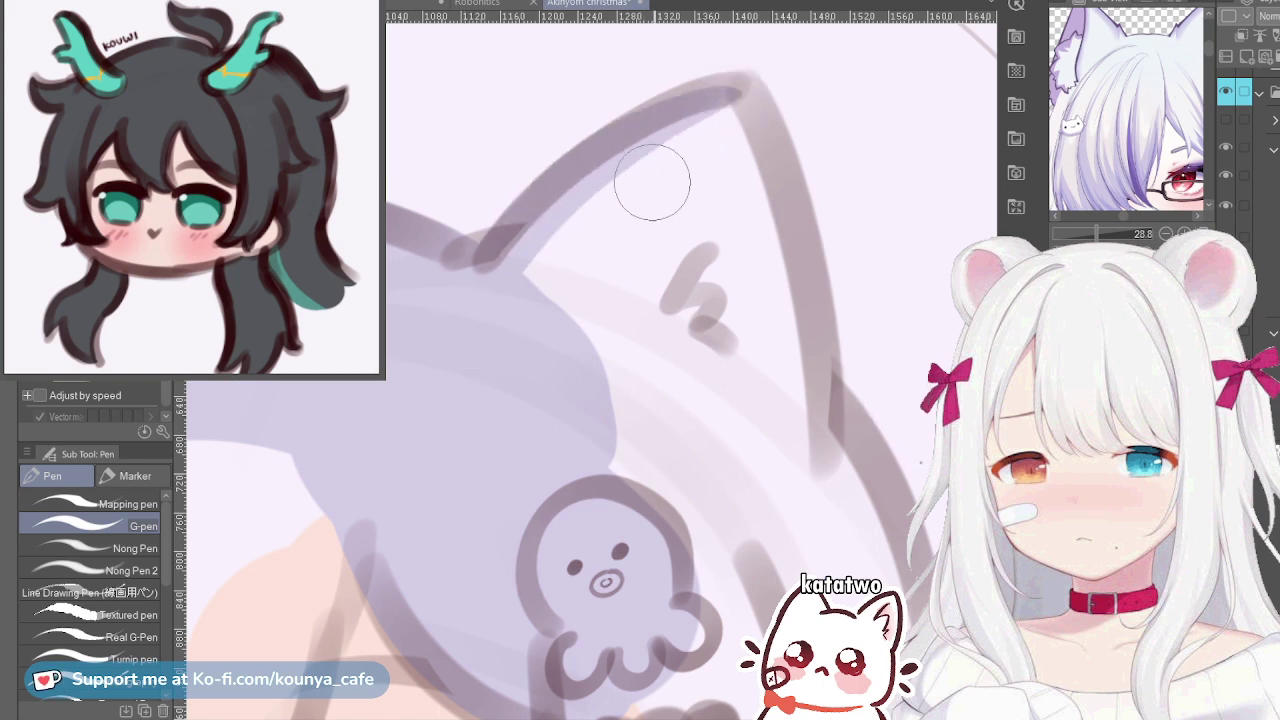
{"action": "key", "text": "ctrl+z"}
{"action": "mouse_move", "coordinate": [731, 94]}
{"action": "left_mouse_down"}
{"action": "mouse_move", "coordinate": [675, 115]}
{"action": "mouse_move", "coordinate": [531, 289]}
{"action": "left_mouse_up"}
{"action": "key", "text": "ctrl+z"}
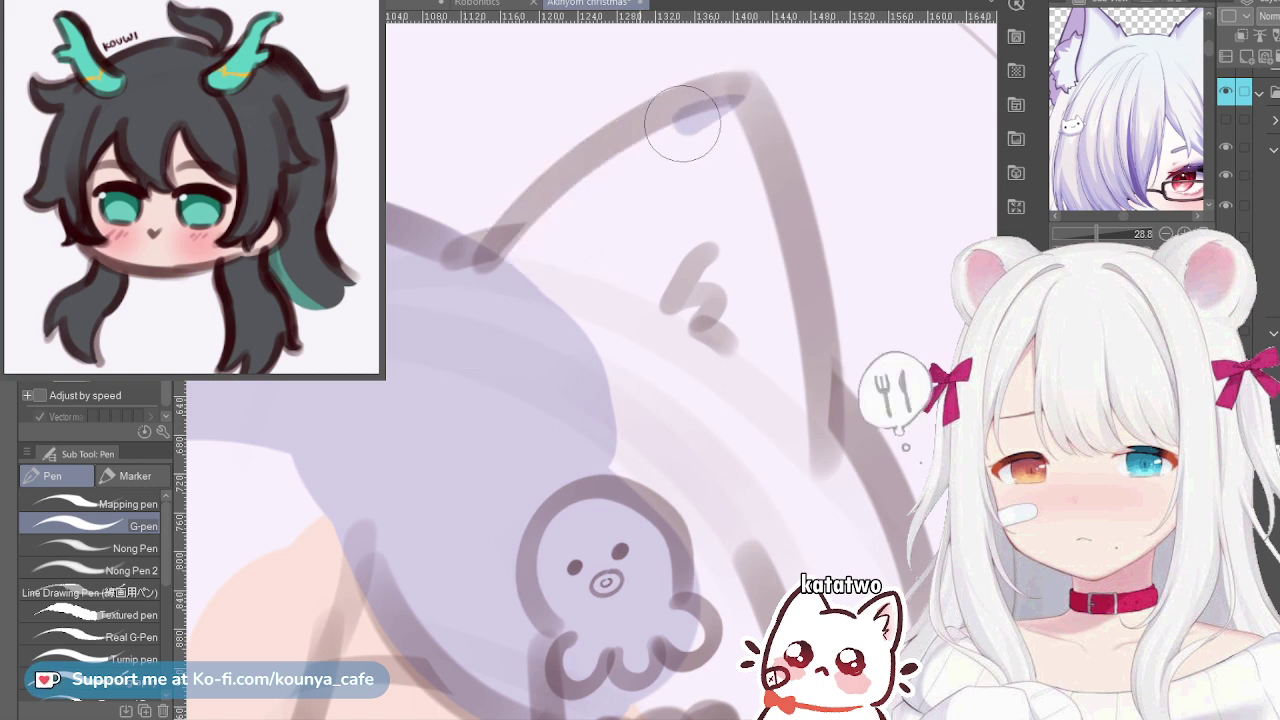
Paint lavender along the inner-side outline of the clip-side cat ear, from its tip down to the crown
{"action": "left_click_drag", "start_coordinate": [738, 97], "coordinate": [495, 265]}
{"action": "mouse_move", "coordinate": [734, 100]}
{"action": "left_mouse_down"}
{"action": "mouse_move", "coordinate": [648, 145]}
{"action": "mouse_move", "coordinate": [513, 299]}
{"action": "left_mouse_up"}
{"action": "key", "text": "ctrl+z"}
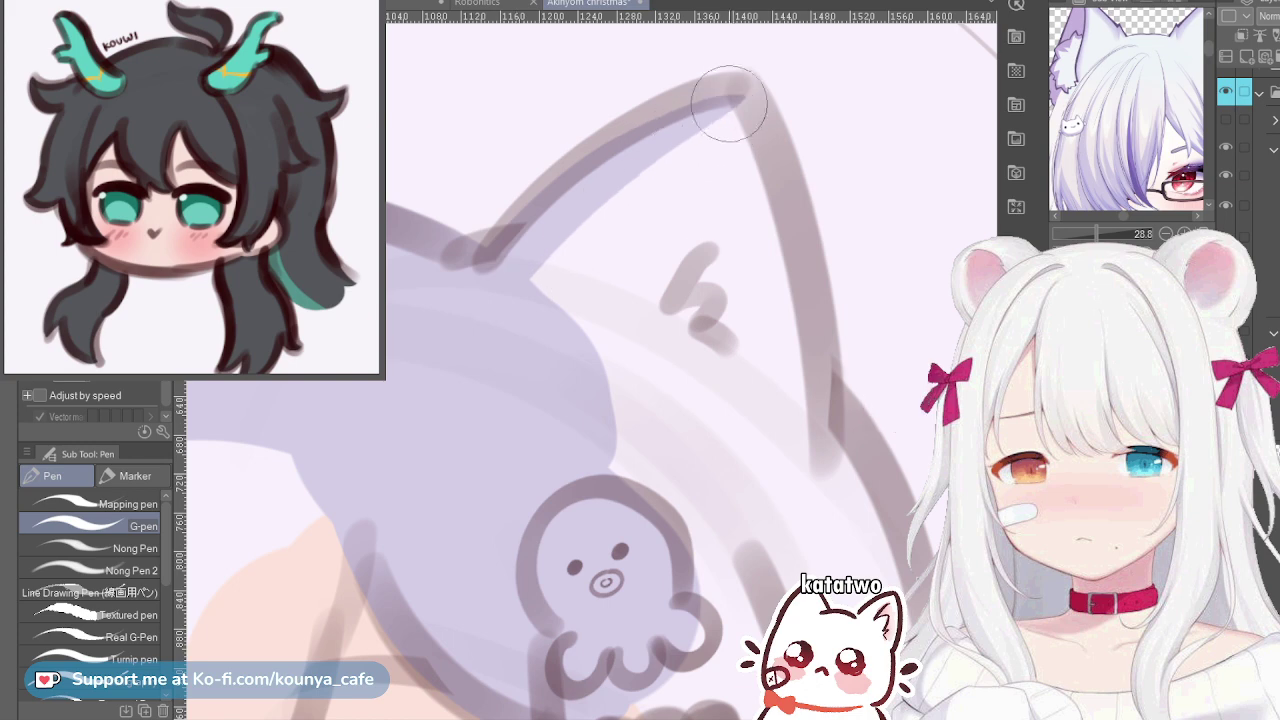
{"action": "mouse_move", "coordinate": [731, 107]}
{"action": "left_mouse_down"}
{"action": "mouse_move", "coordinate": [555, 197]}
{"action": "mouse_move", "coordinate": [506, 254]}
{"action": "left_mouse_up"}
{"action": "key", "text": "ctrl+z"}
{"action": "left_click_drag", "start_coordinate": [720, 104], "coordinate": [513, 259]}
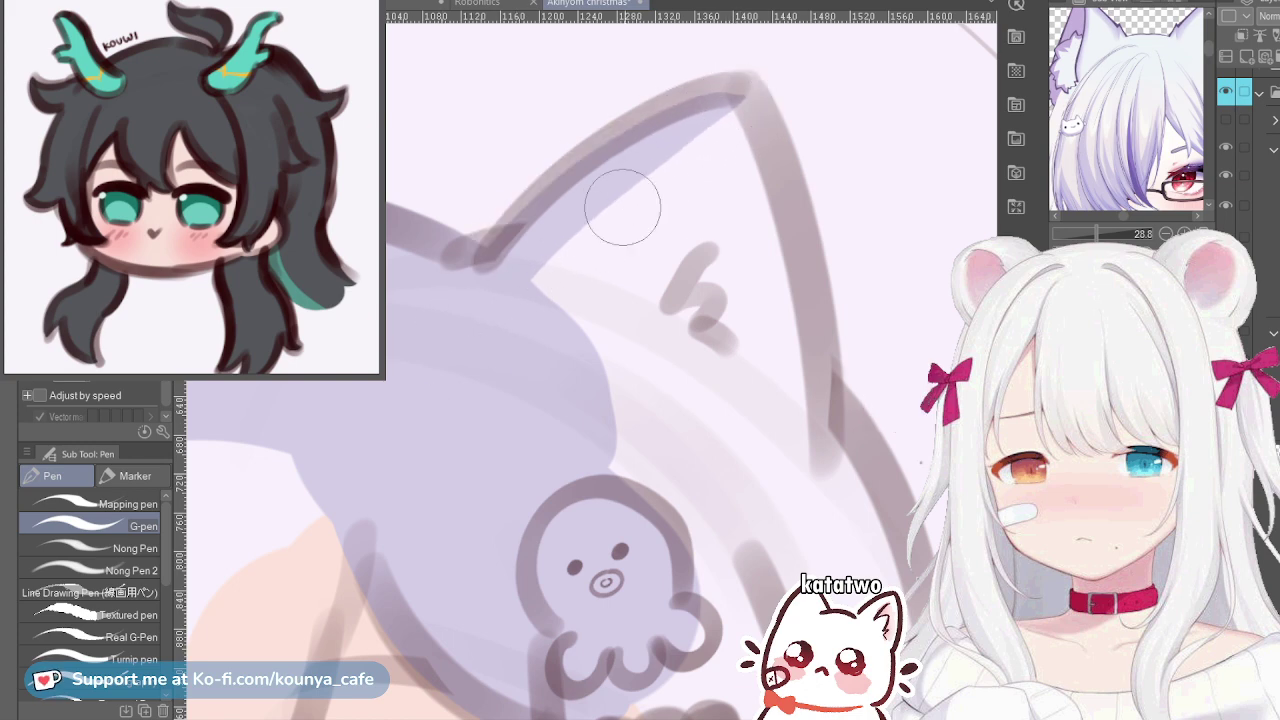
{"action": "left_click_drag", "start_coordinate": [737, 101], "coordinate": [530, 235]}
{"action": "mouse_move", "coordinate": [735, 105]}
{"action": "left_mouse_down"}
{"action": "mouse_move", "coordinate": [508, 251]}
{"action": "mouse_move", "coordinate": [485, 282]}
{"action": "left_mouse_up"}
{"action": "key", "text": "ctrl+z"}
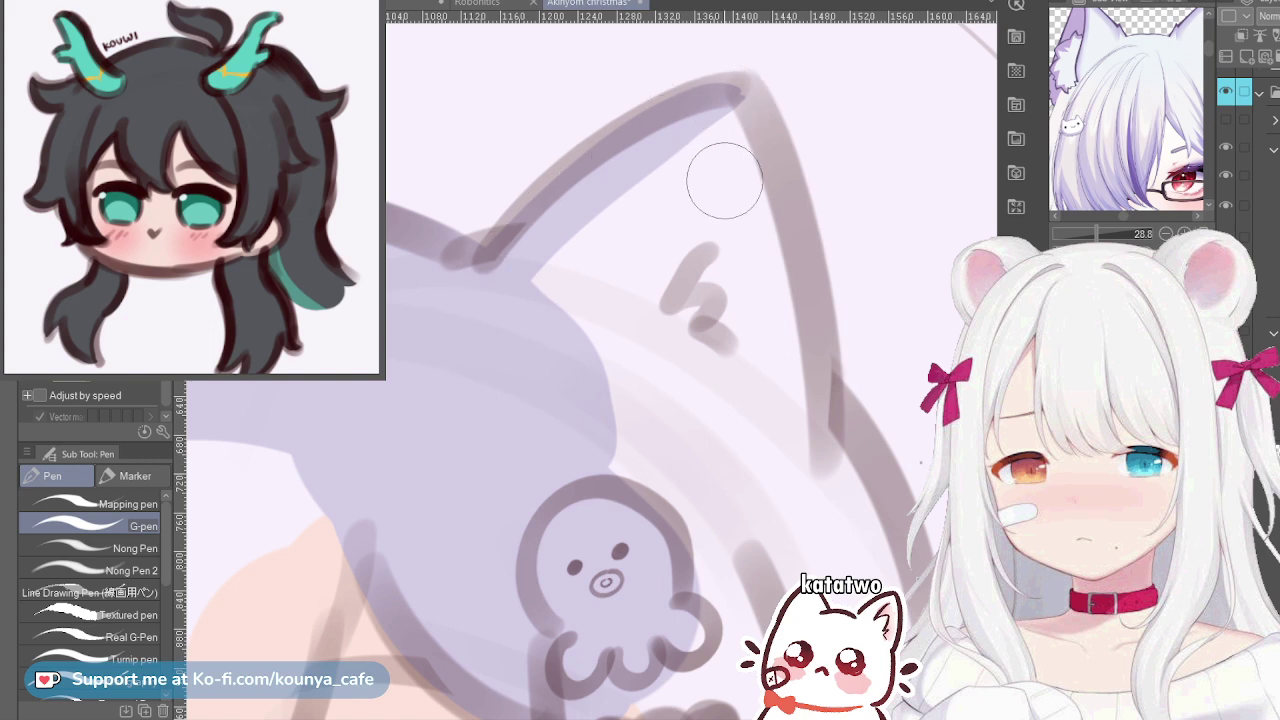
Stroke lavender down the outer edge of the clip-side cat ear and fill most of its interior
{"action": "scroll", "coordinate": [725, 180], "scroll_direction": "down", "scroll_amount": 3}
{"action": "scroll", "coordinate": [728, 118], "scroll_direction": "up", "scroll_amount": 2}
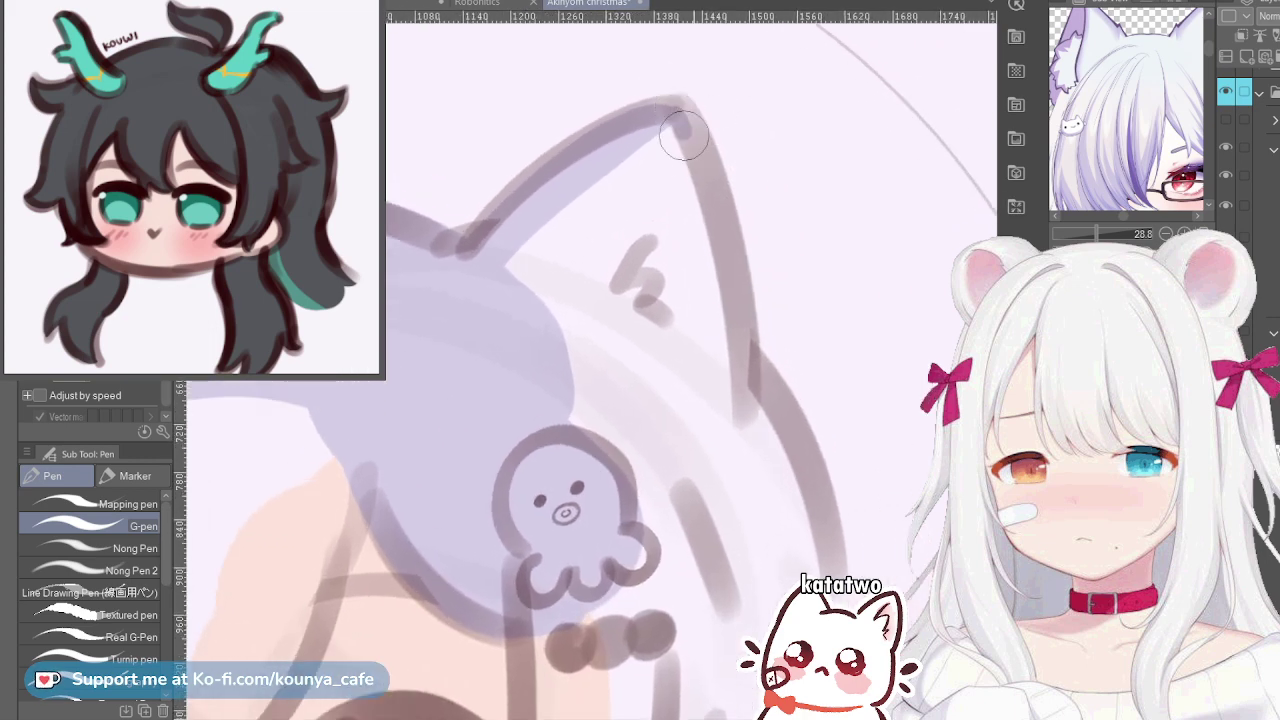
{"action": "left_click_drag", "start_coordinate": [674, 124], "coordinate": [738, 403]}
{"action": "key", "text": "ctrl+z"}
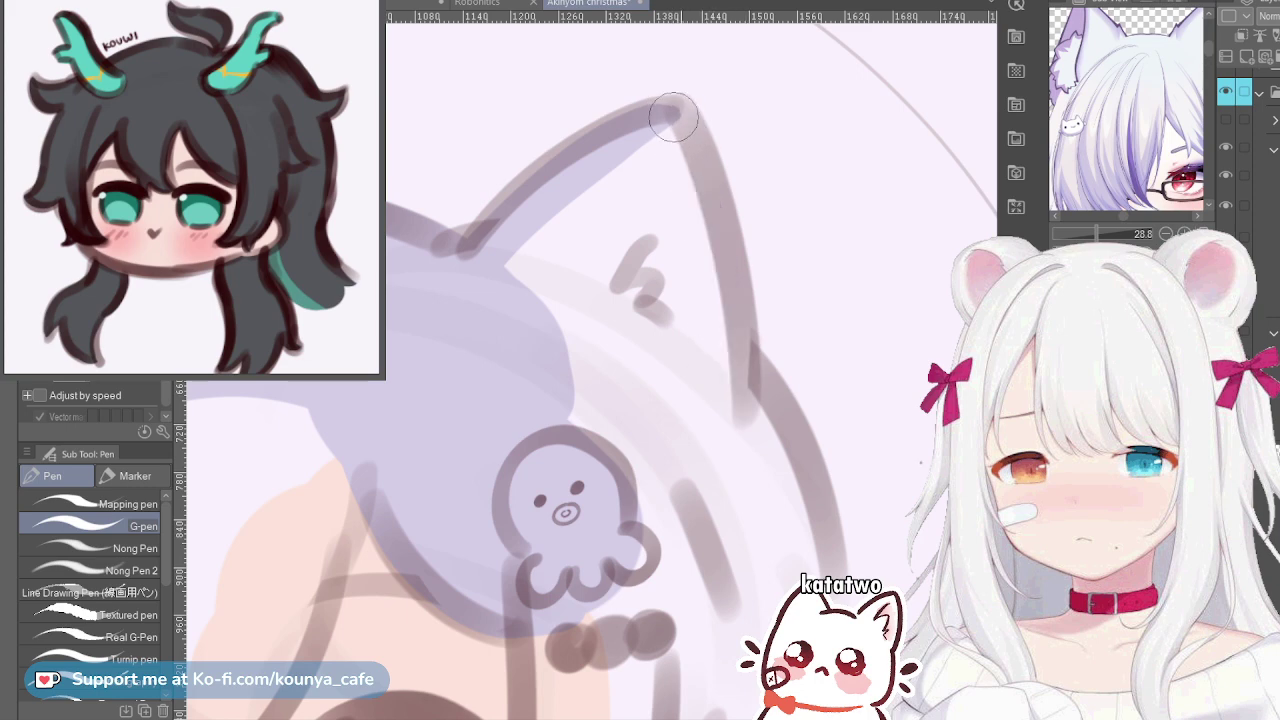
{"action": "left_click_drag", "start_coordinate": [674, 116], "coordinate": [738, 432]}
{"action": "mouse_move", "coordinate": [662, 105]}
{"action": "left_mouse_down"}
{"action": "mouse_move", "coordinate": [664, 140]}
{"action": "mouse_move", "coordinate": [654, 194]}
{"action": "mouse_move", "coordinate": [652, 166]}
{"action": "mouse_move", "coordinate": [484, 281]}
{"action": "mouse_move", "coordinate": [569, 250]}
{"action": "mouse_move", "coordinate": [568, 311]}
{"action": "mouse_move", "coordinate": [605, 271]}
{"action": "mouse_move", "coordinate": [637, 294]}
{"action": "mouse_move", "coordinate": [671, 250]}
{"action": "mouse_move", "coordinate": [668, 223]}
{"action": "mouse_move", "coordinate": [690, 397]}
{"action": "left_mouse_up"}
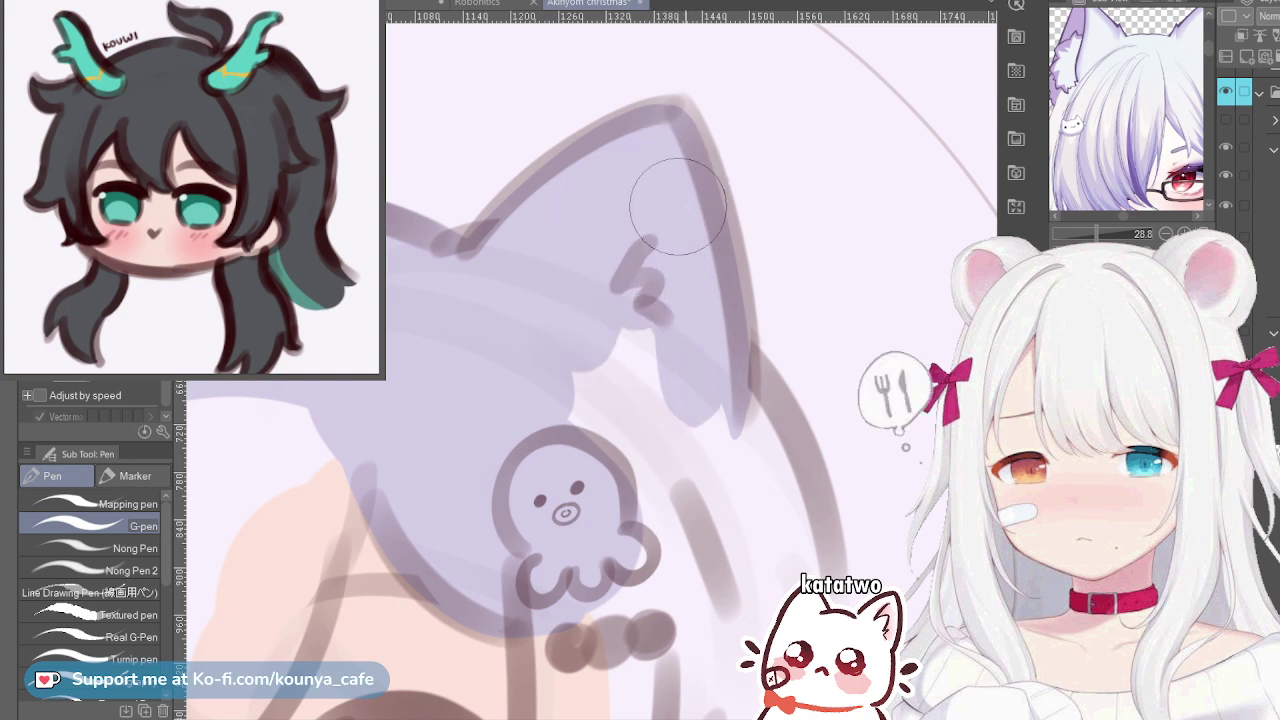
Fill the remaining gap at the base of the ear and the hair beside the octopus clip in lavender
{"action": "scroll", "coordinate": [680, 204], "scroll_direction": "down", "scroll_amount": 2}
{"action": "left_click_drag", "start_coordinate": [657, 310], "coordinate": [610, 220]}
{"action": "scroll", "coordinate": [780, 435], "scroll_direction": "up", "scroll_amount": 1}
{"action": "mouse_move", "coordinate": [542, 155]}
{"action": "left_mouse_down"}
{"action": "mouse_move", "coordinate": [576, 258]}
{"action": "mouse_move", "coordinate": [549, 218]}
{"action": "mouse_move", "coordinate": [583, 316]}
{"action": "mouse_move", "coordinate": [577, 206]}
{"action": "left_mouse_up"}
{"action": "left_click_drag", "start_coordinate": [697, 316], "coordinate": [665, 249]}
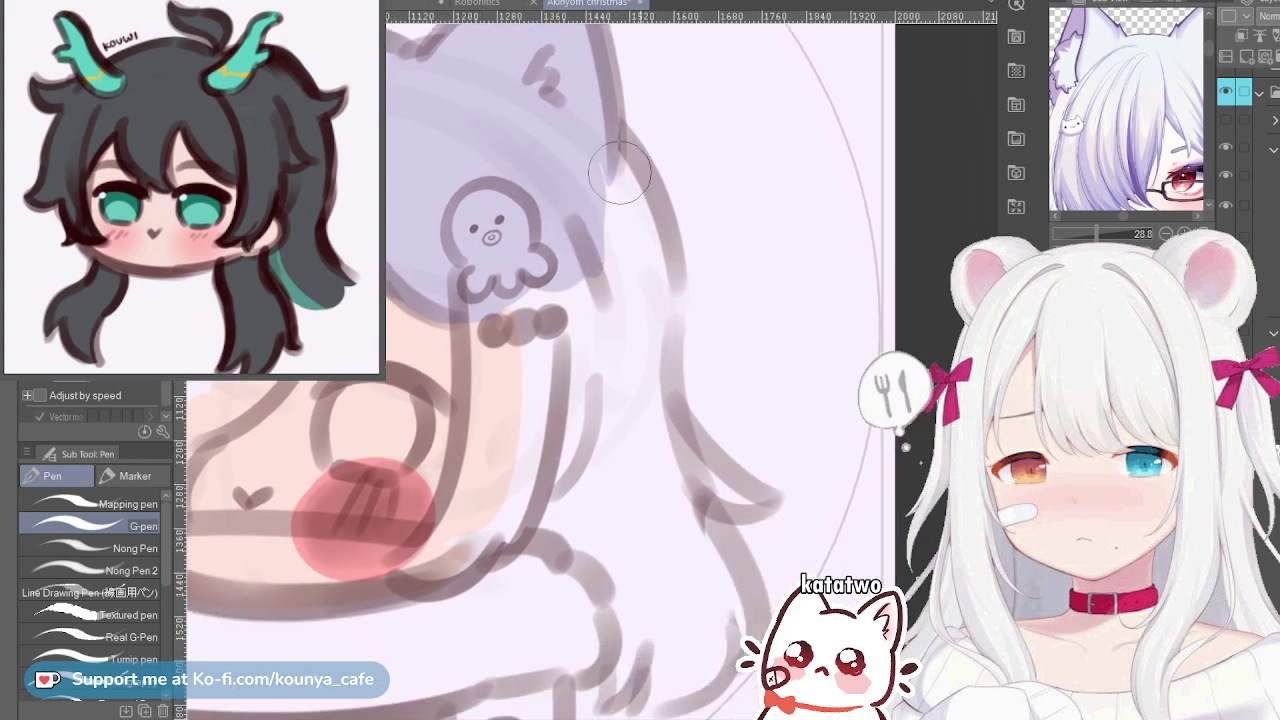
Paint lavender down the outer hair contour below the cat ear and fill the hair beneath the octopus clip
{"action": "mouse_move", "coordinate": [586, 160]}
{"action": "left_mouse_down"}
{"action": "mouse_move", "coordinate": [615, 300]}
{"action": "mouse_move", "coordinate": [586, 143]}
{"action": "mouse_move", "coordinate": [629, 271]}
{"action": "mouse_move", "coordinate": [571, 129]}
{"action": "mouse_move", "coordinate": [624, 230]}
{"action": "mouse_move", "coordinate": [626, 390]}
{"action": "left_mouse_up"}
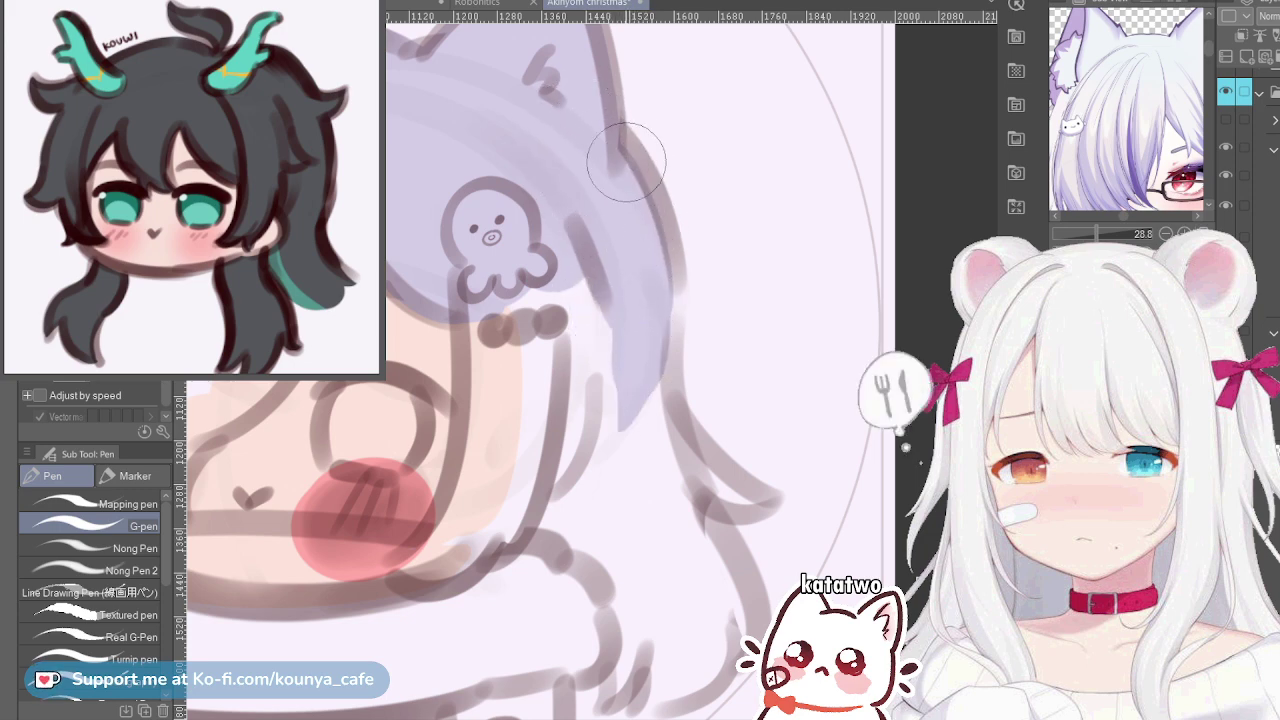
{"action": "mouse_move", "coordinate": [605, 140]}
{"action": "left_mouse_down"}
{"action": "mouse_move", "coordinate": [628, 198]}
{"action": "mouse_move", "coordinate": [630, 401]}
{"action": "left_mouse_up"}
{"action": "key", "text": "ctrl+z"}
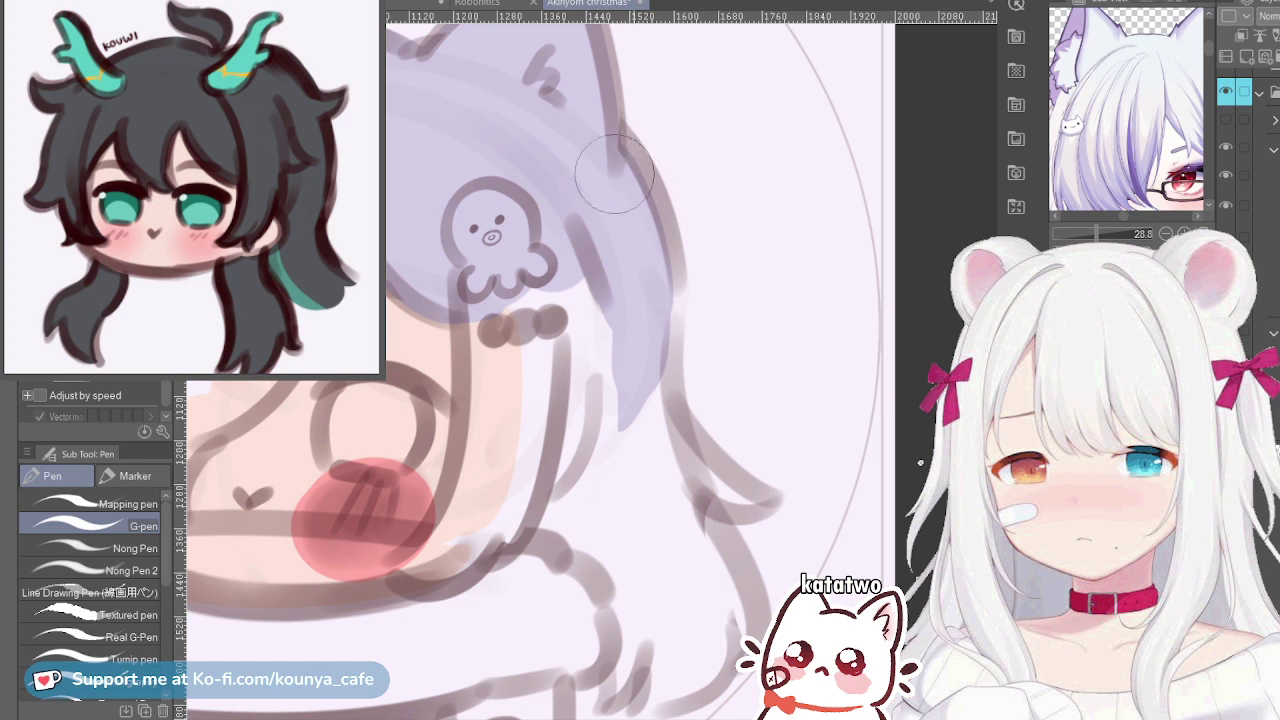
{"action": "mouse_move", "coordinate": [614, 174]}
{"action": "left_mouse_down"}
{"action": "mouse_move", "coordinate": [626, 406]}
{"action": "mouse_move", "coordinate": [638, 207]}
{"action": "mouse_move", "coordinate": [609, 162]}
{"action": "mouse_move", "coordinate": [645, 221]}
{"action": "left_mouse_up"}
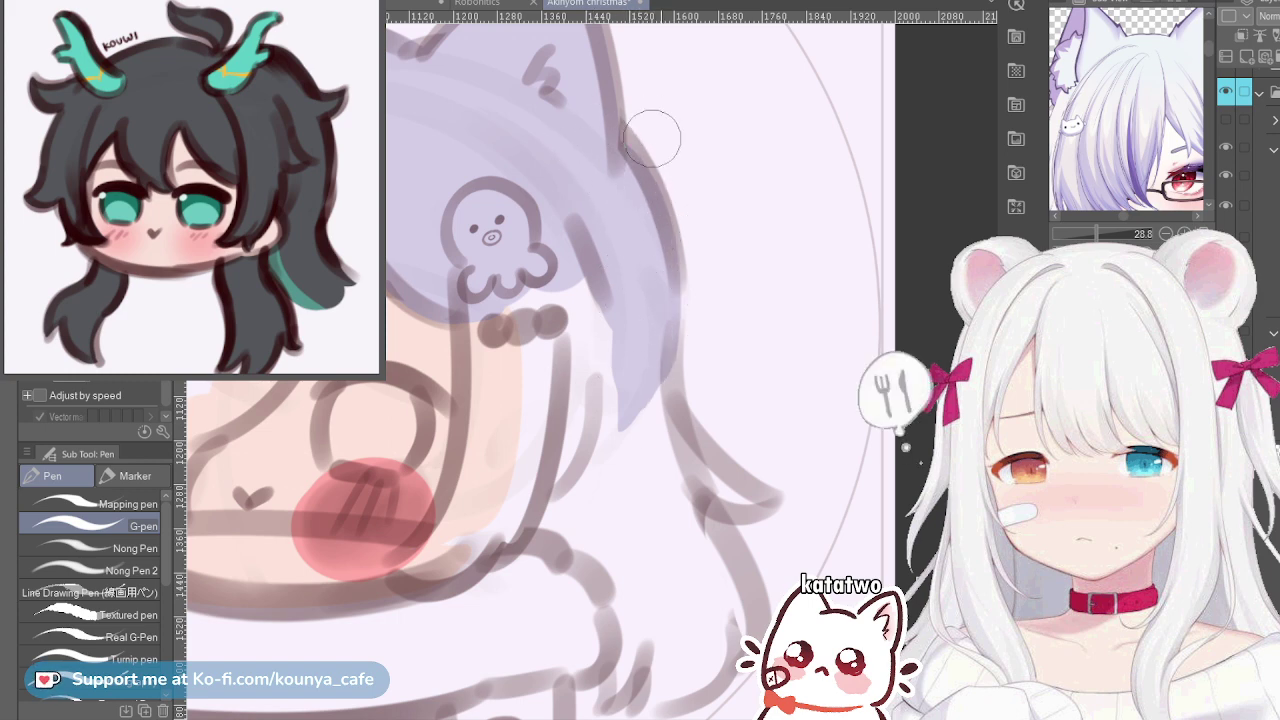
{"action": "mouse_move", "coordinate": [594, 108]}
{"action": "left_mouse_down"}
{"action": "mouse_move", "coordinate": [645, 212]}
{"action": "mouse_move", "coordinate": [543, 300]}
{"action": "mouse_move", "coordinate": [529, 329]}
{"action": "mouse_move", "coordinate": [542, 366]}
{"action": "mouse_move", "coordinate": [568, 352]}
{"action": "left_mouse_up"}
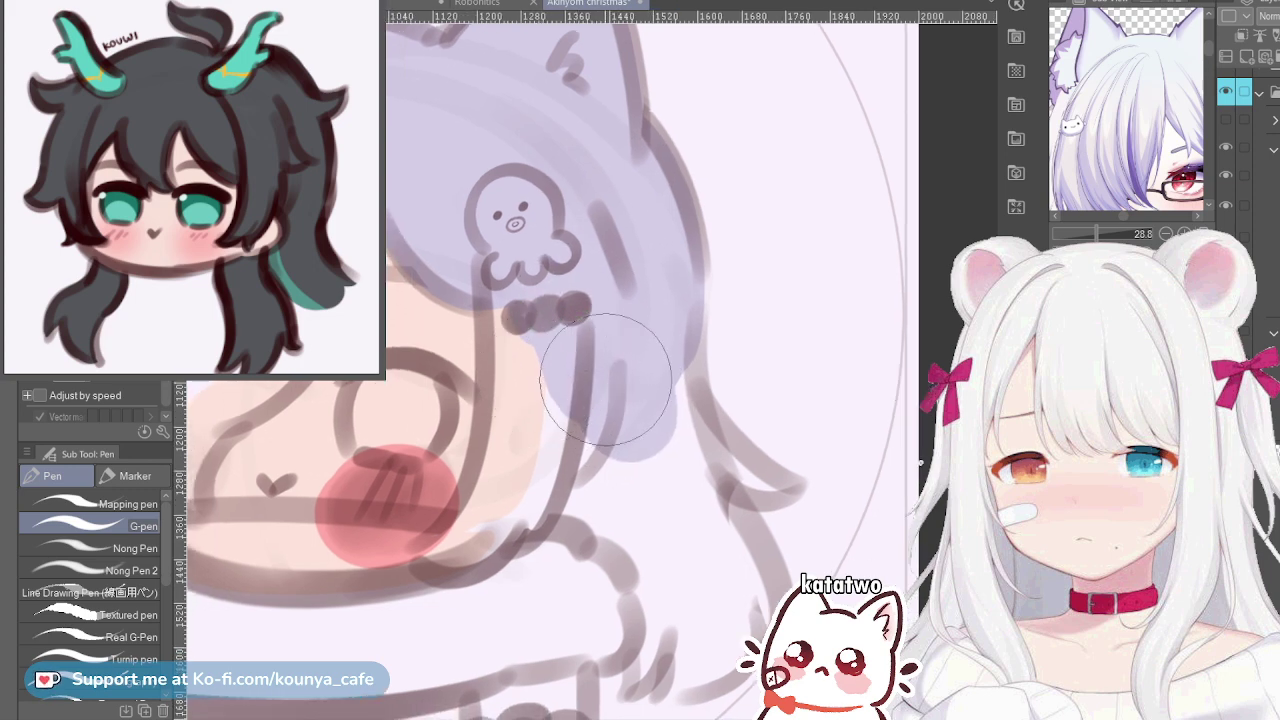
{"action": "left_click_drag", "start_coordinate": [577, 436], "coordinate": [586, 420]}
Try to paint lavender along the inner edge of the sidelock from the blush up to the octopus clip with a smaller brush
{"action": "key", "text": "["}
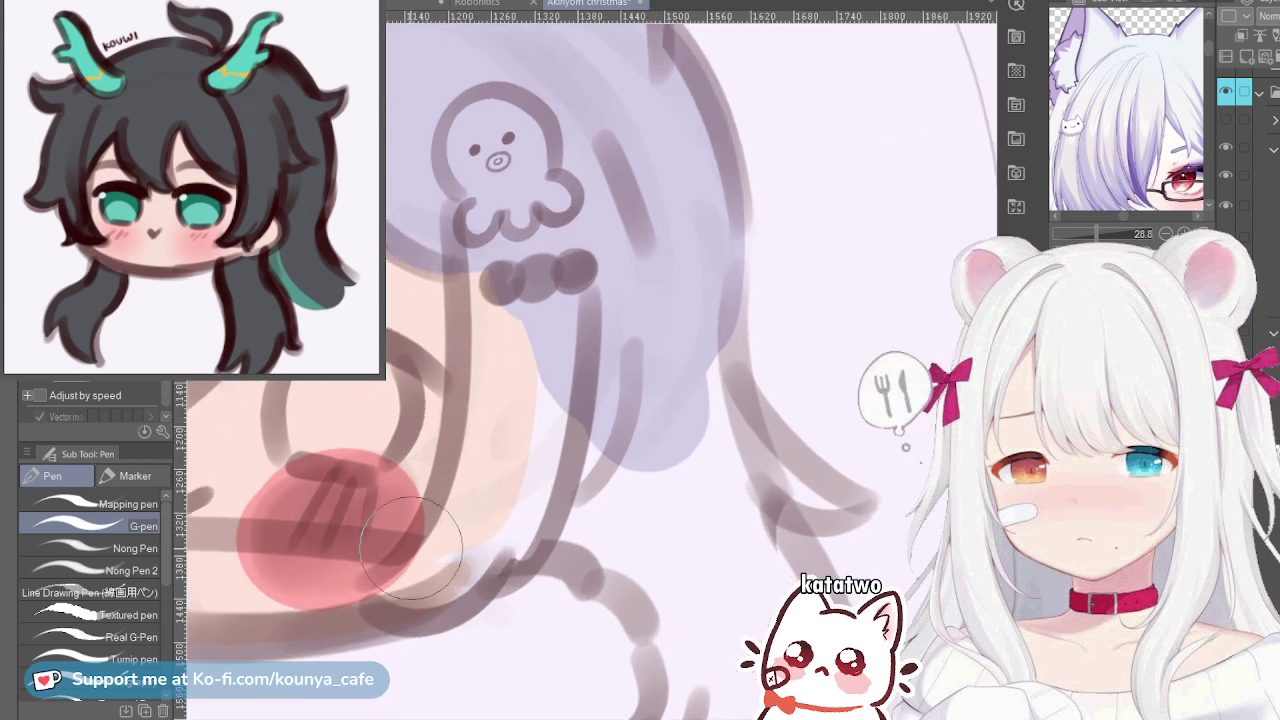
{"action": "left_click_drag", "start_coordinate": [378, 575], "coordinate": [470, 300]}
{"action": "left_click_drag", "start_coordinate": [415, 470], "coordinate": [434, 470]}
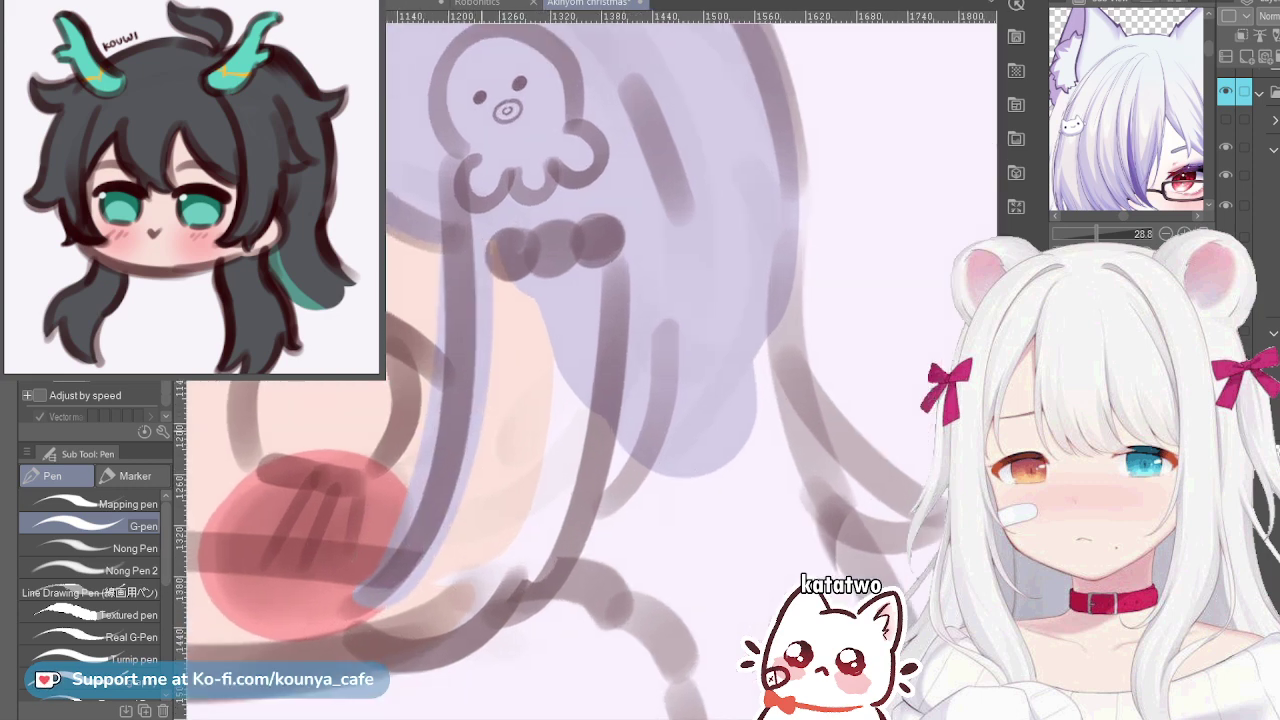
{"action": "left_click_drag", "start_coordinate": [438, 525], "coordinate": [534, 462]}
{"action": "key", "text": "ctrl+z"}
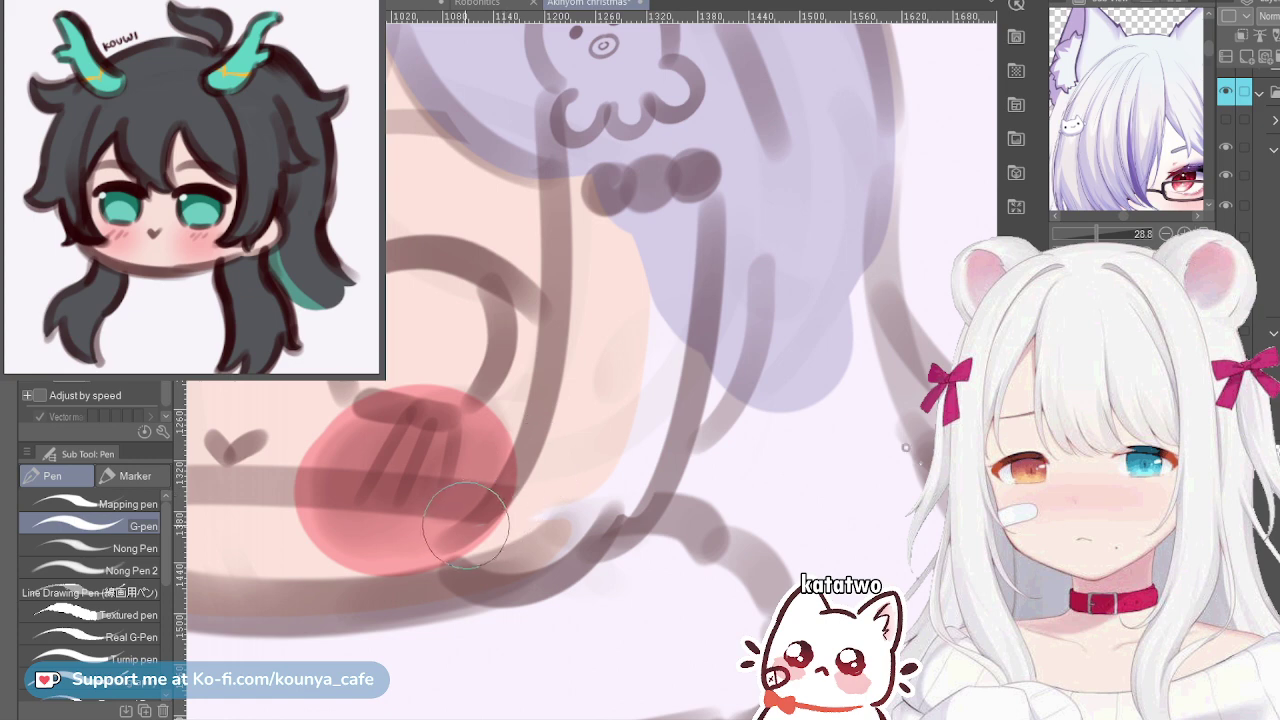
Paint the inner edge of the sidelock below the octopus clip in lavender and fill its interior over the cheek
{"action": "left_click_drag", "start_coordinate": [455, 545], "coordinate": [552, 160]}
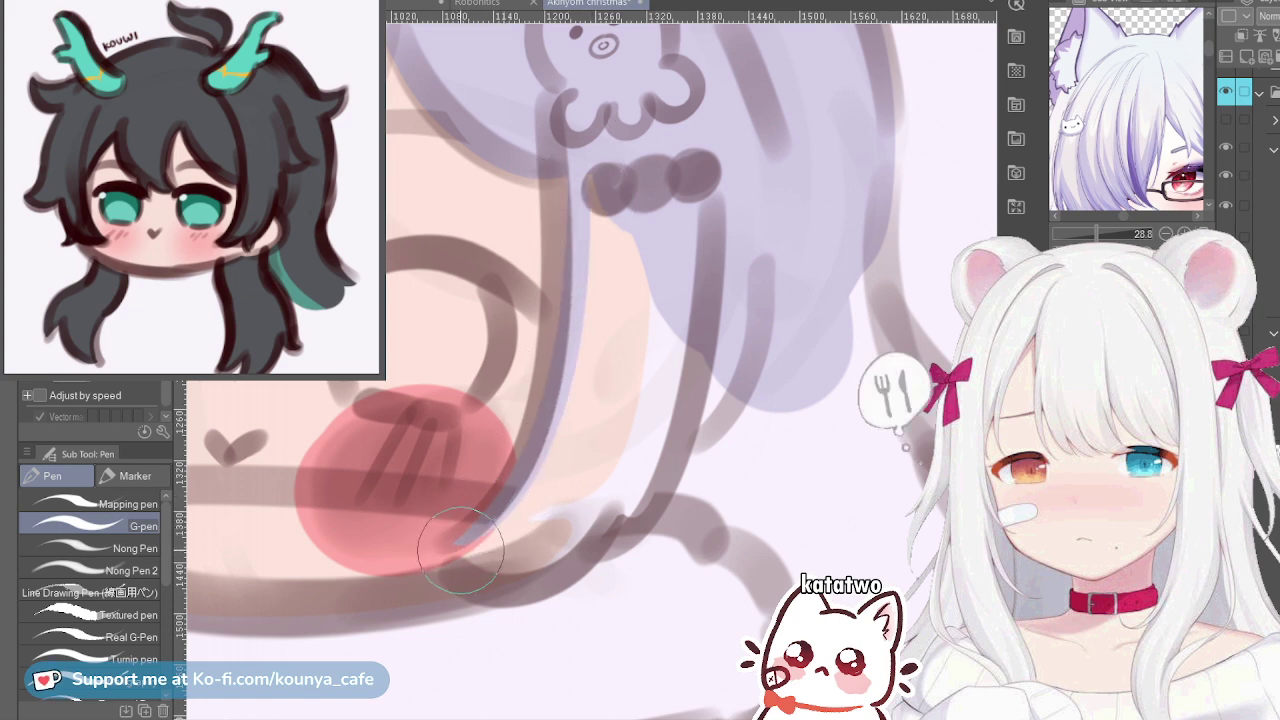
{"action": "mouse_move", "coordinate": [457, 529]}
{"action": "left_mouse_down"}
{"action": "mouse_move", "coordinate": [626, 425]}
{"action": "mouse_move", "coordinate": [628, 205]}
{"action": "left_mouse_up"}
{"action": "mouse_move", "coordinate": [489, 543]}
{"action": "left_mouse_down"}
{"action": "mouse_move", "coordinate": [623, 354]}
{"action": "mouse_move", "coordinate": [625, 222]}
{"action": "left_mouse_up"}
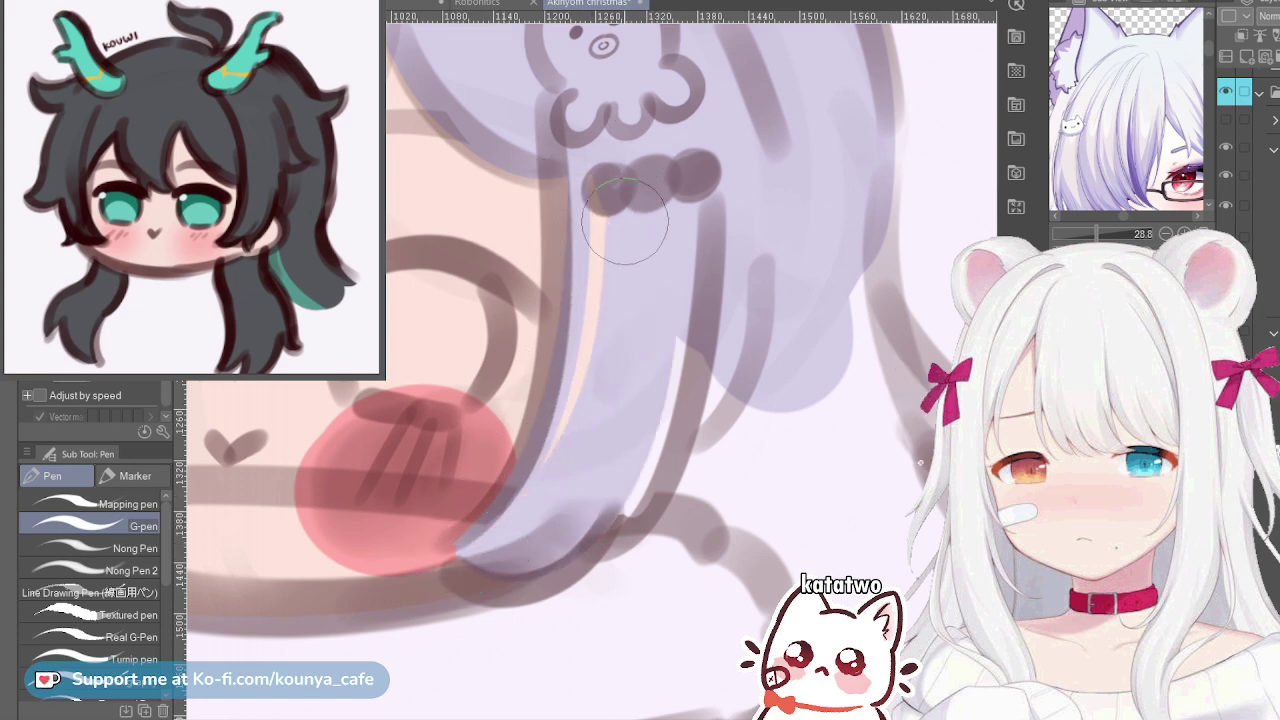
{"action": "left_click_drag", "start_coordinate": [506, 535], "coordinate": [623, 237]}
{"action": "key", "text": "ctrl+z"}
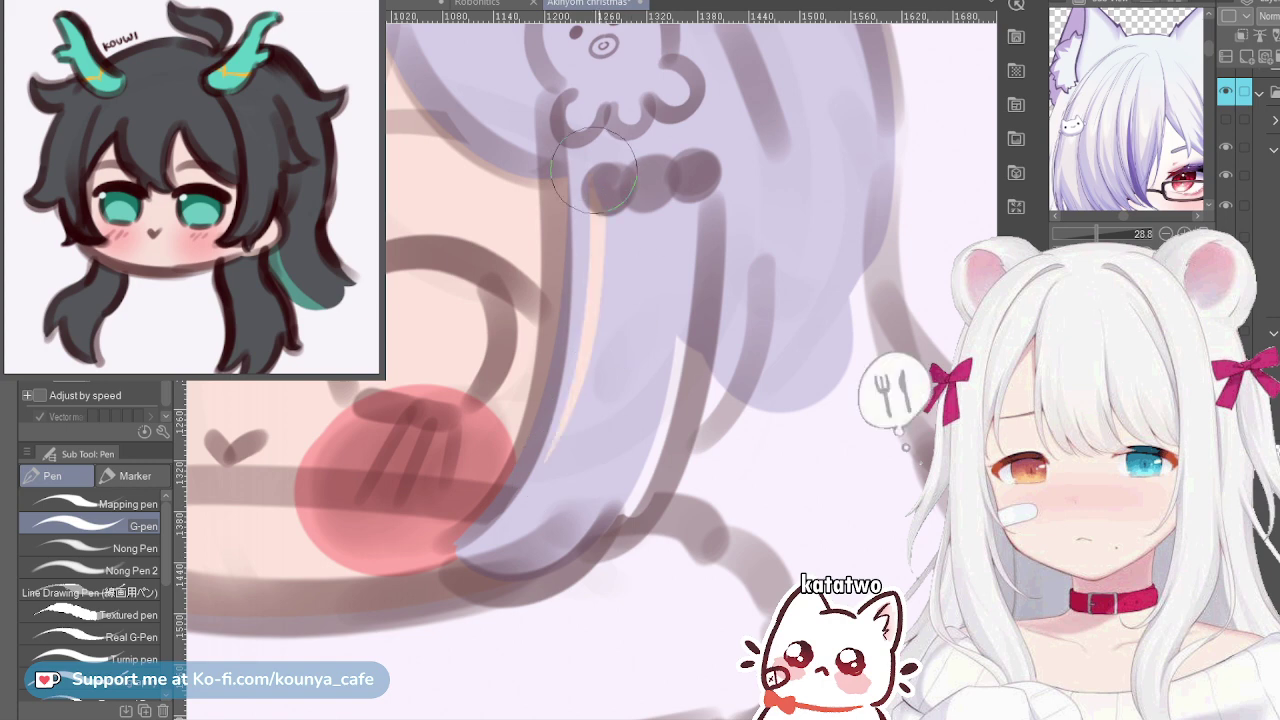
{"action": "left_click_drag", "start_coordinate": [593, 183], "coordinate": [593, 449]}
{"action": "left_click_drag", "start_coordinate": [640, 197], "coordinate": [571, 425]}
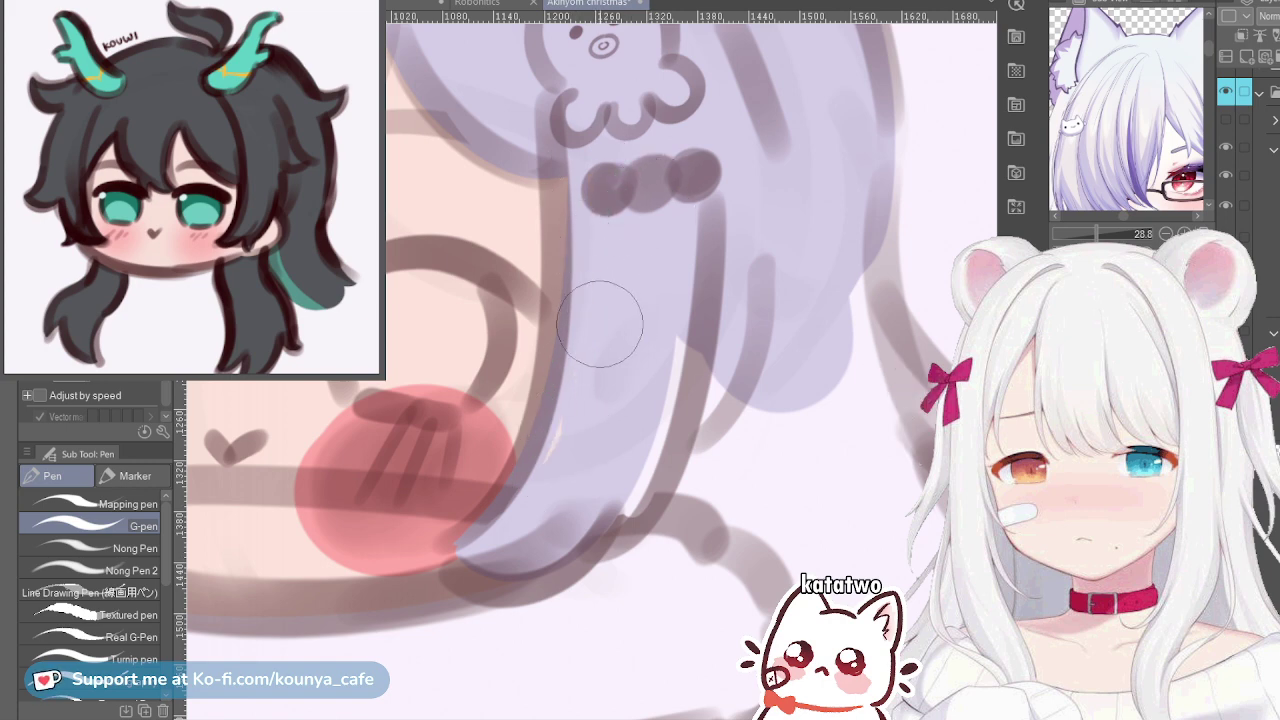
Extend the sidelock's pointed tip and curved lower edge over the blush in lavender with a smaller brush
{"action": "scroll", "coordinate": [547, 461], "scroll_direction": "up", "scroll_amount": 2}
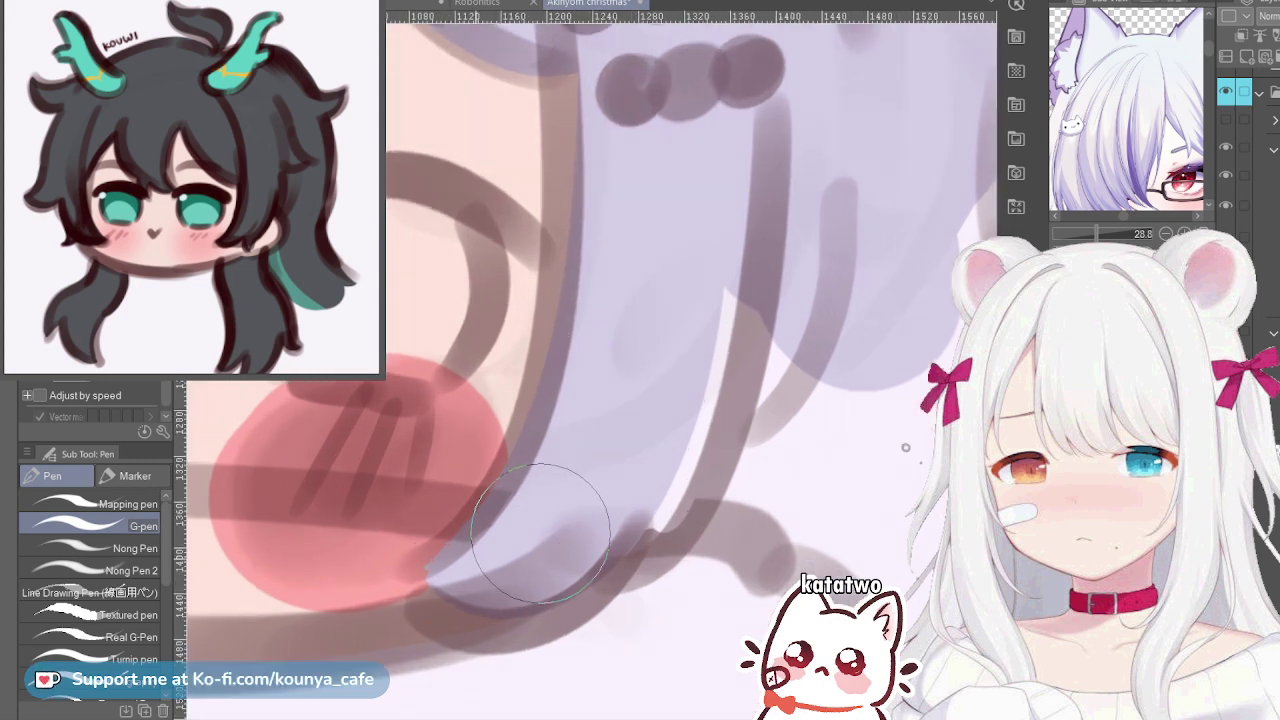
{"action": "key", "text": "["}
{"action": "key", "text": "["}
{"action": "key", "text": "ctrl+z"}
{"action": "mouse_move", "coordinate": [416, 589]}
{"action": "left_mouse_down"}
{"action": "mouse_move", "coordinate": [477, 609]}
{"action": "mouse_move", "coordinate": [631, 459]}
{"action": "mouse_move", "coordinate": [462, 591]}
{"action": "mouse_move", "coordinate": [429, 583]}
{"action": "mouse_move", "coordinate": [480, 602]}
{"action": "mouse_move", "coordinate": [652, 325]}
{"action": "mouse_move", "coordinate": [536, 512]}
{"action": "mouse_move", "coordinate": [427, 581]}
{"action": "mouse_move", "coordinate": [494, 590]}
{"action": "left_mouse_up"}
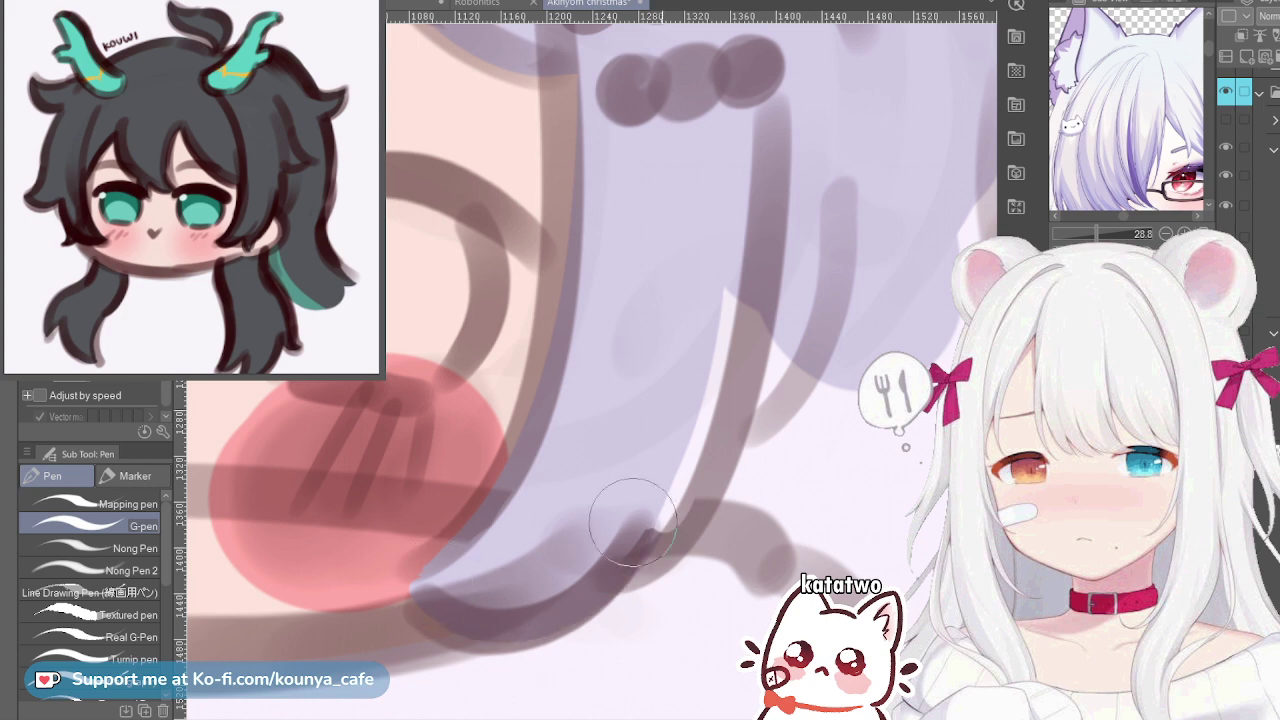
{"action": "key", "text": "ctrl+z"}
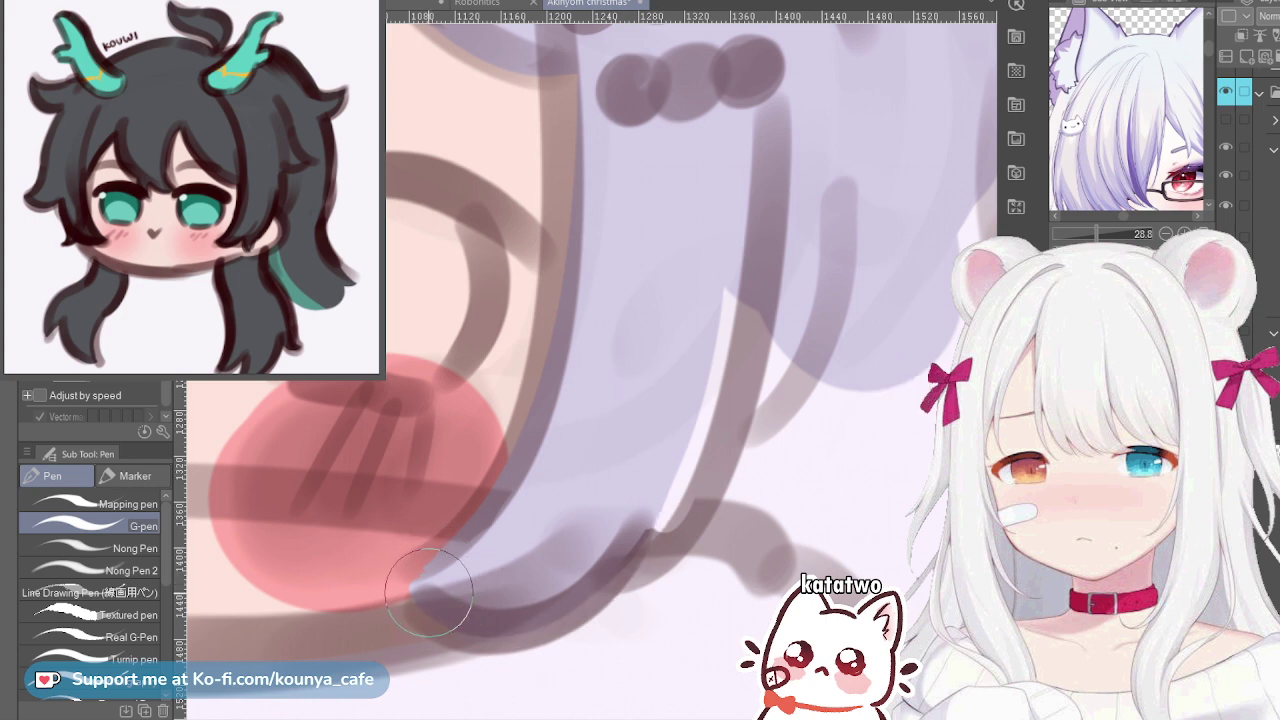
{"action": "mouse_move", "coordinate": [418, 592]}
{"action": "left_mouse_down"}
{"action": "mouse_move", "coordinate": [468, 610]}
{"action": "mouse_move", "coordinate": [592, 586]}
{"action": "left_mouse_up"}
{"action": "mouse_move", "coordinate": [395, 584]}
{"action": "left_mouse_down"}
{"action": "mouse_move", "coordinate": [467, 524]}
{"action": "mouse_move", "coordinate": [534, 337]}
{"action": "left_mouse_up"}
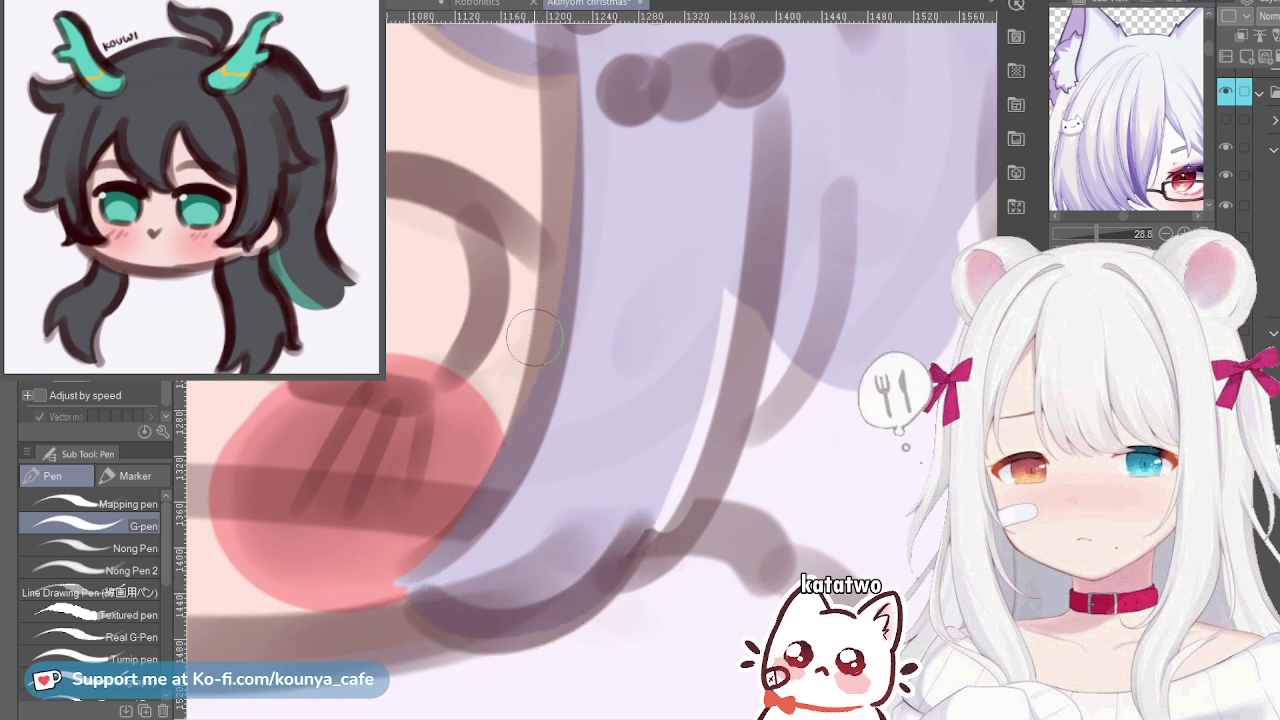
{"action": "key", "text": "ctrl+z"}
Even out the face-side edge of the sidelock in lavender, from the fringe down to the blush
{"action": "mouse_move", "coordinate": [594, 74]}
{"action": "left_mouse_down"}
{"action": "mouse_move", "coordinate": [639, 119]}
{"action": "mouse_move", "coordinate": [610, 136]}
{"action": "mouse_move", "coordinate": [581, 462]}
{"action": "left_mouse_up"}
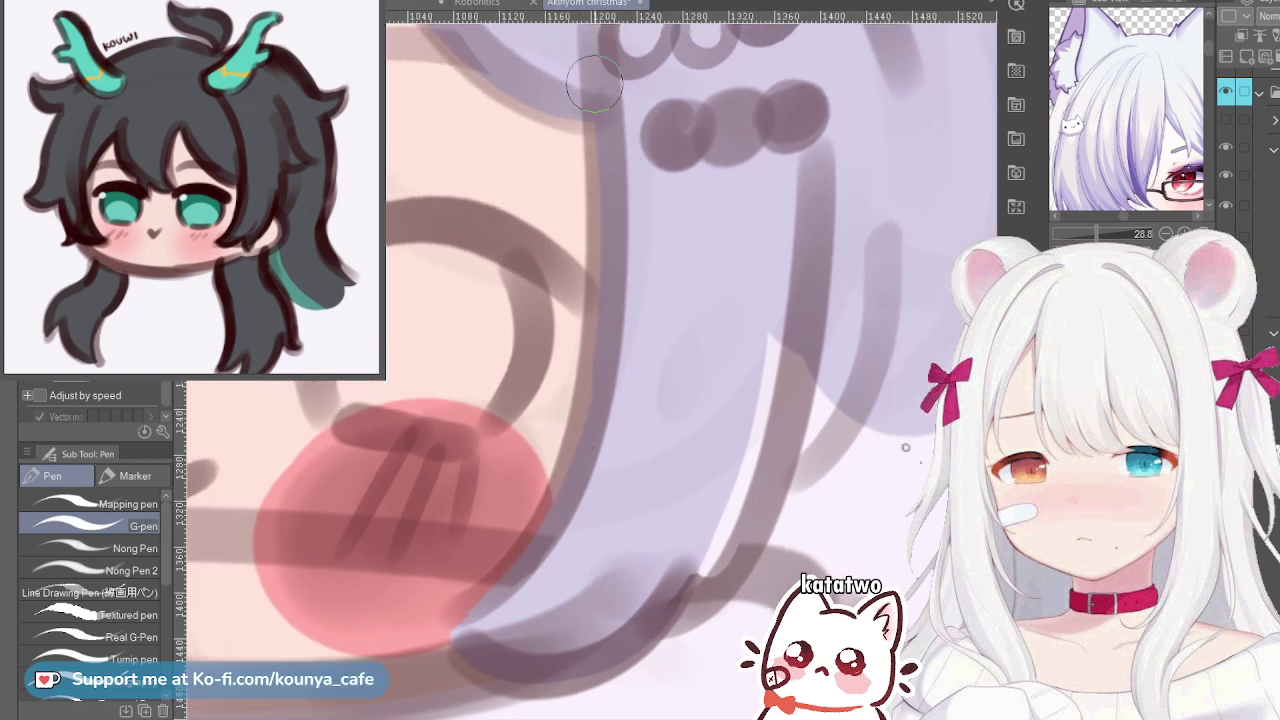
{"action": "left_click_drag", "start_coordinate": [606, 130], "coordinate": [566, 534]}
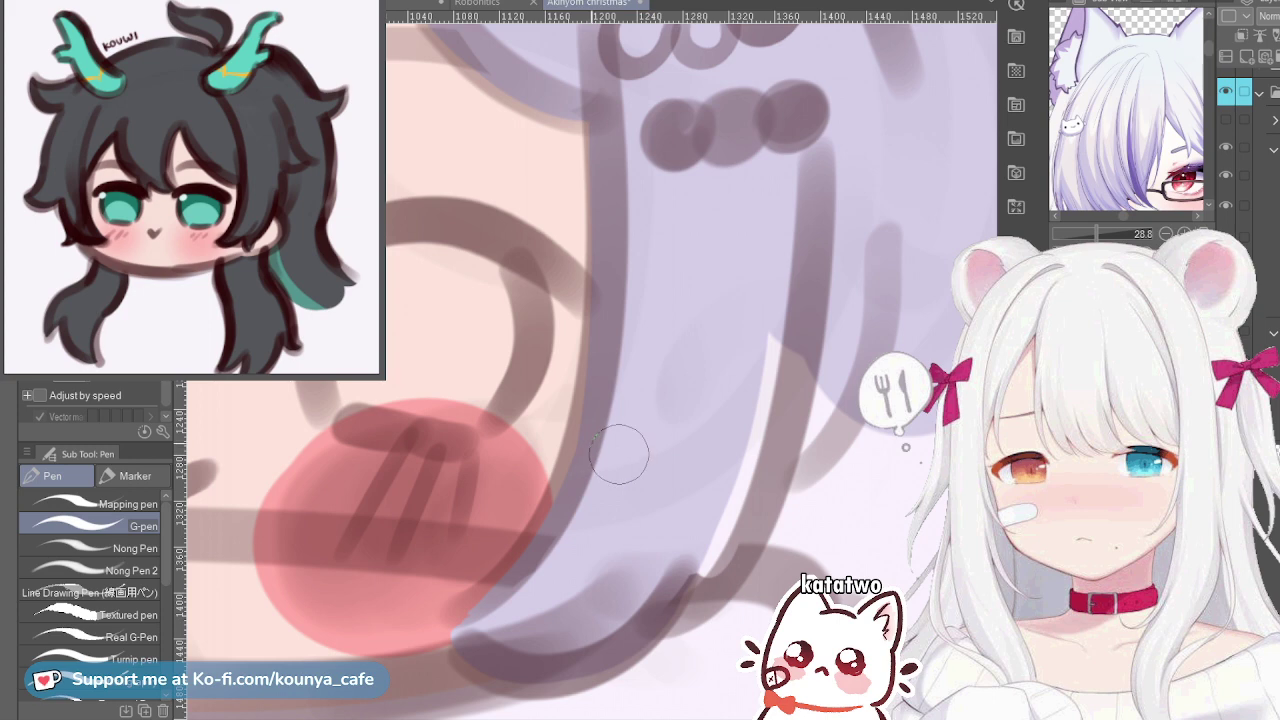
{"action": "left_click_drag", "start_coordinate": [588, 455], "coordinate": [635, 389]}
{"action": "scroll", "coordinate": [564, 494], "scroll_direction": "up", "scroll_amount": 1}
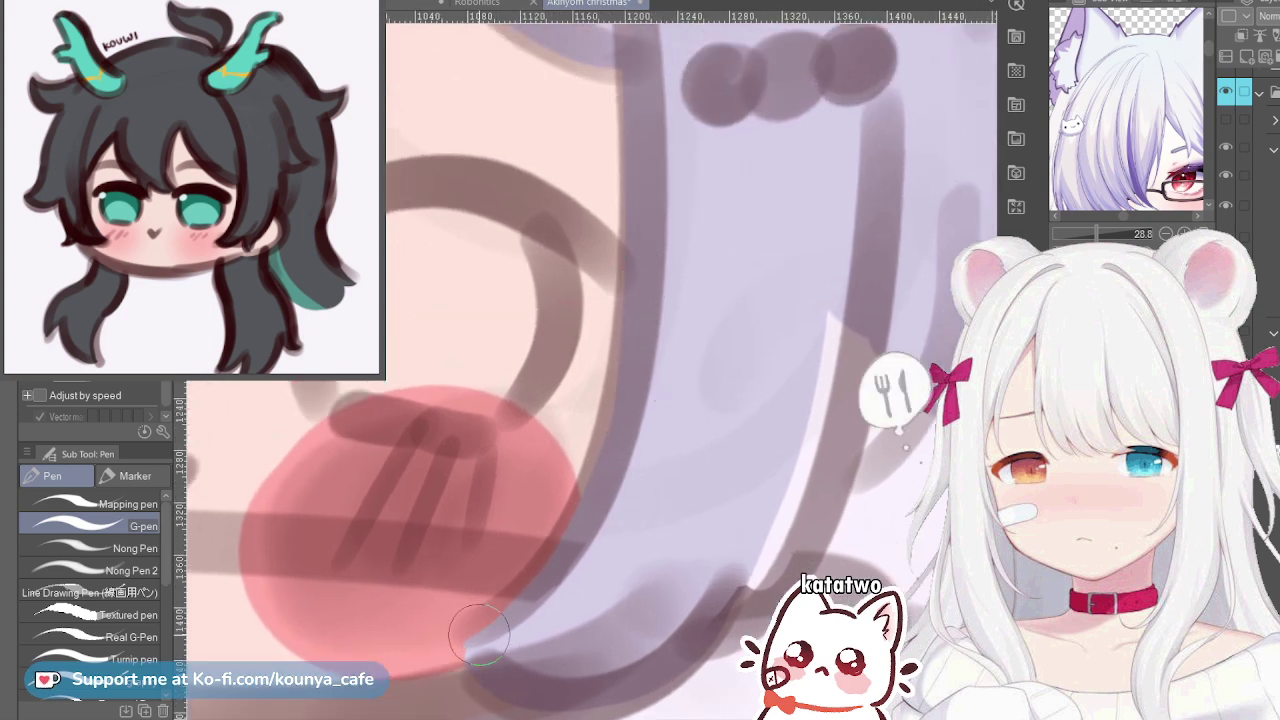
Fill the unpainted gap along the outer edge of the sidelock in lavender with a larger brush
{"action": "scroll", "coordinate": [618, 305], "scroll_direction": "down", "scroll_amount": 4}
{"action": "left_click_drag", "start_coordinate": [672, 354], "coordinate": [563, 372]}
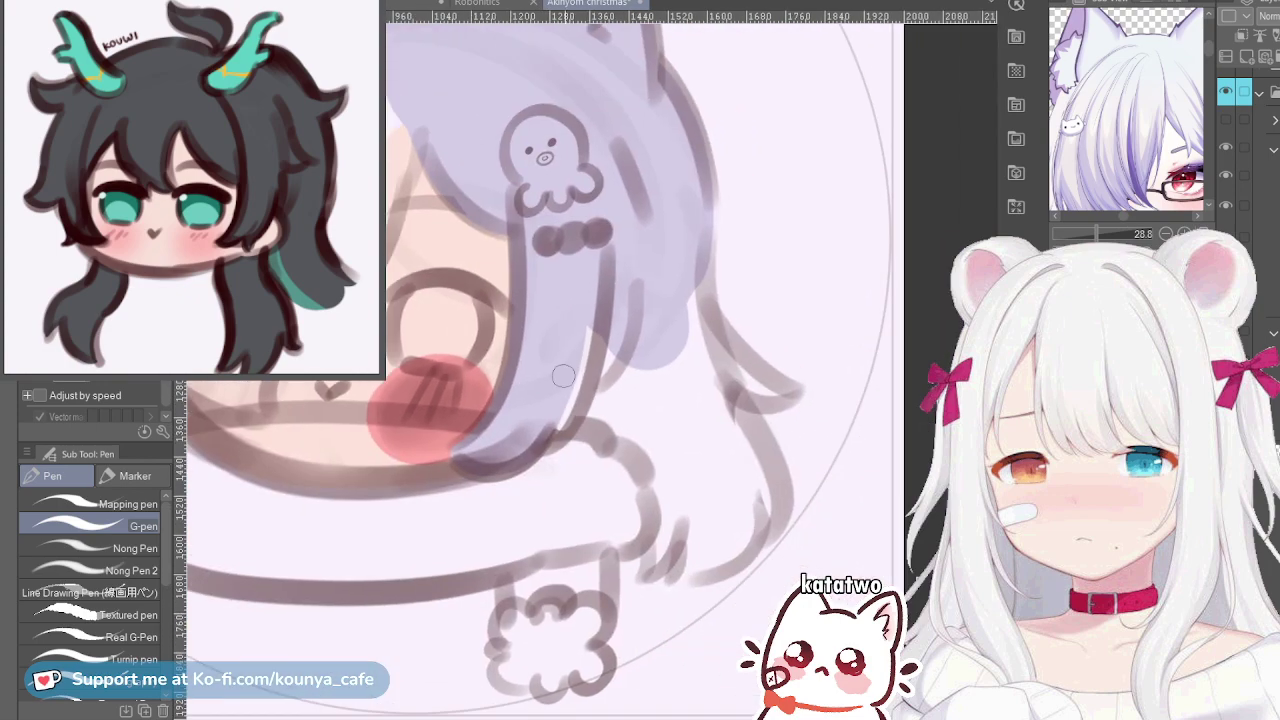
{"action": "scroll", "coordinate": [564, 372], "scroll_direction": "up", "scroll_amount": 3}
{"action": "key", "text": "bracketright"}
{"action": "key", "text": "bracketright"}
{"action": "key", "text": "bracketright"}
{"action": "key", "text": "bracketright"}
{"action": "key", "text": "bracketright"}
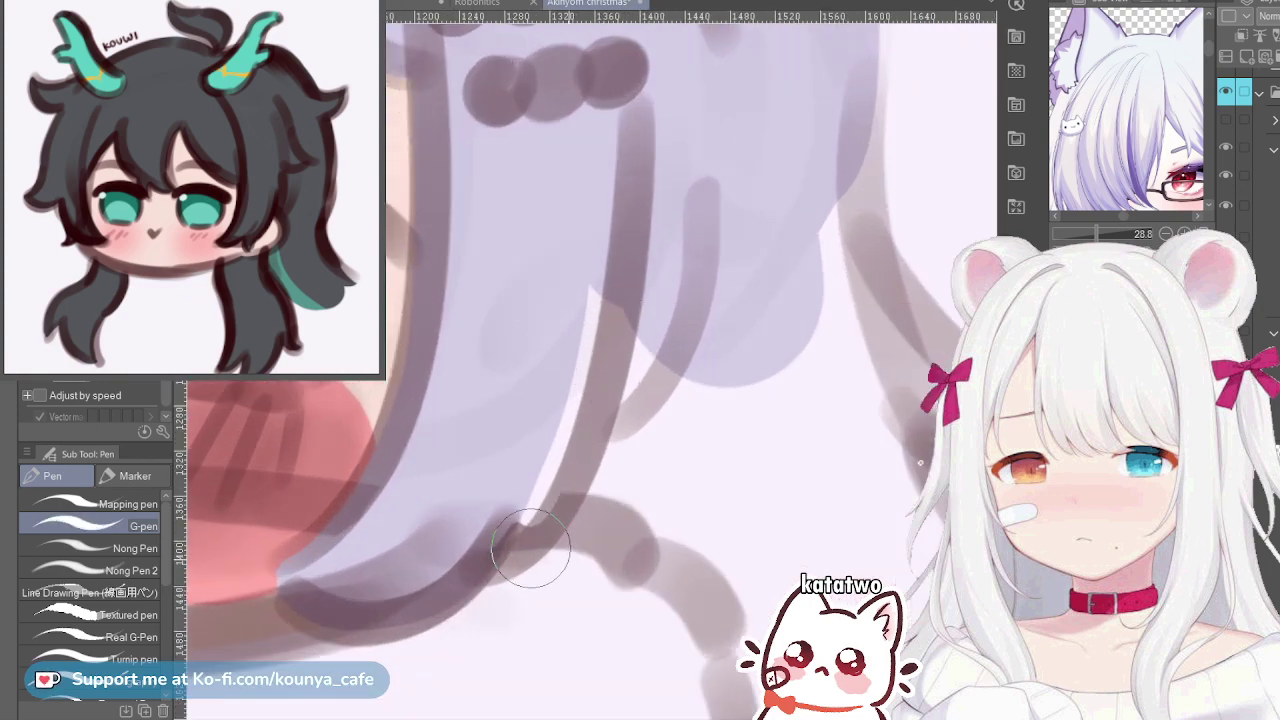
{"action": "left_click_drag", "start_coordinate": [510, 553], "coordinate": [587, 310]}
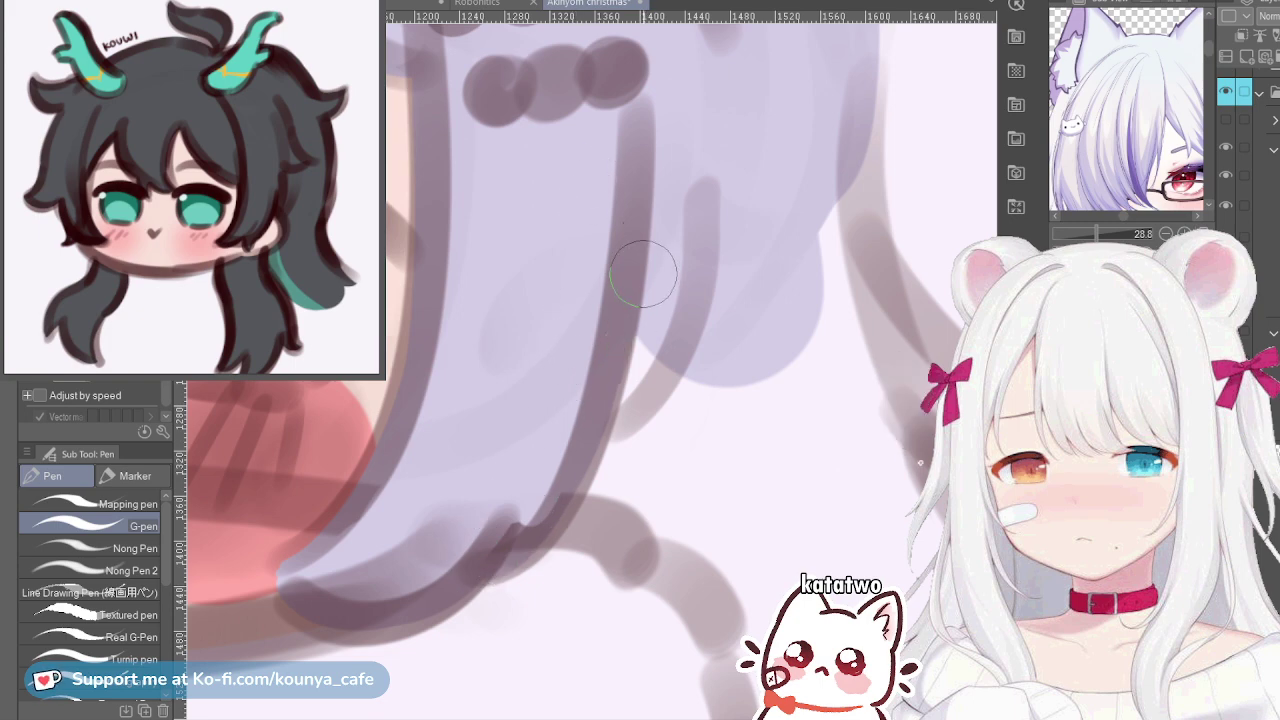
Paint lavender along the scalloped collar edge, from the sidelock down to the collar's outer end
{"action": "scroll", "coordinate": [651, 277], "scroll_direction": "down", "scroll_amount": 2}
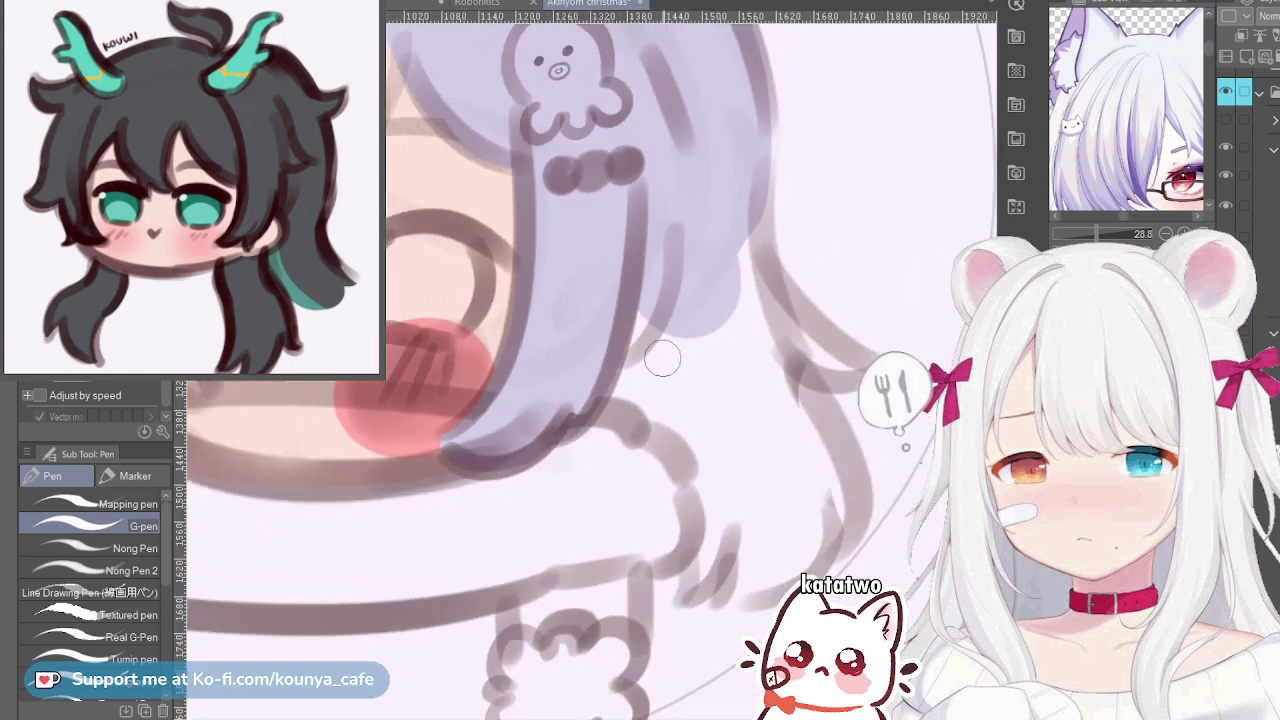
{"action": "scroll", "coordinate": [665, 383], "scroll_direction": "up", "scroll_amount": 2}
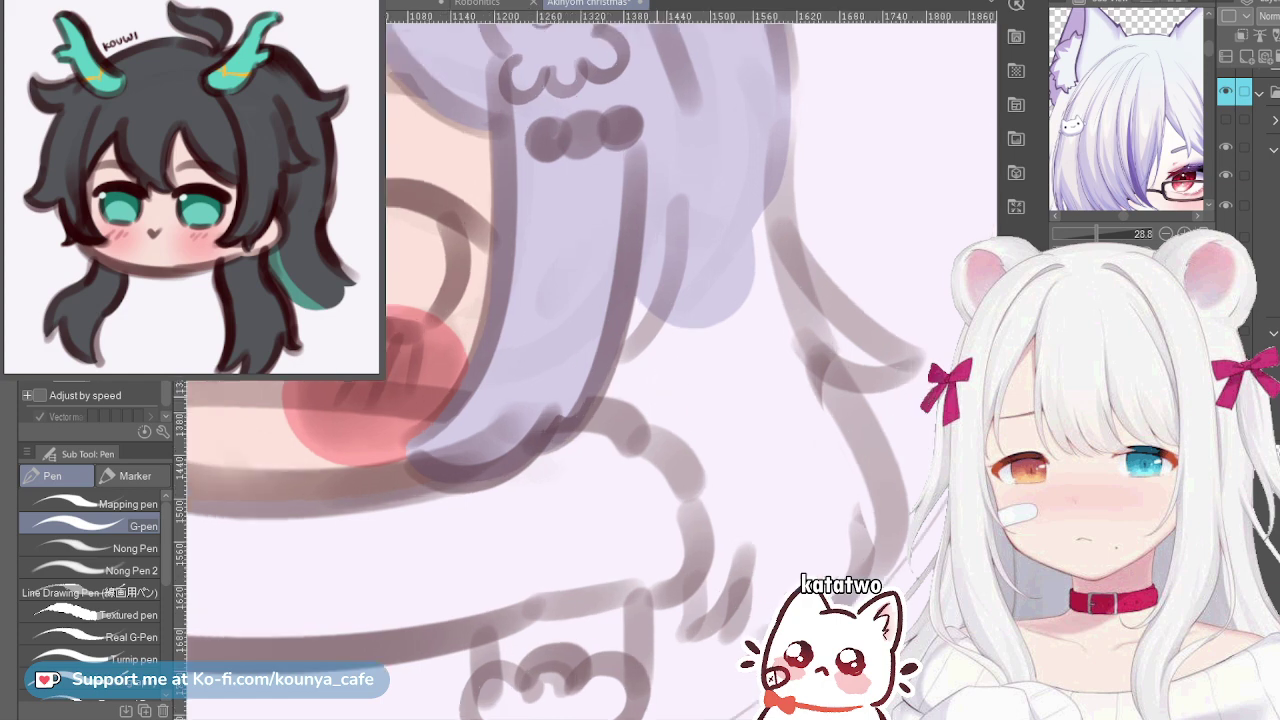
{"action": "mouse_move", "coordinate": [510, 410]}
{"action": "left_mouse_down"}
{"action": "mouse_move", "coordinate": [654, 485]}
{"action": "mouse_move", "coordinate": [680, 586]}
{"action": "mouse_move", "coordinate": [677, 648]}
{"action": "mouse_move", "coordinate": [595, 581]}
{"action": "left_mouse_up"}
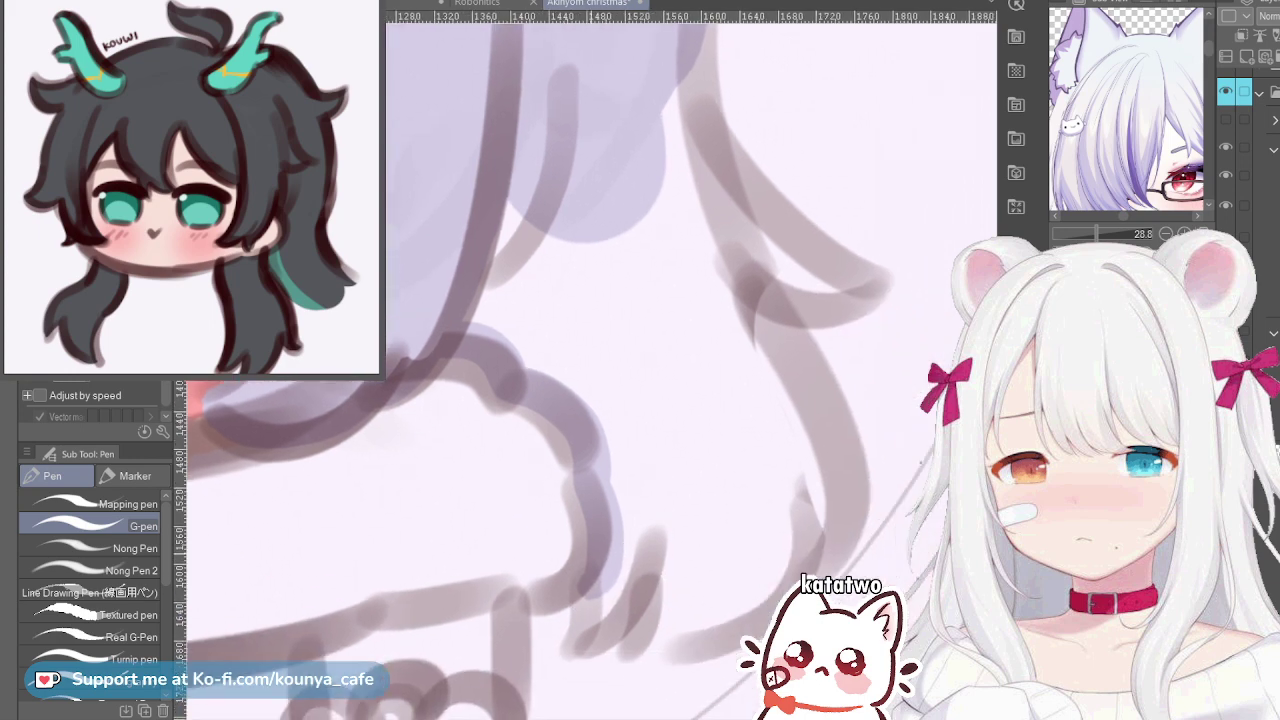
Fill the long back hair between the sidelock and the outer outline in lavender with a larger brush
{"action": "scroll", "coordinate": [552, 279], "scroll_direction": "down", "scroll_amount": 2}
{"action": "left_click_drag", "start_coordinate": [518, 246], "coordinate": [543, 388]}
{"action": "key", "text": "]"}
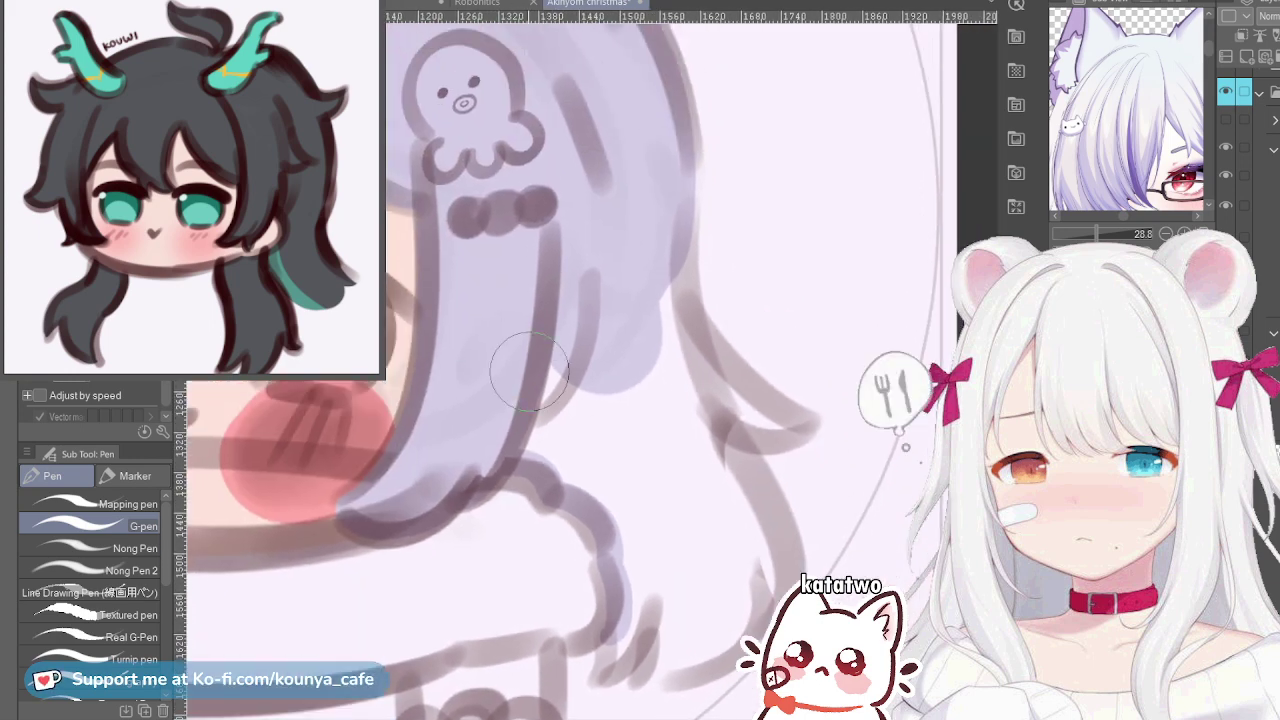
{"action": "mouse_move", "coordinate": [557, 432]}
{"action": "left_mouse_down"}
{"action": "mouse_move", "coordinate": [529, 403]}
{"action": "mouse_move", "coordinate": [542, 446]}
{"action": "mouse_move", "coordinate": [570, 459]}
{"action": "mouse_move", "coordinate": [587, 397]}
{"action": "mouse_move", "coordinate": [630, 460]}
{"action": "mouse_move", "coordinate": [650, 340]}
{"action": "mouse_move", "coordinate": [675, 480]}
{"action": "mouse_move", "coordinate": [657, 329]}
{"action": "mouse_move", "coordinate": [681, 437]}
{"action": "left_mouse_up"}
{"action": "key", "text": "]"}
{"action": "key", "text": "["}
{"action": "key", "text": "["}
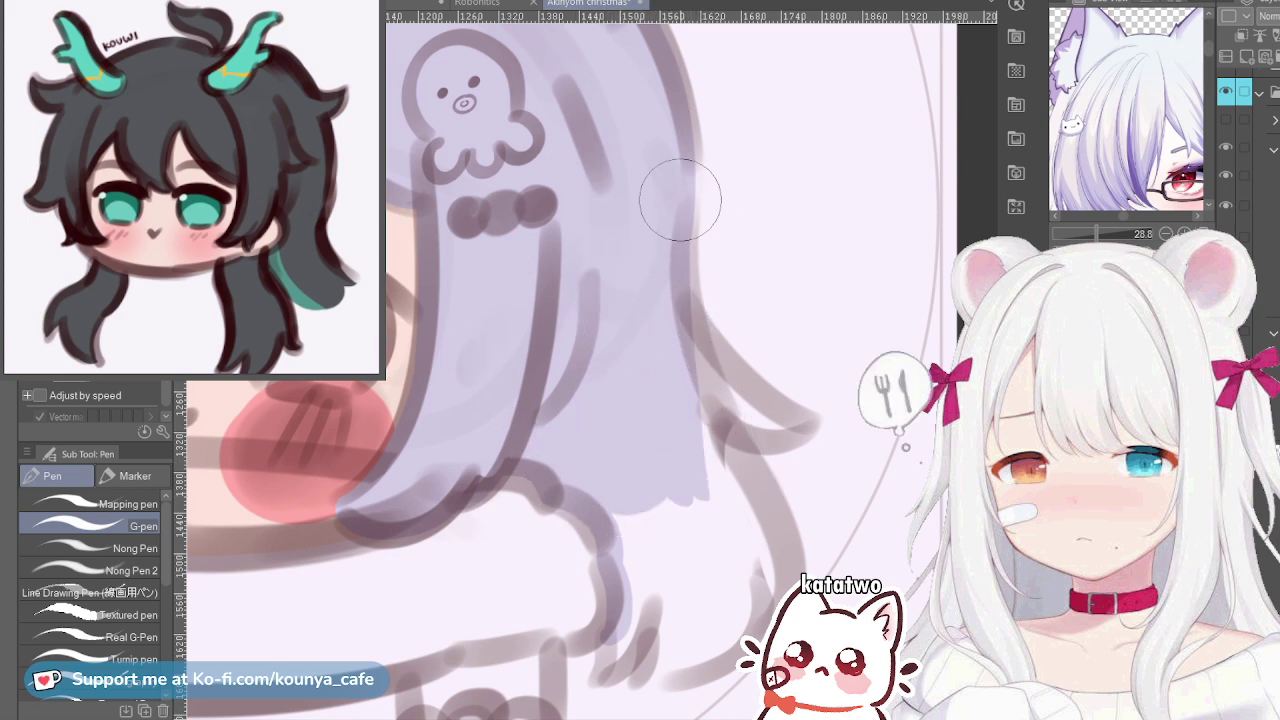
{"action": "mouse_move", "coordinate": [680, 200]}
{"action": "left_mouse_down"}
{"action": "mouse_move", "coordinate": [754, 514]}
{"action": "mouse_move", "coordinate": [671, 186]}
{"action": "mouse_move", "coordinate": [702, 432]}
{"action": "mouse_move", "coordinate": [671, 243]}
{"action": "mouse_move", "coordinate": [766, 506]}
{"action": "mouse_move", "coordinate": [696, 366]}
{"action": "left_mouse_up"}
{"action": "left_click_drag", "start_coordinate": [683, 320], "coordinate": [697, 318]}
Paint the pointed lower hair strand beside the collar's outer end in lavender with a smaller brush
{"action": "left_click_drag", "start_coordinate": [564, 535], "coordinate": [623, 383]}
{"action": "key", "text": "["}
{"action": "key", "text": "["}
{"action": "mouse_move", "coordinate": [534, 478]}
{"action": "left_mouse_down"}
{"action": "mouse_move", "coordinate": [550, 541]}
{"action": "mouse_move", "coordinate": [529, 557]}
{"action": "mouse_move", "coordinate": [543, 480]}
{"action": "mouse_move", "coordinate": [537, 549]}
{"action": "mouse_move", "coordinate": [594, 447]}
{"action": "left_mouse_up"}
{"action": "key", "text": "ctrl+z"}
{"action": "left_click_drag", "start_coordinate": [534, 560], "coordinate": [654, 346]}
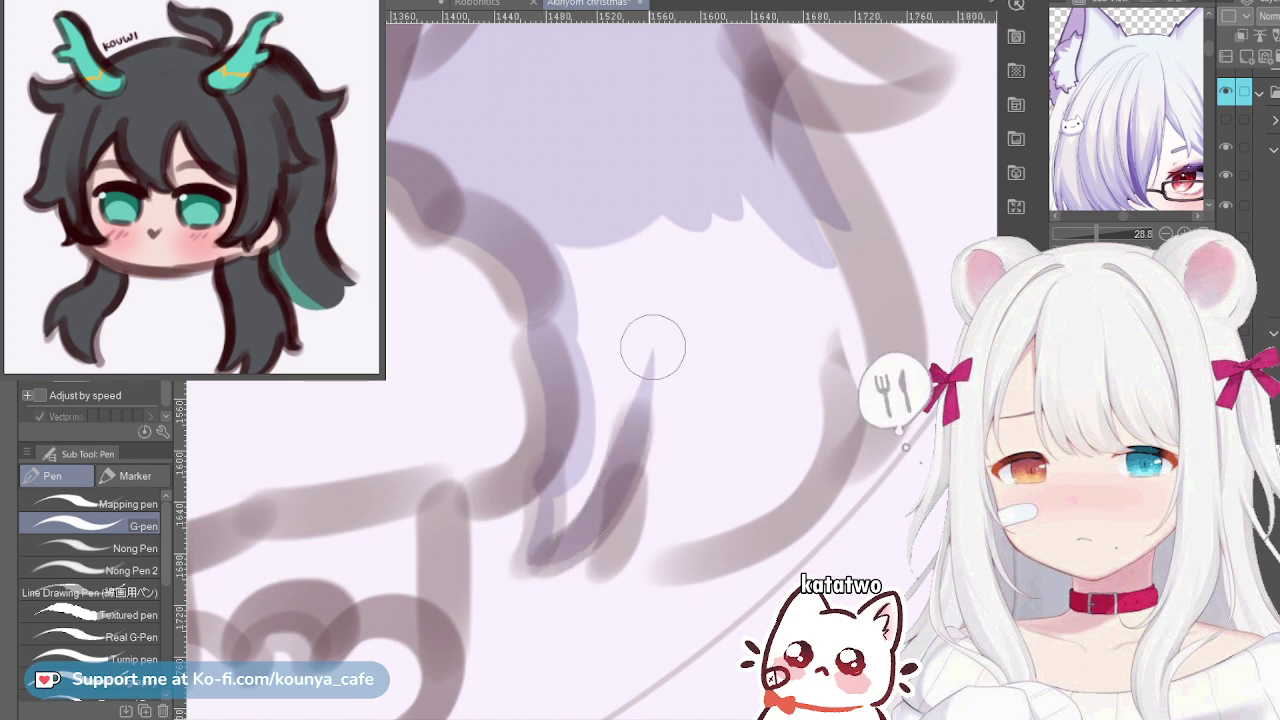
{"action": "mouse_move", "coordinate": [528, 563]}
{"action": "left_mouse_down"}
{"action": "mouse_move", "coordinate": [549, 543]}
{"action": "mouse_move", "coordinate": [565, 471]}
{"action": "left_mouse_up"}
{"action": "mouse_move", "coordinate": [555, 532]}
{"action": "left_mouse_down"}
{"action": "mouse_move", "coordinate": [609, 408]}
{"action": "mouse_move", "coordinate": [616, 340]}
{"action": "left_mouse_up"}
{"action": "scroll", "coordinate": [606, 438], "scroll_direction": "down", "scroll_amount": 2}
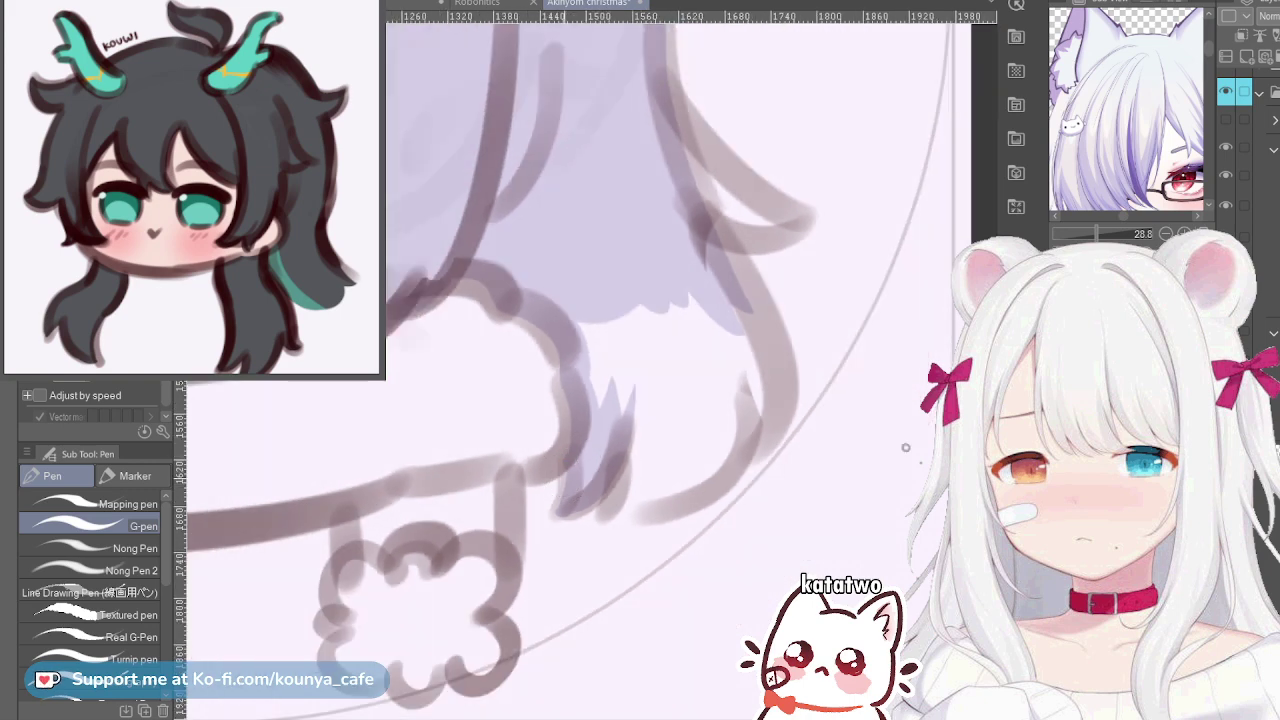
Extend the lavender fill into the lower back hair and along its curved outer edge
{"action": "mouse_move", "coordinate": [609, 320]}
{"action": "left_mouse_down"}
{"action": "mouse_move", "coordinate": [563, 365]}
{"action": "mouse_move", "coordinate": [601, 380]}
{"action": "mouse_move", "coordinate": [568, 429]}
{"action": "mouse_move", "coordinate": [589, 339]}
{"action": "mouse_move", "coordinate": [629, 351]}
{"action": "mouse_move", "coordinate": [617, 286]}
{"action": "mouse_move", "coordinate": [643, 380]}
{"action": "mouse_move", "coordinate": [667, 410]}
{"action": "mouse_move", "coordinate": [662, 325]}
{"action": "left_mouse_up"}
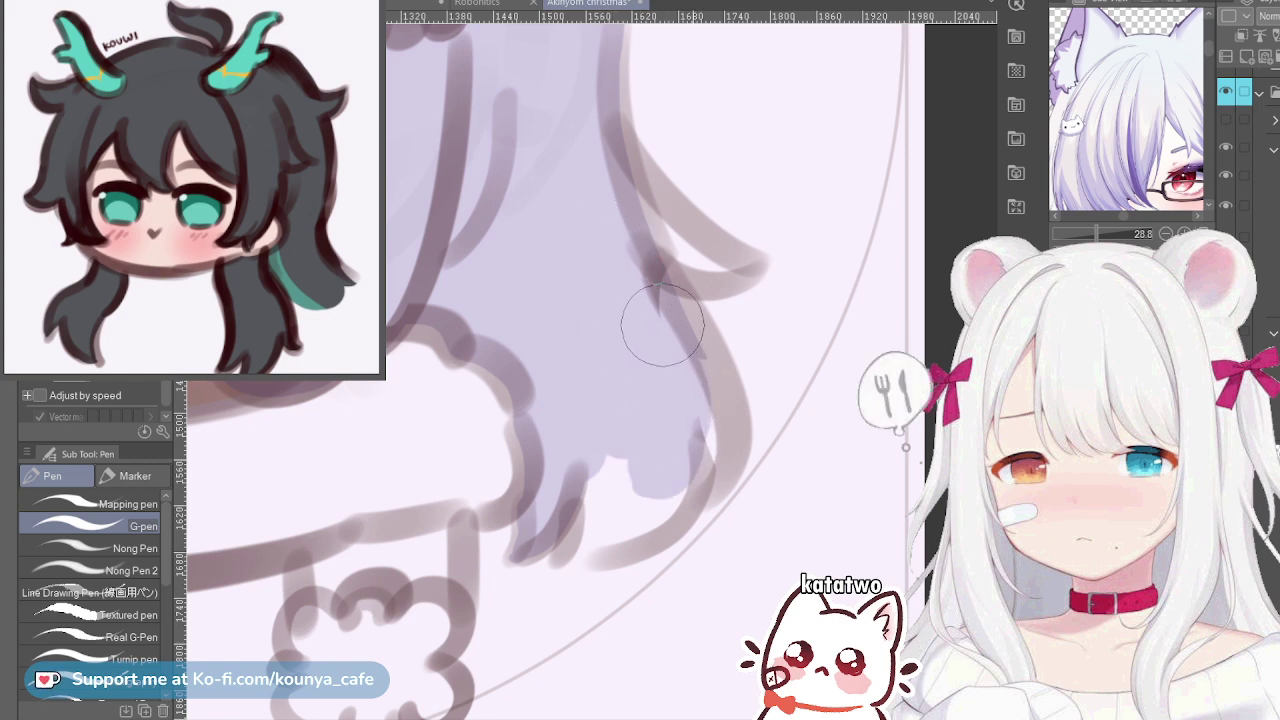
{"action": "mouse_move", "coordinate": [627, 236]}
{"action": "left_mouse_down"}
{"action": "mouse_move", "coordinate": [698, 367]}
{"action": "mouse_move", "coordinate": [671, 423]}
{"action": "left_mouse_up"}
{"action": "mouse_move", "coordinate": [623, 249]}
{"action": "left_mouse_down"}
{"action": "mouse_move", "coordinate": [696, 341]}
{"action": "mouse_move", "coordinate": [655, 479]}
{"action": "left_mouse_up"}
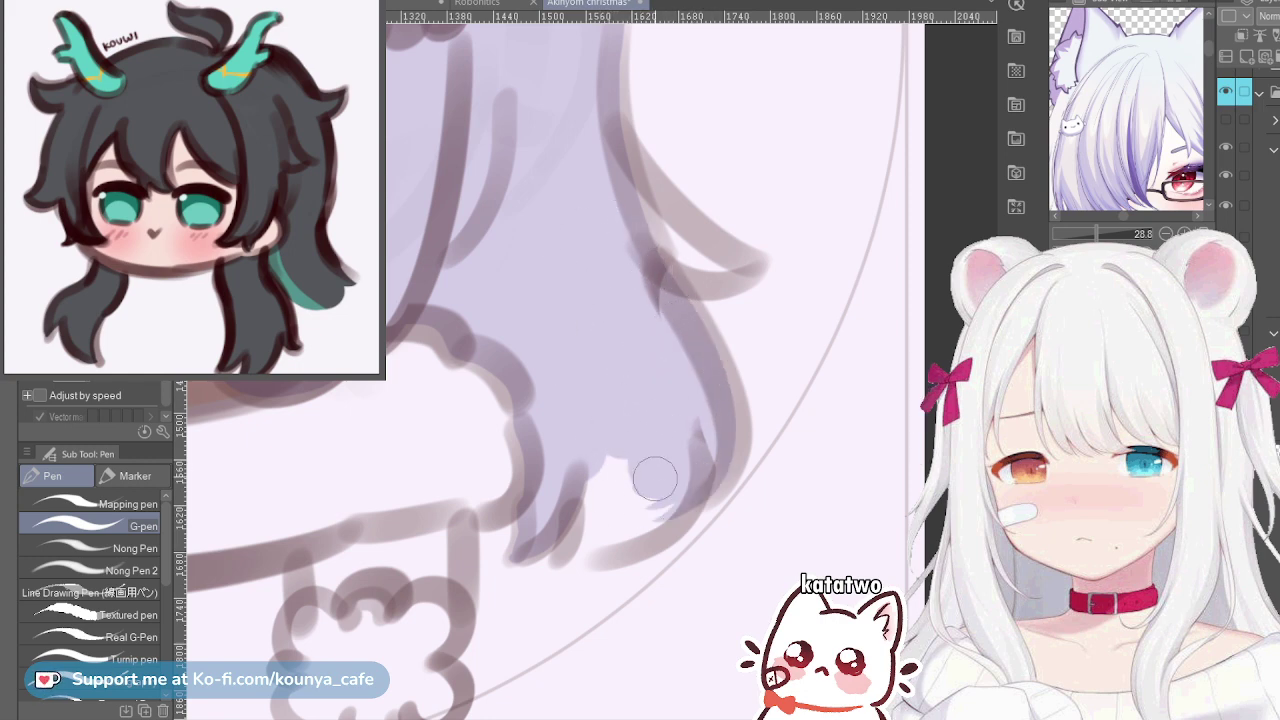
{"action": "mouse_move", "coordinate": [660, 288]}
{"action": "left_mouse_down"}
{"action": "mouse_move", "coordinate": [726, 413]}
{"action": "mouse_move", "coordinate": [693, 393]}
{"action": "left_mouse_up"}
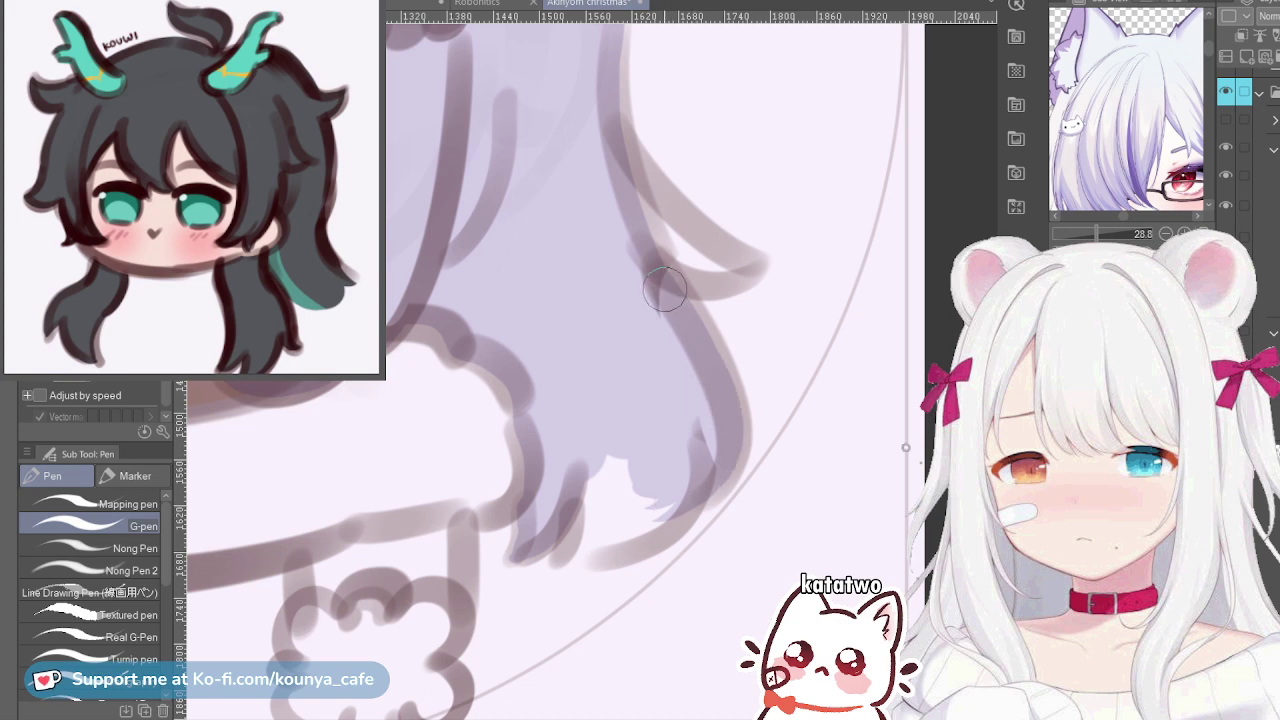
Paint the second small pointed strand at the hair's lower end and refine the neighbouring strand's tip in lavender
{"action": "scroll", "coordinate": [592, 536], "scroll_direction": "up", "scroll_amount": 3}
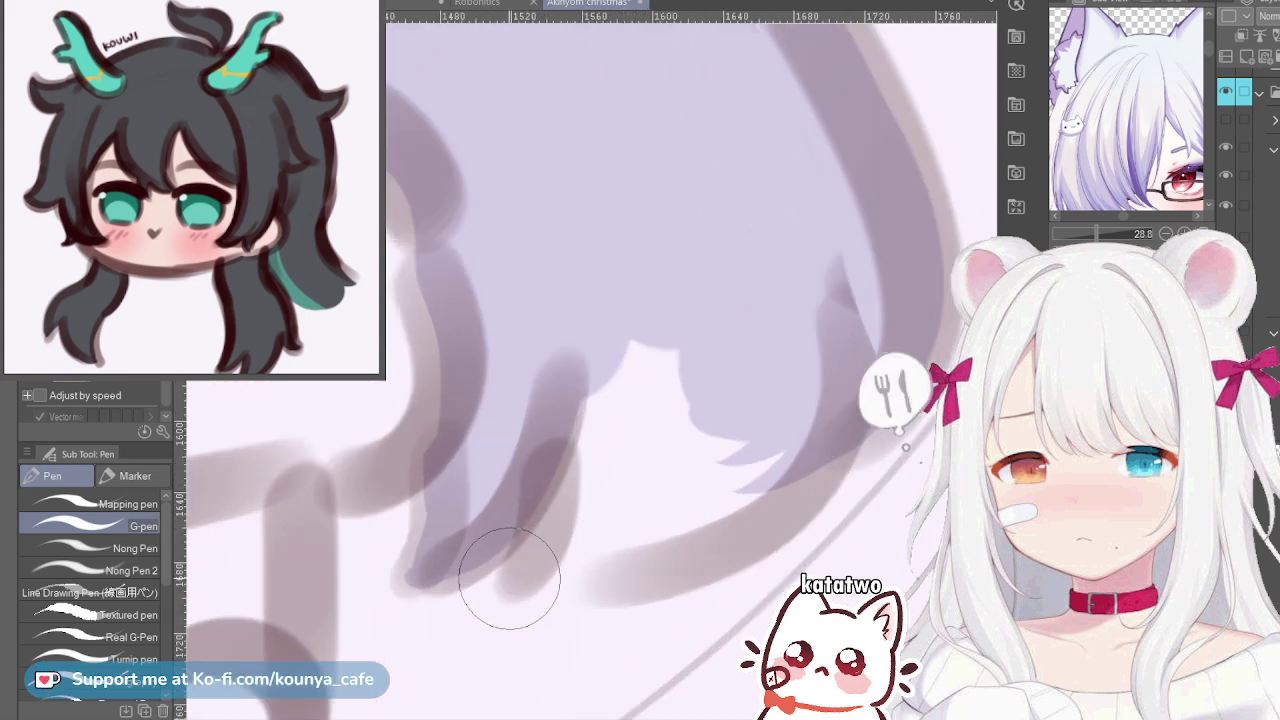
{"action": "mouse_move", "coordinate": [509, 579]}
{"action": "left_mouse_down"}
{"action": "mouse_move", "coordinate": [552, 424]}
{"action": "mouse_move", "coordinate": [534, 552]}
{"action": "mouse_move", "coordinate": [505, 530]}
{"action": "mouse_move", "coordinate": [516, 580]}
{"action": "mouse_move", "coordinate": [536, 468]}
{"action": "mouse_move", "coordinate": [509, 592]}
{"action": "mouse_move", "coordinate": [526, 551]}
{"action": "mouse_move", "coordinate": [519, 521]}
{"action": "left_mouse_up"}
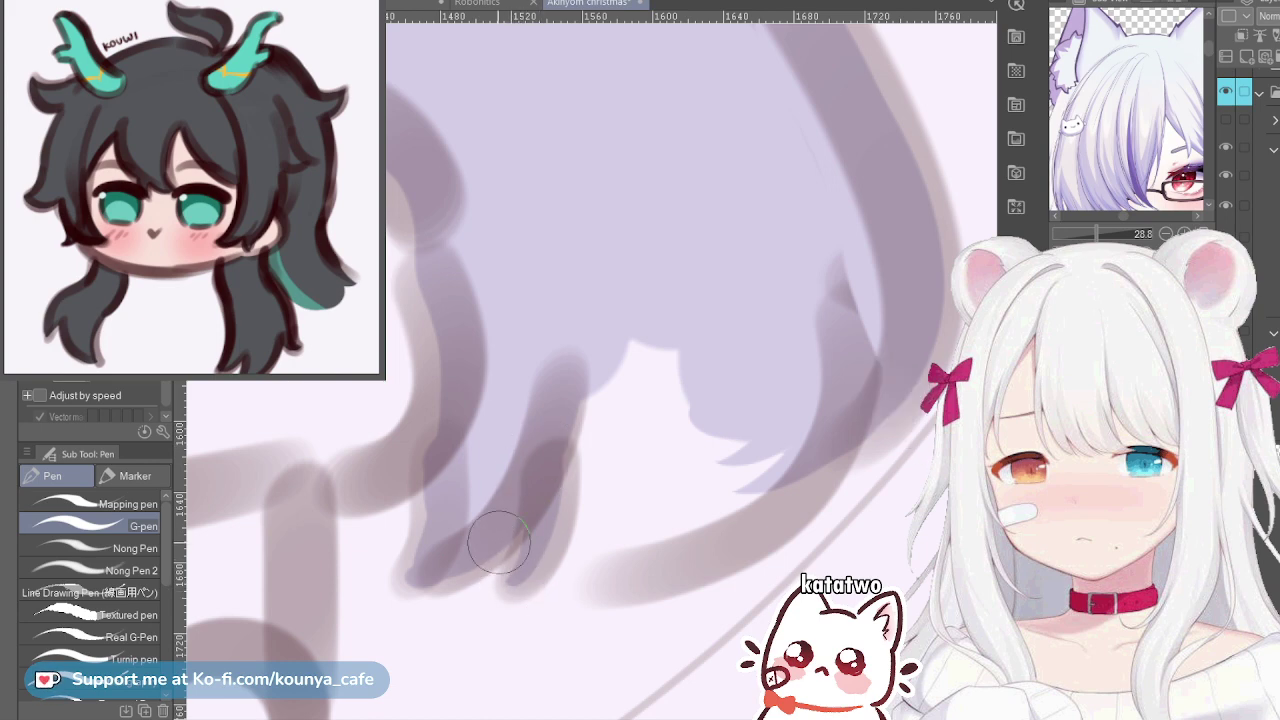
{"action": "scroll", "coordinate": [414, 562], "scroll_direction": "up", "scroll_amount": 2}
{"action": "key", "text": "bracketleft"}
{"action": "key", "text": "bracketleft"}
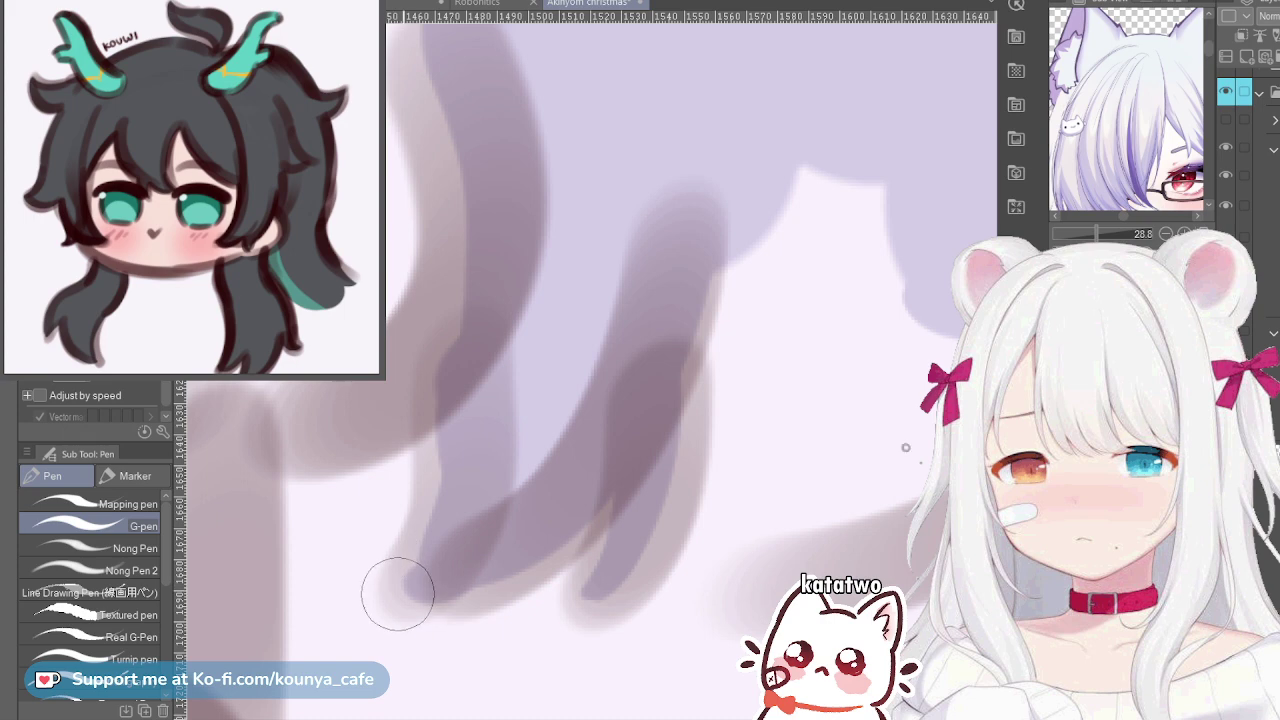
{"action": "left_click_drag", "start_coordinate": [397, 594], "coordinate": [450, 441]}
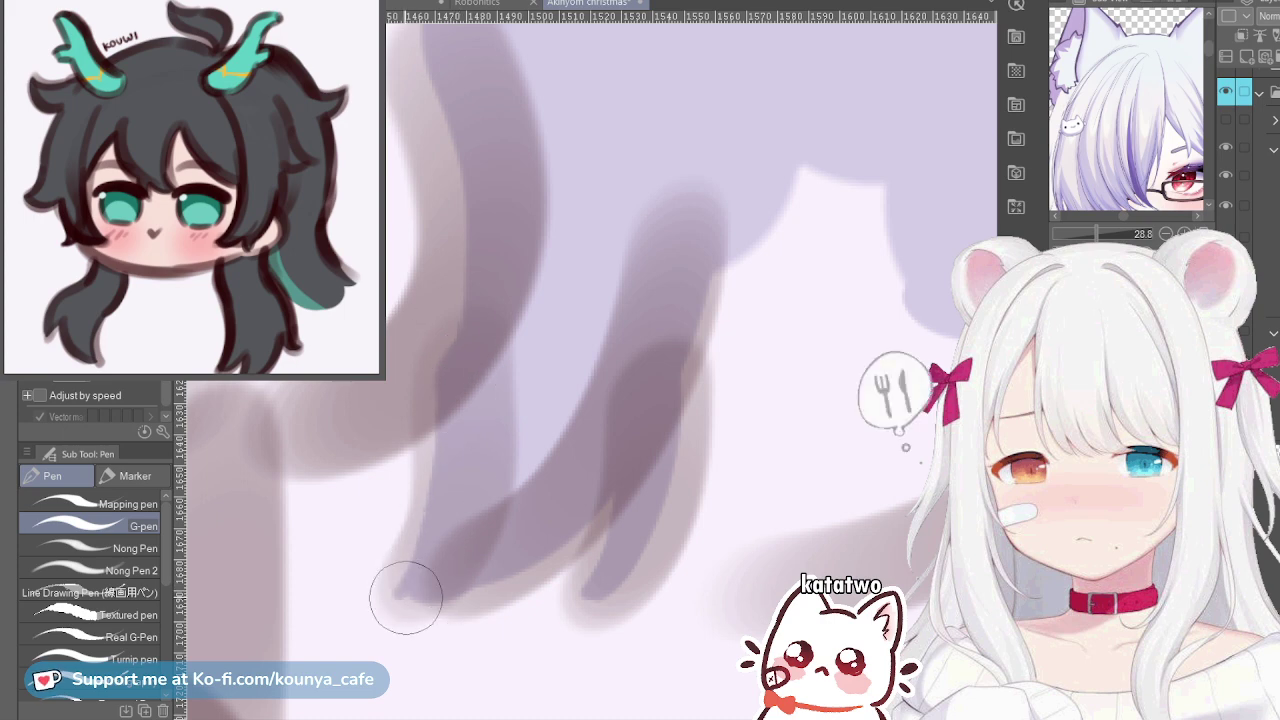
Paint the curved bottom strand of the back hair in lavender and fill the remaining gap above it with a larger brush
{"action": "scroll", "coordinate": [611, 434], "scroll_direction": "down", "scroll_amount": 3}
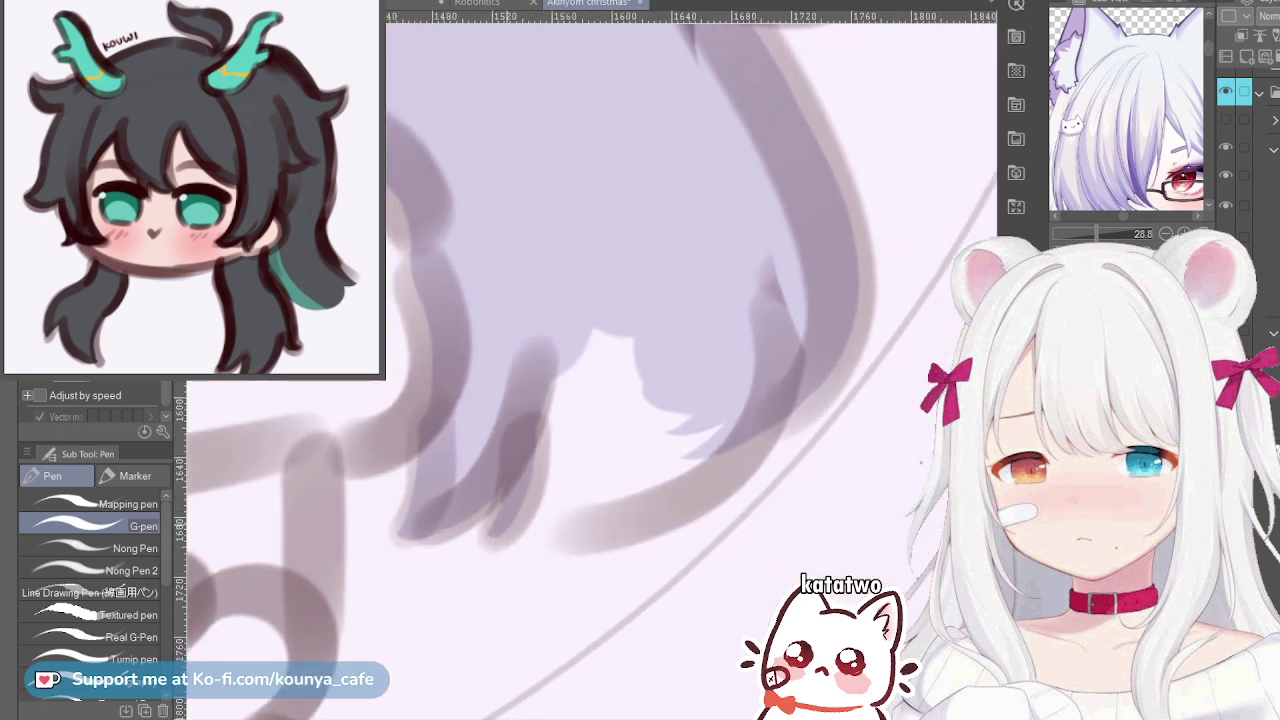
{"action": "left_click_drag", "start_coordinate": [494, 534], "coordinate": [705, 430]}
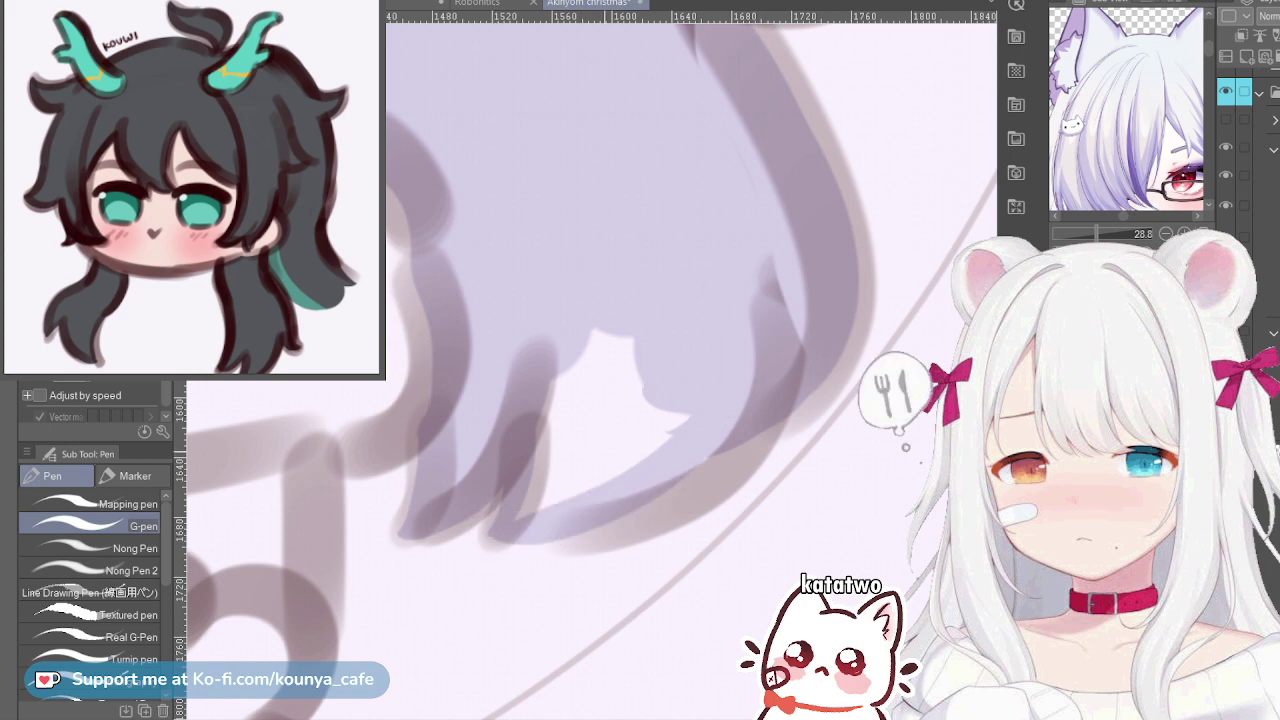
{"action": "left_click_drag", "start_coordinate": [499, 542], "coordinate": [760, 430]}
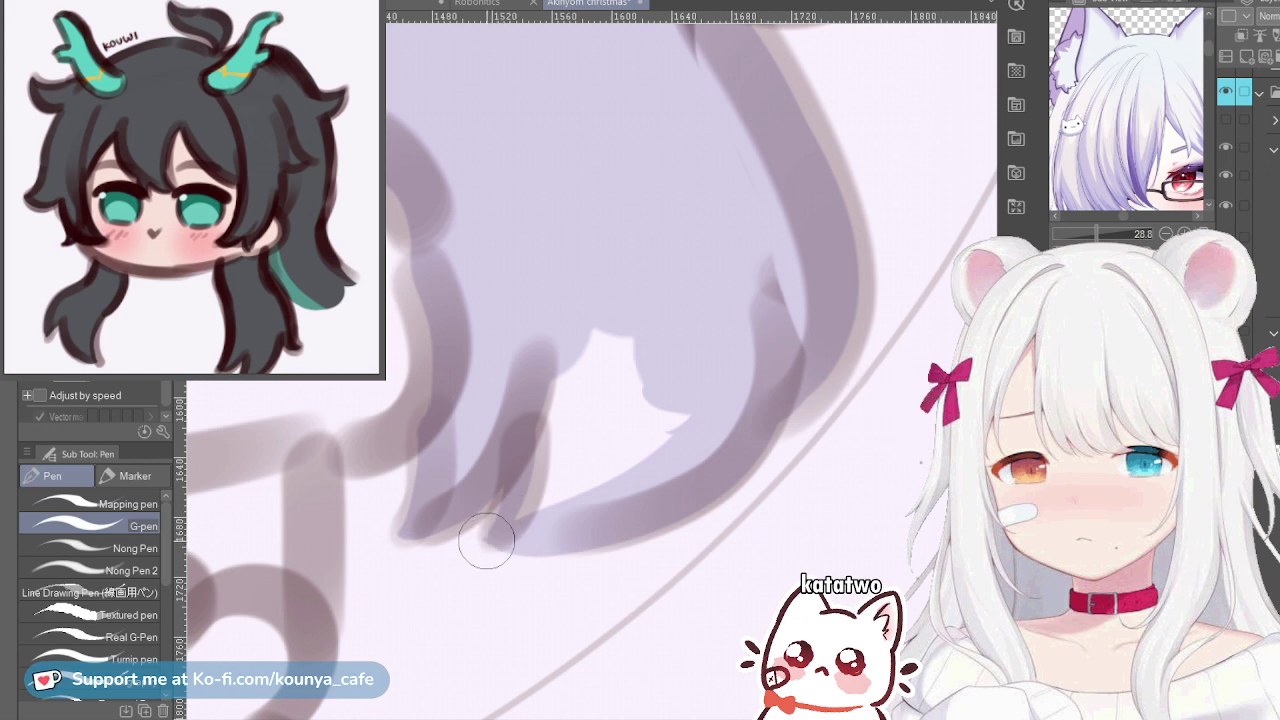
{"action": "scroll", "coordinate": [487, 541], "scroll_direction": "up", "scroll_amount": 3}
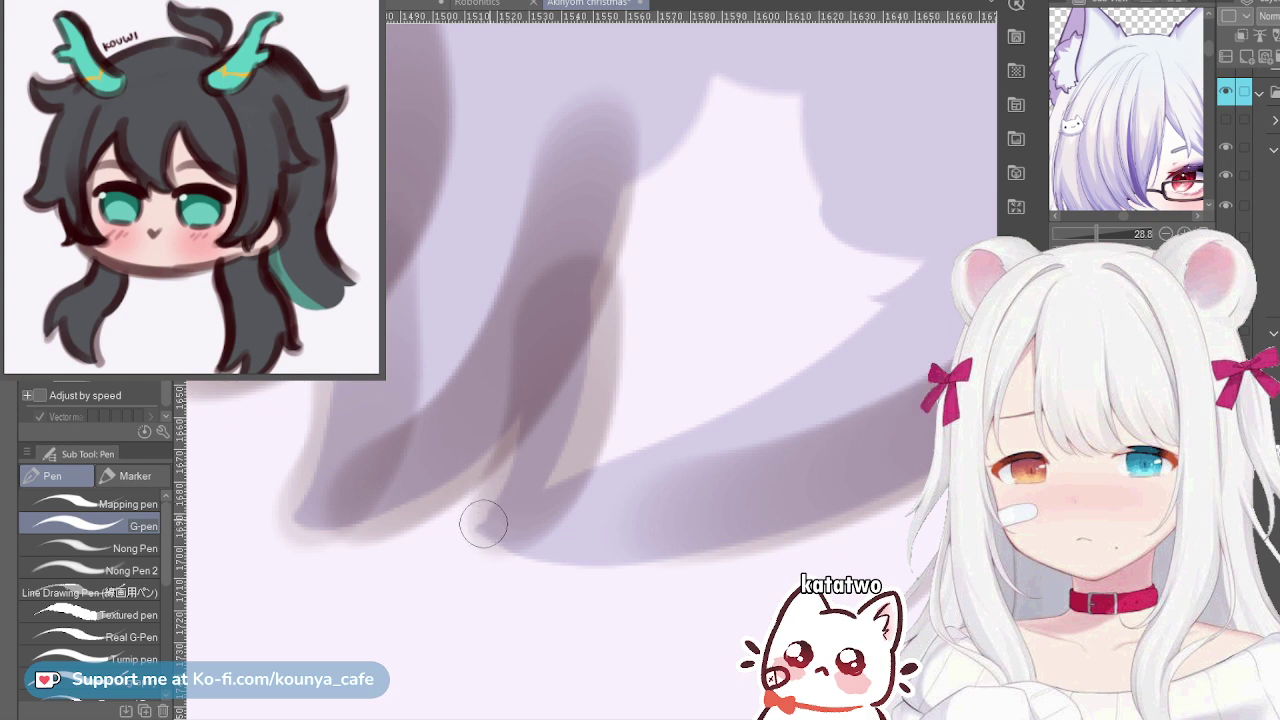
{"action": "scroll", "coordinate": [496, 518], "scroll_direction": "down", "scroll_amount": 4}
{"action": "key", "text": "]"}
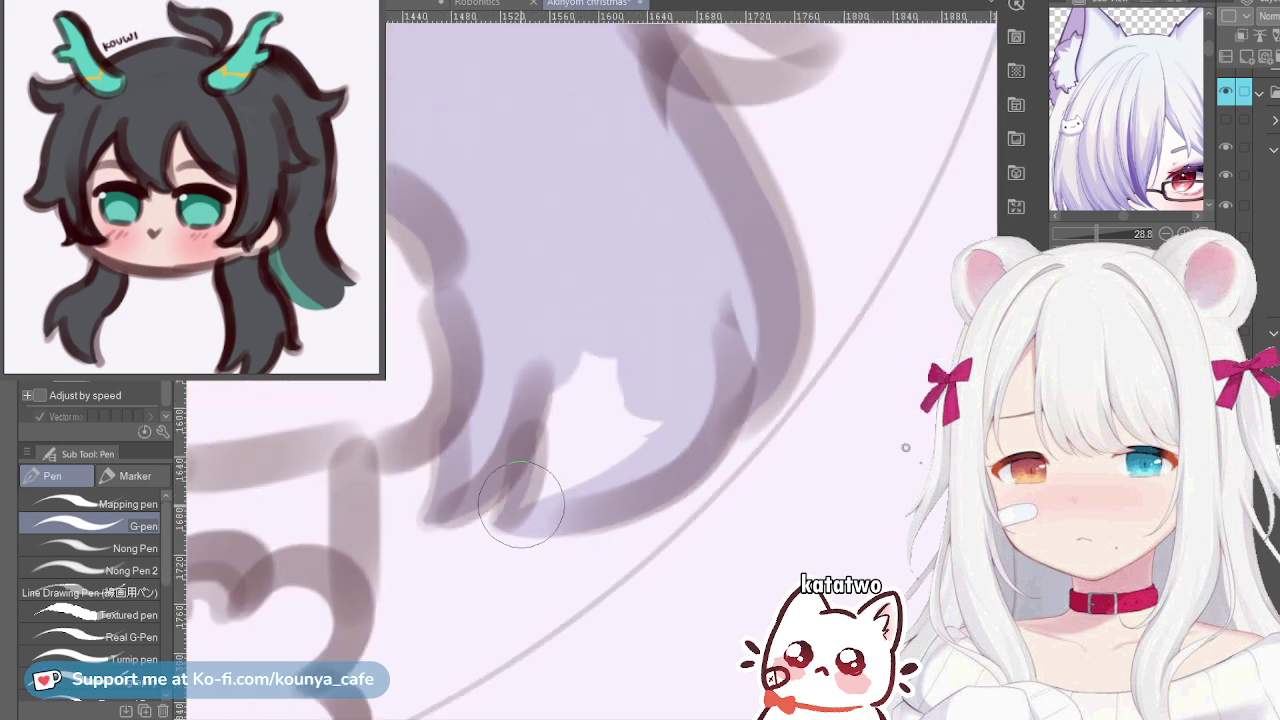
{"action": "mouse_move", "coordinate": [522, 502]}
{"action": "left_mouse_down"}
{"action": "mouse_move", "coordinate": [555, 359]}
{"action": "mouse_move", "coordinate": [577, 448]}
{"action": "mouse_move", "coordinate": [567, 488]}
{"action": "mouse_move", "coordinate": [574, 350]}
{"action": "mouse_move", "coordinate": [611, 435]}
{"action": "mouse_move", "coordinate": [590, 442]}
{"action": "mouse_move", "coordinate": [630, 447]}
{"action": "mouse_move", "coordinate": [583, 338]}
{"action": "mouse_move", "coordinate": [647, 413]}
{"action": "left_mouse_up"}
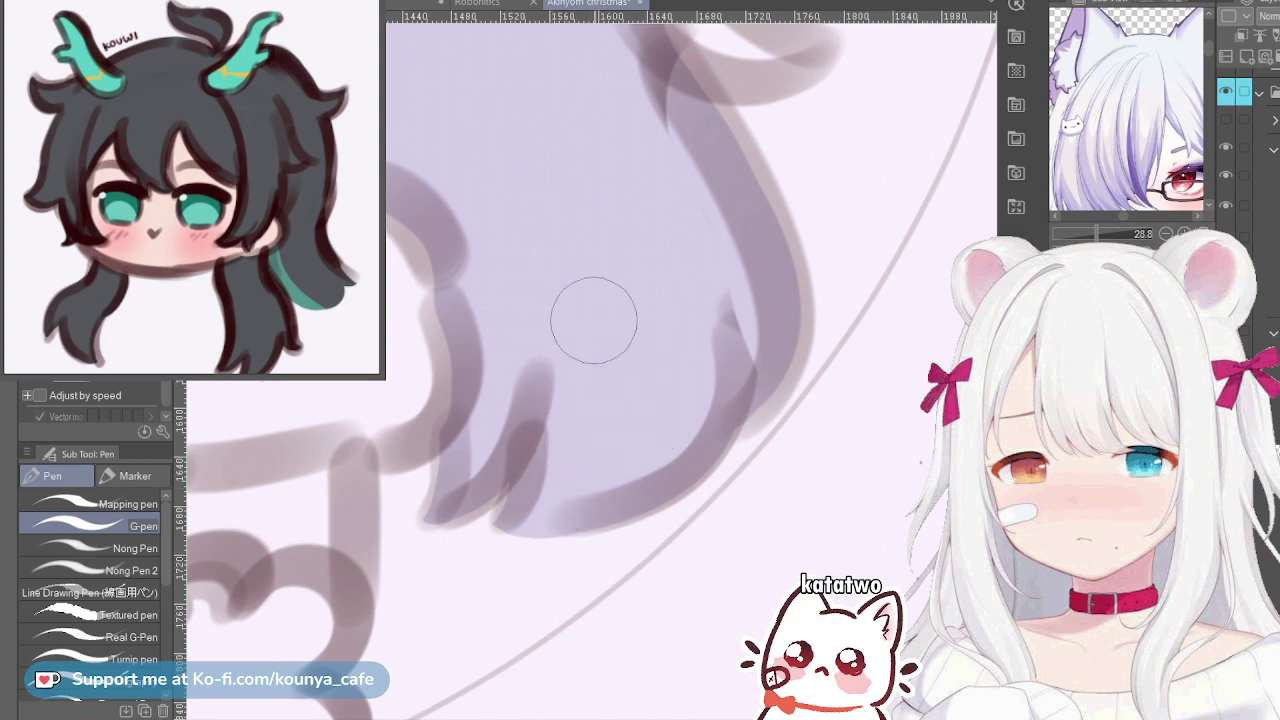
Fill the flicked strand on the back hair's outer edge in lavender, closing the gap between its two sketched lines
{"action": "scroll", "coordinate": [608, 305], "scroll_direction": "down", "scroll_amount": 3}
{"action": "left_click_drag", "start_coordinate": [557, 305], "coordinate": [590, 488]}
{"action": "scroll", "coordinate": [586, 290], "scroll_direction": "up", "scroll_amount": 3}
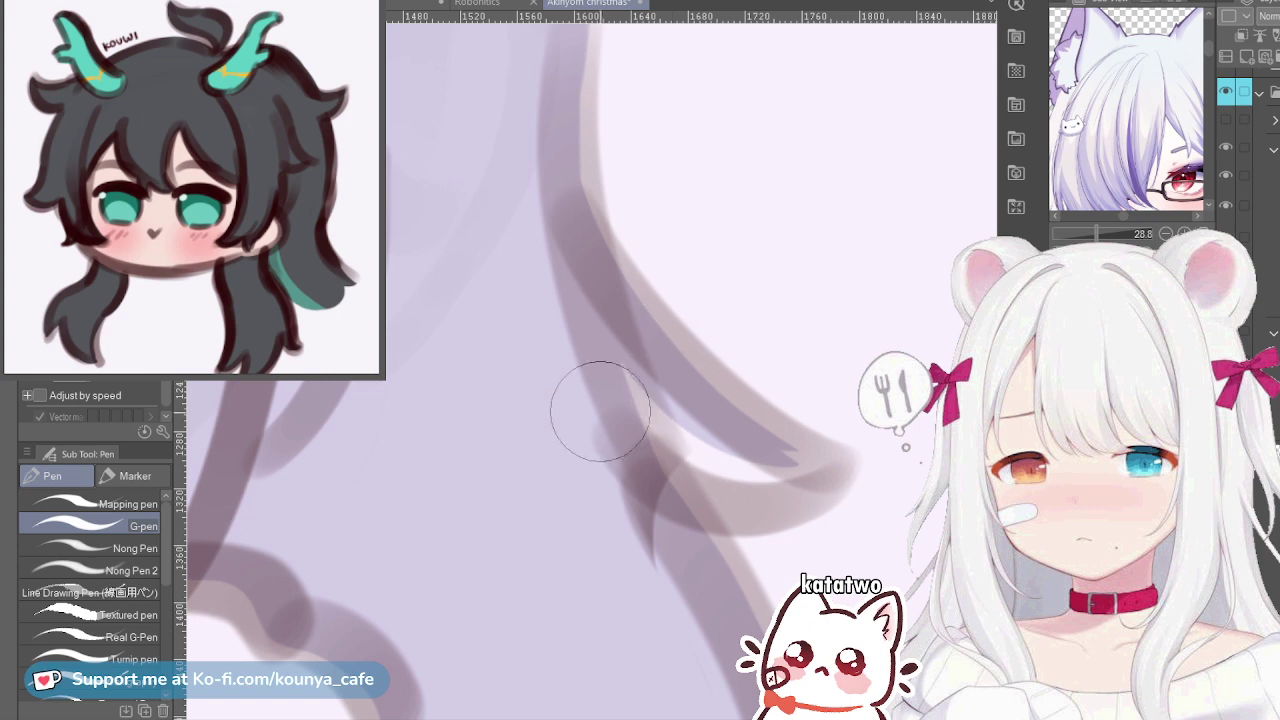
{"action": "mouse_move", "coordinate": [664, 470]}
{"action": "left_mouse_down"}
{"action": "mouse_move", "coordinate": [813, 461]}
{"action": "mouse_move", "coordinate": [716, 465]}
{"action": "left_mouse_up"}
{"action": "mouse_move", "coordinate": [622, 459]}
{"action": "left_mouse_down"}
{"action": "mouse_move", "coordinate": [765, 494]}
{"action": "mouse_move", "coordinate": [824, 454]}
{"action": "left_mouse_up"}
{"action": "left_click_drag", "start_coordinate": [722, 500], "coordinate": [797, 449]}
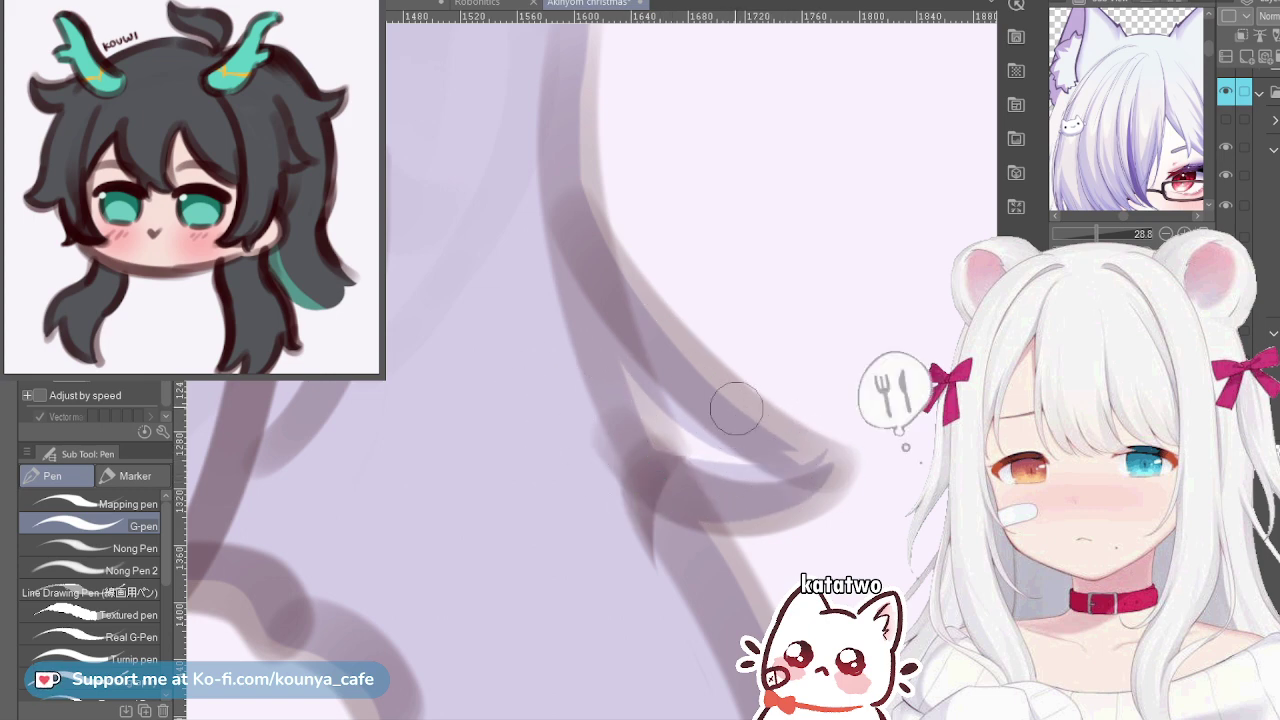
{"action": "left_click_drag", "start_coordinate": [695, 387], "coordinate": [802, 452]}
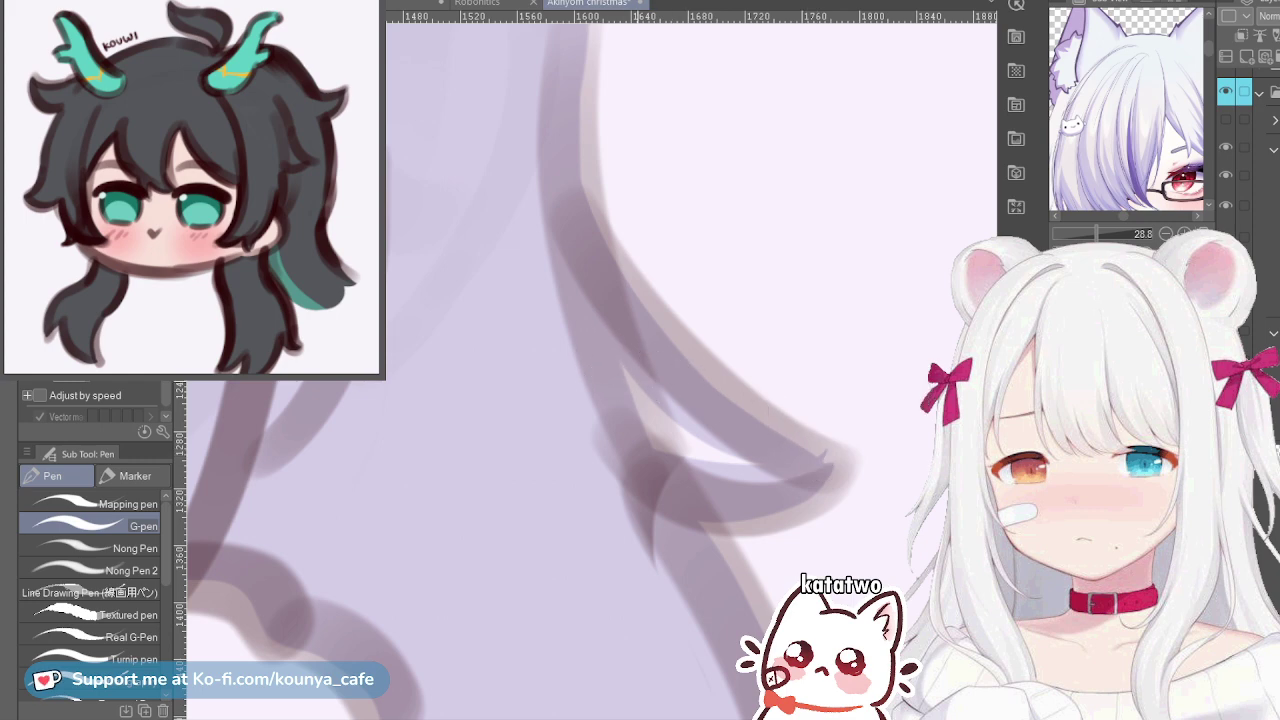
{"action": "key", "text": "]"}
{"action": "mouse_move", "coordinate": [612, 386]}
{"action": "left_mouse_down"}
{"action": "mouse_move", "coordinate": [711, 425]}
{"action": "mouse_move", "coordinate": [672, 437]}
{"action": "mouse_move", "coordinate": [770, 472]}
{"action": "left_mouse_up"}
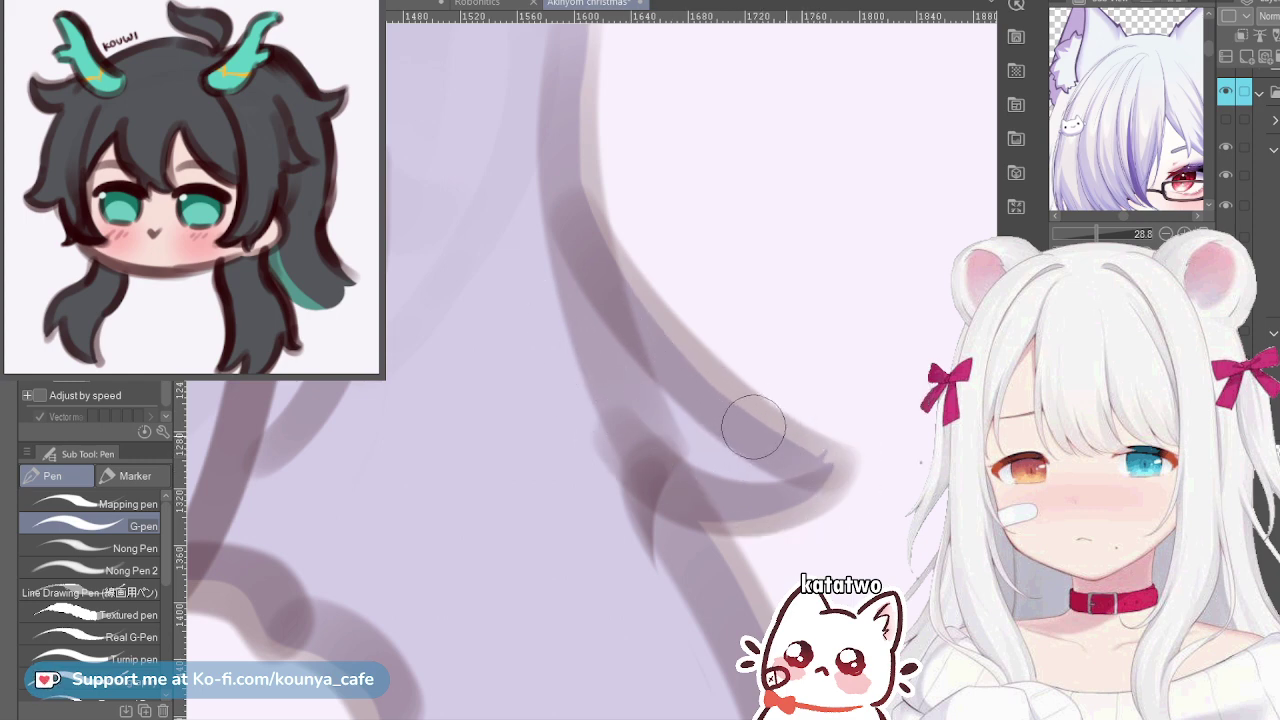
{"action": "left_click_drag", "start_coordinate": [682, 362], "coordinate": [820, 448]}
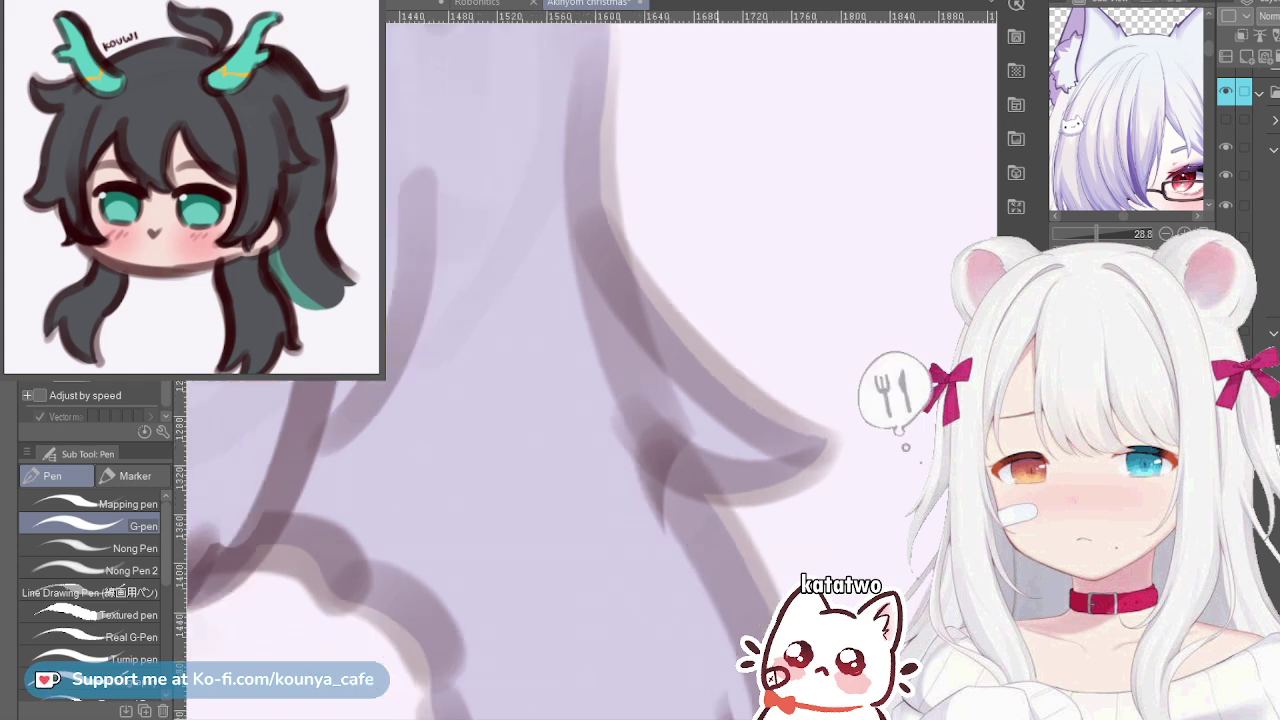
Extend the lavender along the outer edge of the cat ear above the octopus hair clip
{"action": "scroll", "coordinate": [709, 329], "scroll_direction": "down", "scroll_amount": 4}
{"action": "scroll", "coordinate": [709, 329], "scroll_direction": "up", "scroll_amount": 1}
{"action": "left_click_drag", "start_coordinate": [764, 68], "coordinate": [802, 164]}
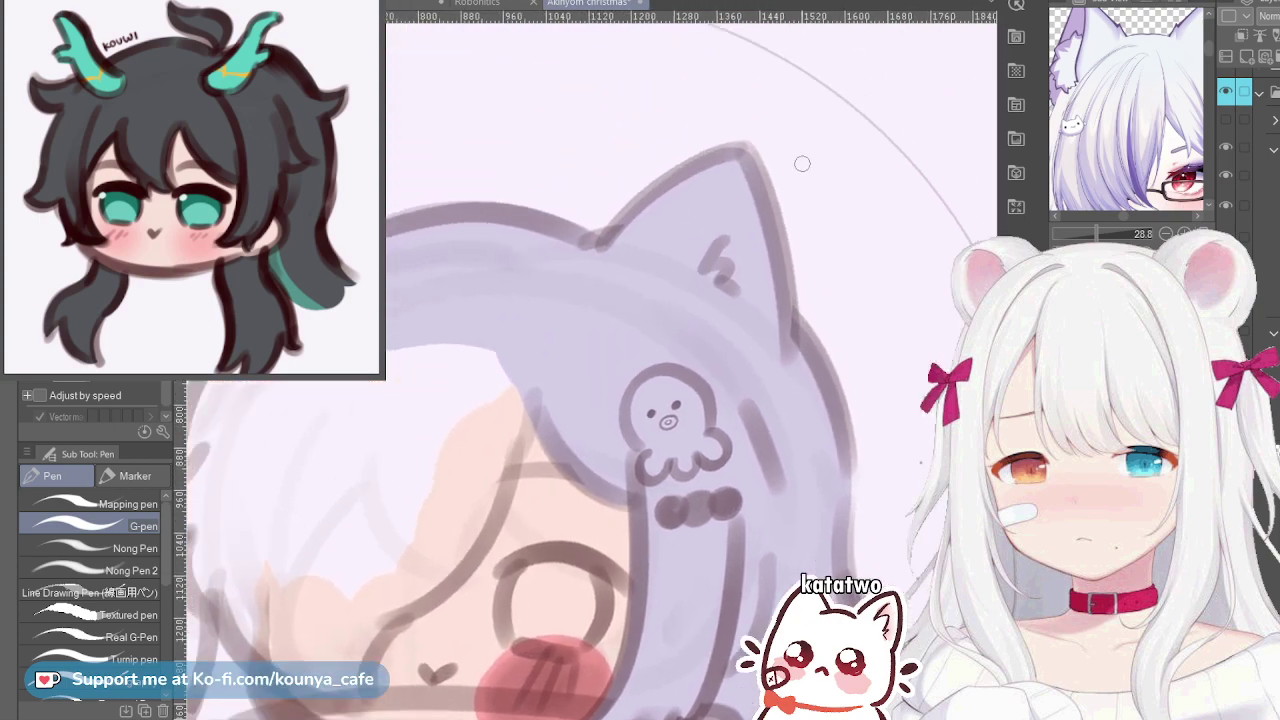
{"action": "scroll", "coordinate": [805, 170], "scroll_direction": "up", "scroll_amount": 3}
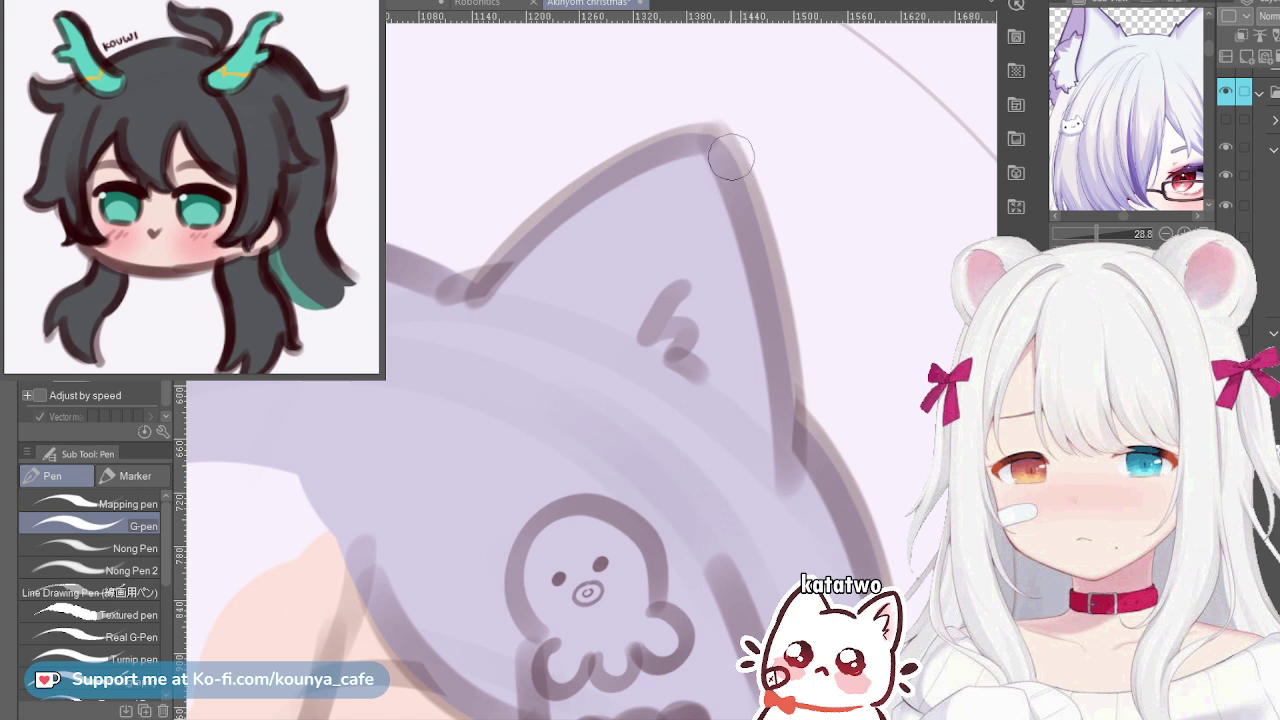
{"action": "left_click_drag", "start_coordinate": [731, 156], "coordinate": [770, 530]}
{"action": "left_click_drag", "start_coordinate": [718, 145], "coordinate": [795, 422]}
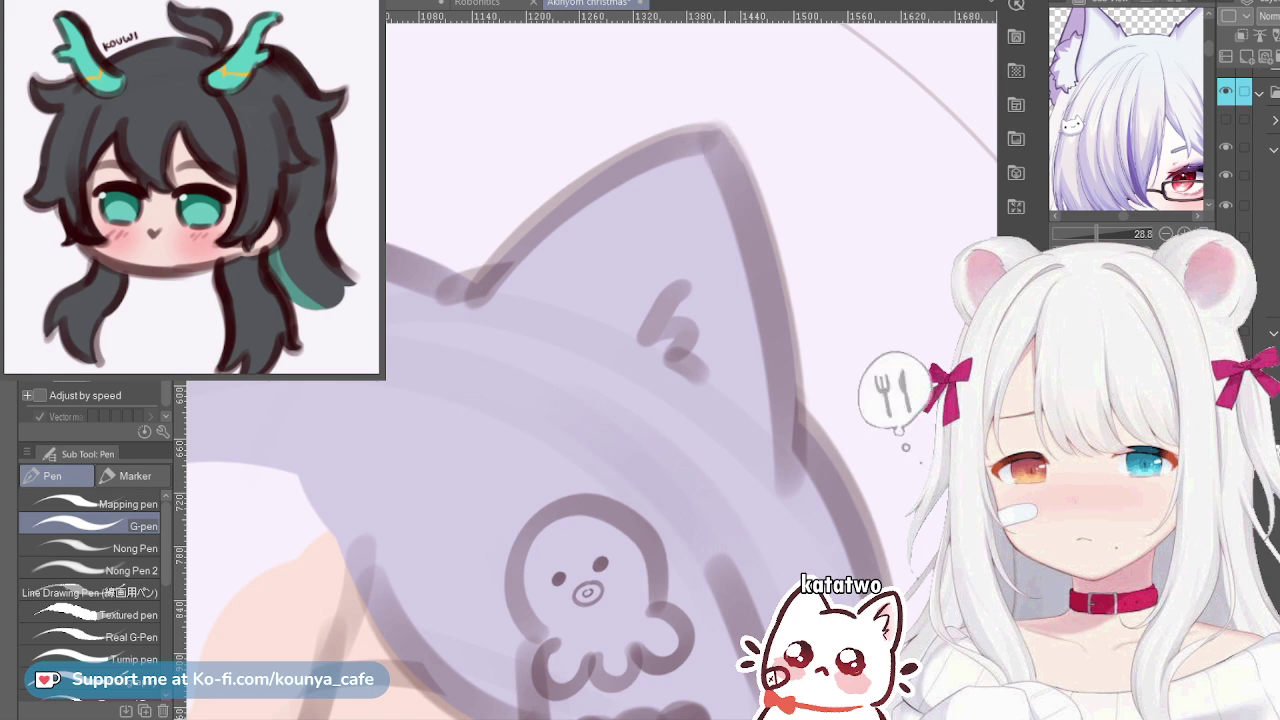
Fill the cat ear on the fringe side in lavender and extend the fill through the crown into the upper fringe
{"action": "scroll", "coordinate": [722, 160], "scroll_direction": "down", "scroll_amount": 3}
{"action": "left_click_drag", "start_coordinate": [470, 236], "coordinate": [580, 267]}
{"action": "left_click_drag", "start_coordinate": [450, 286], "coordinate": [500, 272]}
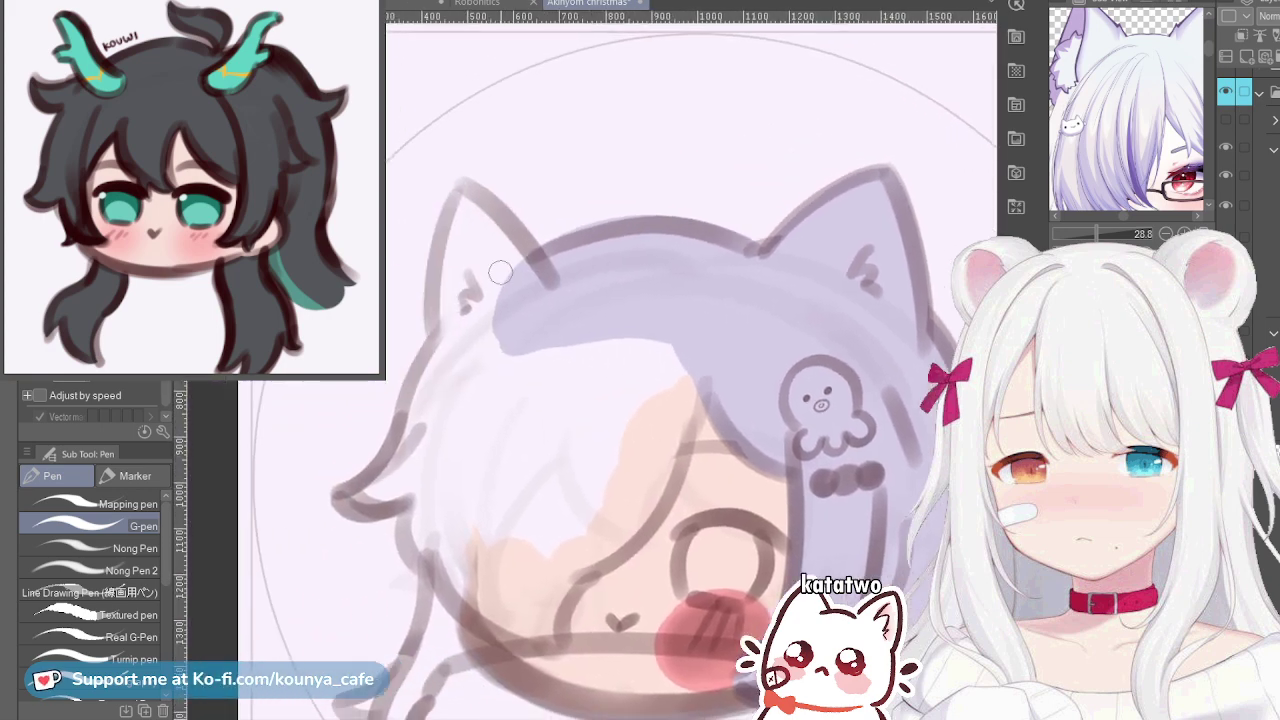
{"action": "scroll", "coordinate": [500, 271], "scroll_direction": "up", "scroll_amount": 3}
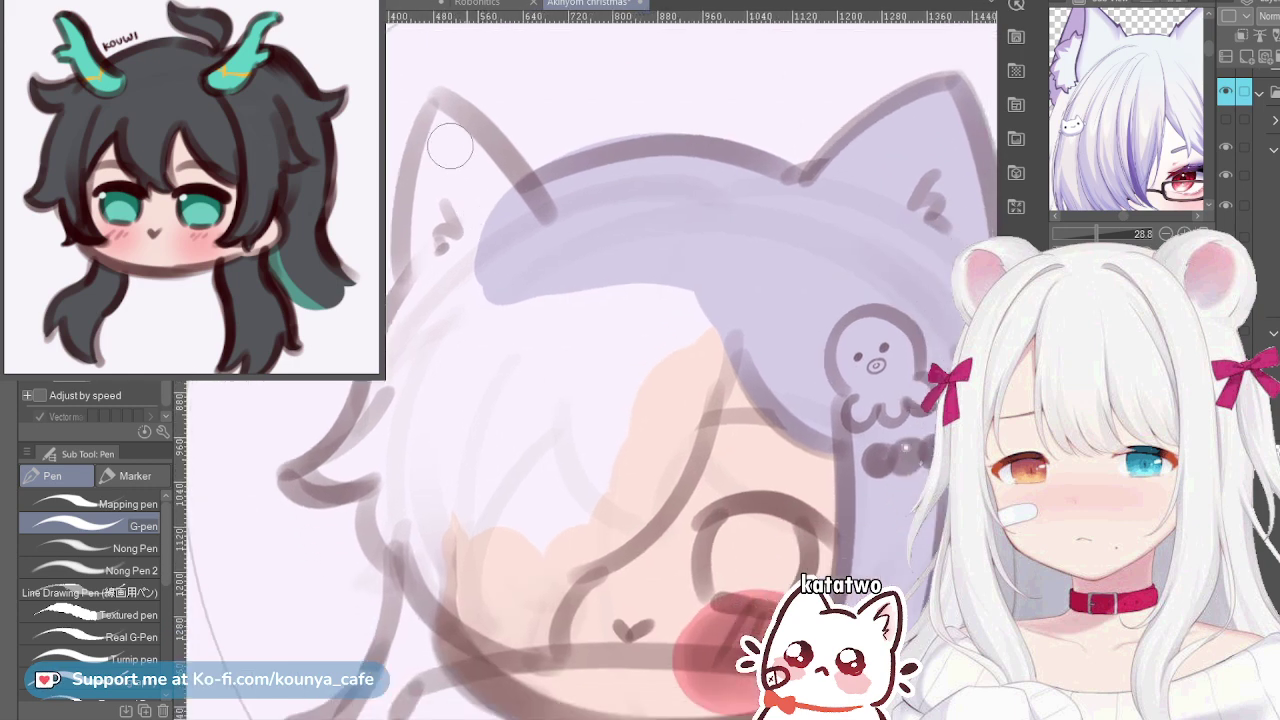
{"action": "left_click_drag", "start_coordinate": [443, 100], "coordinate": [428, 320]}
{"action": "left_click_drag", "start_coordinate": [428, 127], "coordinate": [412, 310]}
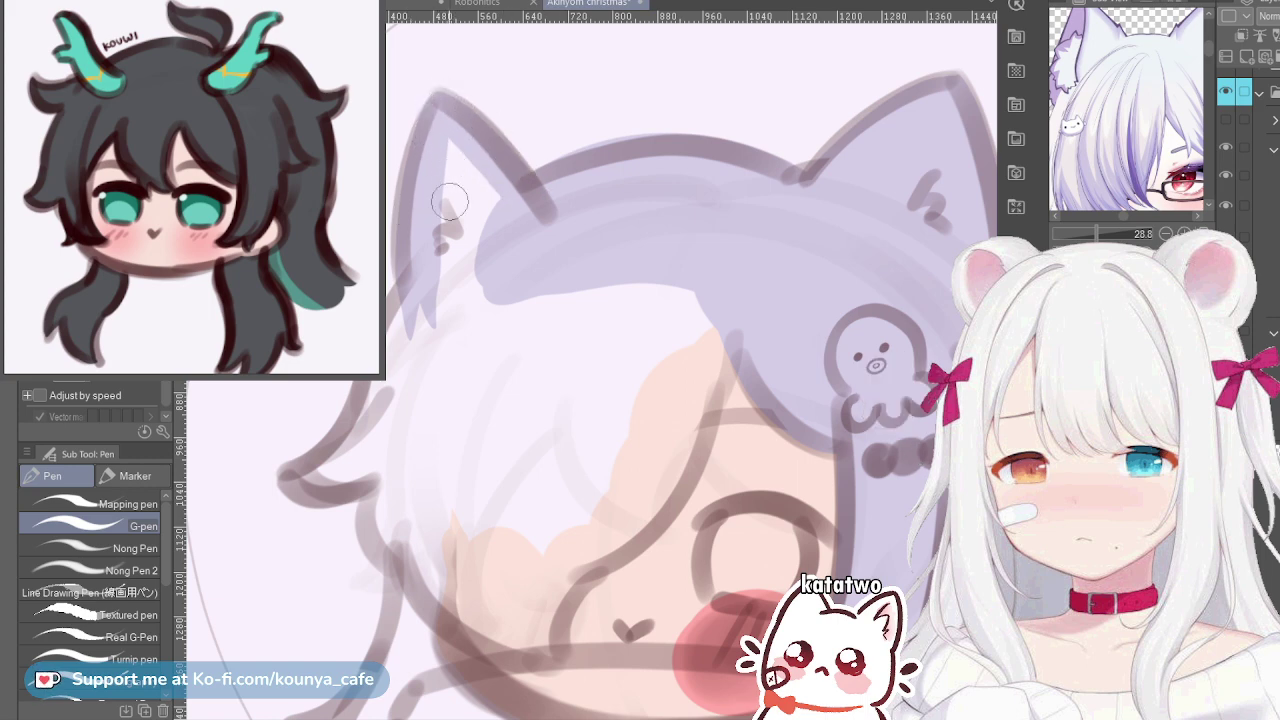
{"action": "left_click_drag", "start_coordinate": [477, 280], "coordinate": [445, 262]}
{"action": "key", "text": "]"}
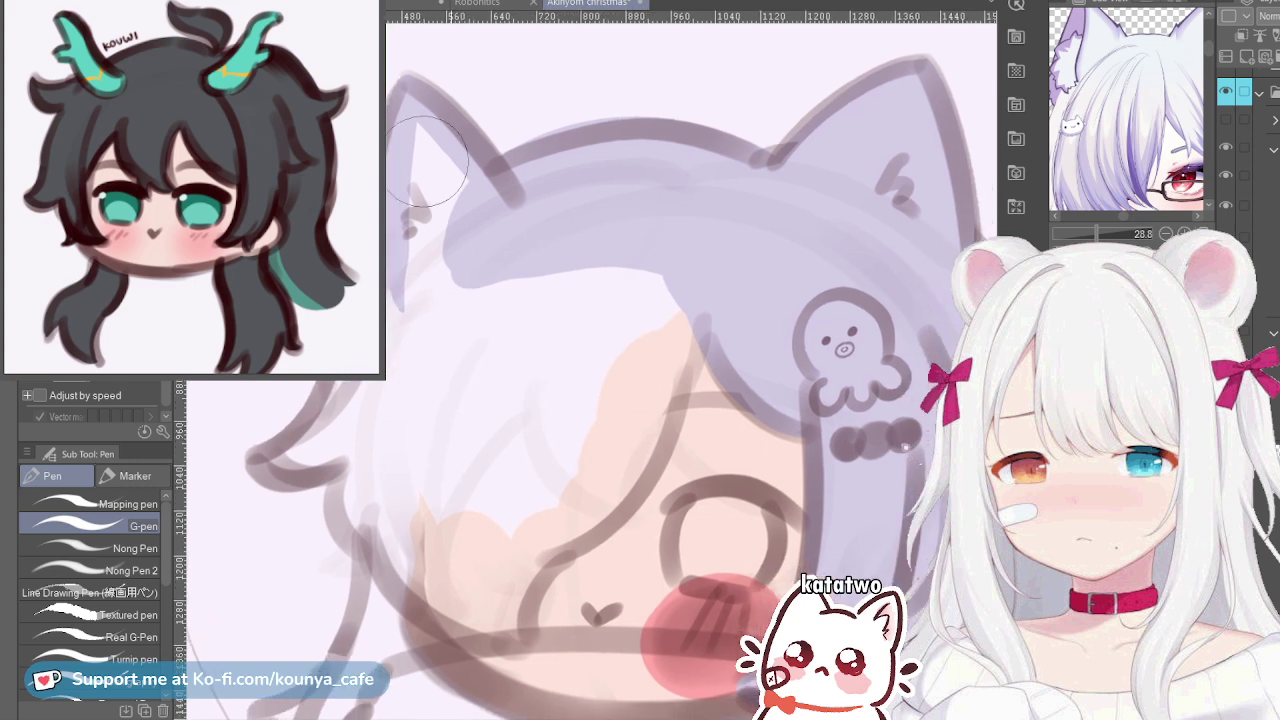
{"action": "mouse_move", "coordinate": [428, 131]}
{"action": "left_mouse_down"}
{"action": "mouse_move", "coordinate": [432, 273]}
{"action": "mouse_move", "coordinate": [427, 171]}
{"action": "mouse_move", "coordinate": [457, 224]}
{"action": "left_mouse_up"}
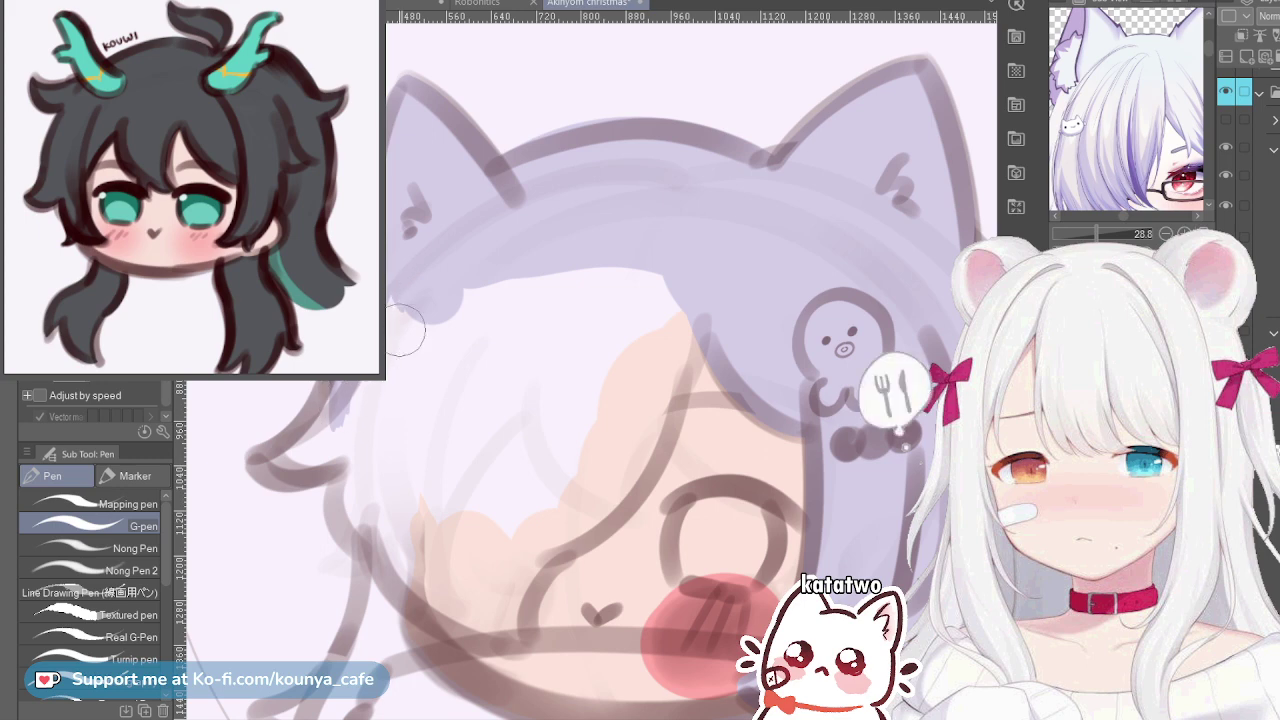
{"action": "mouse_move", "coordinate": [390, 308]}
{"action": "left_mouse_down"}
{"action": "mouse_move", "coordinate": [380, 391]}
{"action": "mouse_move", "coordinate": [451, 320]}
{"action": "mouse_move", "coordinate": [420, 371]}
{"action": "mouse_move", "coordinate": [550, 328]}
{"action": "mouse_move", "coordinate": [580, 251]}
{"action": "mouse_move", "coordinate": [657, 325]}
{"action": "mouse_move", "coordinate": [641, 252]}
{"action": "left_mouse_up"}
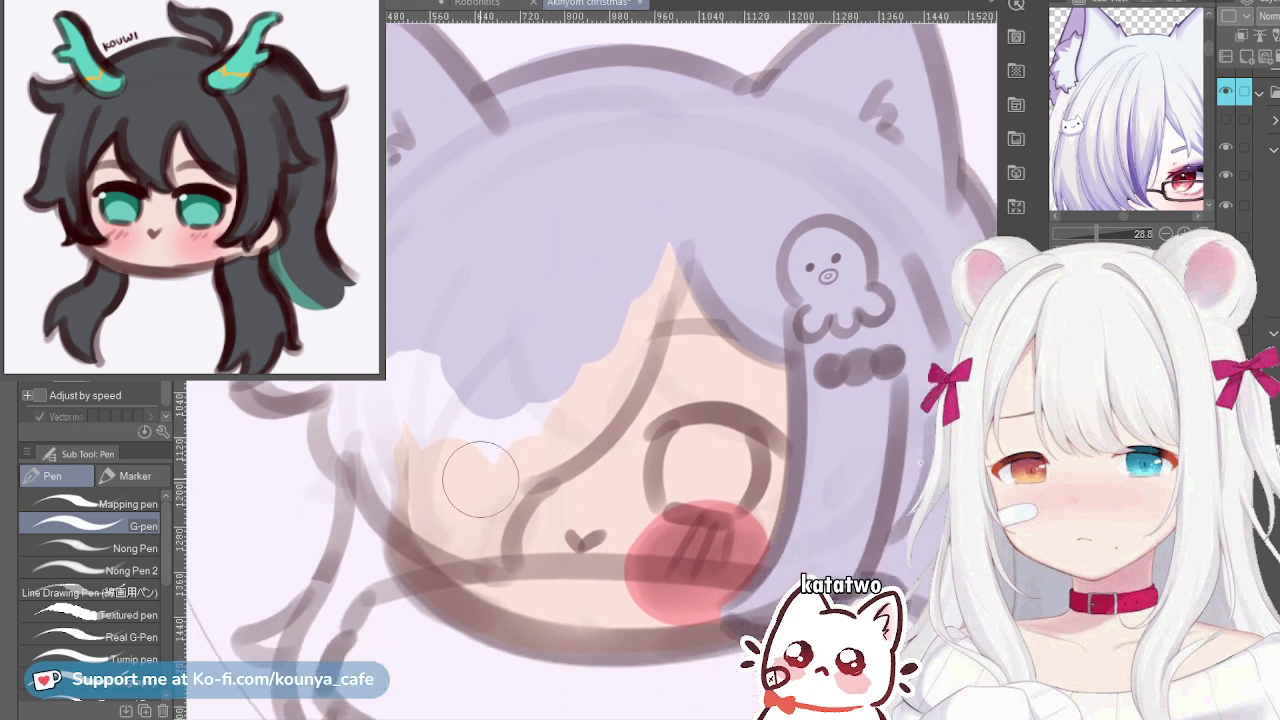
{"action": "left_click_drag", "start_coordinate": [485, 483], "coordinate": [654, 308]}
{"action": "key", "text": "ctrl+z"}
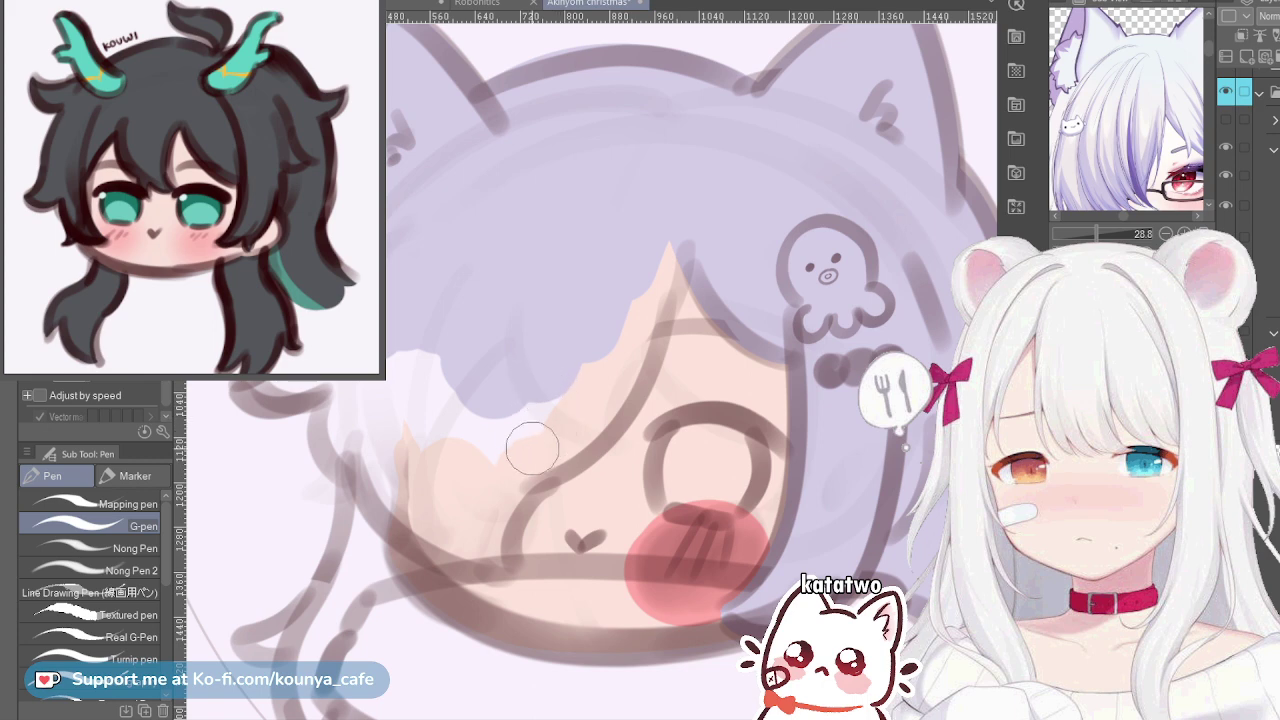
{"action": "mouse_move", "coordinate": [492, 481]}
{"action": "left_mouse_down"}
{"action": "mouse_move", "coordinate": [571, 423]}
{"action": "mouse_move", "coordinate": [653, 268]}
{"action": "left_mouse_up"}
{"action": "key", "text": "ctrl+z"}
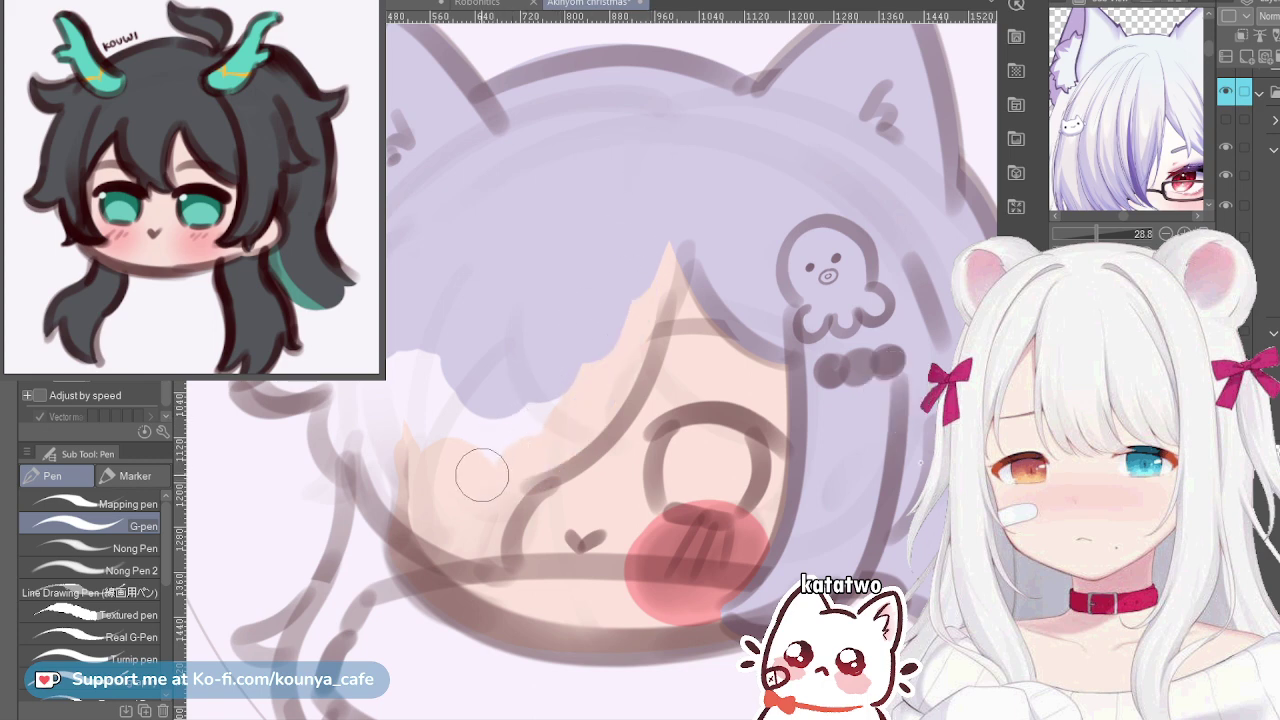
{"action": "left_click_drag", "start_coordinate": [488, 481], "coordinate": [676, 256]}
{"action": "key", "text": "ctrl+z"}
Paint the fringe's swept lower edge across the face in lavender and fill the area between it and the upper fringe
{"action": "mouse_move", "coordinate": [492, 484]}
{"action": "left_mouse_down"}
{"action": "mouse_move", "coordinate": [607, 406]}
{"action": "mouse_move", "coordinate": [686, 246]}
{"action": "left_mouse_up"}
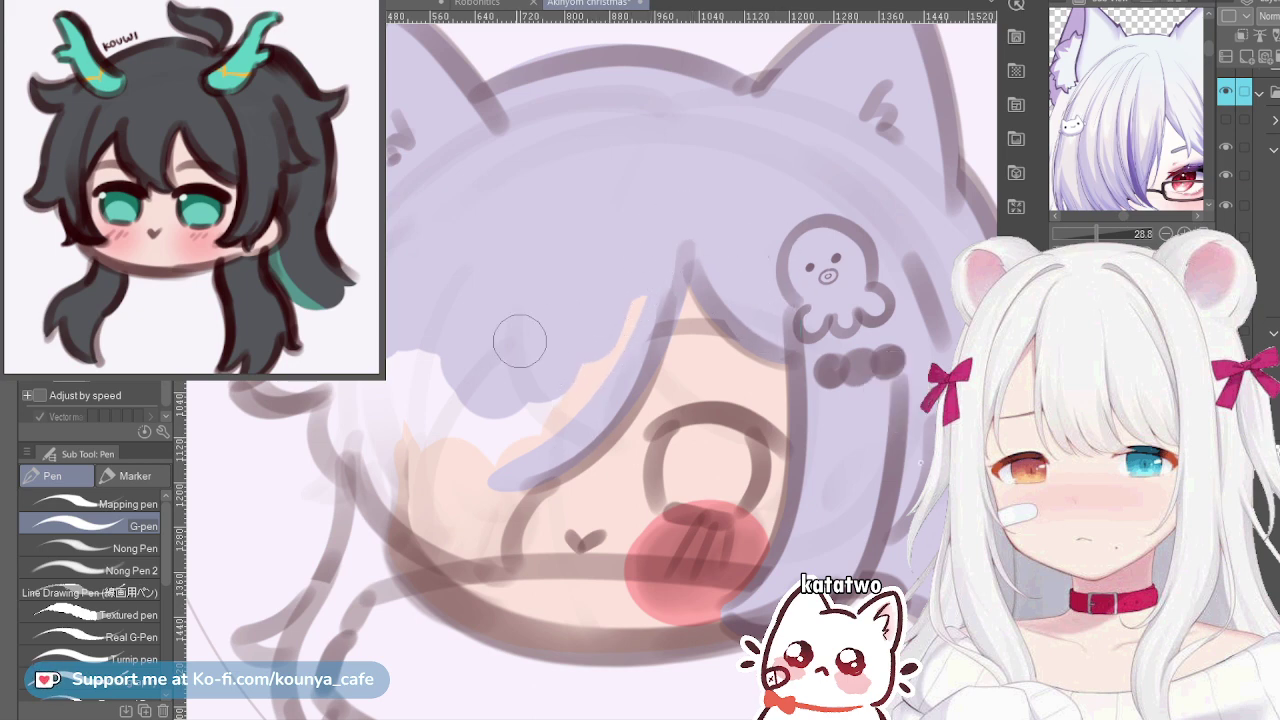
{"action": "mouse_move", "coordinate": [519, 341]}
{"action": "left_mouse_down"}
{"action": "mouse_move", "coordinate": [480, 366]}
{"action": "mouse_move", "coordinate": [446, 341]}
{"action": "mouse_move", "coordinate": [448, 326]}
{"action": "mouse_move", "coordinate": [470, 420]}
{"action": "mouse_move", "coordinate": [467, 397]}
{"action": "mouse_move", "coordinate": [502, 438]}
{"action": "left_mouse_up"}
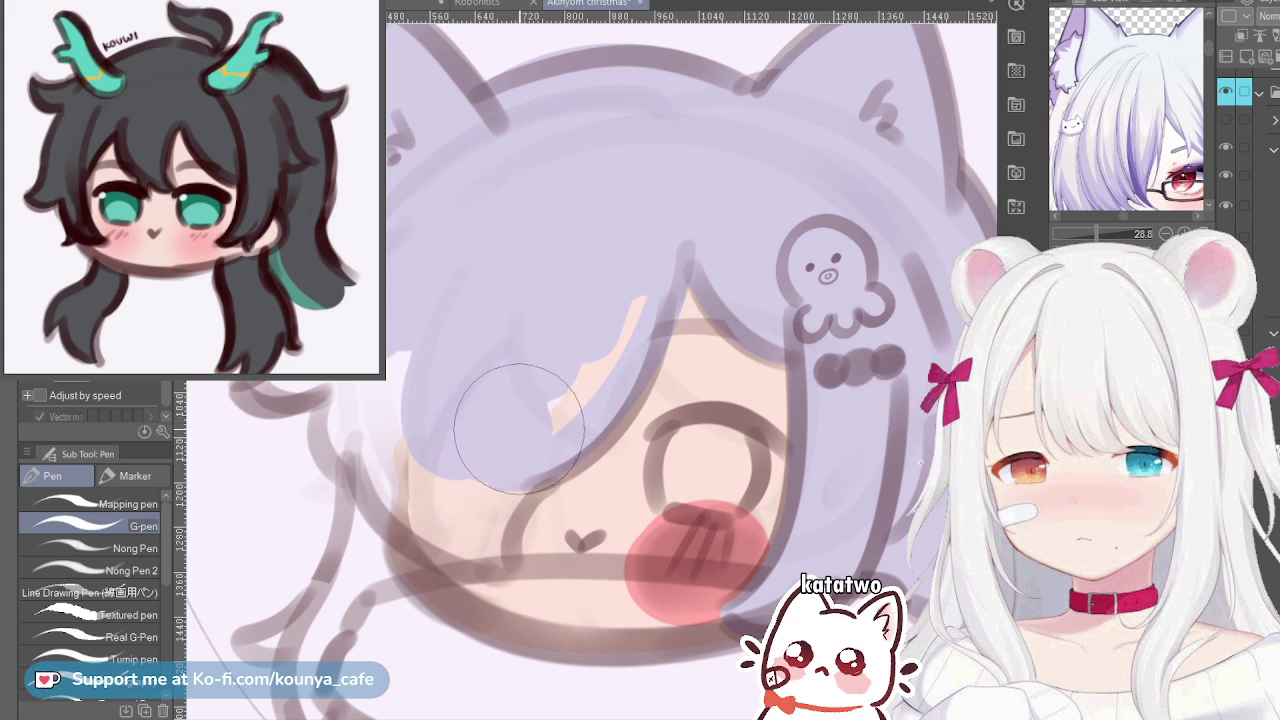
{"action": "key", "text": "["}
{"action": "mouse_move", "coordinate": [531, 426]}
{"action": "left_mouse_down"}
{"action": "mouse_move", "coordinate": [605, 314]}
{"action": "mouse_move", "coordinate": [619, 268]}
{"action": "left_mouse_up"}
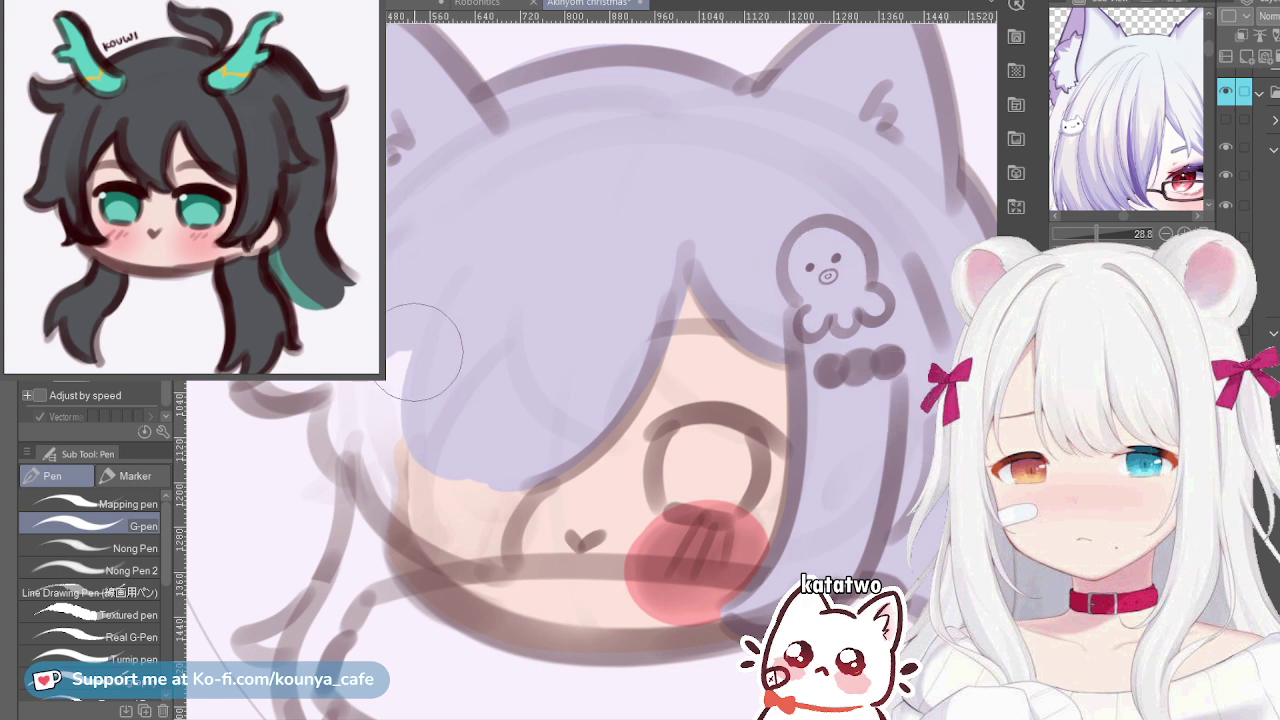
Extend the lavender from the fringe over the side hair out to the head outline, redoing the outer stroke
{"action": "mouse_move", "coordinate": [423, 350]}
{"action": "left_mouse_down"}
{"action": "mouse_move", "coordinate": [397, 367]}
{"action": "mouse_move", "coordinate": [404, 380]}
{"action": "mouse_move", "coordinate": [400, 308]}
{"action": "mouse_move", "coordinate": [428, 446]}
{"action": "mouse_move", "coordinate": [376, 392]}
{"action": "mouse_move", "coordinate": [395, 320]}
{"action": "mouse_move", "coordinate": [404, 449]}
{"action": "mouse_move", "coordinate": [359, 401]}
{"action": "mouse_move", "coordinate": [342, 356]}
{"action": "mouse_move", "coordinate": [358, 450]}
{"action": "left_mouse_up"}
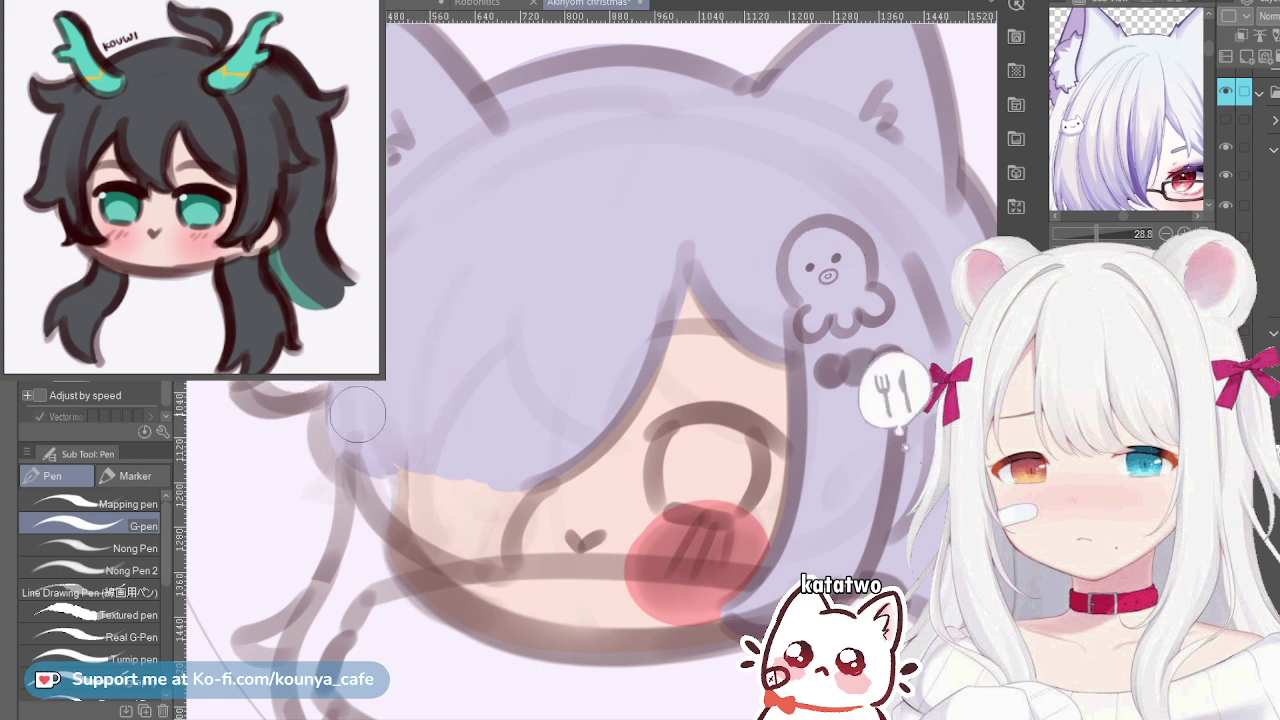
{"action": "key", "text": "ctrl+z"}
{"action": "left_click_drag", "start_coordinate": [343, 405], "coordinate": [353, 428]}
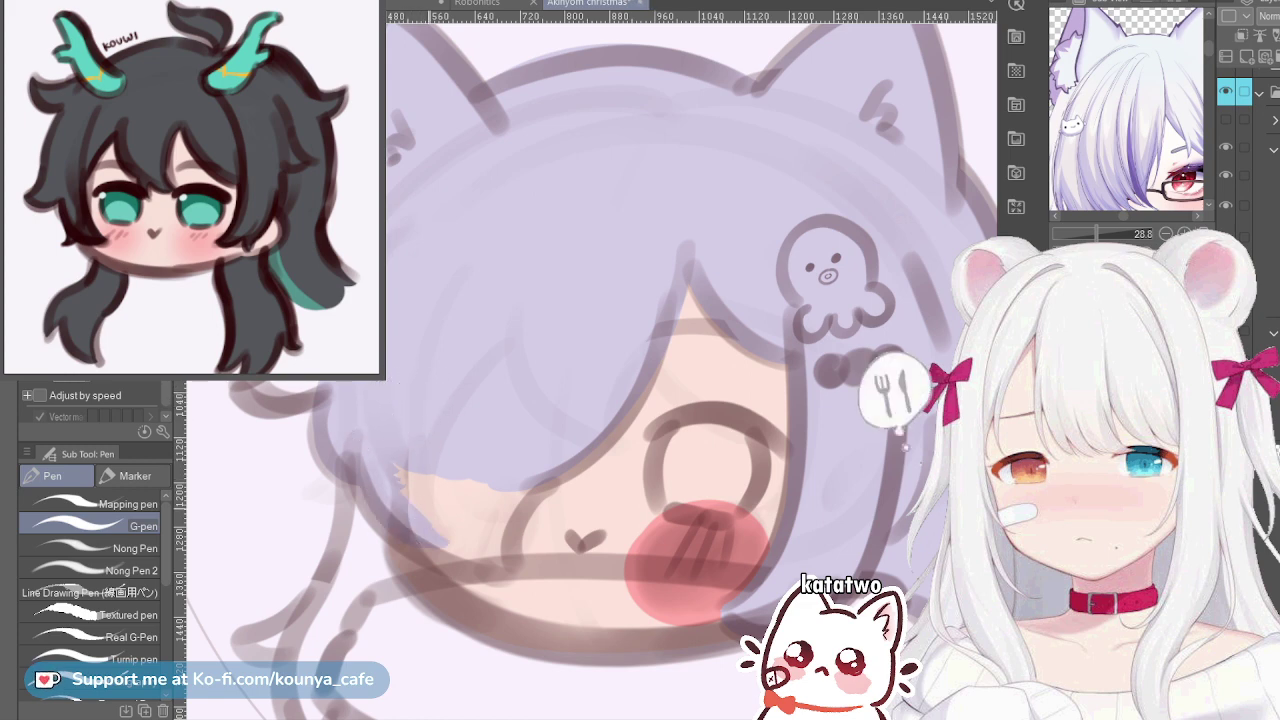
{"action": "scroll", "coordinate": [374, 413], "scroll_direction": "up", "scroll_amount": 3}
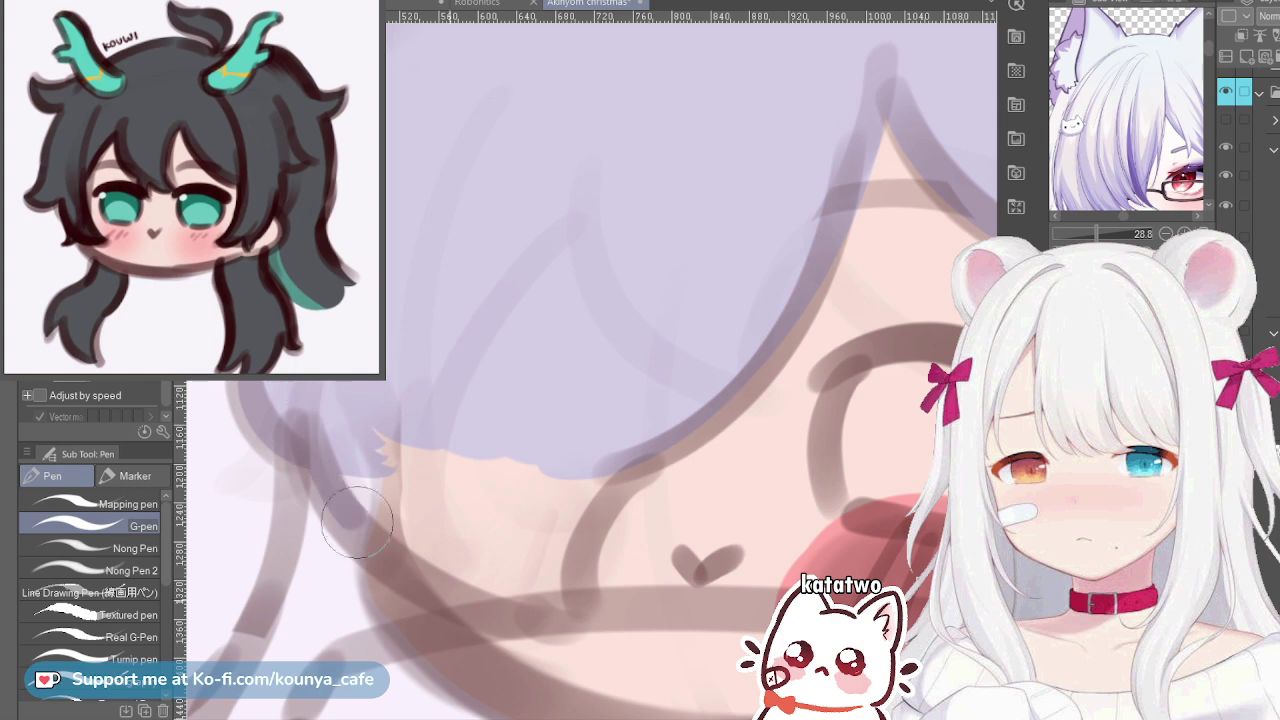
{"action": "left_click_drag", "start_coordinate": [335, 478], "coordinate": [522, 584]}
{"action": "key", "text": "ctrl+z"}
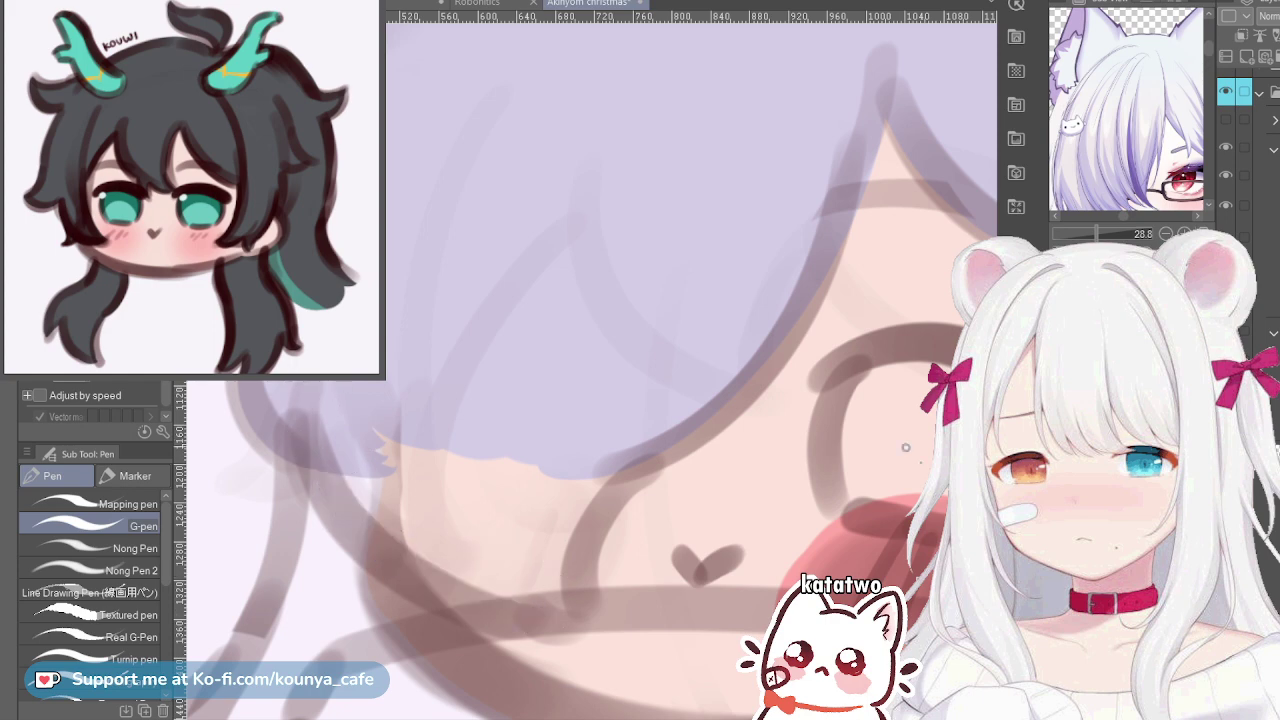
{"action": "left_click_drag", "start_coordinate": [336, 472], "coordinate": [552, 609]}
{"action": "key", "text": "ctrl+z"}
{"action": "left_click_drag", "start_coordinate": [310, 418], "coordinate": [561, 609]}
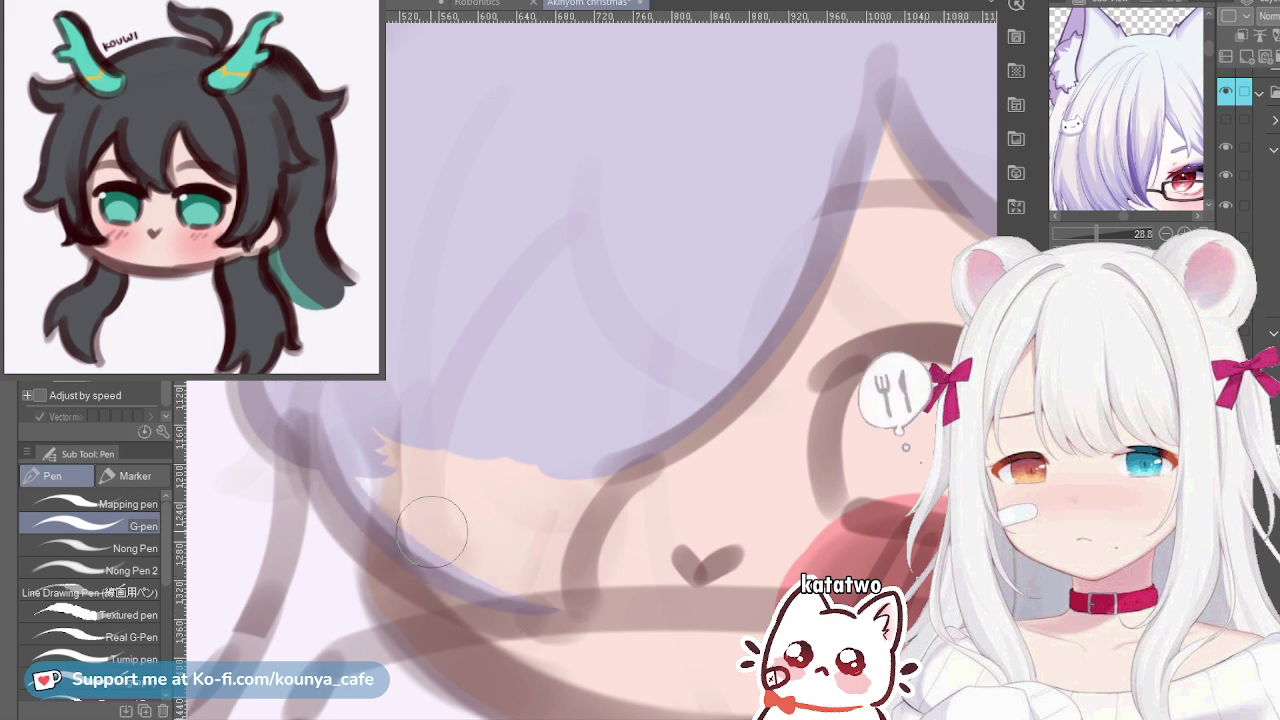
{"action": "left_click_drag", "start_coordinate": [314, 417], "coordinate": [472, 592]}
{"action": "key", "text": "ctrl+z"}
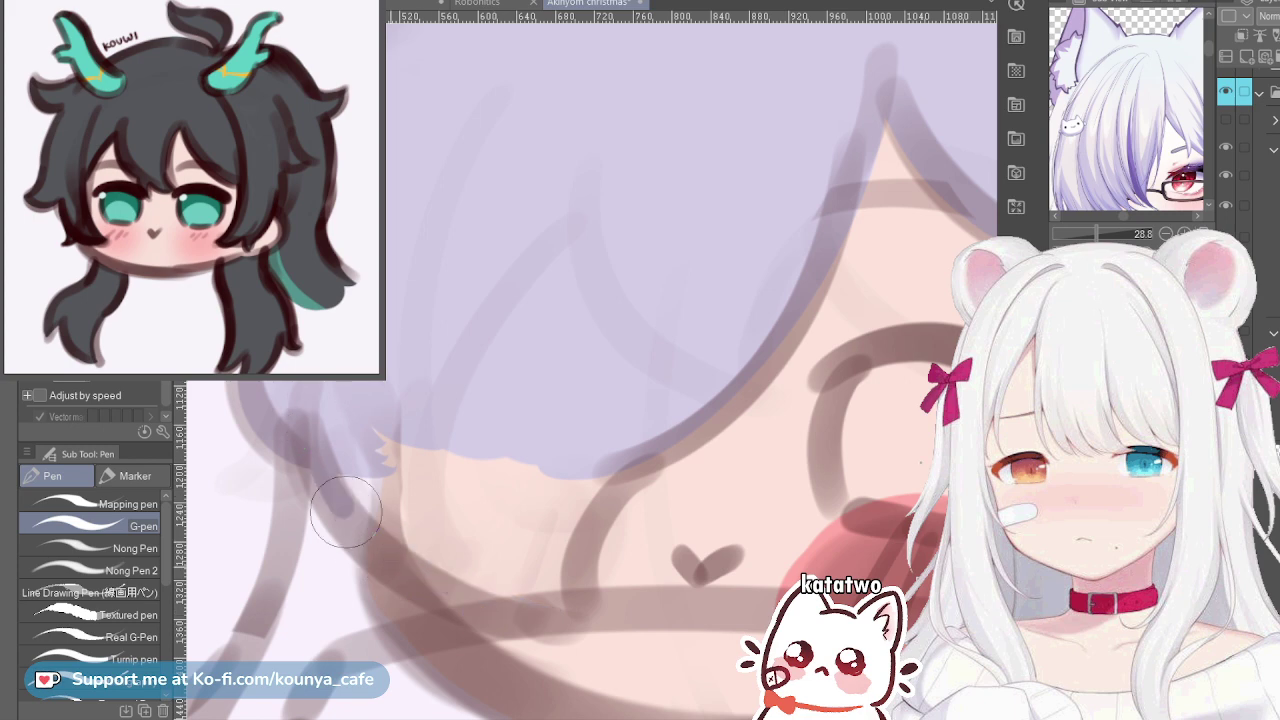
{"action": "left_click_drag", "start_coordinate": [346, 512], "coordinate": [530, 625]}
{"action": "key", "text": "ctrl+z"}
{"action": "mouse_move", "coordinate": [312, 400]}
{"action": "left_mouse_down"}
{"action": "mouse_move", "coordinate": [346, 497]}
{"action": "mouse_move", "coordinate": [554, 604]}
{"action": "left_mouse_up"}
{"action": "key", "text": "ctrl+z"}
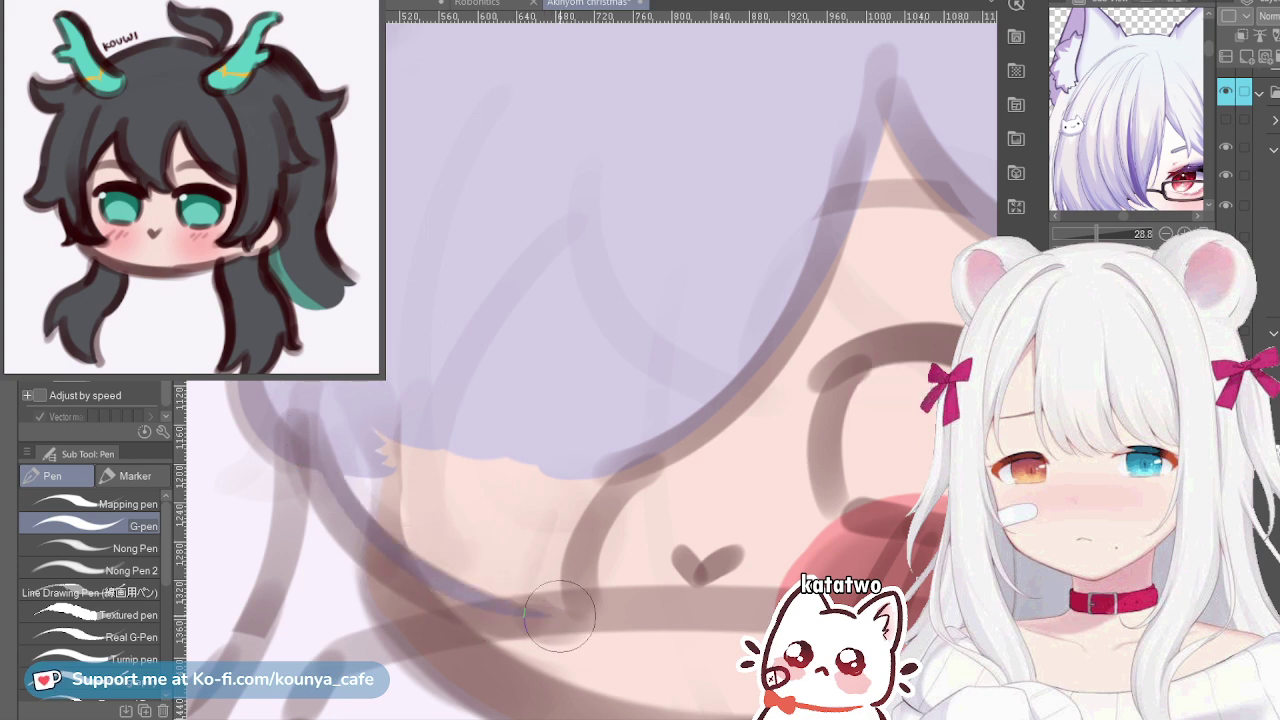
Paint the outer lower edge of the swept fringe in lavender down towards its tip and start filling inside it
{"action": "left_click_drag", "start_coordinate": [364, 532], "coordinate": [555, 624]}
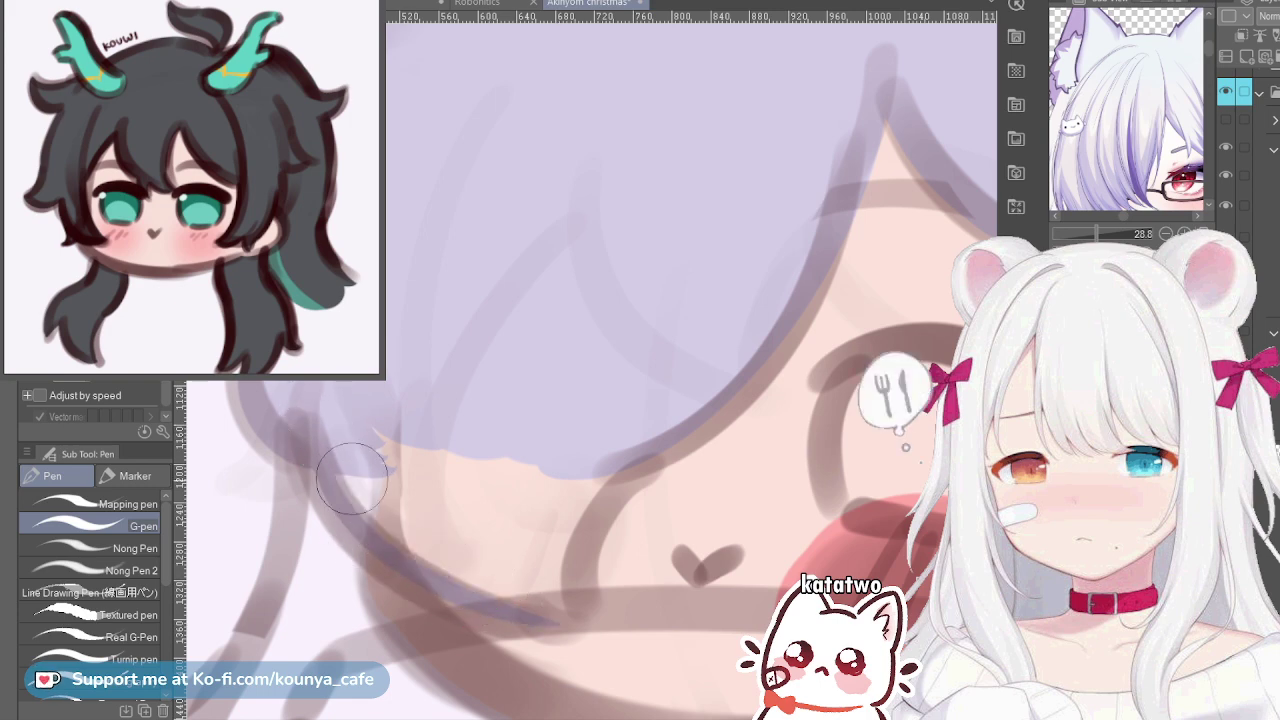
{"action": "left_click_drag", "start_coordinate": [366, 478], "coordinate": [361, 478]}
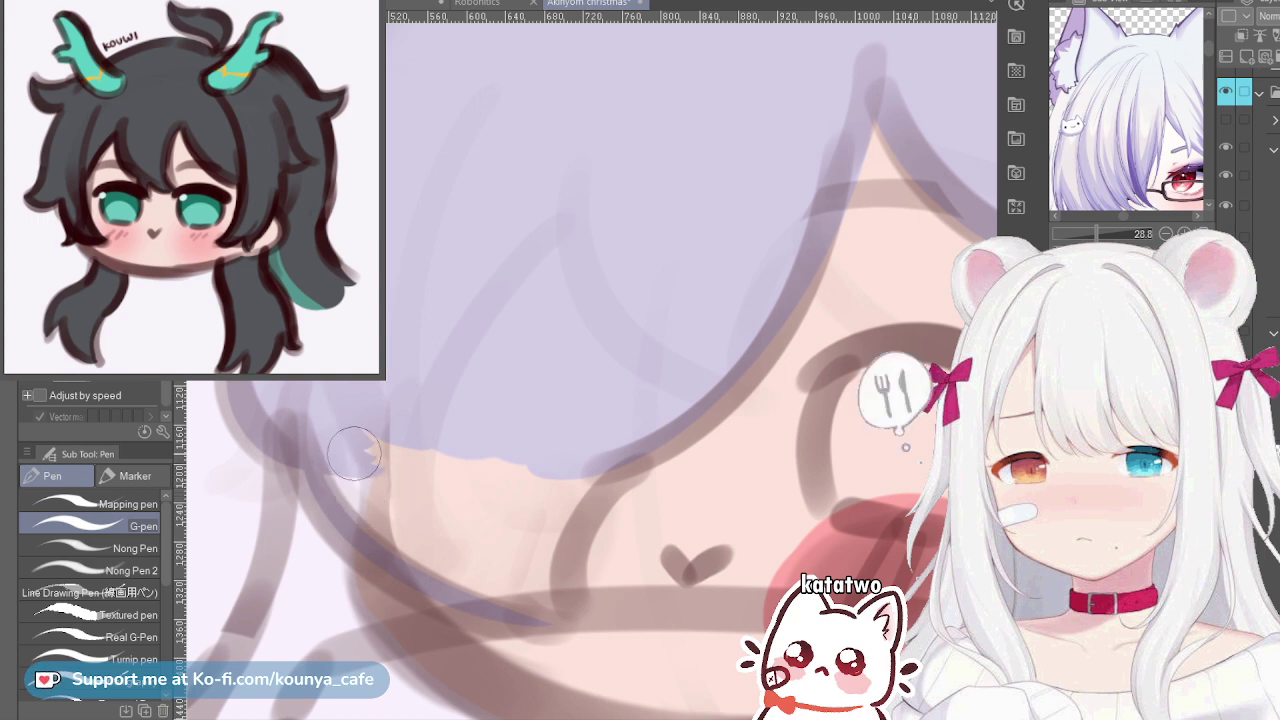
{"action": "left_click_drag", "start_coordinate": [336, 470], "coordinate": [408, 532]}
{"action": "left_click_drag", "start_coordinate": [385, 473], "coordinate": [436, 552]}
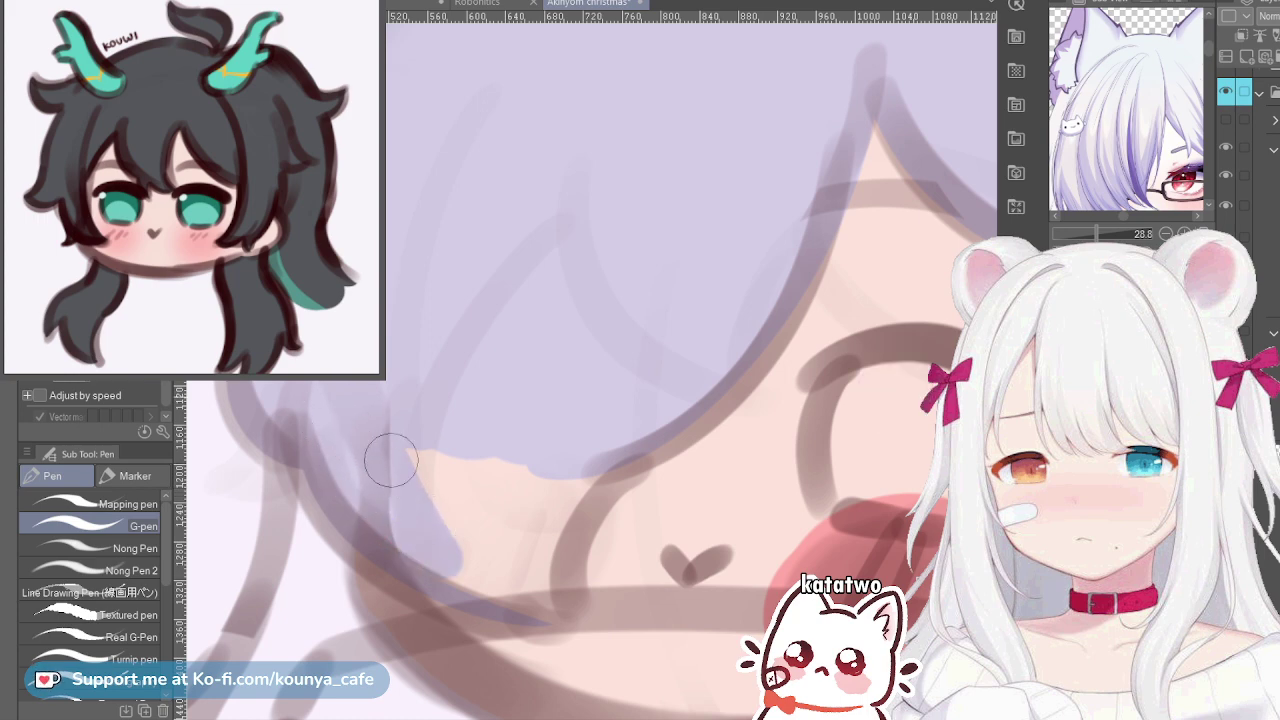
Enlarge the brush and fill the bare skin area inside the lower part of the swept fringe in lavender
{"action": "key", "text": "bracketright"}
{"action": "key", "text": "bracketright"}
{"action": "key", "text": "bracketright"}
{"action": "key", "text": "bracketright"}
{"action": "key", "text": "bracketright"}
{"action": "left_click_drag", "start_coordinate": [400, 385], "coordinate": [434, 484]}
{"action": "left_click_drag", "start_coordinate": [450, 429], "coordinate": [482, 490]}
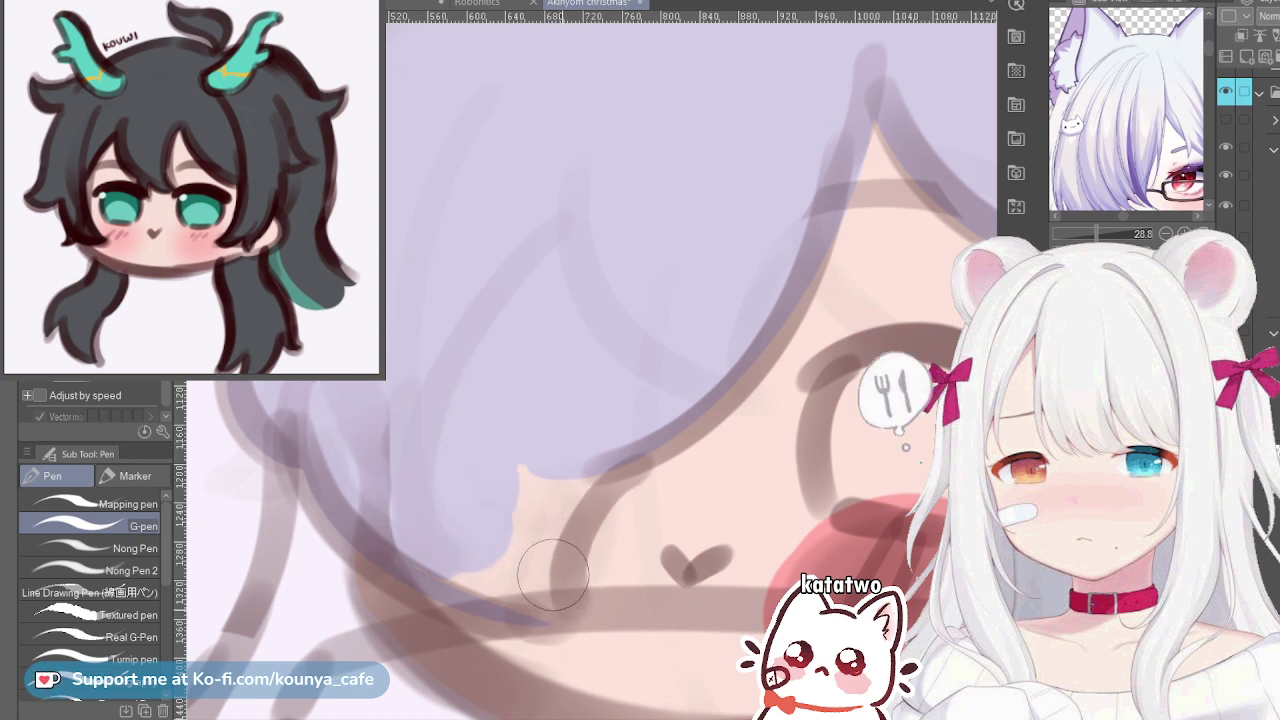
Fill the pointed tip of the fringe near the mouth in lavender and rework its lower outer edge
{"action": "mouse_move", "coordinate": [556, 612]}
{"action": "left_mouse_down"}
{"action": "mouse_move", "coordinate": [594, 489]}
{"action": "mouse_move", "coordinate": [667, 449]}
{"action": "mouse_move", "coordinate": [604, 499]}
{"action": "mouse_move", "coordinate": [596, 457]}
{"action": "mouse_move", "coordinate": [560, 505]}
{"action": "mouse_move", "coordinate": [523, 499]}
{"action": "mouse_move", "coordinate": [513, 481]}
{"action": "mouse_move", "coordinate": [532, 472]}
{"action": "mouse_move", "coordinate": [521, 557]}
{"action": "mouse_move", "coordinate": [447, 547]}
{"action": "mouse_move", "coordinate": [491, 575]}
{"action": "mouse_move", "coordinate": [496, 544]}
{"action": "mouse_move", "coordinate": [495, 577]}
{"action": "mouse_move", "coordinate": [480, 571]}
{"action": "mouse_move", "coordinate": [530, 596]}
{"action": "mouse_move", "coordinate": [515, 567]}
{"action": "mouse_move", "coordinate": [550, 608]}
{"action": "mouse_move", "coordinate": [528, 565]}
{"action": "mouse_move", "coordinate": [549, 590]}
{"action": "mouse_move", "coordinate": [530, 593]}
{"action": "mouse_move", "coordinate": [551, 597]}
{"action": "mouse_move", "coordinate": [539, 568]}
{"action": "mouse_move", "coordinate": [561, 615]}
{"action": "mouse_move", "coordinate": [534, 573]}
{"action": "mouse_move", "coordinate": [551, 614]}
{"action": "mouse_move", "coordinate": [512, 592]}
{"action": "left_mouse_up"}
{"action": "left_click_drag", "start_coordinate": [320, 492], "coordinate": [343, 537]}
{"action": "key", "text": "ctrl+z"}
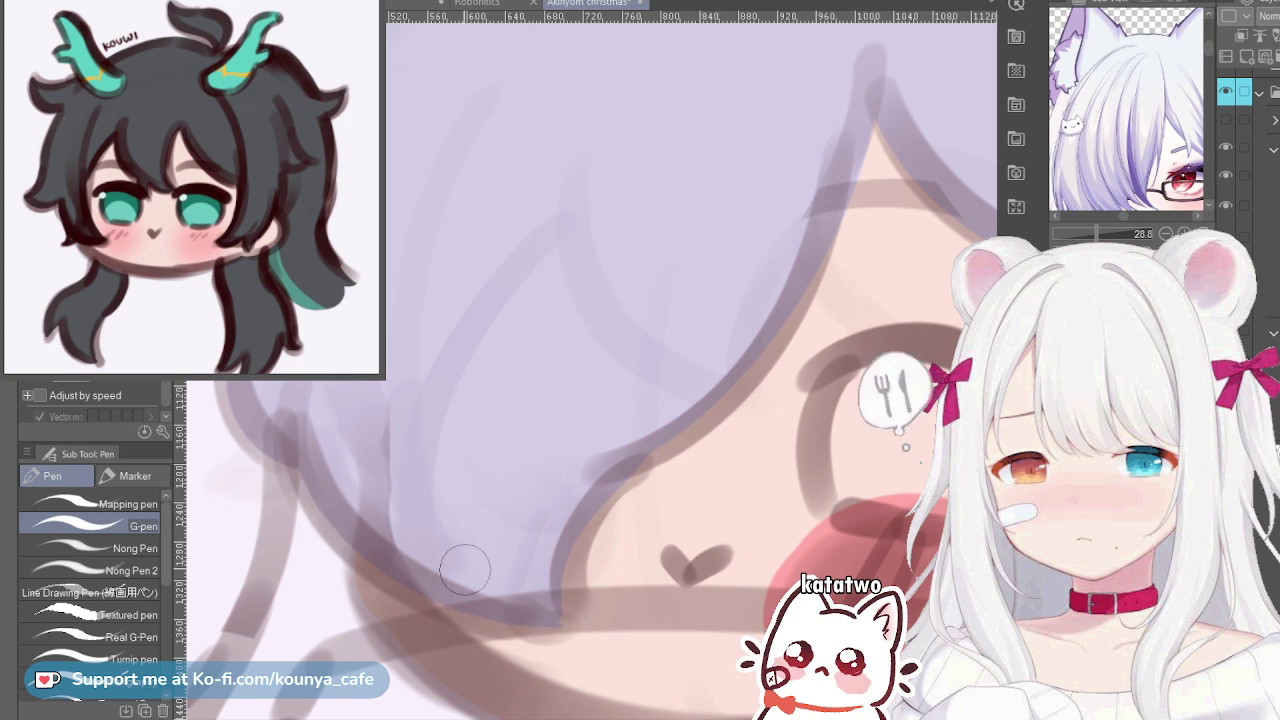
{"action": "left_click_drag", "start_coordinate": [364, 553], "coordinate": [525, 616]}
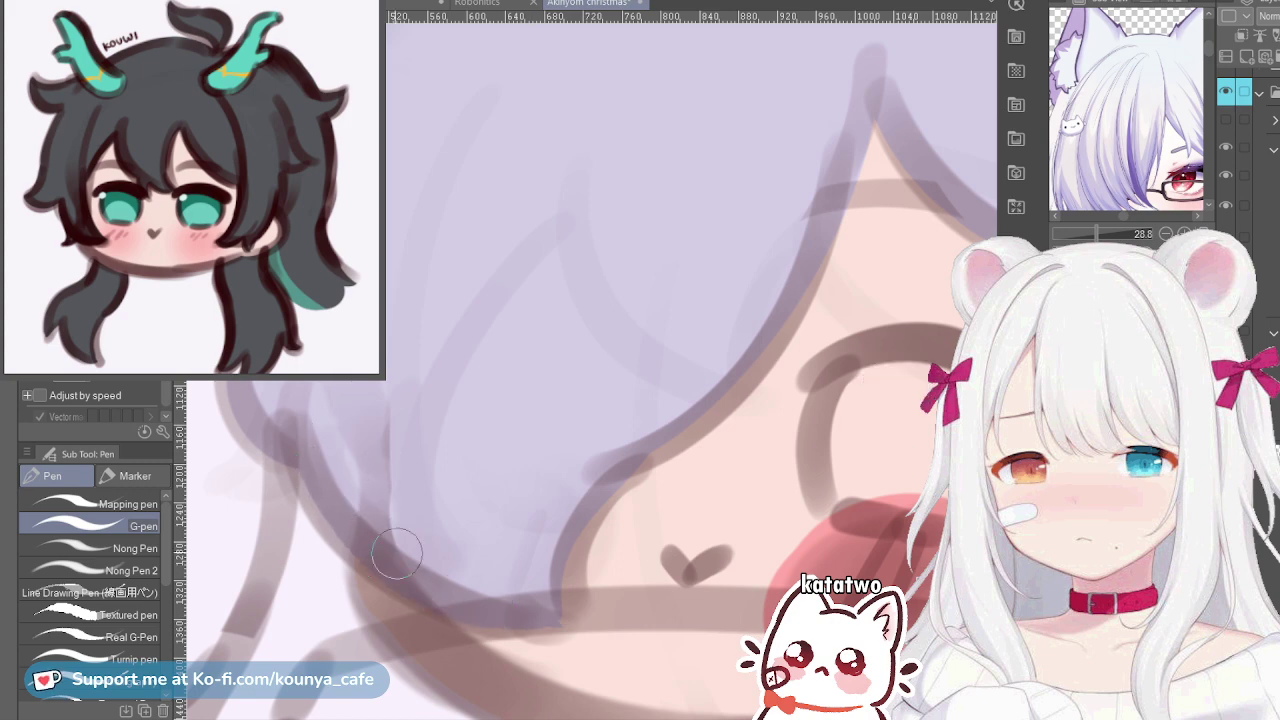
{"action": "key", "text": "ctrl+z"}
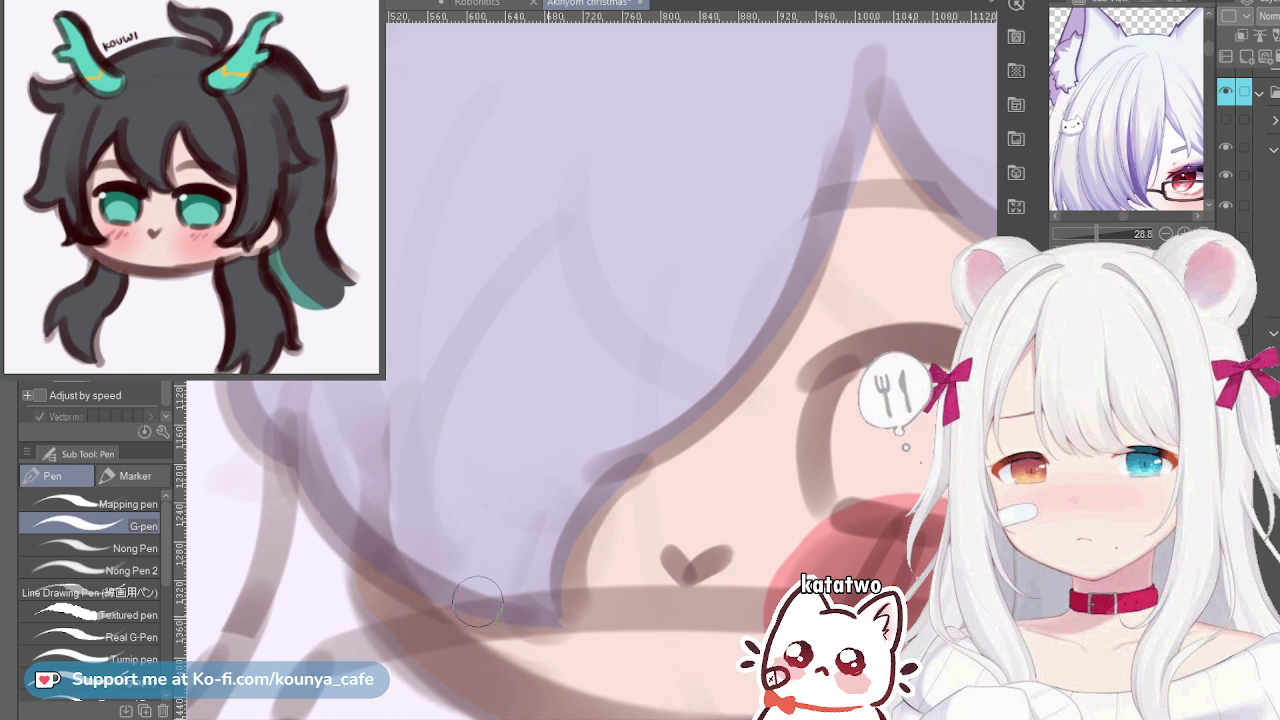
{"action": "scroll", "coordinate": [535, 610], "scroll_direction": "up", "scroll_amount": 2}
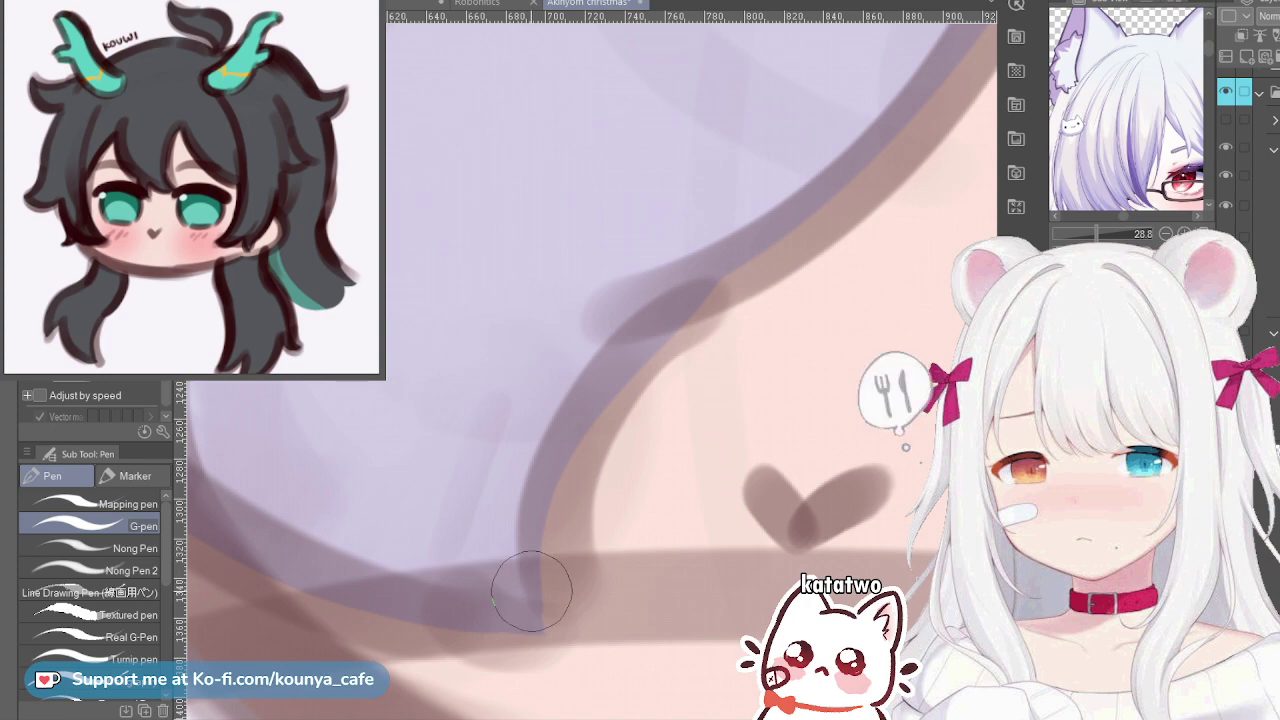
{"action": "scroll", "coordinate": [475, 380], "scroll_direction": "down", "scroll_amount": 2}
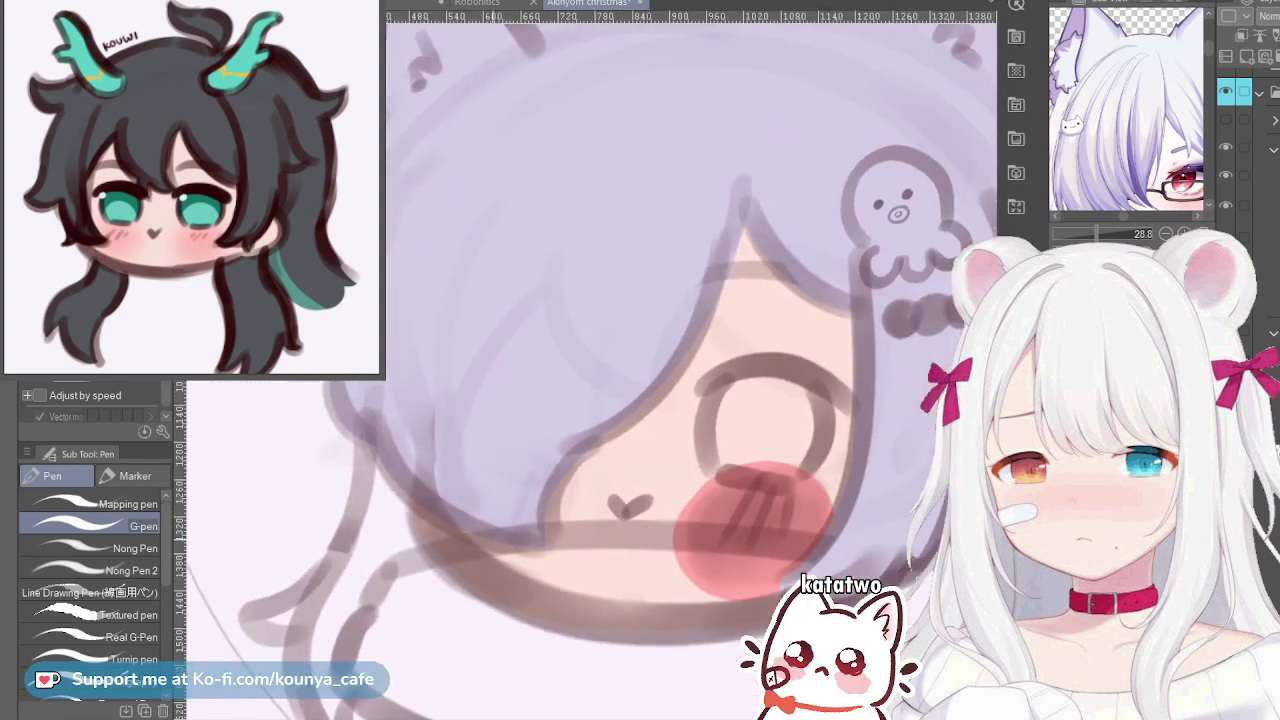
{"action": "scroll", "coordinate": [471, 416], "scroll_direction": "down", "scroll_amount": 2}
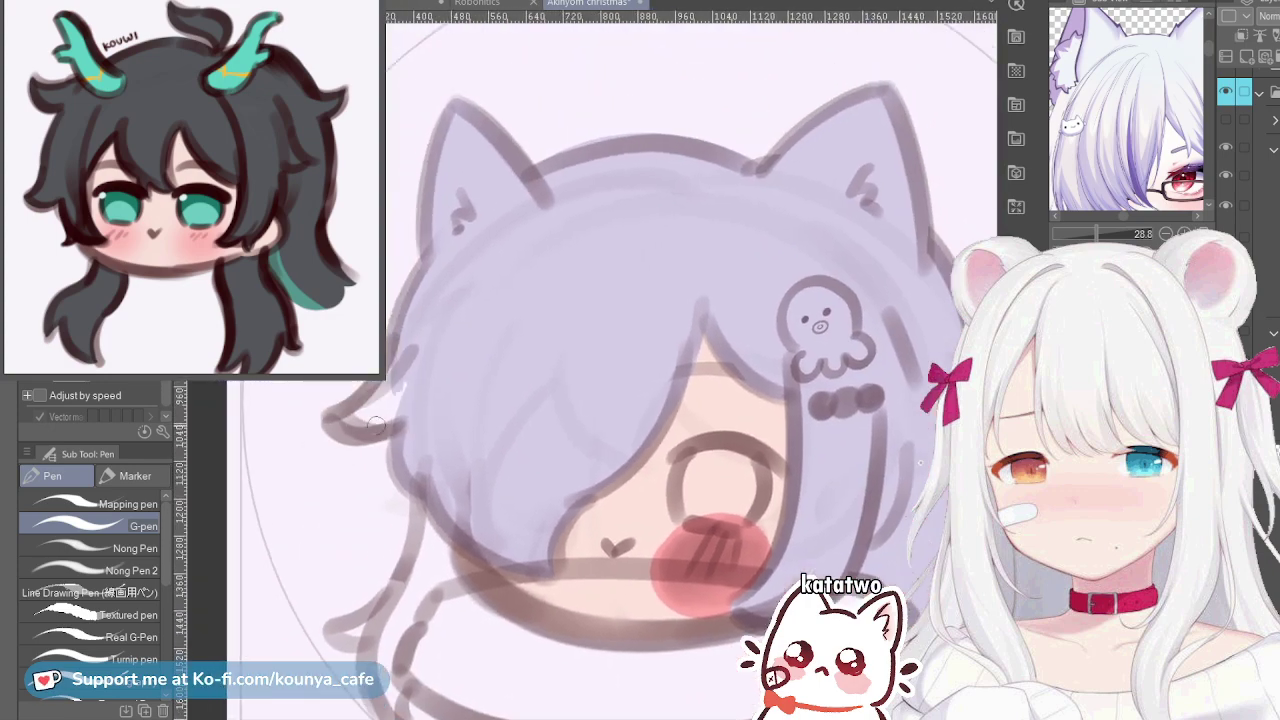
Fill the flicked-out hair tuft on the fringe side of the head in lavender, redoing the edge stroke
{"action": "scroll", "coordinate": [376, 426], "scroll_direction": "up", "scroll_amount": 1}
{"action": "mouse_move", "coordinate": [322, 426]}
{"action": "left_mouse_down"}
{"action": "mouse_move", "coordinate": [438, 387]}
{"action": "mouse_move", "coordinate": [373, 385]}
{"action": "mouse_move", "coordinate": [321, 419]}
{"action": "mouse_move", "coordinate": [401, 415]}
{"action": "mouse_move", "coordinate": [408, 385]}
{"action": "mouse_move", "coordinate": [325, 418]}
{"action": "mouse_move", "coordinate": [405, 337]}
{"action": "left_mouse_up"}
{"action": "key", "text": "ctrl+z"}
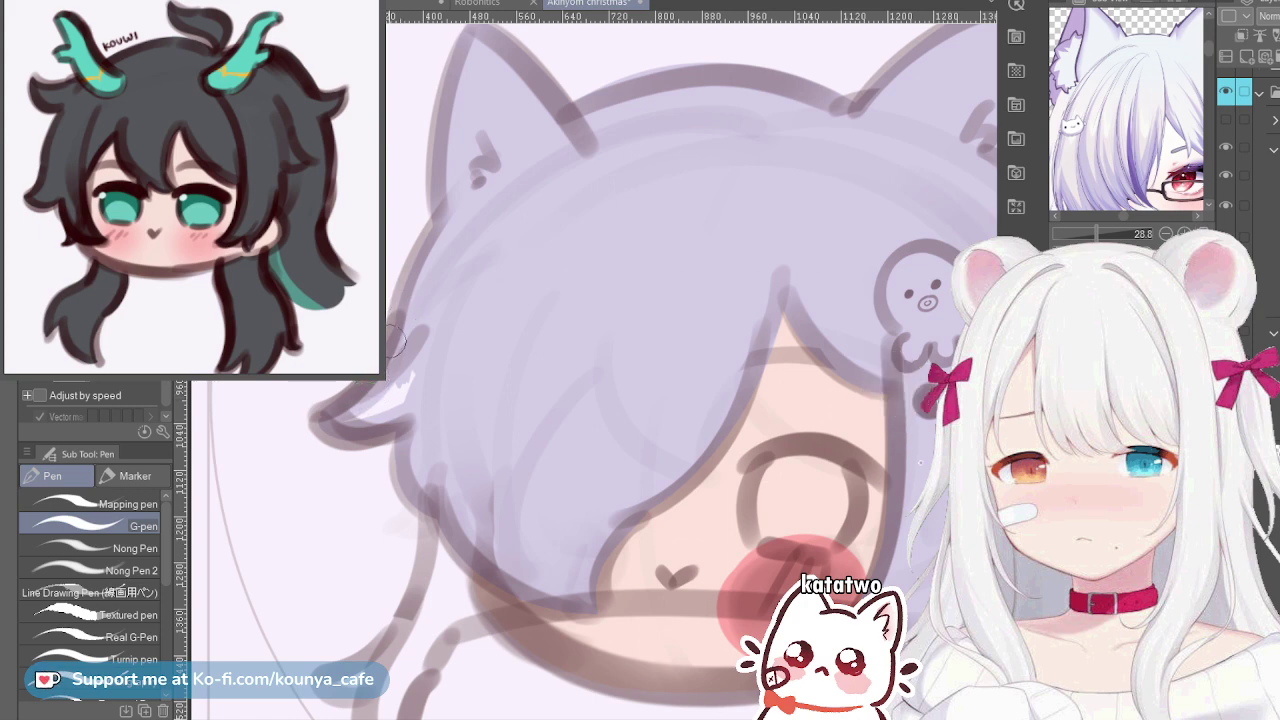
{"action": "scroll", "coordinate": [352, 318], "scroll_direction": "up", "scroll_amount": 3}
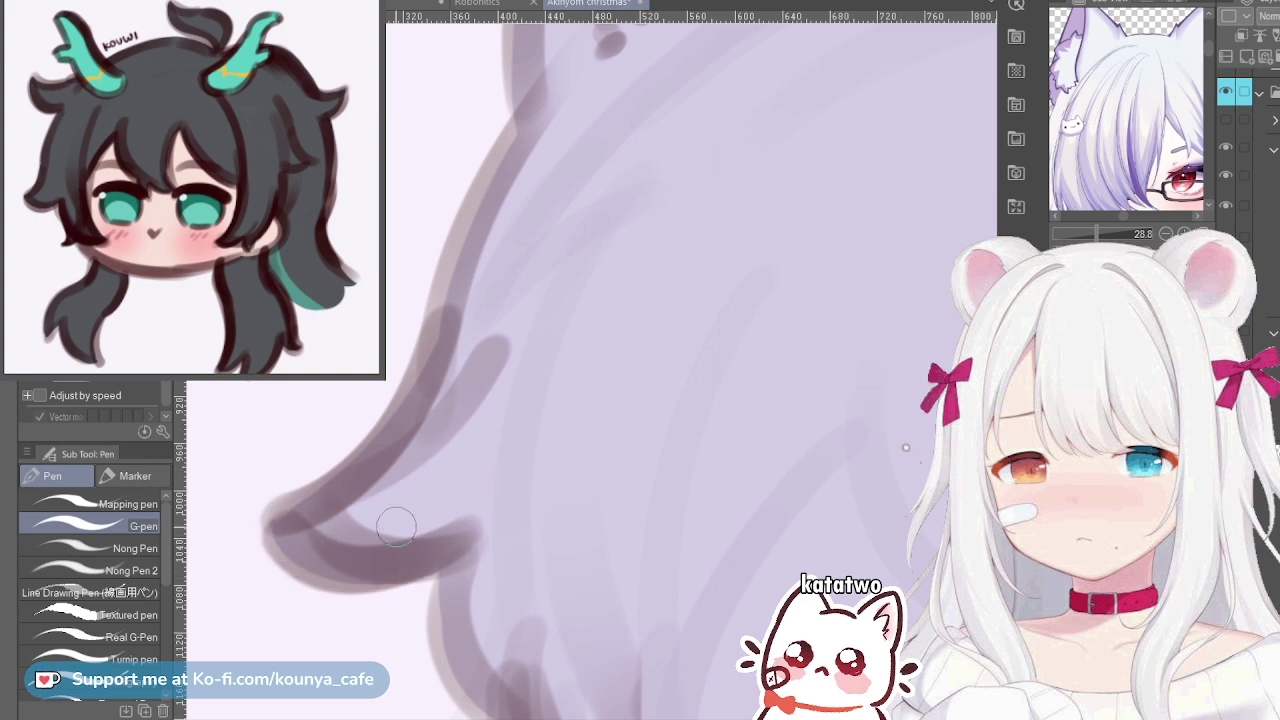
{"action": "scroll", "coordinate": [430, 505], "scroll_direction": "down", "scroll_amount": 4}
{"action": "left_click_drag", "start_coordinate": [440, 500], "coordinate": [357, 435]}
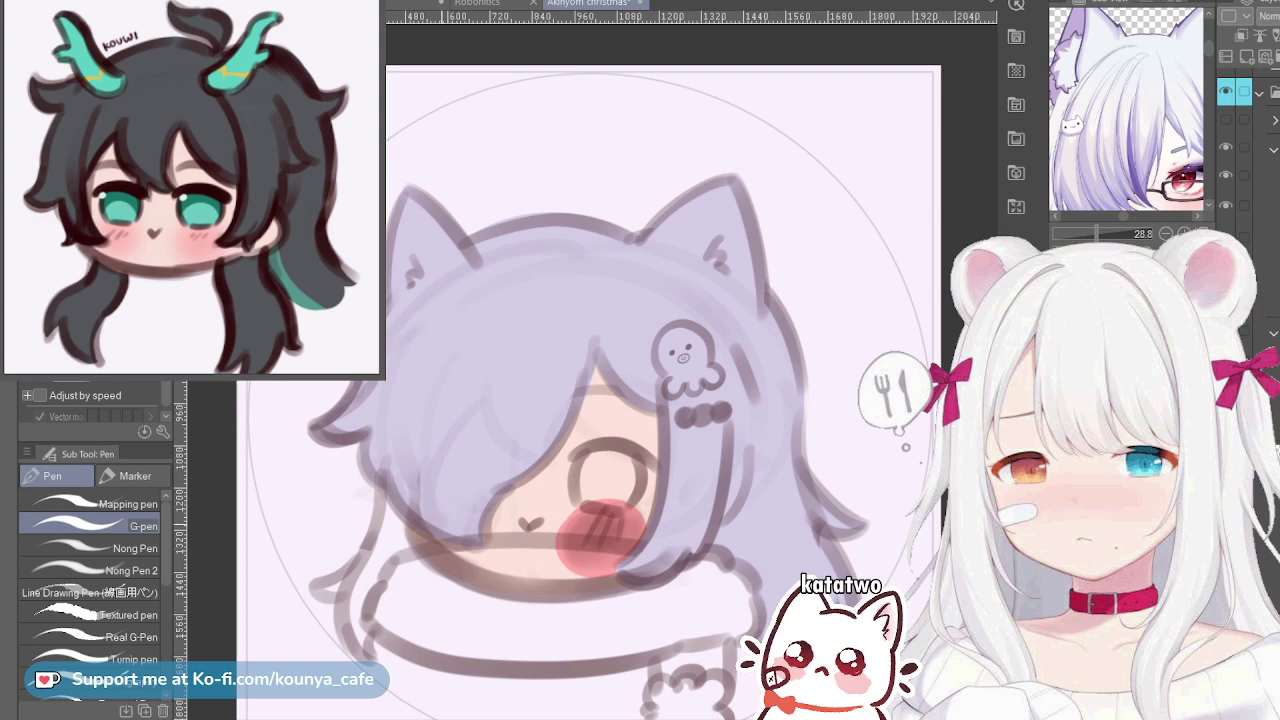
Paint the upper part of the loose lock hanging beside the scarf in lavender, using a smaller brush and redoing the stroke
{"action": "left_click_drag", "start_coordinate": [945, 511], "coordinate": [920, 463]}
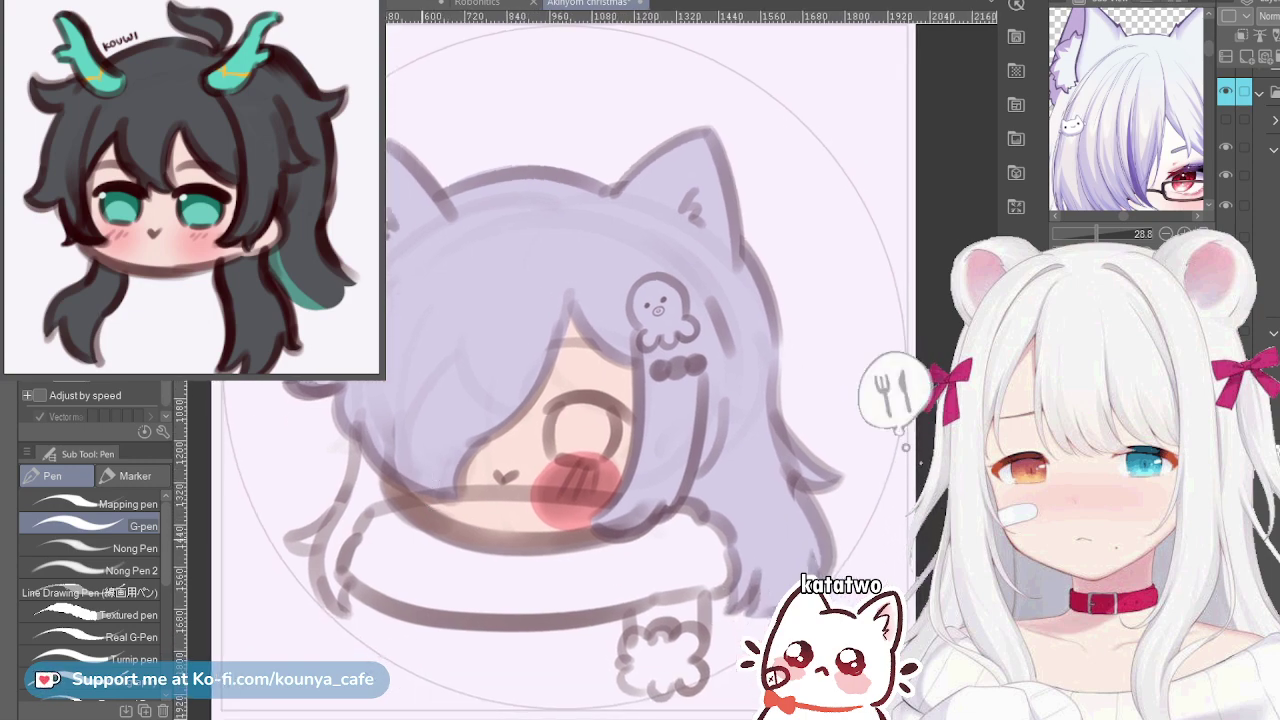
{"action": "left_click_drag", "start_coordinate": [421, 530], "coordinate": [450, 539]}
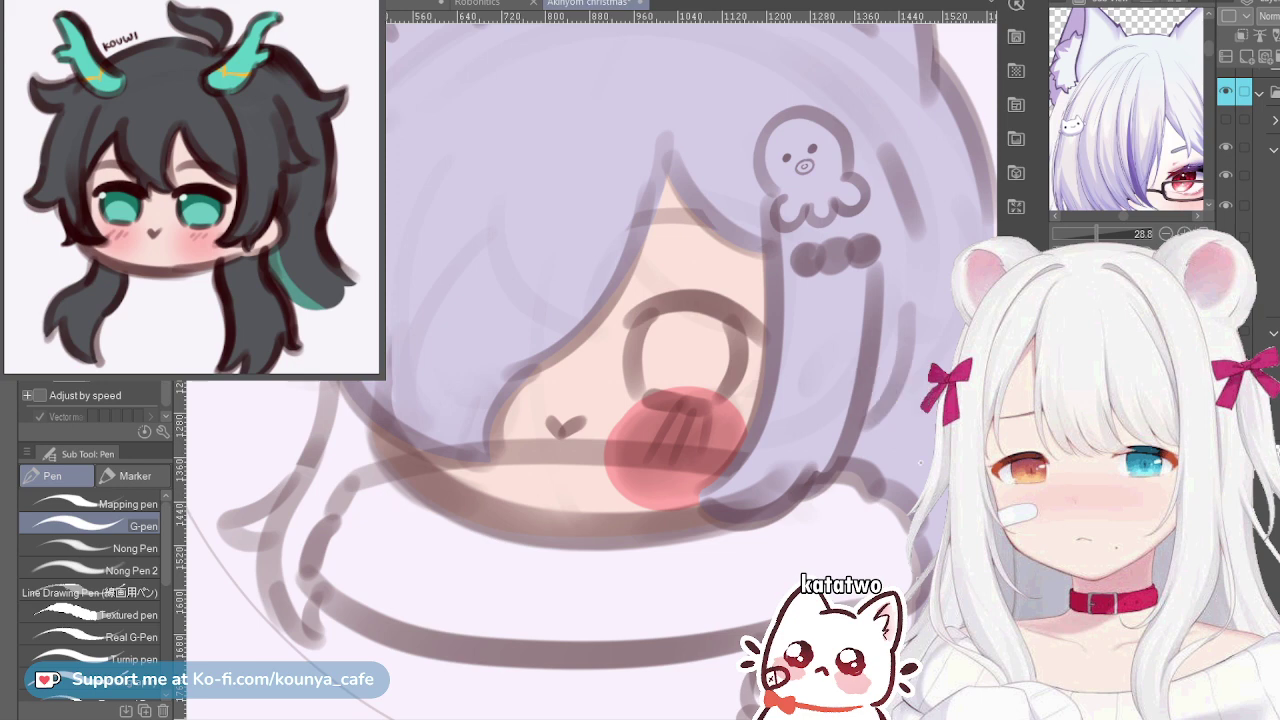
{"action": "scroll", "coordinate": [1248, 160], "scroll_direction": "down", "scroll_amount": 3}
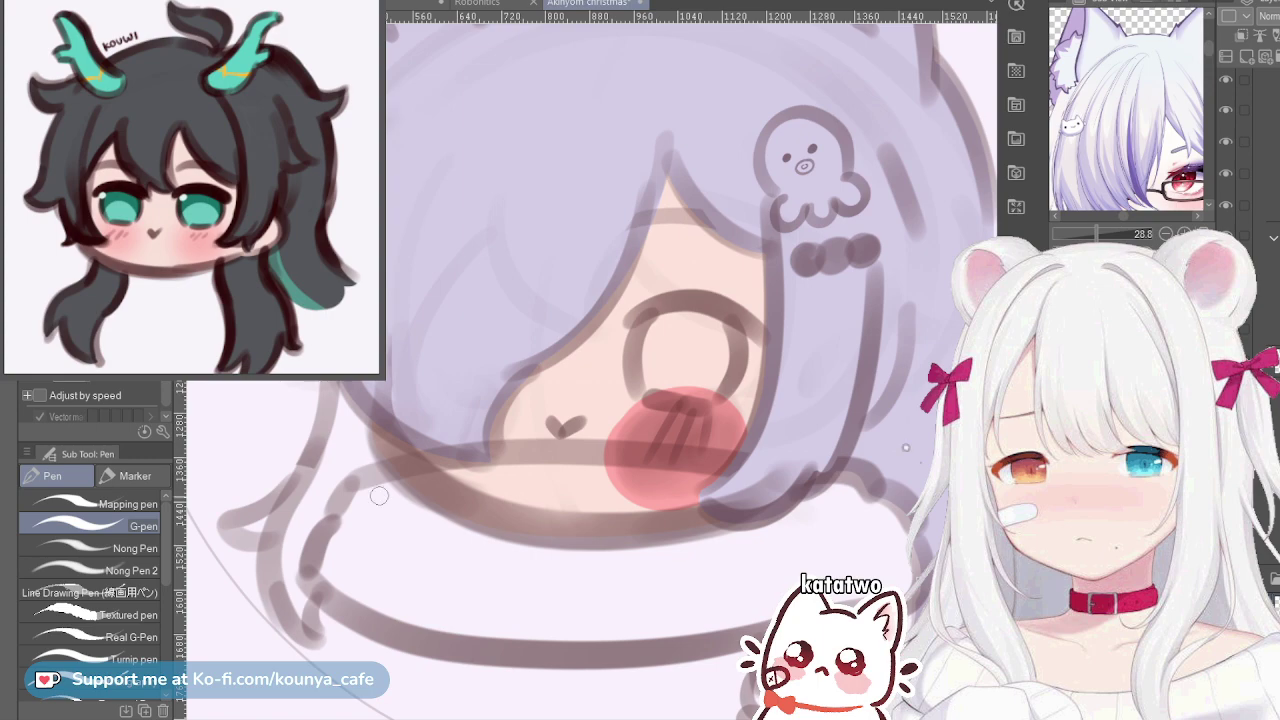
{"action": "left_click_drag", "start_coordinate": [379, 496], "coordinate": [461, 452]}
{"action": "scroll", "coordinate": [345, 570], "scroll_direction": "up", "scroll_amount": 3}
{"action": "left_click_drag", "start_coordinate": [379, 496], "coordinate": [422, 480]}
{"action": "scroll", "coordinate": [310, 630], "scroll_direction": "down", "scroll_amount": 2}
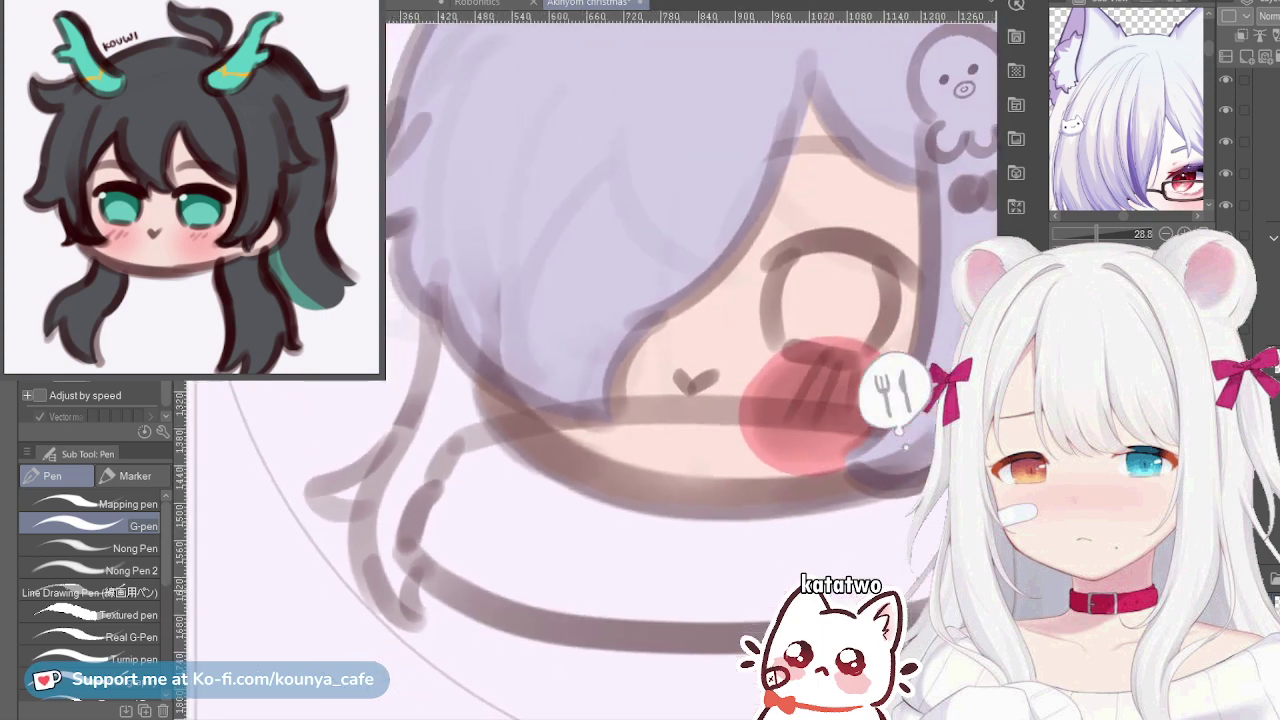
{"action": "mouse_move", "coordinate": [374, 588]}
{"action": "left_mouse_down"}
{"action": "mouse_move", "coordinate": [412, 582]}
{"action": "mouse_move", "coordinate": [440, 604]}
{"action": "mouse_move", "coordinate": [403, 508]}
{"action": "mouse_move", "coordinate": [453, 408]}
{"action": "mouse_move", "coordinate": [485, 266]}
{"action": "left_mouse_up"}
{"action": "scroll", "coordinate": [398, 498], "scroll_direction": "up", "scroll_amount": 2}
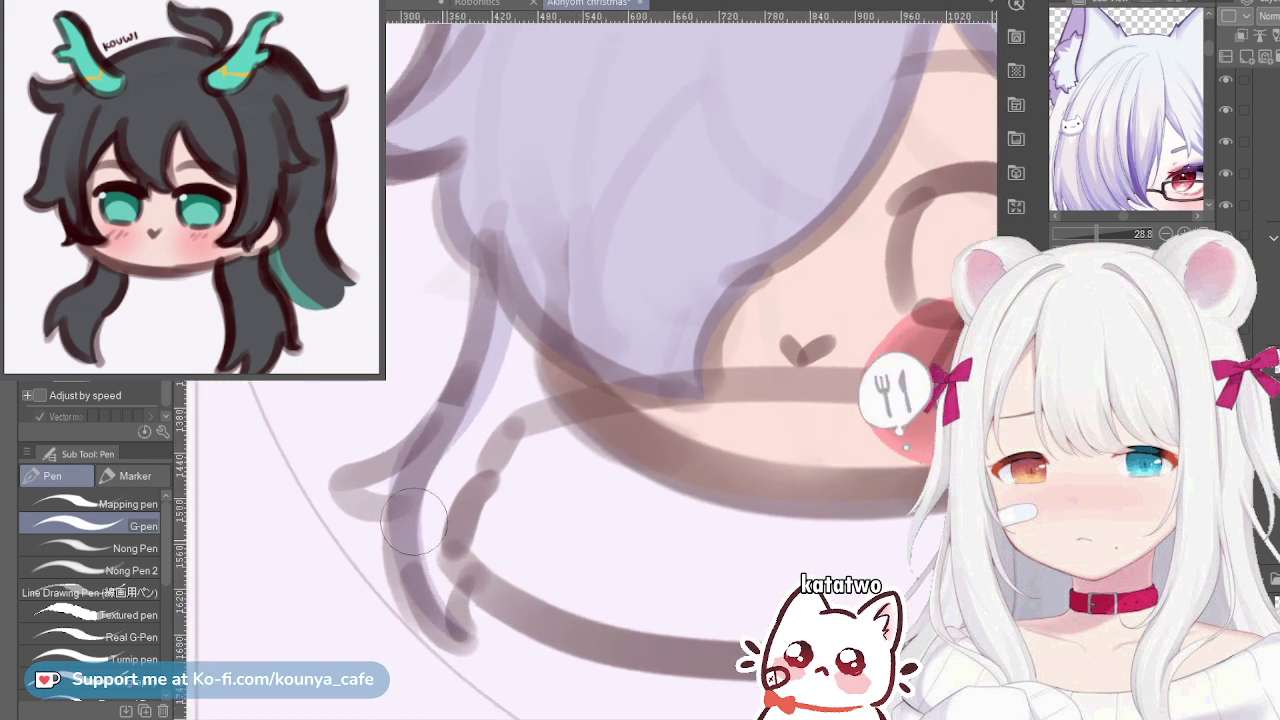
{"action": "key", "text": "["}
{"action": "key", "text": "ctrl+z"}
{"action": "mouse_move", "coordinate": [459, 635]}
{"action": "left_mouse_down"}
{"action": "mouse_move", "coordinate": [409, 584]}
{"action": "mouse_move", "coordinate": [395, 538]}
{"action": "mouse_move", "coordinate": [405, 488]}
{"action": "mouse_move", "coordinate": [487, 338]}
{"action": "mouse_move", "coordinate": [509, 203]}
{"action": "mouse_move", "coordinate": [483, 222]}
{"action": "mouse_move", "coordinate": [482, 329]}
{"action": "mouse_move", "coordinate": [468, 361]}
{"action": "mouse_move", "coordinate": [480, 339]}
{"action": "mouse_move", "coordinate": [413, 468]}
{"action": "left_mouse_up"}
{"action": "key", "text": "ctrl+z"}
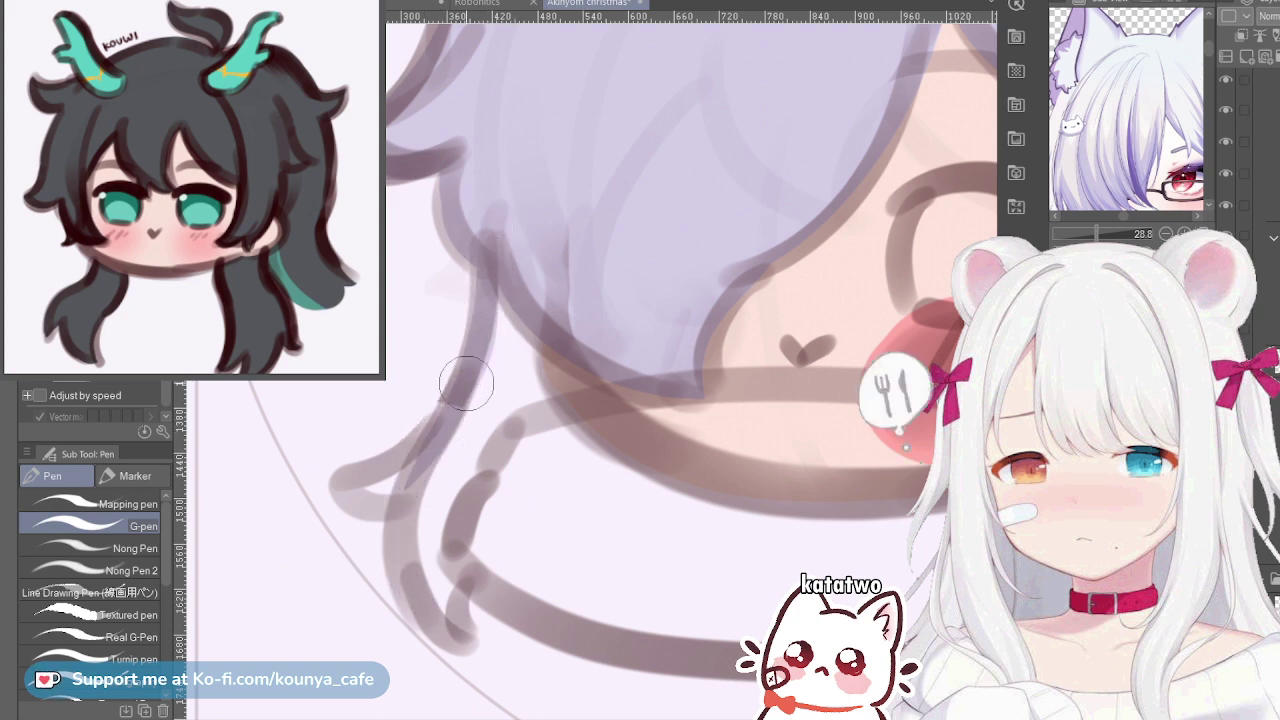
Extend the lavender along the loose lock's sketched edge to its lower tip, undoing stray strokes
{"action": "mouse_move", "coordinate": [466, 383]}
{"action": "left_mouse_down"}
{"action": "mouse_move", "coordinate": [411, 504]}
{"action": "mouse_move", "coordinate": [435, 600]}
{"action": "left_mouse_up"}
{"action": "mouse_move", "coordinate": [420, 447]}
{"action": "left_mouse_down"}
{"action": "mouse_move", "coordinate": [403, 554]}
{"action": "mouse_move", "coordinate": [457, 635]}
{"action": "left_mouse_up"}
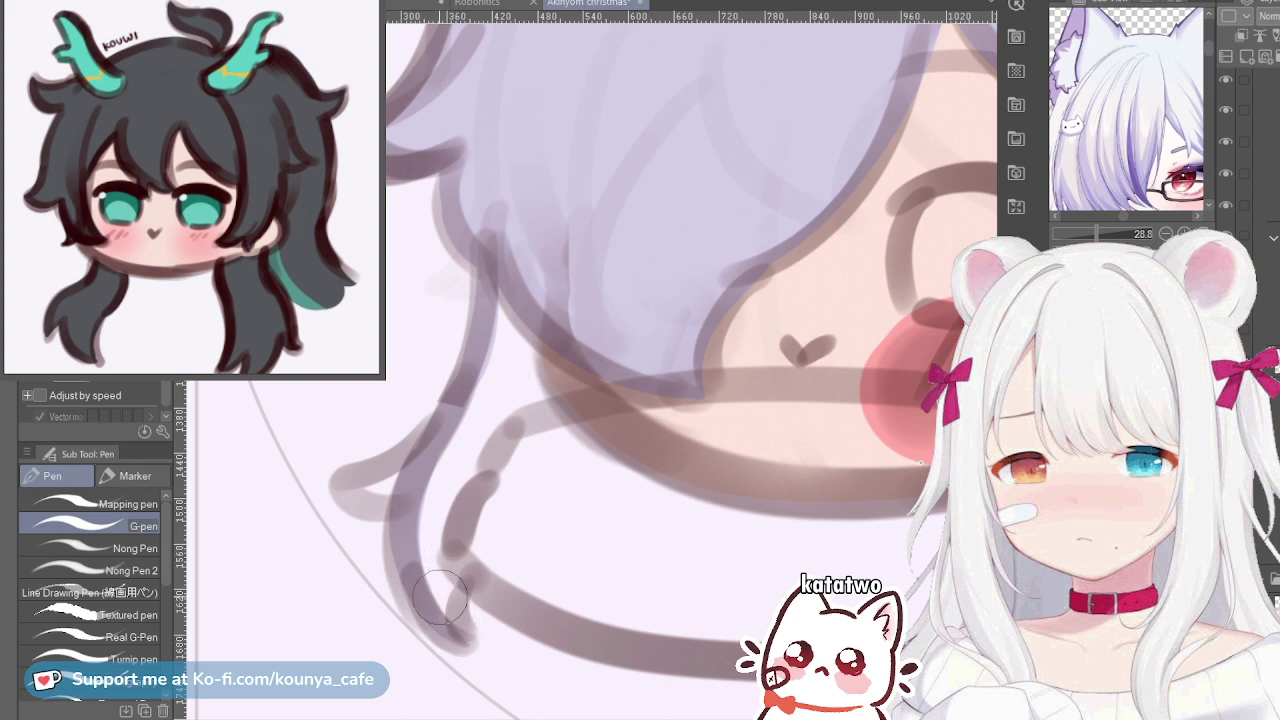
{"action": "left_click_drag", "start_coordinate": [396, 522], "coordinate": [446, 632]}
{"action": "key", "text": "ctrl+z"}
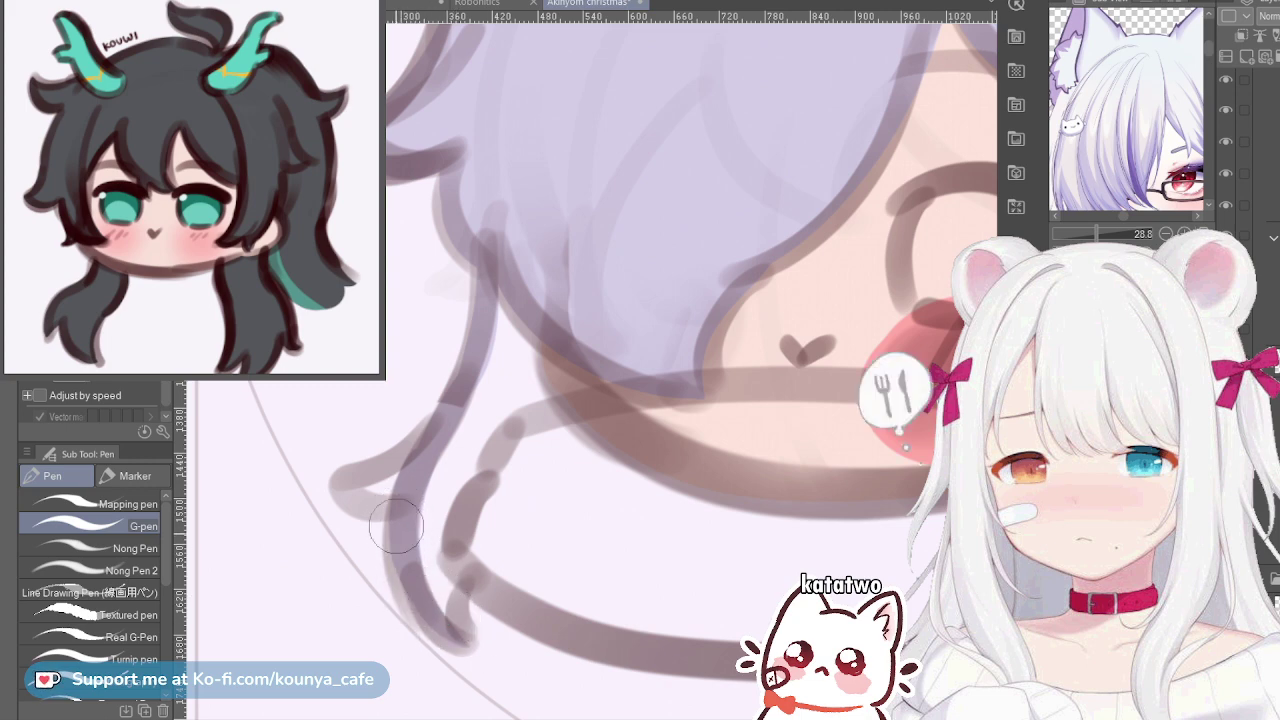
{"action": "mouse_move", "coordinate": [396, 526]}
{"action": "left_mouse_down"}
{"action": "mouse_move", "coordinate": [459, 631]}
{"action": "mouse_move", "coordinate": [400, 535]}
{"action": "mouse_move", "coordinate": [400, 567]}
{"action": "mouse_move", "coordinate": [447, 607]}
{"action": "left_mouse_up"}
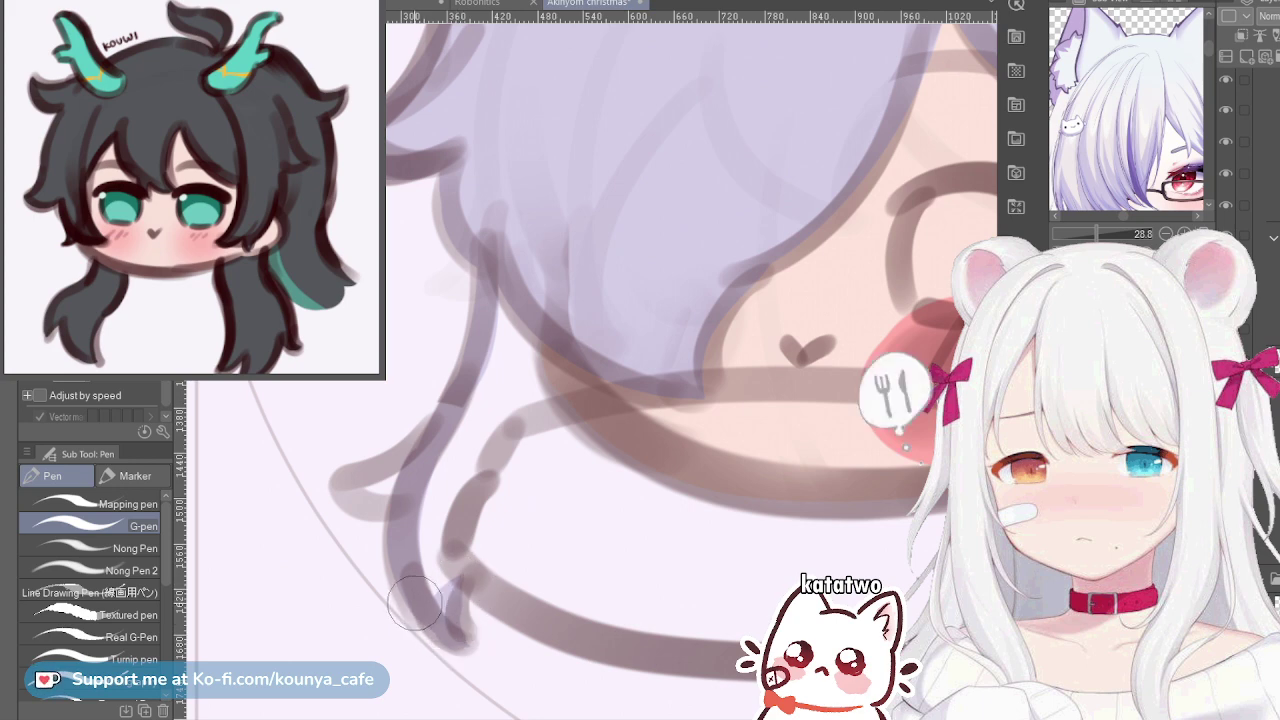
{"action": "mouse_move", "coordinate": [440, 603]}
{"action": "left_mouse_down"}
{"action": "mouse_move", "coordinate": [450, 530]}
{"action": "mouse_move", "coordinate": [400, 480]}
{"action": "mouse_move", "coordinate": [458, 468]}
{"action": "mouse_move", "coordinate": [490, 420]}
{"action": "mouse_move", "coordinate": [516, 250]}
{"action": "mouse_move", "coordinate": [548, 372]}
{"action": "mouse_move", "coordinate": [572, 340]}
{"action": "mouse_move", "coordinate": [560, 380]}
{"action": "mouse_move", "coordinate": [540, 365]}
{"action": "mouse_move", "coordinate": [524, 420]}
{"action": "mouse_move", "coordinate": [578, 392]}
{"action": "mouse_move", "coordinate": [571, 353]}
{"action": "mouse_move", "coordinate": [460, 545]}
{"action": "mouse_move", "coordinate": [342, 470]}
{"action": "mouse_move", "coordinate": [411, 471]}
{"action": "mouse_move", "coordinate": [340, 485]}
{"action": "mouse_move", "coordinate": [466, 342]}
{"action": "left_mouse_up"}
{"action": "key", "text": "ctrl+z"}
Paint the loose lock's outward flick in lavender and fill the lock's interior across to the scarf edge
{"action": "mouse_move", "coordinate": [348, 484]}
{"action": "left_mouse_down"}
{"action": "mouse_move", "coordinate": [406, 466]}
{"action": "mouse_move", "coordinate": [440, 408]}
{"action": "left_mouse_up"}
{"action": "left_click_drag", "start_coordinate": [342, 481], "coordinate": [423, 429]}
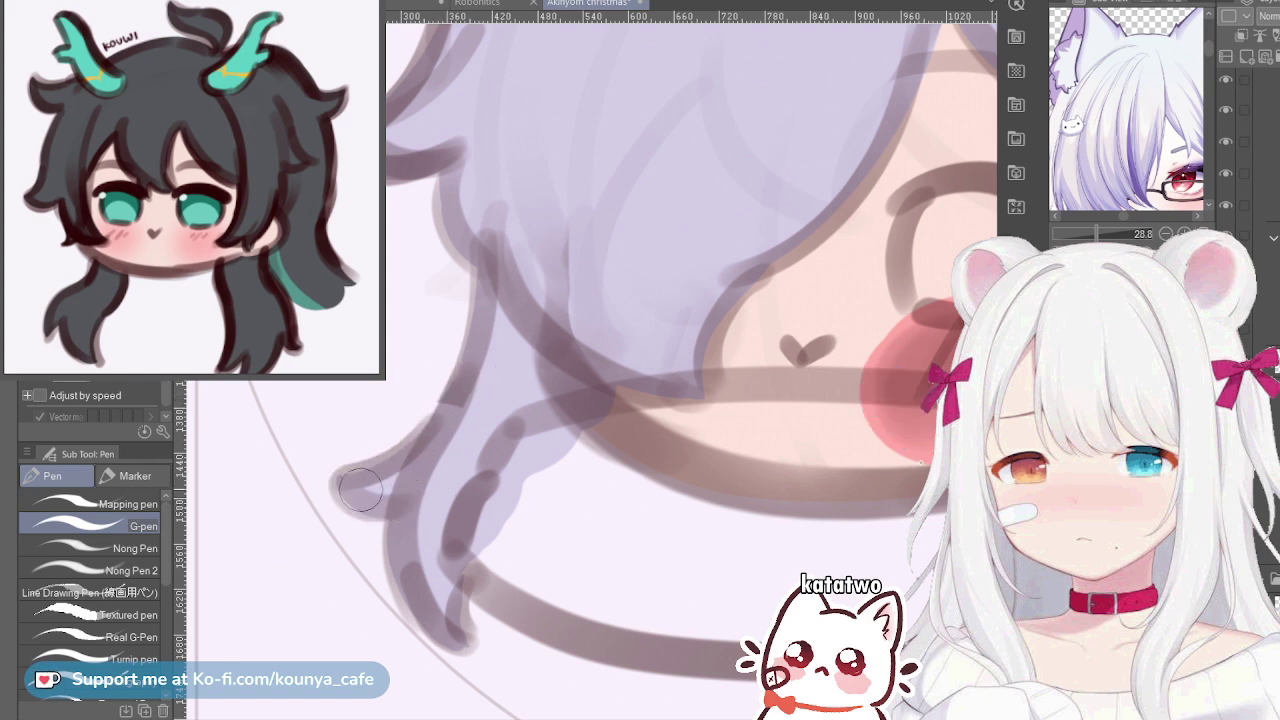
{"action": "scroll", "coordinate": [420, 455], "scroll_direction": "down", "scroll_amount": 5}
{"action": "scroll", "coordinate": [520, 360], "scroll_direction": "up", "scroll_amount": 2}
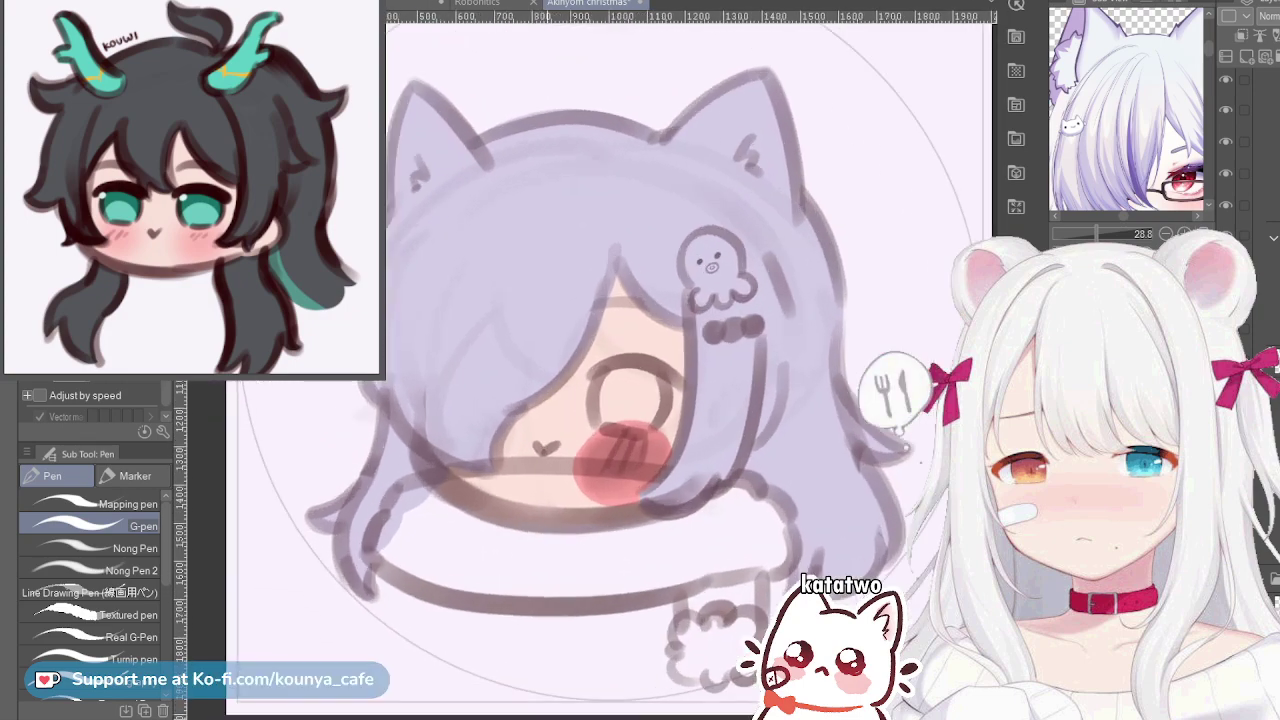
{"action": "scroll", "coordinate": [611, 408], "scroll_direction": "up", "scroll_amount": 1}
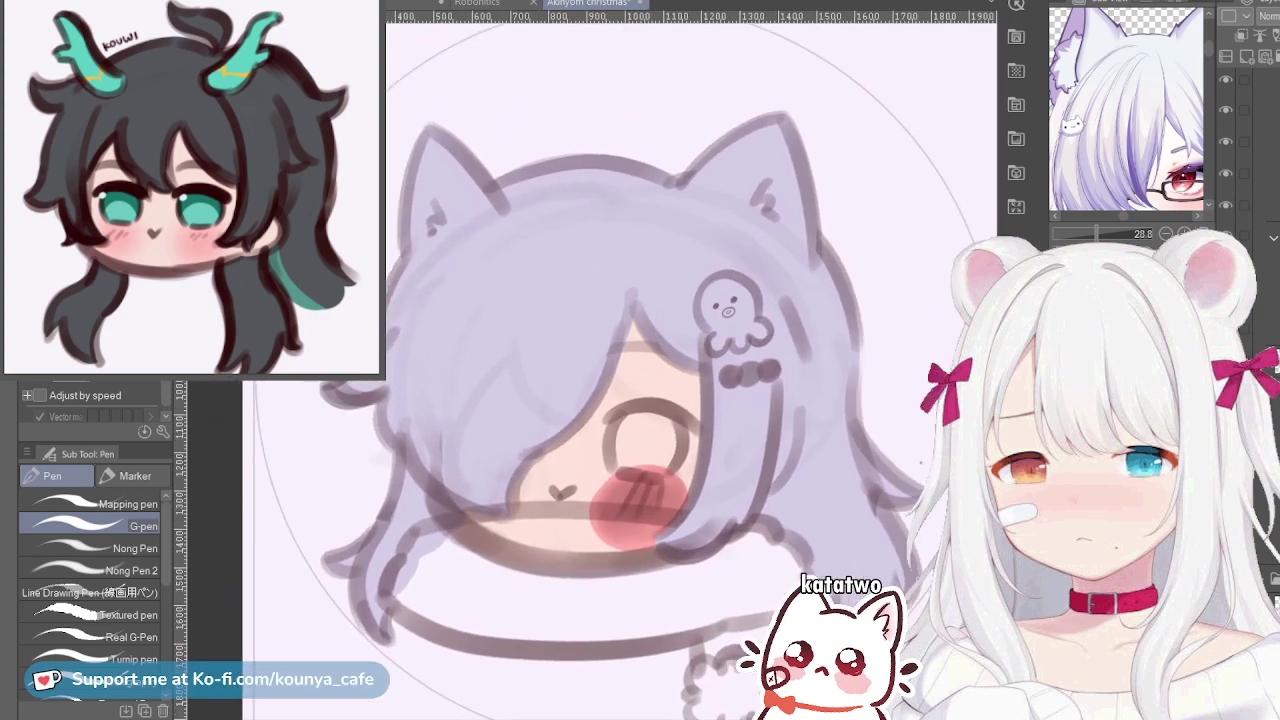
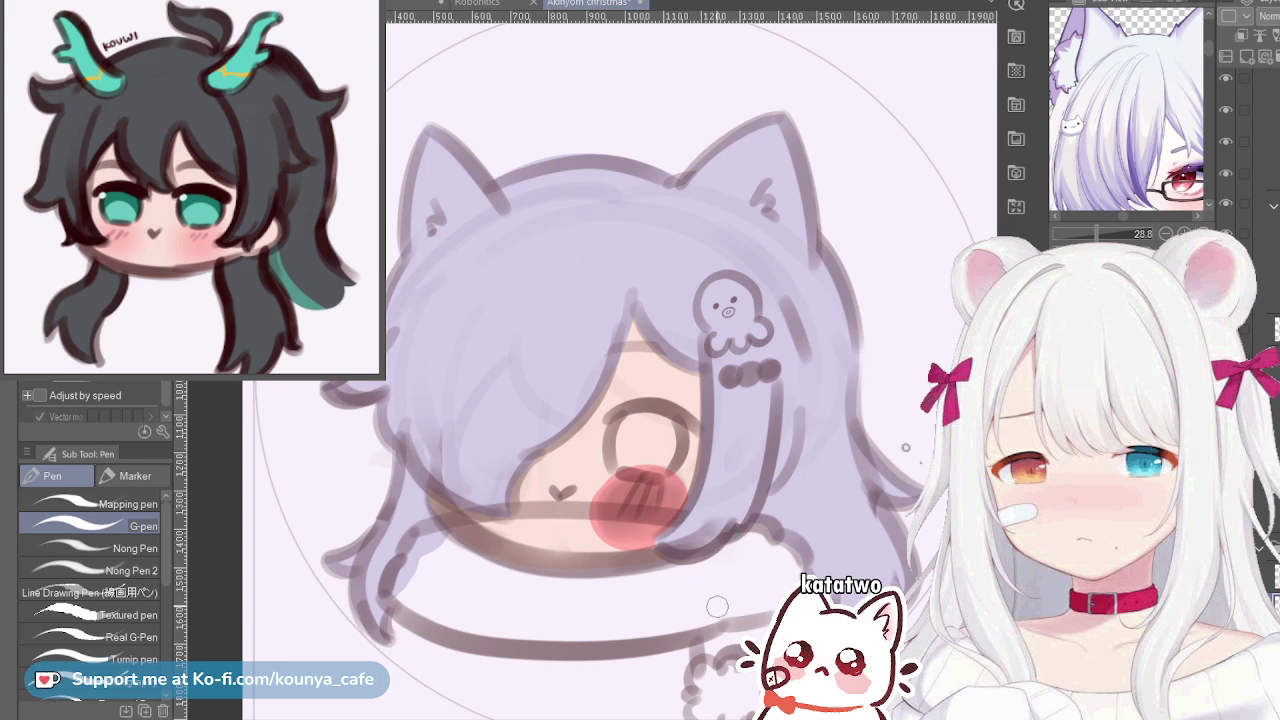
Paint the scarf's lower edge in red with a reduced brush size, redoing the stroke until it follows the sketch
{"action": "scroll", "coordinate": [683, 628], "scroll_direction": "up", "scroll_amount": 3}
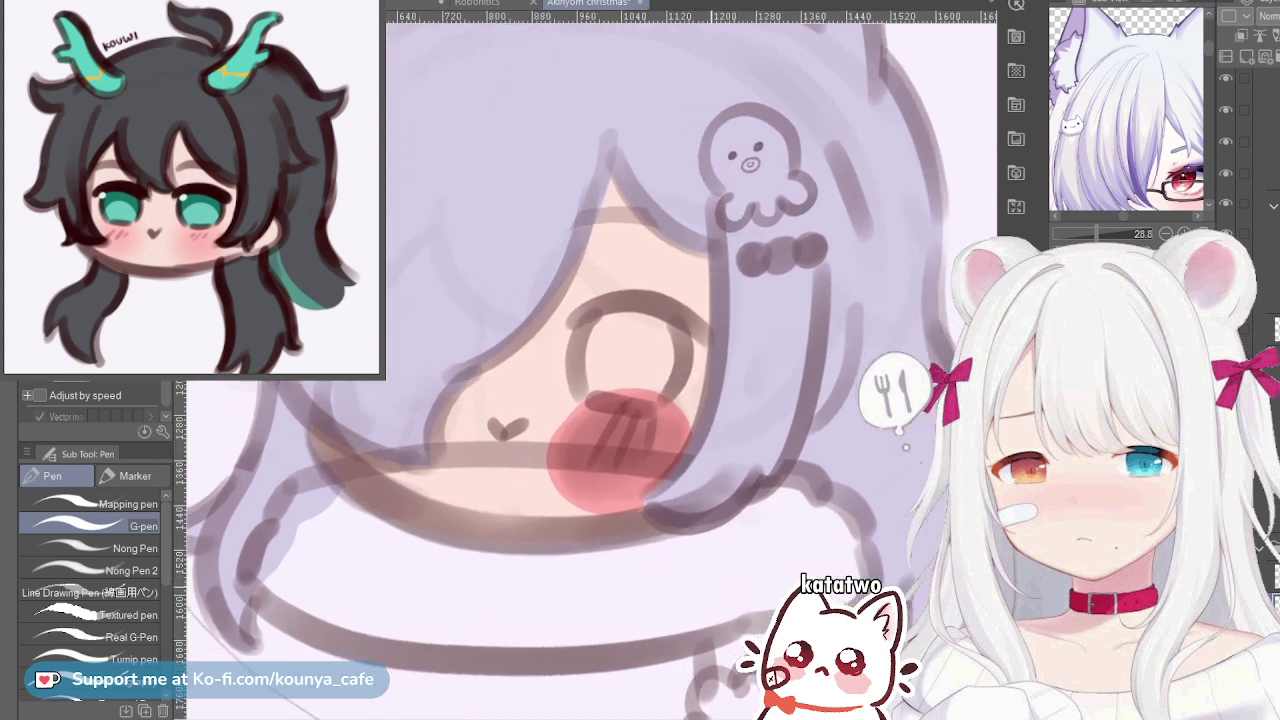
{"action": "left_click_drag", "start_coordinate": [400, 623], "coordinate": [399, 541]}
{"action": "left_click_drag", "start_coordinate": [262, 508], "coordinate": [389, 537]}
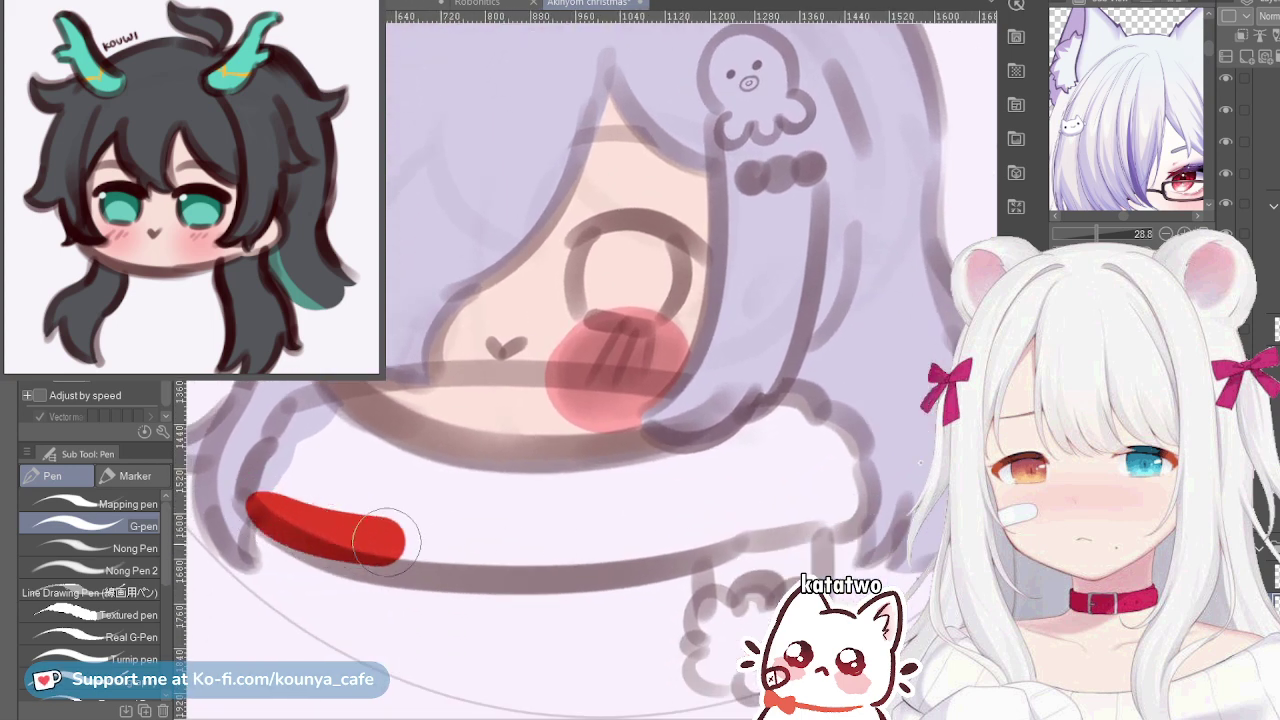
{"action": "key", "text": "ctrl+z"}
{"action": "key", "text": "["}
{"action": "key", "text": "["}
{"action": "mouse_move", "coordinate": [250, 505]}
{"action": "left_mouse_down"}
{"action": "mouse_move", "coordinate": [354, 546]}
{"action": "mouse_move", "coordinate": [692, 519]}
{"action": "left_mouse_up"}
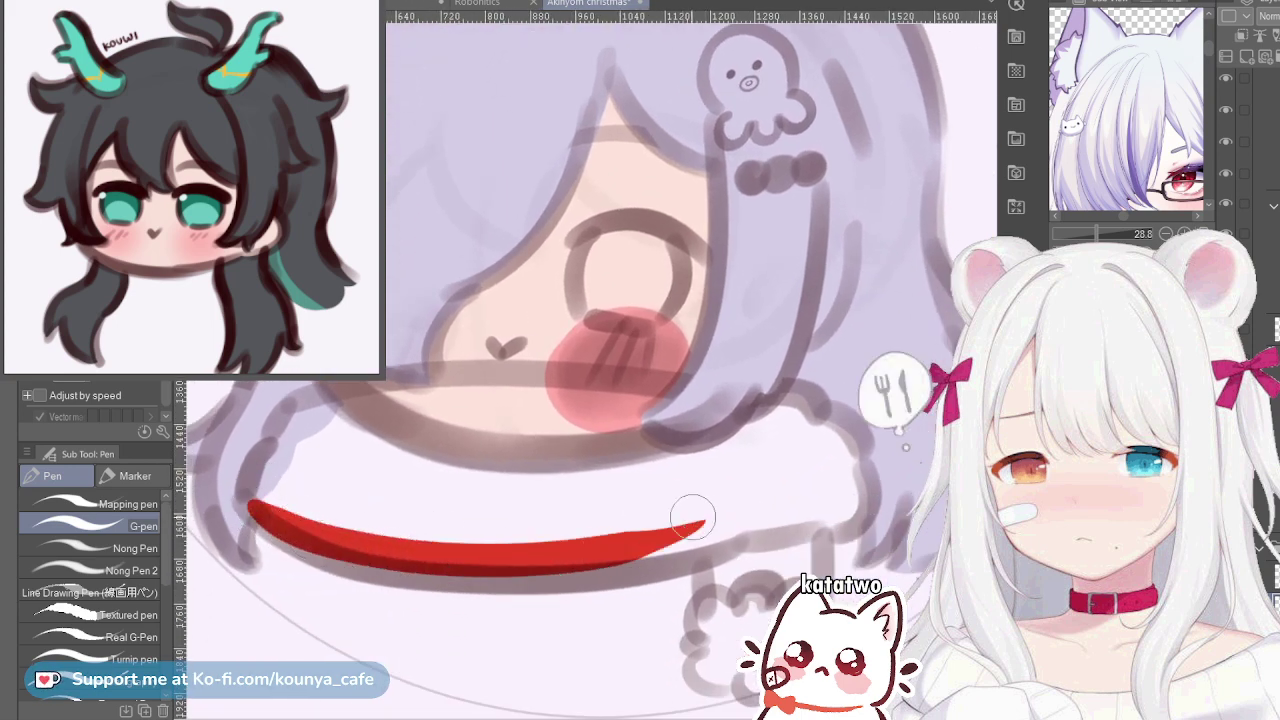
{"action": "key", "text": "ctrl+z"}
{"action": "mouse_move", "coordinate": [243, 500]}
{"action": "left_mouse_down"}
{"action": "mouse_move", "coordinate": [436, 569]}
{"action": "mouse_move", "coordinate": [755, 512]}
{"action": "left_mouse_up"}
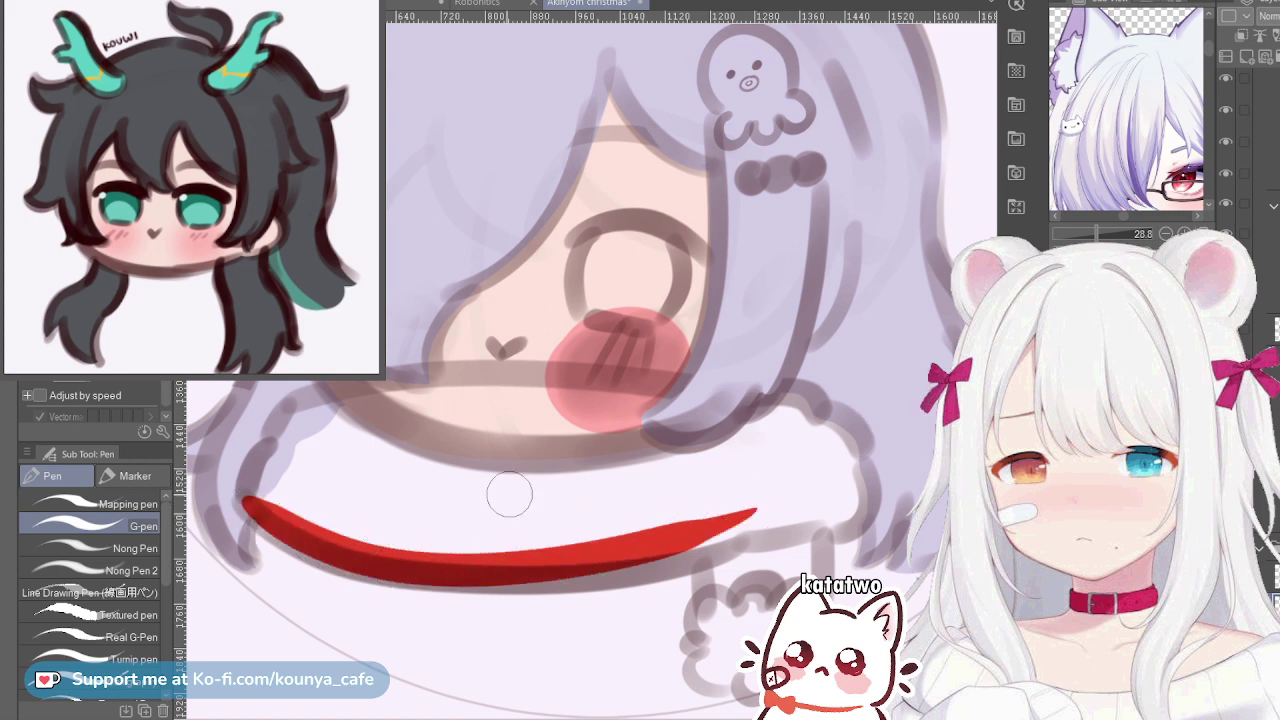
Thicken the red band along the scarf's lower edge and lengthen it towards the hanging end
{"action": "mouse_move", "coordinate": [270, 515]}
{"action": "left_mouse_down"}
{"action": "mouse_move", "coordinate": [354, 549]}
{"action": "mouse_move", "coordinate": [735, 525]}
{"action": "left_mouse_up"}
{"action": "key", "text": "ctrl+z"}
{"action": "left_click_drag", "start_coordinate": [376, 558], "coordinate": [764, 510]}
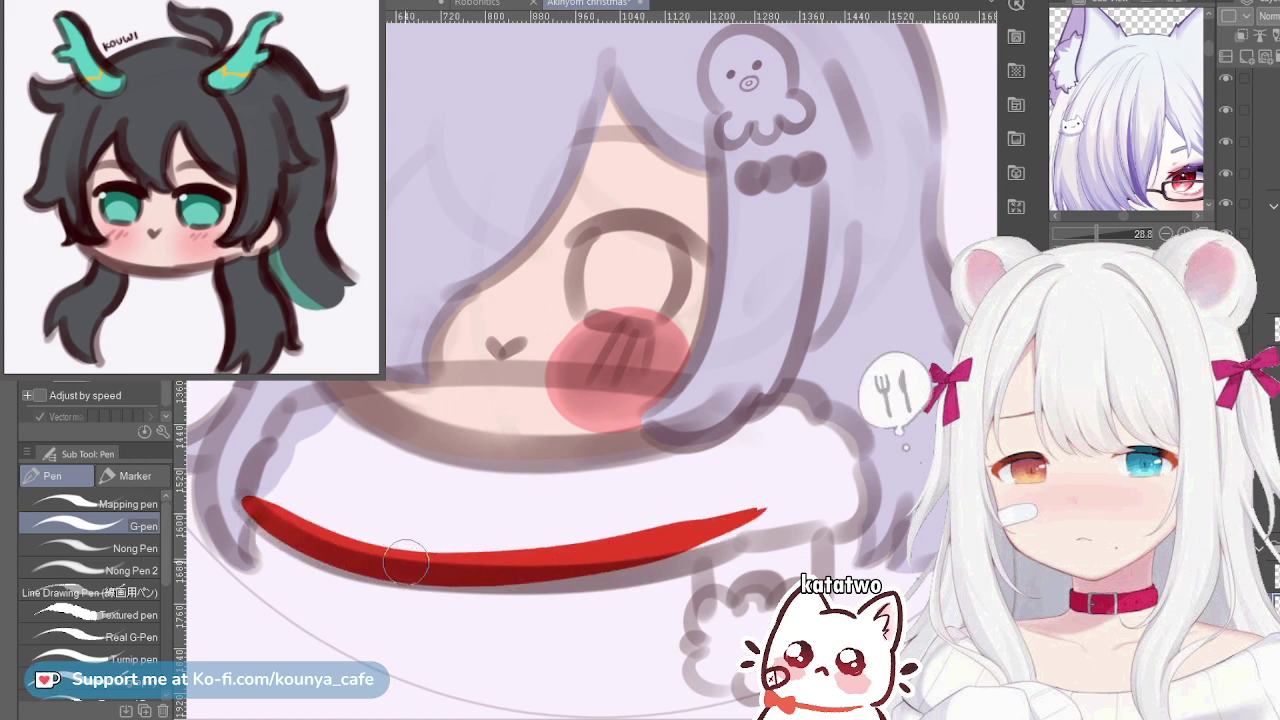
{"action": "mouse_move", "coordinate": [405, 563]}
{"action": "left_mouse_down"}
{"action": "mouse_move", "coordinate": [526, 571]}
{"action": "mouse_move", "coordinate": [726, 518]}
{"action": "left_mouse_up"}
{"action": "scroll", "coordinate": [278, 493], "scroll_direction": "up", "scroll_amount": 2}
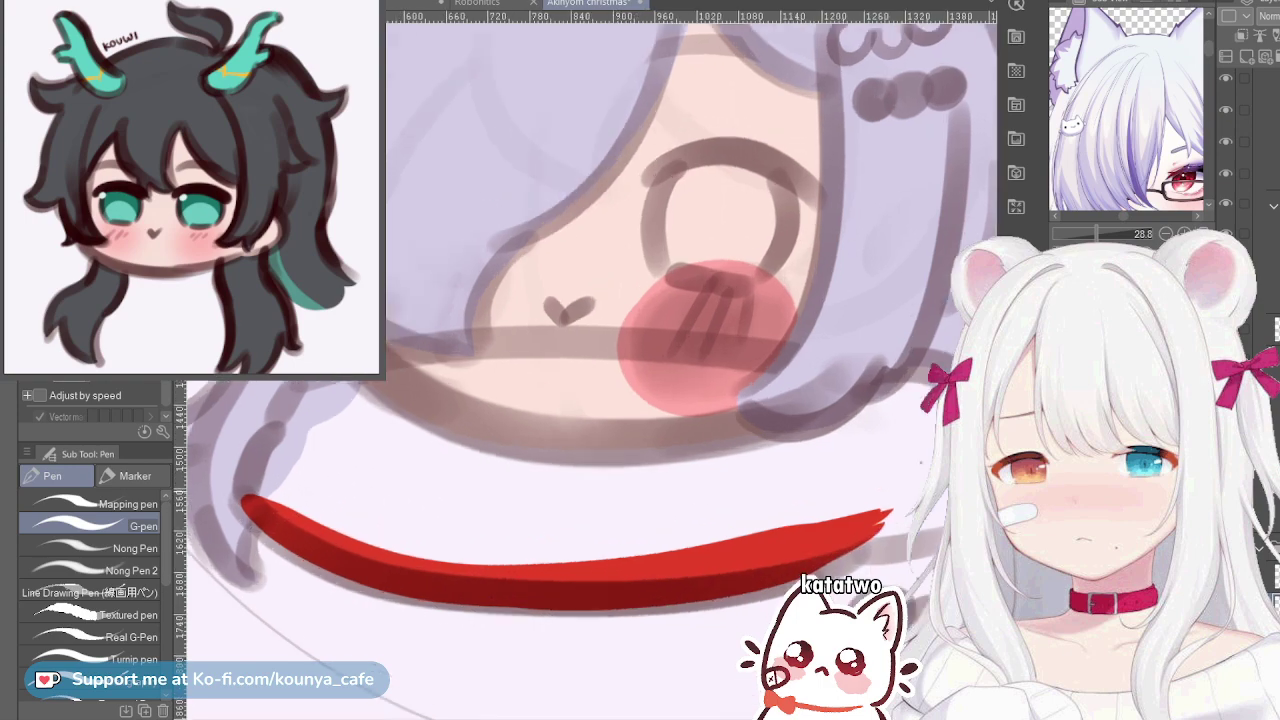
Paint the scarf's short rounded end beside the loose lock in red, redoing the stroke until it joins the lower band
{"action": "left_click_drag", "start_coordinate": [278, 493], "coordinate": [432, 492]}
{"action": "scroll", "coordinate": [436, 470], "scroll_direction": "up", "scroll_amount": 1}
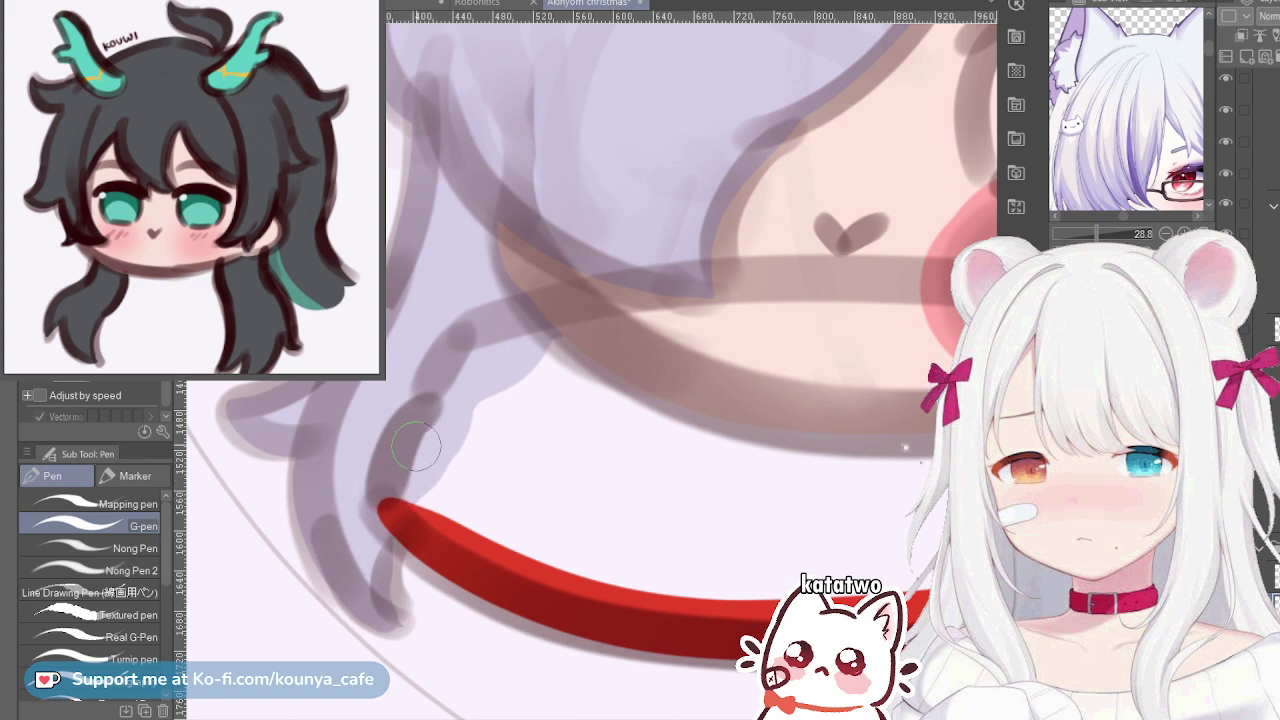
{"action": "mouse_move", "coordinate": [451, 403]}
{"action": "left_mouse_down"}
{"action": "mouse_move", "coordinate": [417, 420]}
{"action": "mouse_move", "coordinate": [392, 468]}
{"action": "left_mouse_up"}
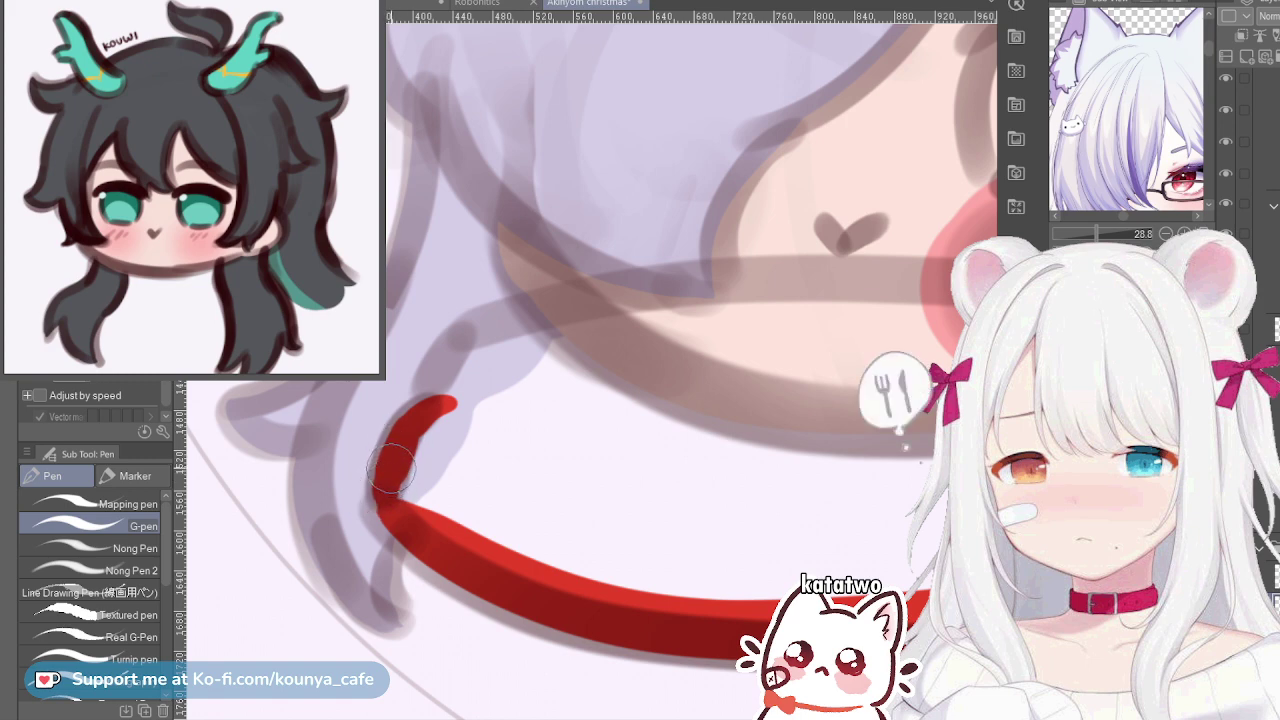
{"action": "key", "text": "ctrl+z"}
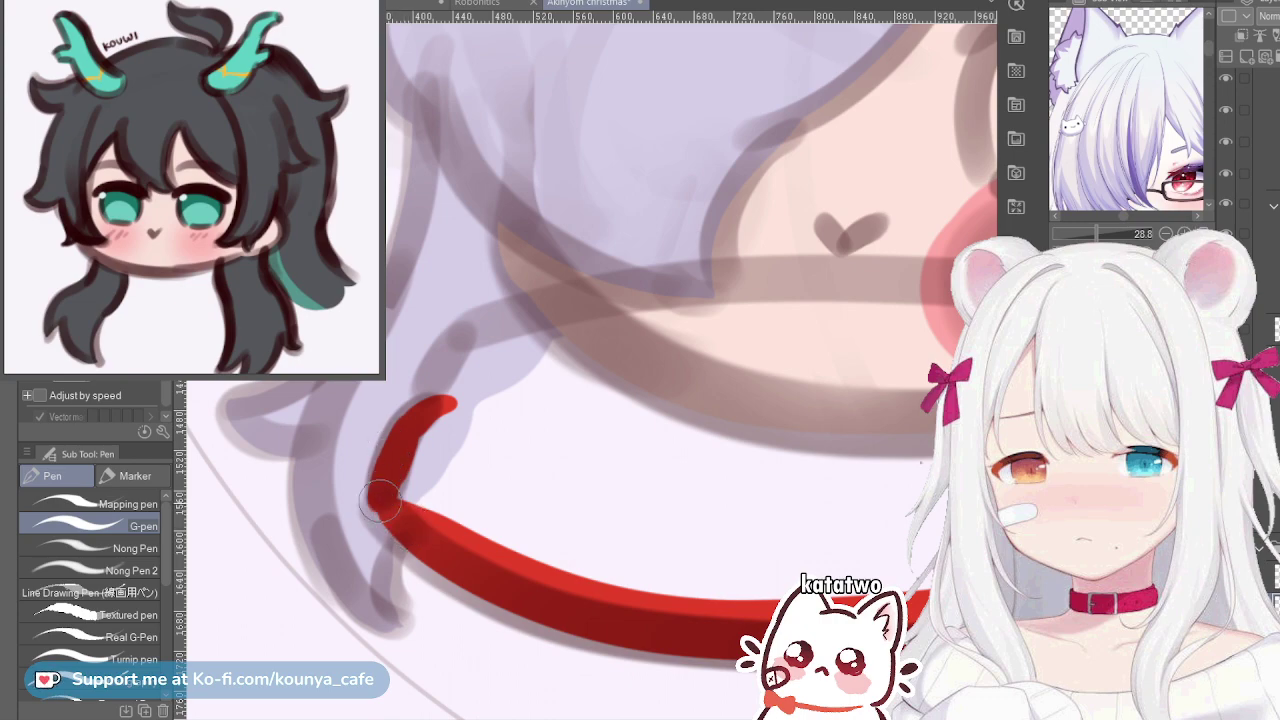
Fill the scarf's body in red from the lower band up under the chin and across to the long front lock
{"action": "scroll", "coordinate": [403, 488], "scroll_direction": "down", "scroll_amount": 4}
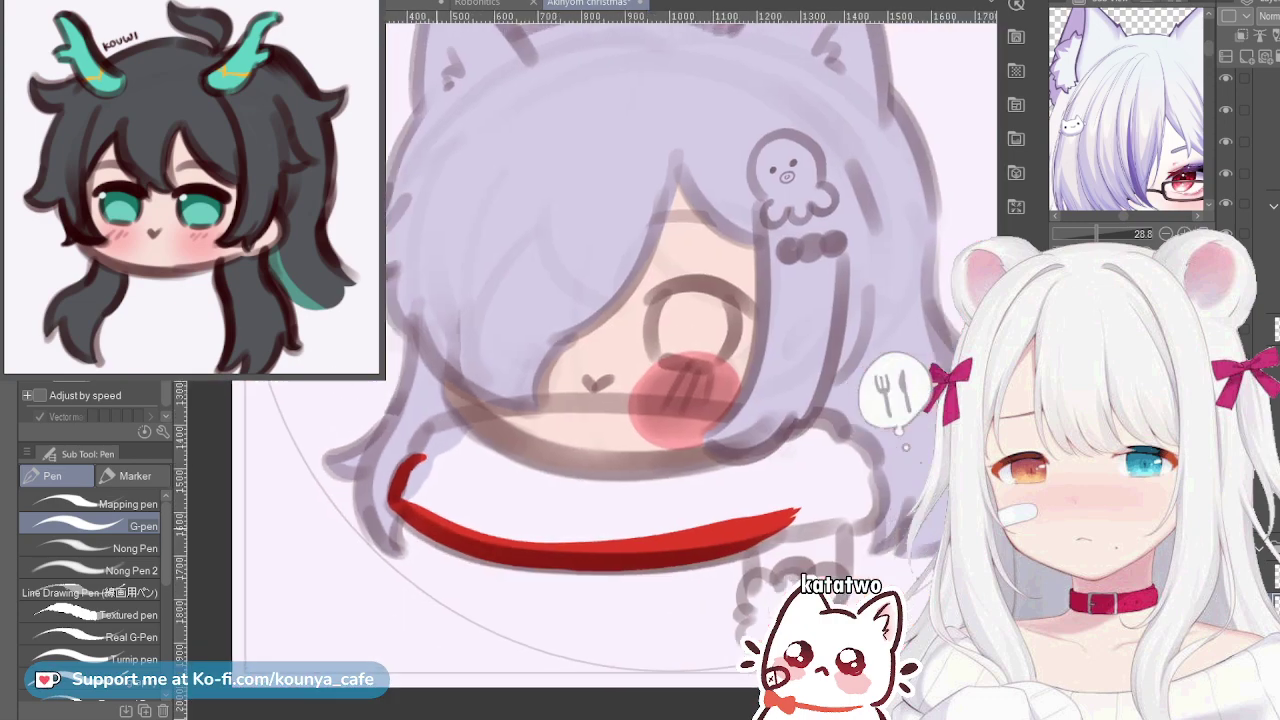
{"action": "left_click_drag", "start_coordinate": [480, 507], "coordinate": [344, 489]}
{"action": "scroll", "coordinate": [406, 475], "scroll_direction": "up", "scroll_amount": 1}
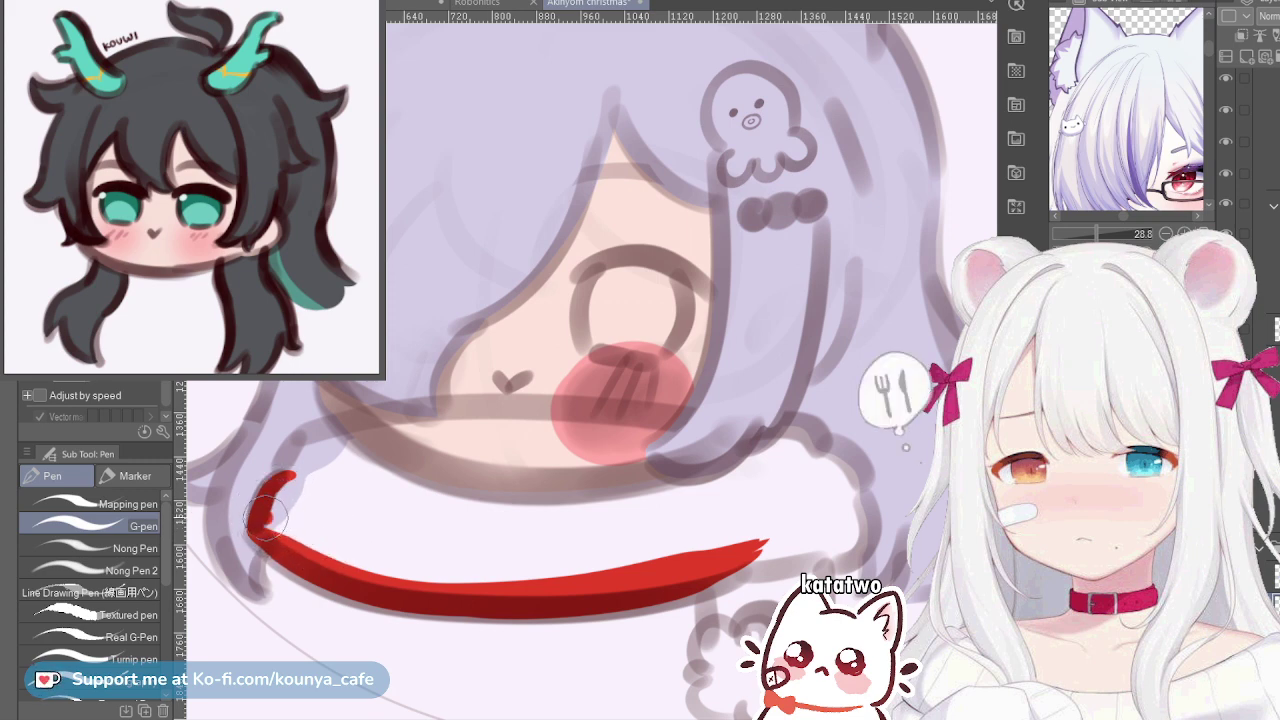
{"action": "mouse_move", "coordinate": [300, 517]}
{"action": "left_mouse_down"}
{"action": "mouse_move", "coordinate": [338, 548]}
{"action": "mouse_move", "coordinate": [300, 514]}
{"action": "mouse_move", "coordinate": [300, 495]}
{"action": "mouse_move", "coordinate": [330, 490]}
{"action": "mouse_move", "coordinate": [377, 512]}
{"action": "mouse_move", "coordinate": [330, 525]}
{"action": "mouse_move", "coordinate": [337, 515]}
{"action": "mouse_move", "coordinate": [430, 538]}
{"action": "left_mouse_up"}
{"action": "mouse_move", "coordinate": [366, 538]}
{"action": "left_mouse_down"}
{"action": "mouse_move", "coordinate": [431, 563]}
{"action": "mouse_move", "coordinate": [327, 511]}
{"action": "mouse_move", "coordinate": [480, 523]}
{"action": "mouse_move", "coordinate": [523, 549]}
{"action": "mouse_move", "coordinate": [506, 537]}
{"action": "mouse_move", "coordinate": [627, 524]}
{"action": "mouse_move", "coordinate": [651, 537]}
{"action": "mouse_move", "coordinate": [409, 517]}
{"action": "mouse_move", "coordinate": [694, 497]}
{"action": "mouse_move", "coordinate": [366, 486]}
{"action": "mouse_move", "coordinate": [337, 503]}
{"action": "mouse_move", "coordinate": [749, 491]}
{"action": "left_mouse_up"}
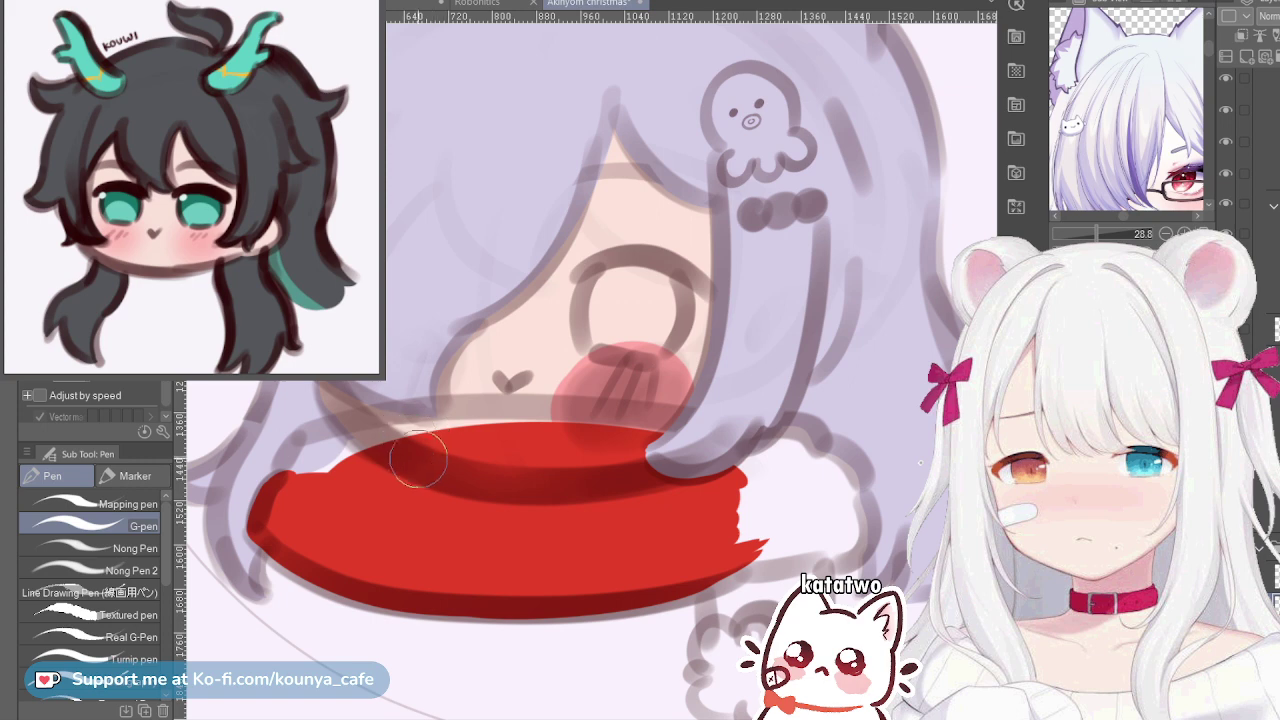
Paint the scarf's upper edge in red beneath the mouth with a smaller brush, redoing the stroke until it follows the sketch
{"action": "mouse_move", "coordinate": [310, 444]}
{"action": "left_mouse_down"}
{"action": "mouse_move", "coordinate": [408, 425]}
{"action": "mouse_move", "coordinate": [722, 458]}
{"action": "left_mouse_up"}
{"action": "key", "text": "ctrl+z"}
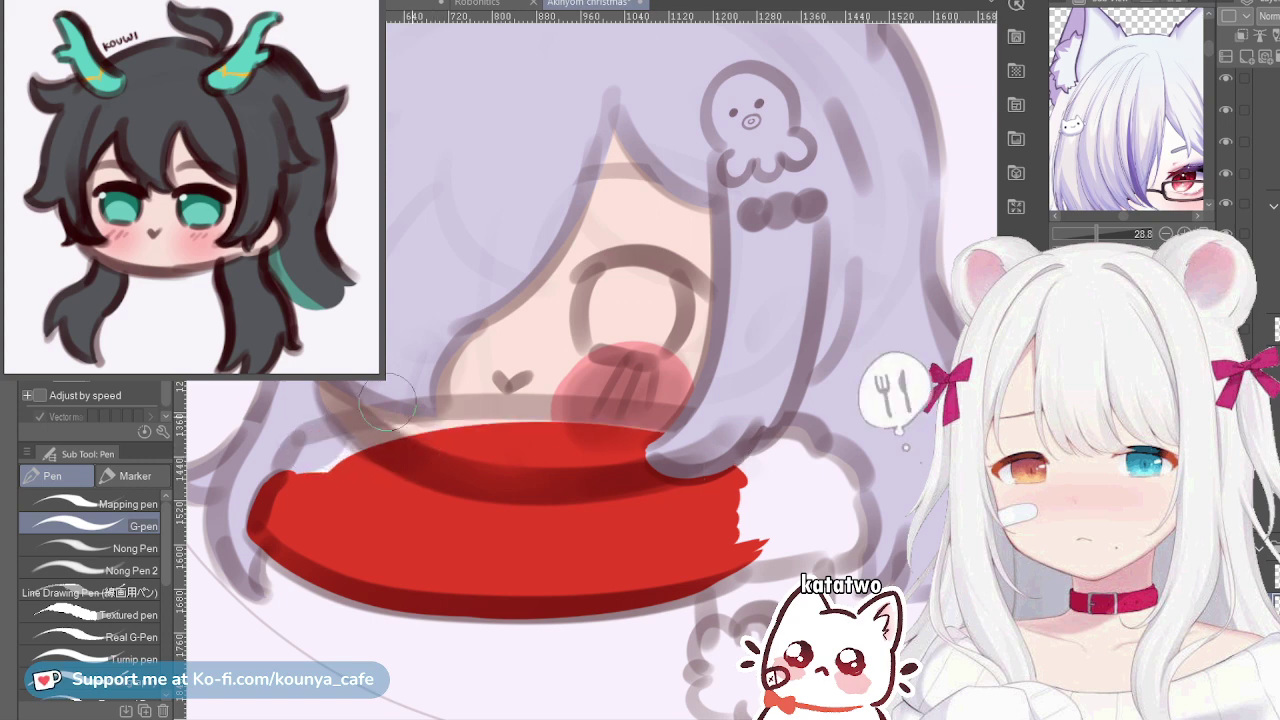
{"action": "key", "text": "["}
{"action": "left_click_drag", "start_coordinate": [315, 440], "coordinate": [670, 440]}
{"action": "key", "text": "ctrl+z"}
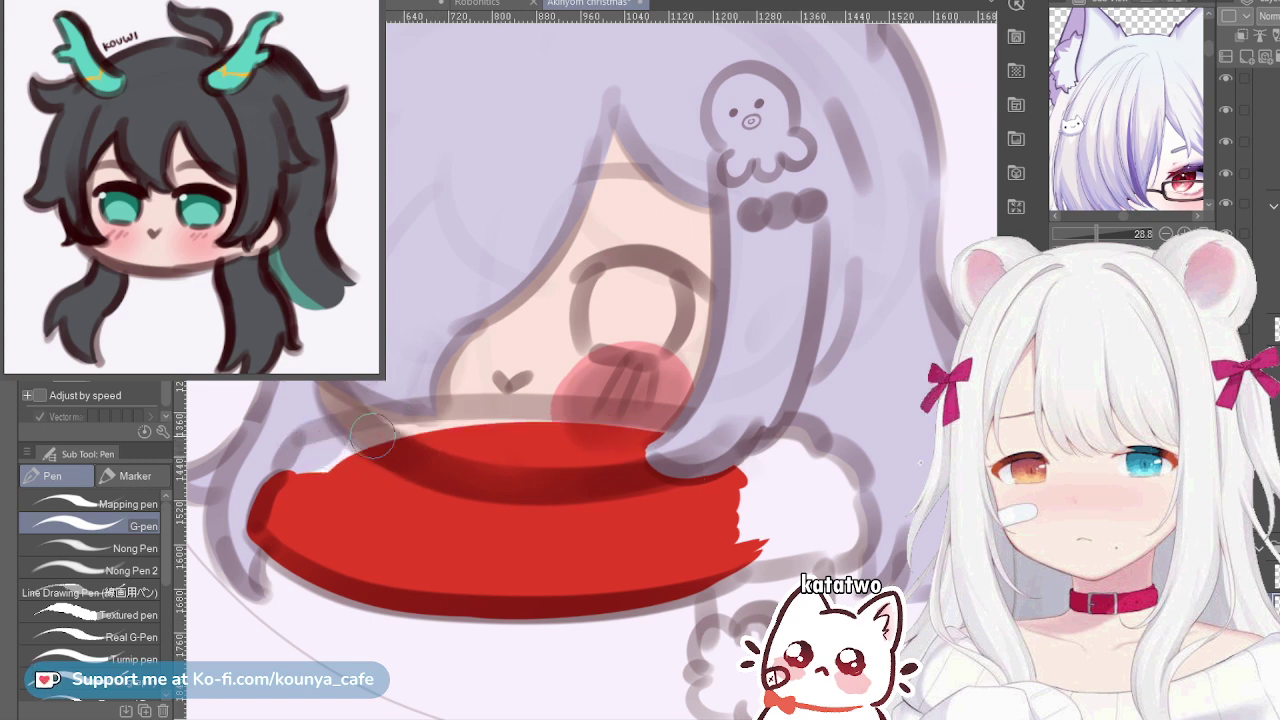
{"action": "mouse_move", "coordinate": [309, 437]}
{"action": "left_mouse_down"}
{"action": "mouse_move", "coordinate": [557, 419]}
{"action": "mouse_move", "coordinate": [670, 438]}
{"action": "left_mouse_up"}
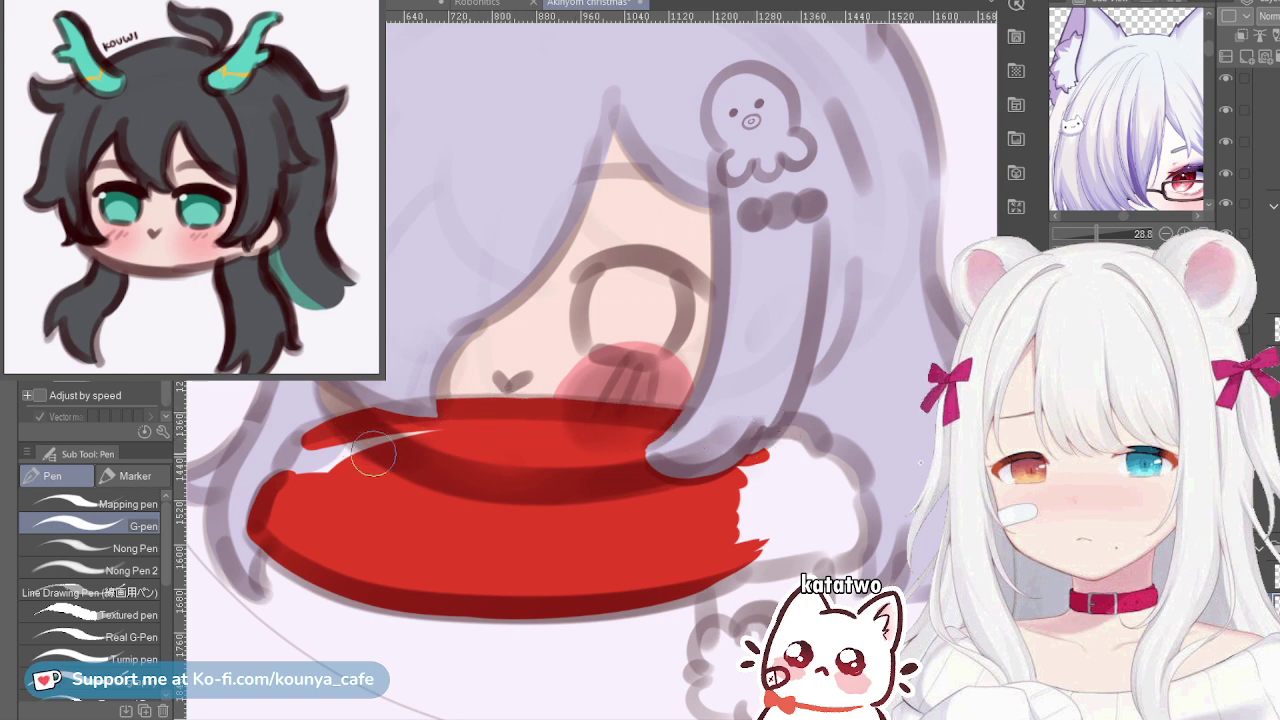
Fill the gap at the scarf's upper corner by the loose lock in red and round it off along the sketched edge
{"action": "mouse_move", "coordinate": [374, 441]}
{"action": "left_mouse_down"}
{"action": "mouse_move", "coordinate": [344, 468]}
{"action": "mouse_move", "coordinate": [342, 453]}
{"action": "mouse_move", "coordinate": [311, 464]}
{"action": "mouse_move", "coordinate": [314, 444]}
{"action": "mouse_move", "coordinate": [304, 474]}
{"action": "mouse_move", "coordinate": [335, 452]}
{"action": "mouse_move", "coordinate": [320, 491]}
{"action": "mouse_move", "coordinate": [319, 437]}
{"action": "mouse_move", "coordinate": [294, 491]}
{"action": "left_mouse_up"}
{"action": "left_click_drag", "start_coordinate": [308, 440], "coordinate": [288, 492]}
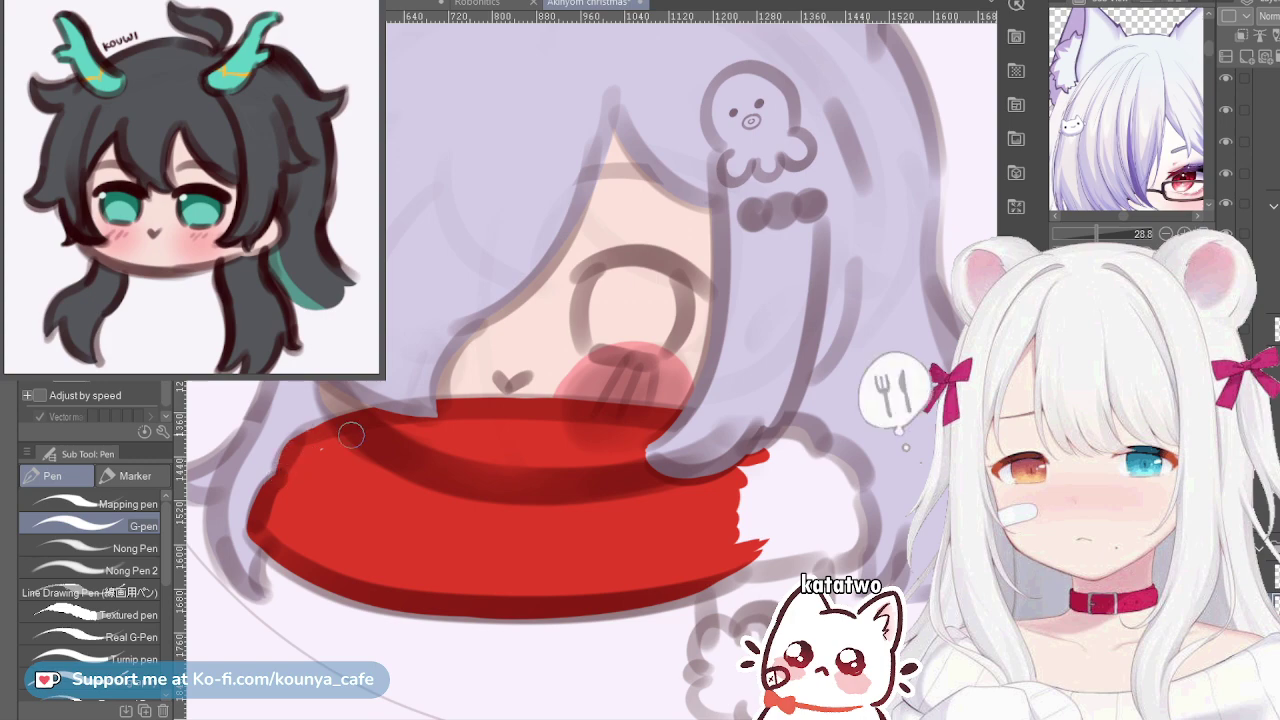
{"action": "scroll", "coordinate": [350, 434], "scroll_direction": "up", "scroll_amount": 3}
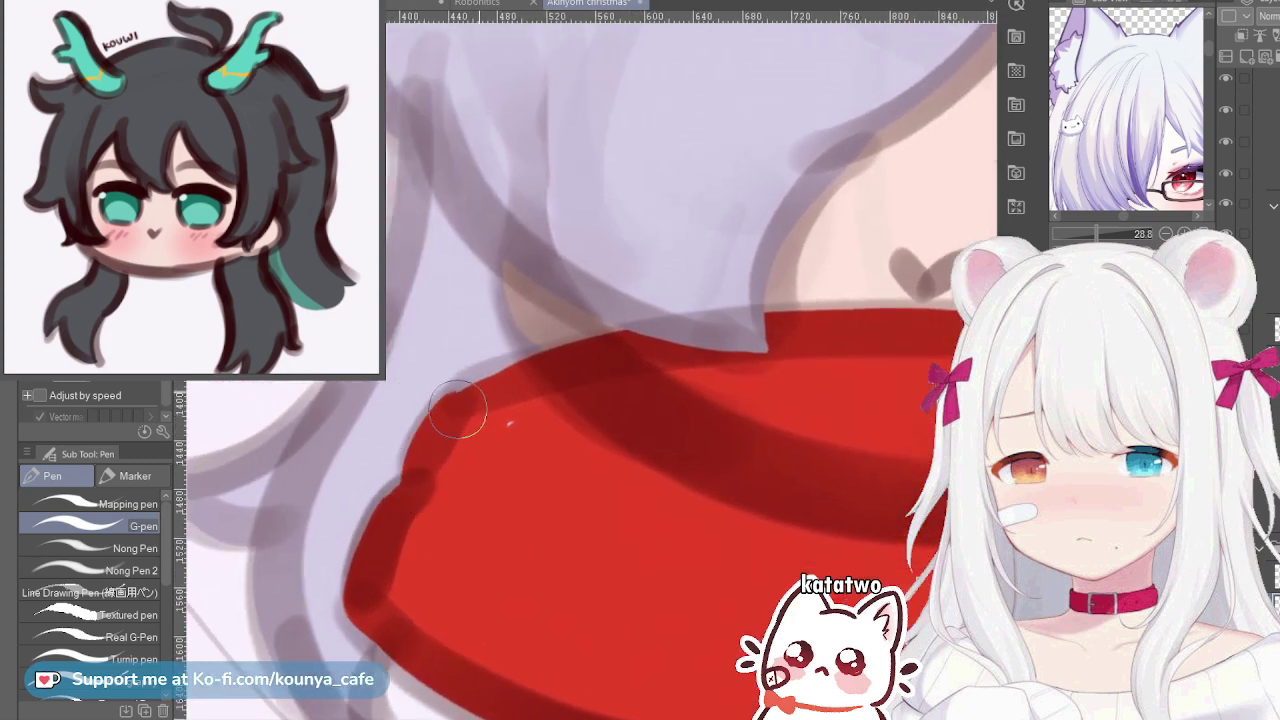
{"action": "scroll", "coordinate": [523, 431], "scroll_direction": "down", "scroll_amount": 3}
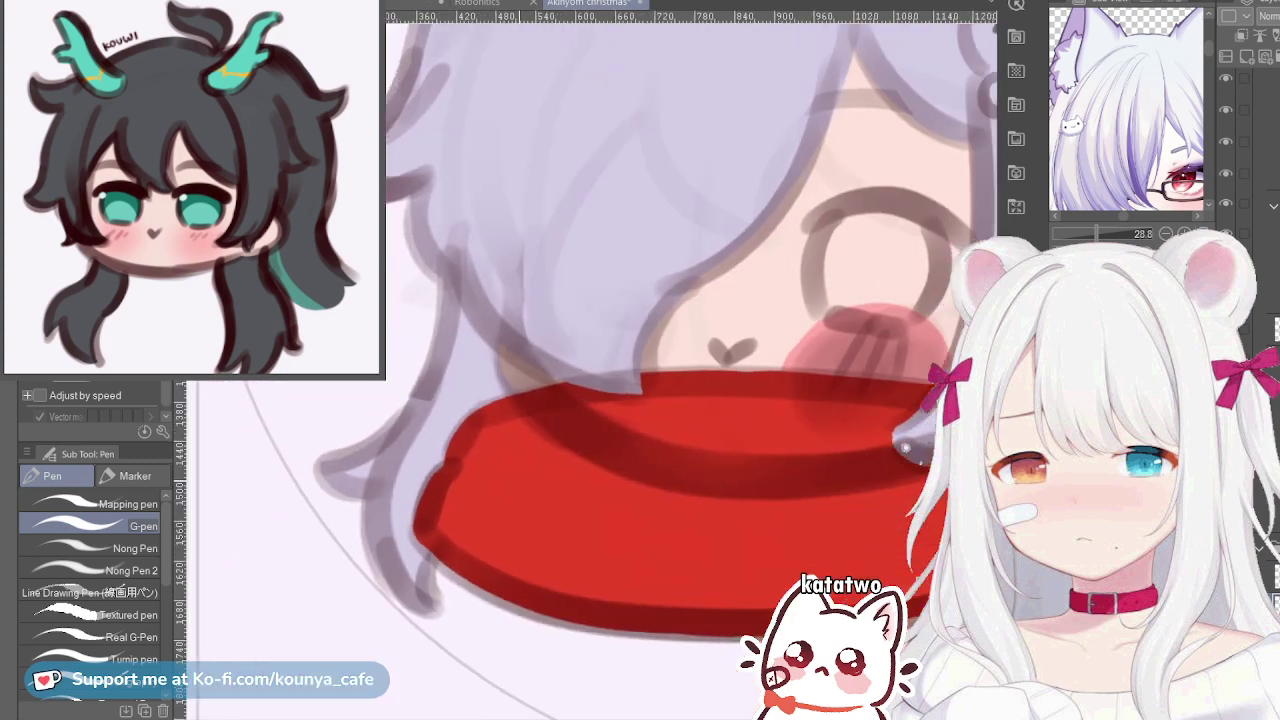
Paint the scarf's far upper corner in red behind the long front lock, undoing the stroke tried along the lower edge
{"action": "left_click_drag", "start_coordinate": [587, 463], "coordinate": [474, 457]}
{"action": "key", "text": "bracketright"}
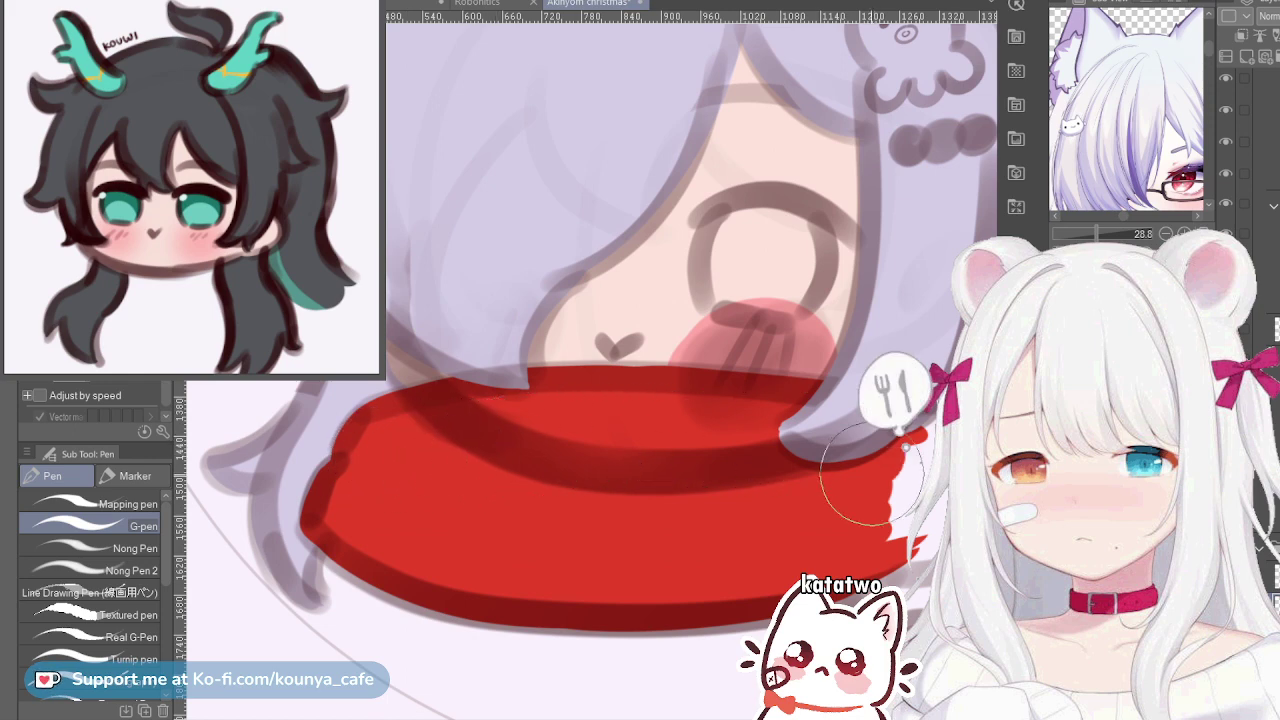
{"action": "left_click_drag", "start_coordinate": [860, 475], "coordinate": [560, 478]}
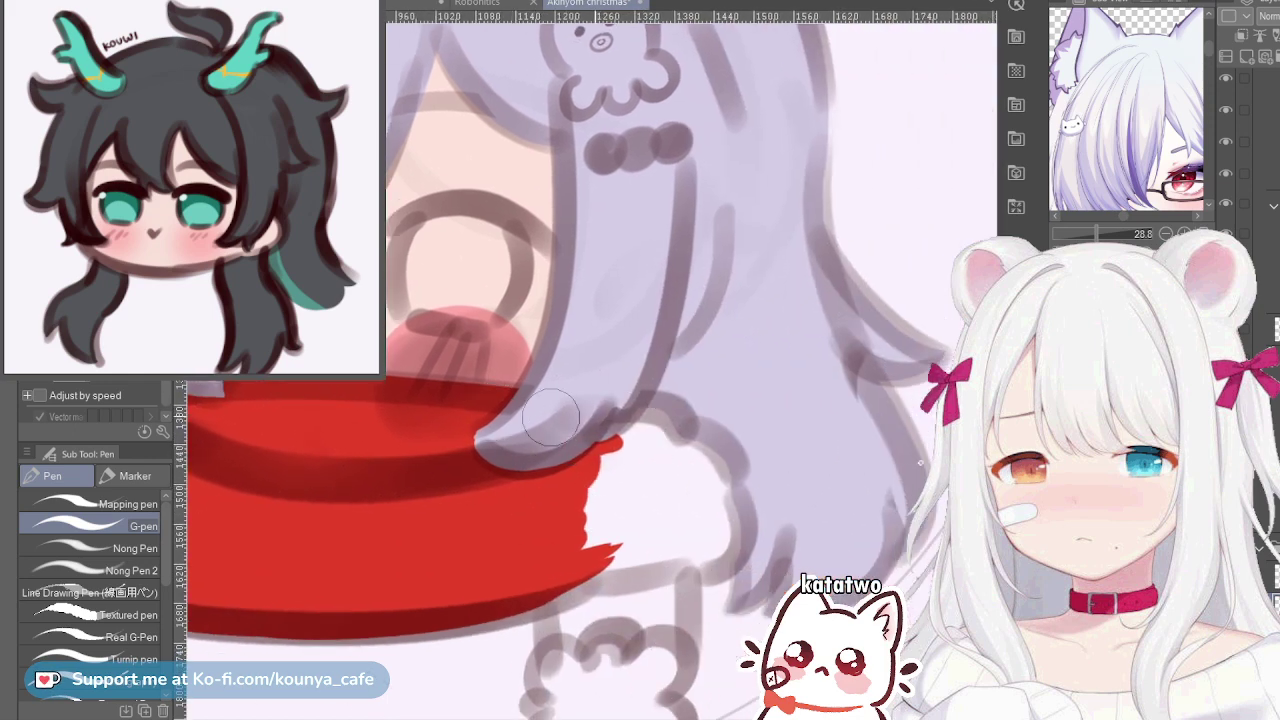
{"action": "left_click_drag", "start_coordinate": [634, 428], "coordinate": [675, 462]}
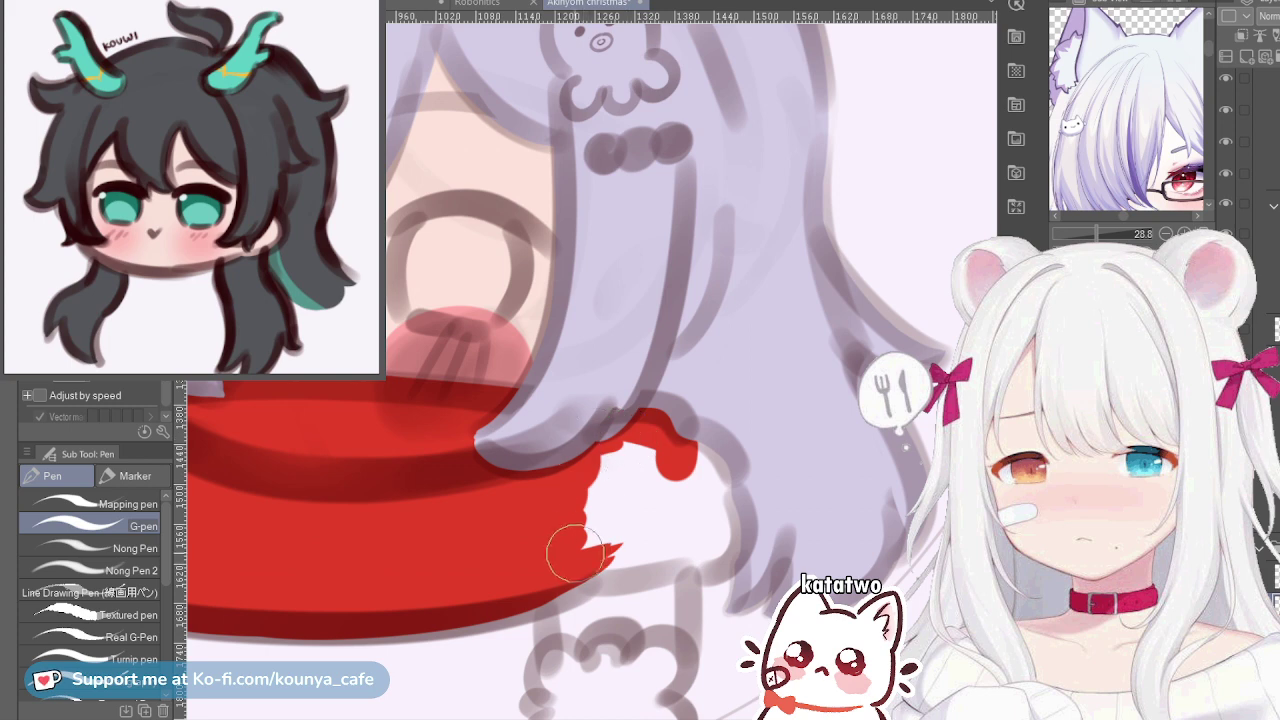
{"action": "left_click_drag", "start_coordinate": [520, 592], "coordinate": [615, 572]}
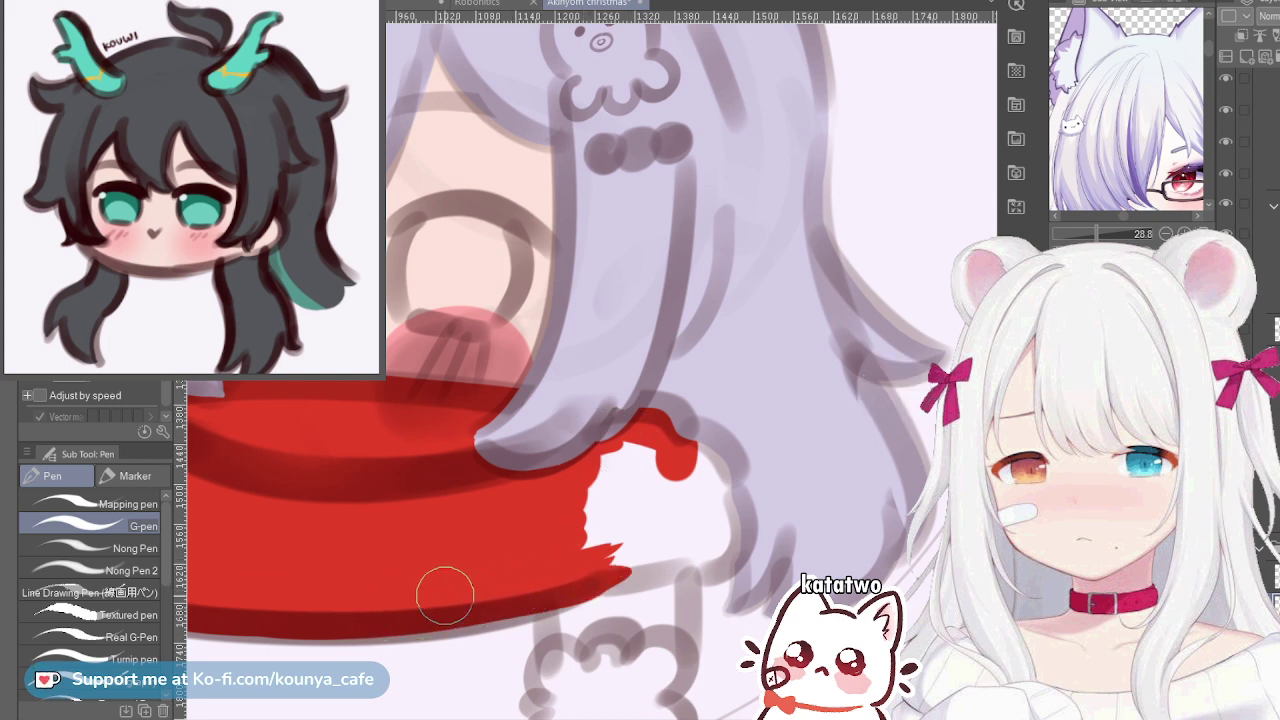
{"action": "key", "text": "ctrl+z"}
{"action": "left_click_drag", "start_coordinate": [437, 582], "coordinate": [454, 576]}
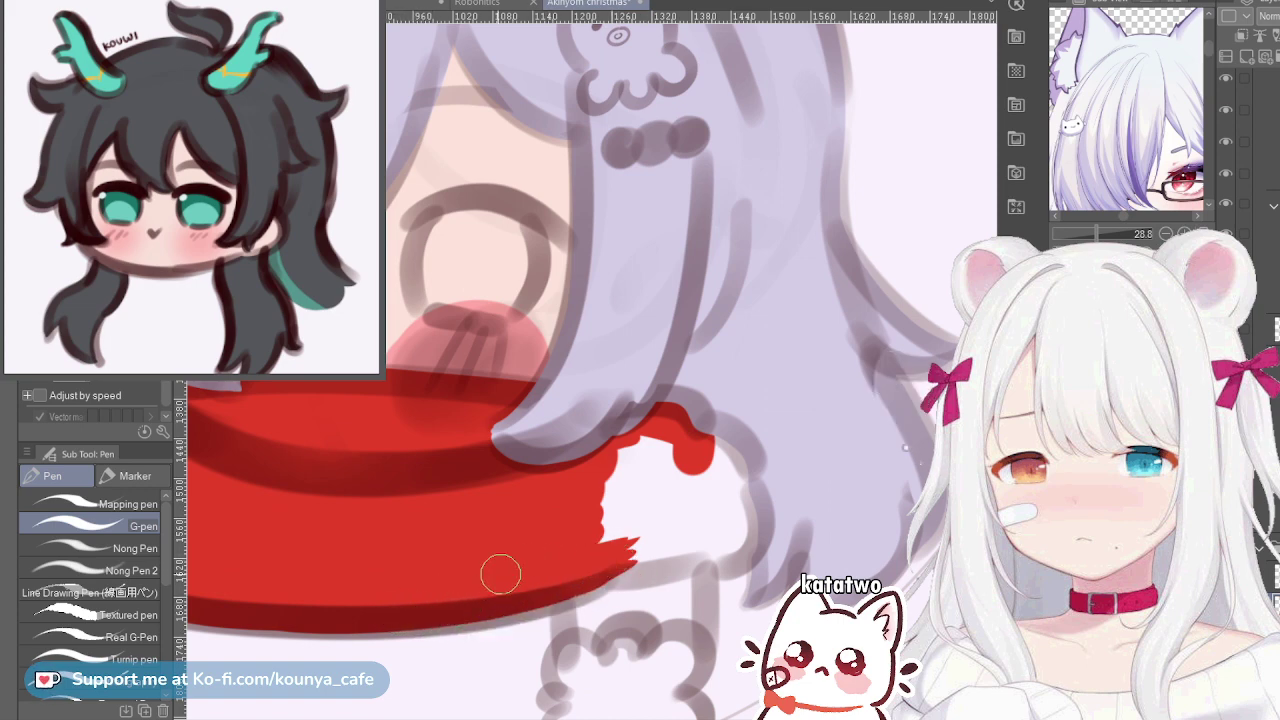
Fill the scarf's far end in red out to its sketched bumpy outline, adjusting the brush size for the lower edge
{"action": "mouse_move", "coordinate": [594, 506]}
{"action": "left_mouse_down"}
{"action": "mouse_move", "coordinate": [634, 514]}
{"action": "mouse_move", "coordinate": [628, 481]}
{"action": "mouse_move", "coordinate": [651, 463]}
{"action": "mouse_move", "coordinate": [731, 487]}
{"action": "mouse_move", "coordinate": [674, 474]}
{"action": "mouse_move", "coordinate": [682, 514]}
{"action": "mouse_move", "coordinate": [609, 551]}
{"action": "mouse_move", "coordinate": [762, 528]}
{"action": "left_mouse_up"}
{"action": "key", "text": "["}
{"action": "key", "text": "["}
{"action": "mouse_move", "coordinate": [675, 541]}
{"action": "left_mouse_down"}
{"action": "mouse_move", "coordinate": [596, 567]}
{"action": "mouse_move", "coordinate": [750, 537]}
{"action": "left_mouse_up"}
{"action": "left_click_drag", "start_coordinate": [606, 571], "coordinate": [748, 545]}
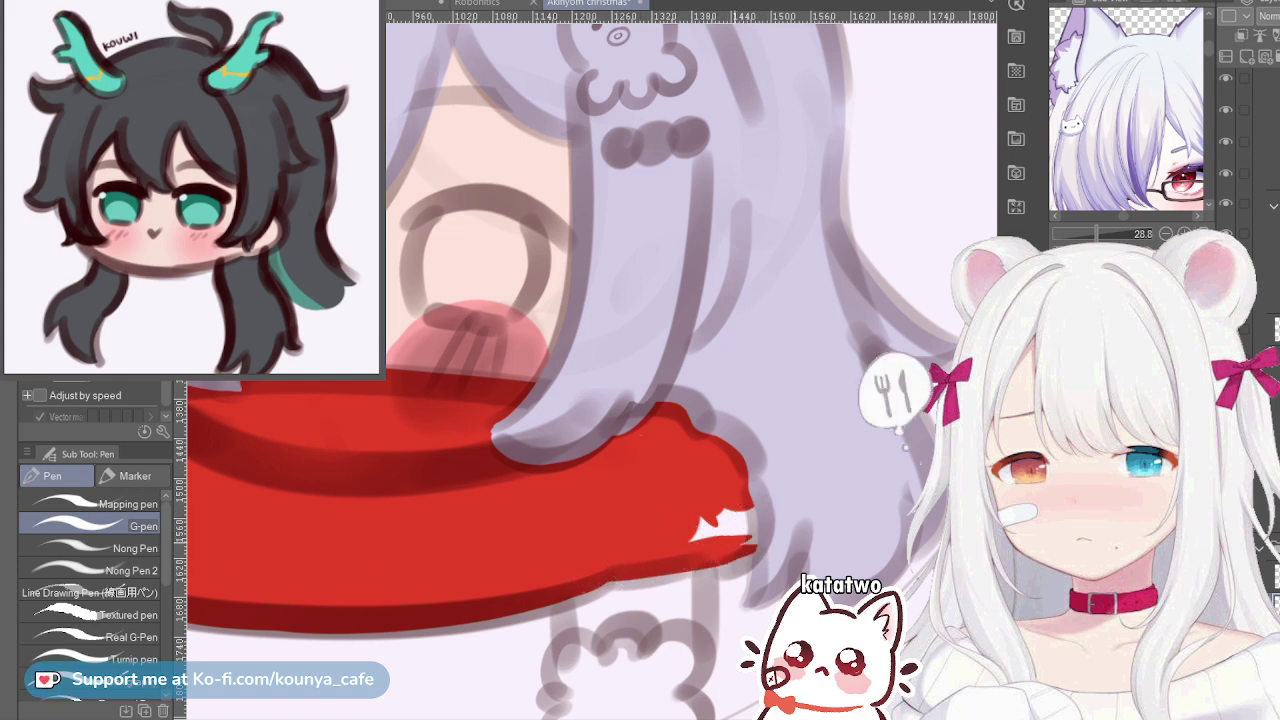
{"action": "mouse_move", "coordinate": [701, 563]}
{"action": "left_mouse_down"}
{"action": "mouse_move", "coordinate": [758, 523]}
{"action": "mouse_move", "coordinate": [743, 539]}
{"action": "mouse_move", "coordinate": [681, 505]}
{"action": "mouse_move", "coordinate": [662, 523]}
{"action": "mouse_move", "coordinate": [749, 520]}
{"action": "mouse_move", "coordinate": [737, 483]}
{"action": "left_mouse_up"}
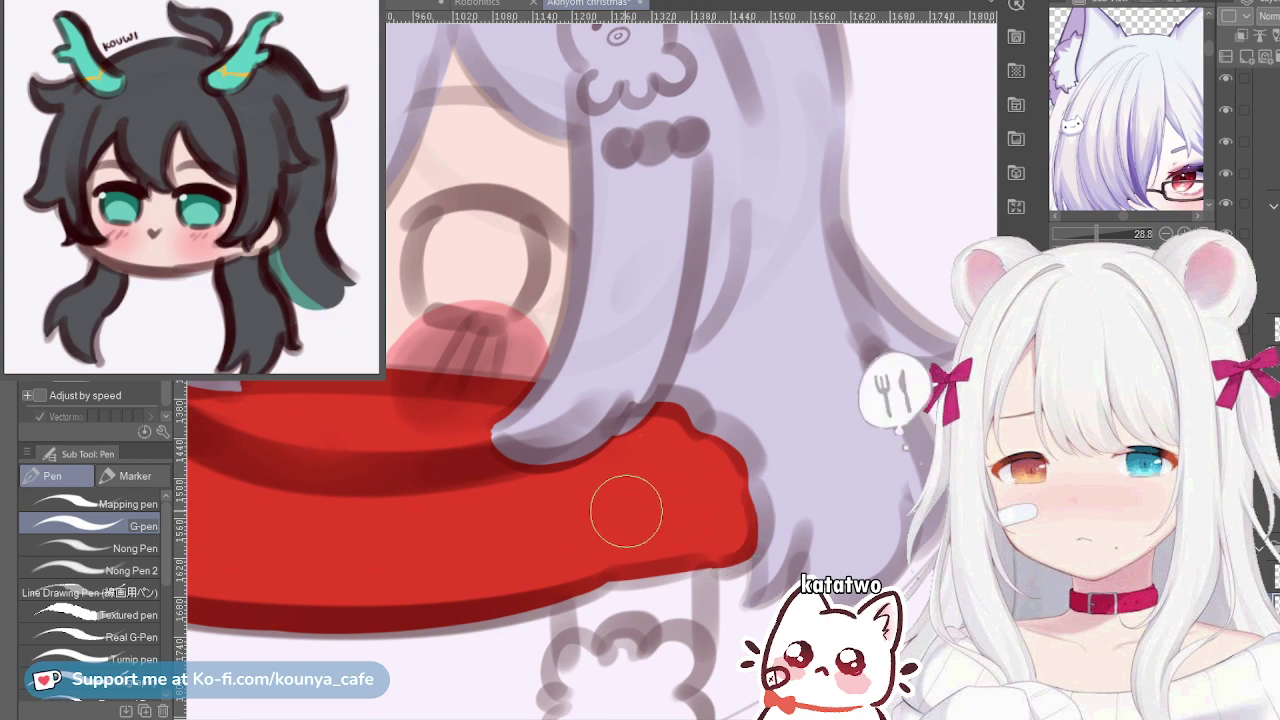
Paint the head of the octopus hair clip in pink over its sketch
{"action": "scroll", "coordinate": [606, 494], "scroll_direction": "down", "scroll_amount": 3}
{"action": "left_click_drag", "start_coordinate": [606, 494], "coordinate": [695, 538]}
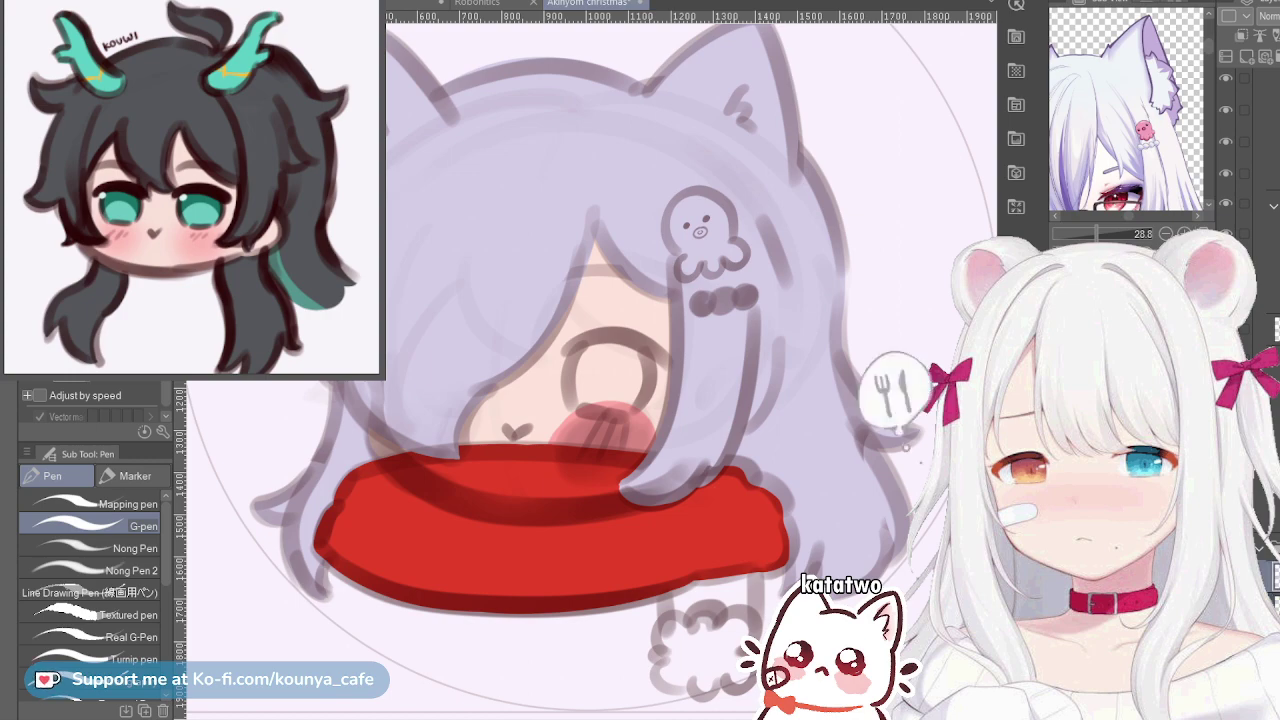
{"action": "scroll", "coordinate": [733, 178], "scroll_direction": "up", "scroll_amount": 5}
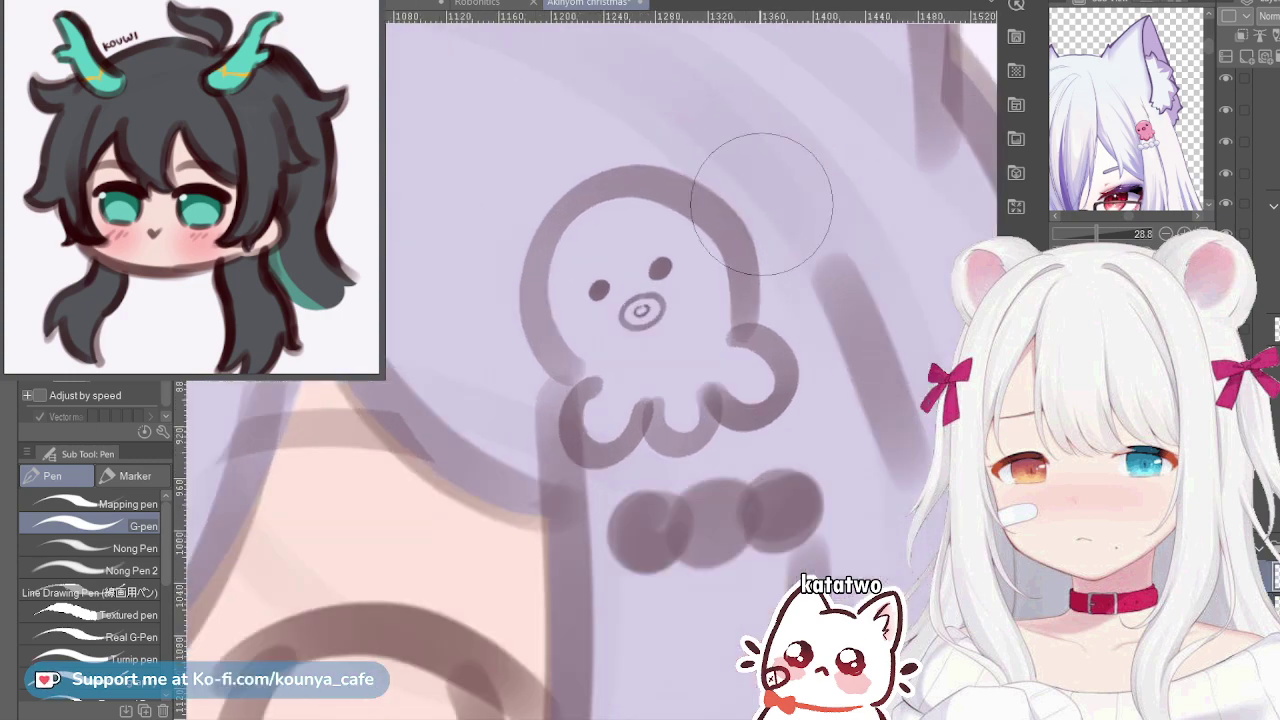
{"action": "mouse_move", "coordinate": [630, 240]}
{"action": "left_mouse_down"}
{"action": "mouse_move", "coordinate": [618, 321]}
{"action": "mouse_move", "coordinate": [628, 250]}
{"action": "mouse_move", "coordinate": [645, 293]}
{"action": "mouse_move", "coordinate": [656, 233]}
{"action": "mouse_move", "coordinate": [591, 228]}
{"action": "mouse_move", "coordinate": [660, 355]}
{"action": "mouse_move", "coordinate": [609, 206]}
{"action": "mouse_move", "coordinate": [570, 310]}
{"action": "mouse_move", "coordinate": [650, 335]}
{"action": "left_mouse_up"}
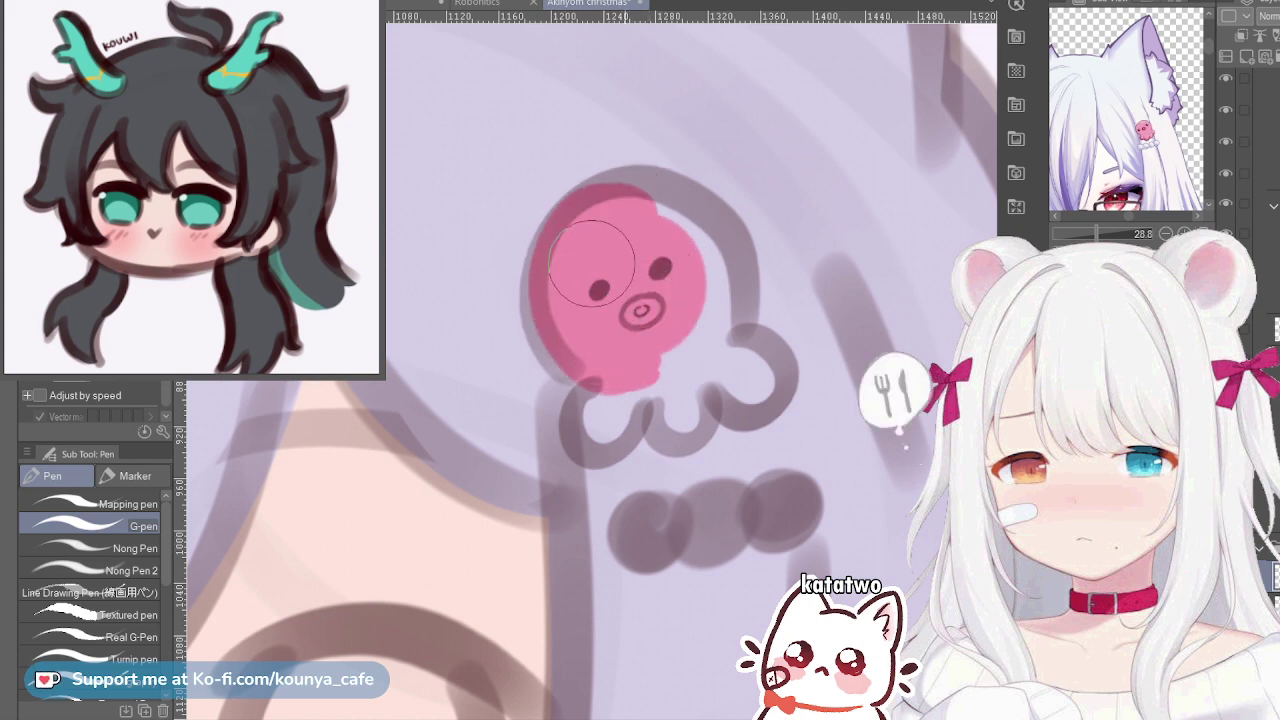
{"action": "mouse_move", "coordinate": [592, 263]}
{"action": "left_mouse_down"}
{"action": "mouse_move", "coordinate": [580, 226]}
{"action": "mouse_move", "coordinate": [582, 341]}
{"action": "mouse_move", "coordinate": [607, 305]}
{"action": "mouse_move", "coordinate": [610, 196]}
{"action": "mouse_move", "coordinate": [562, 308]}
{"action": "mouse_move", "coordinate": [622, 315]}
{"action": "mouse_move", "coordinate": [626, 237]}
{"action": "mouse_move", "coordinate": [594, 245]}
{"action": "mouse_move", "coordinate": [565, 276]}
{"action": "mouse_move", "coordinate": [621, 329]}
{"action": "mouse_move", "coordinate": [584, 261]}
{"action": "mouse_move", "coordinate": [563, 292]}
{"action": "mouse_move", "coordinate": [630, 312]}
{"action": "mouse_move", "coordinate": [620, 254]}
{"action": "mouse_move", "coordinate": [594, 224]}
{"action": "mouse_move", "coordinate": [678, 238]}
{"action": "mouse_move", "coordinate": [670, 251]}
{"action": "mouse_move", "coordinate": [602, 222]}
{"action": "mouse_move", "coordinate": [610, 206]}
{"action": "mouse_move", "coordinate": [701, 267]}
{"action": "mouse_move", "coordinate": [601, 229]}
{"action": "mouse_move", "coordinate": [595, 212]}
{"action": "mouse_move", "coordinate": [699, 232]}
{"action": "mouse_move", "coordinate": [680, 304]}
{"action": "mouse_move", "coordinate": [677, 253]}
{"action": "mouse_move", "coordinate": [622, 219]}
{"action": "mouse_move", "coordinate": [652, 210]}
{"action": "mouse_move", "coordinate": [717, 304]}
{"action": "mouse_move", "coordinate": [658, 214]}
{"action": "mouse_move", "coordinate": [715, 276]}
{"action": "mouse_move", "coordinate": [686, 283]}
{"action": "mouse_move", "coordinate": [643, 209]}
{"action": "mouse_move", "coordinate": [706, 248]}
{"action": "mouse_move", "coordinate": [680, 323]}
{"action": "mouse_move", "coordinate": [647, 292]}
{"action": "mouse_move", "coordinate": [635, 309]}
{"action": "mouse_move", "coordinate": [662, 345]}
{"action": "left_mouse_up"}
Fill the octopus clip's three tentacles in the same pink, following their sketched outlines
{"action": "scroll", "coordinate": [660, 360], "scroll_direction": "up", "scroll_amount": 2}
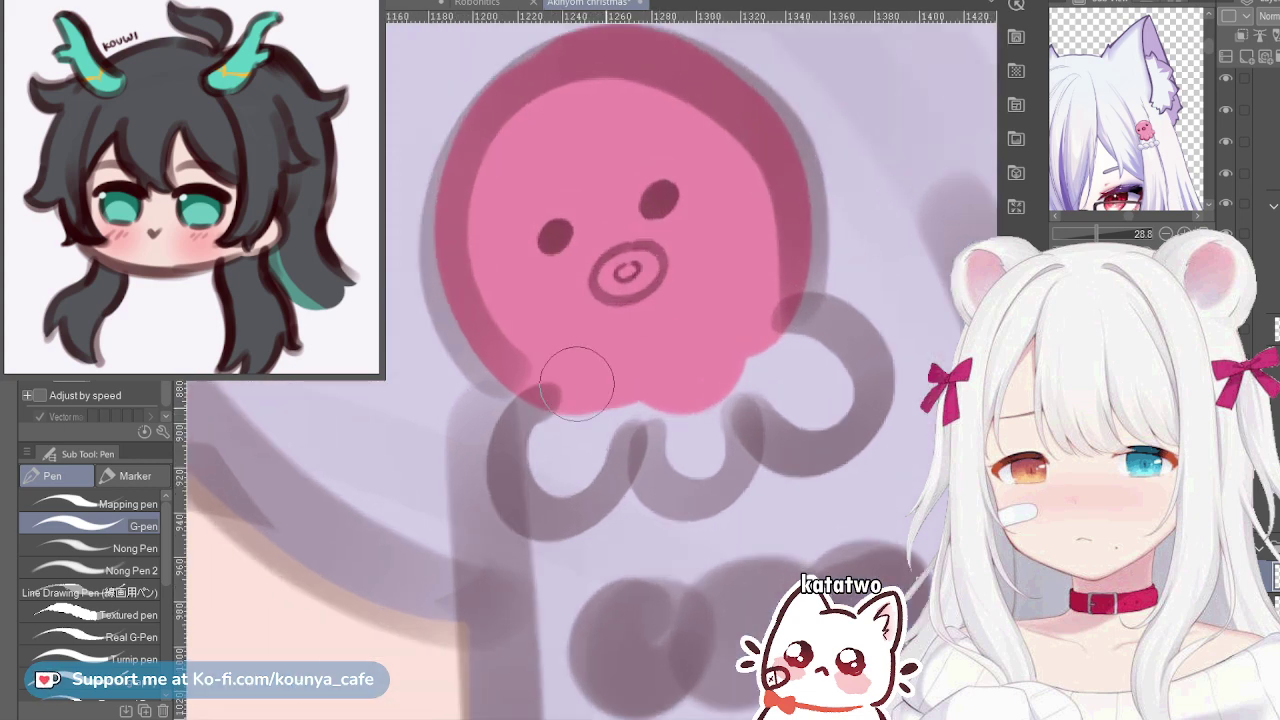
{"action": "mouse_move", "coordinate": [577, 383]}
{"action": "left_mouse_down"}
{"action": "mouse_move", "coordinate": [550, 413]}
{"action": "mouse_move", "coordinate": [520, 473]}
{"action": "mouse_move", "coordinate": [577, 495]}
{"action": "mouse_move", "coordinate": [606, 373]}
{"action": "mouse_move", "coordinate": [553, 426]}
{"action": "mouse_move", "coordinate": [598, 447]}
{"action": "mouse_move", "coordinate": [588, 428]}
{"action": "mouse_move", "coordinate": [575, 443]}
{"action": "mouse_move", "coordinate": [553, 424]}
{"action": "mouse_move", "coordinate": [564, 388]}
{"action": "mouse_move", "coordinate": [523, 436]}
{"action": "mouse_move", "coordinate": [564, 494]}
{"action": "mouse_move", "coordinate": [545, 403]}
{"action": "mouse_move", "coordinate": [523, 468]}
{"action": "mouse_move", "coordinate": [571, 469]}
{"action": "mouse_move", "coordinate": [556, 405]}
{"action": "mouse_move", "coordinate": [526, 438]}
{"action": "mouse_move", "coordinate": [543, 501]}
{"action": "mouse_move", "coordinate": [590, 431]}
{"action": "mouse_move", "coordinate": [564, 454]}
{"action": "mouse_move", "coordinate": [662, 401]}
{"action": "mouse_move", "coordinate": [660, 383]}
{"action": "mouse_move", "coordinate": [673, 457]}
{"action": "mouse_move", "coordinate": [742, 422]}
{"action": "mouse_move", "coordinate": [699, 402]}
{"action": "mouse_move", "coordinate": [650, 438]}
{"action": "mouse_move", "coordinate": [702, 488]}
{"action": "mouse_move", "coordinate": [722, 383]}
{"action": "mouse_move", "coordinate": [685, 385]}
{"action": "mouse_move", "coordinate": [707, 414]}
{"action": "mouse_move", "coordinate": [673, 392]}
{"action": "mouse_move", "coordinate": [716, 412]}
{"action": "mouse_move", "coordinate": [667, 423]}
{"action": "mouse_move", "coordinate": [667, 445]}
{"action": "mouse_move", "coordinate": [653, 404]}
{"action": "mouse_move", "coordinate": [670, 478]}
{"action": "mouse_move", "coordinate": [667, 423]}
{"action": "mouse_move", "coordinate": [685, 487]}
{"action": "mouse_move", "coordinate": [676, 425]}
{"action": "mouse_move", "coordinate": [672, 482]}
{"action": "mouse_move", "coordinate": [741, 370]}
{"action": "mouse_move", "coordinate": [776, 381]}
{"action": "mouse_move", "coordinate": [751, 339]}
{"action": "mouse_move", "coordinate": [755, 399]}
{"action": "mouse_move", "coordinate": [844, 417]}
{"action": "mouse_move", "coordinate": [778, 326]}
{"action": "mouse_move", "coordinate": [791, 321]}
{"action": "mouse_move", "coordinate": [849, 371]}
{"action": "mouse_move", "coordinate": [774, 339]}
{"action": "mouse_move", "coordinate": [794, 327]}
{"action": "mouse_move", "coordinate": [851, 365]}
{"action": "mouse_move", "coordinate": [834, 372]}
{"action": "mouse_move", "coordinate": [768, 338]}
{"action": "mouse_move", "coordinate": [841, 350]}
{"action": "mouse_move", "coordinate": [837, 420]}
{"action": "mouse_move", "coordinate": [766, 389]}
{"action": "mouse_move", "coordinate": [809, 438]}
{"action": "mouse_move", "coordinate": [822, 381]}
{"action": "mouse_move", "coordinate": [786, 397]}
{"action": "mouse_move", "coordinate": [763, 361]}
{"action": "mouse_move", "coordinate": [780, 420]}
{"action": "mouse_move", "coordinate": [775, 375]}
{"action": "mouse_move", "coordinate": [805, 360]}
{"action": "mouse_move", "coordinate": [785, 423]}
{"action": "mouse_move", "coordinate": [770, 360]}
{"action": "mouse_move", "coordinate": [777, 371]}
{"action": "mouse_move", "coordinate": [757, 371]}
{"action": "mouse_move", "coordinate": [830, 425]}
{"action": "mouse_move", "coordinate": [777, 337]}
{"action": "mouse_move", "coordinate": [798, 420]}
{"action": "mouse_move", "coordinate": [777, 337]}
{"action": "mouse_move", "coordinate": [828, 378]}
{"action": "mouse_move", "coordinate": [788, 326]}
{"action": "left_mouse_up"}
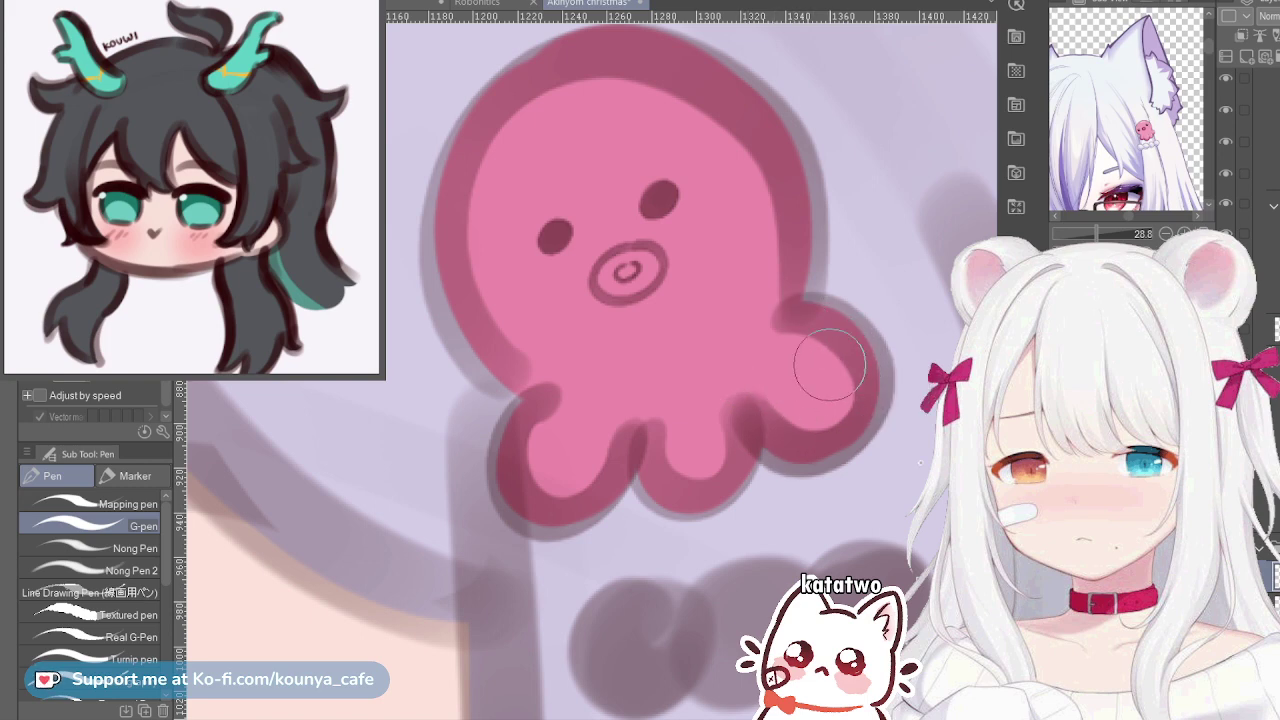
{"action": "scroll", "coordinate": [707, 243], "scroll_direction": "down", "scroll_amount": 1}
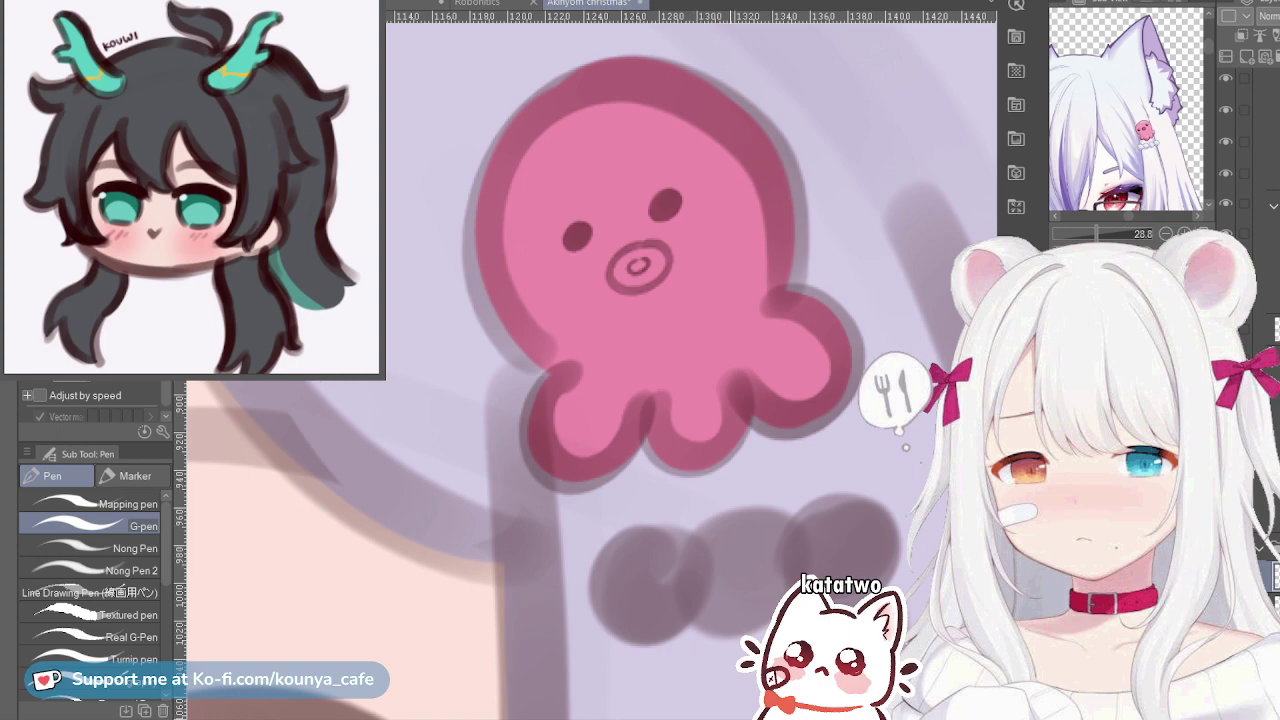
Enlarge the reference image at the octopus clip and fill the drawn octopus's oval mouth in dark magenta
{"action": "scroll", "coordinate": [756, 230], "scroll_direction": "down", "scroll_amount": 8}
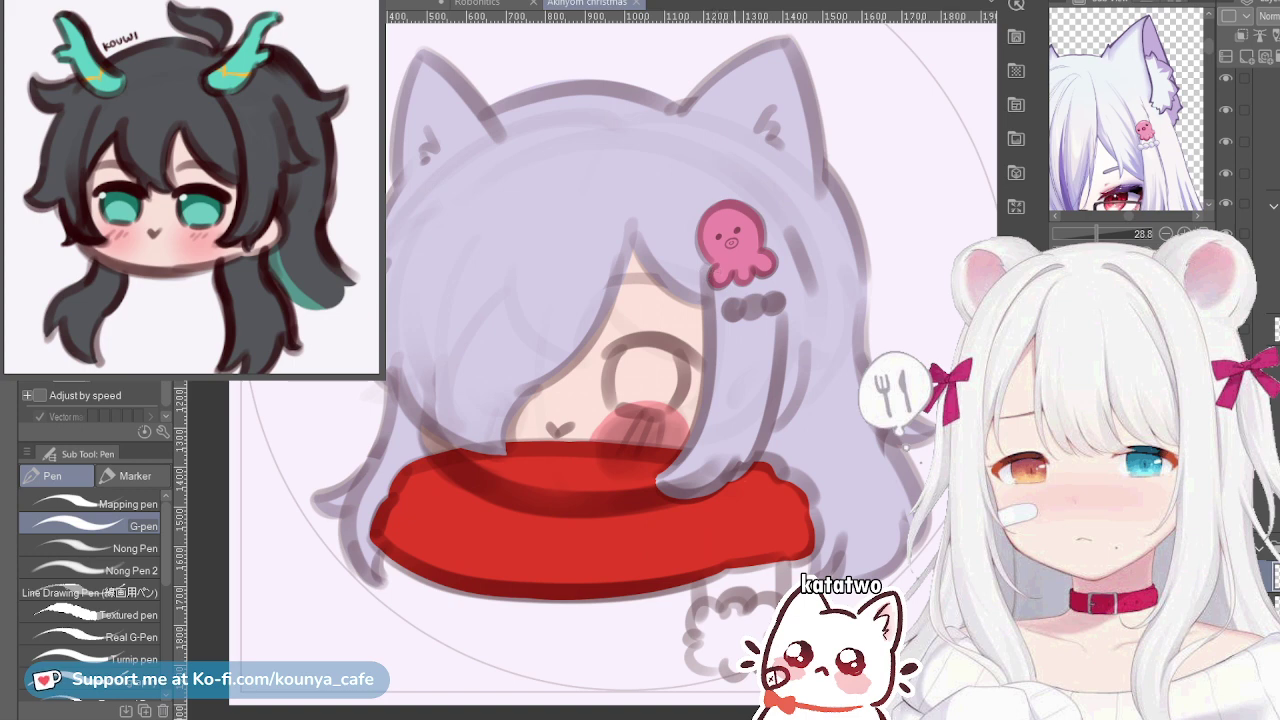
{"action": "left_click_drag", "start_coordinate": [731, 243], "coordinate": [749, 282]}
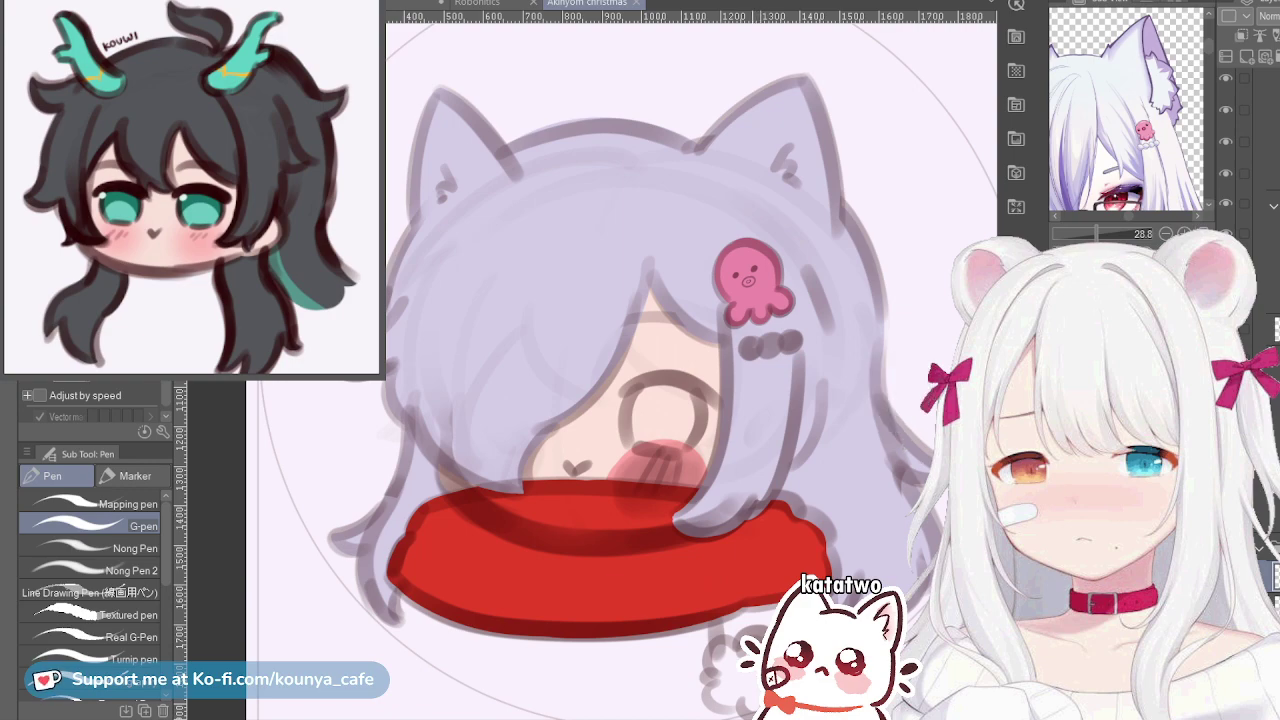
{"action": "scroll", "coordinate": [783, 360], "scroll_direction": "up", "scroll_amount": 3}
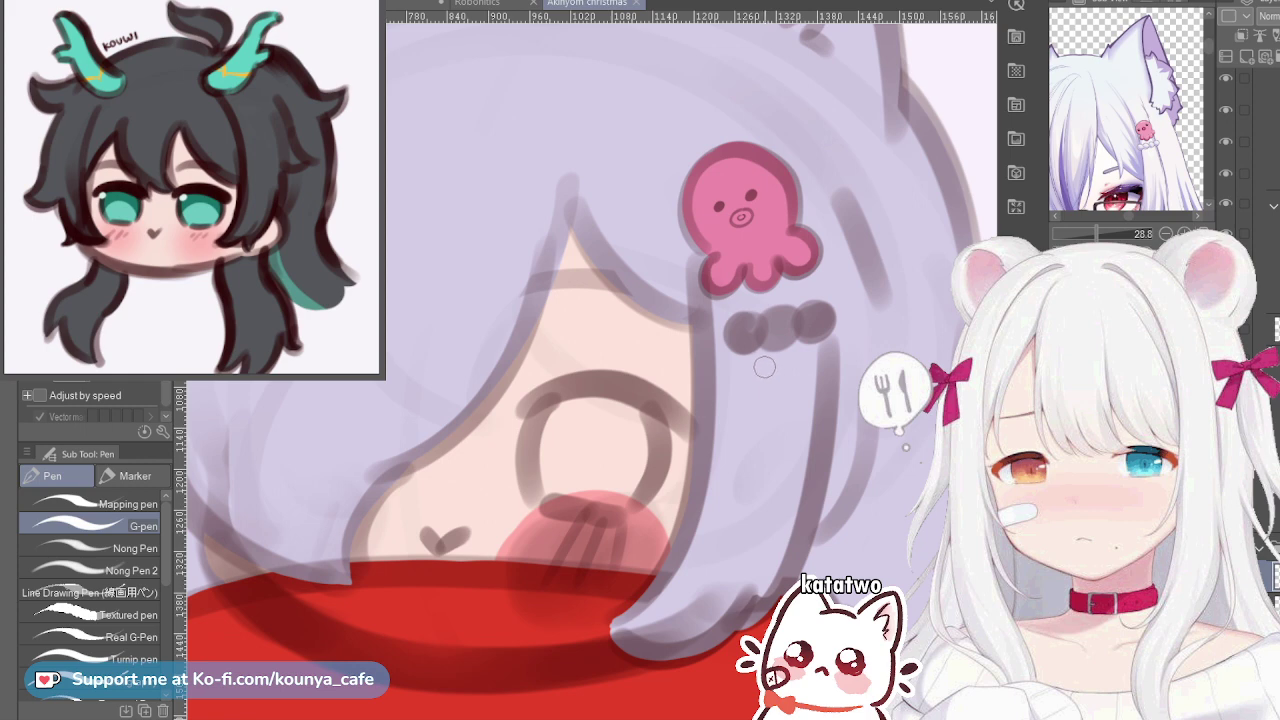
{"action": "left_click_drag", "start_coordinate": [783, 360], "coordinate": [675, 341]}
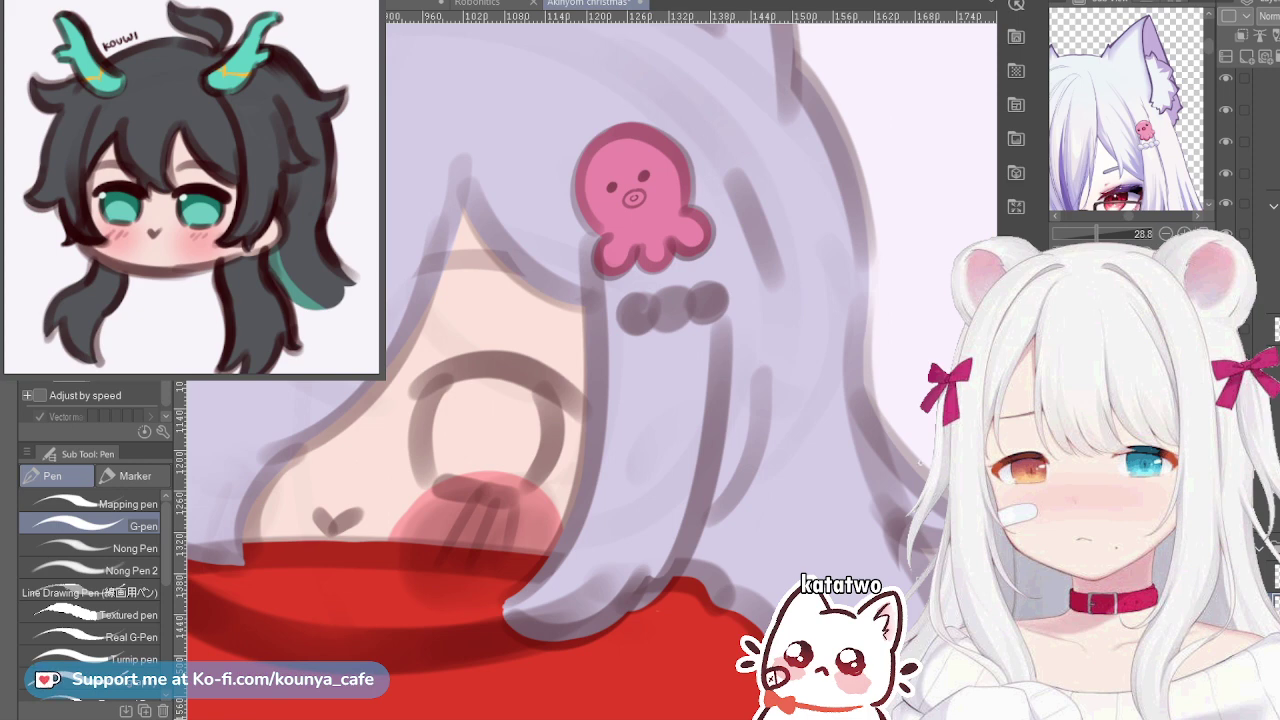
{"action": "left_click_drag", "start_coordinate": [1096, 233], "coordinate": [1113, 233]}
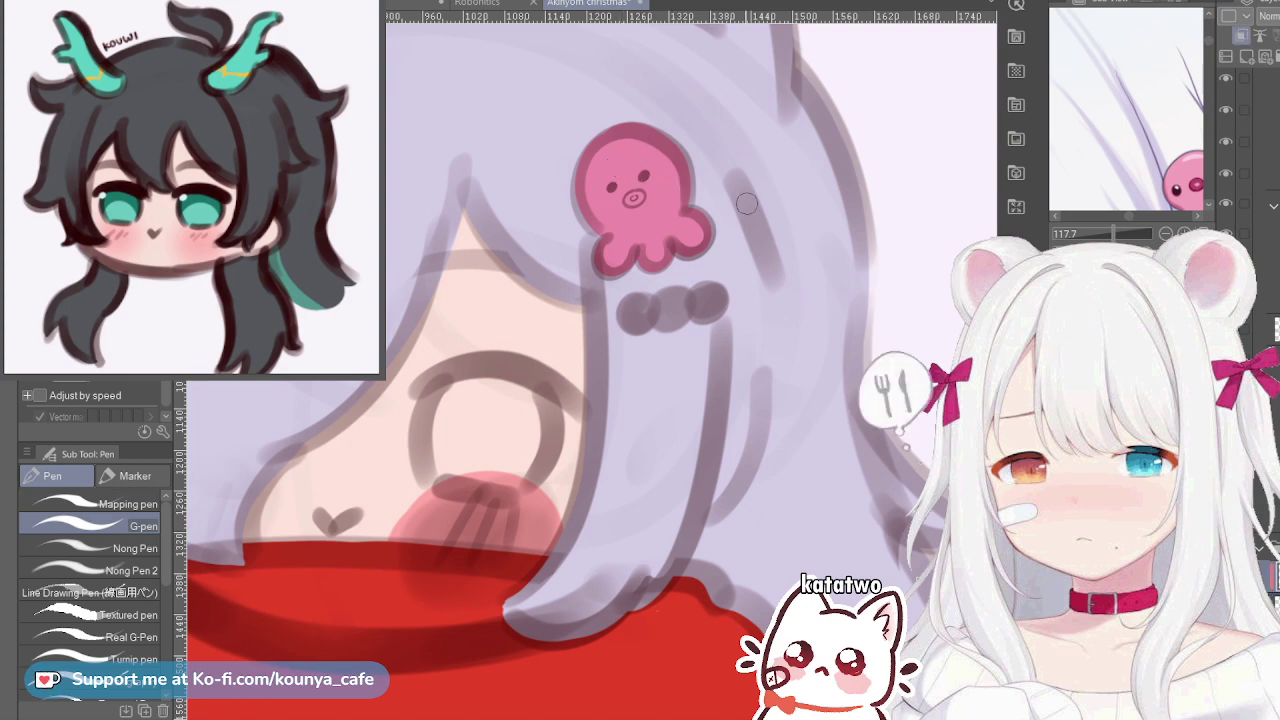
{"action": "scroll", "coordinate": [661, 182], "scroll_direction": "up", "scroll_amount": 5}
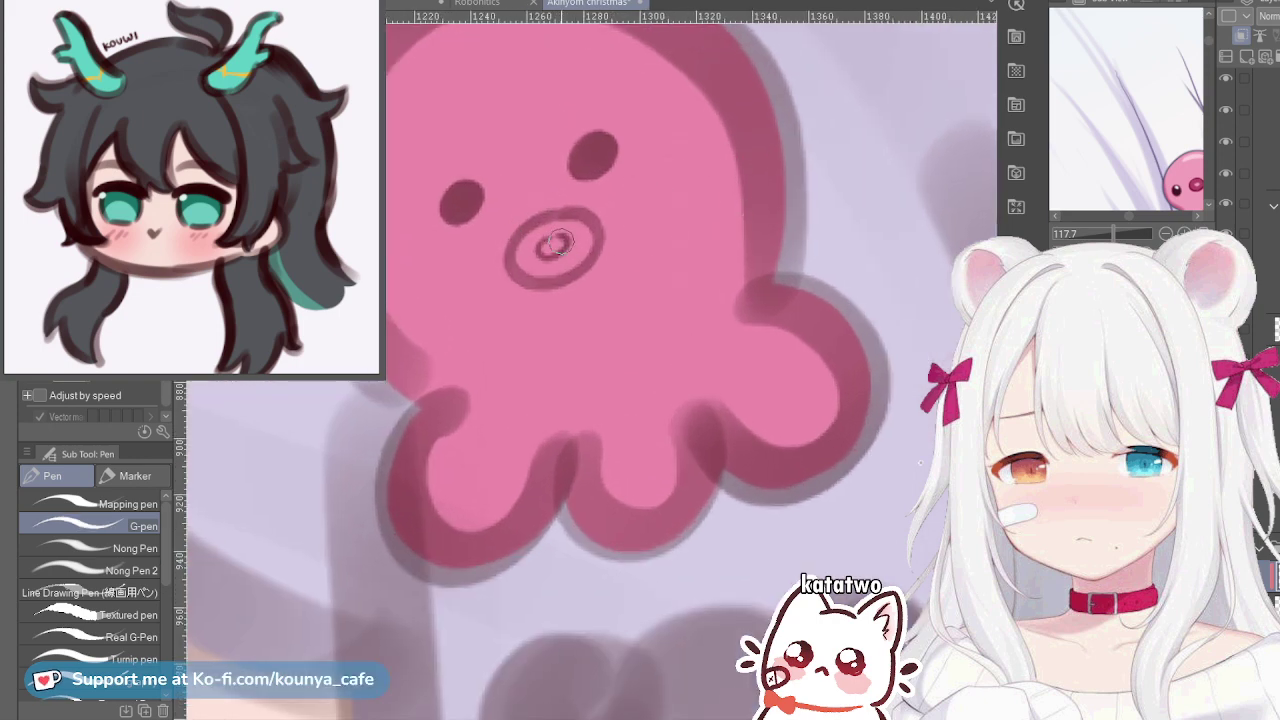
{"action": "mouse_move", "coordinate": [559, 243]}
{"action": "left_mouse_down"}
{"action": "mouse_move", "coordinate": [545, 255]}
{"action": "mouse_move", "coordinate": [572, 240]}
{"action": "mouse_move", "coordinate": [548, 260]}
{"action": "left_mouse_up"}
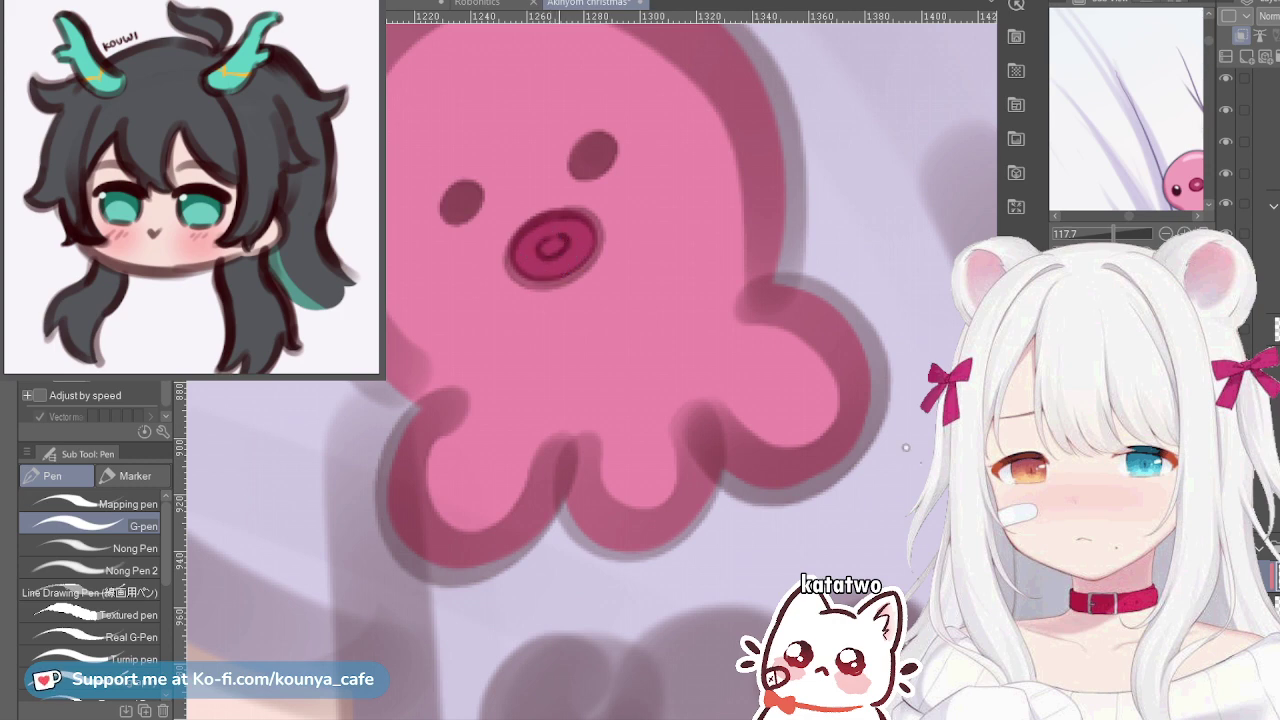
Paint a small light pink spot in the centre of the octopus's mouth
{"action": "scroll", "coordinate": [555, 240], "scroll_direction": "up", "scroll_amount": 3}
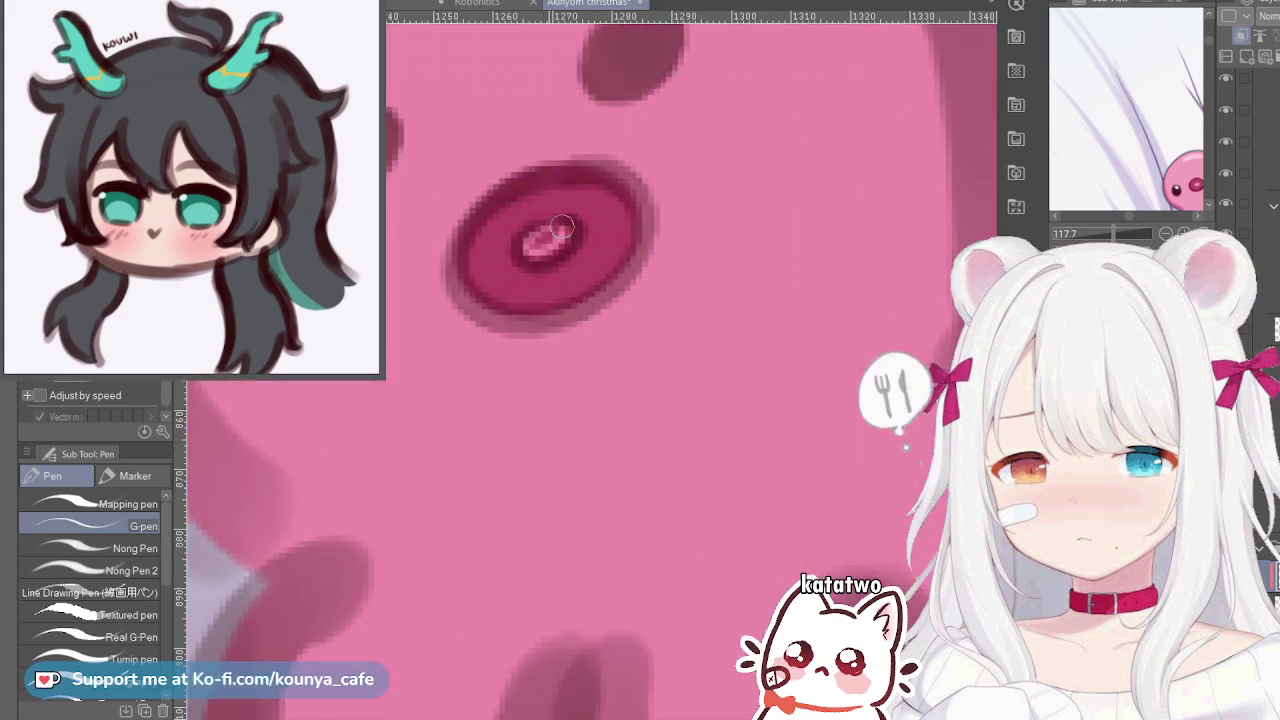
{"action": "mouse_move", "coordinate": [531, 250]}
{"action": "left_mouse_down"}
{"action": "mouse_move", "coordinate": [566, 230]}
{"action": "mouse_move", "coordinate": [535, 241]}
{"action": "left_mouse_up"}
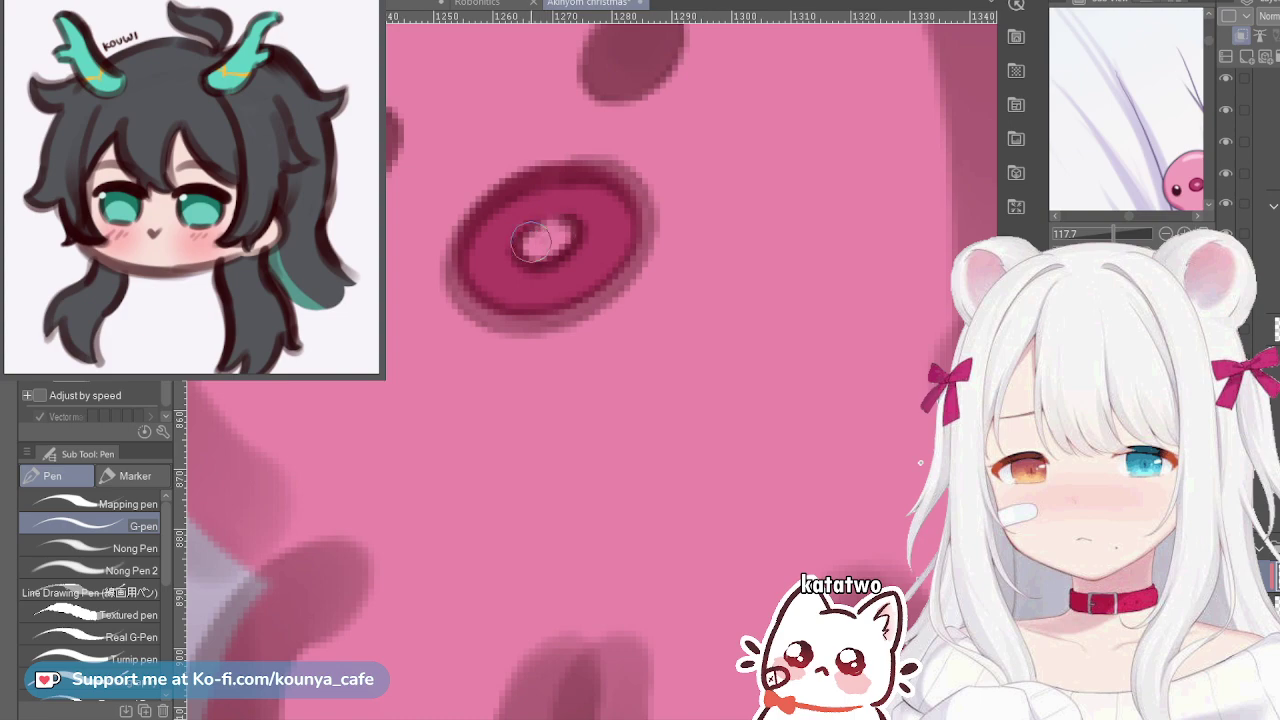
{"action": "scroll", "coordinate": [548, 250], "scroll_direction": "down", "scroll_amount": 10}
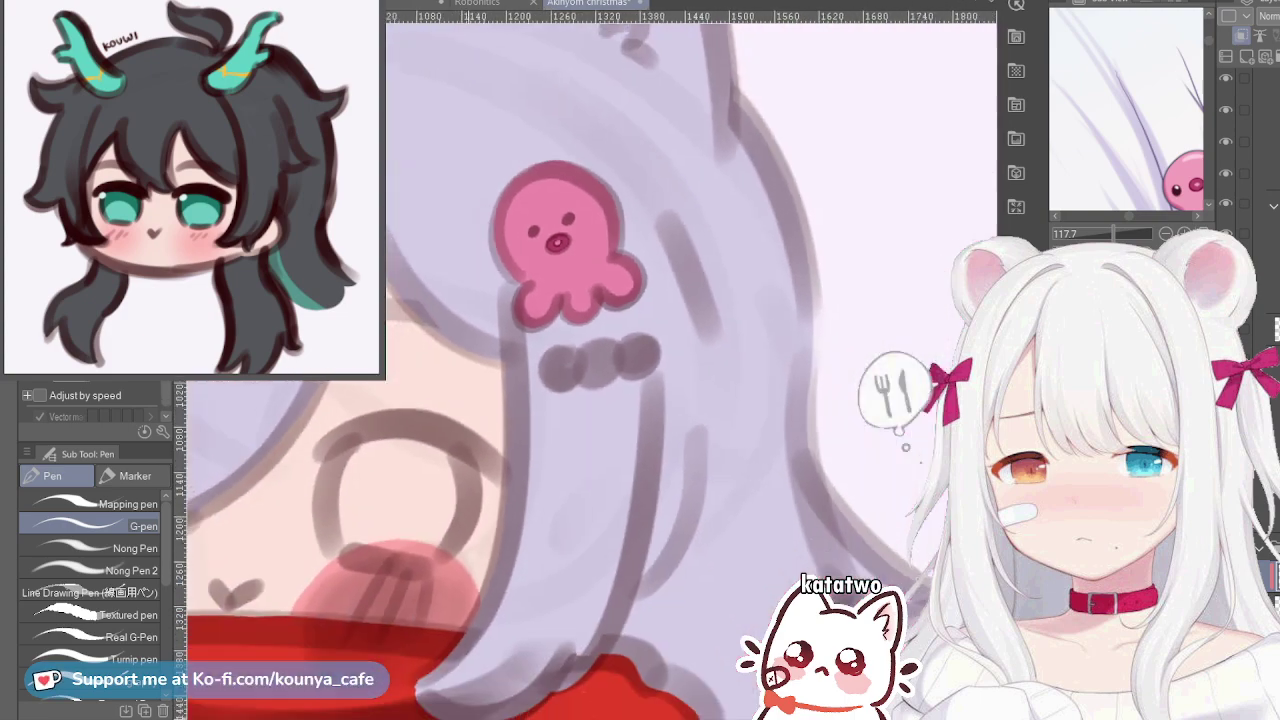
Paint the three round beads of the hair ornament below the octopus clip in cream under their sketch
{"action": "left_click_drag", "start_coordinate": [488, 324], "coordinate": [558, 284]}
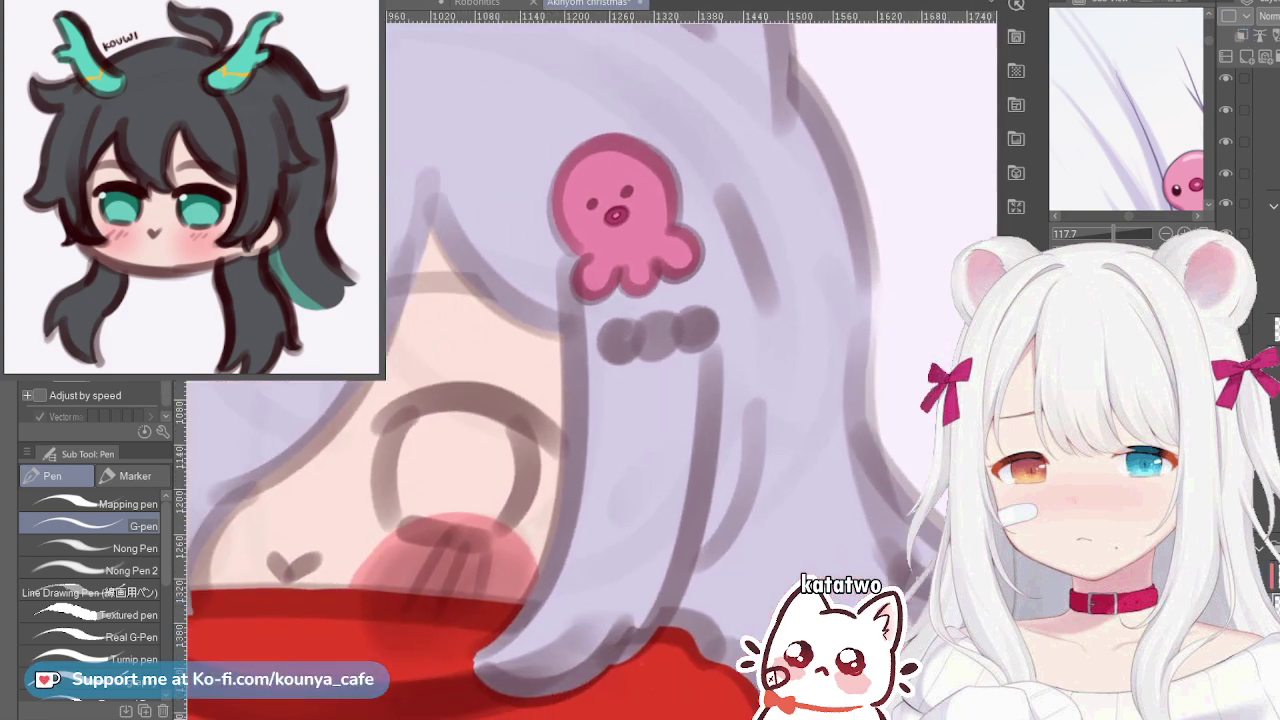
{"action": "left_click_drag", "start_coordinate": [1175, 170], "coordinate": [1126, 86]}
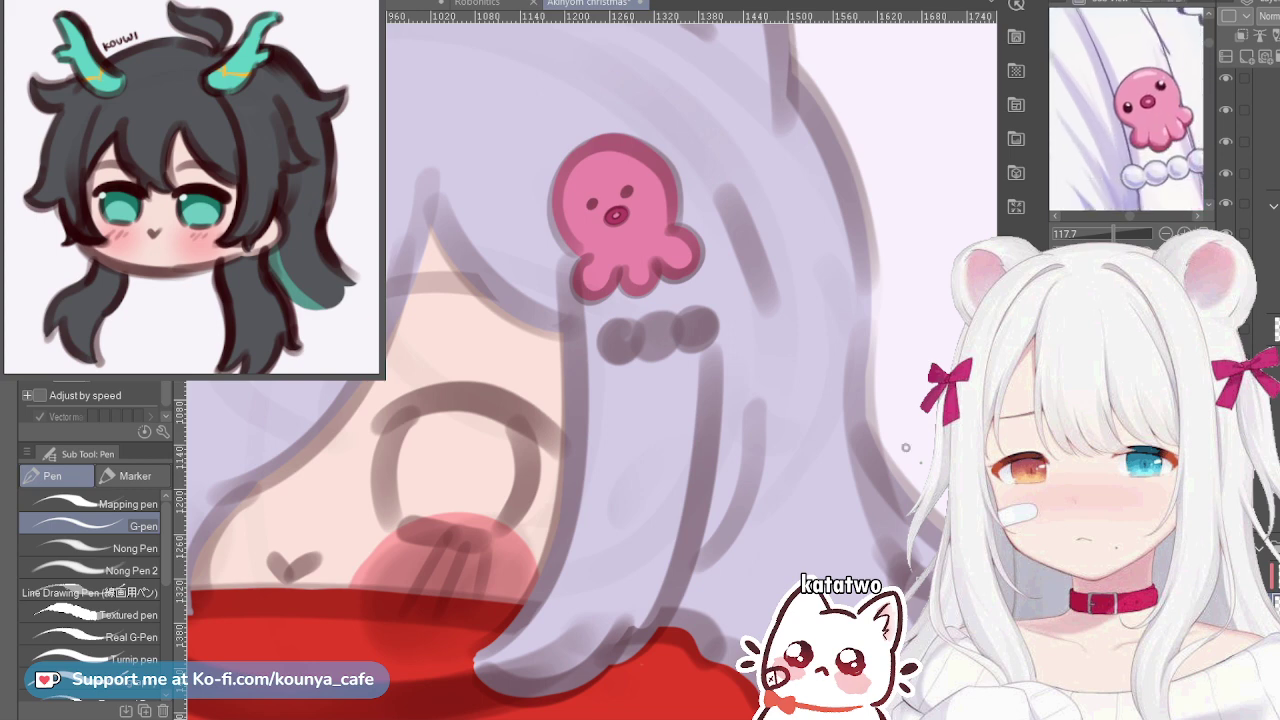
{"action": "scroll", "coordinate": [635, 283], "scroll_direction": "up", "scroll_amount": 3}
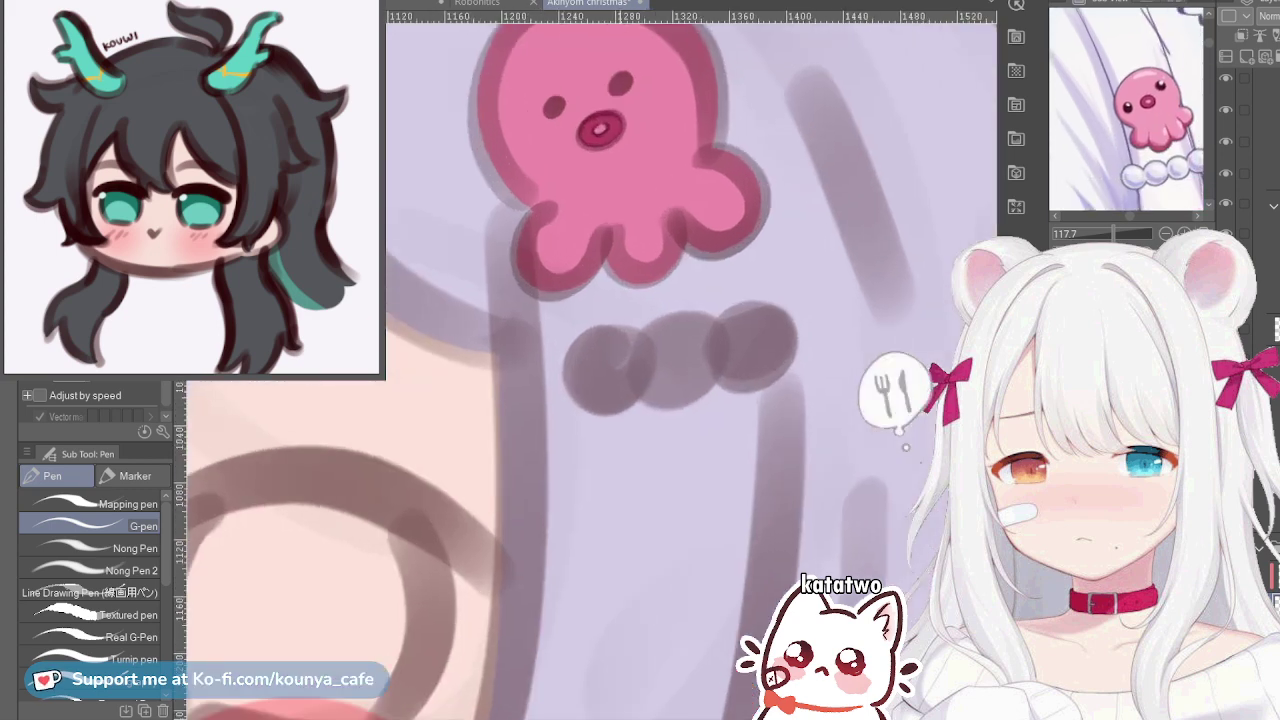
{"action": "left_click", "coordinate": [598, 371]}
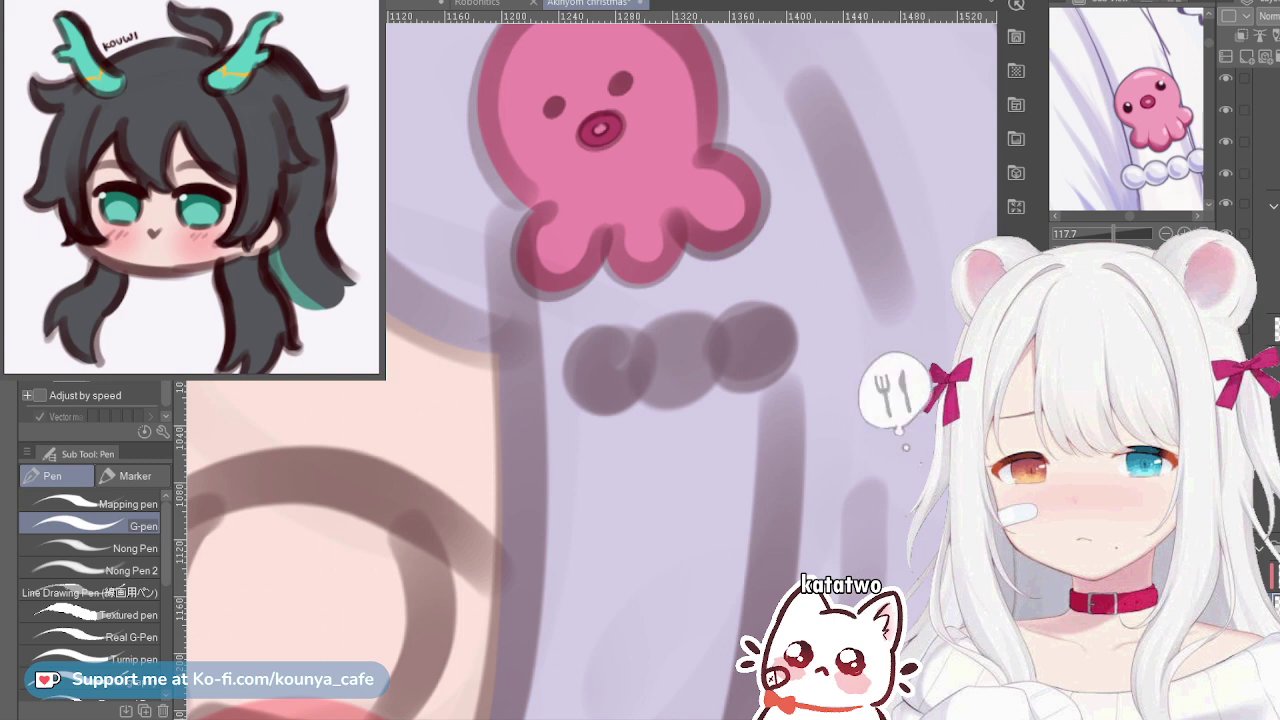
{"action": "mouse_move", "coordinate": [602, 356]}
{"action": "left_mouse_down"}
{"action": "mouse_move", "coordinate": [614, 372]}
{"action": "mouse_move", "coordinate": [599, 356]}
{"action": "mouse_move", "coordinate": [598, 384]}
{"action": "mouse_move", "coordinate": [607, 362]}
{"action": "left_mouse_up"}
{"action": "key", "text": "ctrl+z"}
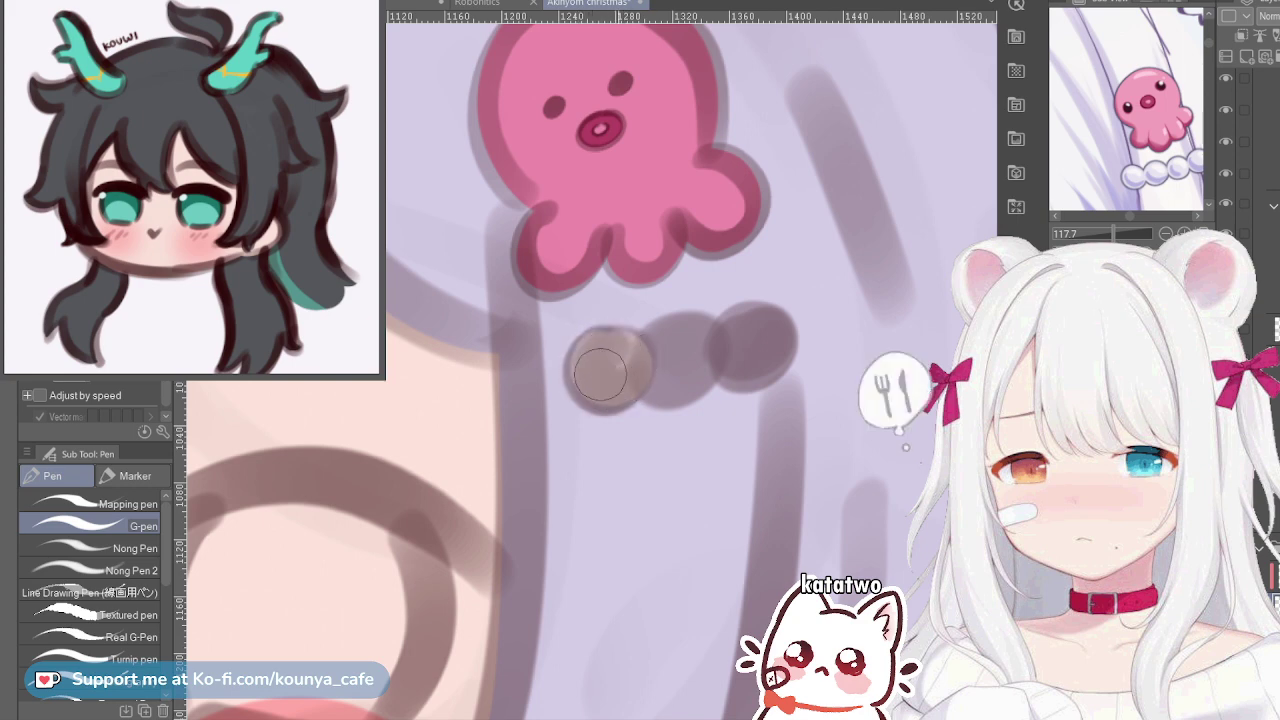
{"action": "key", "text": "bracketright"}
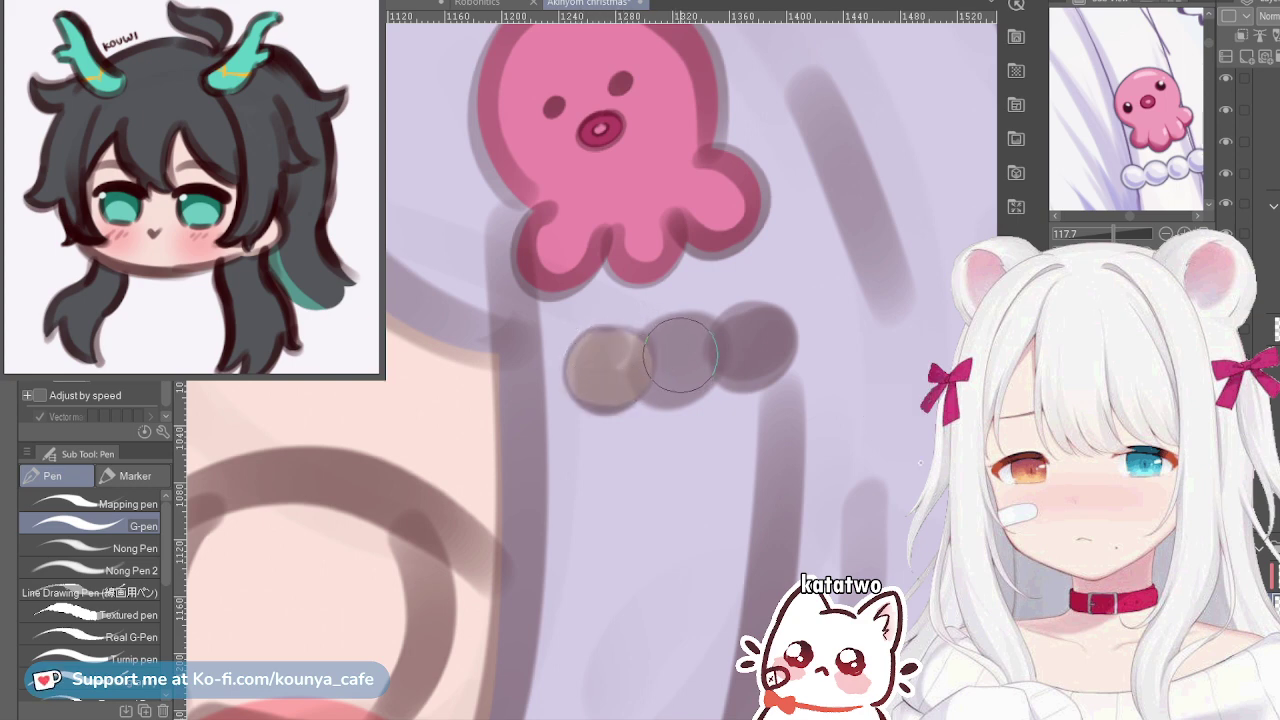
{"action": "mouse_move", "coordinate": [680, 350]}
{"action": "left_mouse_down"}
{"action": "mouse_move", "coordinate": [666, 377]}
{"action": "mouse_move", "coordinate": [694, 347]}
{"action": "mouse_move", "coordinate": [674, 341]}
{"action": "mouse_move", "coordinate": [677, 374]}
{"action": "mouse_move", "coordinate": [675, 342]}
{"action": "mouse_move", "coordinate": [742, 343]}
{"action": "mouse_move", "coordinate": [719, 323]}
{"action": "mouse_move", "coordinate": [753, 338]}
{"action": "left_mouse_up"}
{"action": "key", "text": "ctrl+z"}
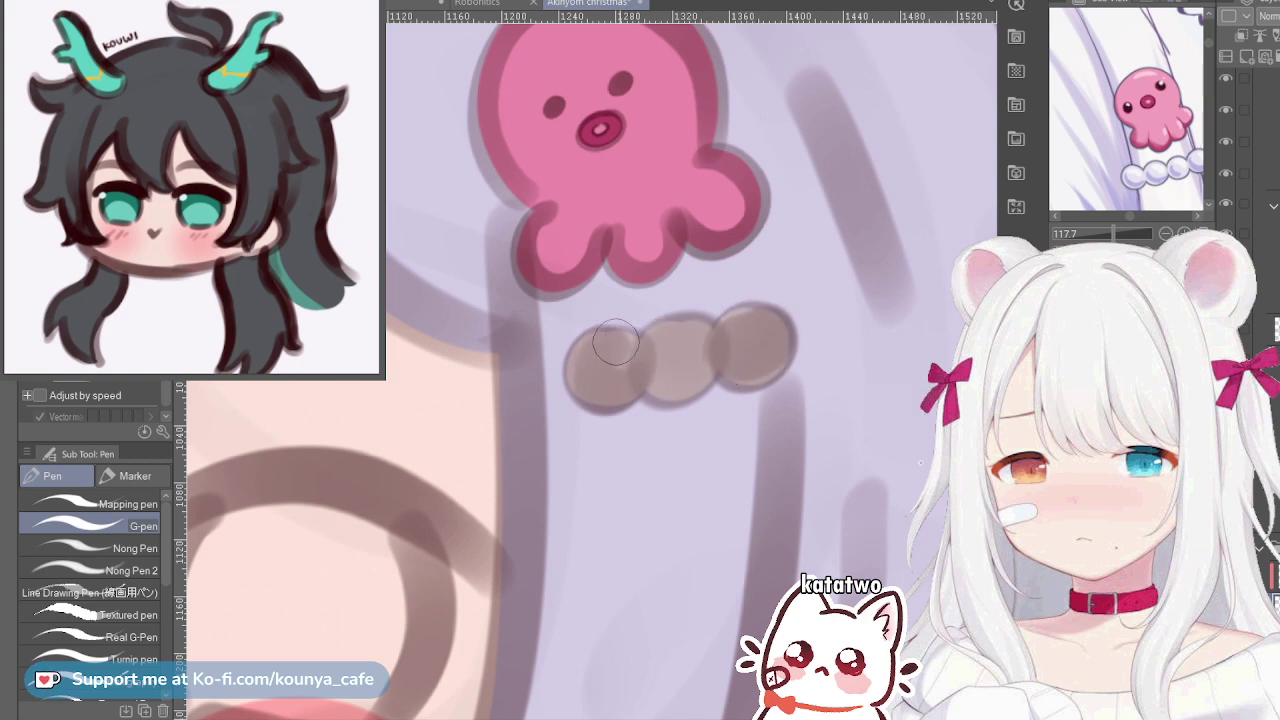
Erase the curved fold line of the sketch that runs across the inside of the red scarf
{"action": "scroll", "coordinate": [630, 365], "scroll_direction": "down", "scroll_amount": 5}
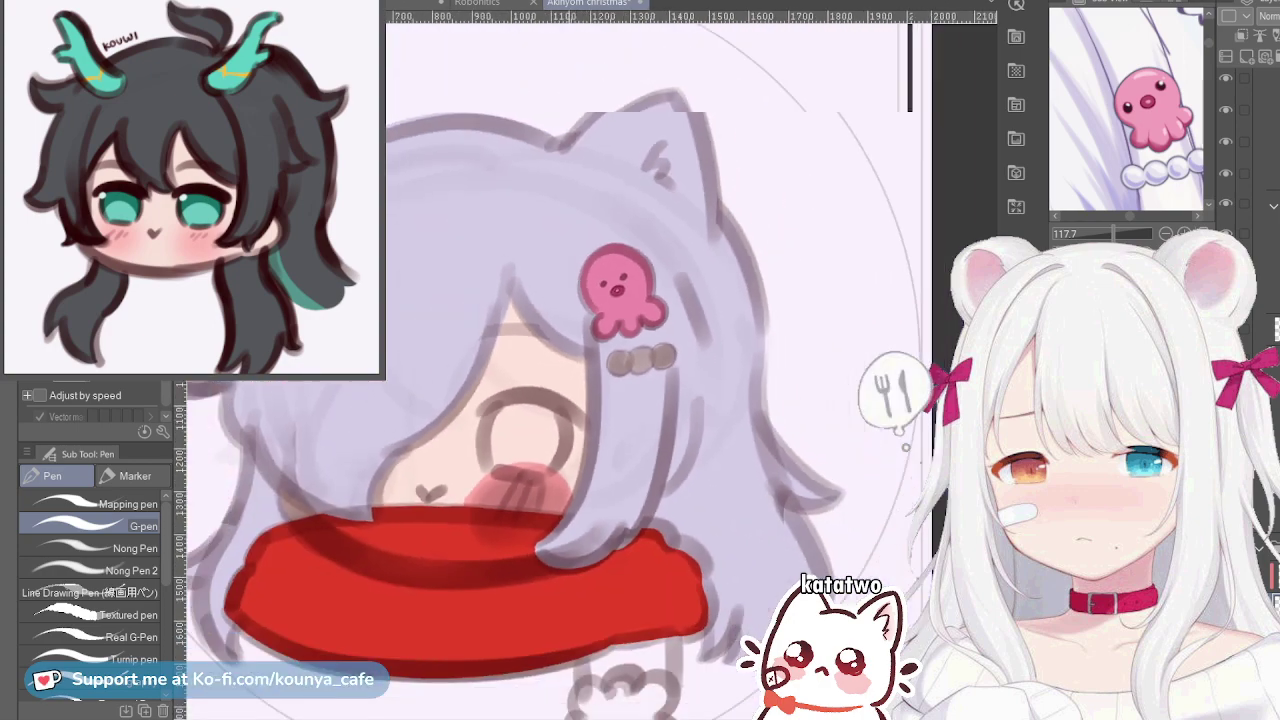
{"action": "scroll", "coordinate": [760, 333], "scroll_direction": "up", "scroll_amount": 3}
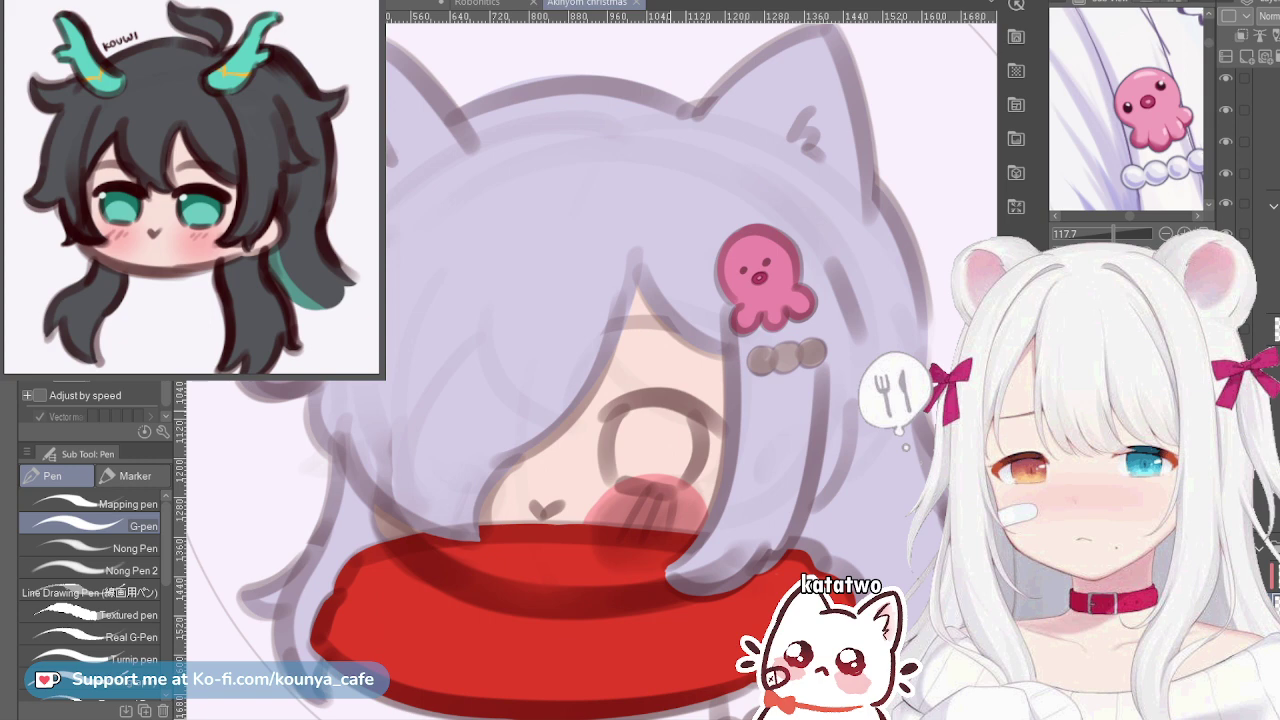
{"action": "scroll", "coordinate": [670, 480], "scroll_direction": "down", "scroll_amount": 3}
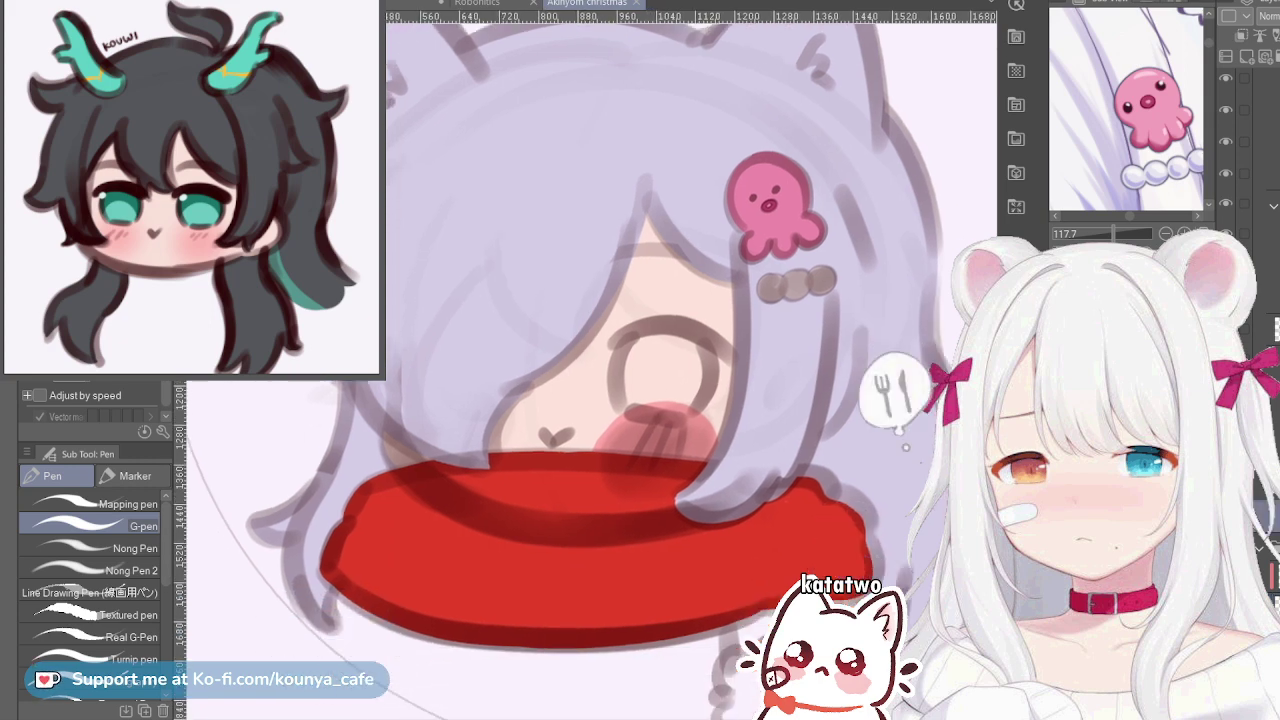
{"action": "key", "text": "e"}
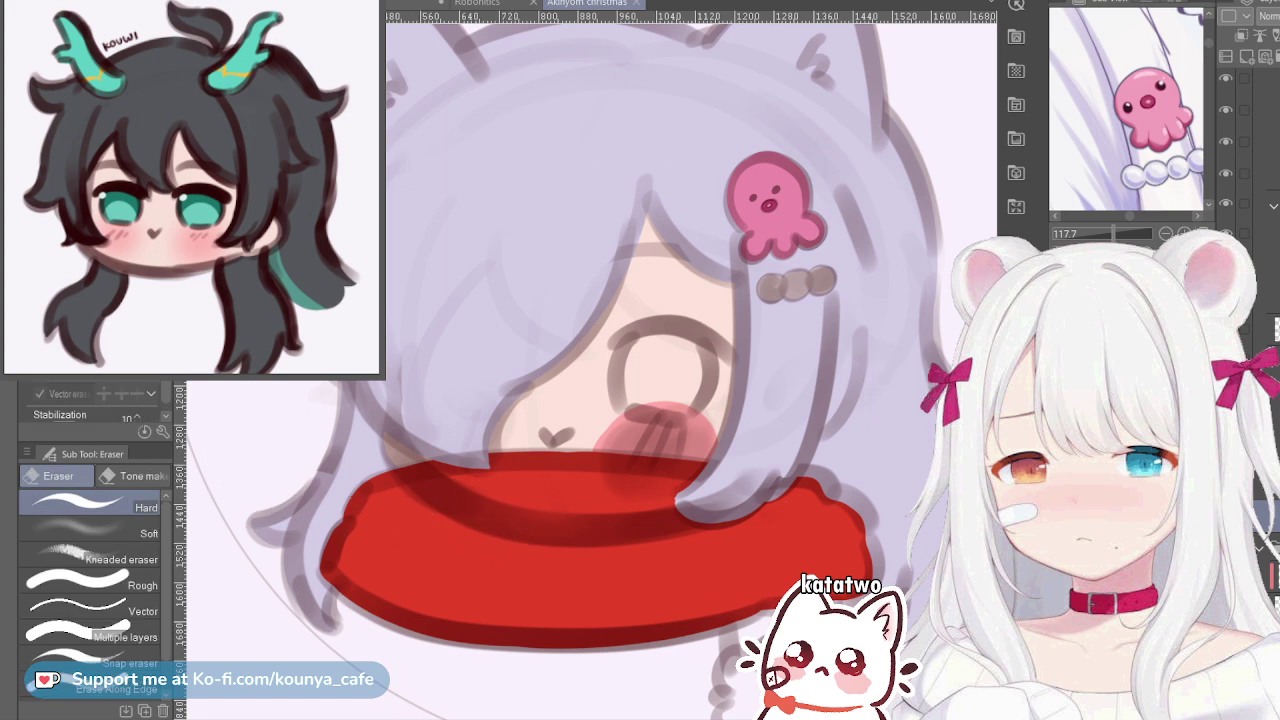
{"action": "mouse_move", "coordinate": [470, 512]}
{"action": "left_mouse_down"}
{"action": "mouse_move", "coordinate": [416, 529]}
{"action": "mouse_move", "coordinate": [482, 516]}
{"action": "mouse_move", "coordinate": [407, 519]}
{"action": "mouse_move", "coordinate": [660, 545]}
{"action": "mouse_move", "coordinate": [715, 543]}
{"action": "mouse_move", "coordinate": [674, 533]}
{"action": "mouse_move", "coordinate": [775, 485]}
{"action": "left_mouse_up"}
{"action": "scroll", "coordinate": [775, 490], "scroll_direction": "down", "scroll_amount": 4}
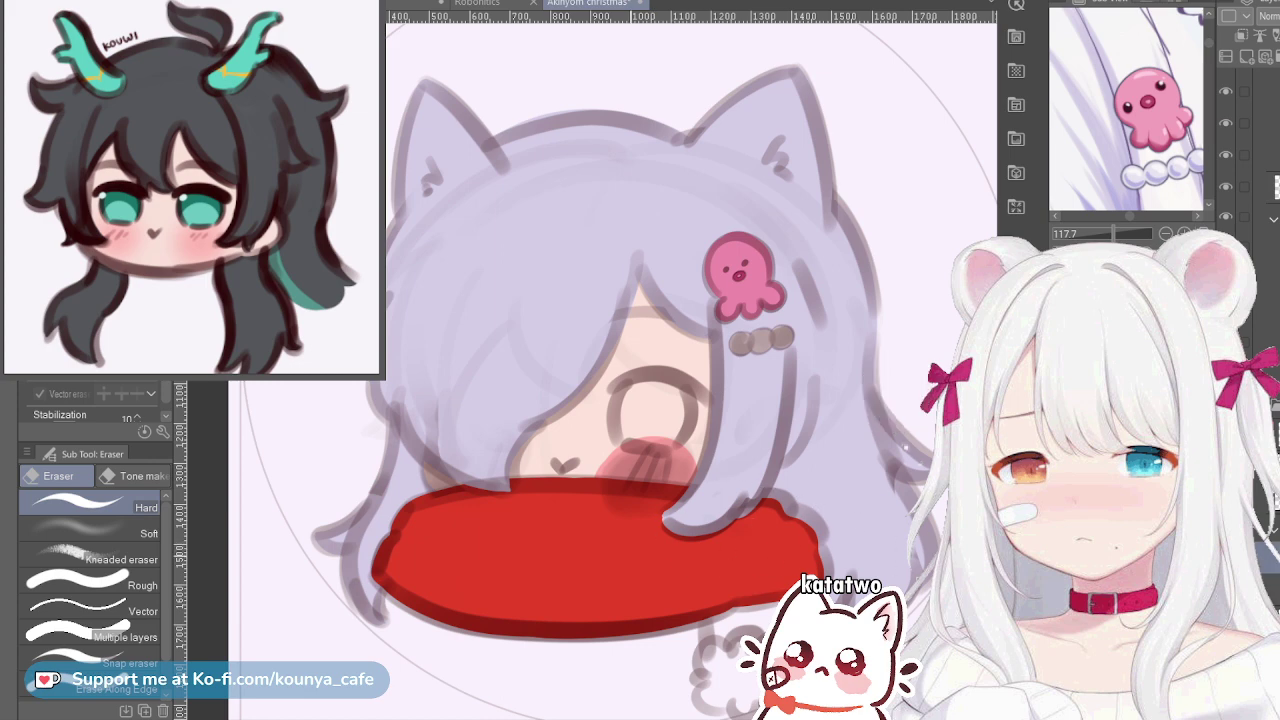
{"action": "scroll", "coordinate": [775, 590], "scroll_direction": "down", "scroll_amount": 2}
{"action": "scroll", "coordinate": [775, 590], "scroll_direction": "up", "scroll_amount": 1}
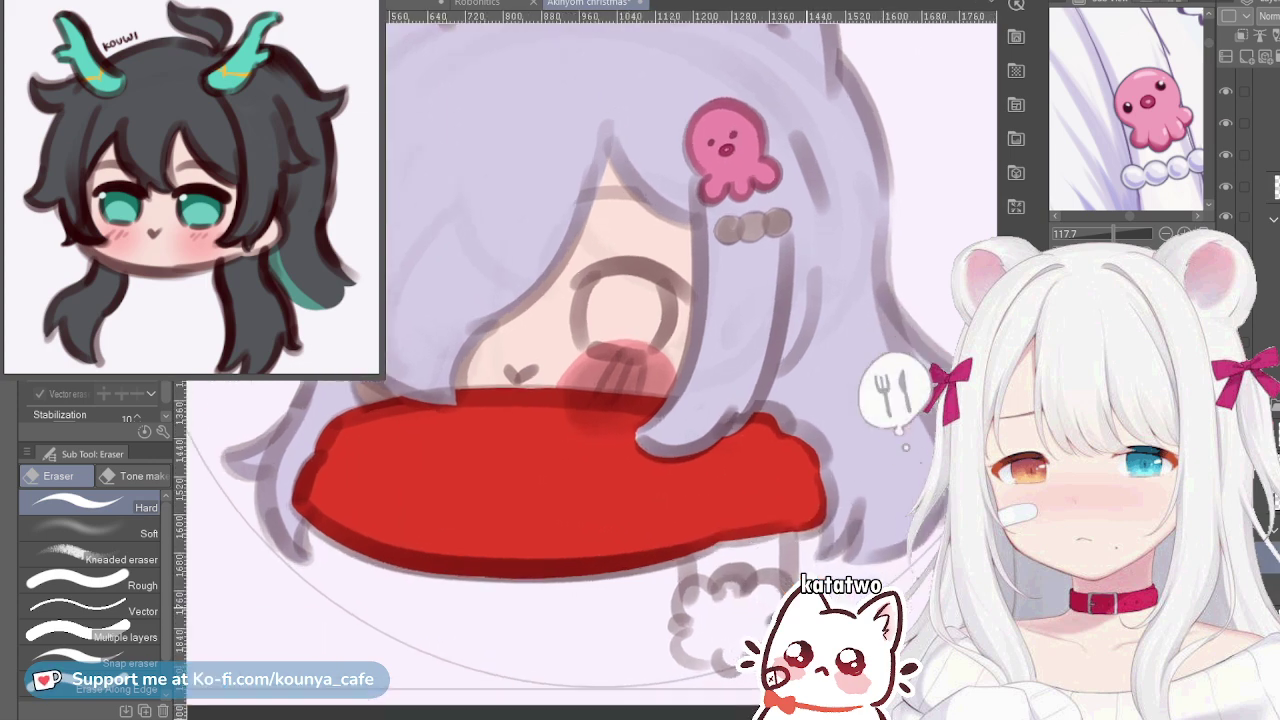
{"action": "scroll", "coordinate": [775, 590], "scroll_direction": "down", "scroll_amount": 2}
{"action": "key", "text": "["}
{"action": "key", "text": "["}
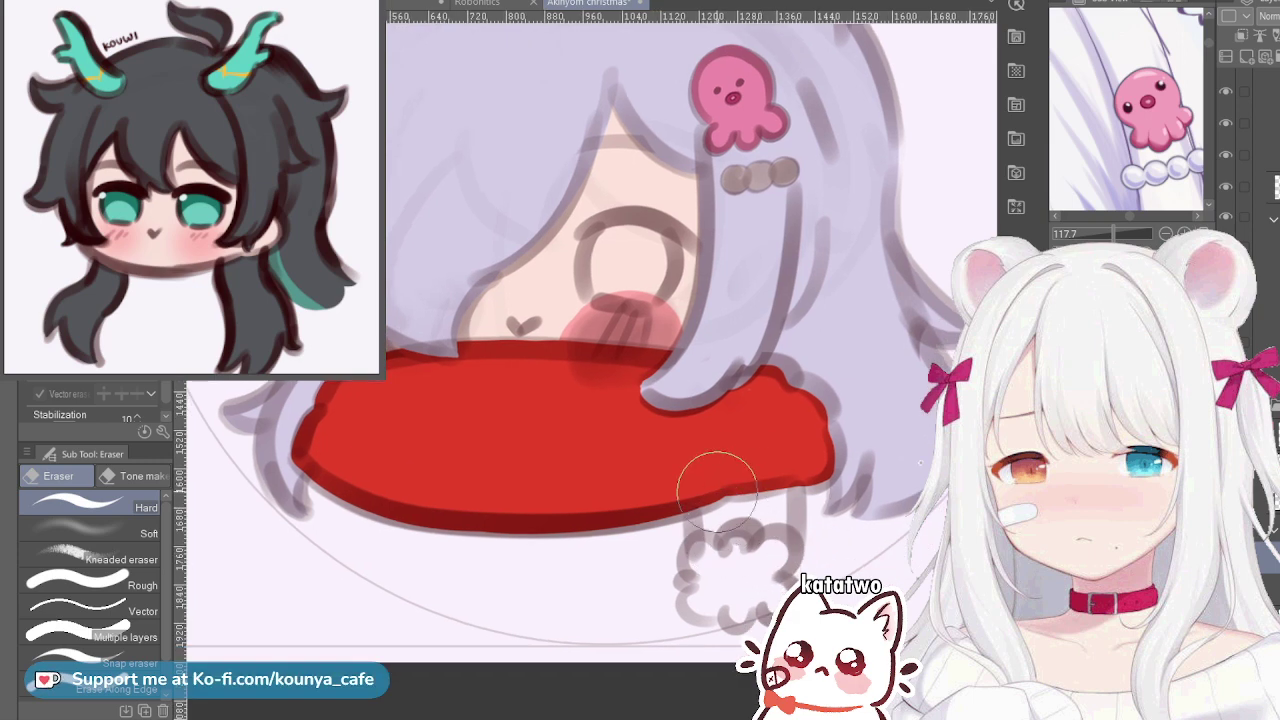
{"action": "left_click", "coordinate": [716, 492]}
{"action": "key", "text": "ctrl+z"}
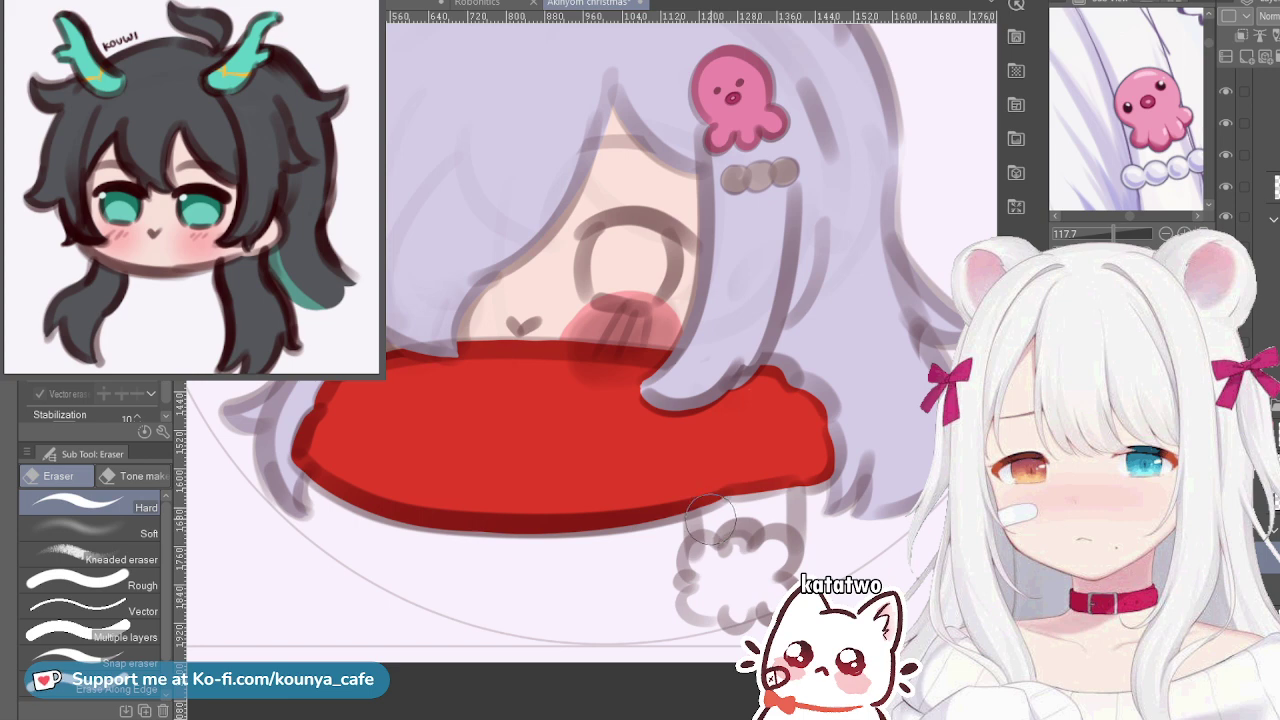
{"action": "key", "text": "p"}
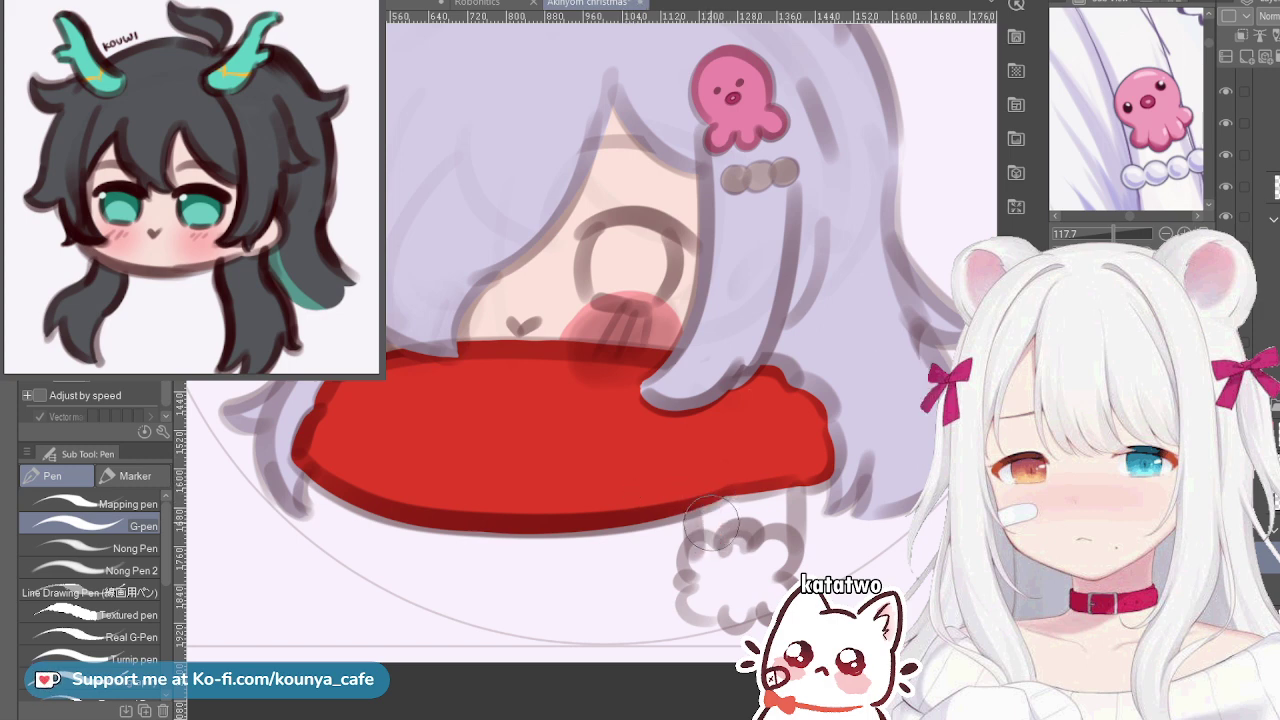
{"action": "left_click_drag", "start_coordinate": [700, 495], "coordinate": [705, 548]}
{"action": "key", "text": "ctrl+z"}
{"action": "left_click_drag", "start_coordinate": [698, 499], "coordinate": [704, 541]}
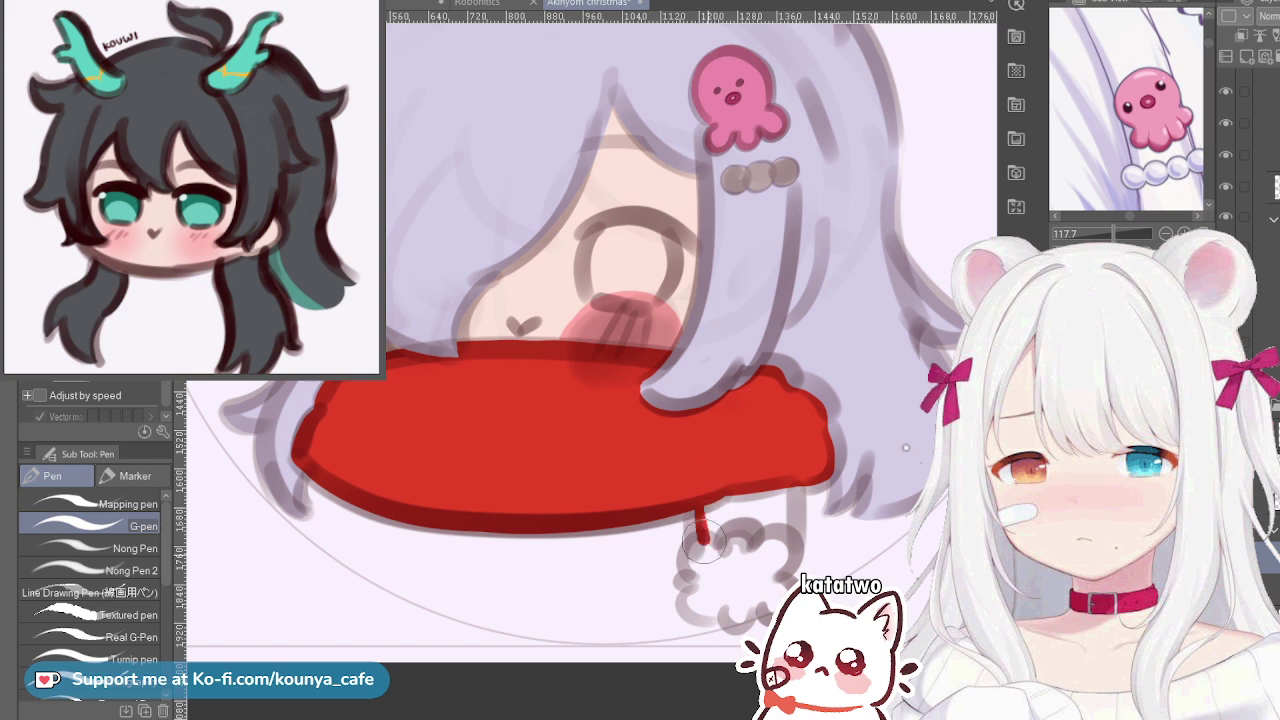
{"action": "key", "text": "ctrl+z"}
{"action": "left_click_drag", "start_coordinate": [701, 480], "coordinate": [700, 560]}
{"action": "key", "text": "ctrl+z"}
{"action": "left_click_drag", "start_coordinate": [701, 485], "coordinate": [700, 560]}
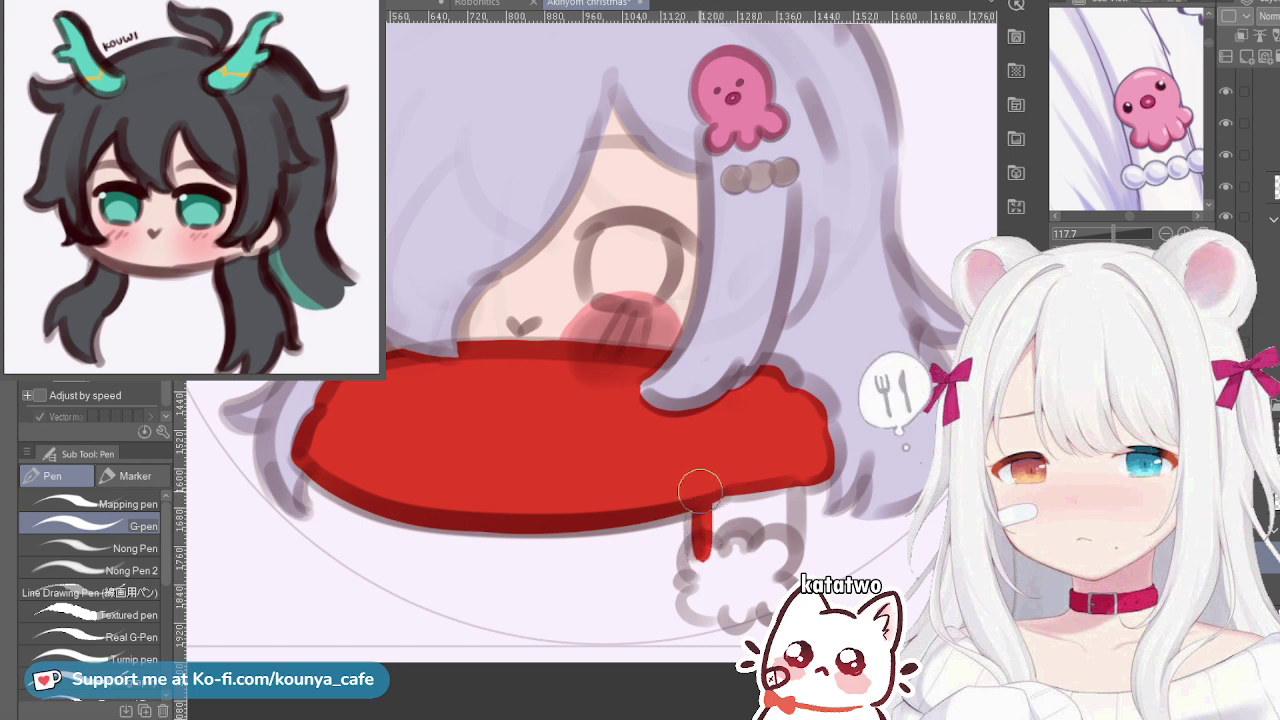
{"action": "mouse_move", "coordinate": [700, 490]}
{"action": "left_mouse_down"}
{"action": "mouse_move", "coordinate": [722, 542]}
{"action": "mouse_move", "coordinate": [735, 494]}
{"action": "mouse_move", "coordinate": [746, 540]}
{"action": "mouse_move", "coordinate": [755, 494]}
{"action": "mouse_move", "coordinate": [760, 529]}
{"action": "mouse_move", "coordinate": [760, 487]}
{"action": "mouse_move", "coordinate": [796, 496]}
{"action": "mouse_move", "coordinate": [773, 472]}
{"action": "mouse_move", "coordinate": [785, 540]}
{"action": "mouse_move", "coordinate": [791, 463]}
{"action": "mouse_move", "coordinate": [789, 524]}
{"action": "mouse_move", "coordinate": [794, 456]}
{"action": "left_mouse_up"}
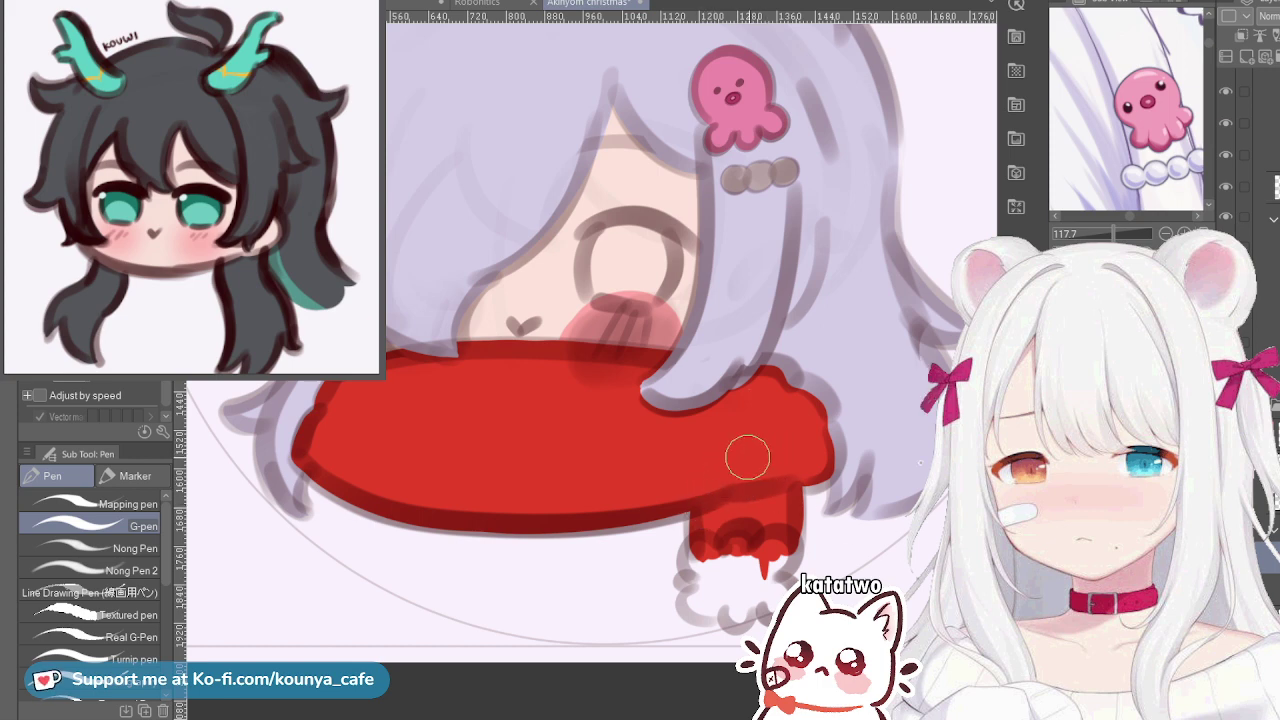
{"action": "key", "text": "ctrl+z"}
{"action": "key", "text": "ctrl+z"}
{"action": "key", "text": "ctrl+z"}
{"action": "key", "text": "ctrl+z"}
{"action": "key", "text": "ctrl+z"}
{"action": "key", "text": "ctrl+z"}
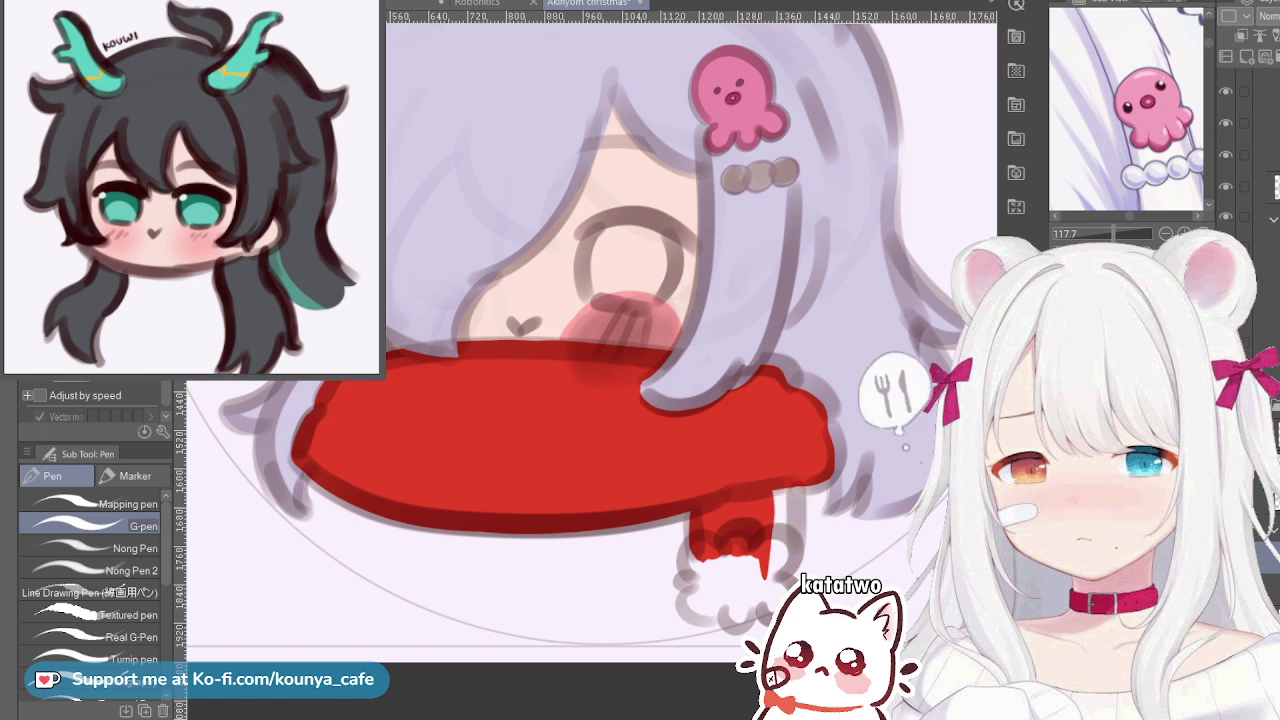
Paint the short scarf end hanging below the scarf in the same red, down into the sketched fluffy trim
{"action": "left_click_drag", "start_coordinate": [700, 510], "coordinate": [702, 558]}
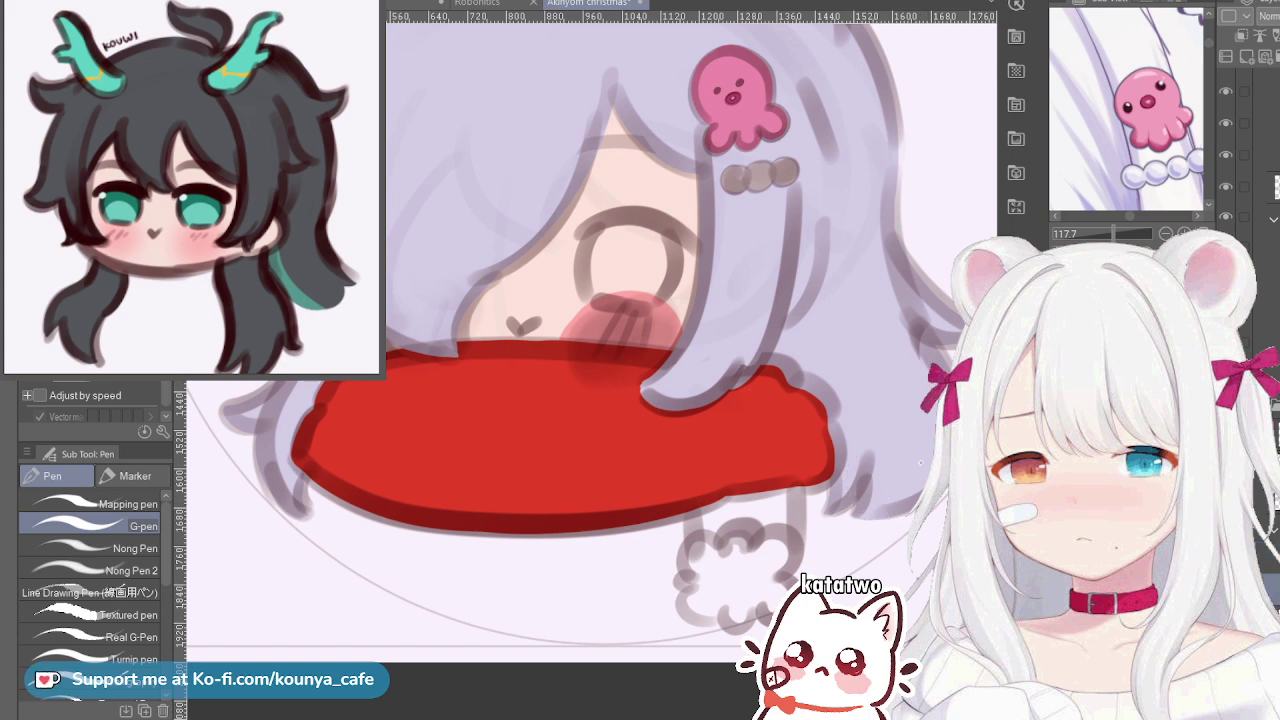
{"action": "left_click", "coordinate": [706, 513]}
{"action": "left_click_drag", "start_coordinate": [706, 513], "coordinate": [708, 558]}
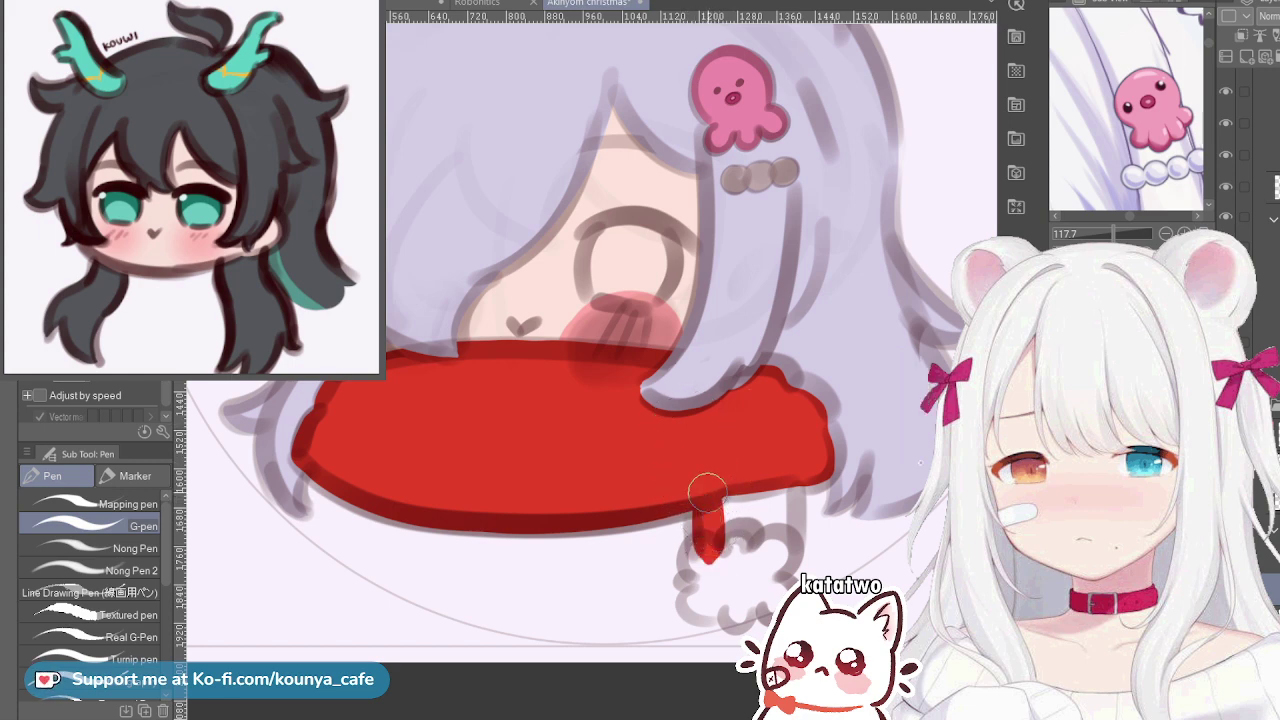
{"action": "left_click_drag", "start_coordinate": [706, 490], "coordinate": [708, 574]}
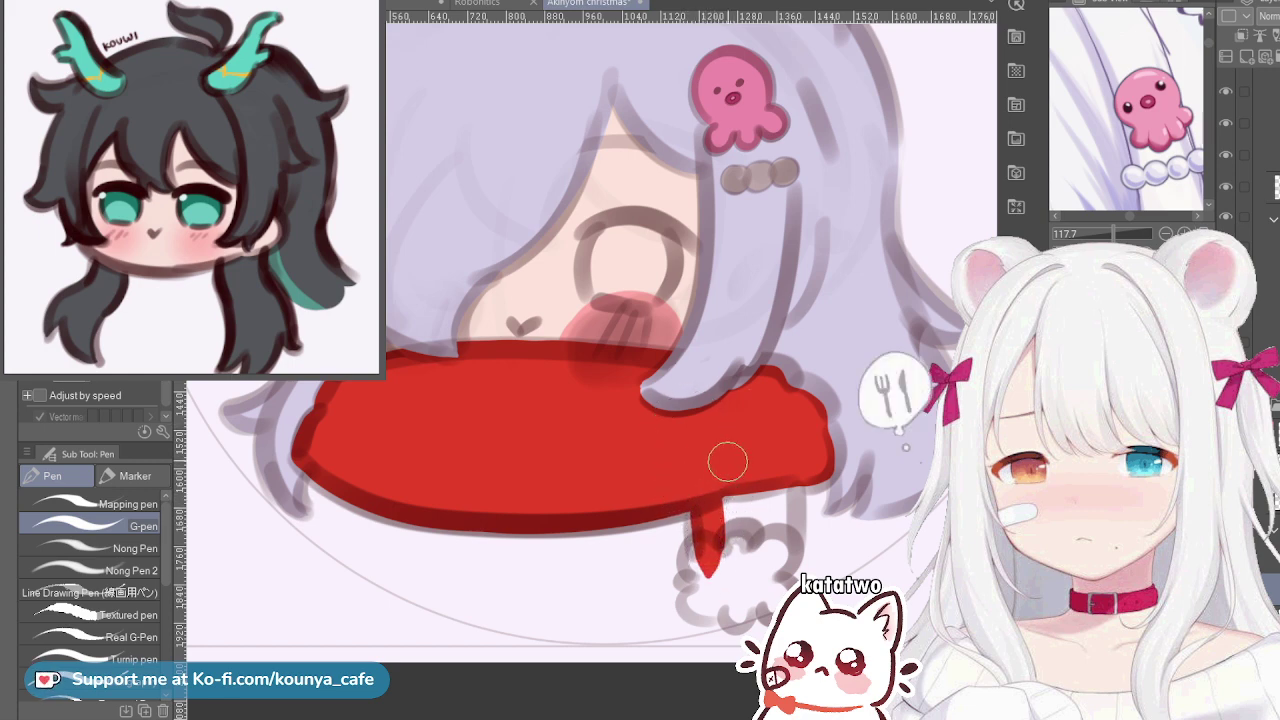
{"action": "mouse_move", "coordinate": [727, 475]}
{"action": "left_mouse_down"}
{"action": "mouse_move", "coordinate": [735, 545]}
{"action": "mouse_move", "coordinate": [745, 507]}
{"action": "mouse_move", "coordinate": [740, 545]}
{"action": "left_mouse_up"}
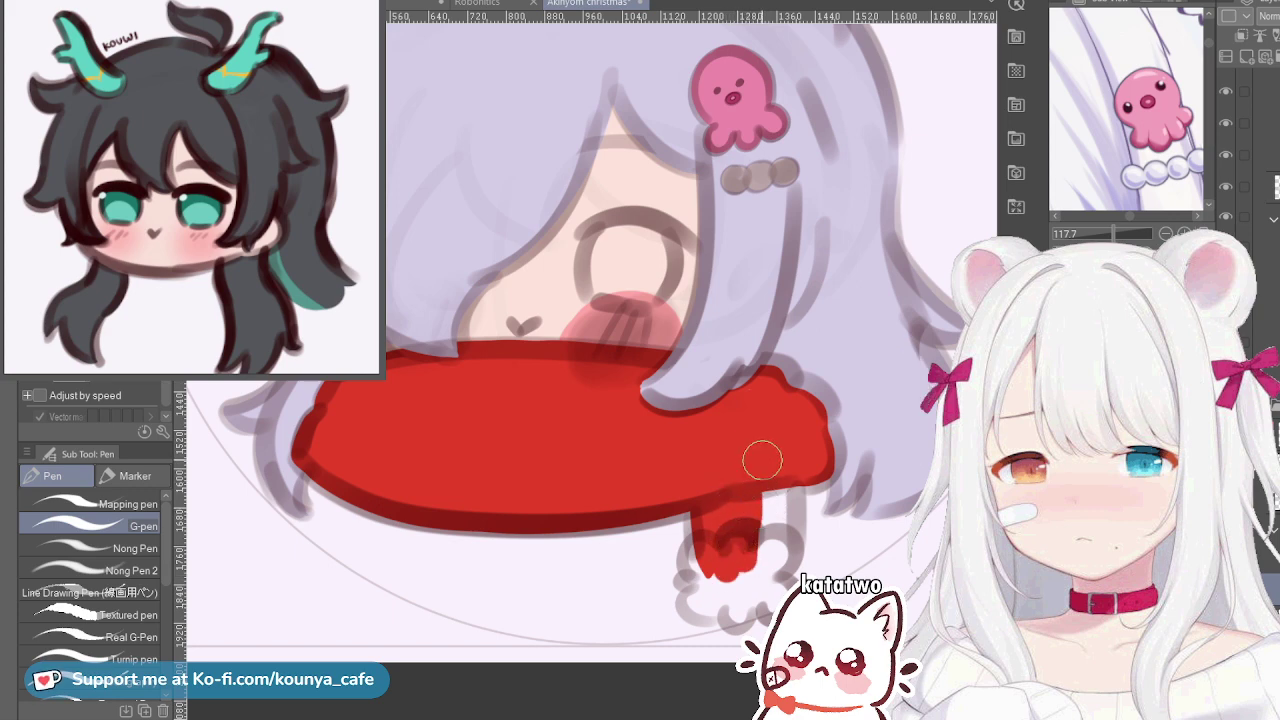
{"action": "mouse_move", "coordinate": [763, 465]}
{"action": "left_mouse_down"}
{"action": "mouse_move", "coordinate": [765, 545]}
{"action": "mouse_move", "coordinate": [778, 537]}
{"action": "left_mouse_up"}
{"action": "left_click_drag", "start_coordinate": [780, 490], "coordinate": [784, 550]}
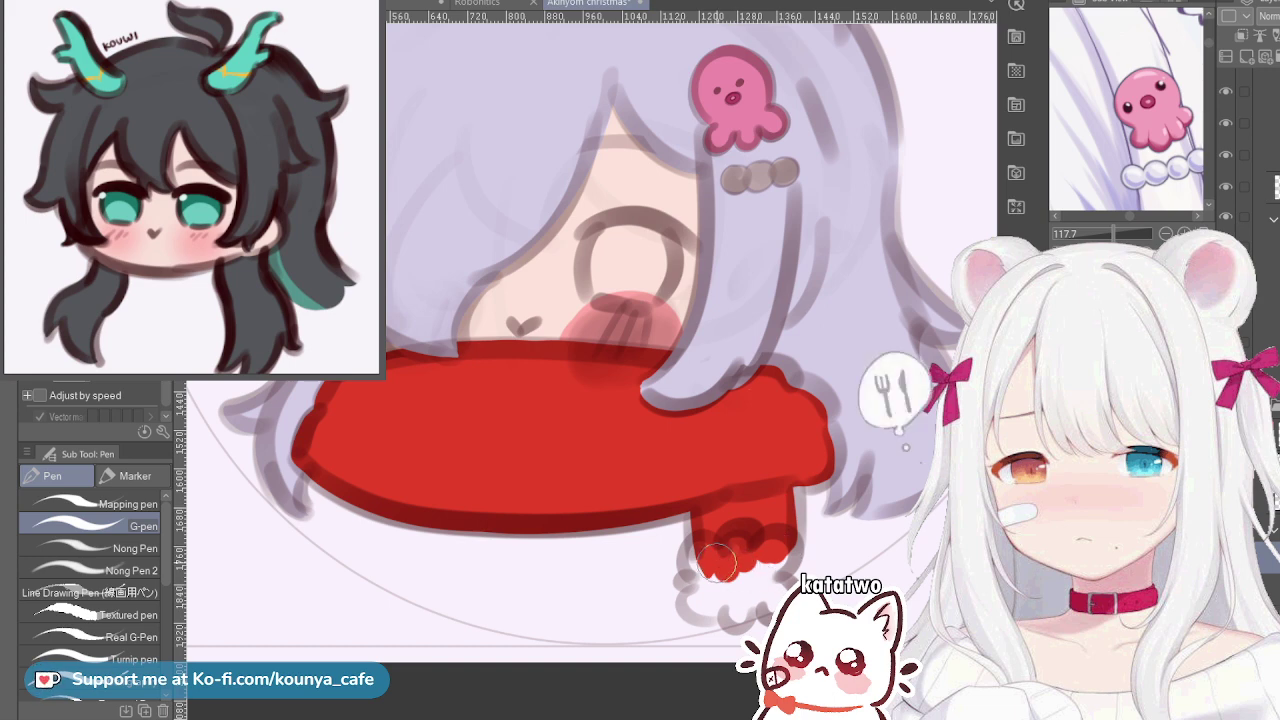
{"action": "left_click_drag", "start_coordinate": [704, 547], "coordinate": [716, 513]}
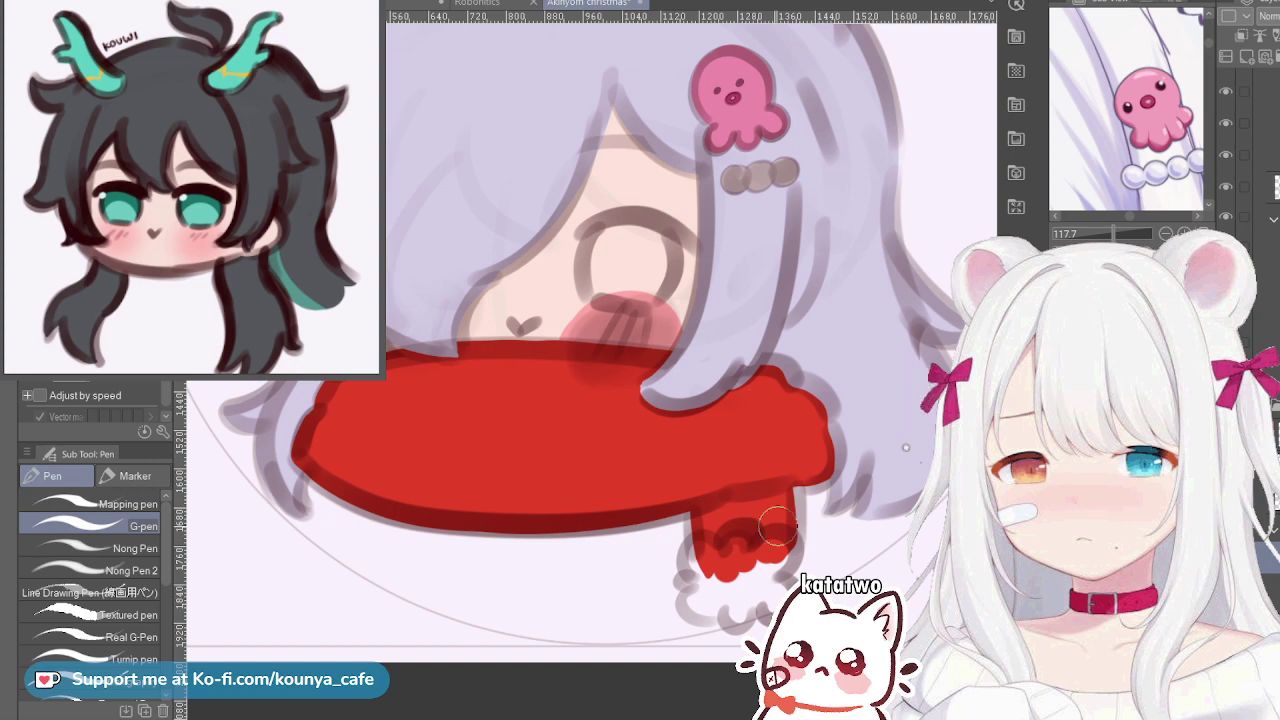
Paint the upper lobes of the fluffy trim on the scarf end in cream, over the red
{"action": "left_click_drag", "start_coordinate": [712, 553], "coordinate": [717, 573]}
{"action": "scroll", "coordinate": [794, 632], "scroll_direction": "up", "scroll_amount": 3}
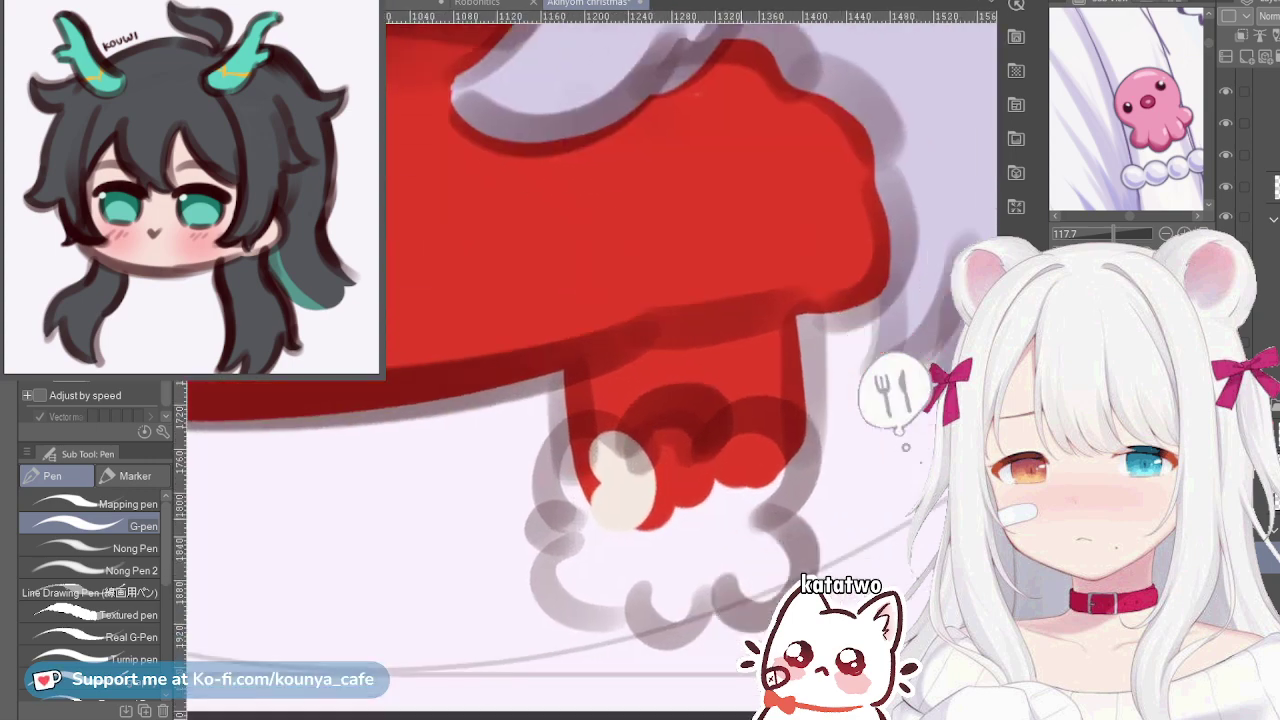
{"action": "scroll", "coordinate": [770, 545], "scroll_direction": "up", "scroll_amount": 2}
{"action": "mouse_move", "coordinate": [586, 457]}
{"action": "left_mouse_down"}
{"action": "mouse_move", "coordinate": [559, 411]}
{"action": "mouse_move", "coordinate": [563, 455]}
{"action": "left_mouse_up"}
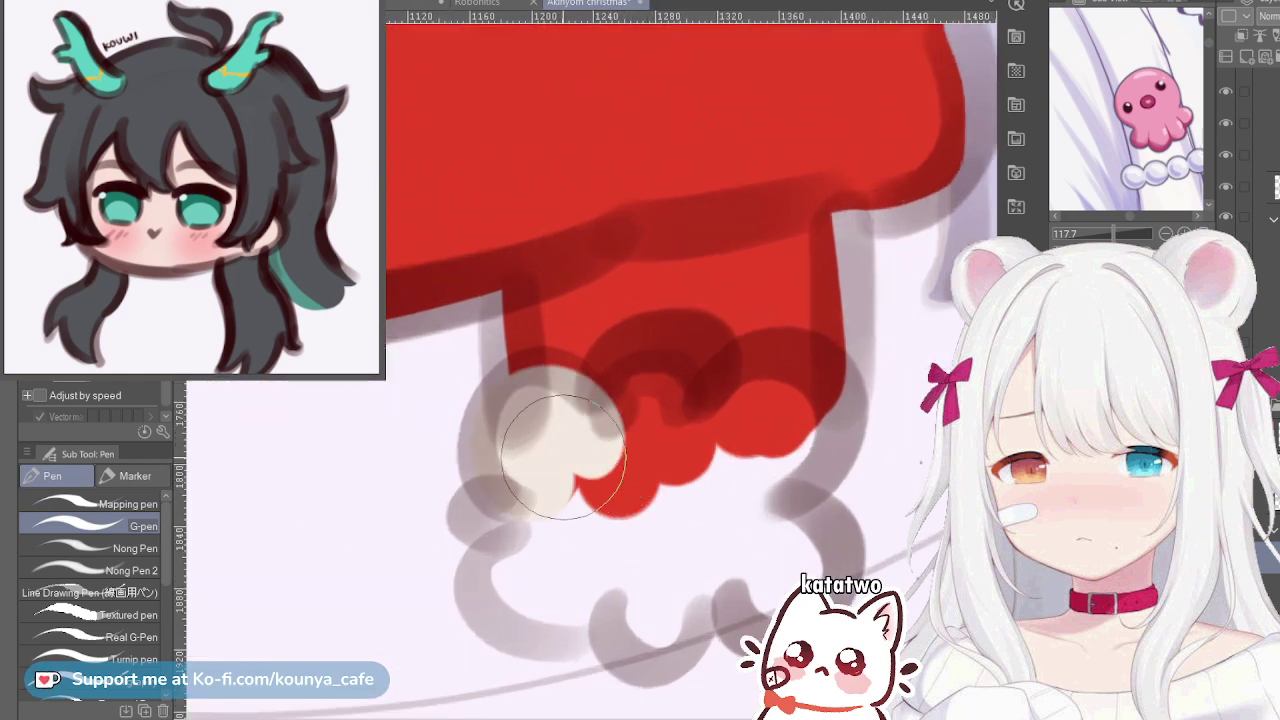
{"action": "mouse_move", "coordinate": [574, 508]}
{"action": "left_mouse_down"}
{"action": "mouse_move", "coordinate": [554, 408]}
{"action": "mouse_move", "coordinate": [590, 490]}
{"action": "left_mouse_up"}
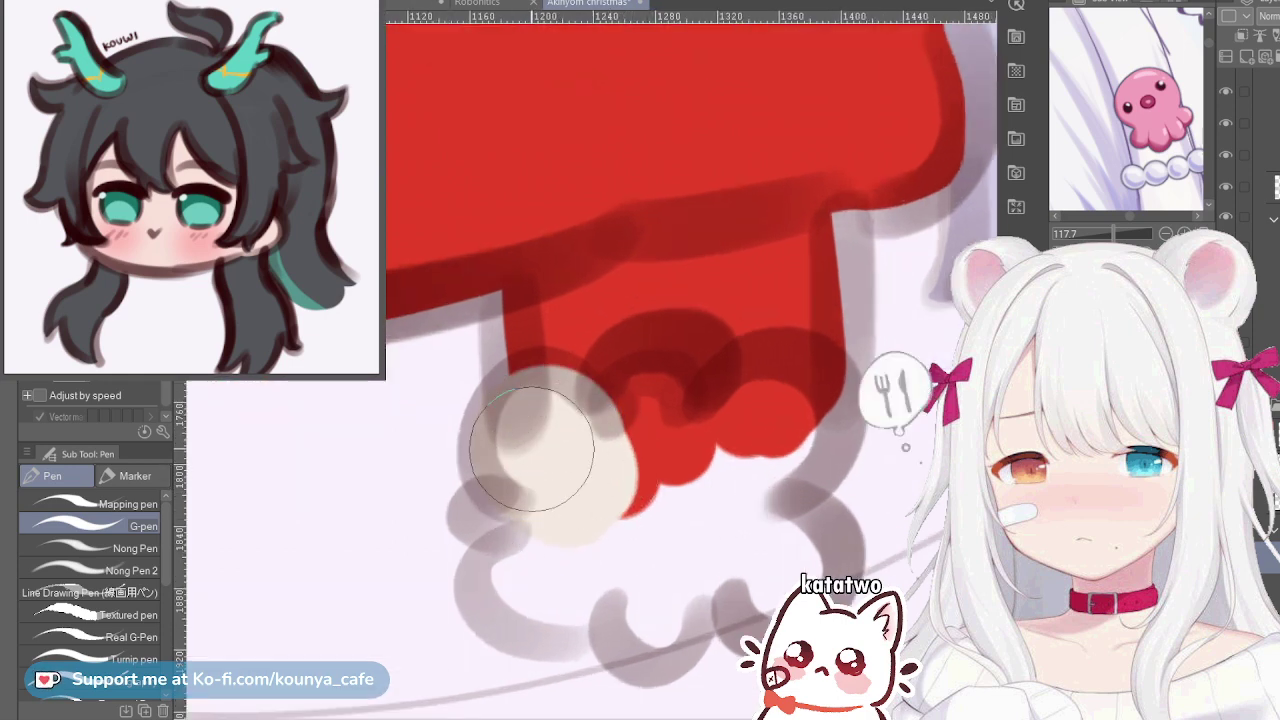
{"action": "mouse_move", "coordinate": [531, 450]}
{"action": "left_mouse_down"}
{"action": "mouse_move", "coordinate": [682, 376]}
{"action": "mouse_move", "coordinate": [681, 406]}
{"action": "mouse_move", "coordinate": [623, 441]}
{"action": "mouse_move", "coordinate": [648, 468]}
{"action": "mouse_move", "coordinate": [637, 424]}
{"action": "mouse_move", "coordinate": [606, 417]}
{"action": "mouse_move", "coordinate": [682, 358]}
{"action": "mouse_move", "coordinate": [679, 394]}
{"action": "mouse_move", "coordinate": [640, 404]}
{"action": "mouse_move", "coordinate": [731, 404]}
{"action": "mouse_move", "coordinate": [704, 397]}
{"action": "mouse_move", "coordinate": [745, 414]}
{"action": "mouse_move", "coordinate": [716, 409]}
{"action": "mouse_move", "coordinate": [802, 402]}
{"action": "mouse_move", "coordinate": [686, 480]}
{"action": "mouse_move", "coordinate": [745, 431]}
{"action": "mouse_move", "coordinate": [654, 533]}
{"action": "mouse_move", "coordinate": [587, 480]}
{"action": "mouse_move", "coordinate": [627, 485]}
{"action": "left_mouse_up"}
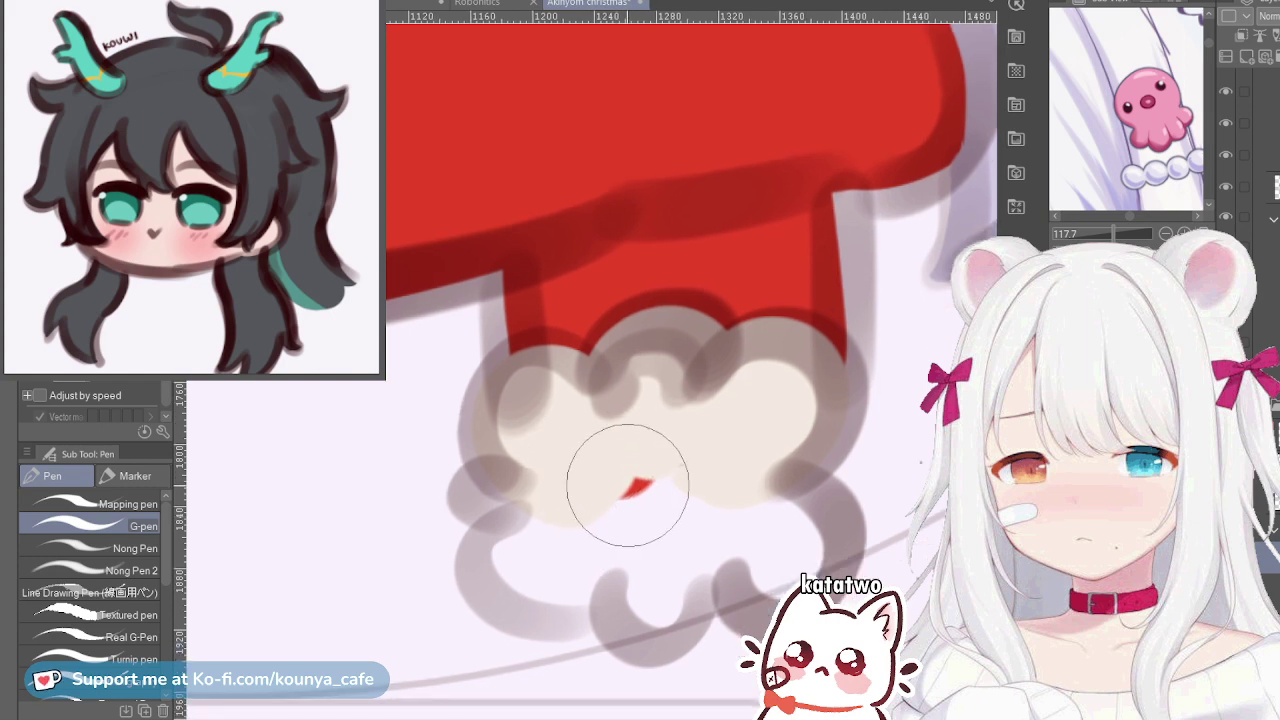
Extend the cream fill with a smaller brush over the trim's left side, lower-left lobe and centre
{"action": "key", "text": "["}
{"action": "key", "text": "["}
{"action": "key", "text": "["}
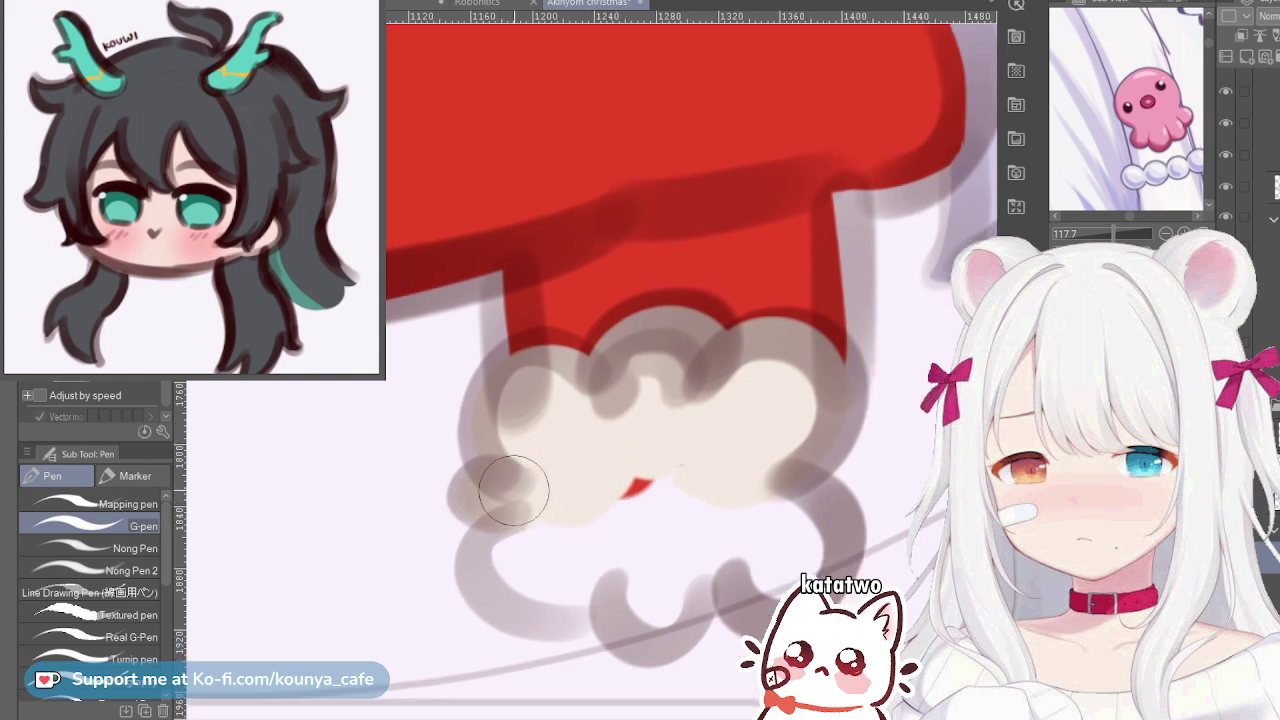
{"action": "mouse_move", "coordinate": [514, 490]}
{"action": "left_mouse_down"}
{"action": "mouse_move", "coordinate": [548, 492]}
{"action": "mouse_move", "coordinate": [510, 460]}
{"action": "mouse_move", "coordinate": [506, 394]}
{"action": "mouse_move", "coordinate": [525, 500]}
{"action": "mouse_move", "coordinate": [543, 500]}
{"action": "mouse_move", "coordinate": [498, 542]}
{"action": "mouse_move", "coordinate": [510, 578]}
{"action": "mouse_move", "coordinate": [611, 543]}
{"action": "mouse_move", "coordinate": [520, 535]}
{"action": "mouse_move", "coordinate": [658, 483]}
{"action": "mouse_move", "coordinate": [639, 458]}
{"action": "left_mouse_up"}
Fill the bottom-middle and lower-right lobes of the fluffy trim in cream and clean up its upper edge
{"action": "key", "text": "["}
{"action": "key", "text": "["}
{"action": "key", "text": "["}
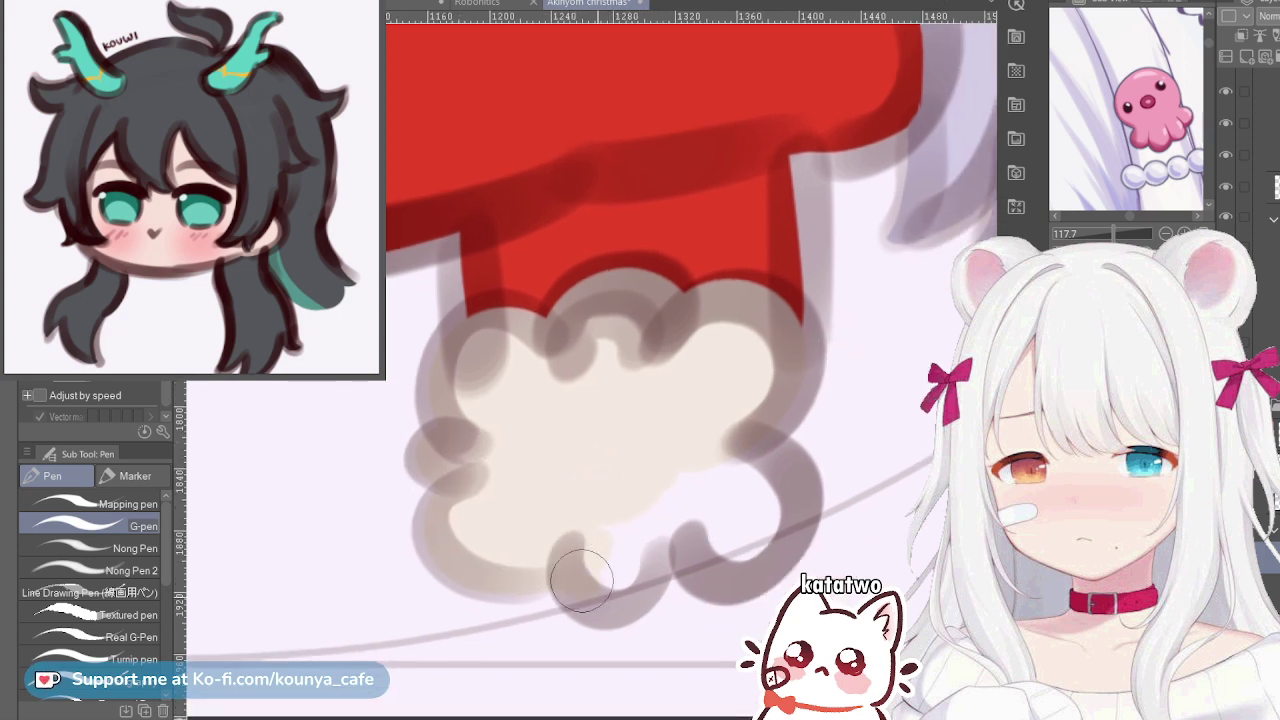
{"action": "mouse_move", "coordinate": [581, 580]}
{"action": "left_mouse_down"}
{"action": "mouse_move", "coordinate": [647, 559]}
{"action": "mouse_move", "coordinate": [628, 508]}
{"action": "mouse_move", "coordinate": [612, 517]}
{"action": "mouse_move", "coordinate": [612, 577]}
{"action": "mouse_move", "coordinate": [620, 513]}
{"action": "mouse_move", "coordinate": [602, 548]}
{"action": "mouse_move", "coordinate": [610, 523]}
{"action": "mouse_move", "coordinate": [701, 495]}
{"action": "left_mouse_up"}
{"action": "key", "text": "]"}
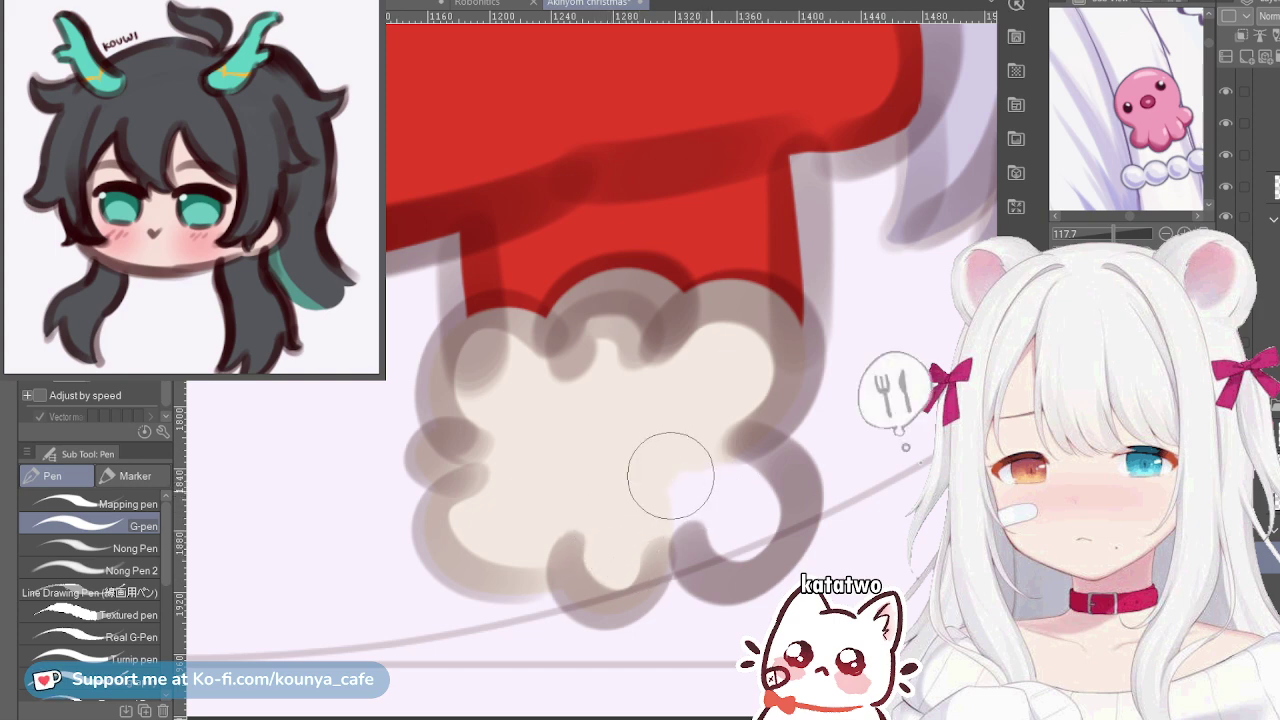
{"action": "mouse_move", "coordinate": [689, 460]}
{"action": "left_mouse_down"}
{"action": "mouse_move", "coordinate": [679, 519]}
{"action": "mouse_move", "coordinate": [759, 539]}
{"action": "mouse_move", "coordinate": [753, 460]}
{"action": "mouse_move", "coordinate": [680, 483]}
{"action": "mouse_move", "coordinate": [740, 483]}
{"action": "mouse_move", "coordinate": [707, 519]}
{"action": "mouse_move", "coordinate": [716, 480]}
{"action": "mouse_move", "coordinate": [703, 511]}
{"action": "mouse_move", "coordinate": [695, 496]}
{"action": "mouse_move", "coordinate": [699, 547]}
{"action": "mouse_move", "coordinate": [756, 503]}
{"action": "left_mouse_up"}
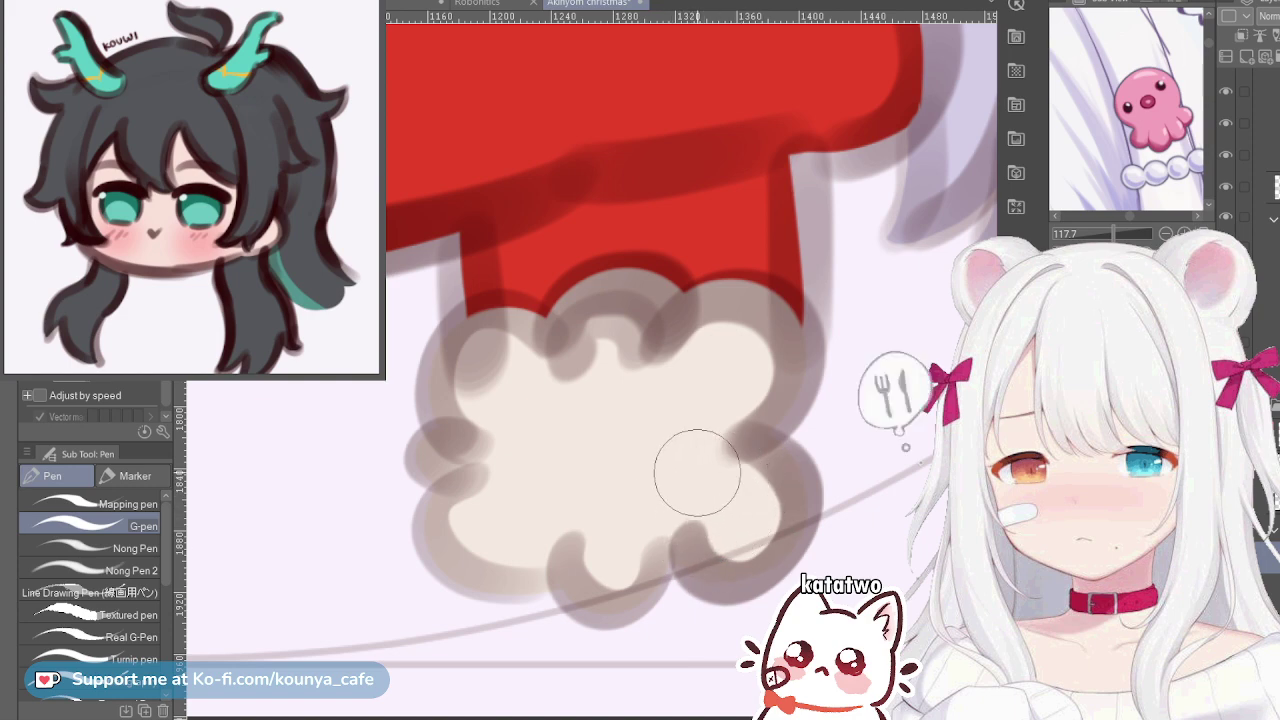
{"action": "mouse_move", "coordinate": [718, 440]}
{"action": "left_mouse_down"}
{"action": "mouse_move", "coordinate": [778, 352]}
{"action": "mouse_move", "coordinate": [736, 323]}
{"action": "mouse_move", "coordinate": [767, 343]}
{"action": "mouse_move", "coordinate": [738, 397]}
{"action": "mouse_move", "coordinate": [764, 351]}
{"action": "mouse_move", "coordinate": [759, 326]}
{"action": "mouse_move", "coordinate": [761, 374]}
{"action": "mouse_move", "coordinate": [726, 310]}
{"action": "mouse_move", "coordinate": [768, 332]}
{"action": "mouse_move", "coordinate": [744, 404]}
{"action": "mouse_move", "coordinate": [751, 357]}
{"action": "mouse_move", "coordinate": [682, 355]}
{"action": "mouse_move", "coordinate": [712, 318]}
{"action": "mouse_move", "coordinate": [786, 356]}
{"action": "mouse_move", "coordinate": [738, 356]}
{"action": "mouse_move", "coordinate": [737, 327]}
{"action": "mouse_move", "coordinate": [694, 336]}
{"action": "mouse_move", "coordinate": [727, 310]}
{"action": "mouse_move", "coordinate": [779, 348]}
{"action": "mouse_move", "coordinate": [702, 336]}
{"action": "mouse_move", "coordinate": [720, 316]}
{"action": "mouse_move", "coordinate": [782, 341]}
{"action": "mouse_move", "coordinate": [743, 352]}
{"action": "mouse_move", "coordinate": [700, 336]}
{"action": "mouse_move", "coordinate": [739, 340]}
{"action": "mouse_move", "coordinate": [726, 331]}
{"action": "mouse_move", "coordinate": [697, 338]}
{"action": "mouse_move", "coordinate": [728, 309]}
{"action": "mouse_move", "coordinate": [739, 321]}
{"action": "mouse_move", "coordinate": [657, 355]}
{"action": "mouse_move", "coordinate": [550, 348]}
{"action": "mouse_move", "coordinate": [572, 398]}
{"action": "left_mouse_up"}
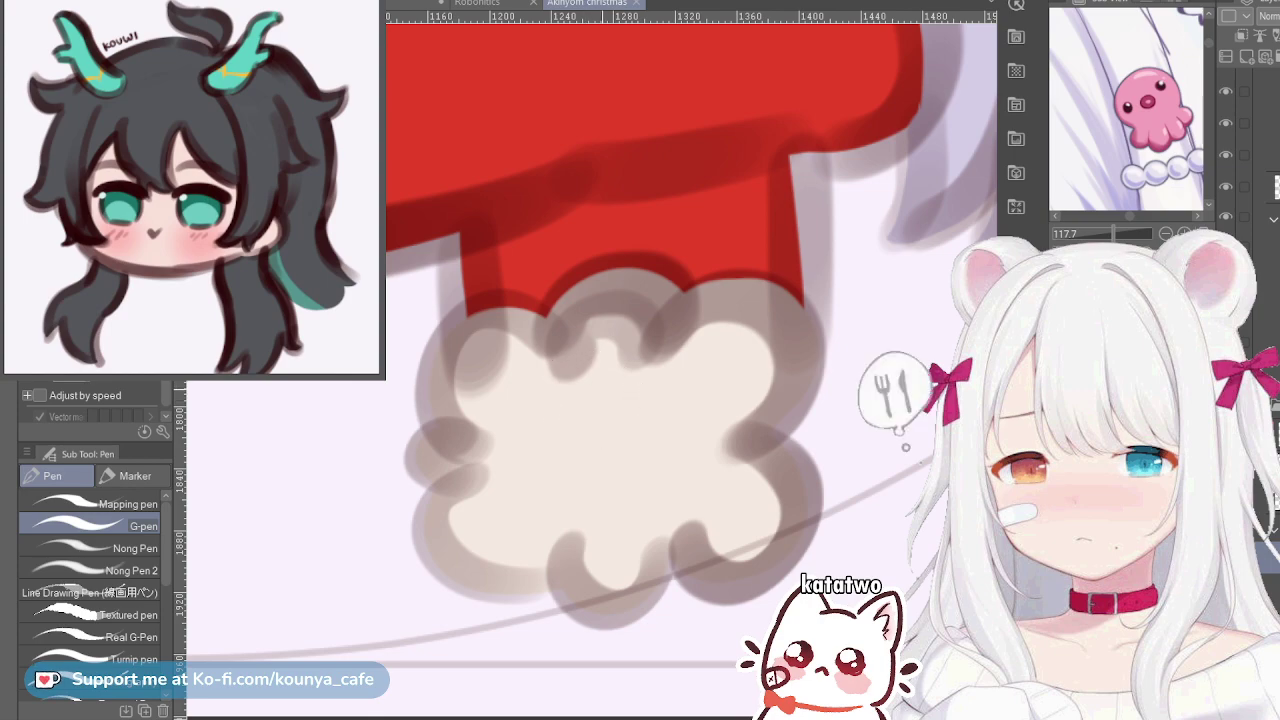
Reframe the canvas on the face and bring the character's red eye into view in the reference image
{"action": "scroll", "coordinate": [603, 407], "scroll_direction": "down", "scroll_amount": 4}
{"action": "left_click_drag", "start_coordinate": [603, 407], "coordinate": [727, 509]}
{"action": "scroll", "coordinate": [634, 368], "scroll_direction": "down", "scroll_amount": 1}
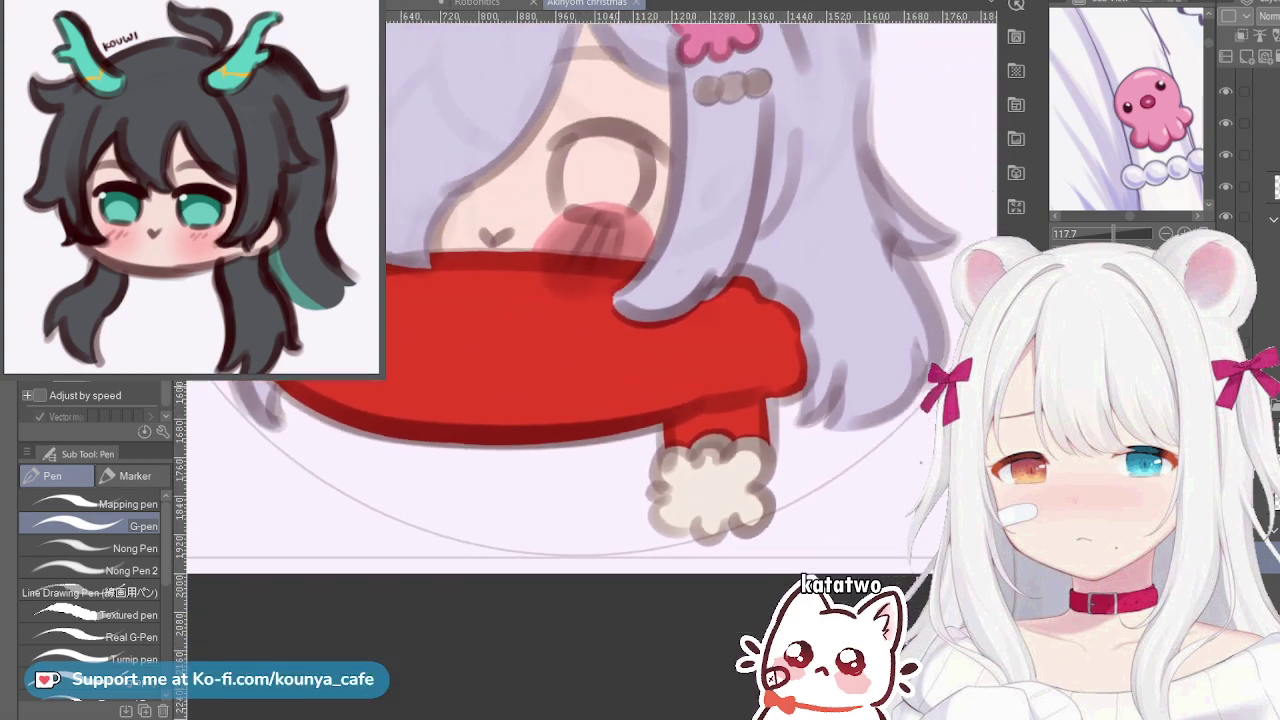
{"action": "scroll", "coordinate": [627, 306], "scroll_direction": "down", "scroll_amount": 1}
{"action": "left_click_drag", "start_coordinate": [558, 165], "coordinate": [622, 355]}
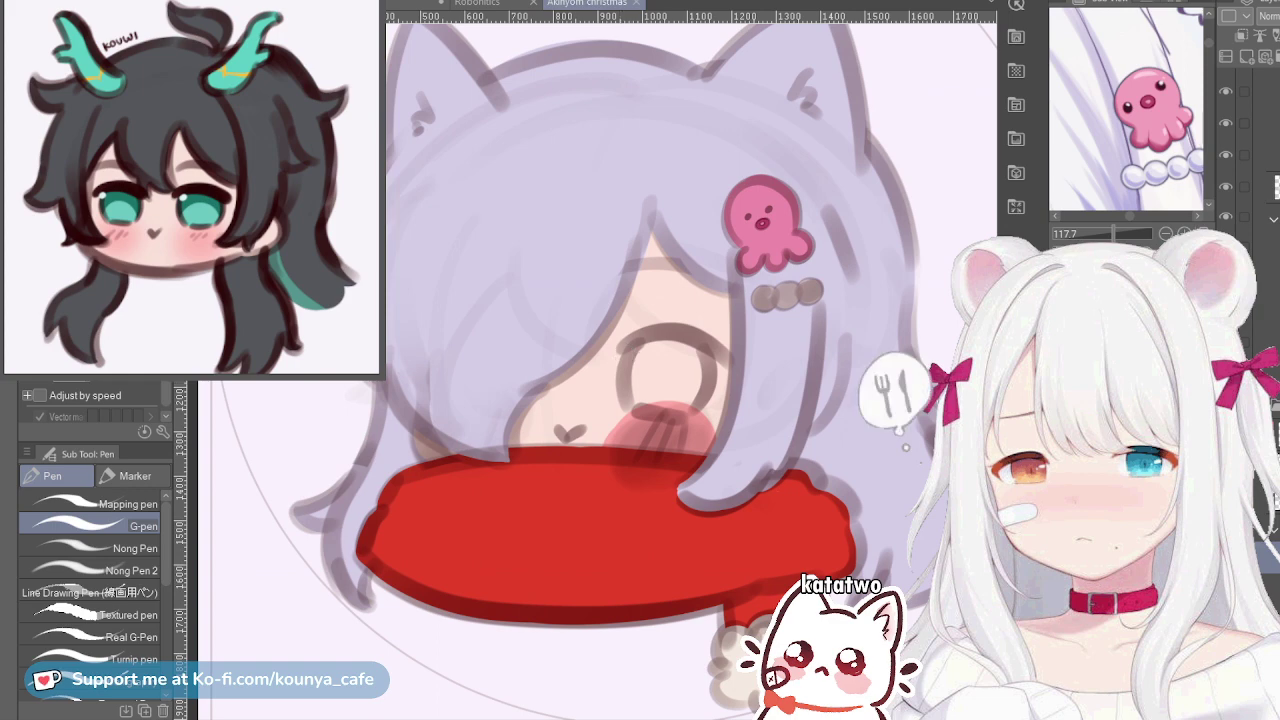
{"action": "left_click_drag", "start_coordinate": [1165, 185], "coordinate": [1148, 55]}
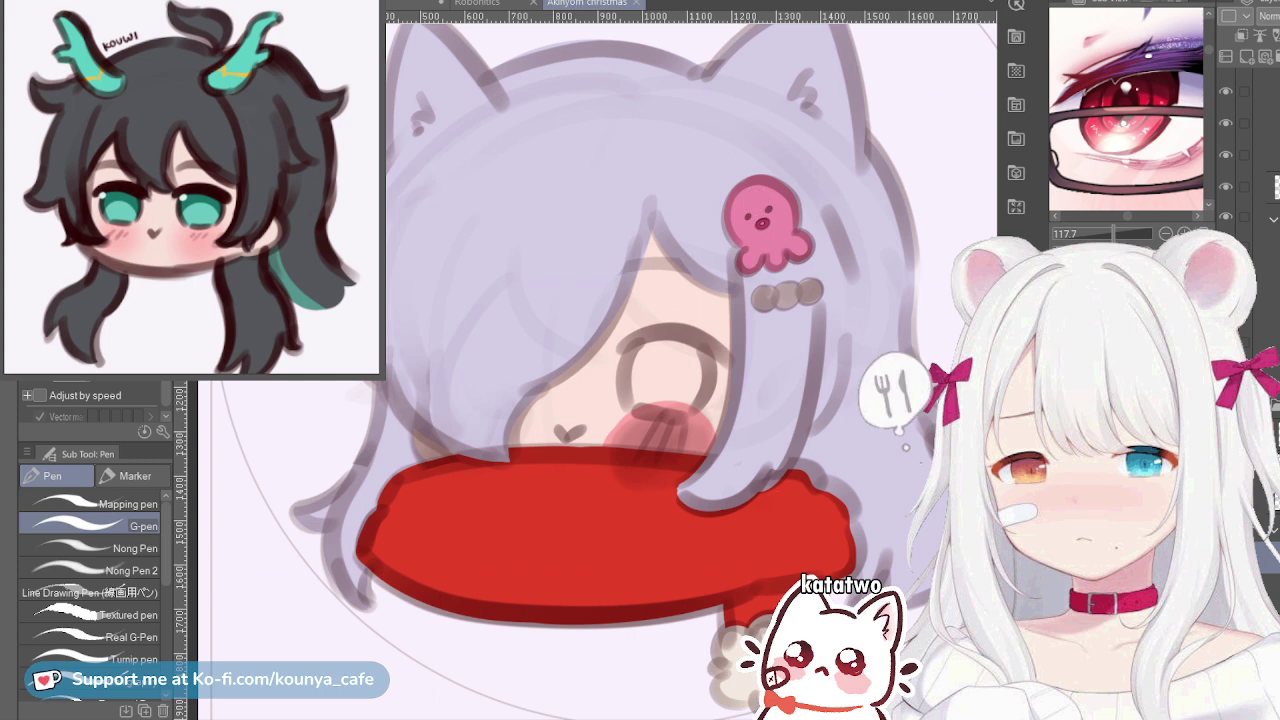
{"action": "scroll", "coordinate": [1250, 150], "scroll_direction": "up", "scroll_amount": 2}
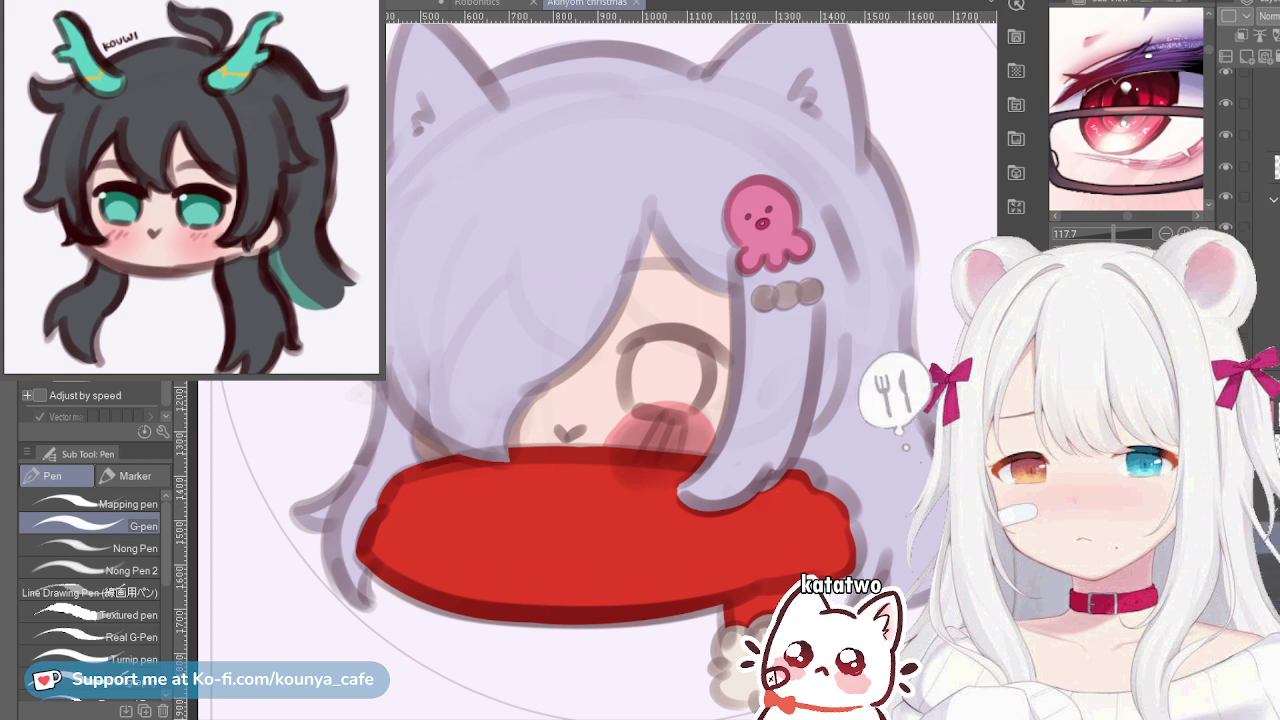
{"action": "key", "text": "ctrl+z"}
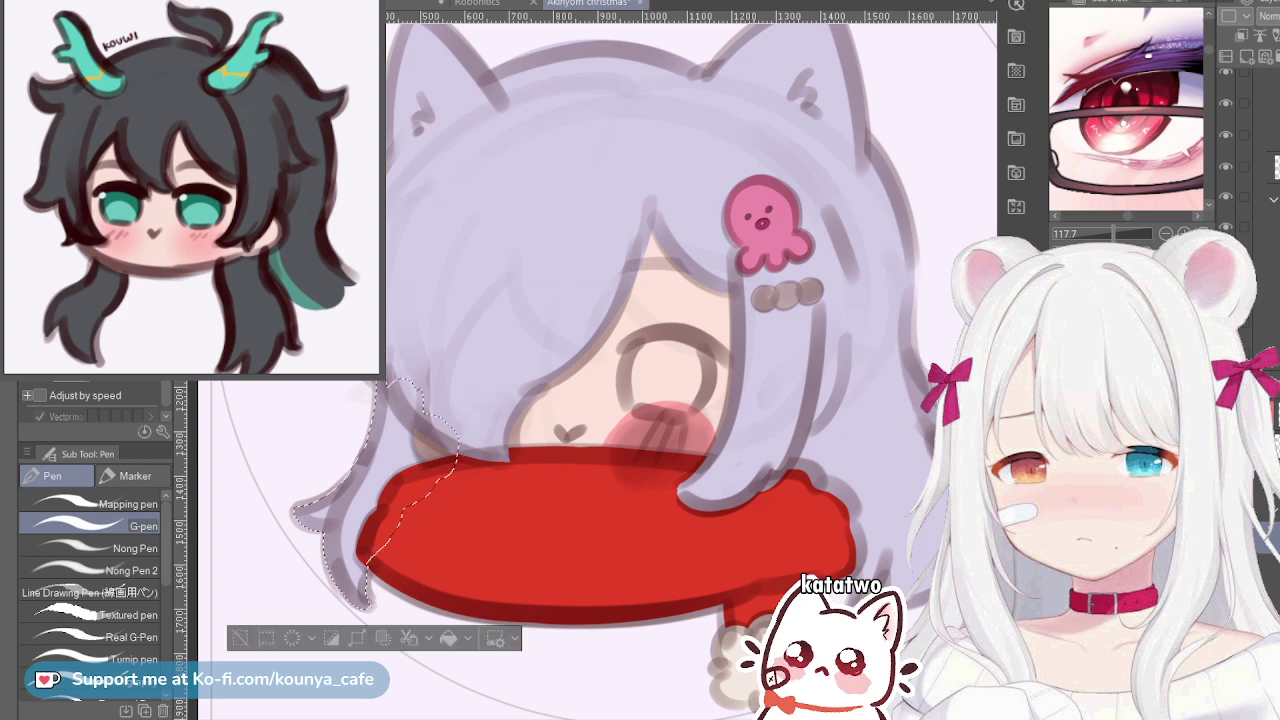
{"action": "key", "text": "ctrl+d"}
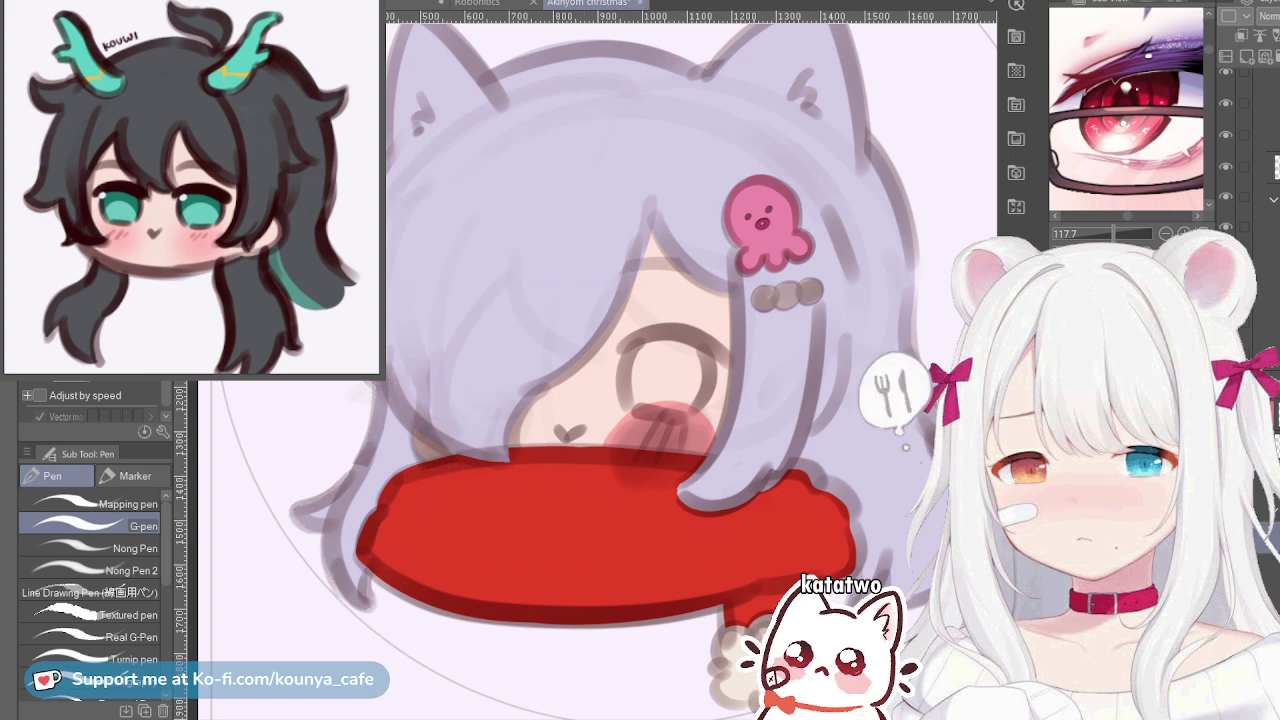
{"action": "key", "text": "ctrl+z"}
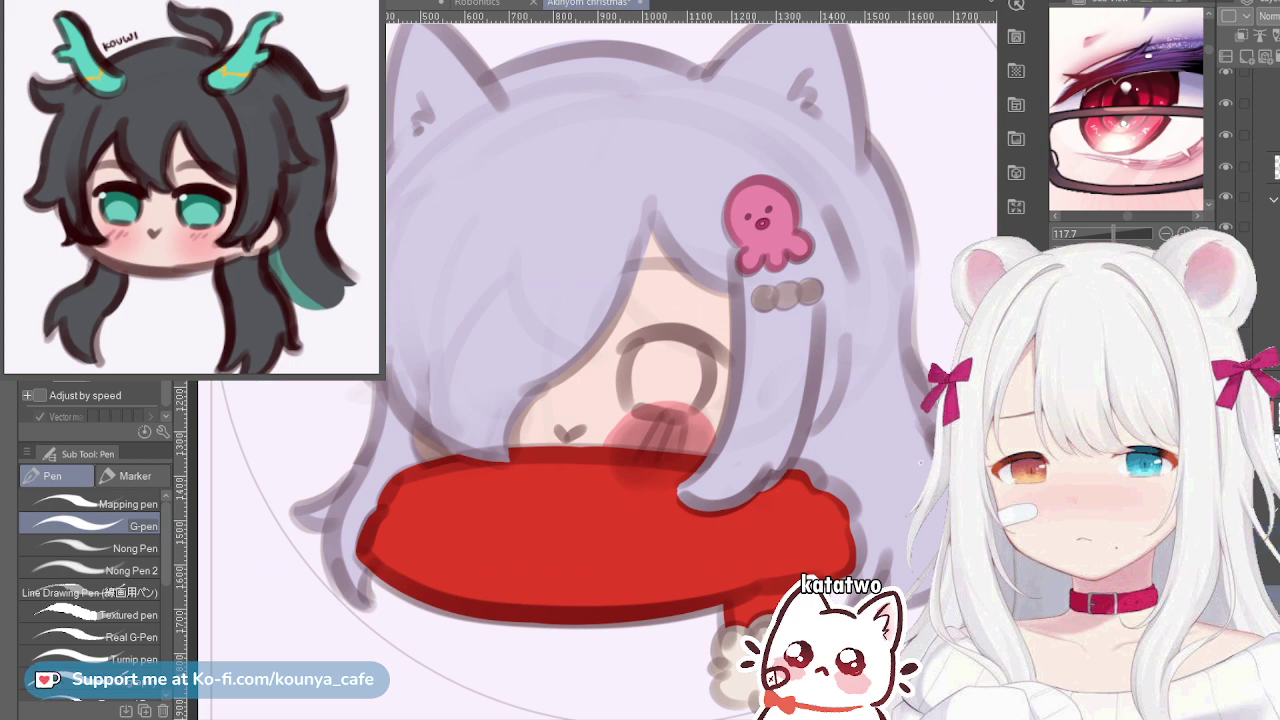
{"action": "key", "text": "ctrl+t"}
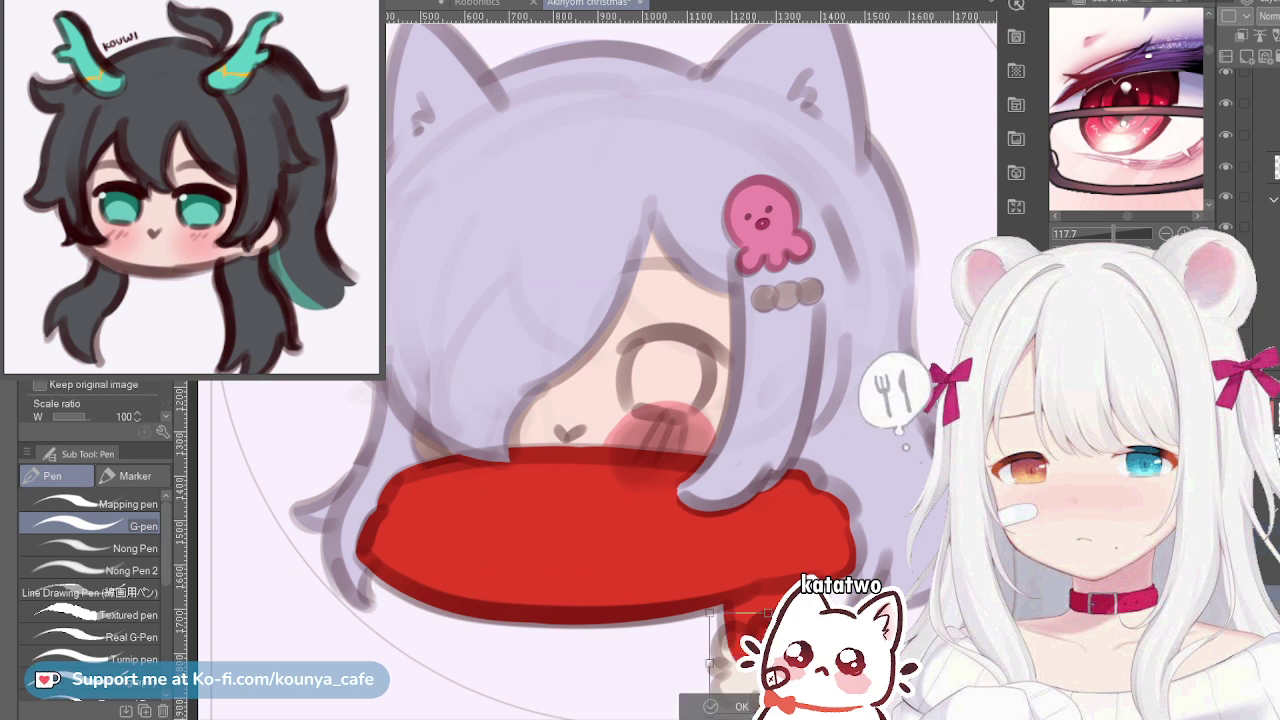
{"action": "key", "text": "Return"}
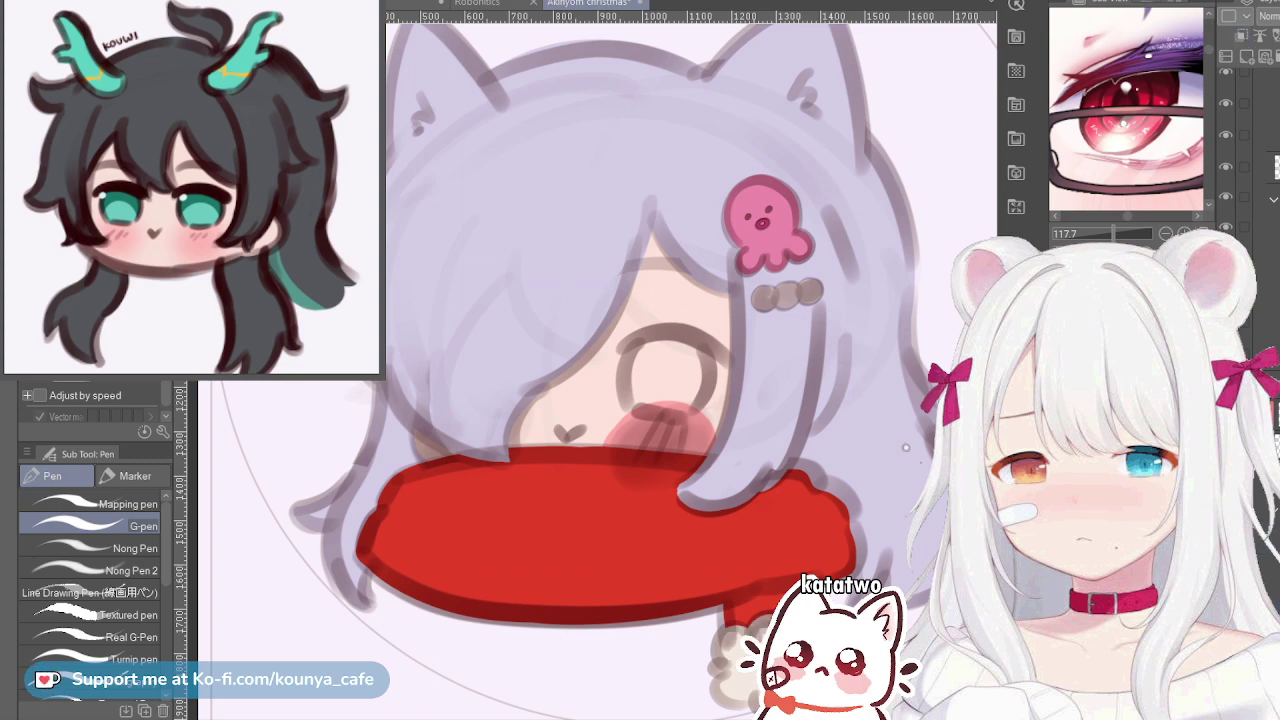
Outline the visible eye's iris in muted red along the sketched circle, redoing strokes until the ring closes along its lower edge
{"action": "scroll", "coordinate": [673, 346], "scroll_direction": "up", "scroll_amount": 5}
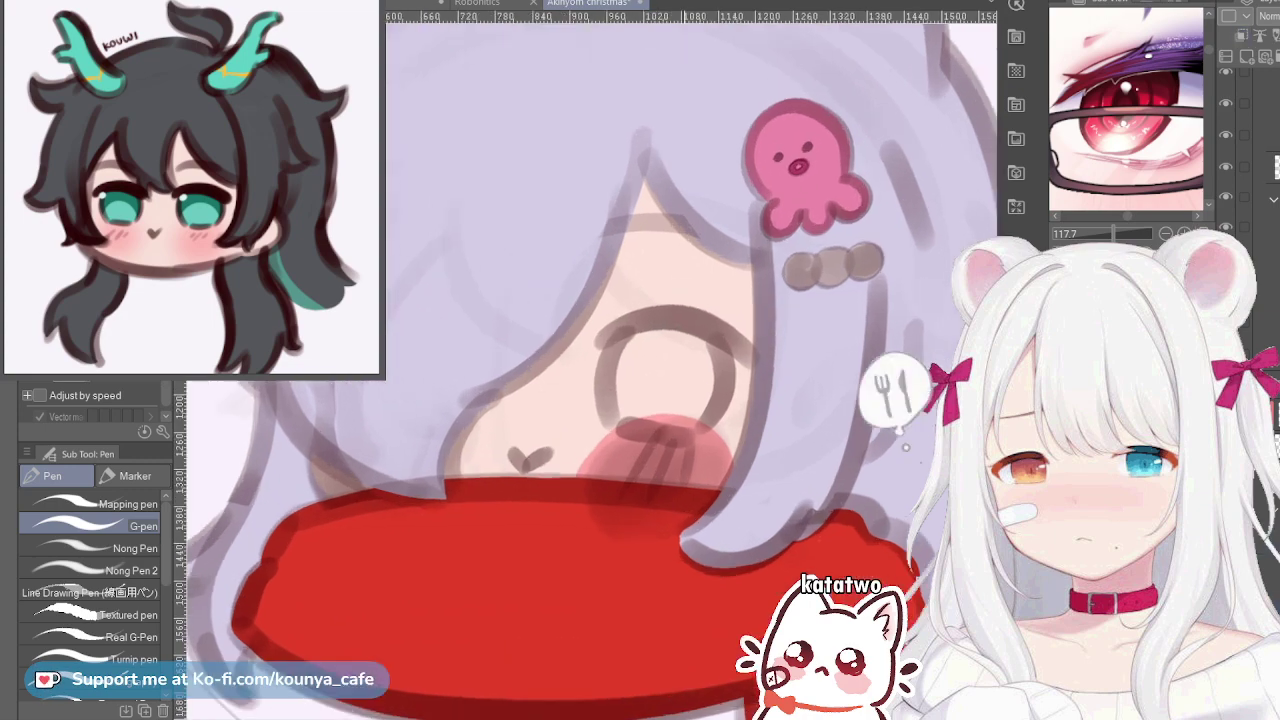
{"action": "mouse_move", "coordinate": [583, 305]}
{"action": "left_mouse_down"}
{"action": "mouse_move", "coordinate": [557, 371]}
{"action": "mouse_move", "coordinate": [581, 420]}
{"action": "mouse_move", "coordinate": [554, 353]}
{"action": "mouse_move", "coordinate": [563, 478]}
{"action": "left_mouse_up"}
{"action": "key", "text": "ctrl+z"}
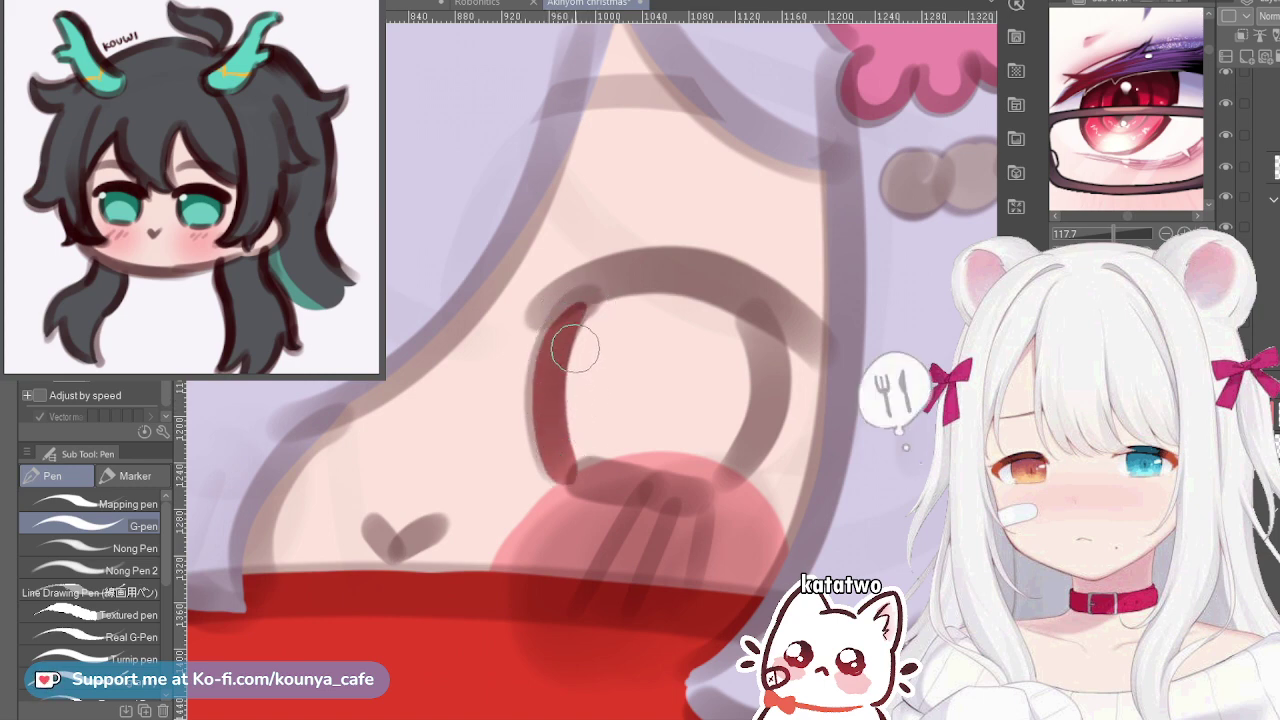
{"action": "left_click_drag", "start_coordinate": [584, 302], "coordinate": [700, 295]}
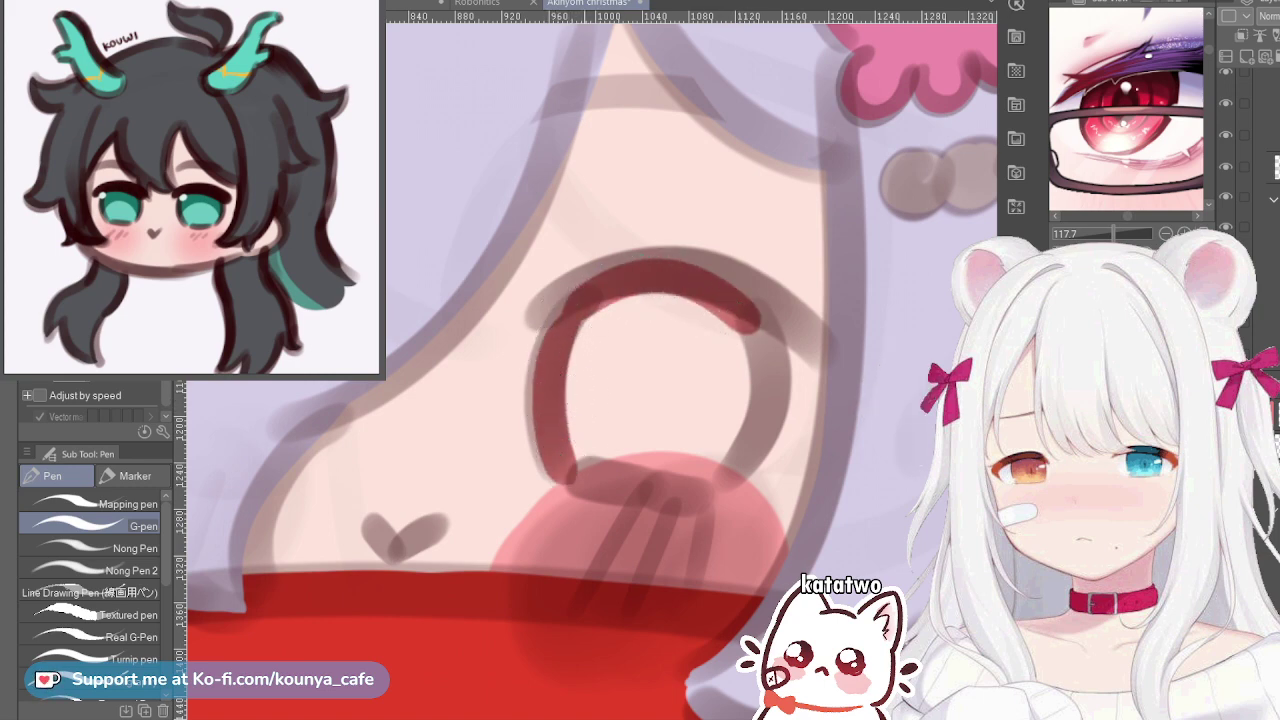
{"action": "key", "text": "ctrl+z"}
{"action": "mouse_move", "coordinate": [565, 315]}
{"action": "left_mouse_down"}
{"action": "mouse_move", "coordinate": [661, 281]}
{"action": "mouse_move", "coordinate": [749, 322]}
{"action": "mouse_move", "coordinate": [732, 304]}
{"action": "mouse_move", "coordinate": [769, 371]}
{"action": "mouse_move", "coordinate": [711, 457]}
{"action": "left_mouse_up"}
{"action": "key", "text": "ctrl+z"}
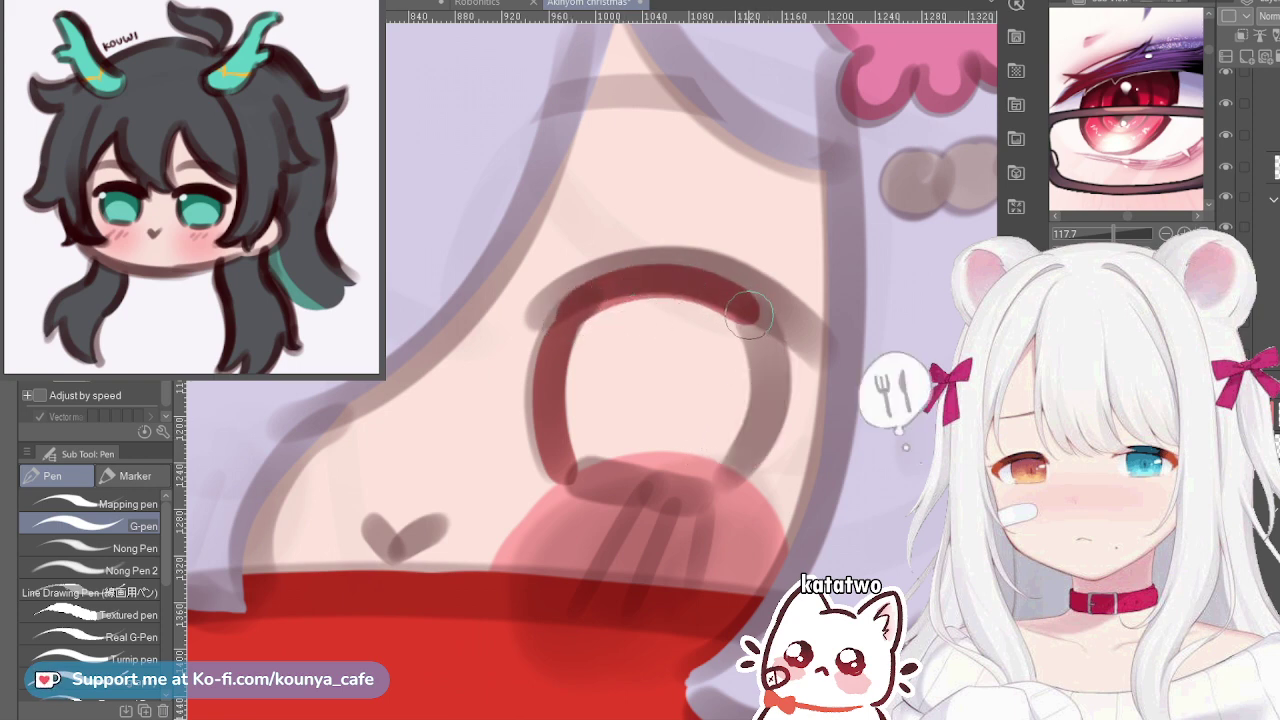
{"action": "mouse_move", "coordinate": [752, 302]}
{"action": "left_mouse_down"}
{"action": "mouse_move", "coordinate": [763, 357]}
{"action": "mouse_move", "coordinate": [705, 485]}
{"action": "left_mouse_up"}
{"action": "left_click_drag", "start_coordinate": [574, 472], "coordinate": [710, 490]}
{"action": "key", "text": "ctrl+z"}
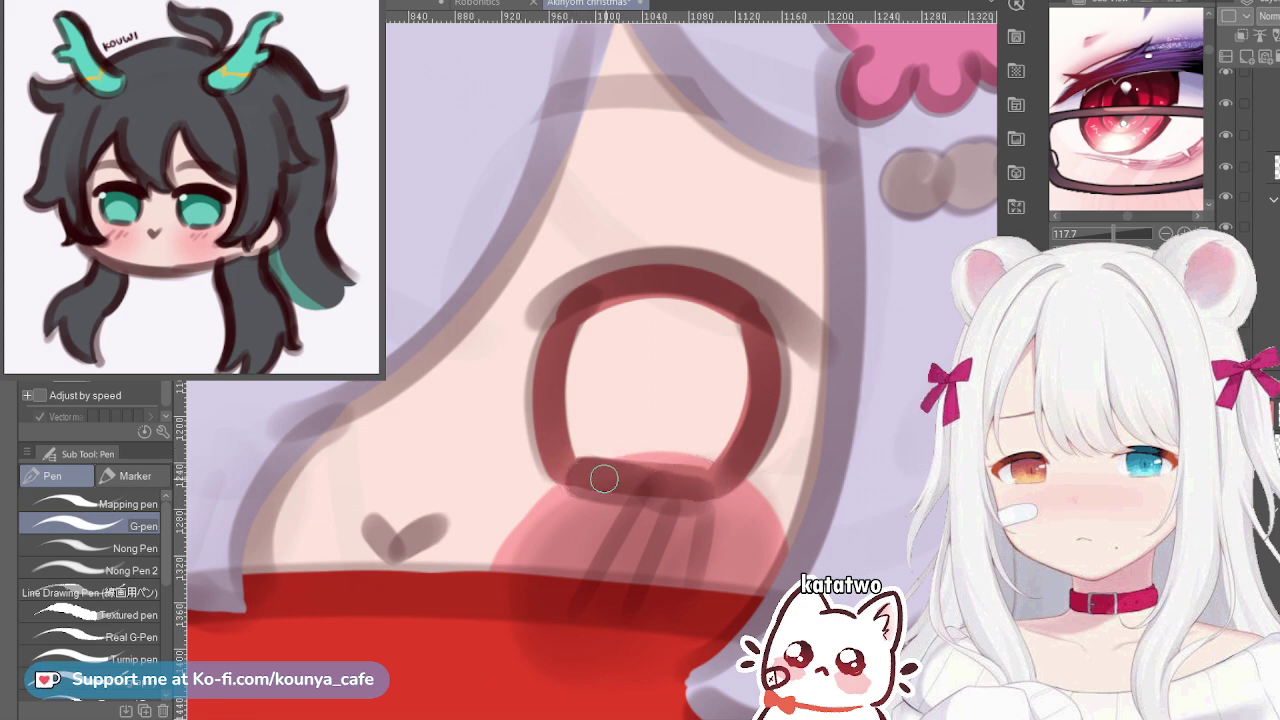
Fill the inside of the iris with the same muted red, touching up the lower edge with a smaller brush
{"action": "mouse_move", "coordinate": [586, 343]}
{"action": "left_mouse_down"}
{"action": "mouse_move", "coordinate": [634, 362]}
{"action": "mouse_move", "coordinate": [619, 351]}
{"action": "mouse_move", "coordinate": [694, 352]}
{"action": "mouse_move", "coordinate": [643, 345]}
{"action": "mouse_move", "coordinate": [709, 370]}
{"action": "mouse_move", "coordinate": [676, 338]}
{"action": "mouse_move", "coordinate": [726, 365]}
{"action": "mouse_move", "coordinate": [697, 380]}
{"action": "mouse_move", "coordinate": [713, 411]}
{"action": "mouse_move", "coordinate": [589, 414]}
{"action": "mouse_move", "coordinate": [591, 442]}
{"action": "mouse_move", "coordinate": [580, 438]}
{"action": "mouse_move", "coordinate": [616, 439]}
{"action": "mouse_move", "coordinate": [590, 432]}
{"action": "mouse_move", "coordinate": [591, 449]}
{"action": "mouse_move", "coordinate": [631, 440]}
{"action": "mouse_move", "coordinate": [688, 463]}
{"action": "mouse_move", "coordinate": [706, 458]}
{"action": "mouse_move", "coordinate": [727, 415]}
{"action": "left_mouse_up"}
{"action": "key", "text": "bracketleft"}
{"action": "key", "text": "bracketleft"}
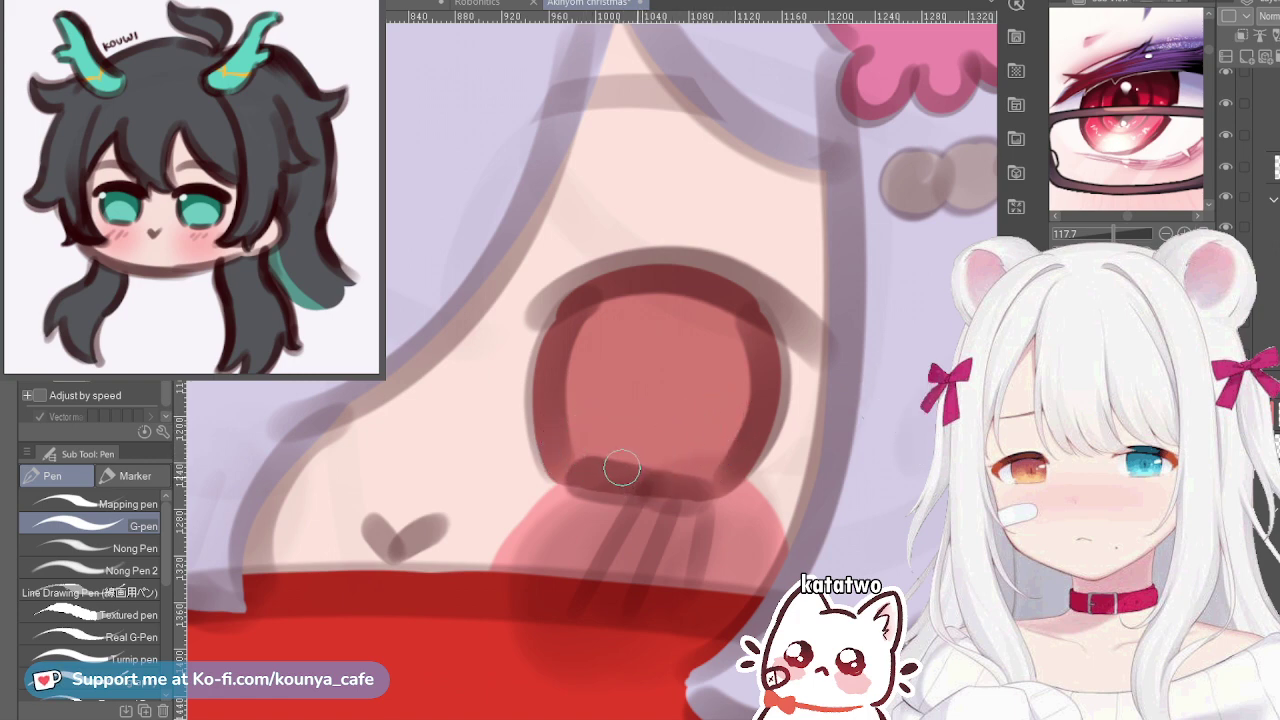
{"action": "mouse_move", "coordinate": [674, 487]}
{"action": "left_mouse_down"}
{"action": "mouse_move", "coordinate": [615, 482]}
{"action": "mouse_move", "coordinate": [686, 478]}
{"action": "left_mouse_up"}
Rotate the painted iris slightly counterclockwise with a free transform and apply it
{"action": "scroll", "coordinate": [686, 478], "scroll_direction": "down", "scroll_amount": 4}
{"action": "key", "text": "ctrl+t"}
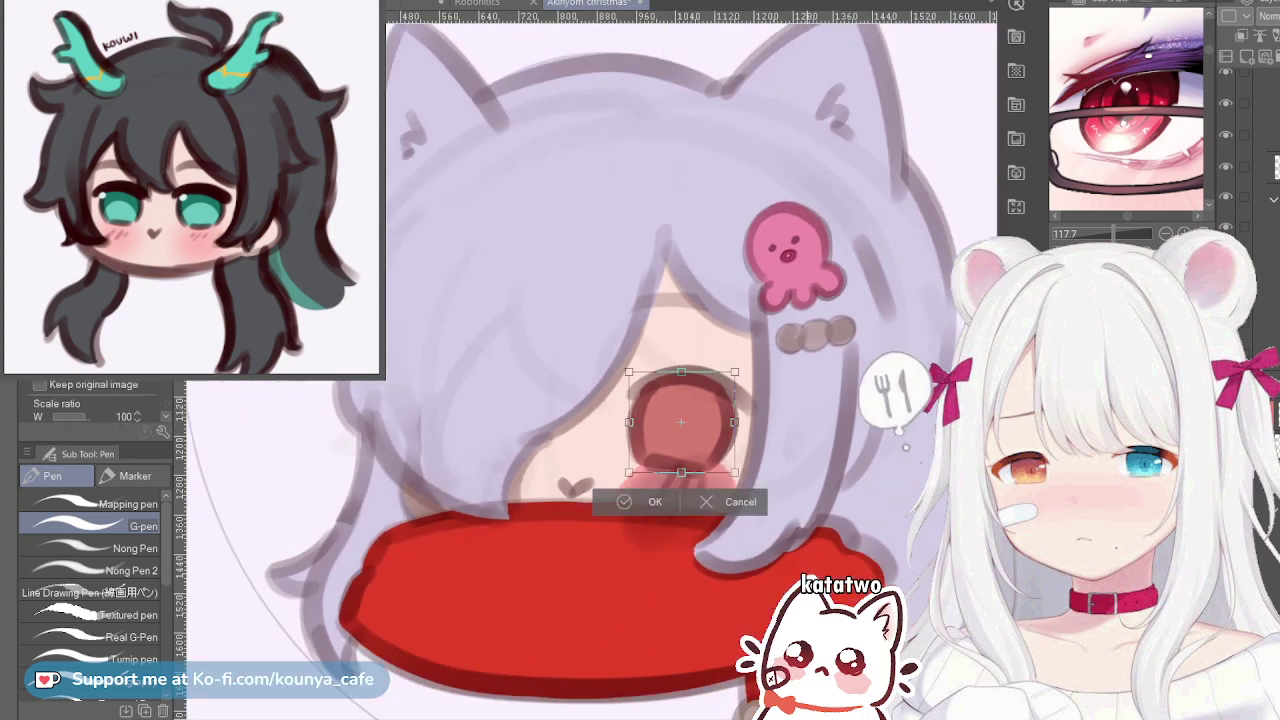
{"action": "left_click_drag", "start_coordinate": [742, 422], "coordinate": [741, 418]}
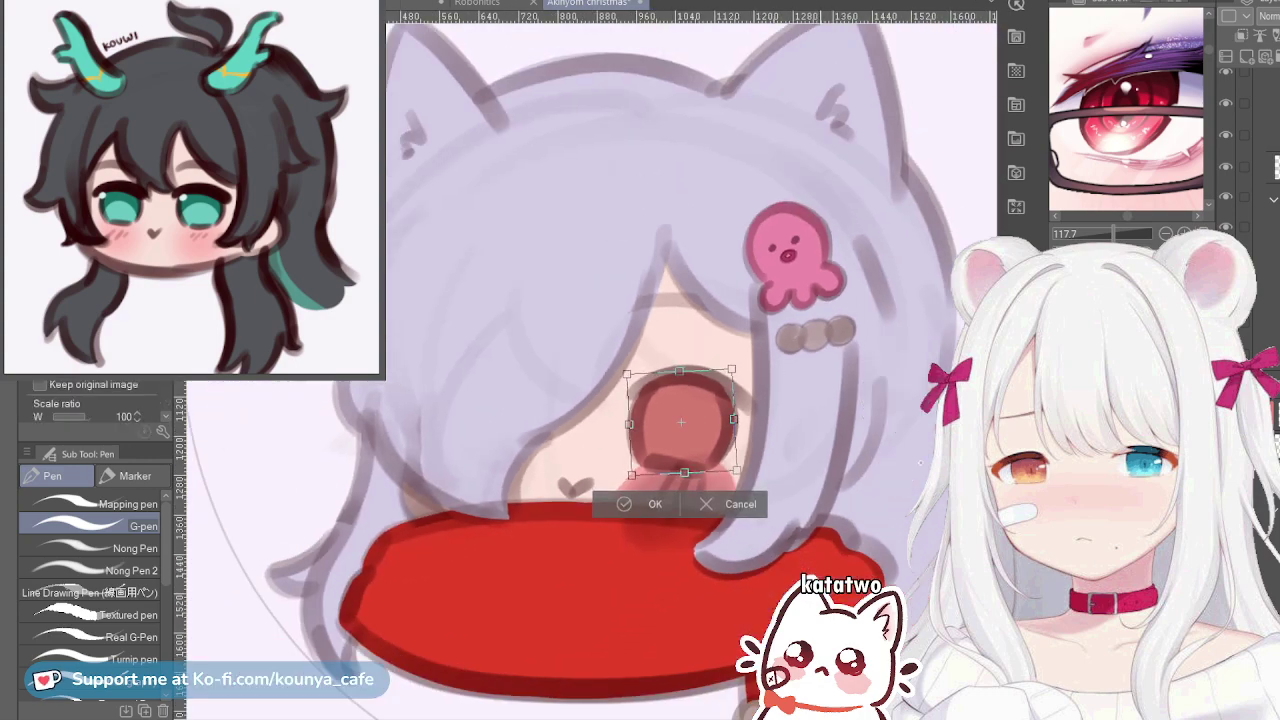
{"action": "key", "text": "Return"}
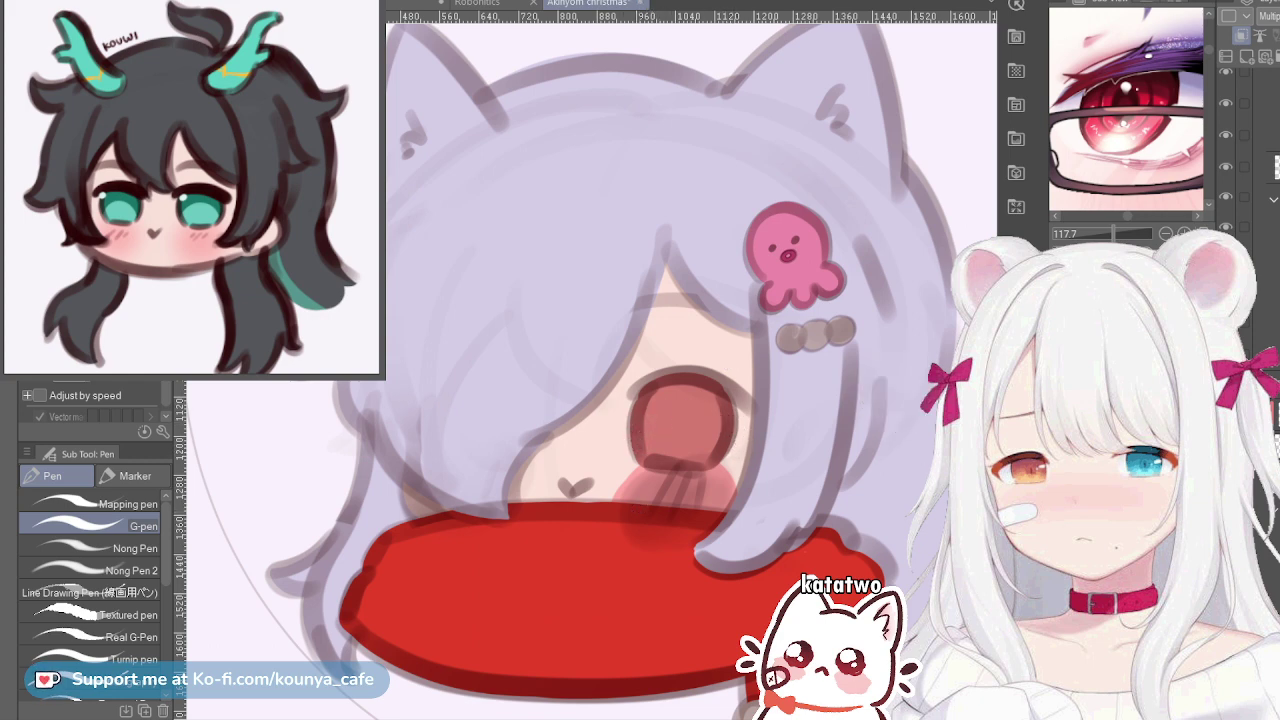
Paint the chibi's iris dark red and draw a lighter pink arc across its lower half with a smaller G-pen brush
{"action": "mouse_move", "coordinate": [625, 465]}
{"action": "left_mouse_down"}
{"action": "mouse_move", "coordinate": [697, 404]}
{"action": "mouse_move", "coordinate": [680, 468]}
{"action": "left_mouse_up"}
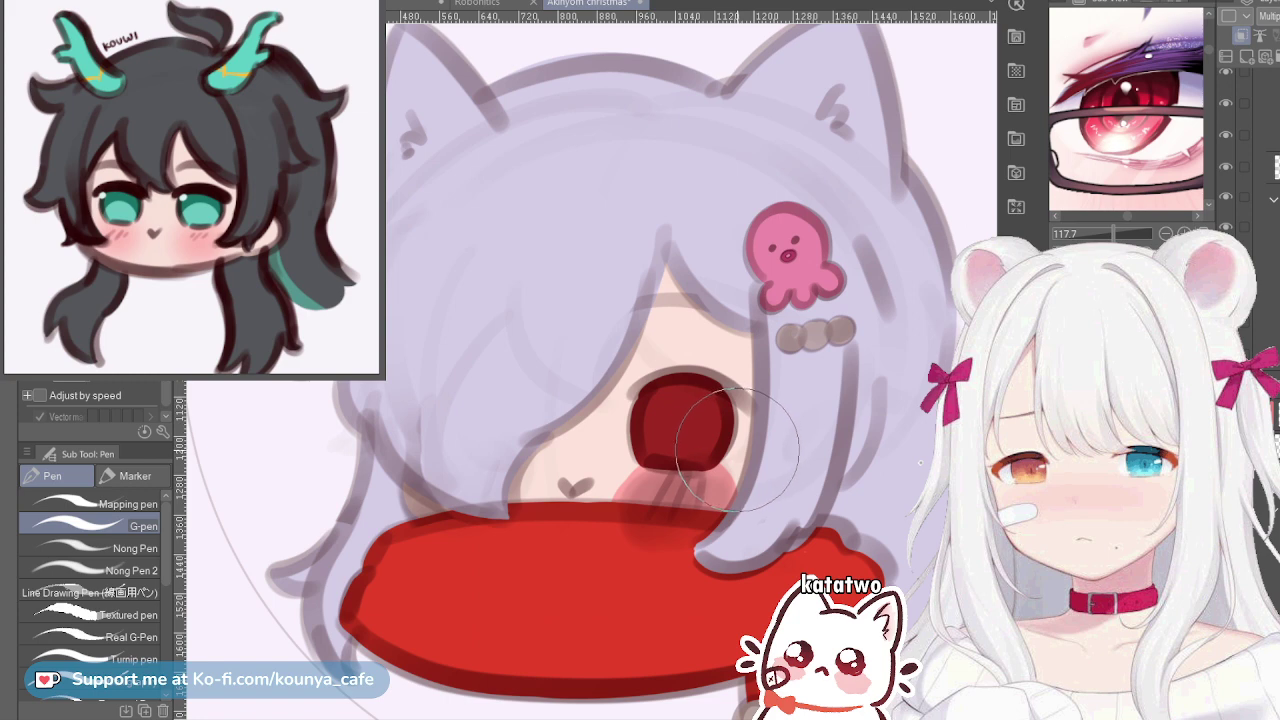
{"action": "key", "text": "["}
{"action": "key", "text": "["}
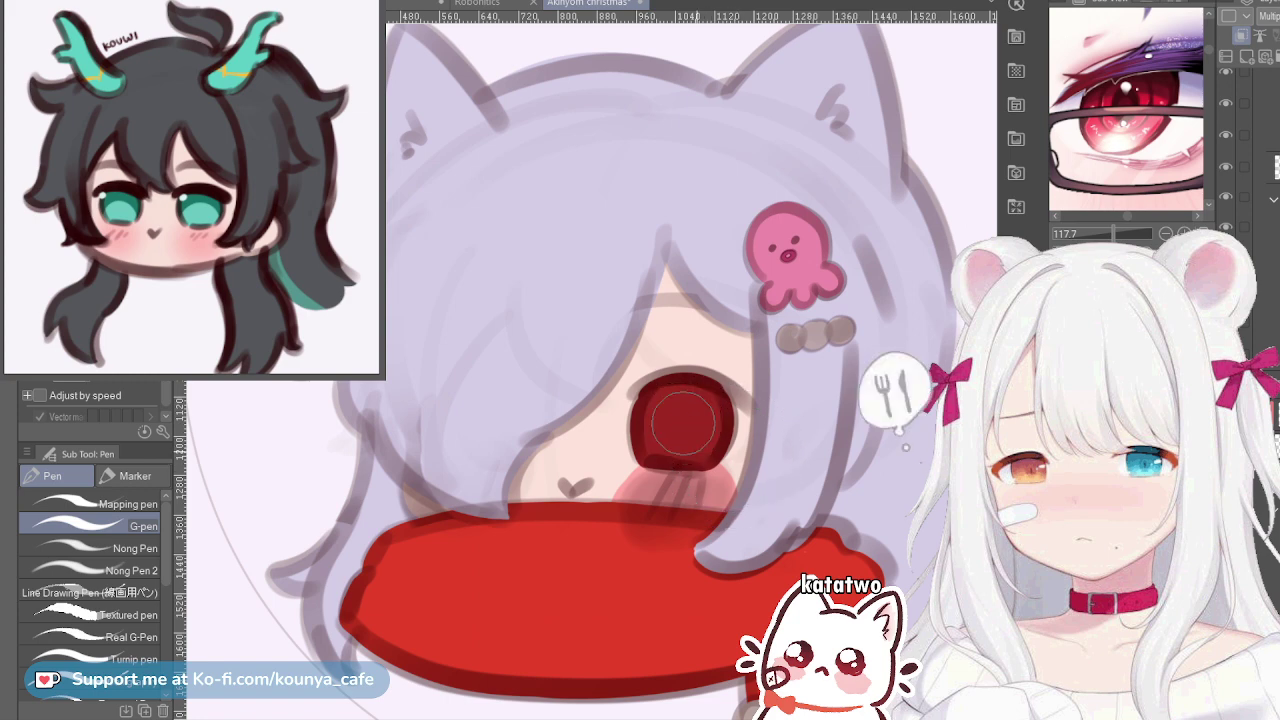
{"action": "key", "text": "["}
{"action": "key", "text": "["}
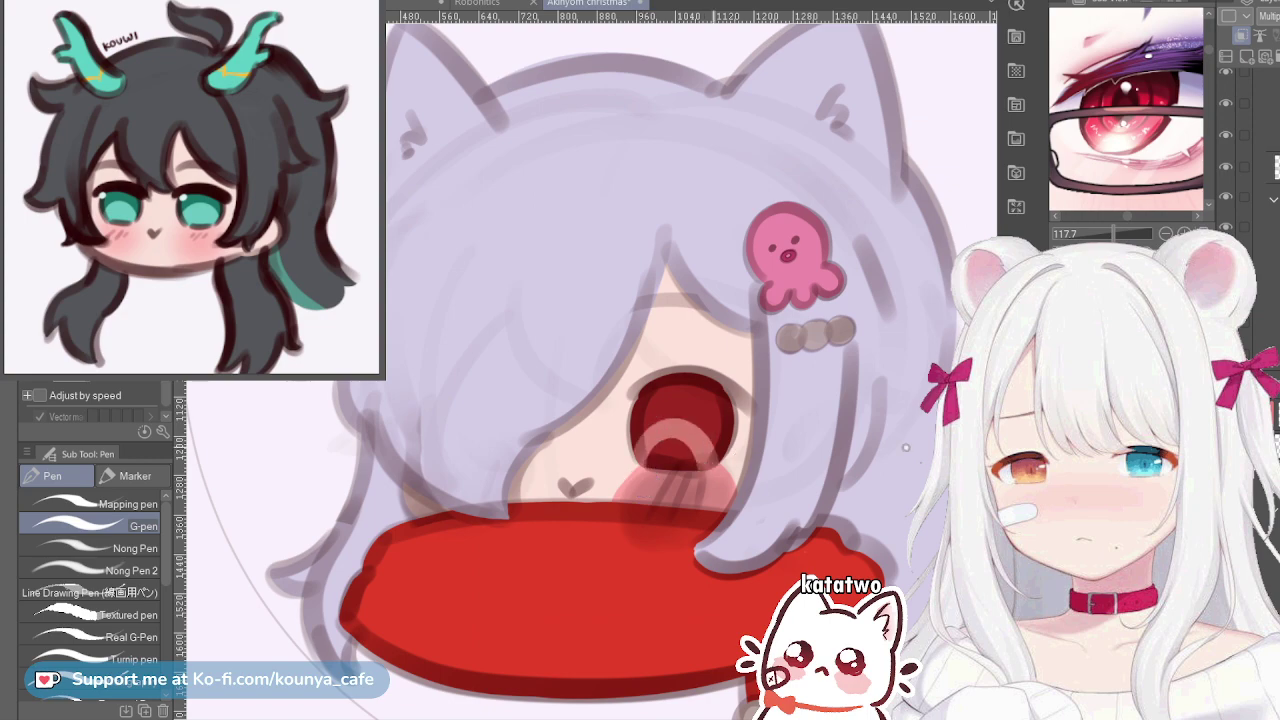
{"action": "scroll", "coordinate": [705, 465], "scroll_direction": "up", "scroll_amount": 3}
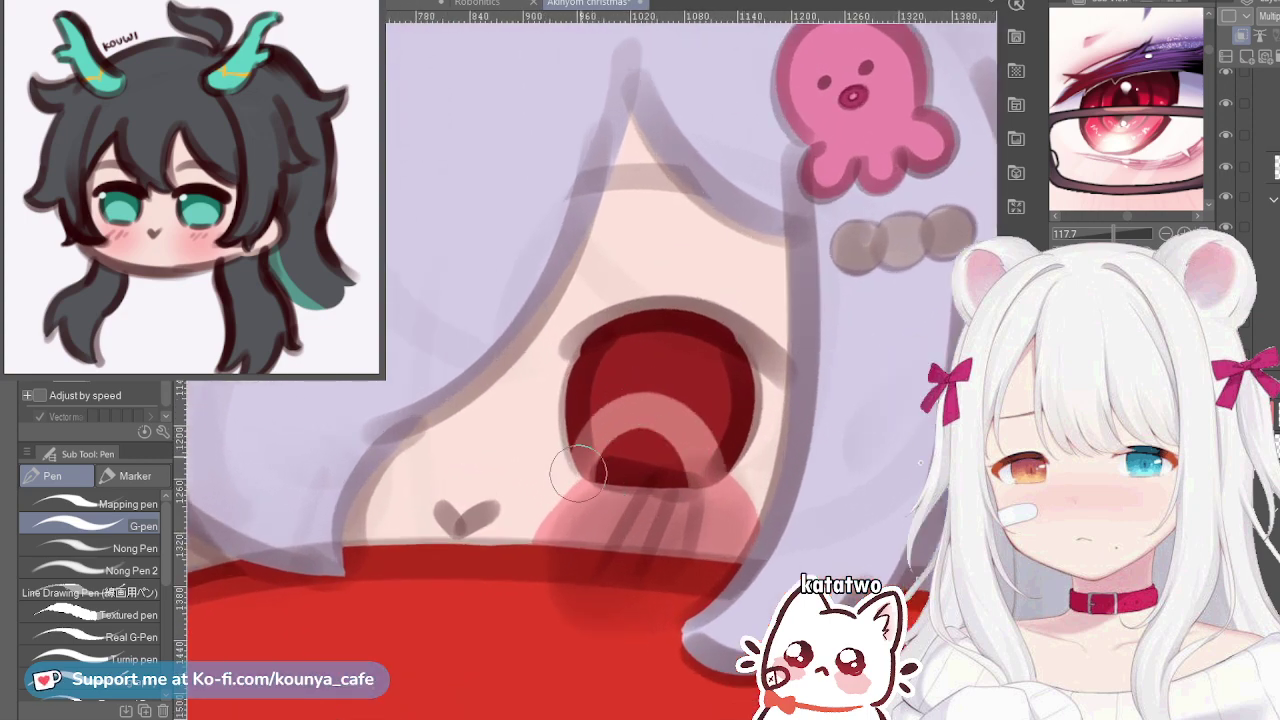
Fill the area beneath the arc in the lower iris with the same lighter pink
{"action": "mouse_move", "coordinate": [585, 460]}
{"action": "left_mouse_down"}
{"action": "mouse_move", "coordinate": [633, 396]}
{"action": "mouse_move", "coordinate": [679, 516]}
{"action": "mouse_move", "coordinate": [694, 463]}
{"action": "mouse_move", "coordinate": [619, 456]}
{"action": "mouse_move", "coordinate": [646, 484]}
{"action": "mouse_move", "coordinate": [658, 453]}
{"action": "left_mouse_up"}
{"action": "key", "text": "]"}
{"action": "scroll", "coordinate": [675, 463], "scroll_direction": "down", "scroll_amount": 3}
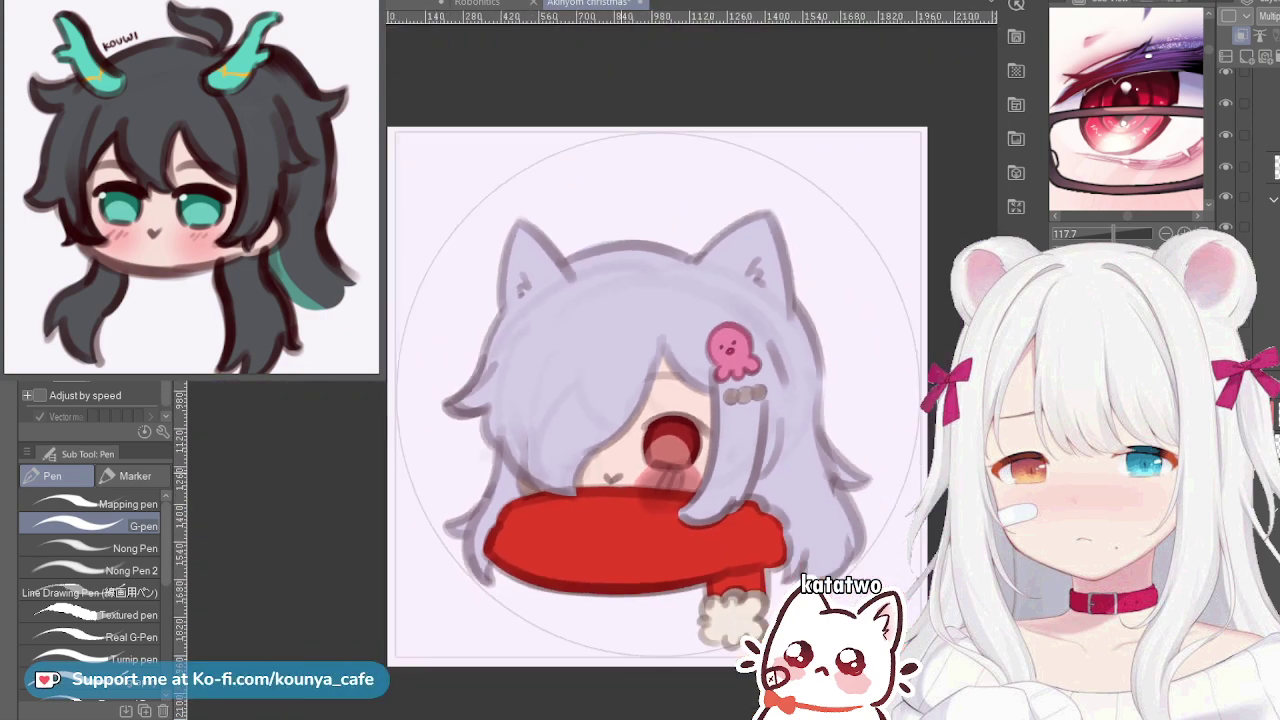
{"action": "scroll", "coordinate": [640, 450], "scroll_direction": "up", "scroll_amount": 5}
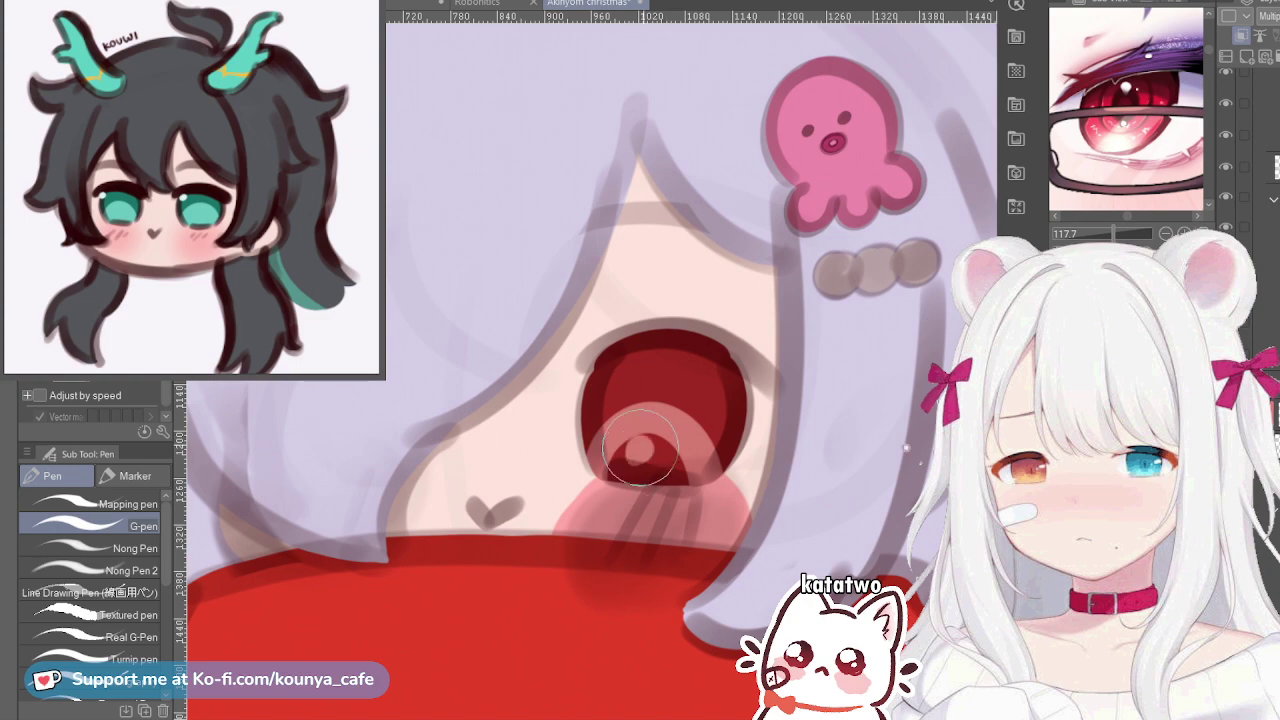
{"action": "scroll", "coordinate": [680, 452], "scroll_direction": "down", "scroll_amount": 5}
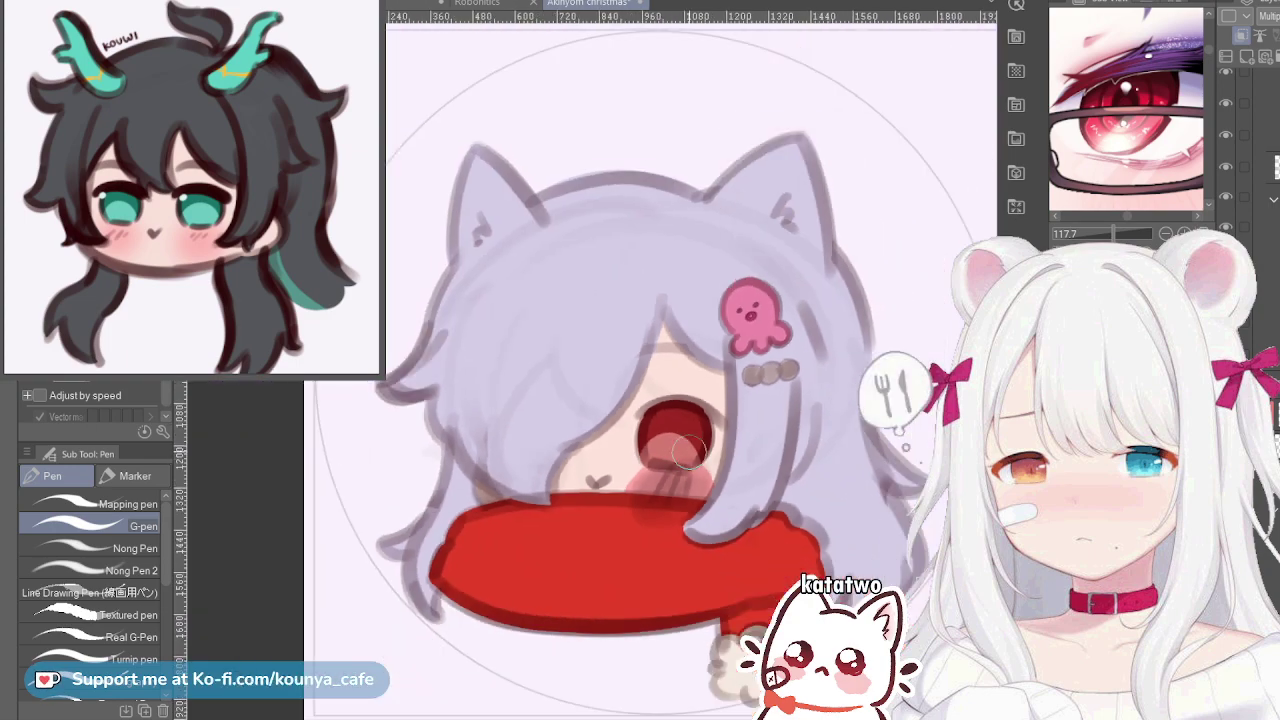
{"action": "scroll", "coordinate": [688, 452], "scroll_direction": "up", "scroll_amount": 5}
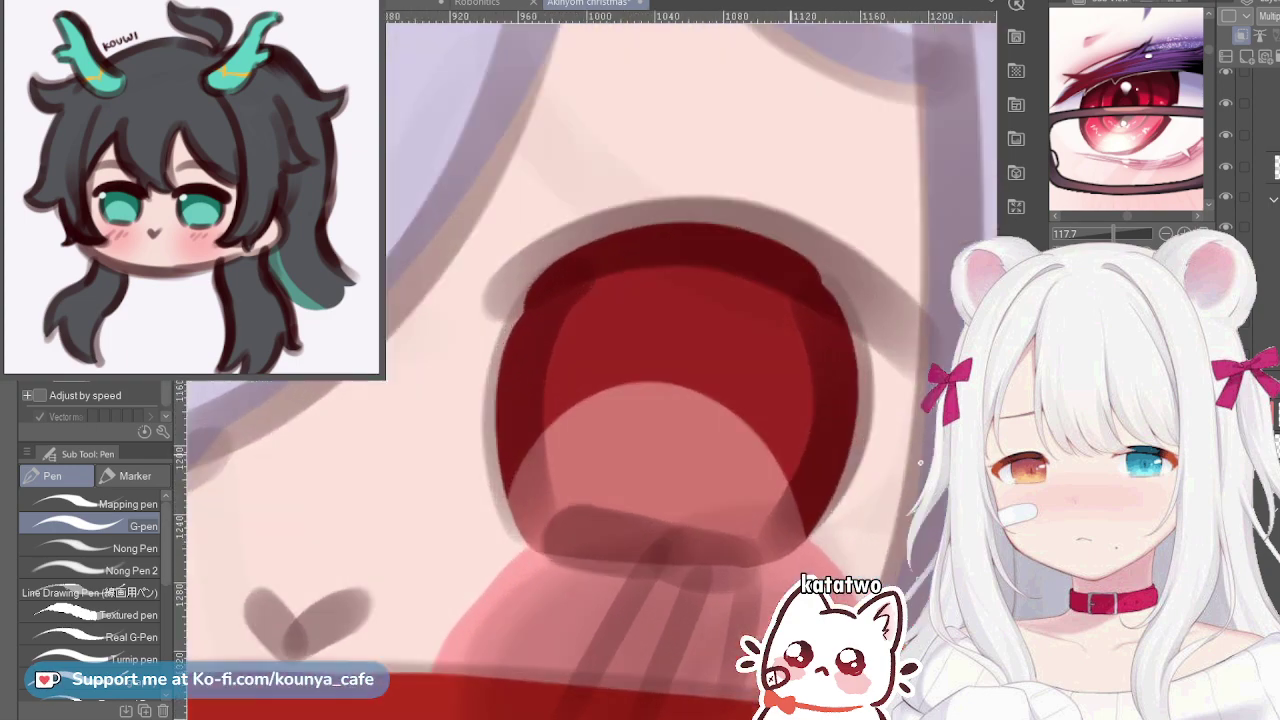
{"action": "scroll", "coordinate": [651, 406], "scroll_direction": "up", "scroll_amount": 1}
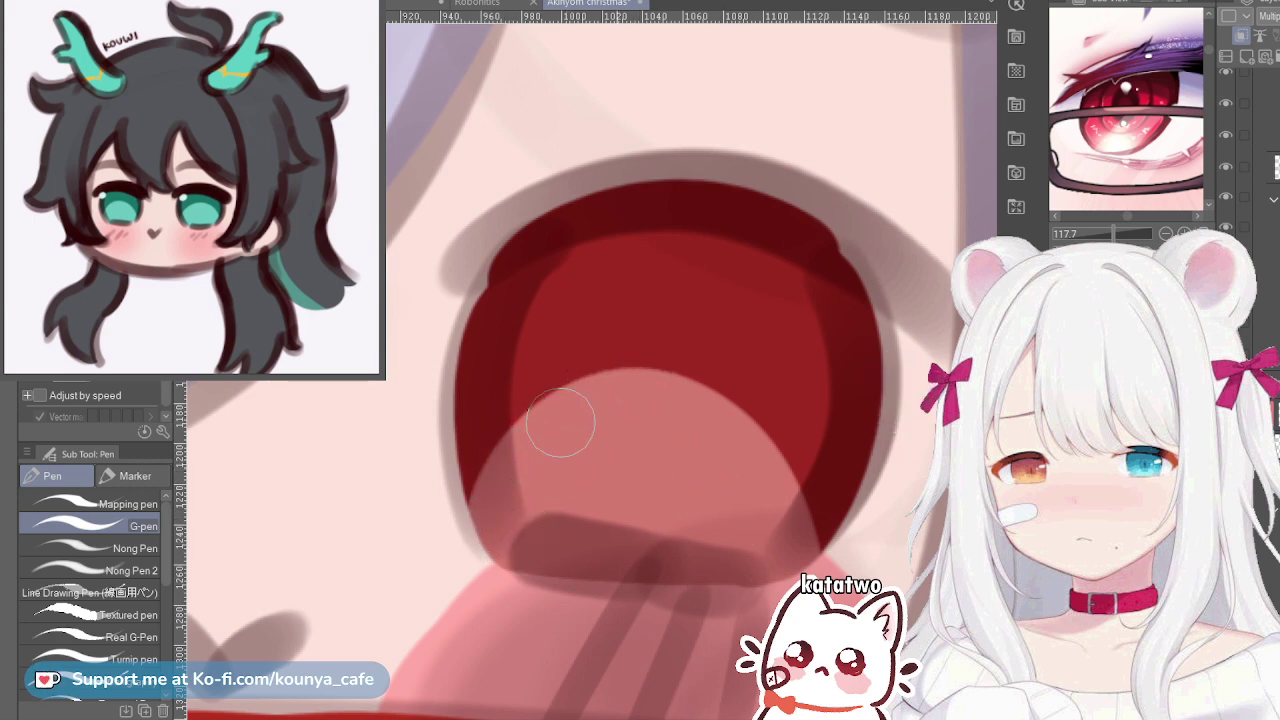
Smooth and widen the rounded edge of the pink area in the lower iris
{"action": "mouse_move", "coordinate": [560, 422]}
{"action": "left_mouse_down"}
{"action": "mouse_move", "coordinate": [724, 401]}
{"action": "mouse_move", "coordinate": [724, 577]}
{"action": "left_mouse_up"}
{"action": "key", "text": "ctrl+z"}
{"action": "mouse_move", "coordinate": [508, 483]}
{"action": "left_mouse_down"}
{"action": "mouse_move", "coordinate": [609, 392]}
{"action": "mouse_move", "coordinate": [798, 533]}
{"action": "left_mouse_up"}
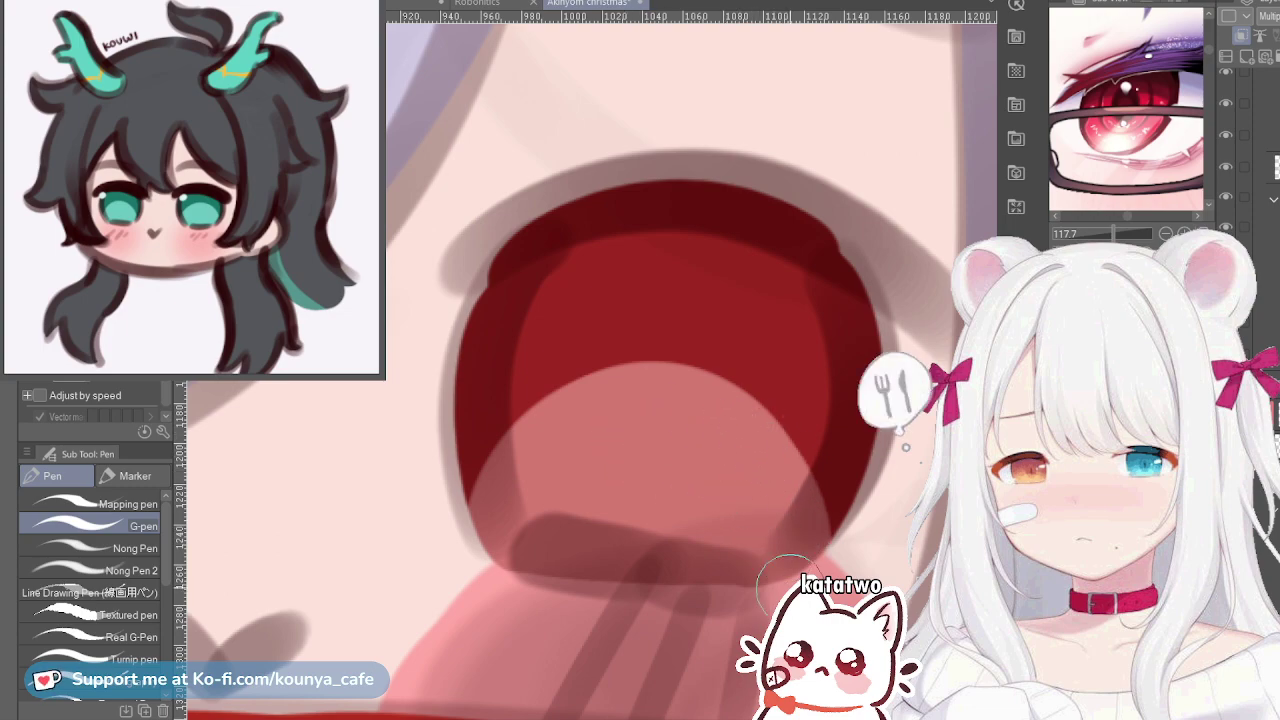
{"action": "scroll", "coordinate": [715, 418], "scroll_direction": "down", "scroll_amount": 5}
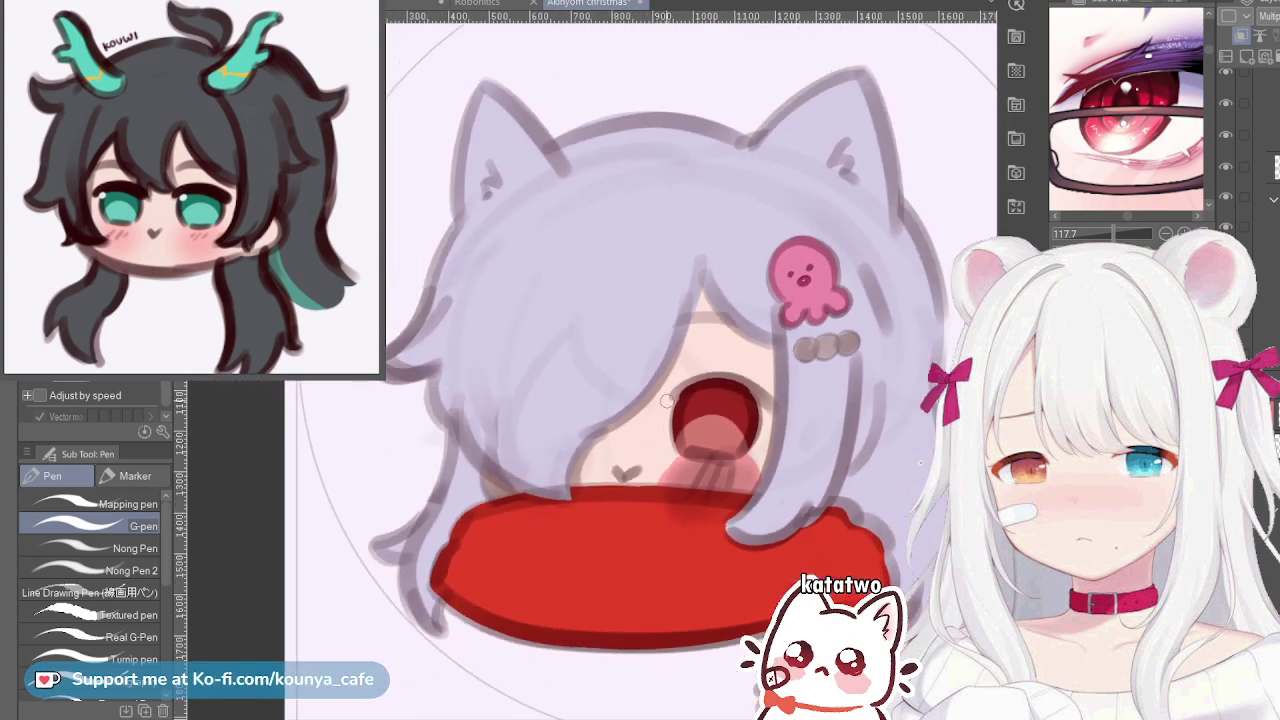
Check the whole face with the canvas view flipped horizontally, and return to the normal orientation
{"action": "scroll", "coordinate": [684, 422], "scroll_direction": "up", "scroll_amount": 3}
{"action": "scroll", "coordinate": [684, 422], "scroll_direction": "down", "scroll_amount": 2}
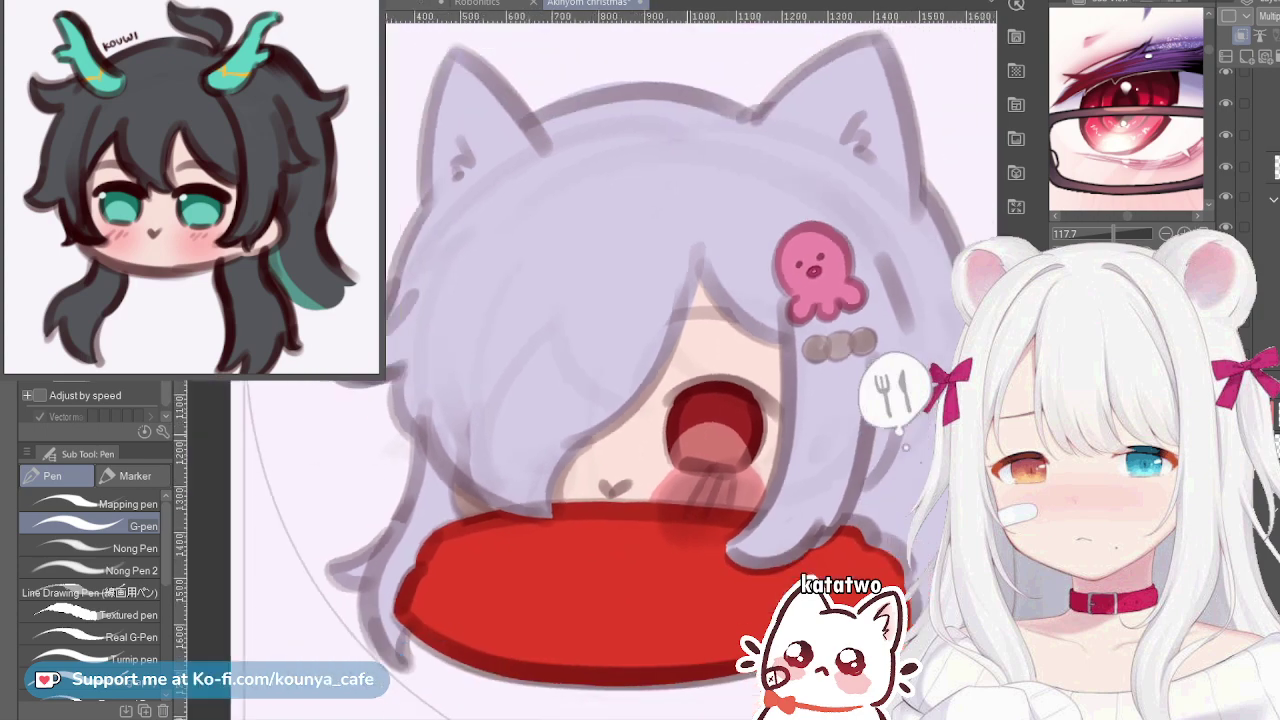
{"action": "scroll", "coordinate": [684, 422], "scroll_direction": "down", "scroll_amount": 3}
{"action": "key", "text": "h"}
{"action": "scroll", "coordinate": [620, 400], "scroll_direction": "up", "scroll_amount": 1}
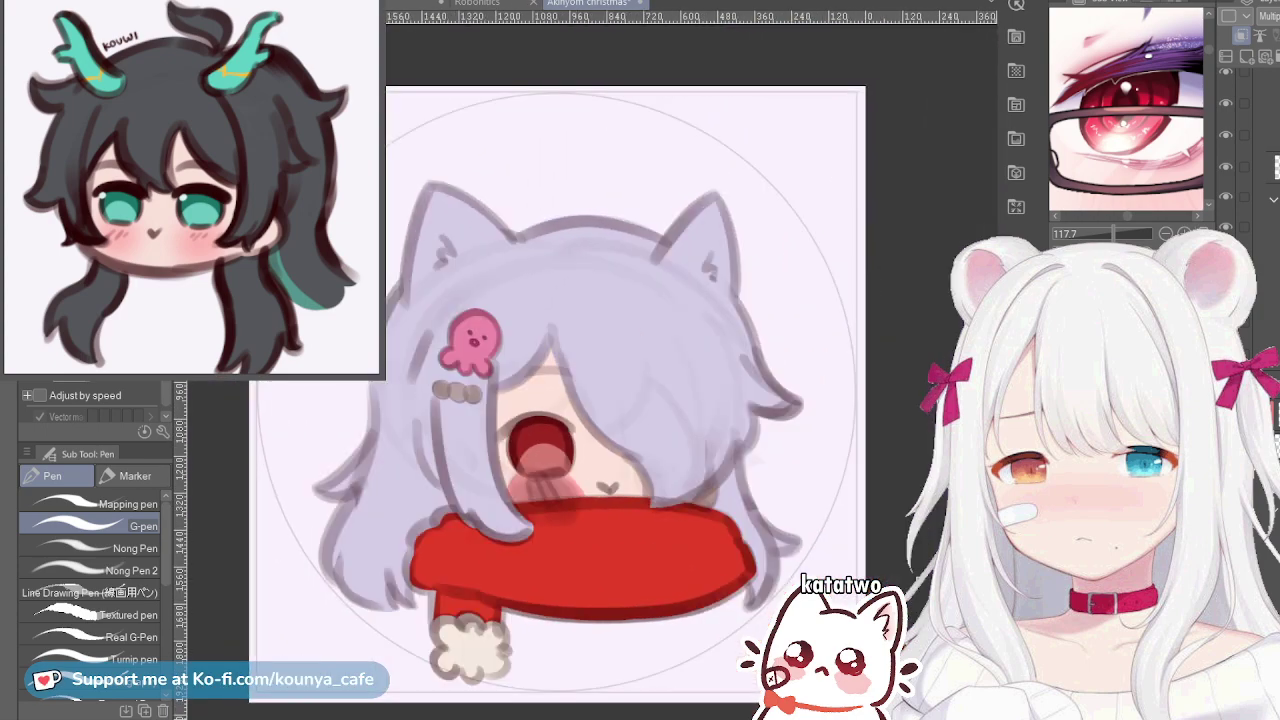
{"action": "key", "text": "h"}
{"action": "key", "text": "h"}
{"action": "key", "text": "h"}
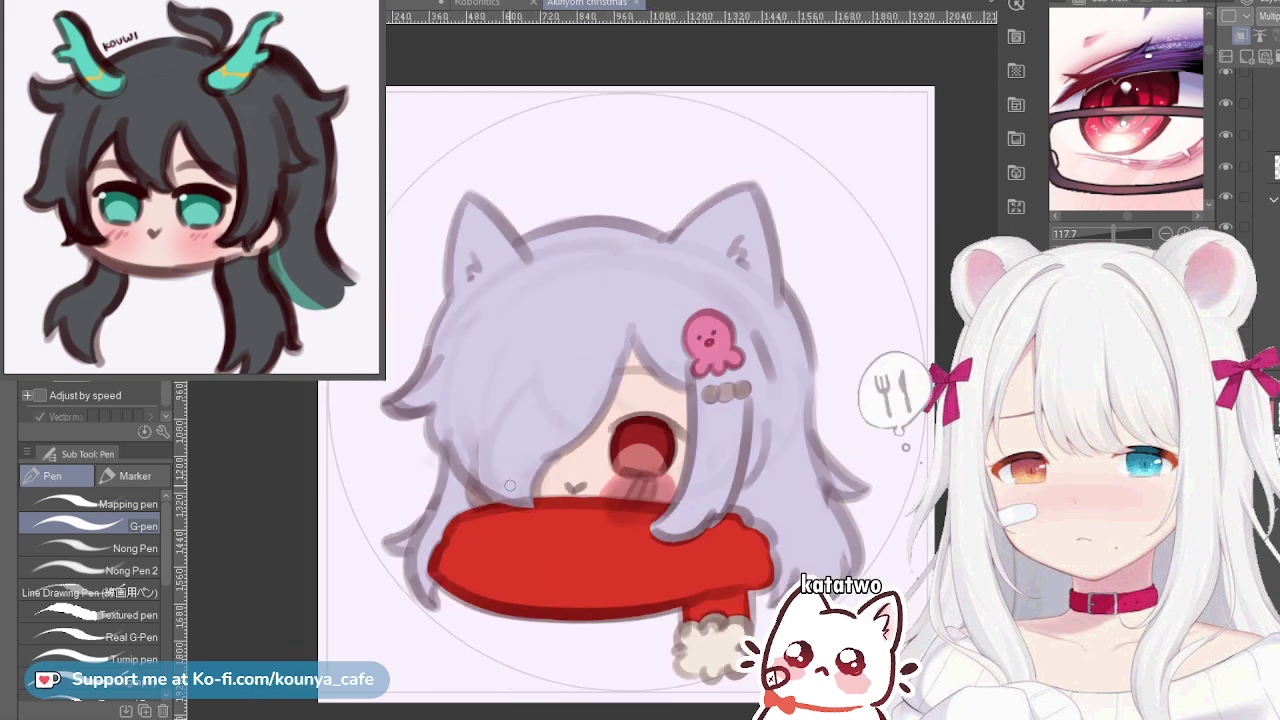
Examine the character reference image, framing the head and the white cat hair clip up close
{"action": "scroll", "coordinate": [649, 440], "scroll_direction": "up", "scroll_amount": 2}
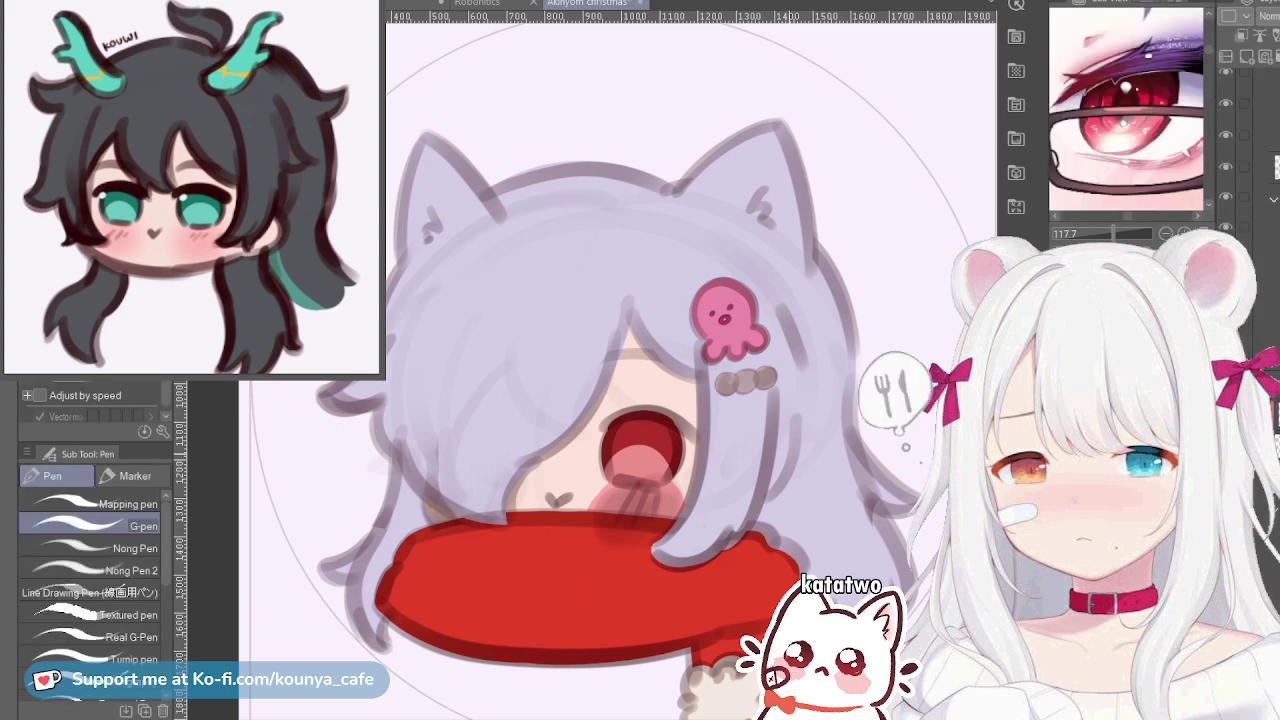
{"action": "scroll", "coordinate": [1247, 150], "scroll_direction": "up", "scroll_amount": 3}
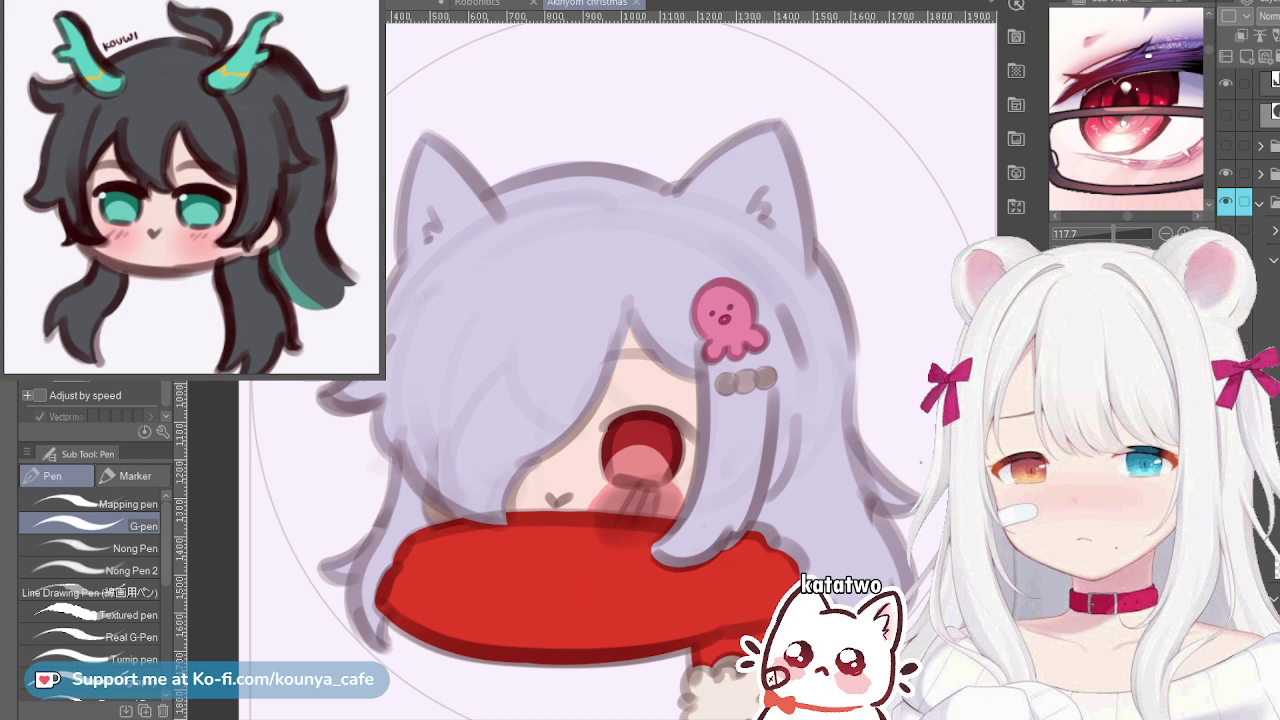
{"action": "scroll", "coordinate": [1126, 109], "scroll_direction": "down", "scroll_amount": 6}
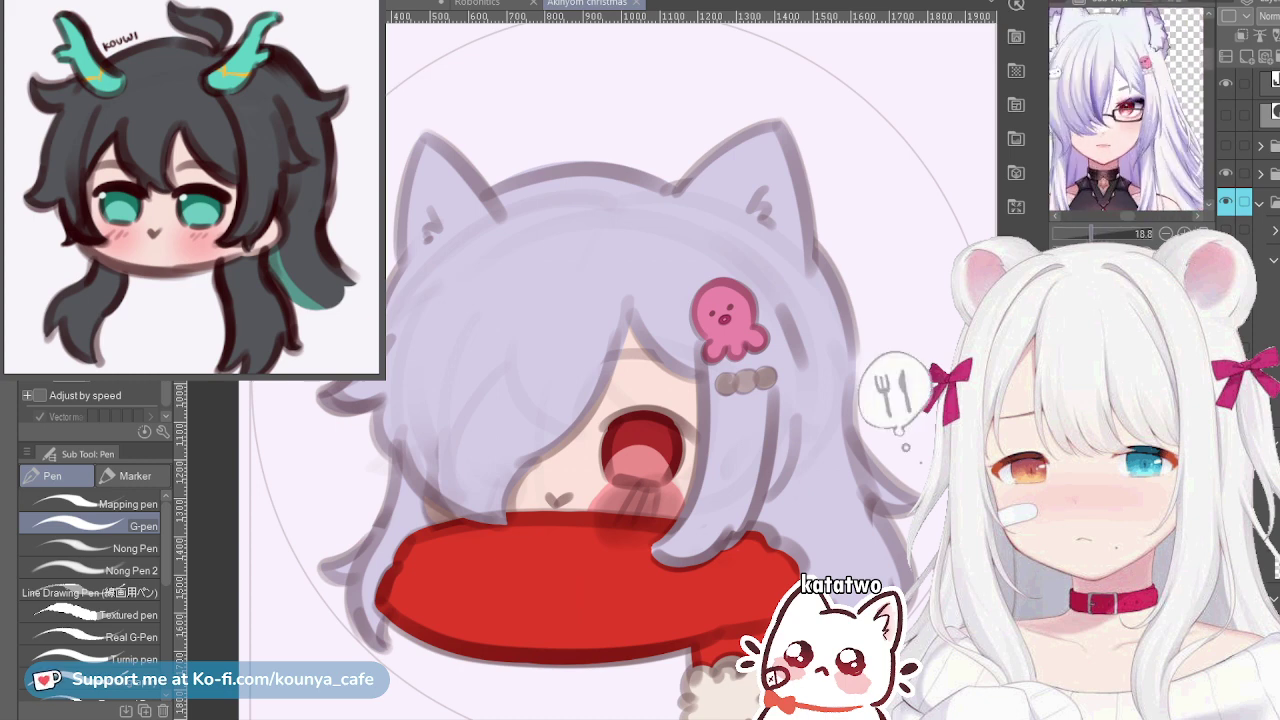
{"action": "left_click_drag", "start_coordinate": [1126, 109], "coordinate": [1154, 118]}
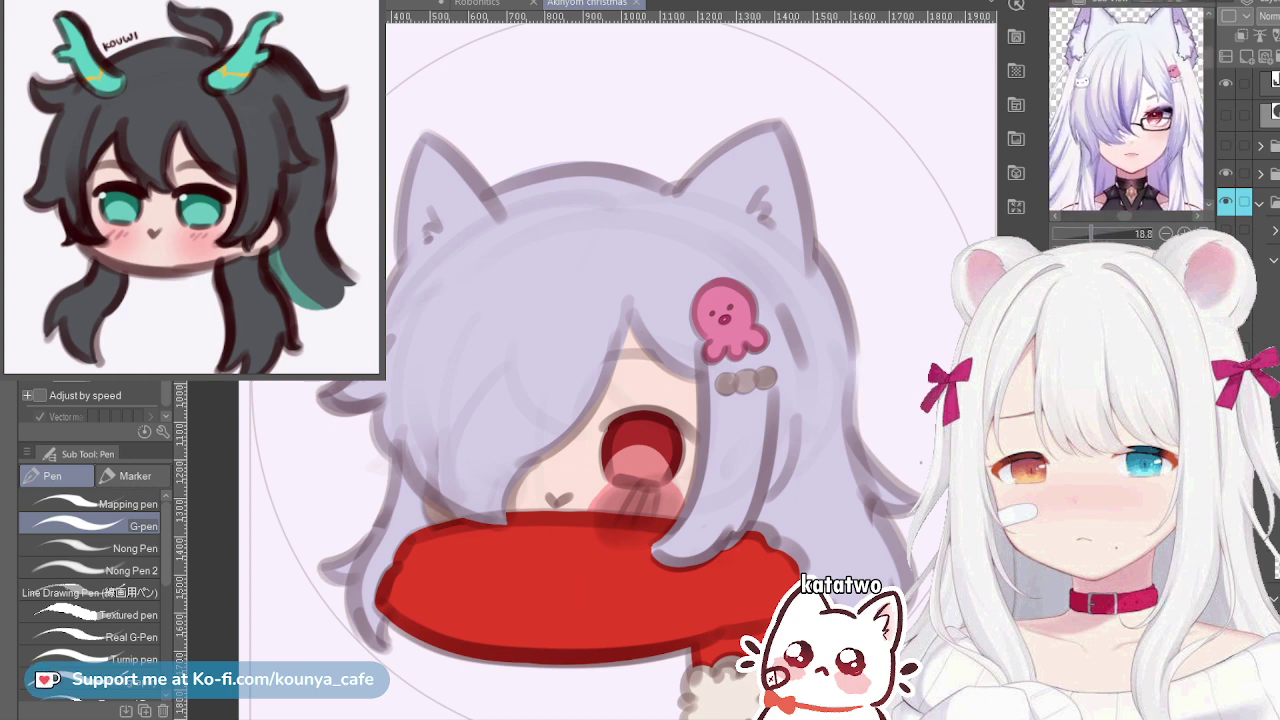
{"action": "scroll", "coordinate": [1126, 110], "scroll_direction": "up", "scroll_amount": 4}
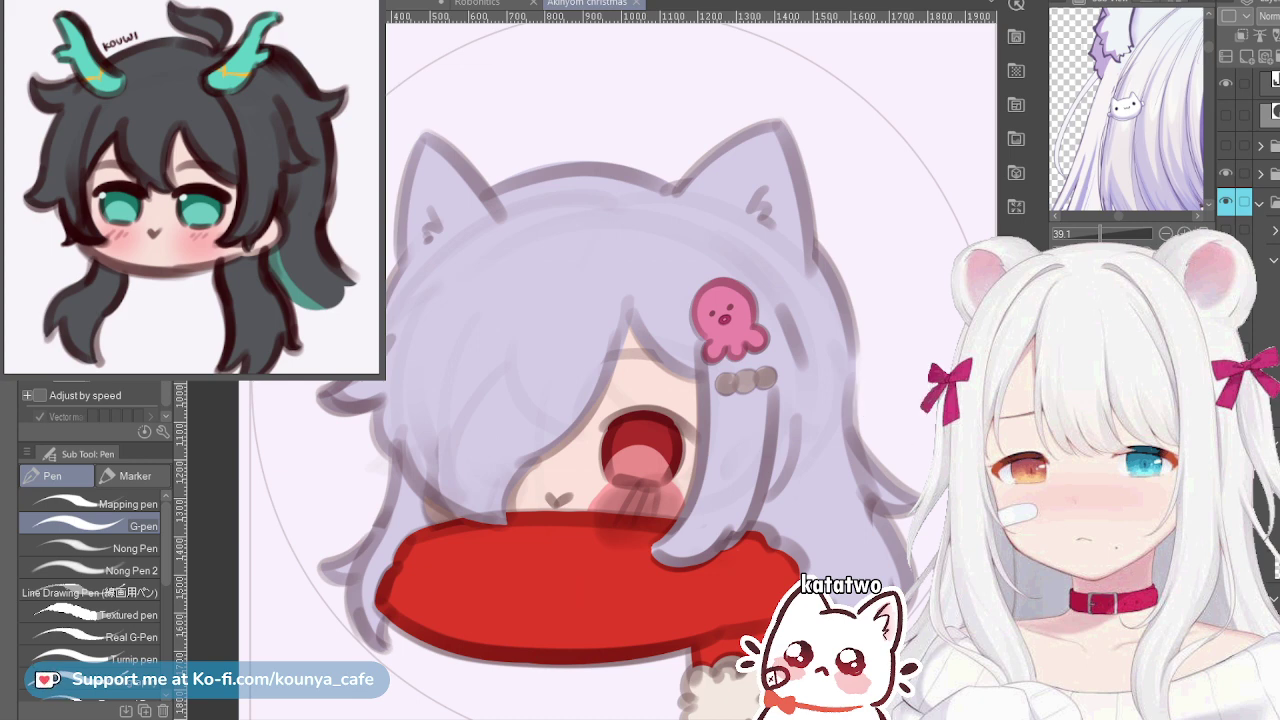
{"action": "scroll", "coordinate": [1248, 160], "scroll_direction": "down", "scroll_amount": 6}
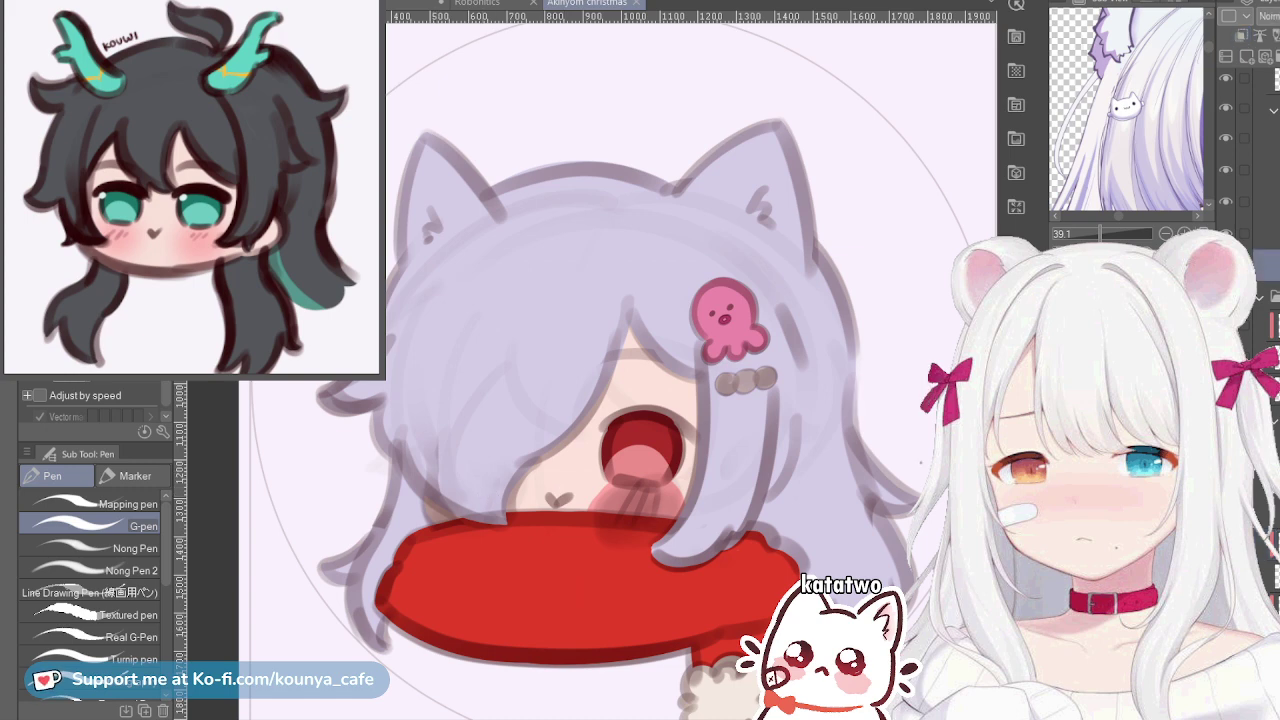
{"action": "key", "text": "w"}
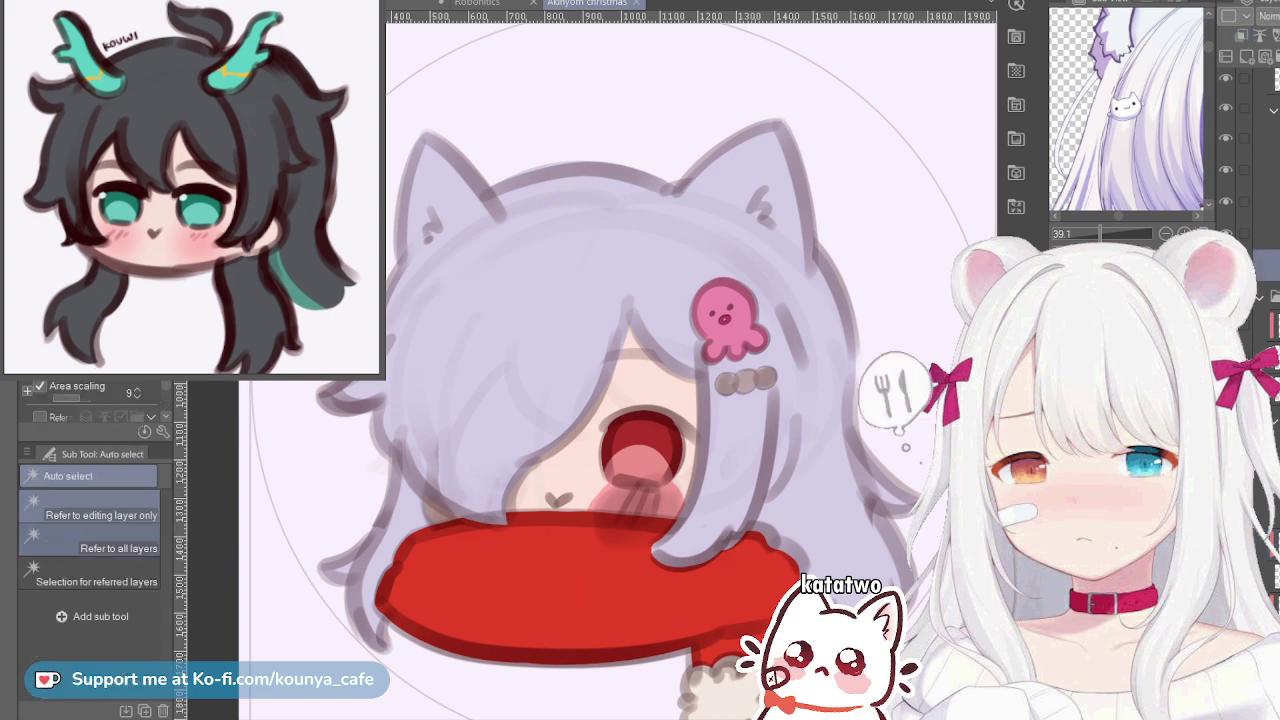
{"action": "key", "text": "p"}
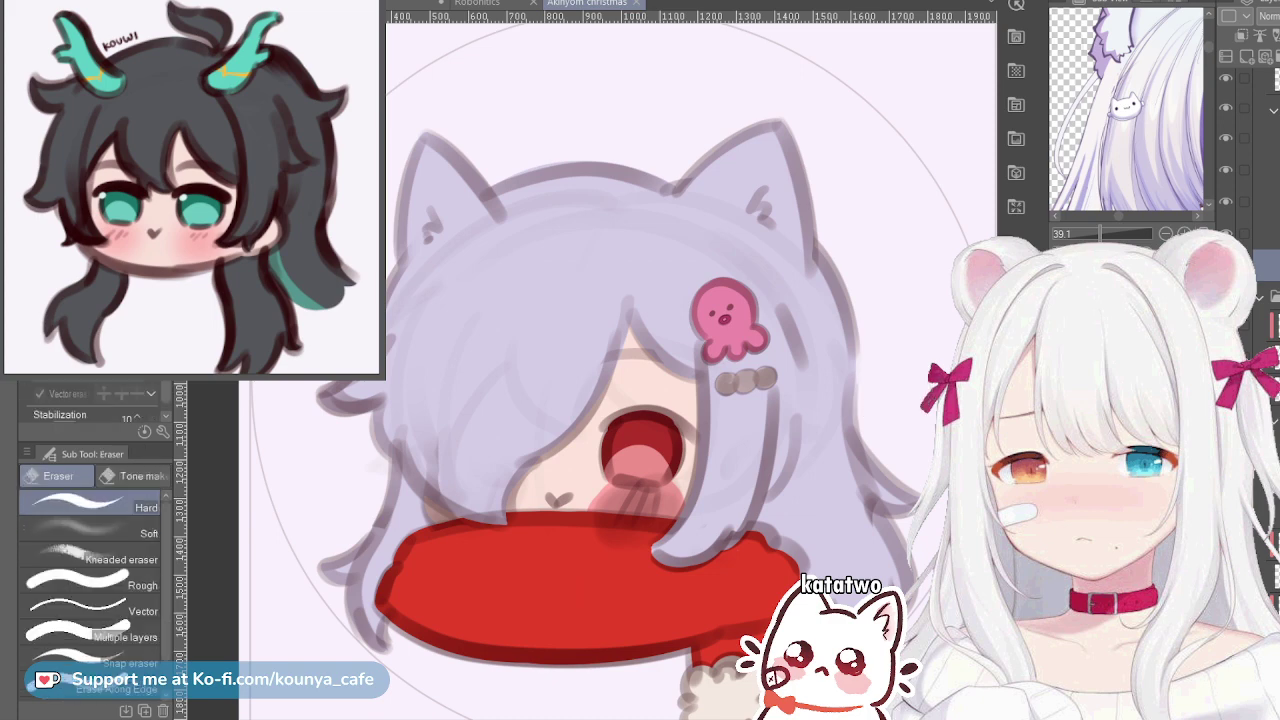
{"action": "key", "text": "e"}
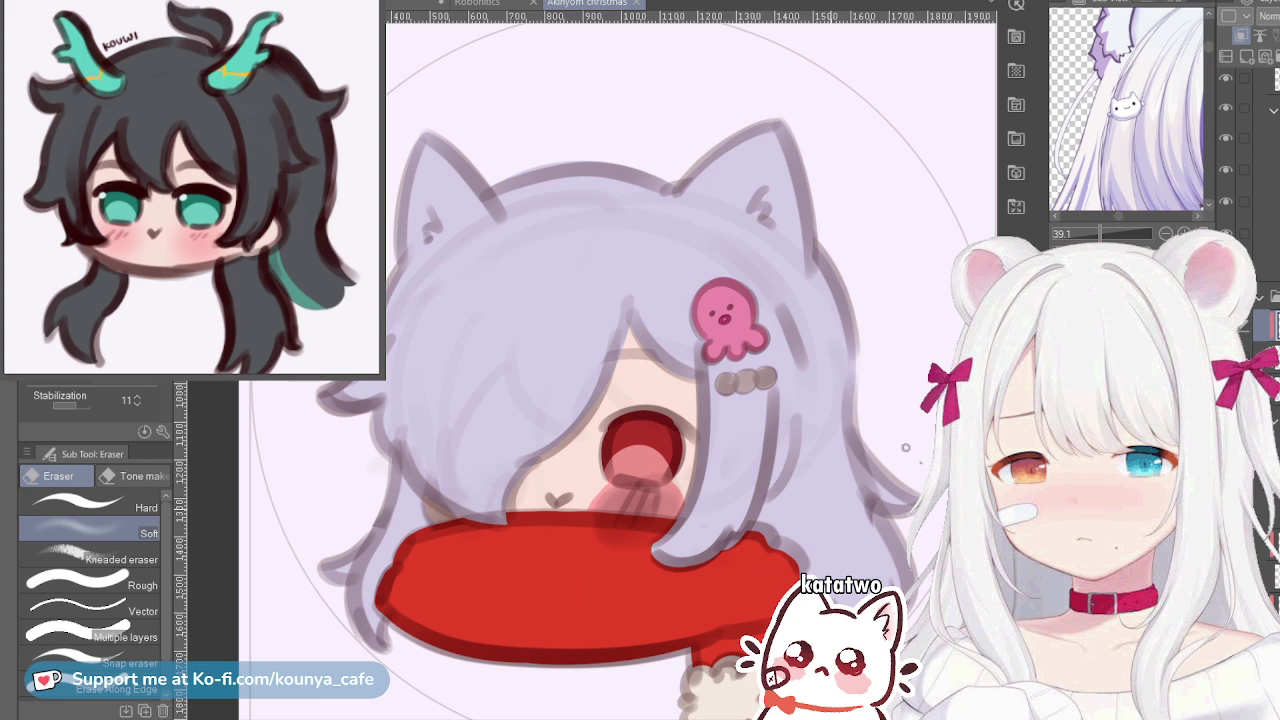
Collapse the character's layer folder, add a new layer above it, and put that layer into its own folder
{"action": "scroll", "coordinate": [826, 492], "scroll_direction": "down", "scroll_amount": 2}
{"action": "scroll", "coordinate": [1248, 170], "scroll_direction": "up", "scroll_amount": 3}
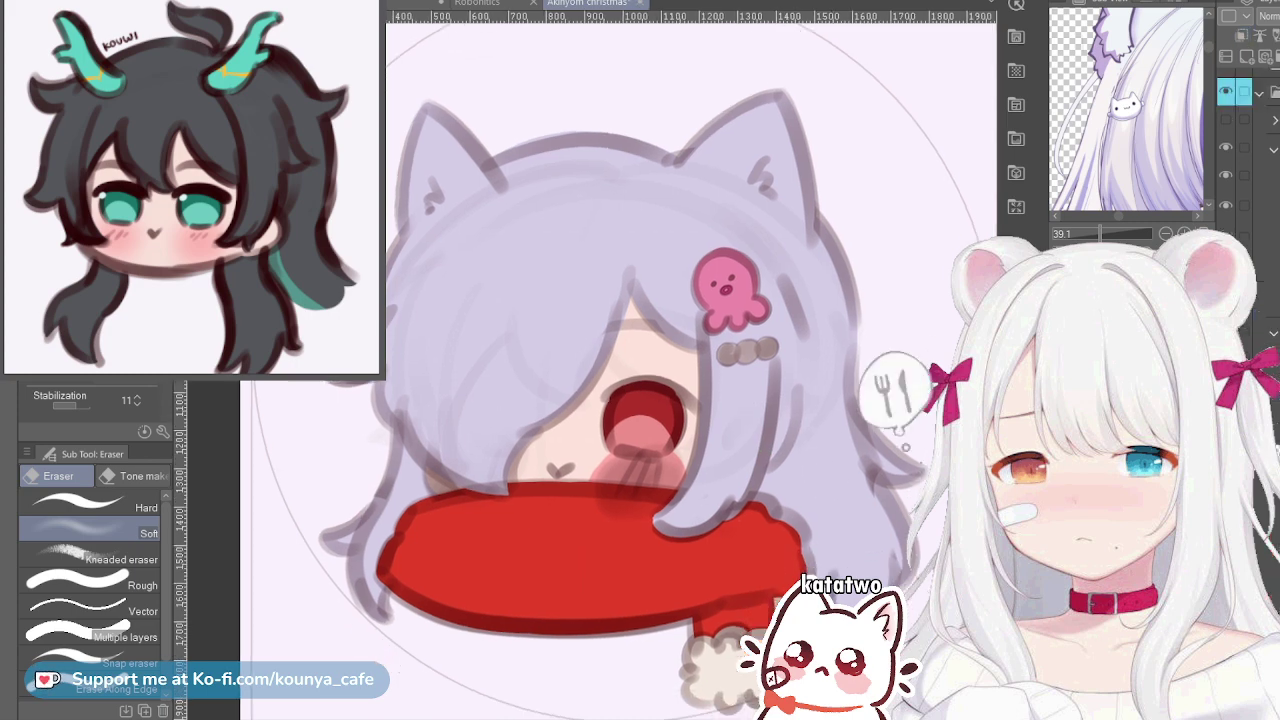
{"action": "left_click", "coordinate": [1259, 93]}
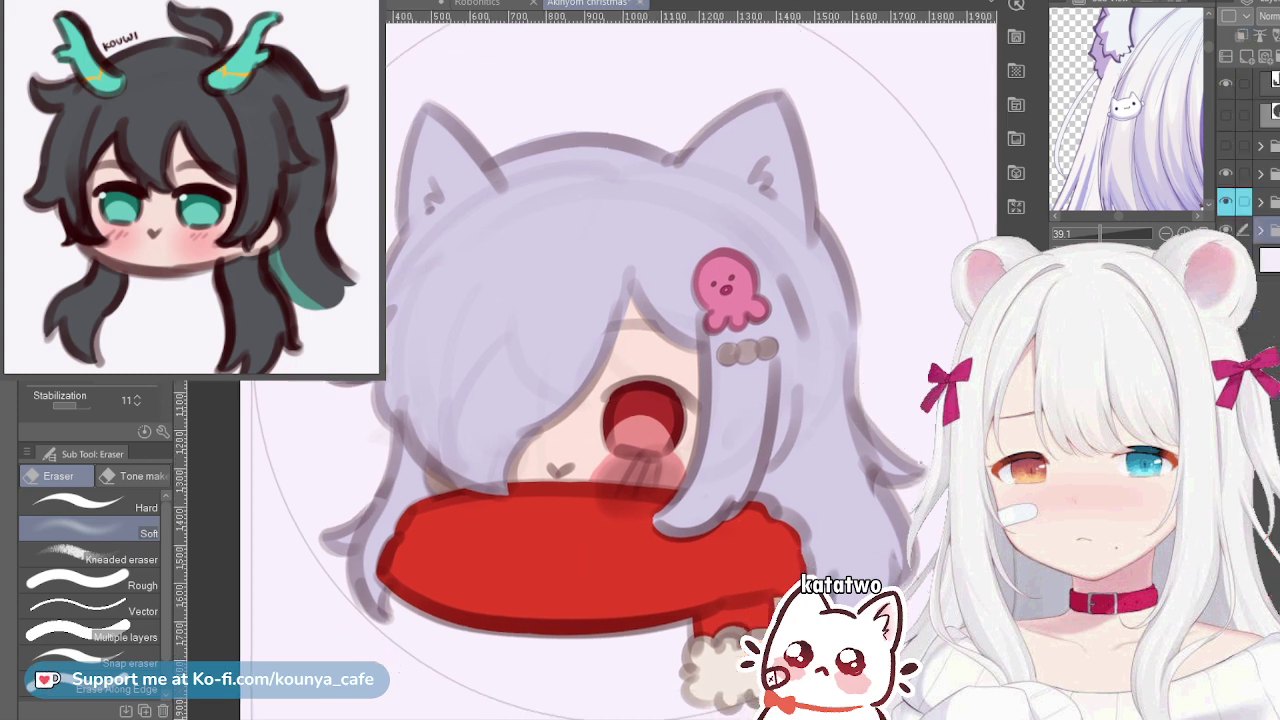
{"action": "left_click", "coordinate": [1262, 202]}
{"action": "key", "text": "ctrl+shift+n"}
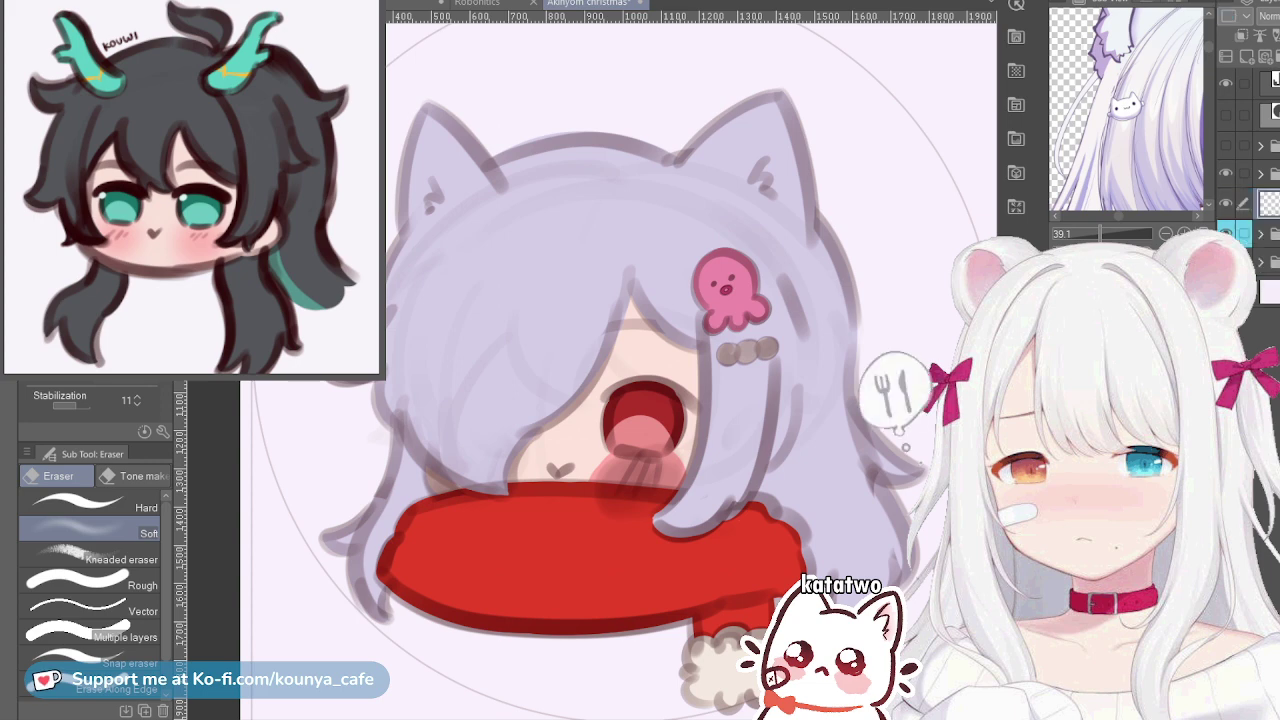
{"action": "key", "text": "ctrl+g"}
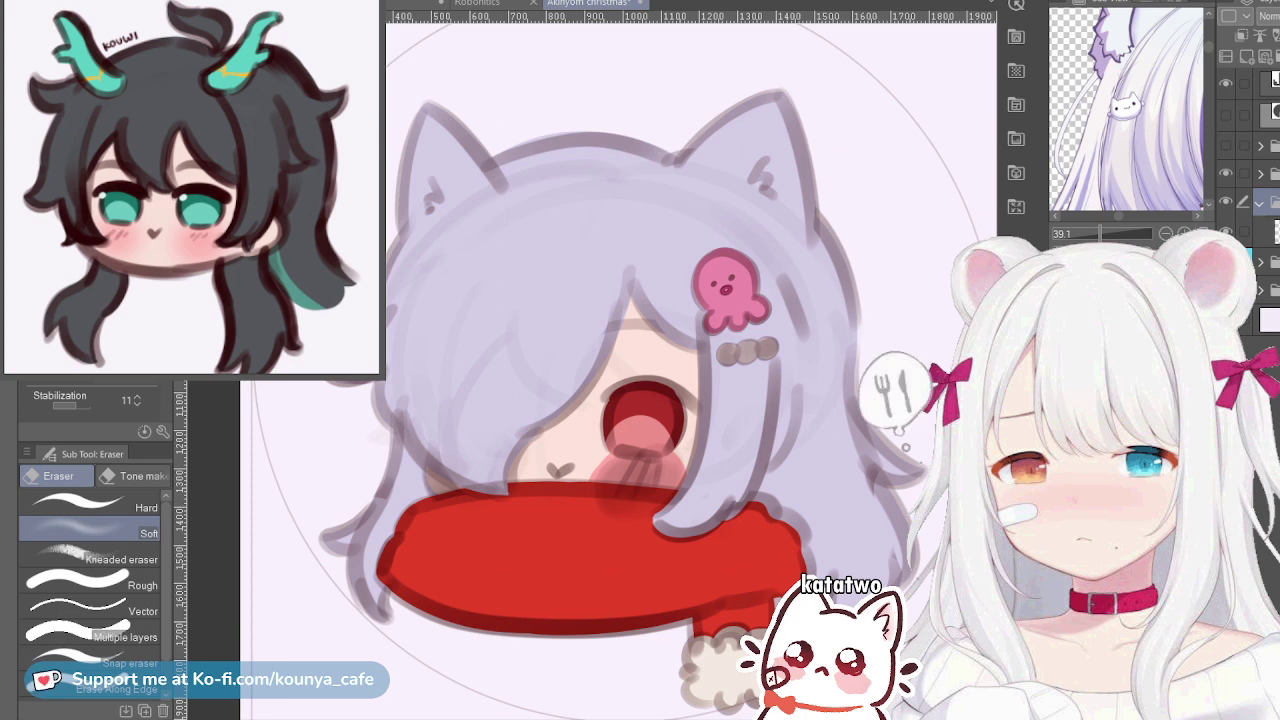
Paint a white highlight of two overlapping dots at the iris's upper left on the new layer with the G-pen
{"action": "scroll", "coordinate": [1125, 108], "scroll_direction": "up", "scroll_amount": 2}
{"action": "scroll", "coordinate": [1126, 110], "scroll_direction": "down", "scroll_amount": 4}
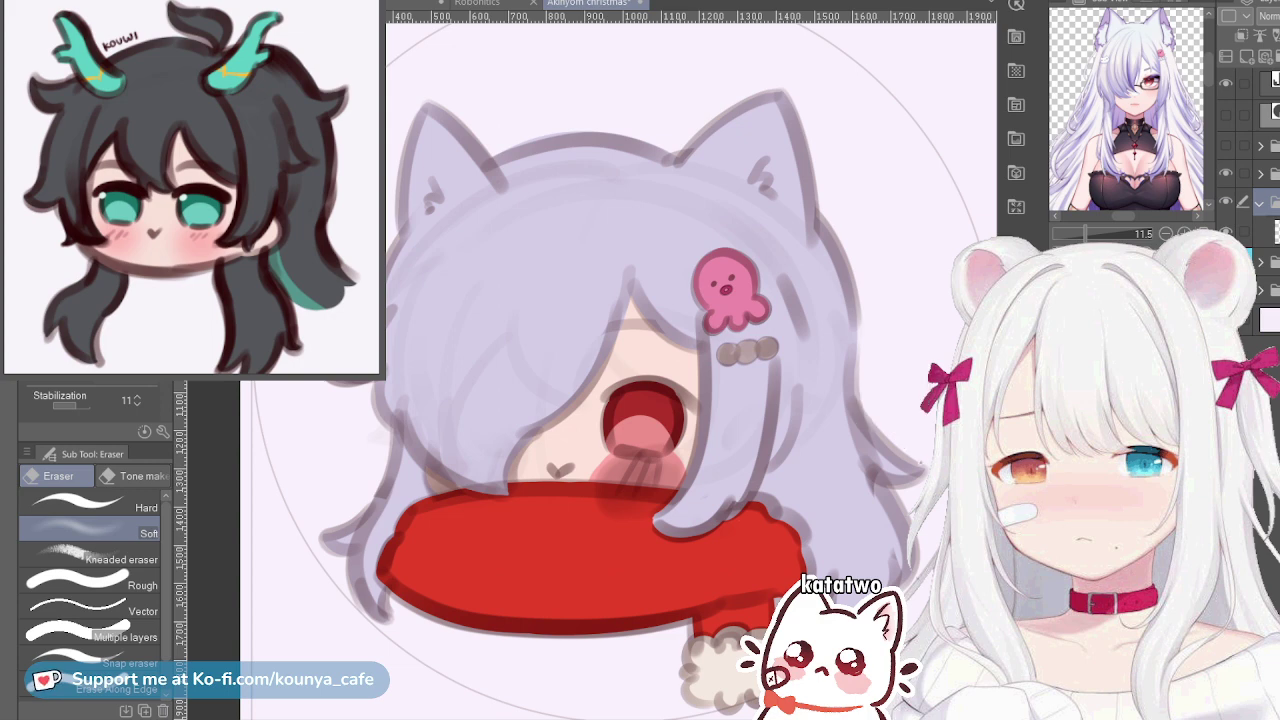
{"action": "left_click", "coordinate": [1266, 232]}
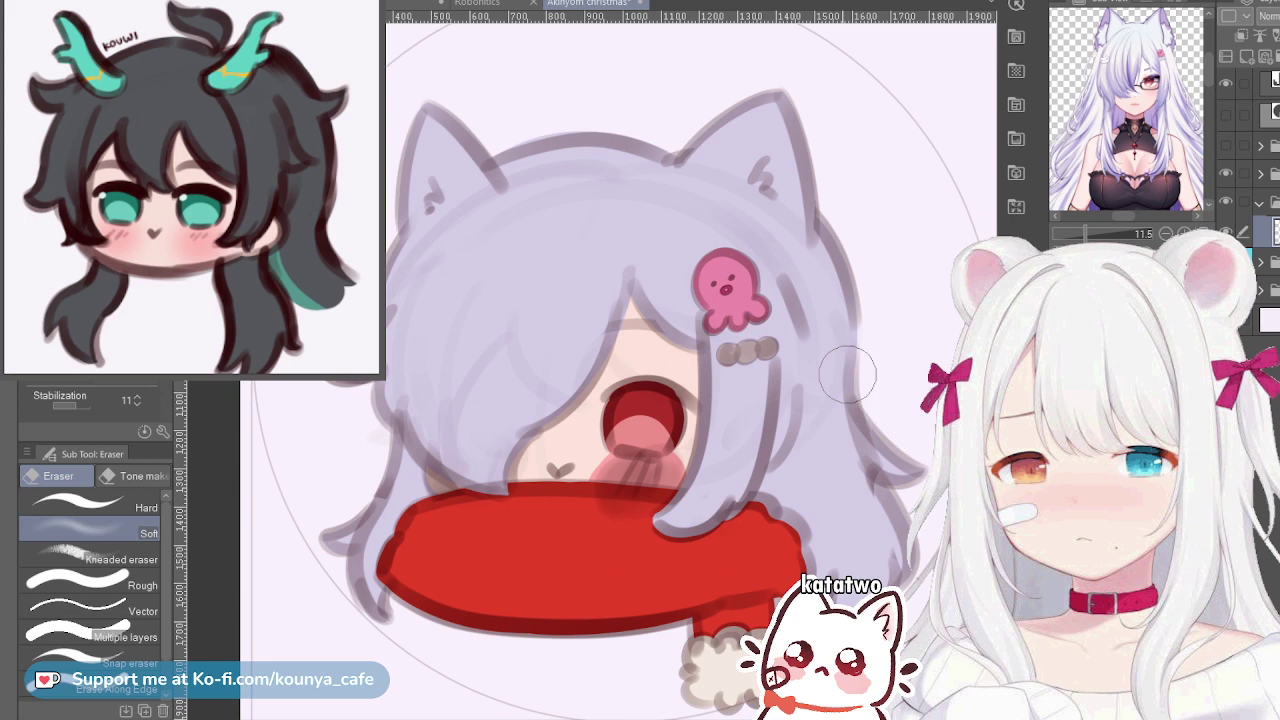
{"action": "key", "text": "p"}
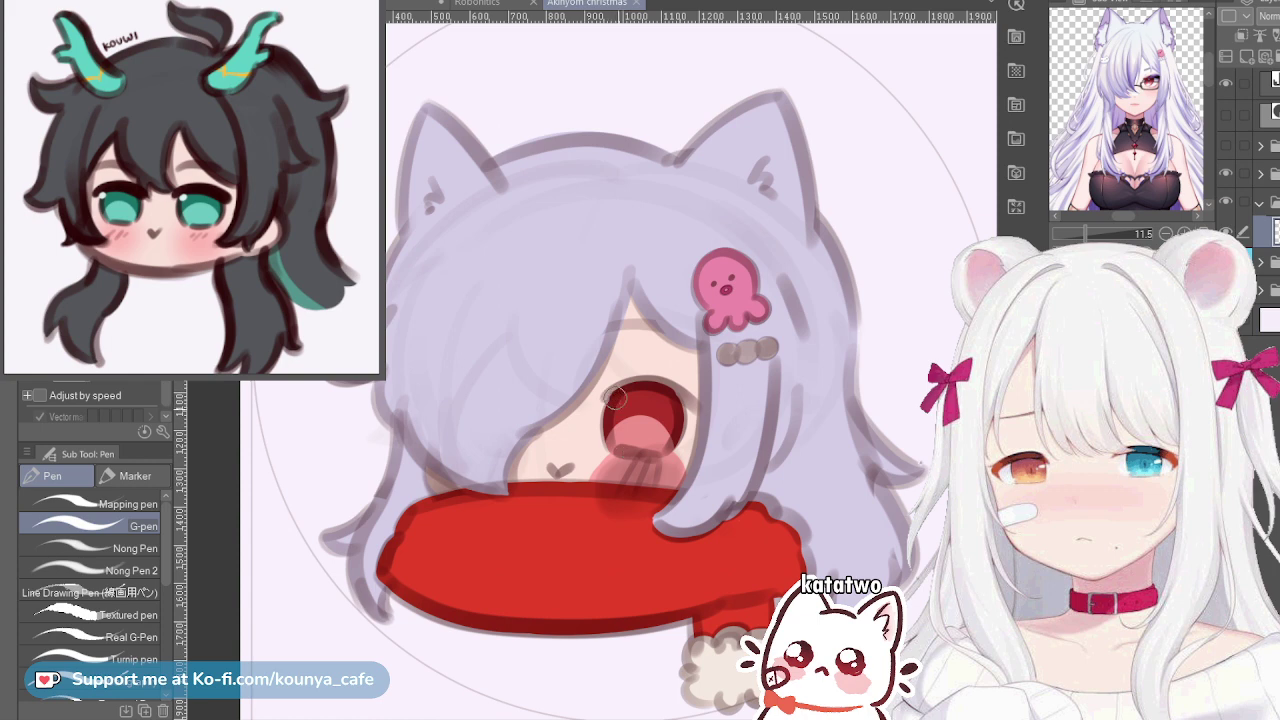
{"action": "left_click_drag", "start_coordinate": [614, 398], "coordinate": [616, 402]}
{"action": "left_click_drag", "start_coordinate": [613, 398], "coordinate": [616, 405]}
{"action": "scroll", "coordinate": [637, 423], "scroll_direction": "up", "scroll_amount": 6}
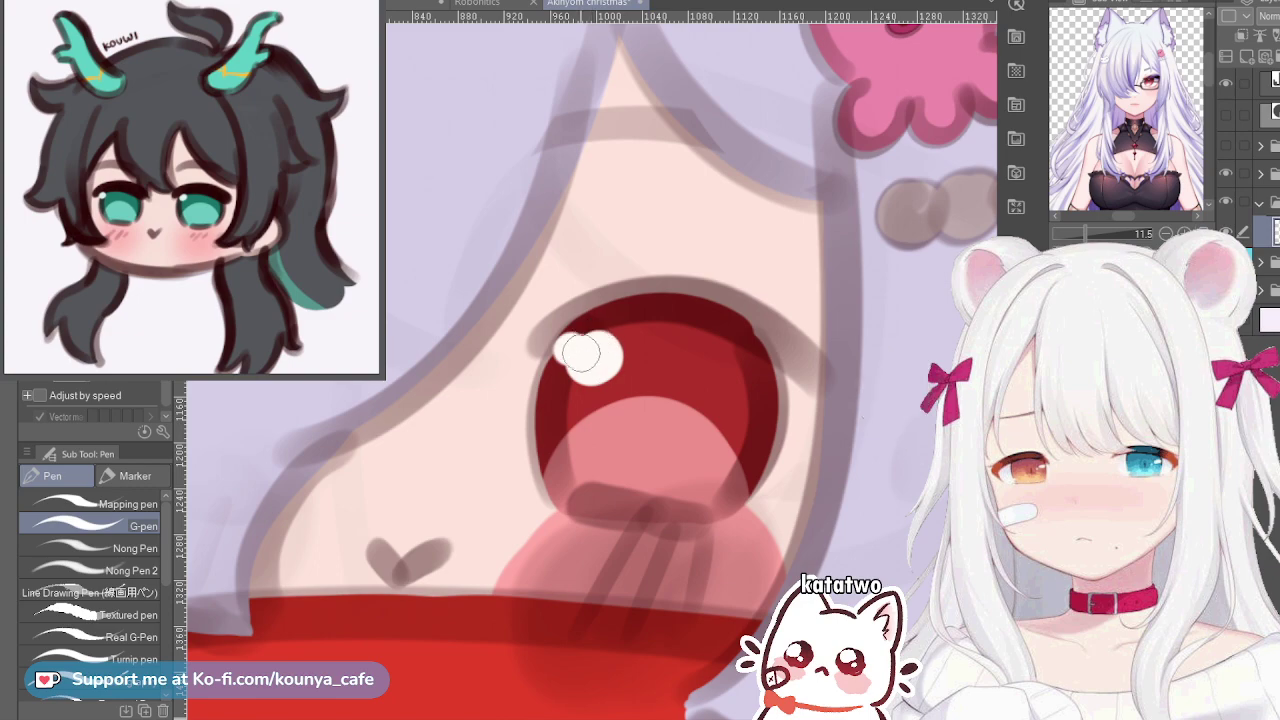
{"action": "left_click_drag", "start_coordinate": [581, 353], "coordinate": [594, 353]}
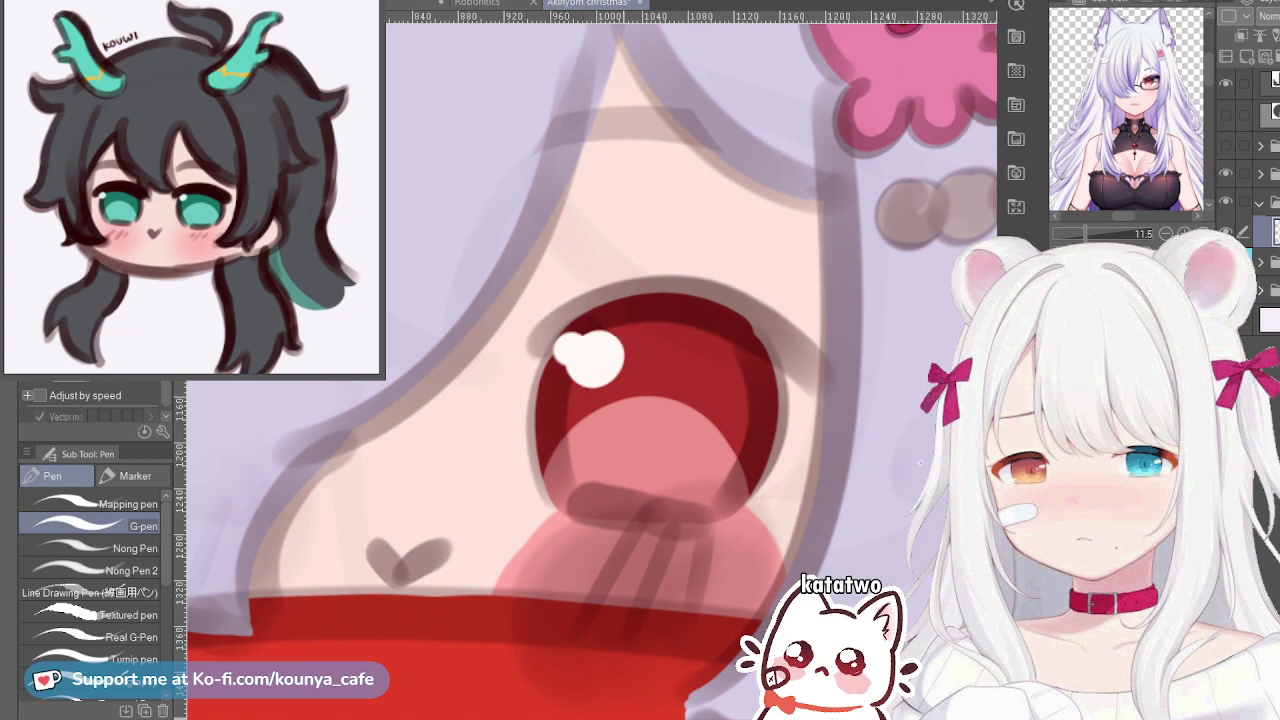
{"action": "scroll", "coordinate": [612, 347], "scroll_direction": "down", "scroll_amount": 5}
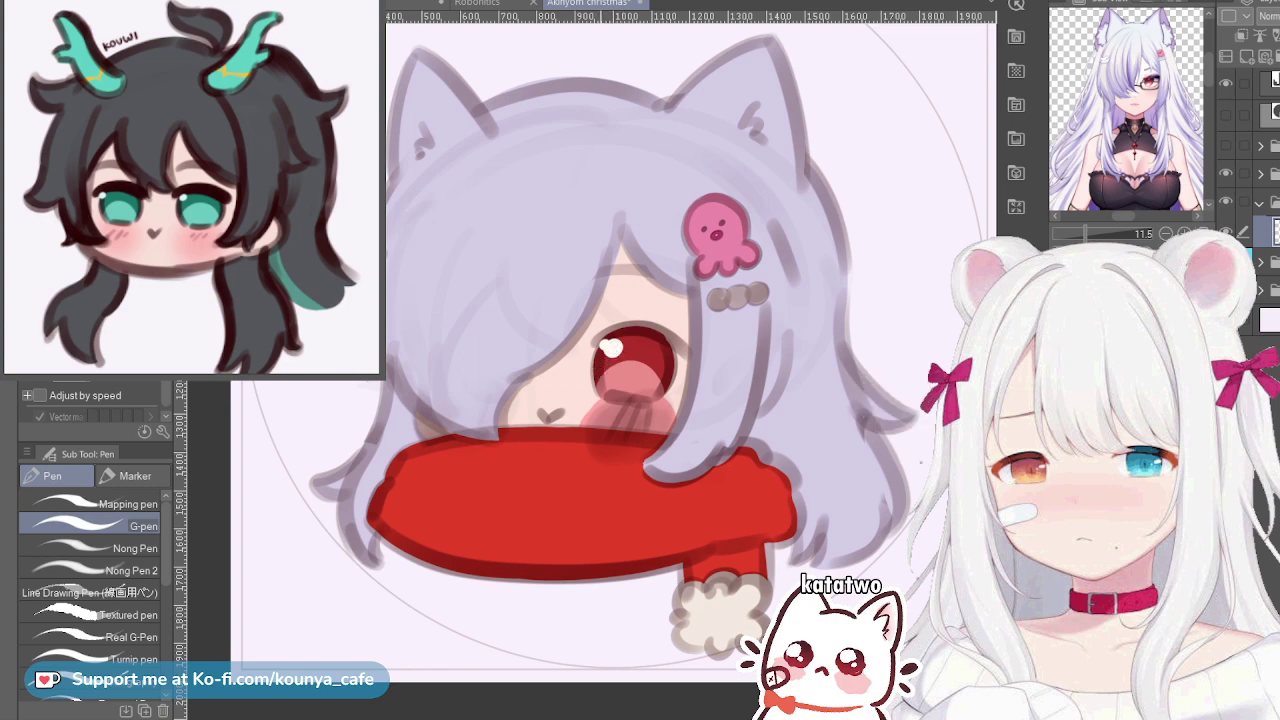
Expand the lowest layer folder and make the open folder above it in the layer stack the active one
{"action": "scroll", "coordinate": [633, 365], "scroll_direction": "up", "scroll_amount": 1}
{"action": "left_click_drag", "start_coordinate": [643, 363], "coordinate": [643, 398]}
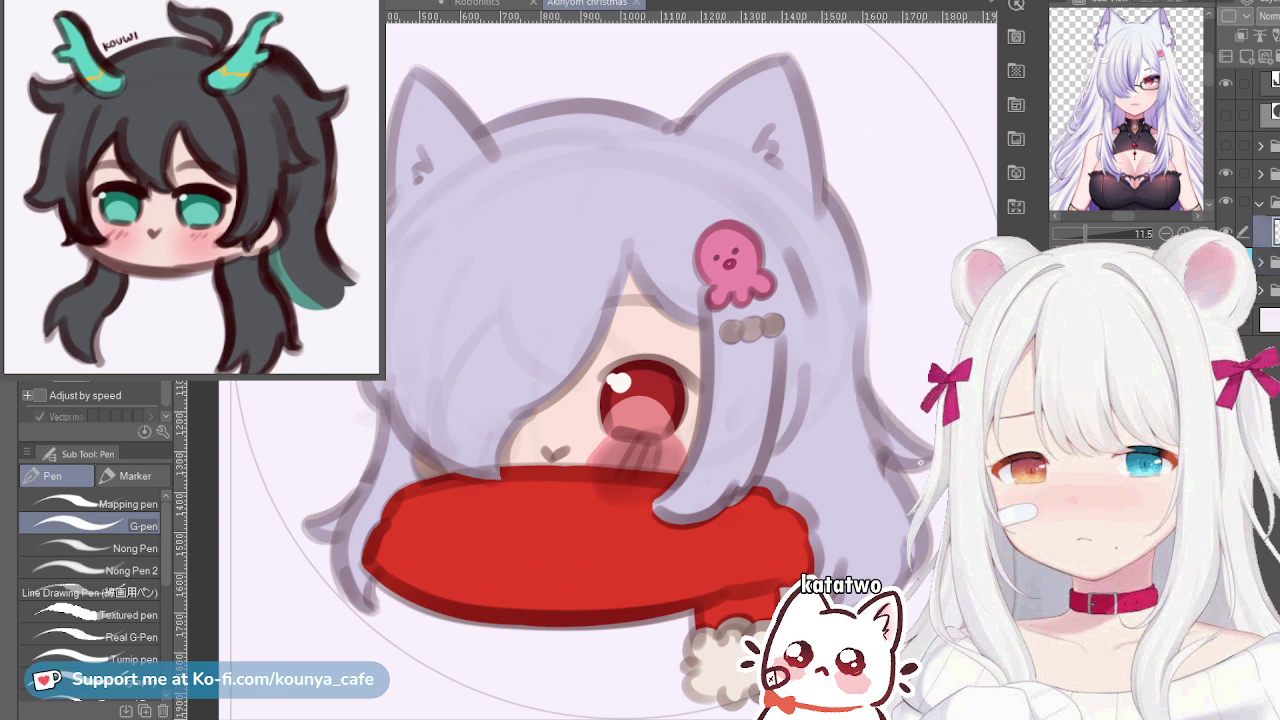
{"action": "key", "text": "alt+bracketright"}
{"action": "key", "text": "alt+bracketright"}
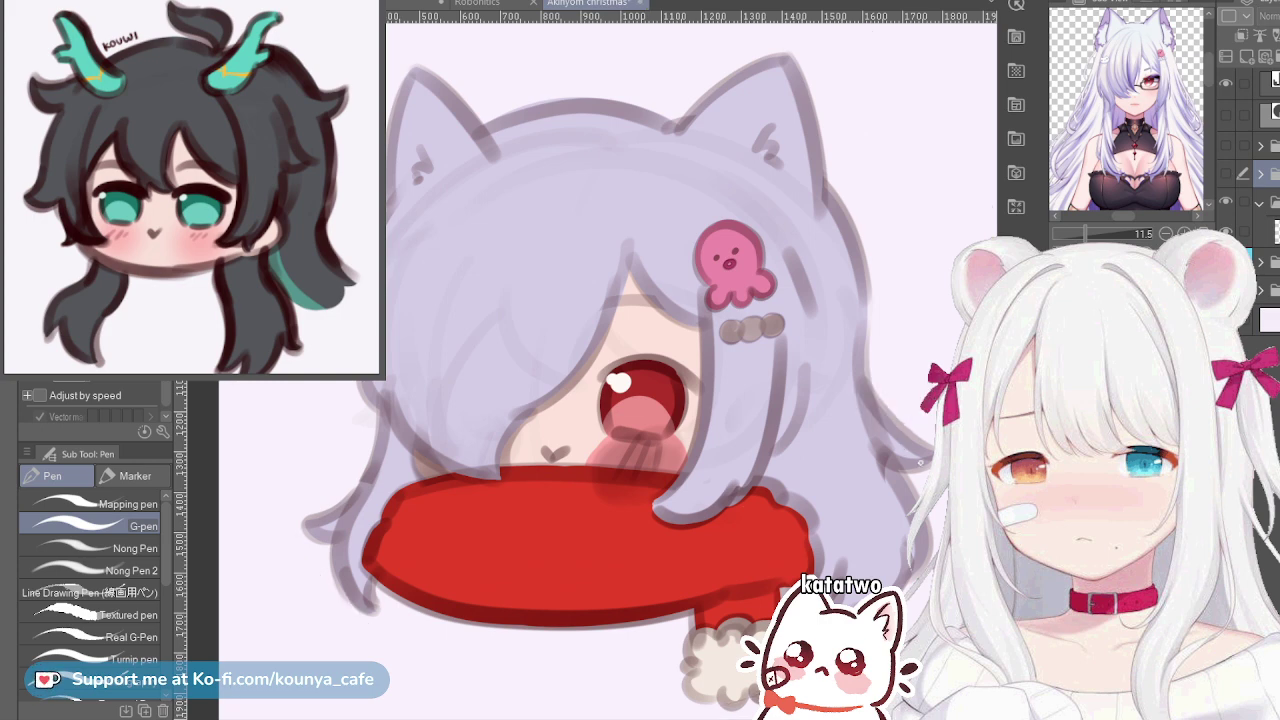
{"action": "left_click", "coordinate": [1266, 262]}
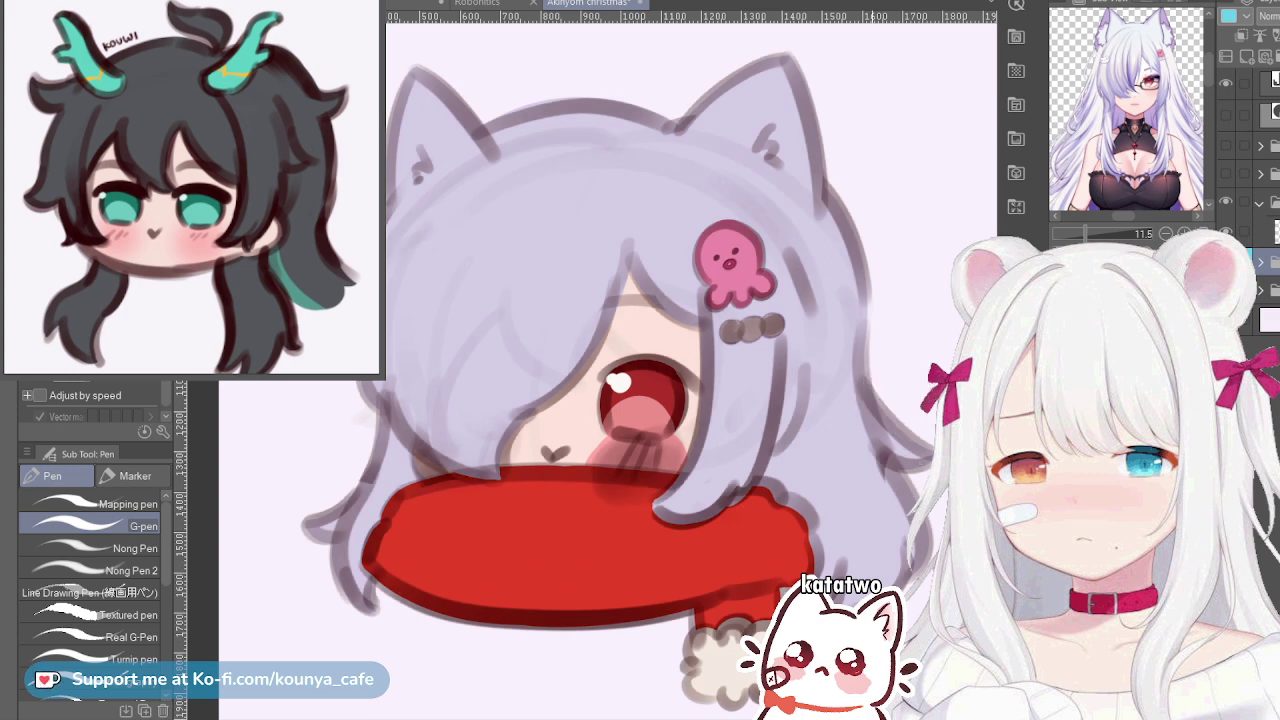
{"action": "scroll", "coordinate": [870, 410], "scroll_direction": "down", "scroll_amount": 1}
{"action": "left_click_drag", "start_coordinate": [910, 409], "coordinate": [920, 463]}
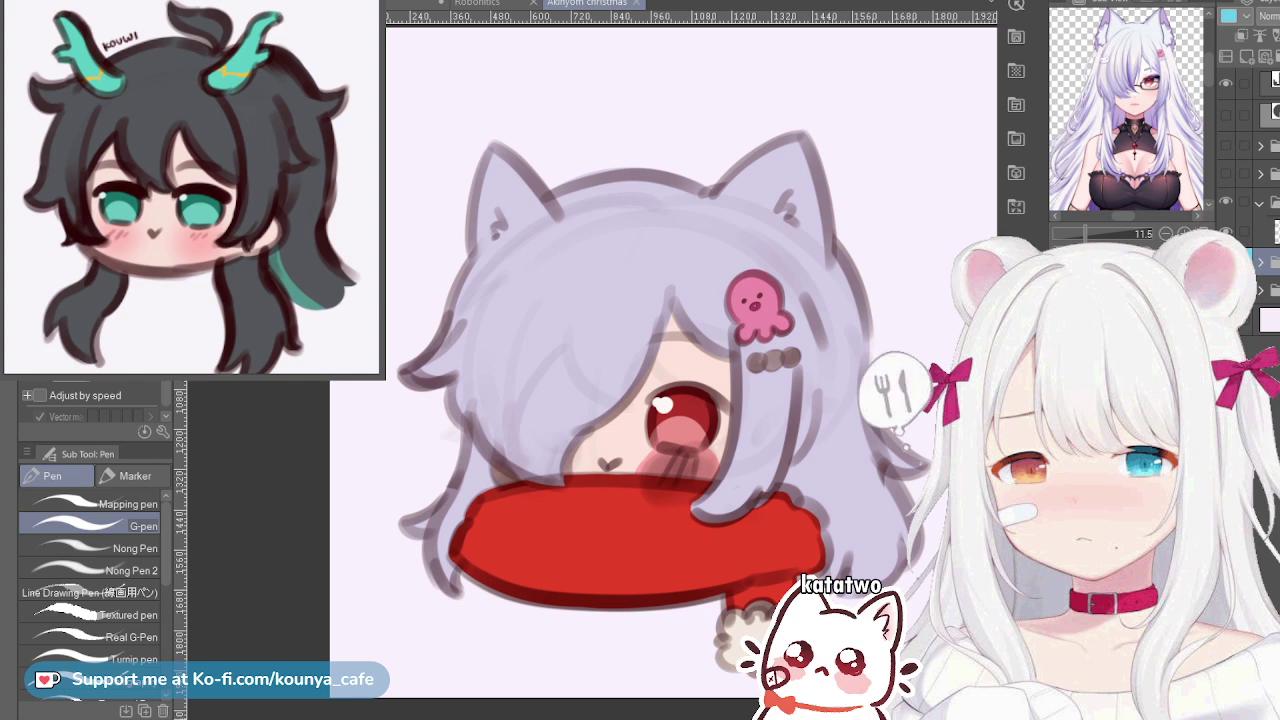
{"action": "left_click", "coordinate": [1260, 290]}
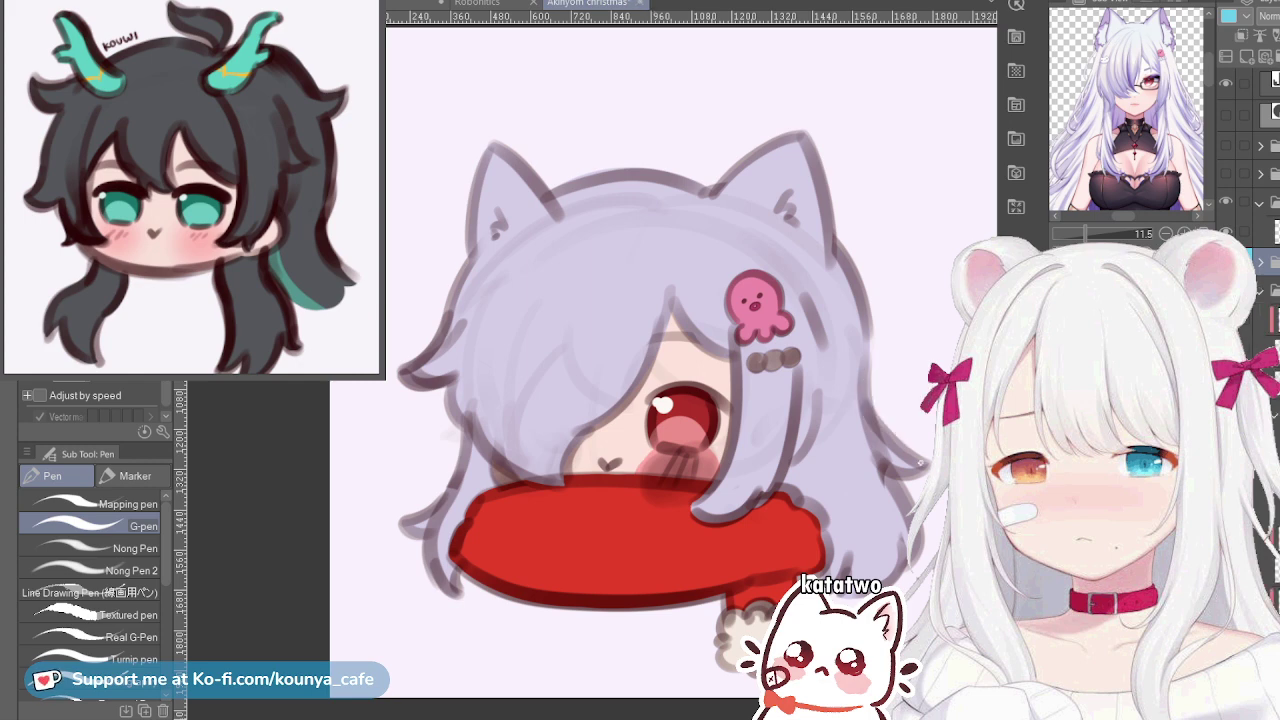
{"action": "left_click", "coordinate": [1268, 174]}
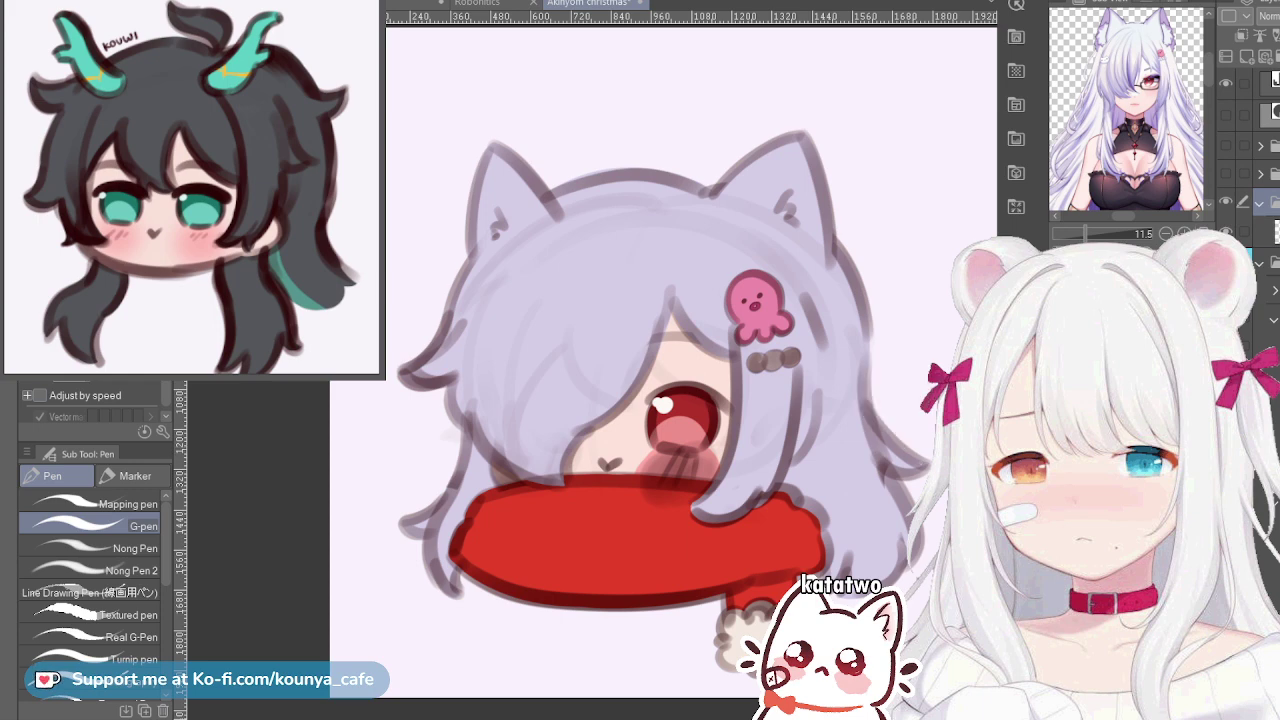
With the marker, draw a cat hair clip's top edge and right ear on the hair's left side, framing the clip up close in the reference
{"action": "left_click", "coordinate": [135, 476]}
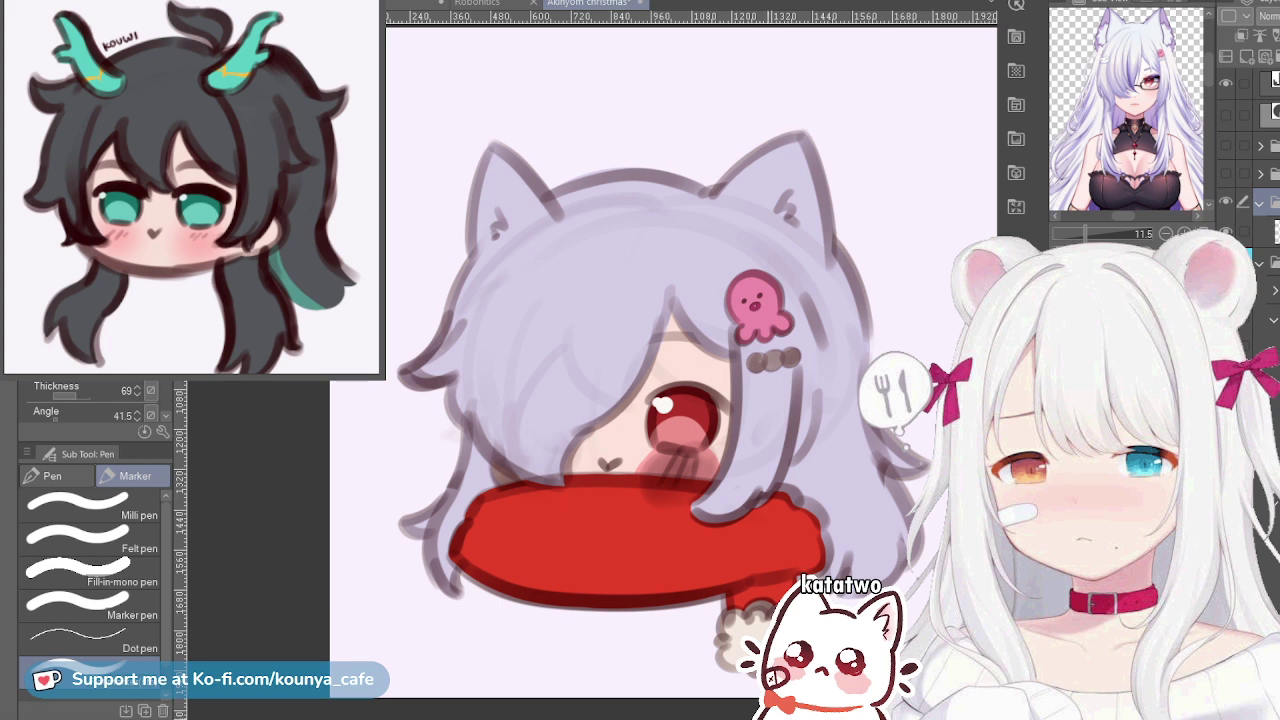
{"action": "left_click", "coordinate": [921, 463], "text": "ctrl+shift"}
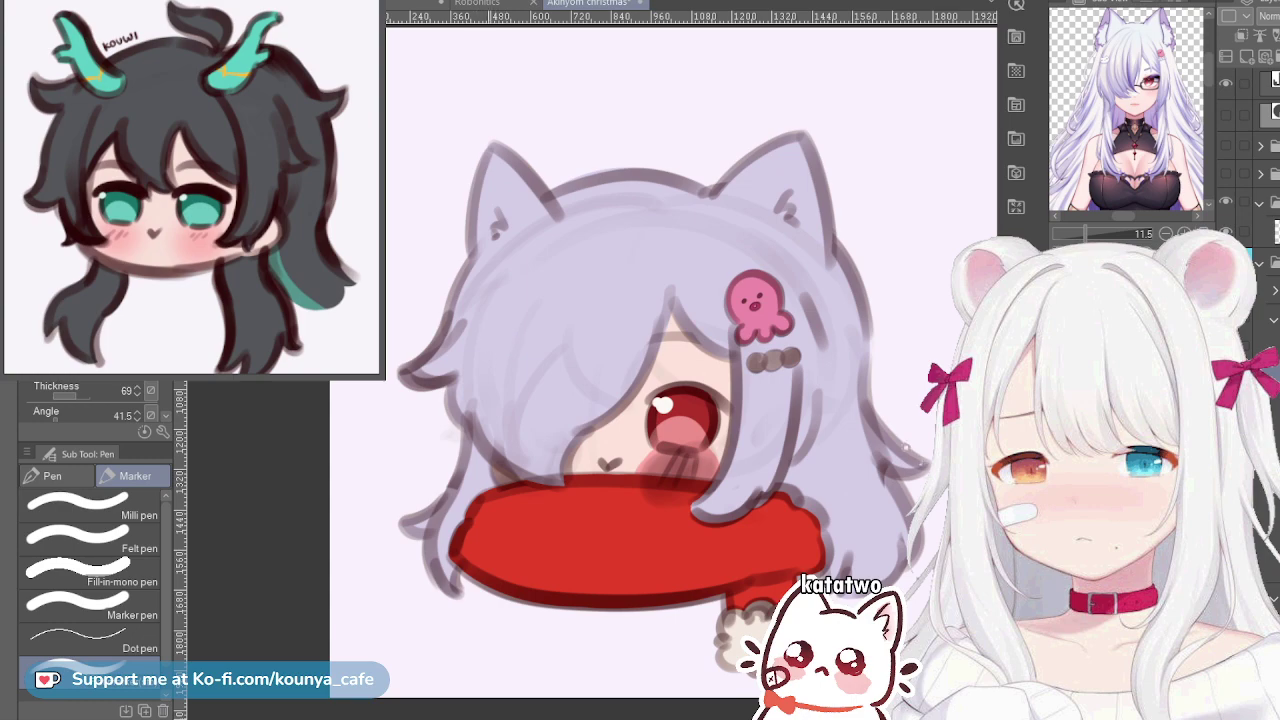
{"action": "scroll", "coordinate": [499, 320], "scroll_direction": "up", "scroll_amount": 4}
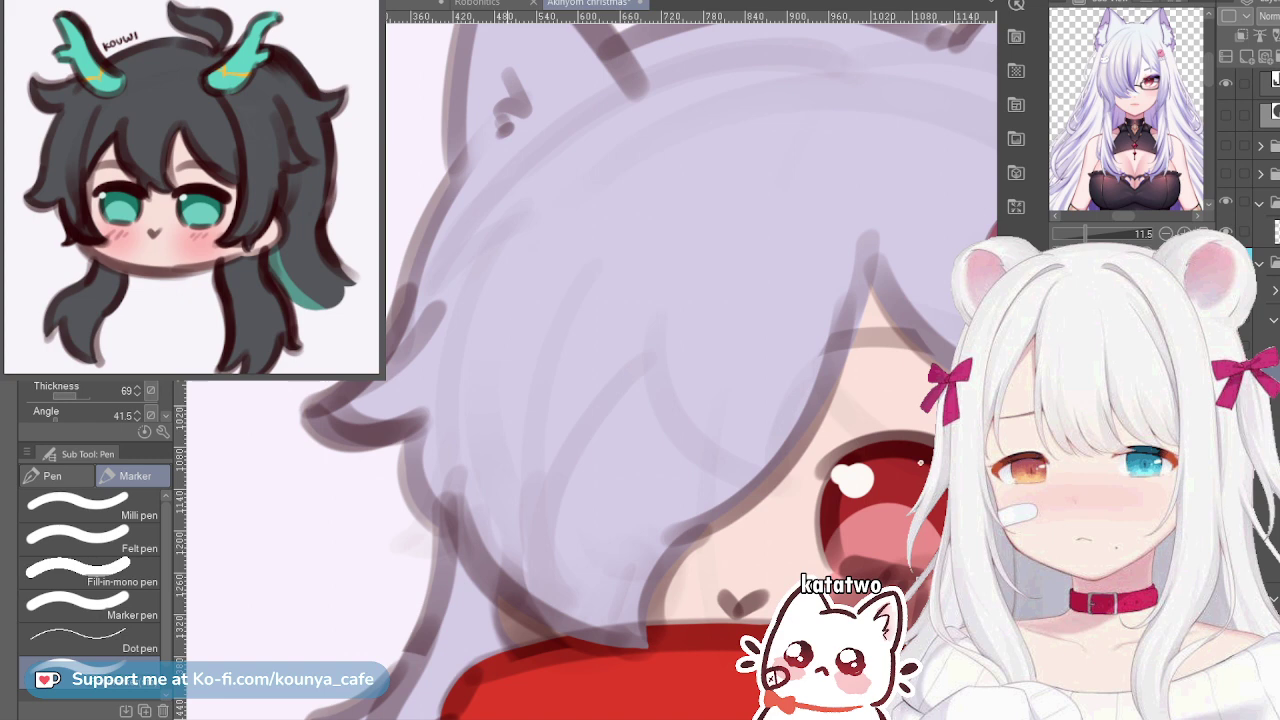
{"action": "scroll", "coordinate": [516, 309], "scroll_direction": "up", "scroll_amount": 2}
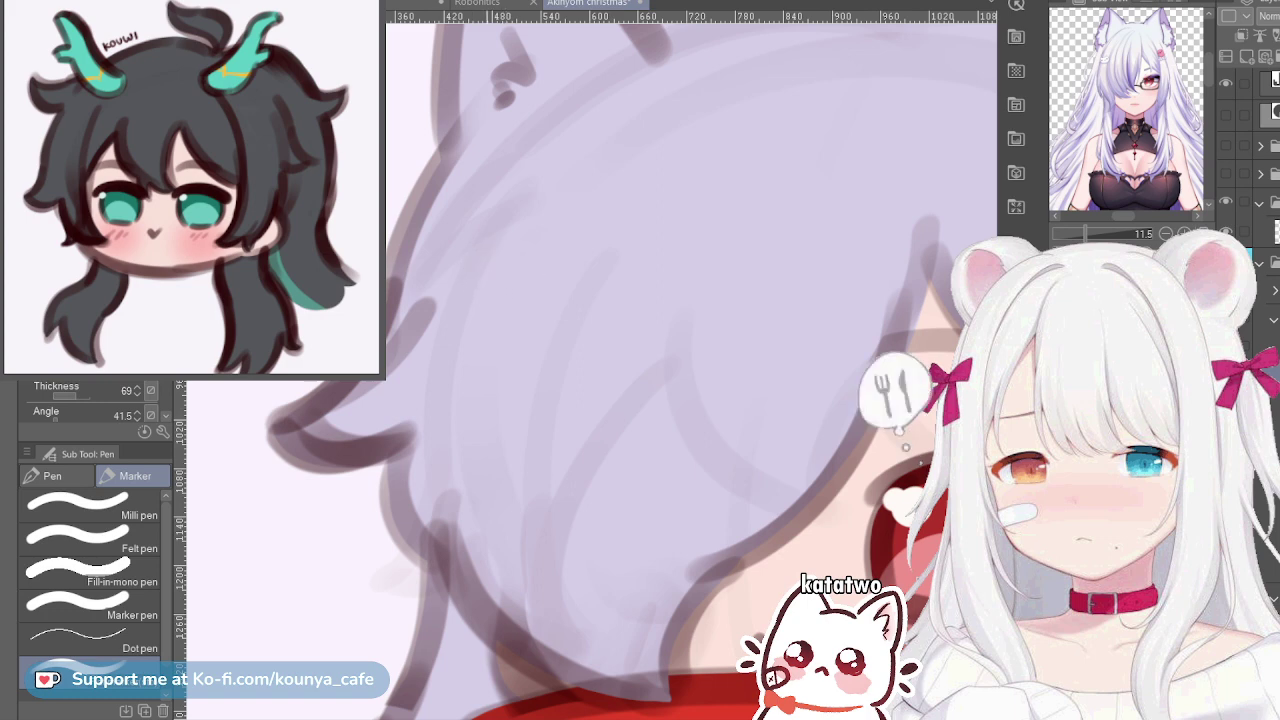
{"action": "scroll", "coordinate": [480, 280], "scroll_direction": "up", "scroll_amount": 2}
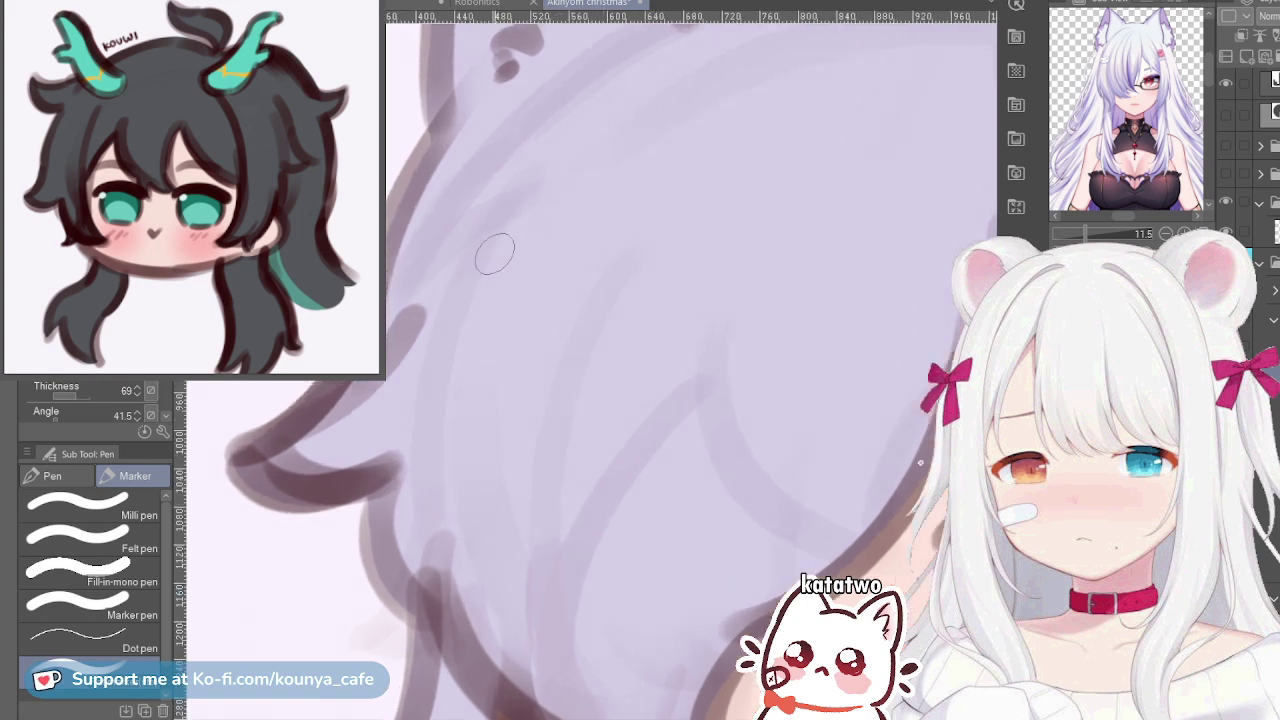
{"action": "scroll", "coordinate": [1130, 70], "scroll_direction": "up", "scroll_amount": 9}
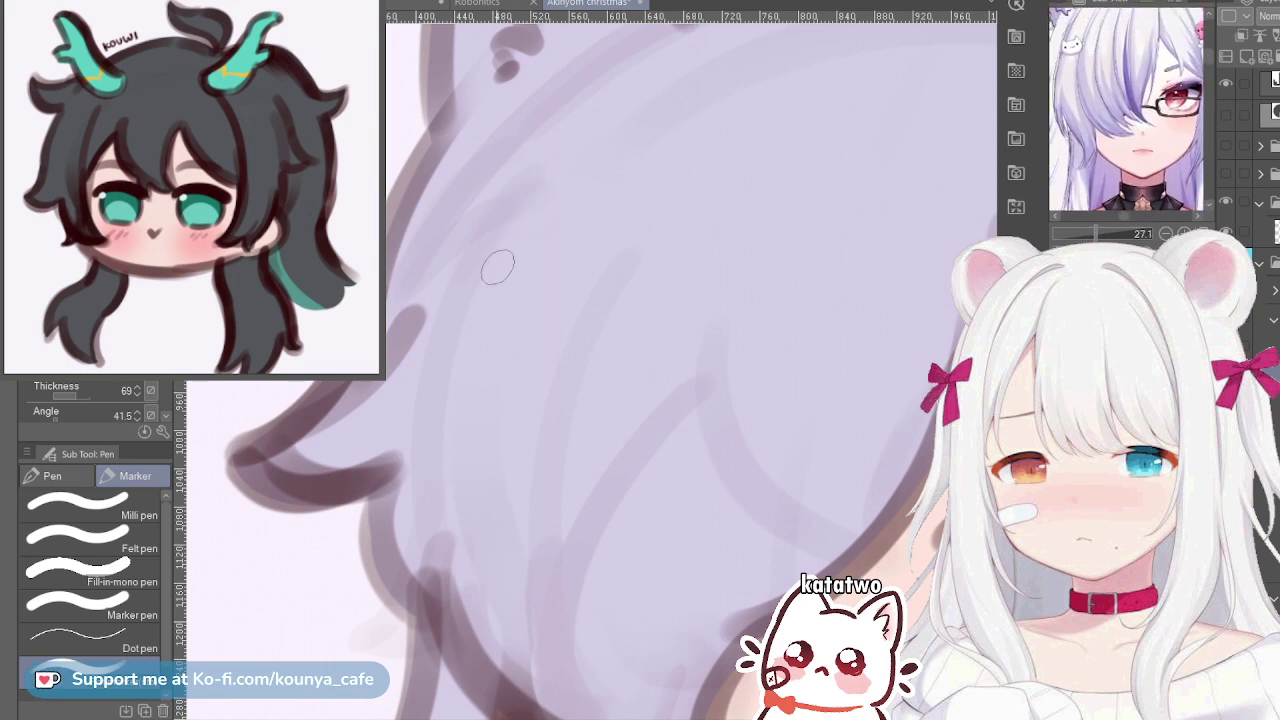
{"action": "mouse_move", "coordinate": [466, 263]}
{"action": "left_mouse_down"}
{"action": "mouse_move", "coordinate": [550, 239]}
{"action": "mouse_move", "coordinate": [570, 179]}
{"action": "mouse_move", "coordinate": [625, 225]}
{"action": "left_mouse_up"}
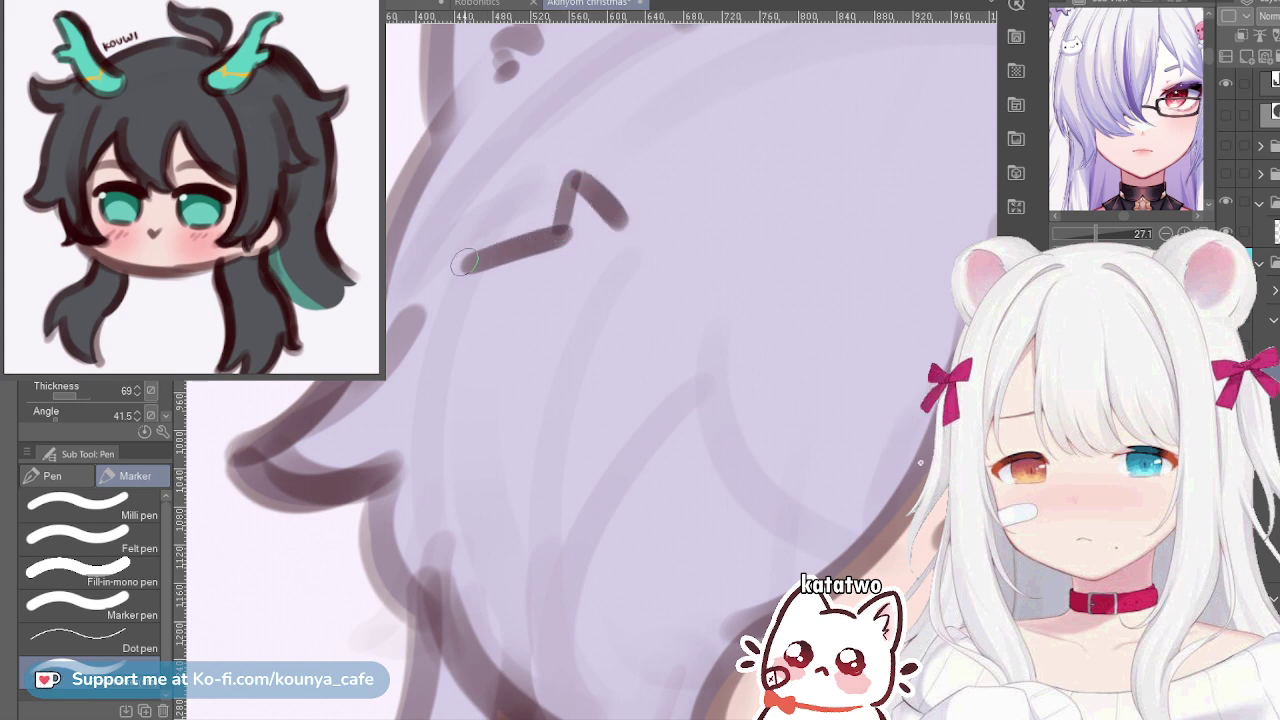
Draw the cat clip's left edge as a near-vertical line, undoing and redrawing the stroke until its shape fits
{"action": "mouse_move", "coordinate": [464, 259]}
{"action": "left_mouse_down"}
{"action": "mouse_move", "coordinate": [418, 224]}
{"action": "mouse_move", "coordinate": [455, 250]}
{"action": "mouse_move", "coordinate": [432, 225]}
{"action": "mouse_move", "coordinate": [432, 345]}
{"action": "left_mouse_up"}
{"action": "key", "text": "ctrl+z"}
{"action": "key", "text": "ctrl+z"}
{"action": "key", "text": "ctrl+z"}
{"action": "key", "text": "ctrl+z"}
{"action": "key", "text": "ctrl+z"}
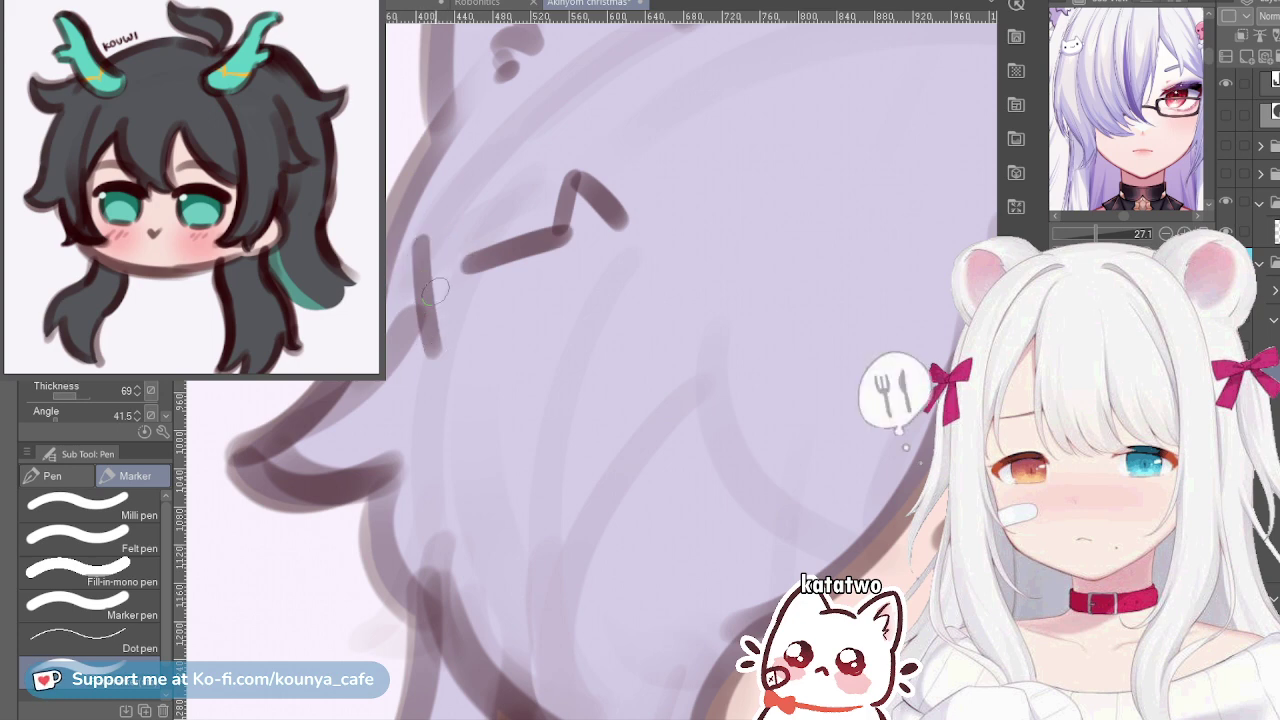
{"action": "key", "text": "ctrl+z"}
{"action": "mouse_move", "coordinate": [419, 235]}
{"action": "left_mouse_down"}
{"action": "mouse_move", "coordinate": [440, 349]}
{"action": "mouse_move", "coordinate": [434, 323]}
{"action": "mouse_move", "coordinate": [446, 338]}
{"action": "mouse_move", "coordinate": [435, 350]}
{"action": "mouse_move", "coordinate": [450, 346]}
{"action": "mouse_move", "coordinate": [435, 352]}
{"action": "mouse_move", "coordinate": [463, 375]}
{"action": "mouse_move", "coordinate": [578, 352]}
{"action": "left_mouse_up"}
{"action": "key", "text": "ctrl+z"}
{"action": "key", "text": "ctrl+z"}
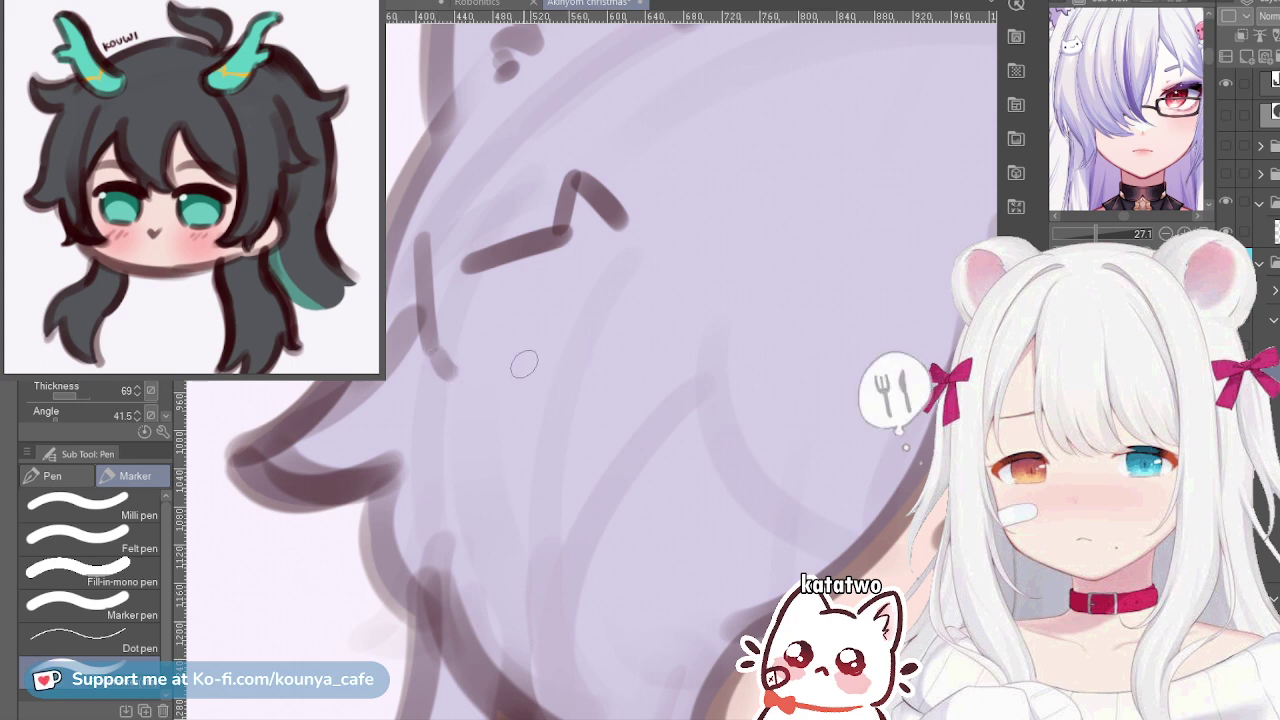
Draw the cat clip's slanted bottom edge and round off its lower corners
{"action": "mouse_move", "coordinate": [487, 368]}
{"action": "left_mouse_down"}
{"action": "mouse_move", "coordinate": [590, 339]}
{"action": "mouse_move", "coordinate": [637, 304]}
{"action": "mouse_move", "coordinate": [604, 338]}
{"action": "left_mouse_up"}
{"action": "key", "text": "ctrl+z"}
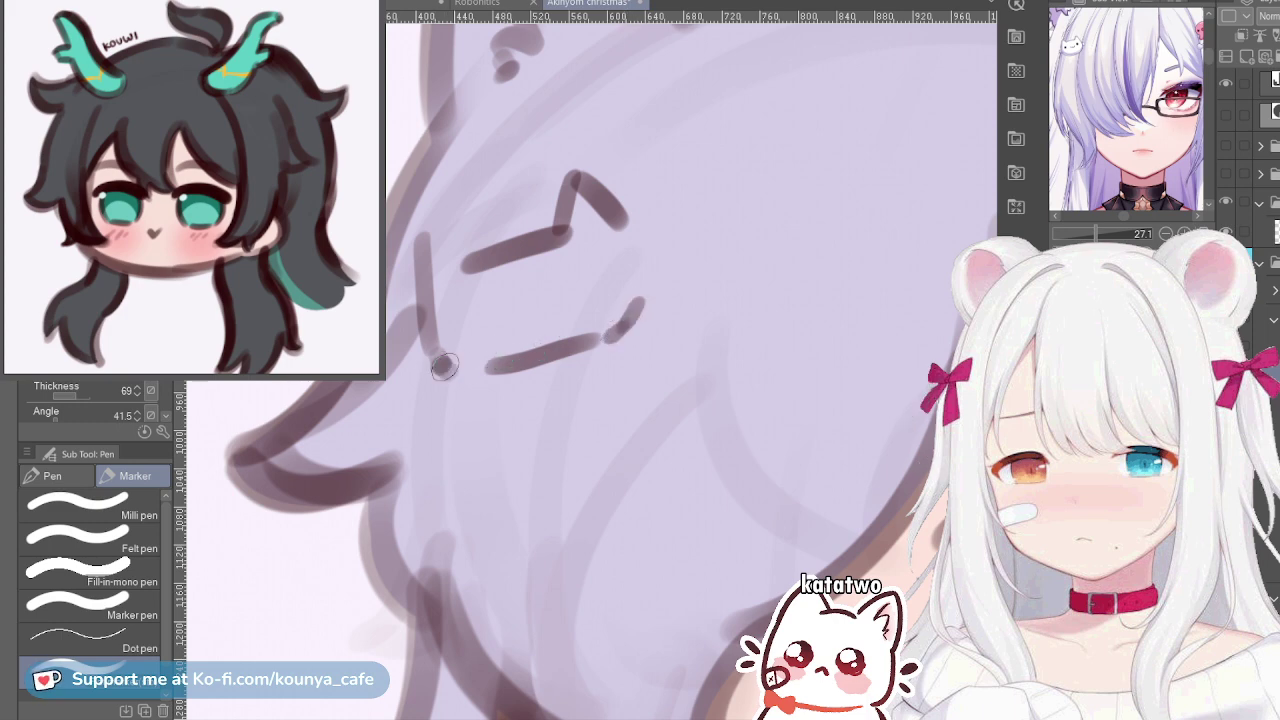
{"action": "left_click_drag", "start_coordinate": [427, 346], "coordinate": [479, 362]}
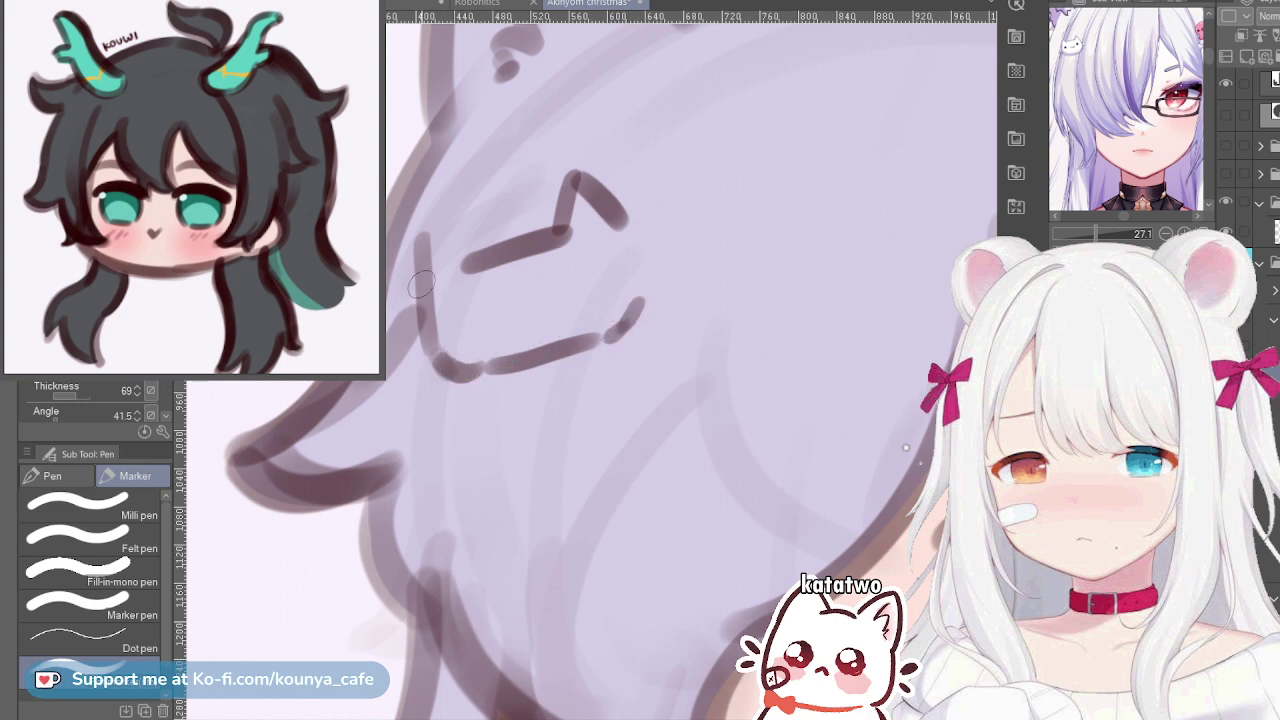
Close the cat clip's outline with a curved right cheek and a pointed left ear
{"action": "left_click_drag", "start_coordinate": [620, 226], "coordinate": [644, 288]}
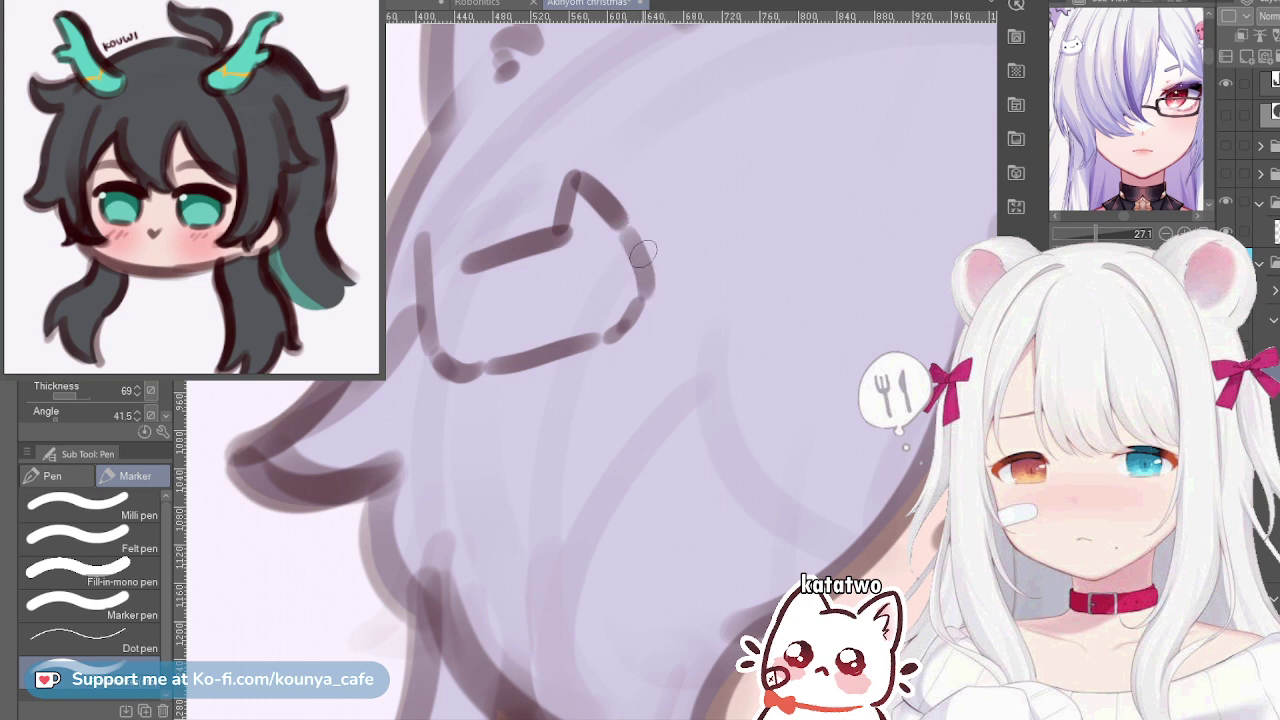
{"action": "key", "text": "ctrl+z"}
{"action": "left_click_drag", "start_coordinate": [630, 234], "coordinate": [640, 284]}
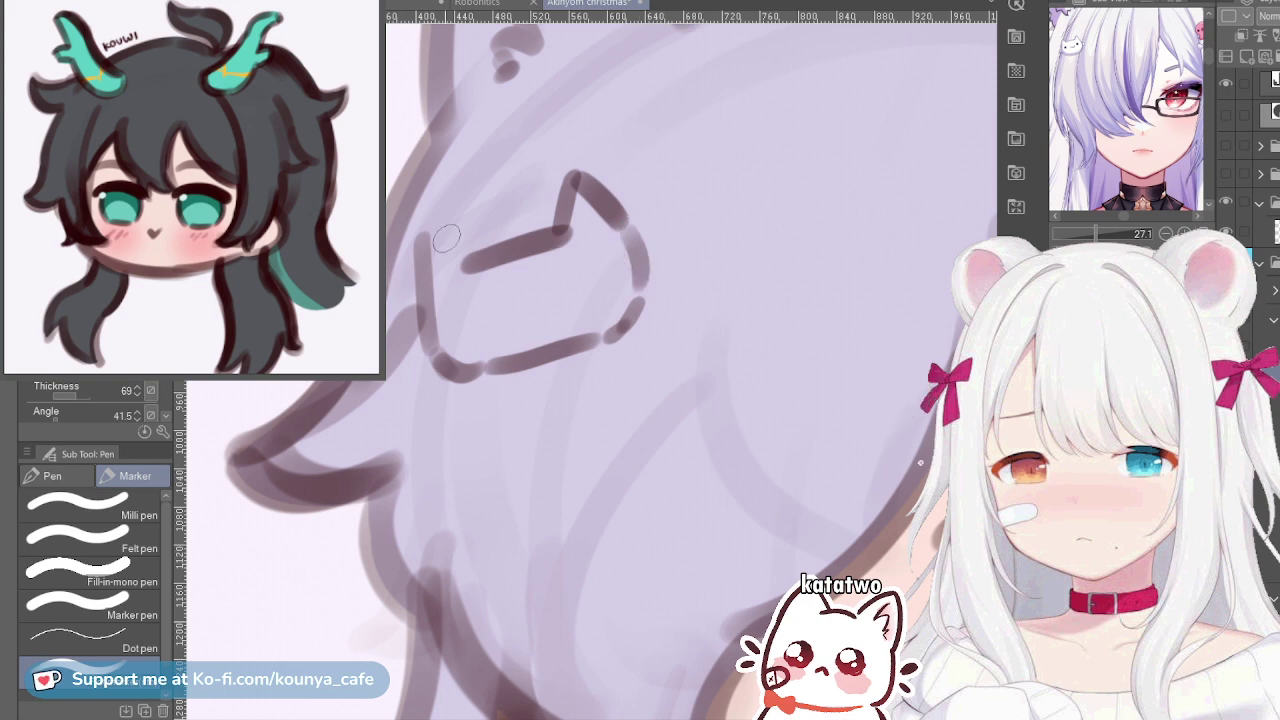
{"action": "mouse_move", "coordinate": [420, 240]}
{"action": "left_mouse_down"}
{"action": "mouse_move", "coordinate": [466, 262]}
{"action": "mouse_move", "coordinate": [424, 306]}
{"action": "mouse_move", "coordinate": [436, 352]}
{"action": "left_mouse_up"}
{"action": "key", "text": "ctrl+z"}
{"action": "left_click_drag", "start_coordinate": [426, 248], "coordinate": [426, 291]}
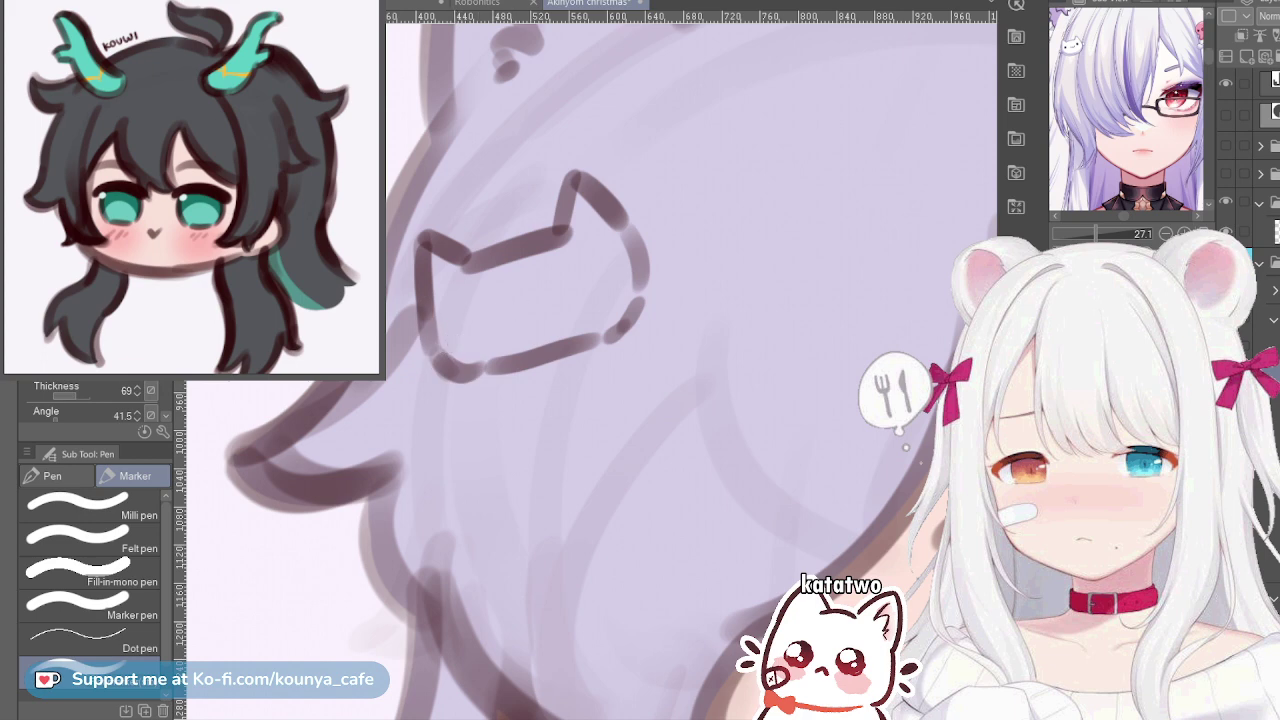
Draw the cat clip's face with two dot eyes and a small w-shaped mouth, following the reference
{"action": "left_click_drag", "start_coordinate": [1141, 150], "coordinate": [1176, 190]}
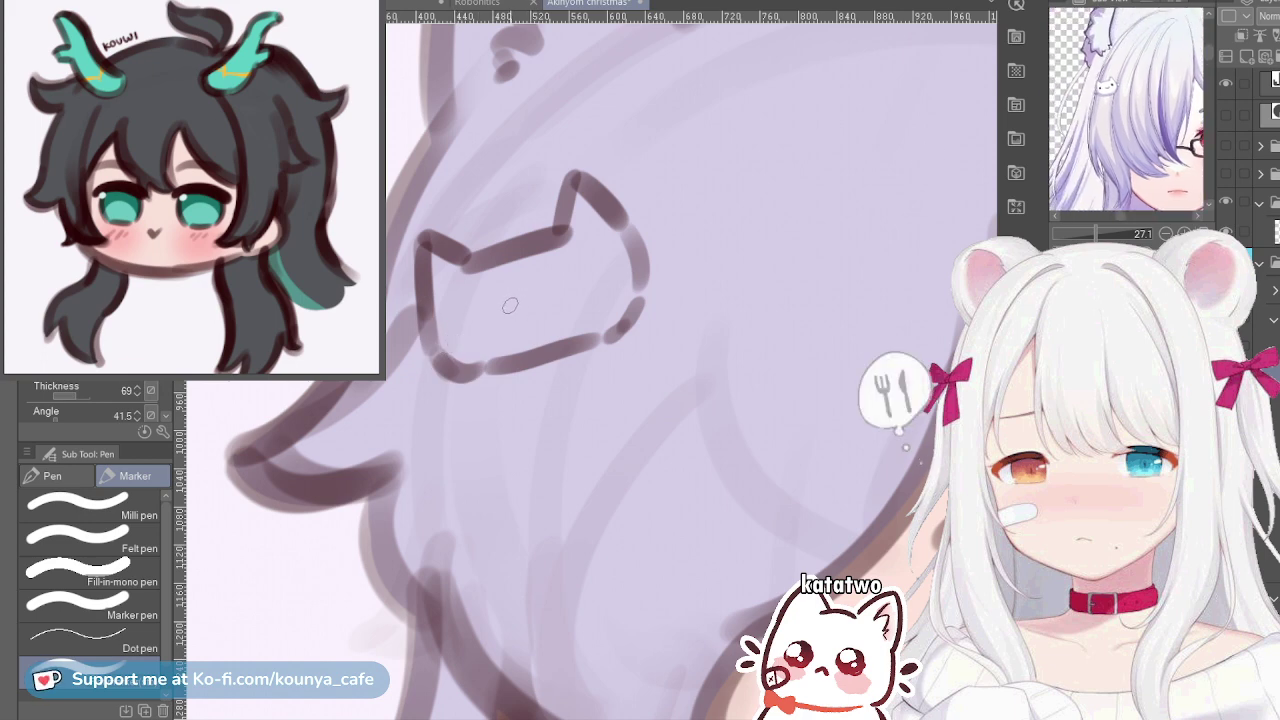
{"action": "left_click_drag", "start_coordinate": [509, 305], "coordinate": [523, 314]}
{"action": "key", "text": "ctrl+z"}
{"action": "left_click", "coordinate": [467, 303]}
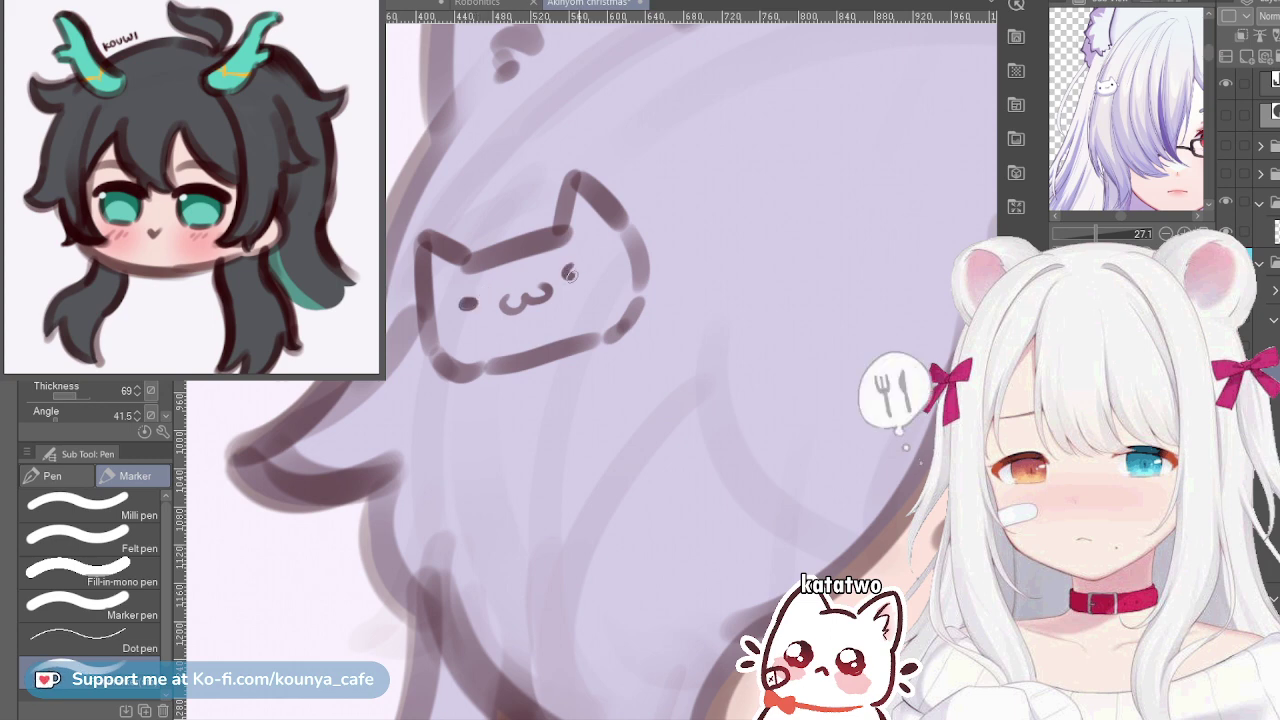
Scale the cat clip drawing to 75 and rotate it clockwise until the cat's head sits nearly upright
{"action": "key", "text": "ctrl+0"}
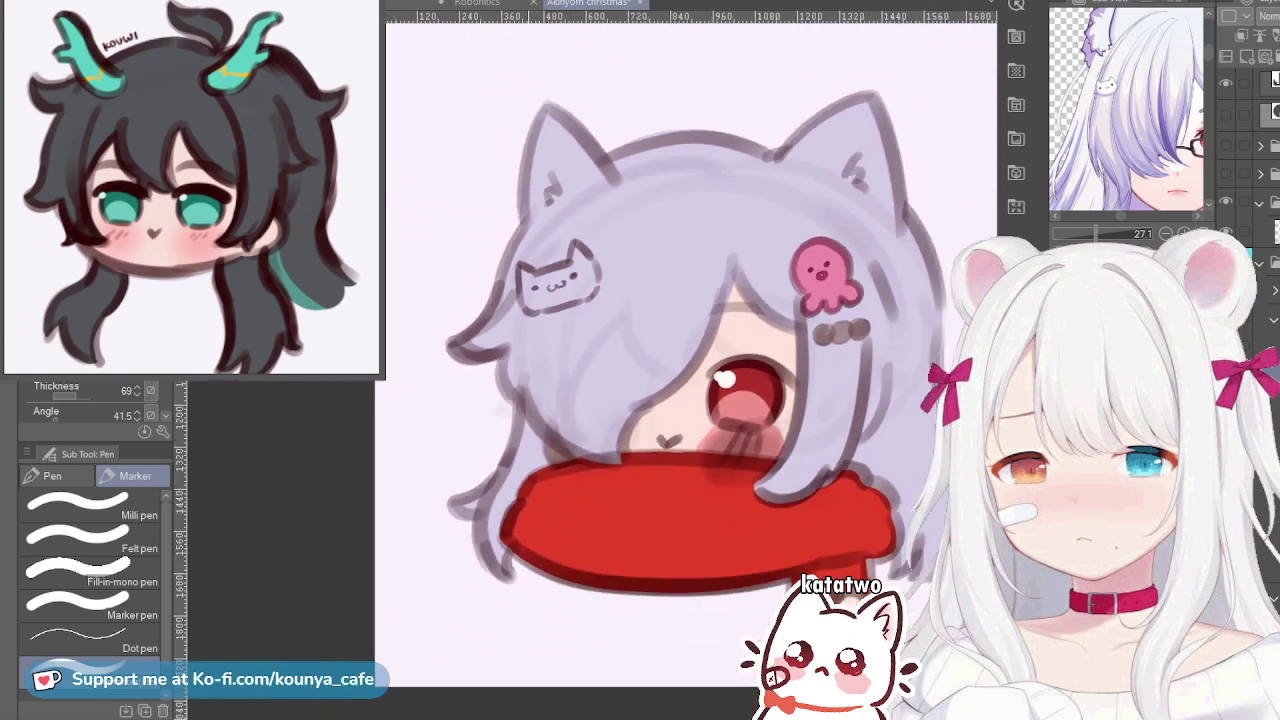
{"action": "key", "text": "ctrl+t"}
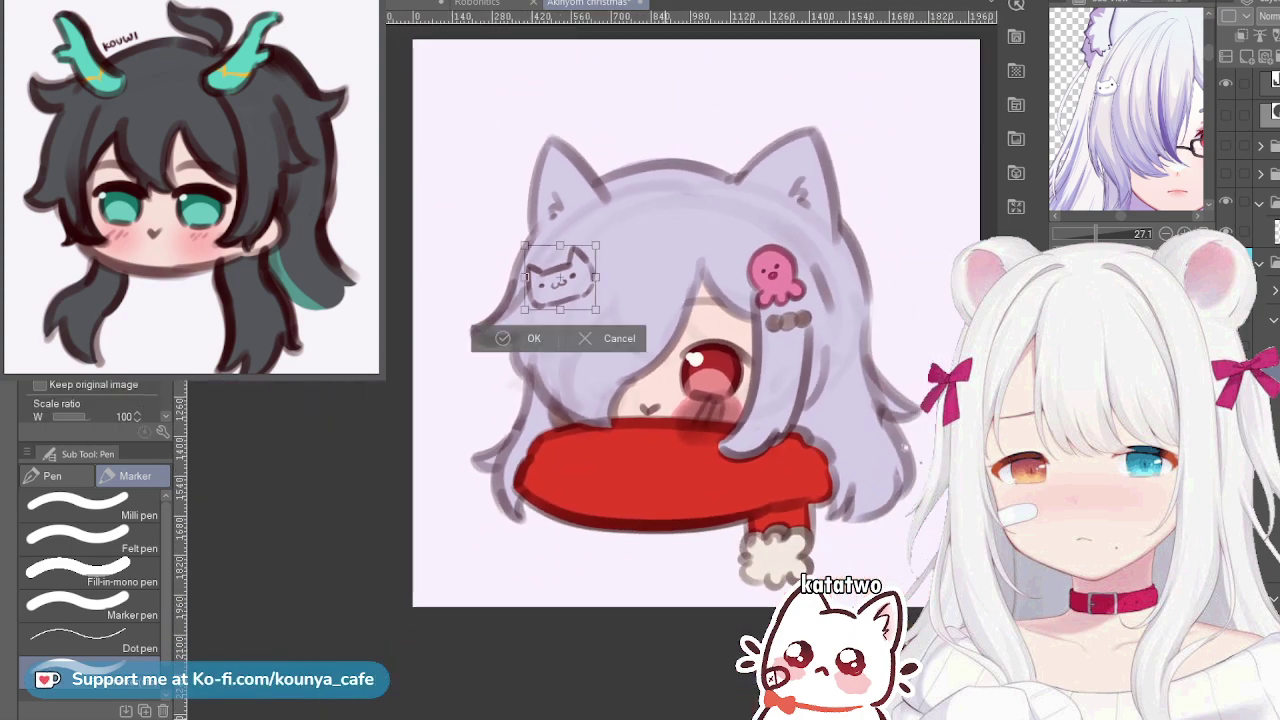
{"action": "mouse_move", "coordinate": [597, 244]}
{"action": "left_mouse_down"}
{"action": "mouse_move", "coordinate": [558, 285]}
{"action": "mouse_move", "coordinate": [600, 260]}
{"action": "mouse_move", "coordinate": [605, 280]}
{"action": "mouse_move", "coordinate": [600, 263]}
{"action": "mouse_move", "coordinate": [587, 271]}
{"action": "left_mouse_up"}
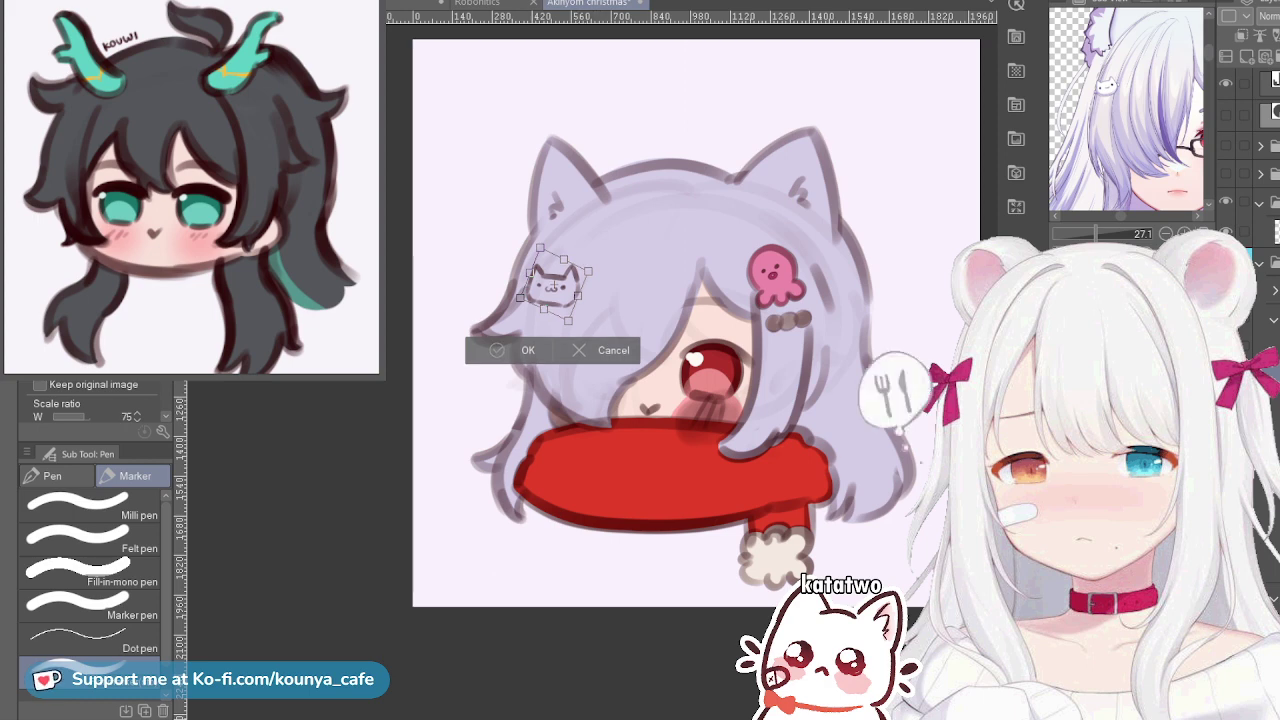
{"action": "key", "text": "Return"}
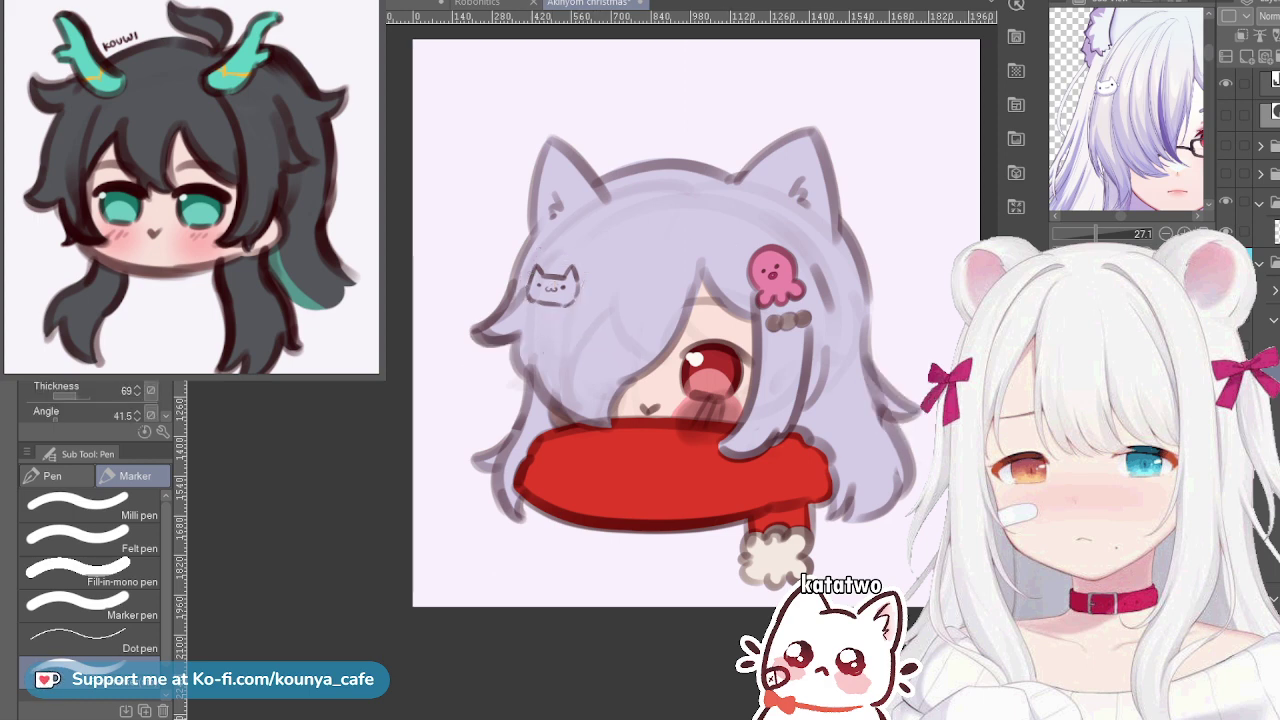
Paint both ears, the forehead and the right cheek edge of the cat hair clip white with the G-pen, under its outline
{"action": "scroll", "coordinate": [1248, 160], "scroll_direction": "down", "scroll_amount": 3}
{"action": "scroll", "coordinate": [1248, 160], "scroll_direction": "down", "scroll_amount": 2}
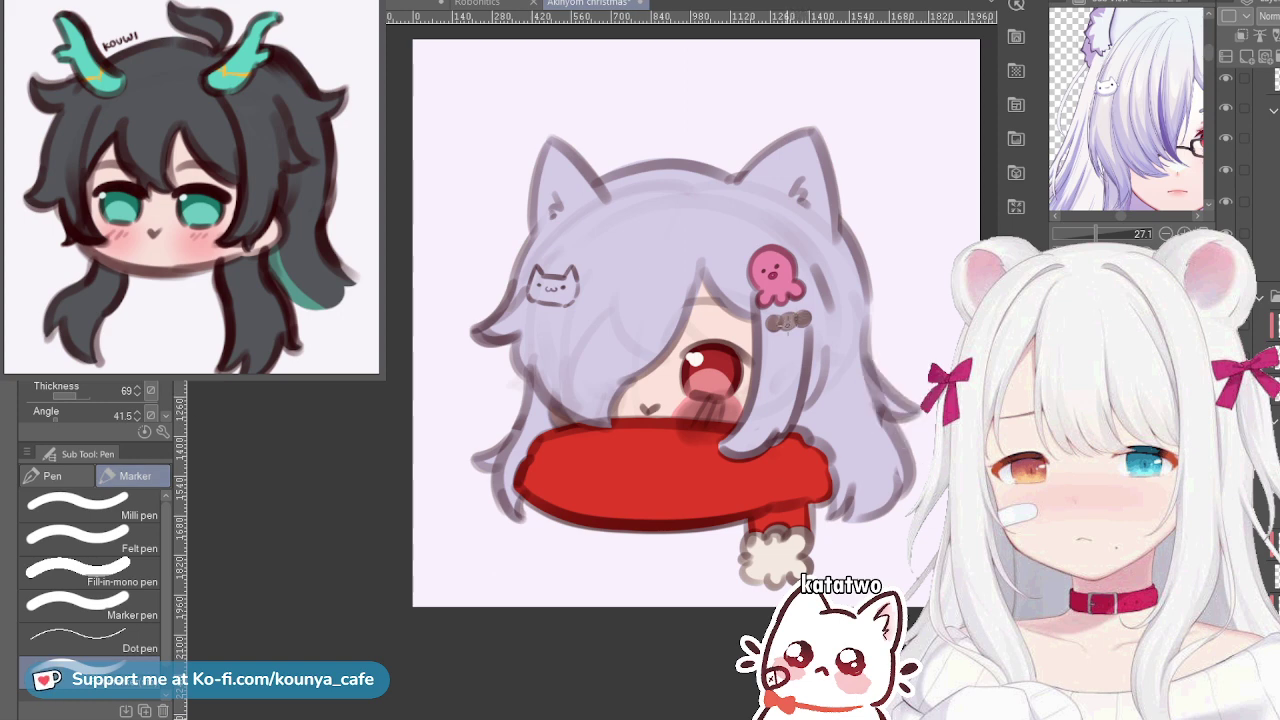
{"action": "scroll", "coordinate": [1250, 200], "scroll_direction": "down", "scroll_amount": 3}
{"action": "scroll", "coordinate": [1250, 200], "scroll_direction": "up", "scroll_amount": 3}
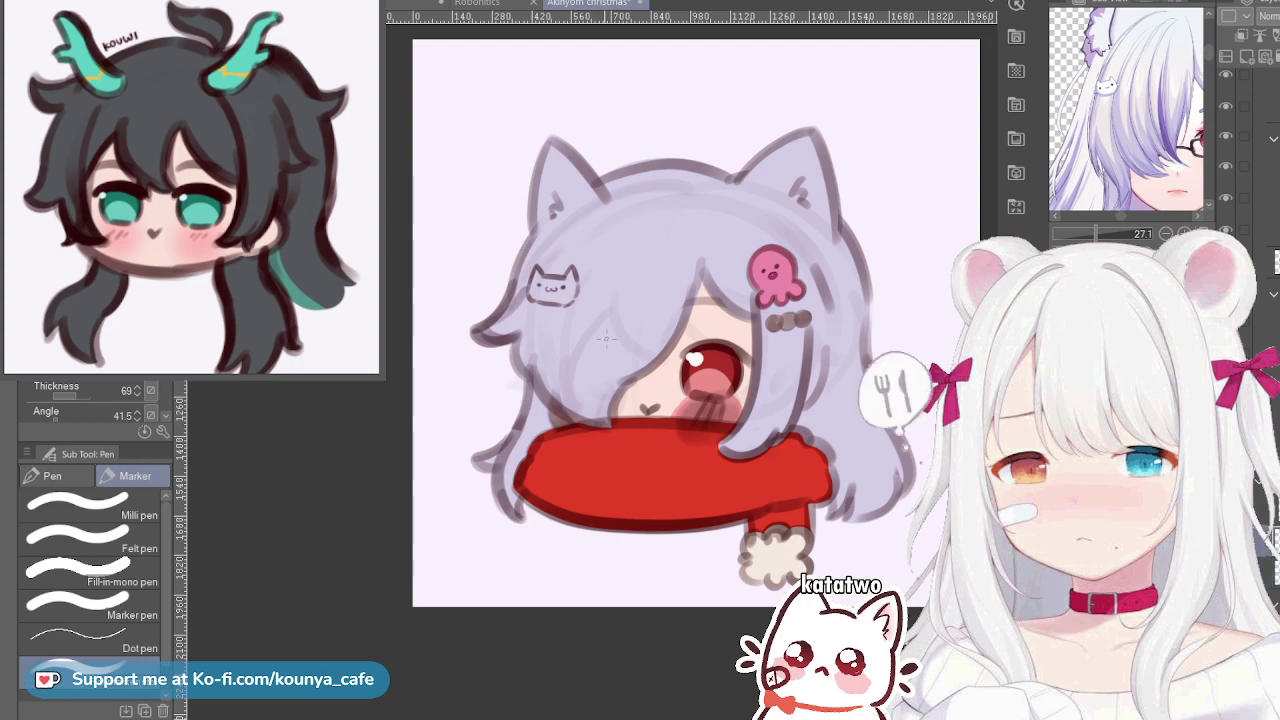
{"action": "scroll", "coordinate": [558, 282], "scroll_direction": "up", "scroll_amount": 4}
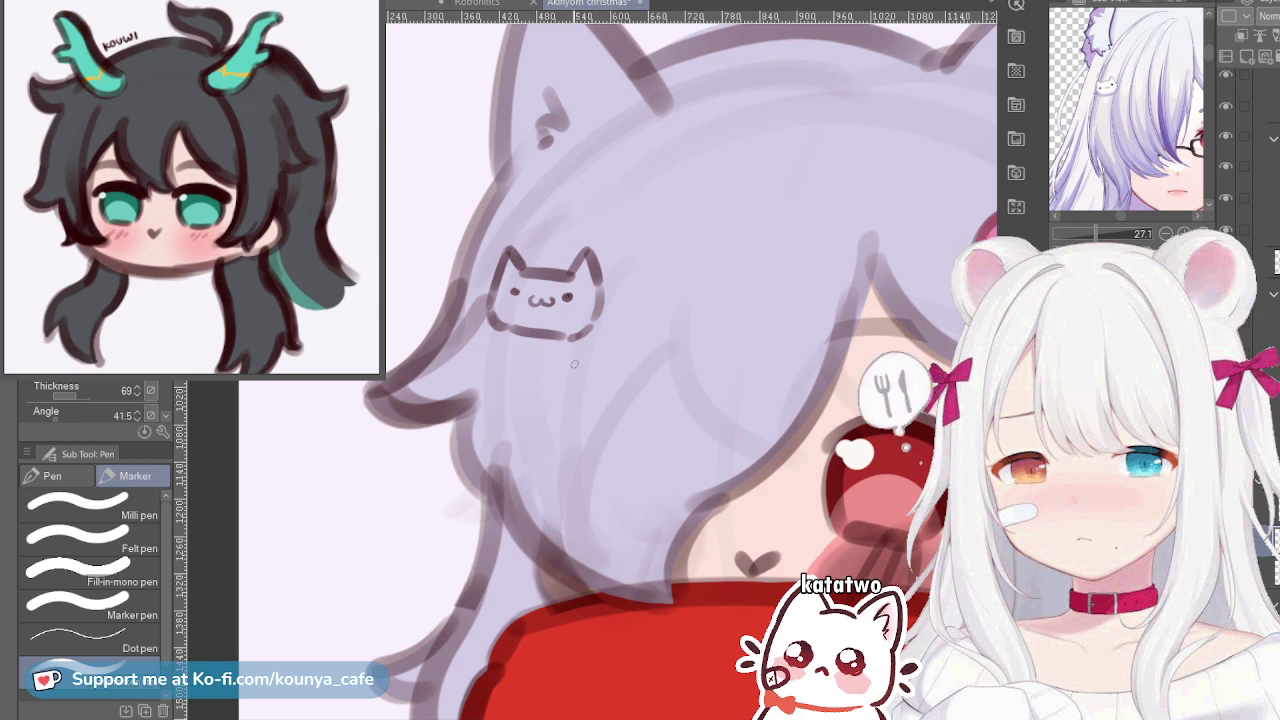
{"action": "scroll", "coordinate": [530, 405], "scroll_direction": "up", "scroll_amount": 2}
{"action": "scroll", "coordinate": [495, 256], "scroll_direction": "up", "scroll_amount": 1}
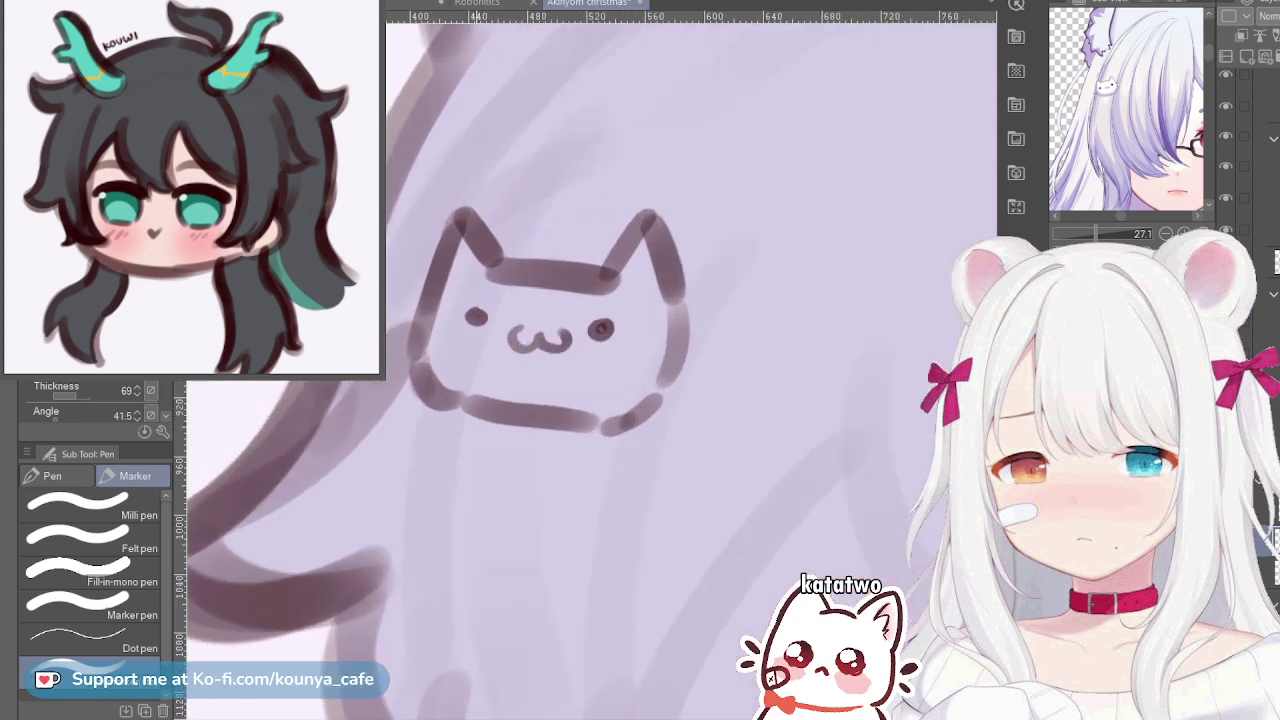
{"action": "left_click", "coordinate": [56, 475]}
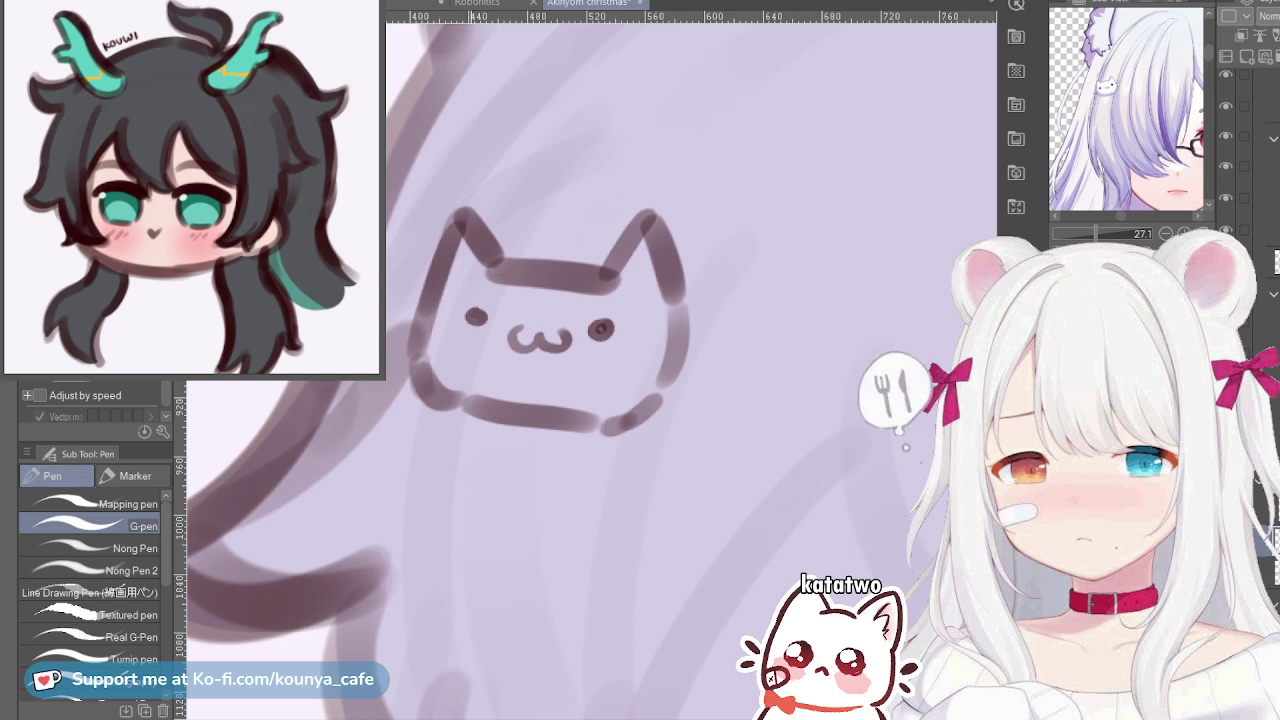
{"action": "key", "text": "ctrl+z"}
{"action": "mouse_move", "coordinate": [466, 223]}
{"action": "left_mouse_down"}
{"action": "mouse_move", "coordinate": [491, 288]}
{"action": "mouse_move", "coordinate": [489, 268]}
{"action": "left_mouse_up"}
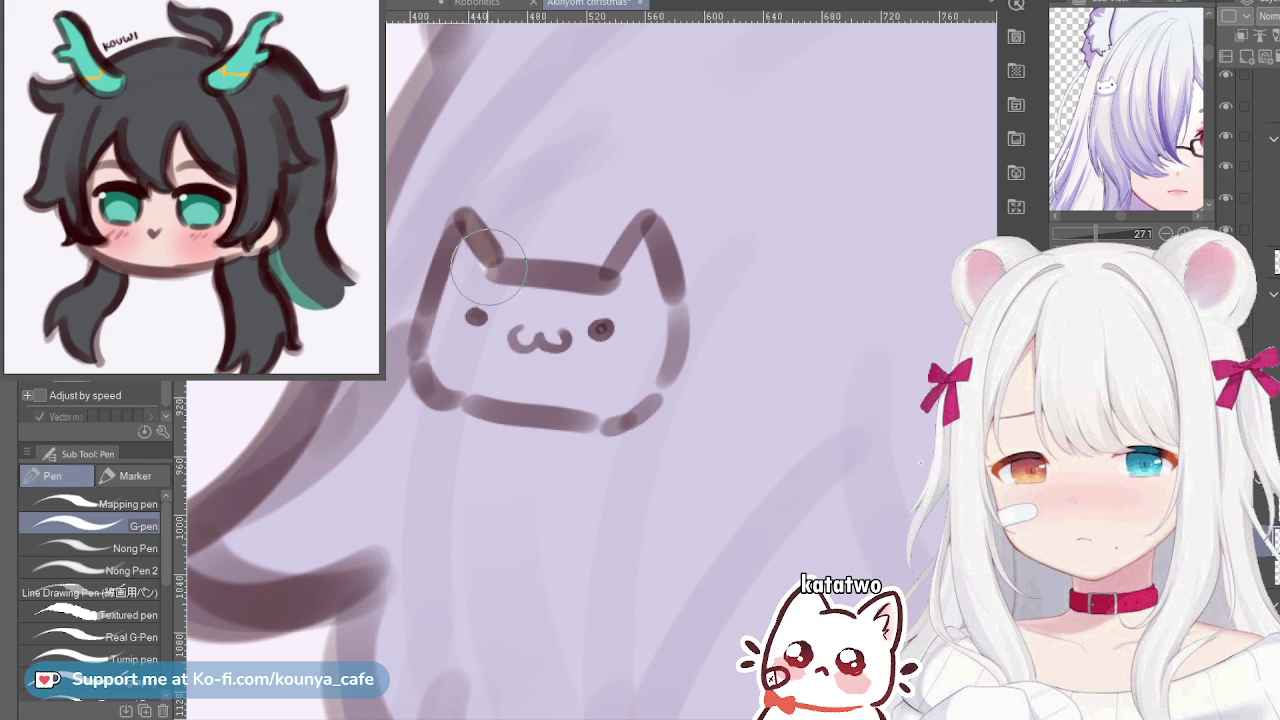
{"action": "left_click_drag", "start_coordinate": [462, 227], "coordinate": [433, 326]}
{"action": "mouse_move", "coordinate": [458, 255]}
{"action": "left_mouse_down"}
{"action": "mouse_move", "coordinate": [452, 318]}
{"action": "mouse_move", "coordinate": [500, 246]}
{"action": "mouse_move", "coordinate": [524, 287]}
{"action": "mouse_move", "coordinate": [652, 292]}
{"action": "left_mouse_up"}
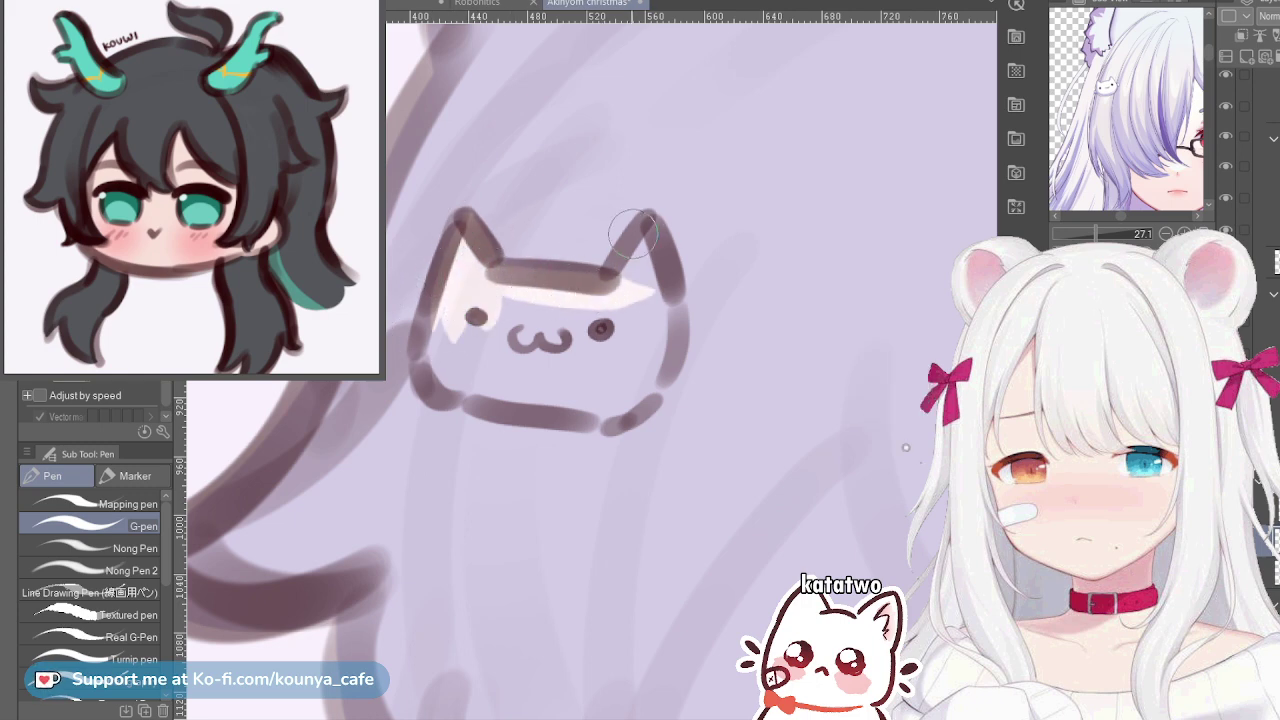
{"action": "mouse_move", "coordinate": [635, 245]}
{"action": "left_mouse_down"}
{"action": "mouse_move", "coordinate": [620, 269]}
{"action": "mouse_move", "coordinate": [640, 232]}
{"action": "mouse_move", "coordinate": [628, 255]}
{"action": "mouse_move", "coordinate": [650, 250]}
{"action": "mouse_move", "coordinate": [632, 326]}
{"action": "left_mouse_up"}
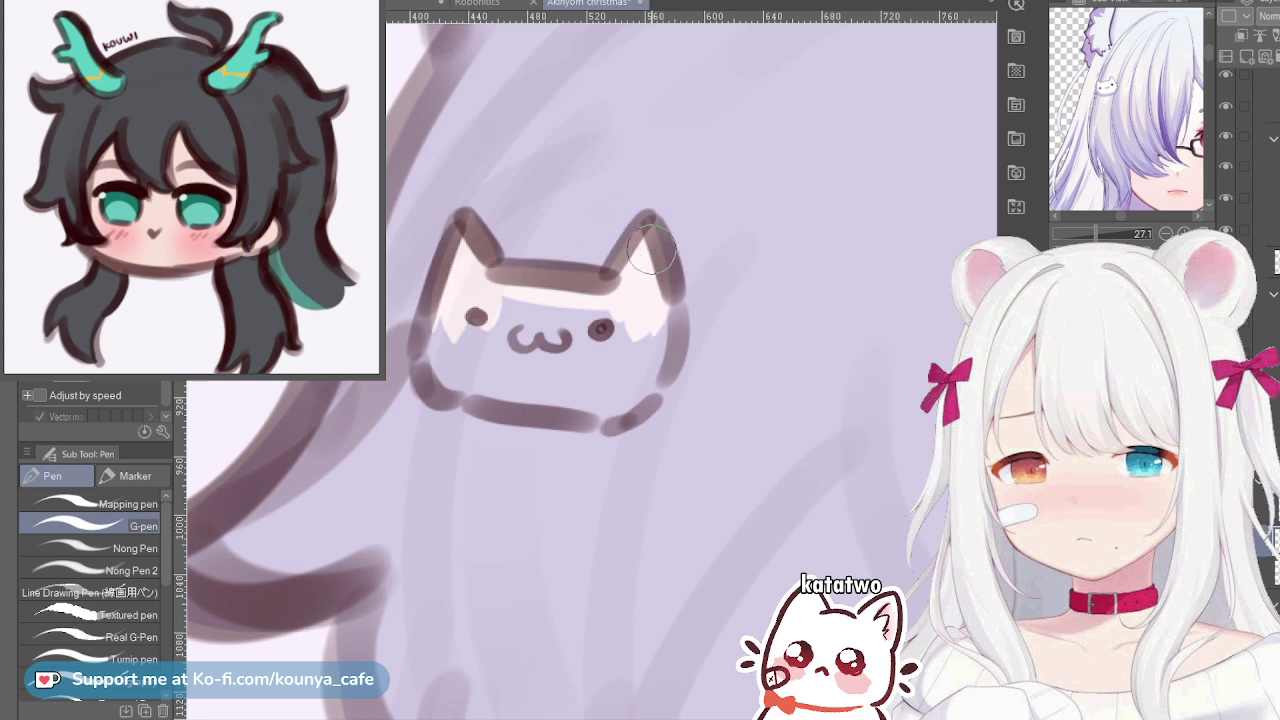
{"action": "left_click_drag", "start_coordinate": [655, 262], "coordinate": [650, 358]}
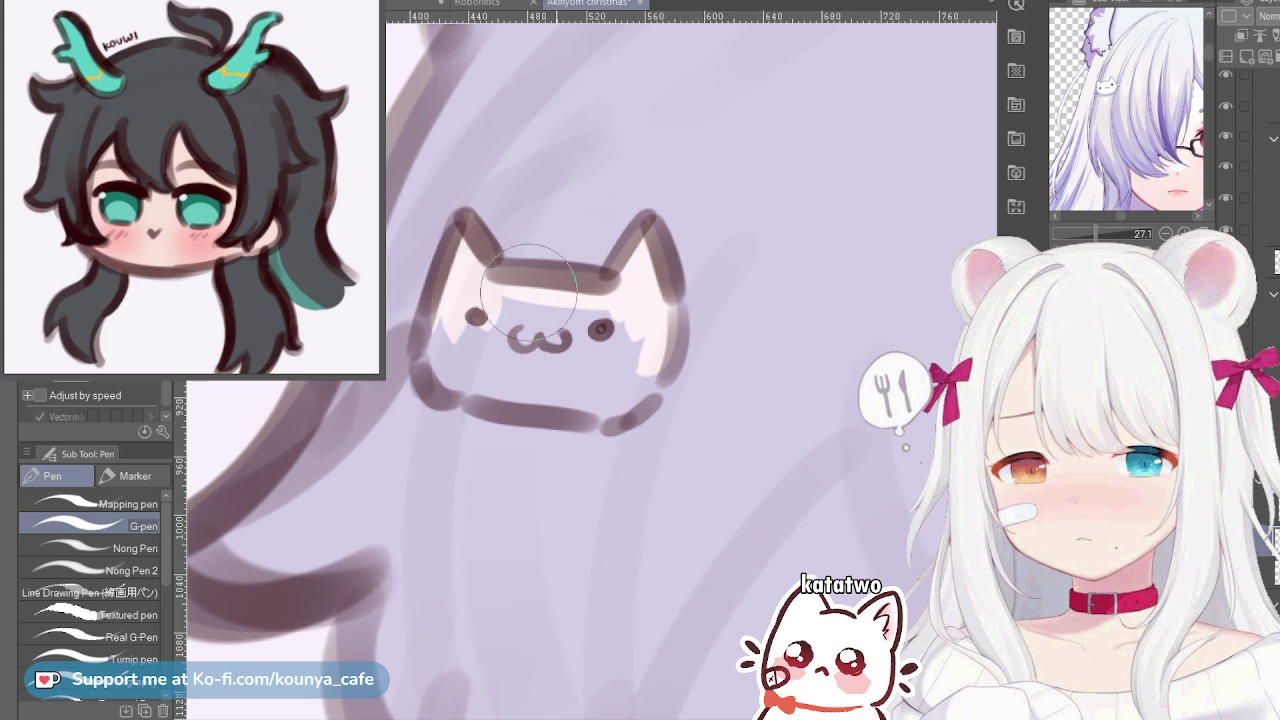
Fill the rest of the cat clip's face white, down to its bottom edge and lower right corner
{"action": "left_click_drag", "start_coordinate": [483, 316], "coordinate": [613, 329]}
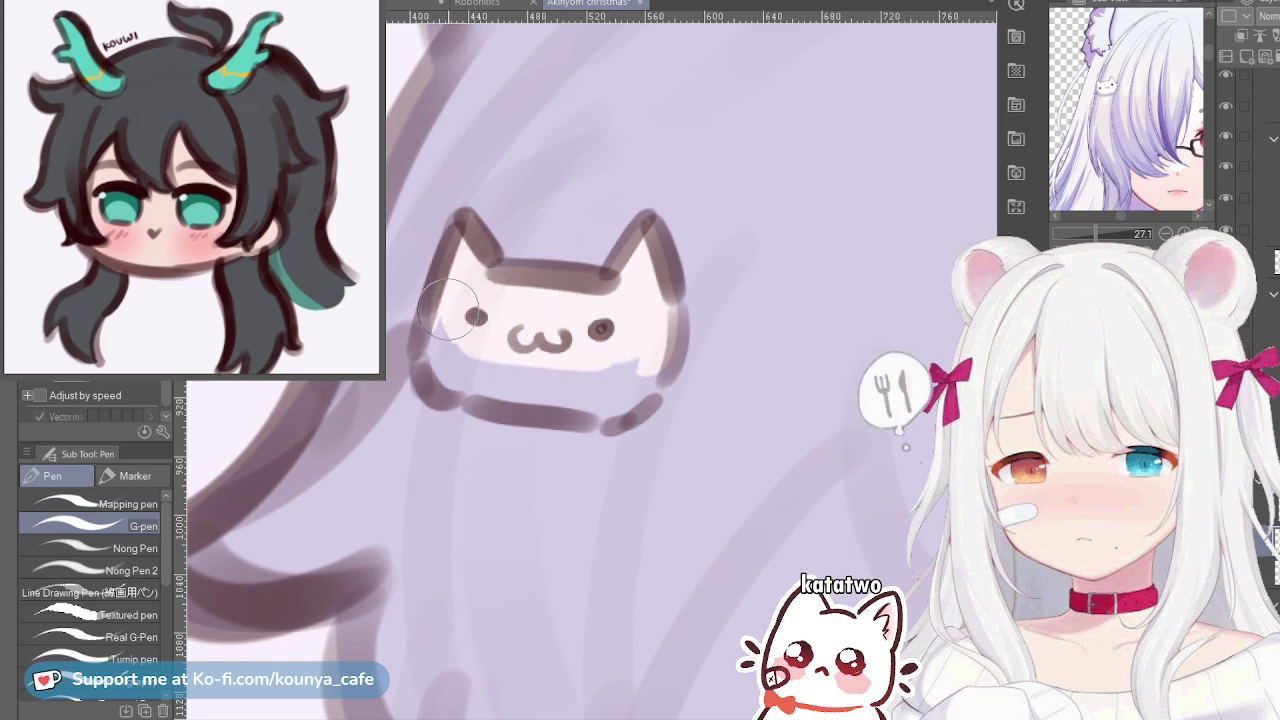
{"action": "mouse_move", "coordinate": [452, 300]}
{"action": "left_mouse_down"}
{"action": "mouse_move", "coordinate": [477, 383]}
{"action": "mouse_move", "coordinate": [446, 338]}
{"action": "mouse_move", "coordinate": [445, 306]}
{"action": "mouse_move", "coordinate": [438, 372]}
{"action": "mouse_move", "coordinate": [465, 359]}
{"action": "mouse_move", "coordinate": [487, 371]}
{"action": "mouse_move", "coordinate": [458, 379]}
{"action": "mouse_move", "coordinate": [590, 385]}
{"action": "left_mouse_up"}
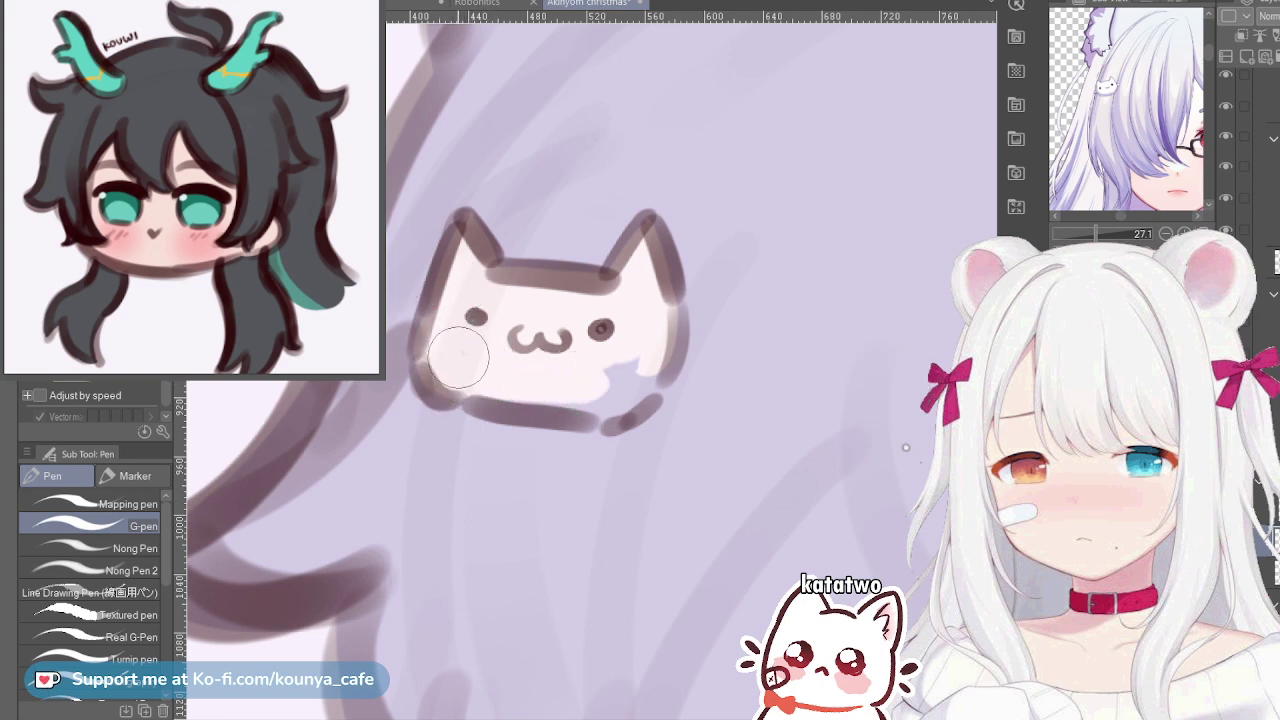
{"action": "left_click_drag", "start_coordinate": [449, 382], "coordinate": [603, 394]}
{"action": "key", "text": "ctrl+z"}
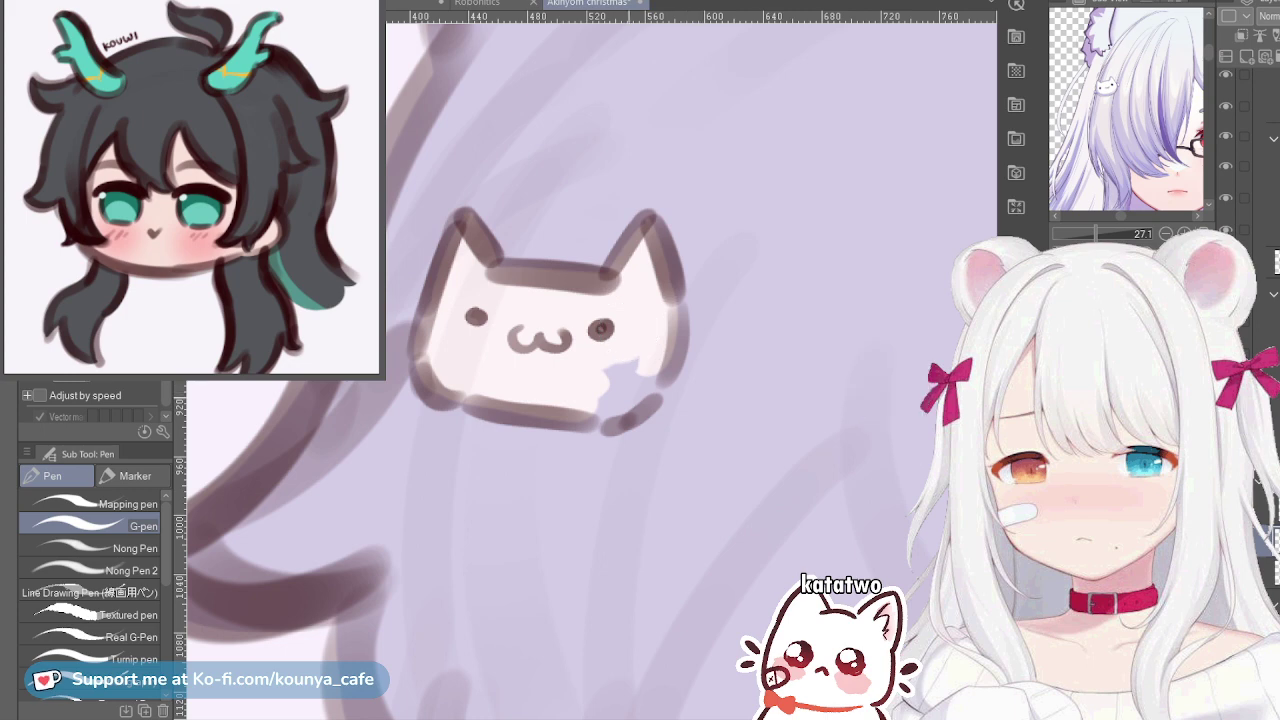
{"action": "scroll", "coordinate": [657, 380], "scroll_direction": "up", "scroll_amount": 2}
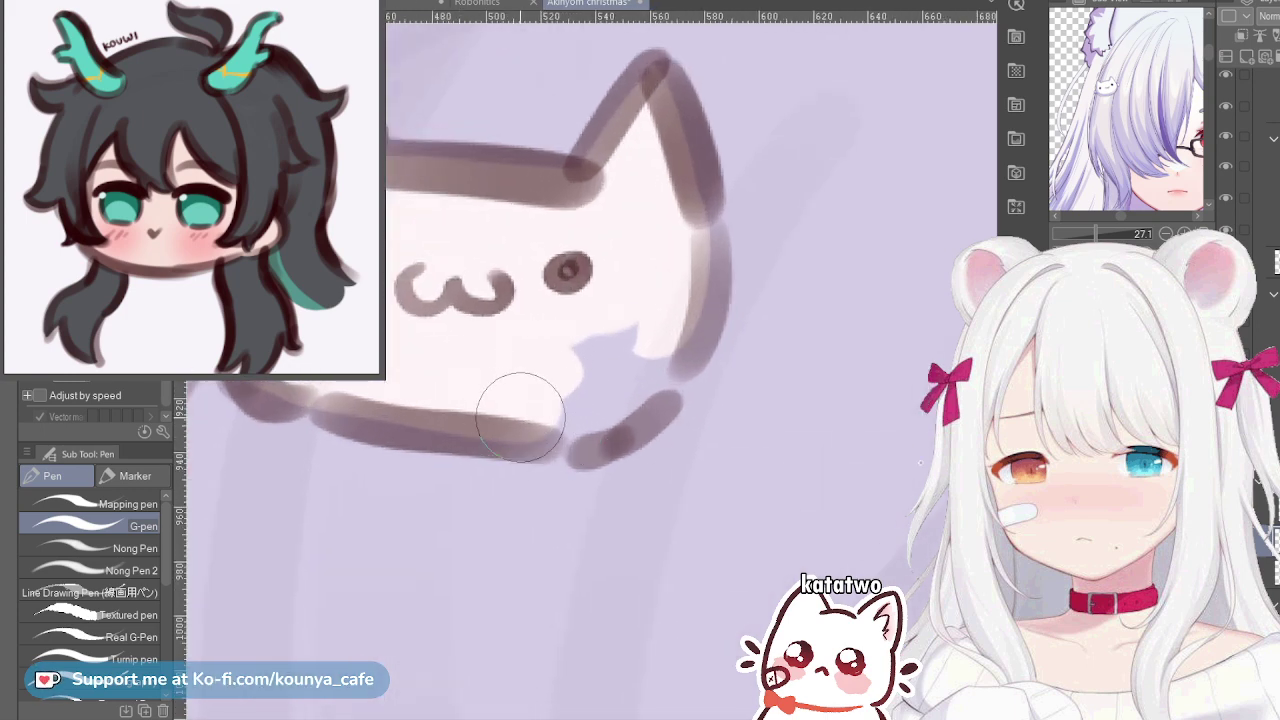
{"action": "mouse_move", "coordinate": [522, 406]}
{"action": "left_mouse_down"}
{"action": "mouse_move", "coordinate": [569, 411]}
{"action": "mouse_move", "coordinate": [646, 300]}
{"action": "left_mouse_up"}
{"action": "left_click_drag", "start_coordinate": [544, 364], "coordinate": [617, 314]}
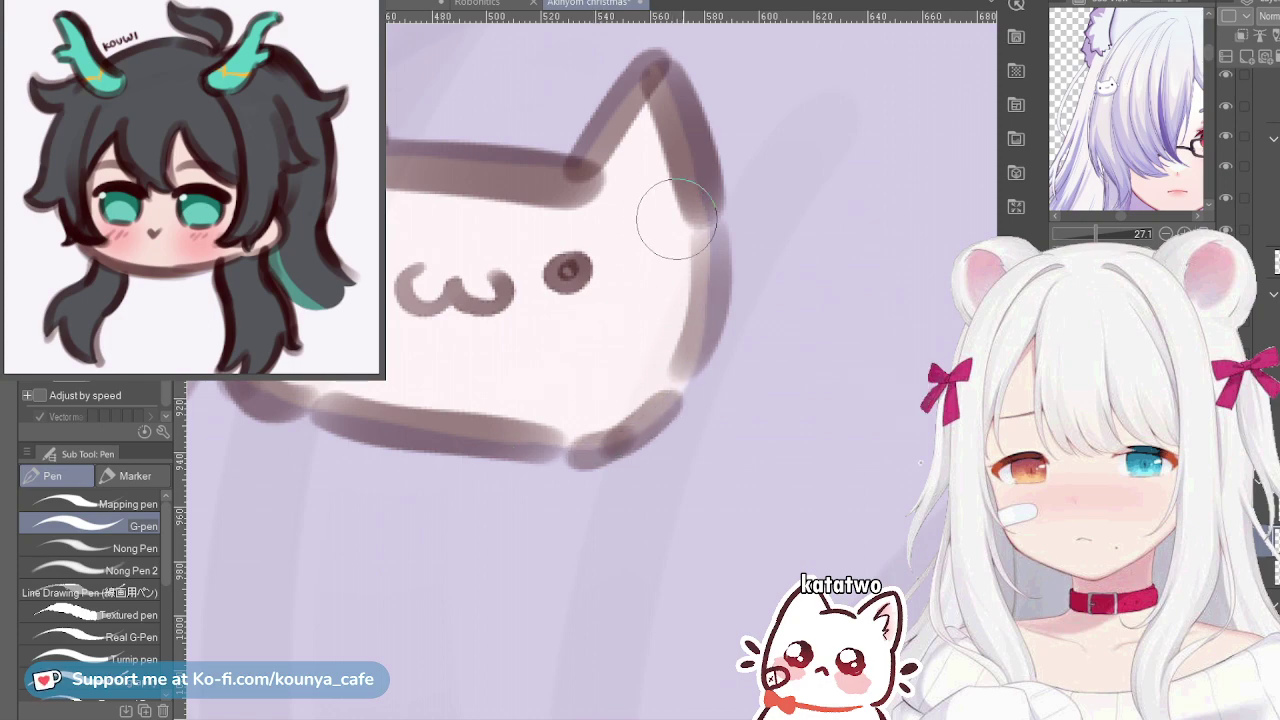
Check how the white-filled cat clip looks up close and within the whole portrait
{"action": "scroll", "coordinate": [665, 230], "scroll_direction": "down", "scroll_amount": 6}
{"action": "left_click_drag", "start_coordinate": [921, 463], "coordinate": [784, 486]}
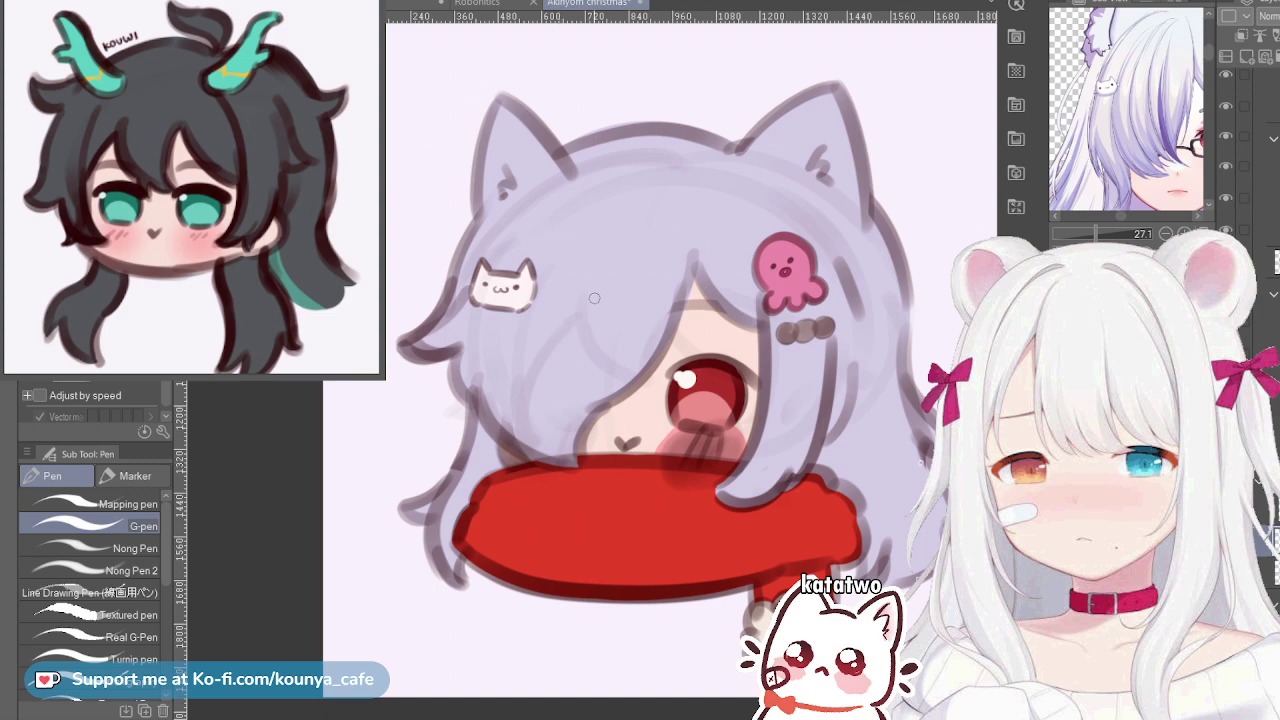
{"action": "scroll", "coordinate": [505, 290], "scroll_direction": "up", "scroll_amount": 5}
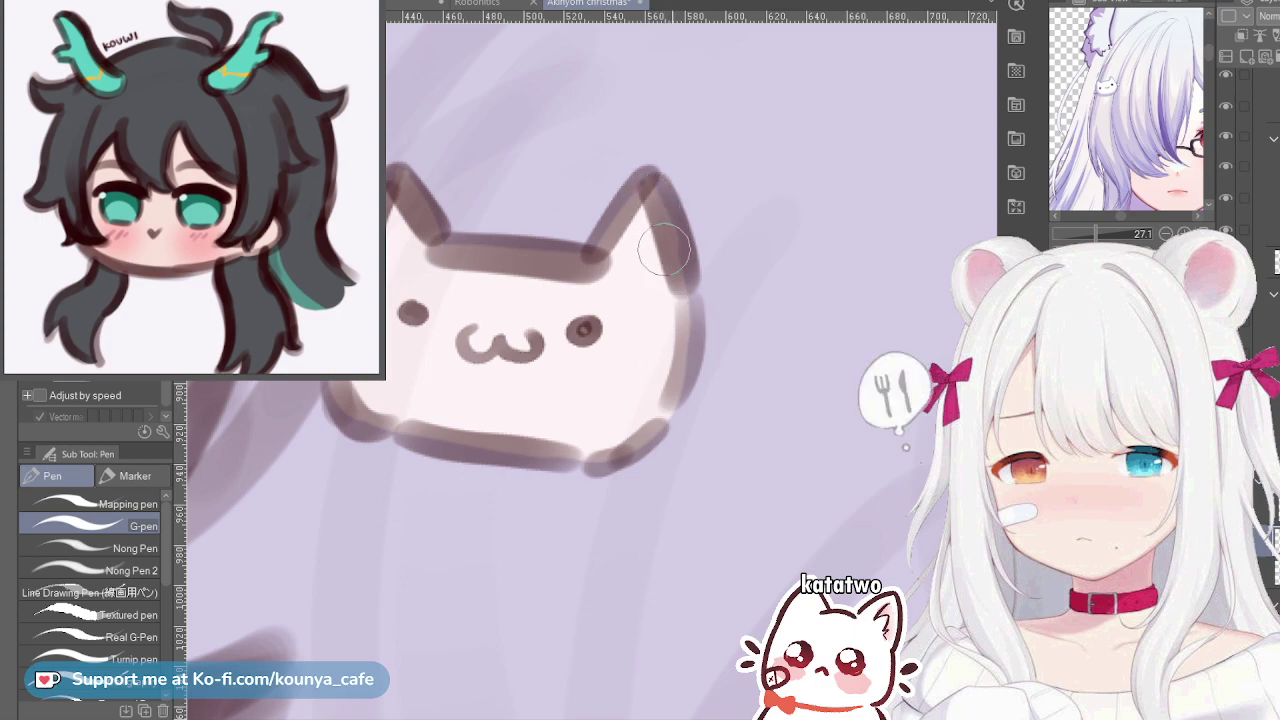
{"action": "scroll", "coordinate": [636, 272], "scroll_direction": "down", "scroll_amount": 6}
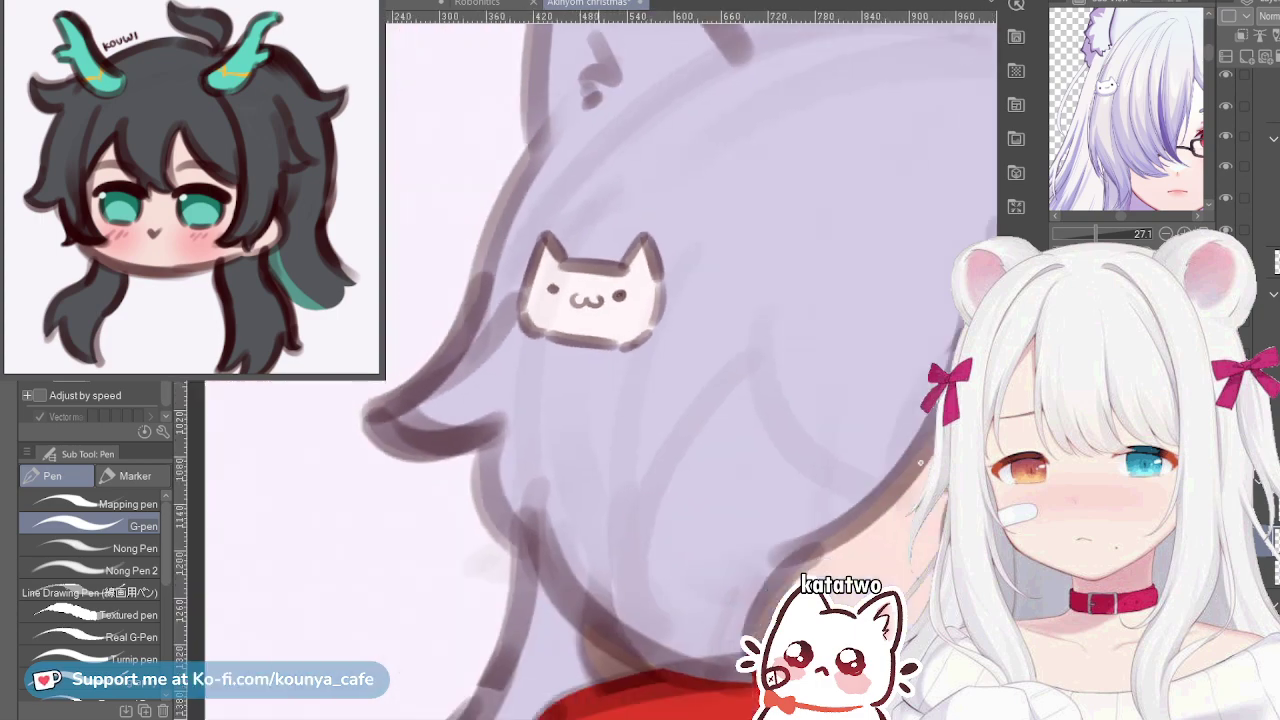
{"action": "scroll", "coordinate": [690, 340], "scroll_direction": "up", "scroll_amount": 3}
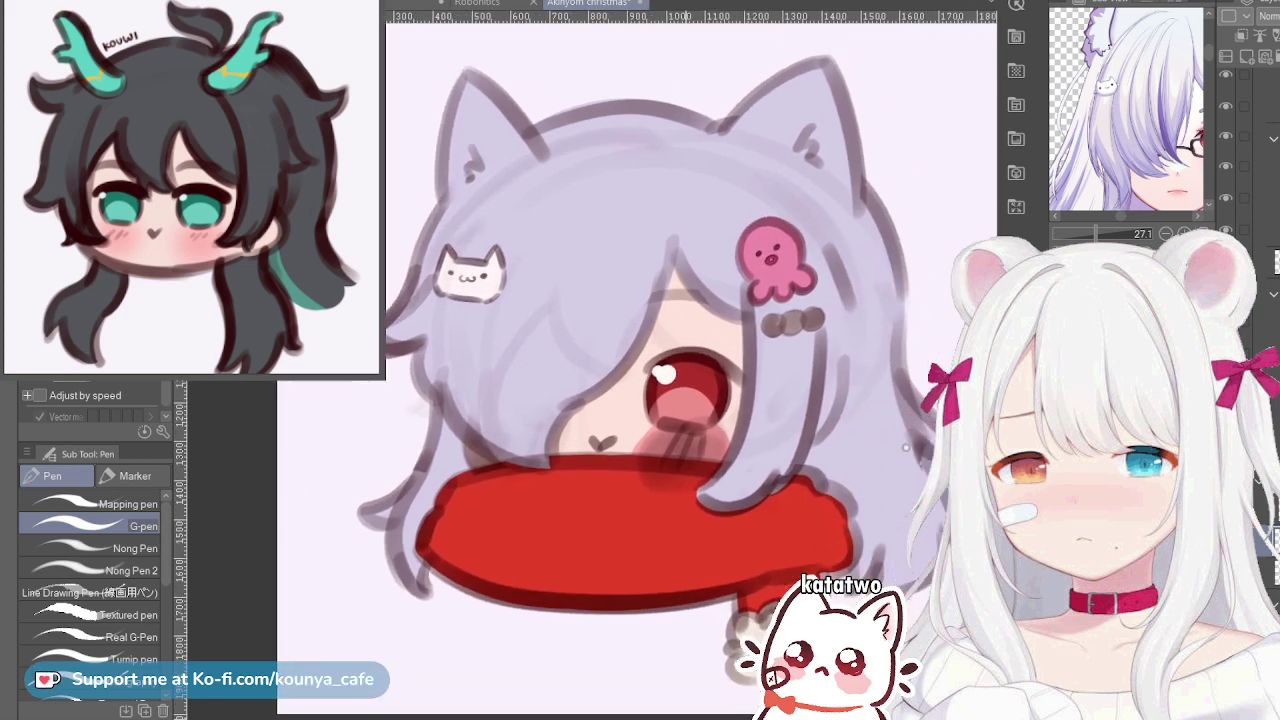
{"action": "left_click_drag", "start_coordinate": [722, 340], "coordinate": [711, 343]}
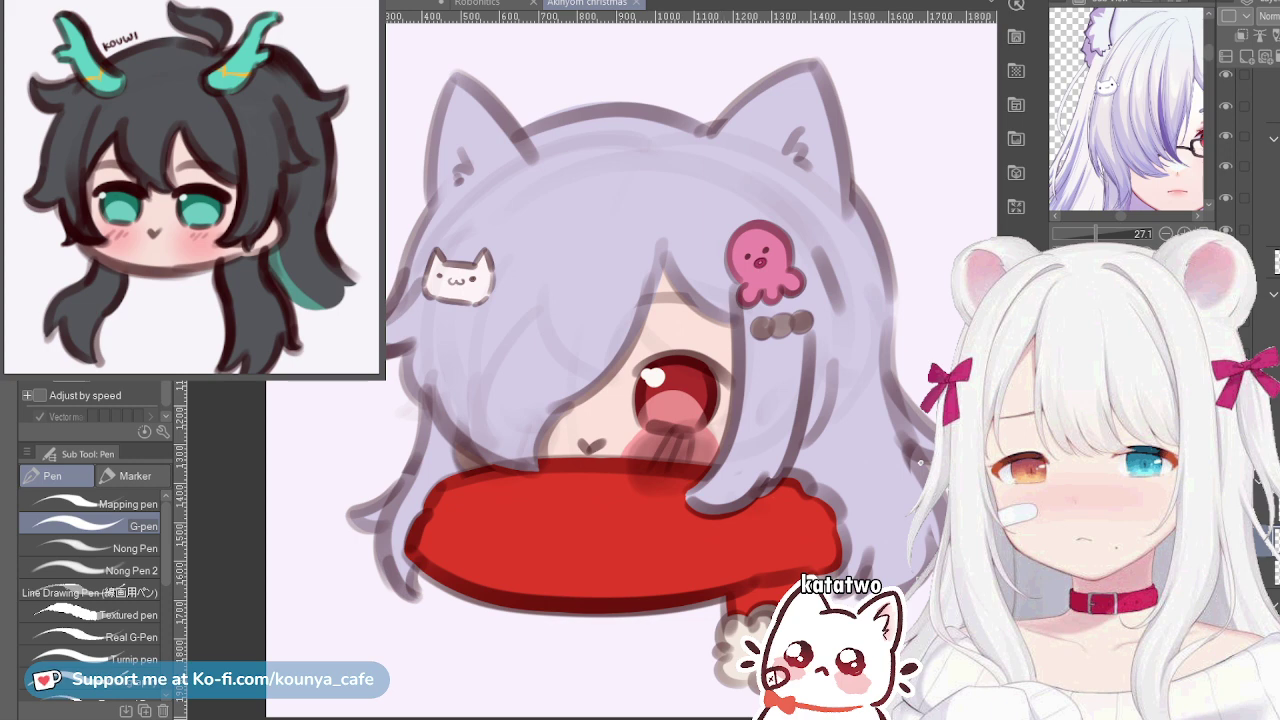
{"action": "left_click_drag", "start_coordinate": [955, 329], "coordinate": [940, 325]}
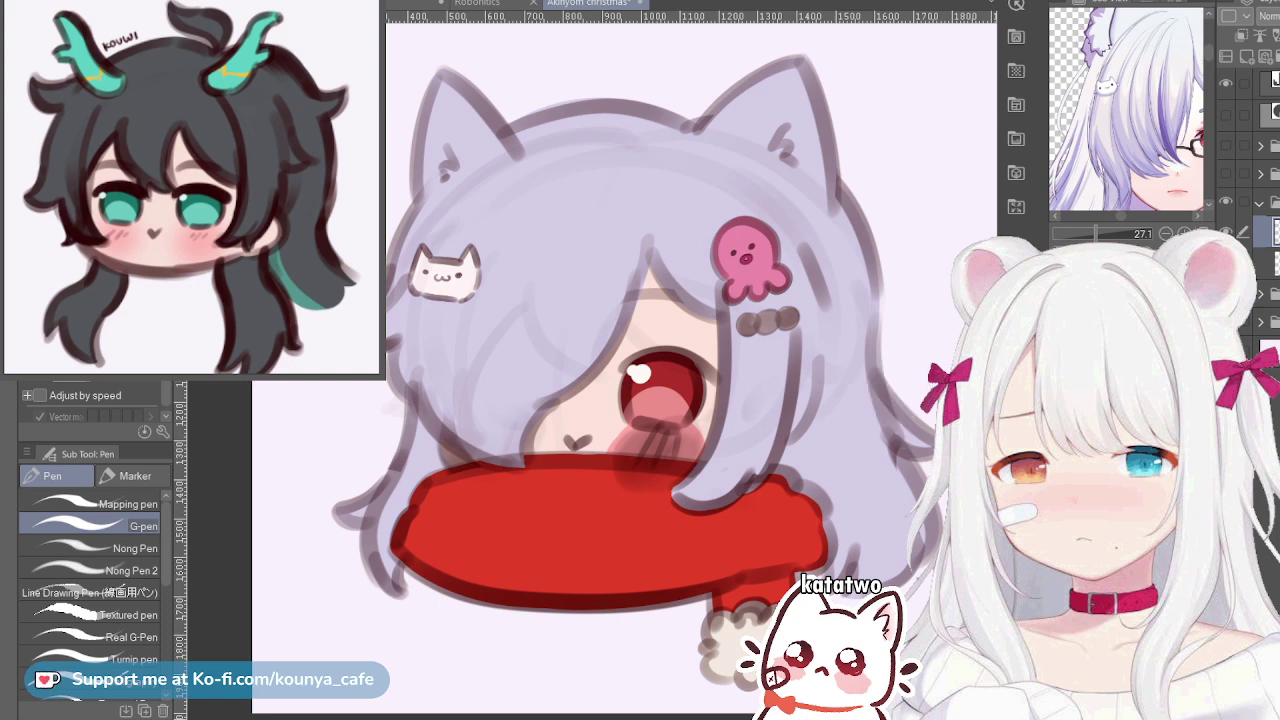
Sign the portrait with the artist's name in dark marker below the scarf, beside its fluffy end
{"action": "left_click", "coordinate": [128, 476]}
{"action": "left_click", "coordinate": [90, 640]}
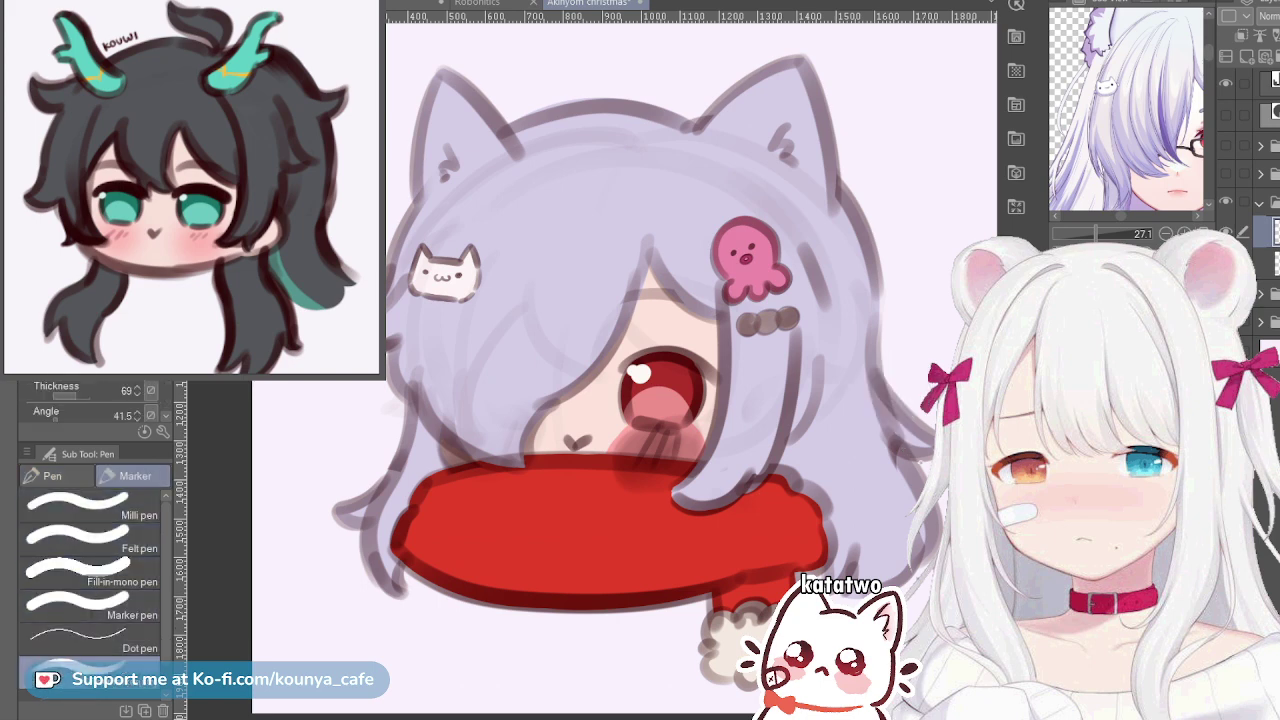
{"action": "left_click", "coordinate": [90, 663]}
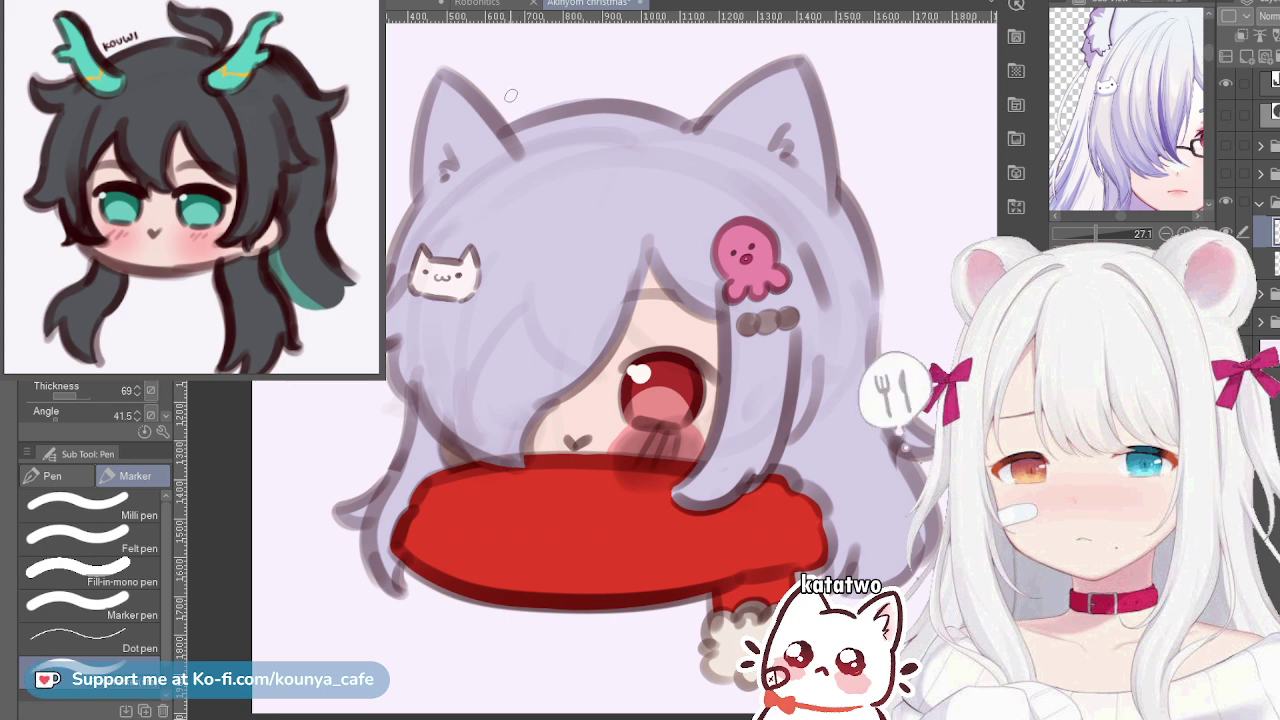
{"action": "left_click_drag", "start_coordinate": [504, 88], "coordinate": [512, 100]}
{"action": "key", "text": "ctrl+z"}
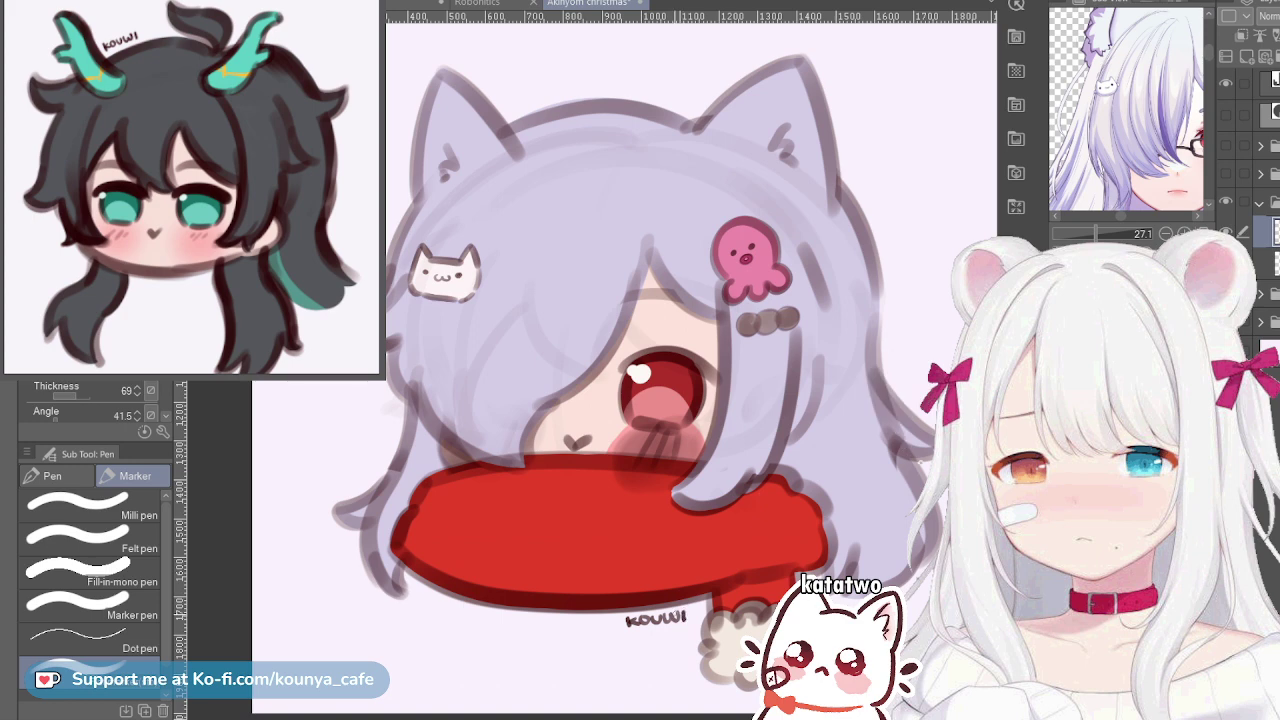
Adjust the signature's placement below the scarf with a free transform and apply it
{"action": "key", "text": "ctrl+t"}
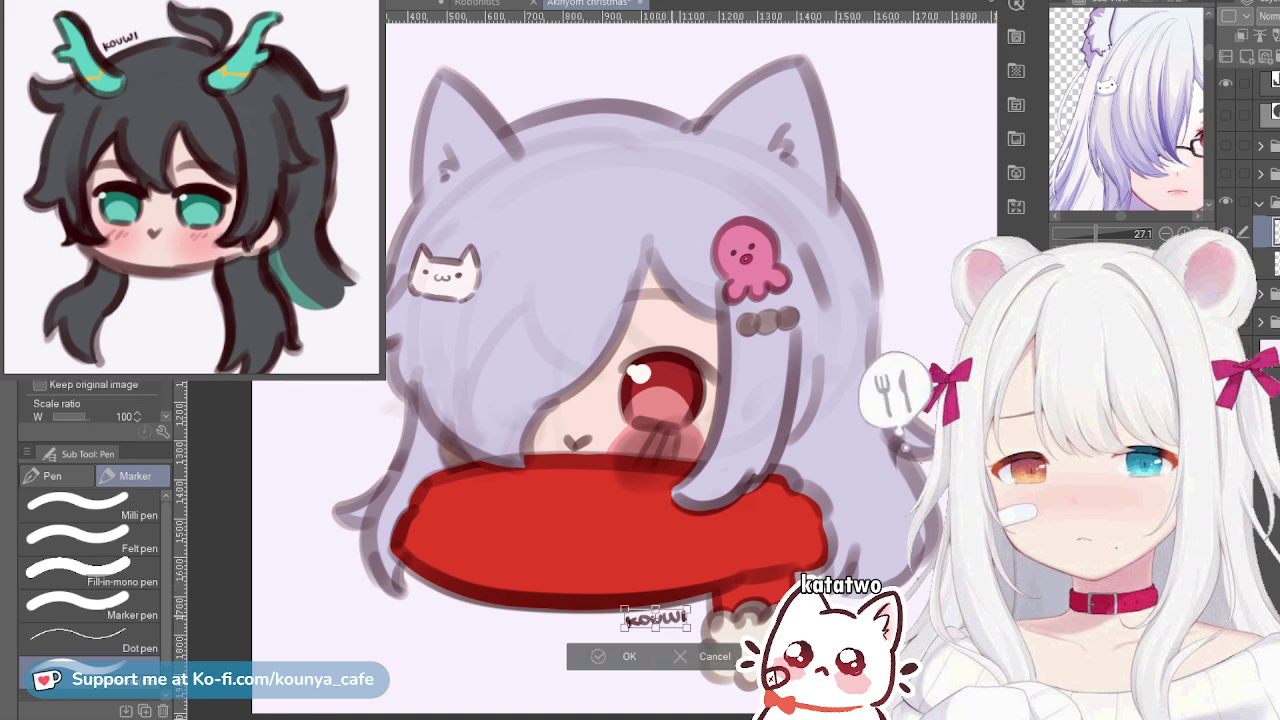
{"action": "key", "text": "Return"}
{"action": "scroll", "coordinate": [685, 416], "scroll_direction": "down", "scroll_amount": 8}
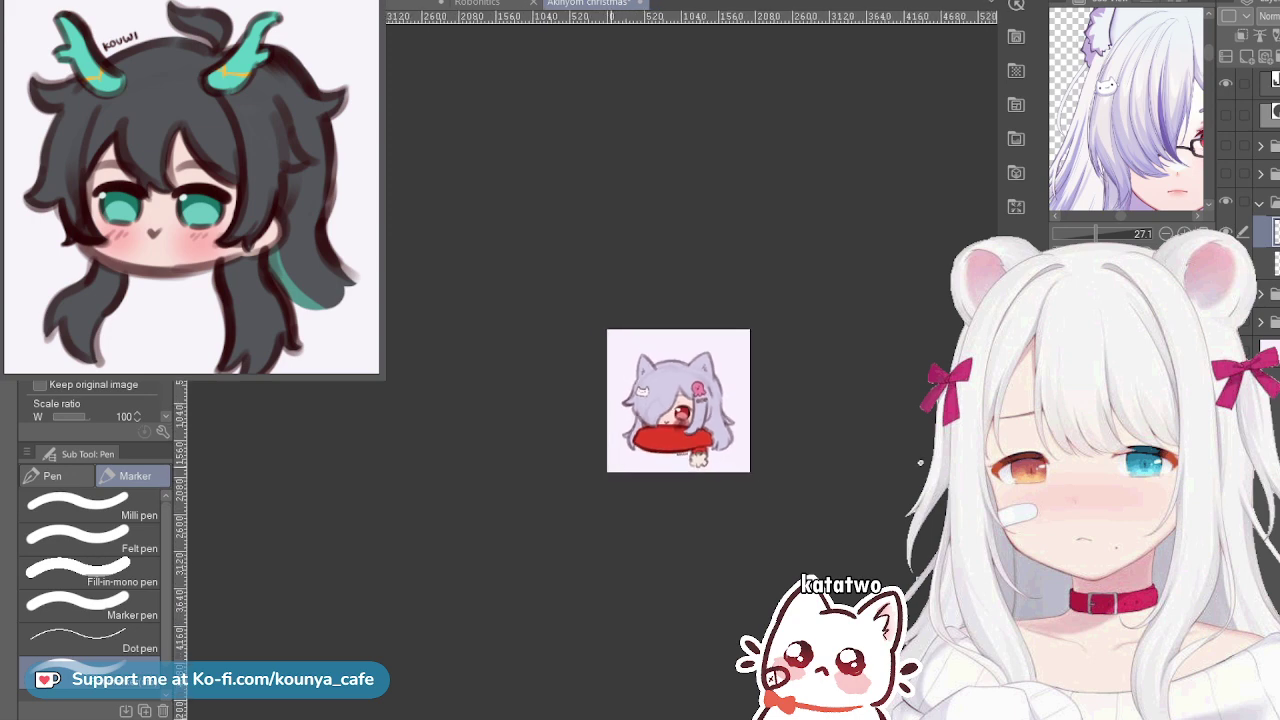
{"action": "scroll", "coordinate": [920, 462], "scroll_direction": "up", "scroll_amount": 5}
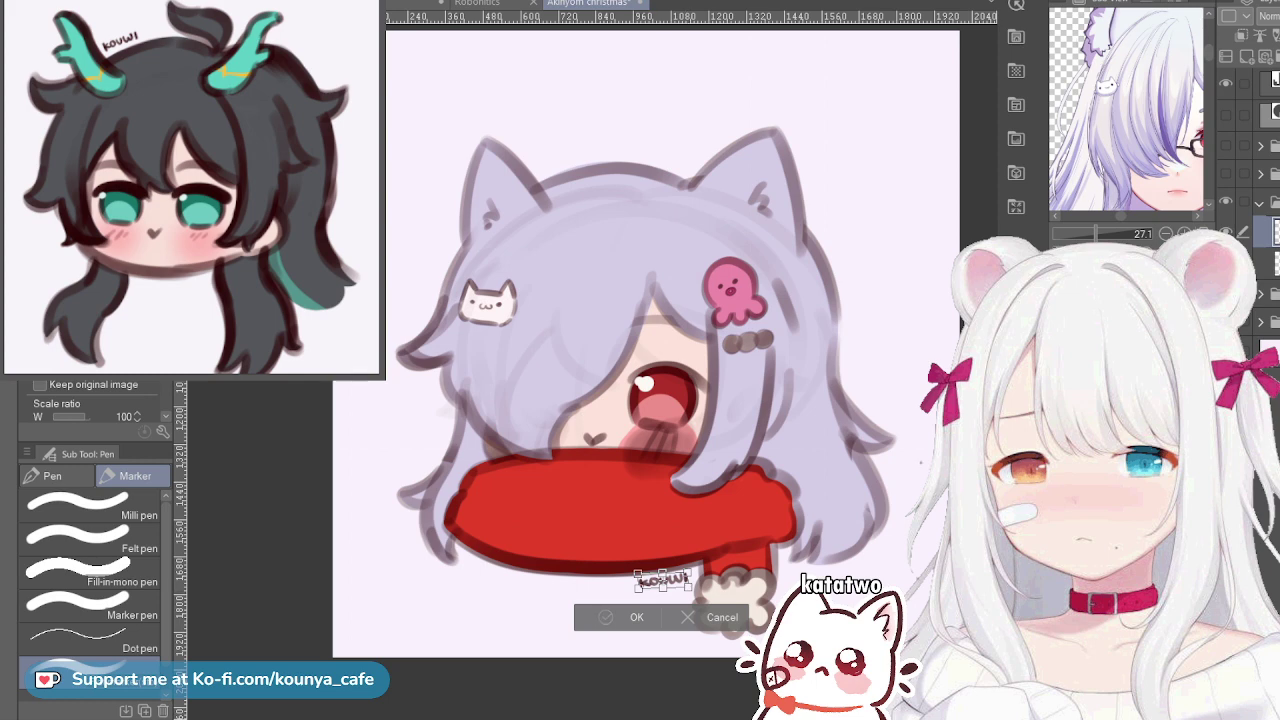
{"action": "left_click", "coordinate": [631, 616]}
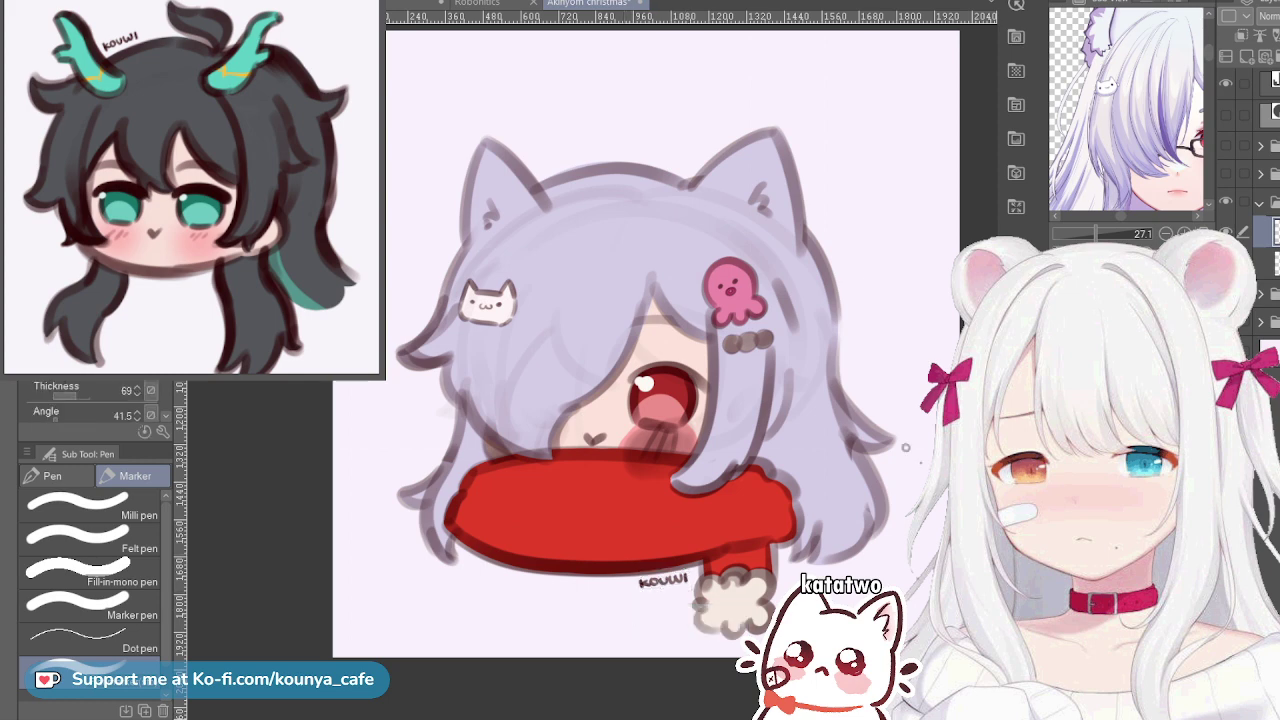
Show the circular framing guide and try moving it upward together with the artwork's layer folders
{"action": "left_click", "coordinate": [1226, 173]}
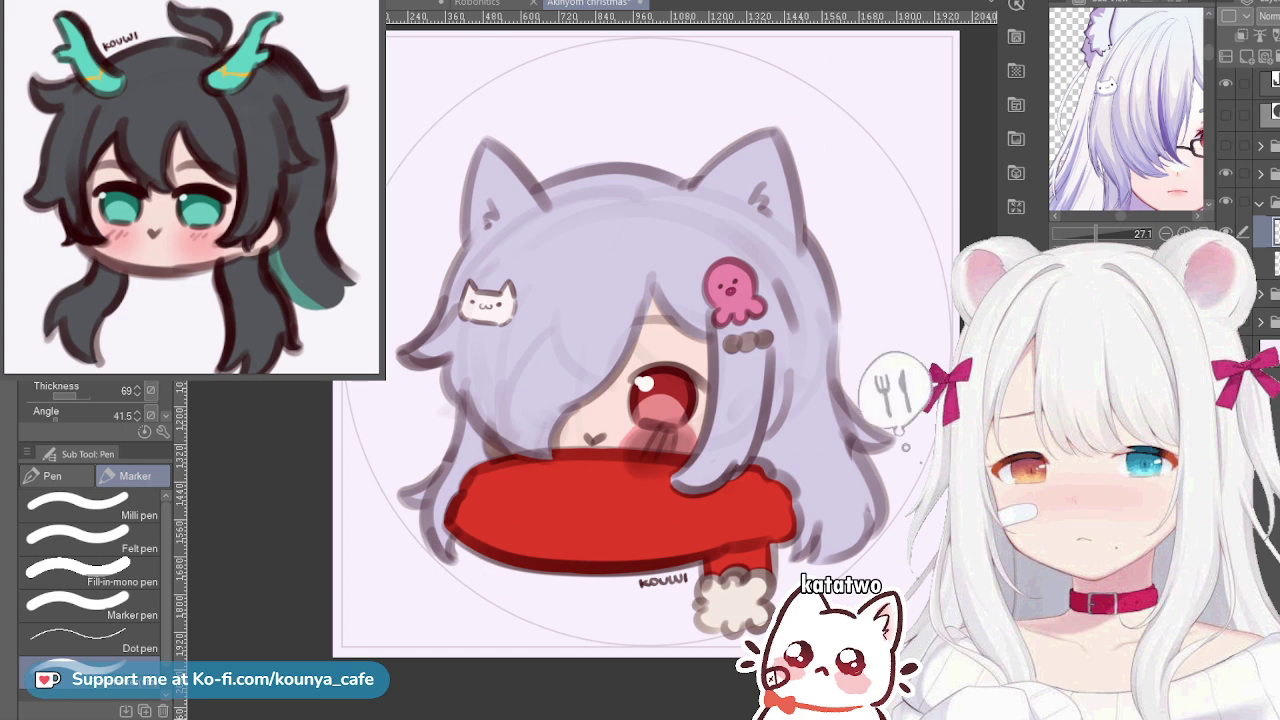
{"action": "left_click", "coordinate": [1268, 322]}
{"action": "left_click", "coordinate": [1268, 174], "text": "shift"}
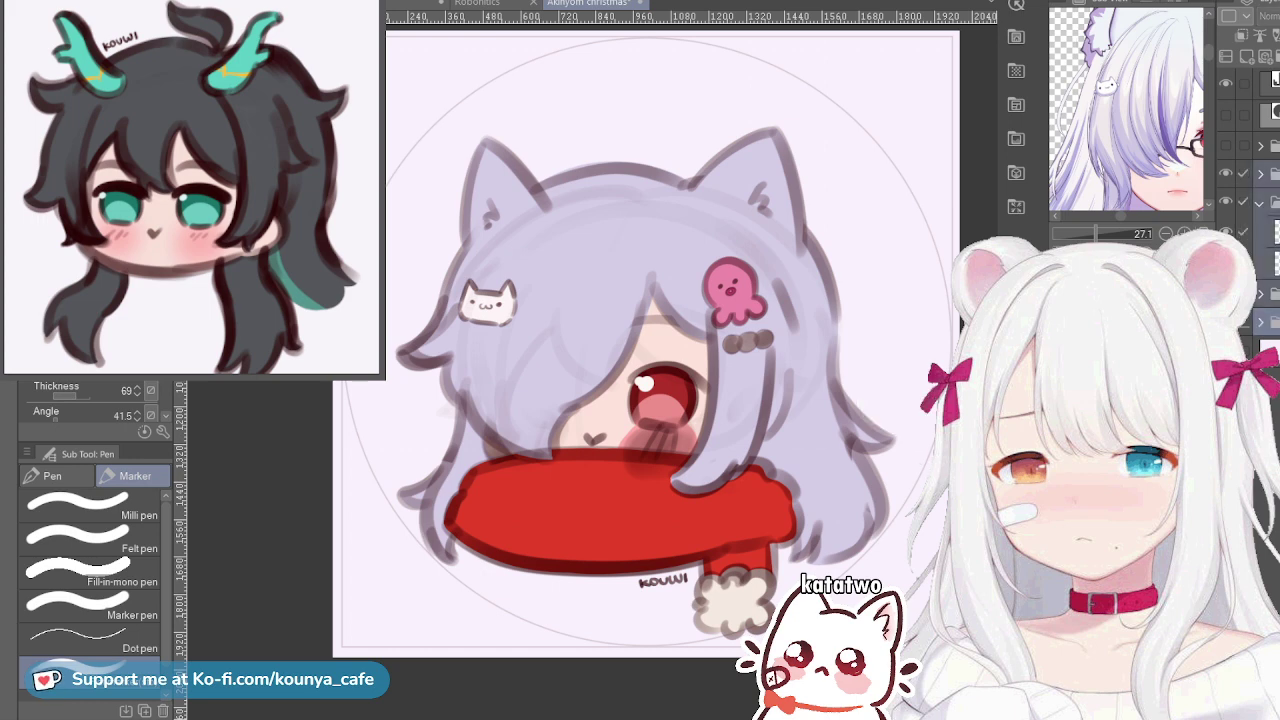
{"action": "key", "text": "ctrl+t"}
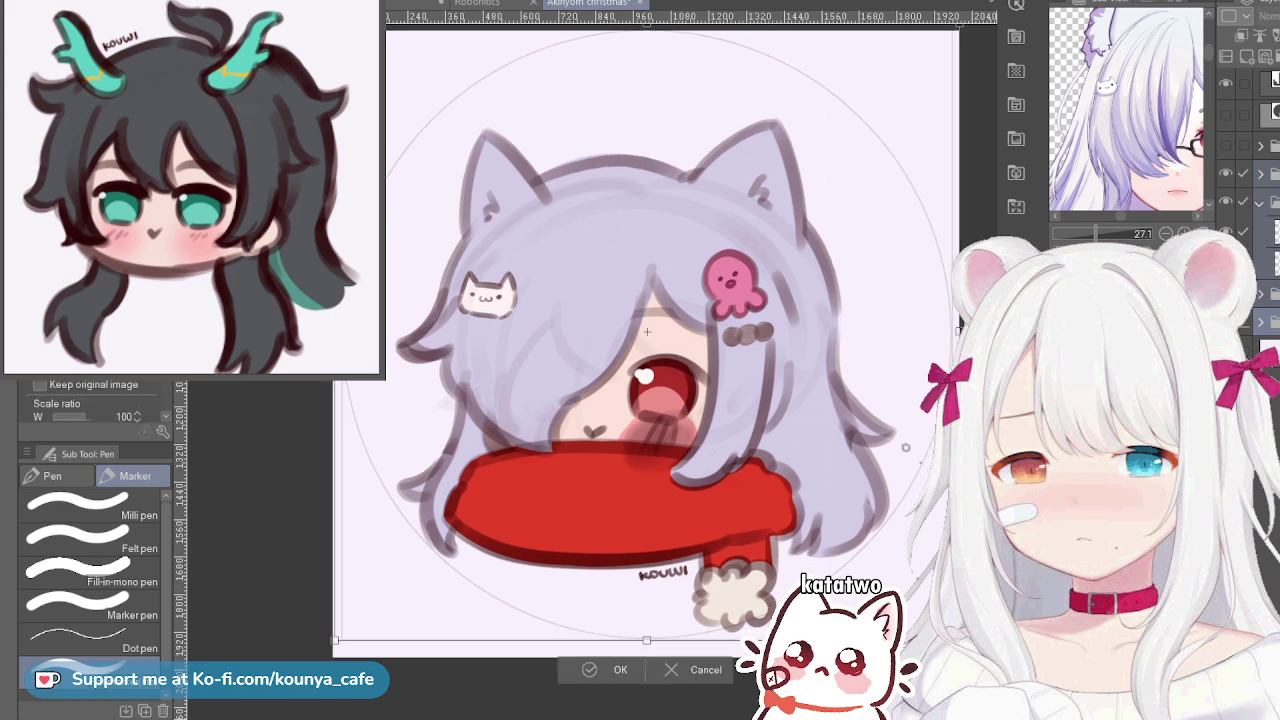
{"action": "key", "text": "Return"}
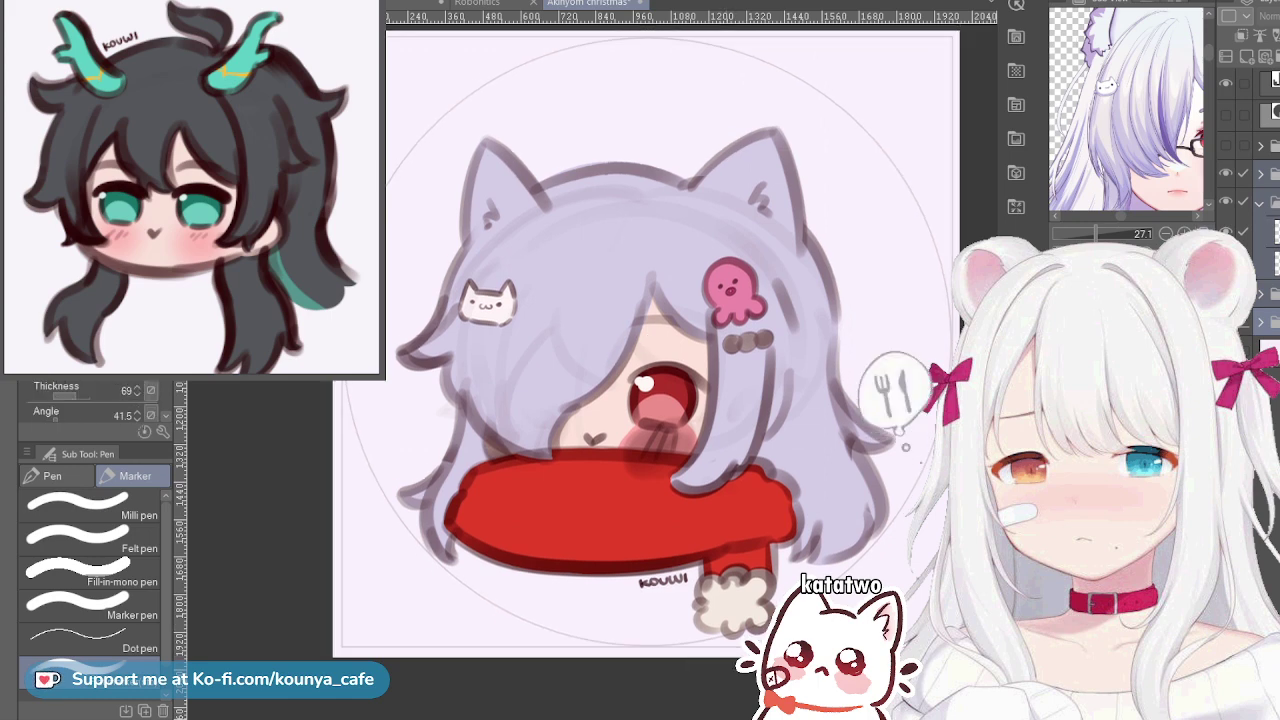
Move the portrait and signature slightly upward inside the circular guide with a free transform, apply it and check the framing
{"action": "key", "text": "ctrl+t"}
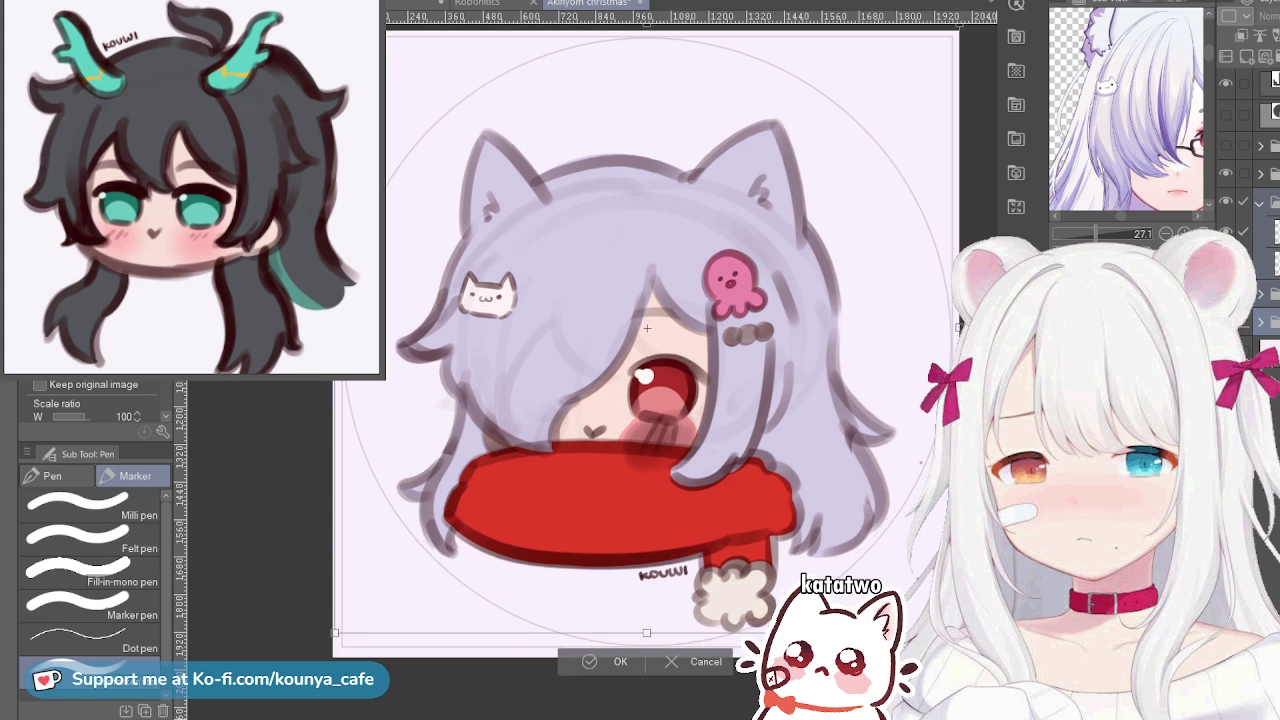
{"action": "left_click_drag", "start_coordinate": [647, 335], "coordinate": [647, 319]}
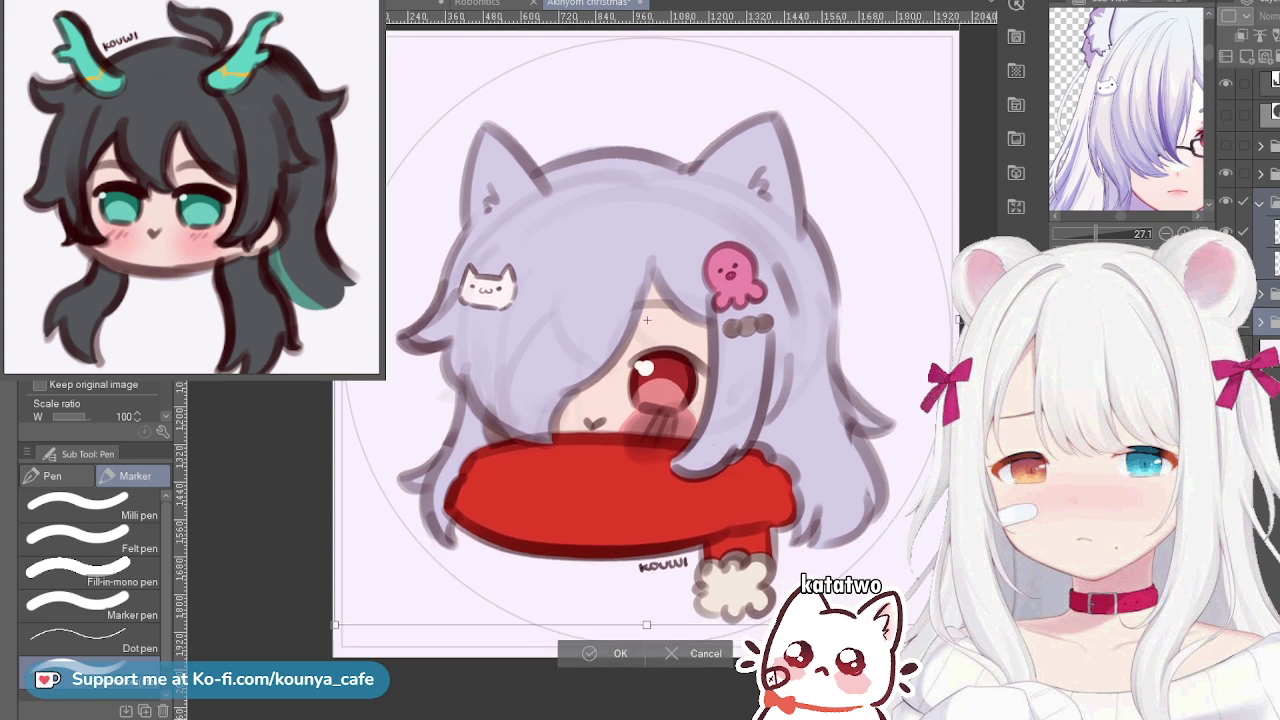
{"action": "key", "text": "Down"}
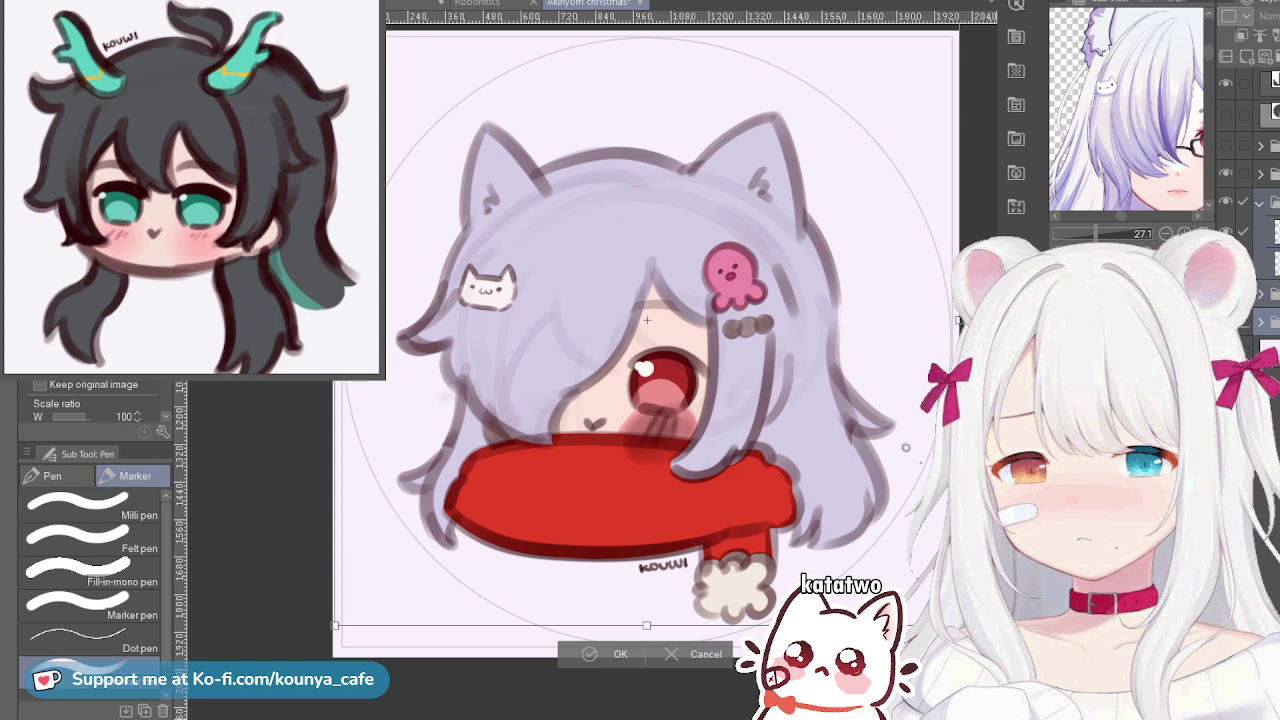
{"action": "left_click_drag", "start_coordinate": [647, 320], "coordinate": [647, 318]}
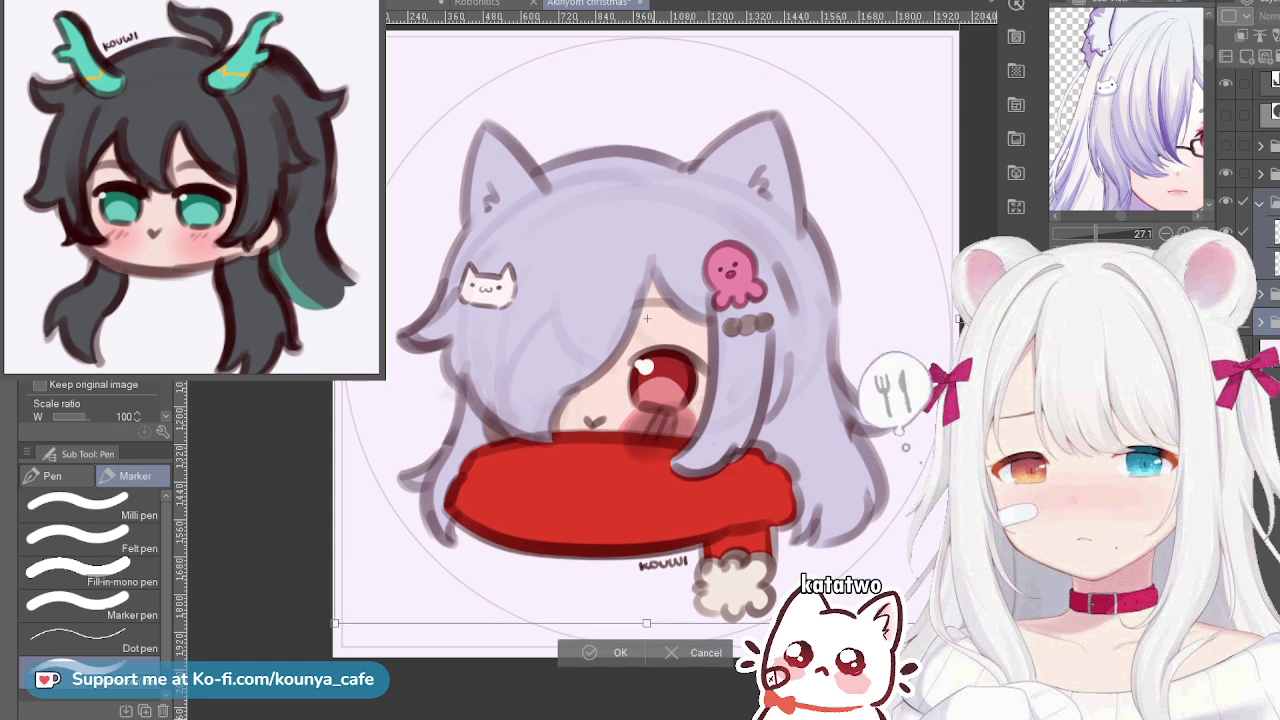
{"action": "scroll", "coordinate": [647, 318], "scroll_direction": "down", "scroll_amount": 2}
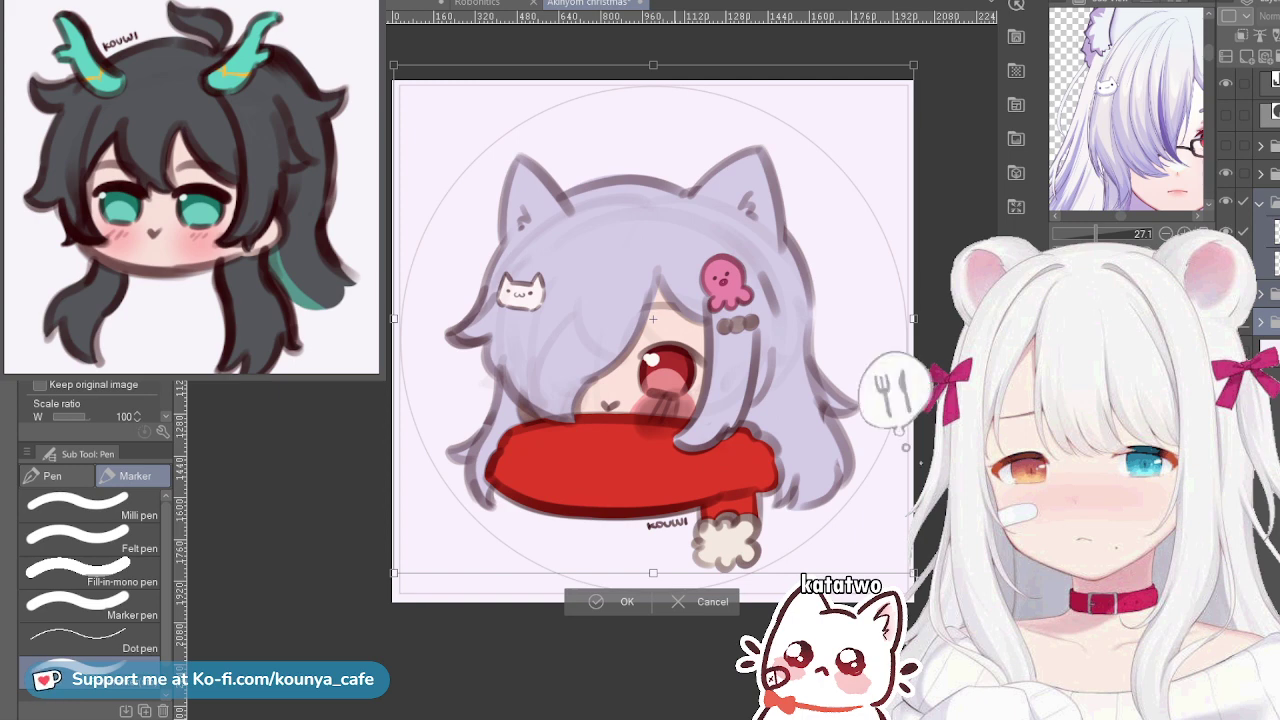
{"action": "key", "text": "Return"}
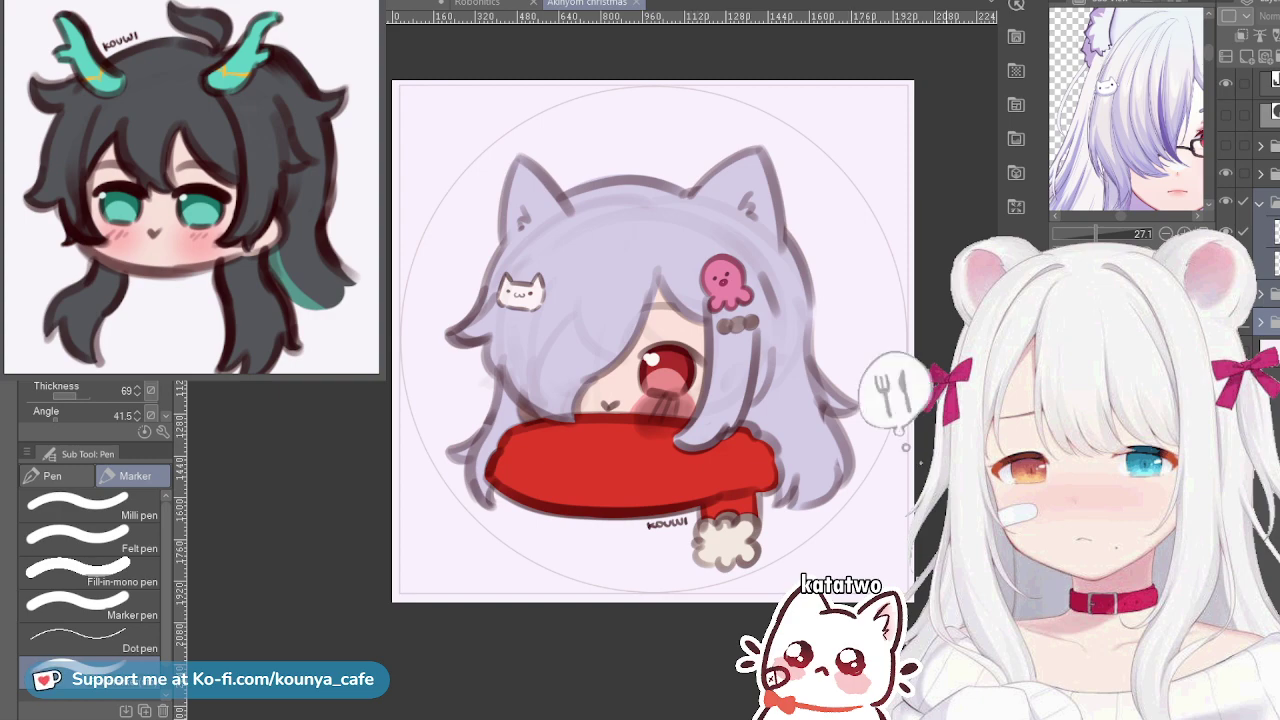
{"action": "scroll", "coordinate": [653, 341], "scroll_direction": "up", "scroll_amount": 2}
{"action": "scroll", "coordinate": [653, 341], "scroll_direction": "down", "scroll_amount": 1}
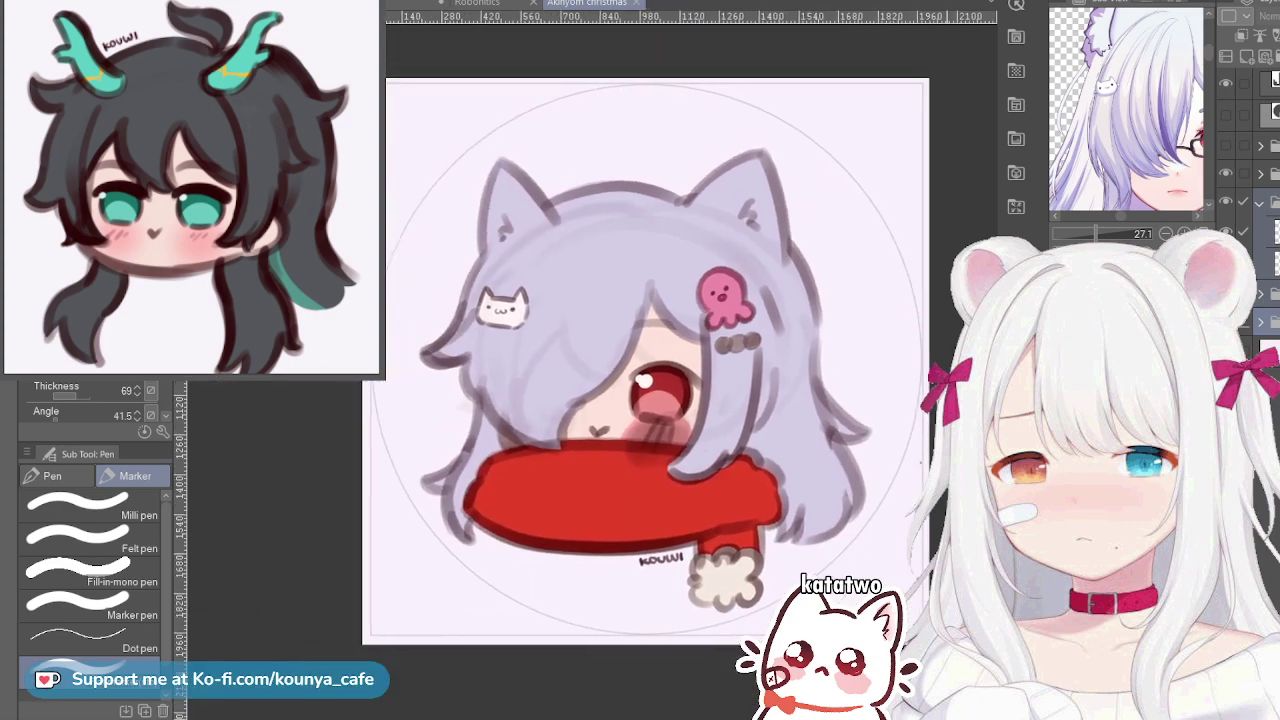
{"action": "scroll", "coordinate": [921, 462], "scroll_direction": "up", "scroll_amount": 2}
{"action": "scroll", "coordinate": [921, 462], "scroll_direction": "up", "scroll_amount": 1}
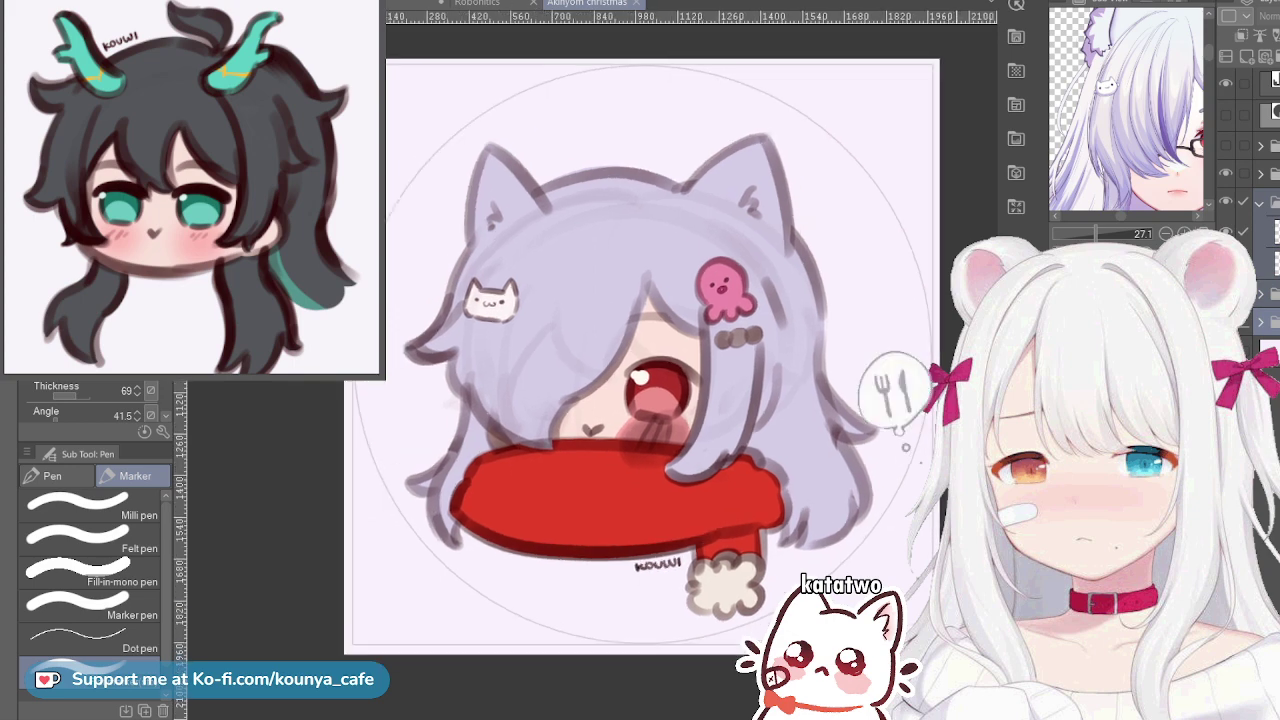
{"action": "scroll", "coordinate": [921, 462], "scroll_direction": "up", "scroll_amount": 1}
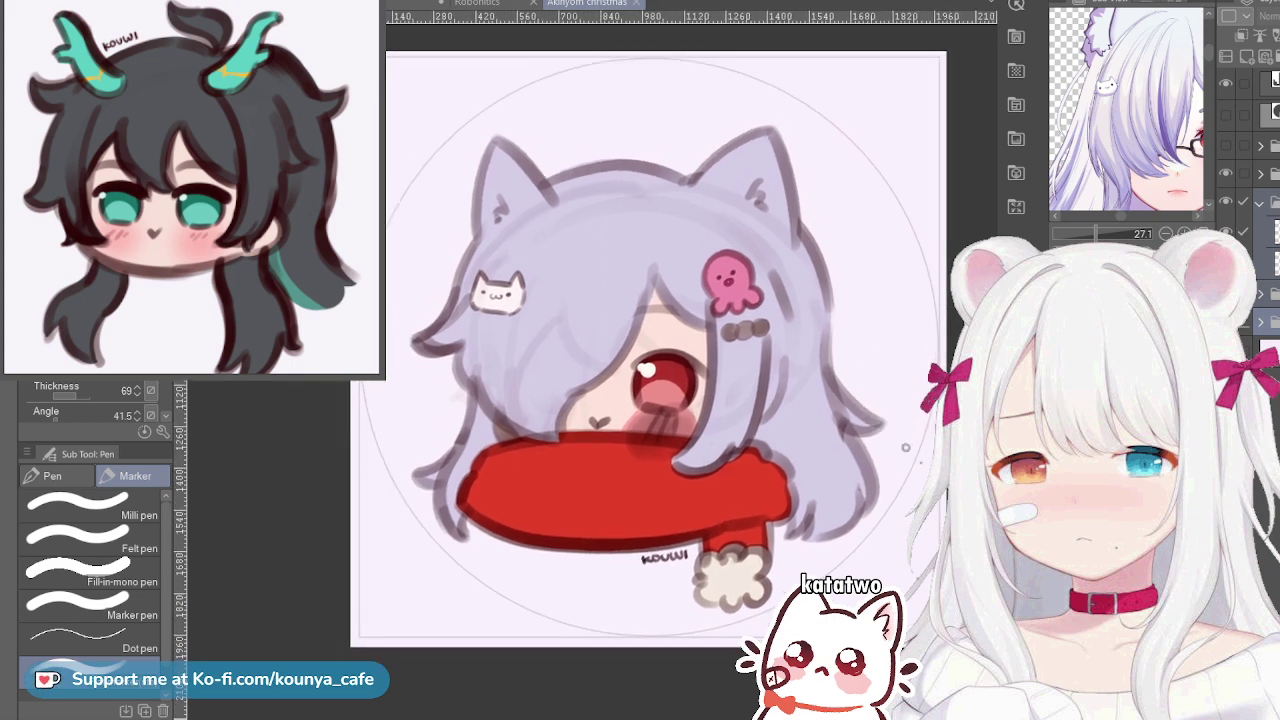
Collapse the artwork's layer folder and hide the circular framing guide, comparing the portrait with and without it
{"action": "left_click", "coordinate": [1260, 202]}
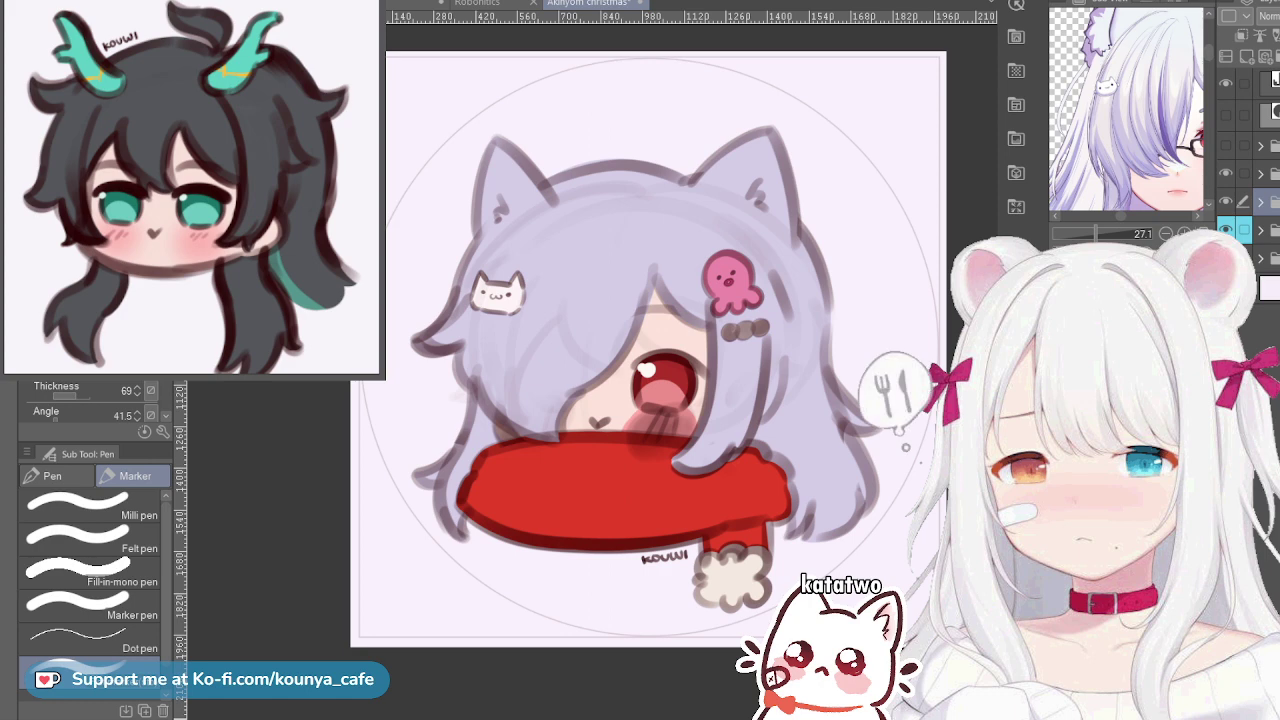
{"action": "left_click", "coordinate": [1226, 201]}
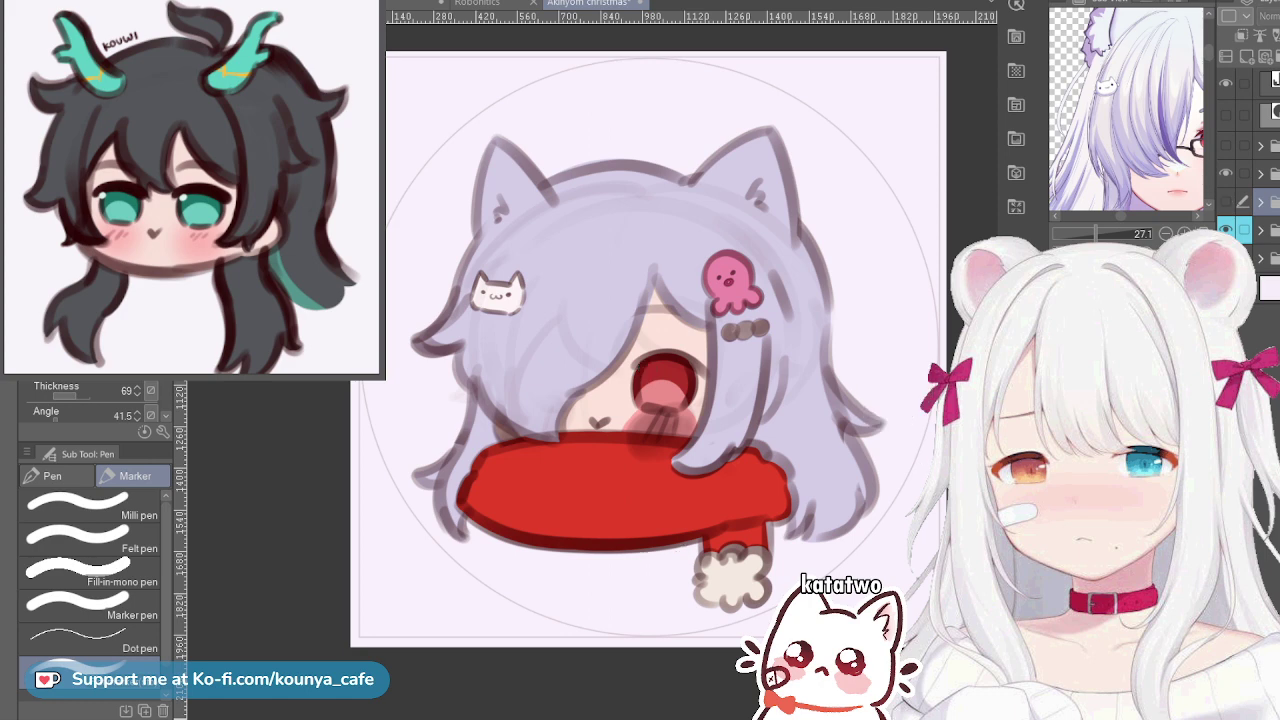
{"action": "left_click", "coordinate": [1226, 201]}
{"action": "left_click", "coordinate": [1226, 173]}
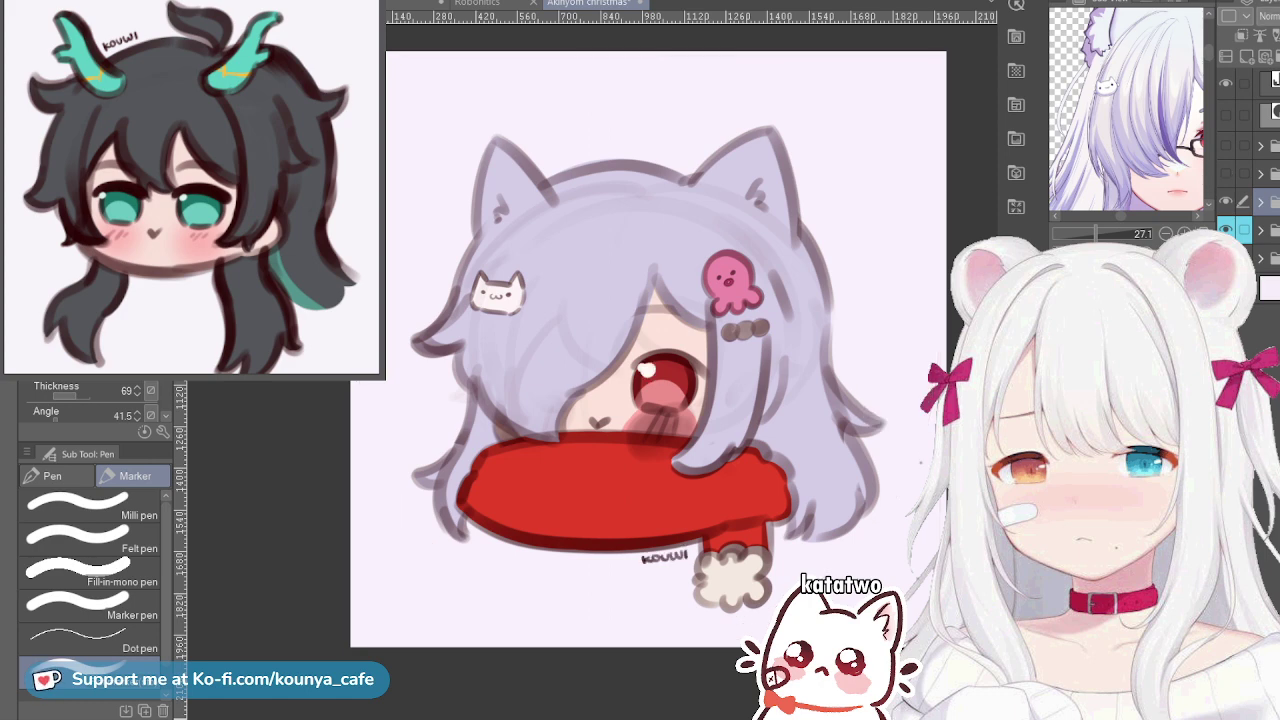
{"action": "left_click", "coordinate": [1226, 173]}
{"action": "left_click", "coordinate": [1226, 173]}
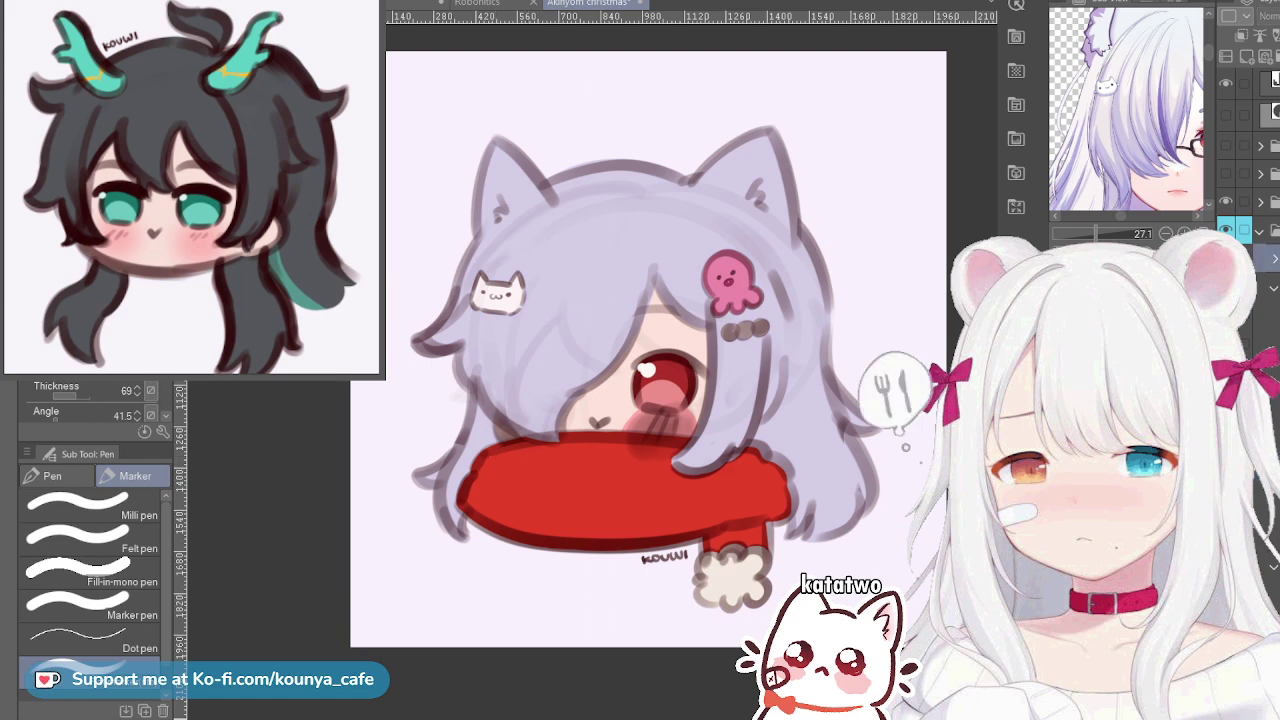
Bring back the Santa hat outline over the head by undoing the last change
{"action": "key", "text": "ctrl+z"}
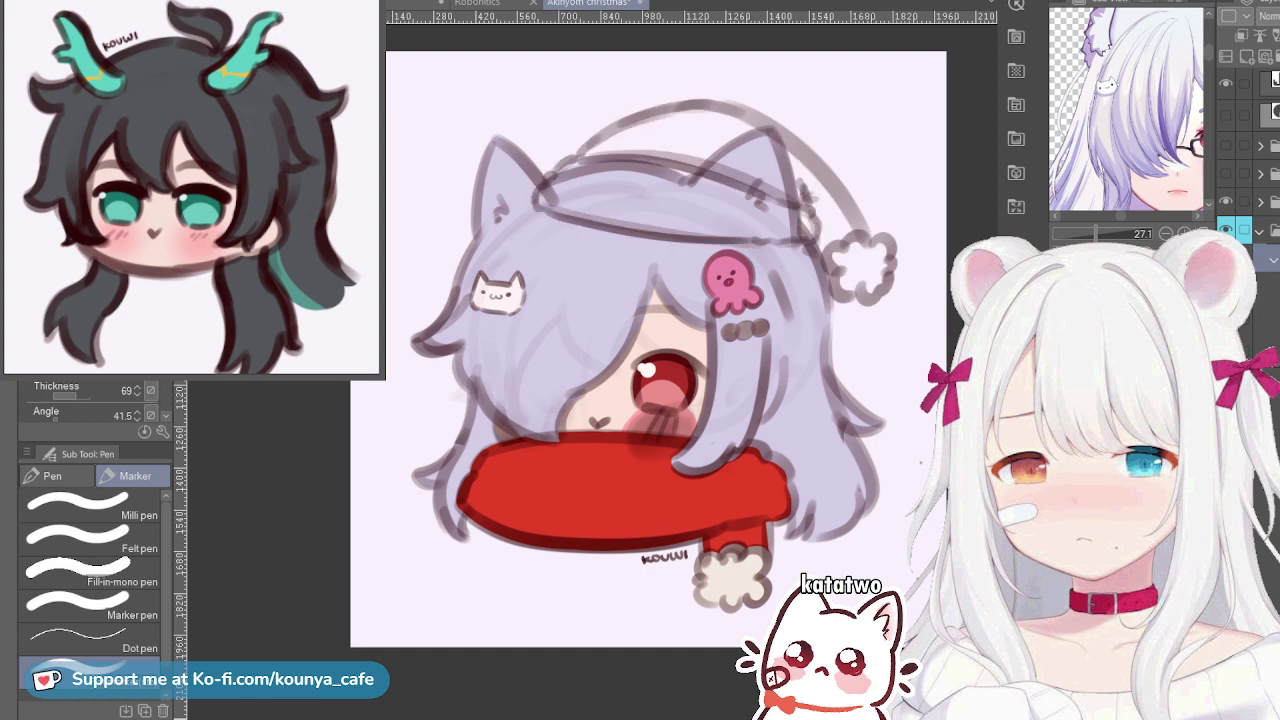
{"action": "key", "text": "ctrl+y"}
{"action": "key", "text": "ctrl+z"}
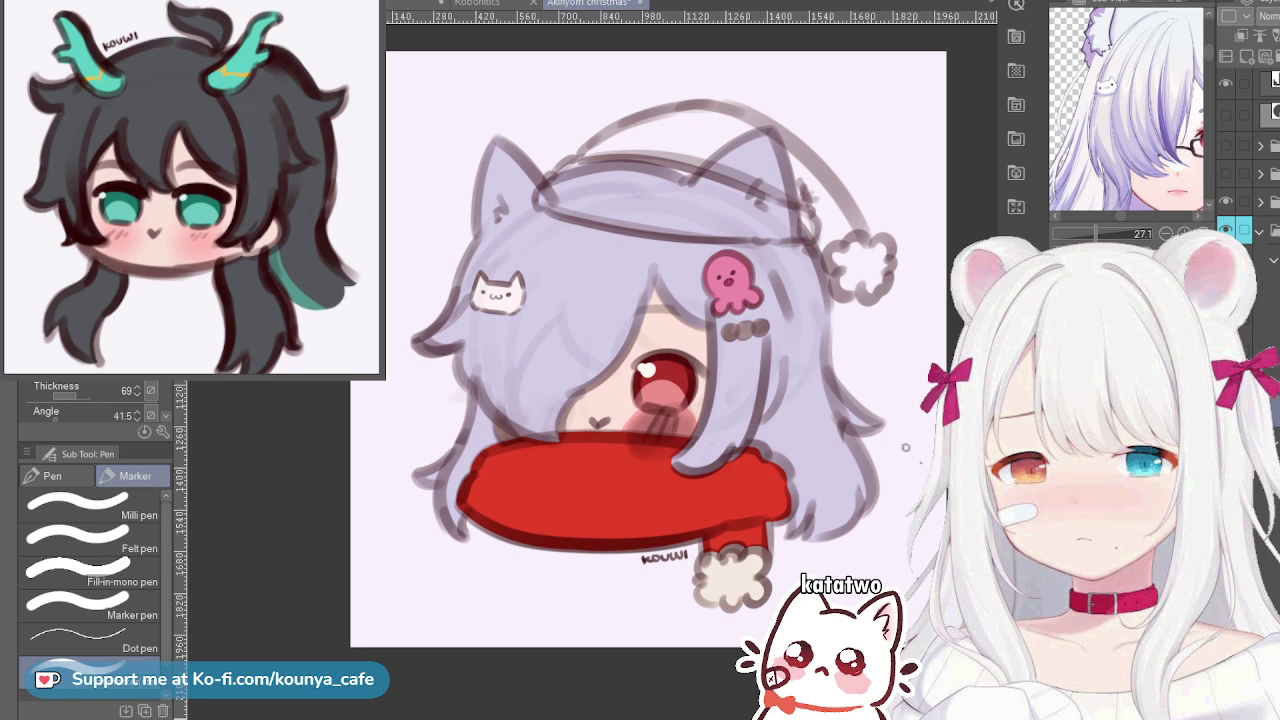
Start colouring the crown of the Santa hat with a red G-pen patch between the ears
{"action": "key", "text": "i"}
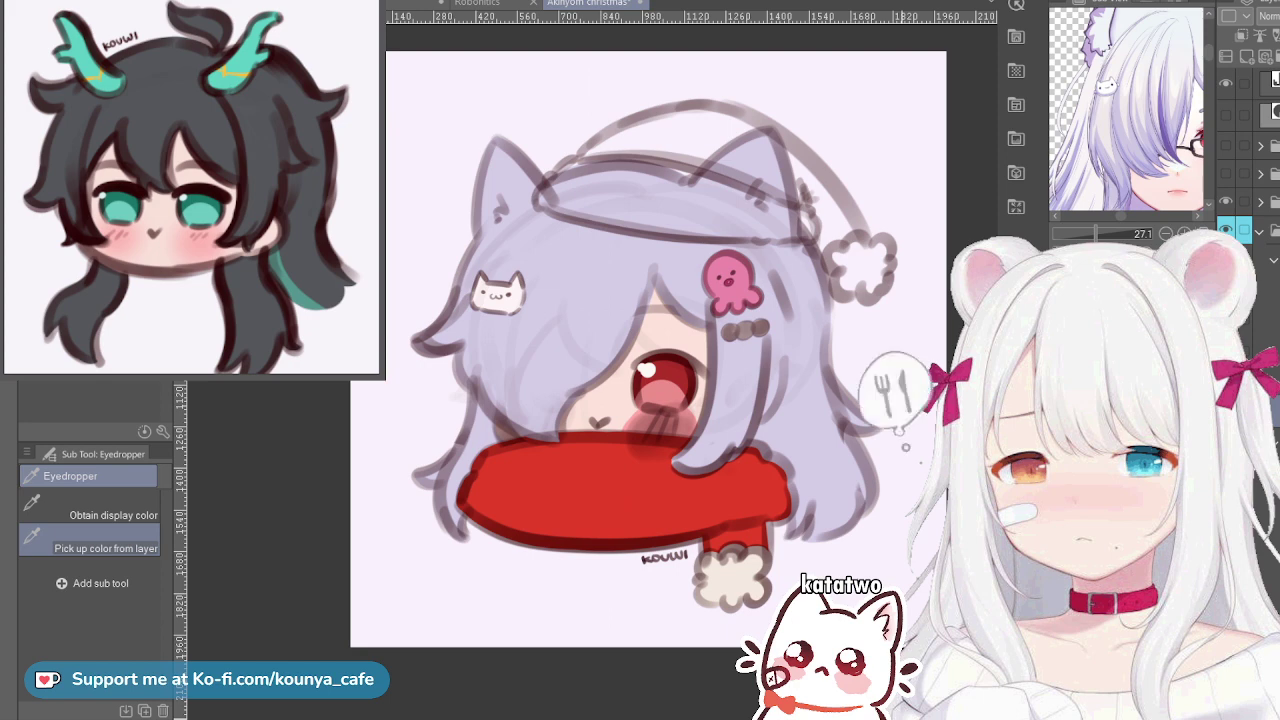
{"action": "key", "text": "p"}
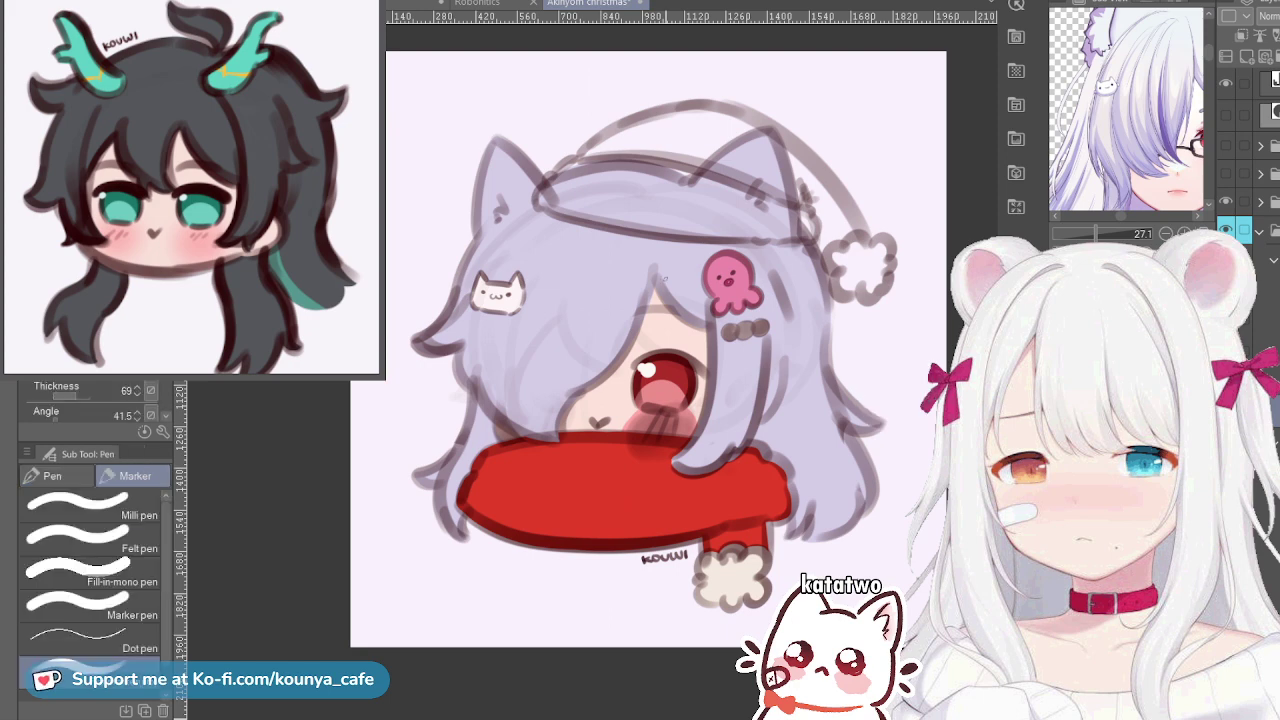
{"action": "left_click", "coordinate": [56, 476]}
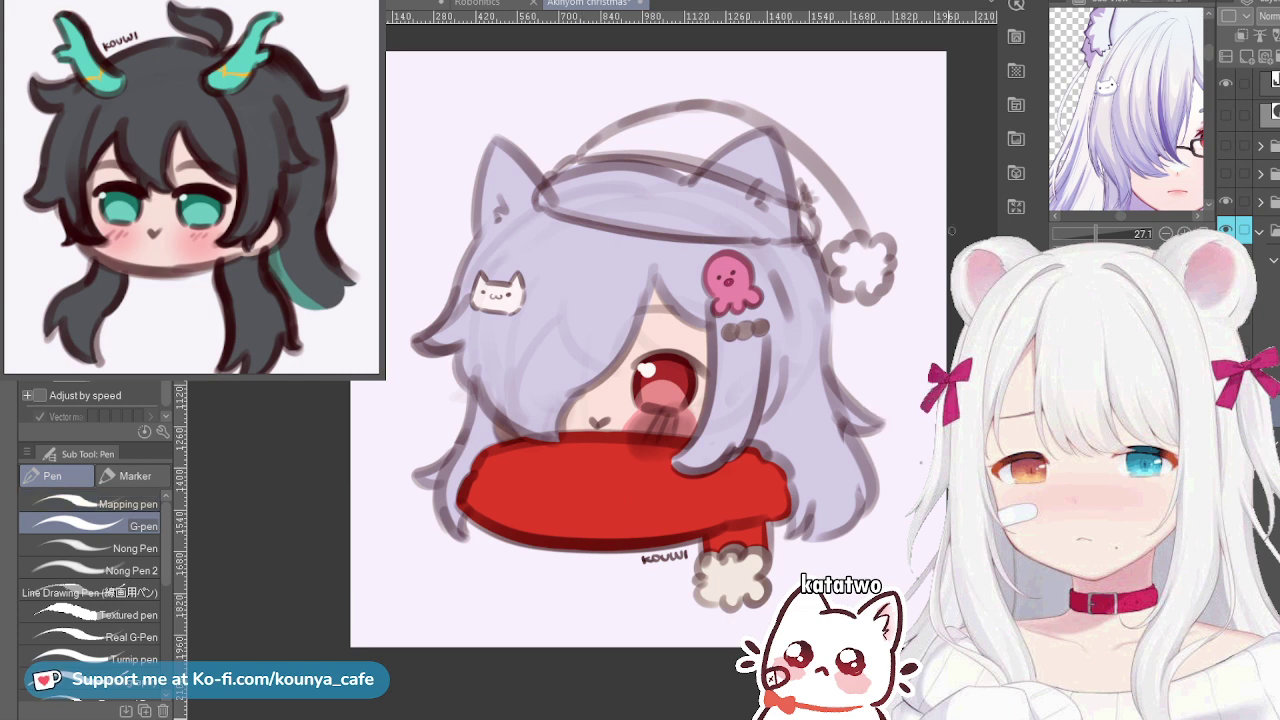
{"action": "mouse_move", "coordinate": [633, 143]}
{"action": "left_mouse_down"}
{"action": "mouse_move", "coordinate": [608, 165]}
{"action": "mouse_move", "coordinate": [660, 135]}
{"action": "mouse_move", "coordinate": [615, 161]}
{"action": "mouse_move", "coordinate": [693, 136]}
{"action": "mouse_move", "coordinate": [597, 161]}
{"action": "mouse_move", "coordinate": [662, 158]}
{"action": "mouse_move", "coordinate": [621, 150]}
{"action": "mouse_move", "coordinate": [626, 164]}
{"action": "left_mouse_up"}
{"action": "key", "text": "ctrl+z"}
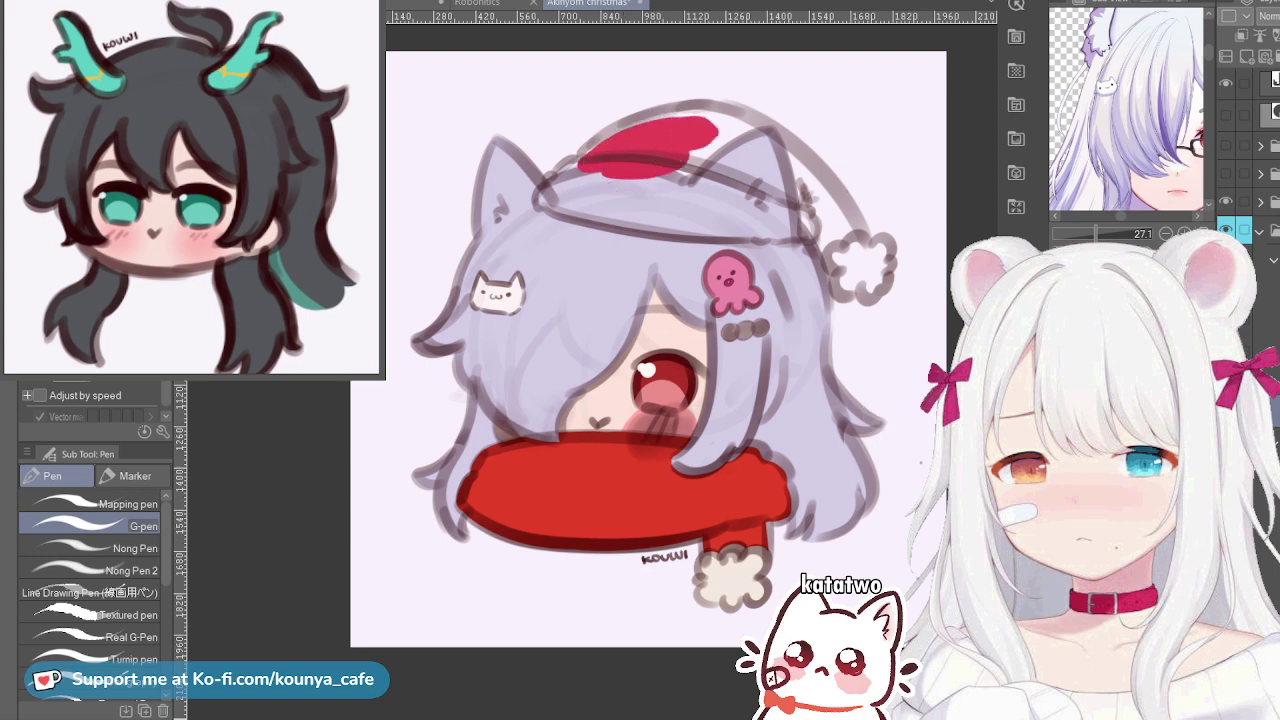
{"action": "left_click_drag", "start_coordinate": [1268, 260], "coordinate": [1262, 218]}
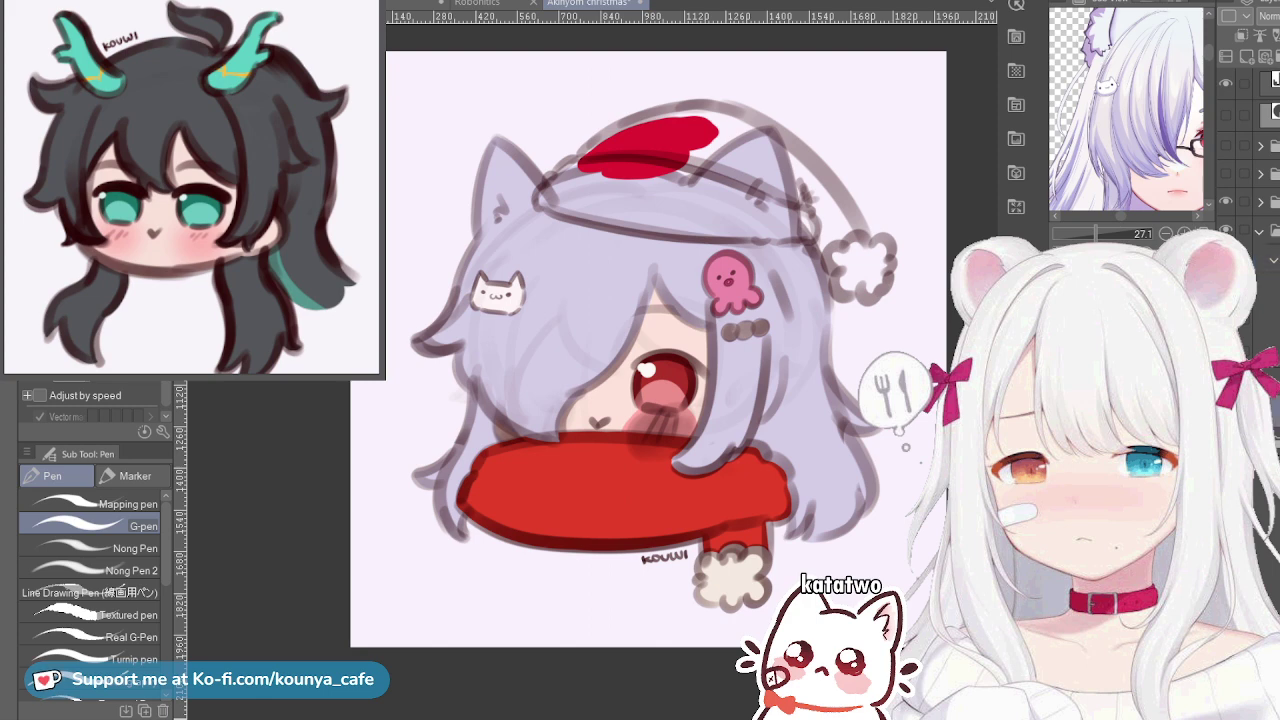
Paint the rest of the Santa hat red down to its tip, and fill its brim and pompom off-white
{"action": "mouse_move", "coordinate": [662, 166]}
{"action": "left_mouse_down"}
{"action": "mouse_move", "coordinate": [690, 138]}
{"action": "mouse_move", "coordinate": [703, 152]}
{"action": "mouse_move", "coordinate": [654, 138]}
{"action": "left_mouse_up"}
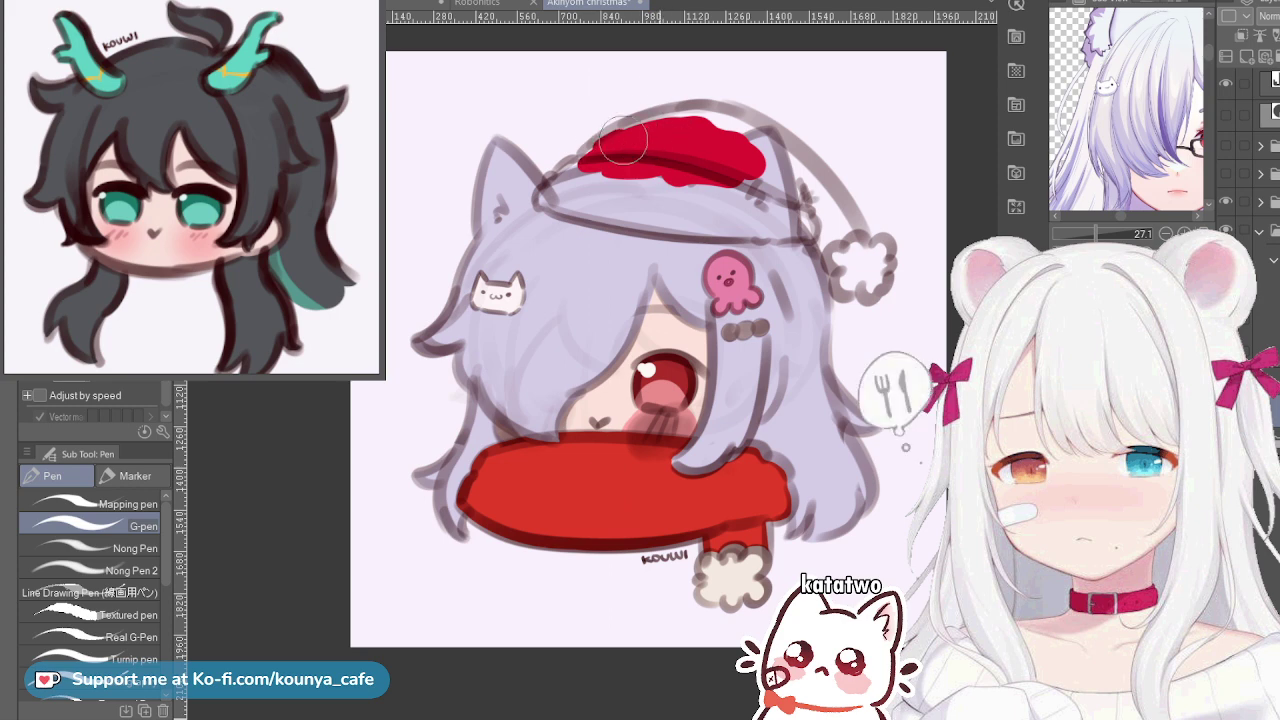
{"action": "mouse_move", "coordinate": [630, 138]}
{"action": "left_mouse_down"}
{"action": "mouse_move", "coordinate": [743, 131]}
{"action": "mouse_move", "coordinate": [725, 137]}
{"action": "mouse_move", "coordinate": [826, 207]}
{"action": "left_mouse_up"}
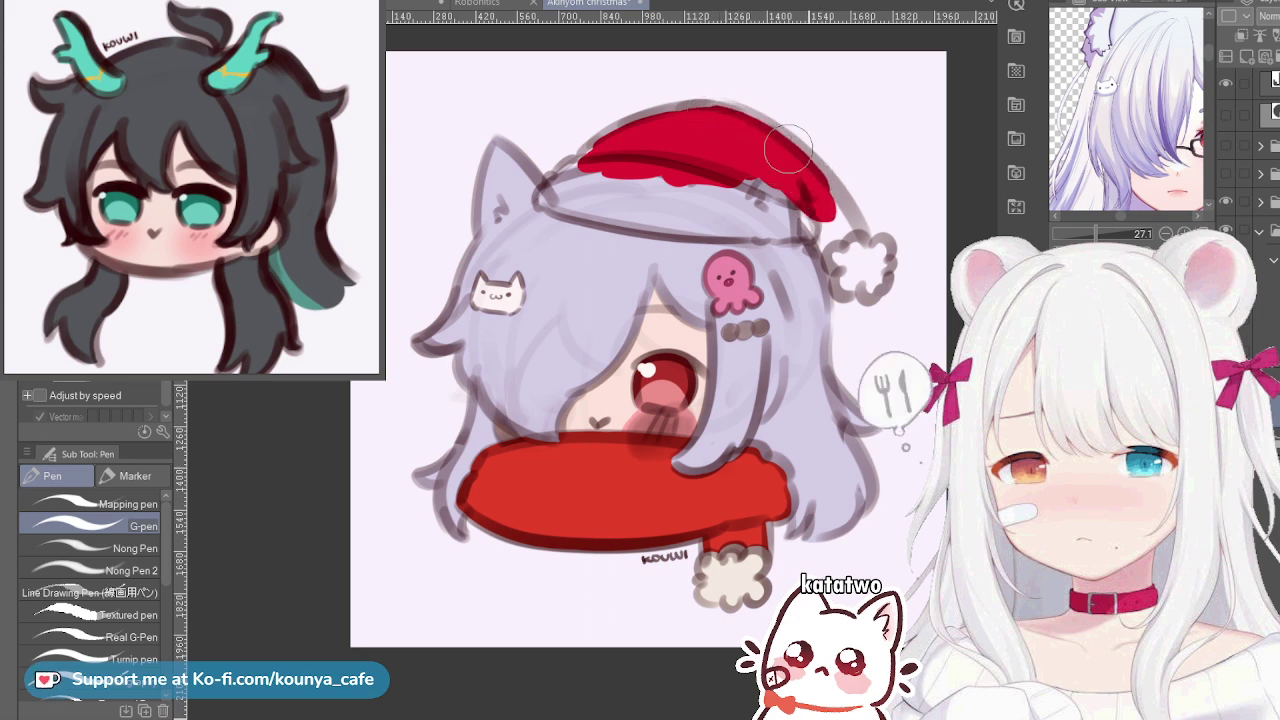
{"action": "mouse_move", "coordinate": [741, 122]}
{"action": "left_mouse_down"}
{"action": "mouse_move", "coordinate": [828, 203]}
{"action": "mouse_move", "coordinate": [730, 120]}
{"action": "mouse_move", "coordinate": [842, 219]}
{"action": "mouse_move", "coordinate": [760, 145]}
{"action": "left_mouse_up"}
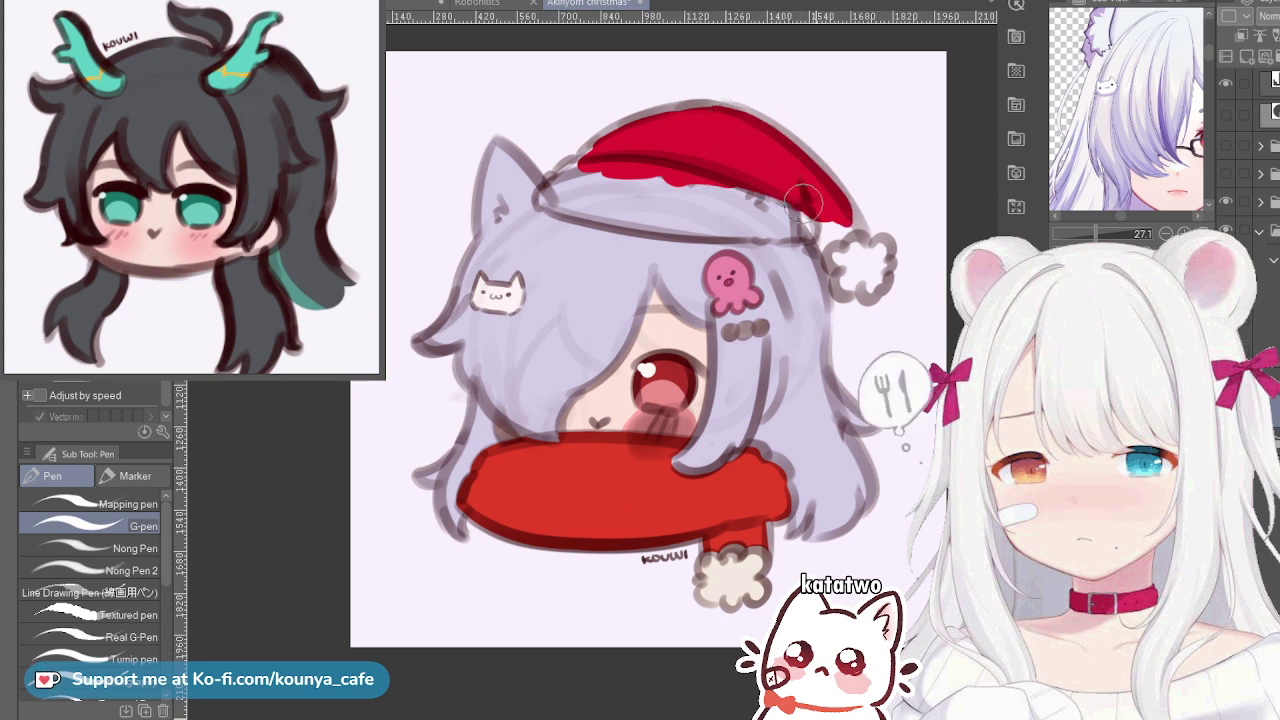
{"action": "mouse_move", "coordinate": [806, 200]}
{"action": "left_mouse_down"}
{"action": "mouse_move", "coordinate": [830, 236]}
{"action": "mouse_move", "coordinate": [812, 222]}
{"action": "mouse_move", "coordinate": [838, 238]}
{"action": "mouse_move", "coordinate": [830, 196]}
{"action": "mouse_move", "coordinate": [845, 215]}
{"action": "left_mouse_up"}
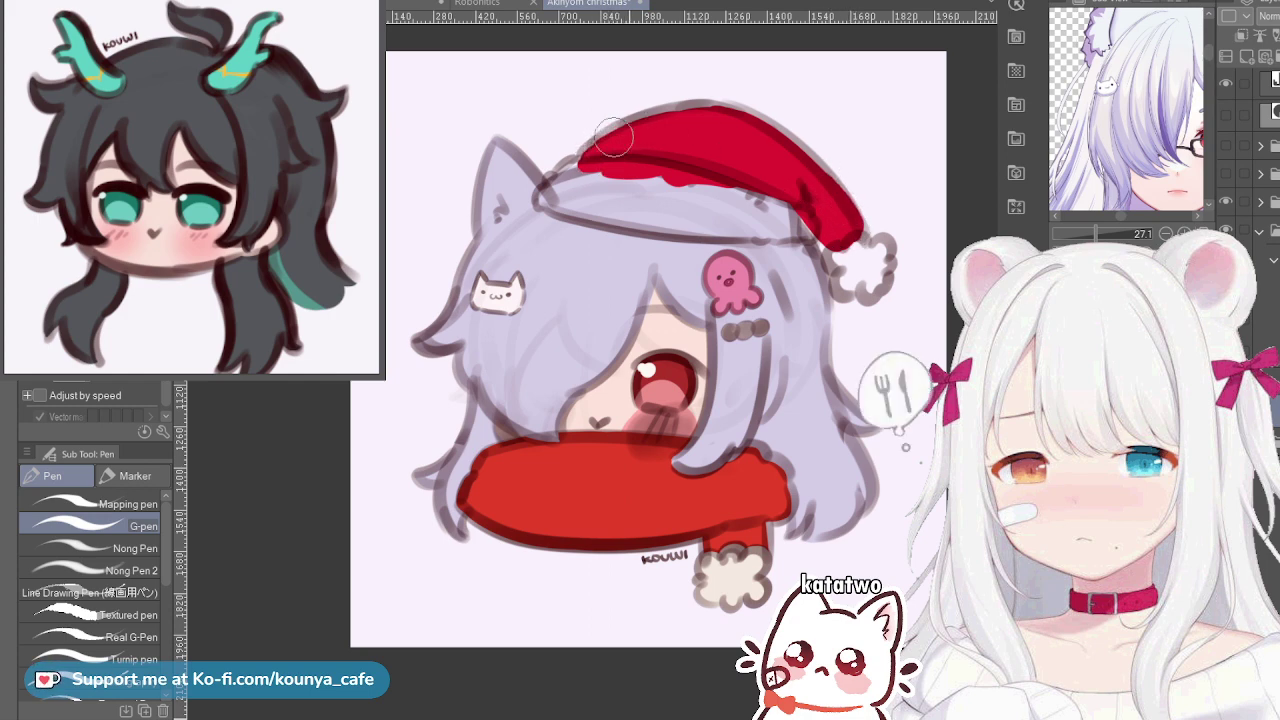
{"action": "mouse_move", "coordinate": [585, 160]}
{"action": "left_mouse_down"}
{"action": "mouse_move", "coordinate": [570, 171]}
{"action": "mouse_move", "coordinate": [662, 135]}
{"action": "mouse_move", "coordinate": [567, 175]}
{"action": "left_mouse_up"}
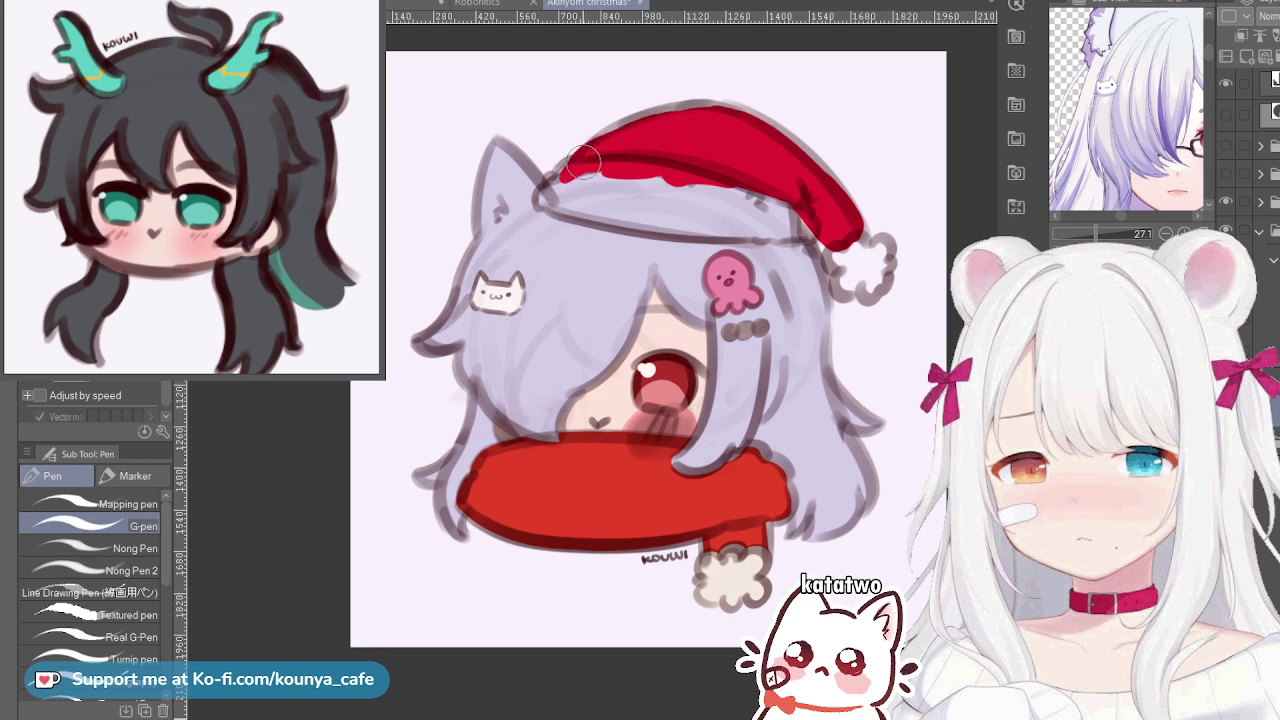
{"action": "mouse_move", "coordinate": [590, 157]}
{"action": "left_mouse_down"}
{"action": "mouse_move", "coordinate": [685, 125]}
{"action": "mouse_move", "coordinate": [644, 129]}
{"action": "mouse_move", "coordinate": [712, 121]}
{"action": "mouse_move", "coordinate": [649, 121]}
{"action": "mouse_move", "coordinate": [723, 128]}
{"action": "mouse_move", "coordinate": [670, 118]}
{"action": "left_mouse_up"}
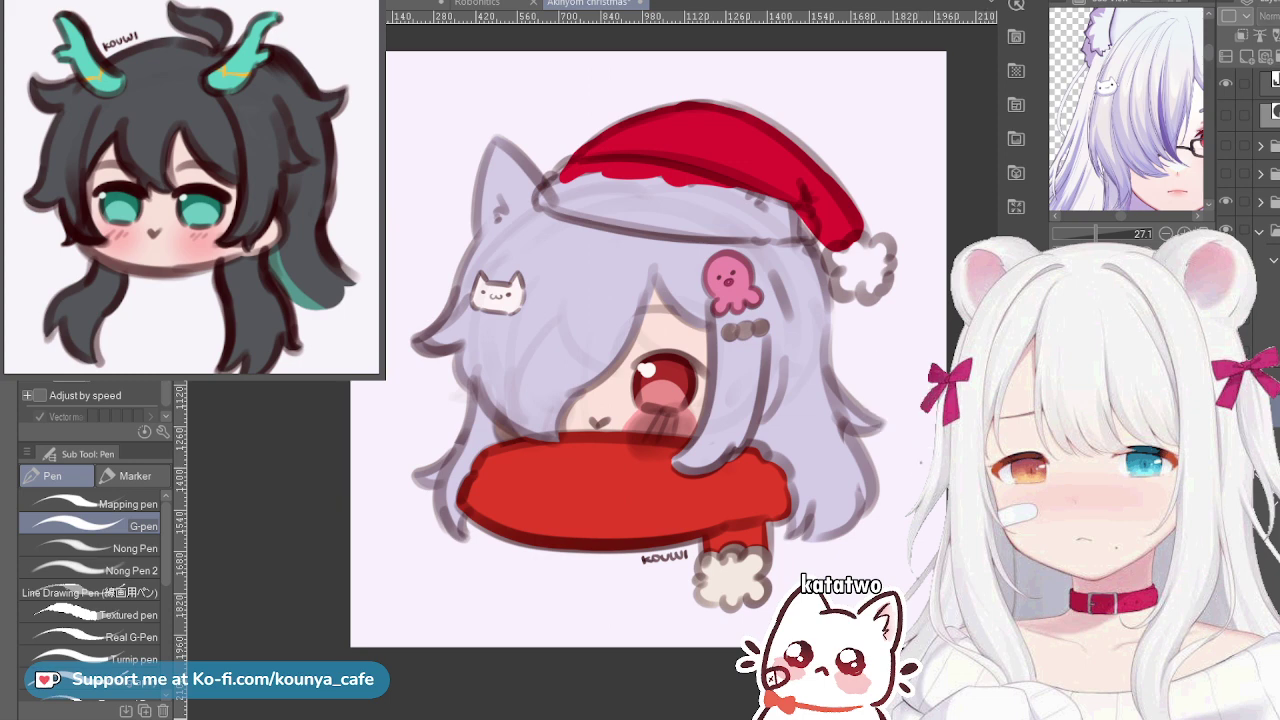
{"action": "mouse_move", "coordinate": [585, 177]}
{"action": "left_mouse_down"}
{"action": "mouse_move", "coordinate": [556, 186]}
{"action": "mouse_move", "coordinate": [670, 188]}
{"action": "mouse_move", "coordinate": [590, 177]}
{"action": "mouse_move", "coordinate": [754, 193]}
{"action": "mouse_move", "coordinate": [575, 178]}
{"action": "mouse_move", "coordinate": [772, 202]}
{"action": "mouse_move", "coordinate": [716, 180]}
{"action": "mouse_move", "coordinate": [807, 227]}
{"action": "left_mouse_up"}
{"action": "mouse_move", "coordinate": [564, 197]}
{"action": "left_mouse_down"}
{"action": "mouse_move", "coordinate": [540, 196]}
{"action": "mouse_move", "coordinate": [704, 212]}
{"action": "mouse_move", "coordinate": [720, 228]}
{"action": "mouse_move", "coordinate": [760, 215]}
{"action": "mouse_move", "coordinate": [863, 258]}
{"action": "left_mouse_up"}
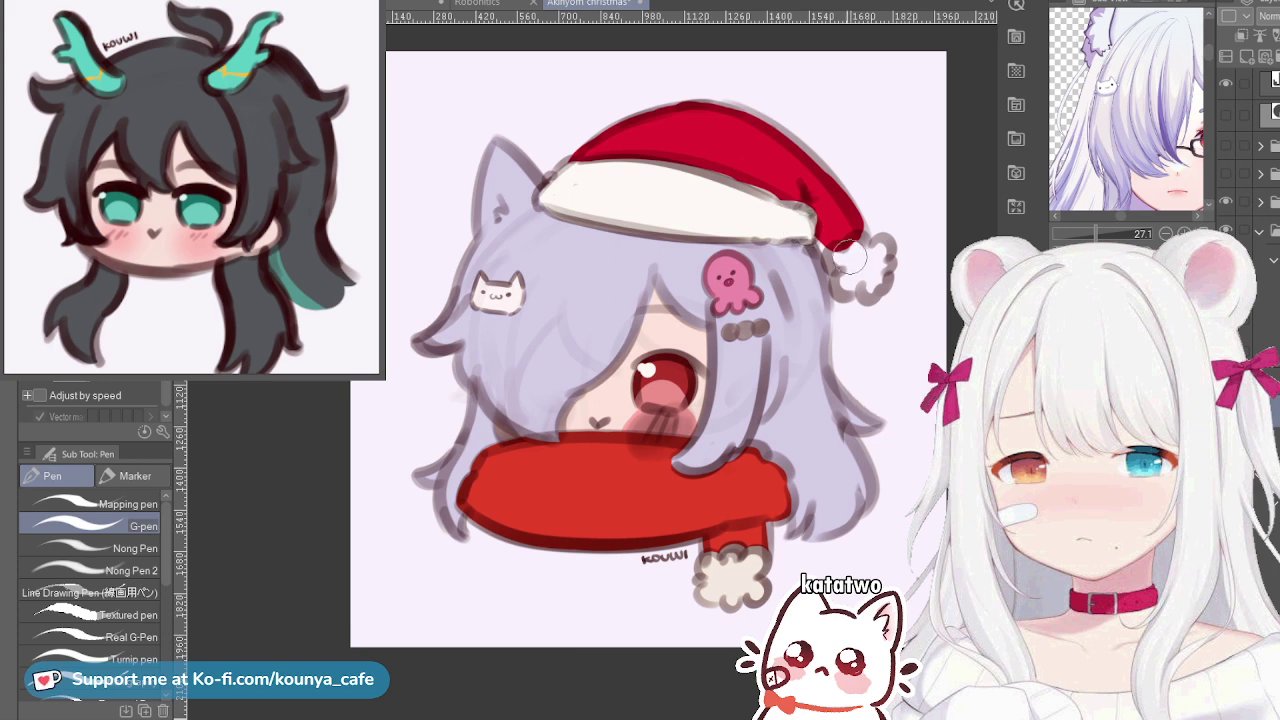
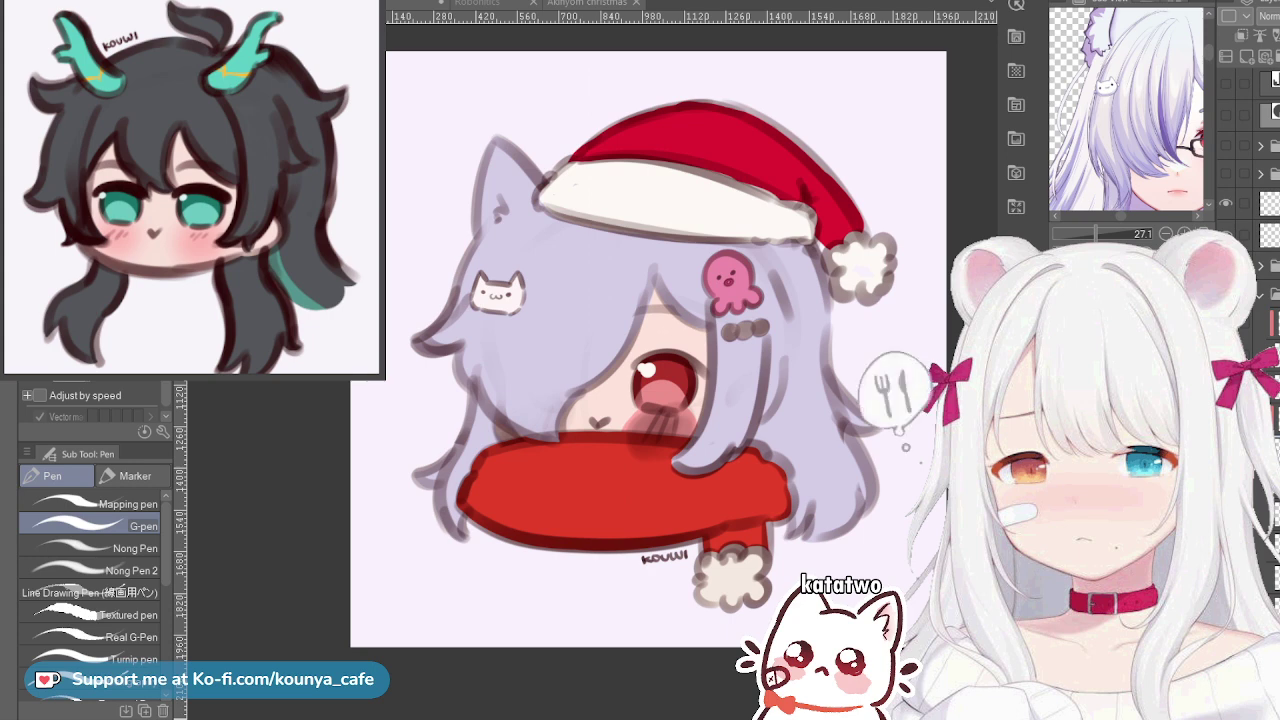
{"action": "left_click", "coordinate": [1261, 295]}
{"action": "left_click", "coordinate": [1266, 236]}
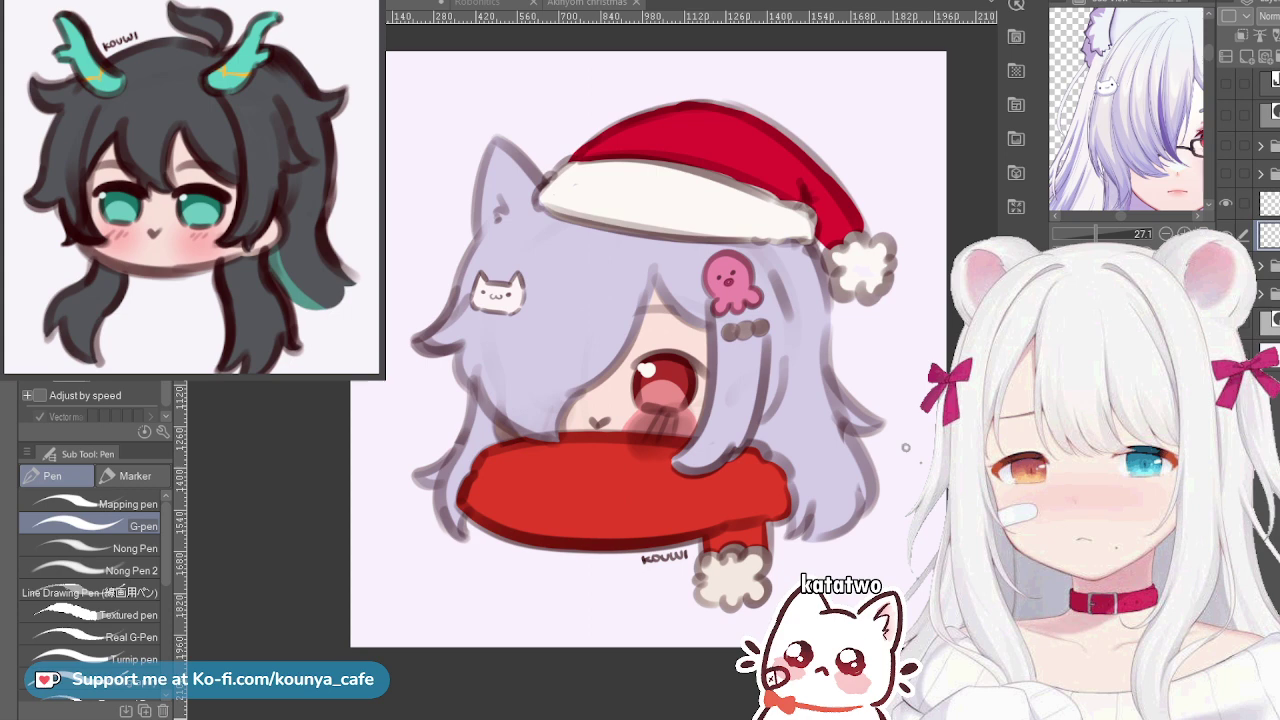
{"action": "key", "text": "ctrl+t"}
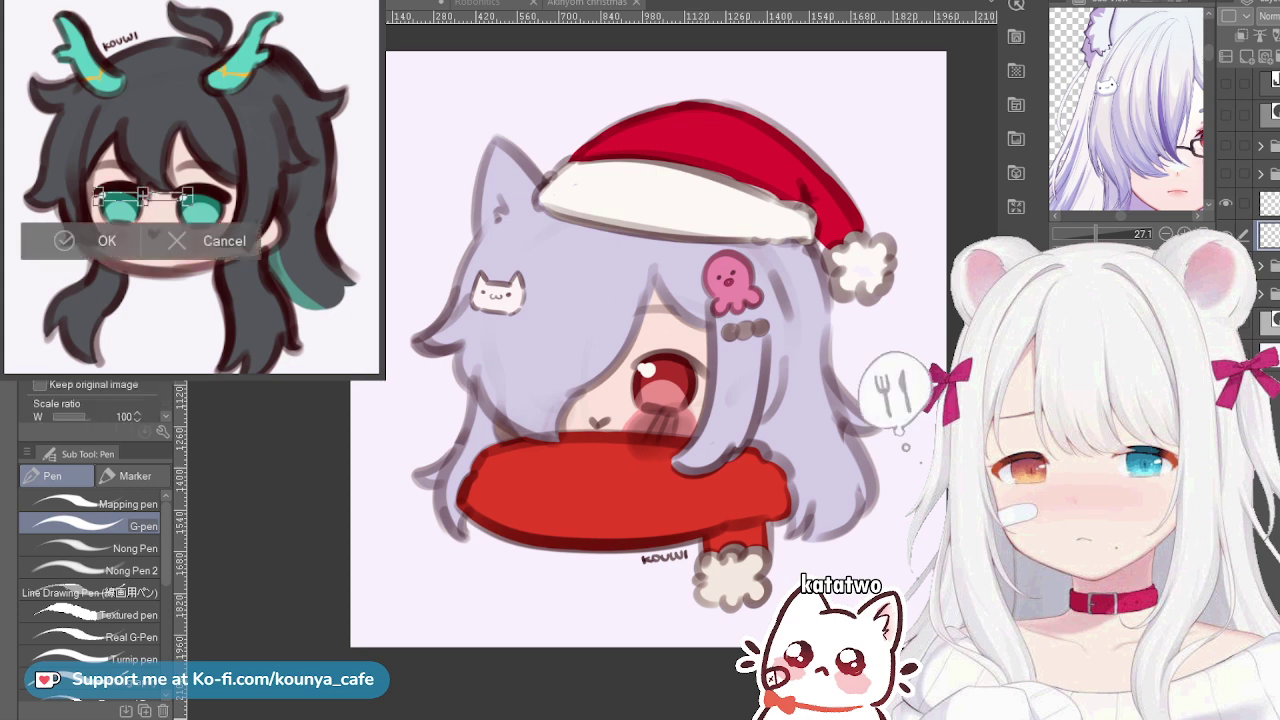
{"action": "key", "text": "Return"}
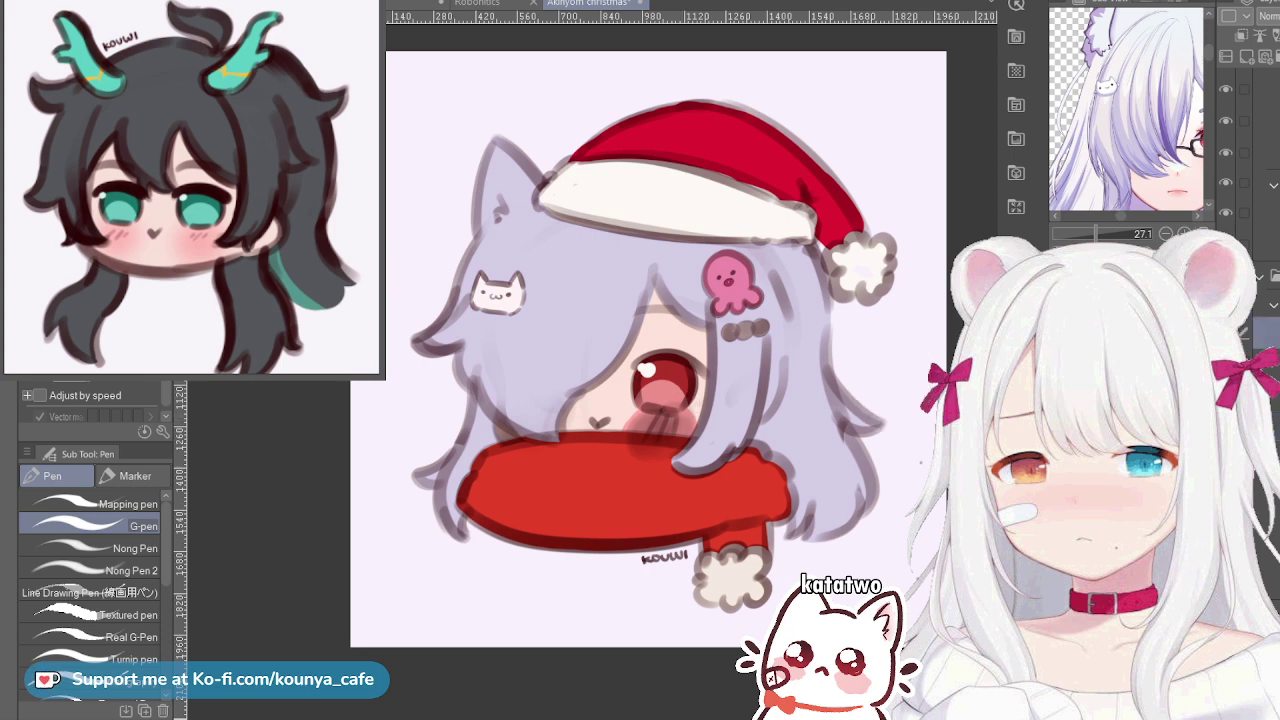
Reframe the reference on its glasses, then draw the lens's upper edge across the visible eye with a marker sub tool and adjust it with Transform
{"action": "left_click_drag", "start_coordinate": [1170, 165], "coordinate": [1108, 154]}
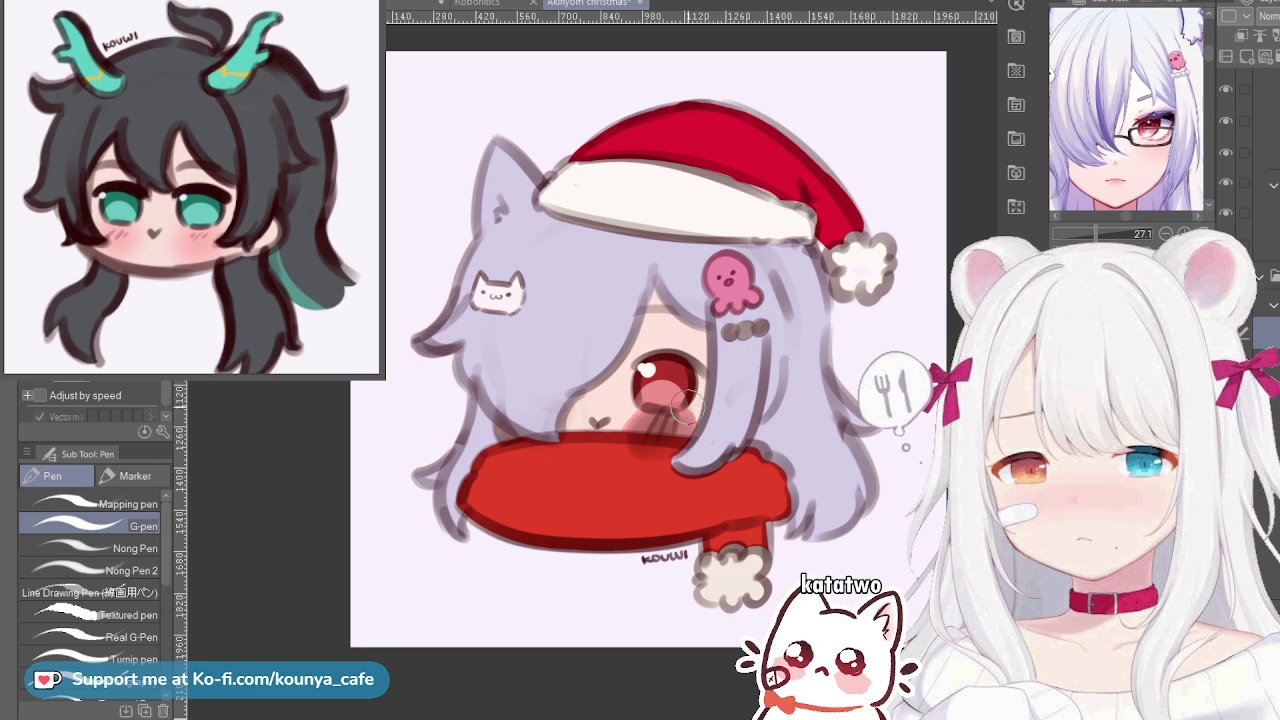
{"action": "key", "text": "p"}
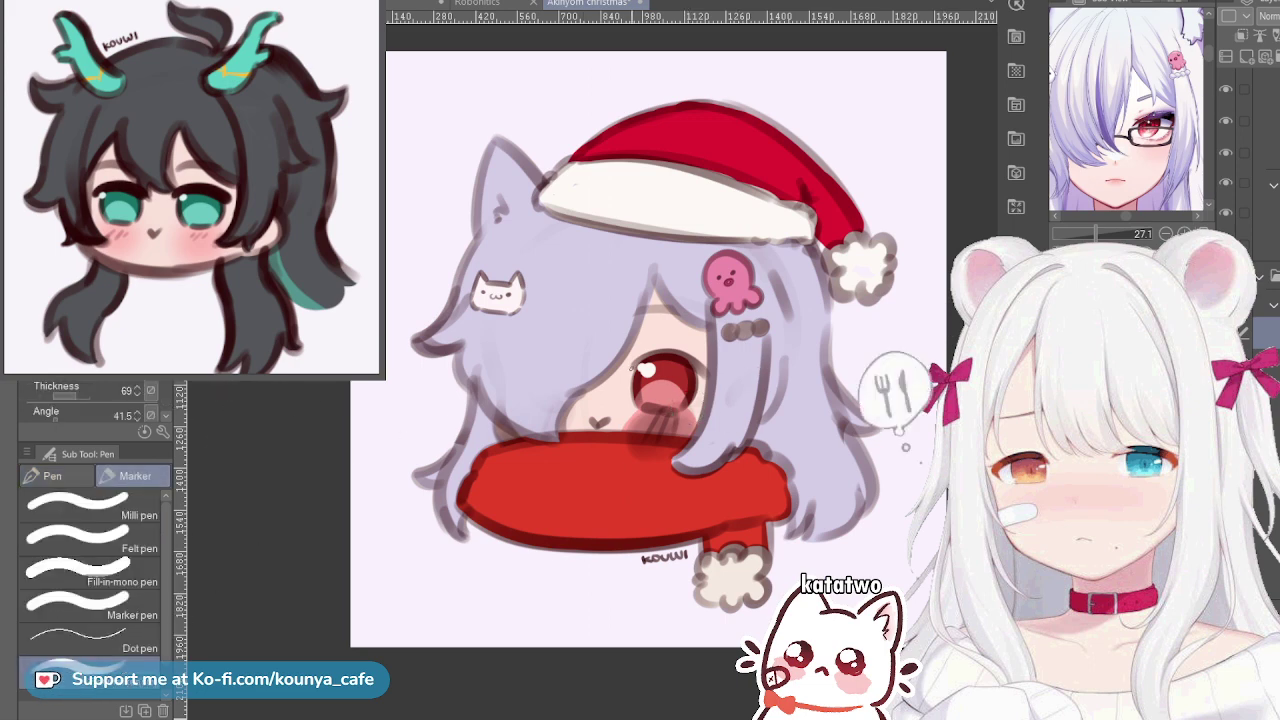
{"action": "scroll", "coordinate": [680, 420], "scroll_direction": "up", "scroll_amount": 5}
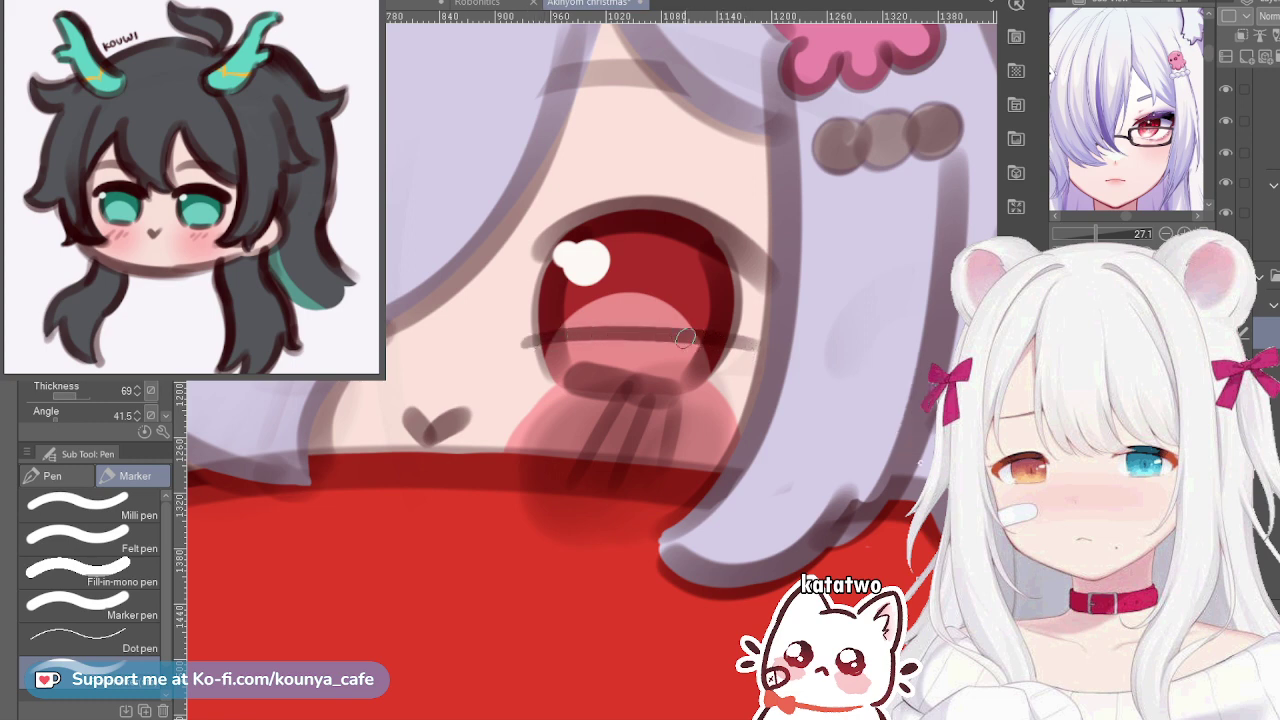
{"action": "left_click_drag", "start_coordinate": [503, 341], "coordinate": [728, 340]}
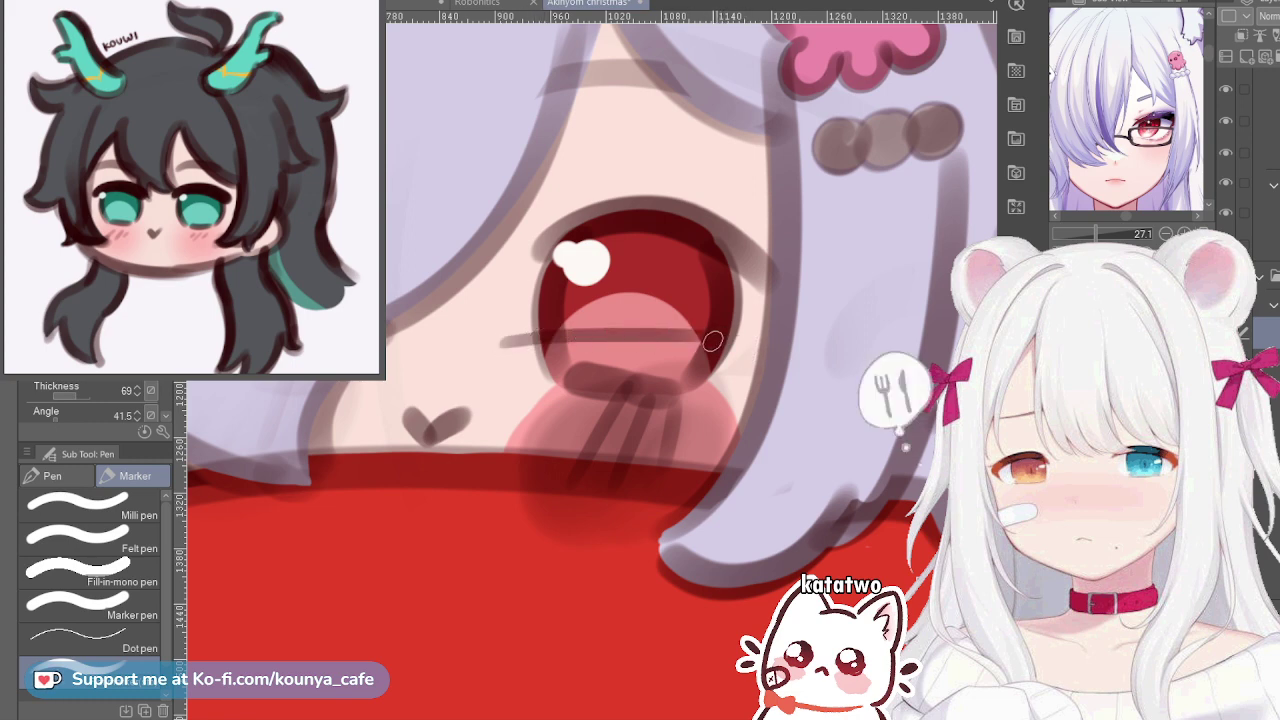
{"action": "key", "text": "ctrl+t"}
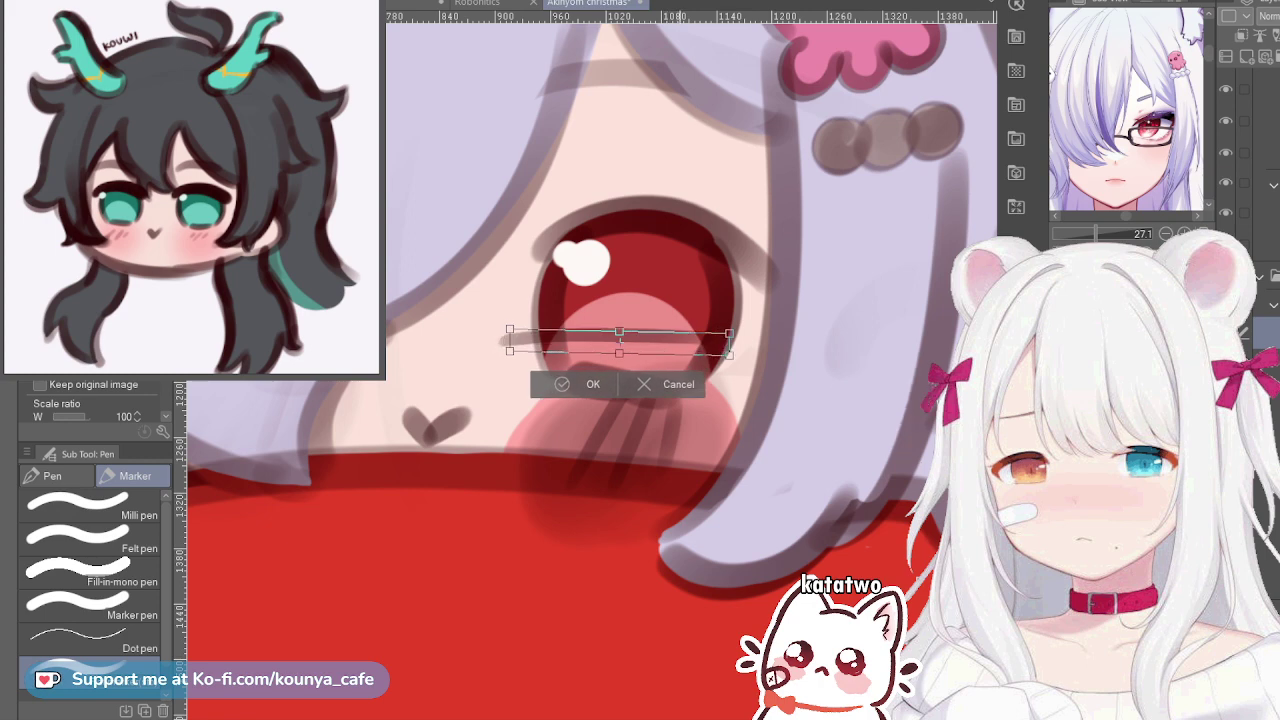
{"action": "key", "text": "Return"}
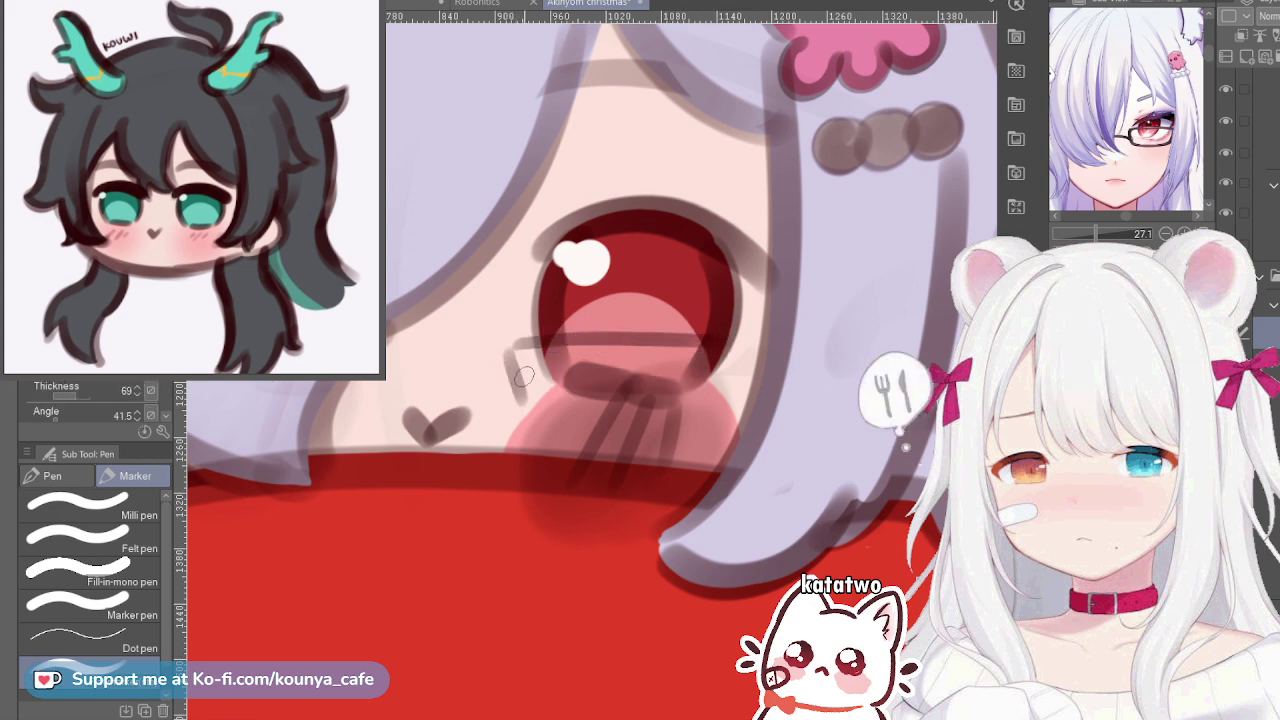
Draw the side and bottom edges of the rounded rectangular lens around the lower part of the visible eye
{"action": "left_click_drag", "start_coordinate": [511, 362], "coordinate": [511, 394]}
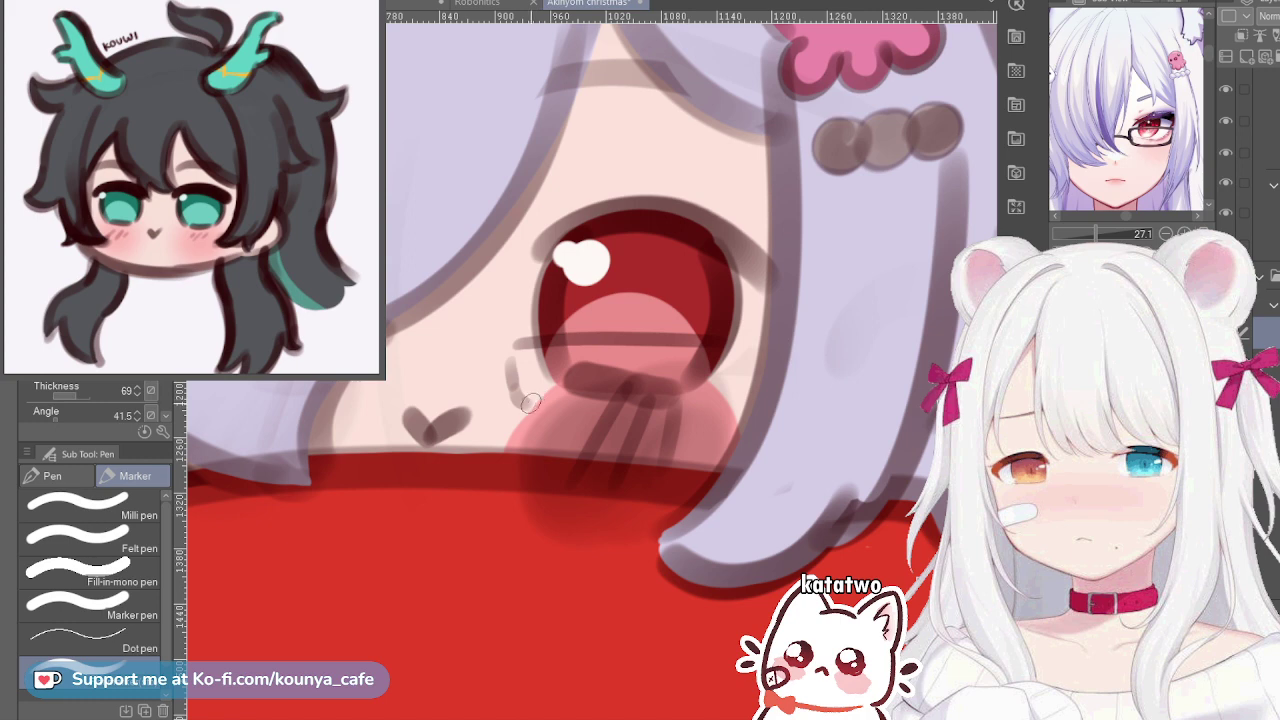
{"action": "left_click_drag", "start_coordinate": [530, 404], "coordinate": [657, 408]}
{"action": "key", "text": "ctrl+z"}
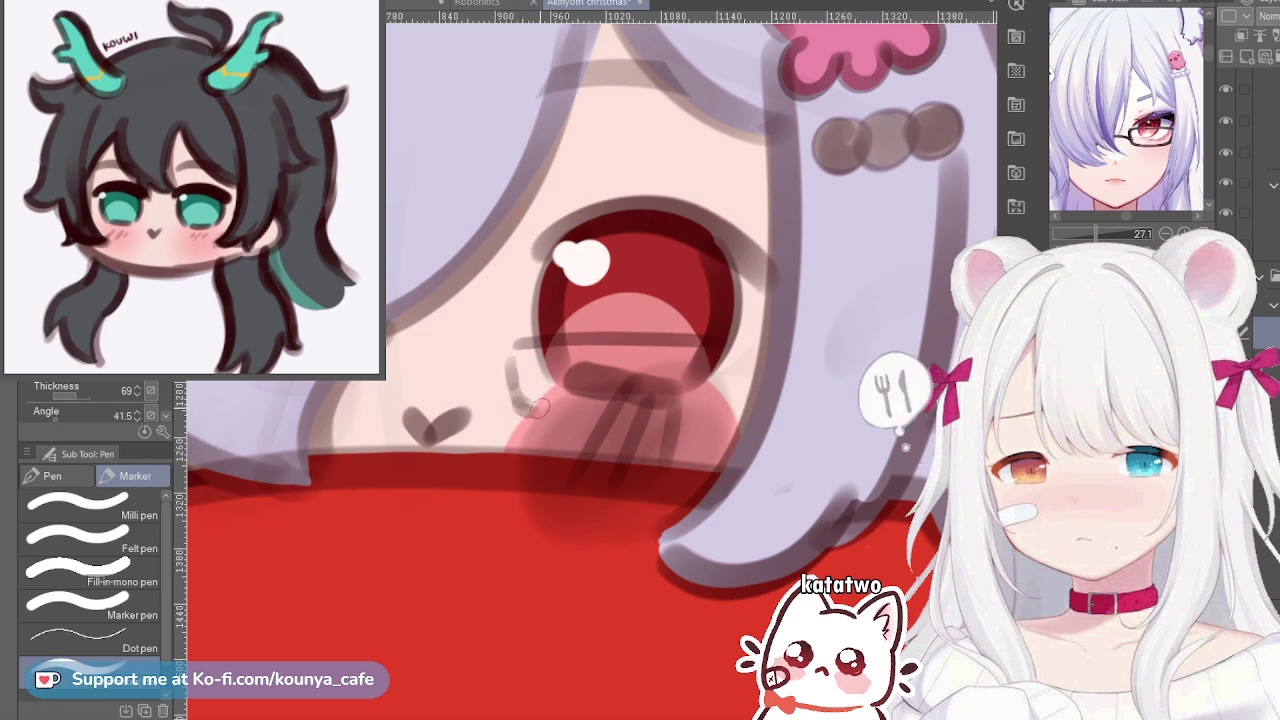
{"action": "left_click_drag", "start_coordinate": [536, 410], "coordinate": [672, 407]}
{"action": "key", "text": "ctrl+z"}
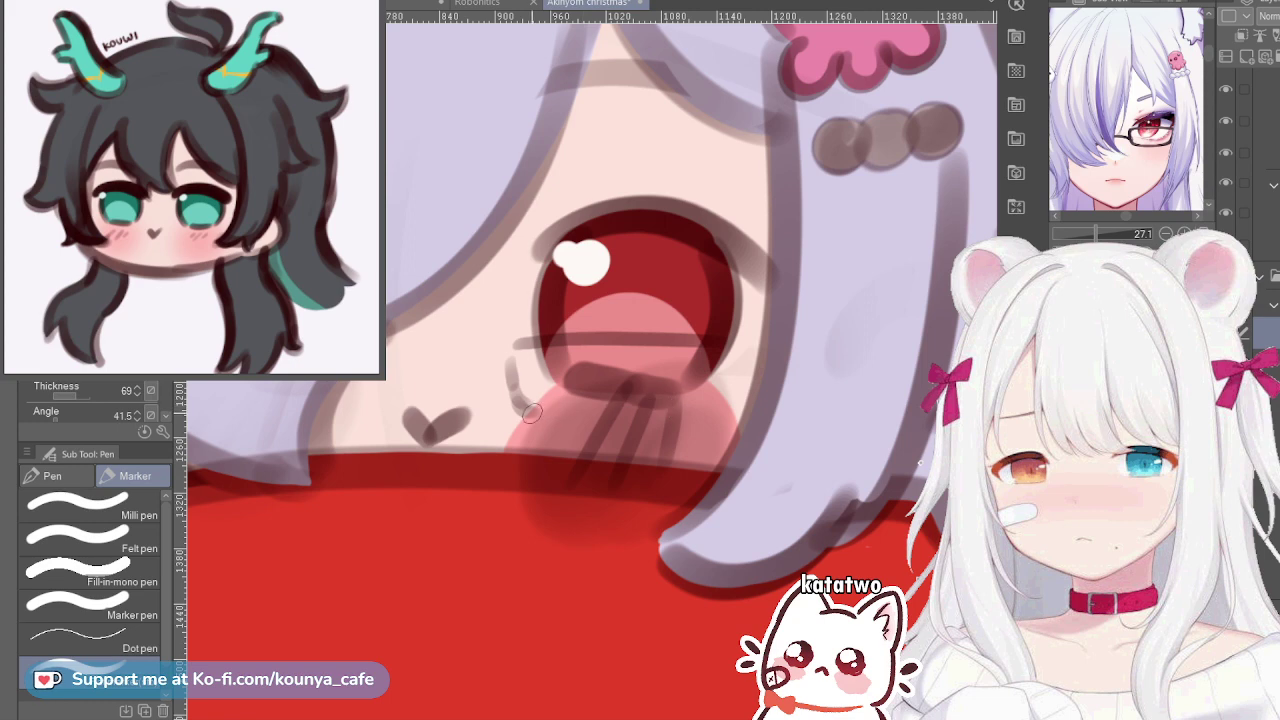
{"action": "left_click_drag", "start_coordinate": [530, 413], "coordinate": [694, 412]}
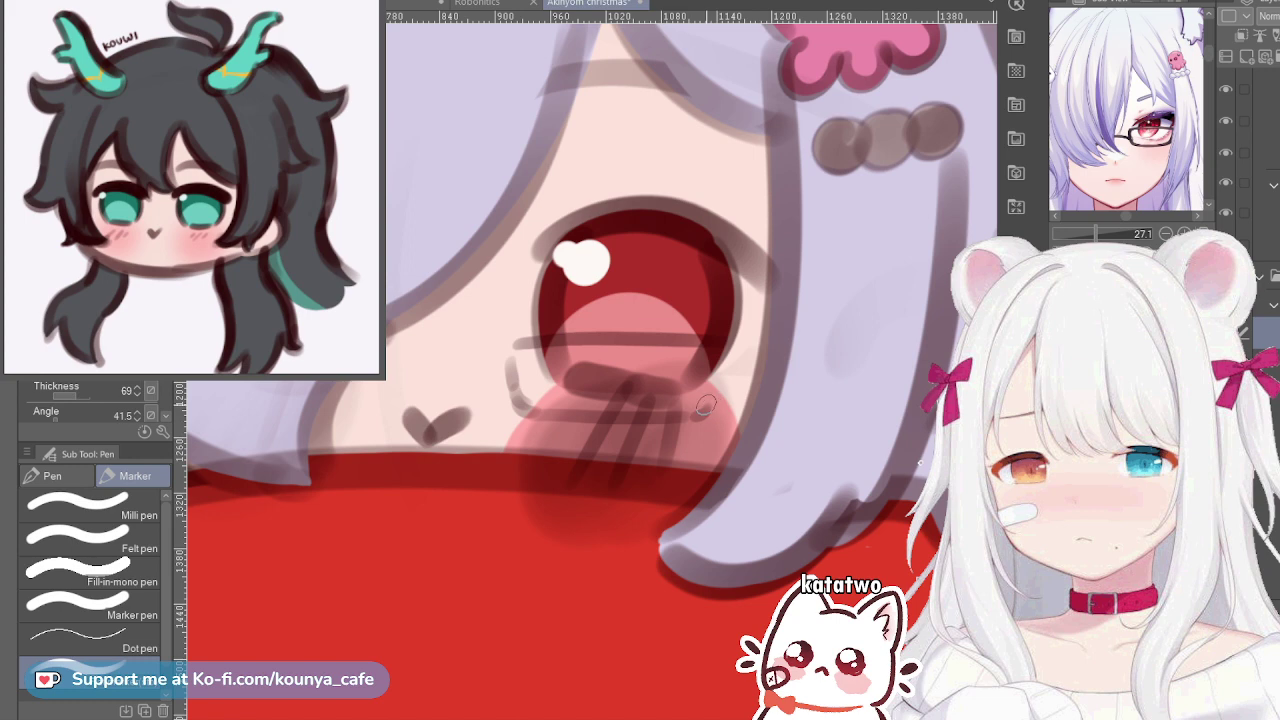
{"action": "left_click_drag", "start_coordinate": [706, 416], "coordinate": [723, 355]}
{"action": "key", "text": "ctrl+z"}
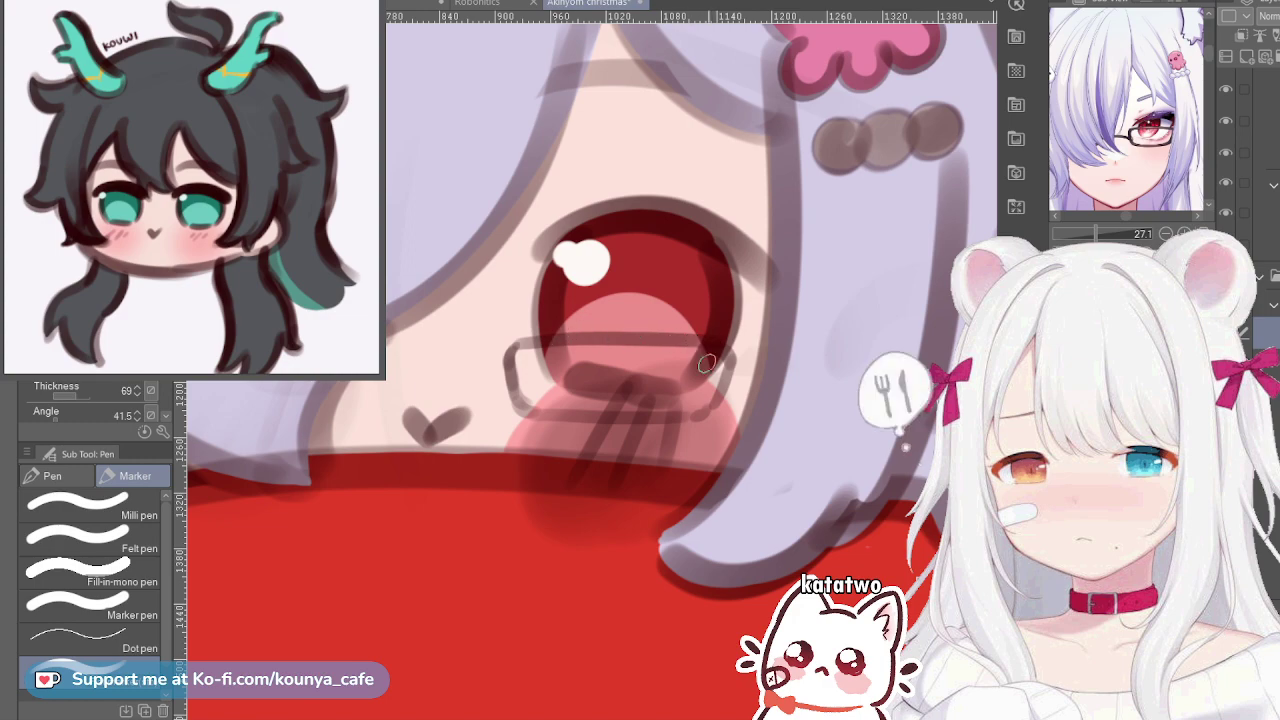
Enlarge the lens outline slightly with Transform, to a scale ratio of about 105
{"action": "scroll", "coordinate": [731, 358], "scroll_direction": "down", "scroll_amount": 3}
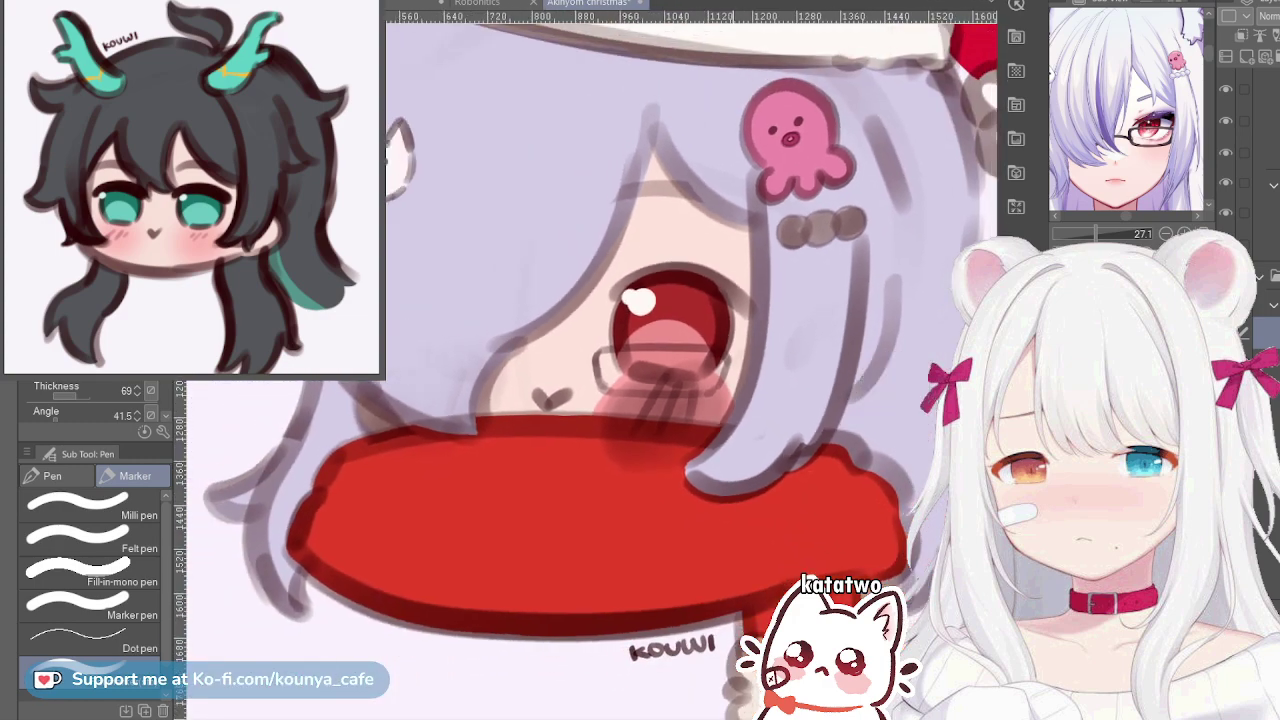
{"action": "key", "text": "ctrl+t"}
{"action": "left_click_drag", "start_coordinate": [742, 344], "coordinate": [742, 348]}
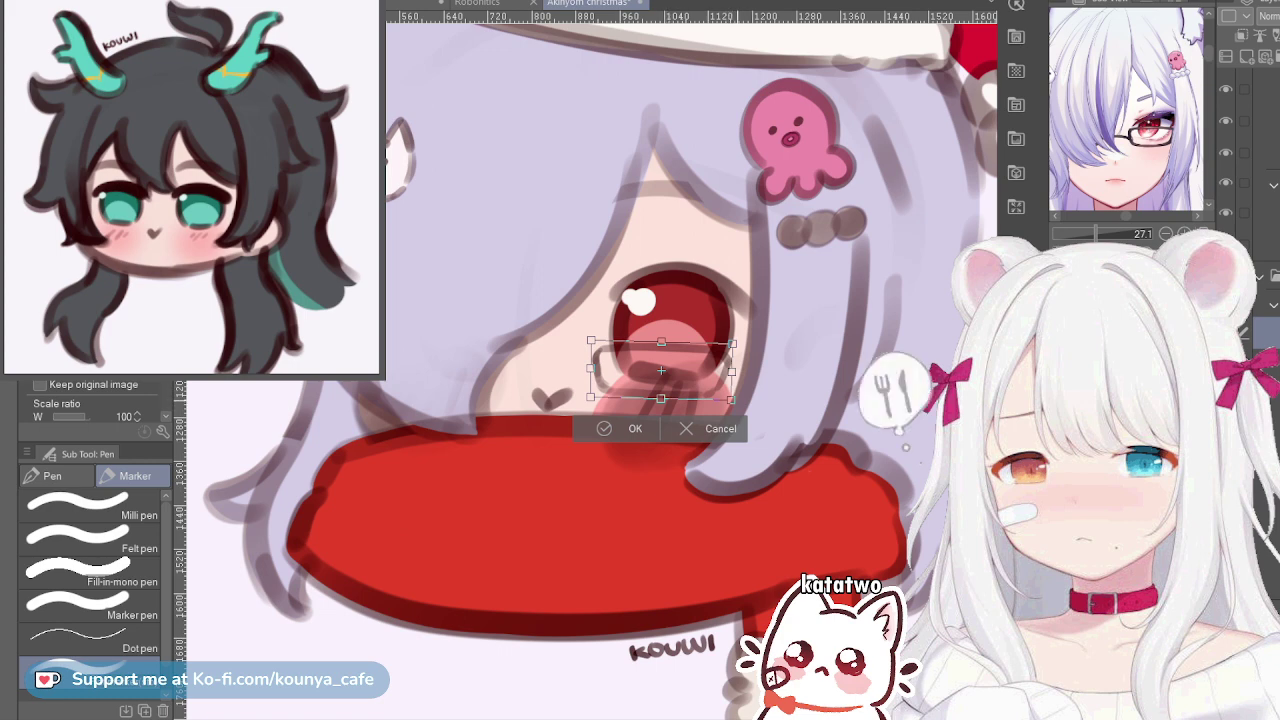
{"action": "left_click_drag", "start_coordinate": [731, 400], "coordinate": [738, 402]}
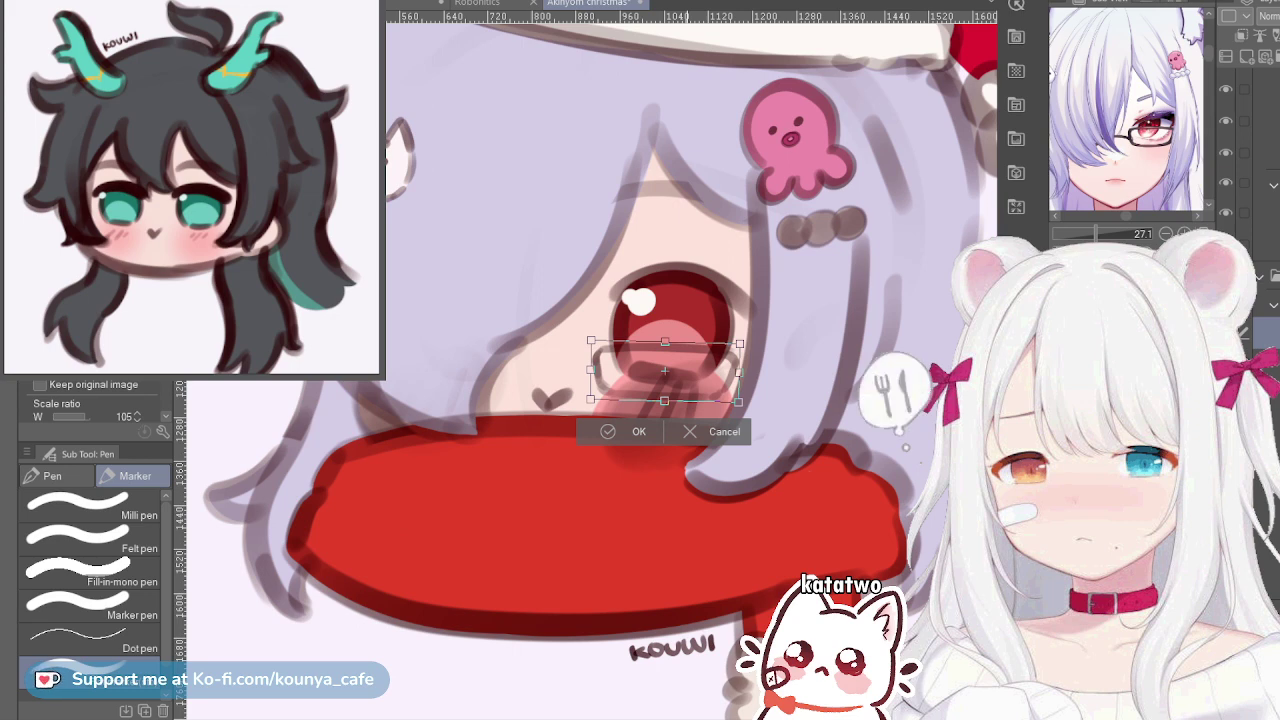
{"action": "key", "text": "Return"}
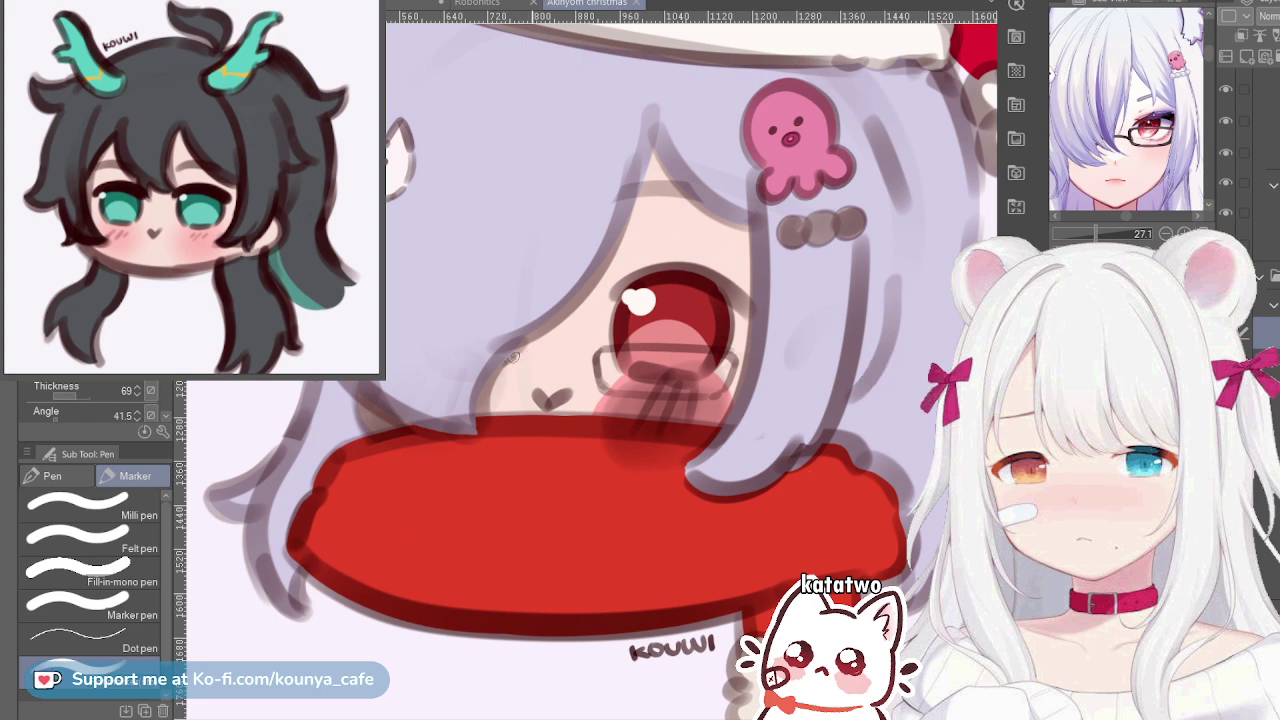
{"action": "left_click_drag", "start_coordinate": [510, 362], "coordinate": [594, 355]}
{"action": "key", "text": "ctrl+z"}
{"action": "key", "text": "ctrl+z"}
{"action": "key", "text": "ctrl+z"}
{"action": "key", "text": "ctrl+z"}
Place a copy of the lens outline over the hair-covered eye and skew its upper inner corner slightly inward
{"action": "key", "text": "ctrl+t"}
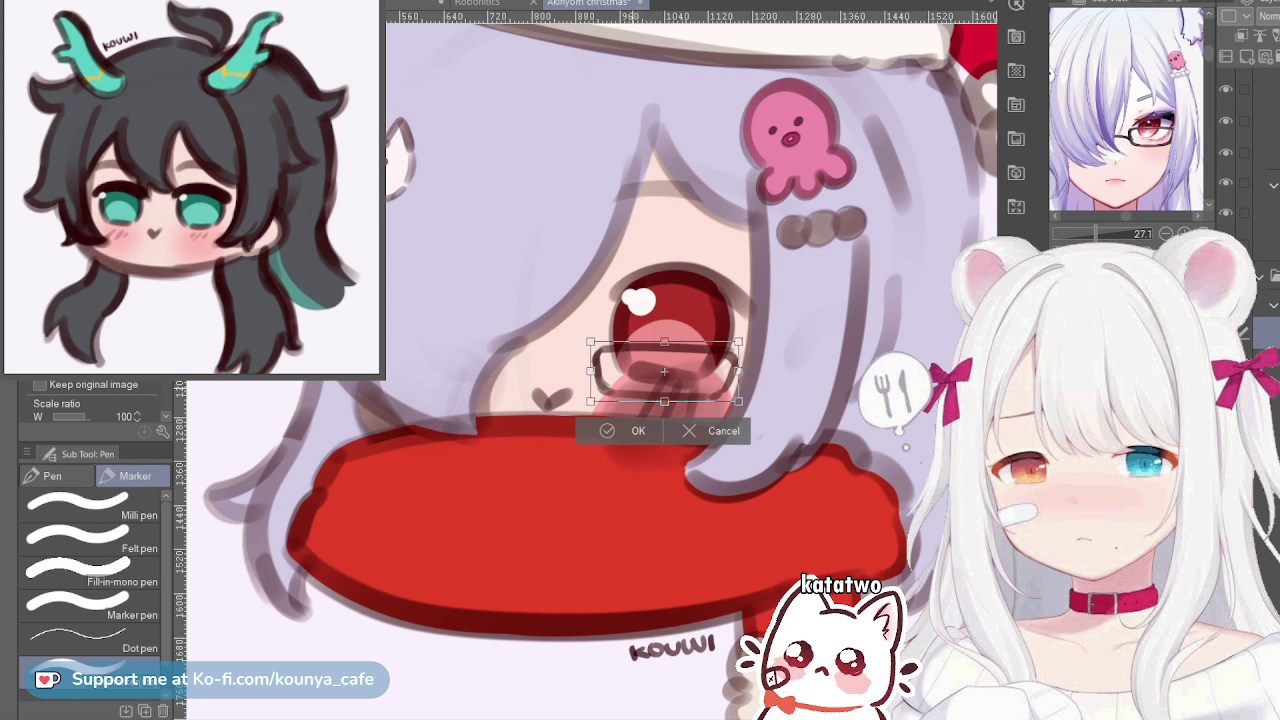
{"action": "left_click_drag", "start_coordinate": [665, 371], "coordinate": [451, 372]}
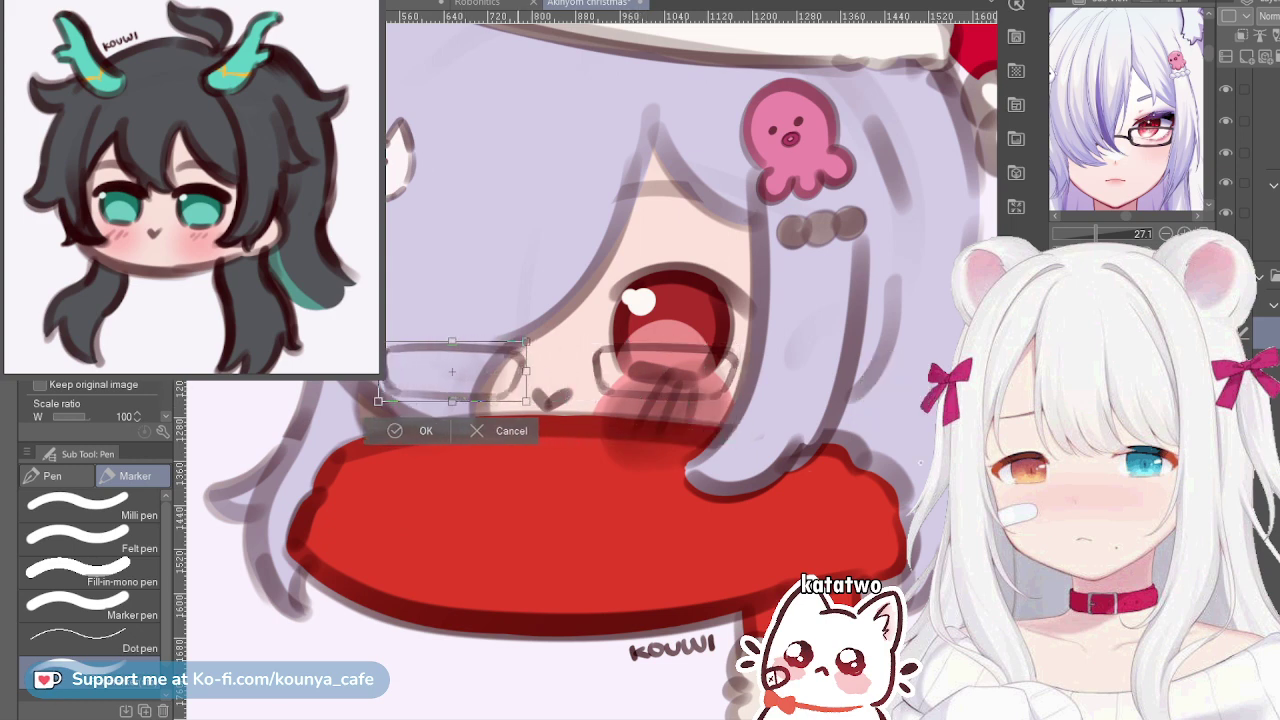
{"action": "left_click_drag", "start_coordinate": [526, 341], "coordinate": [514, 338]}
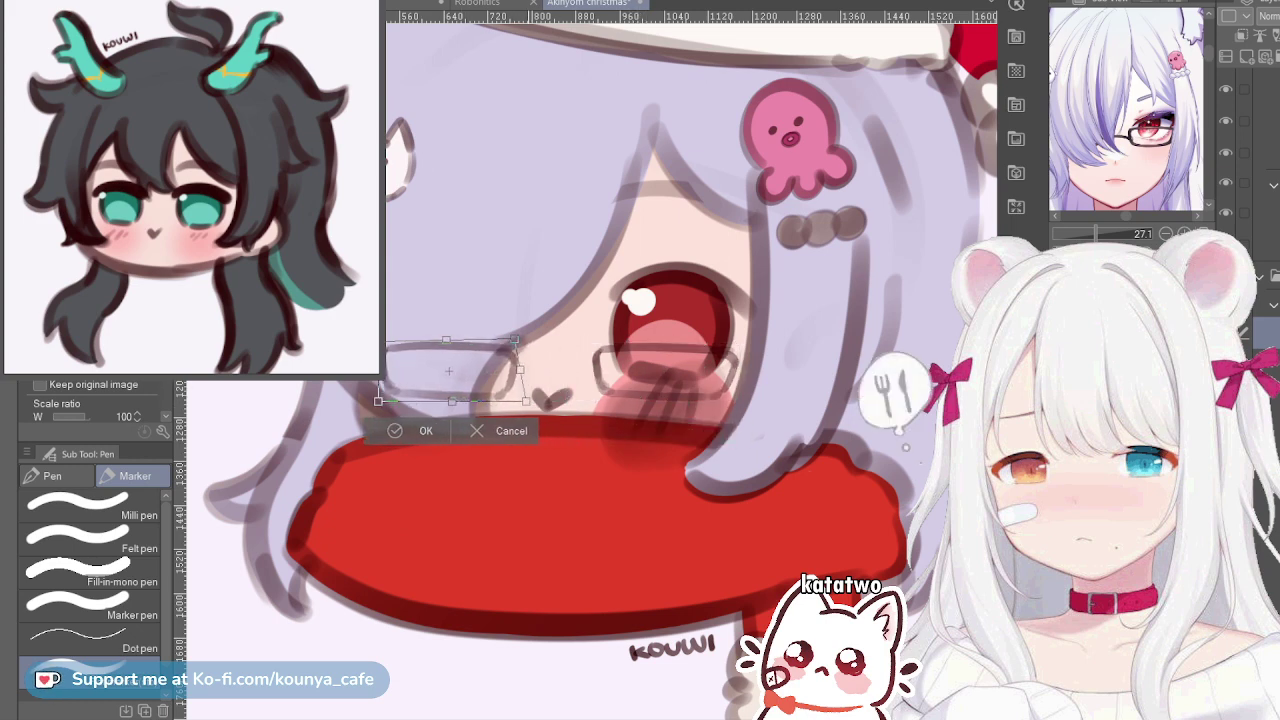
{"action": "key", "text": "Return"}
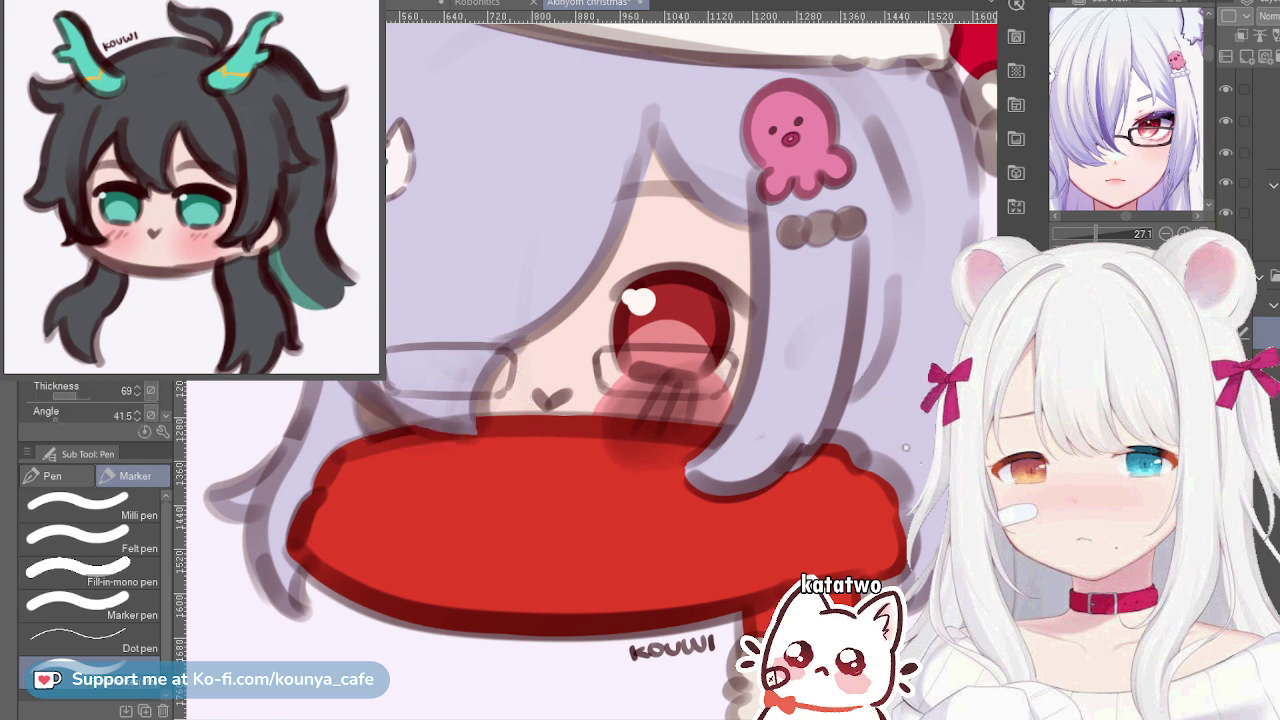
Stretch both sides of the lens over the visible eye slightly outward with Transform
{"action": "key", "text": "ctrl+t"}
{"action": "key", "text": "Return"}
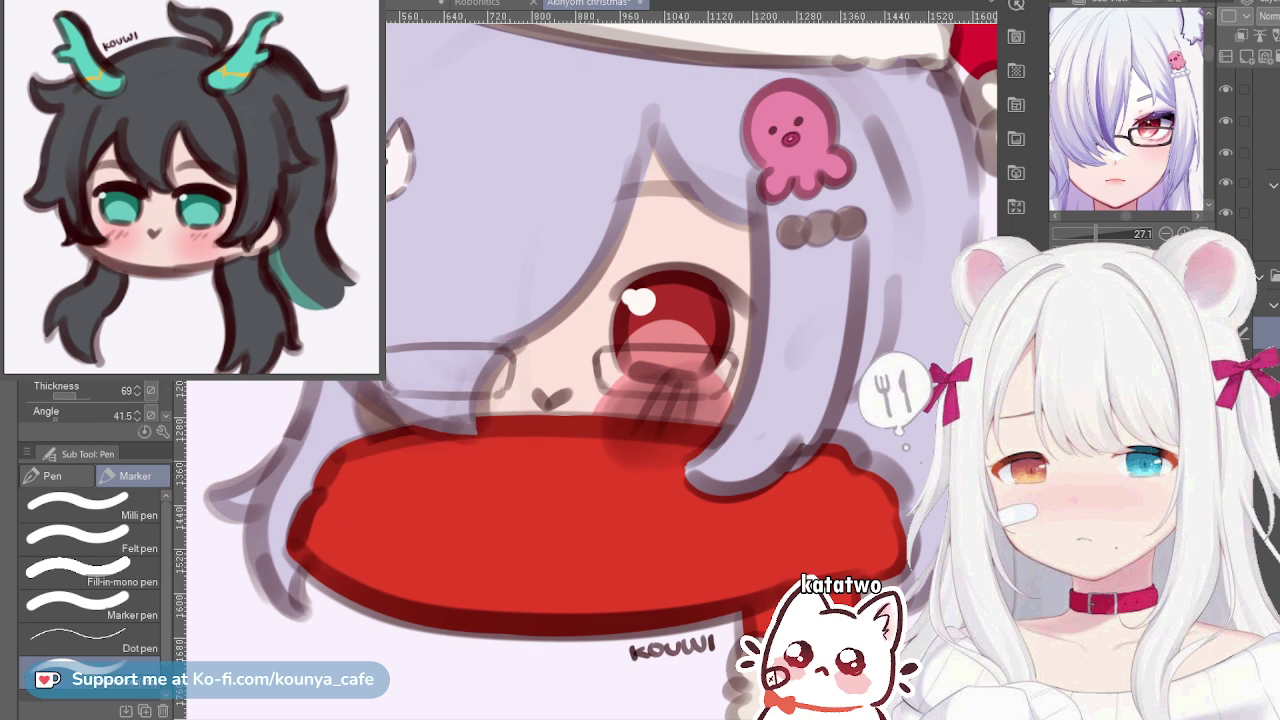
{"action": "key", "text": "ctrl+t"}
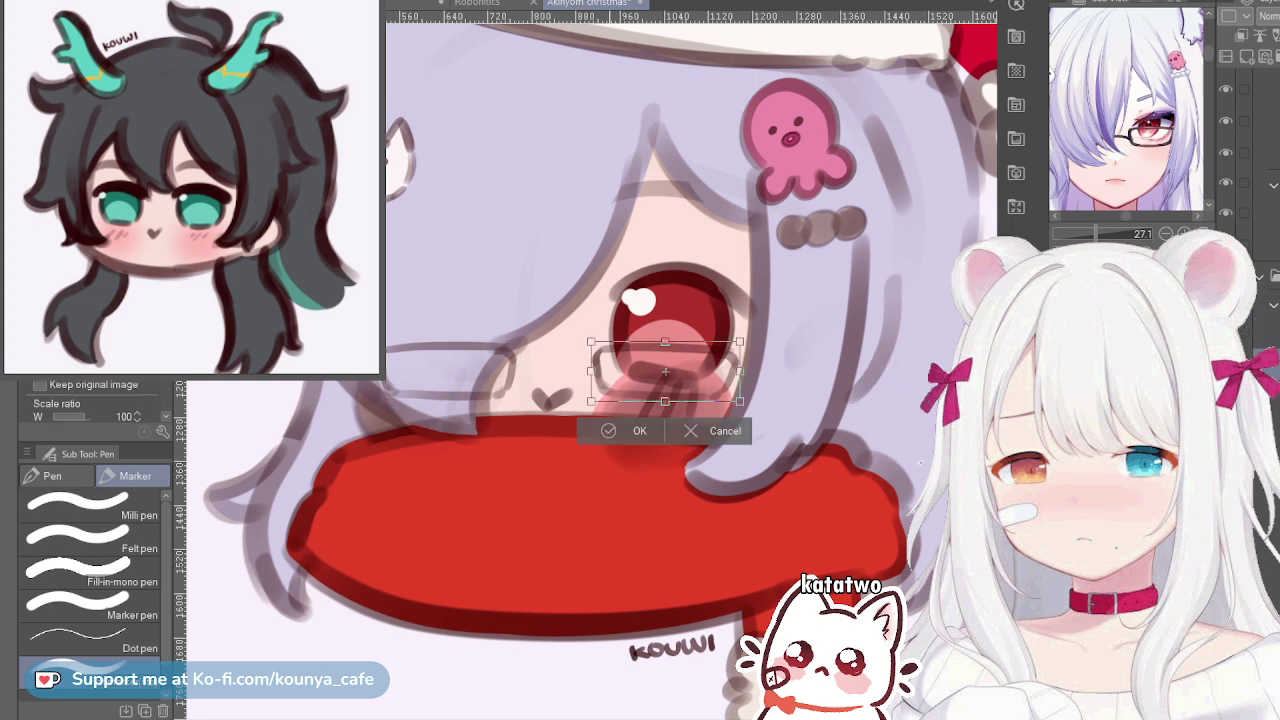
{"action": "left_click_drag", "start_coordinate": [591, 371], "coordinate": [587, 371]}
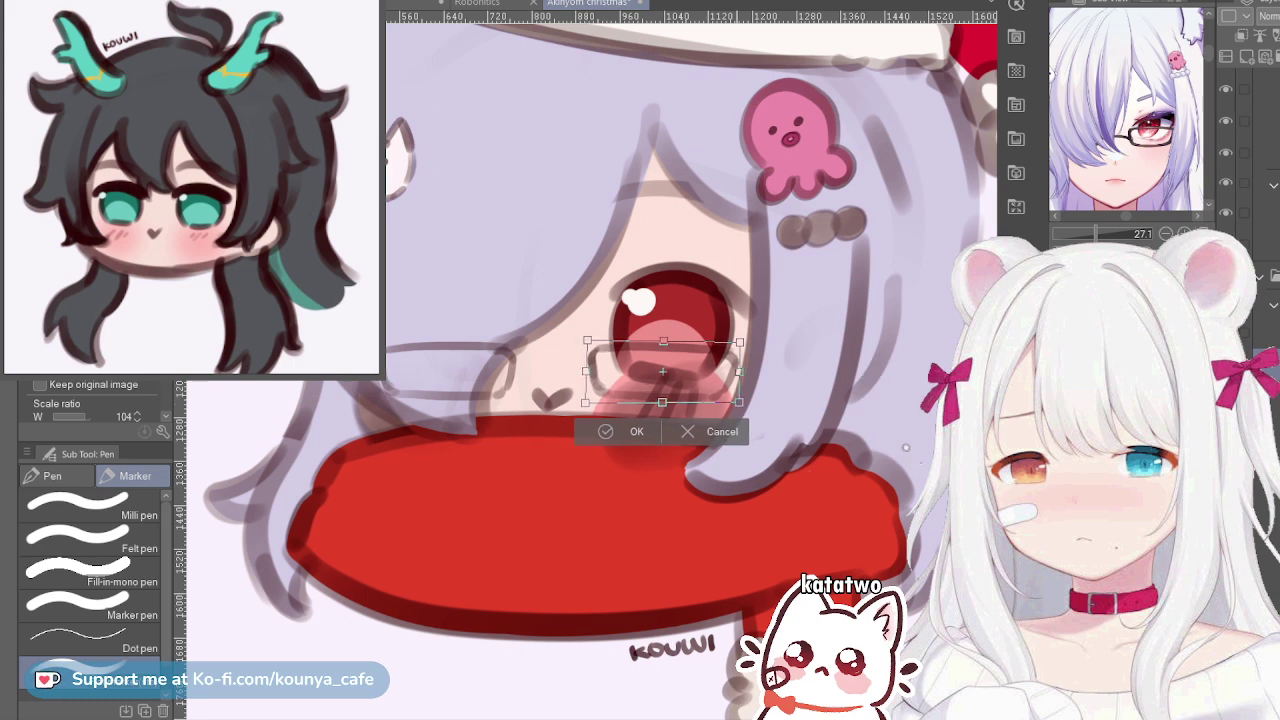
{"action": "left_click_drag", "start_coordinate": [739, 372], "coordinate": [742, 373]}
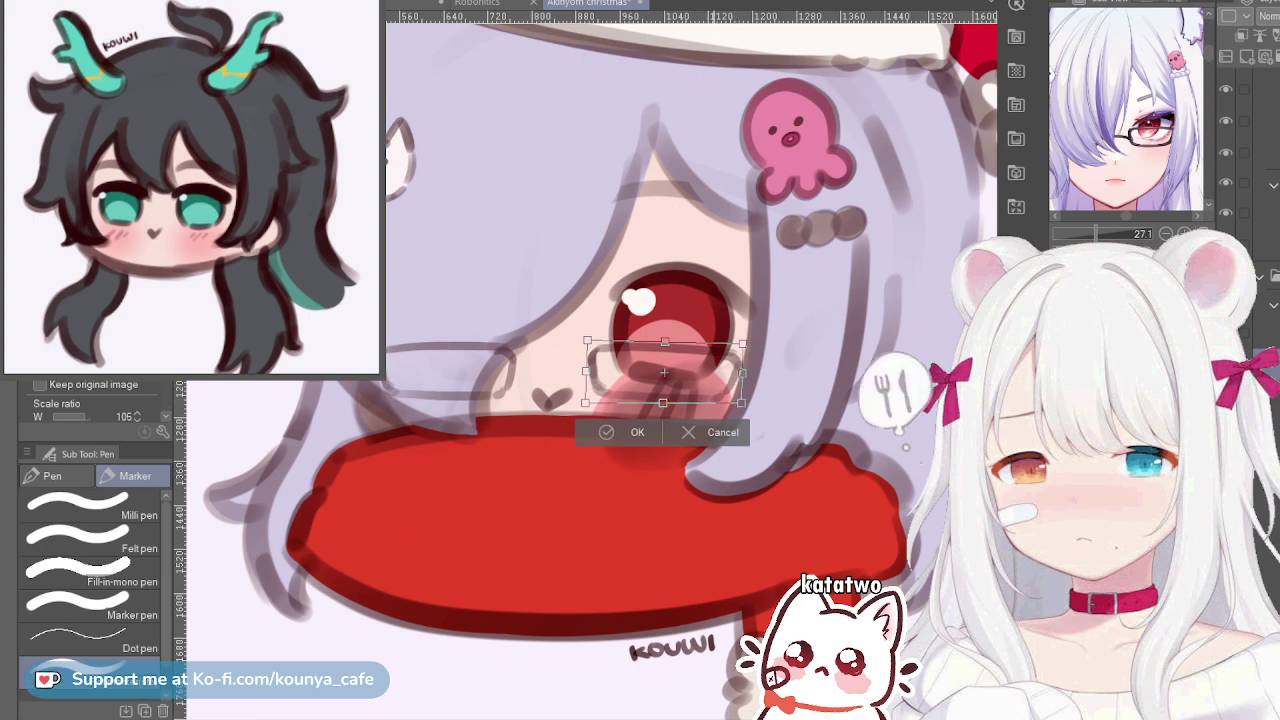
{"action": "key", "text": "Return"}
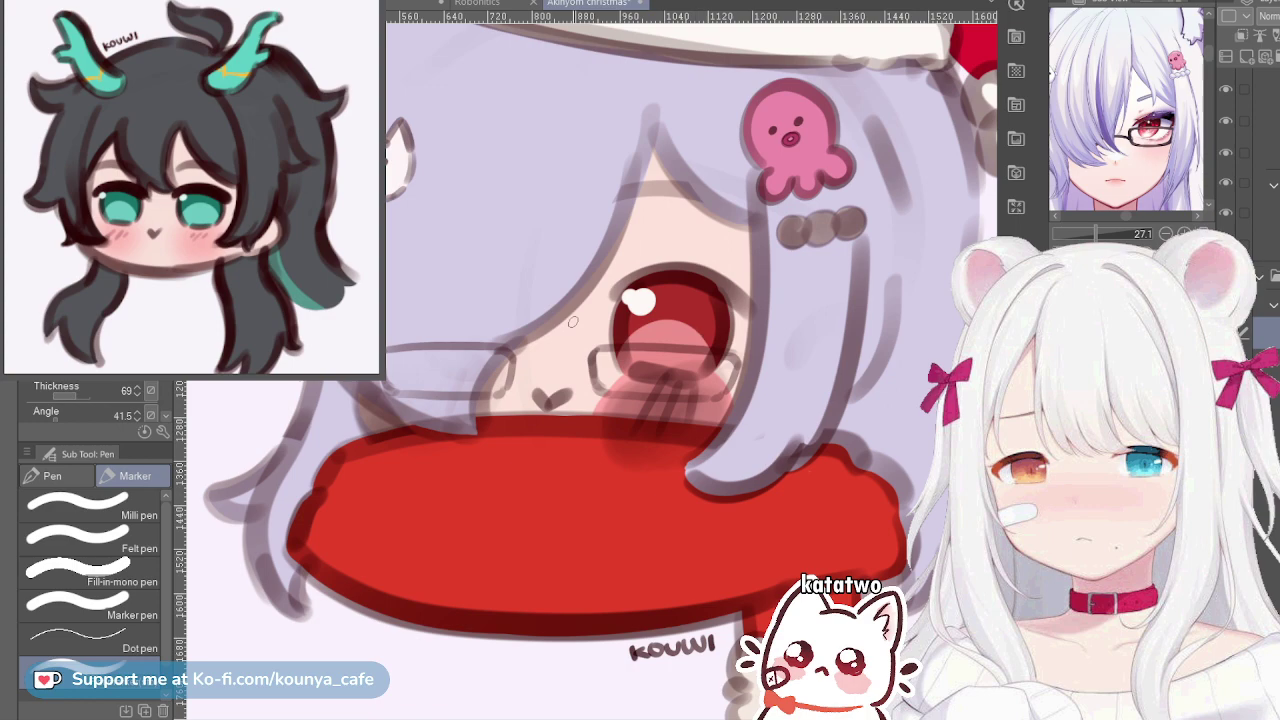
{"action": "scroll", "coordinate": [640, 372], "scroll_direction": "up", "scroll_amount": 4}
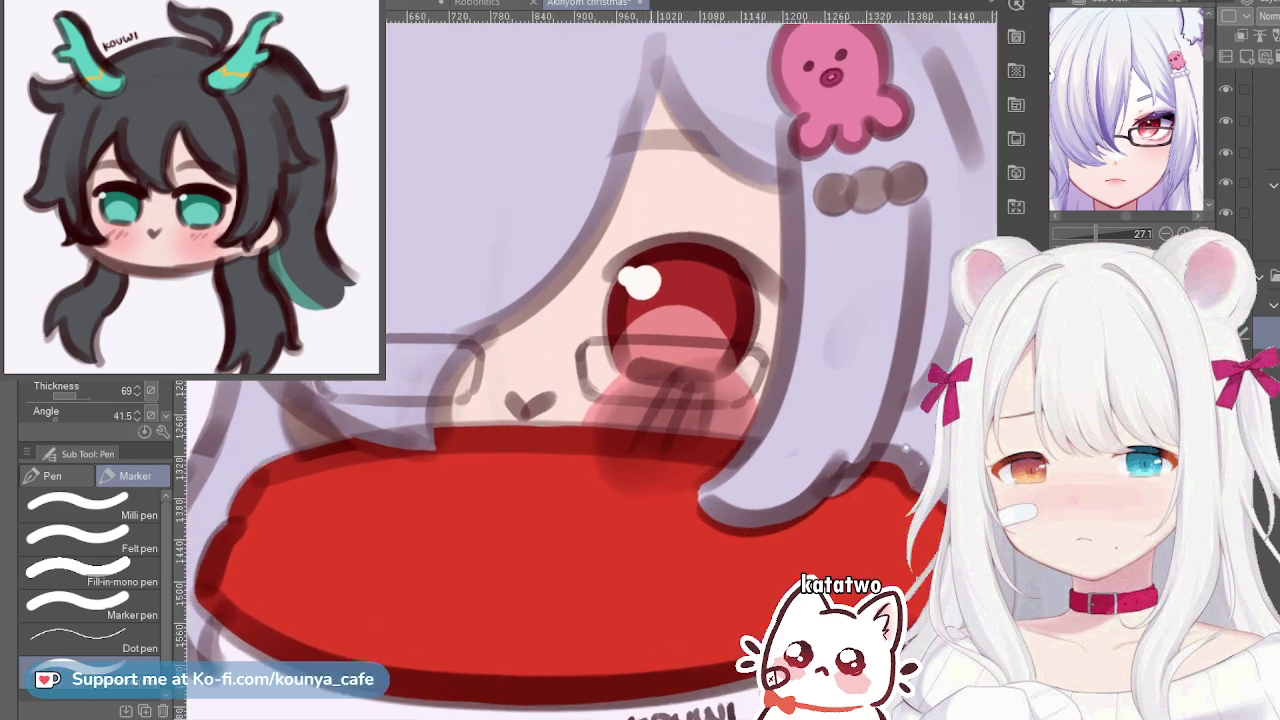
{"action": "scroll", "coordinate": [640, 374], "scroll_direction": "up", "scroll_amount": 1}
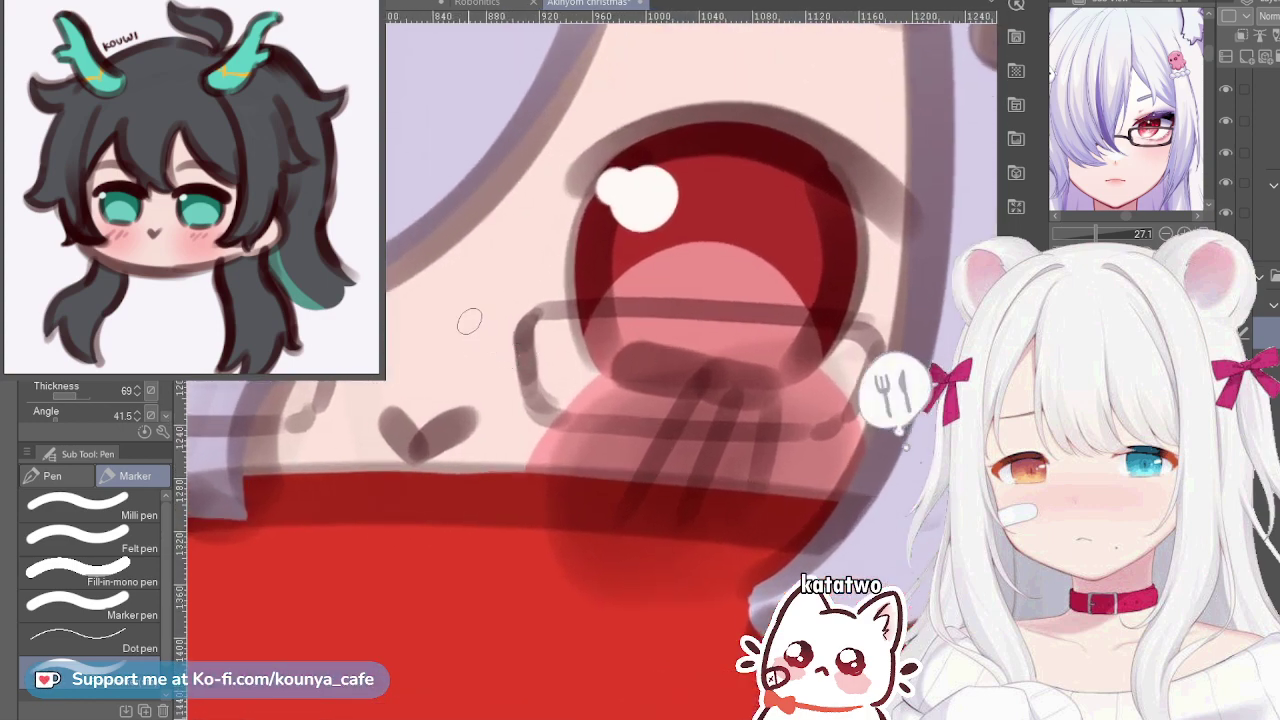
{"action": "mouse_move", "coordinate": [469, 321]}
{"action": "left_mouse_down"}
{"action": "mouse_move", "coordinate": [592, 323]}
{"action": "mouse_move", "coordinate": [457, 312]}
{"action": "mouse_move", "coordinate": [408, 338]}
{"action": "left_mouse_up"}
{"action": "key", "text": "ctrl+z"}
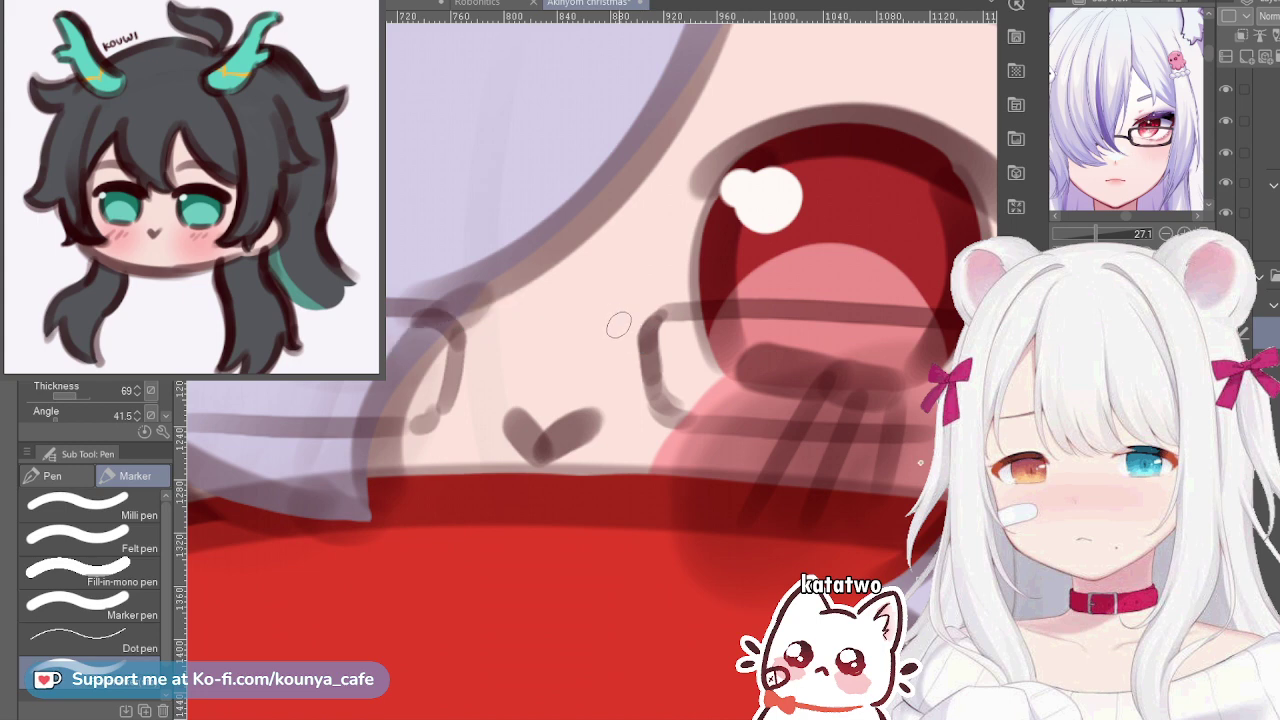
{"action": "left_click_drag", "start_coordinate": [638, 336], "coordinate": [428, 347]}
{"action": "key", "text": "ctrl+z"}
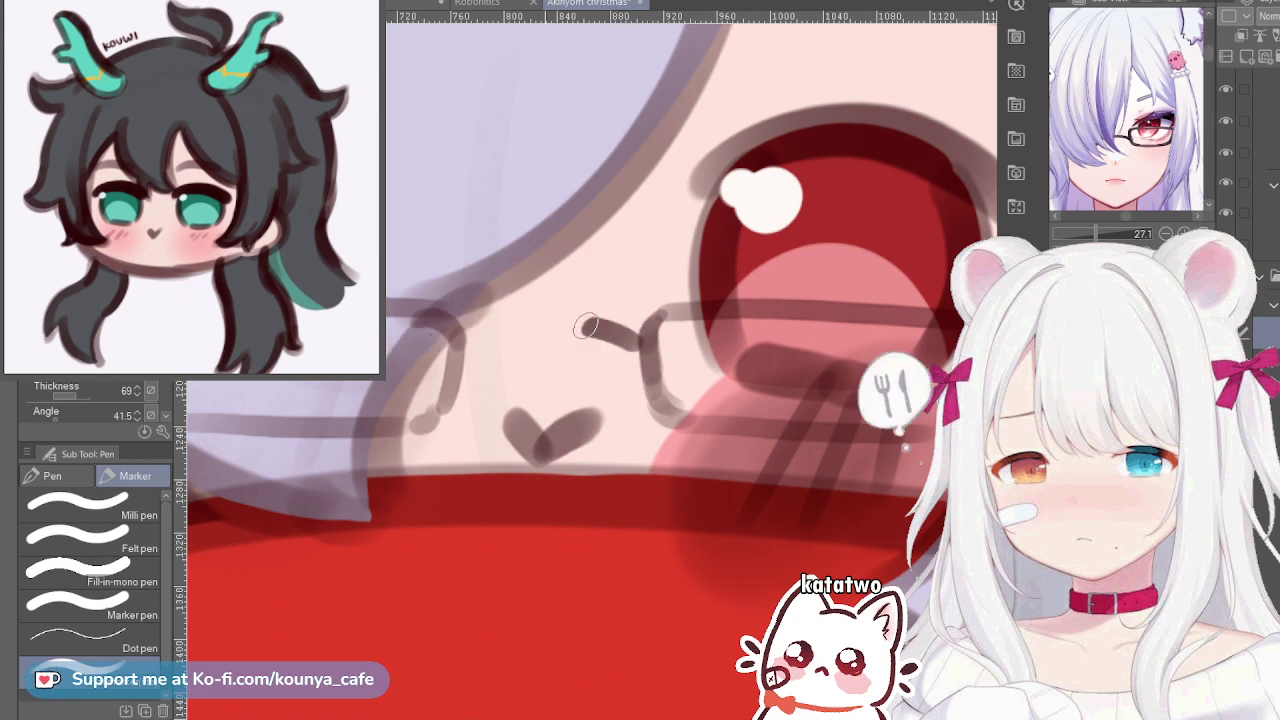
{"action": "mouse_move", "coordinate": [641, 330]}
{"action": "left_mouse_down"}
{"action": "mouse_move", "coordinate": [560, 308]}
{"action": "mouse_move", "coordinate": [470, 340]}
{"action": "left_mouse_up"}
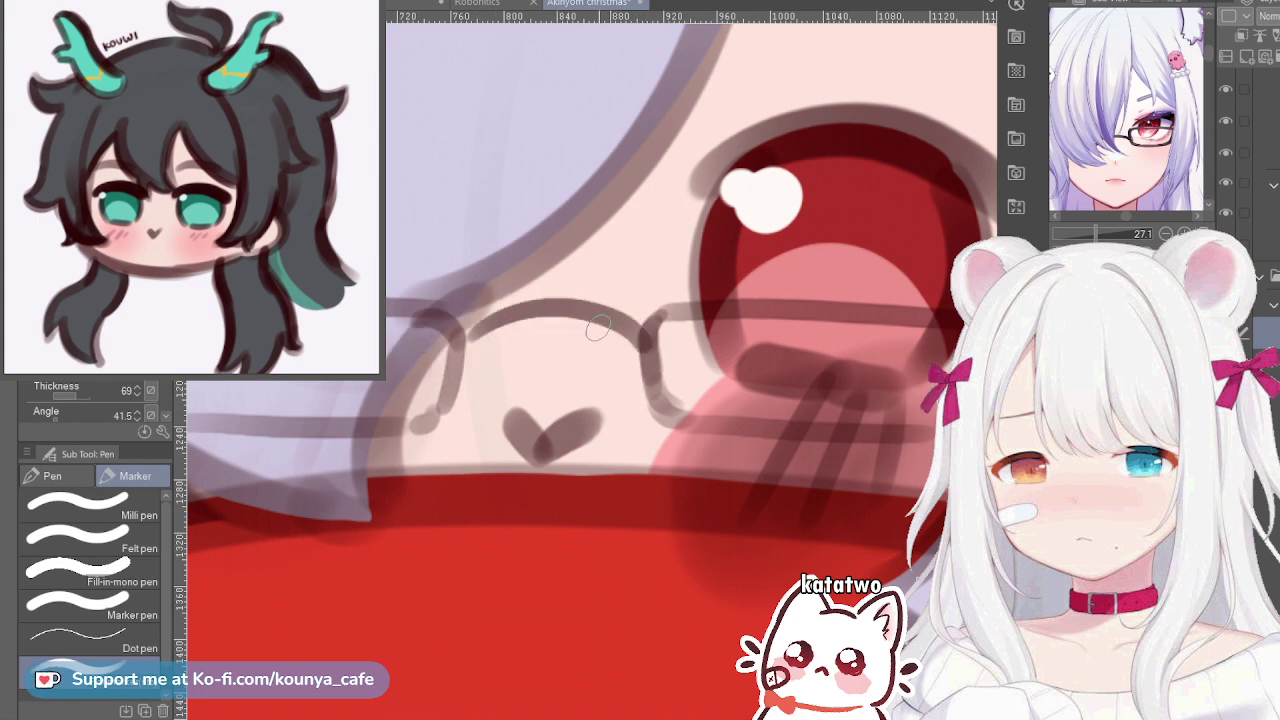
{"action": "key", "text": "ctrl+z"}
{"action": "left_click_drag", "start_coordinate": [645, 326], "coordinate": [477, 350]}
{"action": "key", "text": "ctrl+z"}
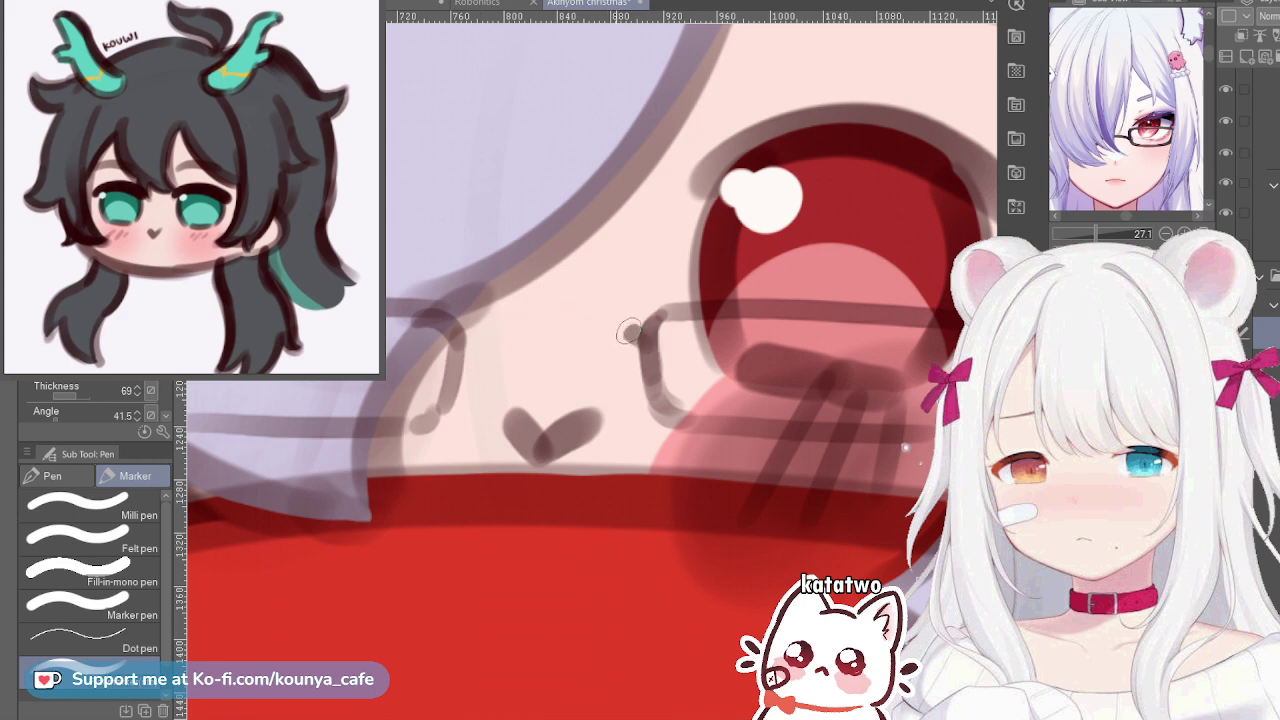
{"action": "mouse_move", "coordinate": [643, 328]}
{"action": "left_mouse_down"}
{"action": "mouse_move", "coordinate": [597, 323]}
{"action": "mouse_move", "coordinate": [650, 350]}
{"action": "left_mouse_up"}
{"action": "key", "text": "ctrl+z"}
{"action": "key", "text": "ctrl+z"}
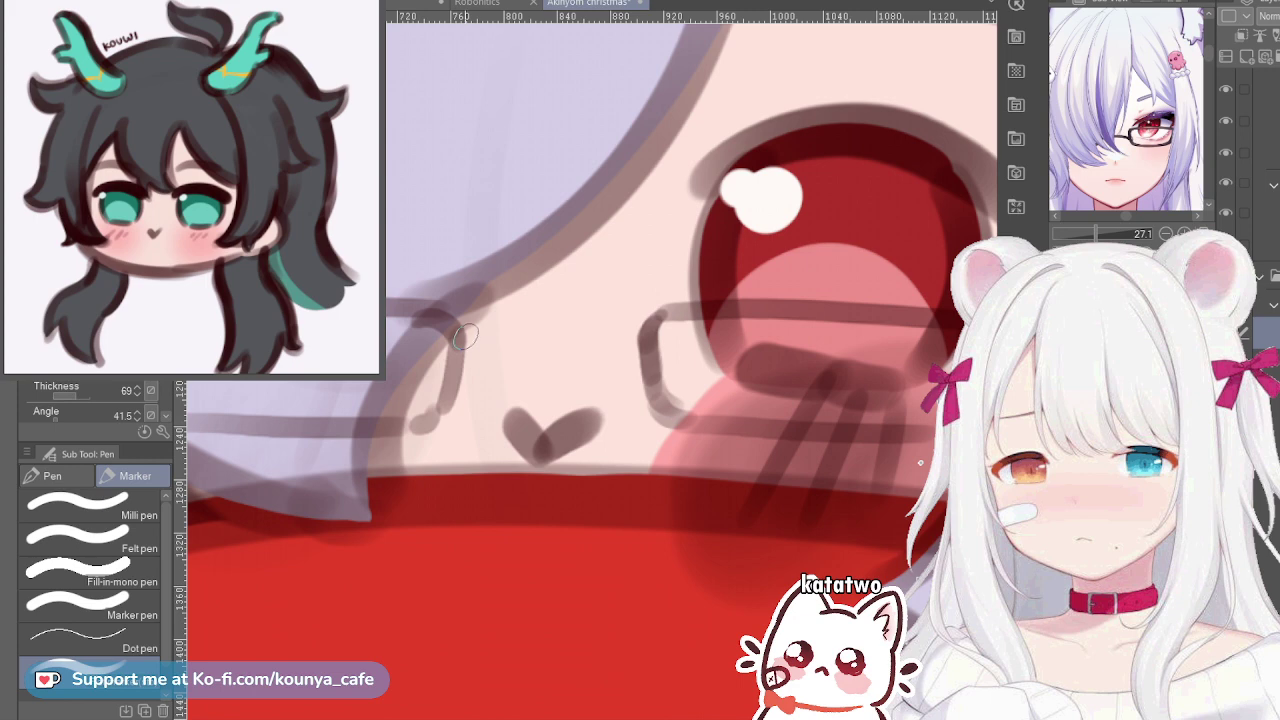
Draw the curved bridge of the glasses above the mouth, joining the two lenses and redoing the stroke until the arc is smooth
{"action": "mouse_move", "coordinate": [455, 345]}
{"action": "left_mouse_down"}
{"action": "mouse_move", "coordinate": [548, 318]}
{"action": "mouse_move", "coordinate": [643, 352]}
{"action": "left_mouse_up"}
{"action": "key", "text": "ctrl+z"}
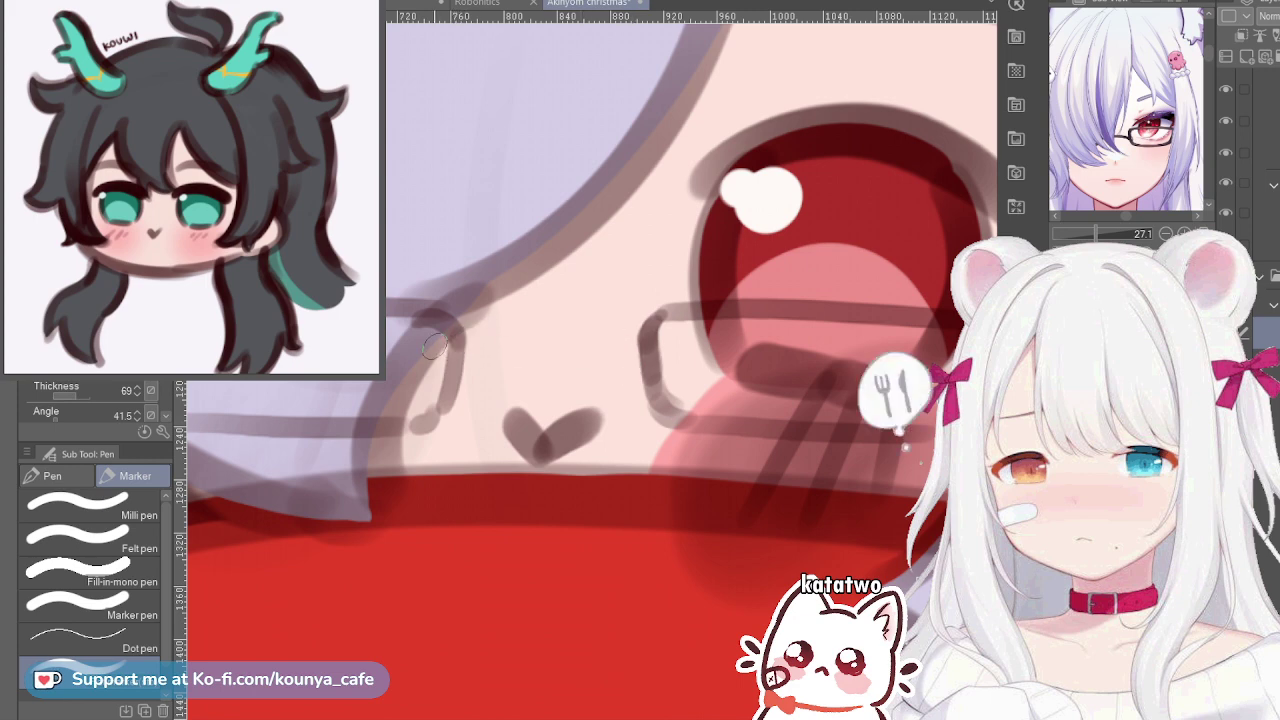
{"action": "mouse_move", "coordinate": [453, 350]}
{"action": "left_mouse_down"}
{"action": "mouse_move", "coordinate": [526, 306]}
{"action": "mouse_move", "coordinate": [643, 352]}
{"action": "left_mouse_up"}
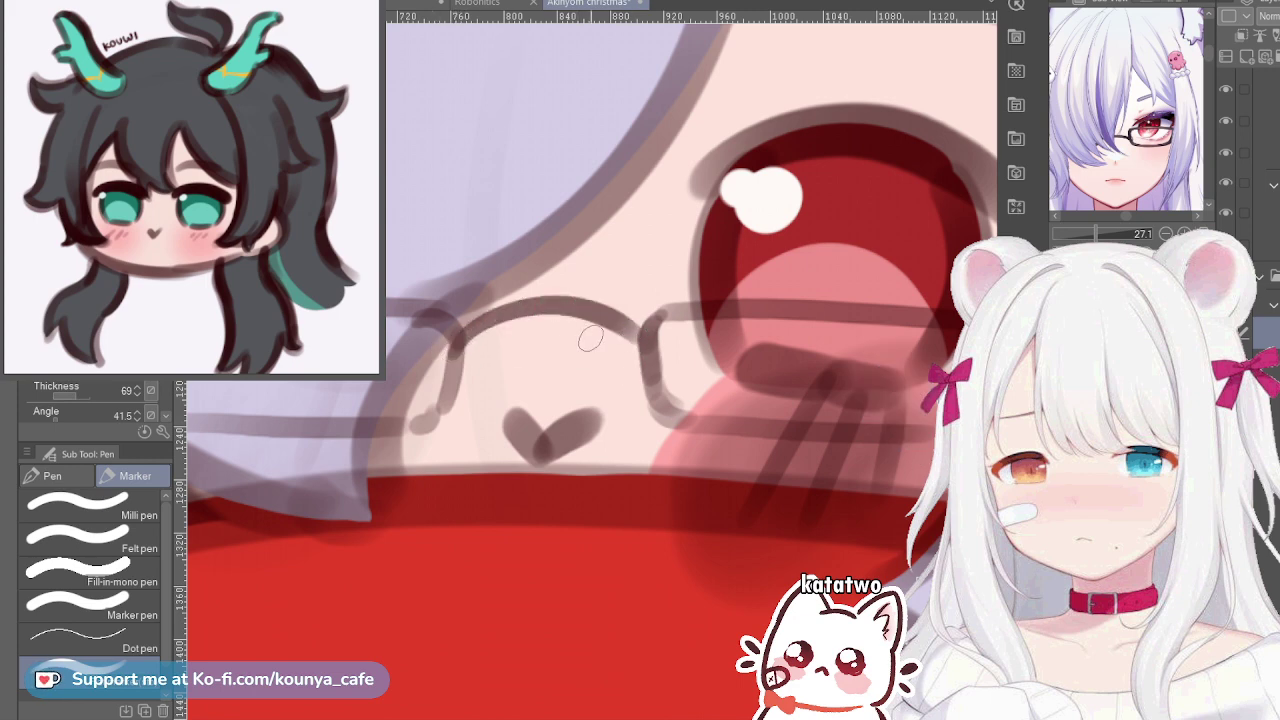
{"action": "key", "text": "ctrl+z"}
{"action": "left_click_drag", "start_coordinate": [468, 342], "coordinate": [650, 352]}
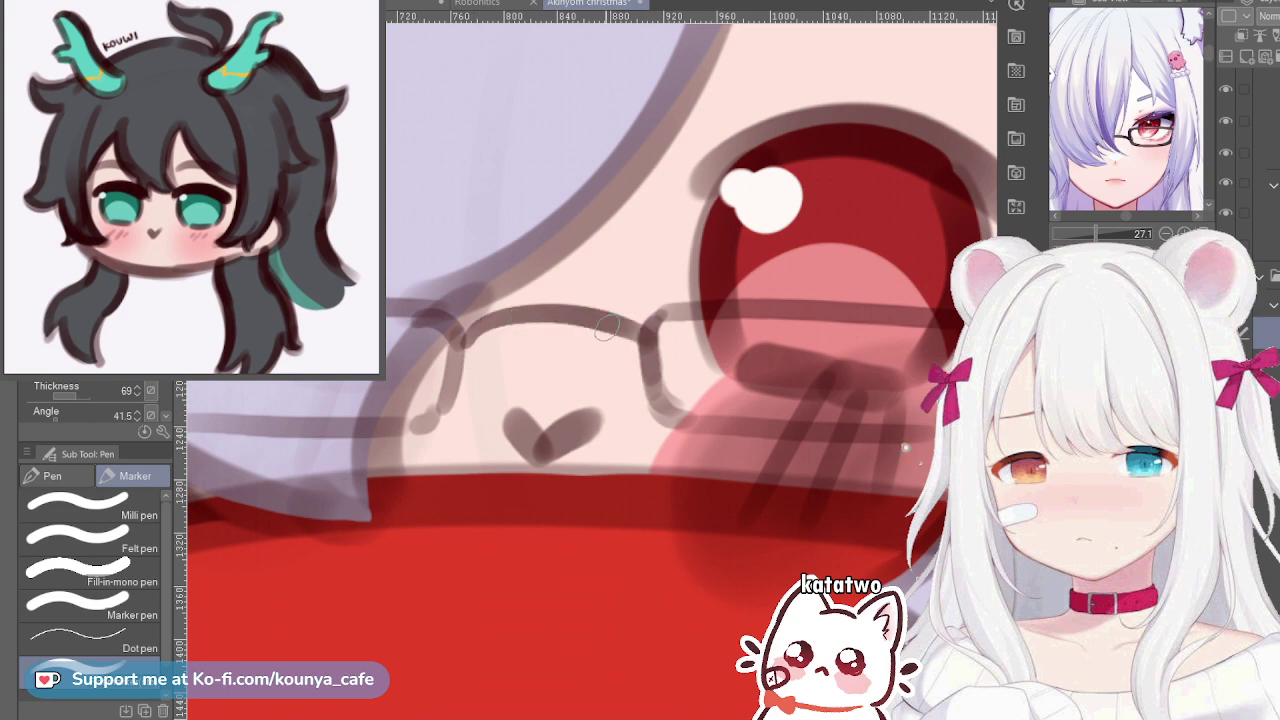
{"action": "scroll", "coordinate": [585, 325], "scroll_direction": "up", "scroll_amount": 1}
{"action": "key", "text": "ctrl+z"}
{"action": "mouse_move", "coordinate": [432, 346]}
{"action": "left_mouse_down"}
{"action": "mouse_move", "coordinate": [457, 325]}
{"action": "mouse_move", "coordinate": [648, 338]}
{"action": "left_mouse_up"}
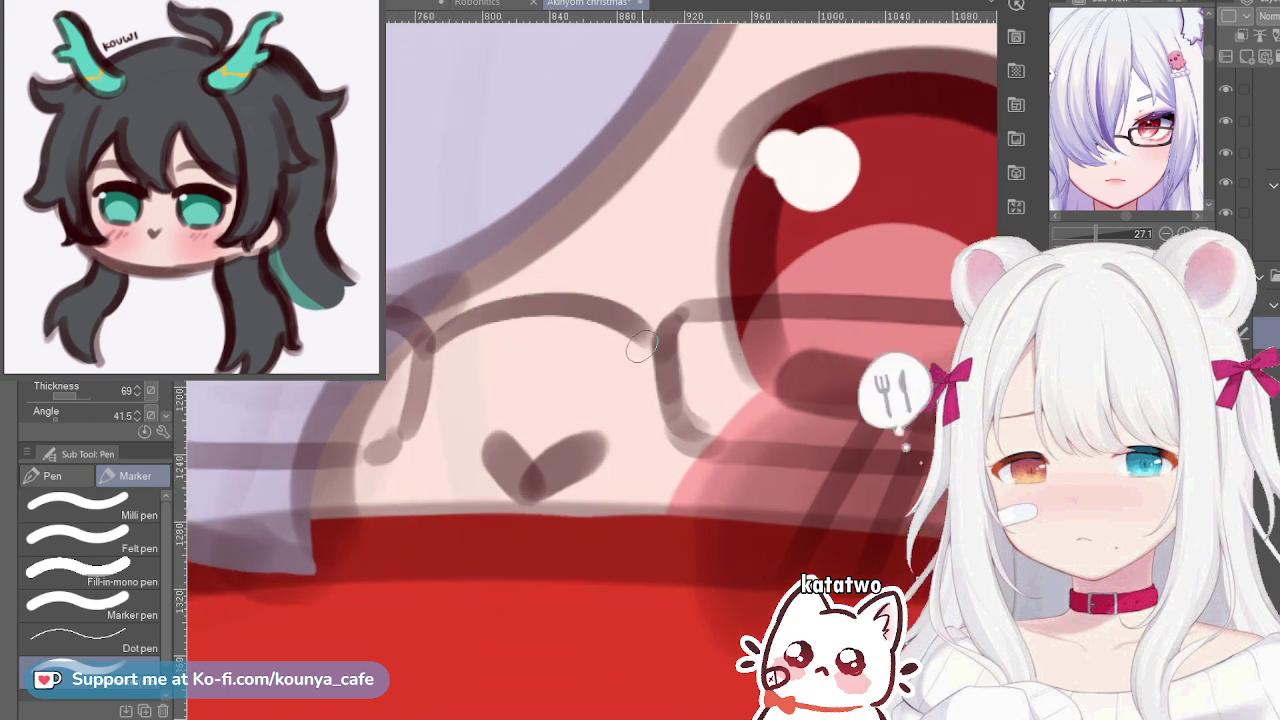
Redraw the curved bridge between the two lenses until its arc joins both frames cleanly
{"action": "key", "text": "ctrl+z"}
{"action": "mouse_move", "coordinate": [430, 342]}
{"action": "left_mouse_down"}
{"action": "mouse_move", "coordinate": [460, 323]}
{"action": "mouse_move", "coordinate": [662, 372]}
{"action": "left_mouse_up"}
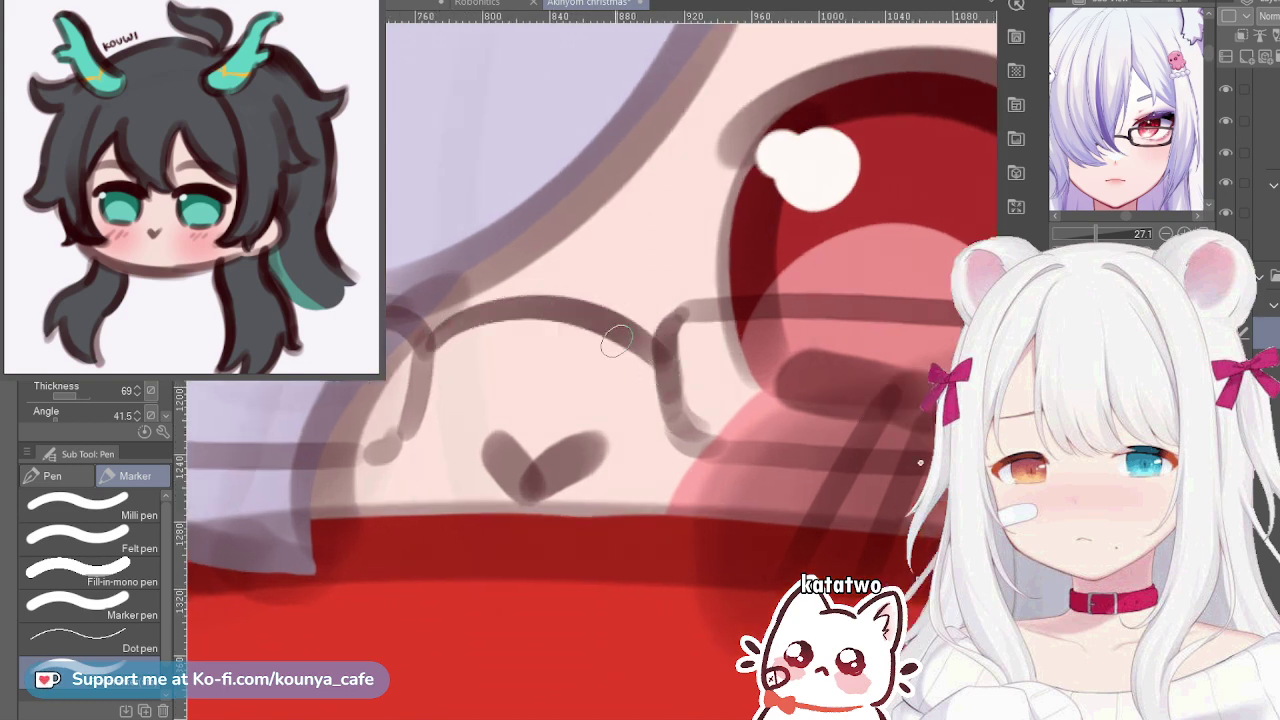
{"action": "key", "text": "ctrl+z"}
{"action": "mouse_move", "coordinate": [428, 346]}
{"action": "left_mouse_down"}
{"action": "mouse_move", "coordinate": [606, 316]}
{"action": "mouse_move", "coordinate": [663, 349]}
{"action": "left_mouse_up"}
{"action": "key", "text": "ctrl+z"}
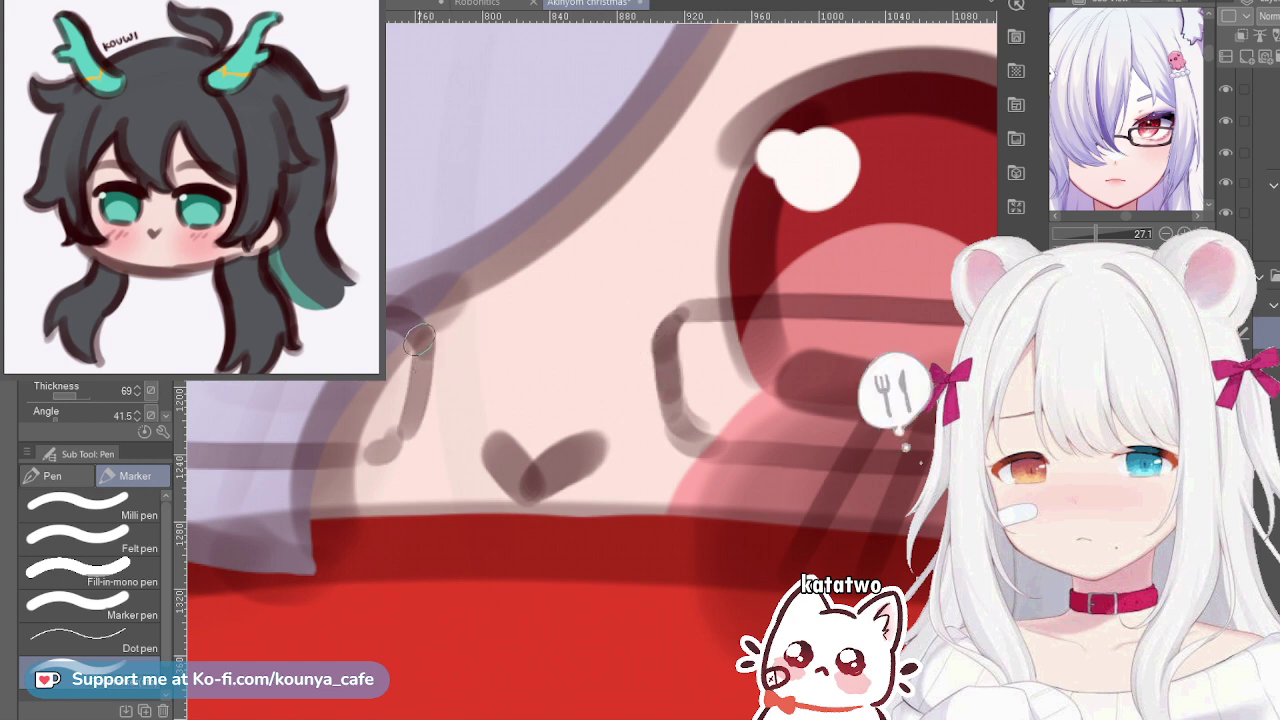
{"action": "left_click_drag", "start_coordinate": [424, 348], "coordinate": [660, 342]}
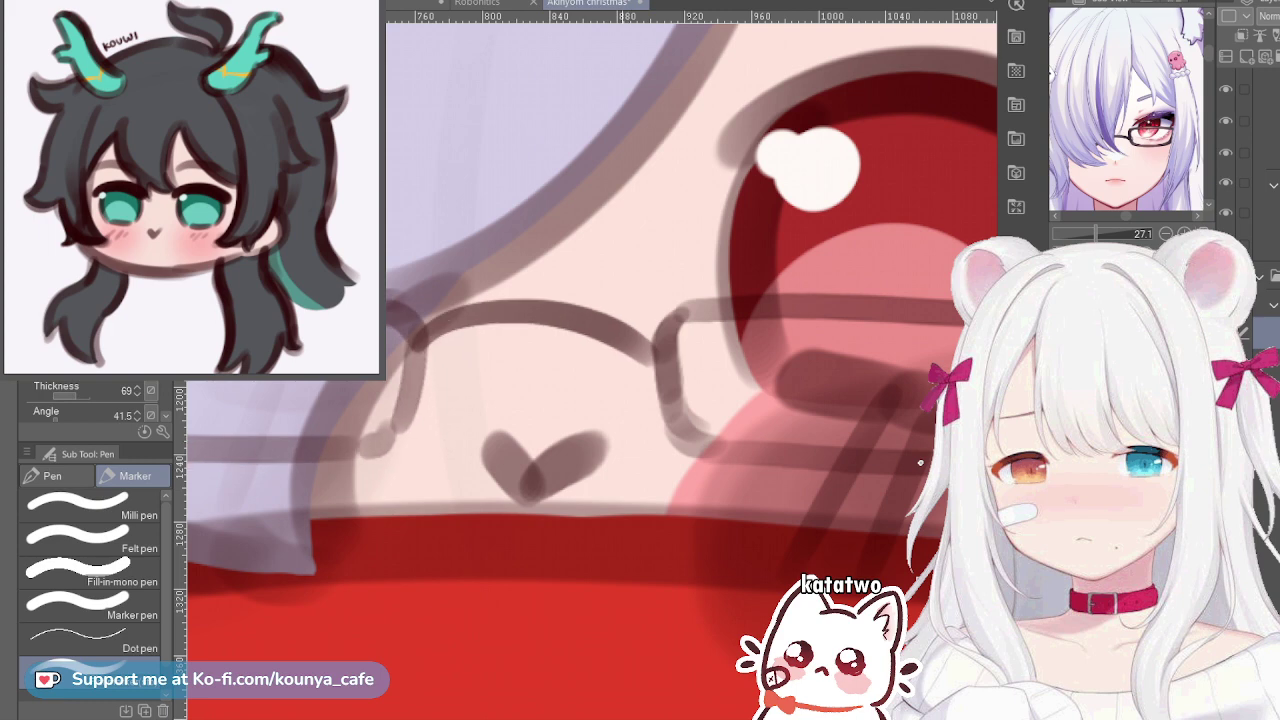
Stretch the bridge and the lens over the hair-covered eye slightly toward the other lens with Transform, to a scale ratio of 101
{"action": "key", "text": "ctrl+t"}
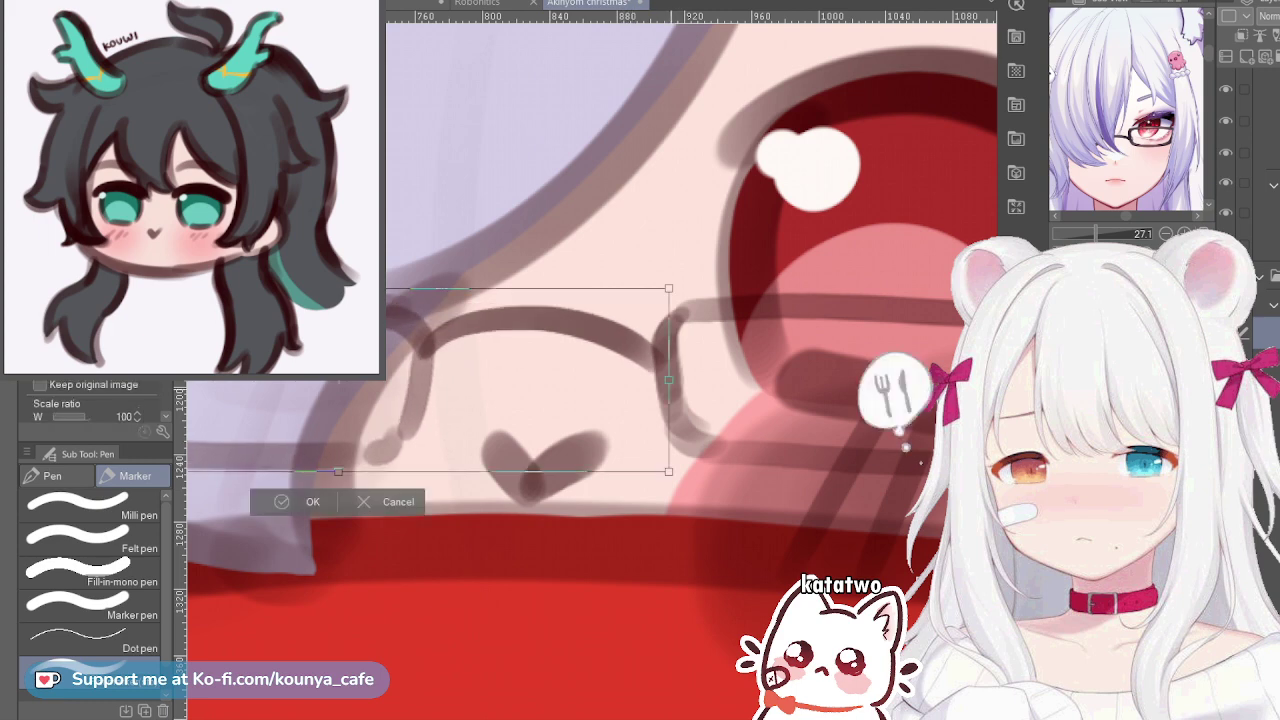
{"action": "left_click_drag", "start_coordinate": [669, 380], "coordinate": [676, 376]}
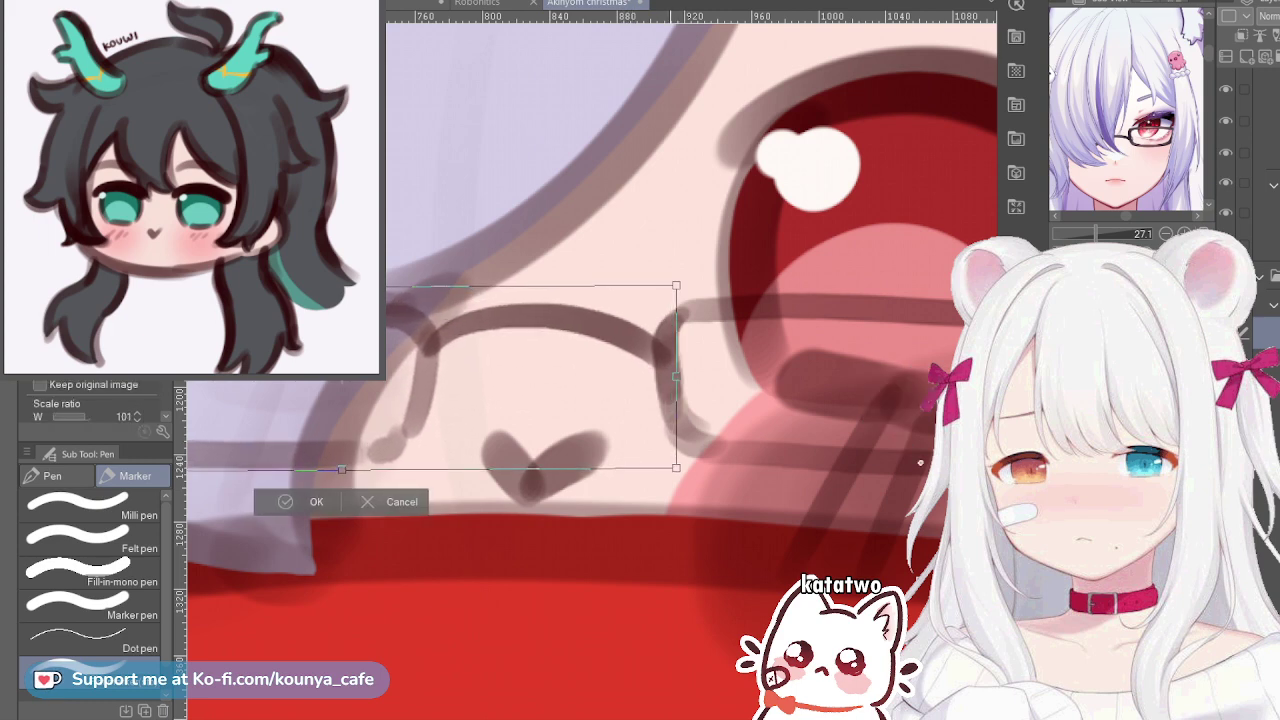
{"action": "key", "text": "Return"}
Erase the part of the lens outline that lies over the hair with the Hard eraser and check the whole portrait
{"action": "scroll", "coordinate": [661, 392], "scroll_direction": "down", "scroll_amount": 3}
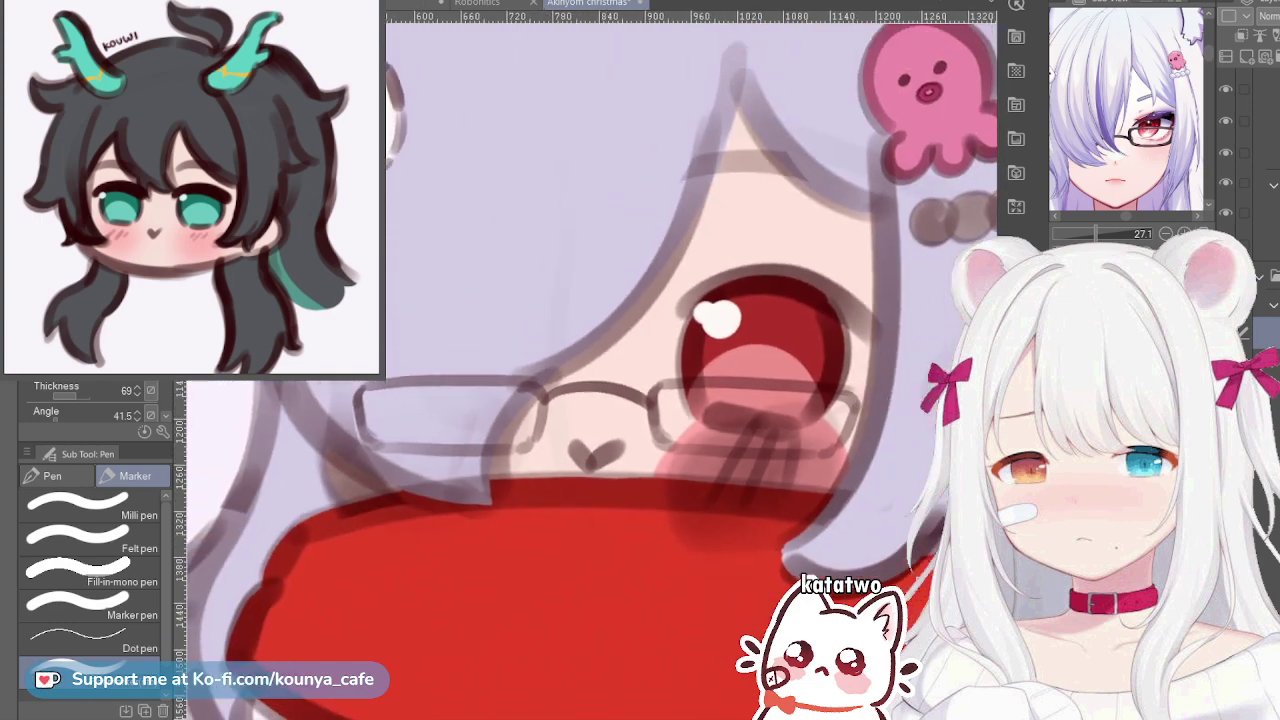
{"action": "mouse_move", "coordinate": [405, 405]}
{"action": "left_mouse_down"}
{"action": "mouse_move", "coordinate": [394, 385]}
{"action": "mouse_move", "coordinate": [422, 415]}
{"action": "left_mouse_up"}
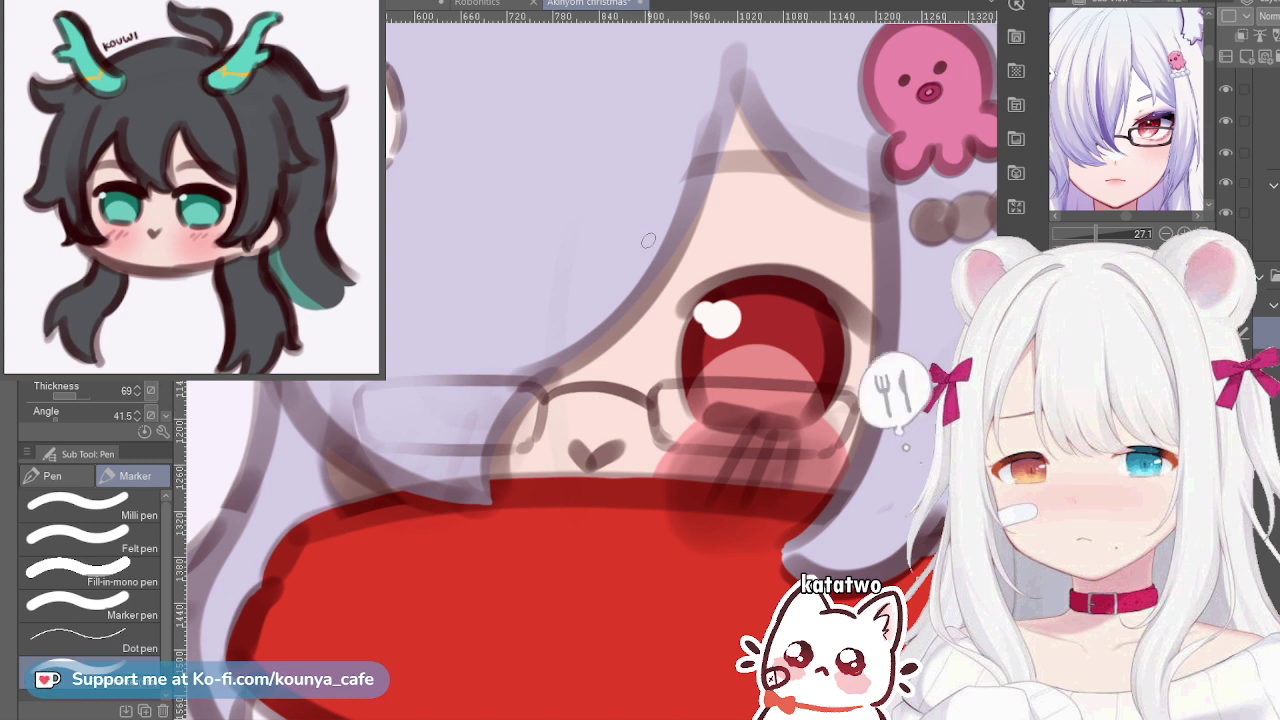
{"action": "key", "text": "e"}
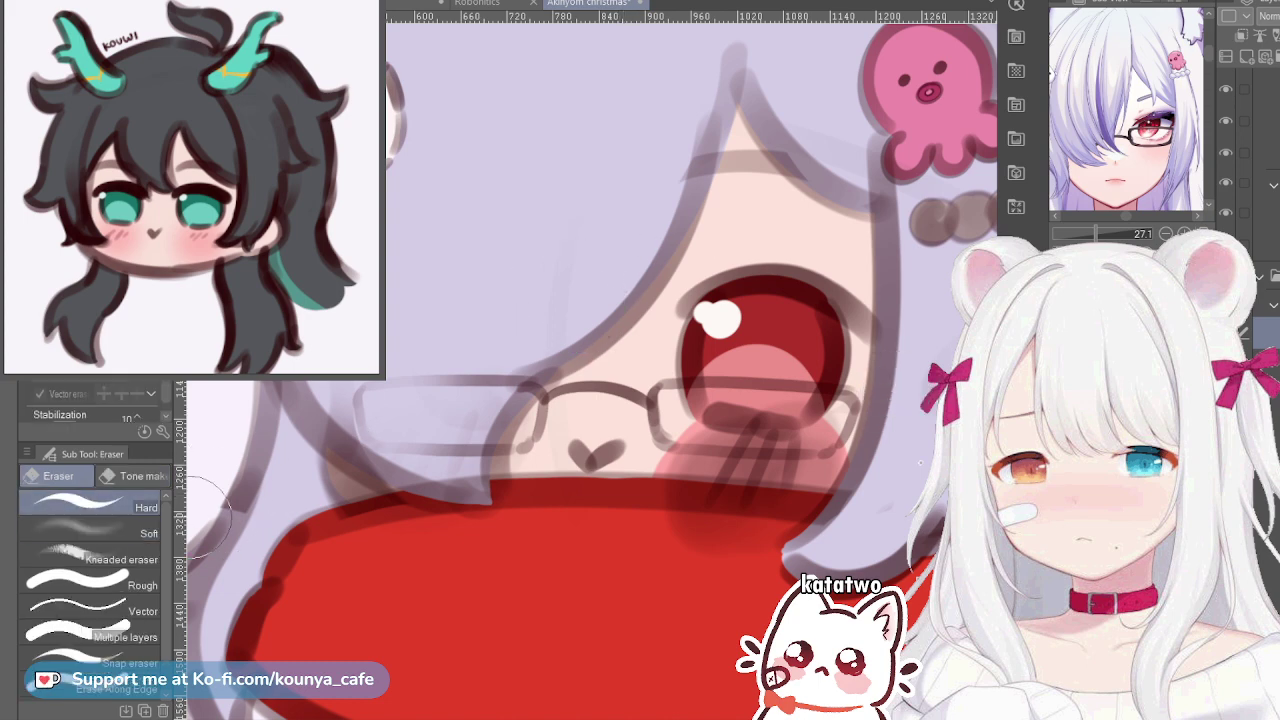
{"action": "mouse_move", "coordinate": [355, 385]}
{"action": "left_mouse_down"}
{"action": "mouse_move", "coordinate": [408, 384]}
{"action": "mouse_move", "coordinate": [452, 344]}
{"action": "mouse_move", "coordinate": [505, 333]}
{"action": "mouse_move", "coordinate": [434, 410]}
{"action": "left_mouse_up"}
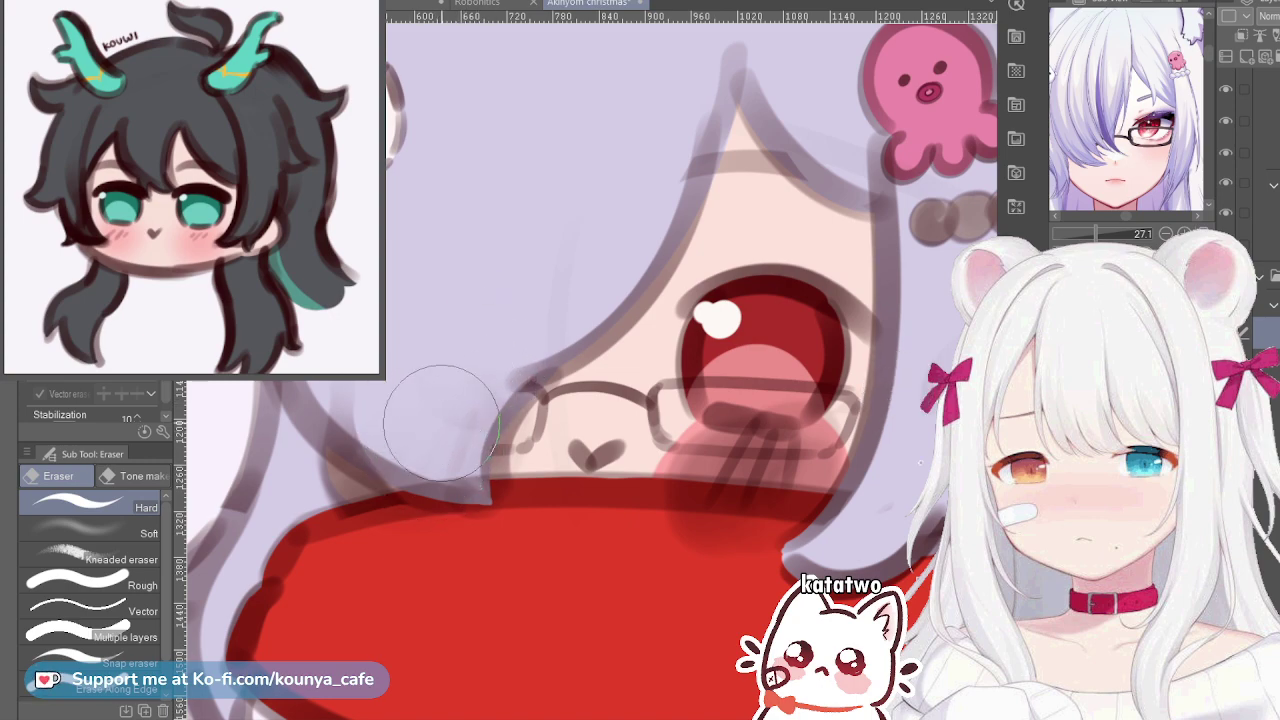
{"action": "scroll", "coordinate": [430, 400], "scroll_direction": "down", "scroll_amount": 3}
{"action": "scroll", "coordinate": [455, 395], "scroll_direction": "down", "scroll_amount": 2}
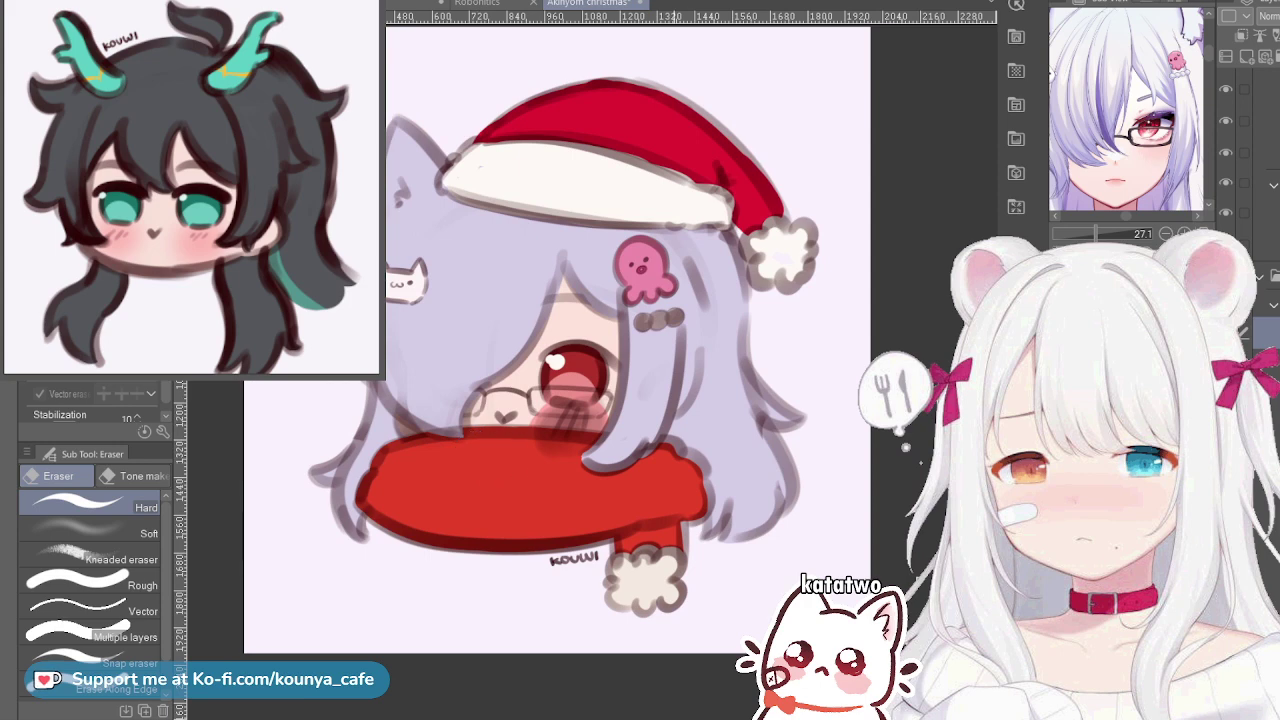
{"action": "scroll", "coordinate": [702, 356], "scroll_direction": "up", "scroll_amount": 1}
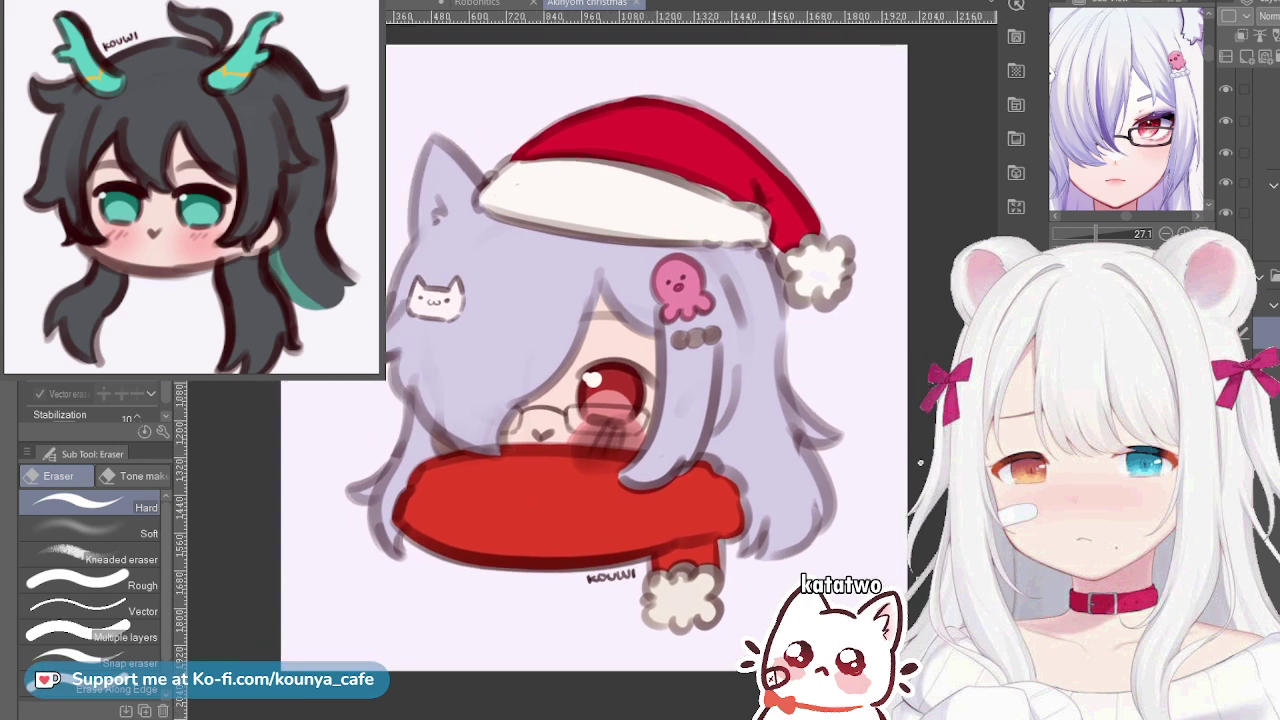
{"action": "left_click_drag", "start_coordinate": [743, 319], "coordinate": [769, 318]}
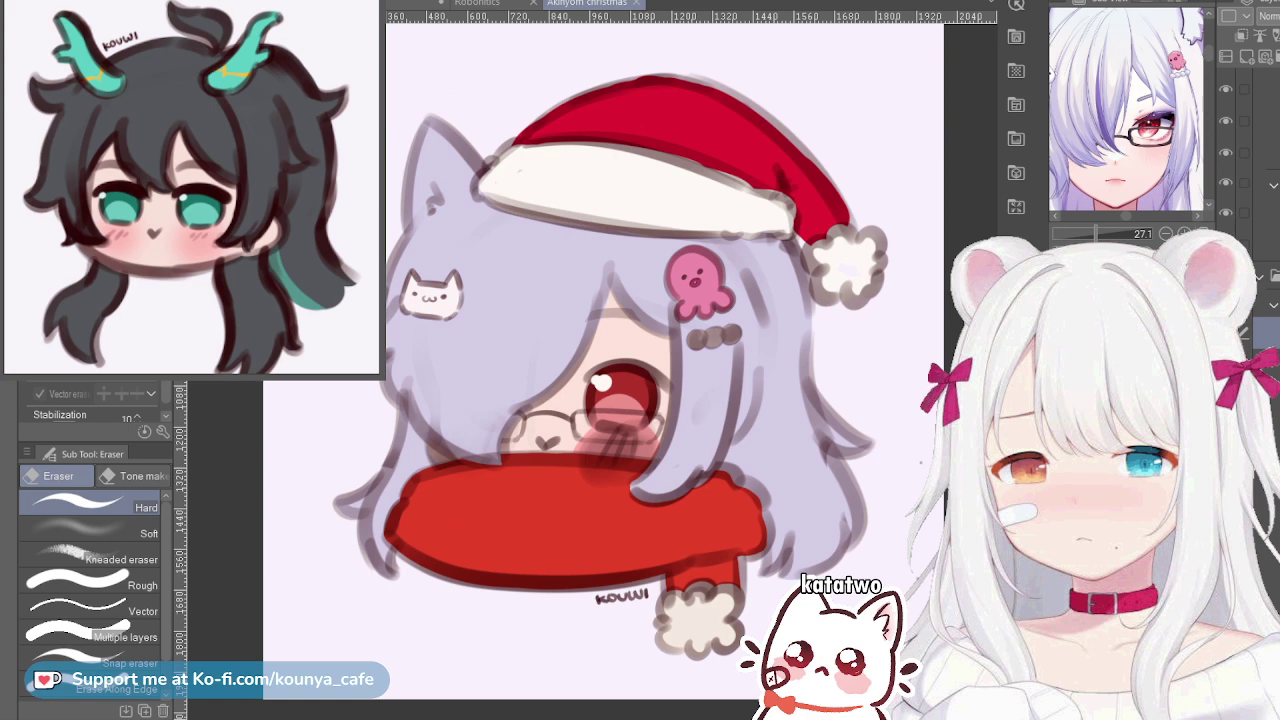
Switch to the Niwaa christmas drawing and erase the dark overlap from the hair tip that falls over the red scarf
{"action": "left_click", "coordinate": [660, 3]}
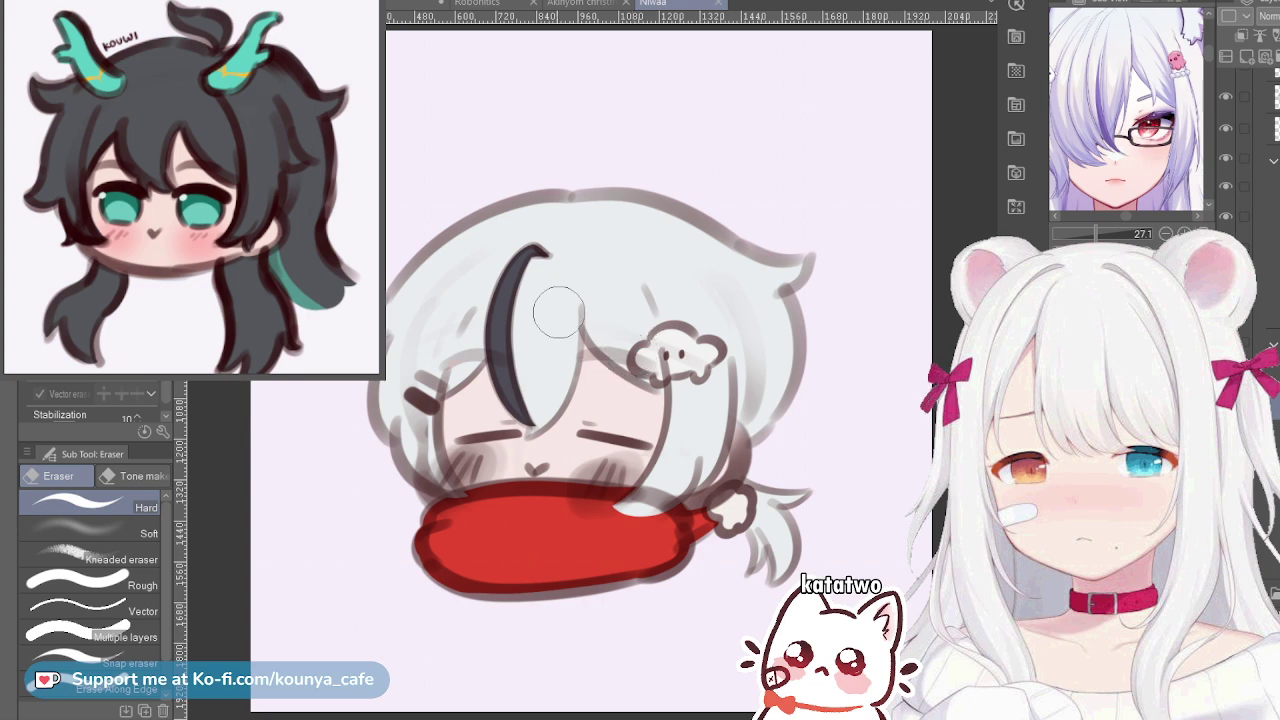
{"action": "left_click", "coordinate": [1266, 248]}
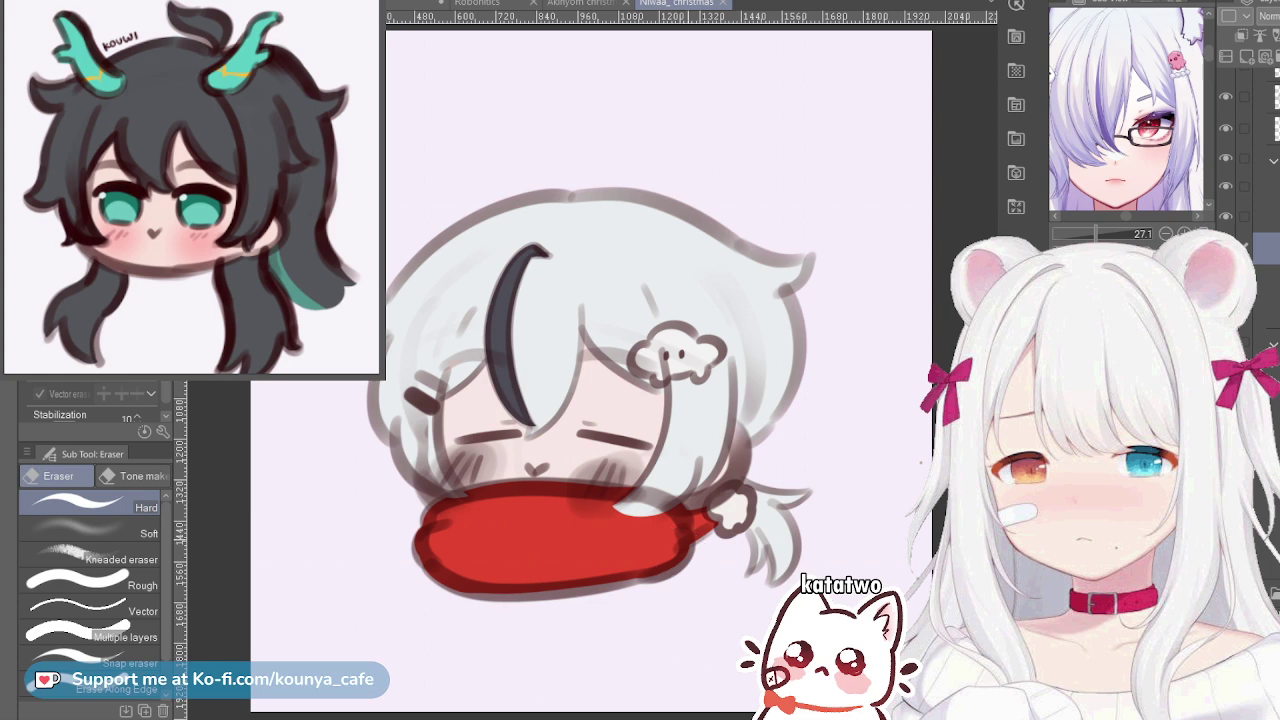
{"action": "scroll", "coordinate": [579, 376], "scroll_direction": "up", "scroll_amount": 1}
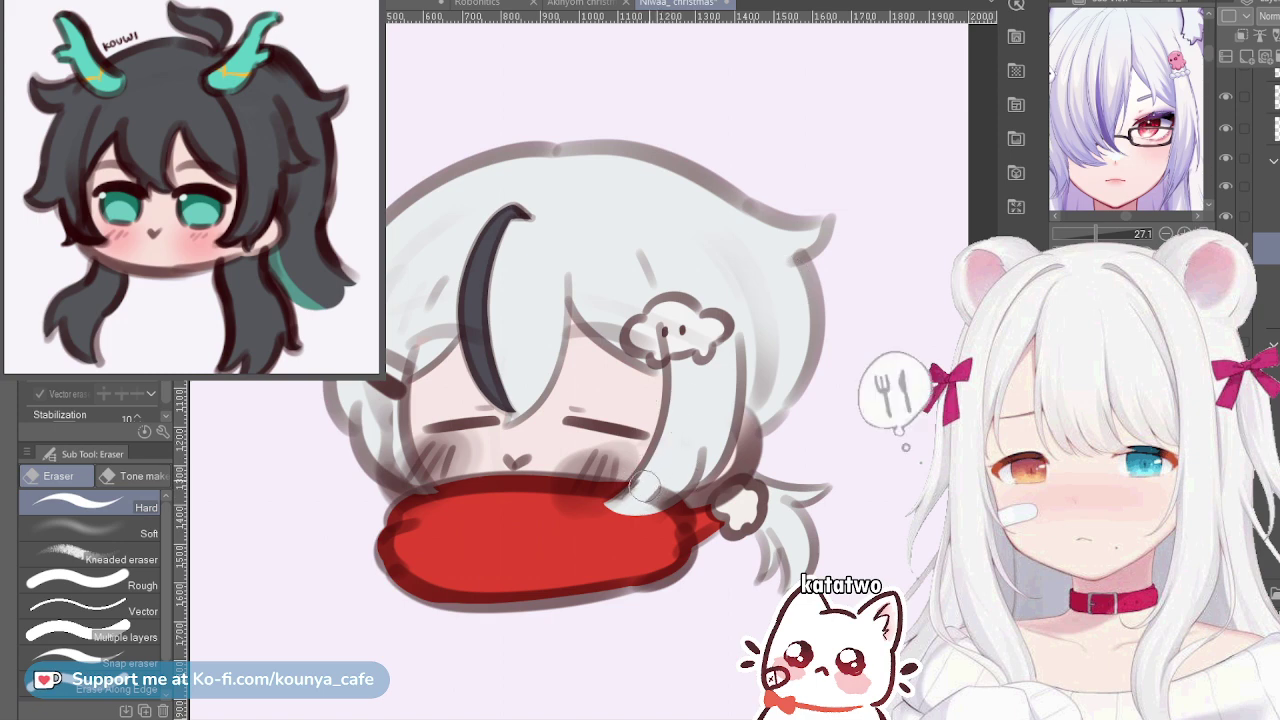
{"action": "mouse_move", "coordinate": [646, 487]}
{"action": "left_mouse_down"}
{"action": "mouse_move", "coordinate": [681, 471]}
{"action": "mouse_move", "coordinate": [670, 494]}
{"action": "mouse_move", "coordinate": [681, 477]}
{"action": "mouse_move", "coordinate": [666, 476]}
{"action": "left_mouse_up"}
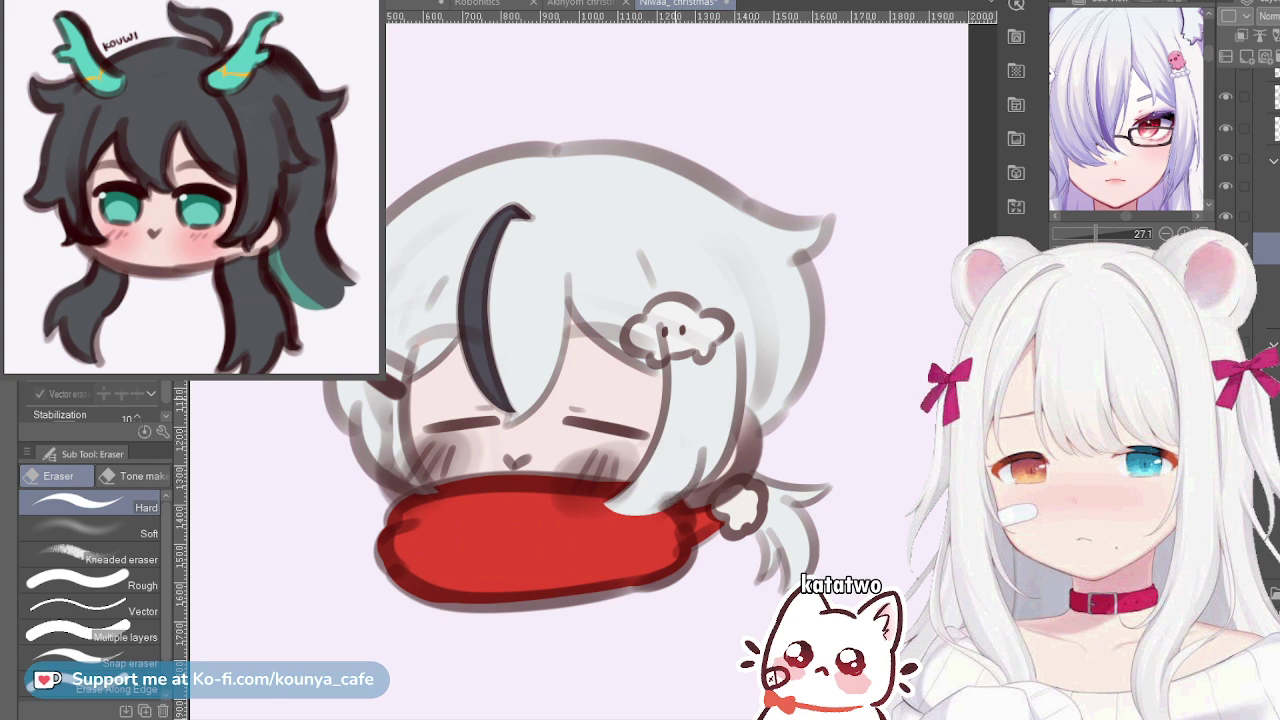
Select the line layer and erase the hair line running through the cloud hair clip
{"action": "left_click", "coordinate": [1264, 97]}
{"action": "left_click", "coordinate": [1264, 248]}
{"action": "left_click", "coordinate": [1264, 97]}
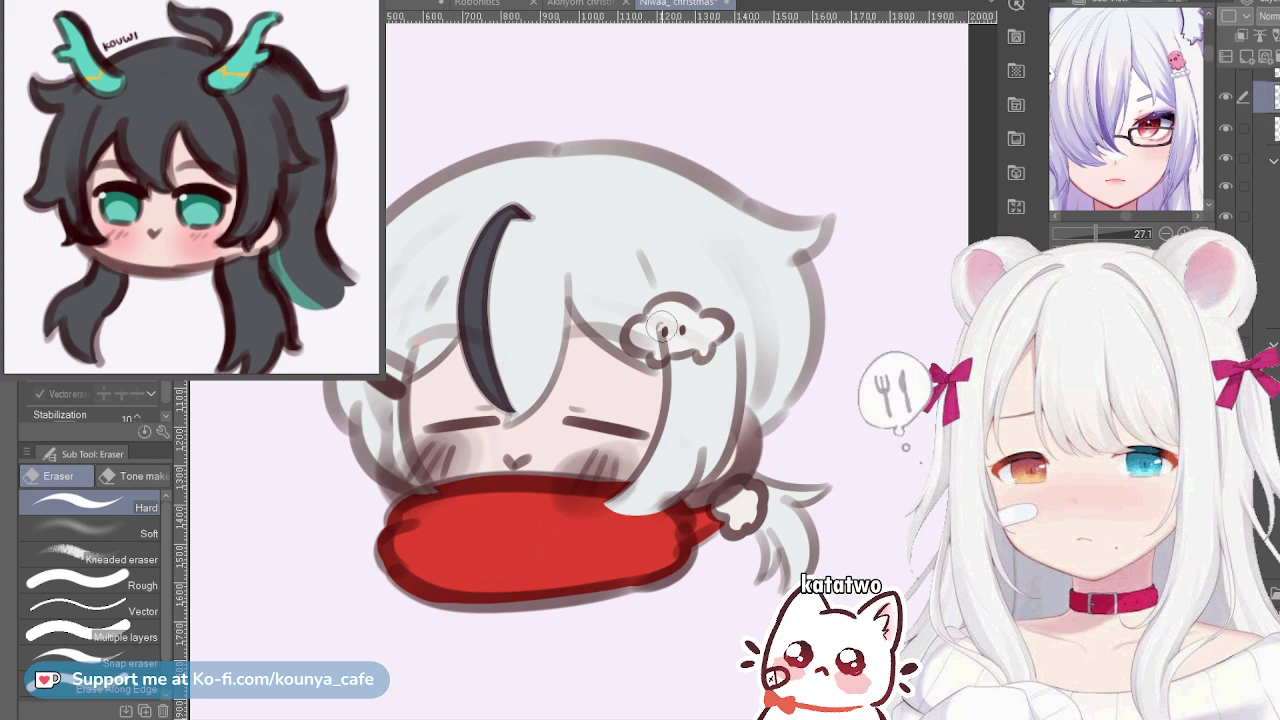
{"action": "left_click_drag", "start_coordinate": [662, 326], "coordinate": [674, 346]}
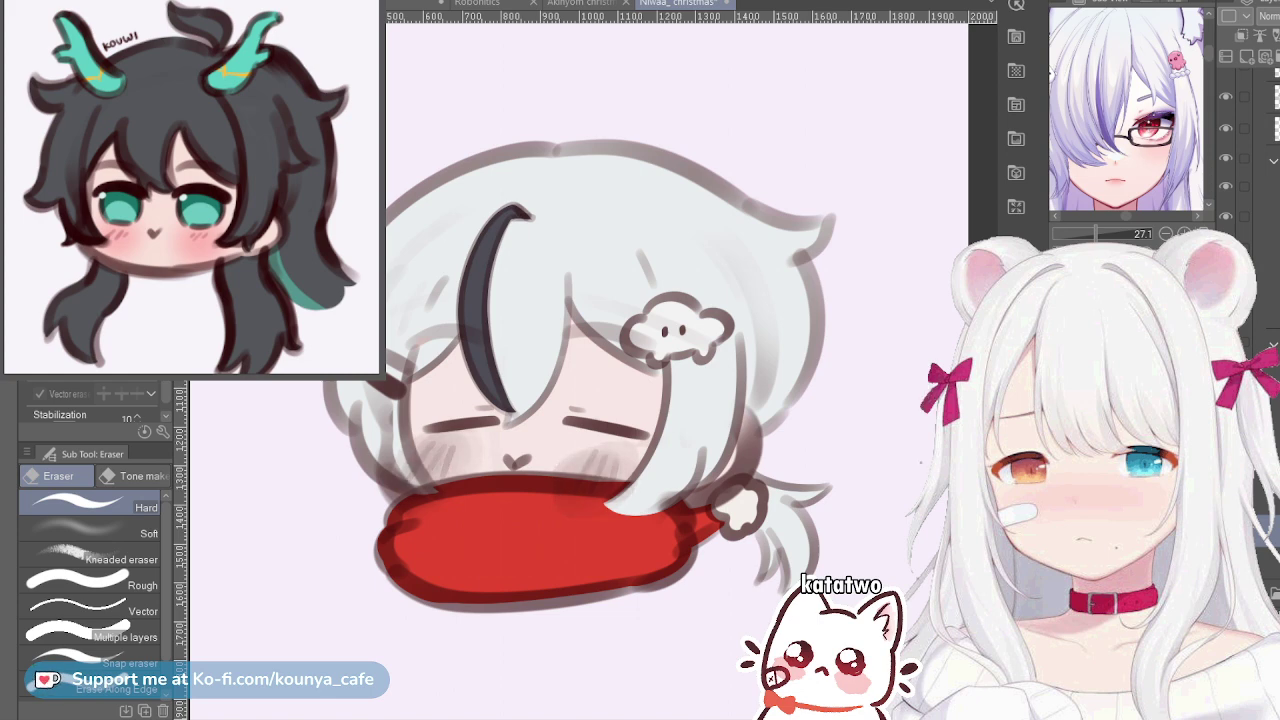
Skew the blush on both cheeks with Transform so it slants upward toward the cloud-clip side of the face
{"action": "key", "text": "ctrl+t"}
{"action": "left_click_drag", "start_coordinate": [642, 419], "coordinate": [641, 409]}
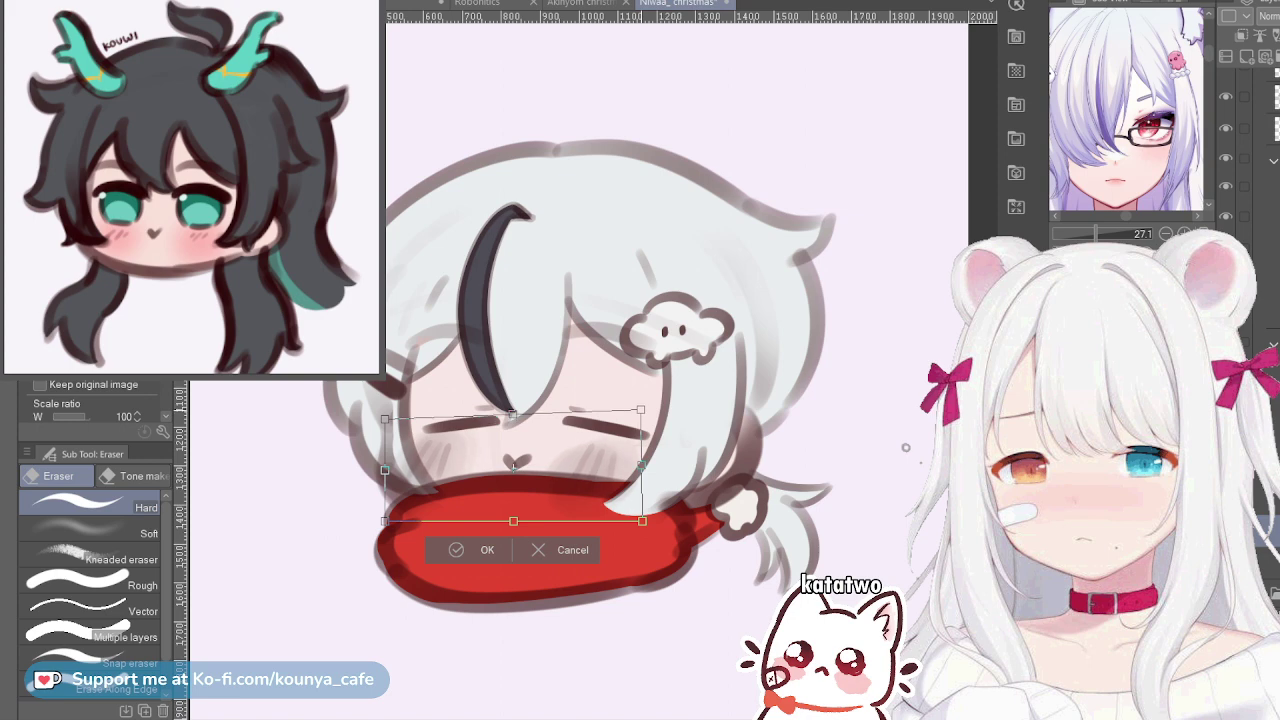
{"action": "left_click_drag", "start_coordinate": [385, 470], "coordinate": [392, 481]}
{"action": "left_click_drag", "start_coordinate": [642, 465], "coordinate": [650, 456]}
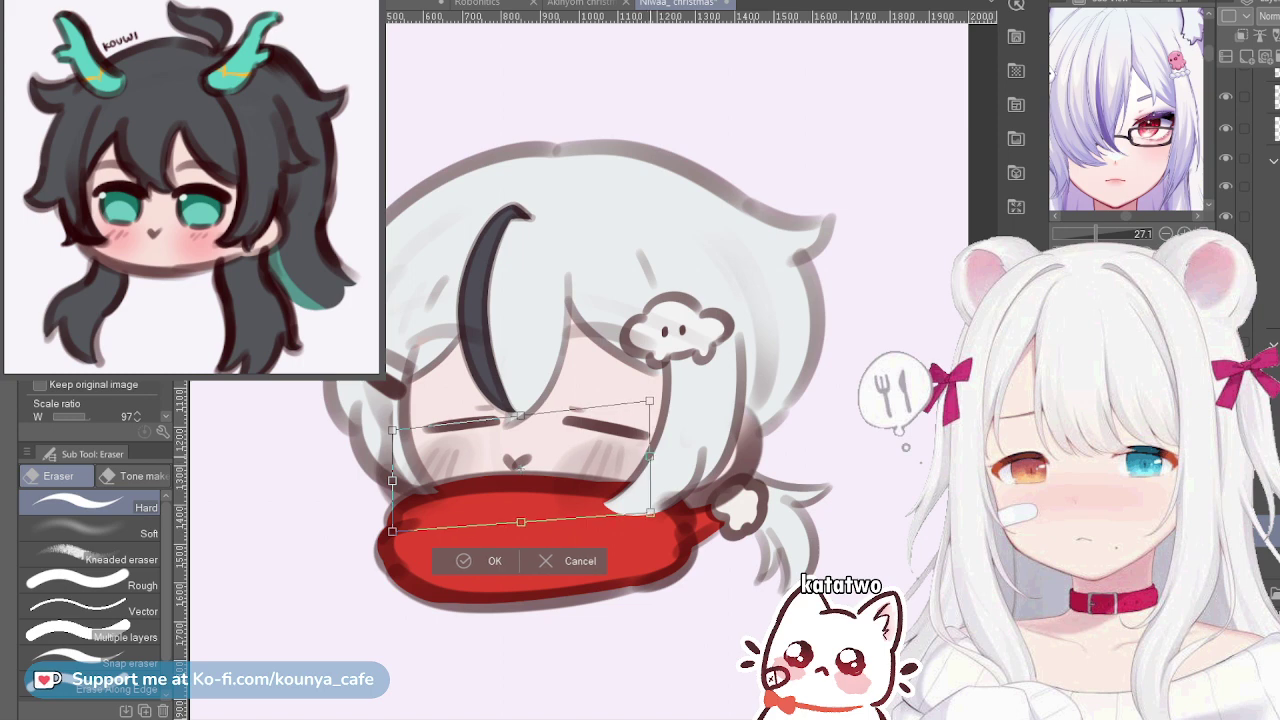
{"action": "left_click", "coordinate": [494, 561]}
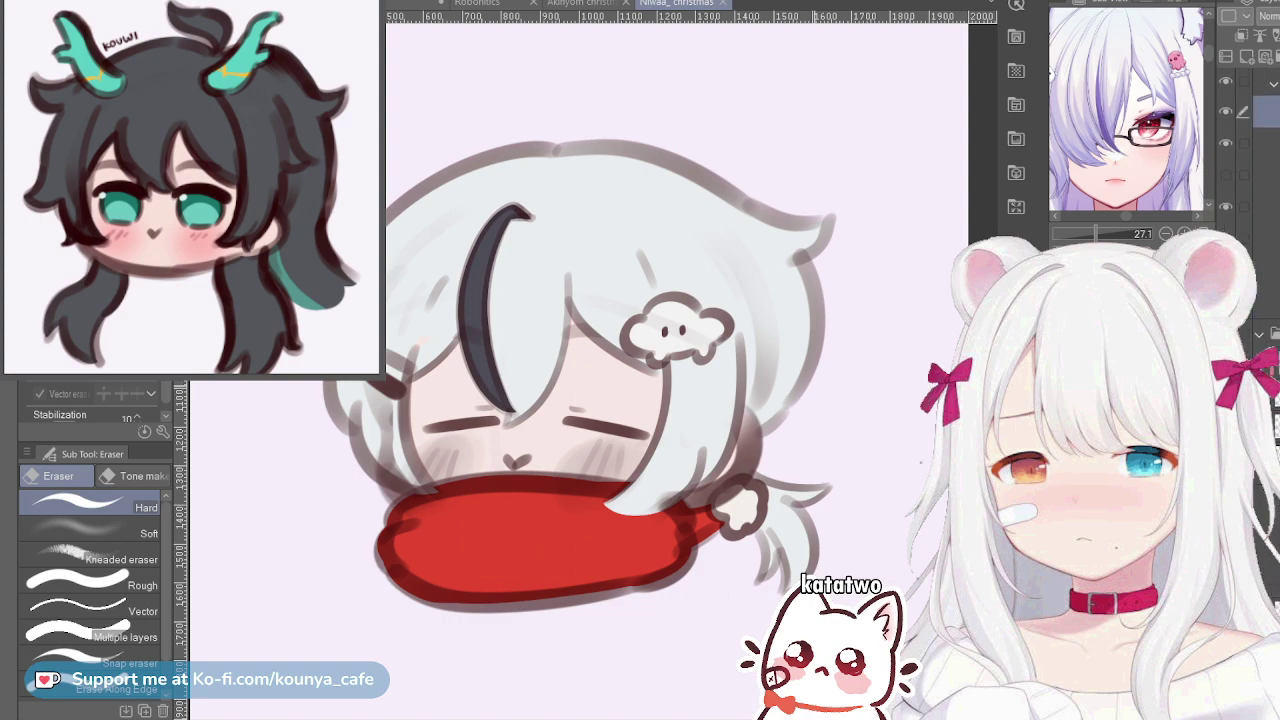
Undo the last edit and clear the two round selections around the closed eyes
{"action": "scroll", "coordinate": [818, 395], "scroll_direction": "down", "scroll_amount": 2}
{"action": "scroll", "coordinate": [800, 420], "scroll_direction": "up", "scroll_amount": 2}
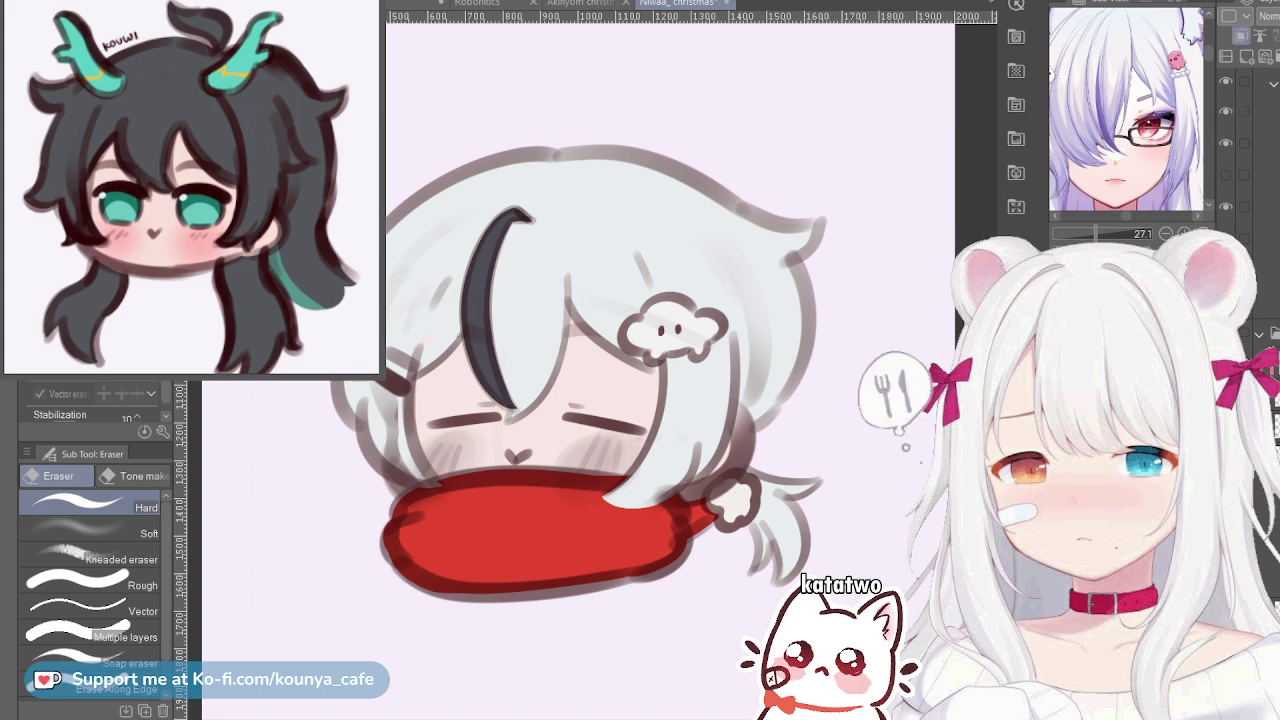
{"action": "key", "text": "ctrl+z"}
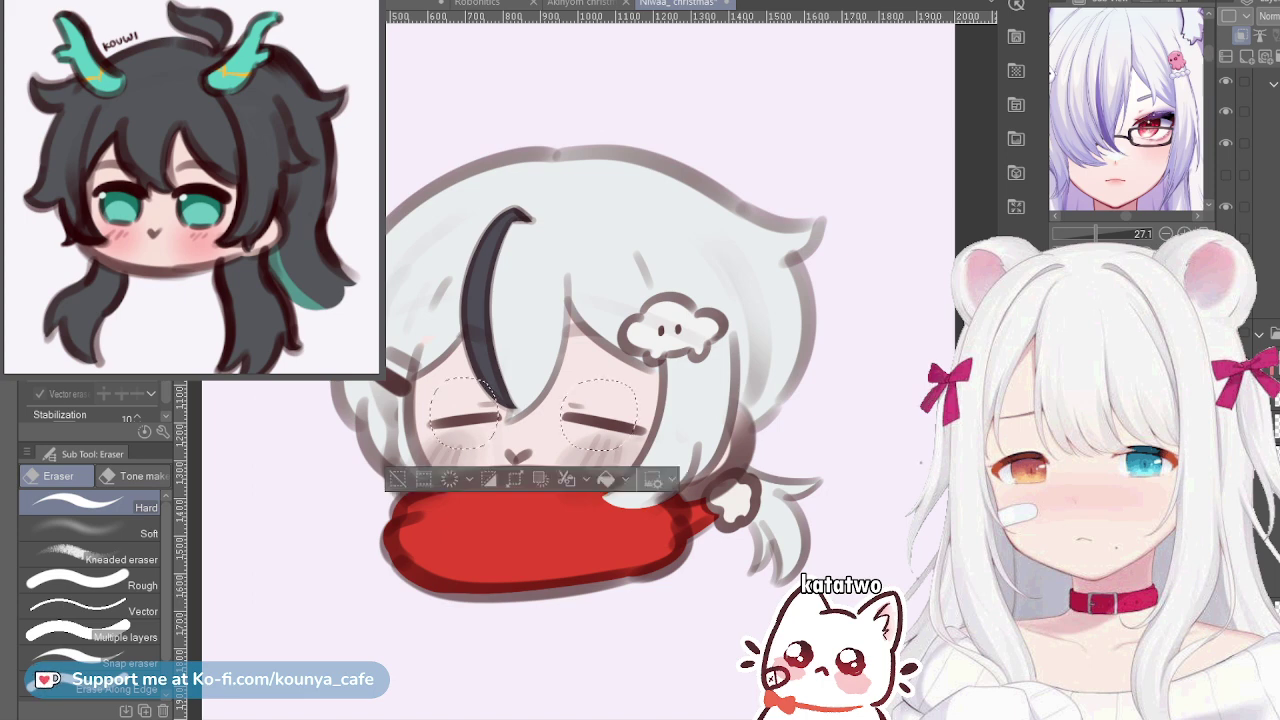
{"action": "key", "text": "ctrl+d"}
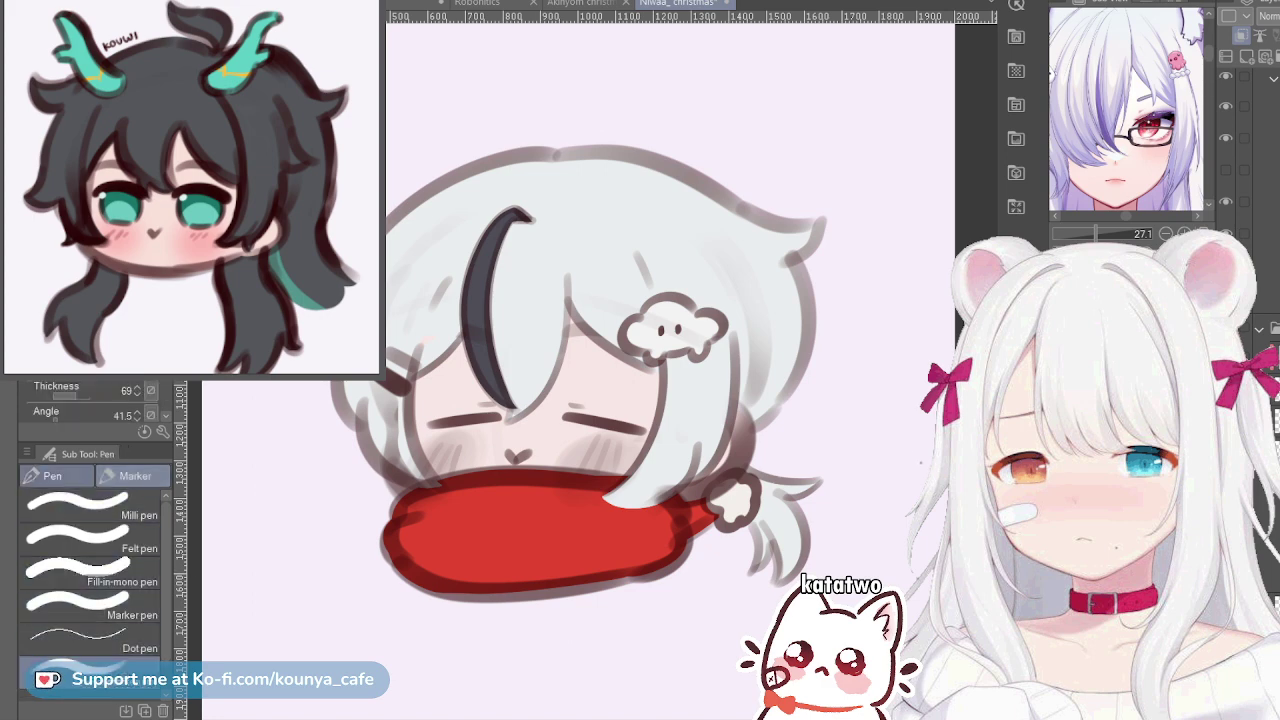
Paint a round pink blush on both cheeks beneath the closed eyes with the G-pen, undoing unsatisfactory strokes
{"action": "key", "text": "p"}
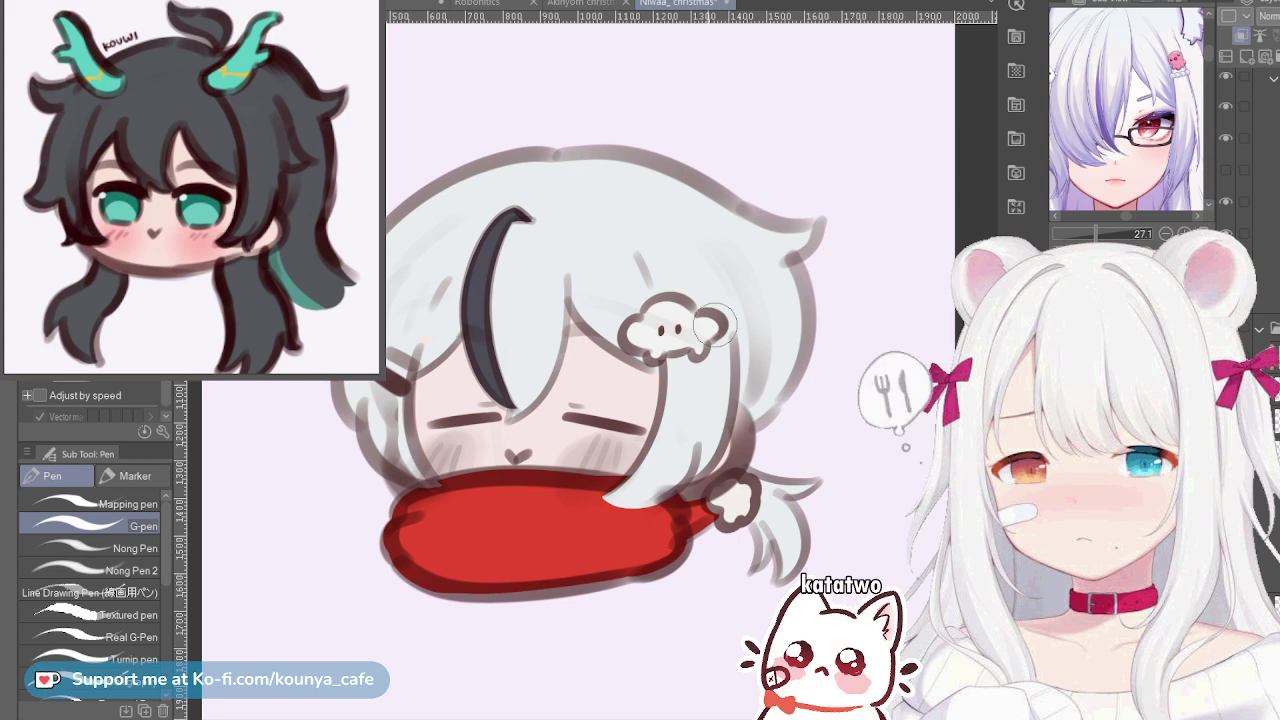
{"action": "left_click", "coordinate": [97, 40]}
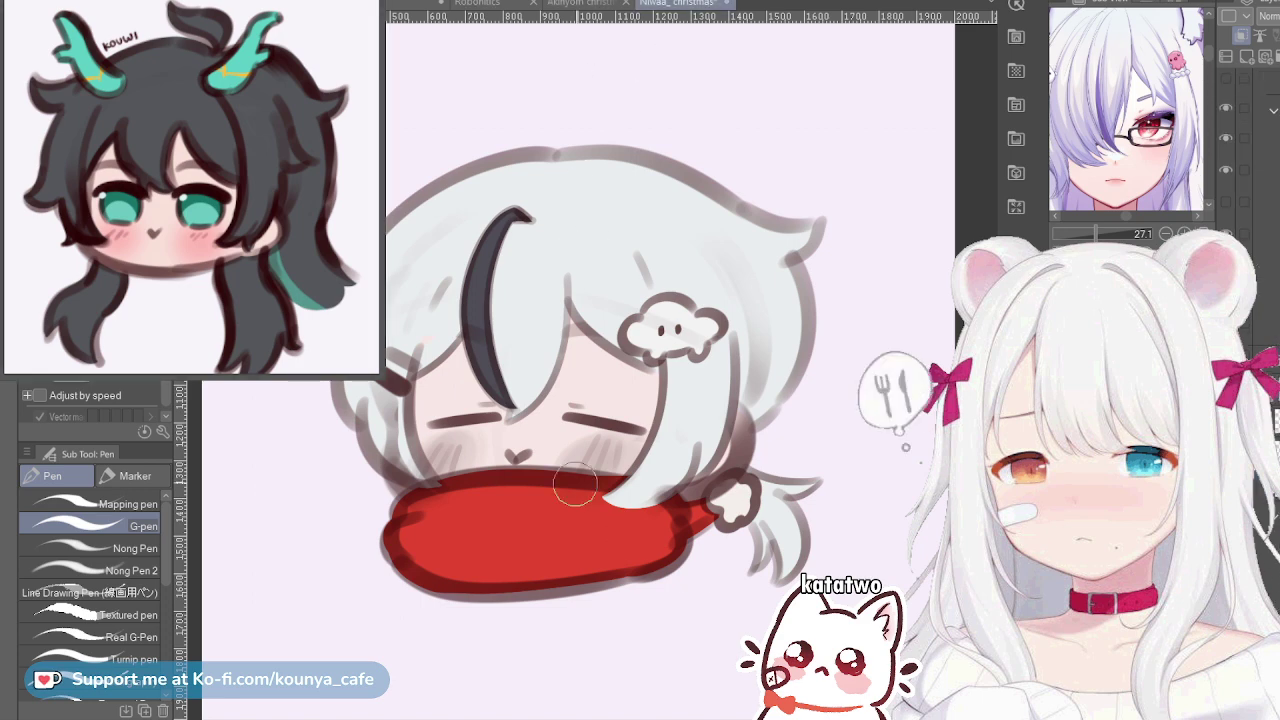
{"action": "mouse_move", "coordinate": [590, 468]}
{"action": "left_mouse_down"}
{"action": "mouse_move", "coordinate": [606, 455]}
{"action": "mouse_move", "coordinate": [592, 460]}
{"action": "mouse_move", "coordinate": [601, 473]}
{"action": "mouse_move", "coordinate": [602, 450]}
{"action": "mouse_move", "coordinate": [570, 460]}
{"action": "mouse_move", "coordinate": [610, 455]}
{"action": "mouse_move", "coordinate": [585, 470]}
{"action": "mouse_move", "coordinate": [600, 450]}
{"action": "mouse_move", "coordinate": [577, 465]}
{"action": "mouse_move", "coordinate": [613, 455]}
{"action": "left_mouse_up"}
{"action": "key", "text": "ctrl+z"}
{"action": "key", "text": "ctrl+z"}
{"action": "key", "text": "ctrl+z"}
{"action": "key", "text": "ctrl+z"}
{"action": "key", "text": "ctrl+z"}
{"action": "key", "text": "ctrl+z"}
{"action": "left_click_drag", "start_coordinate": [435, 455], "coordinate": [460, 462]}
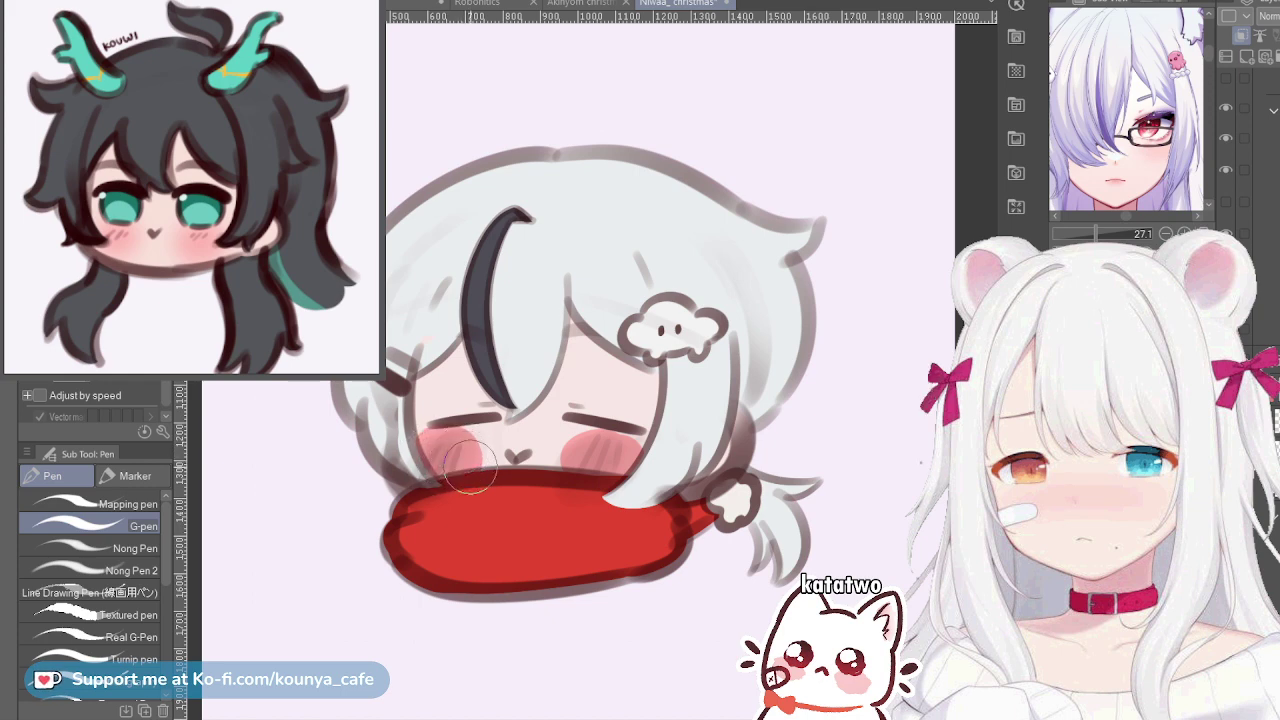
Lasso the pink blush on the cheek farther from the cloud clip and adjust its placement slightly with Transform
{"action": "key", "text": "m"}
{"action": "mouse_move", "coordinate": [410, 378]}
{"action": "left_mouse_down"}
{"action": "mouse_move", "coordinate": [480, 522]}
{"action": "mouse_move", "coordinate": [502, 424]}
{"action": "left_mouse_up"}
{"action": "mouse_move", "coordinate": [496, 470]}
{"action": "left_mouse_down"}
{"action": "mouse_move", "coordinate": [502, 440]}
{"action": "mouse_move", "coordinate": [430, 449]}
{"action": "left_mouse_up"}
{"action": "key", "text": "ctrl+t"}
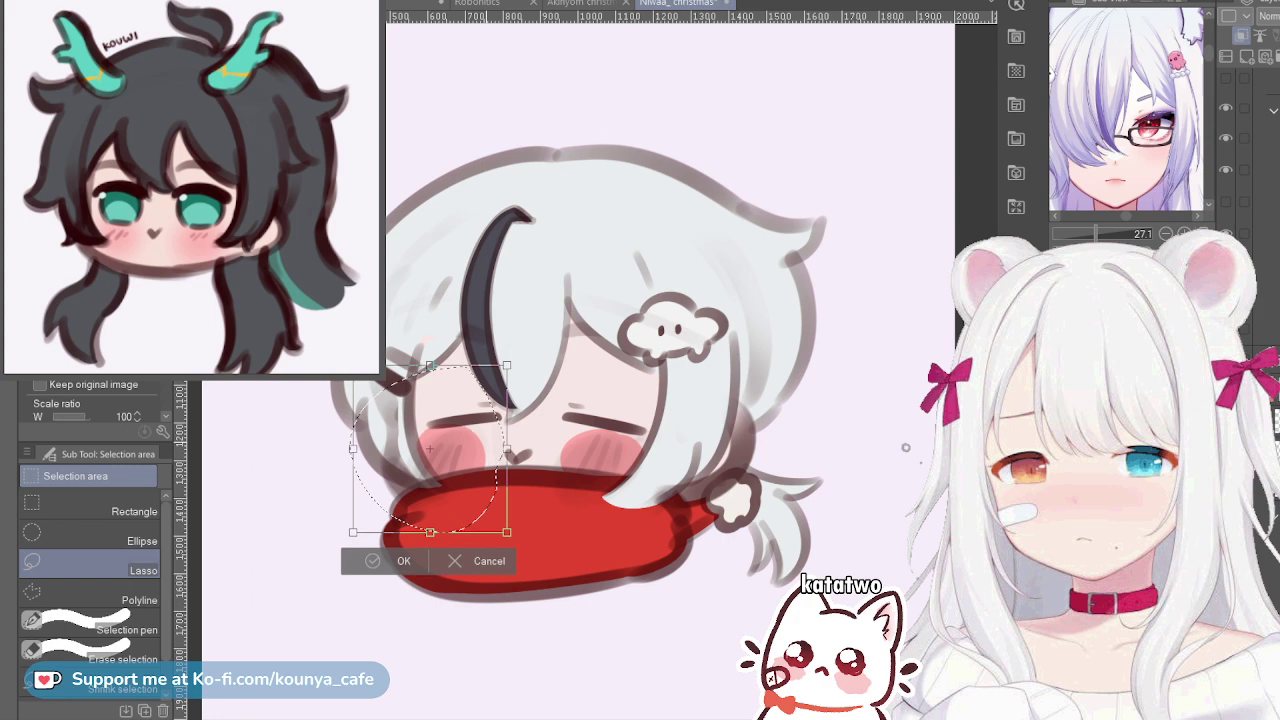
{"action": "key", "text": "Return"}
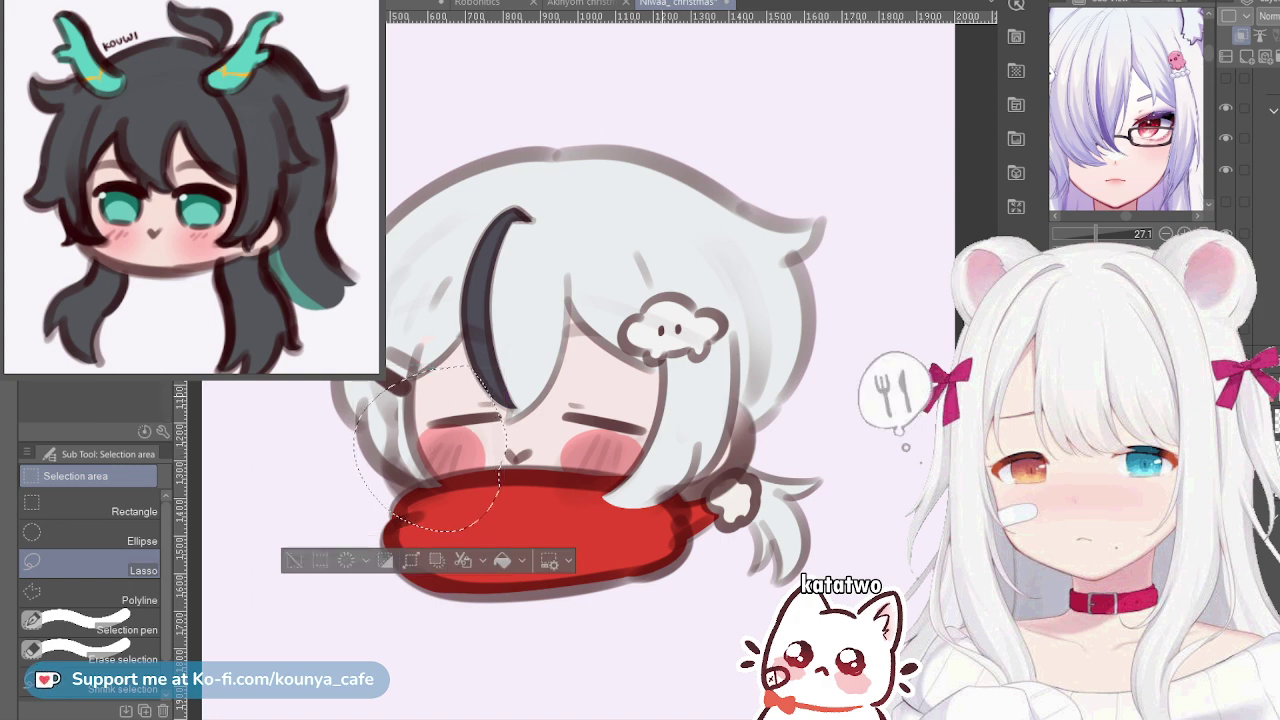
Lasso the blush on the cloud-clip side, rotate it slightly counterclockwise with Transform, and clear the selection
{"action": "mouse_move", "coordinate": [632, 377]}
{"action": "left_mouse_down"}
{"action": "mouse_move", "coordinate": [532, 478]}
{"action": "mouse_move", "coordinate": [714, 394]}
{"action": "left_mouse_up"}
{"action": "key", "text": "ctrl+t"}
{"action": "left_click_drag", "start_coordinate": [530, 545], "coordinate": [535, 550]}
{"action": "left_click_drag", "start_coordinate": [635, 459], "coordinate": [635, 455]}
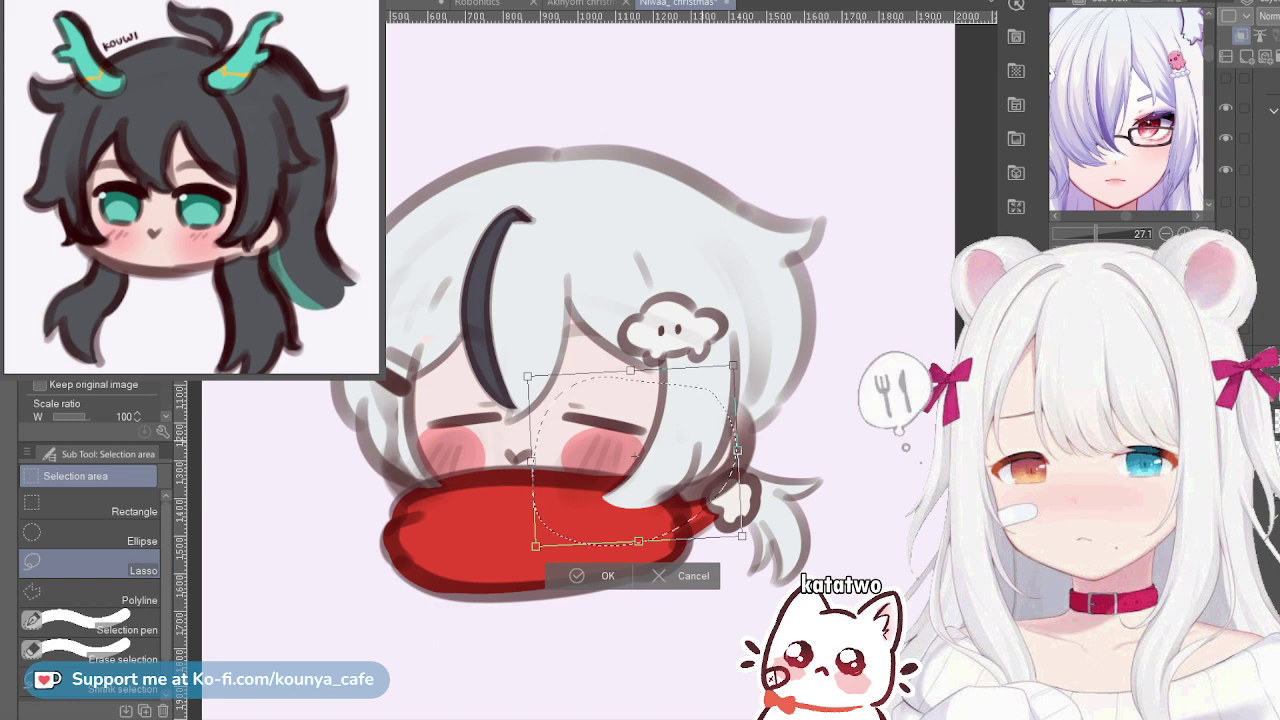
{"action": "key", "text": "Return"}
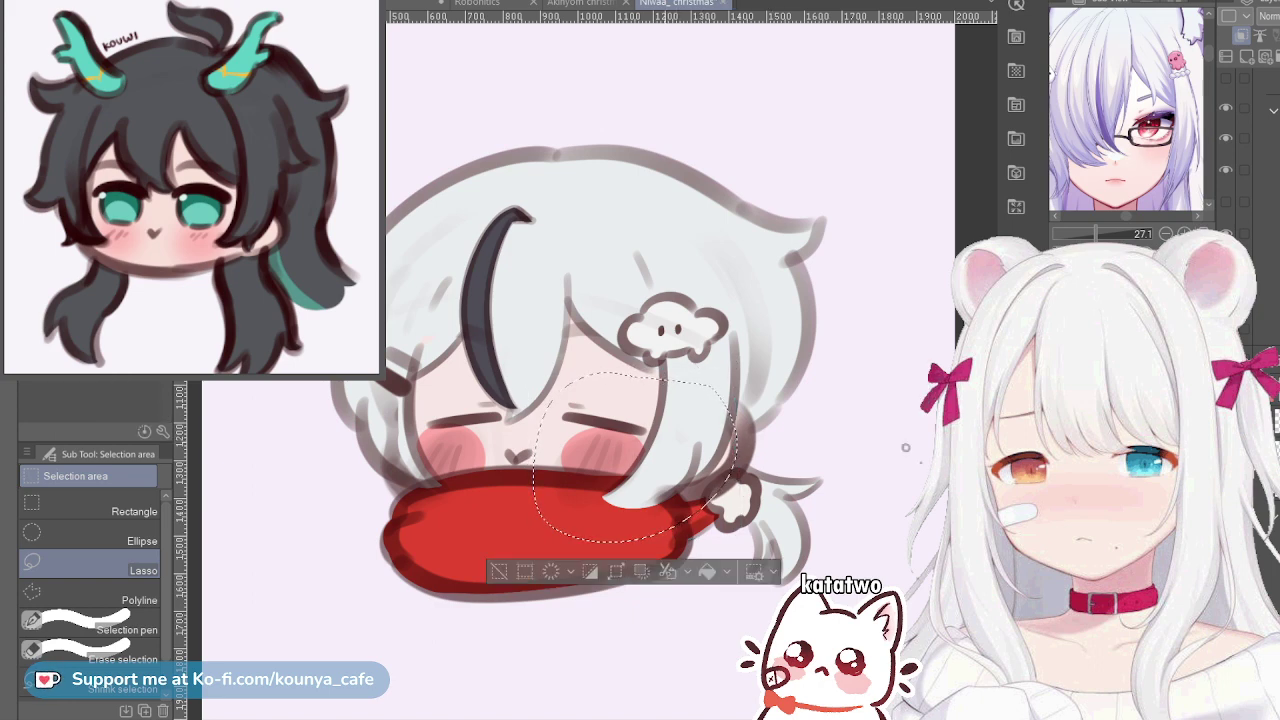
{"action": "key", "text": "p"}
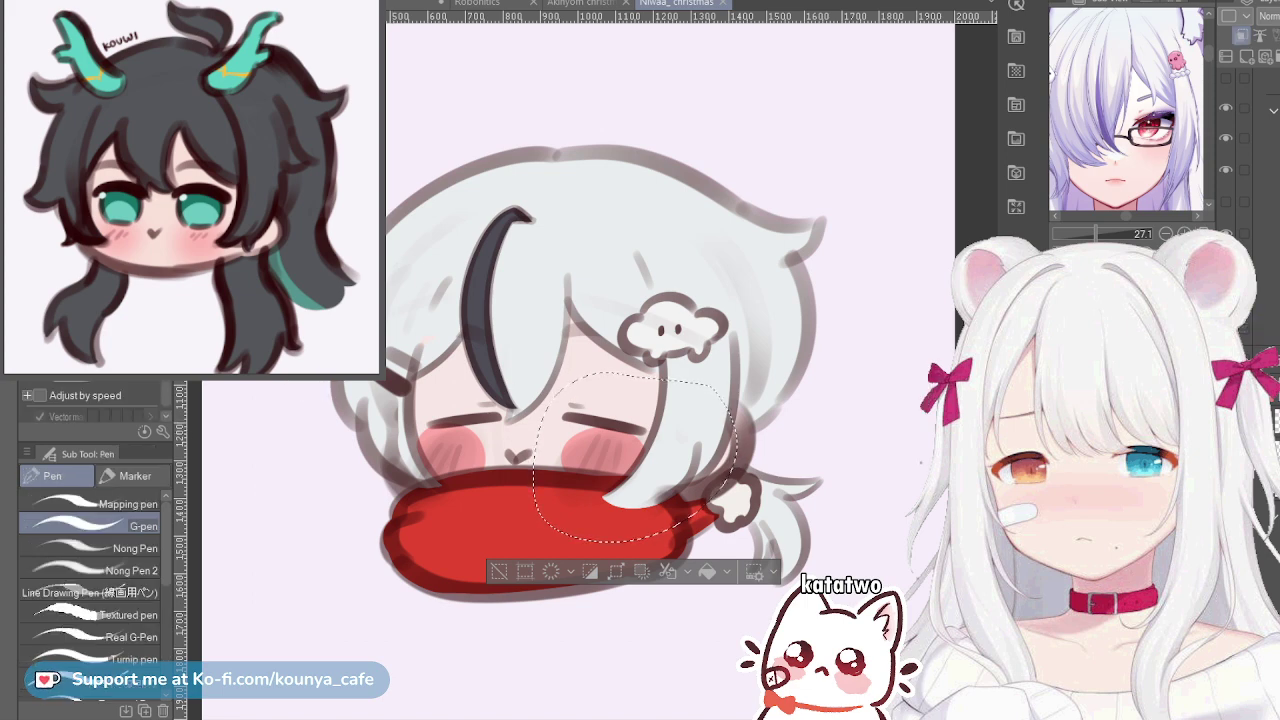
{"action": "key", "text": "ctrl+d"}
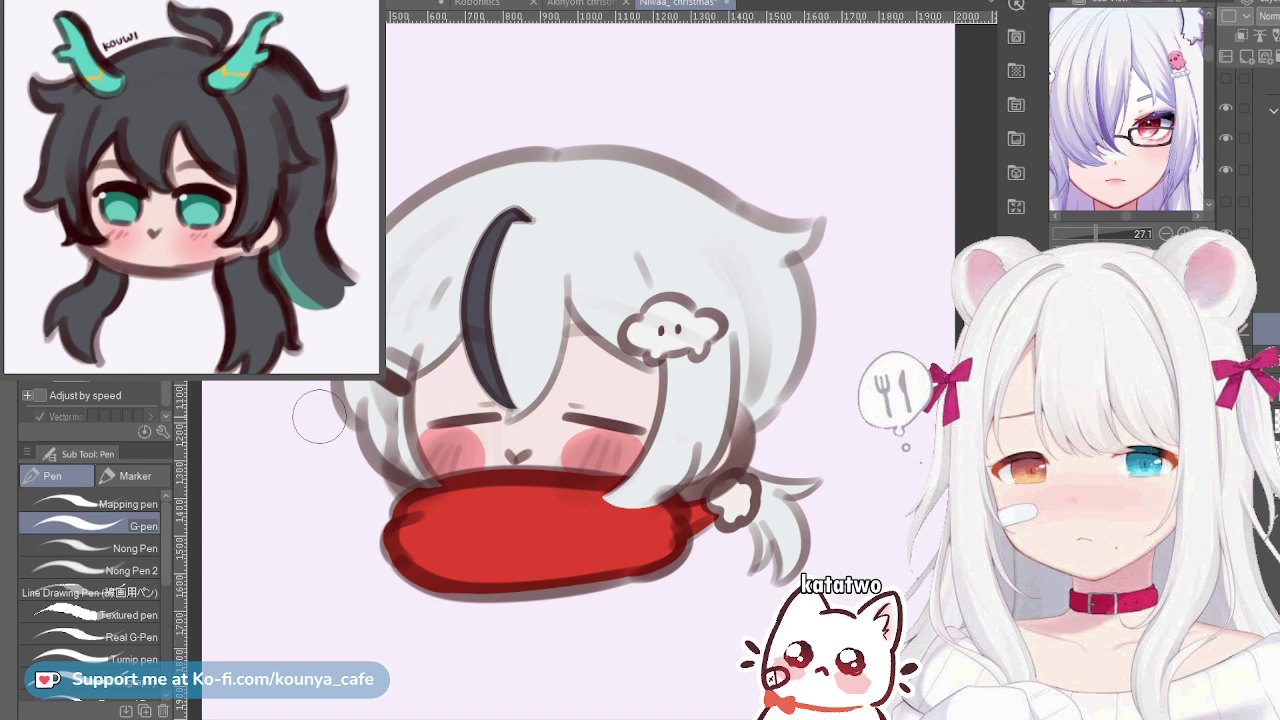
Enlarge the Hard eraser and remove the soft grey shading from the back hair beside the cloud clip
{"action": "key", "text": "e"}
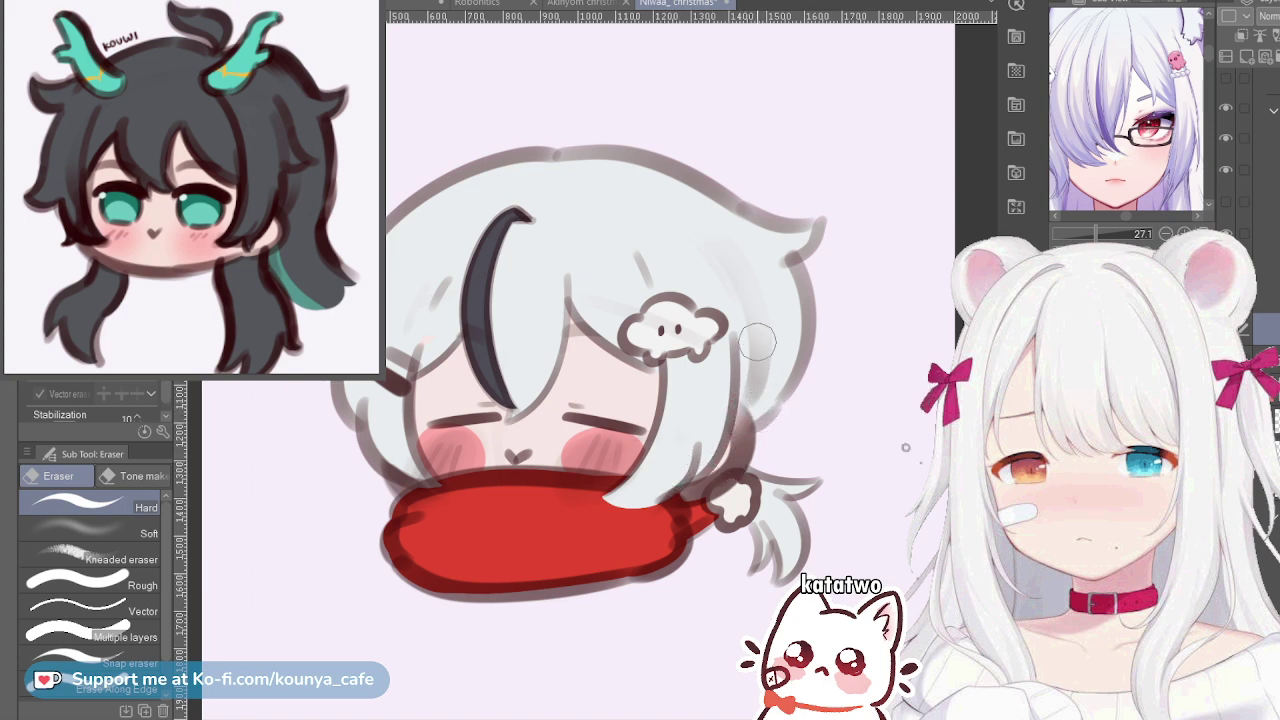
{"action": "key", "text": "bracketright"}
{"action": "key", "text": "bracketright"}
{"action": "key", "text": "bracketright"}
{"action": "key", "text": "bracketright"}
{"action": "left_click_drag", "start_coordinate": [690, 215], "coordinate": [759, 375]}
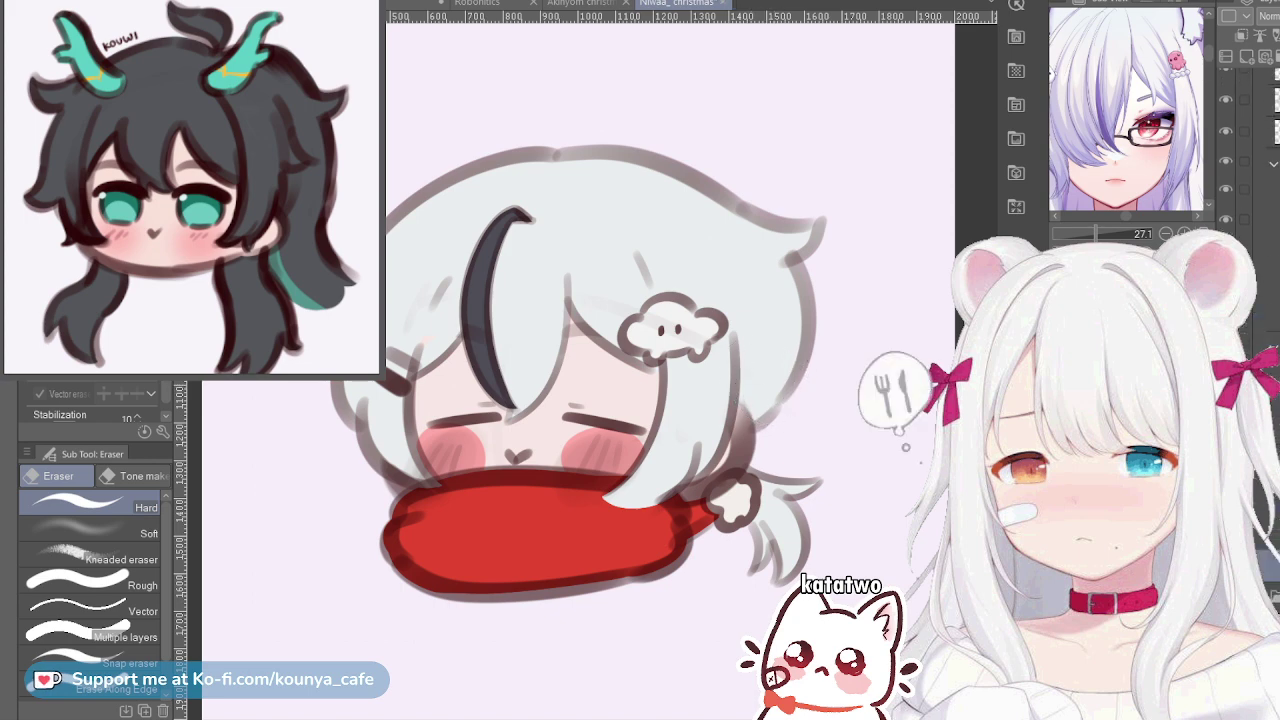
Undo the last edit, clear the selection, and handwrite the artist's signature beneath the red scarf on a new layer with the marker
{"action": "key", "text": "ctrl+z"}
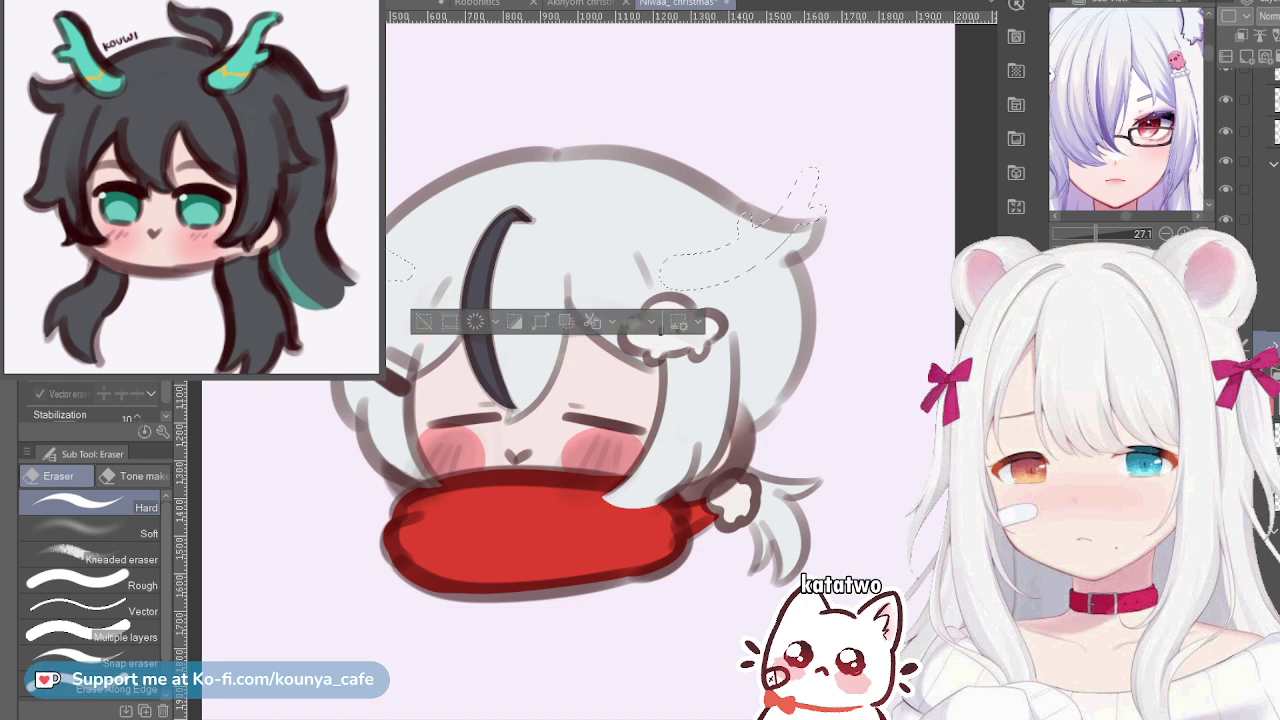
{"action": "key", "text": "ctrl+d"}
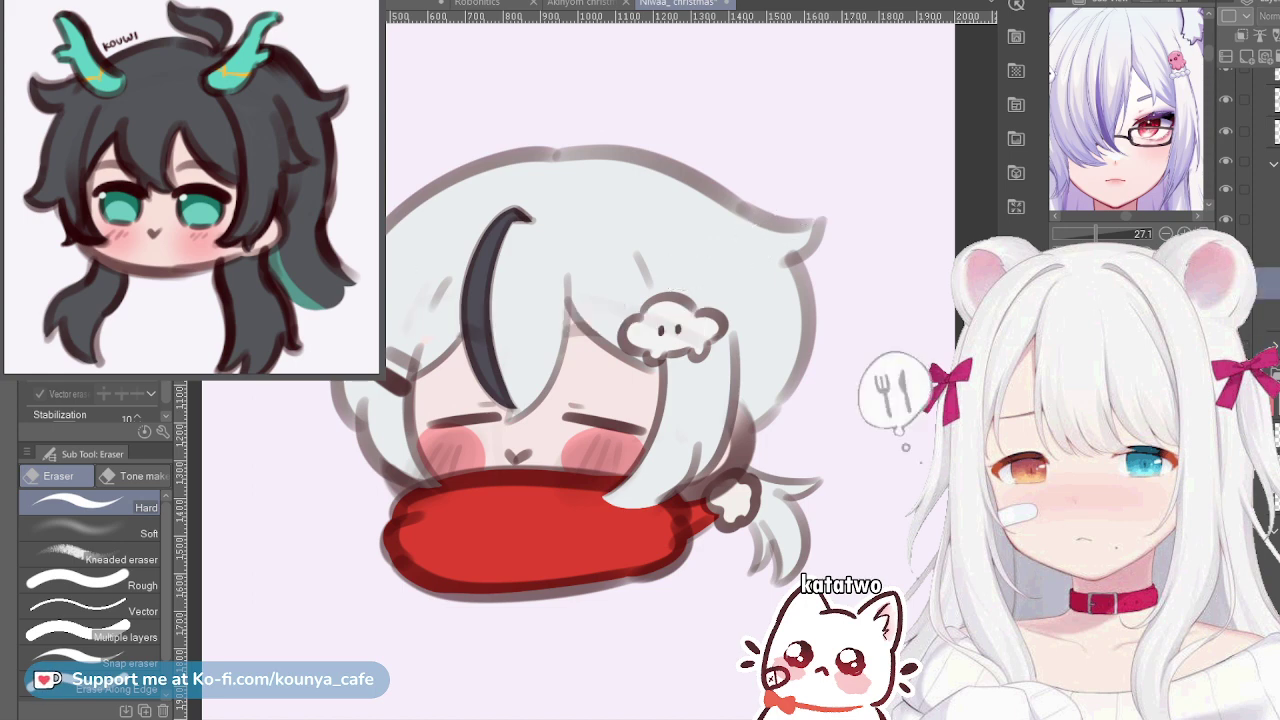
{"action": "left_click", "coordinate": [1259, 149]}
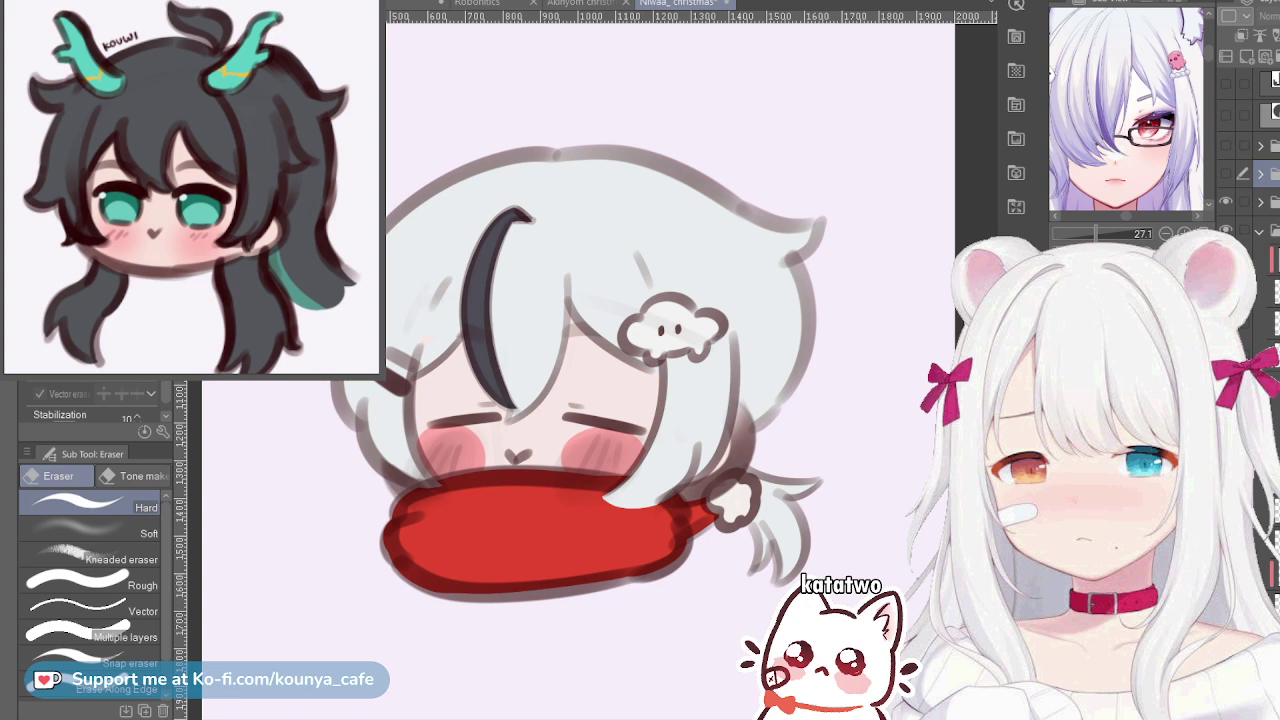
{"action": "key", "text": "ctrl+shift+n"}
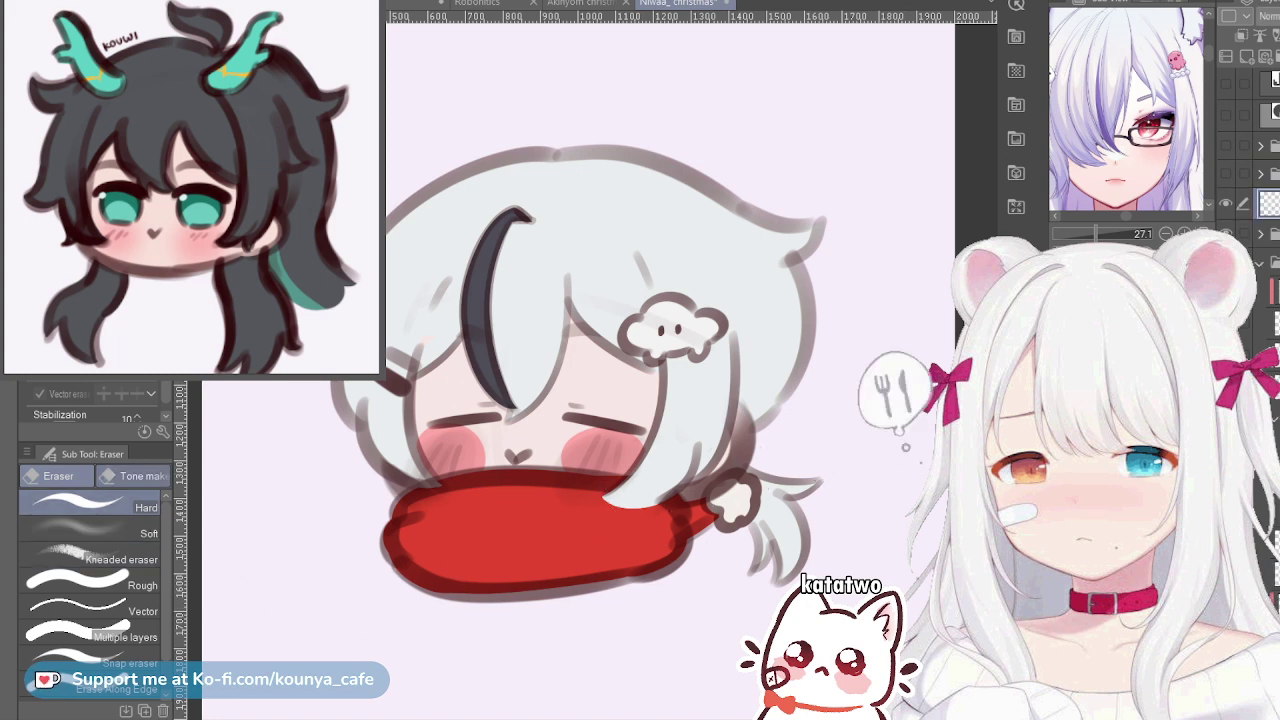
{"action": "key", "text": "p"}
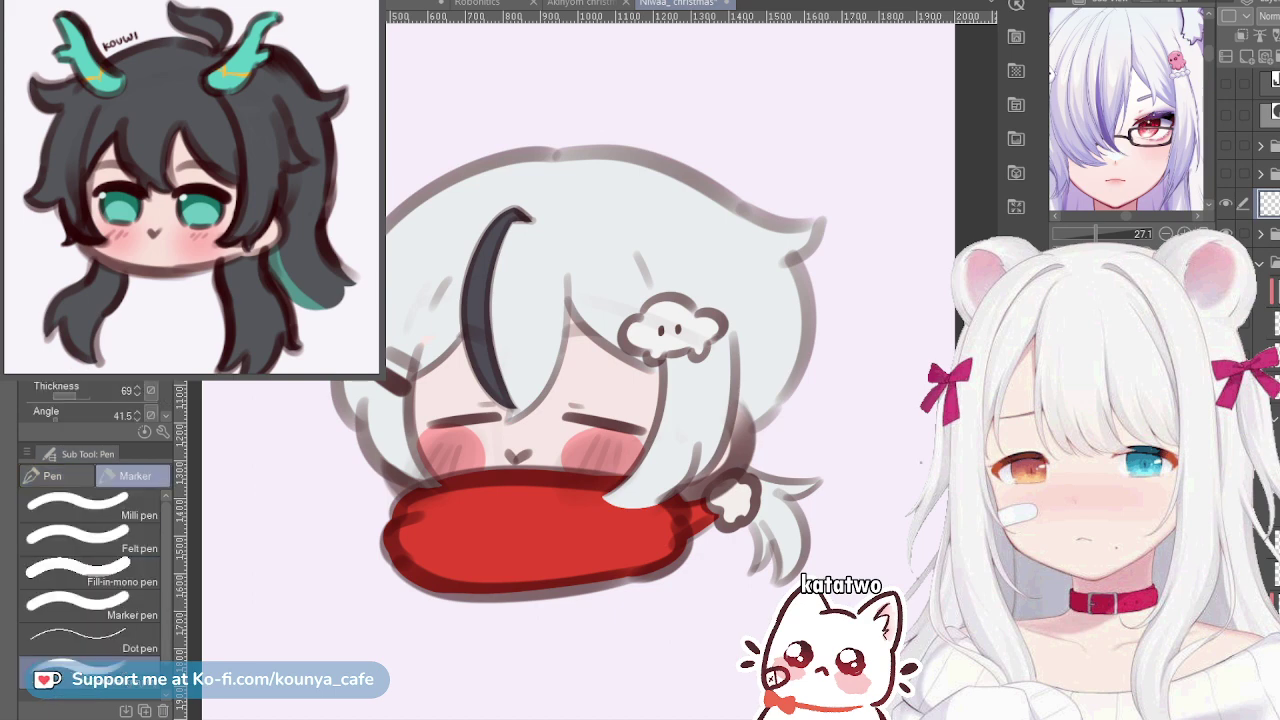
{"action": "left_click", "coordinate": [90, 668]}
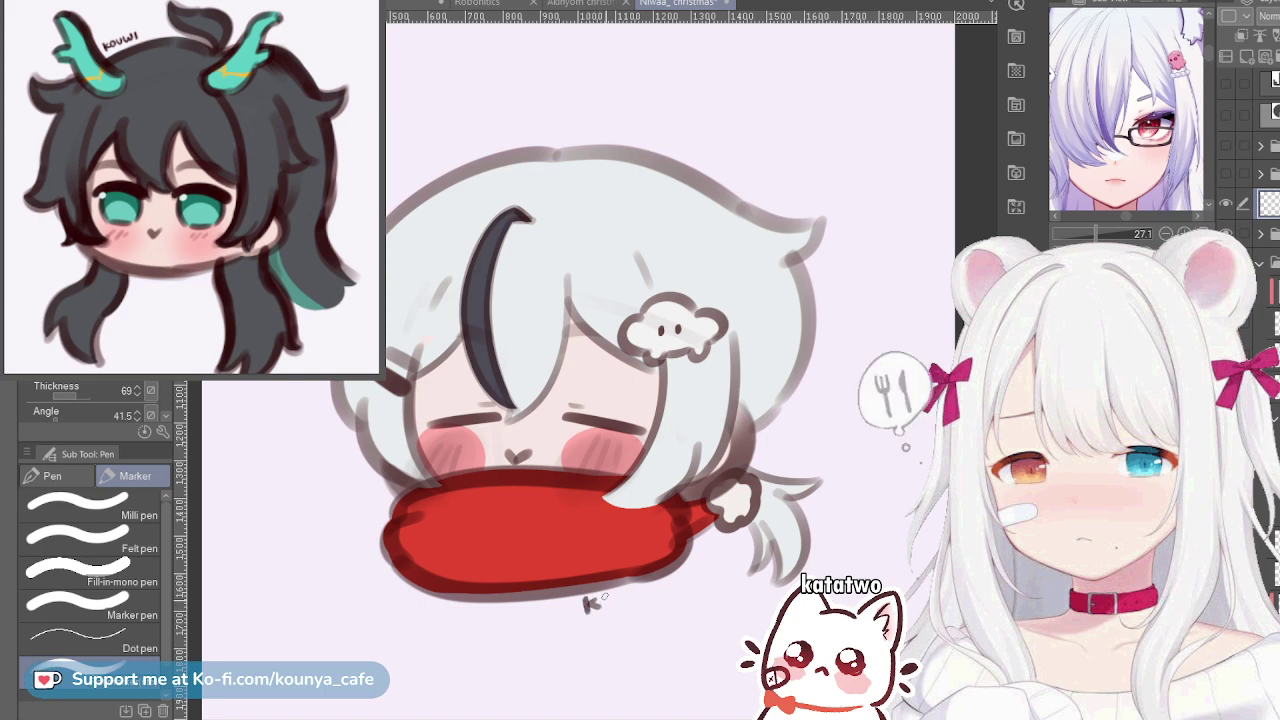
{"action": "left_click_drag", "start_coordinate": [604, 600], "coordinate": [642, 584]}
Shift the handwritten signature slightly below the red scarf with Transform
{"action": "key", "text": "ctrl+t"}
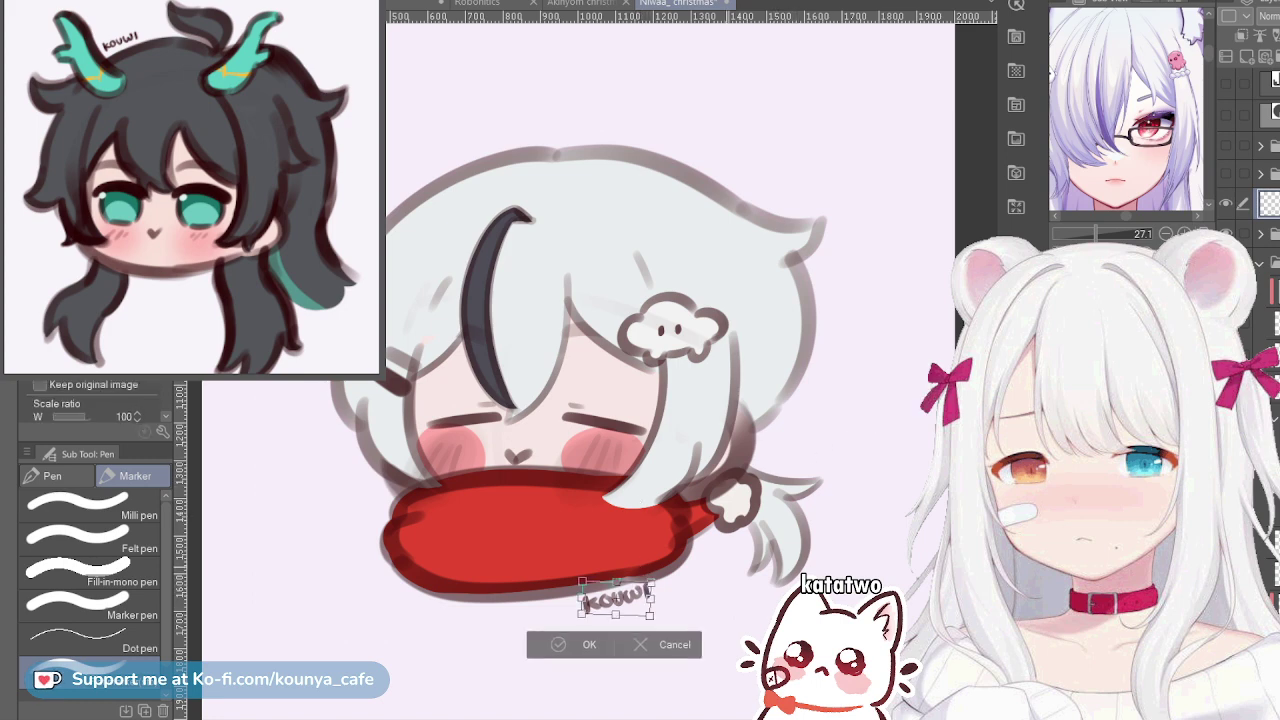
{"action": "left_click_drag", "start_coordinate": [616, 598], "coordinate": [644, 615]}
{"action": "key", "text": "Return"}
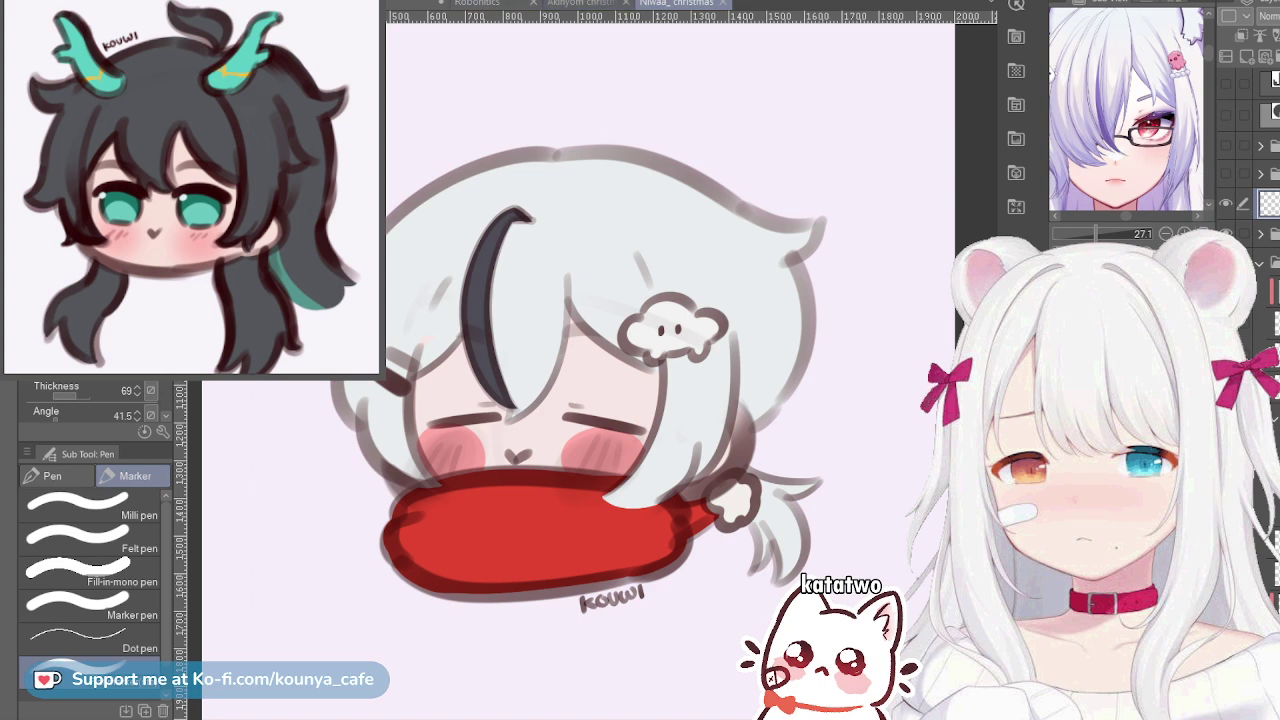
Compare the lavender-haired and white-haired portraits and examine the characters' reference images up close
{"action": "left_click", "coordinate": [586, 3]}
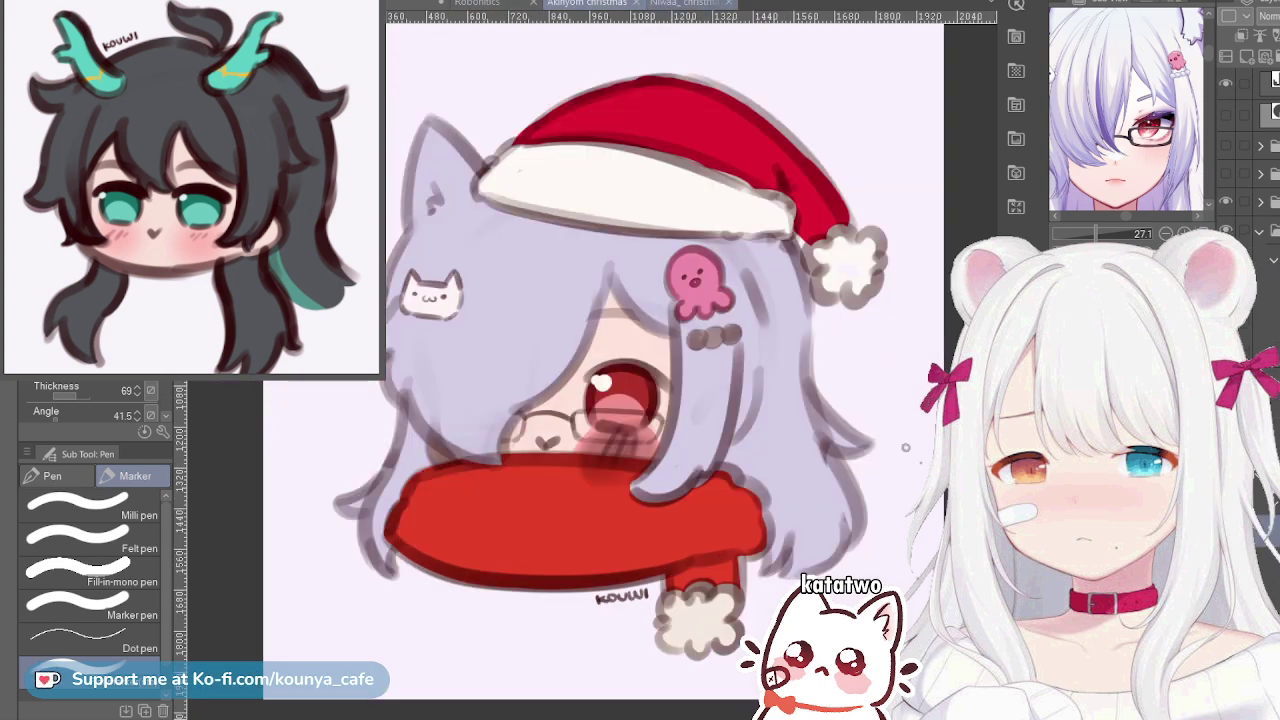
{"action": "left_click", "coordinate": [686, 3]}
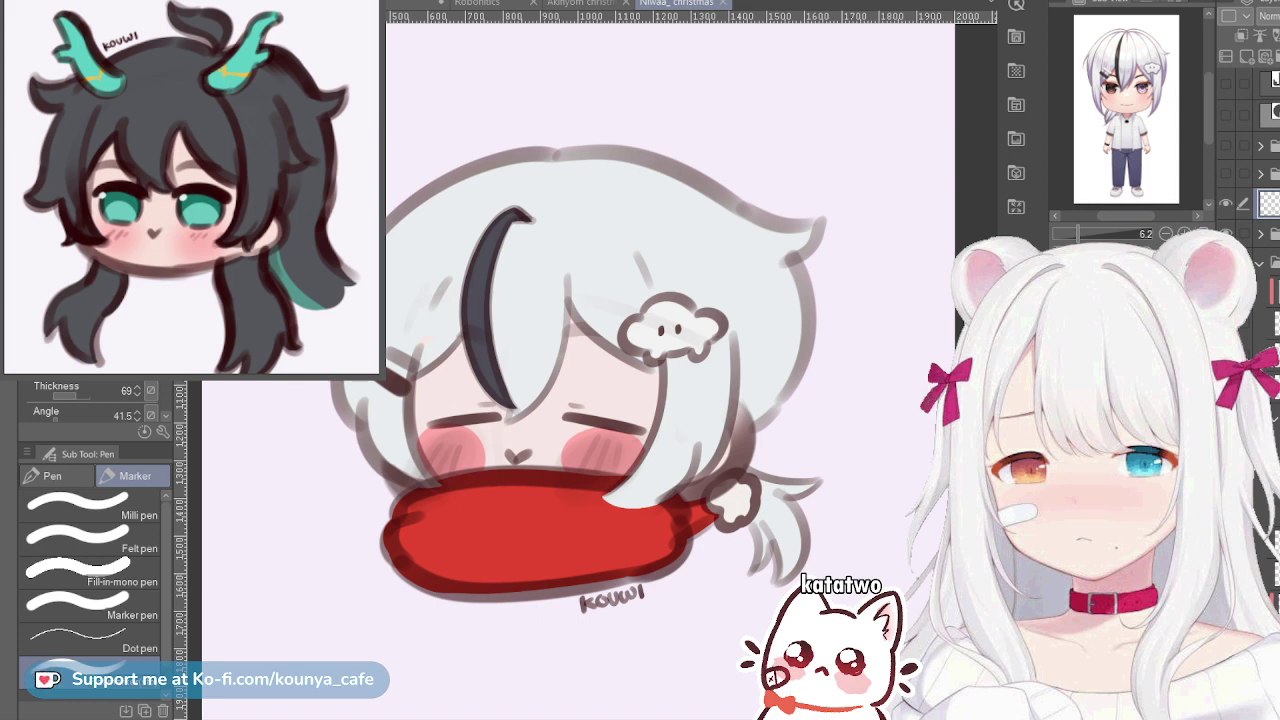
{"action": "scroll", "coordinate": [1126, 108], "scroll_direction": "up", "scroll_amount": 3}
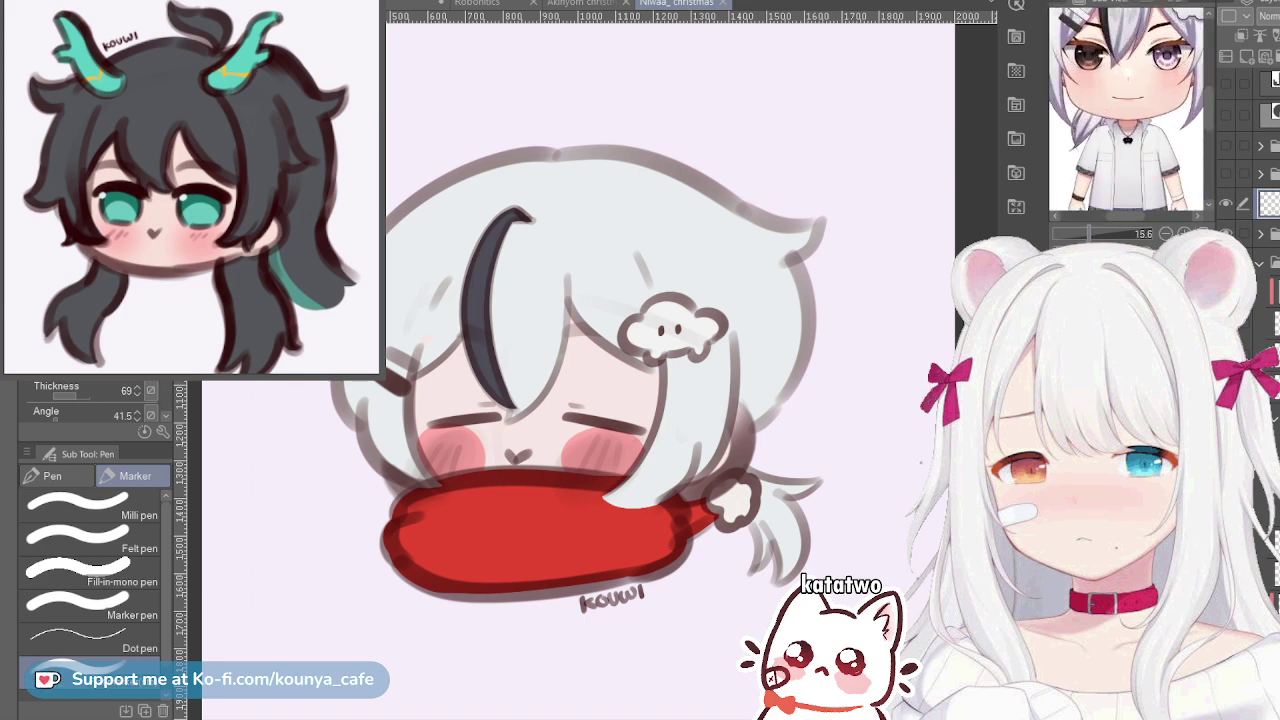
{"action": "left_click_drag", "start_coordinate": [1140, 80], "coordinate": [1126, 198]}
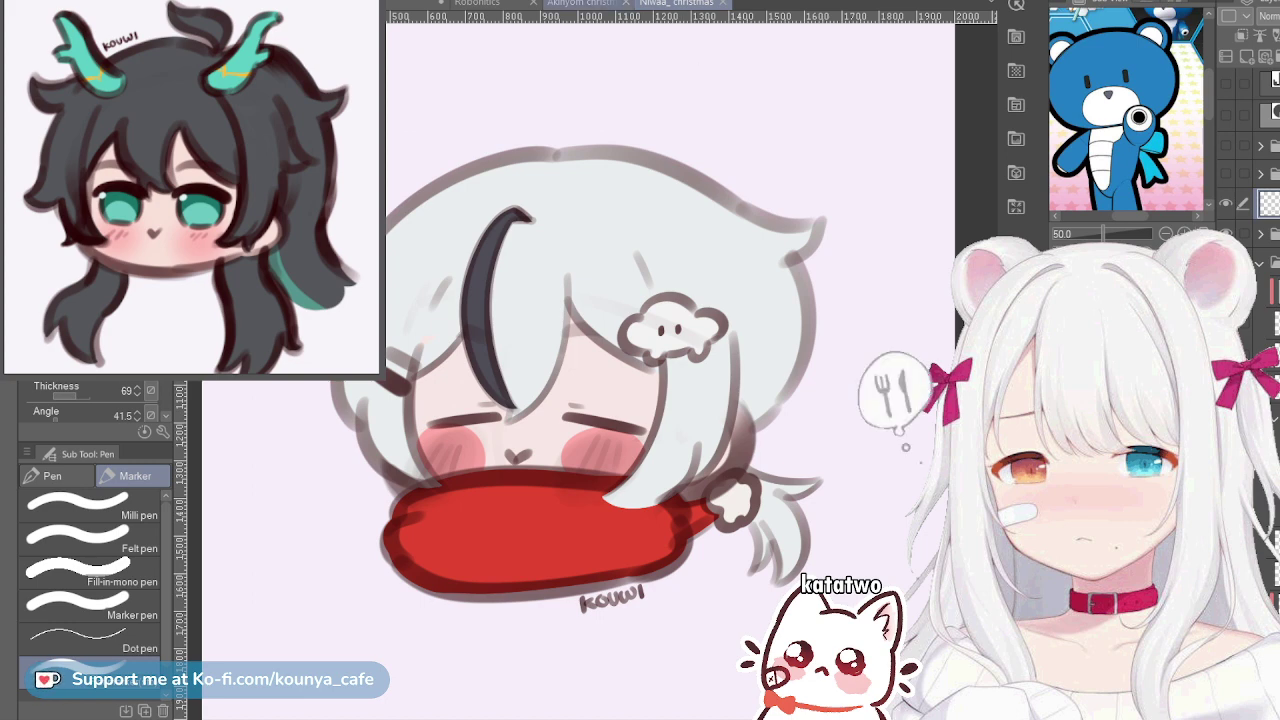
{"action": "left_click", "coordinate": [586, 3]}
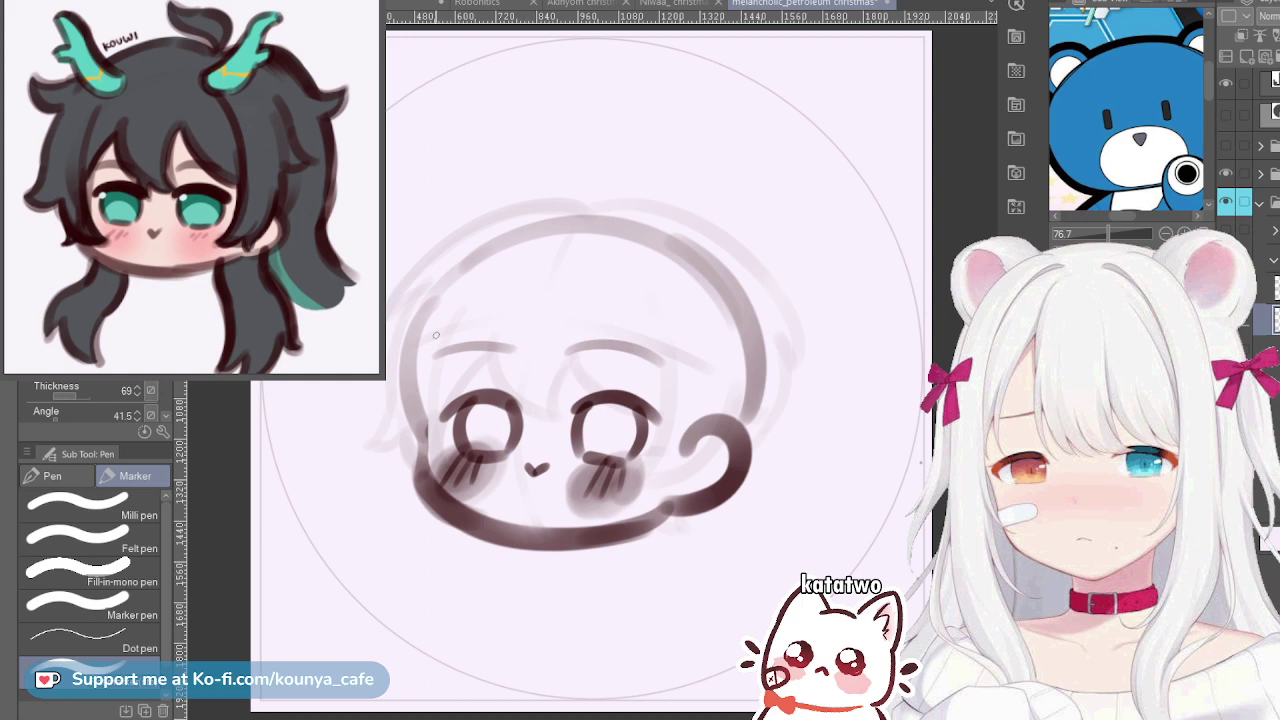
Draw an arc above the new chibi sketch's head, enlarge it to 105% and rotate it slightly clockwise with Transform
{"action": "mouse_move", "coordinate": [416, 290]}
{"action": "left_mouse_down"}
{"action": "mouse_move", "coordinate": [460, 255]}
{"action": "mouse_move", "coordinate": [692, 253]}
{"action": "mouse_move", "coordinate": [704, 233]}
{"action": "left_mouse_up"}
{"action": "key", "text": "ctrl+z"}
{"action": "key", "text": "ctrl+t"}
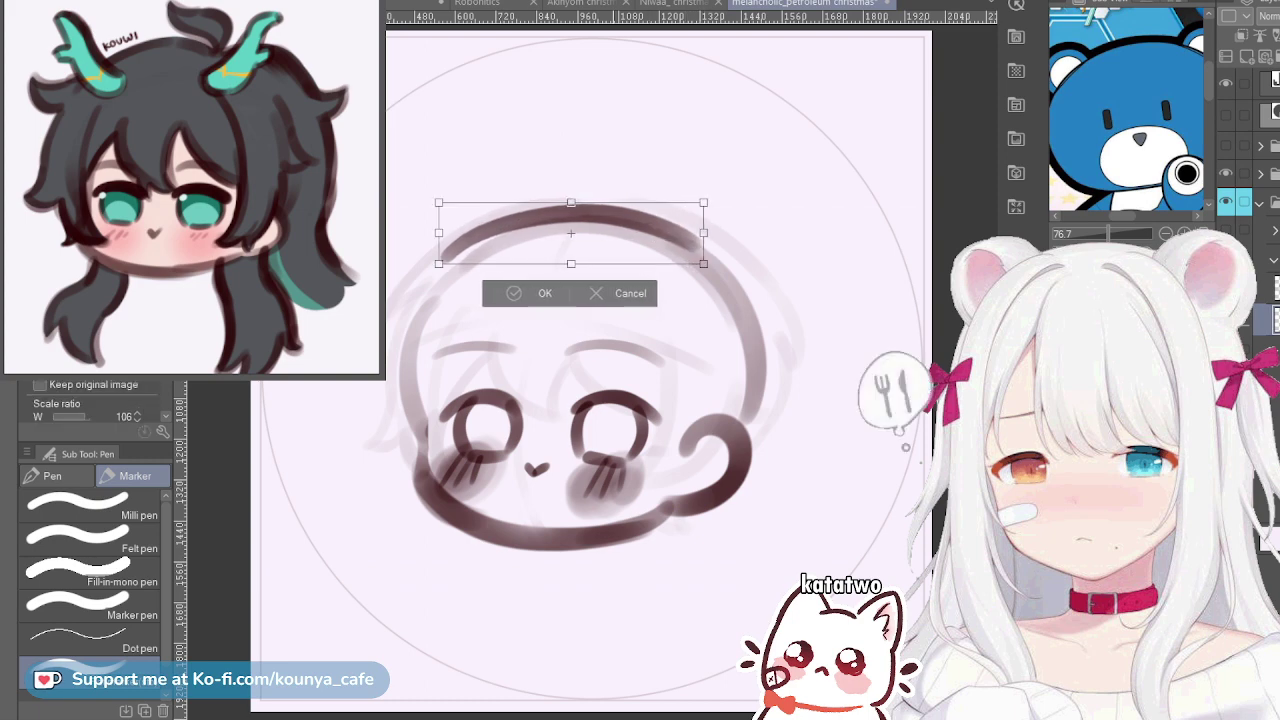
{"action": "key", "text": "ctrl+z"}
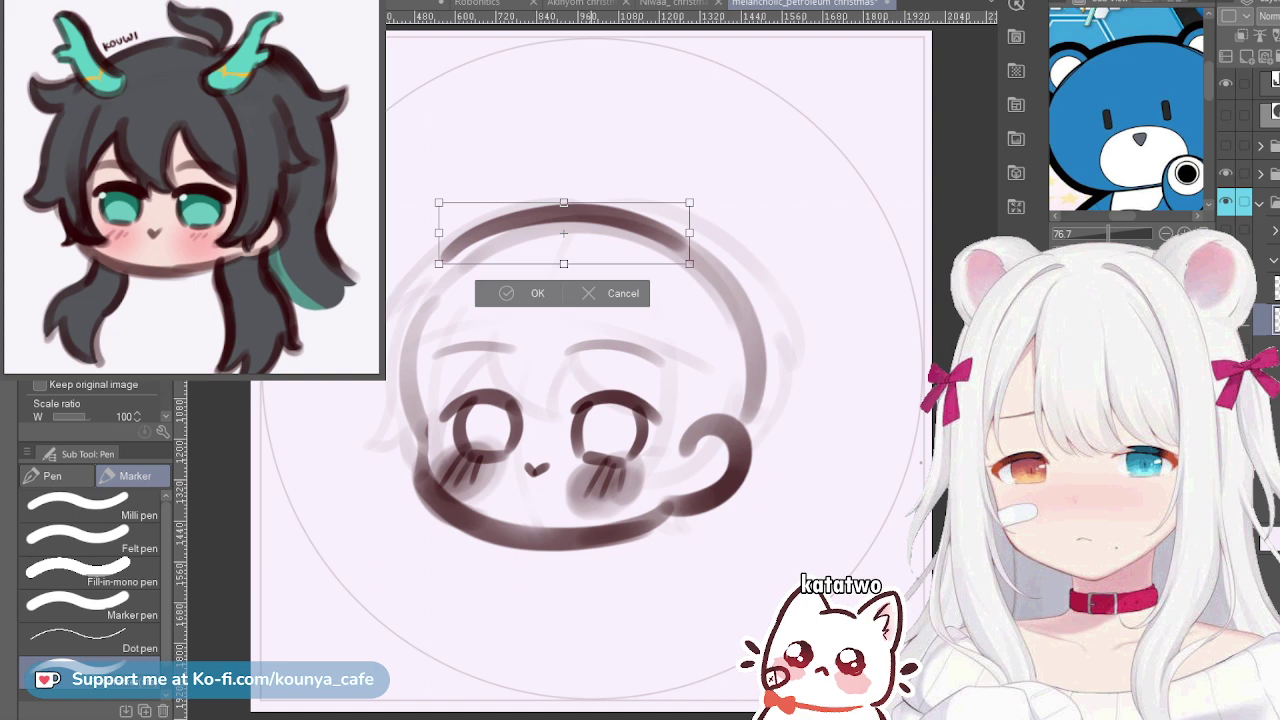
{"action": "left_click_drag", "start_coordinate": [689, 202], "coordinate": [669, 230]}
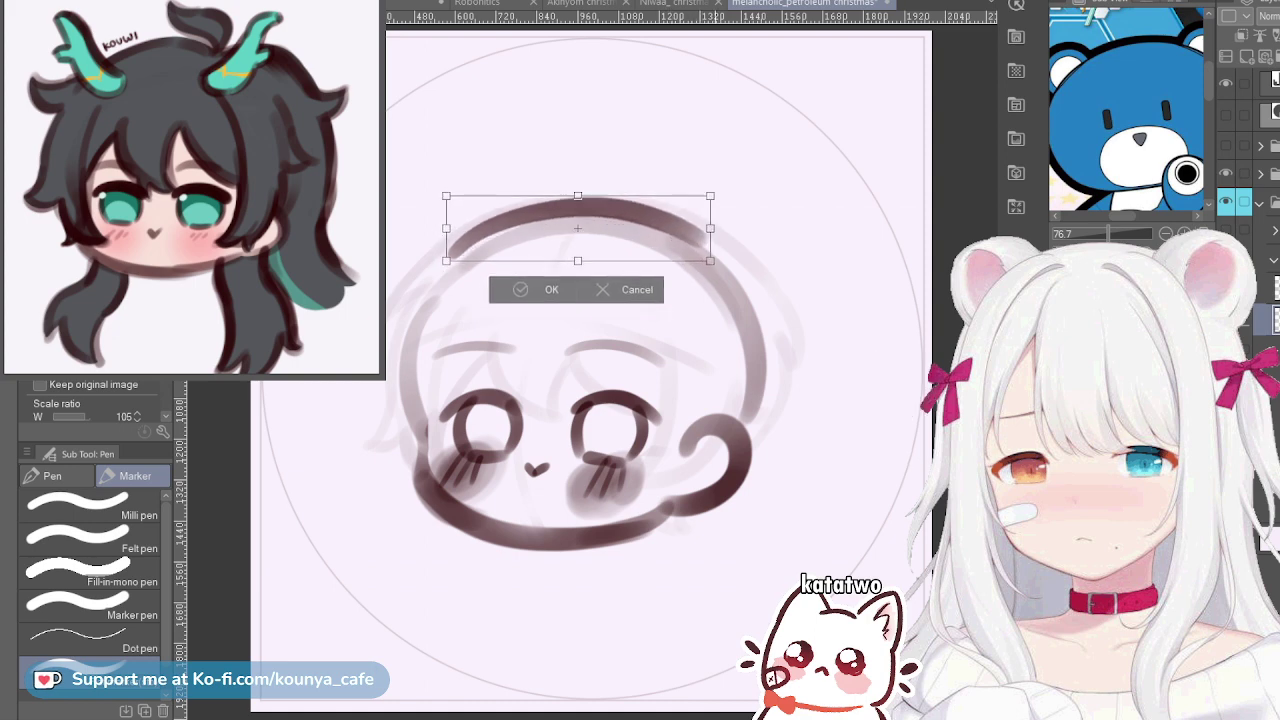
{"action": "left_click_drag", "start_coordinate": [746, 228], "coordinate": [747, 233]}
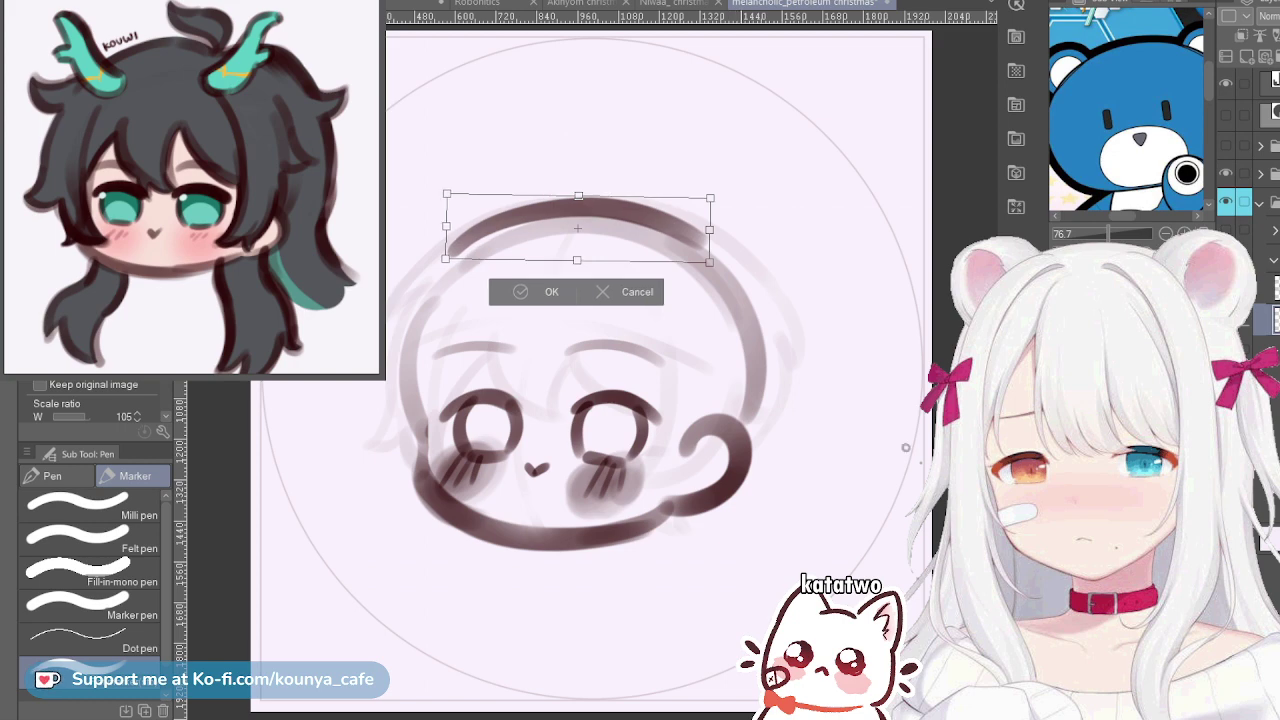
{"action": "key", "text": "Return"}
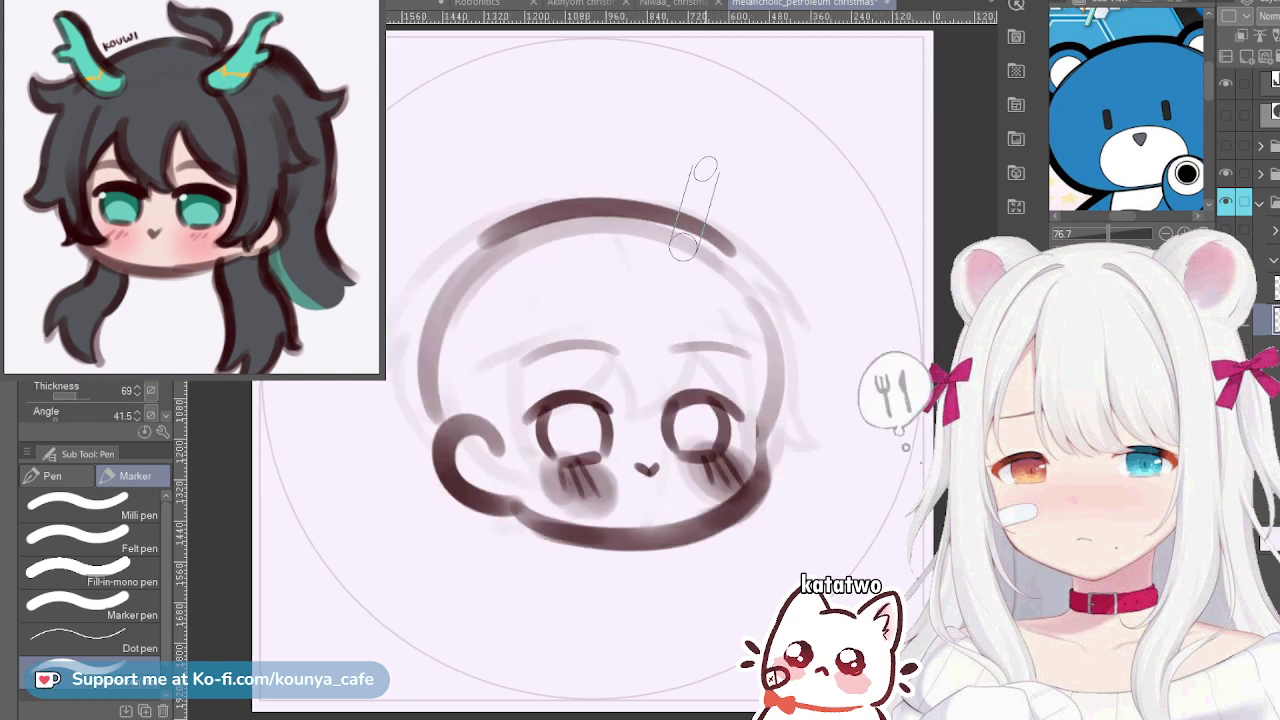
Draw a round bear ear on top of the head, above the chibi's visible ear, undoing unsatisfactory strokes
{"action": "key", "text": "shift+h"}
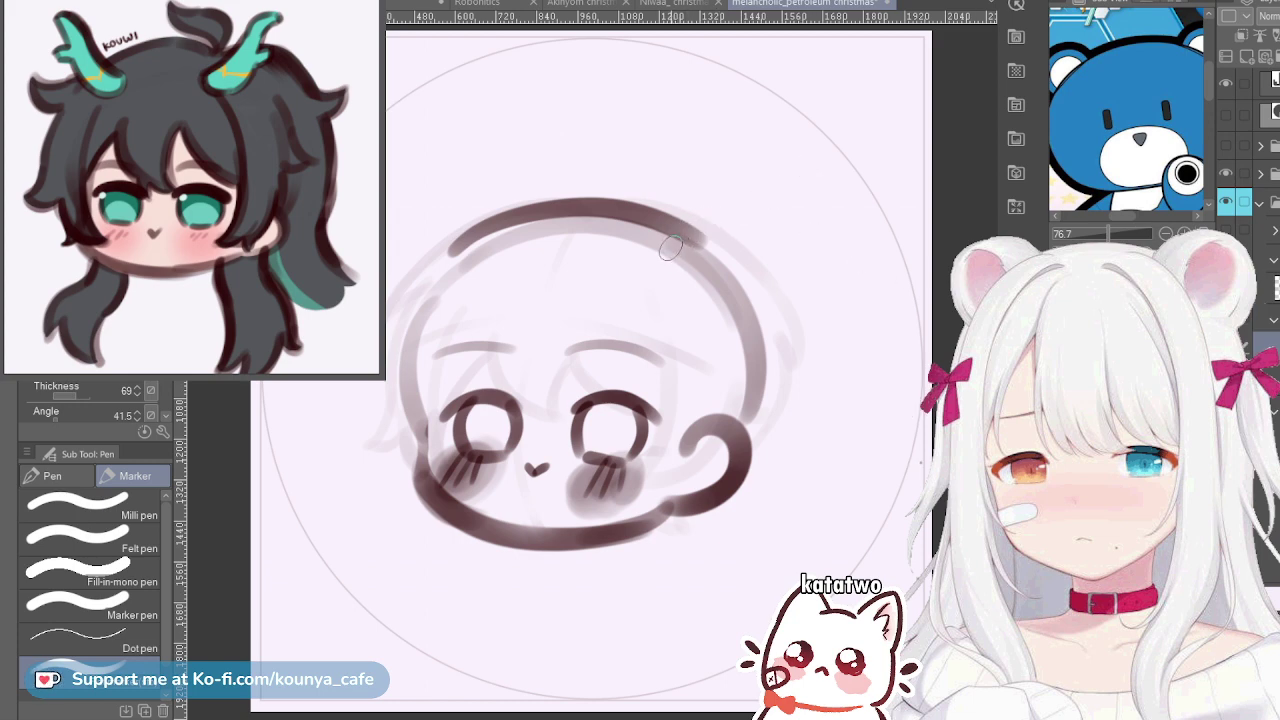
{"action": "mouse_move", "coordinate": [650, 250]}
{"action": "left_mouse_down"}
{"action": "mouse_move", "coordinate": [712, 180]}
{"action": "mouse_move", "coordinate": [760, 296]}
{"action": "left_mouse_up"}
{"action": "key", "text": "ctrl+z"}
{"action": "mouse_move", "coordinate": [652, 250]}
{"action": "left_mouse_down"}
{"action": "mouse_move", "coordinate": [800, 235]}
{"action": "mouse_move", "coordinate": [752, 305]}
{"action": "left_mouse_up"}
{"action": "key", "text": "ctrl+z"}
{"action": "mouse_move", "coordinate": [652, 250]}
{"action": "left_mouse_down"}
{"action": "mouse_move", "coordinate": [662, 225]}
{"action": "mouse_move", "coordinate": [740, 296]}
{"action": "left_mouse_up"}
{"action": "key", "text": "ctrl+z"}
{"action": "mouse_move", "coordinate": [652, 255]}
{"action": "left_mouse_down"}
{"action": "mouse_move", "coordinate": [658, 205]}
{"action": "mouse_move", "coordinate": [798, 235]}
{"action": "mouse_move", "coordinate": [745, 296]}
{"action": "left_mouse_up"}
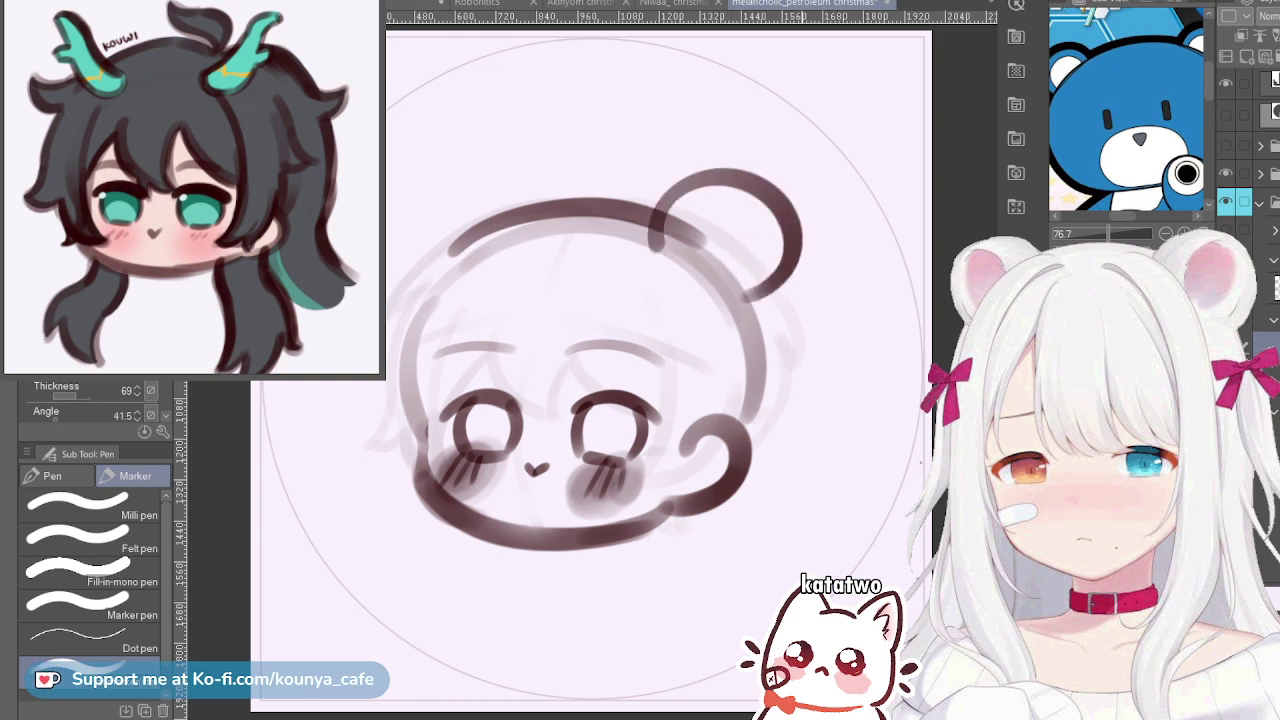
Rotate the round bear ear slightly clockwise, scale it to 98% and nudge it down toward the head with Transform
{"action": "key", "text": "ctrl+shift+t"}
{"action": "left_click_drag", "start_coordinate": [809, 173], "coordinate": [802, 166]}
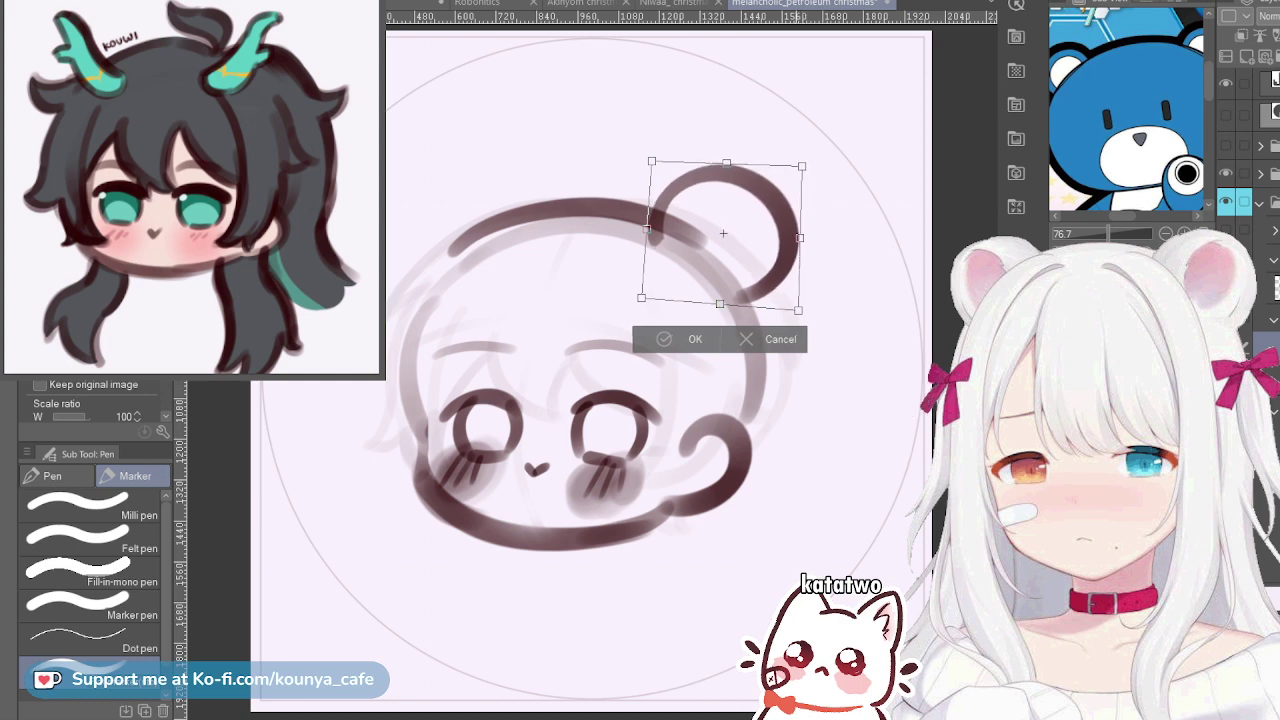
{"action": "left_click_drag", "start_coordinate": [798, 310], "coordinate": [794, 311]}
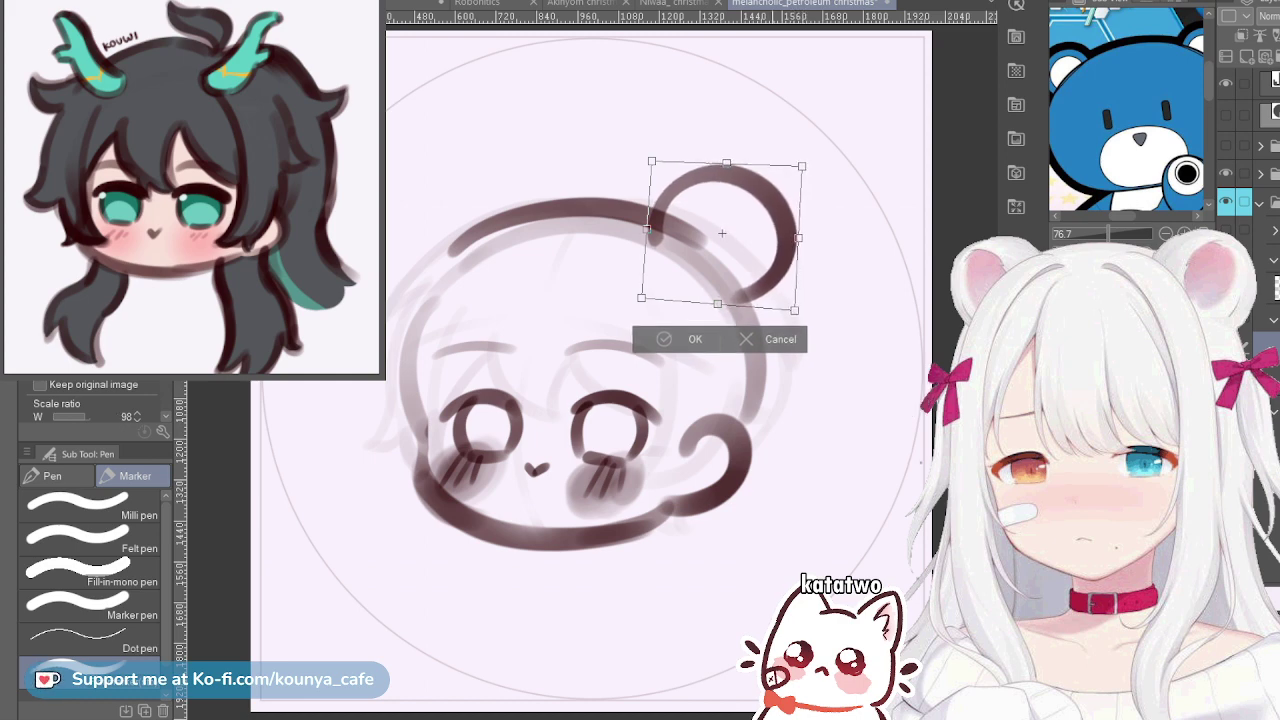
{"action": "left_click_drag", "start_coordinate": [724, 234], "coordinate": [721, 238]}
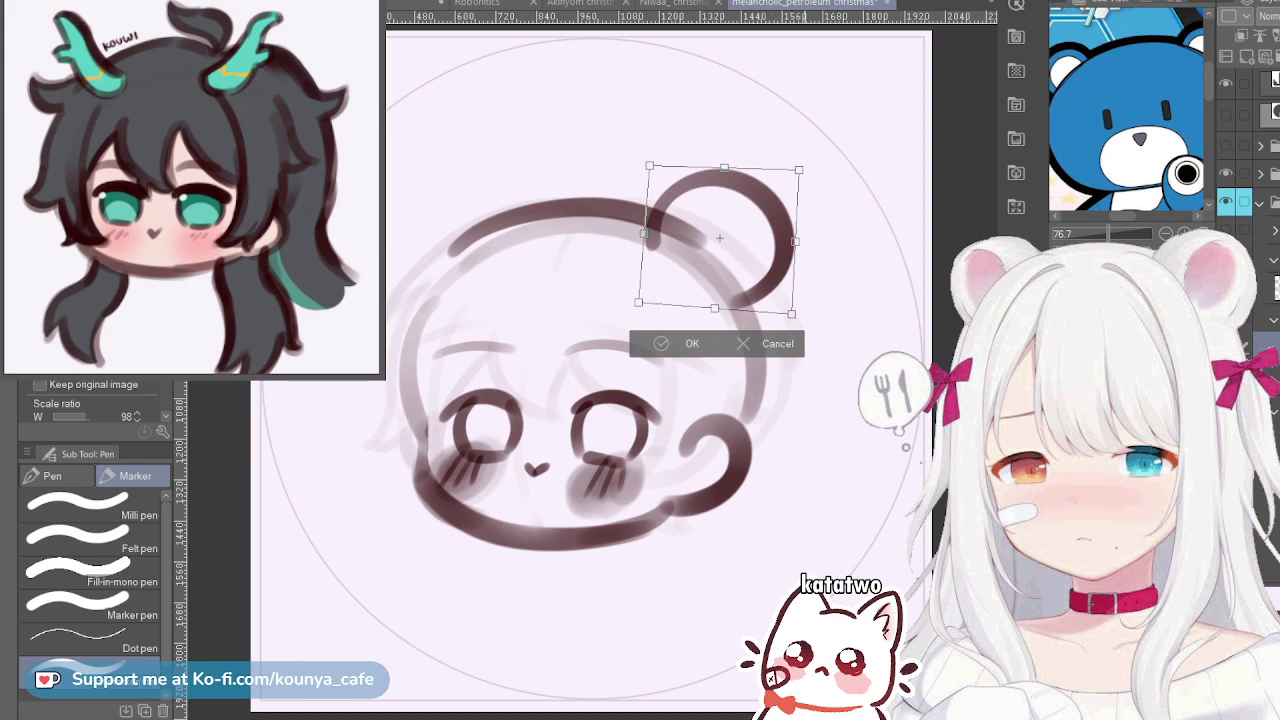
{"action": "key", "text": "Return"}
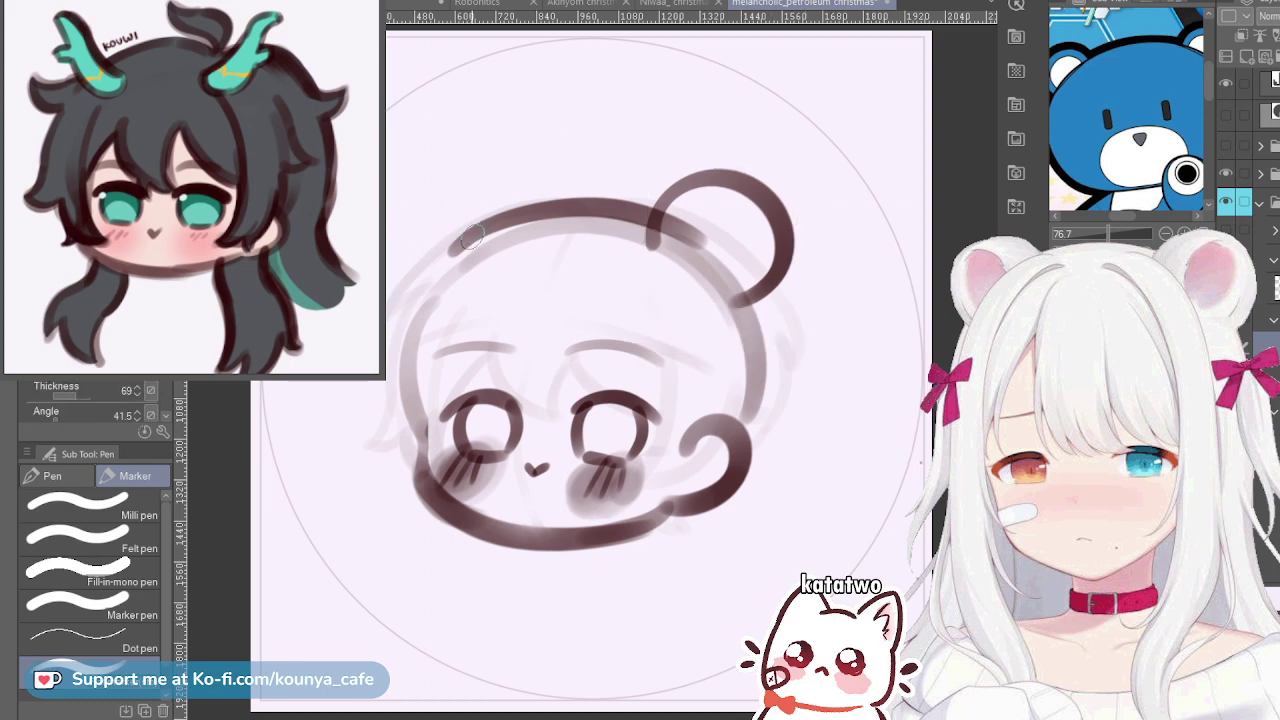
Draw the second round bear ear on the opposite side of the head, undoing strokes until the curve fits
{"action": "mouse_move", "coordinate": [477, 238]}
{"action": "left_mouse_down"}
{"action": "mouse_move", "coordinate": [471, 217]}
{"action": "mouse_move", "coordinate": [386, 208]}
{"action": "left_mouse_up"}
{"action": "key", "text": "ctrl+z"}
{"action": "mouse_move", "coordinate": [466, 250]}
{"action": "left_mouse_down"}
{"action": "mouse_move", "coordinate": [458, 230]}
{"action": "mouse_move", "coordinate": [386, 206]}
{"action": "left_mouse_up"}
{"action": "key", "text": "ctrl+z"}
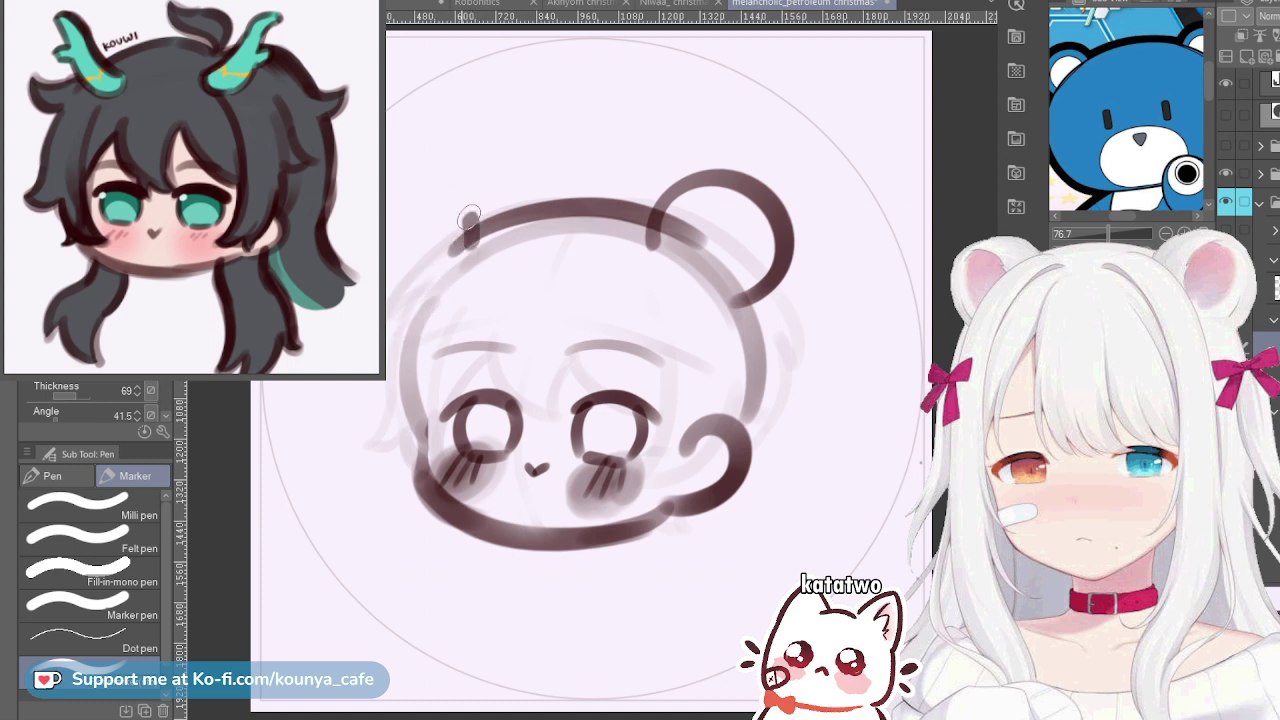
{"action": "left_click_drag", "start_coordinate": [462, 238], "coordinate": [386, 204]}
{"action": "key", "text": "ctrl+z"}
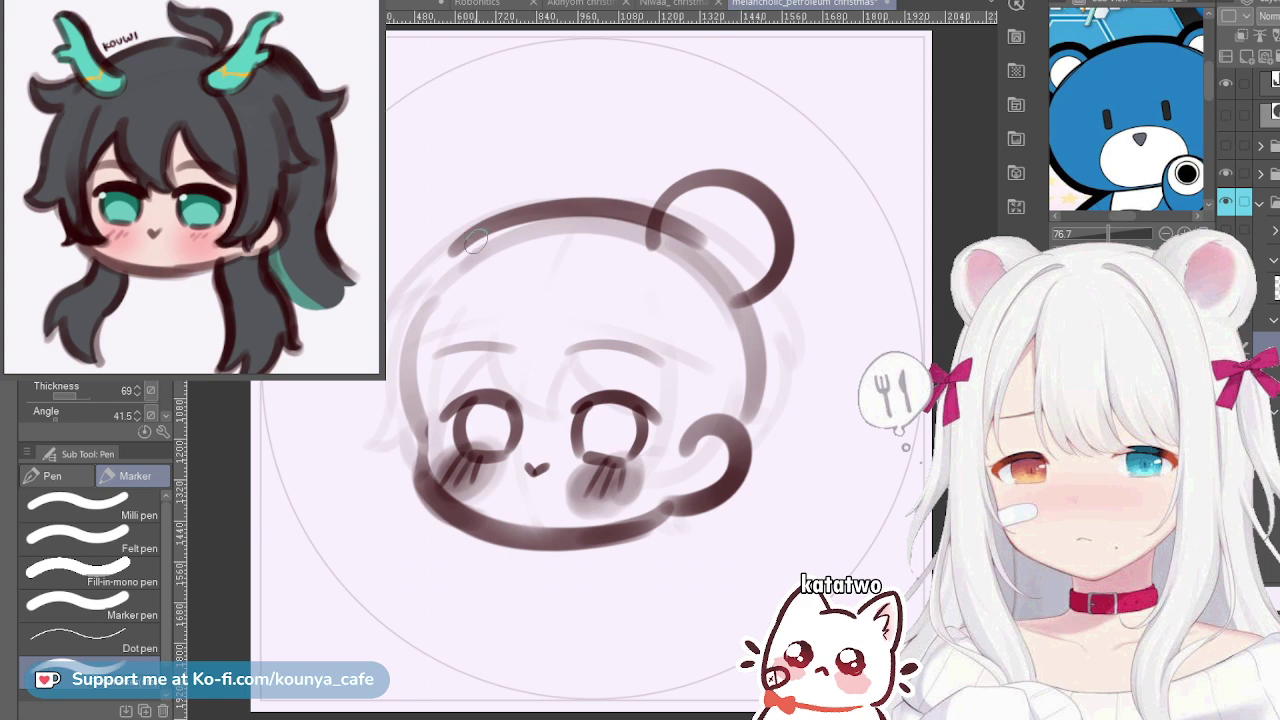
{"action": "left_click_drag", "start_coordinate": [460, 240], "coordinate": [386, 204]}
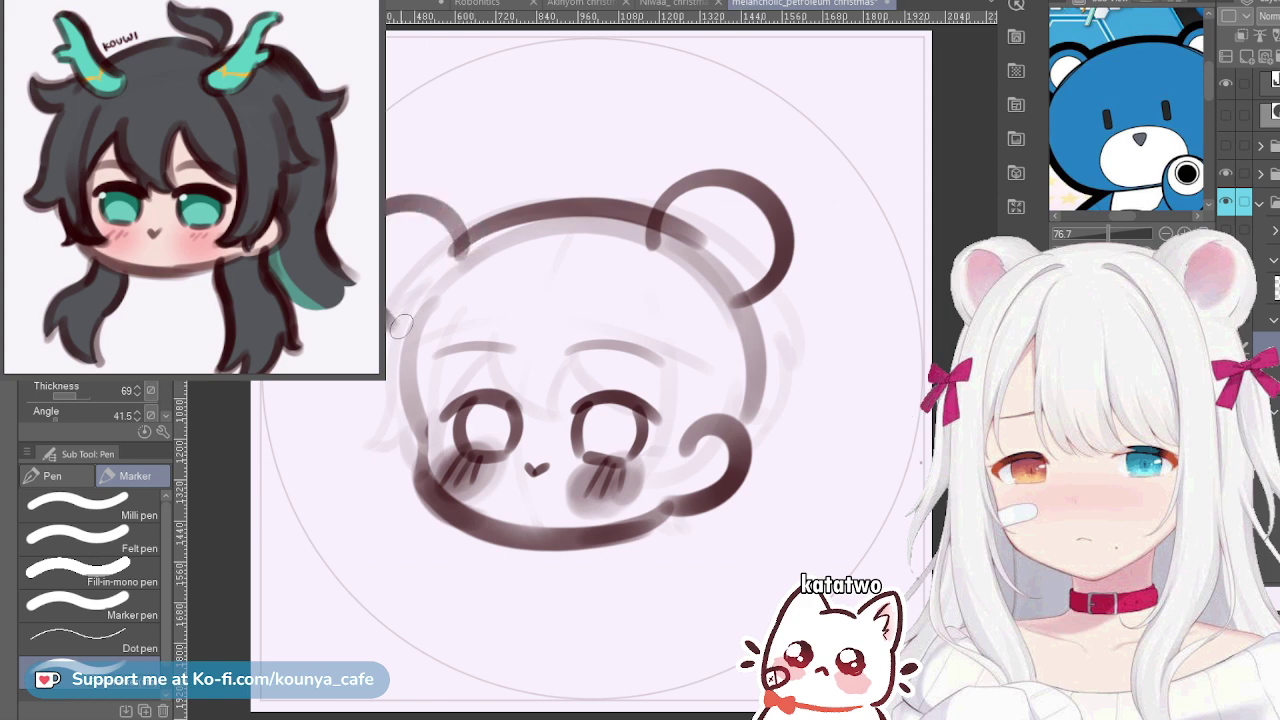
{"action": "key", "text": "ctrl+z"}
{"action": "mouse_move", "coordinate": [463, 248]}
{"action": "left_mouse_down"}
{"action": "mouse_move", "coordinate": [414, 202]}
{"action": "mouse_move", "coordinate": [418, 324]}
{"action": "left_mouse_up"}
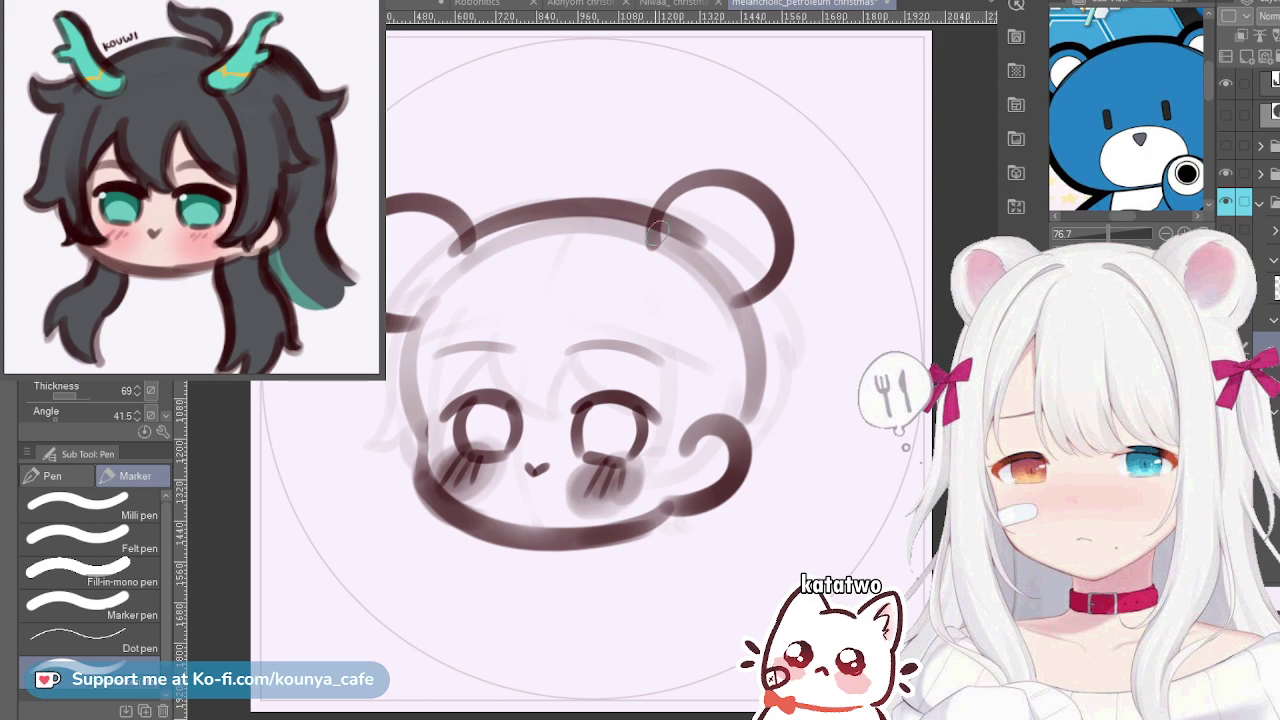
Lasso the second bear ear, rotate it clockwise and move it closer to the head with Transform, and clear the selection
{"action": "key", "text": "m"}
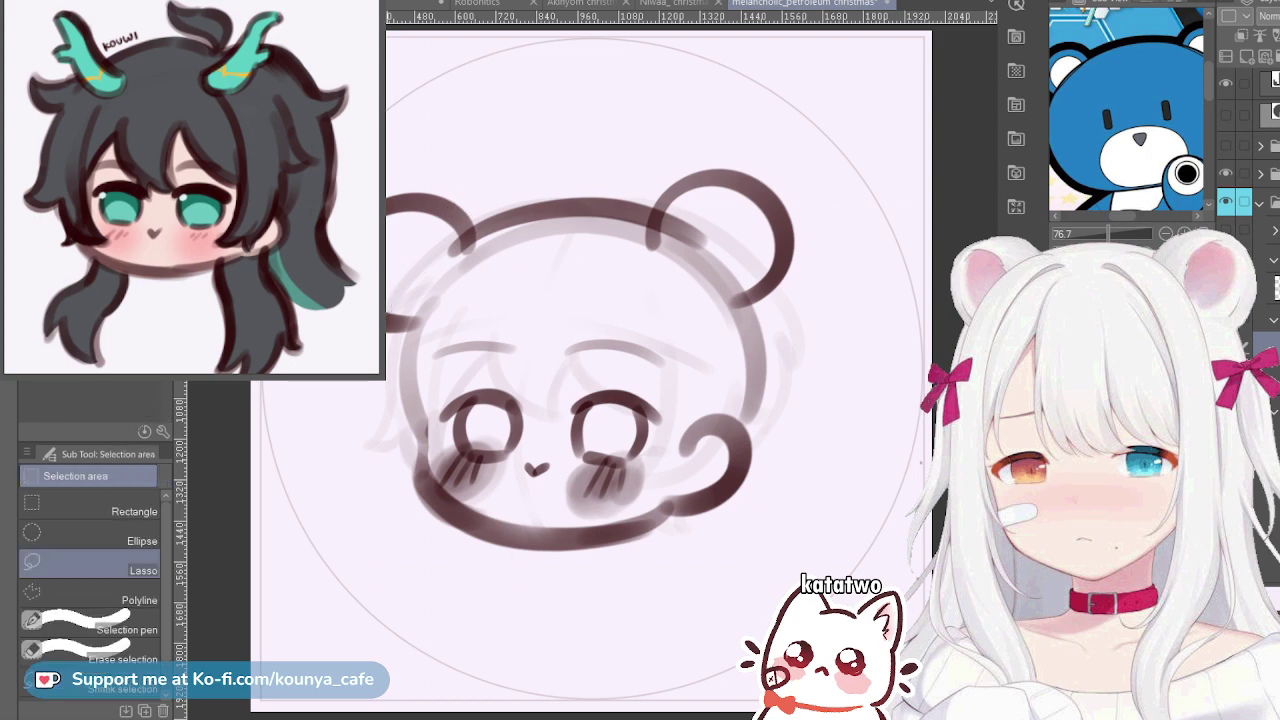
{"action": "left_click_drag", "start_coordinate": [413, 142], "coordinate": [395, 362]}
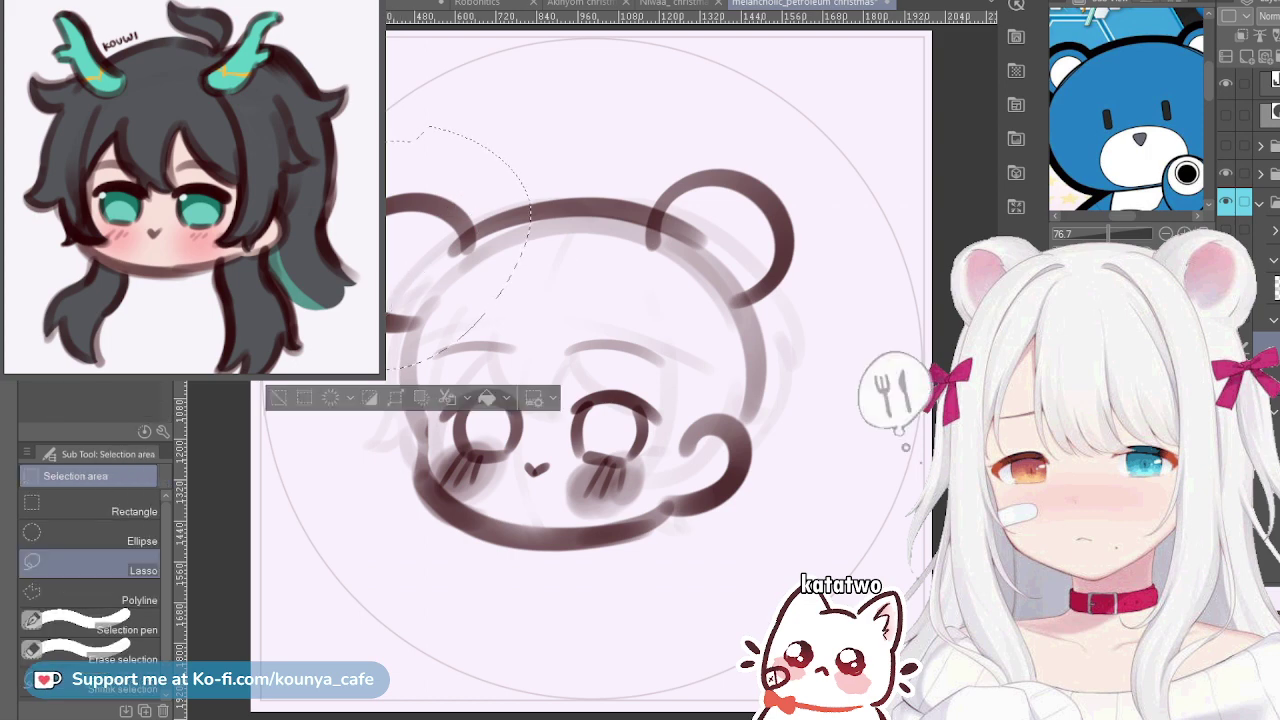
{"action": "key", "text": "ctrl+t"}
{"action": "left_click_drag", "start_coordinate": [531, 247], "coordinate": [519, 250]}
{"action": "left_click_drag", "start_coordinate": [408, 249], "coordinate": [439, 245]}
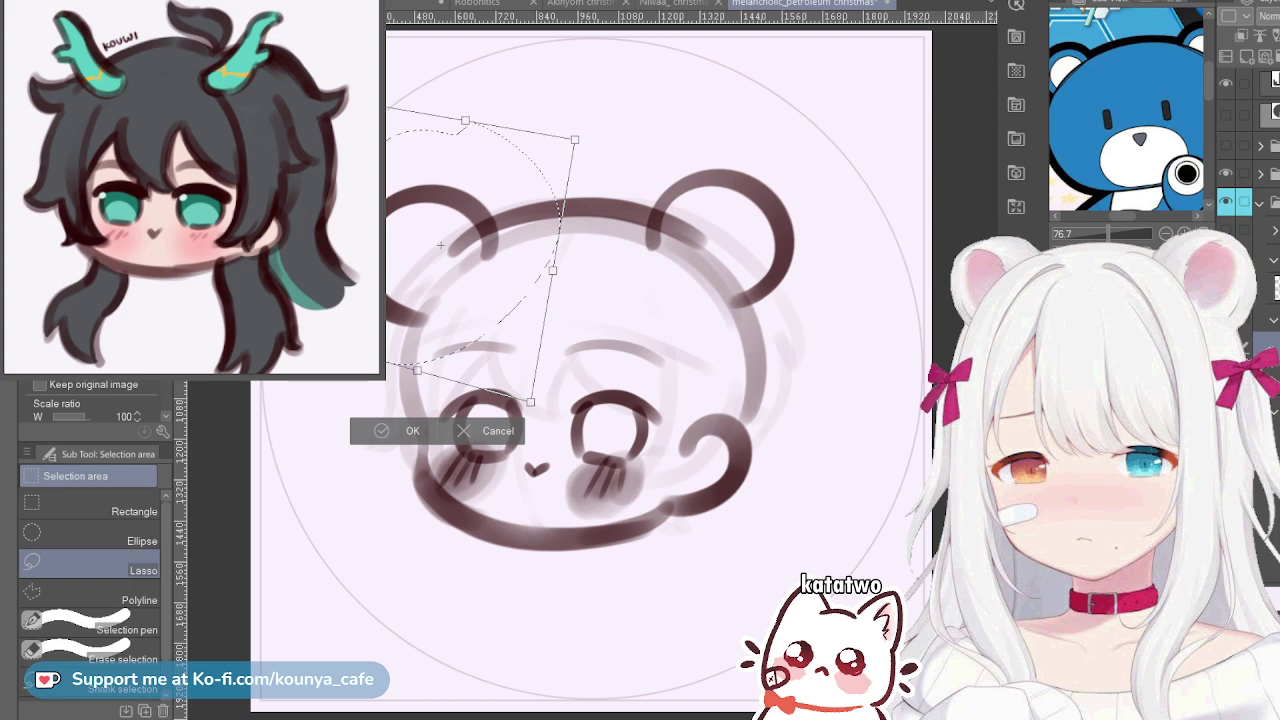
{"action": "mouse_move", "coordinate": [304, 338]}
{"action": "left_mouse_down"}
{"action": "mouse_move", "coordinate": [314, 332]}
{"action": "mouse_move", "coordinate": [302, 334]}
{"action": "left_mouse_up"}
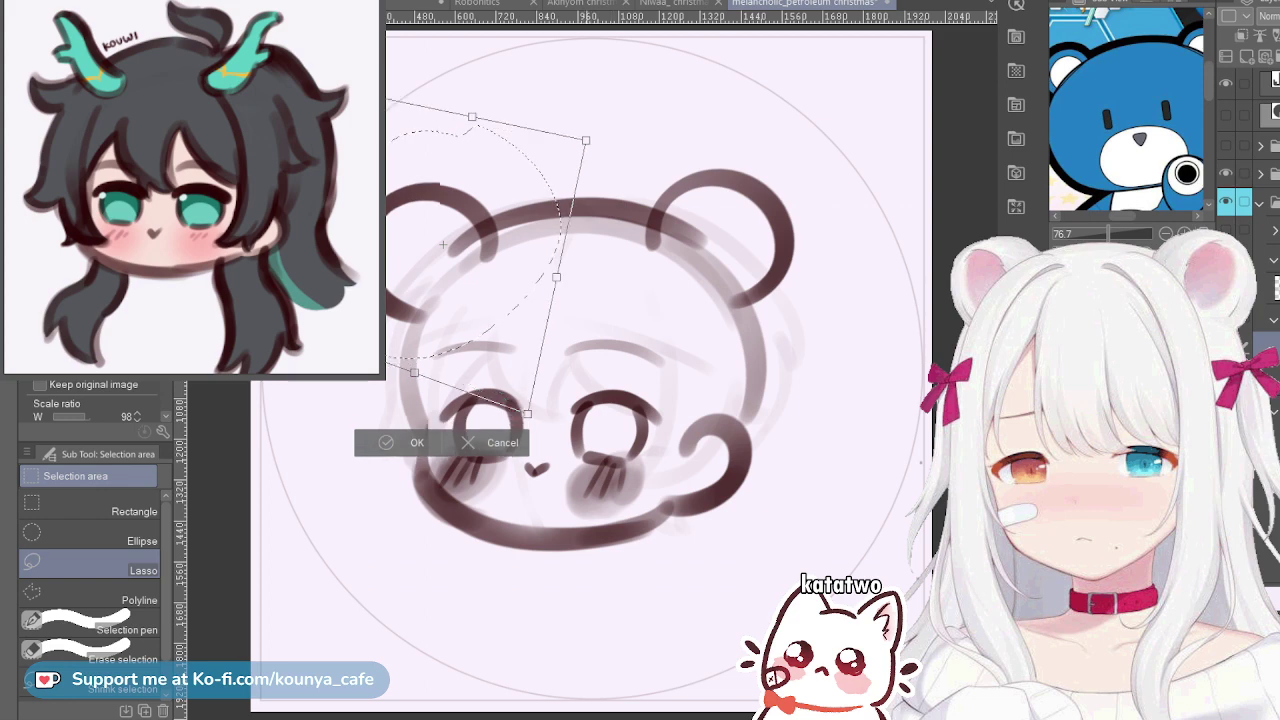
{"action": "left_click_drag", "start_coordinate": [307, 342], "coordinate": [303, 346]}
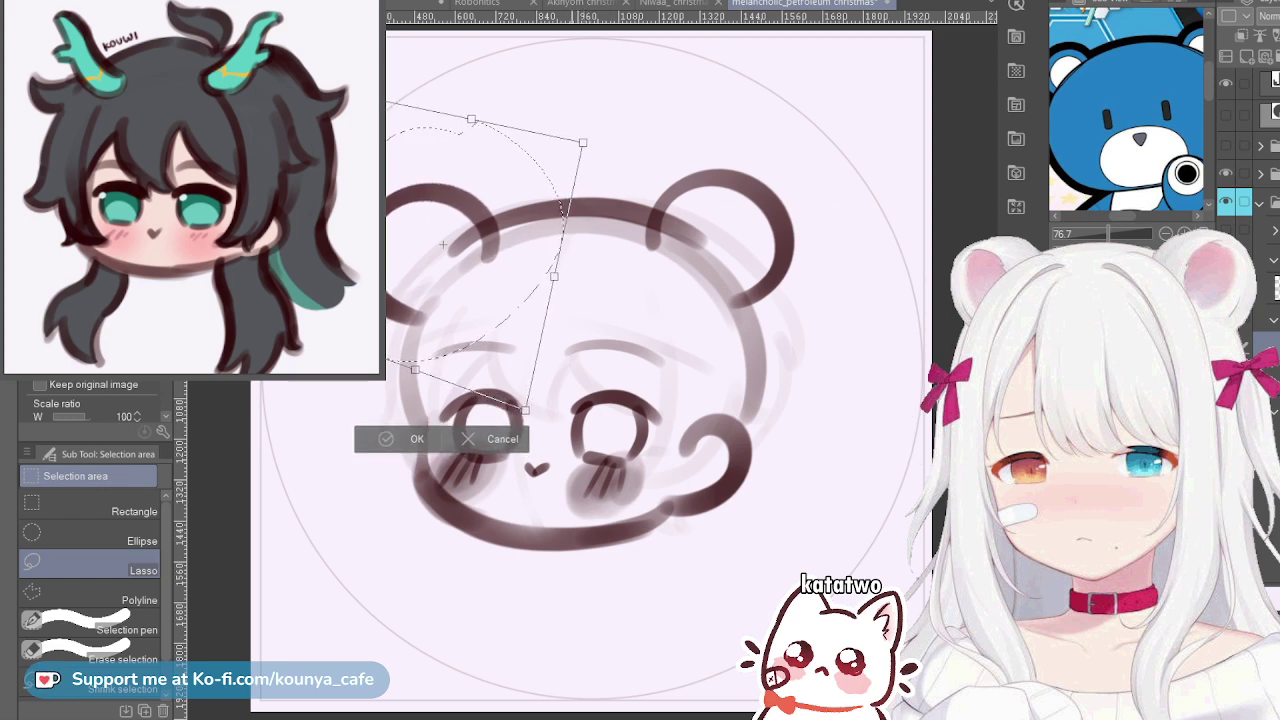
{"action": "key", "text": "Return"}
{"action": "key", "text": "ctrl+d"}
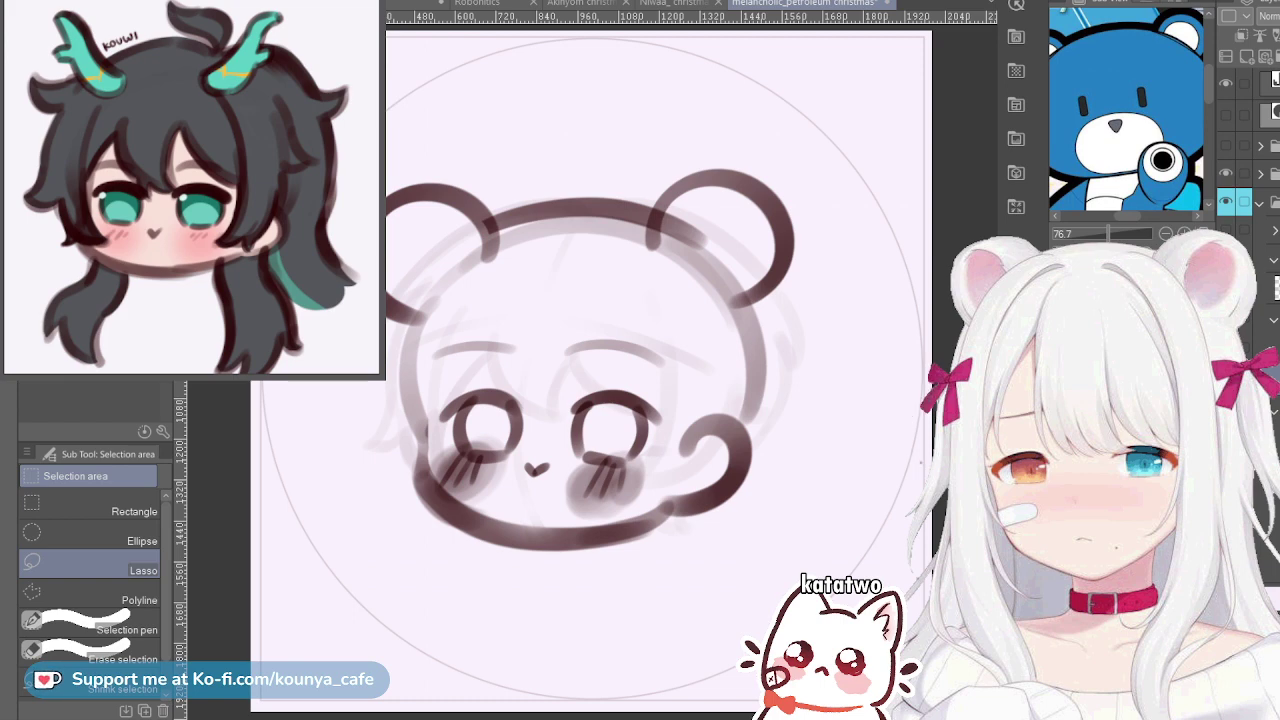
{"action": "scroll", "coordinate": [1126, 109], "scroll_direction": "down", "scroll_amount": 3}
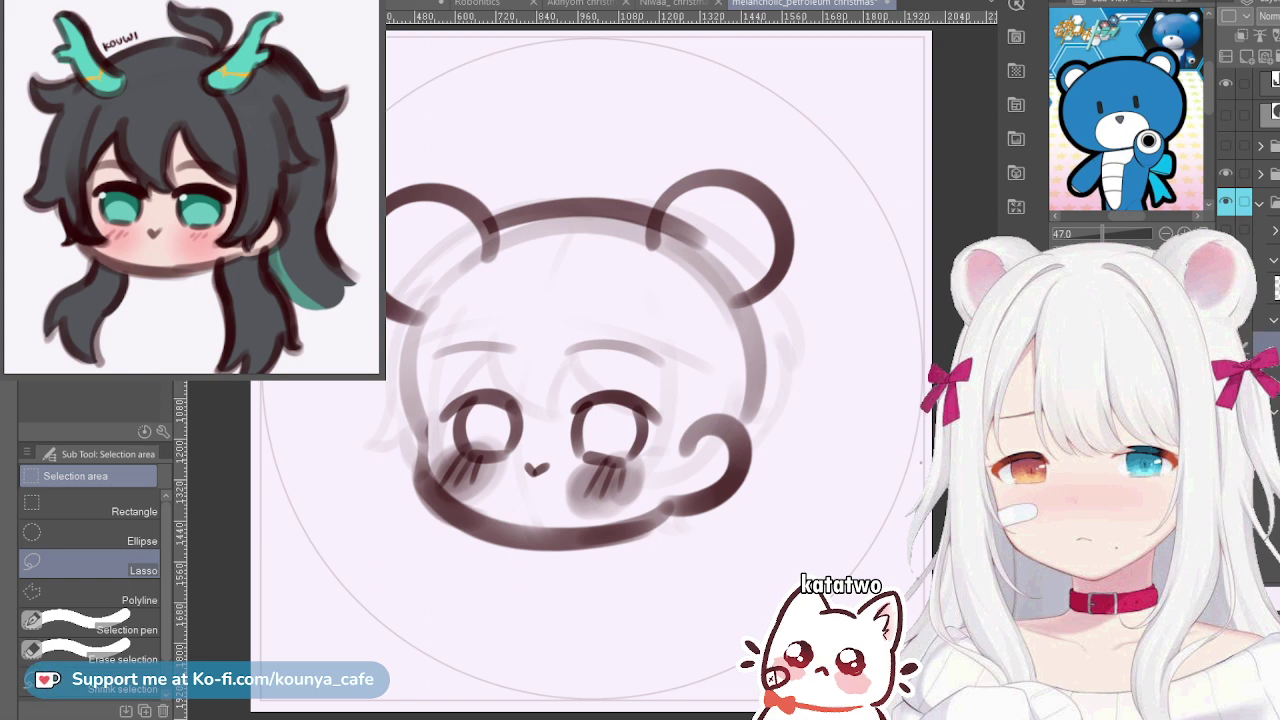
Draw a small curved inner-ear line with the marker inside the bear ear above the chibi's visible ear, undoing strokes that miss
{"action": "key", "text": "p"}
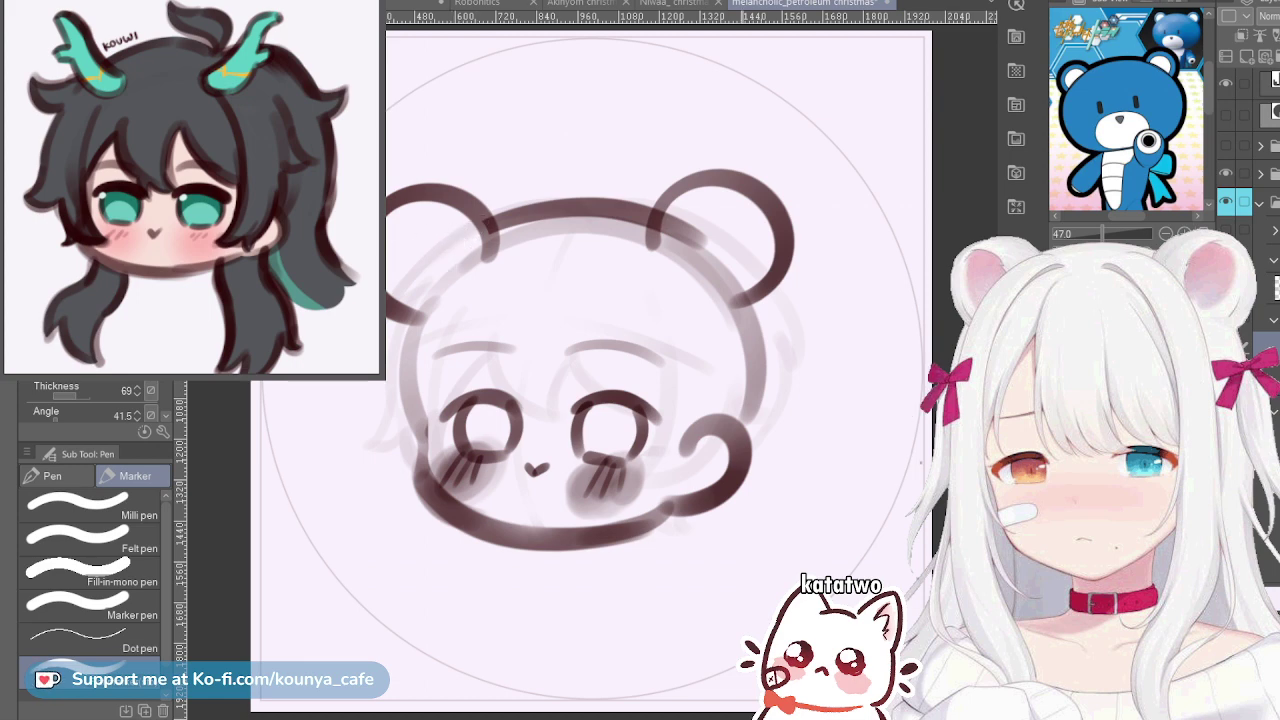
{"action": "scroll", "coordinate": [745, 214], "scroll_direction": "up", "scroll_amount": 2}
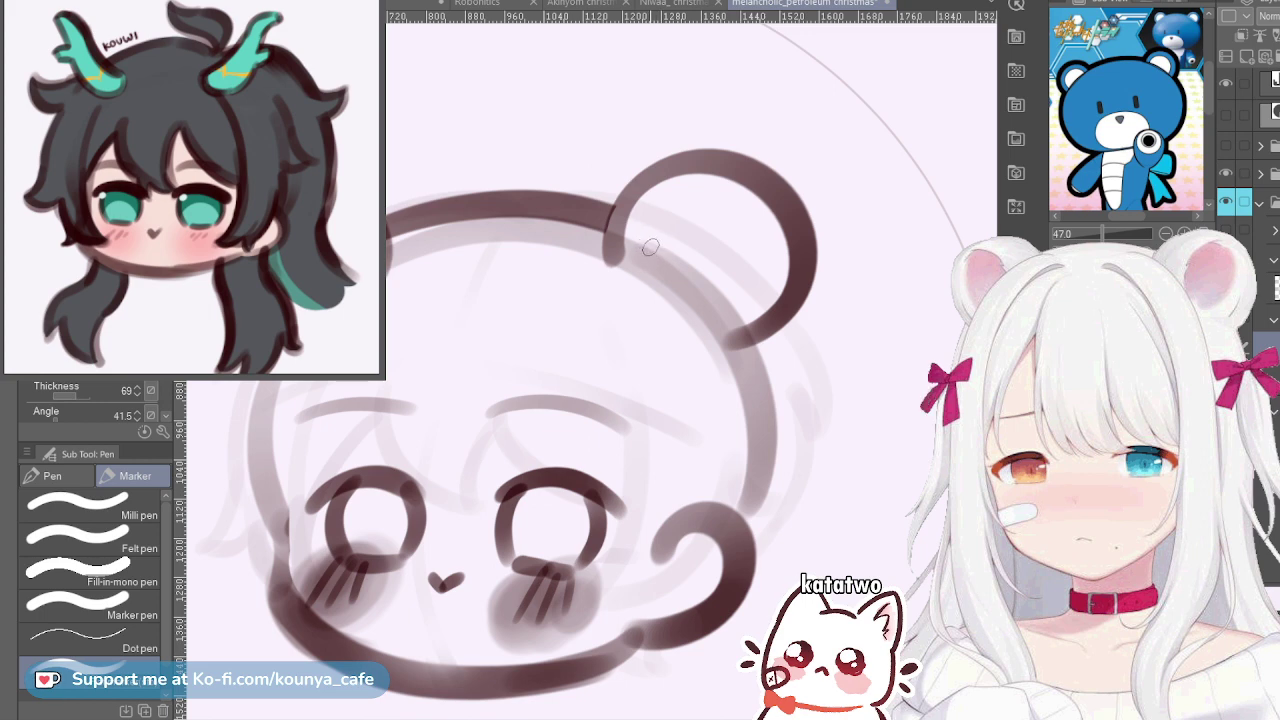
{"action": "mouse_move", "coordinate": [650, 262]}
{"action": "left_mouse_down"}
{"action": "mouse_move", "coordinate": [671, 228]}
{"action": "mouse_move", "coordinate": [741, 243]}
{"action": "left_mouse_up"}
{"action": "key", "text": "ctrl+z"}
{"action": "mouse_move", "coordinate": [659, 272]}
{"action": "left_mouse_down"}
{"action": "mouse_move", "coordinate": [662, 245]}
{"action": "mouse_move", "coordinate": [702, 285]}
{"action": "mouse_move", "coordinate": [708, 264]}
{"action": "mouse_move", "coordinate": [692, 271]}
{"action": "mouse_move", "coordinate": [697, 258]}
{"action": "mouse_move", "coordinate": [691, 270]}
{"action": "mouse_move", "coordinate": [672, 255]}
{"action": "mouse_move", "coordinate": [720, 270]}
{"action": "mouse_move", "coordinate": [722, 296]}
{"action": "mouse_move", "coordinate": [718, 282]}
{"action": "mouse_move", "coordinate": [700, 293]}
{"action": "left_mouse_up"}
{"action": "key", "text": "ctrl+z"}
{"action": "key", "text": "ctrl+z"}
{"action": "key", "text": "ctrl+z"}
{"action": "key", "text": "ctrl+z"}
{"action": "key", "text": "ctrl+z"}
Draw a matching inner-ear curl inside the opposite bear ear, undoing strokes until the shape fits
{"action": "left_click_drag", "start_coordinate": [358, 267], "coordinate": [447, 258]}
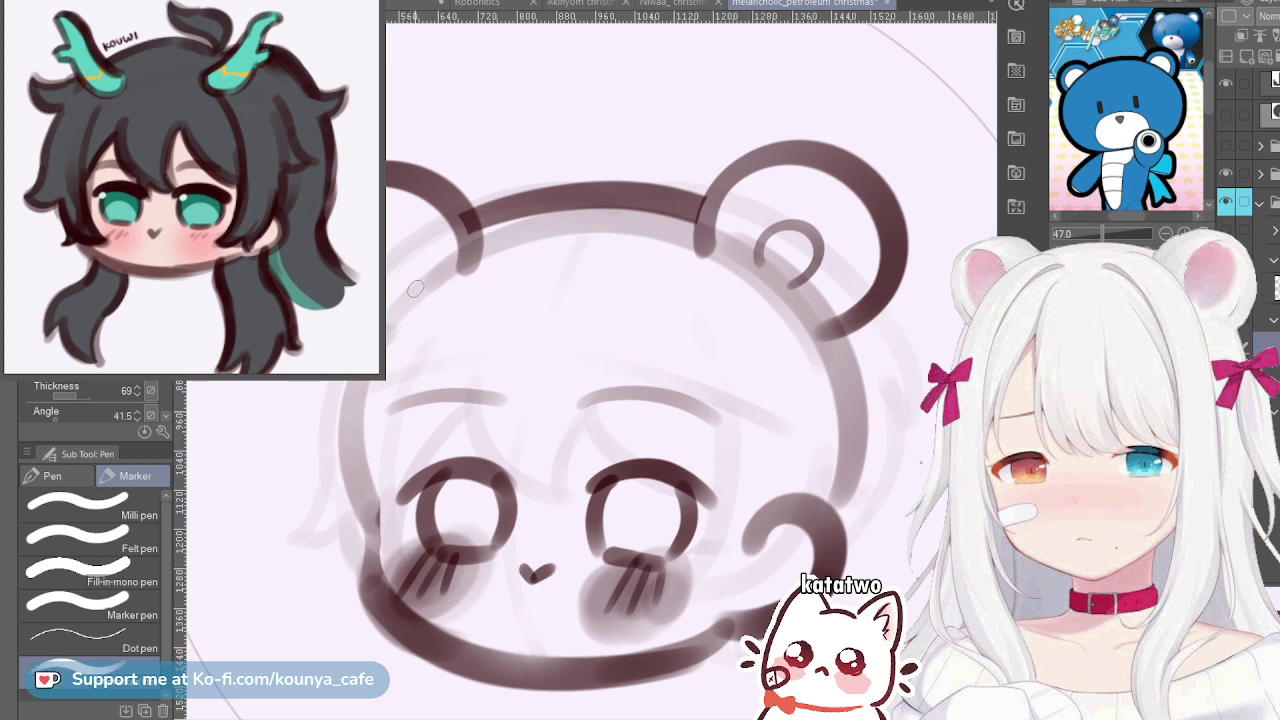
{"action": "left_click_drag", "start_coordinate": [412, 283], "coordinate": [410, 260]}
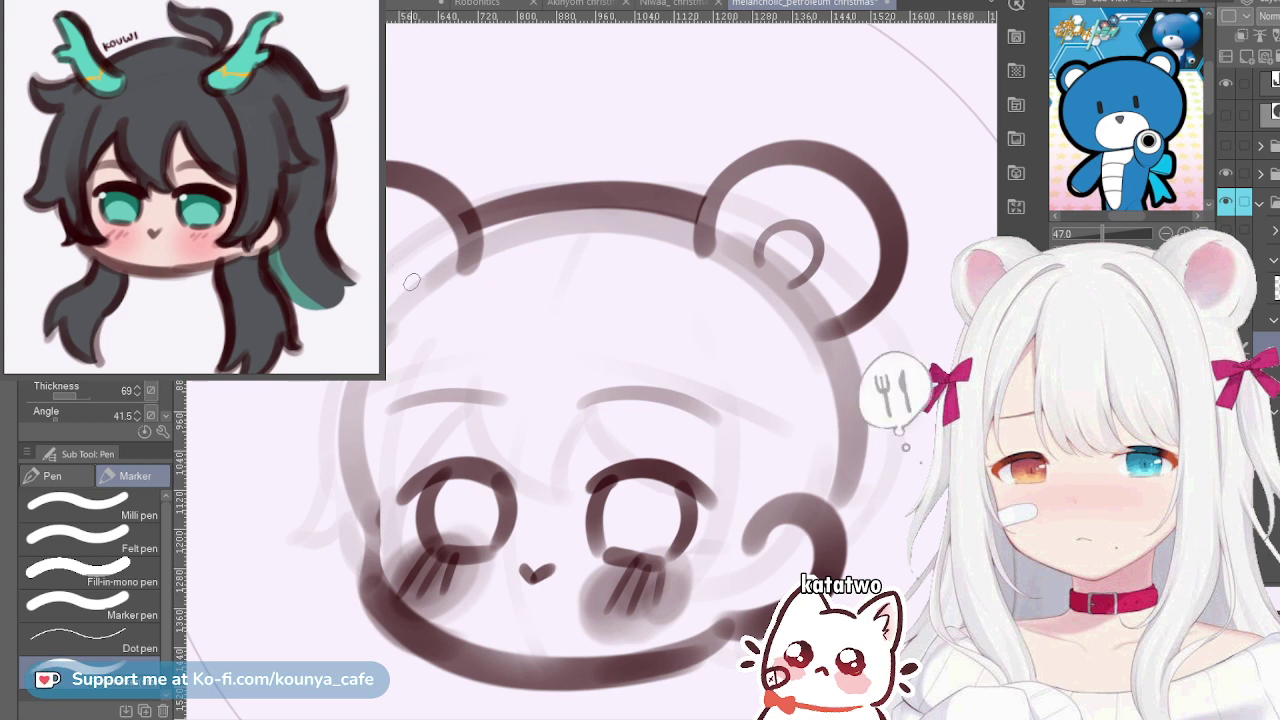
{"action": "key", "text": "ctrl+z"}
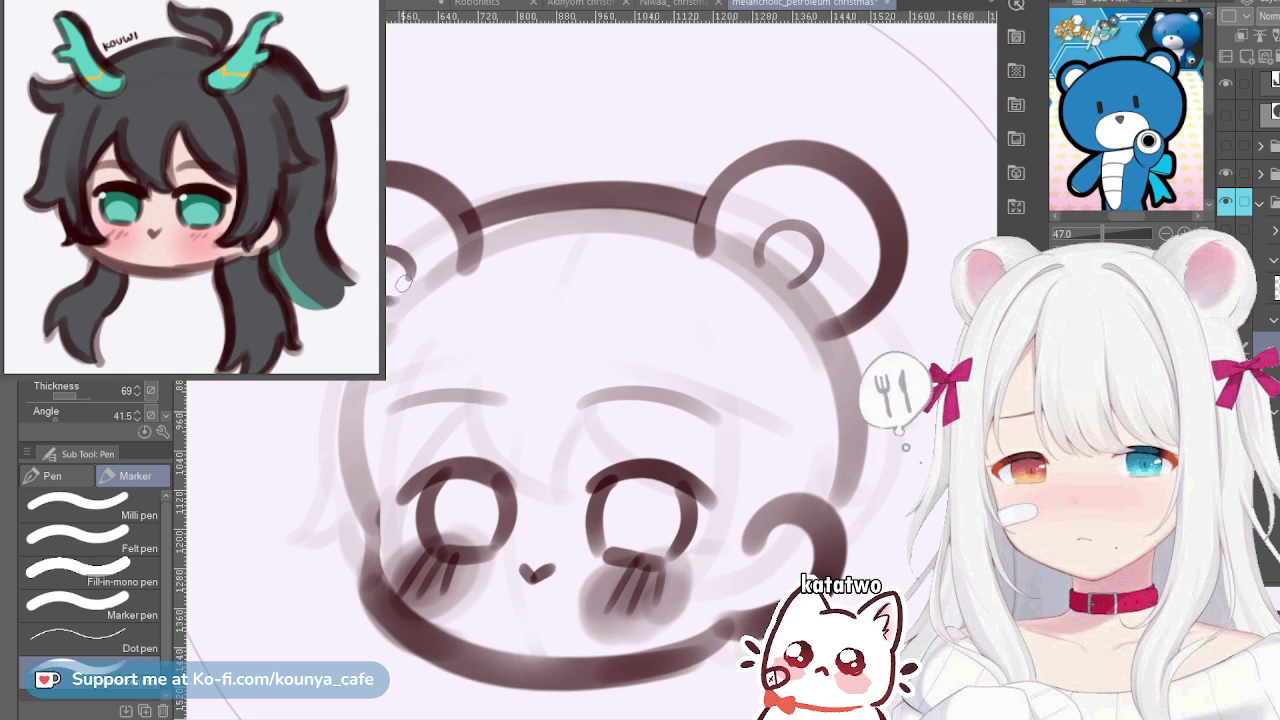
{"action": "key", "text": "ctrl+z"}
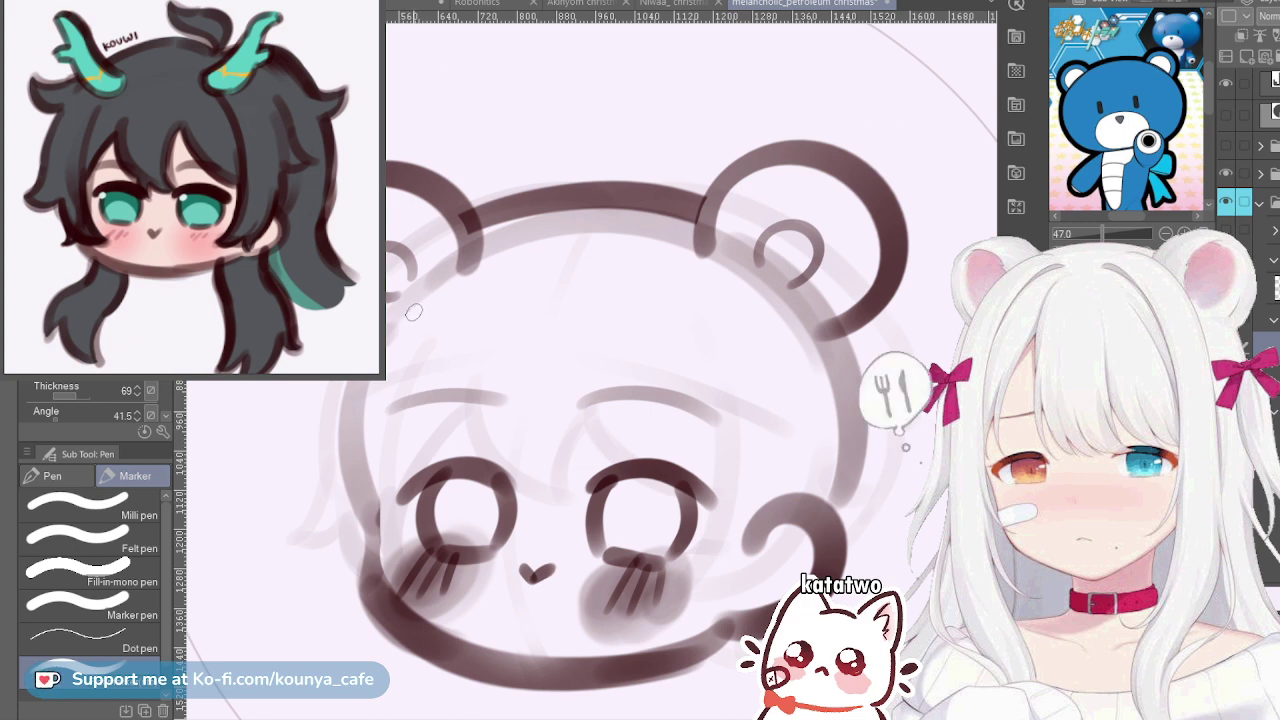
{"action": "scroll", "coordinate": [444, 352], "scroll_direction": "down", "scroll_amount": 2}
{"action": "left_click_drag", "start_coordinate": [444, 352], "coordinate": [501, 311]}
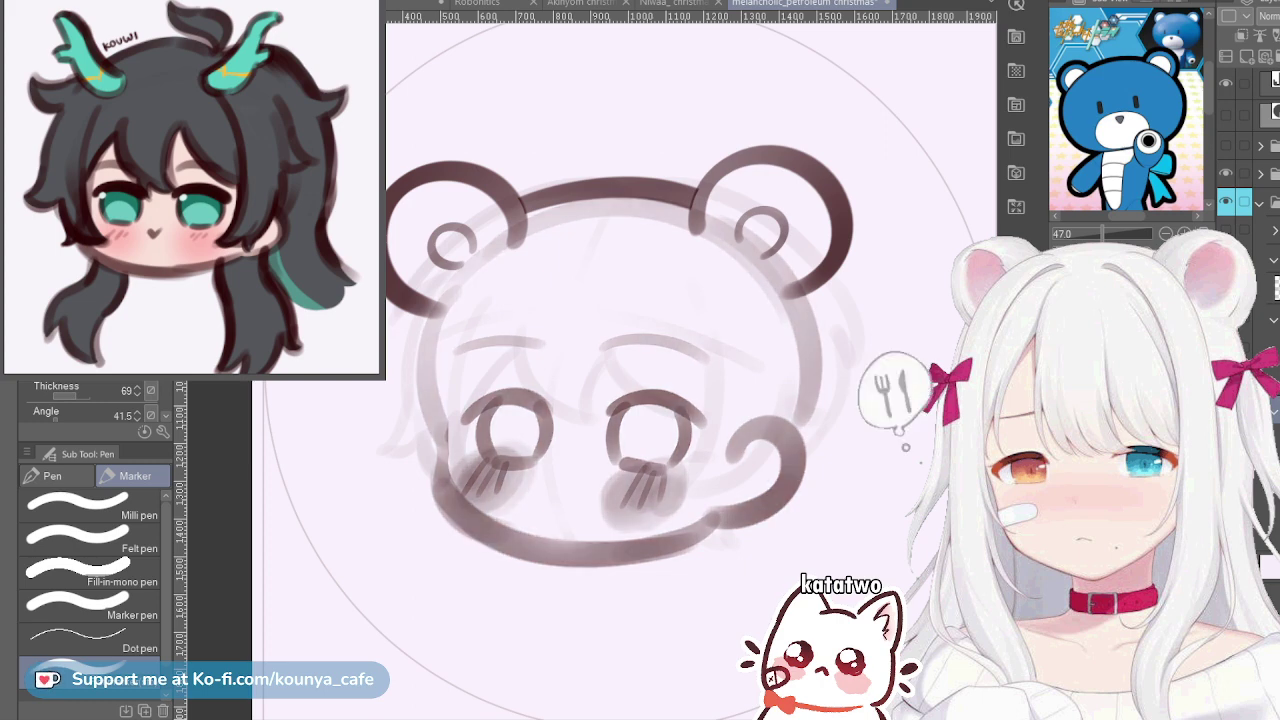
{"action": "key", "text": "ctrl+z"}
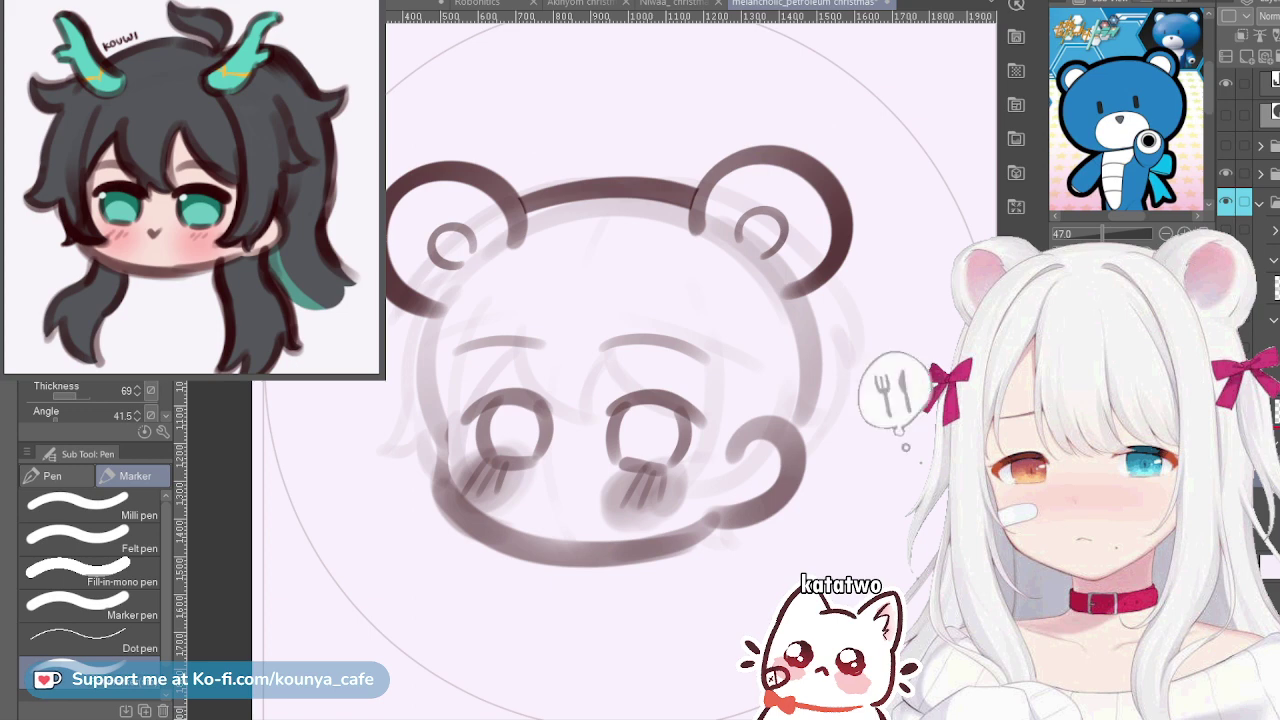
{"action": "key", "text": "ctrl+z"}
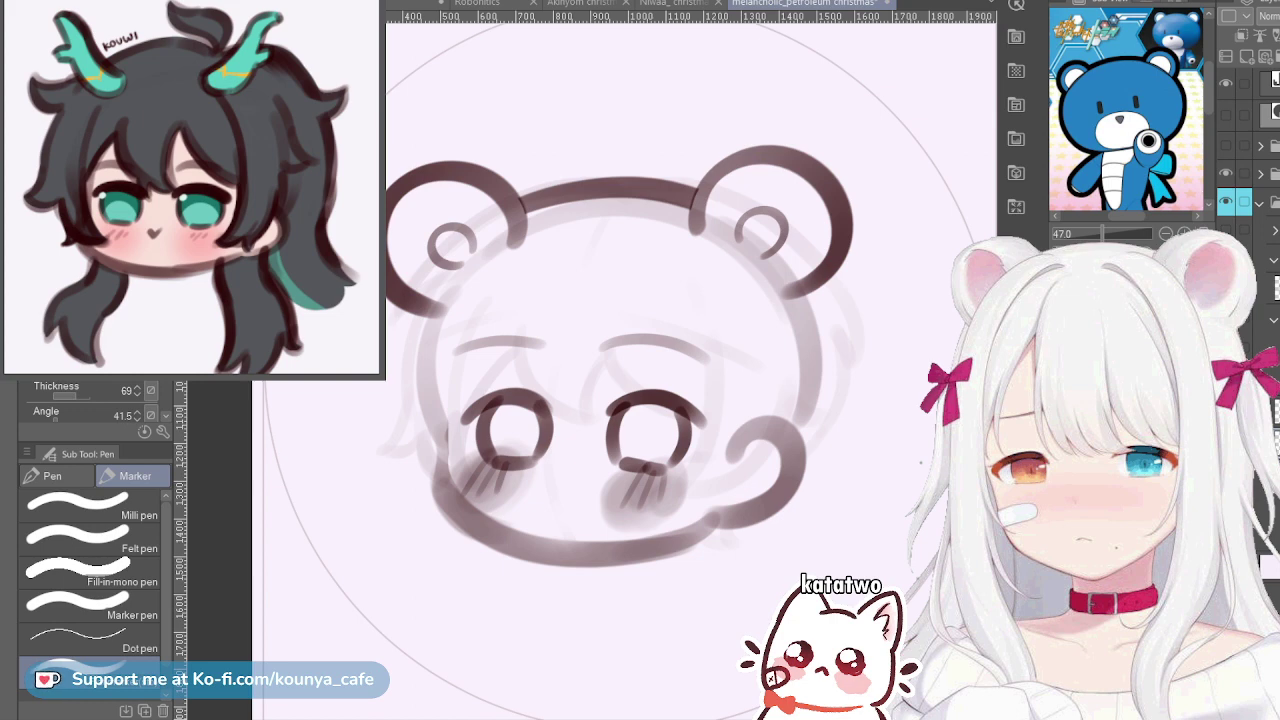
Check the red scarf in the white-haired character's document, return to the bear-eared sketch and prepare a new layer for a scarf
{"action": "left_click", "coordinate": [676, 3]}
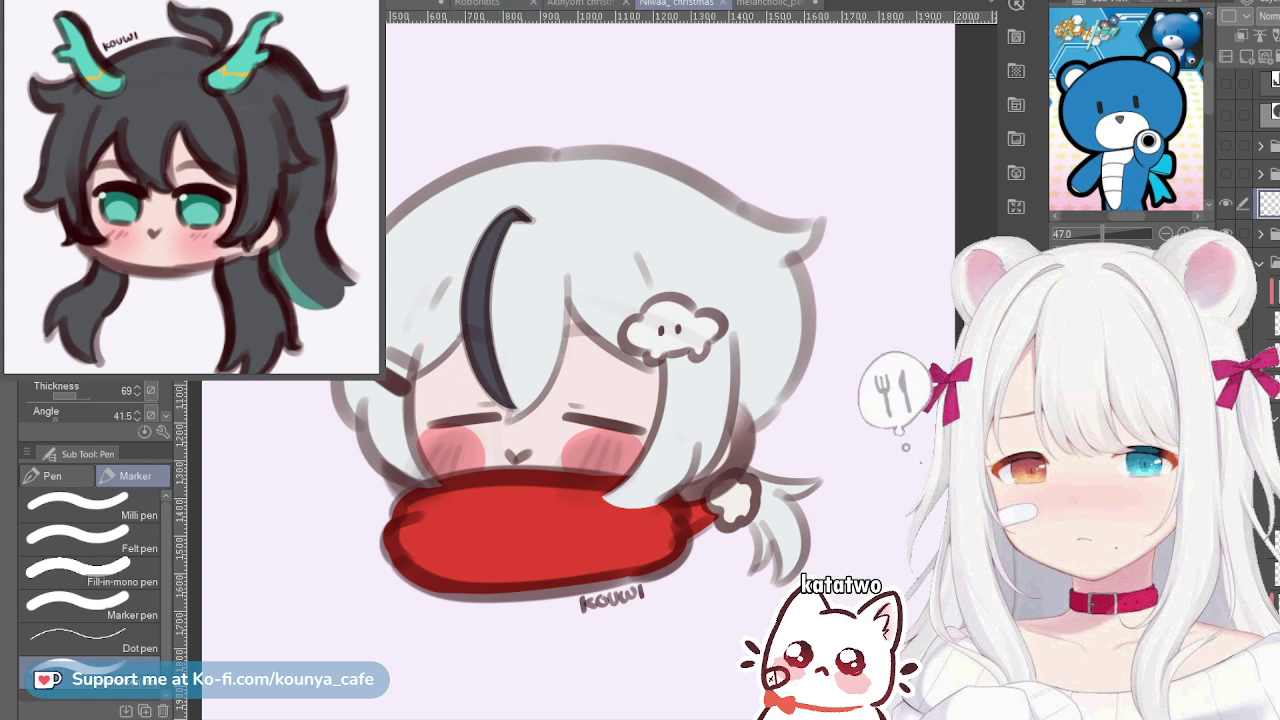
{"action": "left_click", "coordinate": [765, 4]}
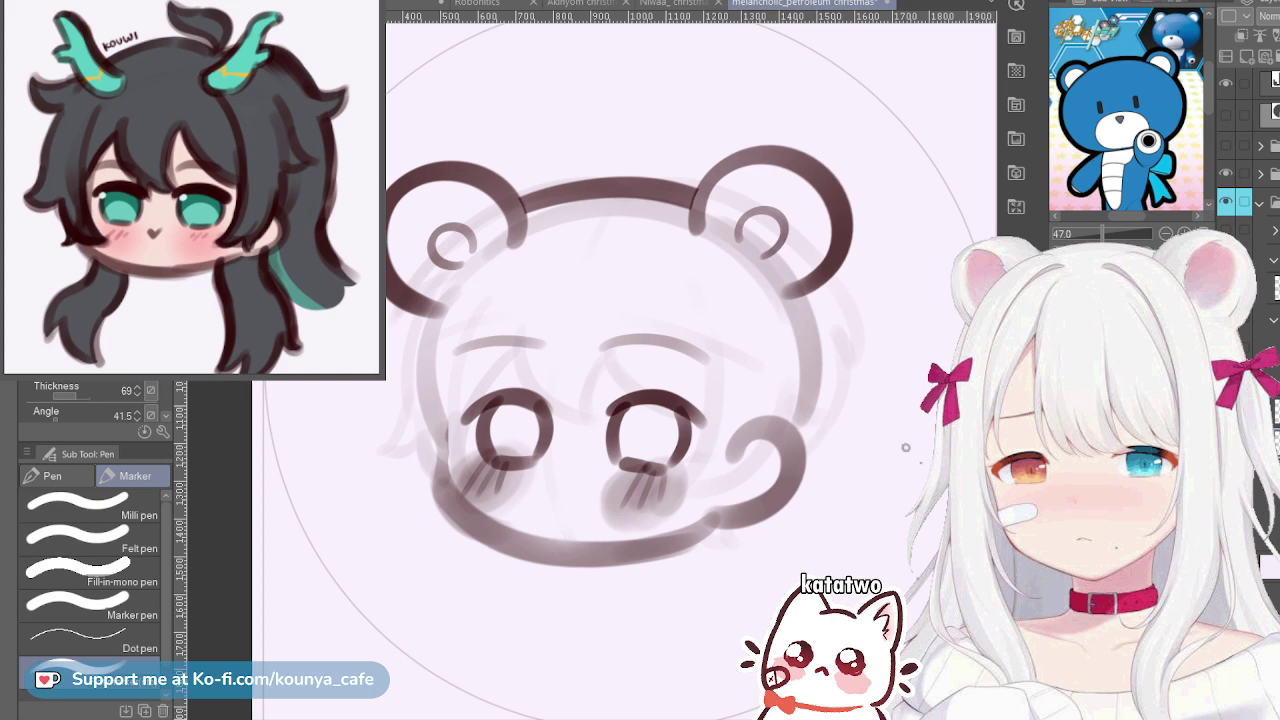
{"action": "key", "text": "ctrl+z"}
{"action": "key", "text": "ctrl+z"}
{"action": "key", "text": "ctrl+z"}
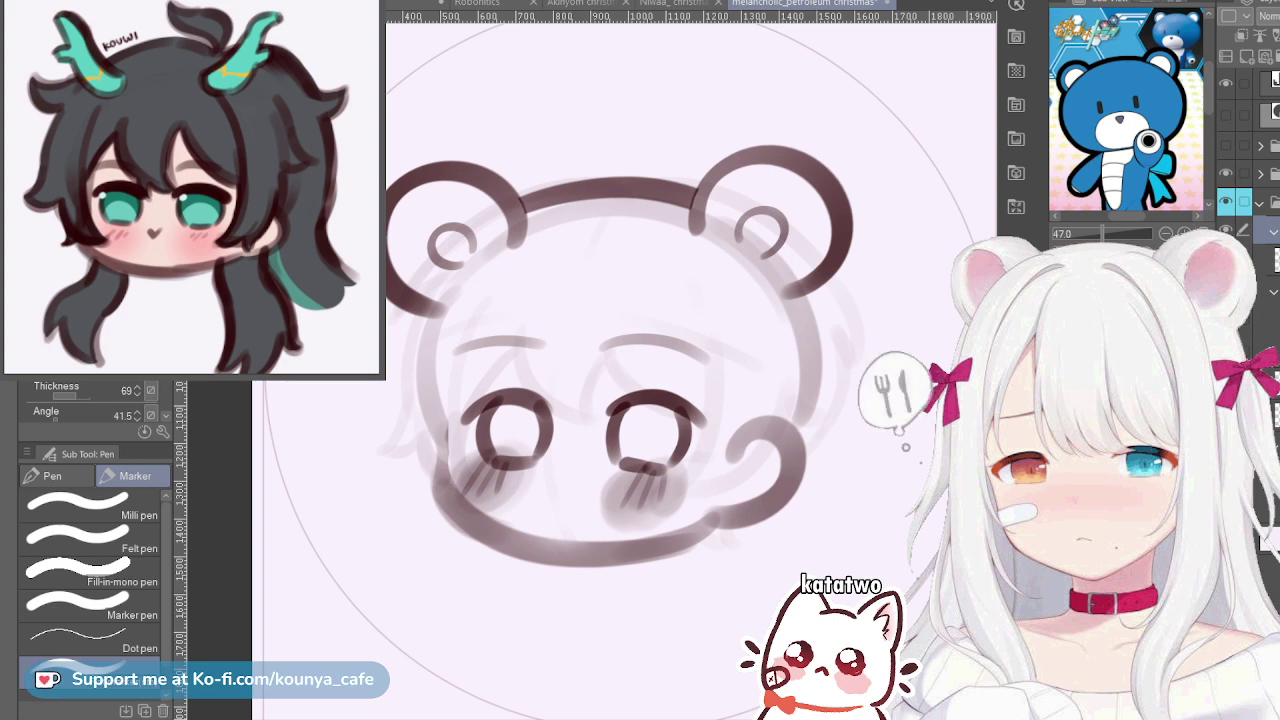
{"action": "key", "text": "ctrl+shift+n"}
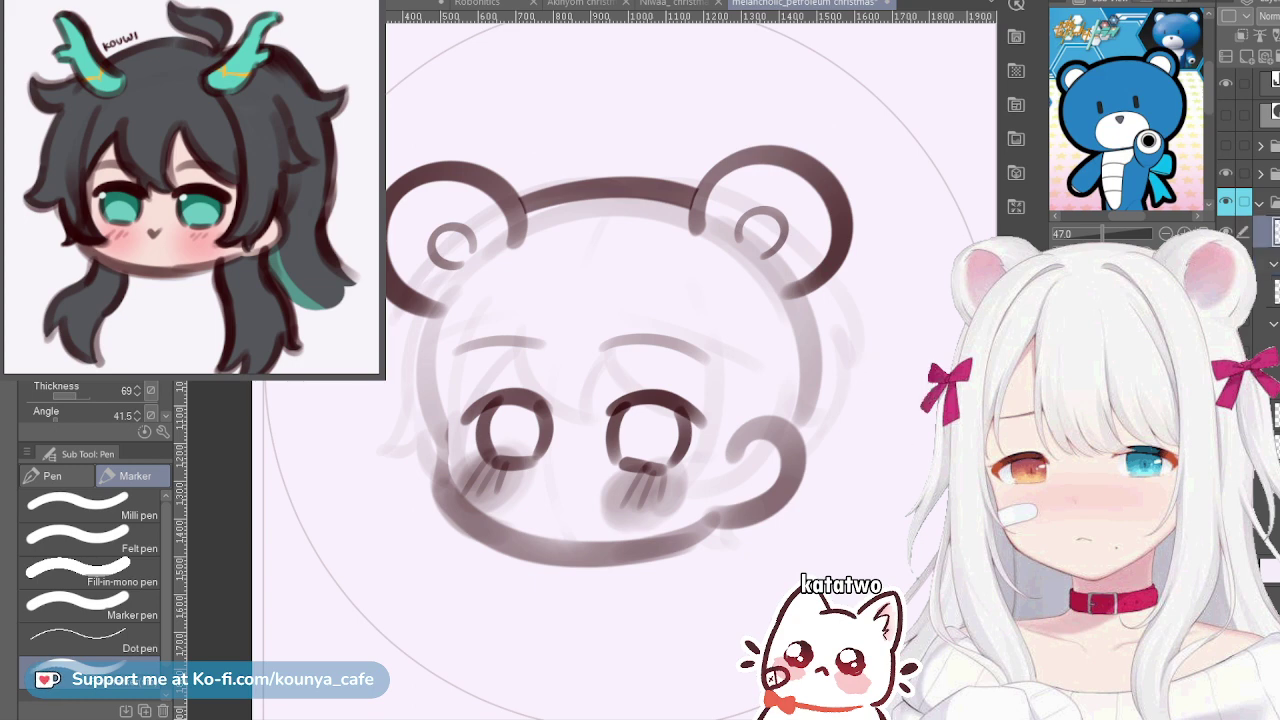
{"action": "key", "text": "ctrl+z"}
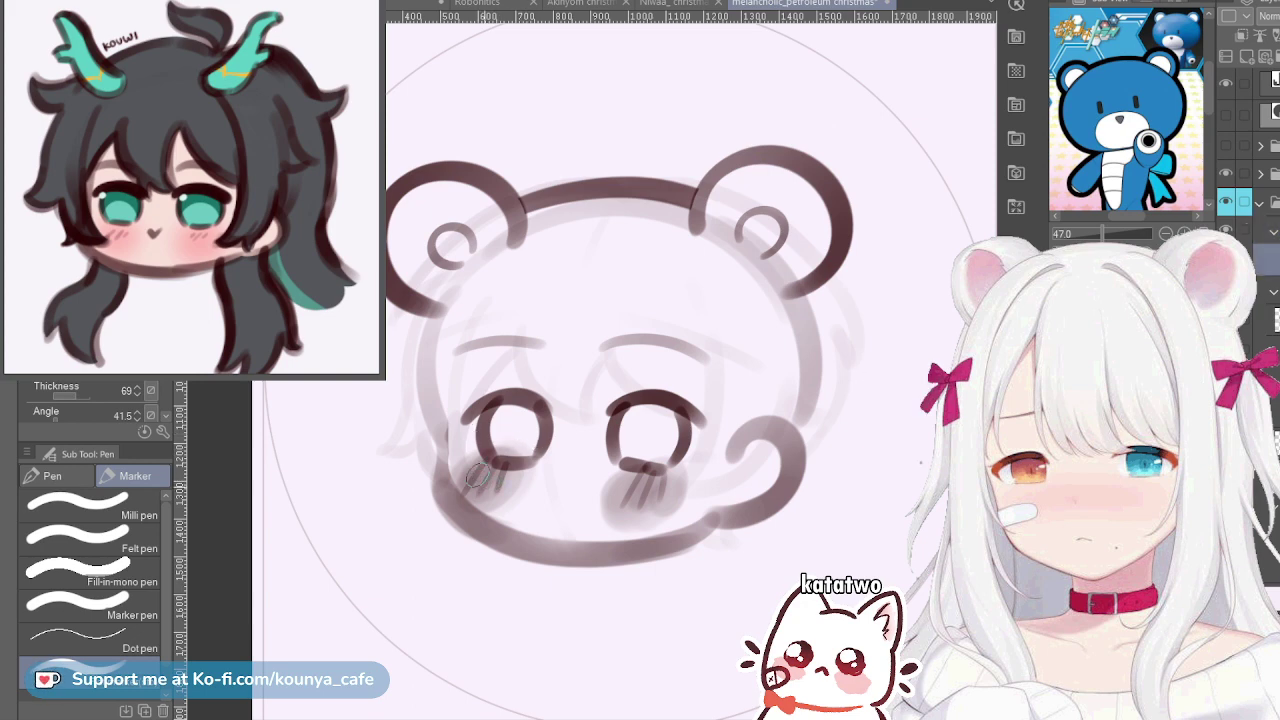
Draw the scarf's upper edge as a shallow arch across the lower face below the eyes, redoing the curve until it fits
{"action": "left_click_drag", "start_coordinate": [439, 489], "coordinate": [698, 481]}
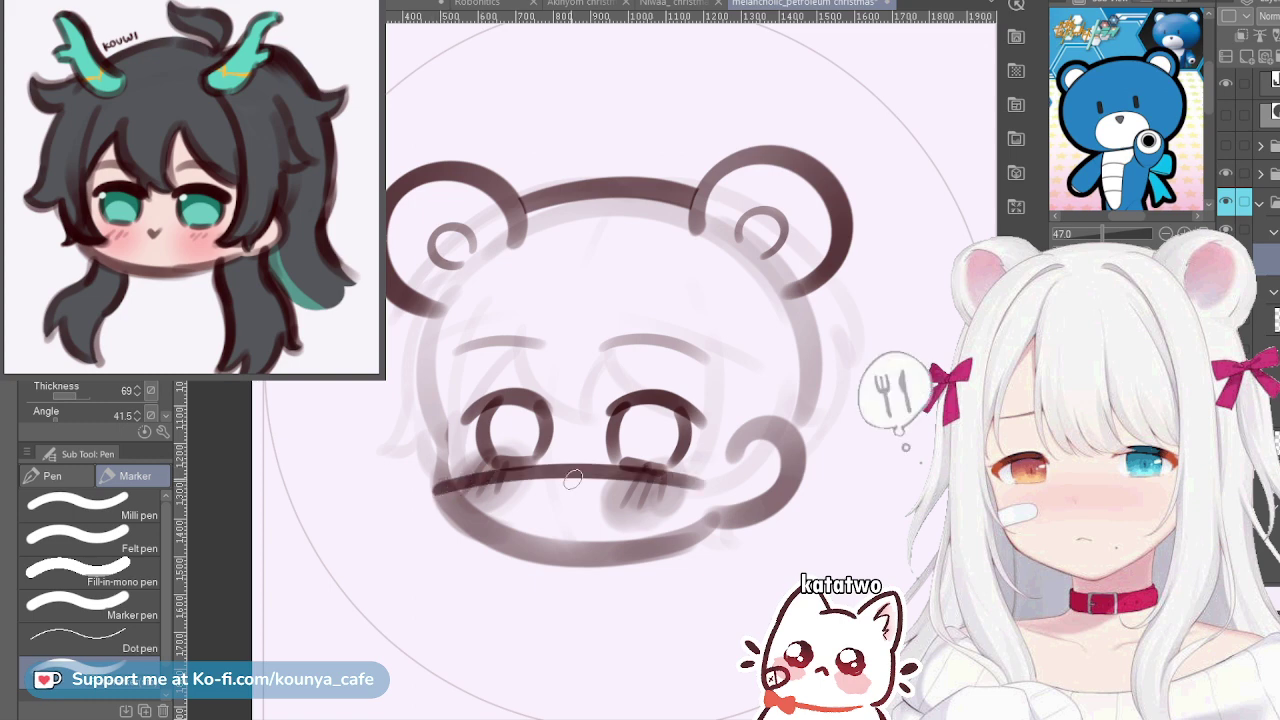
{"action": "key", "text": "ctrl+z"}
{"action": "mouse_move", "coordinate": [450, 500]}
{"action": "left_mouse_down"}
{"action": "mouse_move", "coordinate": [543, 480]}
{"action": "mouse_move", "coordinate": [676, 520]}
{"action": "left_mouse_up"}
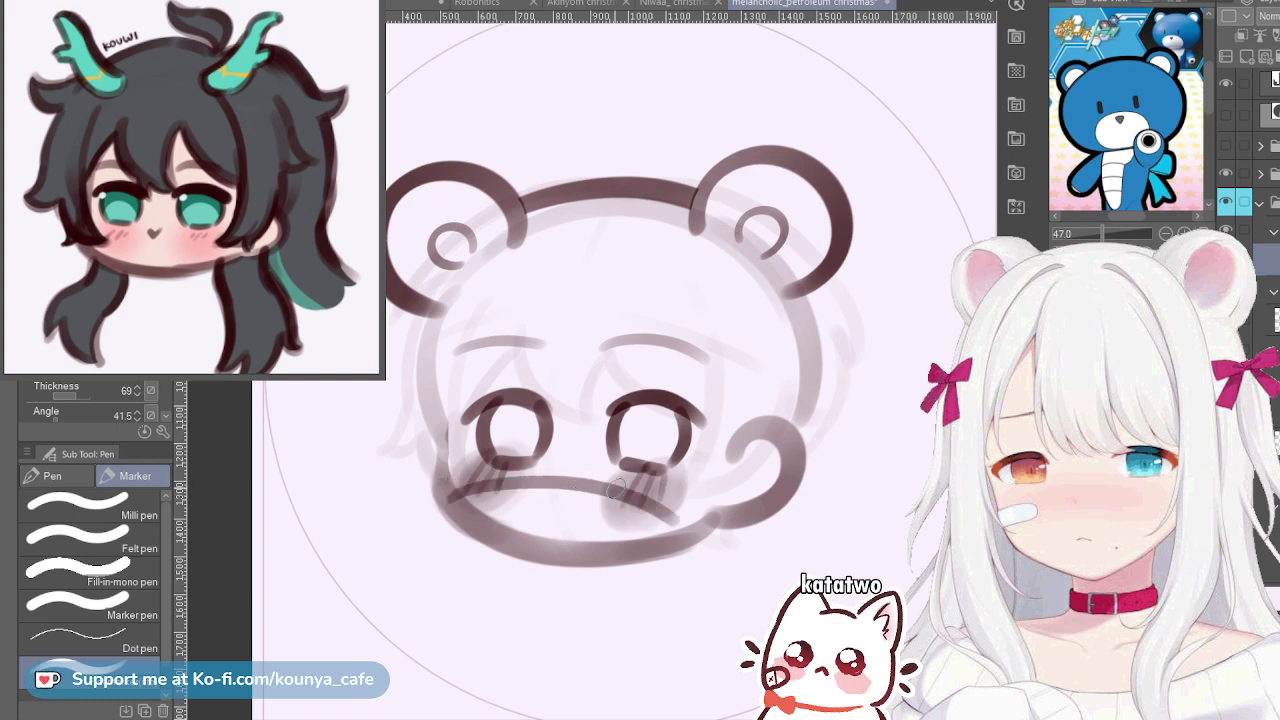
{"action": "key", "text": "ctrl+z"}
{"action": "mouse_move", "coordinate": [434, 506]}
{"action": "left_mouse_down"}
{"action": "mouse_move", "coordinate": [542, 483]}
{"action": "mouse_move", "coordinate": [674, 510]}
{"action": "left_mouse_up"}
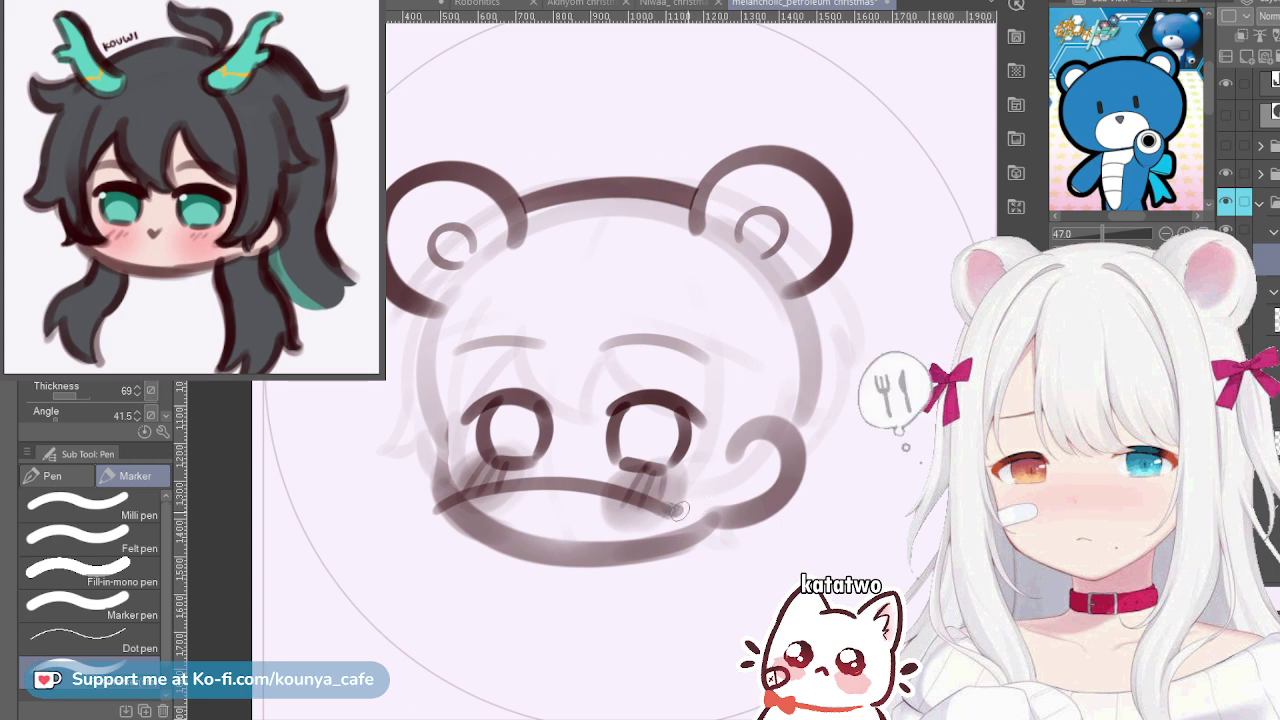
{"action": "left_click_drag", "start_coordinate": [610, 498], "coordinate": [714, 522]}
Draw the scarf's sides and its long curved lower edge below the chin to close the outline, undoing stray strokes
{"action": "mouse_move", "coordinate": [450, 503]}
{"action": "left_mouse_down"}
{"action": "mouse_move", "coordinate": [431, 530]}
{"action": "mouse_move", "coordinate": [428, 518]}
{"action": "mouse_move", "coordinate": [436, 532]}
{"action": "mouse_move", "coordinate": [418, 564]}
{"action": "mouse_move", "coordinate": [450, 605]}
{"action": "mouse_move", "coordinate": [630, 598]}
{"action": "left_mouse_up"}
{"action": "key", "text": "ctrl+z"}
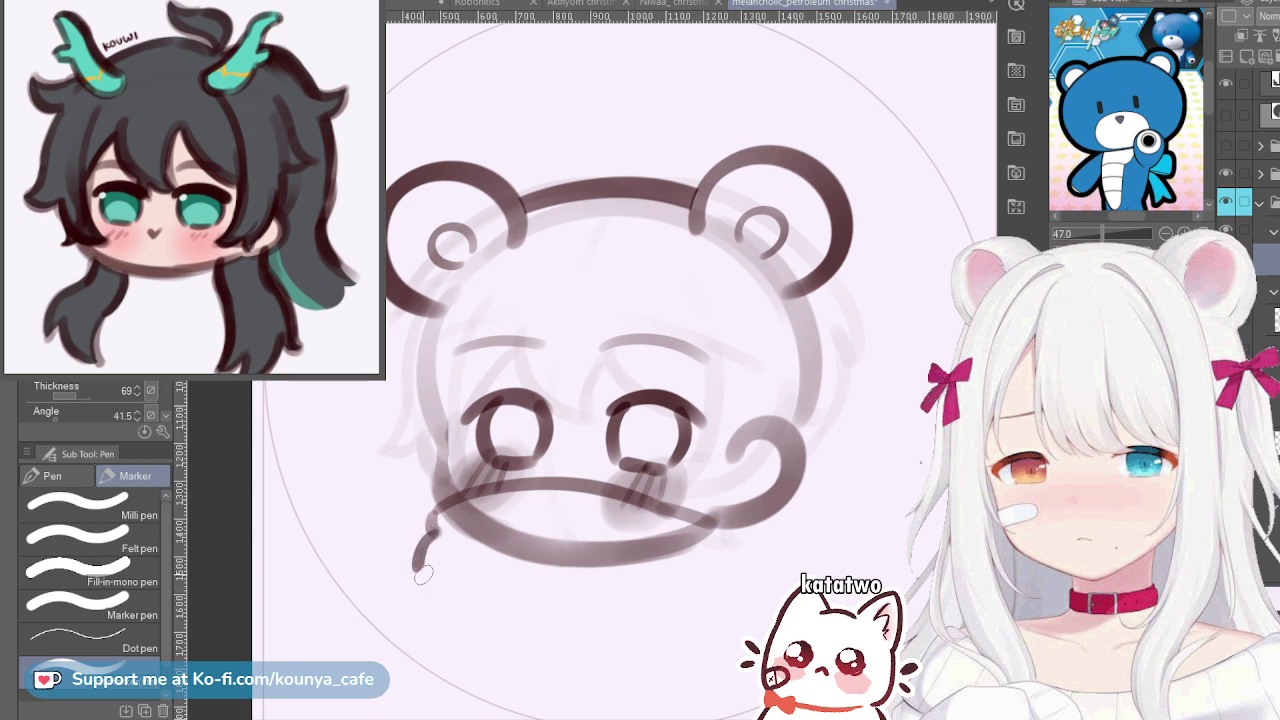
{"action": "mouse_move", "coordinate": [423, 573]}
{"action": "left_mouse_down"}
{"action": "mouse_move", "coordinate": [620, 606]}
{"action": "mouse_move", "coordinate": [700, 584]}
{"action": "mouse_move", "coordinate": [433, 579]}
{"action": "mouse_move", "coordinate": [723, 577]}
{"action": "left_mouse_up"}
{"action": "key", "text": "ctrl+z"}
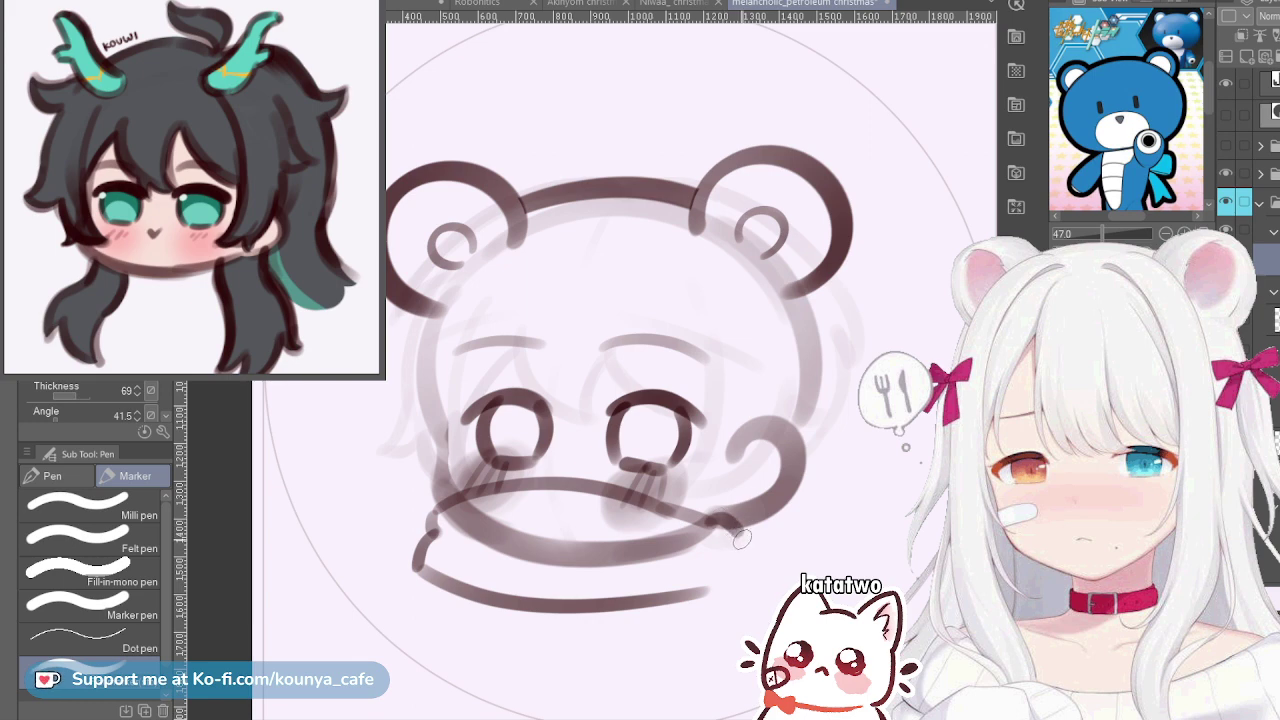
{"action": "mouse_move", "coordinate": [730, 526]}
{"action": "left_mouse_down"}
{"action": "mouse_move", "coordinate": [756, 559]}
{"action": "mouse_move", "coordinate": [741, 582]}
{"action": "mouse_move", "coordinate": [746, 573]}
{"action": "mouse_move", "coordinate": [708, 591]}
{"action": "mouse_move", "coordinate": [748, 574]}
{"action": "left_mouse_up"}
{"action": "key", "text": "ctrl+z"}
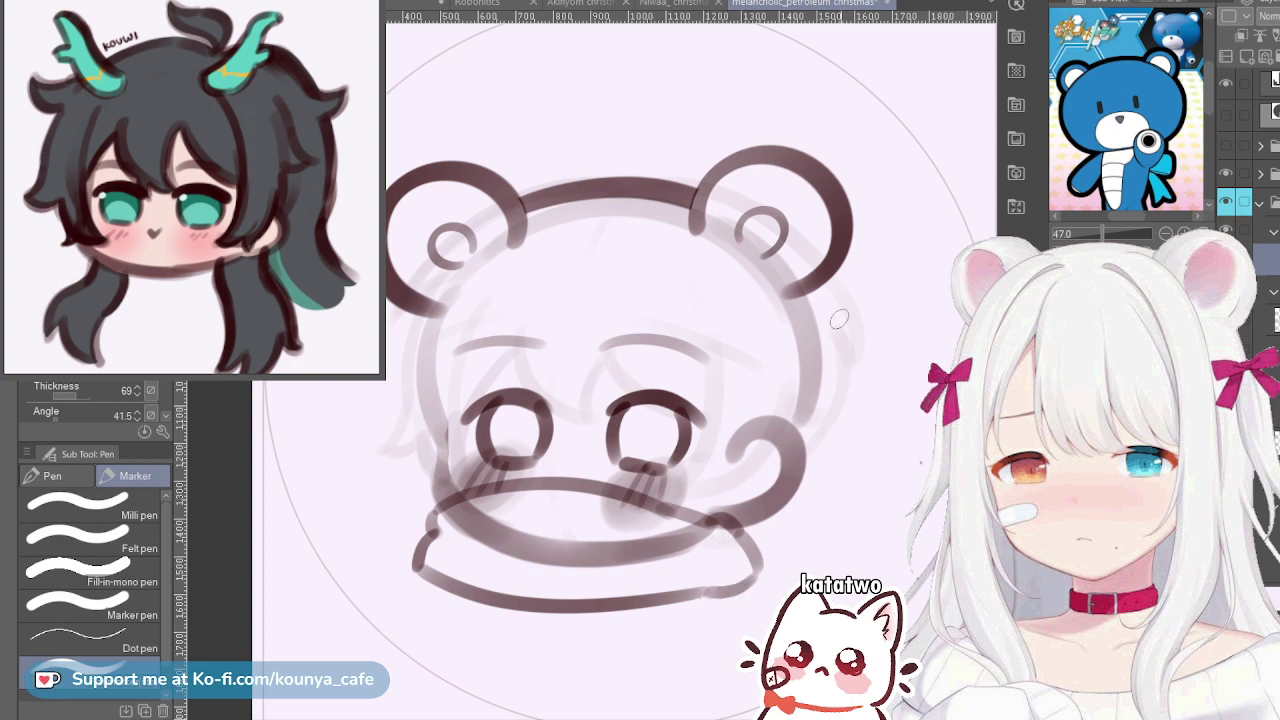
Scale the scarf outline to 103% with Transform and nudge it slightly into place under the face
{"action": "key", "text": "ctrl+t"}
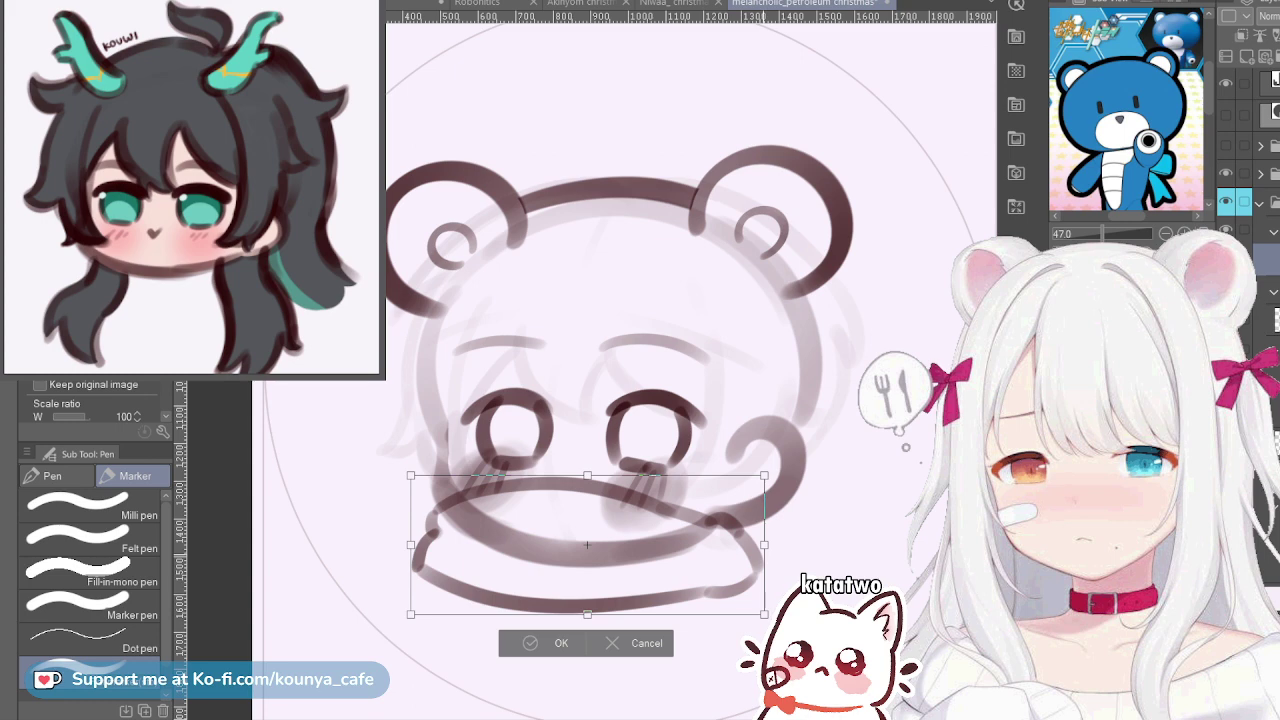
{"action": "left_click_drag", "start_coordinate": [587, 614], "coordinate": [587, 618]}
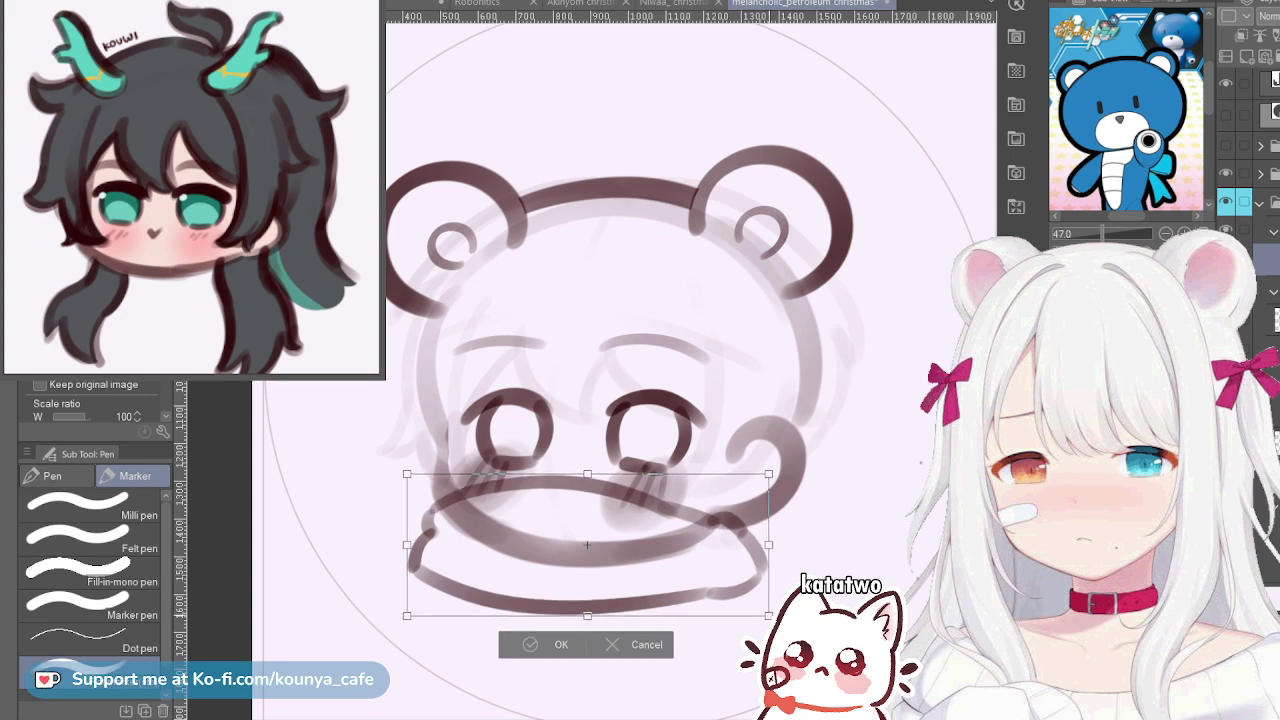
{"action": "left_click_drag", "start_coordinate": [587, 545], "coordinate": [640, 525]}
{"action": "scroll", "coordinate": [805, 459], "scroll_direction": "down", "scroll_amount": 1}
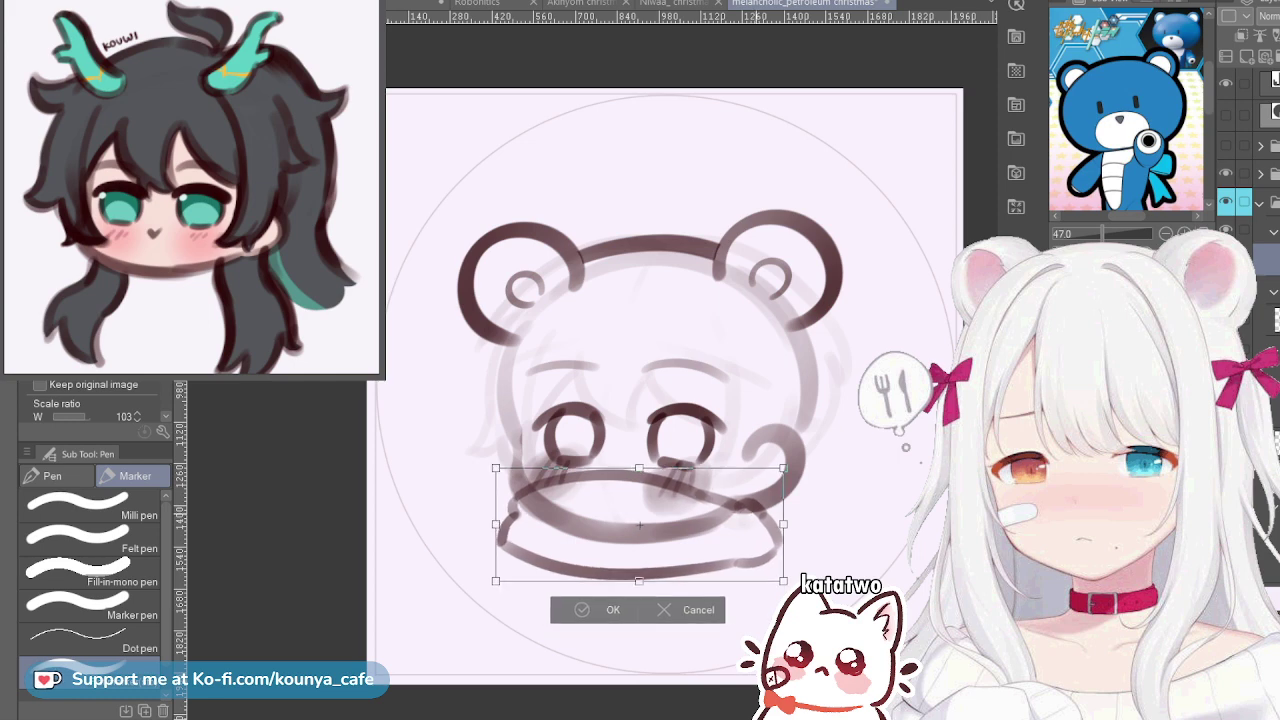
{"action": "key", "text": "Right"}
{"action": "key", "text": "Down"}
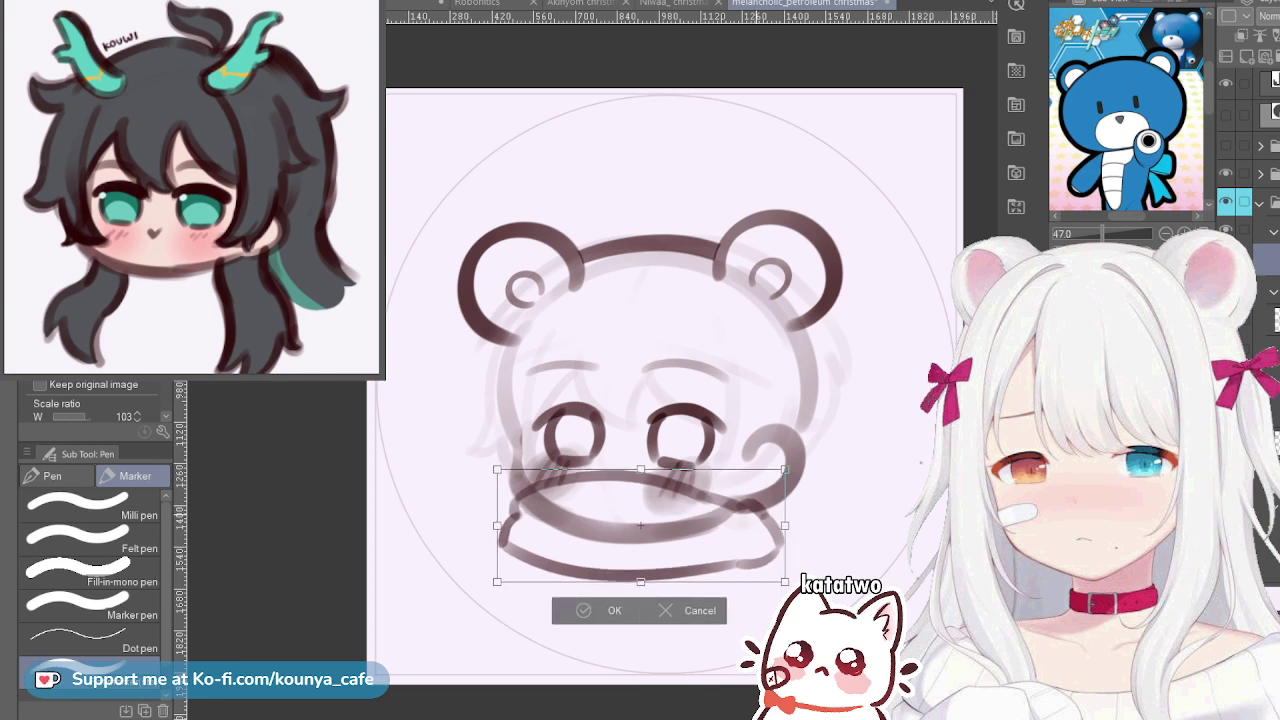
{"action": "key", "text": "Return"}
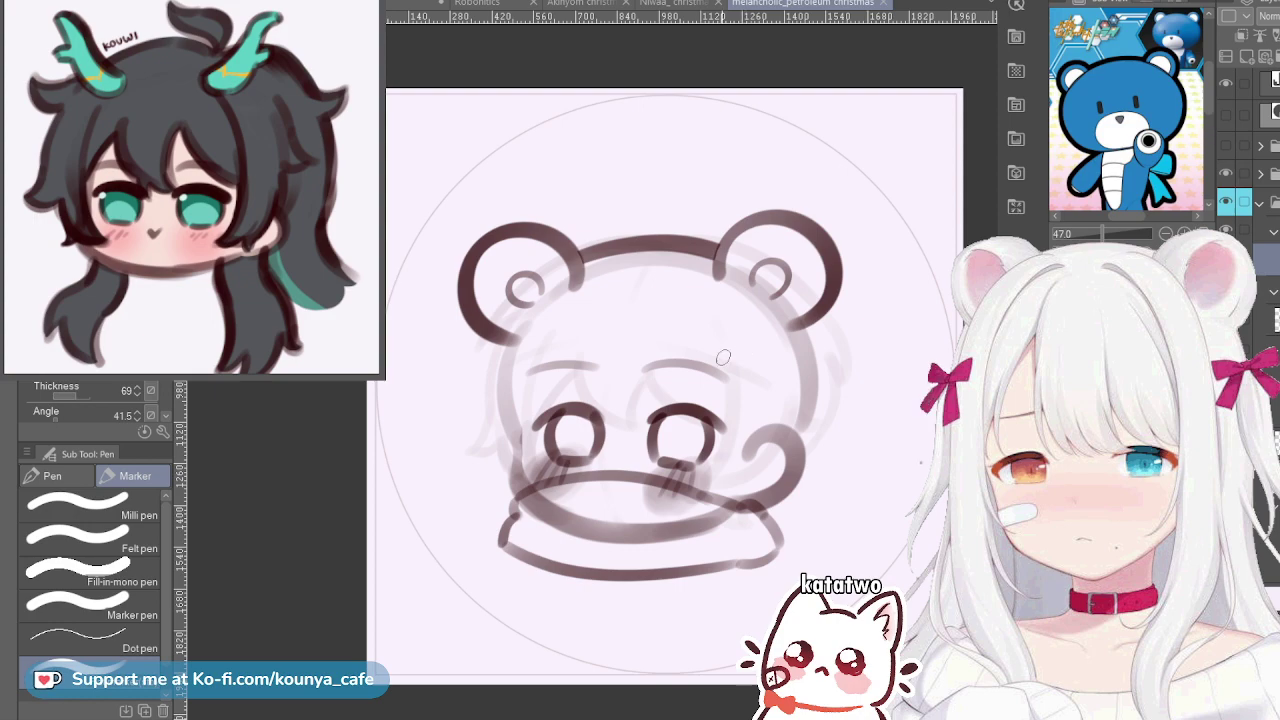
Draw two short vertical lines hanging from the scarf's lower edge, on the side of the visible ear, redoing misplaced strokes
{"action": "scroll", "coordinate": [732, 530], "scroll_direction": "up", "scroll_amount": 3}
{"action": "left_click_drag", "start_coordinate": [731, 588], "coordinate": [702, 505]}
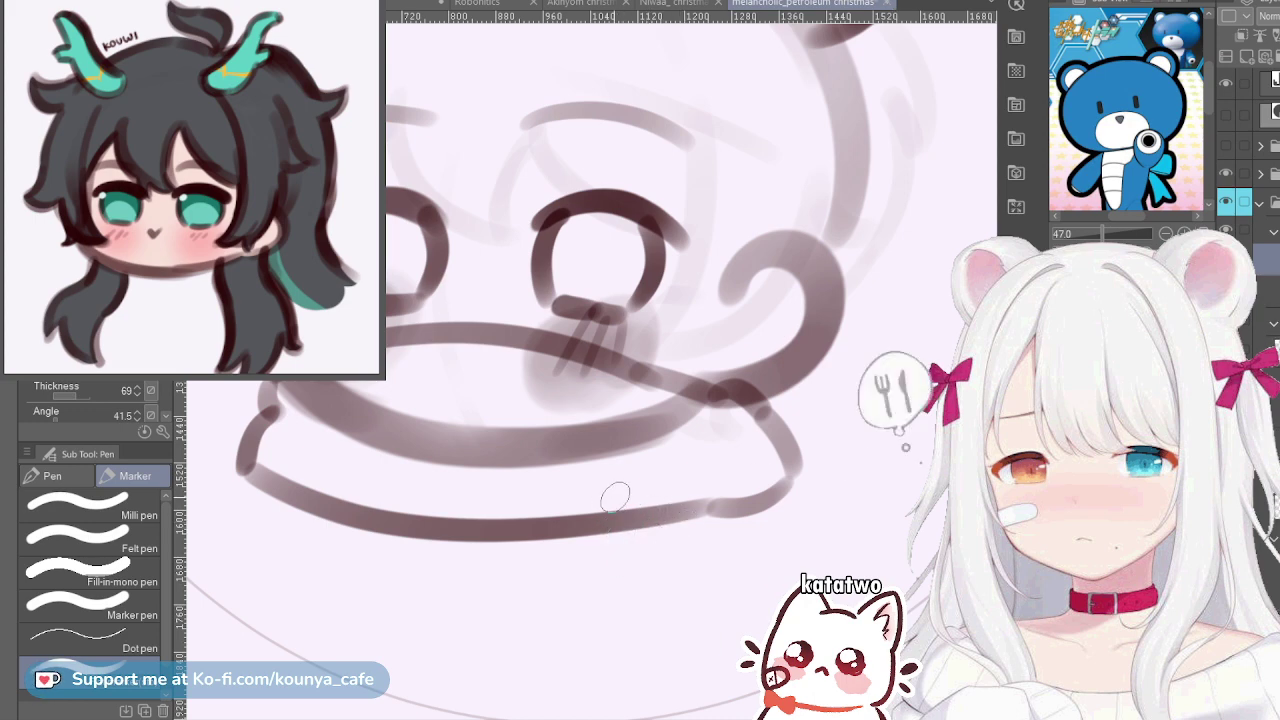
{"action": "left_click_drag", "start_coordinate": [634, 520], "coordinate": [634, 560]}
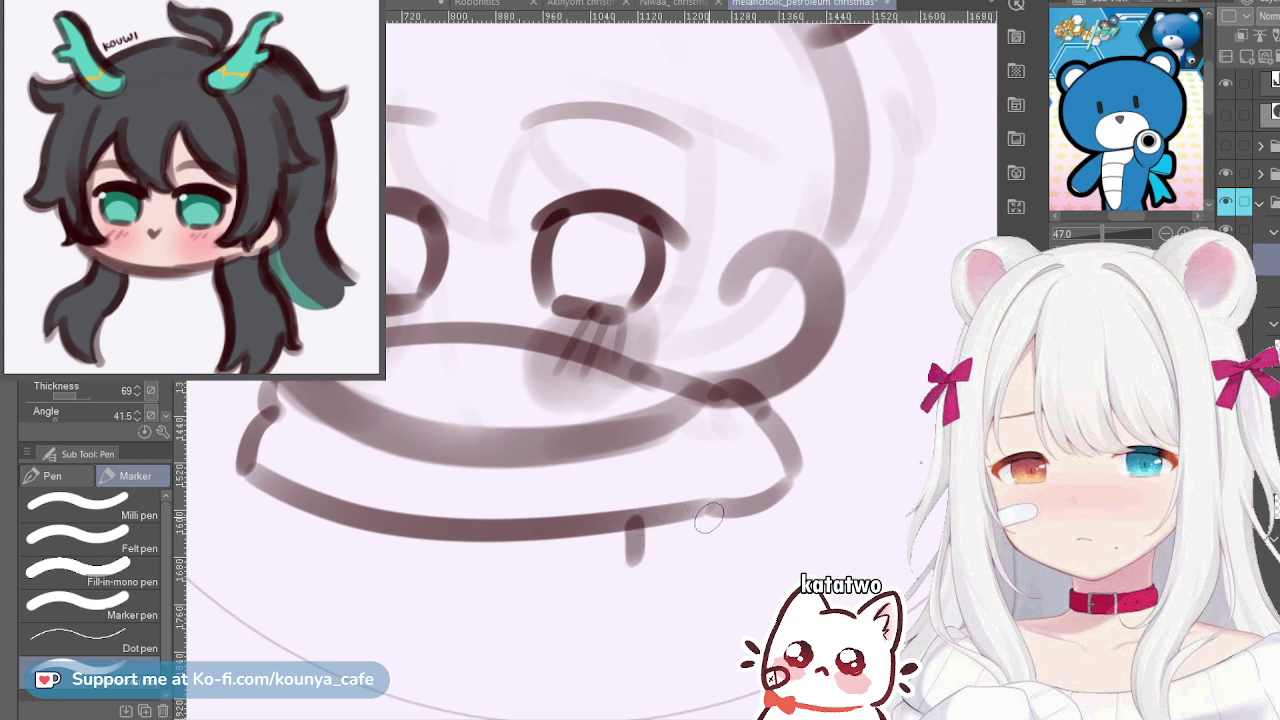
{"action": "key", "text": "ctrl+z"}
{"action": "left_click_drag", "start_coordinate": [612, 518], "coordinate": [612, 565]}
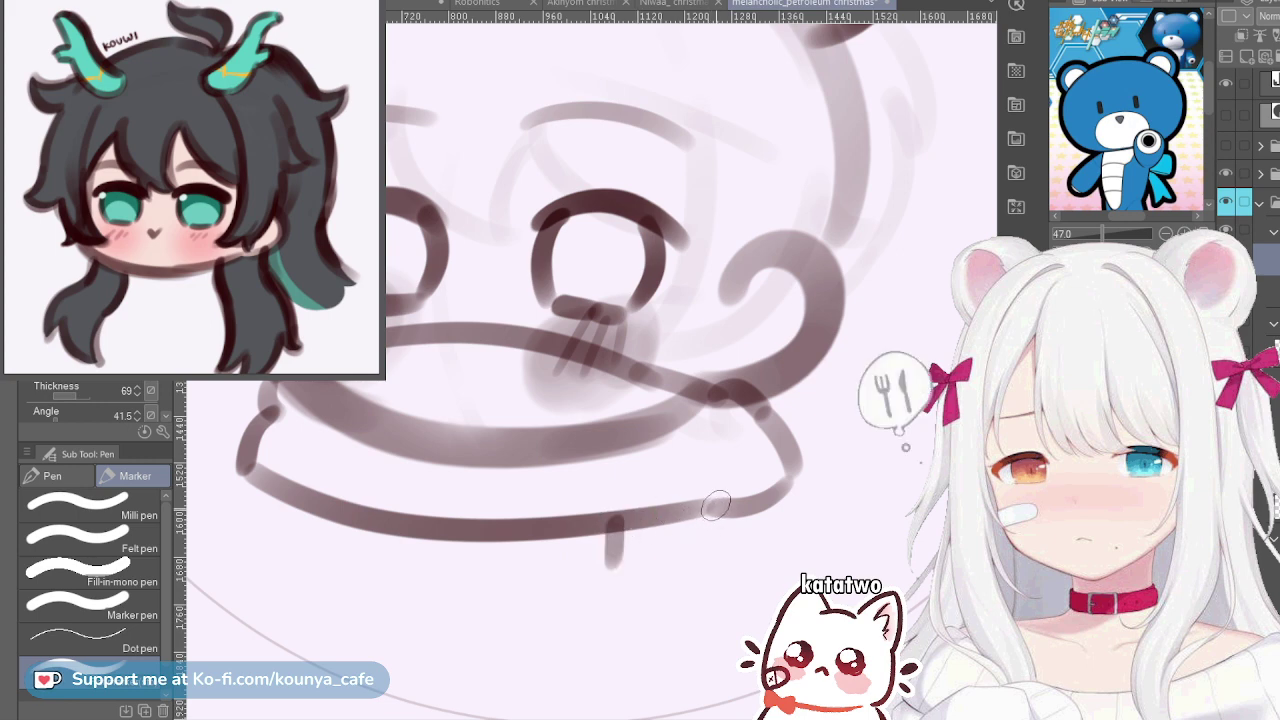
{"action": "left_click_drag", "start_coordinate": [715, 506], "coordinate": [706, 550]}
{"action": "key", "text": "ctrl+z"}
{"action": "left_click_drag", "start_coordinate": [718, 506], "coordinate": [714, 555]}
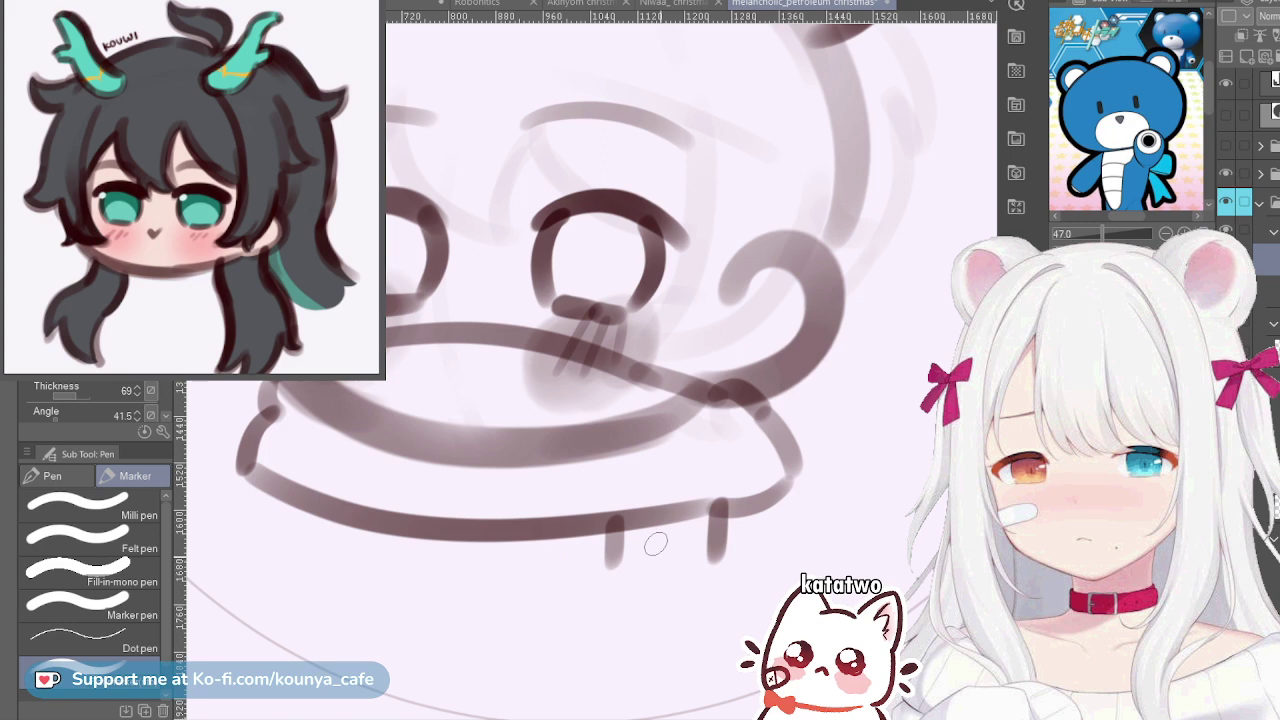
Draw a fluffy, cloud-shaped pom-pom below the two short scarf lines, undoing poor strokes and retracing its lower lobe darker
{"action": "mouse_move", "coordinate": [627, 571]}
{"action": "left_mouse_down"}
{"action": "mouse_move", "coordinate": [601, 590]}
{"action": "mouse_move", "coordinate": [614, 553]}
{"action": "mouse_move", "coordinate": [590, 606]}
{"action": "mouse_move", "coordinate": [645, 612]}
{"action": "mouse_move", "coordinate": [600, 606]}
{"action": "mouse_move", "coordinate": [648, 628]}
{"action": "mouse_move", "coordinate": [607, 600]}
{"action": "mouse_move", "coordinate": [636, 645]}
{"action": "mouse_move", "coordinate": [650, 636]}
{"action": "mouse_move", "coordinate": [606, 614]}
{"action": "mouse_move", "coordinate": [655, 647]}
{"action": "left_mouse_up"}
{"action": "key", "text": "ctrl+z"}
{"action": "key", "text": "ctrl+z"}
{"action": "key", "text": "ctrl+z"}
{"action": "key", "text": "ctrl+z"}
{"action": "key", "text": "ctrl+z"}
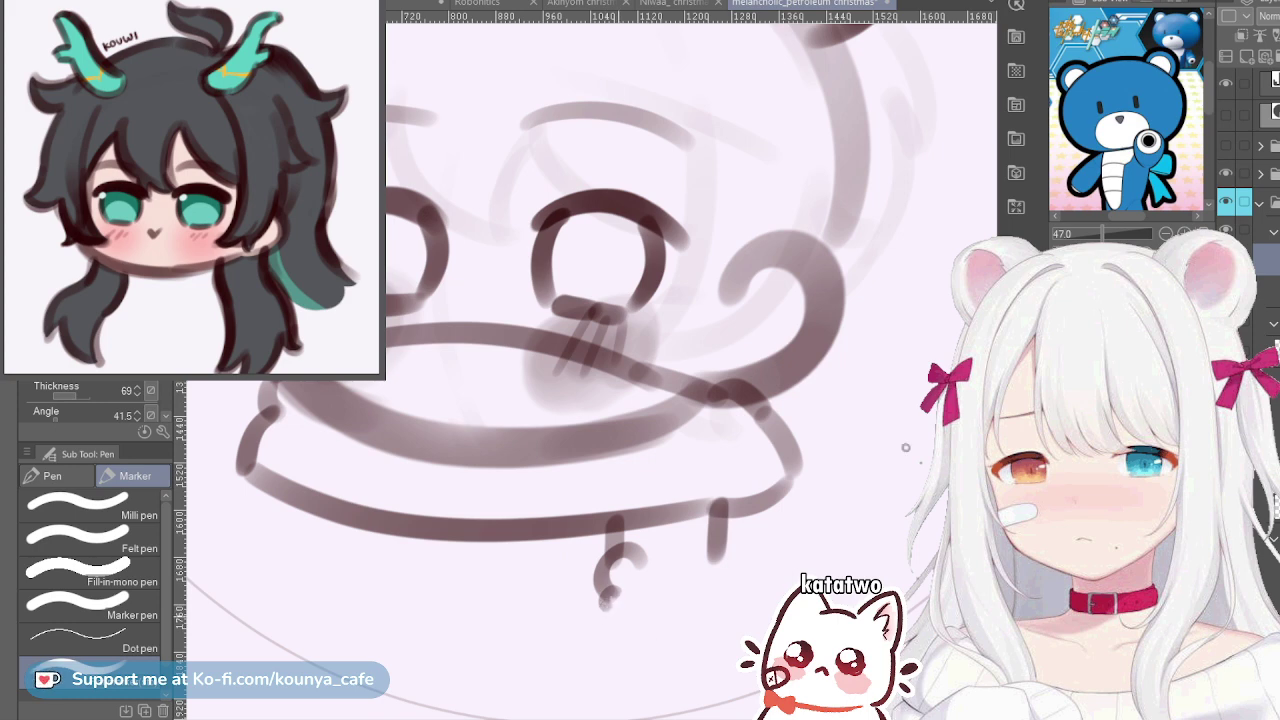
{"action": "mouse_move", "coordinate": [608, 598]}
{"action": "left_mouse_down"}
{"action": "mouse_move", "coordinate": [596, 626]}
{"action": "mouse_move", "coordinate": [660, 627]}
{"action": "left_mouse_up"}
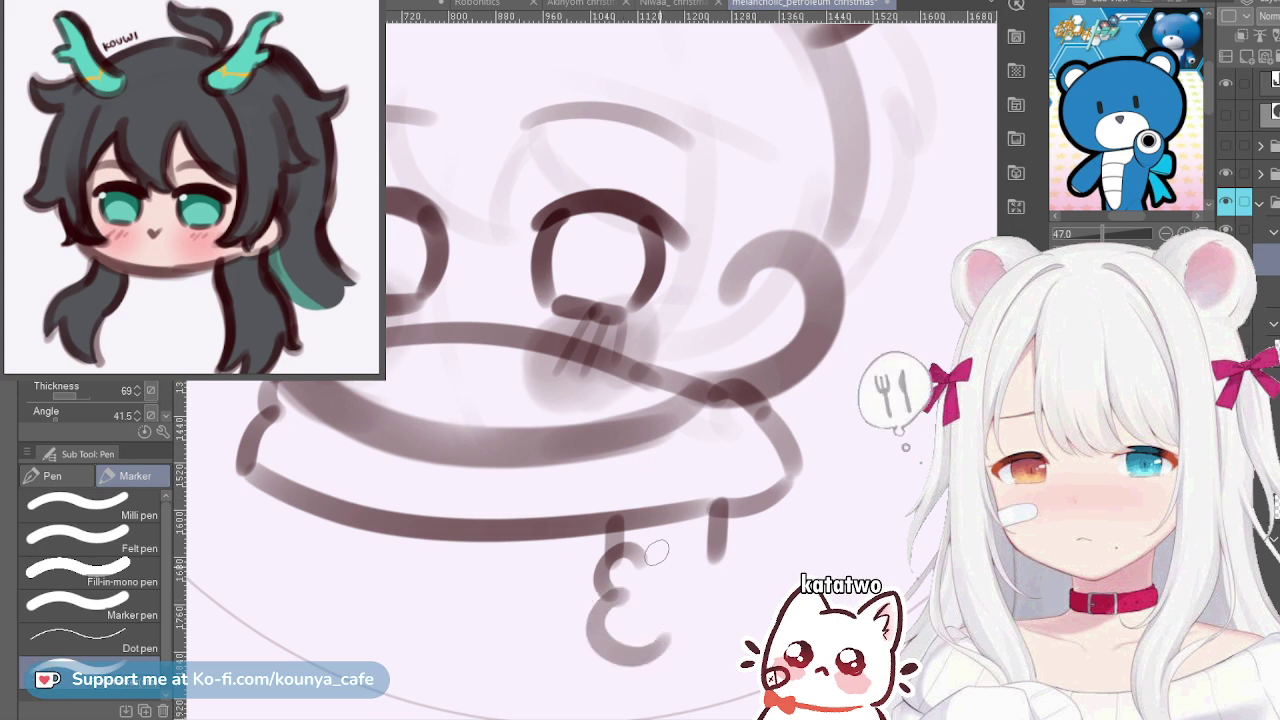
{"action": "mouse_move", "coordinate": [640, 554]}
{"action": "left_mouse_down"}
{"action": "mouse_move", "coordinate": [682, 541]}
{"action": "mouse_move", "coordinate": [668, 555]}
{"action": "mouse_move", "coordinate": [692, 533]}
{"action": "mouse_move", "coordinate": [708, 596]}
{"action": "left_mouse_up"}
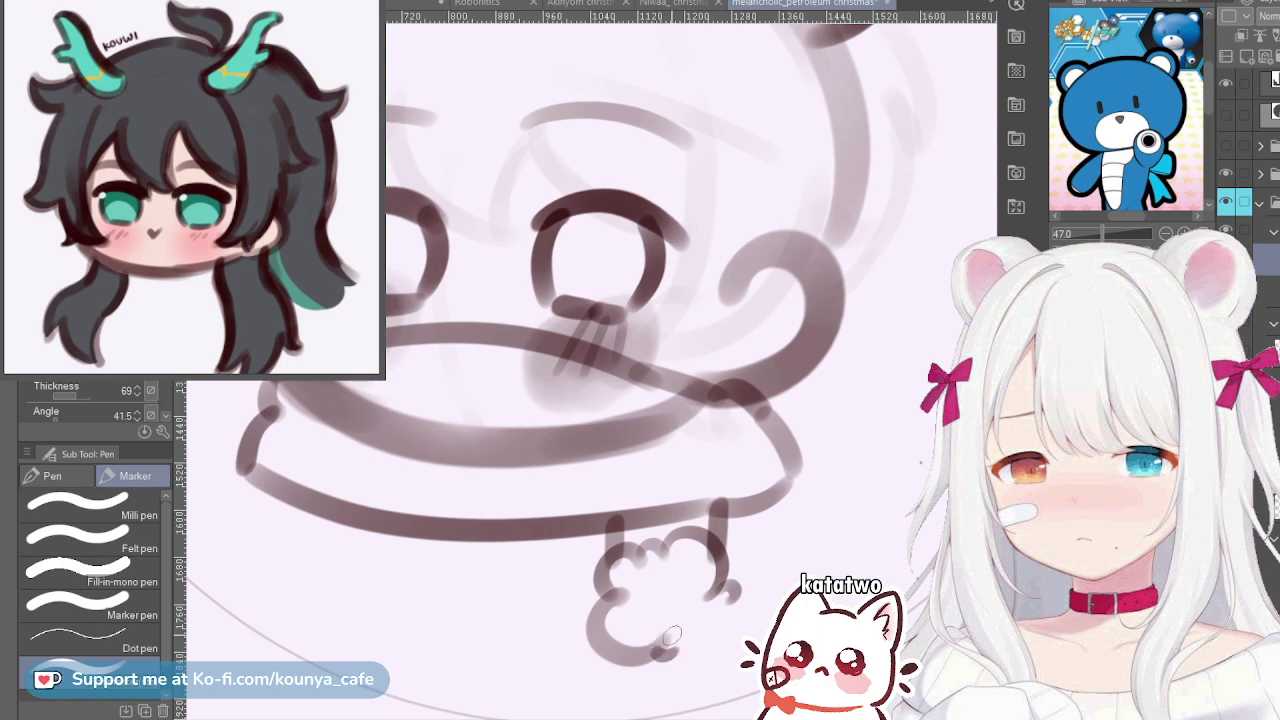
{"action": "mouse_move", "coordinate": [728, 595]}
{"action": "left_mouse_down"}
{"action": "mouse_move", "coordinate": [740, 625]}
{"action": "mouse_move", "coordinate": [680, 652]}
{"action": "left_mouse_up"}
{"action": "scroll", "coordinate": [711, 616], "scroll_direction": "down", "scroll_amount": 3}
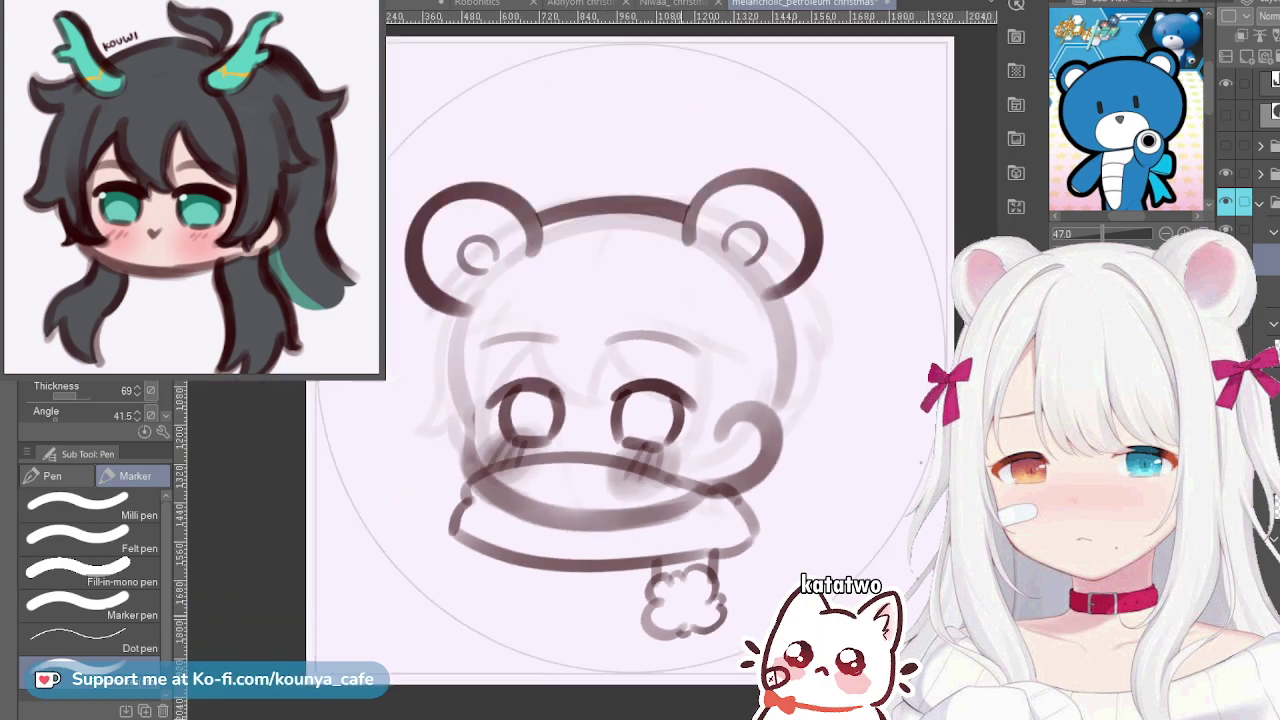
{"action": "scroll", "coordinate": [709, 598], "scroll_direction": "up", "scroll_amount": 2}
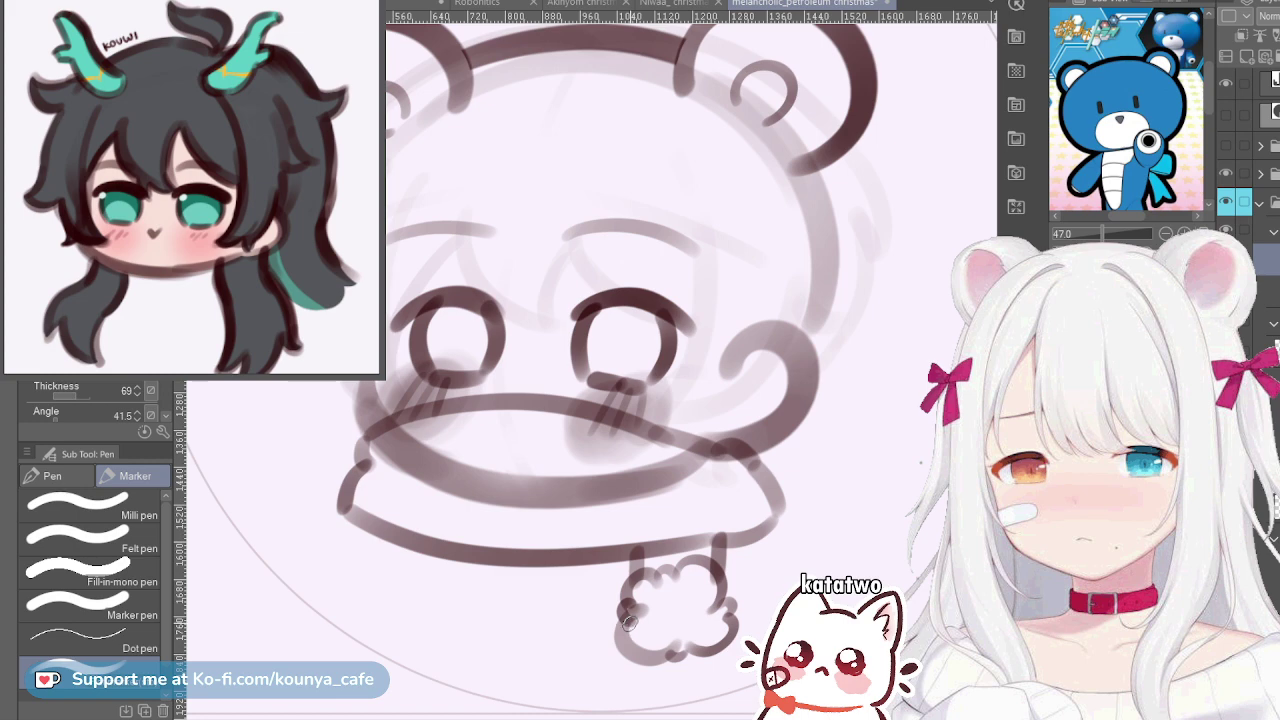
{"action": "left_click_drag", "start_coordinate": [629, 623], "coordinate": [670, 650]}
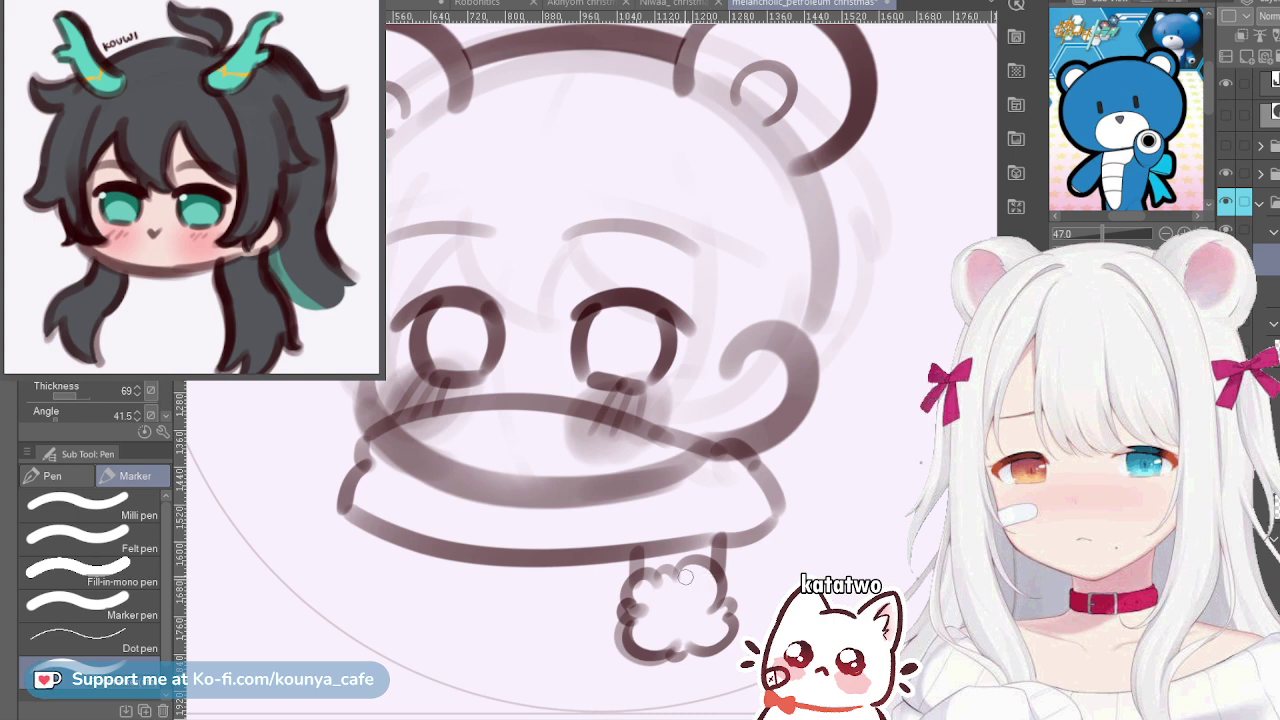
Draw the right side of the bear head outline, curving from below the ear down to the cheek, undoing and redoing misplaced strokes
{"action": "scroll", "coordinate": [670, 585], "scroll_direction": "up", "scroll_amount": 2}
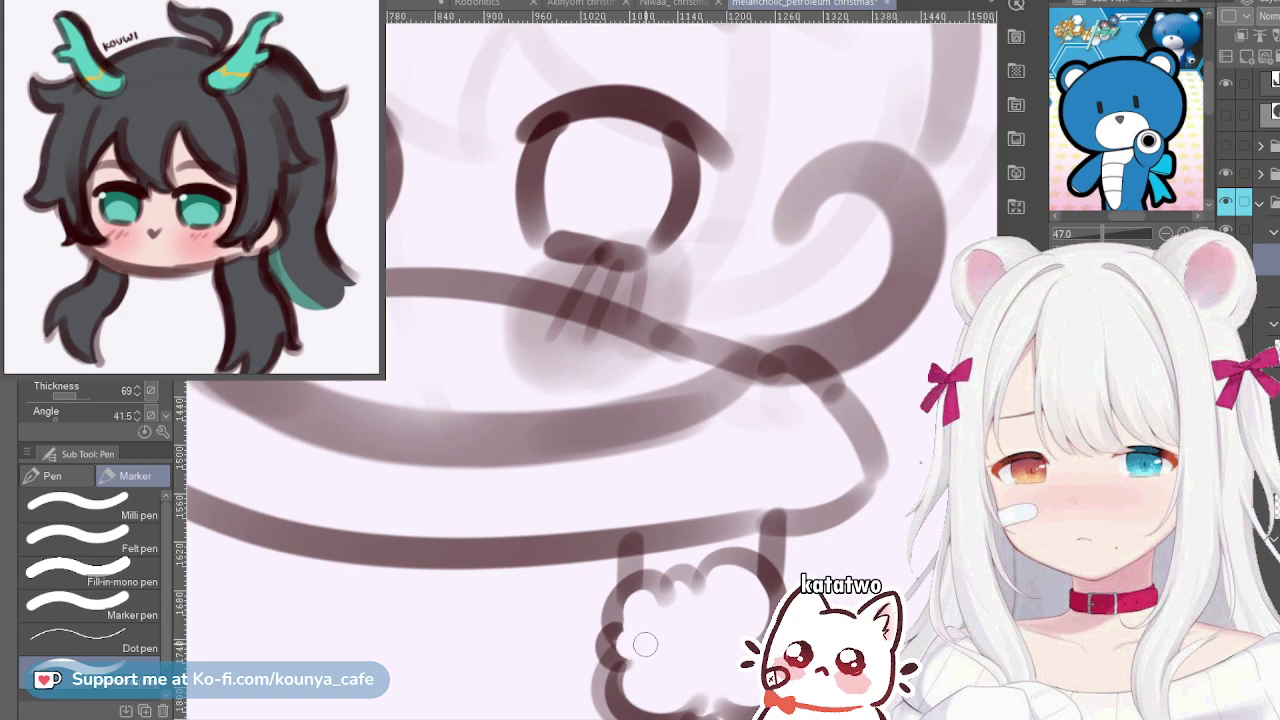
{"action": "scroll", "coordinate": [645, 633], "scroll_direction": "down", "scroll_amount": 2}
{"action": "scroll", "coordinate": [645, 633], "scroll_direction": "down", "scroll_amount": 1}
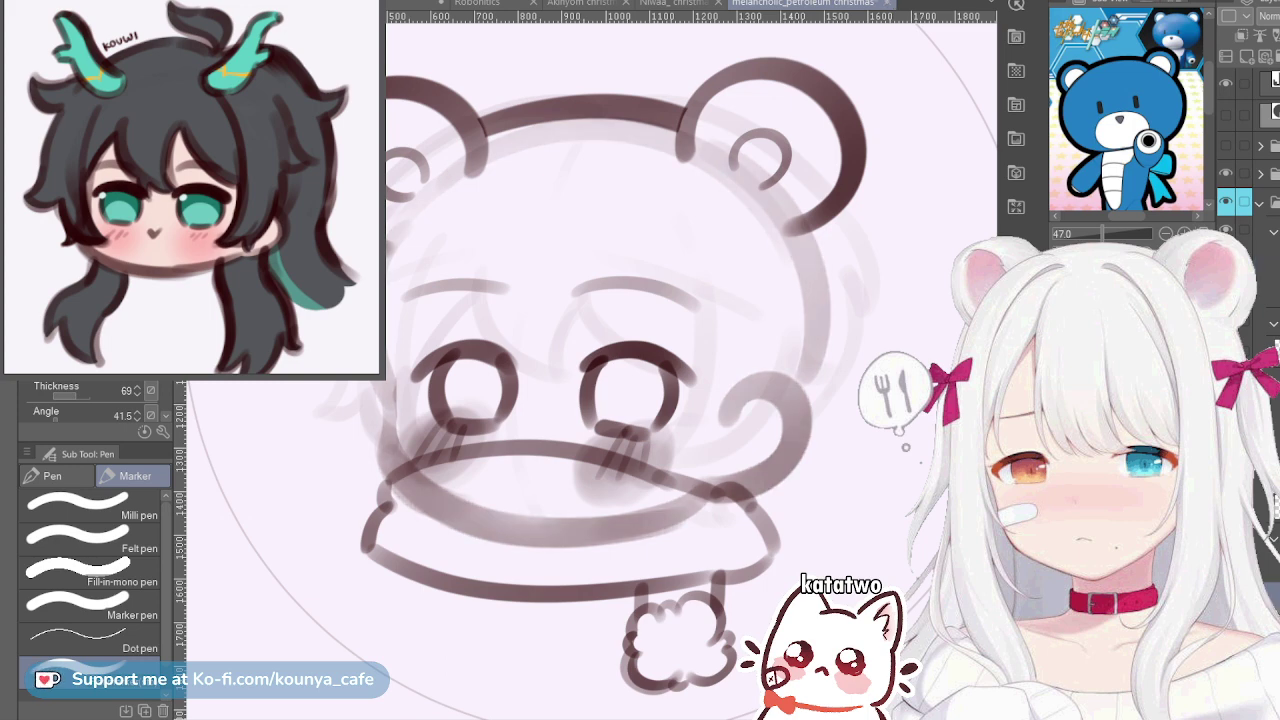
{"action": "left_click", "coordinate": [617, 336]}
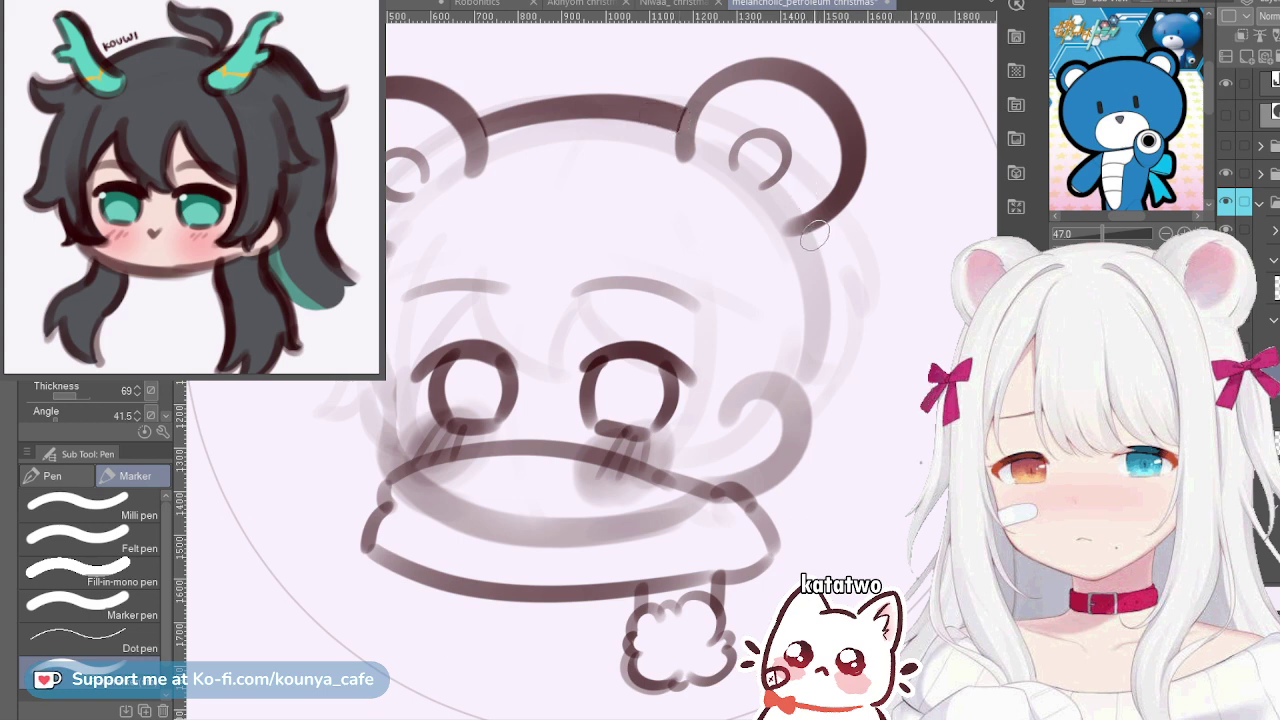
{"action": "mouse_move", "coordinate": [806, 234]}
{"action": "left_mouse_down"}
{"action": "mouse_move", "coordinate": [822, 271]}
{"action": "mouse_move", "coordinate": [776, 453]}
{"action": "mouse_move", "coordinate": [820, 260]}
{"action": "mouse_move", "coordinate": [746, 496]}
{"action": "left_mouse_up"}
{"action": "key", "text": "ctrl+z"}
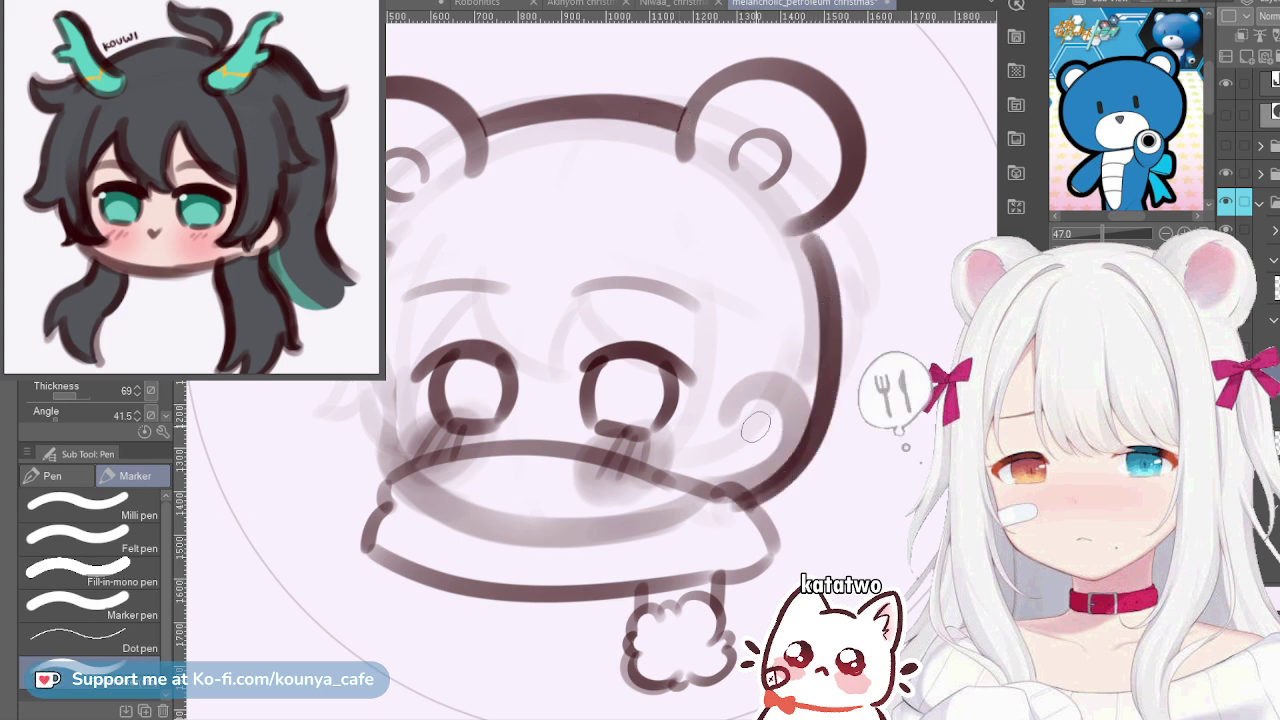
{"action": "key", "text": "ctrl+z"}
{"action": "left_click_drag", "start_coordinate": [804, 234], "coordinate": [824, 360]}
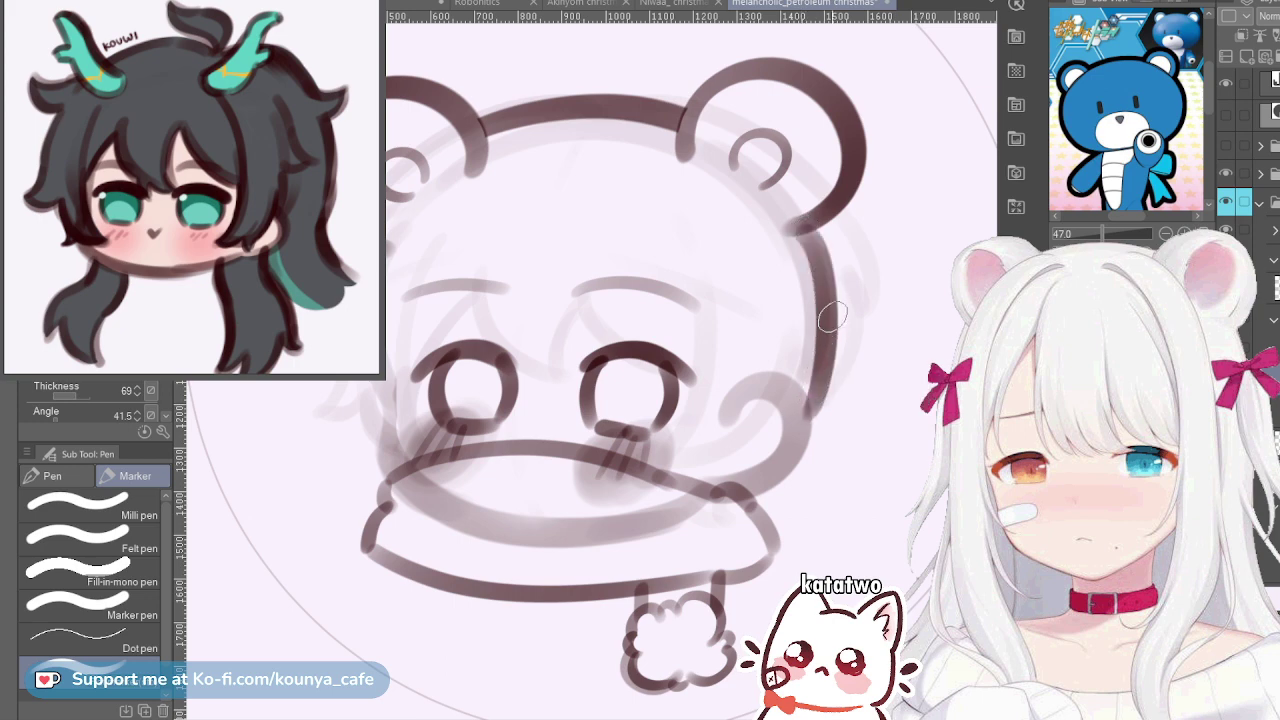
{"action": "key", "text": "ctrl+z"}
{"action": "left_click_drag", "start_coordinate": [798, 226], "coordinate": [813, 368]}
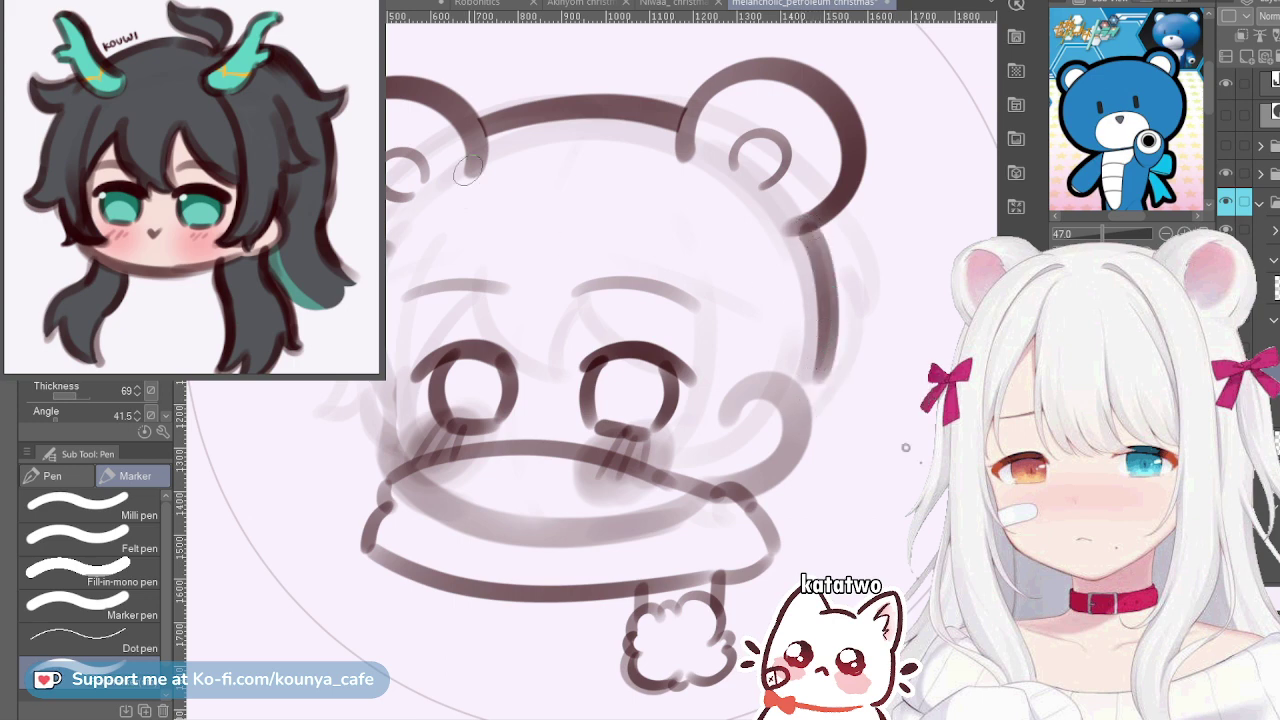
{"action": "key", "text": "ctrl+z"}
{"action": "mouse_move", "coordinate": [798, 228]}
{"action": "left_mouse_down"}
{"action": "mouse_move", "coordinate": [831, 326]}
{"action": "mouse_move", "coordinate": [744, 494]}
{"action": "left_mouse_up"}
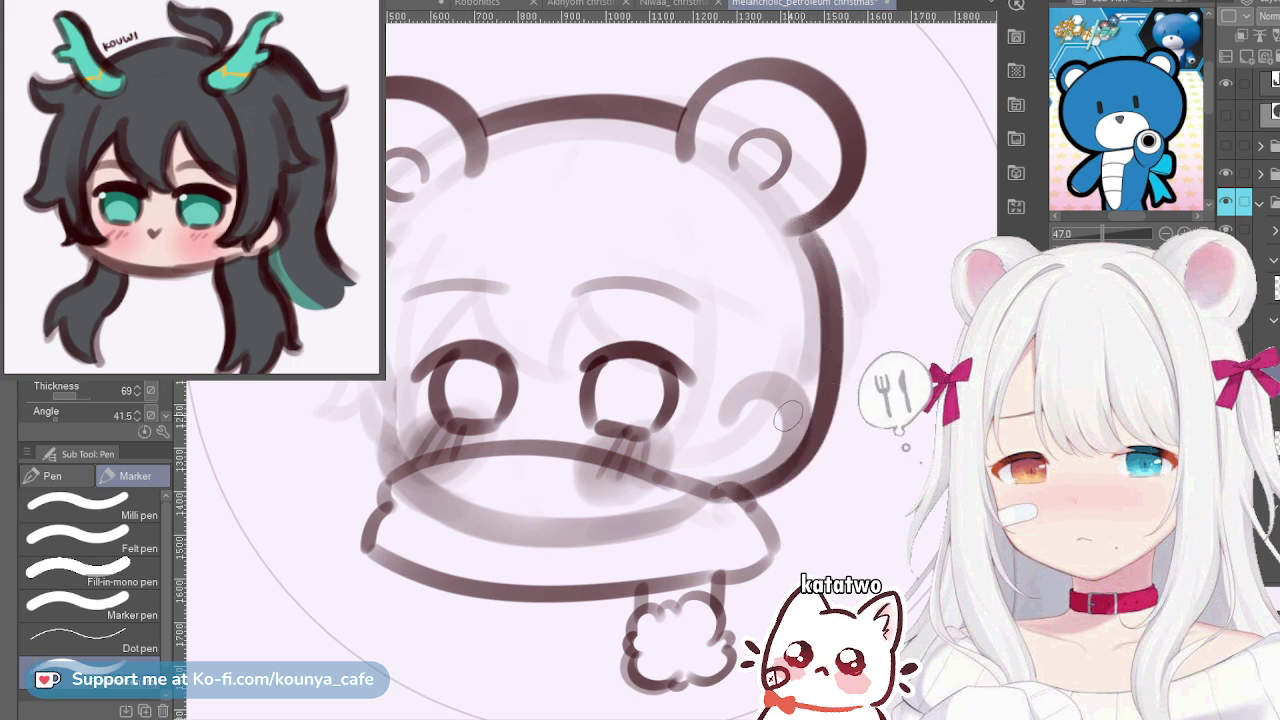
{"action": "key", "text": "ctrl+z"}
{"action": "left_click_drag", "start_coordinate": [798, 228], "coordinate": [836, 361]}
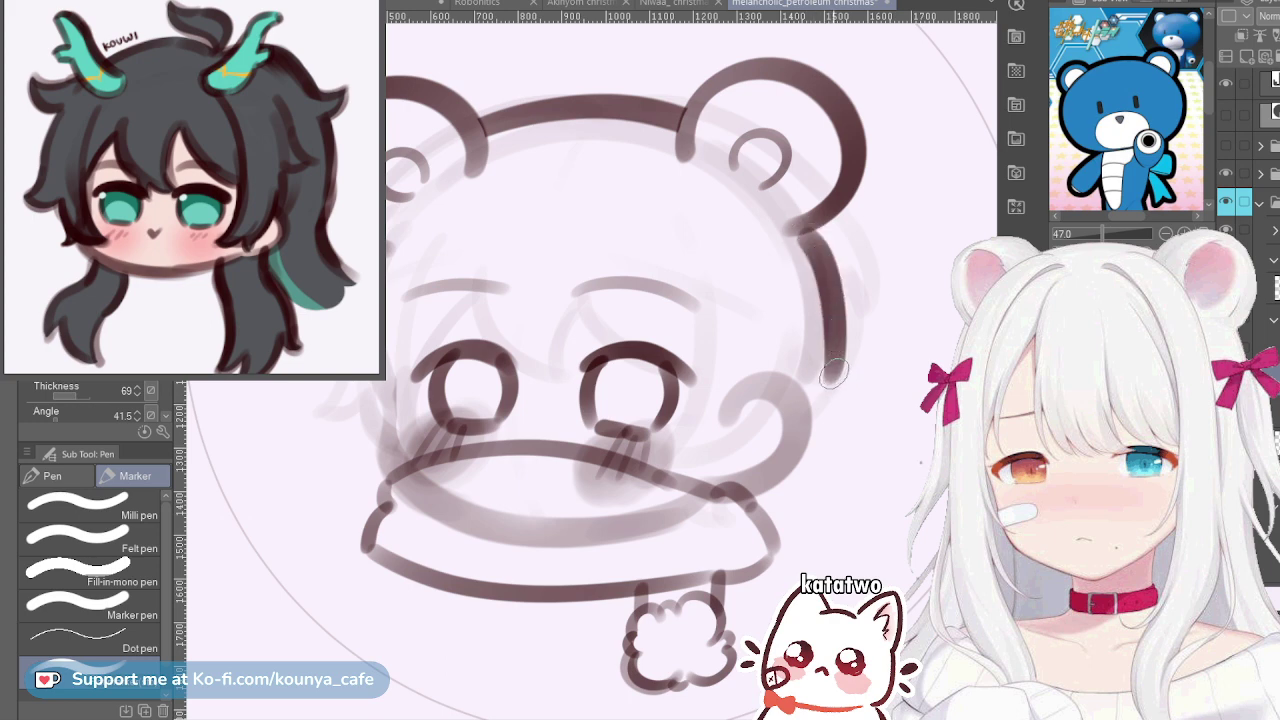
{"action": "key", "text": "ctrl+z"}
{"action": "left_click_drag", "start_coordinate": [798, 228], "coordinate": [830, 402]}
{"action": "key", "text": "ctrl+z"}
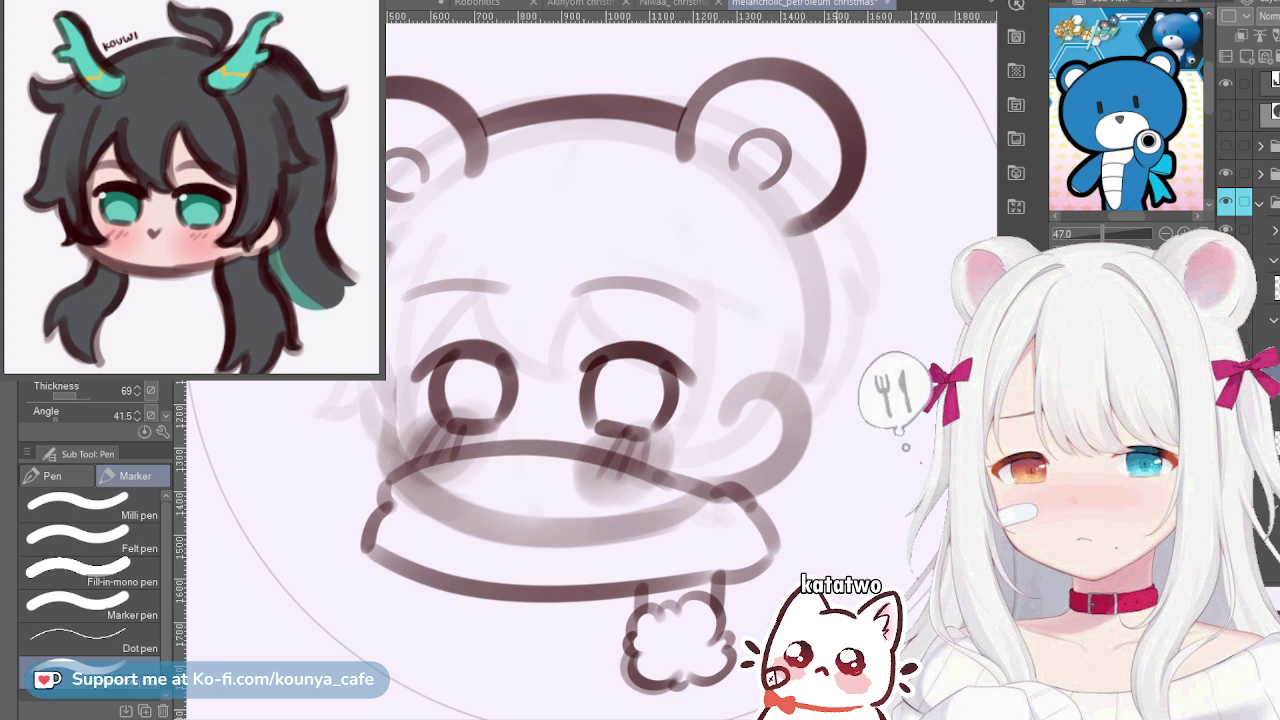
{"action": "mouse_move", "coordinate": [798, 228]}
{"action": "left_mouse_down"}
{"action": "mouse_move", "coordinate": [830, 397]}
{"action": "mouse_move", "coordinate": [812, 448]}
{"action": "left_mouse_up"}
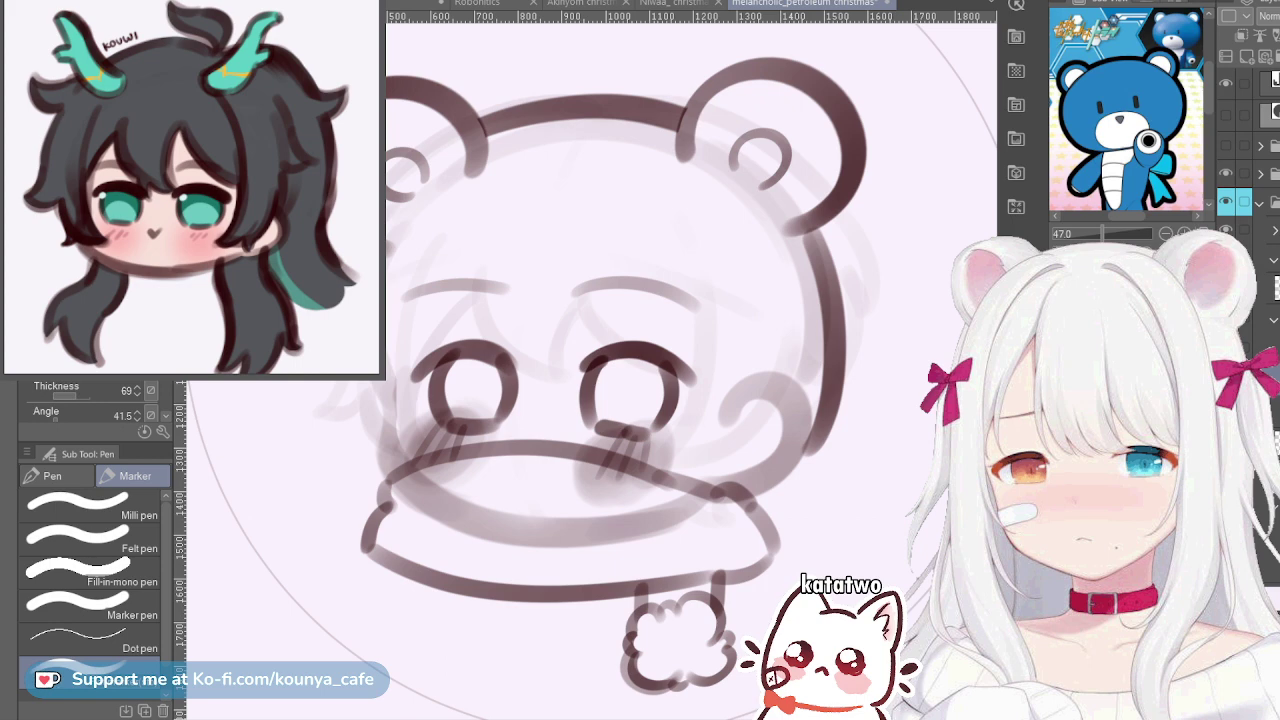
Draw the lower cheek curves on both sides of the bear head to meet the scarf, redoing stray strokes
{"action": "mouse_move", "coordinate": [333, 380]}
{"action": "left_mouse_down"}
{"action": "mouse_move", "coordinate": [337, 452]}
{"action": "mouse_move", "coordinate": [368, 486]}
{"action": "left_mouse_up"}
{"action": "key", "text": "ctrl+z"}
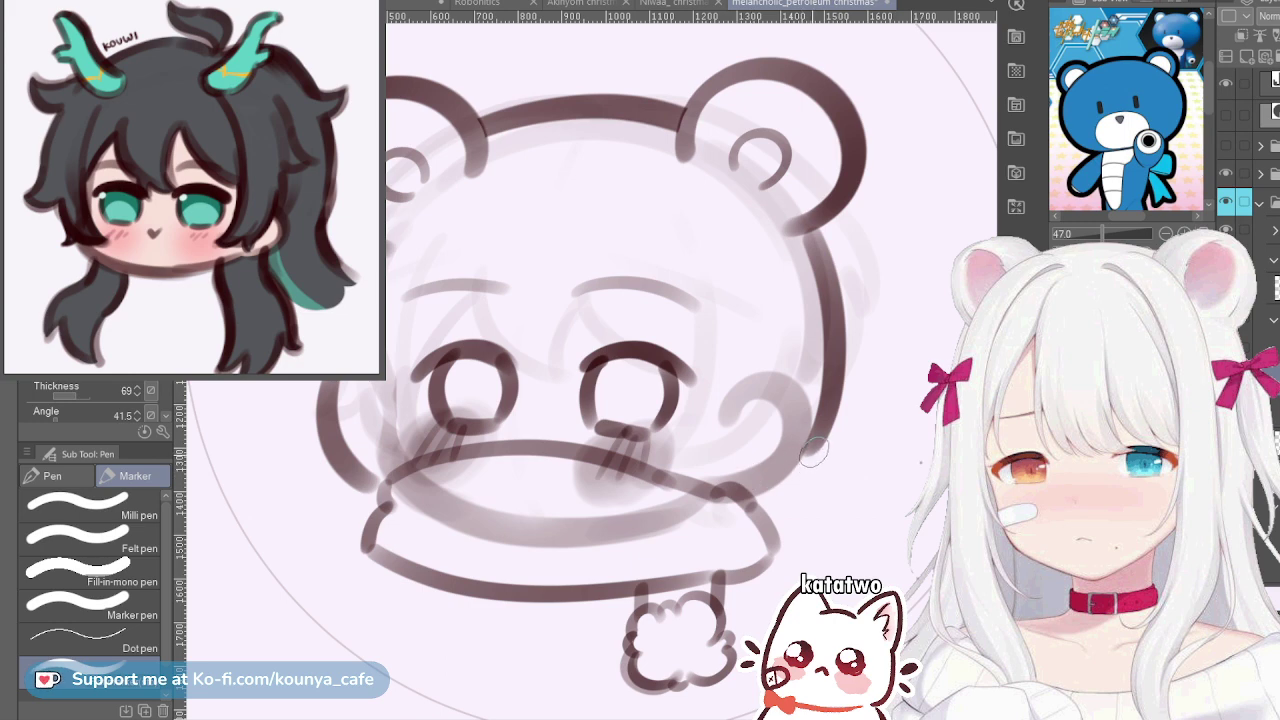
{"action": "key", "text": "ctrl+z"}
{"action": "left_click_drag", "start_coordinate": [814, 450], "coordinate": [772, 496]}
{"action": "key", "text": "ctrl+z"}
{"action": "left_click_drag", "start_coordinate": [811, 454], "coordinate": [772, 496]}
{"action": "key", "text": "ctrl+z"}
{"action": "left_click_drag", "start_coordinate": [813, 448], "coordinate": [768, 499]}
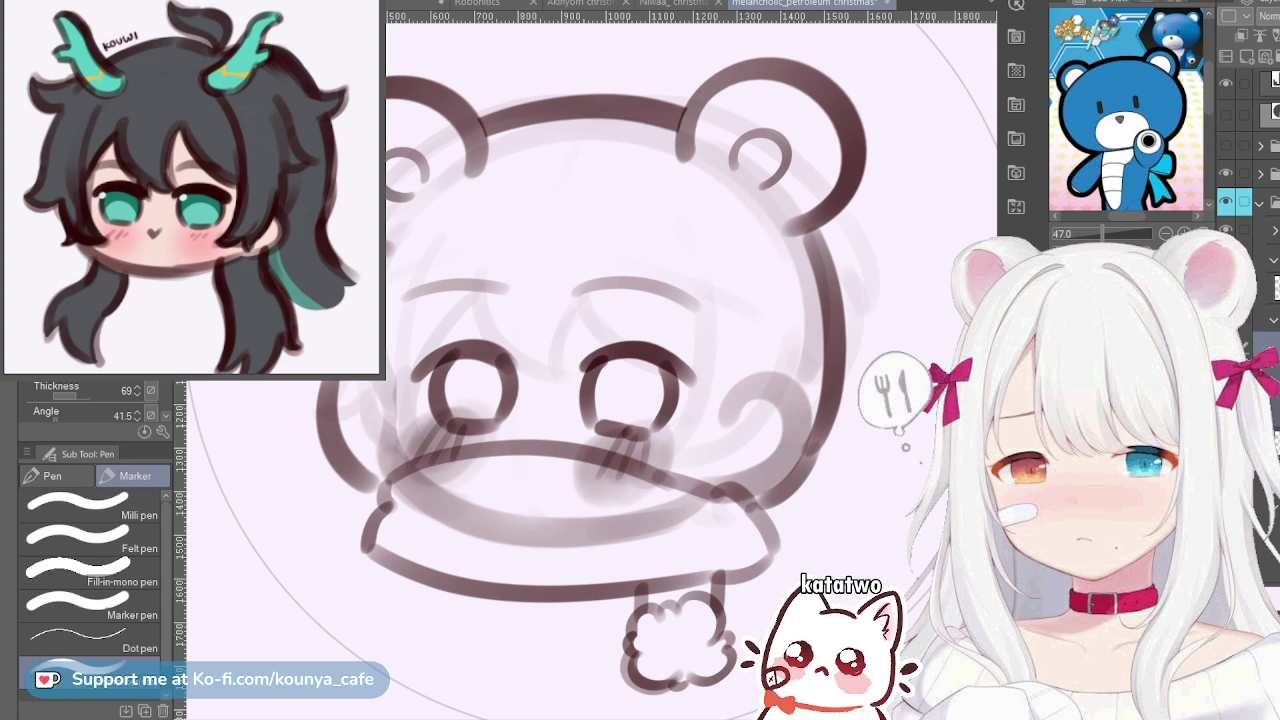
Scale the bear head outline to 96% with Transform and nudge it into place around the face and scarf
{"action": "key", "text": "ctrl+t"}
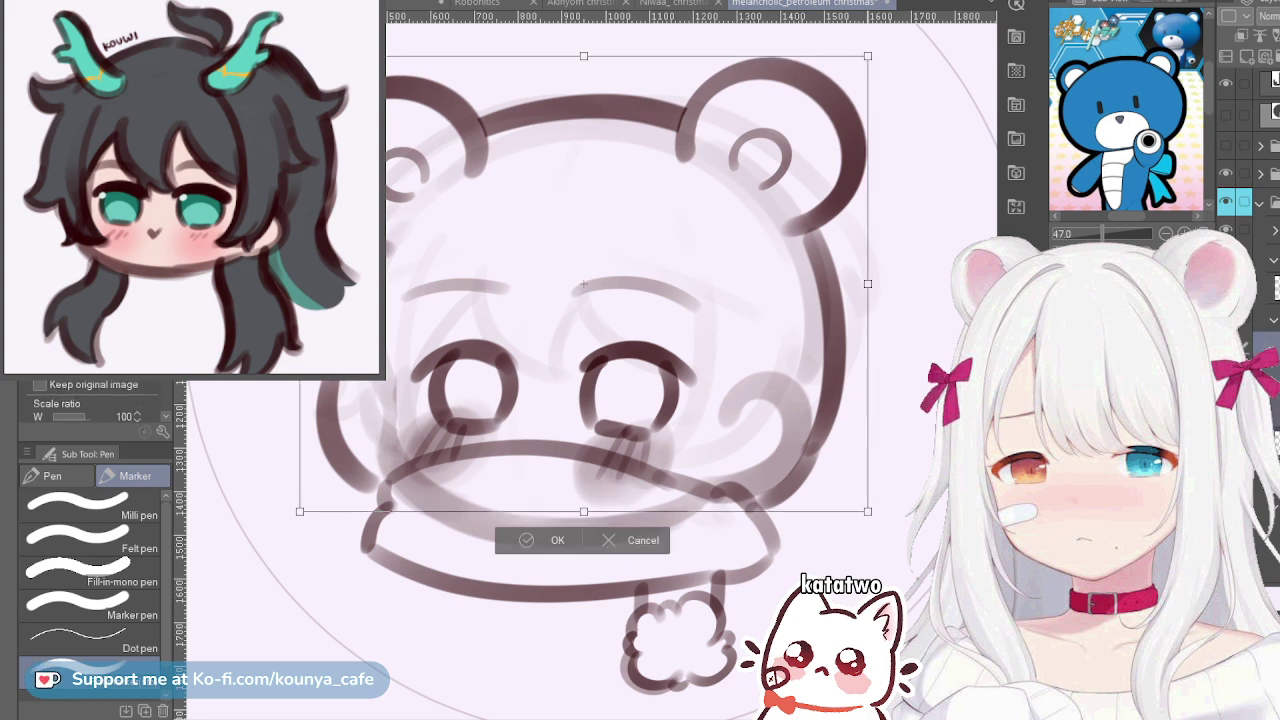
{"action": "left_click_drag", "start_coordinate": [868, 56], "coordinate": [857, 65]}
{"action": "left_click_drag", "start_coordinate": [796, 250], "coordinate": [804, 260]}
{"action": "left_click_drag", "start_coordinate": [591, 294], "coordinate": [587, 289]}
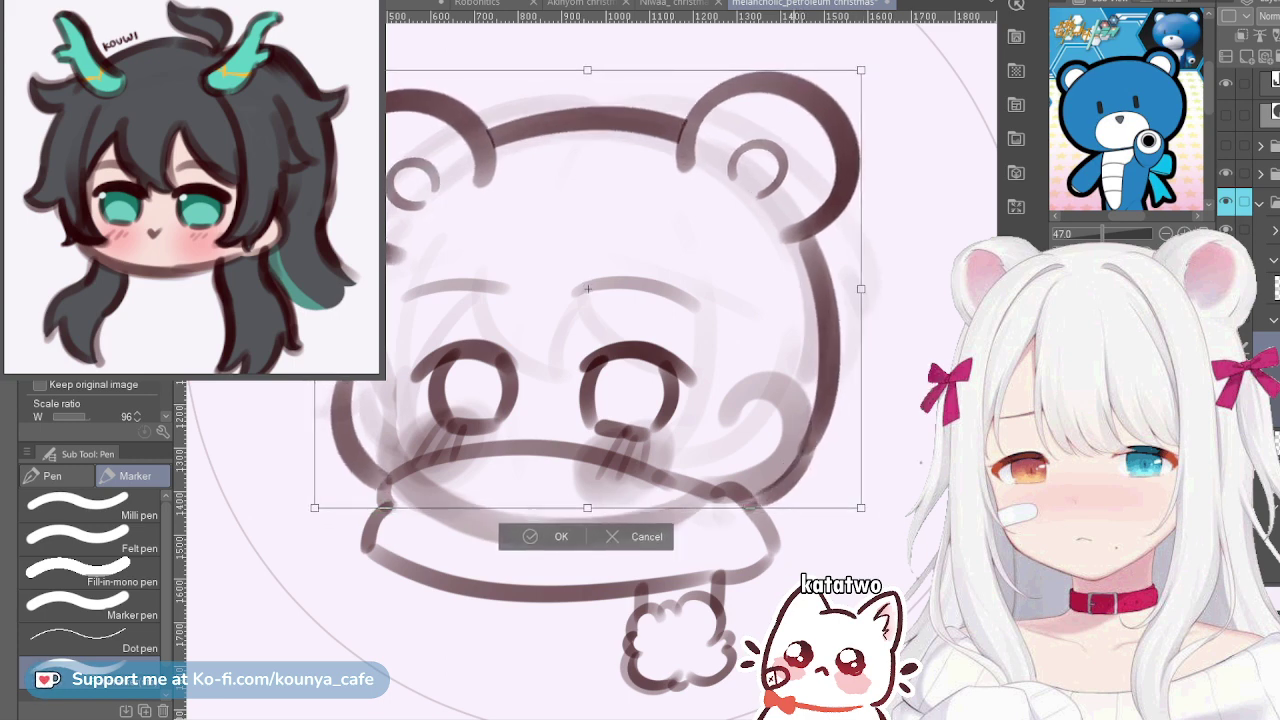
{"action": "key", "text": "Return"}
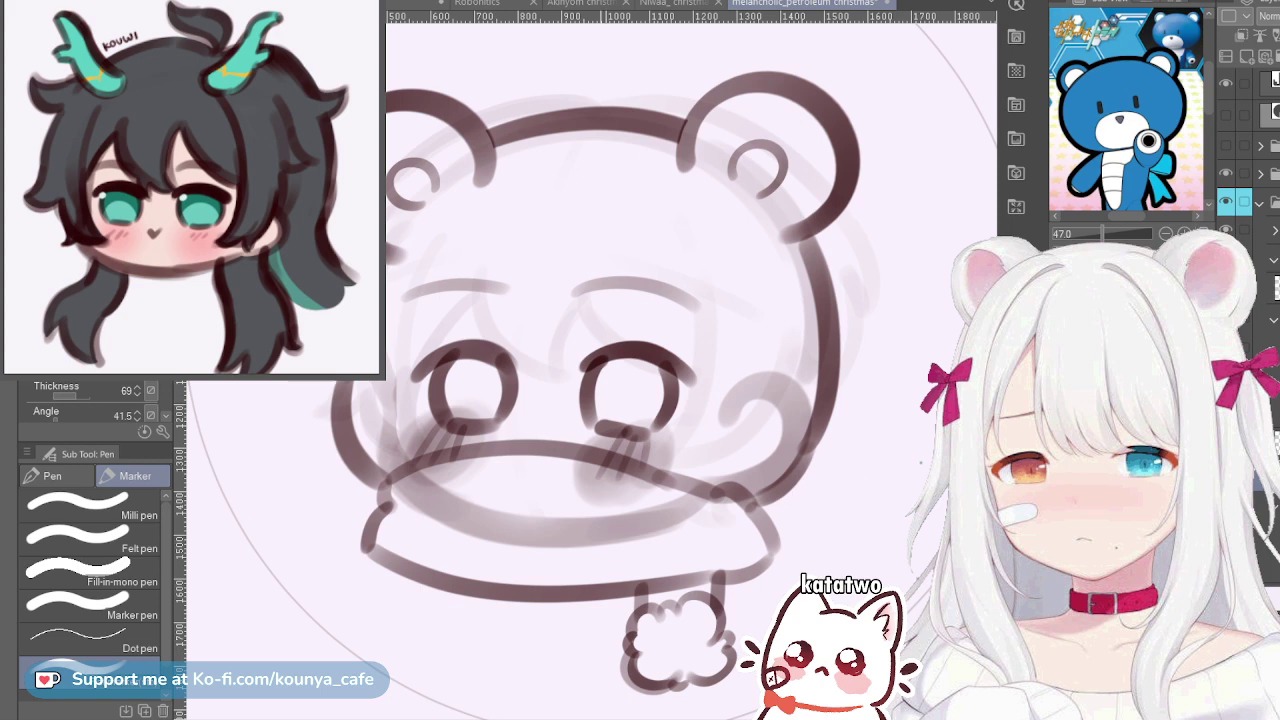
Remove the faint hair sketch and try the drawing without the eyes and old face sketch, bringing the face sketch back
{"action": "left_click", "coordinate": [1268, 288]}
{"action": "key", "text": "Delete"}
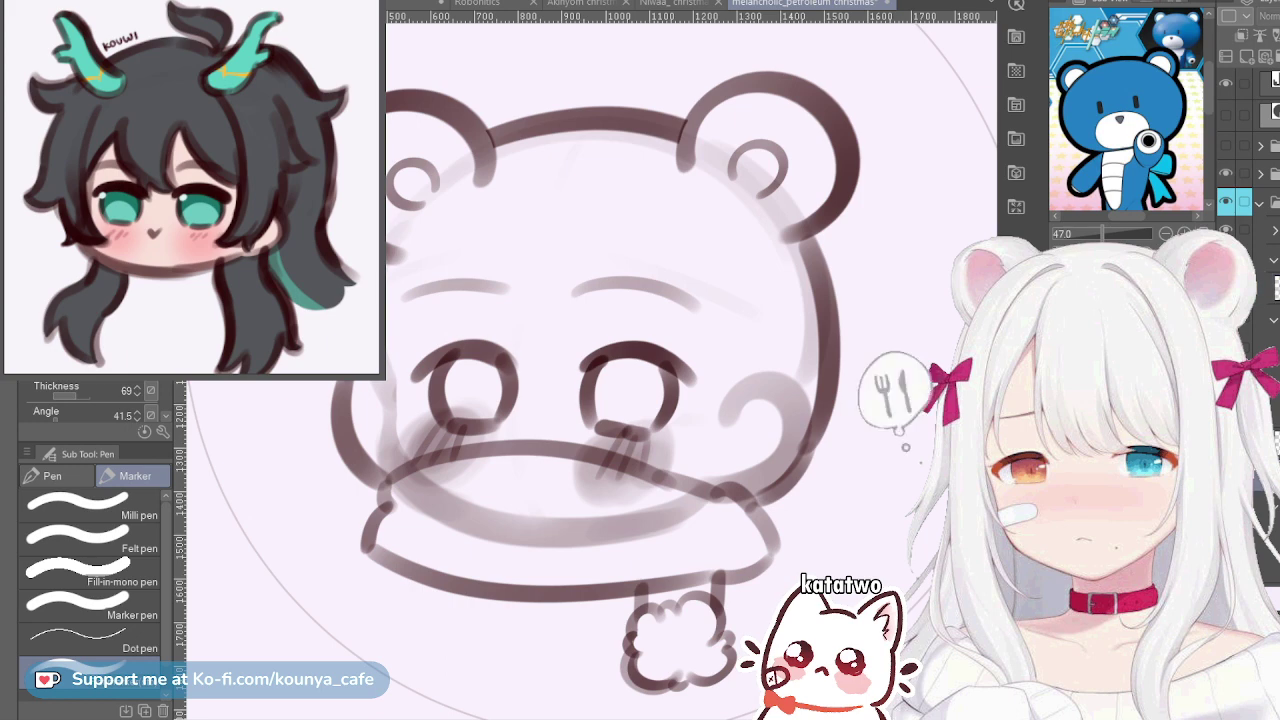
{"action": "key", "text": "Delete"}
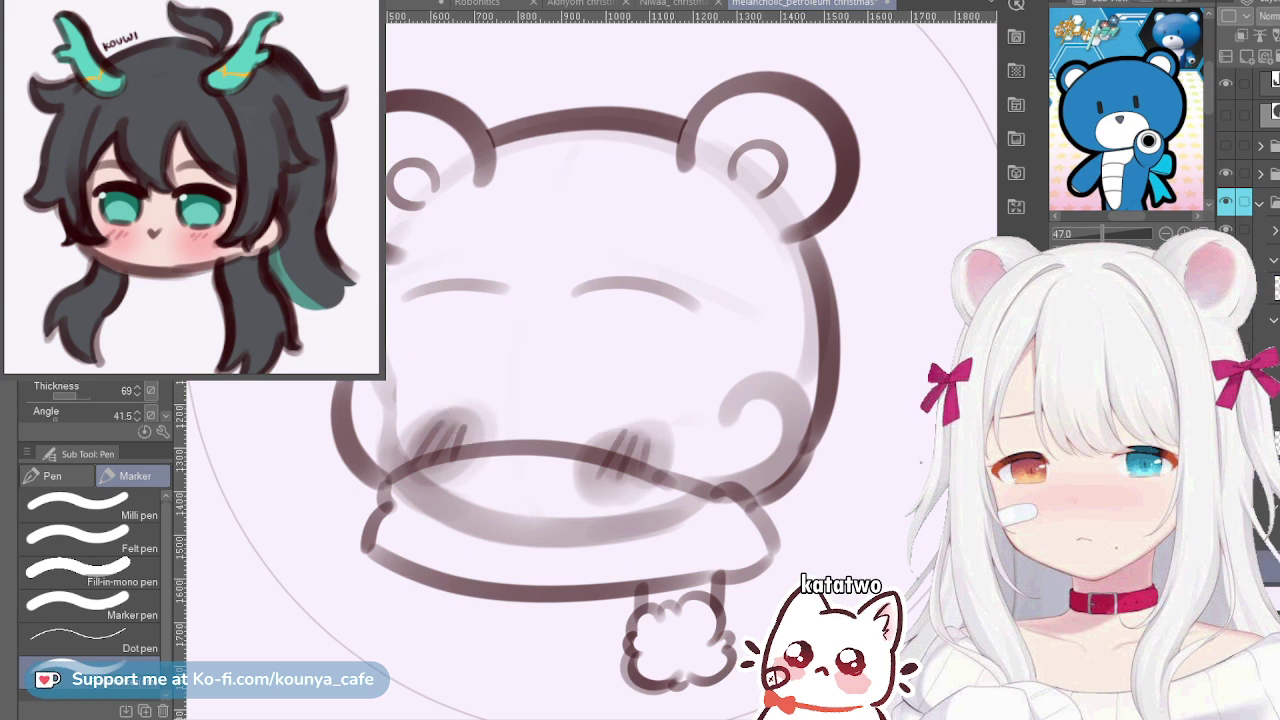
{"action": "key", "text": "Delete"}
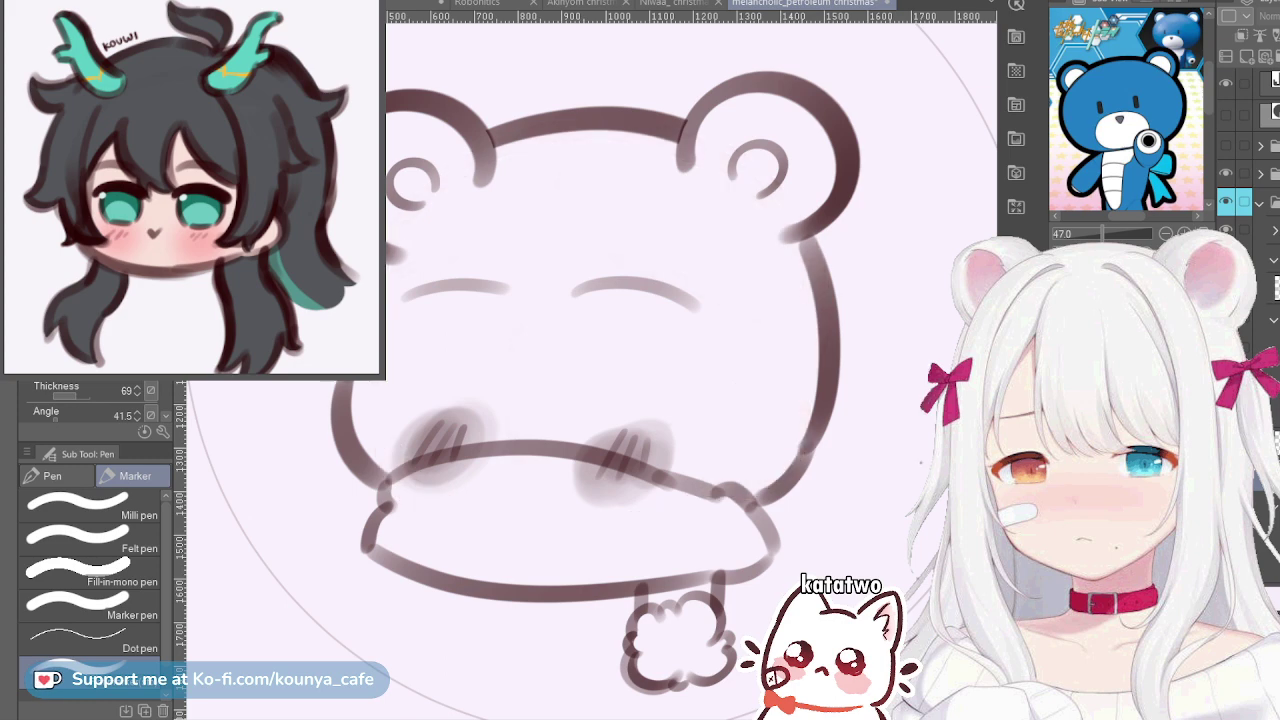
{"action": "key", "text": "ctrl+z"}
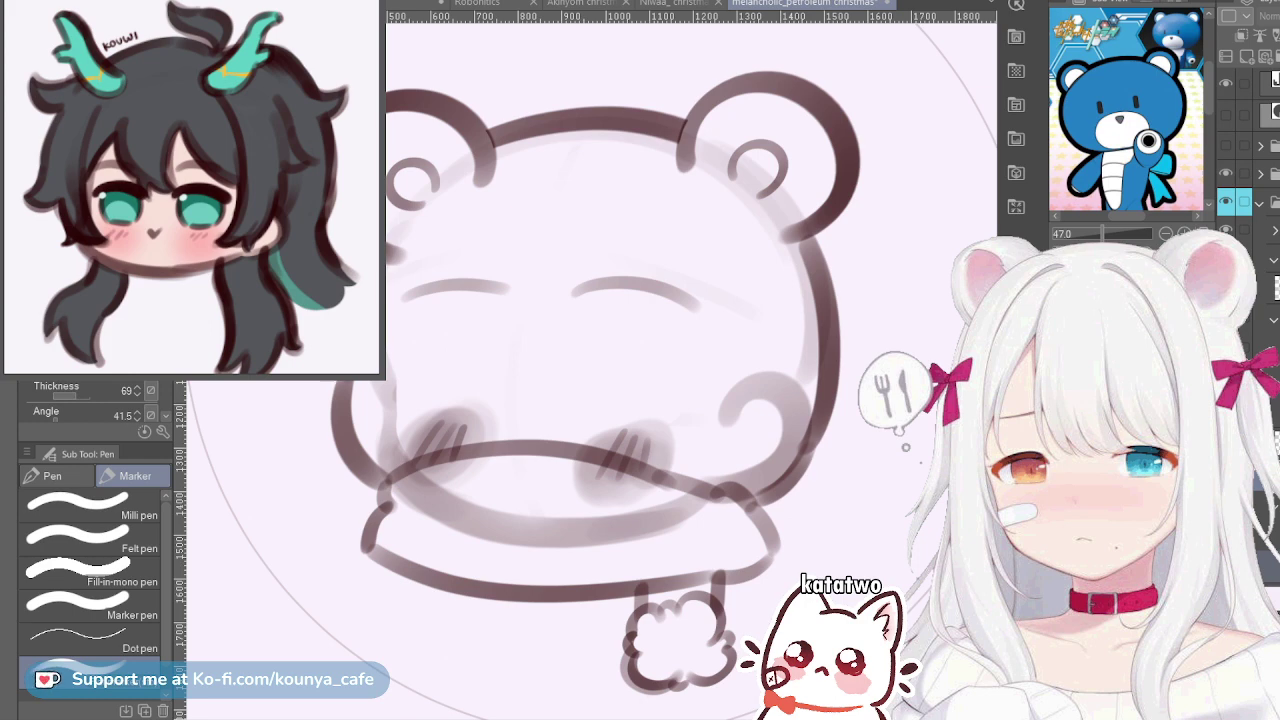
Fade the old face sketch behind the outline, and remove the eyebrows while restoring the eyes
{"action": "left_click", "coordinate": [1268, 566]}
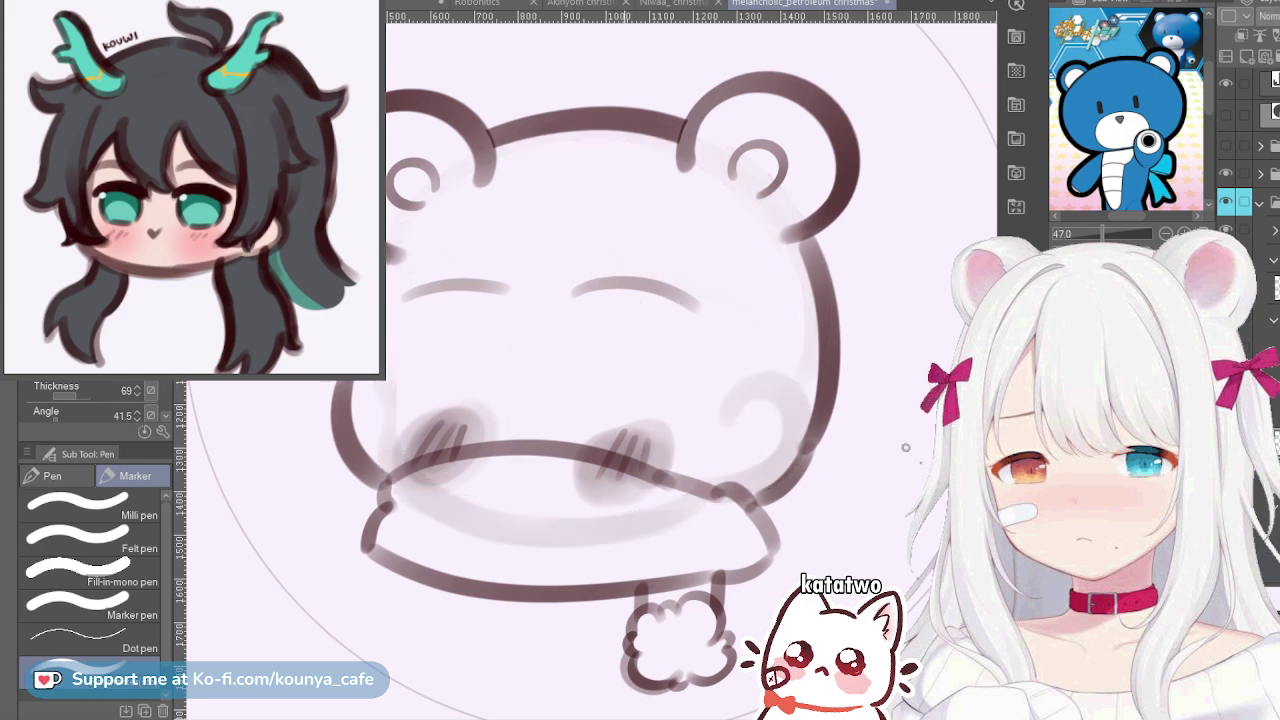
{"action": "key", "text": "ctrl+z"}
{"action": "key", "text": "ctrl+z"}
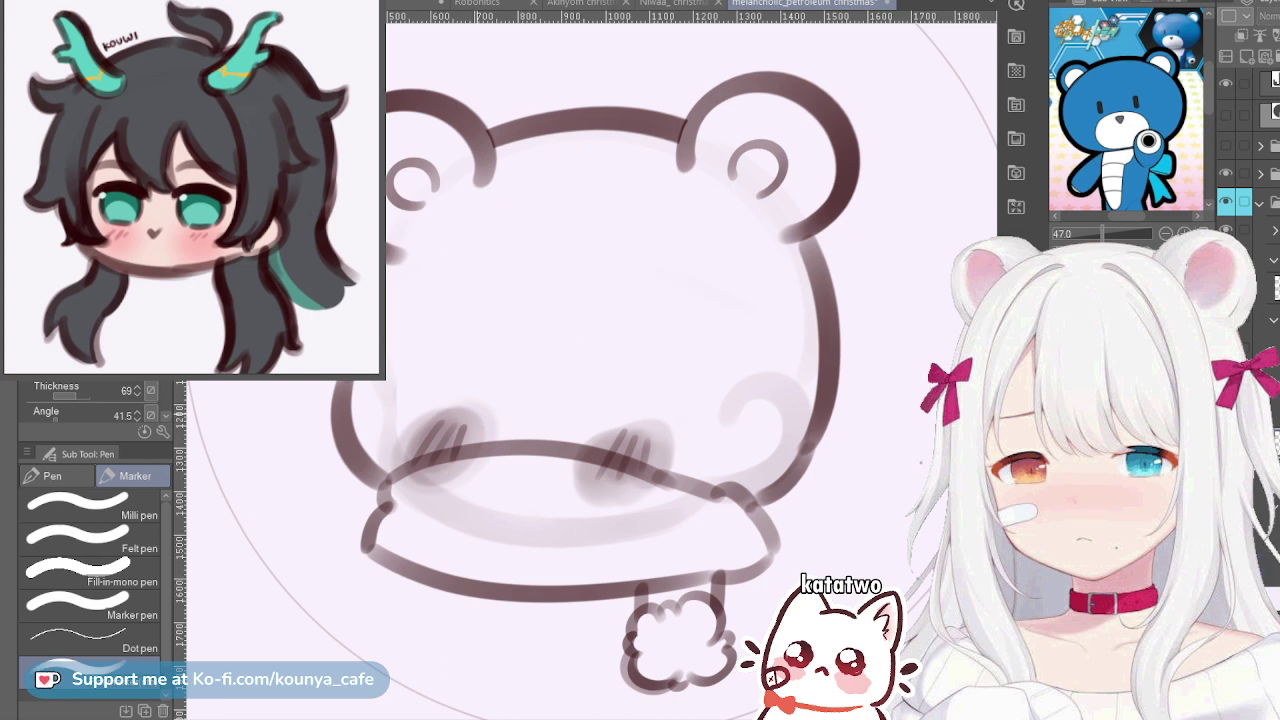
{"action": "key", "text": "ctrl+y"}
{"action": "key", "text": "ctrl+y"}
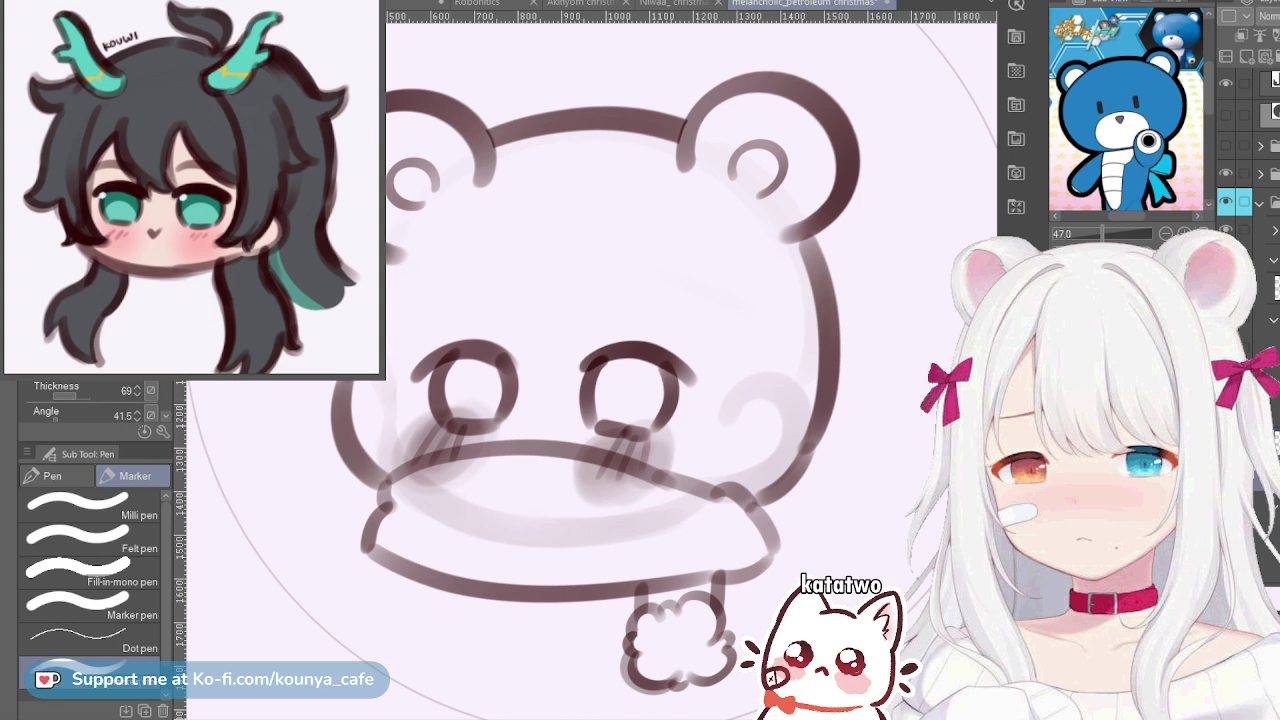
Retrace the lower left cheek outline darker down to the scarf, undoing strokes until the curve is smooth
{"action": "scroll", "coordinate": [668, 126], "scroll_direction": "down", "scroll_amount": 2}
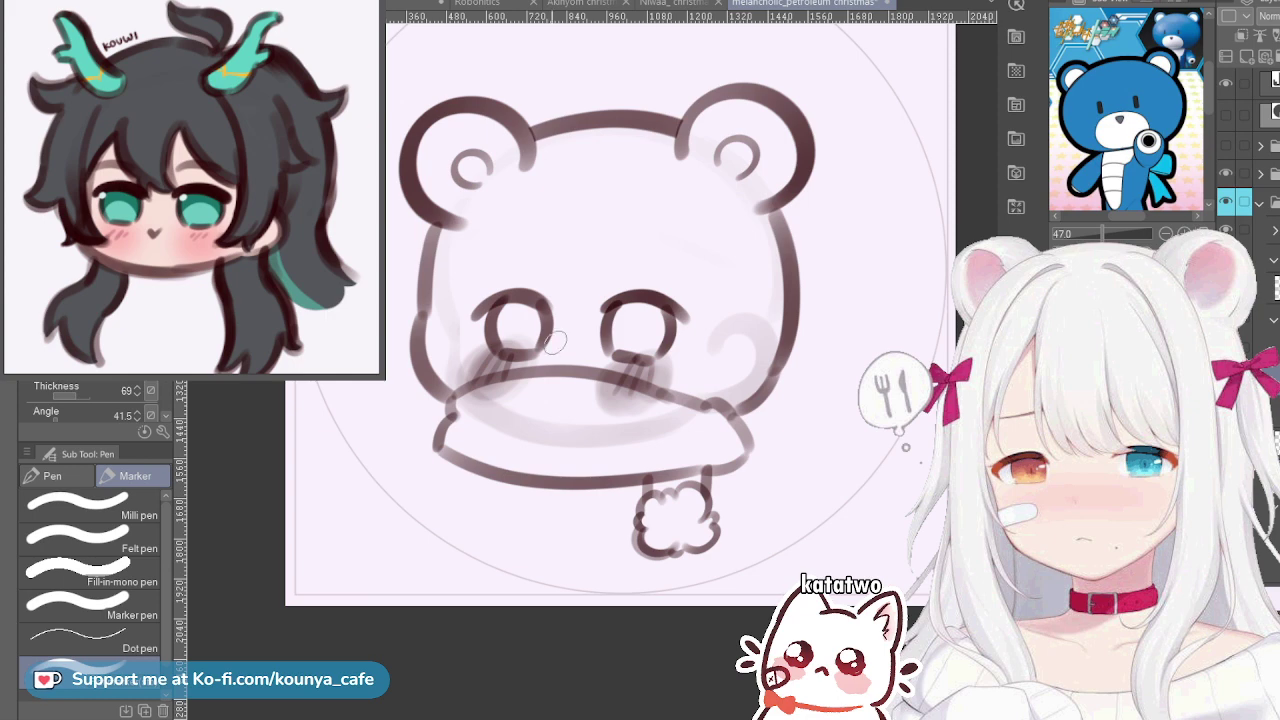
{"action": "key", "text": "ctrl+plus"}
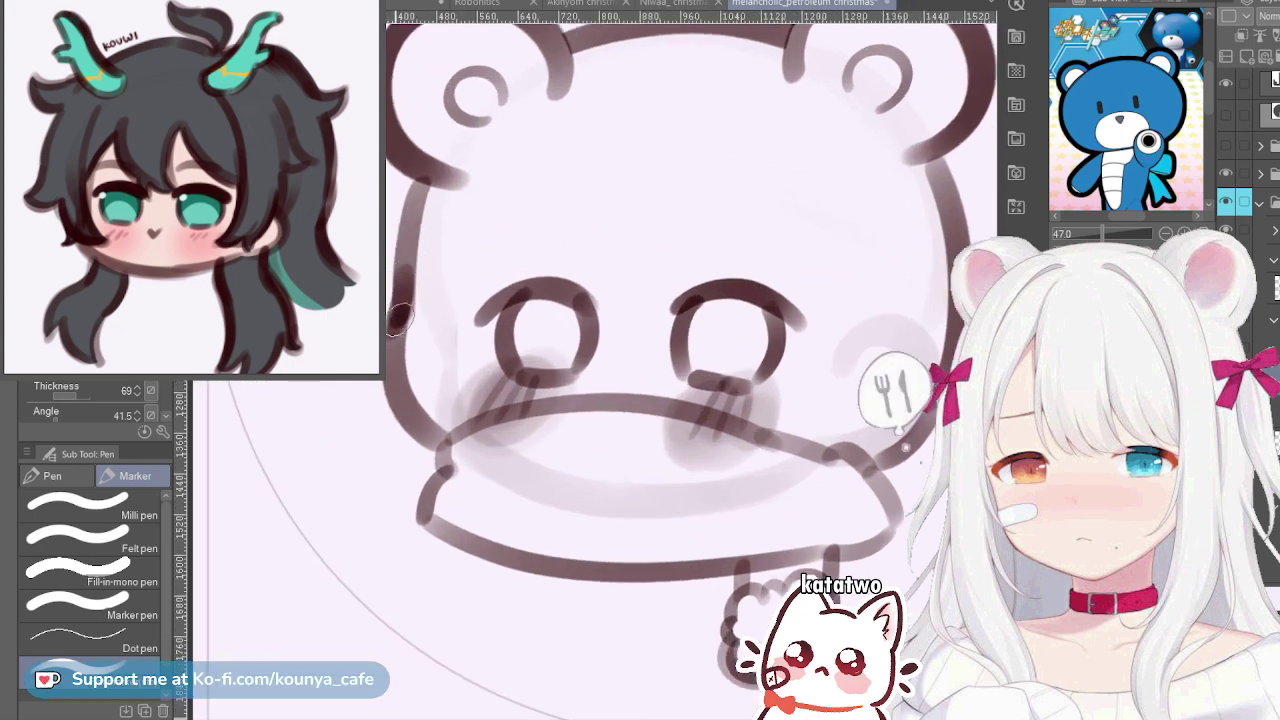
{"action": "left_click_drag", "start_coordinate": [401, 318], "coordinate": [432, 422]}
{"action": "key", "text": "ctrl+z"}
{"action": "mouse_move", "coordinate": [403, 316]}
{"action": "left_mouse_down"}
{"action": "mouse_move", "coordinate": [396, 408]}
{"action": "mouse_move", "coordinate": [440, 436]}
{"action": "left_mouse_up"}
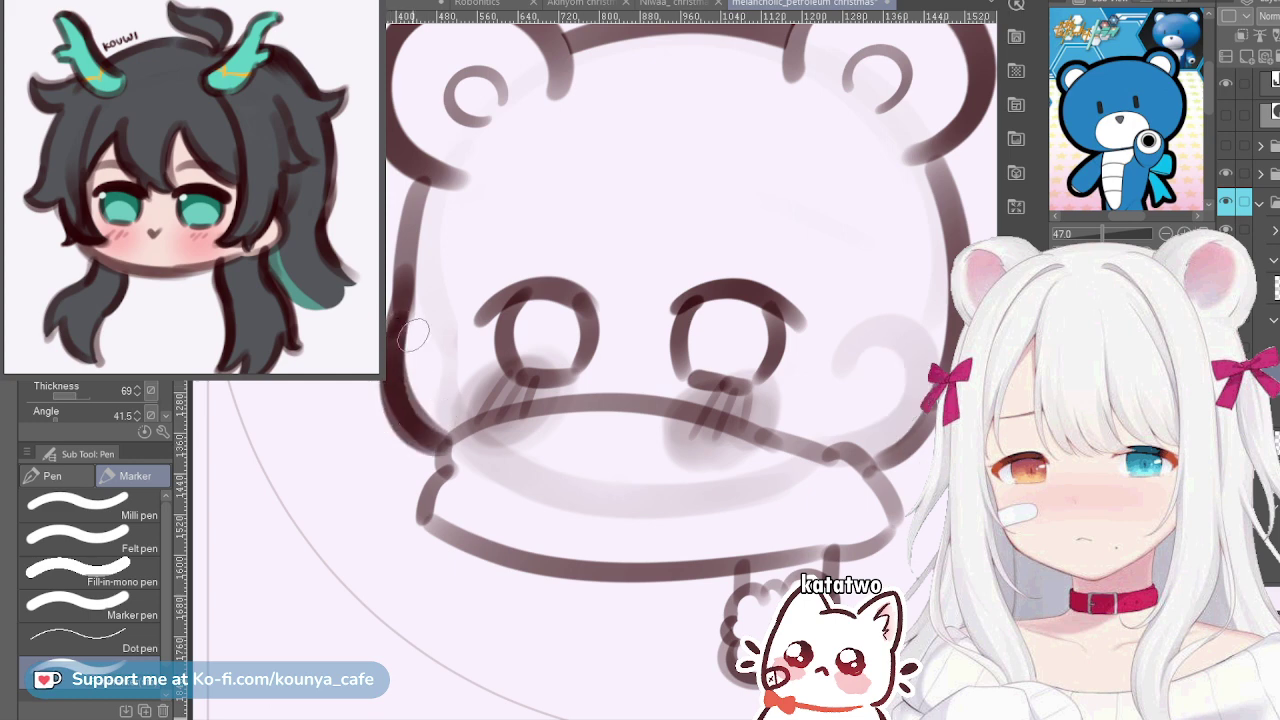
{"action": "key", "text": "ctrl+z"}
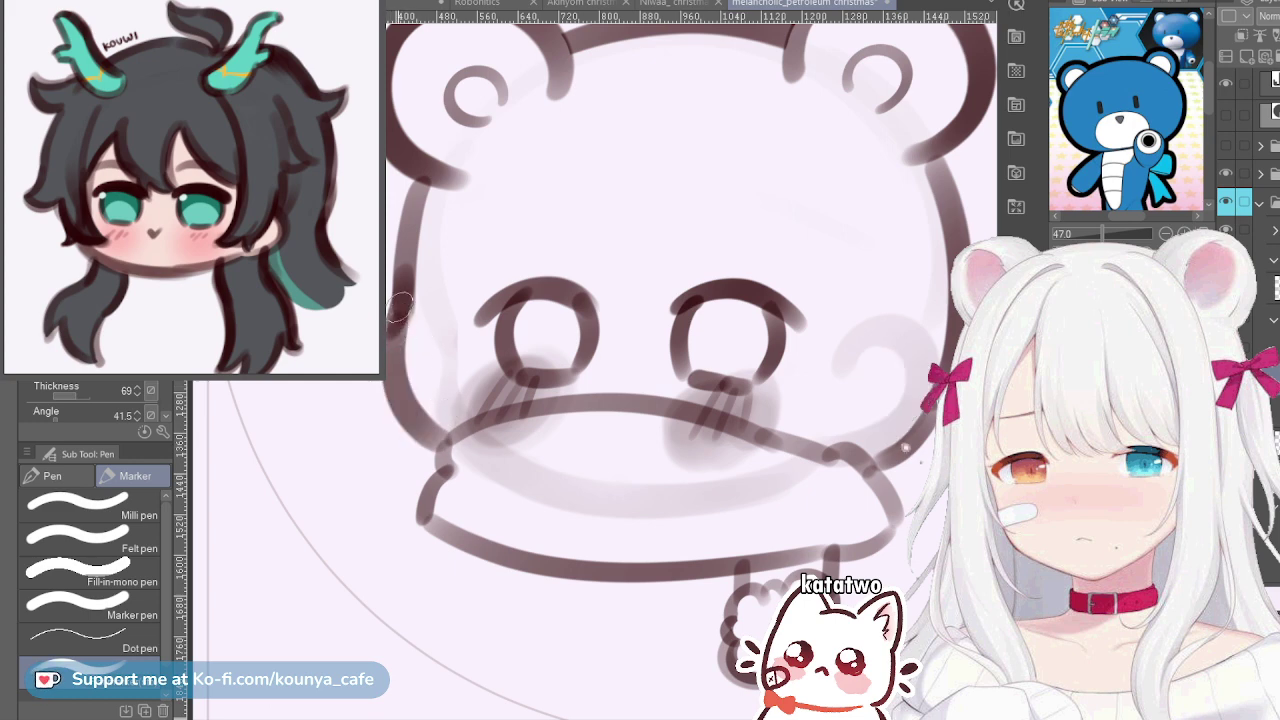
{"action": "mouse_move", "coordinate": [400, 302]}
{"action": "left_mouse_down"}
{"action": "mouse_move", "coordinate": [391, 371]}
{"action": "mouse_move", "coordinate": [445, 440]}
{"action": "left_mouse_up"}
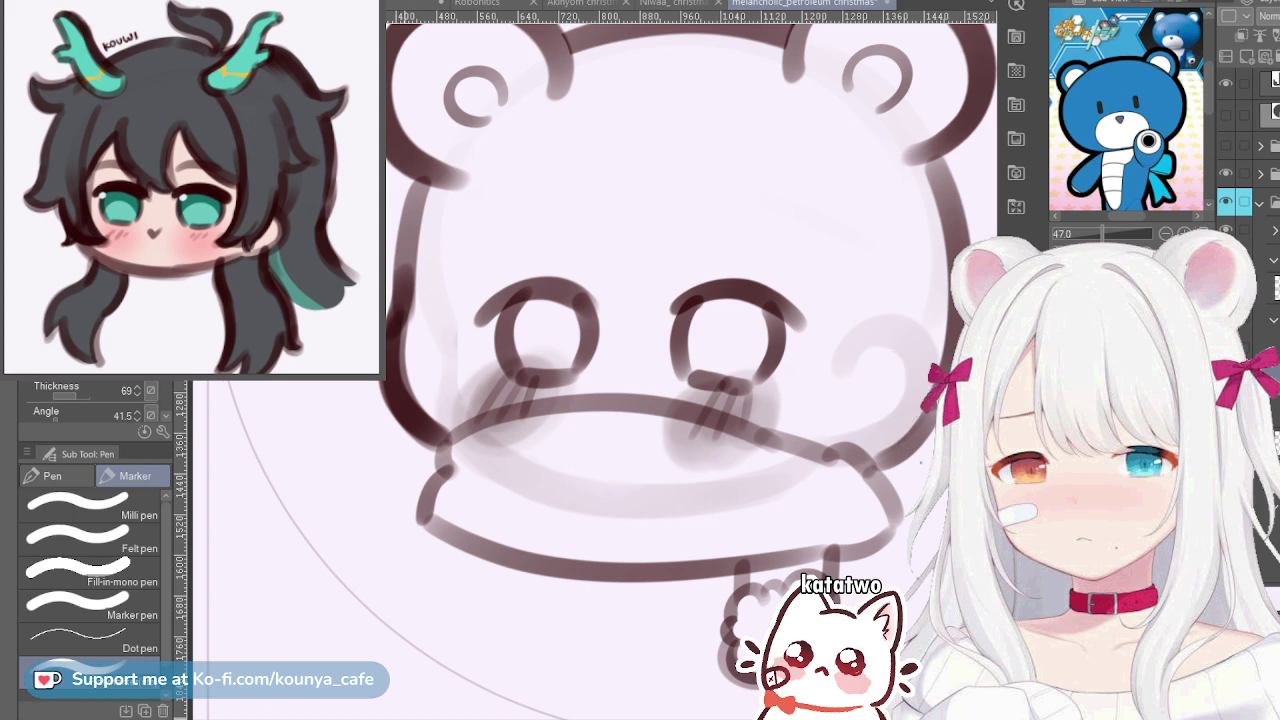
{"action": "key", "text": "ctrl+z"}
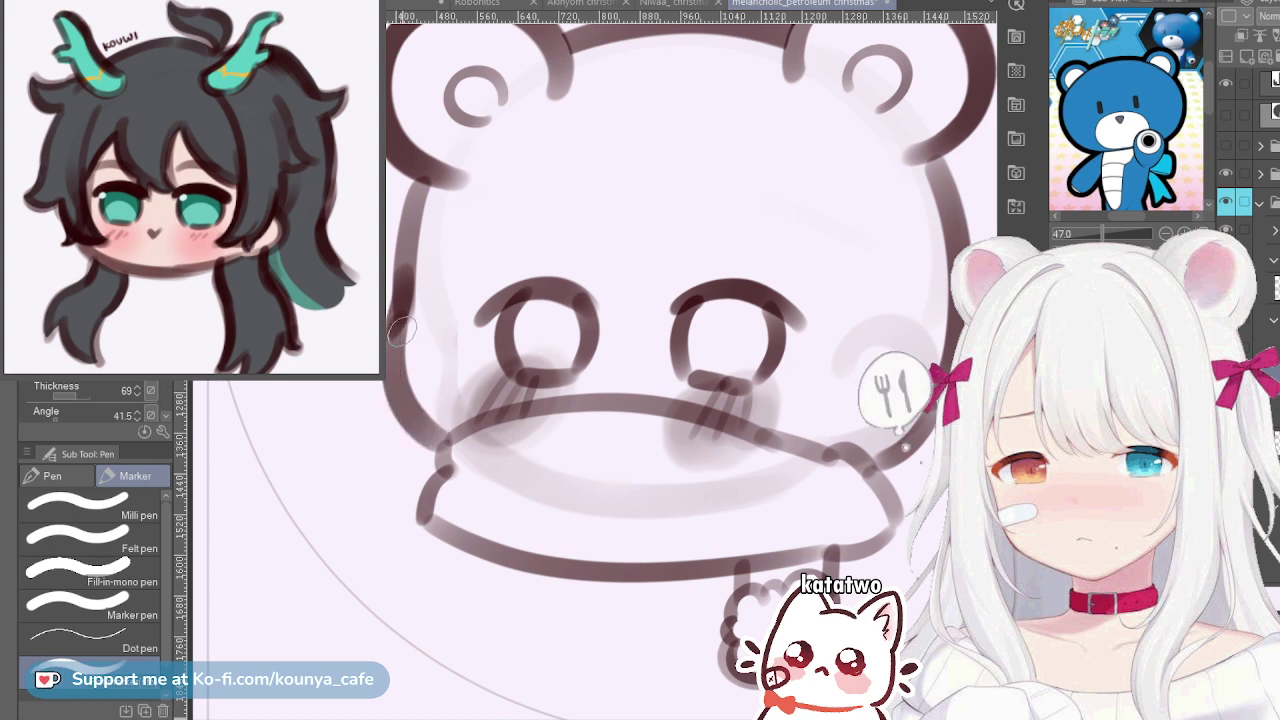
{"action": "left_click_drag", "start_coordinate": [404, 304], "coordinate": [447, 429]}
{"action": "scroll", "coordinate": [434, 388], "scroll_direction": "up", "scroll_amount": 1}
{"action": "left_click_drag", "start_coordinate": [457, 378], "coordinate": [396, 370]}
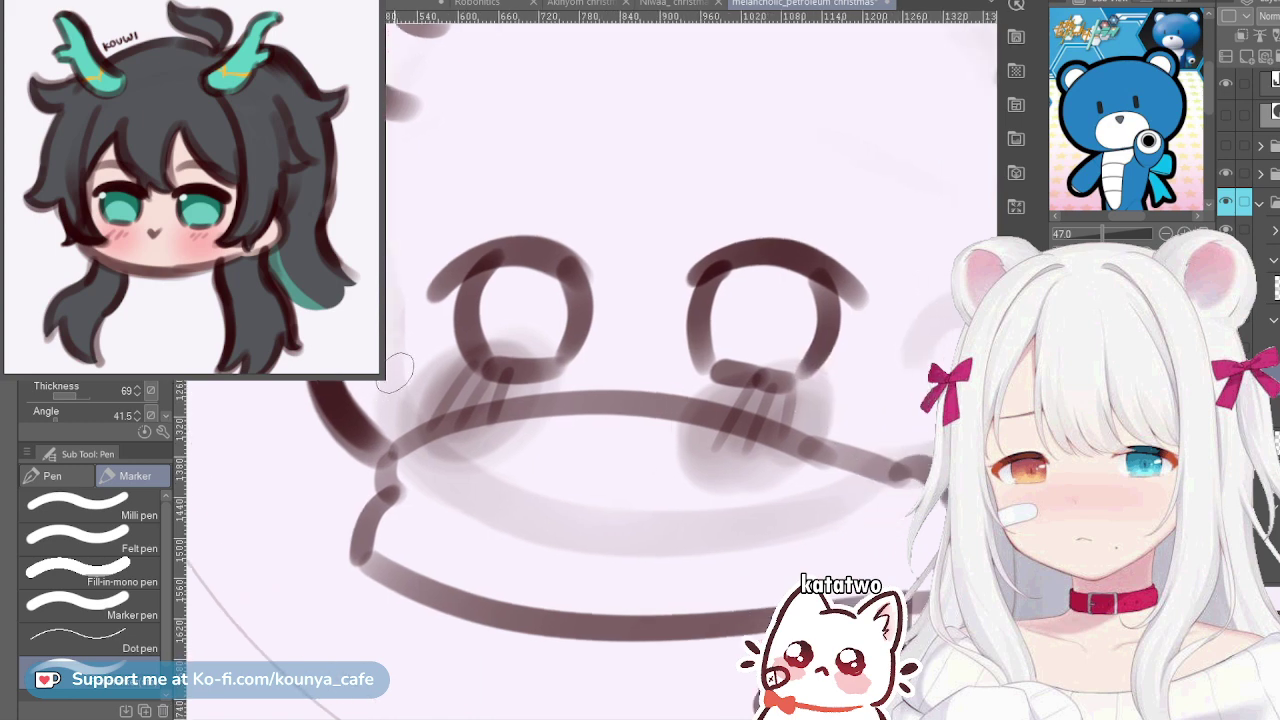
{"action": "key", "text": "ctrl+z"}
{"action": "left_click_drag", "start_coordinate": [316, 388], "coordinate": [380, 462]}
{"action": "key", "text": "ctrl+z"}
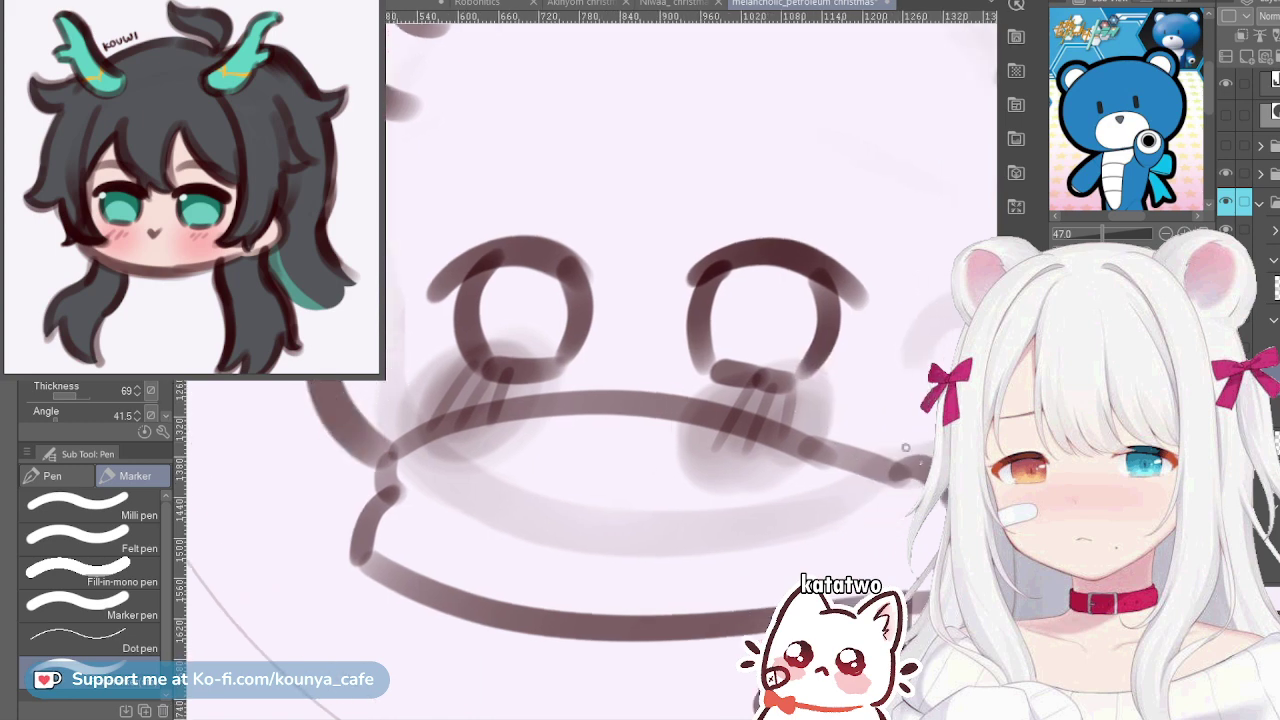
{"action": "mouse_move", "coordinate": [316, 388]}
{"action": "left_mouse_down"}
{"action": "mouse_move", "coordinate": [382, 462]}
{"action": "mouse_move", "coordinate": [414, 540]}
{"action": "left_mouse_up"}
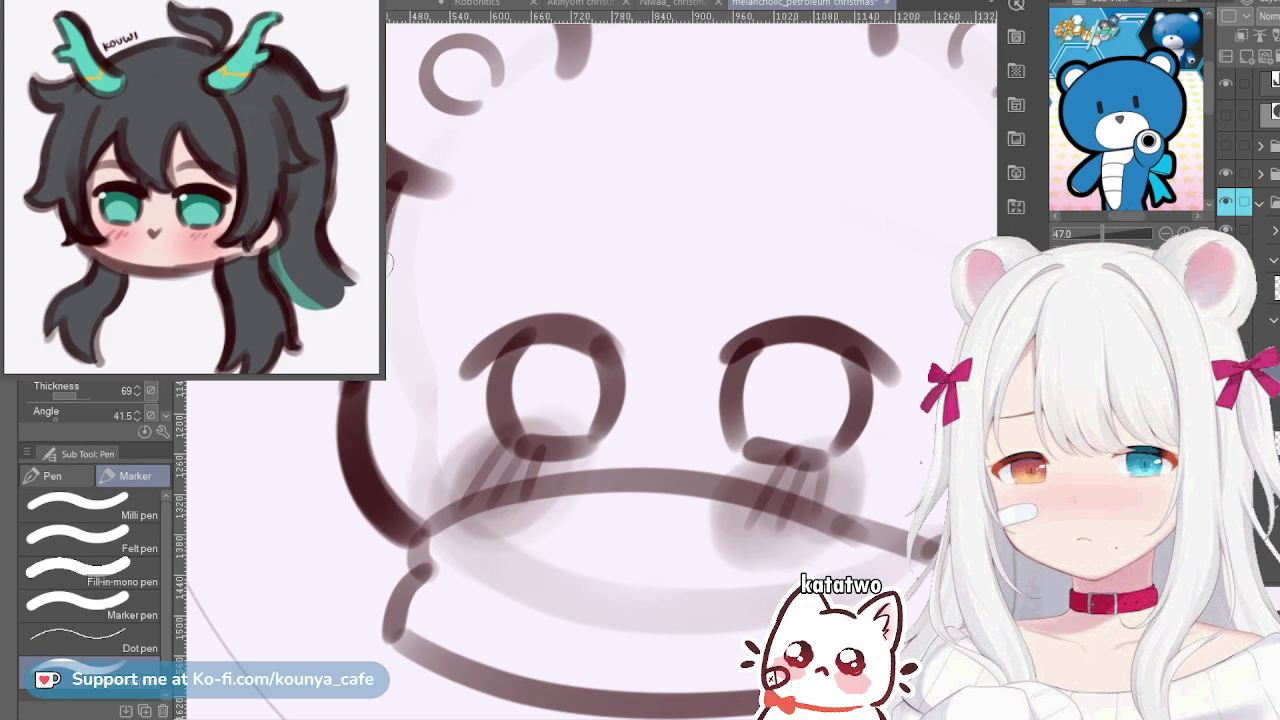
{"action": "scroll", "coordinate": [393, 194], "scroll_direction": "down", "scroll_amount": 3}
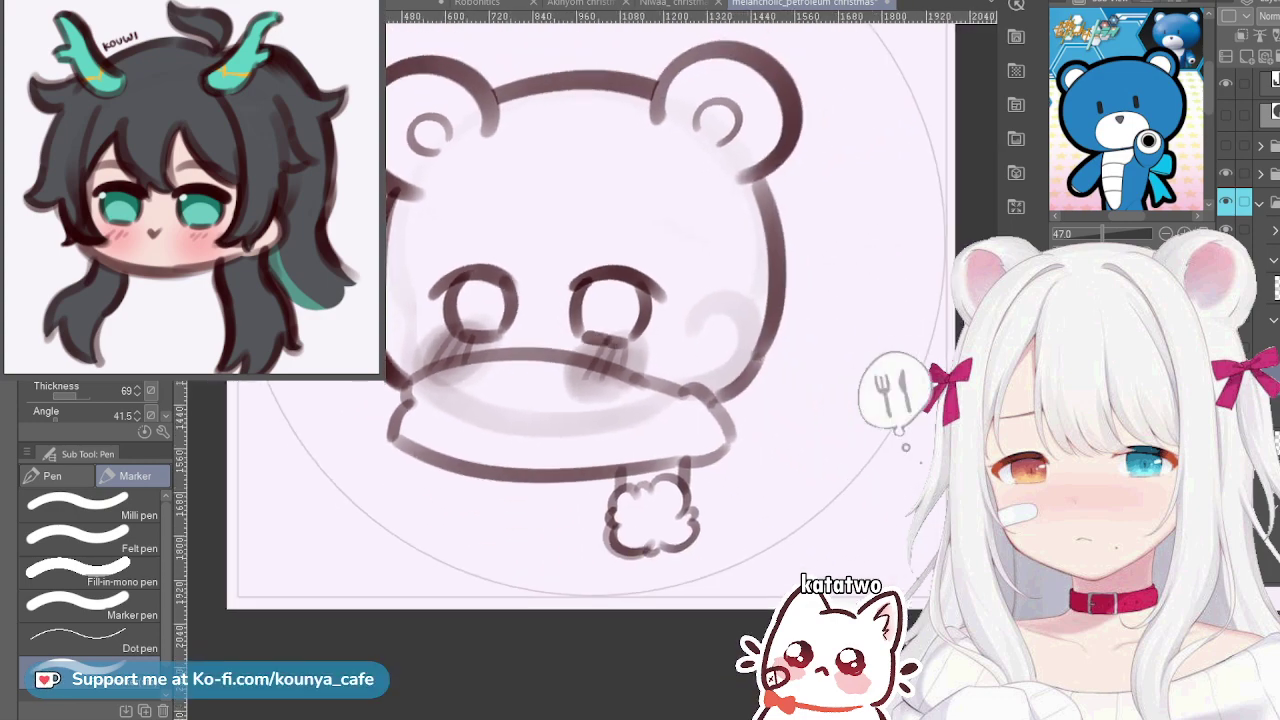
{"action": "scroll", "coordinate": [393, 194], "scroll_direction": "up", "scroll_amount": 2}
{"action": "left_click_drag", "start_coordinate": [502, 300], "coordinate": [476, 391]}
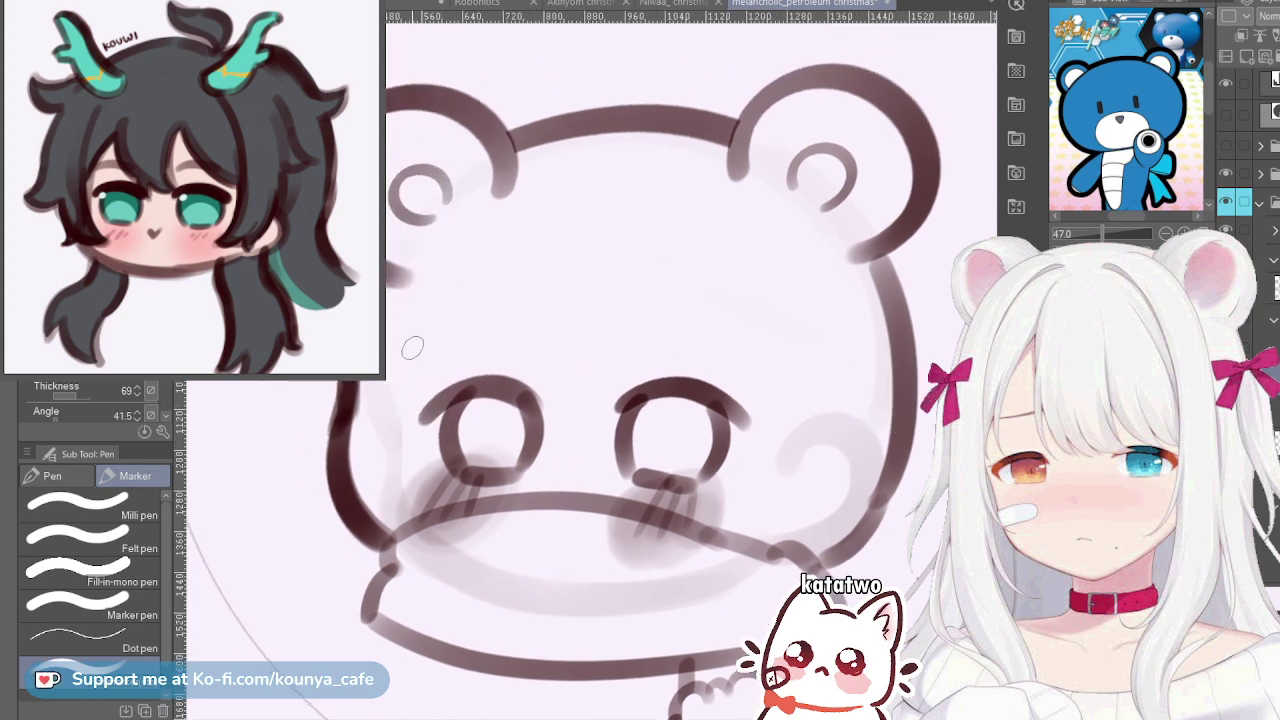
{"action": "left_click_drag", "start_coordinate": [450, 375], "coordinate": [435, 358]}
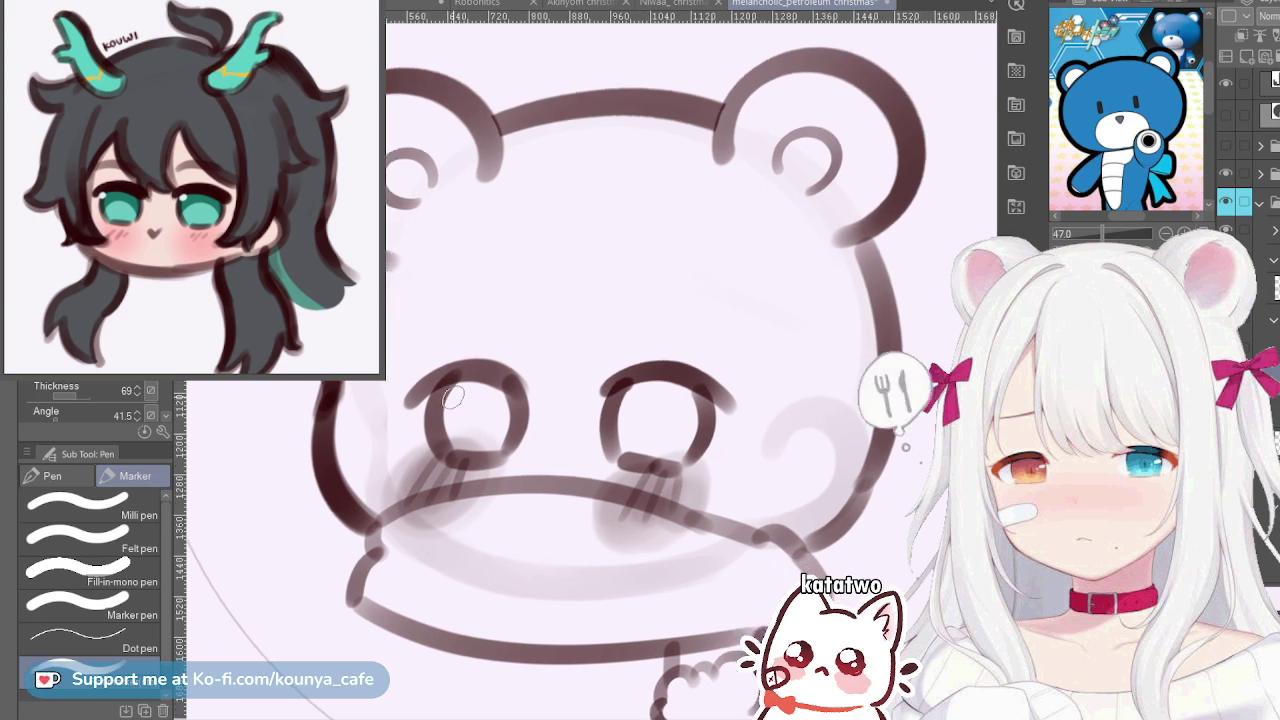
{"action": "scroll", "coordinate": [340, 394], "scroll_direction": "up", "scroll_amount": 3}
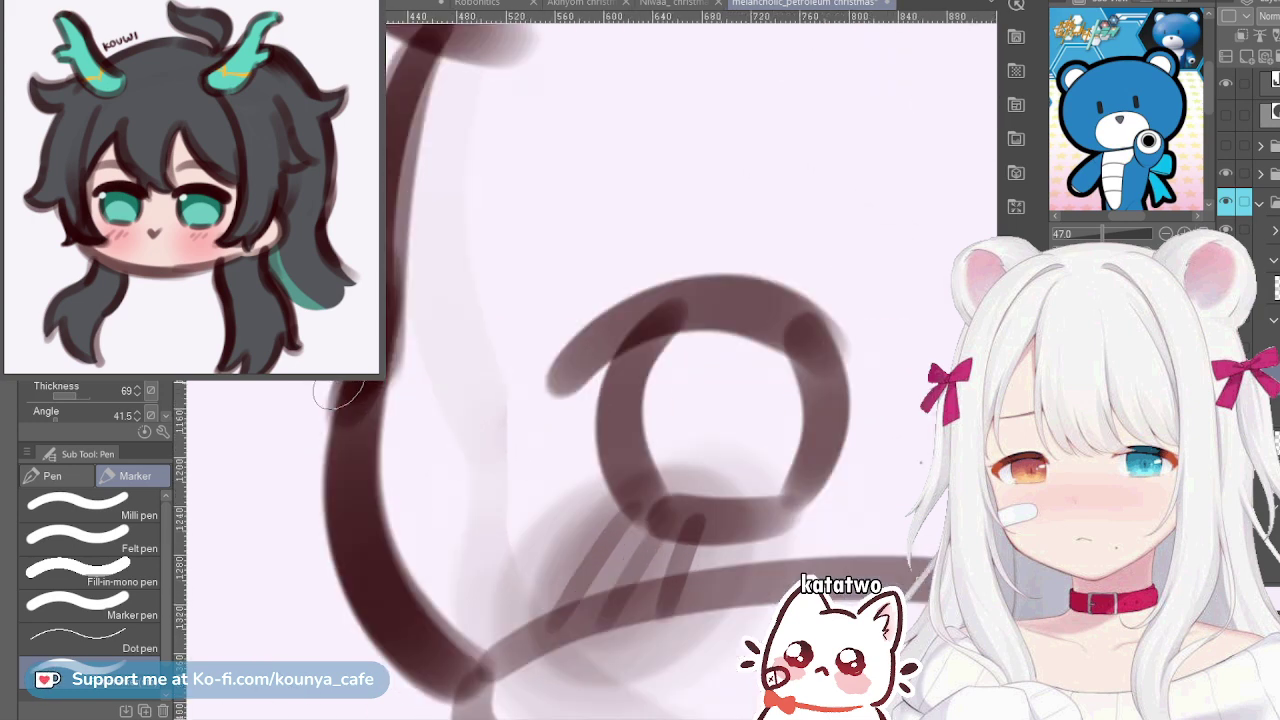
Move the pair of eyes slightly up and left on the bear's face with Transform
{"action": "mouse_move", "coordinate": [340, 394]}
{"action": "left_mouse_down"}
{"action": "mouse_move", "coordinate": [440, 459]}
{"action": "mouse_move", "coordinate": [411, 416]}
{"action": "left_mouse_up"}
{"action": "key", "text": "bracketright"}
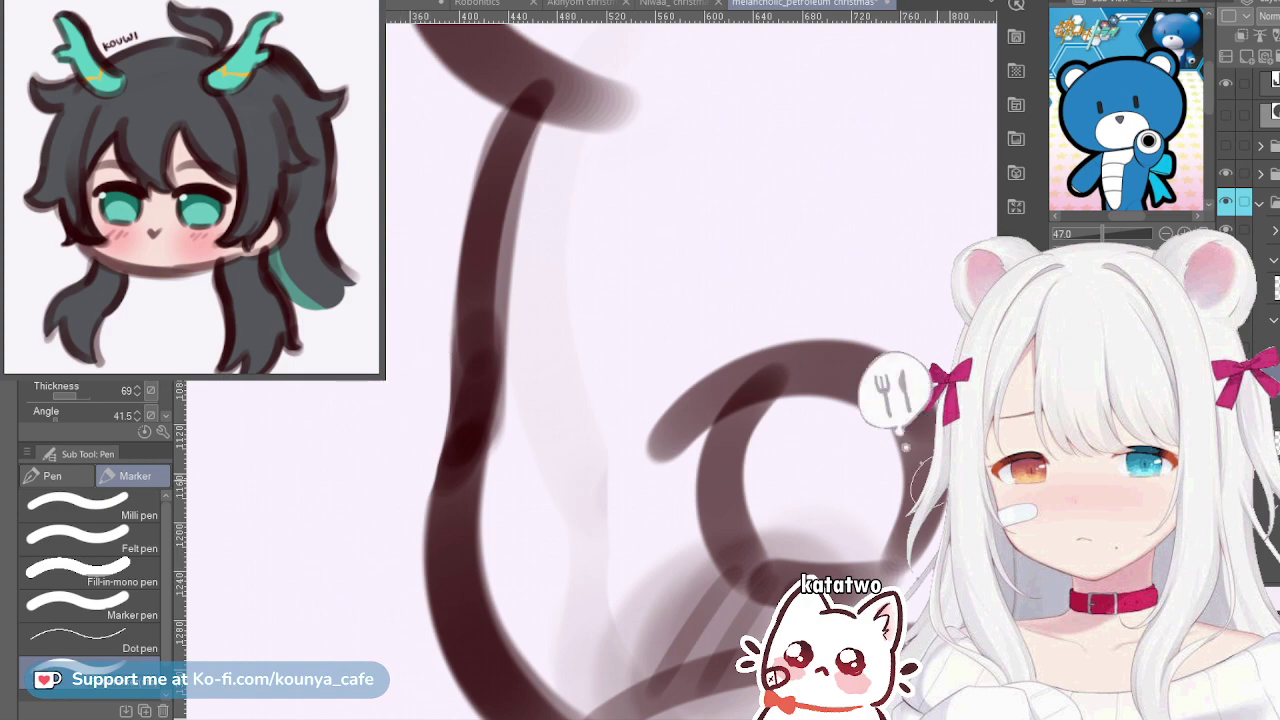
{"action": "scroll", "coordinate": [446, 337], "scroll_direction": "down", "scroll_amount": 1}
{"action": "scroll", "coordinate": [590, 370], "scroll_direction": "down", "scroll_amount": 6}
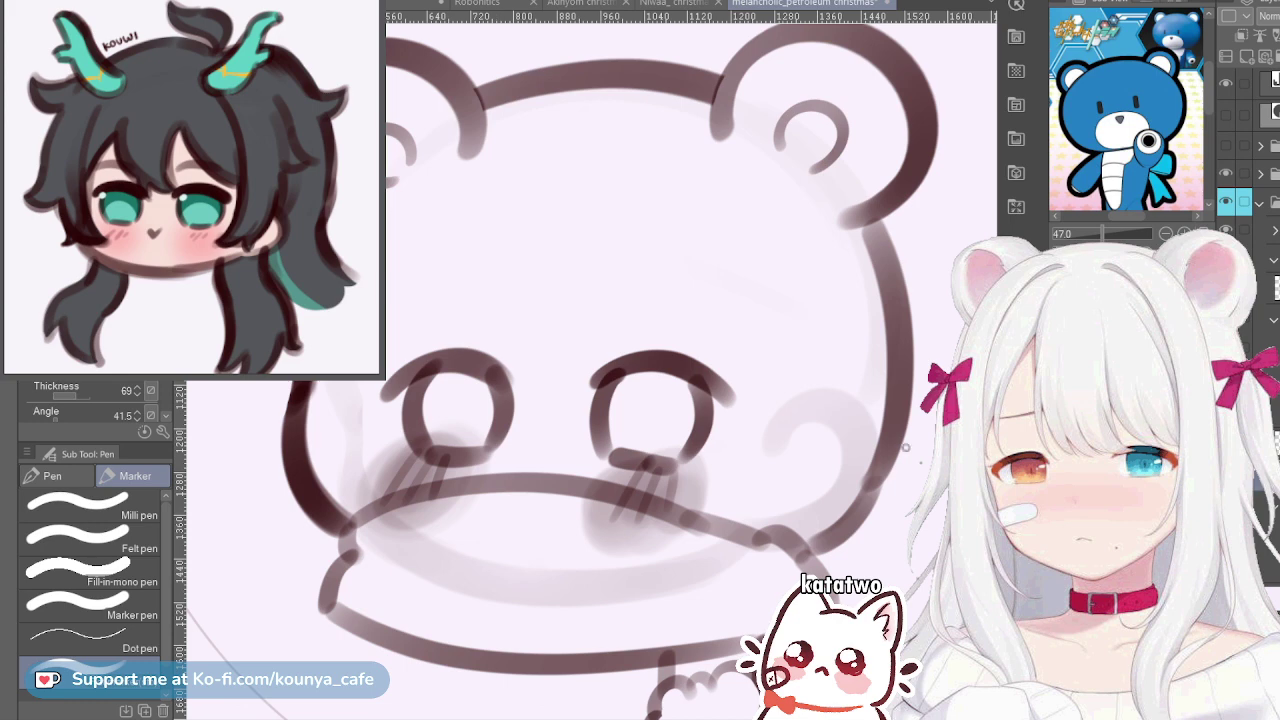
{"action": "key", "text": "ctrl+t"}
{"action": "mouse_move", "coordinate": [678, 411]}
{"action": "left_mouse_down"}
{"action": "mouse_move", "coordinate": [688, 399]}
{"action": "mouse_move", "coordinate": [674, 392]}
{"action": "left_mouse_up"}
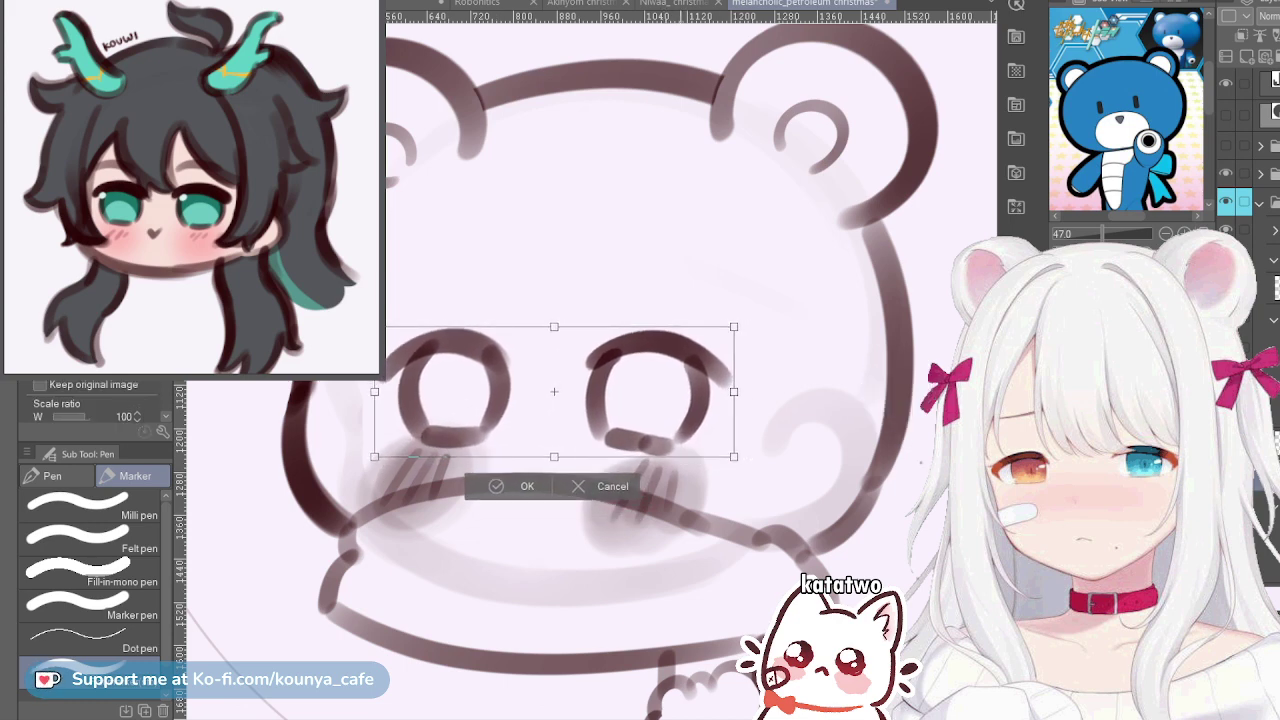
{"action": "left_click_drag", "start_coordinate": [554, 391], "coordinate": [546, 390]}
{"action": "key", "text": "Return"}
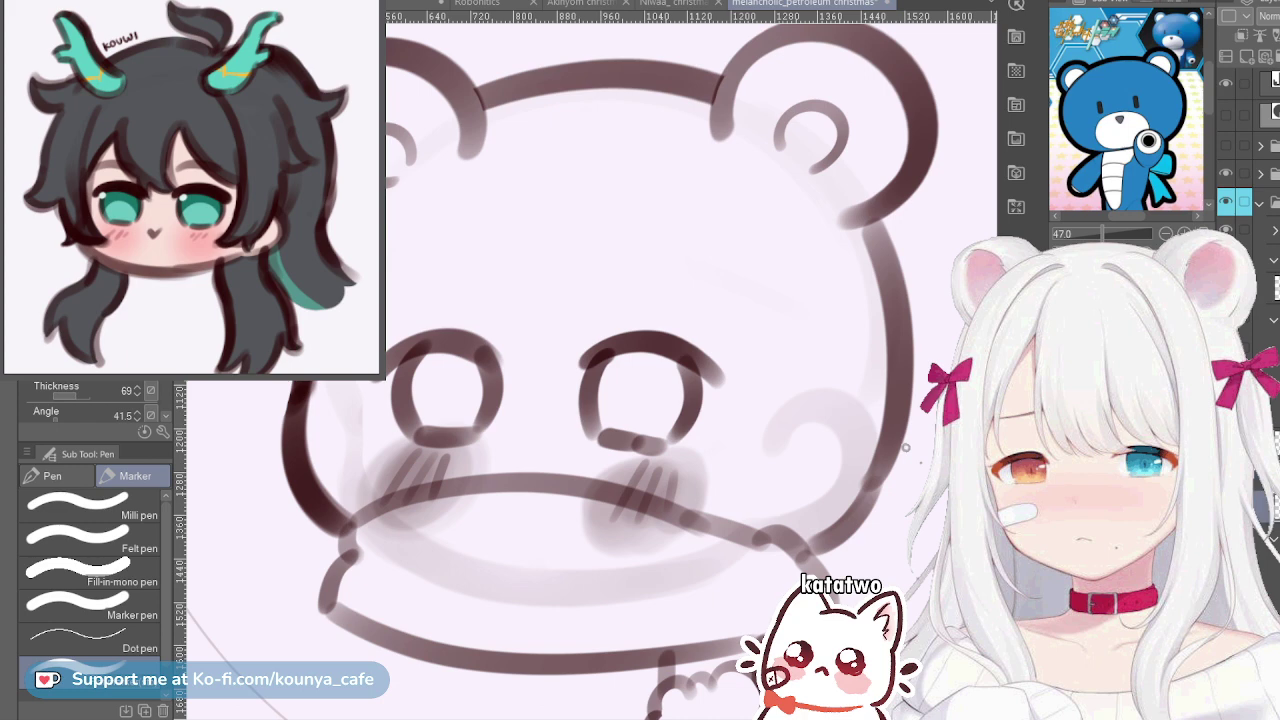
Draw a tiny dark heart-like nose between the eyes, just above the scarf, undoing the stray stroke
{"action": "mouse_move", "coordinate": [445, 455]}
{"action": "left_mouse_down"}
{"action": "mouse_move", "coordinate": [548, 428]}
{"action": "mouse_move", "coordinate": [608, 463]}
{"action": "left_mouse_up"}
{"action": "key", "text": "ctrl+z"}
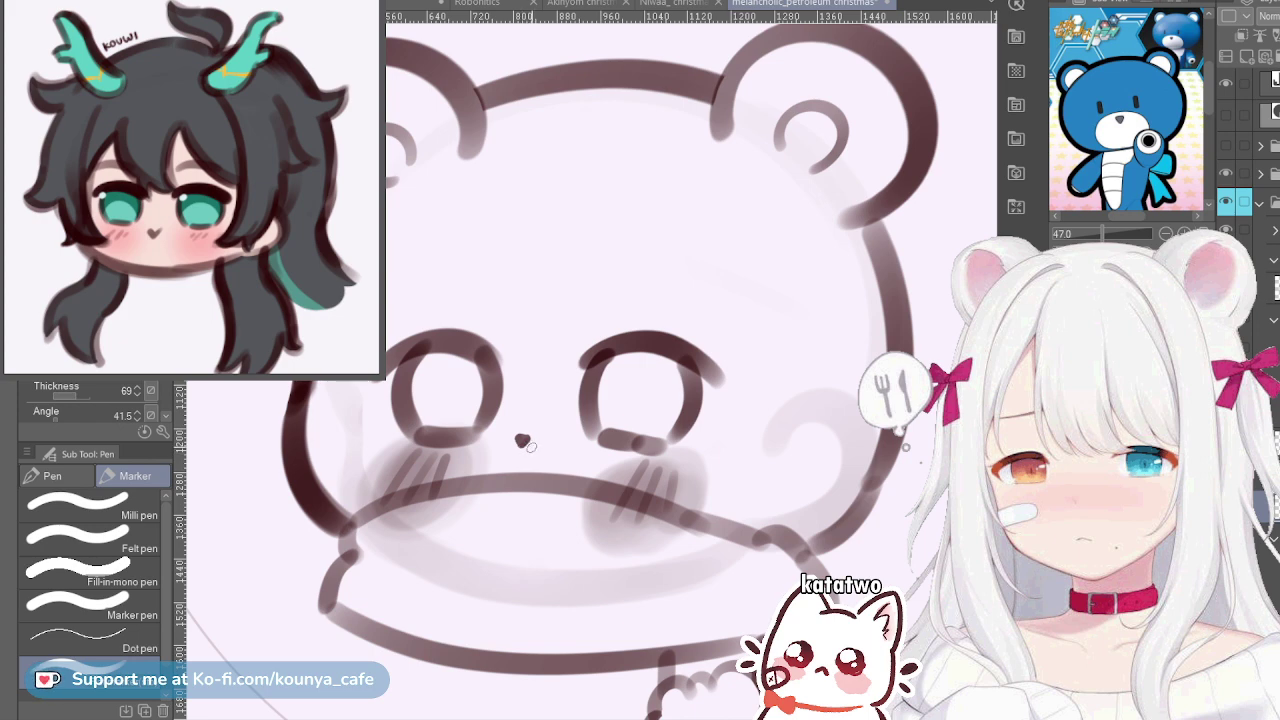
{"action": "scroll", "coordinate": [521, 442], "scroll_direction": "down", "scroll_amount": 2}
{"action": "scroll", "coordinate": [521, 442], "scroll_direction": "down", "scroll_amount": 1}
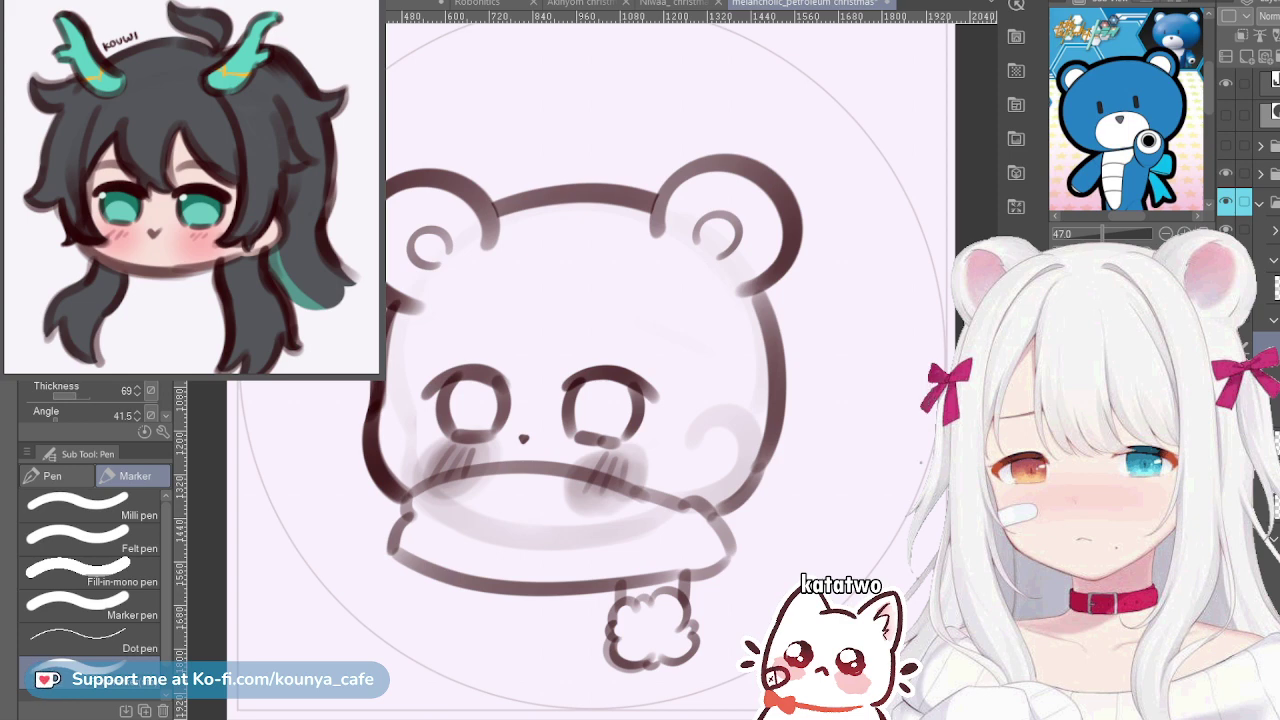
Adjust the tilt of the bear ears by shifting the corners of their transform frame slightly, and apply it
{"action": "key", "text": "ctrl+t"}
{"action": "left_click_drag", "start_coordinate": [804, 316], "coordinate": [805, 324]}
{"action": "key", "text": "ctrl+z"}
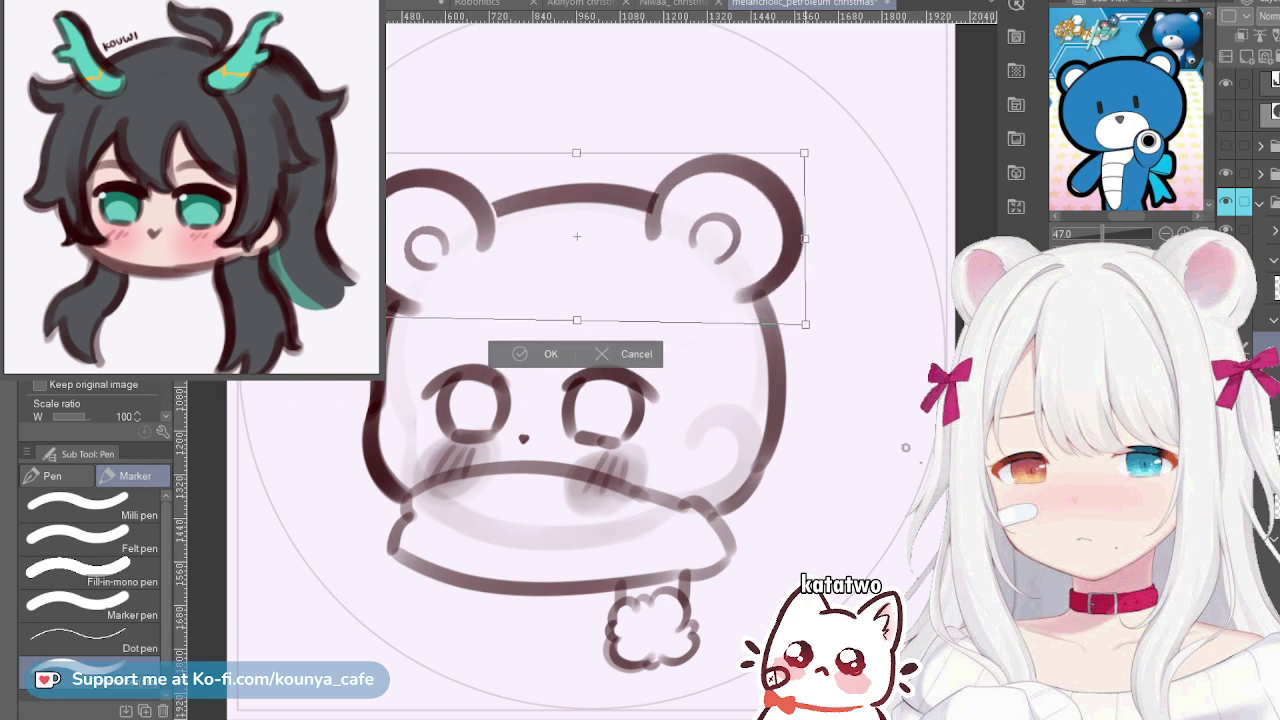
{"action": "left_click_drag", "start_coordinate": [347, 313], "coordinate": [347, 307]}
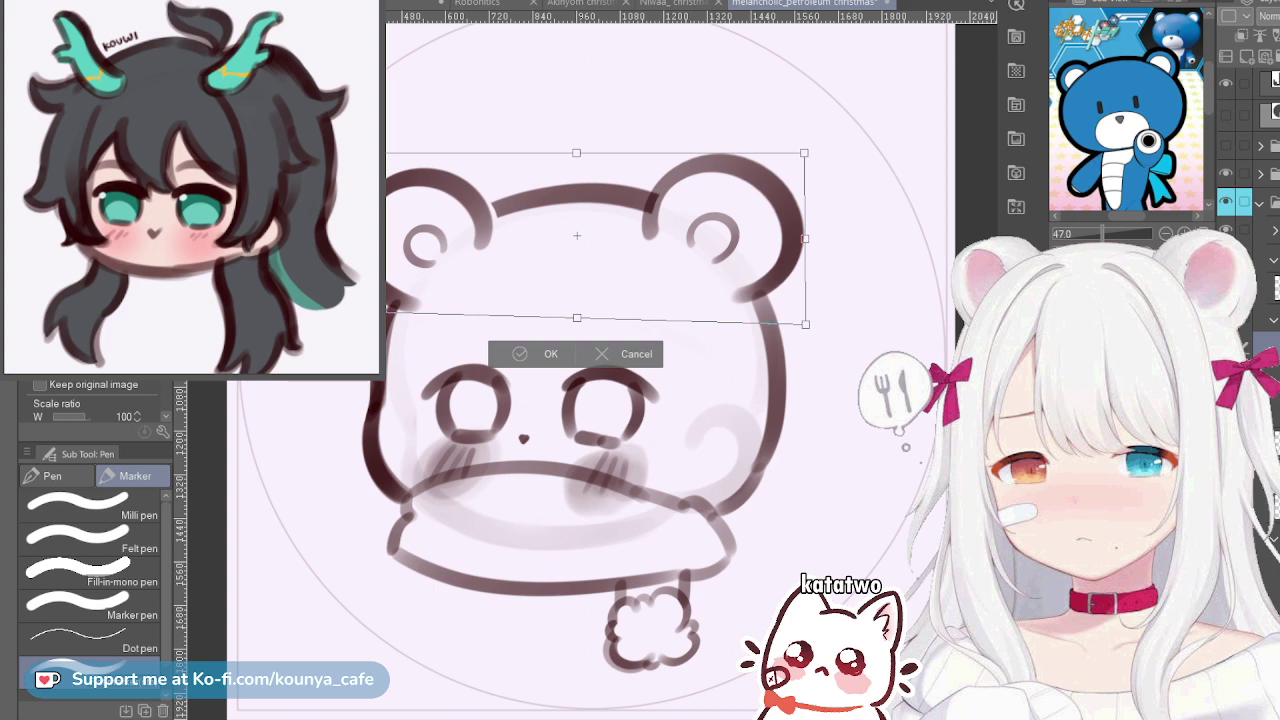
{"action": "left_click_drag", "start_coordinate": [804, 153], "coordinate": [805, 156]}
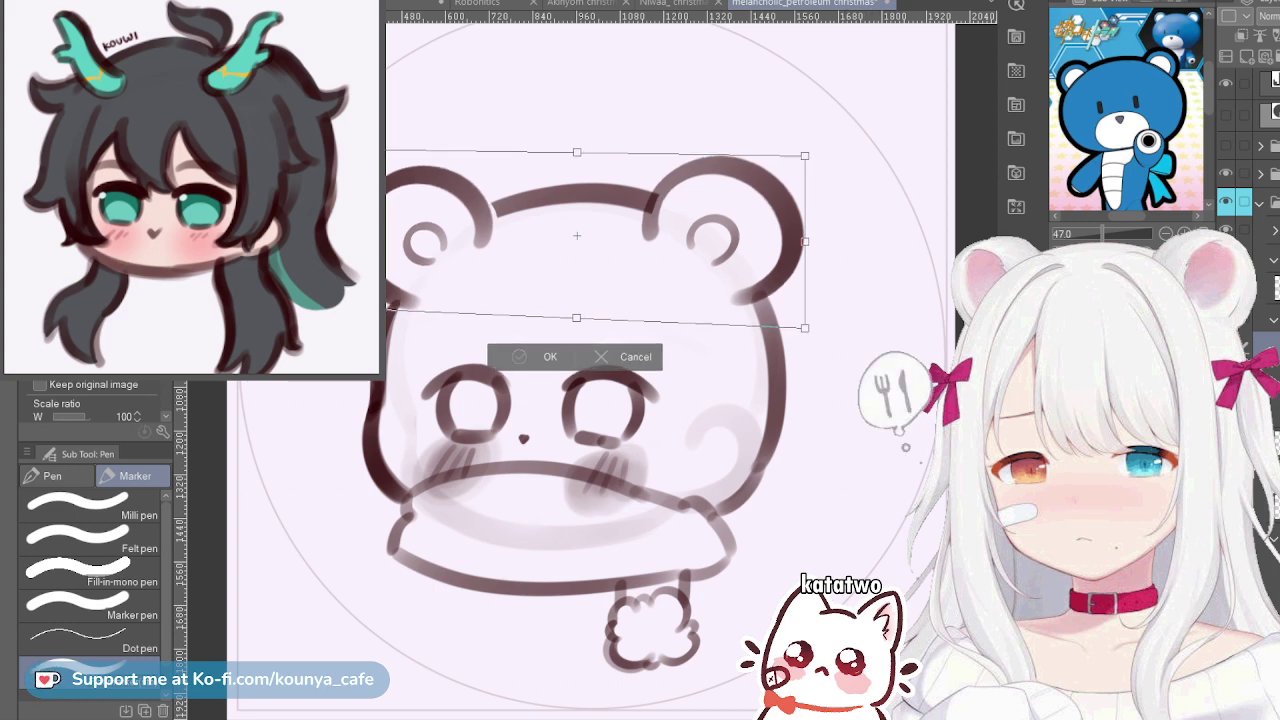
{"action": "key", "text": "Return"}
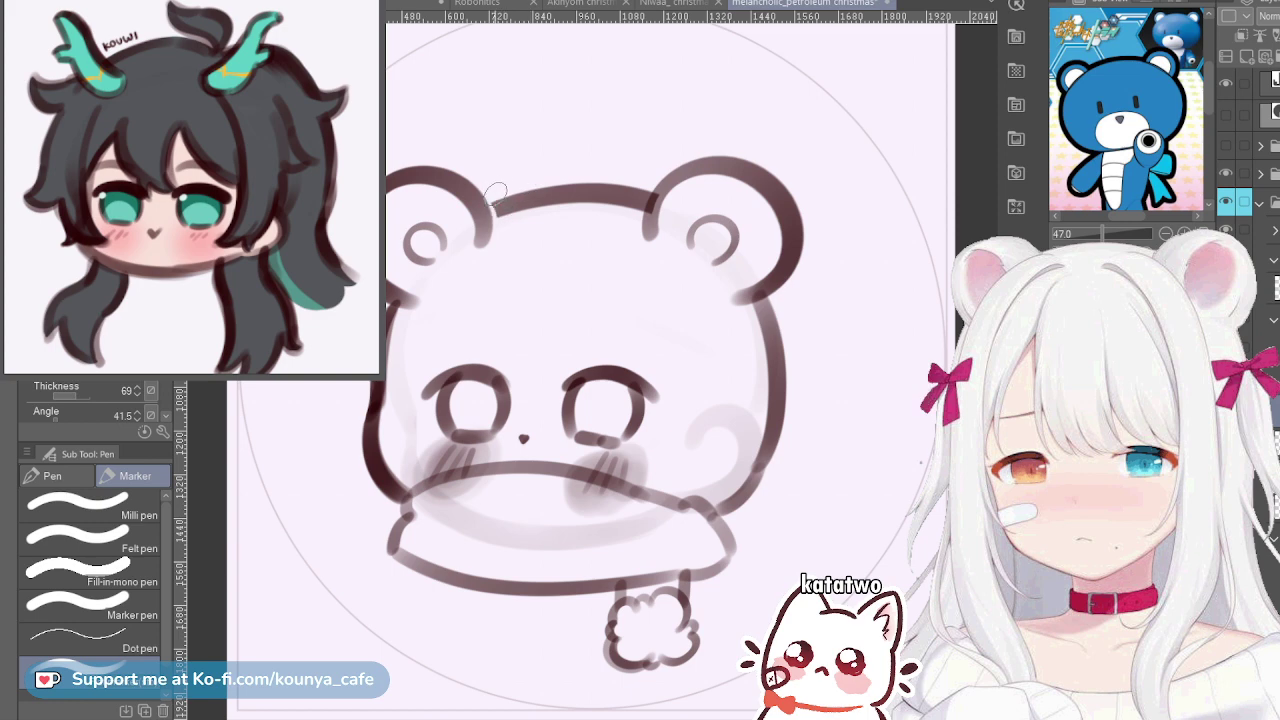
Close the gap between the head's top line and the left ear, and delete the faint old face sketch
{"action": "left_click_drag", "start_coordinate": [495, 192], "coordinate": [502, 226]}
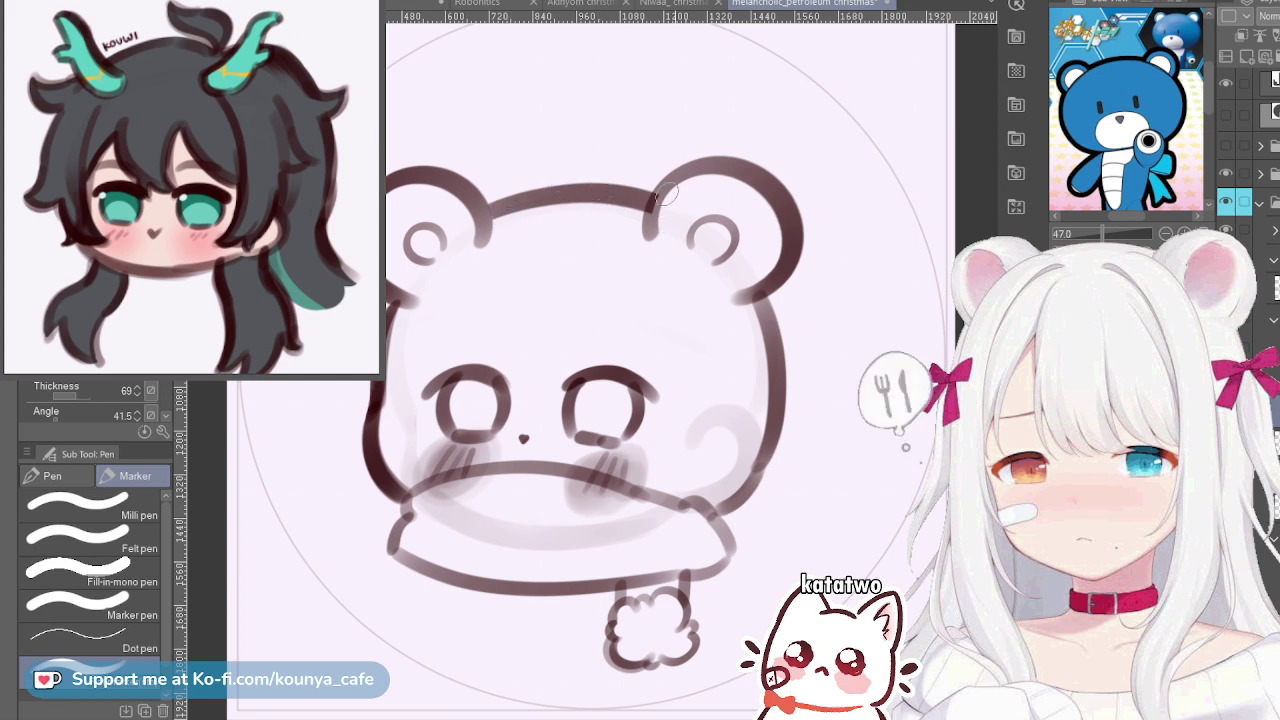
{"action": "scroll", "coordinate": [663, 202], "scroll_direction": "up", "scroll_amount": 3}
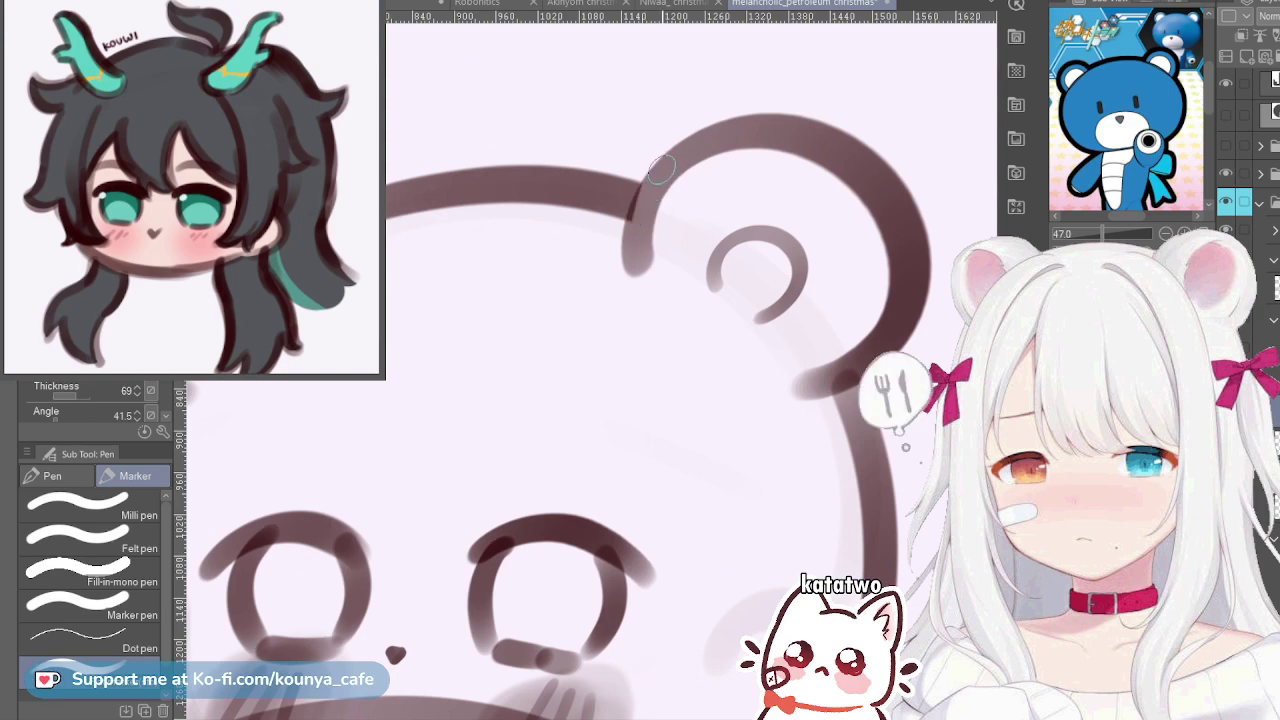
{"action": "scroll", "coordinate": [650, 205], "scroll_direction": "down", "scroll_amount": 4}
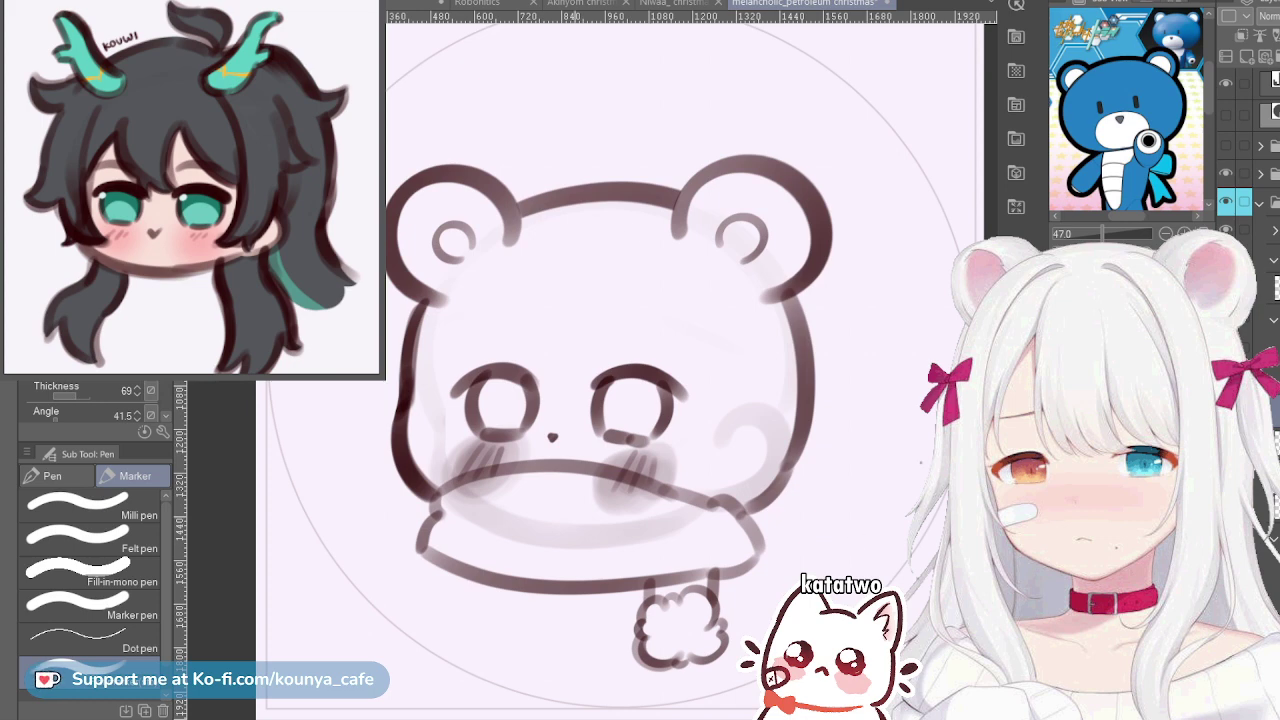
{"action": "key", "text": "Delete"}
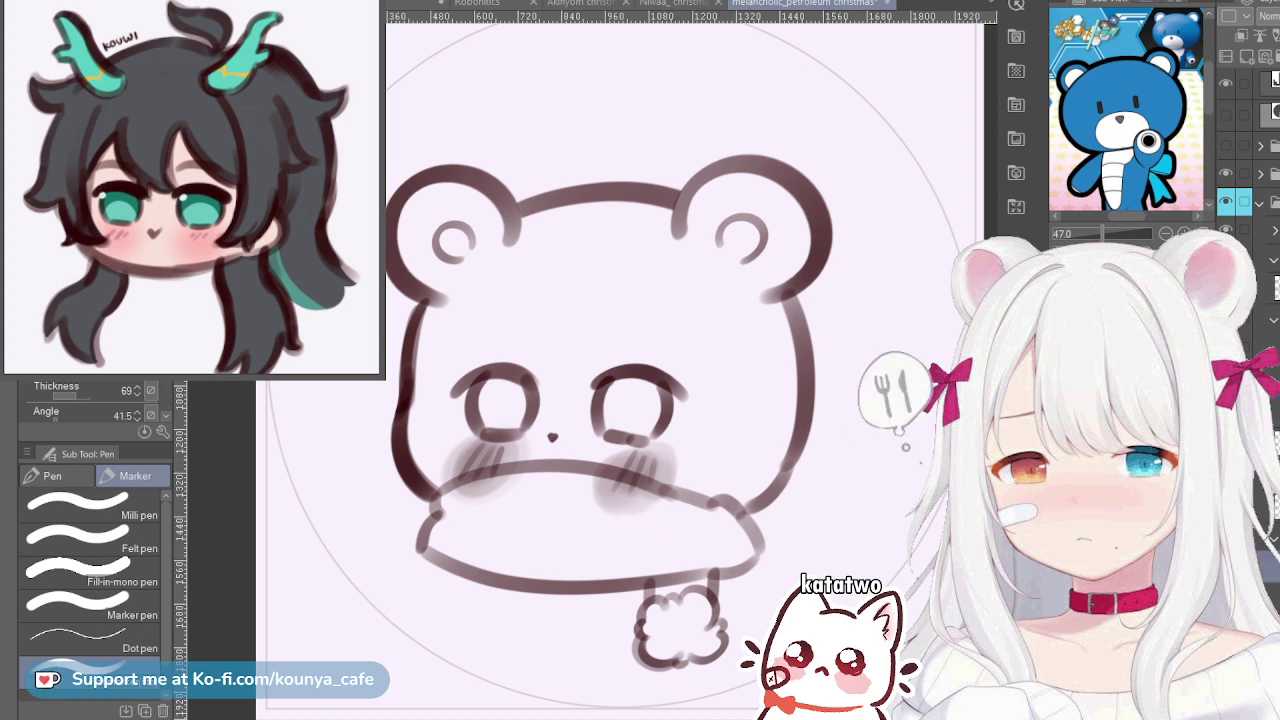
Skew the blush marks under the eyes slightly upward on the right side with Transform to follow the face's tilt
{"action": "key", "text": "ctrl+t"}
{"action": "left_click_drag", "start_coordinate": [679, 422], "coordinate": [677, 413]}
{"action": "left_click_drag", "start_coordinate": [906, 452], "coordinate": [906, 447]}
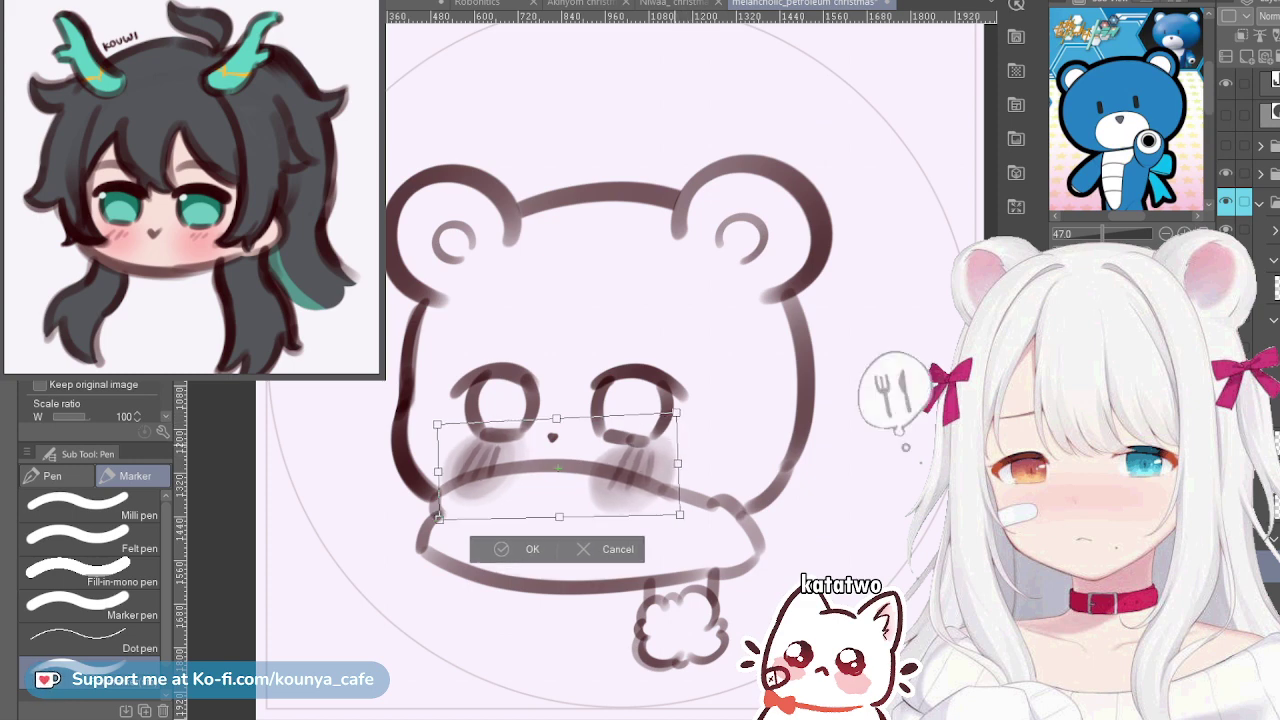
{"action": "left_click_drag", "start_coordinate": [663, 443], "coordinate": [664, 439]}
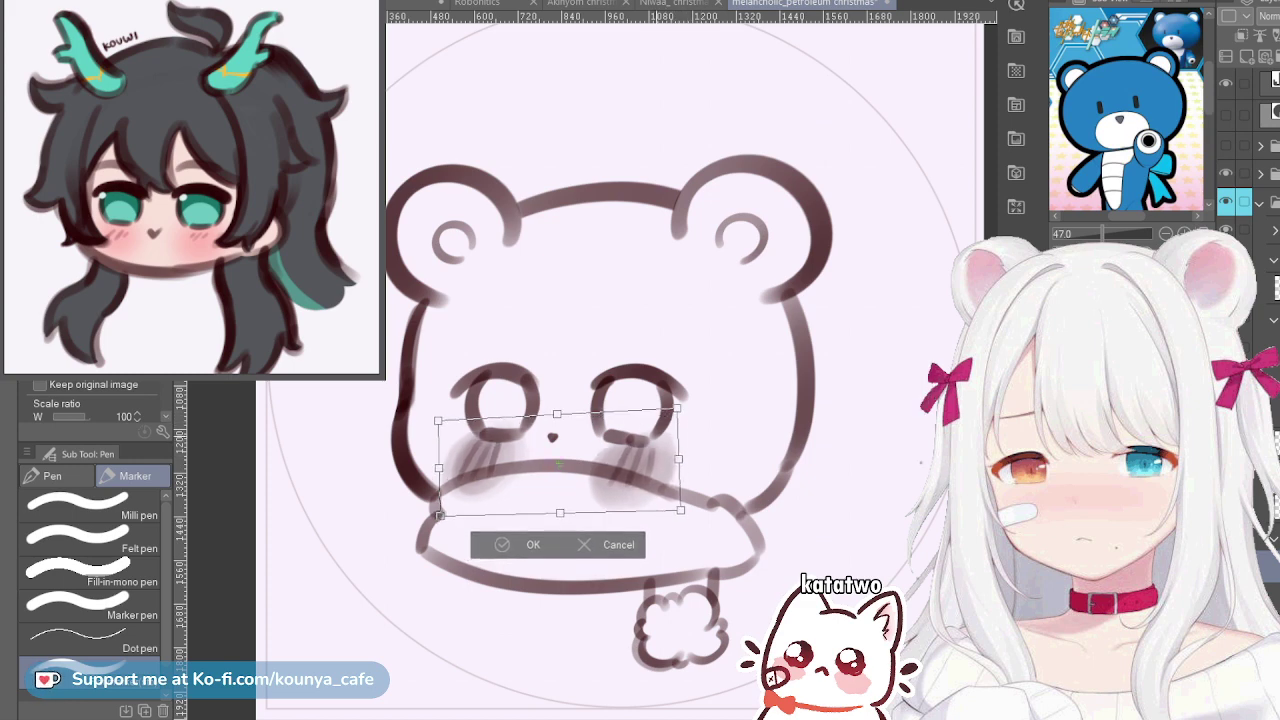
{"action": "key", "text": "Down"}
{"action": "key", "text": "Return"}
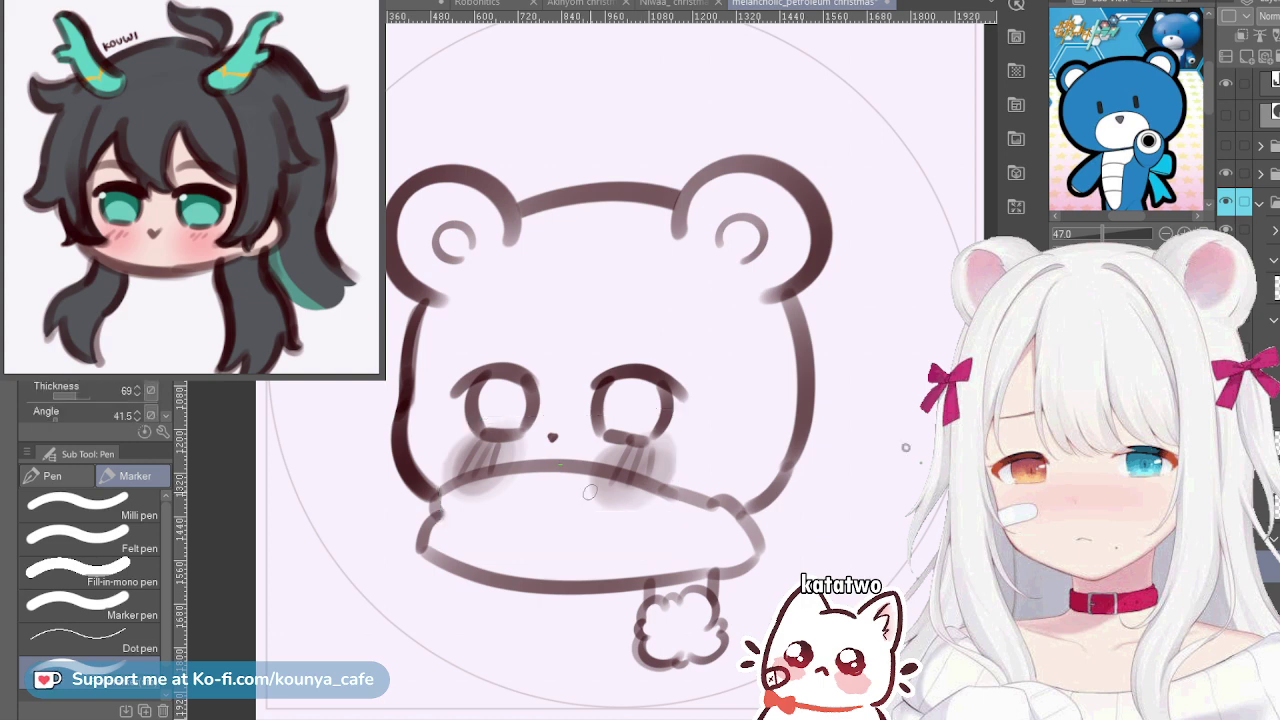
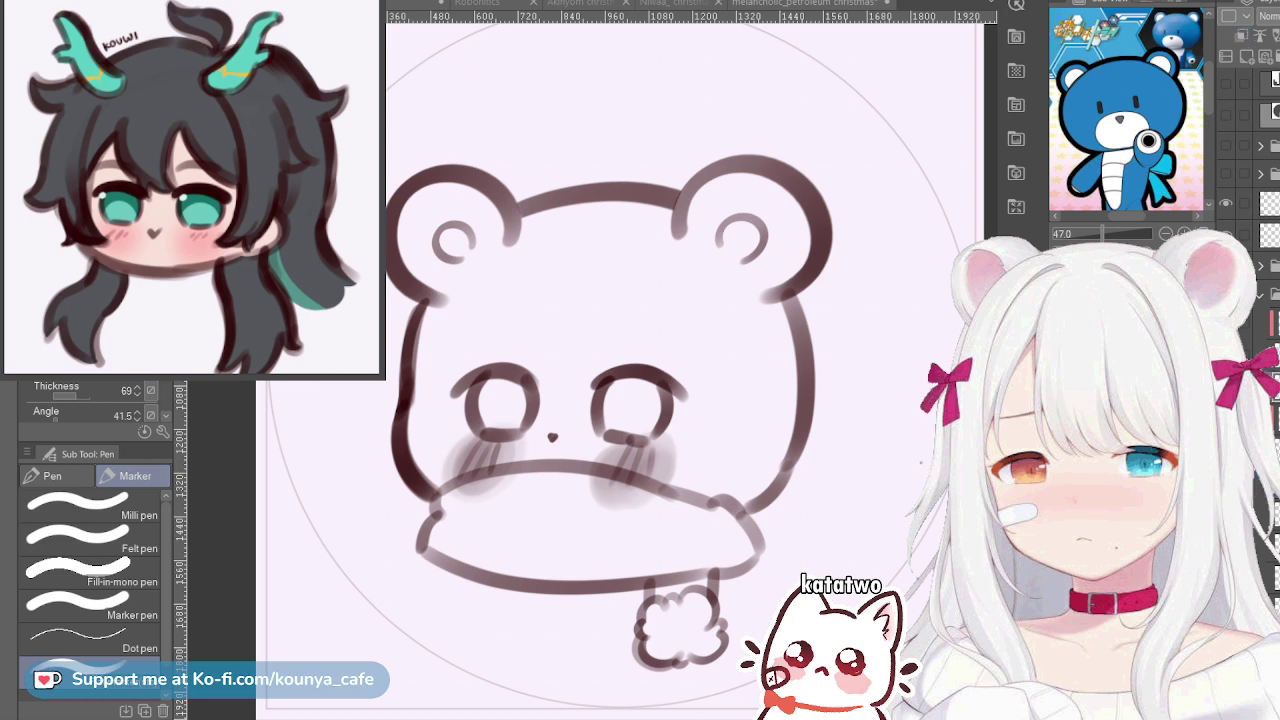
{"action": "left_click", "coordinate": [805, 4]}
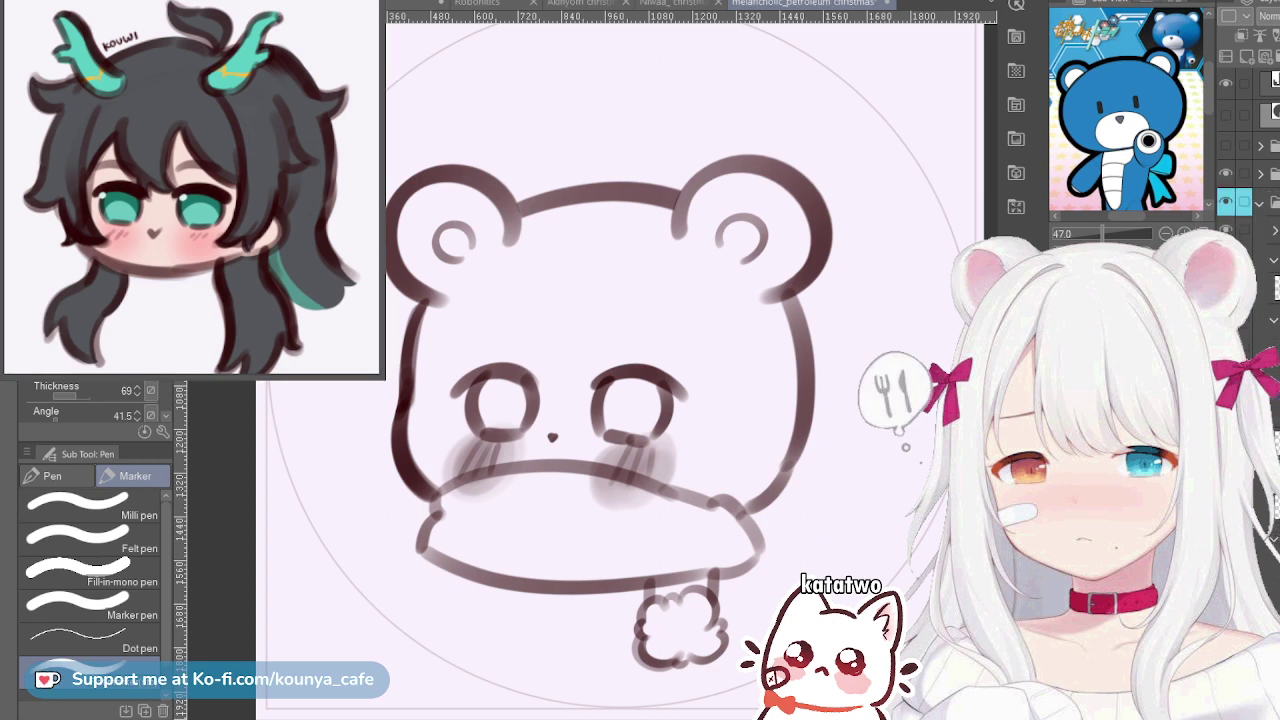
{"action": "scroll", "coordinate": [768, 323], "scroll_direction": "down", "scroll_amount": 1}
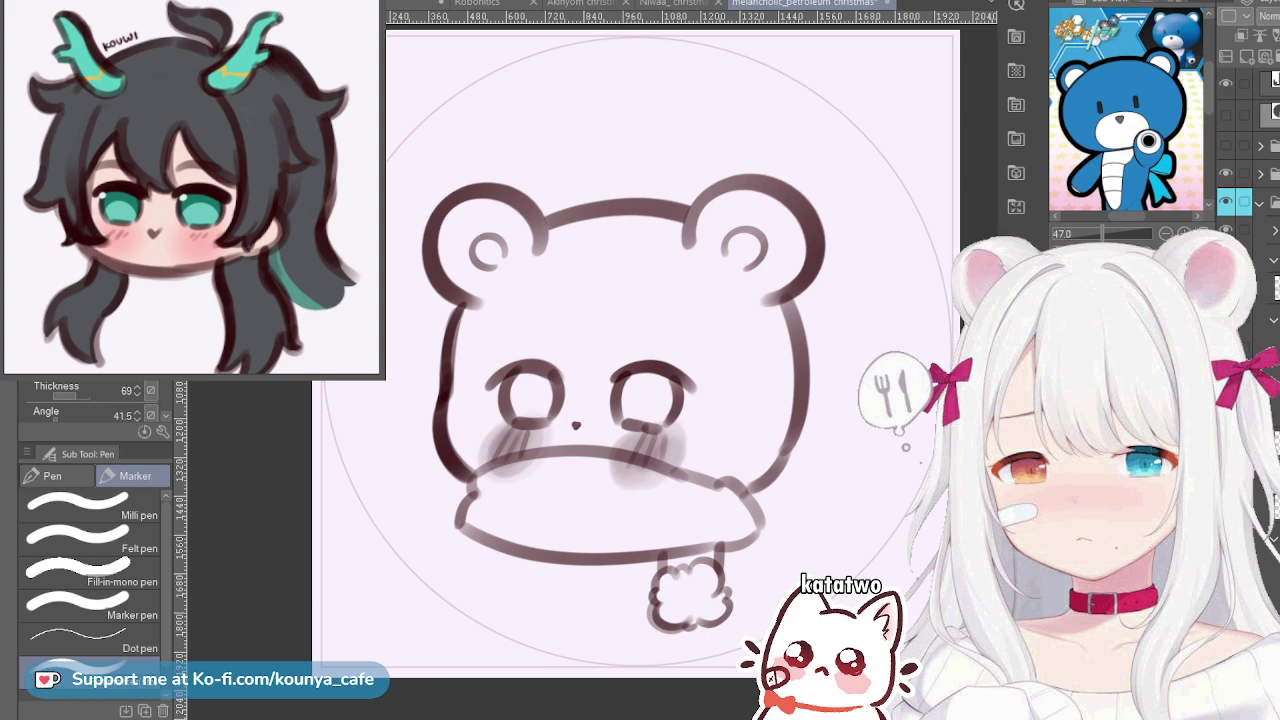
{"action": "left_click", "coordinate": [1259, 202]}
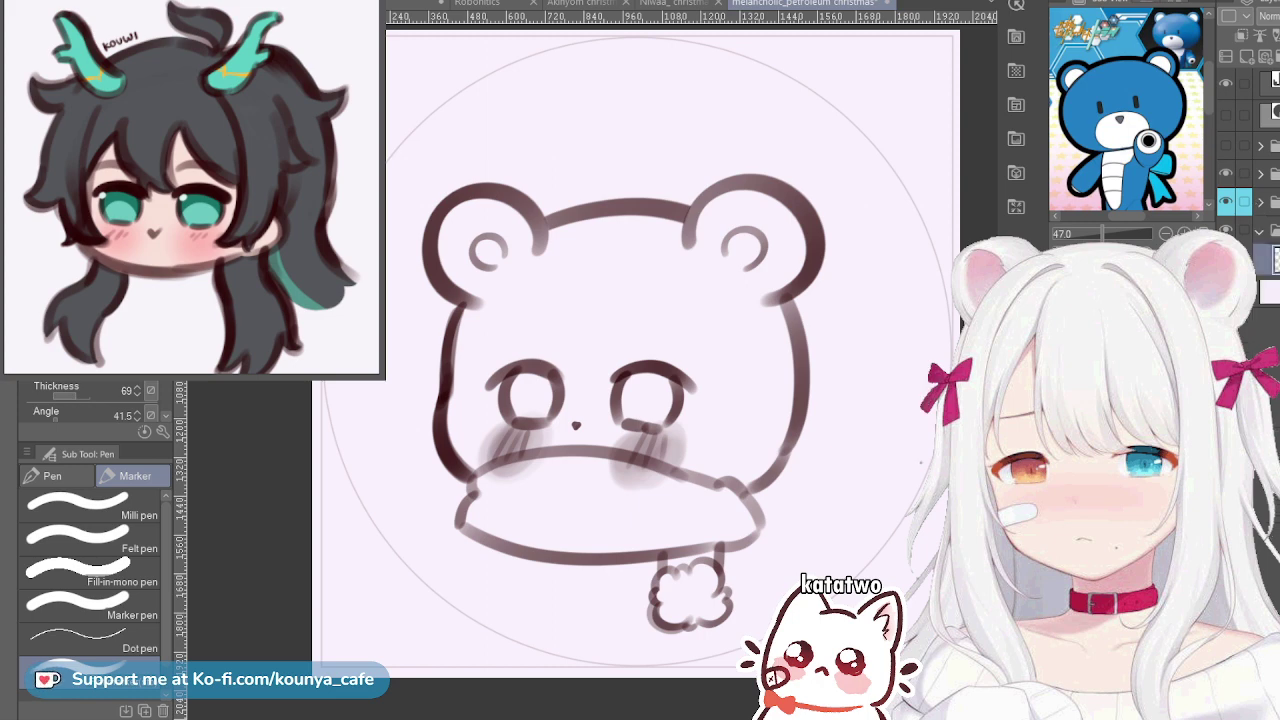
{"action": "left_click", "coordinate": [1268, 202]}
{"action": "left_click", "coordinate": [1268, 173]}
{"action": "left_click", "coordinate": [1268, 258], "text": "shift"}
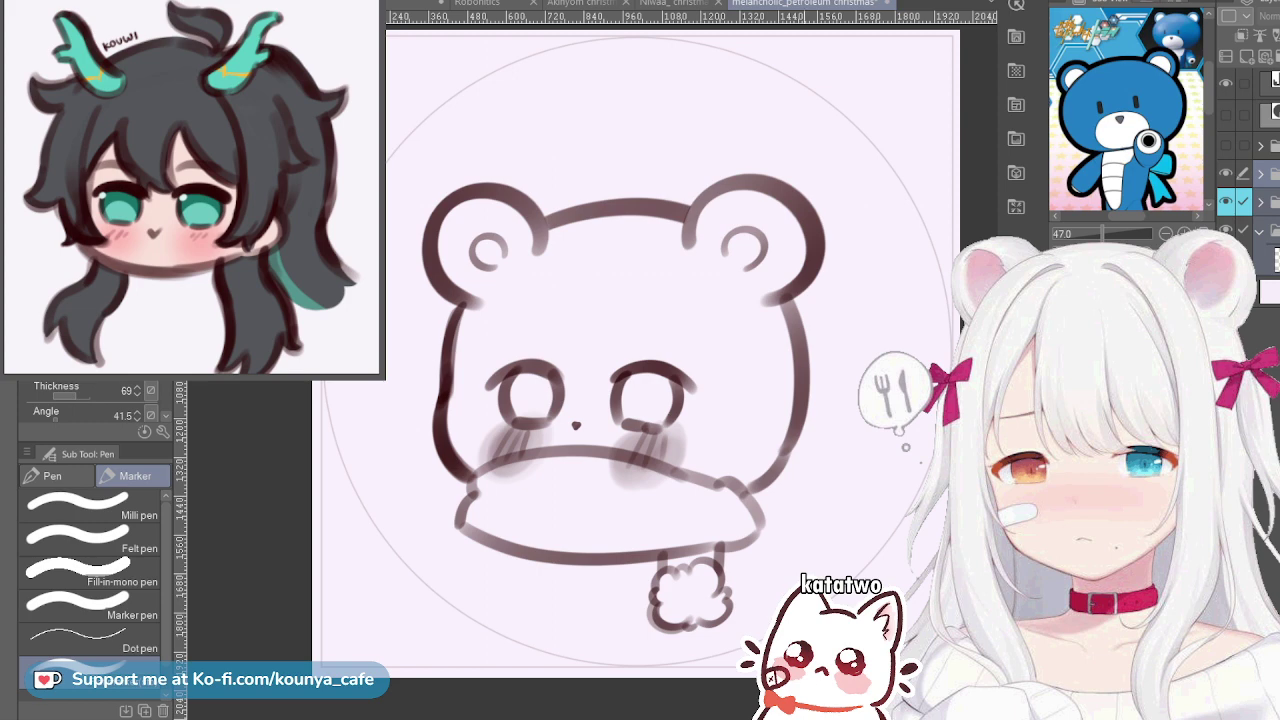
{"action": "key", "text": "ctrl+t"}
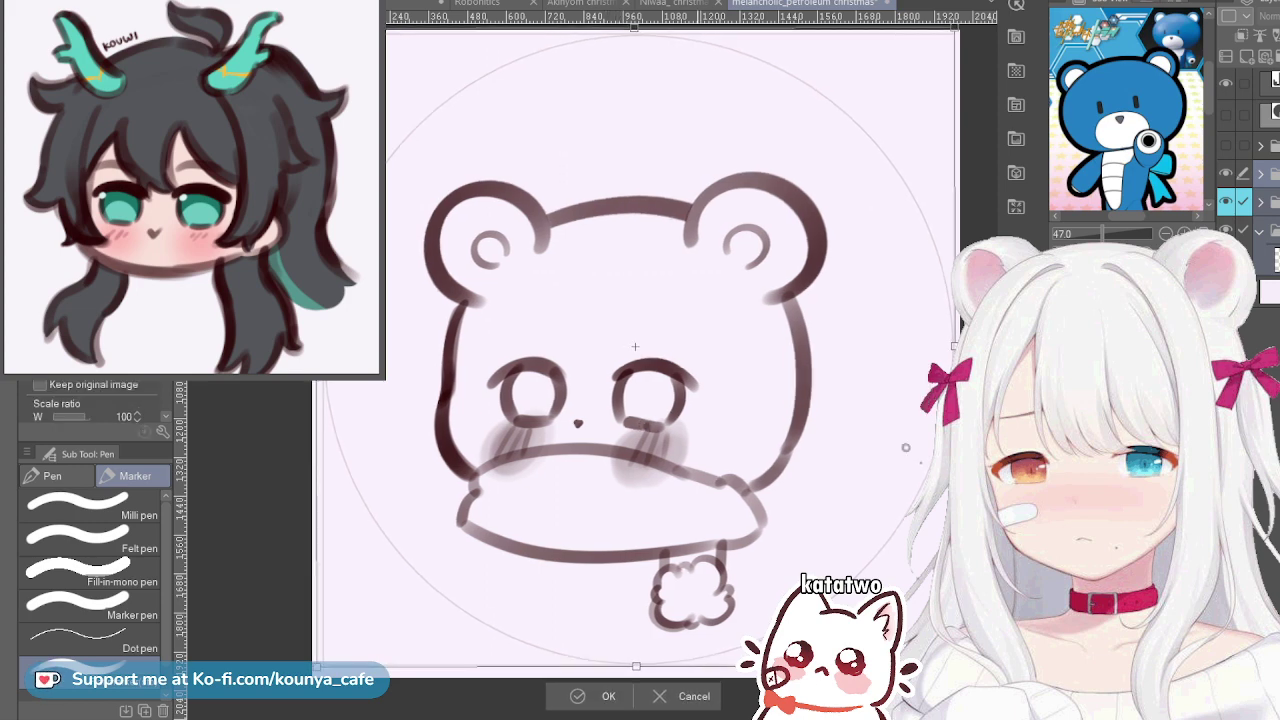
{"action": "key", "text": "Return"}
Select the bear's line art folder with the color folder below it and shift the drawing slightly up and right within the circle guide
{"action": "left_click", "coordinate": [1268, 174]}
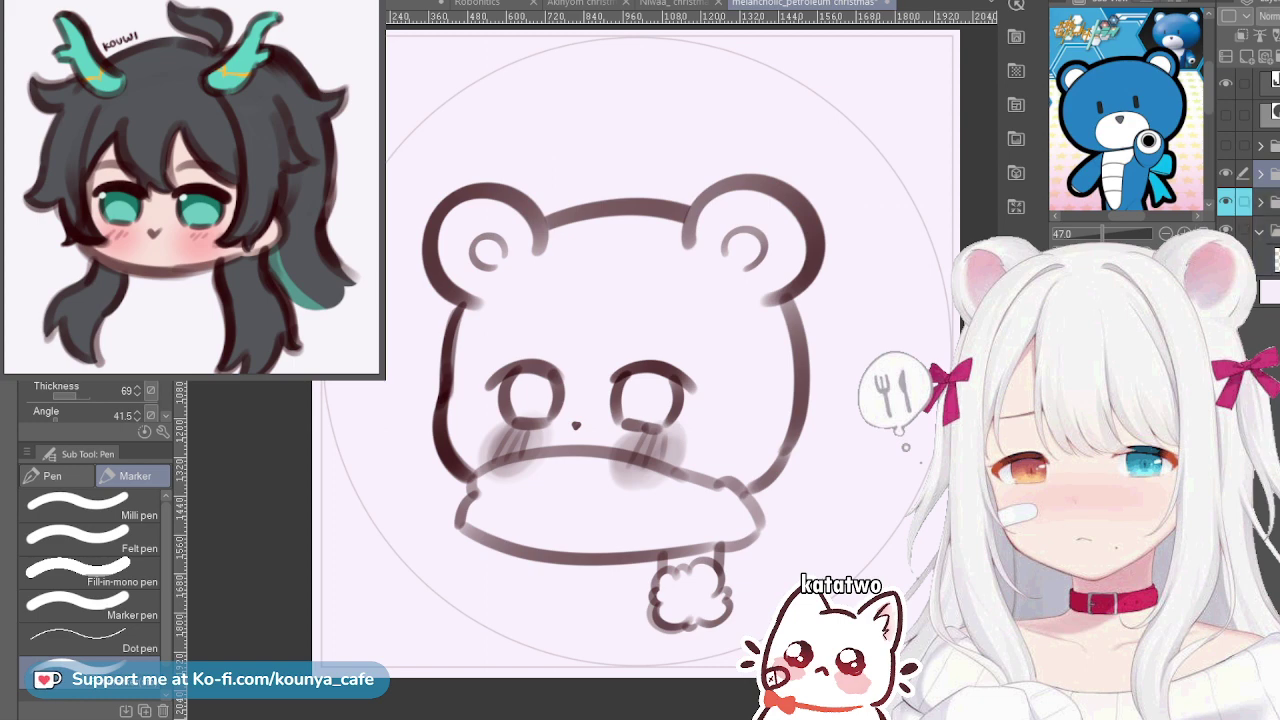
{"action": "left_click", "coordinate": [1268, 202]}
{"action": "left_click", "coordinate": [1268, 260], "text": "shift"}
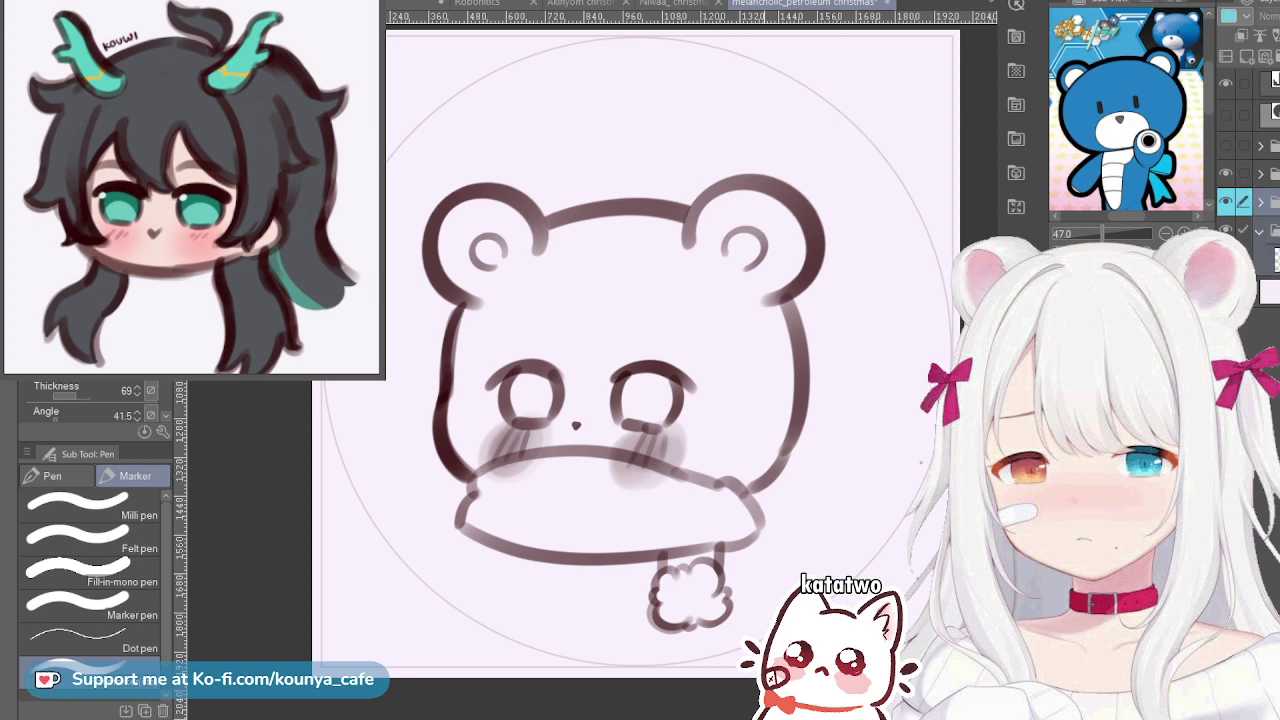
{"action": "key", "text": "ctrl+t"}
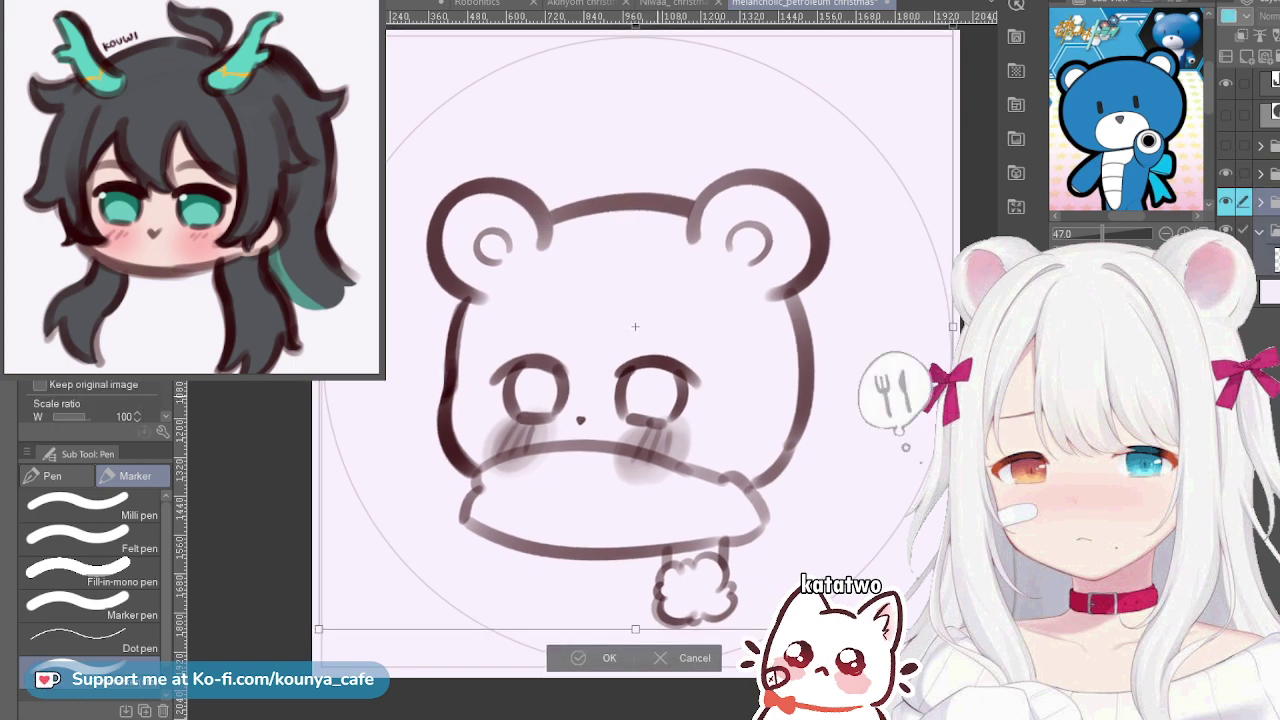
{"action": "key", "text": "Up"}
{"action": "key", "text": "Up"}
{"action": "key", "text": "Up"}
{"action": "key", "text": "Up"}
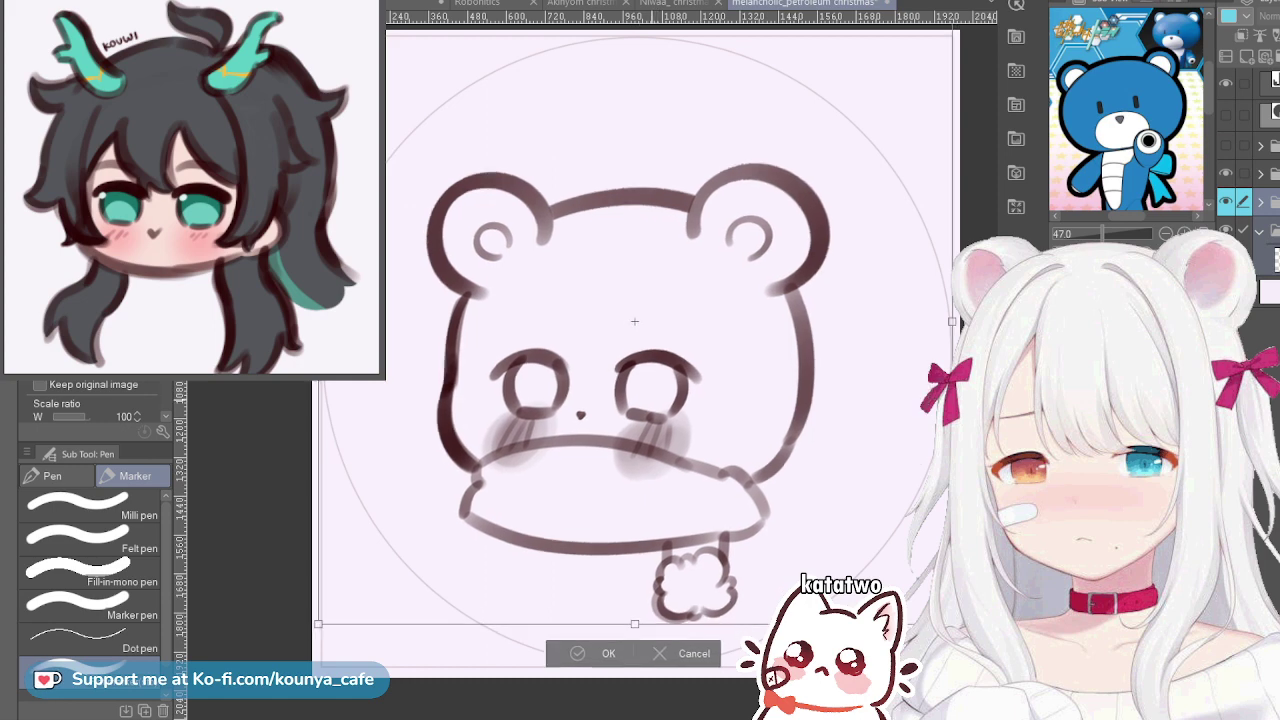
{"action": "key", "text": "Return"}
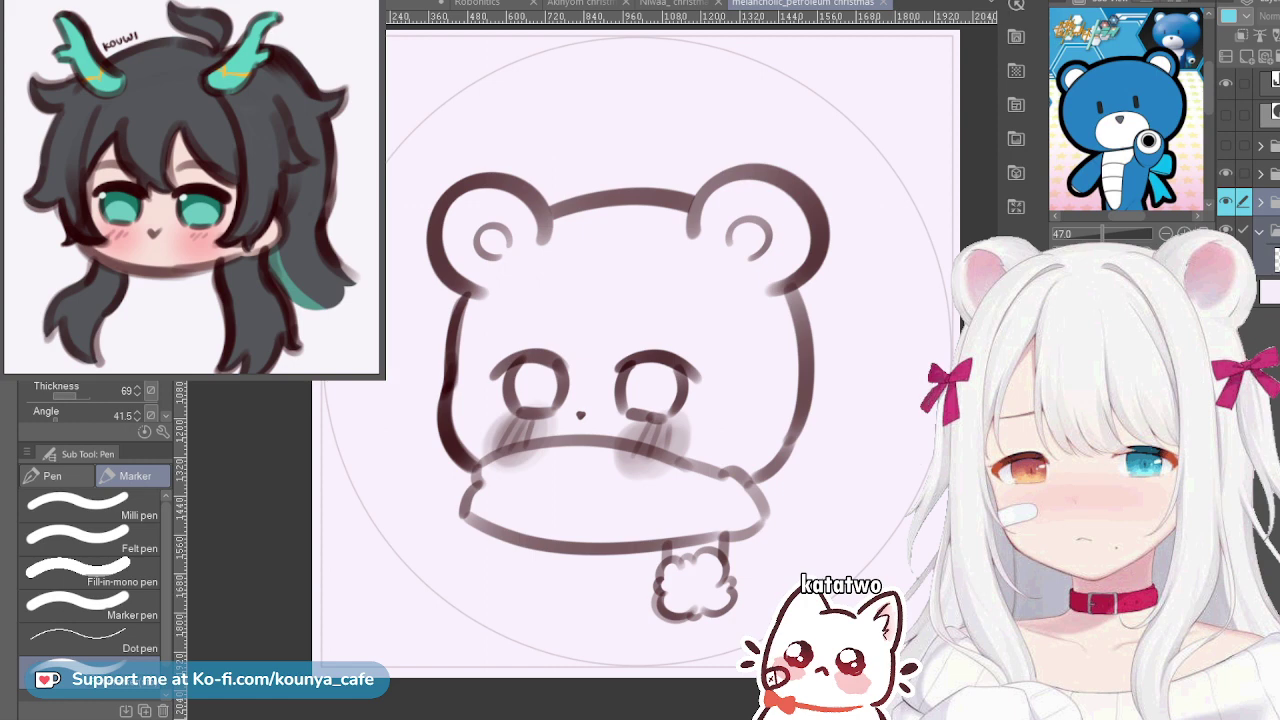
Block in a flat blue base over the face on the layer beneath the line art, using a much larger G-pen
{"action": "left_click", "coordinate": [1268, 259]}
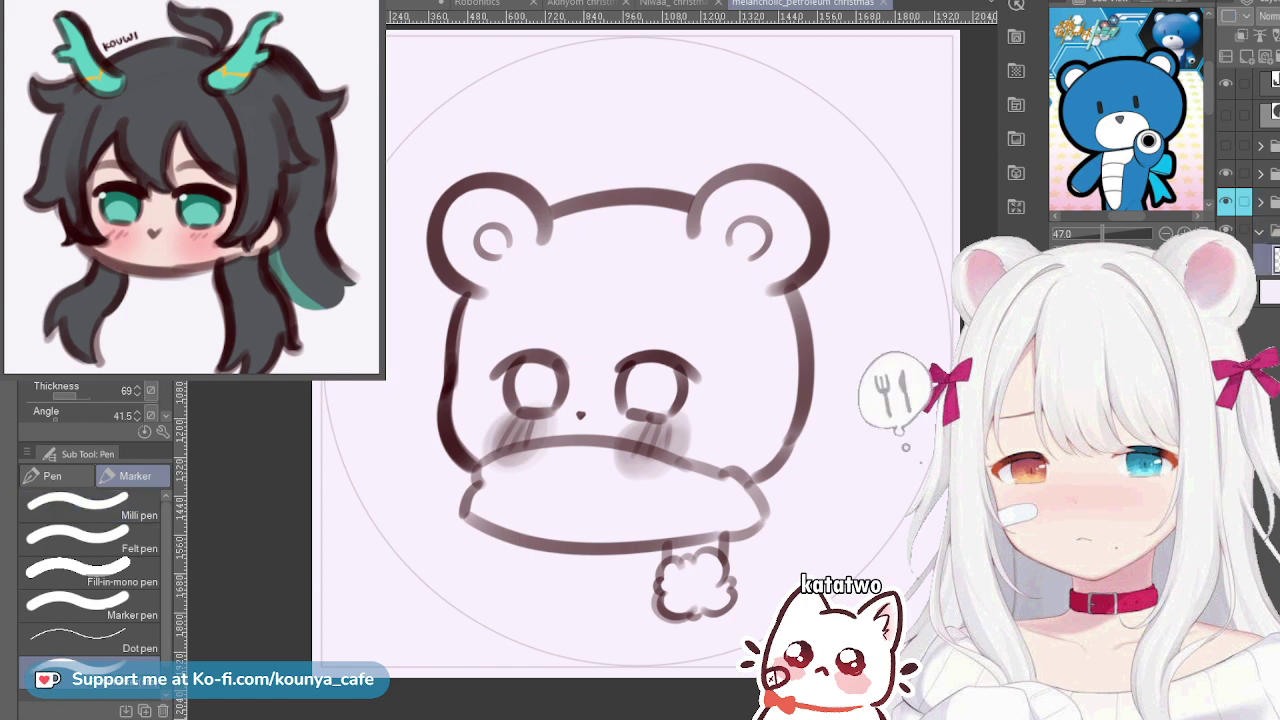
{"action": "left_click", "coordinate": [56, 476]}
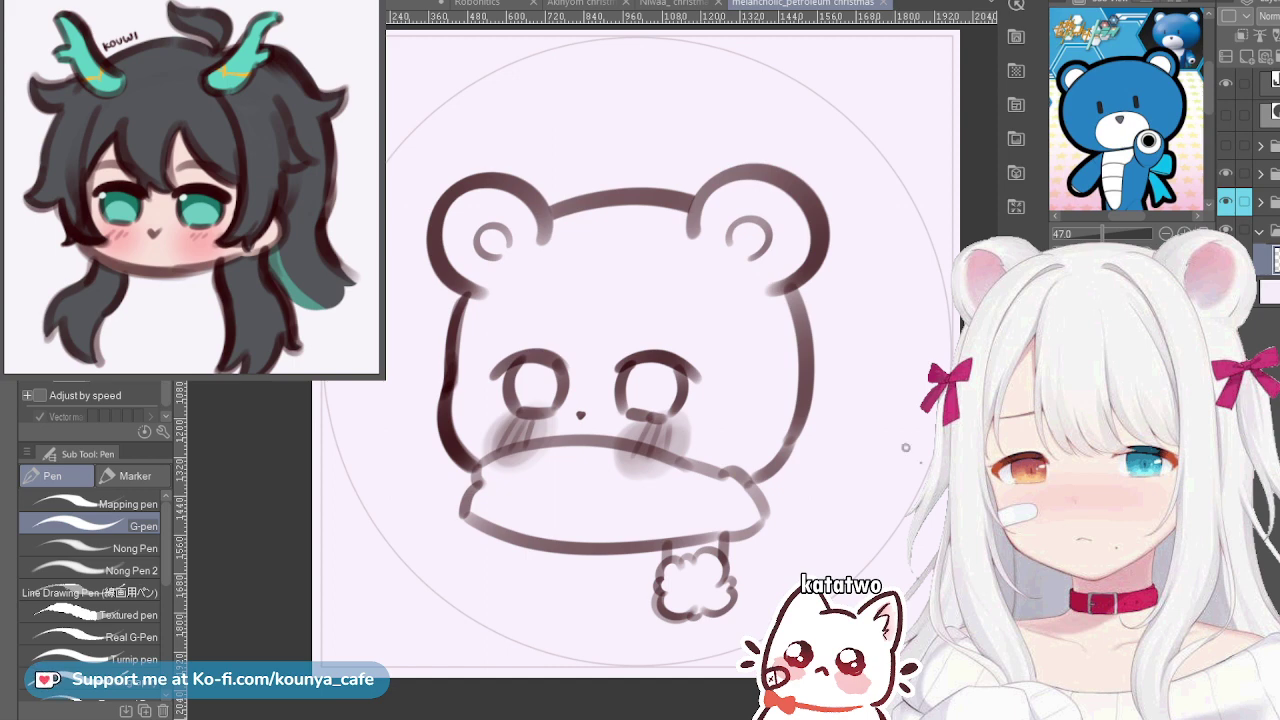
{"action": "key", "text": "bracketright"}
{"action": "key", "text": "bracketright"}
{"action": "key", "text": "bracketright"}
{"action": "key", "text": "bracketright"}
{"action": "key", "text": "bracketright"}
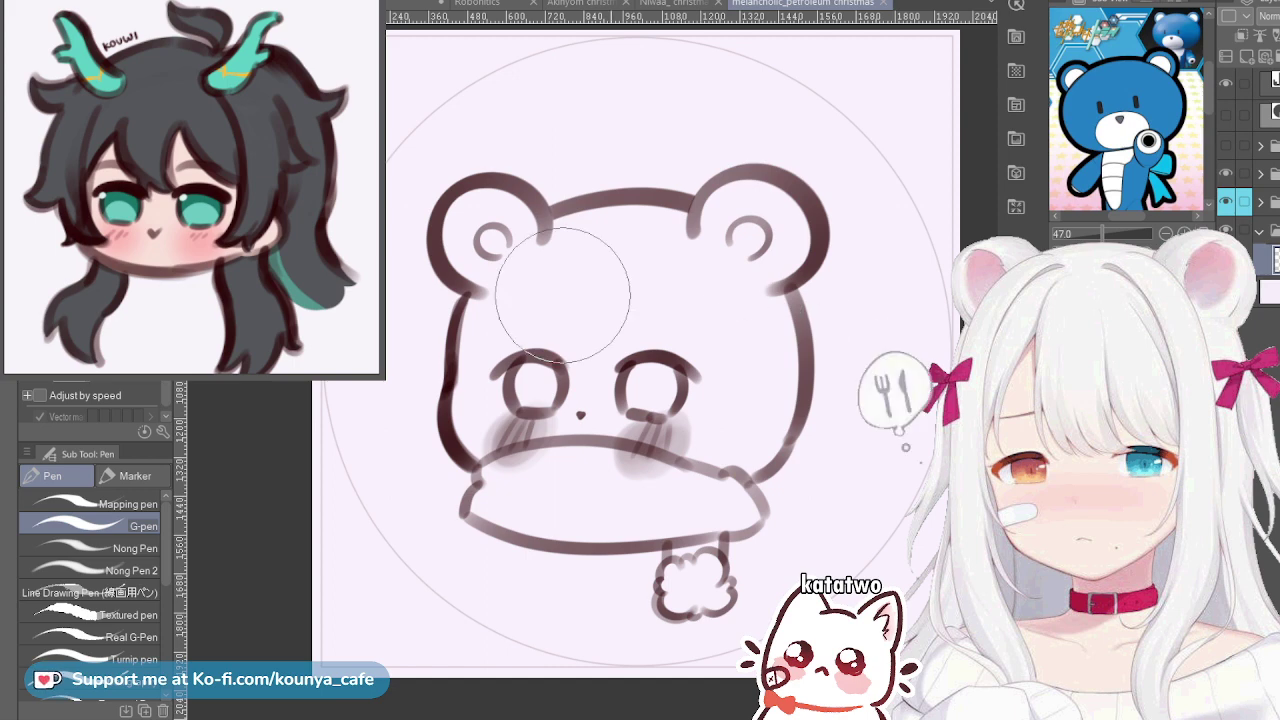
{"action": "mouse_move", "coordinate": [568, 310]}
{"action": "left_mouse_down"}
{"action": "mouse_move", "coordinate": [602, 326]}
{"action": "mouse_move", "coordinate": [566, 368]}
{"action": "mouse_move", "coordinate": [544, 363]}
{"action": "mouse_move", "coordinate": [590, 352]}
{"action": "left_mouse_up"}
{"action": "key", "text": "ctrl+z"}
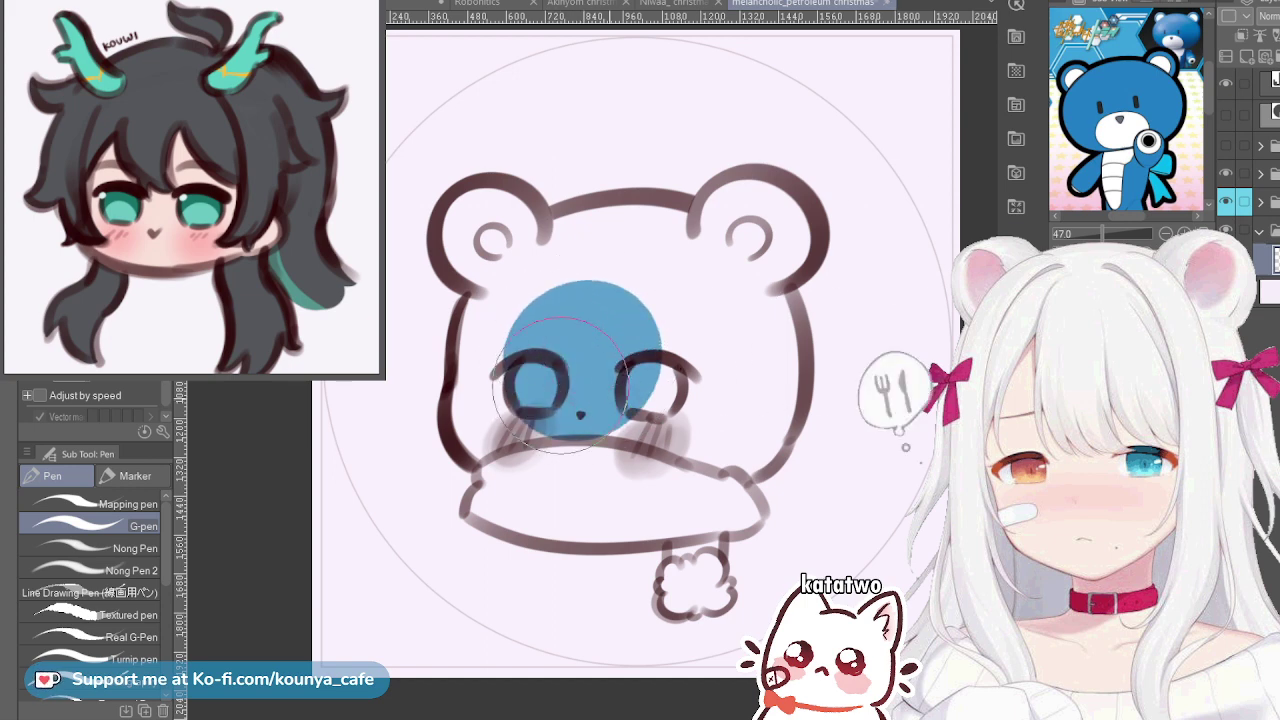
{"action": "mouse_move", "coordinate": [554, 304]}
{"action": "left_mouse_down"}
{"action": "mouse_move", "coordinate": [540, 383]}
{"action": "mouse_move", "coordinate": [528, 309]}
{"action": "mouse_move", "coordinate": [494, 362]}
{"action": "left_mouse_up"}
{"action": "mouse_move", "coordinate": [522, 277]}
{"action": "left_mouse_down"}
{"action": "mouse_move", "coordinate": [485, 348]}
{"action": "mouse_move", "coordinate": [518, 278]}
{"action": "mouse_move", "coordinate": [509, 349]}
{"action": "mouse_move", "coordinate": [595, 293]}
{"action": "mouse_move", "coordinate": [572, 284]}
{"action": "mouse_move", "coordinate": [612, 331]}
{"action": "mouse_move", "coordinate": [568, 310]}
{"action": "mouse_move", "coordinate": [654, 371]}
{"action": "mouse_move", "coordinate": [547, 386]}
{"action": "mouse_move", "coordinate": [629, 321]}
{"action": "mouse_move", "coordinate": [562, 329]}
{"action": "mouse_move", "coordinate": [608, 282]}
{"action": "mouse_move", "coordinate": [640, 300]}
{"action": "left_mouse_up"}
Fade the line art folder over the blue base, and return to the color layer with a smaller brush
{"action": "key", "text": "]"}
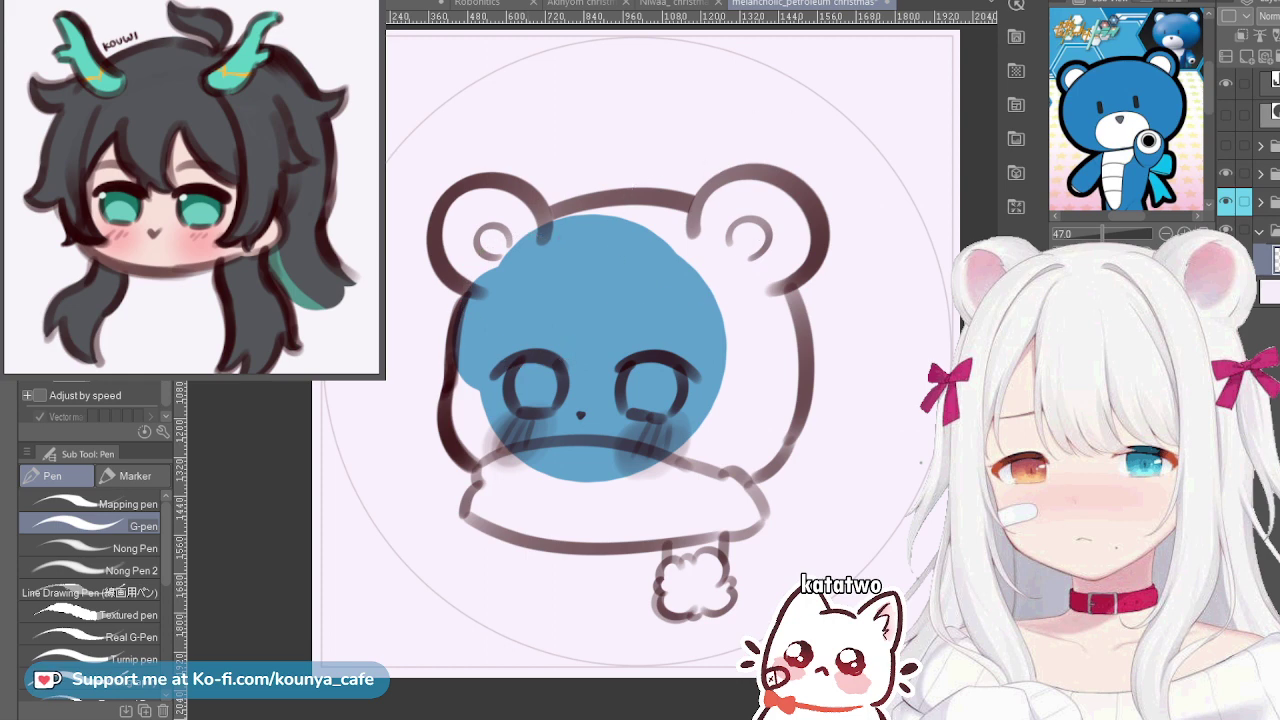
{"action": "left_click", "coordinate": [1264, 201]}
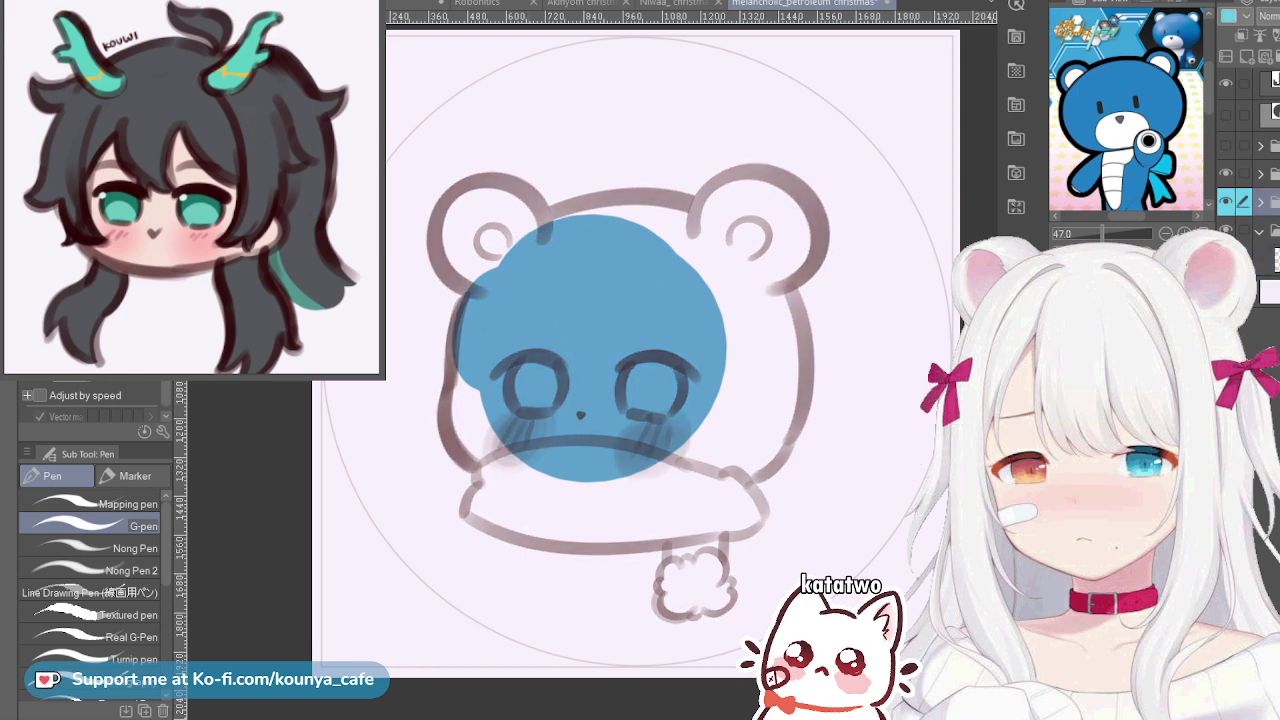
{"action": "left_click", "coordinate": [1264, 260]}
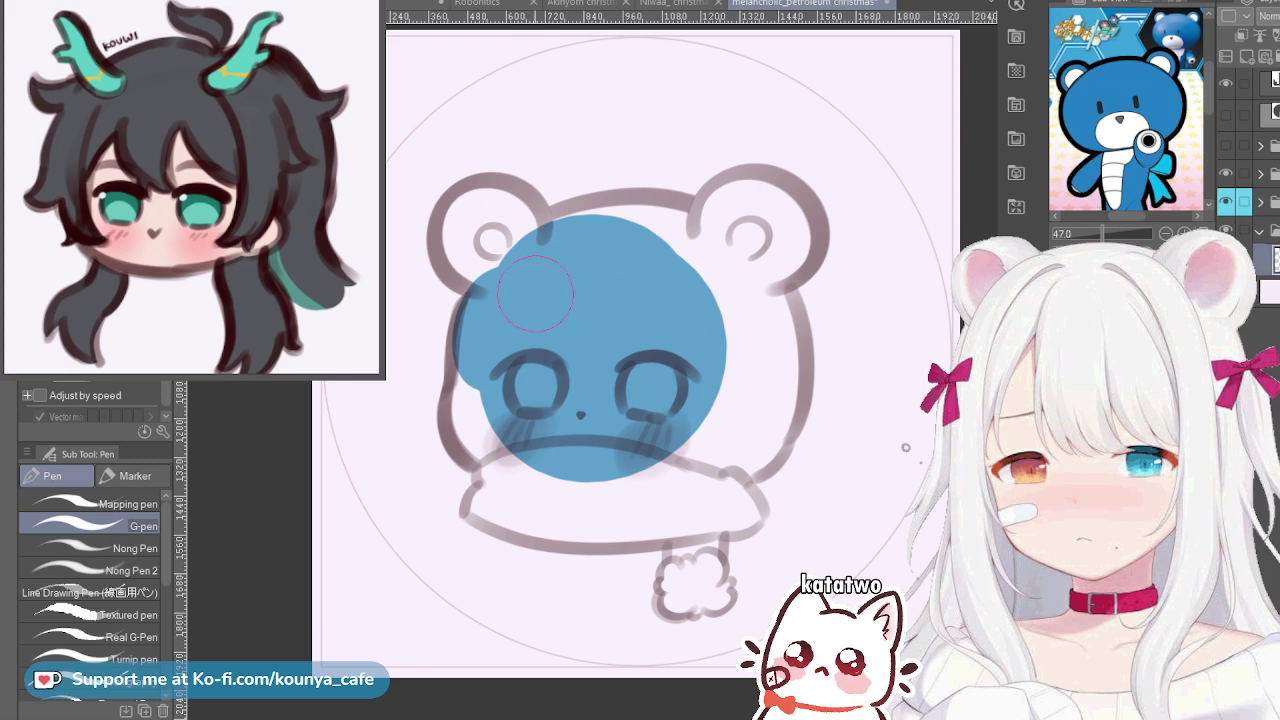
Extend the blue base across the forehead and up to the top outline of the head
{"action": "mouse_move", "coordinate": [492, 294]}
{"action": "left_mouse_down"}
{"action": "mouse_move", "coordinate": [579, 236]}
{"action": "mouse_move", "coordinate": [708, 304]}
{"action": "left_mouse_up"}
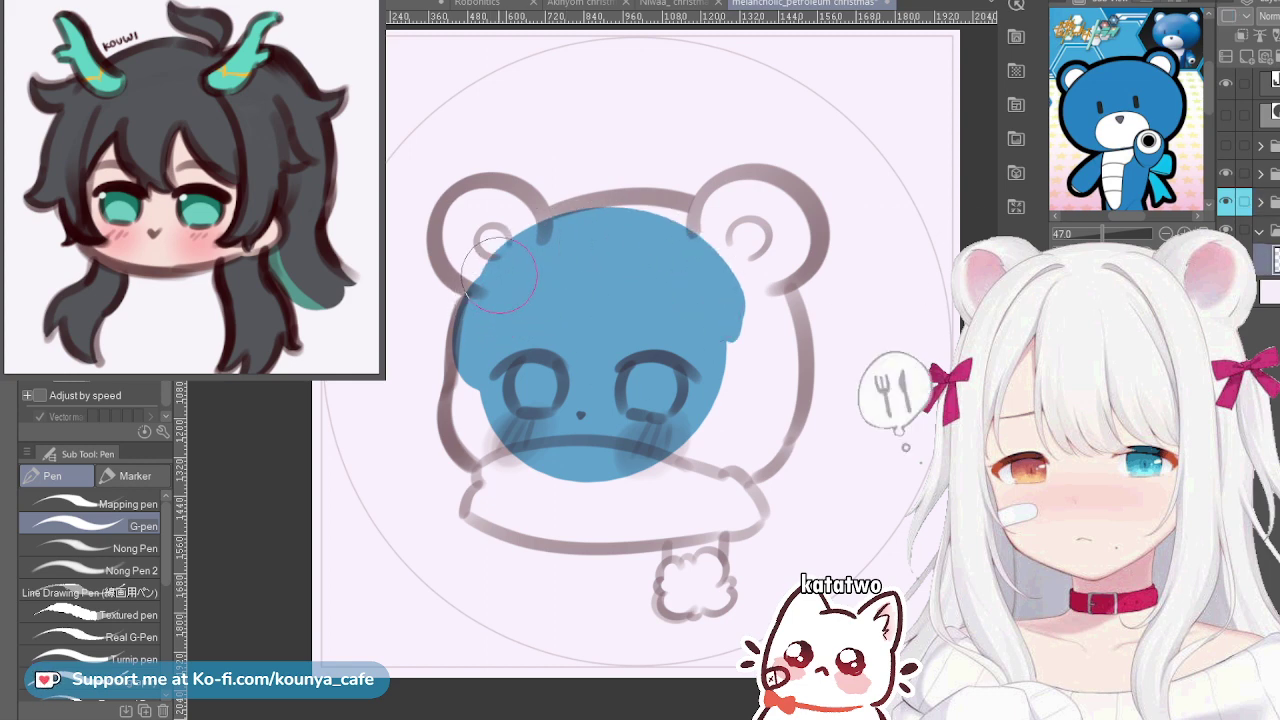
{"action": "mouse_move", "coordinate": [510, 256]}
{"action": "left_mouse_down"}
{"action": "mouse_move", "coordinate": [712, 240]}
{"action": "mouse_move", "coordinate": [754, 290]}
{"action": "left_mouse_up"}
{"action": "scroll", "coordinate": [730, 246], "scroll_direction": "up", "scroll_amount": 2}
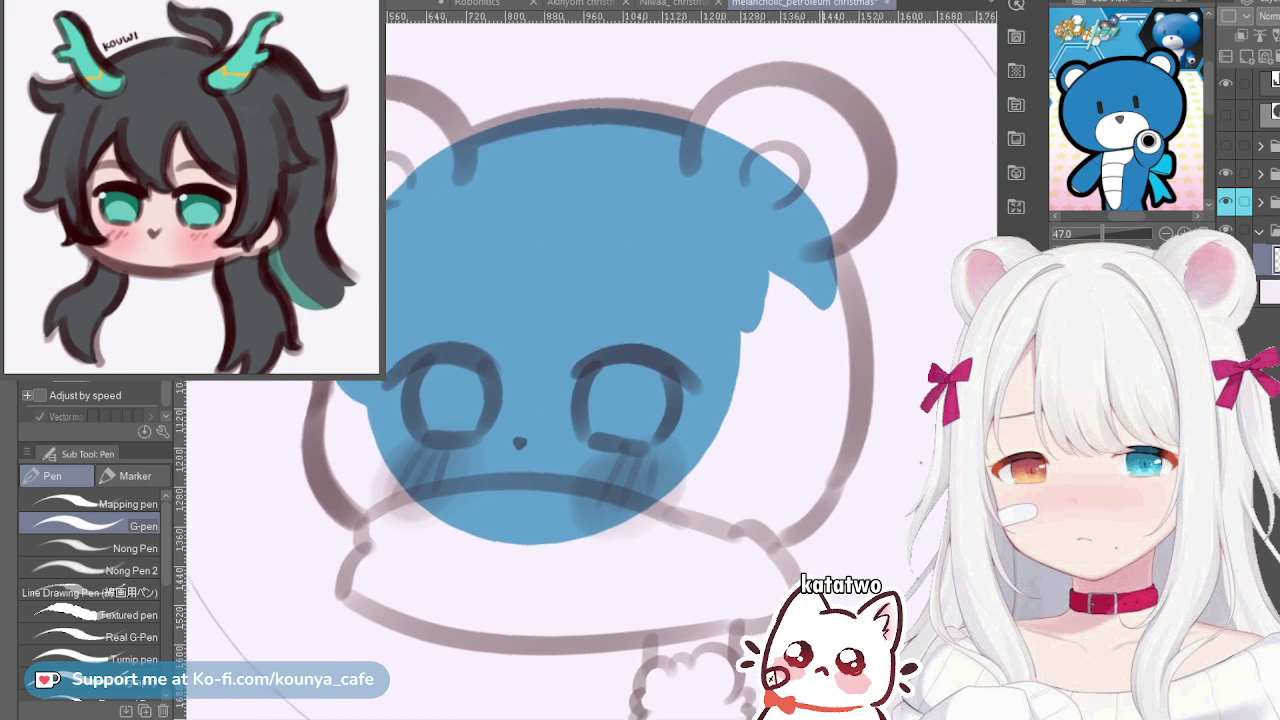
Paint the blue base's edge along the right side of the head, curving it down to the scarf
{"action": "left_click_drag", "start_coordinate": [840, 255], "coordinate": [760, 405]}
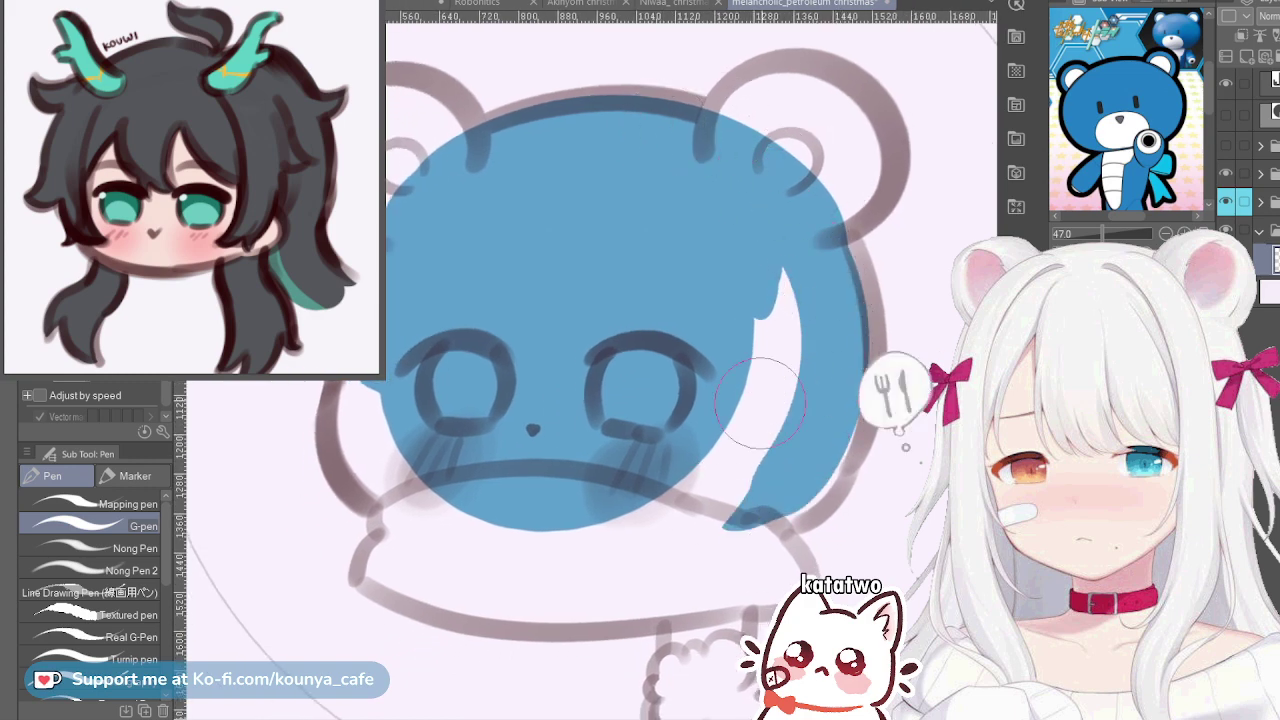
{"action": "key", "text": "ctrl+z"}
{"action": "mouse_move", "coordinate": [830, 240]}
{"action": "left_mouse_down"}
{"action": "mouse_move", "coordinate": [797, 450]}
{"action": "mouse_move", "coordinate": [650, 532]}
{"action": "mouse_move", "coordinate": [832, 268]}
{"action": "mouse_move", "coordinate": [780, 508]}
{"action": "left_mouse_up"}
{"action": "key", "text": "ctrl+z"}
{"action": "mouse_move", "coordinate": [832, 224]}
{"action": "left_mouse_down"}
{"action": "mouse_move", "coordinate": [843, 334]}
{"action": "mouse_move", "coordinate": [775, 505]}
{"action": "left_mouse_up"}
{"action": "key", "text": "ctrl+z"}
{"action": "mouse_move", "coordinate": [830, 218]}
{"action": "left_mouse_down"}
{"action": "mouse_move", "coordinate": [841, 360]}
{"action": "mouse_move", "coordinate": [688, 488]}
{"action": "left_mouse_up"}
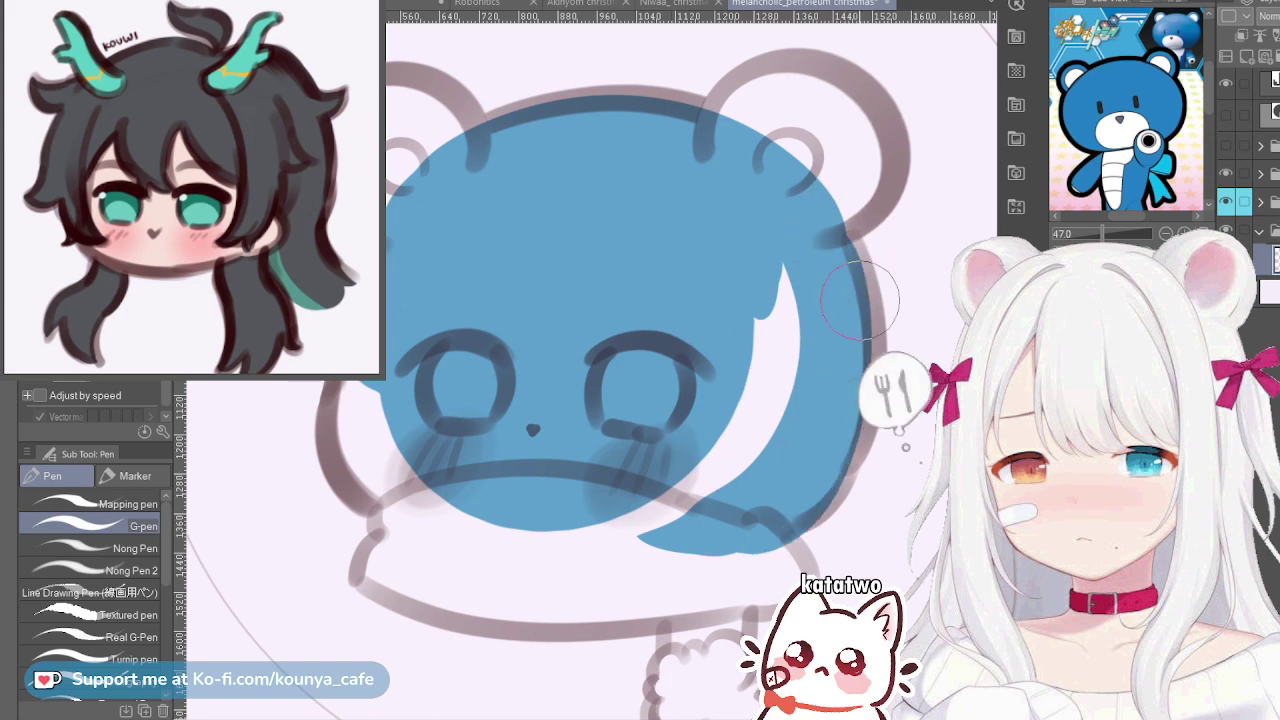
{"action": "key", "text": "ctrl+z"}
{"action": "mouse_move", "coordinate": [822, 258]}
{"action": "left_mouse_down"}
{"action": "mouse_move", "coordinate": [829, 343]}
{"action": "mouse_move", "coordinate": [705, 512]}
{"action": "left_mouse_up"}
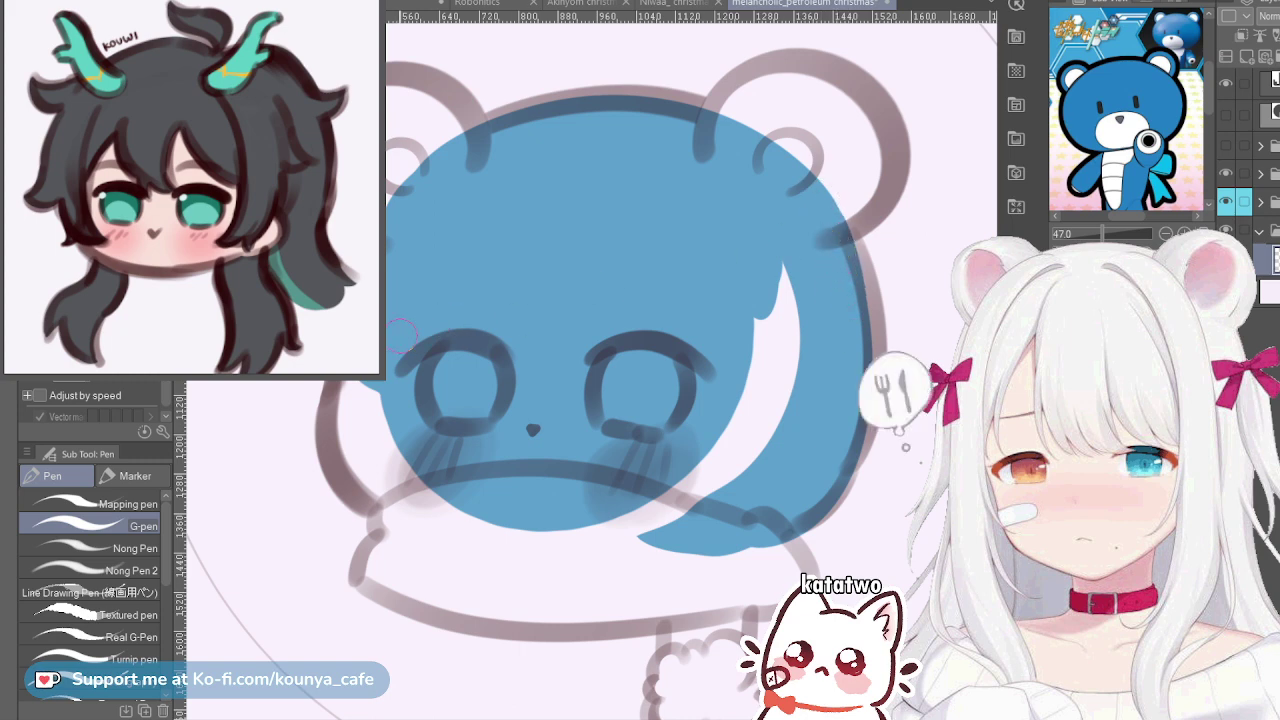
Fill the left cheek with blue, following the head outline down to the scarf
{"action": "left_click_drag", "start_coordinate": [356, 382], "coordinate": [371, 405]}
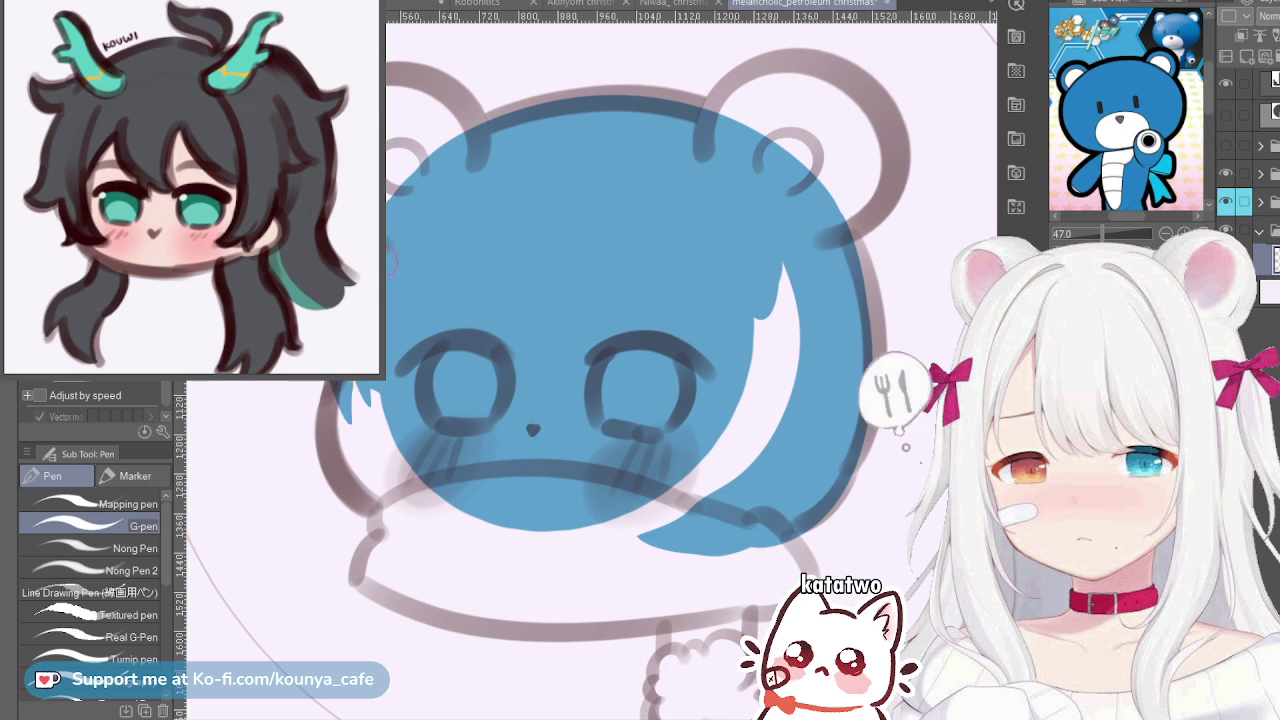
{"action": "left_click_drag", "start_coordinate": [366, 386], "coordinate": [356, 410]}
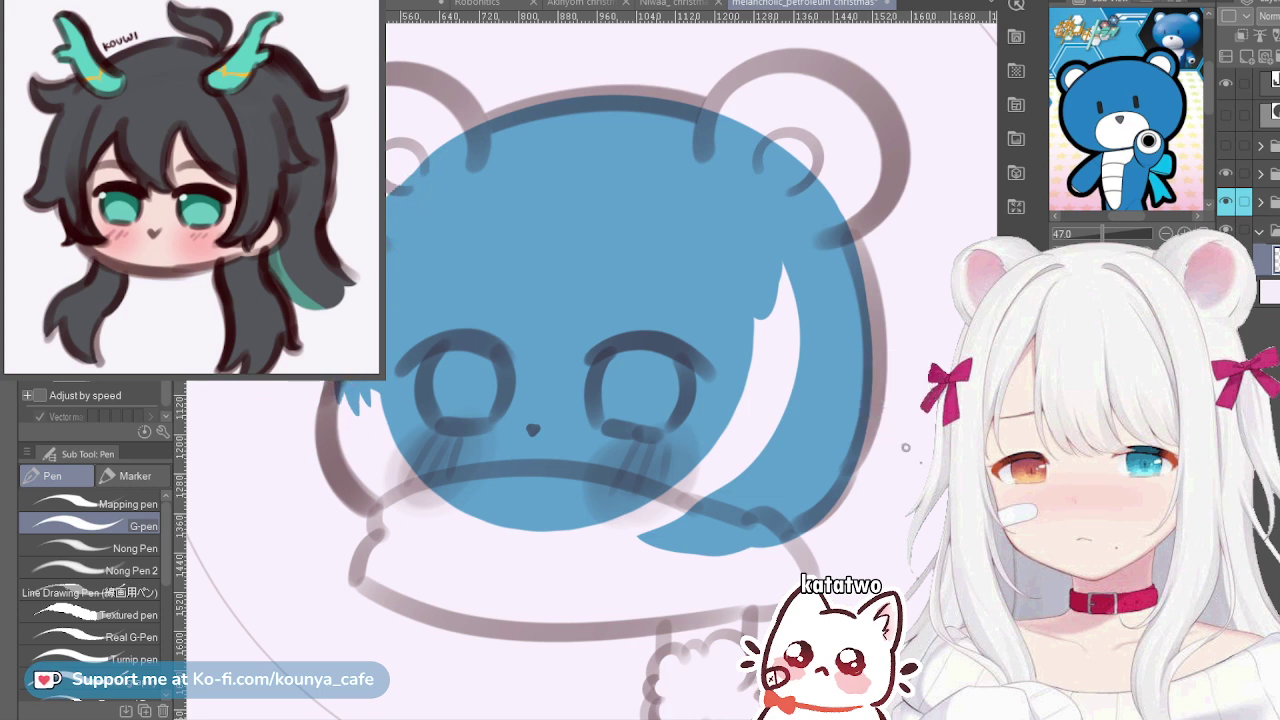
{"action": "mouse_move", "coordinate": [338, 383]}
{"action": "left_mouse_down"}
{"action": "mouse_move", "coordinate": [331, 438]}
{"action": "mouse_move", "coordinate": [348, 487]}
{"action": "left_mouse_up"}
{"action": "key", "text": "ctrl+z"}
{"action": "mouse_move", "coordinate": [343, 385]}
{"action": "left_mouse_down"}
{"action": "mouse_move", "coordinate": [334, 446]}
{"action": "mouse_move", "coordinate": [396, 516]}
{"action": "left_mouse_up"}
{"action": "key", "text": "ctrl+z"}
{"action": "mouse_move", "coordinate": [343, 385]}
{"action": "left_mouse_down"}
{"action": "mouse_move", "coordinate": [333, 442]}
{"action": "mouse_move", "coordinate": [394, 503]}
{"action": "left_mouse_up"}
{"action": "mouse_move", "coordinate": [340, 402]}
{"action": "left_mouse_down"}
{"action": "mouse_move", "coordinate": [340, 459]}
{"action": "mouse_move", "coordinate": [368, 490]}
{"action": "left_mouse_up"}
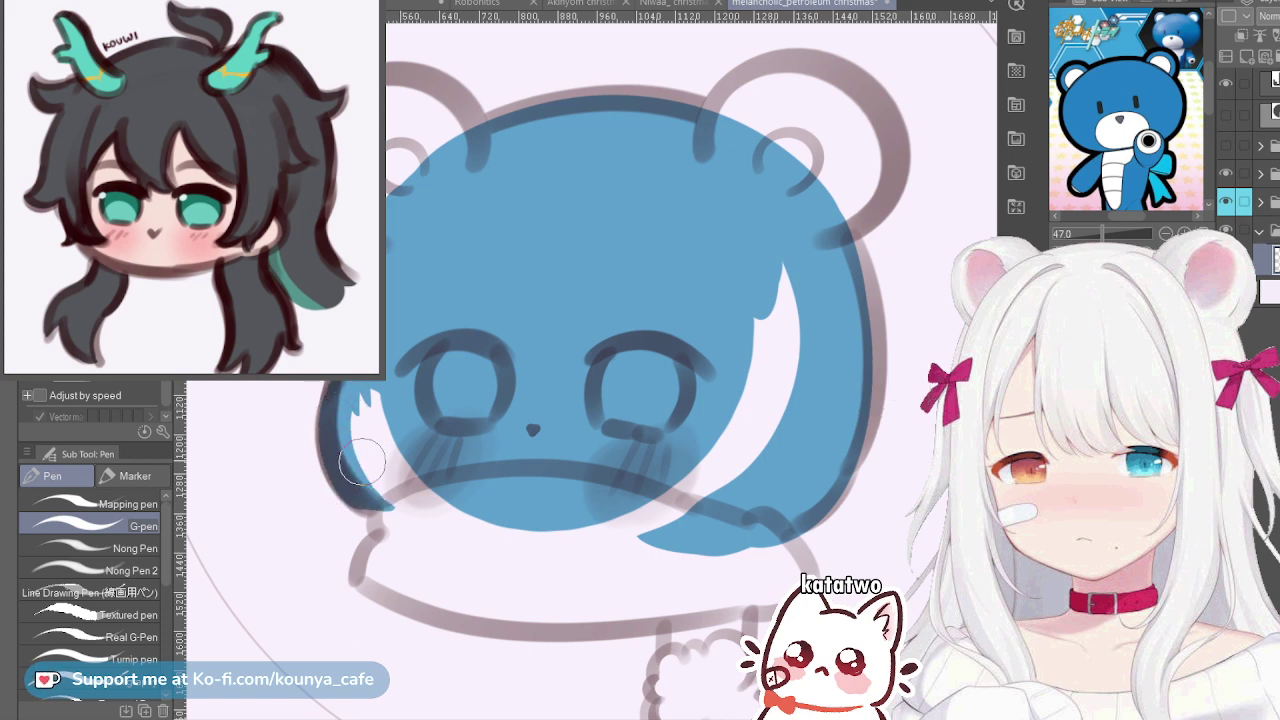
{"action": "mouse_move", "coordinate": [357, 416]}
{"action": "left_mouse_down"}
{"action": "mouse_move", "coordinate": [409, 471]}
{"action": "mouse_move", "coordinate": [376, 379]}
{"action": "mouse_move", "coordinate": [418, 489]}
{"action": "left_mouse_up"}
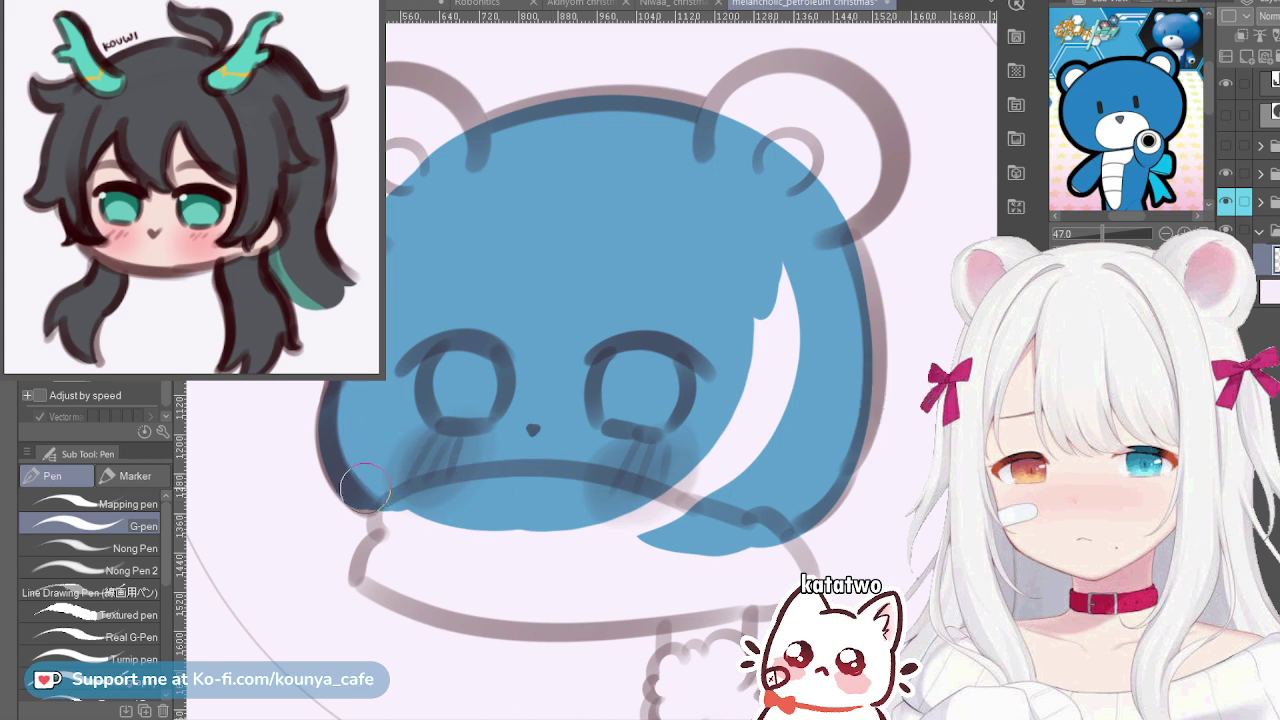
Paint the blue base's curved lower edge across the scarf area, joining the left and right cheeks
{"action": "mouse_move", "coordinate": [359, 488]}
{"action": "left_mouse_down"}
{"action": "mouse_move", "coordinate": [444, 532]}
{"action": "mouse_move", "coordinate": [646, 537]}
{"action": "mouse_move", "coordinate": [659, 505]}
{"action": "left_mouse_up"}
{"action": "key", "text": "ctrl+z"}
{"action": "mouse_move", "coordinate": [345, 478]}
{"action": "left_mouse_down"}
{"action": "mouse_move", "coordinate": [470, 560]}
{"action": "mouse_move", "coordinate": [680, 545]}
{"action": "left_mouse_up"}
{"action": "key", "text": "ctrl+z"}
{"action": "mouse_move", "coordinate": [378, 488]}
{"action": "left_mouse_down"}
{"action": "mouse_move", "coordinate": [408, 514]}
{"action": "mouse_move", "coordinate": [680, 560]}
{"action": "left_mouse_up"}
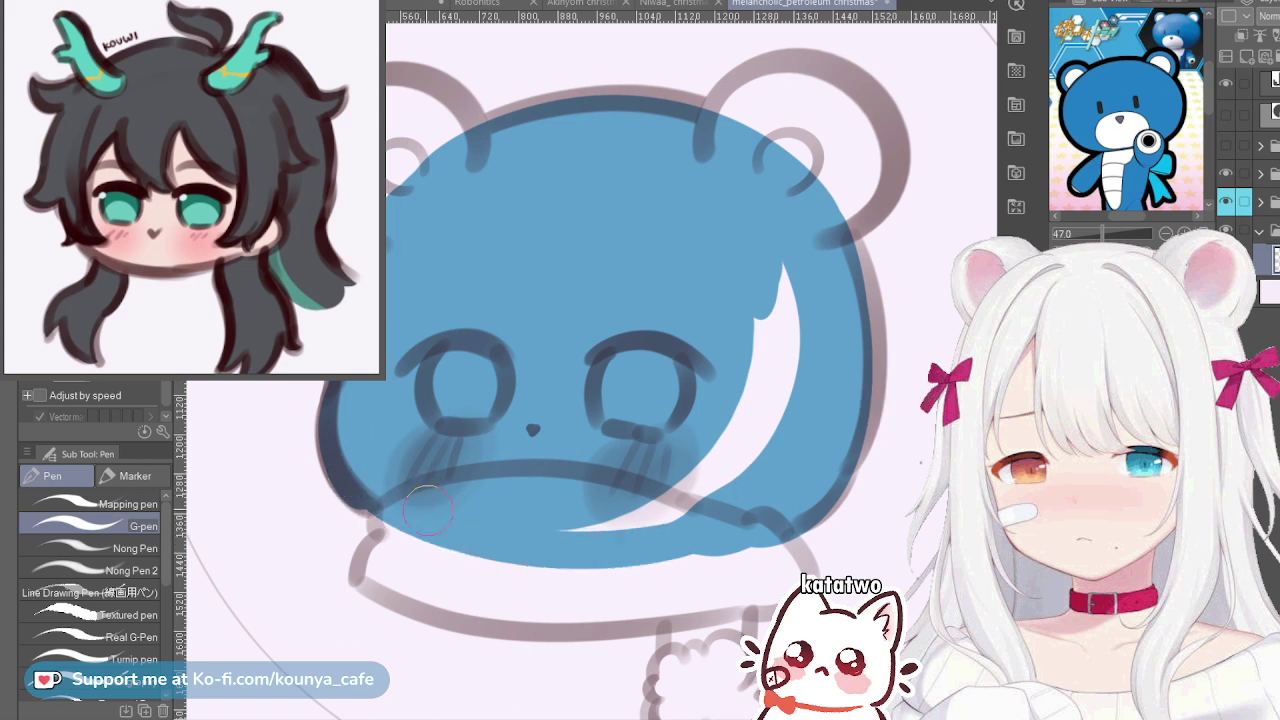
{"action": "mouse_move", "coordinate": [365, 492]}
{"action": "left_mouse_down"}
{"action": "mouse_move", "coordinate": [419, 519]}
{"action": "mouse_move", "coordinate": [360, 485]}
{"action": "mouse_move", "coordinate": [510, 557]}
{"action": "mouse_move", "coordinate": [700, 560]}
{"action": "left_mouse_up"}
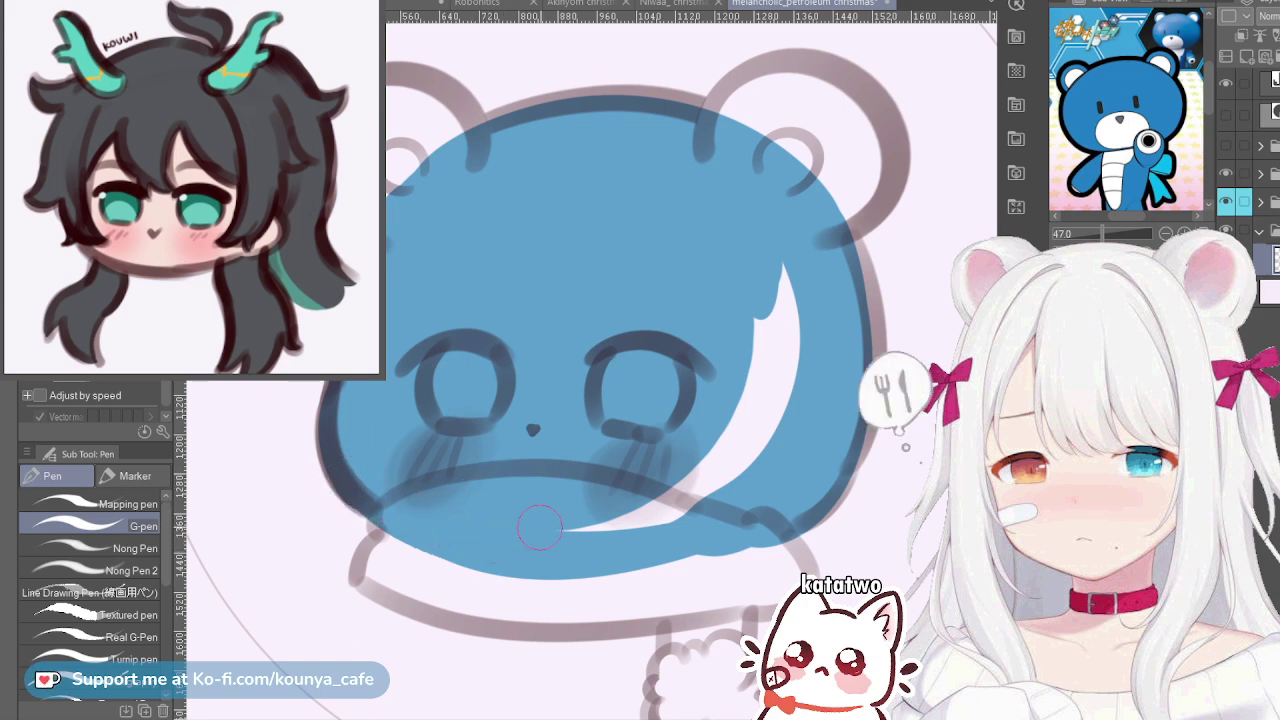
Fill the uncolored gap inside the right cheek and smooth the base's lower edge, using a mirrored canvas view
{"action": "mouse_move", "coordinate": [545, 475]}
{"action": "left_mouse_down"}
{"action": "mouse_move", "coordinate": [707, 468]}
{"action": "mouse_move", "coordinate": [743, 356]}
{"action": "mouse_move", "coordinate": [742, 280]}
{"action": "mouse_move", "coordinate": [782, 340]}
{"action": "left_mouse_up"}
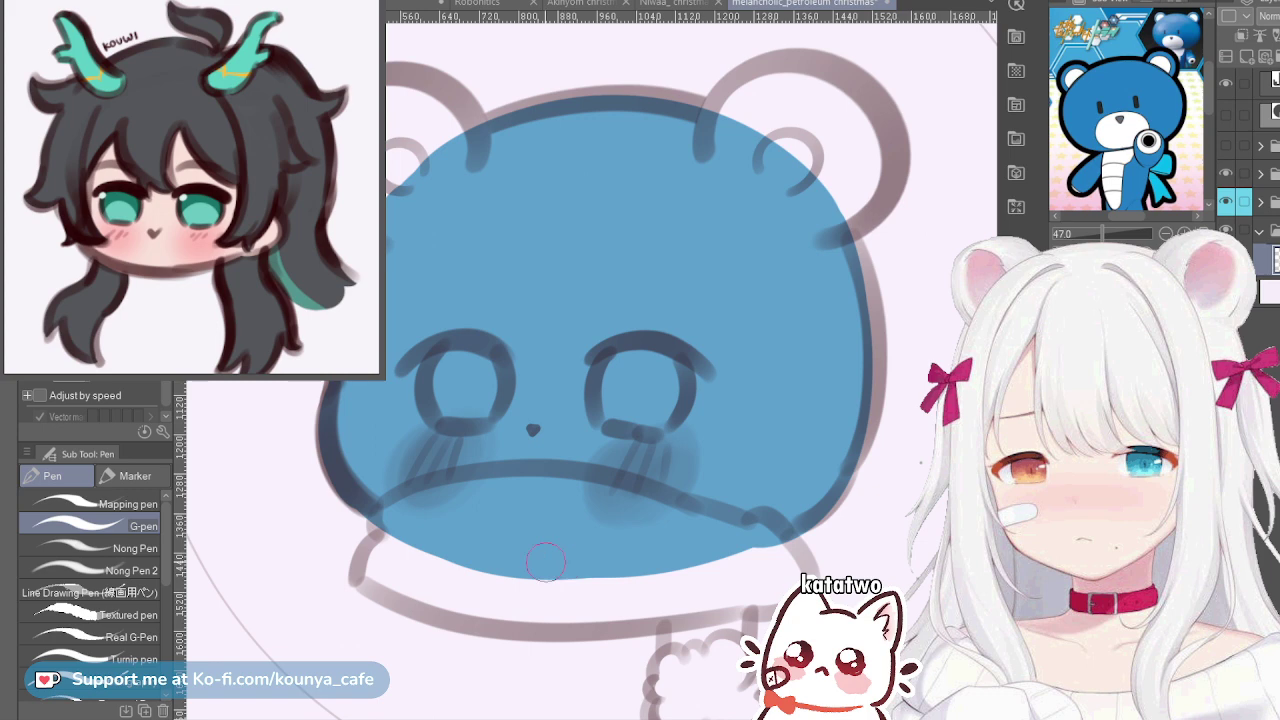
{"action": "left_click_drag", "start_coordinate": [546, 562], "coordinate": [774, 516]}
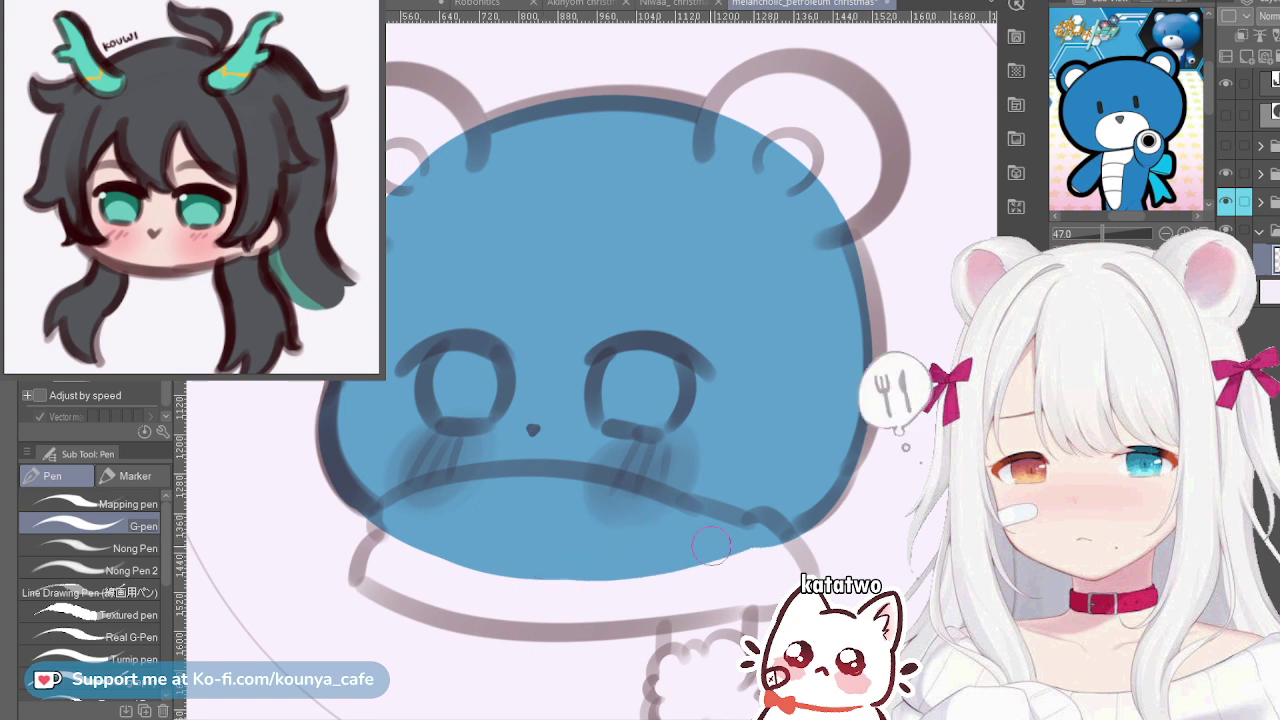
{"action": "key", "text": "h"}
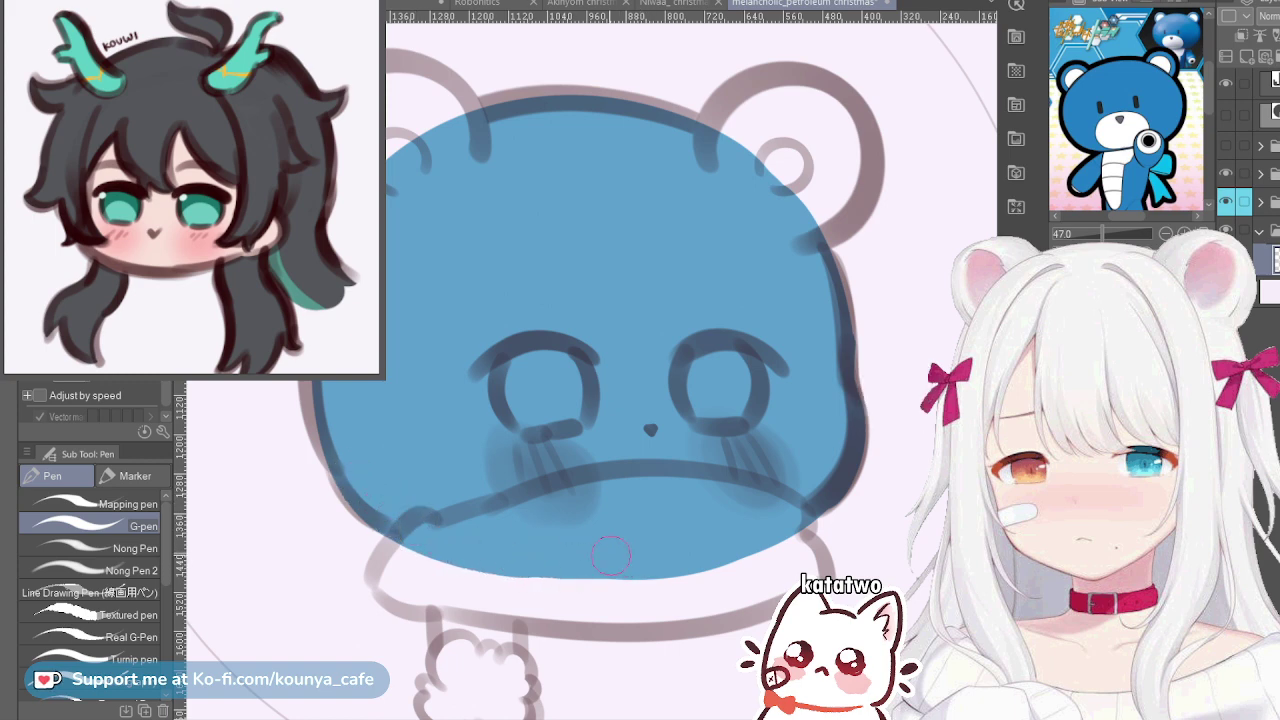
{"action": "left_click_drag", "start_coordinate": [450, 548], "coordinate": [602, 561]}
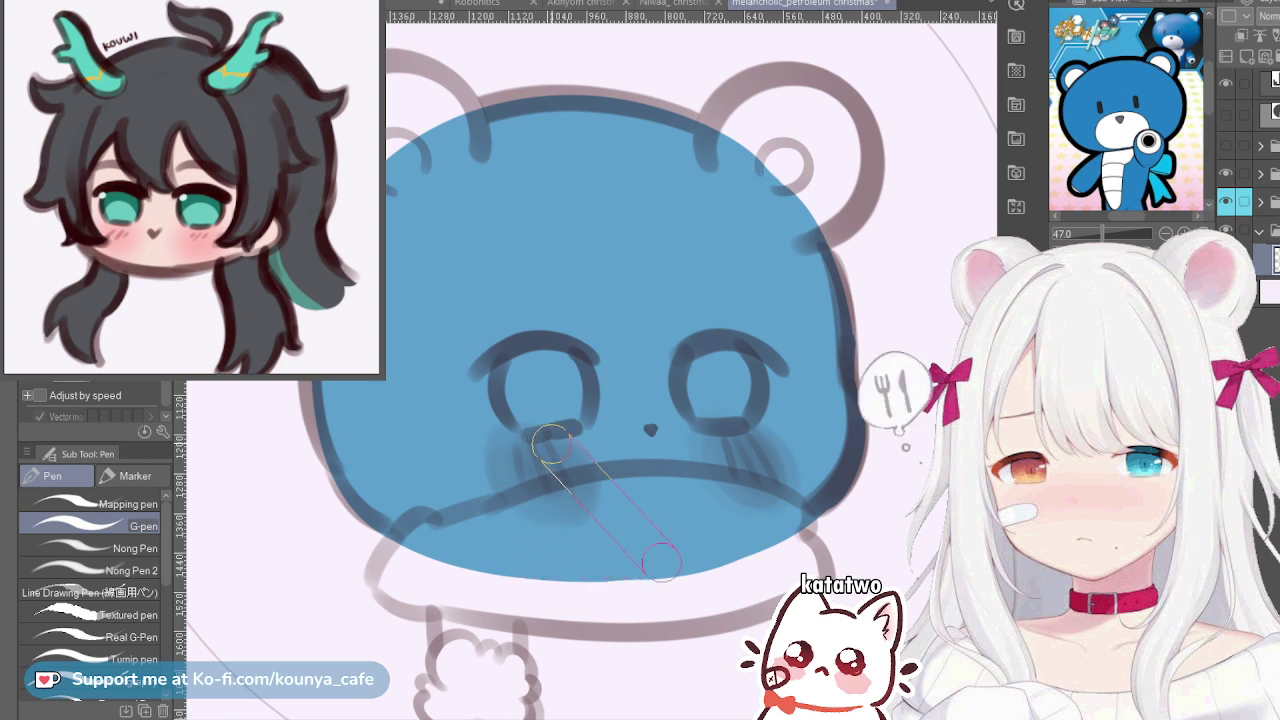
{"action": "key", "text": "h"}
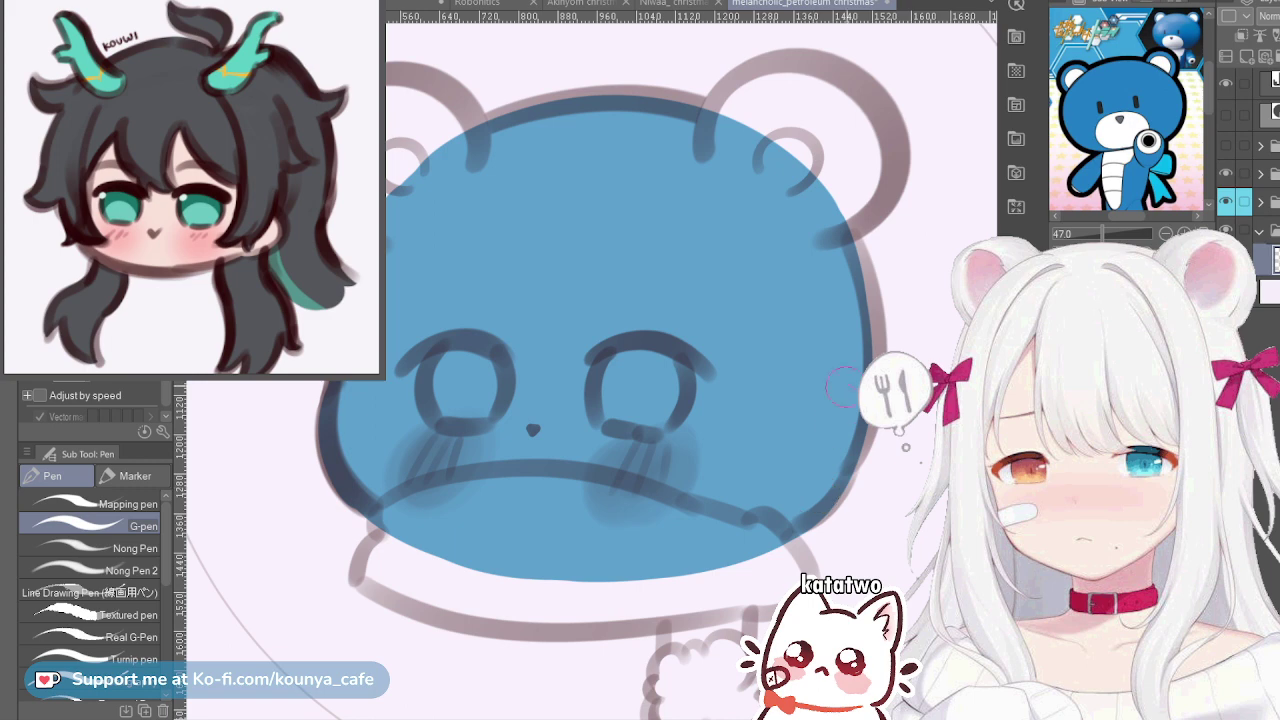
Refine the blue along the head's right outline and nudge the top edge of the base very slightly upward with Transform
{"action": "mouse_move", "coordinate": [838, 240]}
{"action": "left_mouse_down"}
{"action": "mouse_move", "coordinate": [856, 276]}
{"action": "mouse_move", "coordinate": [866, 446]}
{"action": "left_mouse_up"}
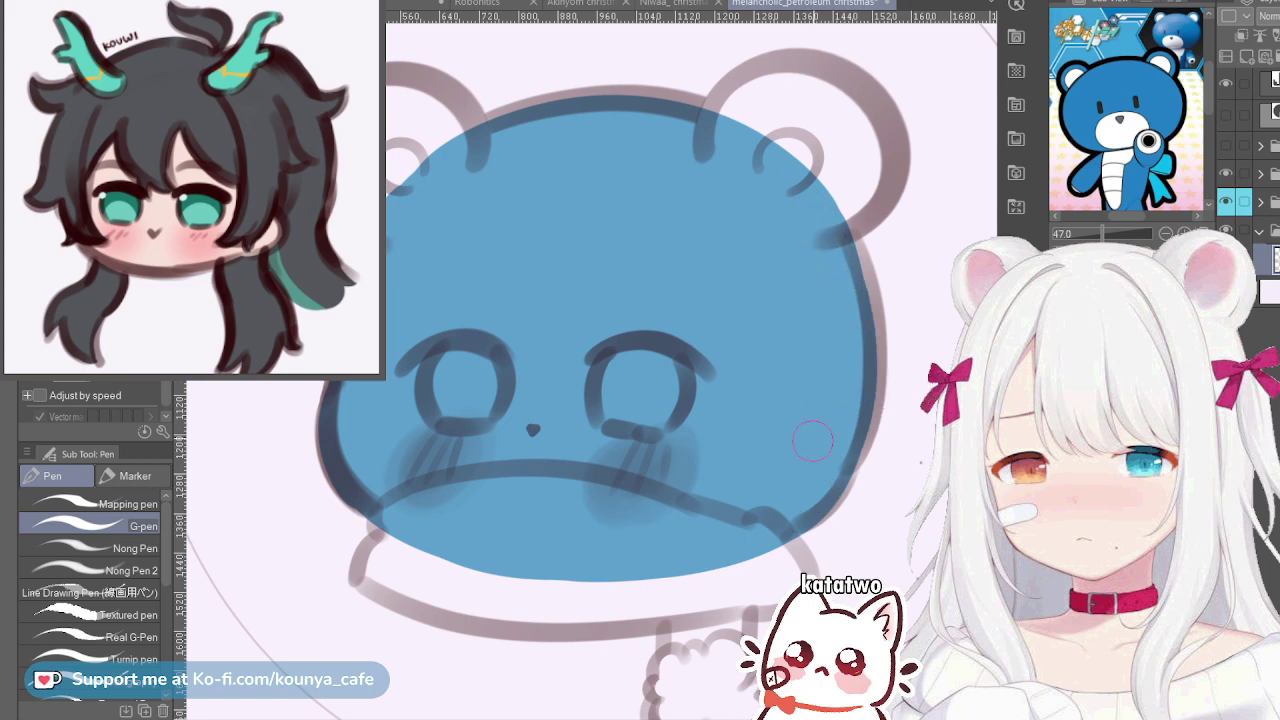
{"action": "left_click_drag", "start_coordinate": [841, 241], "coordinate": [858, 404]}
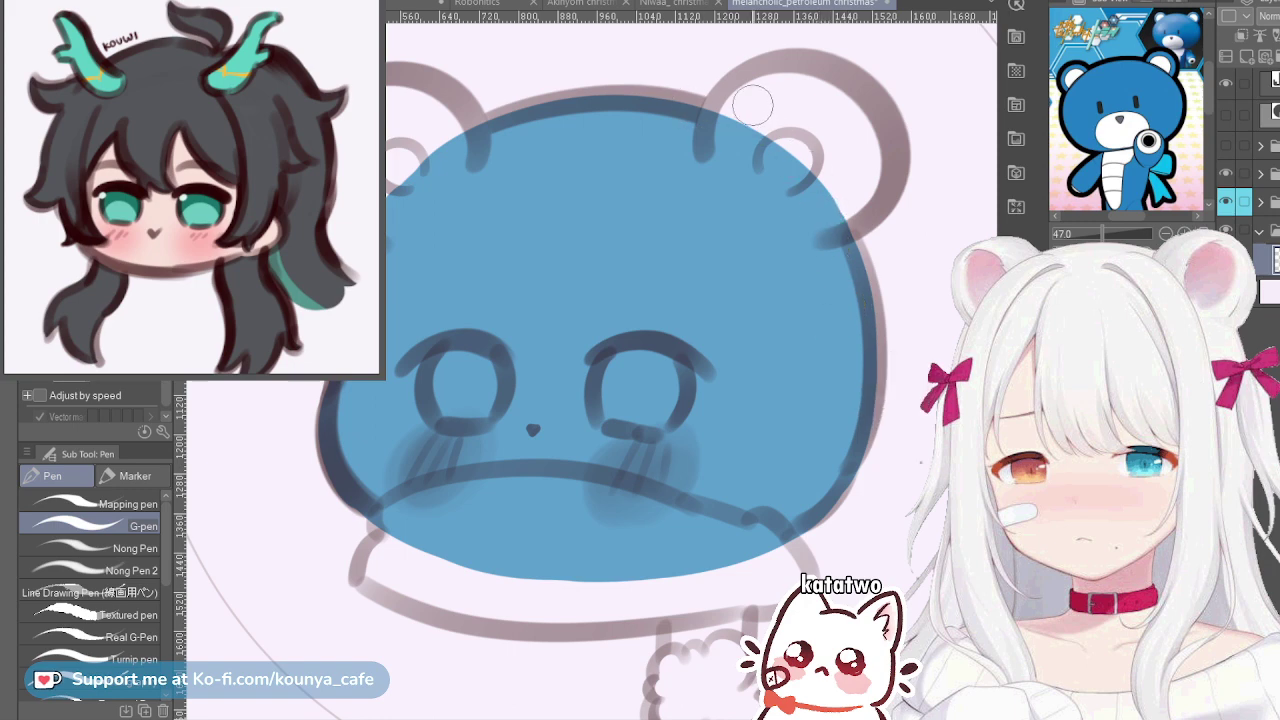
{"action": "key", "text": "ctrl+t"}
{"action": "left_click_drag", "start_coordinate": [597, 94], "coordinate": [597, 93]}
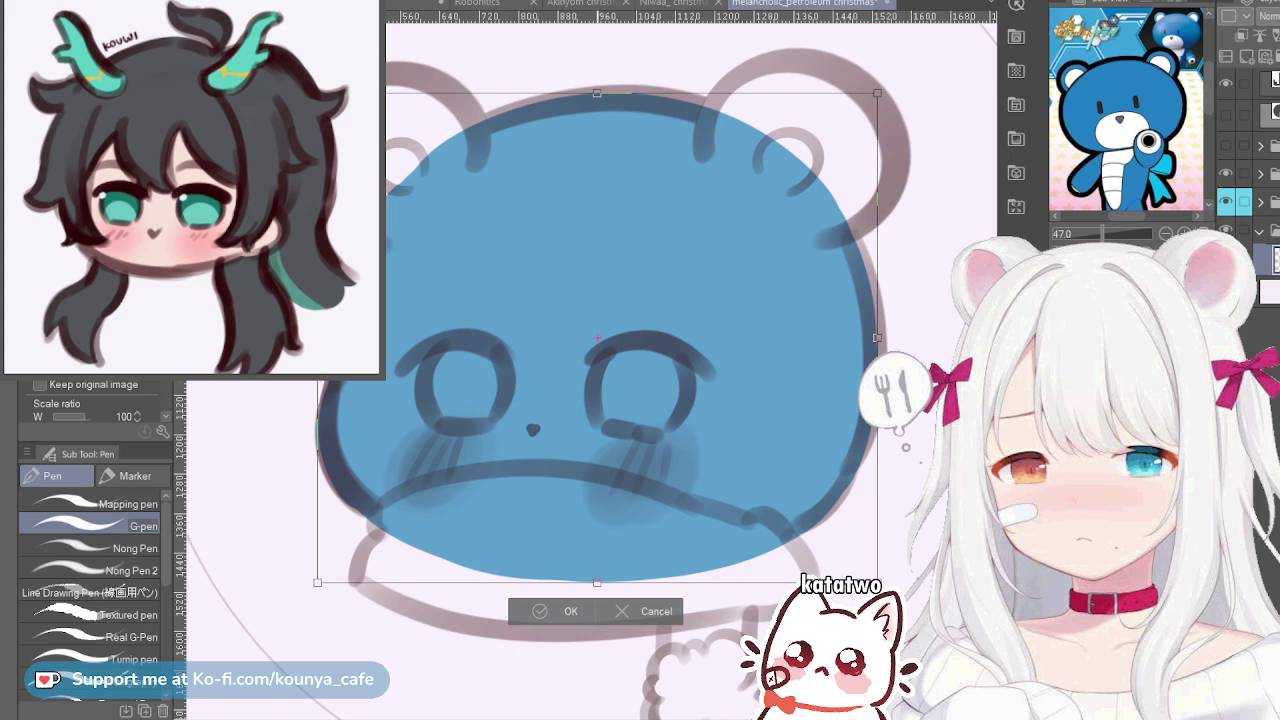
{"action": "key", "text": "Return"}
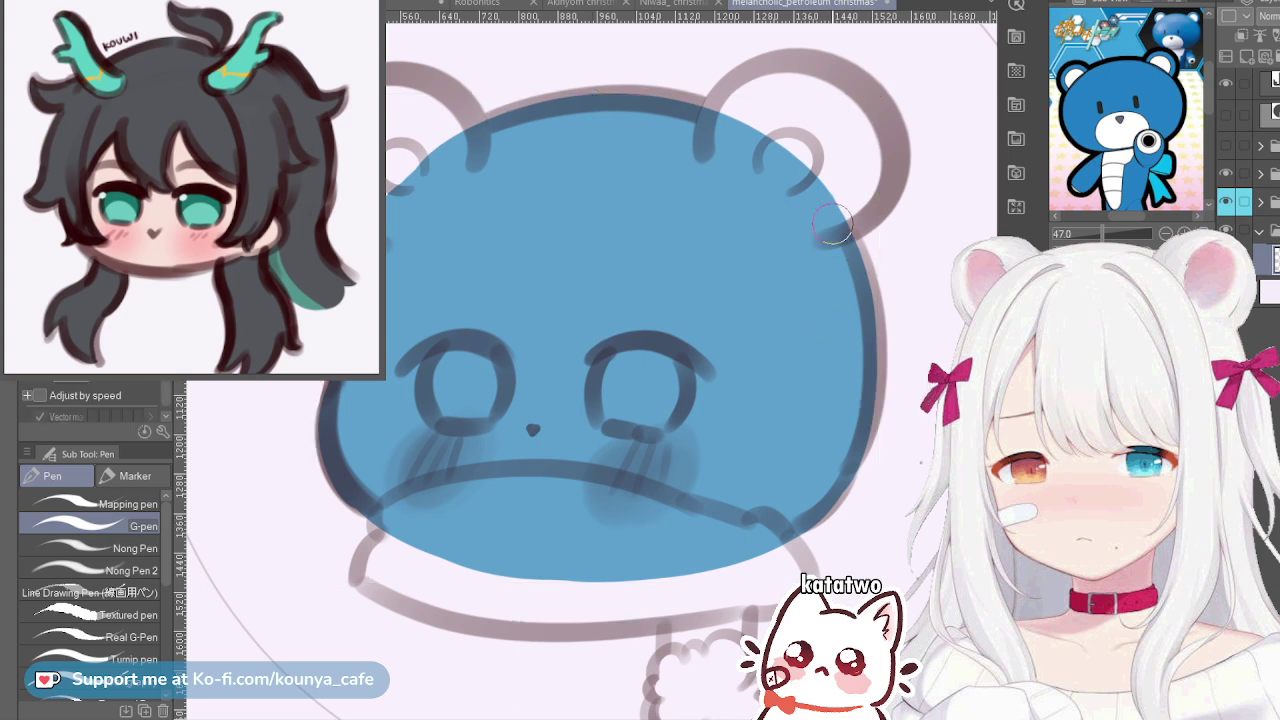
Fill both bear ears with the same blue up to their outlines
{"action": "left_click_drag", "start_coordinate": [624, 180], "coordinate": [691, 240]}
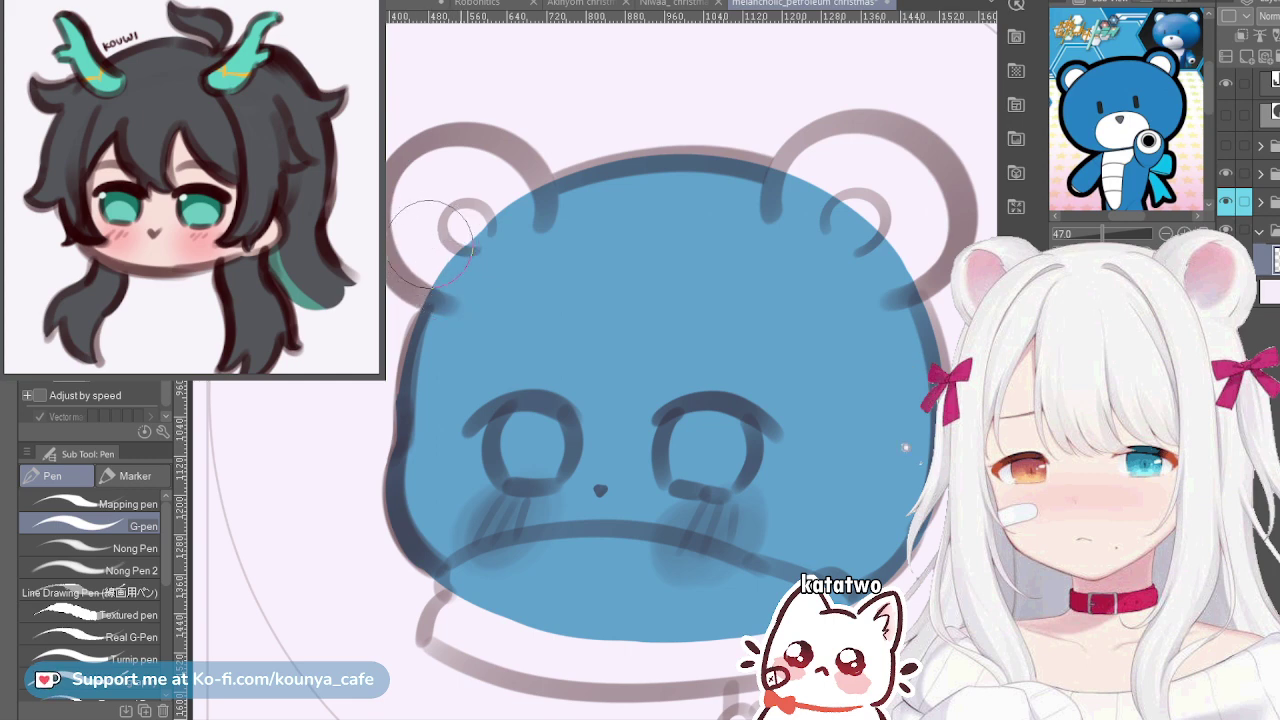
{"action": "mouse_move", "coordinate": [425, 250]}
{"action": "left_mouse_down"}
{"action": "mouse_move", "coordinate": [452, 275]}
{"action": "mouse_move", "coordinate": [422, 268]}
{"action": "mouse_move", "coordinate": [405, 195]}
{"action": "mouse_move", "coordinate": [506, 174]}
{"action": "mouse_move", "coordinate": [506, 220]}
{"action": "mouse_move", "coordinate": [493, 180]}
{"action": "mouse_move", "coordinate": [478, 207]}
{"action": "mouse_move", "coordinate": [446, 193]}
{"action": "mouse_move", "coordinate": [481, 238]}
{"action": "mouse_move", "coordinate": [429, 215]}
{"action": "mouse_move", "coordinate": [455, 232]}
{"action": "left_mouse_up"}
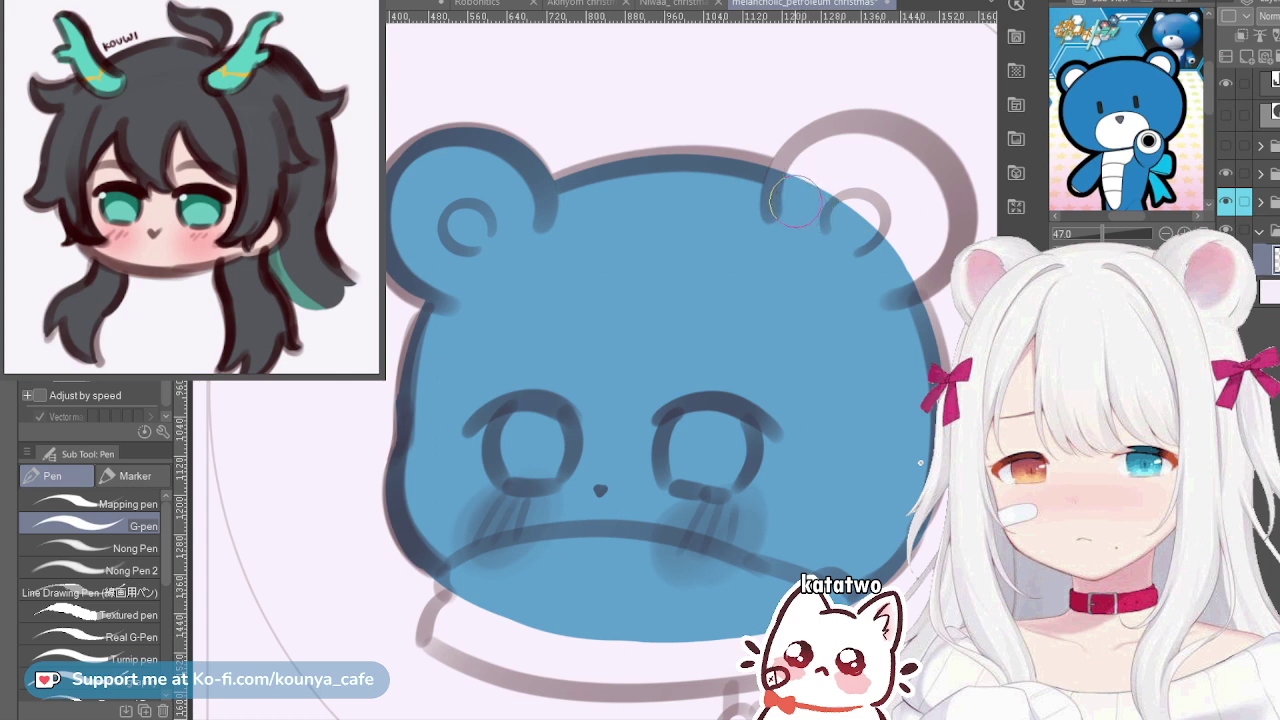
{"action": "left_click_drag", "start_coordinate": [786, 198], "coordinate": [858, 133]}
{"action": "key", "text": "ctrl+z"}
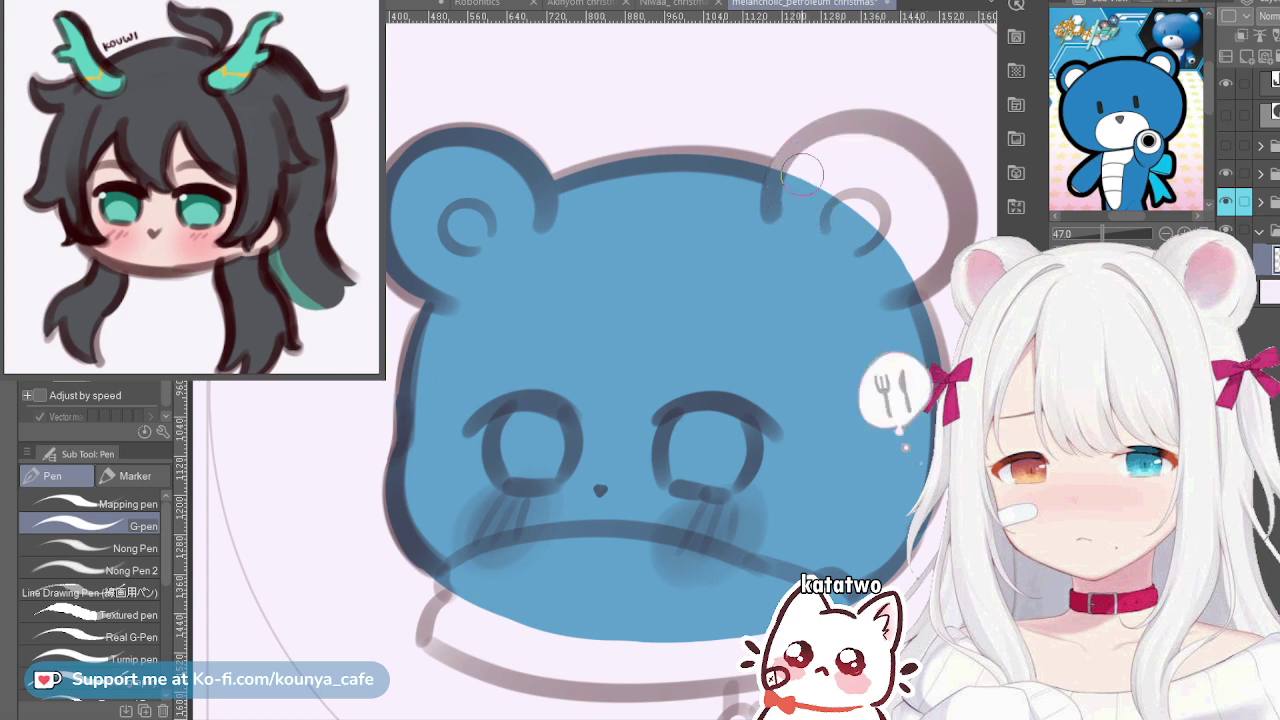
{"action": "mouse_move", "coordinate": [806, 198]}
{"action": "left_mouse_down"}
{"action": "mouse_move", "coordinate": [814, 180]}
{"action": "mouse_move", "coordinate": [880, 168]}
{"action": "left_mouse_up"}
{"action": "key", "text": "ctrl+z"}
{"action": "mouse_move", "coordinate": [812, 192]}
{"action": "left_mouse_down"}
{"action": "mouse_move", "coordinate": [910, 213]}
{"action": "mouse_move", "coordinate": [838, 219]}
{"action": "mouse_move", "coordinate": [852, 190]}
{"action": "mouse_move", "coordinate": [862, 228]}
{"action": "mouse_move", "coordinate": [838, 153]}
{"action": "mouse_move", "coordinate": [826, 204]}
{"action": "mouse_move", "coordinate": [794, 208]}
{"action": "mouse_move", "coordinate": [802, 173]}
{"action": "mouse_move", "coordinate": [908, 181]}
{"action": "mouse_move", "coordinate": [824, 254]}
{"action": "mouse_move", "coordinate": [822, 187]}
{"action": "mouse_move", "coordinate": [799, 192]}
{"action": "mouse_move", "coordinate": [877, 146]}
{"action": "mouse_move", "coordinate": [866, 191]}
{"action": "left_mouse_up"}
{"action": "key", "text": "["}
{"action": "left_click", "coordinate": [856, 210]}
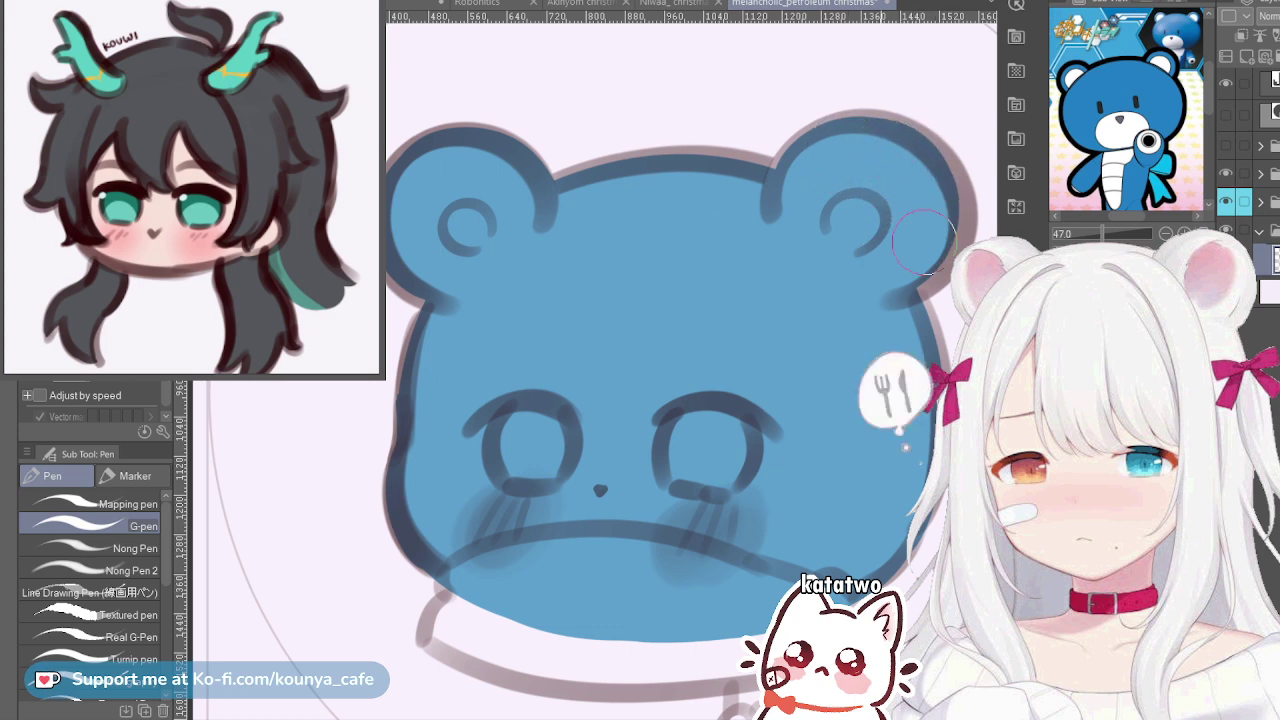
Round off the blue along the right ear's outer edge and mirror the canvas view to check the ear shapes
{"action": "mouse_move", "coordinate": [893, 150]}
{"action": "left_mouse_down"}
{"action": "mouse_move", "coordinate": [931, 189]}
{"action": "mouse_move", "coordinate": [925, 288]}
{"action": "left_mouse_up"}
{"action": "key", "text": "ctrl+z"}
{"action": "left_click_drag", "start_coordinate": [905, 140], "coordinate": [925, 288]}
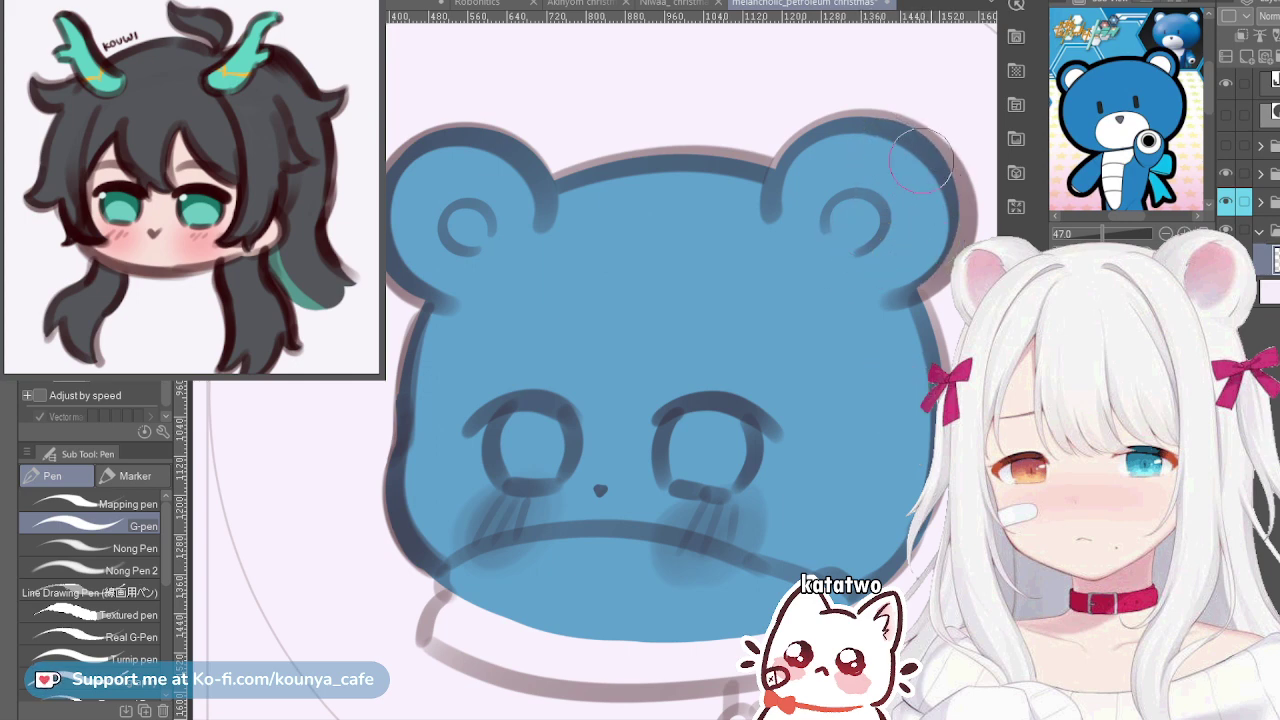
{"action": "left_click_drag", "start_coordinate": [915, 142], "coordinate": [925, 282]}
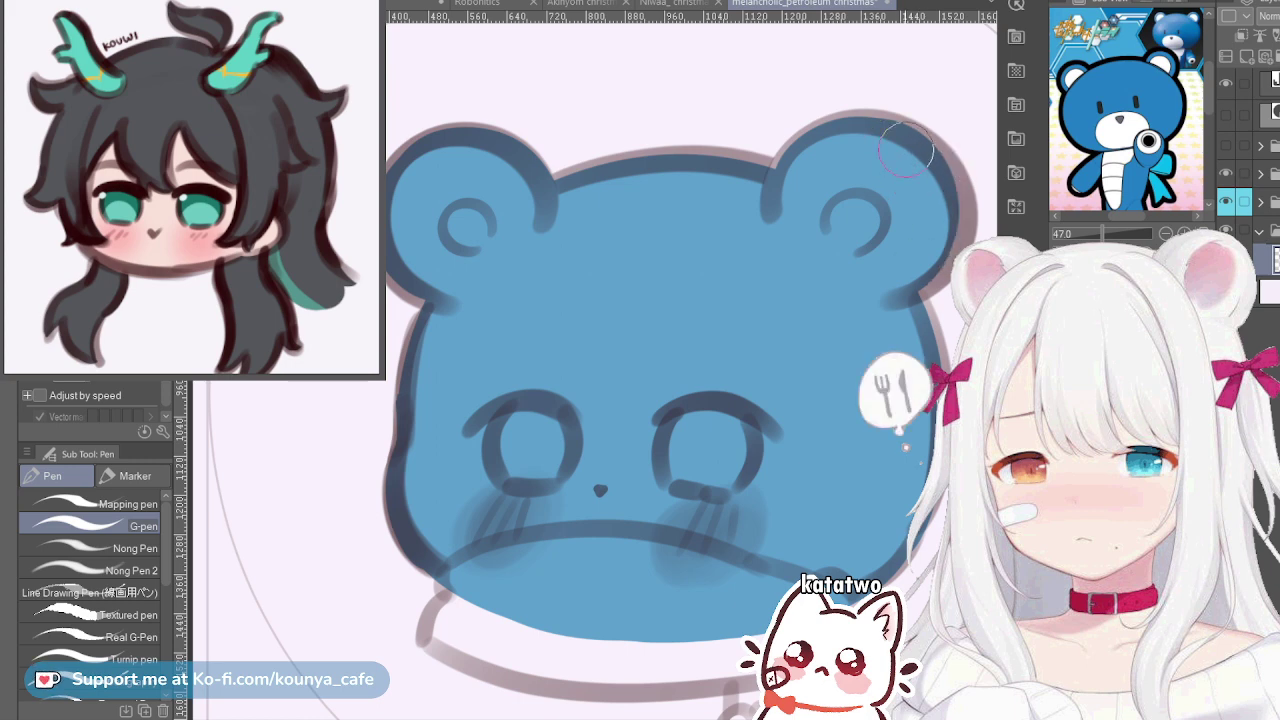
{"action": "key", "text": "h"}
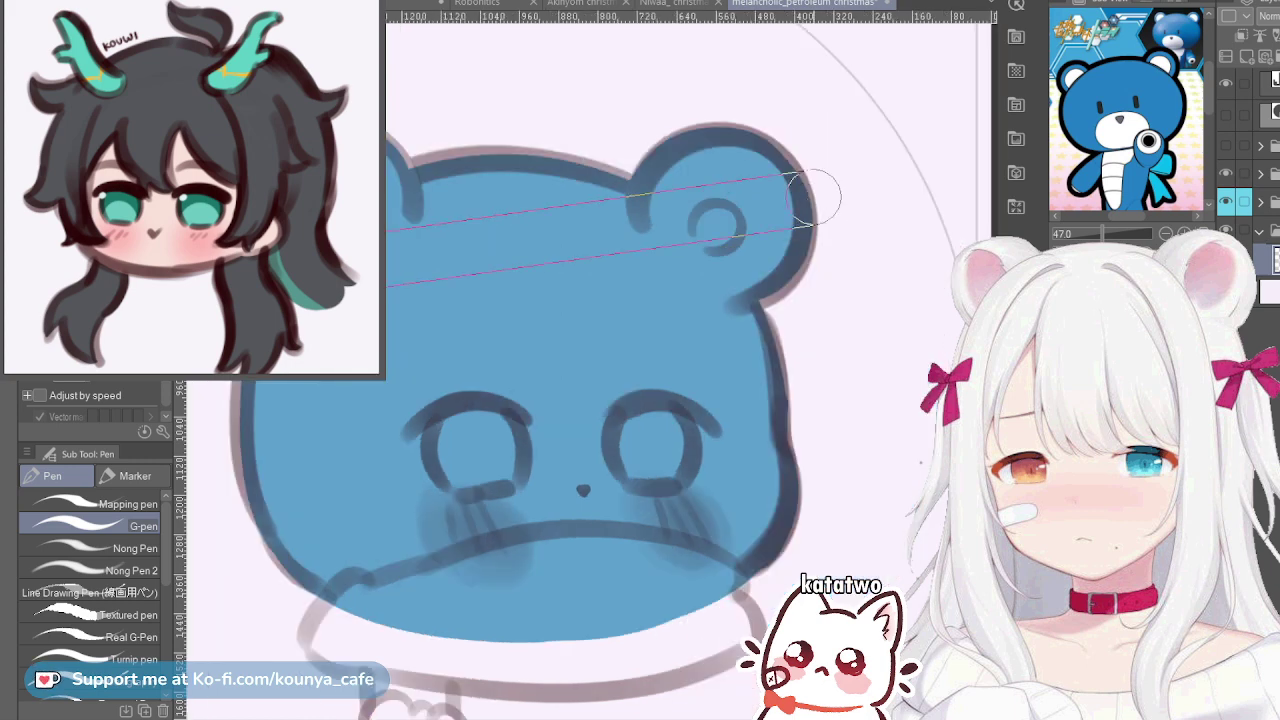
{"action": "left_click_drag", "start_coordinate": [604, 193], "coordinate": [749, 175]}
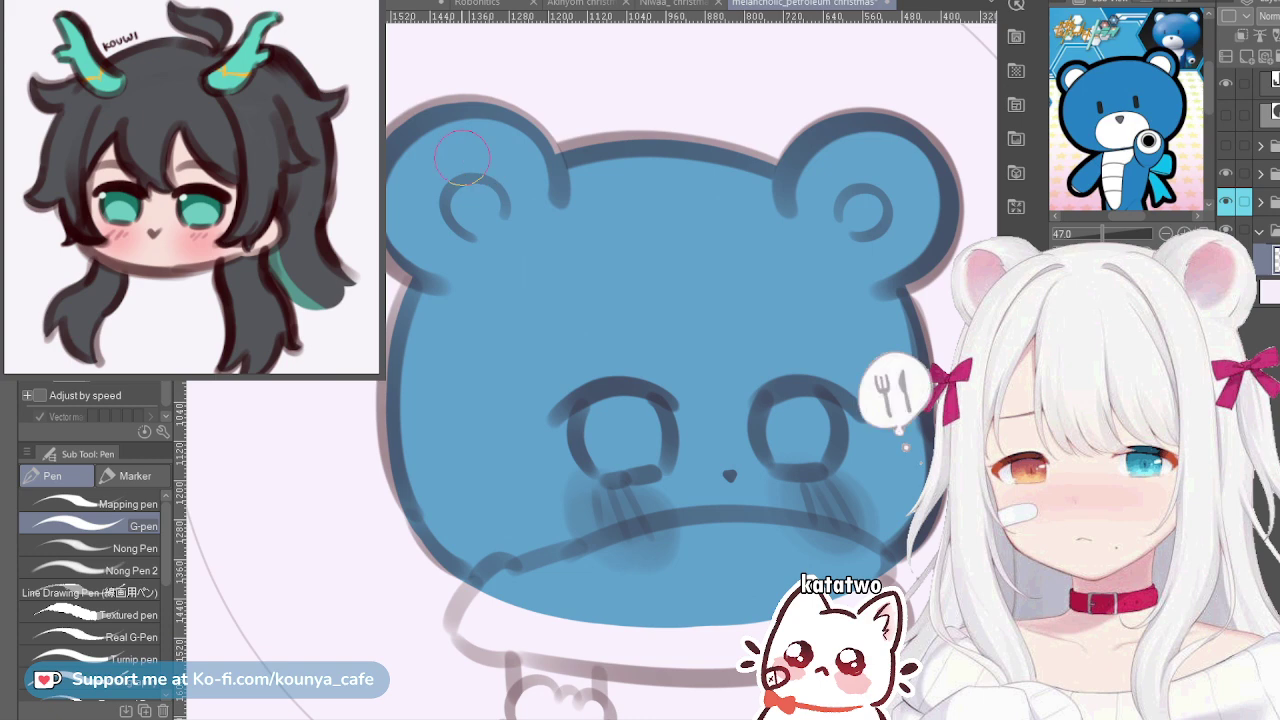
Transform the bear's ear layer so its upper right corner is stretched slightly upward
{"action": "scroll", "coordinate": [543, 273], "scroll_direction": "down", "scroll_amount": 2}
{"action": "left_click_drag", "start_coordinate": [573, 175], "coordinate": [573, 200]}
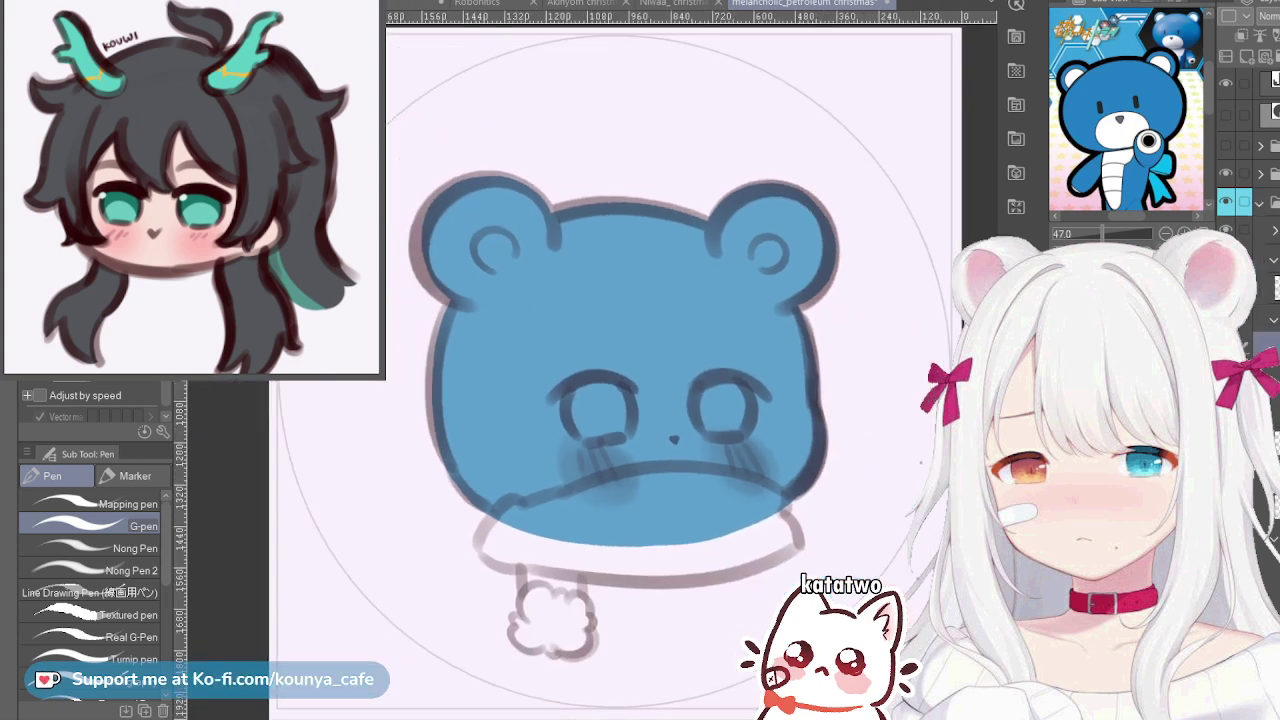
{"action": "key", "text": "ctrl+t"}
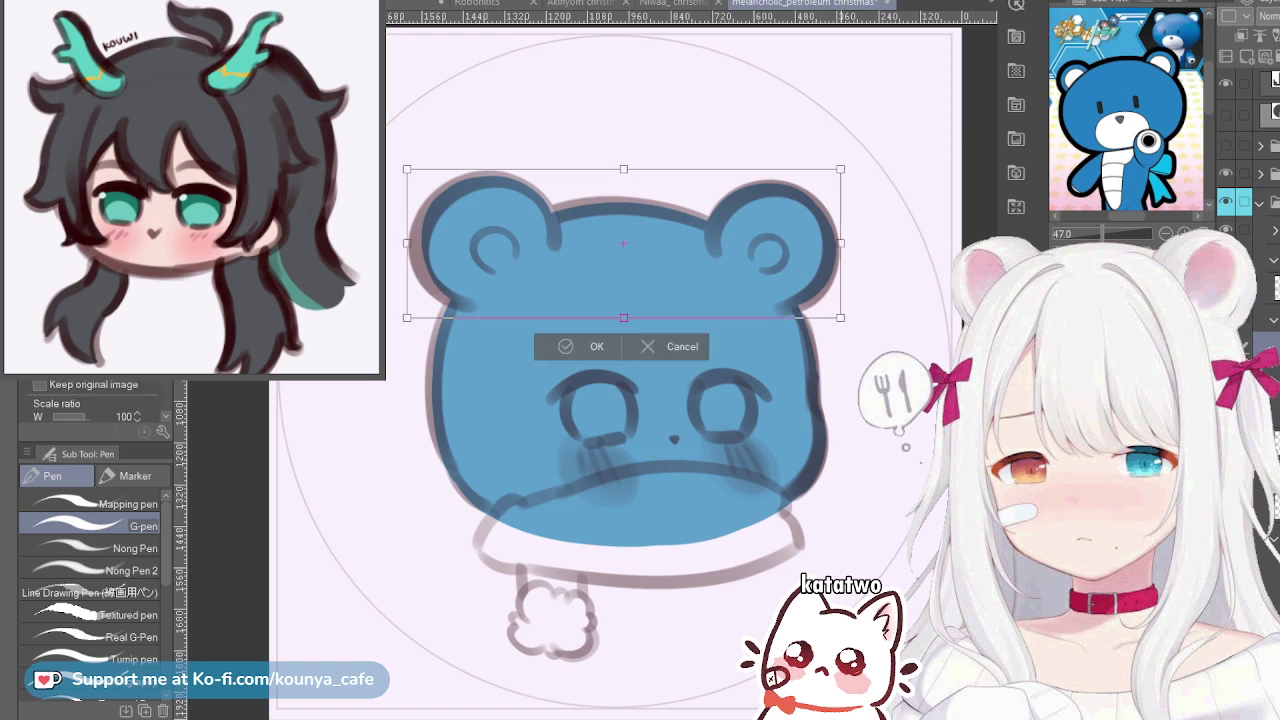
{"action": "left_click_drag", "start_coordinate": [840, 169], "coordinate": [843, 164]}
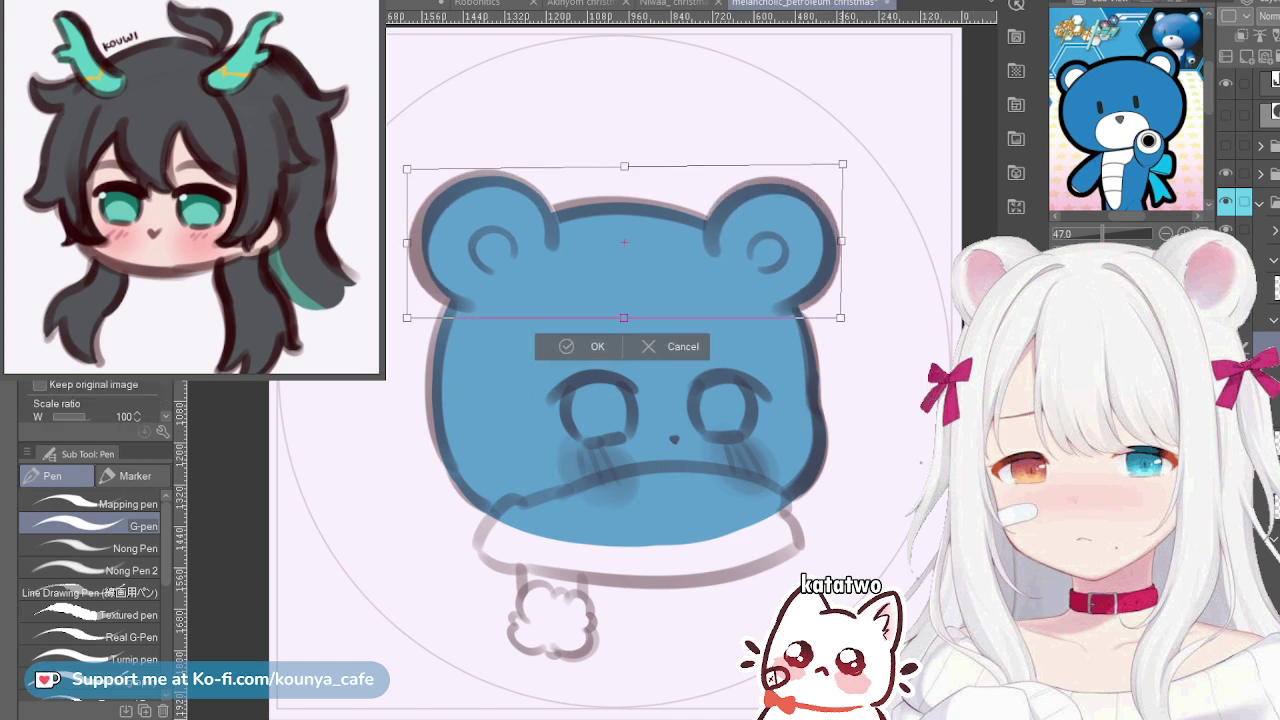
{"action": "left_click_drag", "start_coordinate": [843, 164], "coordinate": [842, 161]}
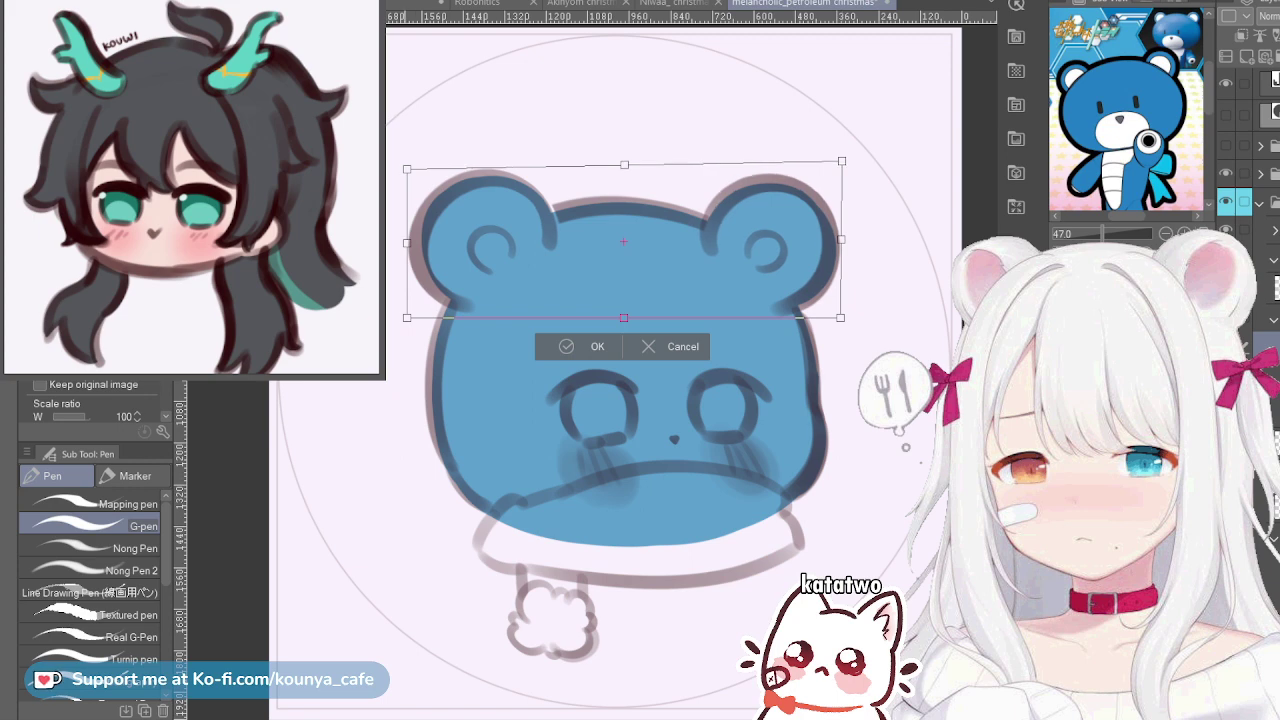
{"action": "left_click_drag", "start_coordinate": [407, 169], "coordinate": [408, 170]}
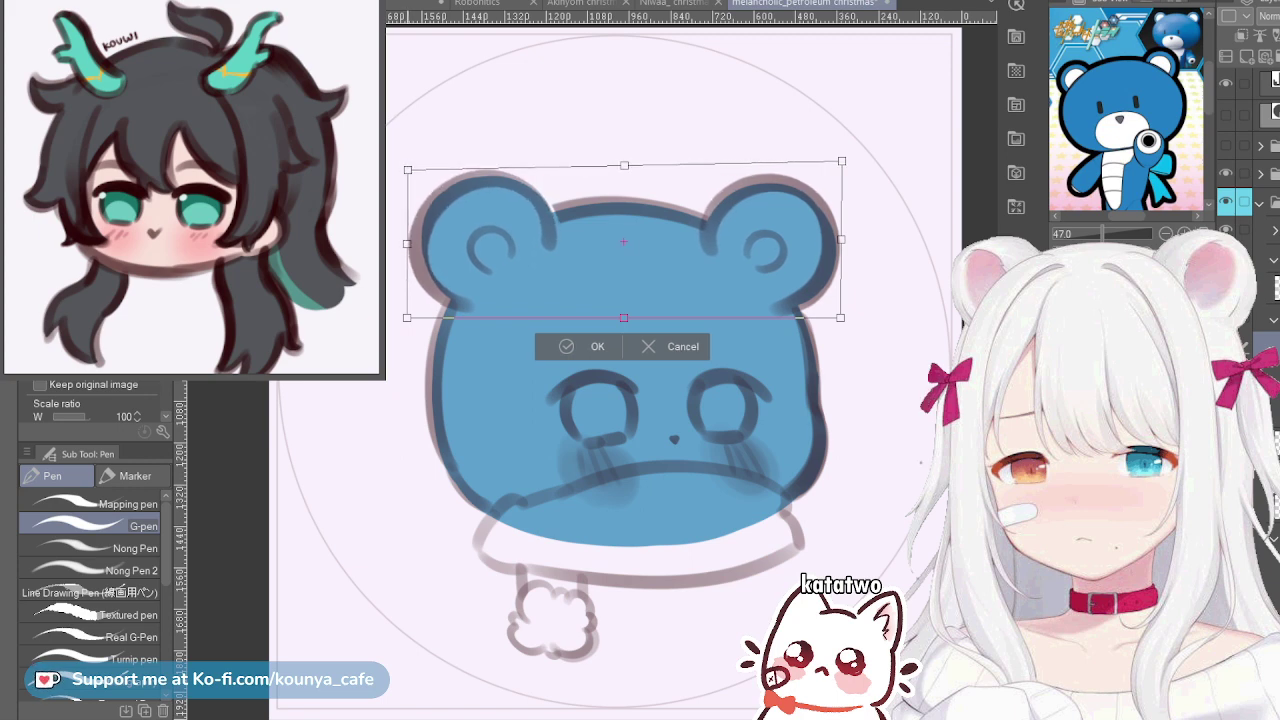
{"action": "key", "text": "Return"}
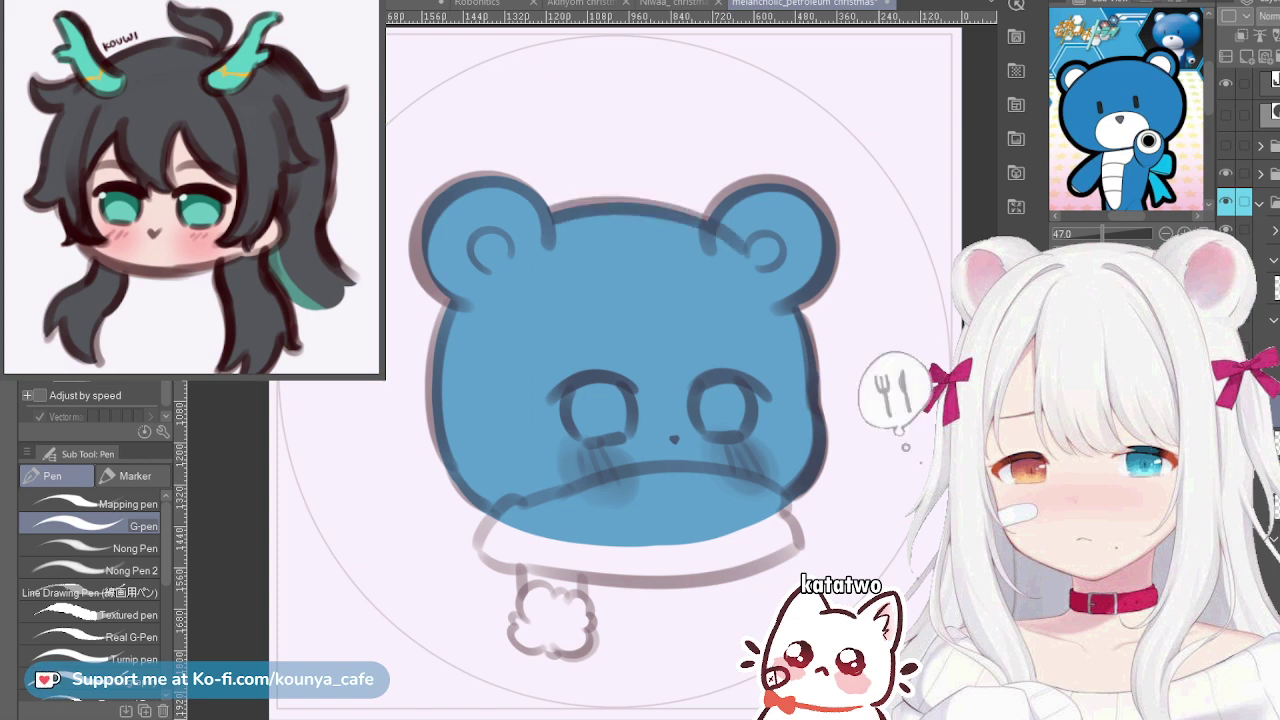
Rotate the small piece at the top of the head between the bear's ears slightly counterclockwise
{"action": "key", "text": "ctrl+t"}
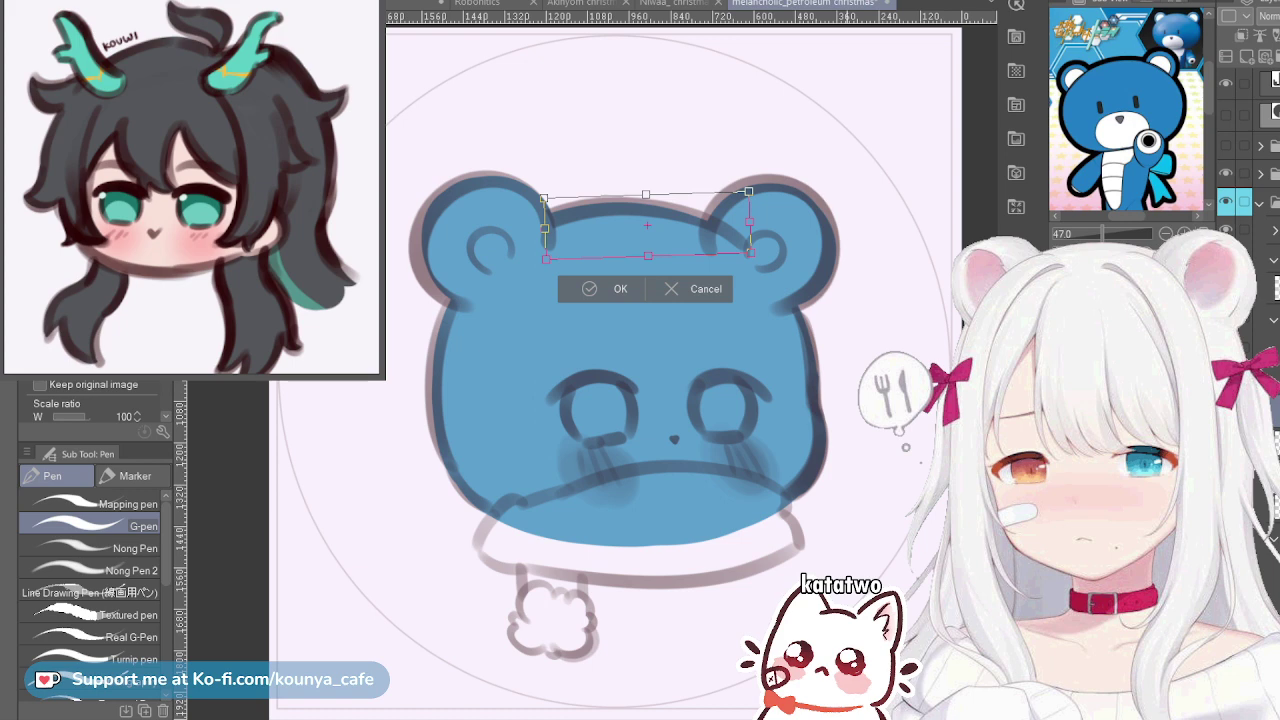
{"action": "left_click_drag", "start_coordinate": [919, 465], "coordinate": [923, 459]}
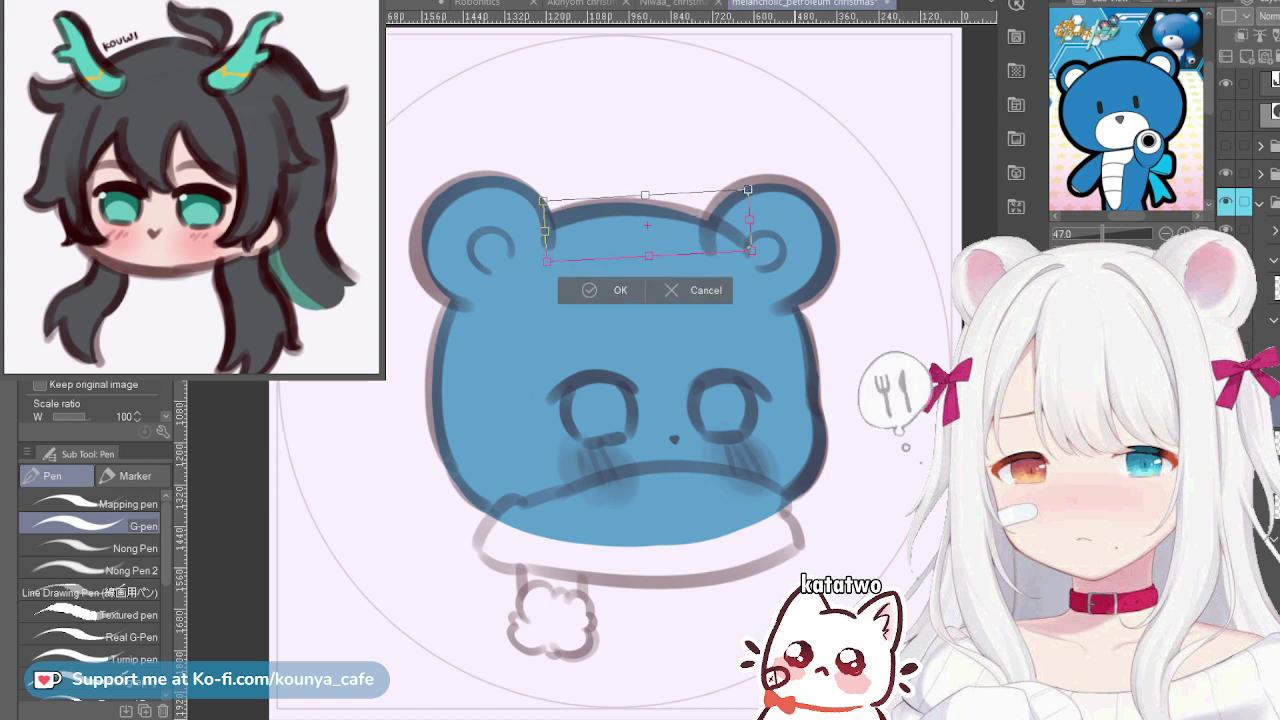
{"action": "key", "text": "Return"}
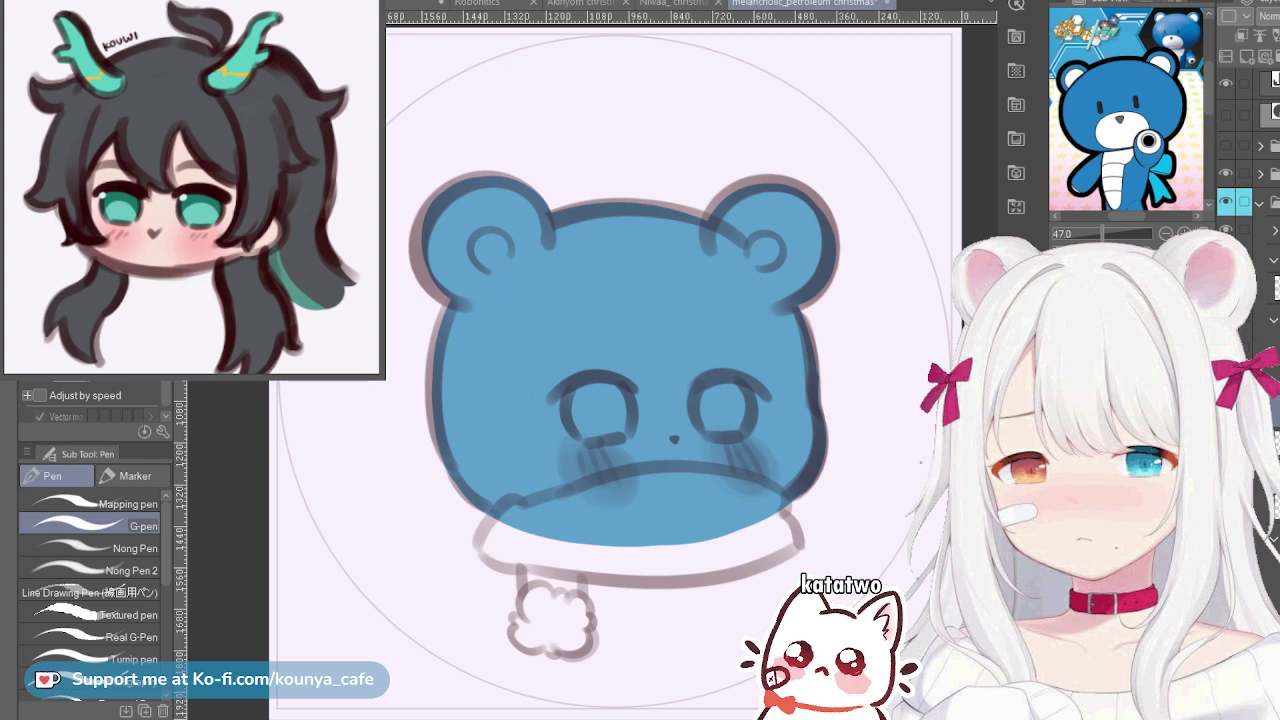
Mirror the canvas view back and forth to examine the symmetry of the bear's head and ears
{"action": "key", "text": "shift+h"}
{"action": "key", "text": "shift+h"}
{"action": "key", "text": "shift+h"}
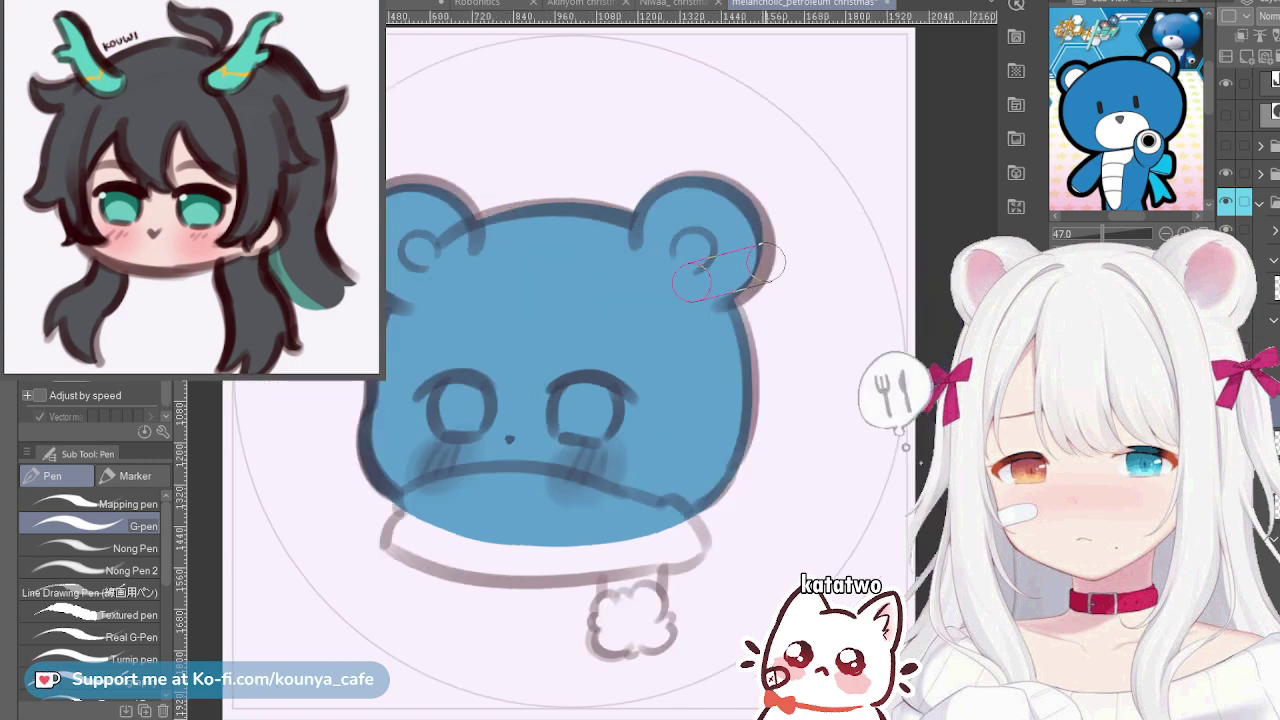
{"action": "key", "text": "h"}
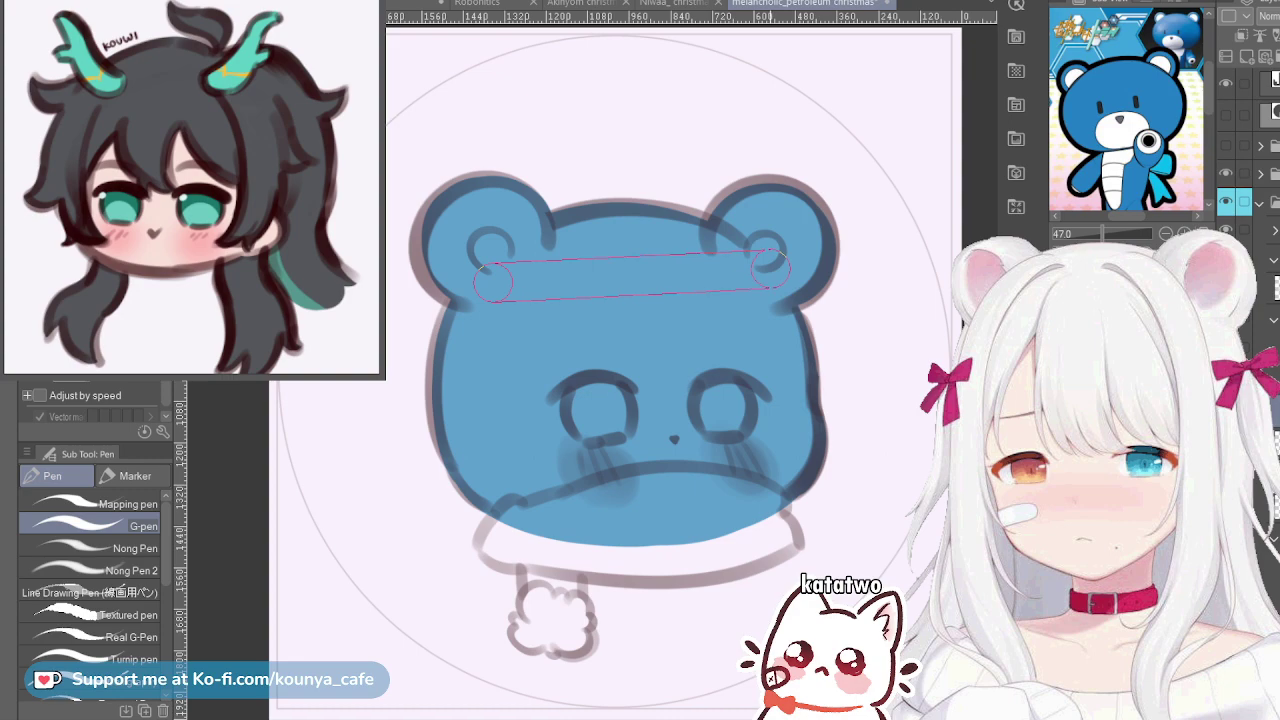
{"action": "key", "text": "h"}
{"action": "key", "text": "h"}
{"action": "key", "text": "h"}
{"action": "key", "text": "h"}
{"action": "key", "text": "h"}
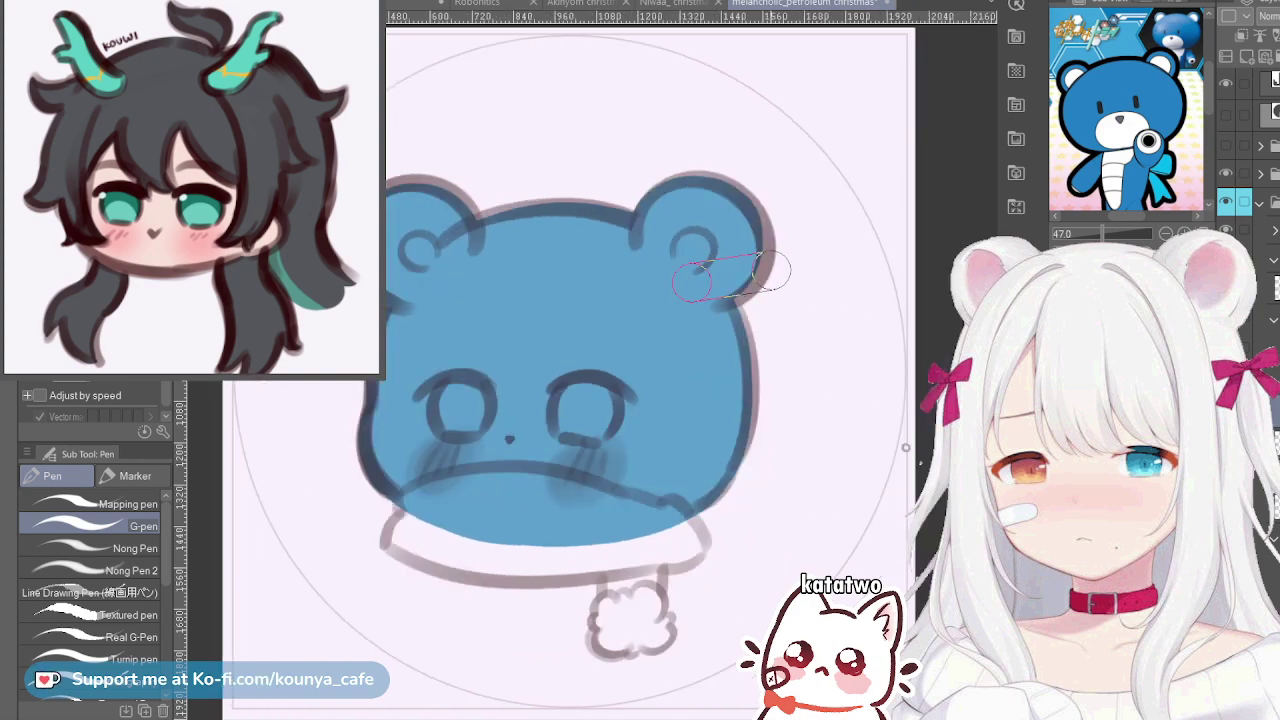
{"action": "key", "text": "h"}
{"action": "key", "text": "h"}
Add a new layer for the scarf colour and select the G-pen
{"action": "key", "text": "e"}
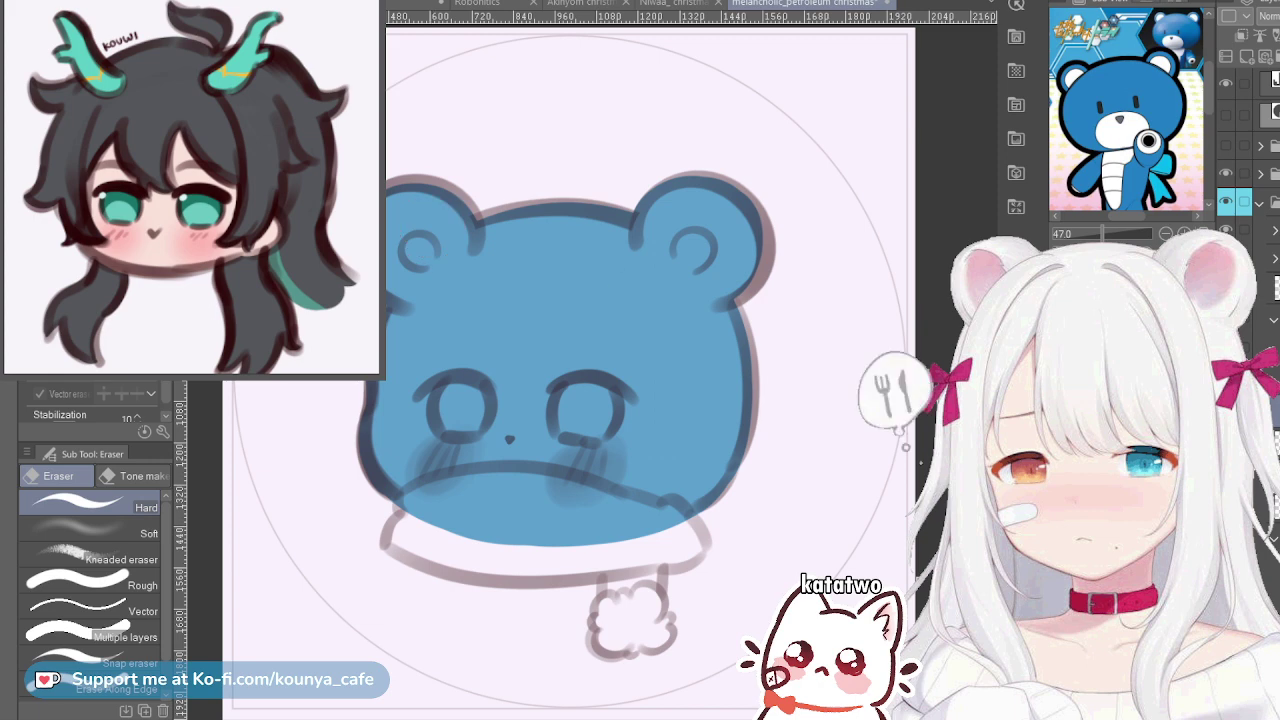
{"action": "left_click", "coordinate": [1266, 259]}
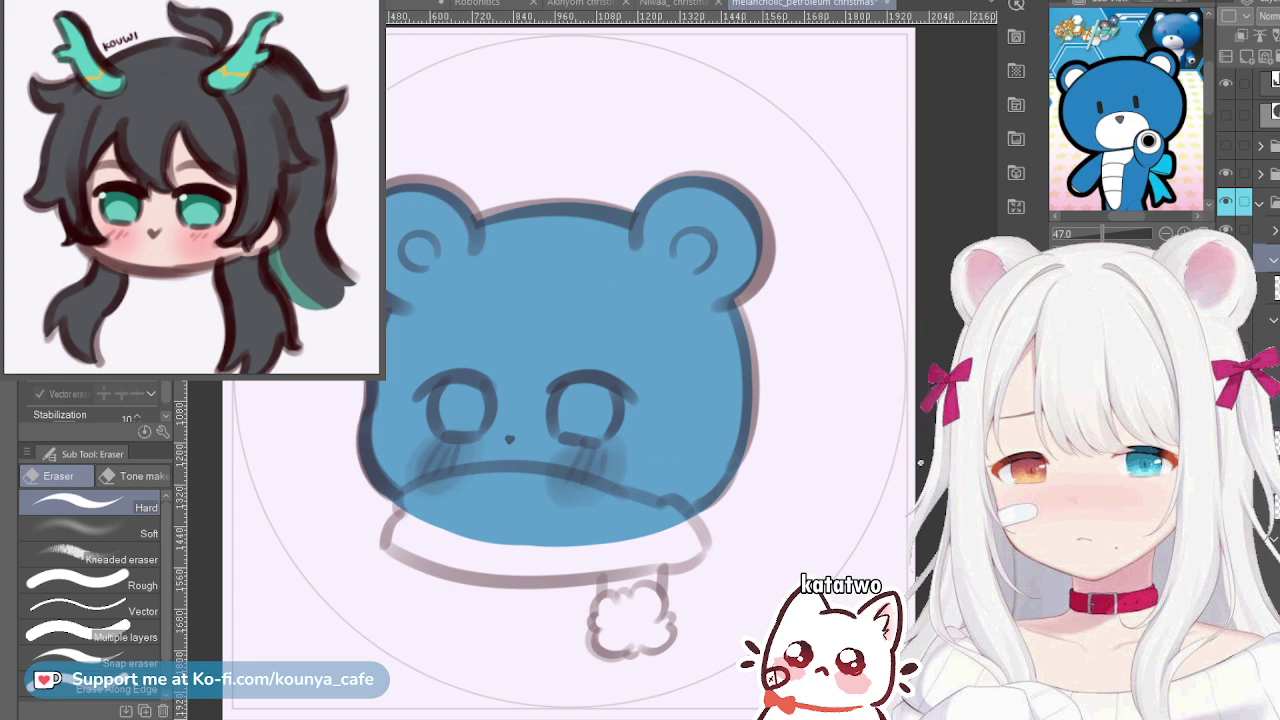
{"action": "key", "text": "ctrl+shift+n"}
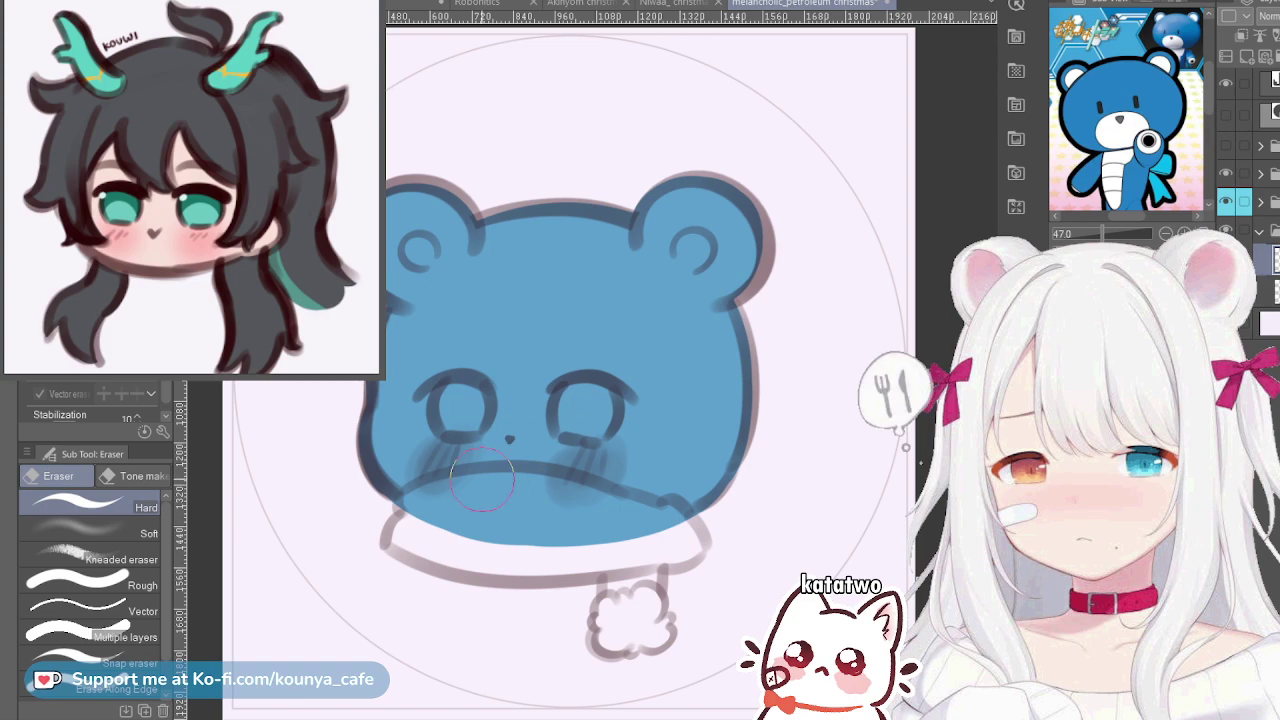
{"action": "scroll", "coordinate": [468, 522], "scroll_direction": "up", "scroll_amount": 3}
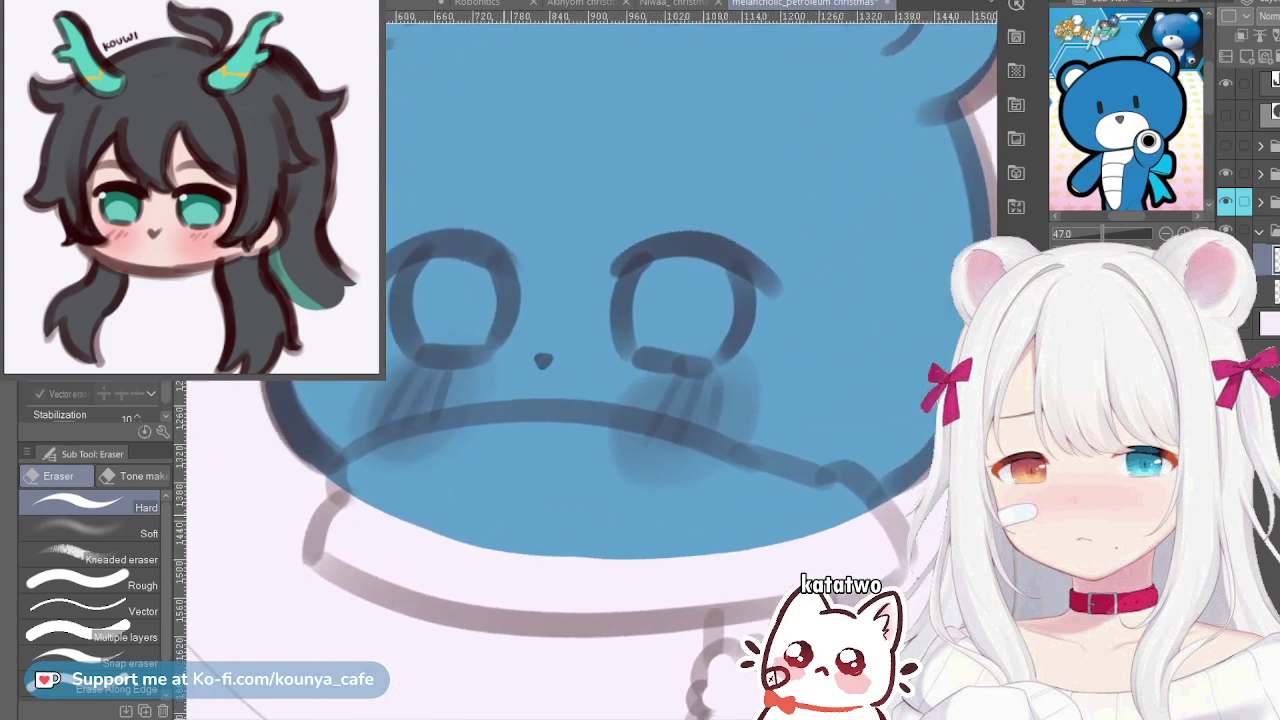
{"action": "left_click_drag", "start_coordinate": [463, 498], "coordinate": [439, 460]}
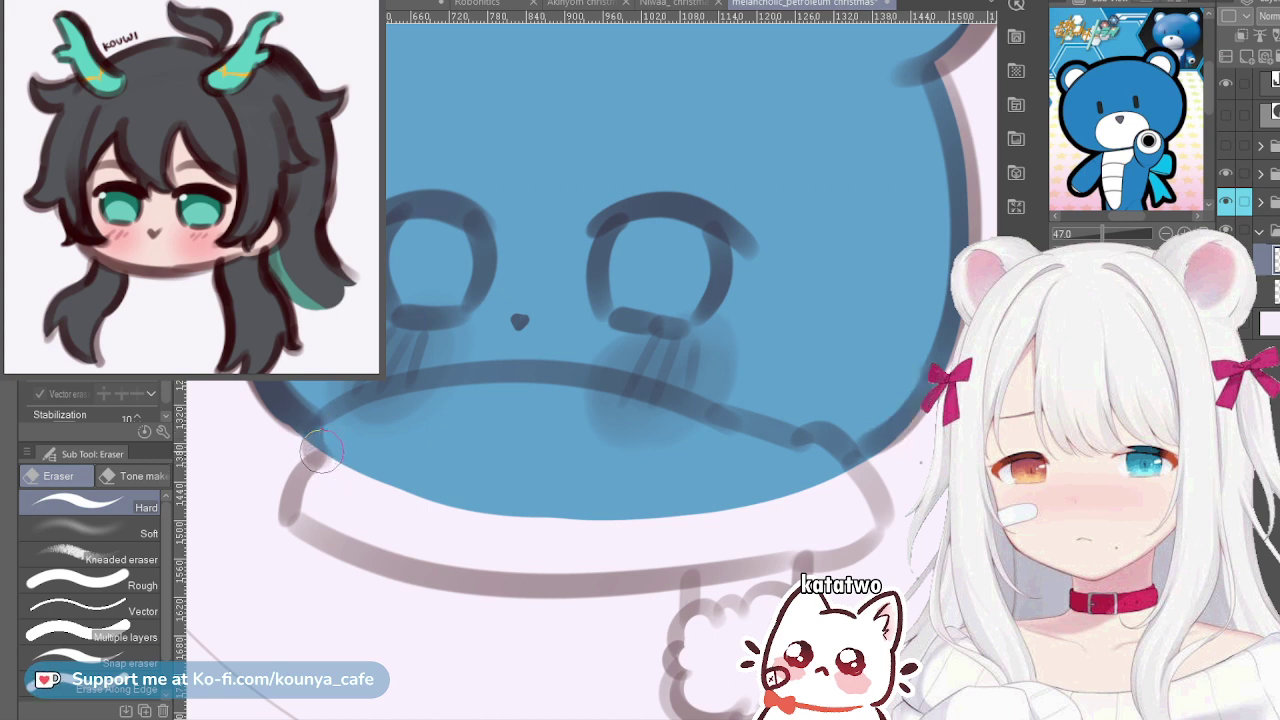
{"action": "key", "text": "p"}
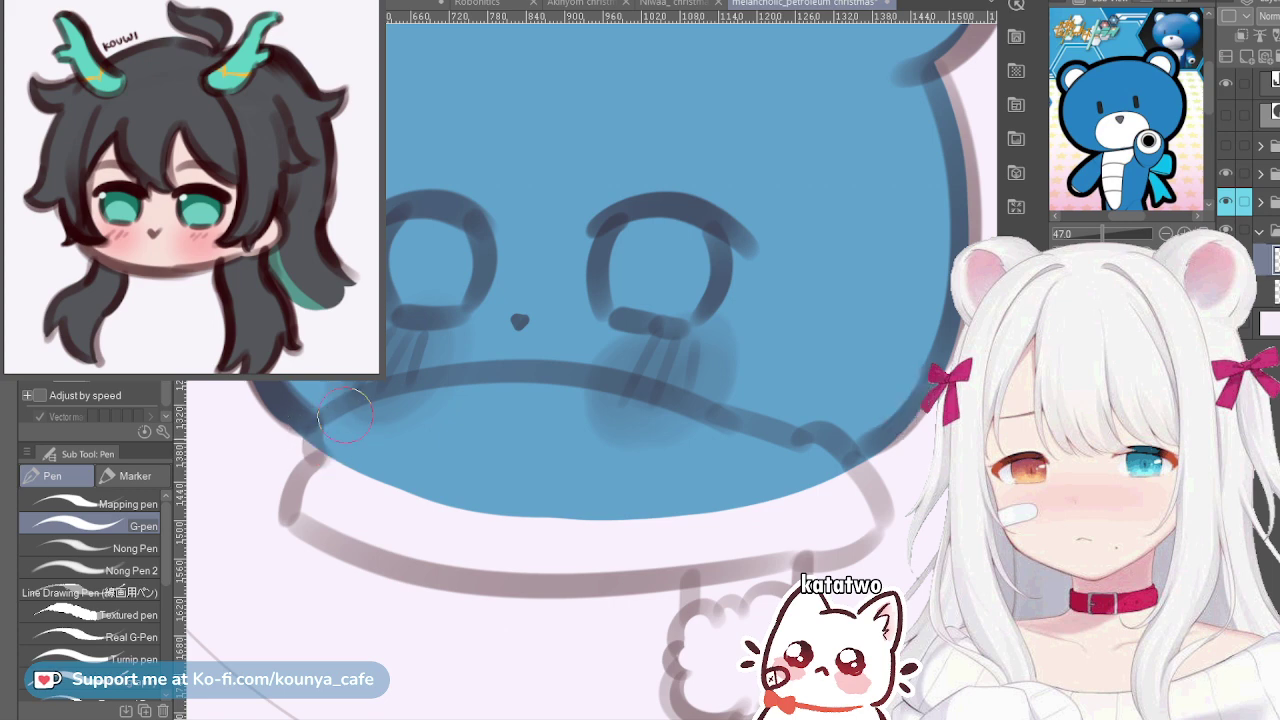
{"action": "mouse_move", "coordinate": [320, 440]}
{"action": "left_mouse_down"}
{"action": "mouse_move", "coordinate": [322, 452]}
{"action": "mouse_move", "coordinate": [400, 390]}
{"action": "mouse_move", "coordinate": [762, 464]}
{"action": "left_mouse_up"}
{"action": "mouse_move", "coordinate": [330, 440]}
{"action": "left_mouse_down"}
{"action": "mouse_move", "coordinate": [455, 385]}
{"action": "mouse_move", "coordinate": [778, 462]}
{"action": "left_mouse_up"}
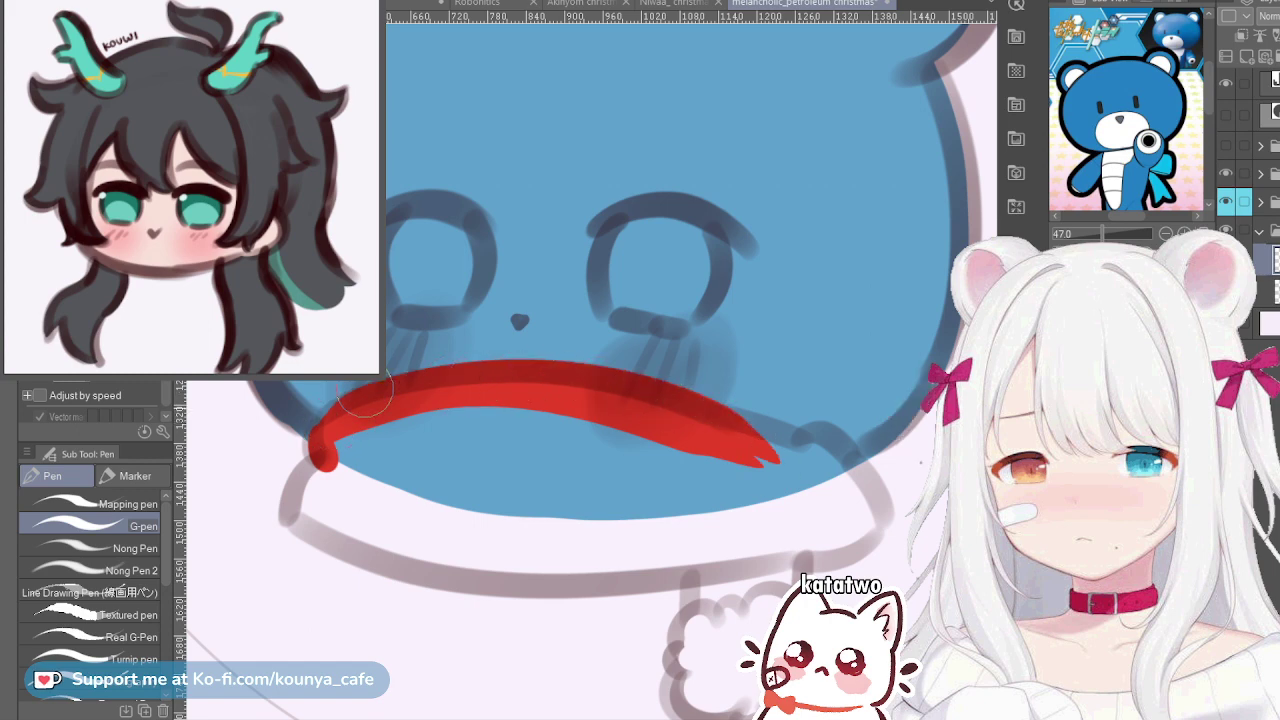
{"action": "key", "text": "ctrl+z"}
{"action": "key", "text": "ctrl+z"}
{"action": "mouse_move", "coordinate": [322, 448]}
{"action": "left_mouse_down"}
{"action": "mouse_move", "coordinate": [322, 426]}
{"action": "mouse_move", "coordinate": [523, 368]}
{"action": "mouse_move", "coordinate": [770, 460]}
{"action": "left_mouse_up"}
{"action": "key", "text": "ctrl+z"}
{"action": "mouse_move", "coordinate": [328, 425]}
{"action": "left_mouse_down"}
{"action": "mouse_move", "coordinate": [398, 392]}
{"action": "mouse_move", "coordinate": [636, 404]}
{"action": "mouse_move", "coordinate": [725, 452]}
{"action": "left_mouse_up"}
{"action": "key", "text": "ctrl+z"}
{"action": "mouse_move", "coordinate": [322, 442]}
{"action": "left_mouse_down"}
{"action": "mouse_move", "coordinate": [362, 405]}
{"action": "mouse_move", "coordinate": [860, 378]}
{"action": "left_mouse_up"}
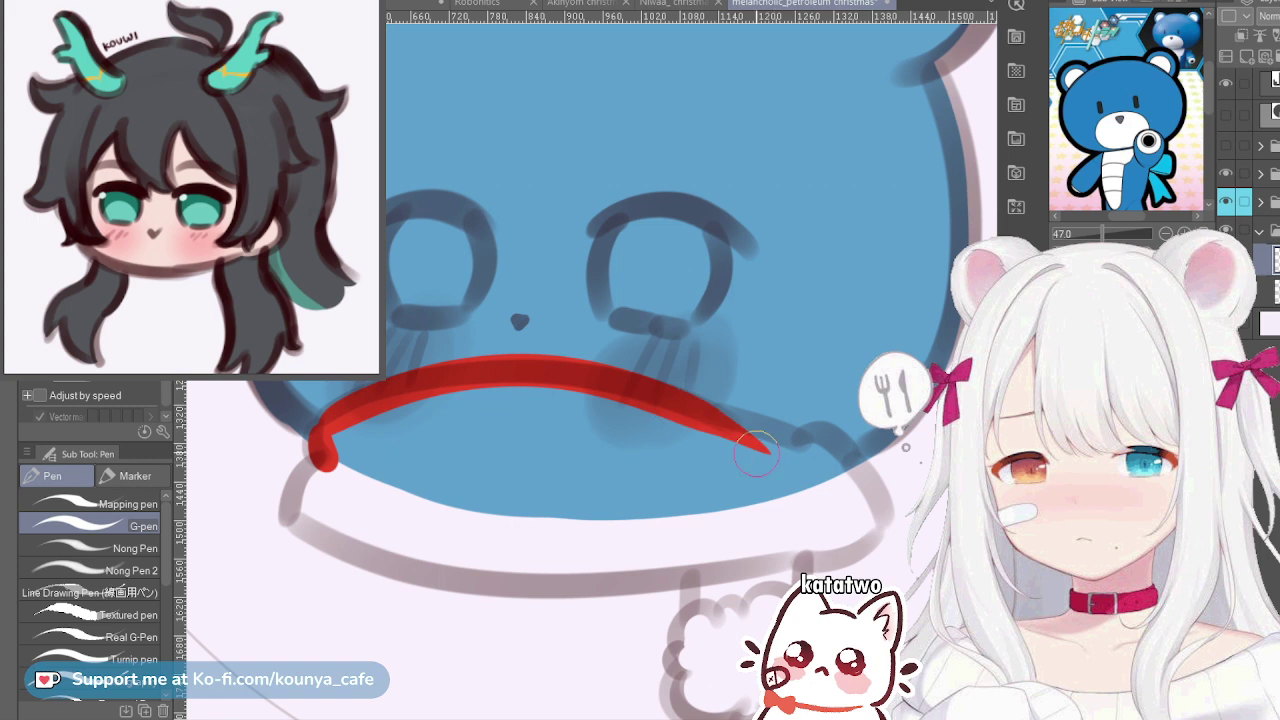
{"action": "key", "text": "ctrl+z"}
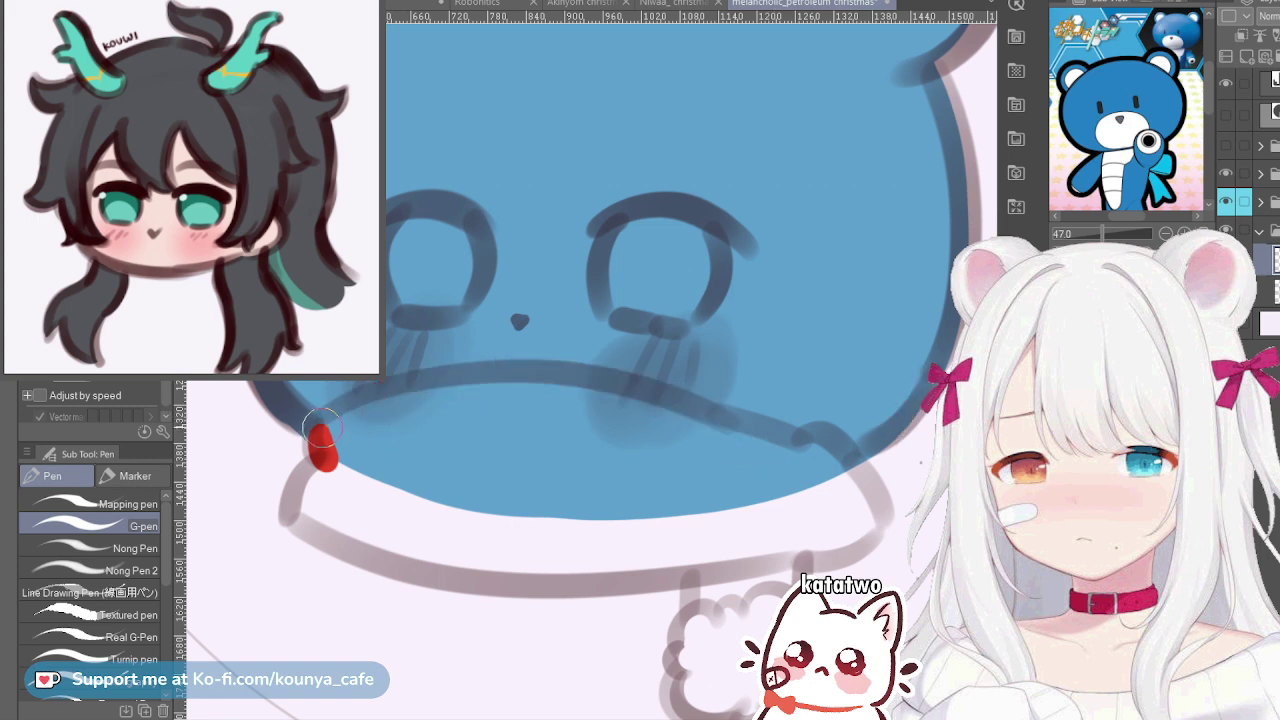
{"action": "mouse_move", "coordinate": [321, 425]}
{"action": "left_mouse_down"}
{"action": "mouse_move", "coordinate": [501, 380]}
{"action": "mouse_move", "coordinate": [795, 455]}
{"action": "left_mouse_up"}
{"action": "key", "text": "ctrl+z"}
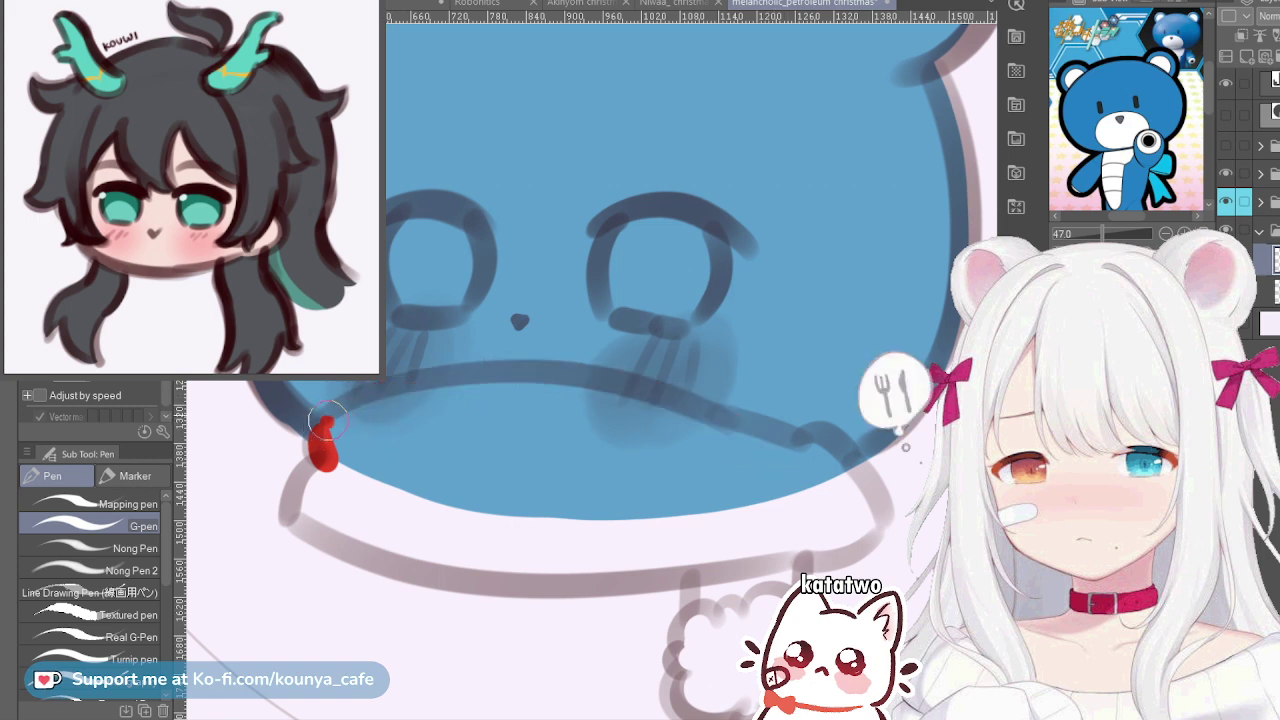
Draw the scarf's upper edge as a red arc over the sketch and squash it slightly from above
{"action": "mouse_move", "coordinate": [327, 422]}
{"action": "left_mouse_down"}
{"action": "mouse_move", "coordinate": [400, 388]}
{"action": "mouse_move", "coordinate": [622, 399]}
{"action": "mouse_move", "coordinate": [750, 455]}
{"action": "left_mouse_up"}
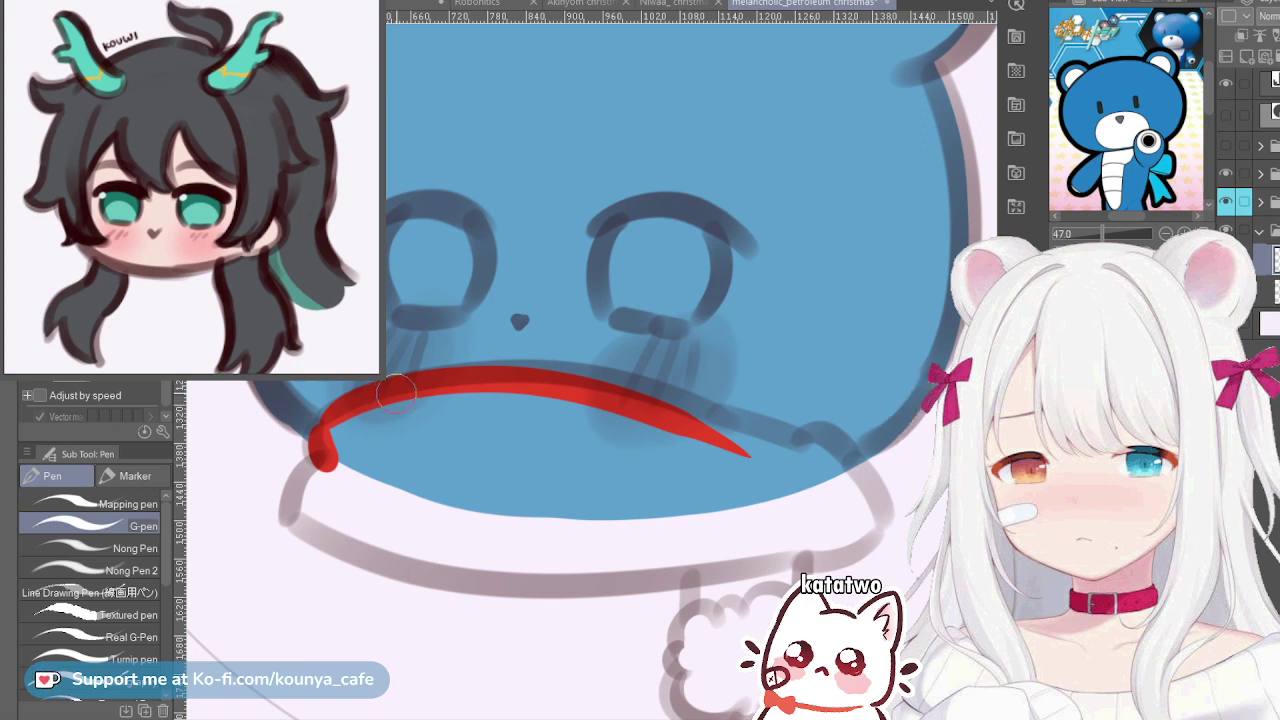
{"action": "key", "text": "ctrl+t"}
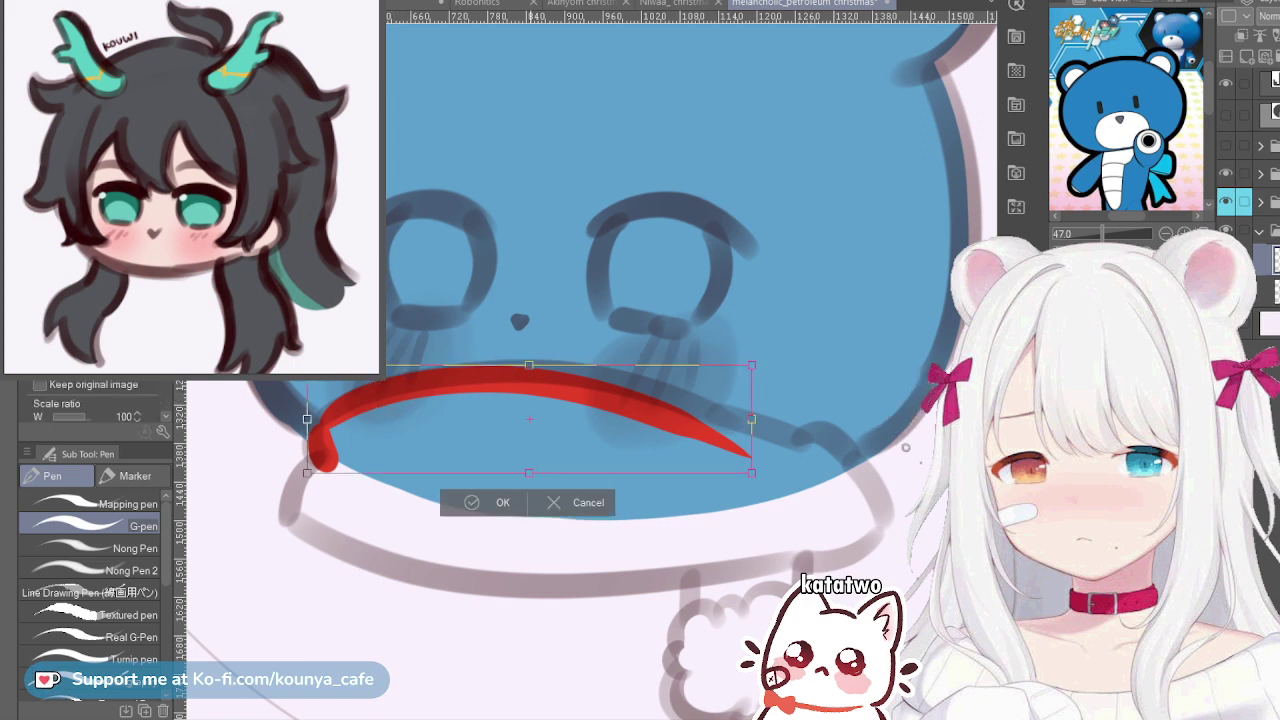
{"action": "left_click_drag", "start_coordinate": [529, 365], "coordinate": [529, 368]}
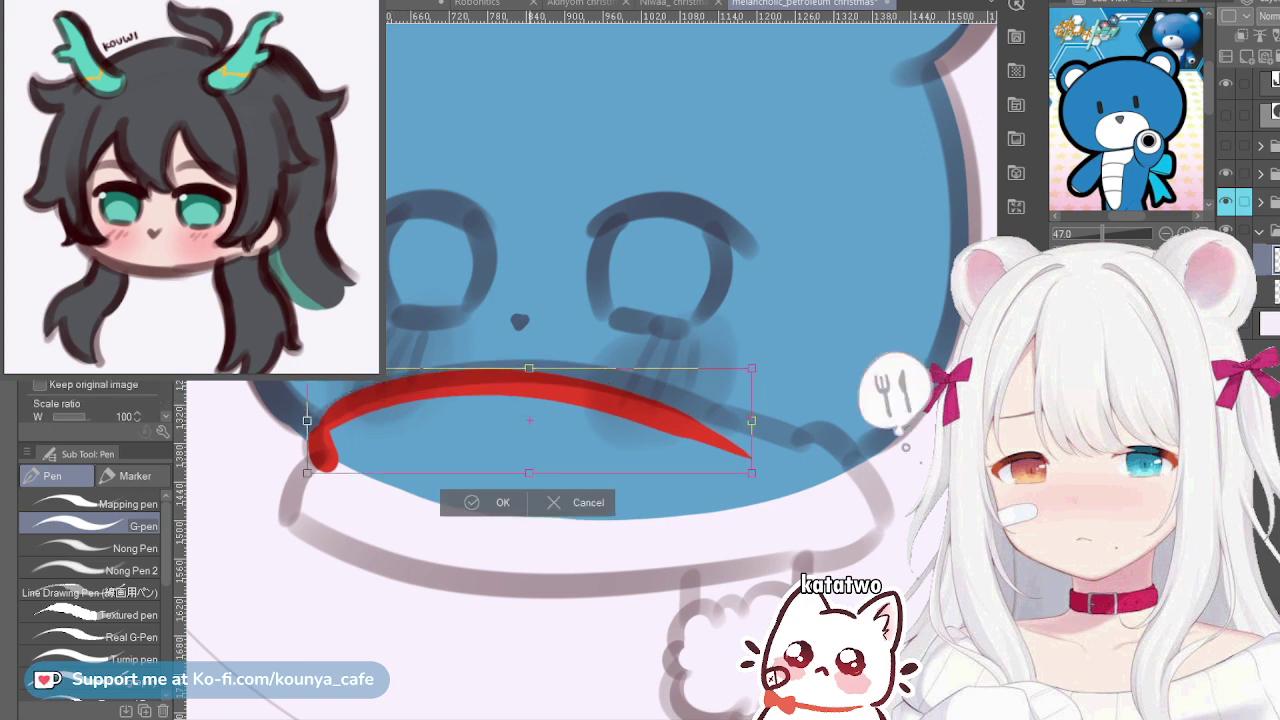
{"action": "key", "text": "Return"}
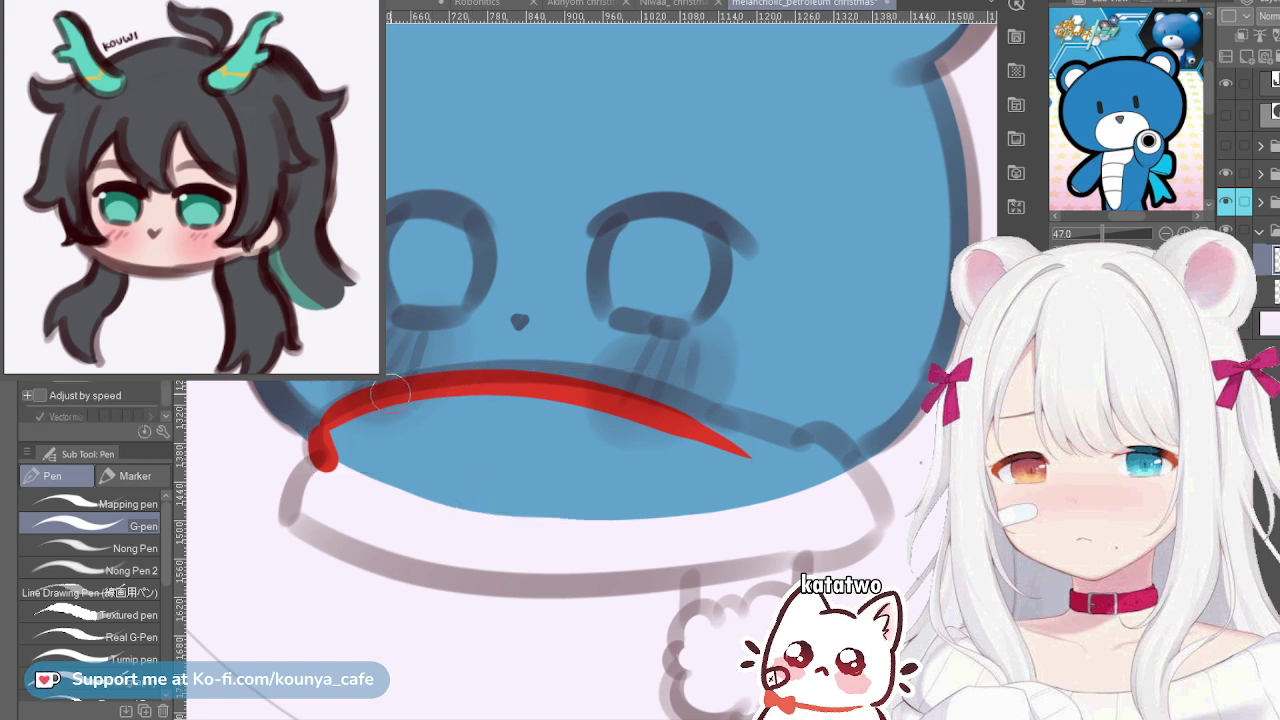
Thicken the red upper edge and extend it along the sketch around the scarf's right corner
{"action": "left_click_drag", "start_coordinate": [639, 402], "coordinate": [805, 468]}
{"action": "key", "text": "ctrl+z"}
{"action": "mouse_move", "coordinate": [440, 379]}
{"action": "left_mouse_down"}
{"action": "mouse_move", "coordinate": [655, 394]}
{"action": "mouse_move", "coordinate": [730, 423]}
{"action": "left_mouse_up"}
{"action": "key", "text": "ctrl+z"}
{"action": "mouse_move", "coordinate": [405, 385]}
{"action": "left_mouse_down"}
{"action": "mouse_move", "coordinate": [517, 379]}
{"action": "mouse_move", "coordinate": [770, 458]}
{"action": "left_mouse_up"}
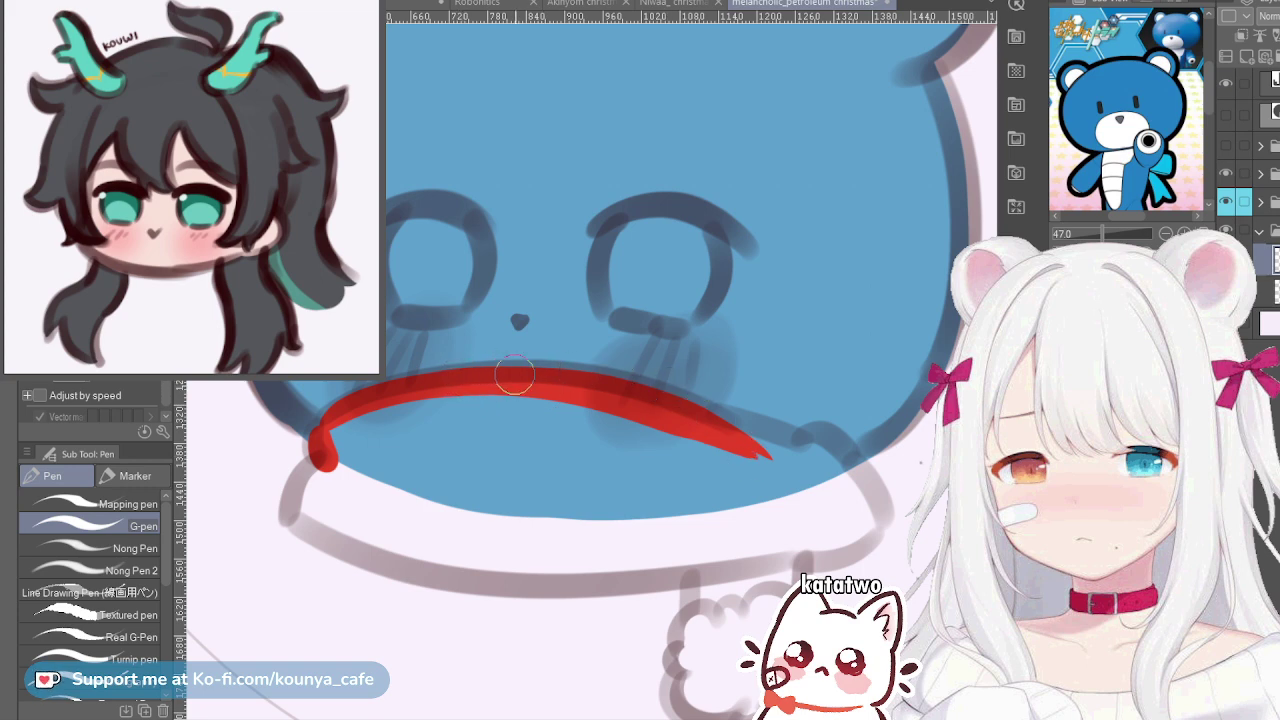
{"action": "left_click_drag", "start_coordinate": [665, 402], "coordinate": [771, 437]}
{"action": "mouse_move", "coordinate": [676, 402]}
{"action": "left_mouse_down"}
{"action": "mouse_move", "coordinate": [795, 432]}
{"action": "mouse_move", "coordinate": [640, 388]}
{"action": "mouse_move", "coordinate": [818, 441]}
{"action": "left_mouse_up"}
{"action": "key", "text": "ctrl+z"}
{"action": "key", "text": "ctrl+z"}
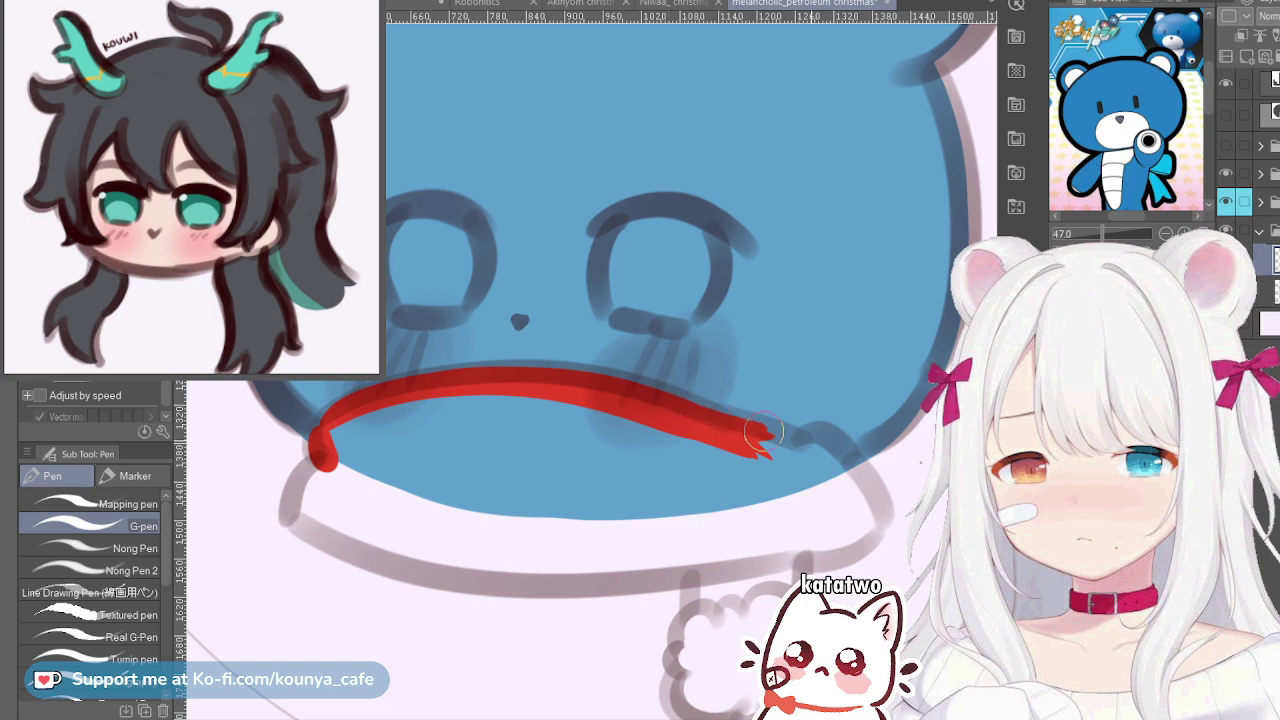
{"action": "mouse_move", "coordinate": [681, 403]}
{"action": "left_mouse_down"}
{"action": "mouse_move", "coordinate": [814, 441]}
{"action": "mouse_move", "coordinate": [765, 438]}
{"action": "mouse_move", "coordinate": [830, 432]}
{"action": "mouse_move", "coordinate": [867, 488]}
{"action": "left_mouse_up"}
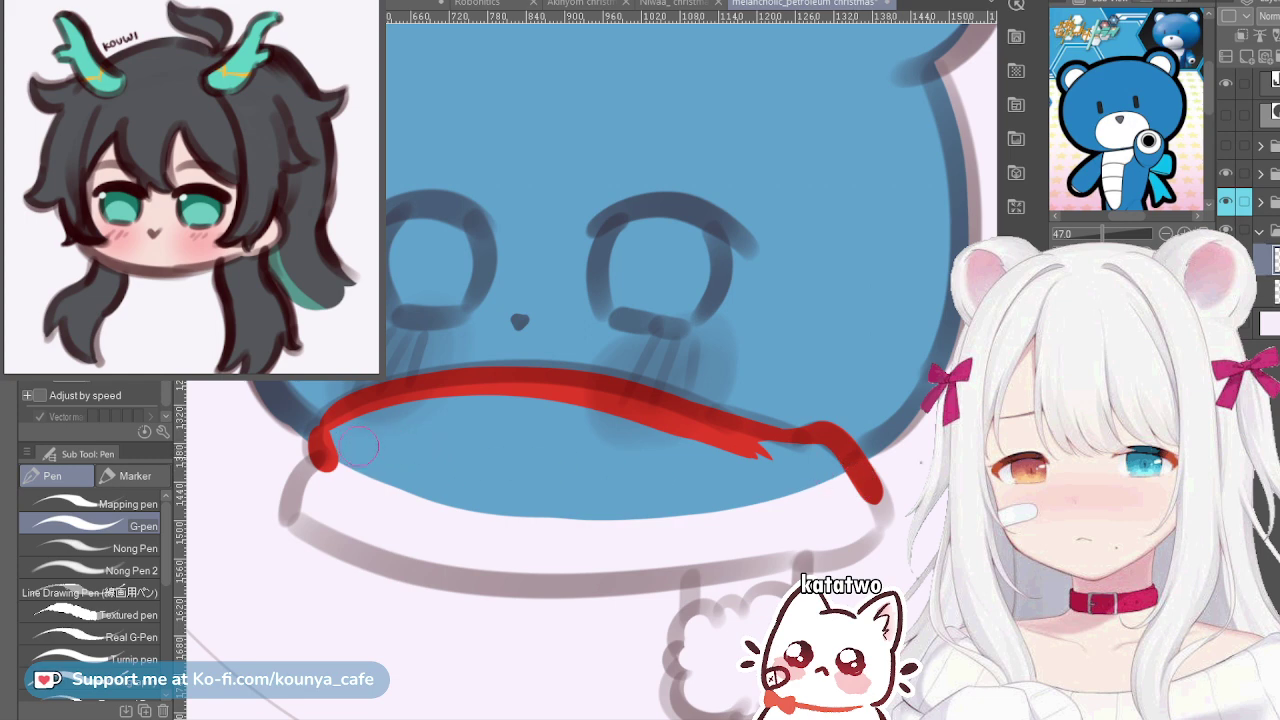
Draw the scarf's left end and lower edge in red, following the sketch toward the right
{"action": "left_click_drag", "start_coordinate": [320, 460], "coordinate": [290, 505]}
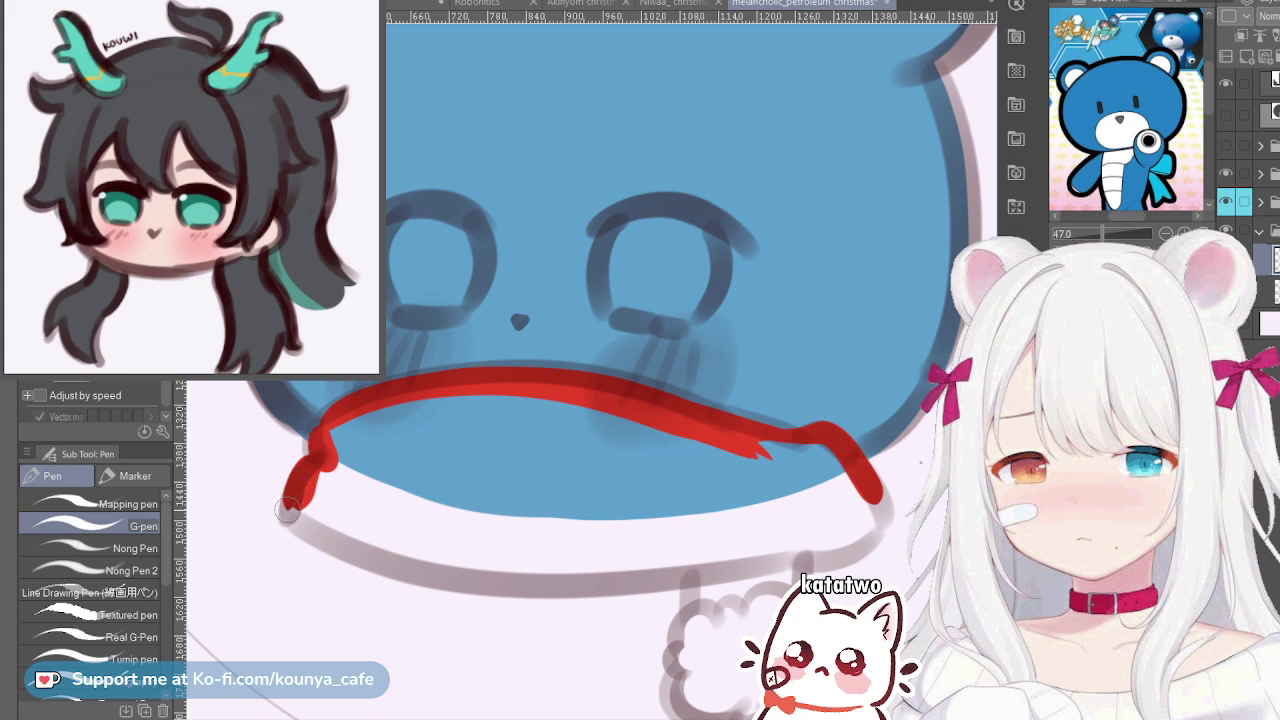
{"action": "key", "text": "ctrl+z"}
{"action": "mouse_move", "coordinate": [316, 460]}
{"action": "left_mouse_down"}
{"action": "mouse_move", "coordinate": [289, 515]}
{"action": "mouse_move", "coordinate": [312, 497]}
{"action": "mouse_move", "coordinate": [308, 515]}
{"action": "mouse_move", "coordinate": [290, 510]}
{"action": "mouse_move", "coordinate": [453, 562]}
{"action": "mouse_move", "coordinate": [722, 545]}
{"action": "left_mouse_up"}
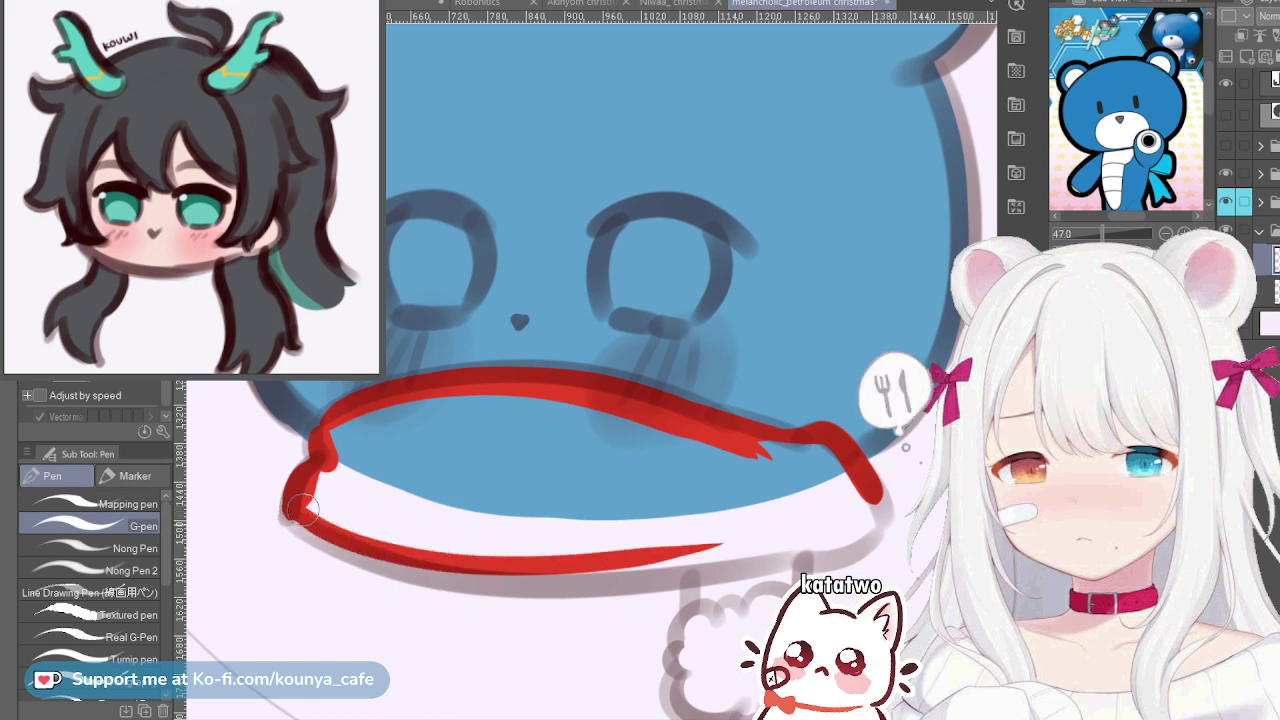
{"action": "mouse_move", "coordinate": [288, 513]}
{"action": "left_mouse_down"}
{"action": "mouse_move", "coordinate": [335, 534]}
{"action": "mouse_move", "coordinate": [800, 543]}
{"action": "left_mouse_up"}
{"action": "key", "text": "ctrl+z"}
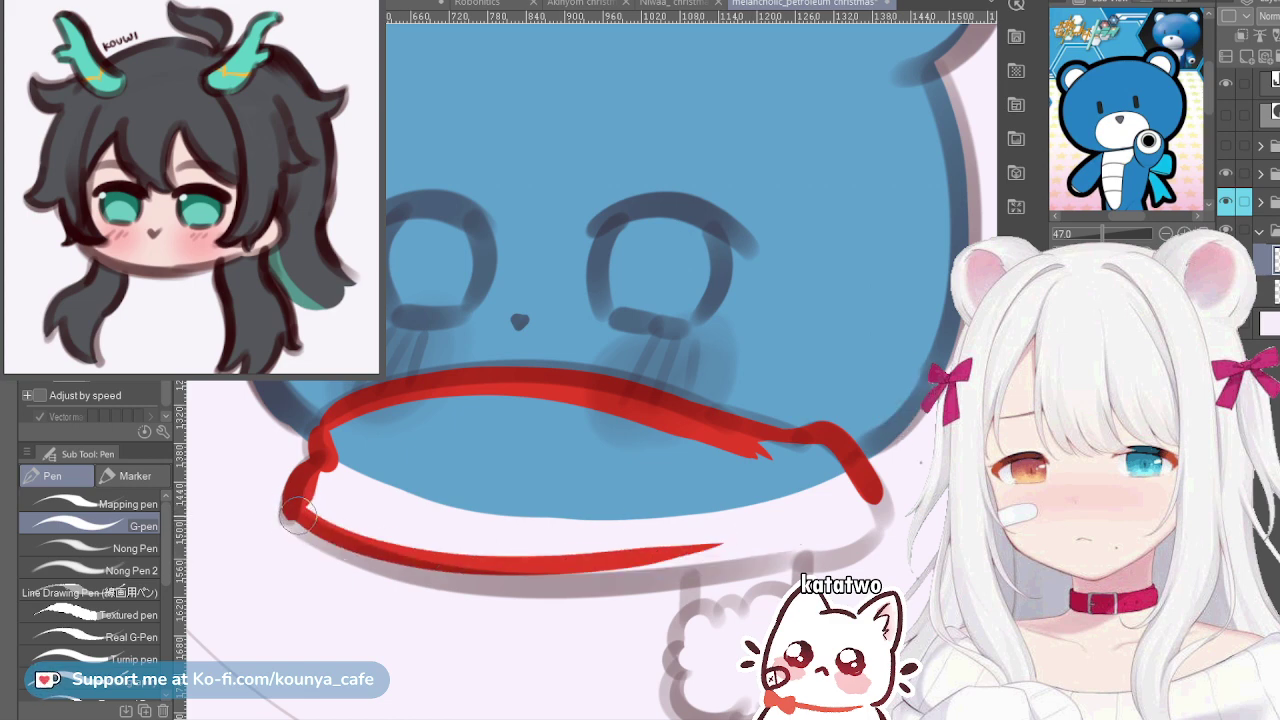
{"action": "mouse_move", "coordinate": [298, 516]}
{"action": "left_mouse_down"}
{"action": "mouse_move", "coordinate": [325, 529]}
{"action": "mouse_move", "coordinate": [798, 543]}
{"action": "left_mouse_up"}
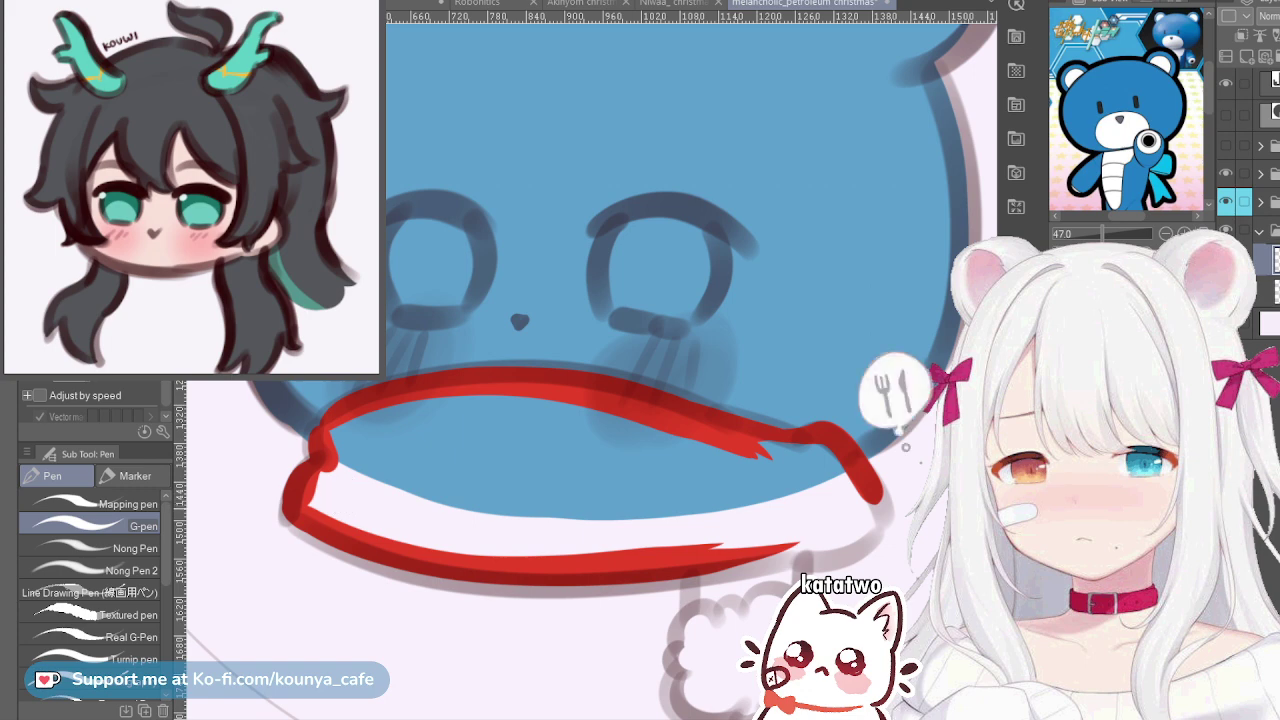
Enlarge the brush and fill the scarf's interior with red, working from its left end toward the right corner
{"action": "scroll", "coordinate": [344, 491], "scroll_direction": "down", "scroll_amount": 1}
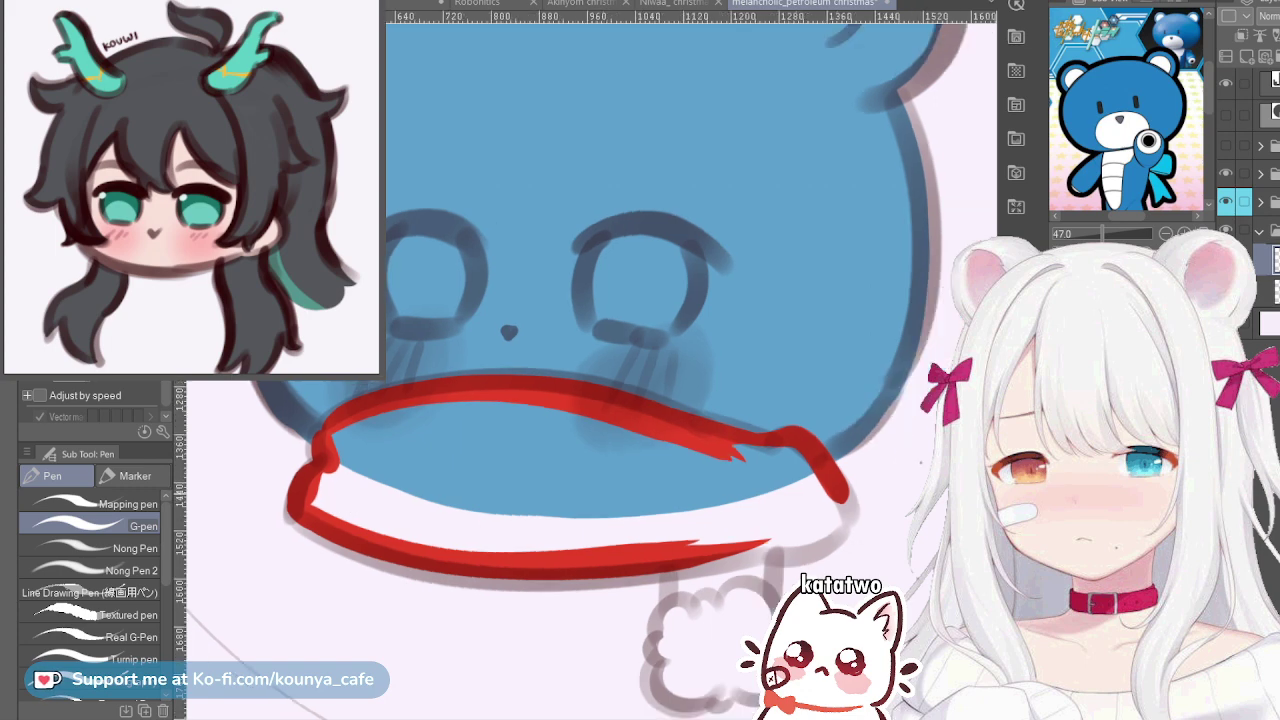
{"action": "key", "text": "]"}
{"action": "key", "text": "]"}
{"action": "key", "text": "]"}
{"action": "key", "text": "]"}
{"action": "mouse_move", "coordinate": [336, 489]}
{"action": "left_mouse_down"}
{"action": "mouse_move", "coordinate": [410, 519]}
{"action": "mouse_move", "coordinate": [348, 483]}
{"action": "mouse_move", "coordinate": [440, 506]}
{"action": "mouse_move", "coordinate": [355, 478]}
{"action": "left_mouse_up"}
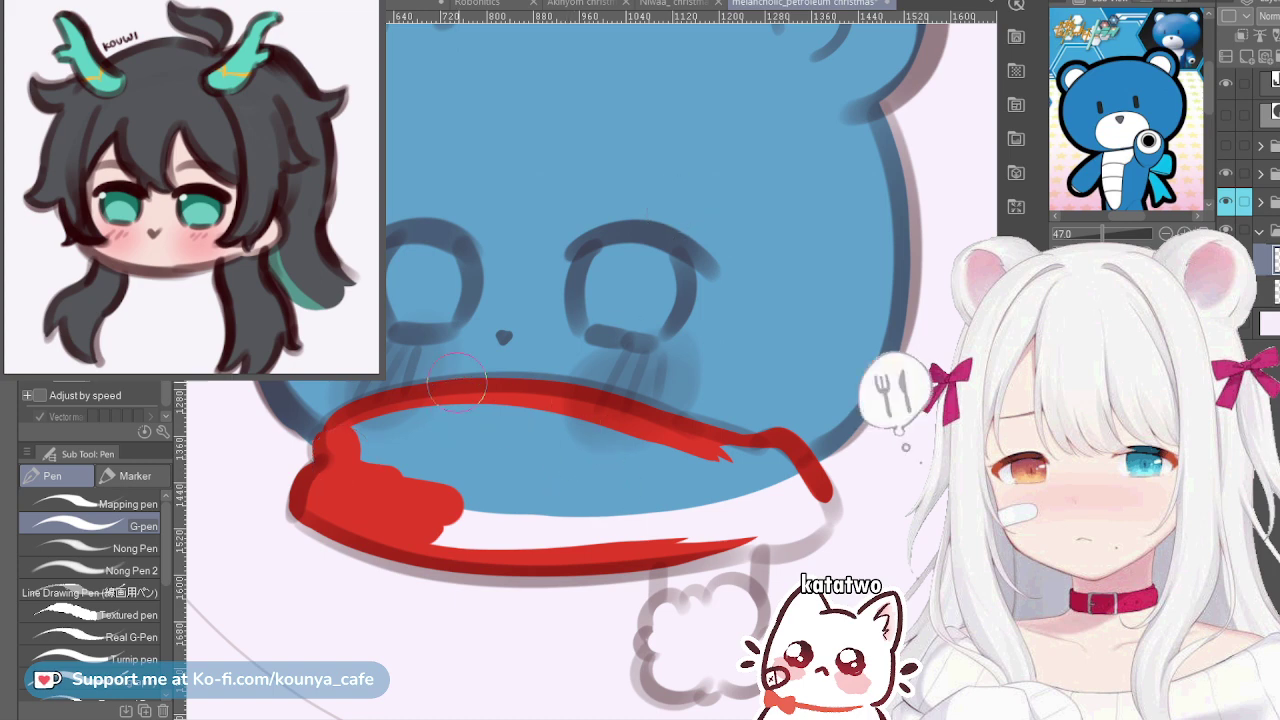
{"action": "scroll", "coordinate": [441, 432], "scroll_direction": "down", "scroll_amount": 1}
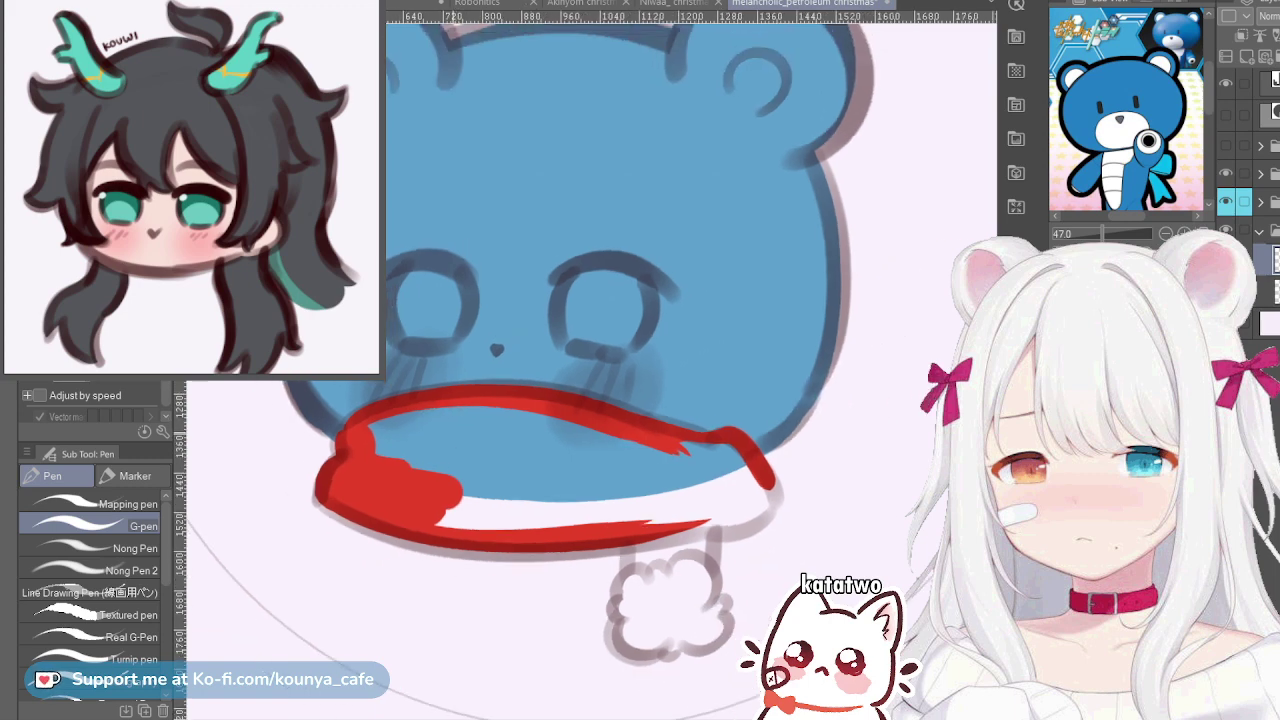
{"action": "mouse_move", "coordinate": [441, 432]}
{"action": "left_mouse_down"}
{"action": "mouse_move", "coordinate": [483, 453]}
{"action": "mouse_move", "coordinate": [400, 471]}
{"action": "mouse_move", "coordinate": [429, 443]}
{"action": "mouse_move", "coordinate": [405, 460]}
{"action": "mouse_move", "coordinate": [523, 434]}
{"action": "mouse_move", "coordinate": [474, 480]}
{"action": "mouse_move", "coordinate": [625, 485]}
{"action": "left_mouse_up"}
{"action": "mouse_move", "coordinate": [546, 506]}
{"action": "left_mouse_down"}
{"action": "mouse_move", "coordinate": [459, 510]}
{"action": "mouse_move", "coordinate": [592, 508]}
{"action": "mouse_move", "coordinate": [457, 525]}
{"action": "mouse_move", "coordinate": [609, 530]}
{"action": "mouse_move", "coordinate": [452, 527]}
{"action": "mouse_move", "coordinate": [659, 510]}
{"action": "mouse_move", "coordinate": [521, 465]}
{"action": "mouse_move", "coordinate": [704, 480]}
{"action": "mouse_move", "coordinate": [565, 462]}
{"action": "mouse_move", "coordinate": [686, 500]}
{"action": "mouse_move", "coordinate": [654, 479]}
{"action": "mouse_move", "coordinate": [687, 505]}
{"action": "mouse_move", "coordinate": [575, 529]}
{"action": "mouse_move", "coordinate": [706, 511]}
{"action": "mouse_move", "coordinate": [665, 487]}
{"action": "mouse_move", "coordinate": [764, 491]}
{"action": "mouse_move", "coordinate": [679, 469]}
{"action": "mouse_move", "coordinate": [759, 492]}
{"action": "mouse_move", "coordinate": [764, 467]}
{"action": "mouse_move", "coordinate": [779, 486]}
{"action": "mouse_move", "coordinate": [821, 494]}
{"action": "left_mouse_up"}
Close the scarf's outline in red around its lower right corner and along the open part of the lower edge
{"action": "scroll", "coordinate": [821, 494], "scroll_direction": "up", "scroll_amount": 2}
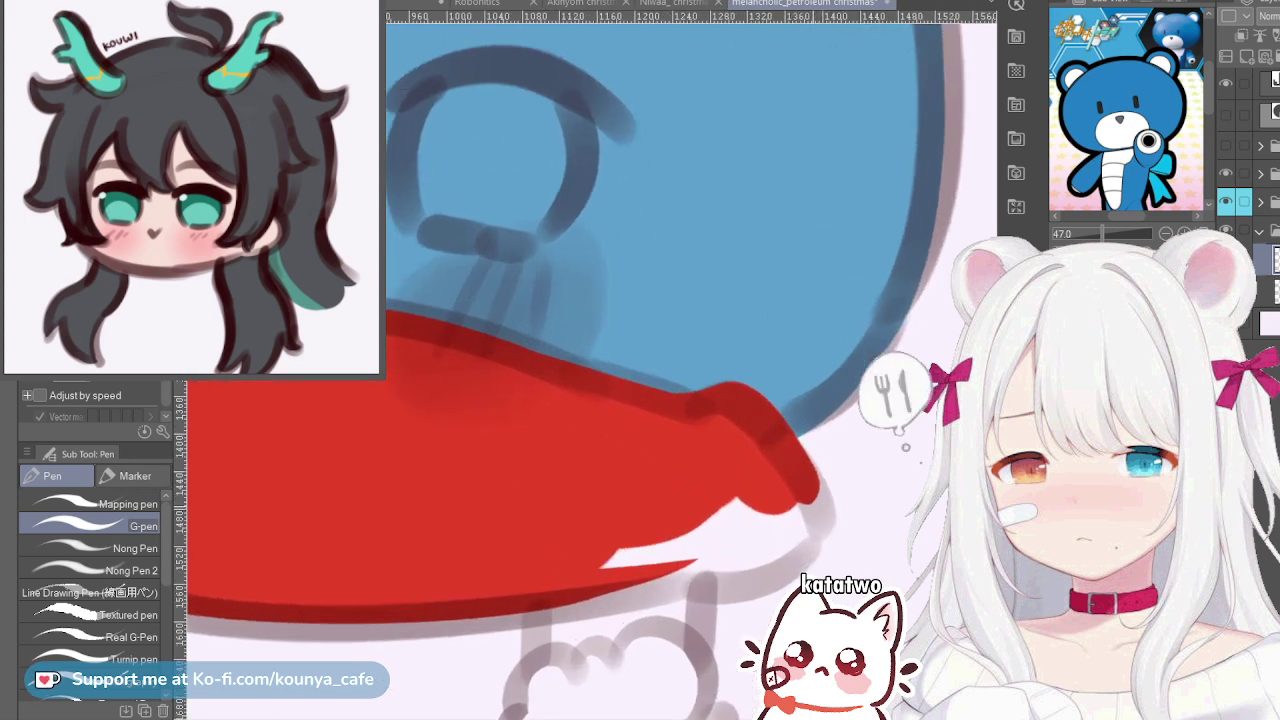
{"action": "mouse_move", "coordinate": [787, 484]}
{"action": "left_mouse_down"}
{"action": "mouse_move", "coordinate": [799, 513]}
{"action": "mouse_move", "coordinate": [781, 533]}
{"action": "mouse_move", "coordinate": [735, 555]}
{"action": "mouse_move", "coordinate": [583, 560]}
{"action": "mouse_move", "coordinate": [765, 553]}
{"action": "mouse_move", "coordinate": [719, 546]}
{"action": "mouse_move", "coordinate": [737, 557]}
{"action": "mouse_move", "coordinate": [641, 563]}
{"action": "mouse_move", "coordinate": [791, 540]}
{"action": "mouse_move", "coordinate": [810, 520]}
{"action": "mouse_move", "coordinate": [803, 509]}
{"action": "mouse_move", "coordinate": [803, 528]}
{"action": "mouse_move", "coordinate": [725, 566]}
{"action": "mouse_move", "coordinate": [640, 546]}
{"action": "left_mouse_up"}
{"action": "key", "text": "ctrl+z"}
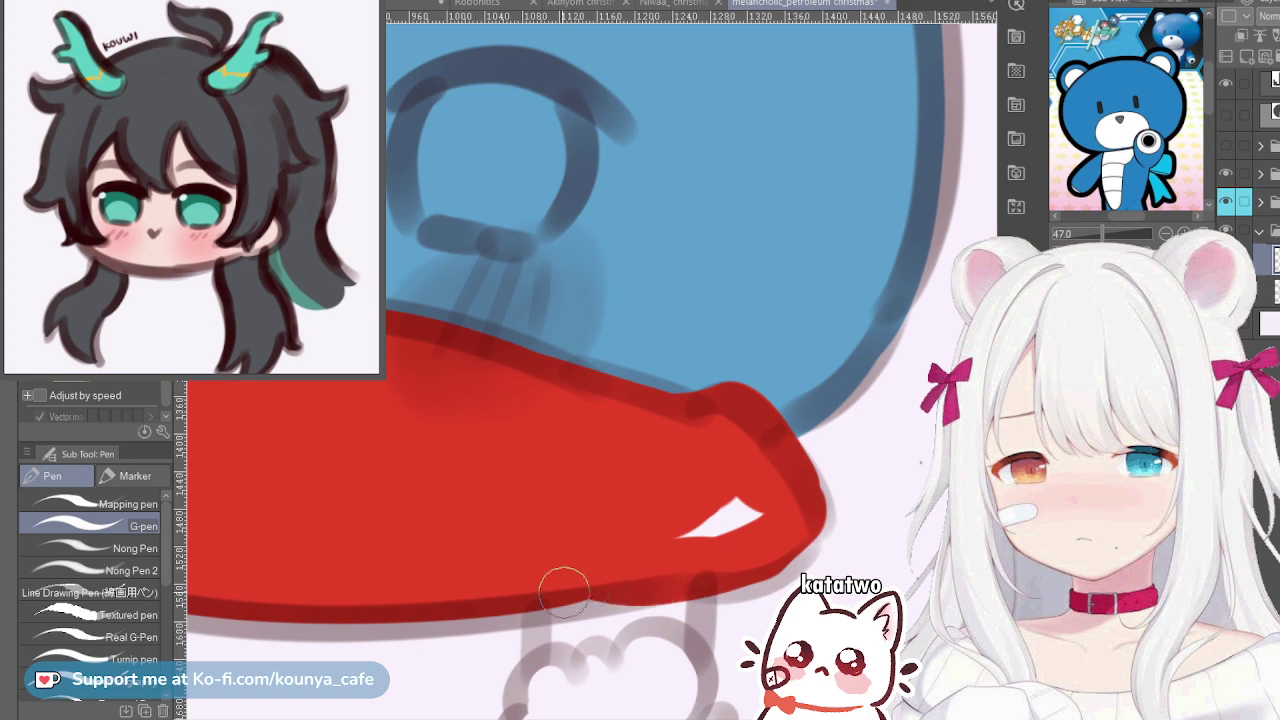
{"action": "left_click_drag", "start_coordinate": [628, 588], "coordinate": [609, 583]}
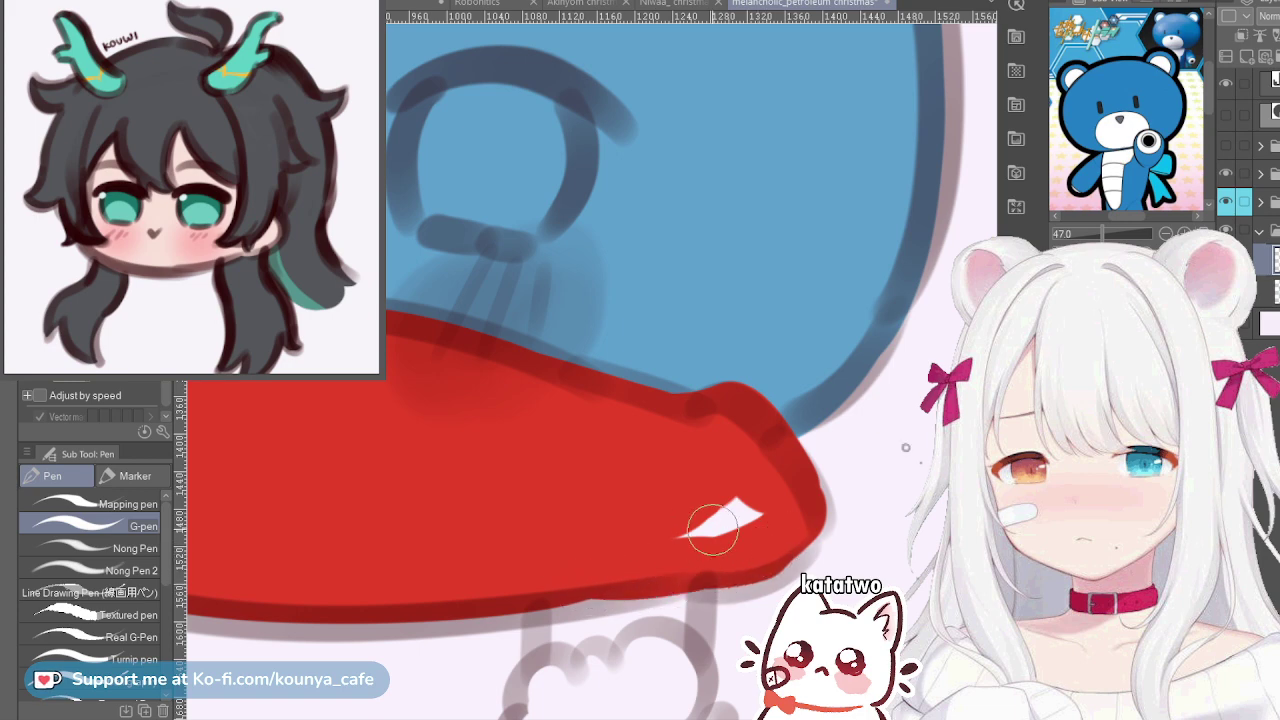
Fill the remaining unpainted gap near the scarf's right end with red, using a larger brush
{"action": "key", "text": "bracketright"}
{"action": "key", "text": "bracketright"}
{"action": "key", "text": "bracketright"}
{"action": "left_click_drag", "start_coordinate": [678, 522], "coordinate": [748, 509]}
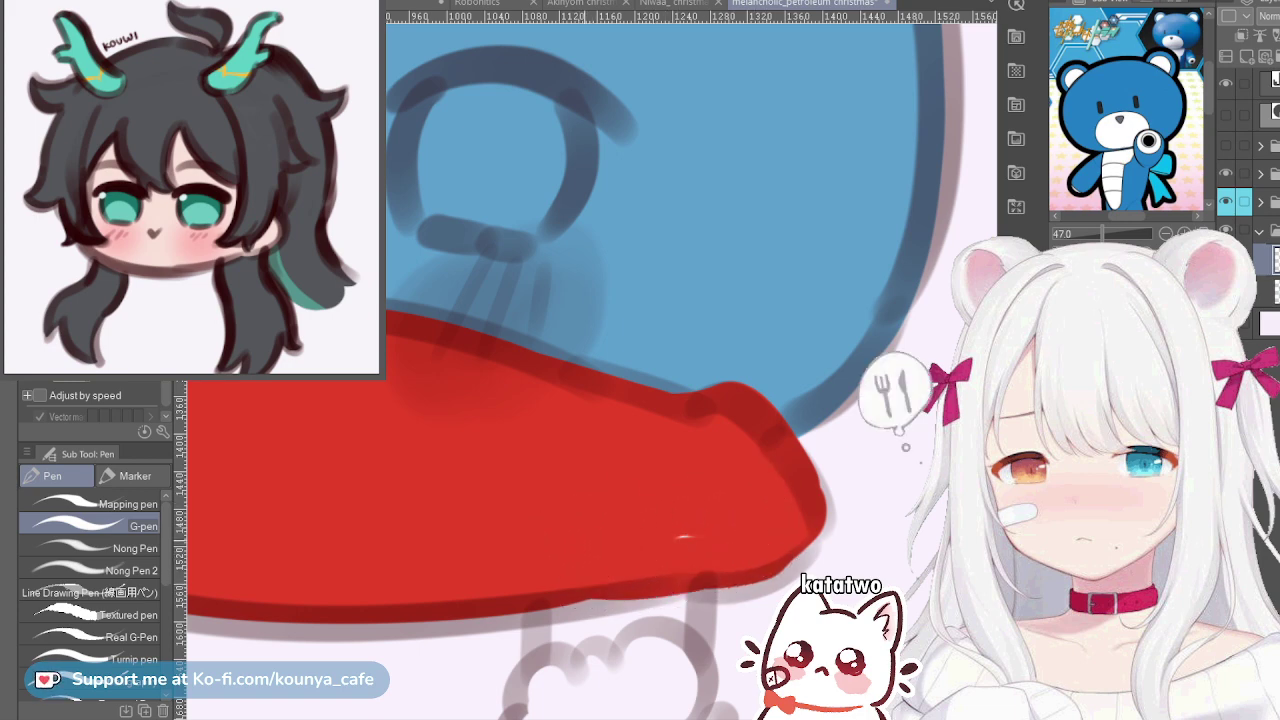
{"action": "scroll", "coordinate": [584, 540], "scroll_direction": "down", "scroll_amount": 2}
{"action": "left_click_drag", "start_coordinate": [599, 537], "coordinate": [666, 533]}
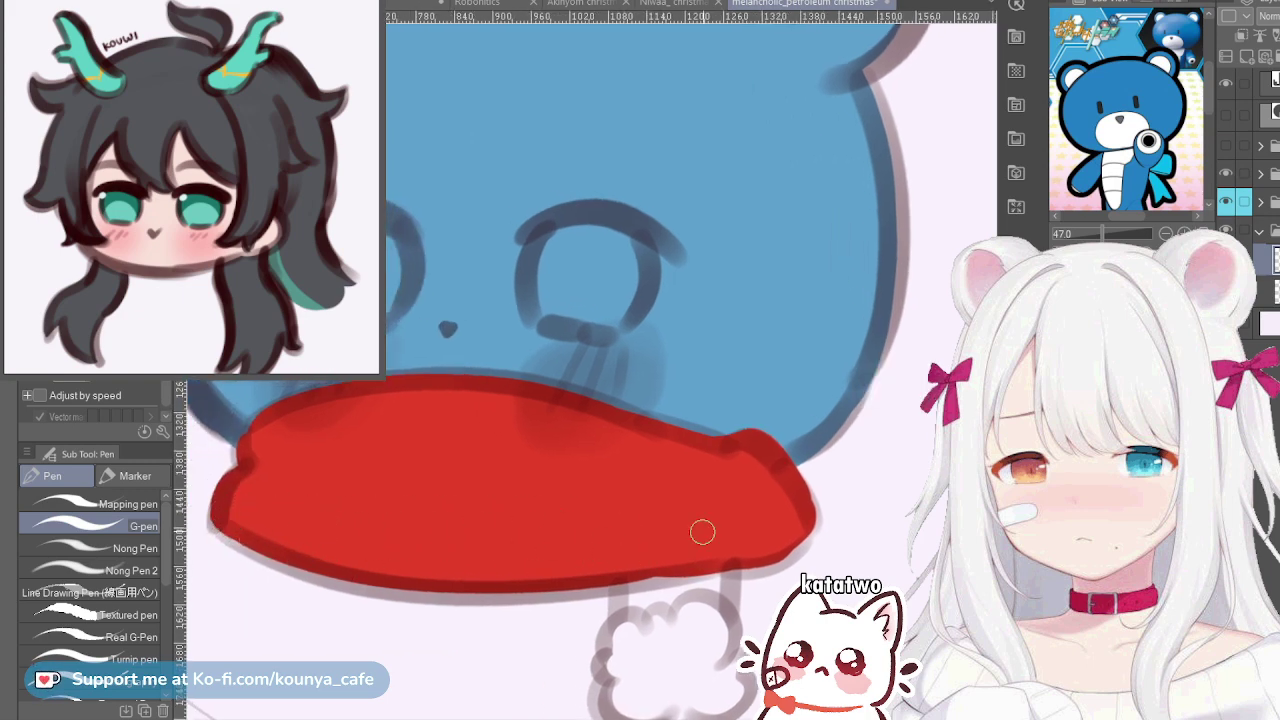
Smooth the scarf's lower left edge and round off its lower right corner in red along the sketch
{"action": "scroll", "coordinate": [297, 565], "scroll_direction": "up", "scroll_amount": 1}
{"action": "left_click_drag", "start_coordinate": [297, 565], "coordinate": [369, 496]}
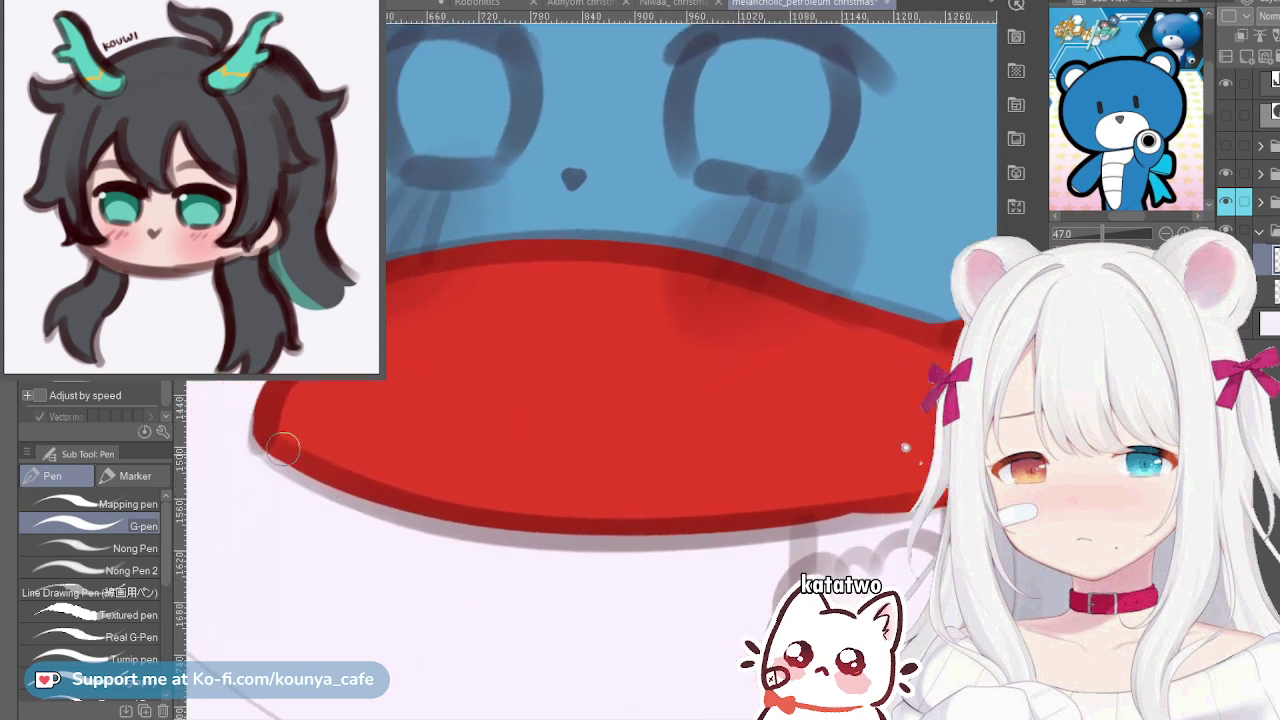
{"action": "mouse_move", "coordinate": [286, 450]}
{"action": "left_mouse_down"}
{"action": "mouse_move", "coordinate": [386, 495]}
{"action": "mouse_move", "coordinate": [702, 520]}
{"action": "left_mouse_up"}
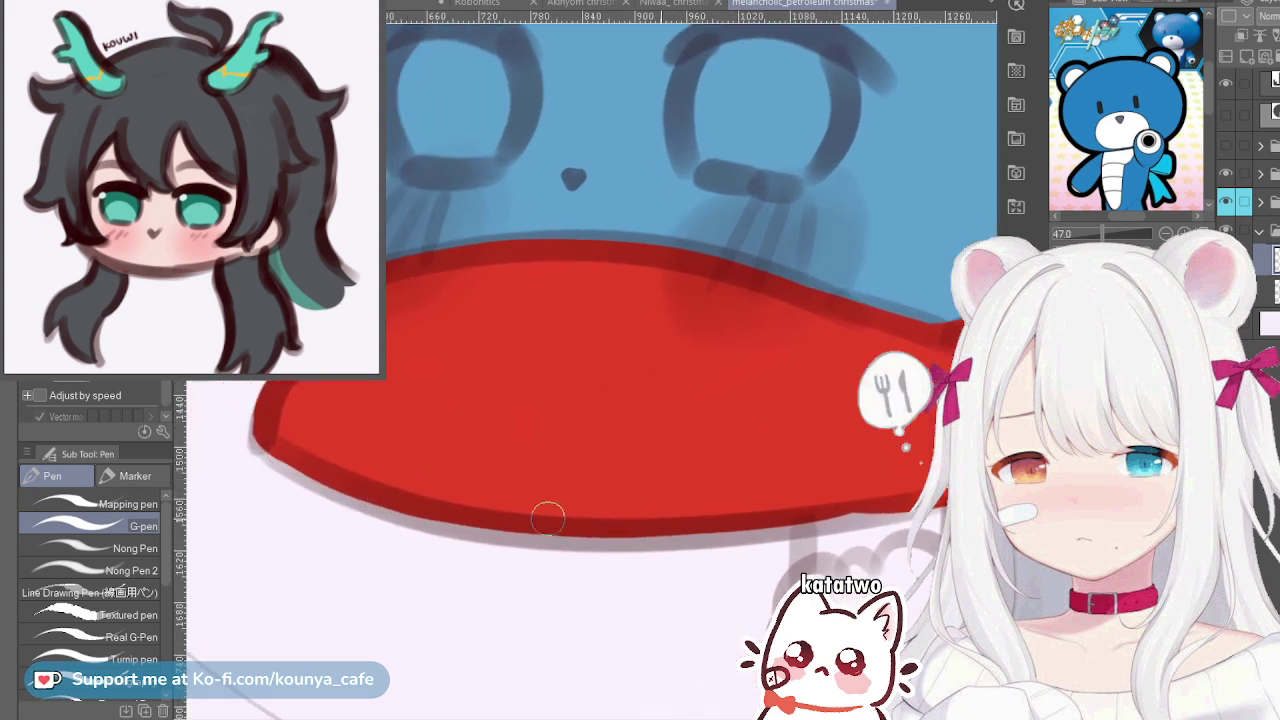
{"action": "left_click_drag", "start_coordinate": [657, 475], "coordinate": [608, 479]}
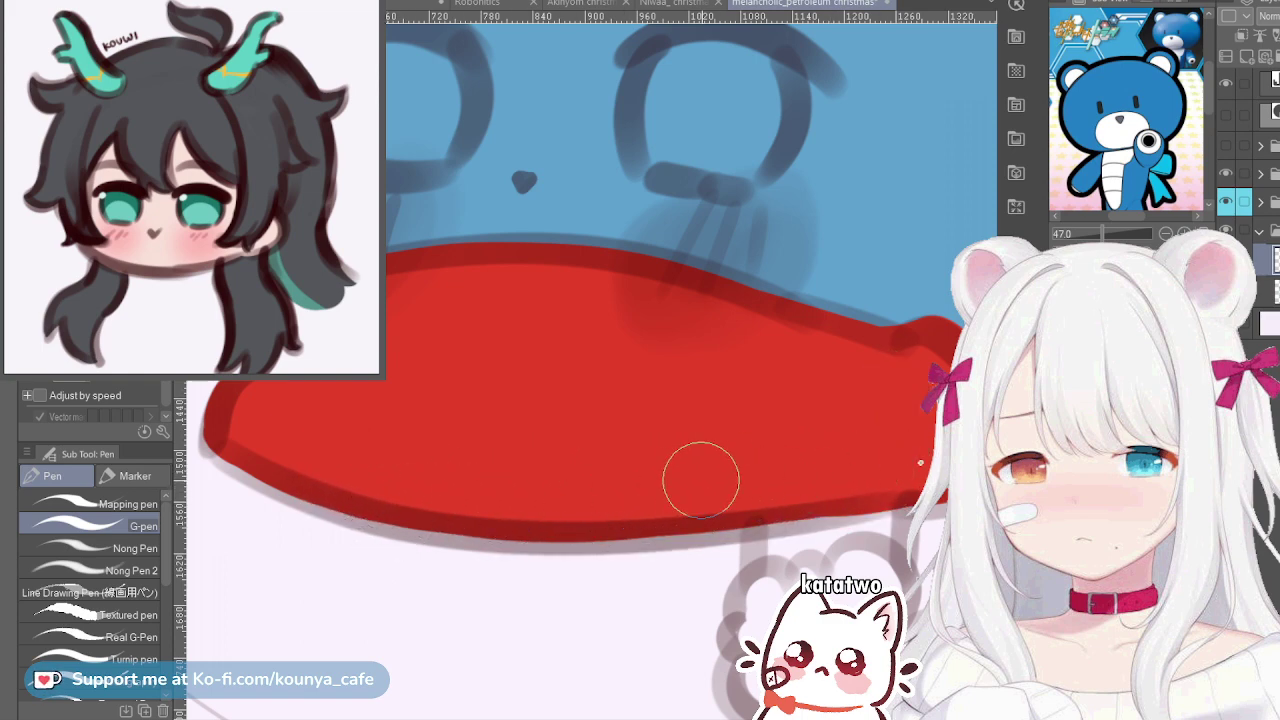
{"action": "left_click_drag", "start_coordinate": [818, 448], "coordinate": [650, 465]}
{"action": "scroll", "coordinate": [843, 400], "scroll_direction": "up", "scroll_amount": 2}
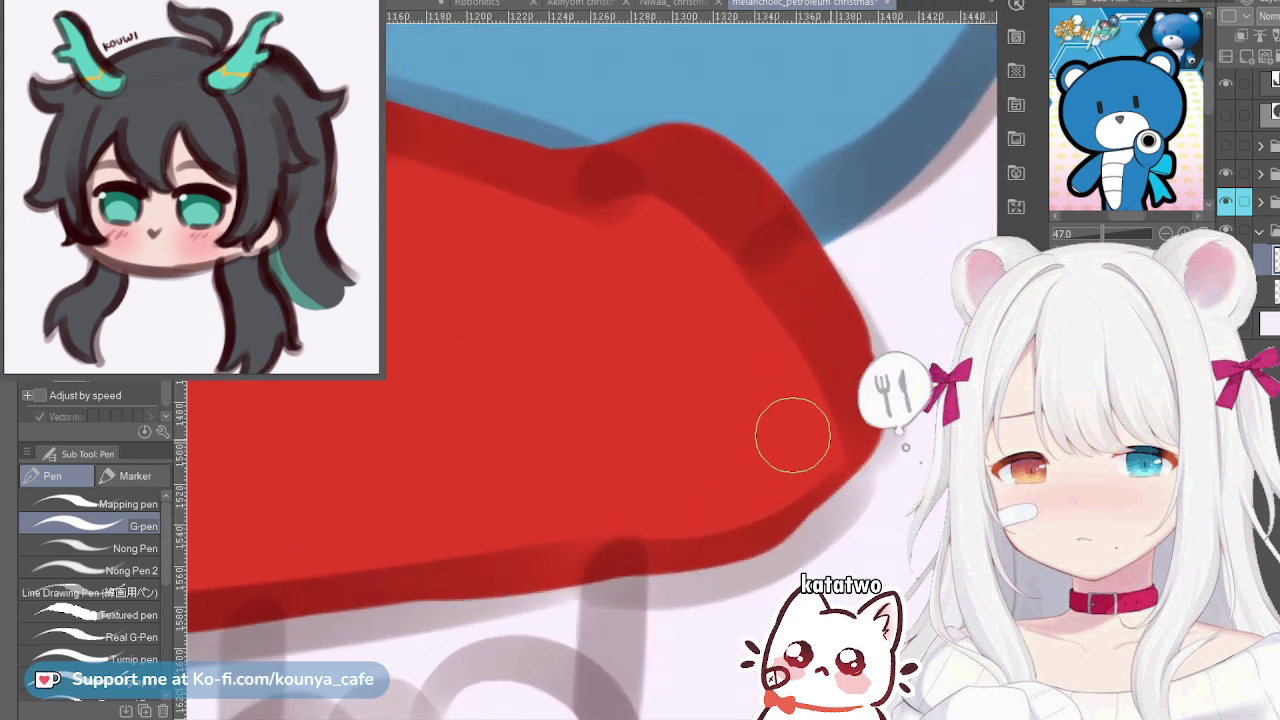
{"action": "mouse_move", "coordinate": [855, 384]}
{"action": "left_mouse_down"}
{"action": "mouse_move", "coordinate": [686, 543]}
{"action": "mouse_move", "coordinate": [590, 550]}
{"action": "left_mouse_up"}
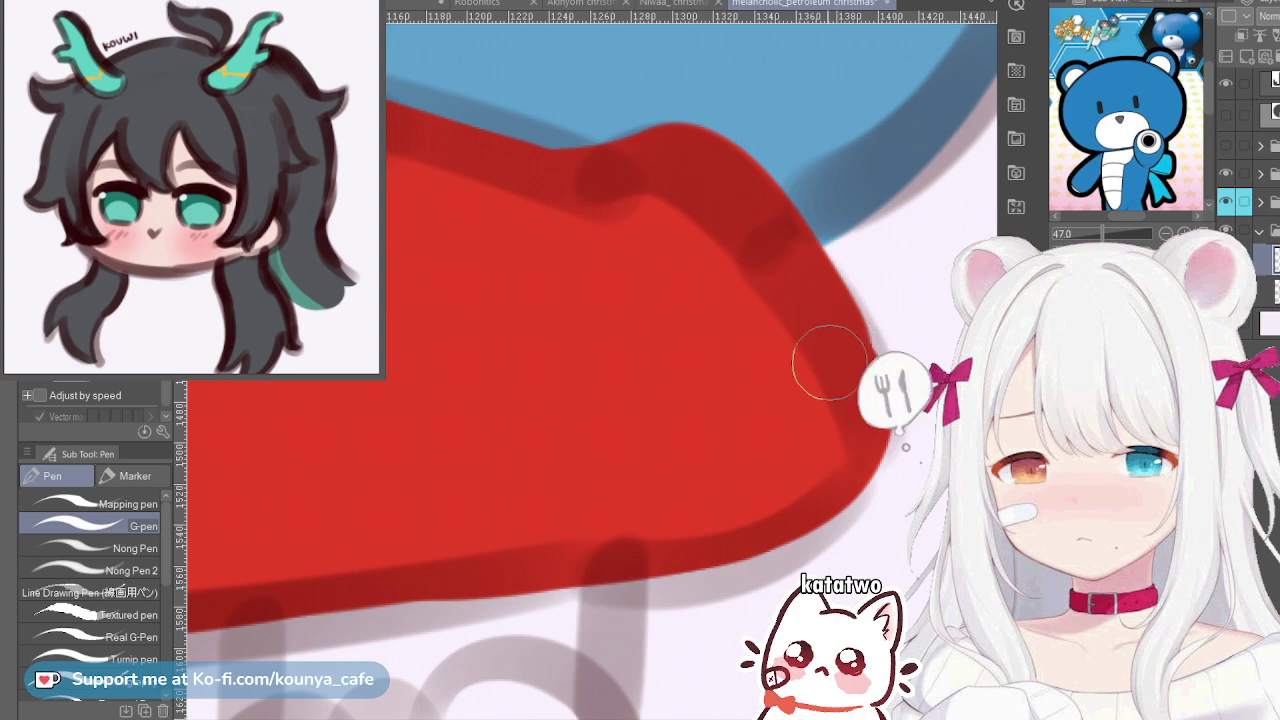
Paint the scarf's short hanging end in red below the right part of the band, reaching into the sketched pom-pom
{"action": "scroll", "coordinate": [829, 357], "scroll_direction": "down", "scroll_amount": 5}
{"action": "scroll", "coordinate": [690, 369], "scroll_direction": "up", "scroll_amount": 4}
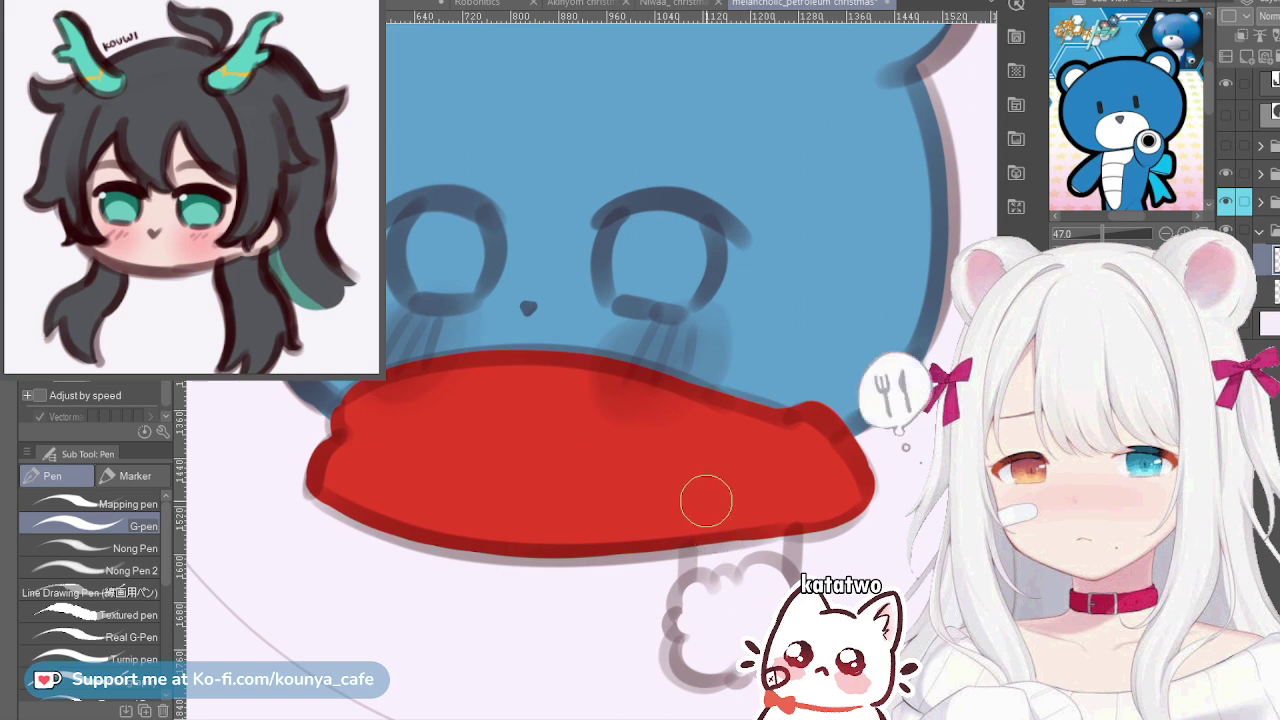
{"action": "left_click_drag", "start_coordinate": [706, 505], "coordinate": [706, 598]}
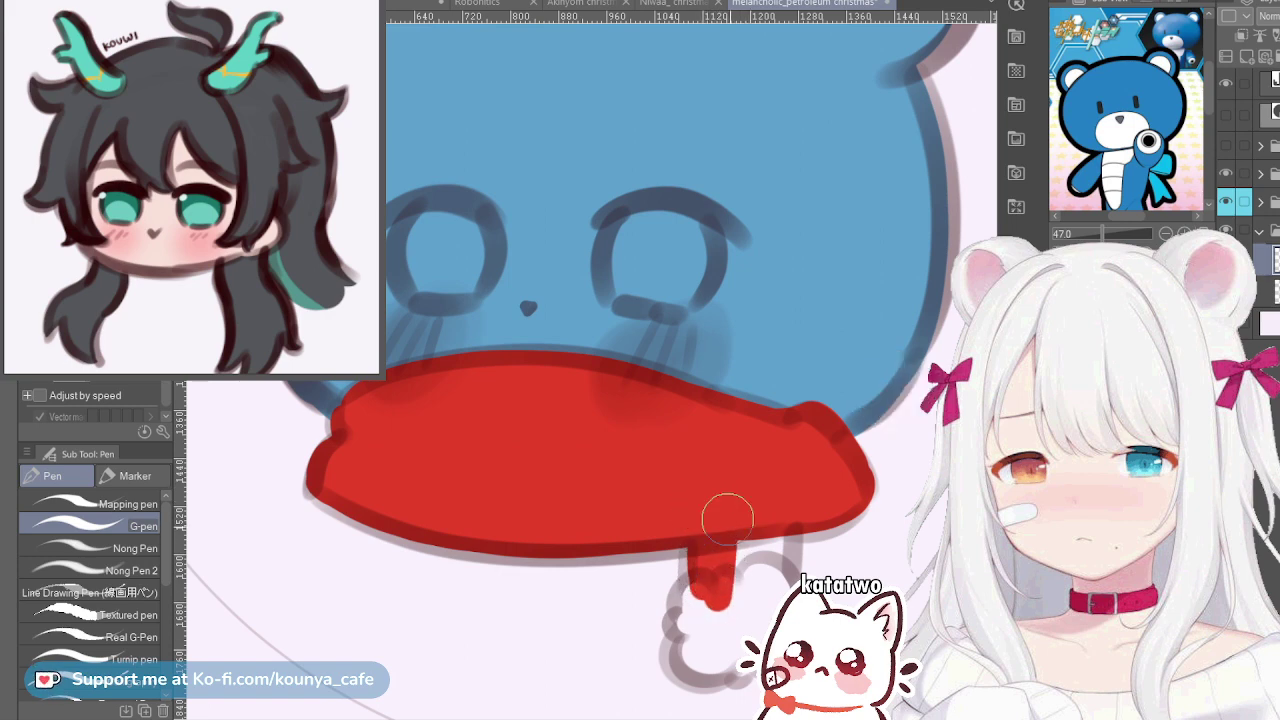
{"action": "key", "text": "ctrl+z"}
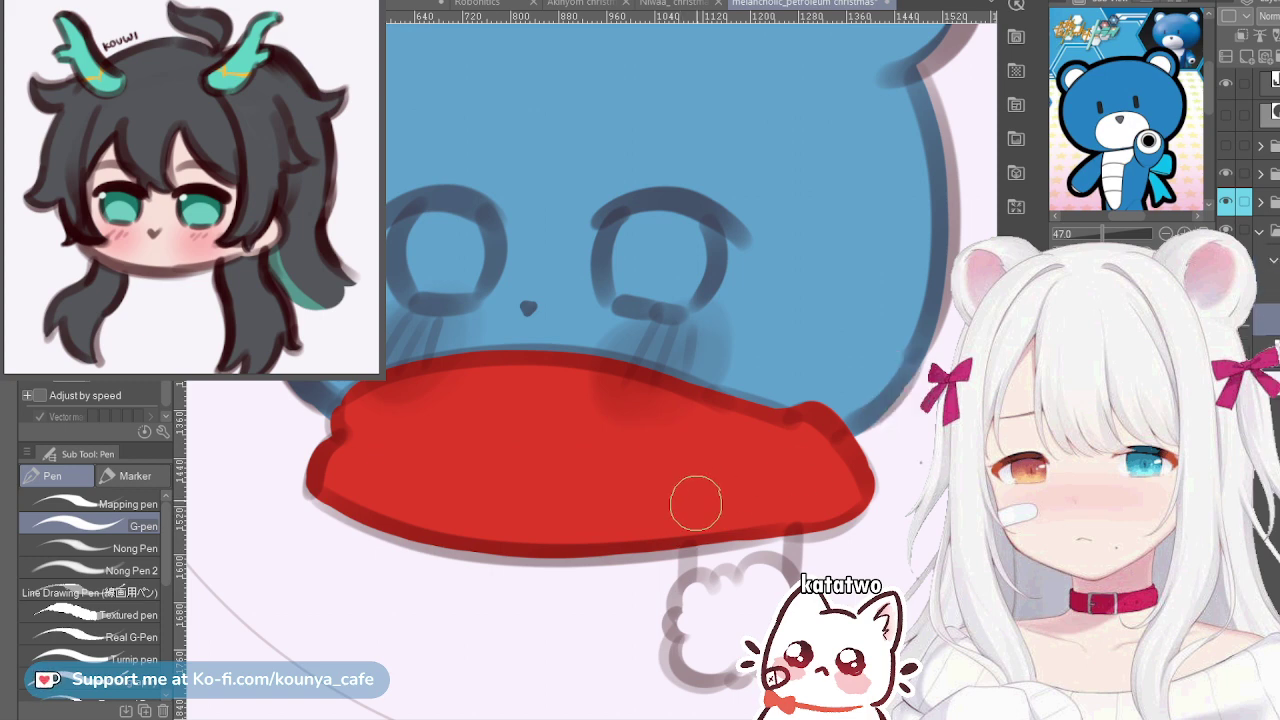
{"action": "mouse_move", "coordinate": [696, 503]}
{"action": "left_mouse_down"}
{"action": "mouse_move", "coordinate": [697, 564]}
{"action": "mouse_move", "coordinate": [704, 527]}
{"action": "mouse_move", "coordinate": [708, 560]}
{"action": "mouse_move", "coordinate": [726, 522]}
{"action": "mouse_move", "coordinate": [750, 550]}
{"action": "left_mouse_up"}
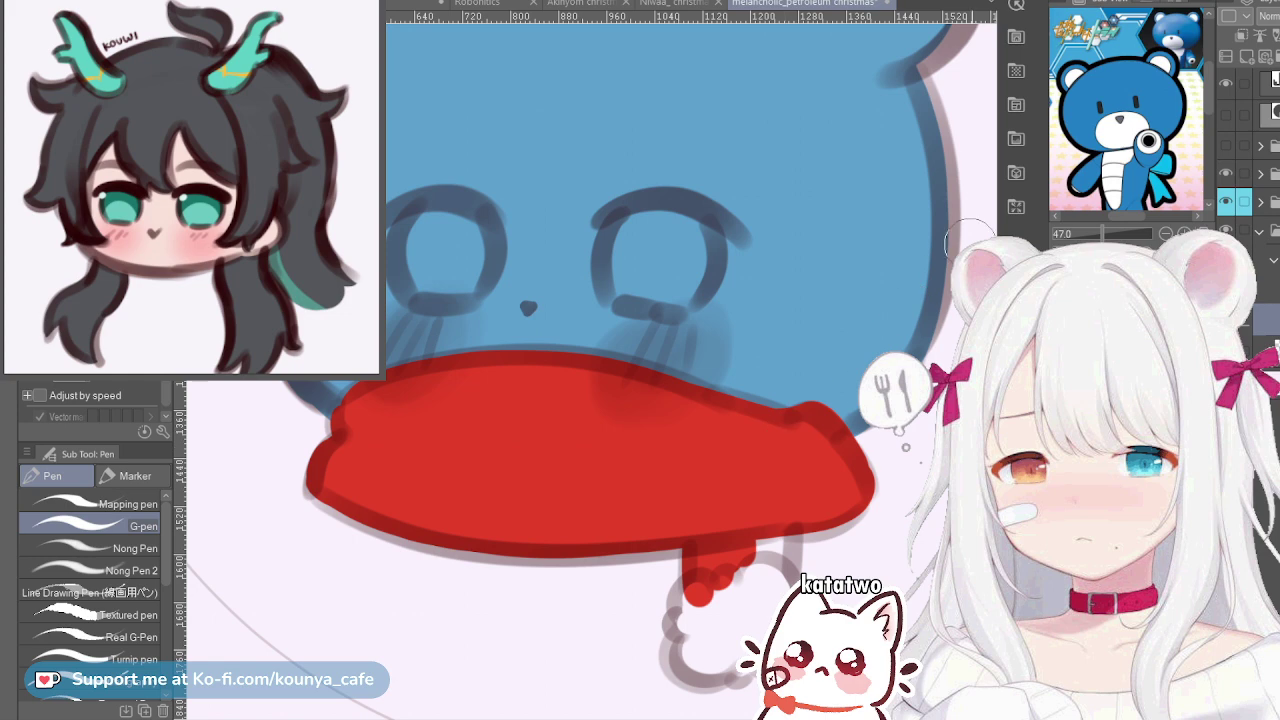
{"action": "mouse_move", "coordinate": [1100, 90]}
{"action": "left_mouse_down"}
{"action": "mouse_move", "coordinate": [1164, 190]}
{"action": "mouse_move", "coordinate": [1204, 153]}
{"action": "mouse_move", "coordinate": [1192, 152]}
{"action": "mouse_move", "coordinate": [1178, 22]}
{"action": "left_mouse_up"}
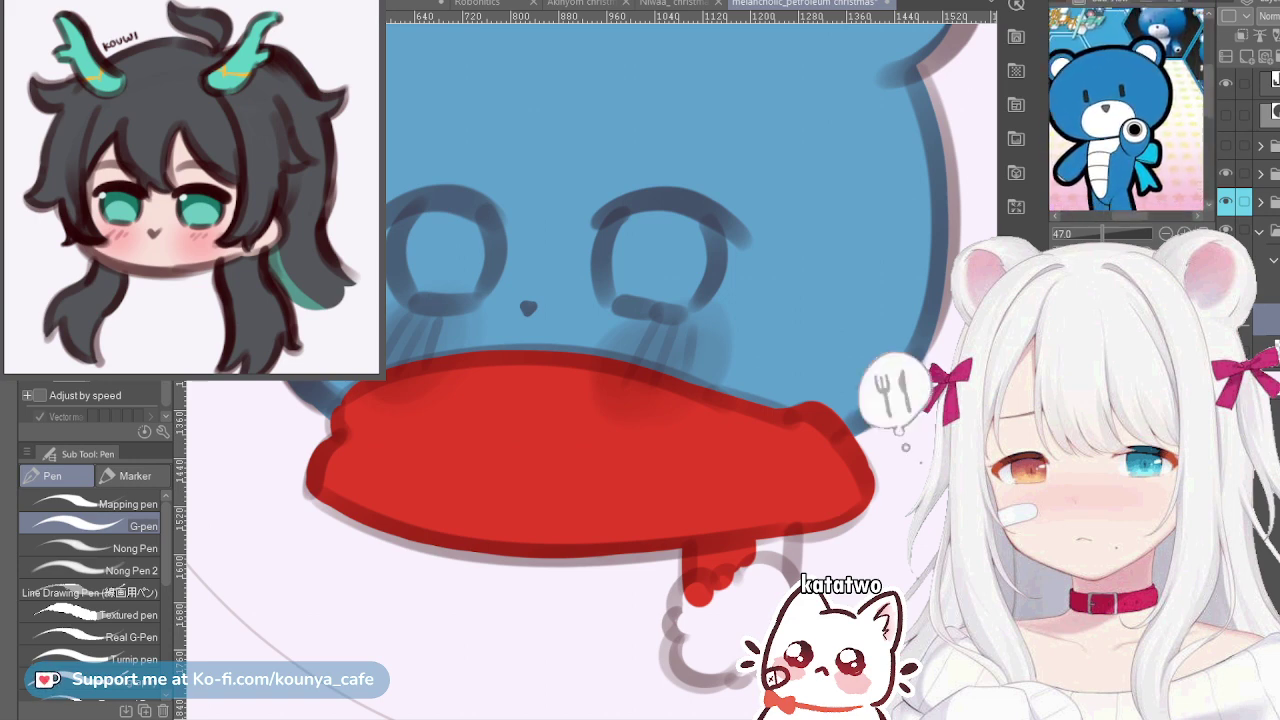
{"action": "left_click_drag", "start_coordinate": [731, 500], "coordinate": [733, 593]}
{"action": "mouse_move", "coordinate": [741, 536]}
{"action": "left_mouse_down"}
{"action": "mouse_move", "coordinate": [766, 567]}
{"action": "mouse_move", "coordinate": [765, 592]}
{"action": "left_mouse_up"}
{"action": "left_click_drag", "start_coordinate": [768, 506], "coordinate": [764, 574]}
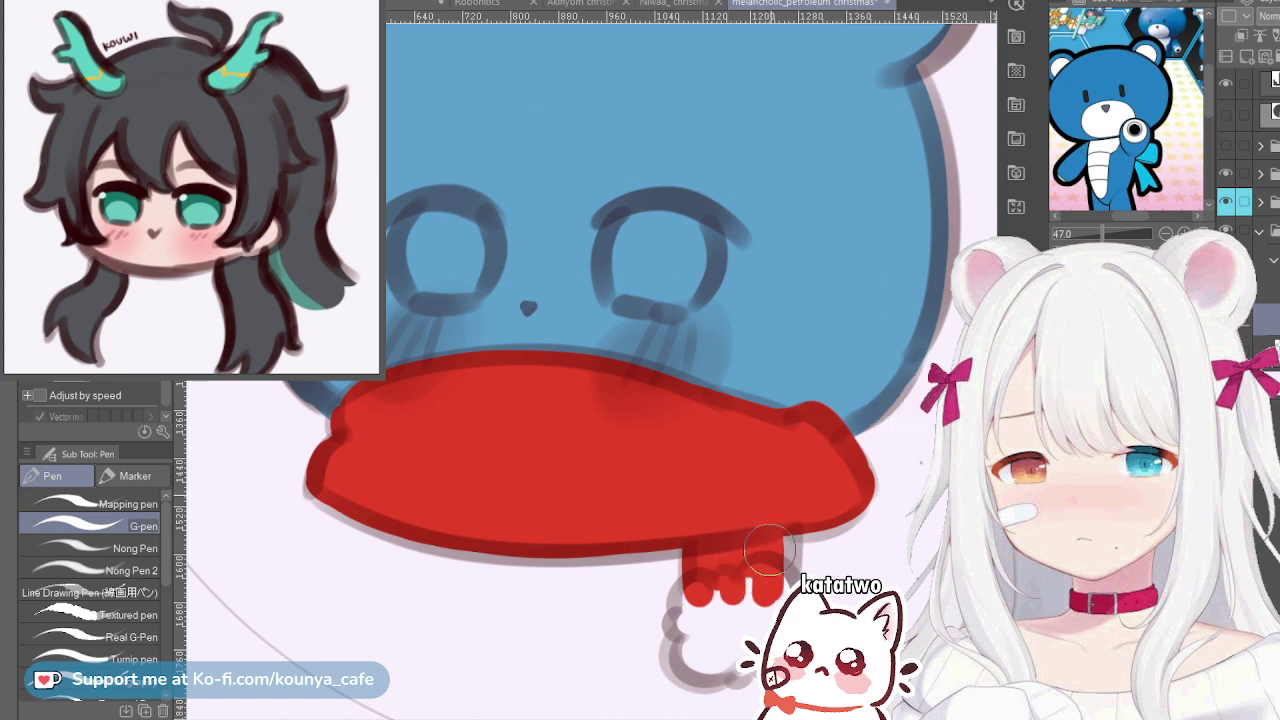
{"action": "mouse_move", "coordinate": [775, 519]}
{"action": "left_mouse_down"}
{"action": "mouse_move", "coordinate": [770, 578]}
{"action": "mouse_move", "coordinate": [769, 560]}
{"action": "mouse_move", "coordinate": [712, 598]}
{"action": "left_mouse_up"}
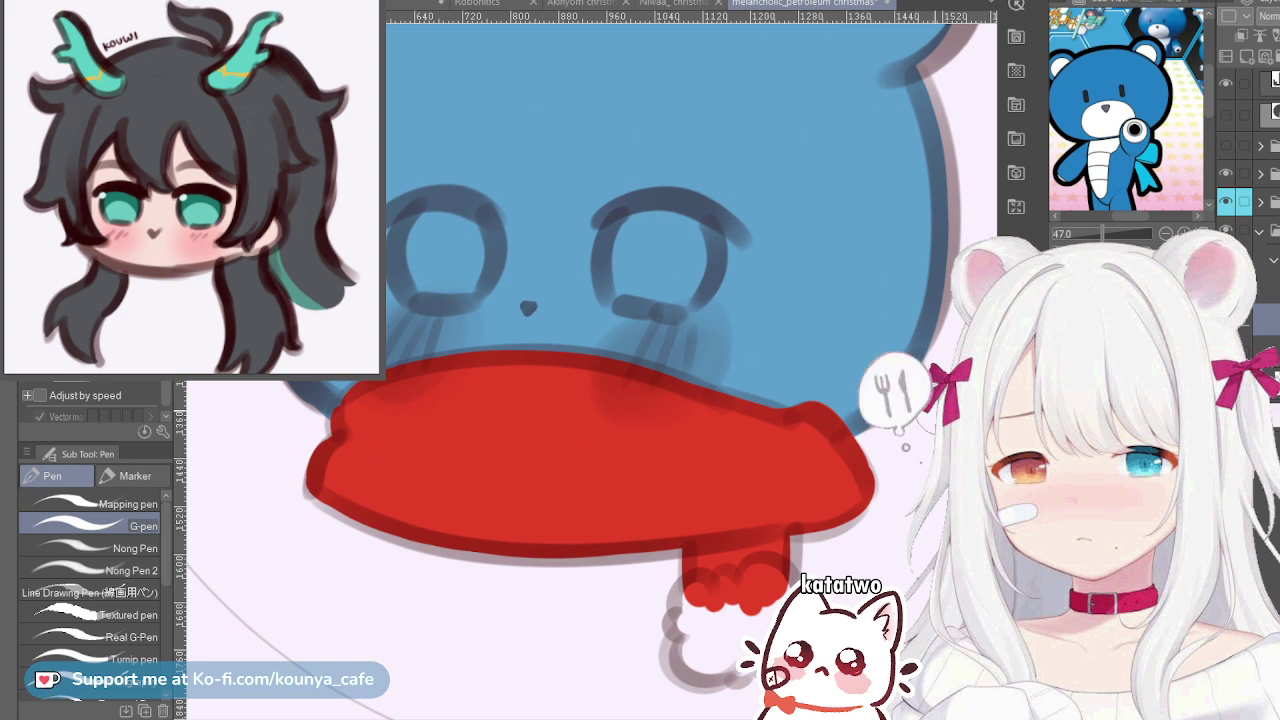
Paint the left half of the pom-pom in cream white over the tip of the scarf's hanging end
{"action": "left_click_drag", "start_coordinate": [751, 645], "coordinate": [712, 517]}
{"action": "scroll", "coordinate": [712, 517], "scroll_direction": "up", "scroll_amount": 3}
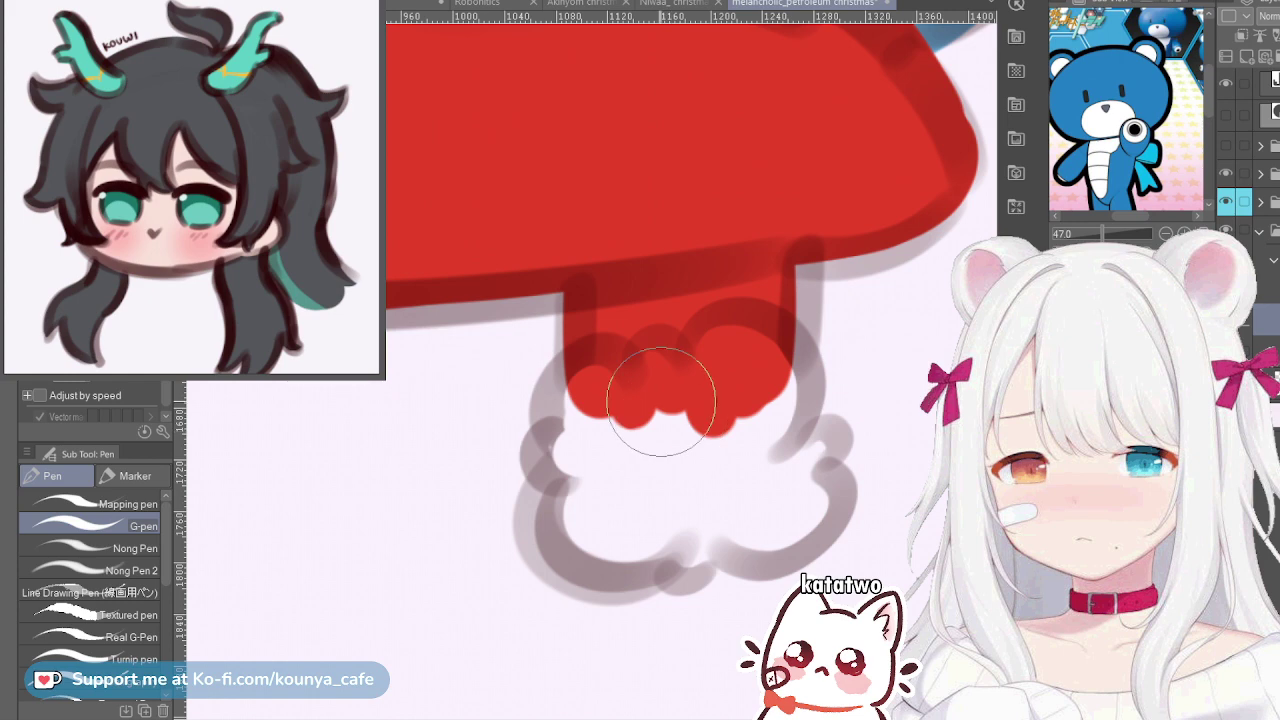
{"action": "mouse_move", "coordinate": [666, 380]}
{"action": "left_mouse_down"}
{"action": "mouse_move", "coordinate": [652, 423]}
{"action": "mouse_move", "coordinate": [611, 372]}
{"action": "mouse_move", "coordinate": [576, 412]}
{"action": "mouse_move", "coordinate": [610, 421]}
{"action": "mouse_move", "coordinate": [623, 388]}
{"action": "mouse_move", "coordinate": [603, 429]}
{"action": "mouse_move", "coordinate": [617, 386]}
{"action": "mouse_move", "coordinate": [579, 392]}
{"action": "mouse_move", "coordinate": [595, 406]}
{"action": "mouse_move", "coordinate": [622, 382]}
{"action": "mouse_move", "coordinate": [578, 389]}
{"action": "mouse_move", "coordinate": [594, 441]}
{"action": "mouse_move", "coordinate": [594, 427]}
{"action": "mouse_move", "coordinate": [556, 435]}
{"action": "mouse_move", "coordinate": [574, 424]}
{"action": "mouse_move", "coordinate": [553, 442]}
{"action": "mouse_move", "coordinate": [579, 475]}
{"action": "mouse_move", "coordinate": [579, 448]}
{"action": "mouse_move", "coordinate": [561, 437]}
{"action": "mouse_move", "coordinate": [579, 463]}
{"action": "mouse_move", "coordinate": [607, 455]}
{"action": "mouse_move", "coordinate": [603, 483]}
{"action": "mouse_move", "coordinate": [574, 491]}
{"action": "mouse_move", "coordinate": [600, 478]}
{"action": "mouse_move", "coordinate": [588, 466]}
{"action": "mouse_move", "coordinate": [568, 508]}
{"action": "mouse_move", "coordinate": [579, 537]}
{"action": "mouse_move", "coordinate": [593, 457]}
{"action": "mouse_move", "coordinate": [571, 514]}
{"action": "mouse_move", "coordinate": [629, 552]}
{"action": "mouse_move", "coordinate": [681, 486]}
{"action": "mouse_move", "coordinate": [662, 455]}
{"action": "mouse_move", "coordinate": [621, 466]}
{"action": "mouse_move", "coordinate": [675, 467]}
{"action": "mouse_move", "coordinate": [711, 410]}
{"action": "mouse_move", "coordinate": [709, 368]}
{"action": "mouse_move", "coordinate": [696, 383]}
{"action": "mouse_move", "coordinate": [745, 340]}
{"action": "mouse_move", "coordinate": [756, 432]}
{"action": "left_mouse_up"}
{"action": "key", "text": "ctrl+z"}
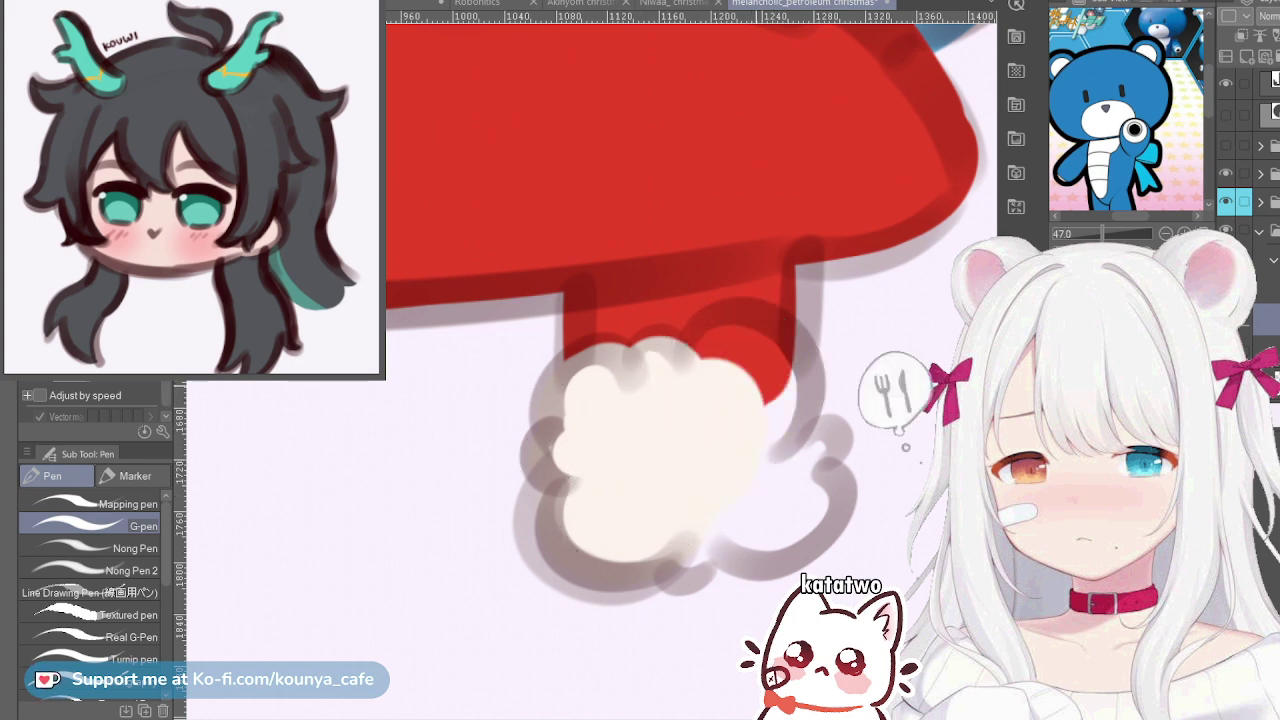
Complete the pom-pom's right half in cream white with a smaller brush, following the bumpy sketched outline
{"action": "mouse_move", "coordinate": [703, 382]}
{"action": "left_mouse_down"}
{"action": "mouse_move", "coordinate": [715, 347]}
{"action": "mouse_move", "coordinate": [771, 393]}
{"action": "mouse_move", "coordinate": [699, 381]}
{"action": "mouse_move", "coordinate": [716, 339]}
{"action": "mouse_move", "coordinate": [786, 391]}
{"action": "mouse_move", "coordinate": [749, 367]}
{"action": "left_mouse_up"}
{"action": "key", "text": "bracketleft"}
{"action": "key", "text": "bracketleft"}
{"action": "mouse_move", "coordinate": [768, 459]}
{"action": "left_mouse_down"}
{"action": "mouse_move", "coordinate": [819, 469]}
{"action": "mouse_move", "coordinate": [765, 478]}
{"action": "mouse_move", "coordinate": [792, 448]}
{"action": "mouse_move", "coordinate": [830, 451]}
{"action": "mouse_move", "coordinate": [800, 477]}
{"action": "mouse_move", "coordinate": [807, 458]}
{"action": "mouse_move", "coordinate": [774, 463]}
{"action": "mouse_move", "coordinate": [792, 439]}
{"action": "mouse_move", "coordinate": [826, 435]}
{"action": "mouse_move", "coordinate": [805, 466]}
{"action": "mouse_move", "coordinate": [807, 452]}
{"action": "mouse_move", "coordinate": [776, 466]}
{"action": "mouse_move", "coordinate": [765, 425]}
{"action": "mouse_move", "coordinate": [763, 463]}
{"action": "mouse_move", "coordinate": [722, 519]}
{"action": "mouse_move", "coordinate": [673, 538]}
{"action": "mouse_move", "coordinate": [644, 518]}
{"action": "mouse_move", "coordinate": [657, 552]}
{"action": "mouse_move", "coordinate": [717, 537]}
{"action": "mouse_move", "coordinate": [668, 531]}
{"action": "mouse_move", "coordinate": [710, 518]}
{"action": "mouse_move", "coordinate": [673, 535]}
{"action": "mouse_move", "coordinate": [694, 527]}
{"action": "mouse_move", "coordinate": [664, 505]}
{"action": "mouse_move", "coordinate": [726, 497]}
{"action": "mouse_move", "coordinate": [740, 477]}
{"action": "mouse_move", "coordinate": [719, 518]}
{"action": "mouse_move", "coordinate": [793, 524]}
{"action": "mouse_move", "coordinate": [796, 476]}
{"action": "mouse_move", "coordinate": [726, 507]}
{"action": "mouse_move", "coordinate": [790, 490]}
{"action": "mouse_move", "coordinate": [754, 489]}
{"action": "left_mouse_up"}
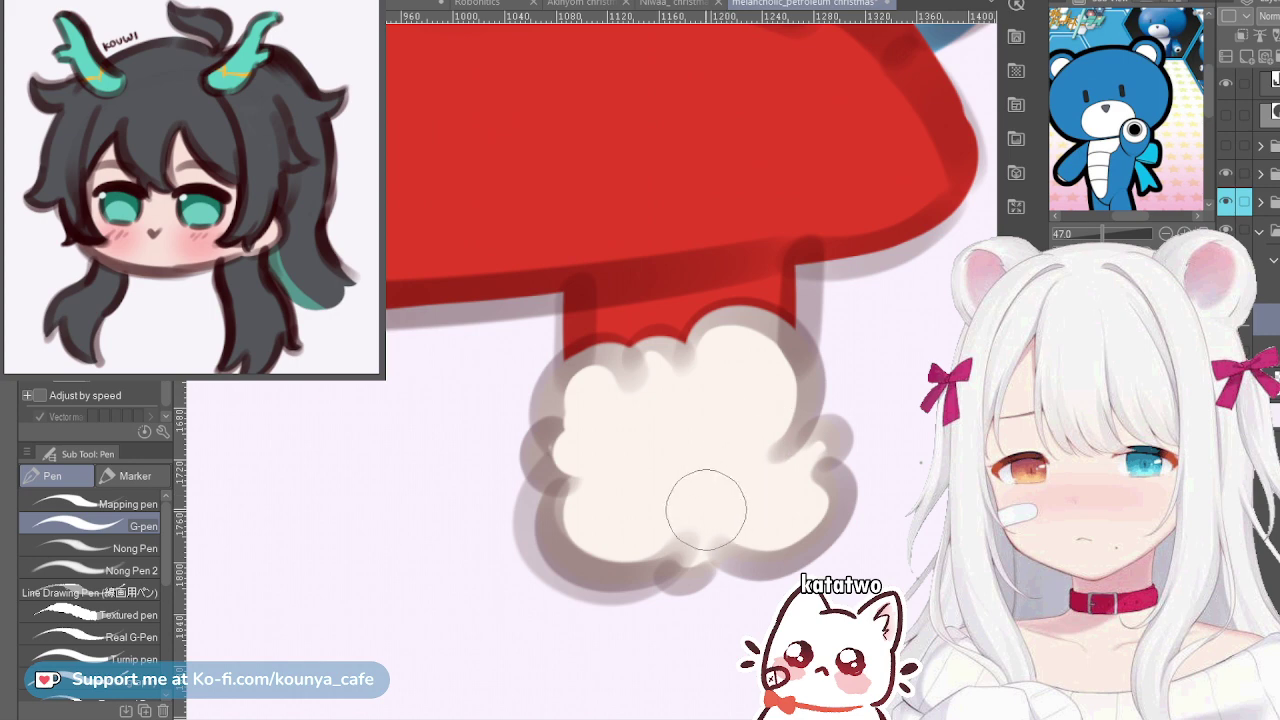
{"action": "scroll", "coordinate": [712, 472], "scroll_direction": "down", "scroll_amount": 1}
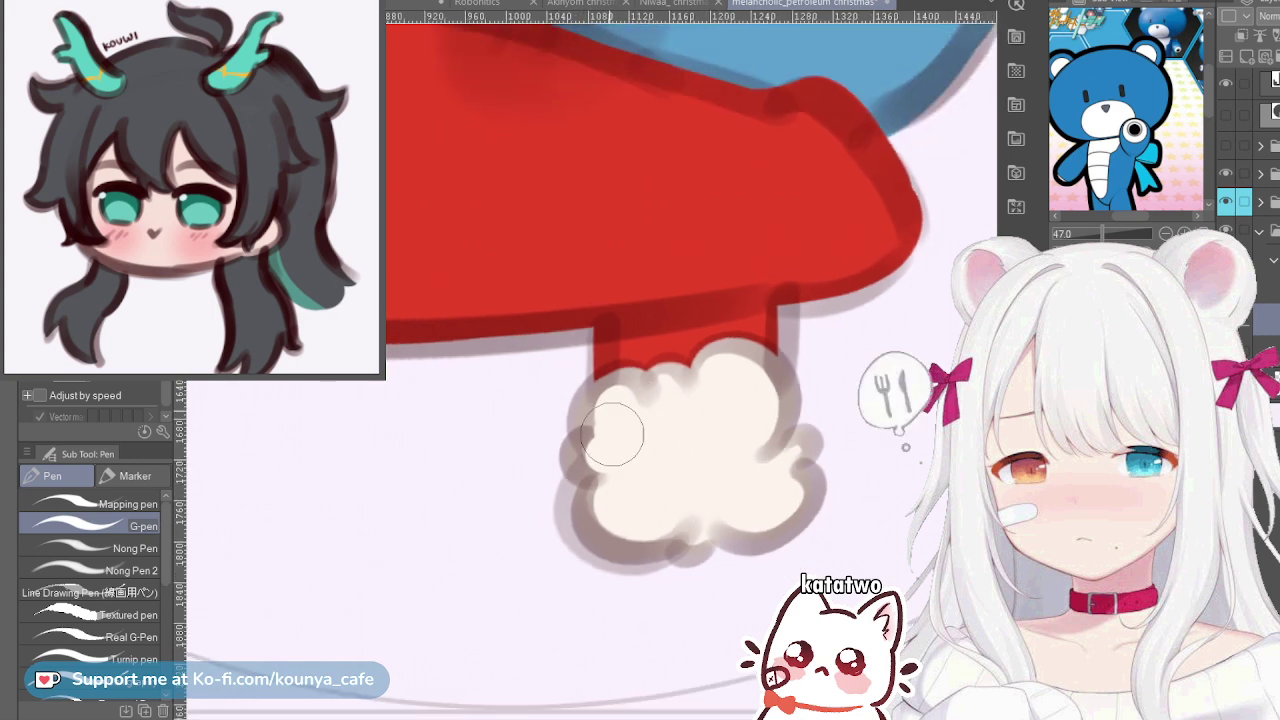
{"action": "scroll", "coordinate": [625, 379], "scroll_direction": "up", "scroll_amount": 3}
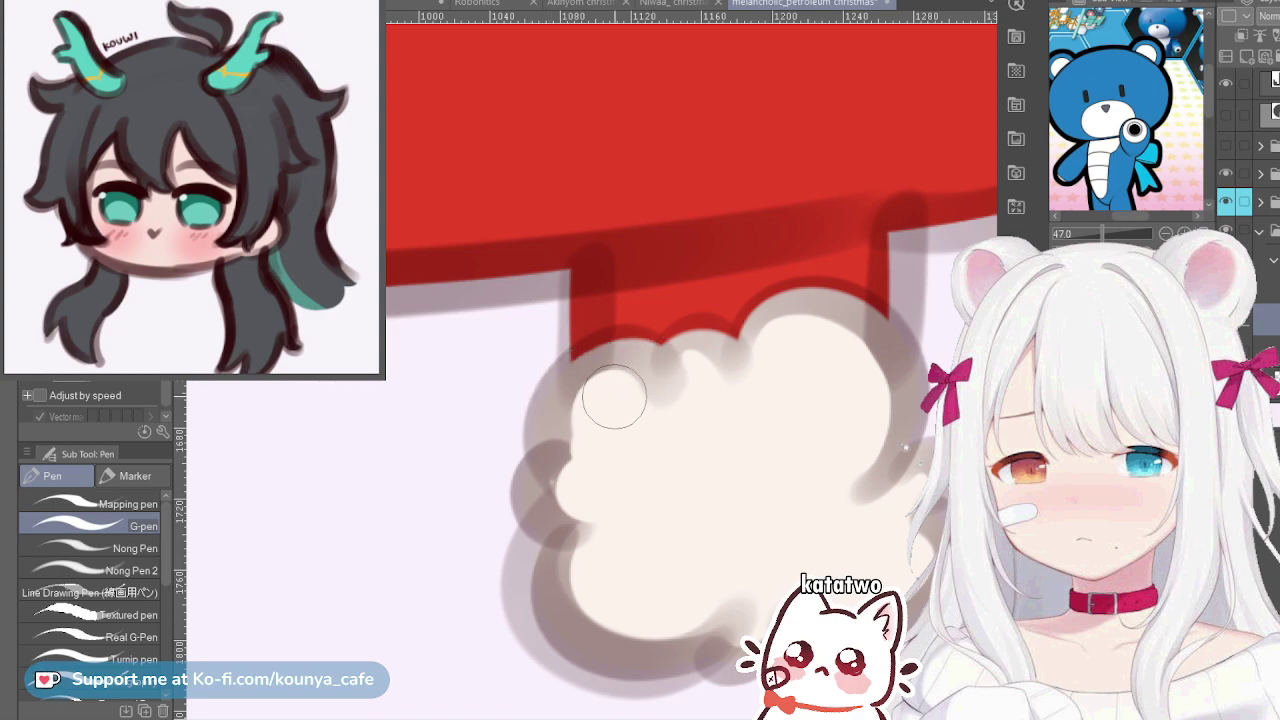
{"action": "scroll", "coordinate": [615, 397], "scroll_direction": "down", "scroll_amount": 3}
{"action": "scroll", "coordinate": [674, 491], "scroll_direction": "down", "scroll_amount": 5}
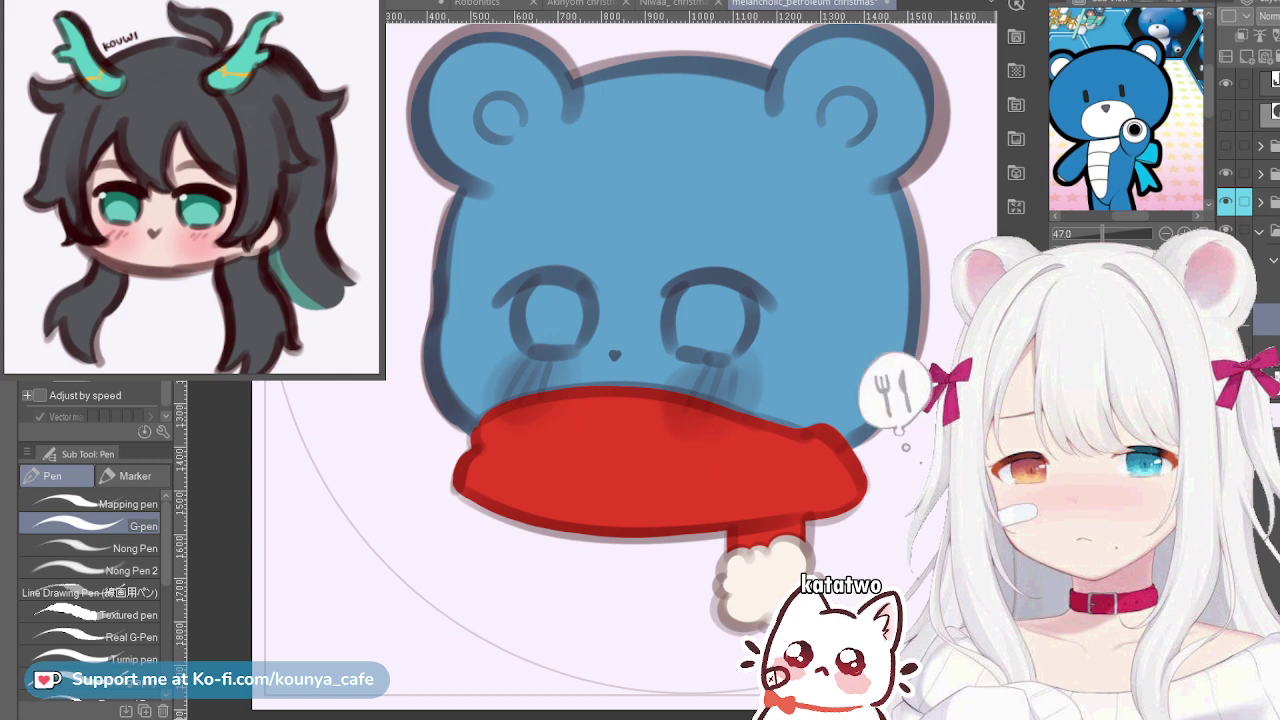
{"action": "left_click", "coordinate": [201, 188]}
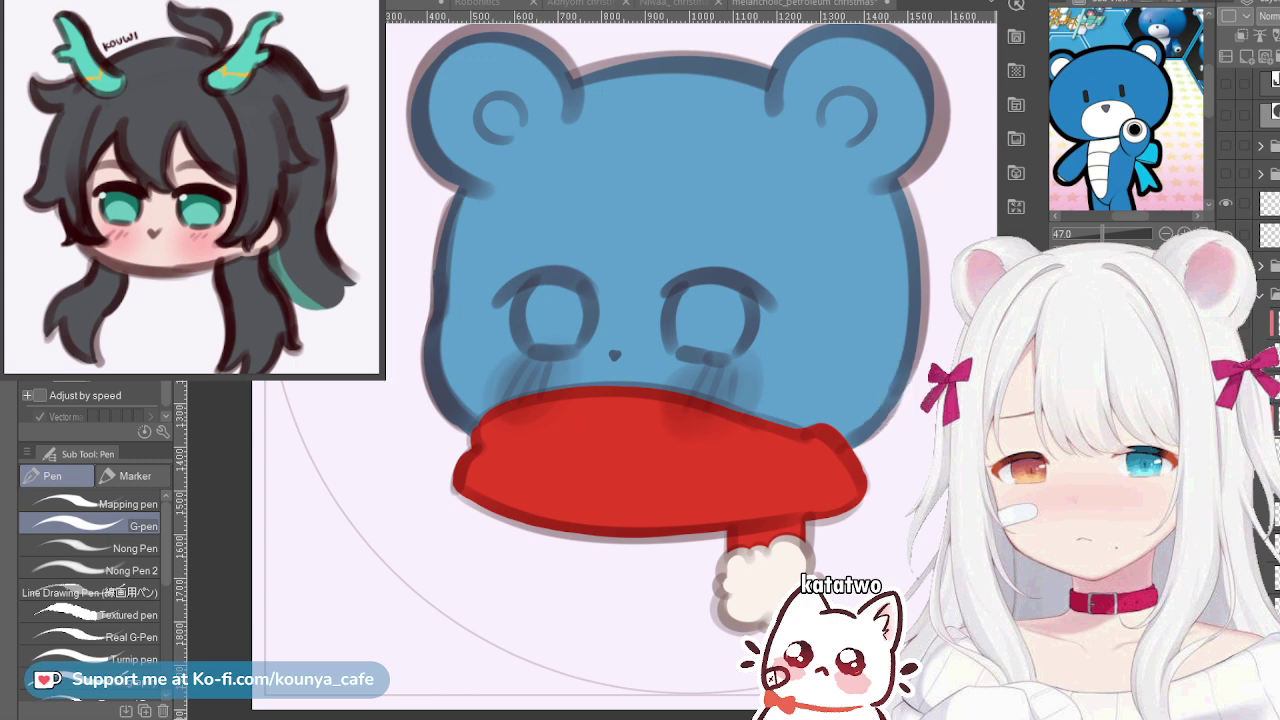
{"action": "left_click", "coordinate": [806, 4]}
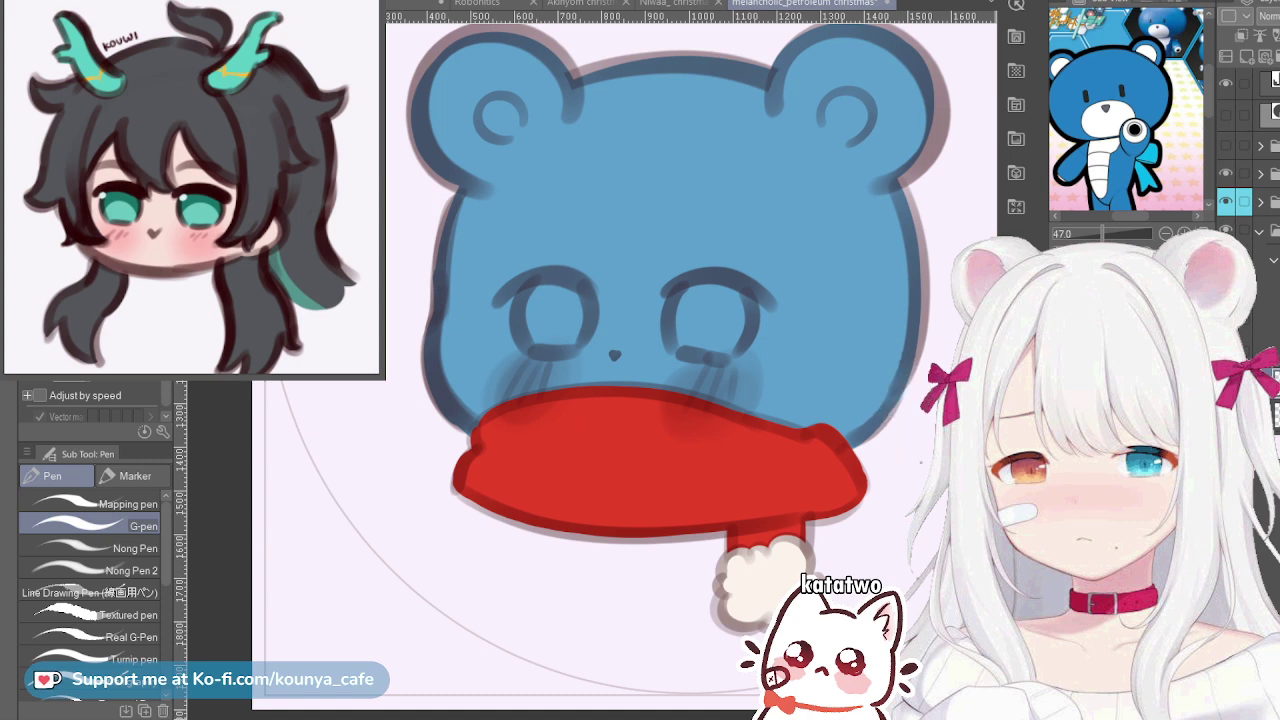
{"action": "scroll", "coordinate": [628, 317], "scroll_direction": "up", "scroll_amount": 5}
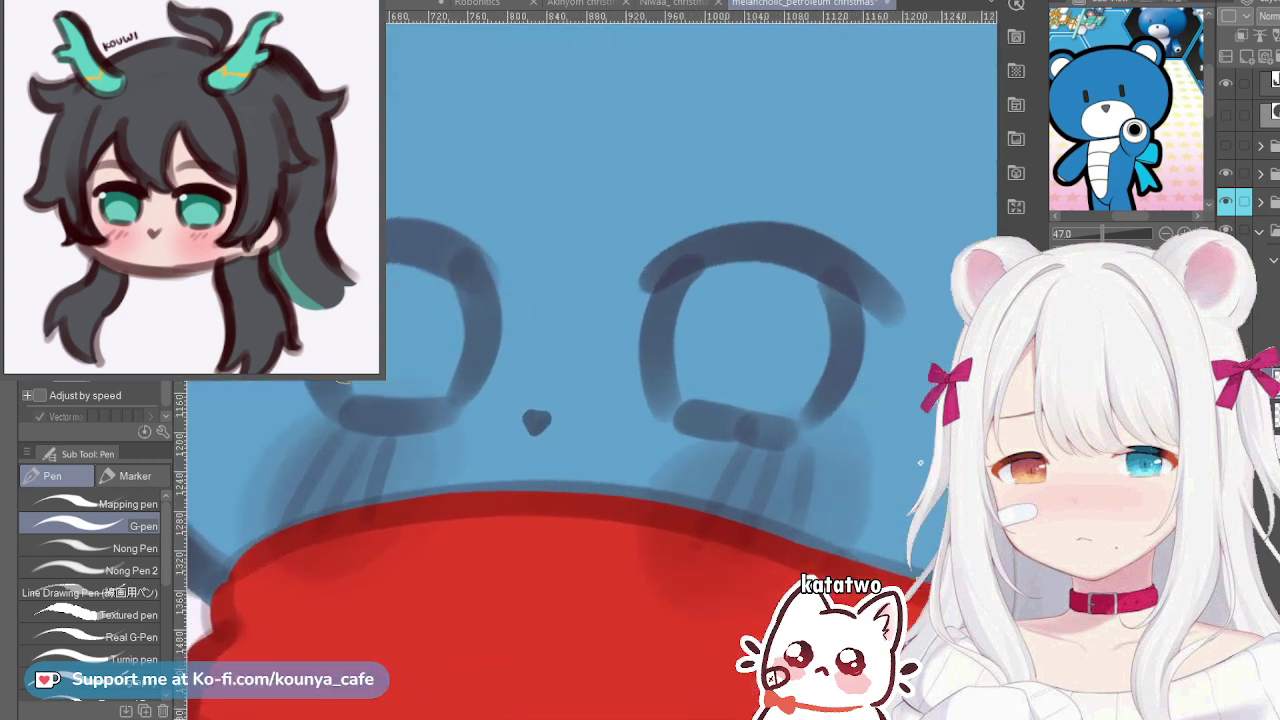
{"action": "scroll", "coordinate": [350, 291], "scroll_direction": "up", "scroll_amount": 2}
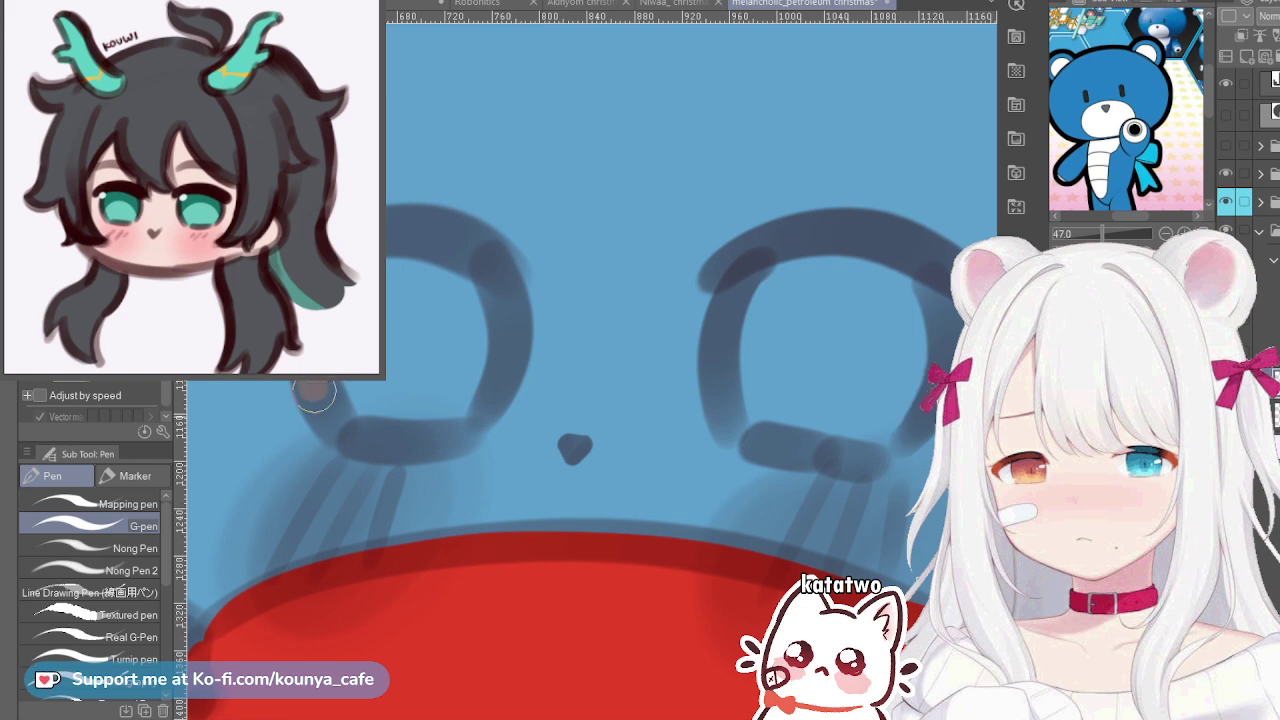
{"action": "left_click_drag", "start_coordinate": [342, 428], "coordinate": [437, 434]}
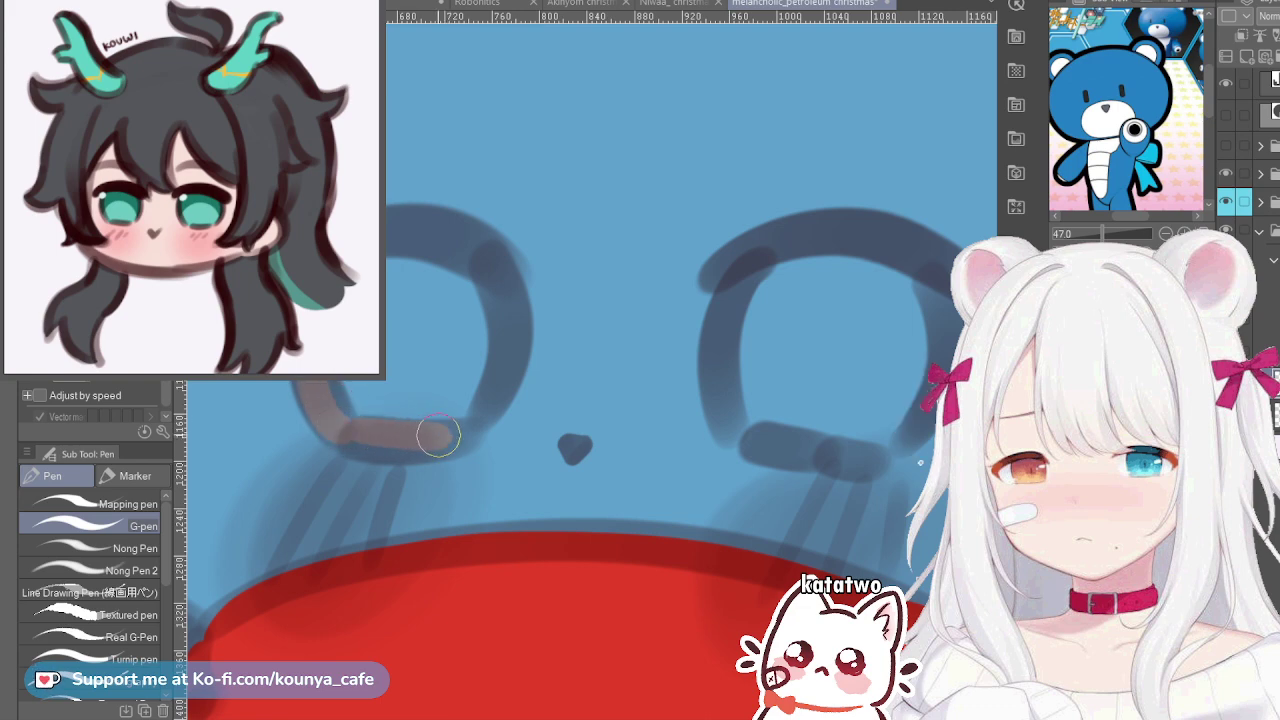
{"action": "key", "text": "ctrl+z"}
{"action": "left_click_drag", "start_coordinate": [343, 428], "coordinate": [439, 429]}
{"action": "key", "text": "ctrl+z"}
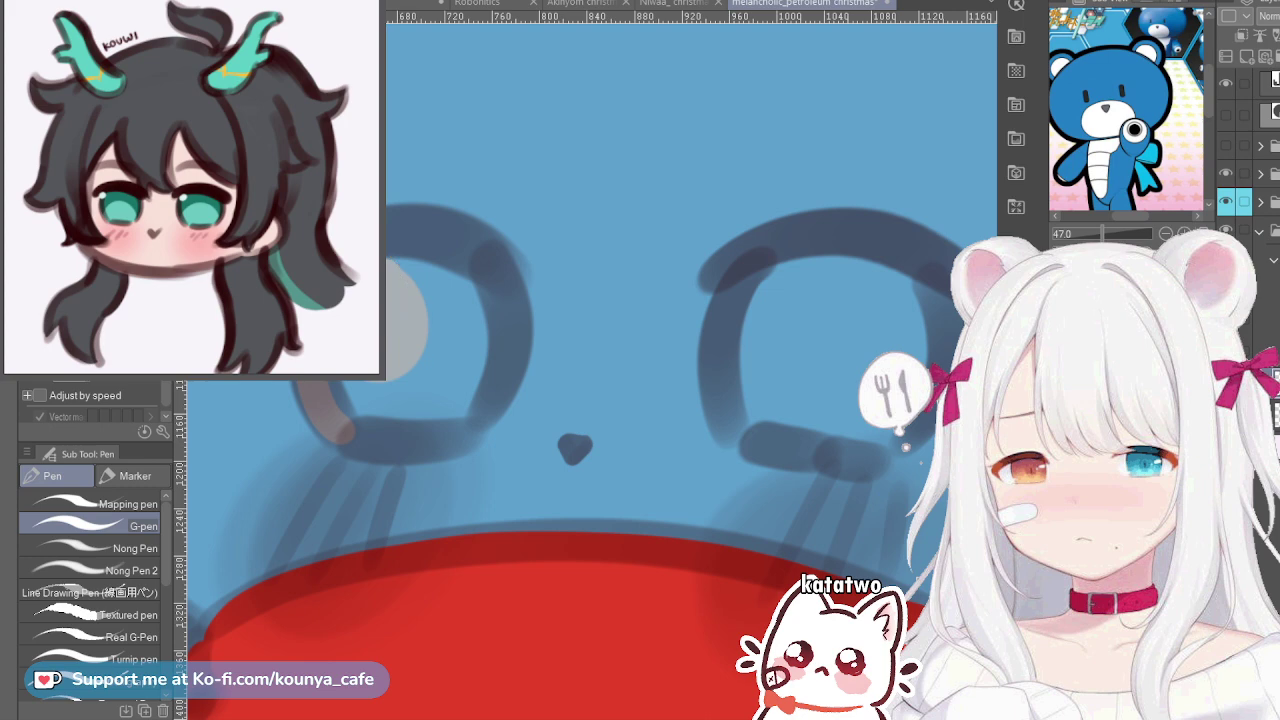
{"action": "key", "text": "ctrl+z"}
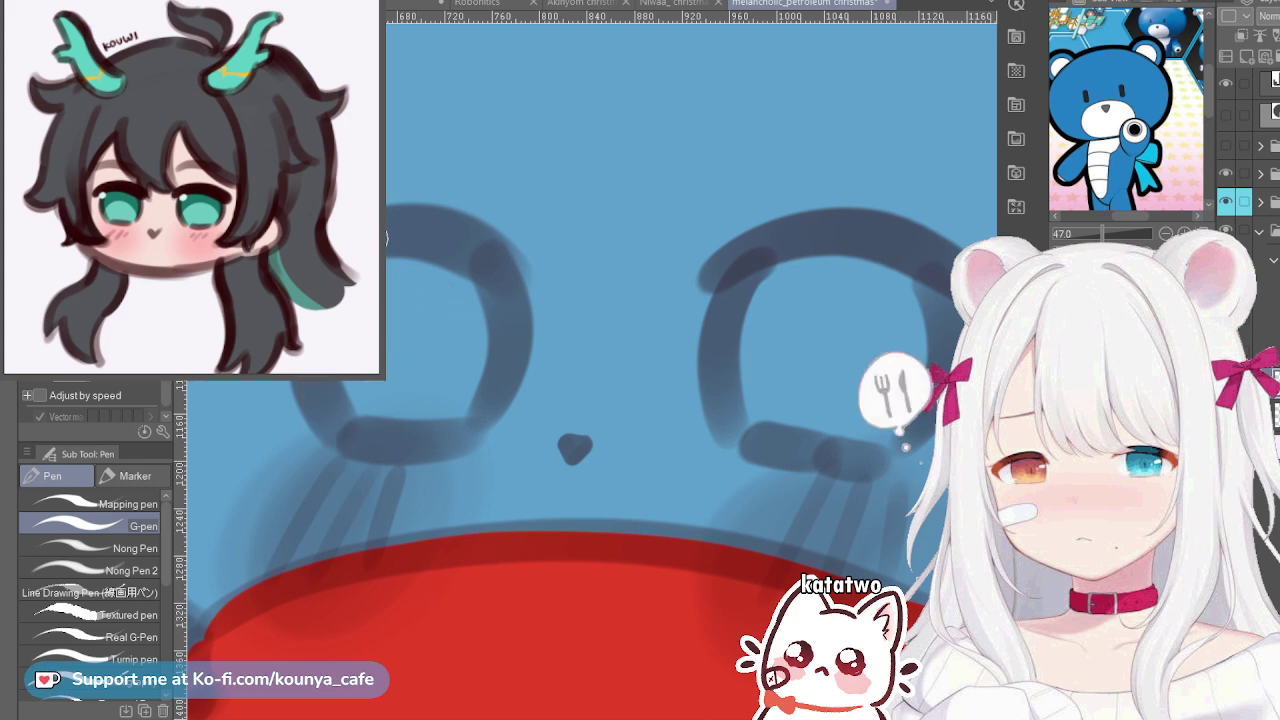
Outline the left eye in light grey along its sketched ring: lower left edge, bottom, right side and top
{"action": "left_click_drag", "start_coordinate": [310, 385], "coordinate": [338, 428]}
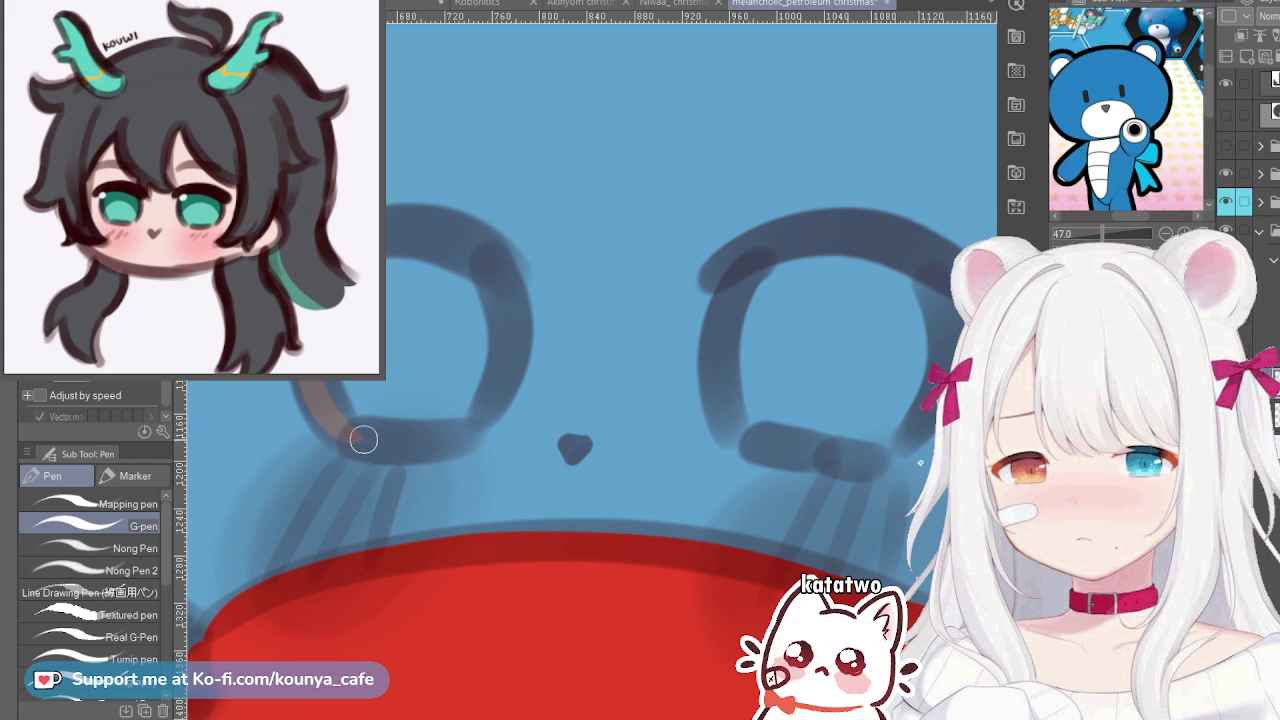
{"action": "left_click_drag", "start_coordinate": [356, 437], "coordinate": [448, 438]}
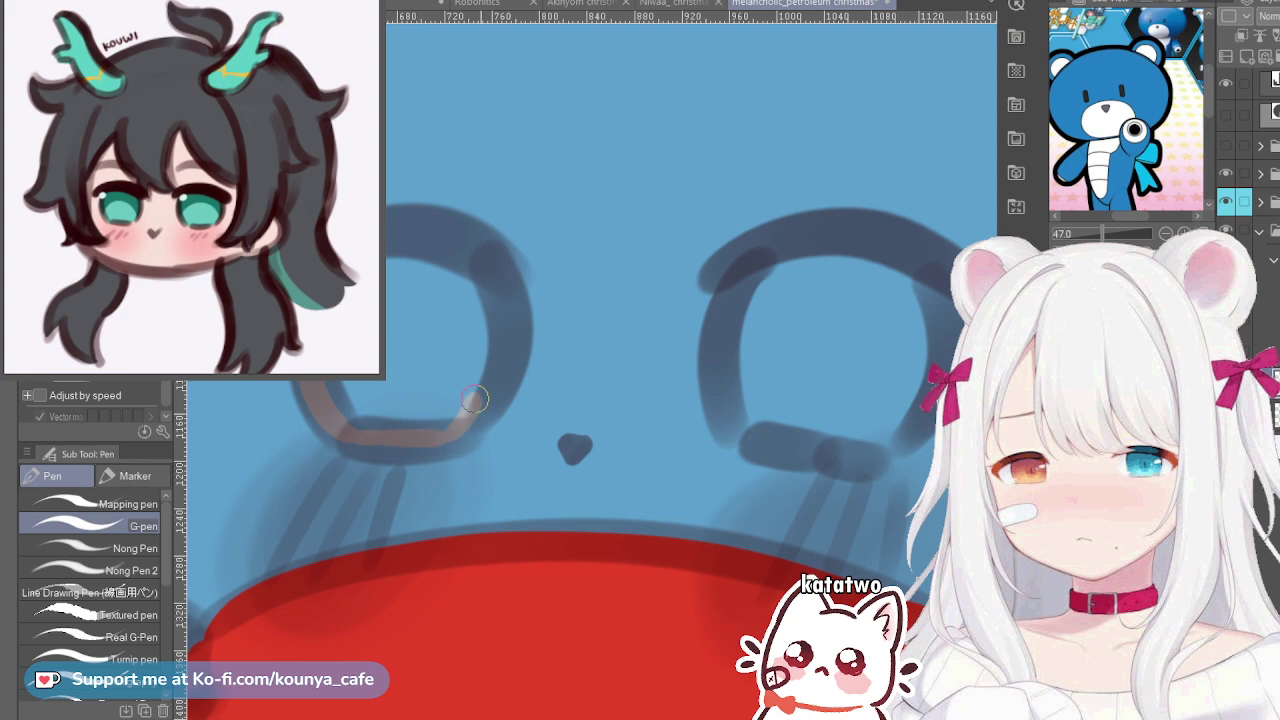
{"action": "scroll", "coordinate": [585, 429], "scroll_direction": "up", "scroll_amount": 2}
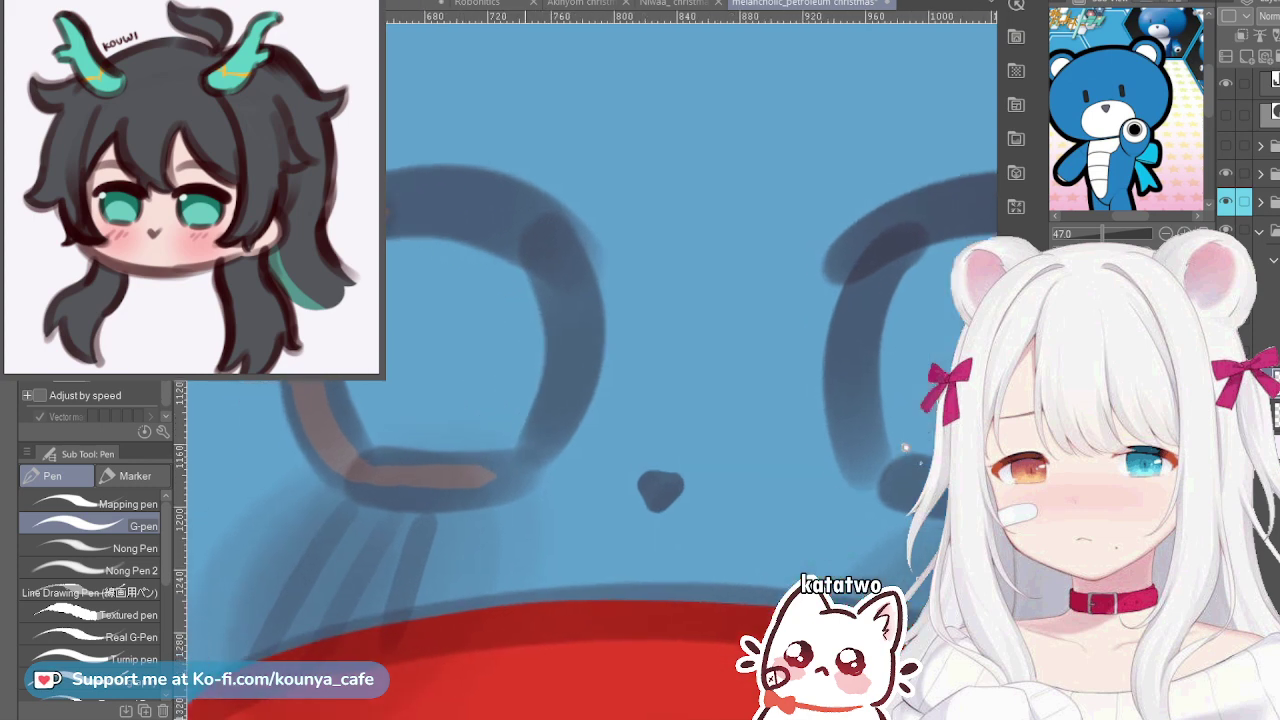
{"action": "mouse_move", "coordinate": [532, 224]}
{"action": "left_mouse_down"}
{"action": "mouse_move", "coordinate": [561, 262]}
{"action": "mouse_move", "coordinate": [494, 447]}
{"action": "left_mouse_up"}
{"action": "key", "text": "ctrl+z"}
{"action": "mouse_move", "coordinate": [549, 228]}
{"action": "left_mouse_down"}
{"action": "mouse_move", "coordinate": [580, 383]}
{"action": "mouse_move", "coordinate": [523, 450]}
{"action": "mouse_move", "coordinate": [563, 261]}
{"action": "mouse_move", "coordinate": [523, 450]}
{"action": "left_mouse_up"}
{"action": "key", "text": "ctrl+z"}
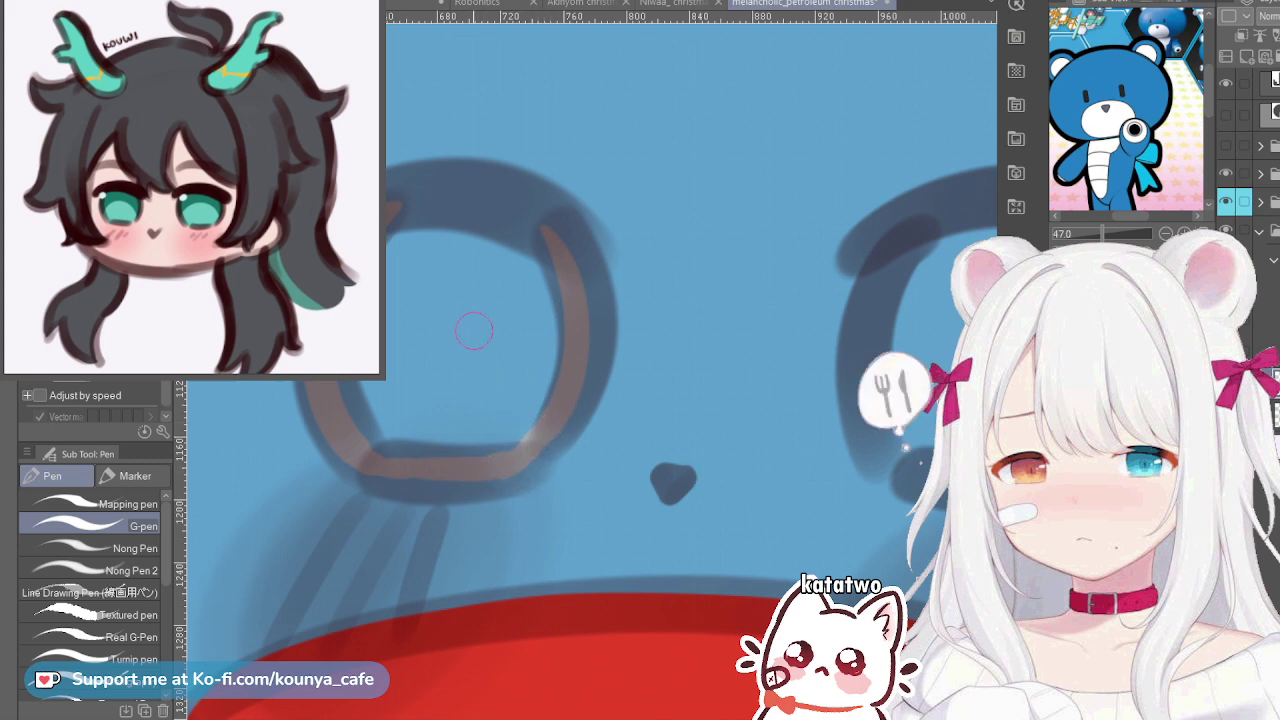
{"action": "mouse_move", "coordinate": [390, 218]}
{"action": "left_mouse_down"}
{"action": "mouse_move", "coordinate": [455, 209]}
{"action": "mouse_move", "coordinate": [534, 237]}
{"action": "left_mouse_up"}
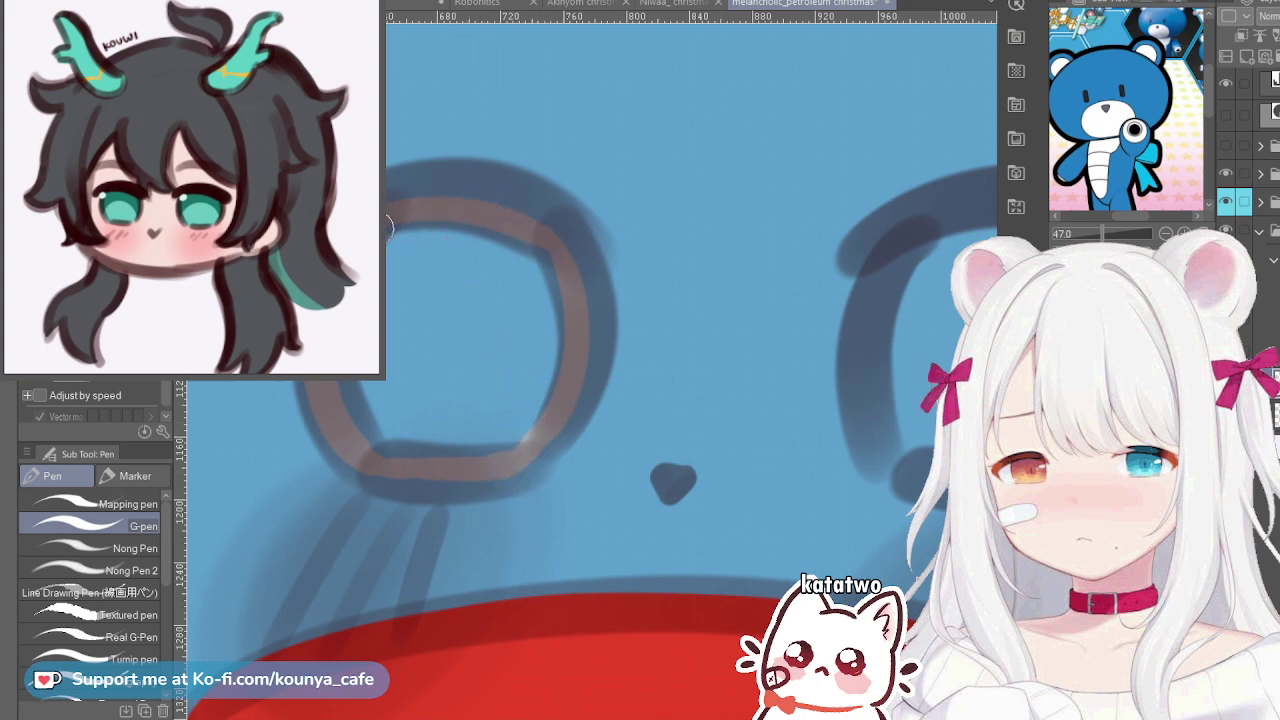
Fill the inside of the left eye outline with light grey using a larger brush
{"action": "scroll", "coordinate": [413, 340], "scroll_direction": "down", "scroll_amount": 3}
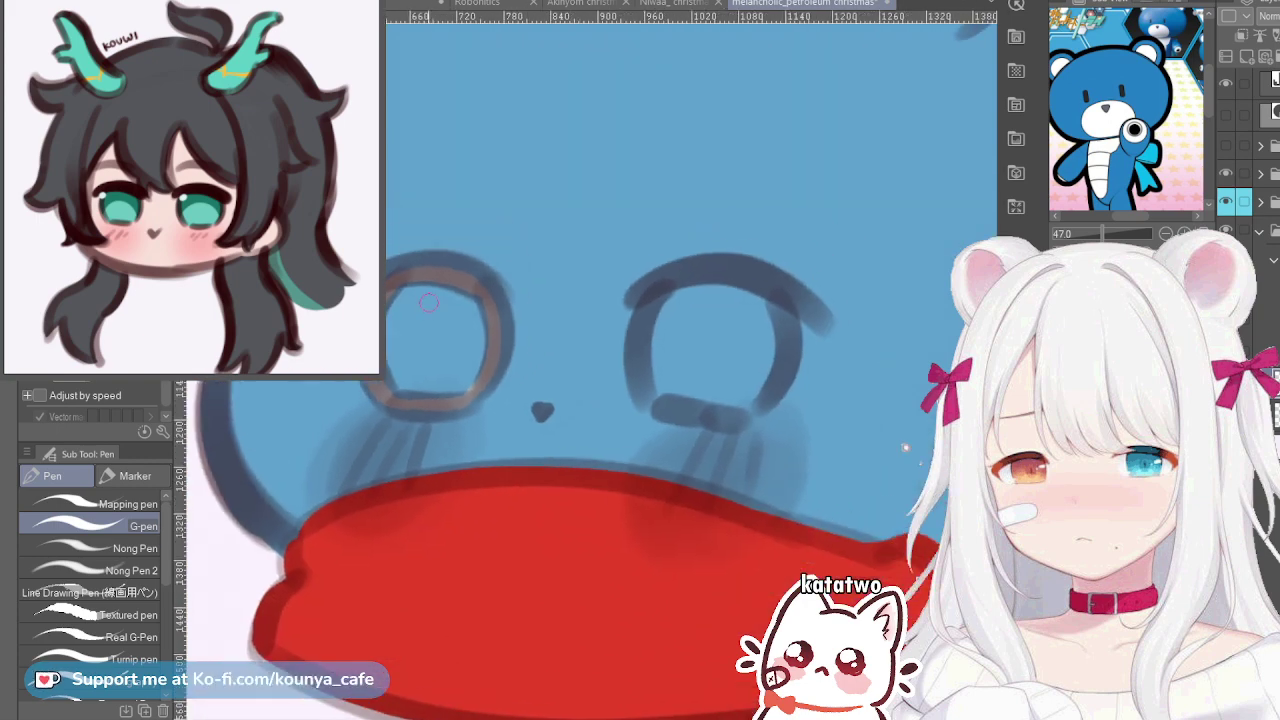
{"action": "key", "text": "bracketright"}
{"action": "key", "text": "bracketright"}
{"action": "key", "text": "bracketright"}
{"action": "mouse_move", "coordinate": [414, 292]}
{"action": "left_mouse_down"}
{"action": "mouse_move", "coordinate": [448, 313]}
{"action": "mouse_move", "coordinate": [425, 324]}
{"action": "mouse_move", "coordinate": [448, 313]}
{"action": "mouse_move", "coordinate": [418, 298]}
{"action": "mouse_move", "coordinate": [463, 305]}
{"action": "mouse_move", "coordinate": [456, 318]}
{"action": "mouse_move", "coordinate": [465, 302]}
{"action": "mouse_move", "coordinate": [461, 343]}
{"action": "mouse_move", "coordinate": [468, 307]}
{"action": "mouse_move", "coordinate": [451, 341]}
{"action": "mouse_move", "coordinate": [410, 305]}
{"action": "mouse_move", "coordinate": [406, 346]}
{"action": "mouse_move", "coordinate": [393, 331]}
{"action": "mouse_move", "coordinate": [406, 347]}
{"action": "mouse_move", "coordinate": [389, 319]}
{"action": "mouse_move", "coordinate": [396, 356]}
{"action": "mouse_move", "coordinate": [440, 336]}
{"action": "mouse_move", "coordinate": [456, 361]}
{"action": "mouse_move", "coordinate": [472, 334]}
{"action": "mouse_move", "coordinate": [474, 358]}
{"action": "mouse_move", "coordinate": [424, 388]}
{"action": "mouse_move", "coordinate": [394, 384]}
{"action": "mouse_move", "coordinate": [425, 380]}
{"action": "left_mouse_up"}
{"action": "mouse_move", "coordinate": [459, 305]}
{"action": "left_mouse_down"}
{"action": "mouse_move", "coordinate": [445, 300]}
{"action": "mouse_move", "coordinate": [430, 318]}
{"action": "left_mouse_up"}
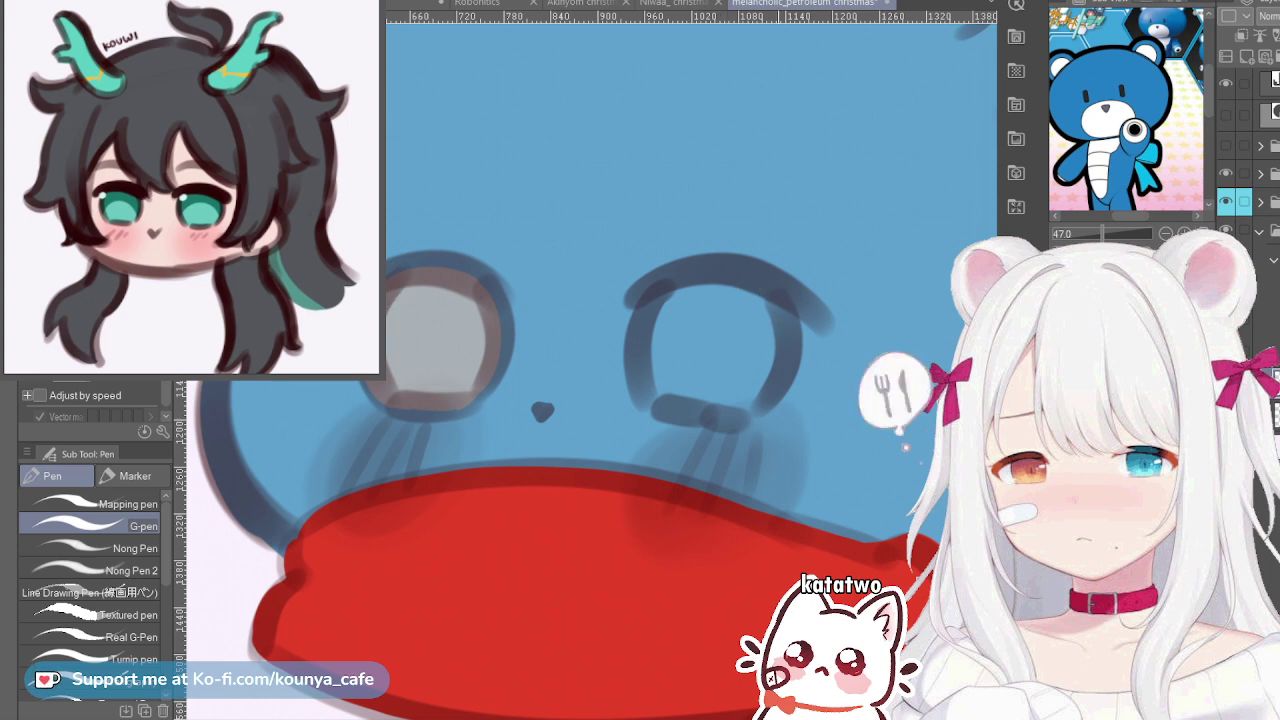
Transform the eye sketch by pulling its upper right corner slightly upward, raising the right eye's upper edge
{"action": "key", "text": "ctrl+t"}
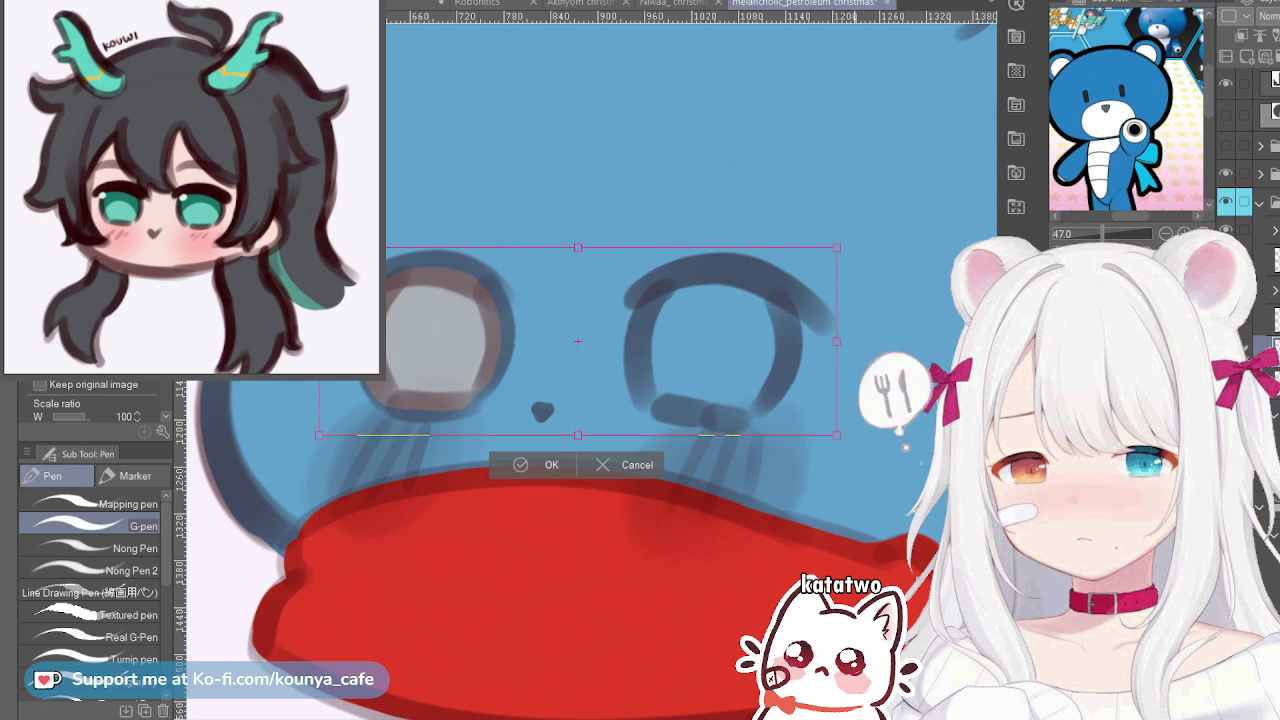
{"action": "left_click_drag", "start_coordinate": [836, 247], "coordinate": [839, 243]}
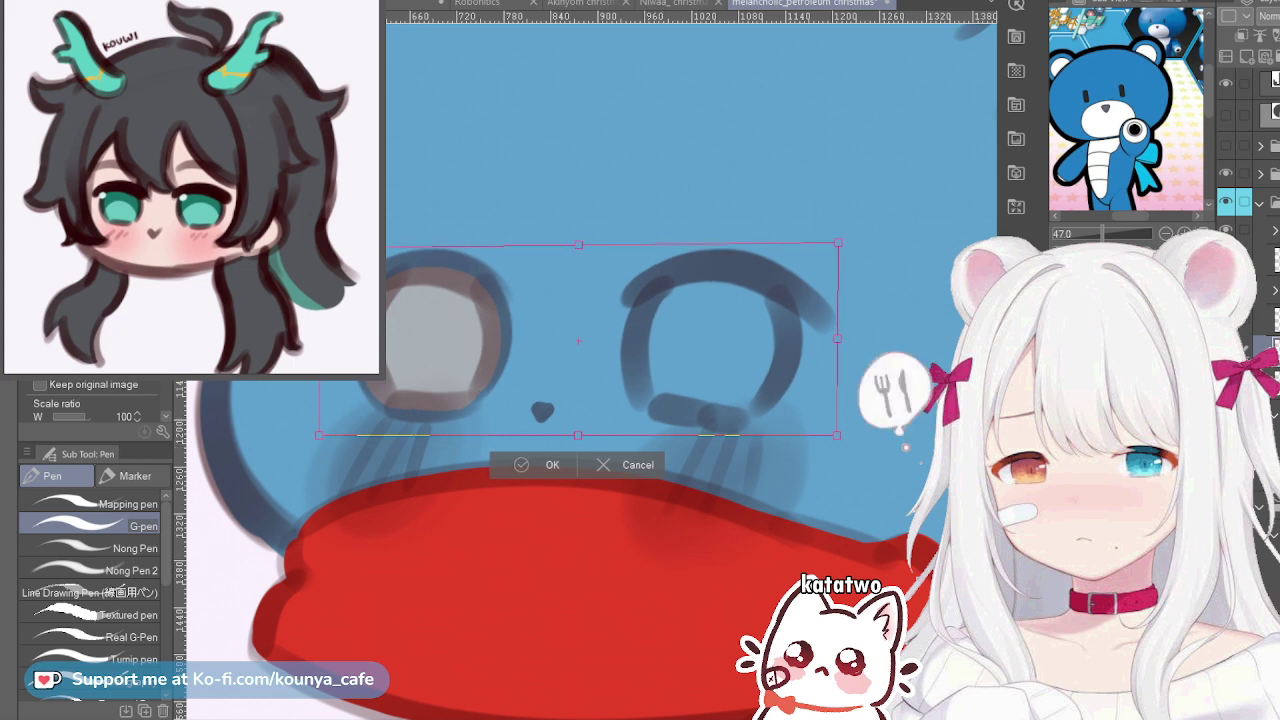
{"action": "key", "text": "Return"}
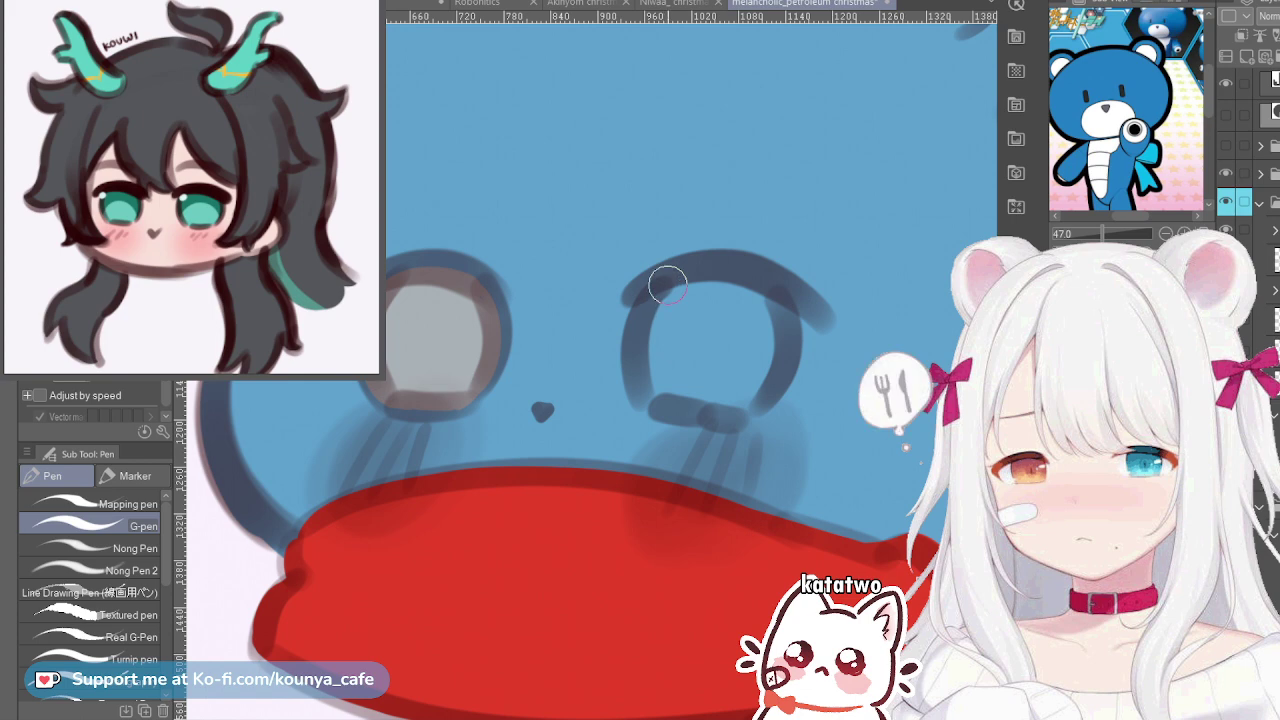
{"action": "key", "text": "ctrl+z"}
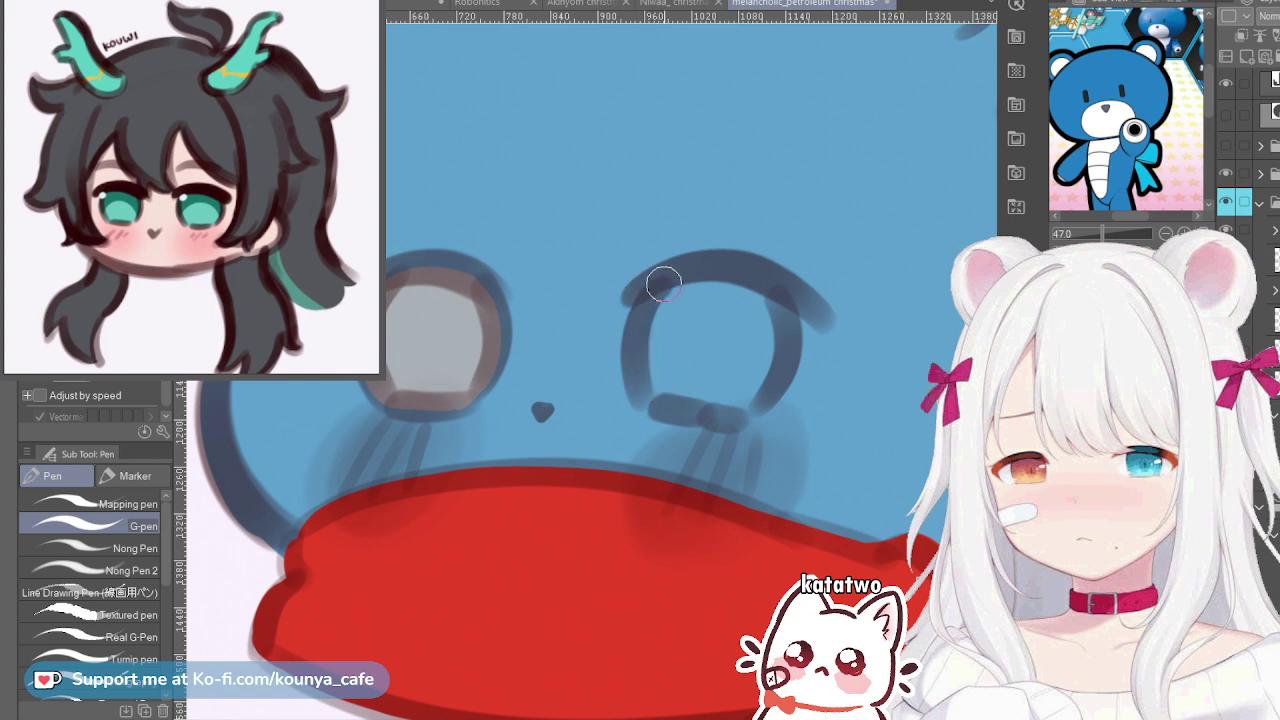
Outline both sides and the bottom of the right eye in light grey along the sketched ring
{"action": "left_click_drag", "start_coordinate": [663, 285], "coordinate": [641, 378]}
{"action": "key", "text": "ctrl+z"}
{"action": "mouse_move", "coordinate": [663, 287]}
{"action": "left_mouse_down"}
{"action": "mouse_move", "coordinate": [640, 357]}
{"action": "mouse_move", "coordinate": [656, 392]}
{"action": "left_mouse_up"}
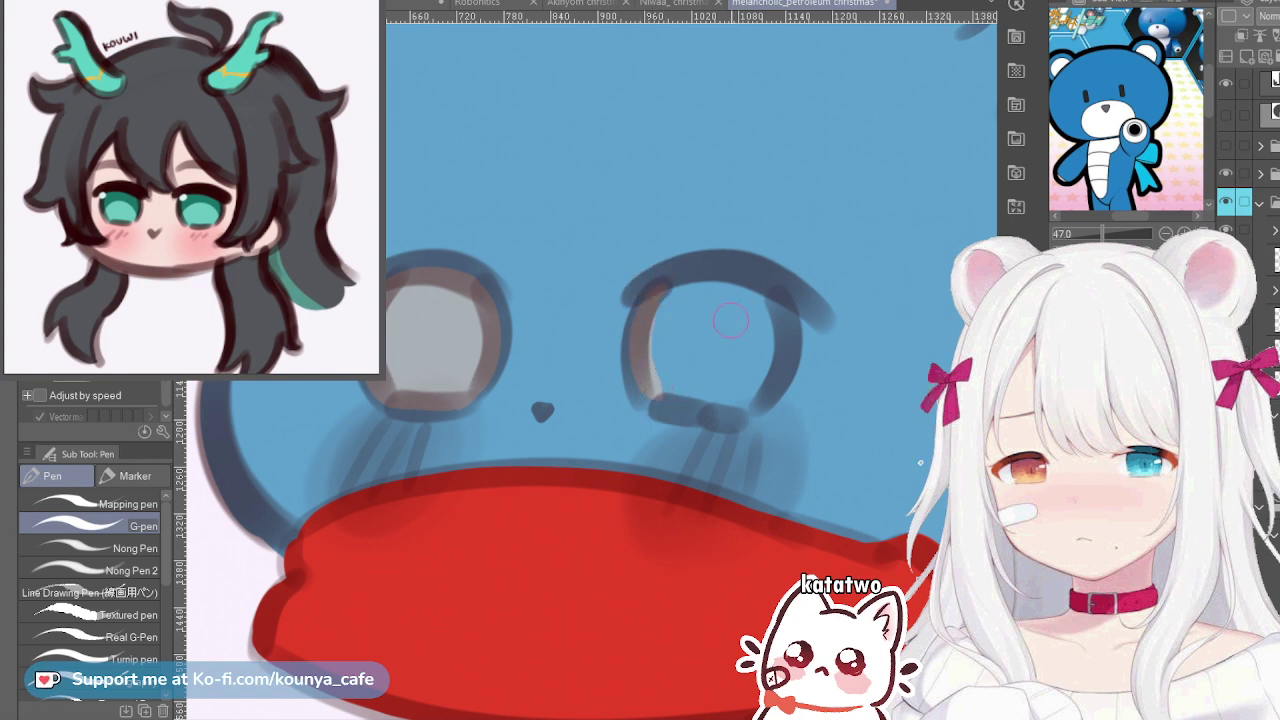
{"action": "mouse_move", "coordinate": [764, 288]}
{"action": "left_mouse_down"}
{"action": "mouse_move", "coordinate": [784, 345]}
{"action": "mouse_move", "coordinate": [750, 397]}
{"action": "left_mouse_up"}
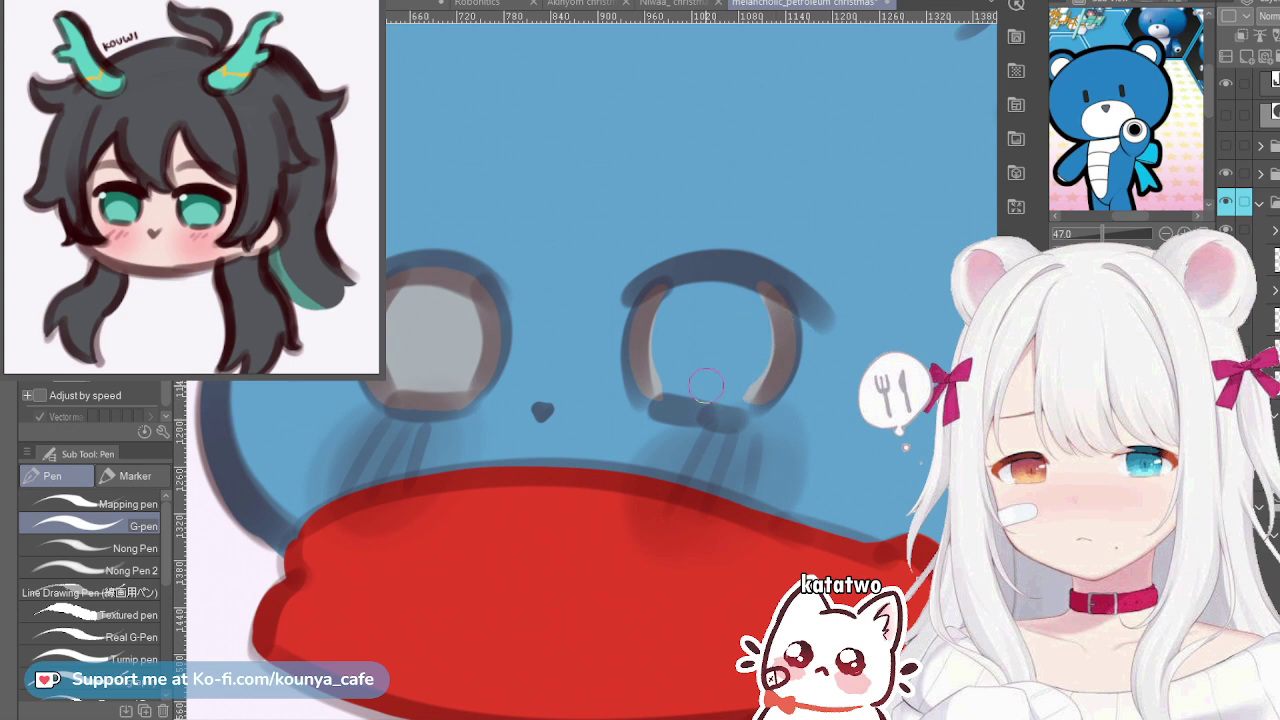
{"action": "left_click_drag", "start_coordinate": [660, 405], "coordinate": [745, 412]}
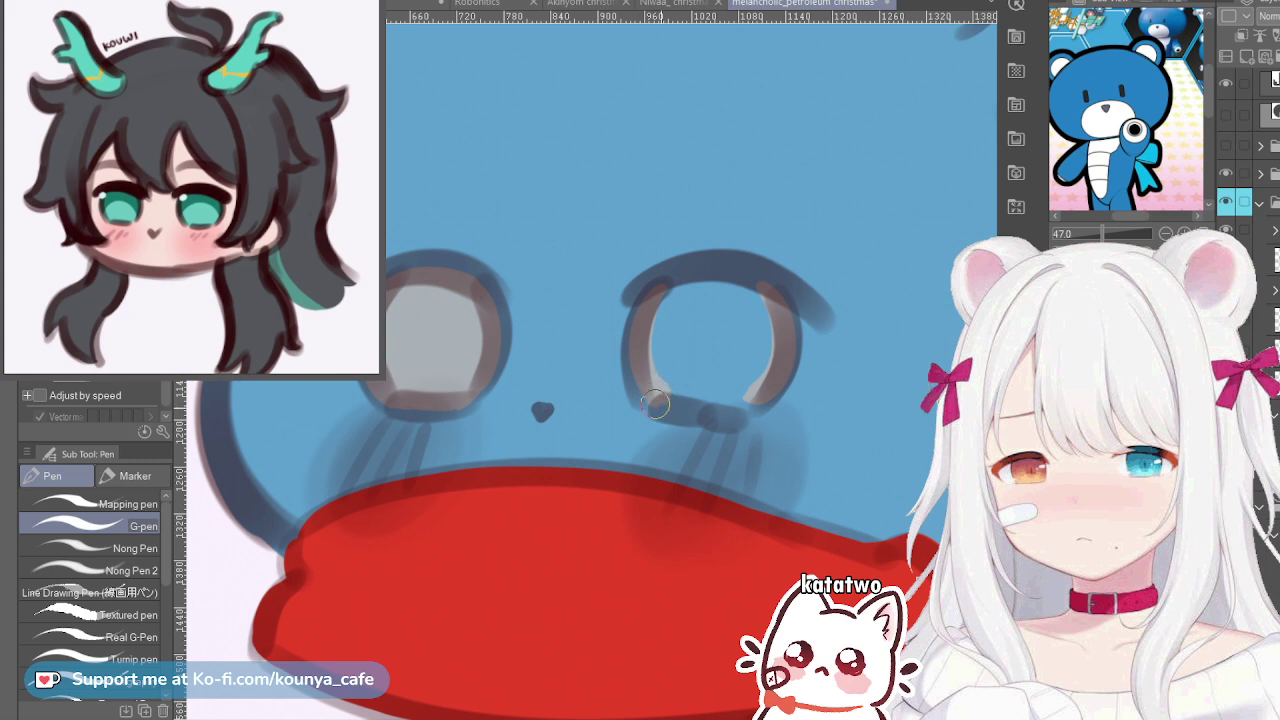
{"action": "left_click_drag", "start_coordinate": [665, 403], "coordinate": [734, 403]}
{"action": "key", "text": "ctrl+z"}
{"action": "key", "text": "ctrl+z"}
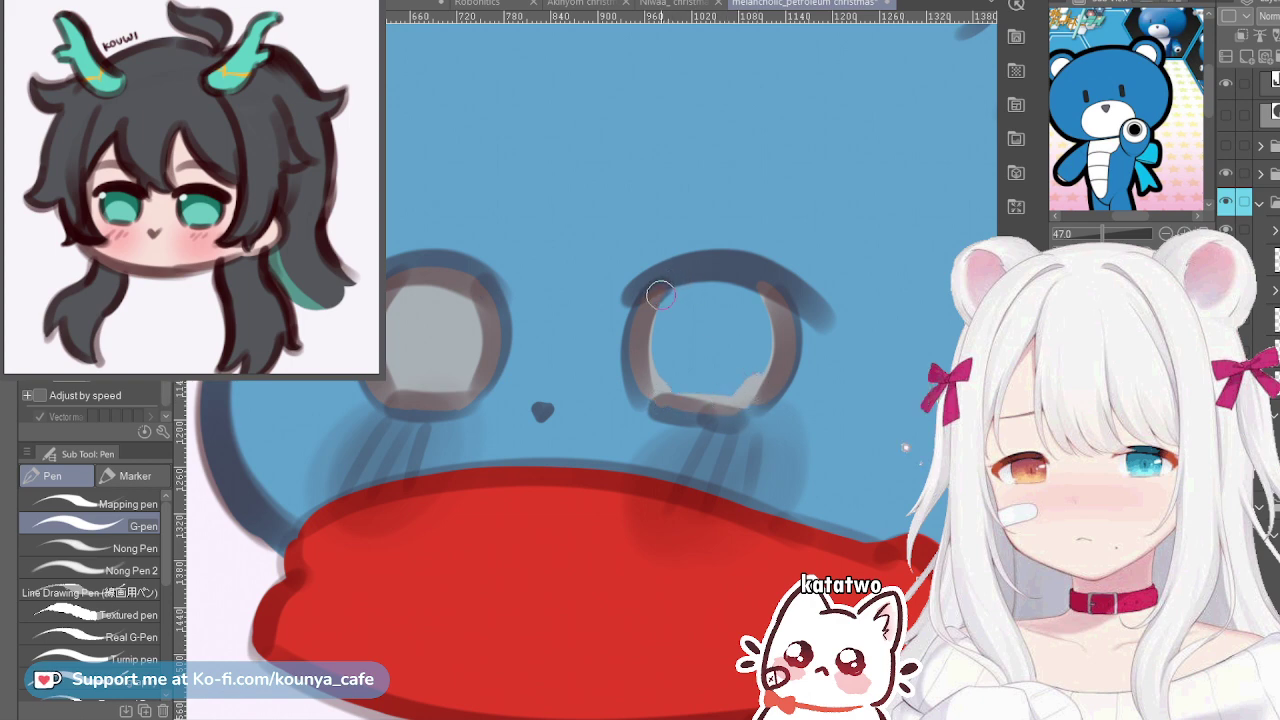
Close the right eye's top edge in light grey and fill its interior with a larger brush
{"action": "left_click_drag", "start_coordinate": [708, 282], "coordinate": [749, 279]}
{"action": "left_click_drag", "start_coordinate": [673, 288], "coordinate": [765, 296]}
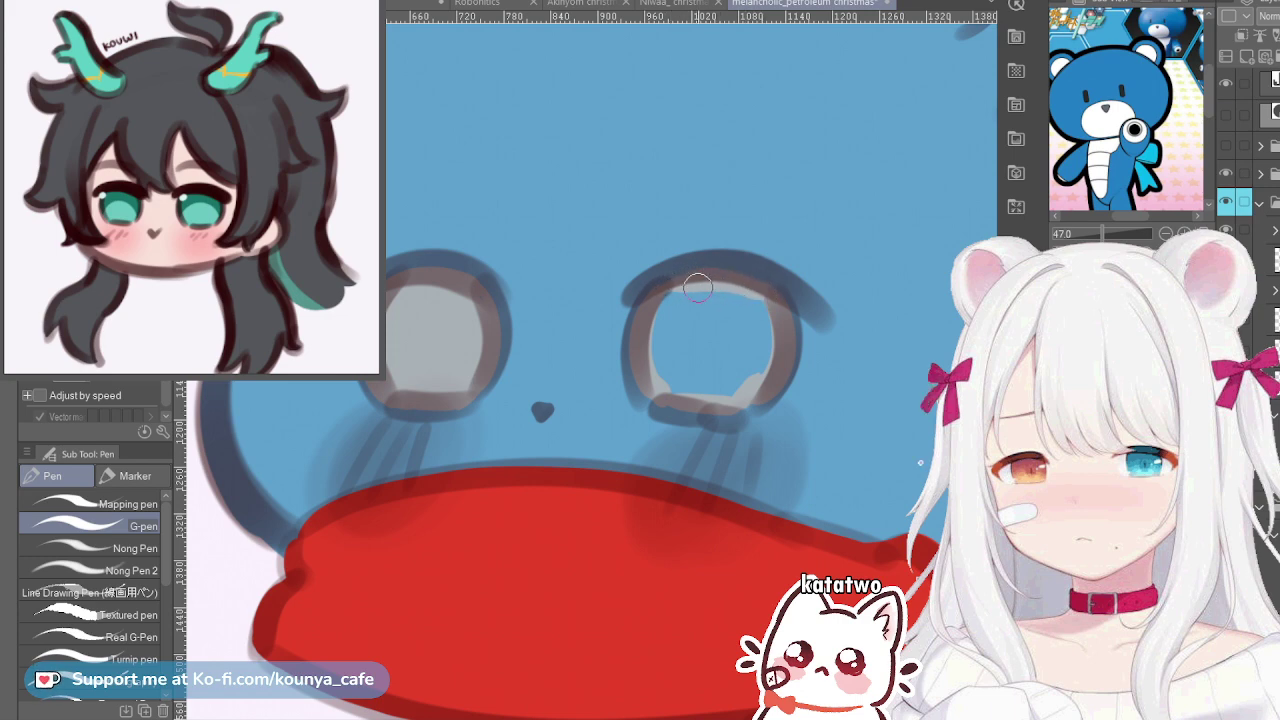
{"action": "key", "text": "]"}
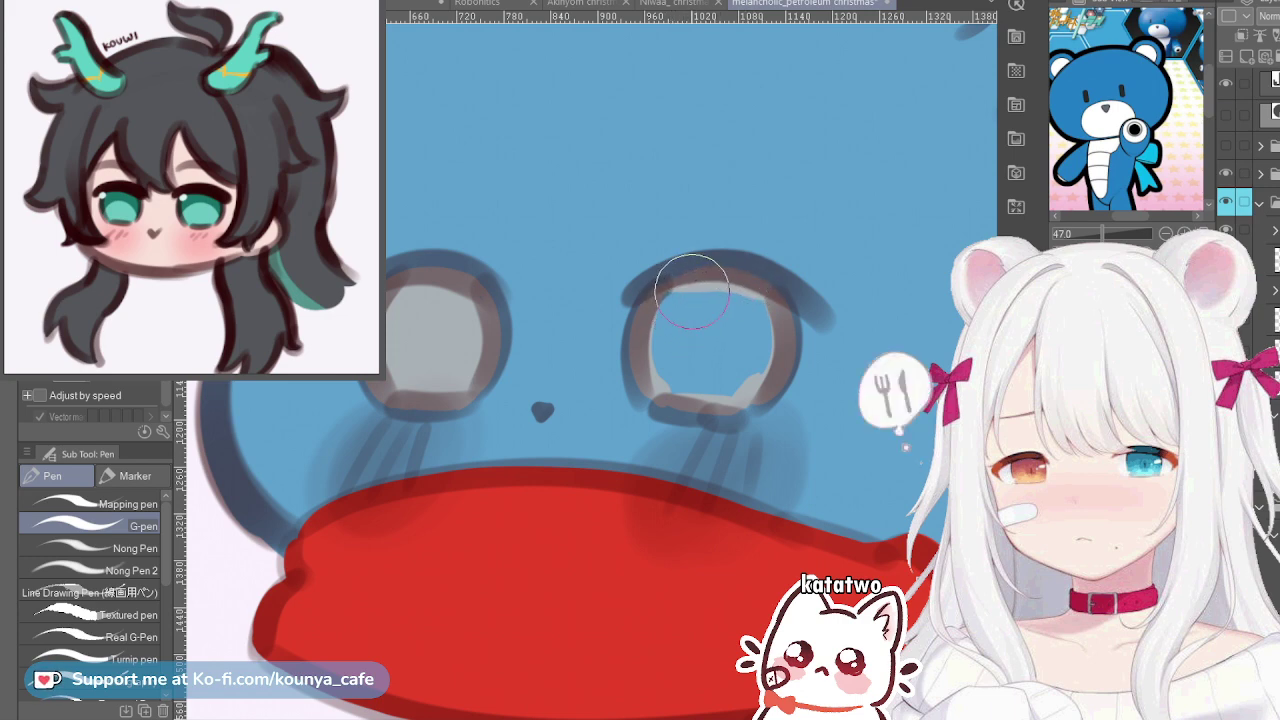
{"action": "mouse_move", "coordinate": [692, 291]}
{"action": "left_mouse_down"}
{"action": "mouse_move", "coordinate": [668, 331]}
{"action": "mouse_move", "coordinate": [681, 310]}
{"action": "mouse_move", "coordinate": [715, 332]}
{"action": "mouse_move", "coordinate": [740, 315]}
{"action": "mouse_move", "coordinate": [716, 322]}
{"action": "mouse_move", "coordinate": [700, 304]}
{"action": "mouse_move", "coordinate": [702, 343]}
{"action": "mouse_move", "coordinate": [678, 360]}
{"action": "mouse_move", "coordinate": [682, 344]}
{"action": "mouse_move", "coordinate": [707, 371]}
{"action": "mouse_move", "coordinate": [687, 367]}
{"action": "mouse_move", "coordinate": [729, 336]}
{"action": "mouse_move", "coordinate": [721, 376]}
{"action": "mouse_move", "coordinate": [756, 360]}
{"action": "left_mouse_up"}
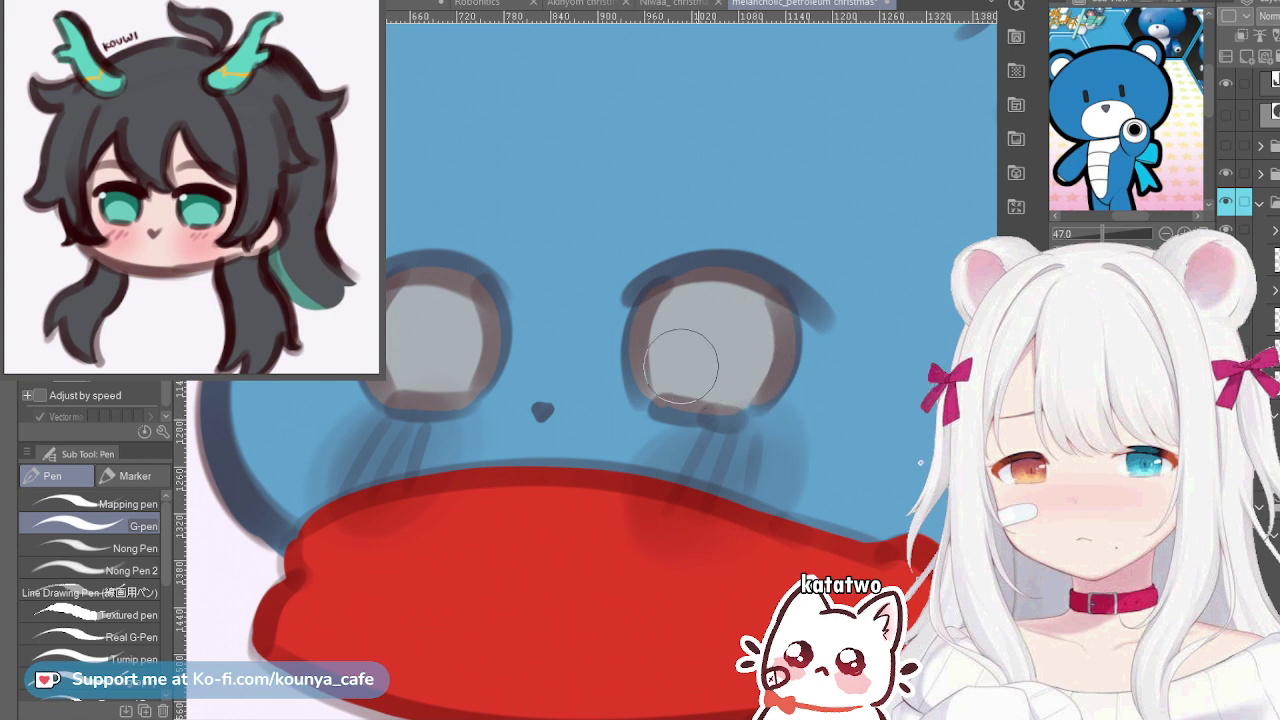
Shade both light grey eyes dark grey with broad strokes on the Multiply layer
{"action": "scroll", "coordinate": [686, 360], "scroll_direction": "down", "scroll_amount": 3}
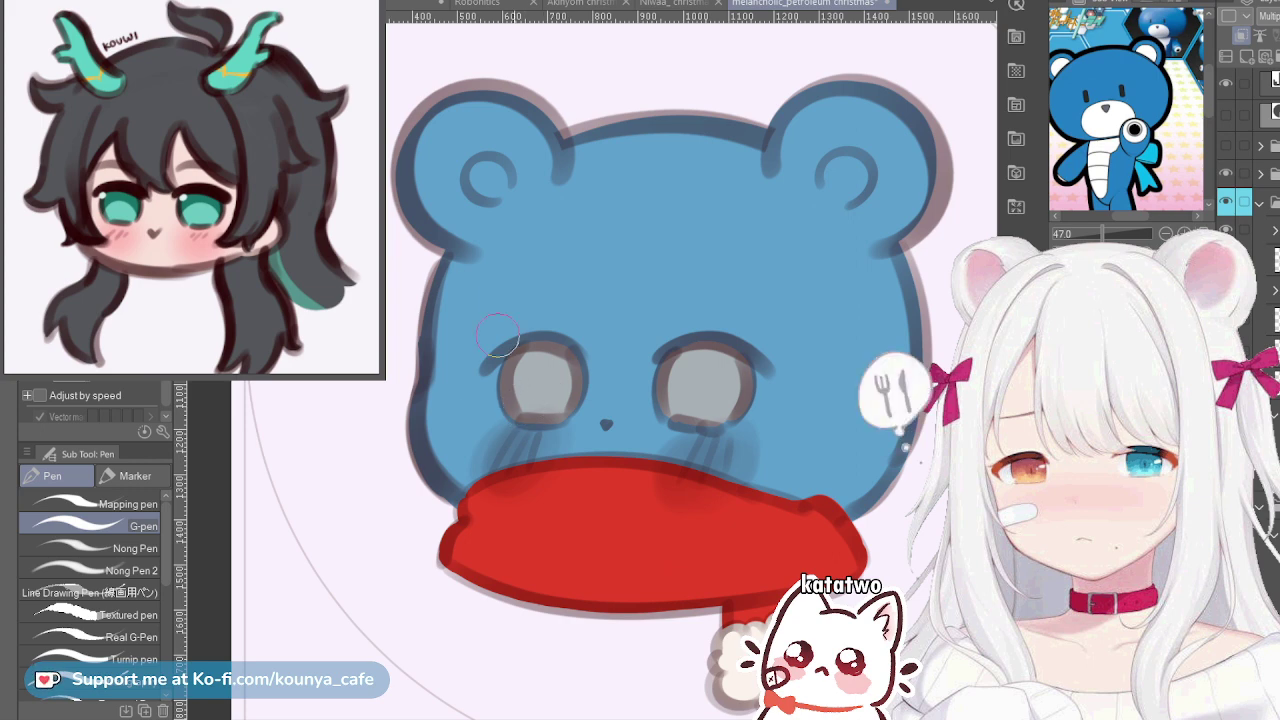
{"action": "mouse_move", "coordinate": [494, 334]}
{"action": "left_mouse_down"}
{"action": "mouse_move", "coordinate": [523, 325]}
{"action": "mouse_move", "coordinate": [566, 417]}
{"action": "mouse_move", "coordinate": [533, 389]}
{"action": "mouse_move", "coordinate": [730, 341]}
{"action": "left_mouse_up"}
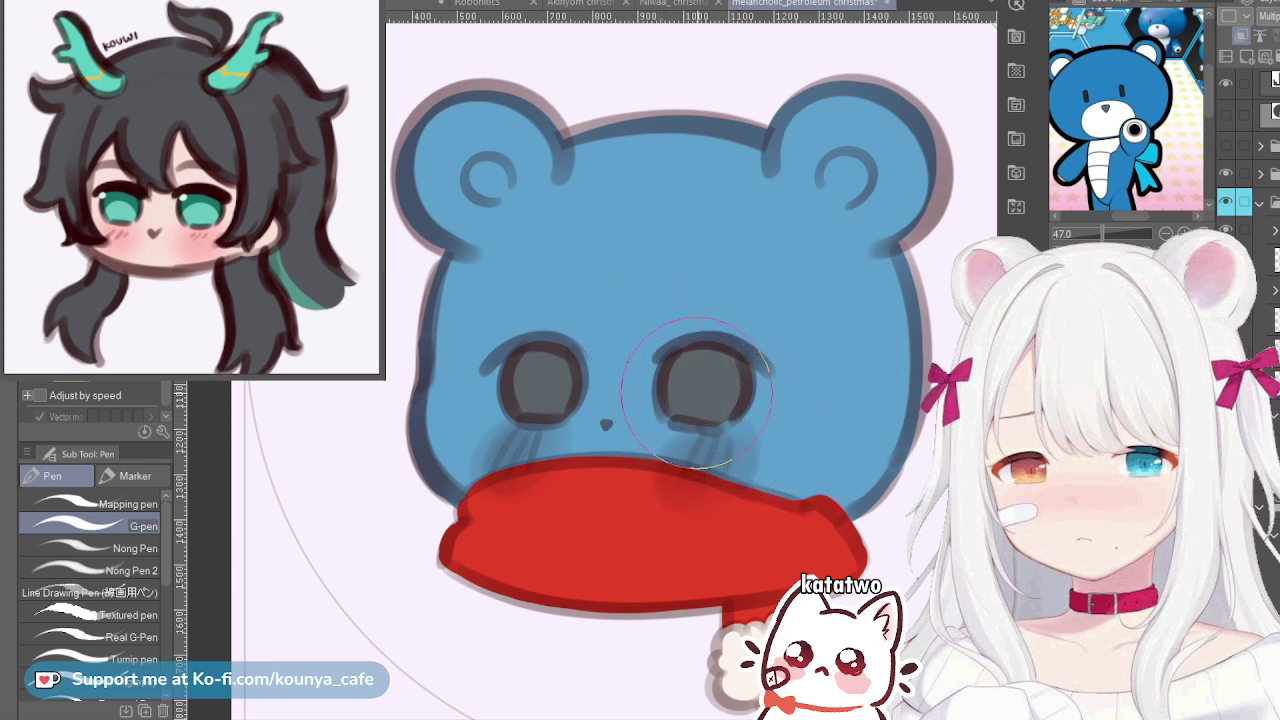
Paint a light, filled dome shape over the dark shading in the lower half of the right eye, using a small brush
{"action": "scroll", "coordinate": [760, 410], "scroll_direction": "up", "scroll_amount": 3}
{"action": "key", "text": "bracketleft"}
{"action": "key", "text": "bracketleft"}
{"action": "key", "text": "bracketleft"}
{"action": "key", "text": "bracketleft"}
{"action": "key", "text": "bracketleft"}
{"action": "key", "text": "bracketleft"}
{"action": "key", "text": "bracketleft"}
{"action": "key", "text": "bracketleft"}
{"action": "key", "text": "bracketleft"}
{"action": "key", "text": "bracketleft"}
{"action": "key", "text": "bracketleft"}
{"action": "key", "text": "bracketleft"}
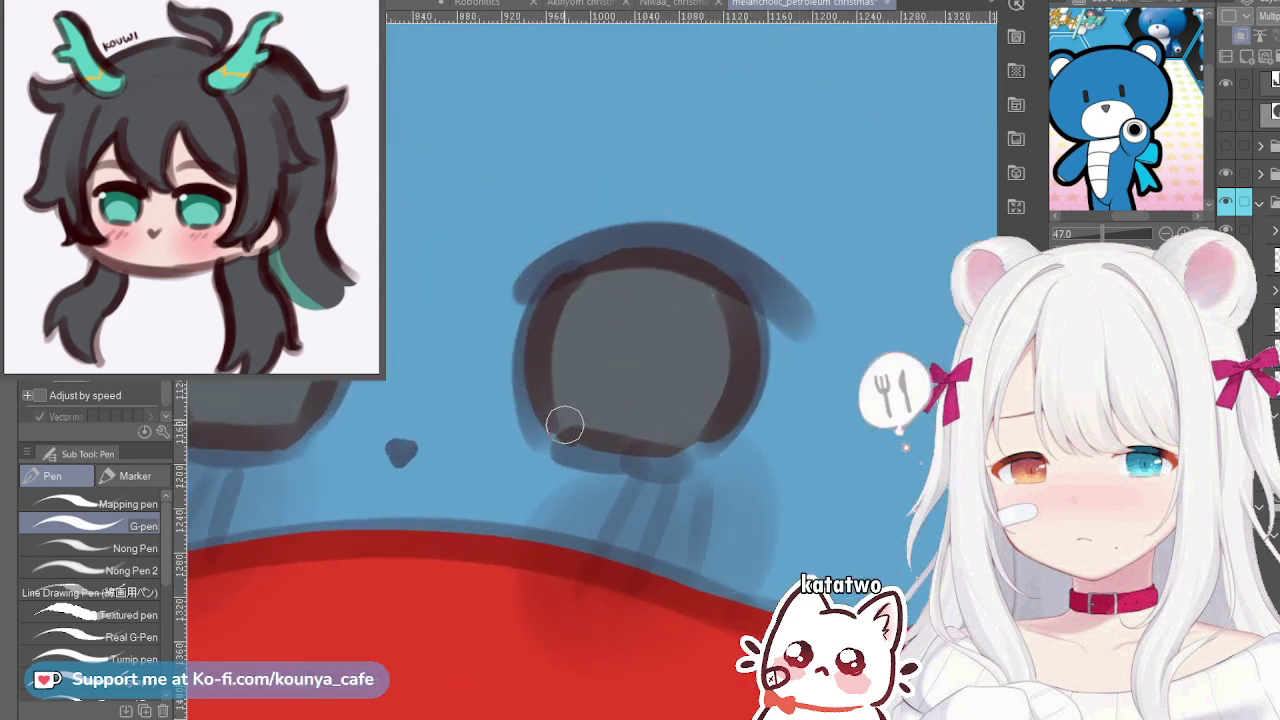
{"action": "mouse_move", "coordinate": [557, 429]}
{"action": "left_mouse_down"}
{"action": "mouse_move", "coordinate": [600, 365]}
{"action": "mouse_move", "coordinate": [701, 447]}
{"action": "left_mouse_up"}
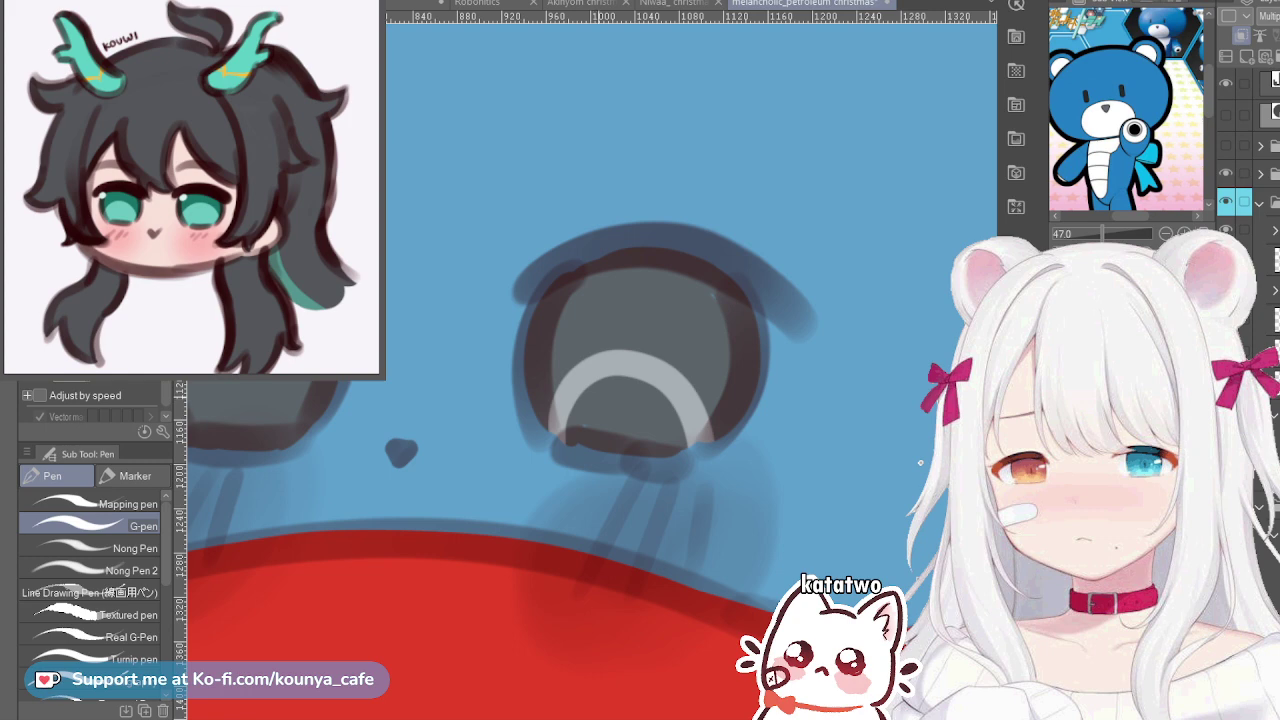
{"action": "key", "text": "ctrl+z"}
{"action": "left_click_drag", "start_coordinate": [558, 430], "coordinate": [701, 390]}
{"action": "key", "text": "ctrl+z"}
{"action": "key", "text": "bracketright"}
{"action": "key", "text": "bracketright"}
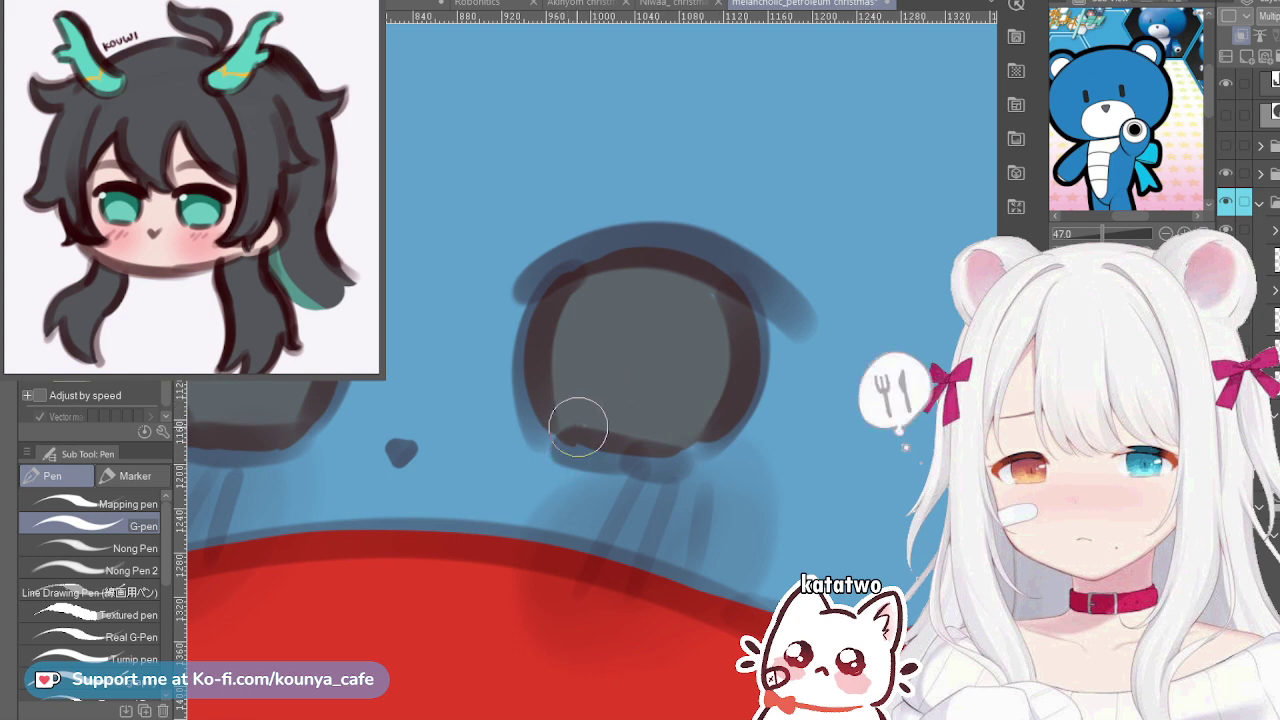
{"action": "mouse_move", "coordinate": [565, 430]}
{"action": "left_mouse_down"}
{"action": "mouse_move", "coordinate": [571, 386]}
{"action": "mouse_move", "coordinate": [675, 412]}
{"action": "mouse_move", "coordinate": [614, 457]}
{"action": "mouse_move", "coordinate": [609, 429]}
{"action": "mouse_move", "coordinate": [793, 444]}
{"action": "left_mouse_up"}
Paint a matching light dome in the lower half of the left eye with an enlarged brush
{"action": "key", "text": "bracketright"}
{"action": "key", "text": "bracketright"}
{"action": "key", "text": "bracketright"}
{"action": "left_click_drag", "start_coordinate": [401, 399], "coordinate": [471, 409]}
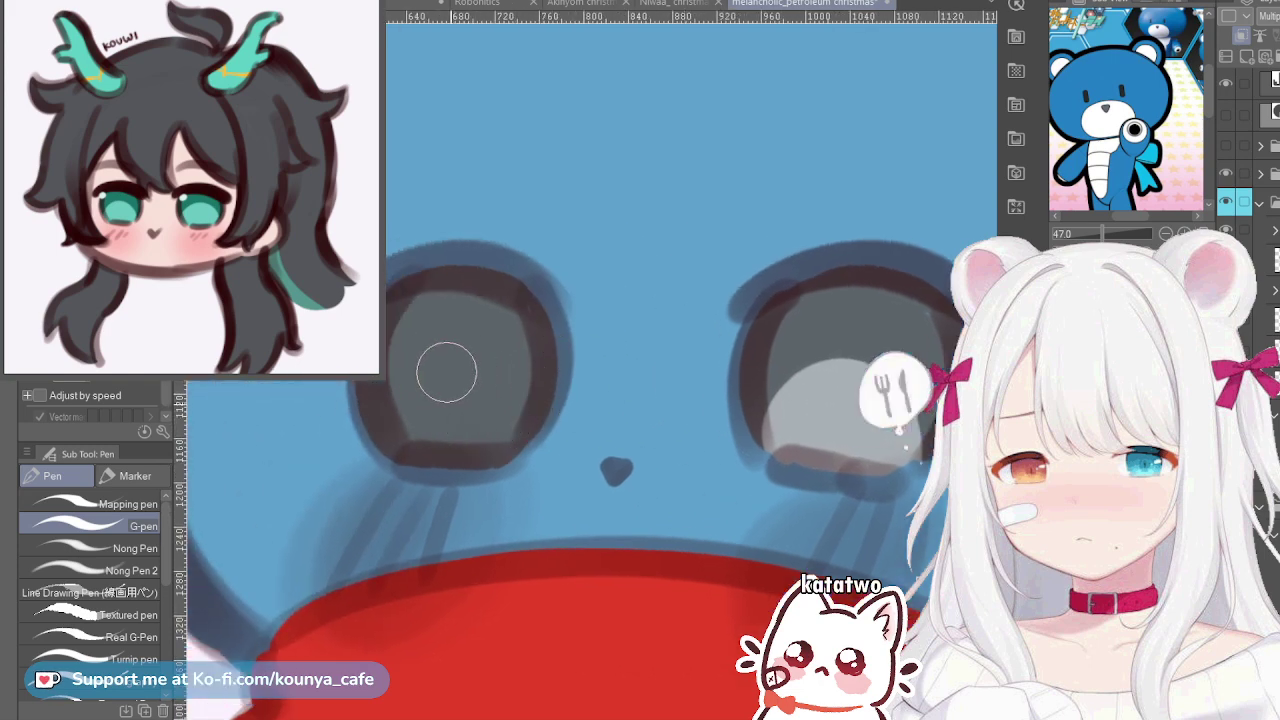
{"action": "mouse_move", "coordinate": [409, 450]}
{"action": "left_mouse_down"}
{"action": "mouse_move", "coordinate": [409, 416]}
{"action": "mouse_move", "coordinate": [499, 431]}
{"action": "mouse_move", "coordinate": [395, 432]}
{"action": "mouse_move", "coordinate": [483, 379]}
{"action": "mouse_move", "coordinate": [510, 448]}
{"action": "left_mouse_up"}
{"action": "key", "text": "ctrl+z"}
{"action": "key", "text": "]"}
{"action": "key", "text": "]"}
{"action": "key", "text": "]"}
{"action": "left_click_drag", "start_coordinate": [457, 409], "coordinate": [451, 434]}
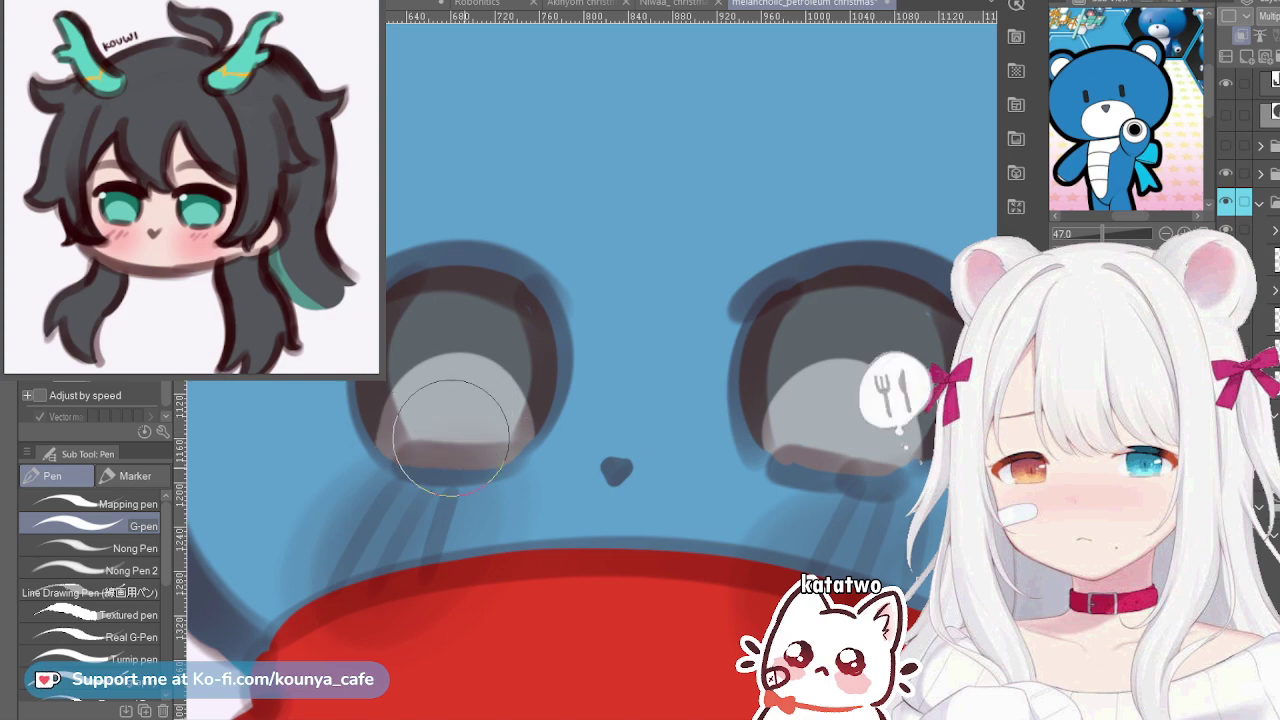
Transform the eye shading layer by pulling its lower right corner and right edge slightly outward, checking the shape in a mirrored view
{"action": "scroll", "coordinate": [475, 405], "scroll_direction": "down", "scroll_amount": 5}
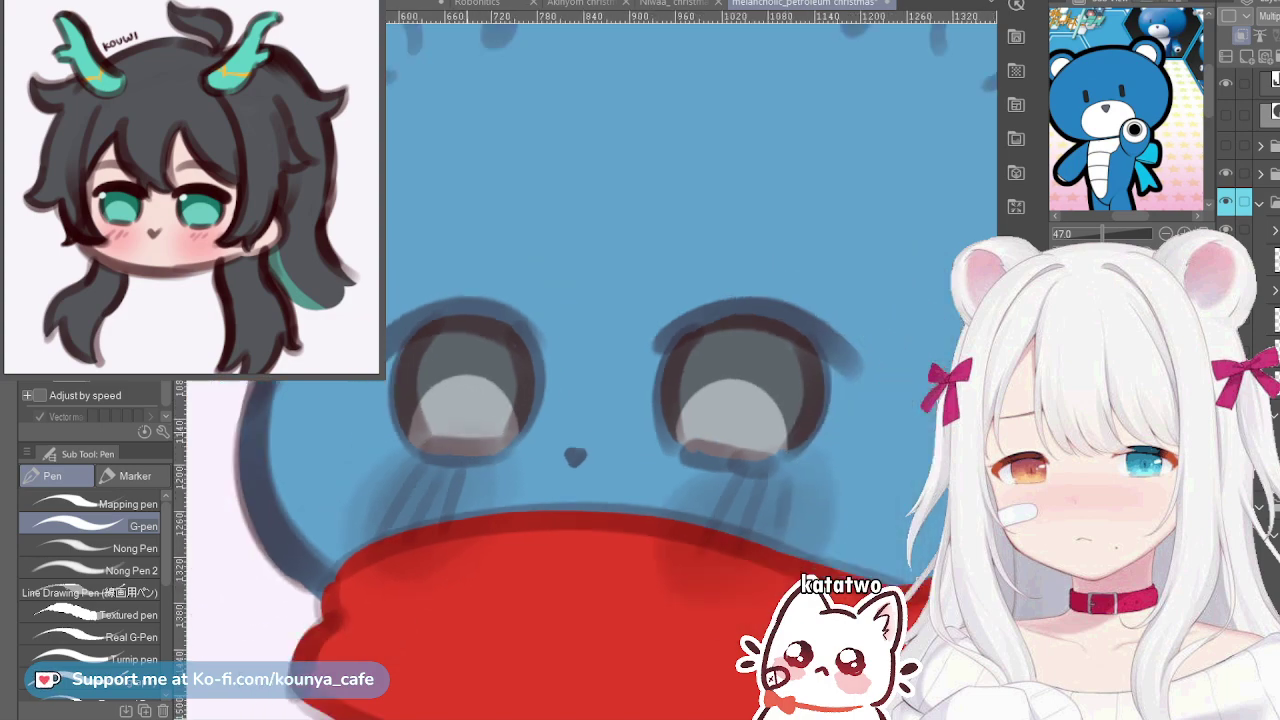
{"action": "scroll", "coordinate": [572, 403], "scroll_direction": "up", "scroll_amount": 5}
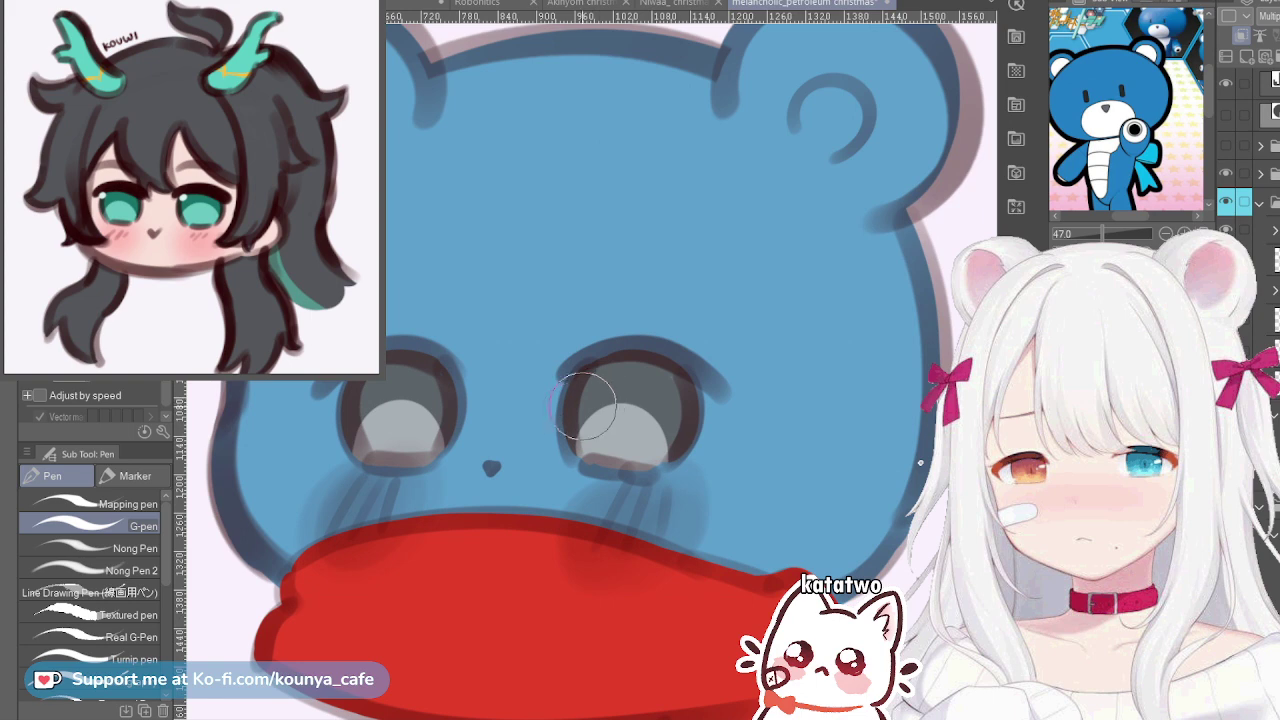
{"action": "key", "text": "ctrl+t"}
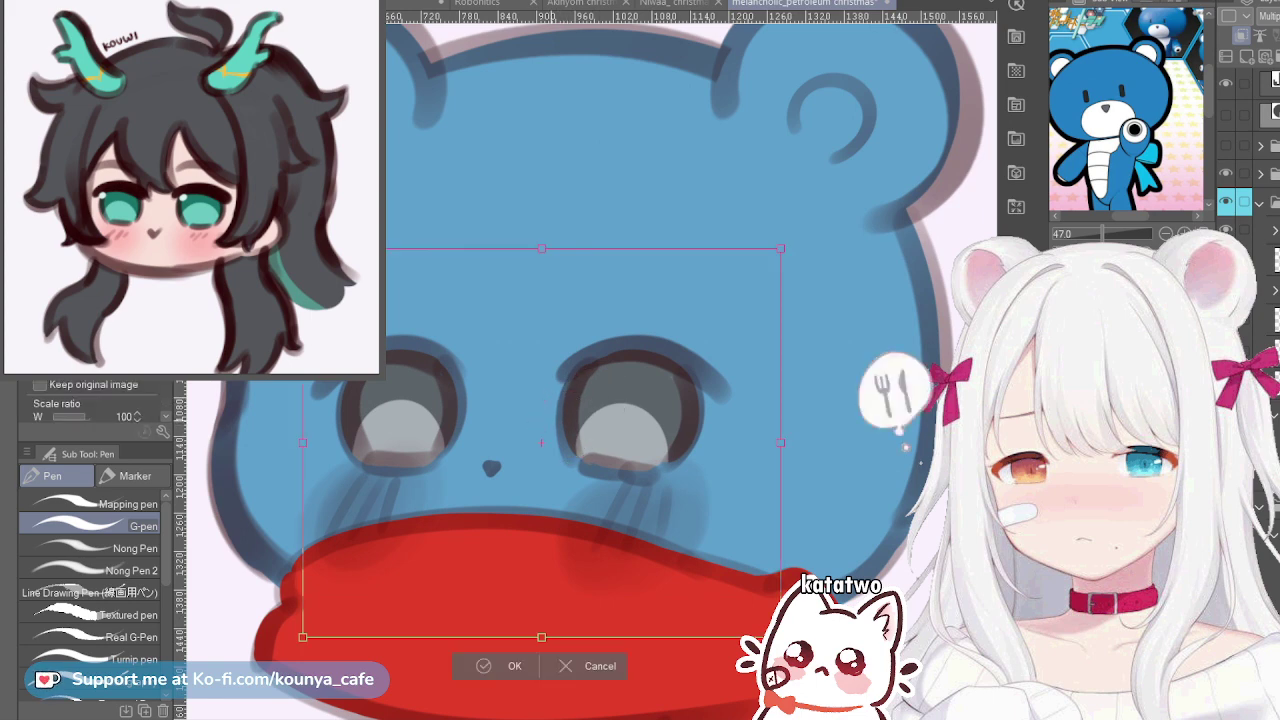
{"action": "left_click_drag", "start_coordinate": [780, 637], "coordinate": [792, 639]}
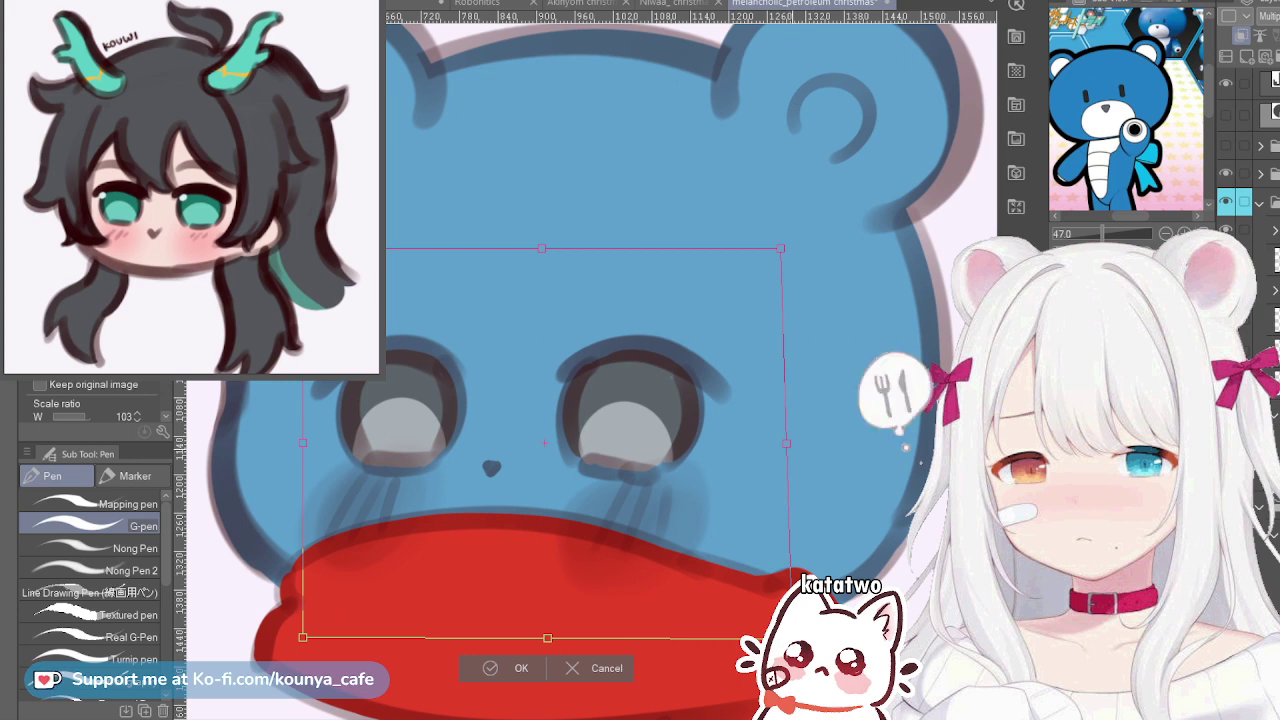
{"action": "left_click_drag", "start_coordinate": [786, 443], "coordinate": [791, 443]}
{"action": "key", "text": "h"}
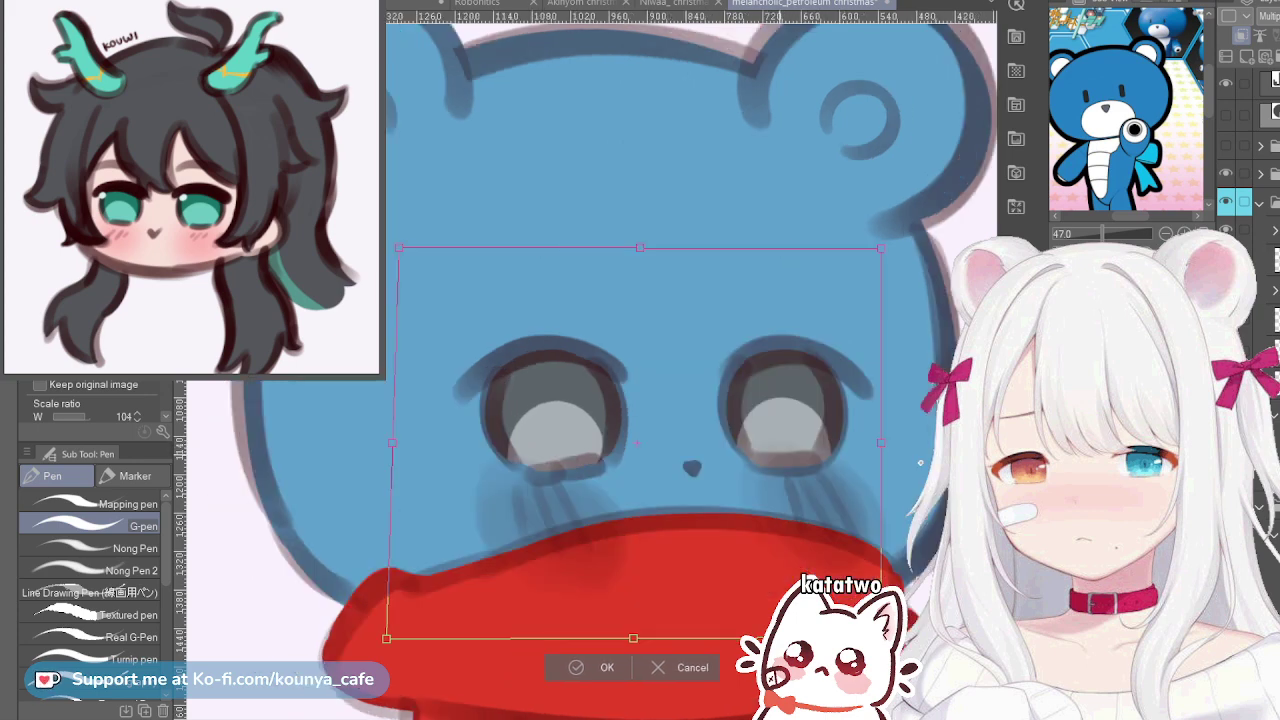
{"action": "key", "text": "h"}
{"action": "key", "text": "h"}
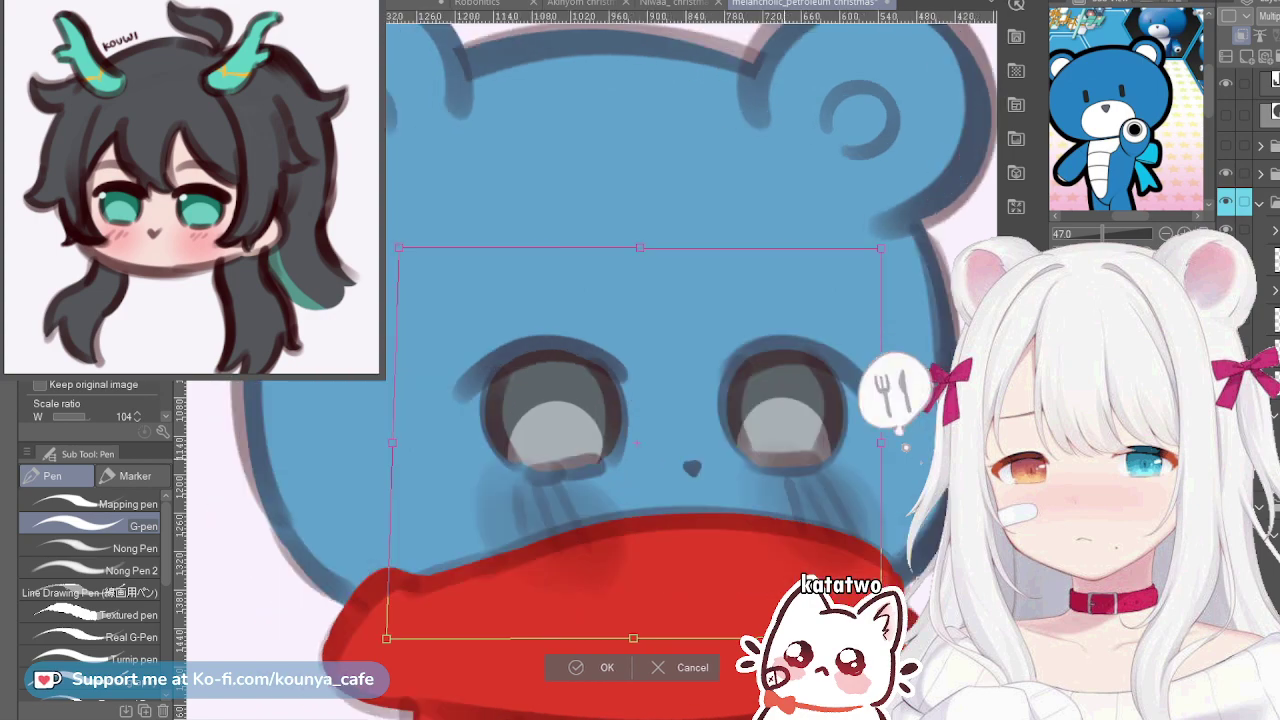
{"action": "key", "text": "h"}
{"action": "key", "text": "Return"}
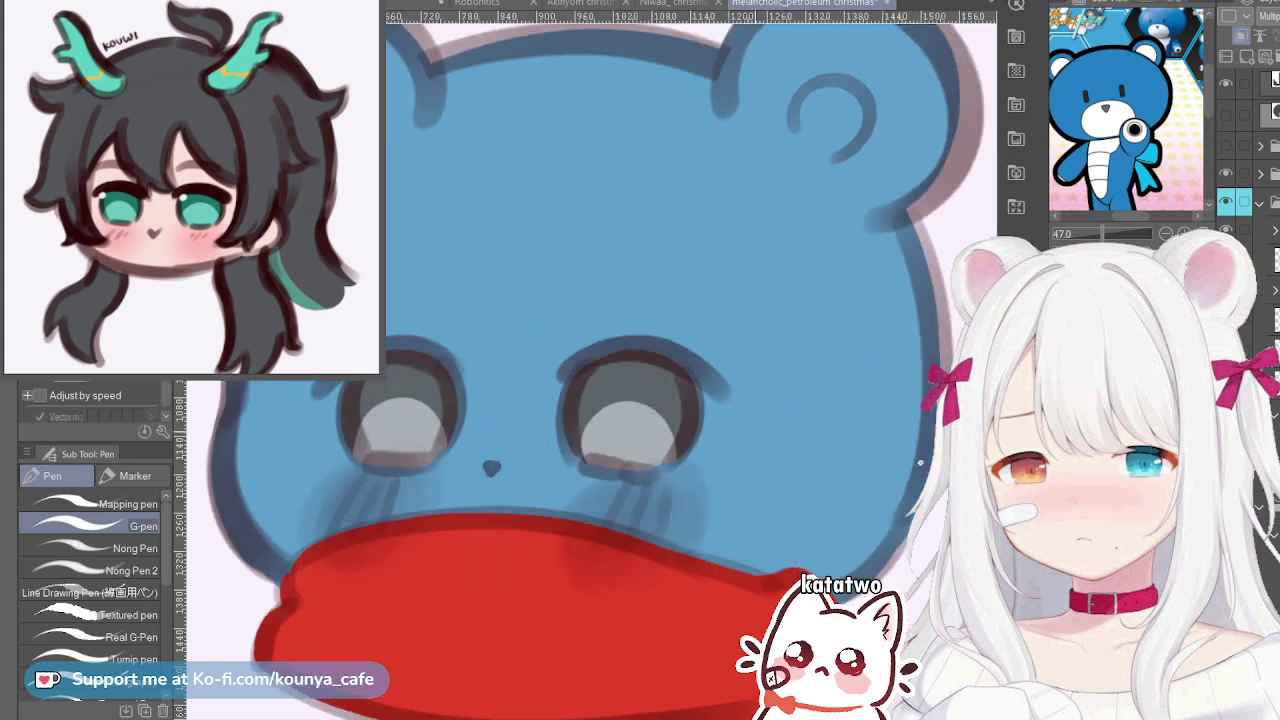
Save the illustration and bring the whole canvas into view
{"action": "scroll", "coordinate": [920, 463], "scroll_direction": "down", "scroll_amount": 4}
{"action": "scroll", "coordinate": [596, 307], "scroll_direction": "up", "scroll_amount": 2}
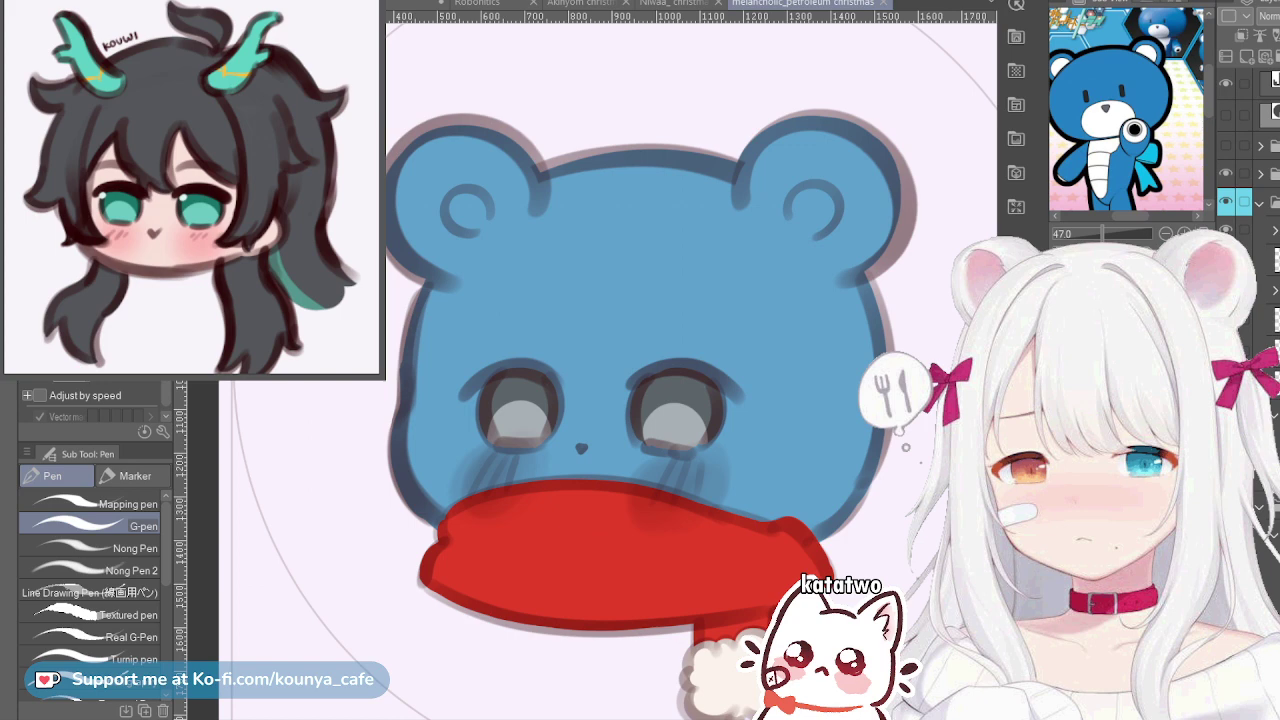
{"action": "key", "text": "ctrl+s"}
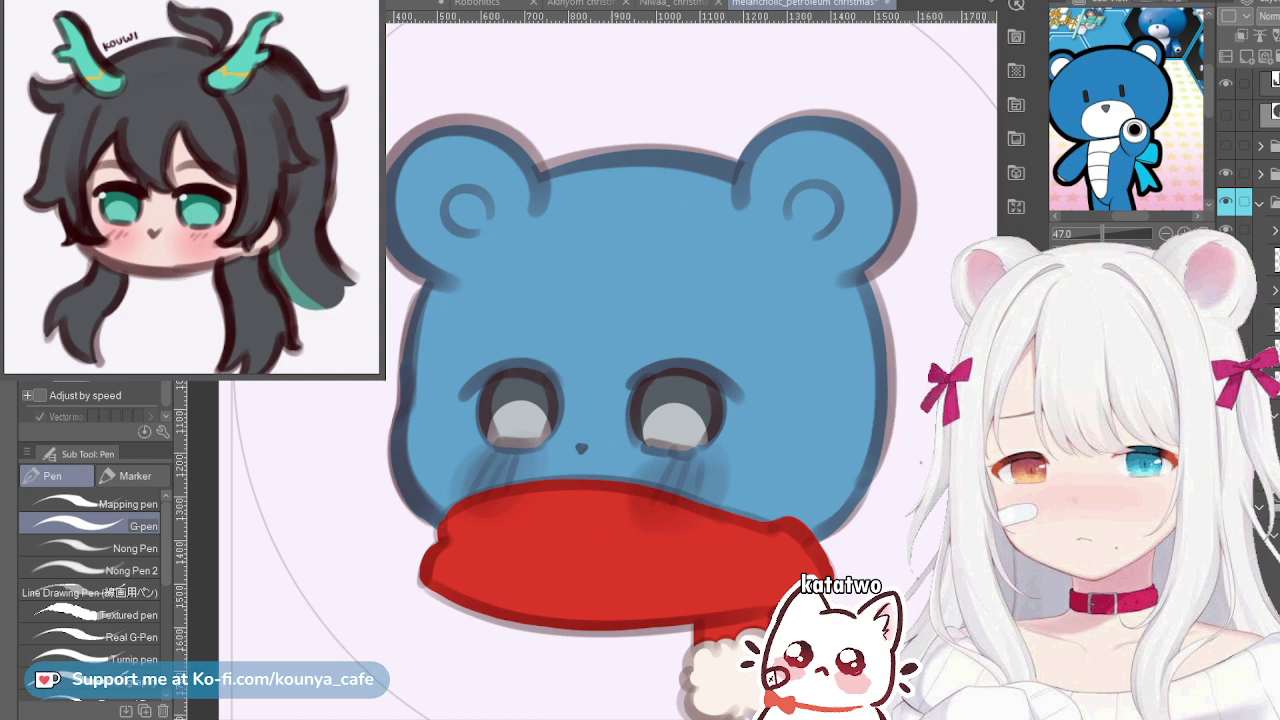
{"action": "scroll", "coordinate": [550, 306], "scroll_direction": "down", "scroll_amount": 5}
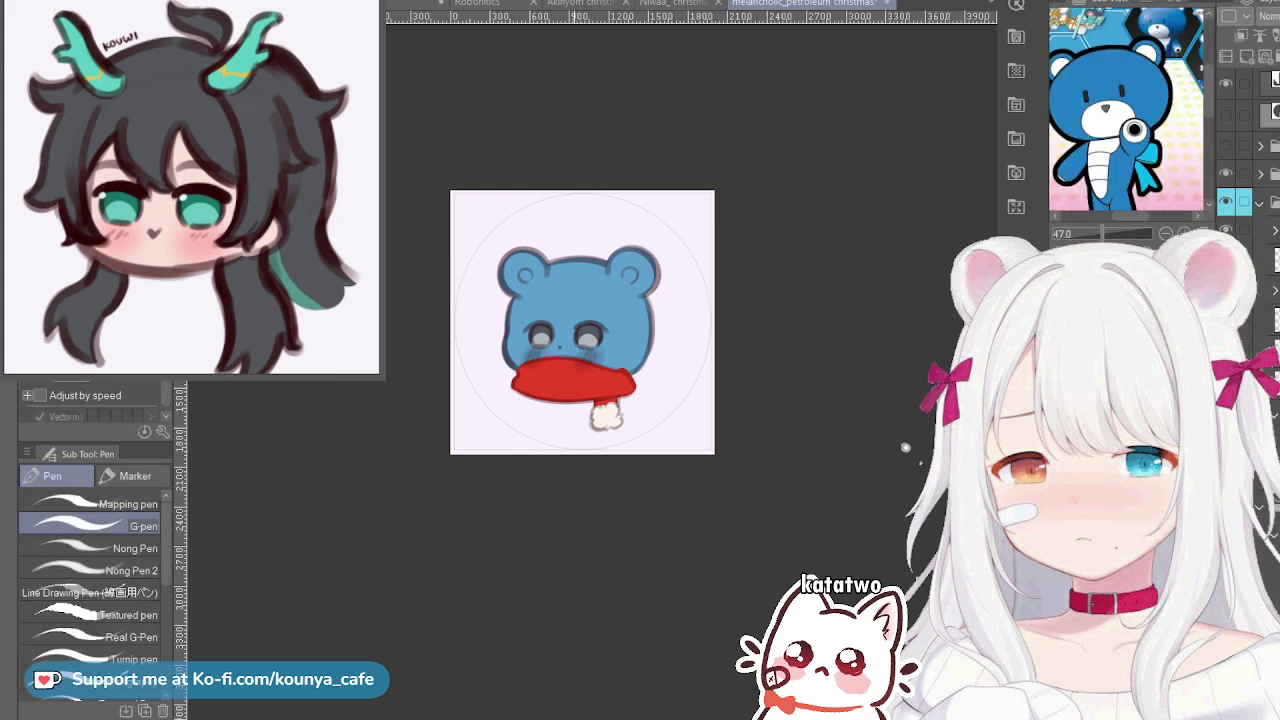
Dab a round white highlight on the upper left of each eye, using a layer in its own folder above the bear artwork
{"action": "scroll", "coordinate": [577, 296], "scroll_direction": "up", "scroll_amount": 3}
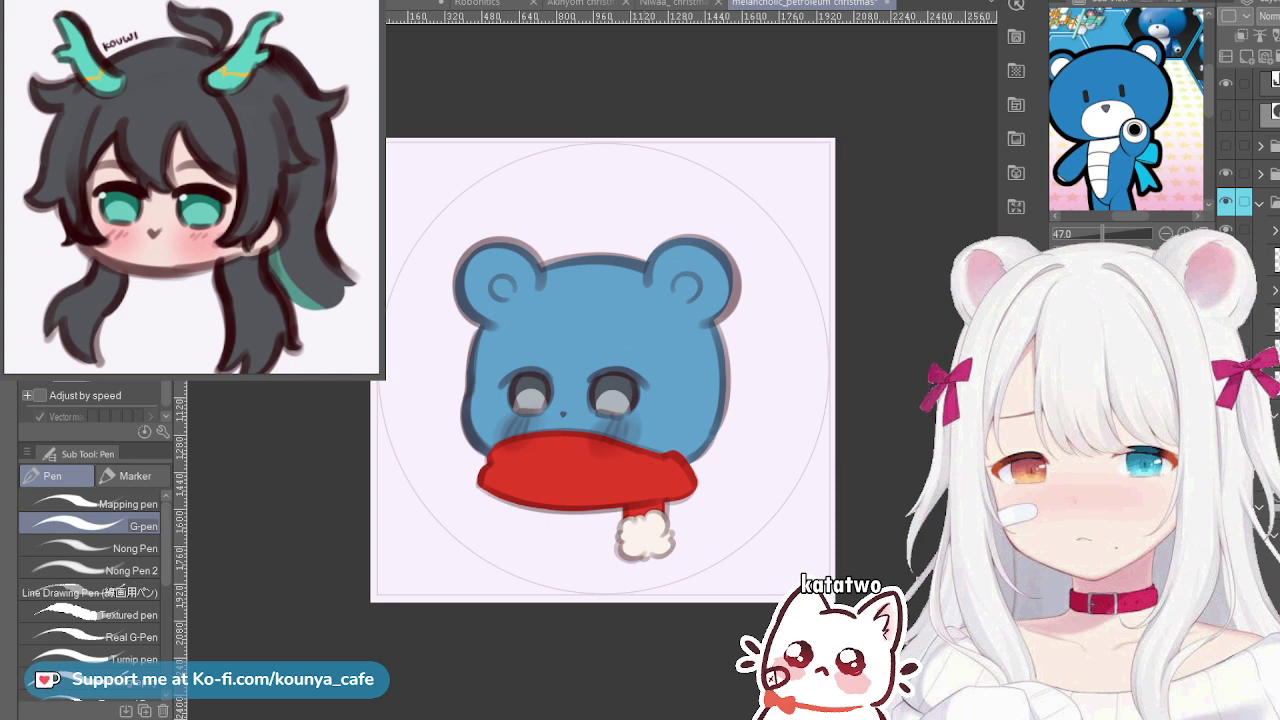
{"action": "left_click", "coordinate": [1267, 174]}
{"action": "key", "text": "ctrl+shift+n"}
{"action": "key", "text": "ctrl+g"}
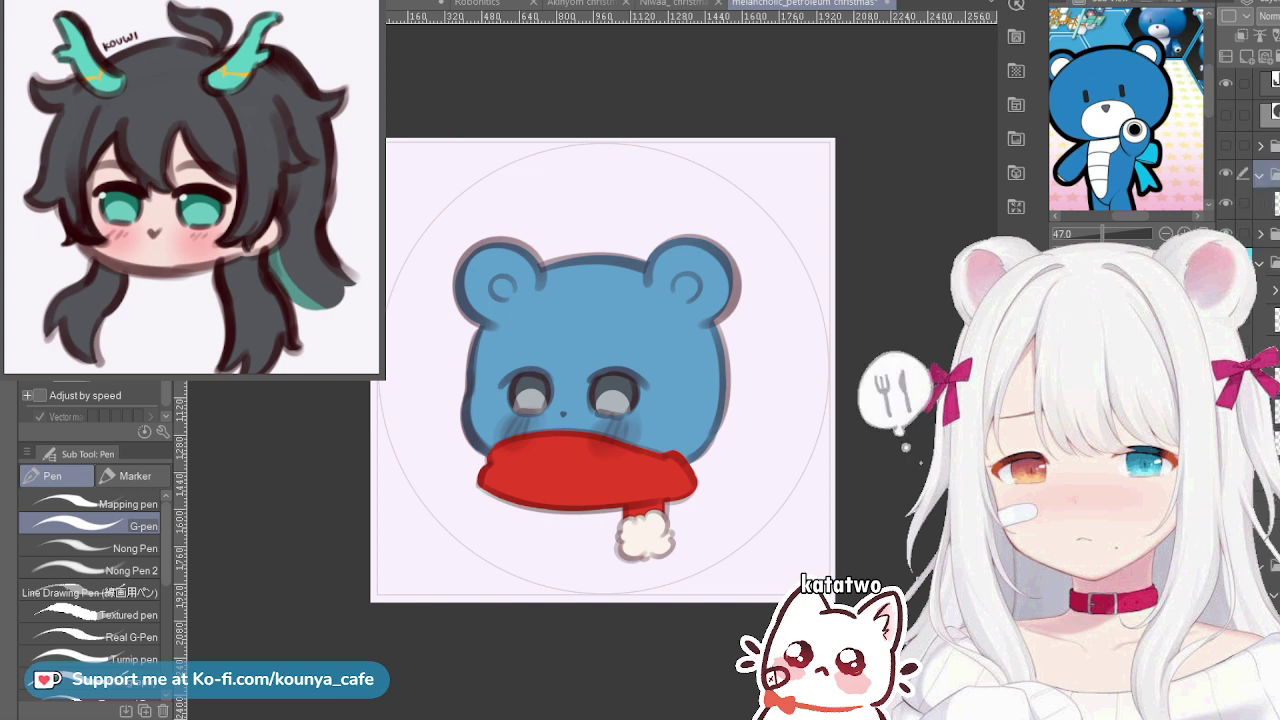
{"action": "scroll", "coordinate": [524, 392], "scroll_direction": "up", "scroll_amount": 2}
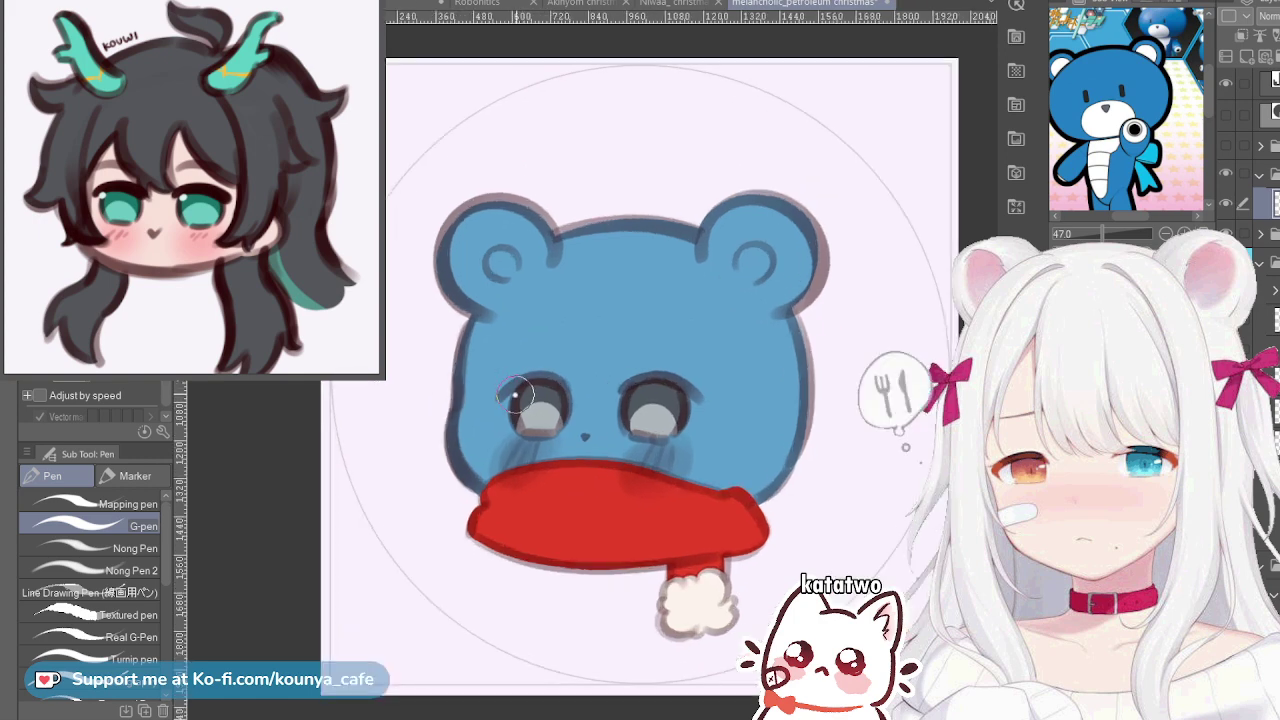
{"action": "left_click", "coordinate": [515, 396]}
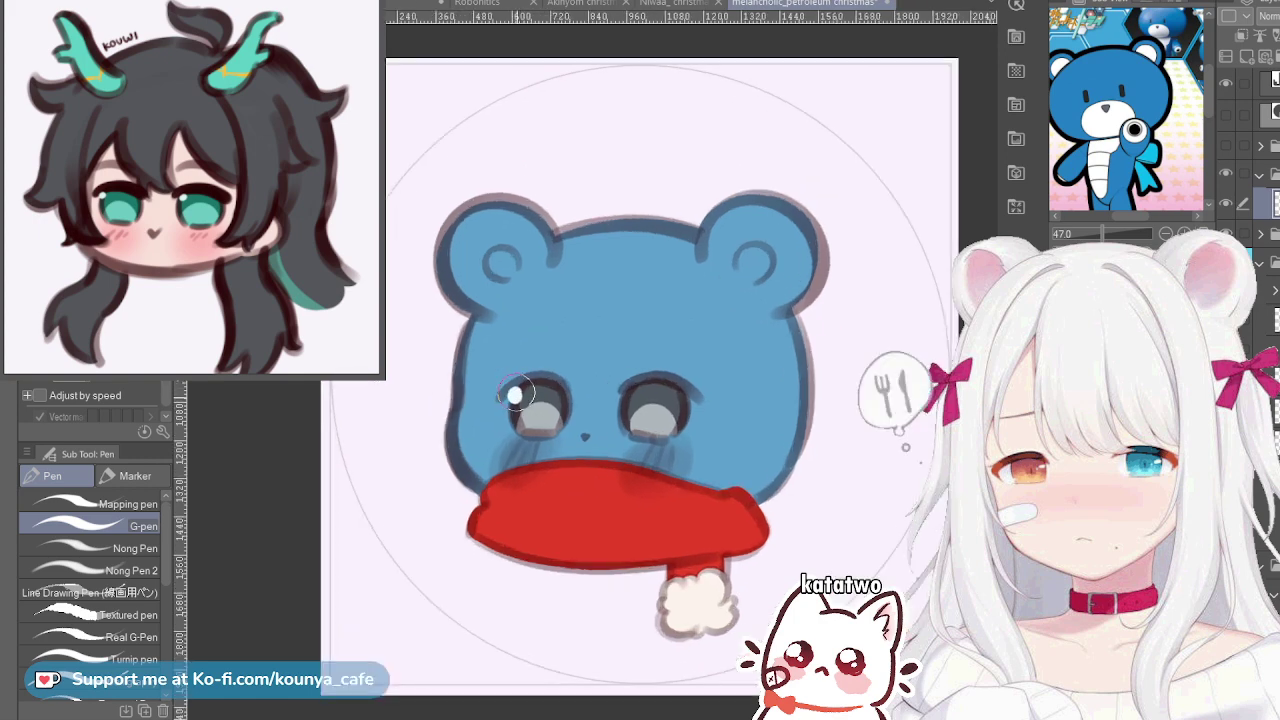
{"action": "left_click", "coordinate": [630, 391]}
Extend the blue base colour over the top of the left ear so it fills out to the outline
{"action": "scroll", "coordinate": [1248, 150], "scroll_direction": "down", "scroll_amount": 3}
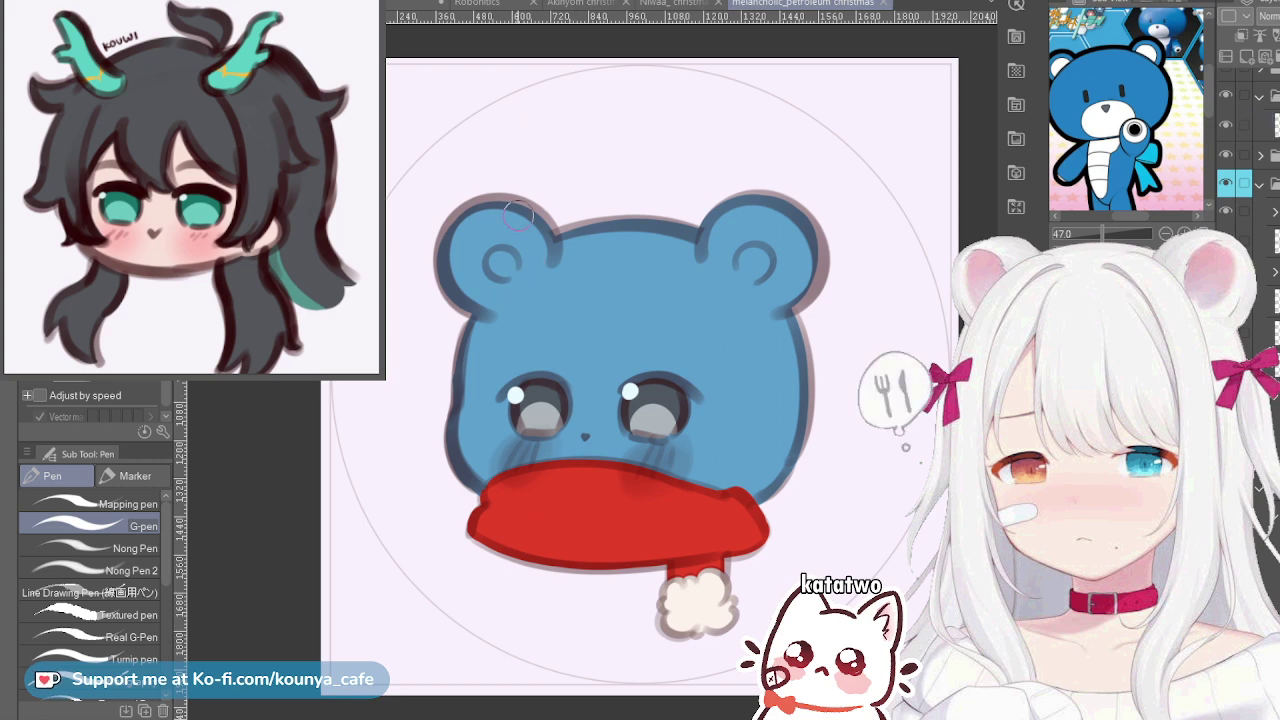
{"action": "scroll", "coordinate": [510, 215], "scroll_direction": "up", "scroll_amount": 3}
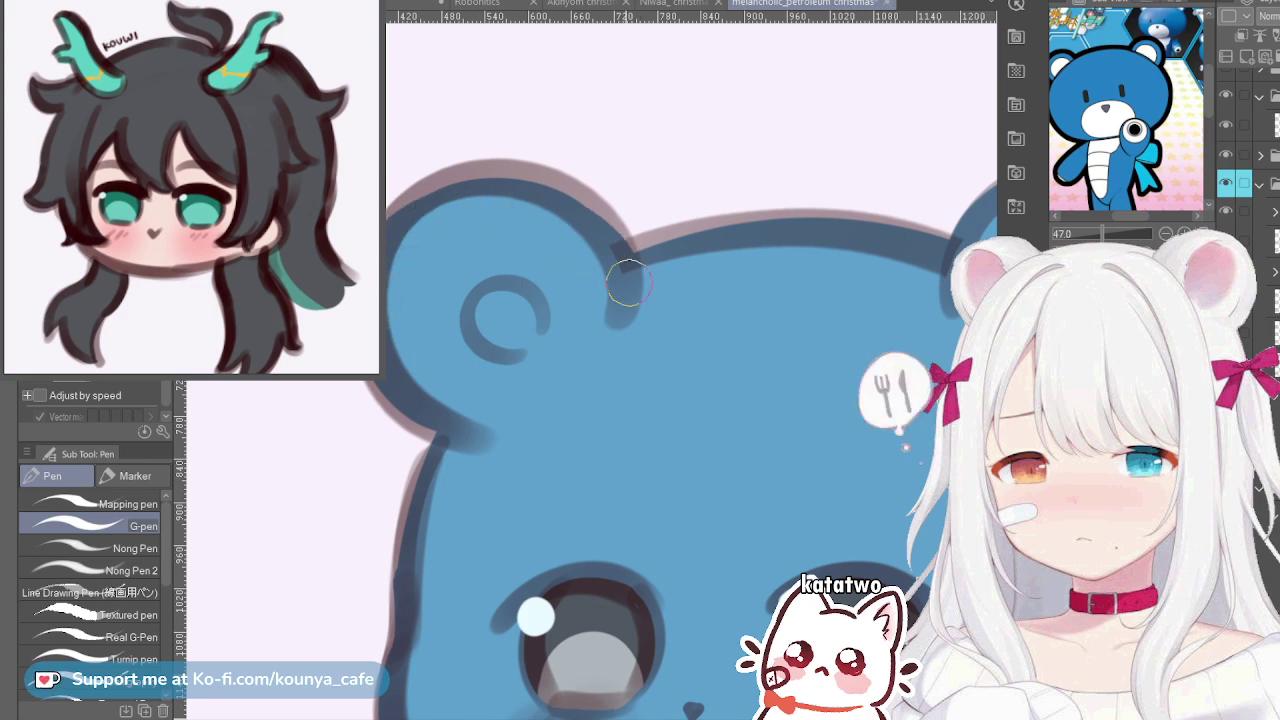
{"action": "mouse_move", "coordinate": [395, 235]}
{"action": "left_mouse_down"}
{"action": "mouse_move", "coordinate": [571, 206]}
{"action": "mouse_move", "coordinate": [622, 252]}
{"action": "left_mouse_up"}
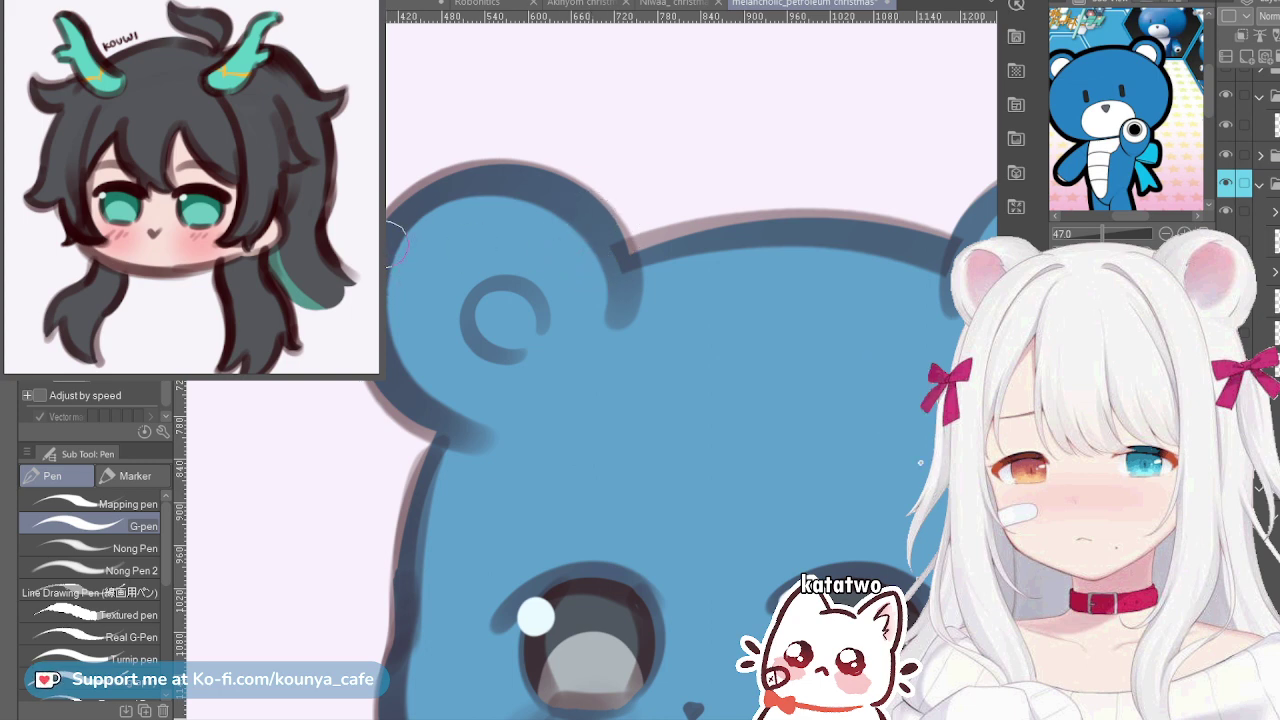
Widen the blue base colour around the top and outer side of the right ear, redoing strokes that miss the outline
{"action": "mouse_move", "coordinate": [920, 230]}
{"action": "left_mouse_down"}
{"action": "mouse_move", "coordinate": [688, 241]}
{"action": "mouse_move", "coordinate": [544, 277]}
{"action": "left_mouse_up"}
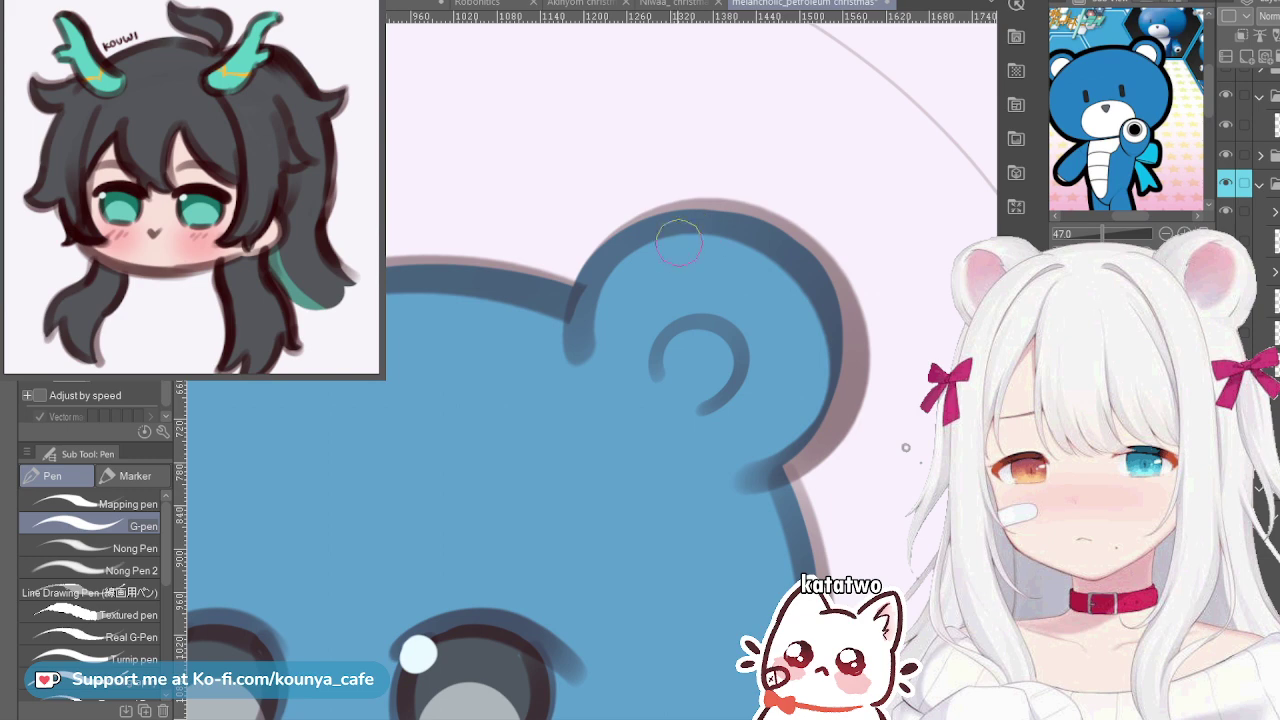
{"action": "mouse_move", "coordinate": [745, 229]}
{"action": "left_mouse_down"}
{"action": "mouse_move", "coordinate": [846, 368]}
{"action": "mouse_move", "coordinate": [798, 442]}
{"action": "left_mouse_up"}
{"action": "key", "text": "ctrl+z"}
{"action": "left_click_drag", "start_coordinate": [703, 223], "coordinate": [788, 462]}
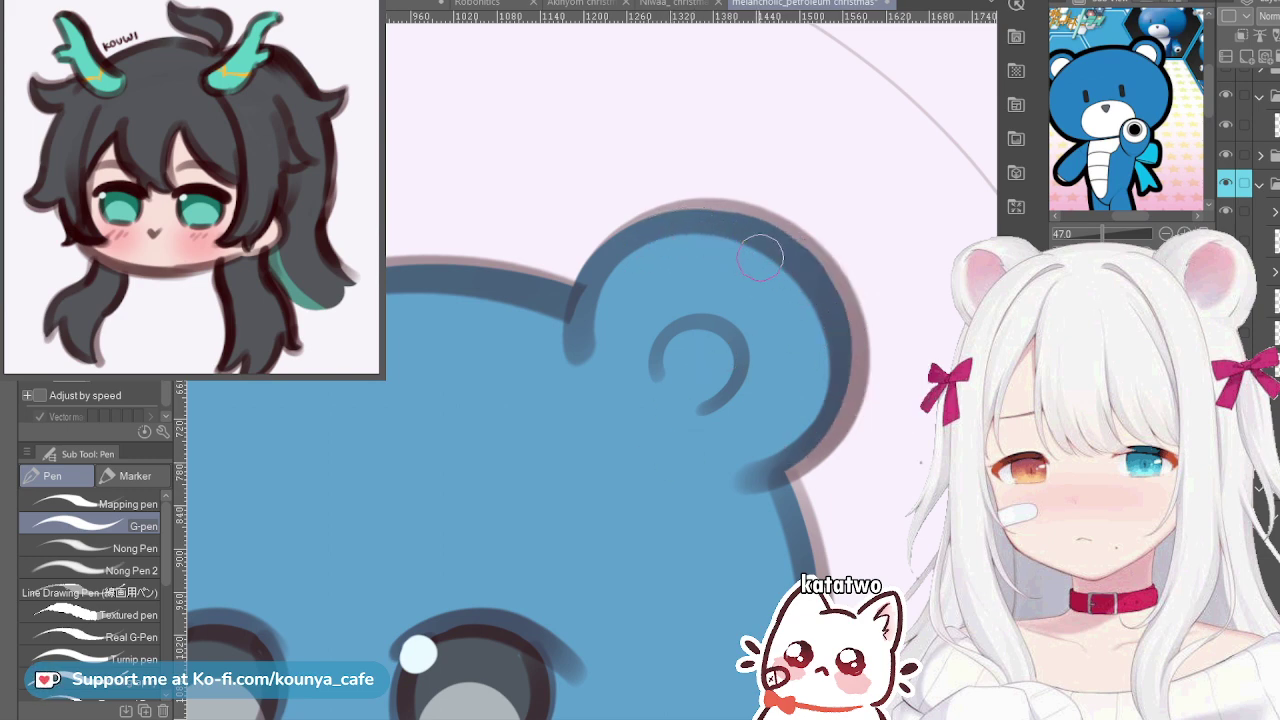
{"action": "left_click_drag", "start_coordinate": [716, 228], "coordinate": [792, 462]}
{"action": "key", "text": "ctrl+z"}
{"action": "mouse_move", "coordinate": [770, 240]}
{"action": "left_mouse_down"}
{"action": "mouse_move", "coordinate": [834, 343]}
{"action": "mouse_move", "coordinate": [806, 454]}
{"action": "left_mouse_up"}
Try to push the blue fill further out along the right ear's outer edge with small and enlarged brush strokes
{"action": "scroll", "coordinate": [903, 334], "scroll_direction": "up", "scroll_amount": 2}
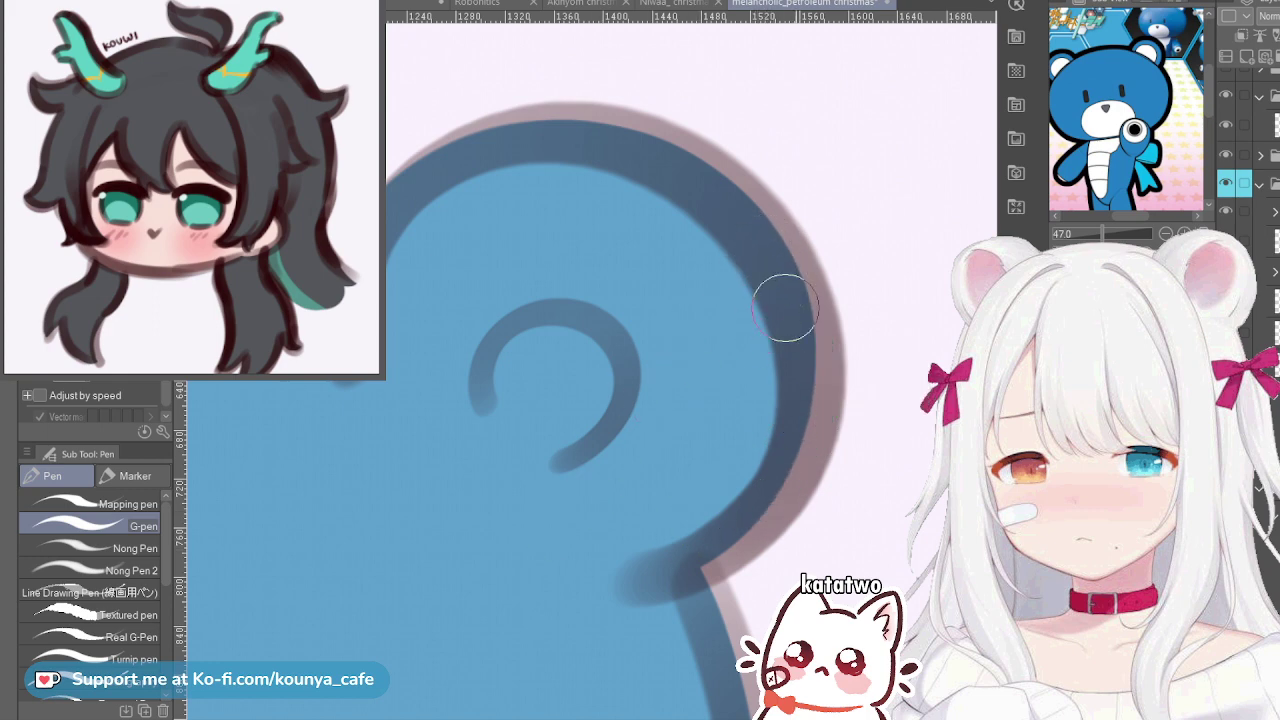
{"action": "mouse_move", "coordinate": [763, 251]}
{"action": "left_mouse_down"}
{"action": "mouse_move", "coordinate": [806, 341]}
{"action": "mouse_move", "coordinate": [688, 540]}
{"action": "left_mouse_up"}
{"action": "key", "text": "ctrl+z"}
{"action": "mouse_move", "coordinate": [784, 278]}
{"action": "left_mouse_down"}
{"action": "mouse_move", "coordinate": [801, 353]}
{"action": "mouse_move", "coordinate": [680, 550]}
{"action": "left_mouse_up"}
{"action": "key", "text": "ctrl+z"}
{"action": "left_click_drag", "start_coordinate": [783, 265], "coordinate": [700, 540]}
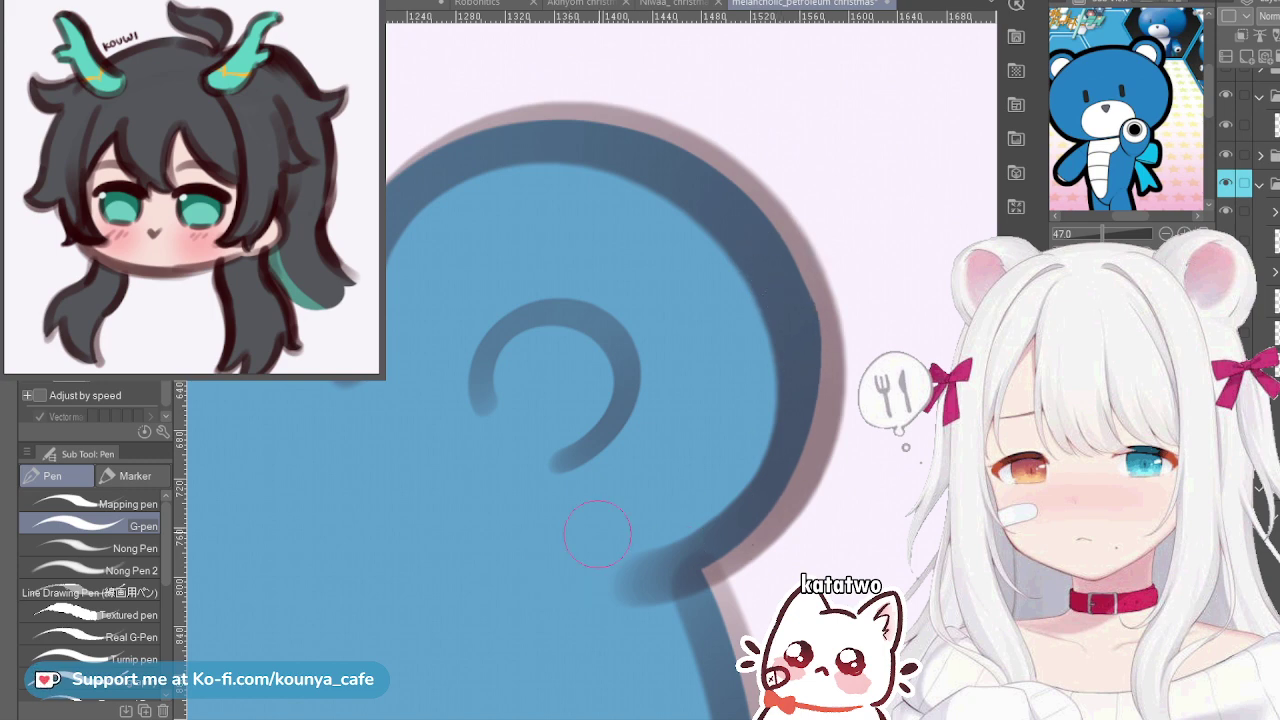
{"action": "key", "text": "]"}
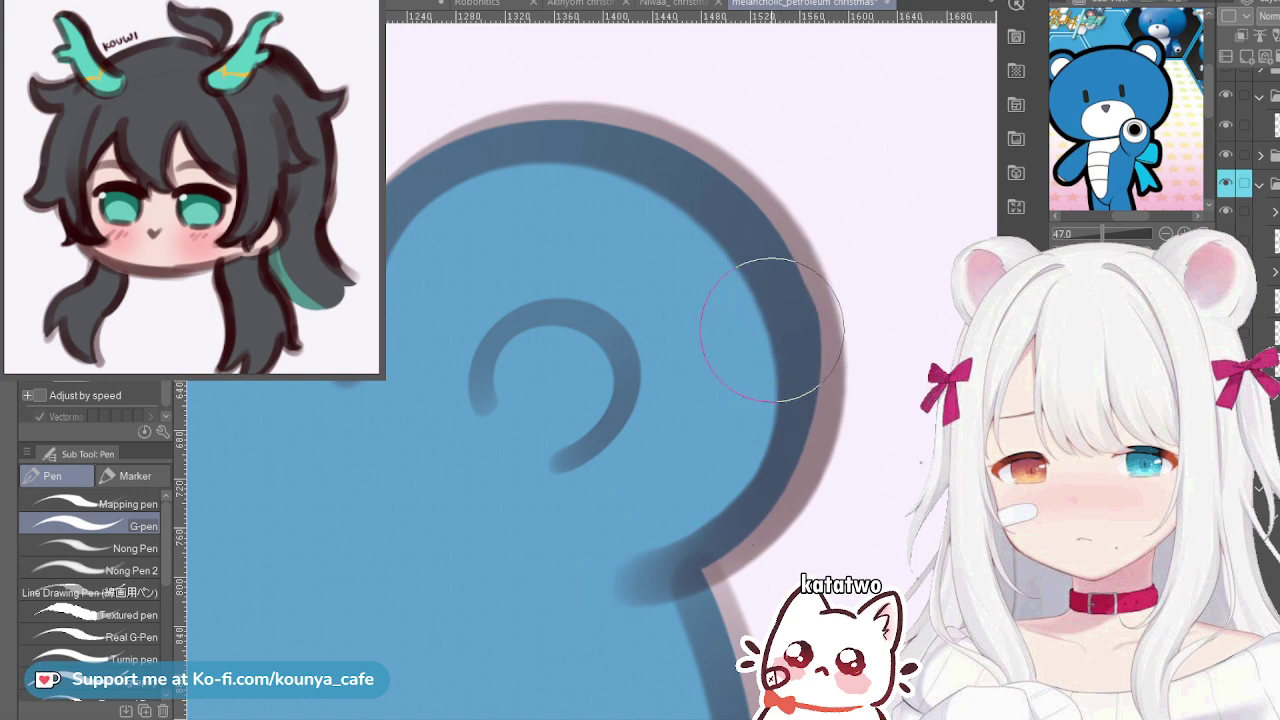
{"action": "left_click_drag", "start_coordinate": [783, 345], "coordinate": [709, 525]}
{"action": "key", "text": "ctrl+z"}
{"action": "key", "text": "ctrl+z"}
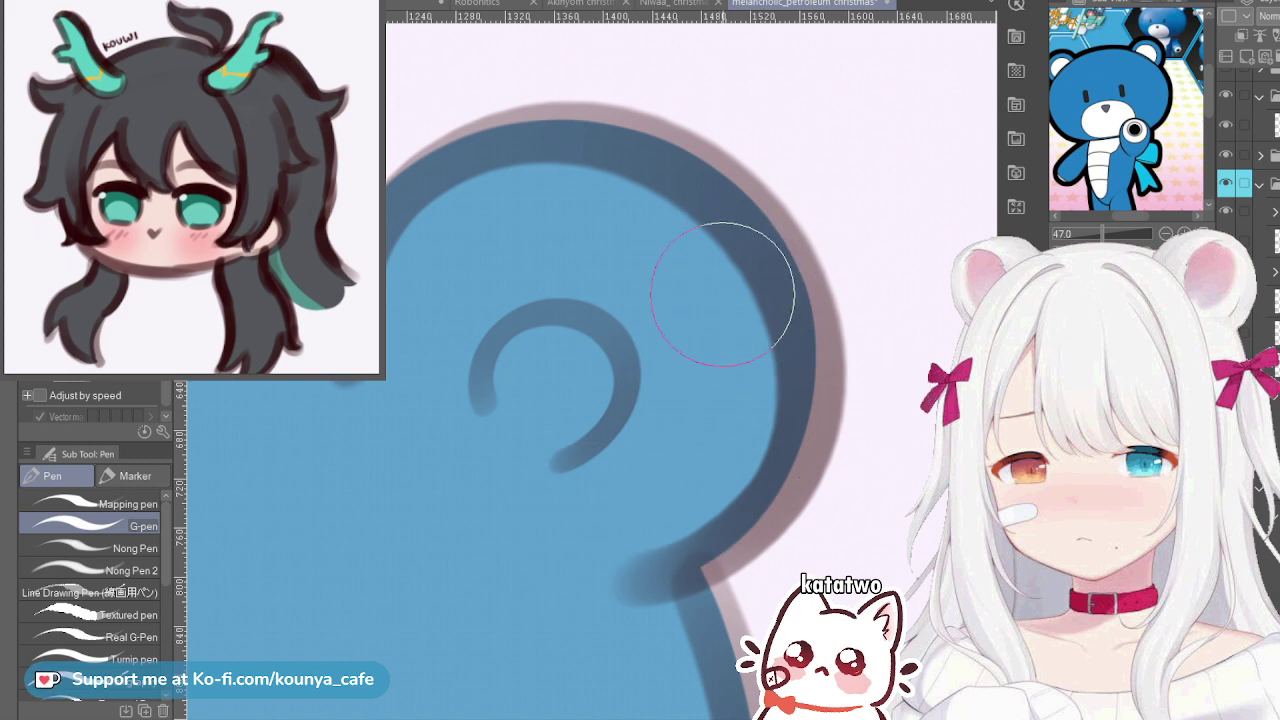
Fill the remaining gap along the right ear's outer edge with blue, using an enlarged brush
{"action": "left_click_drag", "start_coordinate": [741, 280], "coordinate": [751, 420]}
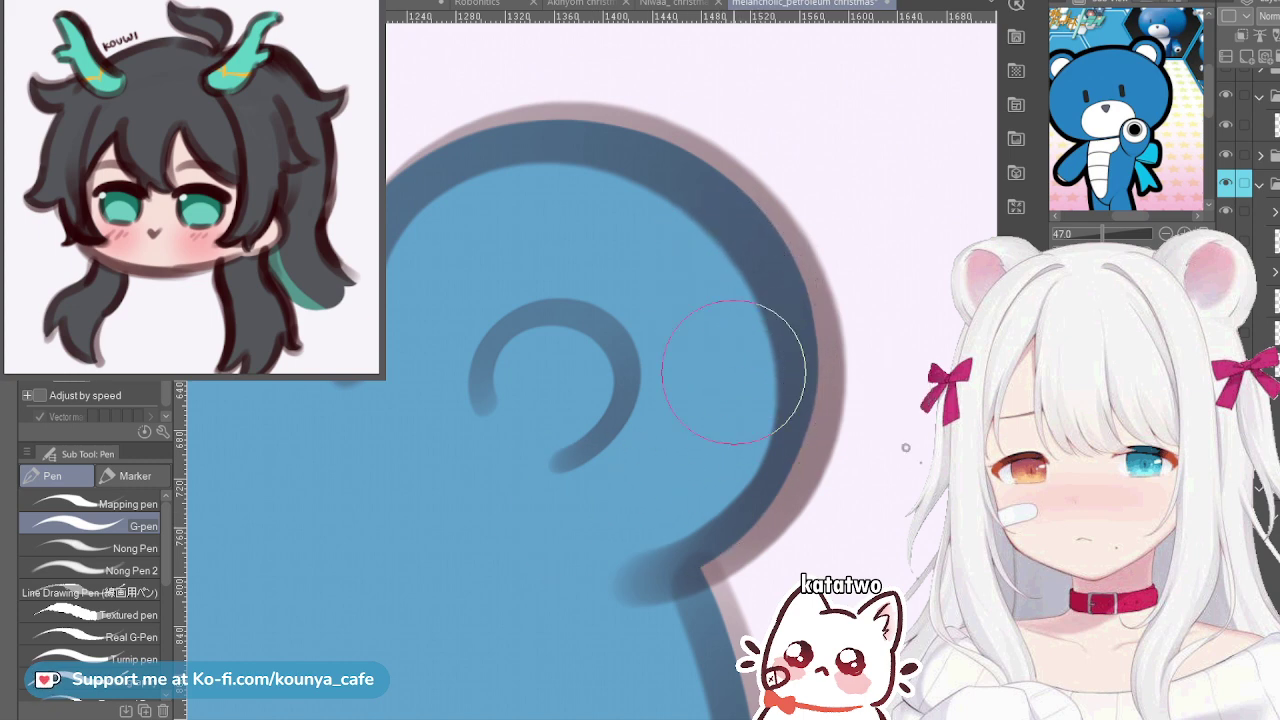
{"action": "left_click_drag", "start_coordinate": [737, 280], "coordinate": [695, 500]}
{"action": "scroll", "coordinate": [727, 360], "scroll_direction": "down", "scroll_amount": 4}
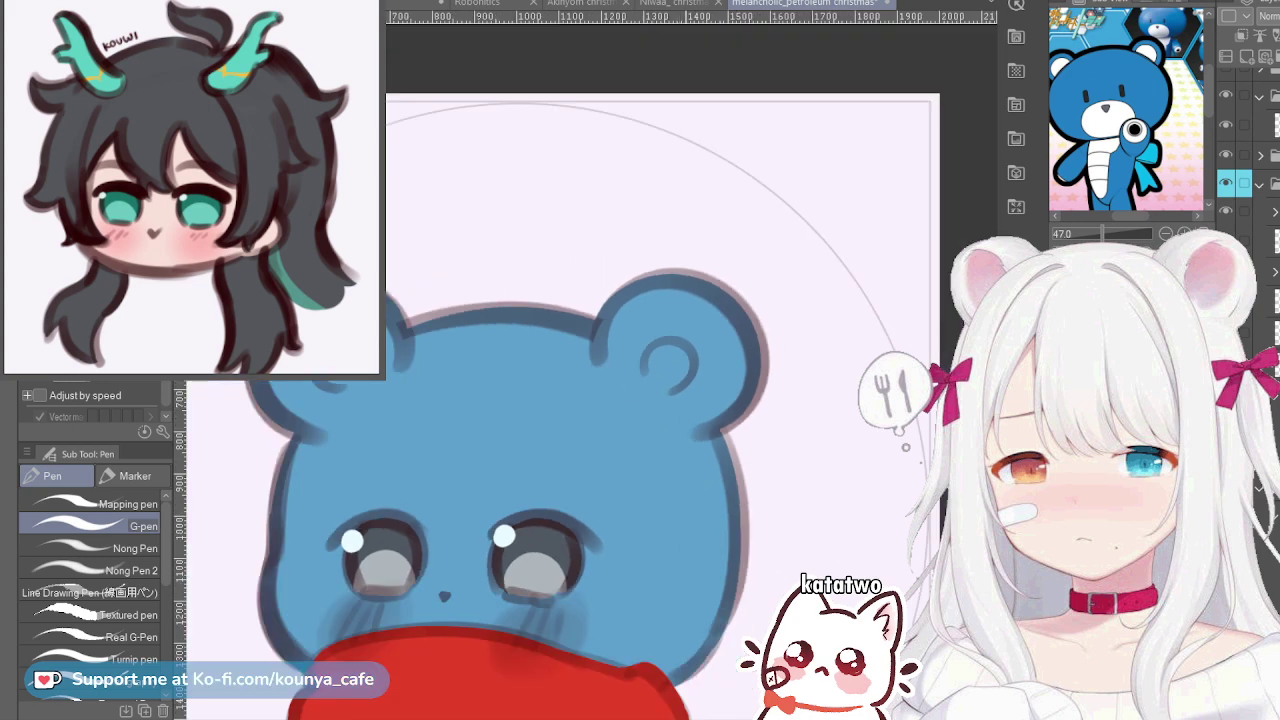
{"action": "left_click_drag", "start_coordinate": [727, 360], "coordinate": [787, 346]}
{"action": "scroll", "coordinate": [706, 351], "scroll_direction": "up", "scroll_amount": 1}
{"action": "left_click_drag", "start_coordinate": [706, 351], "coordinate": [765, 250]}
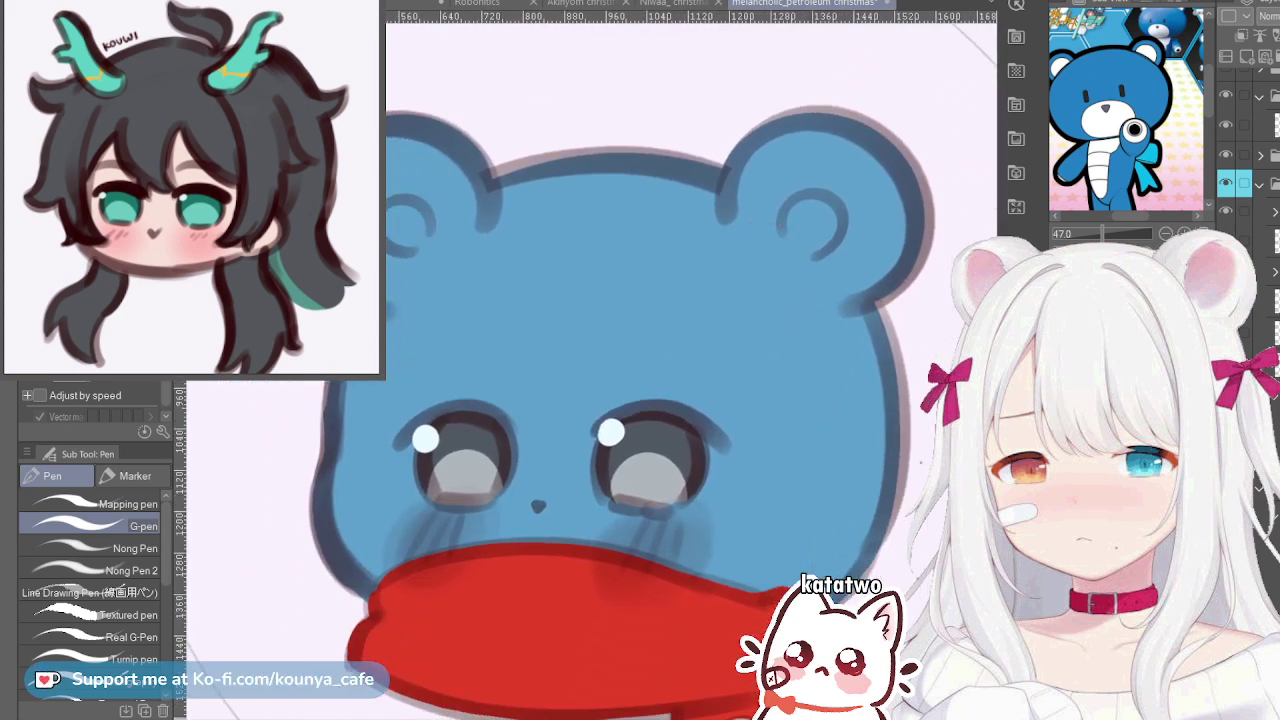
Paint a solid white circle inside the inner ring of each ear
{"action": "scroll", "coordinate": [1248, 170], "scroll_direction": "down", "scroll_amount": 1}
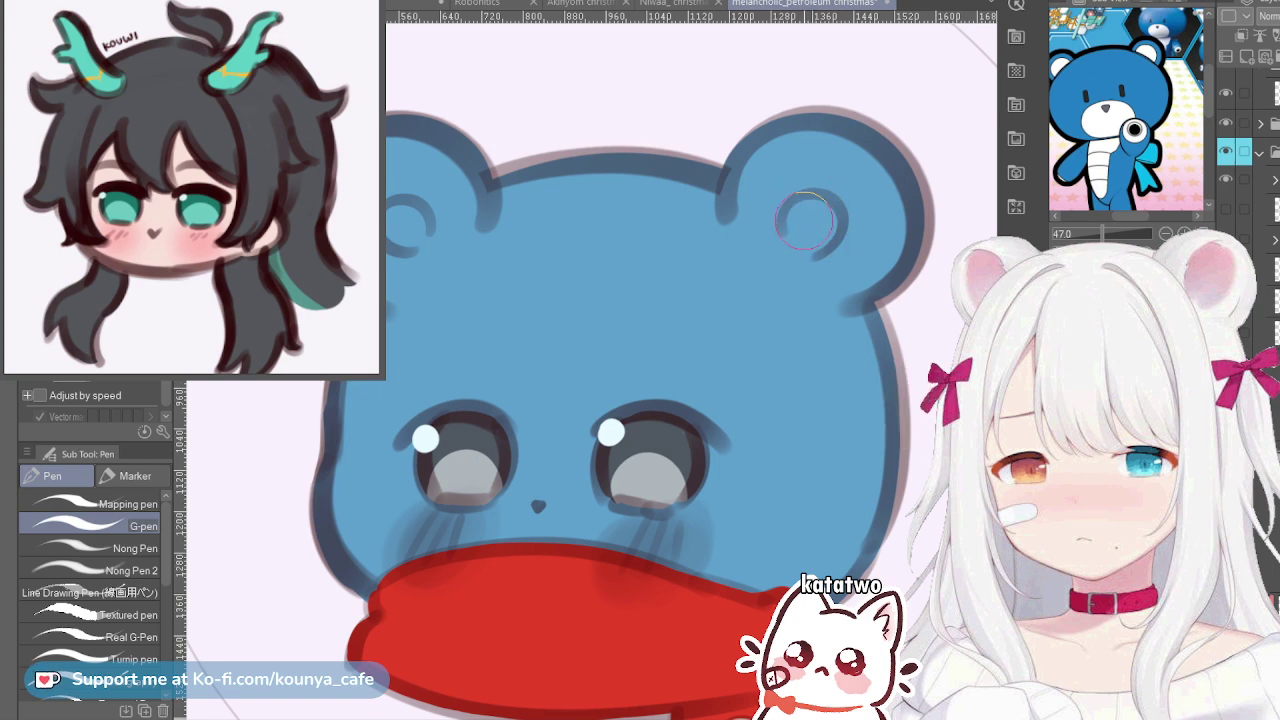
{"action": "left_click_drag", "start_coordinate": [802, 217], "coordinate": [806, 222]}
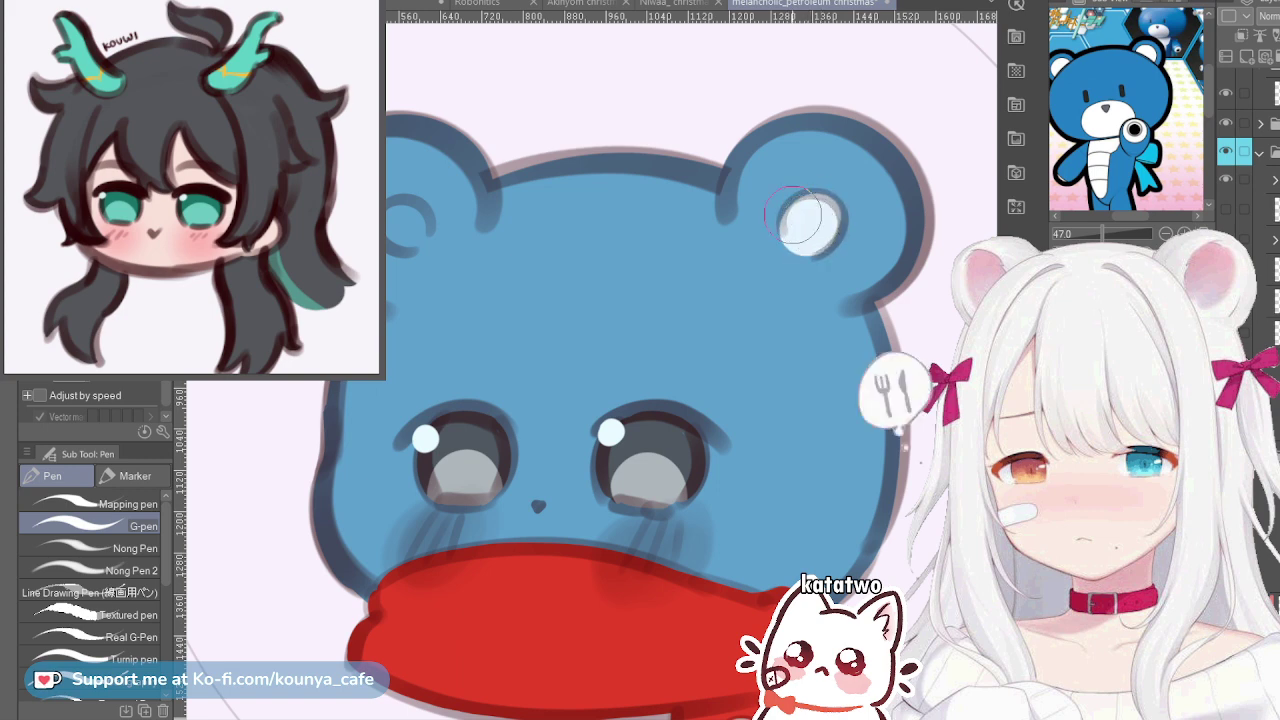
{"action": "left_click", "coordinate": [417, 232]}
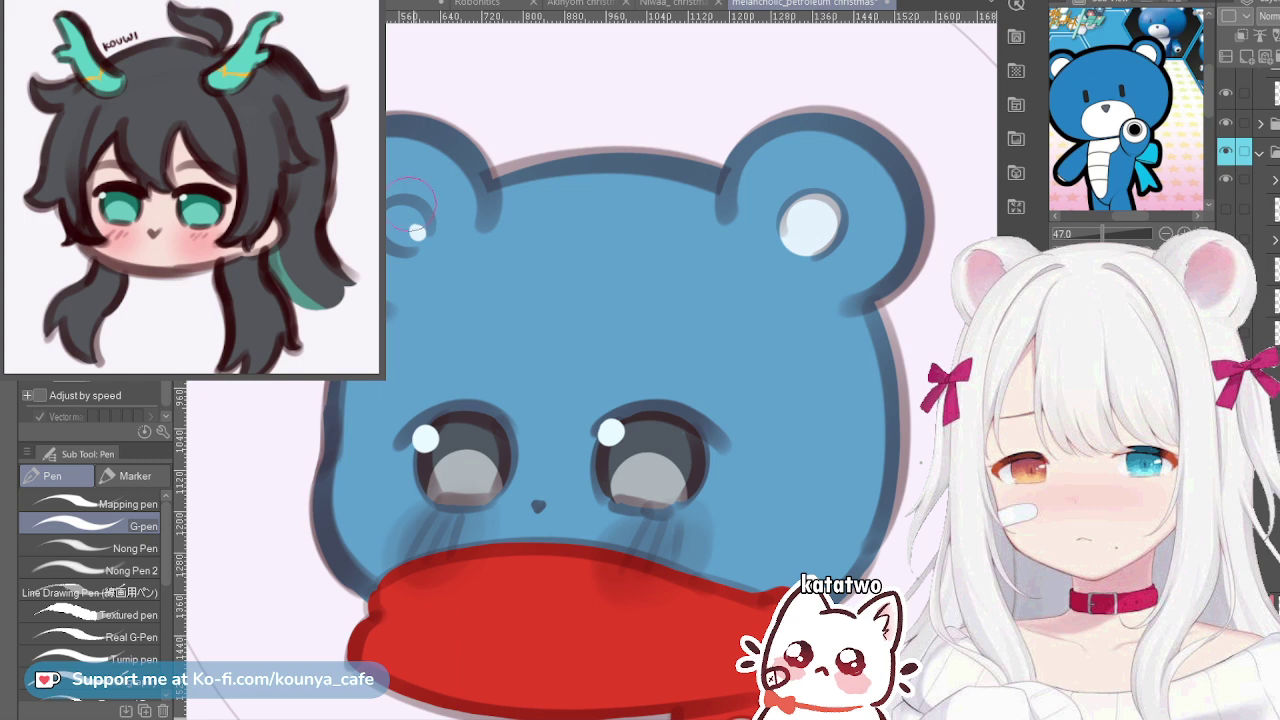
{"action": "mouse_move", "coordinate": [405, 217]}
{"action": "left_mouse_down"}
{"action": "mouse_move", "coordinate": [400, 226]}
{"action": "mouse_move", "coordinate": [405, 211]}
{"action": "left_mouse_up"}
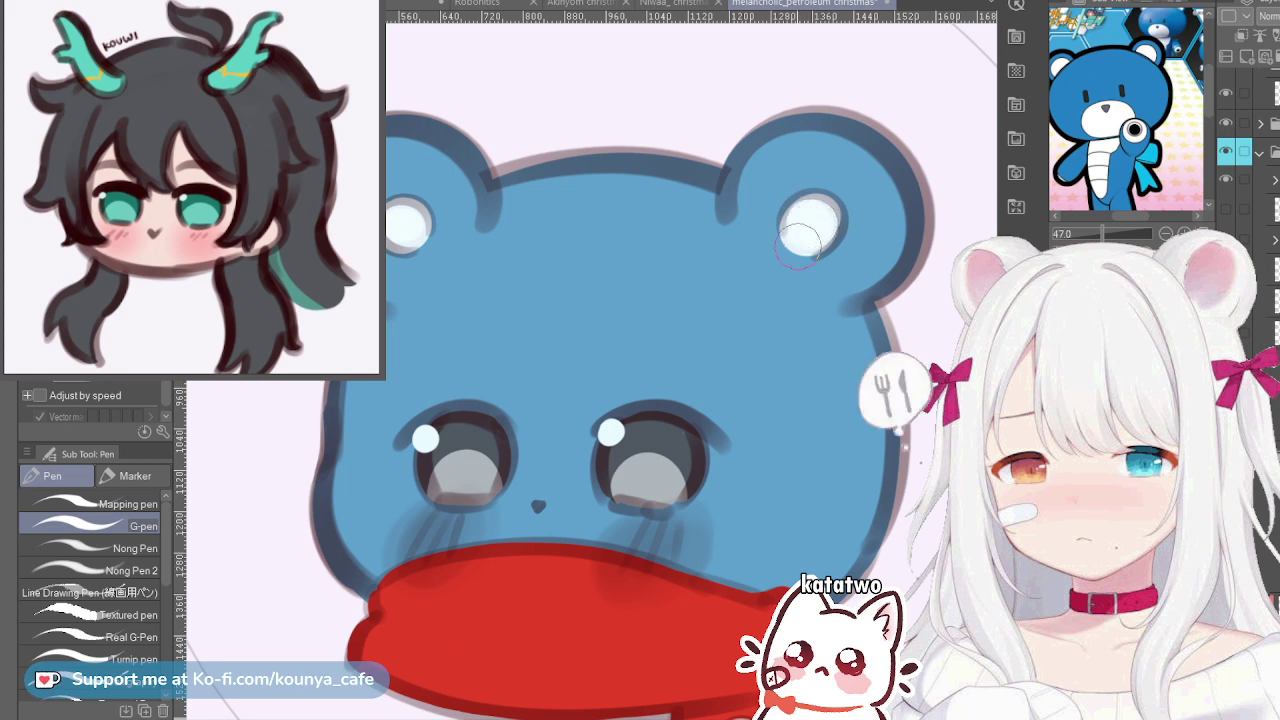
Paint round pink blush patches beneath both eyes, just above the scarf, with an enlarged brush
{"action": "scroll", "coordinate": [733, 378], "scroll_direction": "down", "scroll_amount": 2}
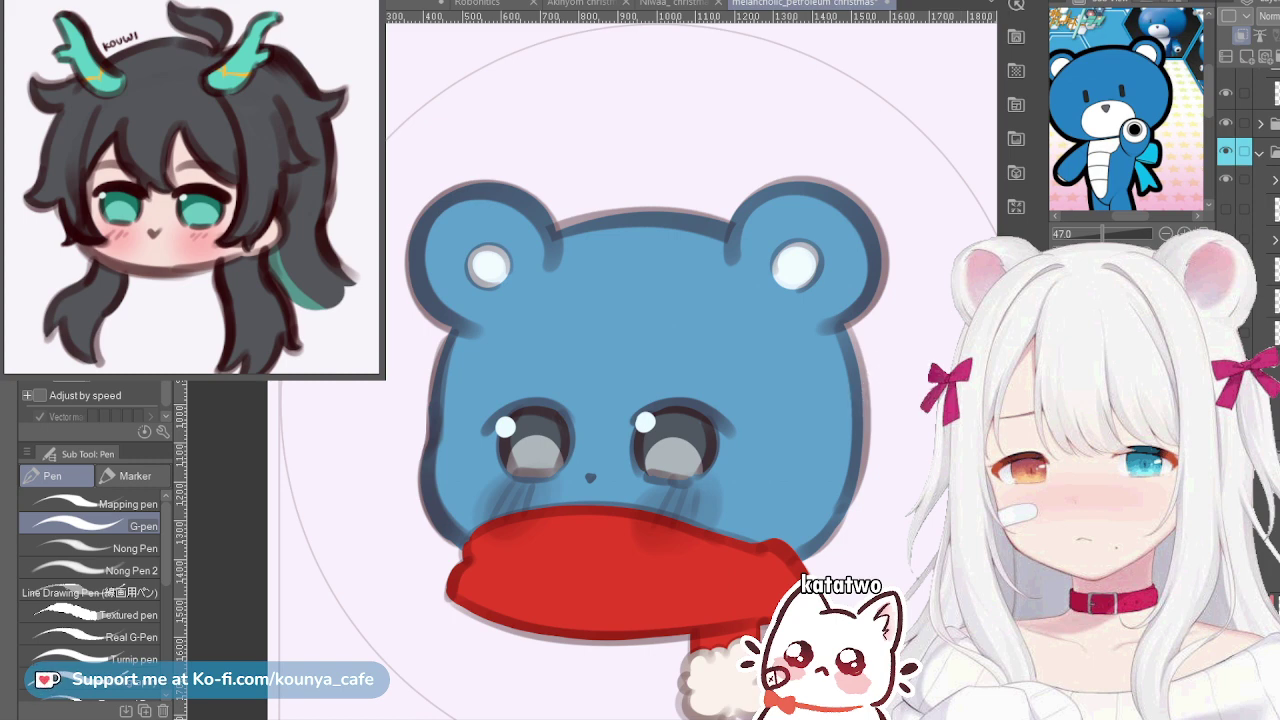
{"action": "key", "text": "]"}
{"action": "key", "text": "]"}
{"action": "key", "text": "]"}
{"action": "mouse_move", "coordinate": [524, 494]}
{"action": "left_mouse_down"}
{"action": "mouse_move", "coordinate": [496, 511]}
{"action": "mouse_move", "coordinate": [520, 484]}
{"action": "left_mouse_up"}
{"action": "key", "text": "ctrl+z"}
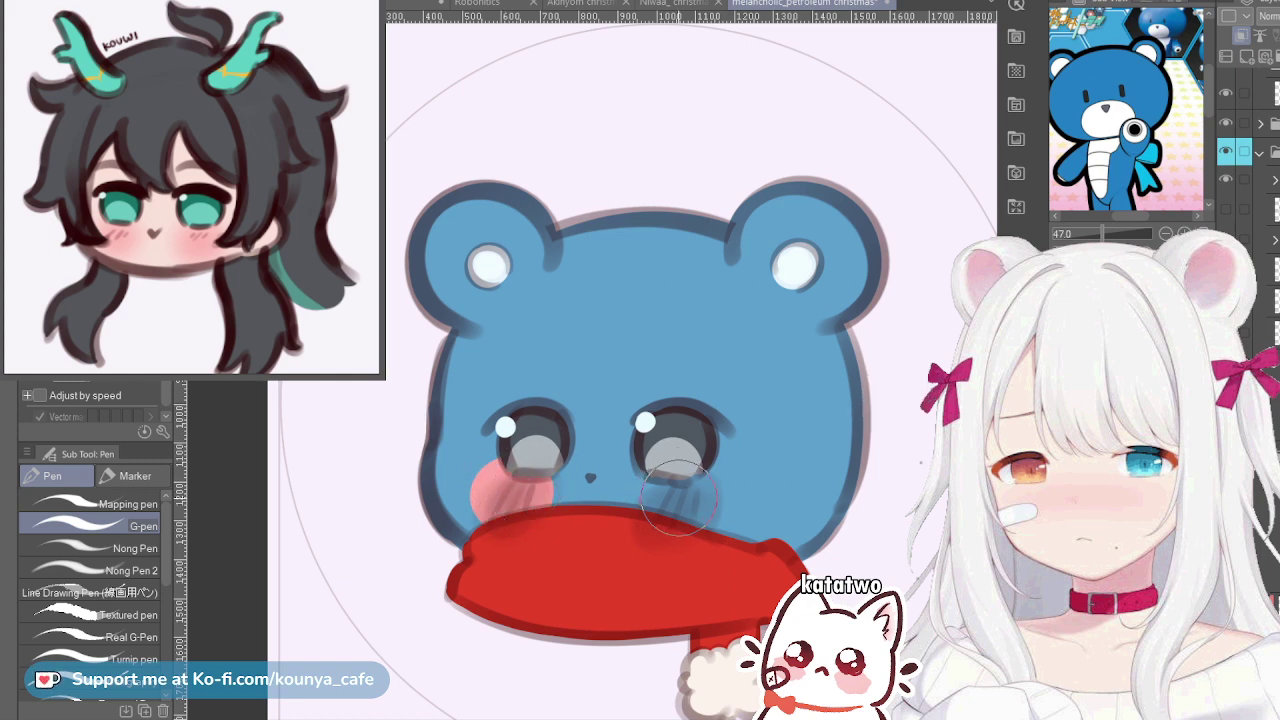
{"action": "left_click_drag", "start_coordinate": [662, 500], "coordinate": [690, 512]}
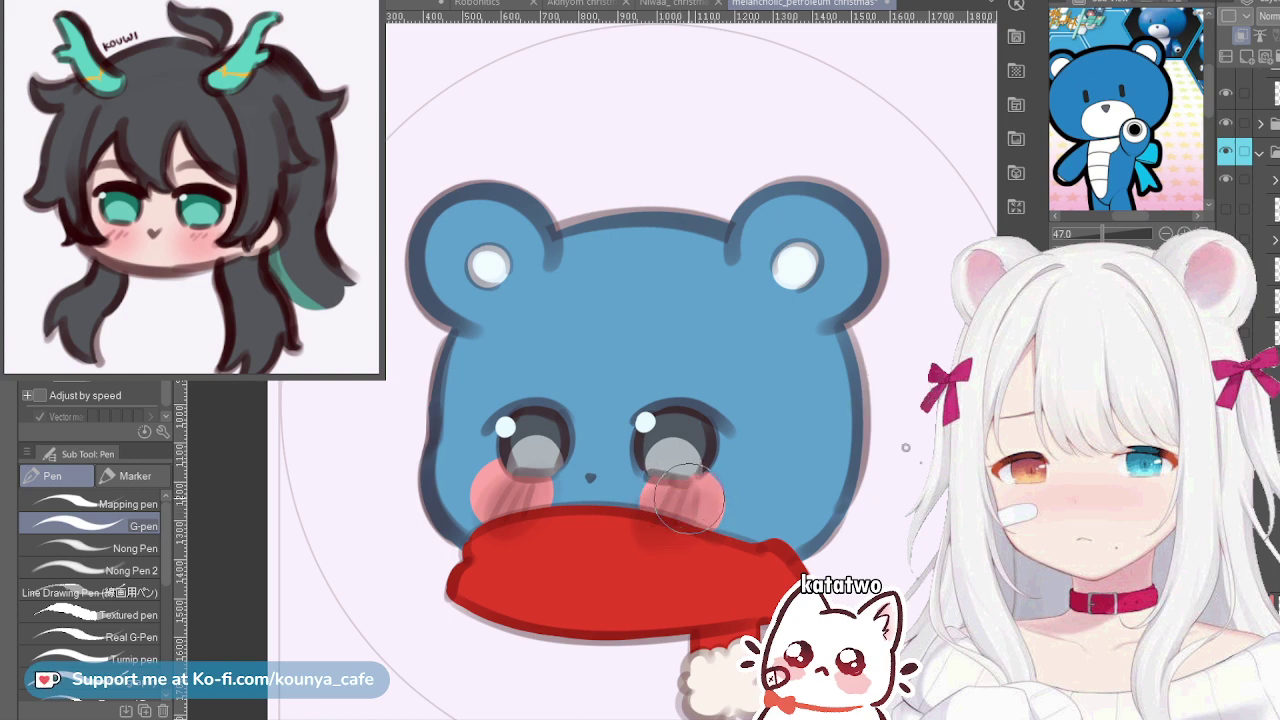
{"action": "left_click_drag", "start_coordinate": [678, 494], "coordinate": [701, 506]}
Try out extra strokes on the face, including faint eyebrows above both eyes
{"action": "left_click_drag", "start_coordinate": [826, 467], "coordinate": [792, 540]}
{"action": "key", "text": "ctrl+z"}
{"action": "key", "text": "ctrl+z"}
{"action": "key", "text": "ctrl+z"}
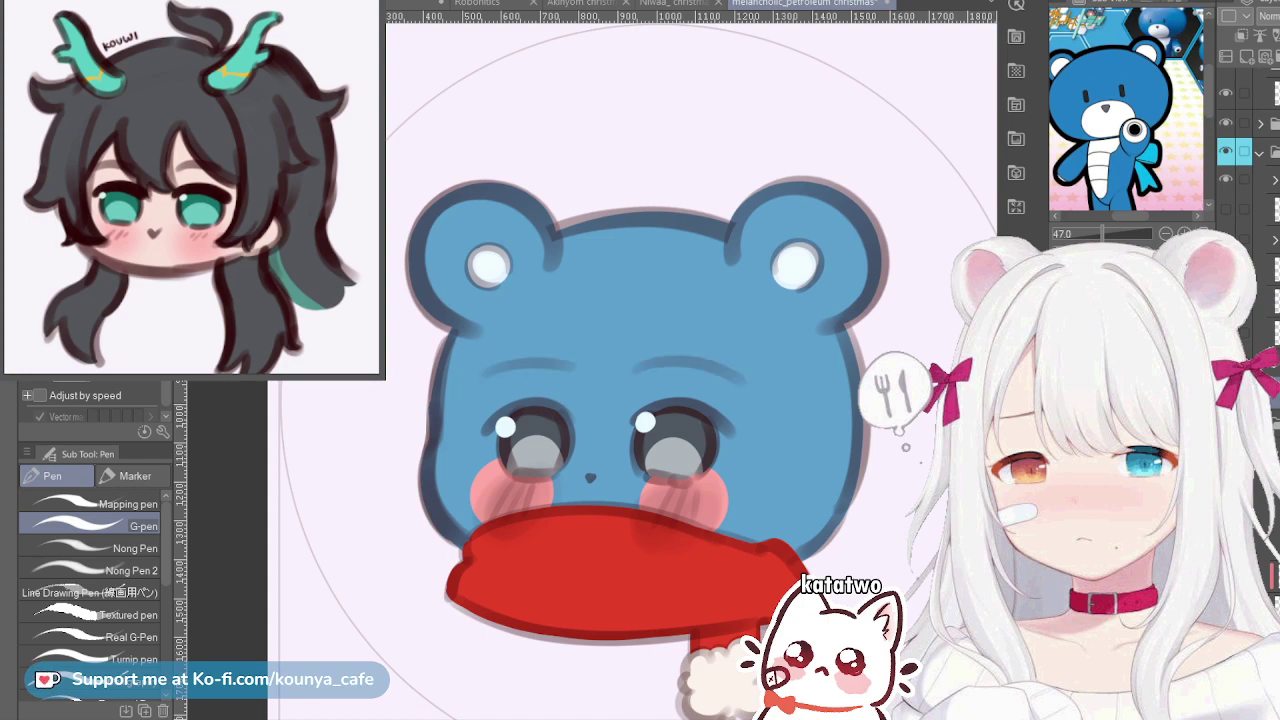
{"action": "key", "text": "ctrl+z"}
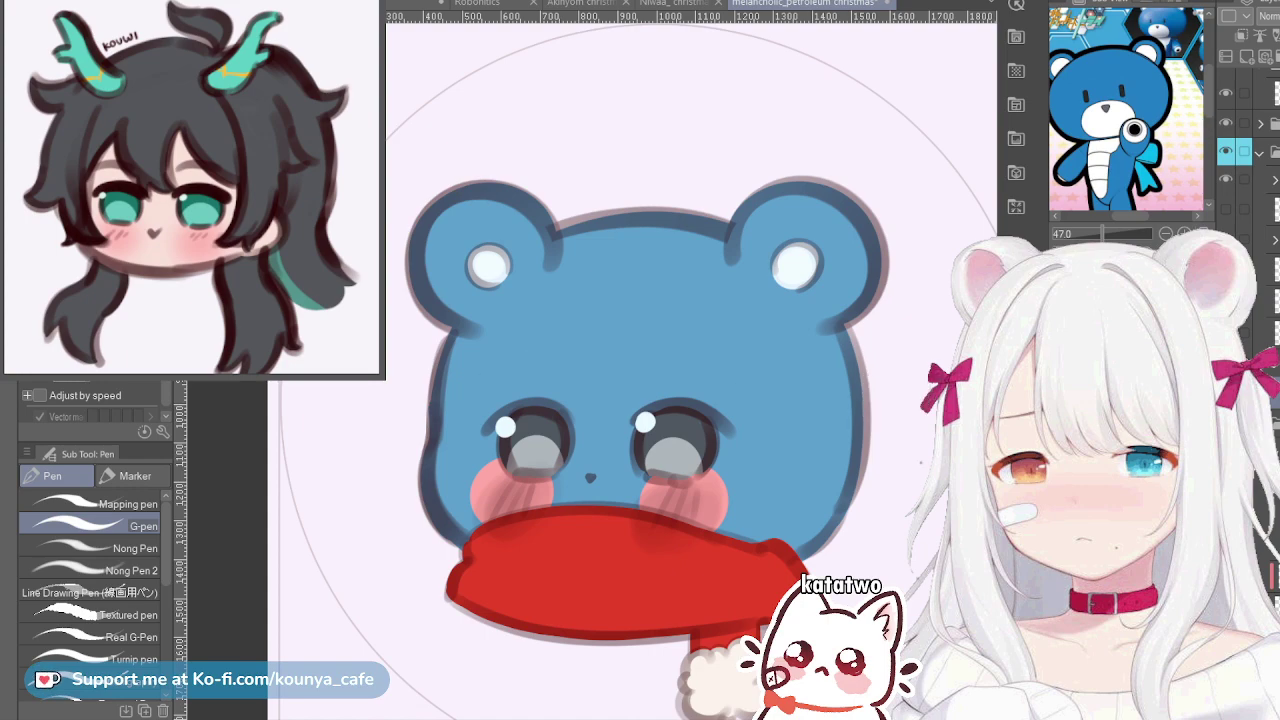
Save the illustration and delete the hidden layer from the bear's layer folder
{"action": "scroll", "coordinate": [656, 311], "scroll_direction": "down", "scroll_amount": 5}
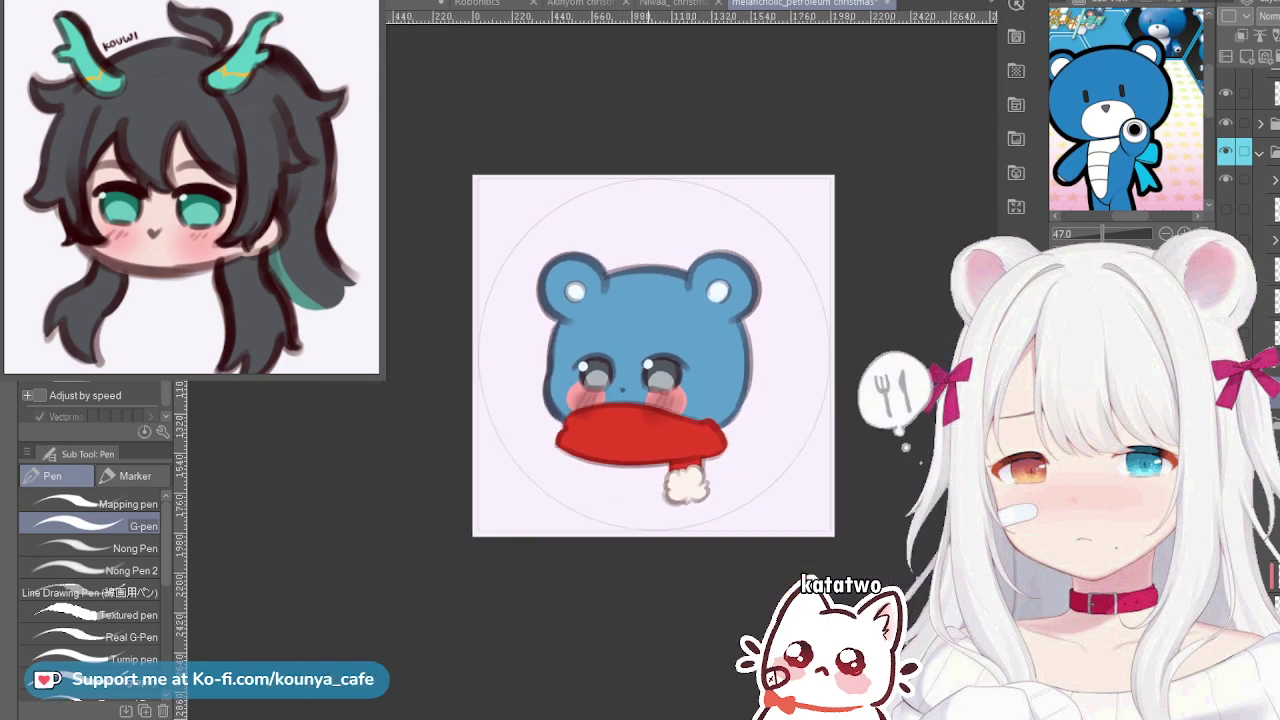
{"action": "scroll", "coordinate": [656, 298], "scroll_direction": "up", "scroll_amount": 3}
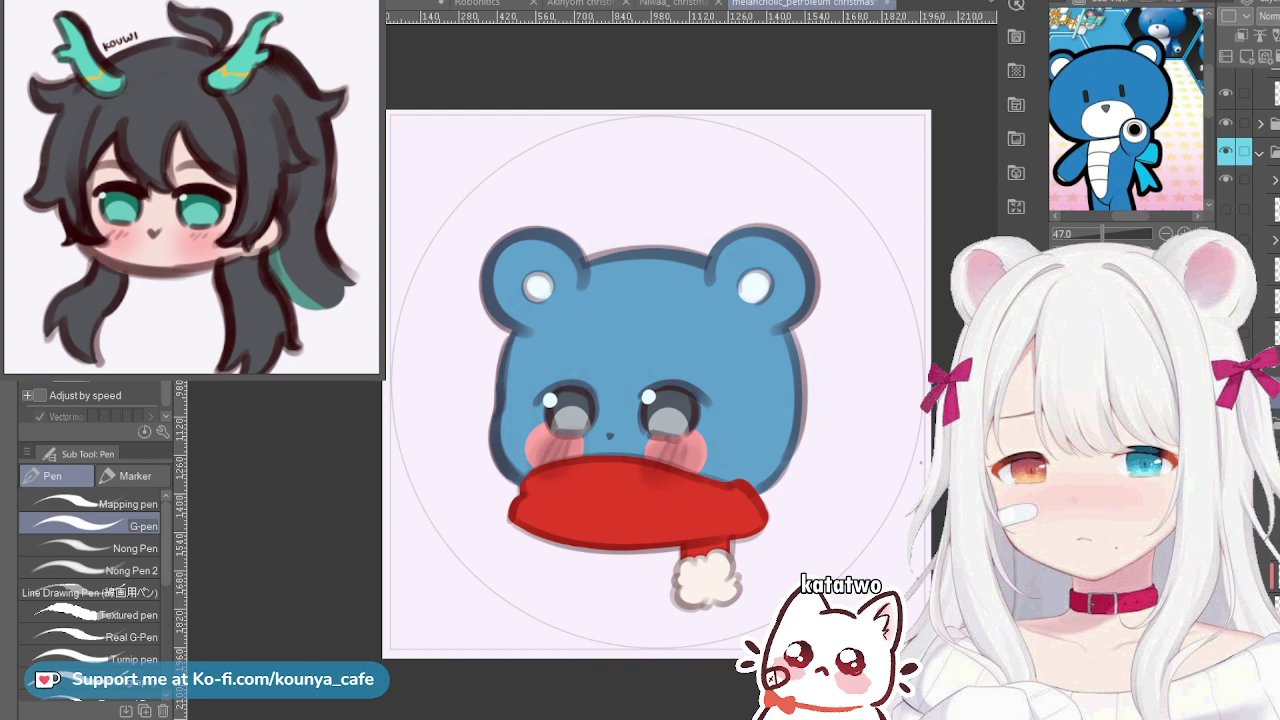
{"action": "left_click", "coordinate": [1266, 209]}
{"action": "key", "text": "Delete"}
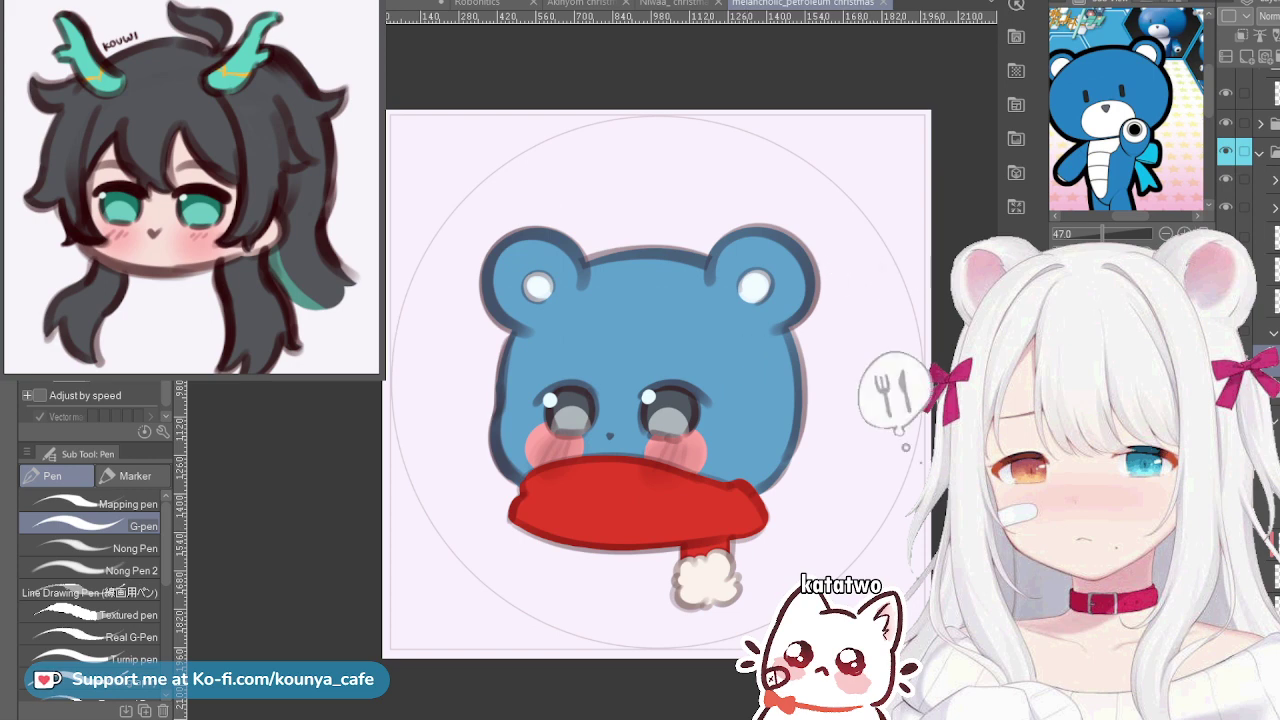
Darken the bear's line art to a near-black tone, comparing the result with the previous version
{"action": "left_click", "coordinate": [1260, 152]}
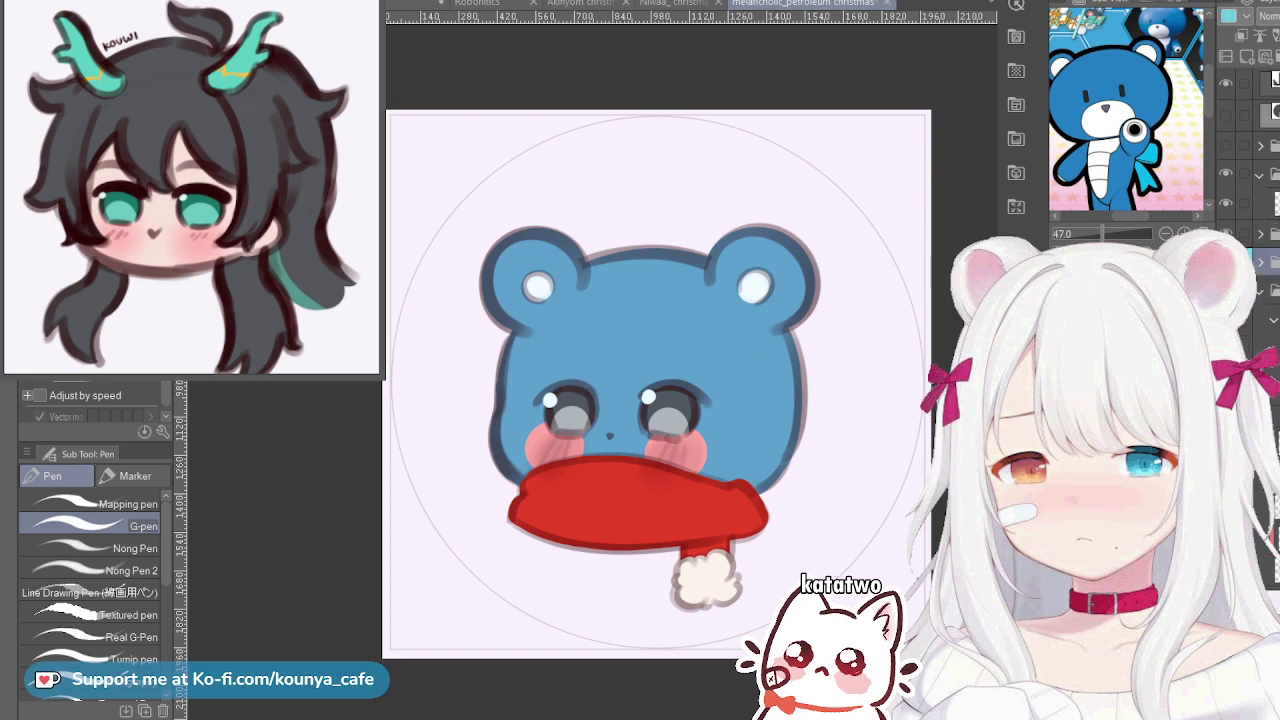
{"action": "left_click", "coordinate": [1260, 262]}
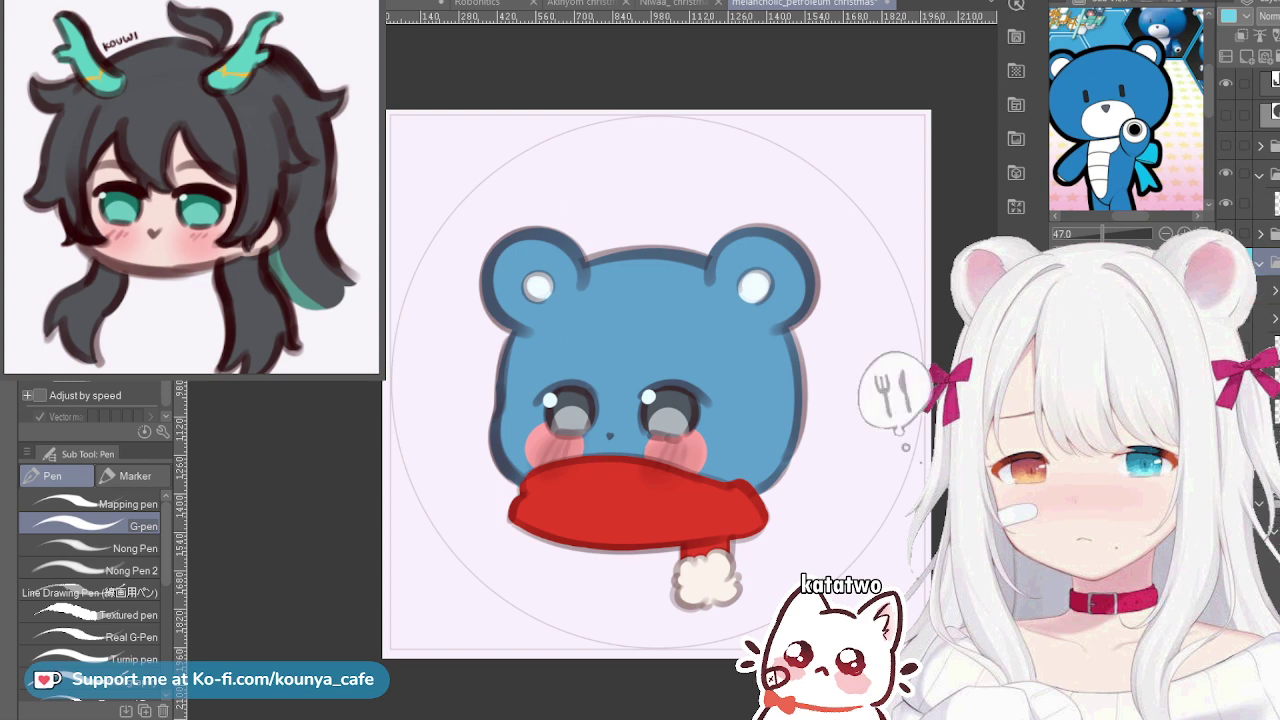
{"action": "key", "text": "ctrl+z"}
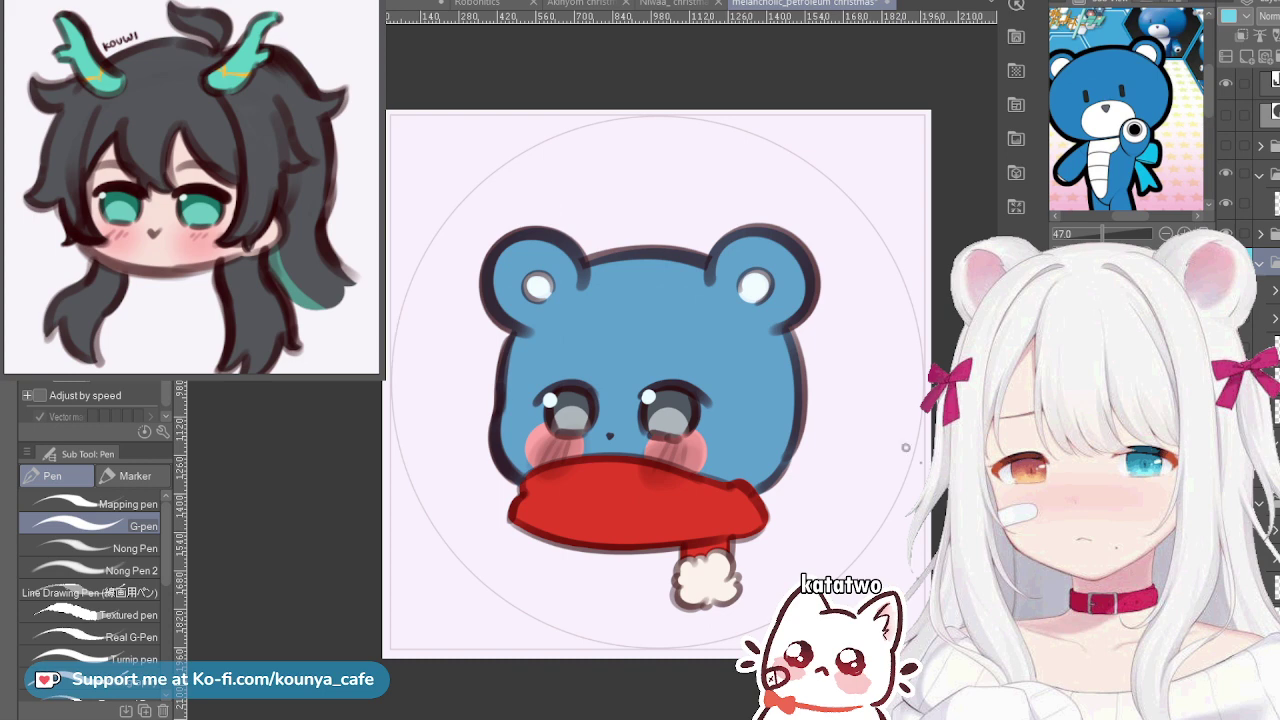
{"action": "key", "text": "ctrl+y"}
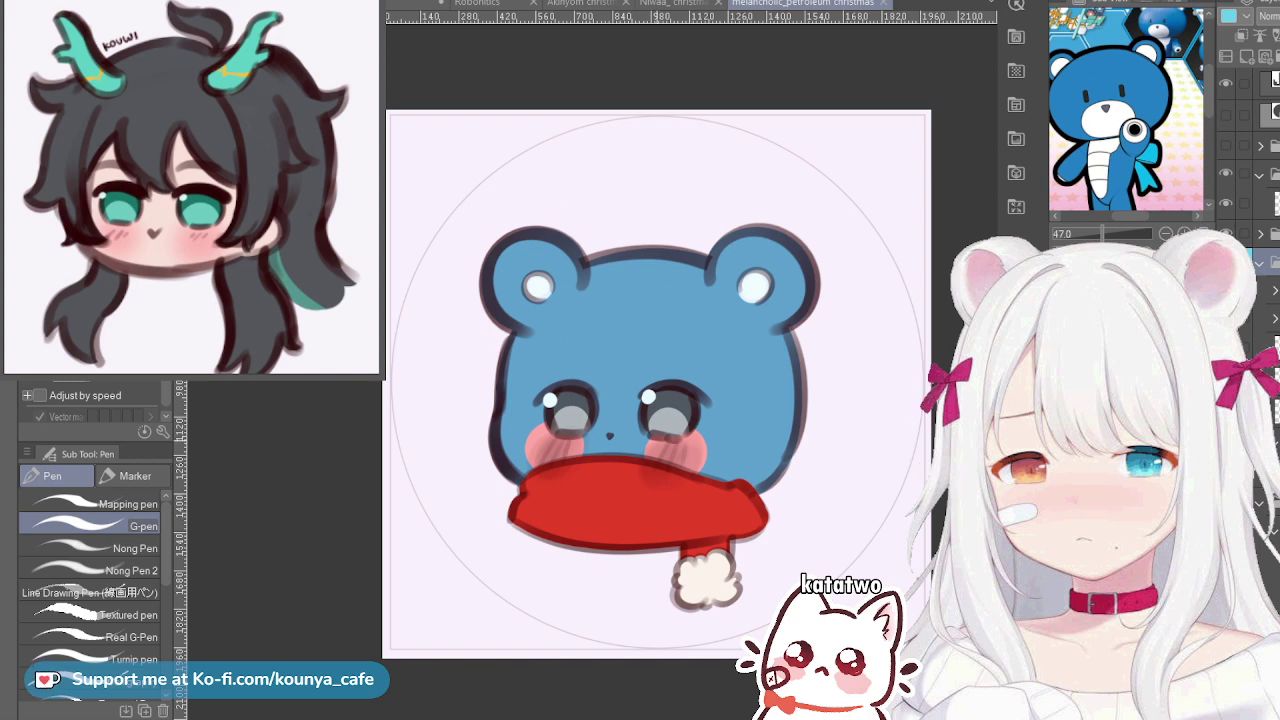
Draw a curved muzzle outline around the nose, arching between the cheeks above the scarf, with a Marker sub tool
{"action": "scroll", "coordinate": [626, 474], "scroll_direction": "up", "scroll_amount": 3}
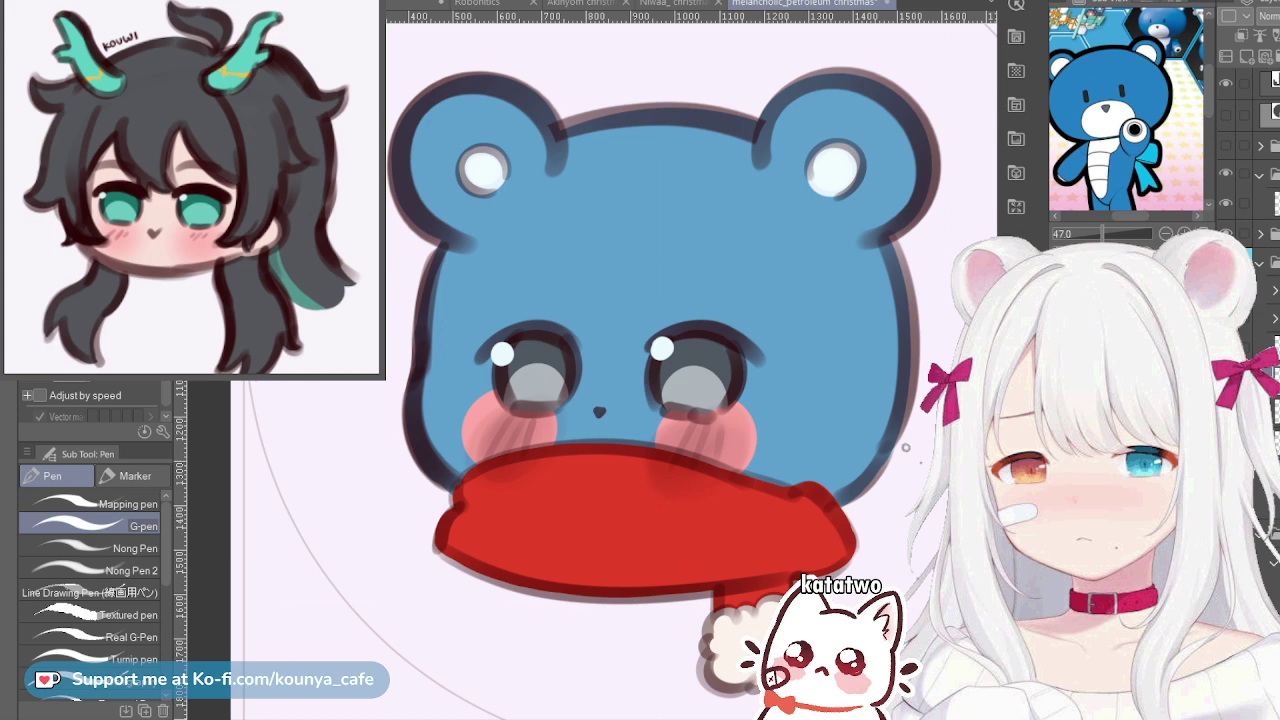
{"action": "left_click", "coordinate": [134, 476]}
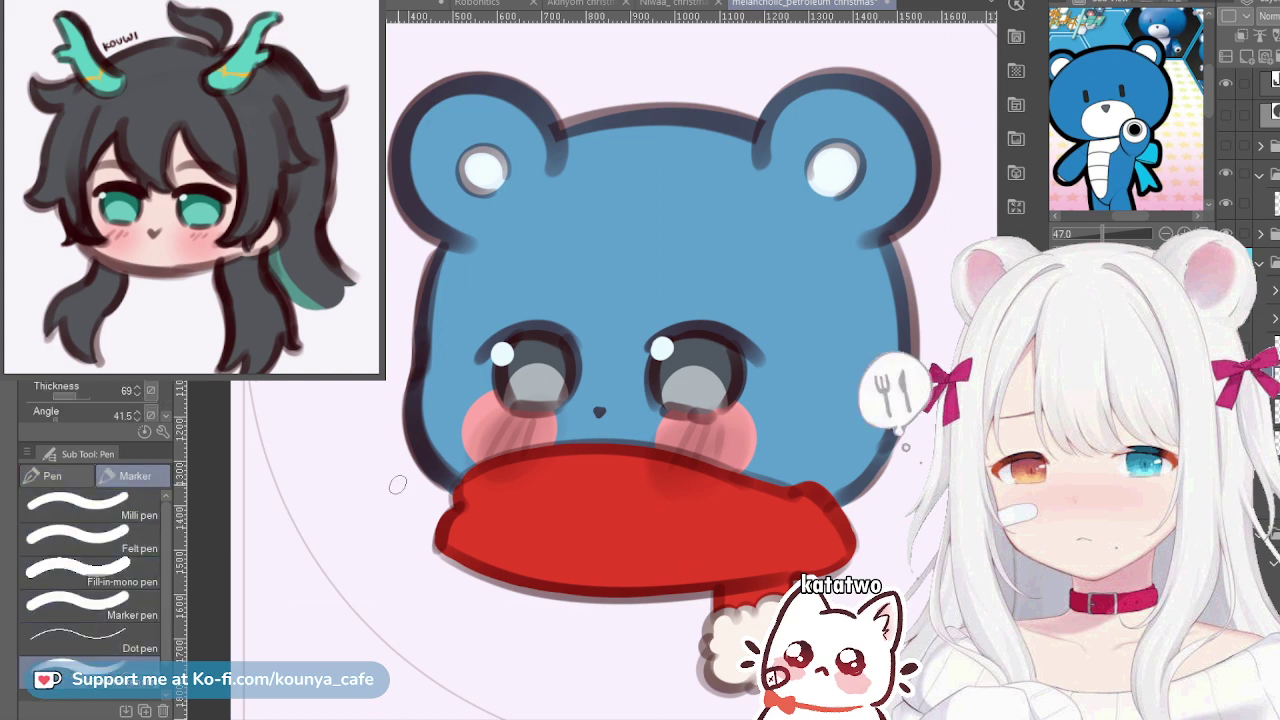
{"action": "scroll", "coordinate": [558, 429], "scroll_direction": "up", "scroll_amount": 2}
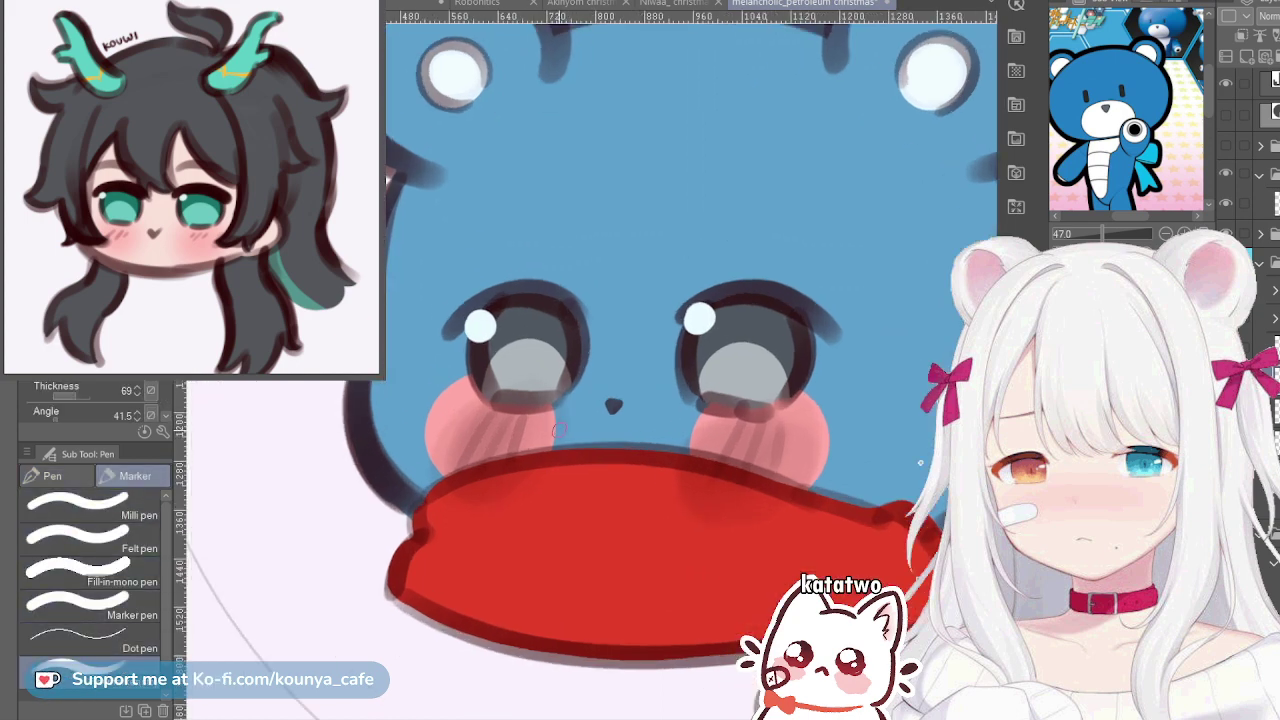
{"action": "mouse_move", "coordinate": [541, 440]}
{"action": "left_mouse_down"}
{"action": "mouse_move", "coordinate": [601, 378]}
{"action": "mouse_move", "coordinate": [690, 412]}
{"action": "left_mouse_up"}
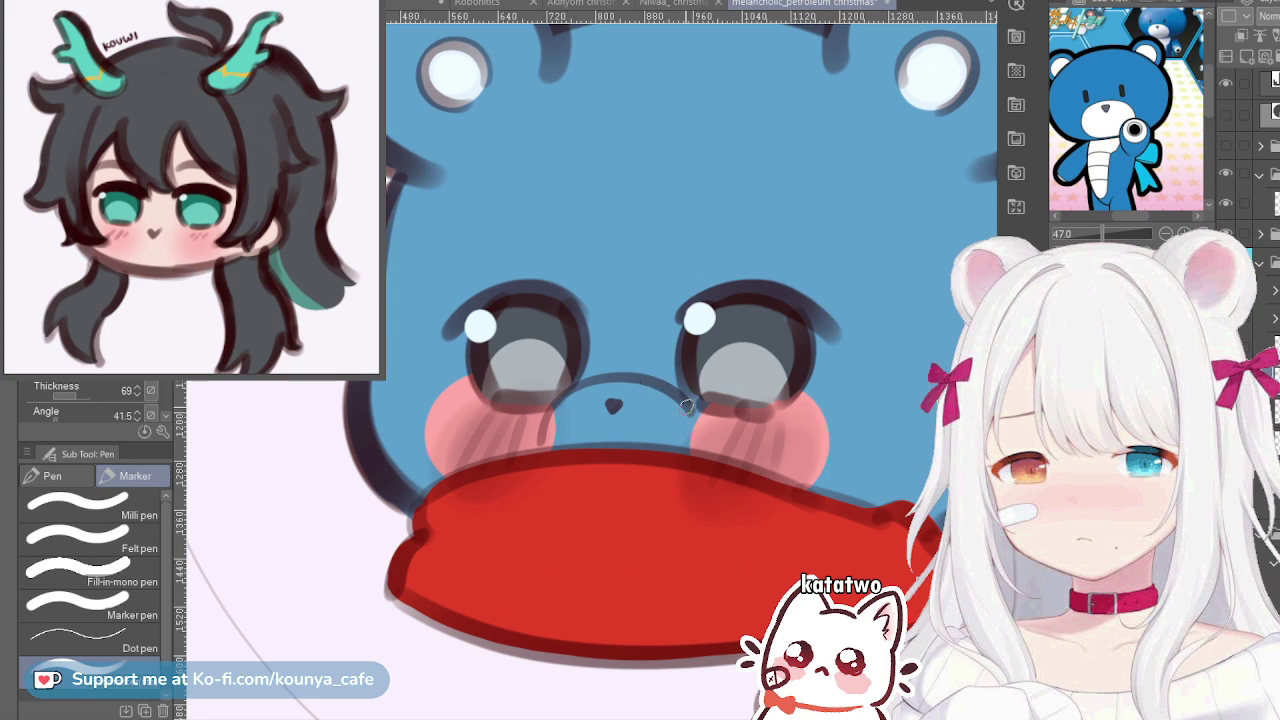
{"action": "mouse_move", "coordinate": [690, 406]}
{"action": "left_mouse_down"}
{"action": "mouse_move", "coordinate": [696, 449]}
{"action": "mouse_move", "coordinate": [712, 455]}
{"action": "left_mouse_up"}
Shift the muzzle outline slightly to the right and down so it frames the nose
{"action": "key", "text": "ctrl+t"}
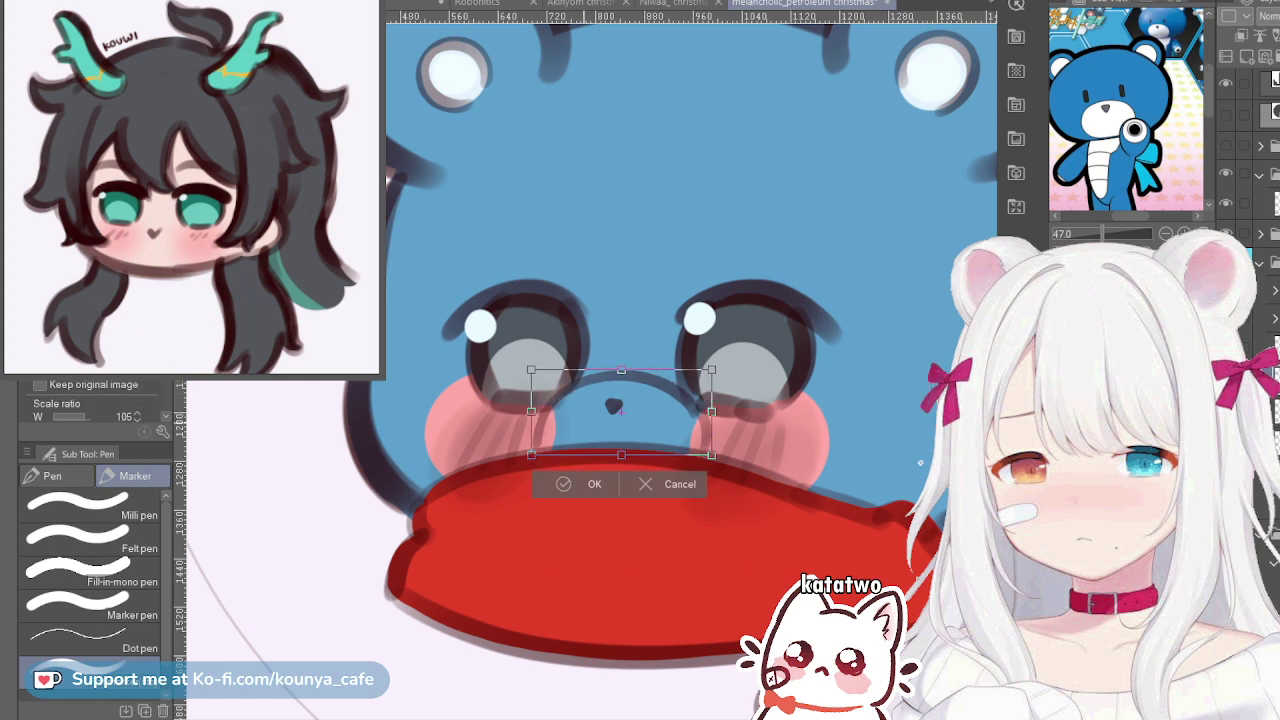
{"action": "left_click_drag", "start_coordinate": [621, 412], "coordinate": [628, 414]}
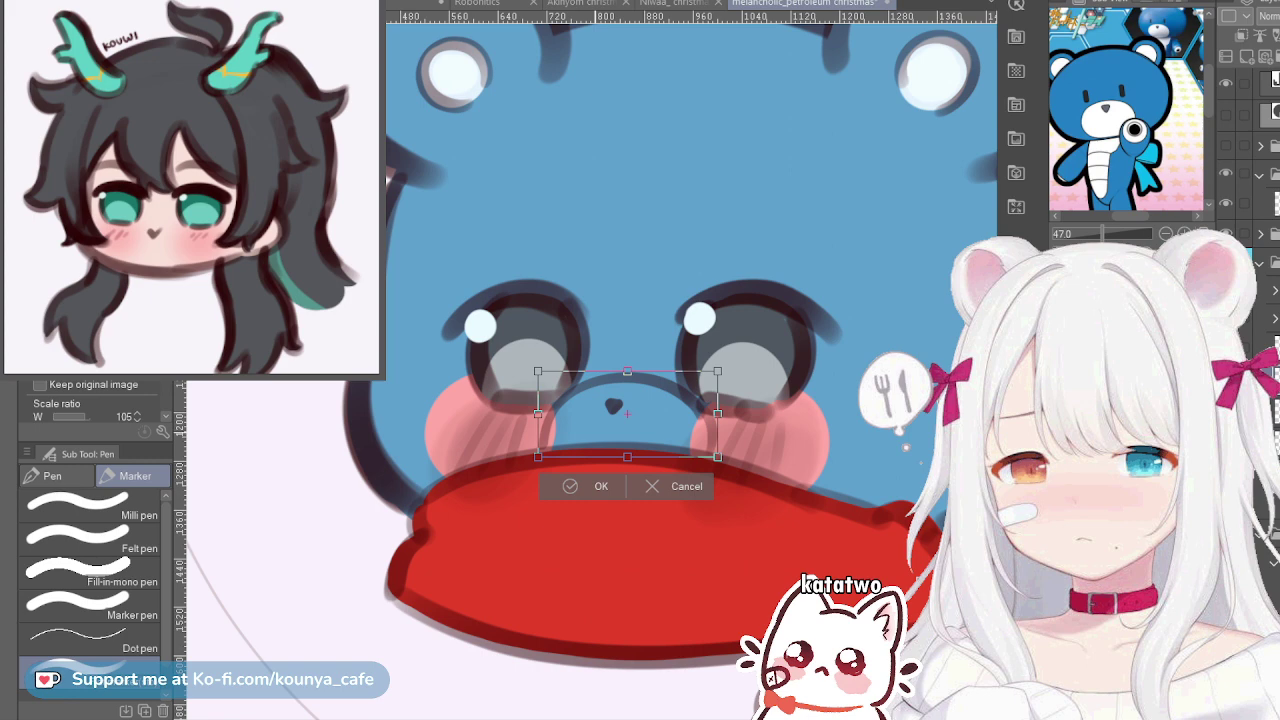
{"action": "key", "text": "Left"}
{"action": "key", "text": "Left"}
{"action": "key", "text": "Down"}
{"action": "key", "text": "Down"}
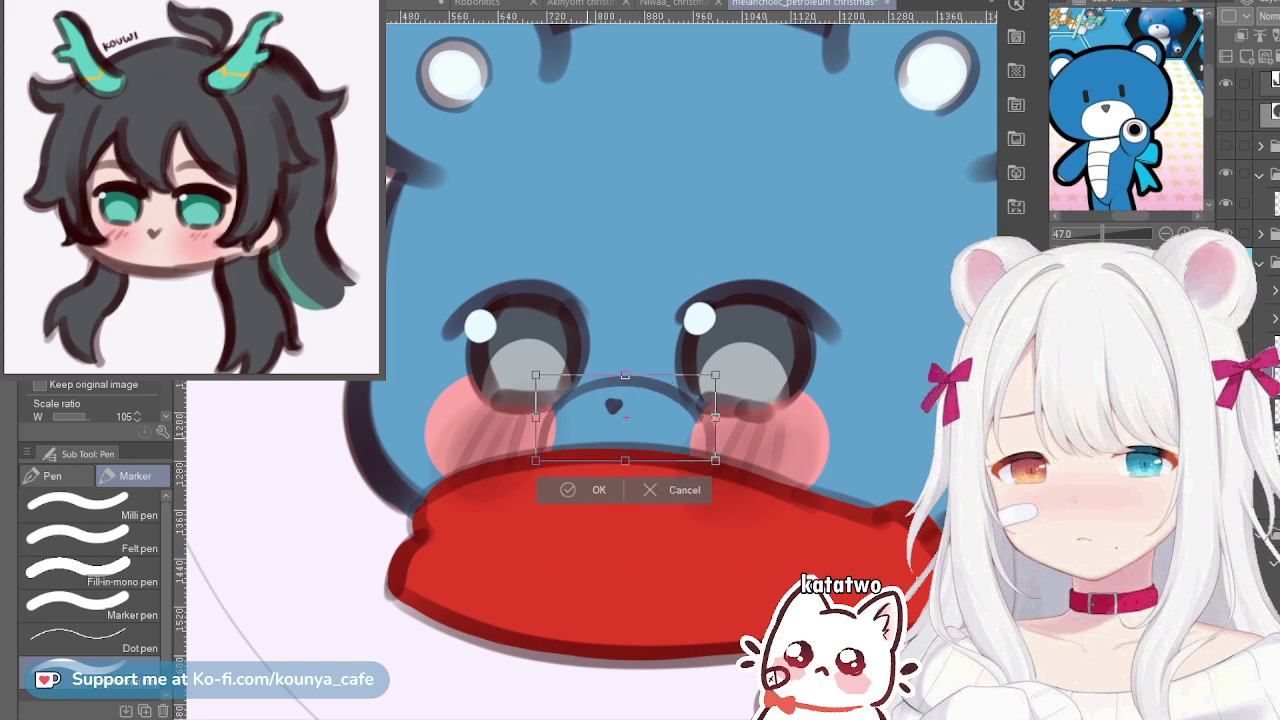
{"action": "key", "text": "Return"}
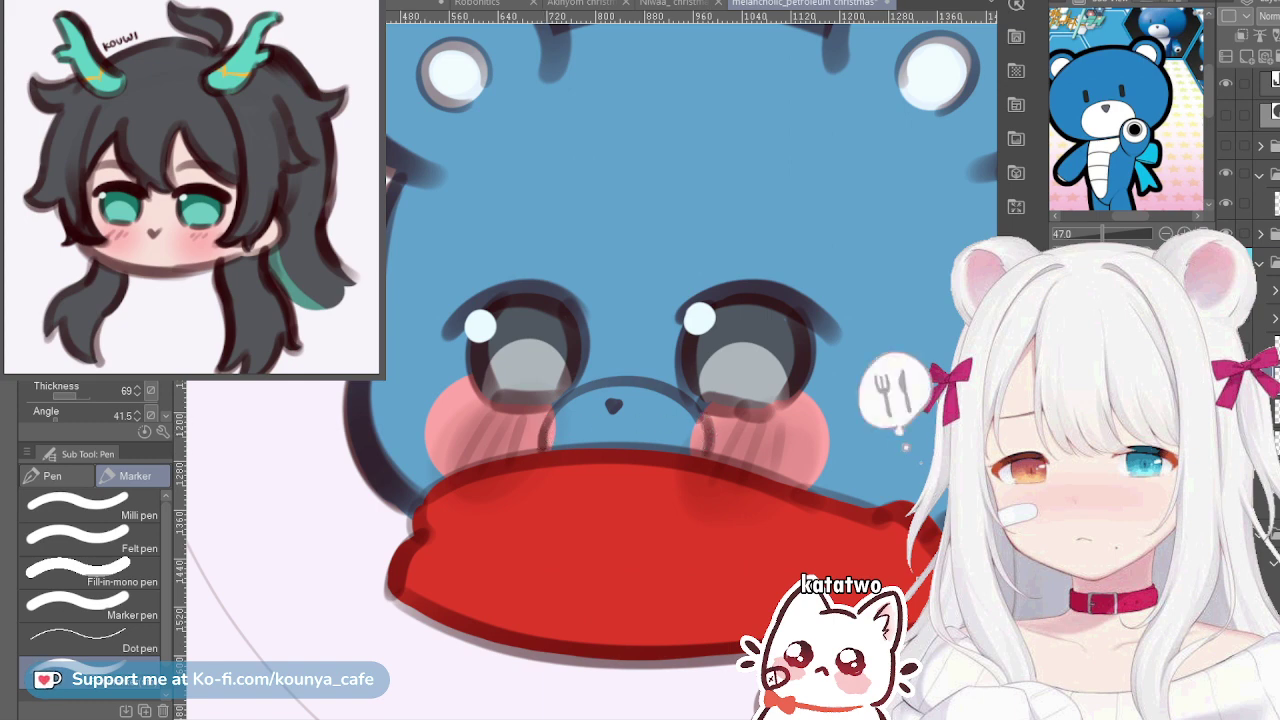
Fill the muzzle inside its outline with near-white using the G-pen, keeping the nose on top
{"action": "scroll", "coordinate": [1248, 165], "scroll_direction": "down", "scroll_amount": 2}
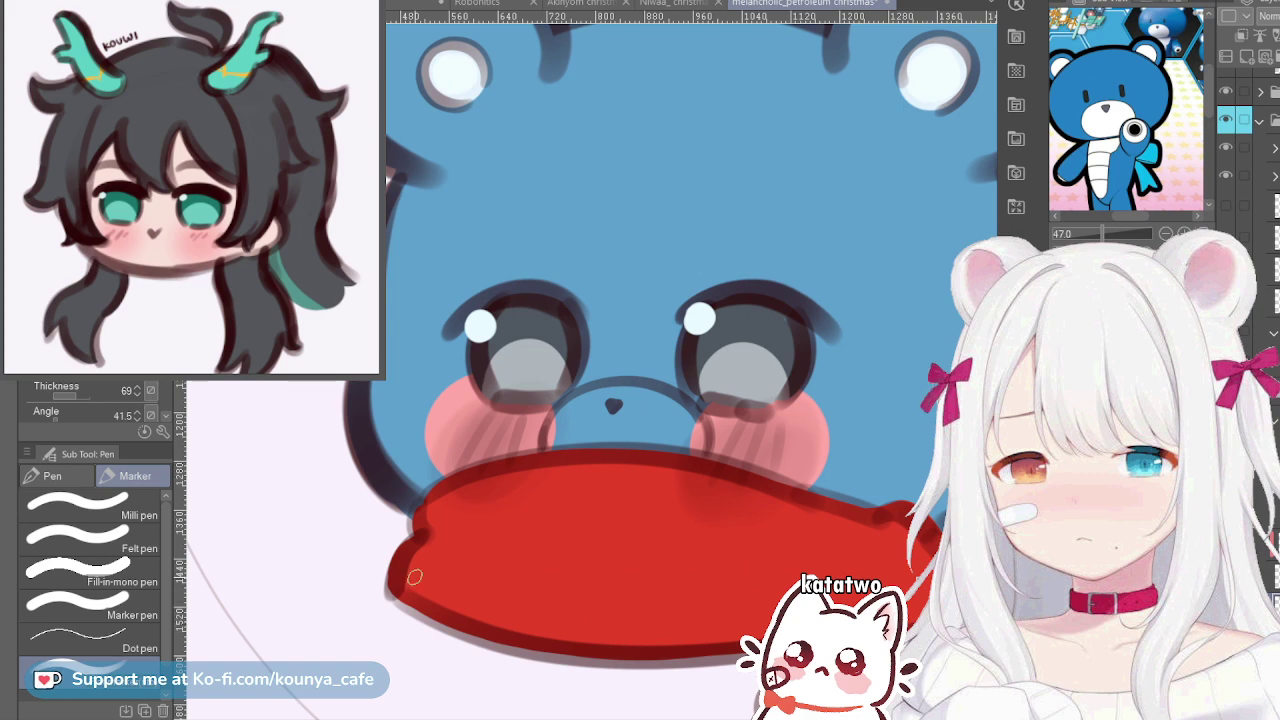
{"action": "key", "text": "period"}
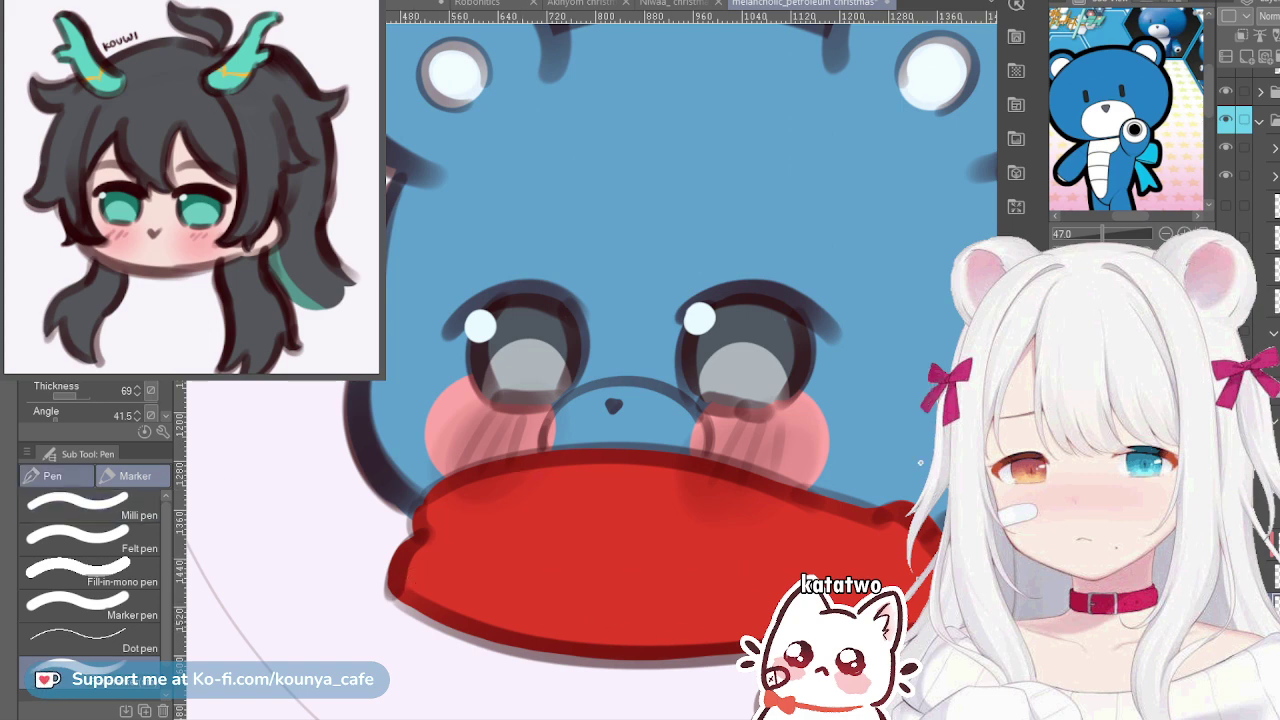
{"action": "left_click", "coordinate": [56, 476]}
{"action": "left_click", "coordinate": [89, 525]}
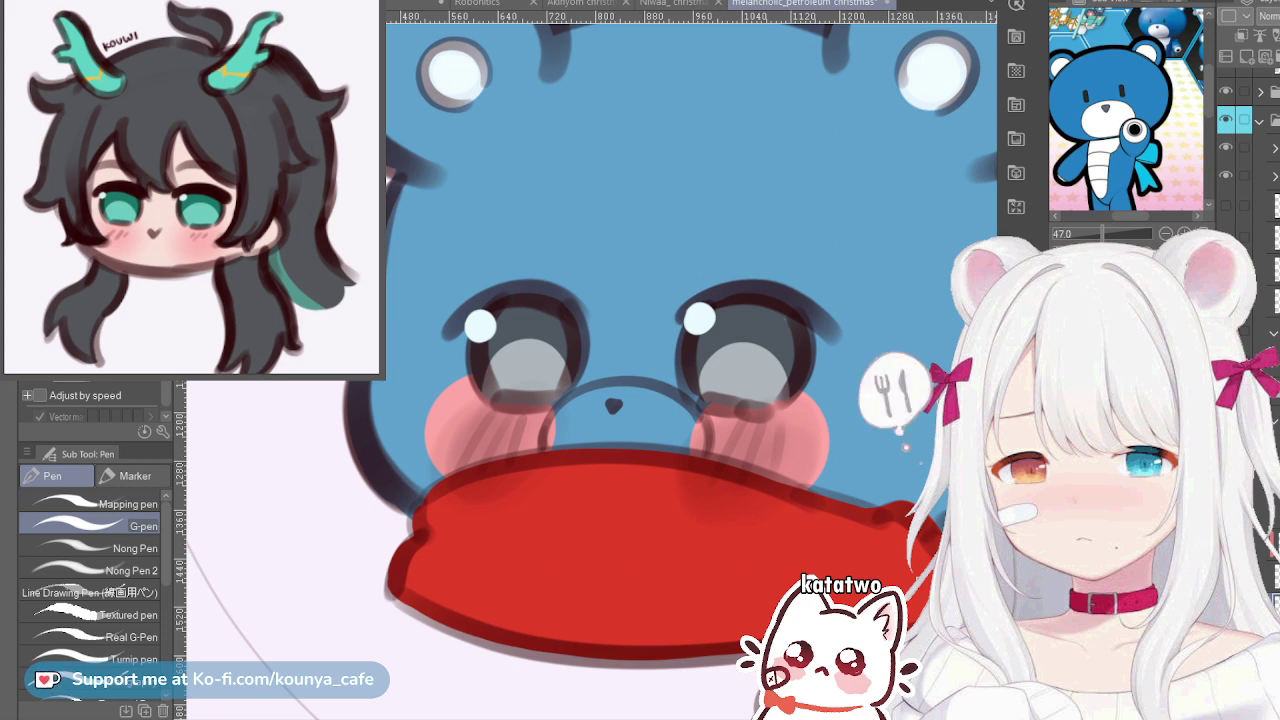
{"action": "mouse_move", "coordinate": [560, 442]}
{"action": "left_mouse_down"}
{"action": "mouse_move", "coordinate": [588, 405]}
{"action": "mouse_move", "coordinate": [630, 440]}
{"action": "left_mouse_up"}
{"action": "scroll", "coordinate": [645, 428], "scroll_direction": "up", "scroll_amount": 2}
{"action": "key", "text": "ctrl+z"}
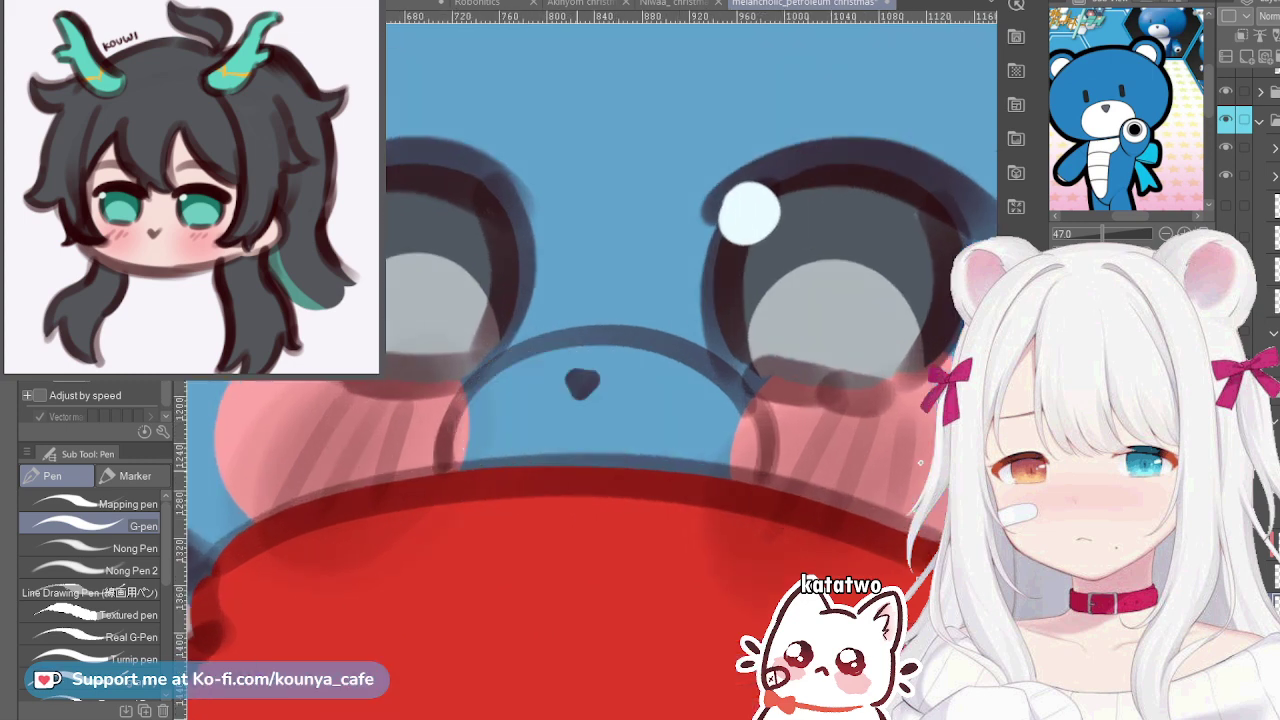
{"action": "mouse_move", "coordinate": [525, 450]}
{"action": "left_mouse_down"}
{"action": "mouse_move", "coordinate": [465, 468]}
{"action": "mouse_move", "coordinate": [491, 409]}
{"action": "mouse_move", "coordinate": [655, 396]}
{"action": "mouse_move", "coordinate": [670, 501]}
{"action": "mouse_move", "coordinate": [514, 445]}
{"action": "mouse_move", "coordinate": [645, 490]}
{"action": "left_mouse_up"}
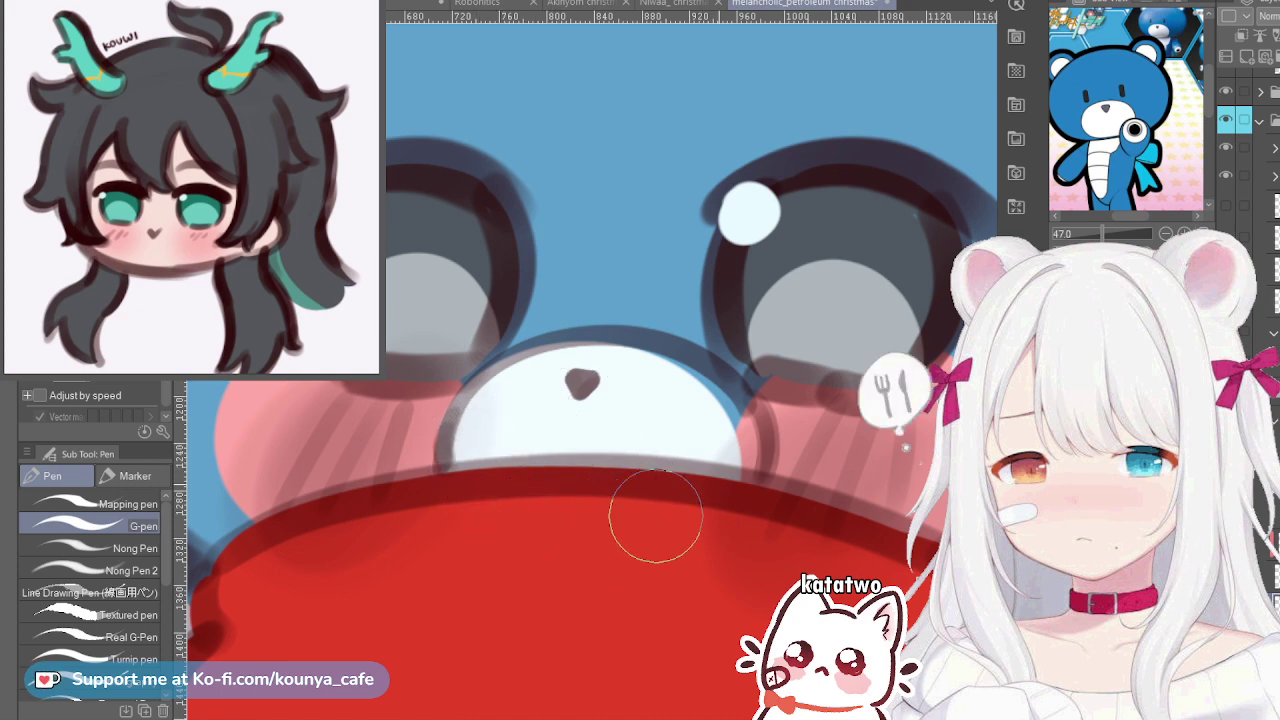
{"action": "left_click_drag", "start_coordinate": [551, 373], "coordinate": [703, 429]}
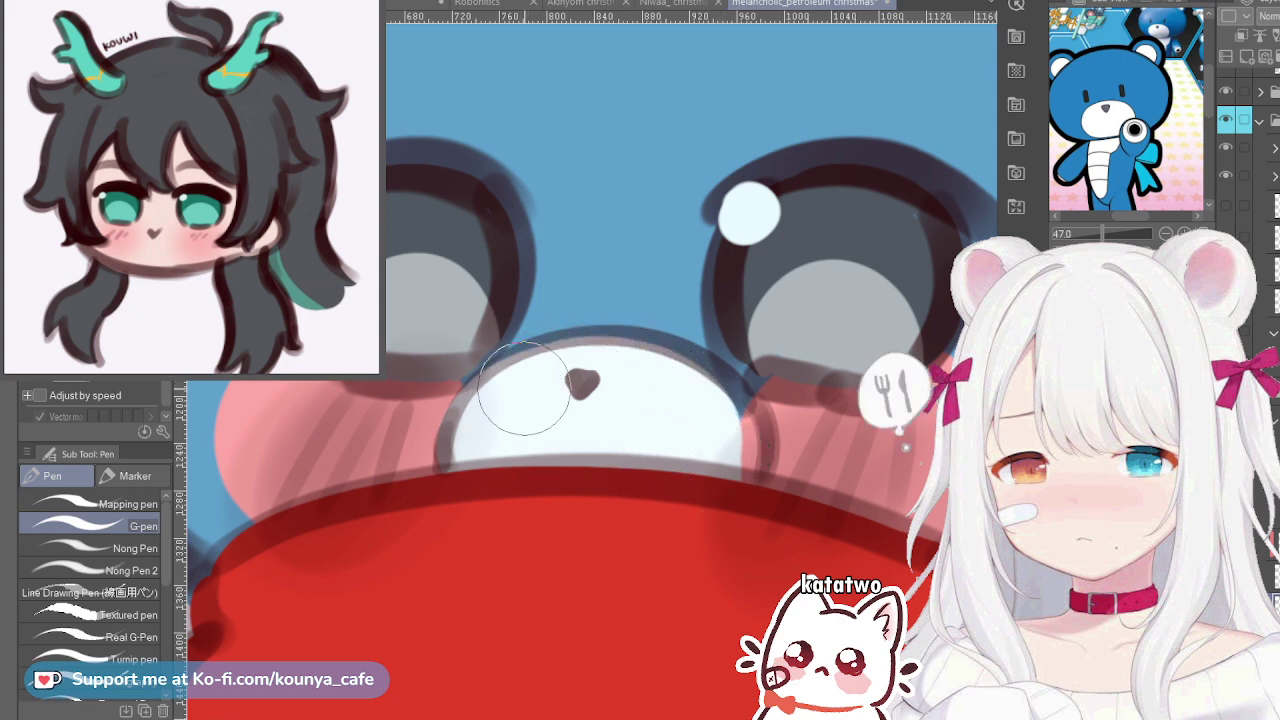
{"action": "left_click_drag", "start_coordinate": [634, 371], "coordinate": [729, 449]}
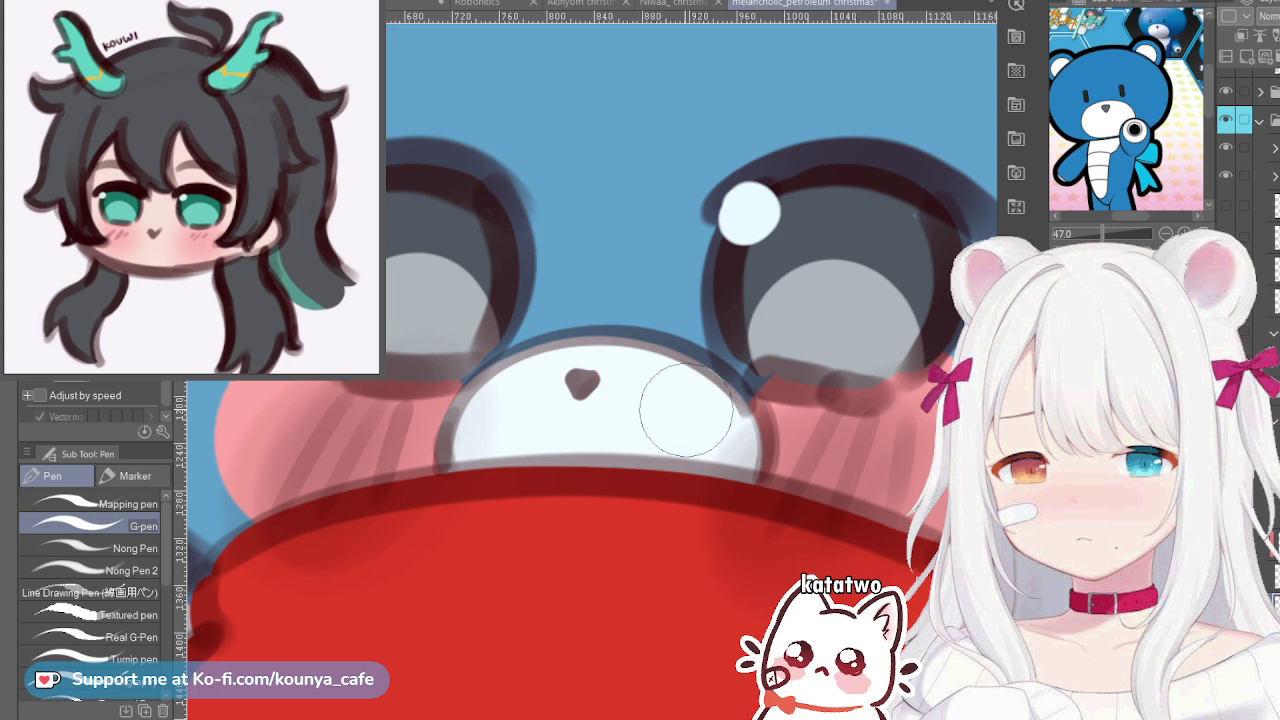
Clean up the right side of the white muzzle fill with a smaller brush and save the illustration
{"action": "left_click_drag", "start_coordinate": [660, 376], "coordinate": [744, 444]}
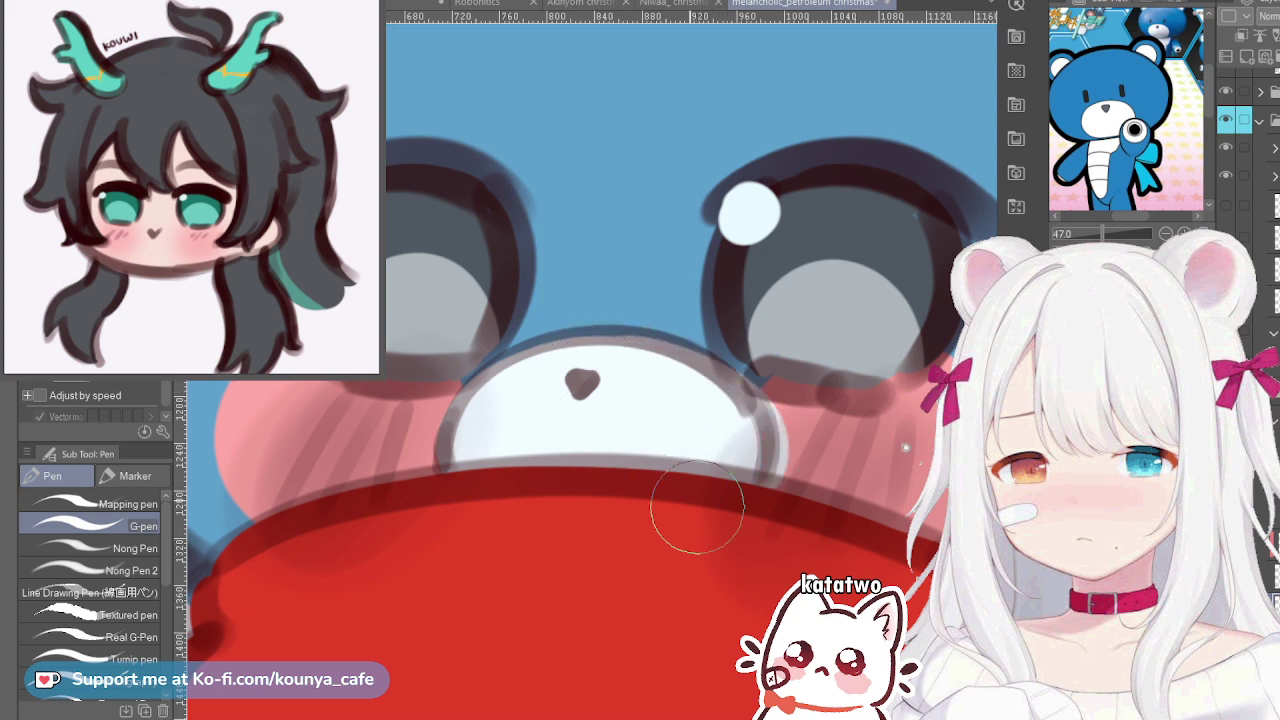
{"action": "key", "text": "ctrl+z"}
{"action": "mouse_move", "coordinate": [618, 372]}
{"action": "left_mouse_down"}
{"action": "mouse_move", "coordinate": [714, 420]}
{"action": "mouse_move", "coordinate": [724, 440]}
{"action": "left_mouse_up"}
{"action": "key", "text": "ctrl+z"}
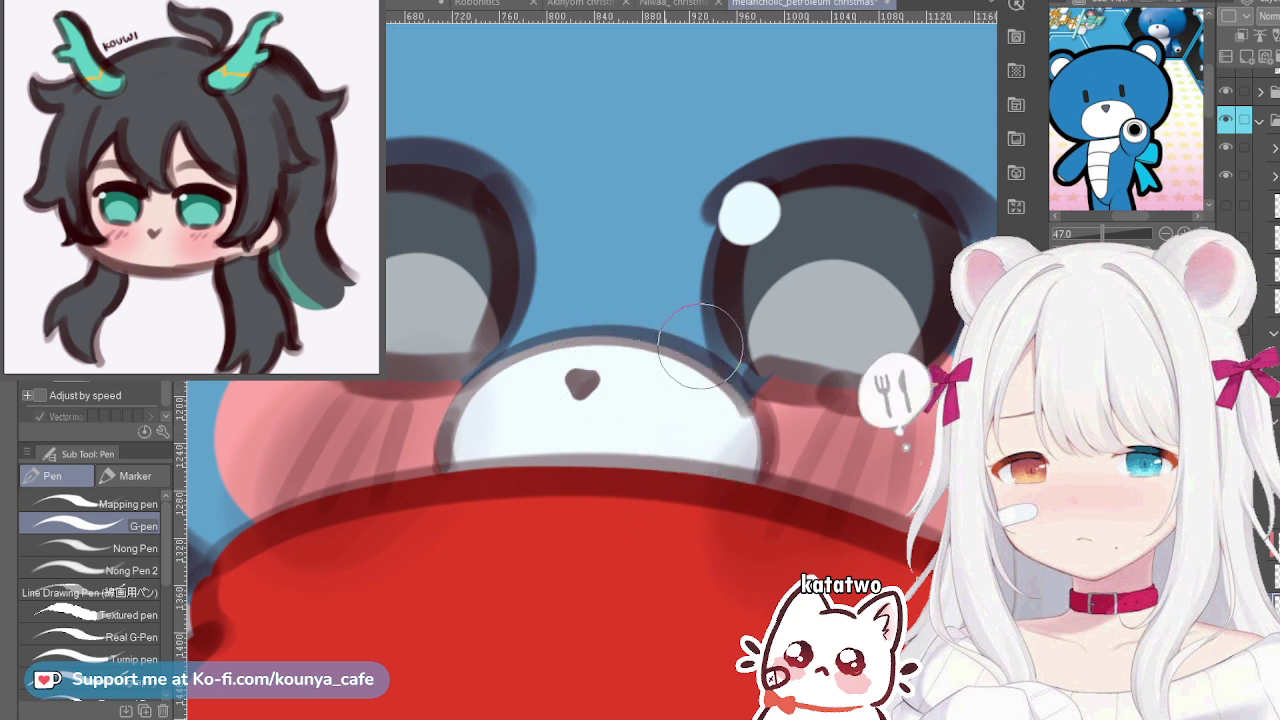
{"action": "key", "text": "["}
{"action": "left_click_drag", "start_coordinate": [600, 354], "coordinate": [709, 500]}
{"action": "key", "text": "ctrl+z"}
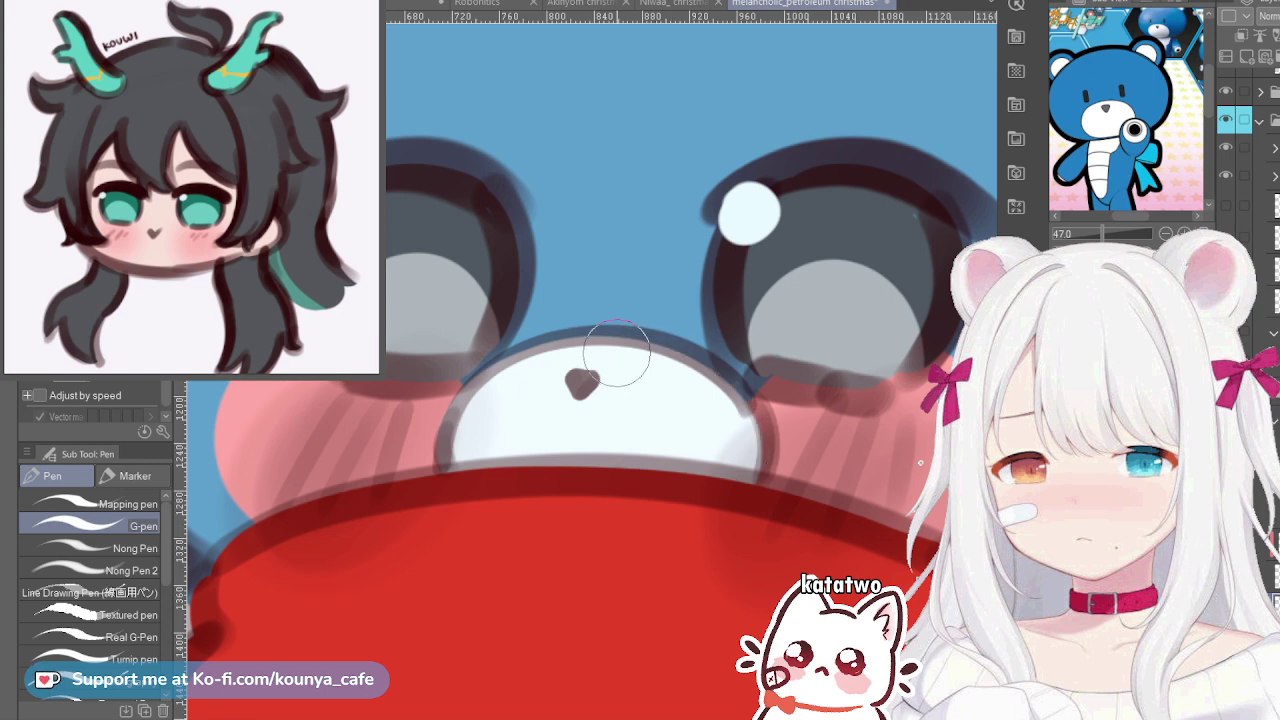
{"action": "left_click_drag", "start_coordinate": [617, 357], "coordinate": [736, 451]}
{"action": "mouse_move", "coordinate": [642, 372]}
{"action": "left_mouse_down"}
{"action": "mouse_move", "coordinate": [692, 381]}
{"action": "mouse_move", "coordinate": [688, 485]}
{"action": "left_mouse_up"}
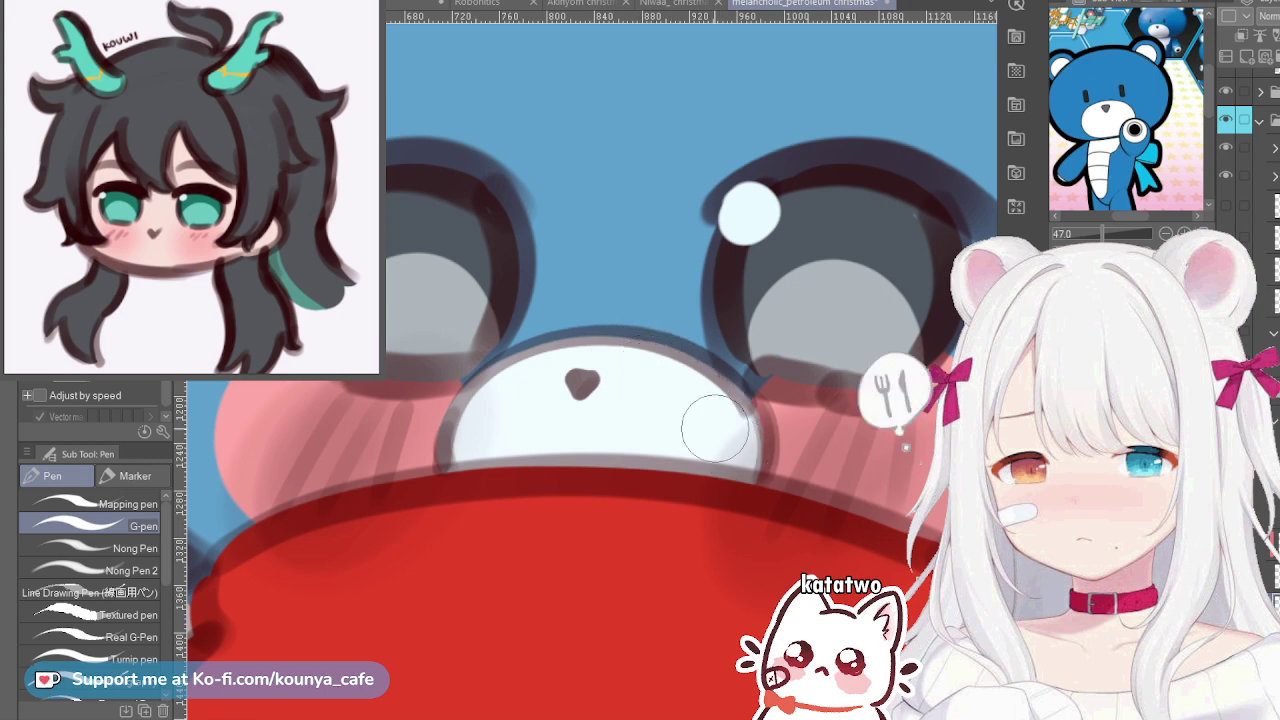
{"action": "scroll", "coordinate": [650, 396], "scroll_direction": "down", "scroll_amount": 4}
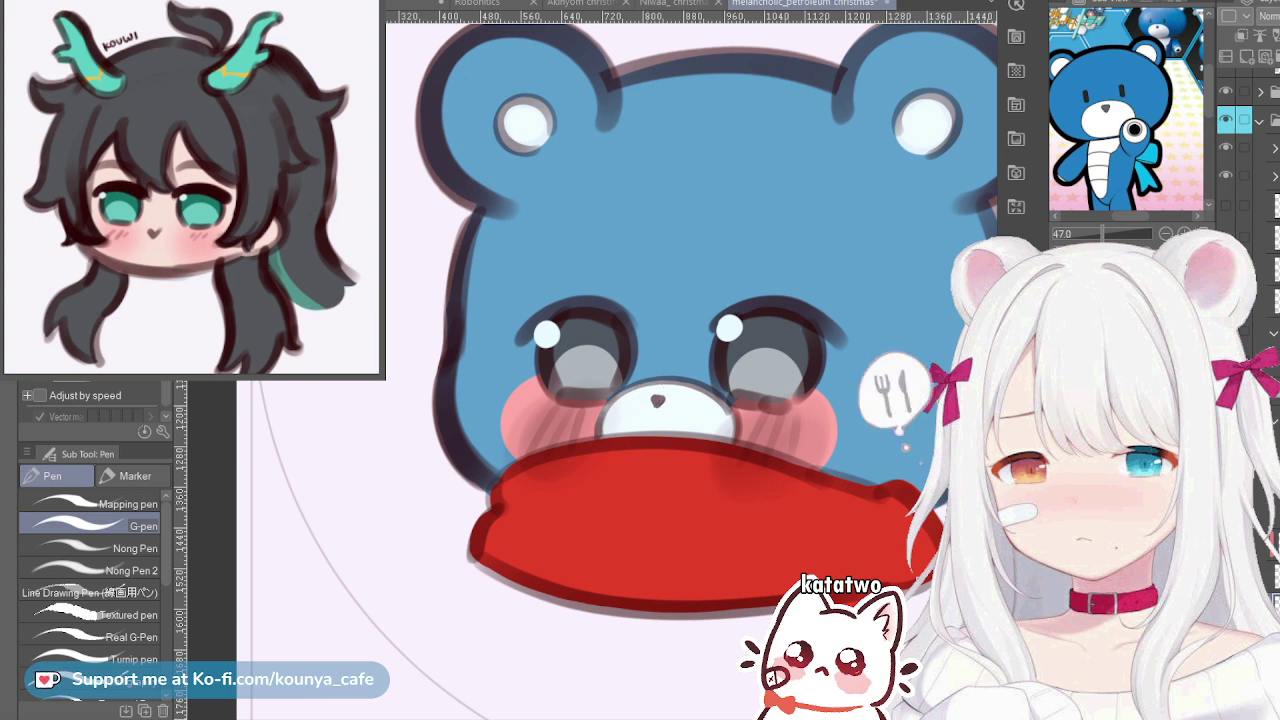
{"action": "key", "text": "ctrl+s"}
Enlarge the small heart-shaped nose on the muzzle to a scale ratio of about 118
{"action": "key", "text": "ctrl+t"}
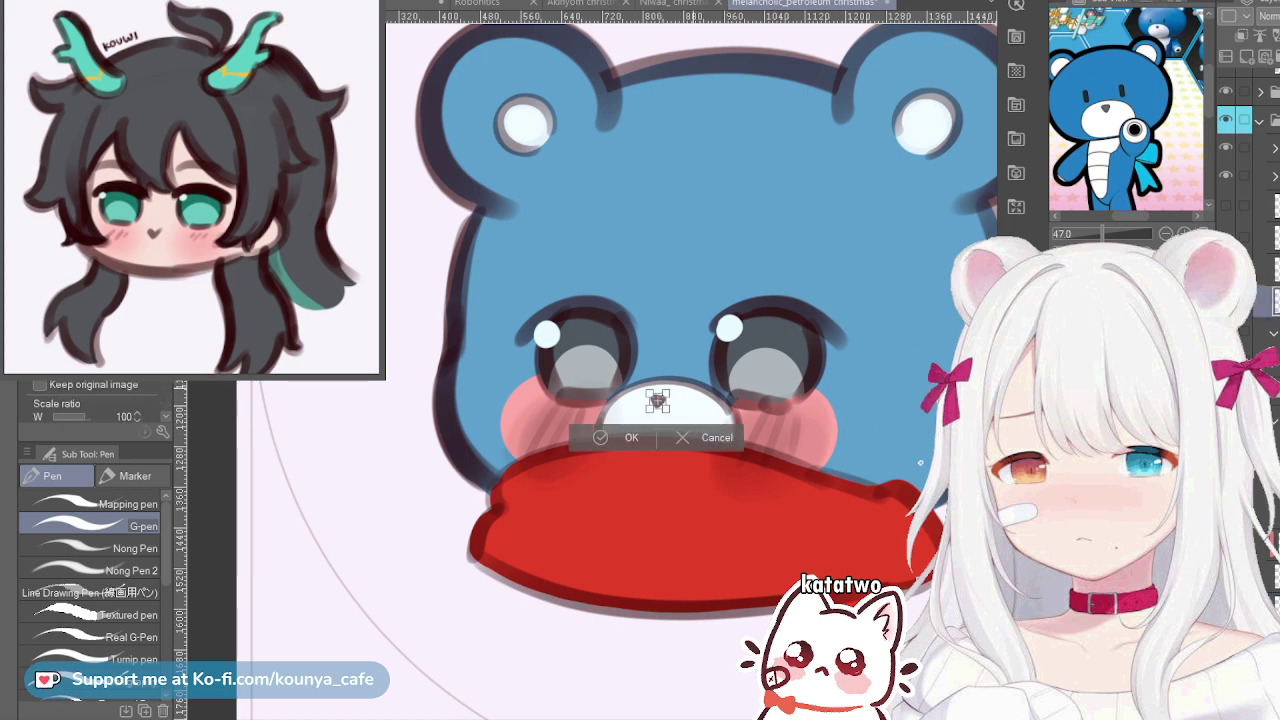
{"action": "scroll", "coordinate": [682, 385], "scroll_direction": "up", "scroll_amount": 4}
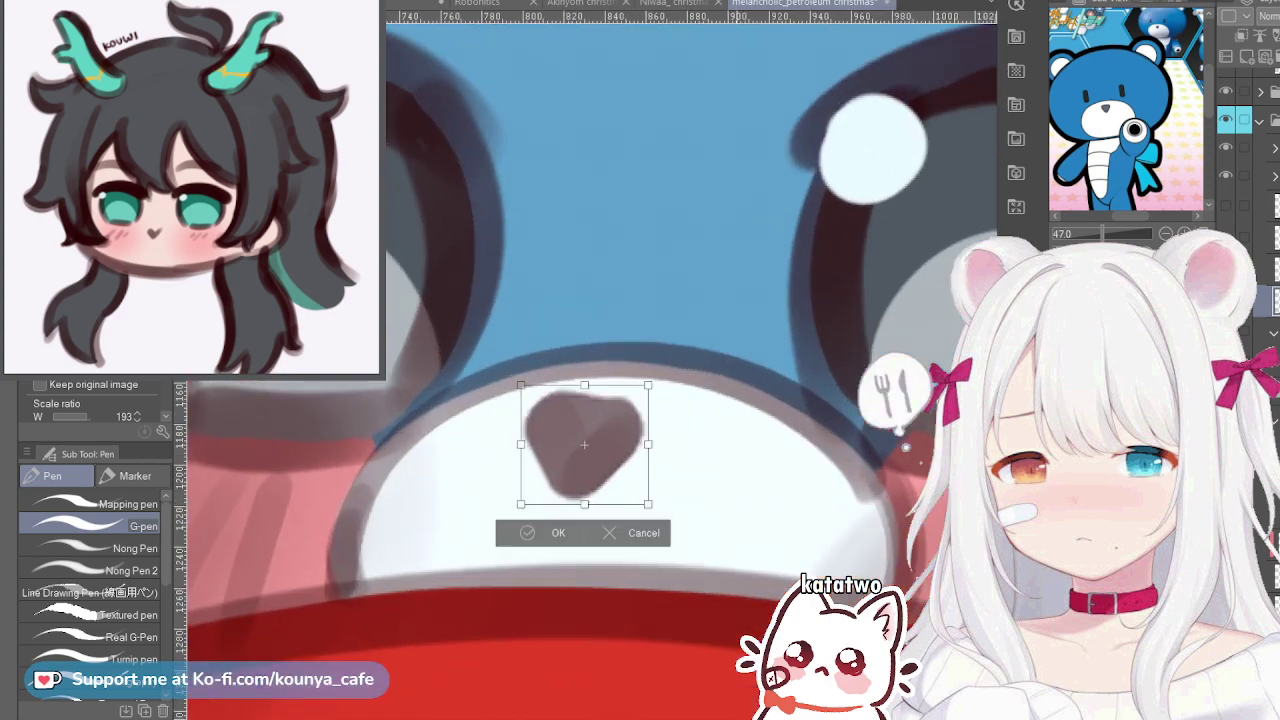
{"action": "key", "text": "ctrl+z"}
{"action": "key", "text": "ctrl+z"}
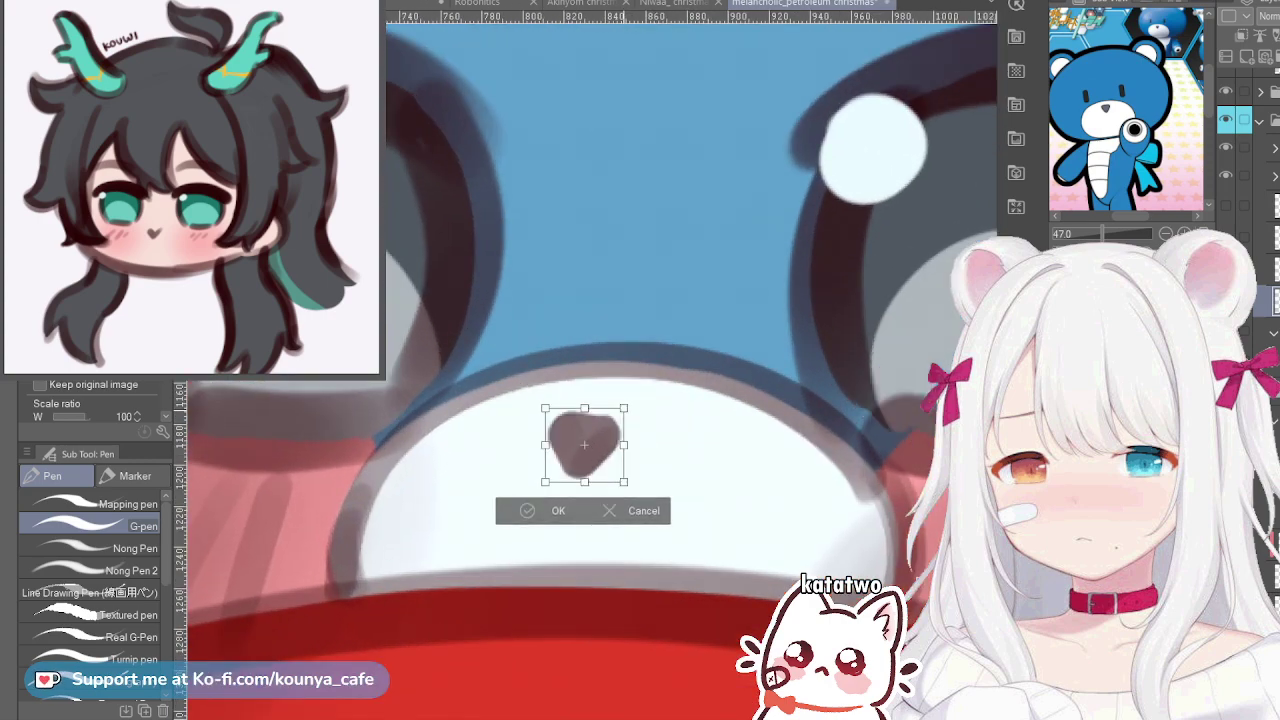
{"action": "key", "text": "ctrl+minus"}
{"action": "key", "text": "ctrl+minus"}
{"action": "key", "text": "ctrl+minus"}
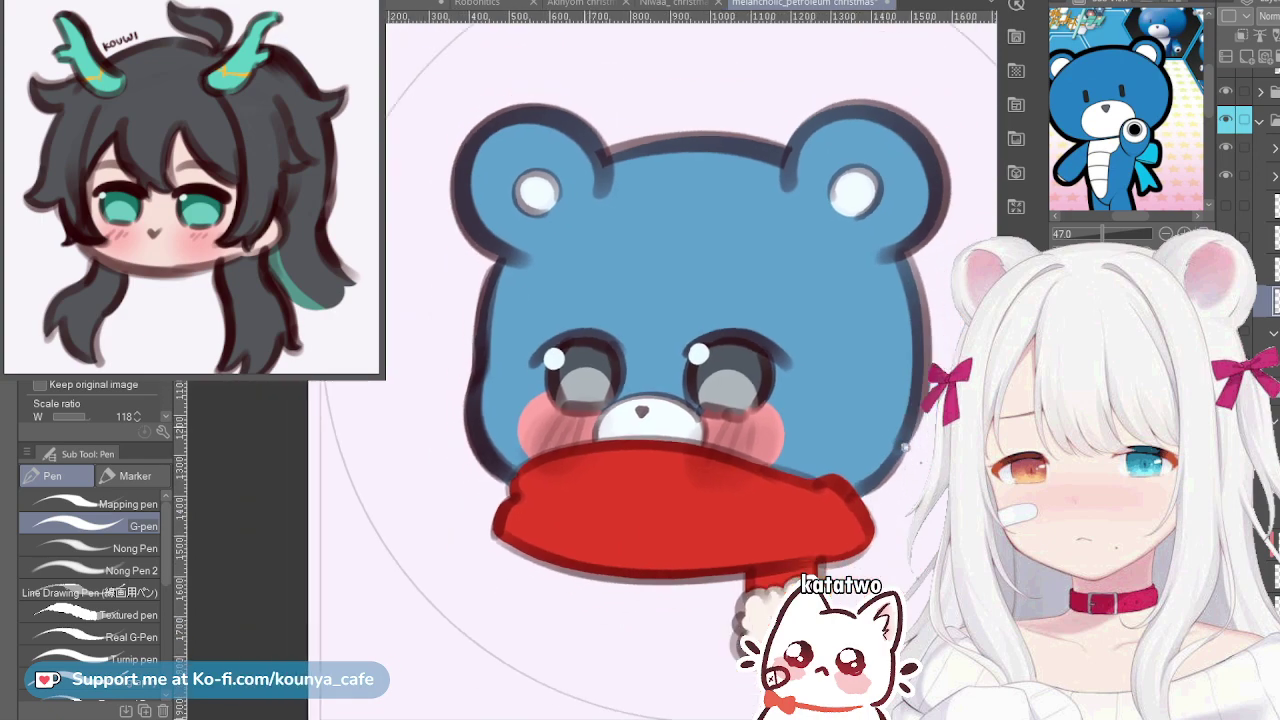
{"action": "key", "text": "Return"}
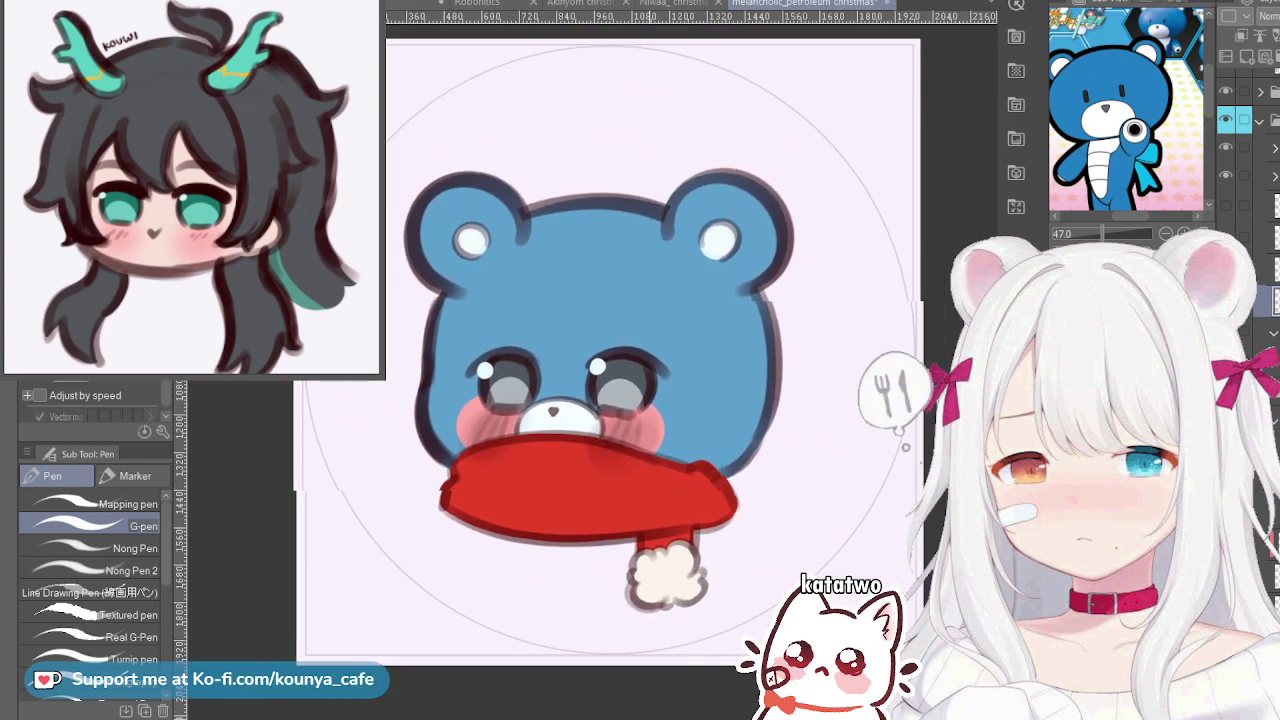
Hide the circular guide and delete the hidden layer folder above it
{"action": "scroll", "coordinate": [905, 447], "scroll_direction": "right", "scroll_amount": 3}
{"action": "scroll", "coordinate": [1247, 180], "scroll_direction": "up", "scroll_amount": 3}
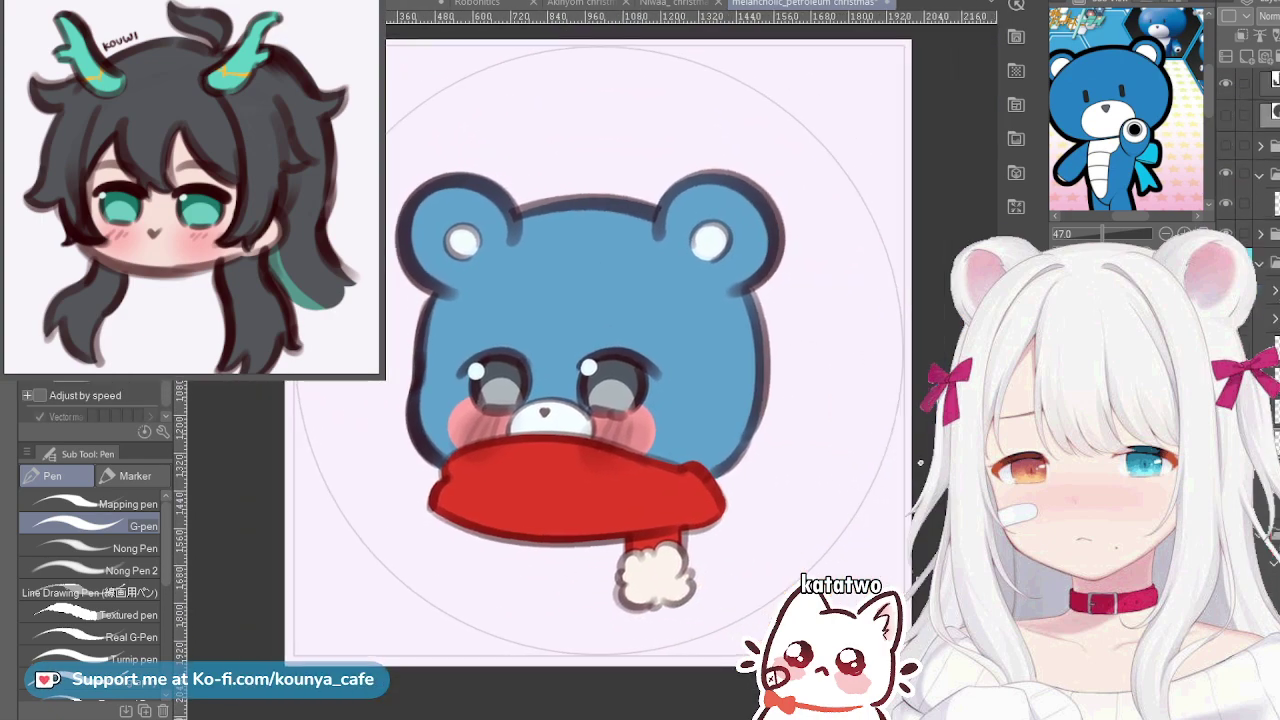
{"action": "left_click", "coordinate": [1260, 175]}
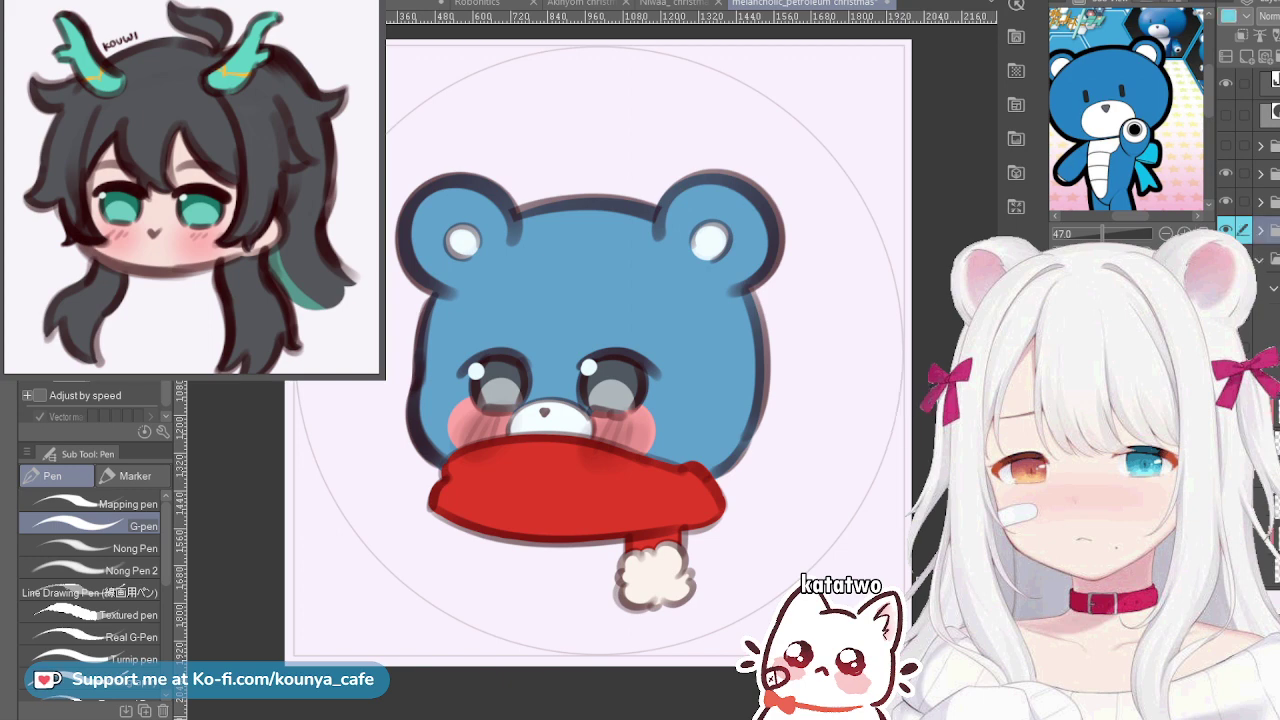
{"action": "left_click", "coordinate": [1270, 145]}
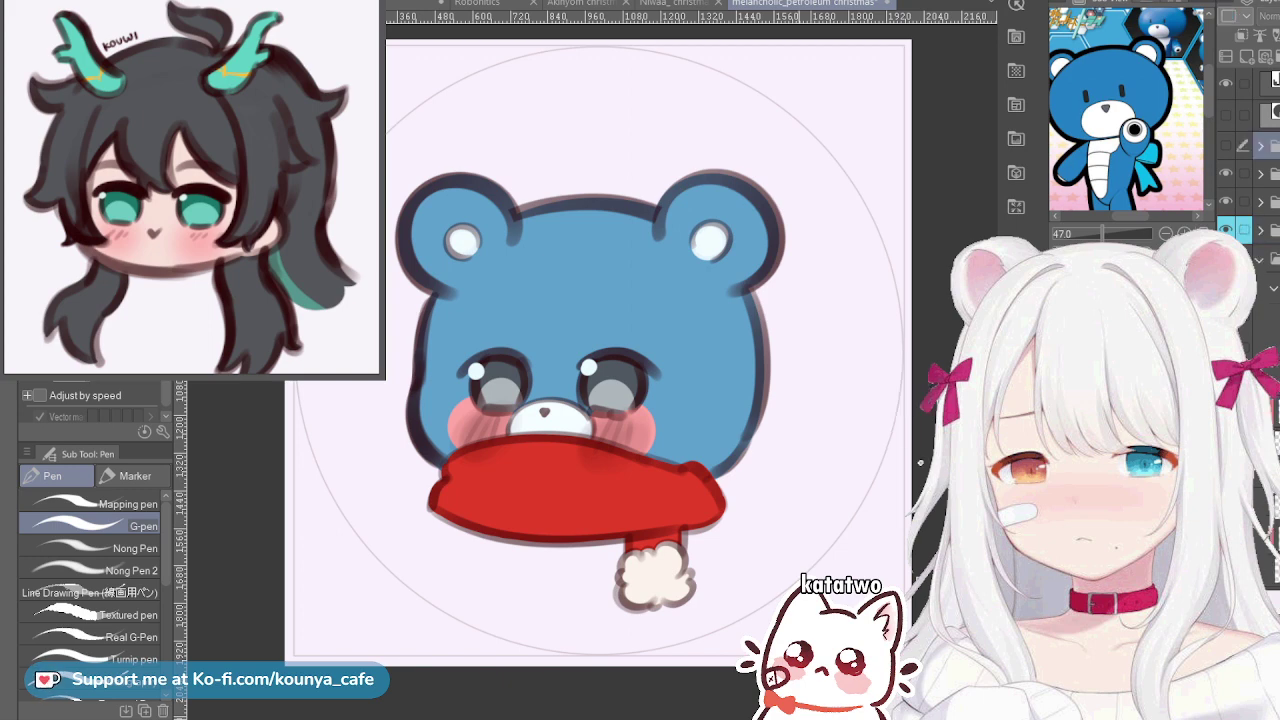
{"action": "key", "text": "ctrl+1"}
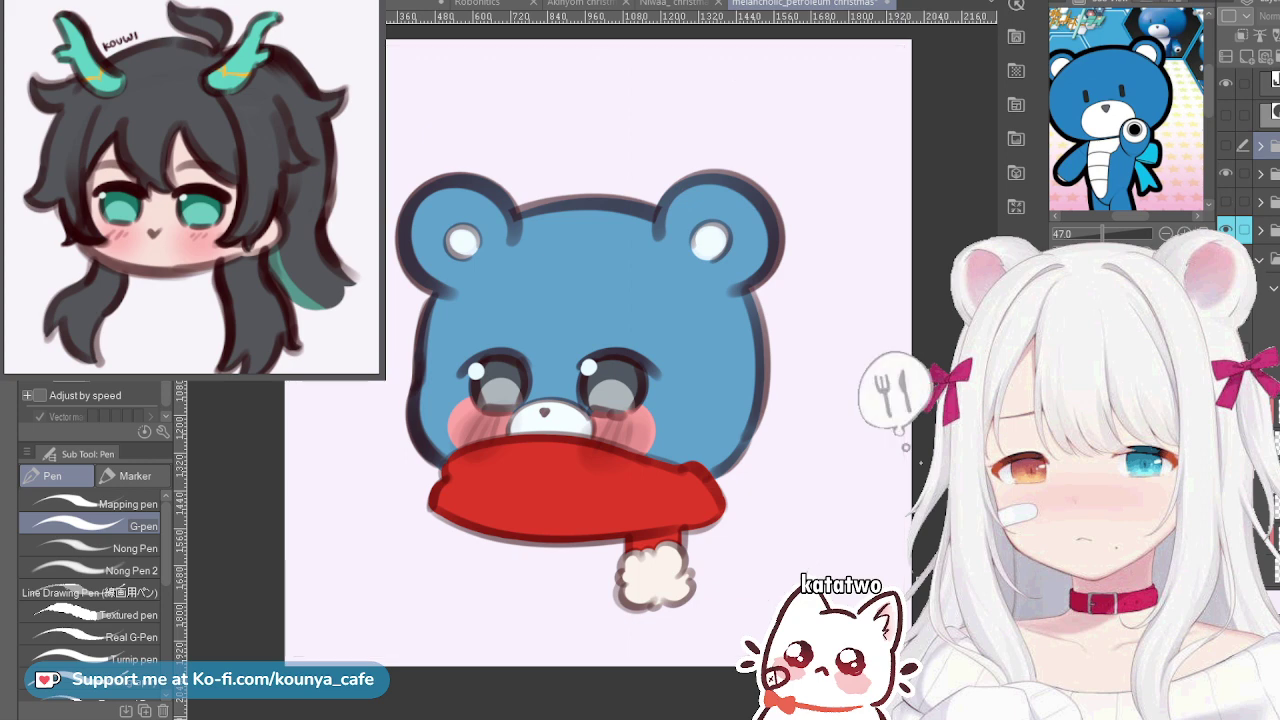
{"action": "key", "text": "Delete"}
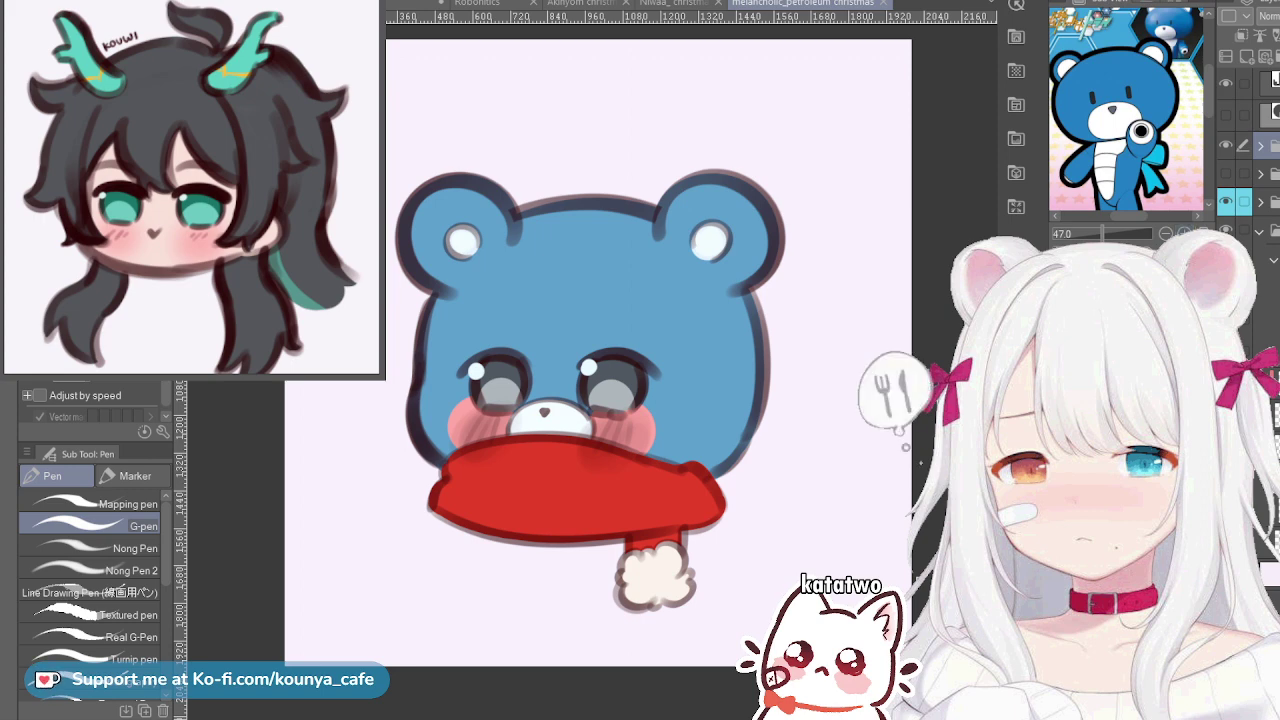
Add a new empty layer above the bear's layer folder and move it to the top inside the uppermost visible folder
{"action": "left_click", "coordinate": [1264, 202]}
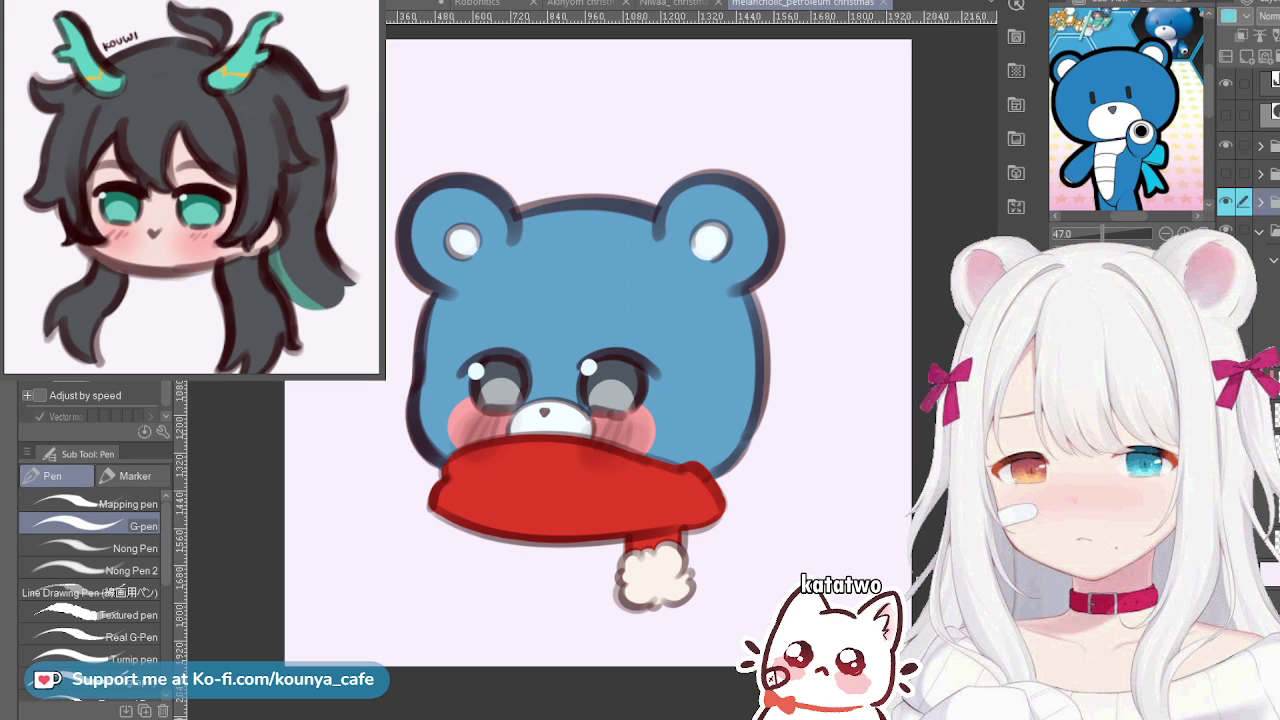
{"action": "key", "text": "ctrl+shift+n"}
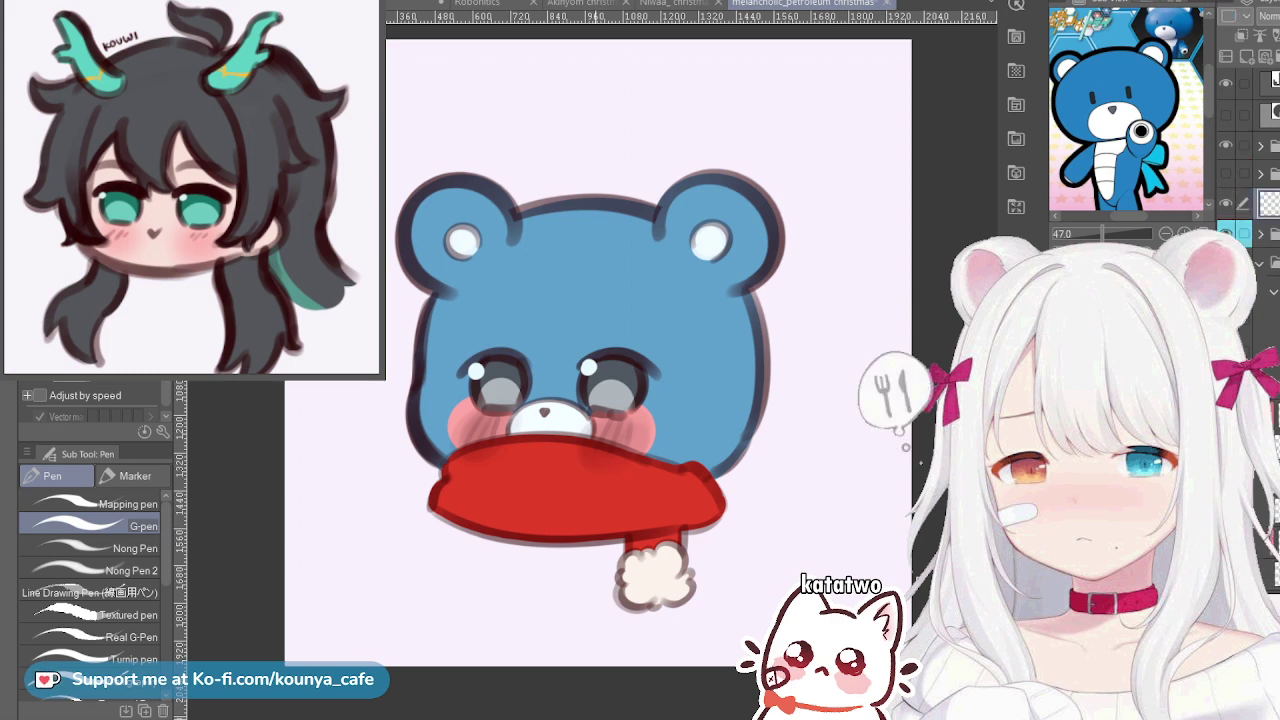
{"action": "left_click", "coordinate": [593, 367], "text": "ctrl+shift"}
{"action": "left_click", "coordinate": [1264, 235]}
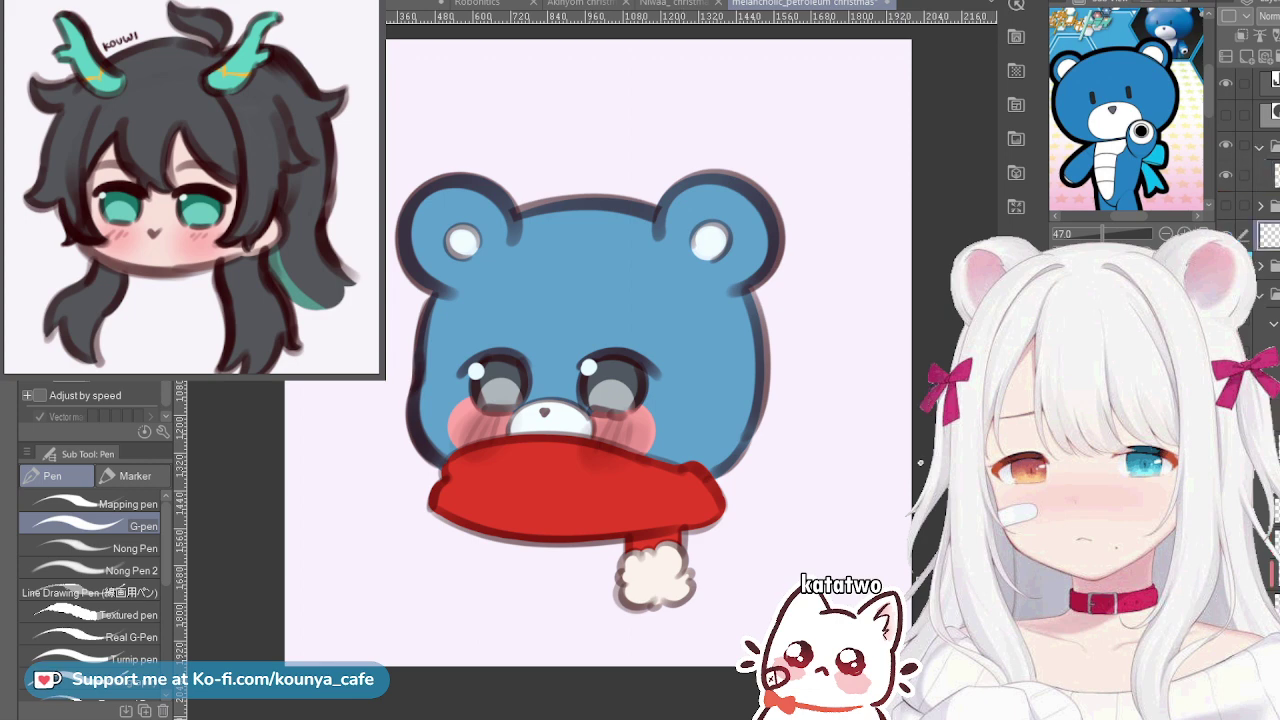
{"action": "left_click_drag", "start_coordinate": [1264, 235], "coordinate": [1264, 172]}
{"action": "left_click", "coordinate": [1266, 146]}
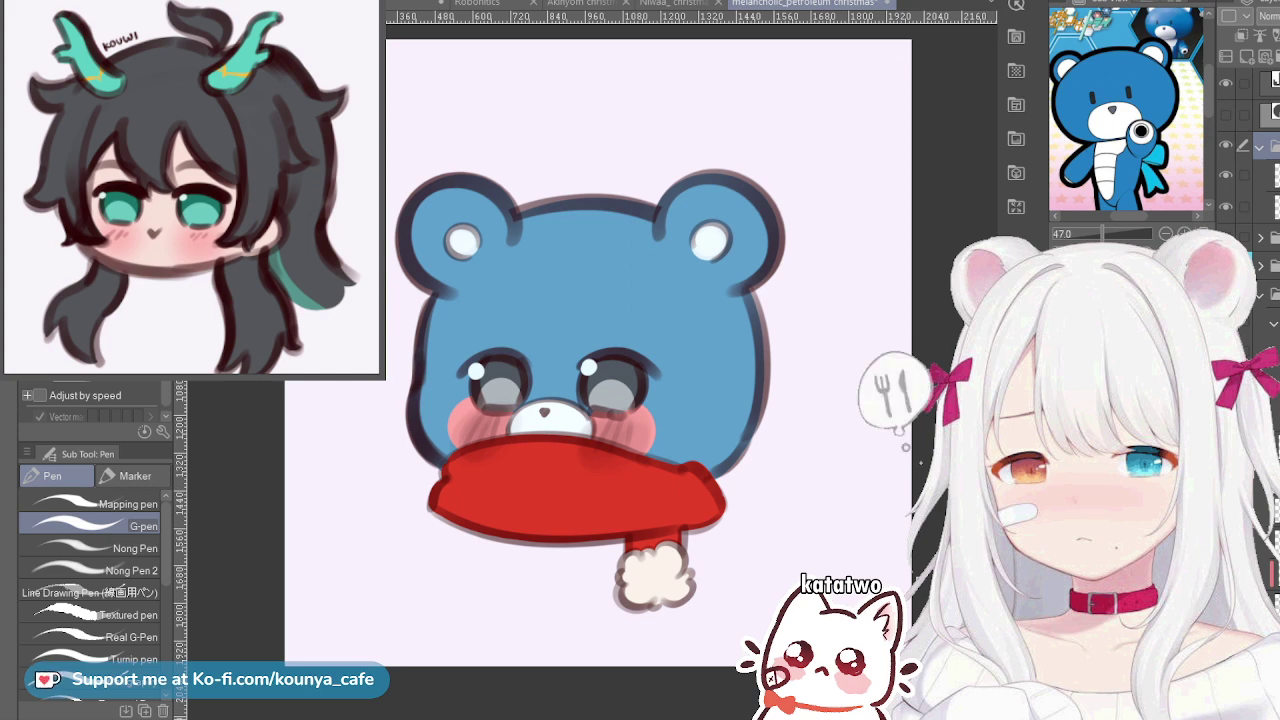
{"action": "left_click", "coordinate": [1266, 175]}
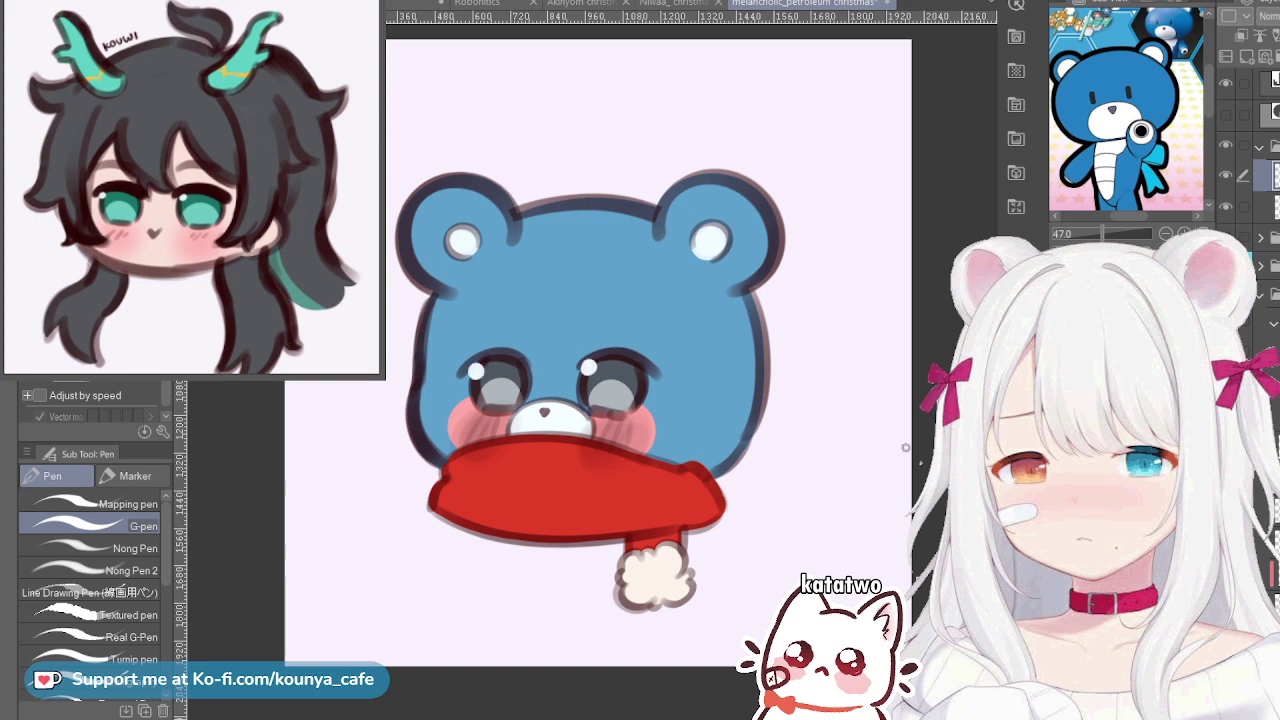
Hand-letter the artist signature below the scarf with a marker, scale it to a ratio of 98 and shift it toward the pom-pom
{"action": "left_click", "coordinate": [135, 476]}
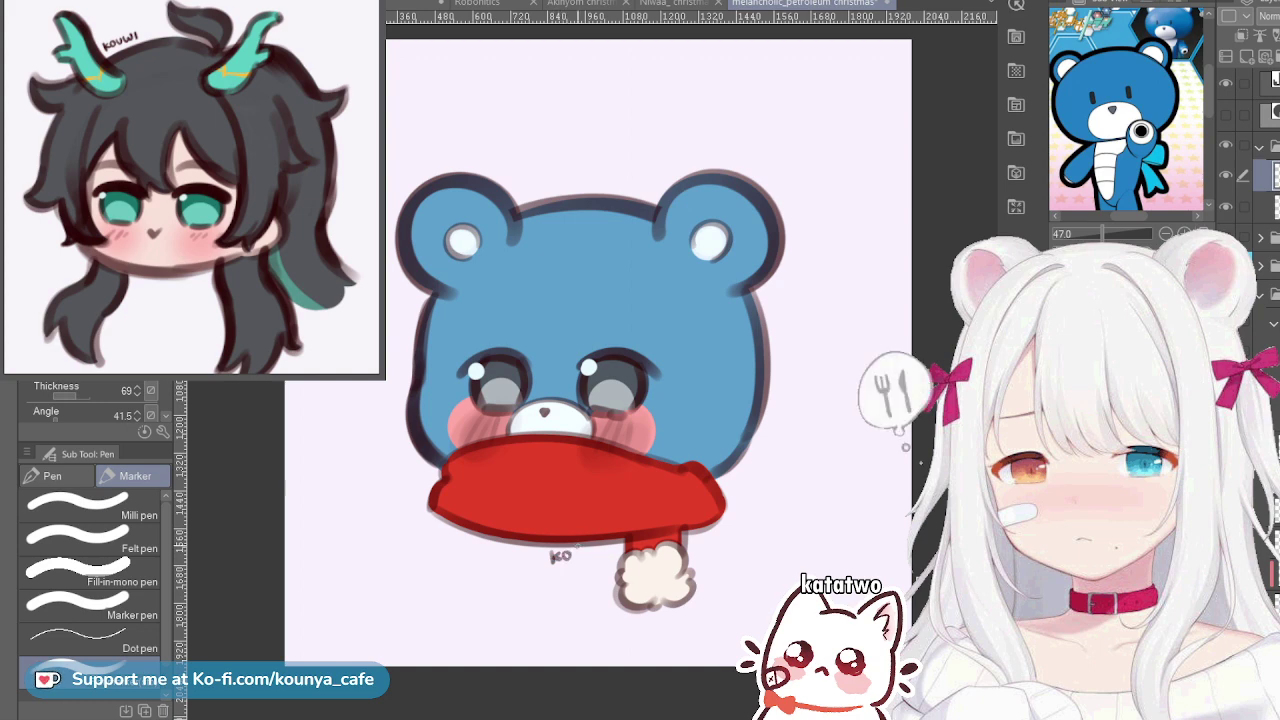
{"action": "left_click_drag", "start_coordinate": [571, 549], "coordinate": [596, 550]}
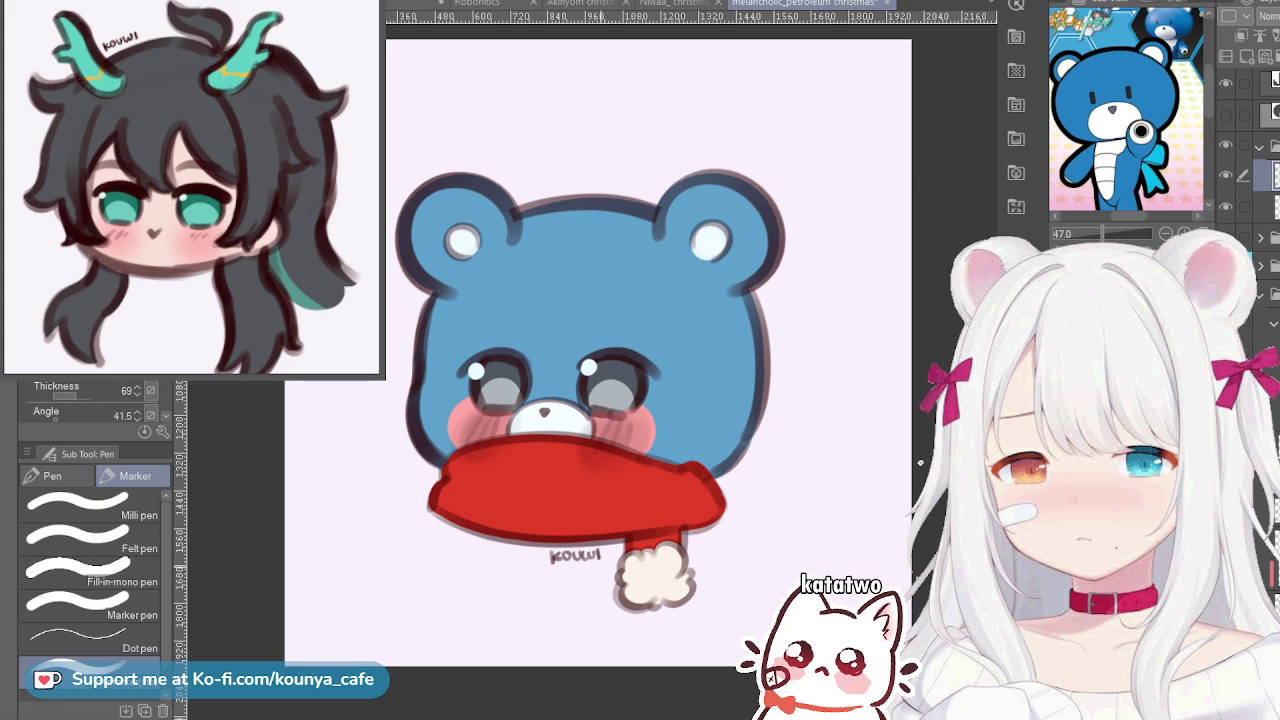
{"action": "key", "text": "ctrl+t"}
{"action": "left_click_drag", "start_coordinate": [593, 555], "coordinate": [609, 560]}
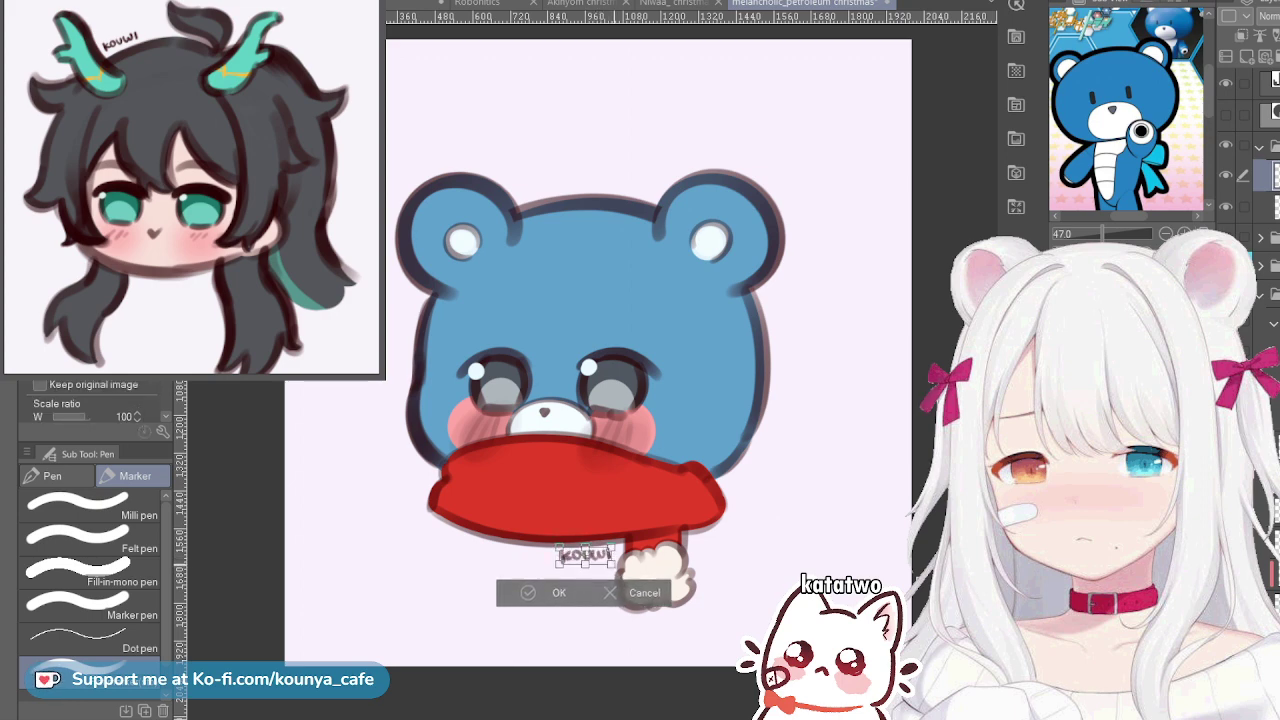
{"action": "key", "text": "ctrl+z"}
{"action": "key", "text": "ctrl+z"}
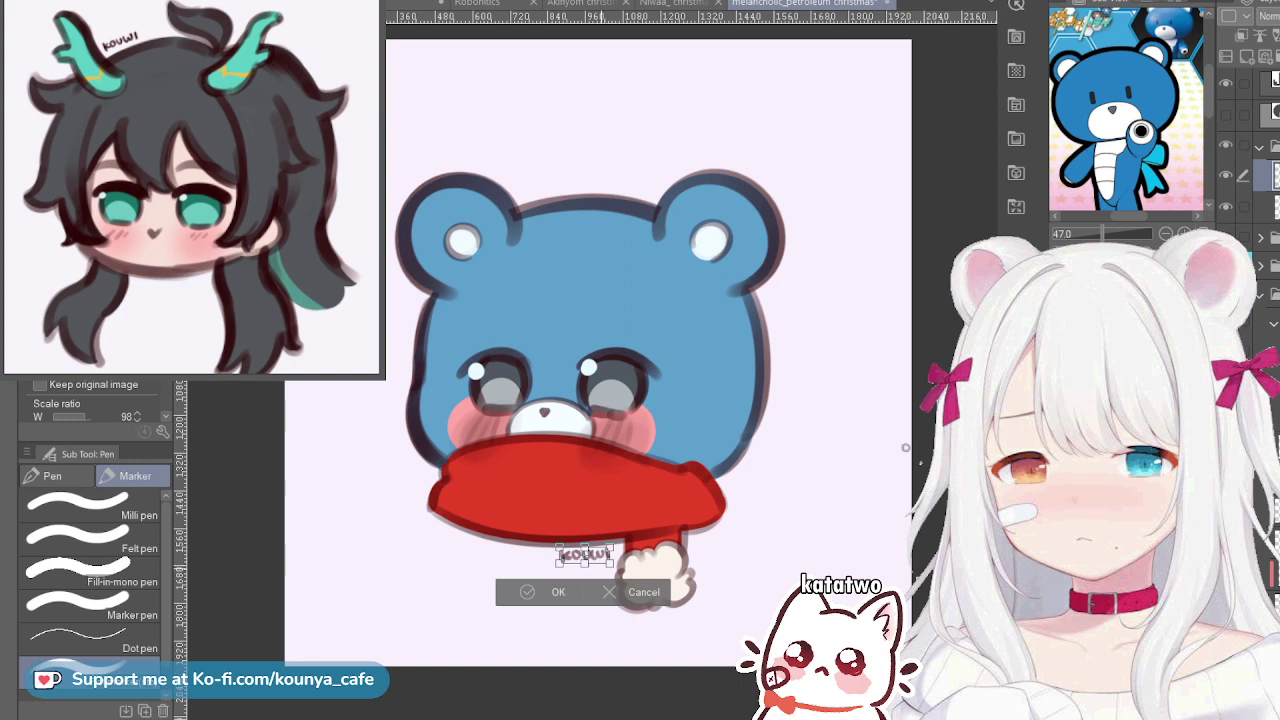
{"action": "key", "text": "Return"}
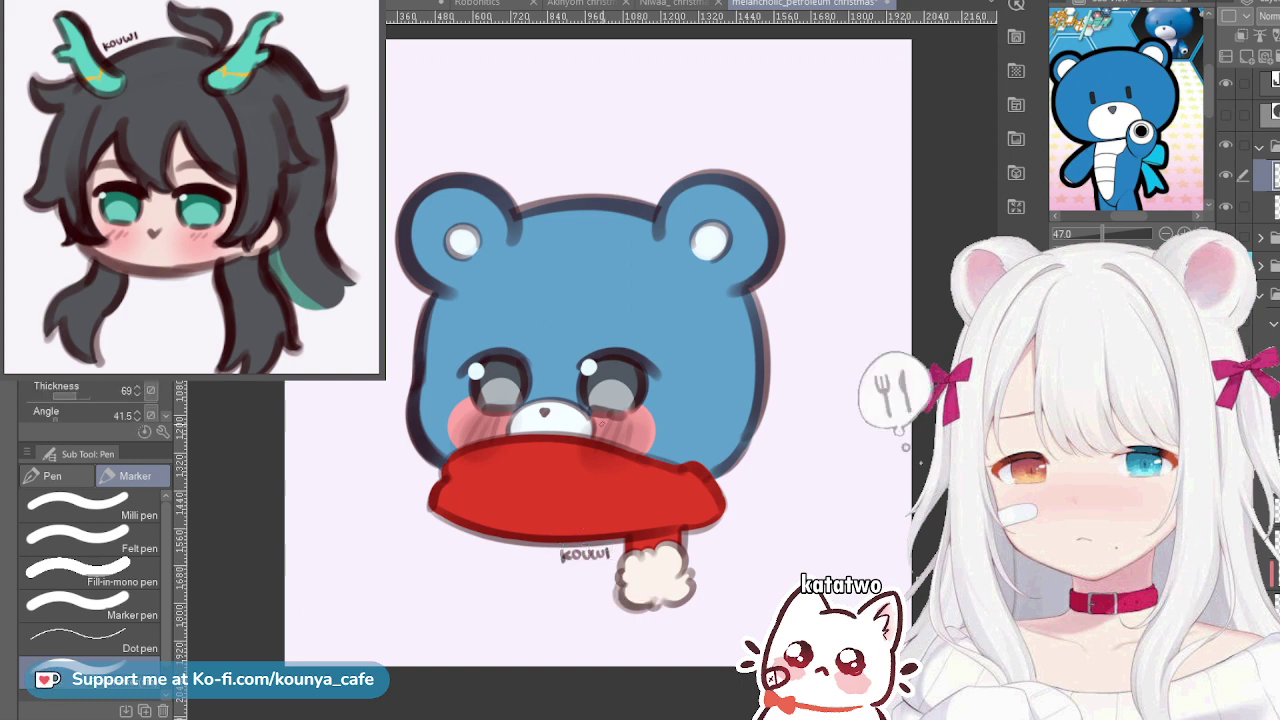
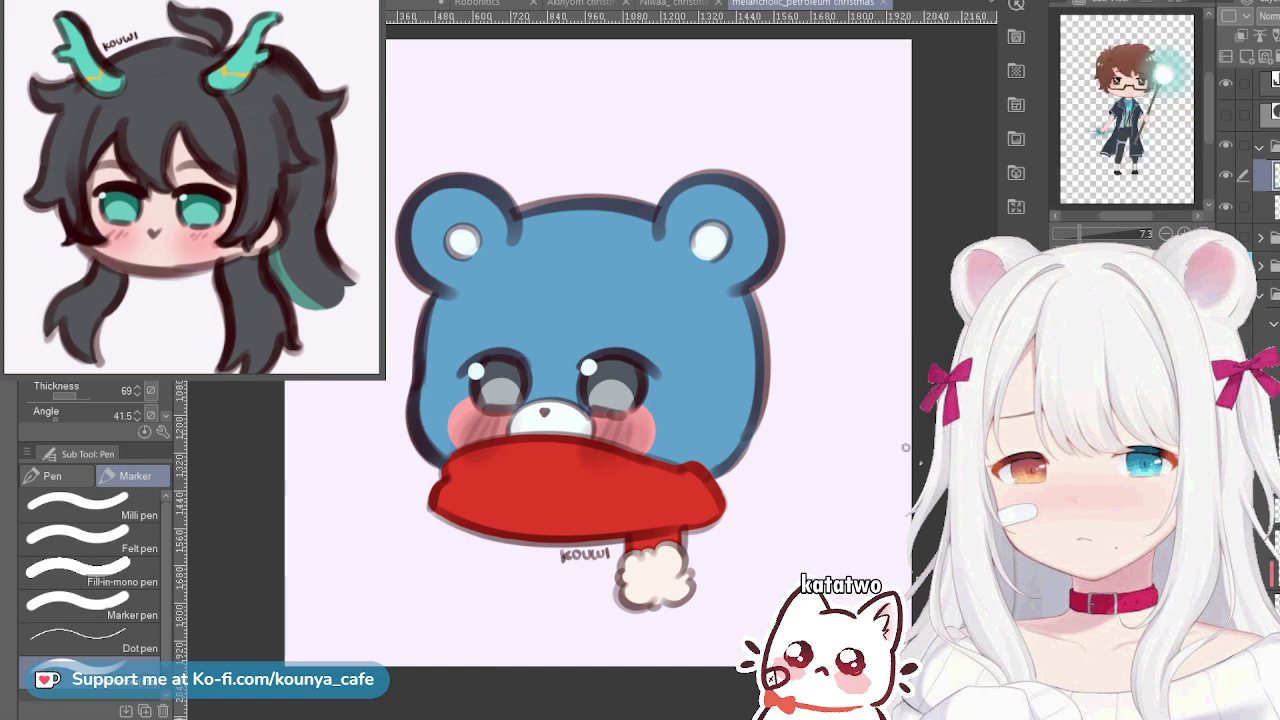
Frame the reference on the bespectacled character's face and review the finished Christmas portraits in the other open documents
{"action": "left_click_drag", "start_coordinate": [1079, 233], "coordinate": [1094, 233]}
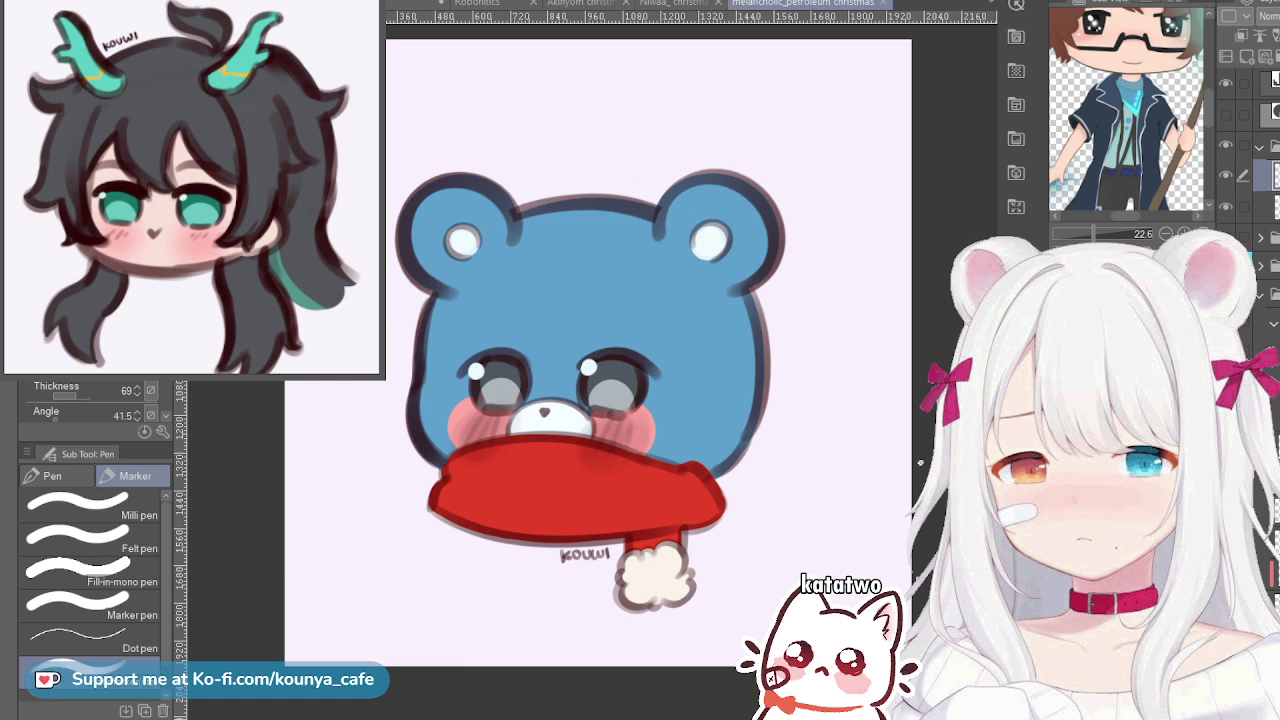
{"action": "left_click_drag", "start_coordinate": [1126, 70], "coordinate": [1115, 167]}
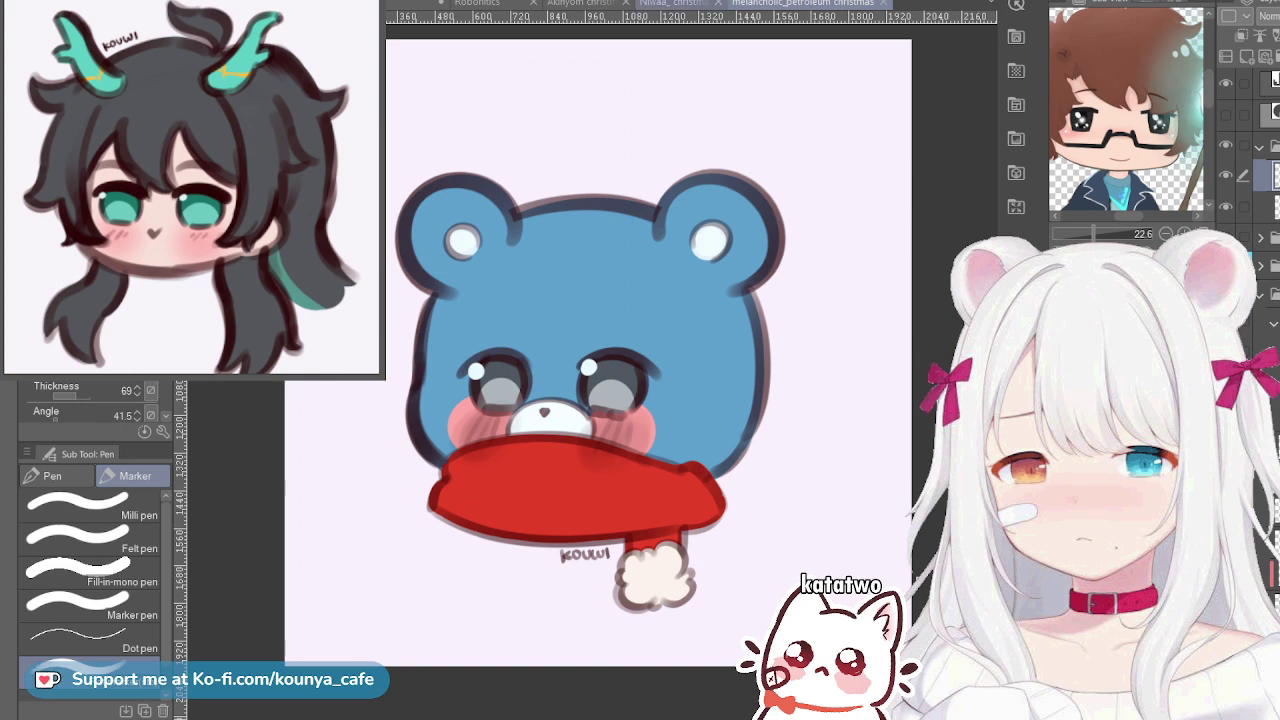
{"action": "left_click", "coordinate": [676, 3]}
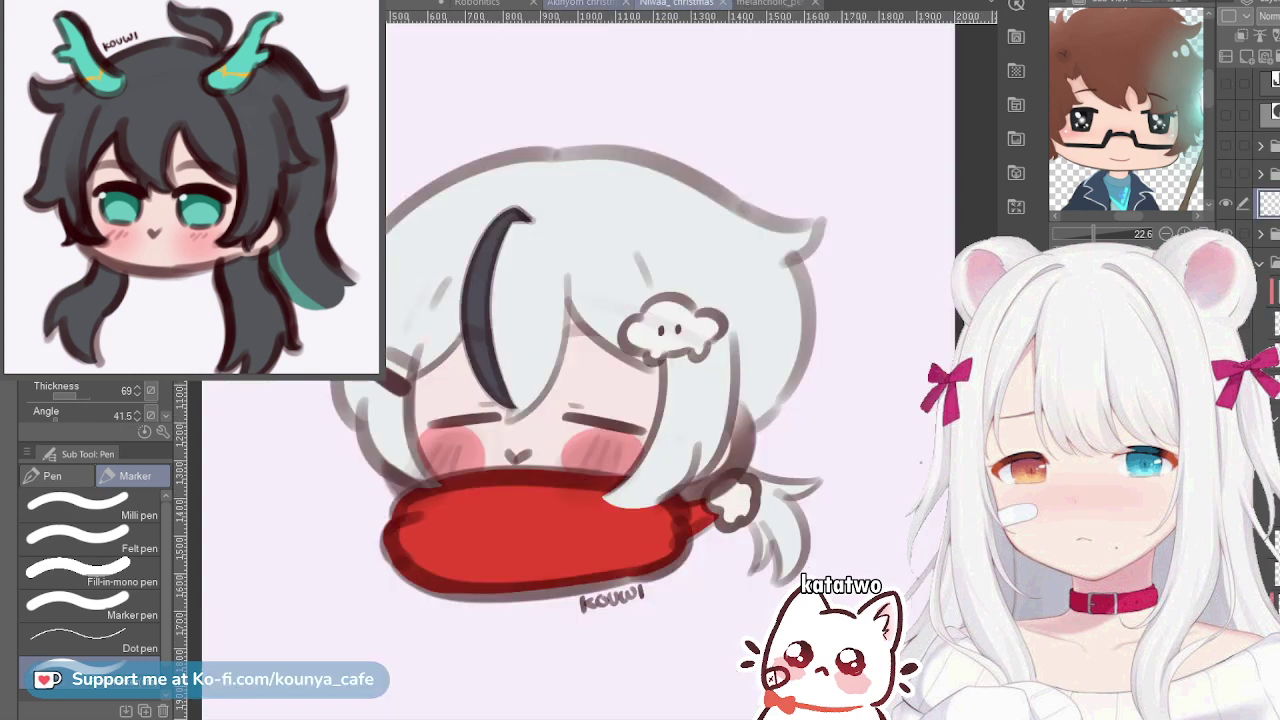
{"action": "left_click", "coordinate": [588, 3]}
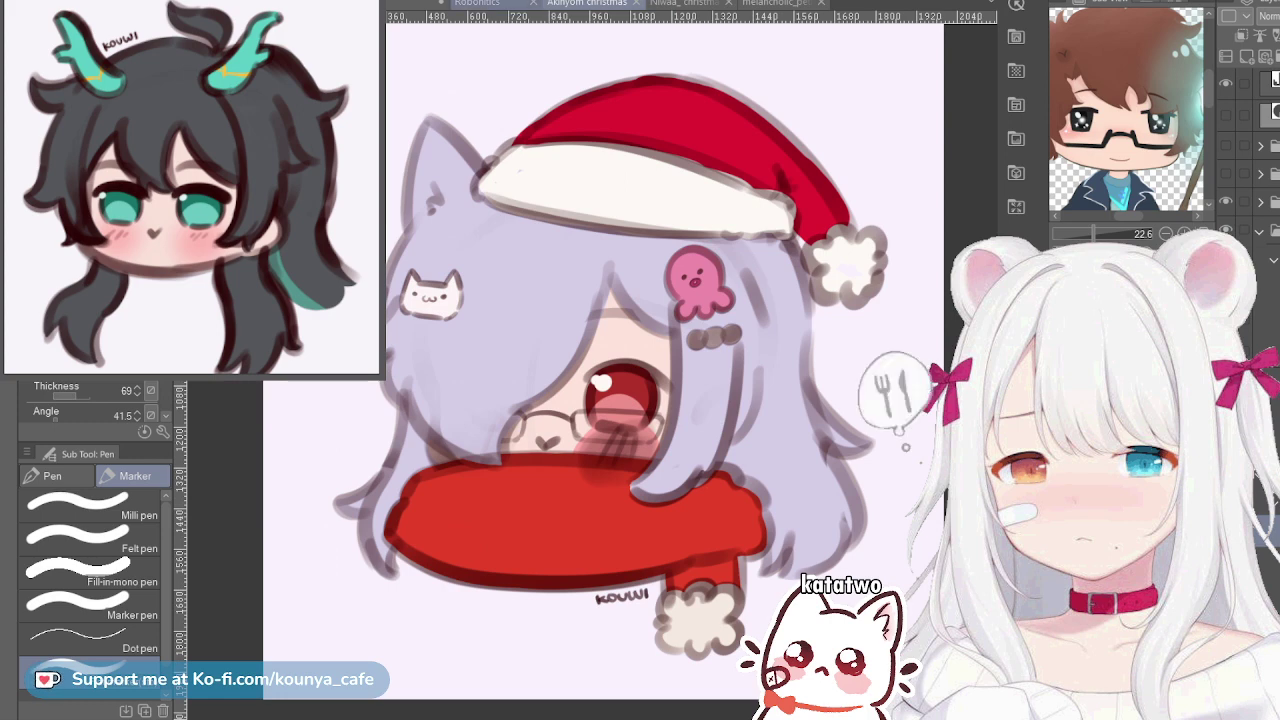
{"action": "key", "text": "ctrl+shift+Tab"}
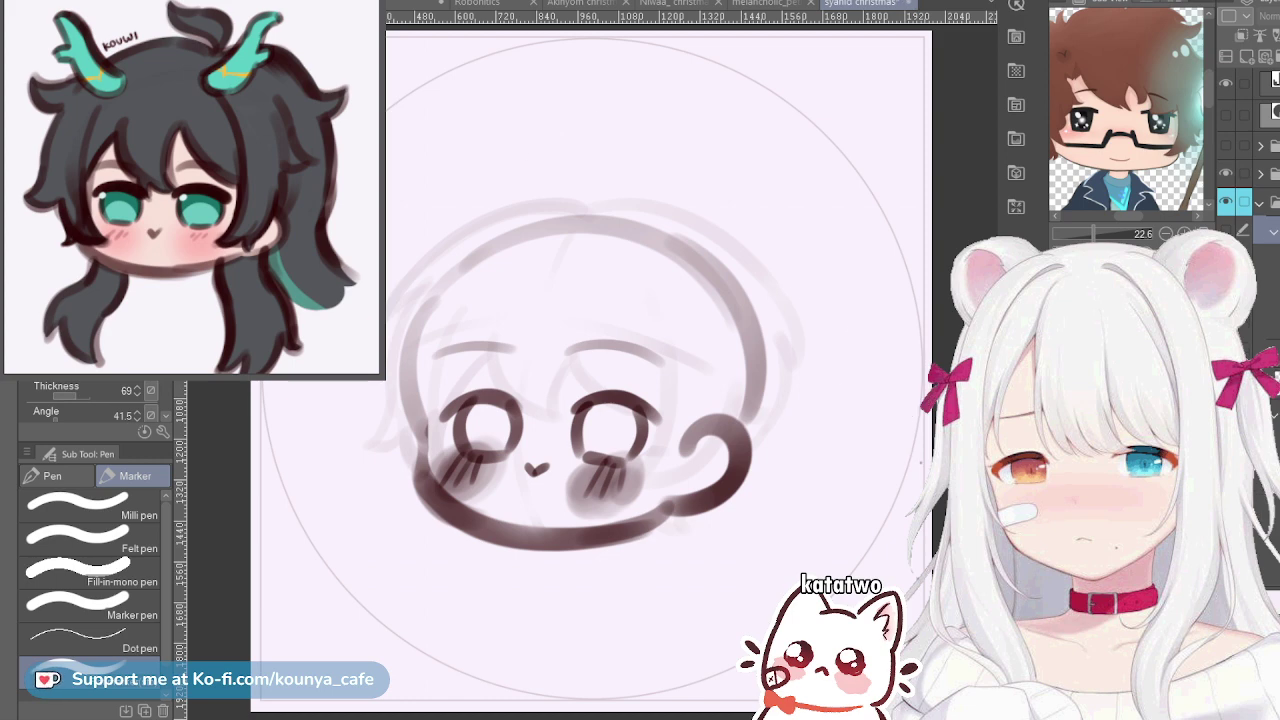
Fade the head outline, nose and cheek shading of the chibi base in the new Christmas portrait, leaving the eyes dark
{"action": "key", "text": "ctrl+z"}
{"action": "key", "text": "Delete"}
{"action": "key", "text": "ctrl+d"}
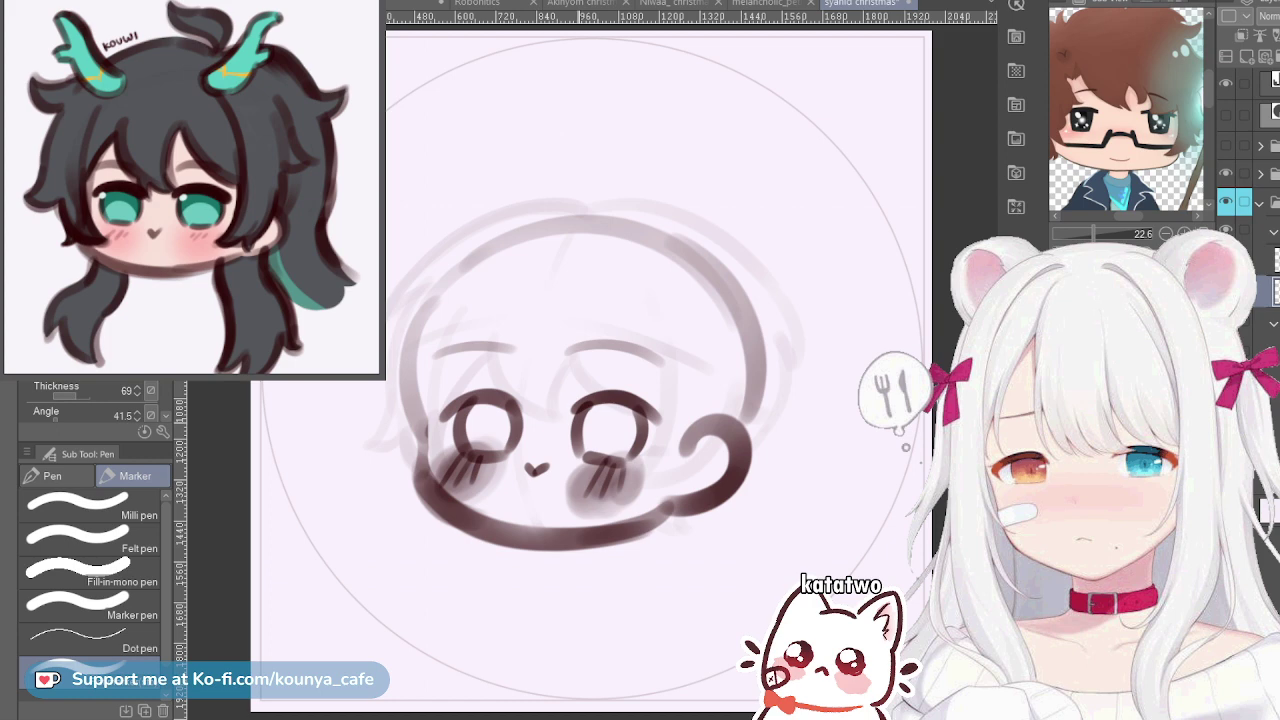
{"action": "left_click", "coordinate": [1266, 291]}
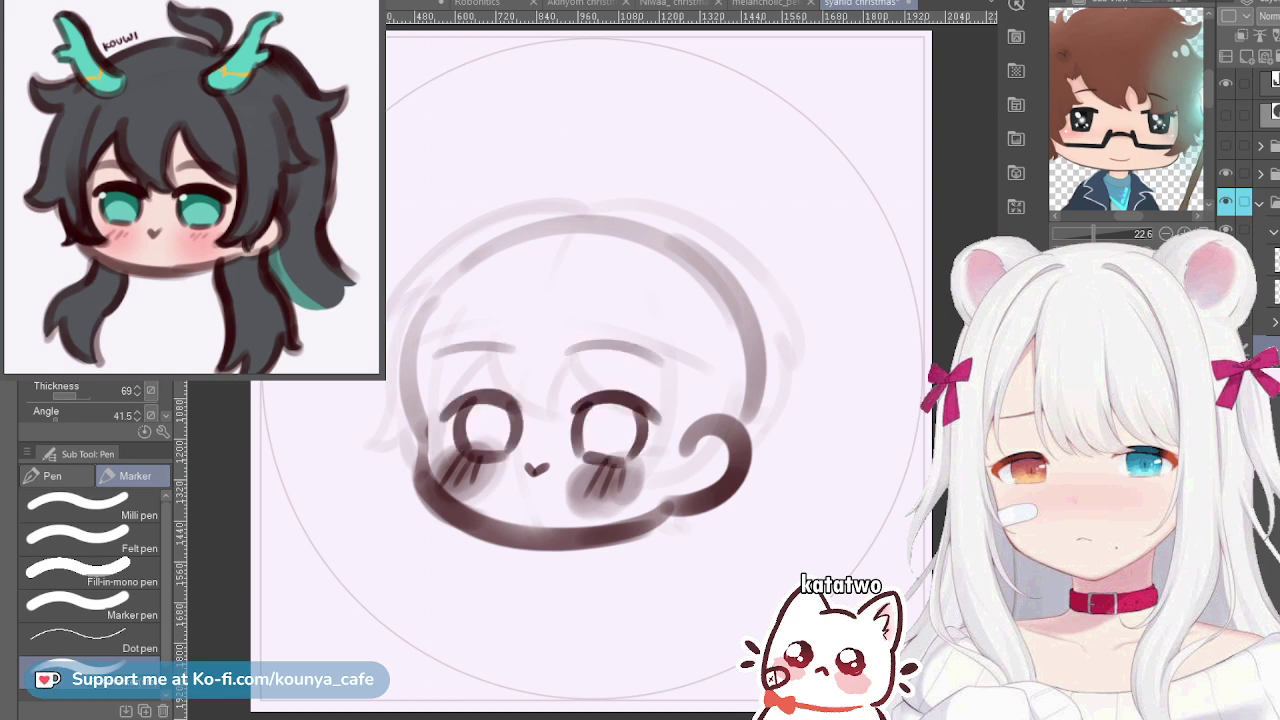
{"action": "key", "text": "ctrl+z"}
{"action": "key", "text": "ctrl+z"}
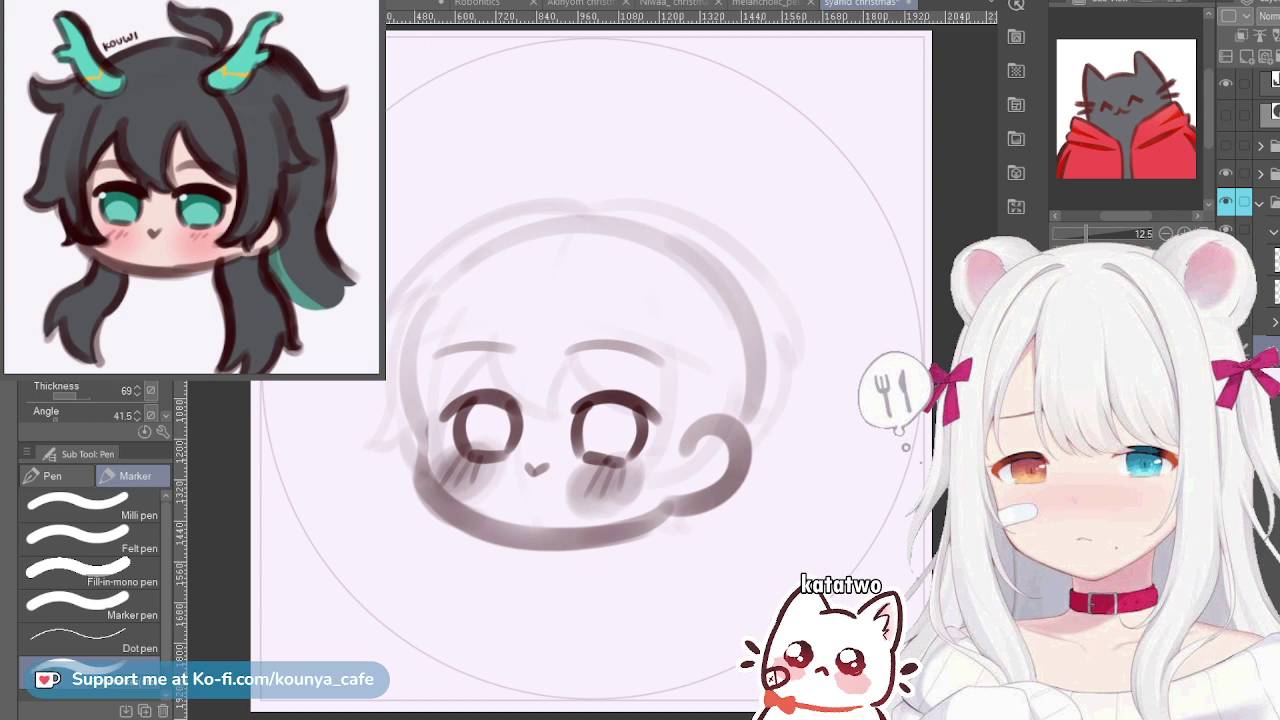
Sketch the slanted lower edge of a Santa hat brim across the upper right of the head on a separate layer
{"action": "left_click", "coordinate": [1272, 259]}
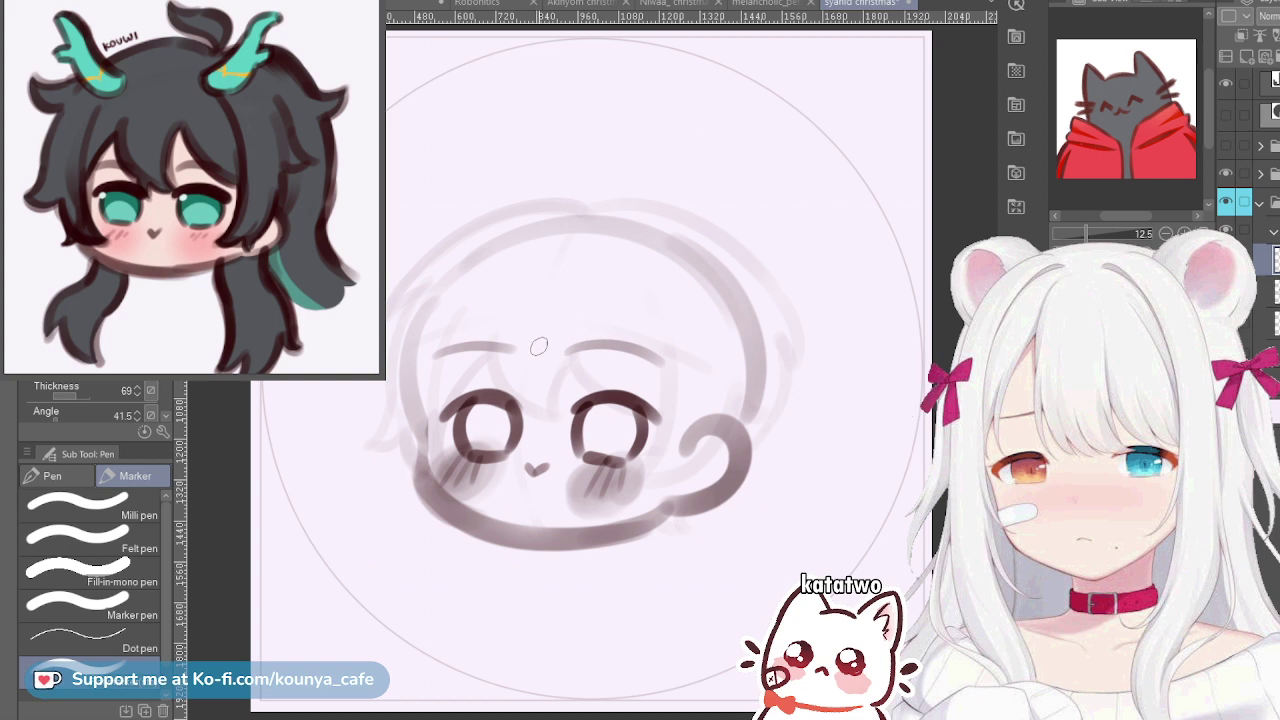
{"action": "left_click_drag", "start_coordinate": [541, 220], "coordinate": [650, 292]}
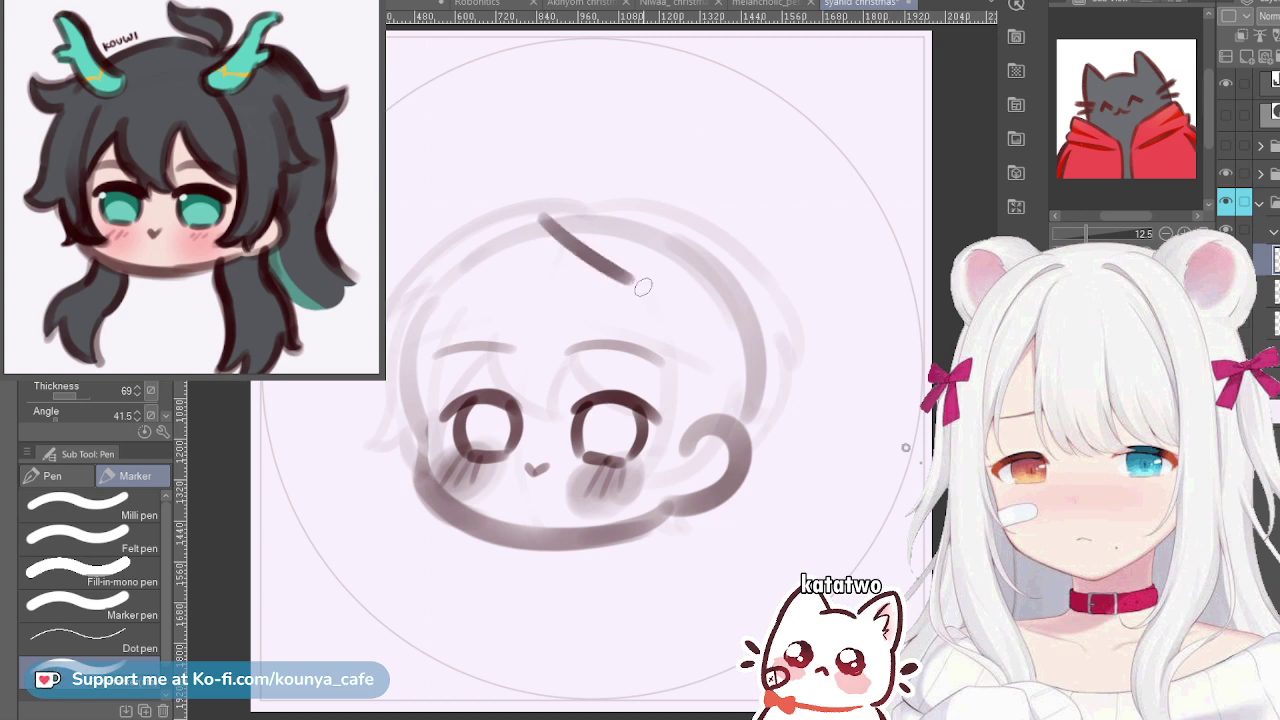
{"action": "key", "text": "ctrl+z"}
{"action": "left_click_drag", "start_coordinate": [527, 234], "coordinate": [738, 321]}
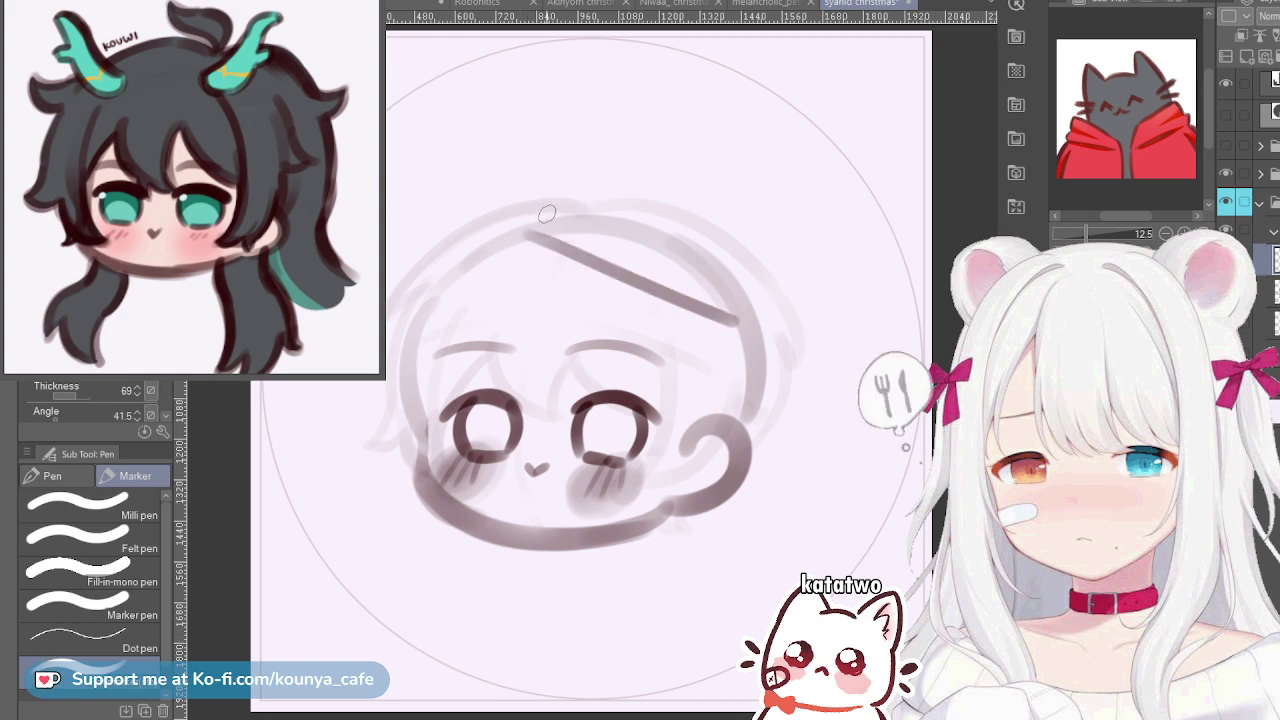
{"action": "mouse_move", "coordinate": [525, 223]}
{"action": "left_mouse_down"}
{"action": "mouse_move", "coordinate": [583, 204]}
{"action": "mouse_move", "coordinate": [563, 189]}
{"action": "mouse_move", "coordinate": [539, 216]}
{"action": "mouse_move", "coordinate": [583, 188]}
{"action": "mouse_move", "coordinate": [764, 280]}
{"action": "left_mouse_up"}
{"action": "key", "text": "ctrl+z"}
{"action": "key", "text": "ctrl+z"}
{"action": "key", "text": "ctrl+z"}
Sketch the upper edge of the Santa hat brim parallel to the lower one and close its right end
{"action": "left_click_drag", "start_coordinate": [583, 184], "coordinate": [750, 266]}
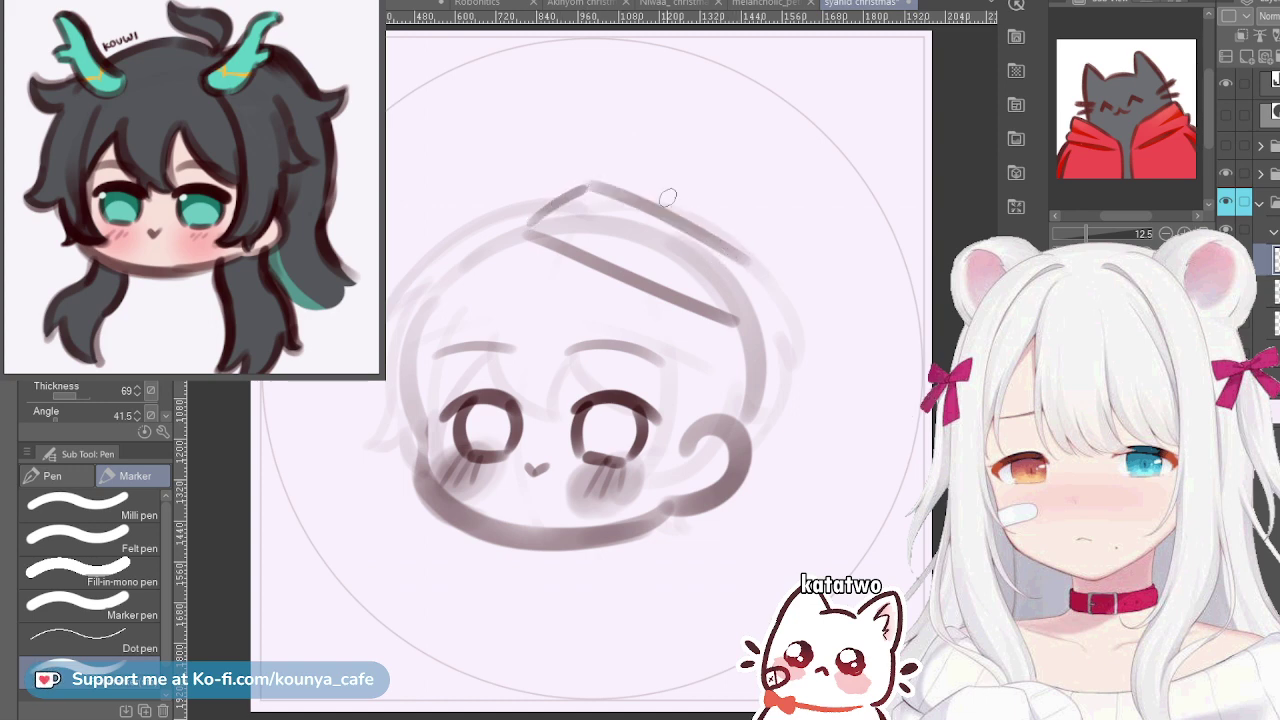
{"action": "key", "text": "ctrl+z"}
{"action": "left_click_drag", "start_coordinate": [582, 184], "coordinate": [746, 266]}
{"action": "key", "text": "ctrl+z"}
{"action": "mouse_move", "coordinate": [608, 190]}
{"action": "left_mouse_down"}
{"action": "mouse_move", "coordinate": [760, 272]}
{"action": "mouse_move", "coordinate": [774, 320]}
{"action": "left_mouse_up"}
{"action": "key", "text": "ctrl+z"}
{"action": "left_click_drag", "start_coordinate": [765, 273], "coordinate": [761, 332]}
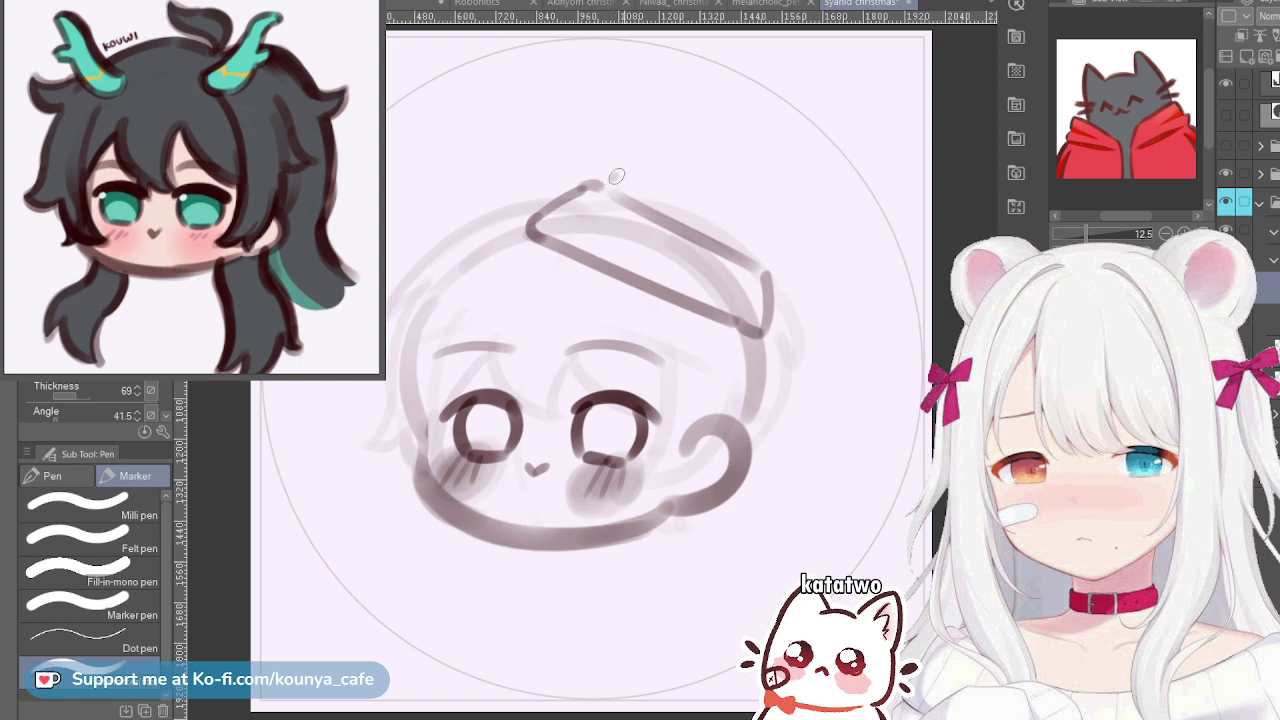
Sketch the arched top of the hat, curving from the brim's left corner over to the right
{"action": "left_click_drag", "start_coordinate": [604, 186], "coordinate": [727, 170]}
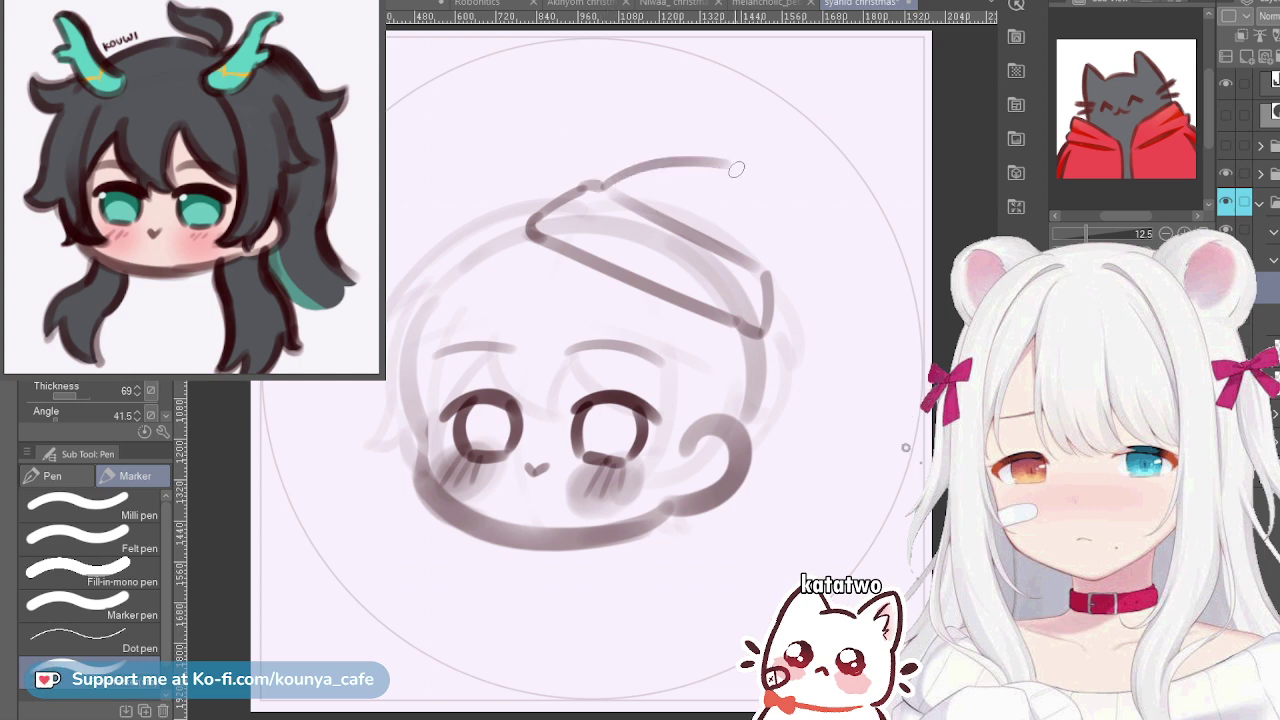
{"action": "key", "text": "ctrl+z"}
{"action": "left_click_drag", "start_coordinate": [604, 180], "coordinate": [668, 139]}
{"action": "key", "text": "ctrl+z"}
{"action": "left_click_drag", "start_coordinate": [600, 182], "coordinate": [667, 151]}
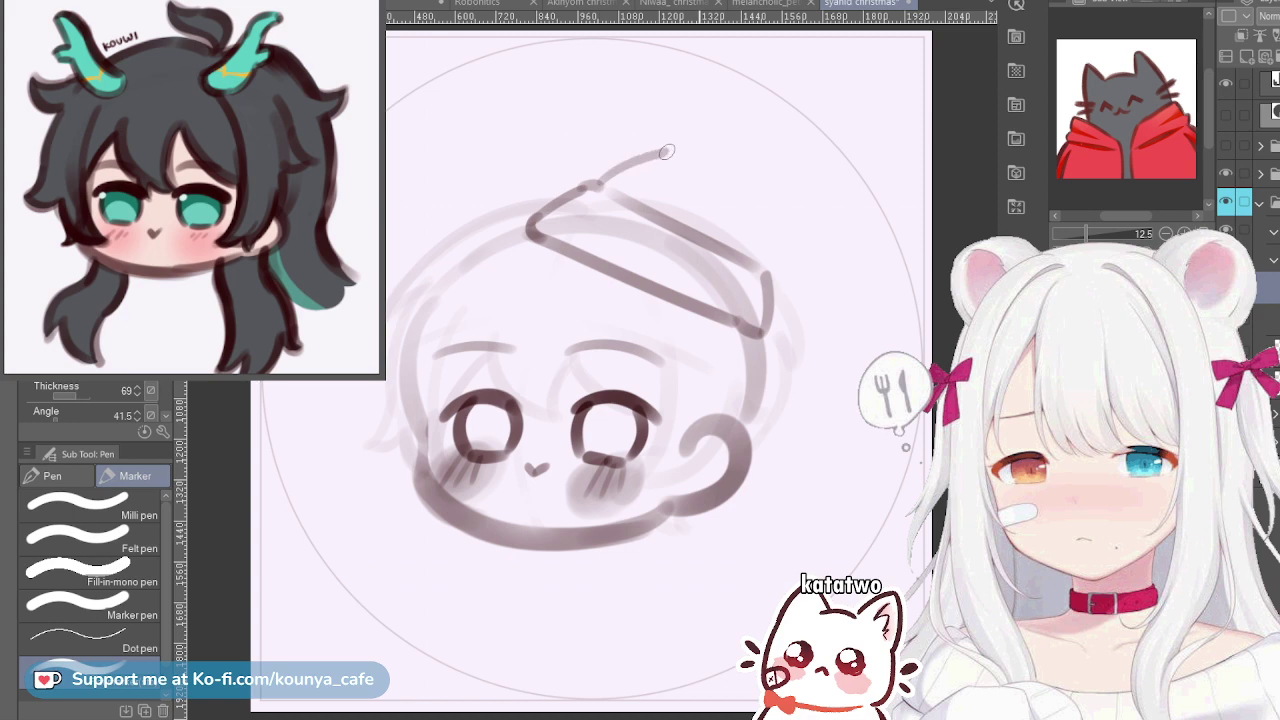
{"action": "key", "text": "ctrl+z"}
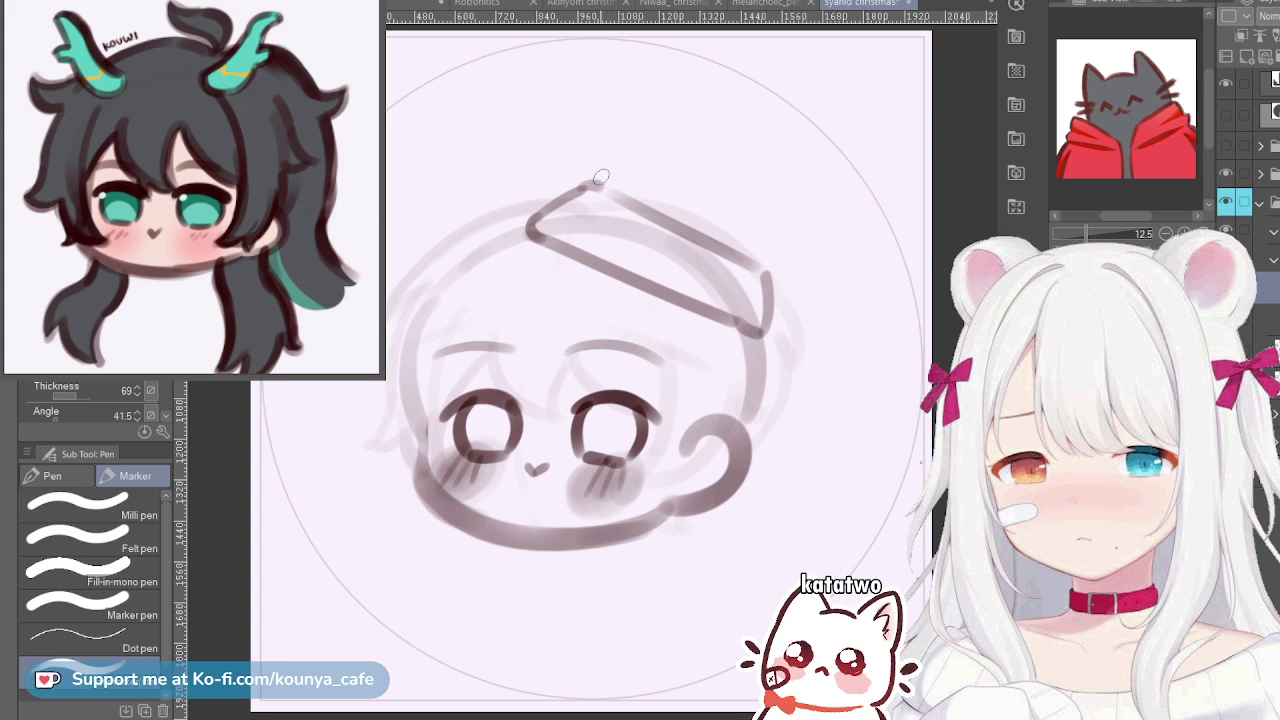
{"action": "mouse_move", "coordinate": [601, 177]}
{"action": "left_mouse_down"}
{"action": "mouse_move", "coordinate": [639, 159]}
{"action": "mouse_move", "coordinate": [739, 152]}
{"action": "mouse_move", "coordinate": [780, 171]}
{"action": "left_mouse_up"}
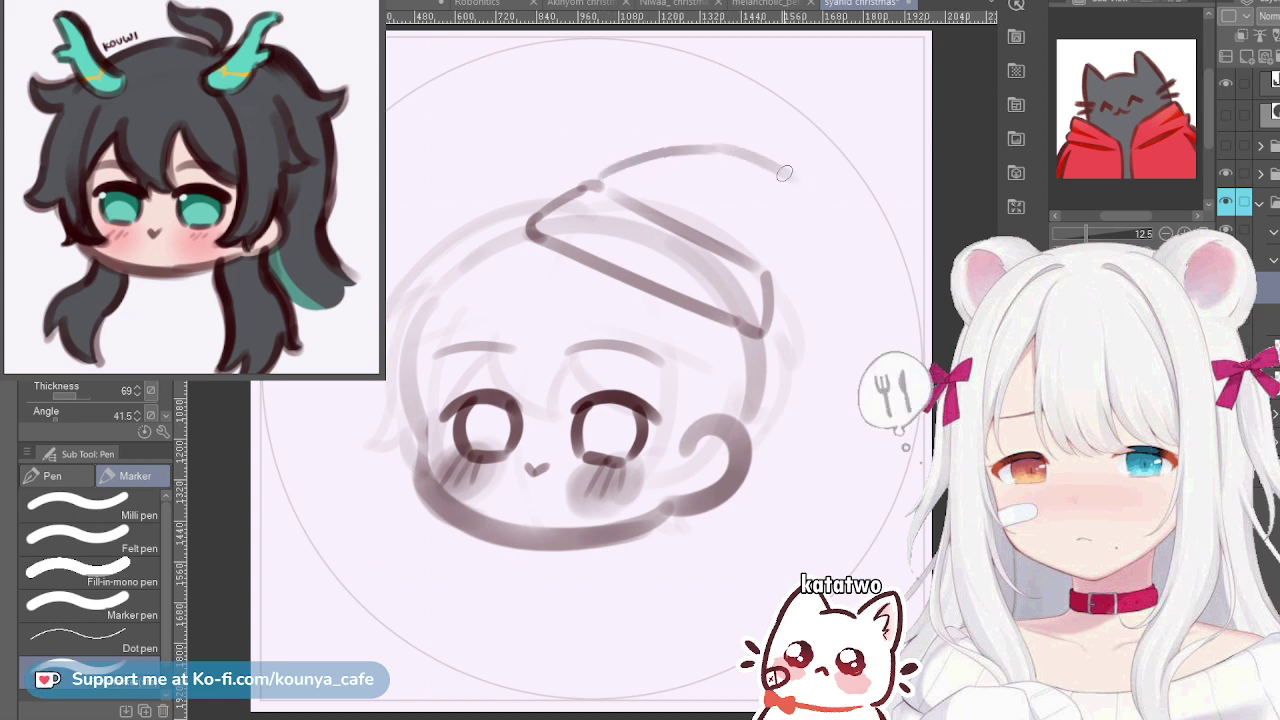
{"action": "key", "text": "ctrl+z"}
{"action": "left_click_drag", "start_coordinate": [712, 145], "coordinate": [793, 184]}
{"action": "key", "text": "ctrl+z"}
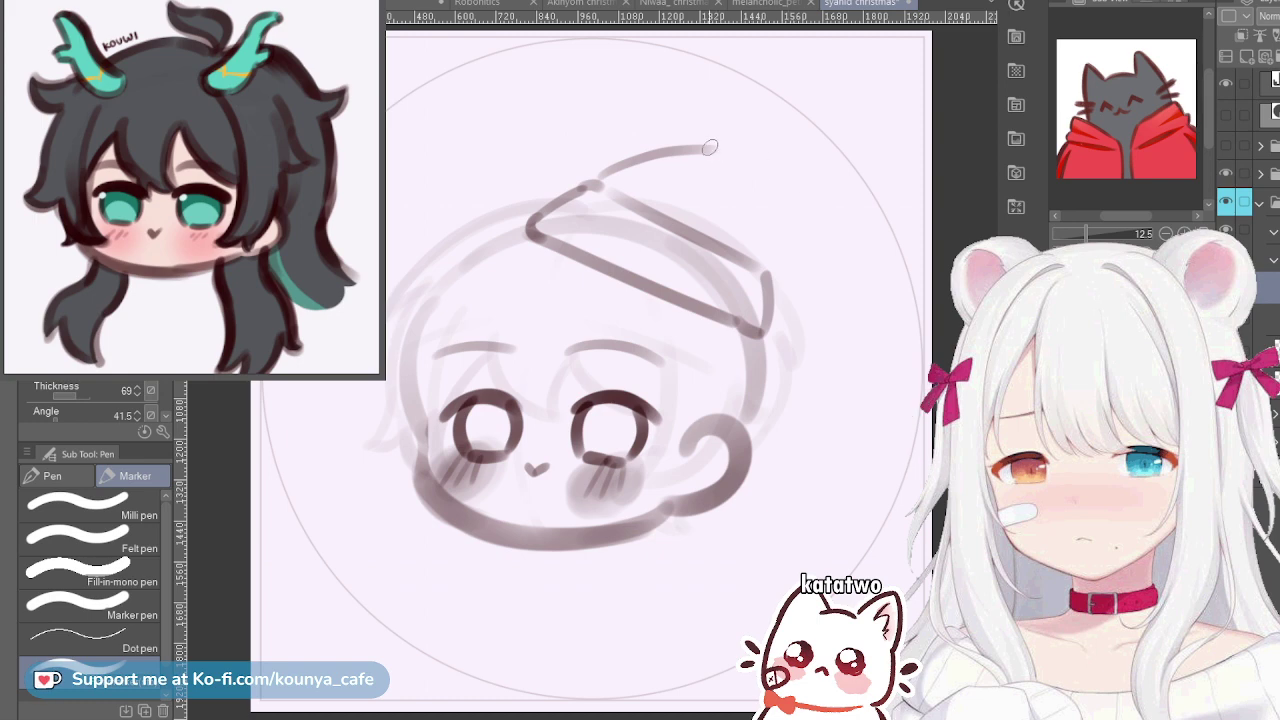
{"action": "left_click_drag", "start_coordinate": [711, 147], "coordinate": [795, 178]}
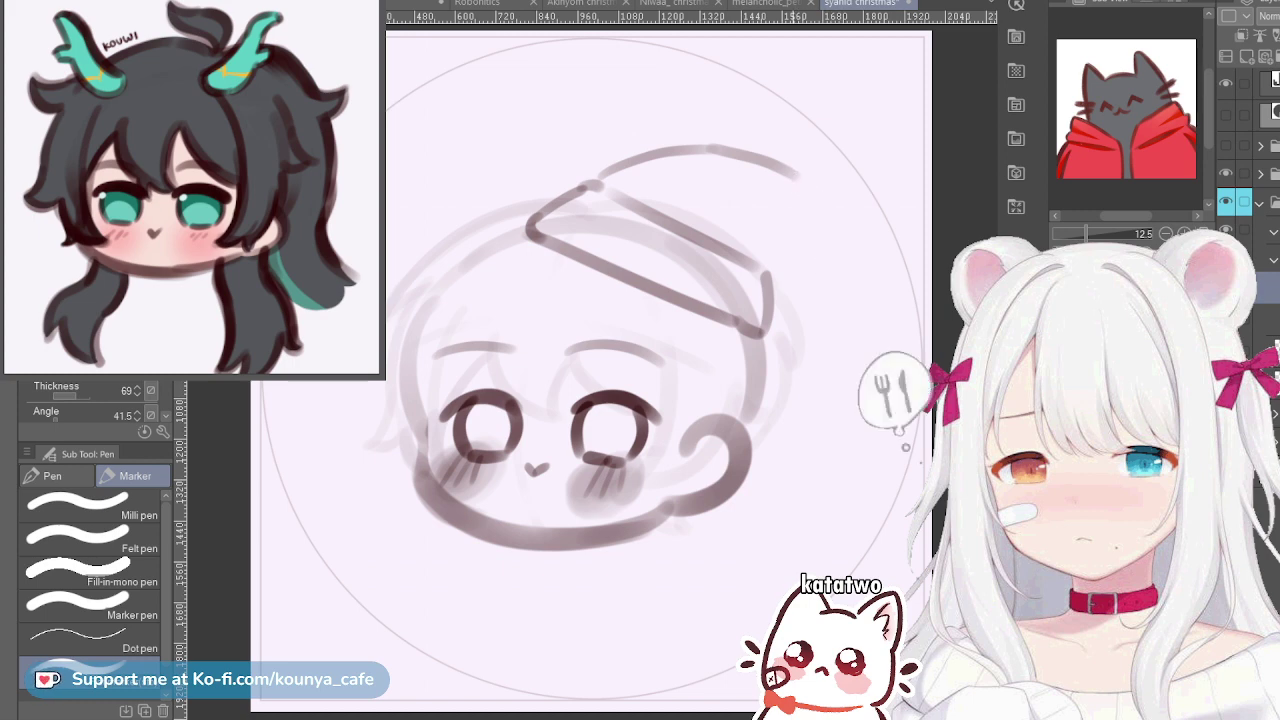
Transform the hat's arched top line slightly to fit the brim
{"action": "key", "text": "ctrl+t"}
{"action": "left_click_drag", "start_coordinate": [802, 162], "coordinate": [797, 166]}
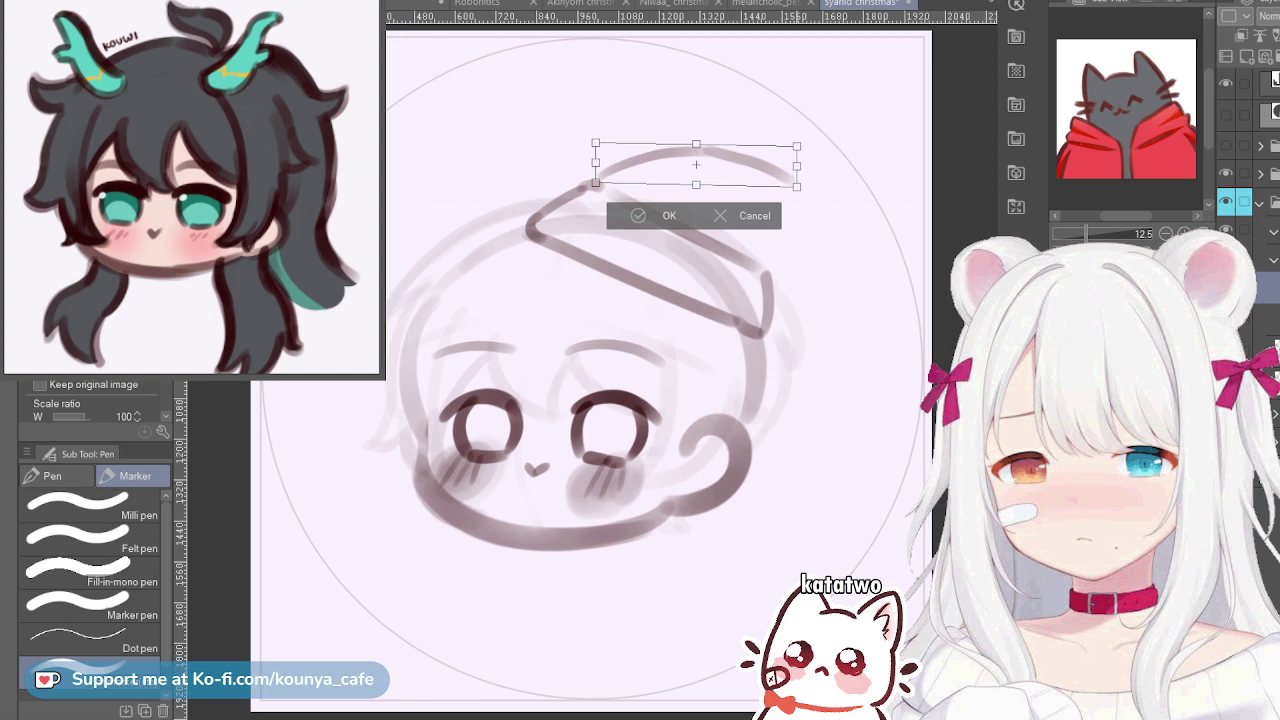
{"action": "left_click", "coordinate": [640, 216]}
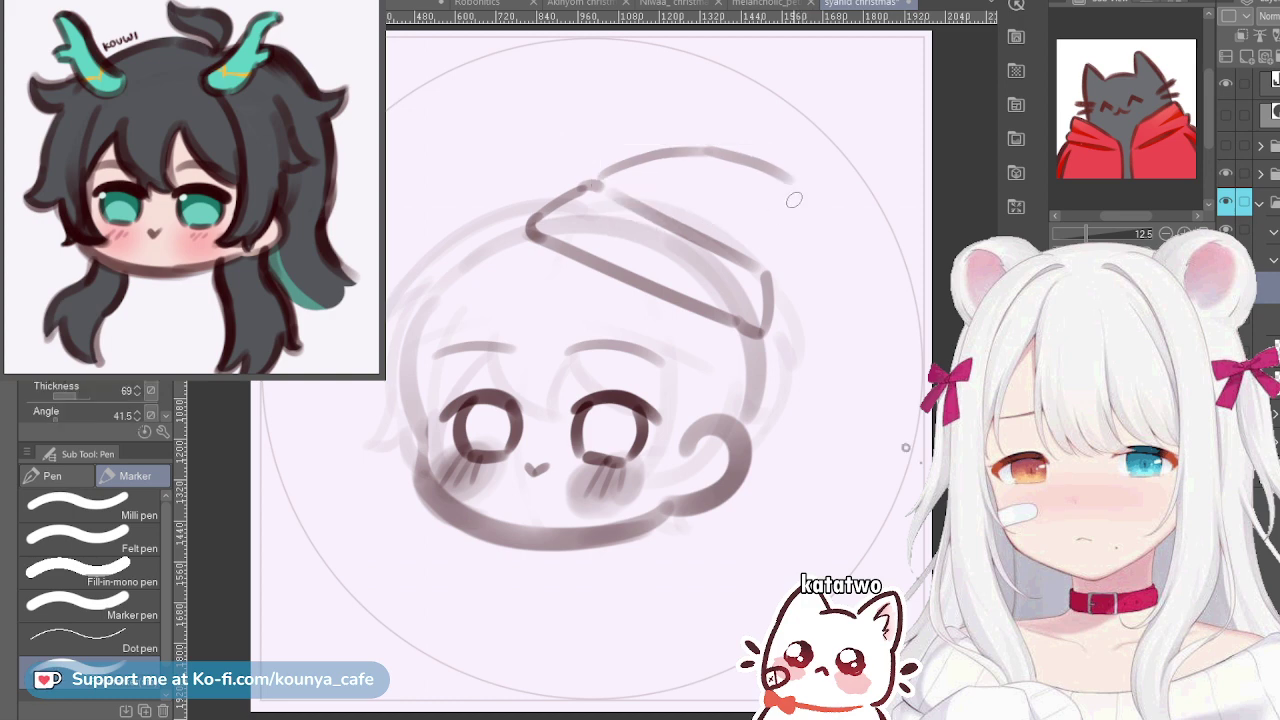
Sketch a short fold above the brim's right end and extend the hat's outer edge down to a drooping tip
{"action": "mouse_move", "coordinate": [766, 263]}
{"action": "left_mouse_down"}
{"action": "mouse_move", "coordinate": [783, 213]}
{"action": "mouse_move", "coordinate": [764, 246]}
{"action": "mouse_move", "coordinate": [758, 211]}
{"action": "left_mouse_up"}
{"action": "key", "text": "ctrl+z"}
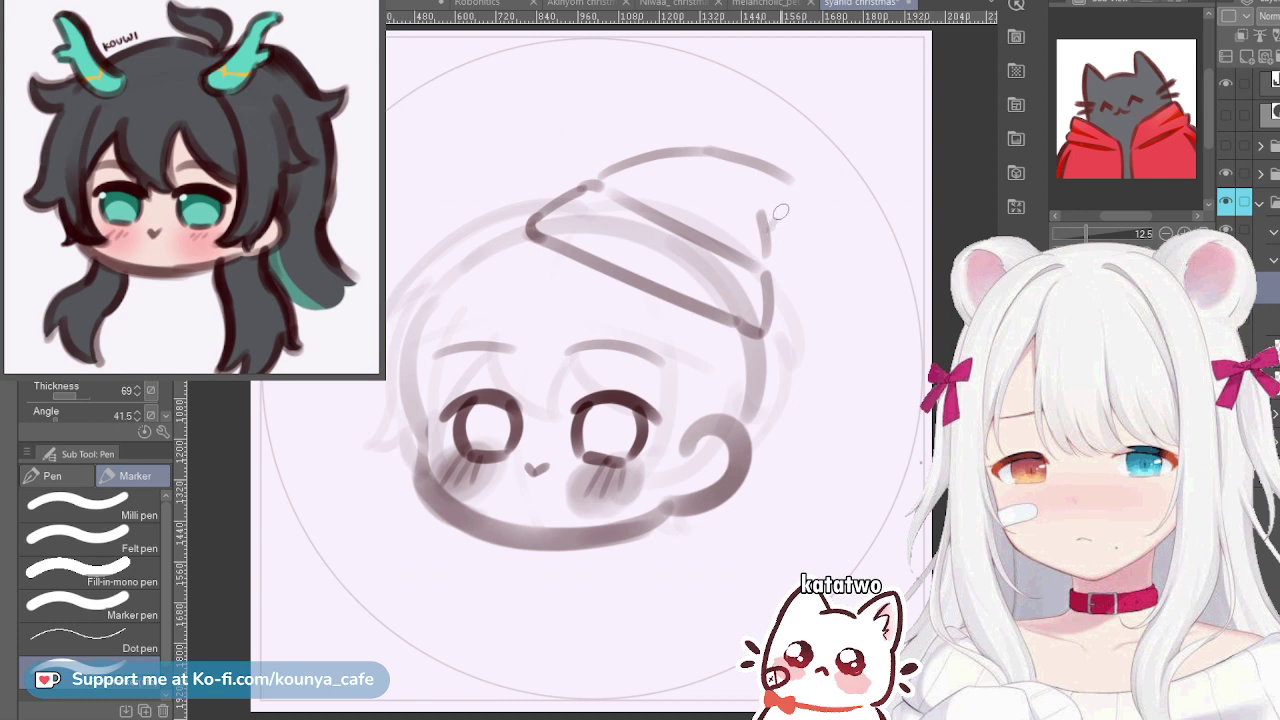
{"action": "left_click_drag", "start_coordinate": [777, 178], "coordinate": [822, 290]}
{"action": "key", "text": "ctrl+z"}
{"action": "left_click_drag", "start_coordinate": [779, 172], "coordinate": [821, 288]}
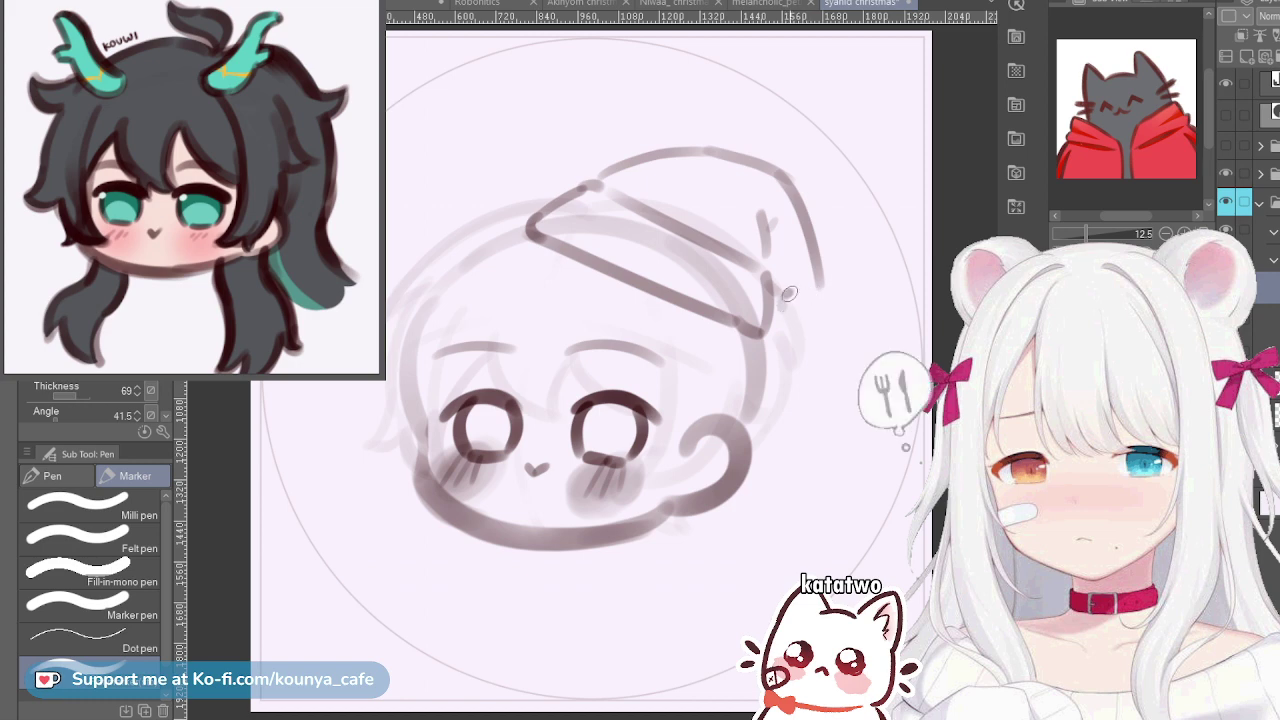
Draw a fluffy round pom-pom at the hat's tip and move the whole hat sketch slightly upward
{"action": "mouse_move", "coordinate": [801, 294]}
{"action": "left_mouse_down"}
{"action": "mouse_move", "coordinate": [831, 298]}
{"action": "mouse_move", "coordinate": [779, 325]}
{"action": "mouse_move", "coordinate": [802, 342]}
{"action": "left_mouse_up"}
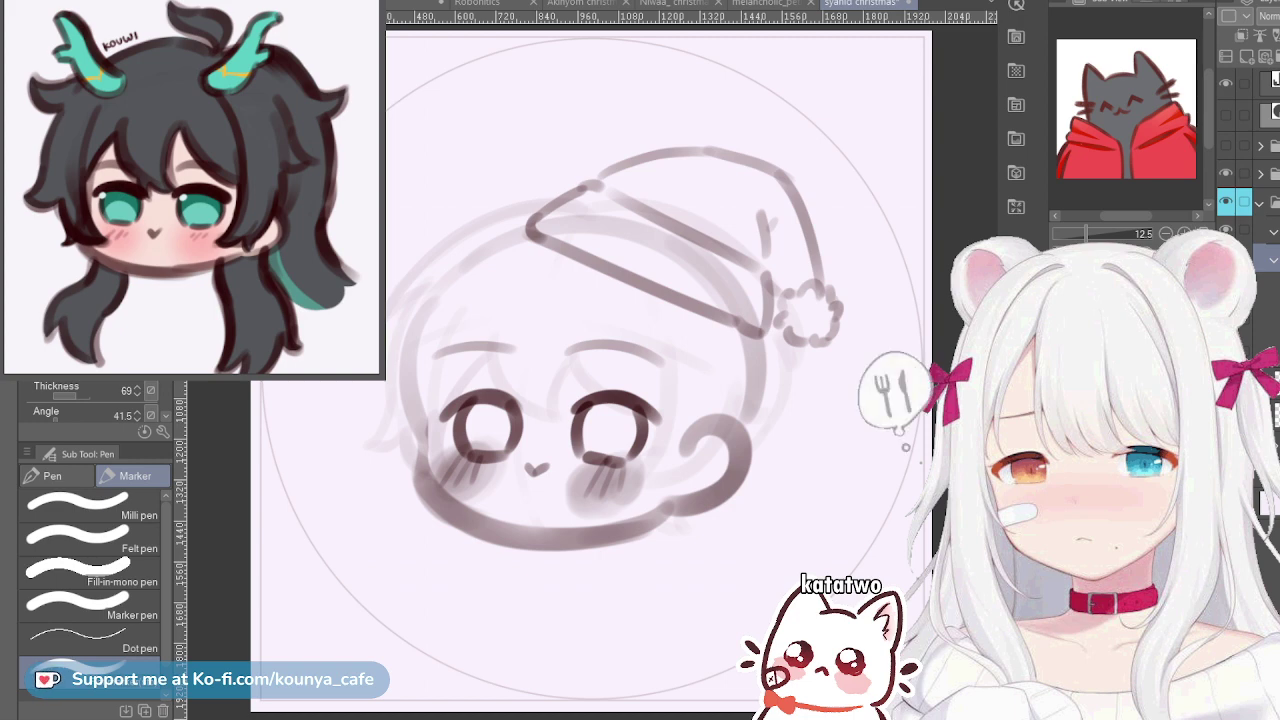
{"action": "key", "text": "ctrl+t"}
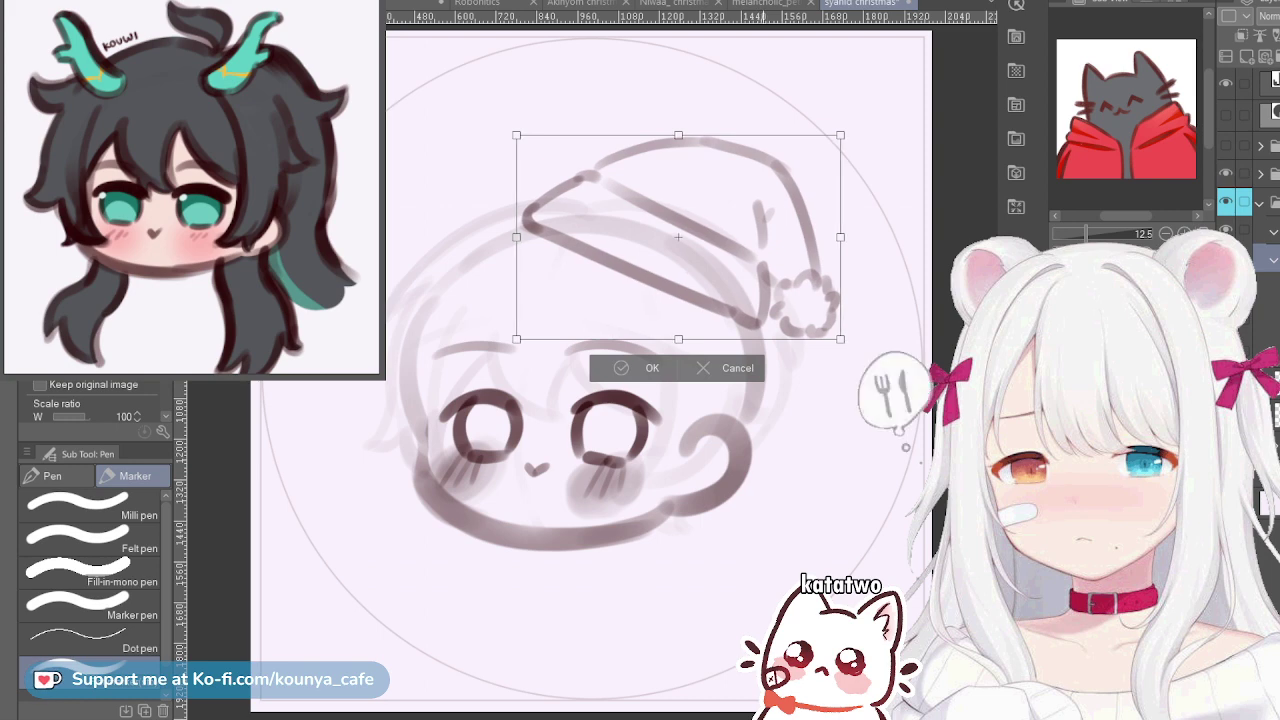
{"action": "key", "text": "Return"}
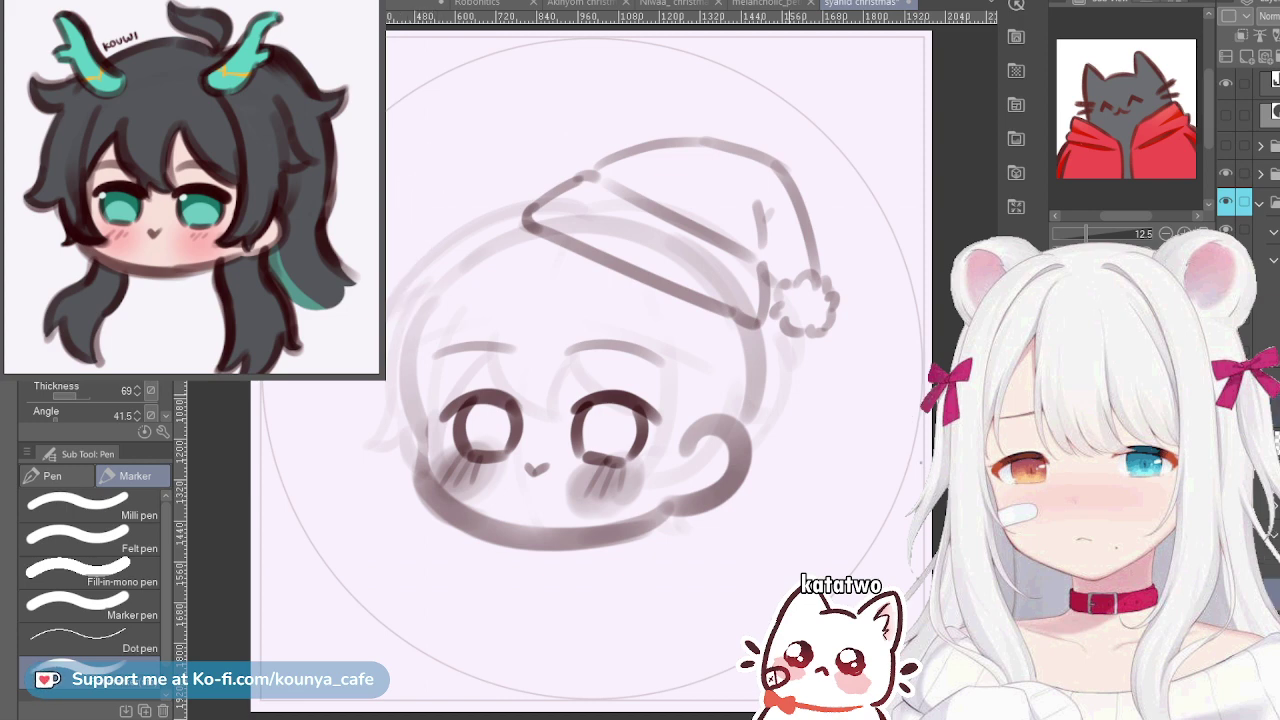
Sketch the left side of a cat-shaped head, rising to a pointed ear, with its inner edge and a short crown line
{"action": "key", "text": "ctrl+z"}
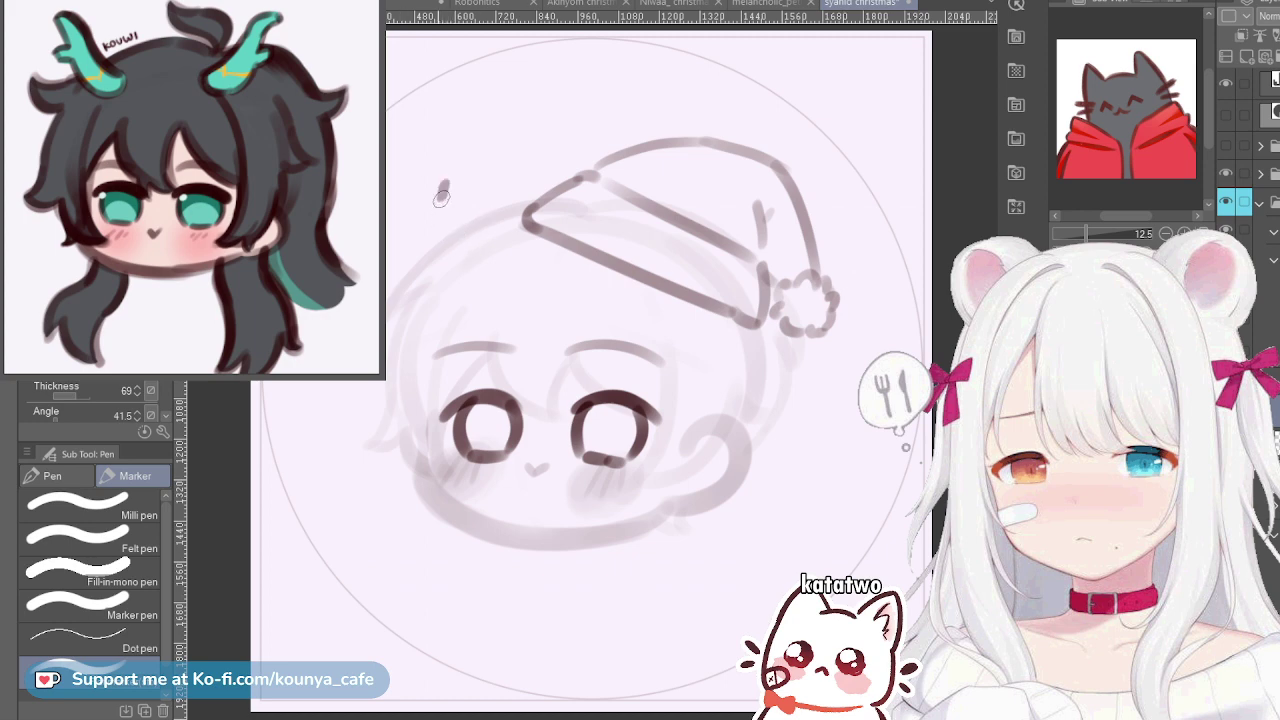
{"action": "left_click_drag", "start_coordinate": [455, 180], "coordinate": [384, 470]}
{"action": "key", "text": "ctrl+z"}
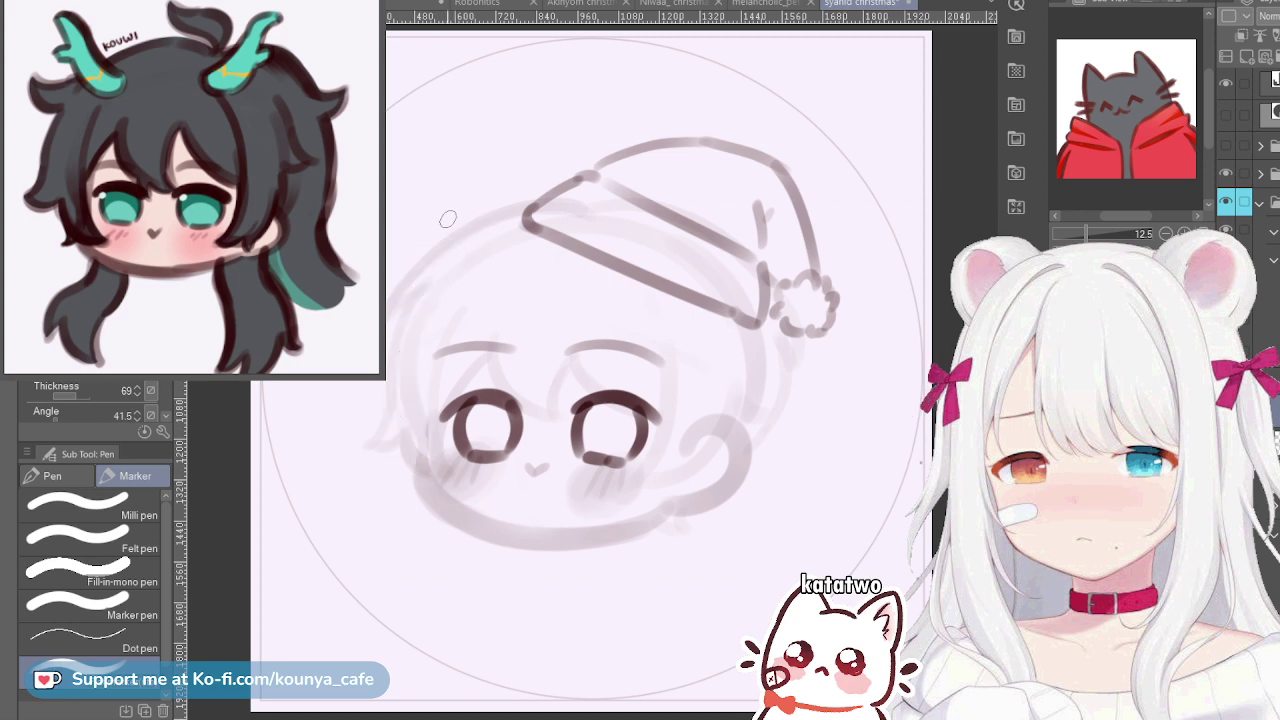
{"action": "left_click_drag", "start_coordinate": [457, 180], "coordinate": [399, 396]}
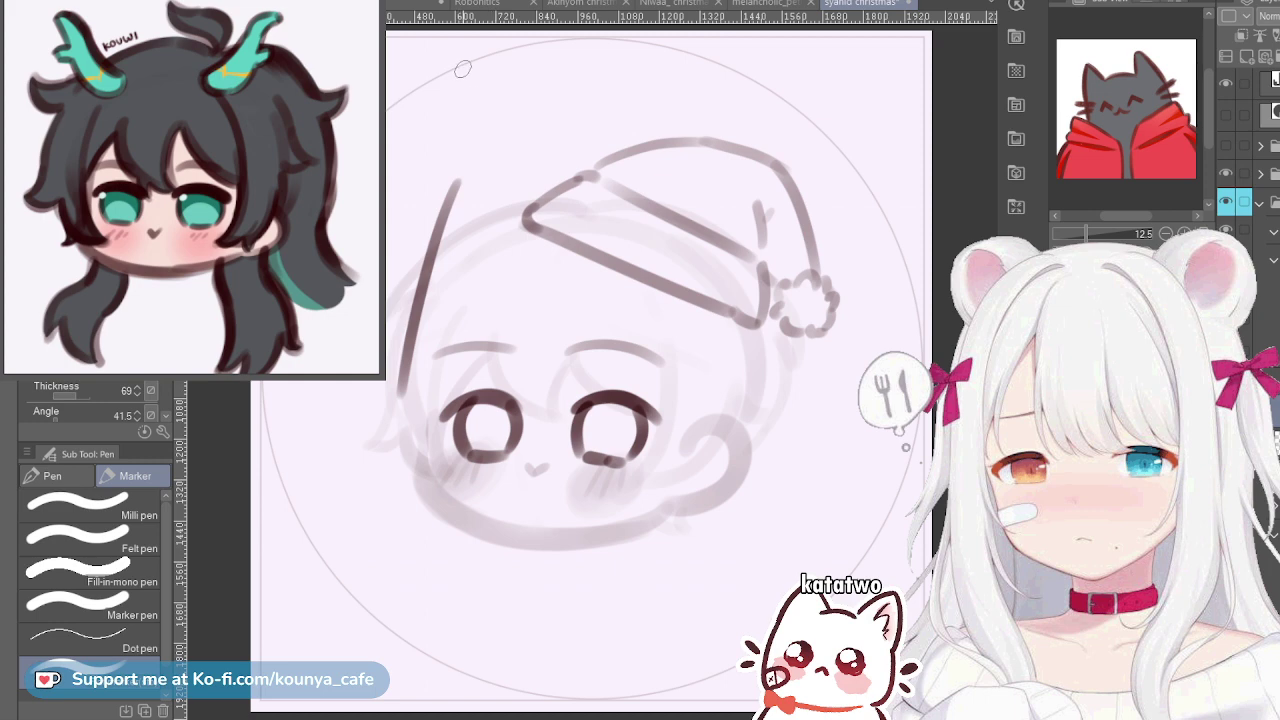
{"action": "key", "text": "ctrl+t"}
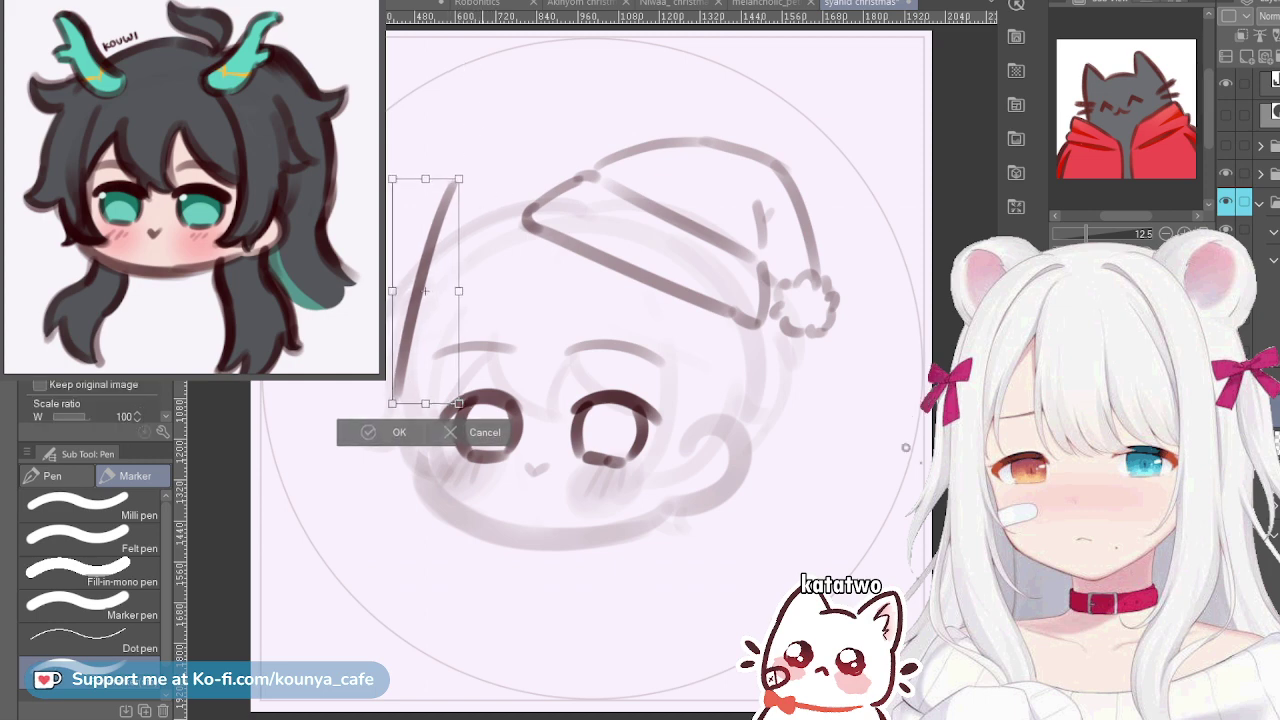
{"action": "key", "text": "Return"}
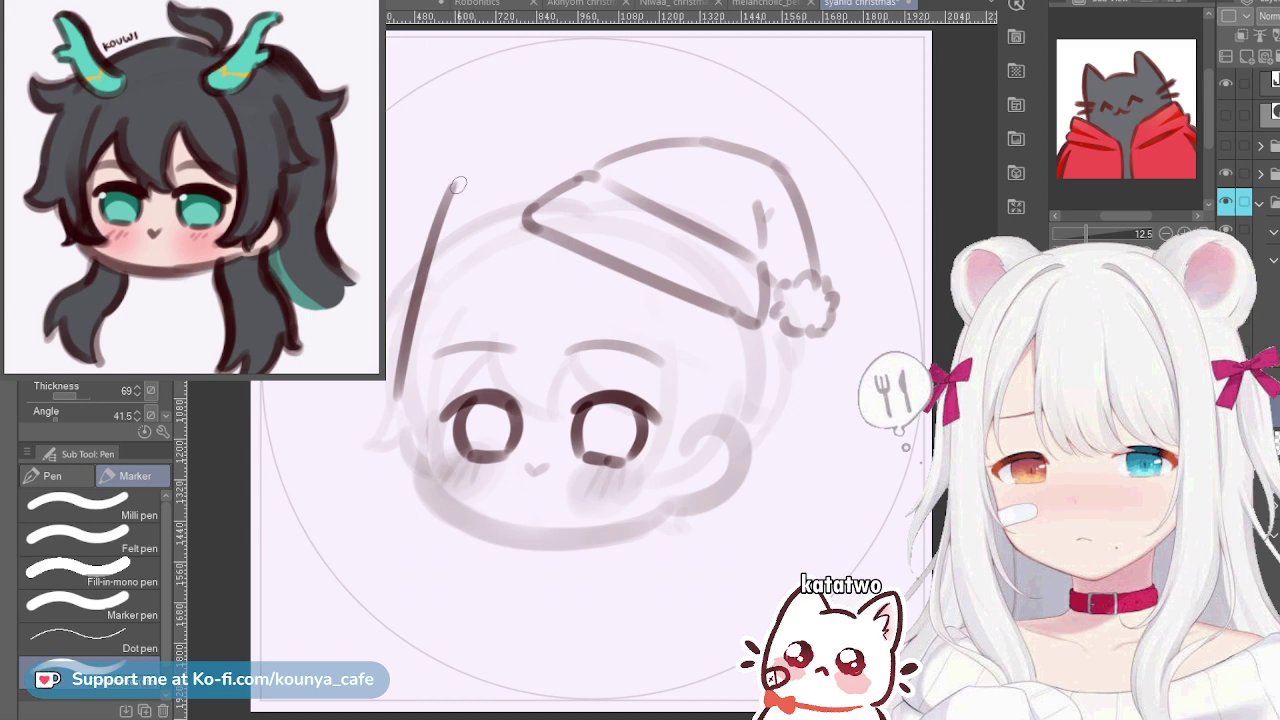
{"action": "mouse_move", "coordinate": [452, 190]}
{"action": "left_mouse_down"}
{"action": "mouse_move", "coordinate": [477, 150]}
{"action": "mouse_move", "coordinate": [519, 253]}
{"action": "mouse_move", "coordinate": [580, 254]}
{"action": "left_mouse_up"}
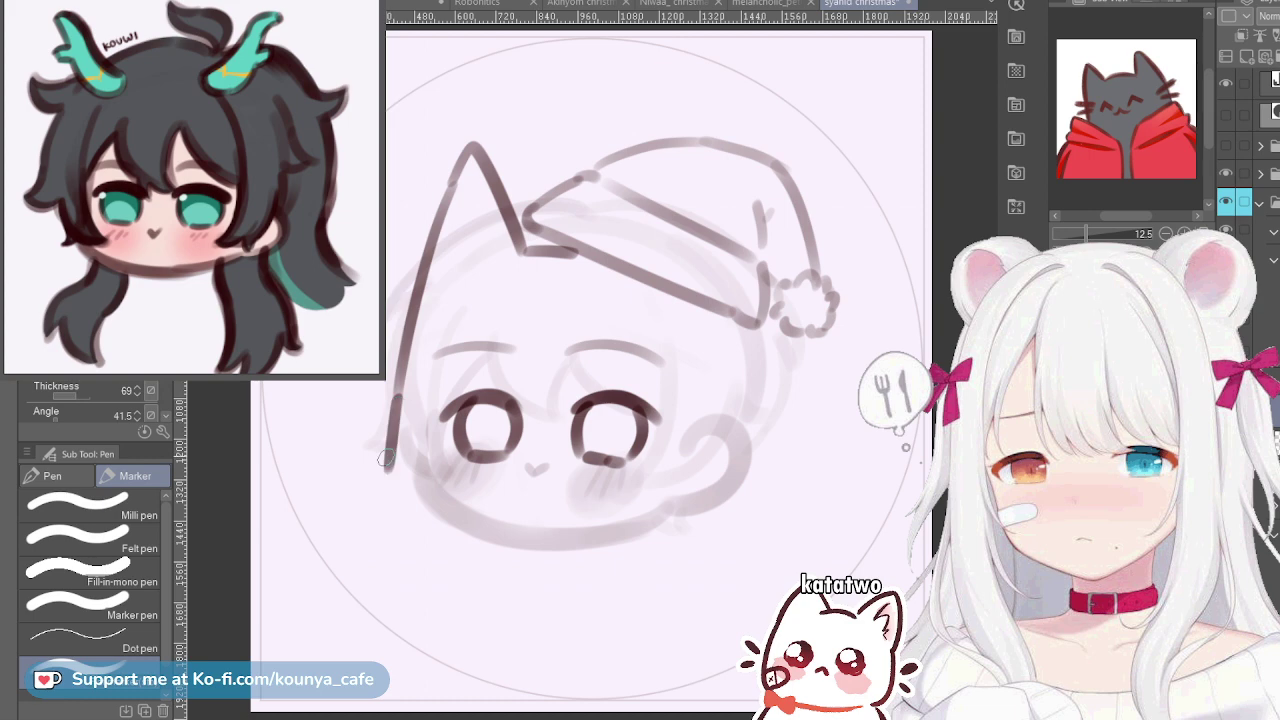
Extend the head's left side line down past the cheek and round it into the jaw corner
{"action": "left_click_drag", "start_coordinate": [398, 404], "coordinate": [384, 490]}
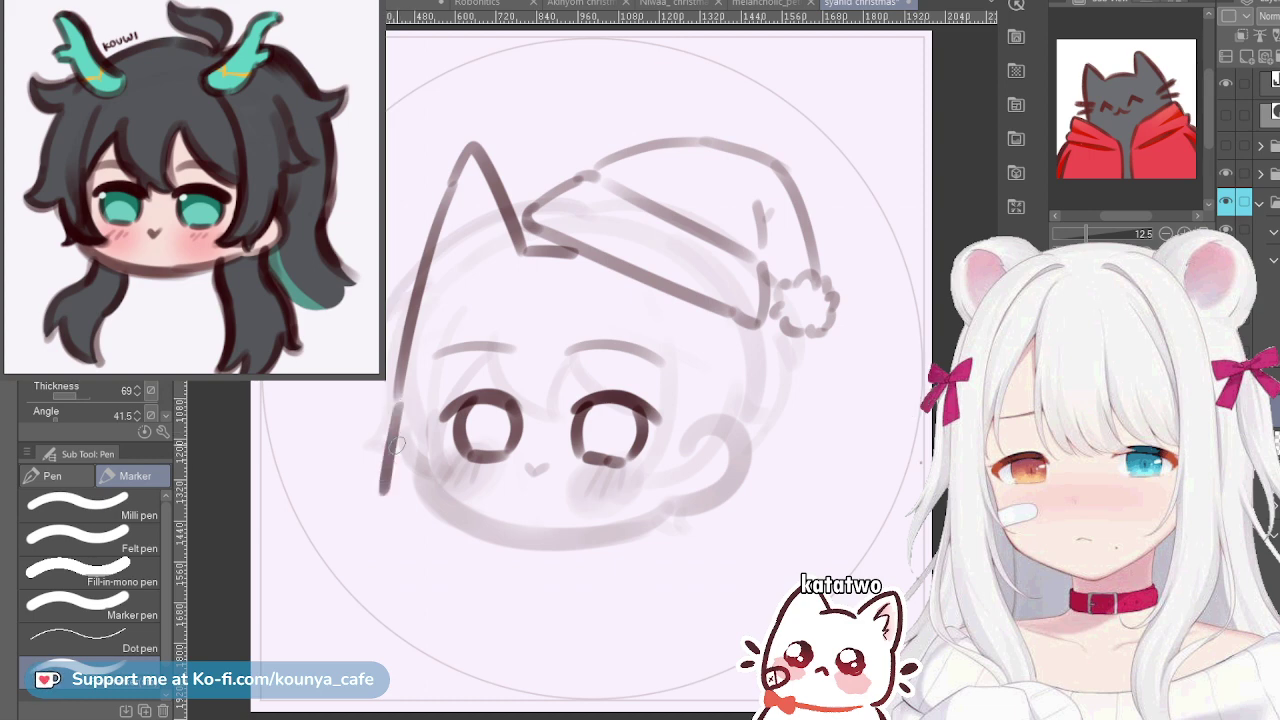
{"action": "key", "text": "ctrl+z"}
{"action": "left_click_drag", "start_coordinate": [398, 400], "coordinate": [376, 494]}
{"action": "key", "text": "ctrl+z"}
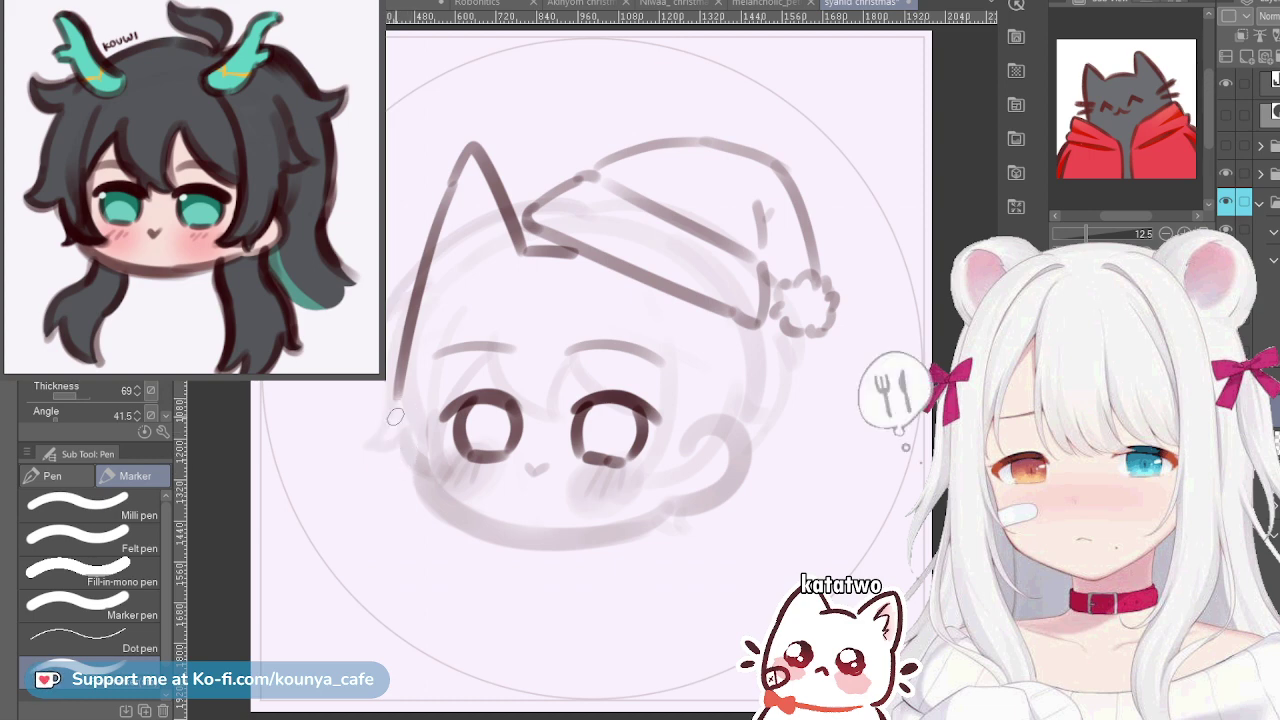
{"action": "left_click_drag", "start_coordinate": [398, 400], "coordinate": [385, 486]}
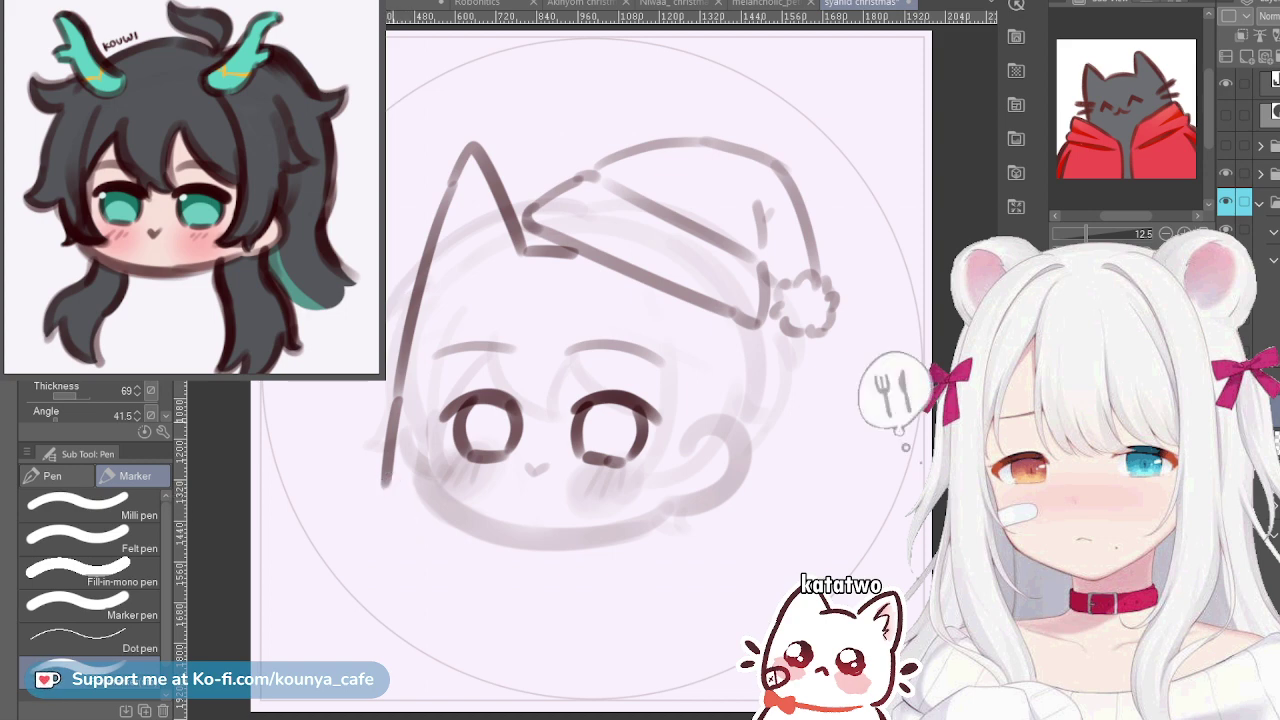
{"action": "key", "text": "ctrl+z"}
{"action": "left_click_drag", "start_coordinate": [398, 398], "coordinate": [387, 493]}
{"action": "key", "text": "ctrl+z"}
{"action": "mouse_move", "coordinate": [398, 397]}
{"action": "left_mouse_down"}
{"action": "mouse_move", "coordinate": [389, 456]}
{"action": "mouse_move", "coordinate": [422, 524]}
{"action": "mouse_move", "coordinate": [392, 509]}
{"action": "mouse_move", "coordinate": [412, 524]}
{"action": "mouse_move", "coordinate": [614, 545]}
{"action": "left_mouse_up"}
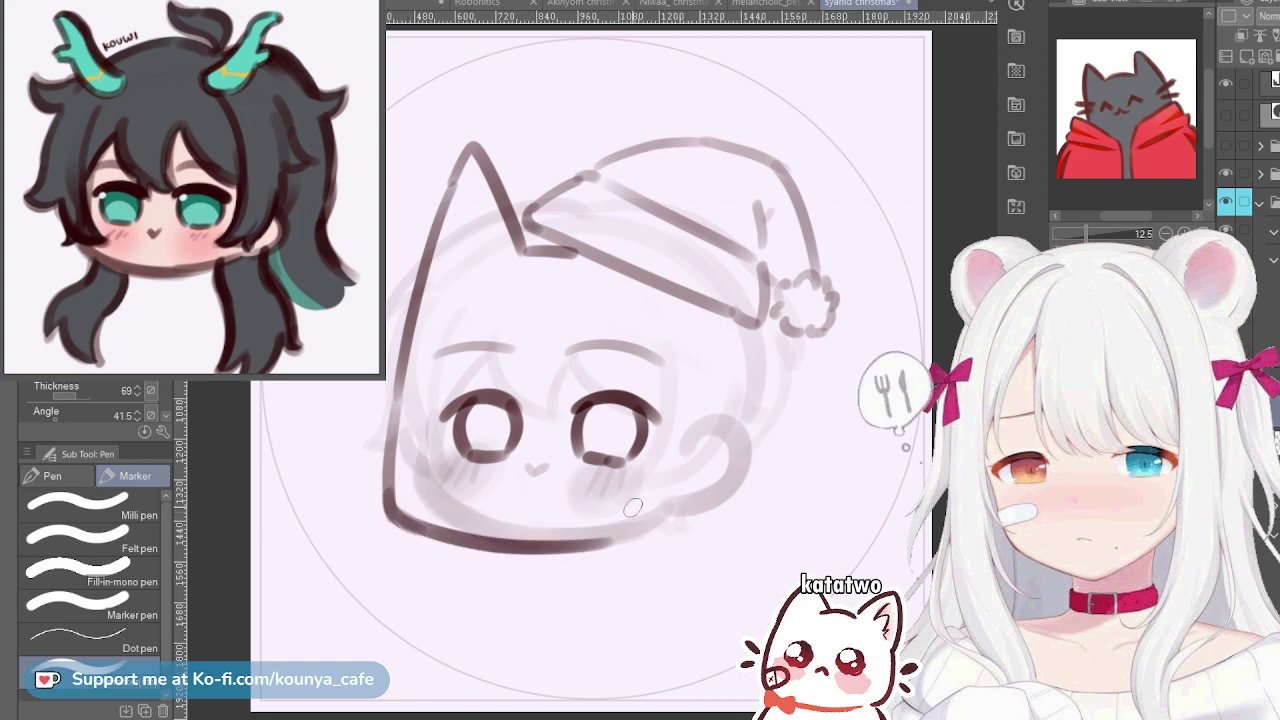
Redraw the chin as a wide downward curve from the left jaw corner, passing just below the faded face base
{"action": "key", "text": "ctrl+z"}
{"action": "mouse_move", "coordinate": [397, 516]}
{"action": "left_mouse_down"}
{"action": "mouse_move", "coordinate": [577, 557]}
{"action": "mouse_move", "coordinate": [668, 548]}
{"action": "left_mouse_up"}
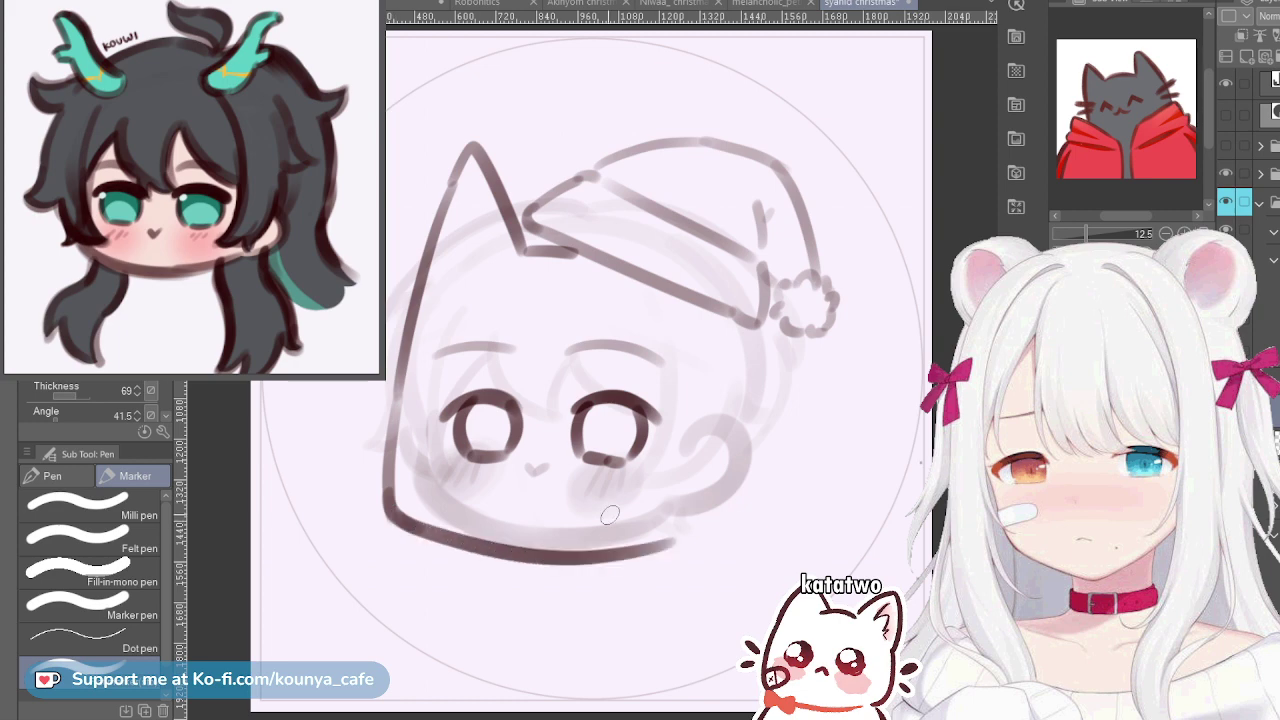
{"action": "key", "text": "ctrl+z"}
{"action": "mouse_move", "coordinate": [390, 505]}
{"action": "left_mouse_down"}
{"action": "mouse_move", "coordinate": [470, 550]}
{"action": "mouse_move", "coordinate": [700, 530]}
{"action": "left_mouse_up"}
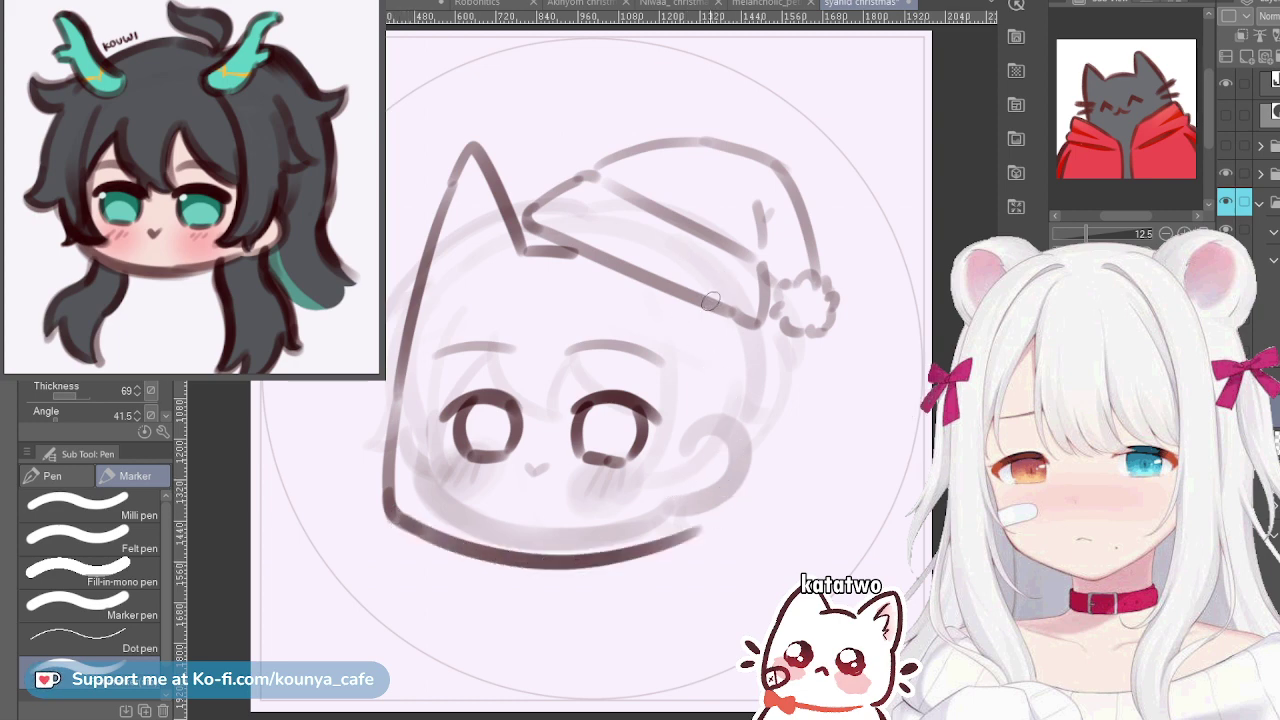
Transform the cat head outline to lower its ear and upper part slightly
{"action": "key", "text": "ctrl+t"}
{"action": "left_click_drag", "start_coordinate": [705, 140], "coordinate": [697, 165]}
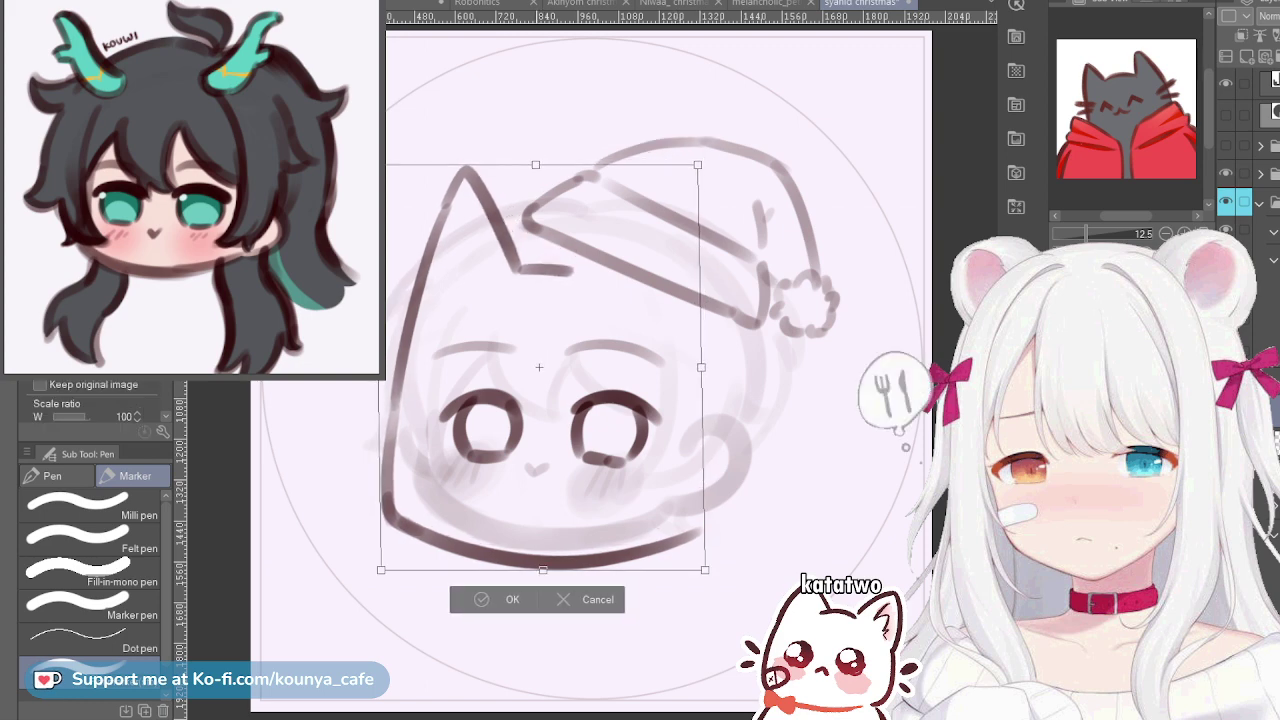
{"action": "key", "text": "Return"}
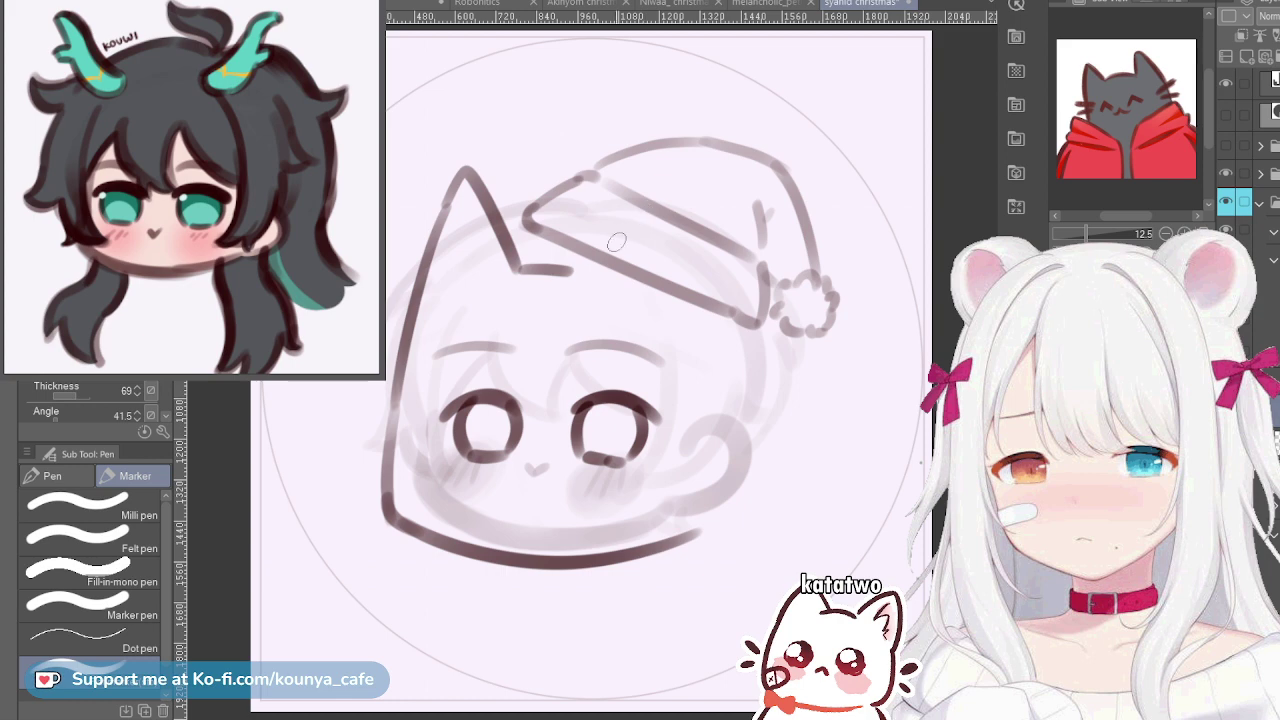
Erase the short crown line beside the left ear and rework the outline's lower-left jaw corner
{"action": "left_click_drag", "start_coordinate": [525, 268], "coordinate": [634, 275]}
{"action": "key", "text": "ctrl+z"}
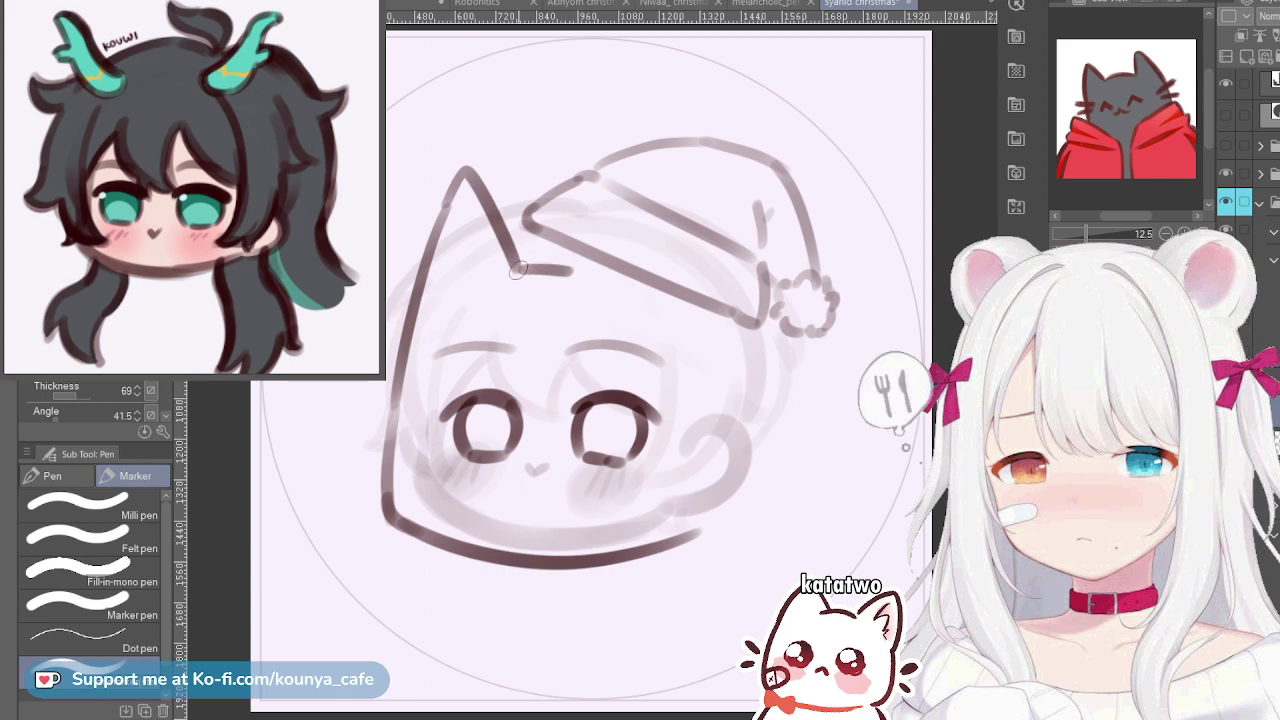
{"action": "mouse_move", "coordinate": [519, 268]}
{"action": "left_mouse_down"}
{"action": "mouse_move", "coordinate": [588, 262]}
{"action": "mouse_move", "coordinate": [610, 282]}
{"action": "mouse_move", "coordinate": [579, 259]}
{"action": "mouse_move", "coordinate": [550, 282]}
{"action": "left_mouse_up"}
{"action": "key", "text": "ctrl+z"}
{"action": "key", "text": "e"}
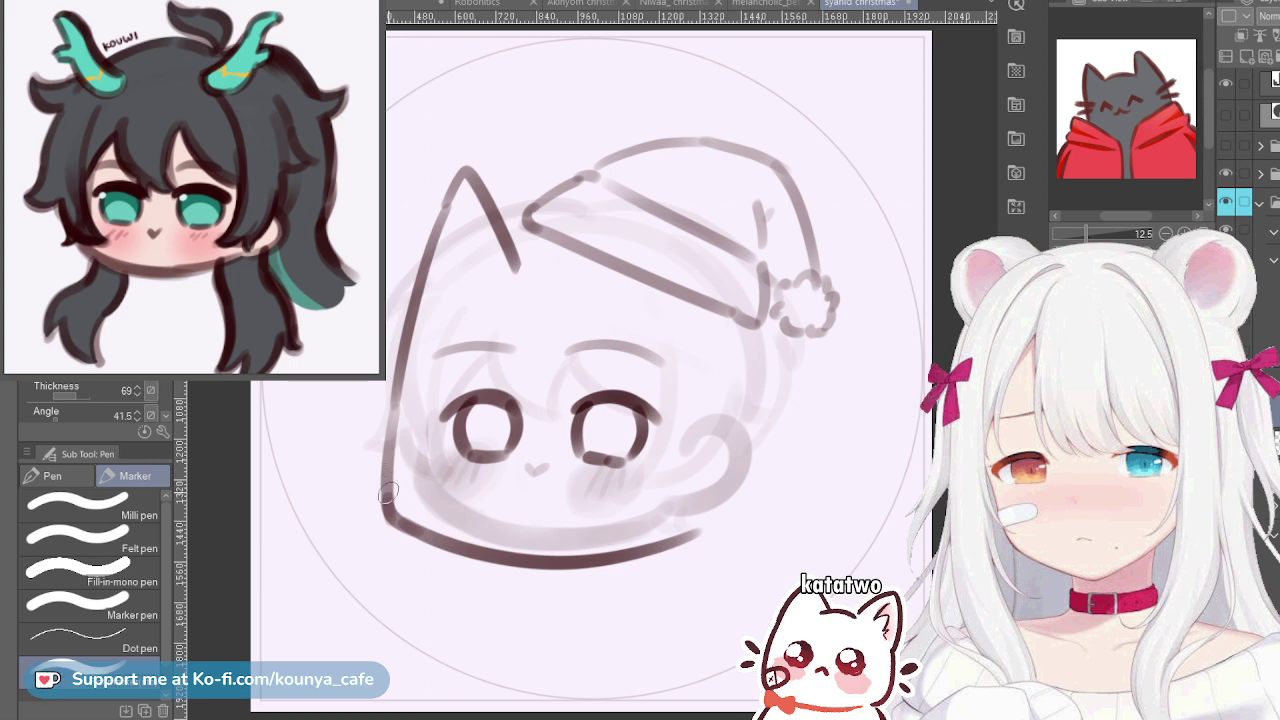
{"action": "left_click_drag", "start_coordinate": [386, 481], "coordinate": [412, 532]}
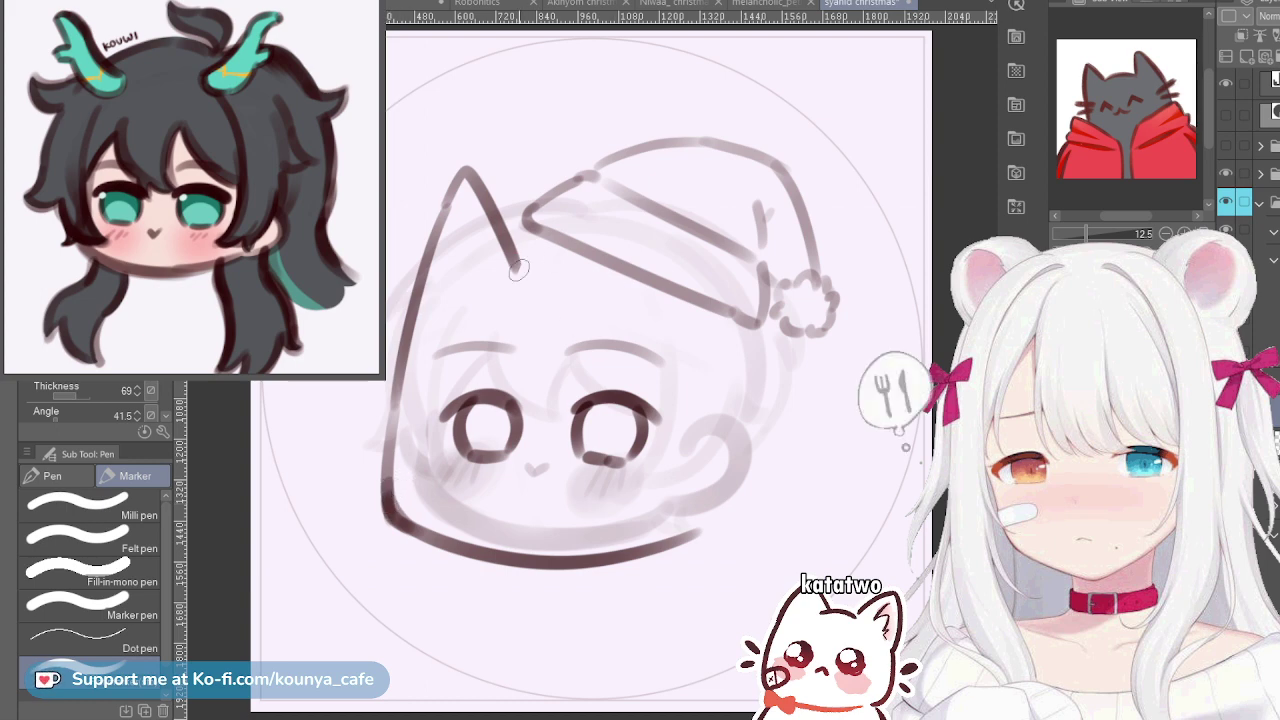
Draw the crown line between the ears and the right ear's inner edge up to its tip
{"action": "mouse_move", "coordinate": [515, 266]}
{"action": "left_mouse_down"}
{"action": "mouse_move", "coordinate": [557, 261]}
{"action": "mouse_move", "coordinate": [577, 276]}
{"action": "mouse_move", "coordinate": [570, 256]}
{"action": "mouse_move", "coordinate": [613, 268]}
{"action": "mouse_move", "coordinate": [580, 259]}
{"action": "mouse_move", "coordinate": [625, 256]}
{"action": "mouse_move", "coordinate": [648, 178]}
{"action": "left_mouse_up"}
{"action": "key", "text": "ctrl+z"}
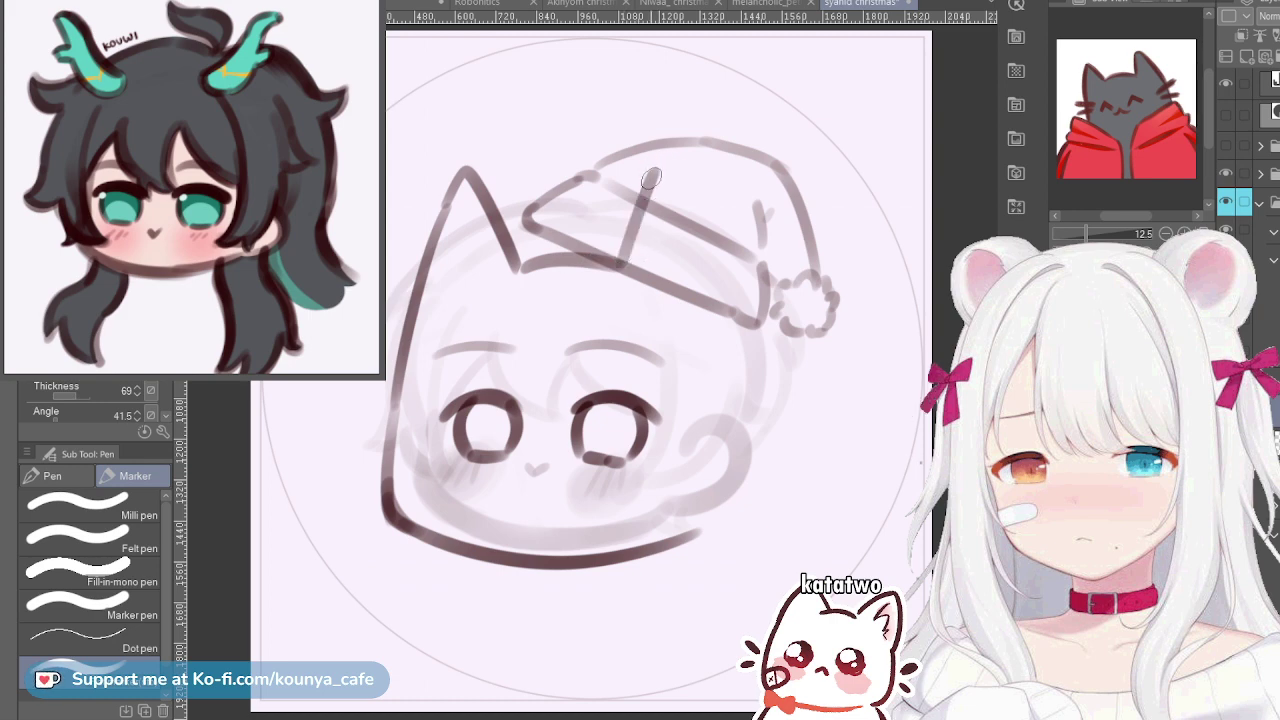
{"action": "left_click_drag", "start_coordinate": [651, 179], "coordinate": [661, 162]}
Draw the head's right side from the ear tip down to the jaw and join it to the chin with a rounded corner
{"action": "mouse_move", "coordinate": [661, 162]}
{"action": "left_mouse_down"}
{"action": "mouse_move", "coordinate": [690, 198]}
{"action": "mouse_move", "coordinate": [778, 492]}
{"action": "left_mouse_up"}
{"action": "key", "text": "ctrl+z"}
{"action": "mouse_move", "coordinate": [660, 158]}
{"action": "left_mouse_down"}
{"action": "mouse_move", "coordinate": [728, 355]}
{"action": "mouse_move", "coordinate": [748, 495]}
{"action": "mouse_move", "coordinate": [695, 530]}
{"action": "left_mouse_up"}
{"action": "key", "text": "ctrl+z"}
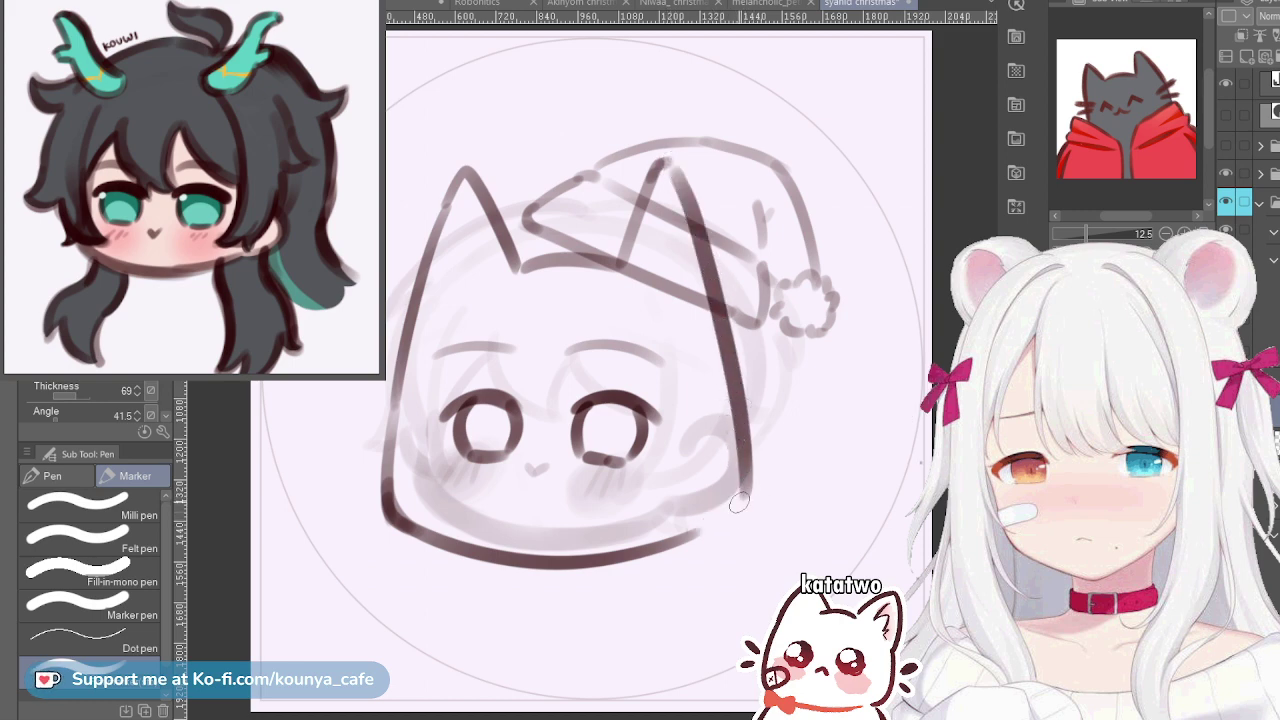
{"action": "left_click_drag", "start_coordinate": [744, 494], "coordinate": [708, 530]}
{"action": "key", "text": "ctrl+z"}
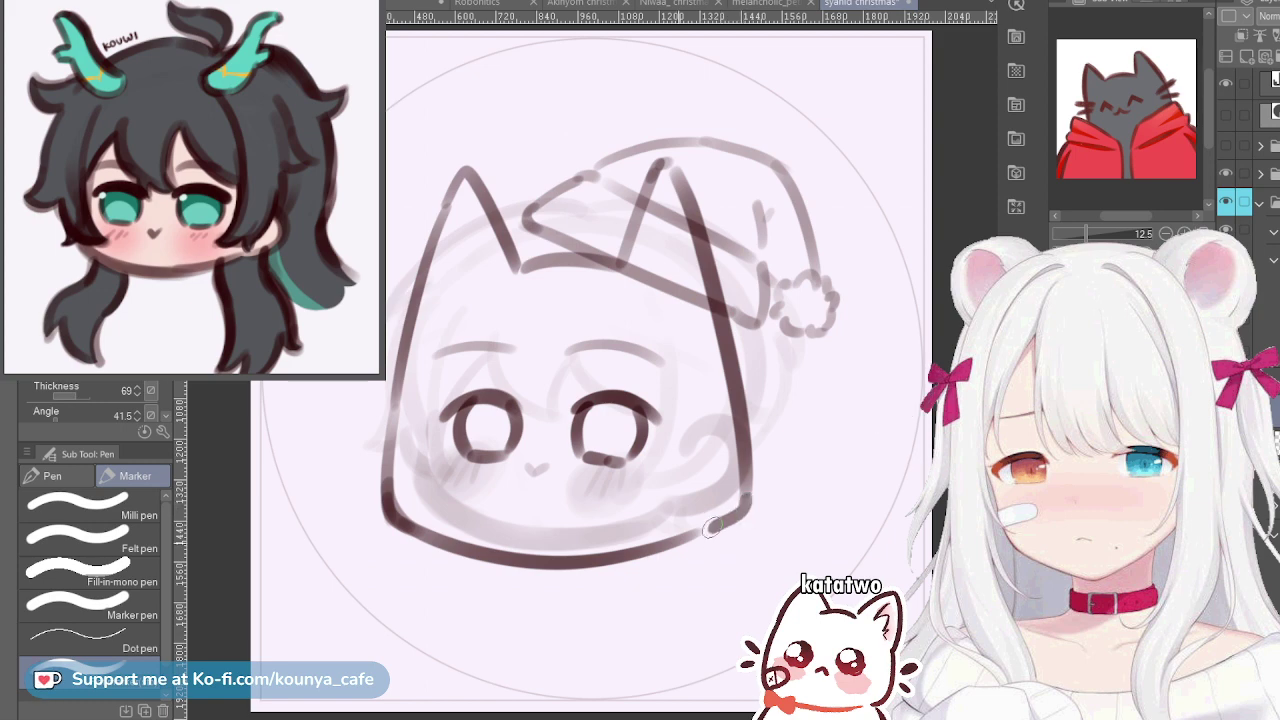
{"action": "left_click_drag", "start_coordinate": [748, 494], "coordinate": [697, 538]}
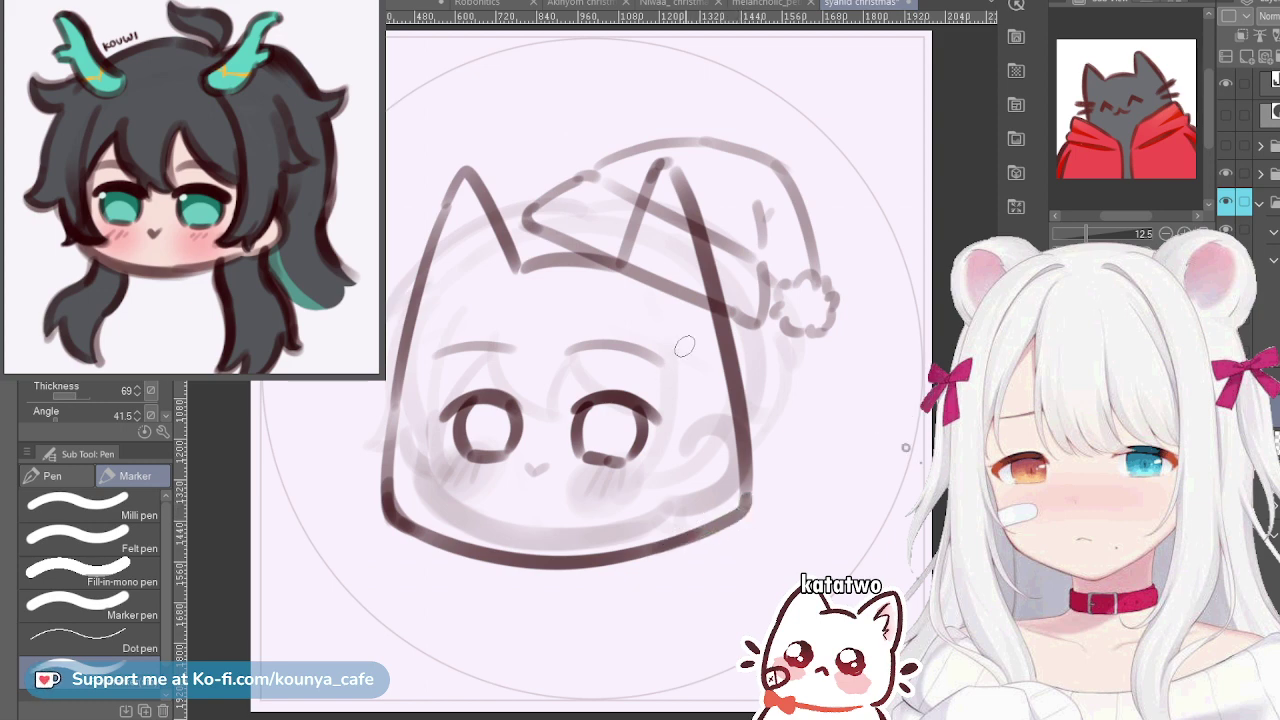
Transform the Santa hat sketch, moving it down, narrowing and tilting it so it covers the cat head's right ear
{"action": "left_click", "coordinate": [1264, 259]}
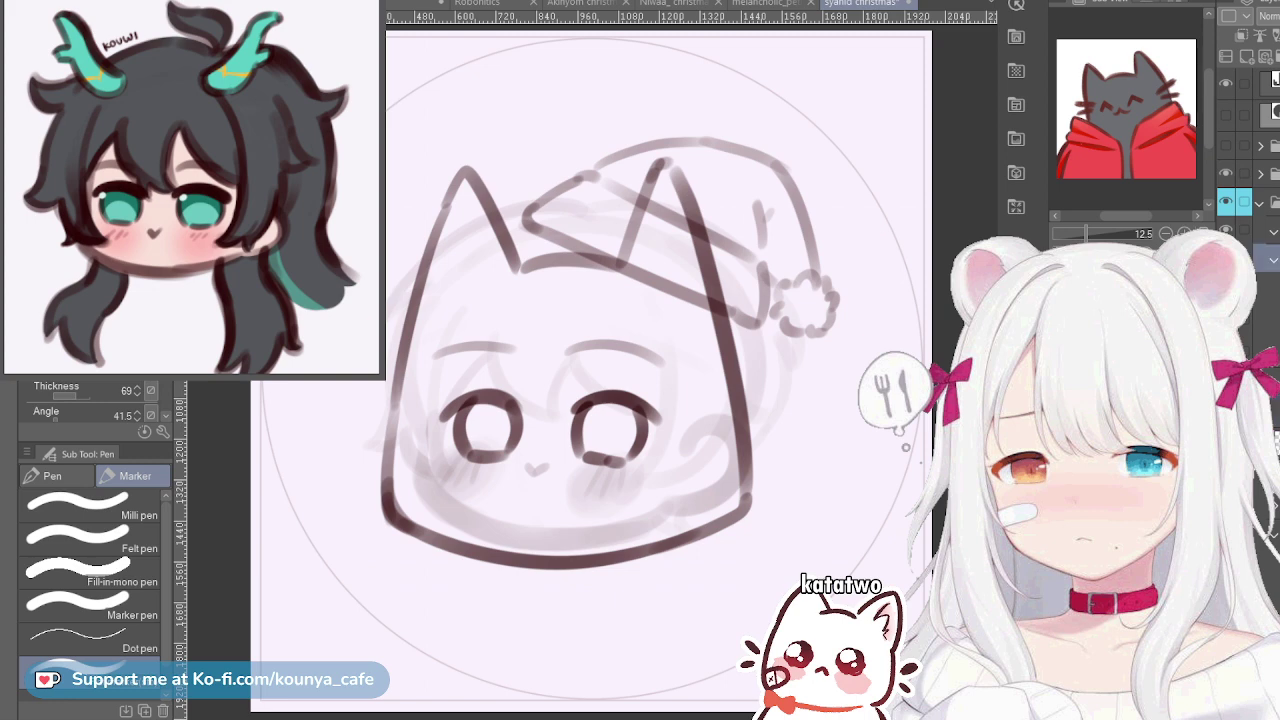
{"action": "key", "text": "ctrl+t"}
{"action": "left_click_drag", "start_coordinate": [676, 245], "coordinate": [675, 272]}
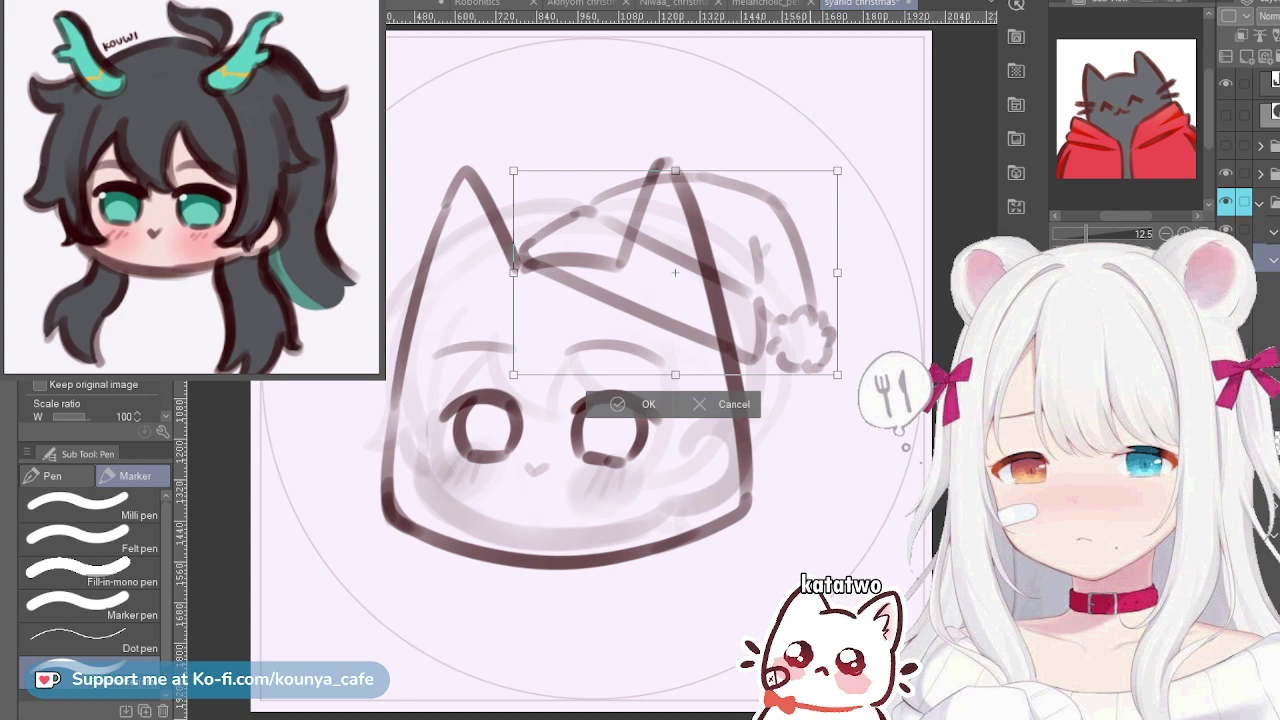
{"action": "left_click_drag", "start_coordinate": [837, 170], "coordinate": [788, 140]}
{"action": "left_click_drag", "start_coordinate": [669, 268], "coordinate": [667, 267]}
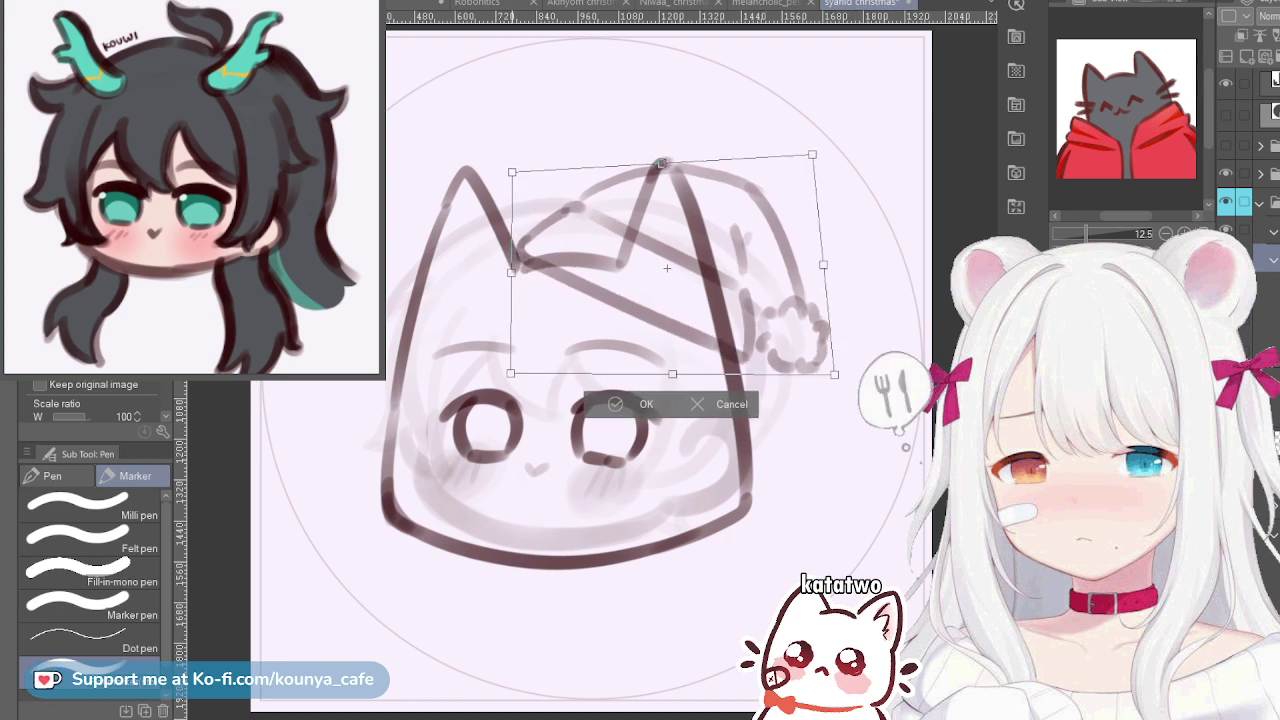
{"action": "left_click_drag", "start_coordinate": [511, 271], "coordinate": [511, 278]}
{"action": "left_click_drag", "start_coordinate": [812, 154], "coordinate": [811, 148]}
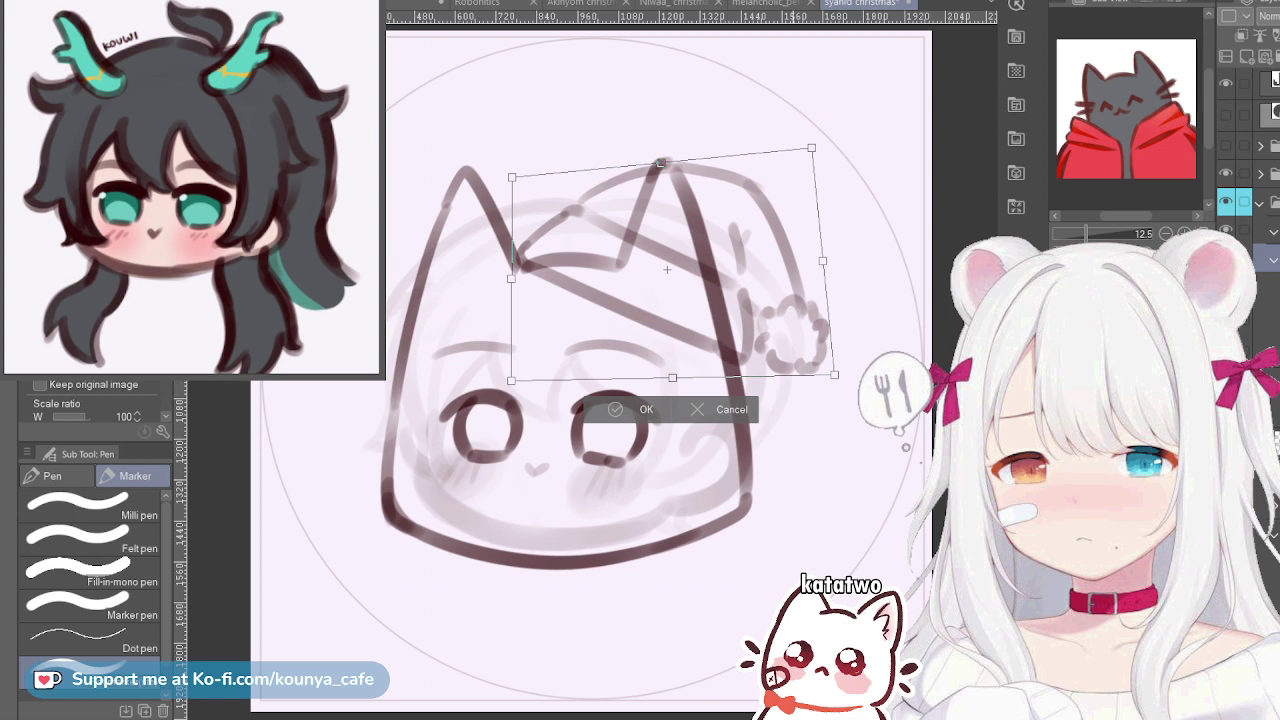
{"action": "key", "text": "Return"}
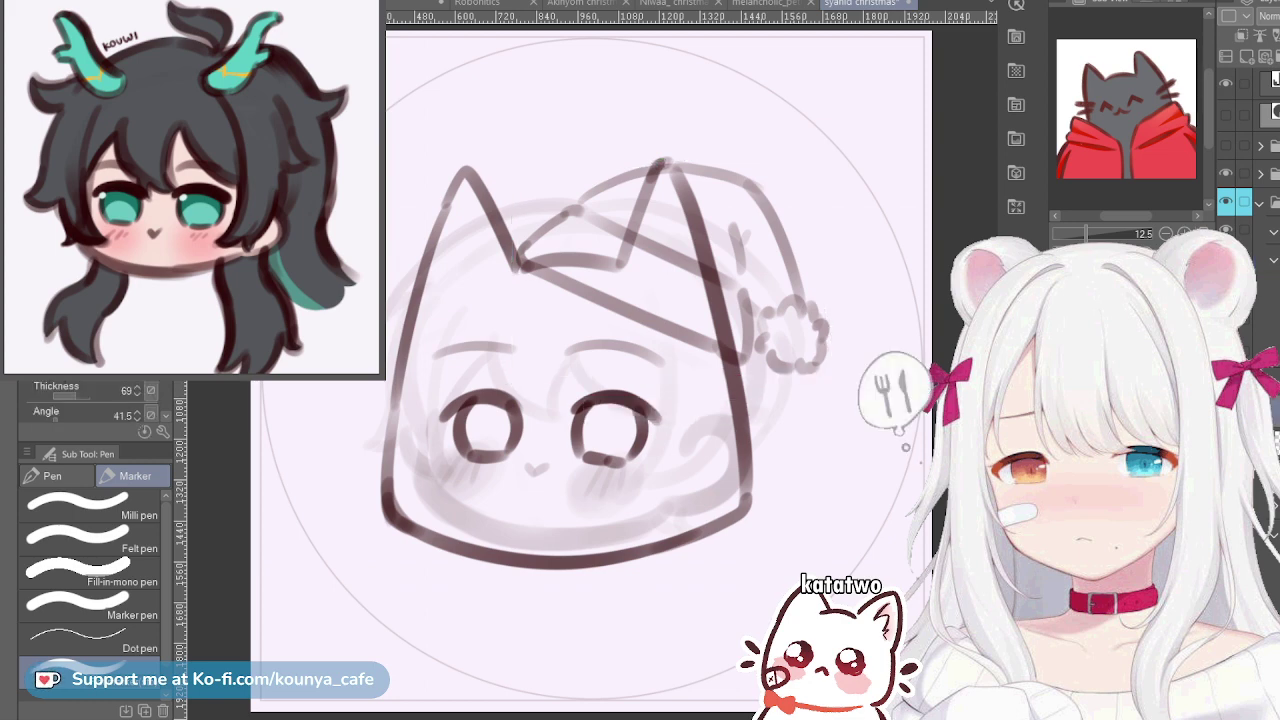
Erase the right ear and the head outline where they overlap the Santa hat
{"action": "mouse_move", "coordinate": [685, 162]}
{"action": "left_mouse_down"}
{"action": "mouse_move", "coordinate": [698, 186]}
{"action": "mouse_move", "coordinate": [669, 230]}
{"action": "mouse_move", "coordinate": [581, 205]}
{"action": "left_mouse_up"}
{"action": "key", "text": "ctrl+z"}
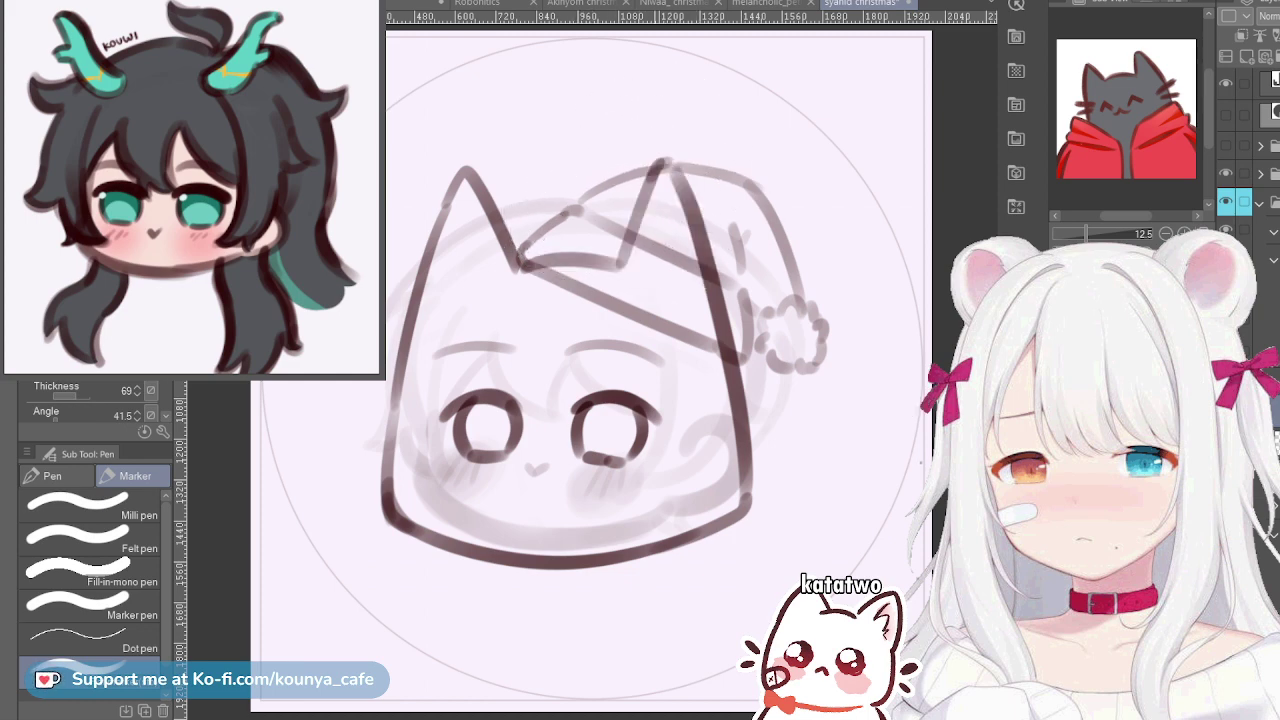
{"action": "mouse_move", "coordinate": [688, 176]}
{"action": "left_mouse_down"}
{"action": "mouse_move", "coordinate": [742, 265]}
{"action": "mouse_move", "coordinate": [730, 263]}
{"action": "mouse_move", "coordinate": [733, 305]}
{"action": "mouse_move", "coordinate": [749, 302]}
{"action": "left_mouse_up"}
{"action": "mouse_move", "coordinate": [662, 240]}
{"action": "left_mouse_down"}
{"action": "mouse_move", "coordinate": [624, 232]}
{"action": "mouse_move", "coordinate": [601, 218]}
{"action": "mouse_move", "coordinate": [548, 256]}
{"action": "left_mouse_up"}
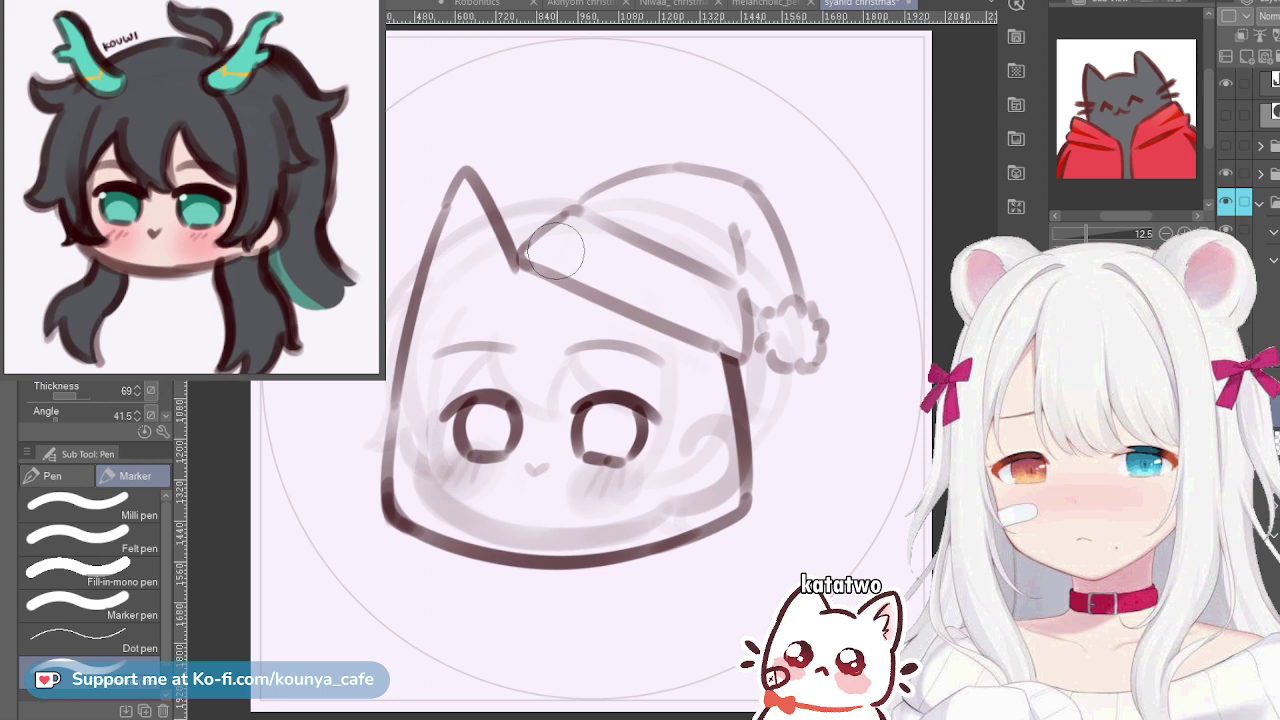
{"action": "key", "text": "ctrl+z"}
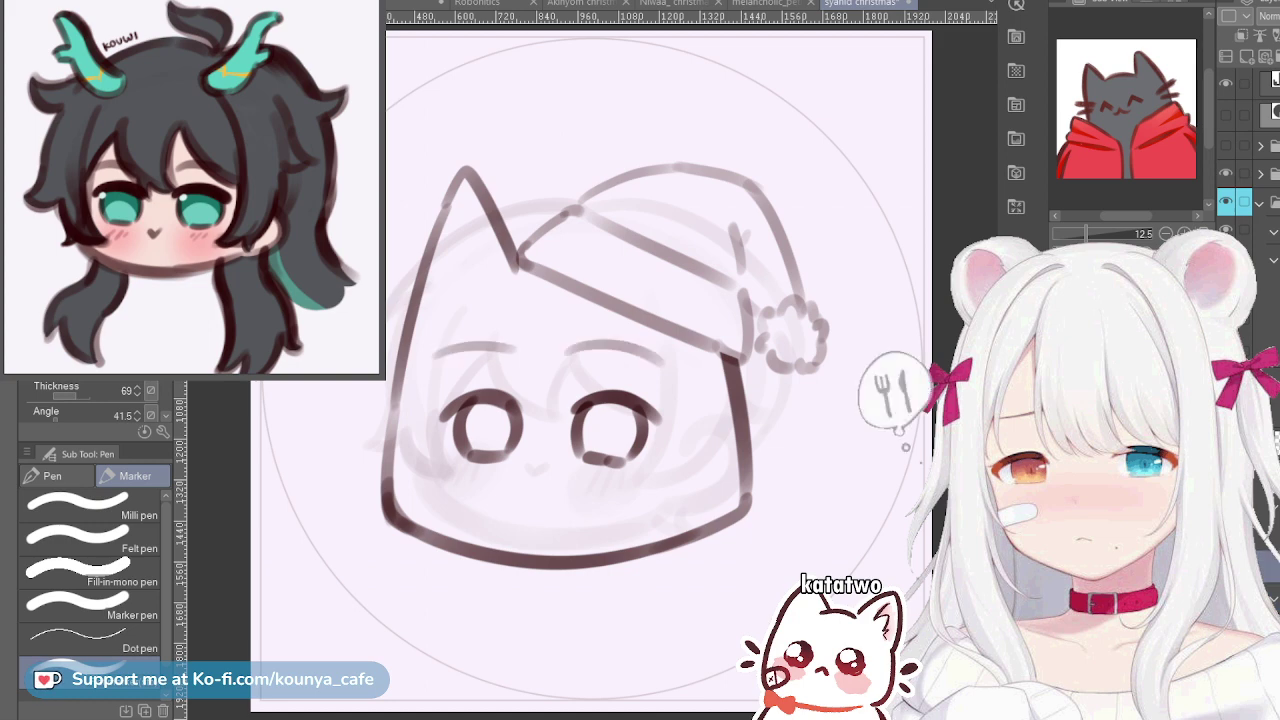
Fade the chibi face guide and delete the leftover hair guide beneath the cat head sketch
{"action": "left_click", "coordinate": [1264, 505]}
{"action": "key", "text": "ctrl+z"}
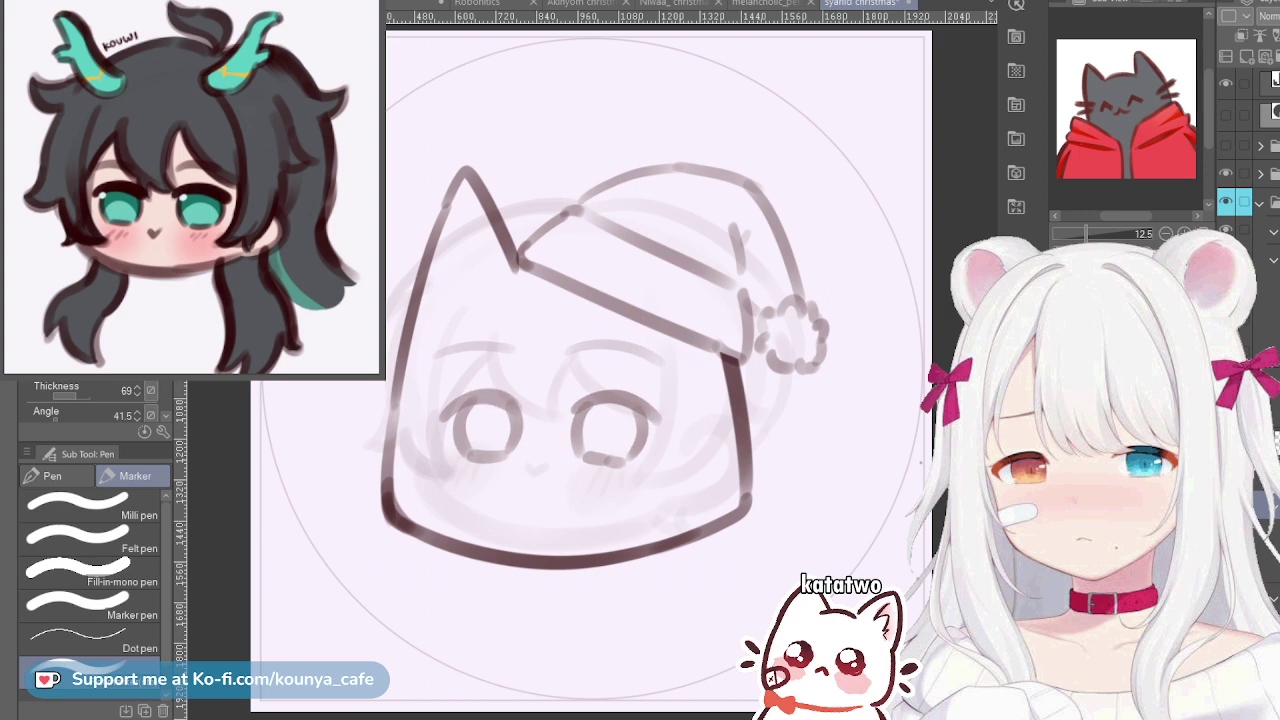
{"action": "key", "text": "ctrl+z"}
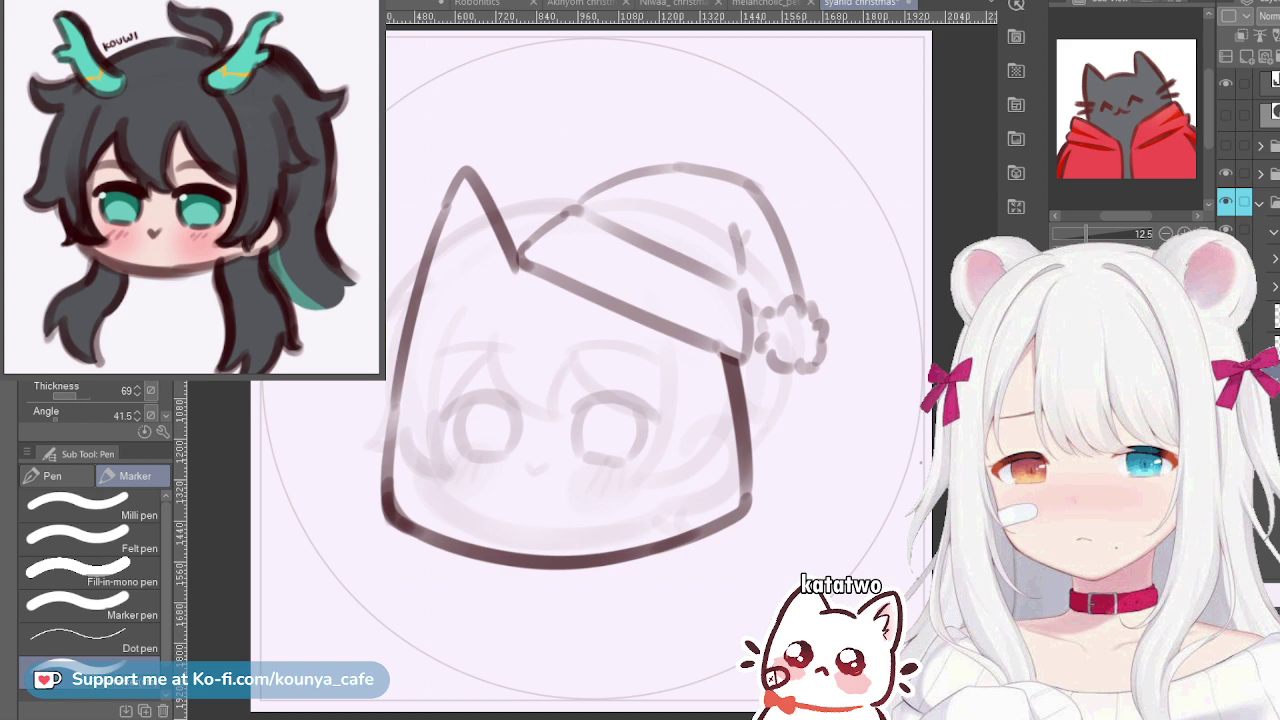
{"action": "left_click", "coordinate": [1266, 316]}
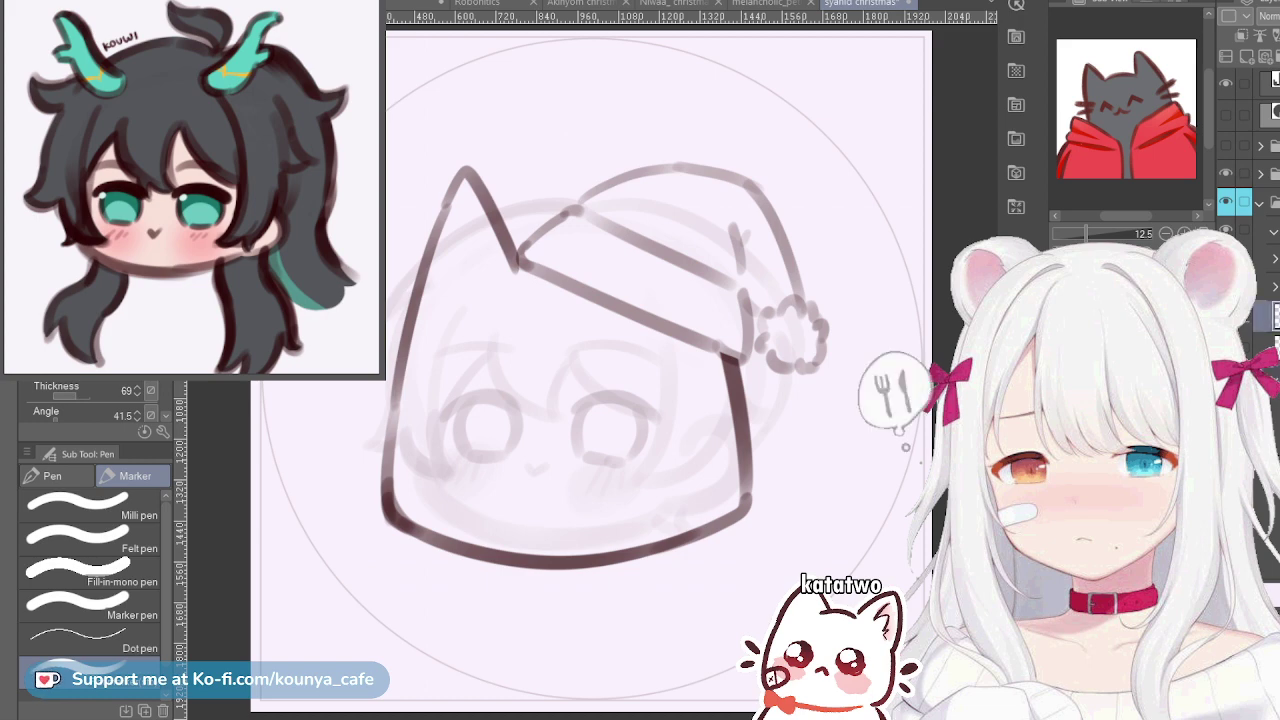
{"action": "key", "text": "Delete"}
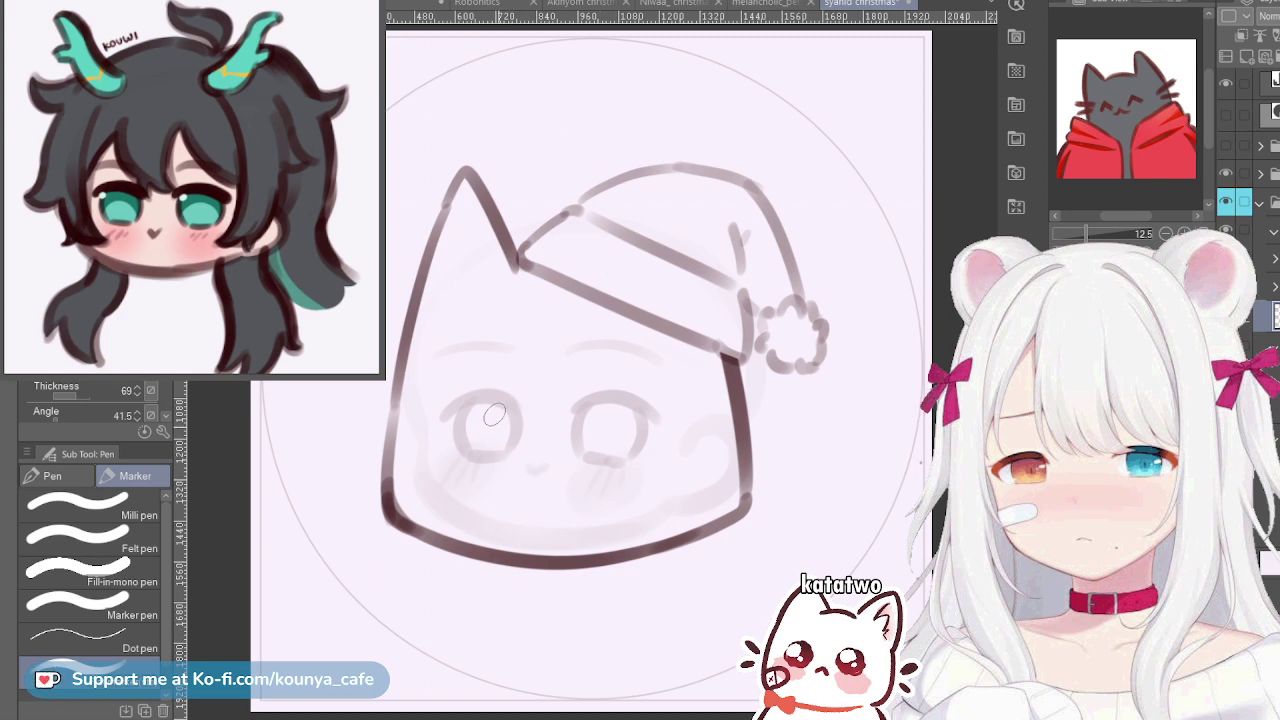
Draw a wide w-shaped cat mouth between the guide's eyes and slightly reshape it with a transform
{"action": "mouse_move", "coordinate": [514, 456]}
{"action": "left_mouse_down"}
{"action": "mouse_move", "coordinate": [519, 468]}
{"action": "mouse_move", "coordinate": [543, 457]}
{"action": "mouse_move", "coordinate": [509, 467]}
{"action": "mouse_move", "coordinate": [541, 460]}
{"action": "mouse_move", "coordinate": [556, 472]}
{"action": "mouse_move", "coordinate": [573, 456]}
{"action": "left_mouse_up"}
{"action": "key", "text": "ctrl+z"}
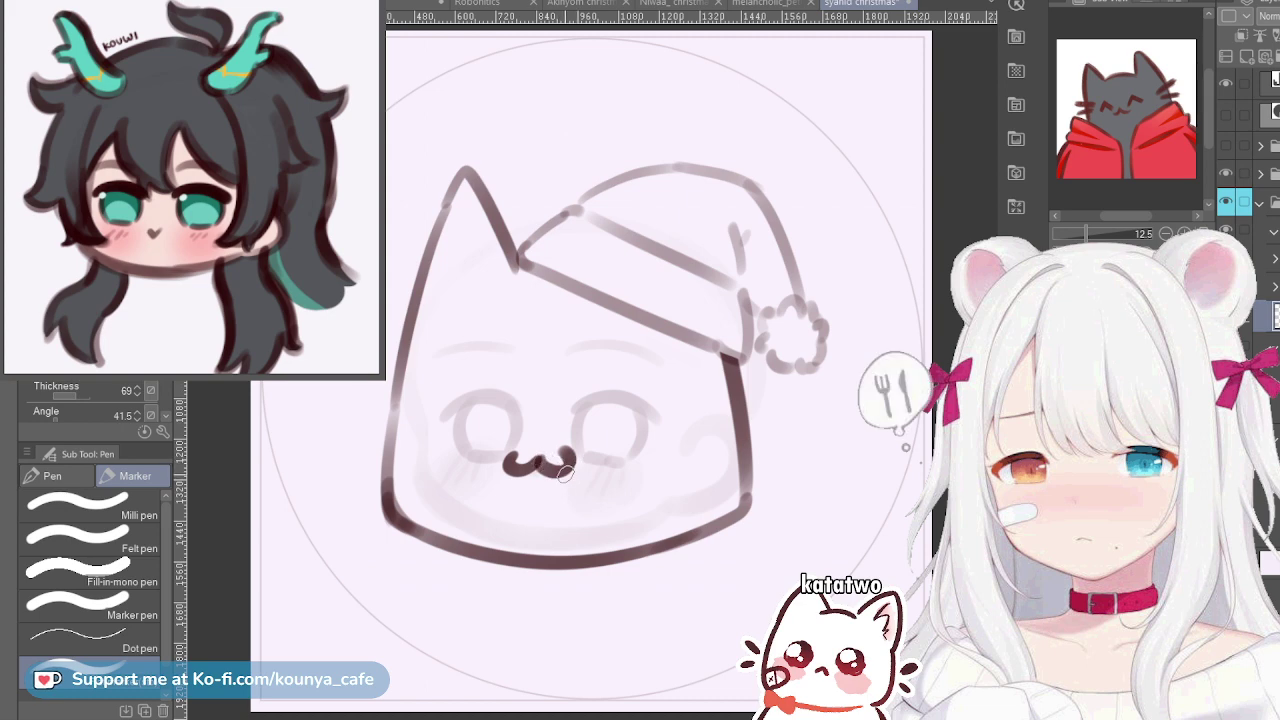
{"action": "key", "text": "ctrl+t"}
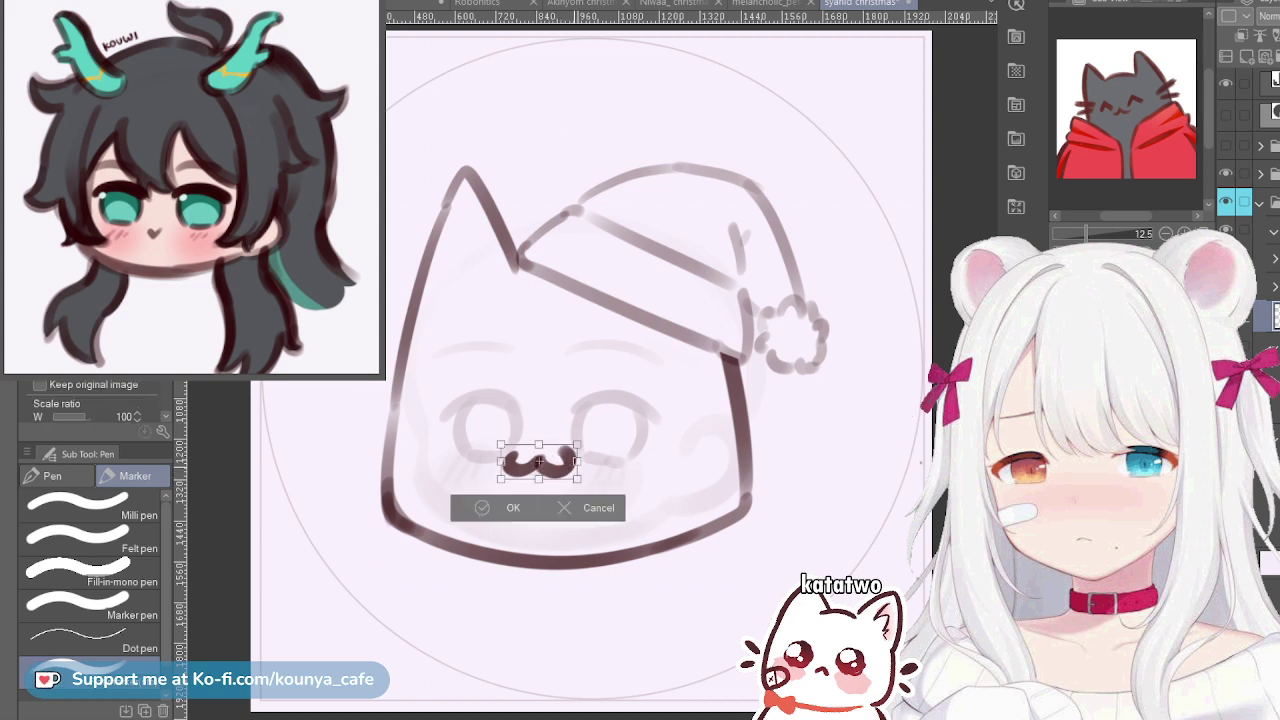
{"action": "left_click_drag", "start_coordinate": [577, 444], "coordinate": [576, 448]}
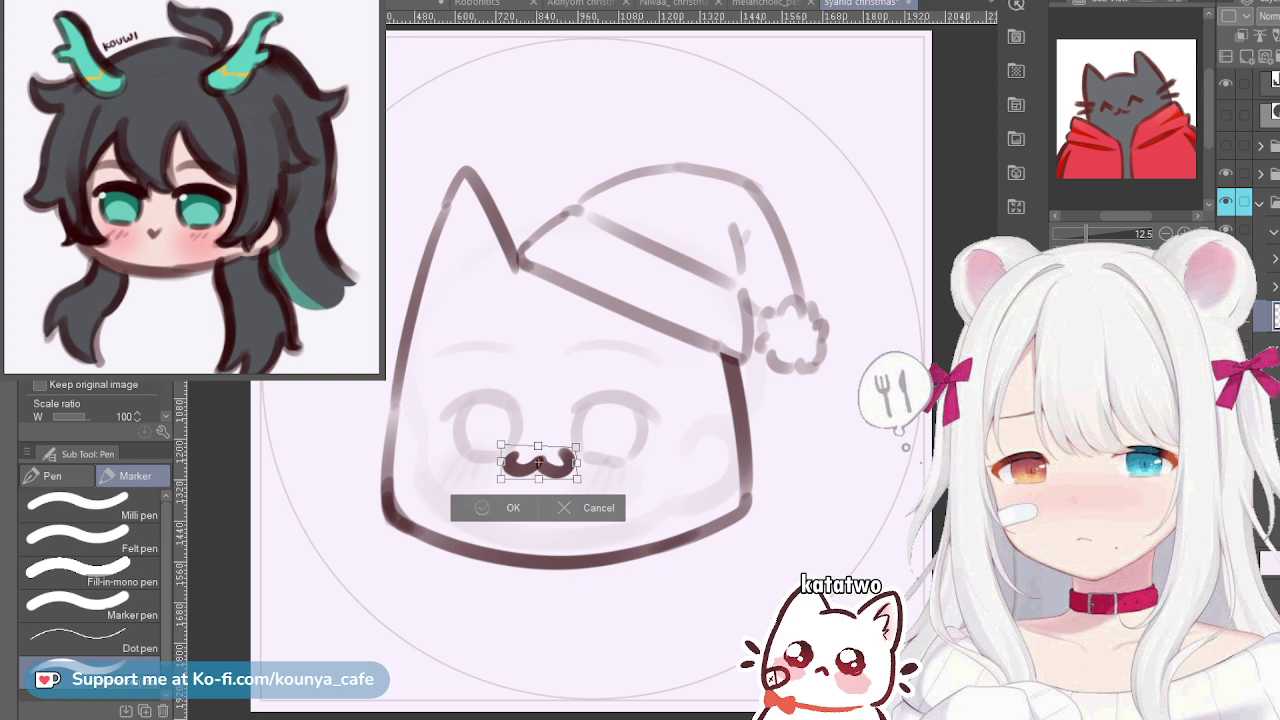
{"action": "key", "text": "Return"}
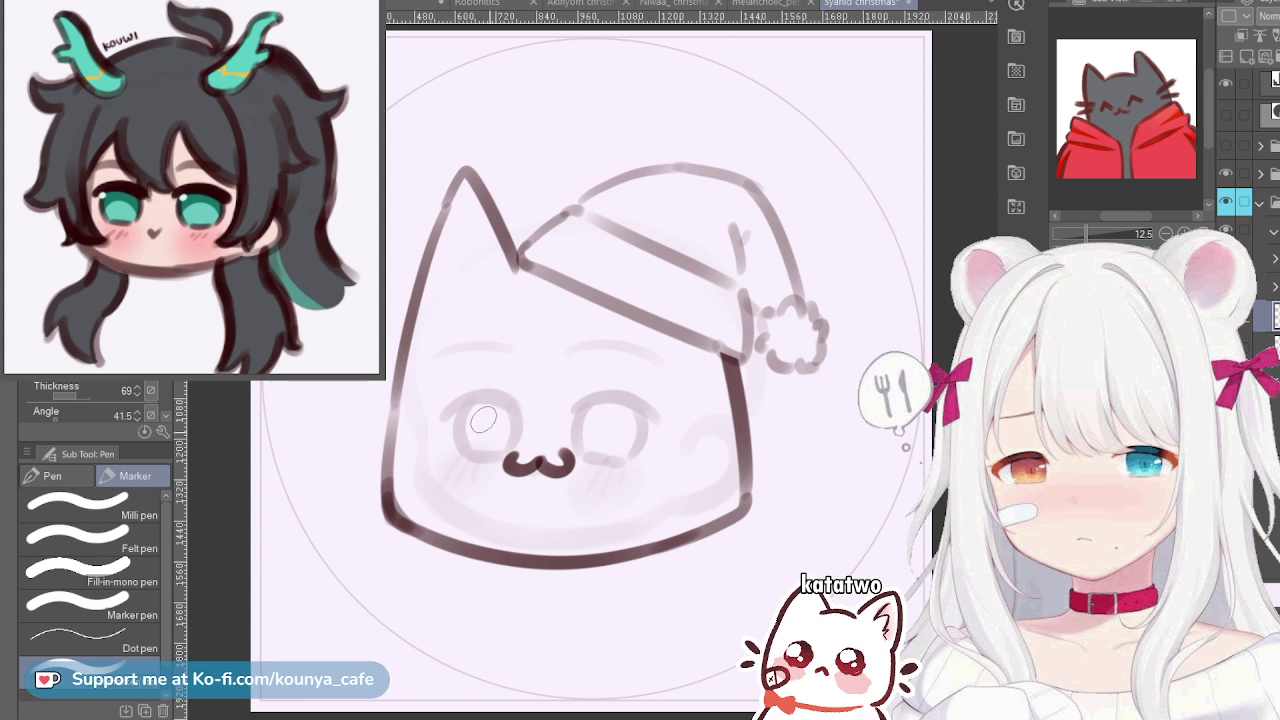
Try solid dark oval eyes inside the two eyes of the faded guide
{"action": "mouse_move", "coordinate": [486, 410]}
{"action": "left_mouse_down"}
{"action": "mouse_move", "coordinate": [482, 442]}
{"action": "mouse_move", "coordinate": [485, 432]}
{"action": "left_mouse_up"}
{"action": "key", "text": "ctrl+z"}
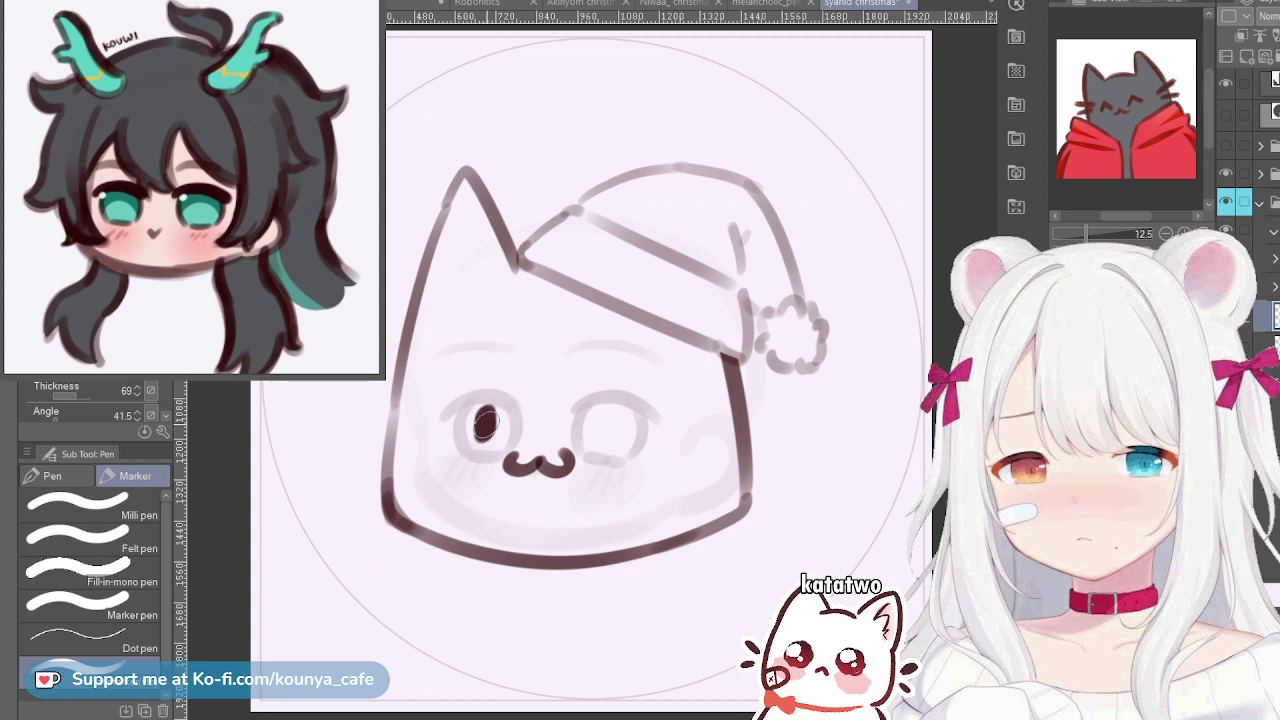
{"action": "left_click_drag", "start_coordinate": [600, 408], "coordinate": [600, 440]}
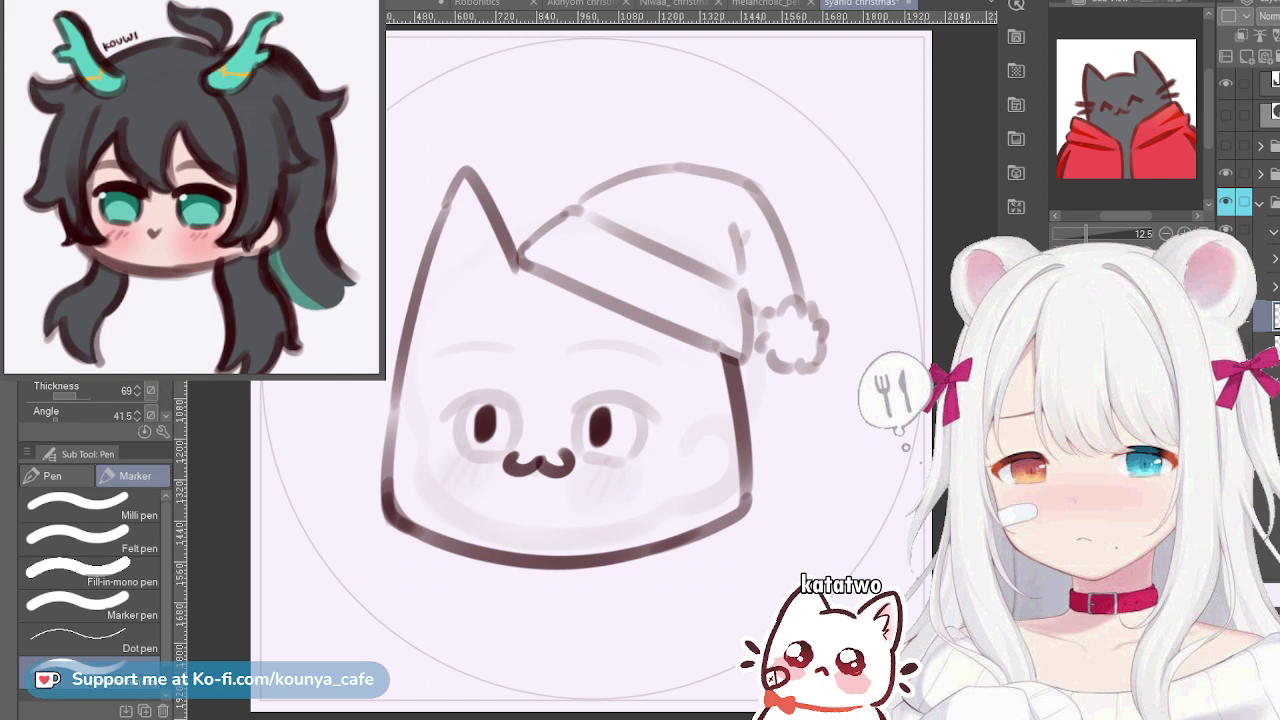
Remove the guide's eyebrows, undo the solid oval eyes and bring back the guide's round eyes
{"action": "key", "text": "Delete"}
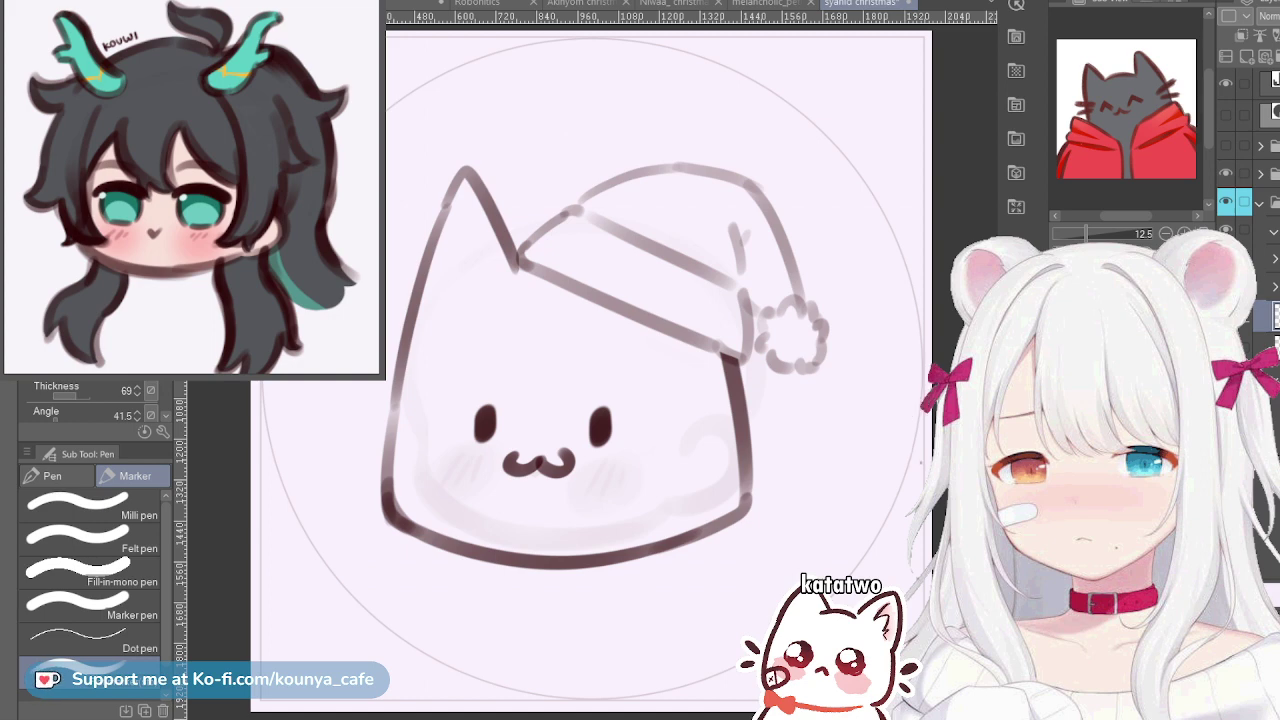
{"action": "key", "text": "ctrl+z"}
{"action": "key", "text": "ctrl+z"}
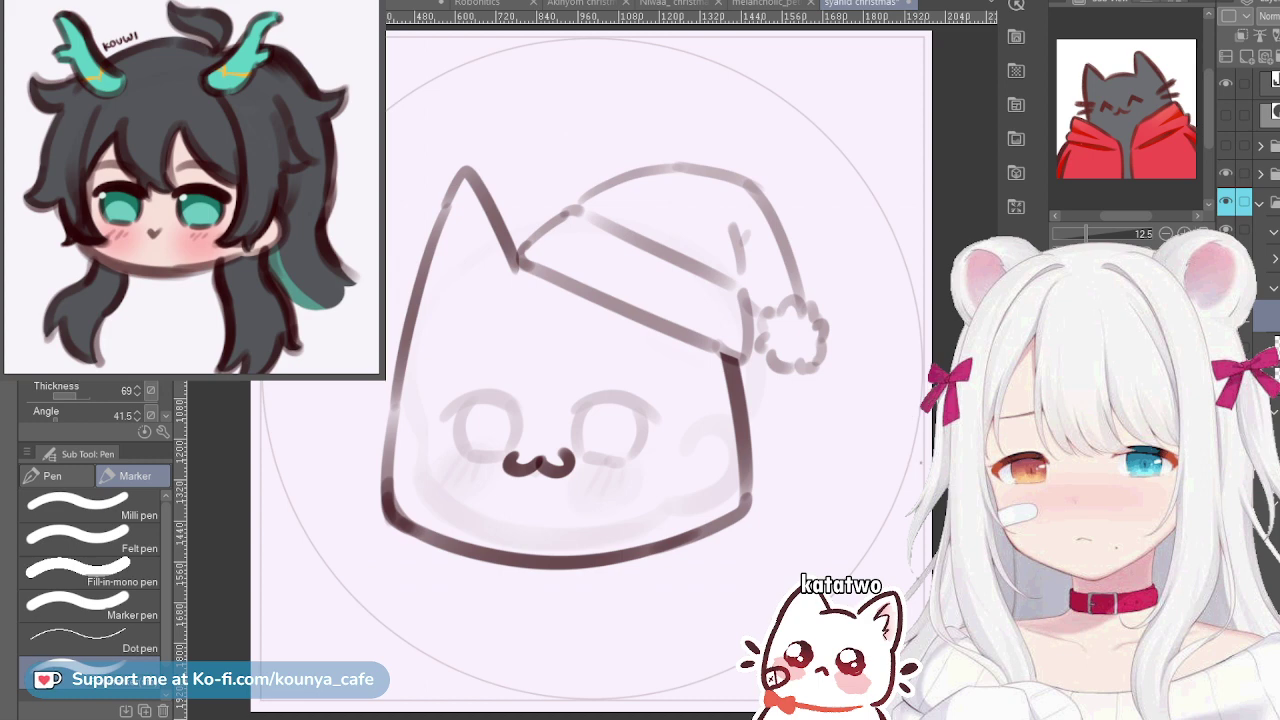
Transform the cat head outline, lowering the ear tip and raising the chin to make the head slightly shorter
{"action": "key", "text": "ctrl+t"}
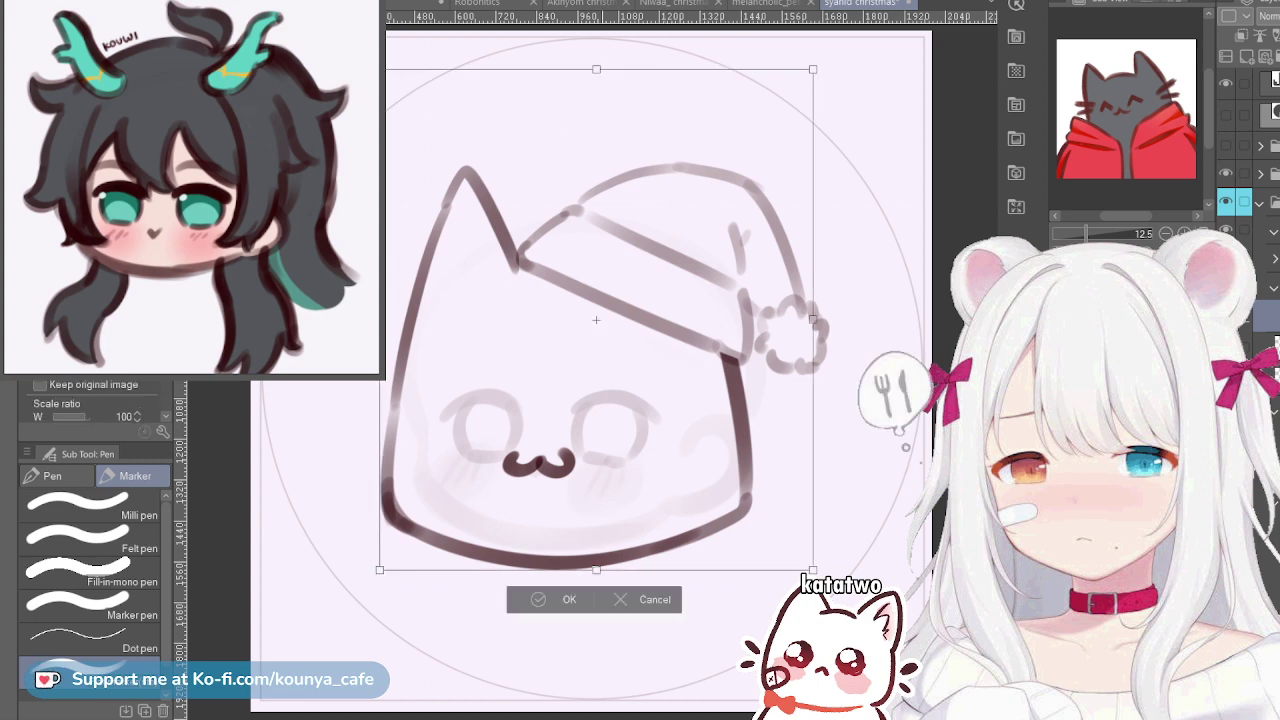
{"action": "left_click_drag", "start_coordinate": [596, 69], "coordinate": [595, 101]}
{"action": "left_click_drag", "start_coordinate": [609, 334], "coordinate": [609, 317]}
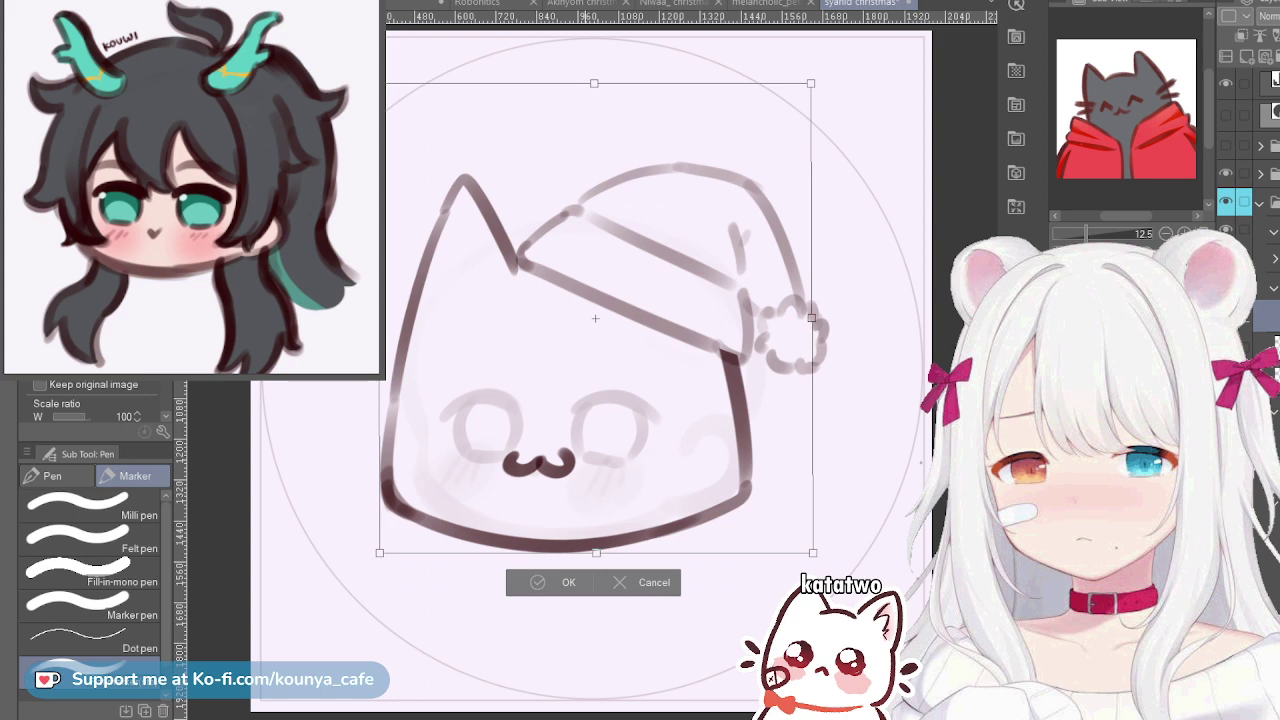
{"action": "key", "text": "Return"}
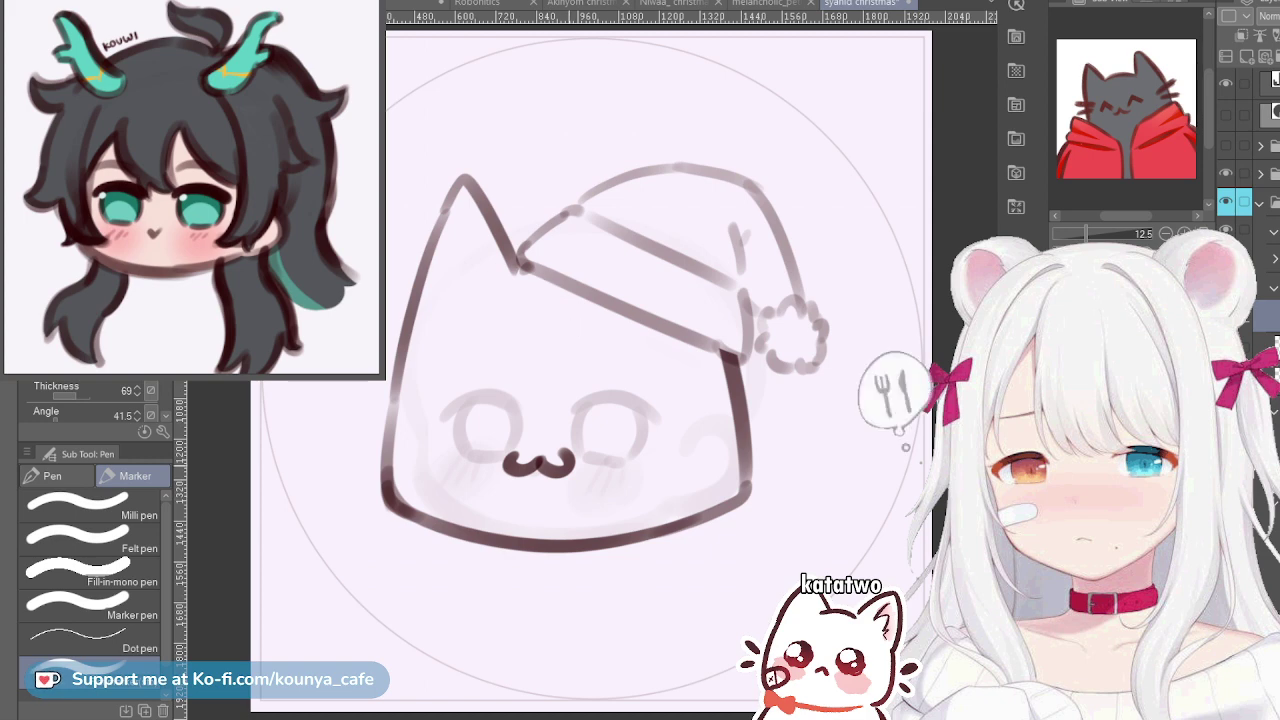
Replace the wide mouth with a smaller w-shaped cat mouth centred just below and between the eyes
{"action": "key", "text": "ctrl+z"}
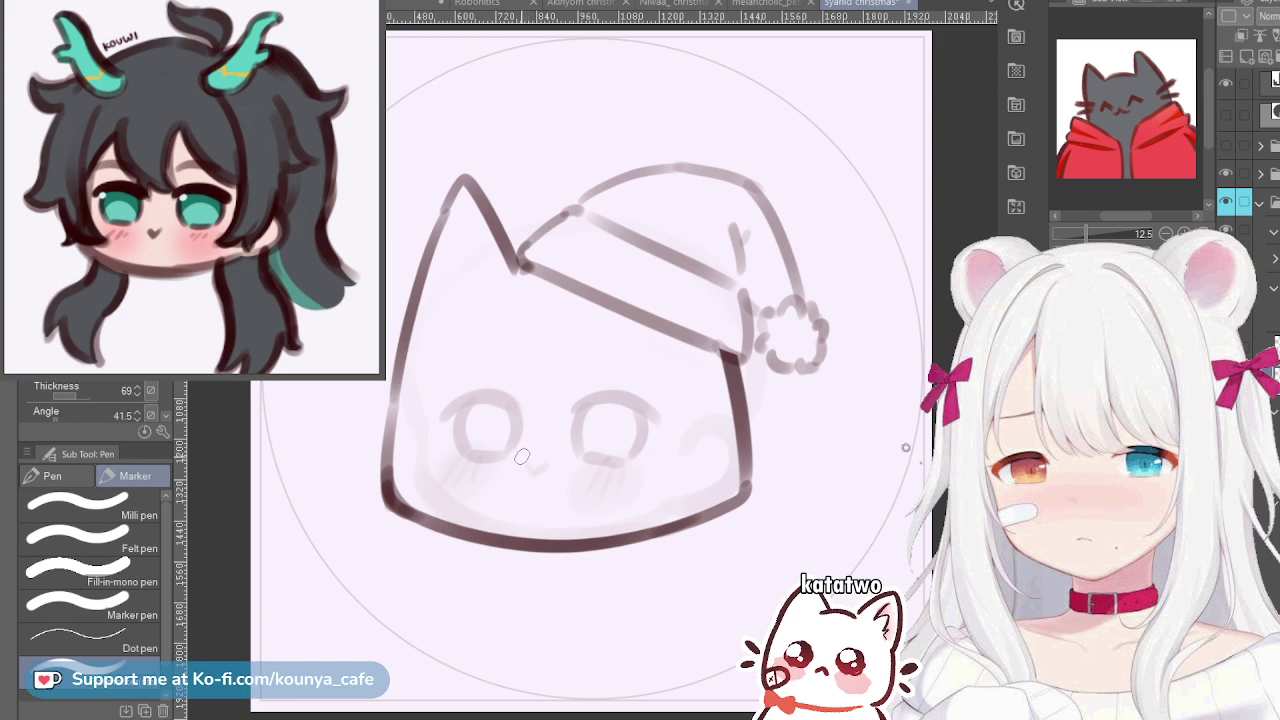
{"action": "mouse_move", "coordinate": [521, 458]}
{"action": "left_mouse_down"}
{"action": "mouse_move", "coordinate": [545, 468]}
{"action": "mouse_move", "coordinate": [570, 462]}
{"action": "mouse_move", "coordinate": [516, 468]}
{"action": "mouse_move", "coordinate": [561, 456]}
{"action": "left_mouse_up"}
{"action": "key", "text": "ctrl+z"}
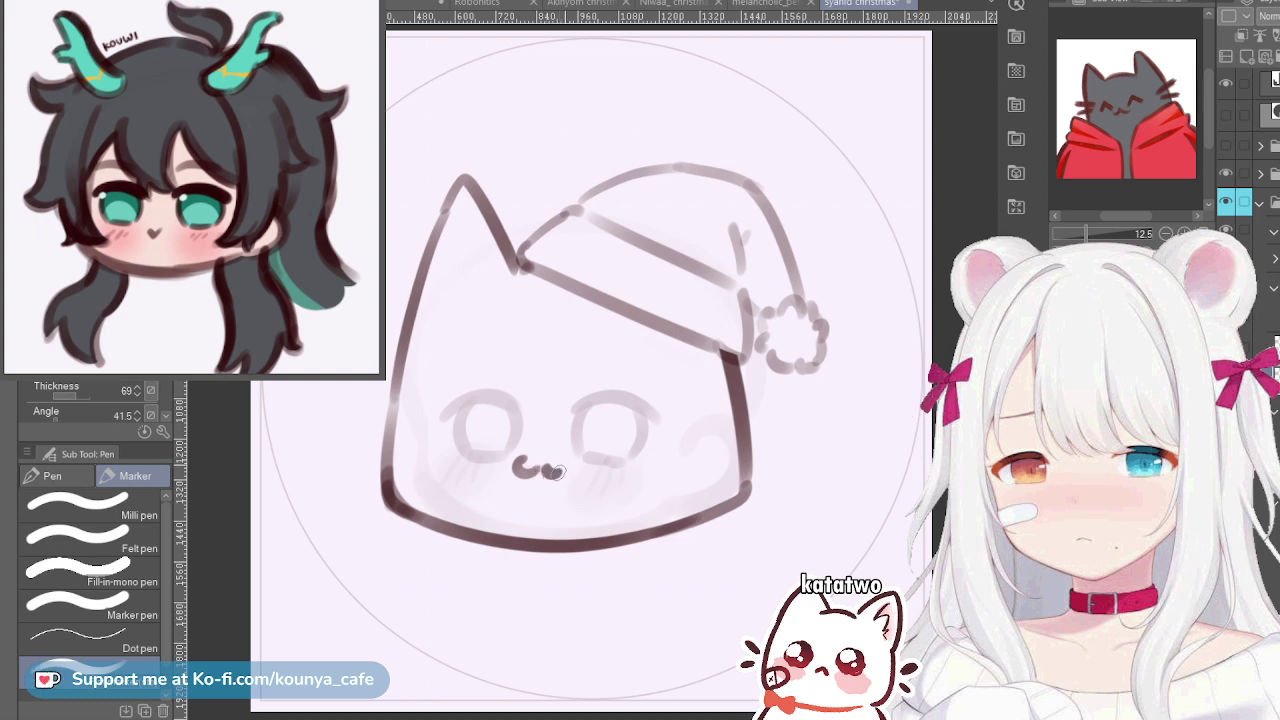
{"action": "key", "text": "ctrl+z"}
{"action": "left_click_drag", "start_coordinate": [541, 467], "coordinate": [570, 457]}
Remove the guide's face outline and blush marks, and restore its round eyes to full opacity
{"action": "key", "text": "ctrl+Tab"}
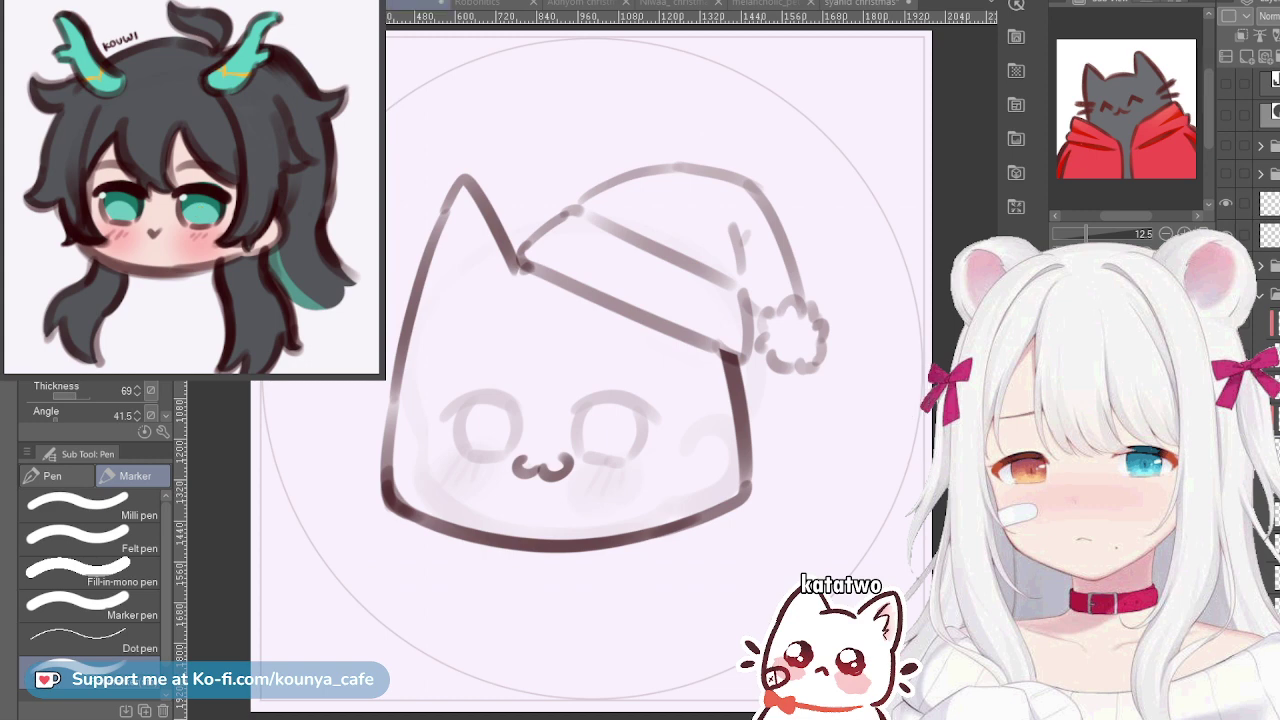
{"action": "left_click", "coordinate": [862, 4]}
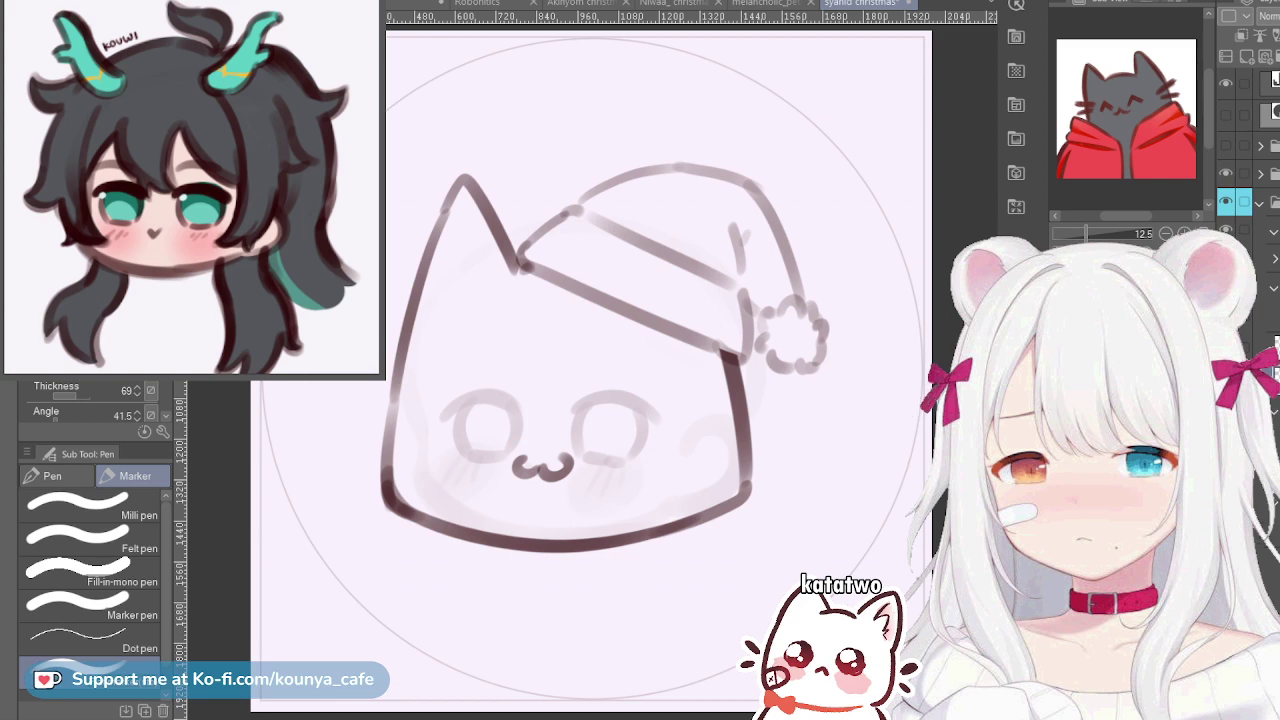
{"action": "key", "text": "ctrl+z"}
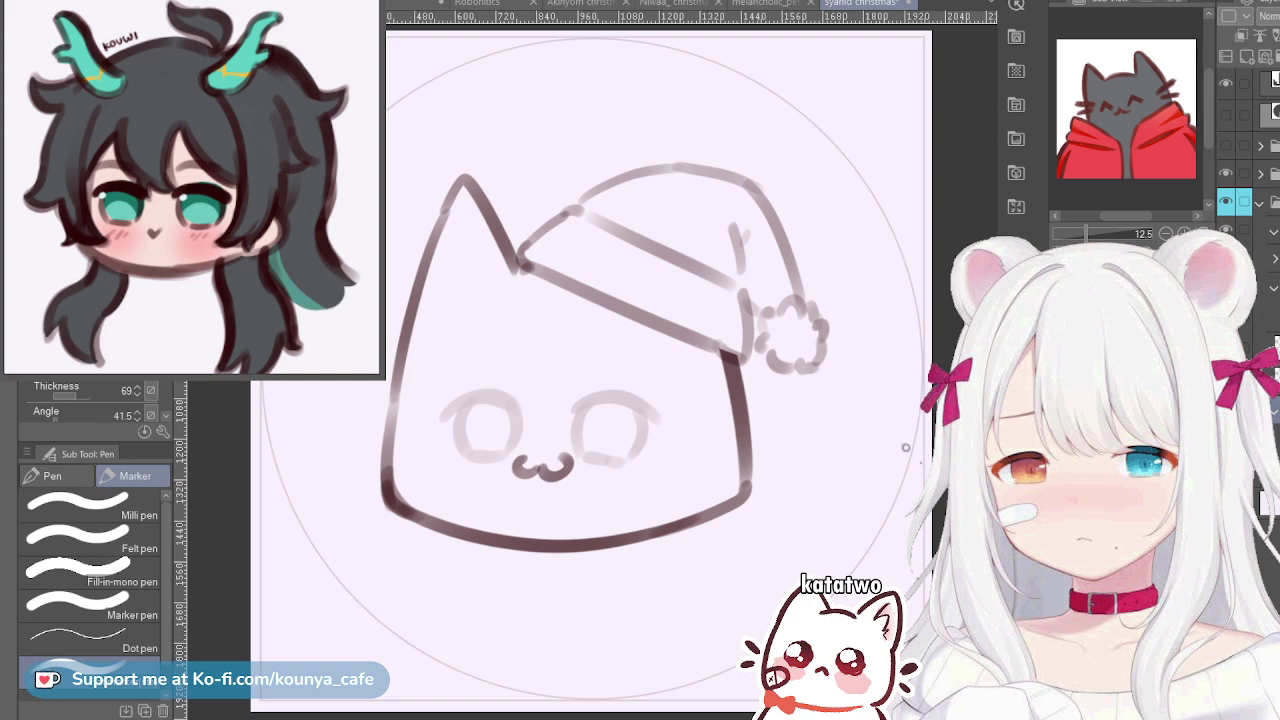
{"action": "key", "text": "ctrl+z"}
{"action": "key", "text": "ctrl+z"}
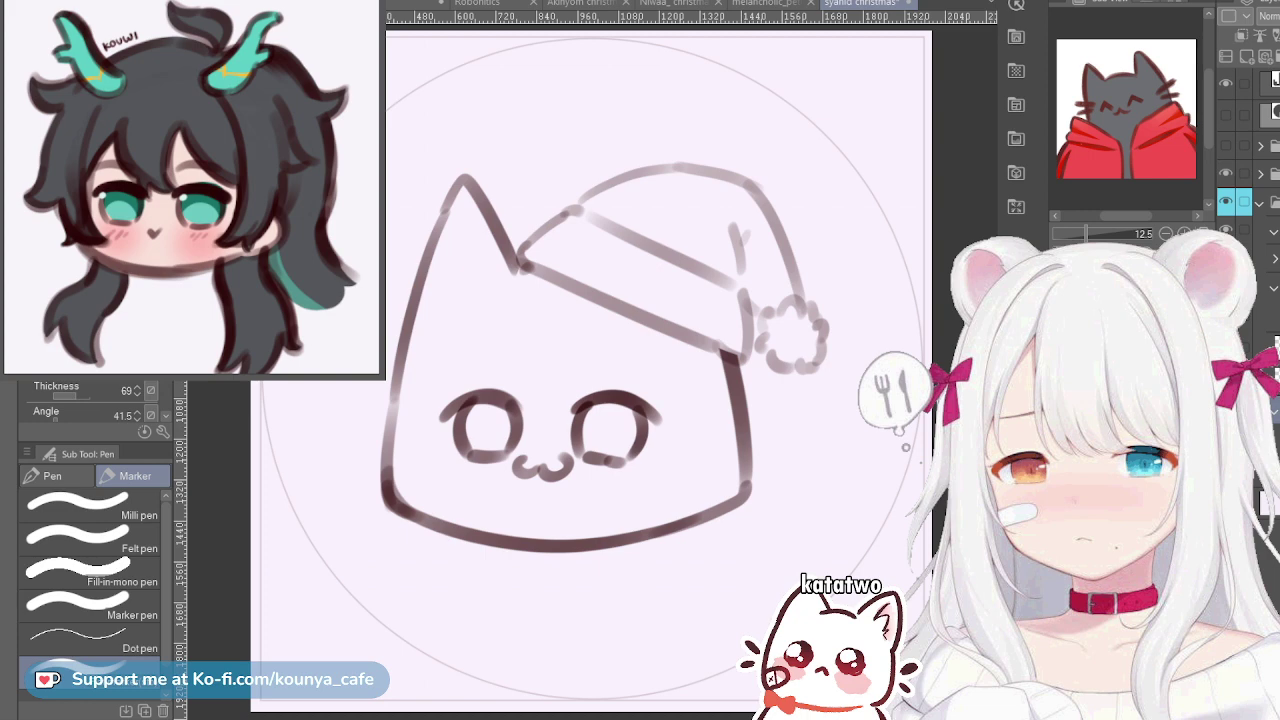
{"action": "key", "text": "ctrl+z"}
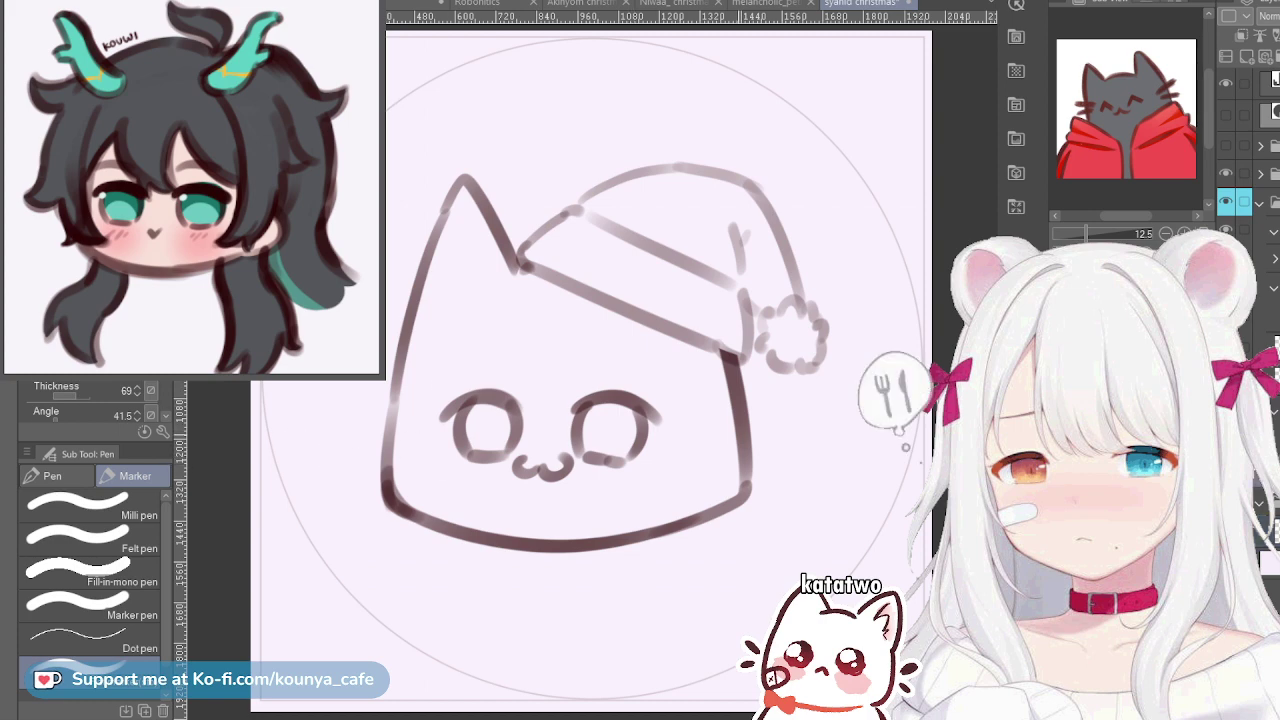
Slightly distort the pair of eyes by their corners to balance them, checking the face in a mirrored view
{"action": "key", "text": "ctrl+t"}
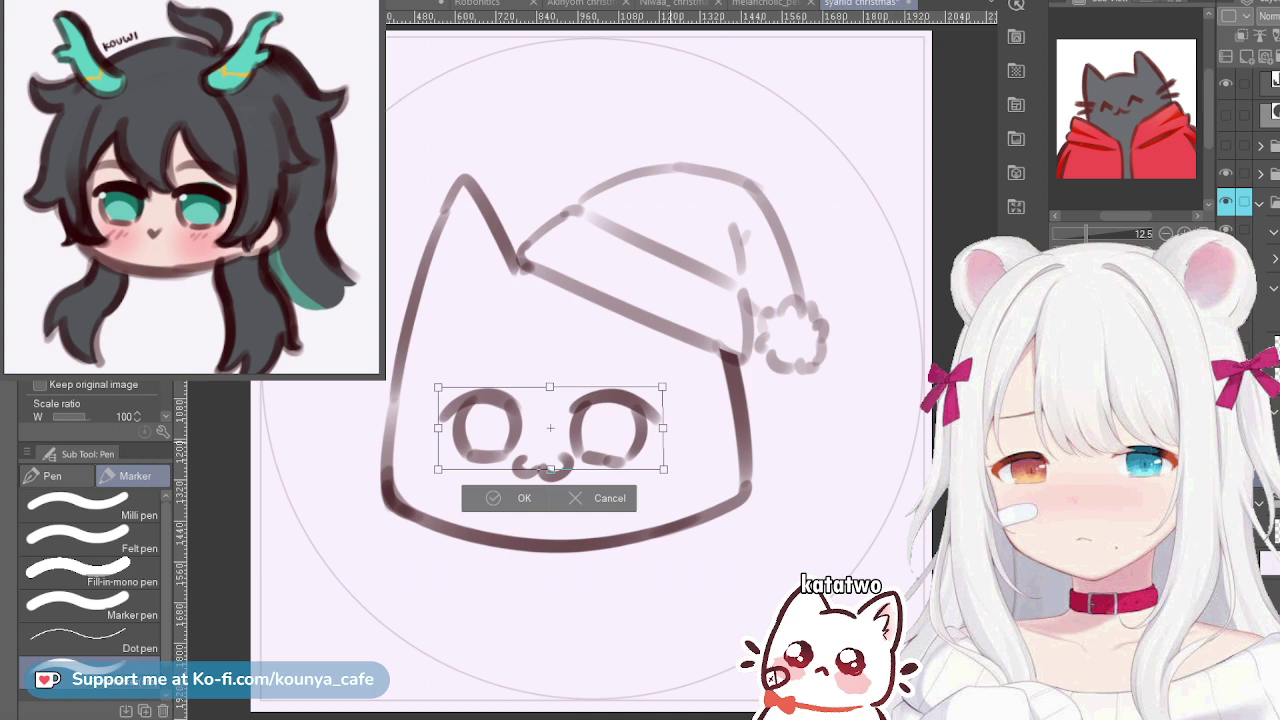
{"action": "left_click_drag", "start_coordinate": [663, 469], "coordinate": [666, 468]}
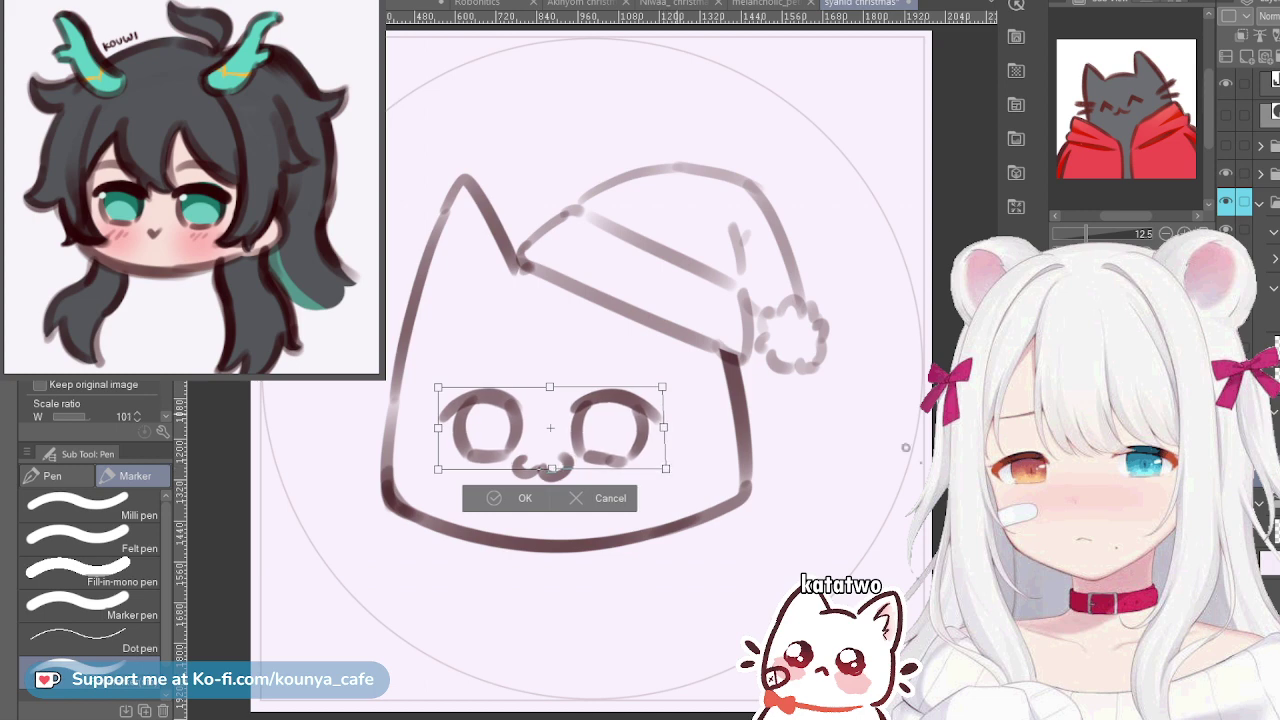
{"action": "key", "text": "h"}
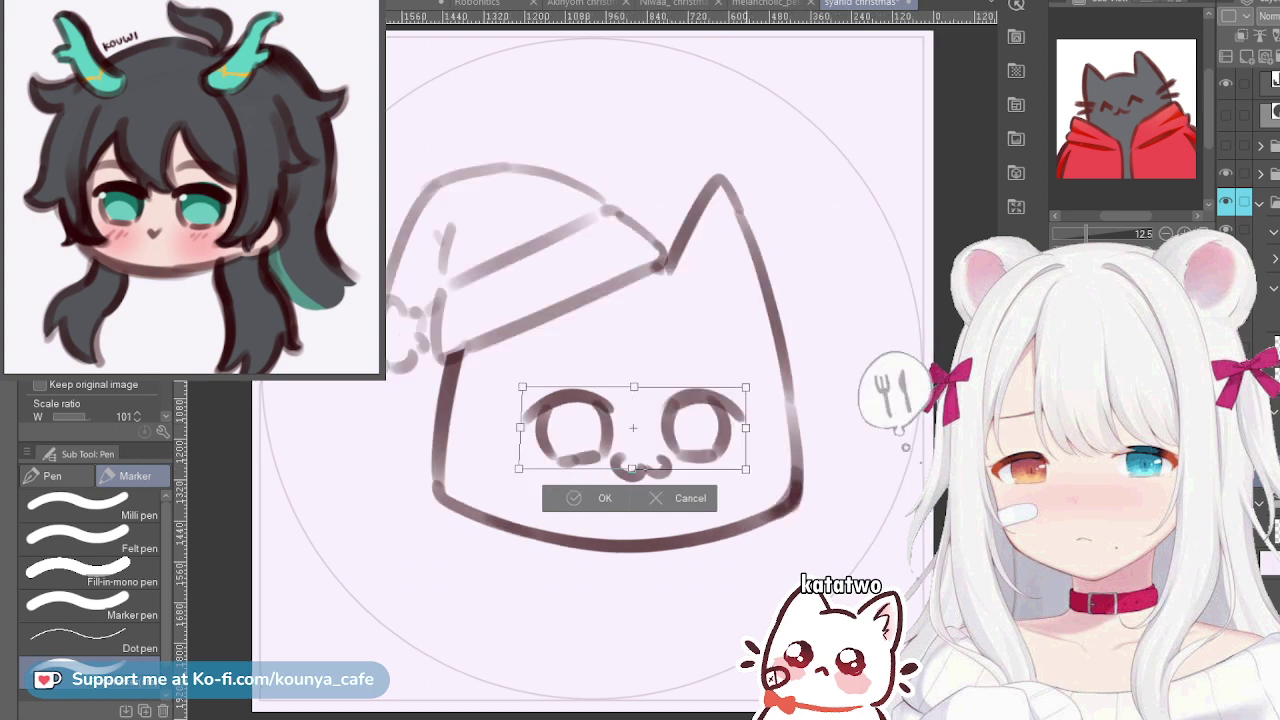
{"action": "left_click_drag", "start_coordinate": [746, 387], "coordinate": [744, 383]}
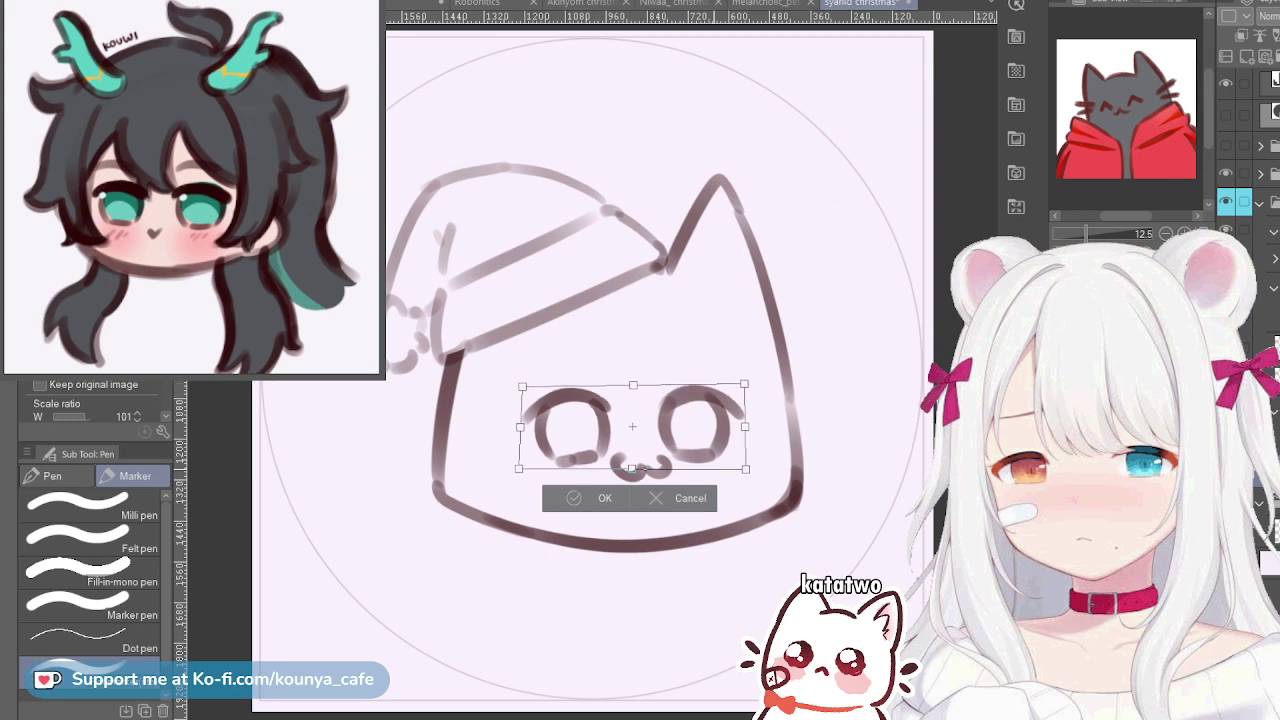
{"action": "left_click", "coordinate": [605, 498]}
Erase the crooked lower line of the eye on the hat side and redraw it as one smooth closing stroke
{"action": "scroll", "coordinate": [570, 470], "scroll_direction": "up", "scroll_amount": 5}
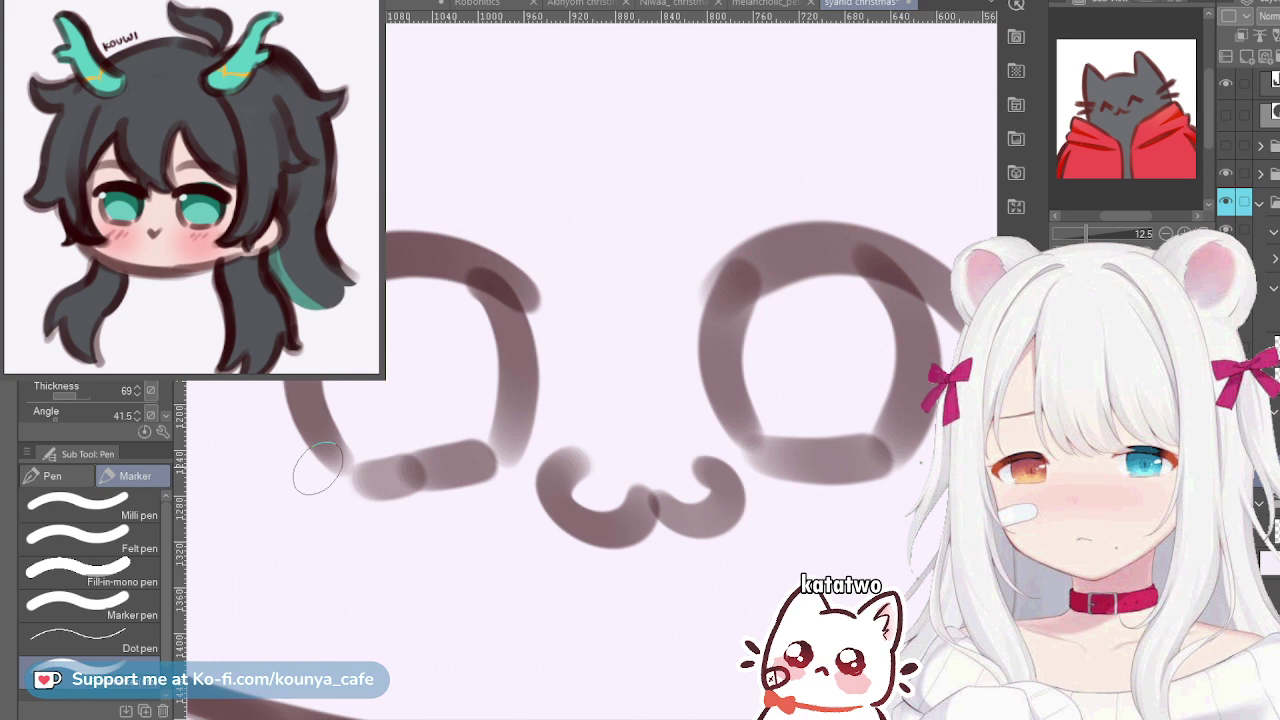
{"action": "key", "text": "e"}
{"action": "mouse_move", "coordinate": [386, 363]}
{"action": "left_mouse_down"}
{"action": "mouse_move", "coordinate": [400, 480]}
{"action": "mouse_move", "coordinate": [443, 451]}
{"action": "mouse_move", "coordinate": [457, 466]}
{"action": "mouse_move", "coordinate": [448, 487]}
{"action": "left_mouse_up"}
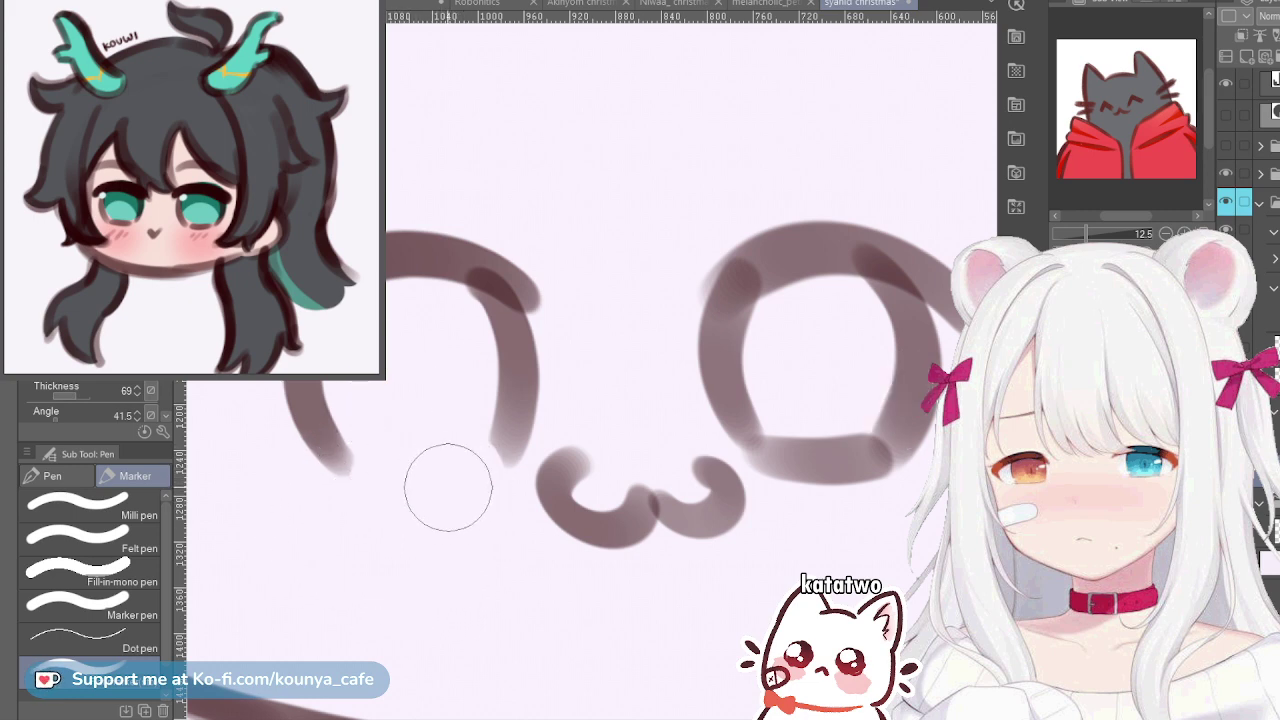
{"action": "key", "text": "p"}
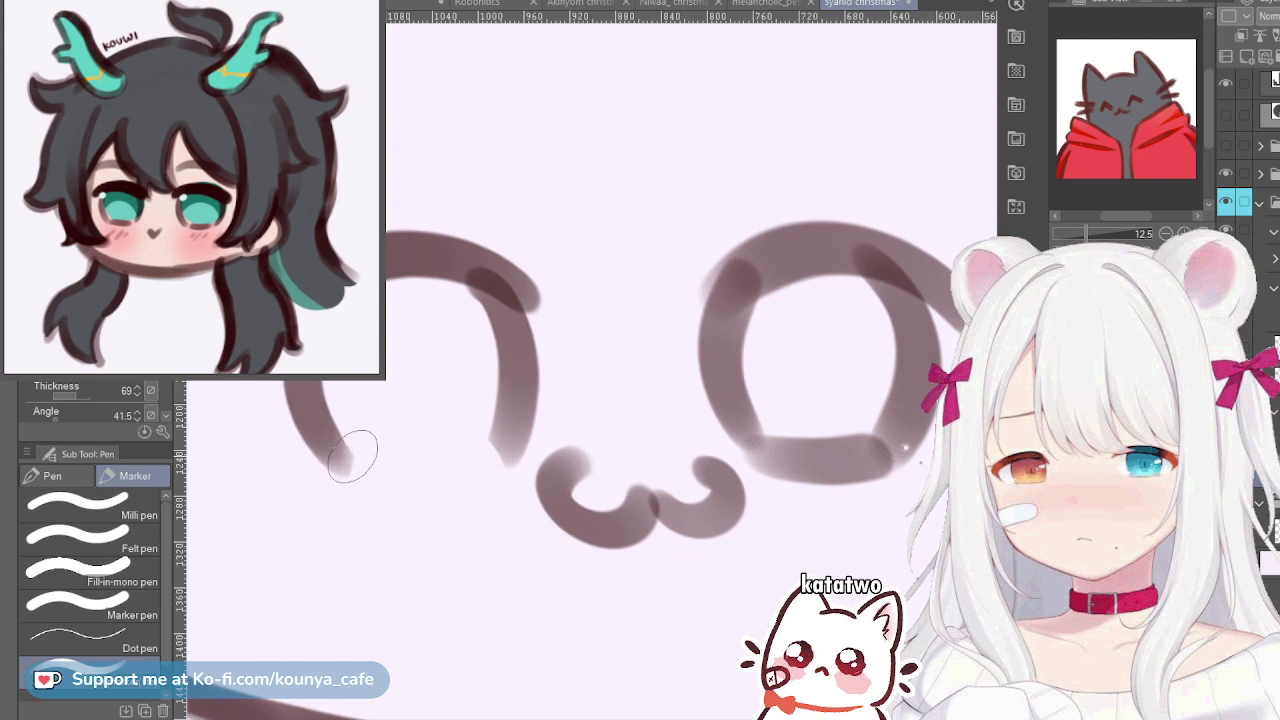
{"action": "mouse_move", "coordinate": [345, 456]}
{"action": "left_mouse_down"}
{"action": "mouse_move", "coordinate": [438, 464]}
{"action": "mouse_move", "coordinate": [426, 467]}
{"action": "mouse_move", "coordinate": [495, 462]}
{"action": "left_mouse_up"}
{"action": "key", "text": "ctrl+z"}
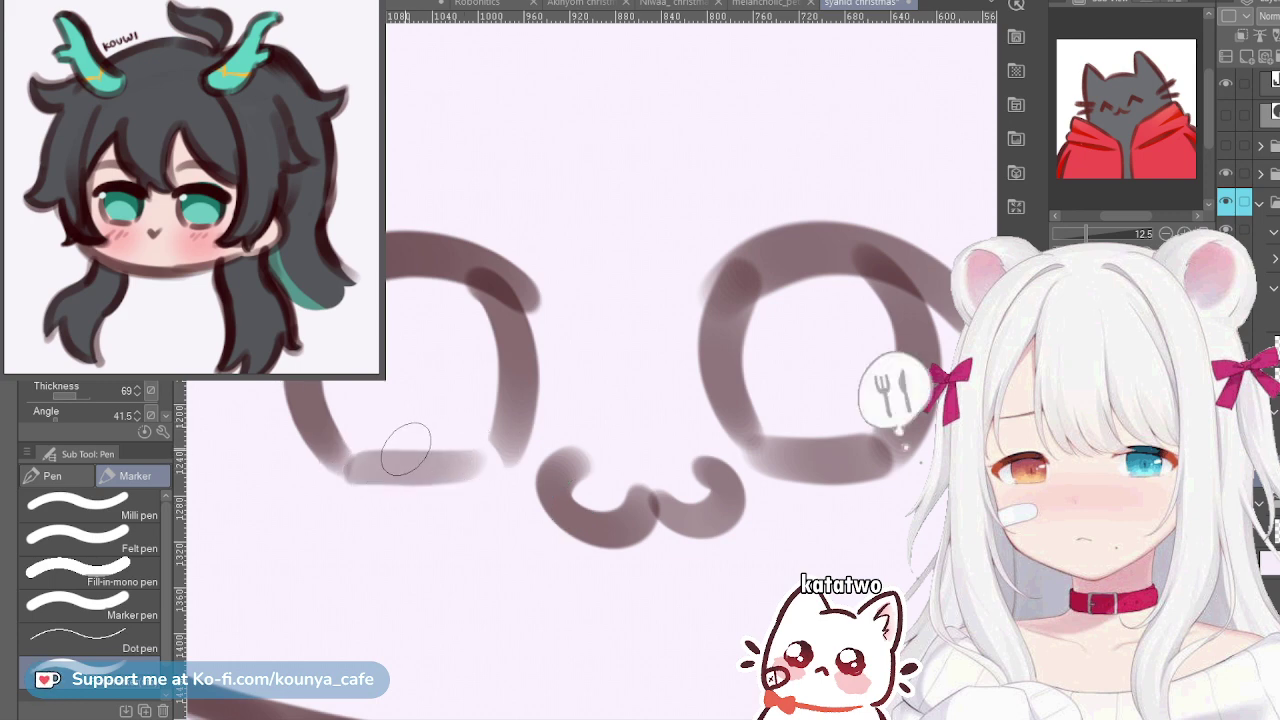
{"action": "key", "text": "ctrl+z"}
{"action": "left_click_drag", "start_coordinate": [345, 462], "coordinate": [495, 455]}
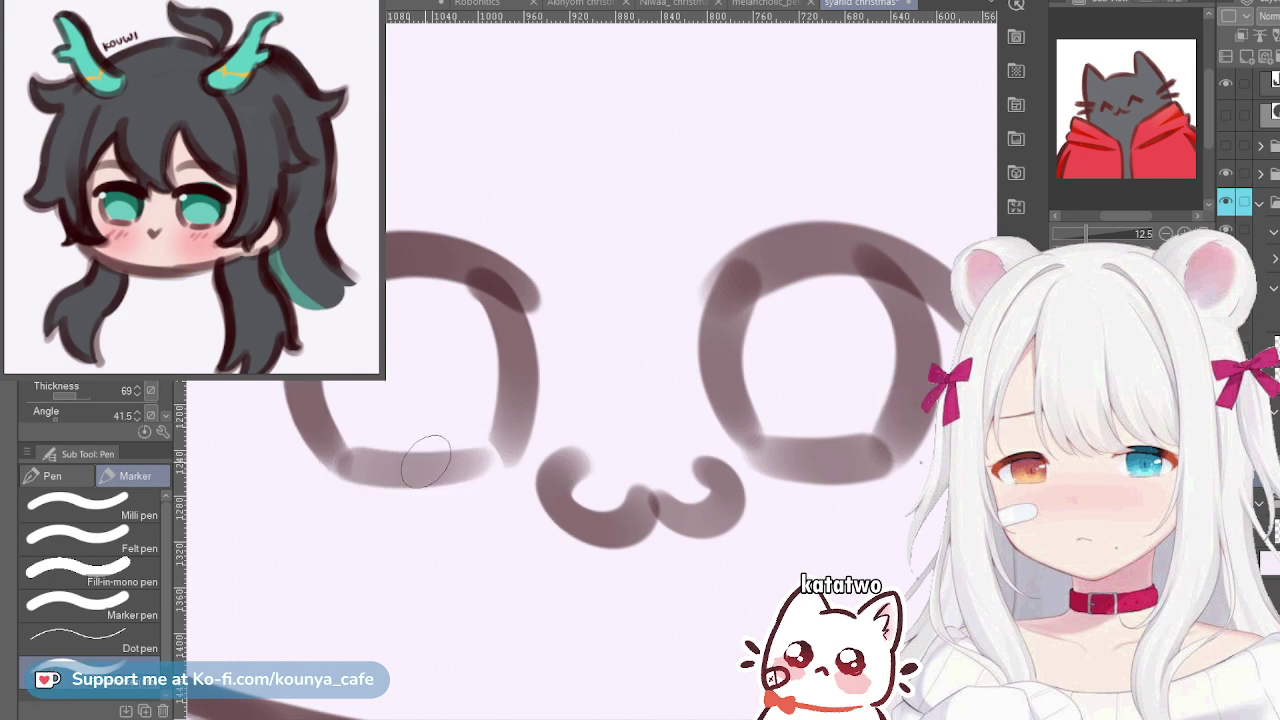
{"action": "scroll", "coordinate": [493, 450], "scroll_direction": "down", "scroll_amount": 4}
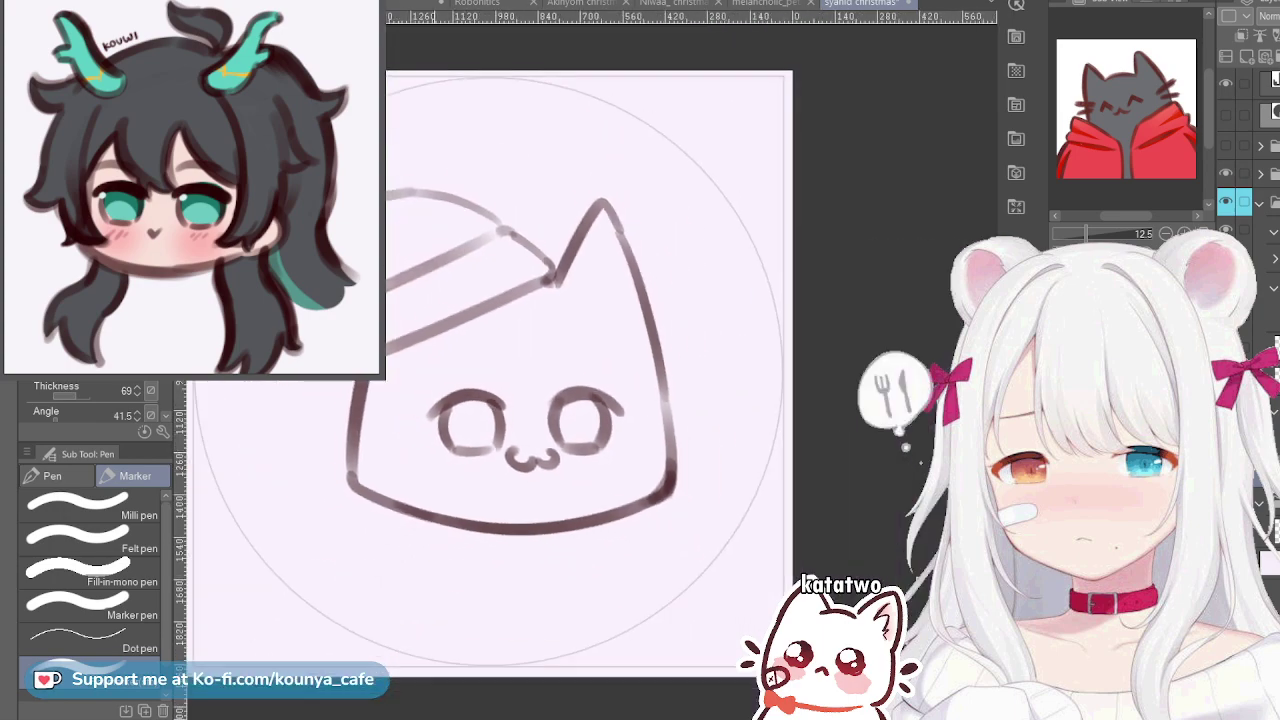
{"action": "key", "text": "shift+h"}
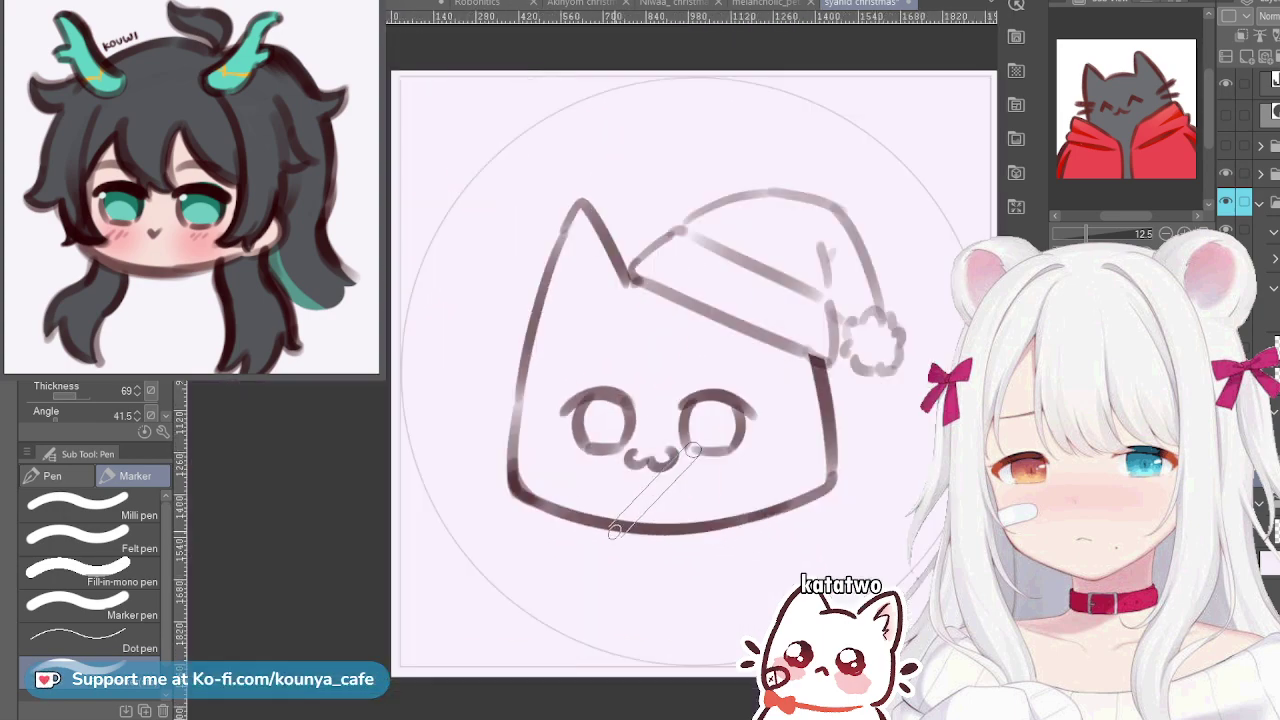
Darken the upper lash line of the eye below the ear and extend its inner end with overlapping marker strokes
{"action": "scroll", "coordinate": [670, 410], "scroll_direction": "up", "scroll_amount": 4}
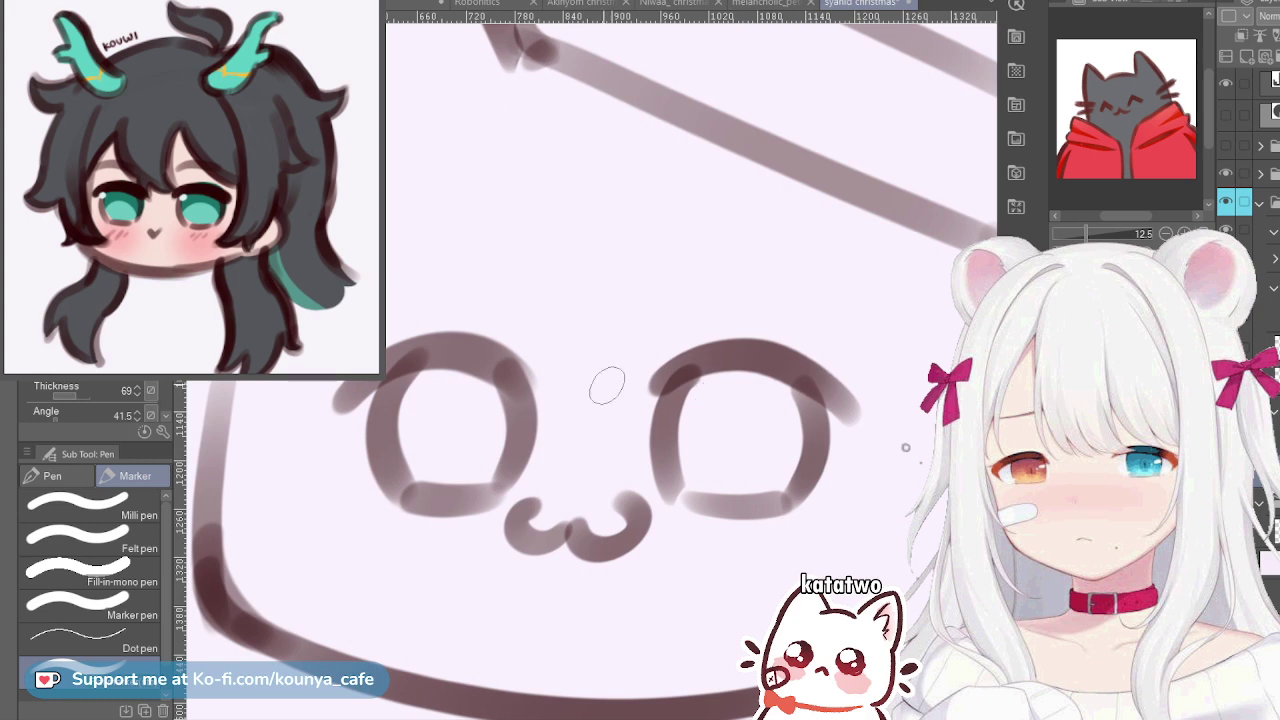
{"action": "left_click_drag", "start_coordinate": [456, 354], "coordinate": [547, 394]}
{"action": "key", "text": "ctrl+z"}
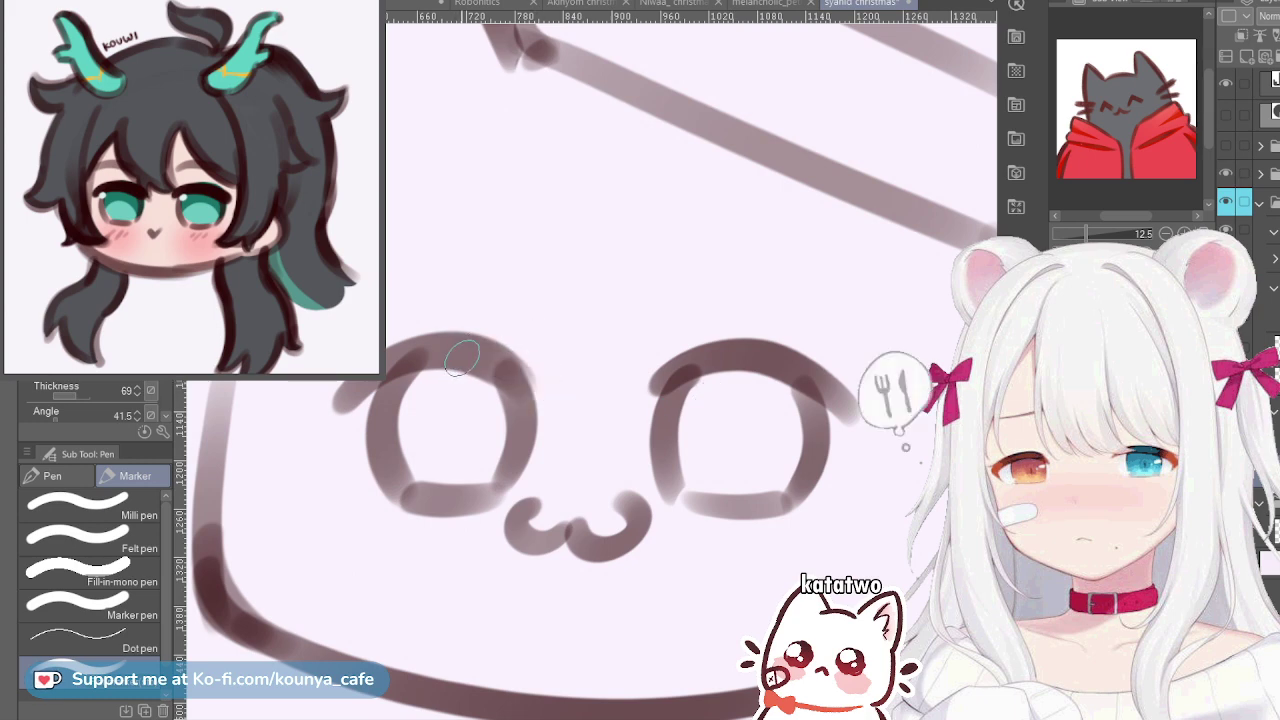
{"action": "left_click_drag", "start_coordinate": [342, 398], "coordinate": [446, 350]}
{"action": "key", "text": "ctrl+z"}
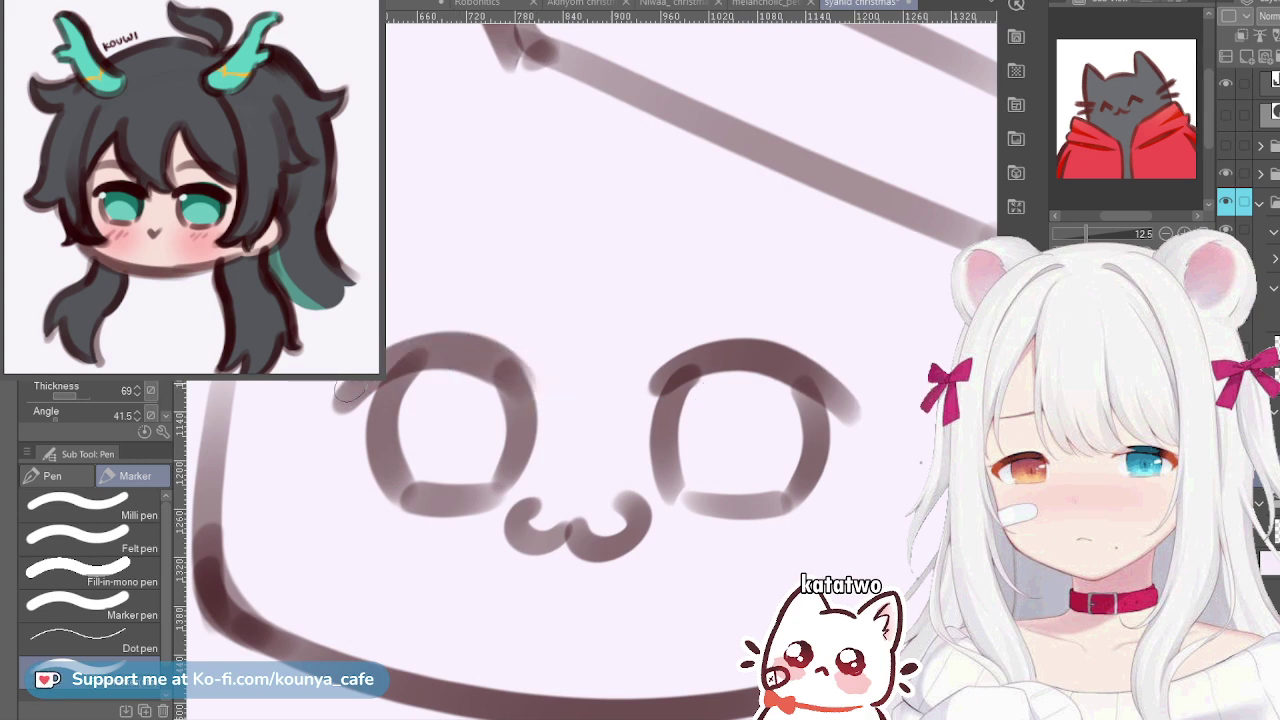
{"action": "left_click_drag", "start_coordinate": [344, 398], "coordinate": [438, 355]}
{"action": "key", "text": "ctrl+z"}
{"action": "mouse_move", "coordinate": [350, 396]}
{"action": "left_mouse_down"}
{"action": "mouse_move", "coordinate": [451, 353]}
{"action": "mouse_move", "coordinate": [414, 352]}
{"action": "mouse_move", "coordinate": [543, 384]}
{"action": "left_mouse_up"}
{"action": "key", "text": "ctrl+z"}
{"action": "left_click_drag", "start_coordinate": [420, 355], "coordinate": [507, 371]}
{"action": "left_click_drag", "start_coordinate": [437, 351], "coordinate": [524, 380]}
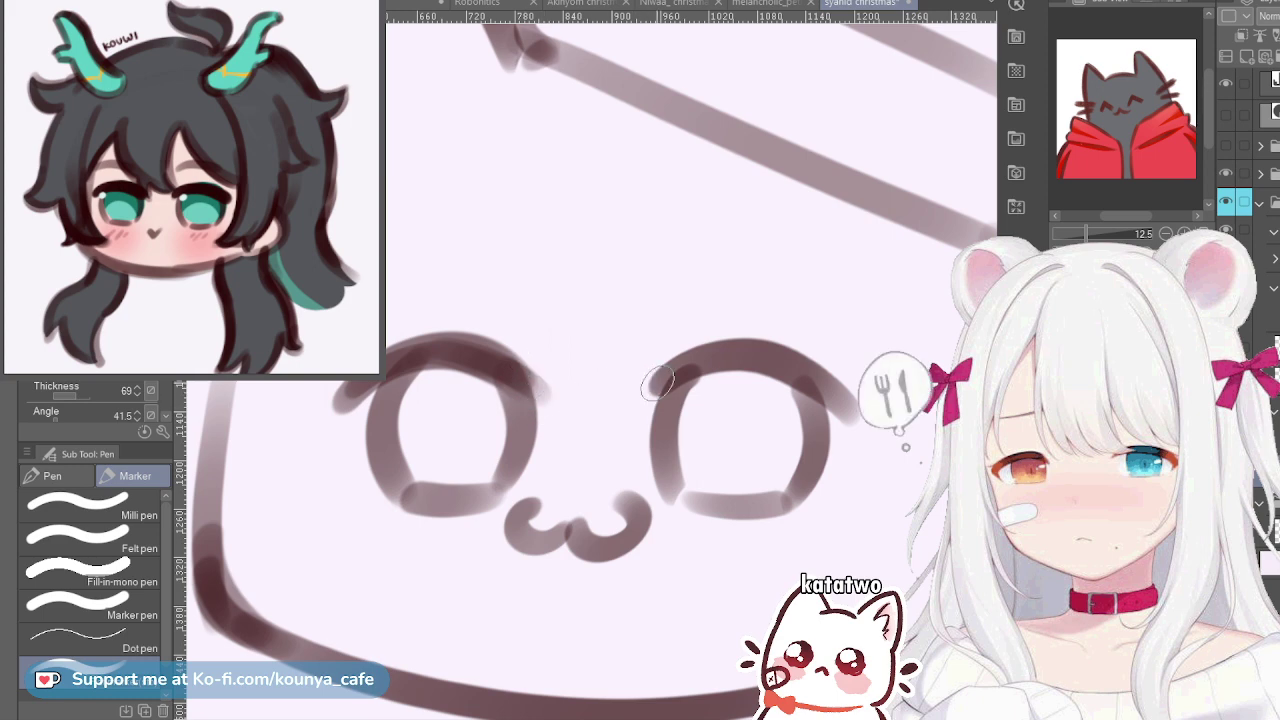
Darken the hat-side eye's upper lash line to match and add another pass over the other eye's lash line
{"action": "mouse_move", "coordinate": [645, 393]}
{"action": "left_mouse_down"}
{"action": "mouse_move", "coordinate": [751, 356]}
{"action": "mouse_move", "coordinate": [822, 368]}
{"action": "mouse_move", "coordinate": [822, 350]}
{"action": "mouse_move", "coordinate": [665, 373]}
{"action": "mouse_move", "coordinate": [751, 338]}
{"action": "mouse_move", "coordinate": [691, 361]}
{"action": "mouse_move", "coordinate": [796, 360]}
{"action": "mouse_move", "coordinate": [775, 361]}
{"action": "mouse_move", "coordinate": [774, 344]}
{"action": "mouse_move", "coordinate": [740, 351]}
{"action": "mouse_move", "coordinate": [855, 415]}
{"action": "left_mouse_up"}
{"action": "key", "text": "ctrl+z"}
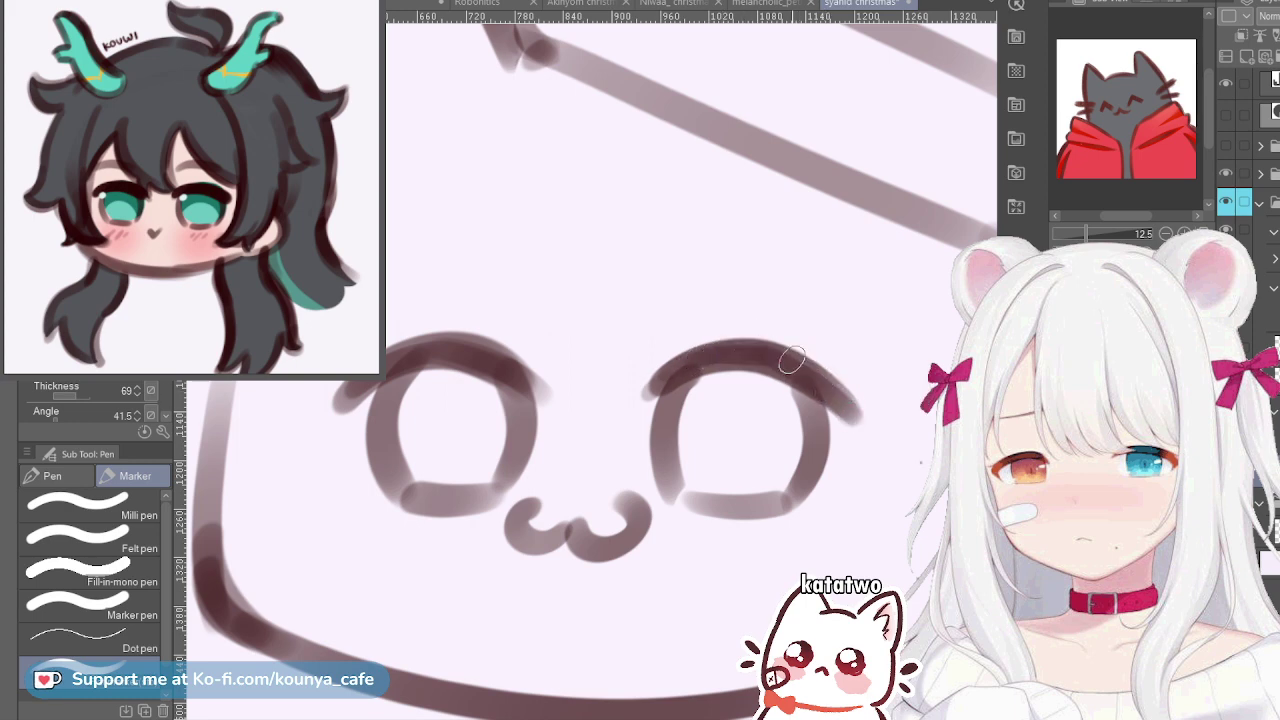
{"action": "left_click_drag", "start_coordinate": [395, 356], "coordinate": [512, 355]}
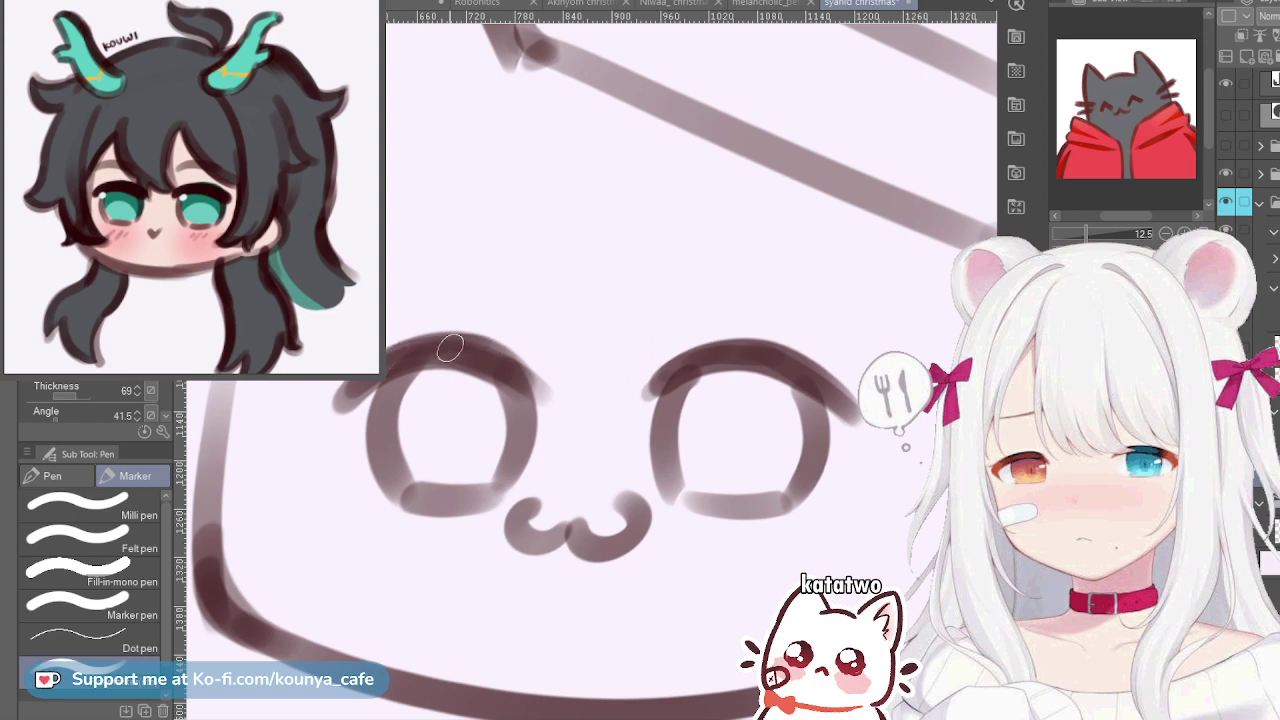
Switch to the G-pen, collapse the sketch folder and select a layer beneath it for painting the eye colour
{"action": "scroll", "coordinate": [515, 357], "scroll_direction": "down", "scroll_amount": 4}
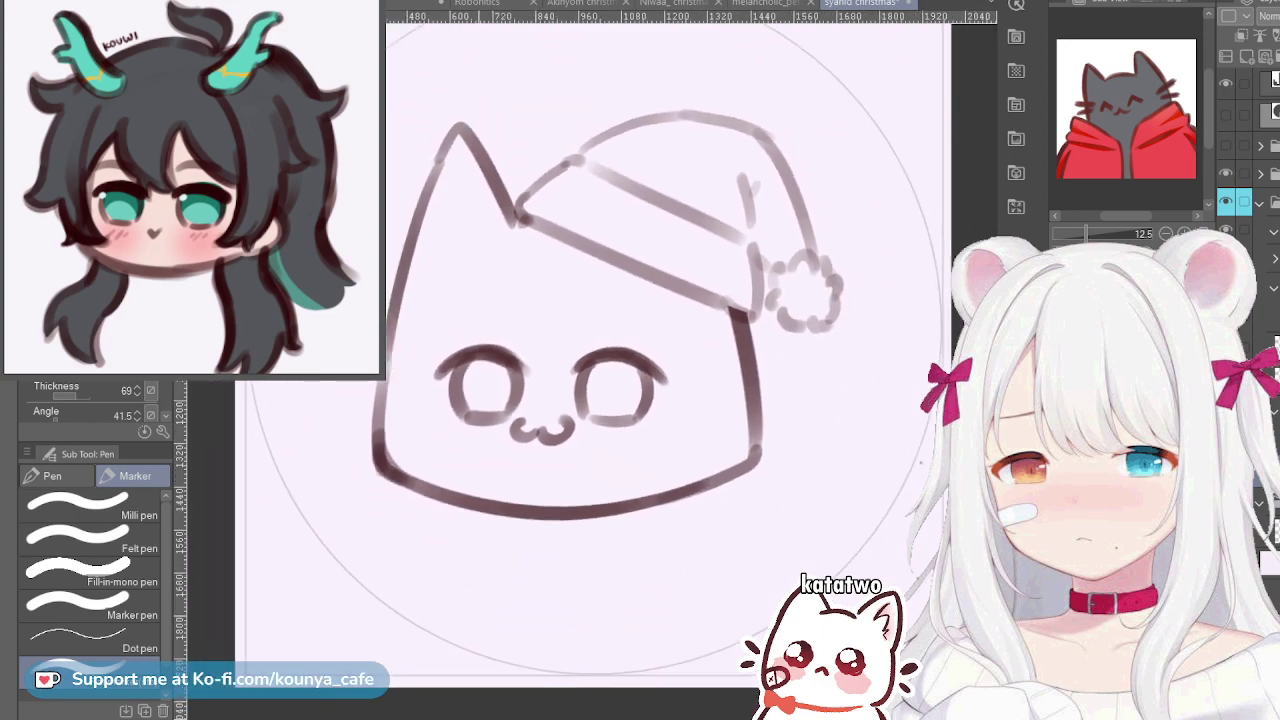
{"action": "scroll", "coordinate": [592, 344], "scroll_direction": "up", "scroll_amount": 2}
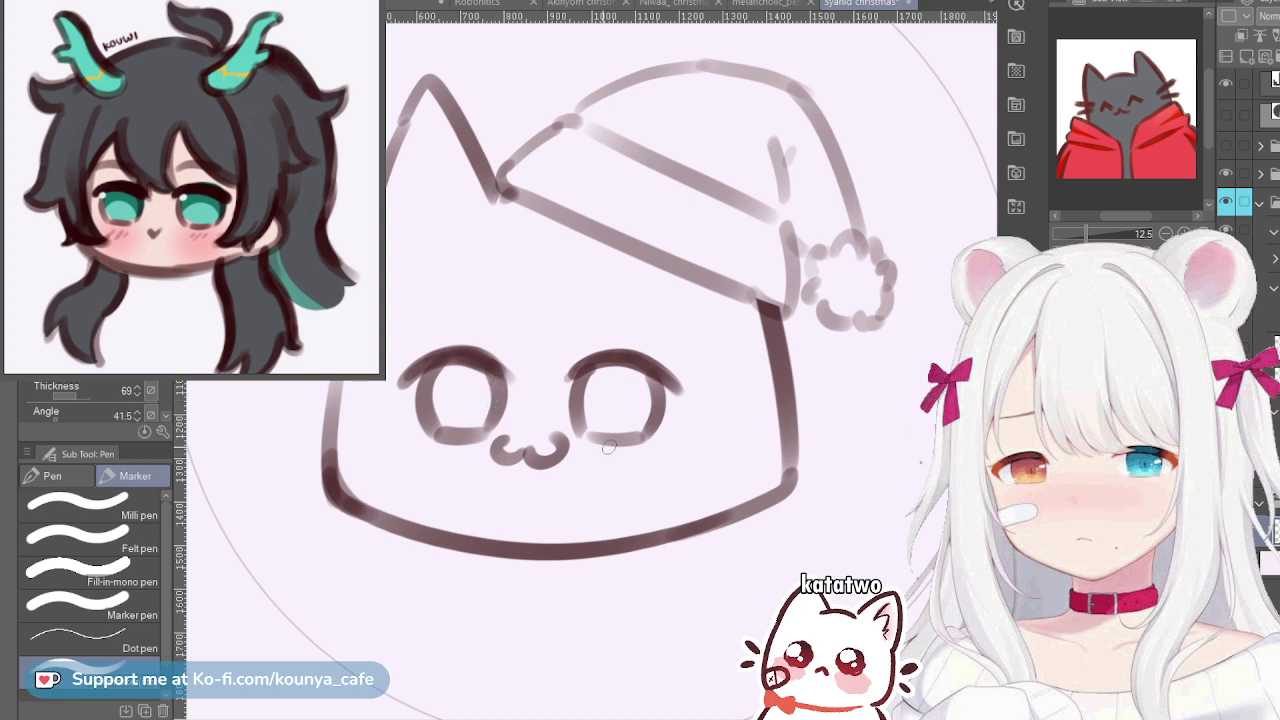
{"action": "left_click", "coordinate": [57, 476]}
{"action": "left_click", "coordinate": [95, 525]}
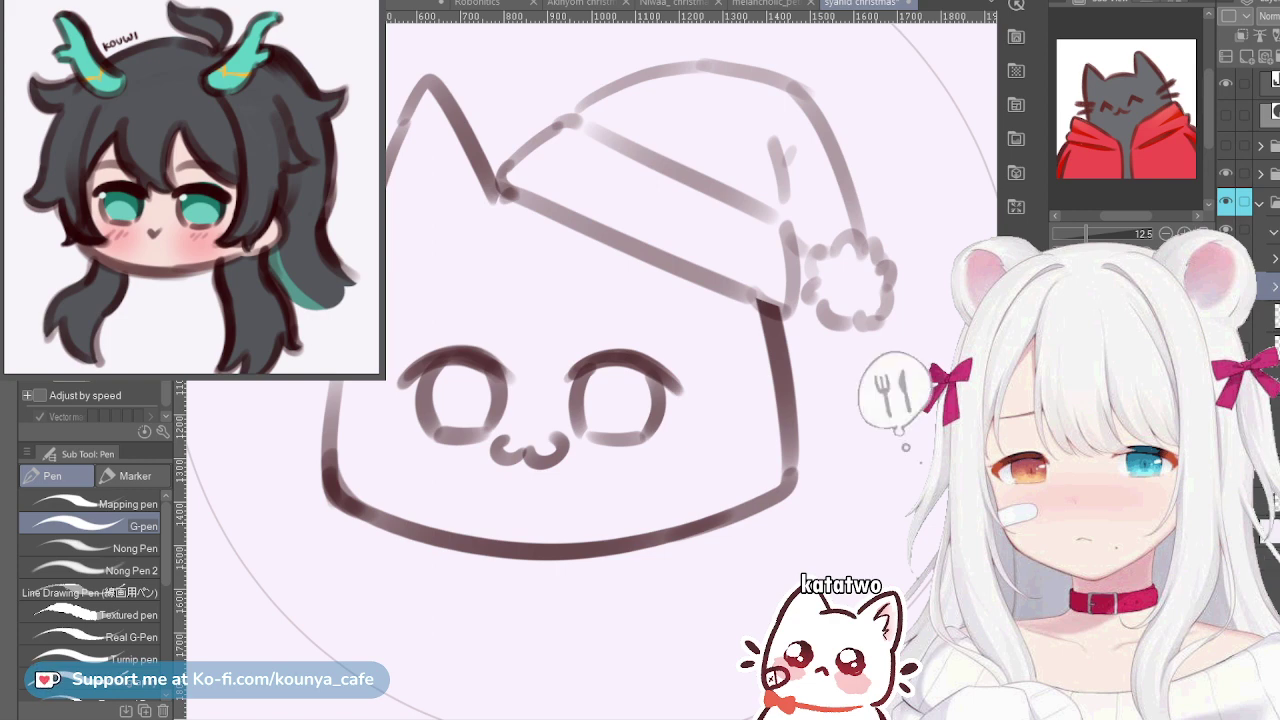
{"action": "left_click", "coordinate": [1268, 231]}
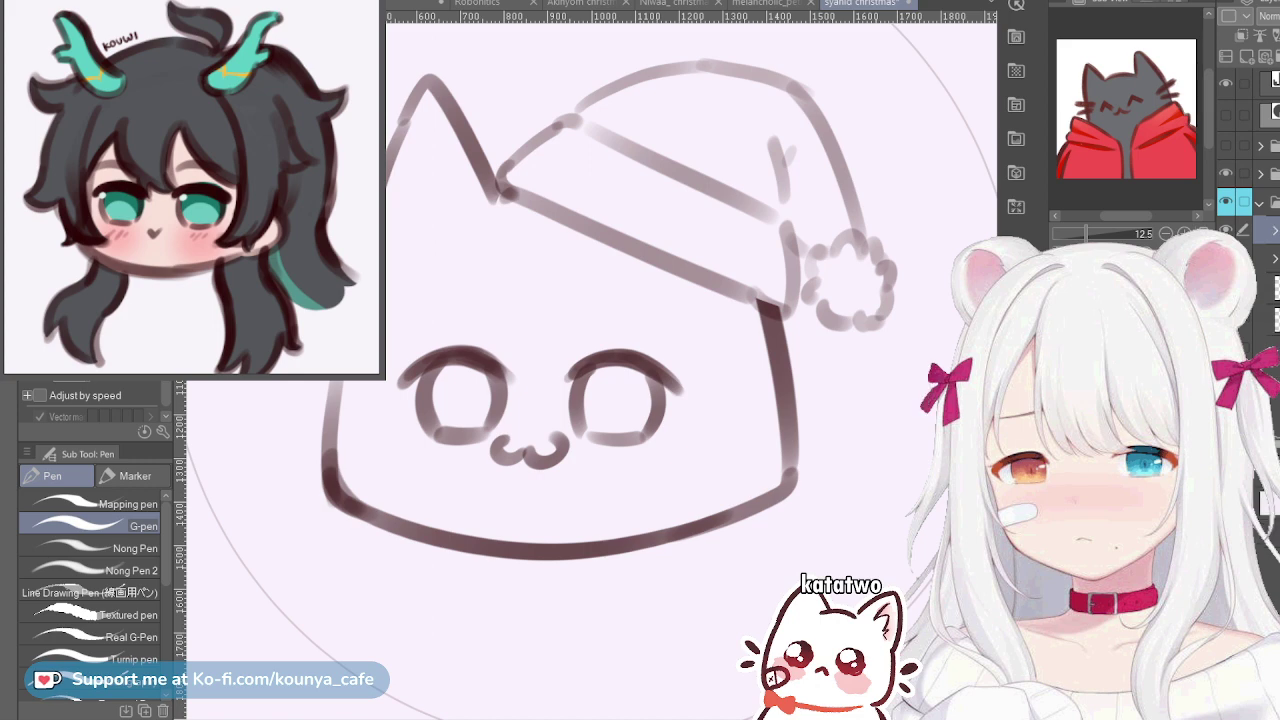
{"action": "left_click", "coordinate": [1260, 202]}
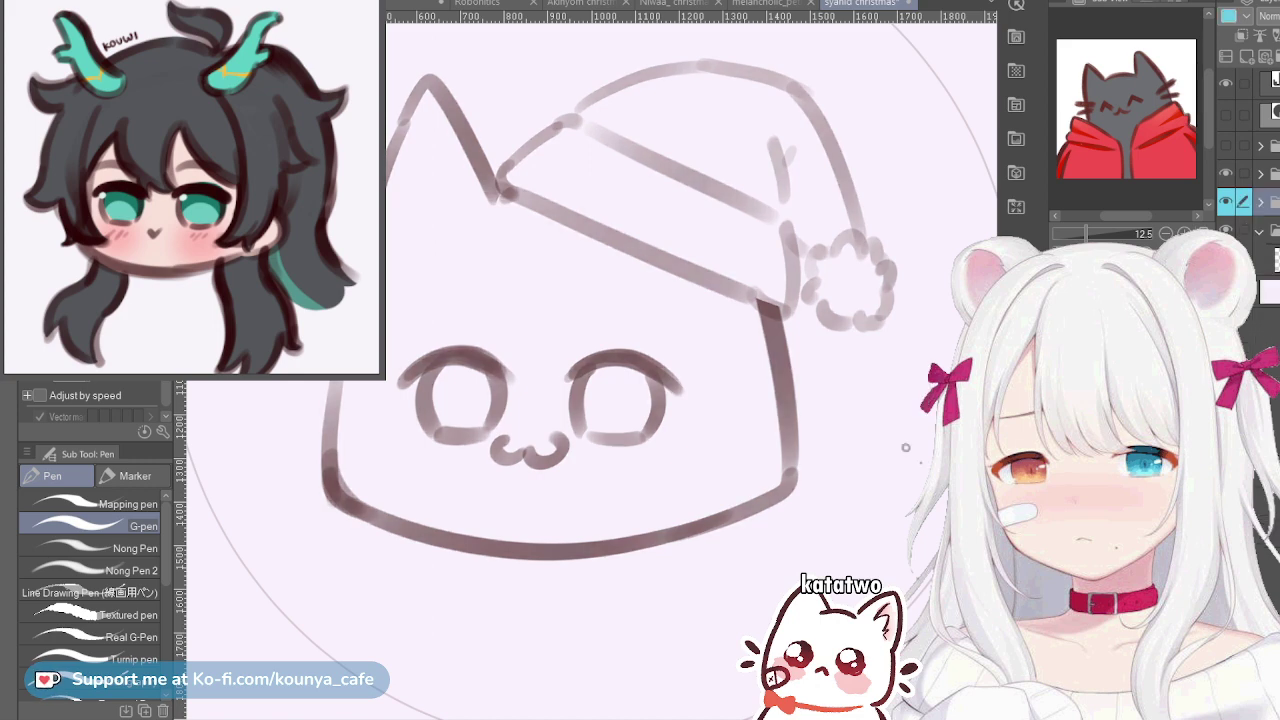
{"action": "left_click", "coordinate": [1268, 260]}
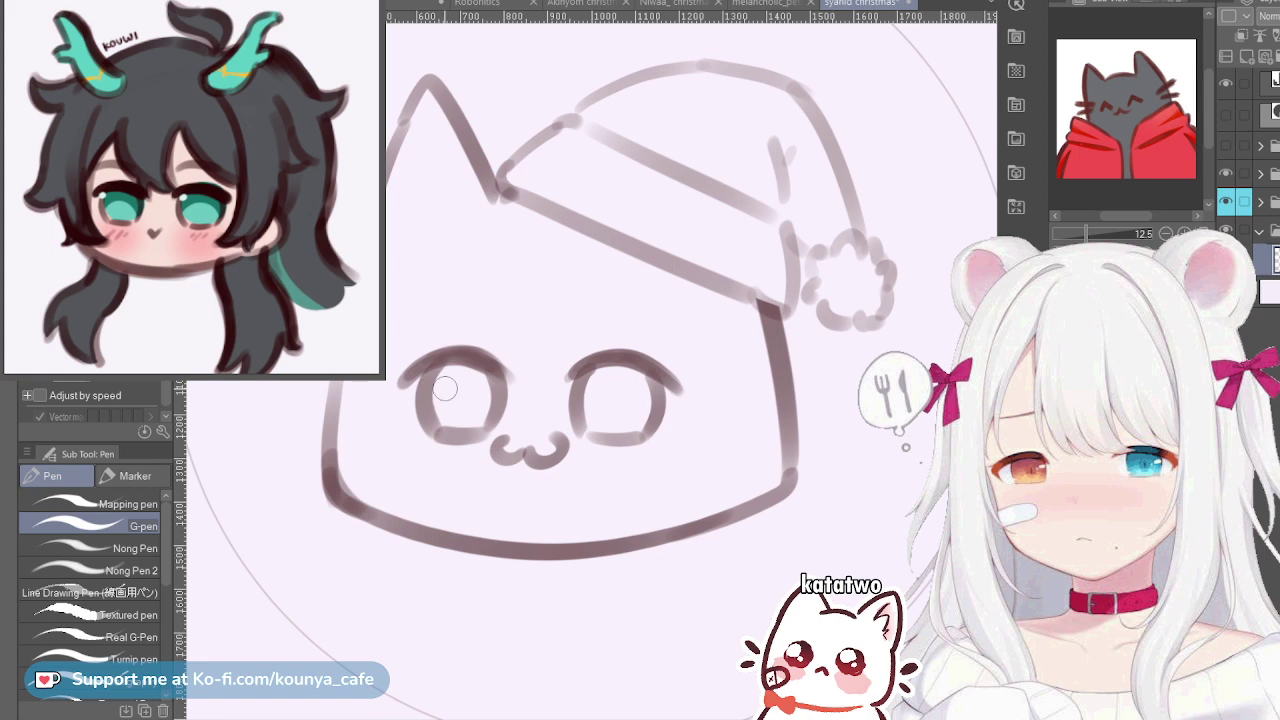
Paint the outer, lower and upper edges of the iris below the ear in orange-brown
{"action": "scroll", "coordinate": [447, 395], "scroll_direction": "up", "scroll_amount": 3}
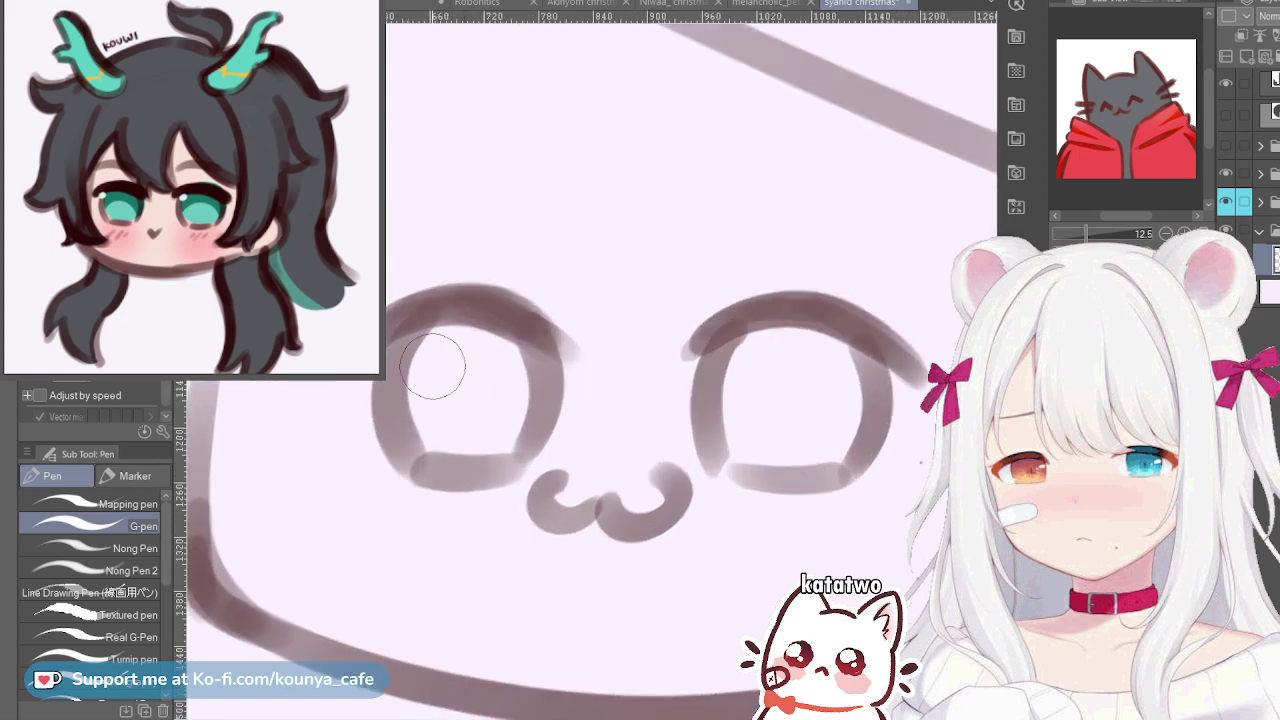
{"action": "mouse_move", "coordinate": [418, 325]}
{"action": "left_mouse_down"}
{"action": "mouse_move", "coordinate": [409, 356]}
{"action": "mouse_move", "coordinate": [424, 455]}
{"action": "left_mouse_up"}
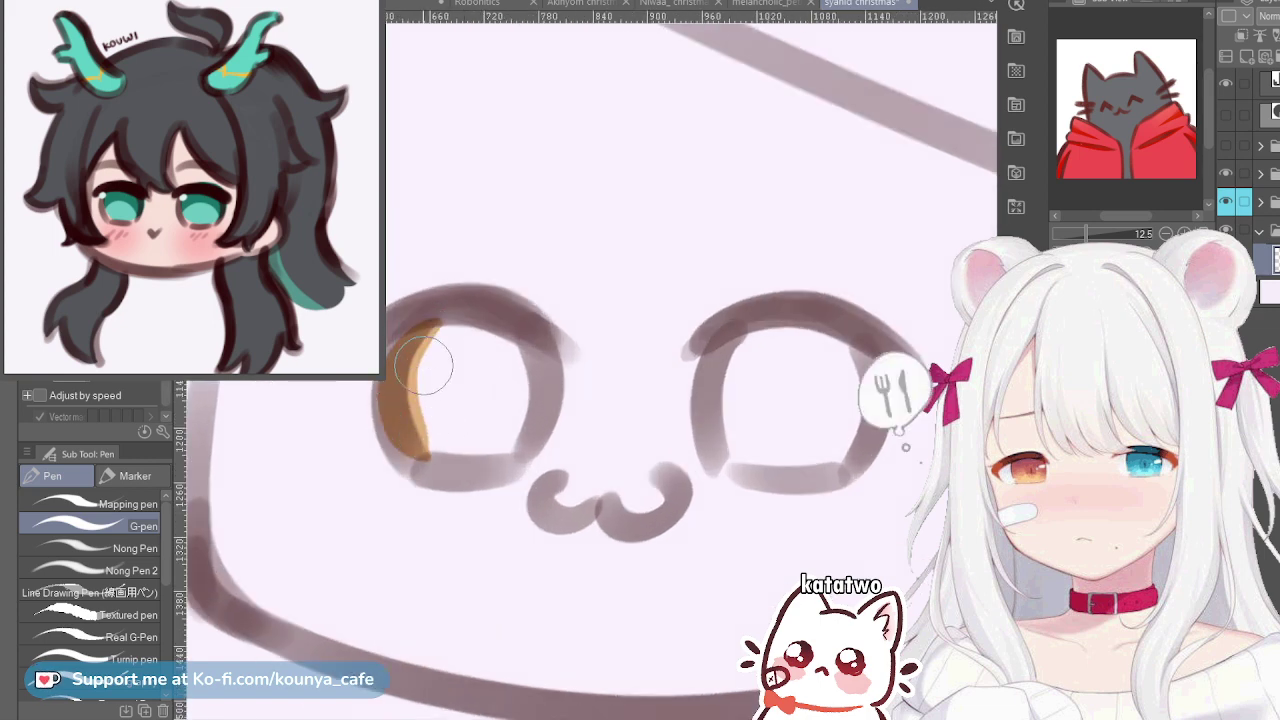
{"action": "mouse_move", "coordinate": [424, 367]}
{"action": "left_mouse_down"}
{"action": "mouse_move", "coordinate": [414, 329]}
{"action": "mouse_move", "coordinate": [399, 424]}
{"action": "mouse_move", "coordinate": [433, 445]}
{"action": "mouse_move", "coordinate": [417, 399]}
{"action": "mouse_move", "coordinate": [426, 454]}
{"action": "mouse_move", "coordinate": [498, 450]}
{"action": "mouse_move", "coordinate": [465, 452]}
{"action": "mouse_move", "coordinate": [500, 458]}
{"action": "left_mouse_up"}
{"action": "key", "text": "ctrl+z"}
{"action": "key", "text": "["}
{"action": "key", "text": "["}
{"action": "left_click_drag", "start_coordinate": [405, 320], "coordinate": [511, 328]}
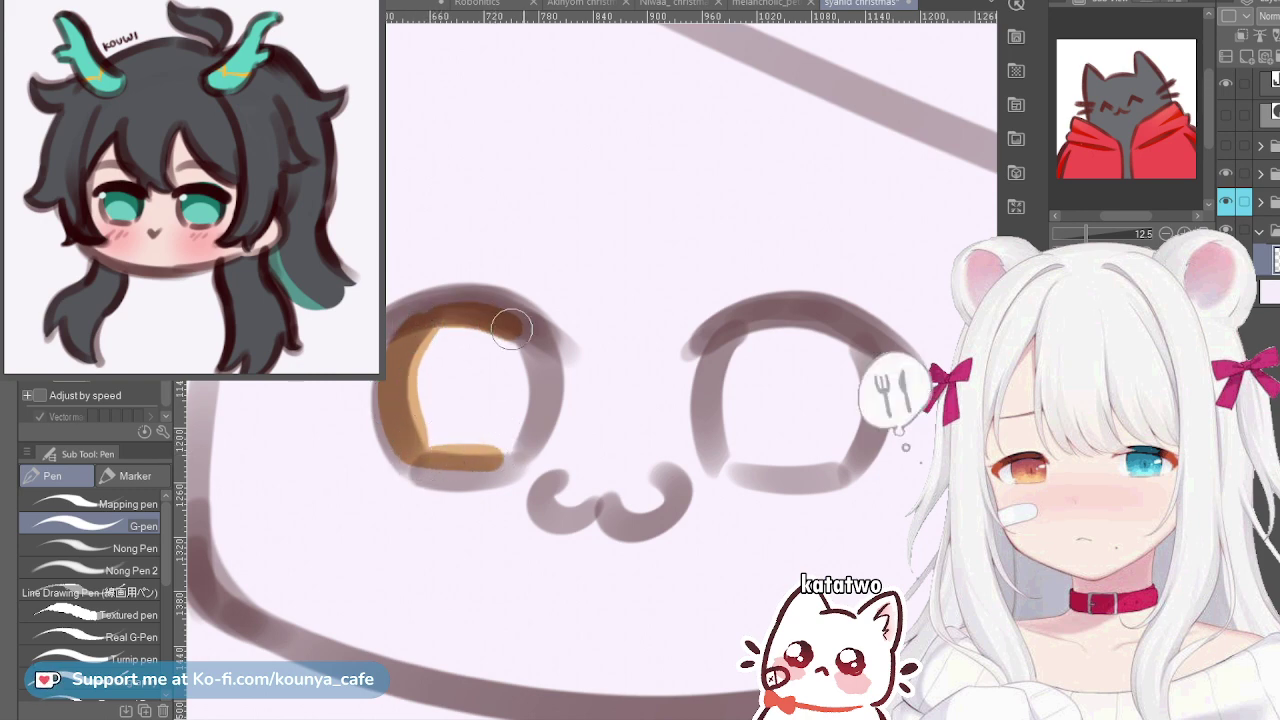
{"action": "left_click_drag", "start_coordinate": [414, 333], "coordinate": [524, 333]}
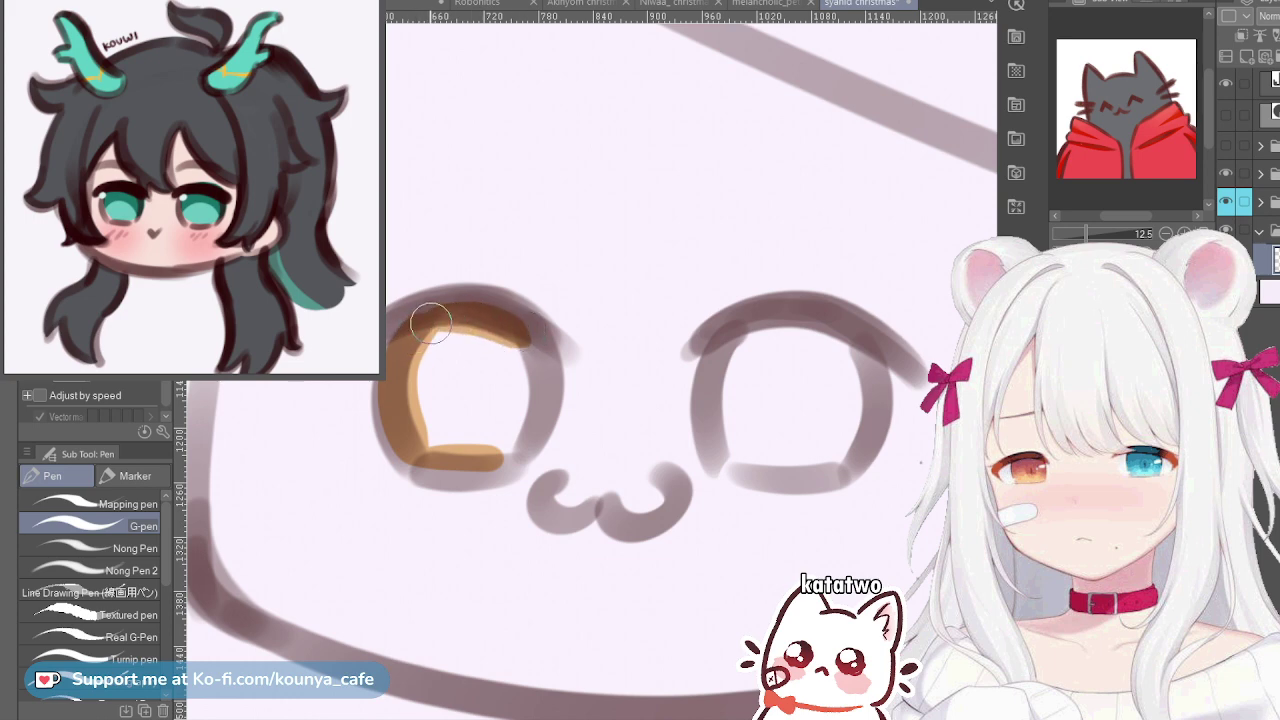
Close the inner edge of the iris below the ear and fill its interior with orange-brown using a larger brush
{"action": "mouse_move", "coordinate": [431, 323]}
{"action": "left_mouse_down"}
{"action": "mouse_move", "coordinate": [485, 318]}
{"action": "mouse_move", "coordinate": [505, 445]}
{"action": "left_mouse_up"}
{"action": "left_click_drag", "start_coordinate": [538, 370], "coordinate": [500, 455]}
{"action": "key", "text": "ctrl+z"}
{"action": "mouse_move", "coordinate": [523, 345]}
{"action": "left_mouse_down"}
{"action": "mouse_move", "coordinate": [536, 376]}
{"action": "mouse_move", "coordinate": [490, 441]}
{"action": "left_mouse_up"}
{"action": "key", "text": "]"}
{"action": "mouse_move", "coordinate": [465, 338]}
{"action": "left_mouse_down"}
{"action": "mouse_move", "coordinate": [451, 404]}
{"action": "mouse_move", "coordinate": [447, 357]}
{"action": "mouse_move", "coordinate": [466, 378]}
{"action": "mouse_move", "coordinate": [476, 353]}
{"action": "mouse_move", "coordinate": [481, 400]}
{"action": "mouse_move", "coordinate": [500, 372]}
{"action": "mouse_move", "coordinate": [418, 421]}
{"action": "mouse_move", "coordinate": [490, 418]}
{"action": "left_mouse_up"}
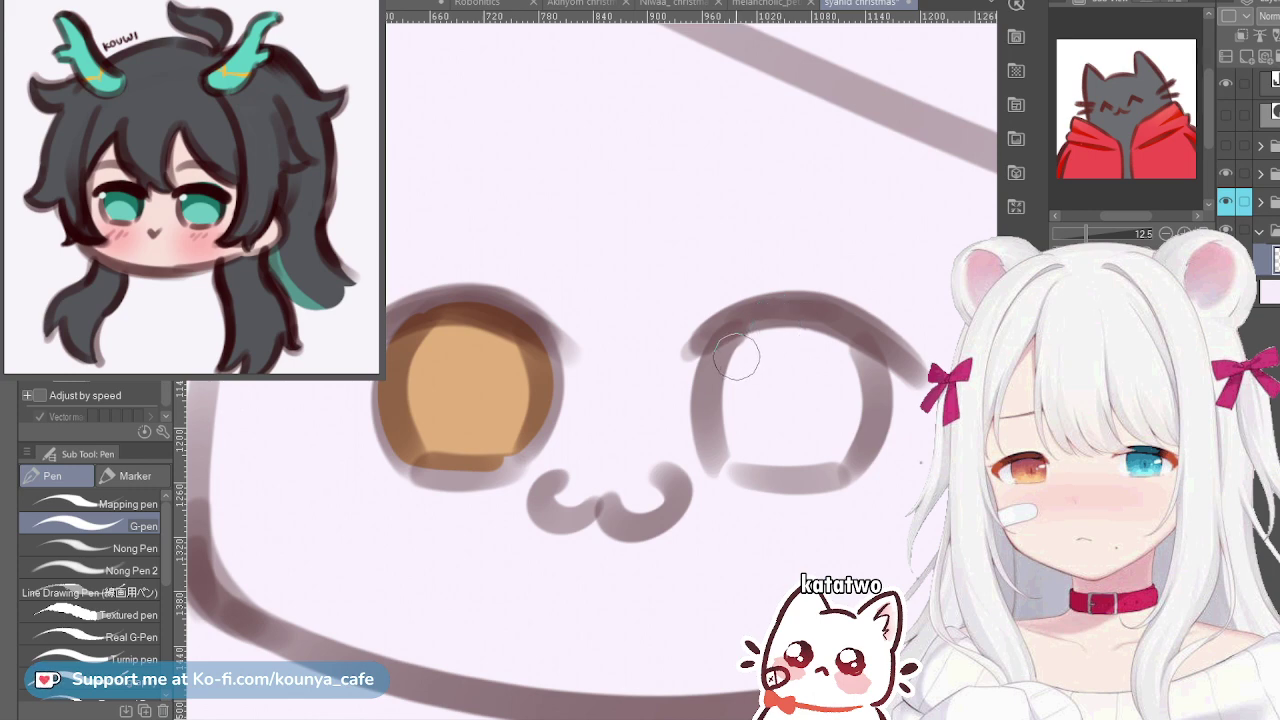
Paint the inner and lower edges of the hat-side iris in orange-brown, redoing strokes until they fit the sketch
{"action": "mouse_move", "coordinate": [741, 330]}
{"action": "left_mouse_down"}
{"action": "mouse_move", "coordinate": [720, 358]}
{"action": "mouse_move", "coordinate": [742, 448]}
{"action": "left_mouse_up"}
{"action": "key", "text": "ctrl+z"}
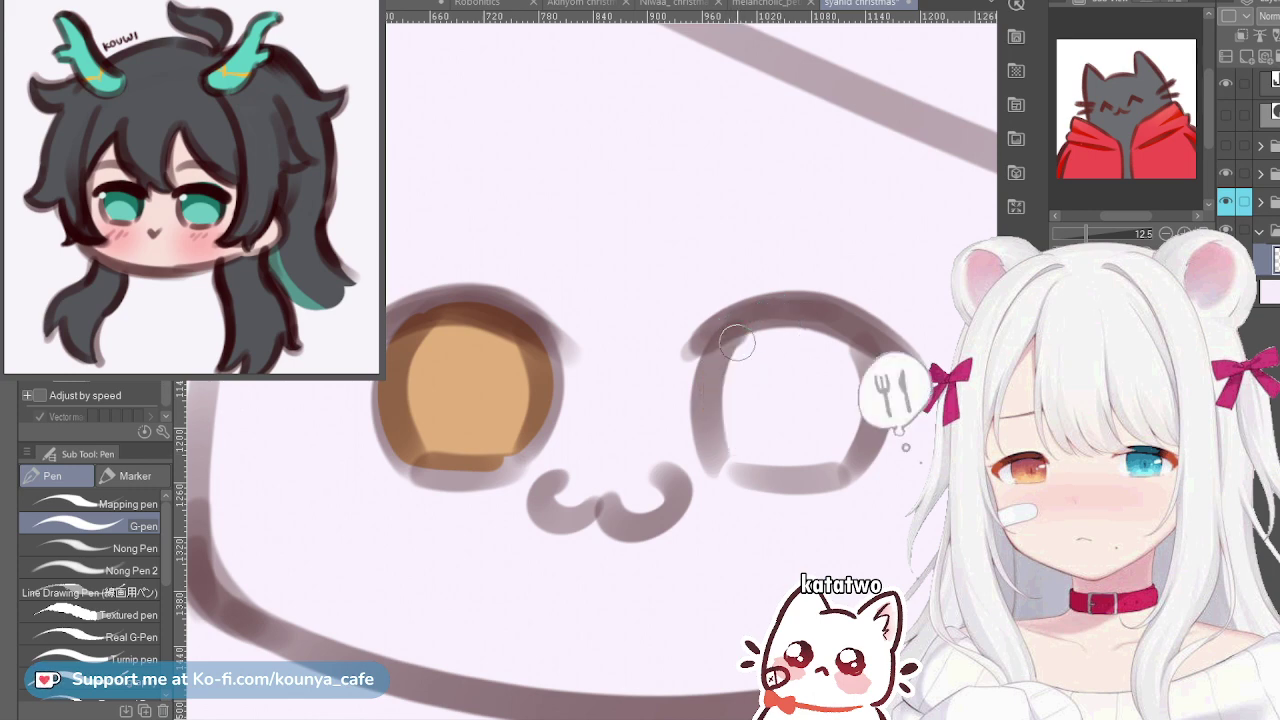
{"action": "mouse_move", "coordinate": [738, 333]}
{"action": "left_mouse_down"}
{"action": "mouse_move", "coordinate": [713, 423]}
{"action": "mouse_move", "coordinate": [739, 416]}
{"action": "mouse_move", "coordinate": [743, 321]}
{"action": "mouse_move", "coordinate": [711, 395]}
{"action": "mouse_move", "coordinate": [748, 454]}
{"action": "mouse_move", "coordinate": [740, 339]}
{"action": "mouse_move", "coordinate": [726, 341]}
{"action": "mouse_move", "coordinate": [714, 412]}
{"action": "mouse_move", "coordinate": [746, 434]}
{"action": "left_mouse_up"}
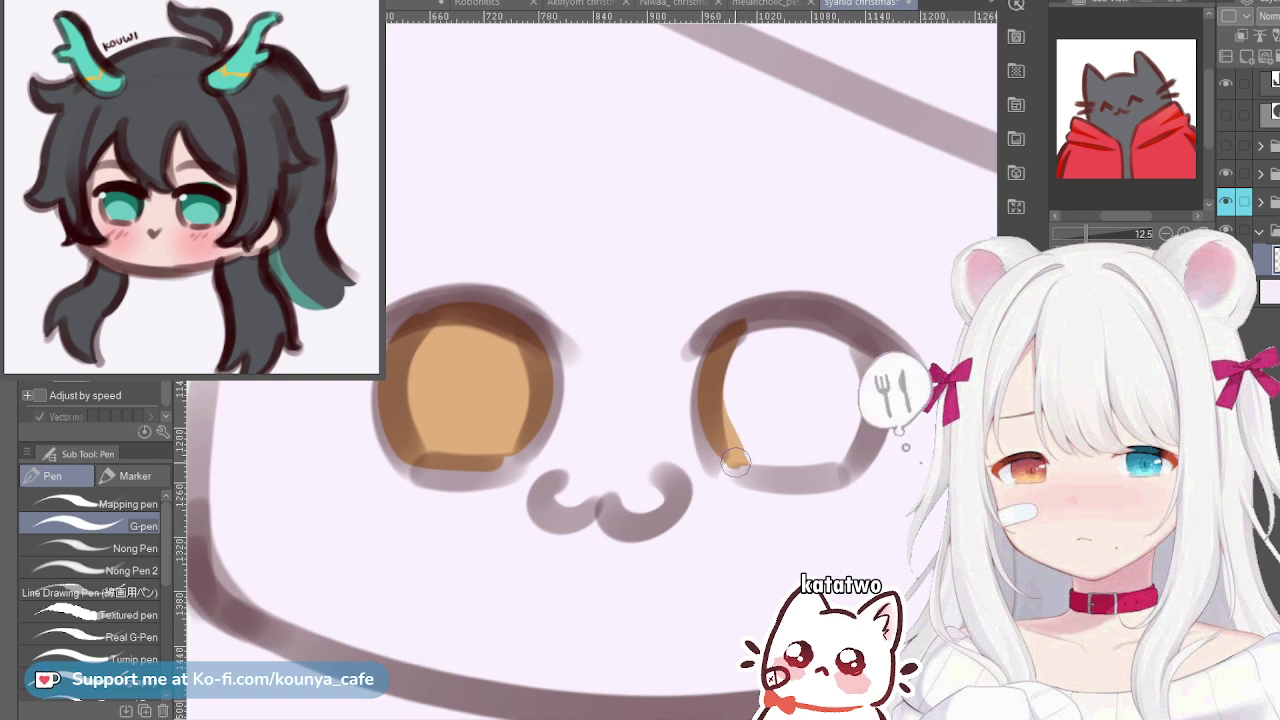
{"action": "left_click_drag", "start_coordinate": [735, 462], "coordinate": [848, 470]}
{"action": "key", "text": "ctrl+z"}
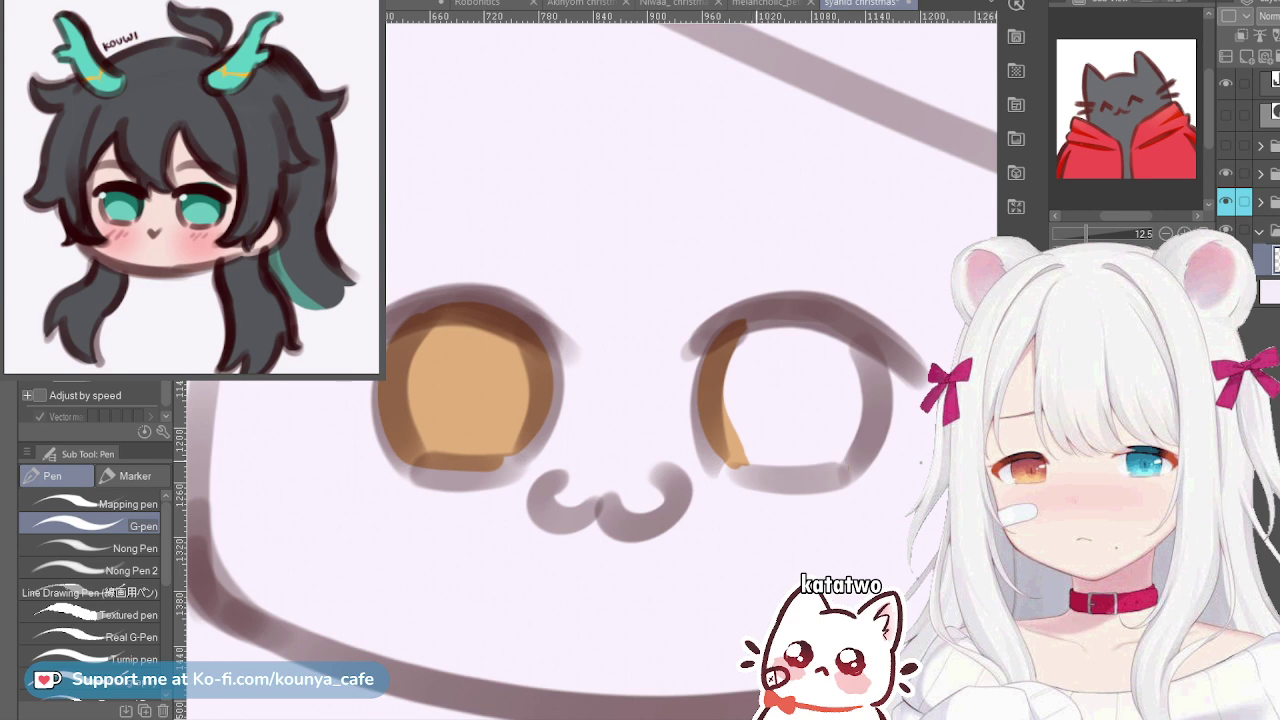
{"action": "left_click_drag", "start_coordinate": [735, 462], "coordinate": [834, 465]}
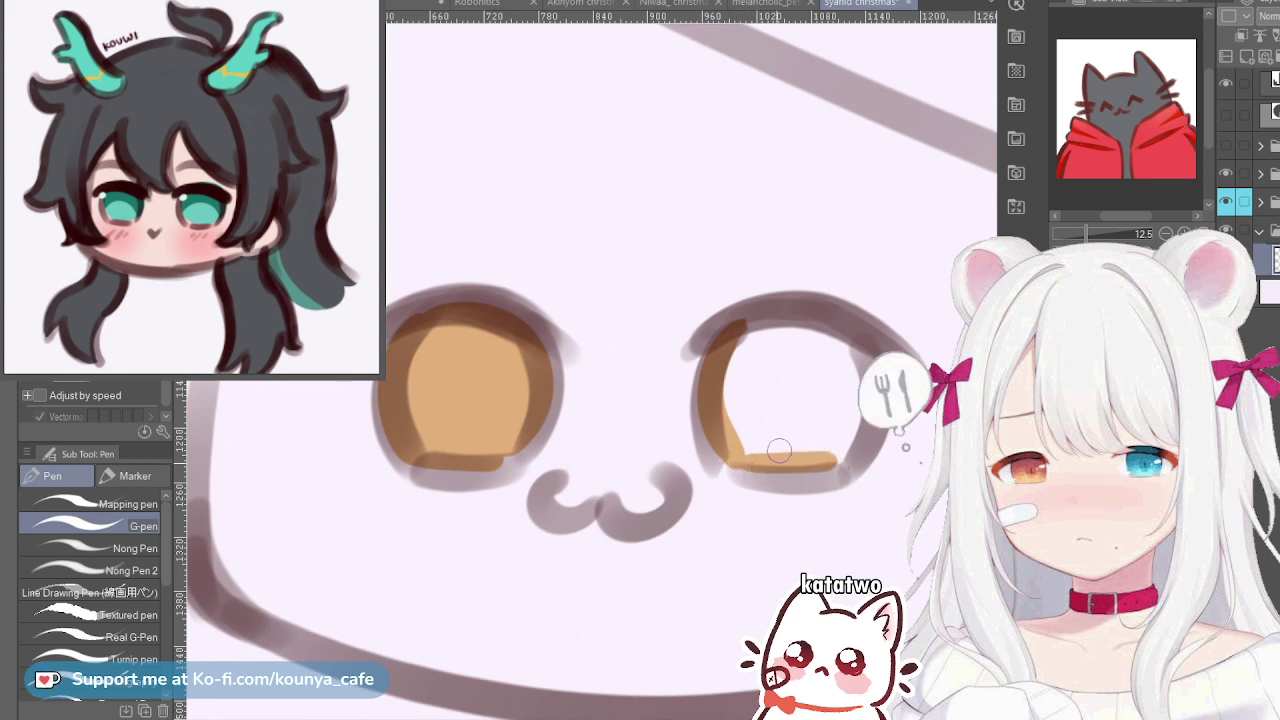
{"action": "key", "text": "ctrl+z"}
{"action": "left_click_drag", "start_coordinate": [737, 462], "coordinate": [828, 466]}
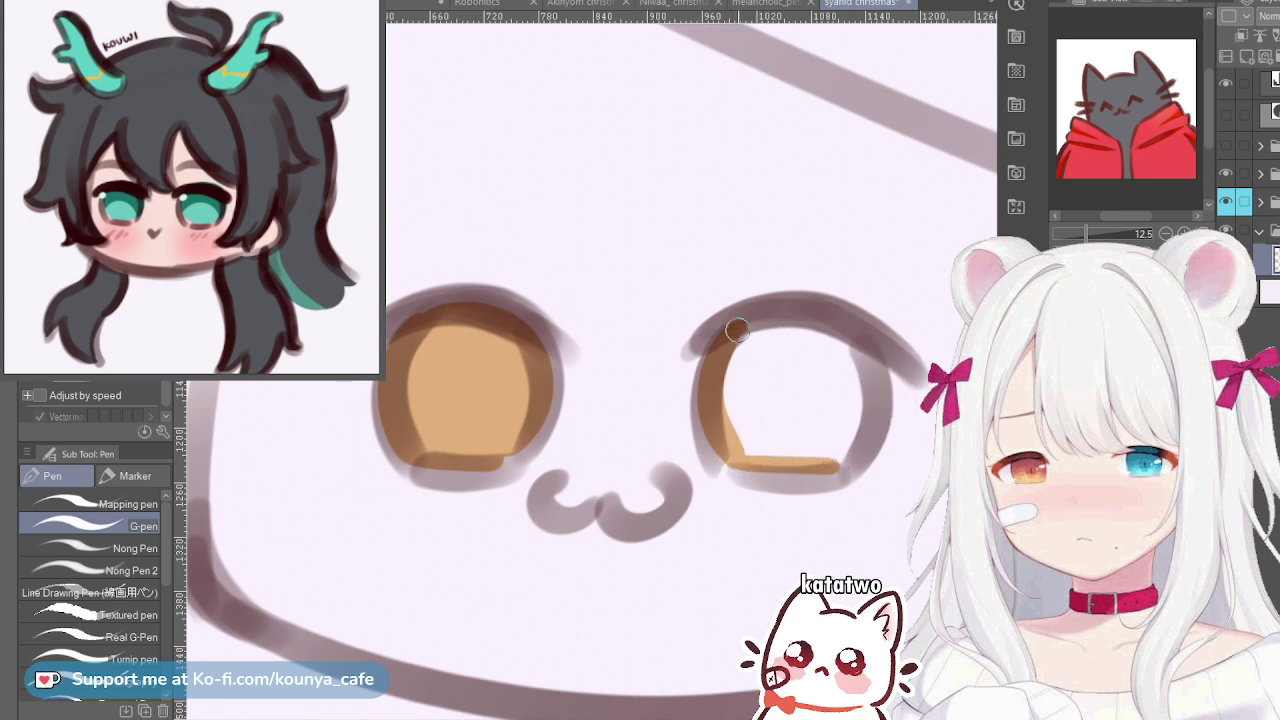
Paint the upper and outer edges of the hat-side iris in orange-brown and fill its interior
{"action": "mouse_move", "coordinate": [726, 326]}
{"action": "left_mouse_down"}
{"action": "mouse_move", "coordinate": [759, 317]}
{"action": "mouse_move", "coordinate": [849, 330]}
{"action": "left_mouse_up"}
{"action": "key", "text": "ctrl+z"}
{"action": "mouse_move", "coordinate": [733, 333]}
{"action": "left_mouse_down"}
{"action": "mouse_move", "coordinate": [768, 318]}
{"action": "mouse_move", "coordinate": [834, 334]}
{"action": "left_mouse_up"}
{"action": "left_click_drag", "start_coordinate": [744, 327], "coordinate": [848, 336]}
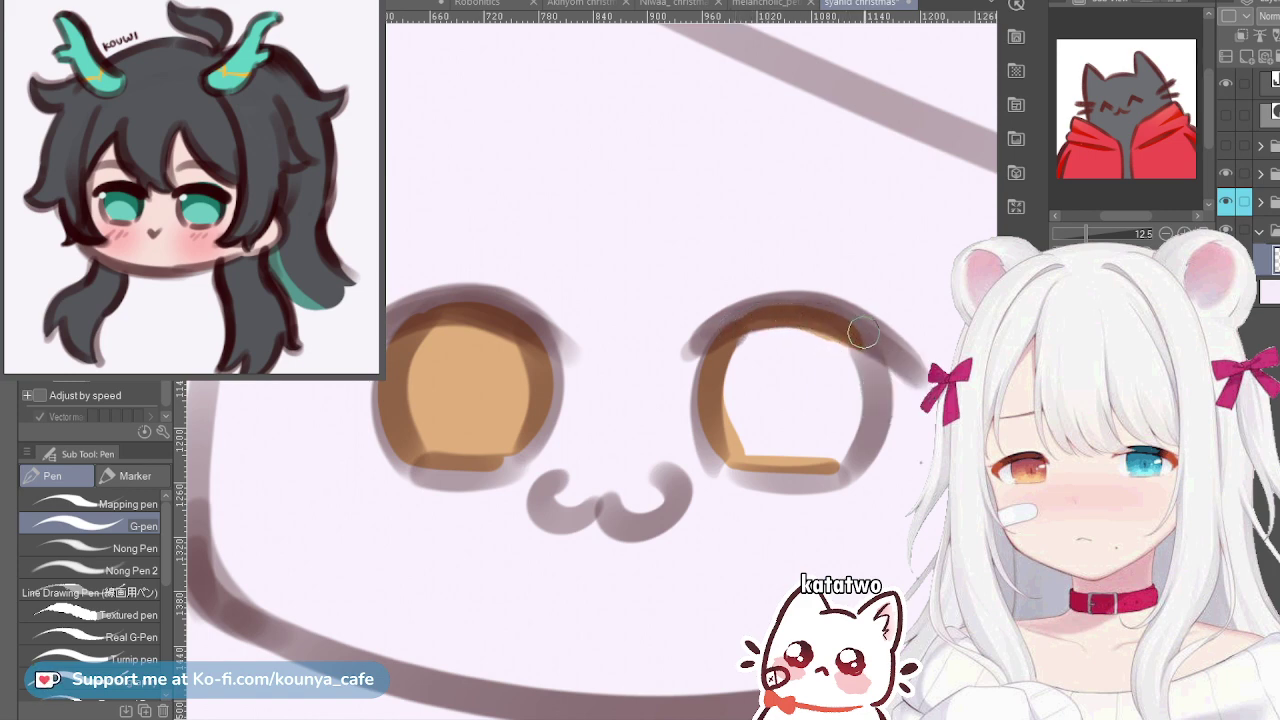
{"action": "mouse_move", "coordinate": [849, 335]}
{"action": "left_mouse_down"}
{"action": "mouse_move", "coordinate": [861, 404]}
{"action": "mouse_move", "coordinate": [838, 421]}
{"action": "mouse_move", "coordinate": [846, 326]}
{"action": "mouse_move", "coordinate": [858, 376]}
{"action": "mouse_move", "coordinate": [824, 474]}
{"action": "left_mouse_up"}
{"action": "key", "text": "ctrl+z"}
{"action": "key", "text": "ctrl+z"}
{"action": "mouse_move", "coordinate": [846, 330]}
{"action": "left_mouse_down"}
{"action": "mouse_move", "coordinate": [858, 448]}
{"action": "mouse_move", "coordinate": [840, 462]}
{"action": "left_mouse_up"}
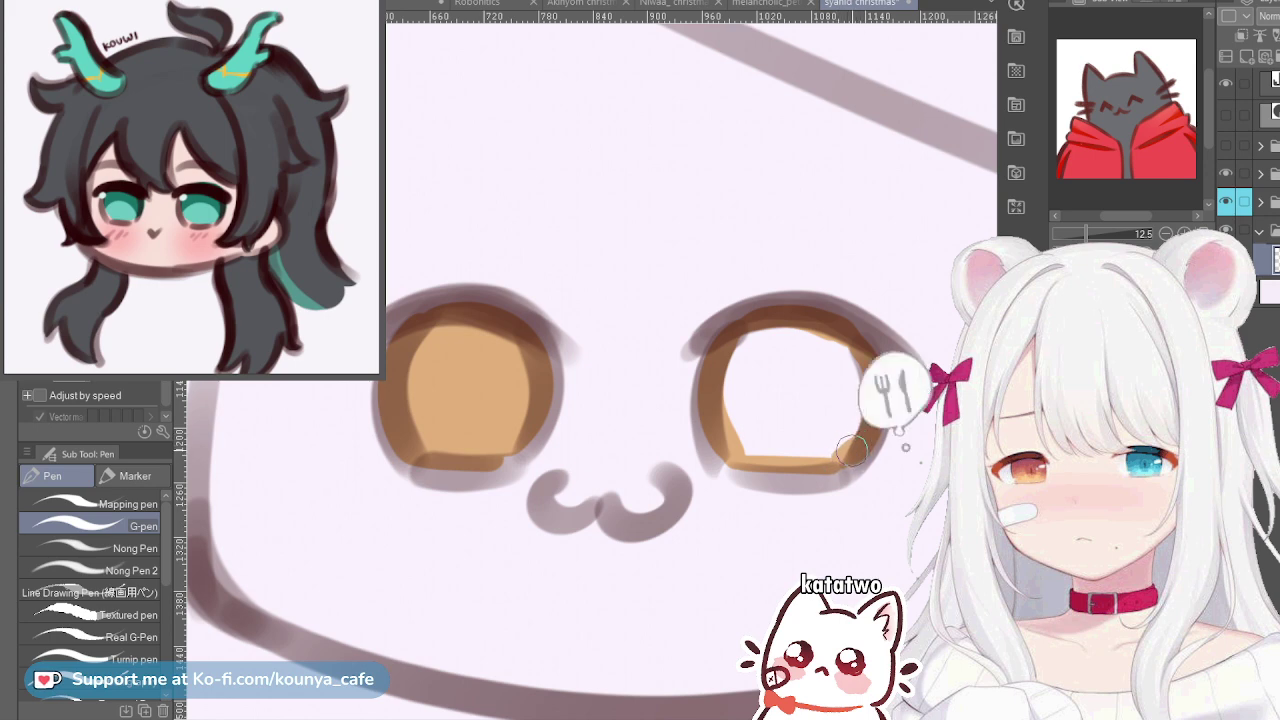
{"action": "mouse_move", "coordinate": [775, 352]}
{"action": "left_mouse_down"}
{"action": "mouse_move", "coordinate": [731, 392]}
{"action": "mouse_move", "coordinate": [785, 384]}
{"action": "mouse_move", "coordinate": [752, 360]}
{"action": "mouse_move", "coordinate": [801, 356]}
{"action": "mouse_move", "coordinate": [767, 358]}
{"action": "mouse_move", "coordinate": [754, 343]}
{"action": "mouse_move", "coordinate": [834, 375]}
{"action": "mouse_move", "coordinate": [826, 389]}
{"action": "mouse_move", "coordinate": [832, 355]}
{"action": "mouse_move", "coordinate": [842, 407]}
{"action": "mouse_move", "coordinate": [844, 375]}
{"action": "mouse_move", "coordinate": [854, 383]}
{"action": "mouse_move", "coordinate": [809, 396]}
{"action": "mouse_move", "coordinate": [812, 373]}
{"action": "mouse_move", "coordinate": [814, 409]}
{"action": "mouse_move", "coordinate": [821, 340]}
{"action": "mouse_move", "coordinate": [850, 390]}
{"action": "mouse_move", "coordinate": [844, 362]}
{"action": "mouse_move", "coordinate": [766, 375]}
{"action": "mouse_move", "coordinate": [754, 416]}
{"action": "mouse_move", "coordinate": [811, 414]}
{"action": "mouse_move", "coordinate": [785, 384]}
{"action": "mouse_move", "coordinate": [757, 435]}
{"action": "mouse_move", "coordinate": [738, 442]}
{"action": "mouse_move", "coordinate": [823, 440]}
{"action": "mouse_move", "coordinate": [844, 426]}
{"action": "mouse_move", "coordinate": [819, 348]}
{"action": "left_mouse_up"}
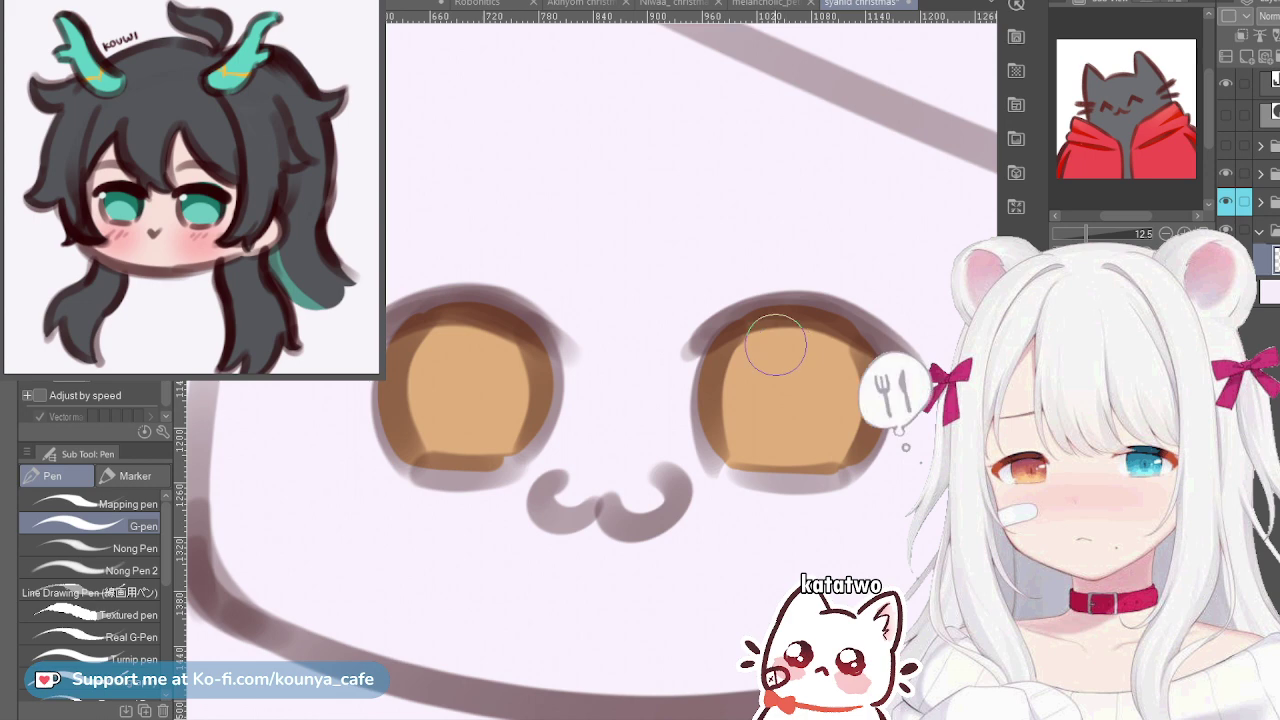
Paint both edges of the exposed cat ear in grey on the layer below the eye colour, redoing the hat-side stroke until it fits
{"action": "scroll", "coordinate": [779, 377], "scroll_direction": "down", "scroll_amount": 3}
{"action": "scroll", "coordinate": [660, 360], "scroll_direction": "down", "scroll_amount": 2}
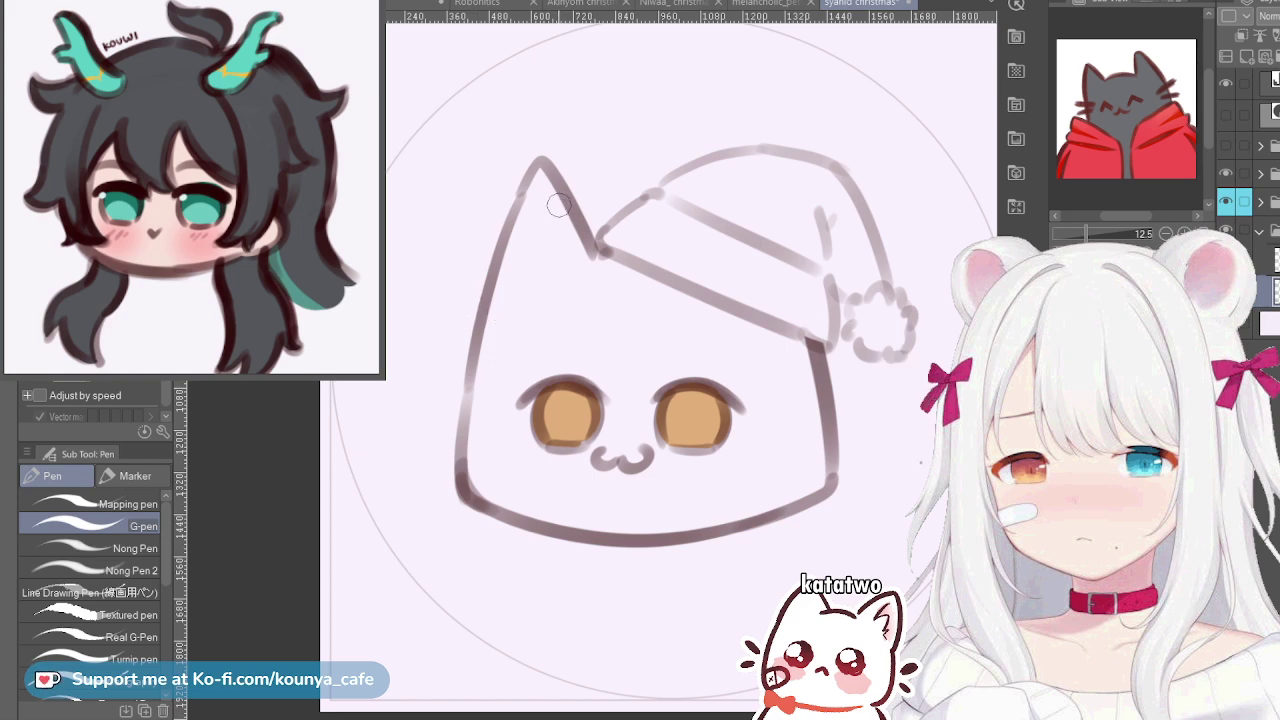
{"action": "left_click_drag", "start_coordinate": [544, 175], "coordinate": [592, 293]}
{"action": "key", "text": "ctrl+z"}
{"action": "left_click_drag", "start_coordinate": [539, 160], "coordinate": [593, 283]}
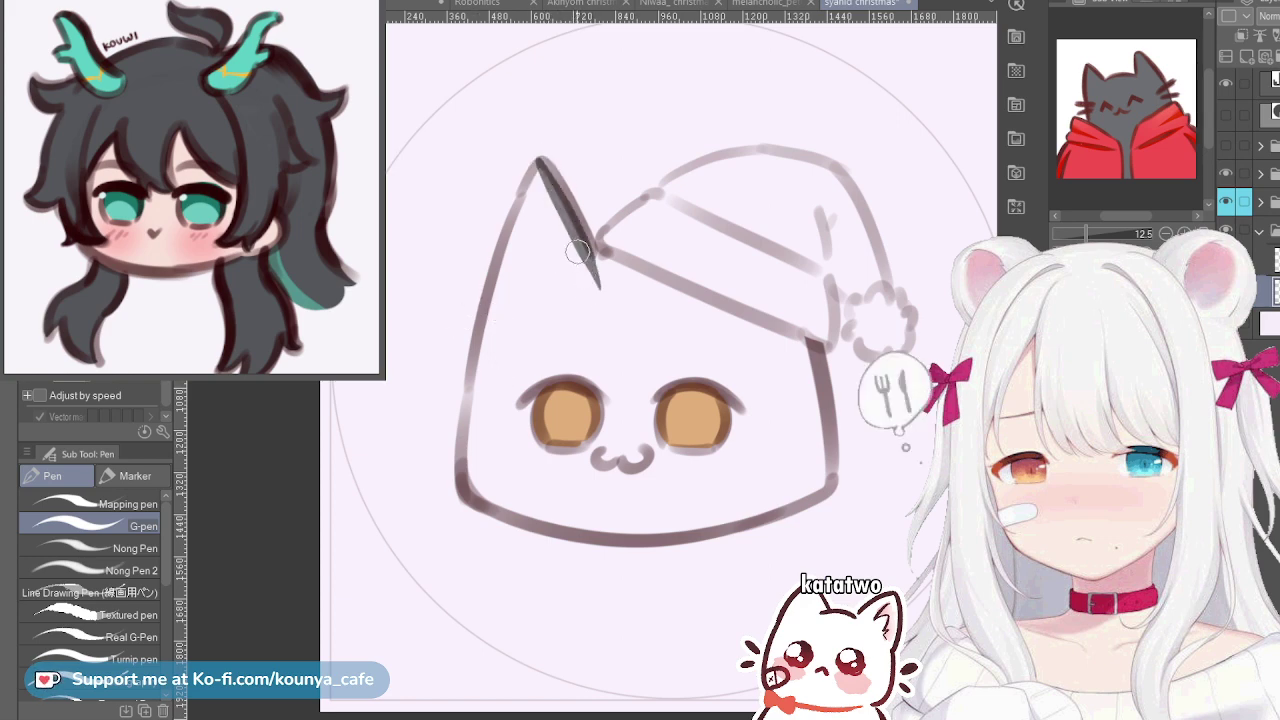
{"action": "key", "text": "ctrl+z"}
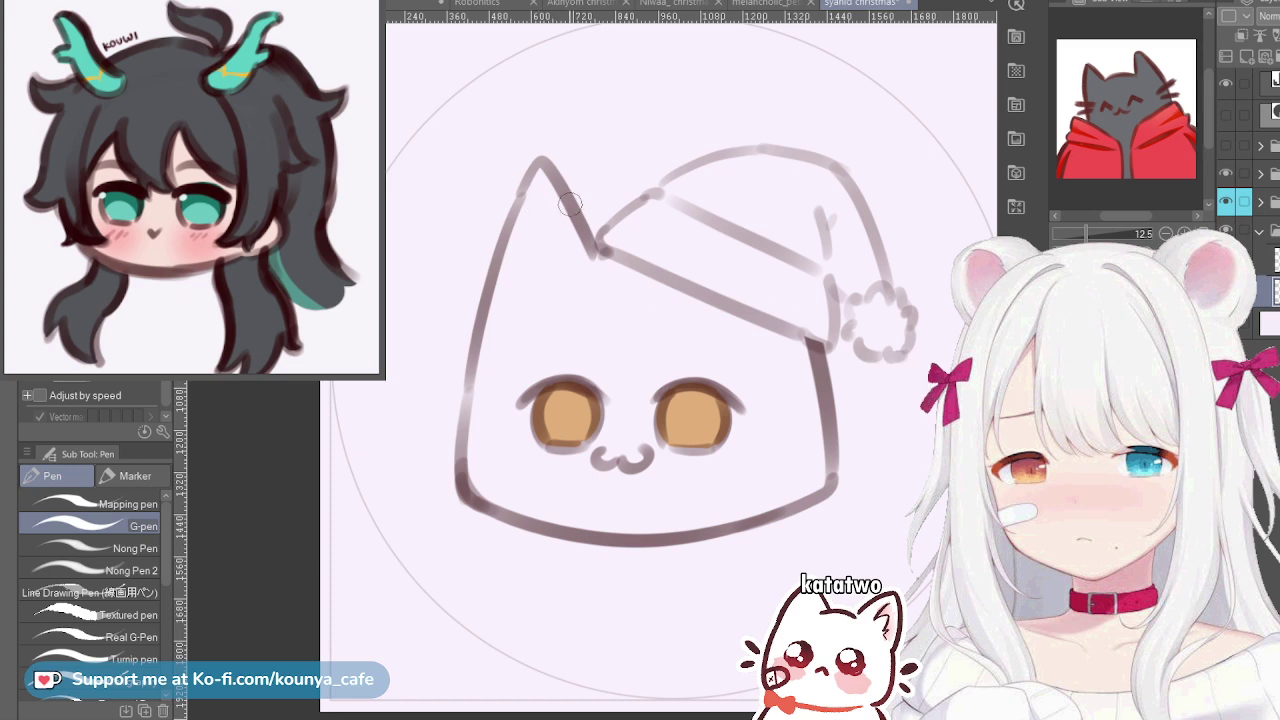
{"action": "left_click_drag", "start_coordinate": [540, 160], "coordinate": [598, 294]}
{"action": "key", "text": "ctrl+z"}
{"action": "left_click_drag", "start_coordinate": [541, 164], "coordinate": [600, 297]}
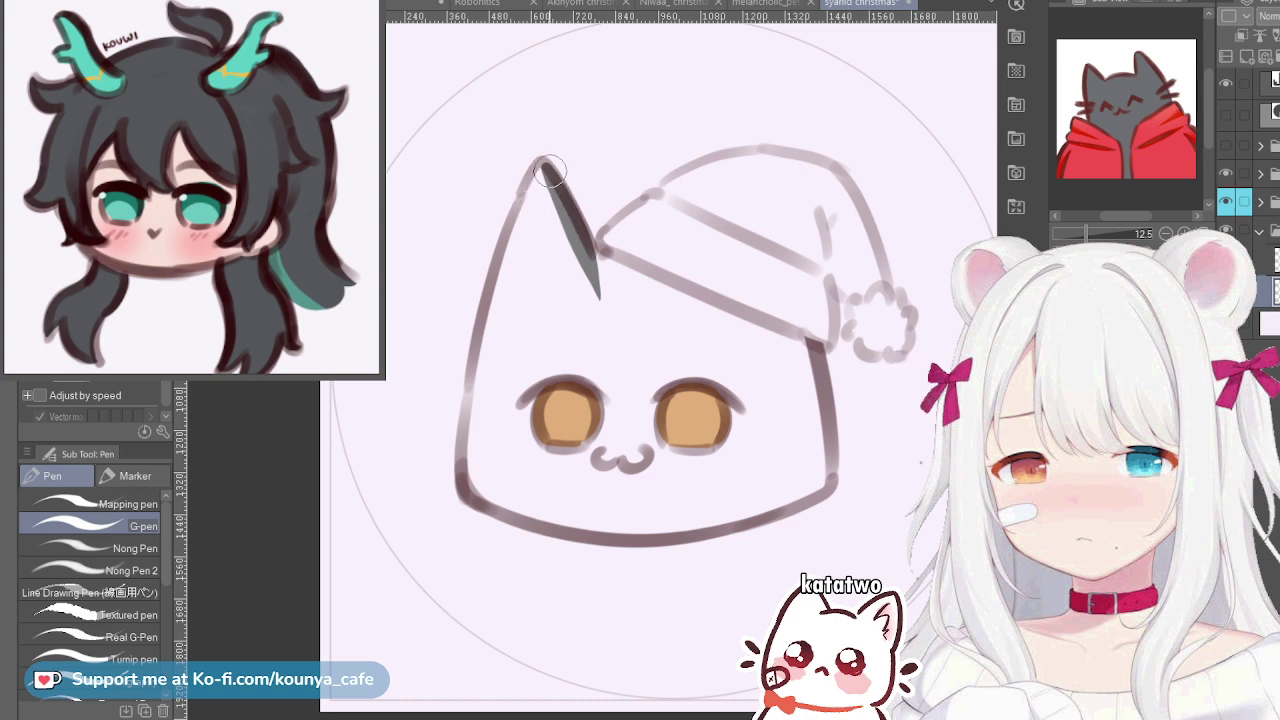
{"action": "left_click_drag", "start_coordinate": [540, 163], "coordinate": [482, 352]}
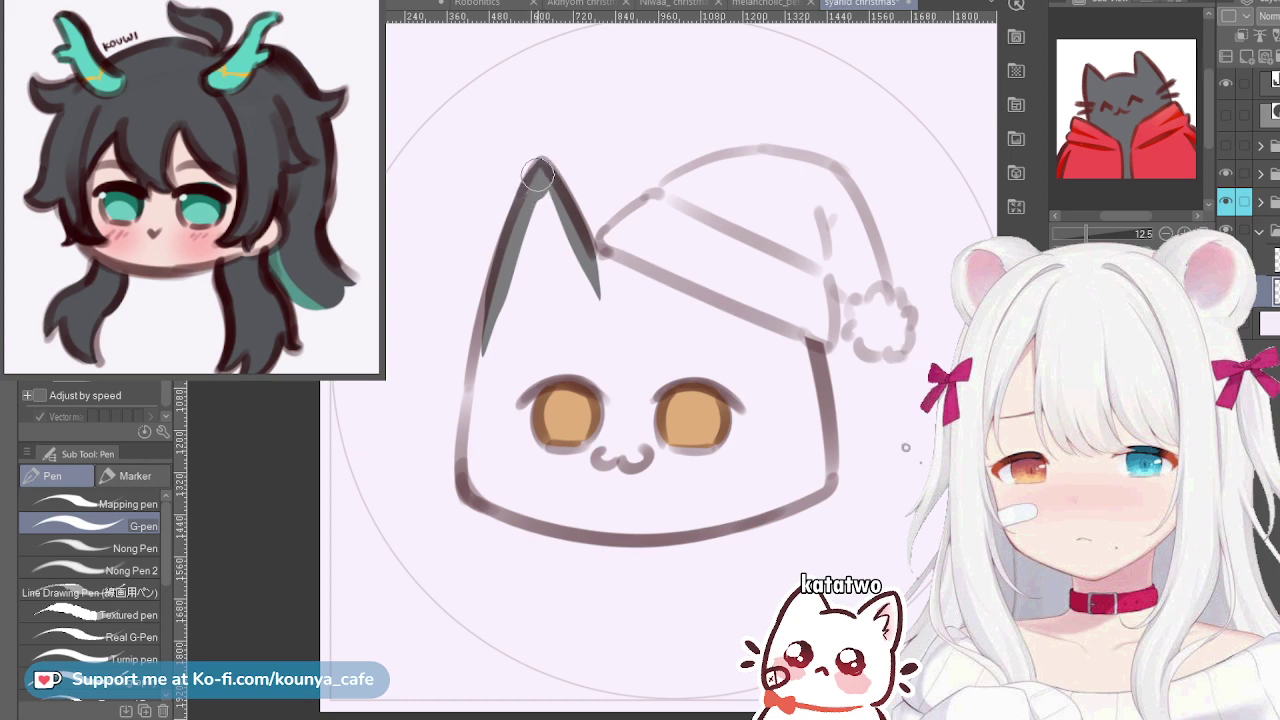
Fill the exposed ear and the forehead between the eyes with grey strokes
{"action": "mouse_move", "coordinate": [528, 243]}
{"action": "left_mouse_down"}
{"action": "mouse_move", "coordinate": [530, 294]}
{"action": "mouse_move", "coordinate": [546, 196]}
{"action": "mouse_move", "coordinate": [580, 326]}
{"action": "mouse_move", "coordinate": [523, 265]}
{"action": "mouse_move", "coordinate": [528, 315]}
{"action": "mouse_move", "coordinate": [518, 276]}
{"action": "mouse_move", "coordinate": [503, 325]}
{"action": "left_mouse_up"}
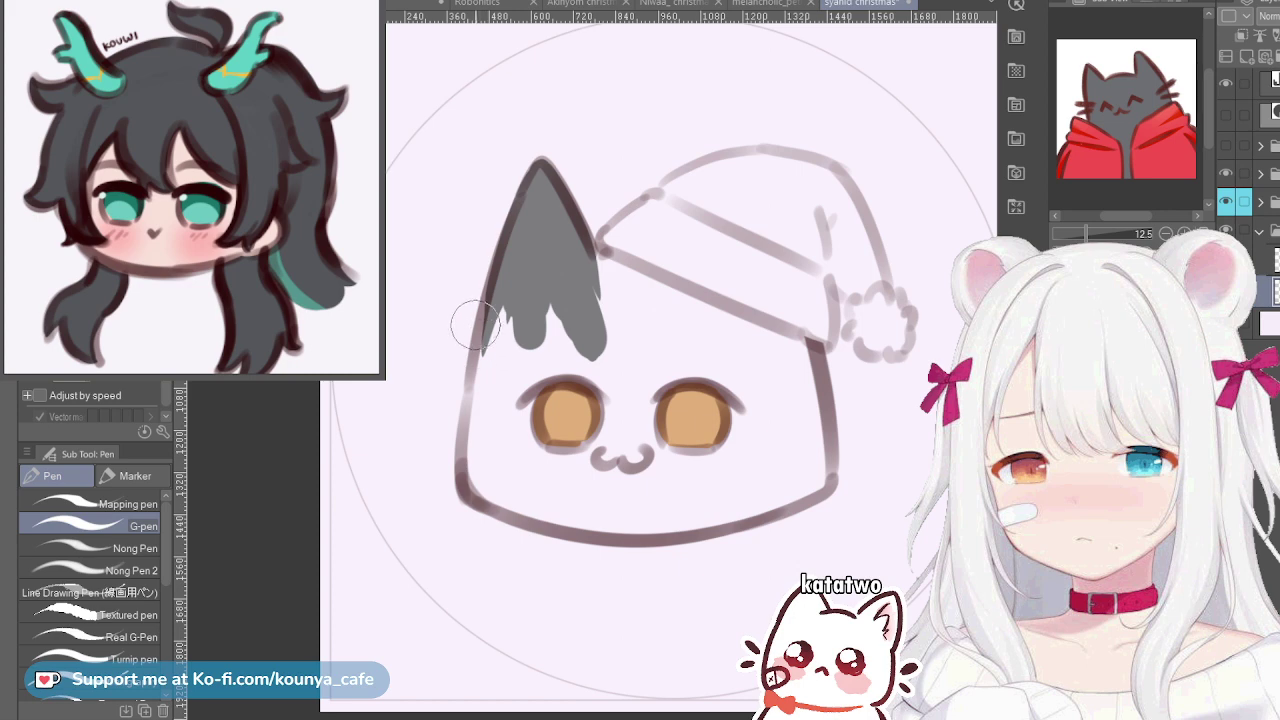
{"action": "mouse_move", "coordinate": [520, 290]}
{"action": "left_mouse_down"}
{"action": "mouse_move", "coordinate": [504, 354]}
{"action": "mouse_move", "coordinate": [536, 301]}
{"action": "mouse_move", "coordinate": [560, 352]}
{"action": "mouse_move", "coordinate": [574, 340]}
{"action": "mouse_move", "coordinate": [569, 311]}
{"action": "mouse_move", "coordinate": [567, 351]}
{"action": "mouse_move", "coordinate": [511, 260]}
{"action": "left_mouse_up"}
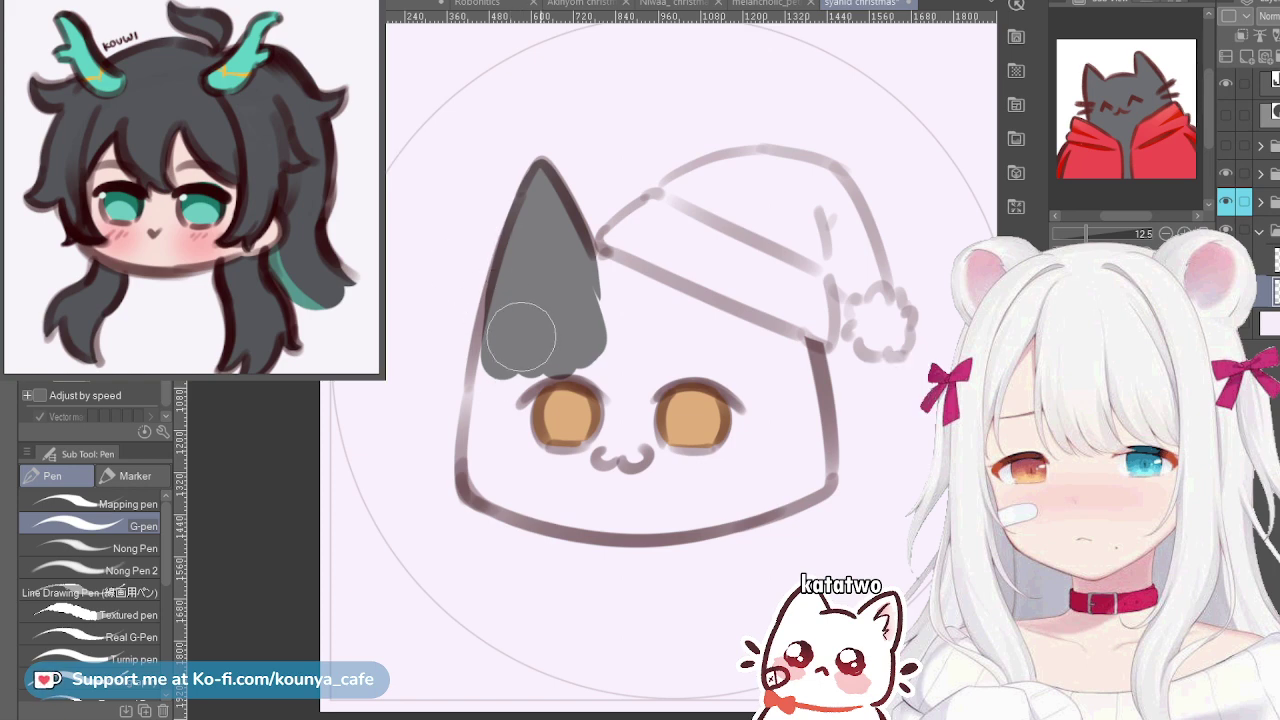
{"action": "mouse_move", "coordinate": [514, 329]}
{"action": "left_mouse_down"}
{"action": "mouse_move", "coordinate": [560, 406]}
{"action": "mouse_move", "coordinate": [559, 329]}
{"action": "mouse_move", "coordinate": [638, 371]}
{"action": "mouse_move", "coordinate": [612, 367]}
{"action": "mouse_move", "coordinate": [583, 283]}
{"action": "mouse_move", "coordinate": [592, 311]}
{"action": "mouse_move", "coordinate": [533, 384]}
{"action": "mouse_move", "coordinate": [499, 342]}
{"action": "mouse_move", "coordinate": [523, 255]}
{"action": "mouse_move", "coordinate": [491, 335]}
{"action": "mouse_move", "coordinate": [515, 236]}
{"action": "mouse_move", "coordinate": [482, 389]}
{"action": "mouse_move", "coordinate": [503, 272]}
{"action": "left_mouse_up"}
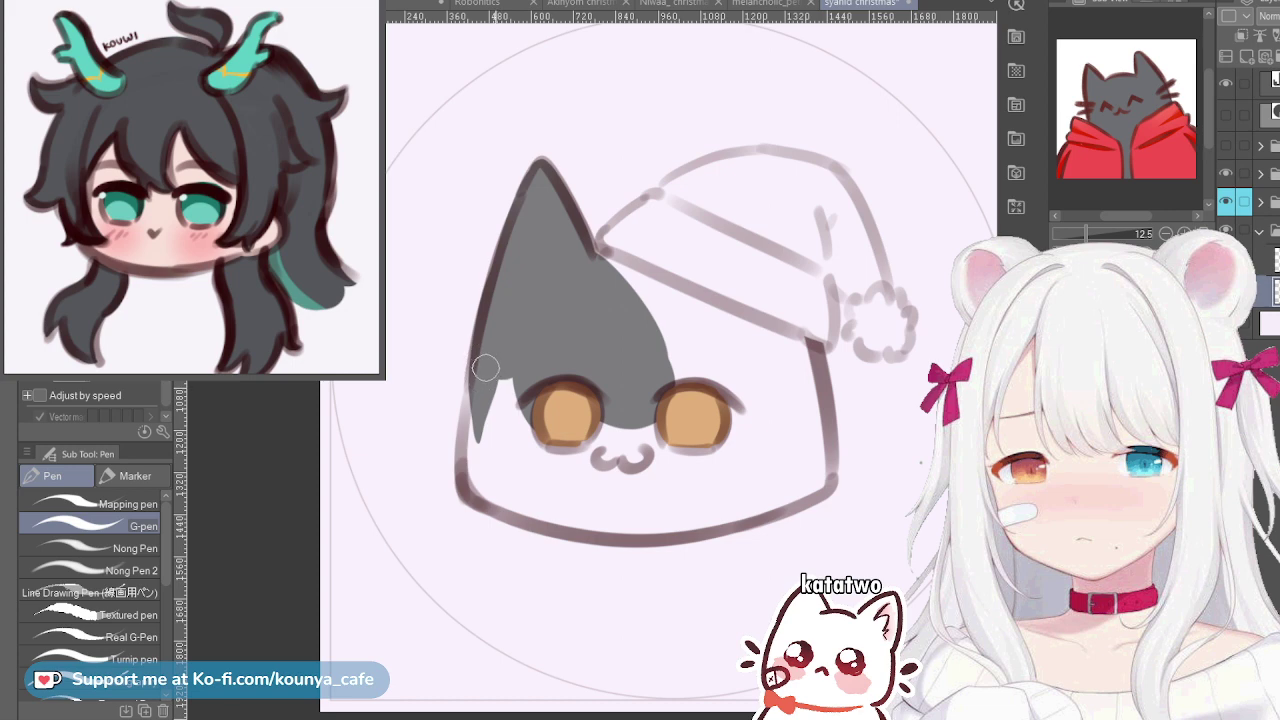
Paint a grey edge along the cheek below the exposed ear and around the corner along the chin line
{"action": "mouse_move", "coordinate": [487, 333]}
{"action": "left_mouse_down"}
{"action": "mouse_move", "coordinate": [478, 451]}
{"action": "mouse_move", "coordinate": [487, 314]}
{"action": "mouse_move", "coordinate": [472, 470]}
{"action": "left_mouse_up"}
{"action": "key", "text": "ctrl+z"}
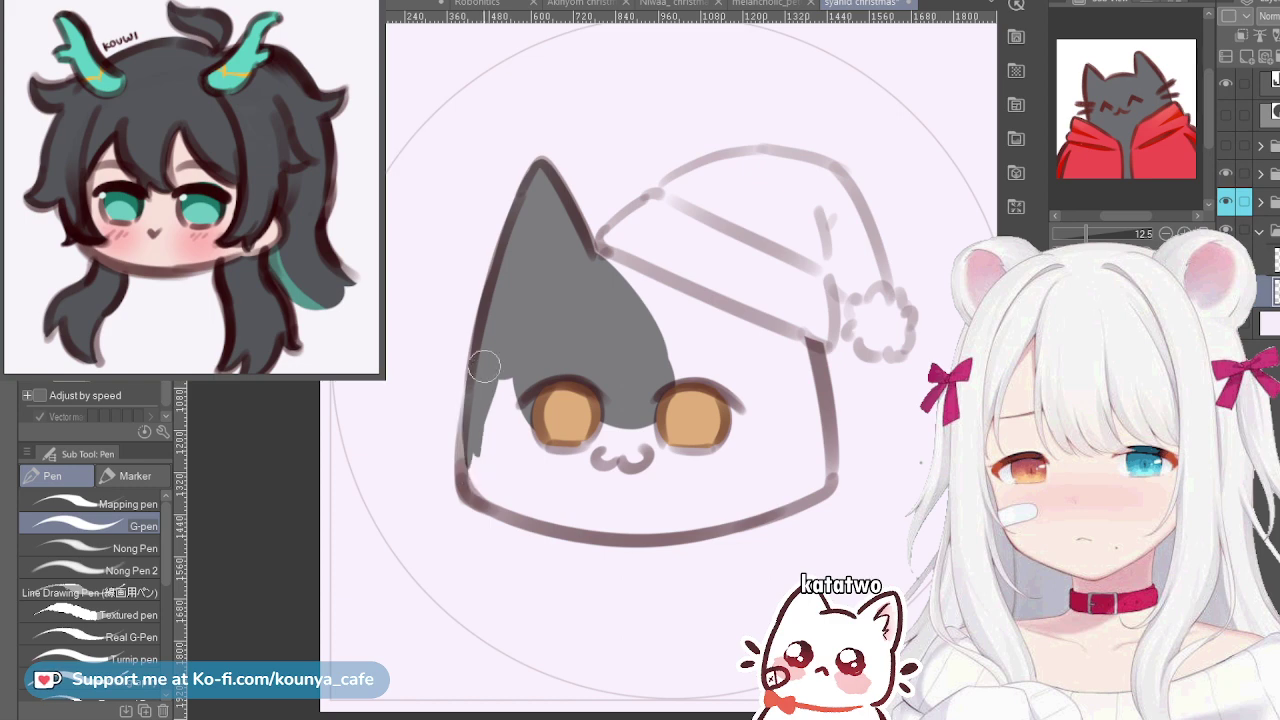
{"action": "left_click_drag", "start_coordinate": [486, 366], "coordinate": [469, 446]}
{"action": "mouse_move", "coordinate": [480, 380]}
{"action": "left_mouse_down"}
{"action": "mouse_move", "coordinate": [470, 475]}
{"action": "mouse_move", "coordinate": [478, 404]}
{"action": "mouse_move", "coordinate": [476, 448]}
{"action": "left_mouse_up"}
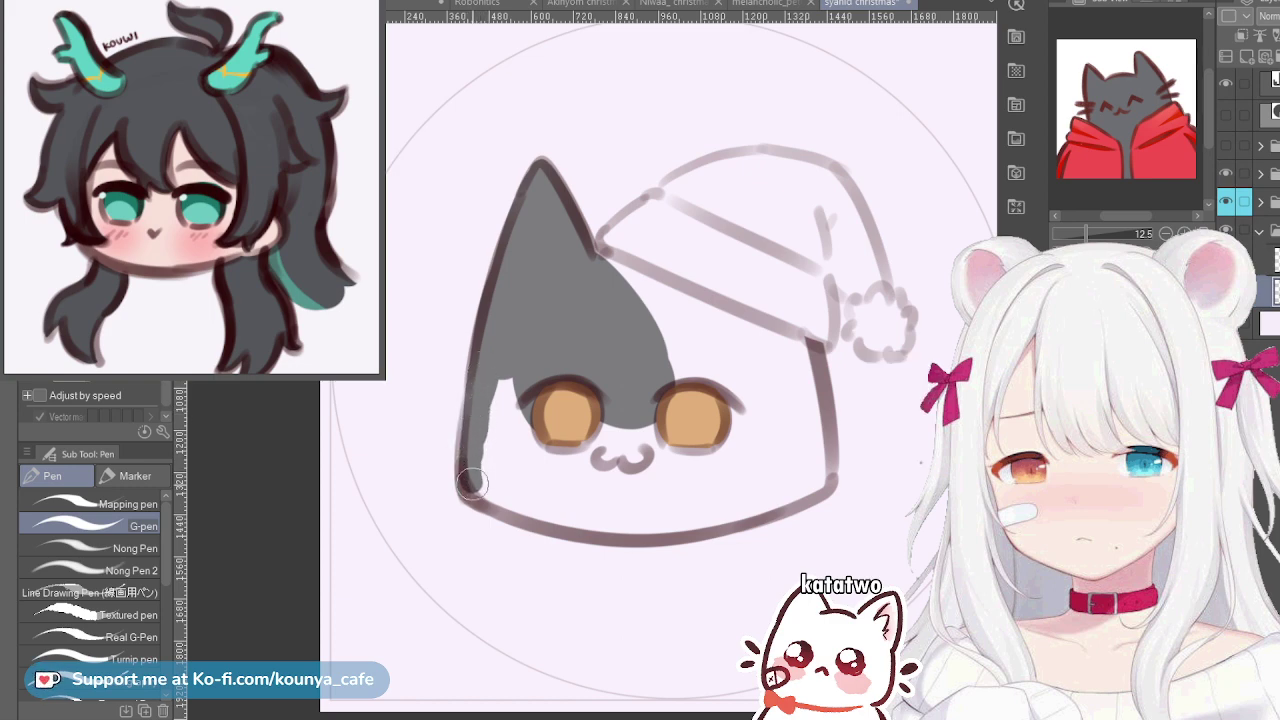
{"action": "left_click_drag", "start_coordinate": [470, 440], "coordinate": [478, 383]}
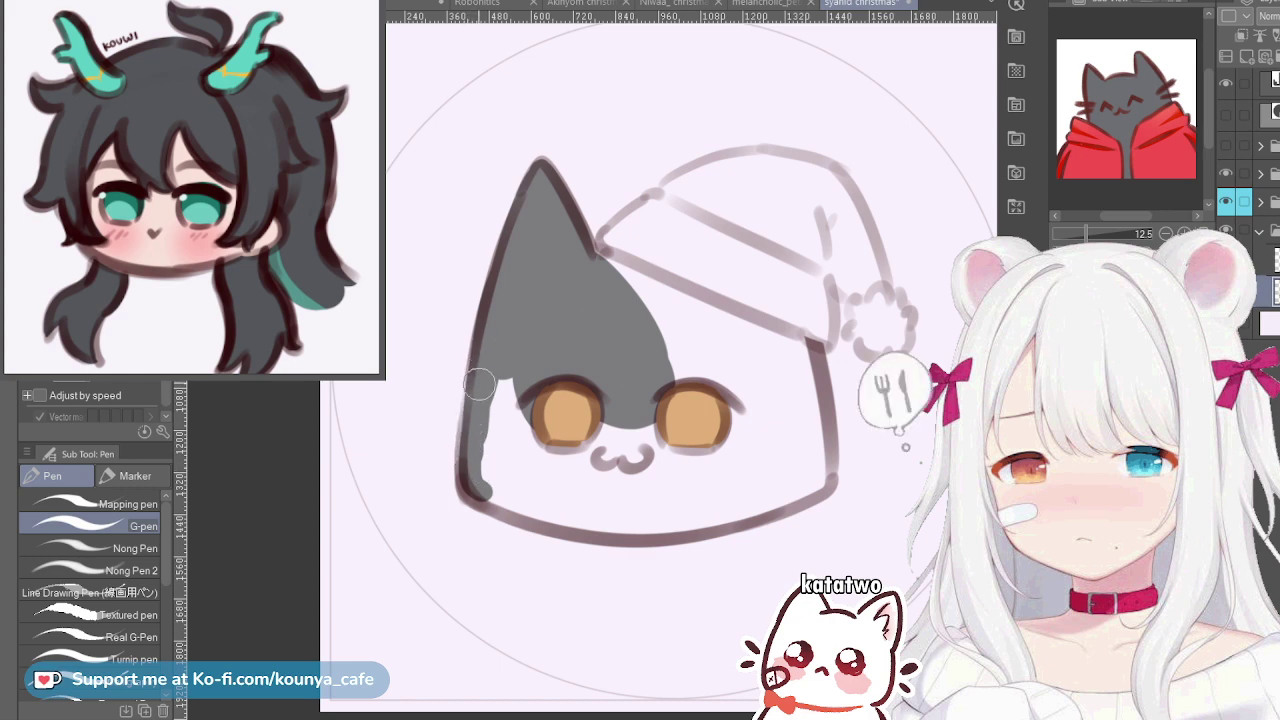
{"action": "mouse_move", "coordinate": [474, 469]}
{"action": "left_mouse_down"}
{"action": "mouse_move", "coordinate": [480, 492]}
{"action": "mouse_move", "coordinate": [613, 515]}
{"action": "left_mouse_up"}
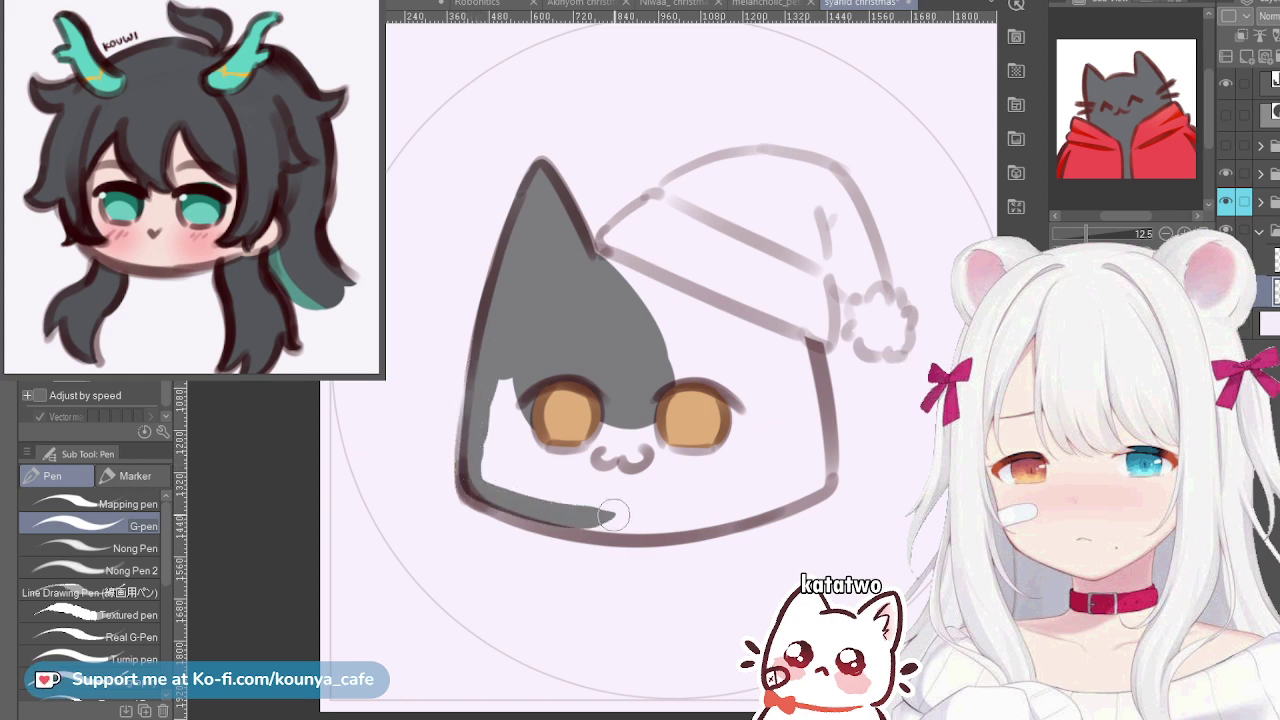
Enlarge the brush and fill the ear-side half of the face, around the eyes and mouth, with grey
{"action": "key", "text": "bracketright"}
{"action": "key", "text": "bracketright"}
{"action": "key", "text": "bracketright"}
{"action": "key", "text": "bracketright"}
{"action": "key", "text": "bracketright"}
{"action": "mouse_move", "coordinate": [531, 340]}
{"action": "left_mouse_down"}
{"action": "mouse_move", "coordinate": [505, 440]}
{"action": "mouse_move", "coordinate": [497, 398]}
{"action": "mouse_move", "coordinate": [492, 475]}
{"action": "mouse_move", "coordinate": [511, 482]}
{"action": "mouse_move", "coordinate": [510, 464]}
{"action": "mouse_move", "coordinate": [524, 473]}
{"action": "mouse_move", "coordinate": [598, 455]}
{"action": "mouse_move", "coordinate": [512, 405]}
{"action": "mouse_move", "coordinate": [650, 463]}
{"action": "mouse_move", "coordinate": [568, 421]}
{"action": "mouse_move", "coordinate": [682, 438]}
{"action": "mouse_move", "coordinate": [639, 367]}
{"action": "mouse_move", "coordinate": [605, 353]}
{"action": "mouse_move", "coordinate": [641, 323]}
{"action": "mouse_move", "coordinate": [571, 281]}
{"action": "mouse_move", "coordinate": [700, 285]}
{"action": "left_mouse_up"}
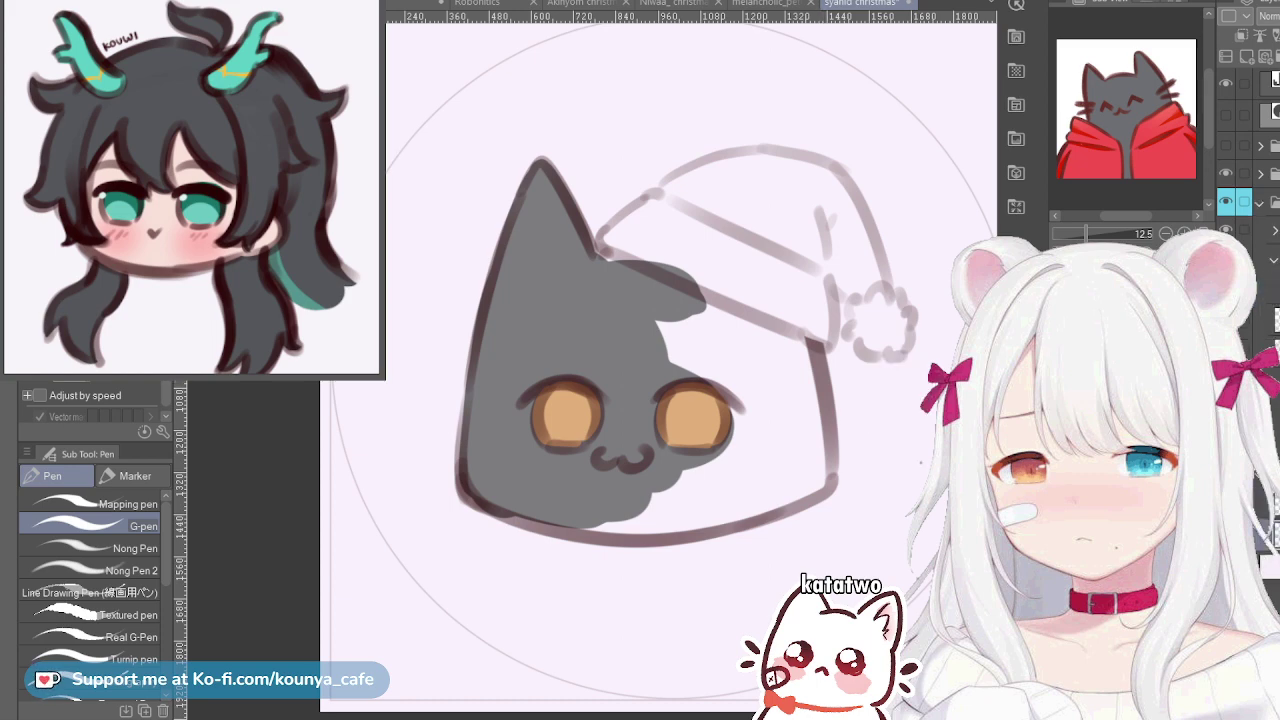
Outline the ear covered by the Santa hat and try a grey stroke along the top of the head, then shrink the brush
{"action": "left_click_drag", "start_coordinate": [701, 252], "coordinate": [747, 151]}
{"action": "left_click_drag", "start_coordinate": [756, 158], "coordinate": [823, 345]}
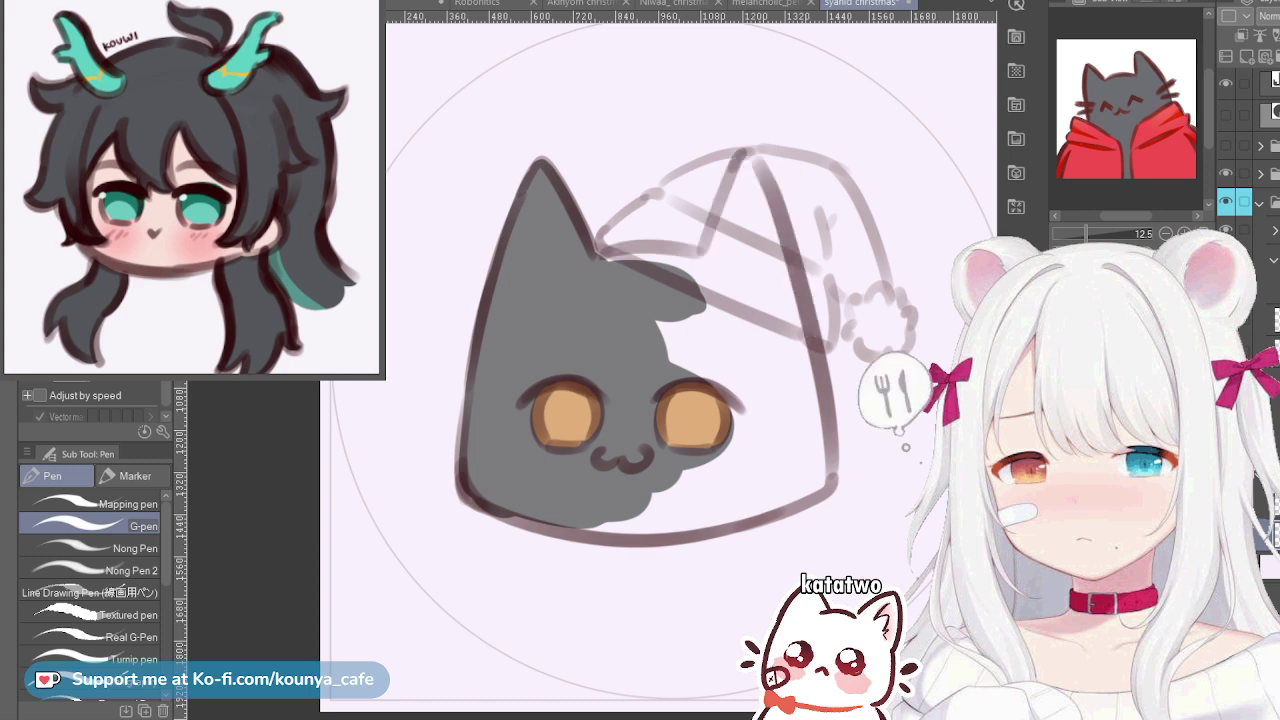
{"action": "left_click_drag", "start_coordinate": [598, 248], "coordinate": [712, 268]}
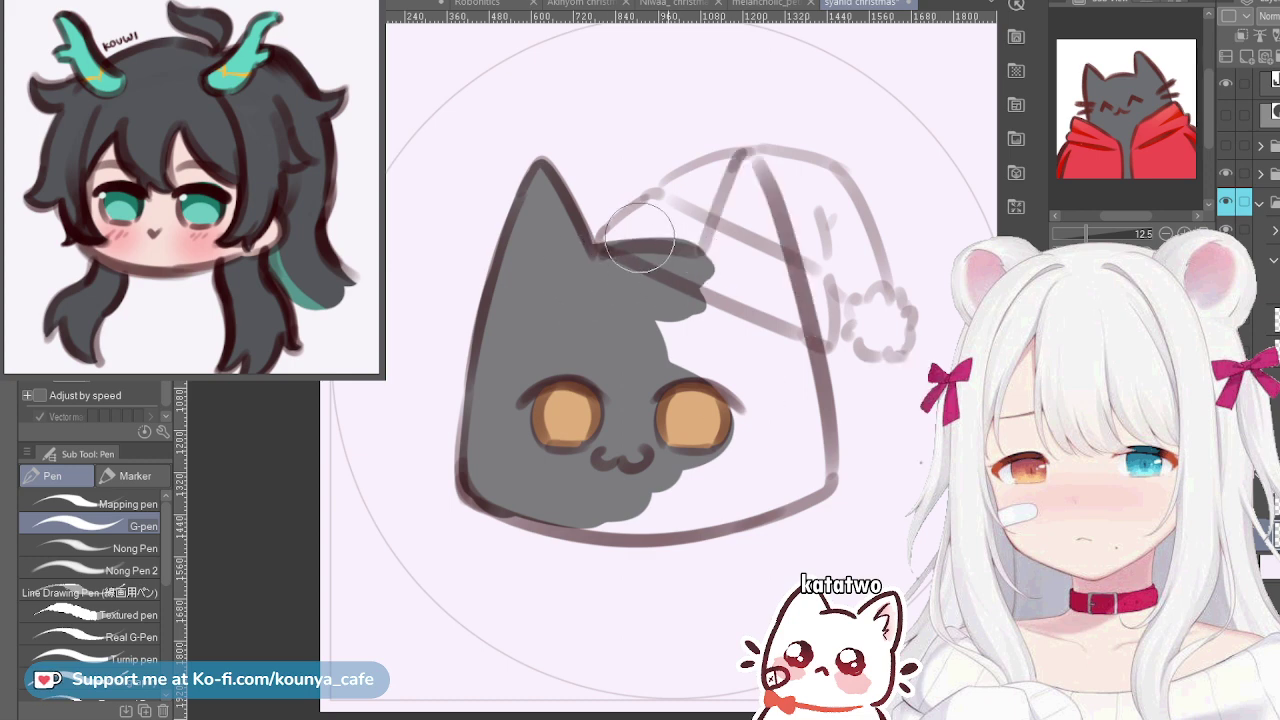
{"action": "key", "text": "ctrl+z"}
{"action": "left_click_drag", "start_coordinate": [588, 262], "coordinate": [694, 254]}
{"action": "key", "text": "bracketleft"}
{"action": "key", "text": "bracketleft"}
{"action": "key", "text": "ctrl+z"}
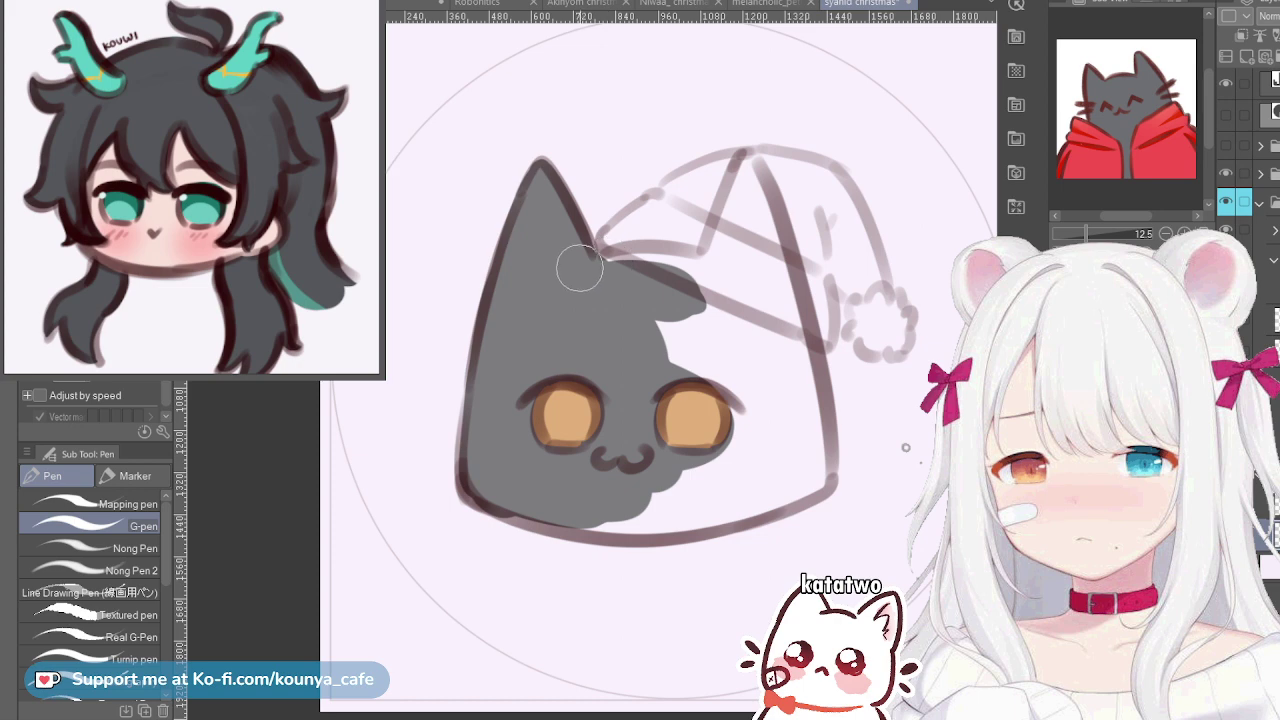
Paint a grey edge along the top of the head between the ears, redoing the stroke until it fits
{"action": "left_click_drag", "start_coordinate": [582, 266], "coordinate": [736, 270]}
{"action": "key", "text": "ctrl+z"}
{"action": "left_click_drag", "start_coordinate": [598, 268], "coordinate": [736, 271]}
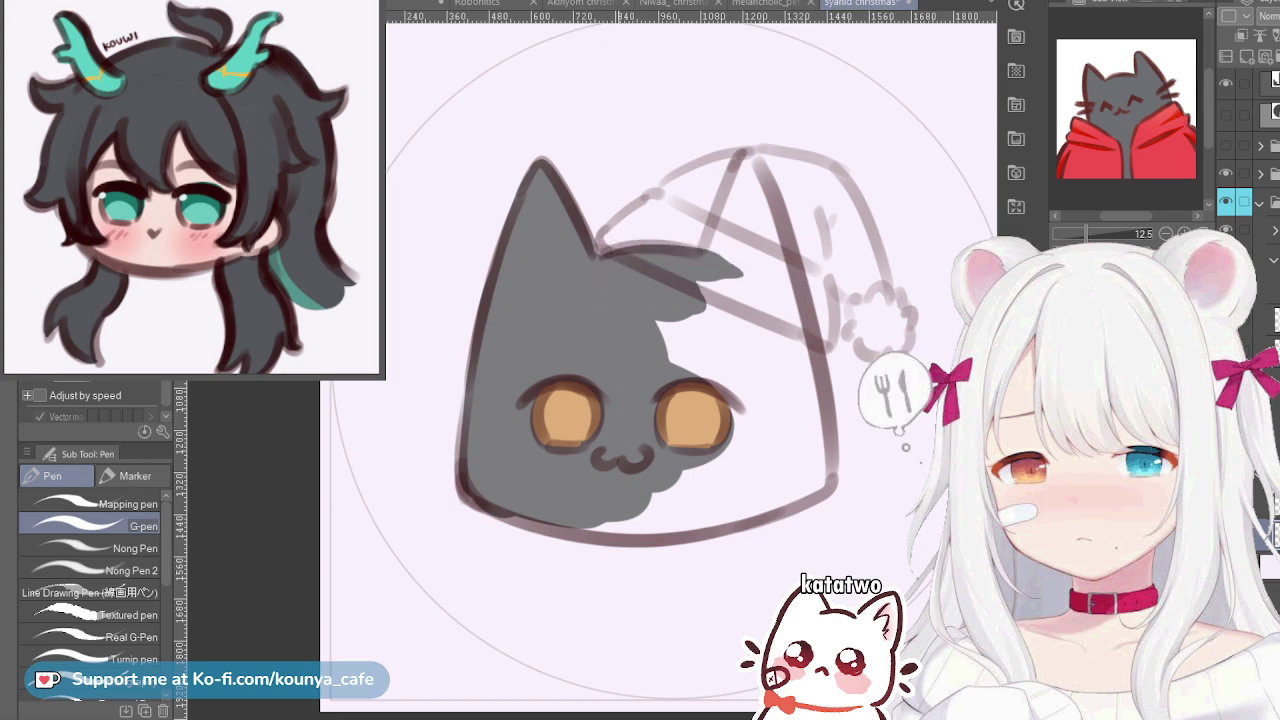
{"action": "key", "text": "ctrl+z"}
{"action": "left_click_drag", "start_coordinate": [590, 267], "coordinate": [690, 266]}
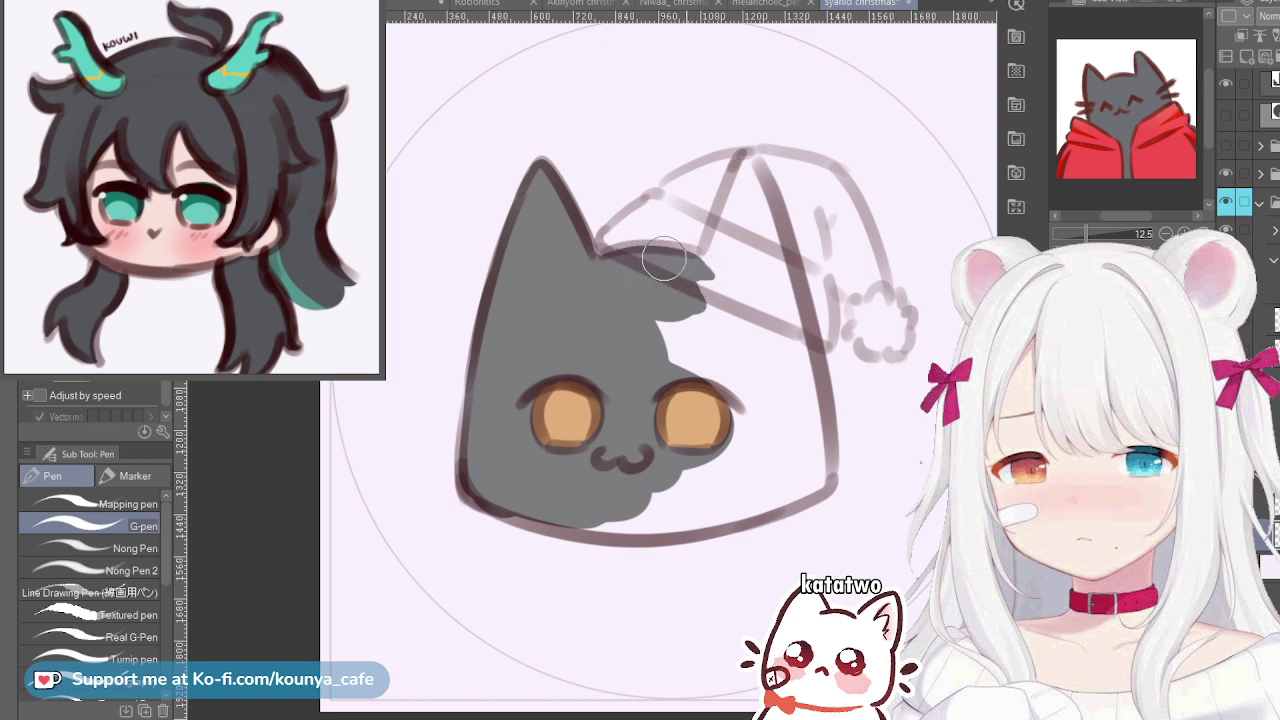
{"action": "key", "text": "ctrl+z"}
{"action": "left_click_drag", "start_coordinate": [580, 266], "coordinate": [735, 276]}
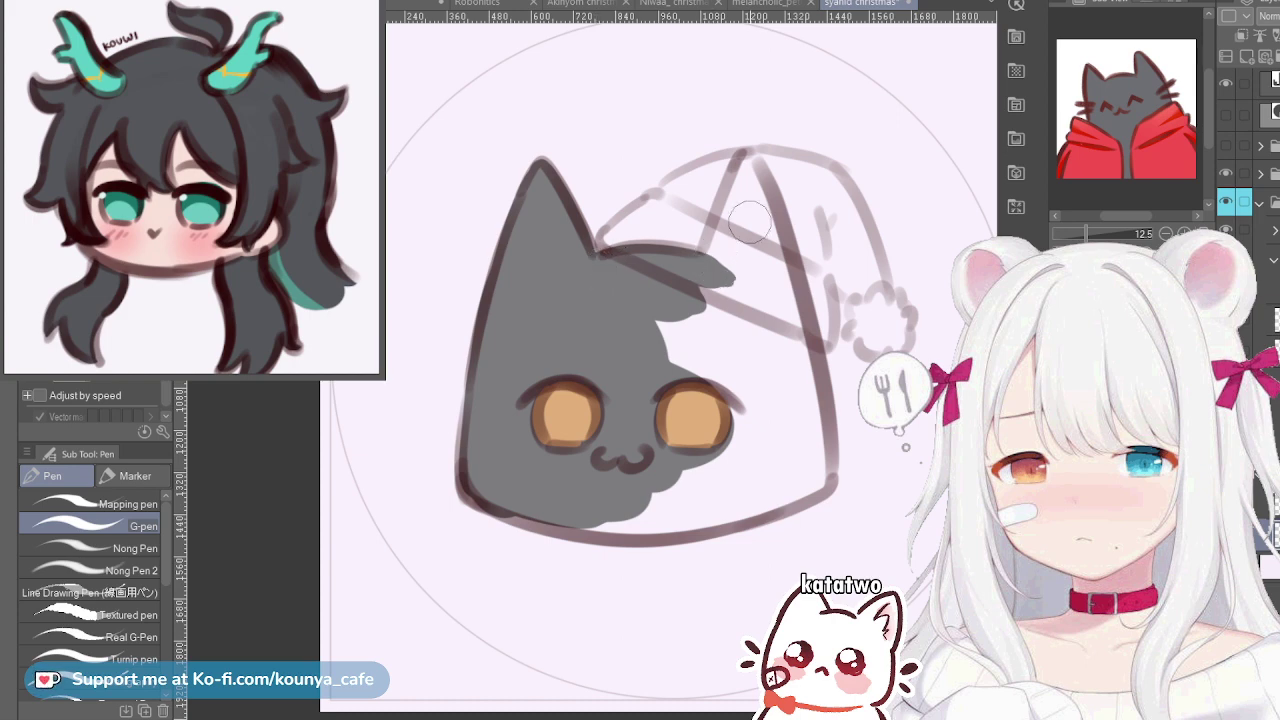
Paint both edges of the hat-covered ear in grey, redoing the strokes until they fit inside the outline
{"action": "mouse_move", "coordinate": [745, 170]}
{"action": "left_mouse_down"}
{"action": "mouse_move", "coordinate": [729, 210]}
{"action": "mouse_move", "coordinate": [744, 155]}
{"action": "mouse_move", "coordinate": [688, 276]}
{"action": "left_mouse_up"}
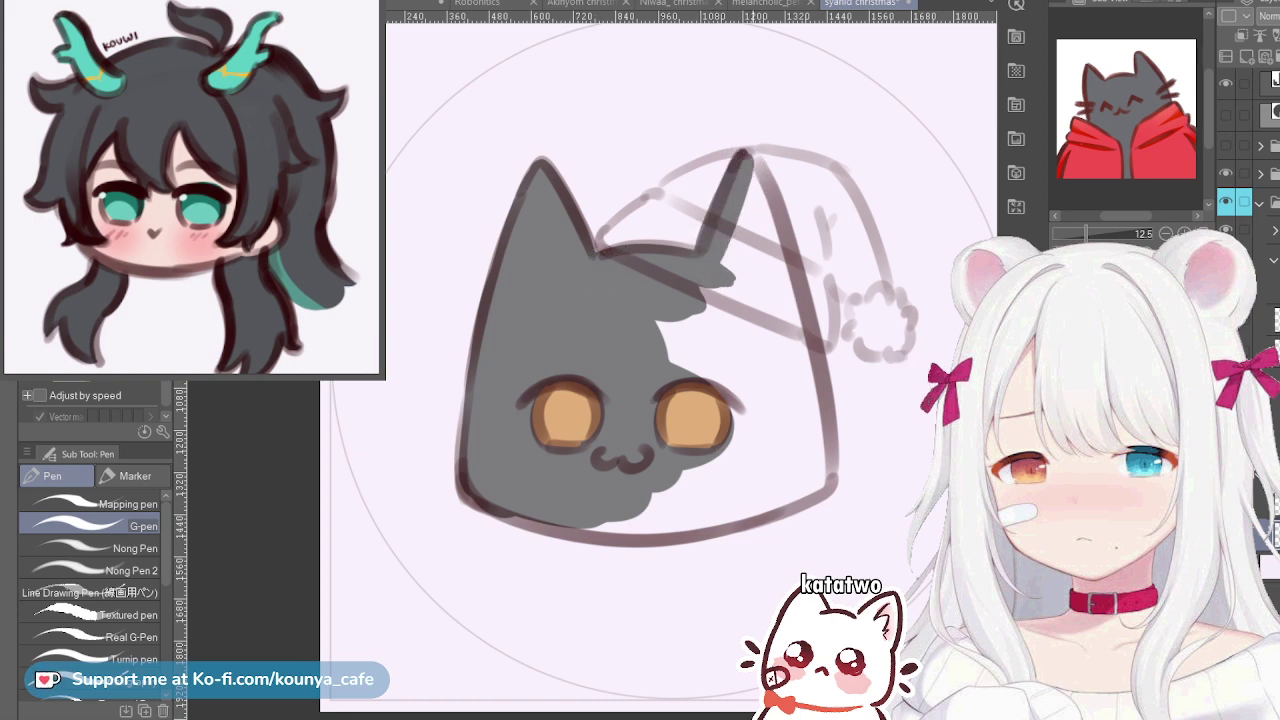
{"action": "key", "text": "ctrl+z"}
{"action": "left_click_drag", "start_coordinate": [745, 150], "coordinate": [716, 226]}
{"action": "key", "text": "ctrl+z"}
{"action": "left_click_drag", "start_coordinate": [748, 158], "coordinate": [720, 222]}
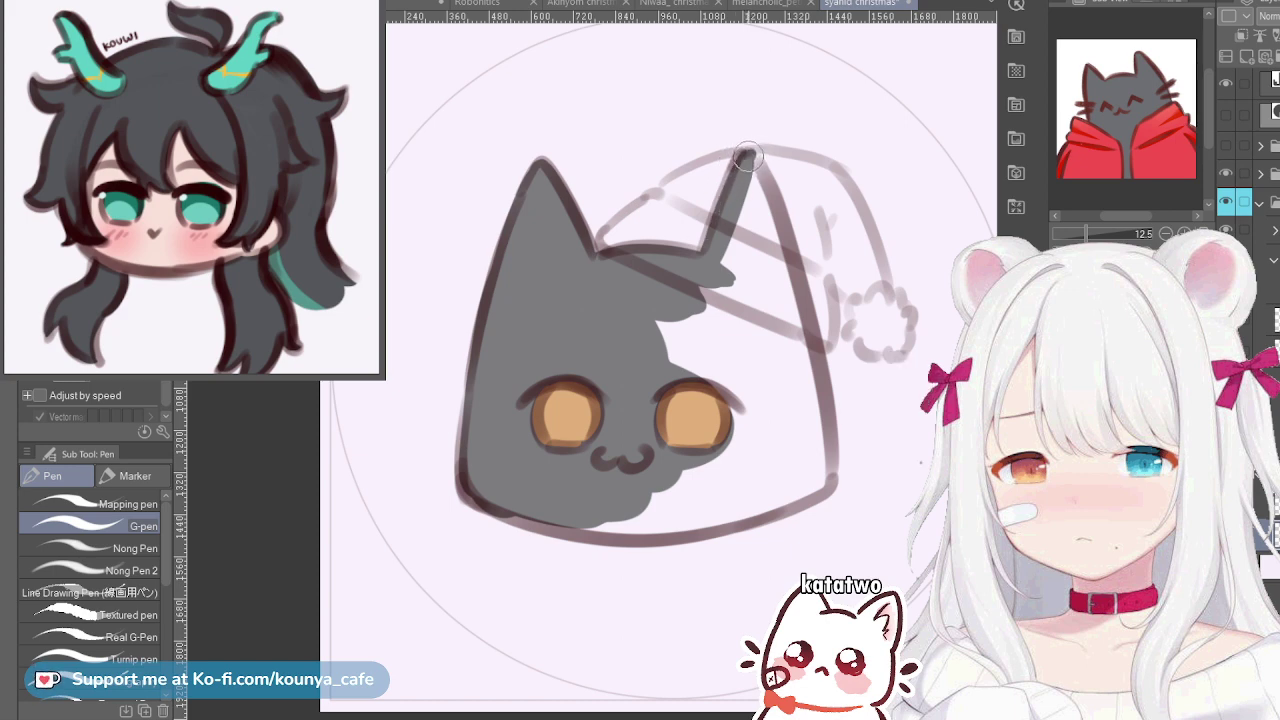
{"action": "left_click_drag", "start_coordinate": [754, 163], "coordinate": [808, 376]}
{"action": "key", "text": "ctrl+z"}
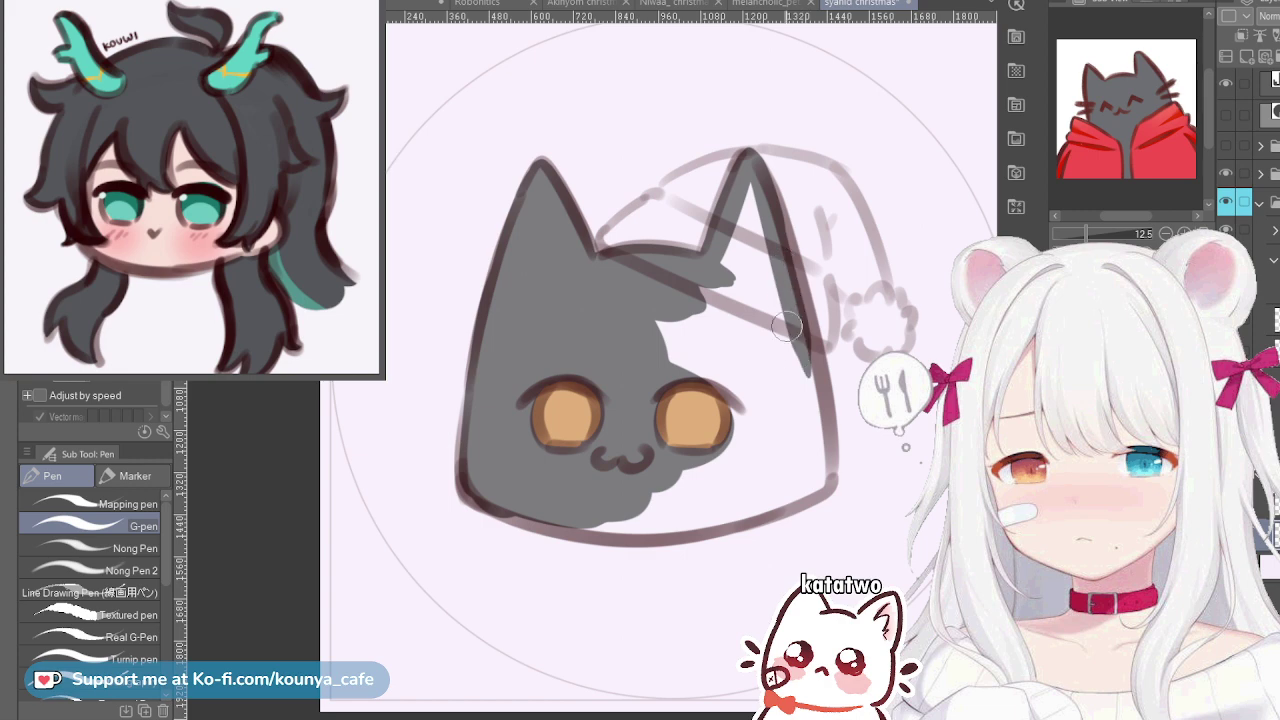
{"action": "left_click_drag", "start_coordinate": [764, 199], "coordinate": [805, 408]}
{"action": "mouse_move", "coordinate": [772, 201]}
{"action": "left_mouse_down"}
{"action": "mouse_move", "coordinate": [805, 400]}
{"action": "mouse_move", "coordinate": [801, 306]}
{"action": "mouse_move", "coordinate": [805, 401]}
{"action": "left_mouse_up"}
{"action": "key", "text": "ctrl+z"}
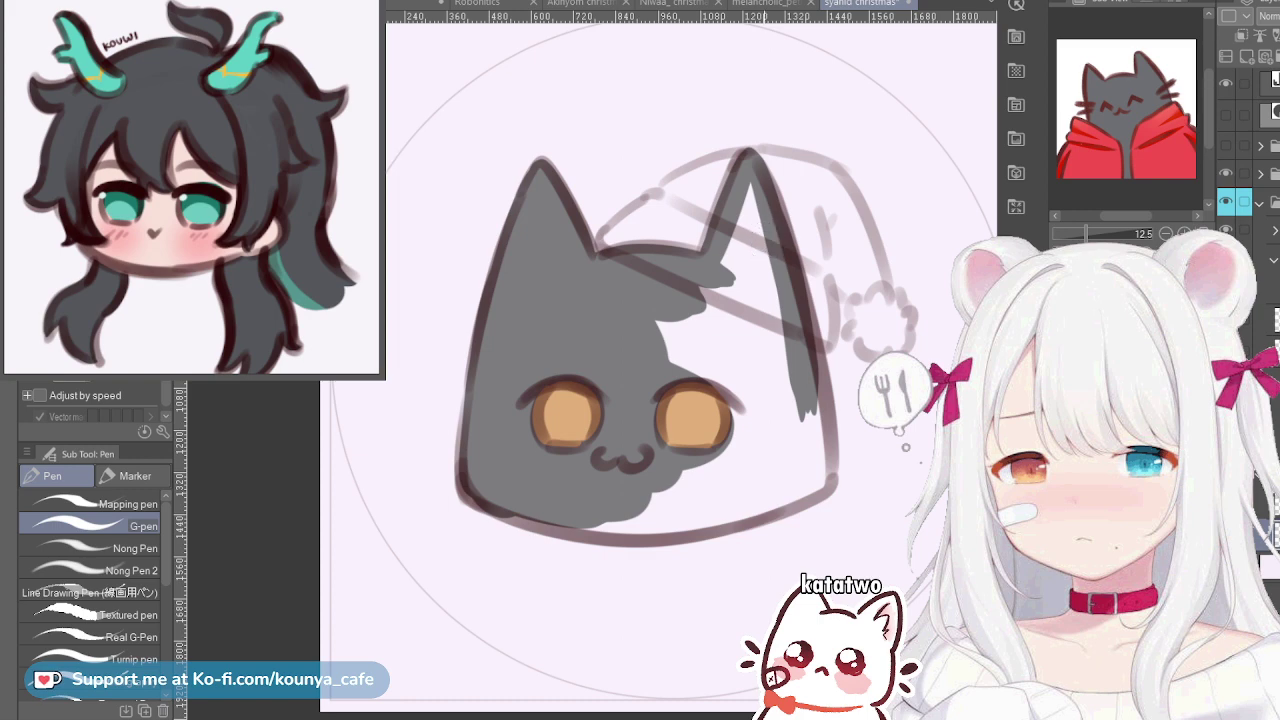
Fill the hat-covered ear and that half of the face with grey, and paint the cheek edge down towards the chin corner
{"action": "mouse_move", "coordinate": [750, 203]}
{"action": "left_mouse_down"}
{"action": "mouse_move", "coordinate": [710, 347]}
{"action": "mouse_move", "coordinate": [702, 301]}
{"action": "mouse_move", "coordinate": [668, 306]}
{"action": "mouse_move", "coordinate": [643, 361]}
{"action": "mouse_move", "coordinate": [695, 383]}
{"action": "mouse_move", "coordinate": [710, 315]}
{"action": "mouse_move", "coordinate": [743, 385]}
{"action": "mouse_move", "coordinate": [761, 240]}
{"action": "mouse_move", "coordinate": [781, 393]}
{"action": "mouse_move", "coordinate": [769, 309]}
{"action": "mouse_move", "coordinate": [777, 363]}
{"action": "left_mouse_up"}
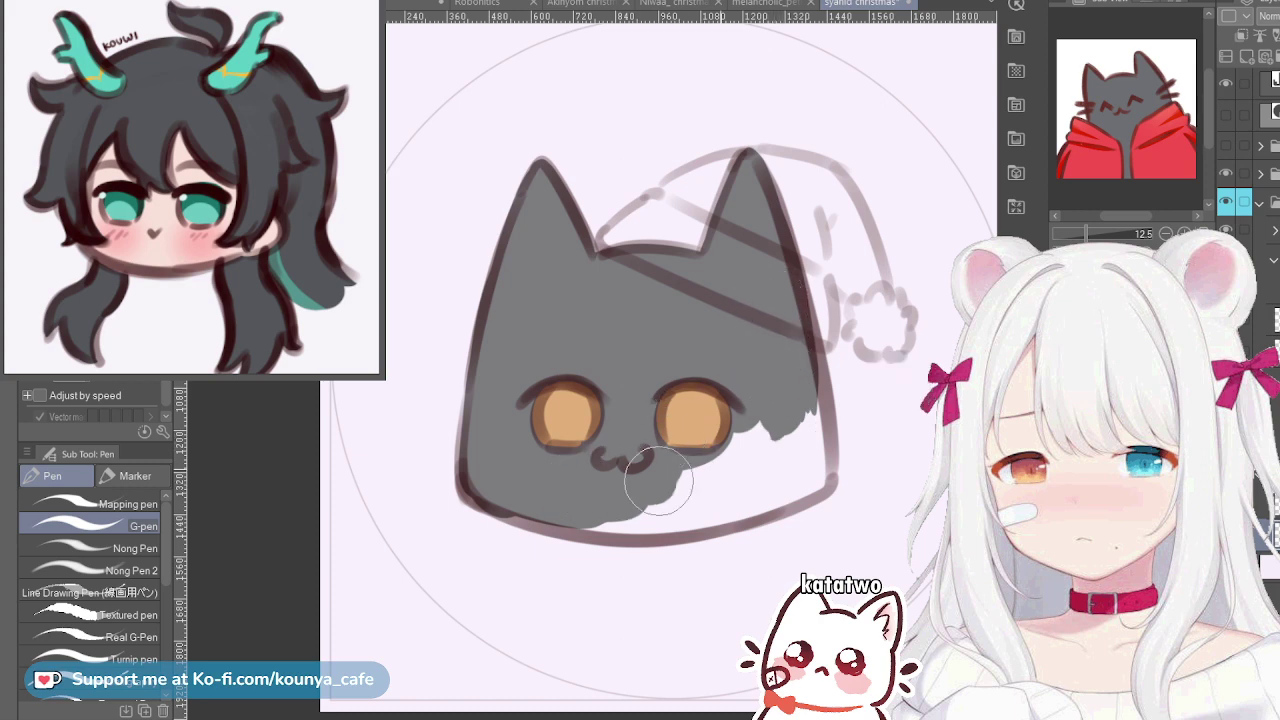
{"action": "mouse_move", "coordinate": [658, 483]}
{"action": "left_mouse_down"}
{"action": "mouse_move", "coordinate": [790, 429]}
{"action": "mouse_move", "coordinate": [746, 413]}
{"action": "mouse_move", "coordinate": [734, 451]}
{"action": "mouse_move", "coordinate": [808, 400]}
{"action": "left_mouse_up"}
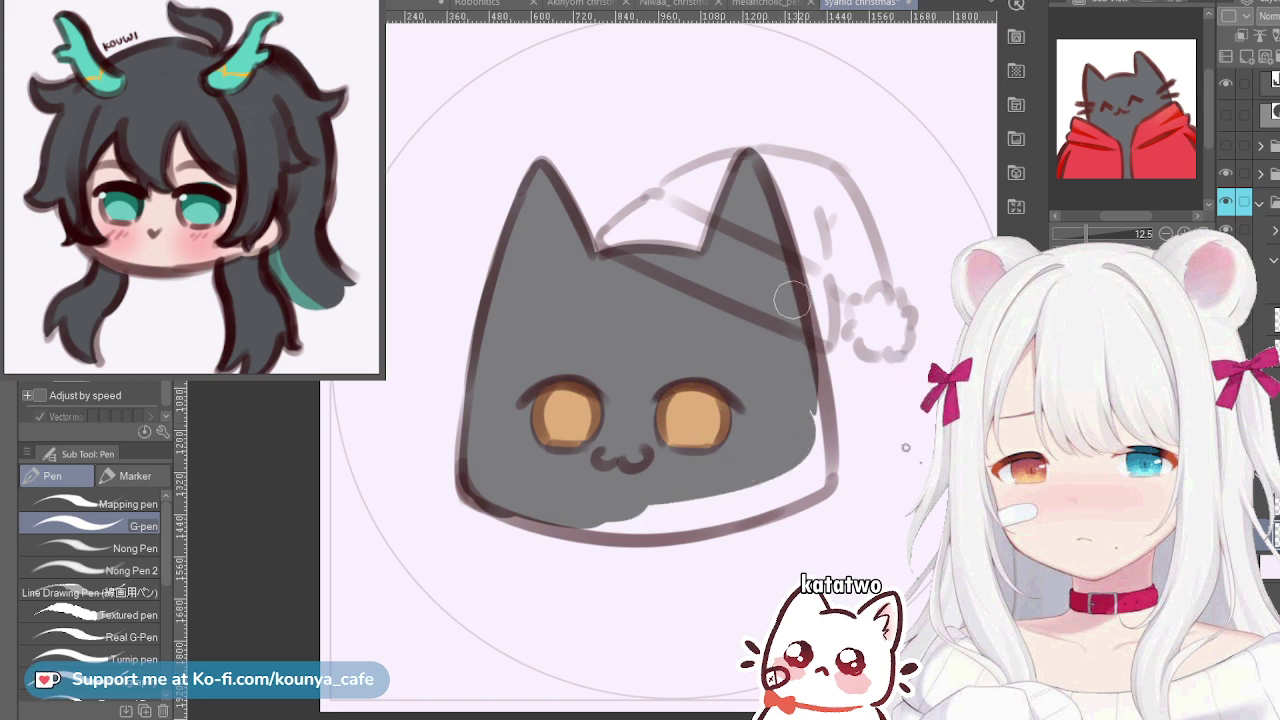
{"action": "mouse_move", "coordinate": [792, 300]}
{"action": "left_mouse_down"}
{"action": "mouse_move", "coordinate": [786, 271]}
{"action": "mouse_move", "coordinate": [812, 368]}
{"action": "left_mouse_up"}
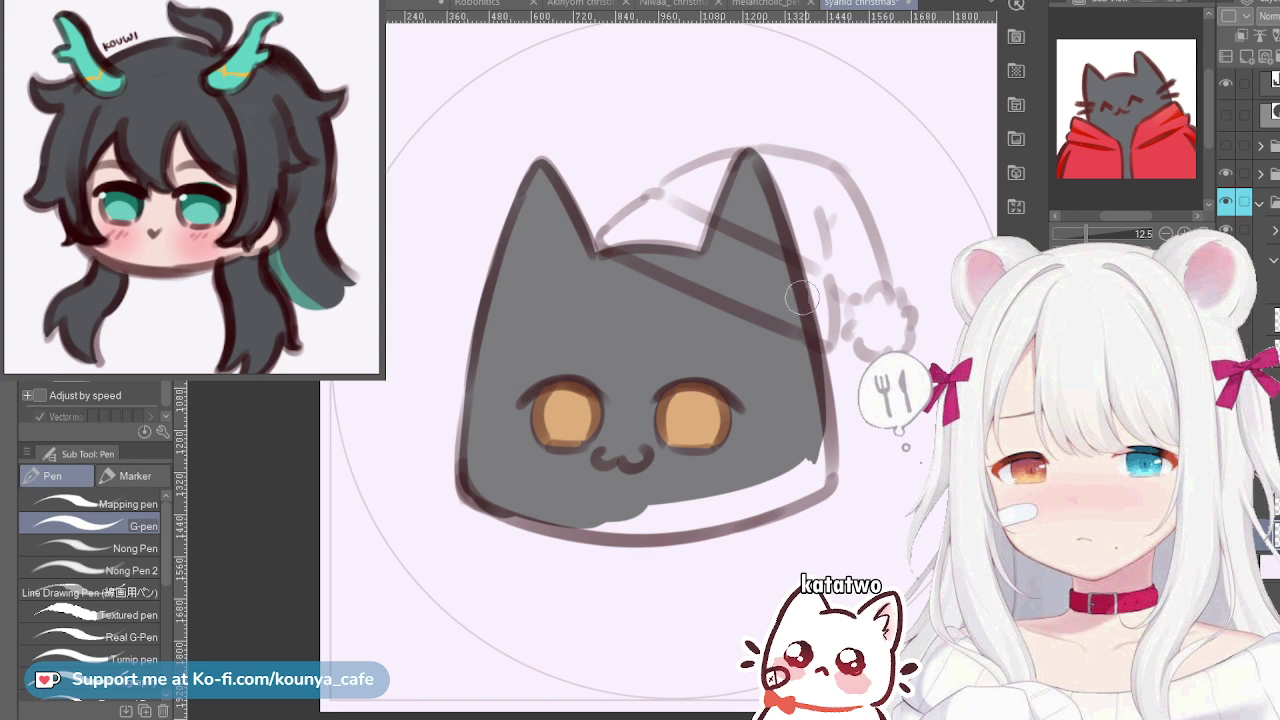
{"action": "left_click_drag", "start_coordinate": [802, 298], "coordinate": [811, 454]}
{"action": "key", "text": "ctrl+z"}
{"action": "mouse_move", "coordinate": [791, 274]}
{"action": "left_mouse_down"}
{"action": "mouse_move", "coordinate": [814, 446]}
{"action": "mouse_move", "coordinate": [819, 436]}
{"action": "left_mouse_up"}
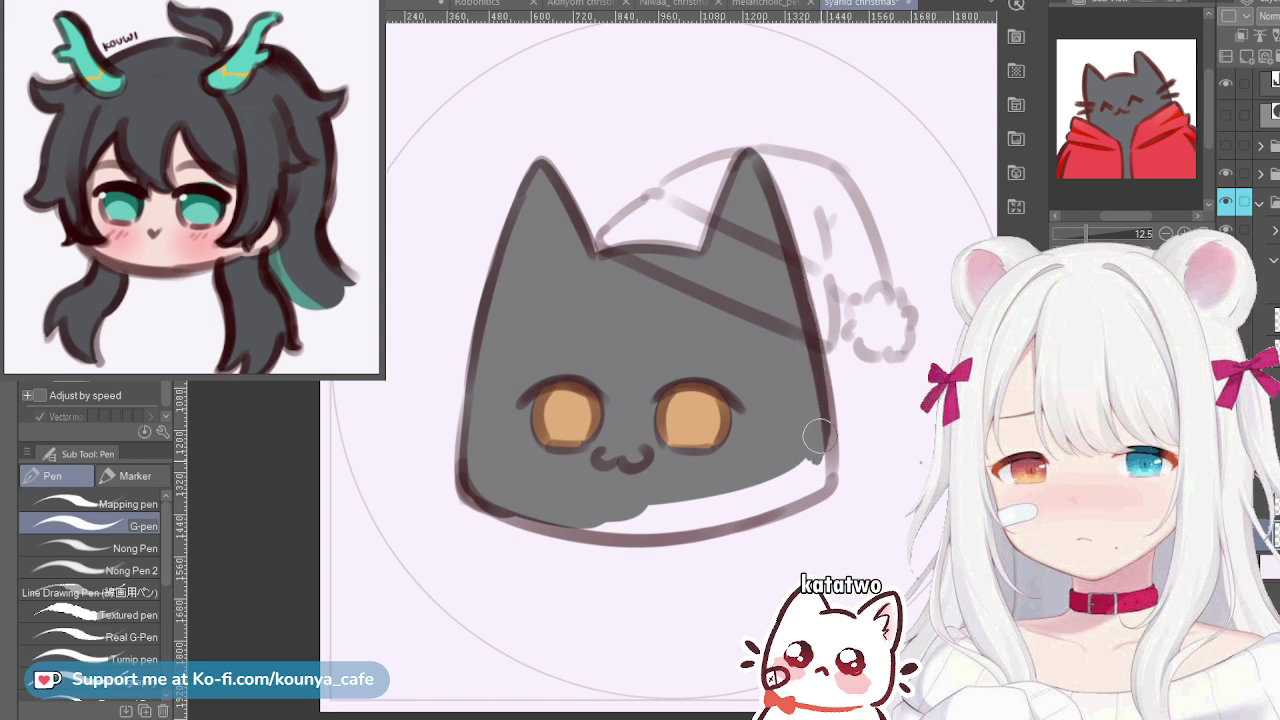
{"action": "left_click_drag", "start_coordinate": [795, 291], "coordinate": [820, 450]}
{"action": "left_click_drag", "start_coordinate": [812, 368], "coordinate": [816, 480]}
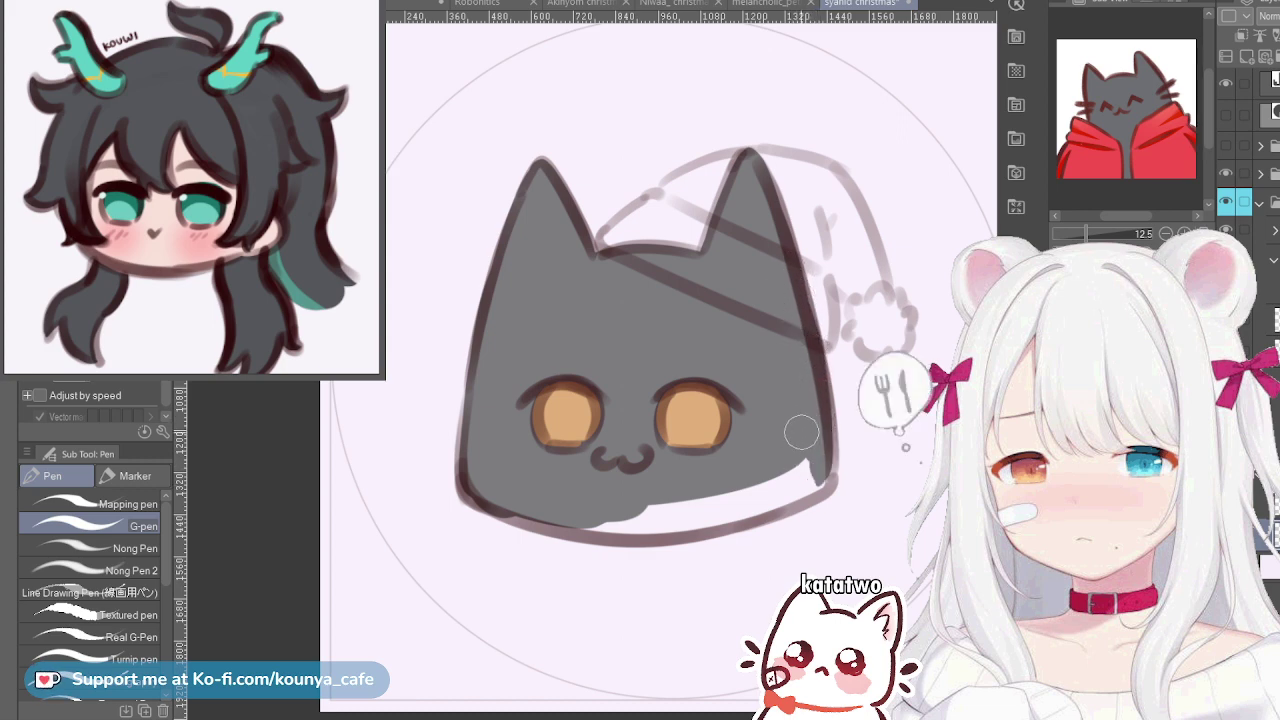
Paint a grey edge along the chin line and fill the remaining unpainted gap below the mouth with a larger brush
{"action": "key", "text": "h"}
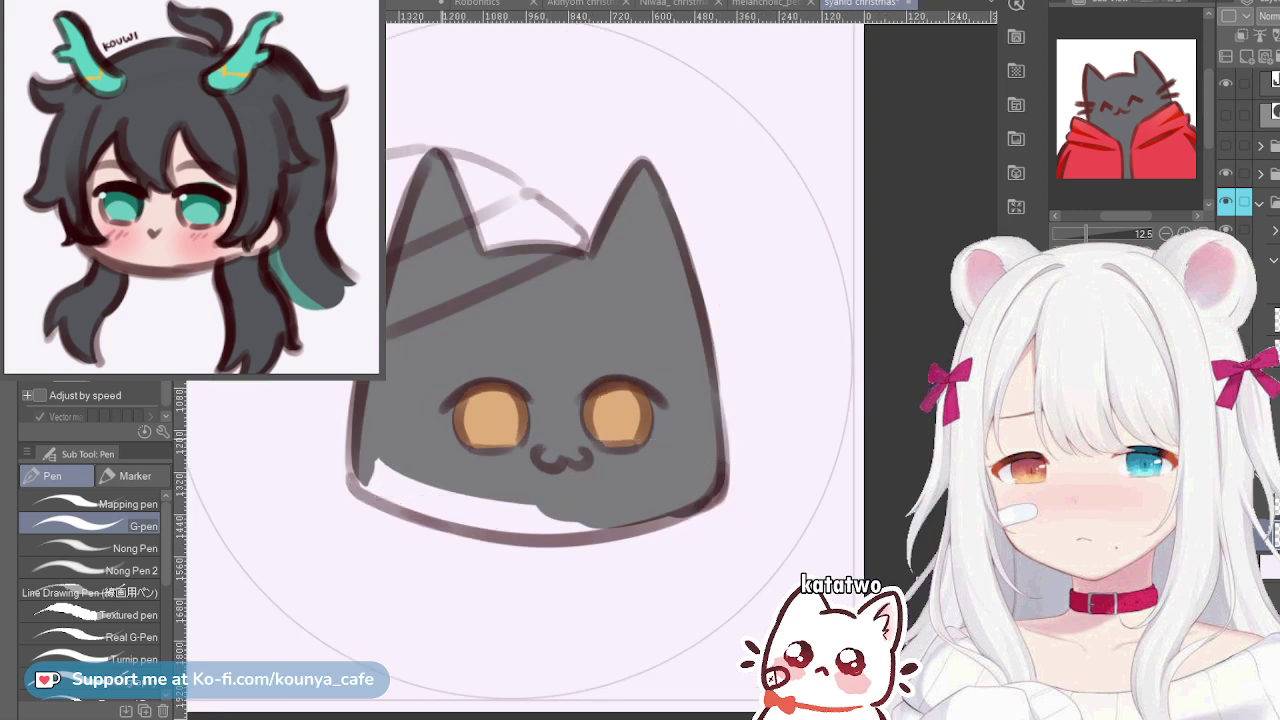
{"action": "scroll", "coordinate": [536, 437], "scroll_direction": "up", "scroll_amount": 2}
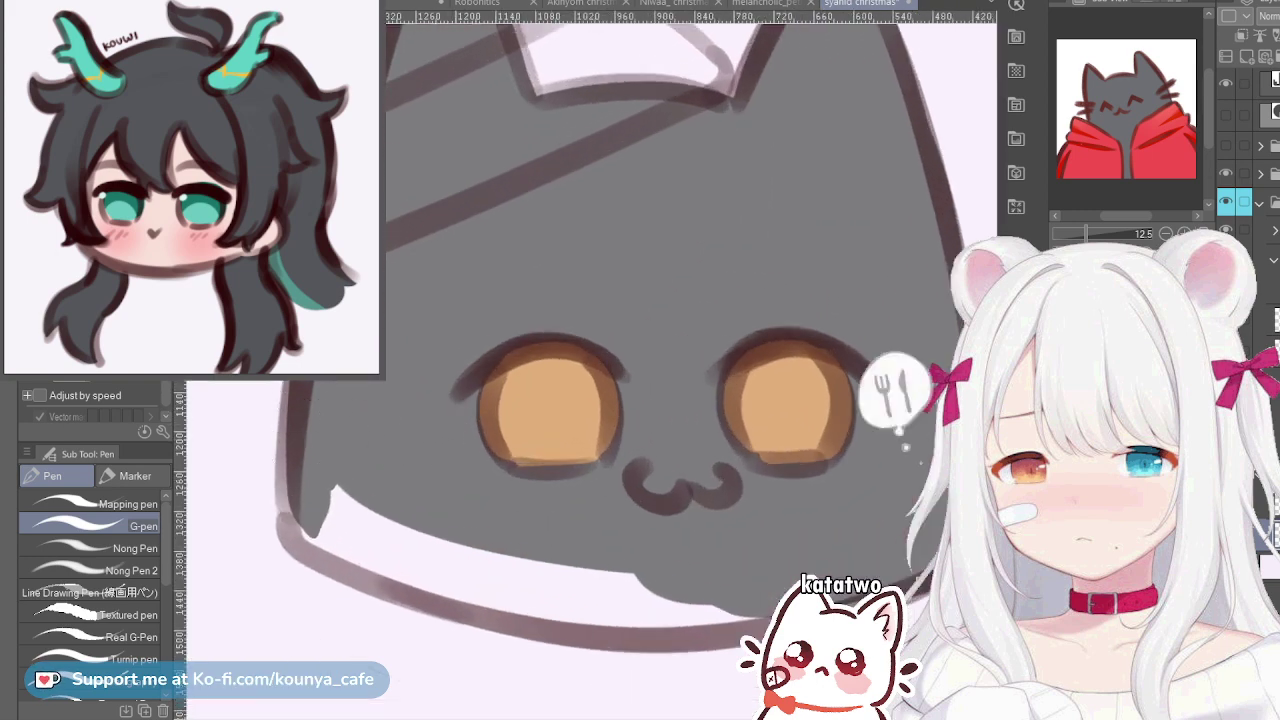
{"action": "mouse_move", "coordinate": [287, 384]}
{"action": "left_mouse_down"}
{"action": "mouse_move", "coordinate": [288, 514]}
{"action": "mouse_move", "coordinate": [367, 560]}
{"action": "mouse_move", "coordinate": [646, 600]}
{"action": "left_mouse_up"}
{"action": "key", "text": "bracketright"}
{"action": "key", "text": "bracketright"}
{"action": "key", "text": "bracketright"}
{"action": "key", "text": "bracketright"}
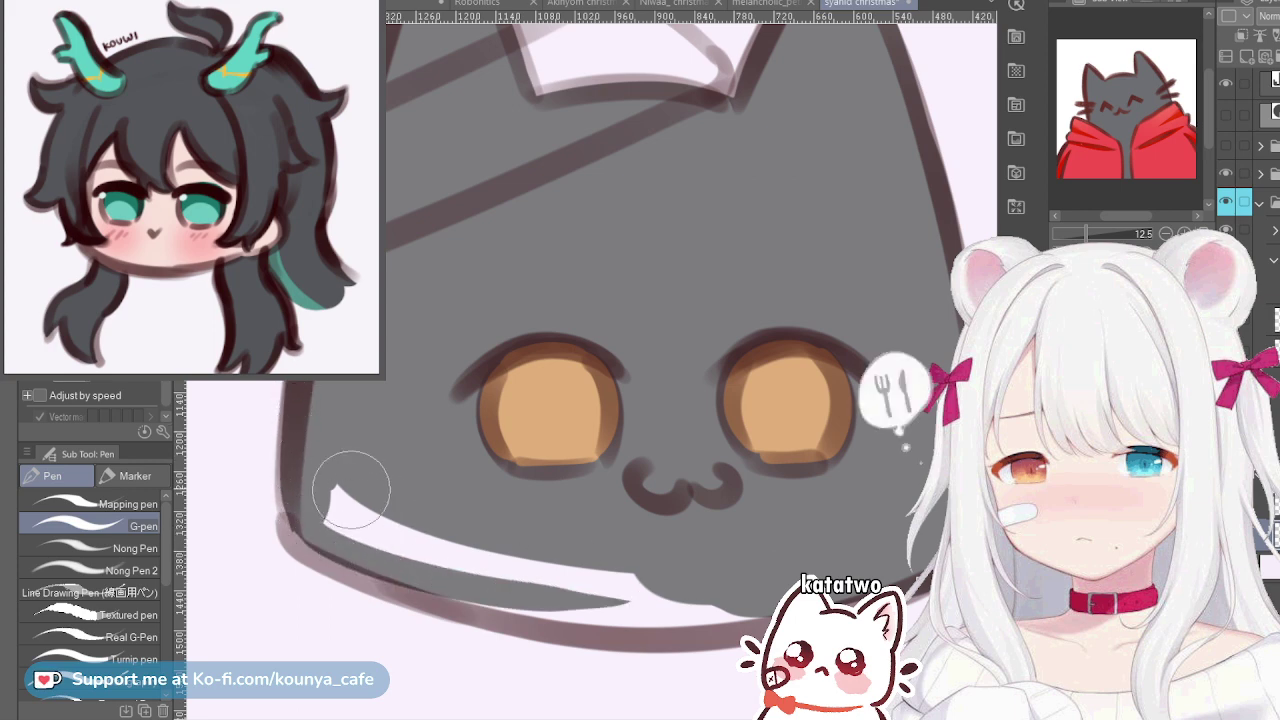
{"action": "mouse_move", "coordinate": [344, 492]}
{"action": "left_mouse_down"}
{"action": "mouse_move", "coordinate": [401, 542]}
{"action": "mouse_move", "coordinate": [491, 543]}
{"action": "mouse_move", "coordinate": [660, 585]}
{"action": "left_mouse_up"}
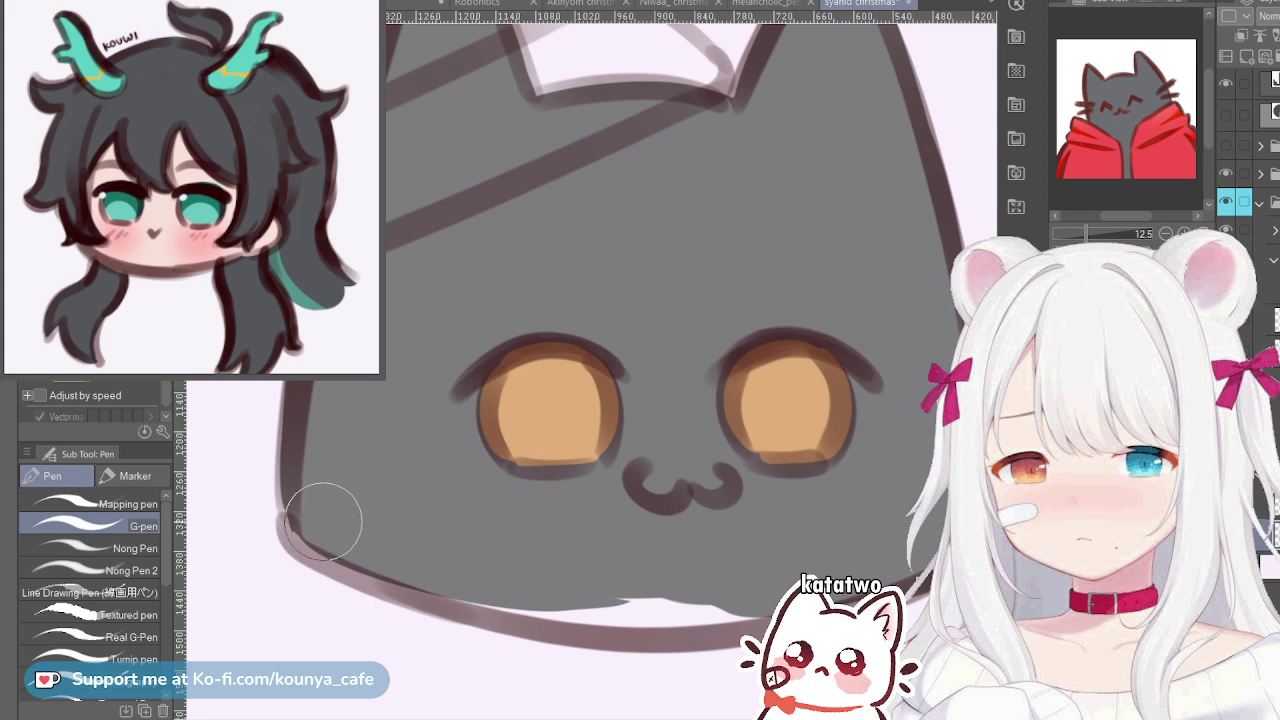
{"action": "left_click_drag", "start_coordinate": [410, 560], "coordinate": [760, 575]}
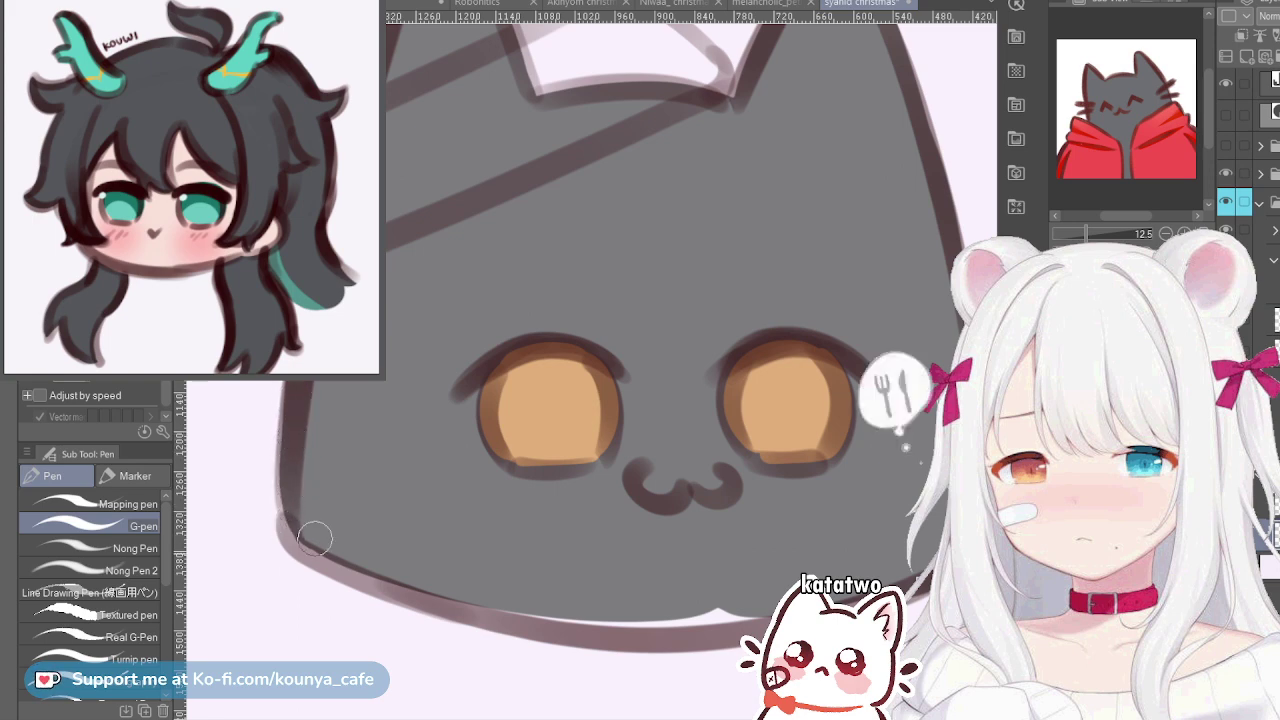
{"action": "left_click_drag", "start_coordinate": [329, 546], "coordinate": [832, 586]}
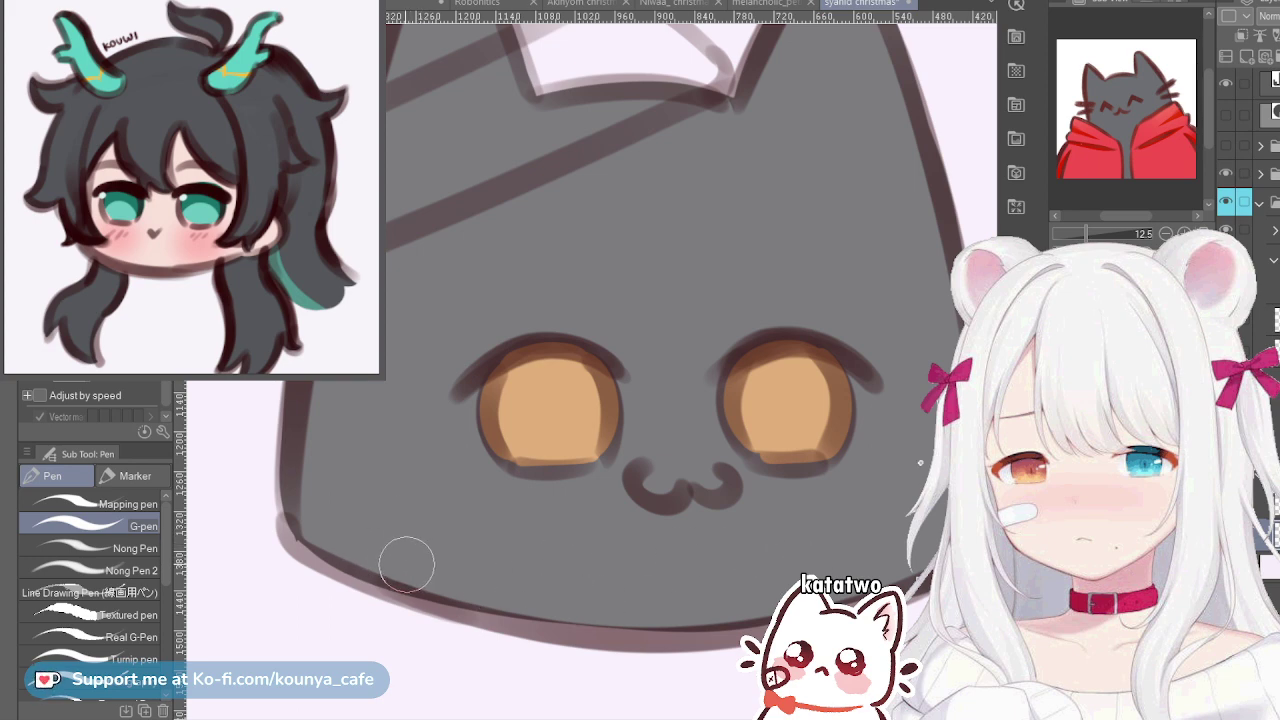
{"action": "left_click_drag", "start_coordinate": [436, 602], "coordinate": [593, 612]}
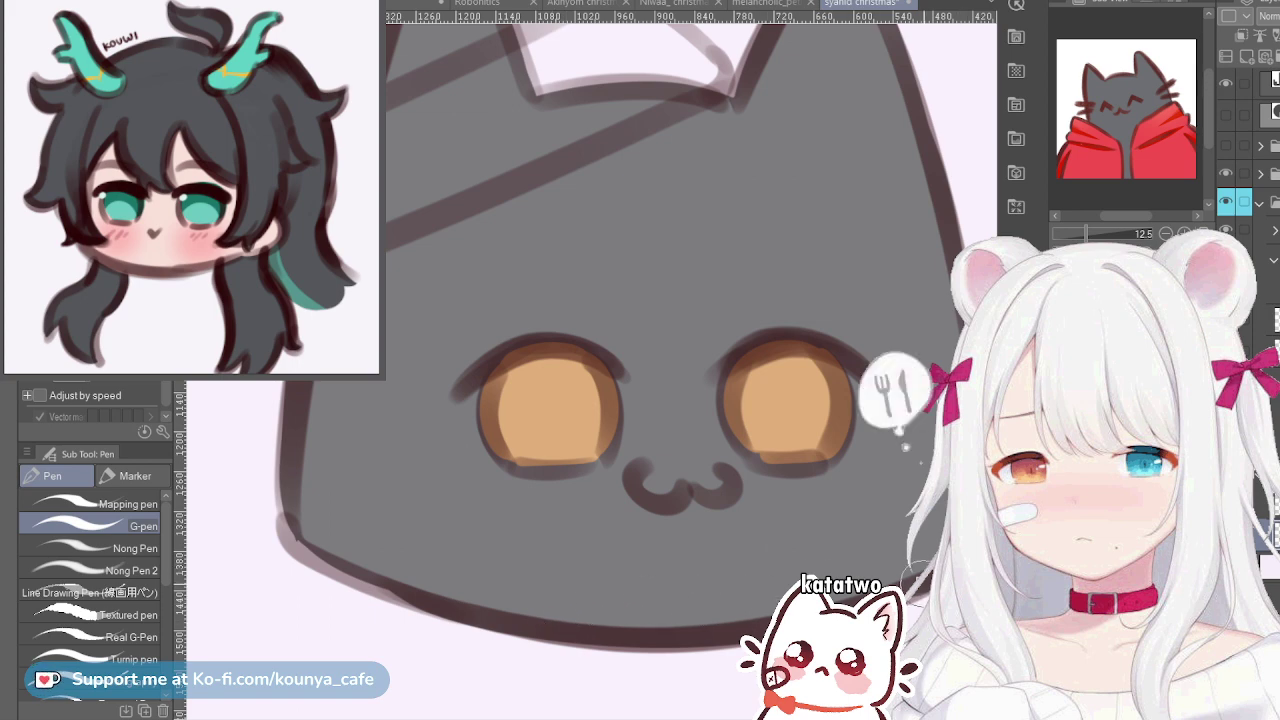
Touch up the grey fill around the bottom corner of the face on the hat side
{"action": "key", "text": "h"}
{"action": "left_click_drag", "start_coordinate": [250, 545], "coordinate": [297, 517]}
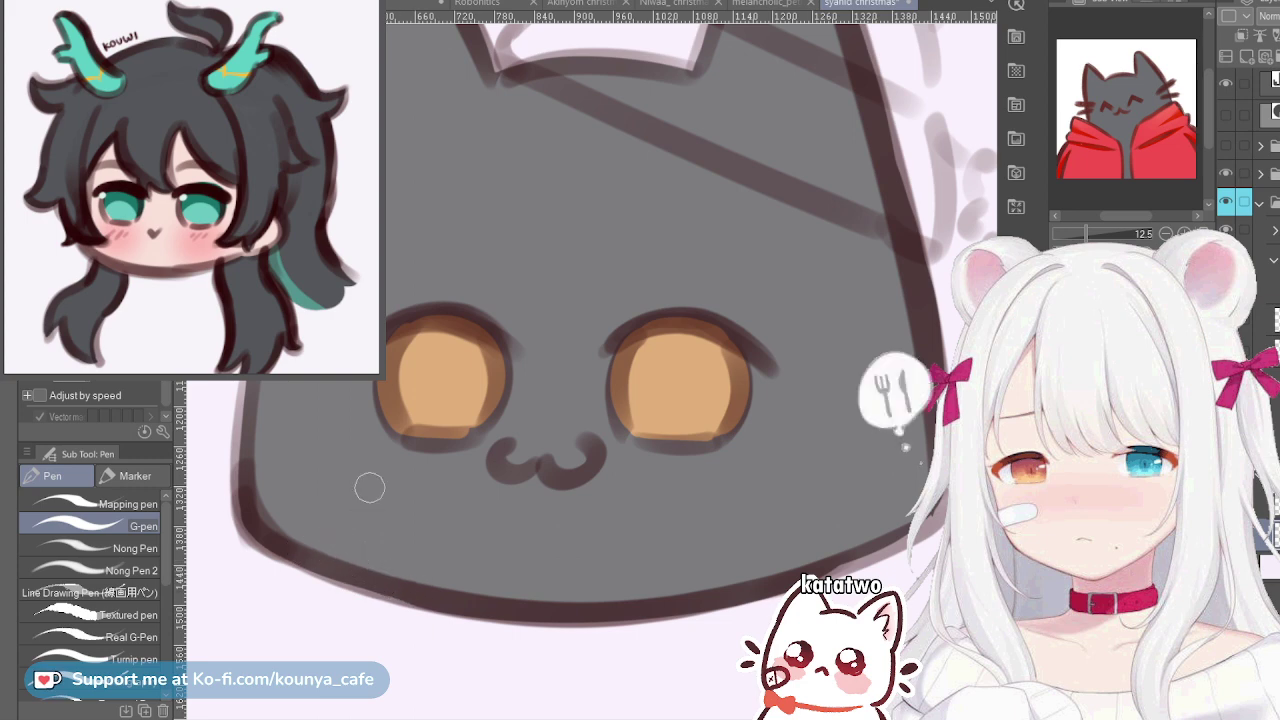
{"action": "key", "text": "h"}
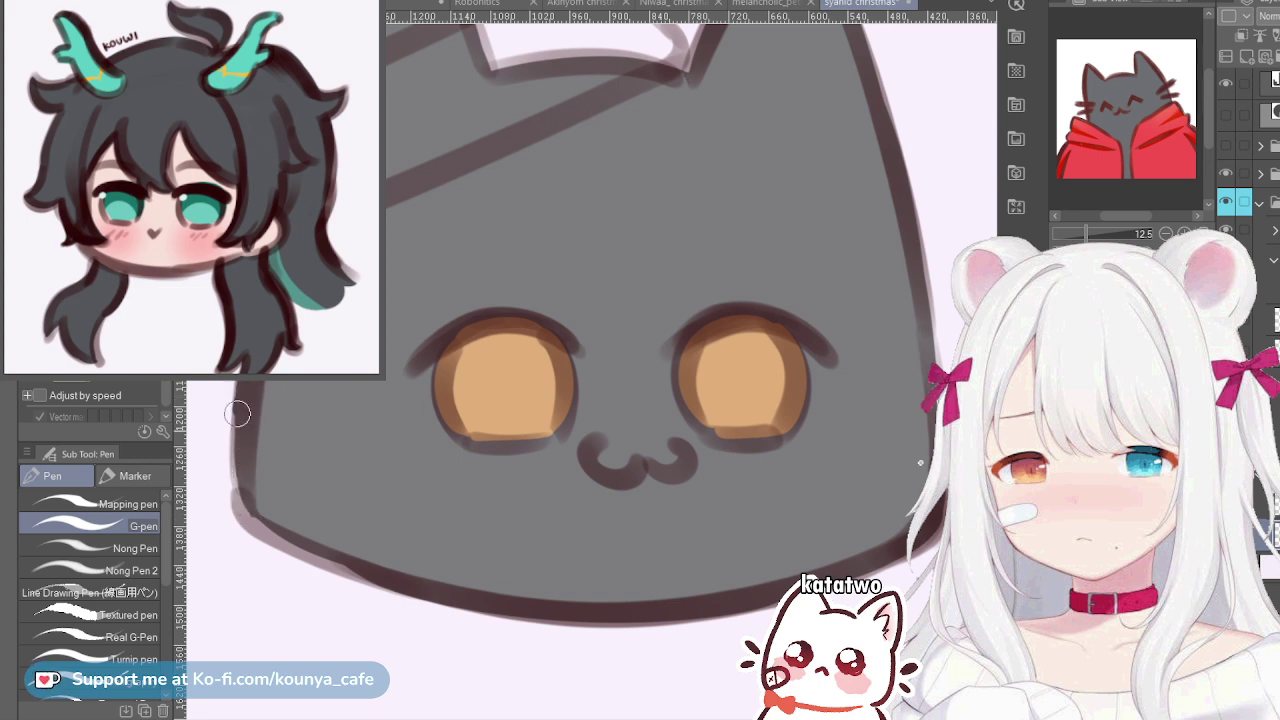
{"action": "mouse_move", "coordinate": [237, 413]}
{"action": "left_mouse_down"}
{"action": "mouse_move", "coordinate": [243, 496]}
{"action": "mouse_move", "coordinate": [245, 480]}
{"action": "left_mouse_up"}
{"action": "key", "text": "ctrl+z"}
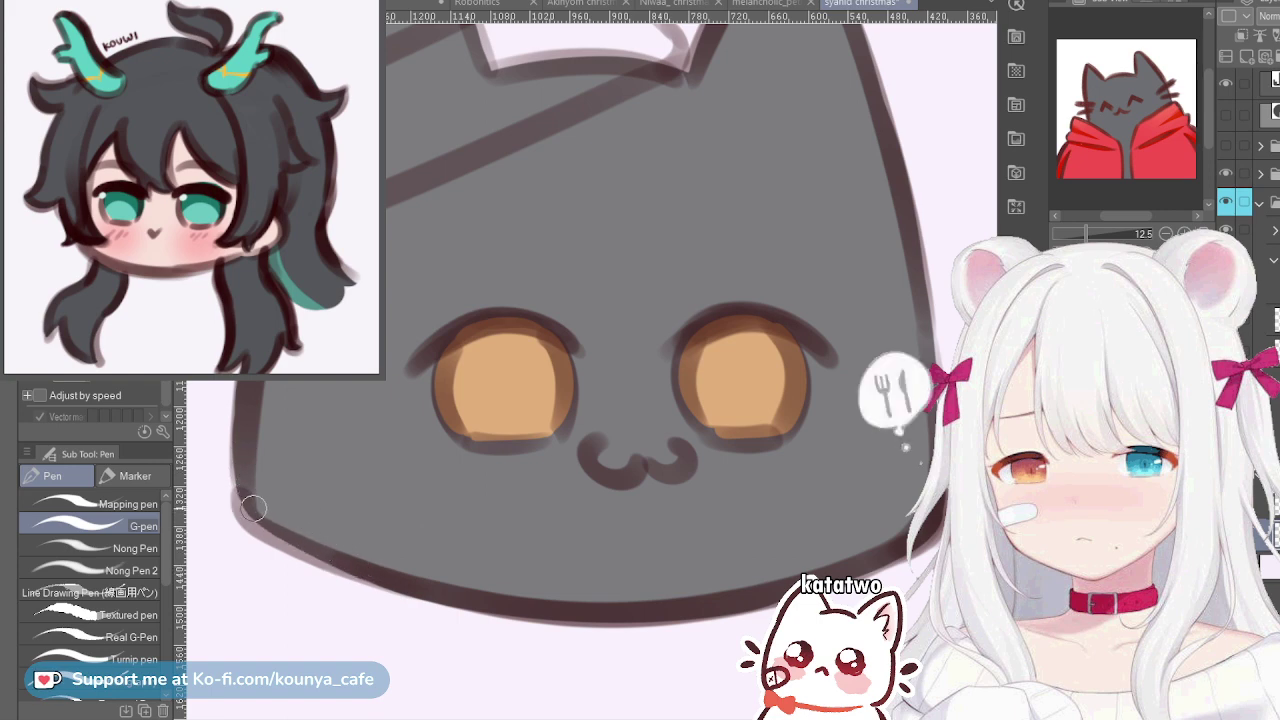
{"action": "mouse_move", "coordinate": [250, 498]}
{"action": "left_mouse_down"}
{"action": "mouse_move", "coordinate": [287, 540]}
{"action": "mouse_move", "coordinate": [374, 572]}
{"action": "left_mouse_up"}
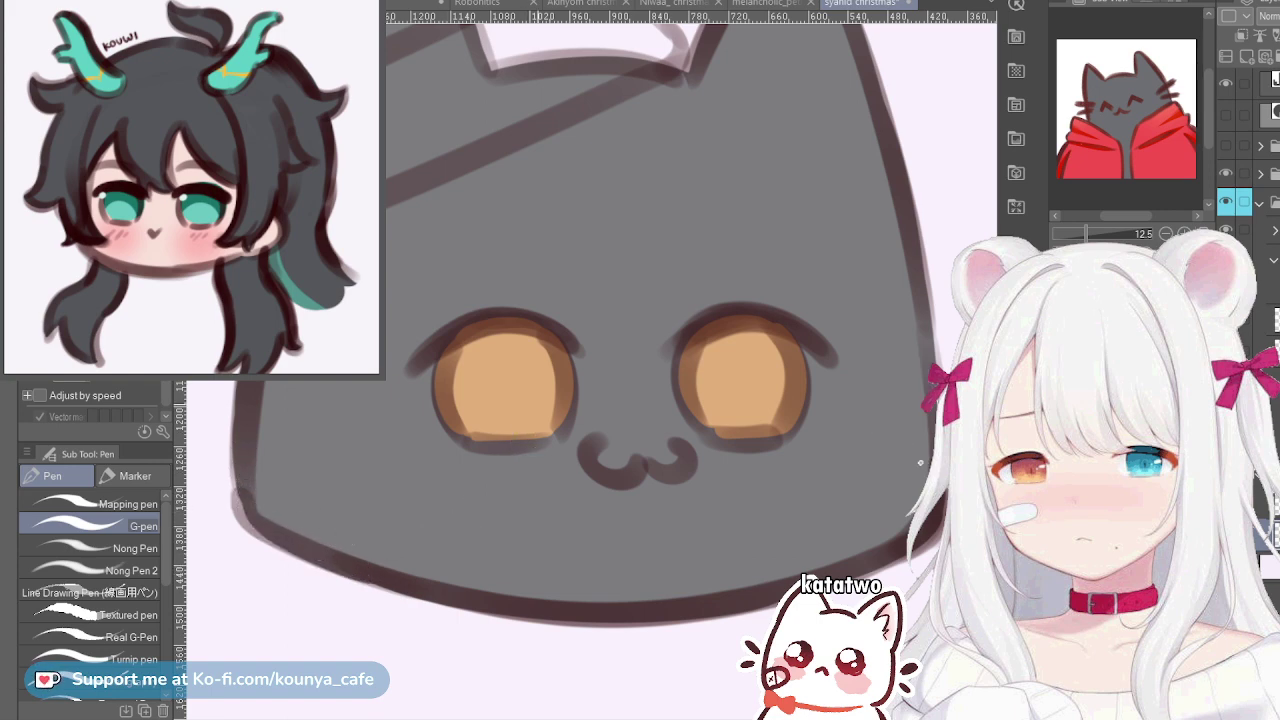
{"action": "scroll", "coordinate": [525, 395], "scroll_direction": "down", "scroll_amount": 2}
{"action": "left_click_drag", "start_coordinate": [525, 395], "coordinate": [516, 421]}
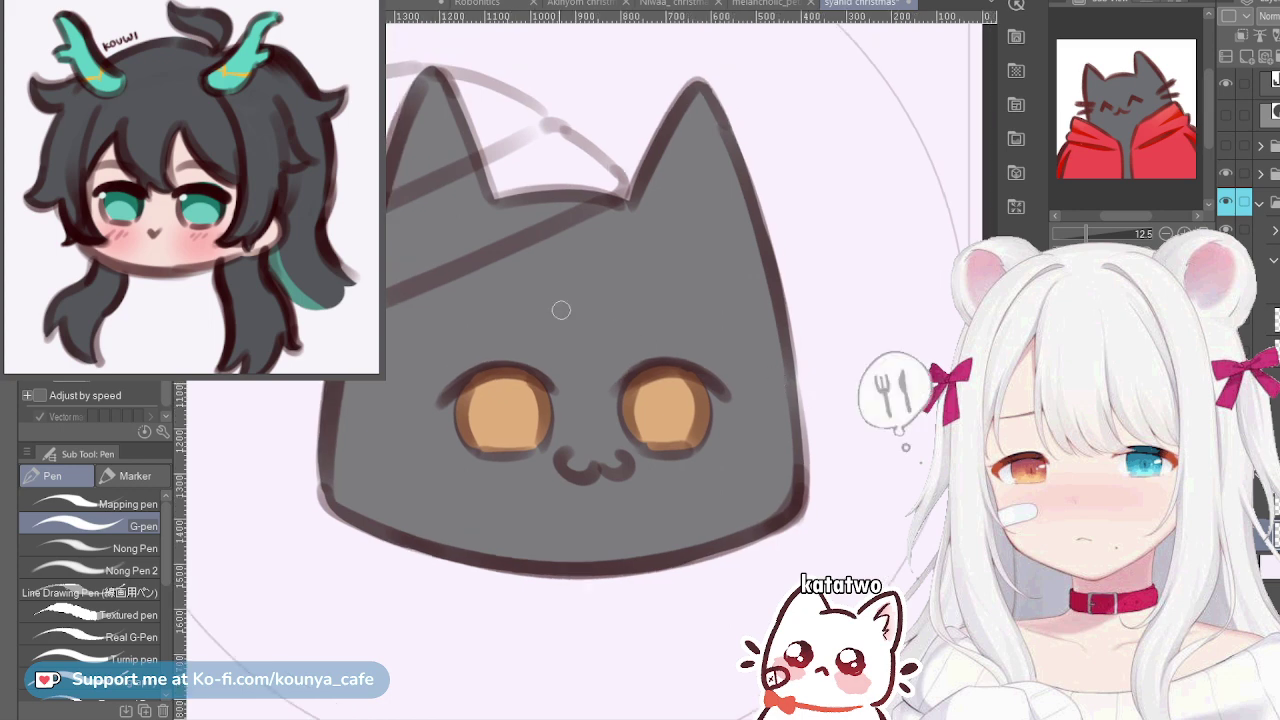
Mirror the canvas view and paint a red edge along the hat's crown from the brim to the ear tip, redoing misplaced strokes
{"action": "key", "text": "shift+h"}
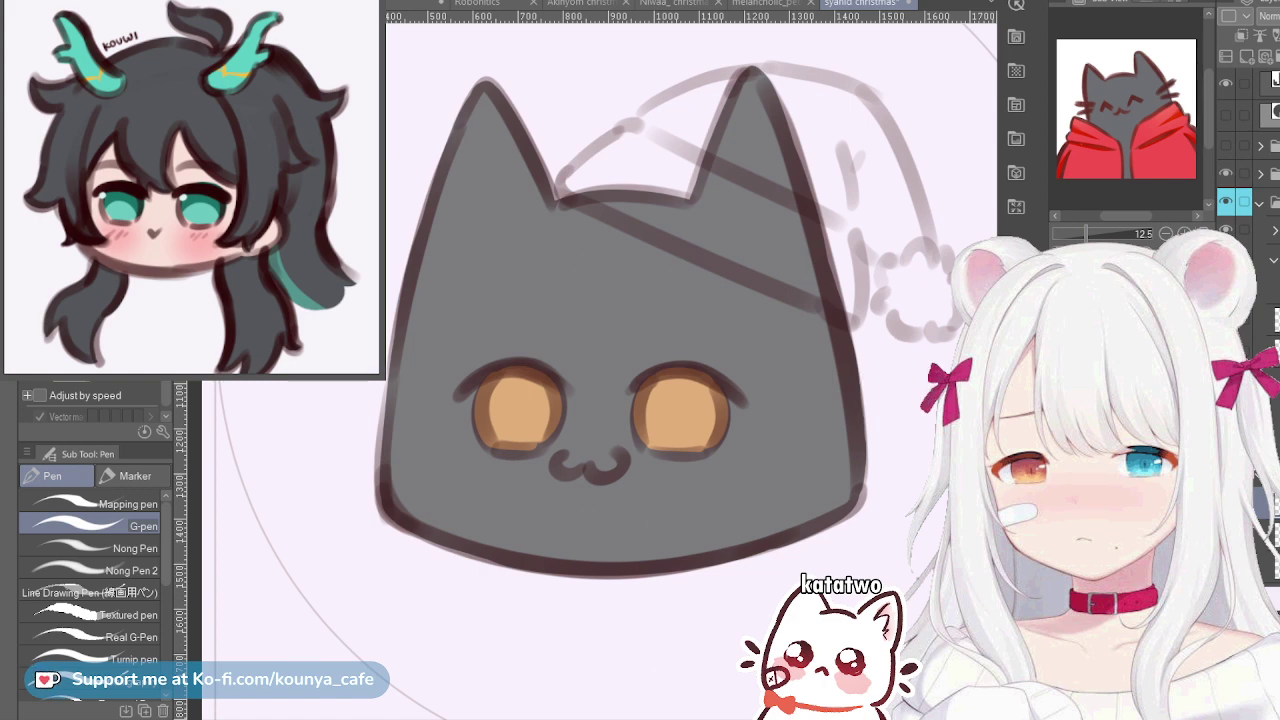
{"action": "scroll", "coordinate": [830, 118], "scroll_direction": "up", "scroll_amount": 3}
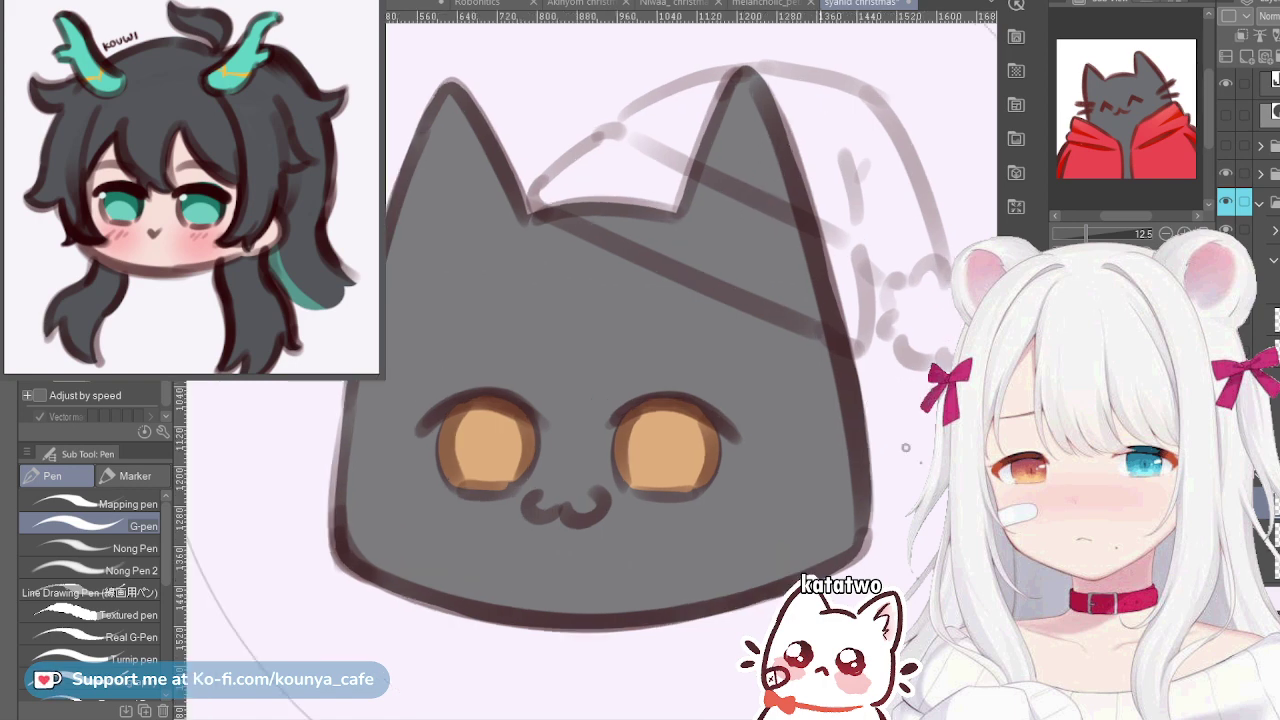
{"action": "scroll", "coordinate": [414, 194], "scroll_direction": "down", "scroll_amount": 1}
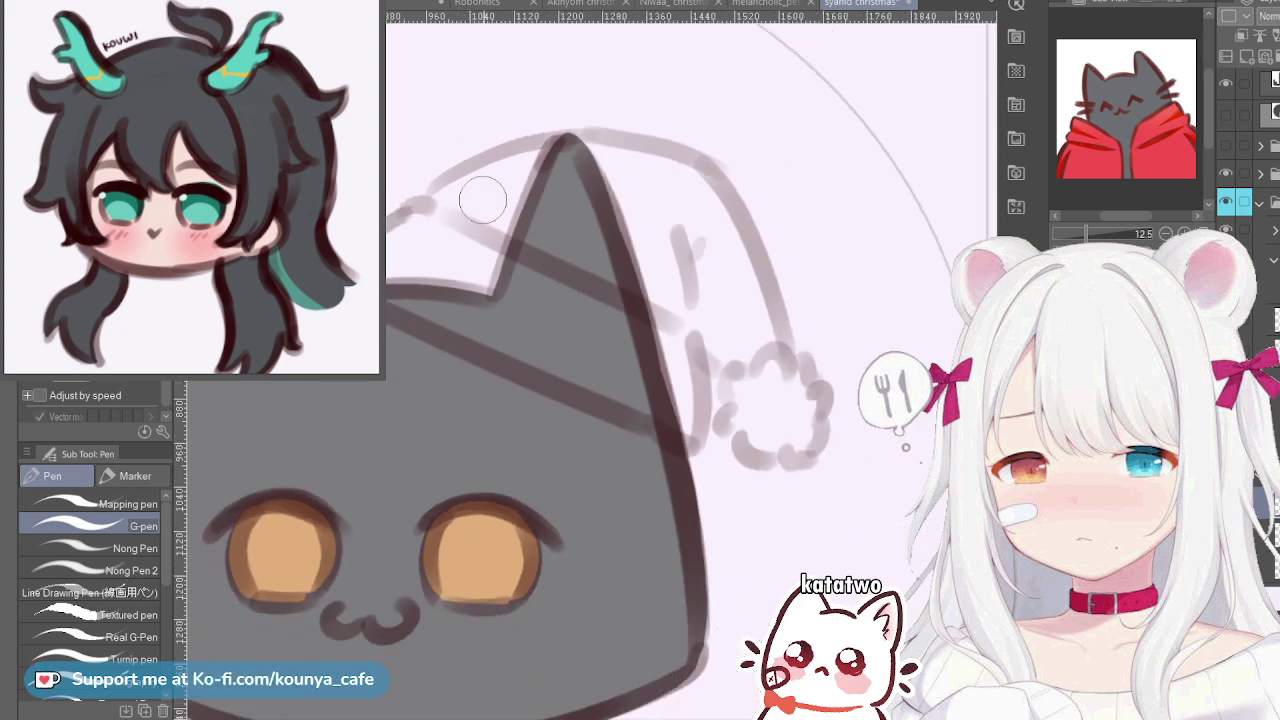
{"action": "left_click_drag", "start_coordinate": [428, 199], "coordinate": [690, 300]}
{"action": "key", "text": "ctrl+z"}
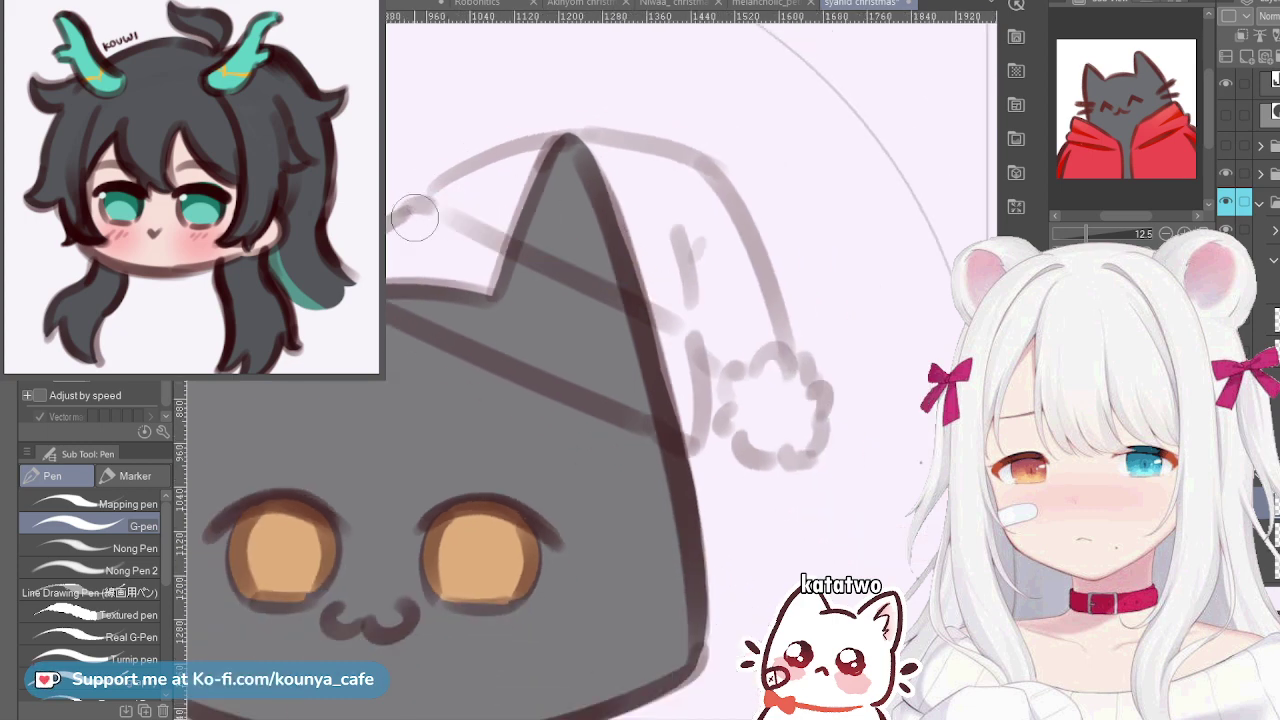
{"action": "left_click_drag", "start_coordinate": [412, 222], "coordinate": [560, 145]}
{"action": "key", "text": "ctrl+z"}
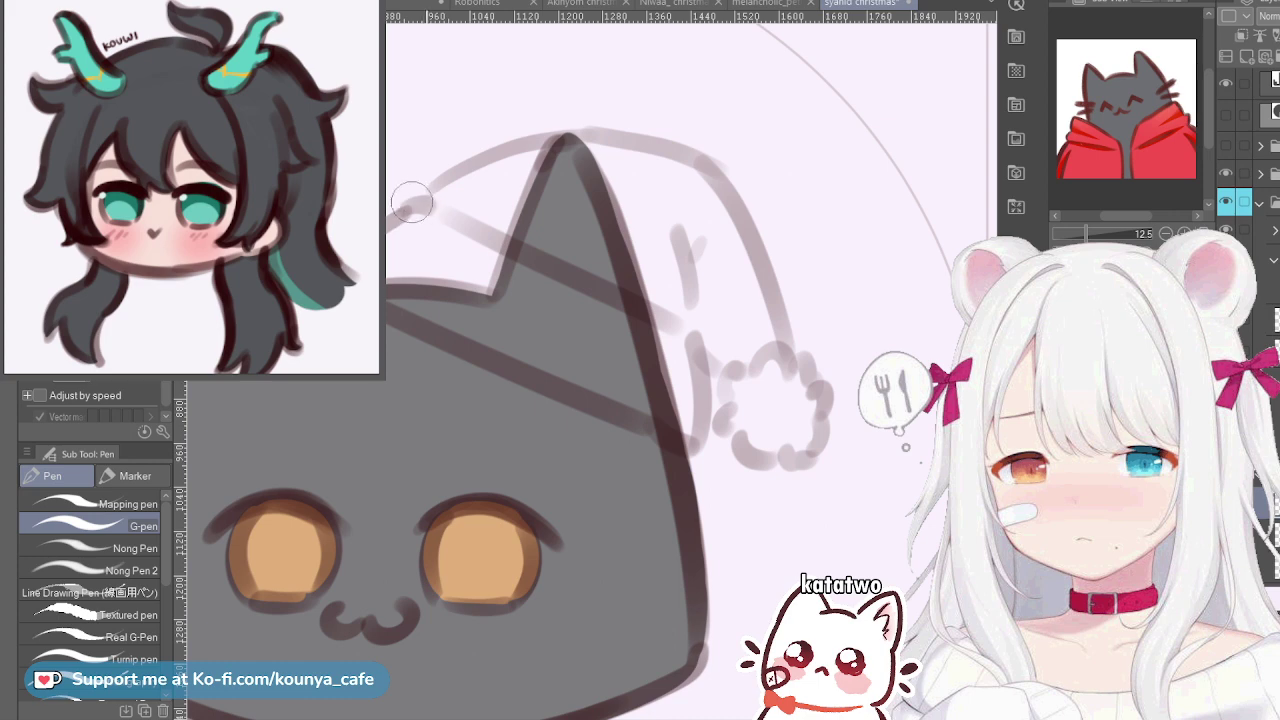
{"action": "mouse_move", "coordinate": [412, 222]}
{"action": "left_mouse_down"}
{"action": "mouse_move", "coordinate": [568, 154]}
{"action": "mouse_move", "coordinate": [521, 178]}
{"action": "mouse_move", "coordinate": [492, 168]}
{"action": "mouse_move", "coordinate": [615, 155]}
{"action": "left_mouse_up"}
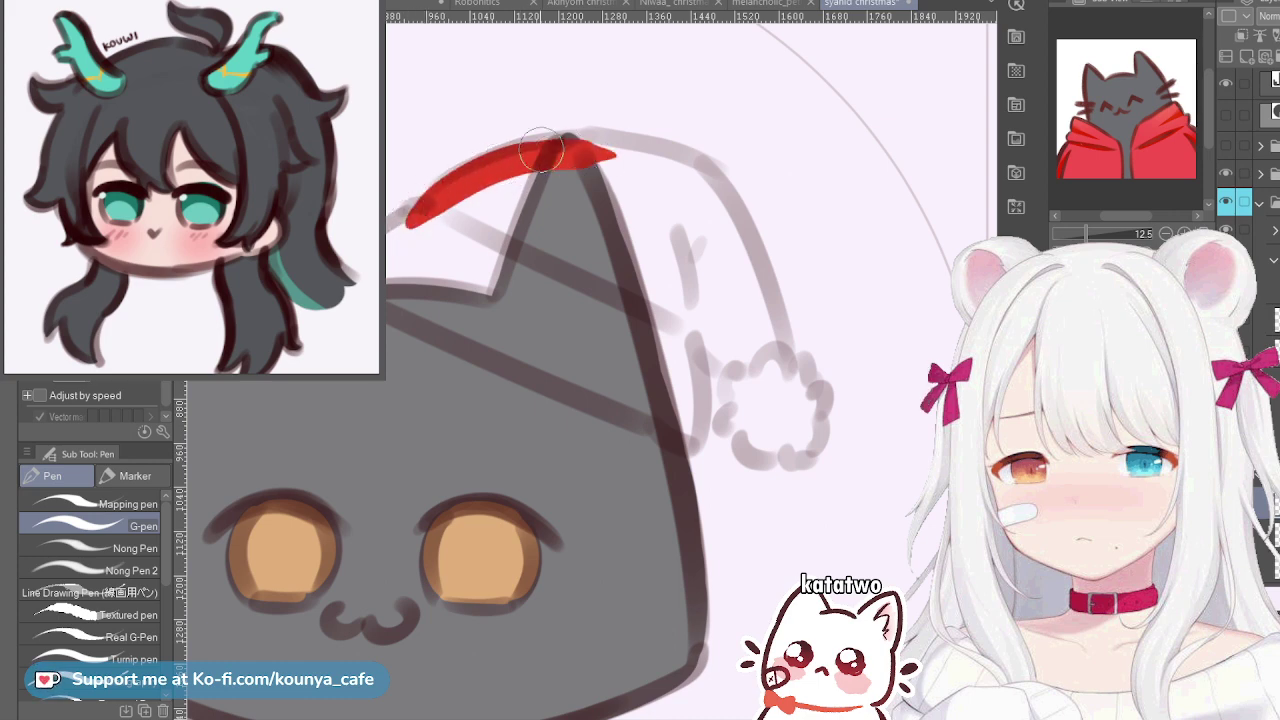
Extend the red edge along the crown from the ear tip towards the hat's bend, keeping it inside the outline
{"action": "left_click_drag", "start_coordinate": [535, 158], "coordinate": [656, 180]}
{"action": "left_click_drag", "start_coordinate": [545, 150], "coordinate": [678, 160]}
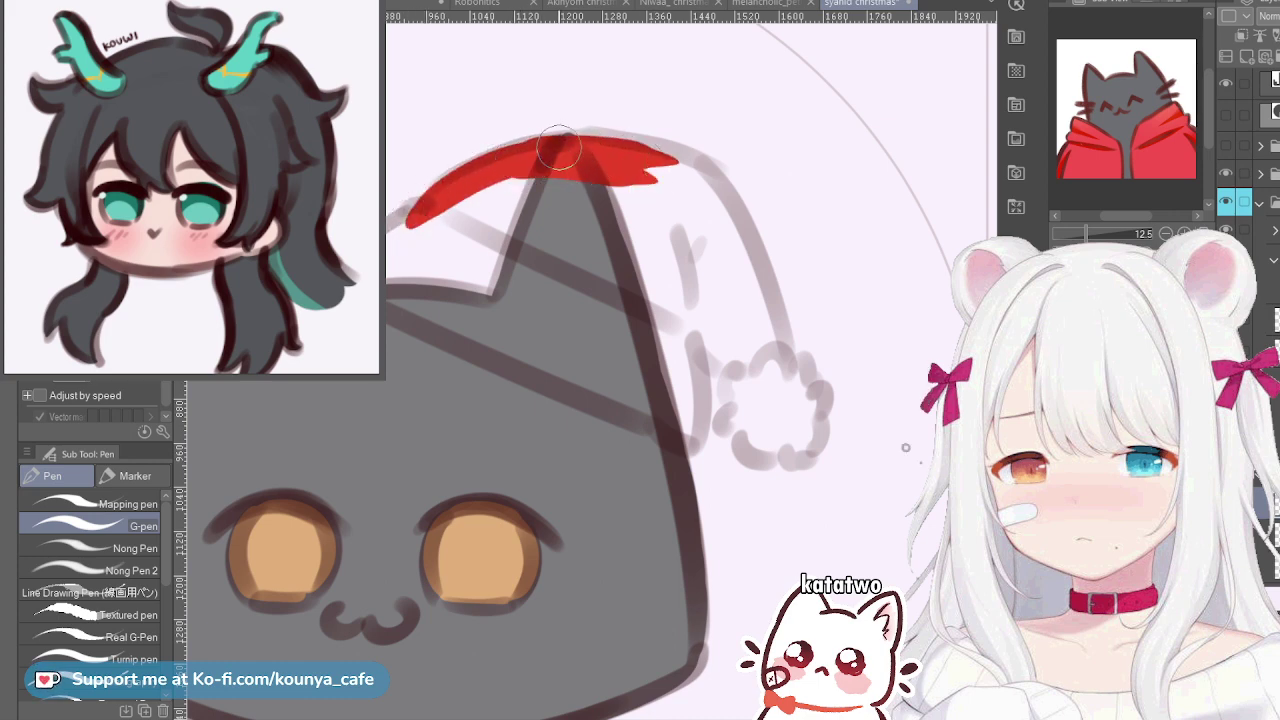
{"action": "left_click_drag", "start_coordinate": [536, 150], "coordinate": [706, 160]}
{"action": "key", "text": "ctrl+z"}
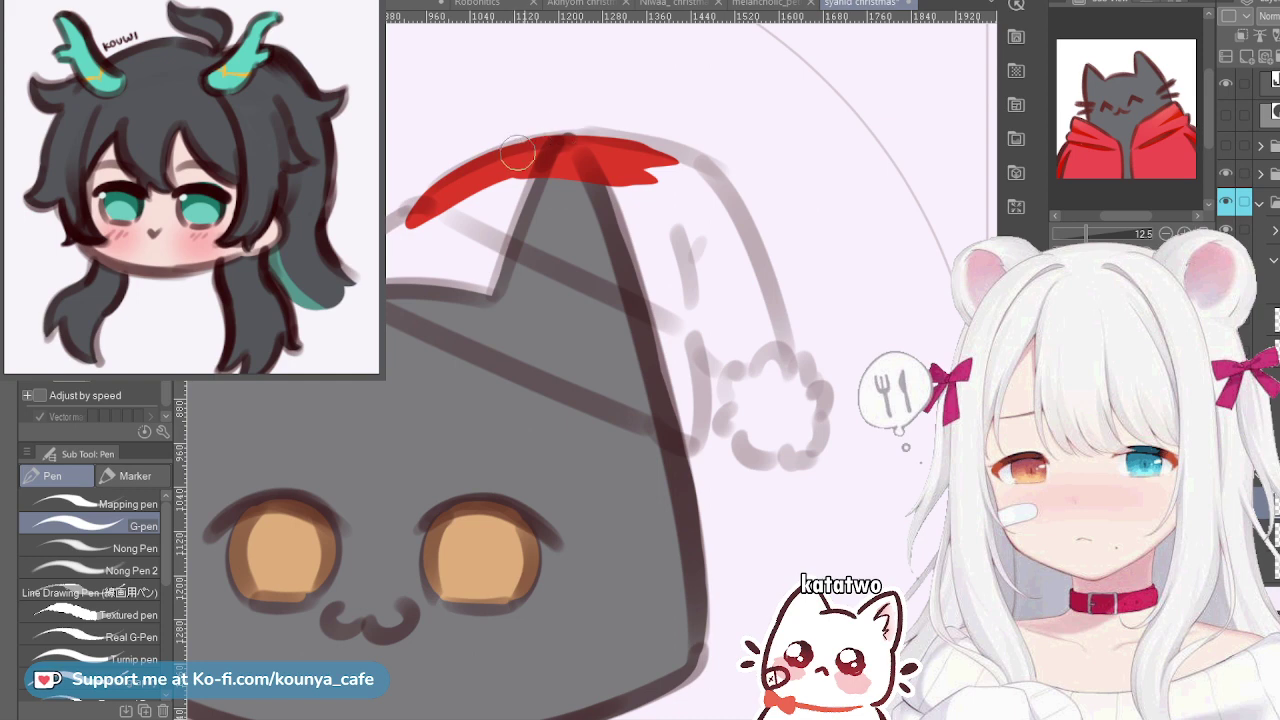
{"action": "left_click_drag", "start_coordinate": [519, 155], "coordinate": [686, 166]}
{"action": "left_click_drag", "start_coordinate": [608, 147], "coordinate": [678, 157]}
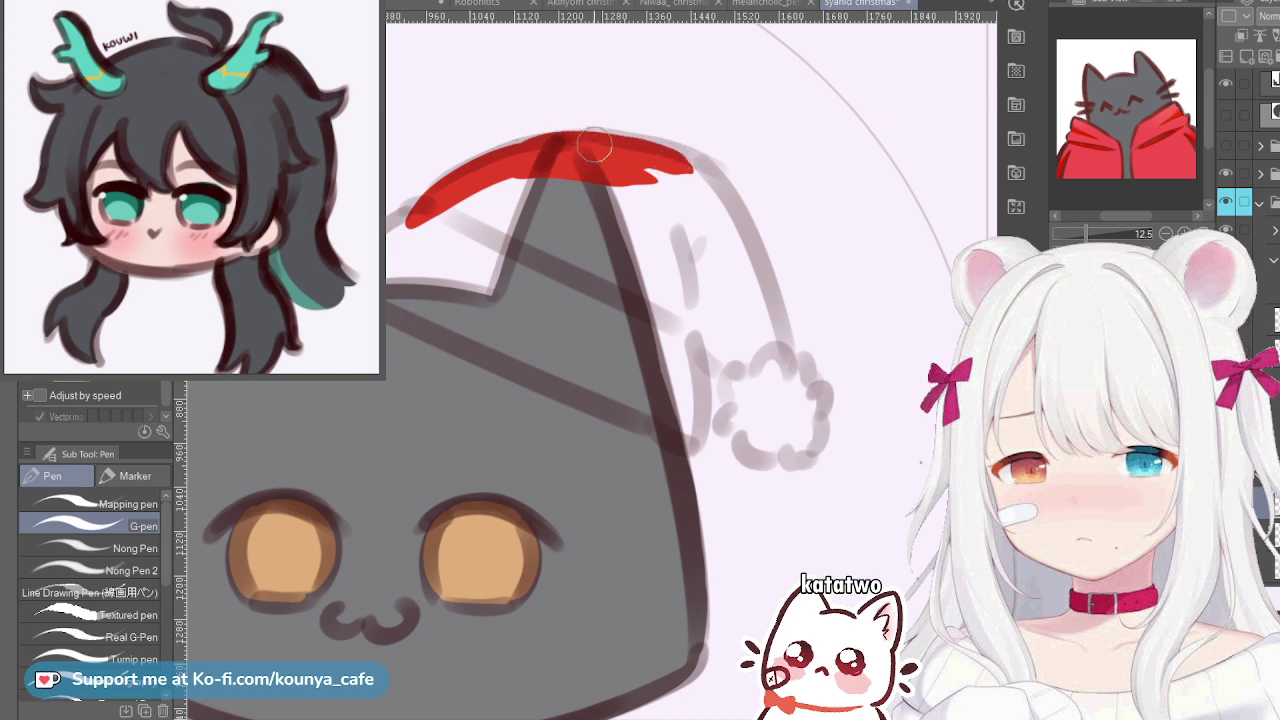
Paint the red edge around the hat's bend and down the drooping side to the pompom
{"action": "mouse_move", "coordinate": [595, 145]}
{"action": "left_mouse_down"}
{"action": "mouse_move", "coordinate": [687, 158]}
{"action": "mouse_move", "coordinate": [780, 325]}
{"action": "left_mouse_up"}
{"action": "key", "text": "ctrl+z"}
{"action": "left_click_drag", "start_coordinate": [692, 162], "coordinate": [785, 352]}
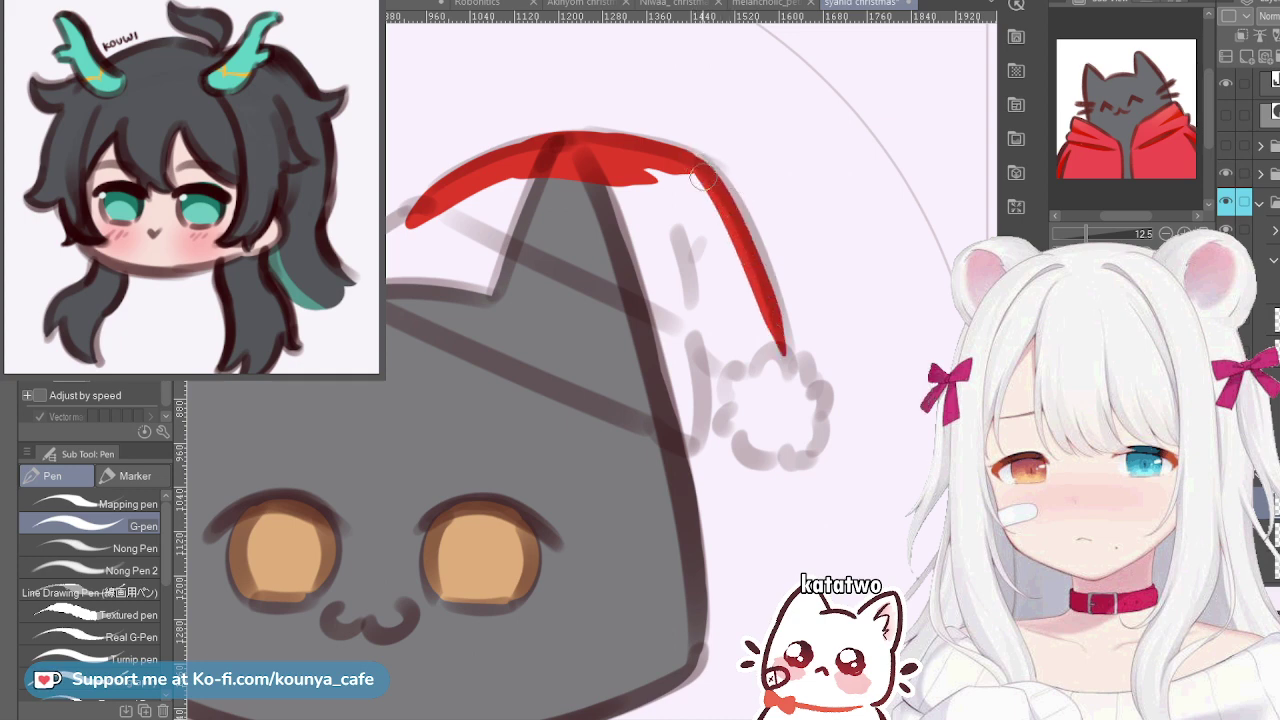
{"action": "left_click_drag", "start_coordinate": [732, 208], "coordinate": [788, 380]}
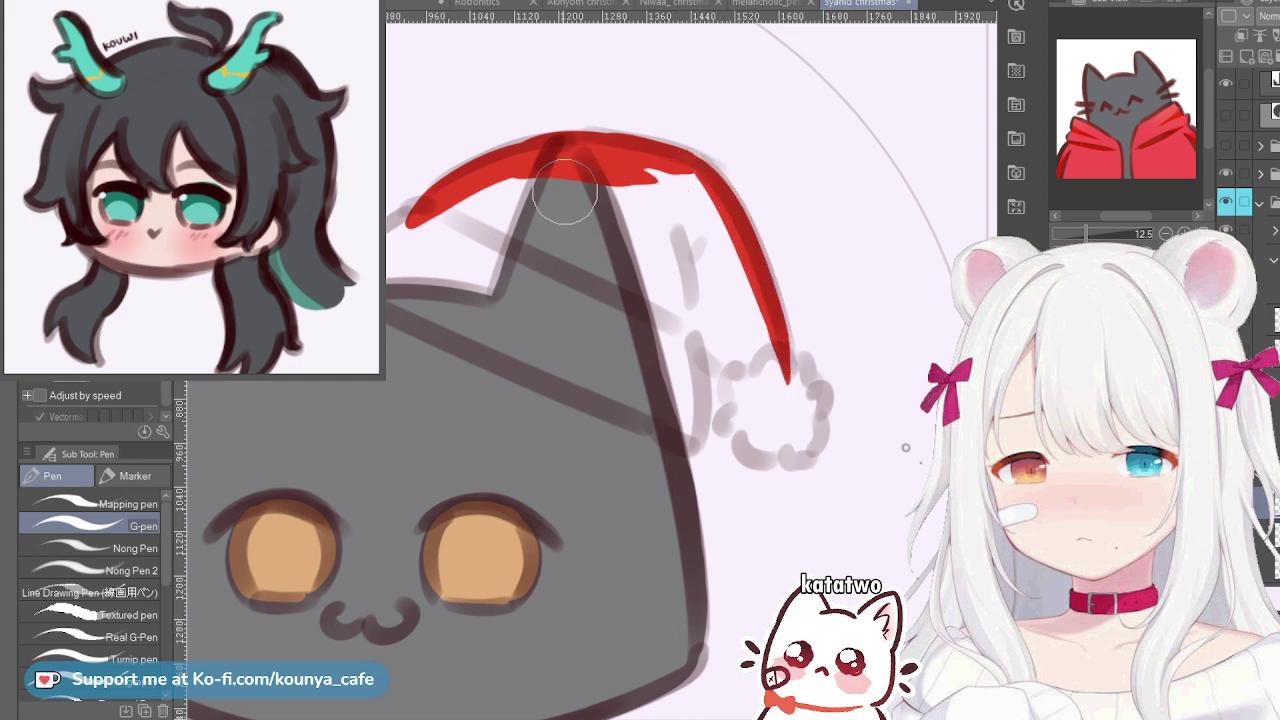
Fill the inside of the hat with red, from the crown down into the drooping tip by the pompom
{"action": "mouse_move", "coordinate": [503, 203]}
{"action": "left_mouse_down"}
{"action": "mouse_move", "coordinate": [440, 235]}
{"action": "mouse_move", "coordinate": [490, 255]}
{"action": "mouse_move", "coordinate": [548, 236]}
{"action": "mouse_move", "coordinate": [551, 271]}
{"action": "mouse_move", "coordinate": [571, 263]}
{"action": "mouse_move", "coordinate": [549, 234]}
{"action": "mouse_move", "coordinate": [582, 271]}
{"action": "mouse_move", "coordinate": [625, 258]}
{"action": "mouse_move", "coordinate": [590, 212]}
{"action": "mouse_move", "coordinate": [606, 203]}
{"action": "mouse_move", "coordinate": [655, 335]}
{"action": "mouse_move", "coordinate": [598, 215]}
{"action": "mouse_move", "coordinate": [614, 197]}
{"action": "mouse_move", "coordinate": [630, 232]}
{"action": "left_mouse_up"}
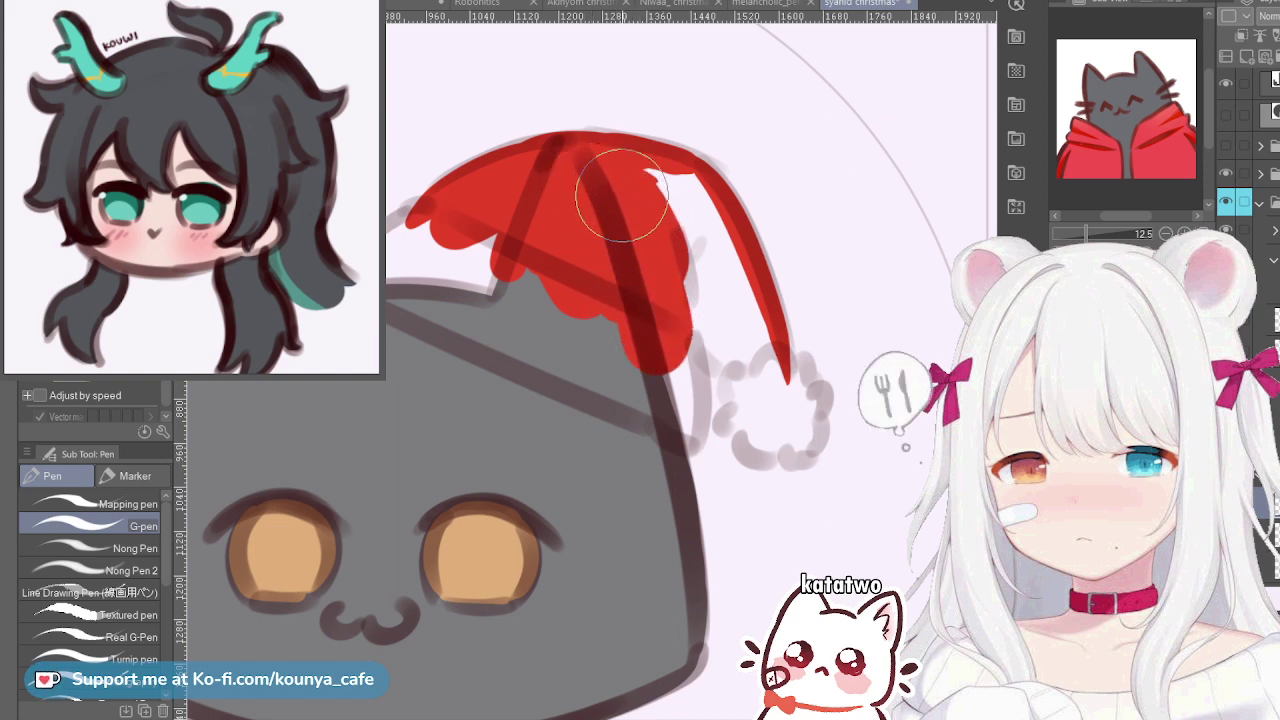
{"action": "left_click_drag", "start_coordinate": [620, 194], "coordinate": [686, 256]}
{"action": "mouse_move", "coordinate": [614, 172]}
{"action": "left_mouse_down"}
{"action": "mouse_move", "coordinate": [697, 221]}
{"action": "mouse_move", "coordinate": [680, 189]}
{"action": "mouse_move", "coordinate": [660, 208]}
{"action": "mouse_move", "coordinate": [712, 312]}
{"action": "left_mouse_up"}
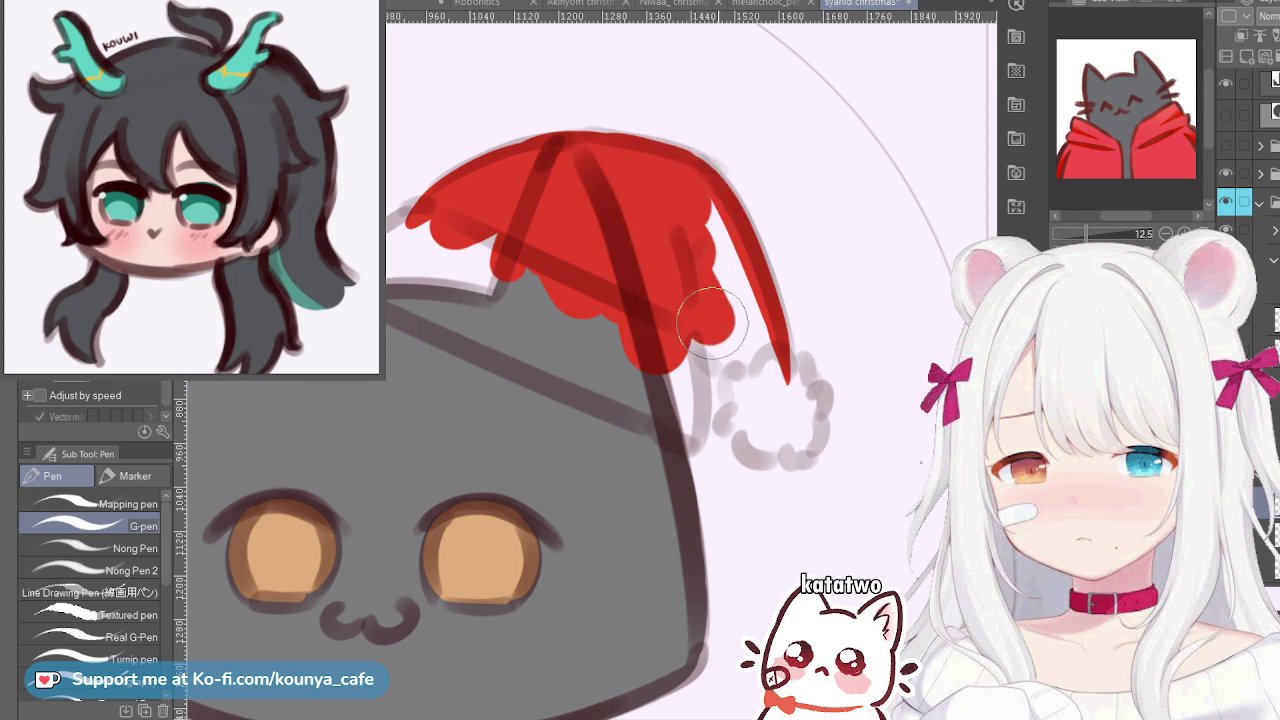
{"action": "mouse_move", "coordinate": [682, 252]}
{"action": "left_mouse_down"}
{"action": "mouse_move", "coordinate": [706, 283]}
{"action": "mouse_move", "coordinate": [690, 218]}
{"action": "mouse_move", "coordinate": [719, 309]}
{"action": "left_mouse_up"}
{"action": "mouse_move", "coordinate": [693, 210]}
{"action": "left_mouse_down"}
{"action": "mouse_move", "coordinate": [744, 335]}
{"action": "mouse_move", "coordinate": [731, 314]}
{"action": "mouse_move", "coordinate": [725, 342]}
{"action": "mouse_move", "coordinate": [691, 328]}
{"action": "mouse_move", "coordinate": [741, 358]}
{"action": "mouse_move", "coordinate": [732, 330]}
{"action": "mouse_move", "coordinate": [675, 329]}
{"action": "mouse_move", "coordinate": [736, 368]}
{"action": "left_mouse_up"}
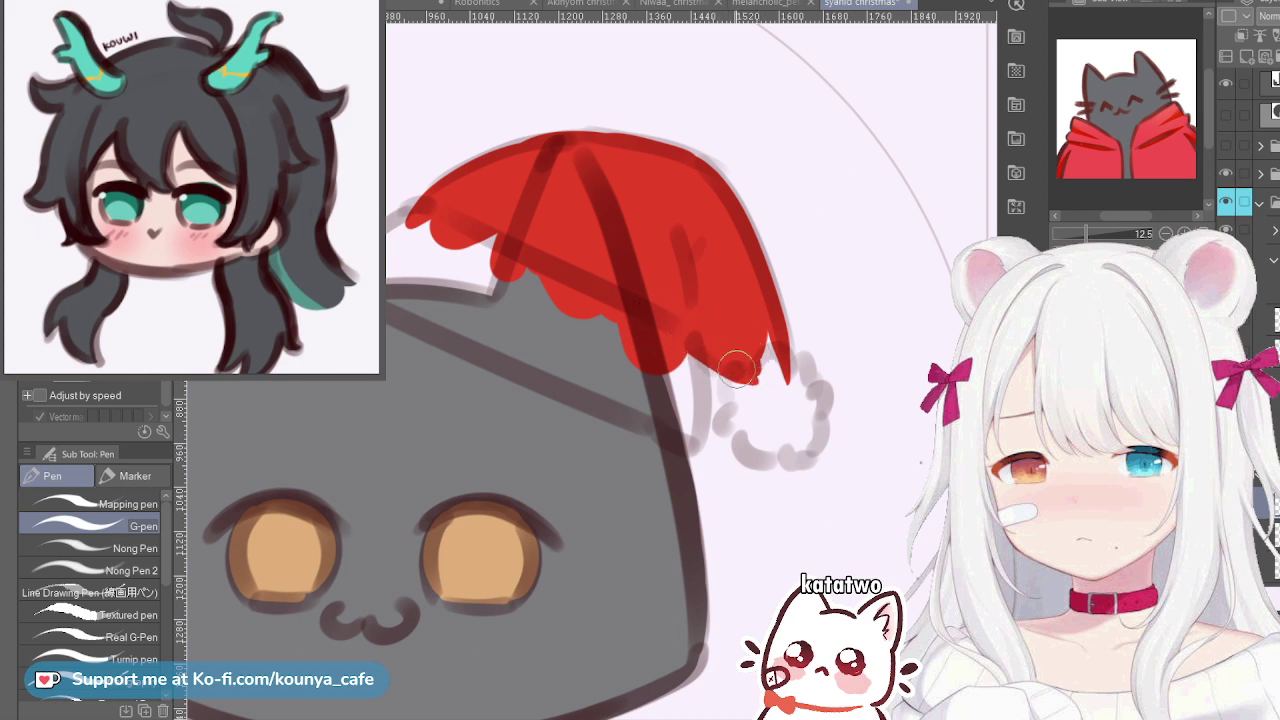
{"action": "left_click_drag", "start_coordinate": [716, 320], "coordinate": [747, 359]}
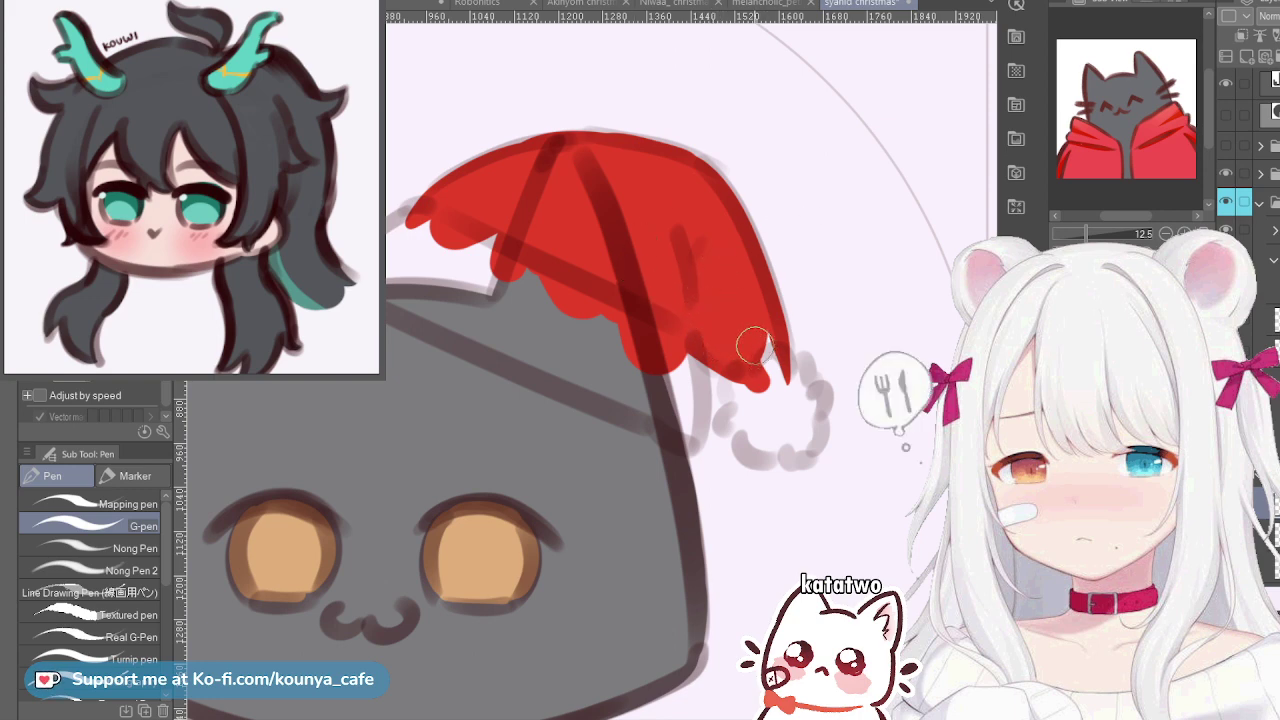
{"action": "mouse_move", "coordinate": [763, 382]}
{"action": "left_mouse_down"}
{"action": "mouse_move", "coordinate": [754, 313]}
{"action": "mouse_move", "coordinate": [770, 360]}
{"action": "left_mouse_up"}
Enlarge the reference image to 27.1 and extend the red fill at the hat's tip and under the brim line
{"action": "left_click_drag", "start_coordinate": [1086, 233], "coordinate": [1096, 233]}
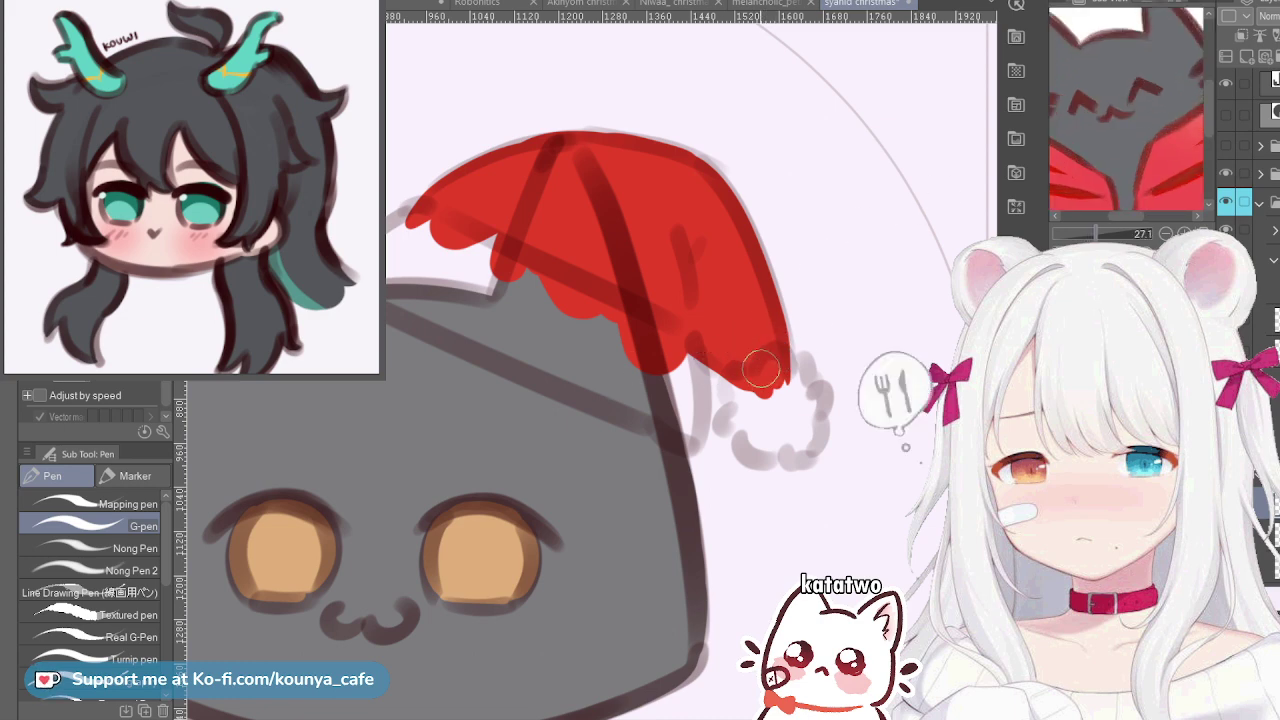
{"action": "mouse_move", "coordinate": [761, 393]}
{"action": "left_mouse_down"}
{"action": "mouse_move", "coordinate": [764, 374]}
{"action": "mouse_move", "coordinate": [775, 386]}
{"action": "left_mouse_up"}
{"action": "mouse_move", "coordinate": [505, 238]}
{"action": "left_mouse_down"}
{"action": "mouse_move", "coordinate": [470, 245]}
{"action": "mouse_move", "coordinate": [425, 225]}
{"action": "mouse_move", "coordinate": [455, 220]}
{"action": "mouse_move", "coordinate": [580, 286]}
{"action": "mouse_move", "coordinate": [587, 308]}
{"action": "mouse_move", "coordinate": [640, 337]}
{"action": "left_mouse_up"}
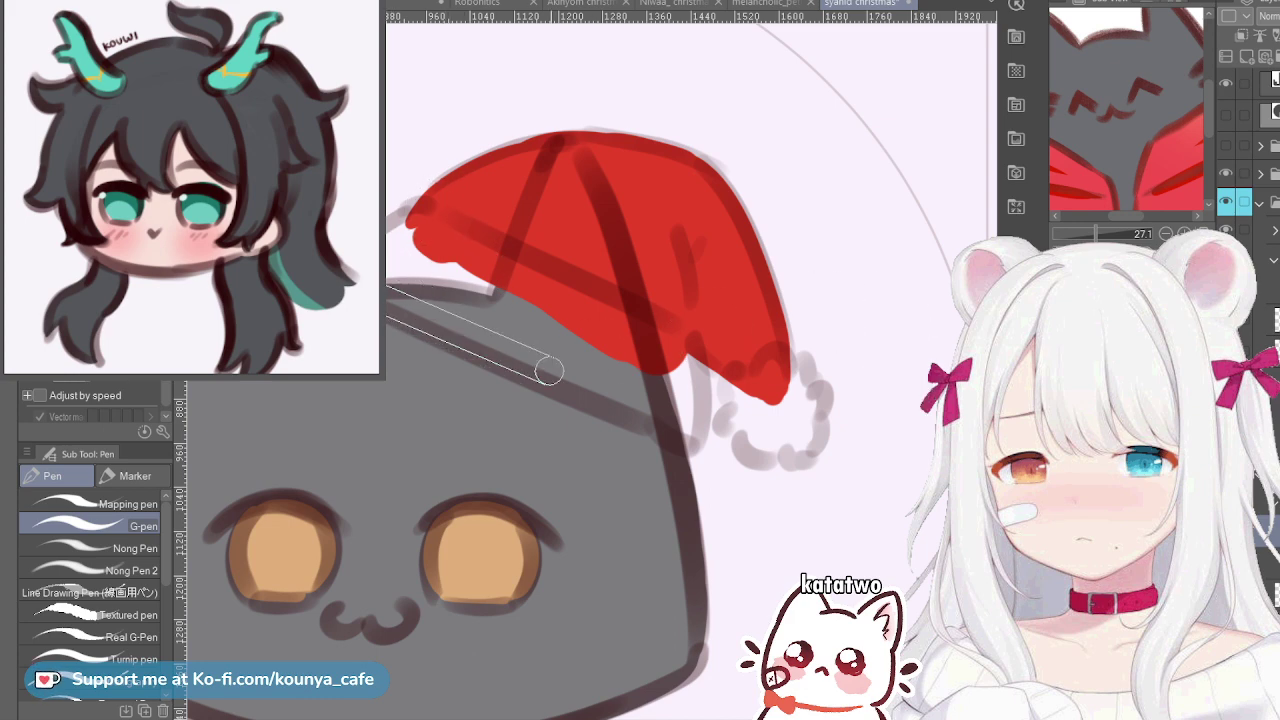
Paint the brim's lower and upper edges in cream, replacing the first peach line with a lighter one
{"action": "left_click_drag", "start_coordinate": [626, 400], "coordinate": [657, 422]}
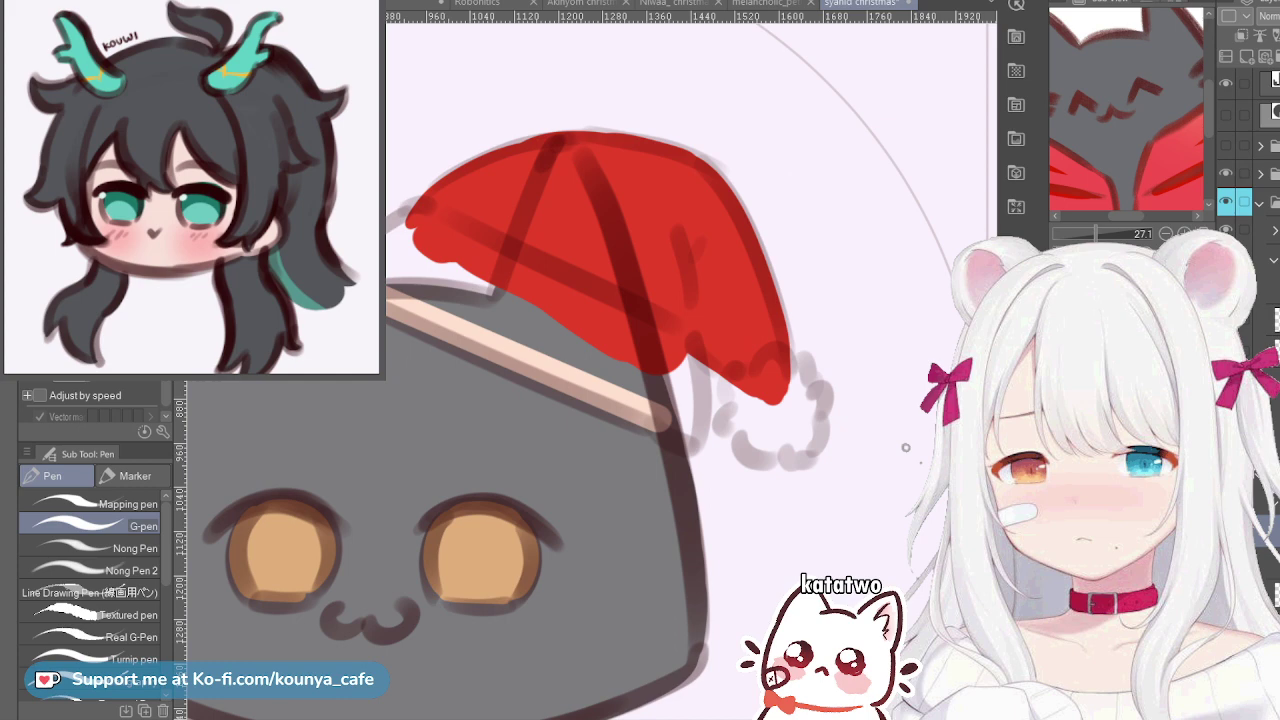
{"action": "key", "text": "ctrl+z"}
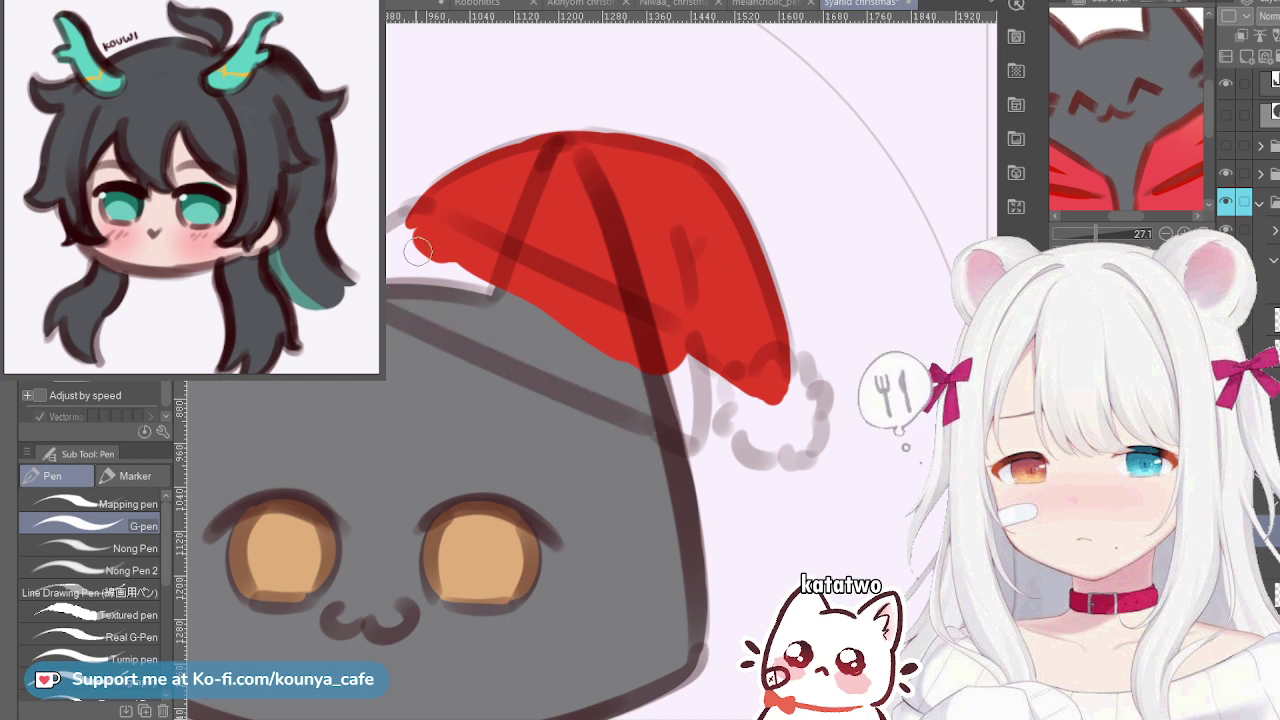
{"action": "left_click", "coordinate": [372, 294]}
{"action": "left_click_drag", "start_coordinate": [647, 403], "coordinate": [648, 405]}
{"action": "left_click", "coordinate": [434, 225]}
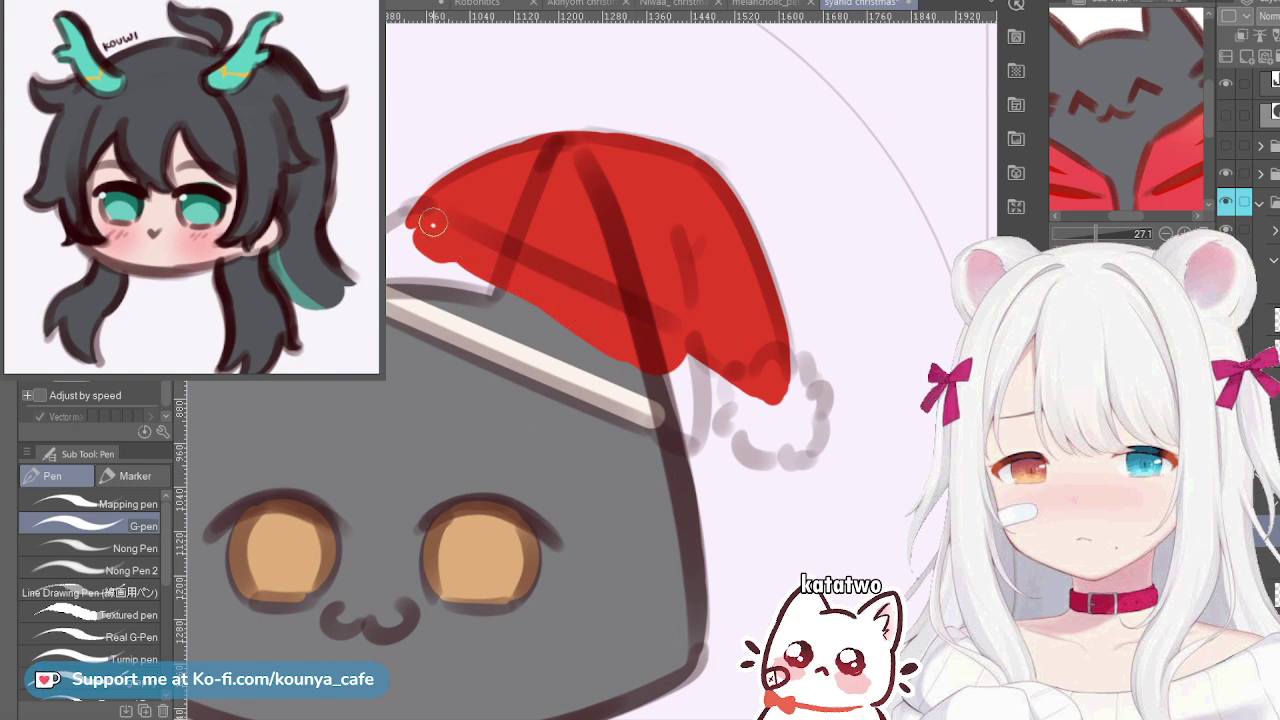
{"action": "mouse_move", "coordinate": [433, 224]}
{"action": "left_mouse_down"}
{"action": "mouse_move", "coordinate": [655, 338]}
{"action": "mouse_move", "coordinate": [673, 335]}
{"action": "left_mouse_up"}
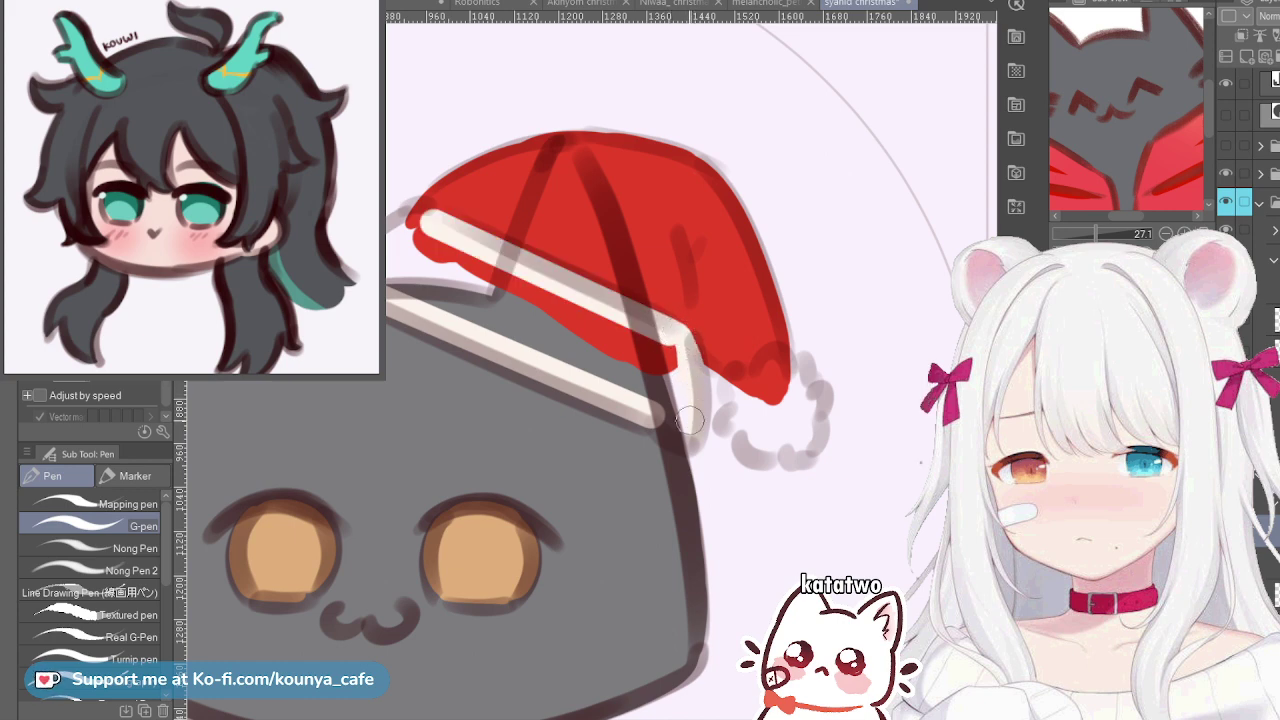
Fill the rounded end of the brim nearest the pompom with cream
{"action": "scroll", "coordinate": [670, 424], "scroll_direction": "up", "scroll_amount": 2}
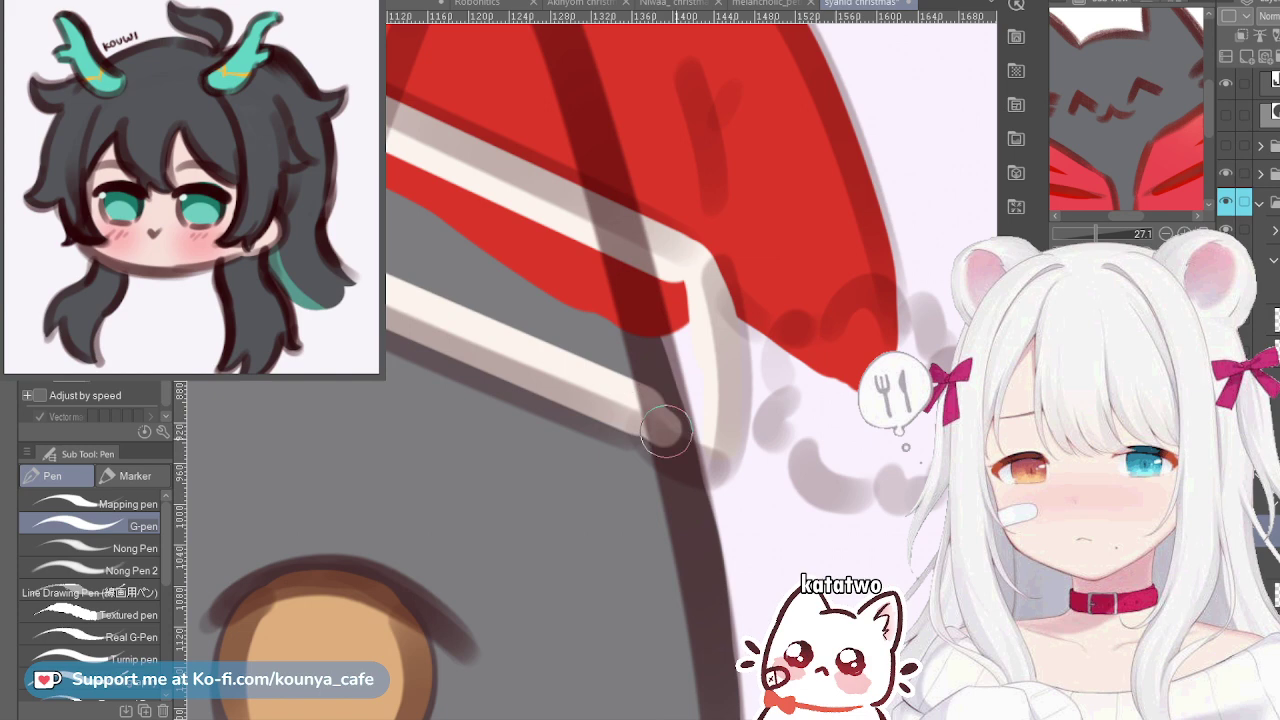
{"action": "scroll", "coordinate": [655, 300], "scroll_direction": "down", "scroll_amount": 1}
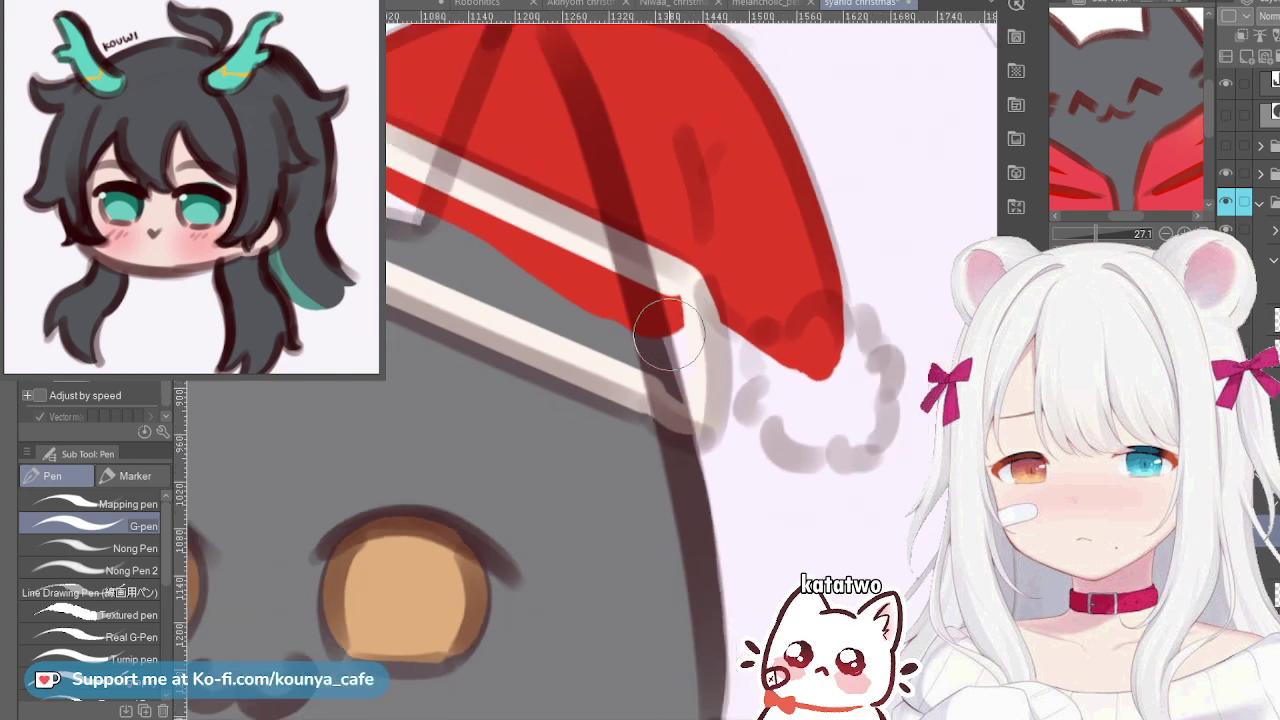
{"action": "mouse_move", "coordinate": [673, 310]}
{"action": "left_mouse_down"}
{"action": "mouse_move", "coordinate": [695, 410]}
{"action": "mouse_move", "coordinate": [692, 398]}
{"action": "left_mouse_up"}
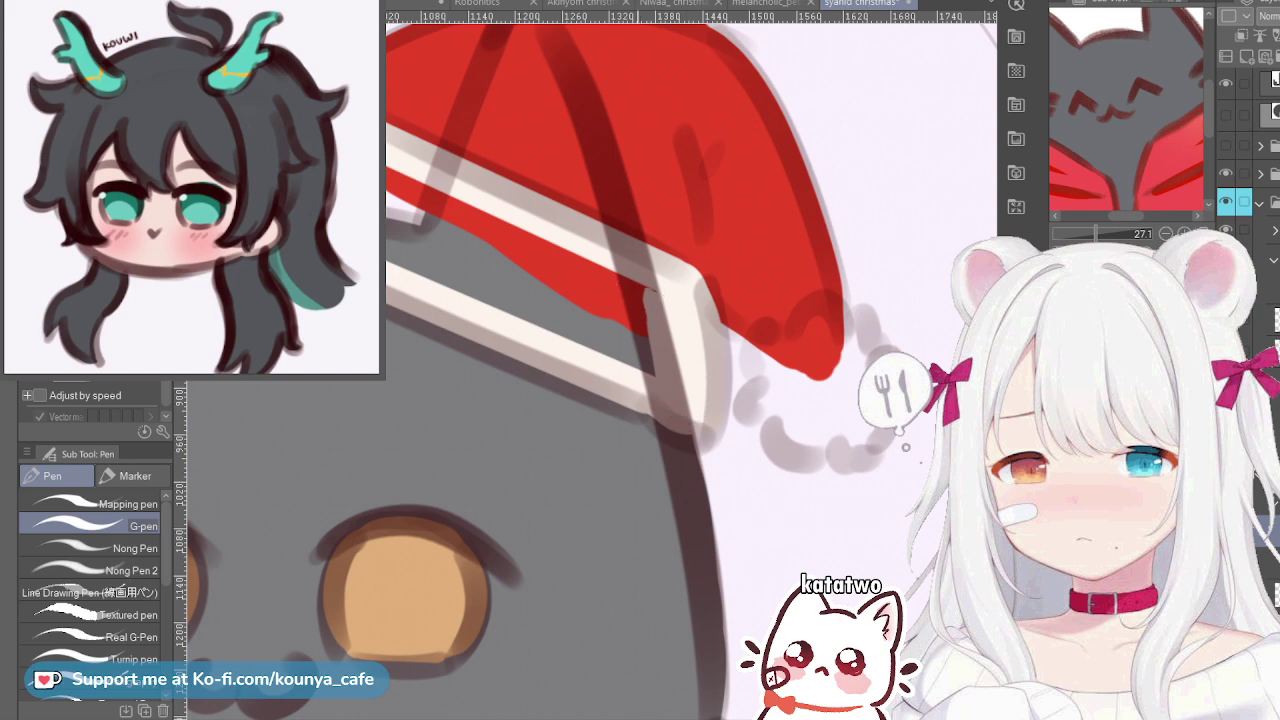
{"action": "left_click_drag", "start_coordinate": [646, 280], "coordinate": [687, 319]}
Fill the middle of the brim with cream using straight strokes of a larger brush
{"action": "key", "text": "]"}
{"action": "key", "text": "]"}
{"action": "left_click", "coordinate": [689, 336]}
{"action": "left_click", "coordinate": [410, 205], "text": "shift"}
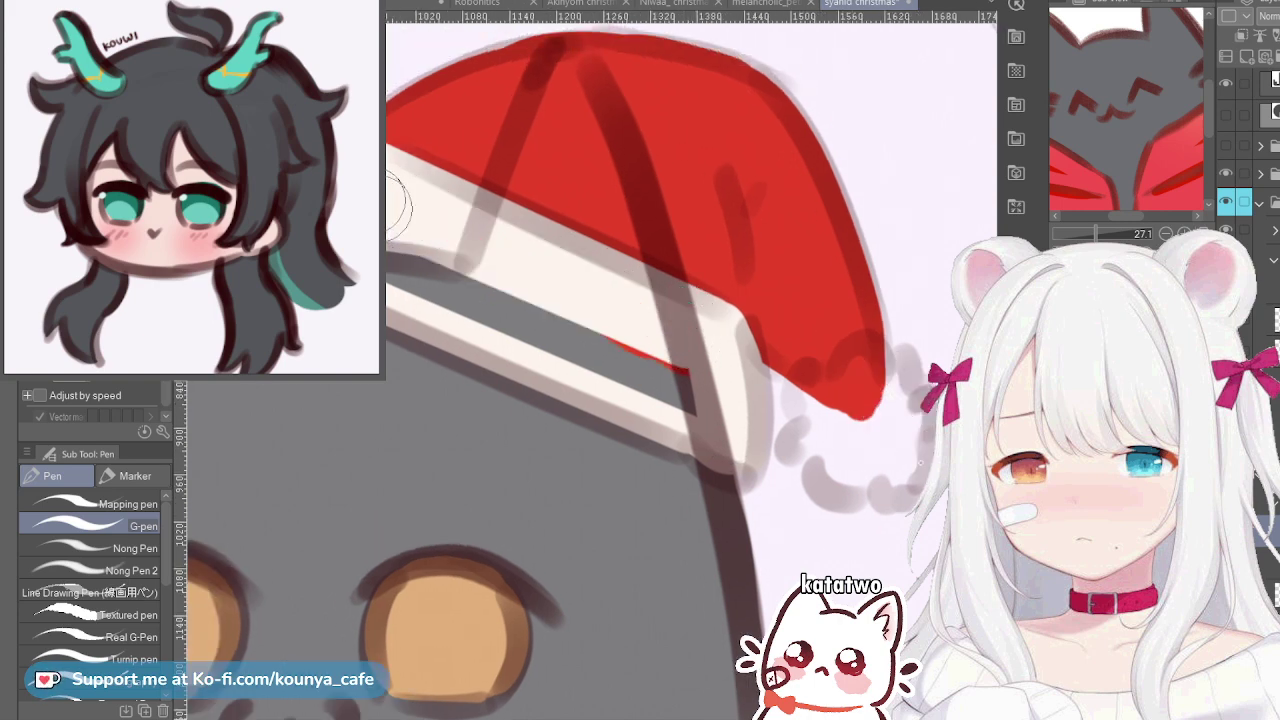
{"action": "left_click", "coordinate": [690, 394], "text": "shift"}
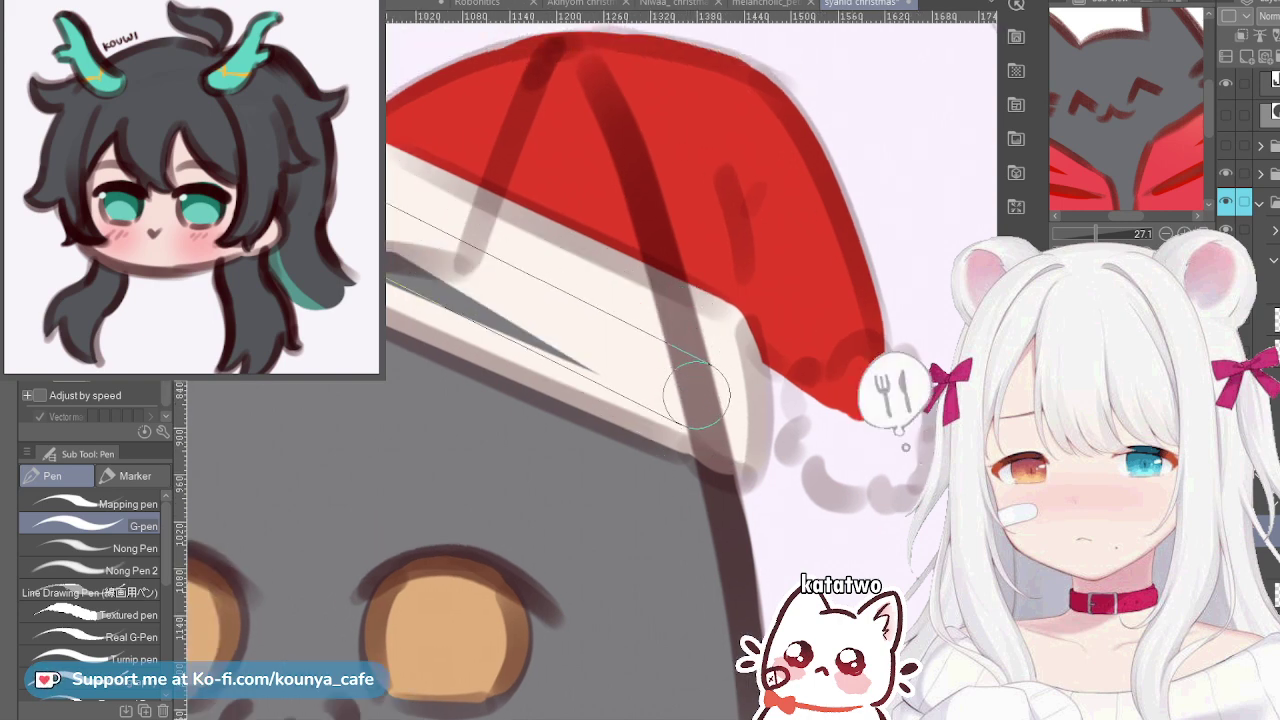
{"action": "left_click", "coordinate": [420, 254], "text": "shift"}
{"action": "mouse_move", "coordinate": [368, 202]}
{"action": "left_mouse_down"}
{"action": "mouse_move", "coordinate": [497, 245]}
{"action": "mouse_move", "coordinate": [469, 257]}
{"action": "left_mouse_up"}
Fill the brim's end farthest from the pompom with cream up to the outline, covering the stray red corner
{"action": "key", "text": "["}
{"action": "key", "text": "["}
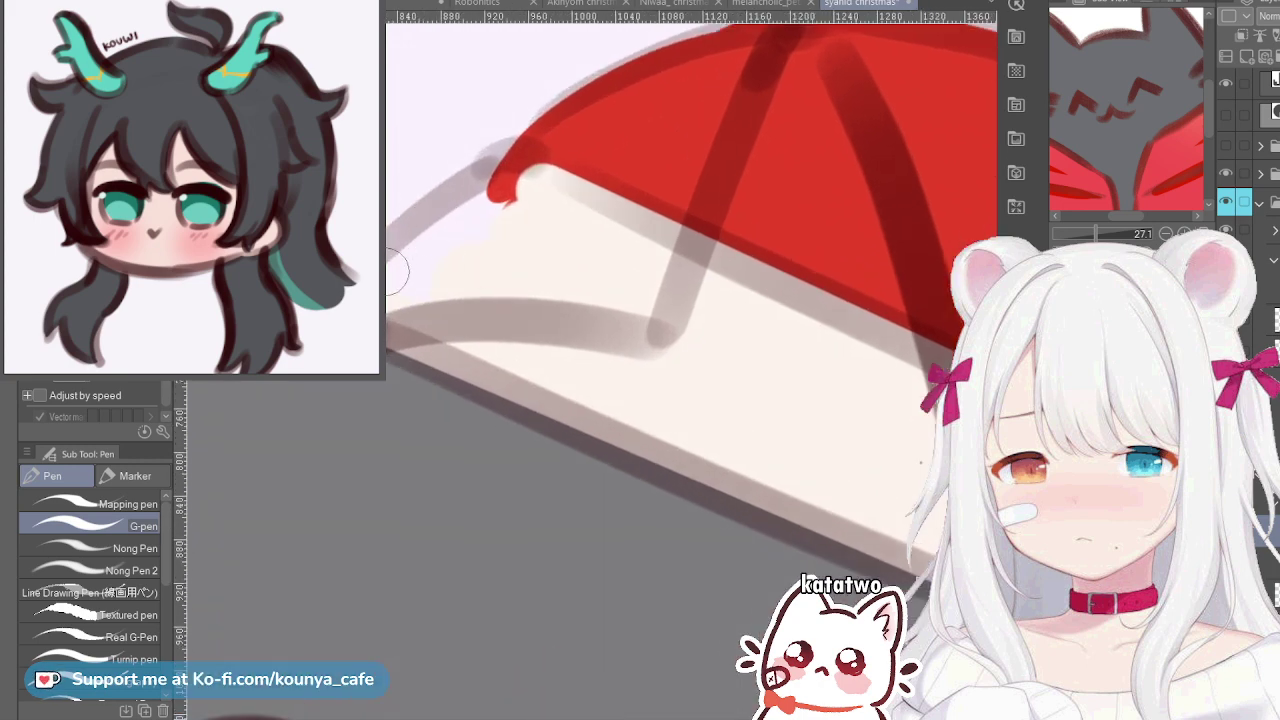
{"action": "mouse_move", "coordinate": [459, 199]}
{"action": "left_mouse_down"}
{"action": "mouse_move", "coordinate": [497, 172]}
{"action": "mouse_move", "coordinate": [519, 185]}
{"action": "mouse_move", "coordinate": [487, 180]}
{"action": "mouse_move", "coordinate": [498, 166]}
{"action": "mouse_move", "coordinate": [547, 183]}
{"action": "mouse_move", "coordinate": [500, 199]}
{"action": "mouse_move", "coordinate": [502, 175]}
{"action": "mouse_move", "coordinate": [512, 201]}
{"action": "mouse_move", "coordinate": [510, 188]}
{"action": "mouse_move", "coordinate": [422, 268]}
{"action": "left_mouse_up"}
{"action": "key", "text": "]"}
{"action": "key", "text": "]"}
{"action": "key", "text": "]"}
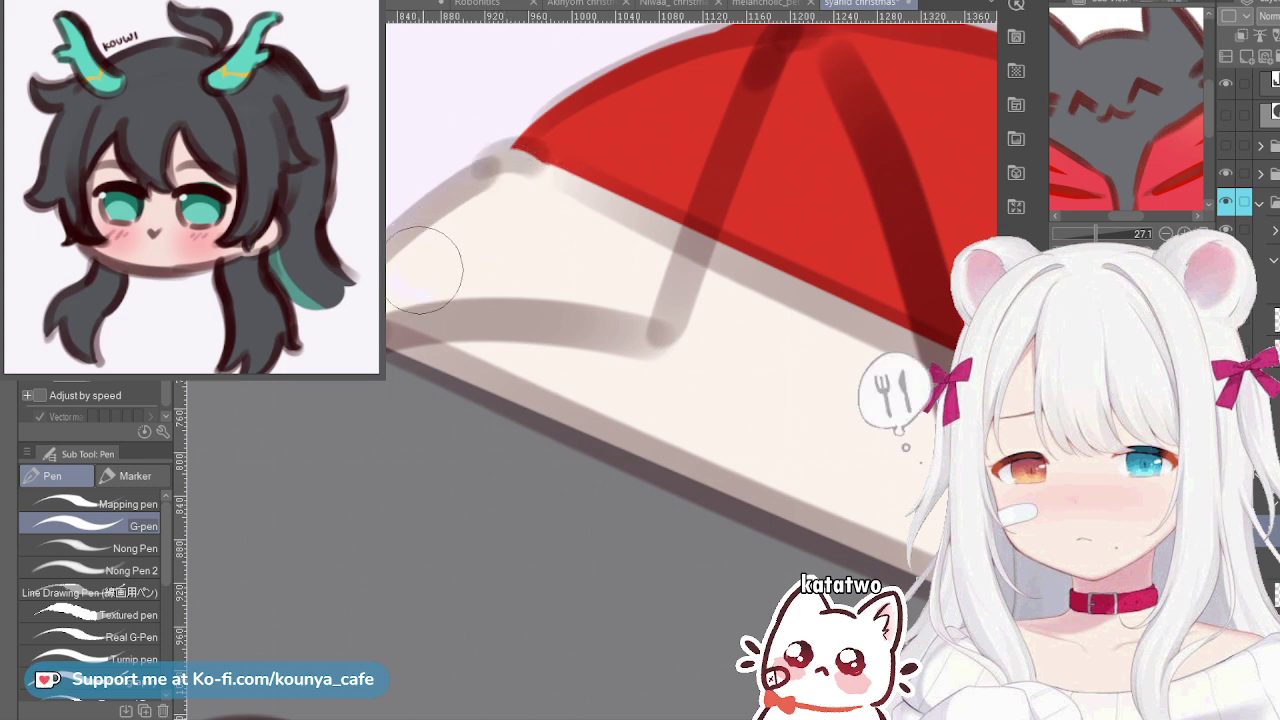
{"action": "key", "text": "["}
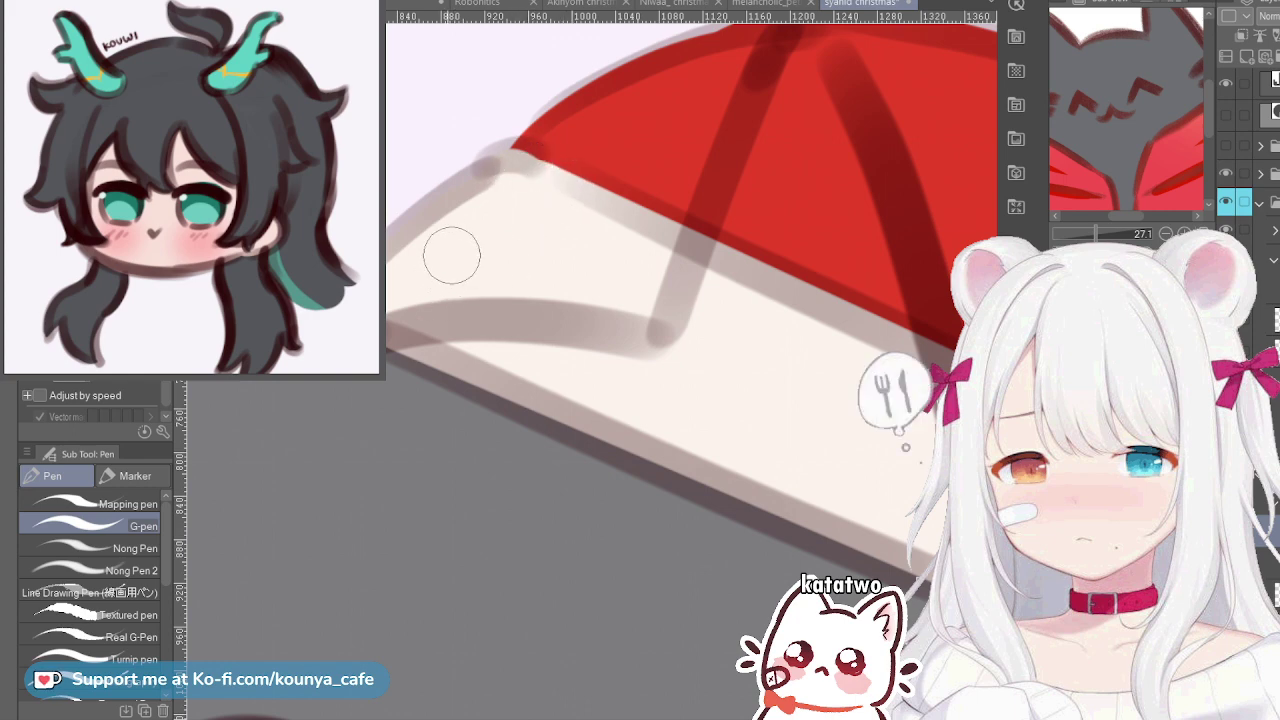
Start filling the pompom with cream at its edge nearest the brim, covering part of the red tip
{"action": "scroll", "coordinate": [446, 293], "scroll_direction": "down", "scroll_amount": 4}
{"action": "left_click_drag", "start_coordinate": [700, 390], "coordinate": [594, 323]}
{"action": "scroll", "coordinate": [660, 320], "scroll_direction": "up", "scroll_amount": 1}
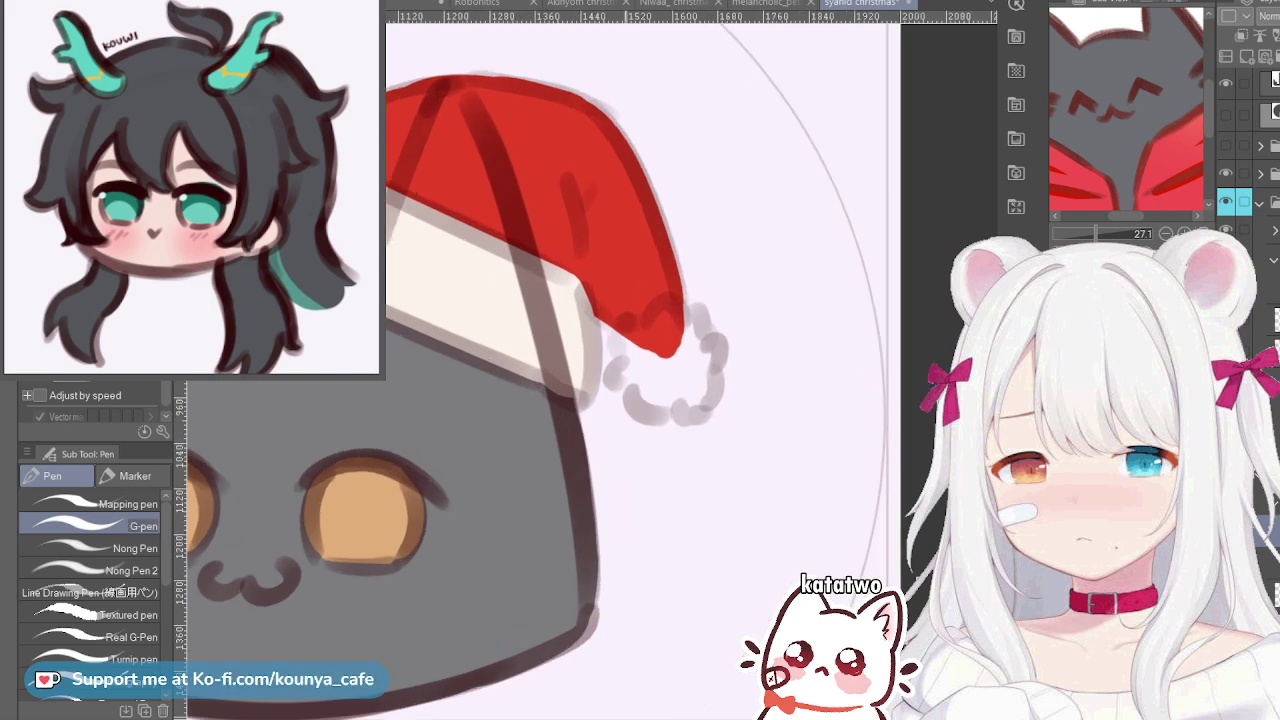
{"action": "scroll", "coordinate": [651, 311], "scroll_direction": "up", "scroll_amount": 2}
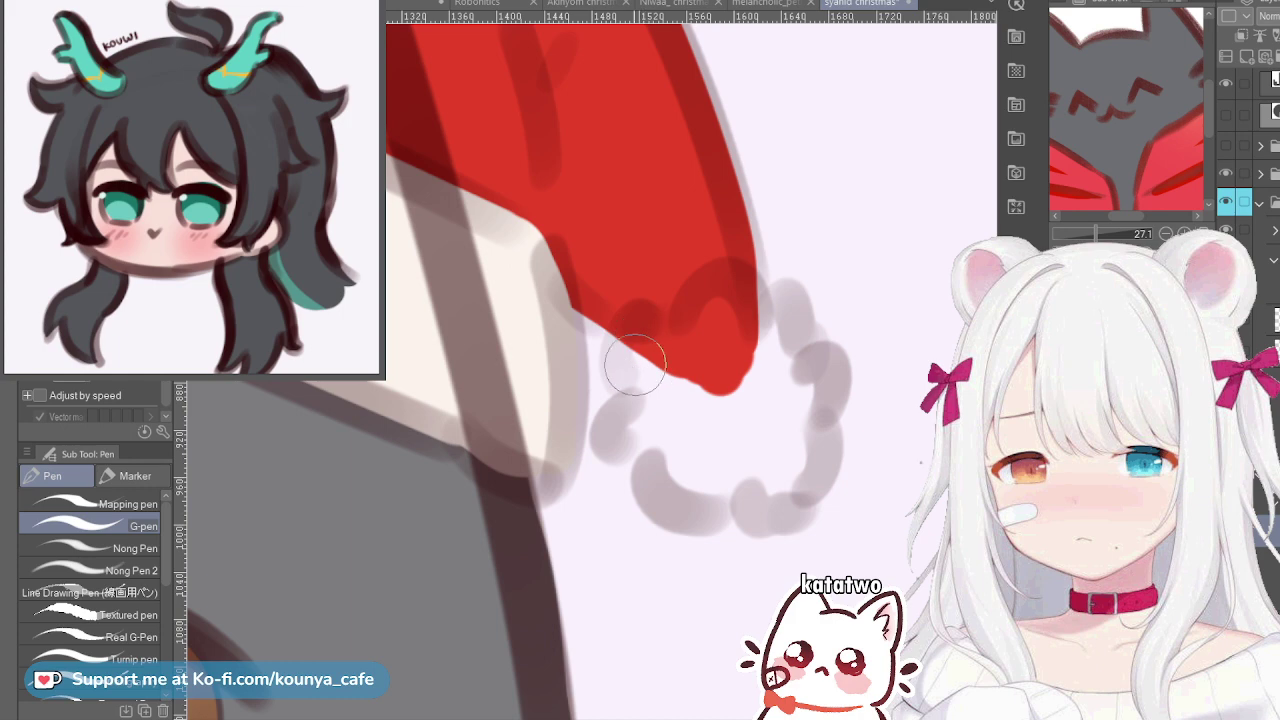
{"action": "mouse_move", "coordinate": [706, 415]}
{"action": "left_mouse_down"}
{"action": "mouse_move", "coordinate": [653, 327]}
{"action": "mouse_move", "coordinate": [636, 373]}
{"action": "mouse_move", "coordinate": [671, 380]}
{"action": "mouse_move", "coordinate": [660, 336]}
{"action": "mouse_move", "coordinate": [673, 403]}
{"action": "mouse_move", "coordinate": [696, 344]}
{"action": "mouse_move", "coordinate": [666, 366]}
{"action": "left_mouse_up"}
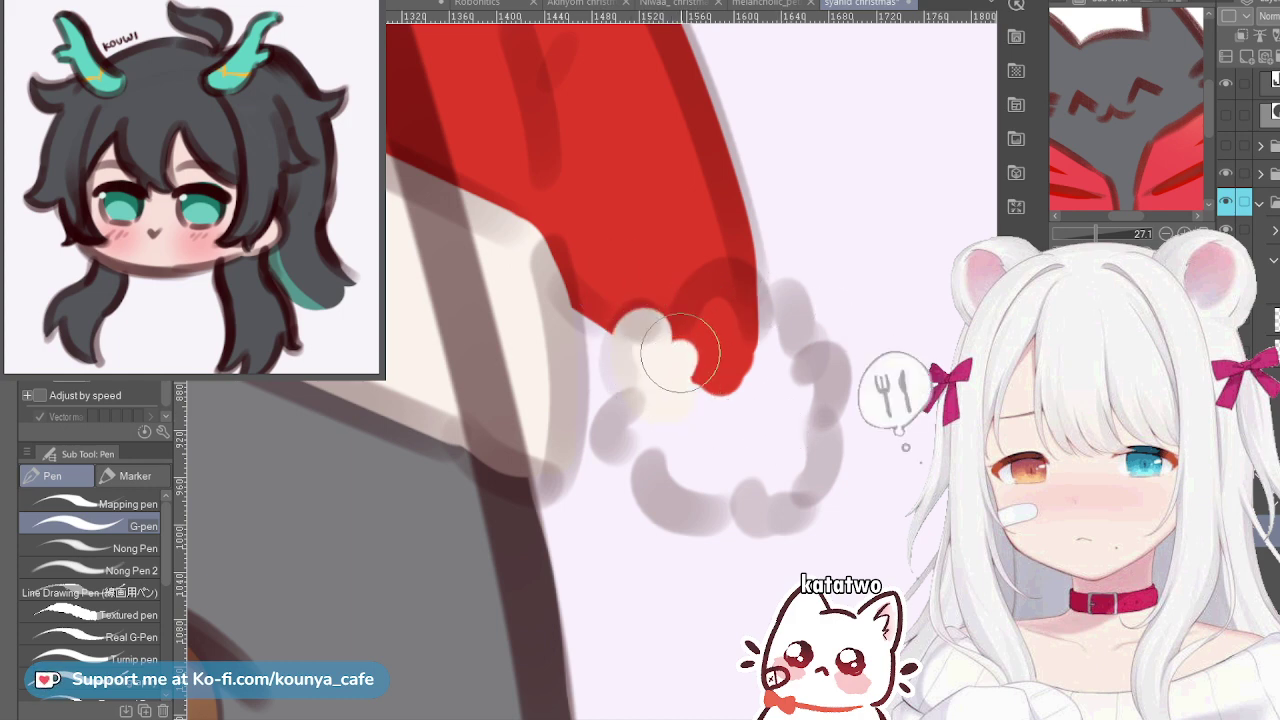
Paint the Santa hat's pom-pom solid cream inside its sketched fluffy outline
{"action": "mouse_move", "coordinate": [729, 302]}
{"action": "left_mouse_down"}
{"action": "mouse_move", "coordinate": [708, 365]}
{"action": "mouse_move", "coordinate": [689, 359]}
{"action": "mouse_move", "coordinate": [718, 298]}
{"action": "mouse_move", "coordinate": [734, 347]}
{"action": "mouse_move", "coordinate": [719, 321]}
{"action": "mouse_move", "coordinate": [668, 352]}
{"action": "mouse_move", "coordinate": [708, 382]}
{"action": "mouse_move", "coordinate": [699, 339]}
{"action": "mouse_move", "coordinate": [725, 363]}
{"action": "mouse_move", "coordinate": [697, 377]}
{"action": "mouse_move", "coordinate": [683, 368]}
{"action": "mouse_move", "coordinate": [622, 417]}
{"action": "mouse_move", "coordinate": [658, 445]}
{"action": "mouse_move", "coordinate": [660, 416]}
{"action": "mouse_move", "coordinate": [652, 434]}
{"action": "mouse_move", "coordinate": [710, 424]}
{"action": "mouse_move", "coordinate": [709, 441]}
{"action": "mouse_move", "coordinate": [681, 437]}
{"action": "mouse_move", "coordinate": [680, 420]}
{"action": "mouse_move", "coordinate": [666, 464]}
{"action": "mouse_move", "coordinate": [738, 439]}
{"action": "mouse_move", "coordinate": [683, 427]}
{"action": "mouse_move", "coordinate": [715, 414]}
{"action": "mouse_move", "coordinate": [782, 329]}
{"action": "mouse_move", "coordinate": [779, 354]}
{"action": "mouse_move", "coordinate": [752, 348]}
{"action": "mouse_move", "coordinate": [782, 326]}
{"action": "mouse_move", "coordinate": [778, 338]}
{"action": "mouse_move", "coordinate": [790, 307]}
{"action": "mouse_move", "coordinate": [779, 334]}
{"action": "mouse_move", "coordinate": [762, 329]}
{"action": "mouse_move", "coordinate": [775, 315]}
{"action": "mouse_move", "coordinate": [777, 343]}
{"action": "mouse_move", "coordinate": [784, 322]}
{"action": "mouse_move", "coordinate": [799, 376]}
{"action": "mouse_move", "coordinate": [811, 350]}
{"action": "mouse_move", "coordinate": [782, 381]}
{"action": "mouse_move", "coordinate": [812, 377]}
{"action": "mouse_move", "coordinate": [782, 405]}
{"action": "mouse_move", "coordinate": [789, 391]}
{"action": "mouse_move", "coordinate": [783, 416]}
{"action": "mouse_move", "coordinate": [798, 431]}
{"action": "mouse_move", "coordinate": [778, 493]}
{"action": "mouse_move", "coordinate": [732, 446]}
{"action": "mouse_move", "coordinate": [723, 460]}
{"action": "mouse_move", "coordinate": [761, 466]}
{"action": "left_mouse_up"}
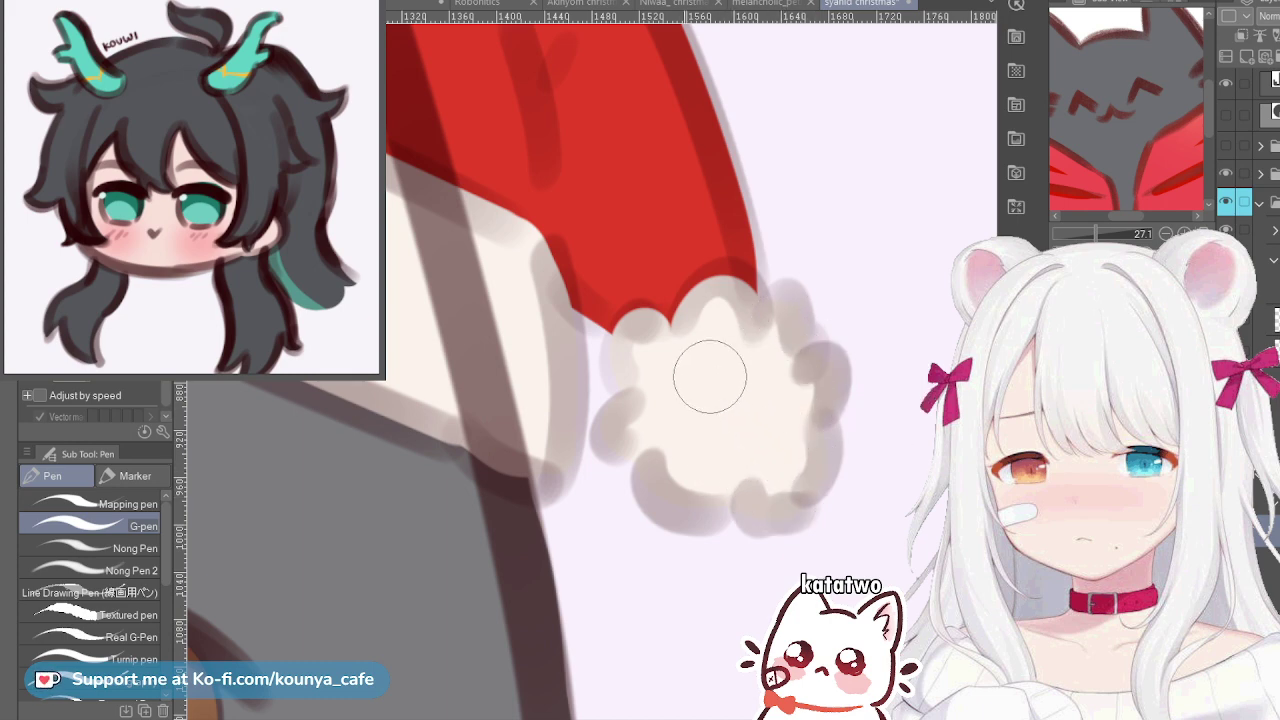
{"action": "key", "text": "]"}
{"action": "scroll", "coordinate": [743, 399], "scroll_direction": "down", "scroll_amount": 4}
Shade both of the cat's irises deep red-orange on a Multiply layer
{"action": "left_click_drag", "start_coordinate": [743, 399], "coordinate": [1012, 348]}
{"action": "left_click_drag", "start_coordinate": [625, 496], "coordinate": [578, 492]}
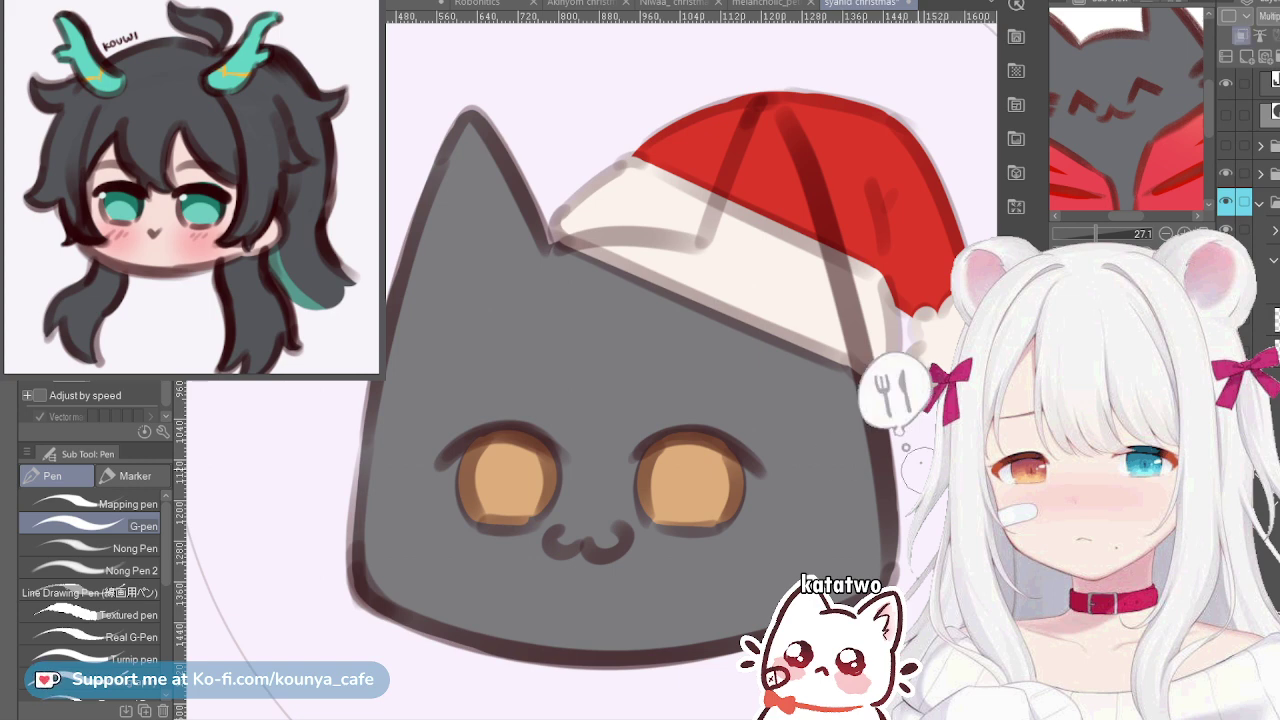
{"action": "mouse_move", "coordinate": [500, 470]}
{"action": "left_mouse_down"}
{"action": "mouse_move", "coordinate": [483, 506]}
{"action": "mouse_move", "coordinate": [529, 394]}
{"action": "mouse_move", "coordinate": [567, 438]}
{"action": "mouse_move", "coordinate": [672, 488]}
{"action": "mouse_move", "coordinate": [703, 536]}
{"action": "mouse_move", "coordinate": [690, 422]}
{"action": "left_mouse_up"}
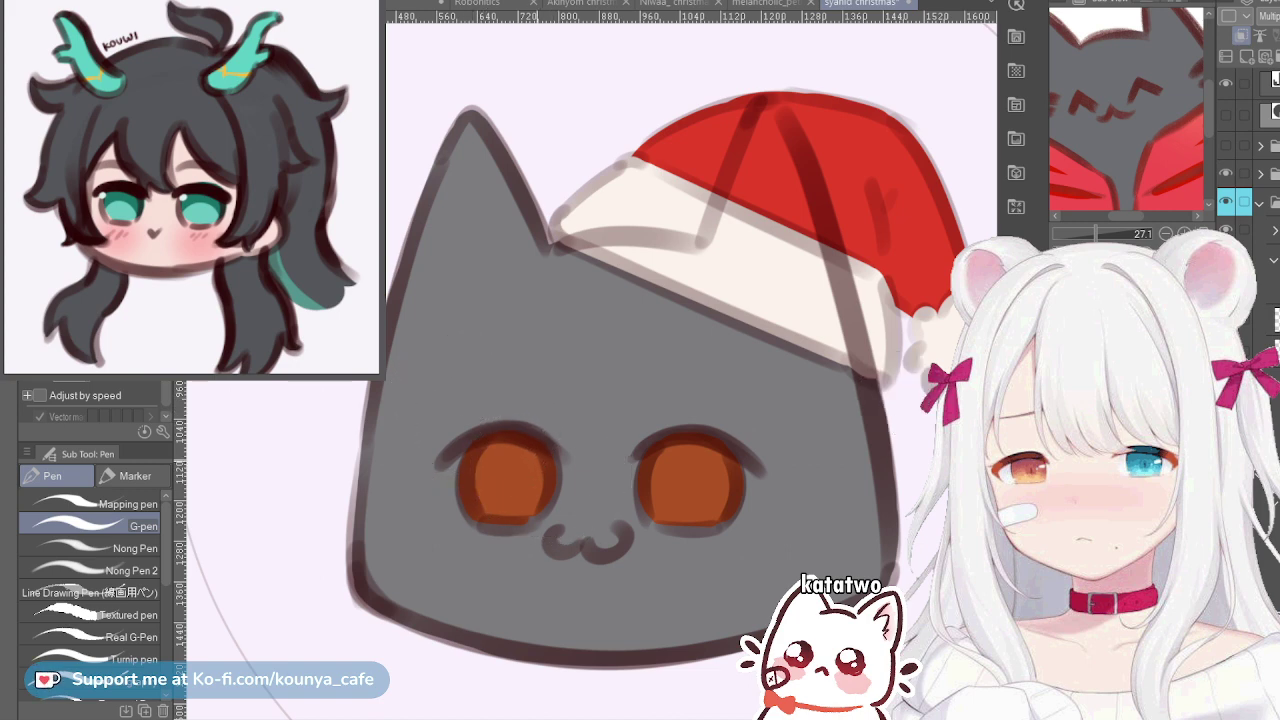
{"action": "key", "text": "ctrl+z"}
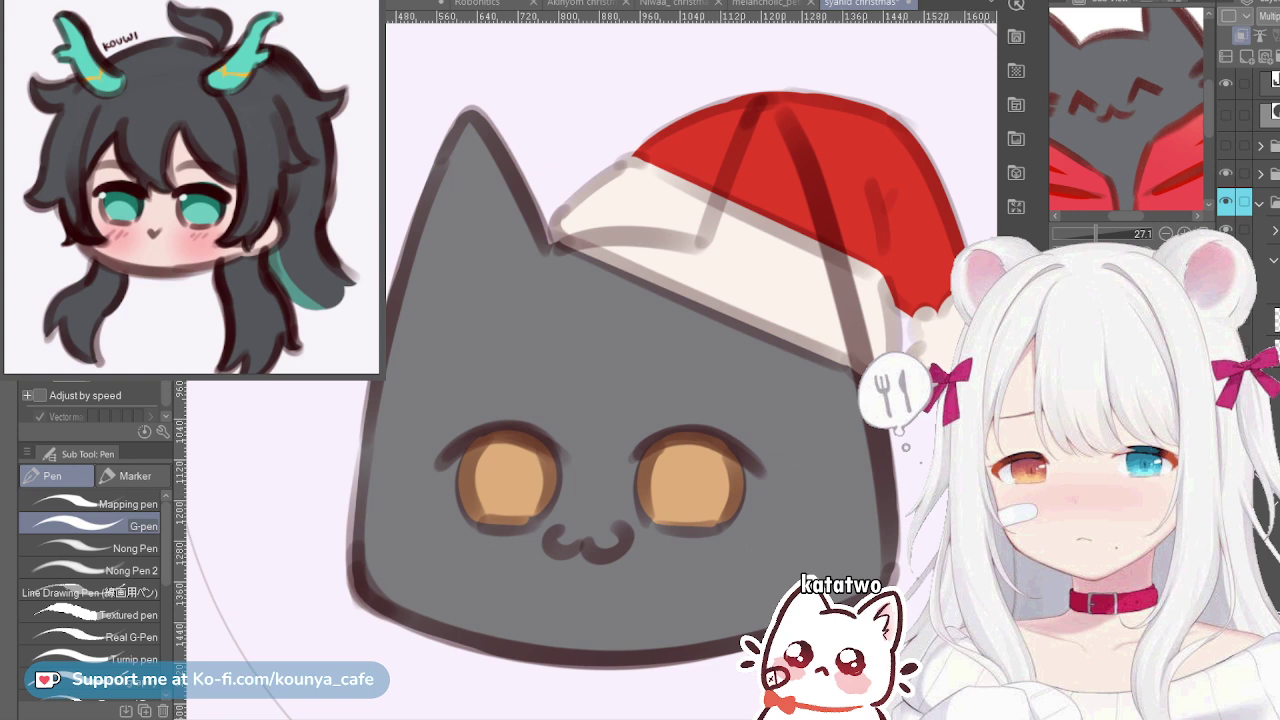
{"action": "left_click_drag", "start_coordinate": [655, 455], "coordinate": [686, 460]}
{"action": "key", "text": "ctrl+z"}
{"action": "left_click_drag", "start_coordinate": [517, 385], "coordinate": [517, 426]}
{"action": "mouse_move", "coordinate": [630, 488]}
{"action": "left_mouse_down"}
{"action": "mouse_move", "coordinate": [663, 503]}
{"action": "mouse_move", "coordinate": [732, 499]}
{"action": "left_mouse_up"}
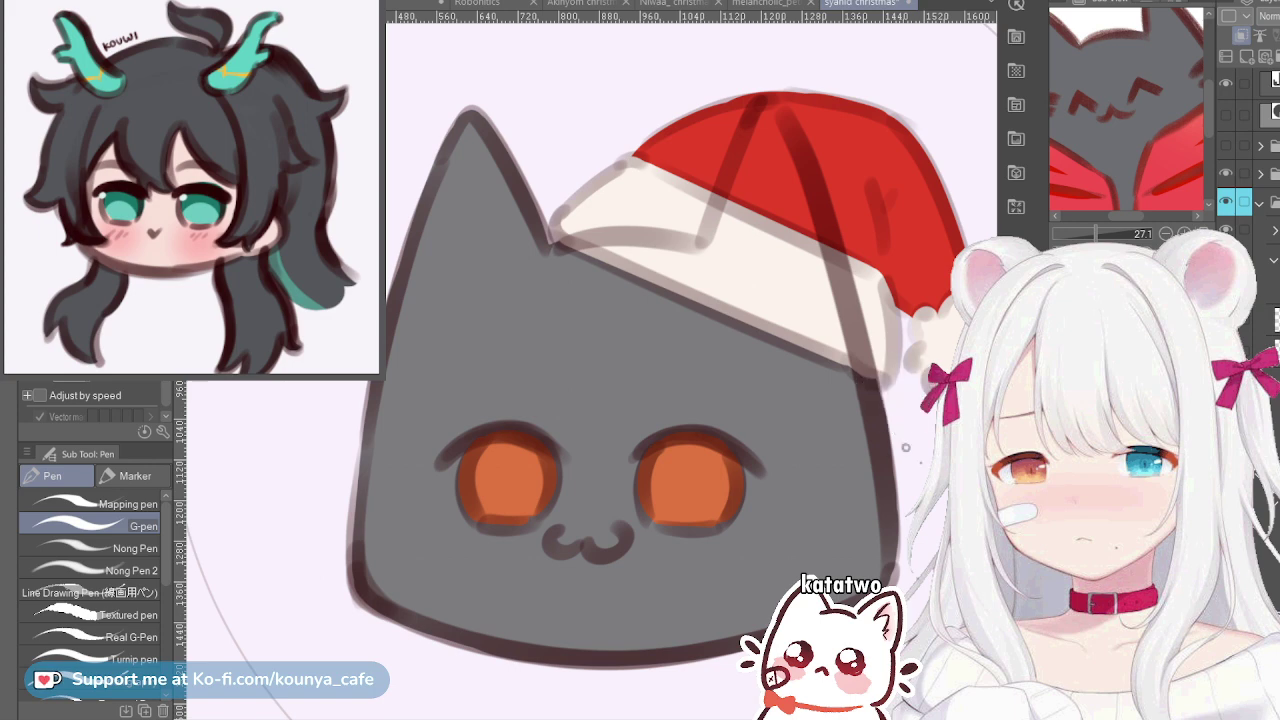
{"action": "key", "text": "ctrl+z"}
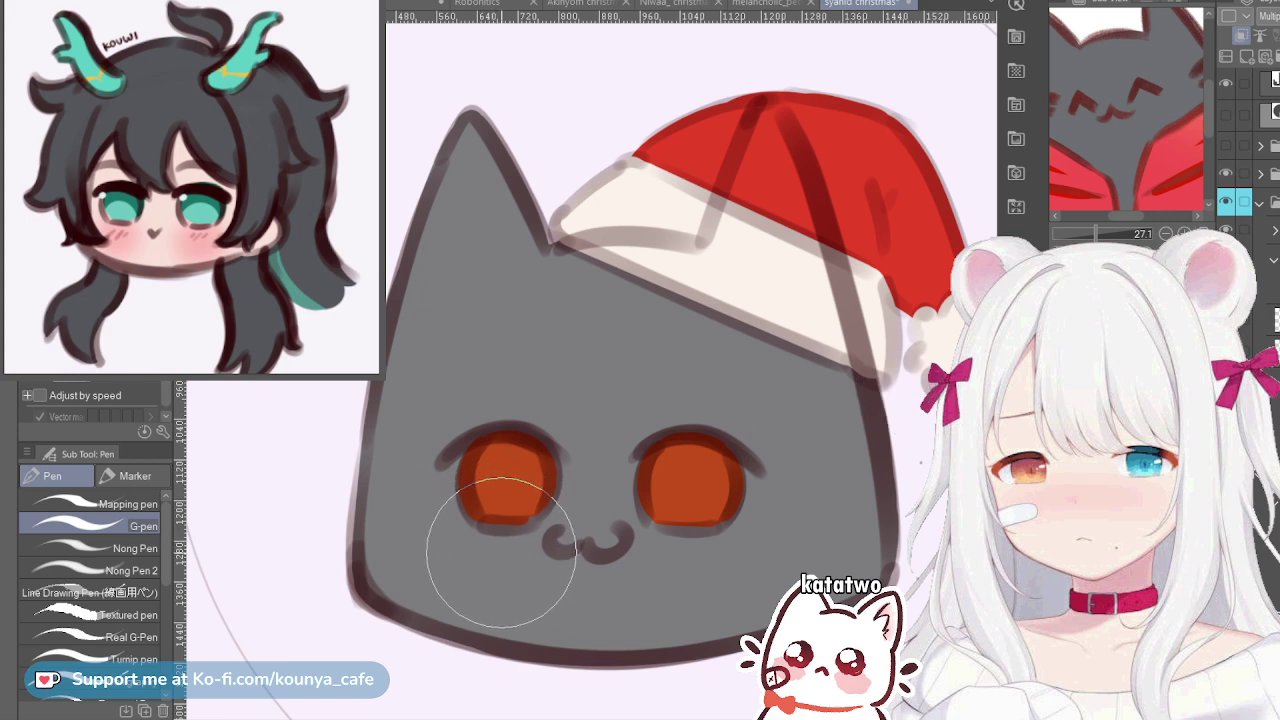
Erase the red-orange shading from the lower part of both irises with a smaller brush, leaving rounded light orange areas
{"action": "key", "text": "["}
{"action": "key", "text": "["}
{"action": "key", "text": "["}
{"action": "key", "text": "["}
{"action": "key", "text": "["}
{"action": "key", "text": "["}
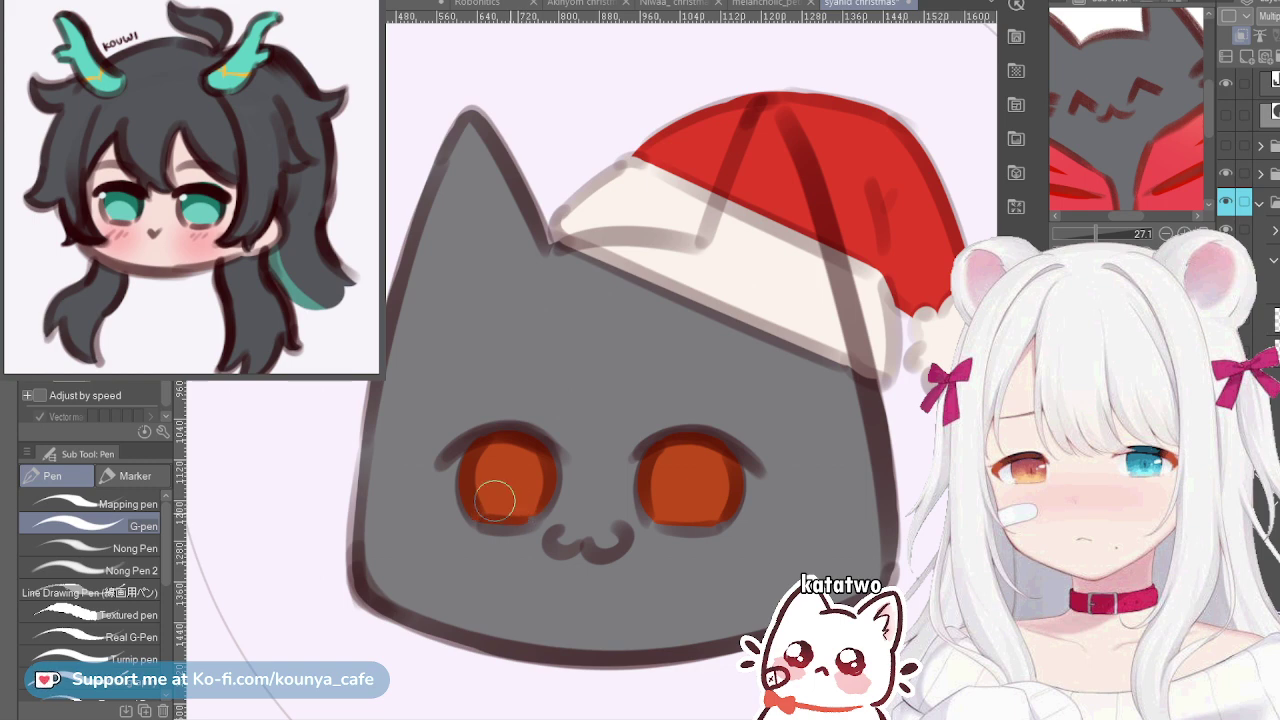
{"action": "mouse_move", "coordinate": [481, 514]}
{"action": "left_mouse_down"}
{"action": "mouse_move", "coordinate": [508, 480]}
{"action": "mouse_move", "coordinate": [521, 527]}
{"action": "mouse_move", "coordinate": [527, 508]}
{"action": "mouse_move", "coordinate": [507, 505]}
{"action": "mouse_move", "coordinate": [510, 519]}
{"action": "mouse_move", "coordinate": [500, 501]}
{"action": "mouse_move", "coordinate": [499, 524]}
{"action": "mouse_move", "coordinate": [522, 501]}
{"action": "mouse_move", "coordinate": [480, 507]}
{"action": "mouse_move", "coordinate": [522, 485]}
{"action": "mouse_move", "coordinate": [520, 517]}
{"action": "mouse_move", "coordinate": [479, 486]}
{"action": "mouse_move", "coordinate": [525, 502]}
{"action": "mouse_move", "coordinate": [508, 482]}
{"action": "mouse_move", "coordinate": [506, 514]}
{"action": "left_mouse_up"}
{"action": "key", "text": "ctrl+z"}
{"action": "key", "text": "ctrl+z"}
{"action": "key", "text": "ctrl+z"}
{"action": "key", "text": "ctrl+z"}
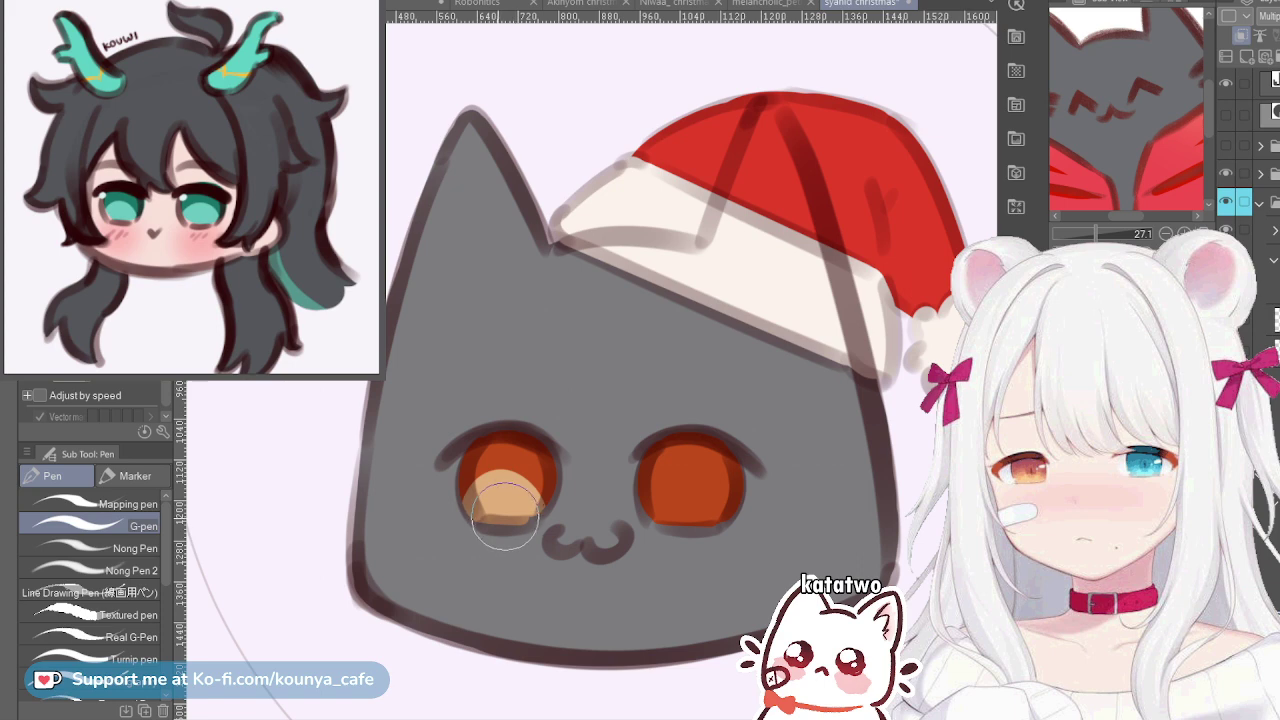
{"action": "key", "text": "["}
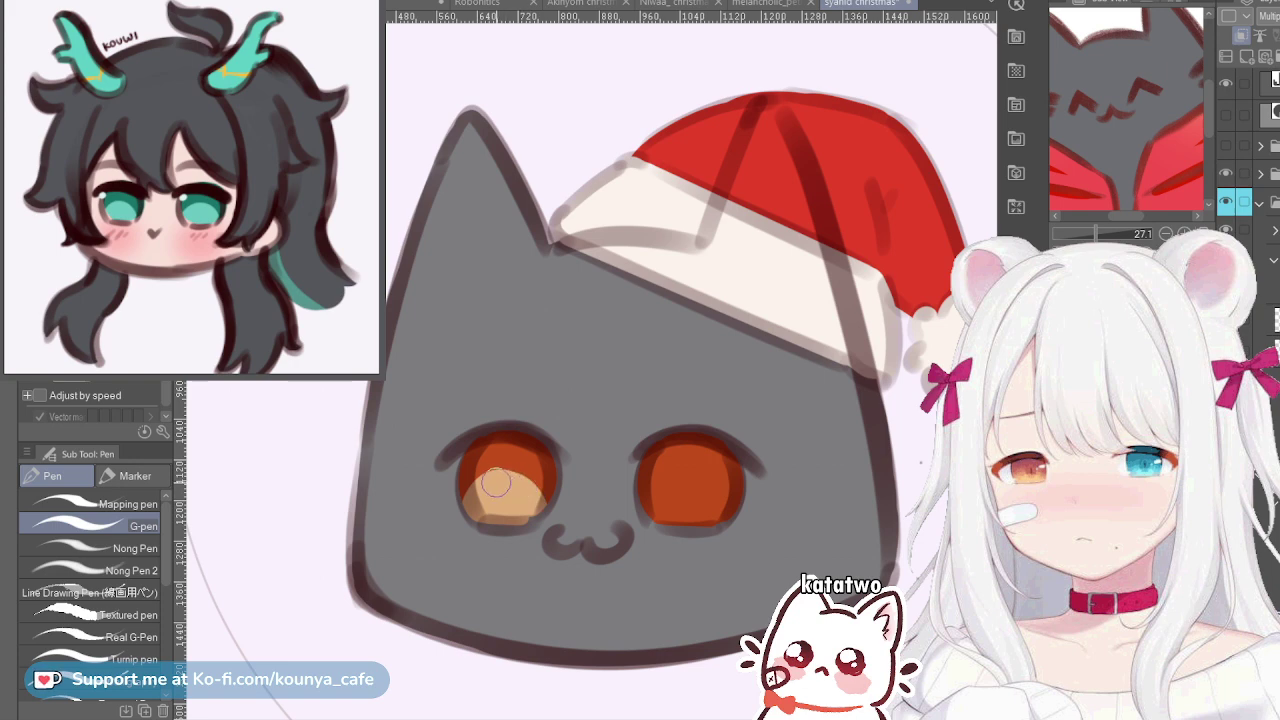
{"action": "mouse_move", "coordinate": [648, 522]}
{"action": "left_mouse_down"}
{"action": "mouse_move", "coordinate": [712, 507]}
{"action": "mouse_move", "coordinate": [656, 492]}
{"action": "mouse_move", "coordinate": [704, 487]}
{"action": "mouse_move", "coordinate": [722, 528]}
{"action": "mouse_move", "coordinate": [707, 488]}
{"action": "mouse_move", "coordinate": [679, 492]}
{"action": "mouse_move", "coordinate": [686, 505]}
{"action": "mouse_move", "coordinate": [664, 515]}
{"action": "mouse_move", "coordinate": [690, 503]}
{"action": "mouse_move", "coordinate": [682, 516]}
{"action": "mouse_move", "coordinate": [668, 507]}
{"action": "mouse_move", "coordinate": [706, 513]}
{"action": "mouse_move", "coordinate": [710, 474]}
{"action": "mouse_move", "coordinate": [651, 509]}
{"action": "mouse_move", "coordinate": [658, 489]}
{"action": "mouse_move", "coordinate": [705, 476]}
{"action": "mouse_move", "coordinate": [717, 502]}
{"action": "mouse_move", "coordinate": [663, 500]}
{"action": "mouse_move", "coordinate": [654, 516]}
{"action": "mouse_move", "coordinate": [678, 472]}
{"action": "mouse_move", "coordinate": [720, 510]}
{"action": "mouse_move", "coordinate": [653, 503]}
{"action": "mouse_move", "coordinate": [691, 477]}
{"action": "mouse_move", "coordinate": [727, 517]}
{"action": "mouse_move", "coordinate": [652, 510]}
{"action": "mouse_move", "coordinate": [660, 485]}
{"action": "mouse_move", "coordinate": [722, 504]}
{"action": "mouse_move", "coordinate": [704, 481]}
{"action": "mouse_move", "coordinate": [716, 511]}
{"action": "mouse_move", "coordinate": [700, 479]}
{"action": "mouse_move", "coordinate": [729, 526]}
{"action": "mouse_move", "coordinate": [716, 494]}
{"action": "left_mouse_up"}
{"action": "key", "text": "ctrl+z"}
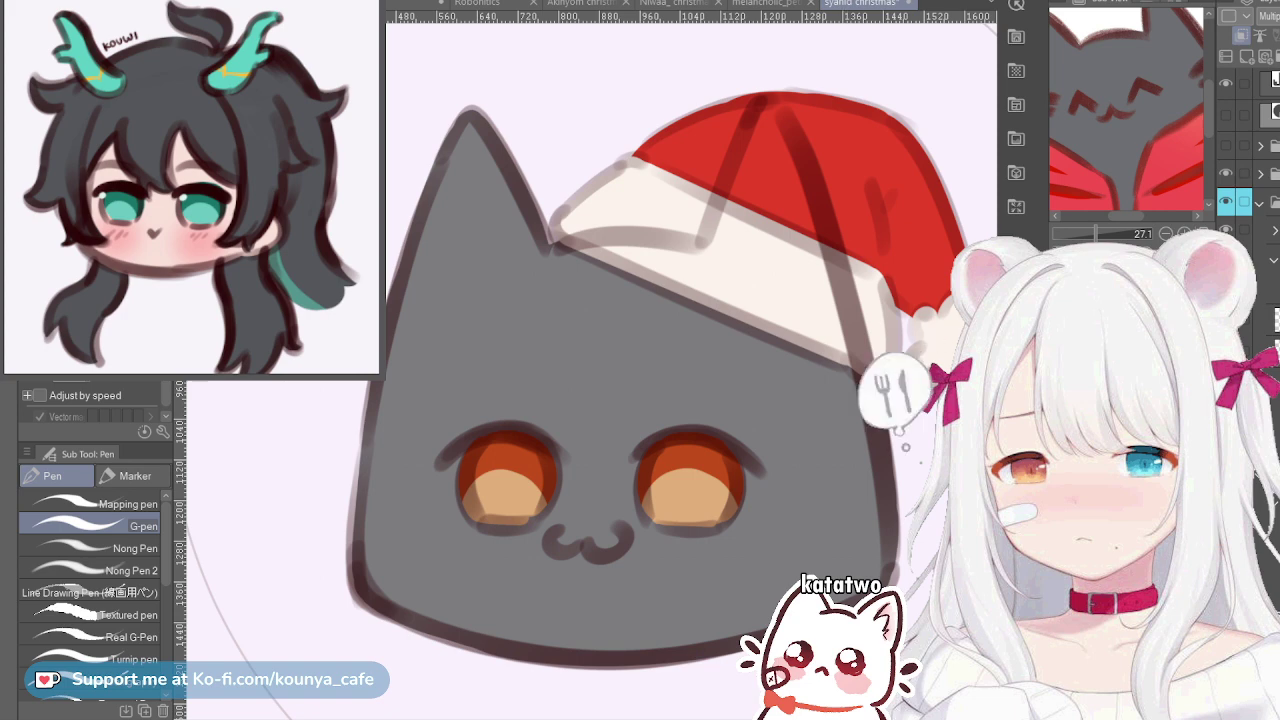
Remove the cat's ear and head sketch lines that show through the Santa hat
{"action": "key", "text": "ctrl+z"}
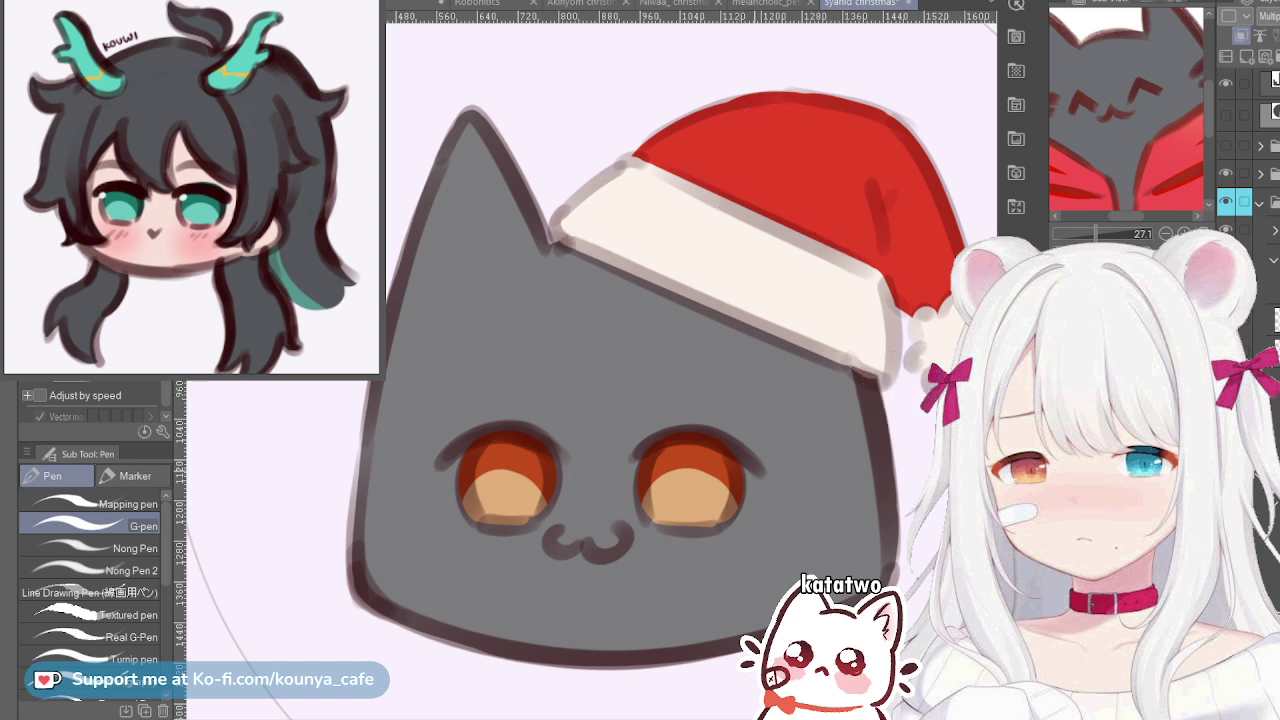
{"action": "scroll", "coordinate": [791, 374], "scroll_direction": "down", "scroll_amount": 2}
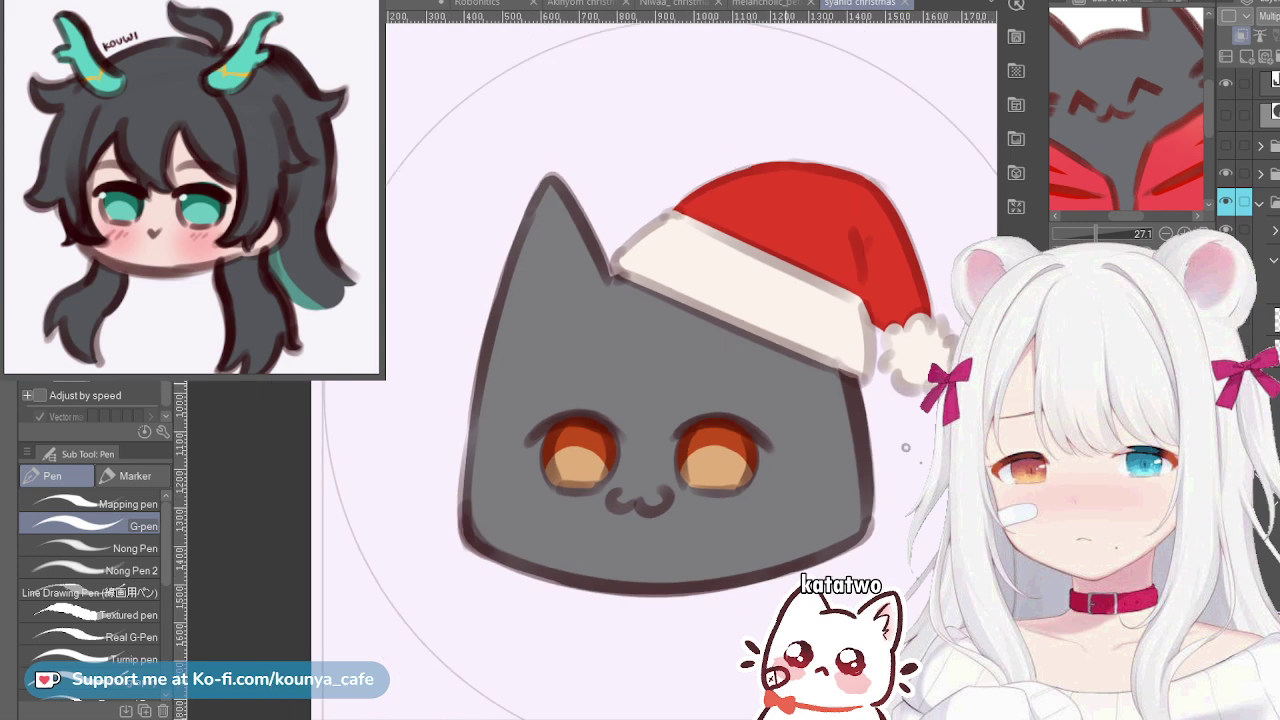
Recolour the light lower part of both irises to a brighter peach-orange
{"action": "key", "text": "alt+["}
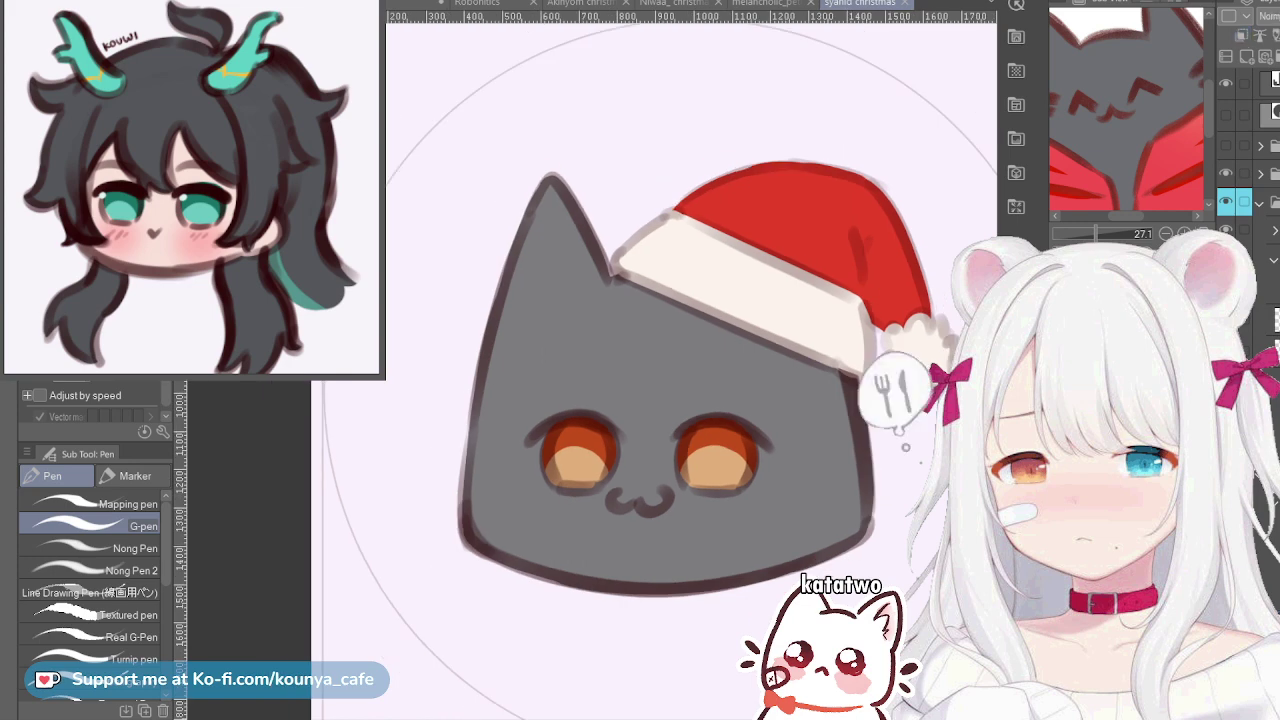
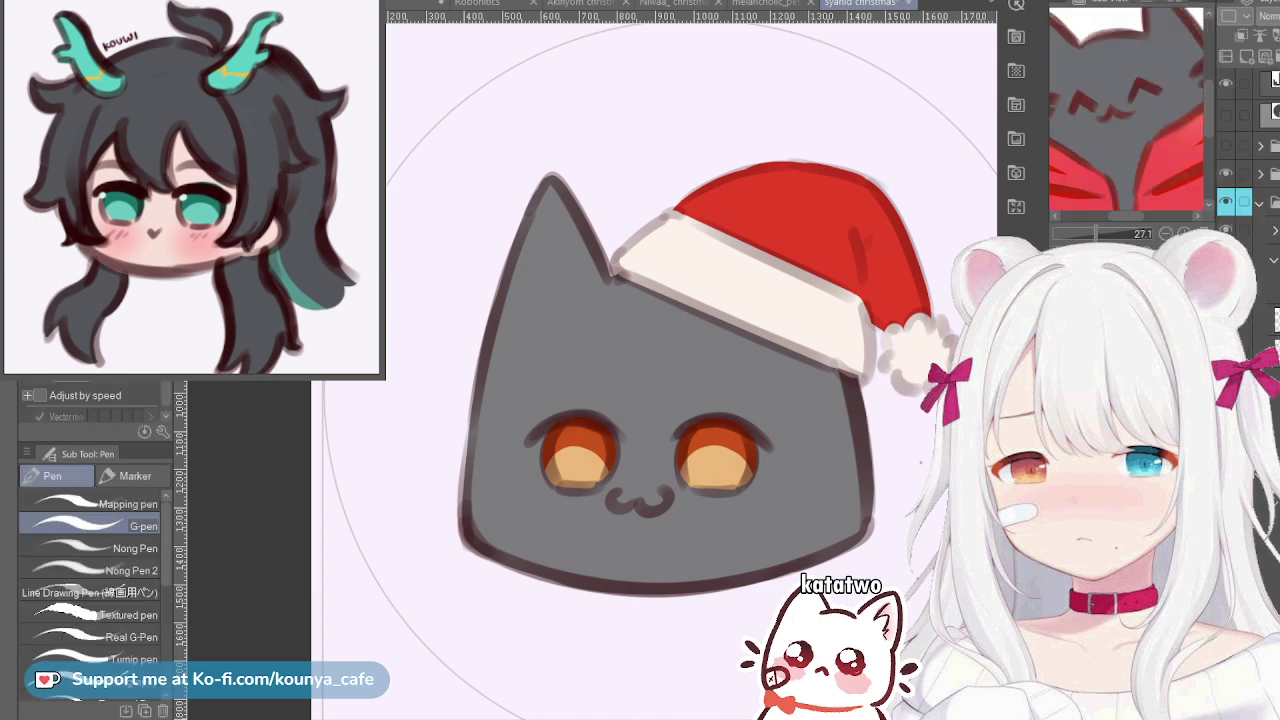
{"action": "key", "text": "alt+]"}
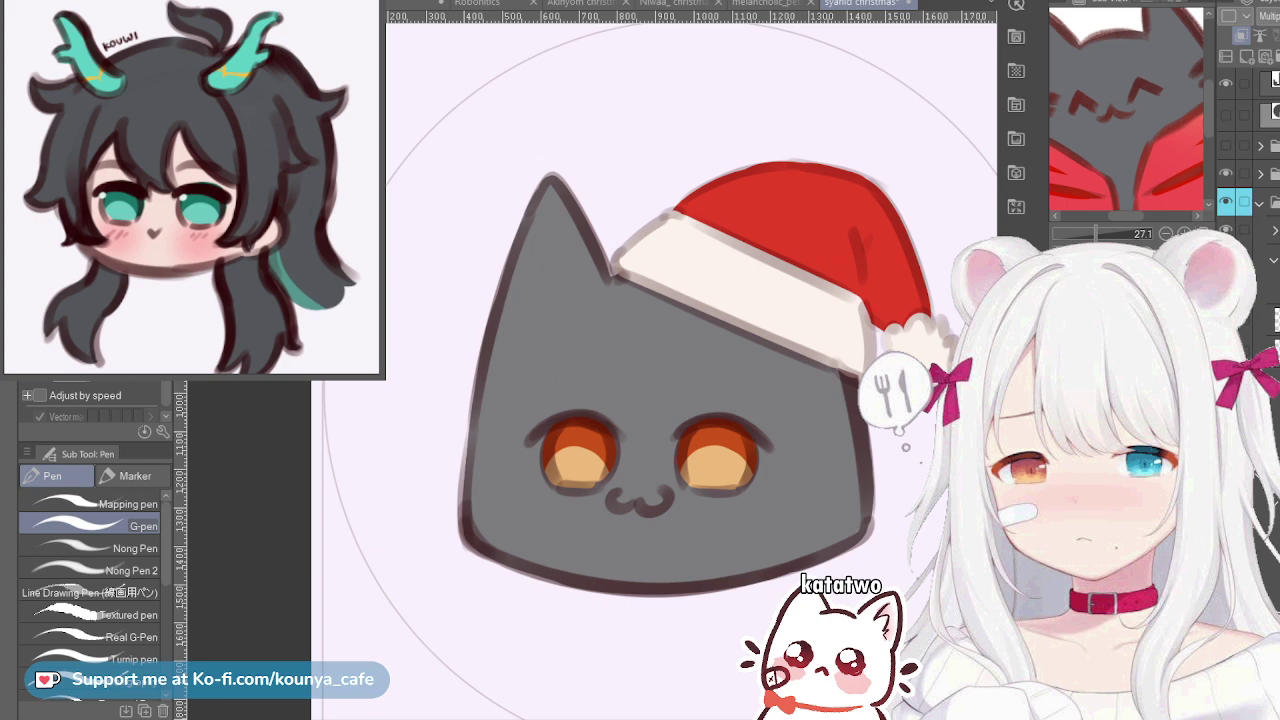
{"action": "key", "text": "ctrl+s"}
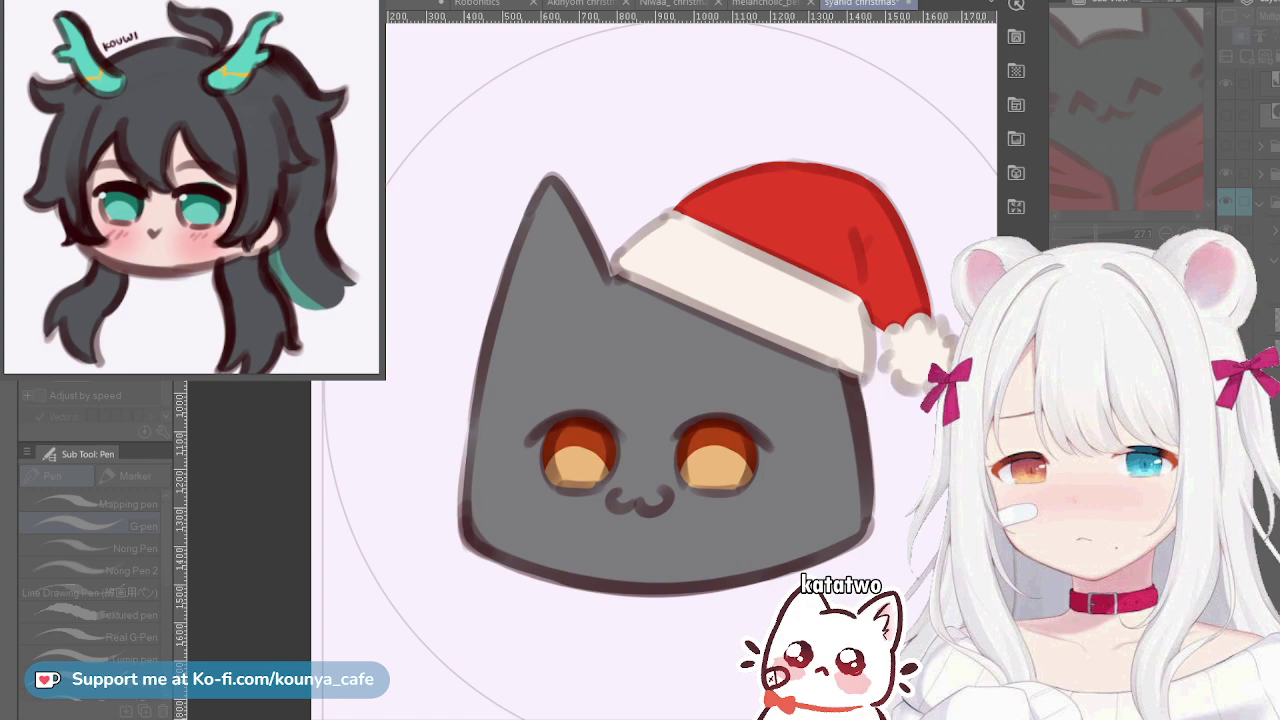
{"action": "scroll", "coordinate": [796, 240], "scroll_direction": "down", "scroll_amount": 4}
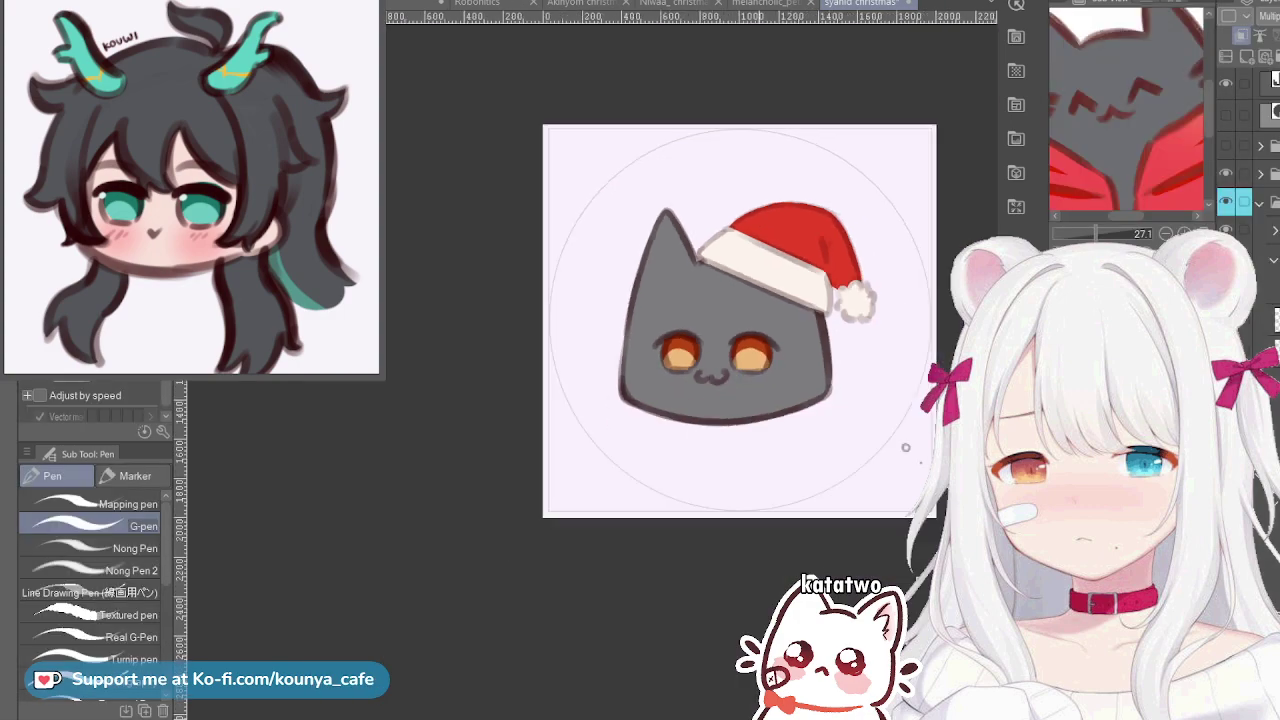
{"action": "scroll", "coordinate": [796, 240], "scroll_direction": "up", "scroll_amount": 4}
{"action": "scroll", "coordinate": [831, 277], "scroll_direction": "down", "scroll_amount": 5}
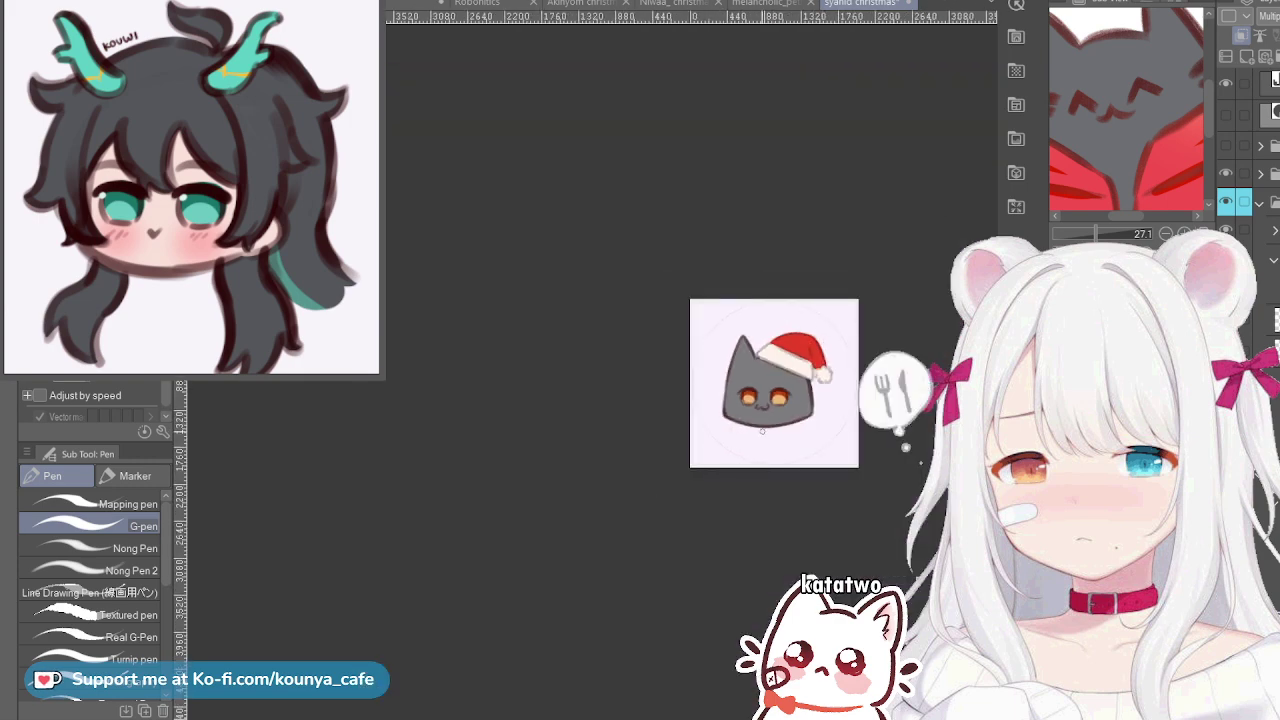
{"action": "scroll", "coordinate": [797, 404], "scroll_direction": "up", "scroll_amount": 5}
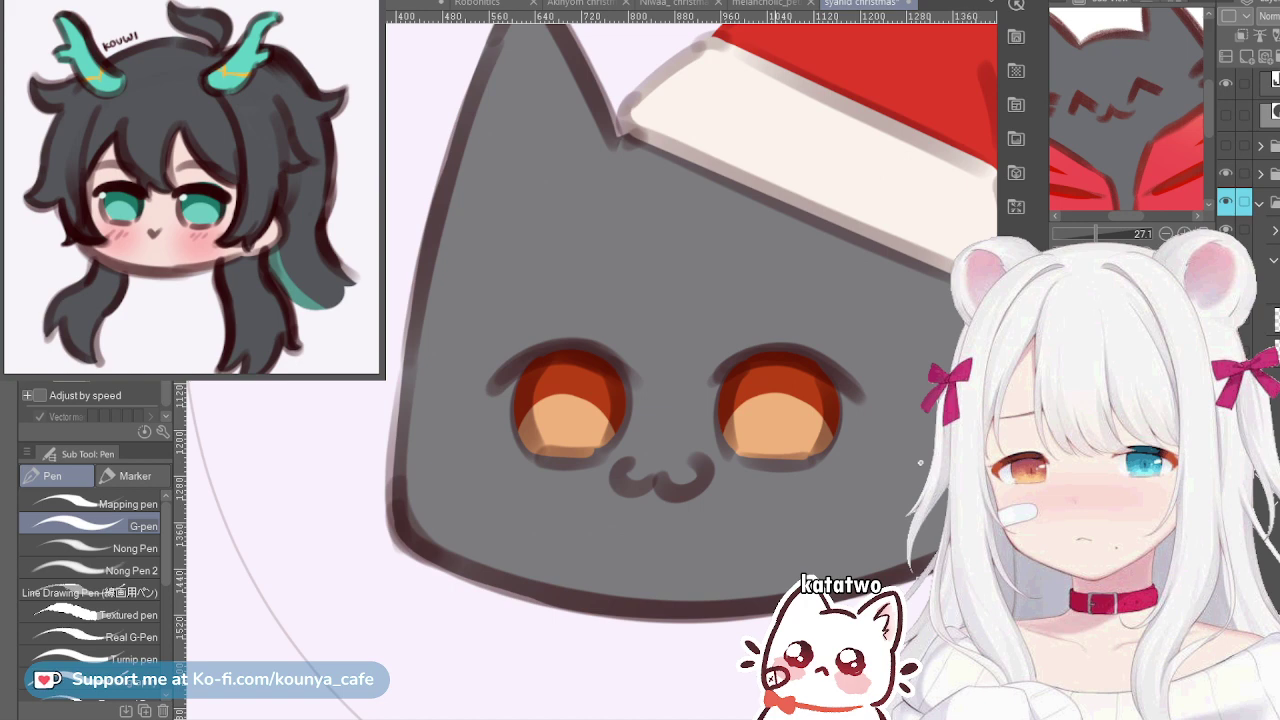
{"action": "scroll", "coordinate": [770, 310], "scroll_direction": "down", "scroll_amount": 2}
{"action": "left_click_drag", "start_coordinate": [759, 303], "coordinate": [687, 391]}
{"action": "key", "text": "ctrl+s"}
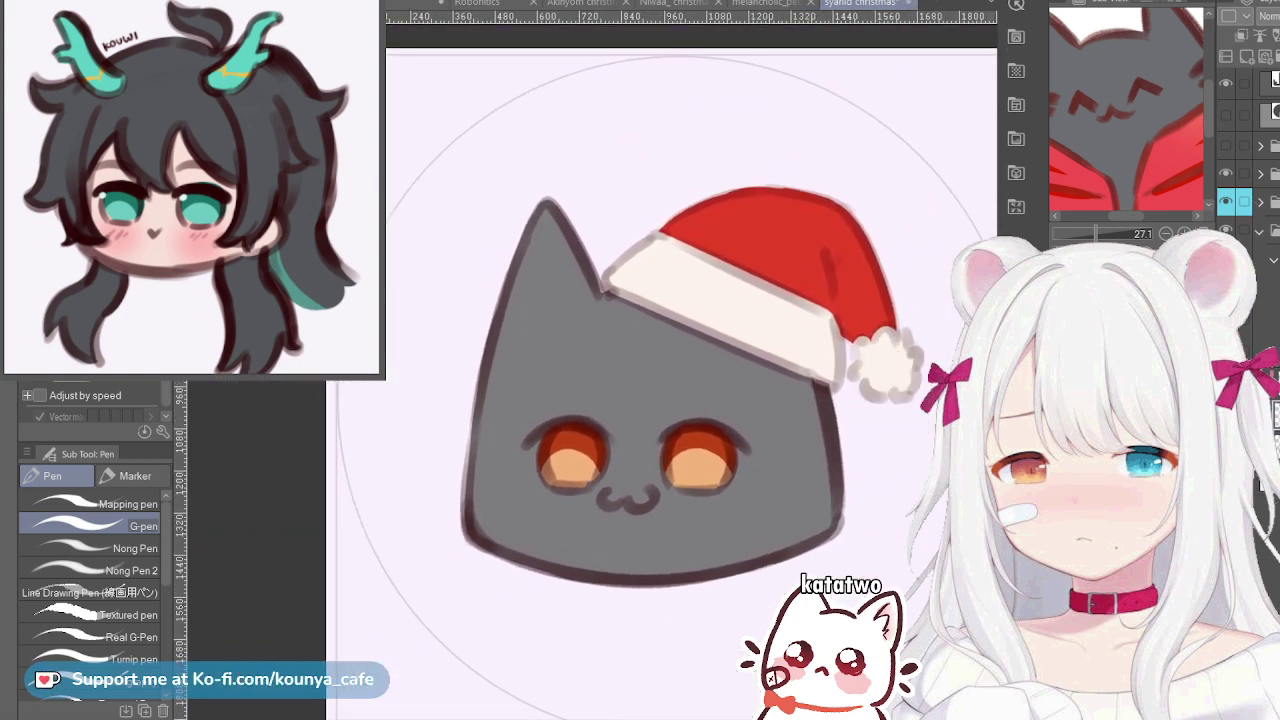
Add a round white highlight at the upper left of each eye on a layer inside the expanded folder
{"action": "left_click", "coordinate": [1266, 173]}
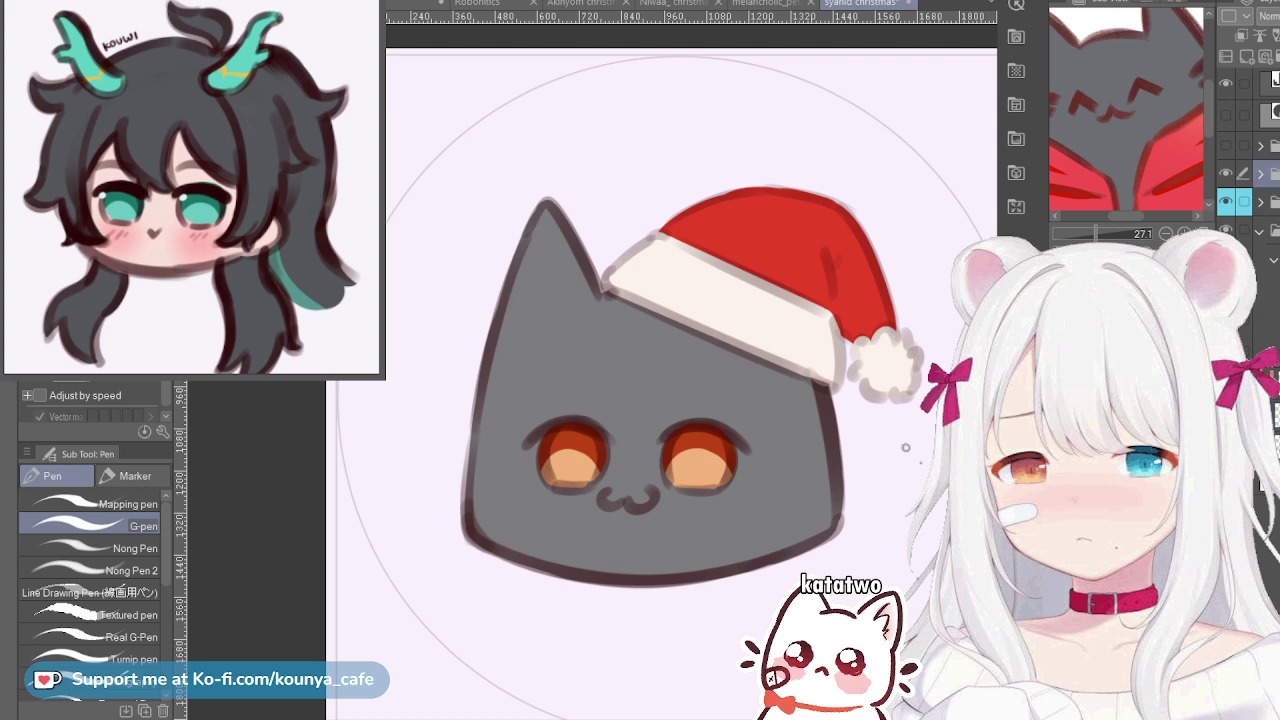
{"action": "left_click", "coordinate": [1261, 174]}
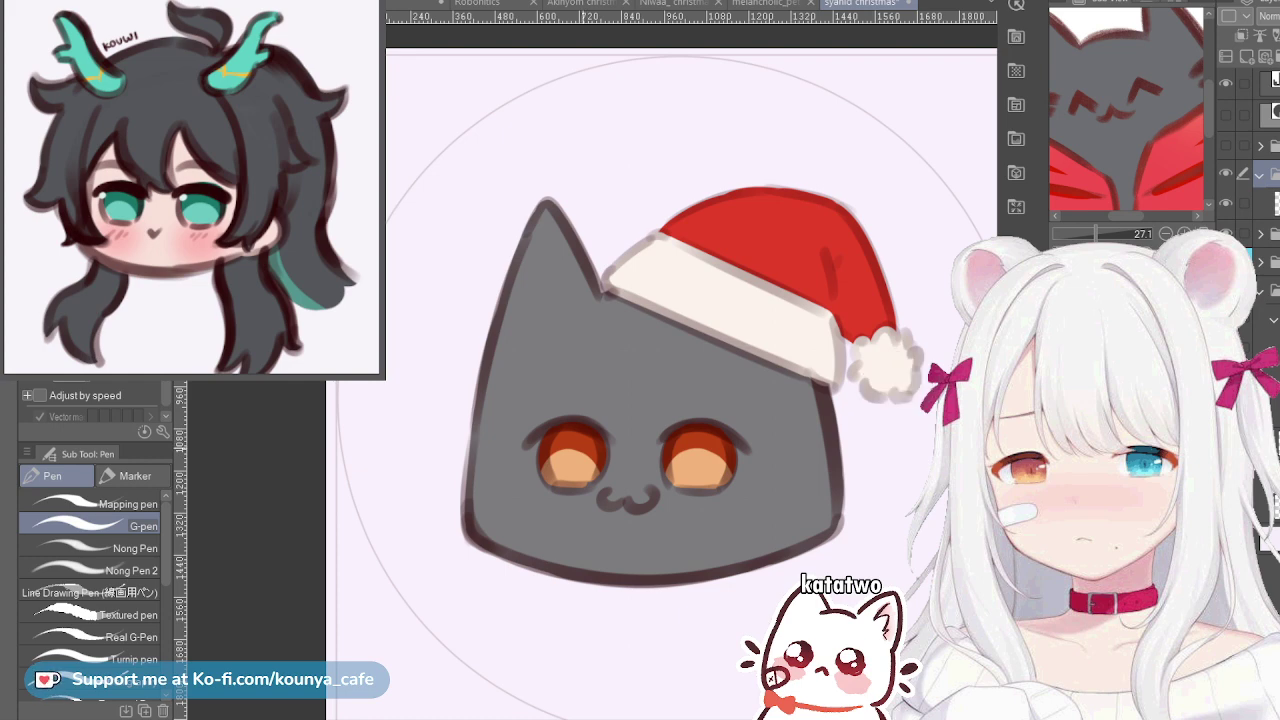
{"action": "scroll", "coordinate": [602, 447], "scroll_direction": "up", "scroll_amount": 1}
{"action": "left_click_drag", "start_coordinate": [602, 447], "coordinate": [589, 425]}
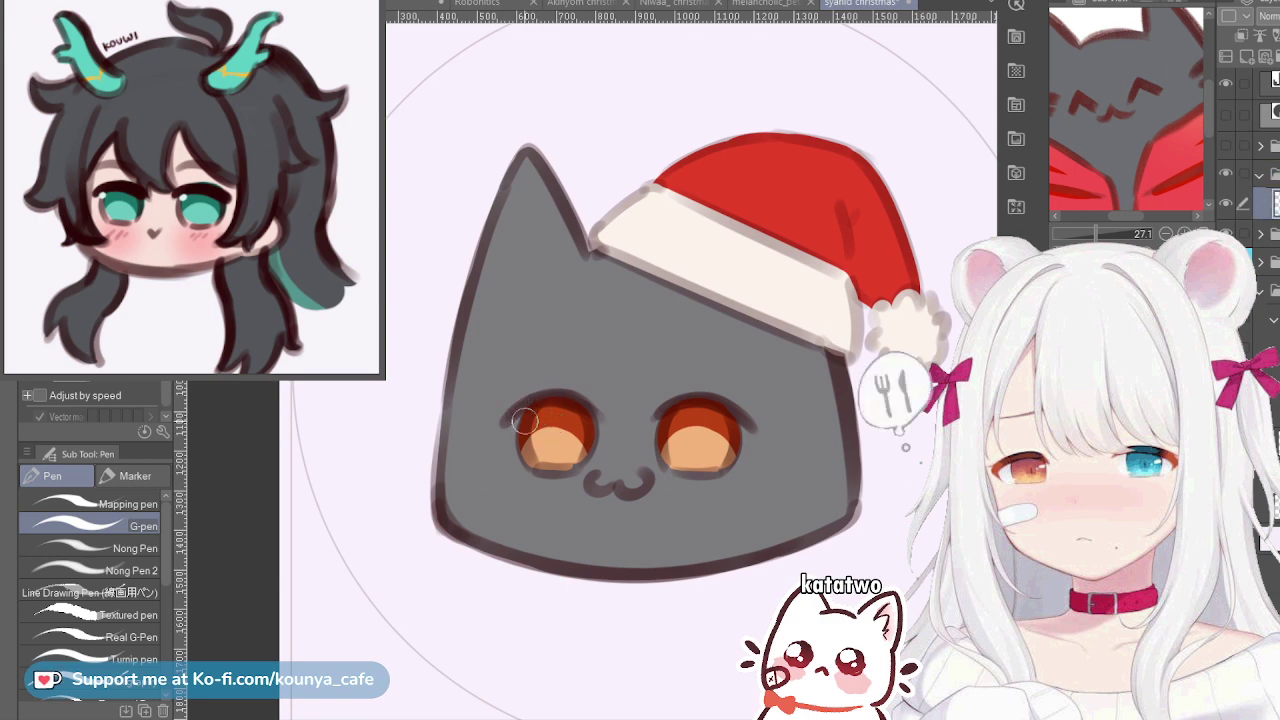
{"action": "left_click", "coordinate": [521, 420]}
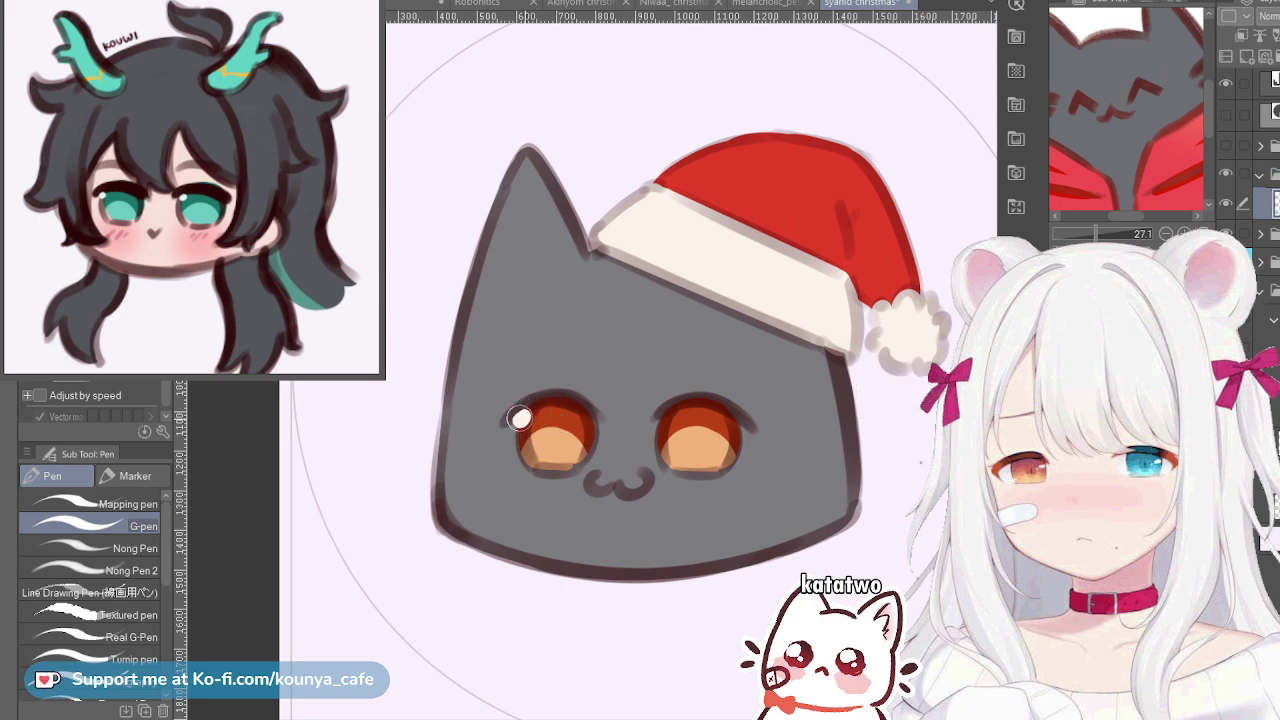
{"action": "left_click", "coordinate": [666, 418]}
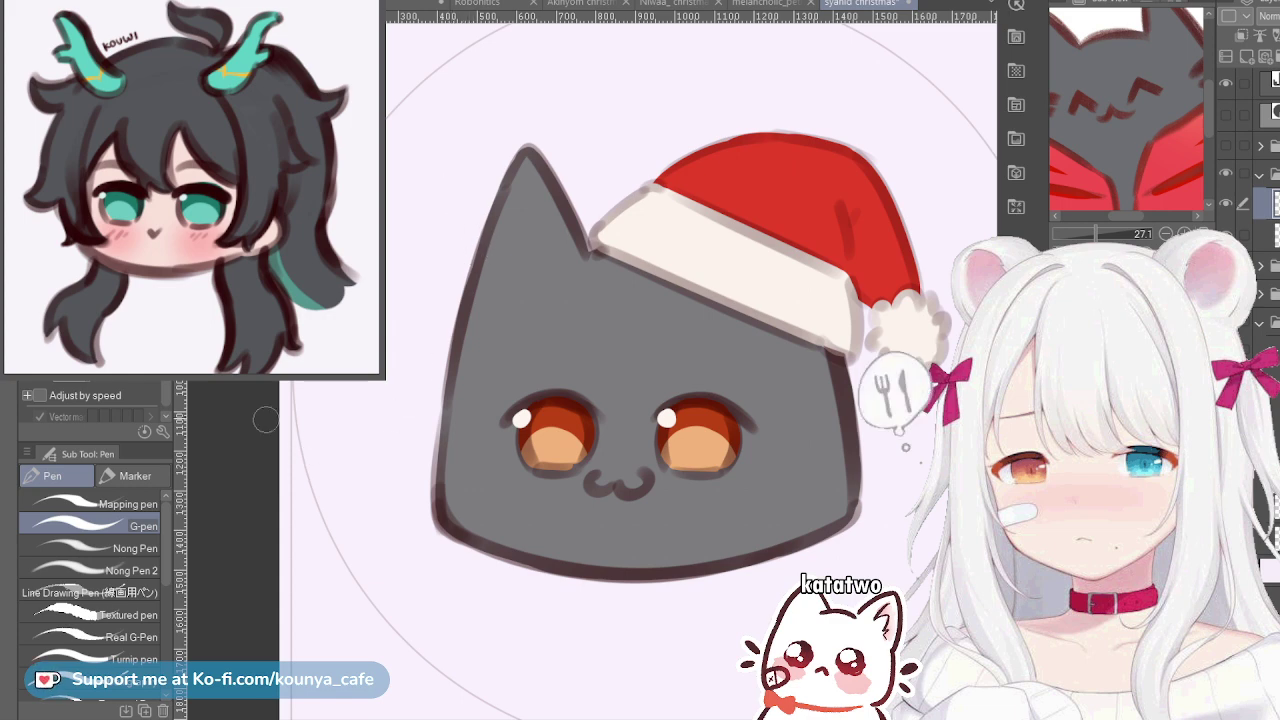
Write the artist's signature in dark brown with a marker below the lower right edge of the cat's head
{"action": "left_click", "coordinate": [135, 475]}
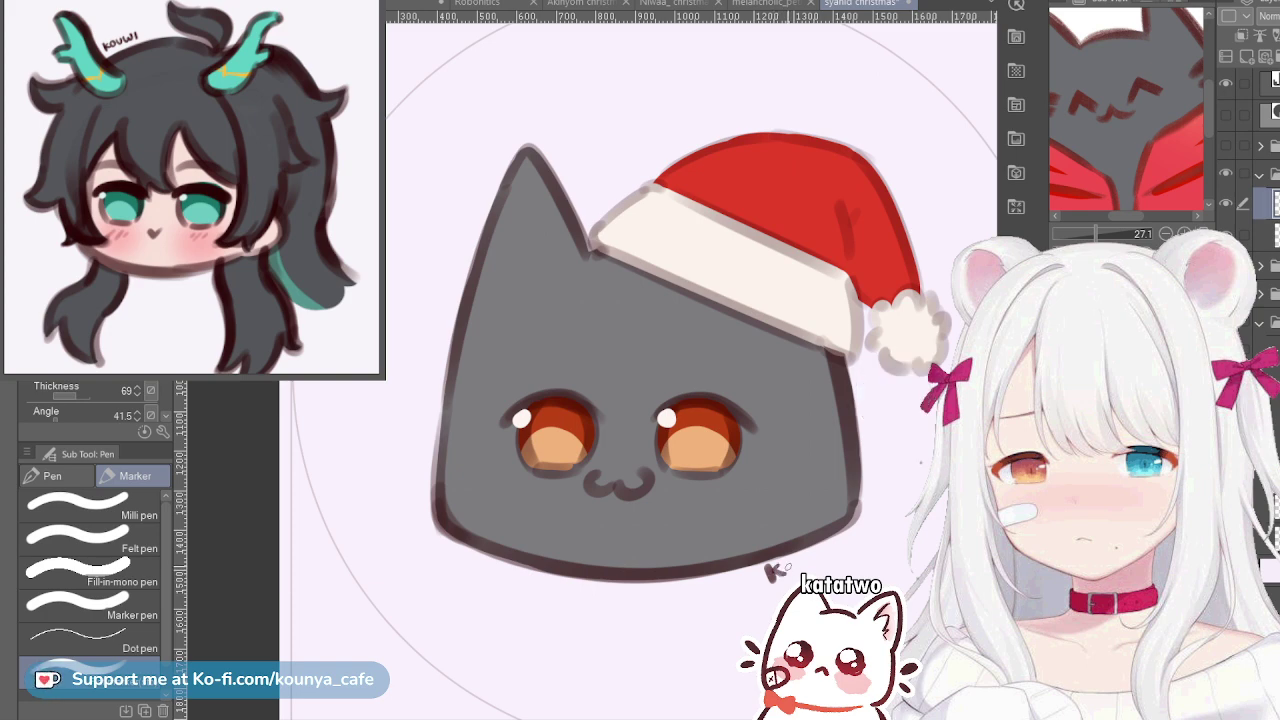
{"action": "left_click_drag", "start_coordinate": [786, 566], "coordinate": [831, 556]}
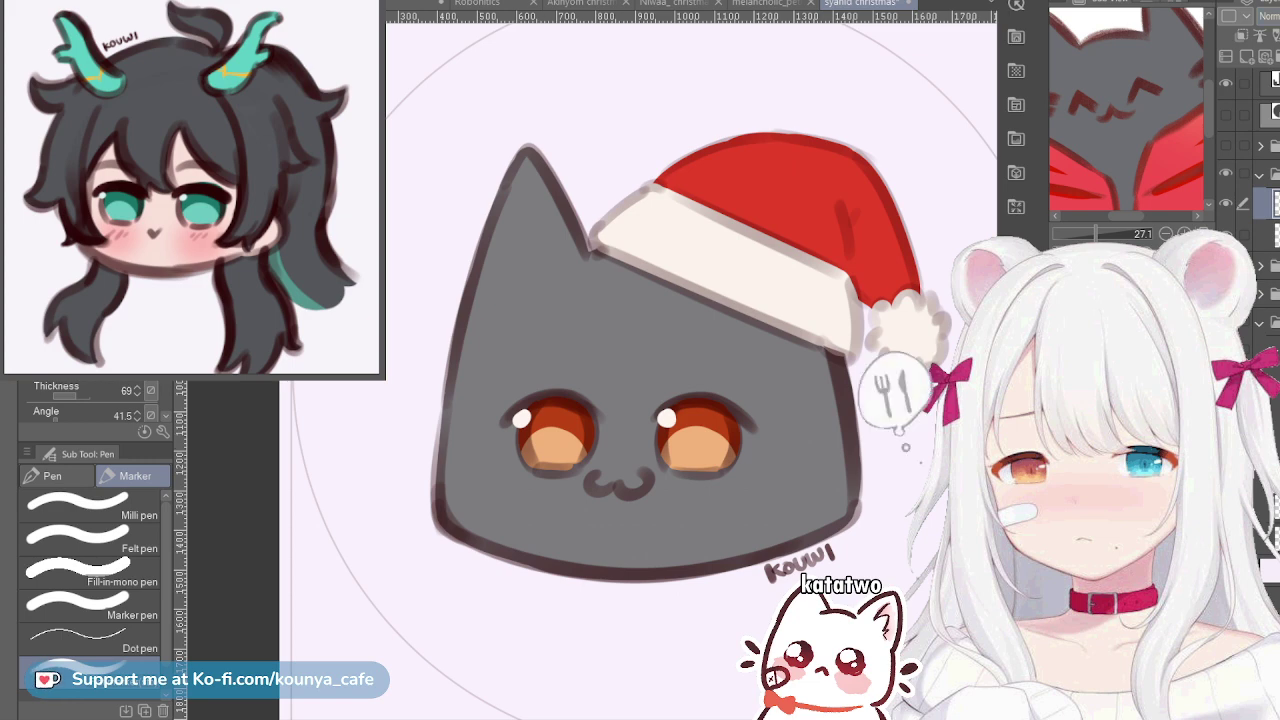
{"action": "left_click", "coordinate": [1266, 294]}
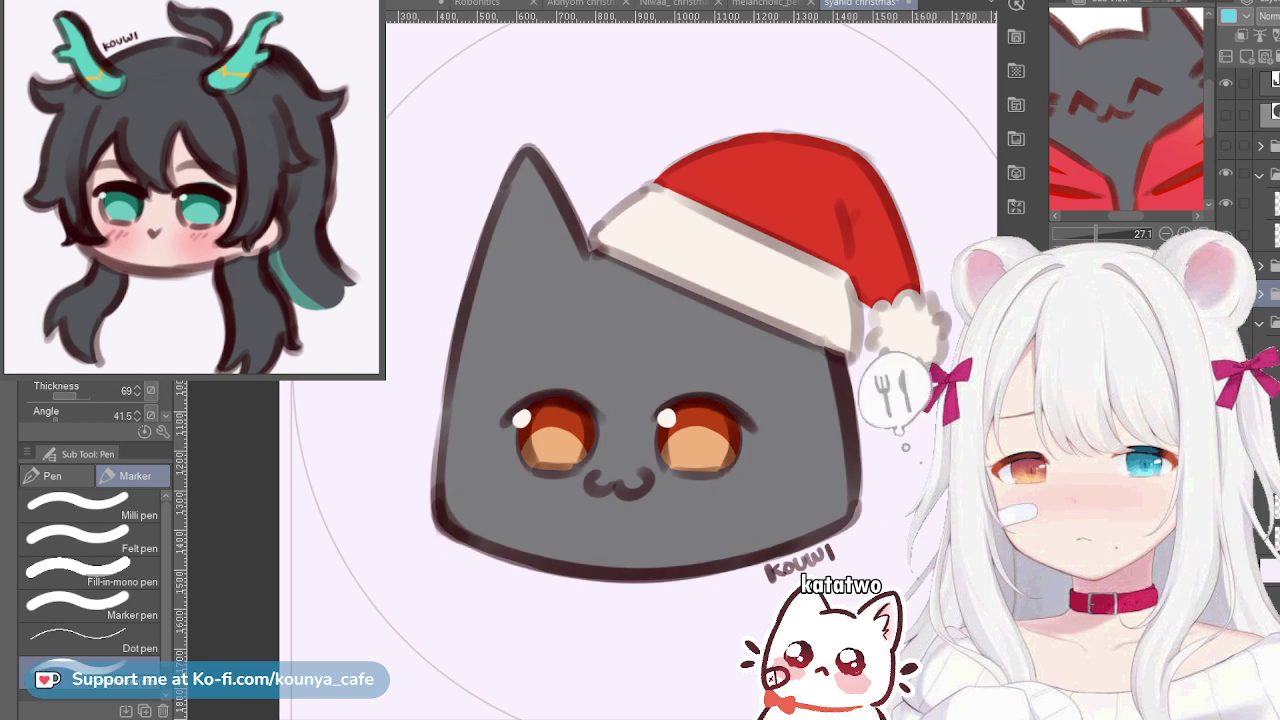
{"action": "scroll", "coordinate": [708, 268], "scroll_direction": "down", "scroll_amount": 2}
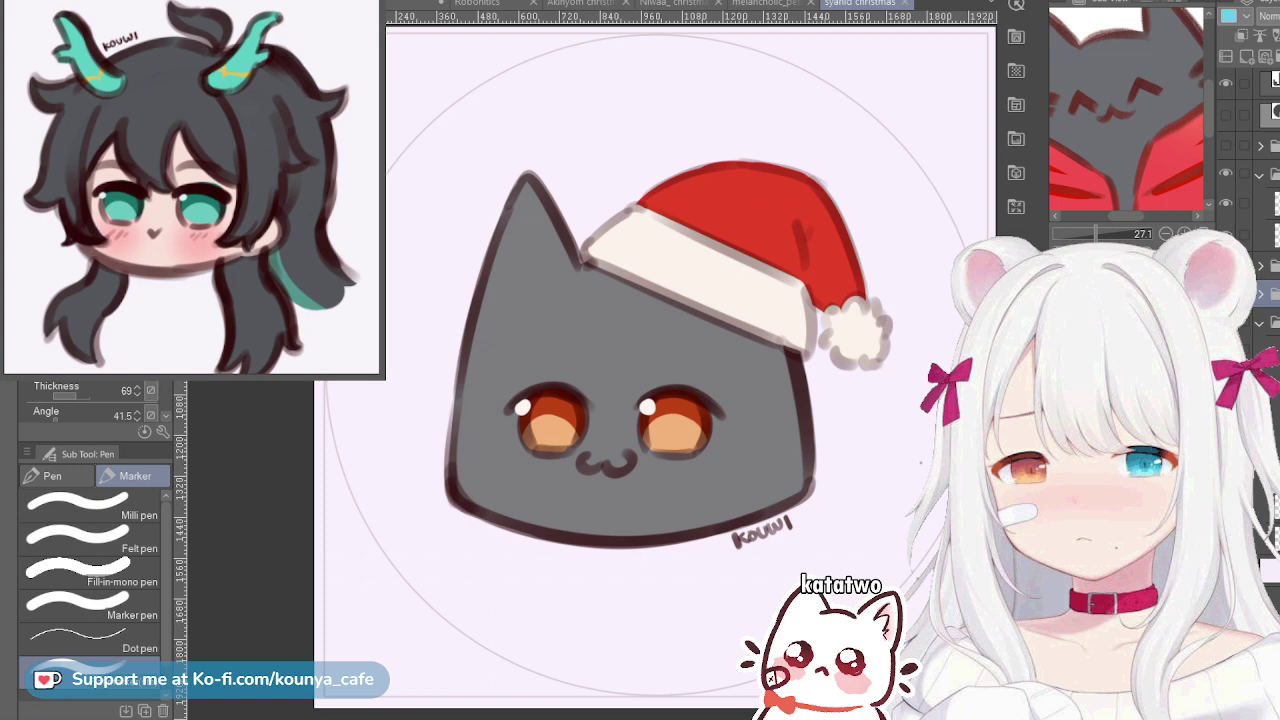
Delete the hidden layer folder directly above the cat drawing's folder
{"action": "left_click", "coordinate": [1226, 173]}
{"action": "left_click", "coordinate": [1225, 172]}
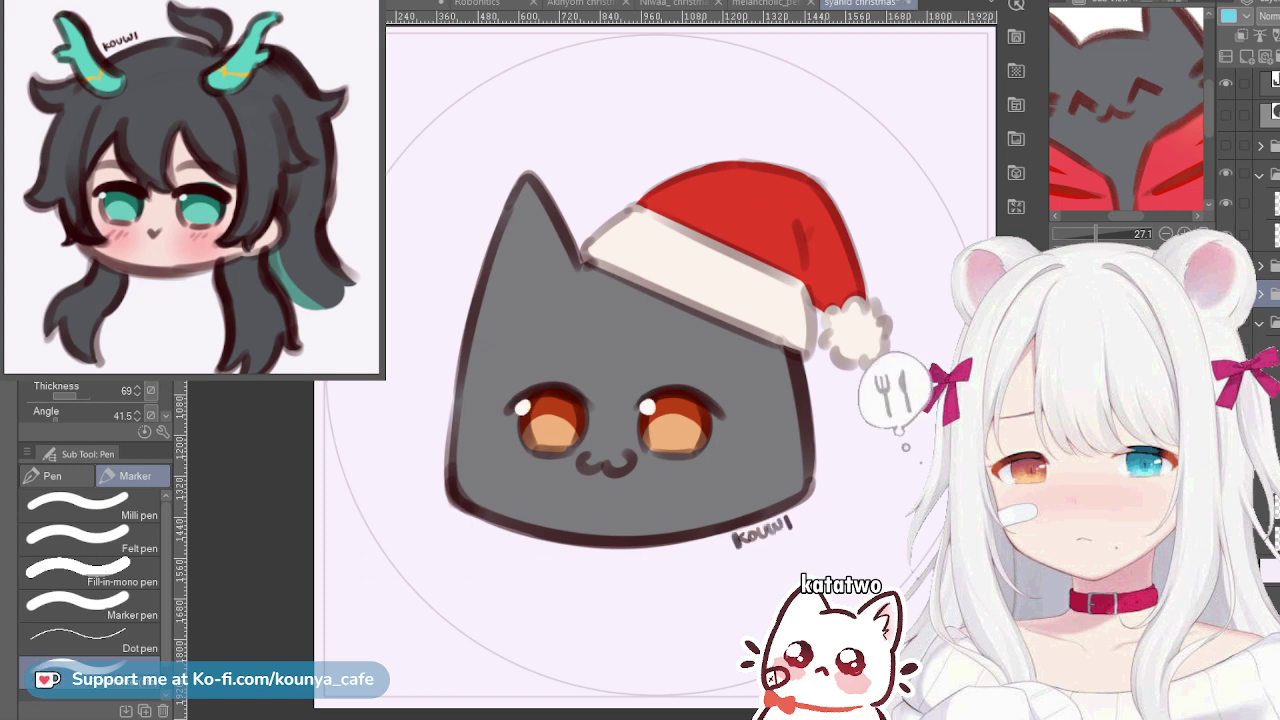
{"action": "left_click", "coordinate": [1268, 146]}
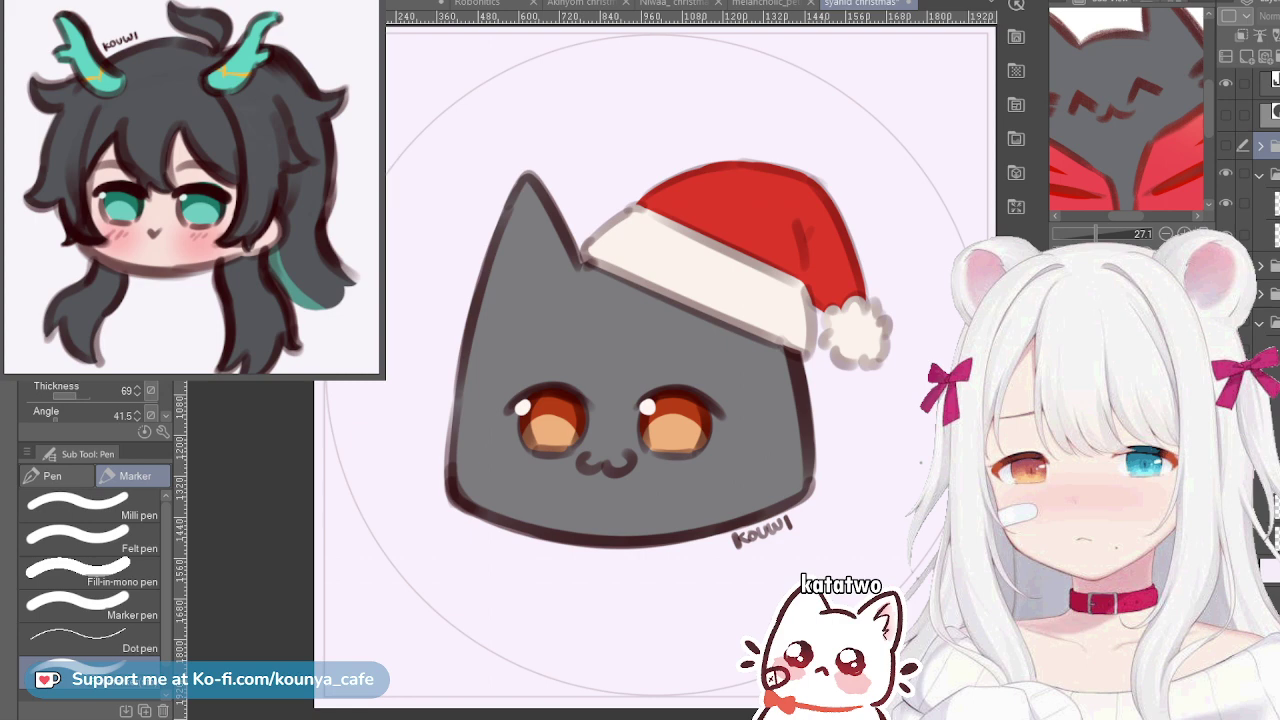
{"action": "key", "text": "Delete"}
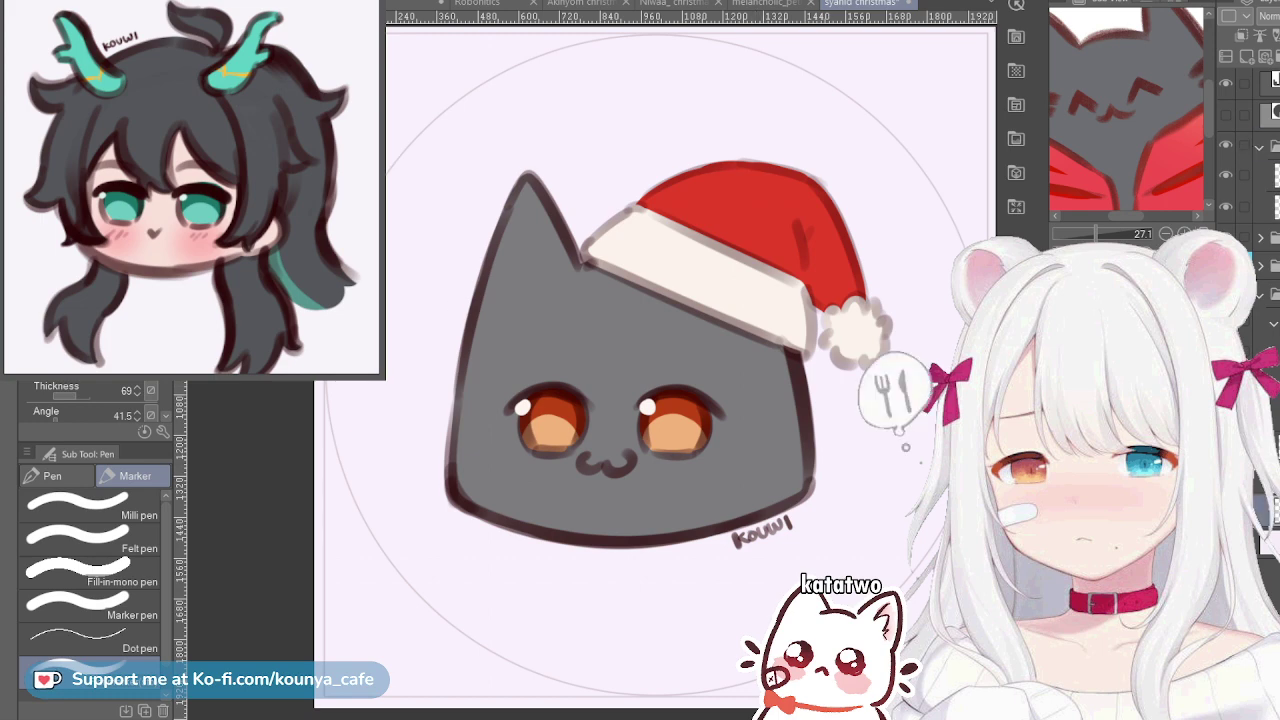
Darken the cat's grey face colour and hide the circular guide around the drawing
{"action": "key", "text": "ctrl+s"}
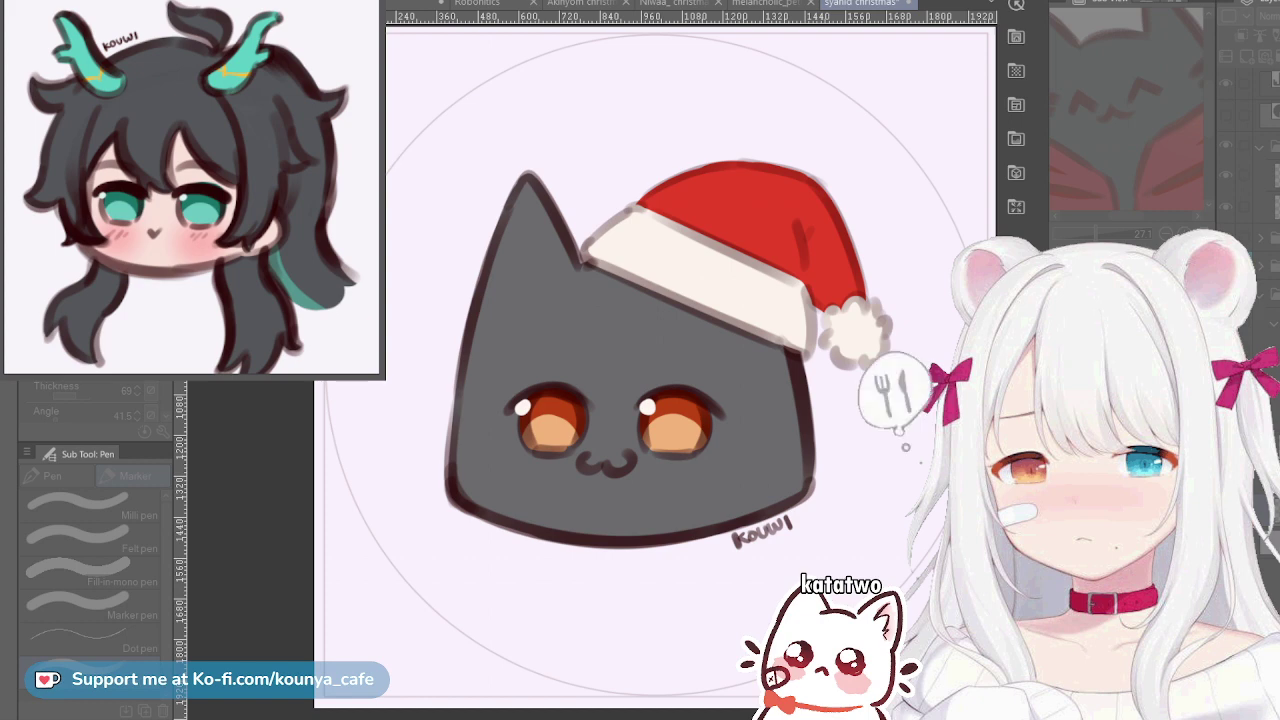
{"action": "key", "text": "Return"}
{"action": "key", "text": "ctrl+z"}
{"action": "key", "text": "ctrl+y"}
{"action": "scroll", "coordinate": [866, 344], "scroll_direction": "down", "scroll_amount": 2}
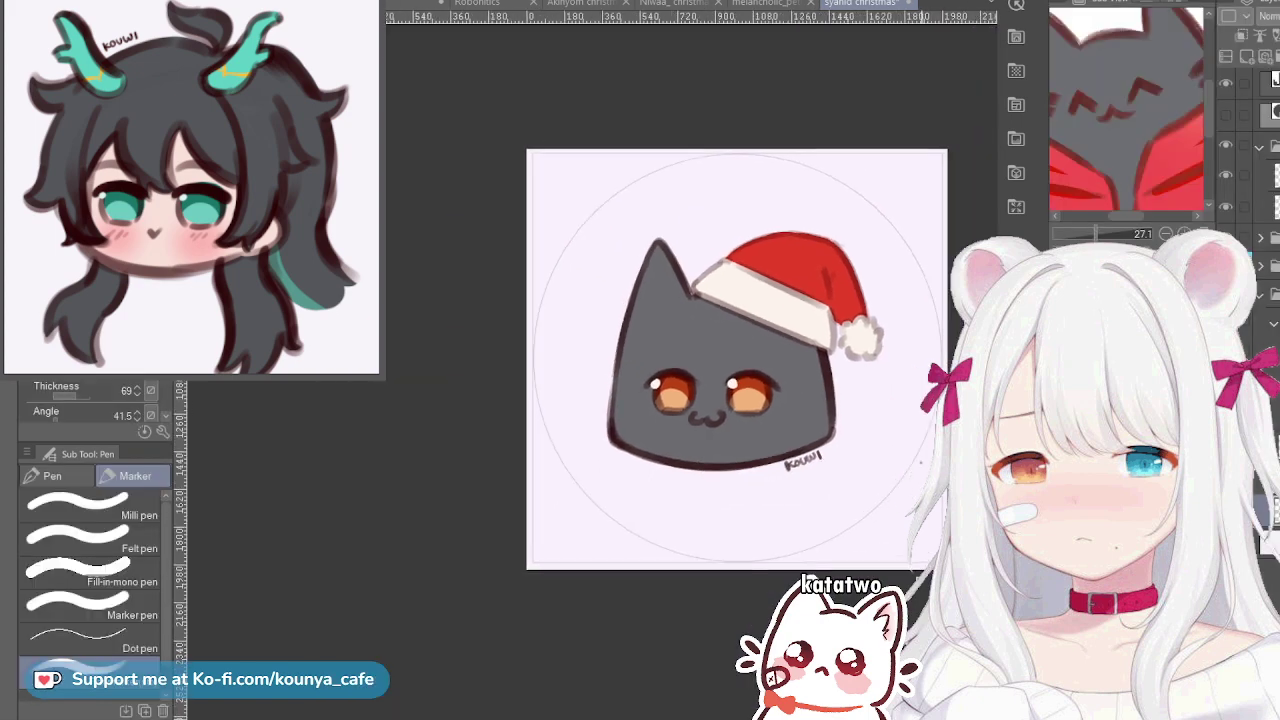
{"action": "key", "text": "ctrl+plus"}
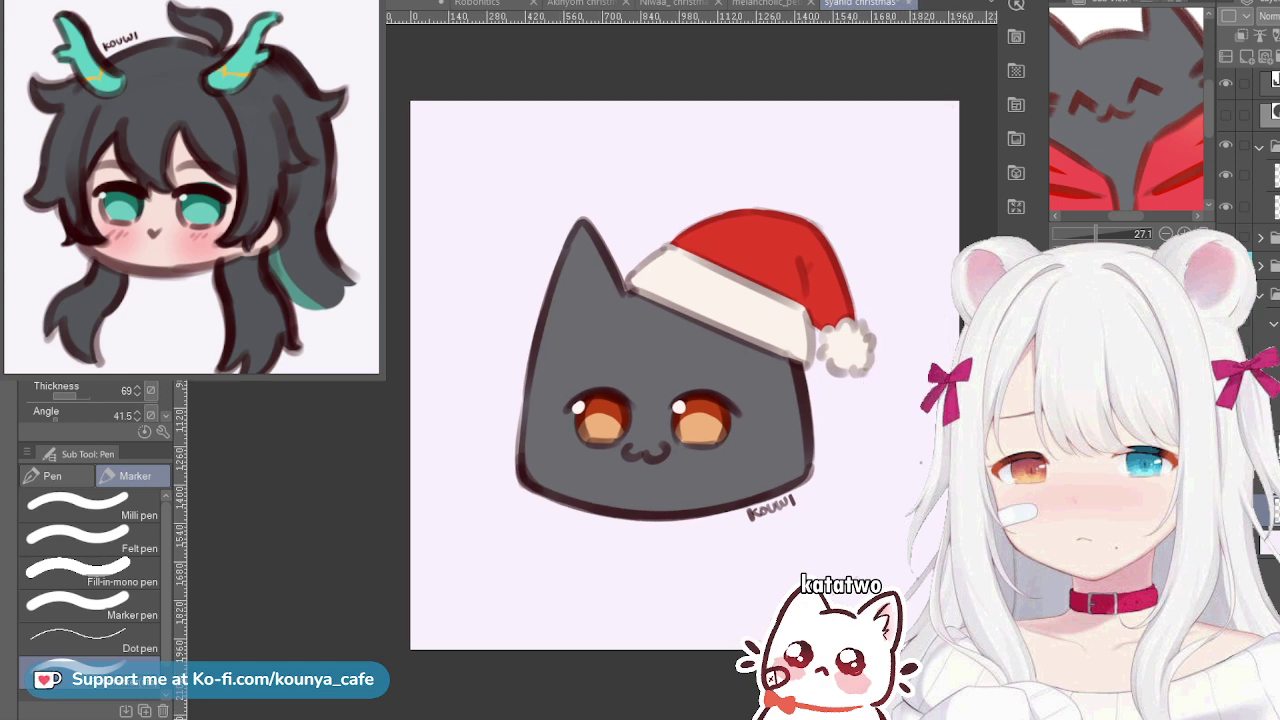
Save the finished Santa-hat cat icon and switch to the base head template document
{"action": "key", "text": "ctrl+s"}
{"action": "left_click_drag", "start_coordinate": [684, 375], "coordinate": [666, 370]}
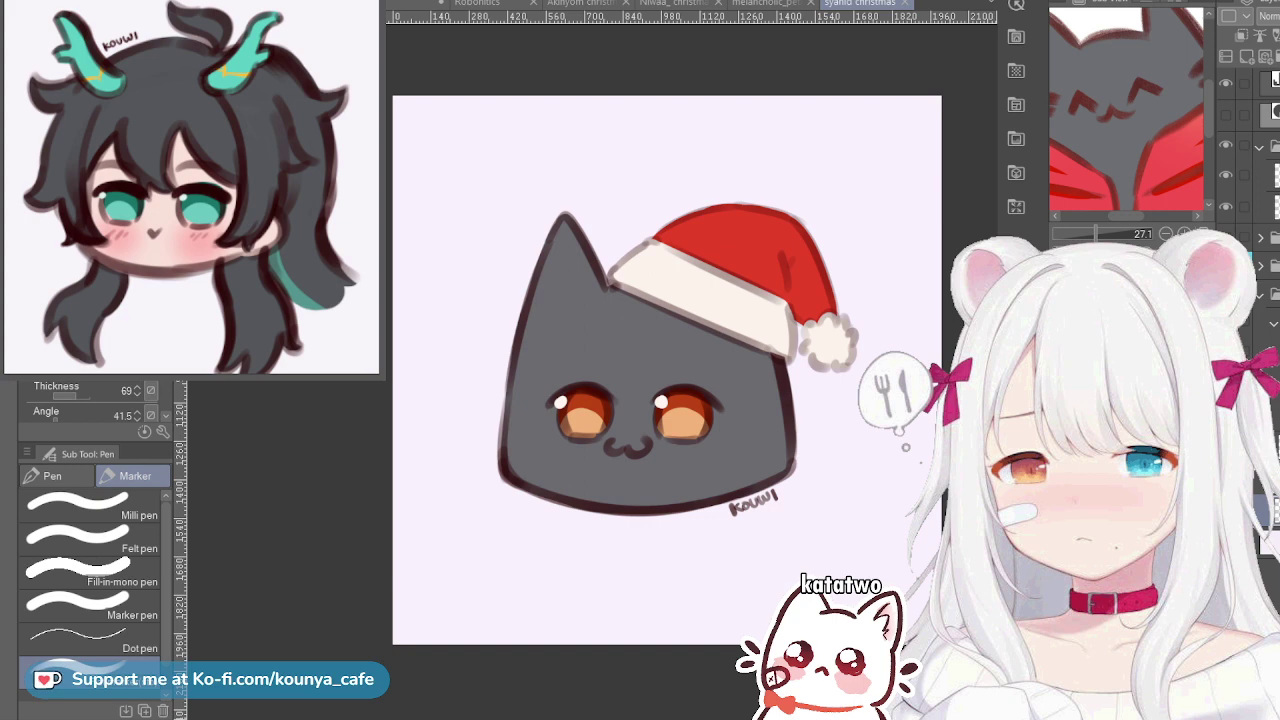
{"action": "key", "text": "ctrl+Tab"}
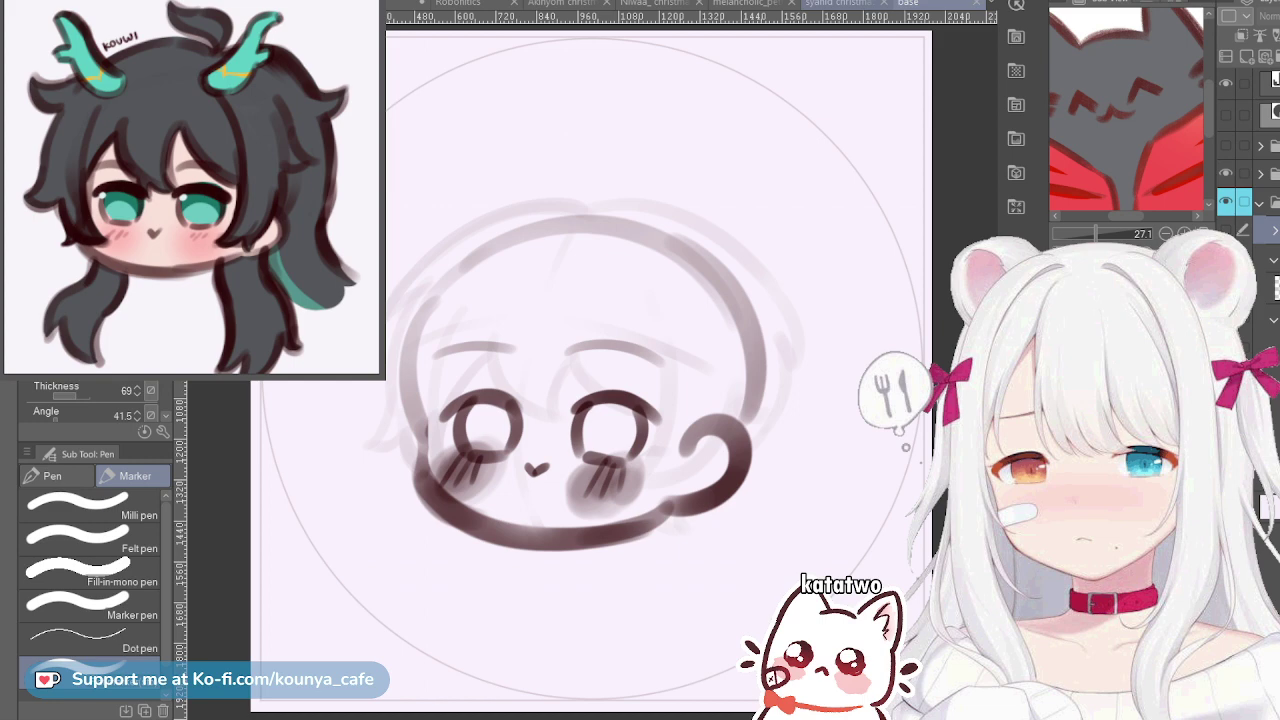
Look over the other finished icon drawings and return to the base head template
{"action": "key", "text": "ctrl+shift+Tab"}
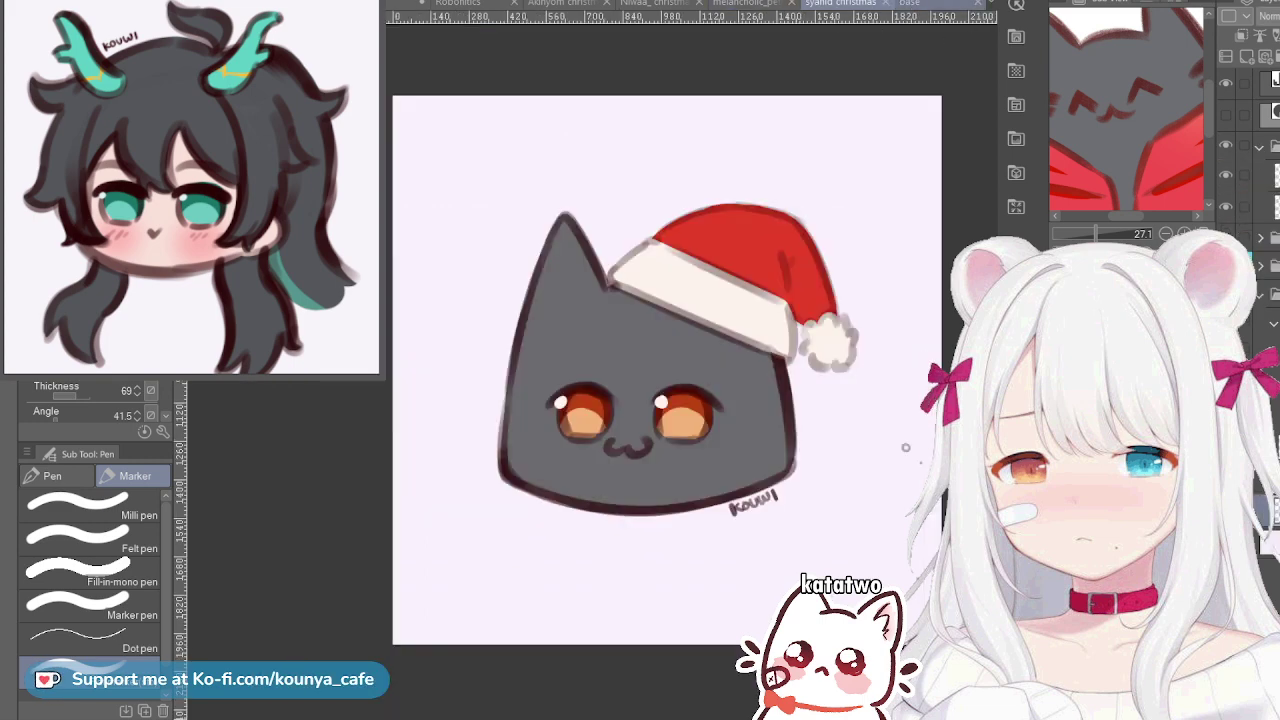
{"action": "left_click", "coordinate": [408, 4]}
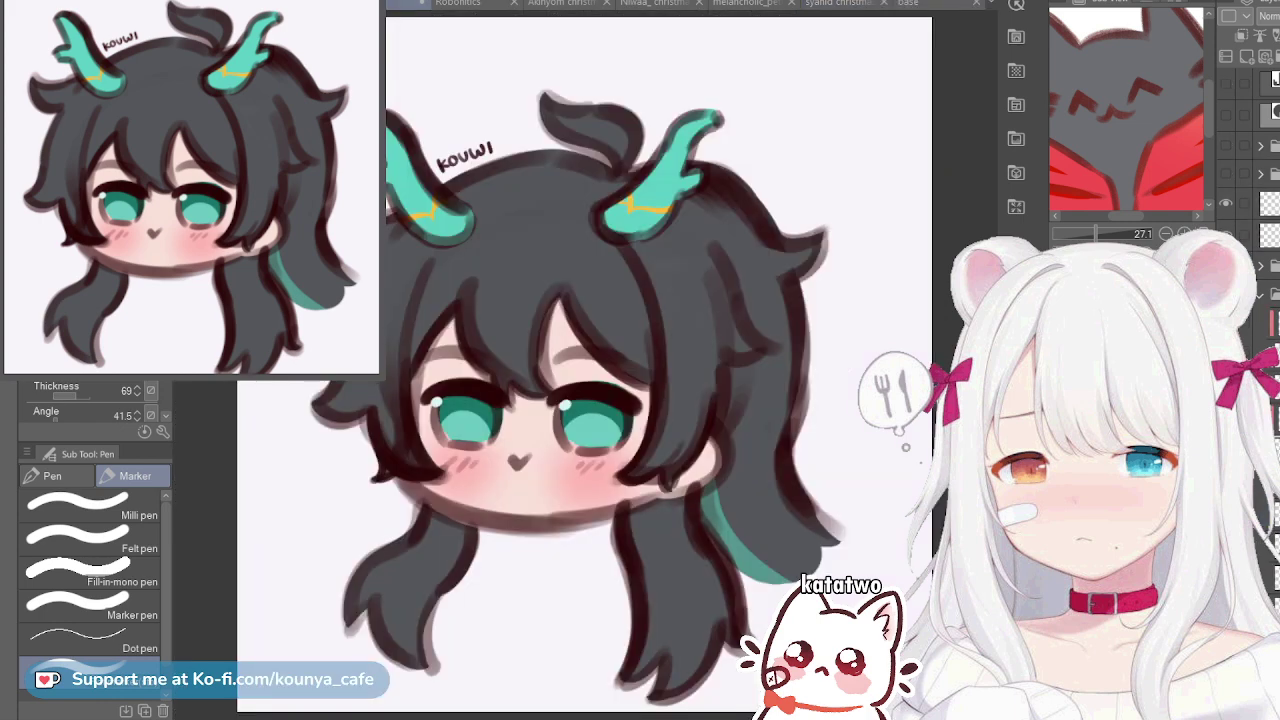
{"action": "key", "text": "ctrl+Tab"}
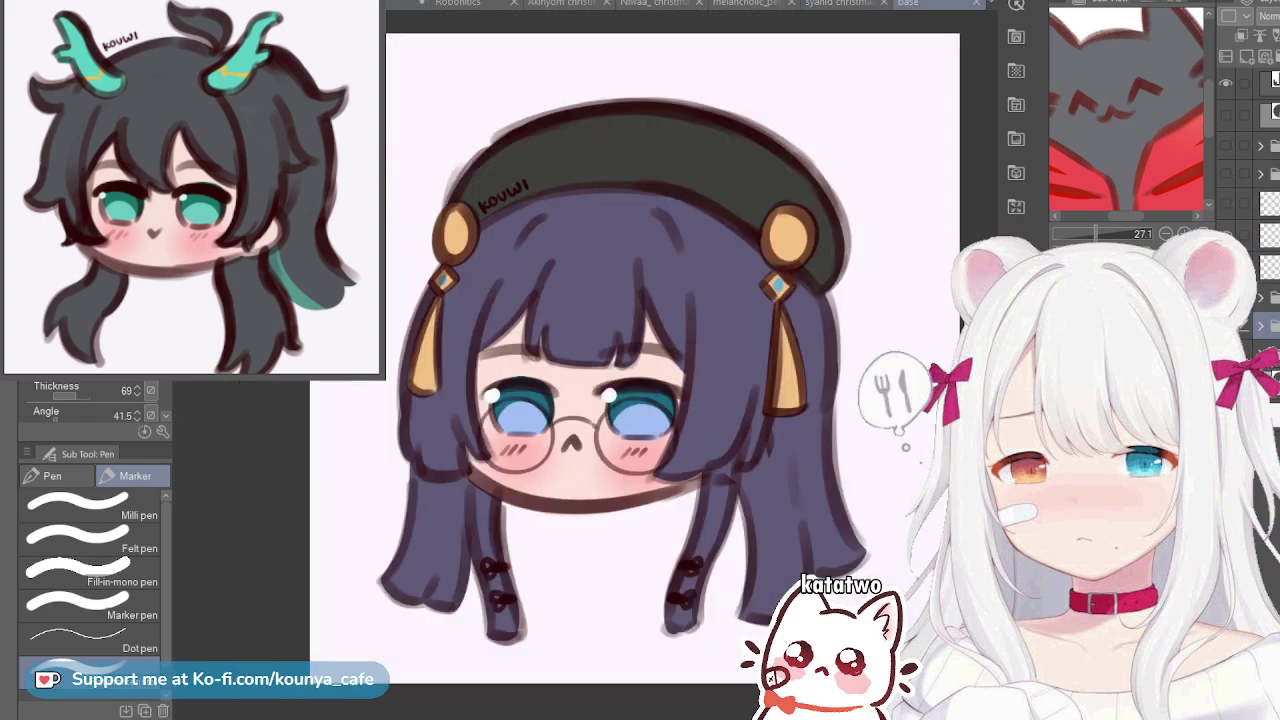
{"action": "key", "text": "ctrl+Tab"}
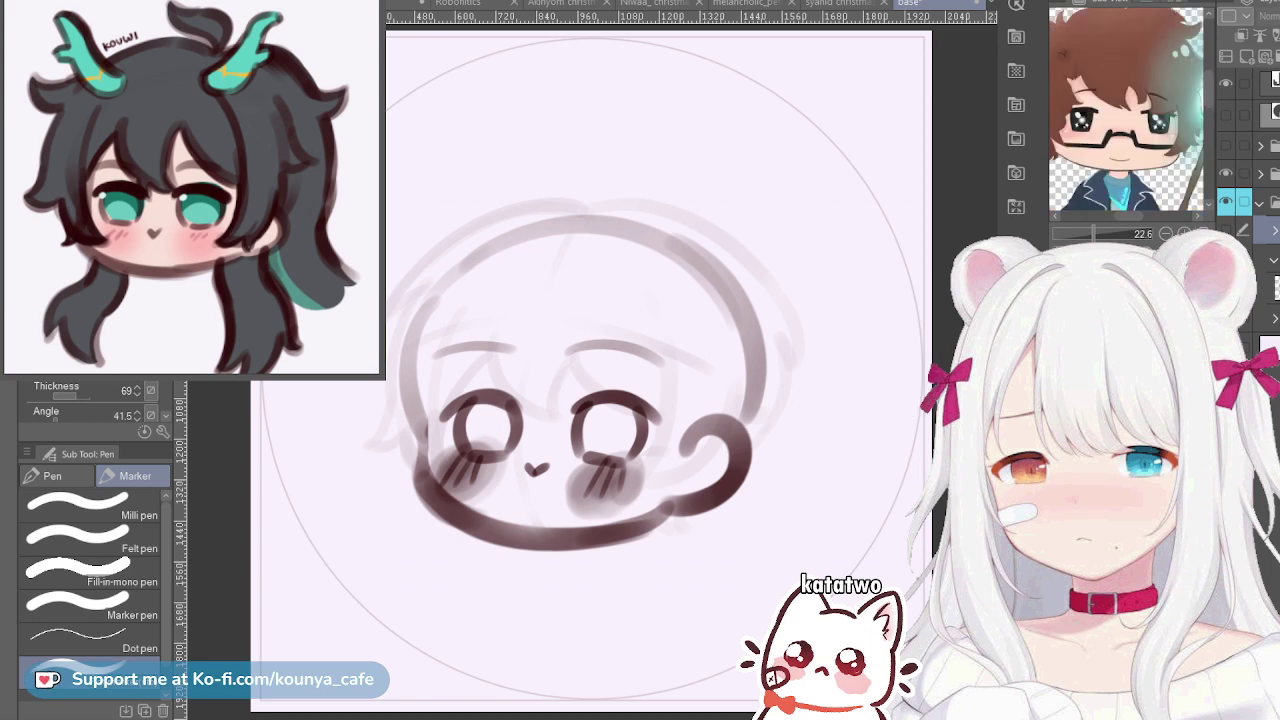
Frame the green-haired character's head and shoulders in the reference view
{"action": "scroll", "coordinate": [1126, 110], "scroll_direction": "down", "scroll_amount": 2}
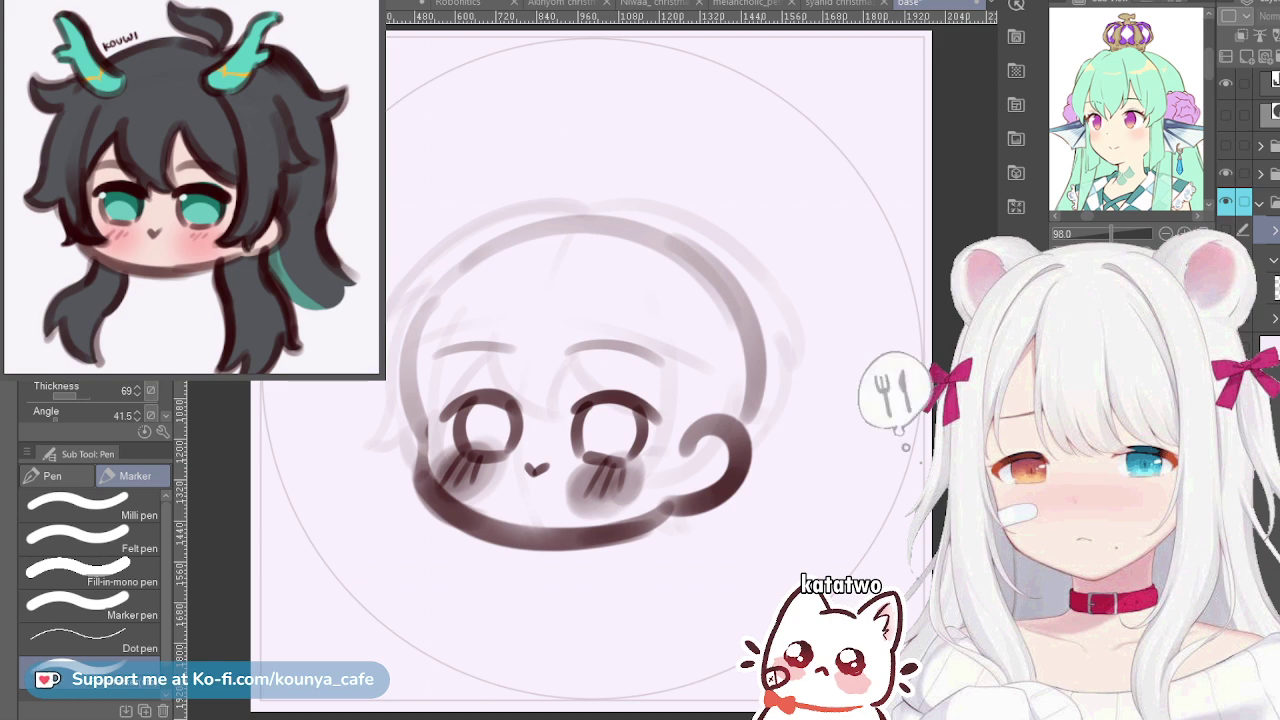
{"action": "scroll", "coordinate": [1126, 109], "scroll_direction": "down", "scroll_amount": 5}
{"action": "mouse_move", "coordinate": [1135, 135]}
{"action": "left_mouse_down"}
{"action": "mouse_move", "coordinate": [1115, 100]}
{"action": "mouse_move", "coordinate": [1130, 98]}
{"action": "mouse_move", "coordinate": [1185, 160]}
{"action": "mouse_move", "coordinate": [1120, 93]}
{"action": "mouse_move", "coordinate": [1141, 119]}
{"action": "left_mouse_up"}
{"action": "scroll", "coordinate": [1160, 160], "scroll_direction": "up", "scroll_amount": 3}
{"action": "scroll", "coordinate": [1130, 160], "scroll_direction": "up", "scroll_amount": 1}
{"action": "scroll", "coordinate": [1126, 109], "scroll_direction": "up", "scroll_amount": 2}
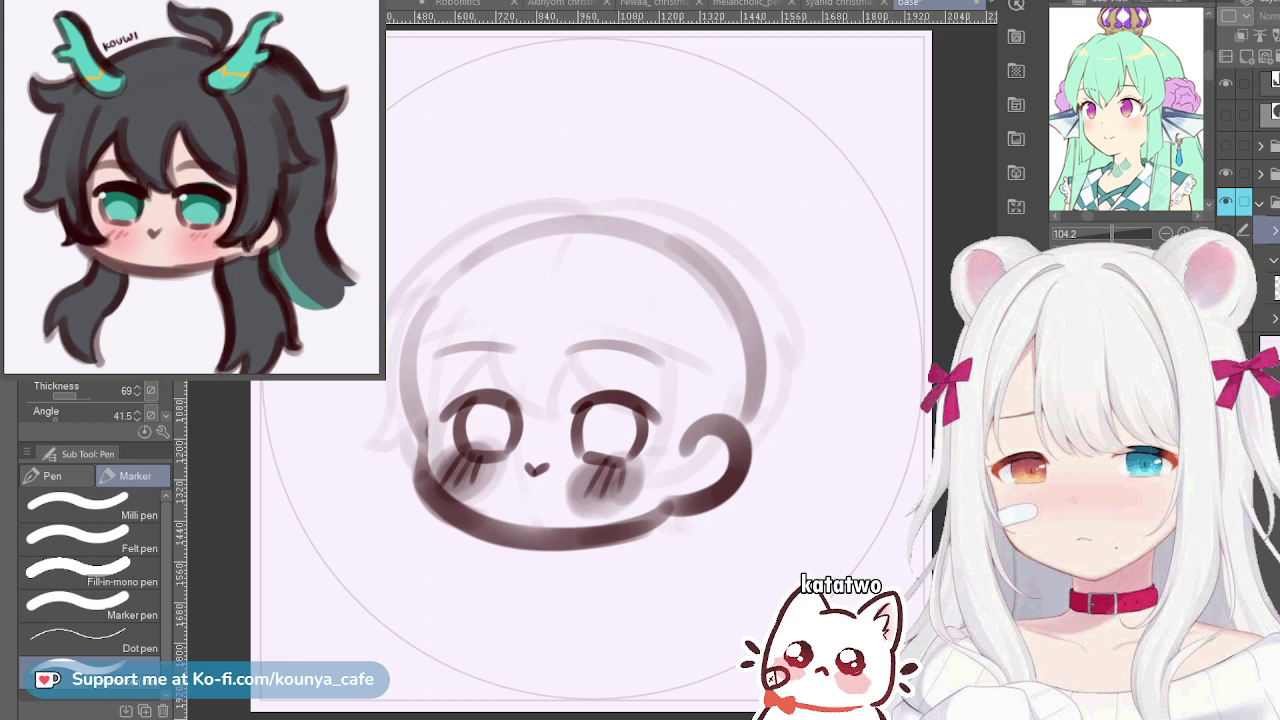
On a layer inside the expanded folder below the base sketch, draw the pointed central fringe strand falling between the eyes
{"action": "left_click", "coordinate": [1270, 173]}
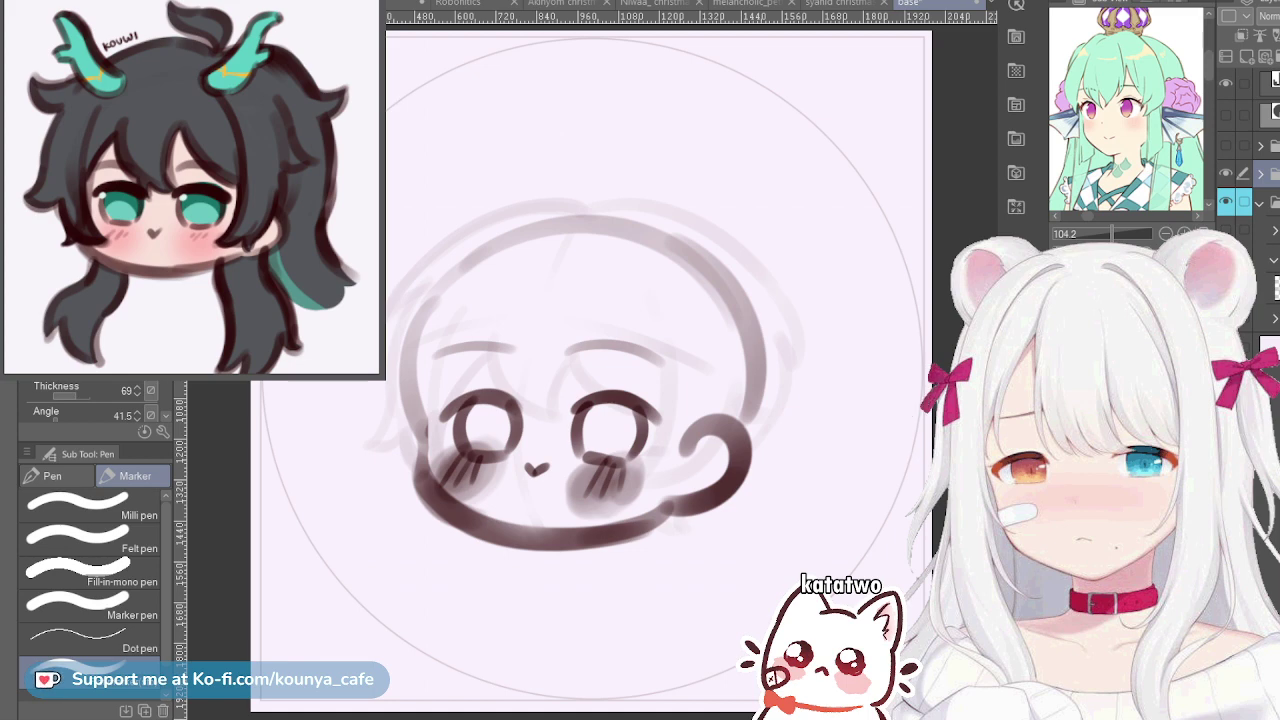
{"action": "left_click", "coordinate": [1268, 259]}
{"action": "left_click", "coordinate": [1266, 230]}
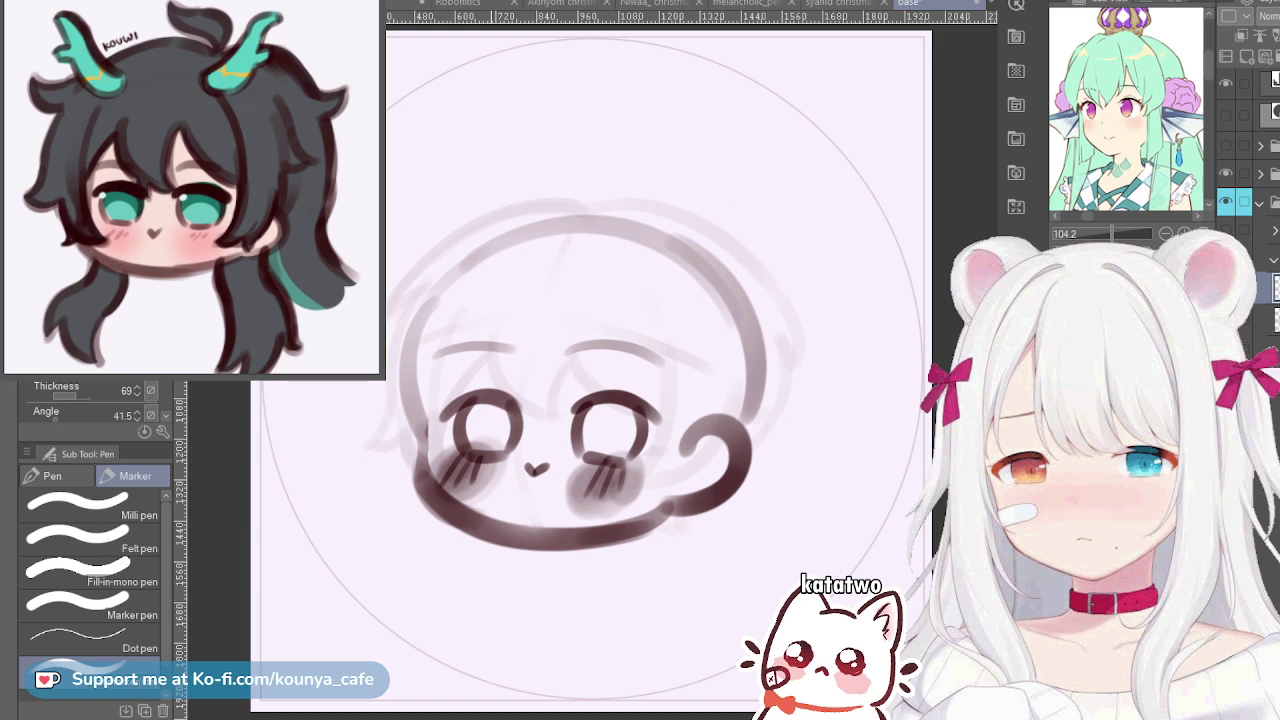
{"action": "mouse_move", "coordinate": [492, 294]}
{"action": "left_mouse_down"}
{"action": "mouse_move", "coordinate": [487, 358]}
{"action": "mouse_move", "coordinate": [500, 398]}
{"action": "left_mouse_up"}
{"action": "key", "text": "ctrl+z"}
{"action": "left_click_drag", "start_coordinate": [491, 311], "coordinate": [497, 398]}
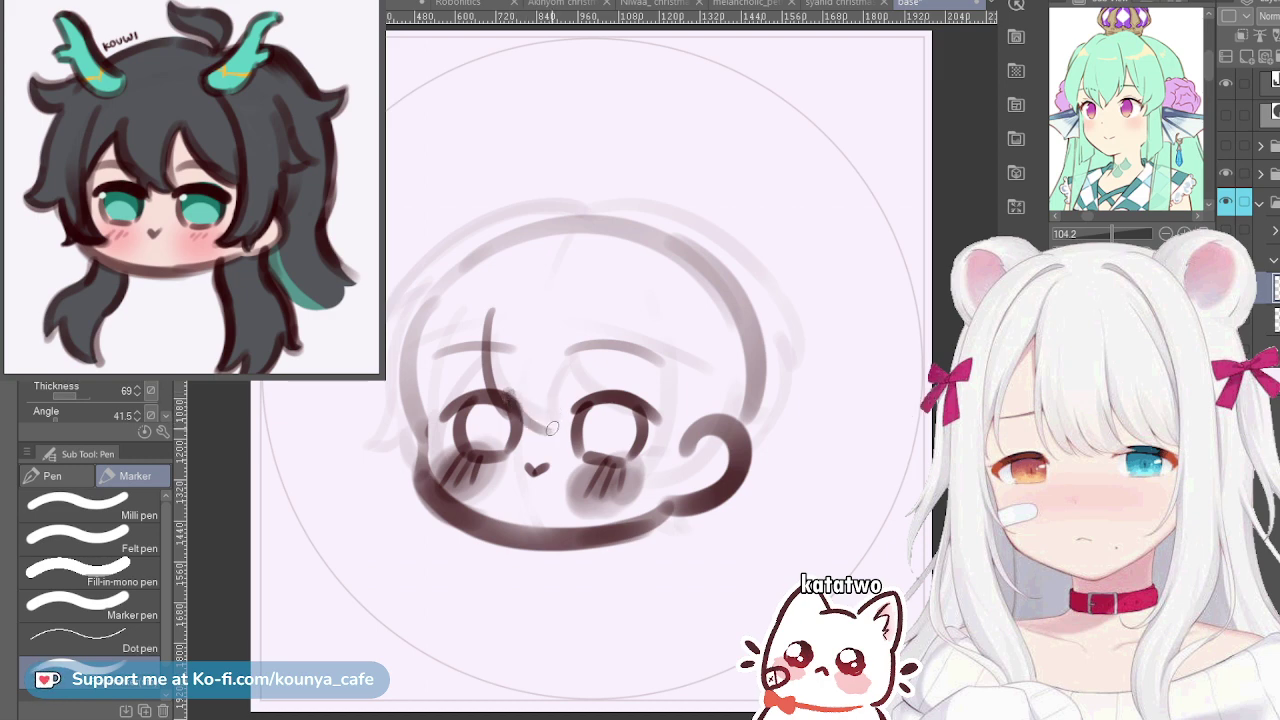
{"action": "mouse_move", "coordinate": [549, 428]}
{"action": "left_mouse_down"}
{"action": "mouse_move", "coordinate": [555, 389]}
{"action": "mouse_move", "coordinate": [571, 404]}
{"action": "mouse_move", "coordinate": [565, 338]}
{"action": "mouse_move", "coordinate": [568, 395]}
{"action": "left_mouse_up"}
{"action": "key", "text": "ctrl+z"}
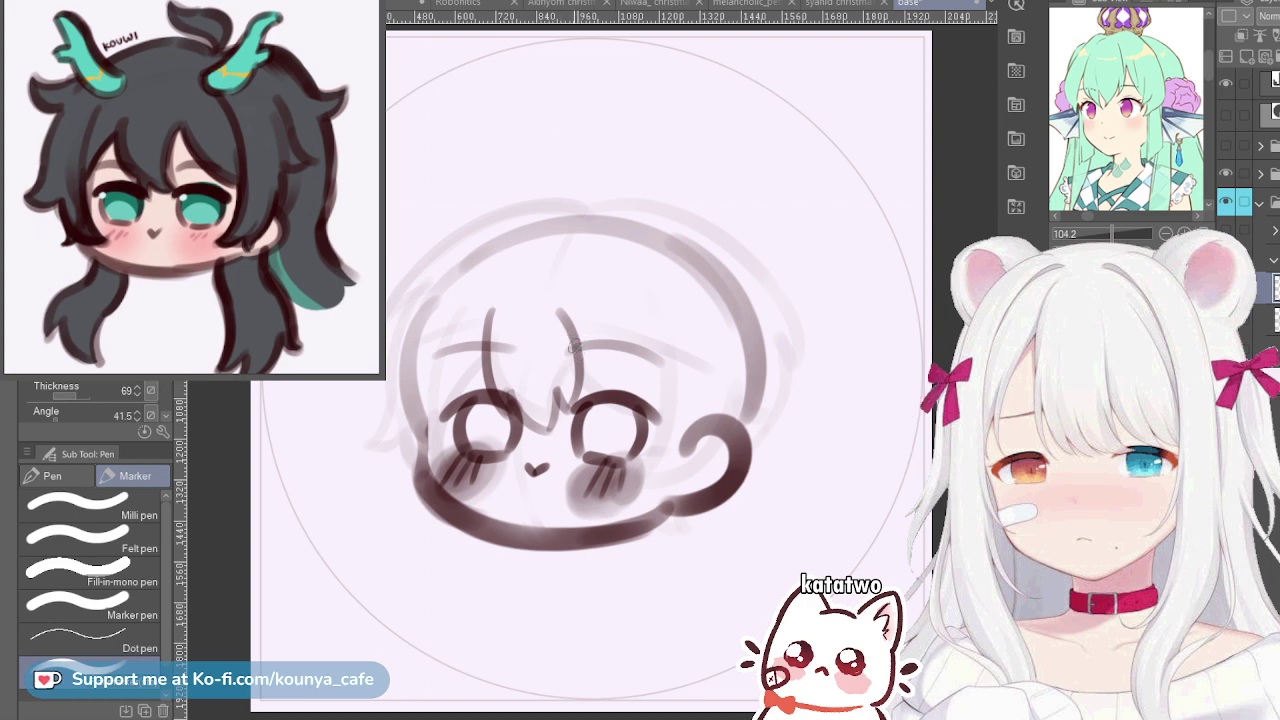
Sketch one fringe strand curving outward above each eye, branching from the central strand
{"action": "left_click_drag", "start_coordinate": [567, 330], "coordinate": [628, 388]}
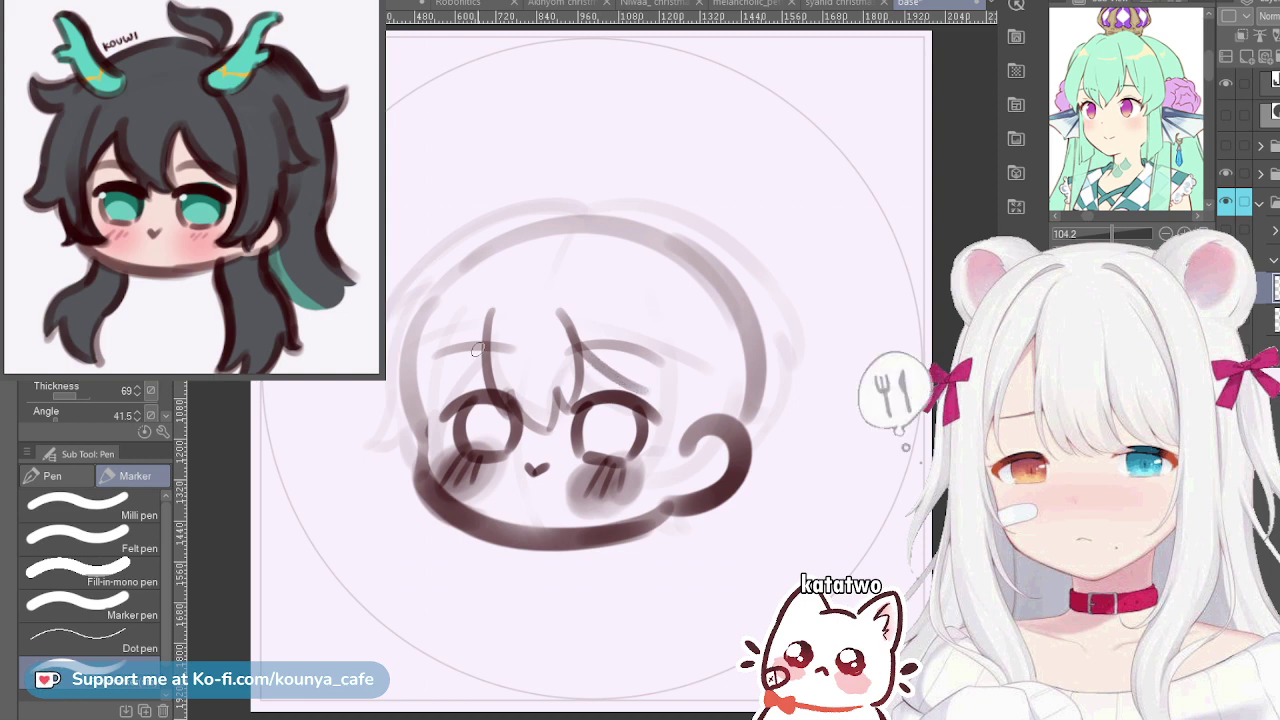
{"action": "left_click_drag", "start_coordinate": [488, 338], "coordinate": [420, 386]}
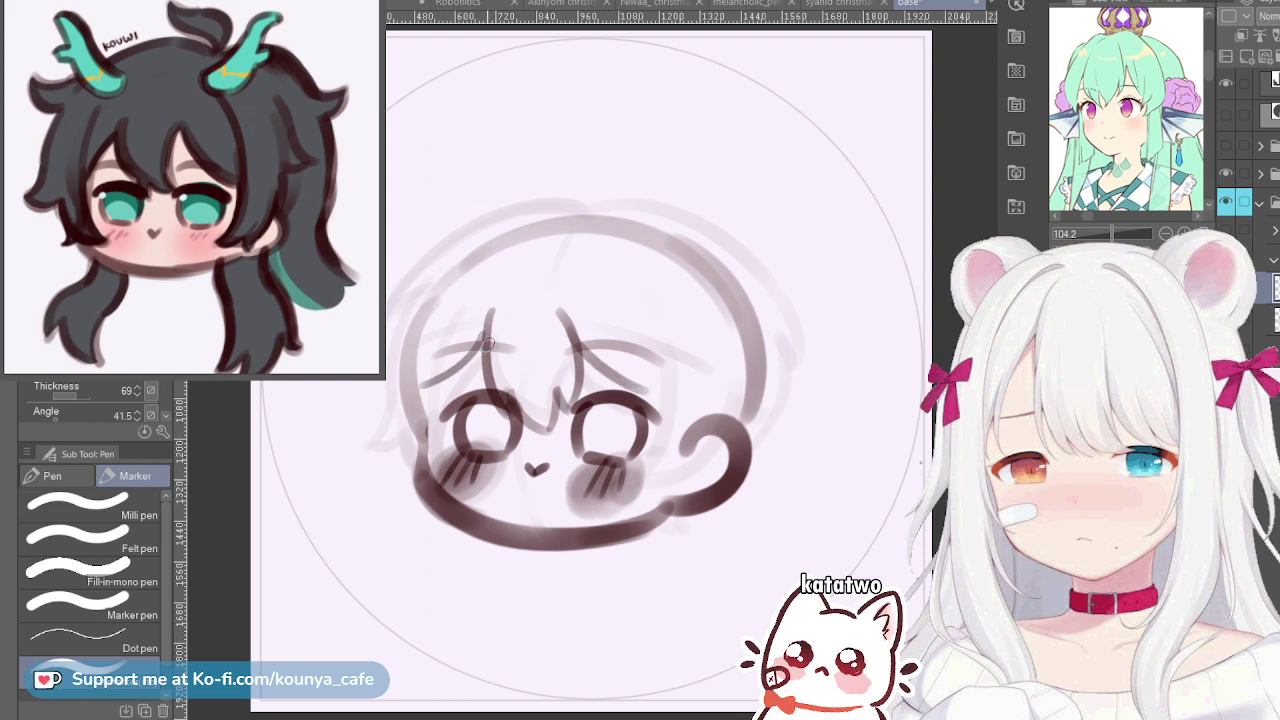
{"action": "key", "text": "ctrl+z"}
{"action": "left_click_drag", "start_coordinate": [488, 336], "coordinate": [436, 391]}
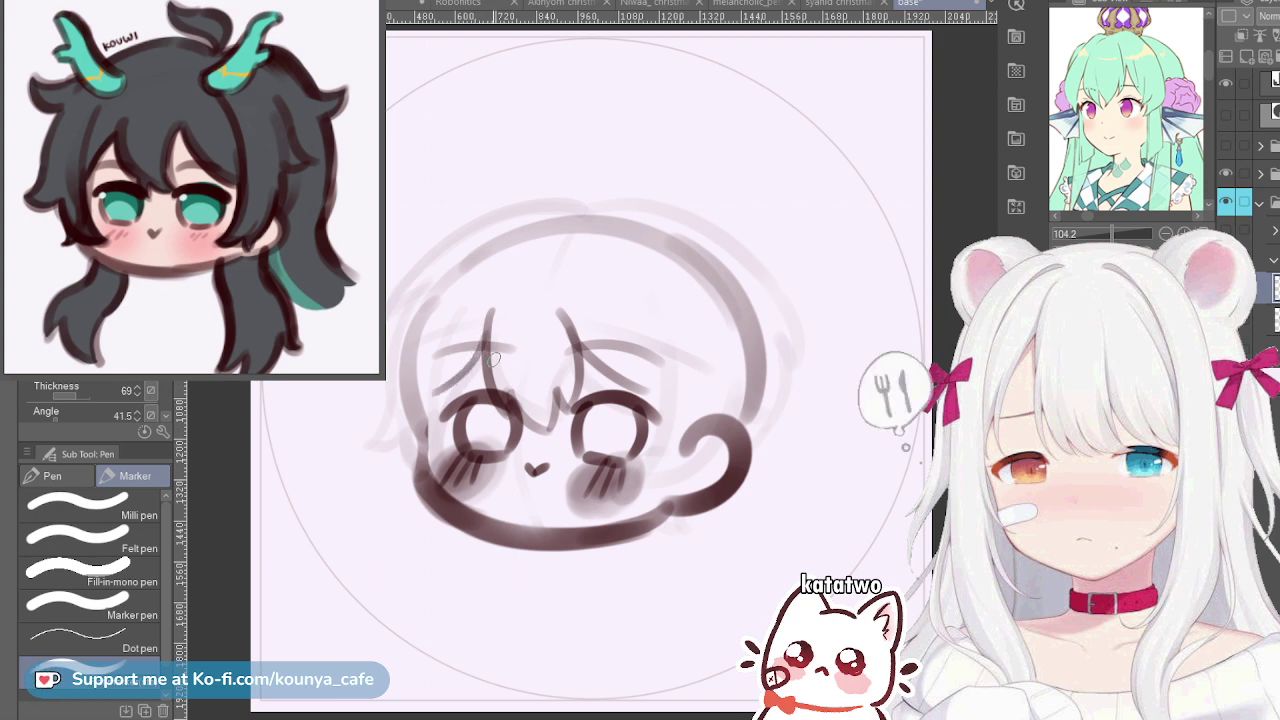
Distort the fringe sketch by shifting its two upper corners slightly to the right
{"action": "key", "text": "ctrl+t"}
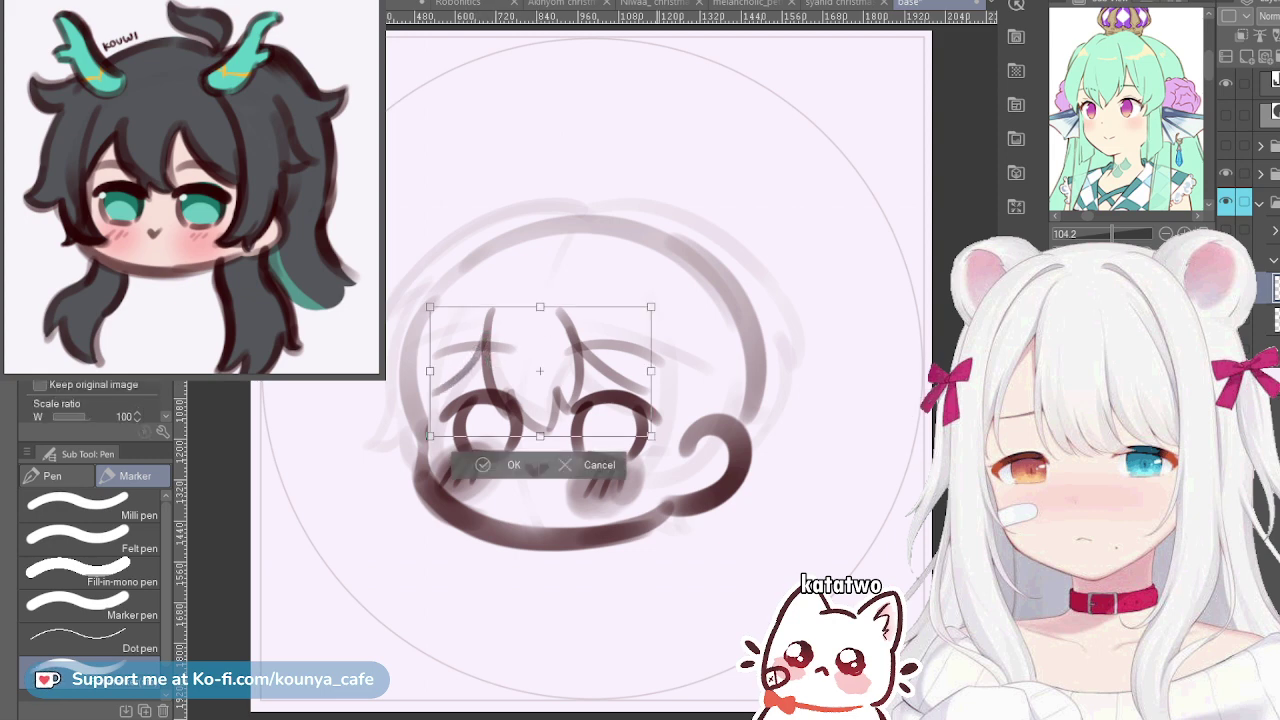
{"action": "left_click_drag", "start_coordinate": [651, 307], "coordinate": [657, 308]}
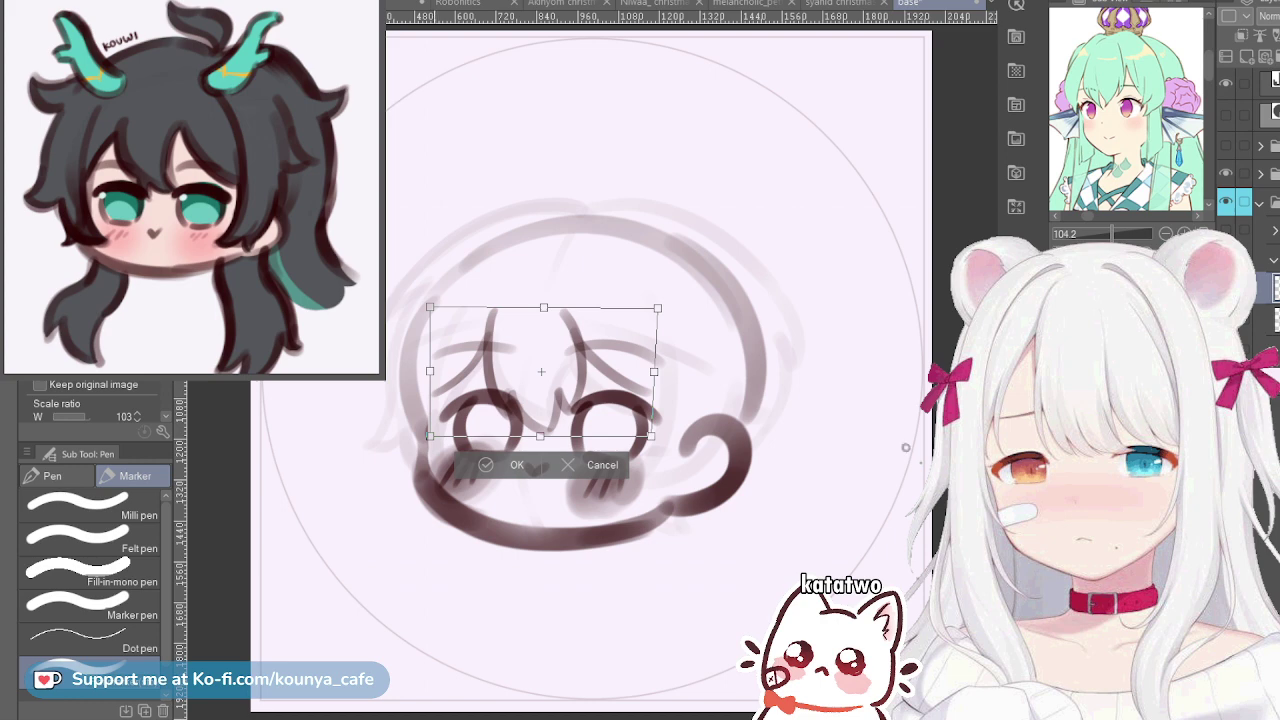
{"action": "left_click_drag", "start_coordinate": [430, 307], "coordinate": [437, 308]}
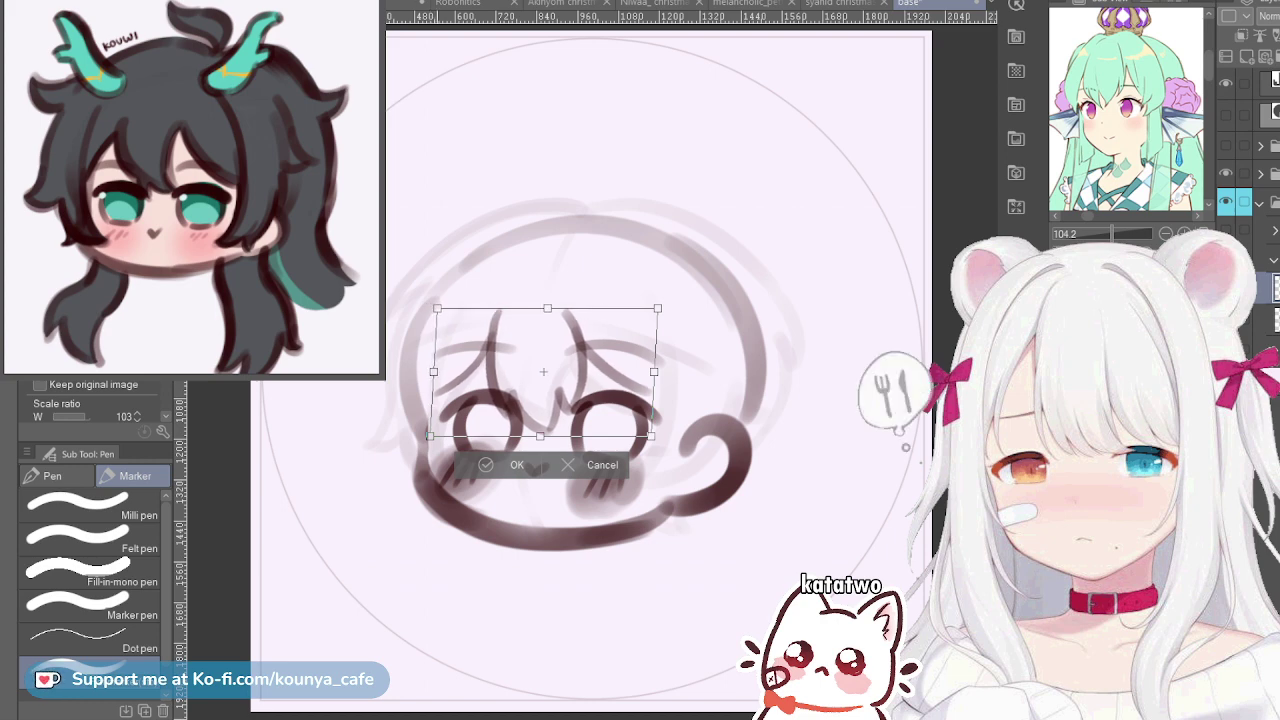
{"action": "key", "text": "Return"}
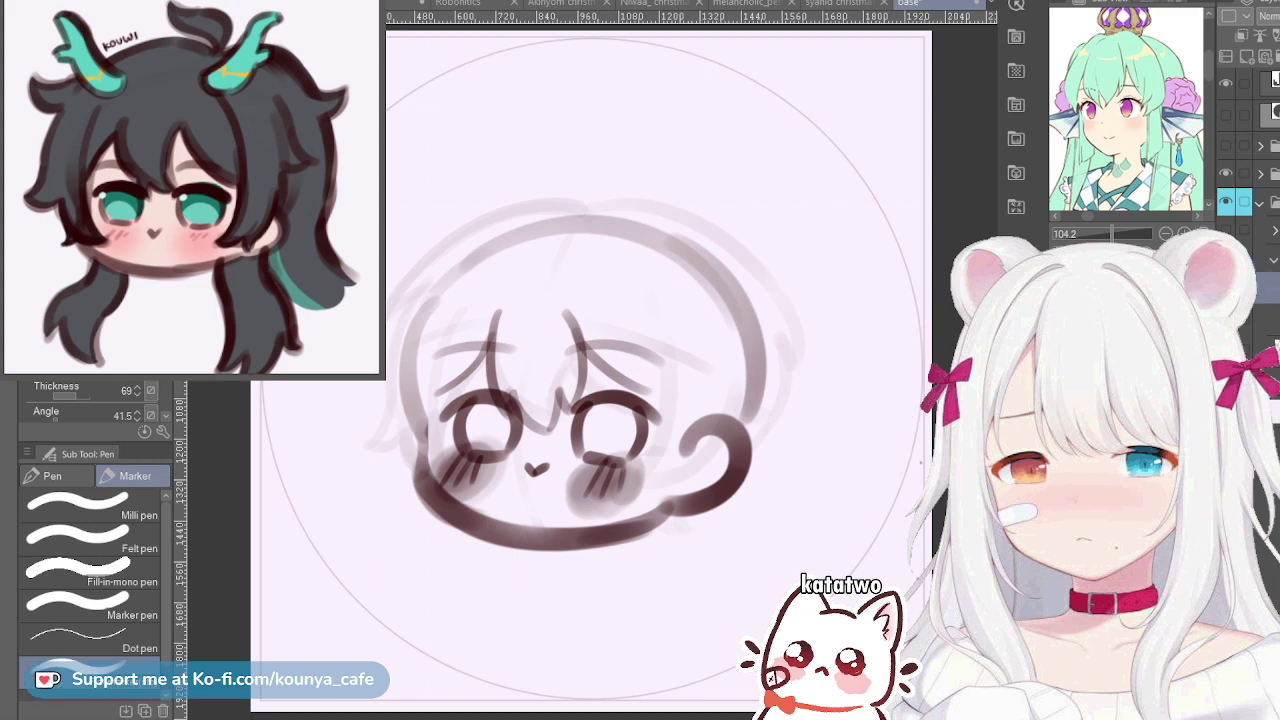
Draw a short curve on the head's upper right and the right side lock's long inner edge running from the fringe past the chin
{"action": "scroll", "coordinate": [1126, 109], "scroll_direction": "up", "scroll_amount": 3}
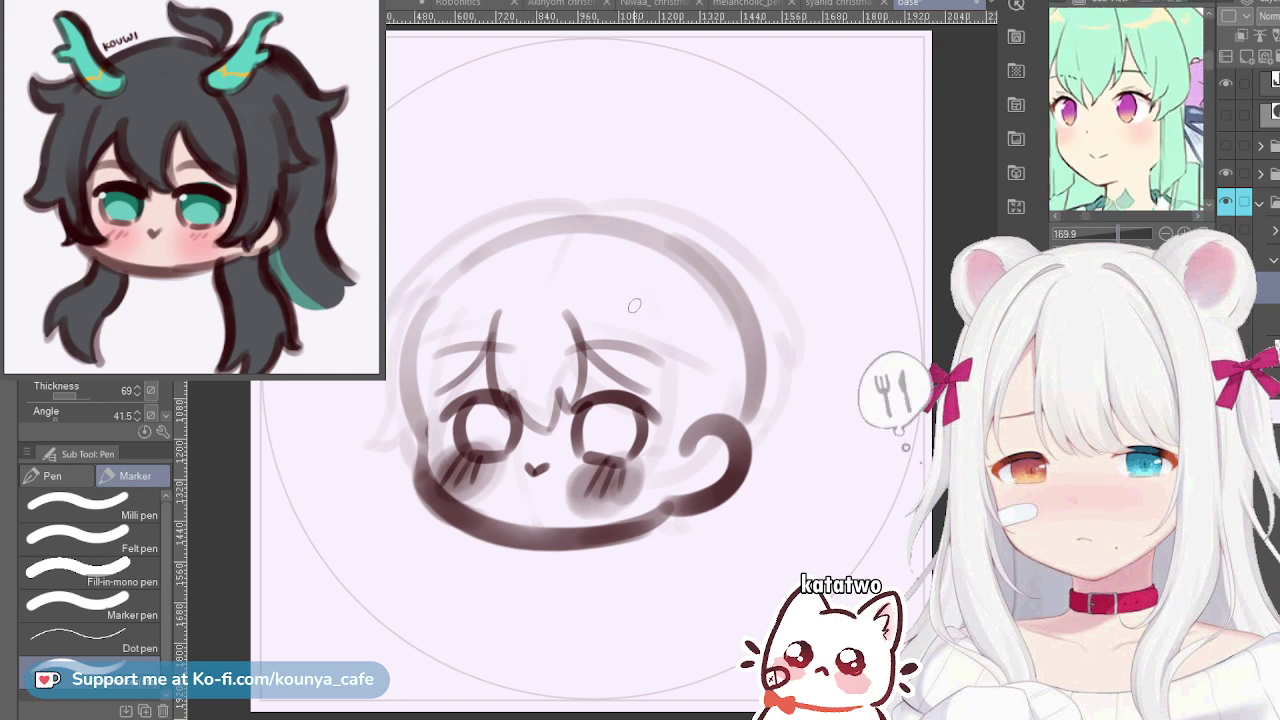
{"action": "left_click_drag", "start_coordinate": [622, 281], "coordinate": [646, 340]}
{"action": "key", "text": "ctrl+z"}
{"action": "mouse_move", "coordinate": [620, 268]}
{"action": "left_mouse_down"}
{"action": "mouse_move", "coordinate": [650, 383]}
{"action": "mouse_move", "coordinate": [642, 550]}
{"action": "left_mouse_up"}
{"action": "key", "text": "ctrl+z"}
{"action": "key", "text": "ctrl+z"}
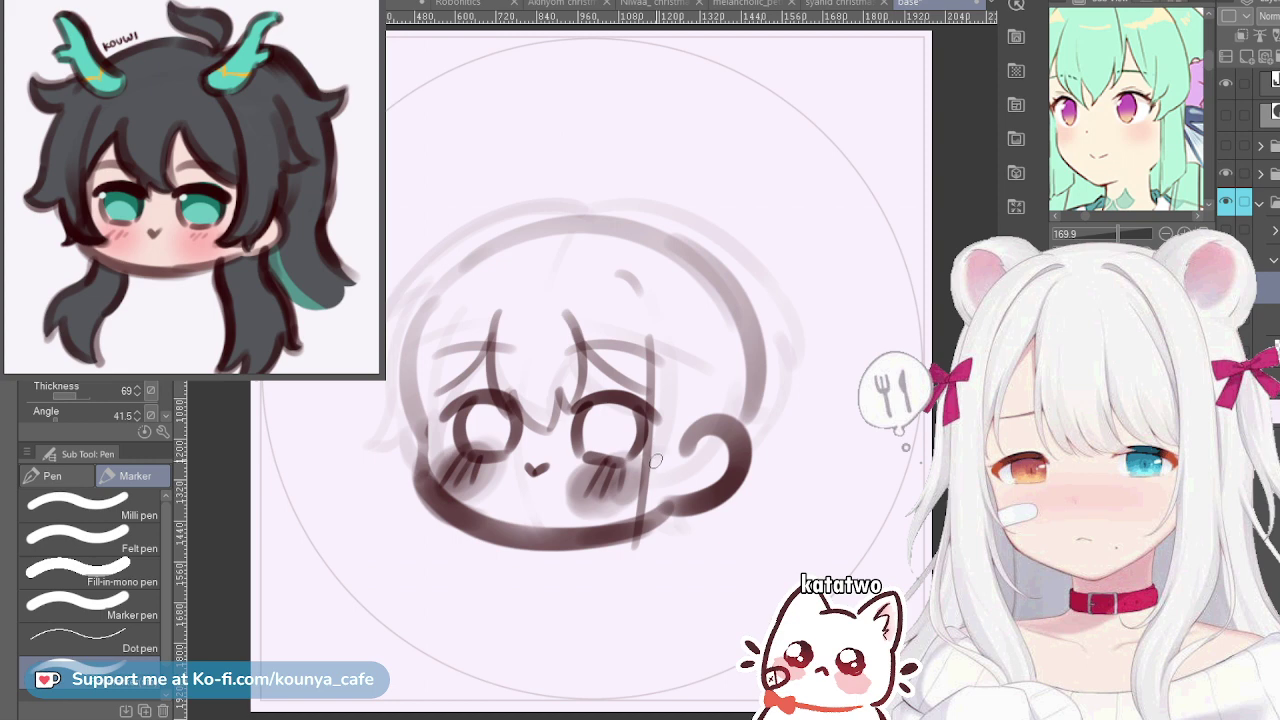
{"action": "key", "text": "ctrl+z"}
{"action": "key", "text": "ctrl+z"}
{"action": "left_click_drag", "start_coordinate": [652, 343], "coordinate": [640, 572]}
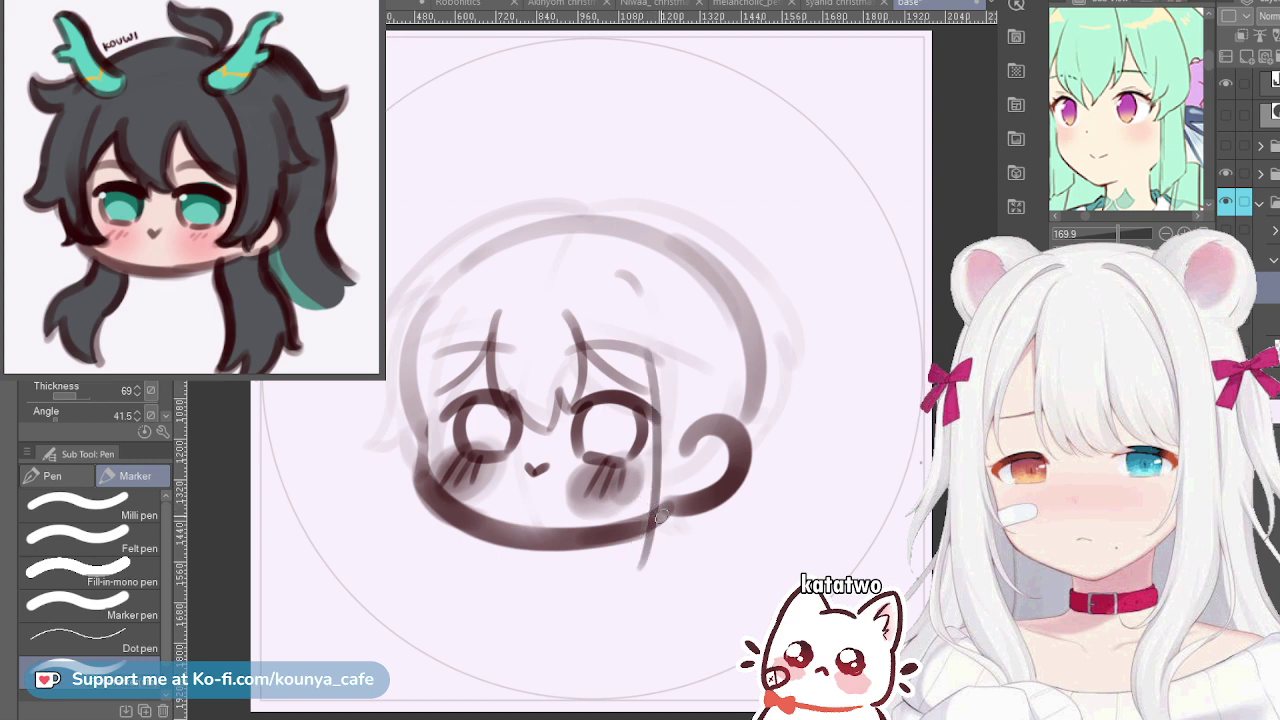
Add a slanted lower edge rising outward from the right side lock's pointed tip
{"action": "left_click_drag", "start_coordinate": [640, 568], "coordinate": [682, 548]}
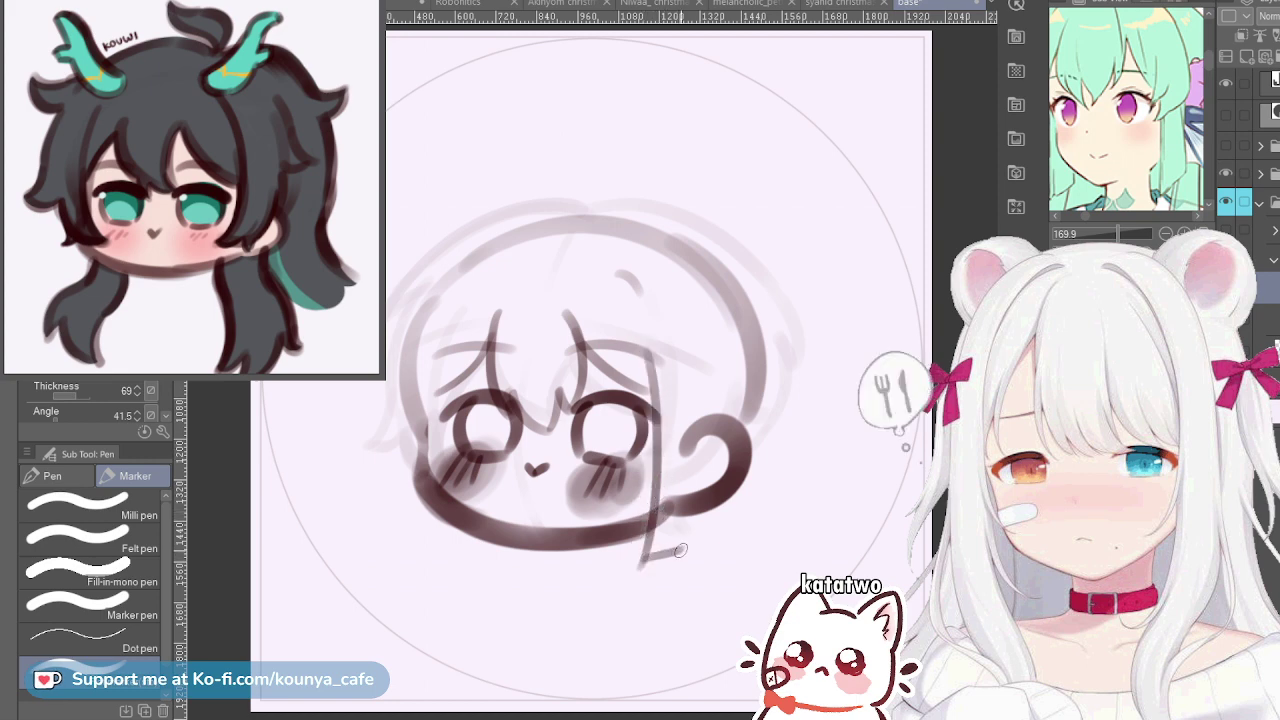
{"action": "key", "text": "ctrl+z"}
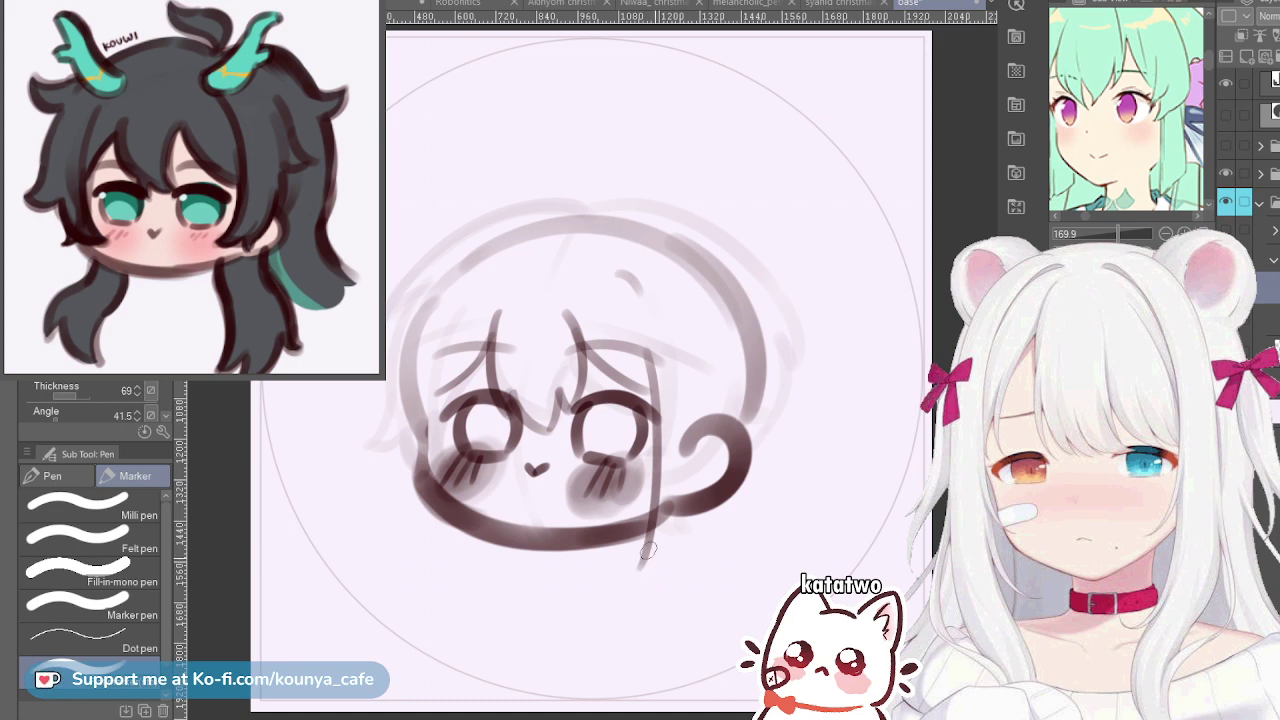
{"action": "left_click_drag", "start_coordinate": [632, 576], "coordinate": [688, 538]}
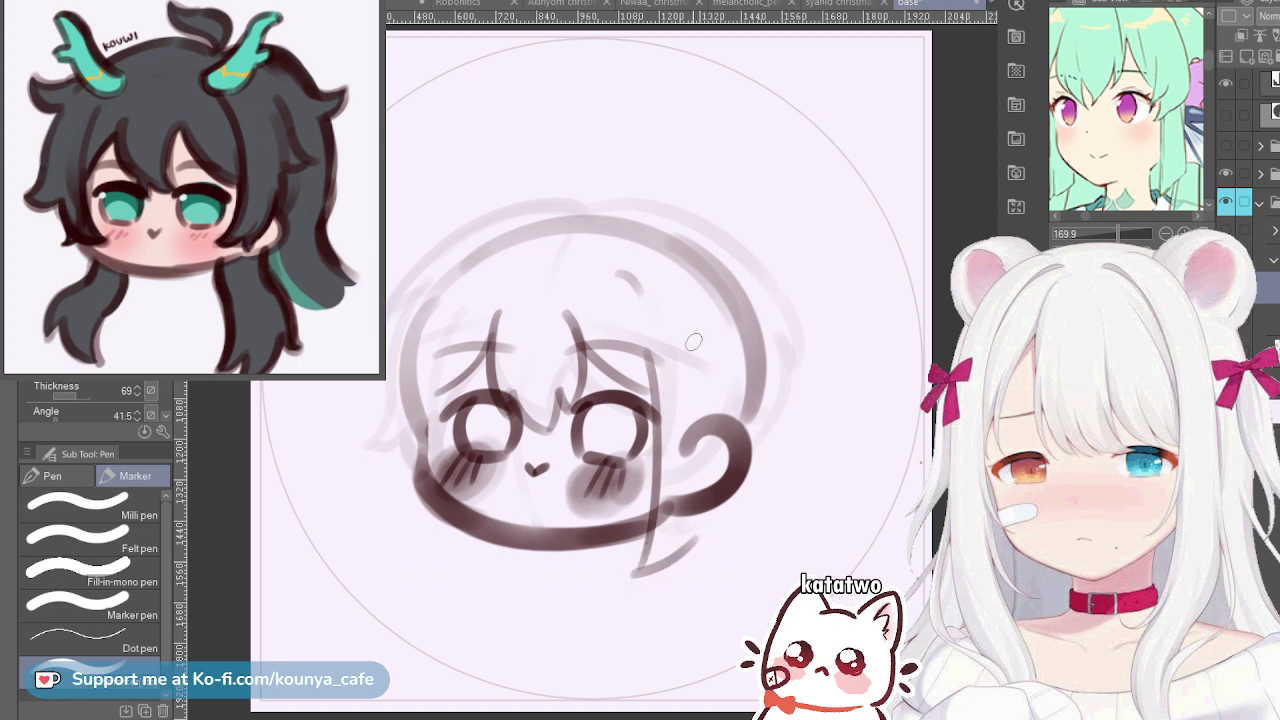
Draw the right side lock's outer edge down across the ear to just below the jaw
{"action": "left_click_drag", "start_coordinate": [696, 326], "coordinate": [701, 545]}
{"action": "key", "text": "ctrl+z"}
{"action": "left_click_drag", "start_coordinate": [697, 327], "coordinate": [700, 546]}
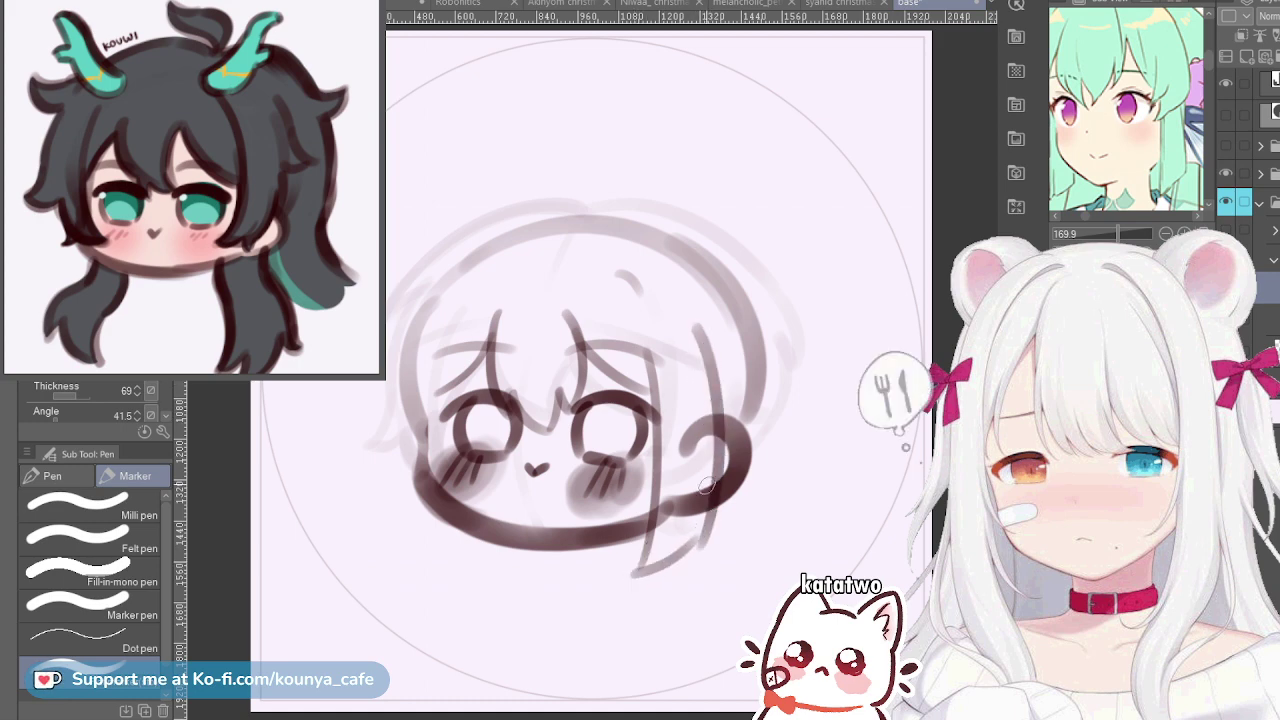
{"action": "key", "text": "ctrl+z"}
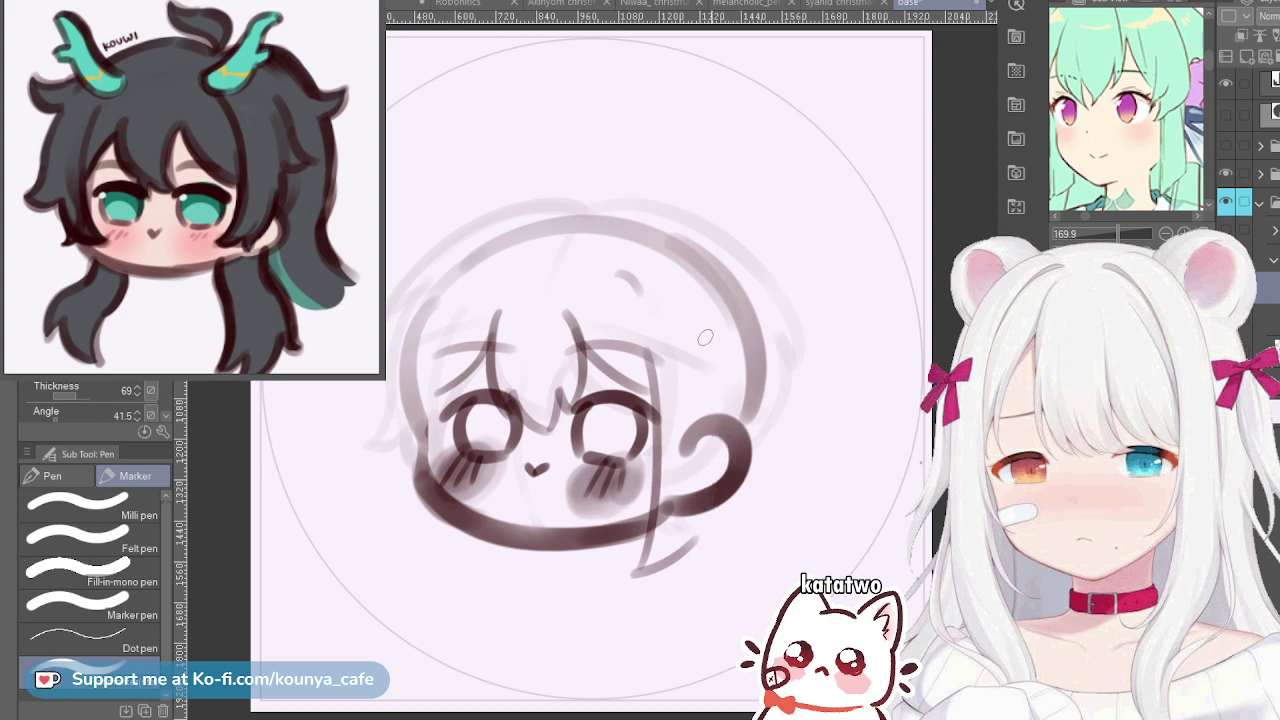
{"action": "left_click_drag", "start_coordinate": [693, 315], "coordinate": [719, 525]}
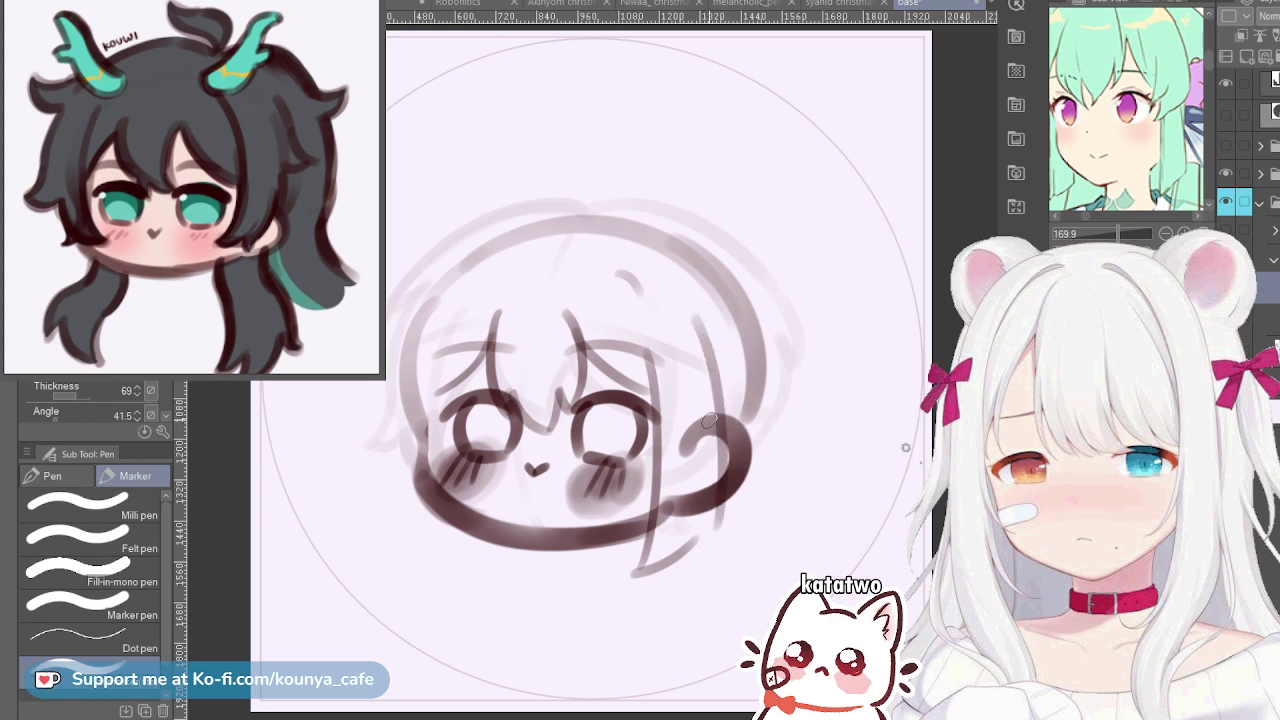
{"action": "key", "text": "ctrl+z"}
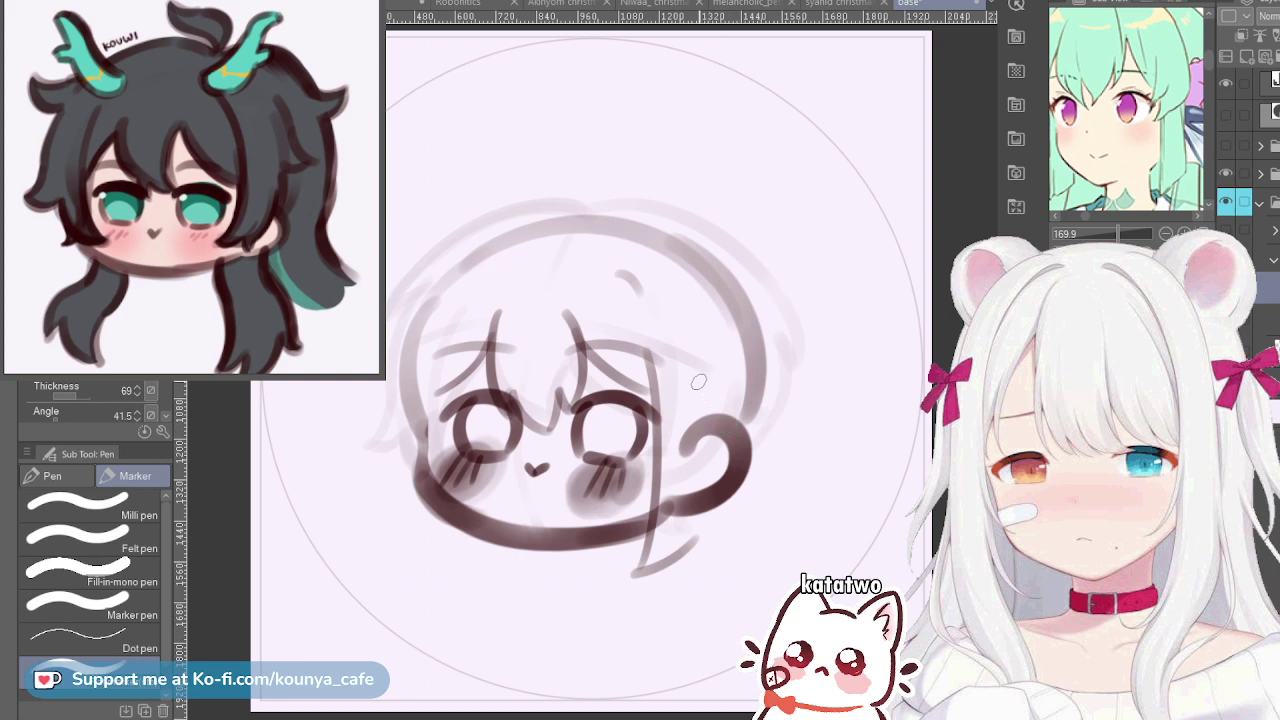
{"action": "mouse_move", "coordinate": [699, 382]}
{"action": "left_mouse_down"}
{"action": "mouse_move", "coordinate": [718, 523]}
{"action": "mouse_move", "coordinate": [712, 473]}
{"action": "mouse_move", "coordinate": [706, 530]}
{"action": "left_mouse_up"}
{"action": "key", "text": "ctrl+z"}
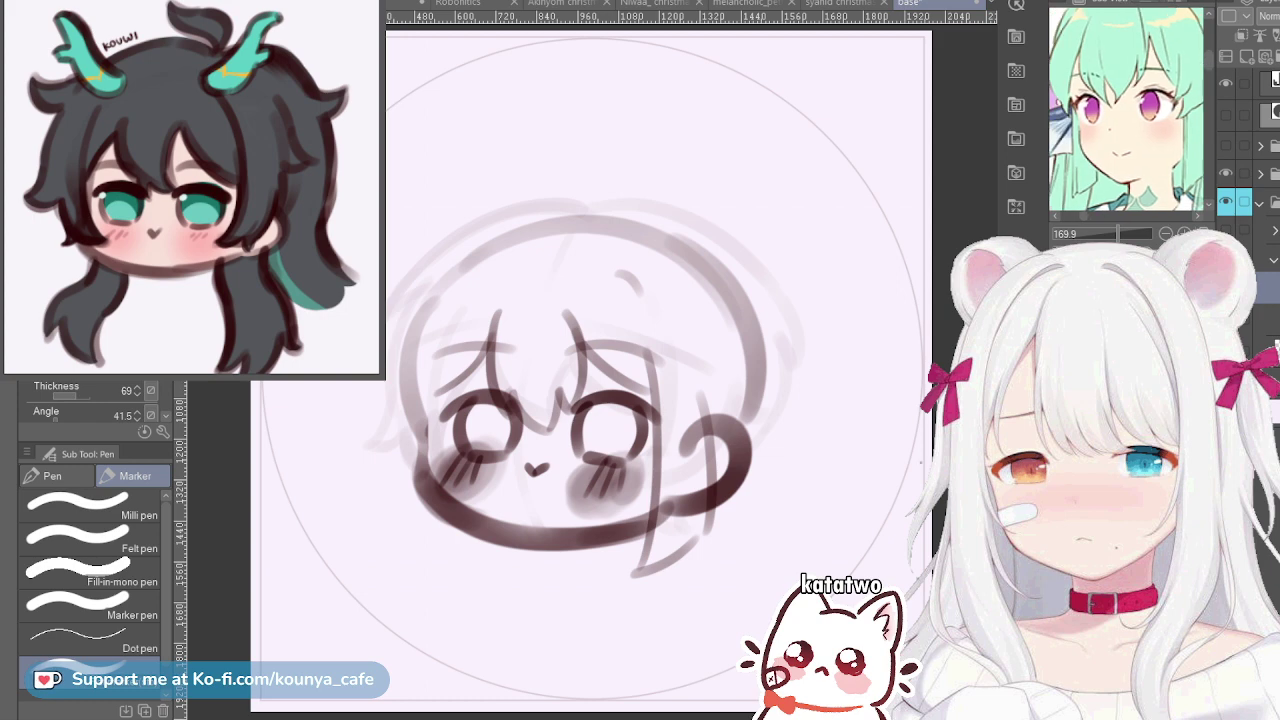
Darken the right side lock's tip and add a second curved strand tip joining the outer edge
{"action": "scroll", "coordinate": [1110, 104], "scroll_direction": "down", "scroll_amount": 3}
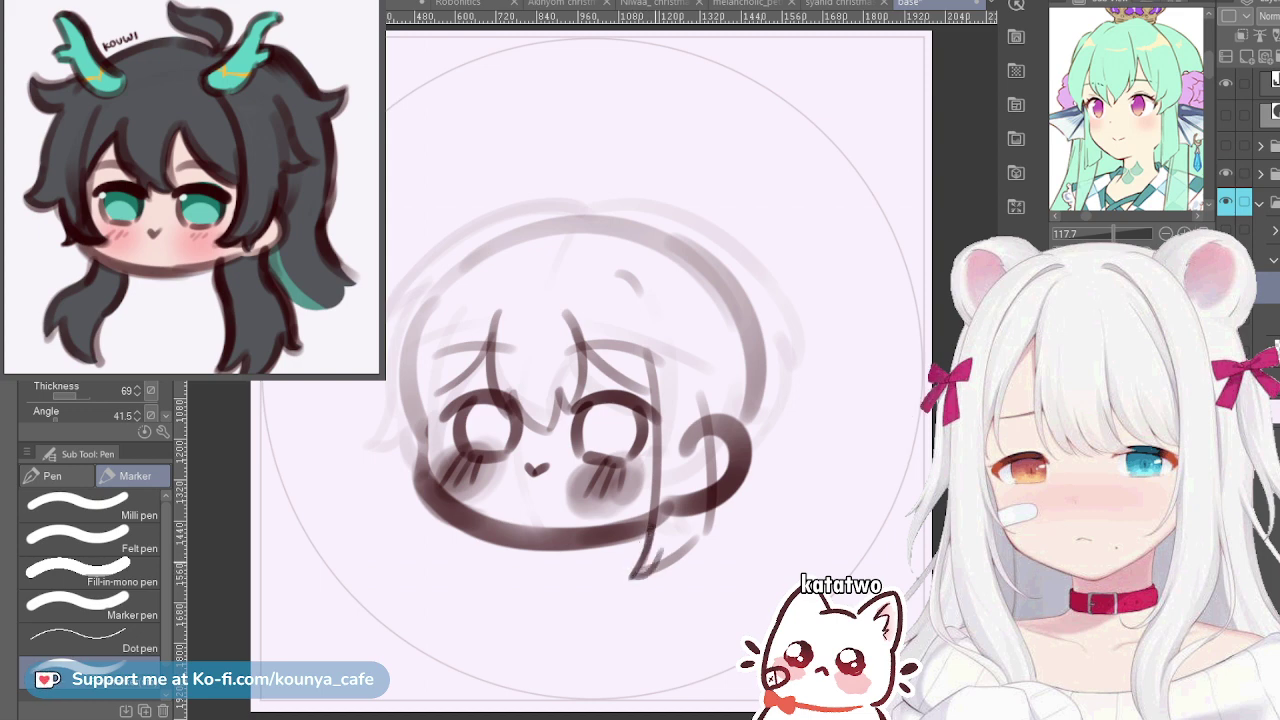
{"action": "left_click_drag", "start_coordinate": [638, 572], "coordinate": [669, 523]}
{"action": "key", "text": "ctrl+z"}
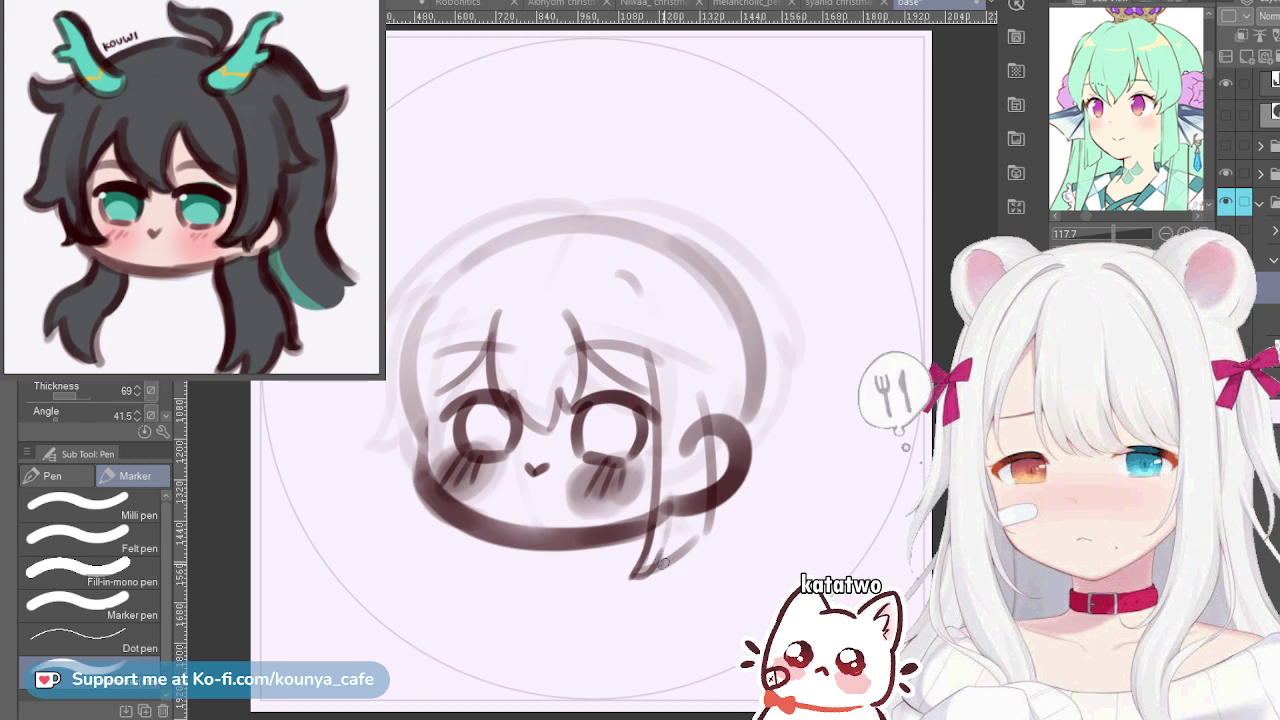
{"action": "mouse_move", "coordinate": [663, 564]}
{"action": "left_mouse_down"}
{"action": "mouse_move", "coordinate": [708, 518]}
{"action": "mouse_move", "coordinate": [691, 548]}
{"action": "mouse_move", "coordinate": [708, 518]}
{"action": "left_mouse_up"}
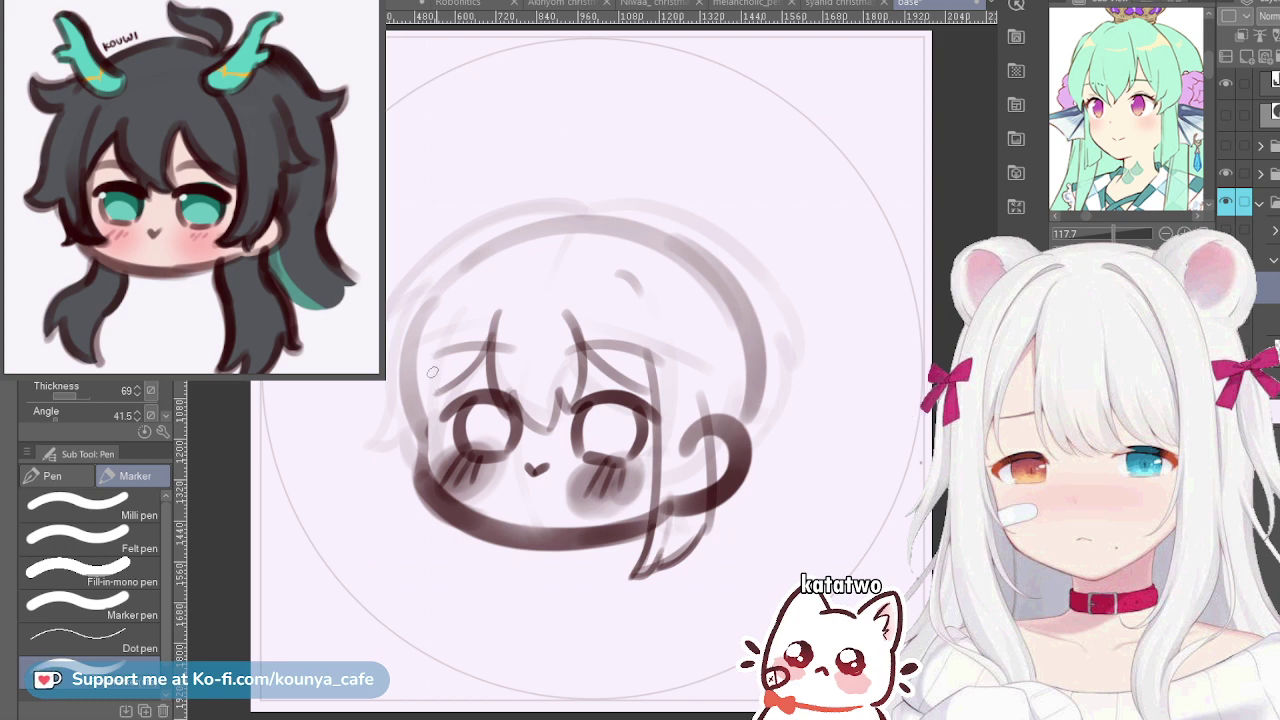
Draw the left side lock's long inner edge from the fringe past the chin and a slanted lower edge meeting its tip
{"action": "left_click_drag", "start_coordinate": [434, 360], "coordinate": [451, 548]}
{"action": "key", "text": "ctrl+z"}
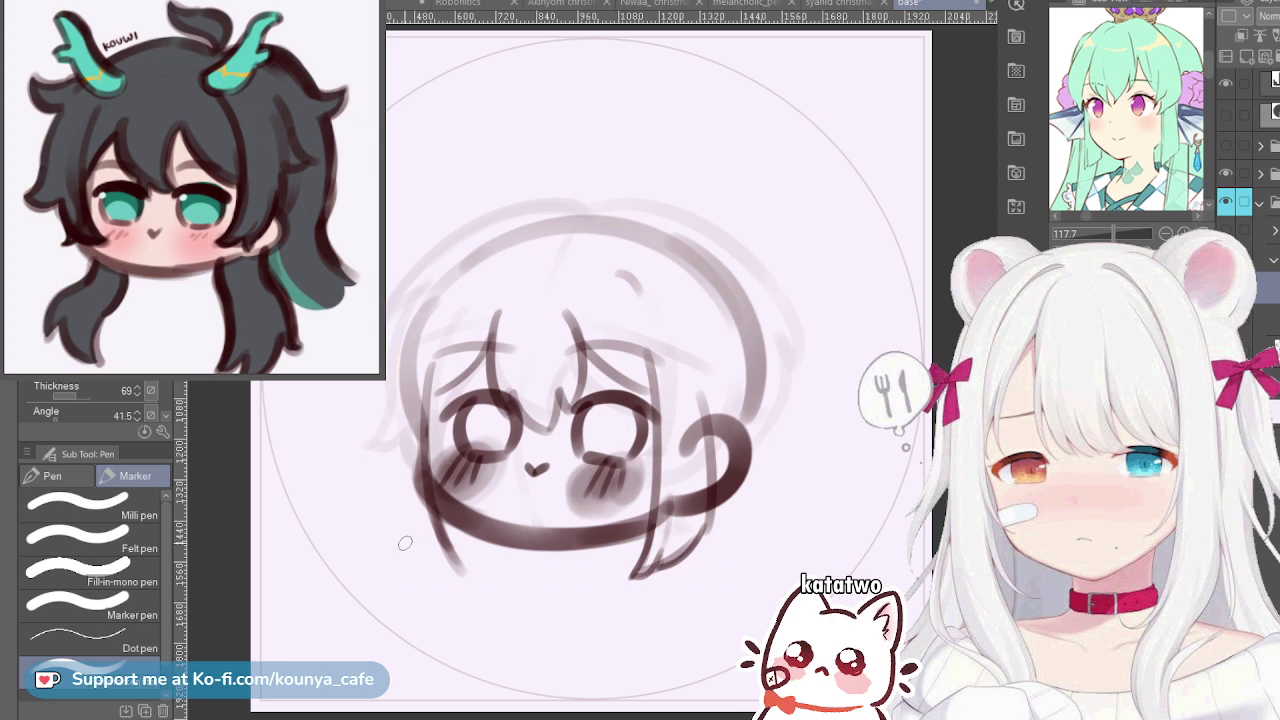
{"action": "left_click_drag", "start_coordinate": [405, 545], "coordinate": [462, 572]}
{"action": "key", "text": "ctrl+z"}
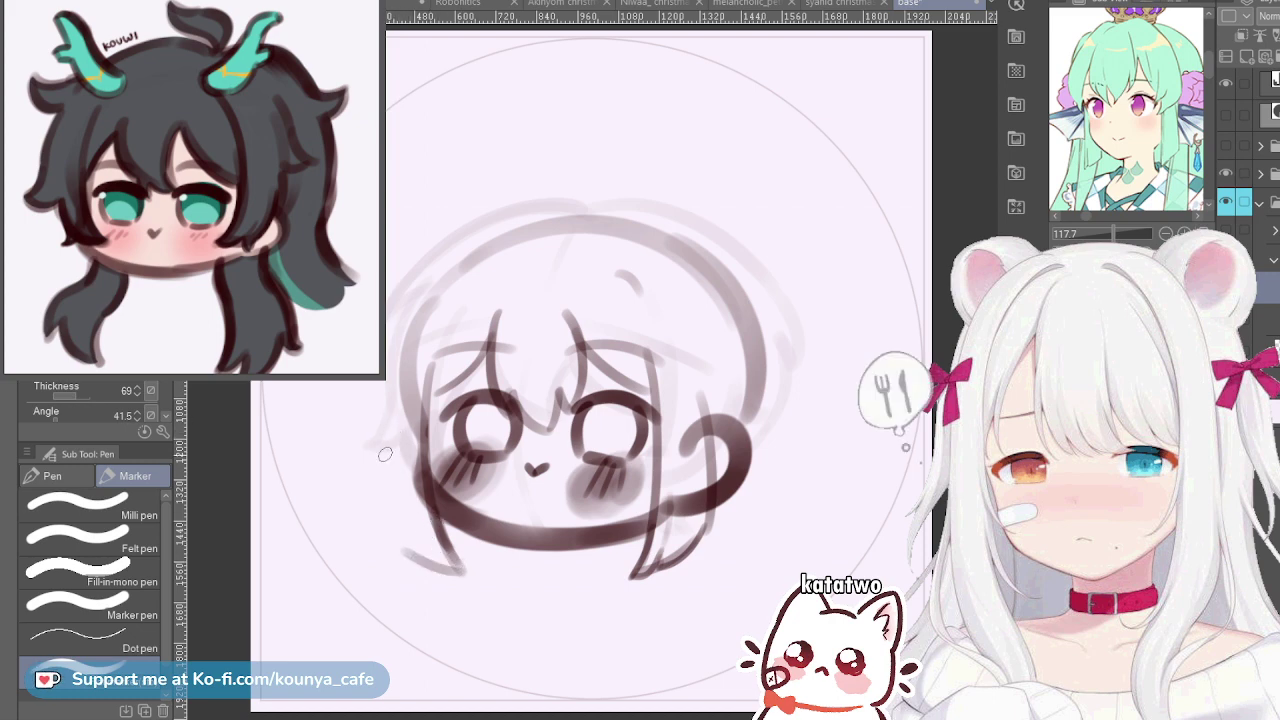
Draw the left side lock's curved outer edge from beside the temple to below the jaw and join it to the slanted lower edge
{"action": "left_click_drag", "start_coordinate": [394, 372], "coordinate": [384, 530]}
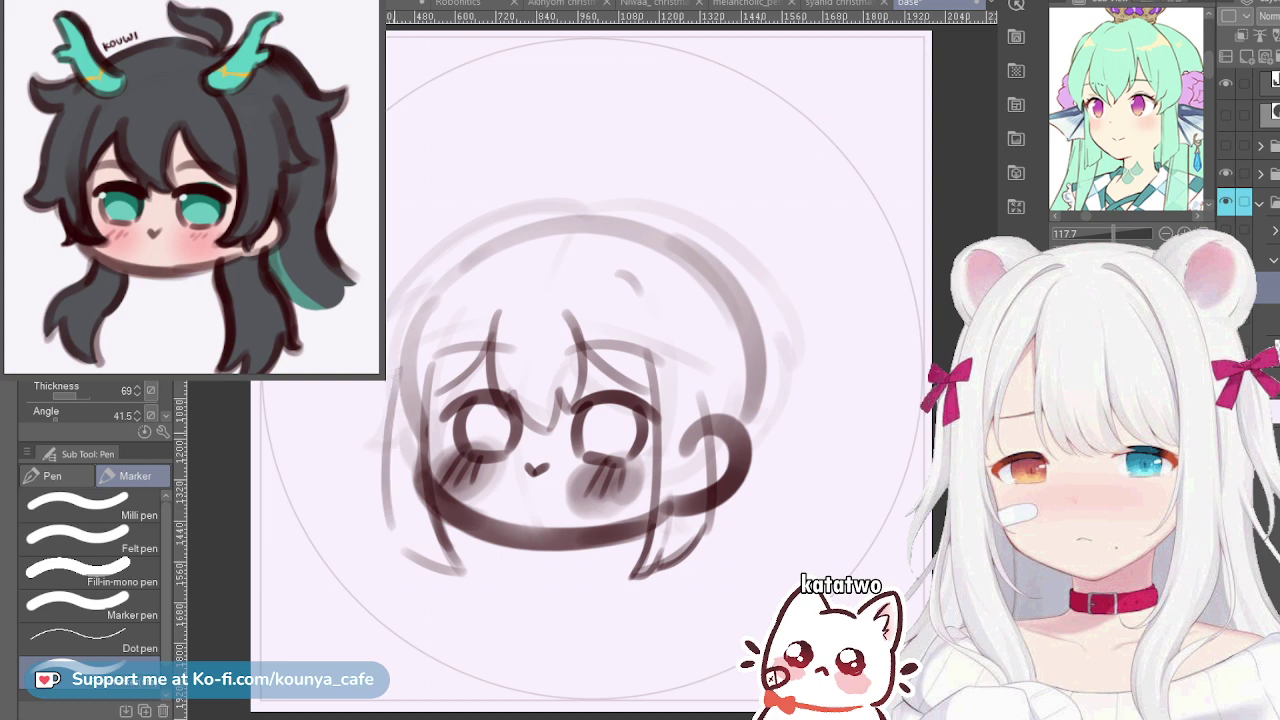
{"action": "key", "text": "ctrl+z"}
{"action": "left_click_drag", "start_coordinate": [400, 378], "coordinate": [384, 530]}
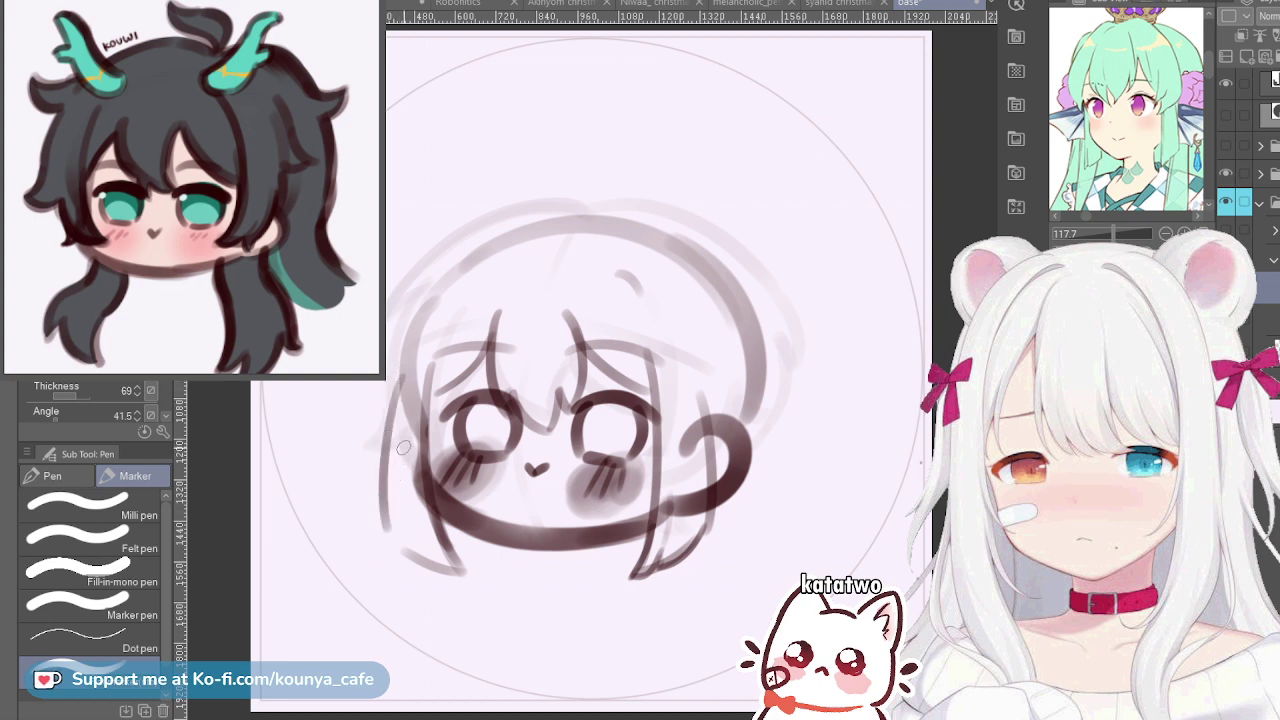
{"action": "key", "text": "ctrl+z"}
{"action": "left_click_drag", "start_coordinate": [390, 388], "coordinate": [384, 530]}
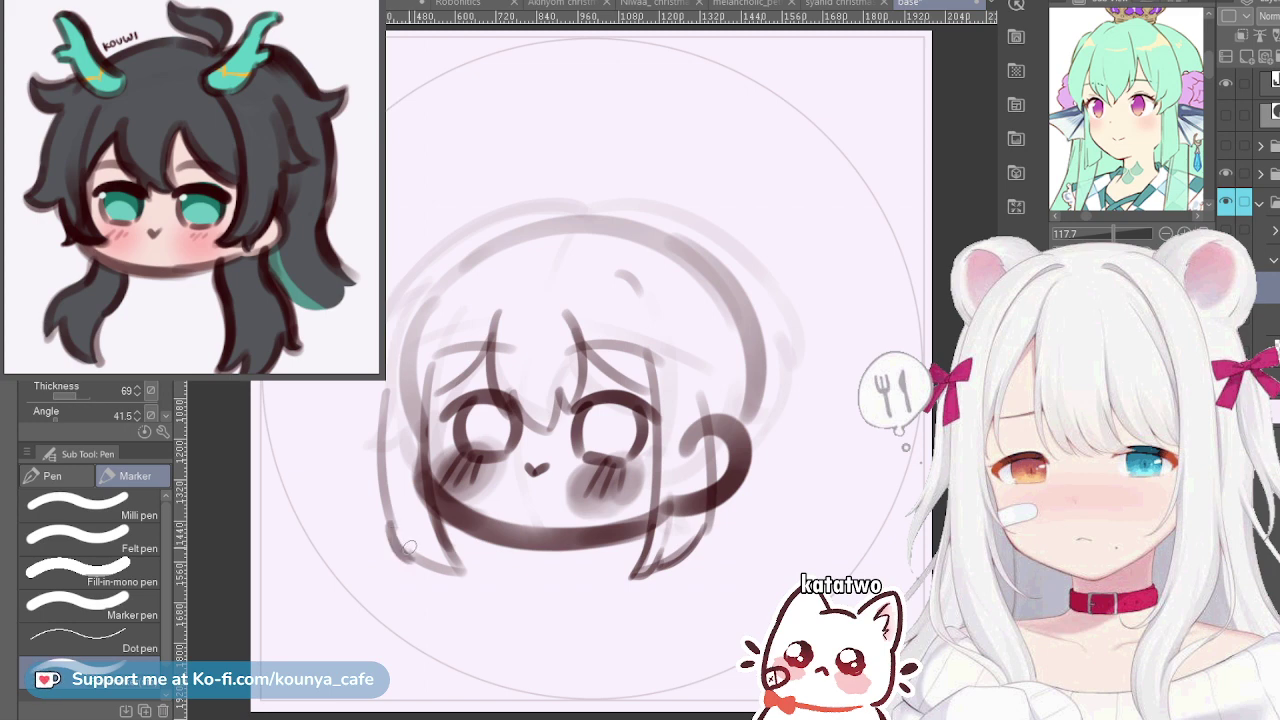
{"action": "key", "text": "ctrl+z"}
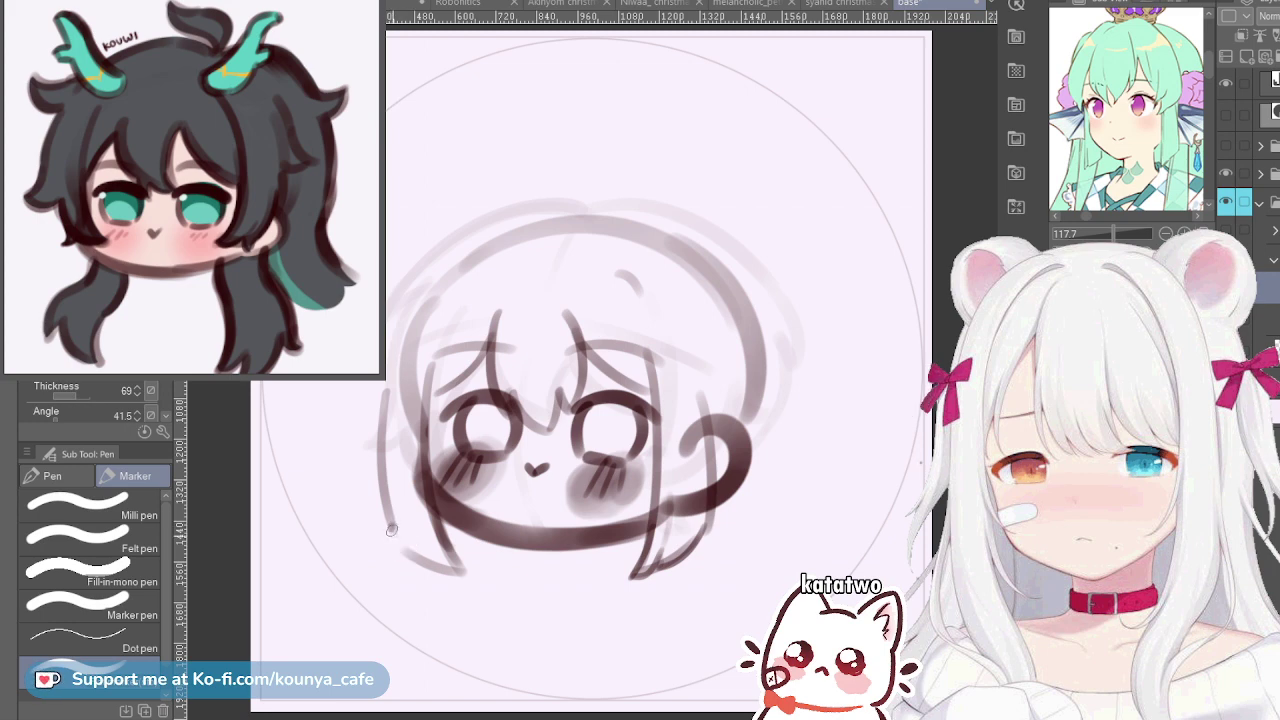
{"action": "left_click_drag", "start_coordinate": [391, 530], "coordinate": [459, 573]}
{"action": "key", "text": "ctrl+z"}
{"action": "left_click_drag", "start_coordinate": [399, 530], "coordinate": [419, 560]}
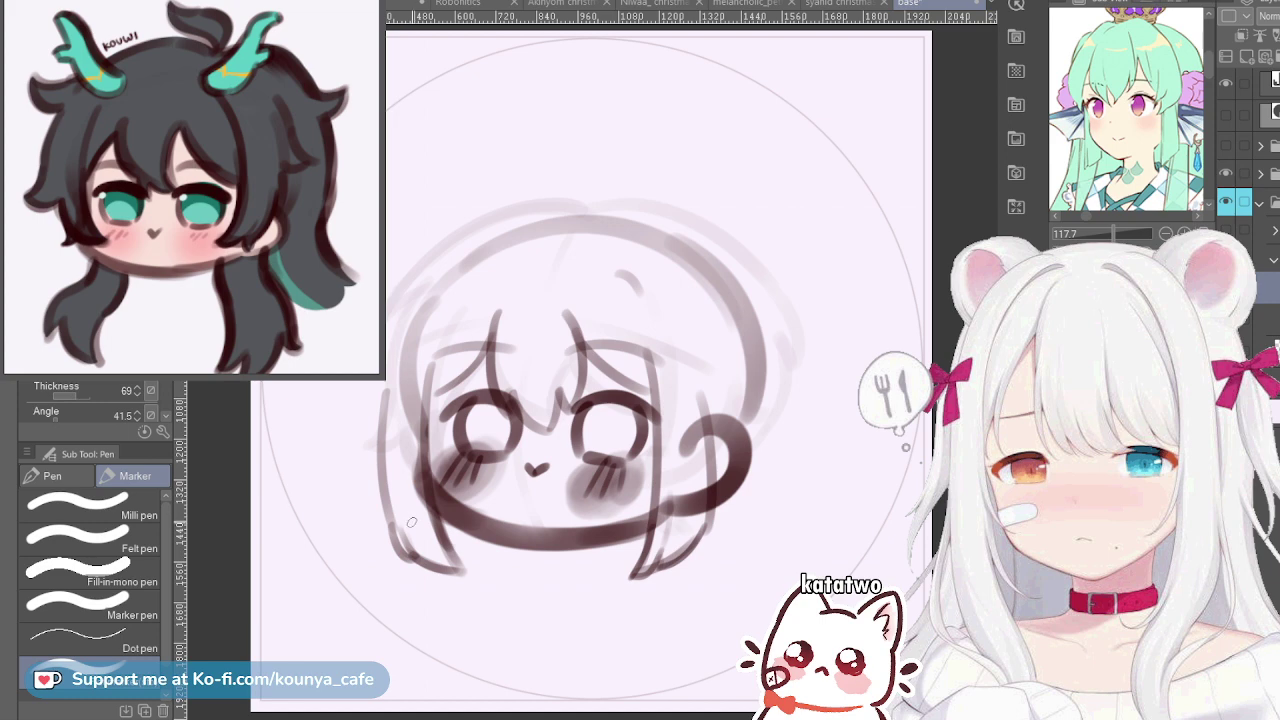
Transform the fringe and side-lock sketch, raising its lower left corner slightly and stretching it outward on the right to a 103% width scale
{"action": "key", "text": "ctrl+t"}
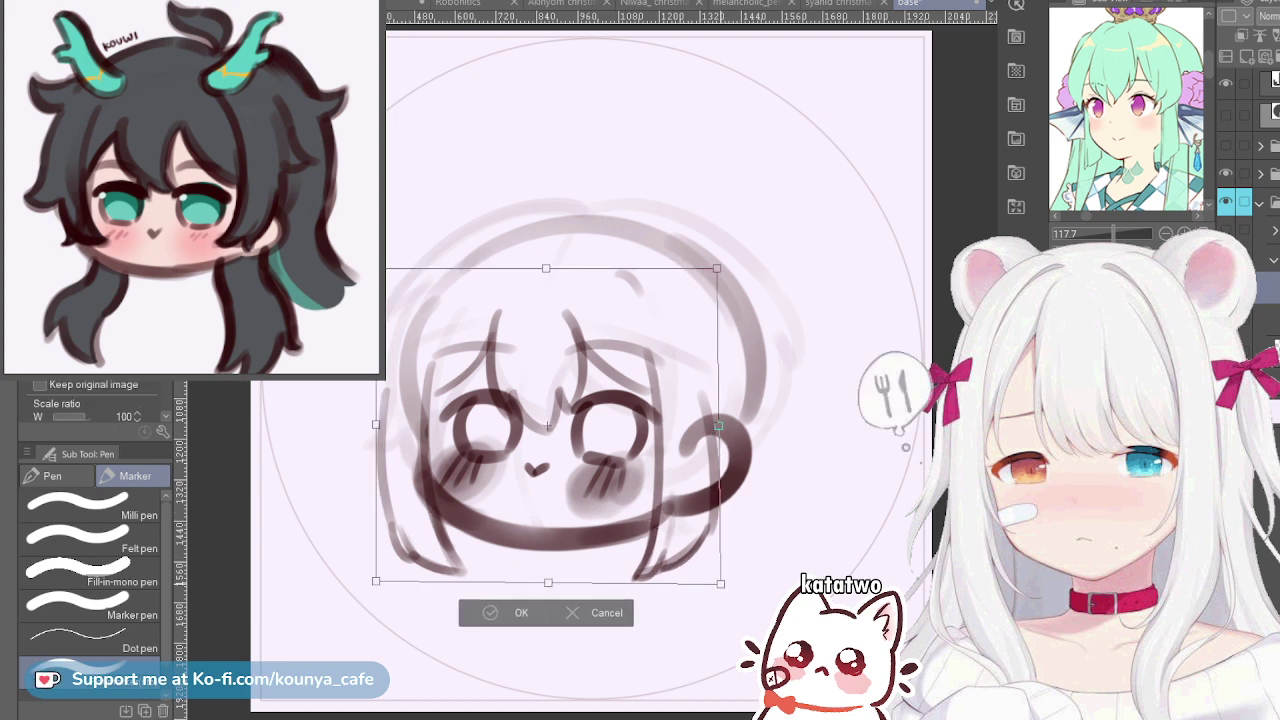
{"action": "left_click_drag", "start_coordinate": [376, 581], "coordinate": [376, 576]}
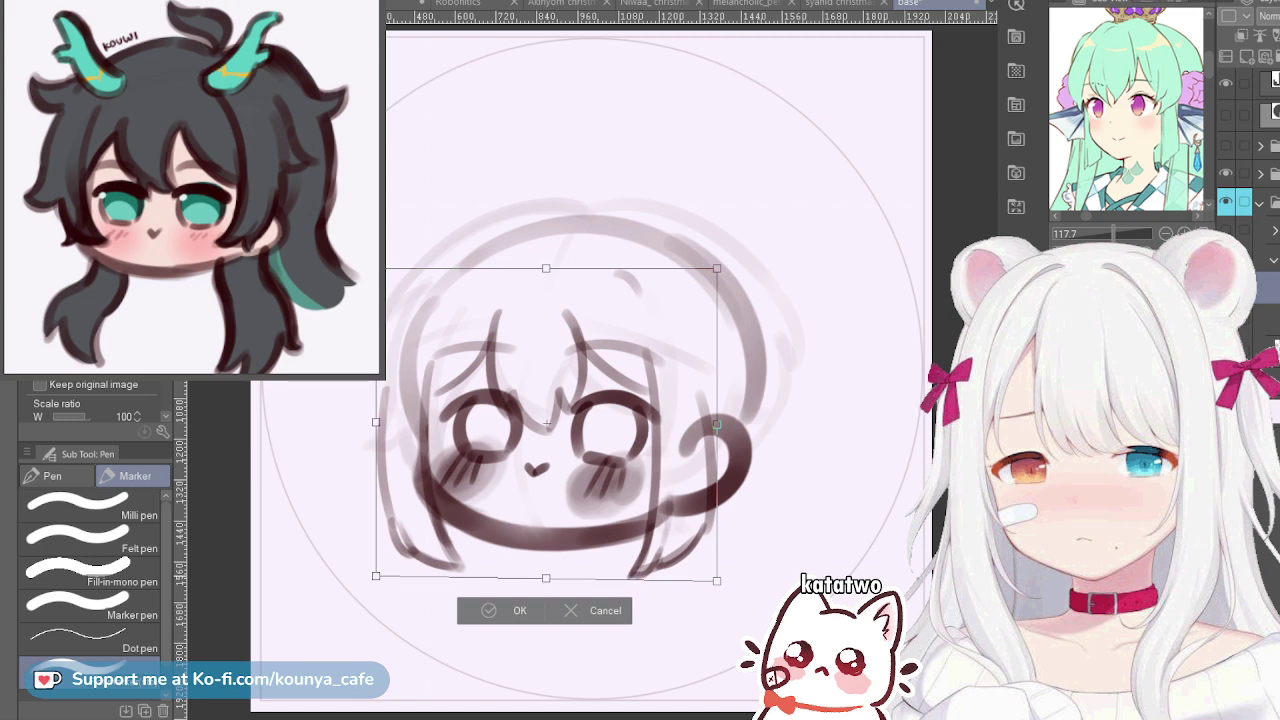
{"action": "left_click_drag", "start_coordinate": [717, 581], "coordinate": [716, 586]}
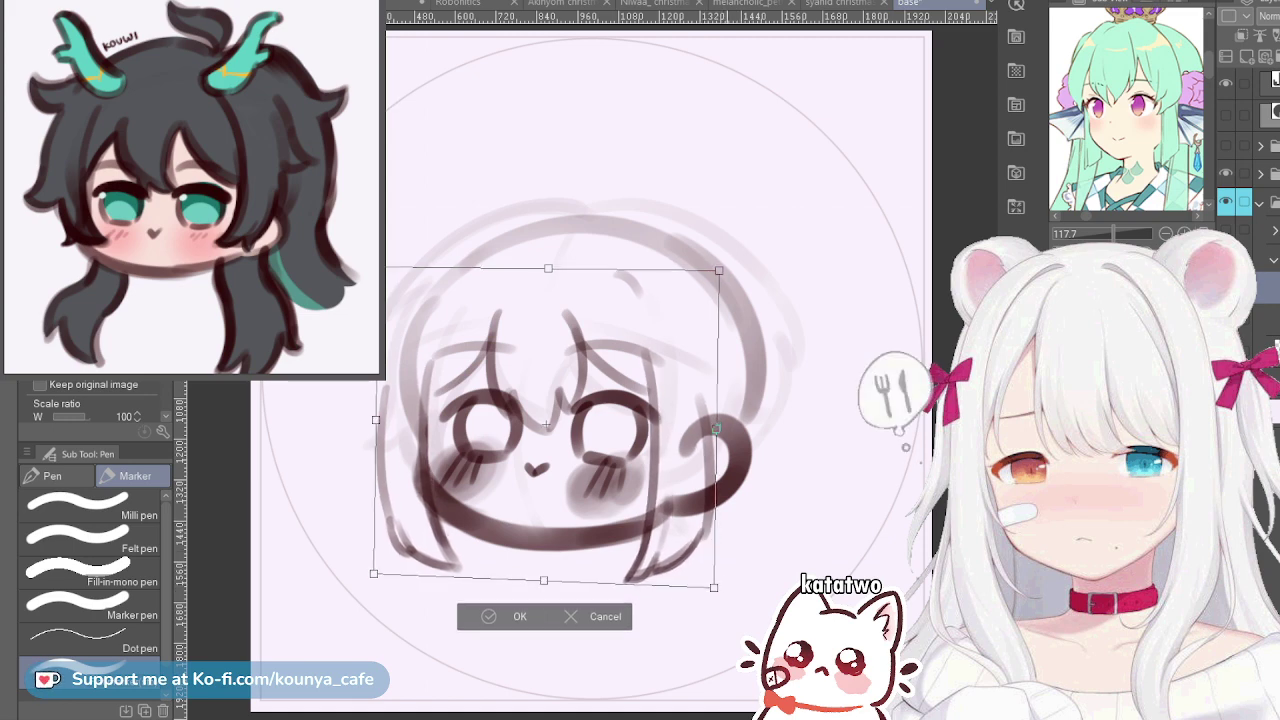
{"action": "left_click_drag", "start_coordinate": [716, 268], "coordinate": [721, 267]}
{"action": "left_click_drag", "start_coordinate": [718, 427], "coordinate": [724, 427]}
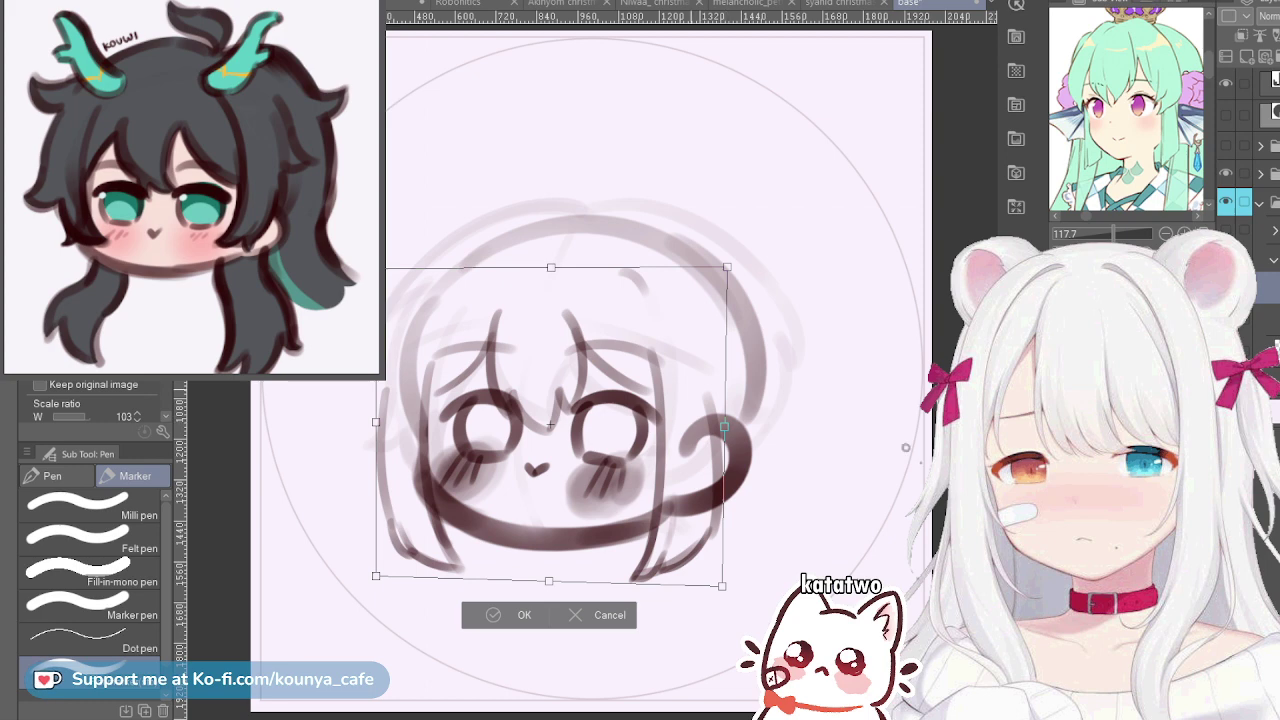
{"action": "key", "text": "Return"}
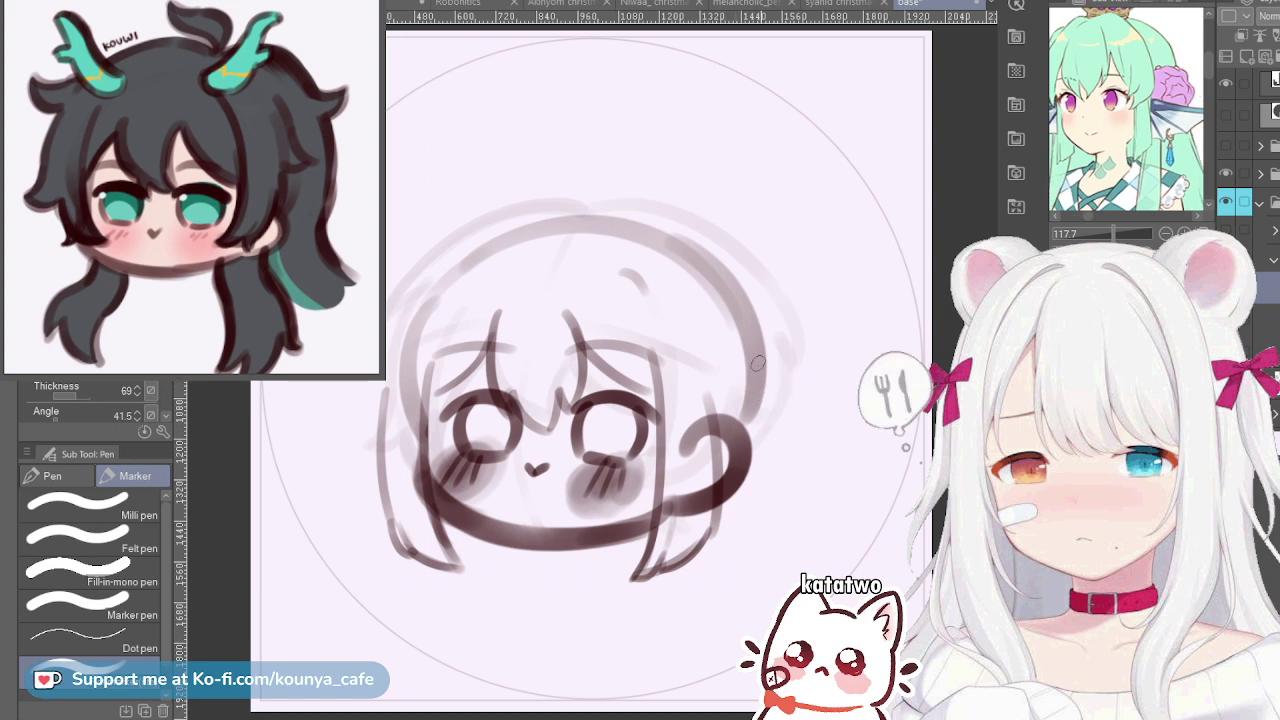
Sketch the right fin ear with a straight upper edge sloping outward to a point and a scalloped lower edge returning to the head
{"action": "left_click_drag", "start_coordinate": [705, 346], "coordinate": [834, 410]}
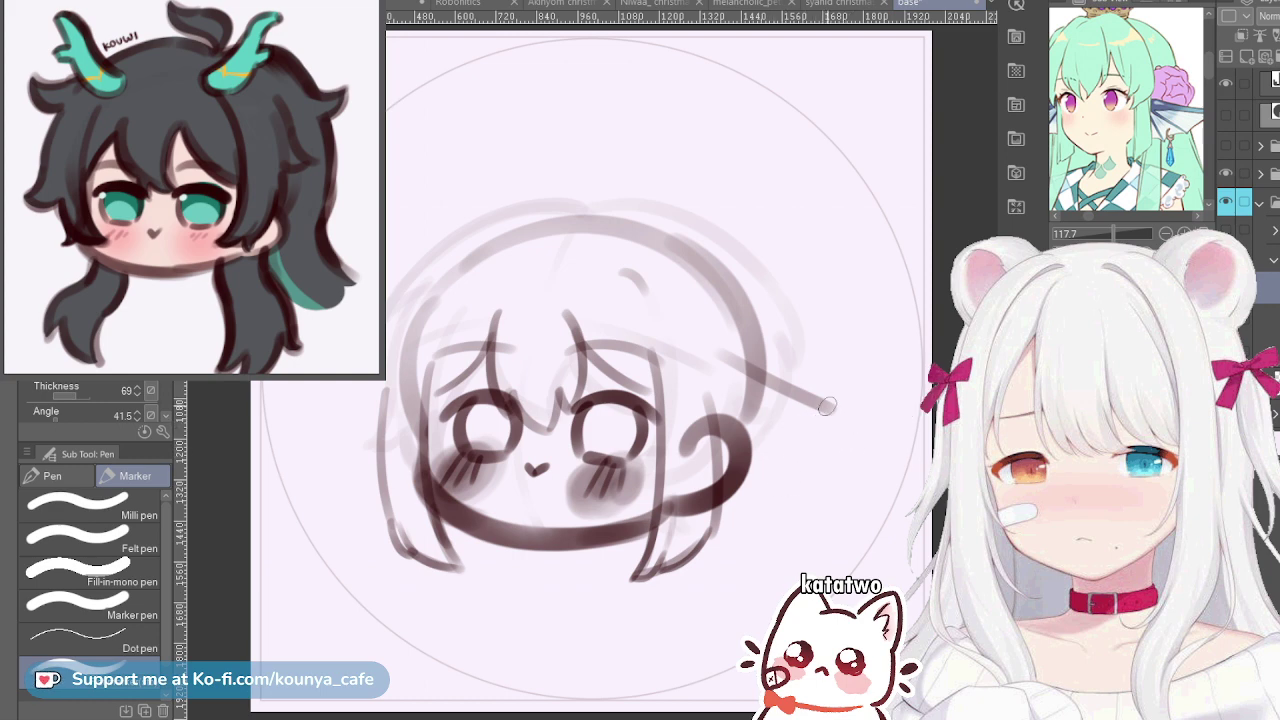
{"action": "mouse_move", "coordinate": [832, 414]}
{"action": "left_mouse_down"}
{"action": "mouse_move", "coordinate": [788, 419]}
{"action": "mouse_move", "coordinate": [776, 446]}
{"action": "left_mouse_up"}
{"action": "key", "text": "ctrl+z"}
{"action": "key", "text": "ctrl+z"}
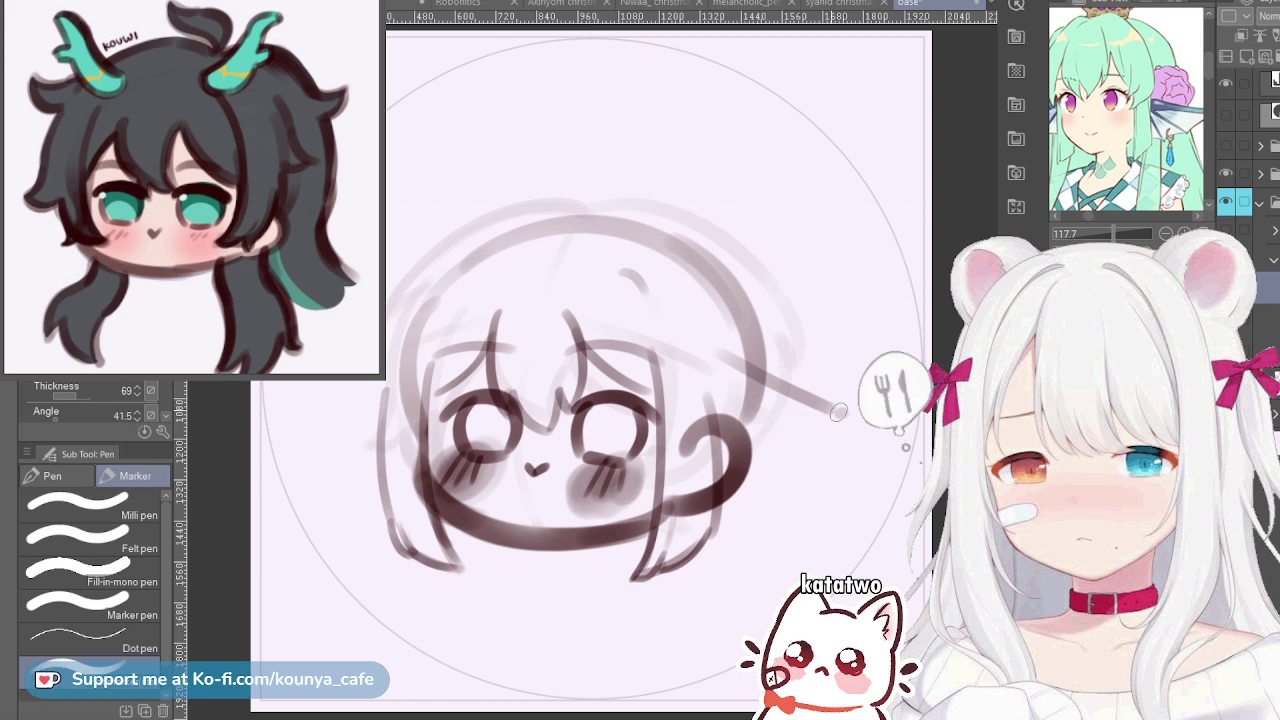
{"action": "left_click_drag", "start_coordinate": [838, 418], "coordinate": [786, 451]}
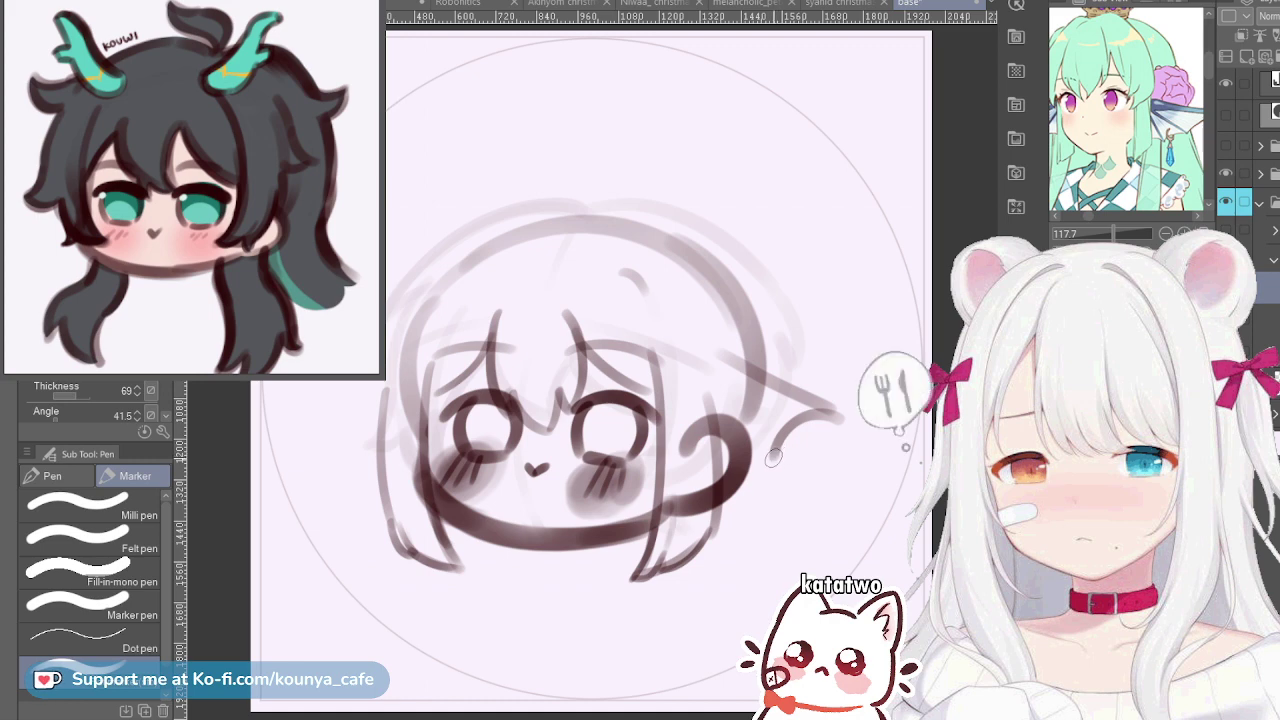
{"action": "left_click_drag", "start_coordinate": [757, 456], "coordinate": [734, 466]}
{"action": "key", "text": "ctrl+z"}
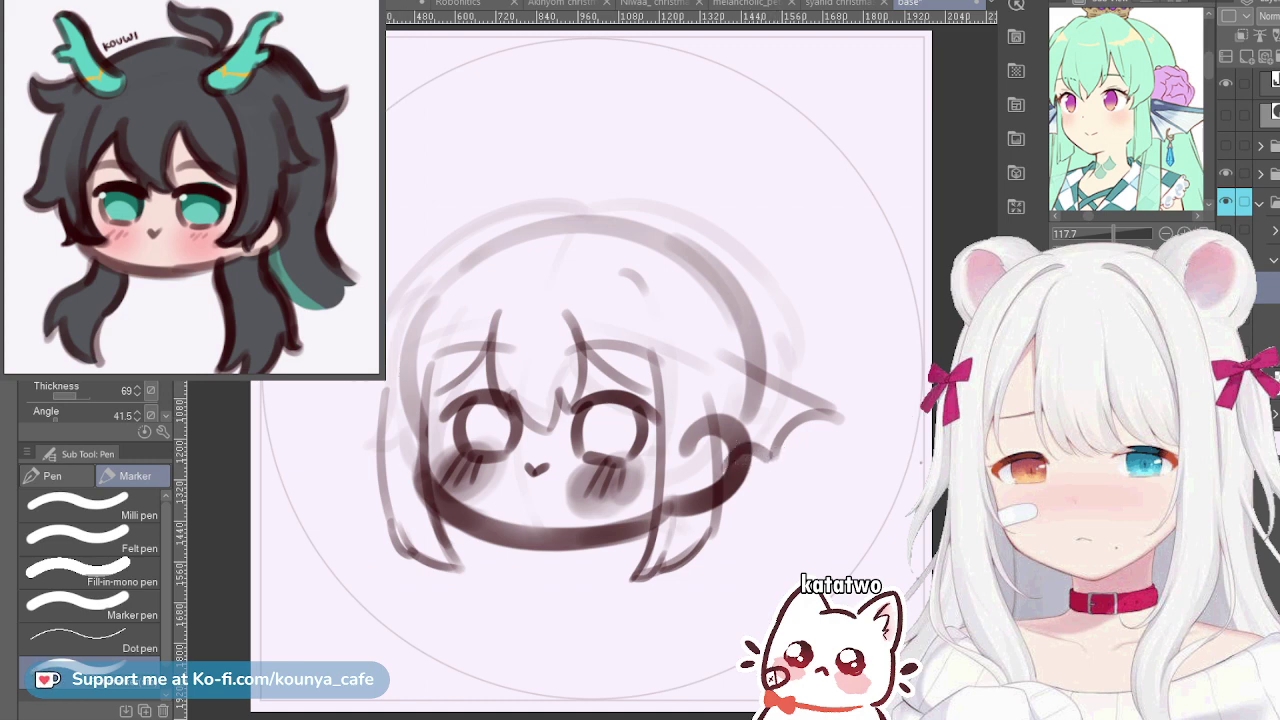
Sketch the matching left fin ear with a slanted upper edge and a scalloped lower edge beside the left lock
{"action": "left_click_drag", "start_coordinate": [360, 382], "coordinate": [312, 412]}
{"action": "key", "text": "ctrl+z"}
{"action": "left_click_drag", "start_coordinate": [392, 350], "coordinate": [323, 417]}
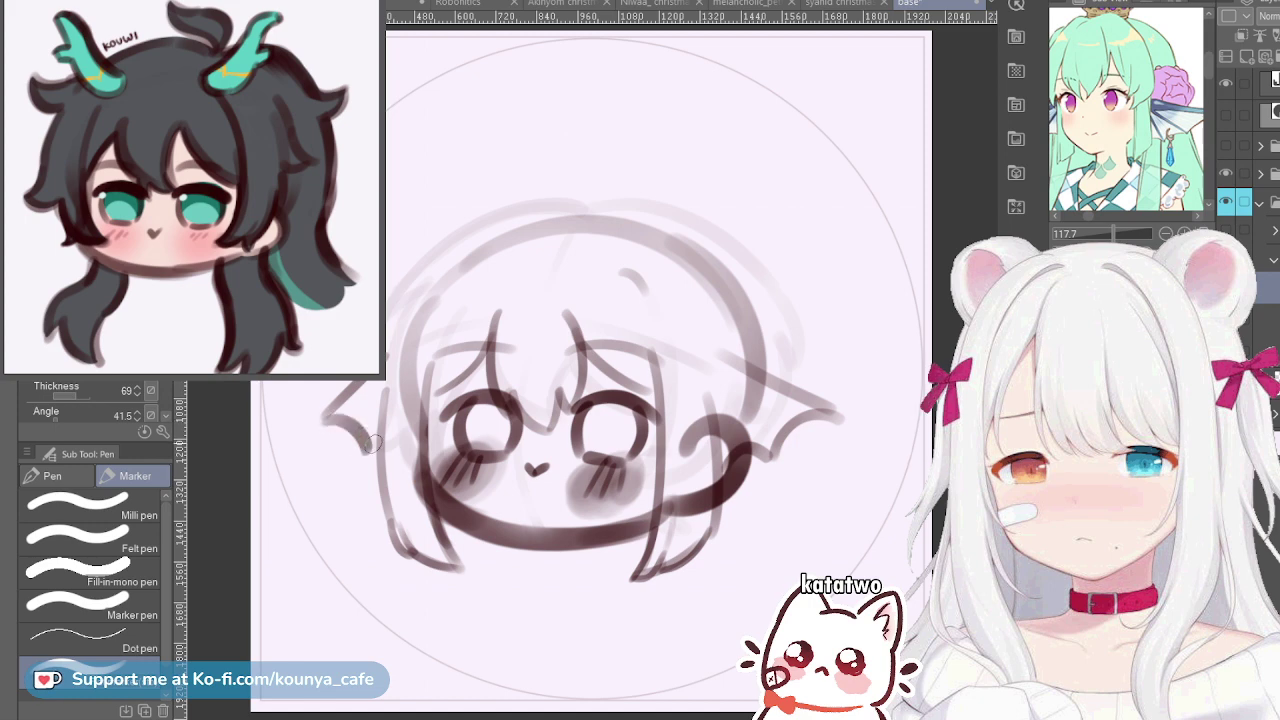
{"action": "mouse_move", "coordinate": [317, 421]}
{"action": "left_mouse_down"}
{"action": "mouse_move", "coordinate": [331, 418]}
{"action": "mouse_move", "coordinate": [357, 452]}
{"action": "left_mouse_up"}
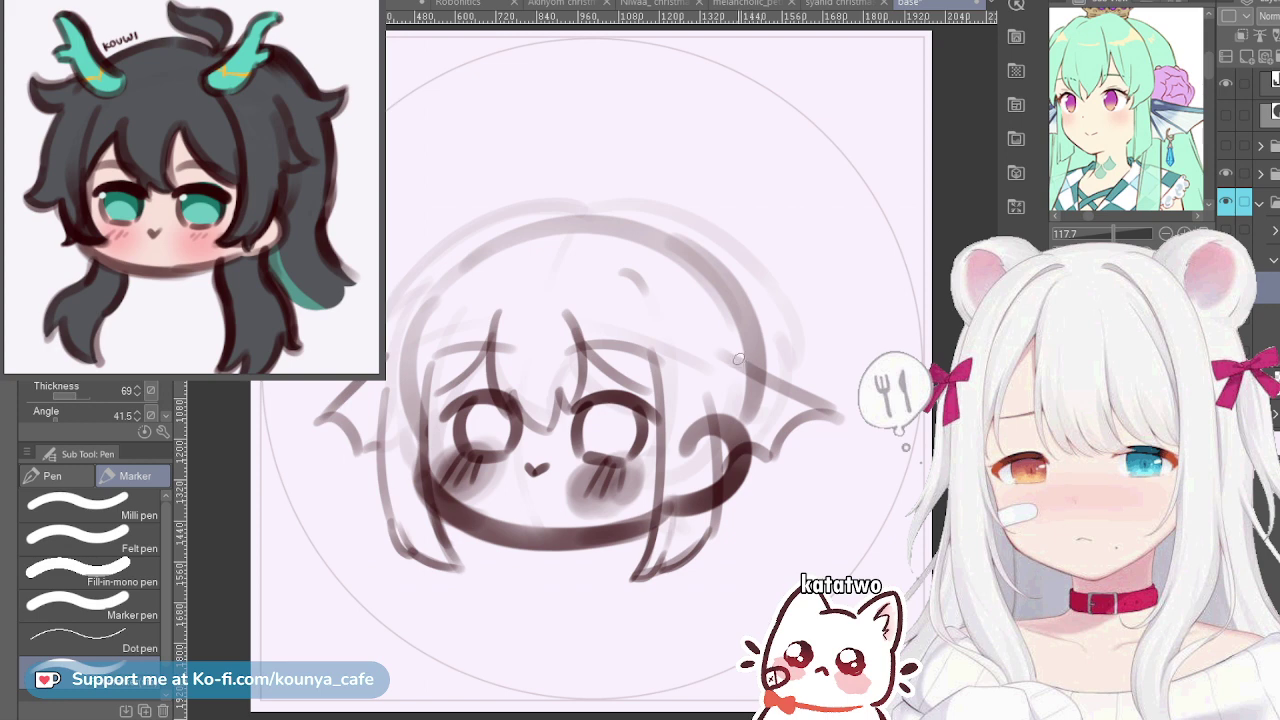
Darken the right fin ear's upper edge and add inner rib lines to both the right and left fin ears
{"action": "left_click_drag", "start_coordinate": [720, 352], "coordinate": [829, 413]}
{"action": "key", "text": "ctrl+z"}
{"action": "key", "text": "ctrl+z"}
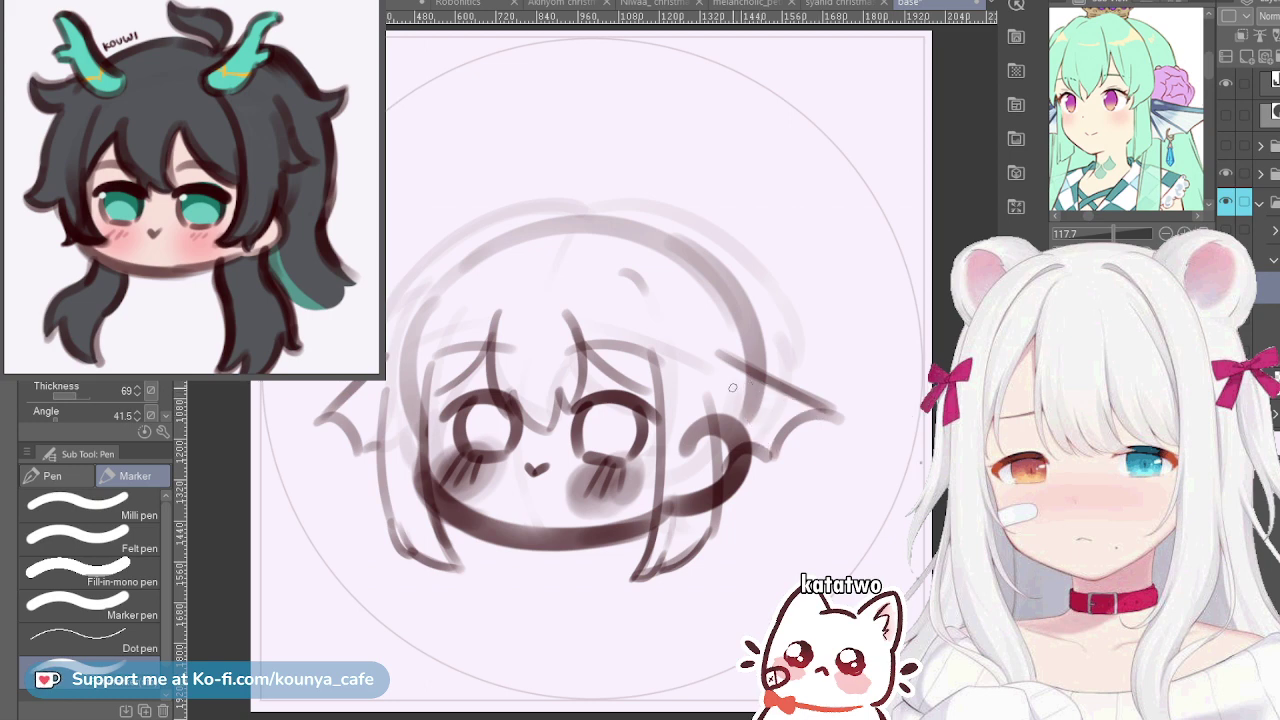
{"action": "left_click_drag", "start_coordinate": [733, 388], "coordinate": [769, 446]}
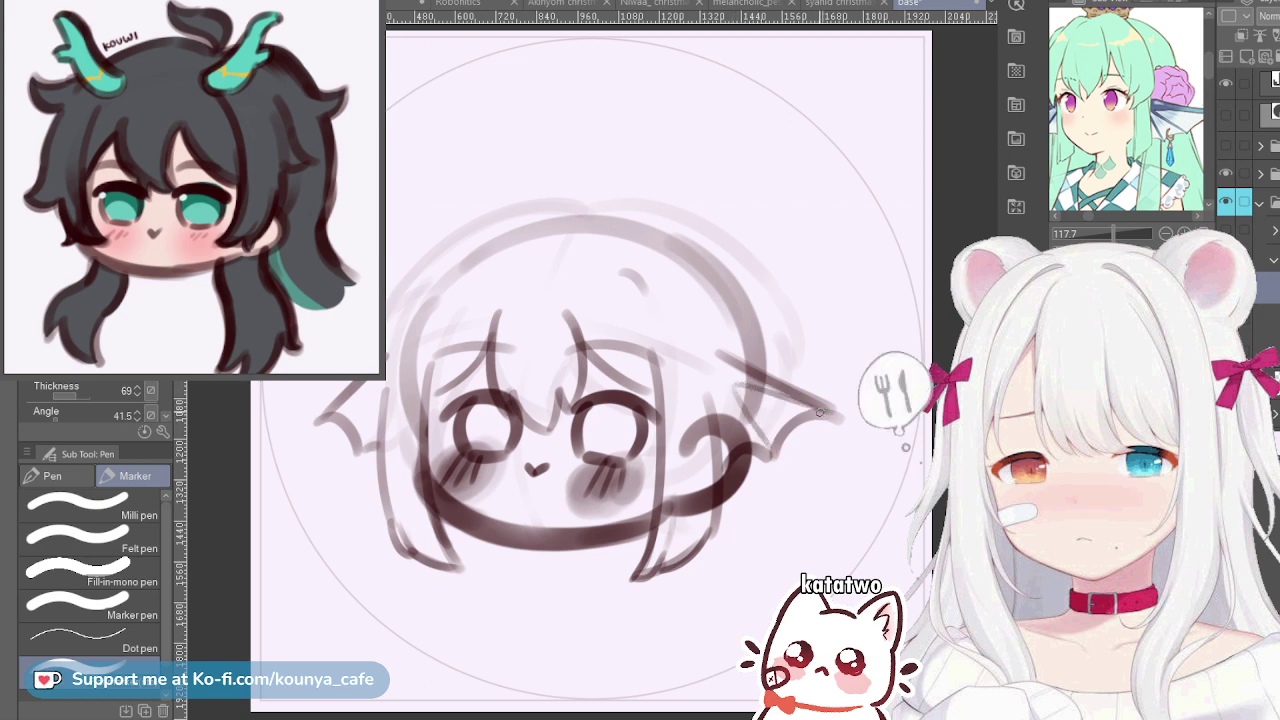
{"action": "key", "text": "ctrl+z"}
{"action": "left_click_drag", "start_coordinate": [734, 382], "coordinate": [830, 412]}
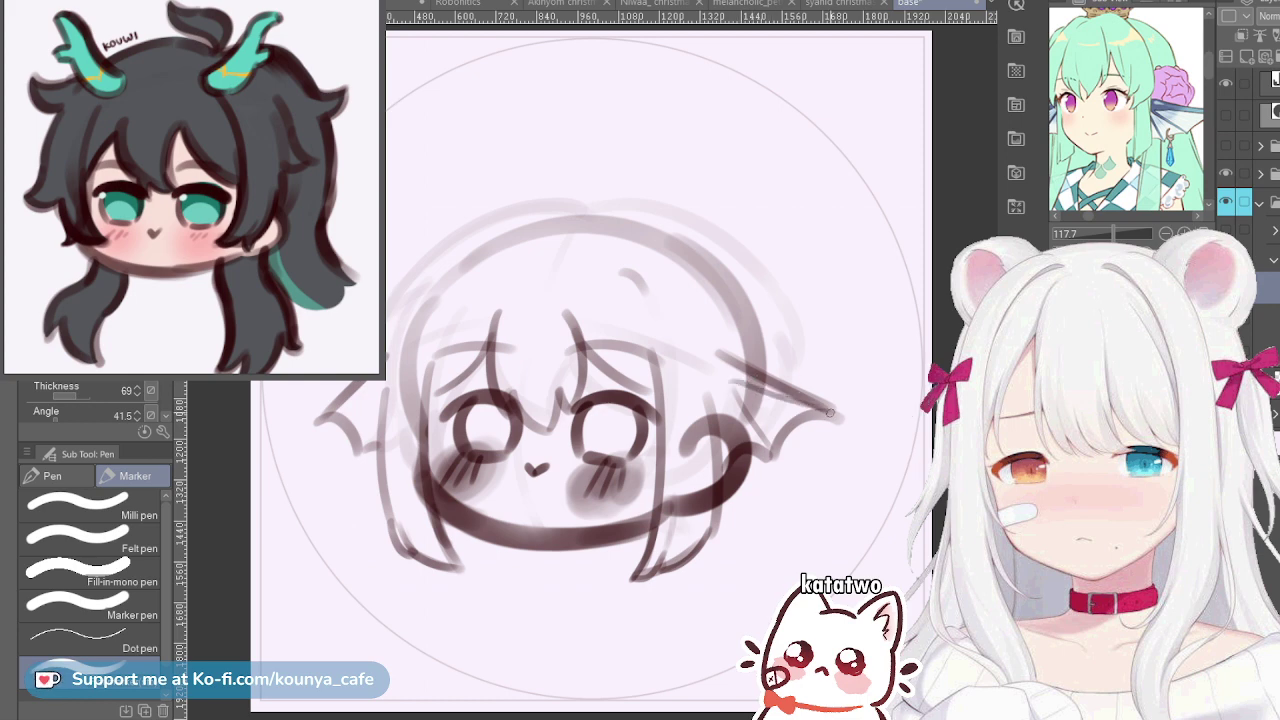
{"action": "key", "text": "ctrl+z"}
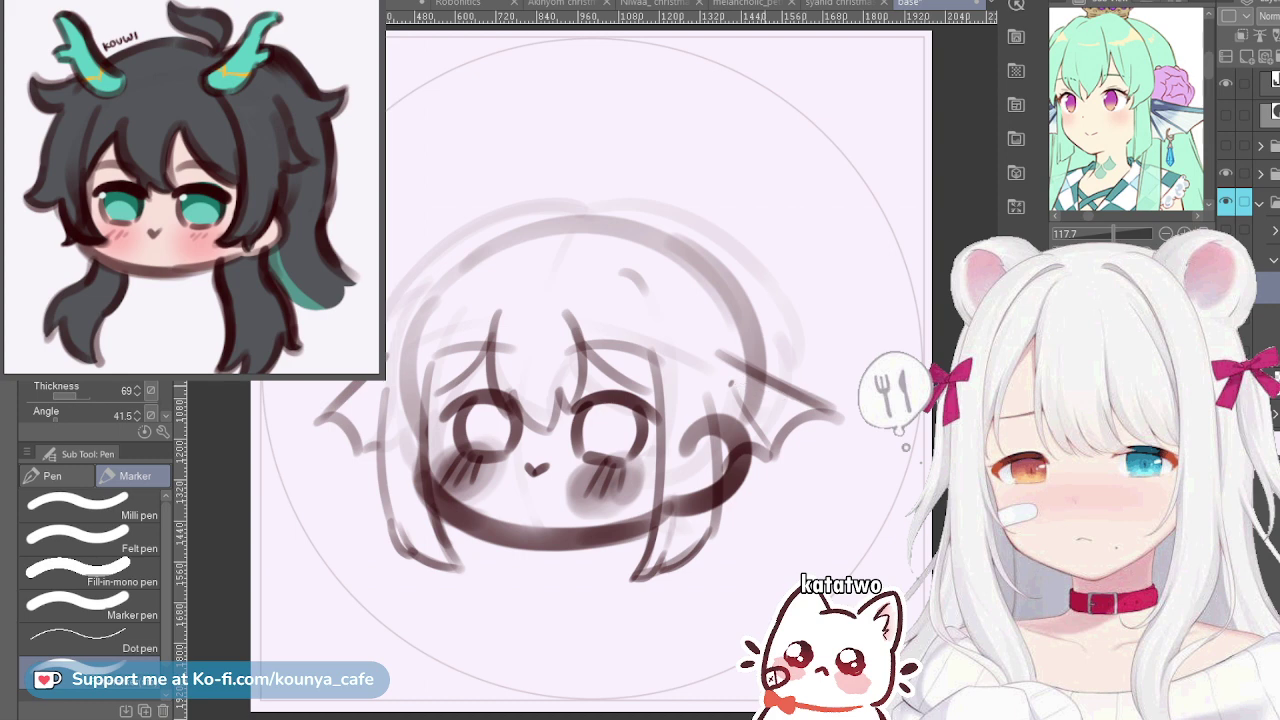
{"action": "left_click_drag", "start_coordinate": [733, 382], "coordinate": [811, 412]}
{"action": "left_click_drag", "start_coordinate": [719, 353], "coordinate": [825, 405]}
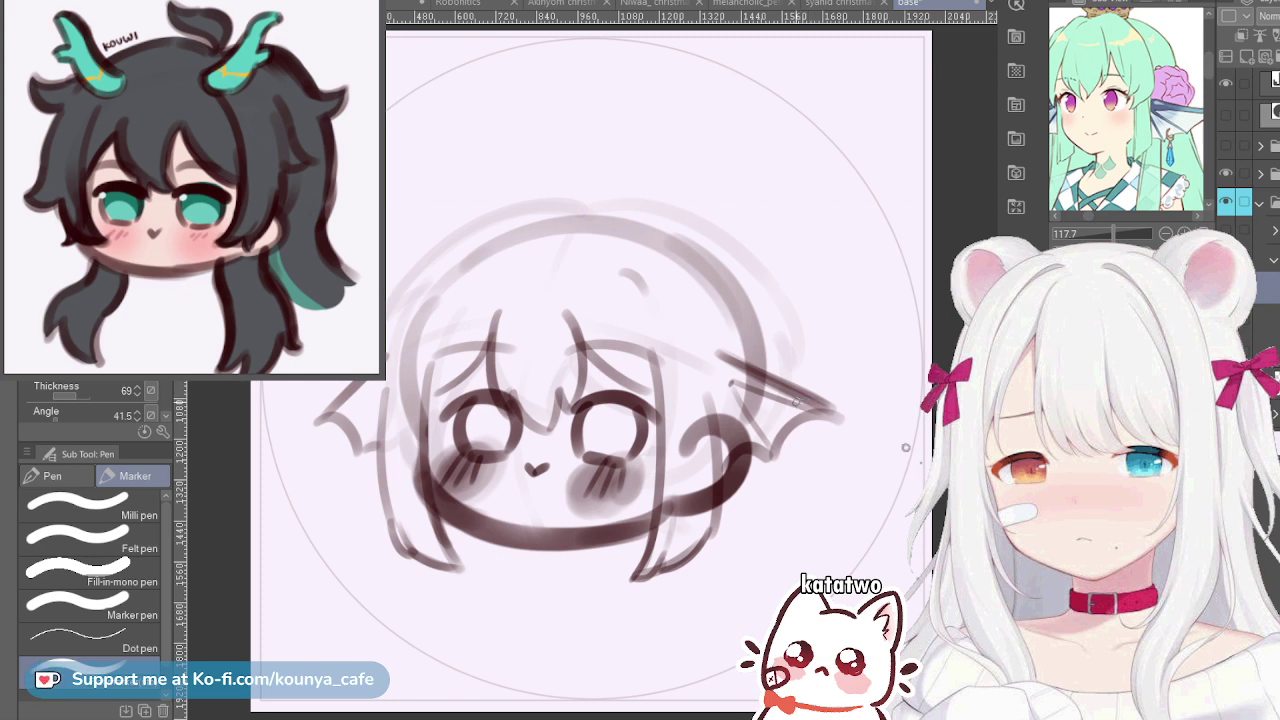
{"action": "left_click_drag", "start_coordinate": [796, 400], "coordinate": [833, 414]}
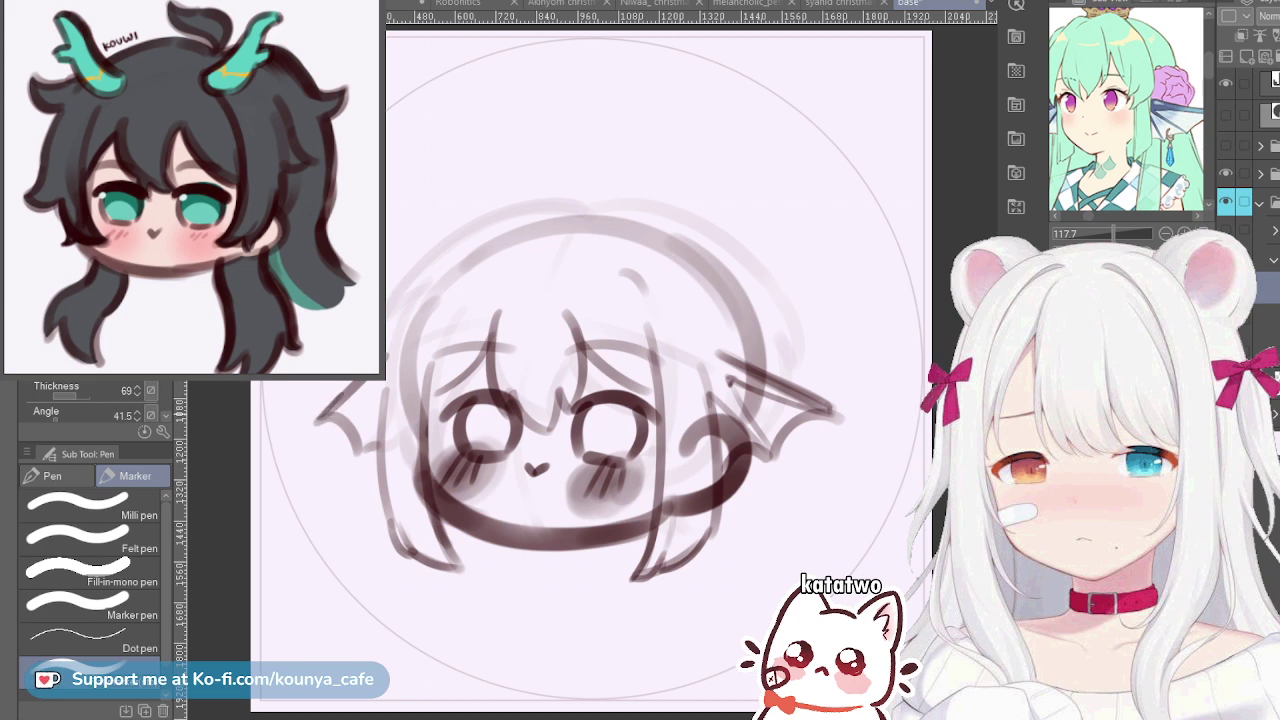
{"action": "mouse_move", "coordinate": [326, 417]}
{"action": "left_mouse_down"}
{"action": "mouse_move", "coordinate": [356, 386]}
{"action": "mouse_move", "coordinate": [382, 386]}
{"action": "left_mouse_up"}
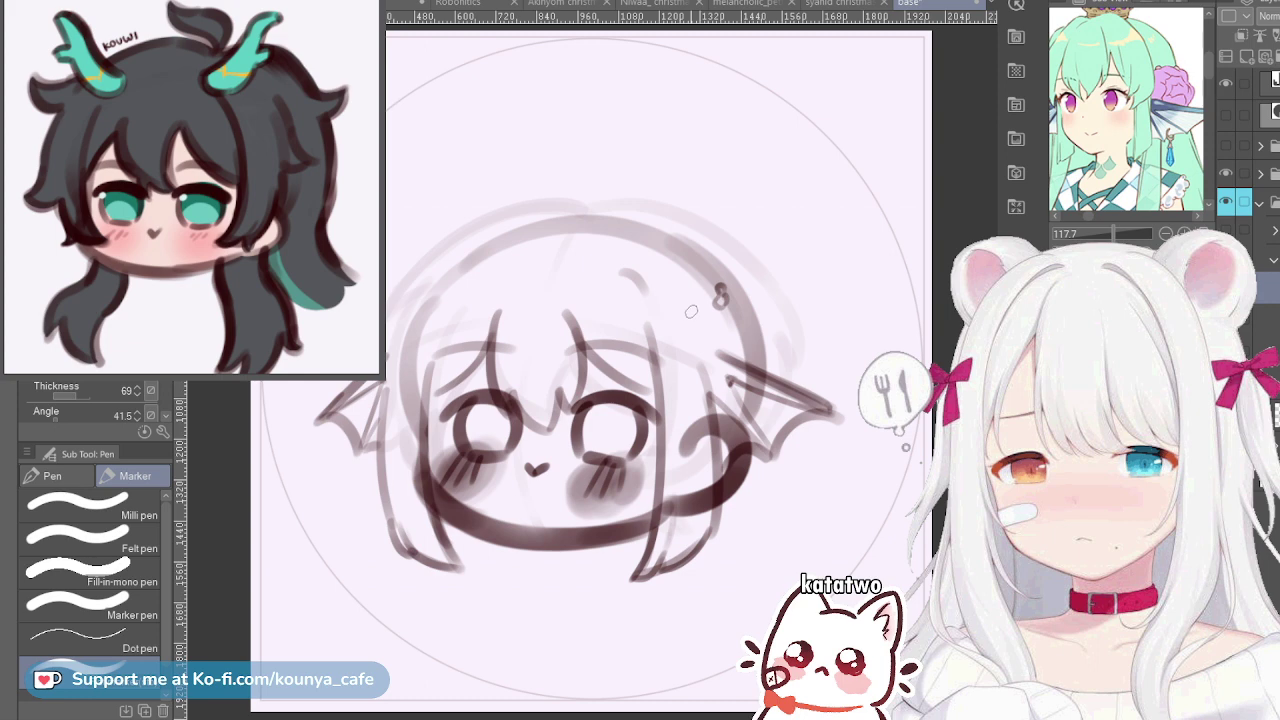
Sketch a round layered flower on the head's upper right, then enlarge it to 121% width scale and shift it slightly outward
{"action": "mouse_move", "coordinate": [685, 316]}
{"action": "left_mouse_down"}
{"action": "mouse_move", "coordinate": [682, 282]}
{"action": "mouse_move", "coordinate": [704, 258]}
{"action": "left_mouse_up"}
{"action": "mouse_move", "coordinate": [690, 300]}
{"action": "left_mouse_down"}
{"action": "mouse_move", "coordinate": [714, 288]}
{"action": "mouse_move", "coordinate": [718, 327]}
{"action": "left_mouse_up"}
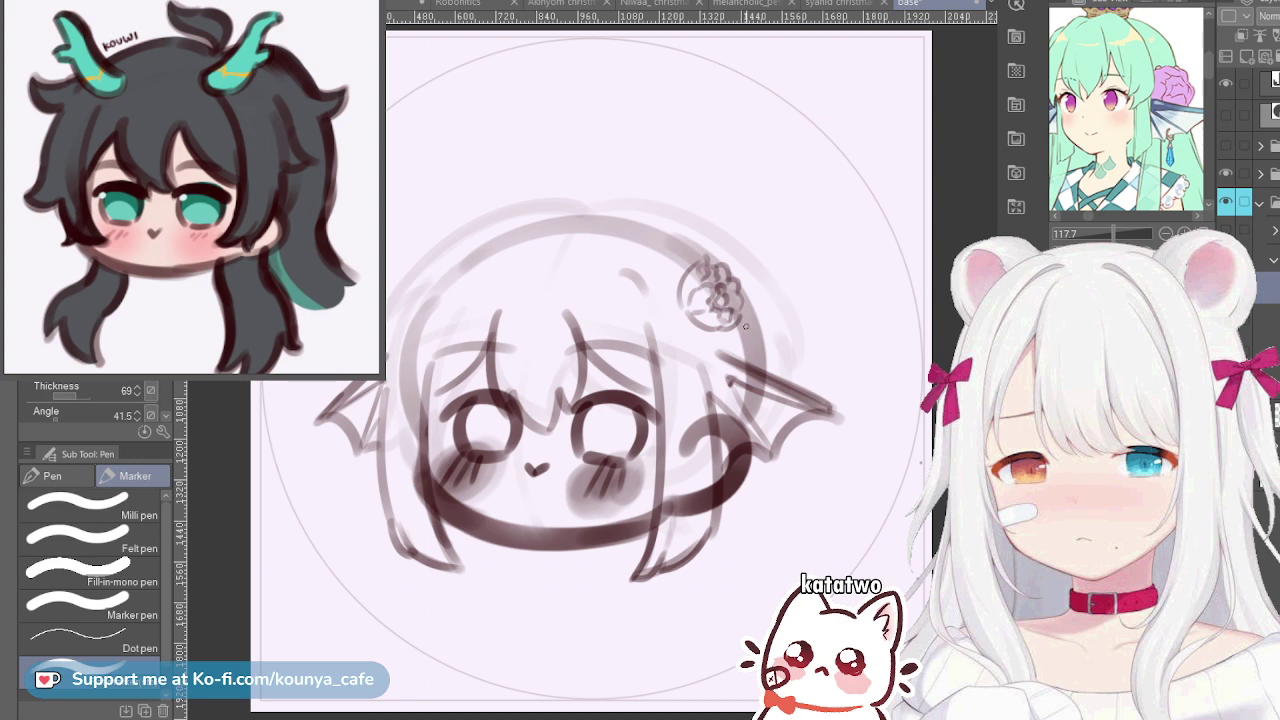
{"action": "key", "text": "ctrl+t"}
{"action": "left_click_drag", "start_coordinate": [744, 332], "coordinate": [751, 340]}
{"action": "left_click_drag", "start_coordinate": [720, 300], "coordinate": [733, 312]}
{"action": "left_click_drag", "start_coordinate": [761, 258], "coordinate": [764, 255]}
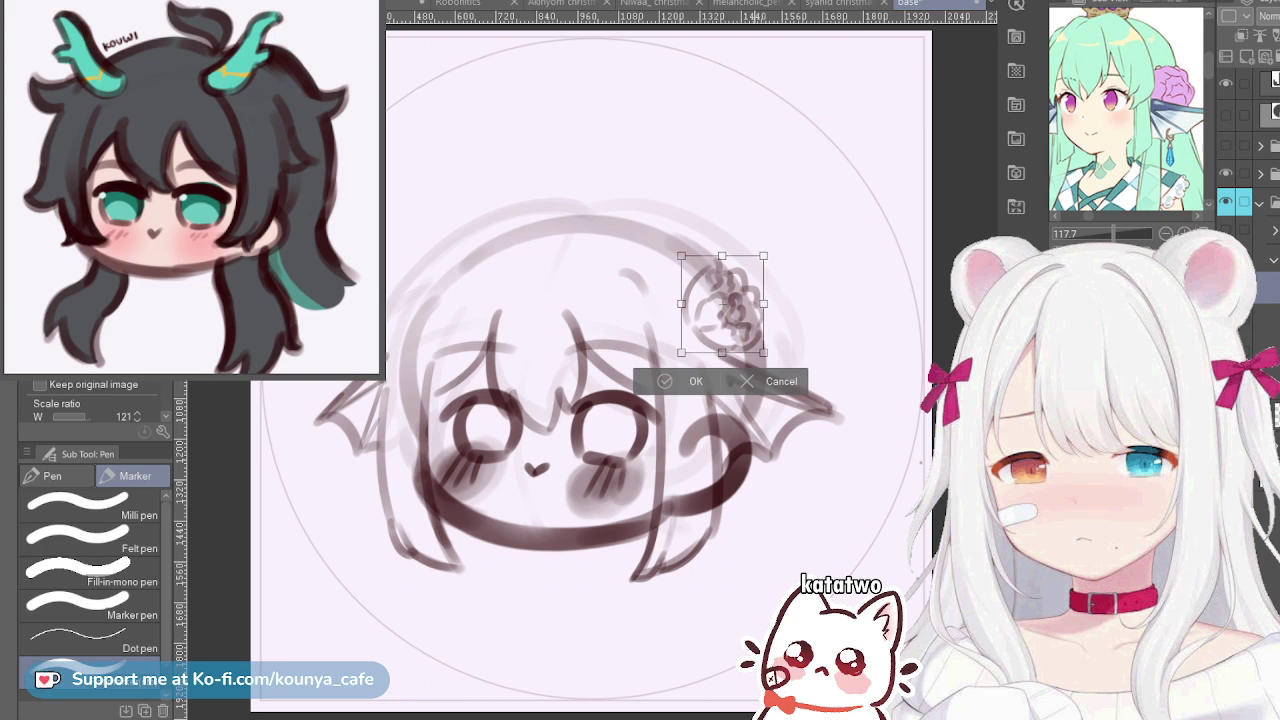
{"action": "key", "text": "Return"}
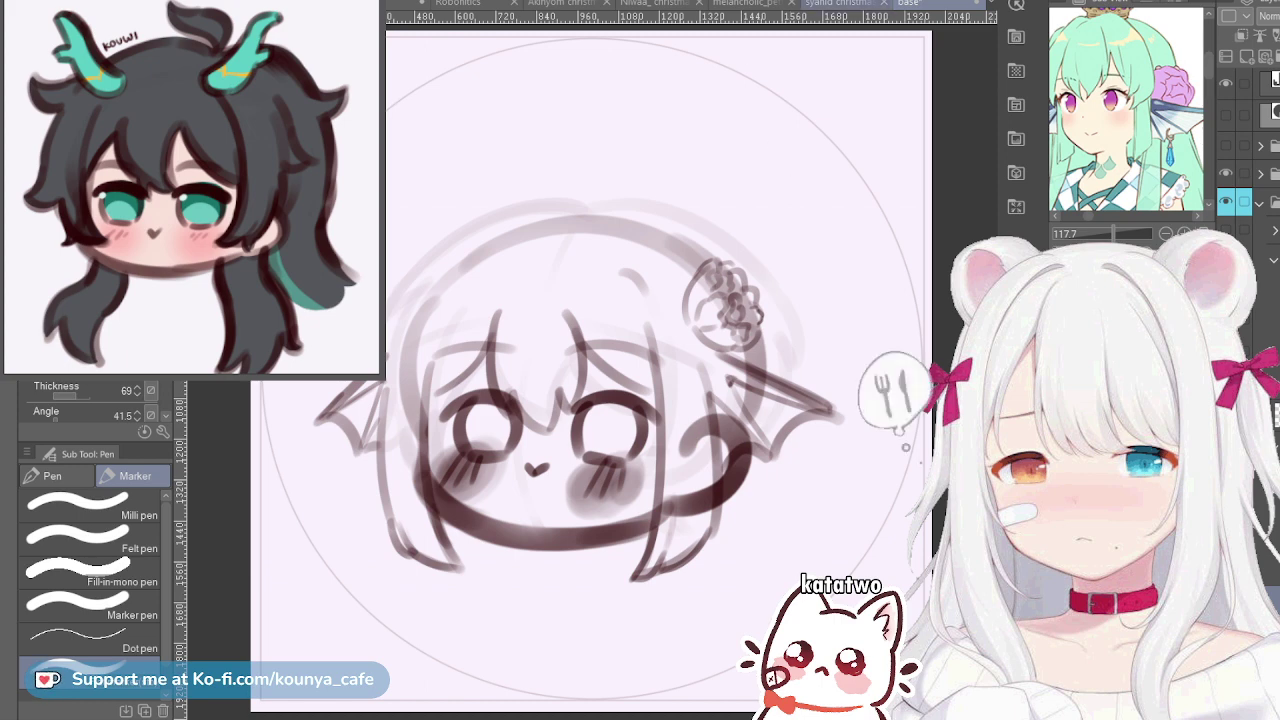
View the dark-haired reindeer icon in the Fadelessword document and return to the Finana christmas sketch
{"action": "left_click", "coordinate": [838, 3]}
{"action": "key", "text": "ctrl+Tab"}
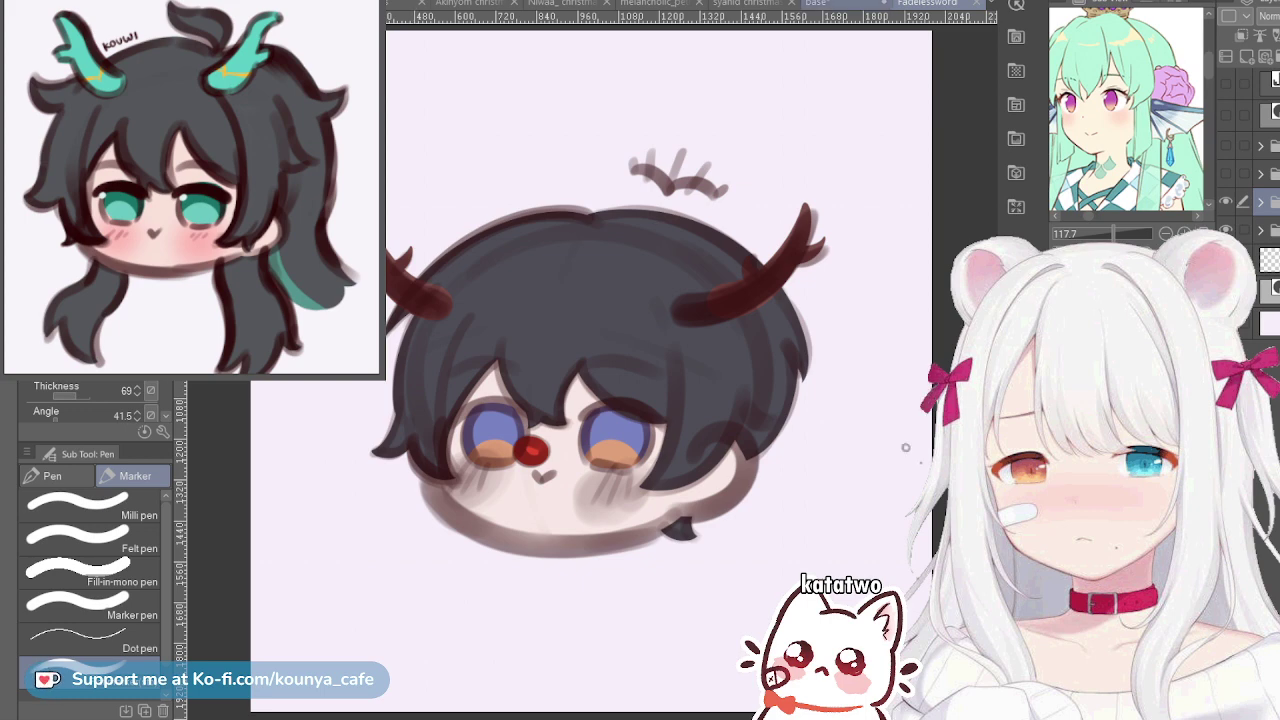
{"action": "left_click", "coordinate": [840, 3]}
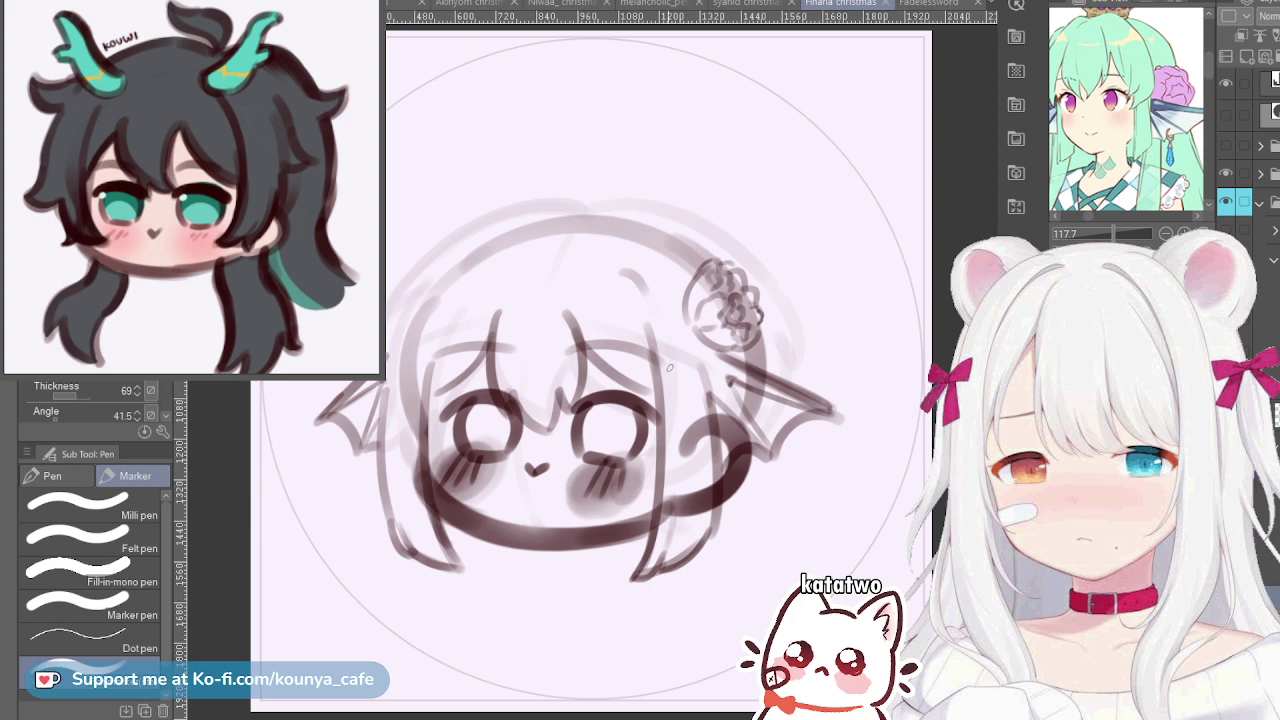
Erase the head base's thick upper outline and the human ear with an enlarged soft eraser, keeping the hair, fins and flower
{"action": "key", "text": "e"}
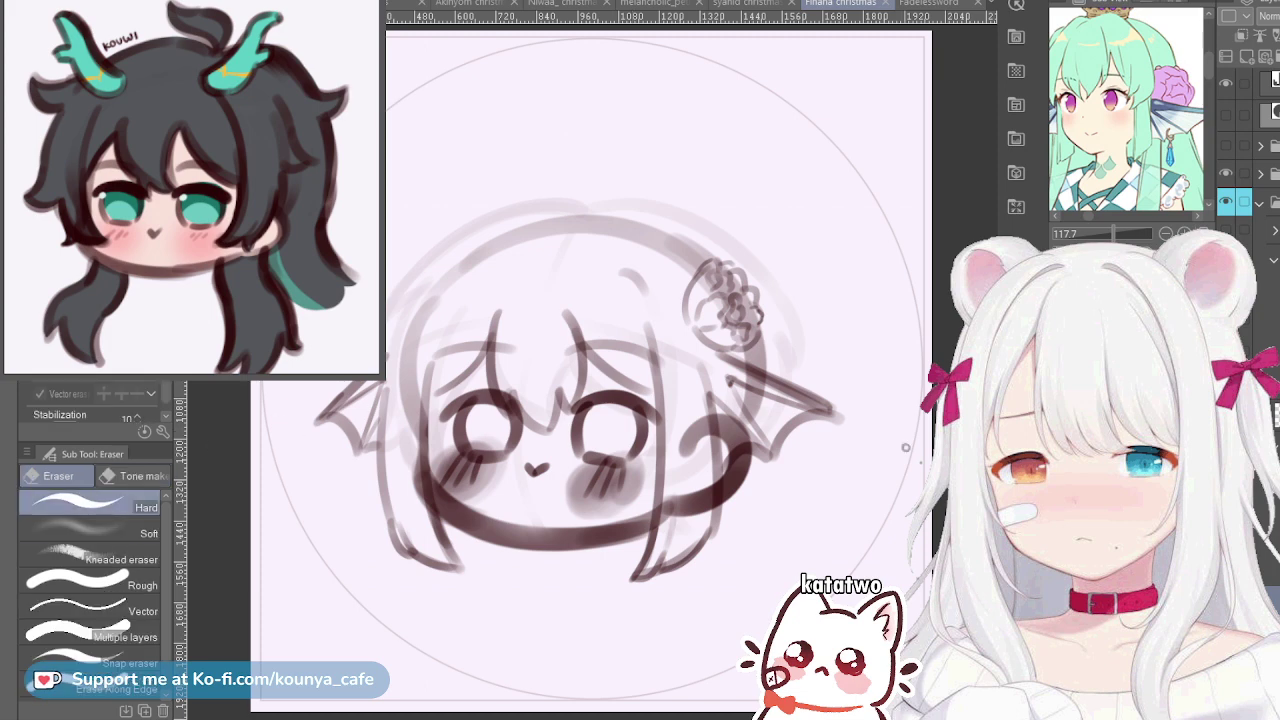
{"action": "key", "text": "]"}
{"action": "key", "text": "]"}
{"action": "key", "text": "]"}
{"action": "left_click_drag", "start_coordinate": [477, 236], "coordinate": [414, 251]}
{"action": "left_click_drag", "start_coordinate": [590, 198], "coordinate": [409, 280]}
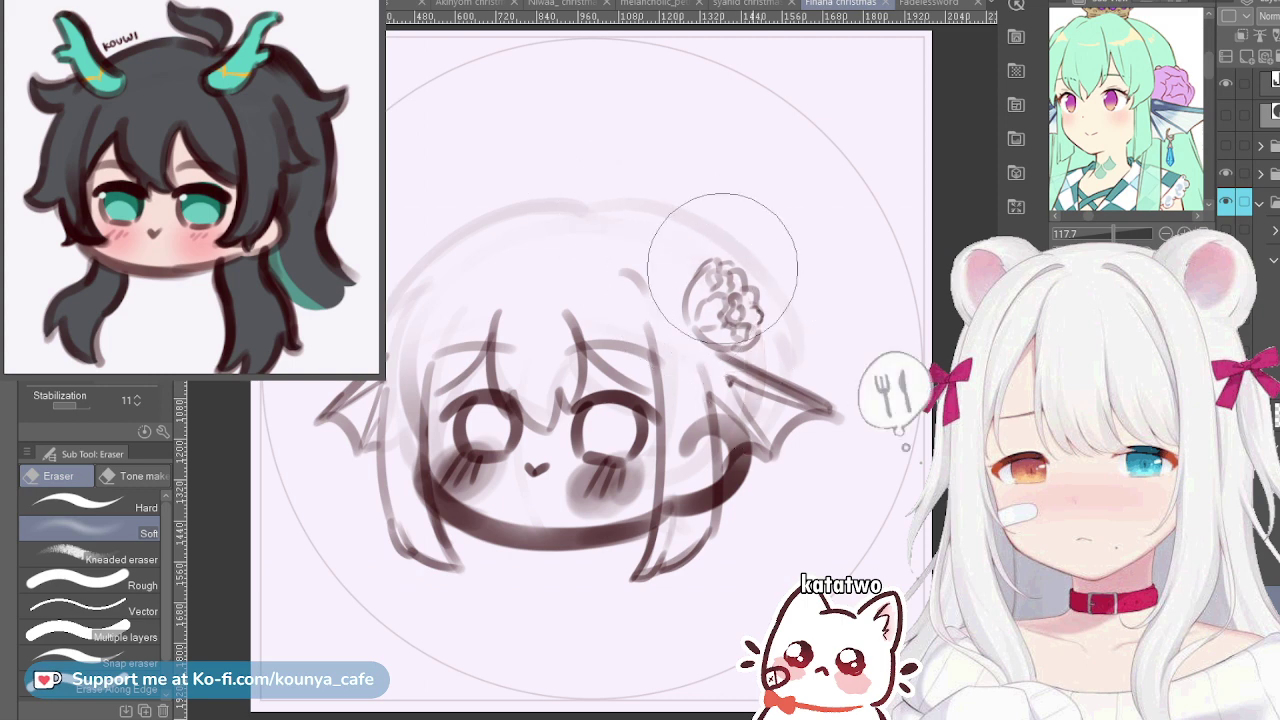
{"action": "mouse_move", "coordinate": [742, 423]}
{"action": "left_mouse_down"}
{"action": "mouse_move", "coordinate": [699, 425]}
{"action": "mouse_move", "coordinate": [704, 379]}
{"action": "mouse_move", "coordinate": [699, 413]}
{"action": "mouse_move", "coordinate": [734, 465]}
{"action": "mouse_move", "coordinate": [707, 436]}
{"action": "mouse_move", "coordinate": [712, 446]}
{"action": "mouse_move", "coordinate": [731, 439]}
{"action": "mouse_move", "coordinate": [753, 461]}
{"action": "mouse_move", "coordinate": [723, 455]}
{"action": "mouse_move", "coordinate": [720, 526]}
{"action": "left_mouse_up"}
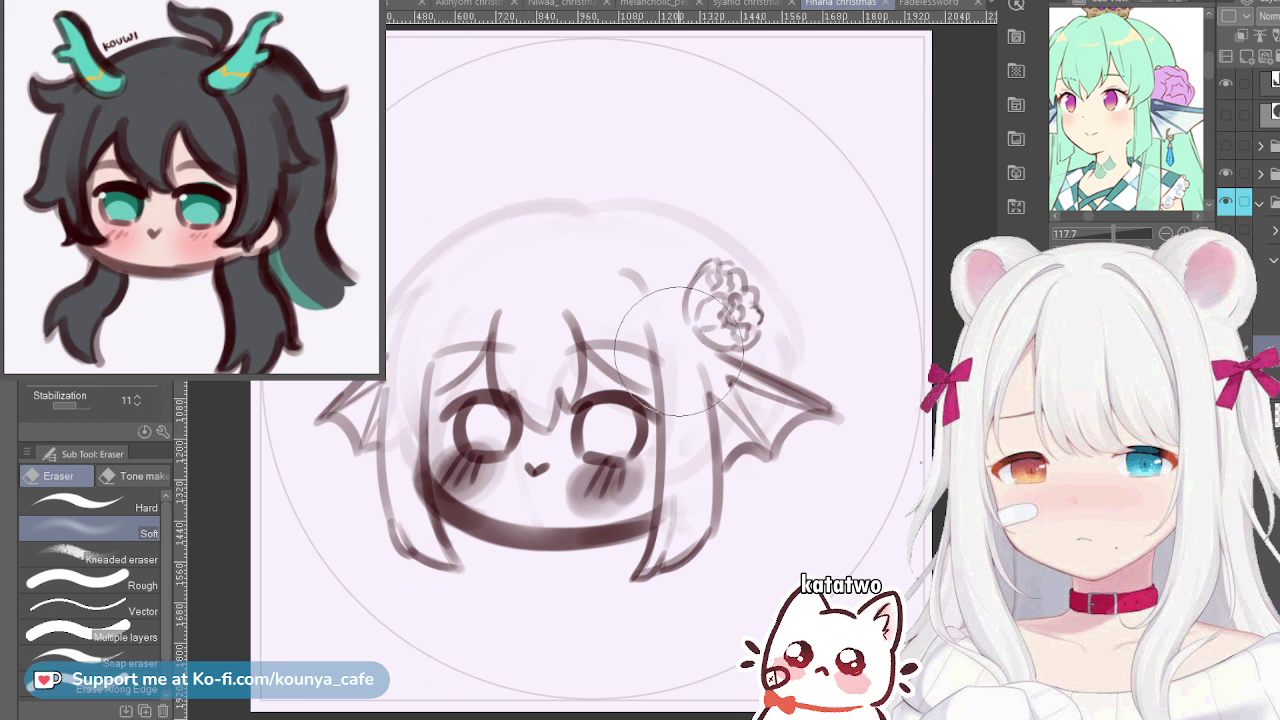
Undo the last two changes around the hair flower sketch
{"action": "key", "text": "Delete"}
{"action": "key", "text": "ctrl+z"}
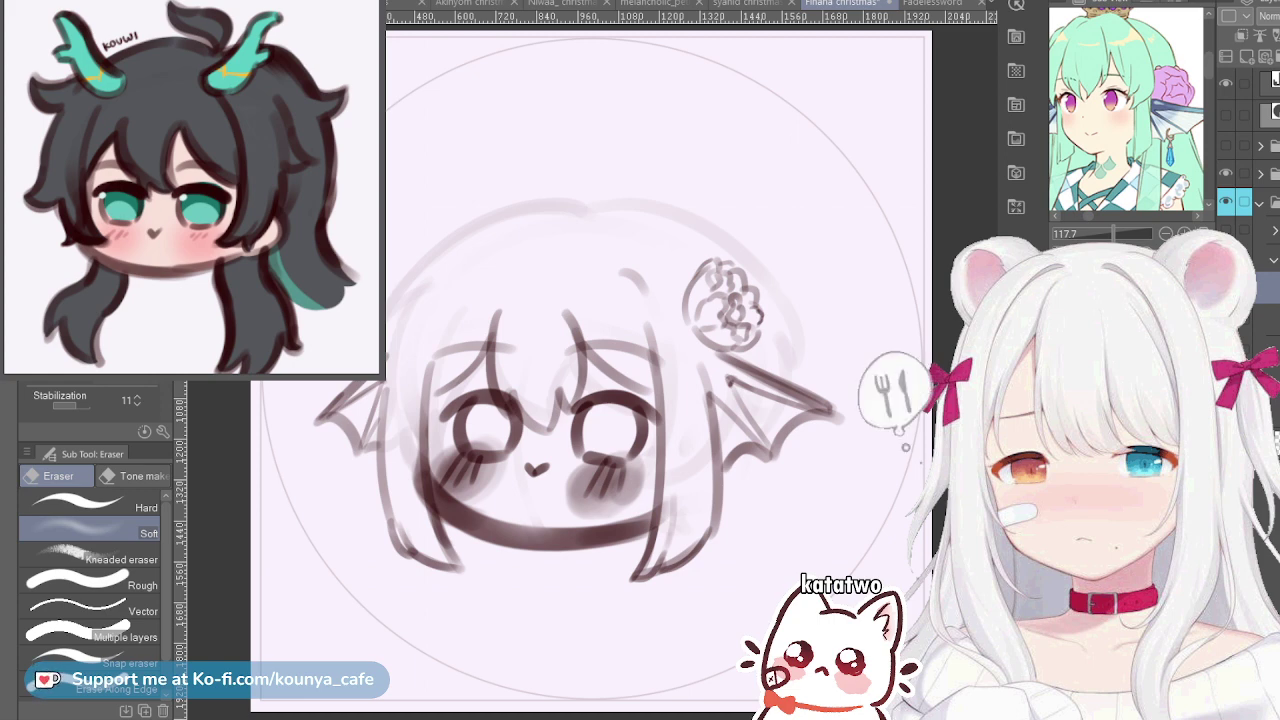
{"action": "key", "text": "ctrl+z"}
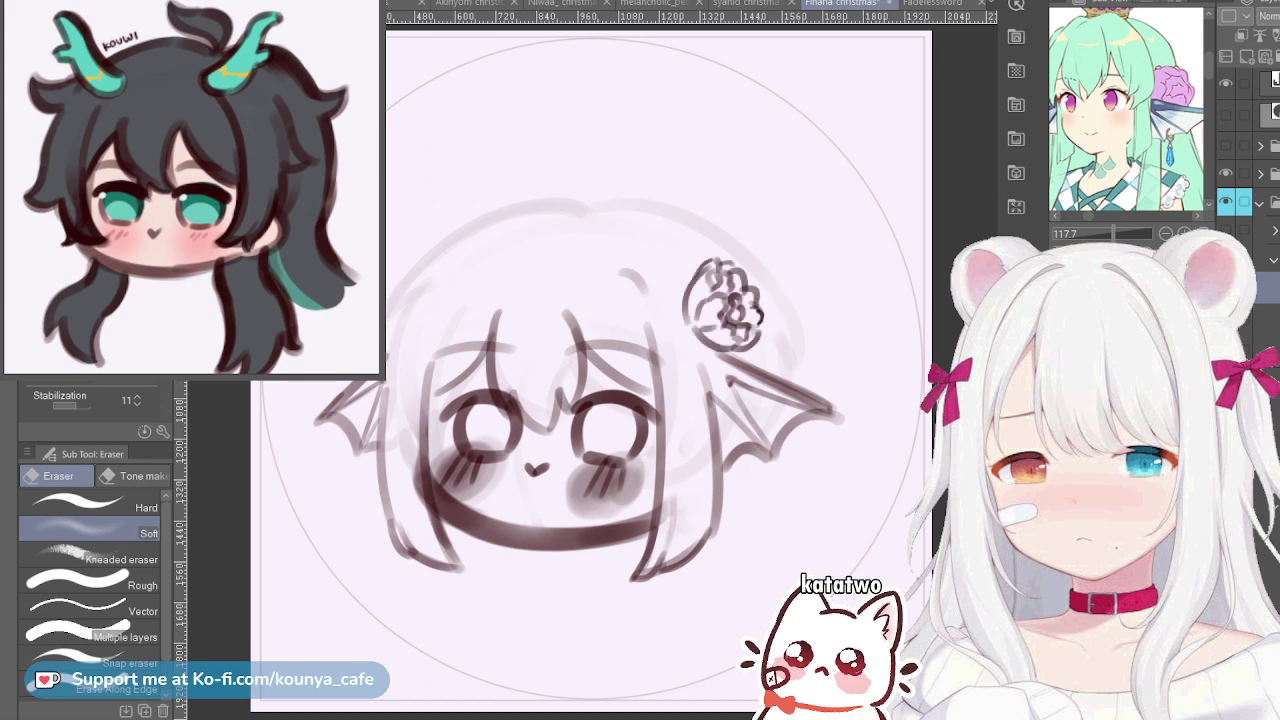
Mirror the flower copy onto the opposite side of the head, tilt it slightly and set its width scale to -109%
{"action": "key", "text": "ctrl+t"}
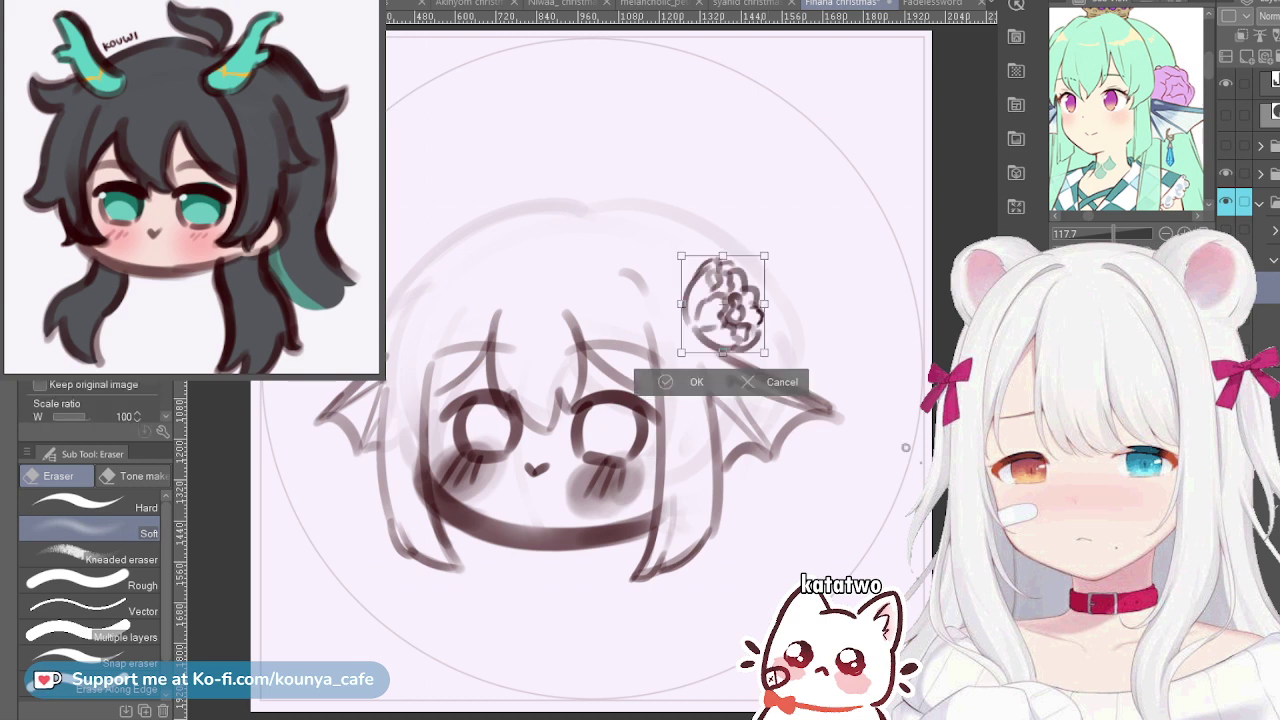
{"action": "key", "text": "h"}
{"action": "left_click_drag", "start_coordinate": [723, 304], "coordinate": [389, 304]}
{"action": "left_click_drag", "start_coordinate": [494, 300], "coordinate": [464, 292]}
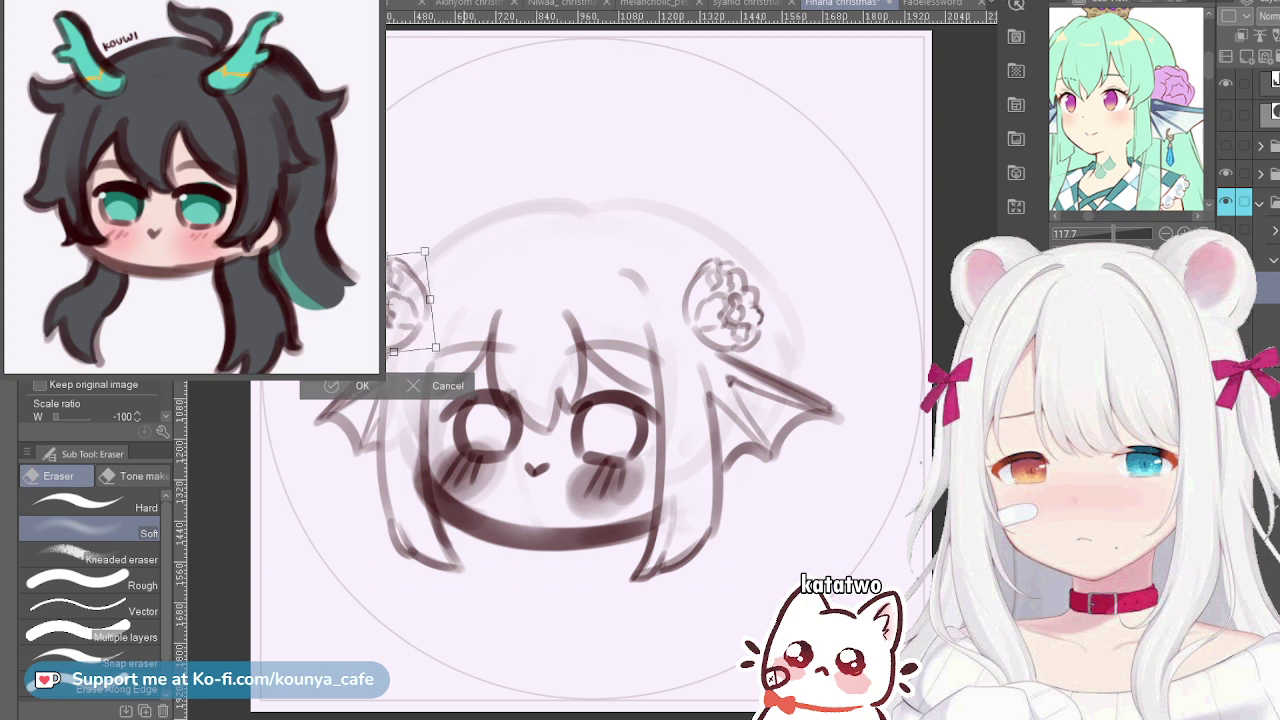
{"action": "key", "text": "Left"}
{"action": "key", "text": "Left"}
{"action": "key", "text": "Left"}
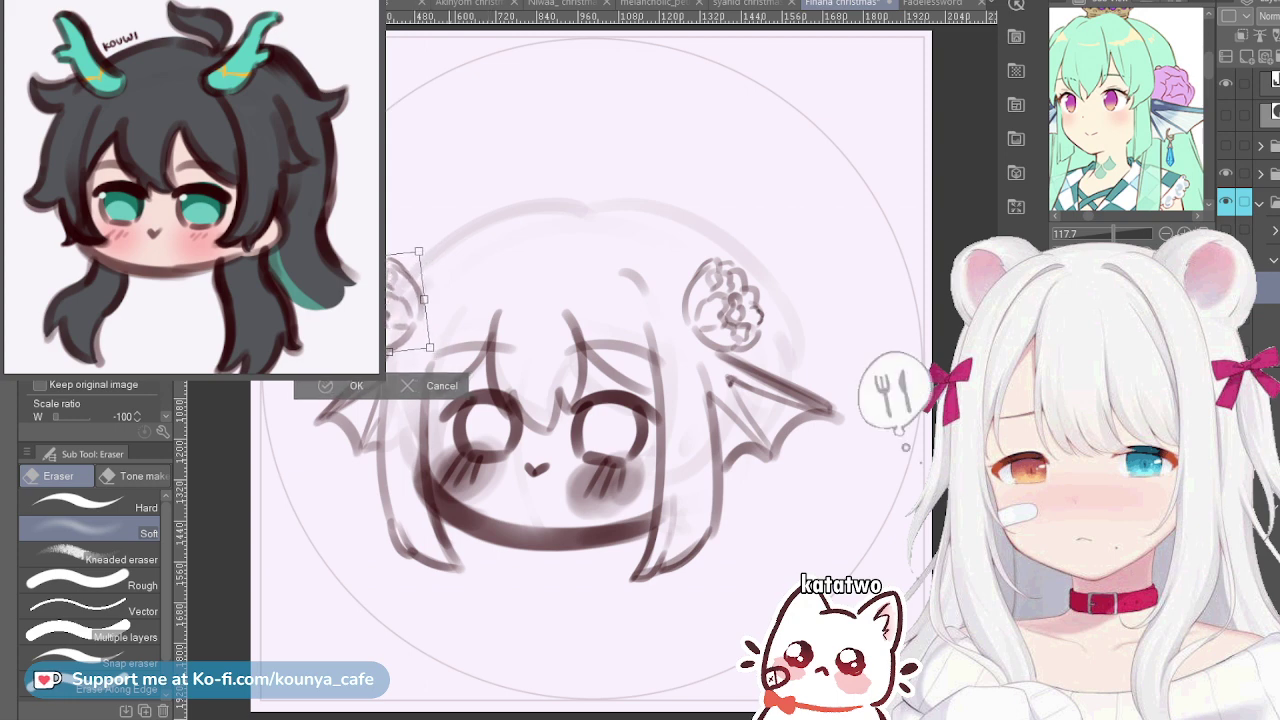
{"action": "left_click_drag", "start_coordinate": [419, 251], "coordinate": [425, 242]}
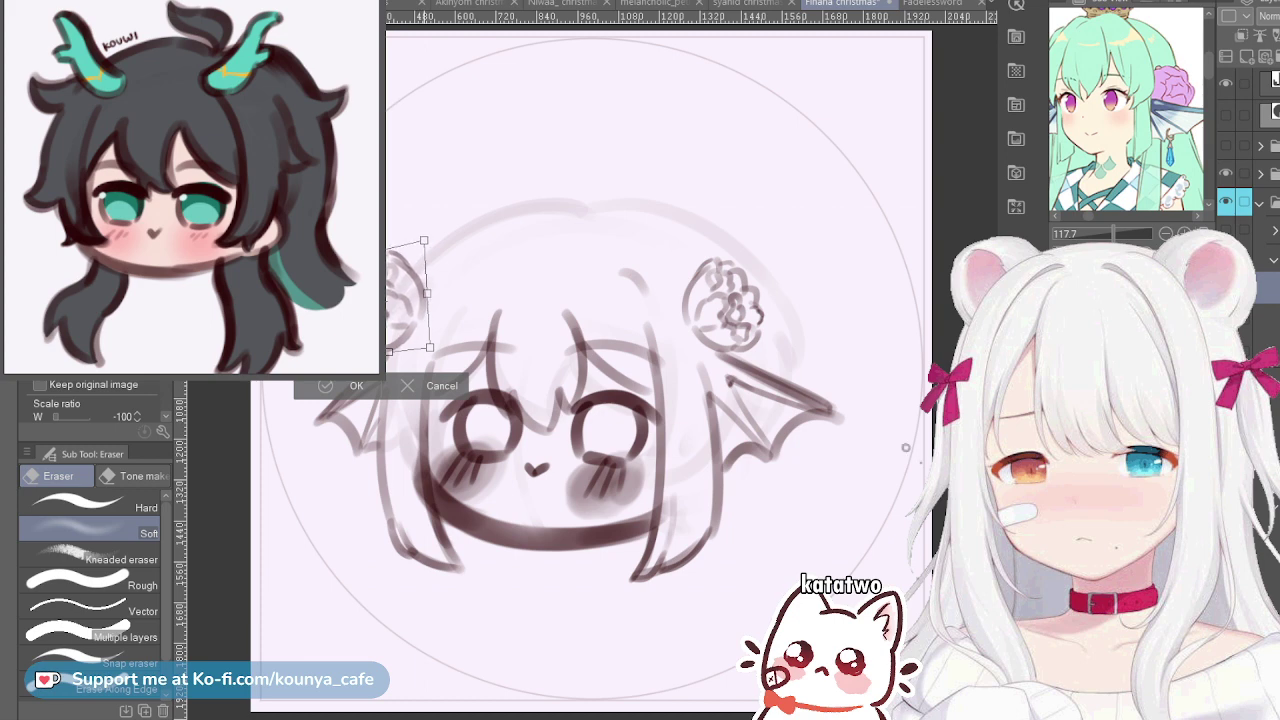
{"action": "left_click_drag", "start_coordinate": [424, 240], "coordinate": [421, 245]}
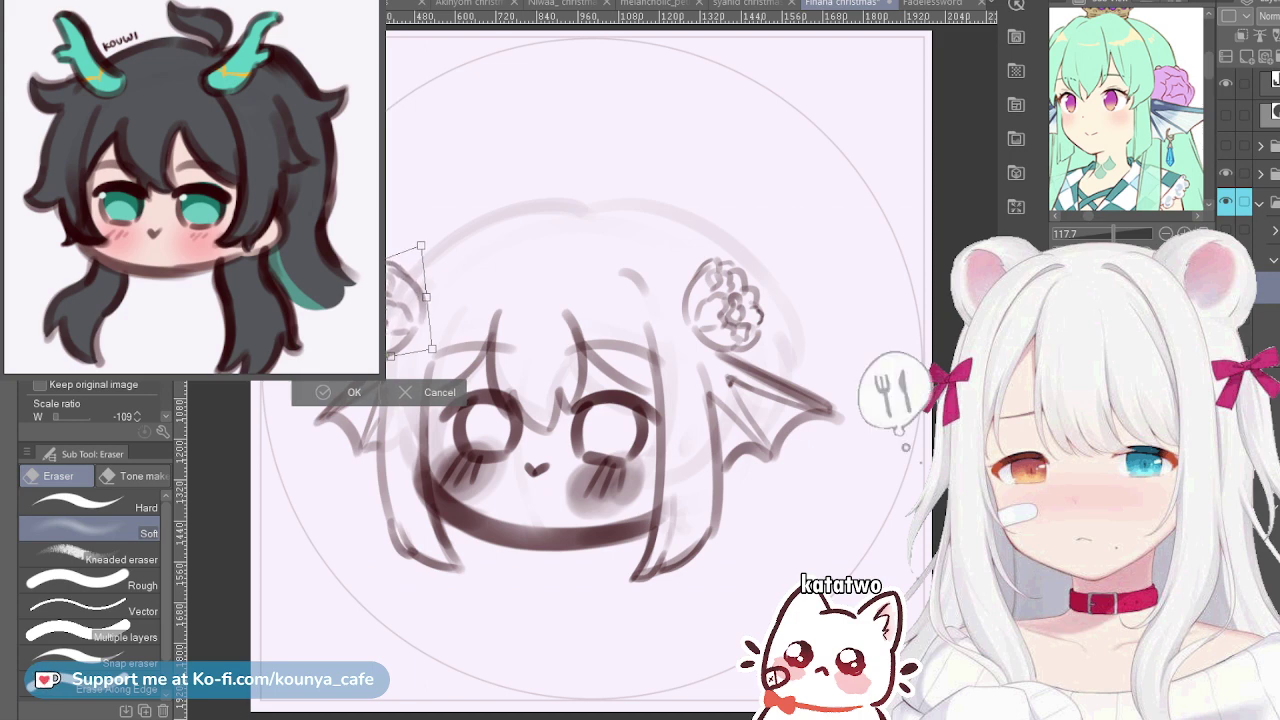
{"action": "key", "text": "Return"}
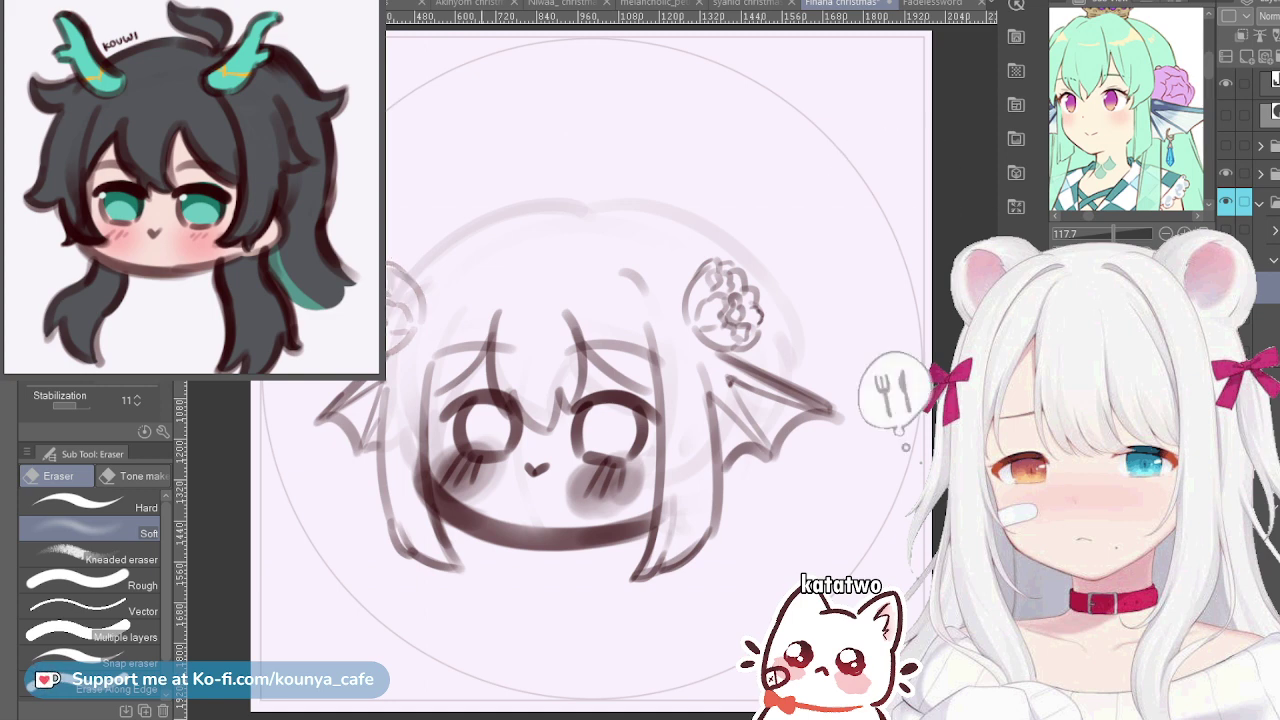
{"action": "key", "text": "ctrl+t"}
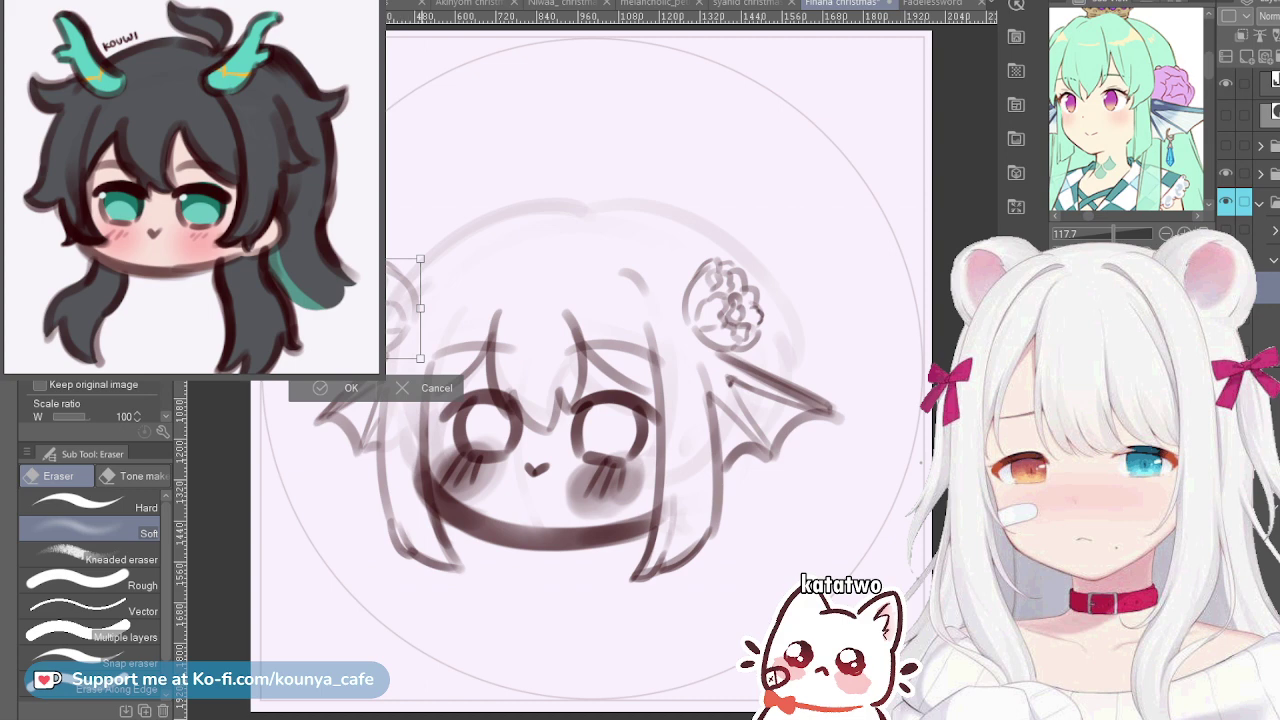
{"action": "key", "text": "Return"}
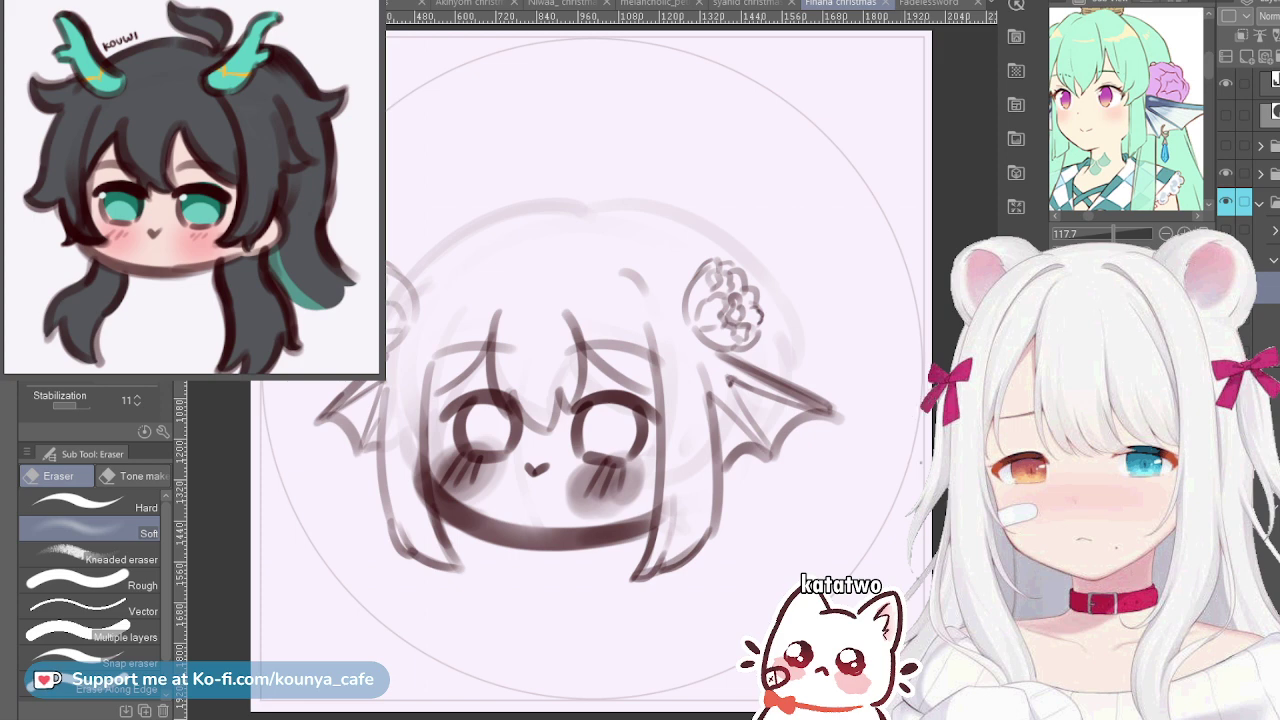
Sketch a short hair strand above the left brow and the side lock's upper edge running down beside the mirrored flower
{"action": "left_click", "coordinate": [1274, 259]}
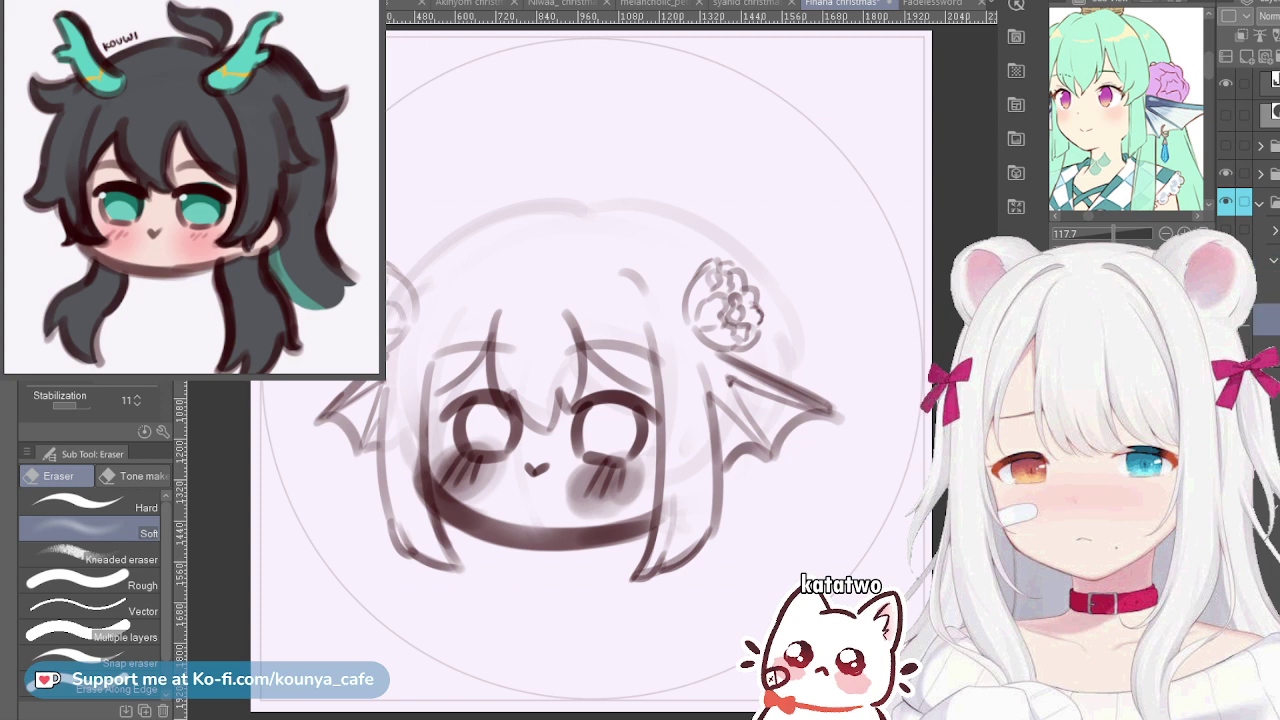
{"action": "key", "text": "ctrl+z"}
{"action": "key", "text": "ctrl+y"}
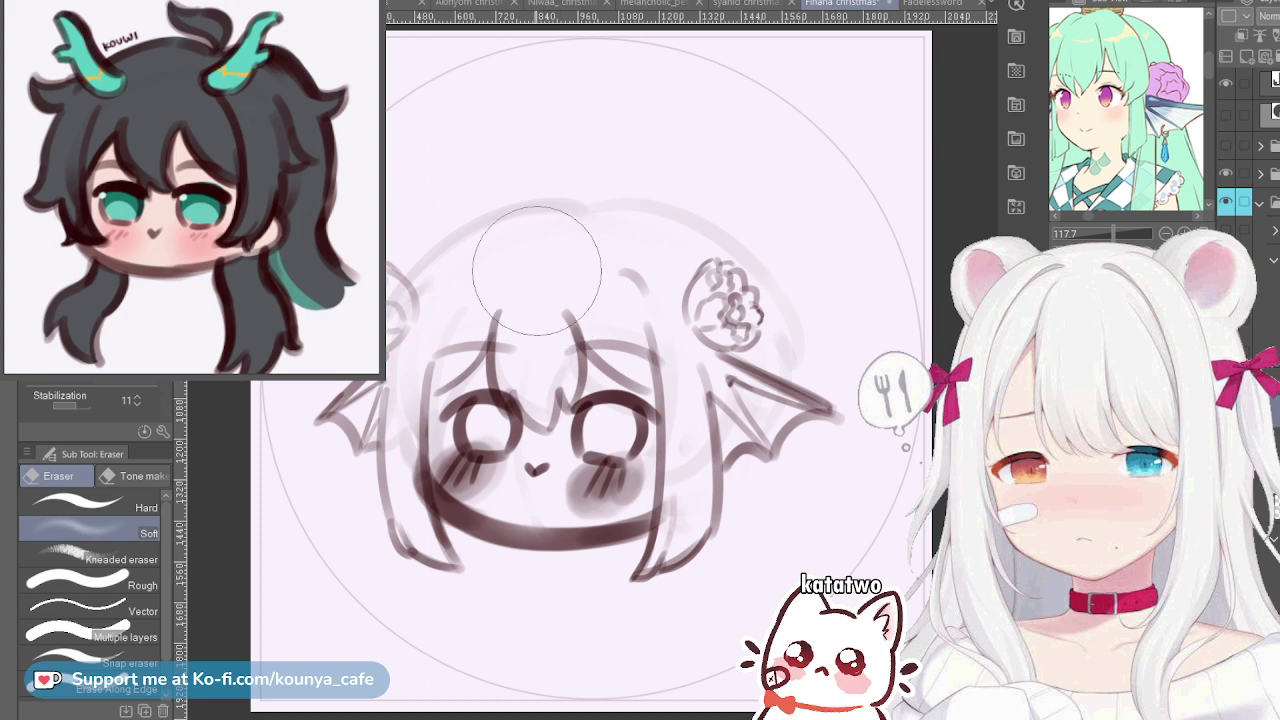
{"action": "key", "text": "p"}
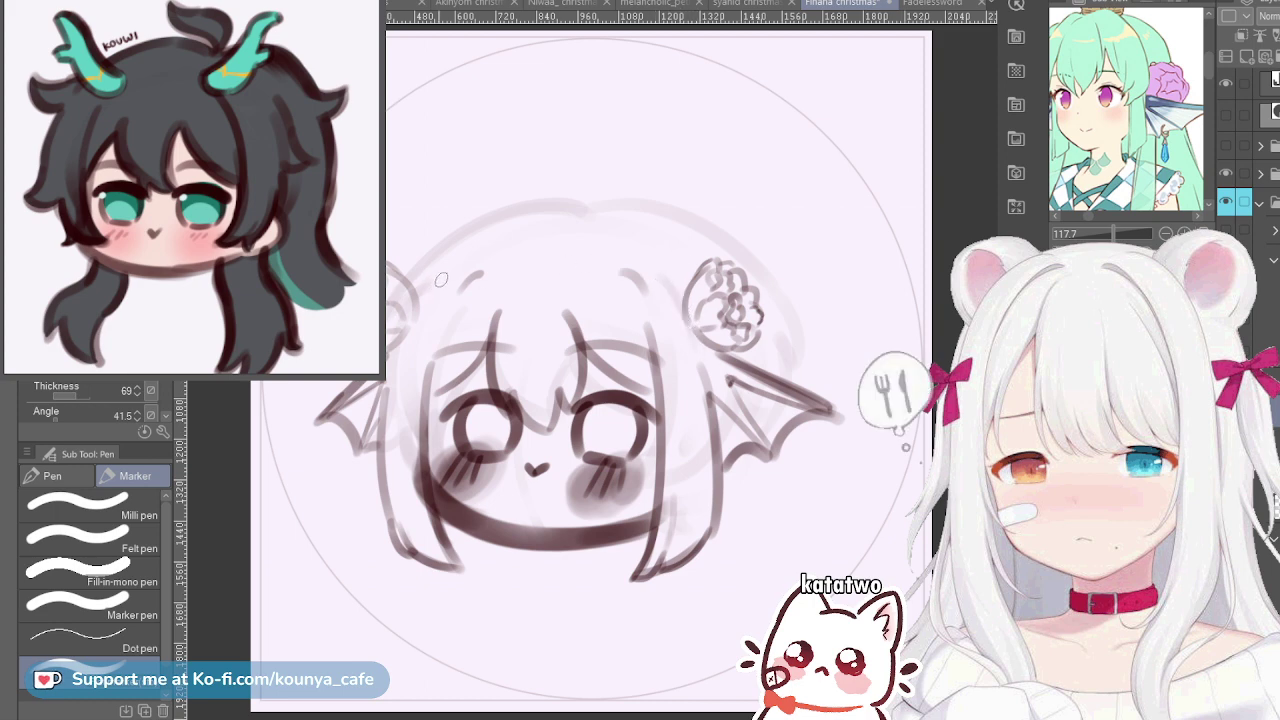
{"action": "key", "text": "ctrl+z"}
{"action": "left_click_drag", "start_coordinate": [439, 280], "coordinate": [386, 402]}
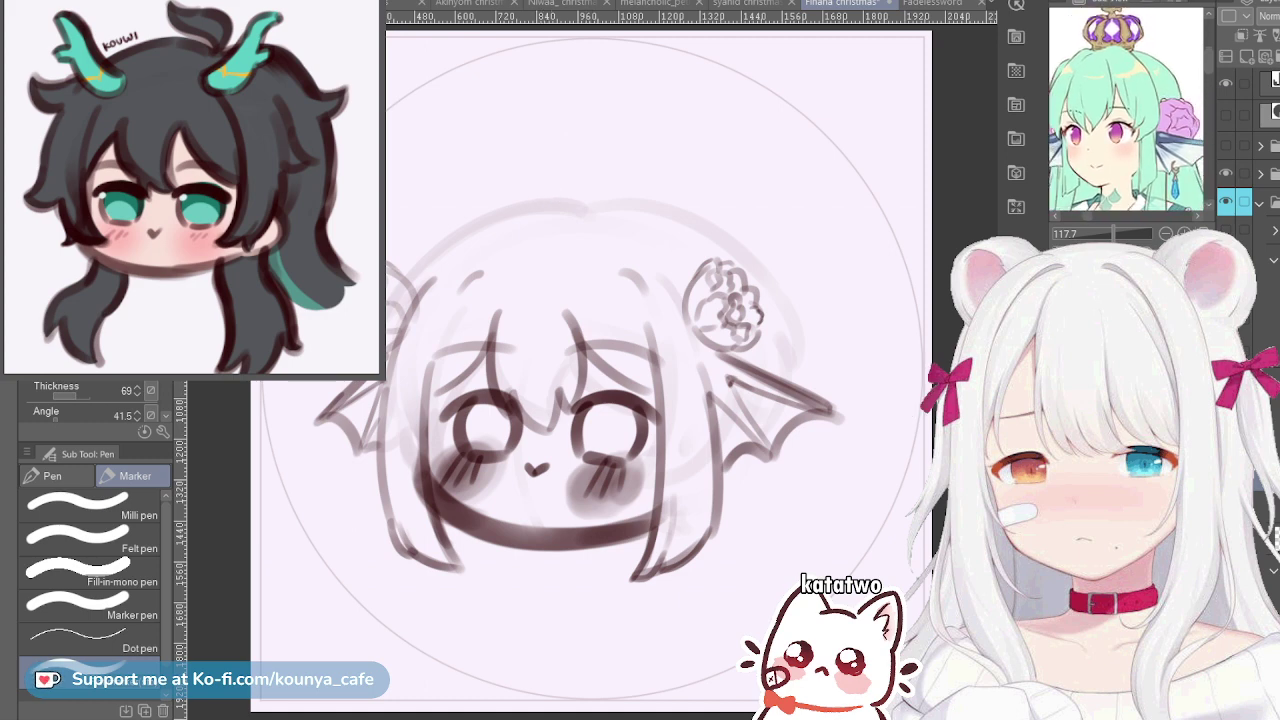
Try to sketch the hair's outer outline in one curve from the crown toward the right hair flower
{"action": "left_click_drag", "start_coordinate": [1113, 233], "coordinate": [1107, 233]}
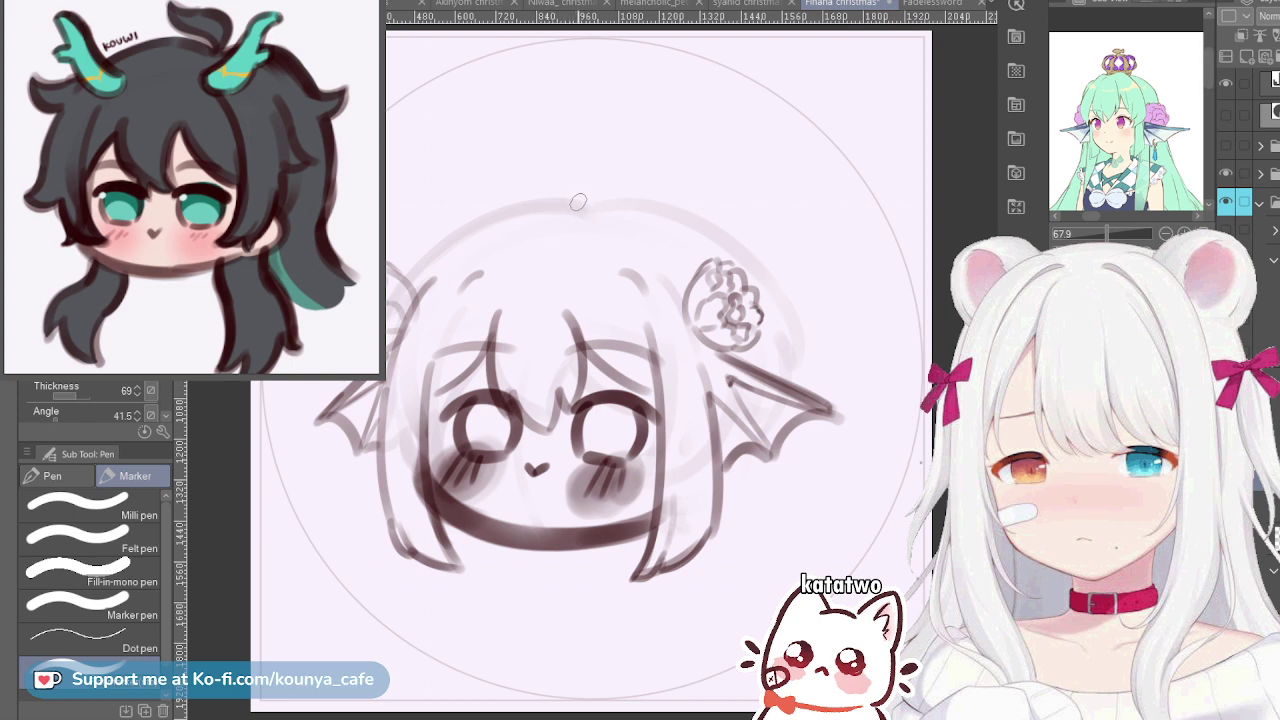
{"action": "mouse_move", "coordinate": [560, 197]}
{"action": "left_mouse_down"}
{"action": "mouse_move", "coordinate": [612, 191]}
{"action": "mouse_move", "coordinate": [601, 194]}
{"action": "mouse_move", "coordinate": [722, 218]}
{"action": "left_mouse_up"}
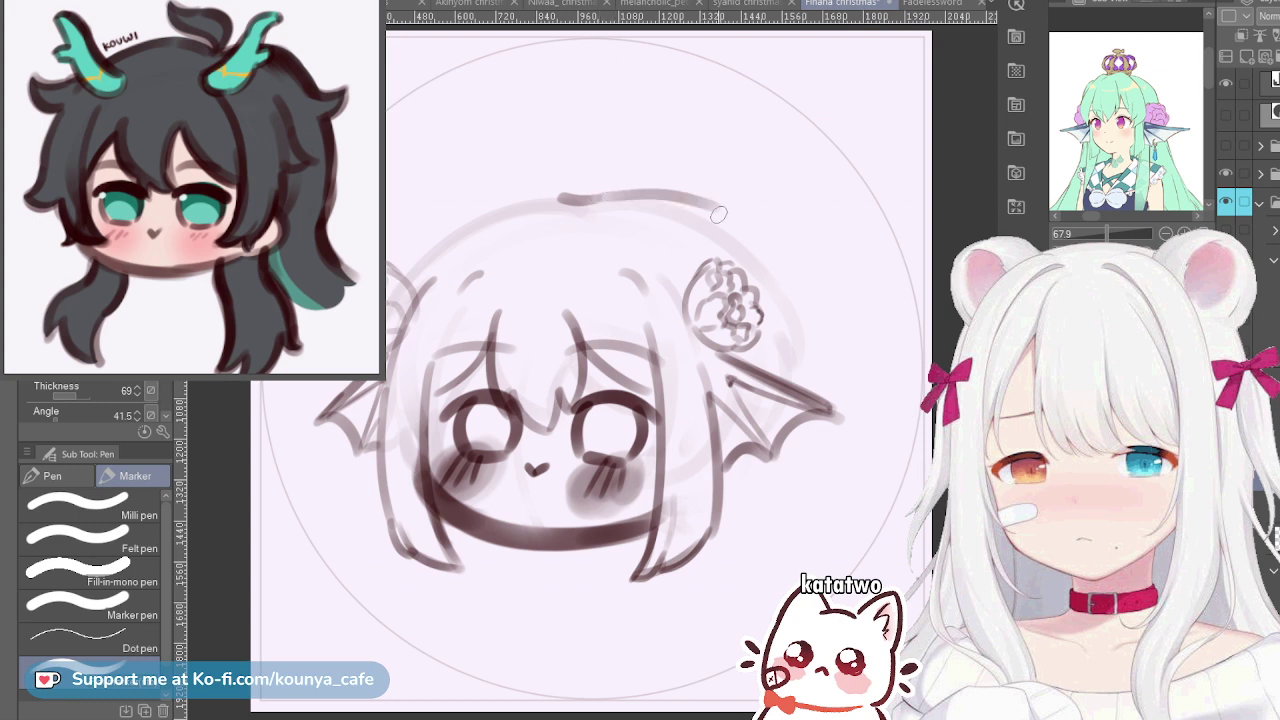
{"action": "key", "text": "ctrl+z"}
{"action": "mouse_move", "coordinate": [603, 194]}
{"action": "left_mouse_down"}
{"action": "mouse_move", "coordinate": [653, 190]}
{"action": "mouse_move", "coordinate": [737, 236]}
{"action": "left_mouse_up"}
{"action": "key", "text": "ctrl+z"}
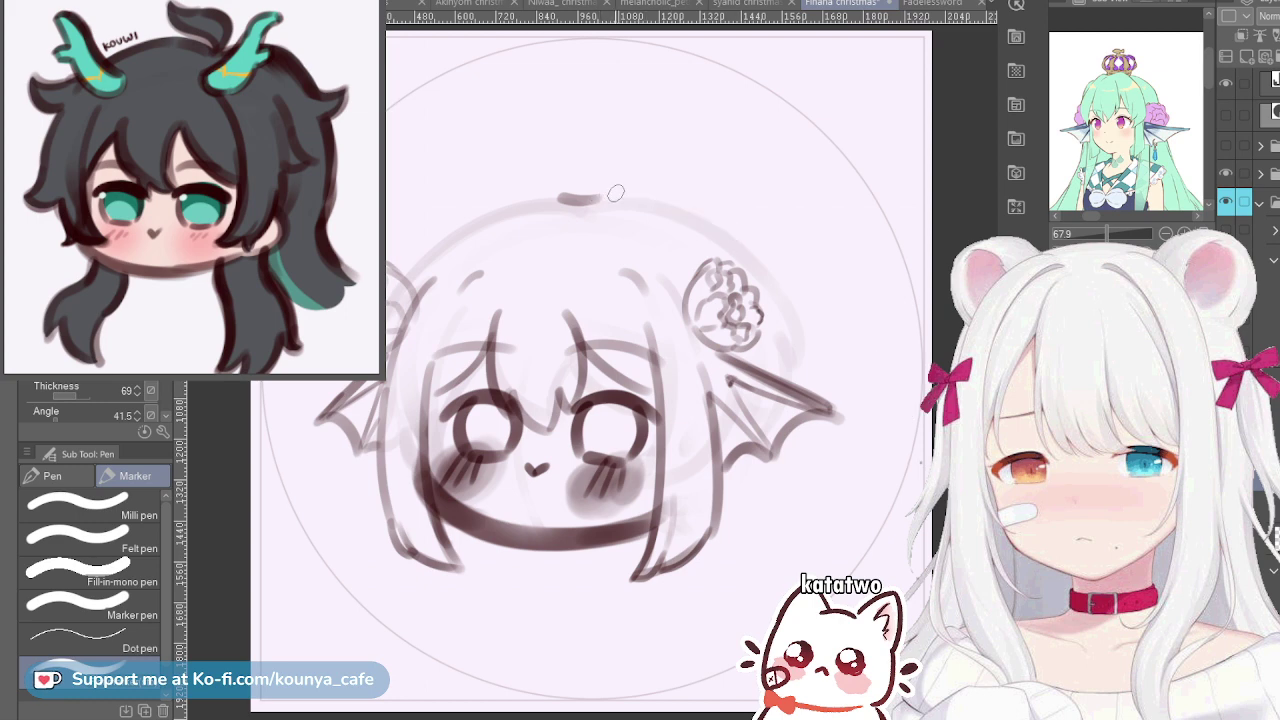
{"action": "mouse_move", "coordinate": [603, 194]}
{"action": "left_mouse_down"}
{"action": "mouse_move", "coordinate": [656, 190]}
{"action": "mouse_move", "coordinate": [788, 278]}
{"action": "left_mouse_up"}
{"action": "key", "text": "ctrl+z"}
{"action": "mouse_move", "coordinate": [600, 196]}
{"action": "left_mouse_down"}
{"action": "mouse_move", "coordinate": [640, 190]}
{"action": "mouse_move", "coordinate": [772, 325]}
{"action": "left_mouse_up"}
{"action": "key", "text": "ctrl+z"}
{"action": "mouse_move", "coordinate": [598, 197]}
{"action": "left_mouse_down"}
{"action": "mouse_move", "coordinate": [637, 191]}
{"action": "mouse_move", "coordinate": [741, 246]}
{"action": "left_mouse_up"}
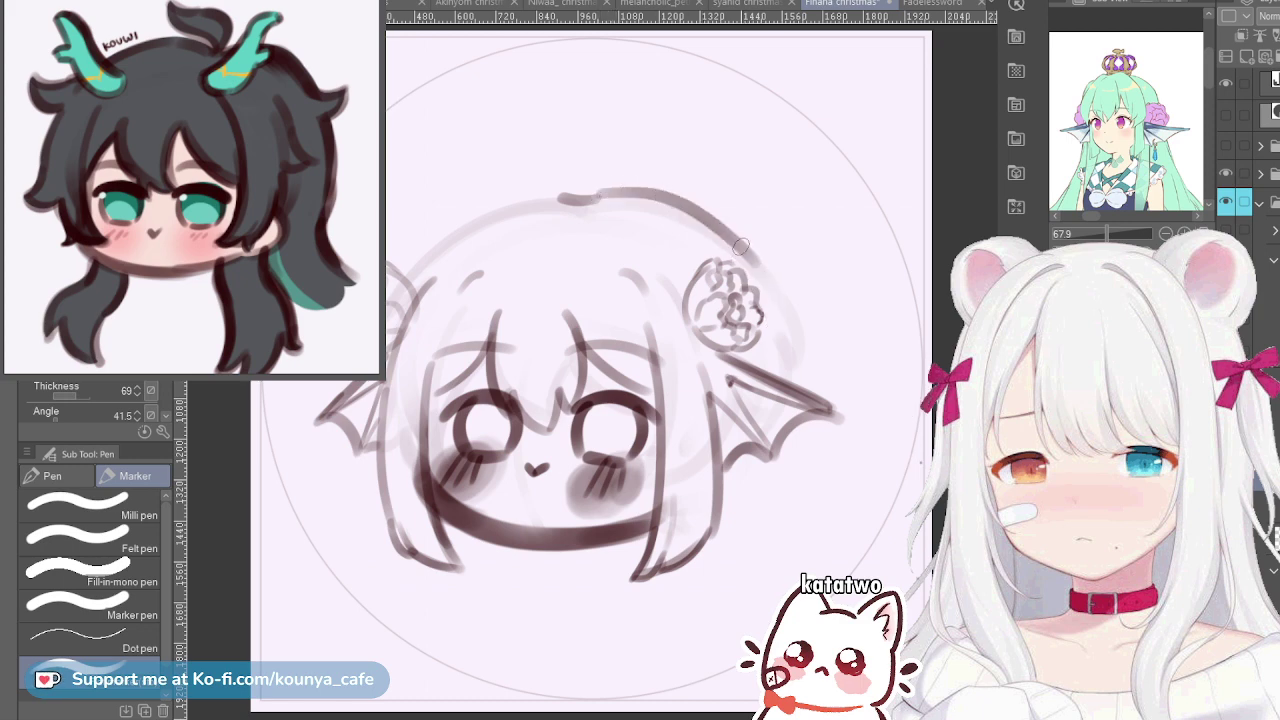
{"action": "key", "text": "ctrl+z"}
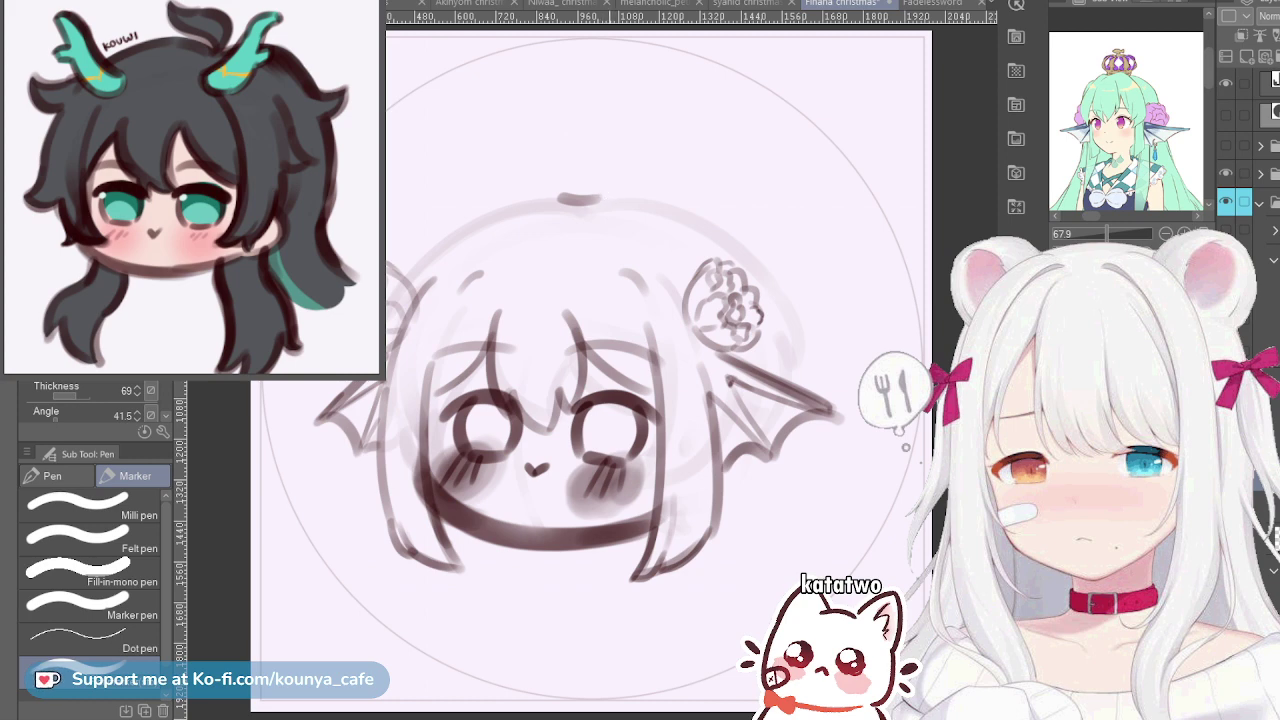
{"action": "mouse_move", "coordinate": [604, 194]}
{"action": "left_mouse_down"}
{"action": "mouse_move", "coordinate": [660, 191]}
{"action": "mouse_move", "coordinate": [766, 235]}
{"action": "left_mouse_up"}
{"action": "key", "text": "ctrl+z"}
{"action": "key", "text": "ctrl+z"}
{"action": "left_click_drag", "start_coordinate": [606, 192], "coordinate": [766, 249]}
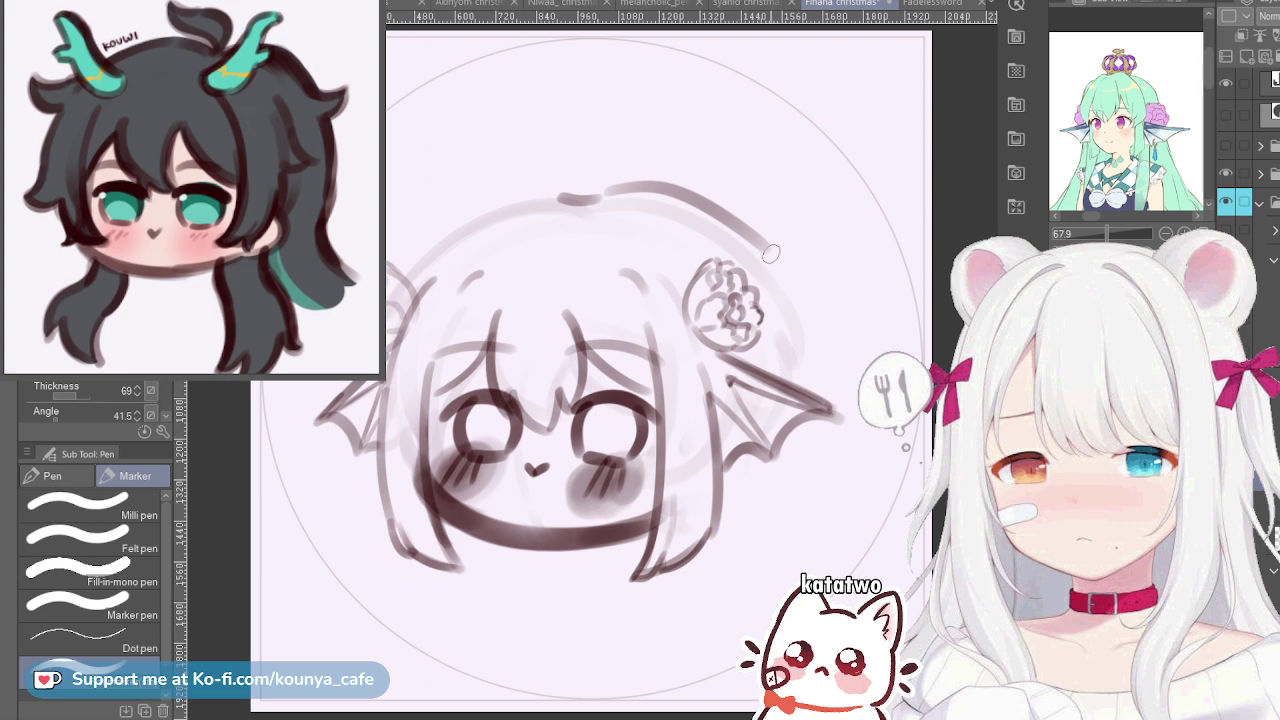
{"action": "key", "text": "ctrl+z"}
{"action": "mouse_move", "coordinate": [629, 192]}
{"action": "left_mouse_down"}
{"action": "mouse_move", "coordinate": [791, 311]}
{"action": "mouse_move", "coordinate": [780, 282]}
{"action": "left_mouse_up"}
{"action": "key", "text": "ctrl+z"}
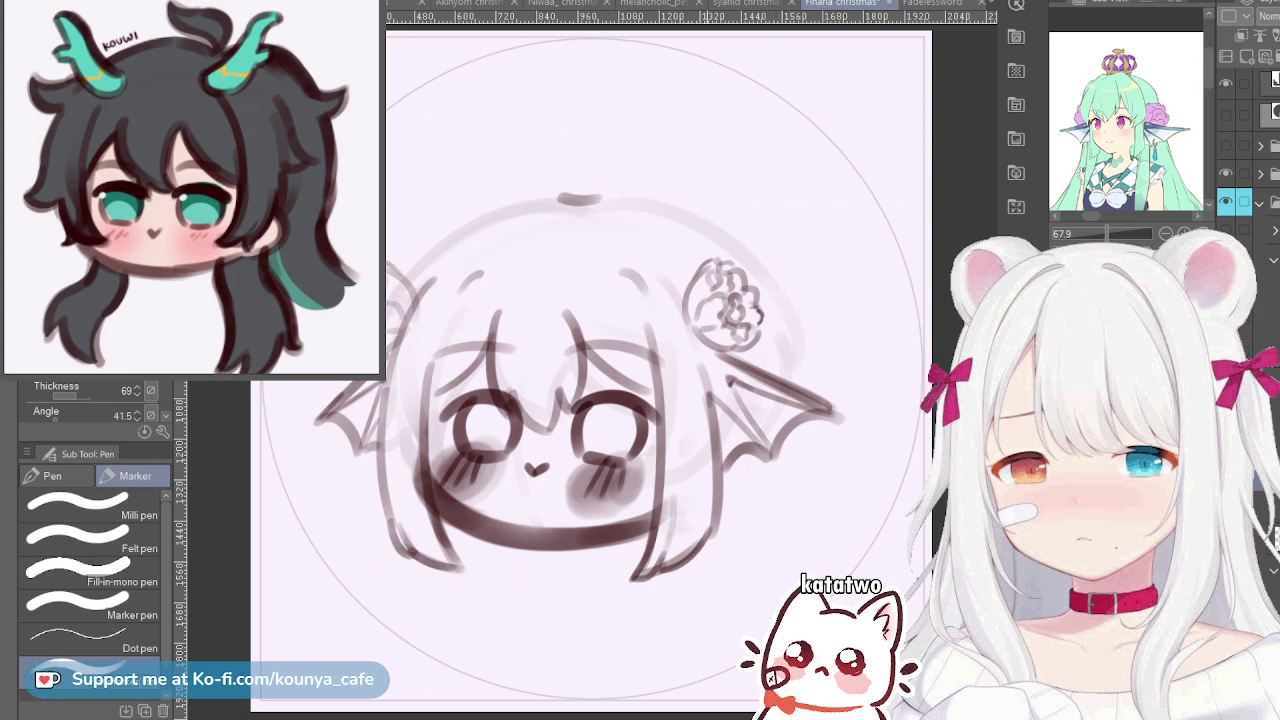
Sketch a curved outer hair outline segment just above and outside the right hair flower
{"action": "left_click_drag", "start_coordinate": [682, 194], "coordinate": [766, 294]}
{"action": "key", "text": "ctrl+z"}
{"action": "left_click_drag", "start_coordinate": [677, 196], "coordinate": [786, 296]}
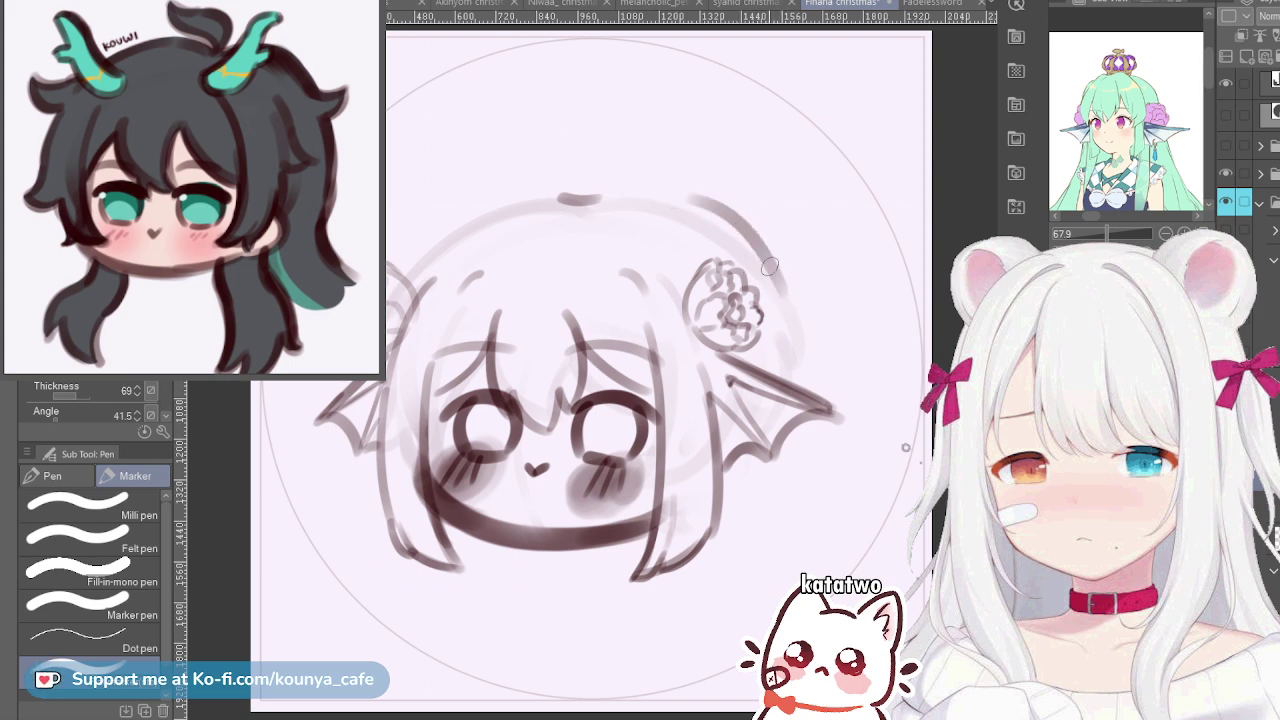
{"action": "key", "text": "ctrl+z"}
{"action": "left_click_drag", "start_coordinate": [686, 196], "coordinate": [788, 318]}
{"action": "key", "text": "ctrl+z"}
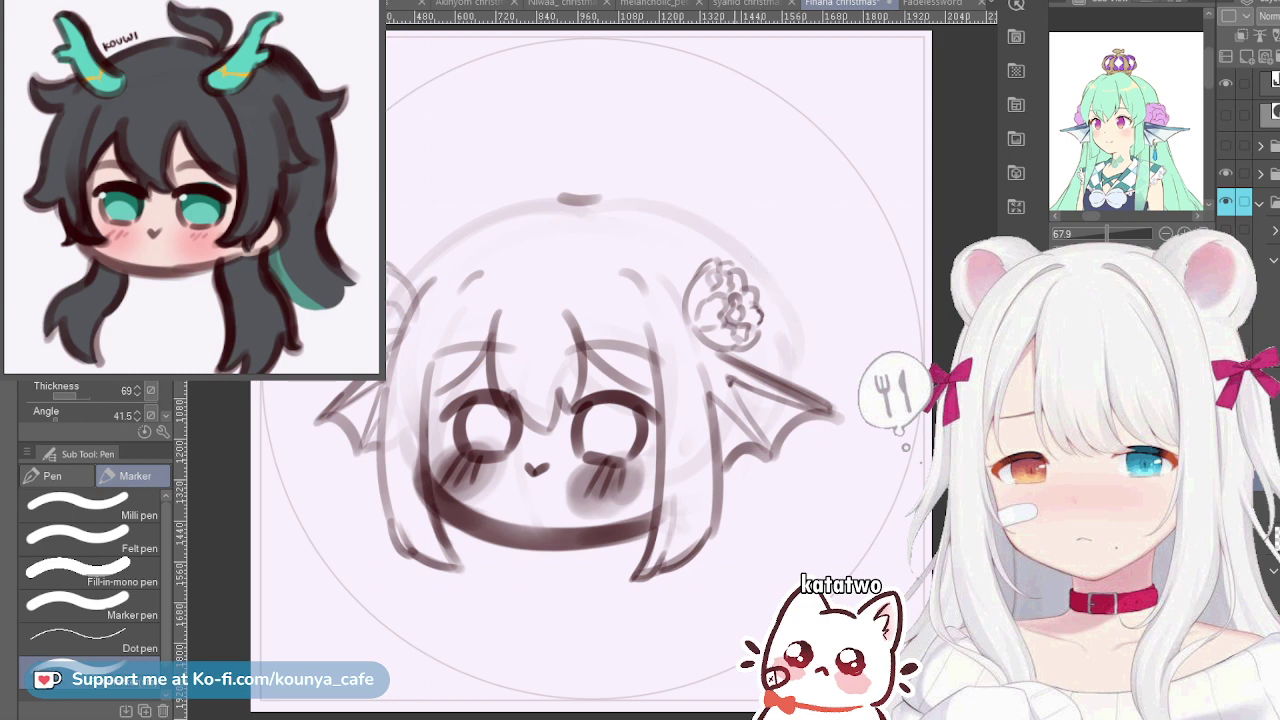
{"action": "left_click_drag", "start_coordinate": [700, 206], "coordinate": [780, 310]}
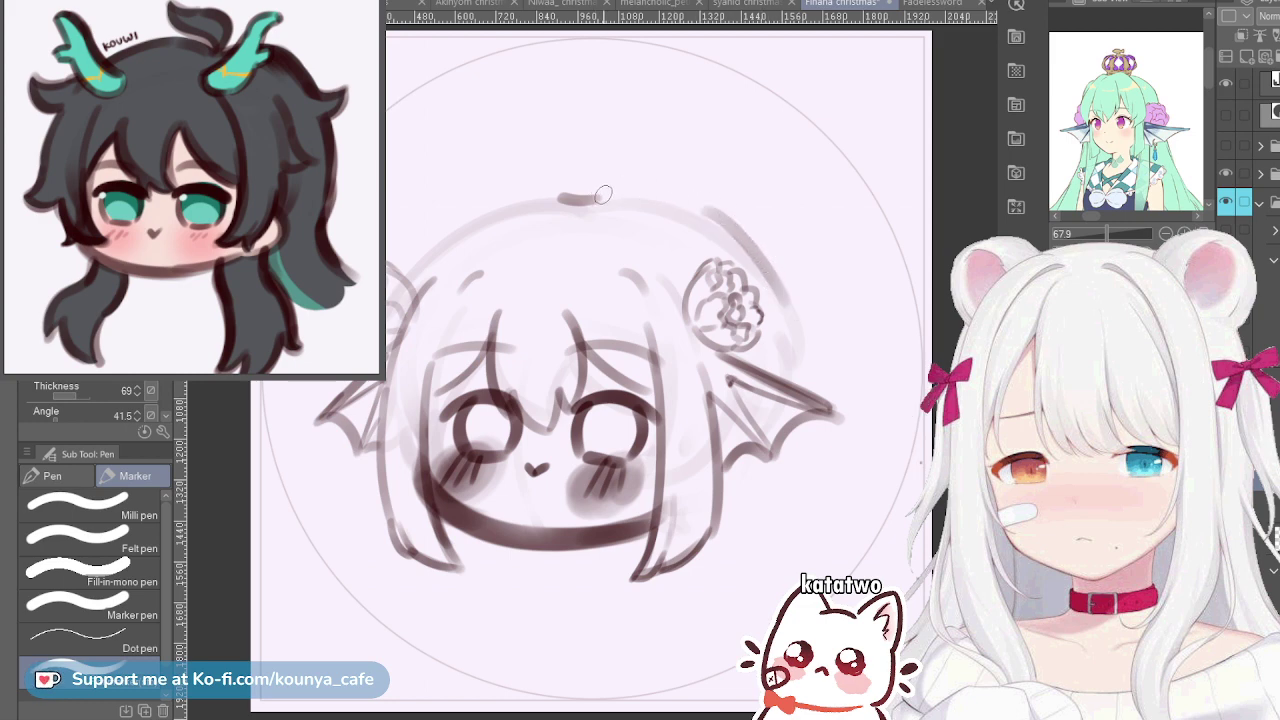
Try to connect the crown mark to the outer hair outline with a short curve along the head's top
{"action": "left_click_drag", "start_coordinate": [600, 195], "coordinate": [698, 207]}
{"action": "key", "text": "ctrl+z"}
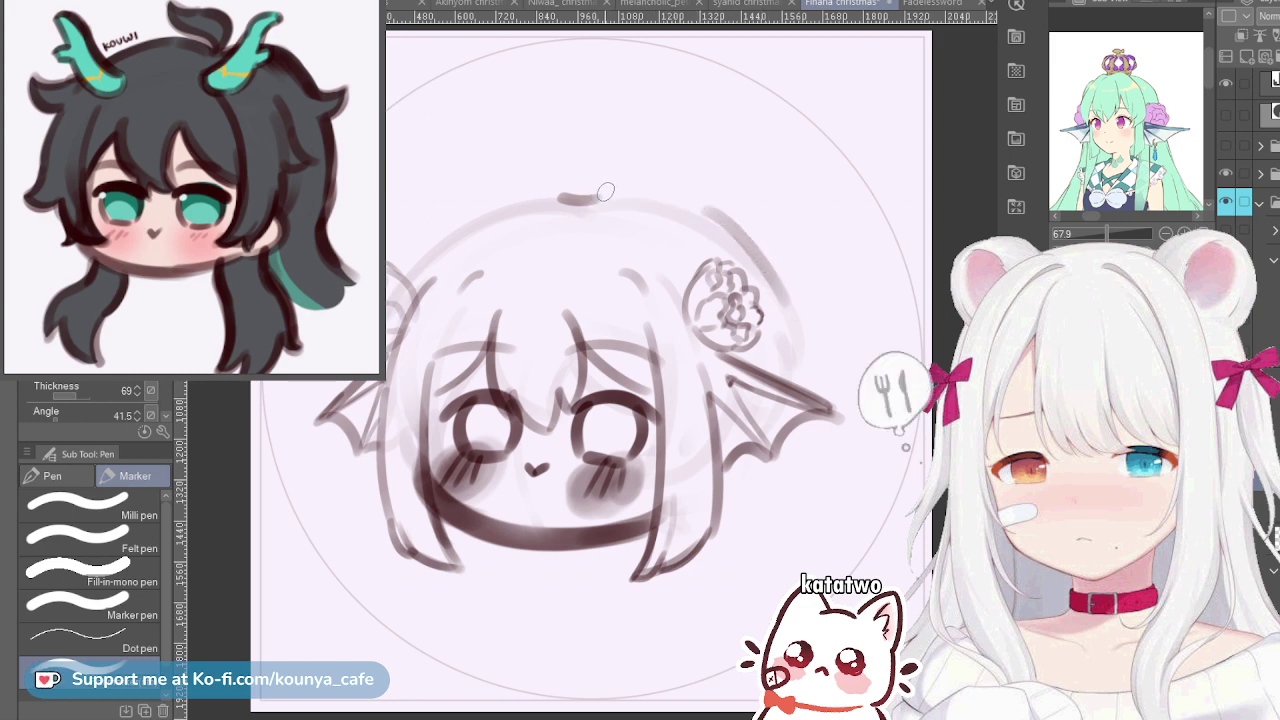
{"action": "mouse_move", "coordinate": [600, 192]}
{"action": "left_mouse_down"}
{"action": "mouse_move", "coordinate": [657, 189]}
{"action": "mouse_move", "coordinate": [672, 211]}
{"action": "mouse_move", "coordinate": [597, 196]}
{"action": "mouse_move", "coordinate": [651, 195]}
{"action": "mouse_move", "coordinate": [683, 199]}
{"action": "left_mouse_up"}
{"action": "key", "text": "ctrl+z"}
{"action": "key", "text": "ctrl+z"}
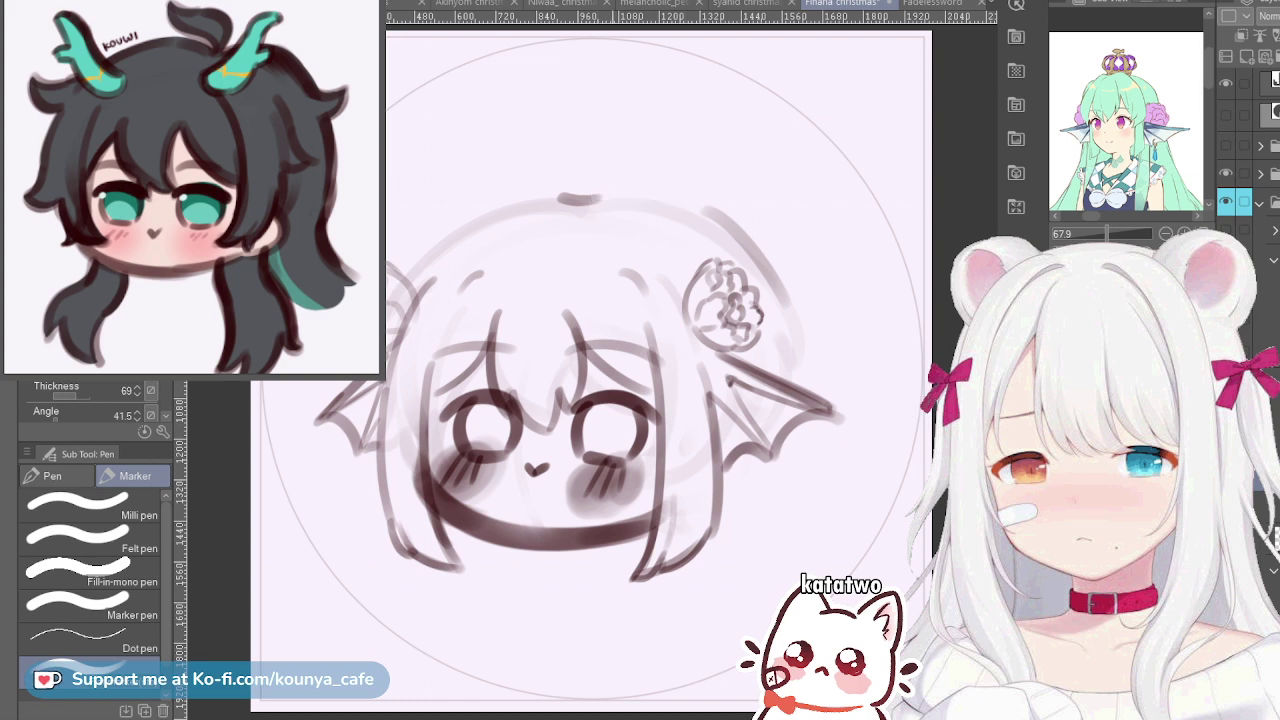
{"action": "left_click_drag", "start_coordinate": [598, 195], "coordinate": [700, 208]}
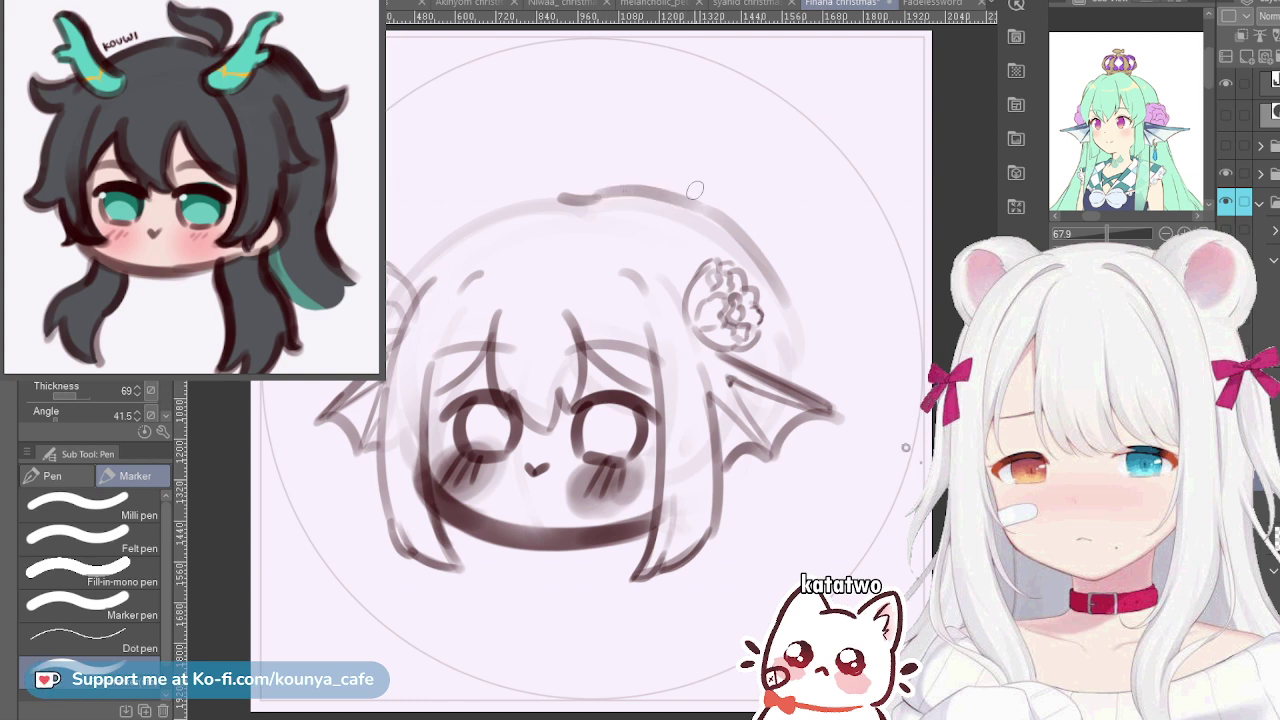
{"action": "key", "text": "ctrl+z"}
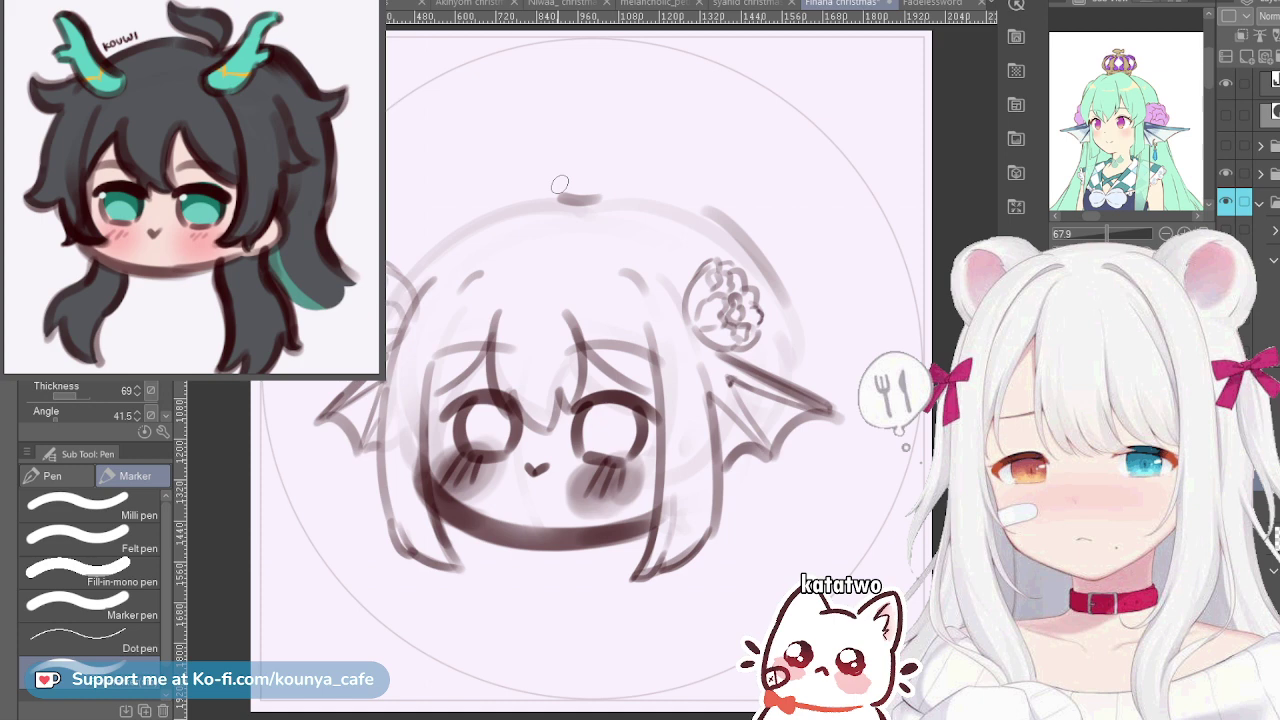
Erase the short dark mark at the crown with the soft eraser, then switch to the Hard eraser
{"action": "key", "text": "e"}
{"action": "mouse_move", "coordinate": [571, 177]}
{"action": "left_mouse_down"}
{"action": "mouse_move", "coordinate": [589, 166]}
{"action": "mouse_move", "coordinate": [575, 205]}
{"action": "left_mouse_up"}
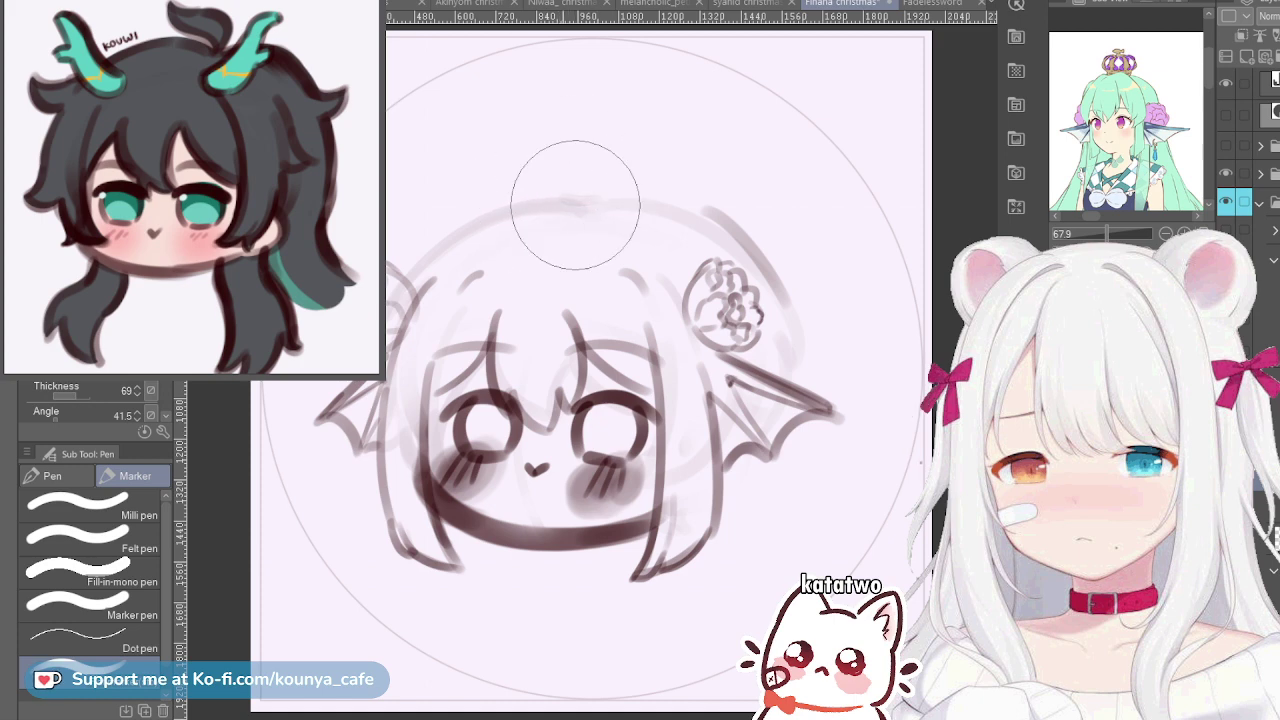
{"action": "key", "text": "e"}
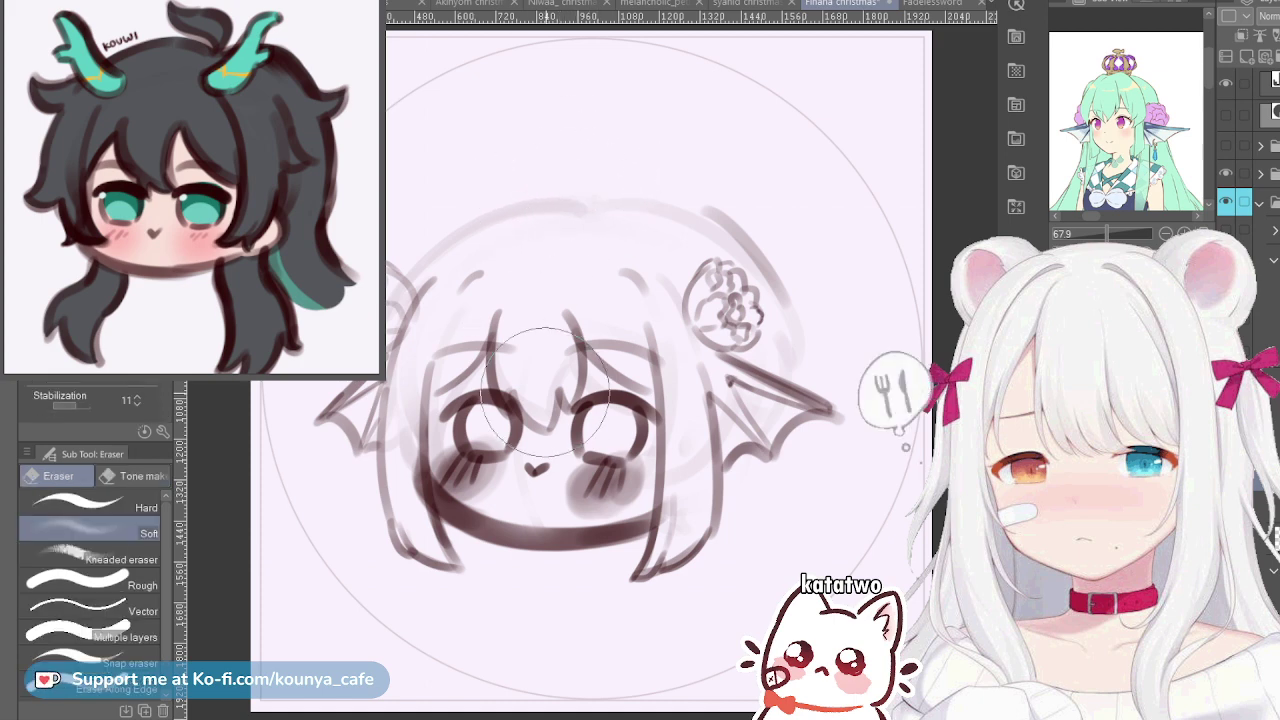
{"action": "left_click", "coordinate": [90, 507]}
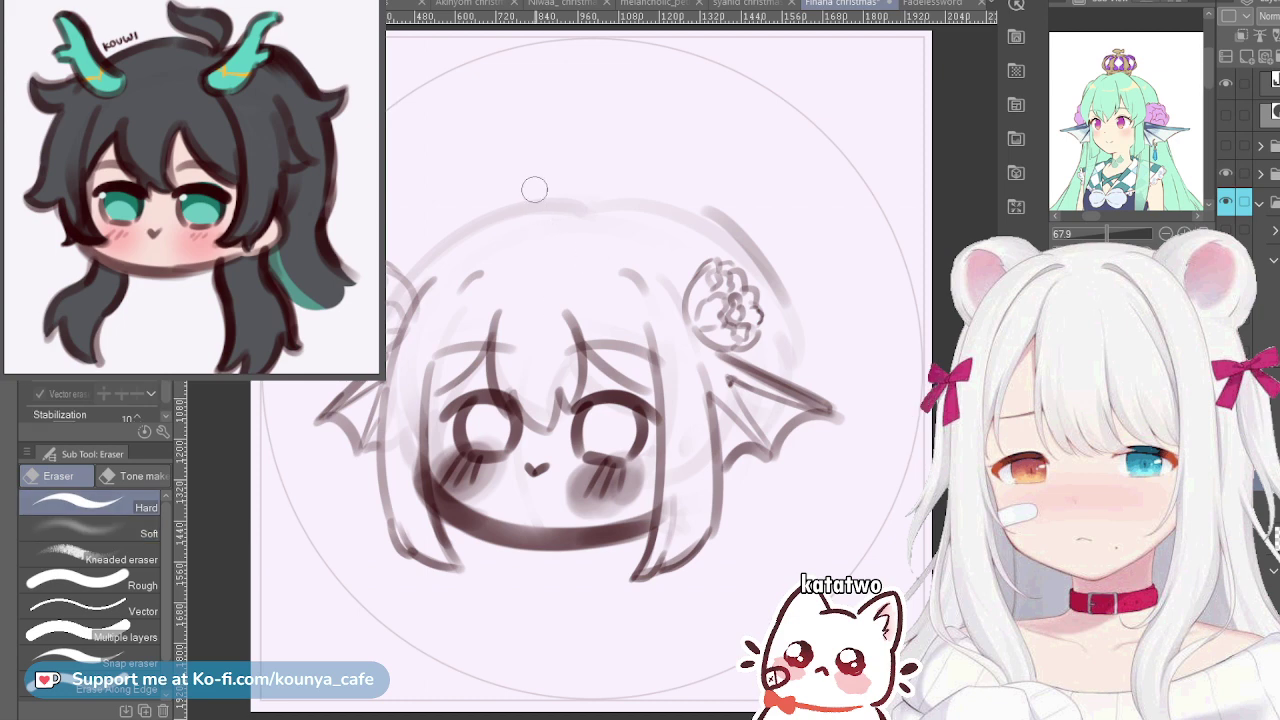
Sketch the outer hair outline with the marker from above the right flower down past the fin ear
{"action": "key", "text": "p"}
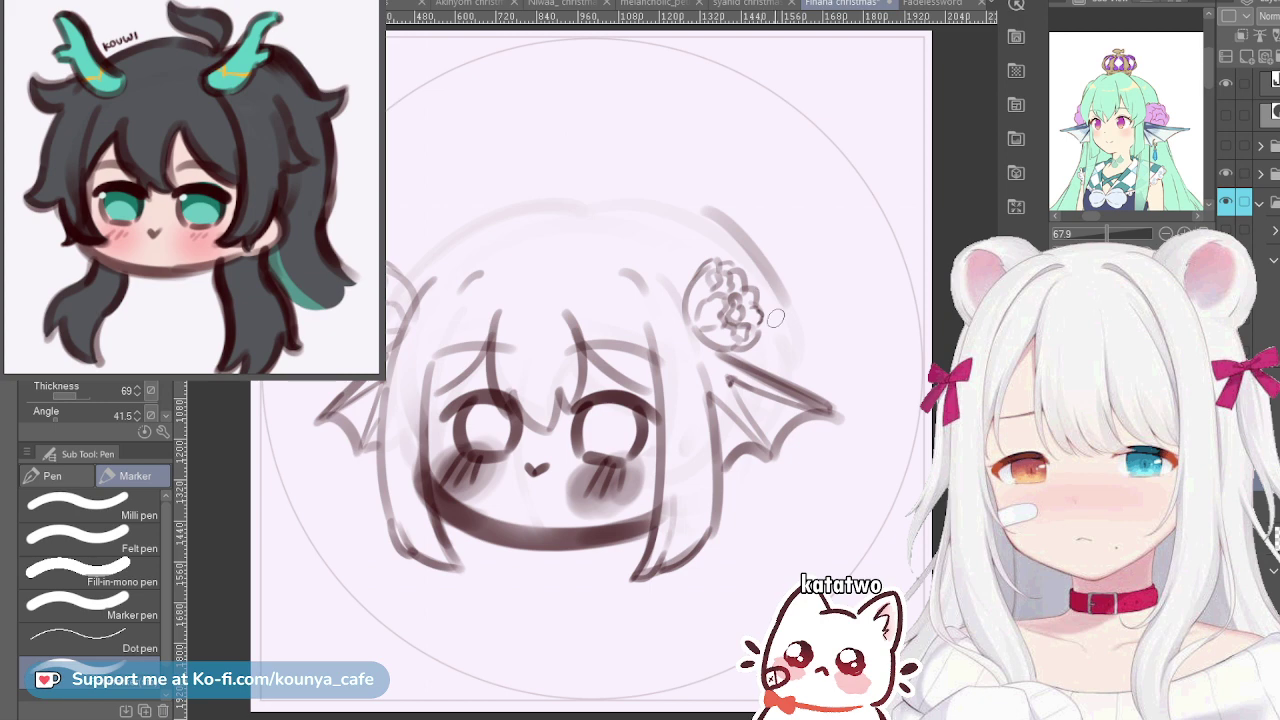
{"action": "left_click_drag", "start_coordinate": [758, 256], "coordinate": [805, 385]}
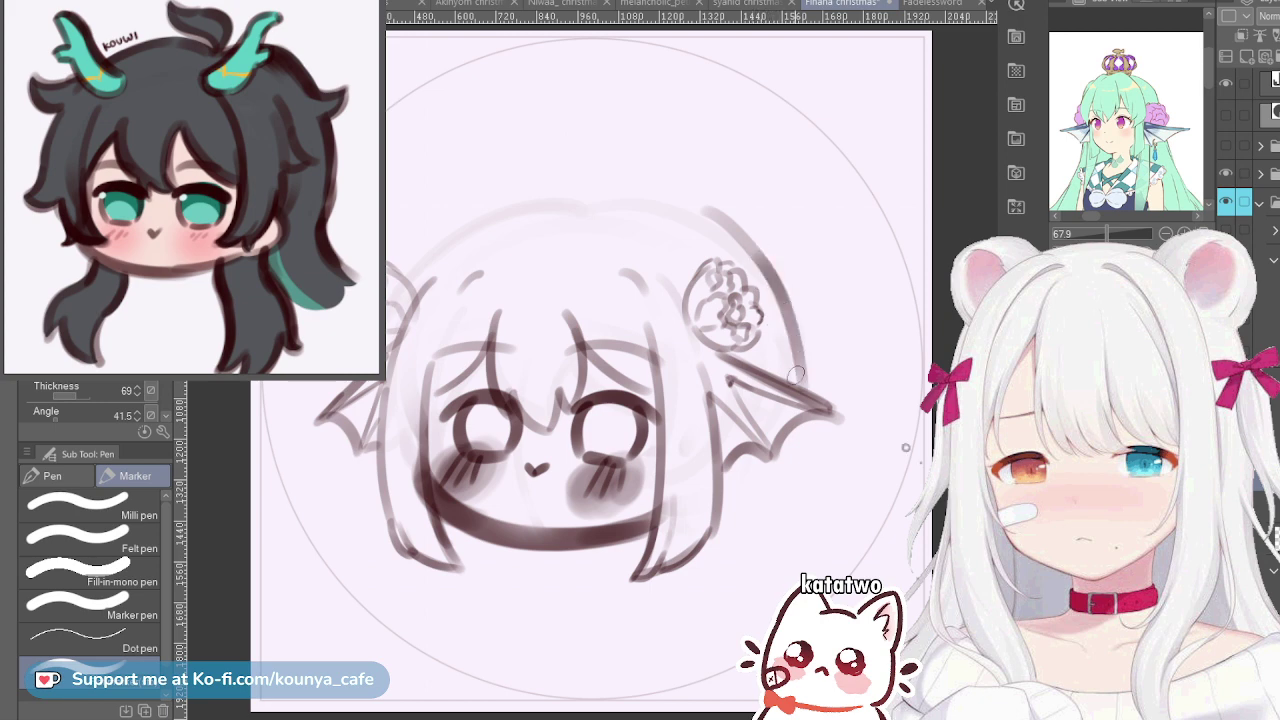
{"action": "key", "text": "ctrl+z"}
{"action": "left_click_drag", "start_coordinate": [746, 240], "coordinate": [831, 490]}
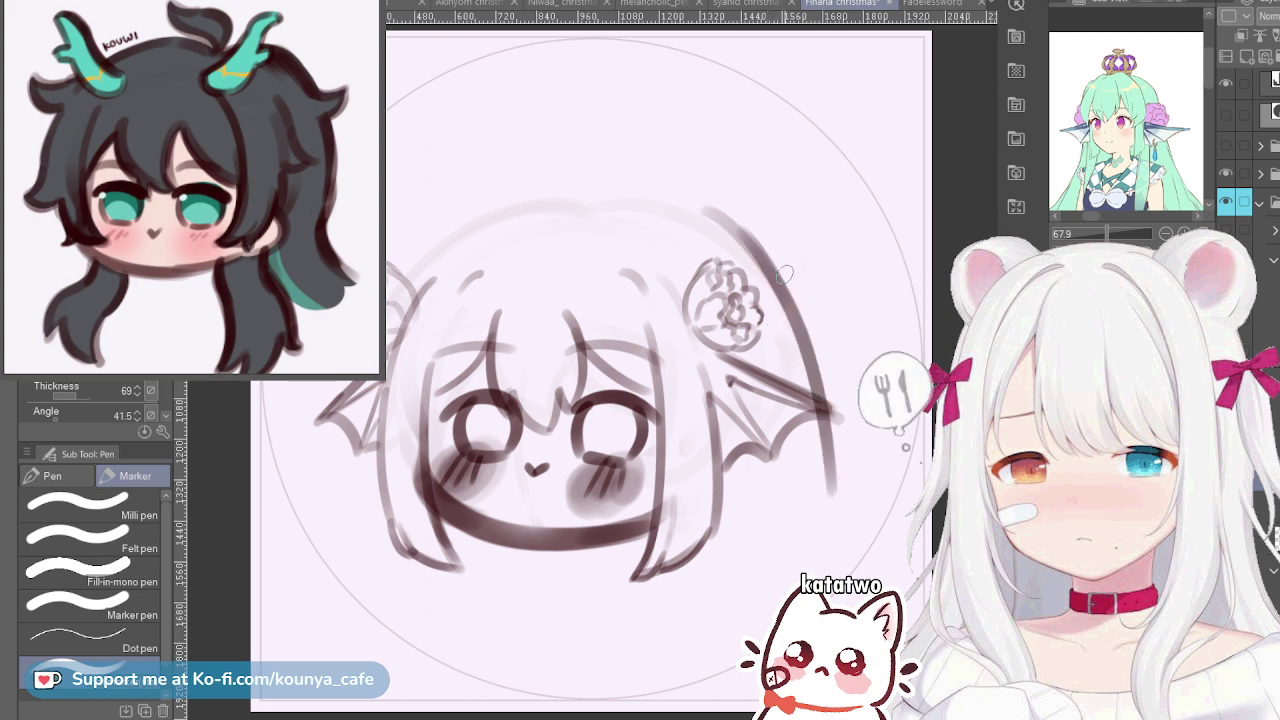
{"action": "key", "text": "ctrl+z"}
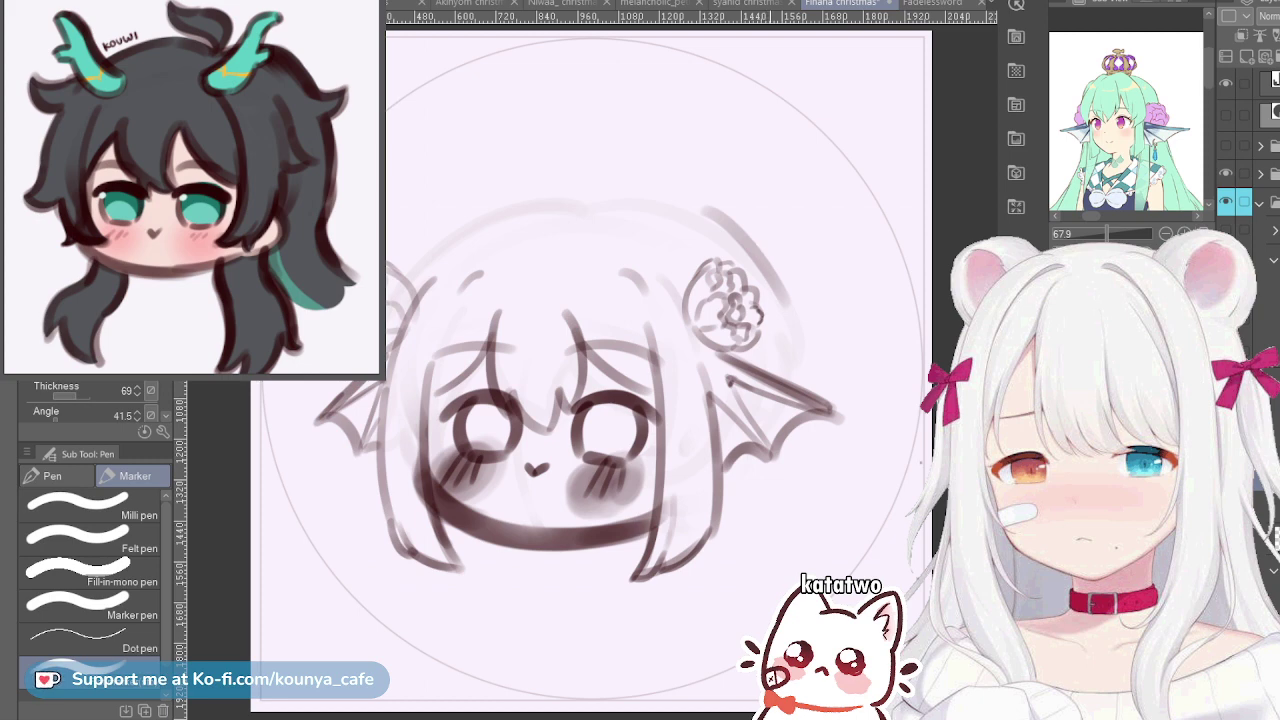
{"action": "left_click_drag", "start_coordinate": [705, 204], "coordinate": [796, 332]}
{"action": "key", "text": "ctrl+z"}
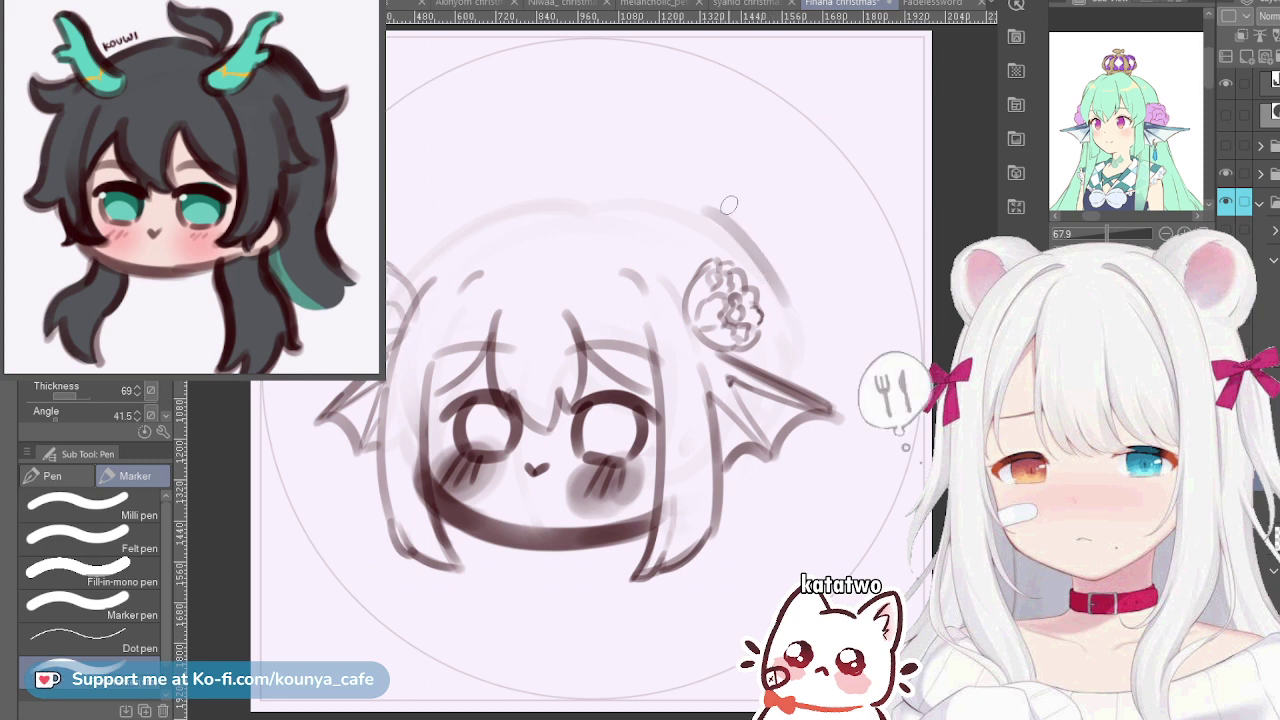
{"action": "mouse_move", "coordinate": [705, 202]}
{"action": "left_mouse_down"}
{"action": "mouse_move", "coordinate": [786, 286]}
{"action": "mouse_move", "coordinate": [797, 342]}
{"action": "left_mouse_up"}
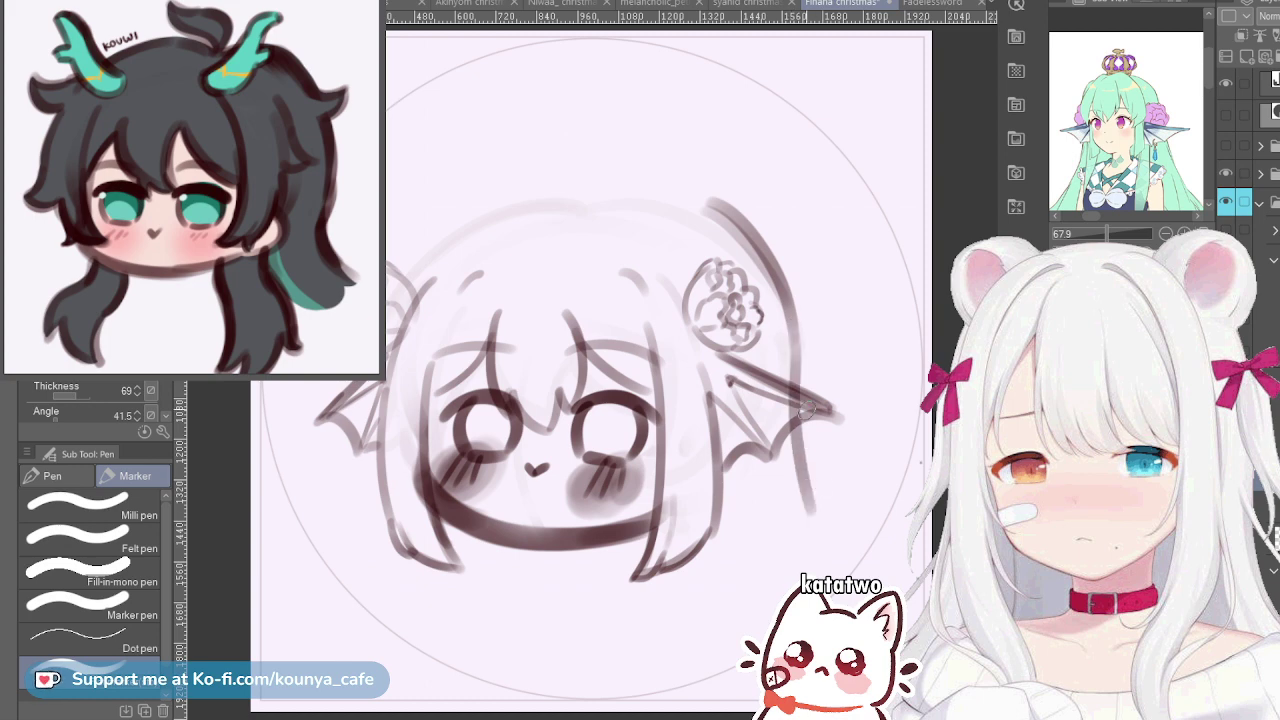
{"action": "mouse_move", "coordinate": [789, 318]}
{"action": "left_mouse_down"}
{"action": "mouse_move", "coordinate": [805, 376]}
{"action": "mouse_move", "coordinate": [798, 328]}
{"action": "mouse_move", "coordinate": [799, 432]}
{"action": "left_mouse_up"}
{"action": "key", "text": "ctrl+z"}
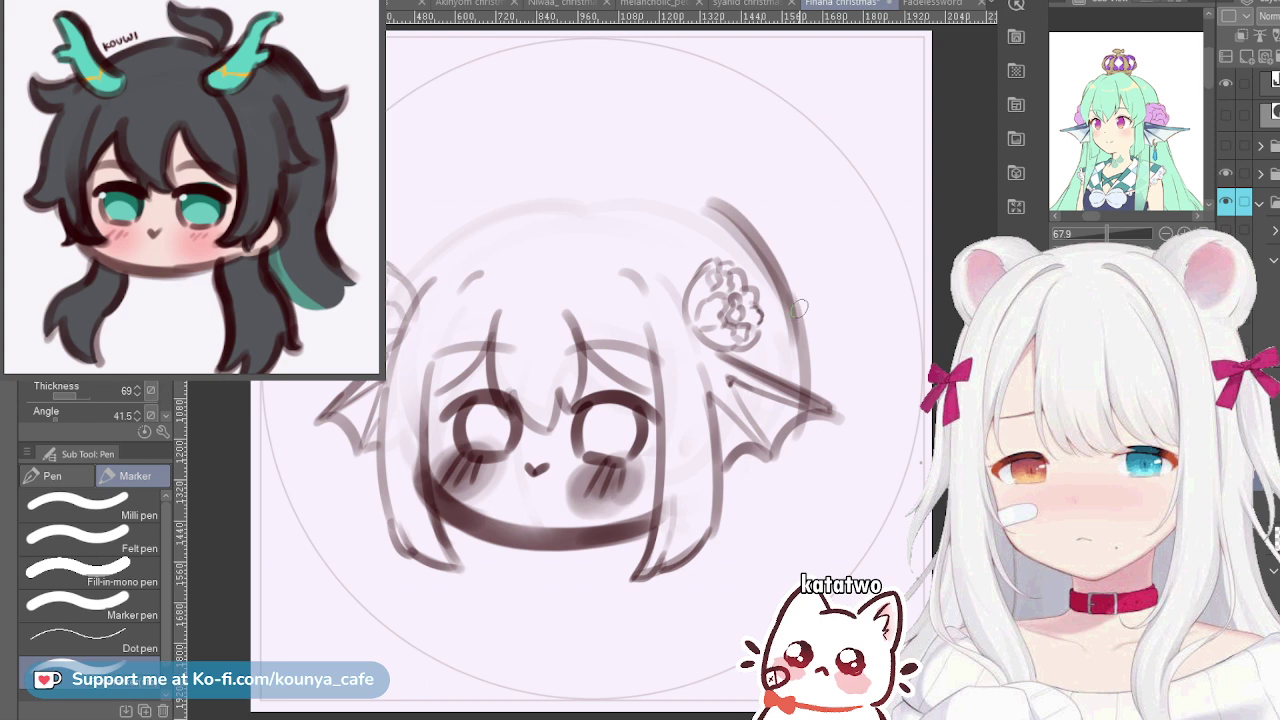
{"action": "key", "text": "ctrl+t"}
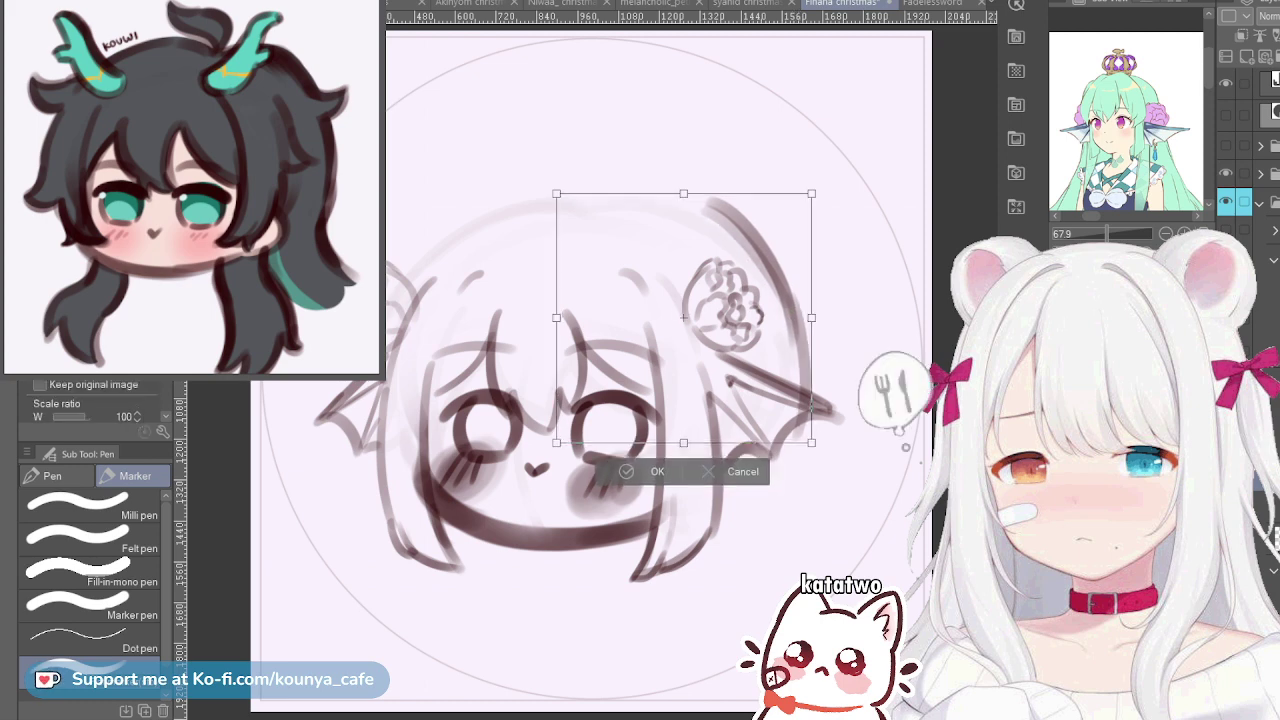
{"action": "key", "text": "Return"}
{"action": "key", "text": "e"}
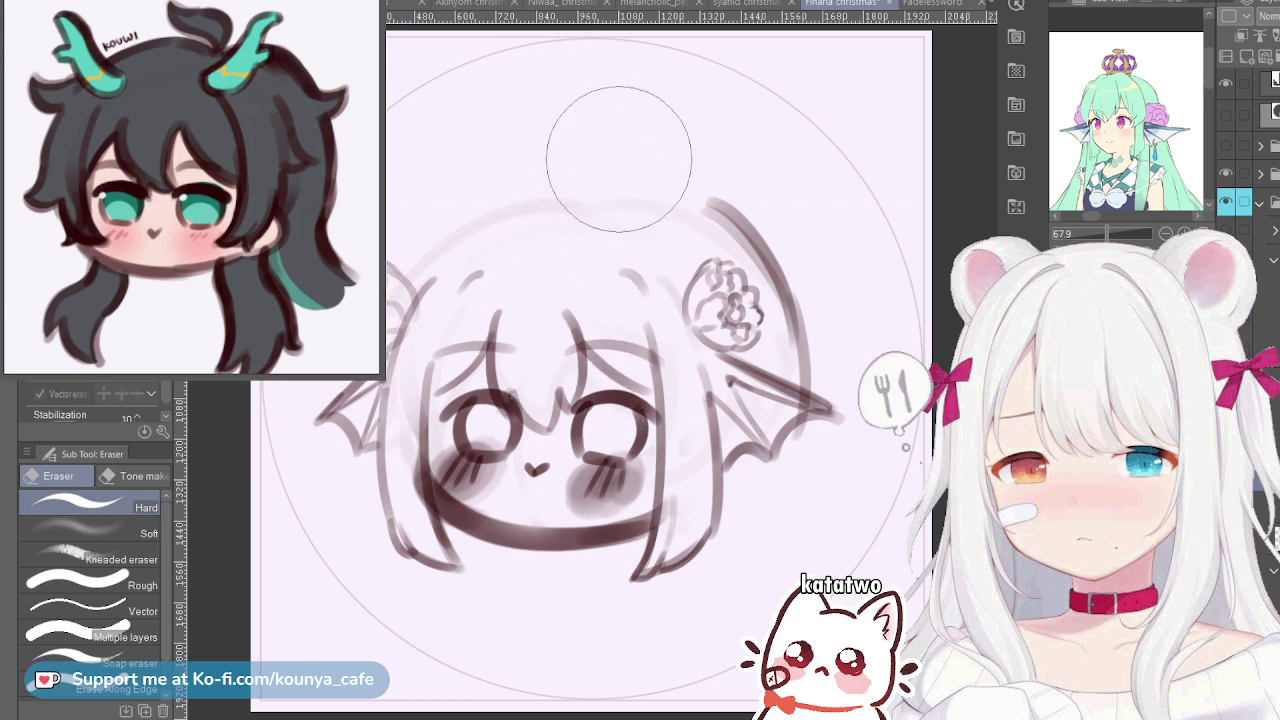
{"action": "key", "text": "p"}
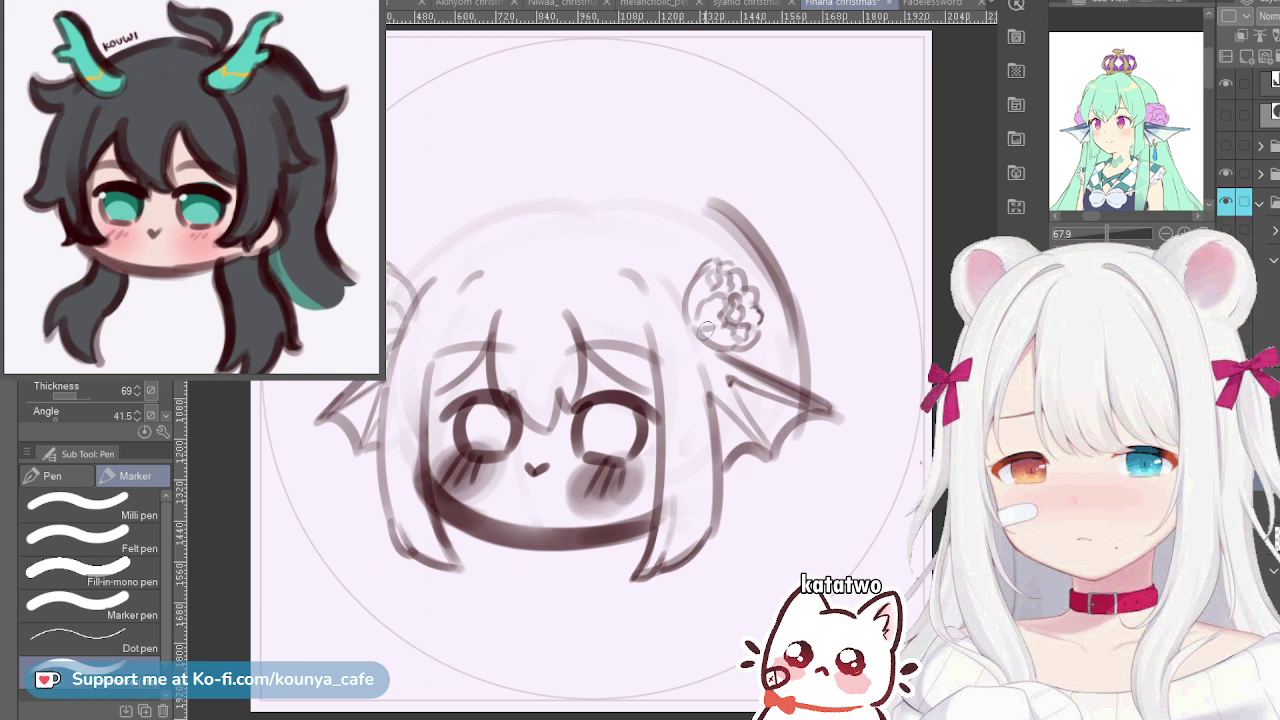
Sketch a long back hair strand from beside the right fin ear downward, curving outward at its tip
{"action": "mouse_move", "coordinate": [784, 284]}
{"action": "left_mouse_down"}
{"action": "mouse_move", "coordinate": [797, 320]}
{"action": "mouse_move", "coordinate": [783, 280]}
{"action": "mouse_move", "coordinate": [785, 450]}
{"action": "left_mouse_up"}
{"action": "key", "text": "ctrl+z"}
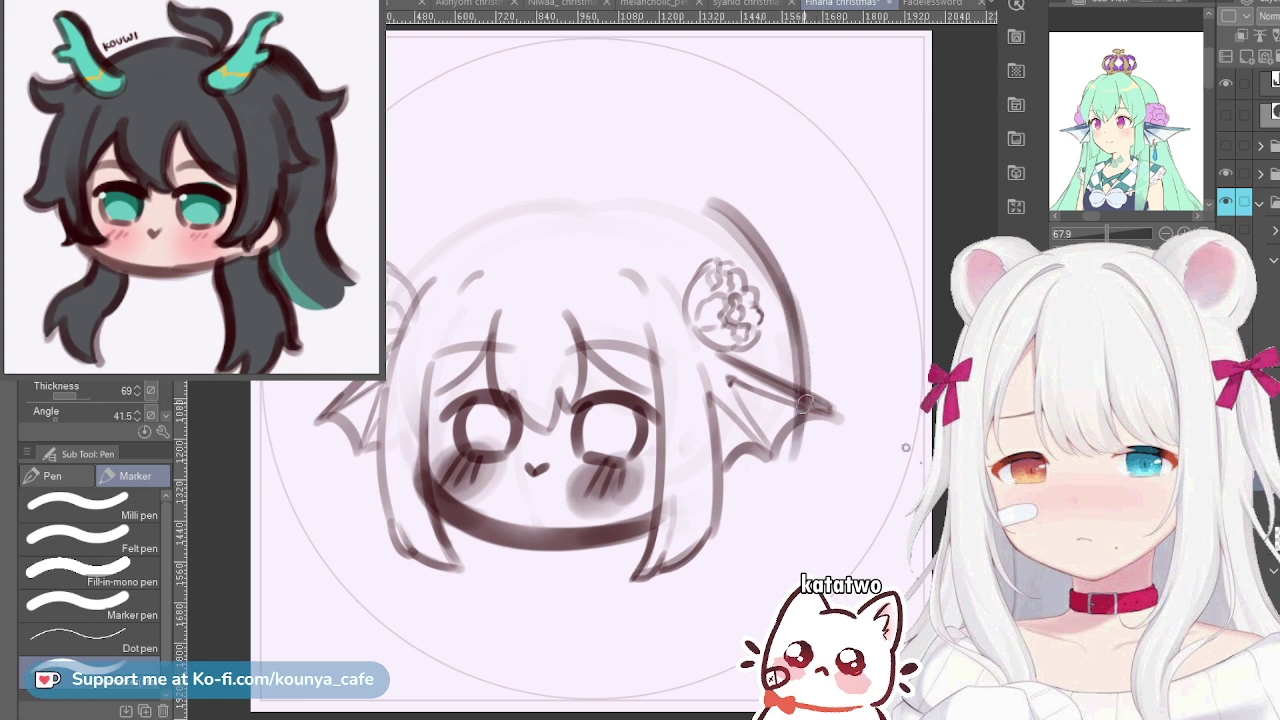
{"action": "left_click_drag", "start_coordinate": [798, 405], "coordinate": [856, 558]}
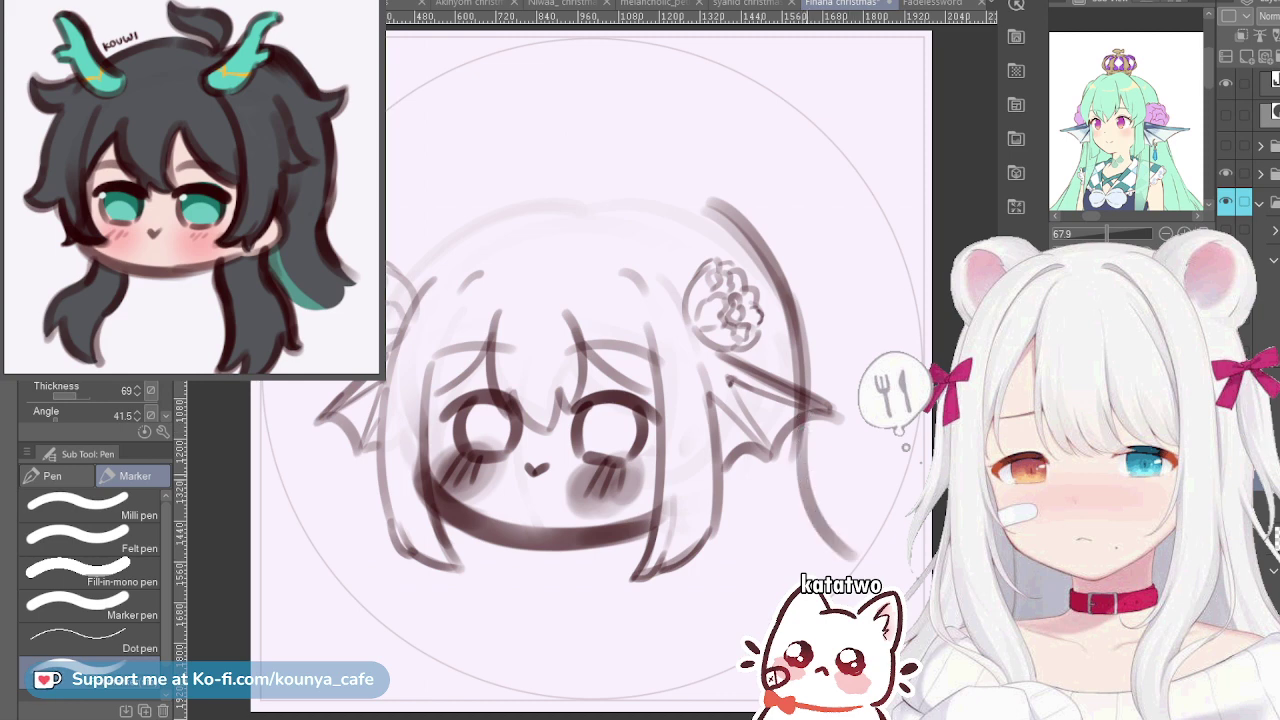
{"action": "key", "text": "ctrl+z"}
{"action": "left_click_drag", "start_coordinate": [794, 436], "coordinate": [828, 540]}
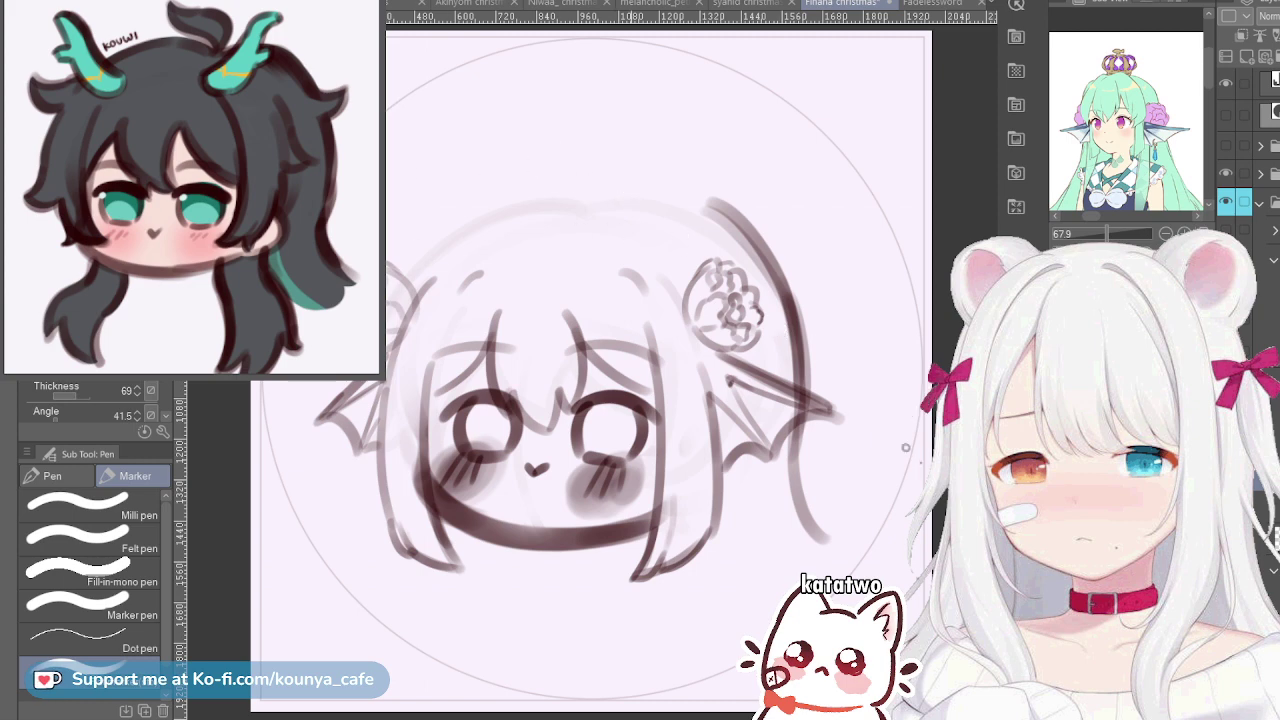
Try to reshape the right outer hair outline with a transform, undoing the adjustment
{"action": "key", "text": "ctrl+t"}
{"action": "left_click_drag", "start_coordinate": [696, 195], "coordinate": [762, 201]}
{"action": "key", "text": "ctrl+z"}
{"action": "key", "text": "Return"}
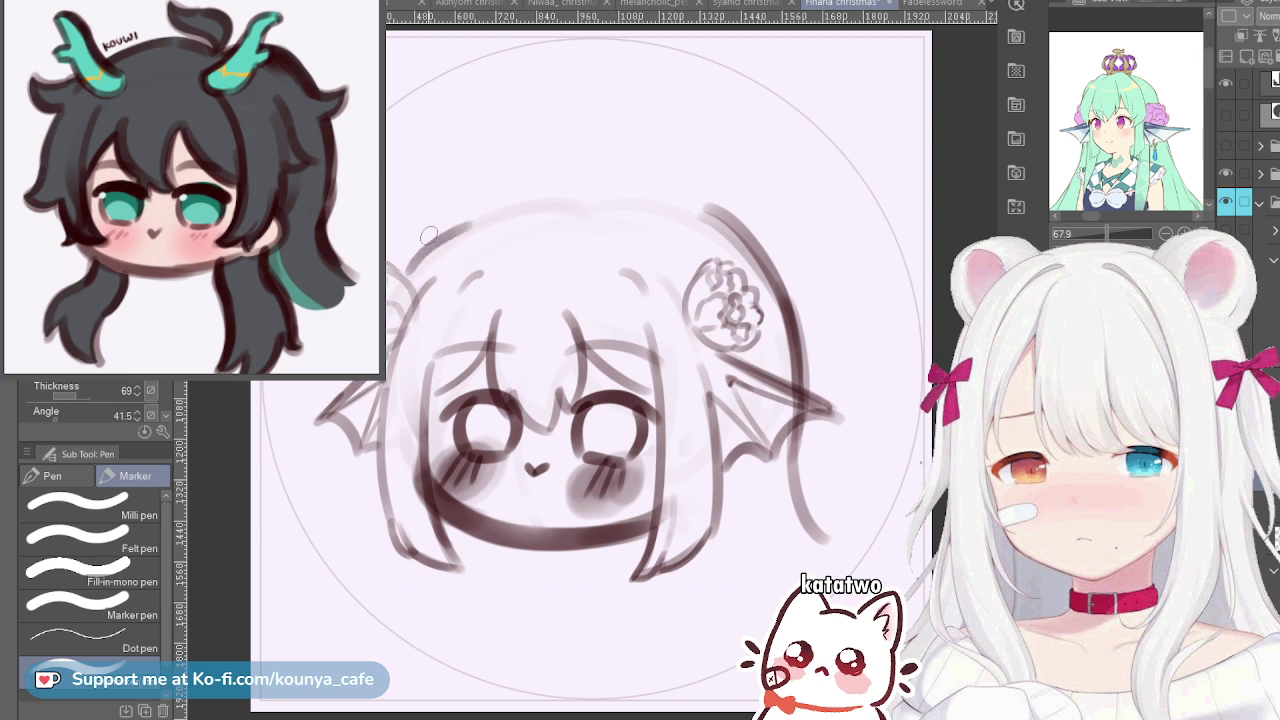
Sketch the opposite outer hair outline from near the crown down to its hair flower in mirrored view, then restore the normal view
{"action": "left_click_drag", "start_coordinate": [417, 258], "coordinate": [797, 390]}
{"action": "key", "text": "shift+h"}
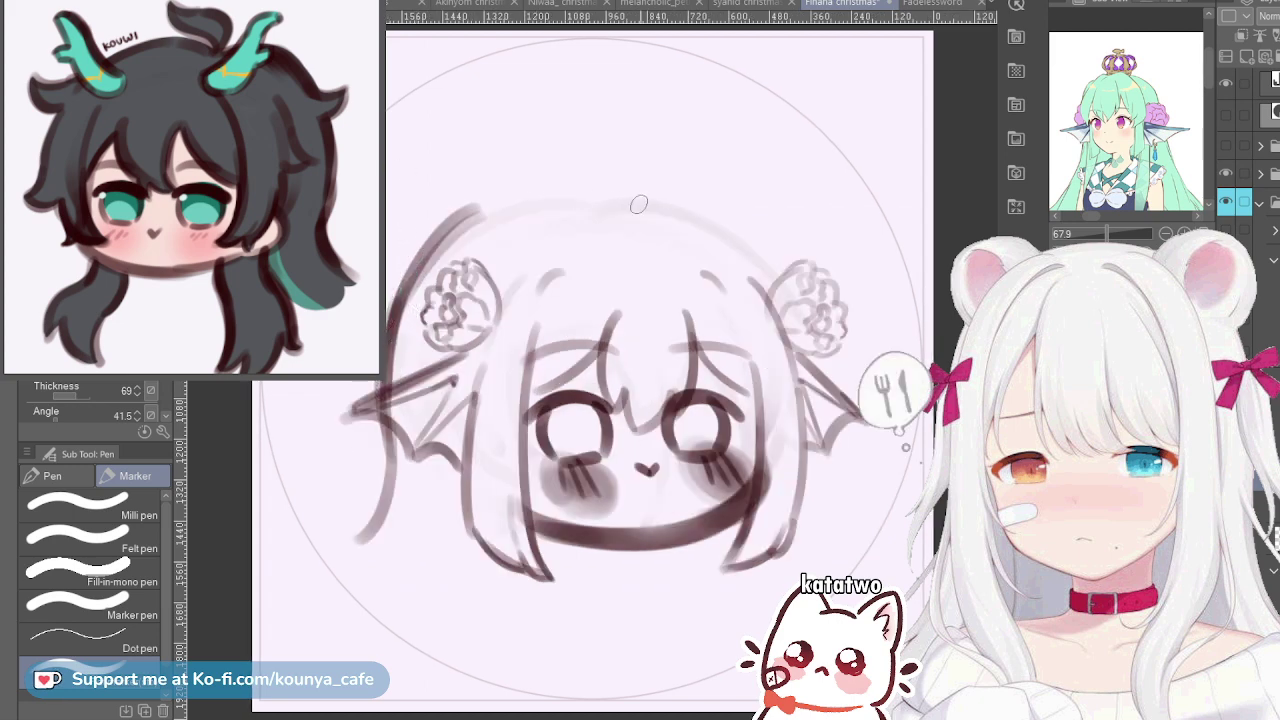
{"action": "mouse_move", "coordinate": [643, 199]}
{"action": "left_mouse_down"}
{"action": "mouse_move", "coordinate": [686, 200]}
{"action": "mouse_move", "coordinate": [756, 252]}
{"action": "left_mouse_up"}
{"action": "key", "text": "ctrl+z"}
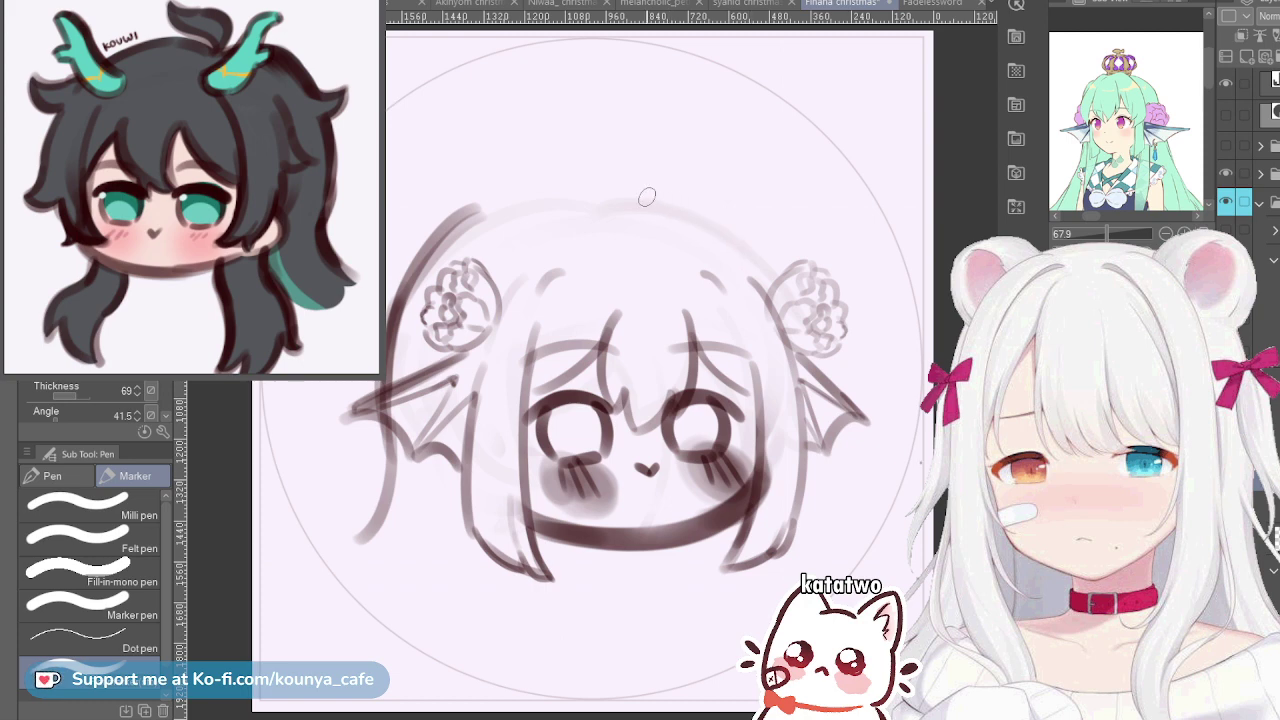
{"action": "left_click_drag", "start_coordinate": [643, 192], "coordinate": [770, 268]}
{"action": "key", "text": "ctrl+z"}
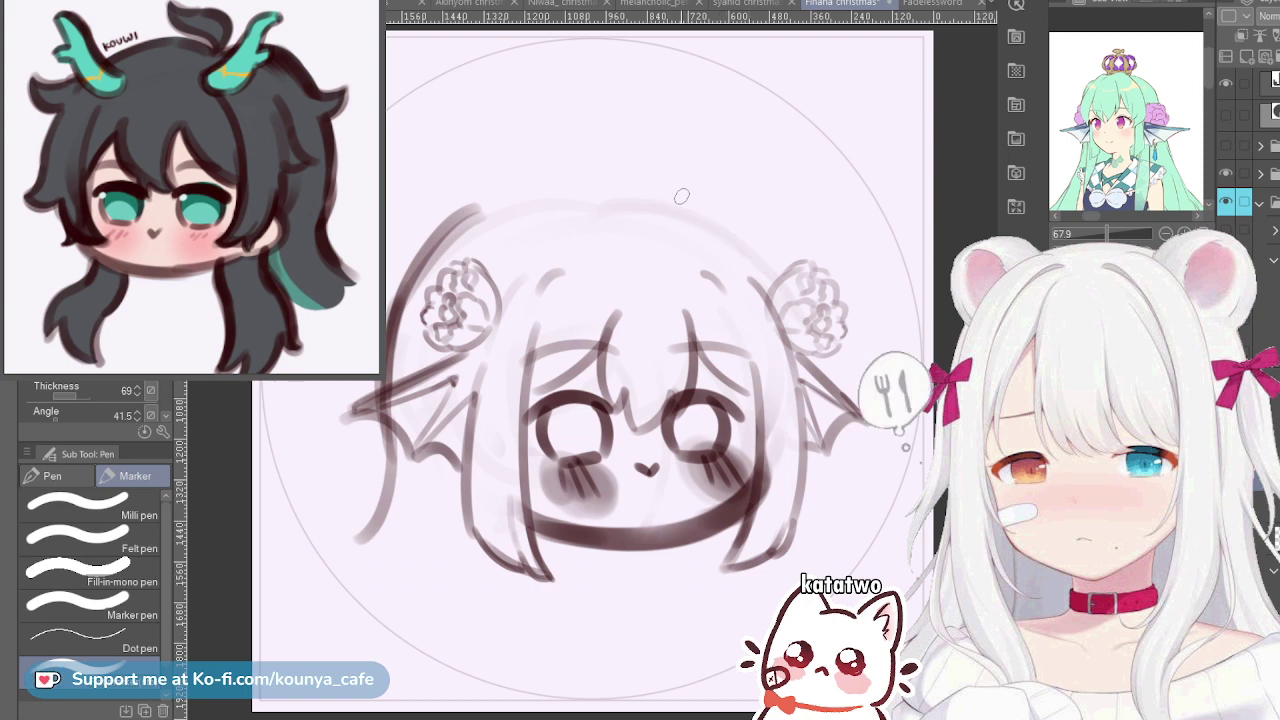
{"action": "left_click_drag", "start_coordinate": [652, 191], "coordinate": [770, 268]}
{"action": "key", "text": "ctrl+z"}
{"action": "mouse_move", "coordinate": [652, 191]}
{"action": "left_mouse_down"}
{"action": "mouse_move", "coordinate": [697, 203]}
{"action": "mouse_move", "coordinate": [772, 288]}
{"action": "left_mouse_up"}
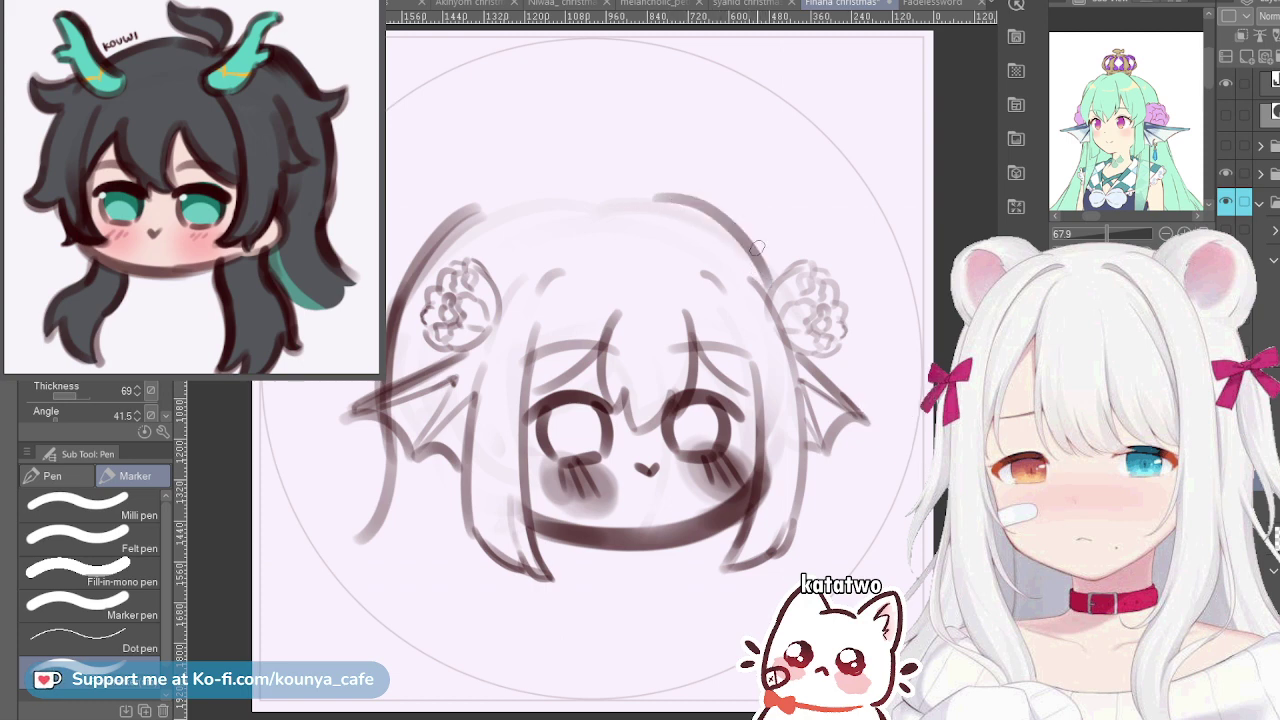
{"action": "key", "text": "ctrl+z"}
{"action": "left_click_drag", "start_coordinate": [645, 199], "coordinate": [777, 288]}
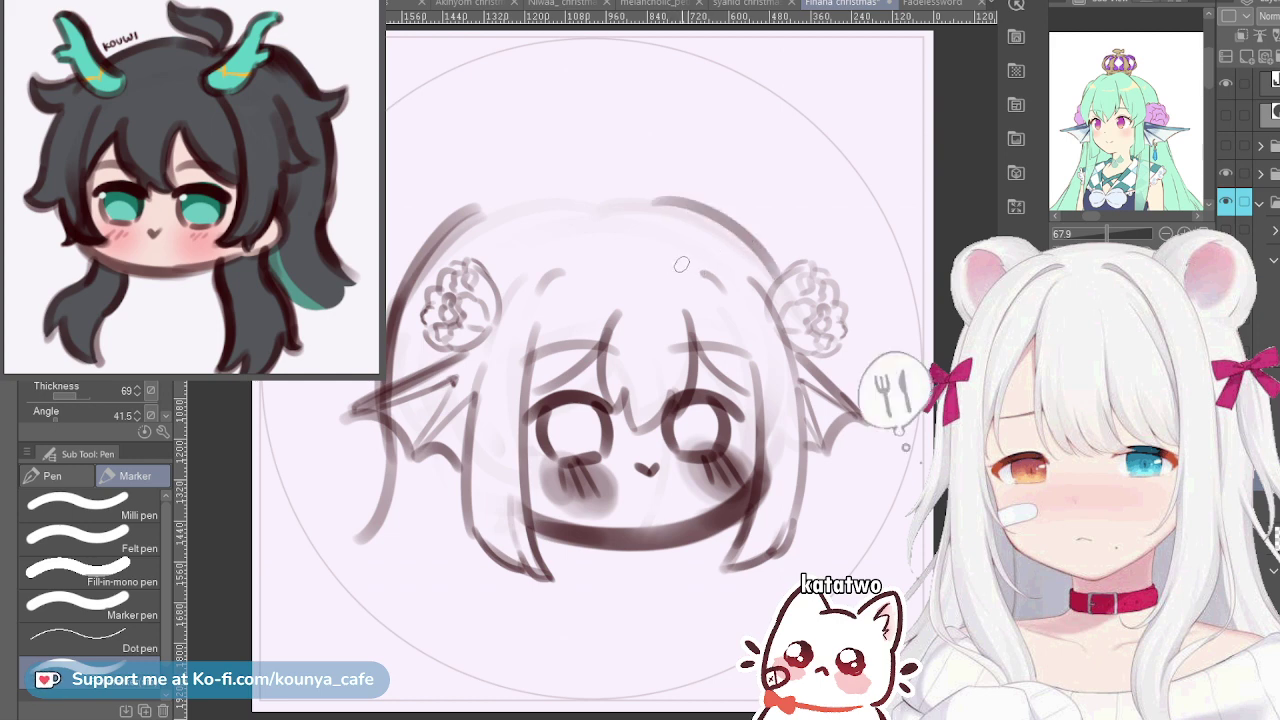
{"action": "key", "text": "shift+h"}
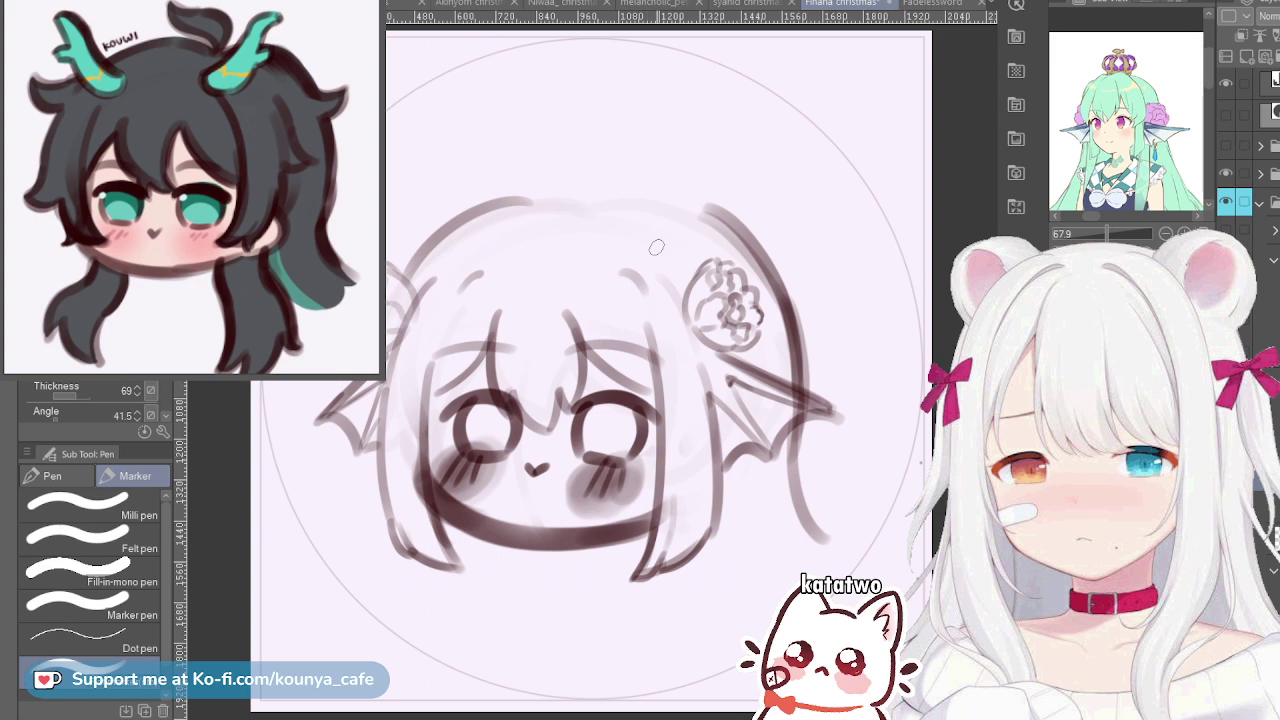
Mirror the view, fade the rough hair outline, and redraw the stroke outside the hair flower down to the larger fin ear
{"action": "key", "text": "h"}
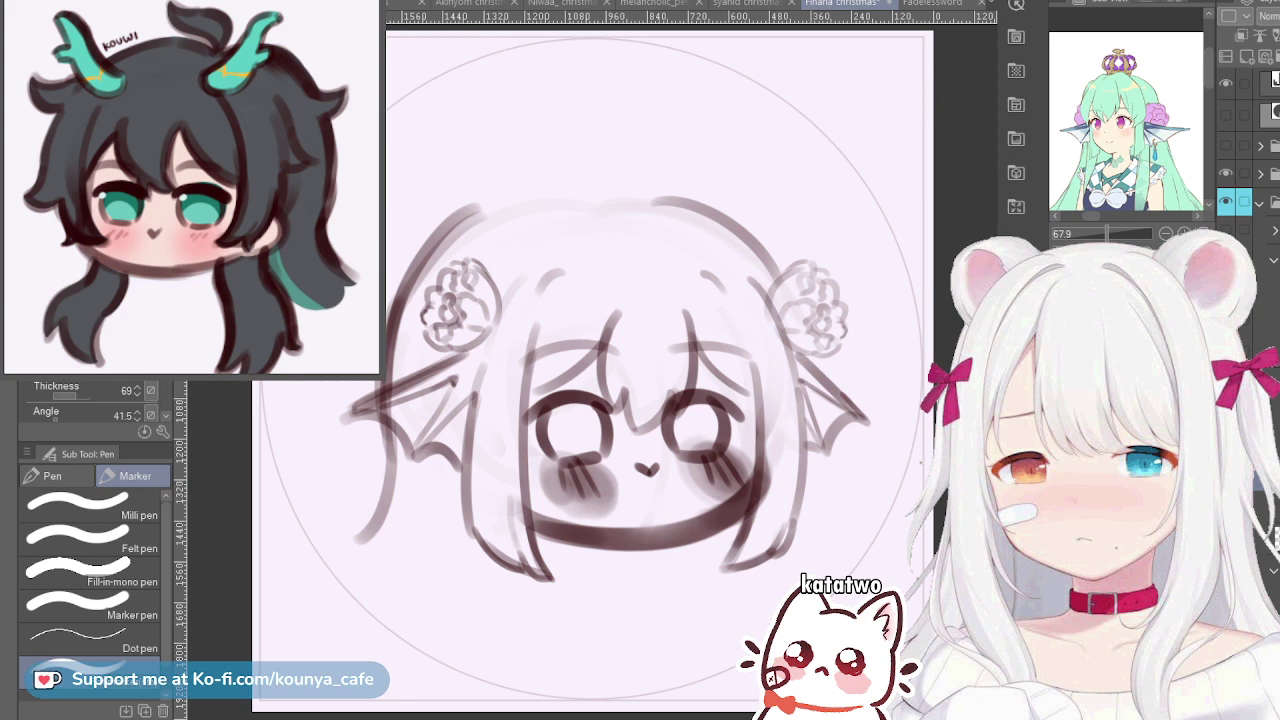
{"action": "key", "text": "ctrl+z"}
{"action": "key", "text": "ctrl+z"}
{"action": "key", "text": "ctrl+z"}
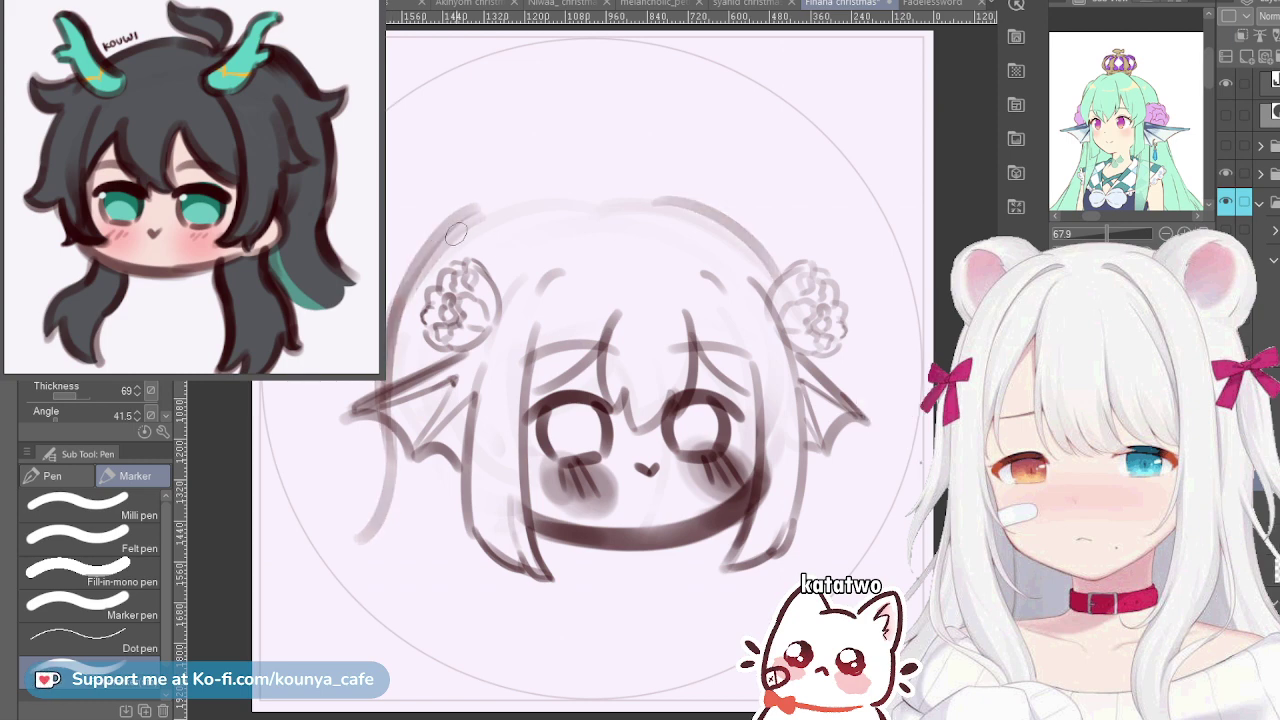
{"action": "mouse_move", "coordinate": [479, 207]}
{"action": "left_mouse_down"}
{"action": "mouse_move", "coordinate": [408, 280]}
{"action": "mouse_move", "coordinate": [393, 358]}
{"action": "left_mouse_up"}
{"action": "key", "text": "ctrl+z"}
{"action": "left_click_drag", "start_coordinate": [469, 215], "coordinate": [395, 349]}
{"action": "key", "text": "ctrl+z"}
{"action": "mouse_move", "coordinate": [465, 217]}
{"action": "left_mouse_down"}
{"action": "mouse_move", "coordinate": [400, 278]}
{"action": "mouse_move", "coordinate": [395, 349]}
{"action": "left_mouse_up"}
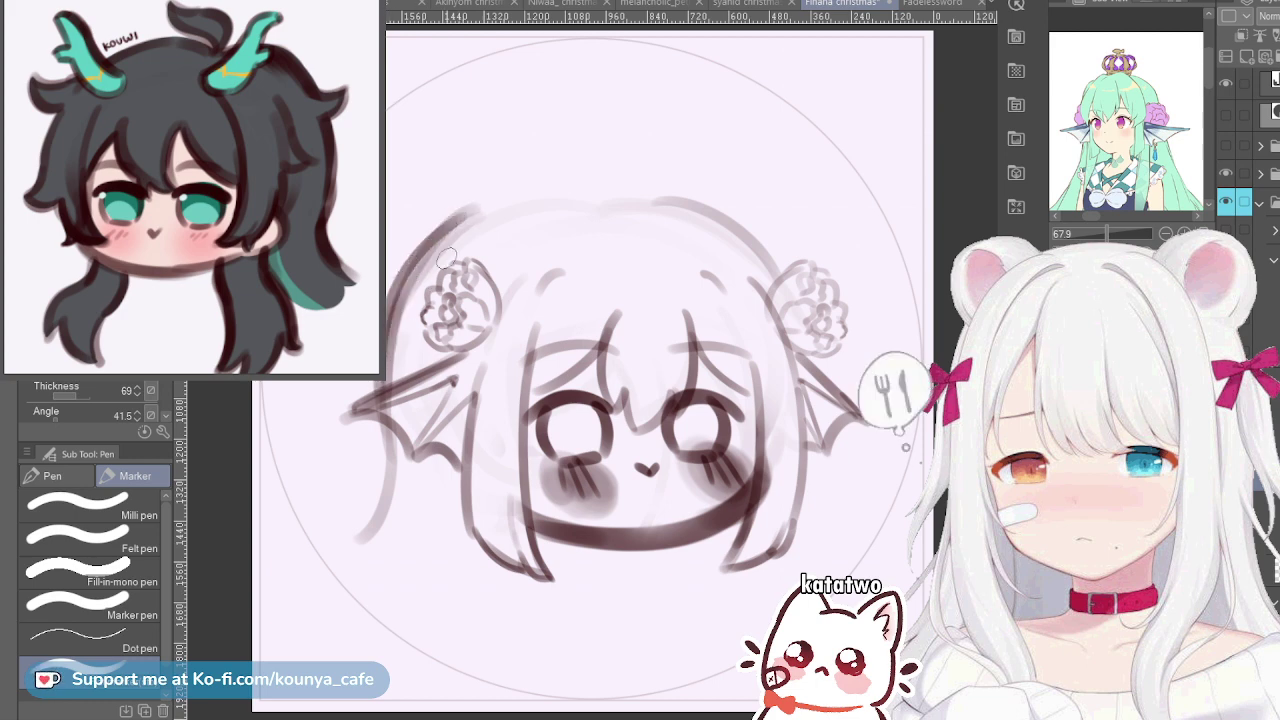
{"action": "key", "text": "ctrl+z"}
{"action": "mouse_move", "coordinate": [470, 212]}
{"action": "left_mouse_down"}
{"action": "mouse_move", "coordinate": [403, 283]}
{"action": "mouse_move", "coordinate": [394, 370]}
{"action": "left_mouse_up"}
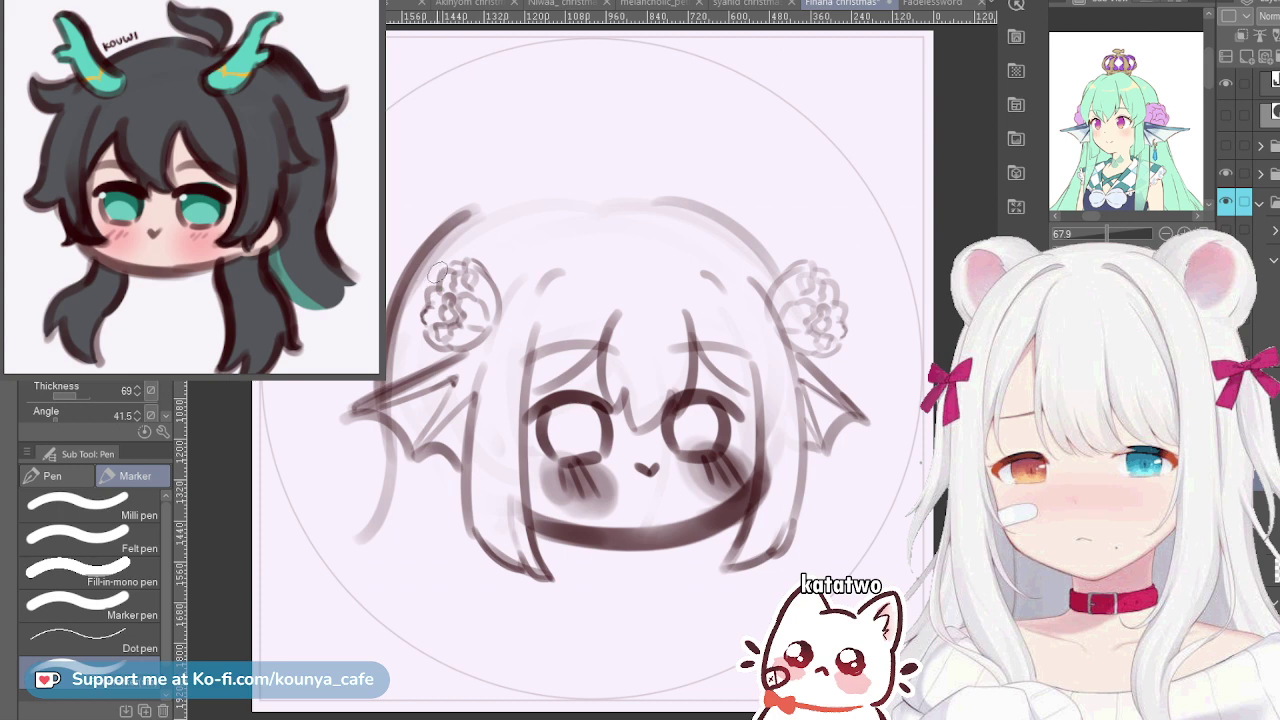
Stretch the redrawn outline stroke slightly at its upper end and lower corner with a free transform
{"action": "key", "text": "ctrl+t"}
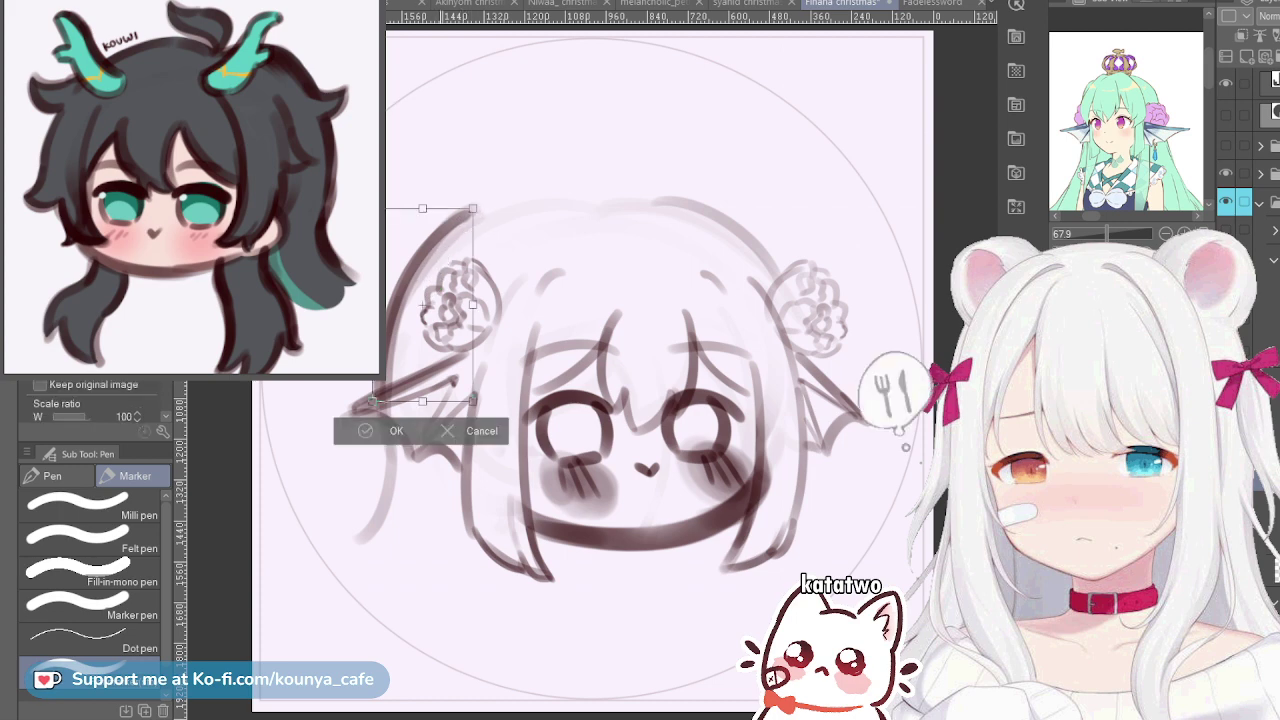
{"action": "left_click_drag", "start_coordinate": [373, 401], "coordinate": [370, 397]}
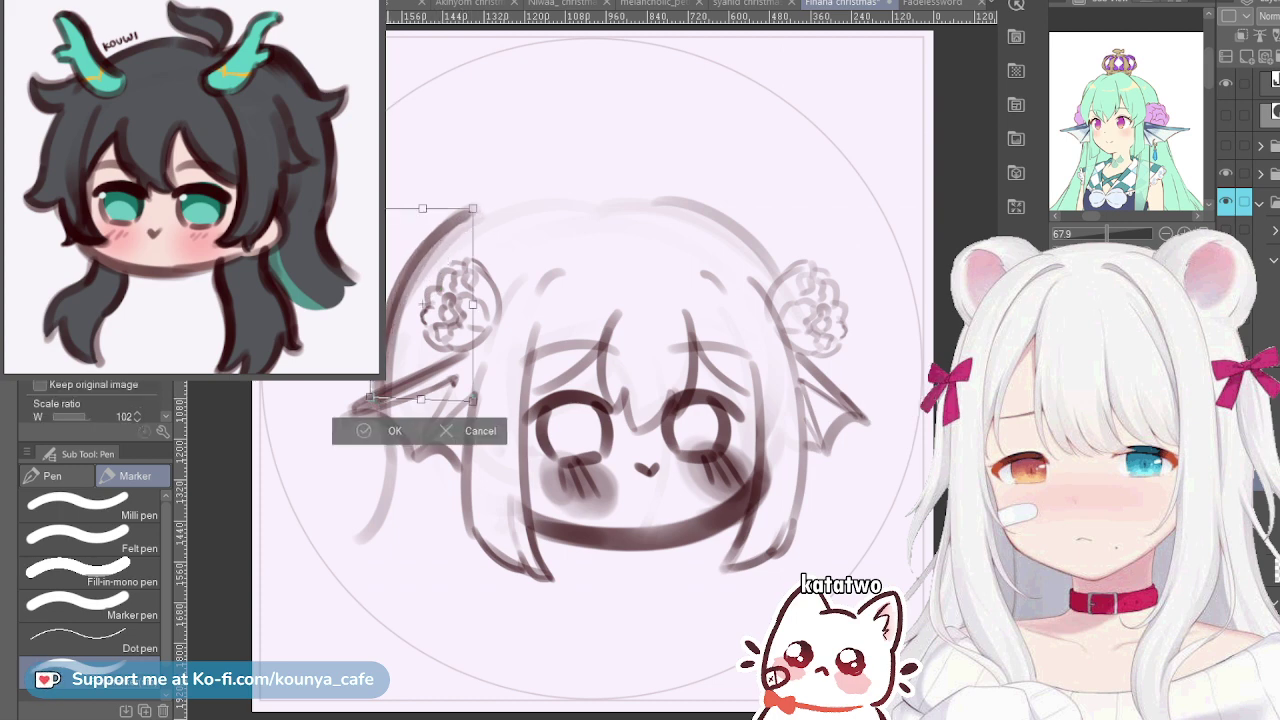
{"action": "left_click_drag", "start_coordinate": [473, 208], "coordinate": [478, 206]}
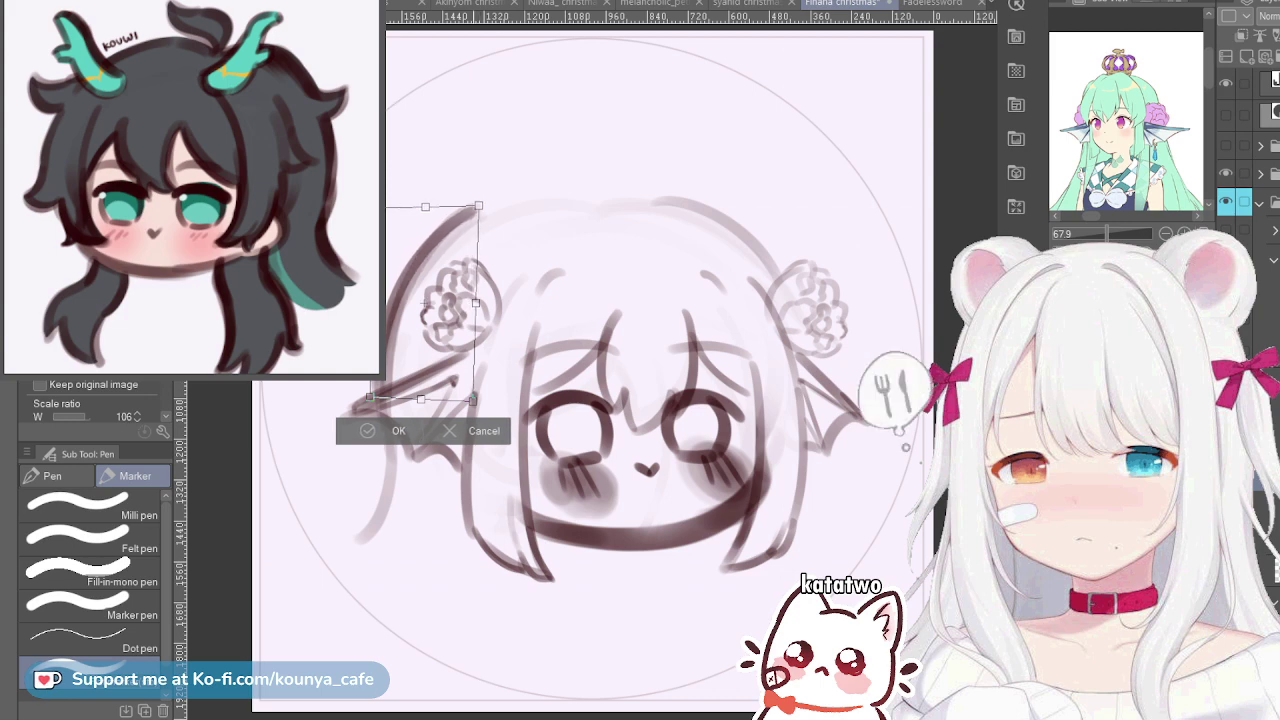
{"action": "key", "text": "Return"}
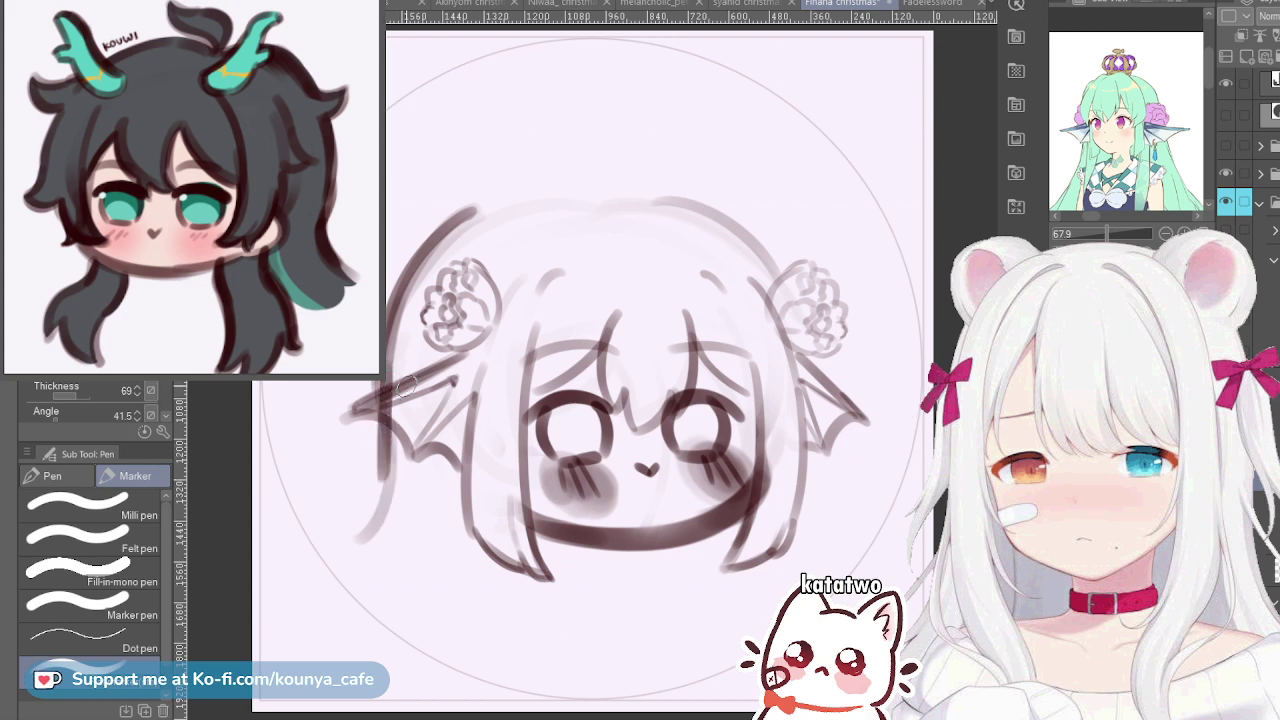
Remove the faded guide strand and redraw the hair outline past the larger fin ear, flaring outward at its tip
{"action": "left_click_drag", "start_coordinate": [397, 392], "coordinate": [357, 567]}
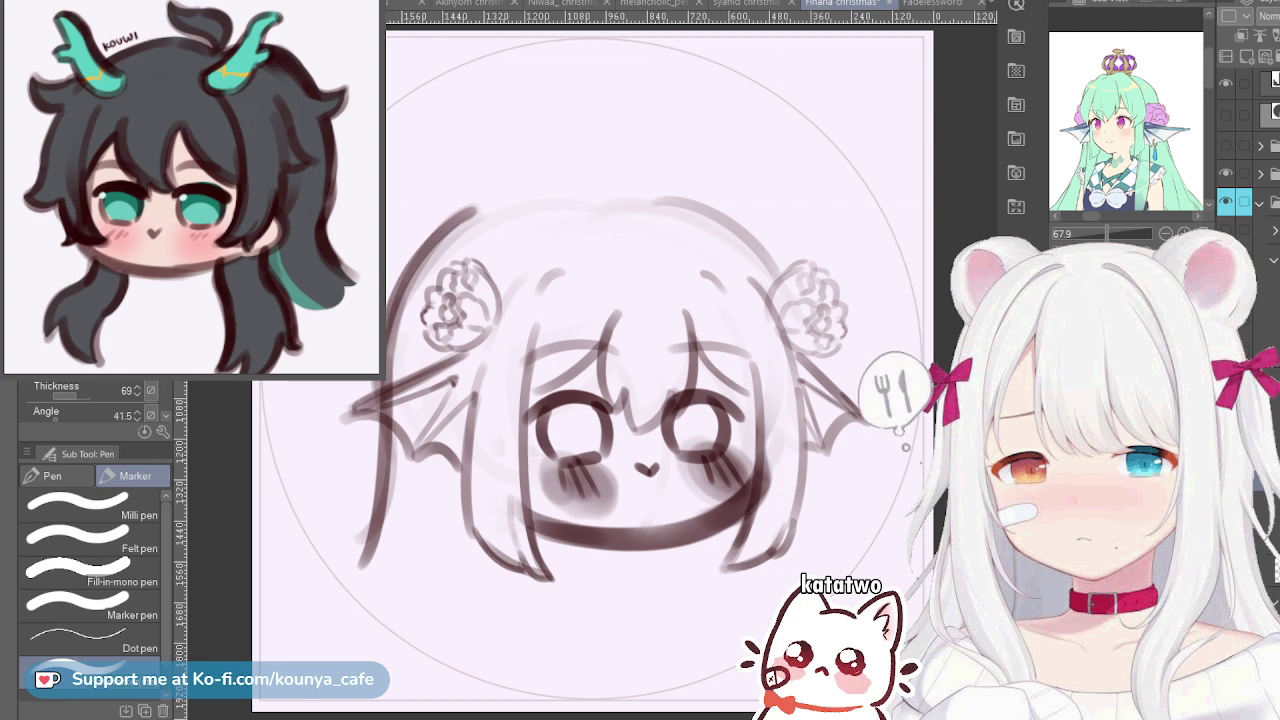
{"action": "key", "text": "ctrl+z"}
{"action": "key", "text": "ctrl+z"}
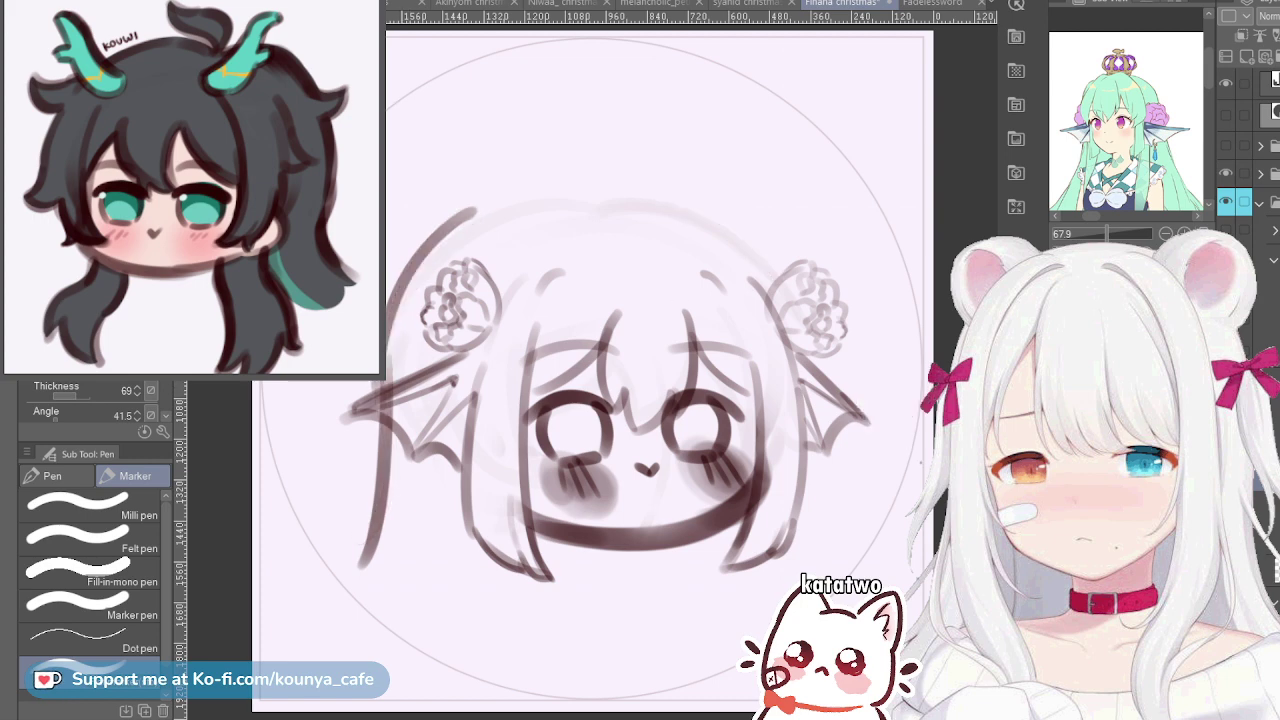
{"action": "key", "text": "ctrl+z"}
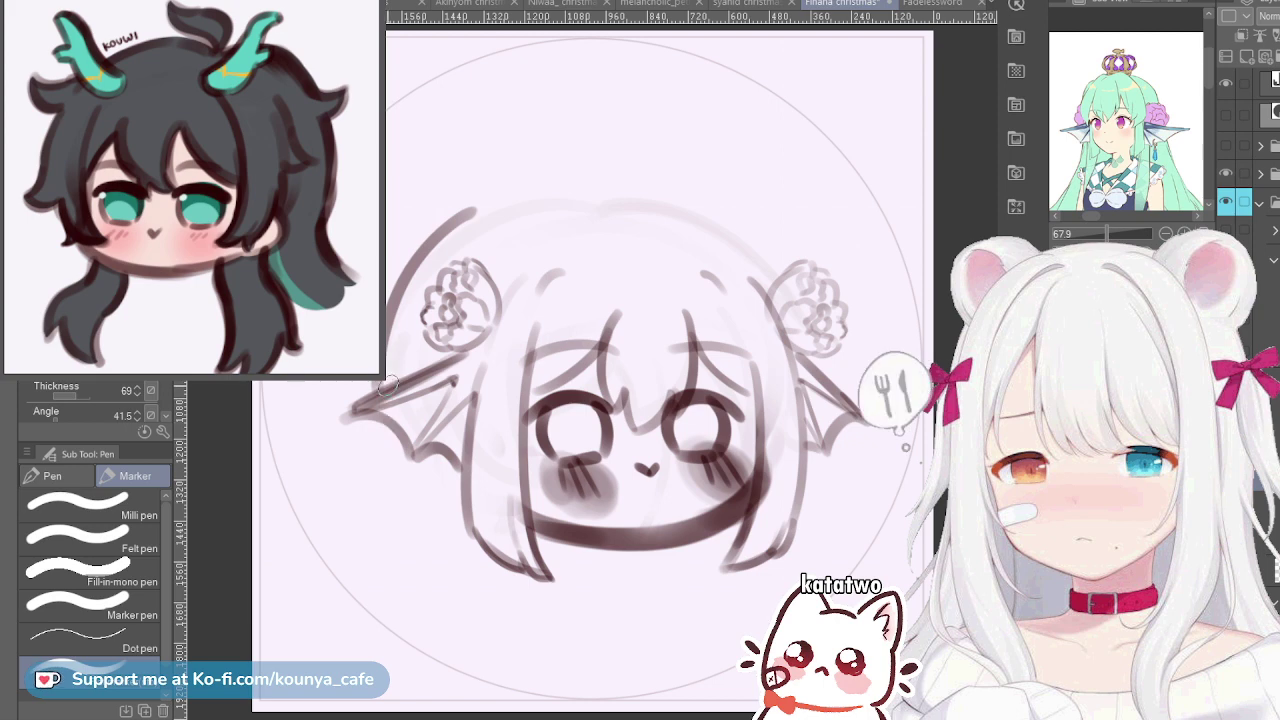
{"action": "left_click_drag", "start_coordinate": [390, 372], "coordinate": [347, 512]}
{"action": "key", "text": "ctrl+z"}
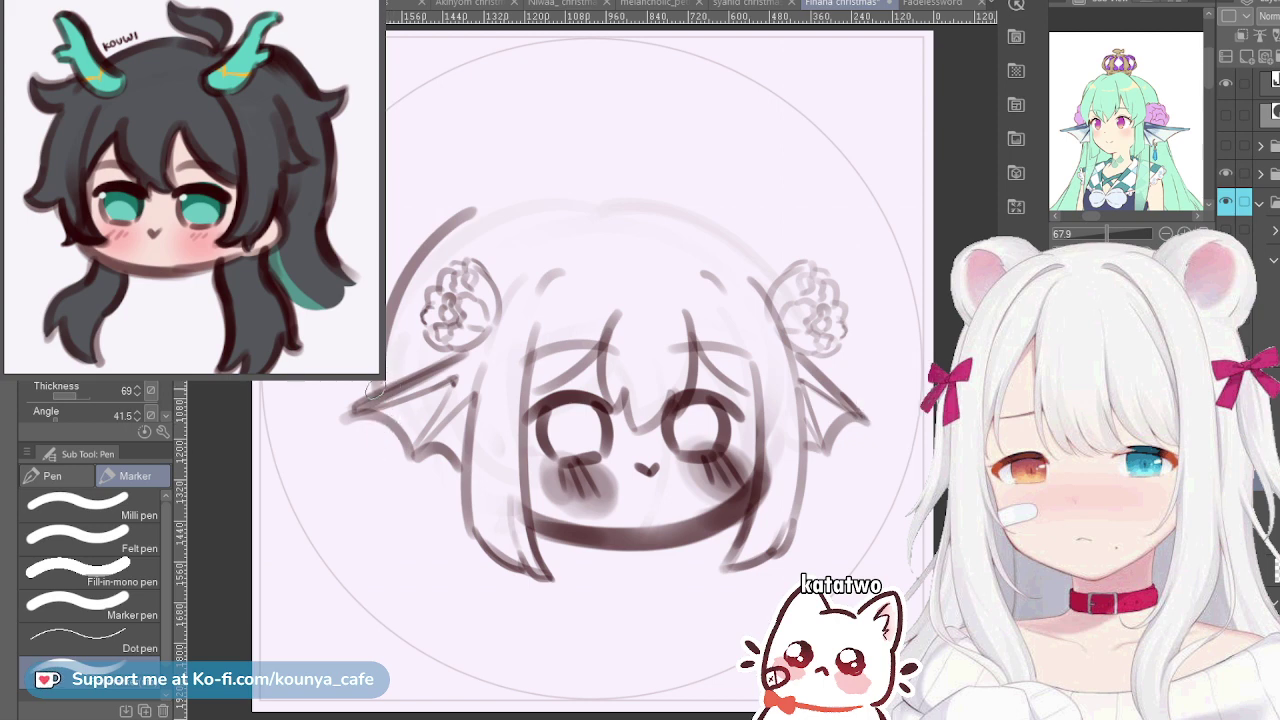
{"action": "left_click_drag", "start_coordinate": [384, 381], "coordinate": [334, 543]}
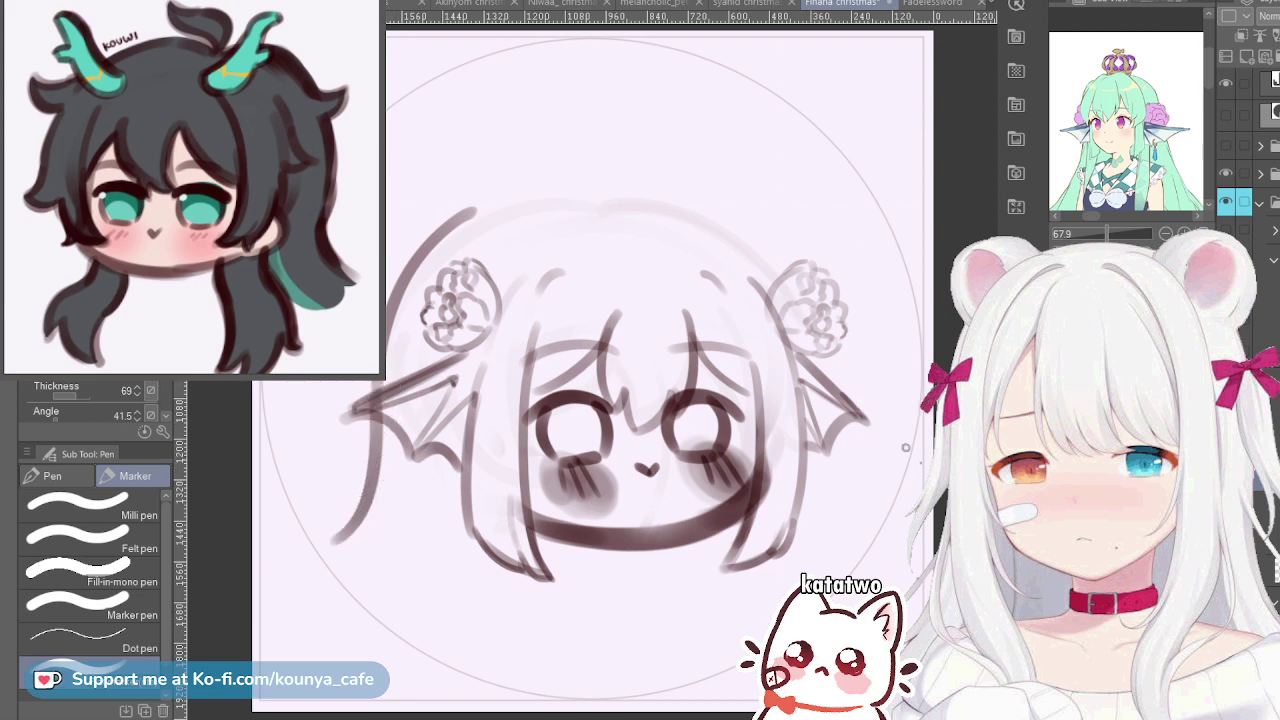
{"action": "key", "text": "ctrl+z"}
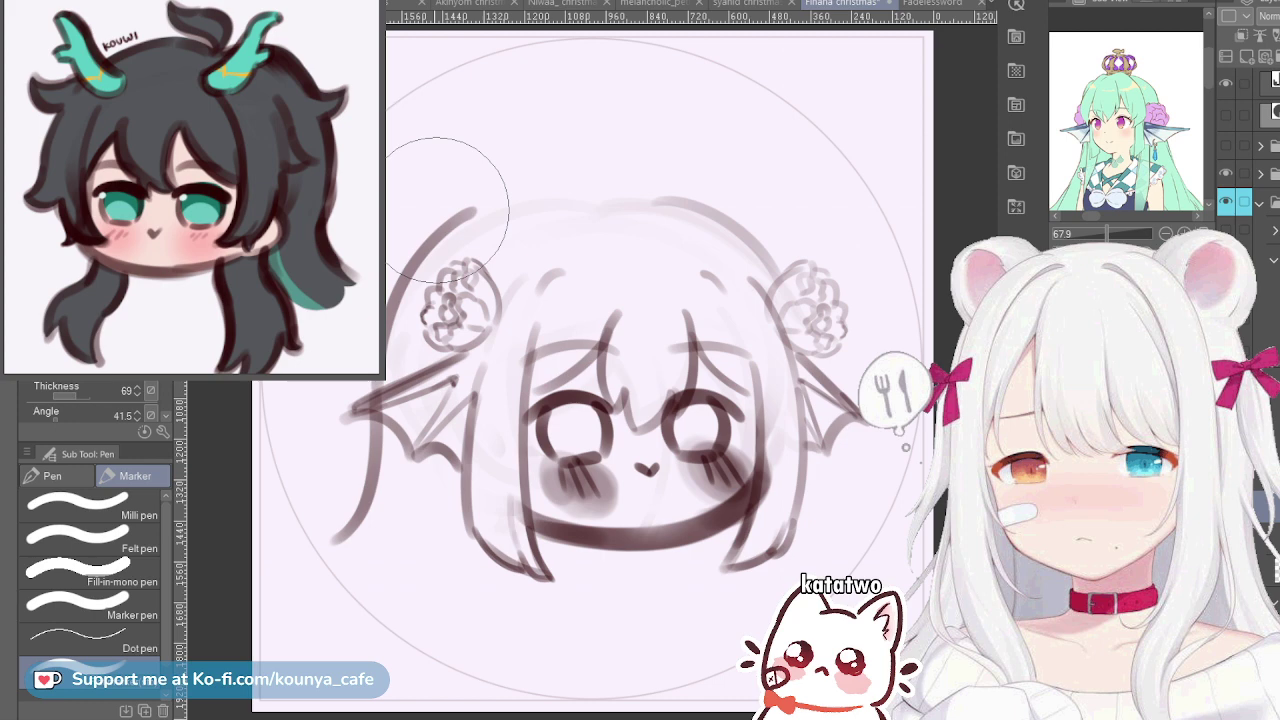
Restore the unmirrored view and stretch the left crown outline's inner end slightly upward and toward the crown with a free transform
{"action": "key", "text": "shift+h"}
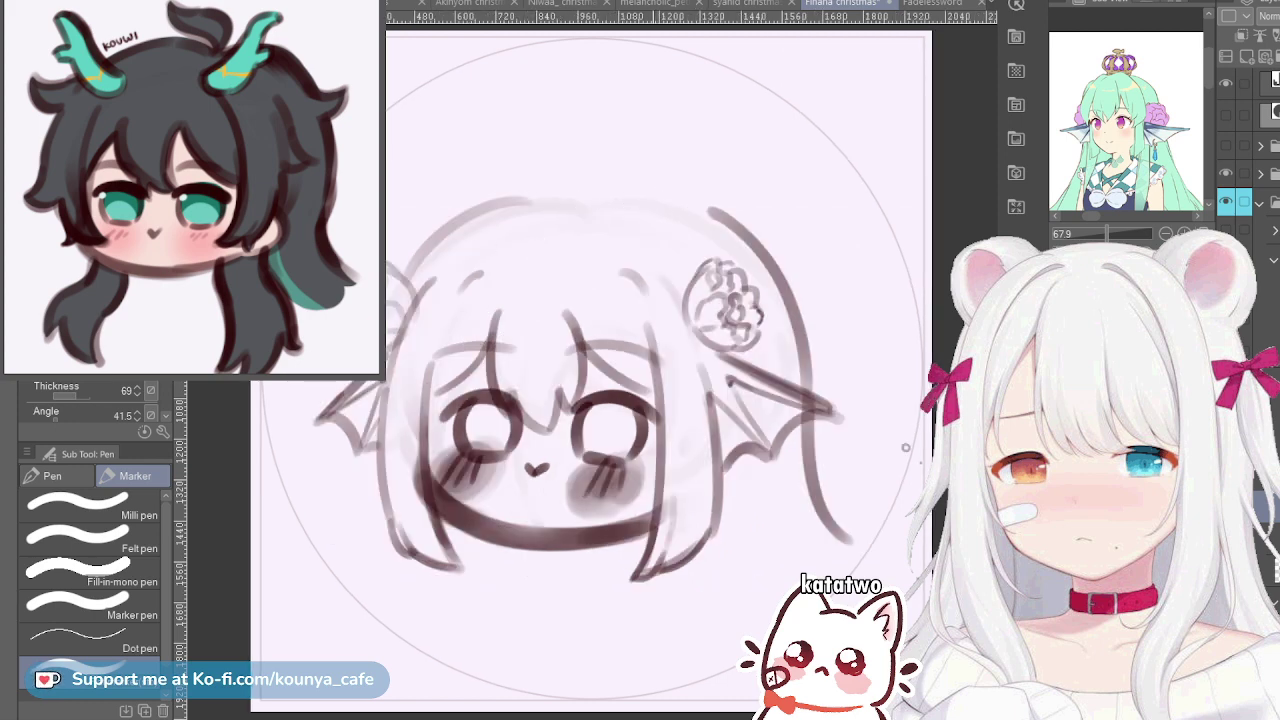
{"action": "key", "text": "ctrl+t"}
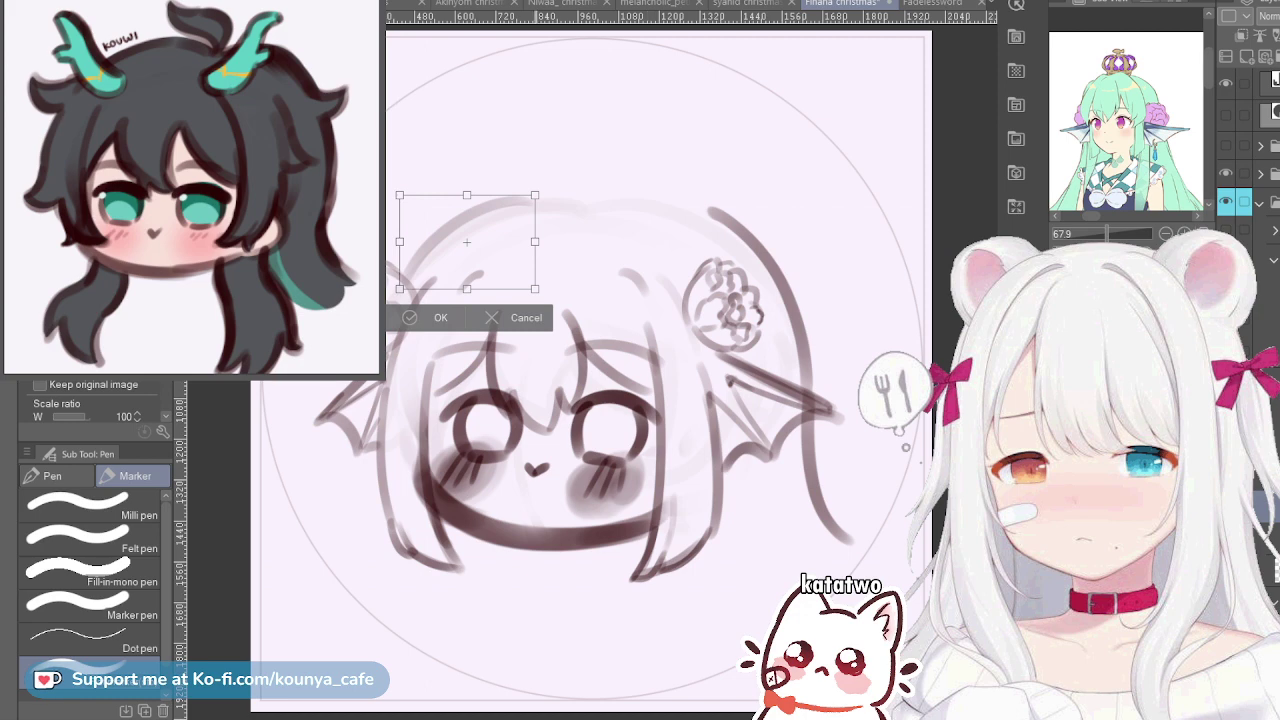
{"action": "left_click_drag", "start_coordinate": [535, 195], "coordinate": [544, 191]}
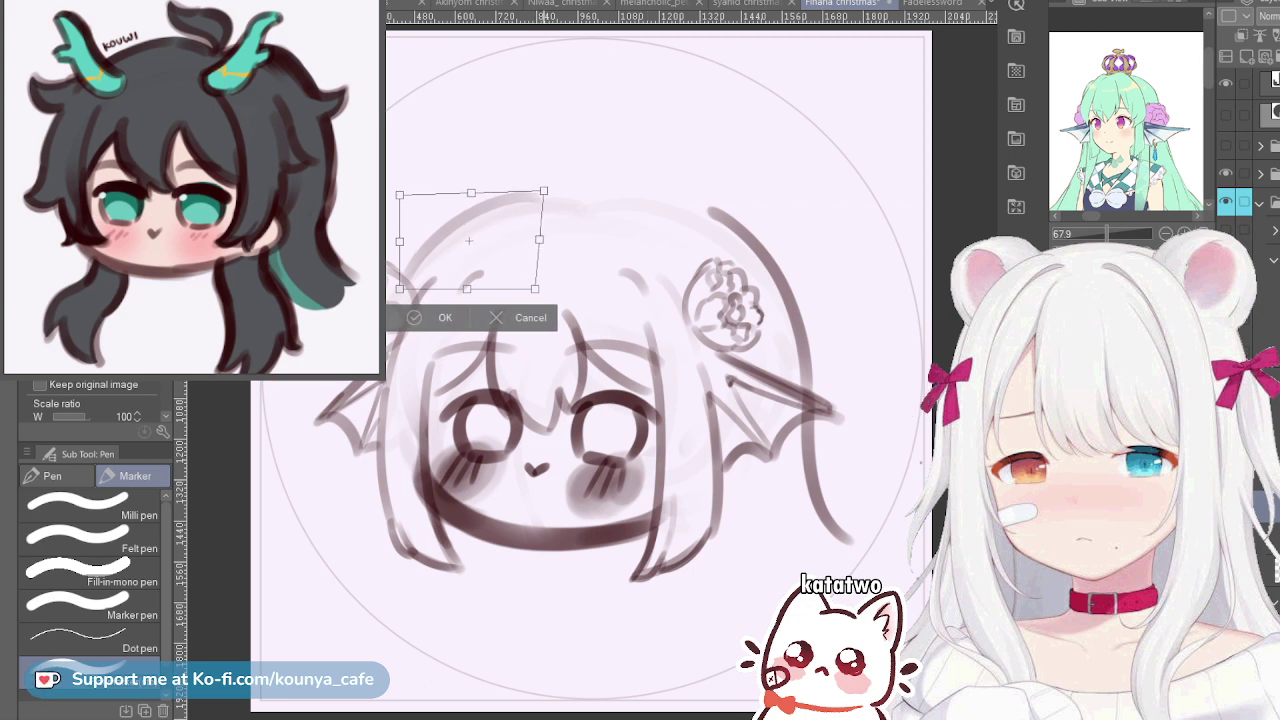
{"action": "key", "text": "Return"}
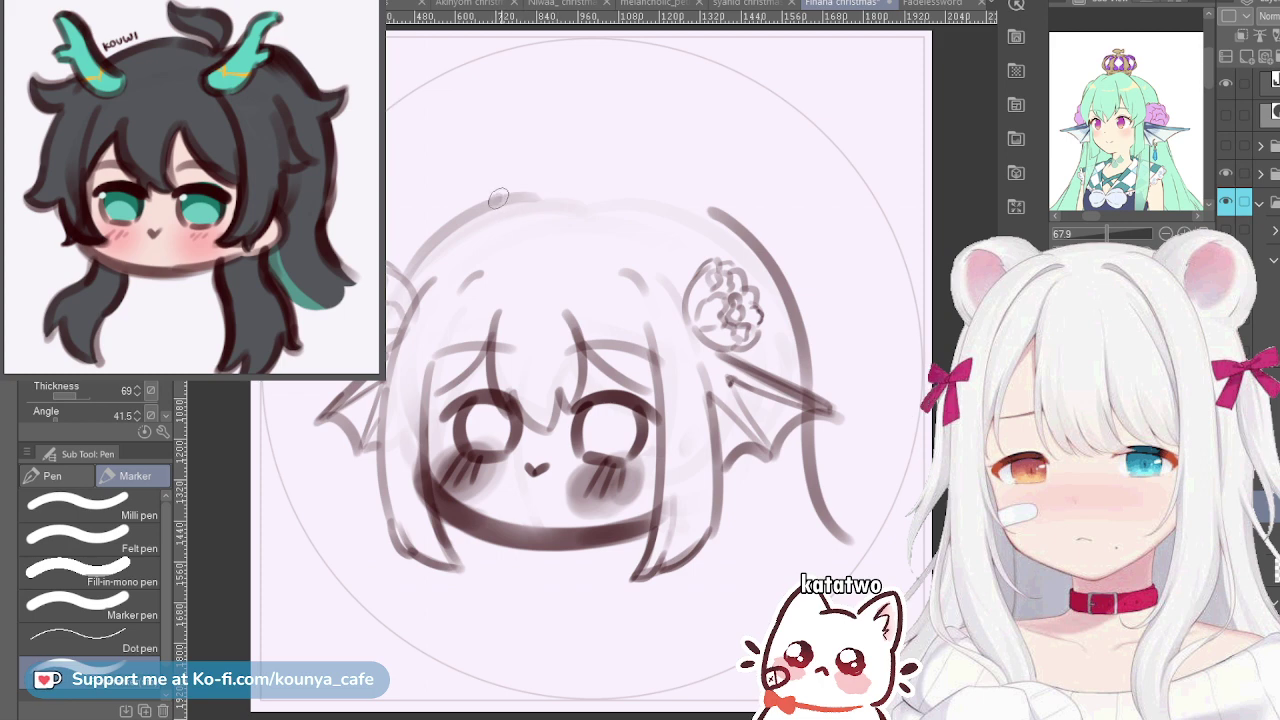
Try to join the left crown outline to the right outer hair outline with a curve over the top of the head
{"action": "mouse_move", "coordinate": [500, 204]}
{"action": "left_mouse_down"}
{"action": "mouse_move", "coordinate": [626, 191]}
{"action": "mouse_move", "coordinate": [734, 214]}
{"action": "left_mouse_up"}
{"action": "key", "text": "ctrl+z"}
{"action": "key", "text": "ctrl+z"}
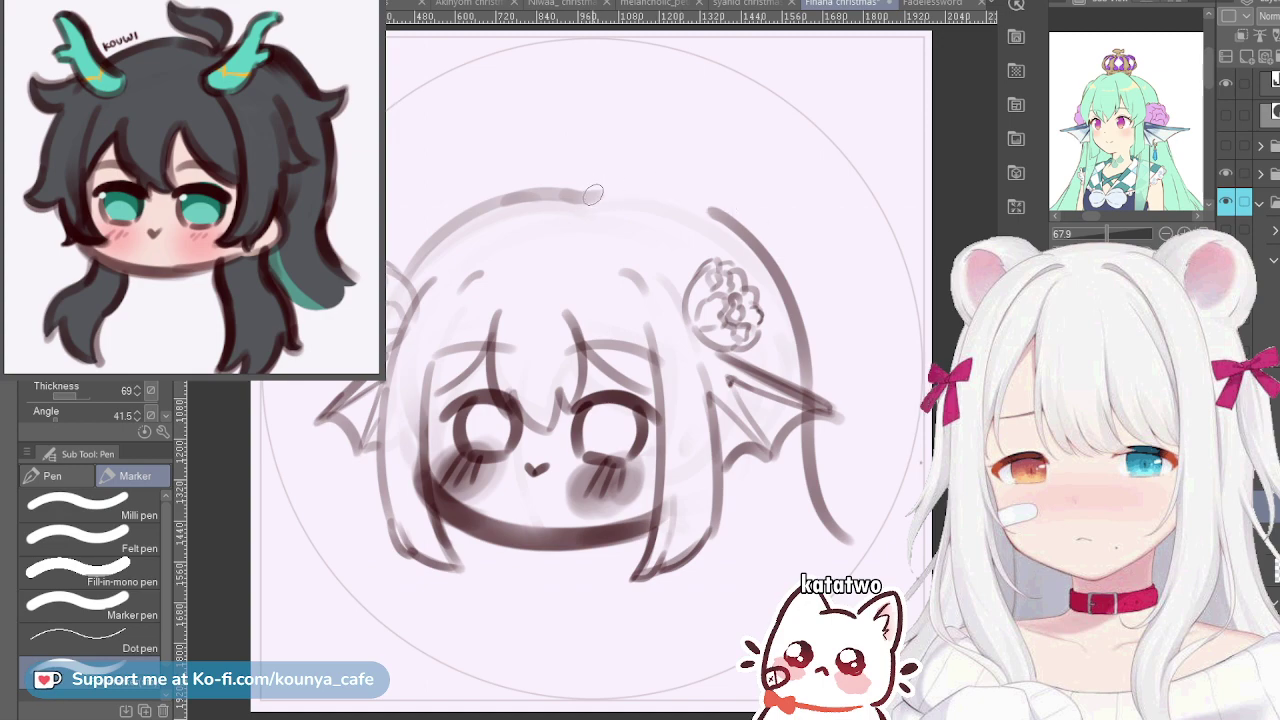
{"action": "mouse_move", "coordinate": [585, 196]}
{"action": "left_mouse_down"}
{"action": "mouse_move", "coordinate": [668, 196]}
{"action": "mouse_move", "coordinate": [730, 218]}
{"action": "left_mouse_up"}
{"action": "scroll", "coordinate": [666, 181], "scroll_direction": "up", "scroll_amount": 2}
{"action": "left_click_drag", "start_coordinate": [666, 181], "coordinate": [685, 217]}
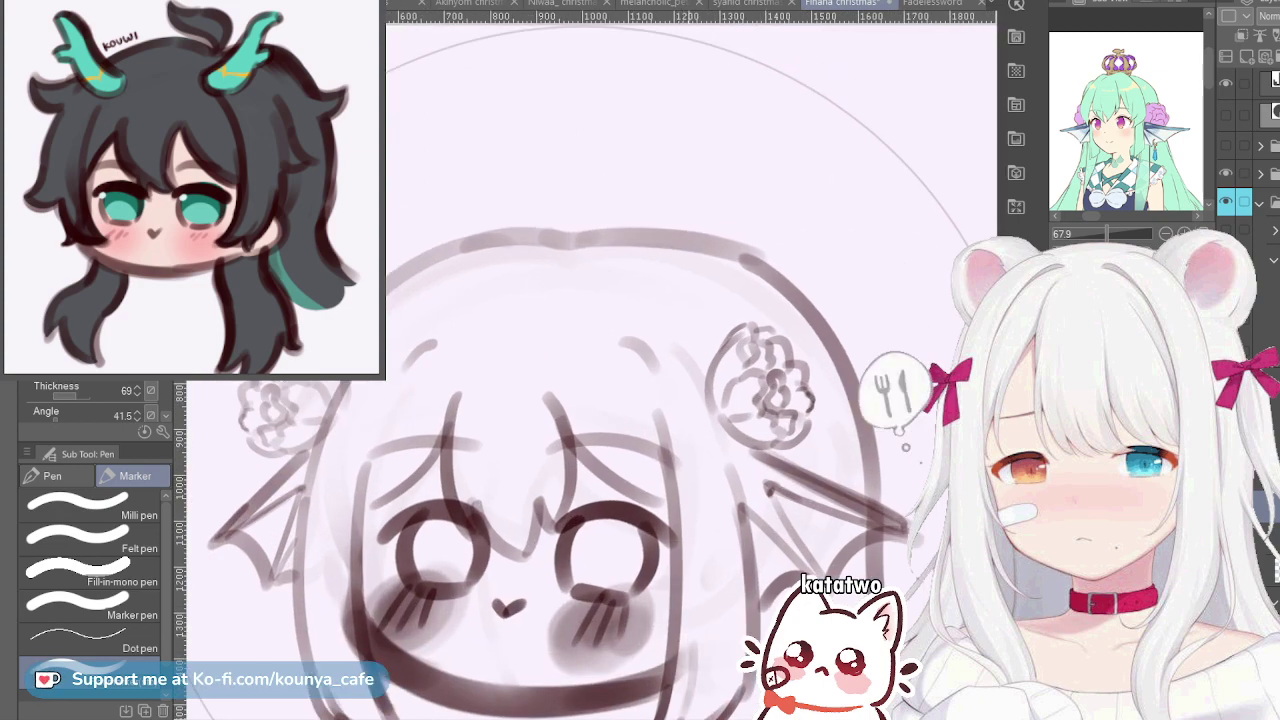
{"action": "scroll", "coordinate": [692, 233], "scroll_direction": "up", "scroll_amount": 1}
{"action": "key", "text": "ctrl+z"}
{"action": "key", "text": "ctrl+z"}
{"action": "key", "text": "ctrl+z"}
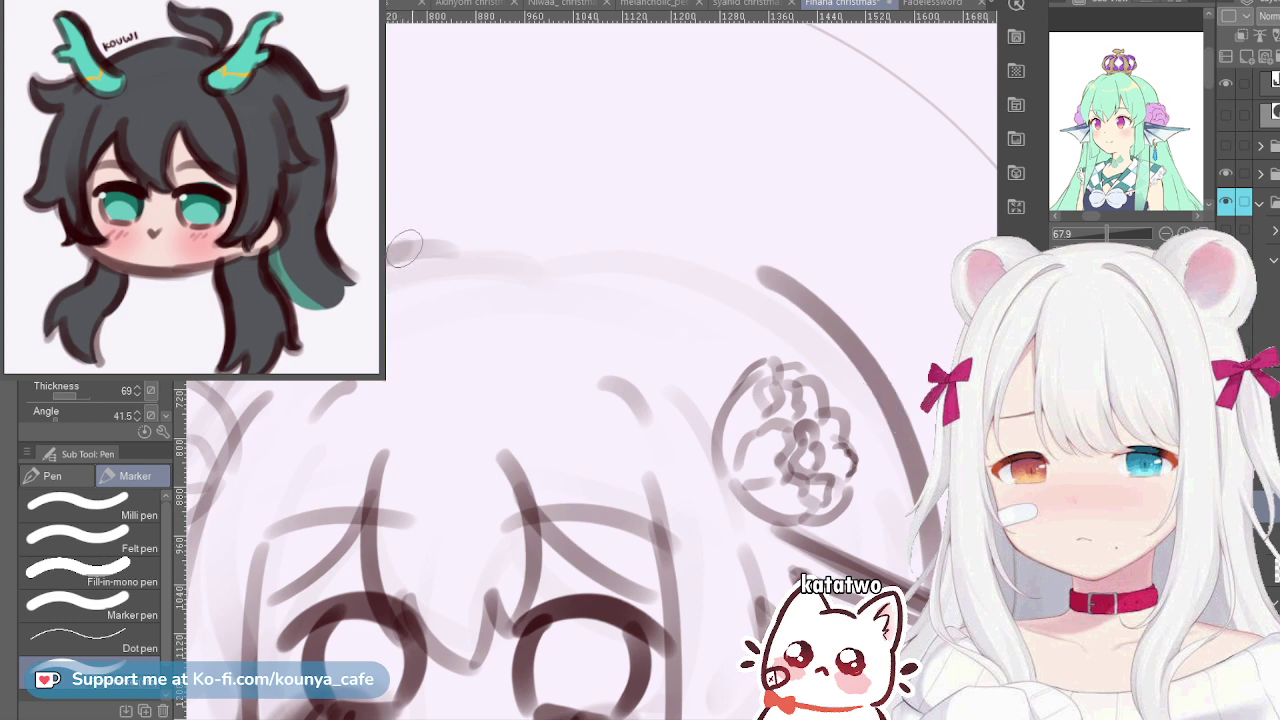
Draw the right half of the crown outline from the centre parting toward the outer hair outline and adjust it slightly with a free transform
{"action": "mouse_move", "coordinate": [405, 248]}
{"action": "left_mouse_down"}
{"action": "mouse_move", "coordinate": [543, 265]}
{"action": "mouse_move", "coordinate": [521, 243]}
{"action": "mouse_move", "coordinate": [409, 249]}
{"action": "mouse_move", "coordinate": [513, 248]}
{"action": "mouse_move", "coordinate": [481, 237]}
{"action": "mouse_move", "coordinate": [770, 252]}
{"action": "left_mouse_up"}
{"action": "key", "text": "ctrl+z"}
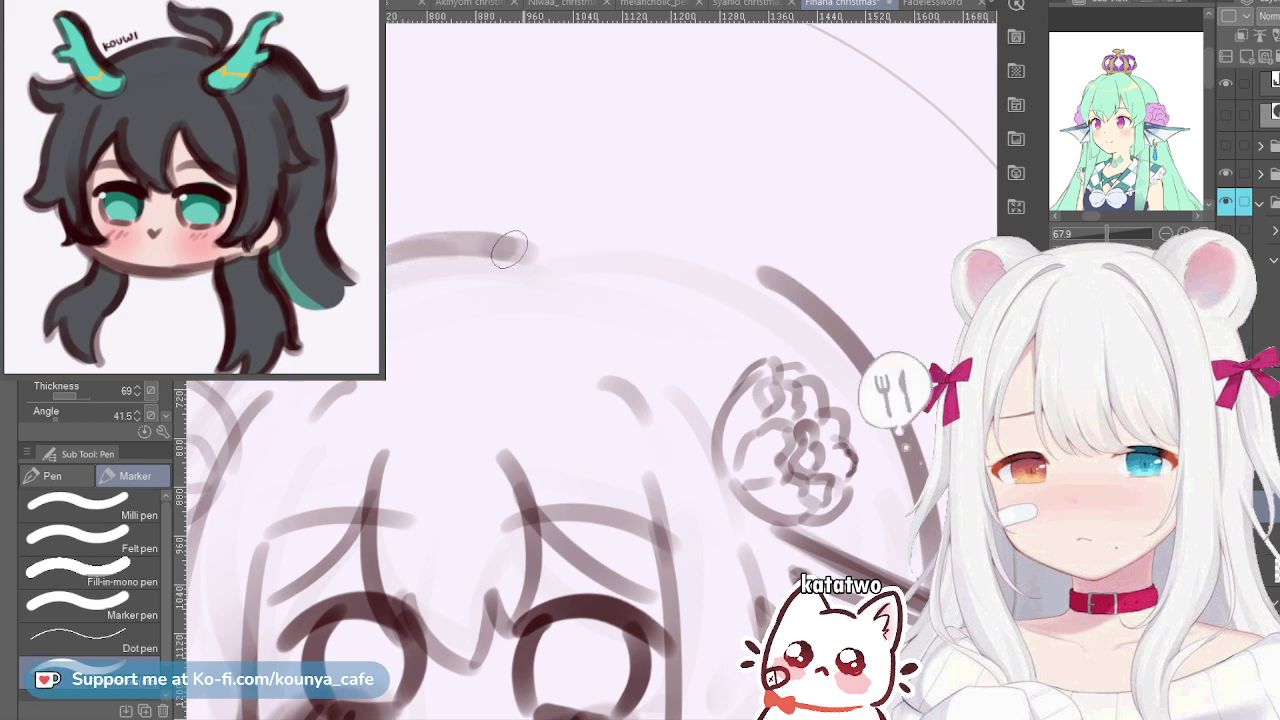
{"action": "left_click_drag", "start_coordinate": [509, 249], "coordinate": [740, 262]}
{"action": "key", "text": "ctrl+z"}
{"action": "left_click_drag", "start_coordinate": [478, 246], "coordinate": [640, 250]}
{"action": "key", "text": "ctrl+z"}
{"action": "mouse_move", "coordinate": [486, 246]}
{"action": "left_mouse_down"}
{"action": "mouse_move", "coordinate": [585, 241]}
{"action": "mouse_move", "coordinate": [768, 280]}
{"action": "left_mouse_up"}
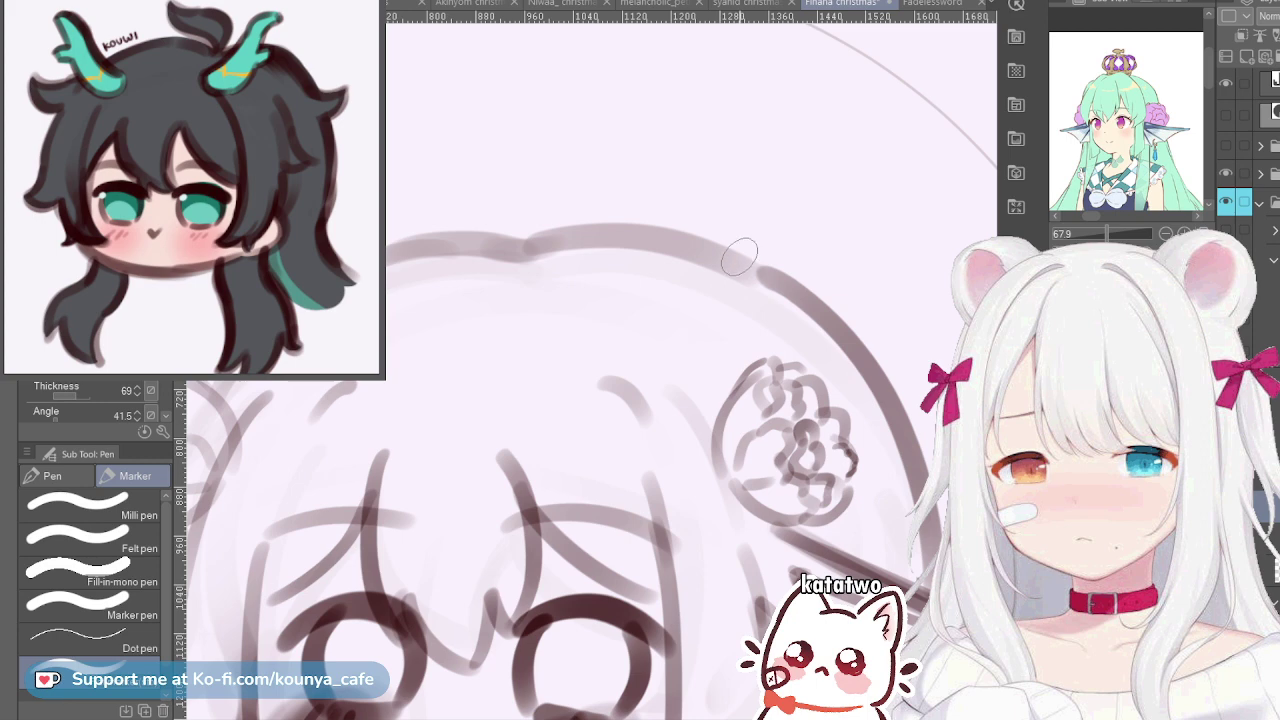
{"action": "key", "text": "ctrl+t"}
{"action": "left_click_drag", "start_coordinate": [769, 317], "coordinate": [778, 317]}
{"action": "key", "text": "Return"}
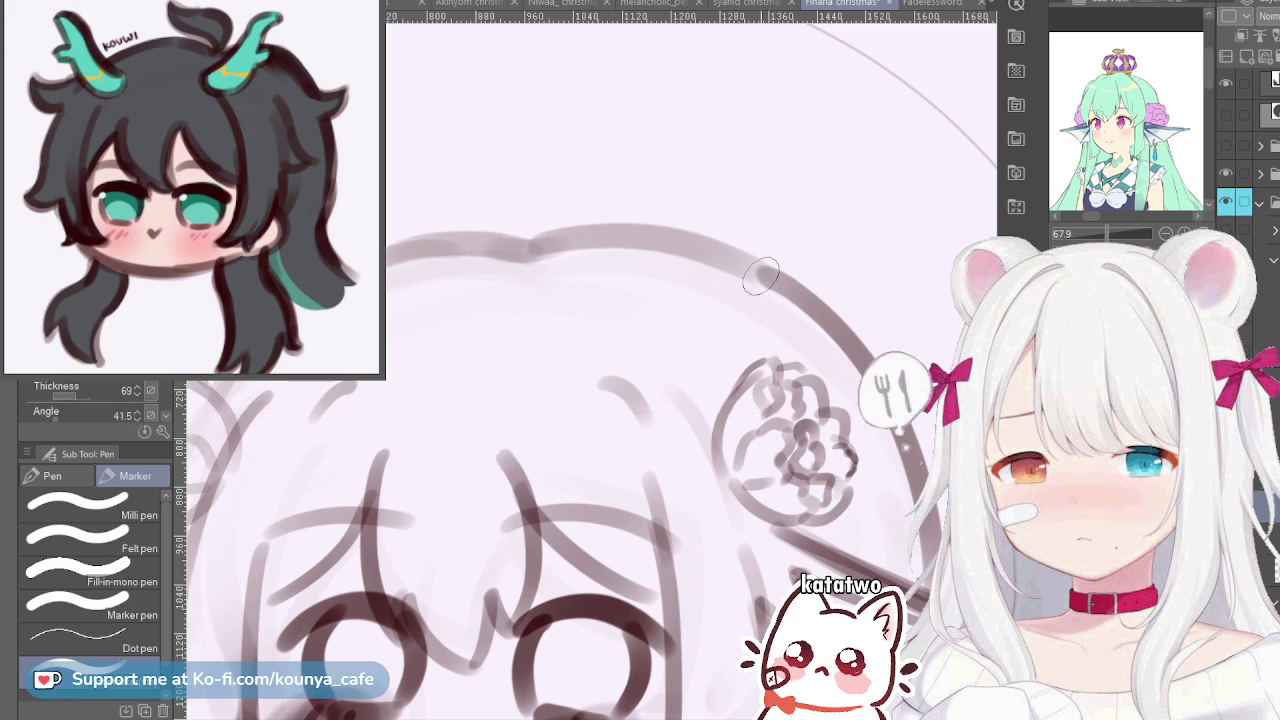
Close the gap between the right crown outline and the outer hair outline with a short overlapping stroke
{"action": "left_click_drag", "start_coordinate": [676, 245], "coordinate": [767, 281]}
{"action": "key", "text": "ctrl+z"}
{"action": "left_click_drag", "start_coordinate": [677, 249], "coordinate": [770, 282]}
{"action": "key", "text": "ctrl+z"}
{"action": "left_click_drag", "start_coordinate": [657, 241], "coordinate": [800, 295]}
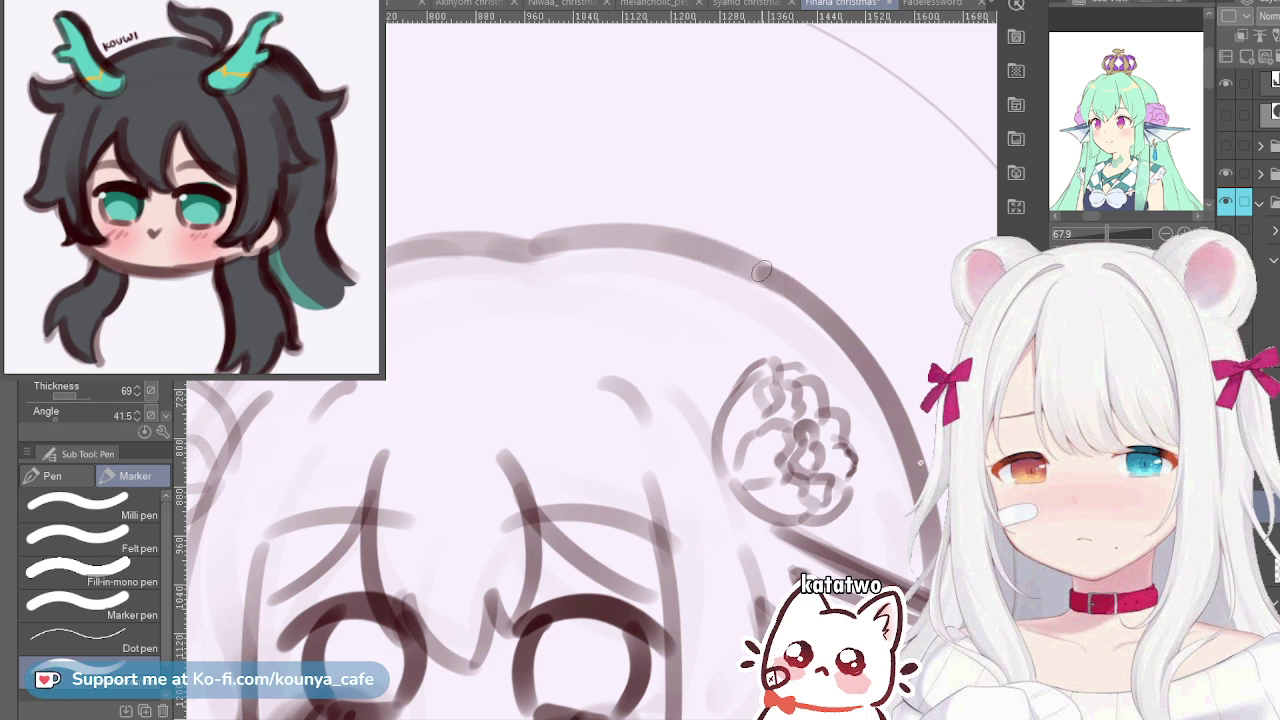
{"action": "left_click_drag", "start_coordinate": [688, 250], "coordinate": [775, 285]}
{"action": "key", "text": "ctrl+z"}
{"action": "left_click_drag", "start_coordinate": [680, 249], "coordinate": [772, 281]}
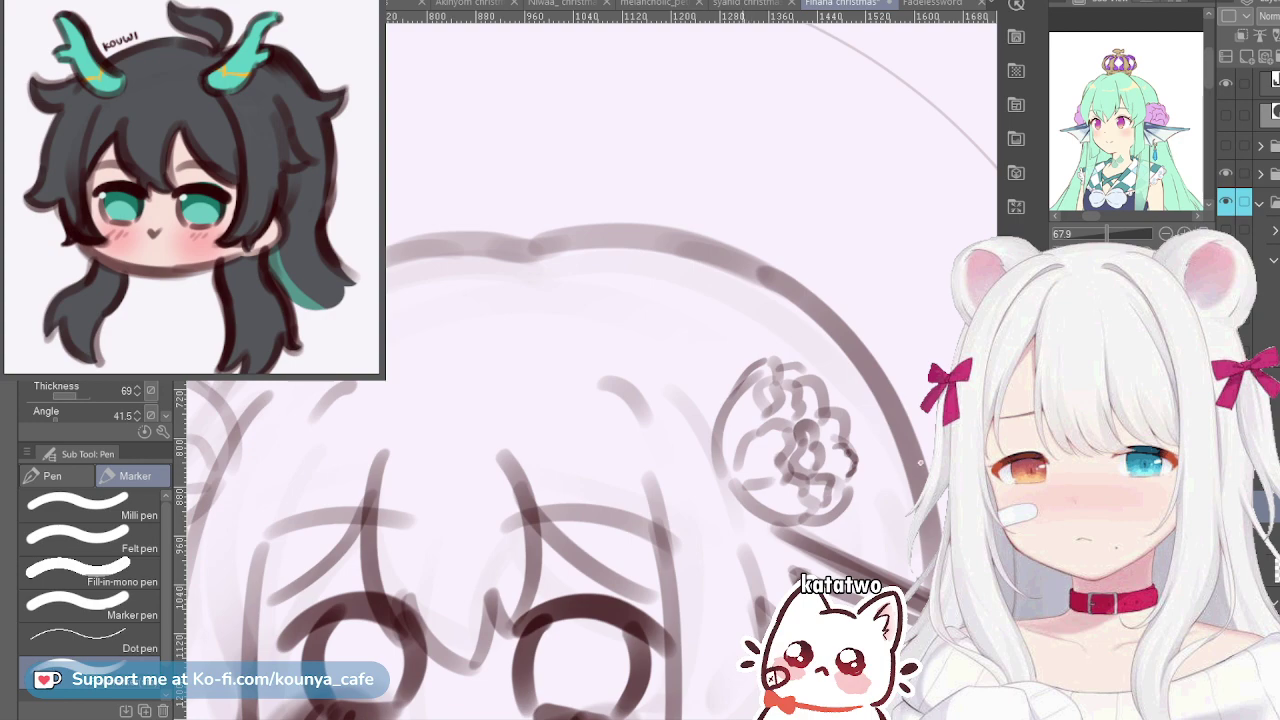
{"action": "key", "text": "ctrl+minus"}
{"action": "key", "text": "ctrl+minus"}
{"action": "scroll", "coordinate": [764, 281], "scroll_direction": "up", "scroll_amount": 2}
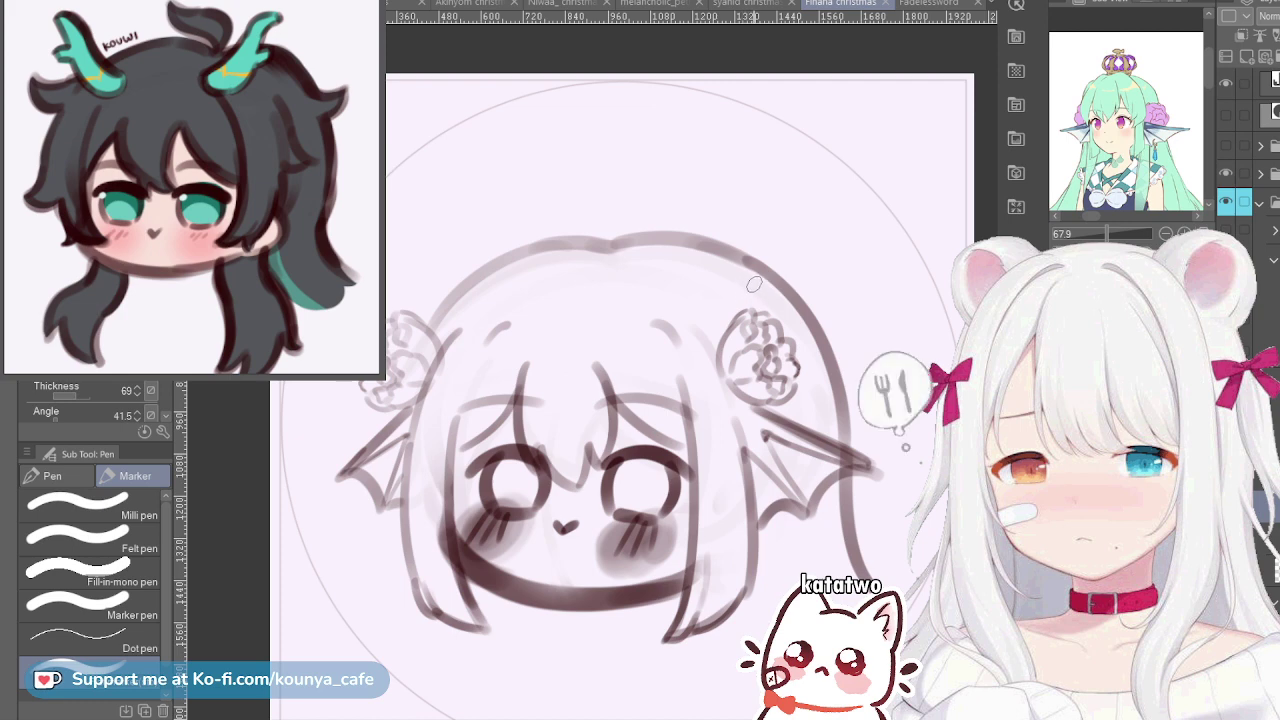
{"action": "scroll", "coordinate": [749, 288], "scroll_direction": "down", "scroll_amount": 2}
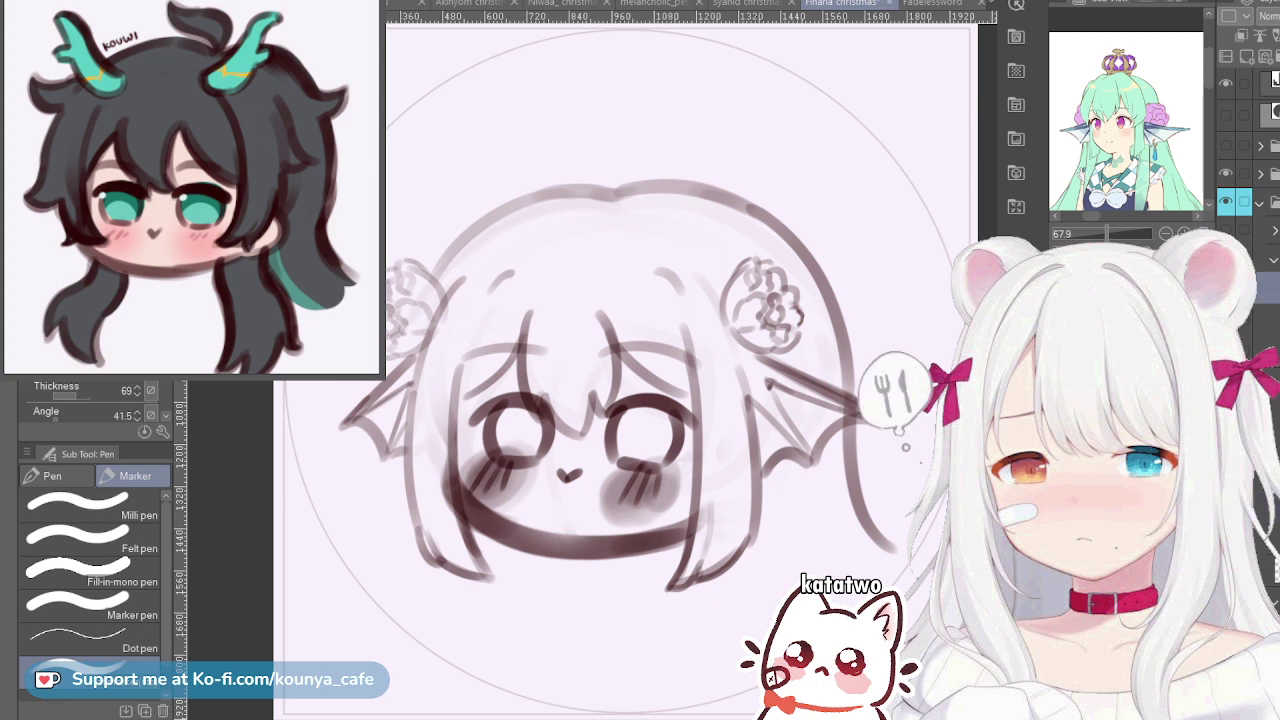
{"action": "key", "text": "e"}
{"action": "key", "text": "["}
{"action": "key", "text": "["}
{"action": "key", "text": "["}
{"action": "key", "text": "["}
{"action": "key", "text": "["}
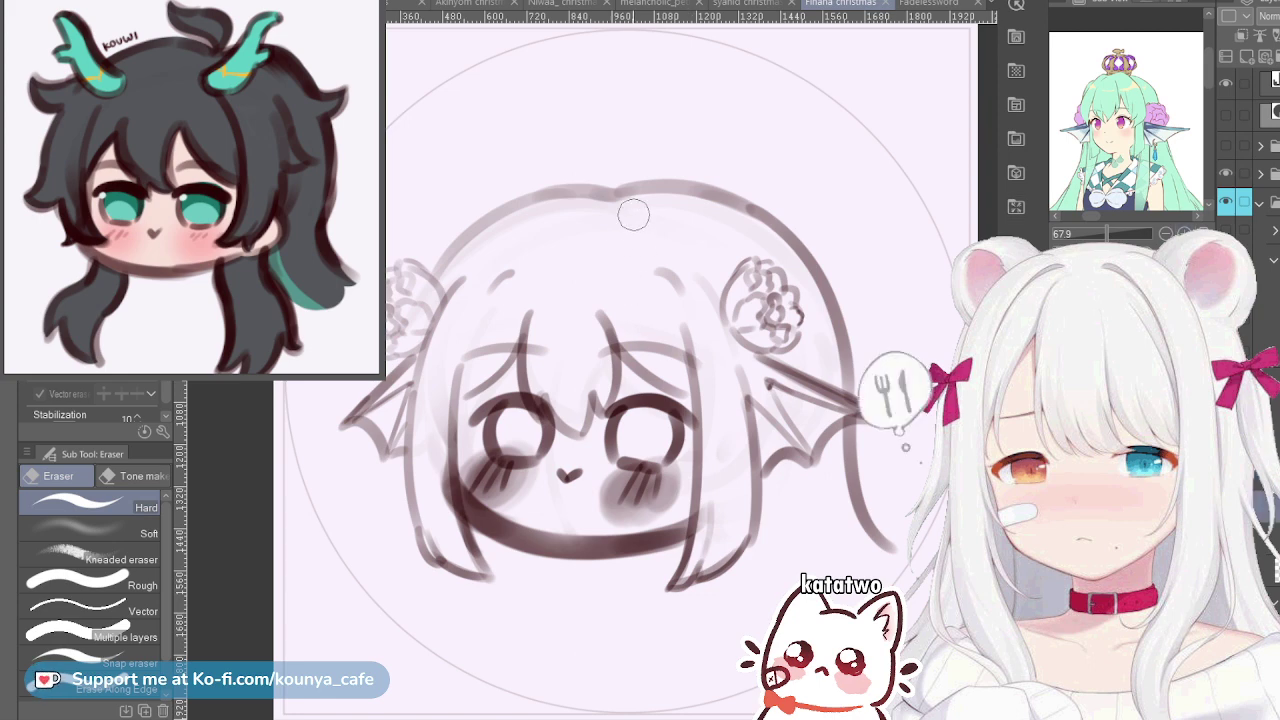
Sketch light curved hair-strand arcs above the bangs on both sides of the forehead
{"action": "key", "text": "p"}
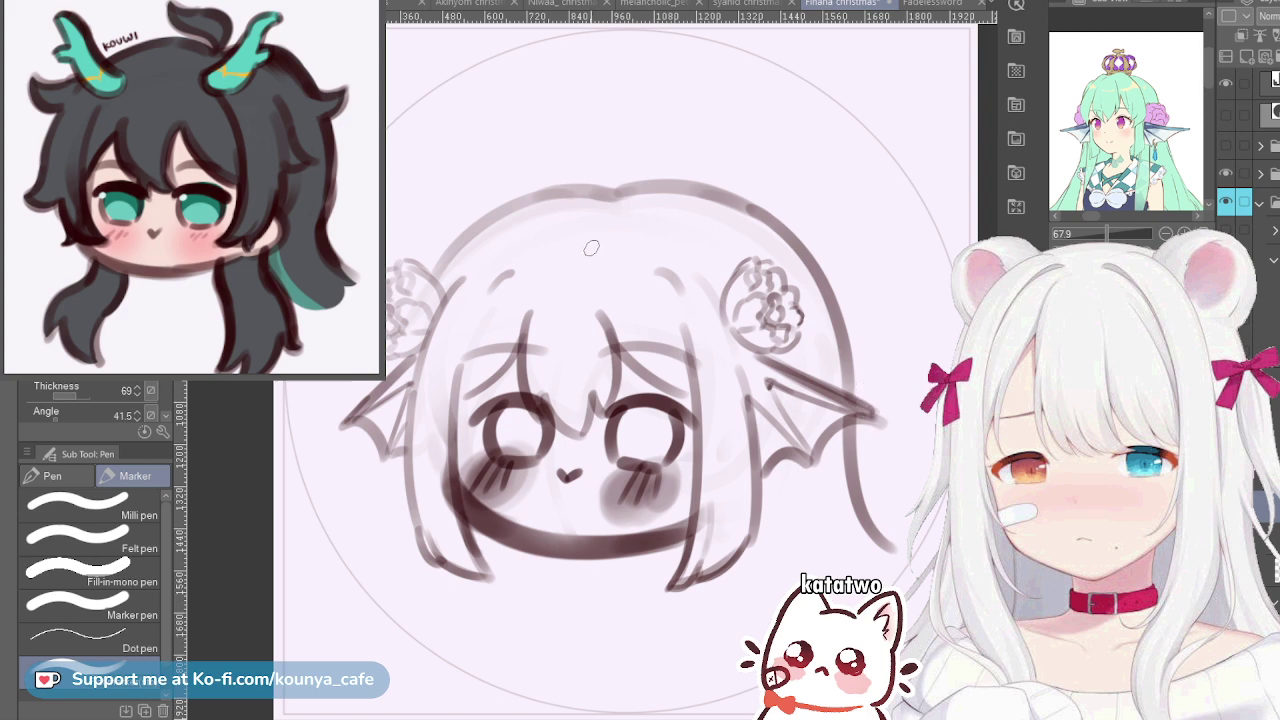
{"action": "mouse_move", "coordinate": [610, 254]}
{"action": "left_mouse_down"}
{"action": "mouse_move", "coordinate": [662, 247]}
{"action": "mouse_move", "coordinate": [640, 242]}
{"action": "mouse_move", "coordinate": [698, 281]}
{"action": "left_mouse_up"}
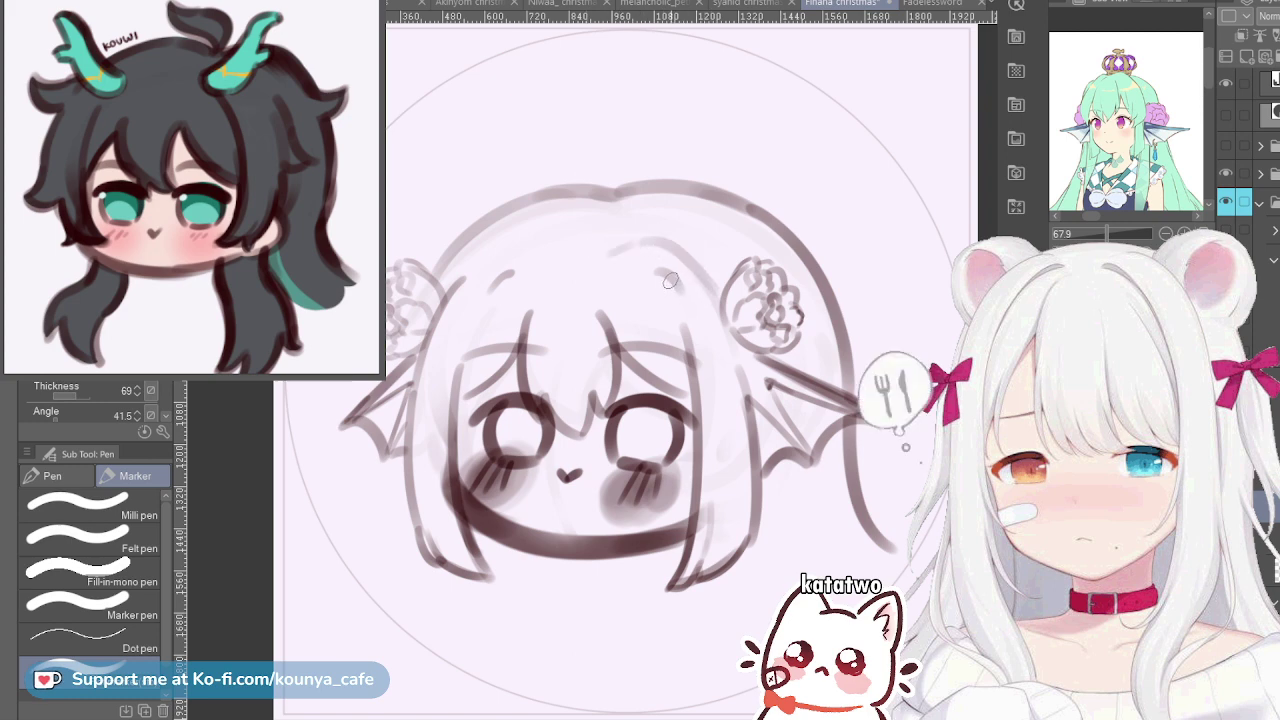
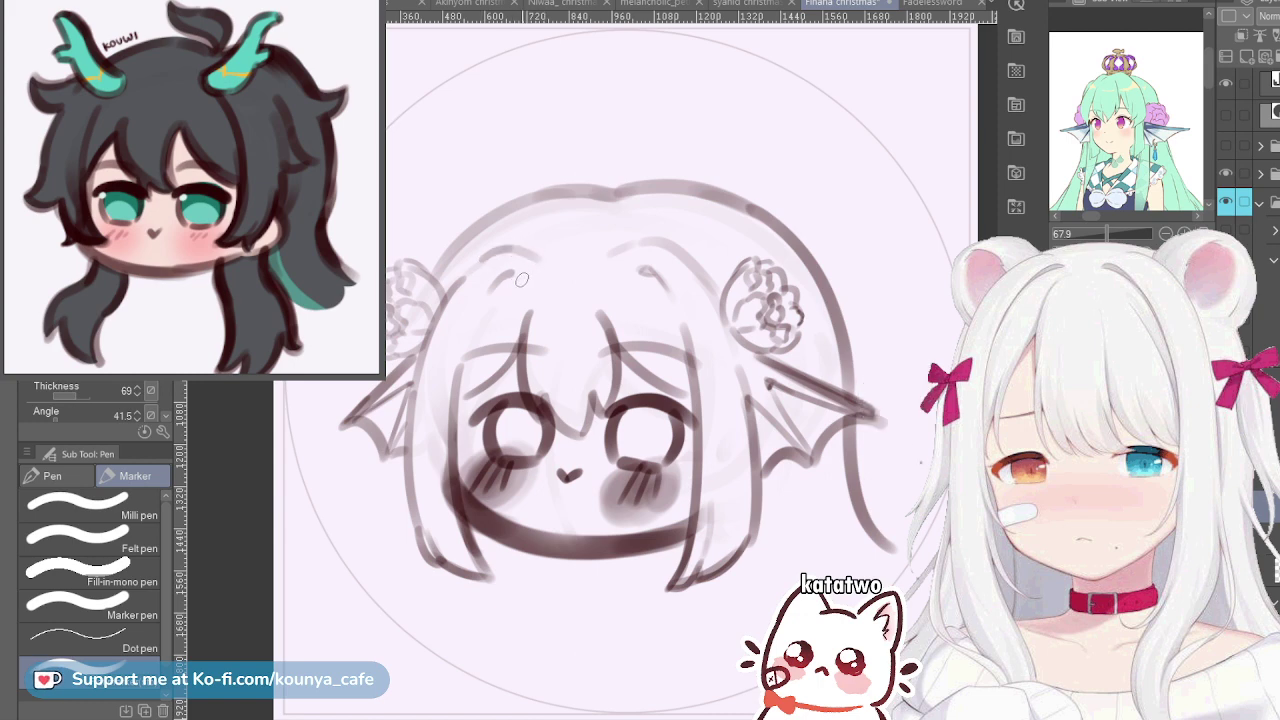
{"action": "scroll", "coordinate": [537, 282], "scroll_direction": "down", "scroll_amount": 3}
{"action": "scroll", "coordinate": [584, 299], "scroll_direction": "up", "scroll_amount": 2}
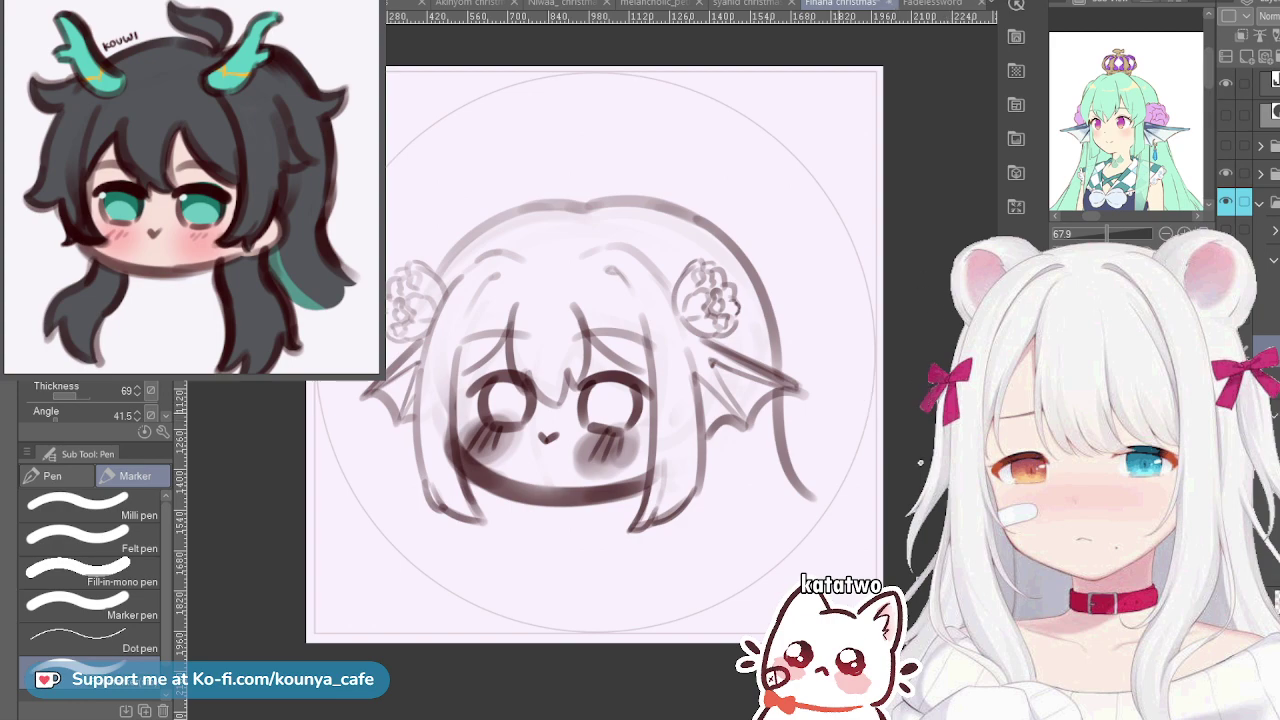
Examine the blue crystal earring hanging beneath the fin ear in the reference image
{"action": "scroll", "coordinate": [764, 408], "scroll_direction": "up", "scroll_amount": 4}
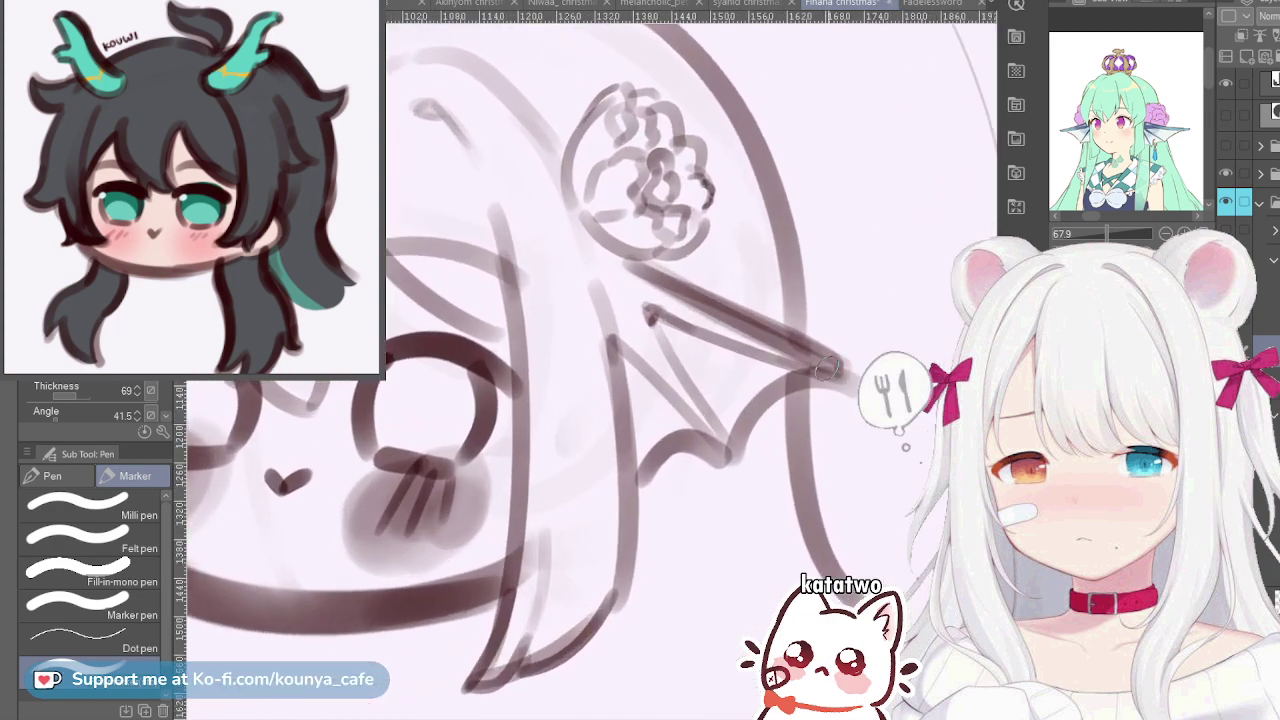
{"action": "scroll", "coordinate": [1126, 121], "scroll_direction": "up", "scroll_amount": 5}
{"action": "left_click_drag", "start_coordinate": [1160, 145], "coordinate": [1086, 82]}
{"action": "left_click_drag", "start_coordinate": [759, 475], "coordinate": [705, 361]}
{"action": "scroll", "coordinate": [705, 361], "scroll_direction": "up", "scroll_amount": 1}
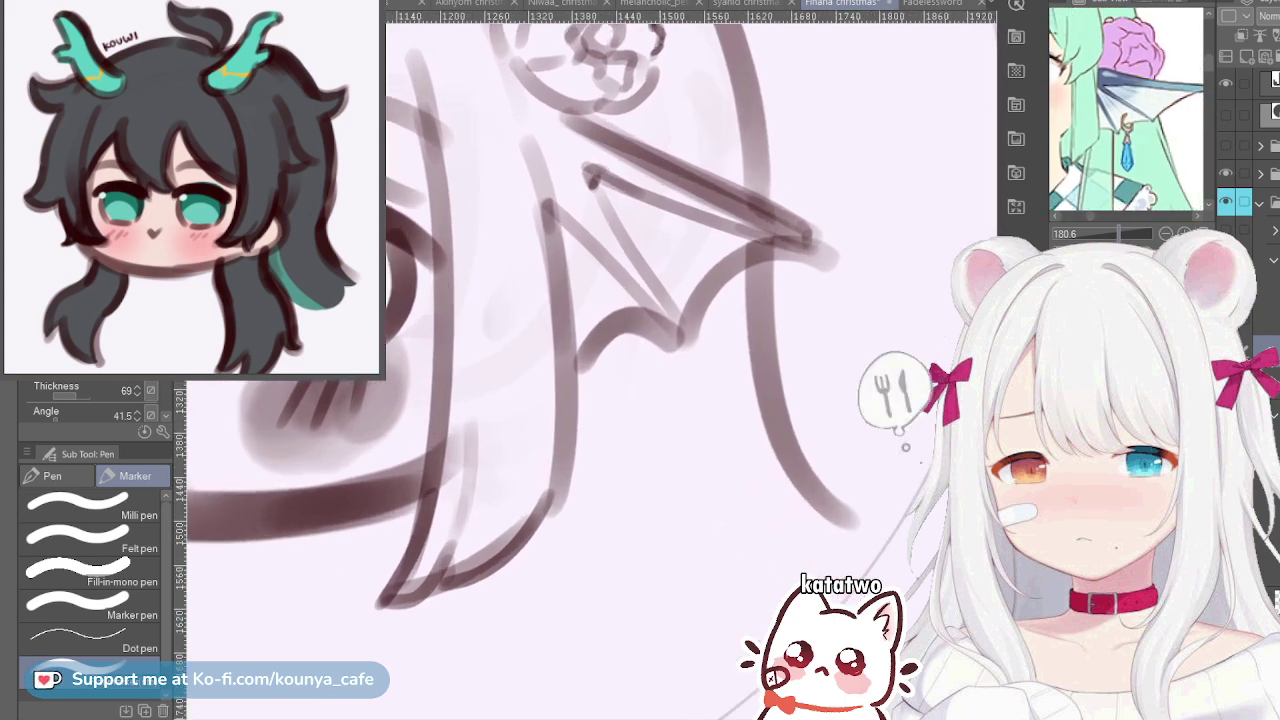
{"action": "scroll", "coordinate": [1126, 110], "scroll_direction": "up", "scroll_amount": 4}
{"action": "scroll", "coordinate": [1126, 110], "scroll_direction": "up", "scroll_amount": 1}
{"action": "left_click_drag", "start_coordinate": [1129, 140], "coordinate": [1107, 68]}
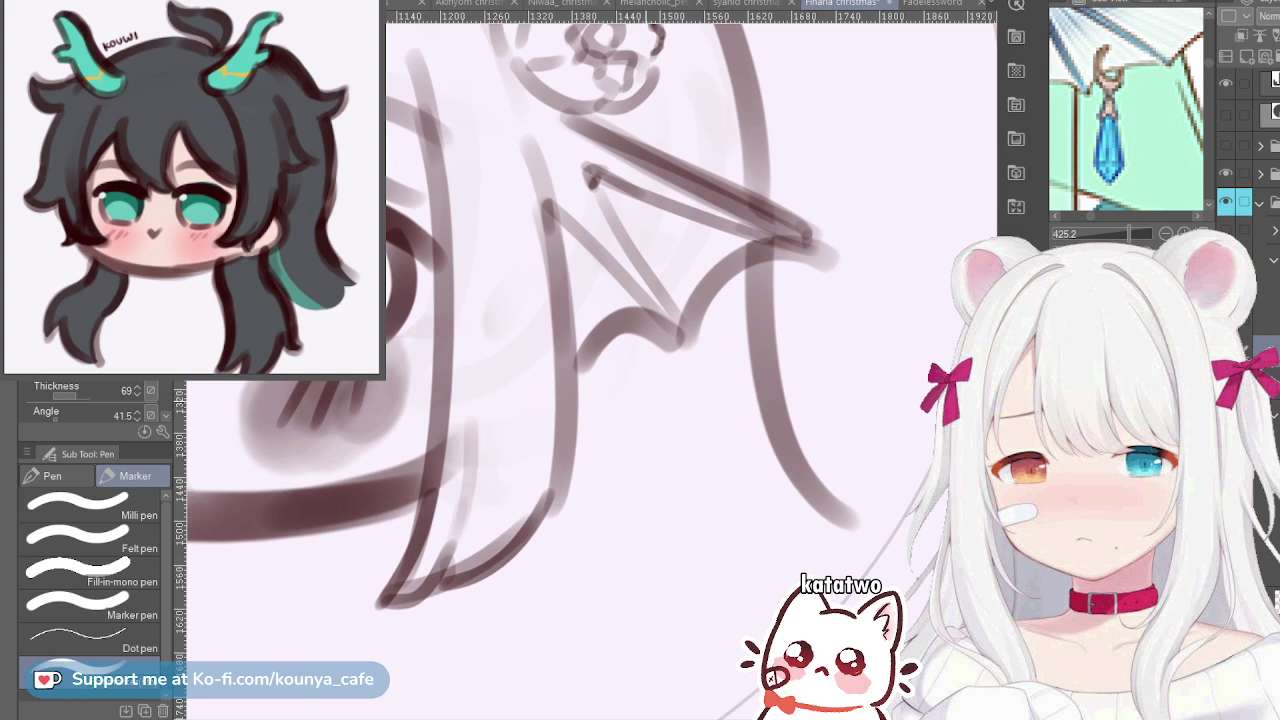
{"action": "scroll", "coordinate": [641, 396], "scroll_direction": "up", "scroll_amount": 2}
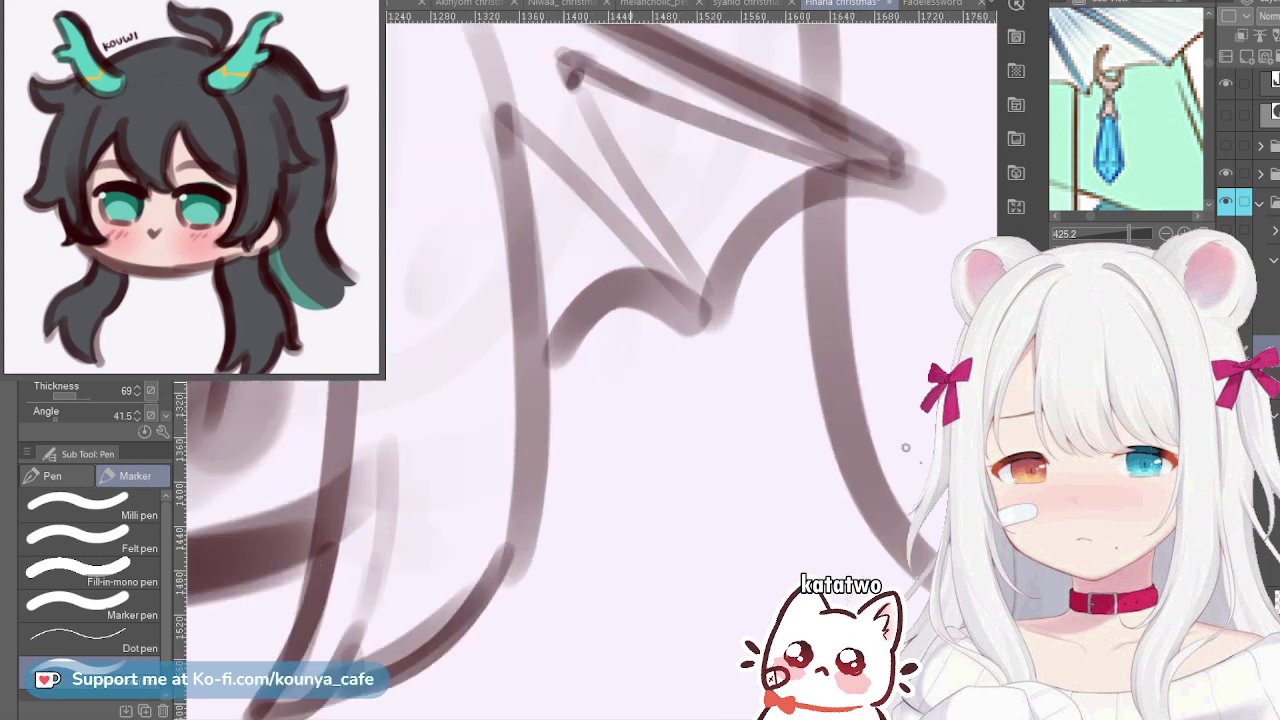
{"action": "scroll", "coordinate": [634, 386], "scroll_direction": "down", "scroll_amount": 1}
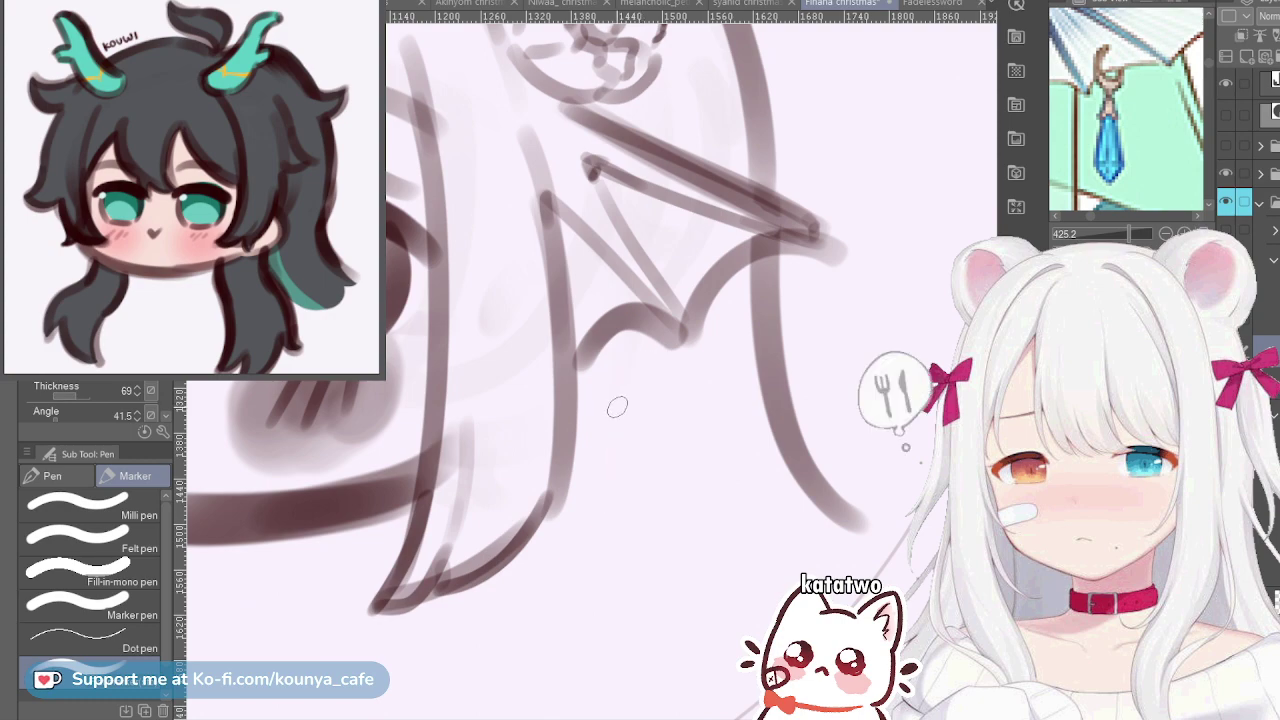
Sketch a narrow pointed crystal pendant with facet lines below the larger fin ear
{"action": "left_click_drag", "start_coordinate": [616, 370], "coordinate": [604, 552]}
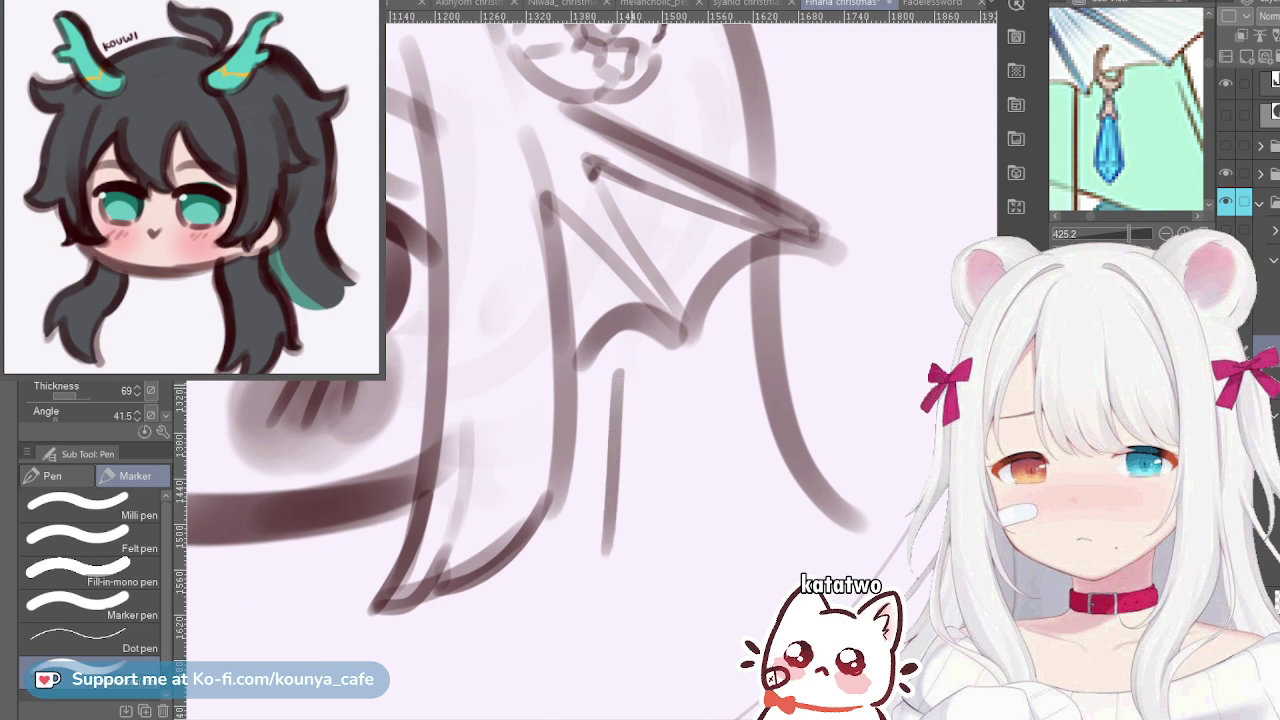
{"action": "key", "text": "ctrl+z"}
{"action": "scroll", "coordinate": [633, 393], "scroll_direction": "down", "scroll_amount": 2}
{"action": "left_click_drag", "start_coordinate": [680, 407], "coordinate": [662, 470]}
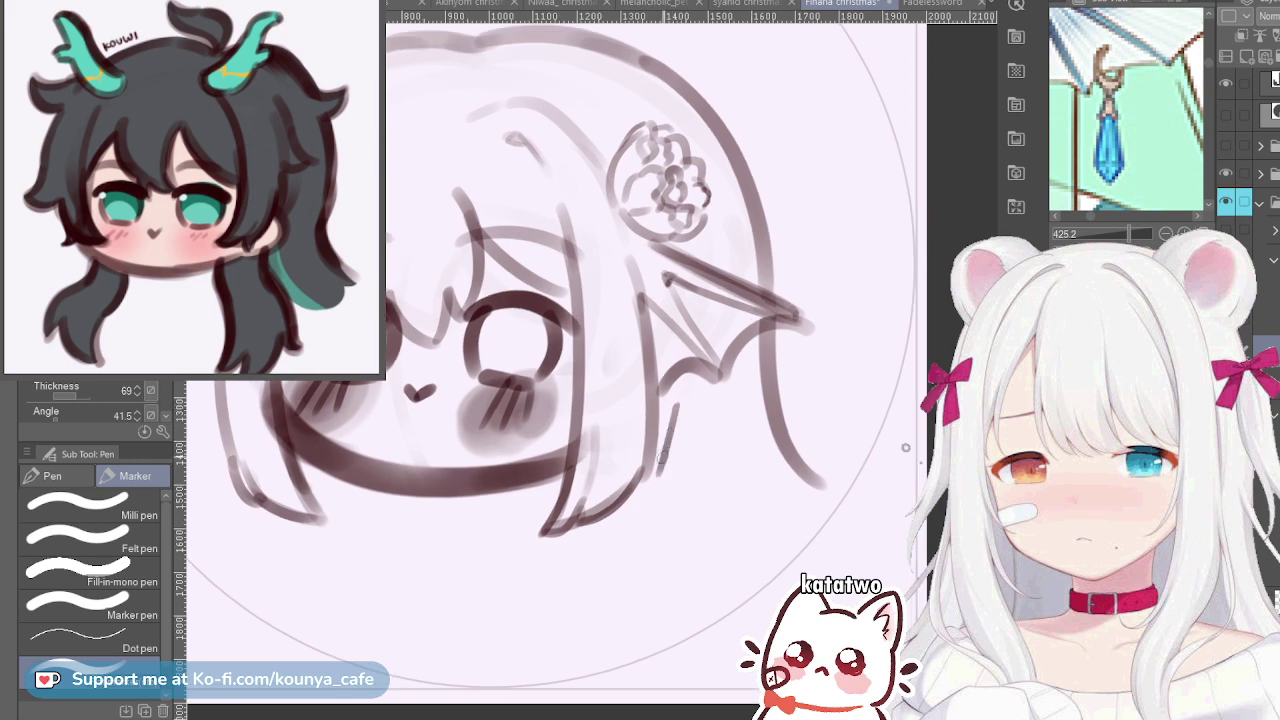
{"action": "key", "text": "ctrl+z"}
{"action": "mouse_move", "coordinate": [681, 410]}
{"action": "left_mouse_down"}
{"action": "mouse_move", "coordinate": [664, 480]}
{"action": "mouse_move", "coordinate": [703, 479]}
{"action": "left_mouse_up"}
{"action": "left_click_drag", "start_coordinate": [667, 481], "coordinate": [688, 497]}
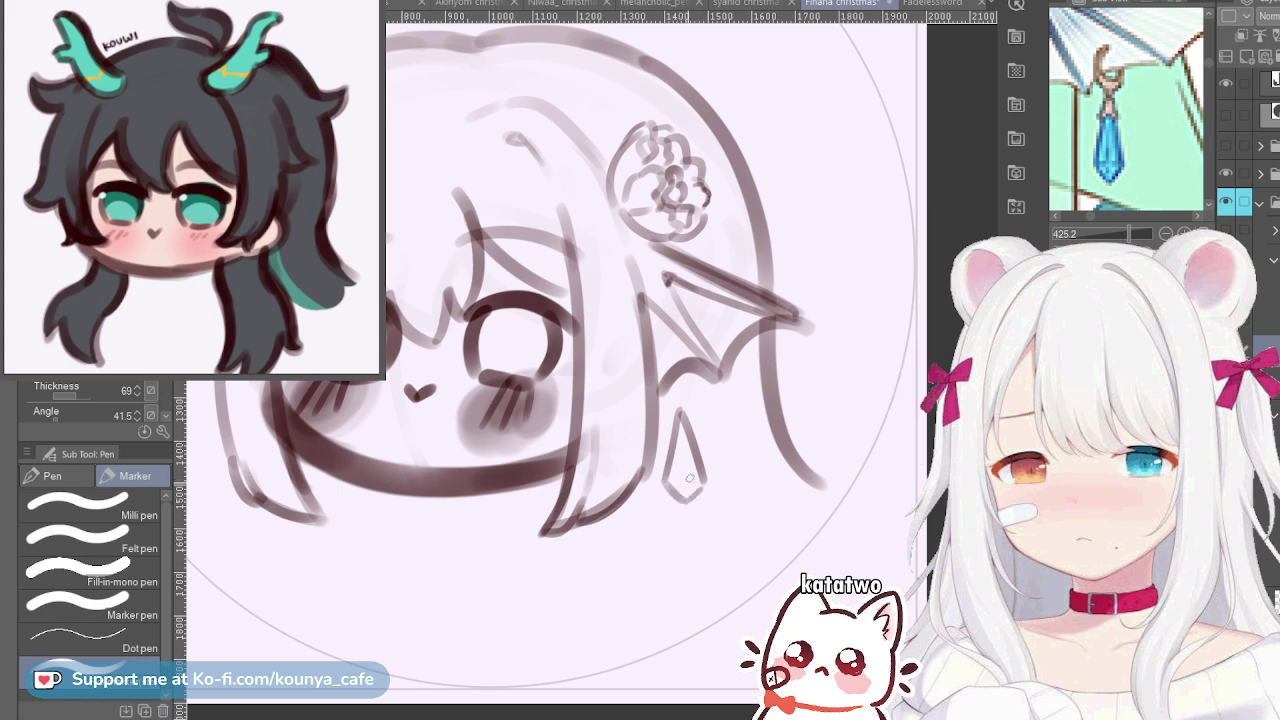
{"action": "key", "text": "ctrl+z"}
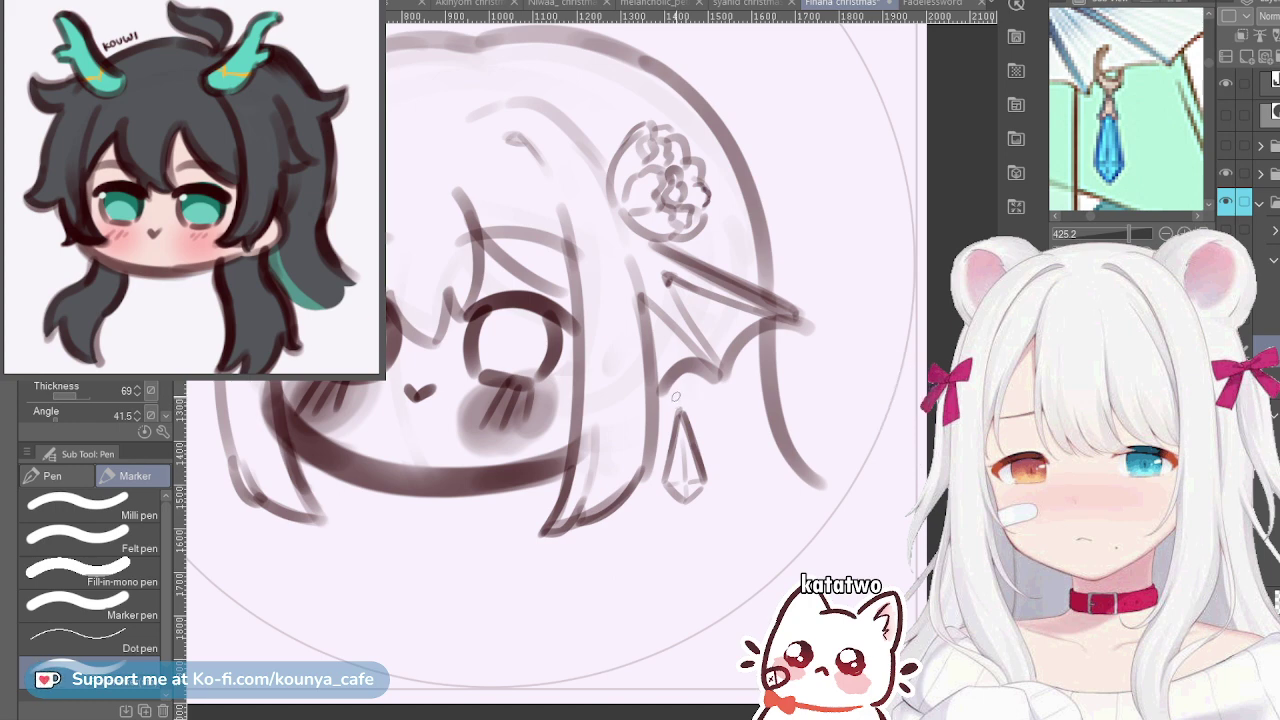
Sketch the earring's cap and small ring, linking the crystal pendant to the larger fin ear's lower edge
{"action": "mouse_move", "coordinate": [677, 394]}
{"action": "left_mouse_down"}
{"action": "mouse_move", "coordinate": [674, 420]}
{"action": "mouse_move", "coordinate": [688, 413]}
{"action": "left_mouse_up"}
{"action": "key", "text": "ctrl+z"}
{"action": "key", "text": "ctrl+z"}
{"action": "scroll", "coordinate": [681, 374], "scroll_direction": "up", "scroll_amount": 3}
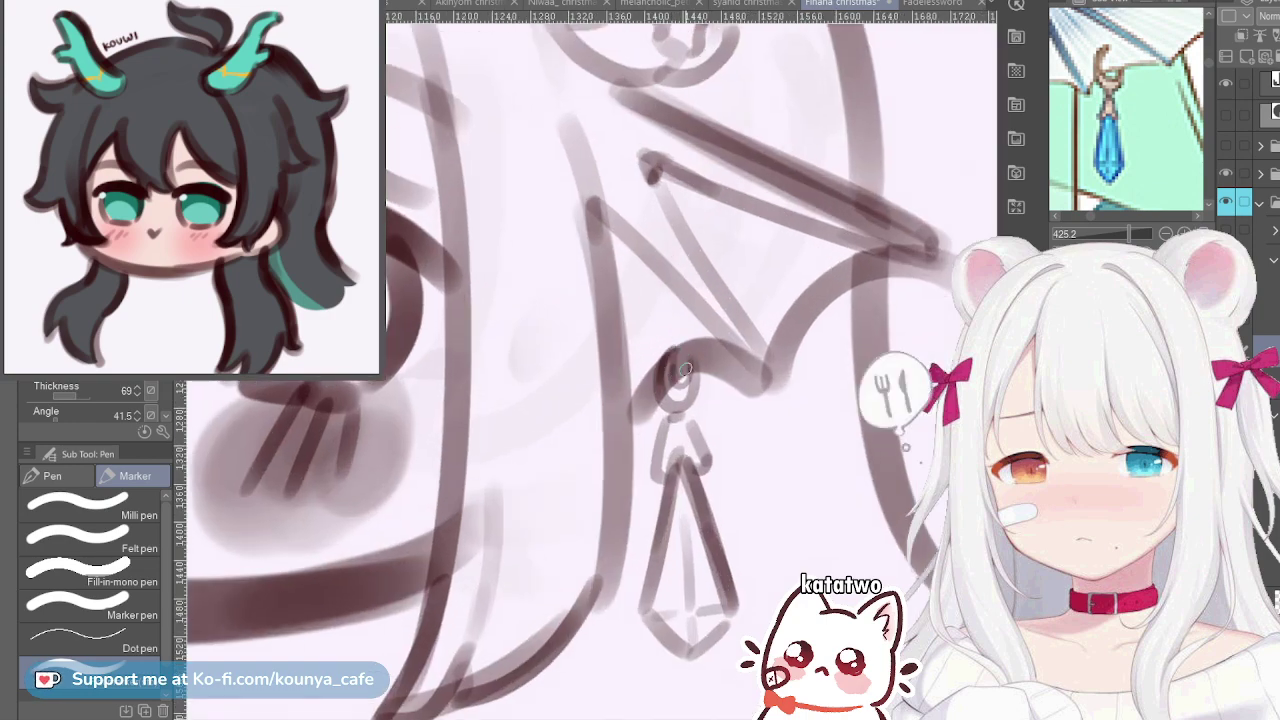
{"action": "scroll", "coordinate": [694, 364], "scroll_direction": "down", "scroll_amount": 3}
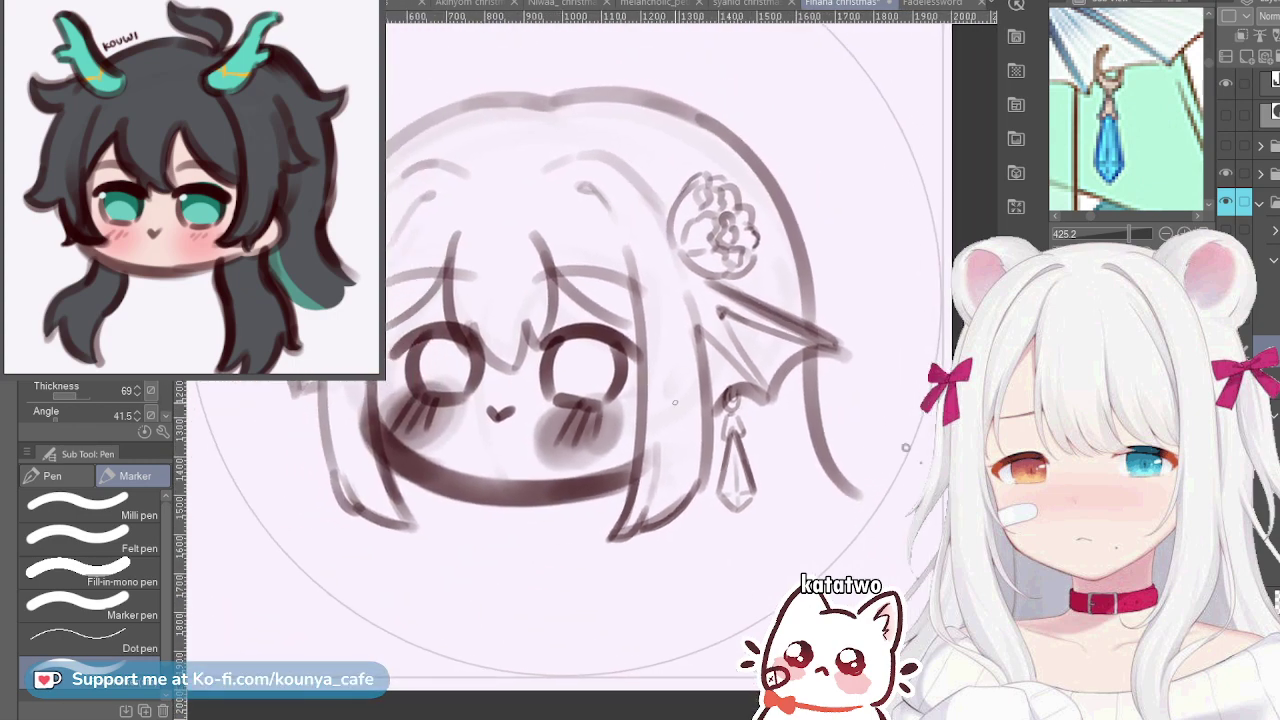
{"action": "scroll", "coordinate": [657, 357], "scroll_direction": "up", "scroll_amount": 1}
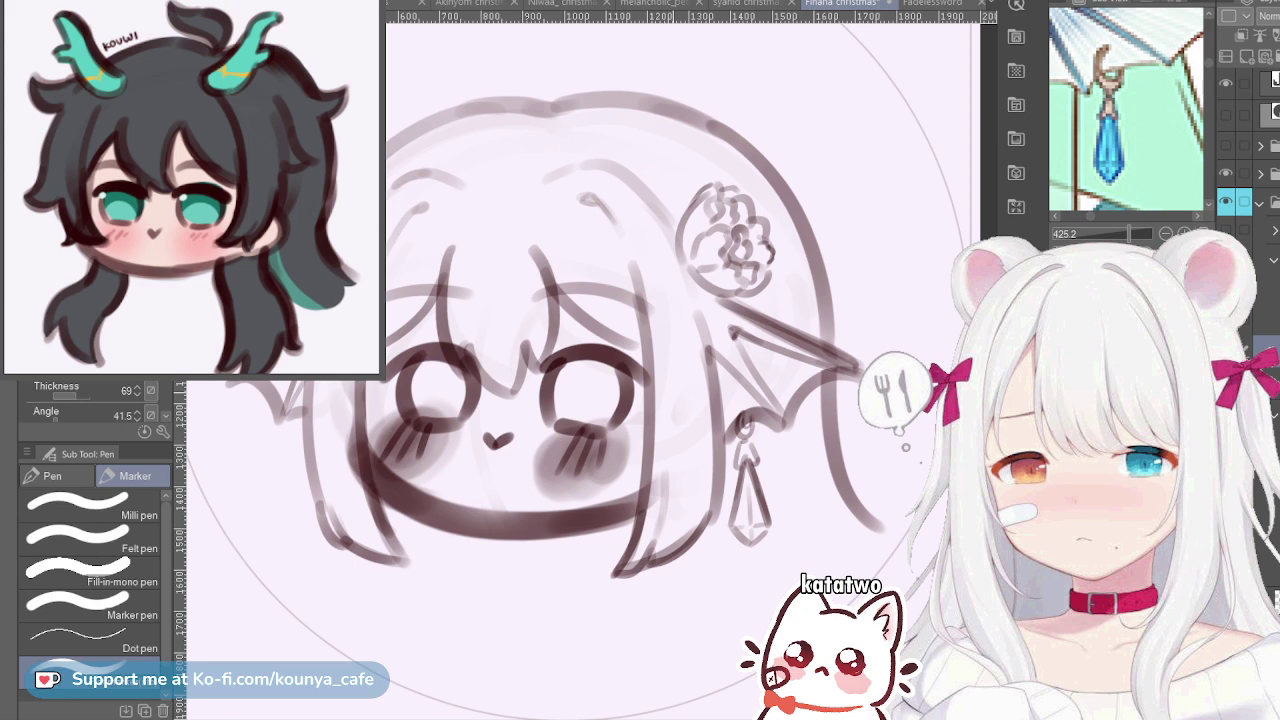
{"action": "scroll", "coordinate": [673, 394], "scroll_direction": "up", "scroll_amount": 1}
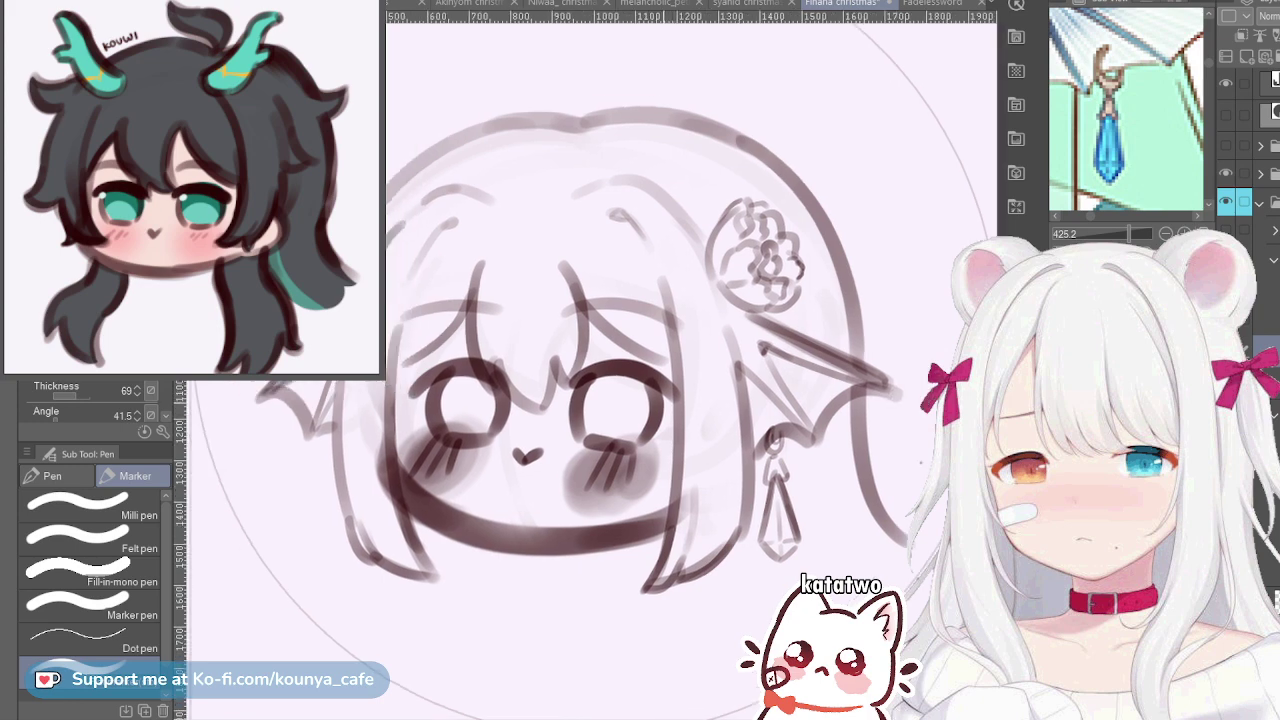
{"action": "scroll", "coordinate": [700, 240], "scroll_direction": "down", "scroll_amount": 2}
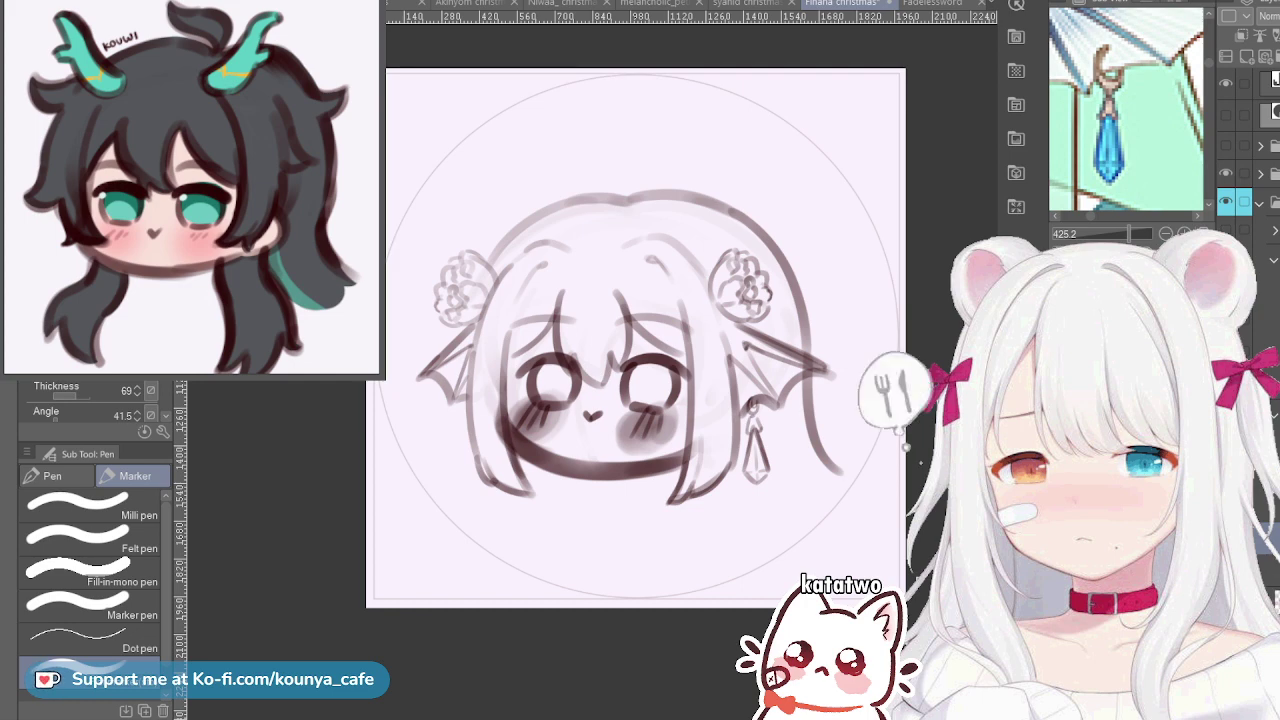
{"action": "key", "text": "ctrl+z"}
{"action": "key", "text": "ctrl+y"}
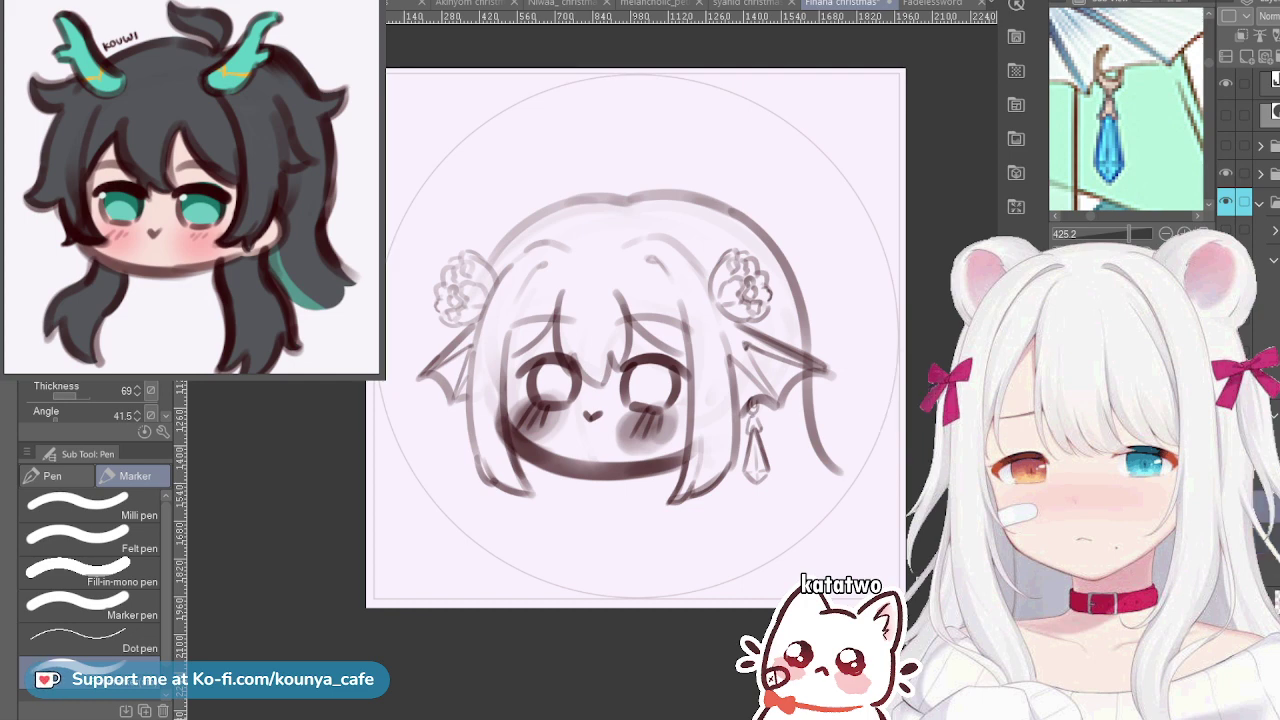
{"action": "key", "text": "ctrl+y"}
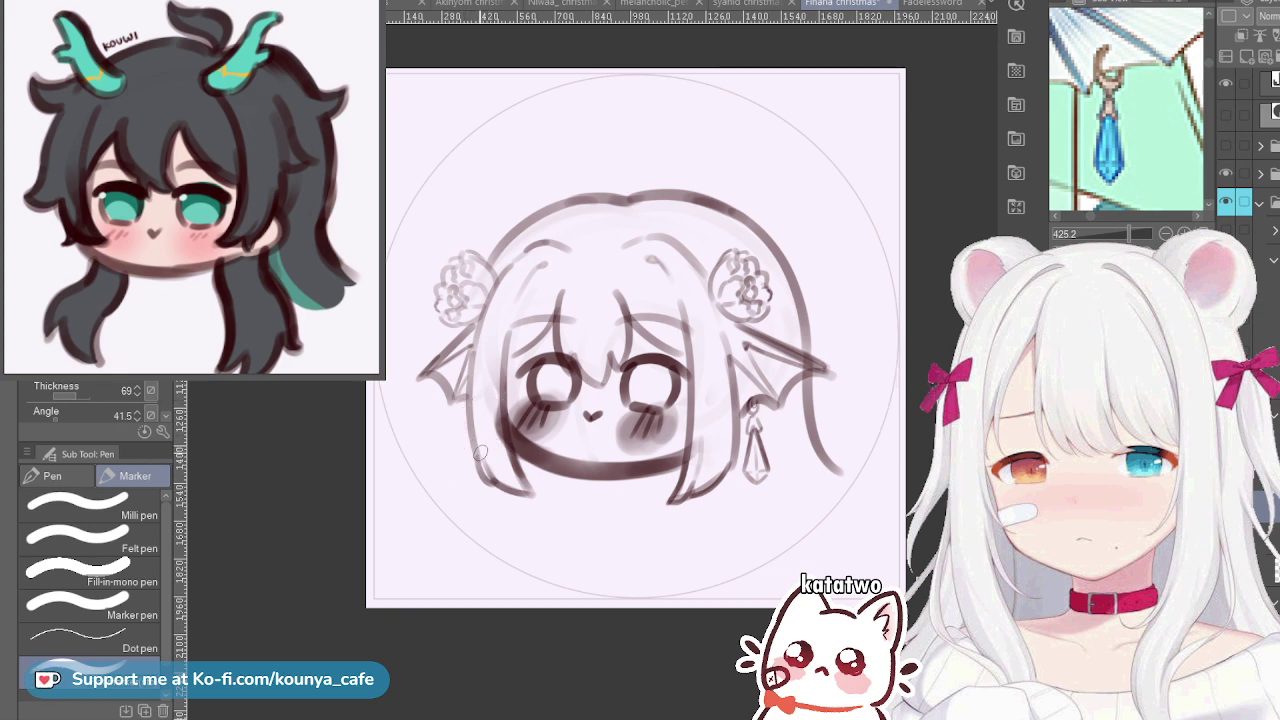
Draw a thin hair line descending from the smaller fin ear, just outside the left side lock
{"action": "left_click_drag", "start_coordinate": [471, 430], "coordinate": [468, 481]}
{"action": "key", "text": "ctrl+z"}
{"action": "left_click_drag", "start_coordinate": [466, 404], "coordinate": [458, 474]}
{"action": "key", "text": "ctrl+z"}
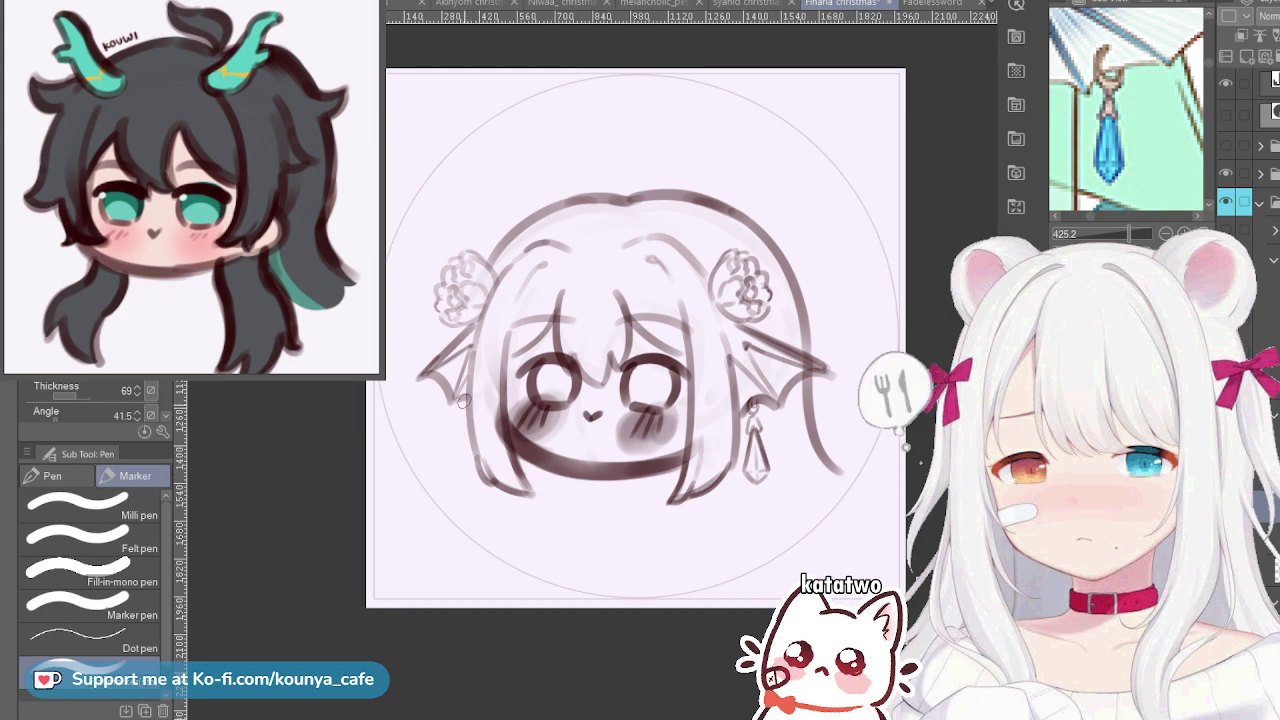
{"action": "left_click_drag", "start_coordinate": [468, 396], "coordinate": [460, 464]}
{"action": "left_click_drag", "start_coordinate": [506, 372], "coordinate": [504, 442]}
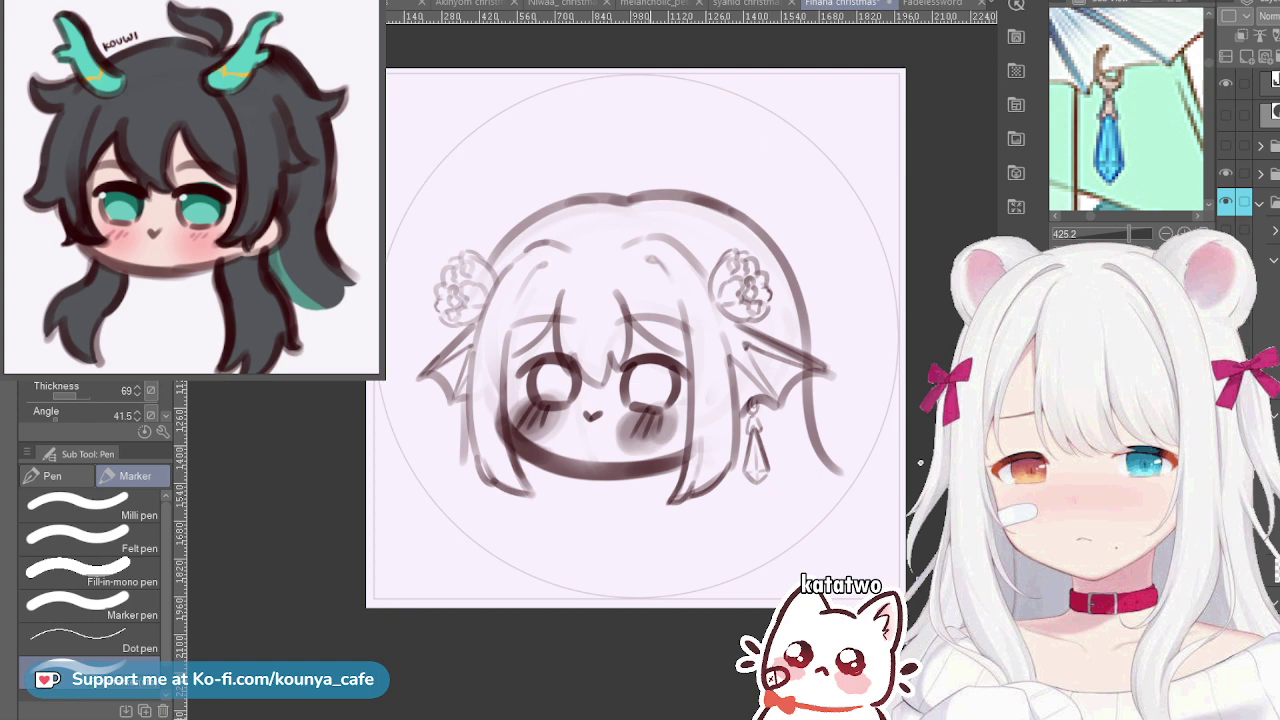
Shift the eyebrows slightly downward with a free transform
{"action": "key", "text": "ctrl+t"}
{"action": "left_click_drag", "start_coordinate": [601, 325], "coordinate": [601, 326]}
{"action": "key", "text": "Down"}
{"action": "key", "text": "Down"}
{"action": "key", "text": "Up"}
{"action": "key", "text": "Down"}
{"action": "key", "text": "Down"}
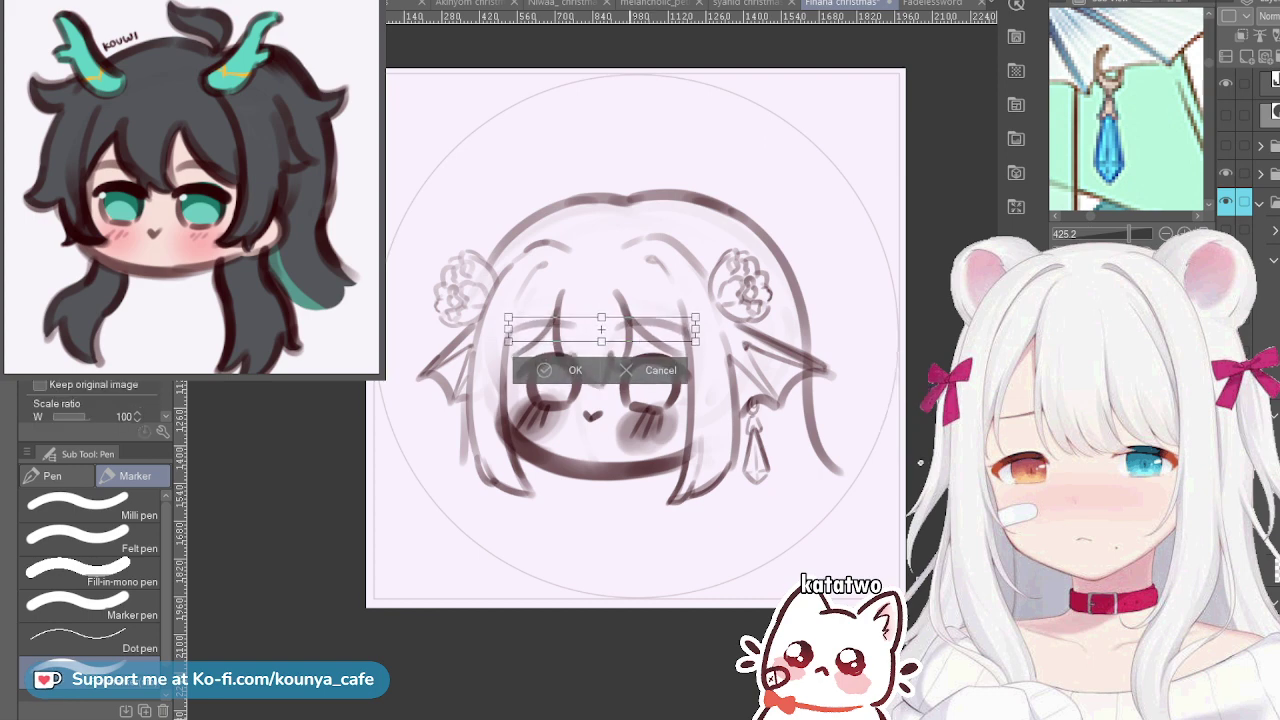
{"action": "key", "text": "Up"}
{"action": "key", "text": "Return"}
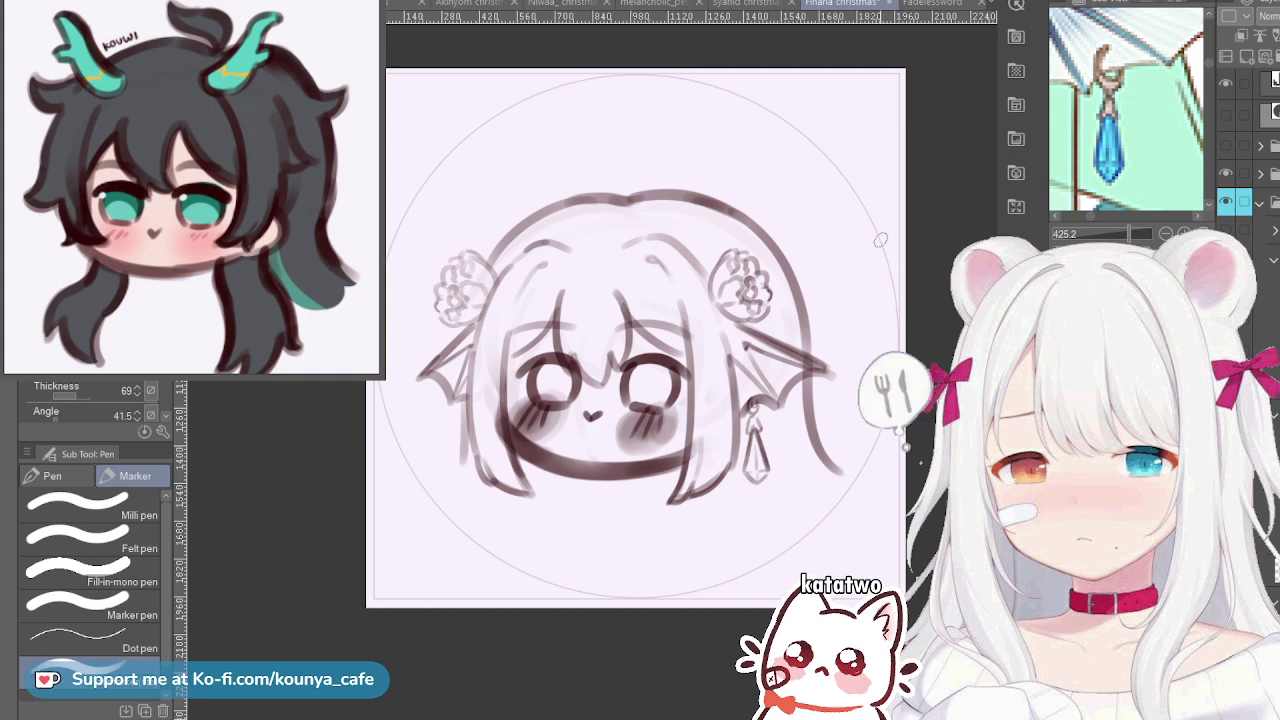
Try a slight corner stretch of the eyes with a free transform while viewing the canvas mirrored
{"action": "key", "text": "shift+h"}
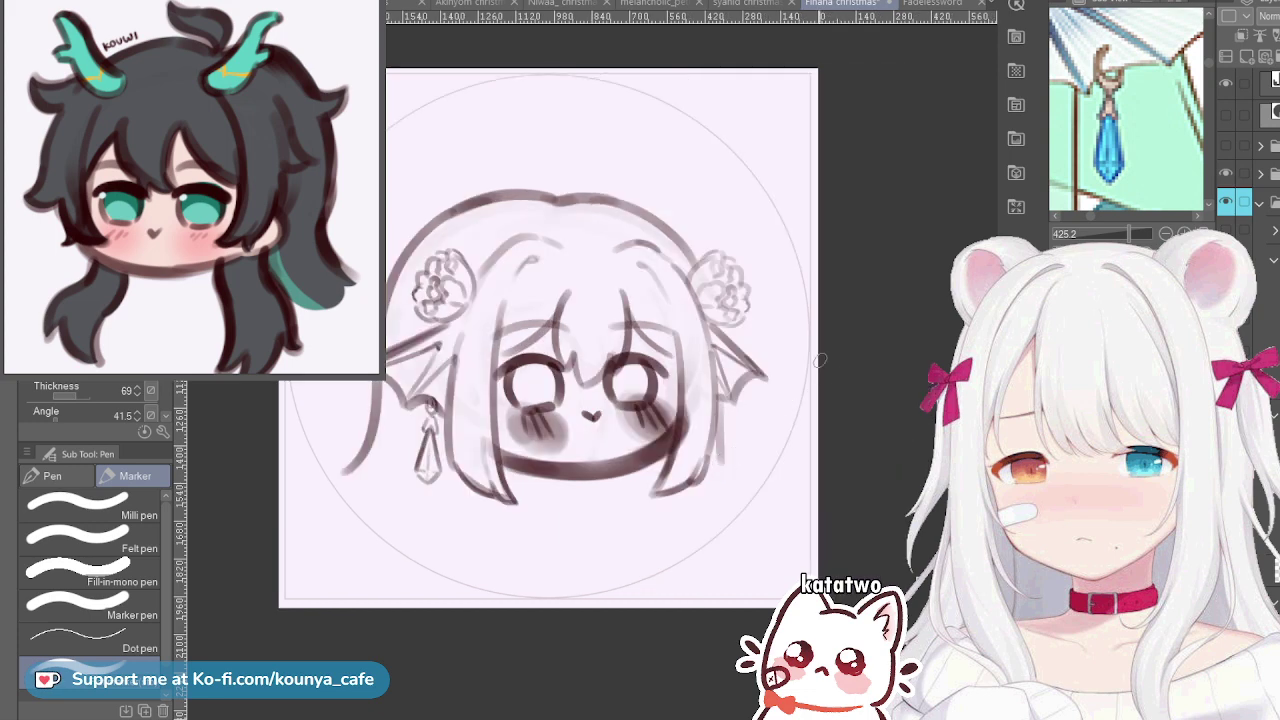
{"action": "key", "text": "ctrl+t"}
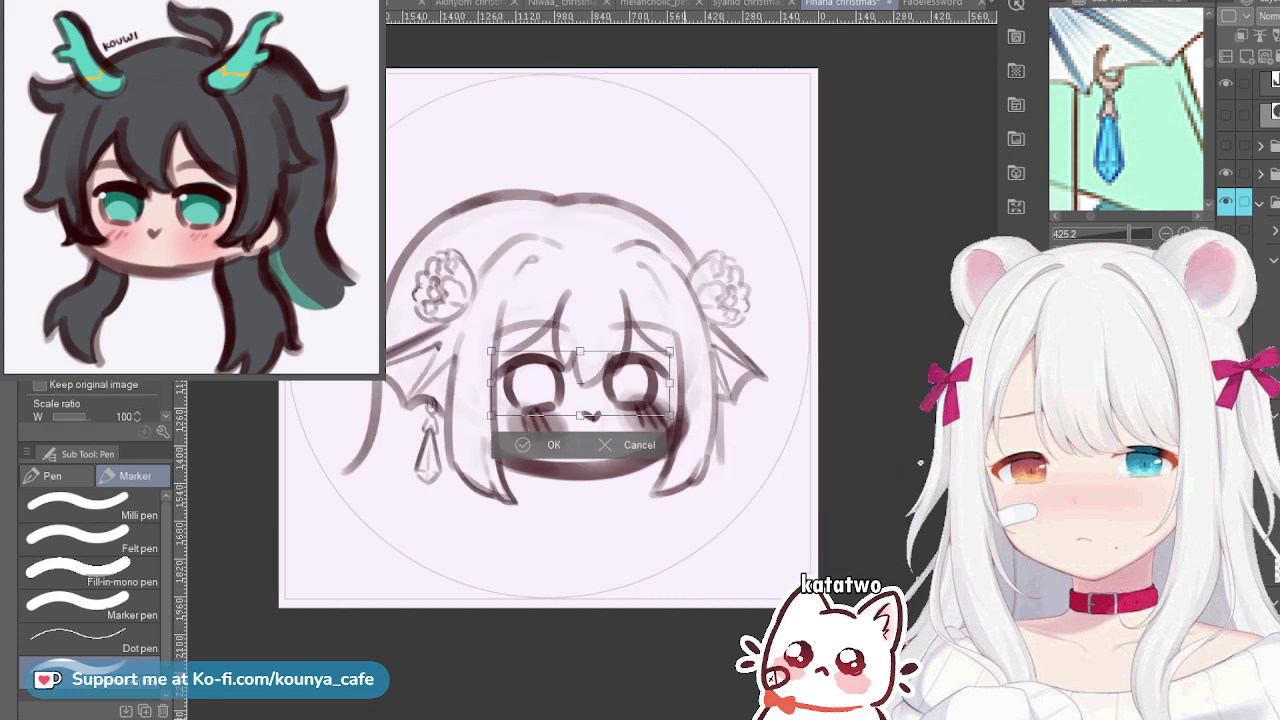
{"action": "left_click_drag", "start_coordinate": [670, 351], "coordinate": [672, 348]}
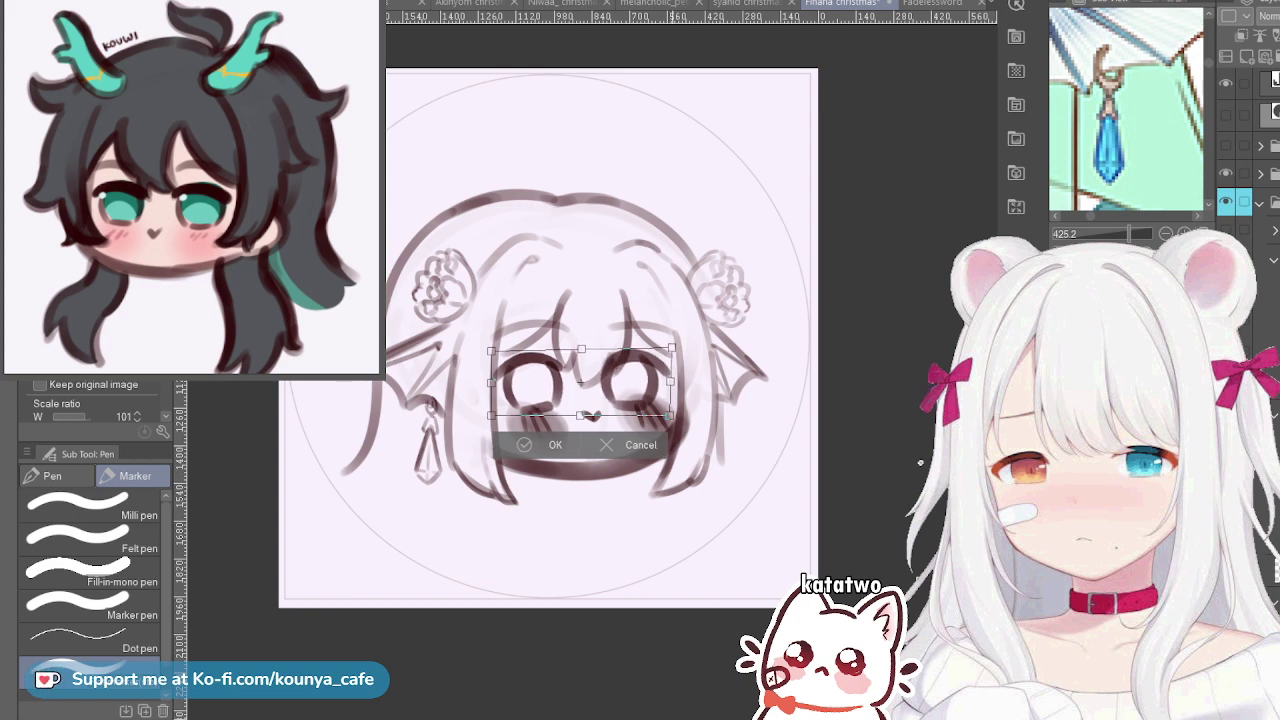
{"action": "left_click_drag", "start_coordinate": [672, 348], "coordinate": [670, 350]}
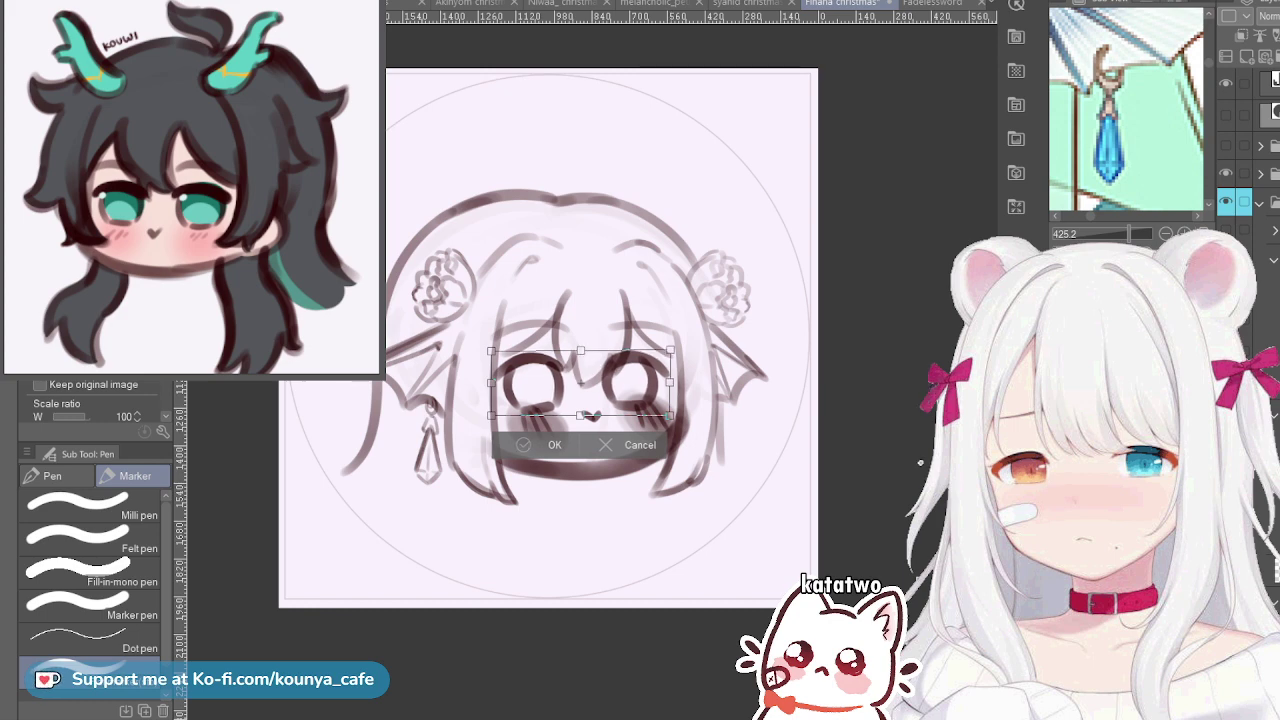
{"action": "left_click", "coordinate": [540, 445]}
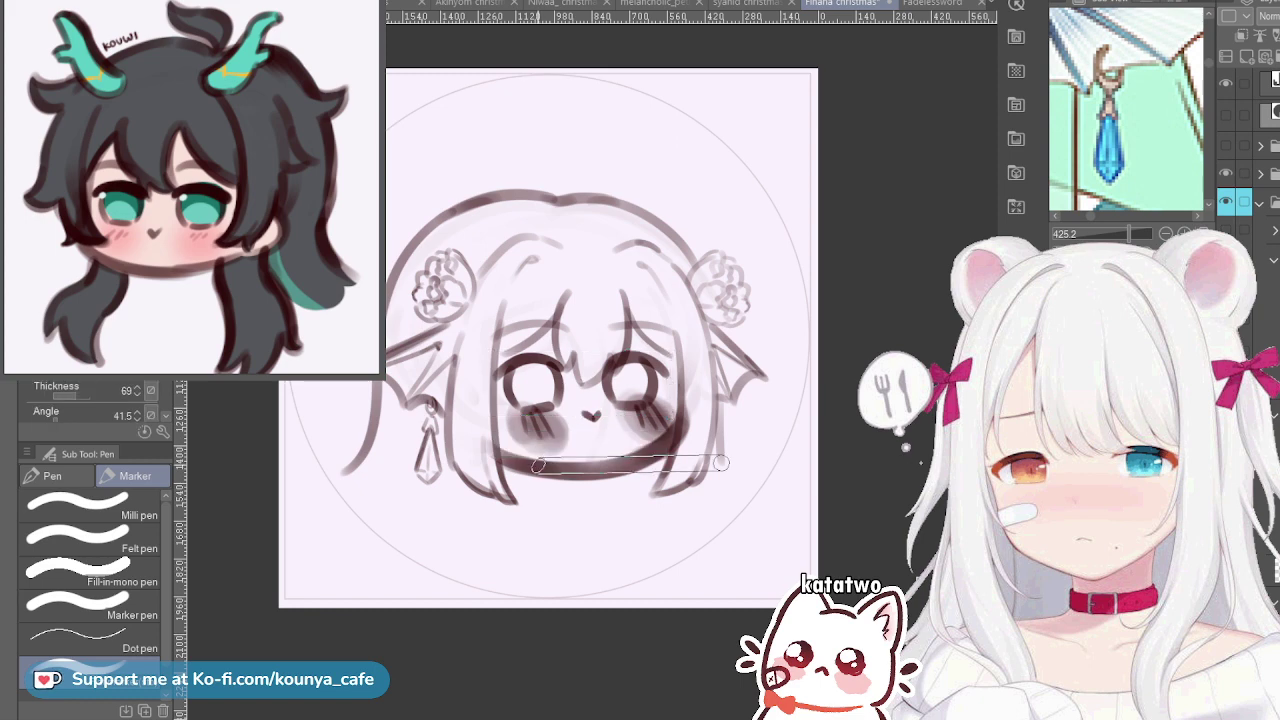
{"action": "key", "text": "shift+h"}
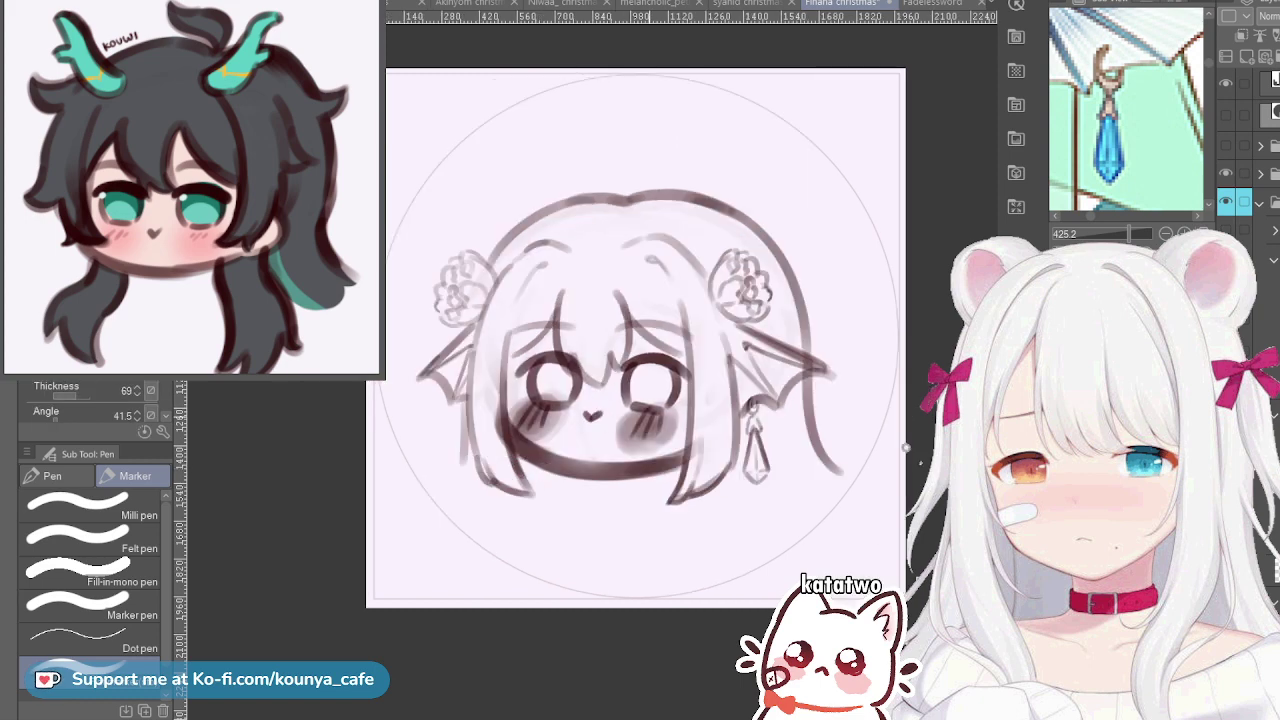
Save the drawing and reframe the reference image on the green-haired character's whole head in a wider reference view
{"action": "key", "text": "ctrl+s"}
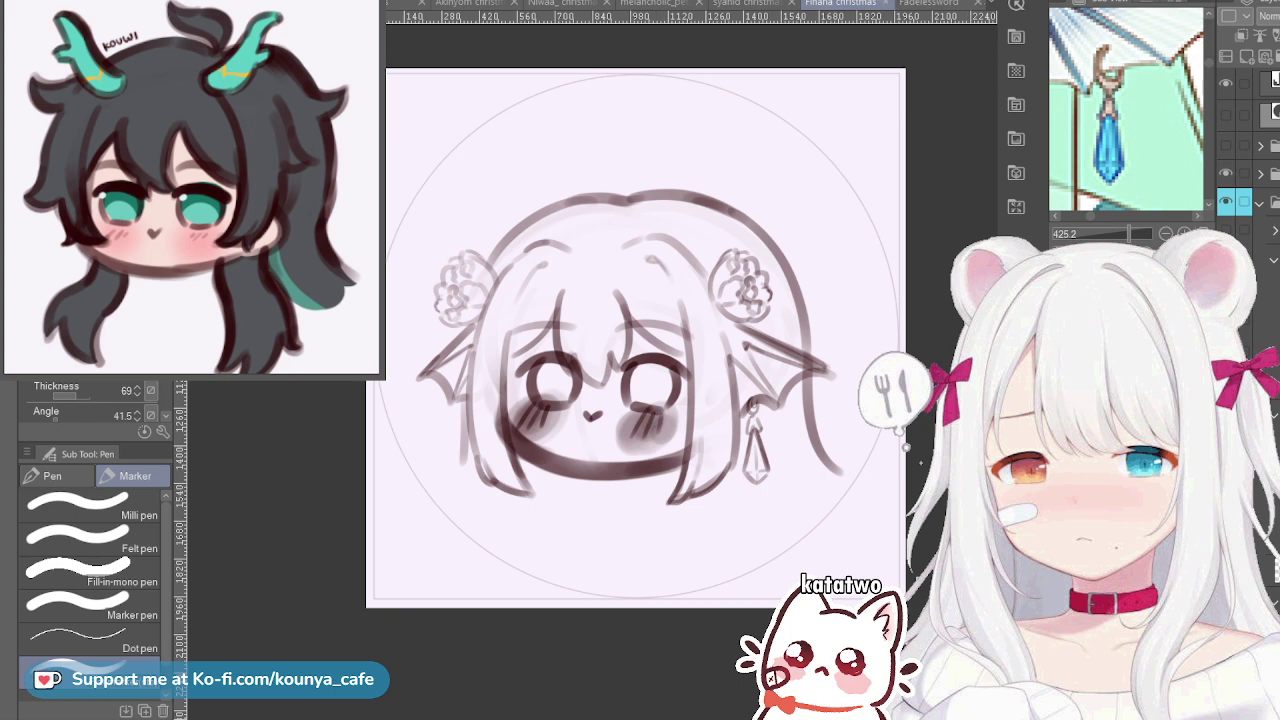
{"action": "left_click_drag", "start_coordinate": [1110, 100], "coordinate": [1151, 164]}
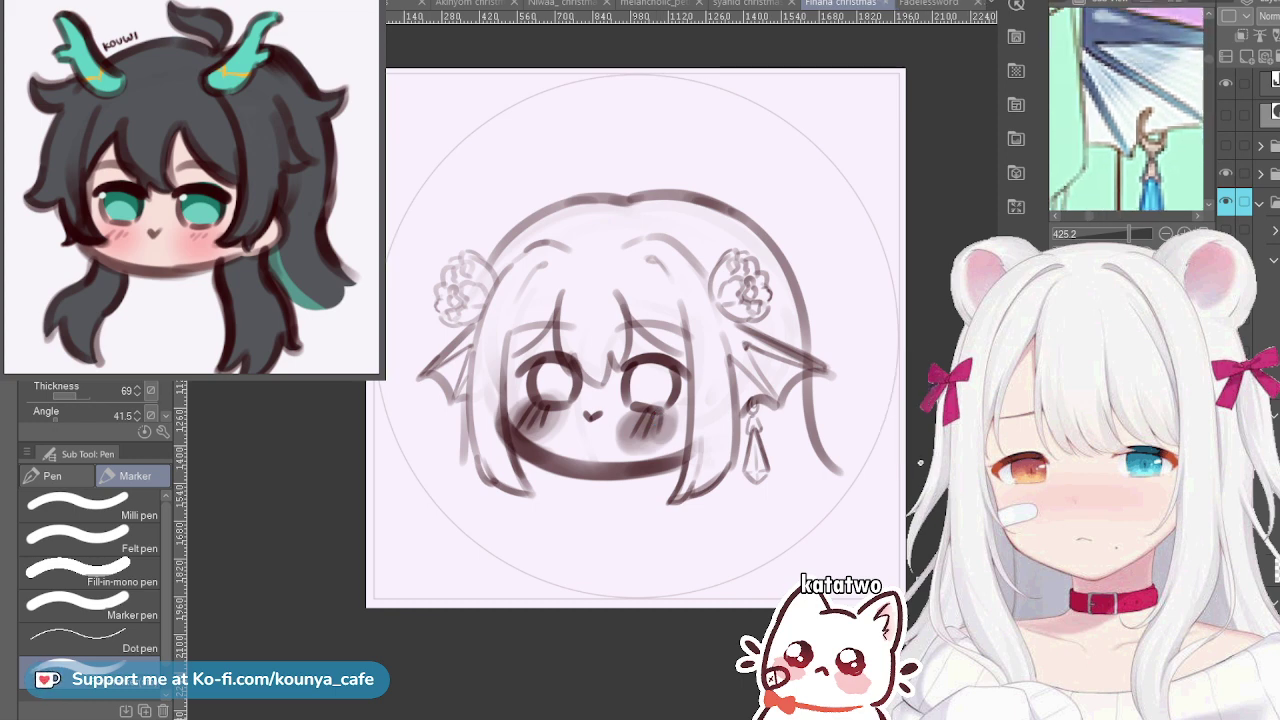
{"action": "left_click_drag", "start_coordinate": [1129, 233], "coordinate": [1114, 233]}
{"action": "left_click_drag", "start_coordinate": [1110, 100], "coordinate": [1153, 139]}
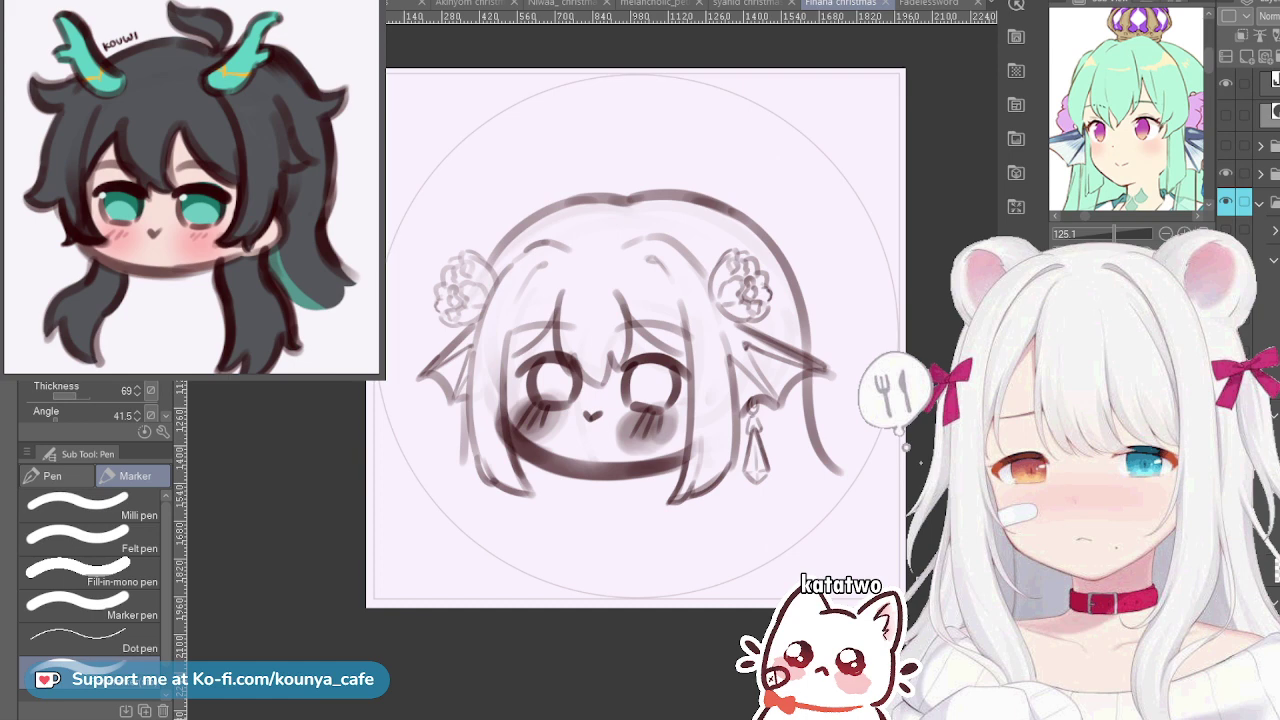
{"action": "scroll", "coordinate": [1126, 109], "scroll_direction": "up", "scroll_amount": 2}
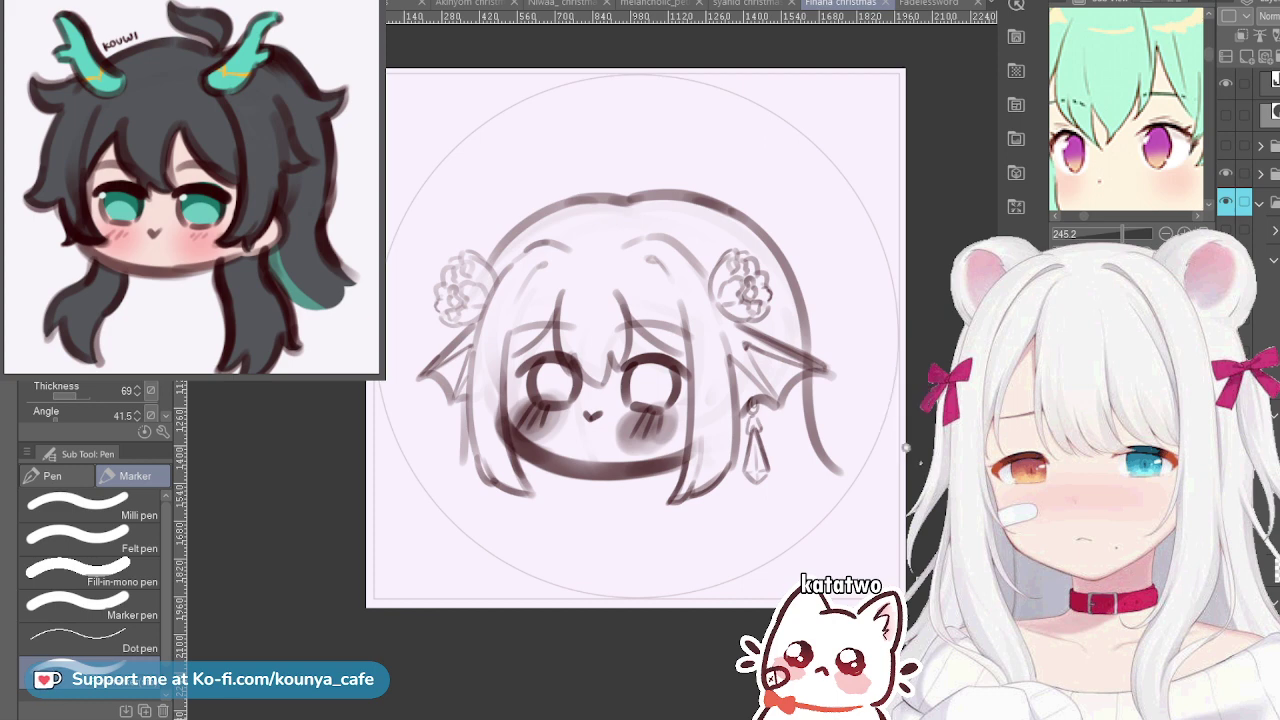
{"action": "scroll", "coordinate": [1247, 150], "scroll_direction": "down", "scroll_amount": 1}
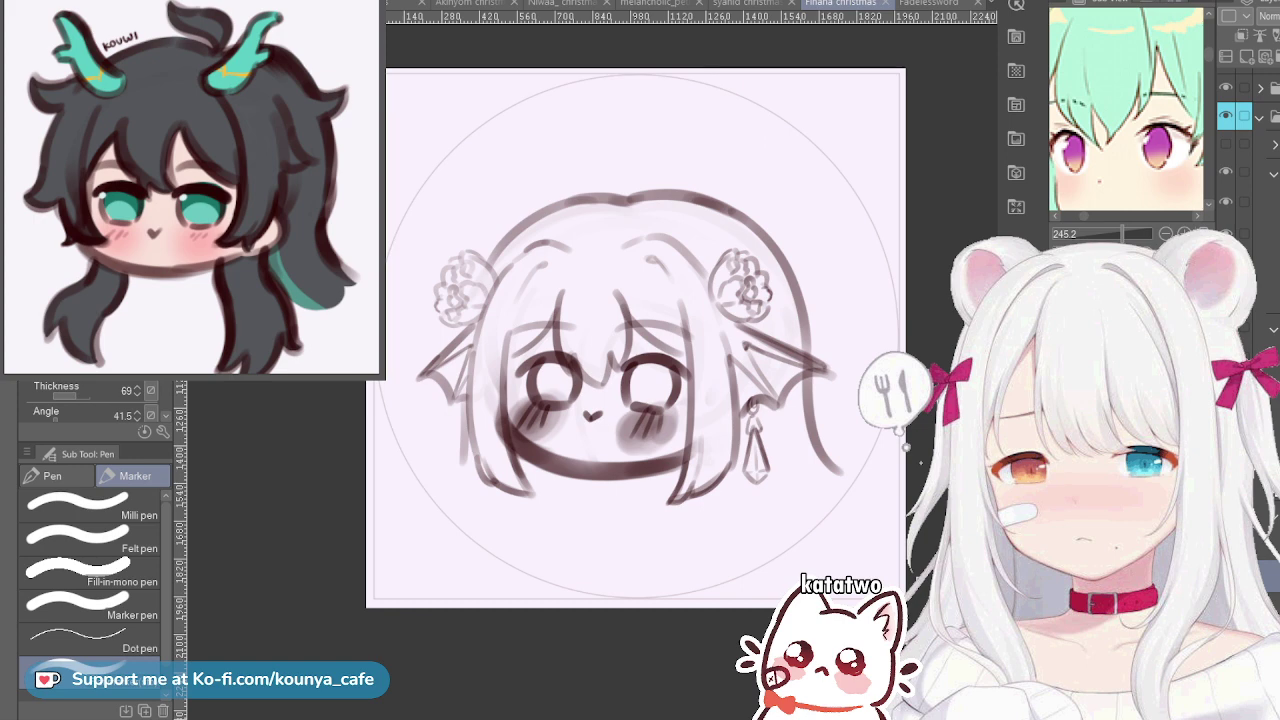
{"action": "scroll", "coordinate": [1248, 150], "scroll_direction": "up", "scroll_amount": 1}
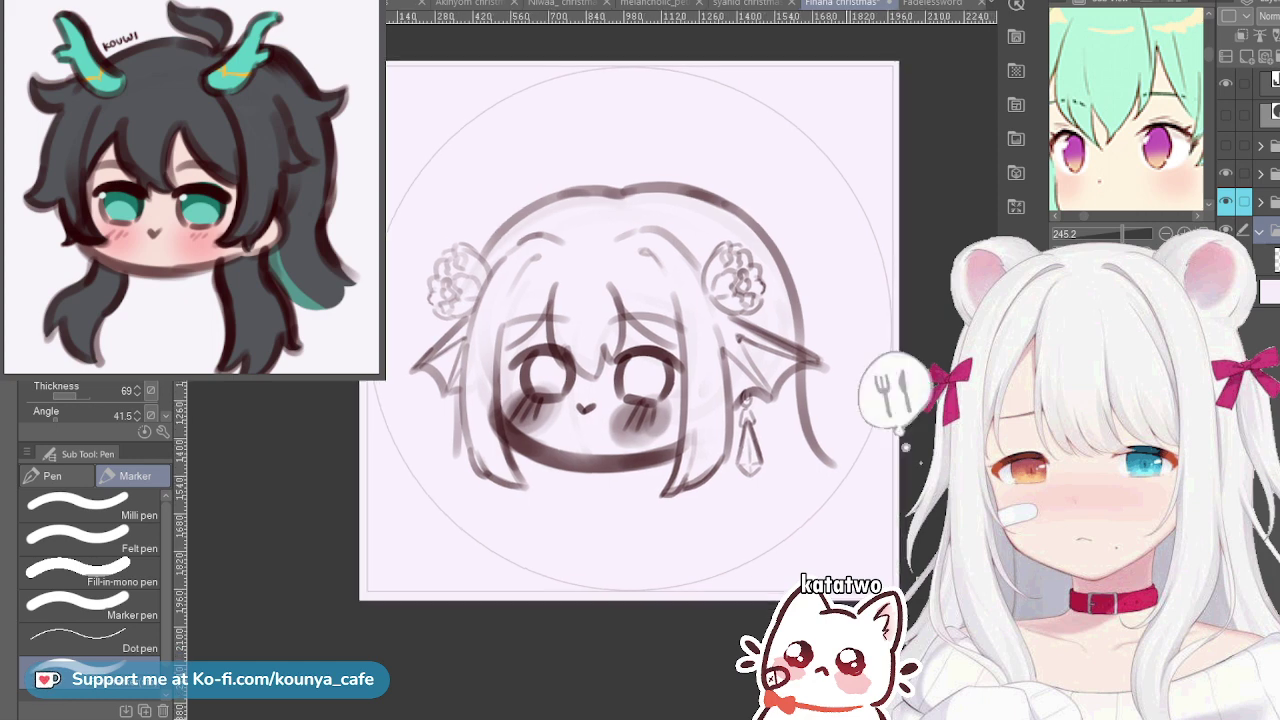
{"action": "scroll", "coordinate": [907, 448], "scroll_direction": "up", "scroll_amount": 2}
{"action": "scroll", "coordinate": [905, 447], "scroll_direction": "up", "scroll_amount": 1}
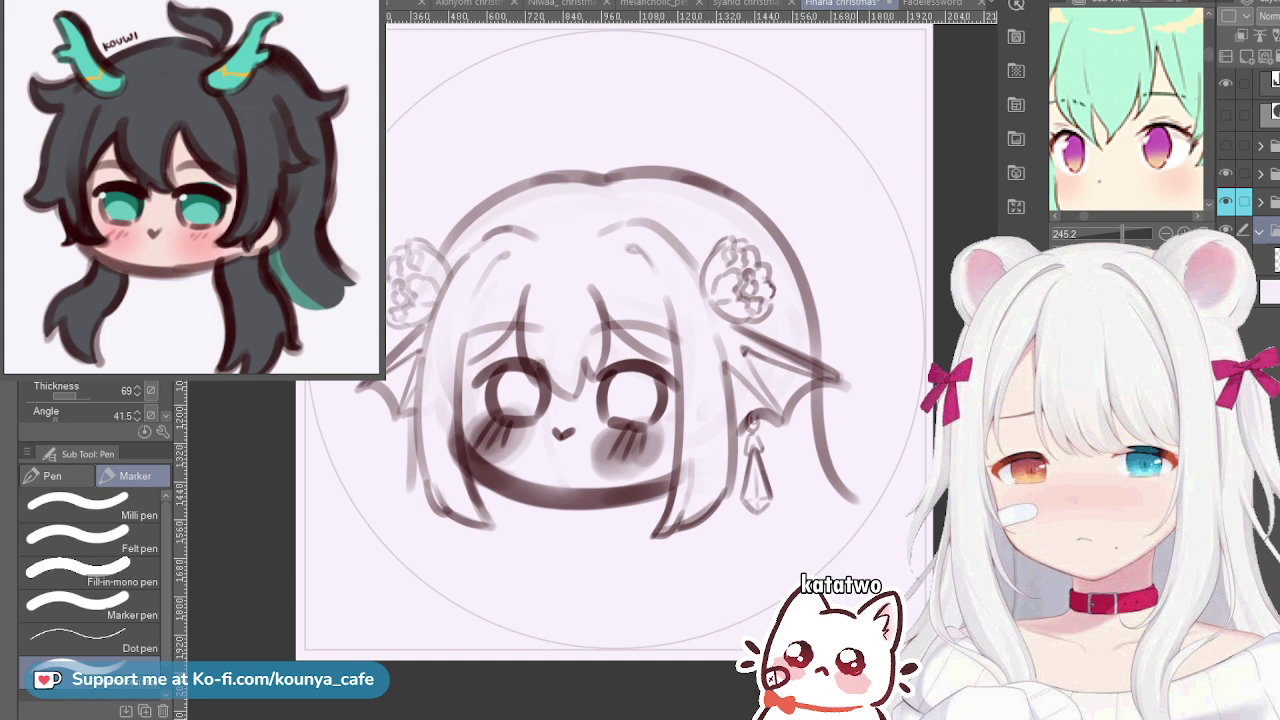
{"action": "scroll", "coordinate": [1126, 108], "scroll_direction": "down", "scroll_amount": 2}
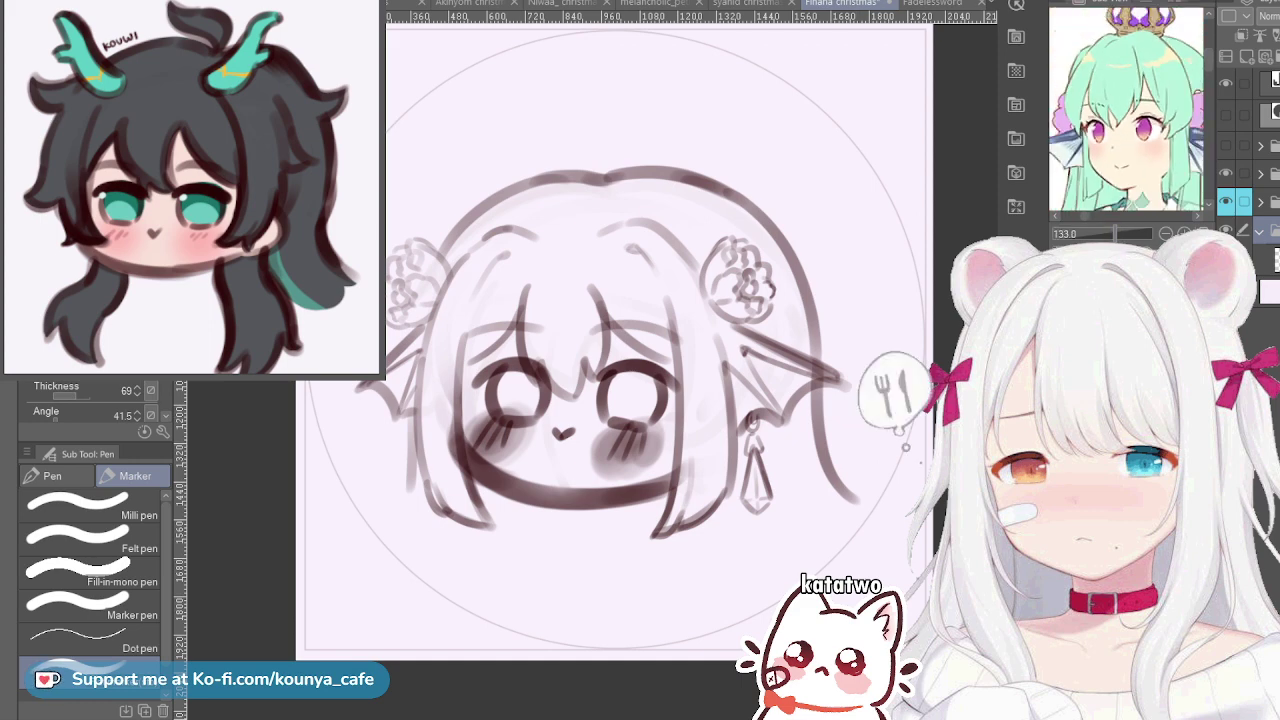
{"action": "left_click_drag", "start_coordinate": [1046, 108], "coordinate": [1024, 108]}
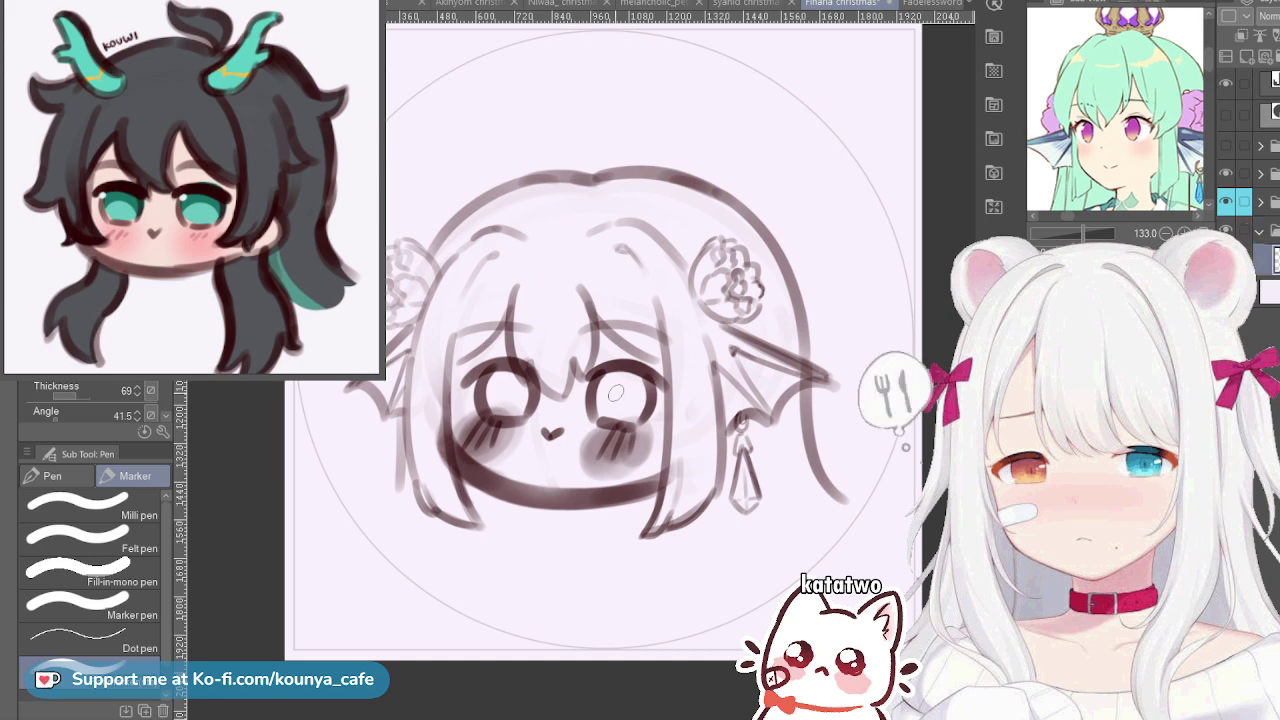
Fill both irises with flat salmon-orange using the G-pen on the colour layer below the sketch
{"action": "left_click", "coordinate": [52, 476]}
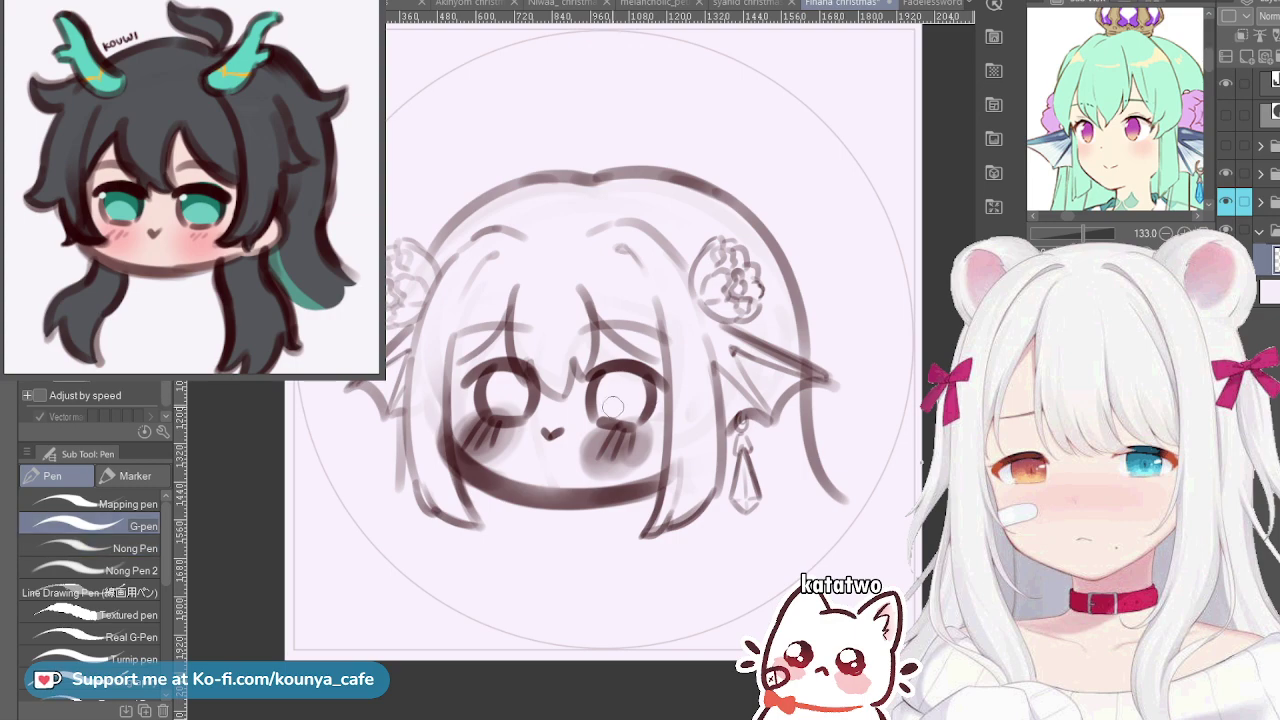
{"action": "scroll", "coordinate": [610, 405], "scroll_direction": "up", "scroll_amount": 2}
{"action": "mouse_move", "coordinate": [610, 393]}
{"action": "left_mouse_down"}
{"action": "mouse_move", "coordinate": [672, 354]}
{"action": "mouse_move", "coordinate": [663, 374]}
{"action": "left_mouse_up"}
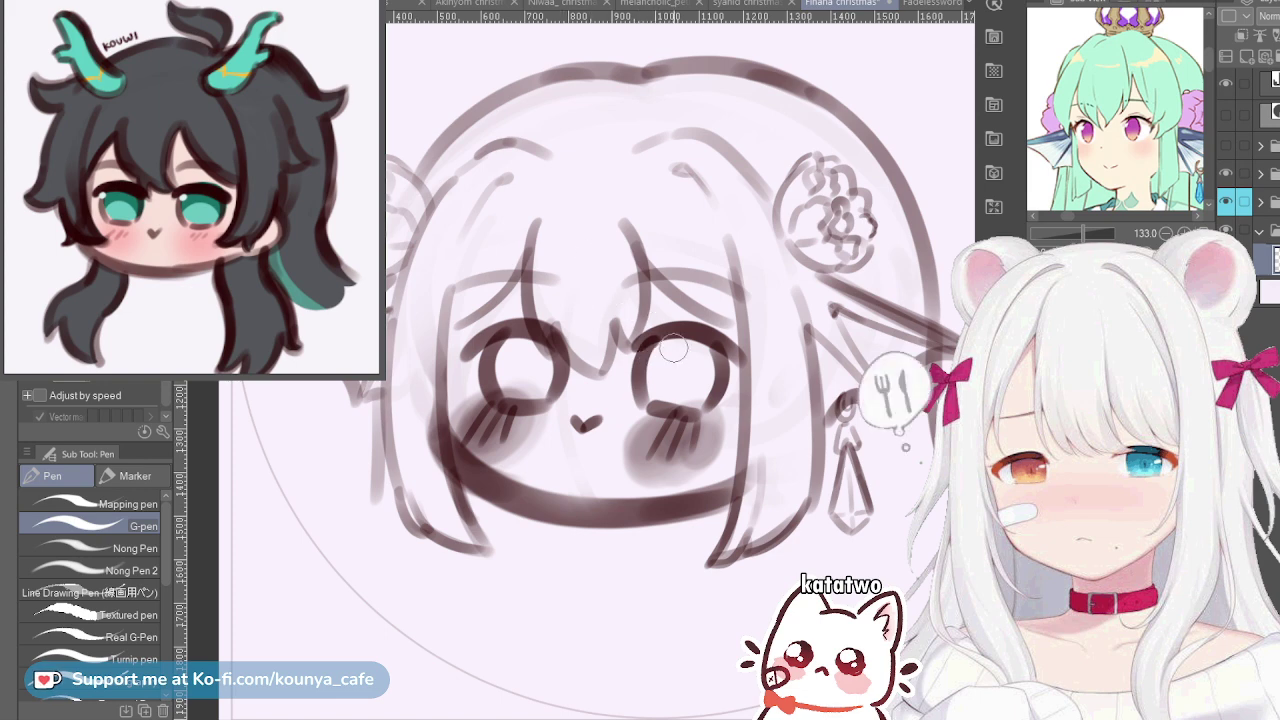
{"action": "left_click", "coordinate": [1266, 202]}
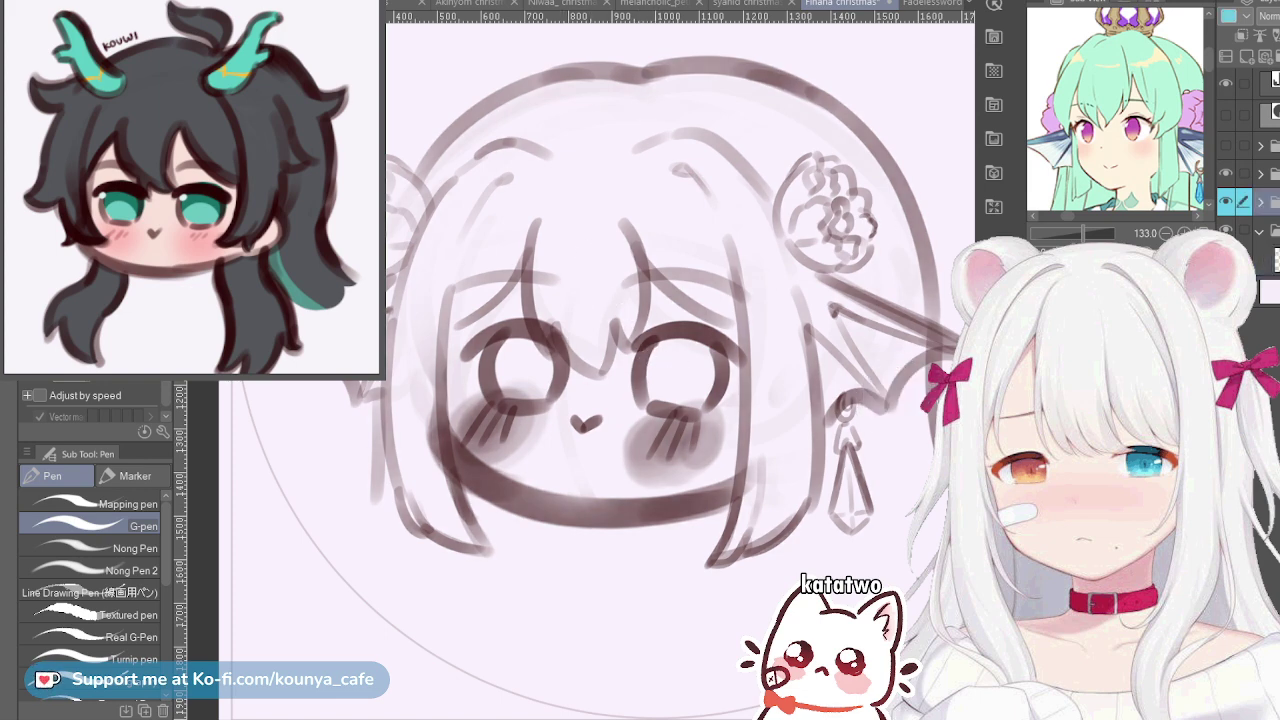
{"action": "key", "text": "ctrl+z"}
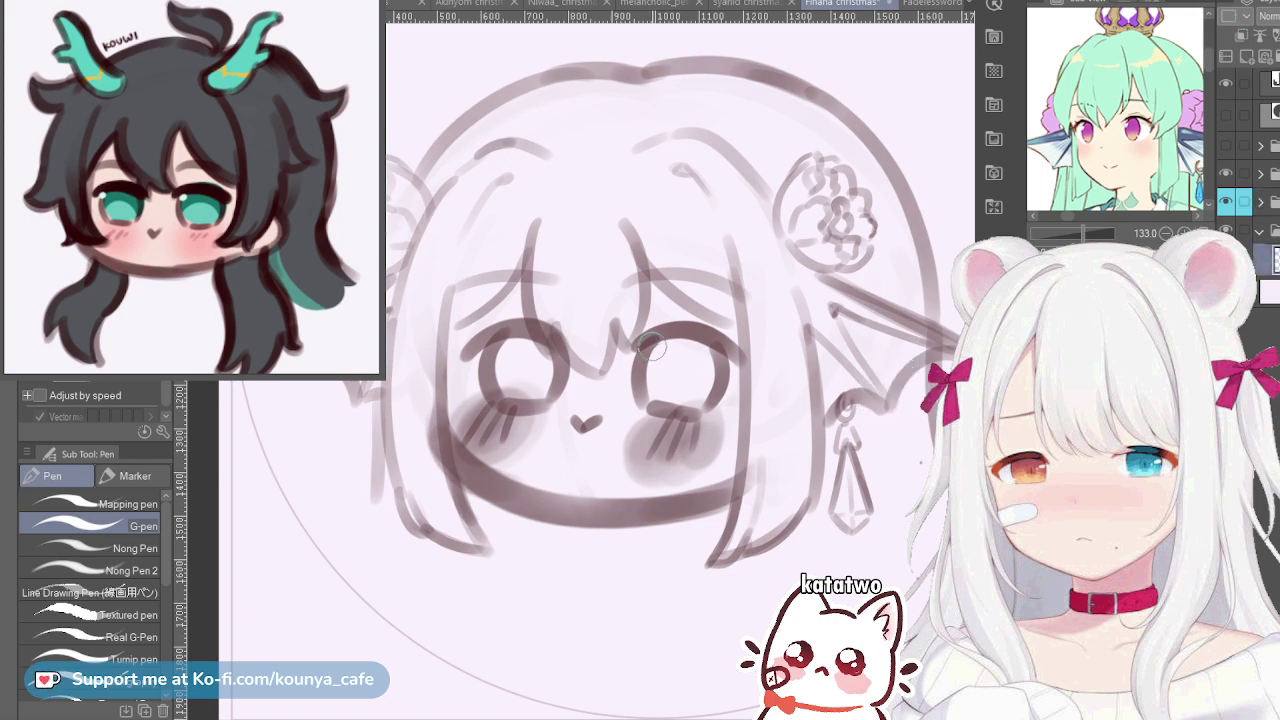
{"action": "left_click_drag", "start_coordinate": [658, 340], "coordinate": [648, 390]}
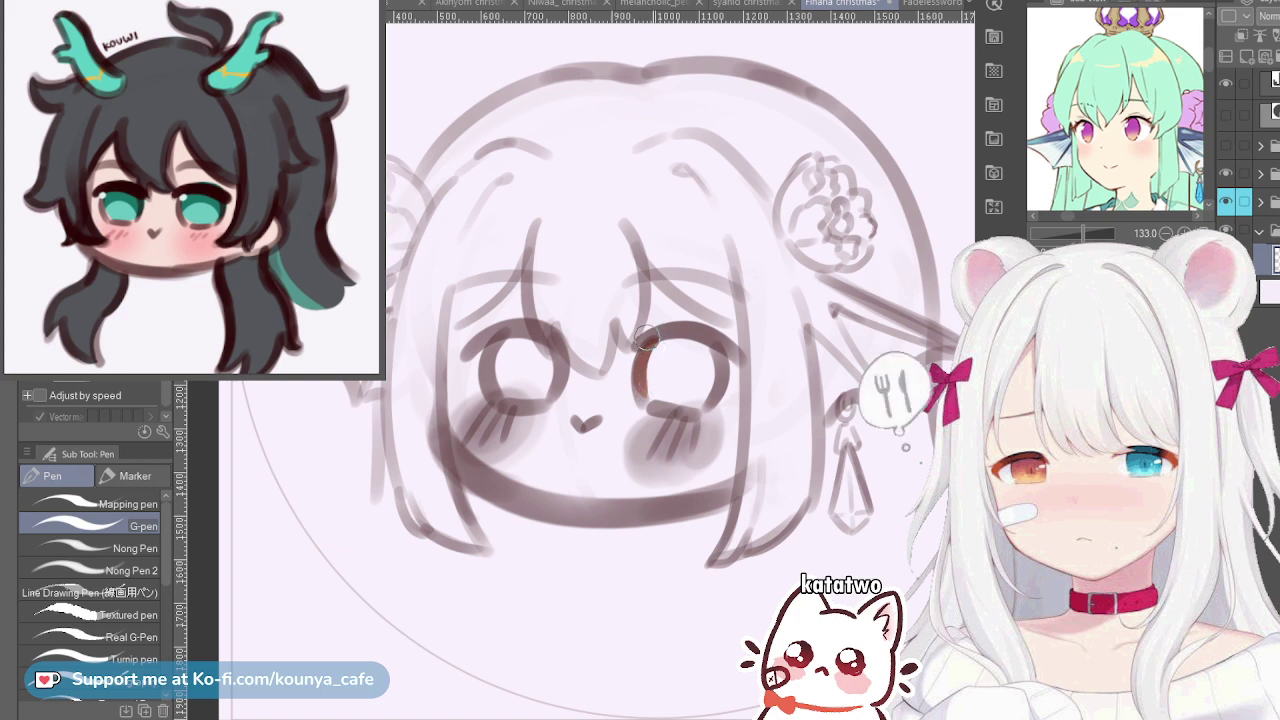
{"action": "mouse_move", "coordinate": [662, 336]}
{"action": "left_mouse_down"}
{"action": "mouse_move", "coordinate": [709, 346]}
{"action": "mouse_move", "coordinate": [689, 344]}
{"action": "mouse_move", "coordinate": [709, 349]}
{"action": "mouse_move", "coordinate": [713, 368]}
{"action": "mouse_move", "coordinate": [690, 398]}
{"action": "mouse_move", "coordinate": [711, 348]}
{"action": "mouse_move", "coordinate": [694, 400]}
{"action": "left_mouse_up"}
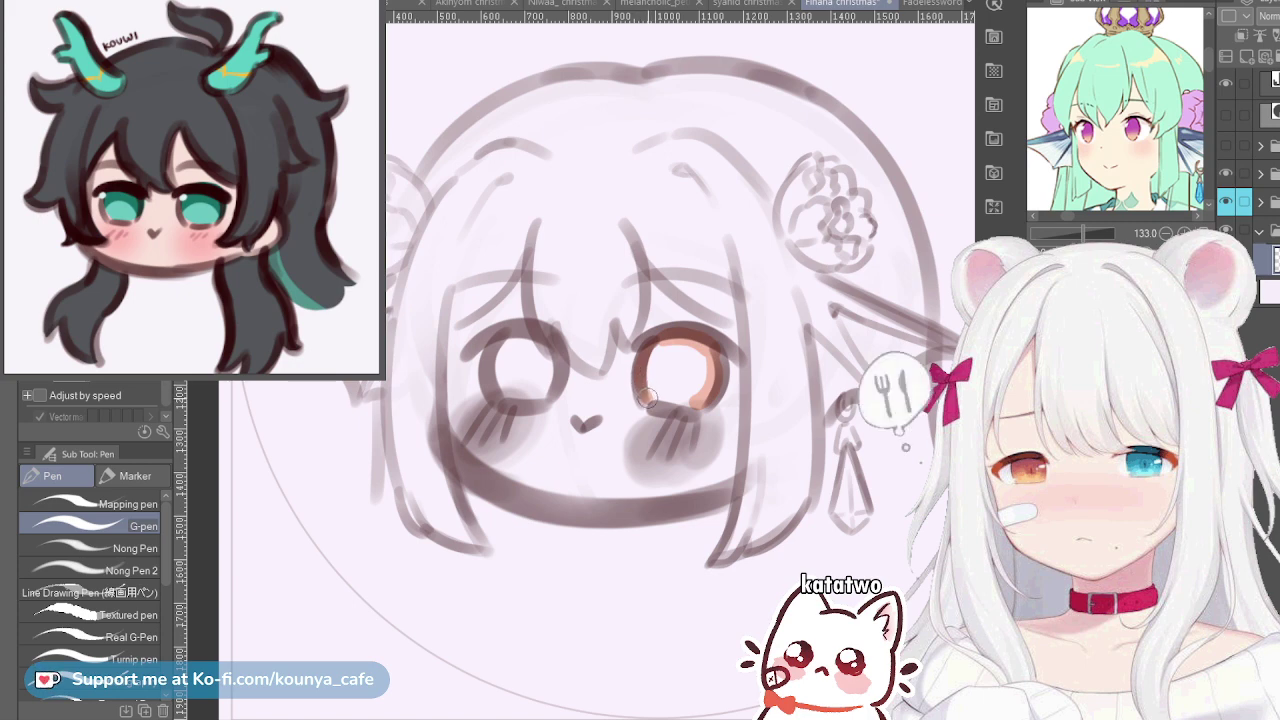
{"action": "left_click_drag", "start_coordinate": [648, 398], "coordinate": [680, 405]}
{"action": "mouse_move", "coordinate": [680, 365]}
{"action": "left_mouse_down"}
{"action": "mouse_move", "coordinate": [700, 372]}
{"action": "mouse_move", "coordinate": [674, 366]}
{"action": "mouse_move", "coordinate": [690, 354]}
{"action": "mouse_move", "coordinate": [671, 355]}
{"action": "mouse_move", "coordinate": [660, 380]}
{"action": "mouse_move", "coordinate": [700, 381]}
{"action": "left_mouse_up"}
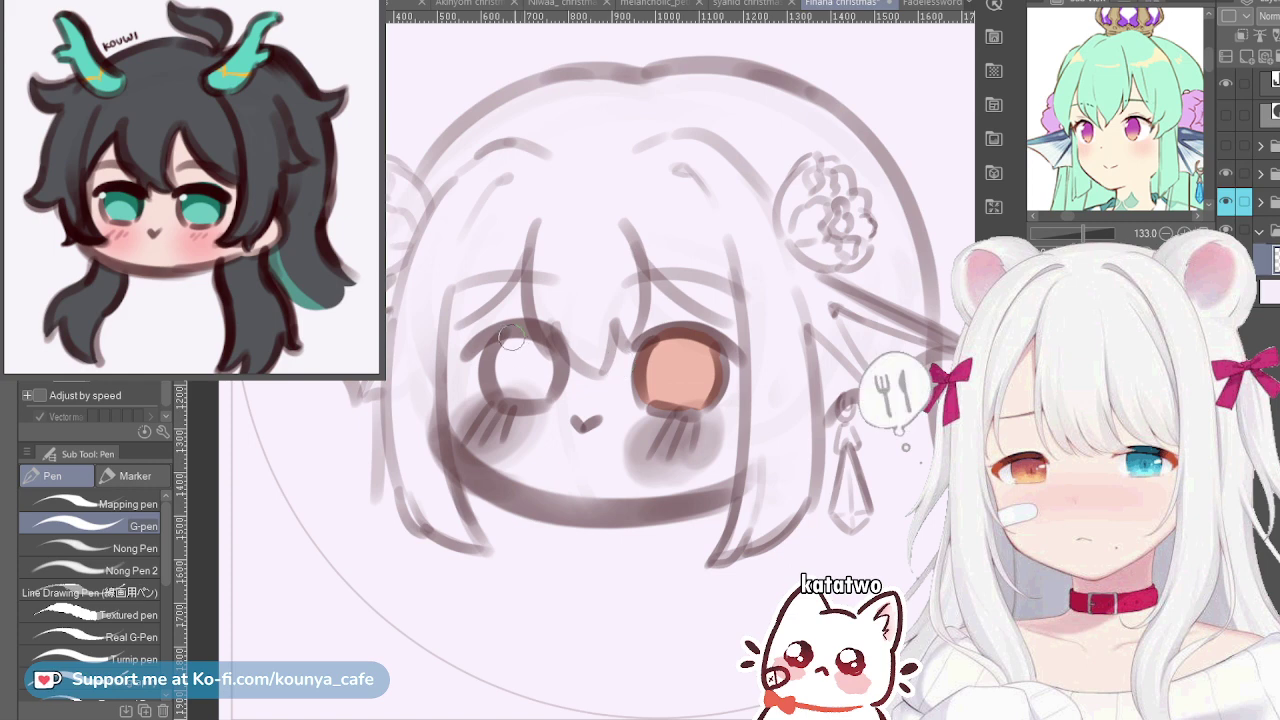
{"action": "mouse_move", "coordinate": [500, 335]}
{"action": "left_mouse_down"}
{"action": "mouse_move", "coordinate": [488, 380]}
{"action": "mouse_move", "coordinate": [500, 386]}
{"action": "mouse_move", "coordinate": [497, 356]}
{"action": "left_mouse_up"}
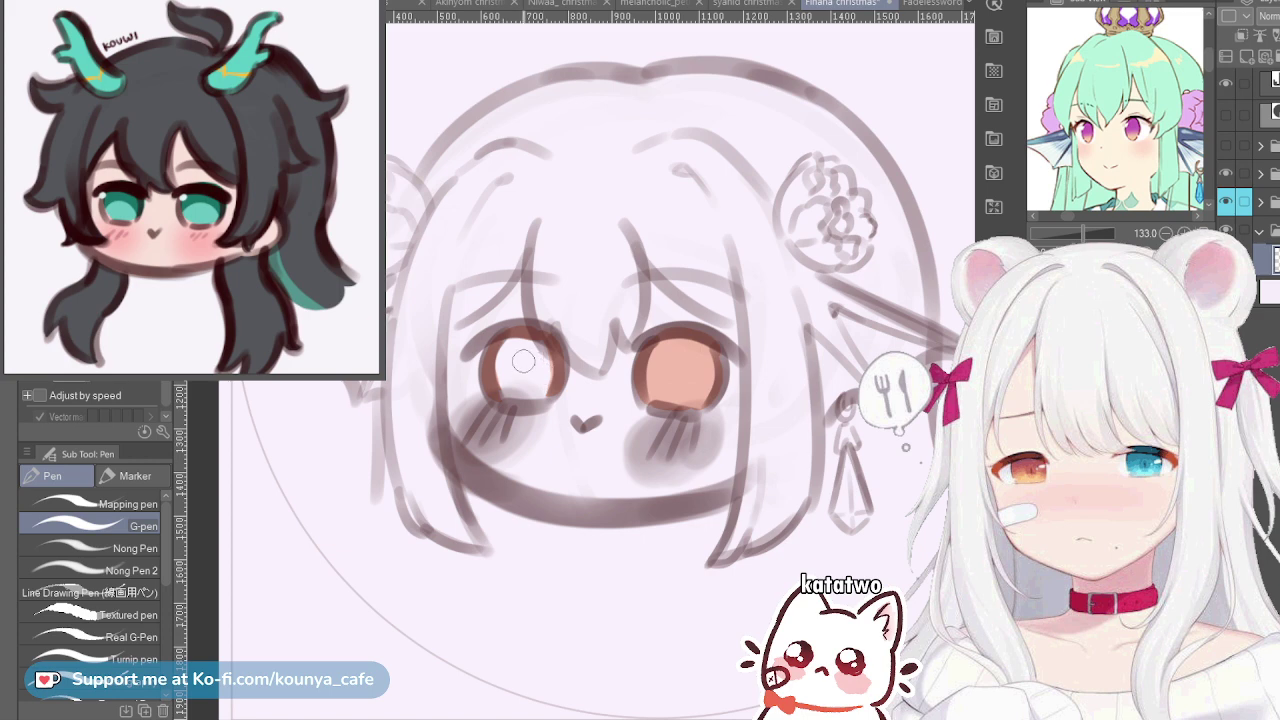
{"action": "mouse_move", "coordinate": [515, 345]}
{"action": "left_mouse_down"}
{"action": "mouse_move", "coordinate": [535, 394]}
{"action": "mouse_move", "coordinate": [527, 350]}
{"action": "mouse_move", "coordinate": [547, 374]}
{"action": "mouse_move", "coordinate": [537, 366]}
{"action": "mouse_move", "coordinate": [537, 386]}
{"action": "mouse_move", "coordinate": [507, 361]}
{"action": "mouse_move", "coordinate": [508, 384]}
{"action": "mouse_move", "coordinate": [525, 391]}
{"action": "mouse_move", "coordinate": [521, 376]}
{"action": "mouse_move", "coordinate": [515, 390]}
{"action": "mouse_move", "coordinate": [495, 387]}
{"action": "mouse_move", "coordinate": [538, 403]}
{"action": "left_mouse_up"}
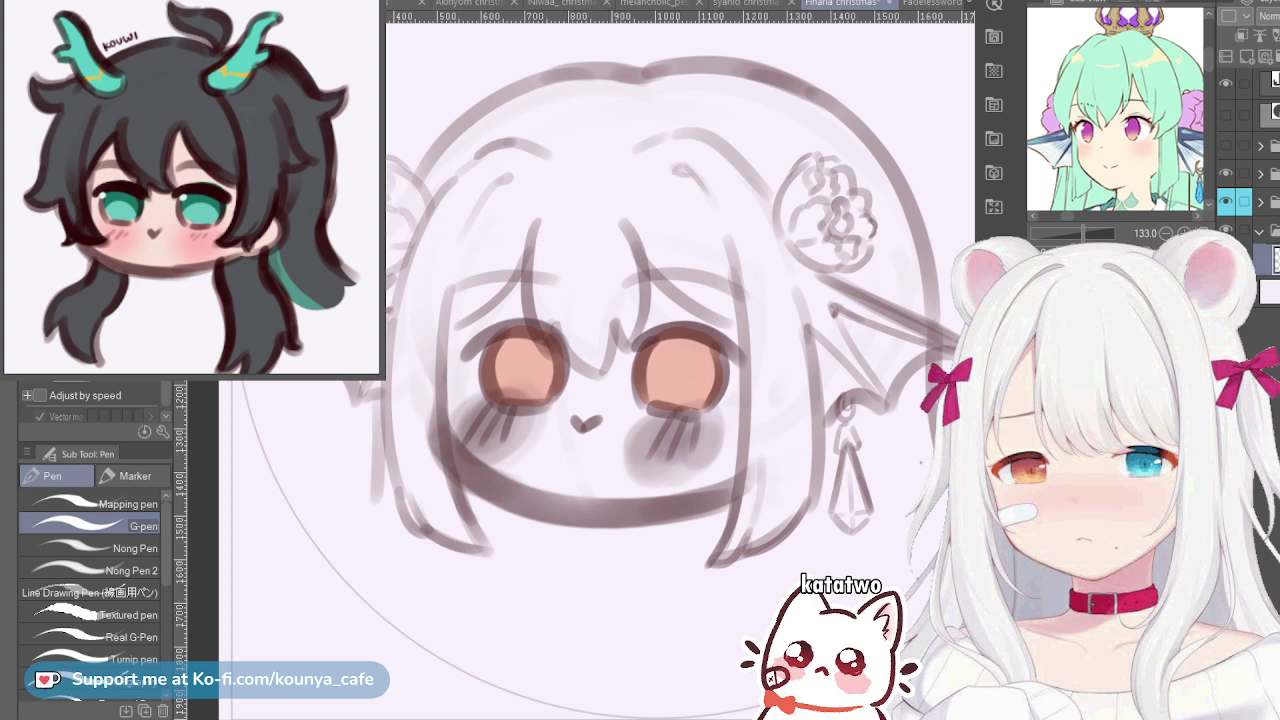
Add a new layer beneath the iris colour layer and close the Fadelessword document
{"action": "key", "text": "ctrl+shift+n"}
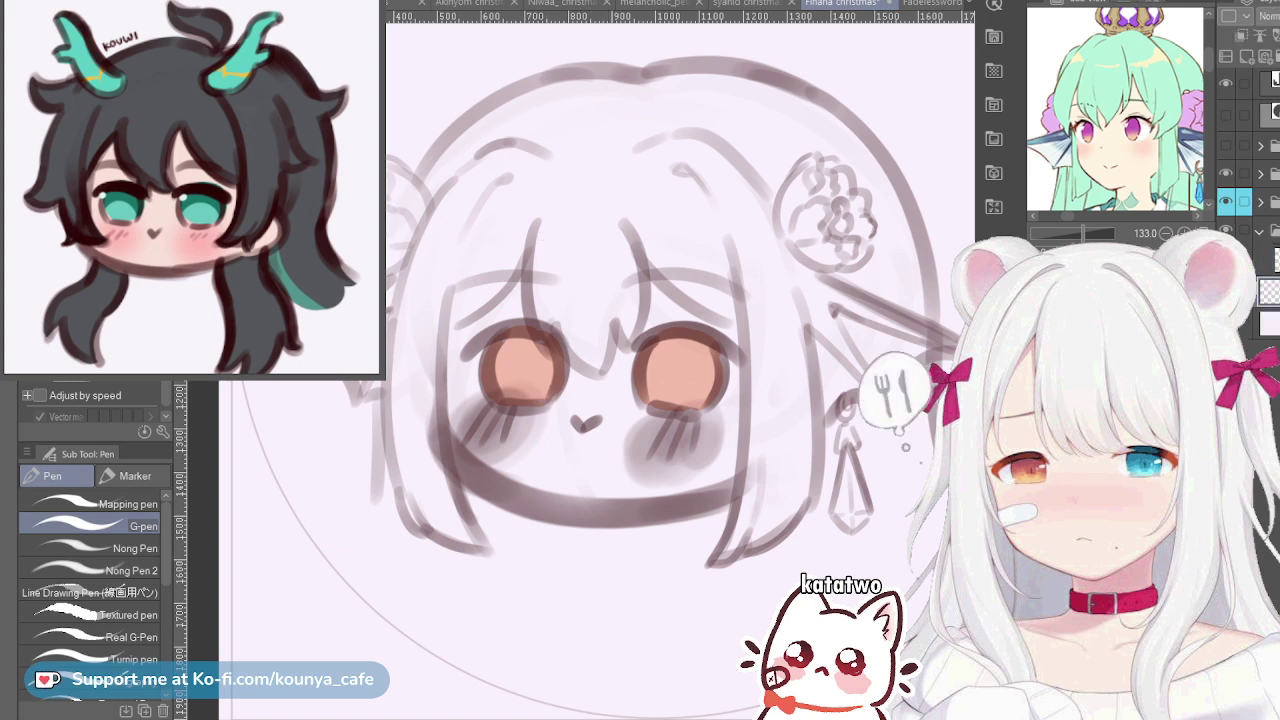
{"action": "key", "text": "ctrl+alt+g"}
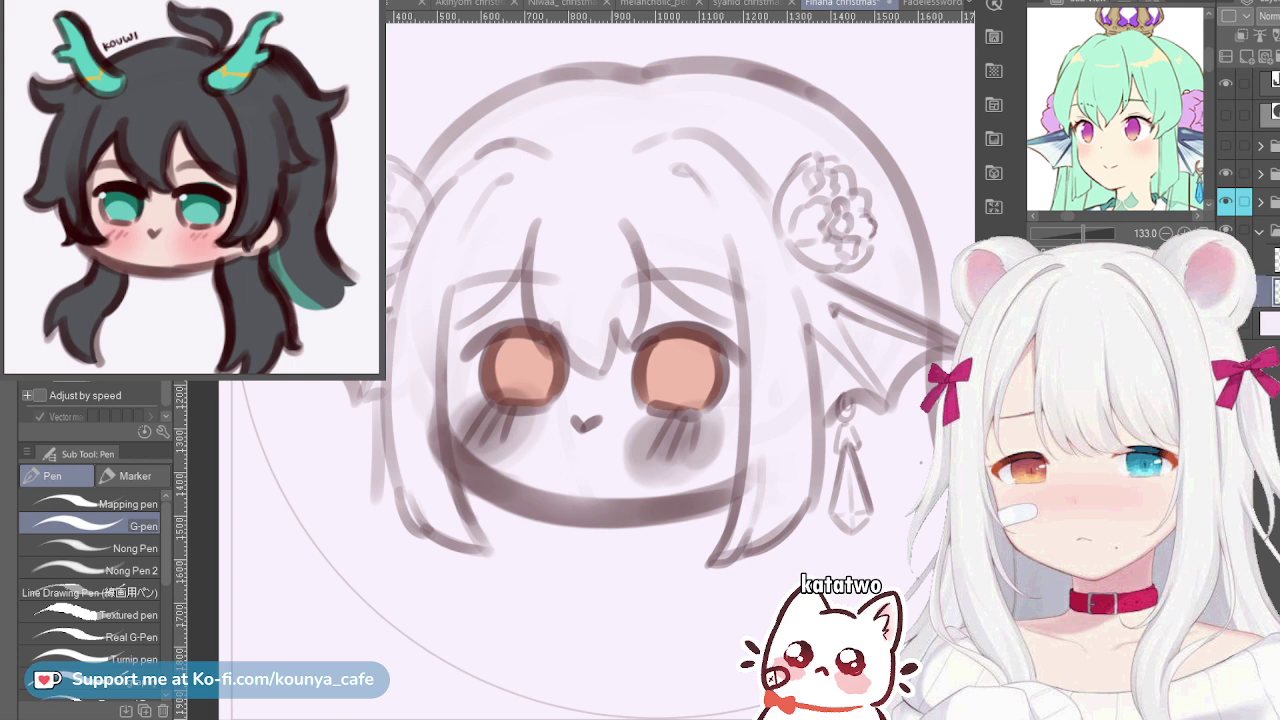
{"action": "left_click", "coordinate": [106, 12]}
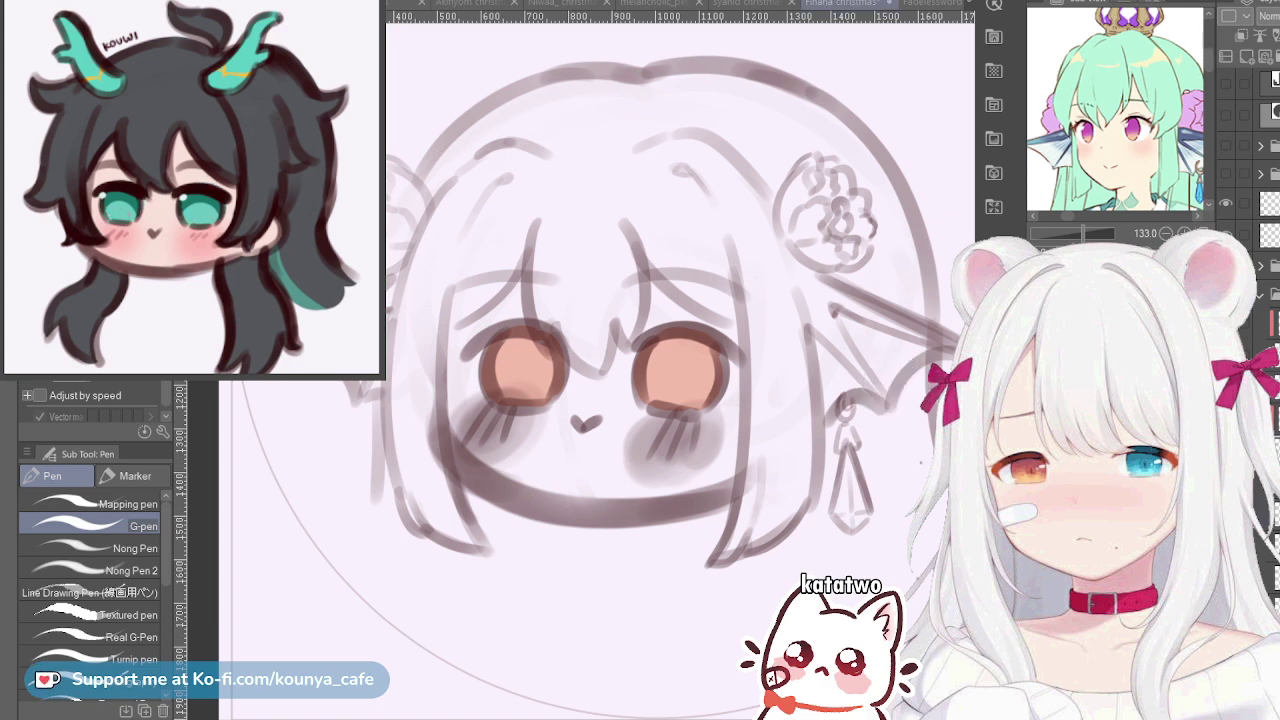
{"action": "key", "text": "ctrl+Tab"}
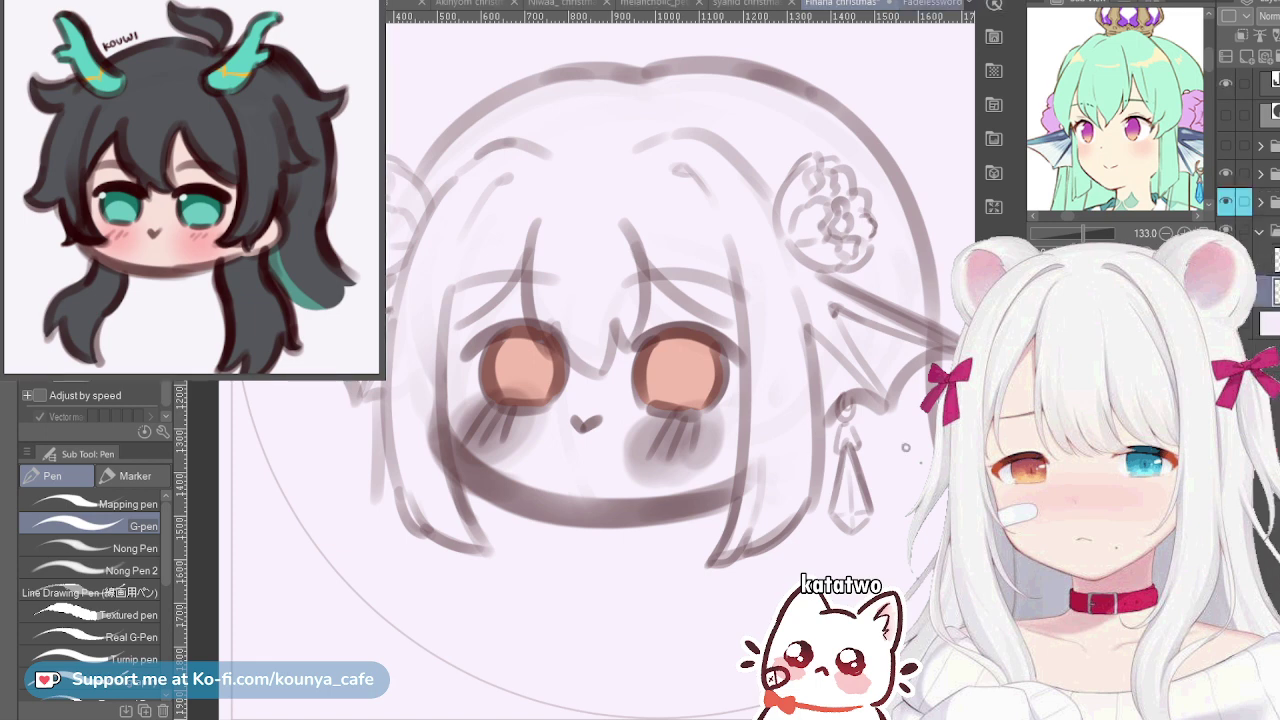
{"action": "left_click", "coordinate": [932, 3]}
{"action": "left_click", "coordinate": [956, 3]}
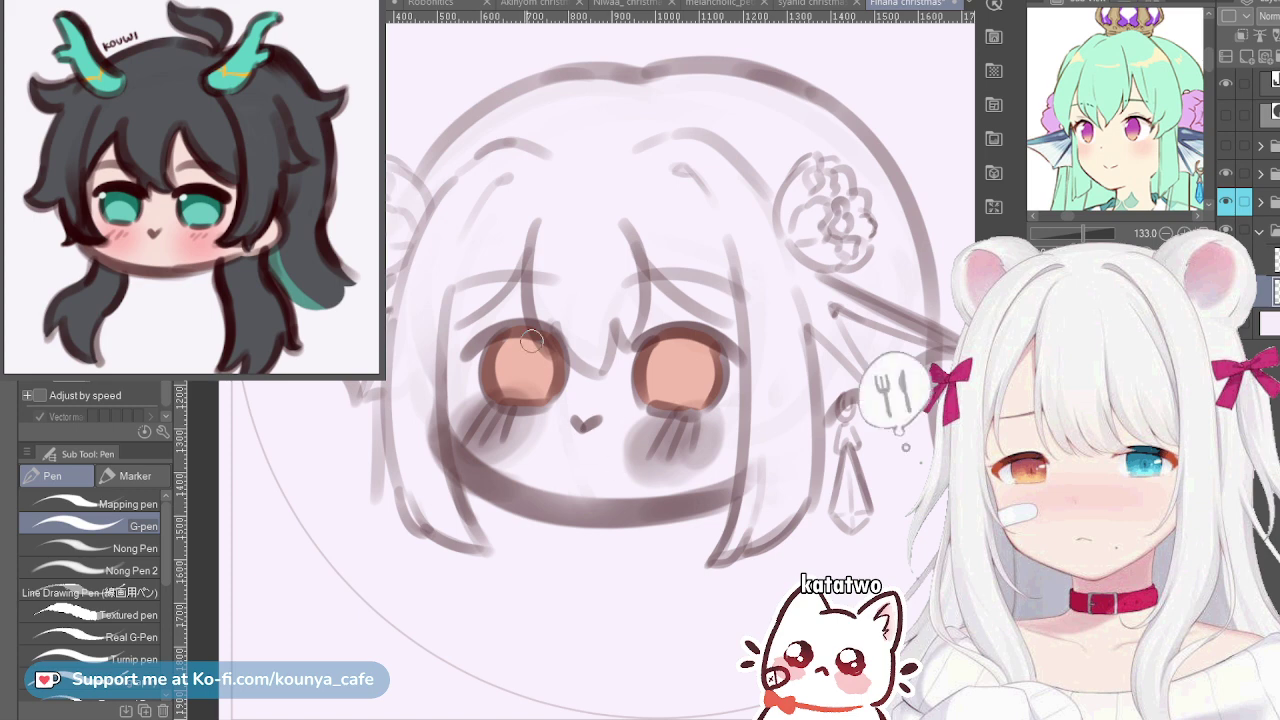
Paint a peach skin band along the chin and jaw with an enlarged G-pen, and nudge it slightly left
{"action": "key", "text": "]"}
{"action": "left_click_drag", "start_coordinate": [458, 410], "coordinate": [522, 467]}
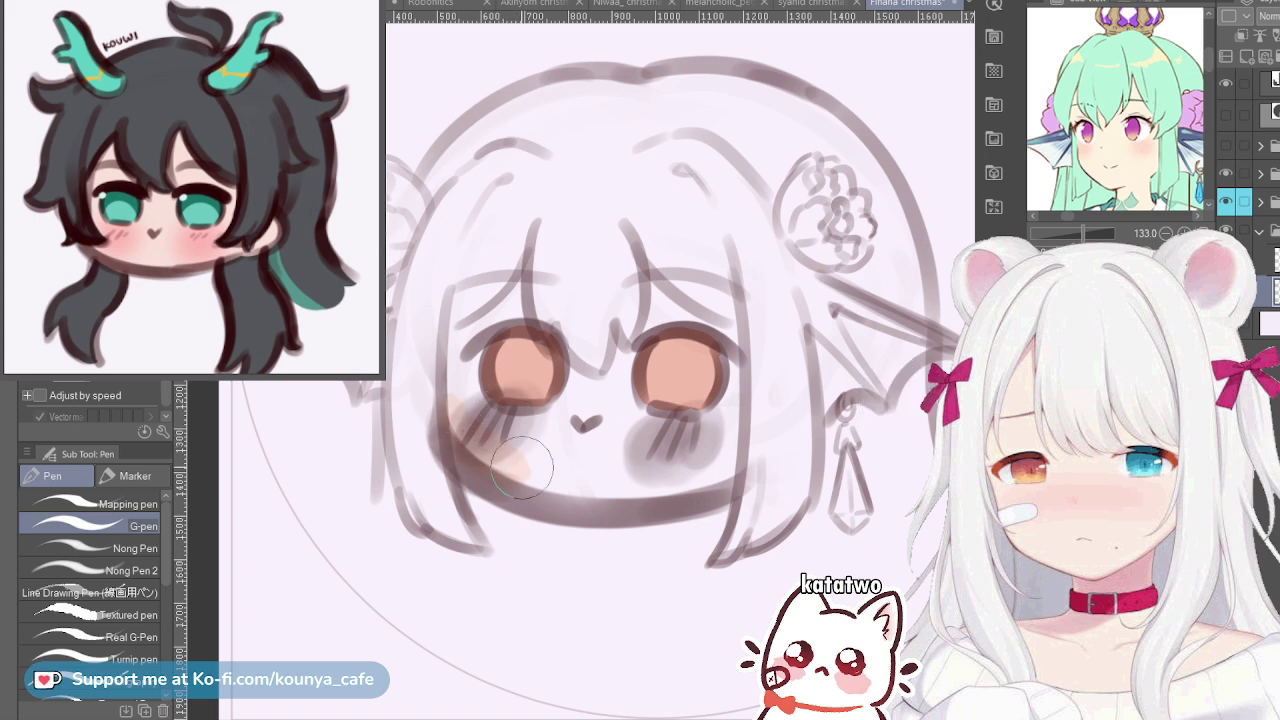
{"action": "key", "text": "ctrl+z"}
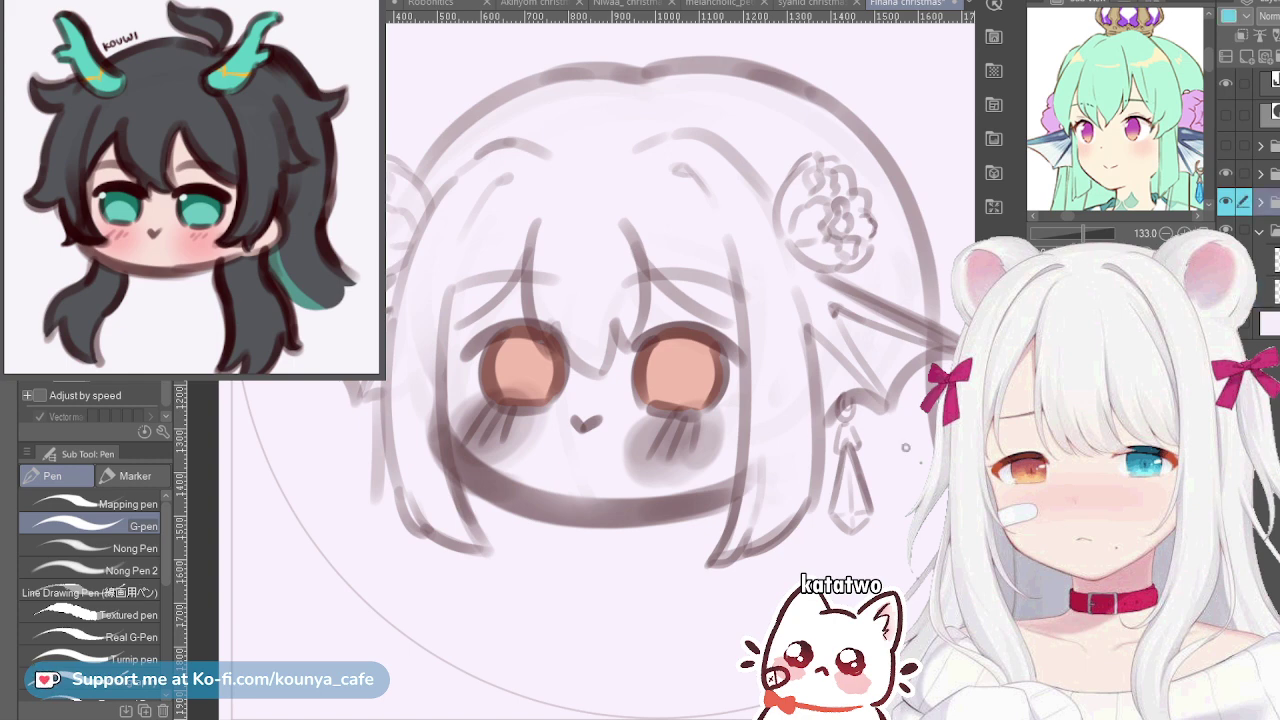
{"action": "left_click", "coordinate": [1268, 291]}
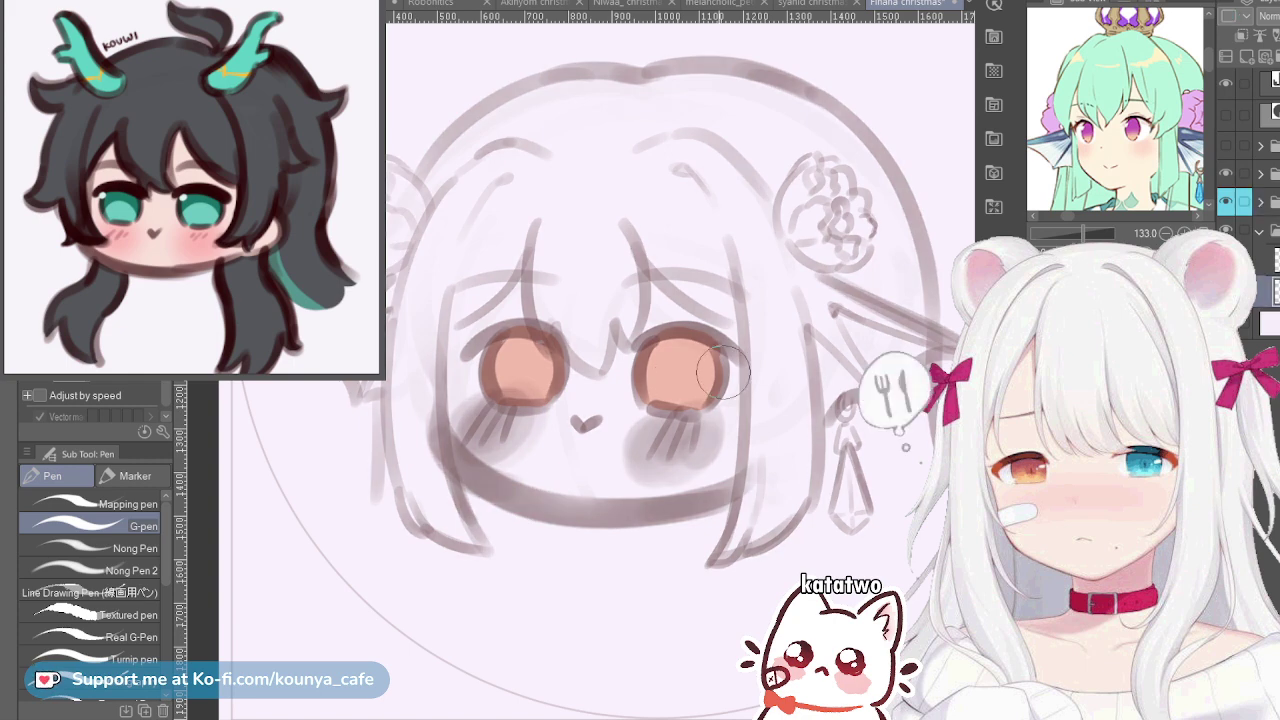
{"action": "mouse_move", "coordinate": [444, 428]}
{"action": "left_mouse_down"}
{"action": "mouse_move", "coordinate": [469, 456]}
{"action": "mouse_move", "coordinate": [676, 498]}
{"action": "mouse_move", "coordinate": [744, 451]}
{"action": "mouse_move", "coordinate": [782, 458]}
{"action": "left_mouse_up"}
{"action": "key", "text": "ctrl+t"}
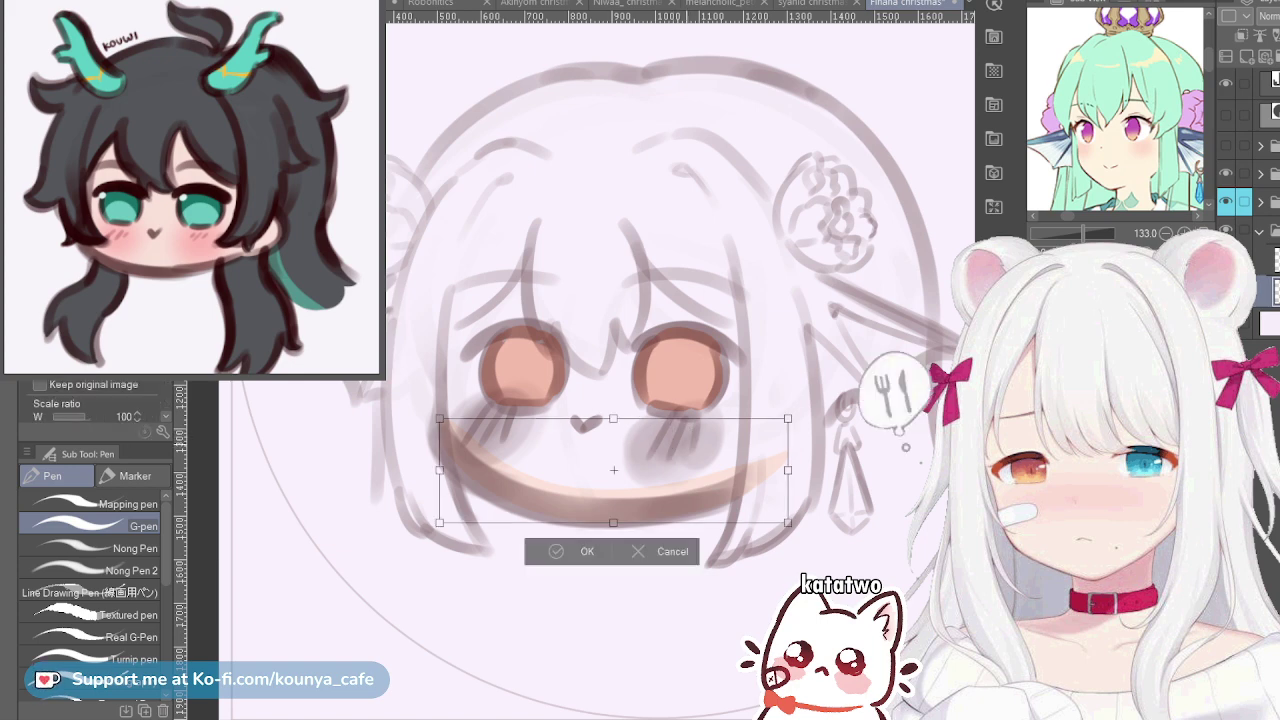
{"action": "left_click_drag", "start_coordinate": [614, 470], "coordinate": [609, 470]}
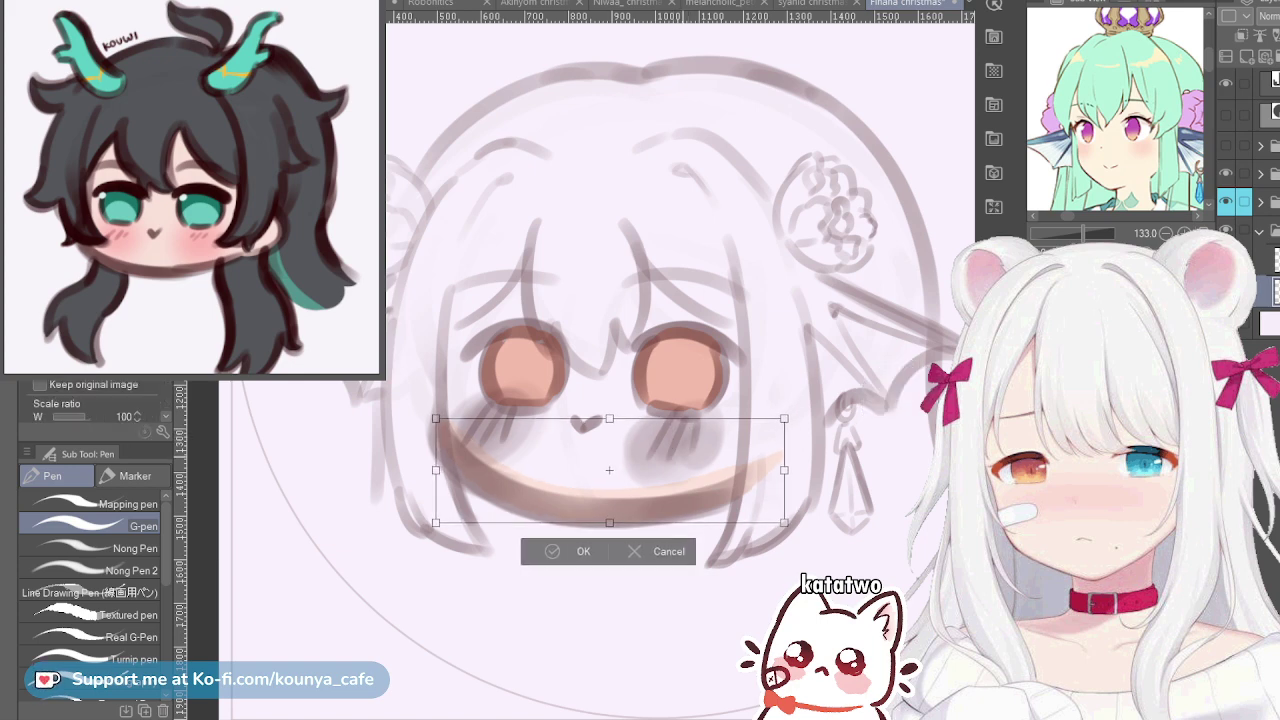
{"action": "key", "text": "Return"}
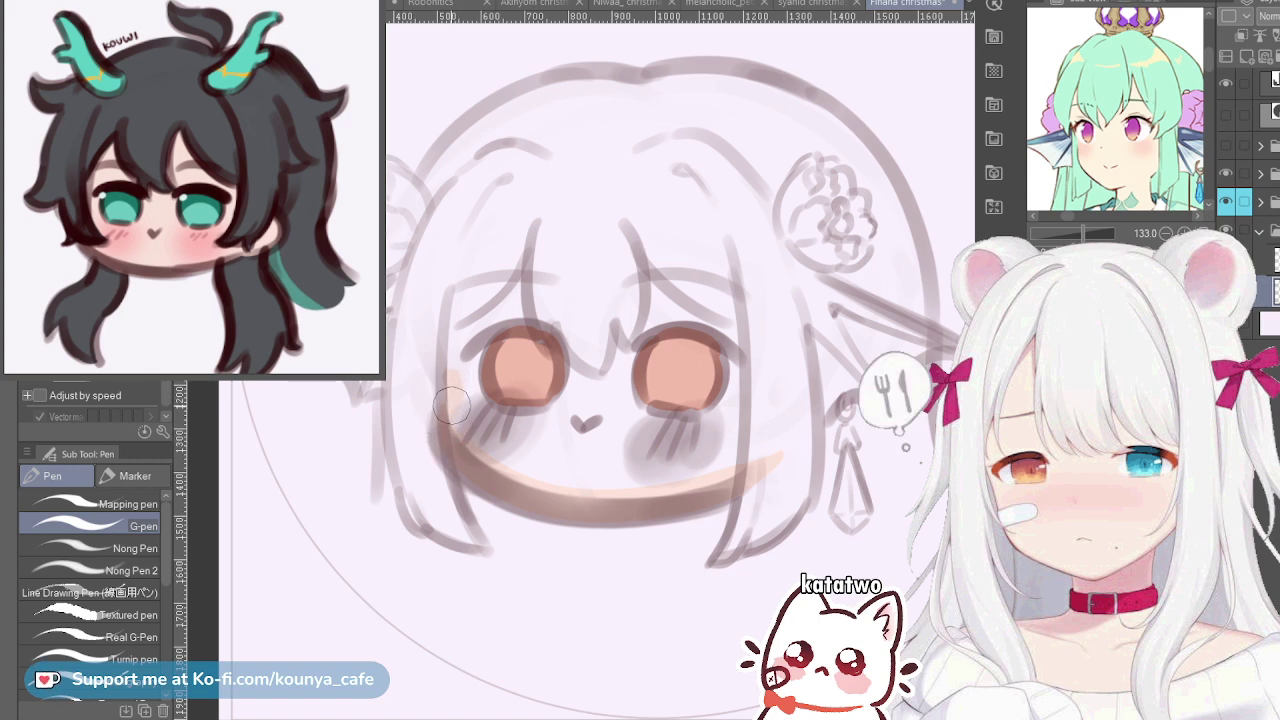
Fill the whole face from the jaw up to the forehead with flat peach skin using a progressively larger G-pen
{"action": "left_click_drag", "start_coordinate": [446, 442], "coordinate": [440, 342]}
{"action": "mouse_move", "coordinate": [484, 412]}
{"action": "left_mouse_down"}
{"action": "mouse_move", "coordinate": [501, 448]}
{"action": "mouse_move", "coordinate": [460, 420]}
{"action": "mouse_move", "coordinate": [472, 437]}
{"action": "mouse_move", "coordinate": [575, 462]}
{"action": "left_mouse_up"}
{"action": "key", "text": "]"}
{"action": "key", "text": "]"}
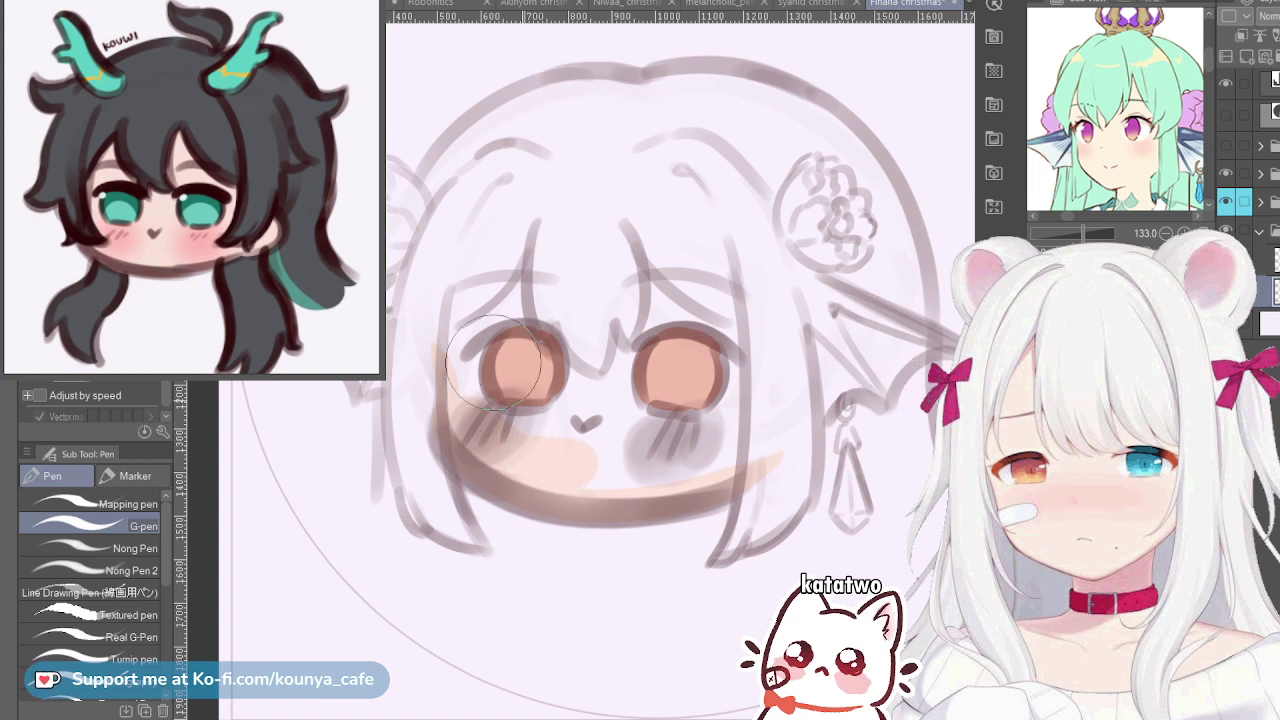
{"action": "key", "text": "]"}
{"action": "key", "text": "]"}
{"action": "mouse_move", "coordinate": [485, 352]}
{"action": "left_mouse_down"}
{"action": "mouse_move", "coordinate": [511, 413]}
{"action": "mouse_move", "coordinate": [484, 352]}
{"action": "mouse_move", "coordinate": [485, 392]}
{"action": "mouse_move", "coordinate": [528, 428]}
{"action": "mouse_move", "coordinate": [516, 349]}
{"action": "mouse_move", "coordinate": [557, 413]}
{"action": "mouse_move", "coordinate": [485, 282]}
{"action": "mouse_move", "coordinate": [508, 366]}
{"action": "mouse_move", "coordinate": [530, 330]}
{"action": "mouse_move", "coordinate": [617, 323]}
{"action": "mouse_move", "coordinate": [620, 395]}
{"action": "mouse_move", "coordinate": [585, 292]}
{"action": "mouse_move", "coordinate": [647, 370]}
{"action": "mouse_move", "coordinate": [644, 282]}
{"action": "mouse_move", "coordinate": [702, 322]}
{"action": "mouse_move", "coordinate": [687, 383]}
{"action": "mouse_move", "coordinate": [697, 396]}
{"action": "mouse_move", "coordinate": [614, 443]}
{"action": "mouse_move", "coordinate": [582, 418]}
{"action": "mouse_move", "coordinate": [600, 462]}
{"action": "mouse_move", "coordinate": [540, 471]}
{"action": "mouse_move", "coordinate": [628, 474]}
{"action": "mouse_move", "coordinate": [592, 469]}
{"action": "mouse_move", "coordinate": [736, 397]}
{"action": "mouse_move", "coordinate": [677, 416]}
{"action": "mouse_move", "coordinate": [645, 466]}
{"action": "mouse_move", "coordinate": [608, 480]}
{"action": "mouse_move", "coordinate": [717, 455]}
{"action": "mouse_move", "coordinate": [737, 325]}
{"action": "mouse_move", "coordinate": [720, 291]}
{"action": "mouse_move", "coordinate": [739, 326]}
{"action": "mouse_move", "coordinate": [741, 447]}
{"action": "left_mouse_up"}
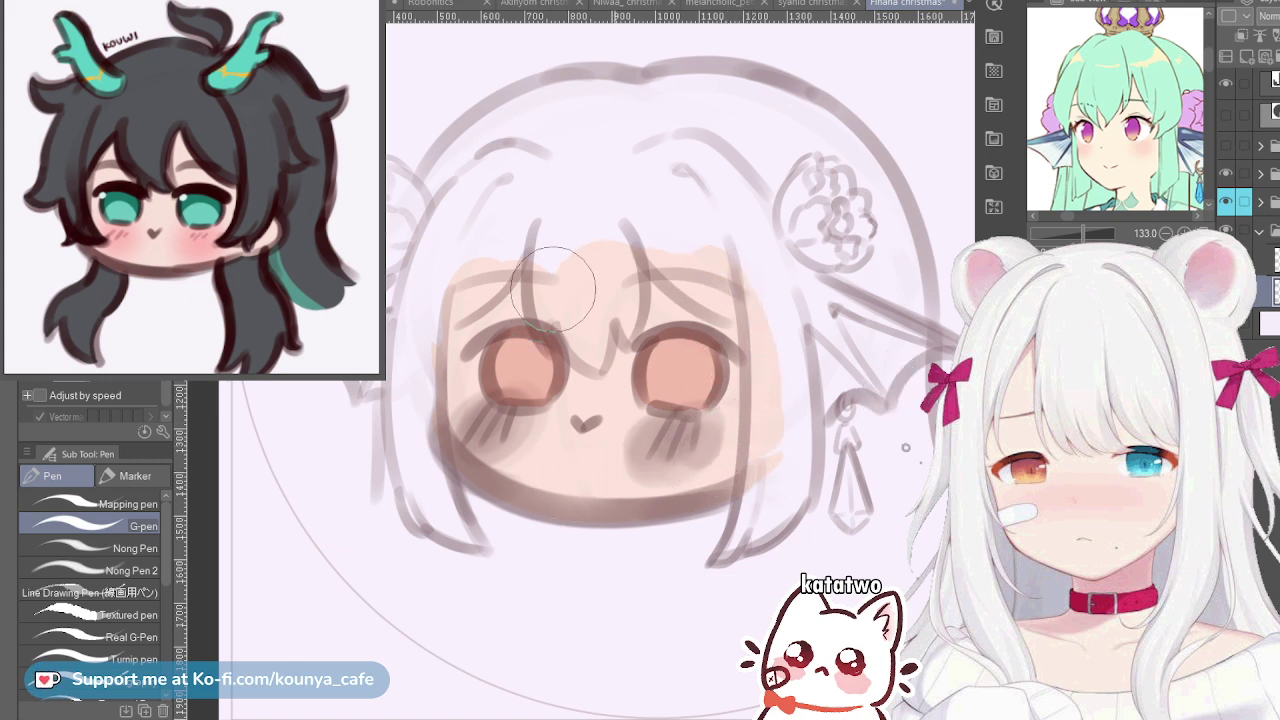
{"action": "left_click_drag", "start_coordinate": [518, 279], "coordinate": [669, 280]}
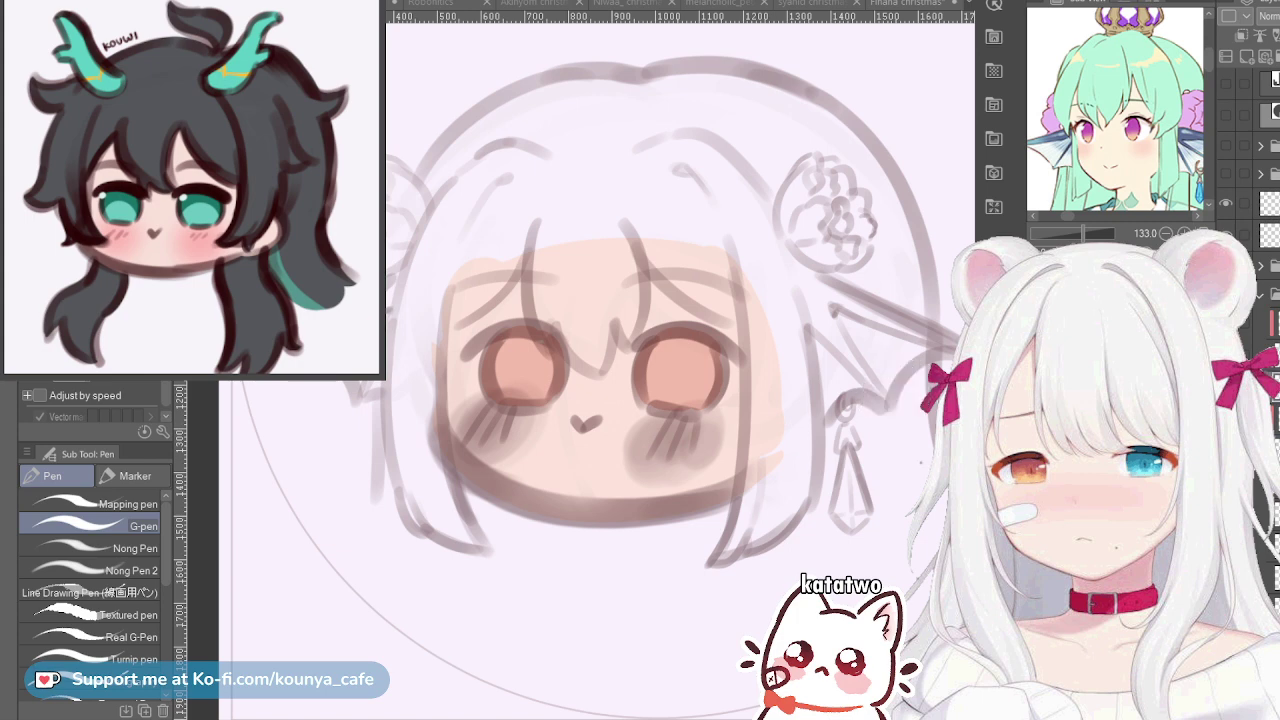
Block in the crown hair on the right half of the head with flat mint green, out past the flower ornament
{"action": "left_click", "coordinate": [915, 4]}
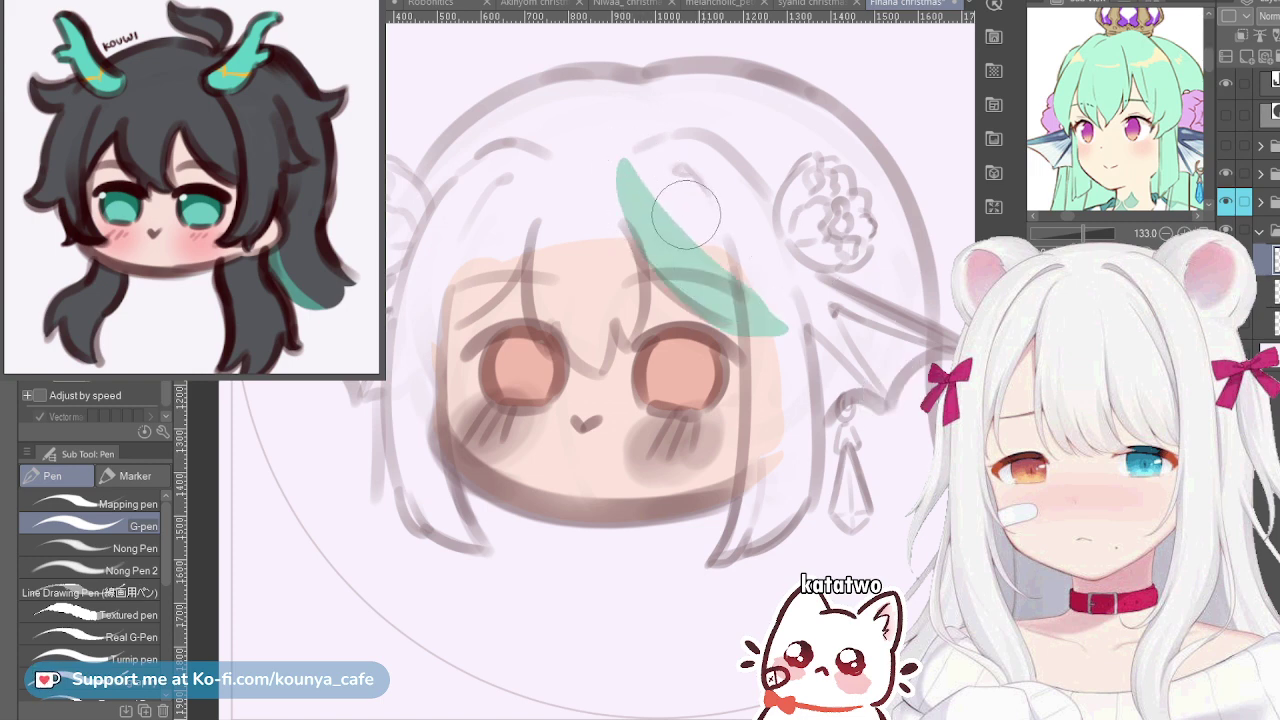
{"action": "mouse_move", "coordinate": [624, 180]}
{"action": "left_mouse_down"}
{"action": "mouse_move", "coordinate": [652, 237]}
{"action": "mouse_move", "coordinate": [717, 297]}
{"action": "left_mouse_up"}
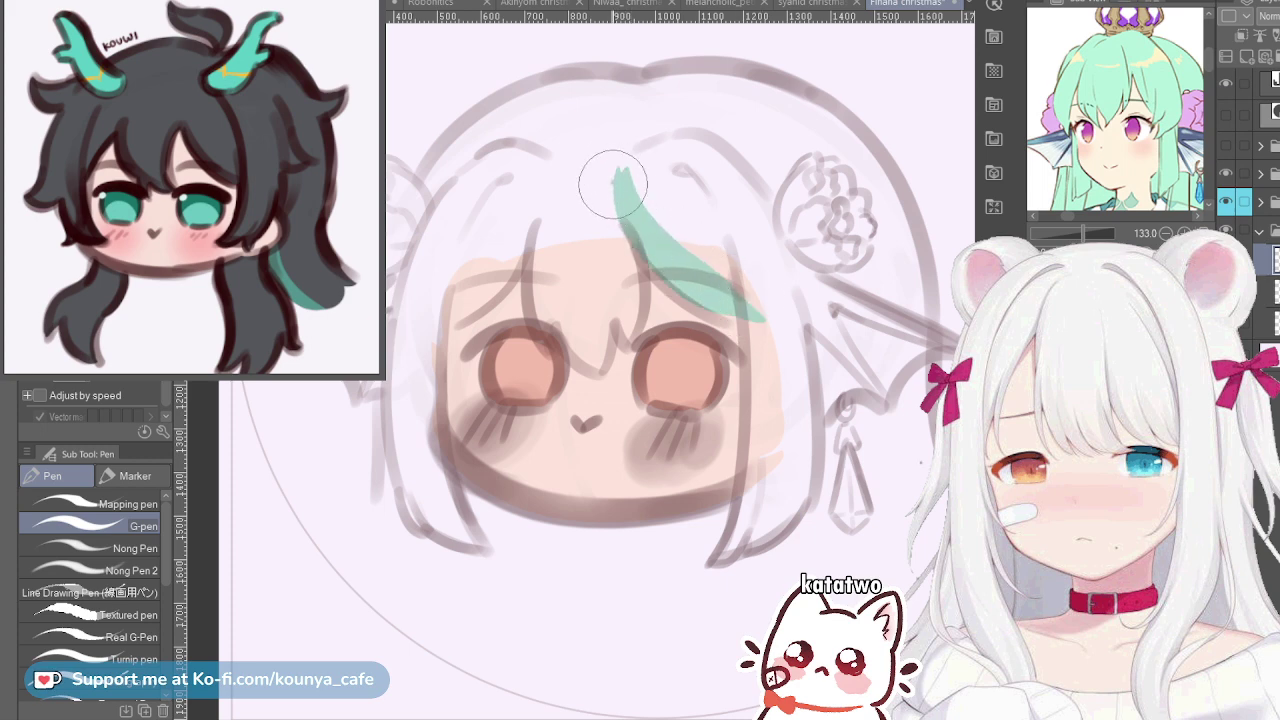
{"action": "mouse_move", "coordinate": [613, 183]}
{"action": "left_mouse_down"}
{"action": "mouse_move", "coordinate": [749, 319]}
{"action": "mouse_move", "coordinate": [651, 183]}
{"action": "mouse_move", "coordinate": [760, 284]}
{"action": "mouse_move", "coordinate": [655, 168]}
{"action": "mouse_move", "coordinate": [700, 220]}
{"action": "mouse_move", "coordinate": [602, 173]}
{"action": "mouse_move", "coordinate": [689, 180]}
{"action": "mouse_move", "coordinate": [739, 227]}
{"action": "mouse_move", "coordinate": [637, 136]}
{"action": "mouse_move", "coordinate": [721, 172]}
{"action": "mouse_move", "coordinate": [605, 140]}
{"action": "mouse_move", "coordinate": [643, 149]}
{"action": "mouse_move", "coordinate": [611, 107]}
{"action": "mouse_move", "coordinate": [632, 148]}
{"action": "mouse_move", "coordinate": [540, 164]}
{"action": "mouse_move", "coordinate": [602, 126]}
{"action": "mouse_move", "coordinate": [768, 211]}
{"action": "mouse_move", "coordinate": [614, 123]}
{"action": "mouse_move", "coordinate": [571, 120]}
{"action": "mouse_move", "coordinate": [774, 163]}
{"action": "mouse_move", "coordinate": [791, 240]}
{"action": "left_mouse_up"}
{"action": "left_click_drag", "start_coordinate": [812, 205], "coordinate": [750, 229]}
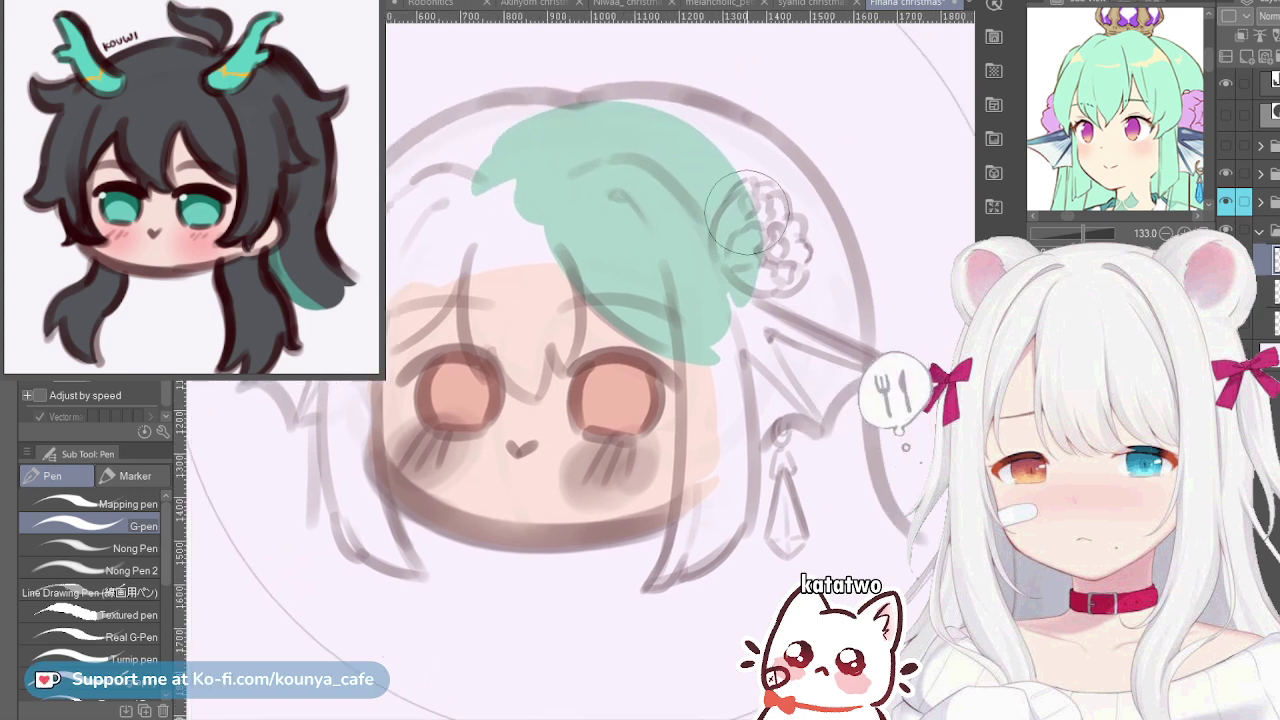
{"action": "mouse_move", "coordinate": [594, 136]}
{"action": "left_mouse_down"}
{"action": "mouse_move", "coordinate": [655, 118]}
{"action": "mouse_move", "coordinate": [762, 346]}
{"action": "left_mouse_up"}
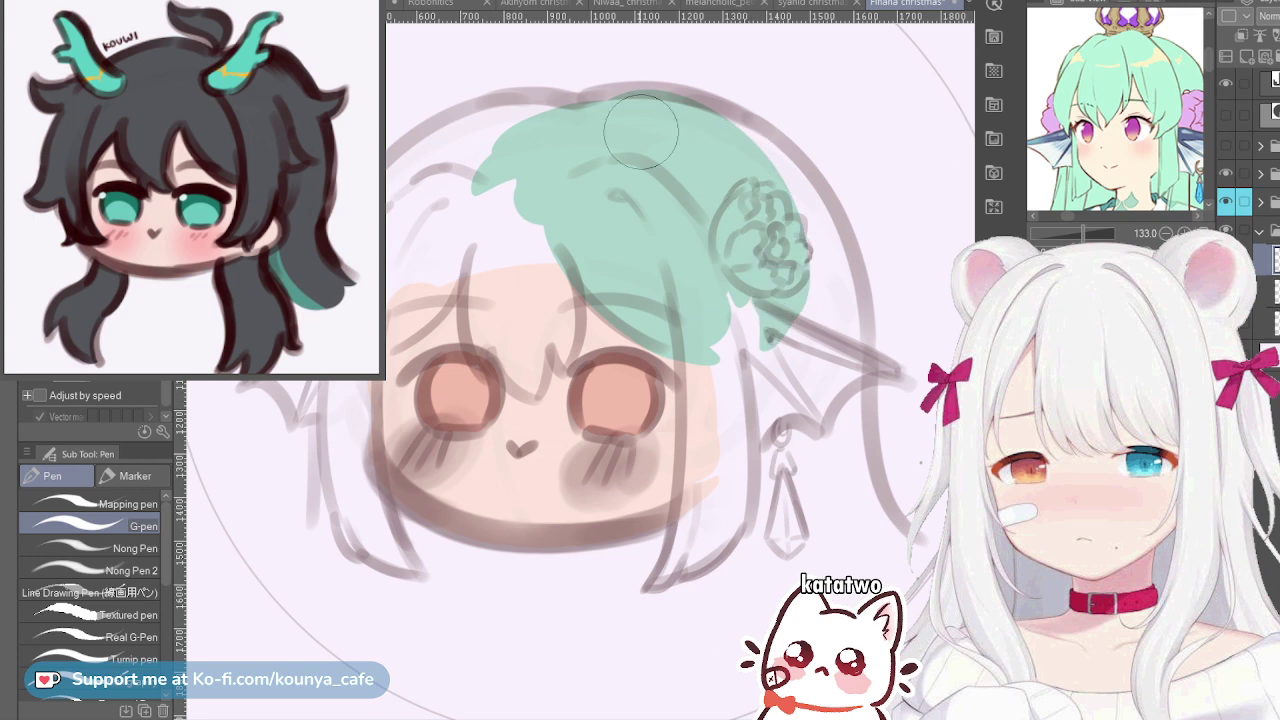
{"action": "mouse_move", "coordinate": [579, 118]}
{"action": "left_mouse_down"}
{"action": "mouse_move", "coordinate": [706, 137]}
{"action": "mouse_move", "coordinate": [759, 270]}
{"action": "mouse_move", "coordinate": [622, 122]}
{"action": "mouse_move", "coordinate": [565, 113]}
{"action": "mouse_move", "coordinate": [606, 104]}
{"action": "mouse_move", "coordinate": [813, 262]}
{"action": "mouse_move", "coordinate": [623, 99]}
{"action": "mouse_move", "coordinate": [733, 139]}
{"action": "left_mouse_up"}
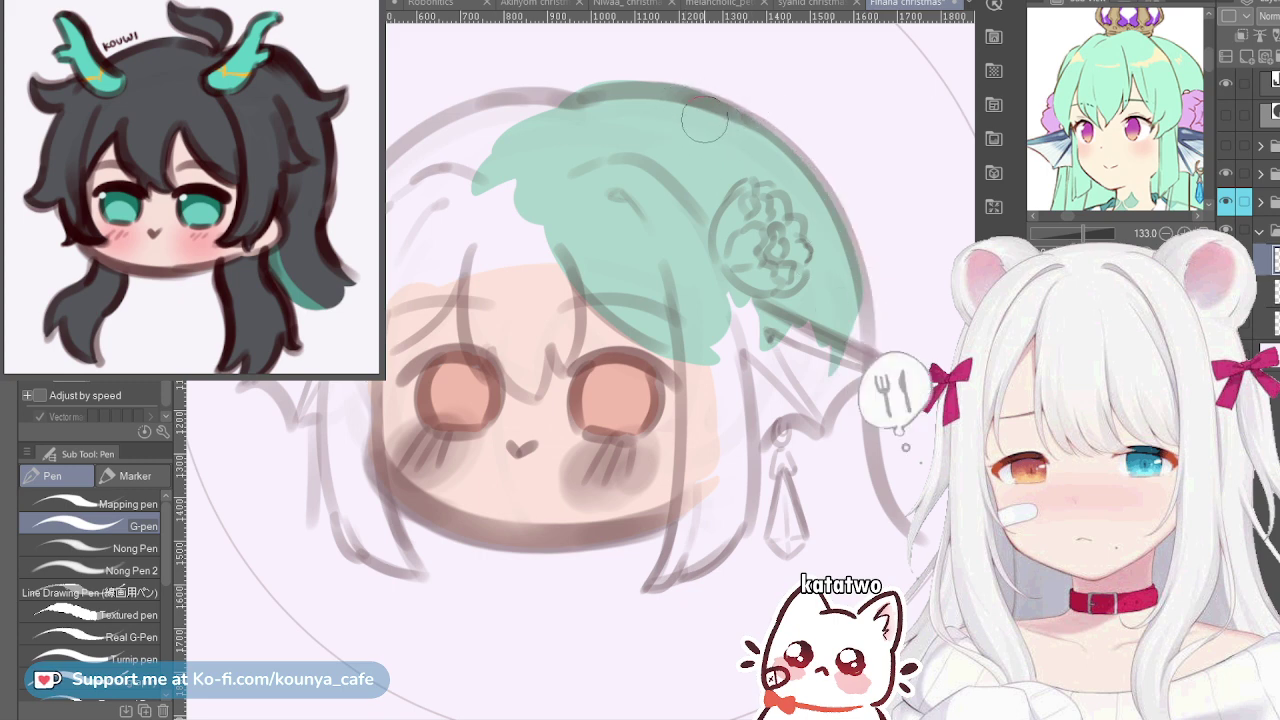
Extend the mint-green hair down the right side behind the fin ear and earring to the pointed lower tips
{"action": "mouse_move", "coordinate": [797, 235]}
{"action": "left_mouse_down"}
{"action": "mouse_move", "coordinate": [720, 260]}
{"action": "mouse_move", "coordinate": [760, 420]}
{"action": "mouse_move", "coordinate": [800, 440]}
{"action": "mouse_move", "coordinate": [822, 425]}
{"action": "mouse_move", "coordinate": [870, 330]}
{"action": "mouse_move", "coordinate": [845, 462]}
{"action": "left_mouse_up"}
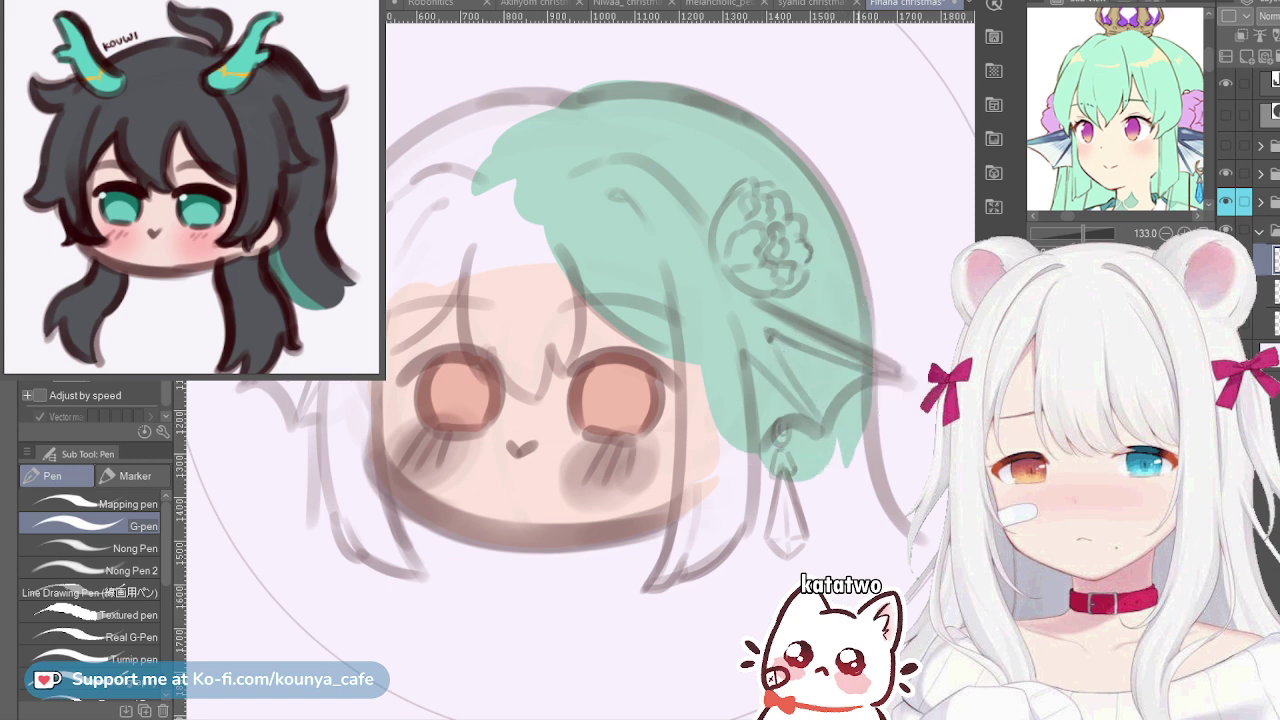
{"action": "key", "text": "ctrl+z"}
{"action": "mouse_move", "coordinate": [853, 301]}
{"action": "left_mouse_down"}
{"action": "mouse_move", "coordinate": [853, 410]}
{"action": "mouse_move", "coordinate": [850, 319]}
{"action": "mouse_move", "coordinate": [881, 513]}
{"action": "left_mouse_up"}
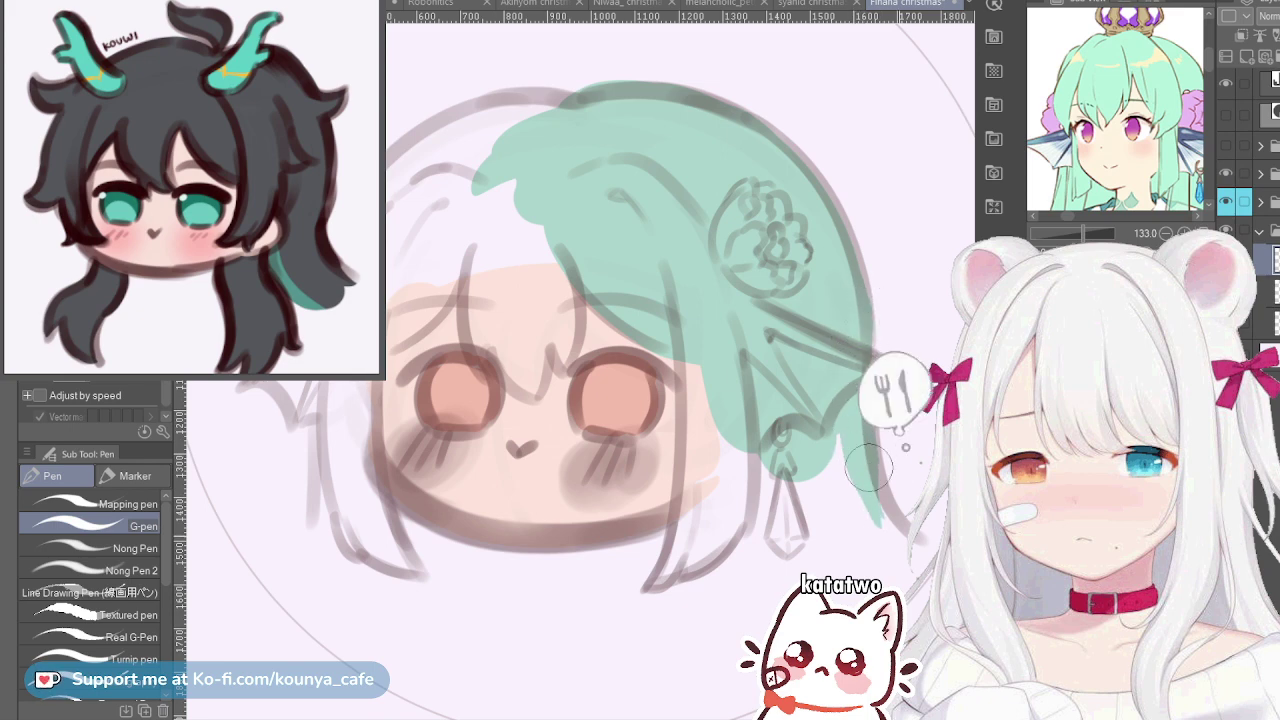
{"action": "mouse_move", "coordinate": [822, 385]}
{"action": "left_mouse_down"}
{"action": "mouse_move", "coordinate": [784, 395]}
{"action": "mouse_move", "coordinate": [775, 472]}
{"action": "mouse_move", "coordinate": [776, 441]}
{"action": "mouse_move", "coordinate": [811, 497]}
{"action": "mouse_move", "coordinate": [829, 452]}
{"action": "mouse_move", "coordinate": [840, 500]}
{"action": "left_mouse_up"}
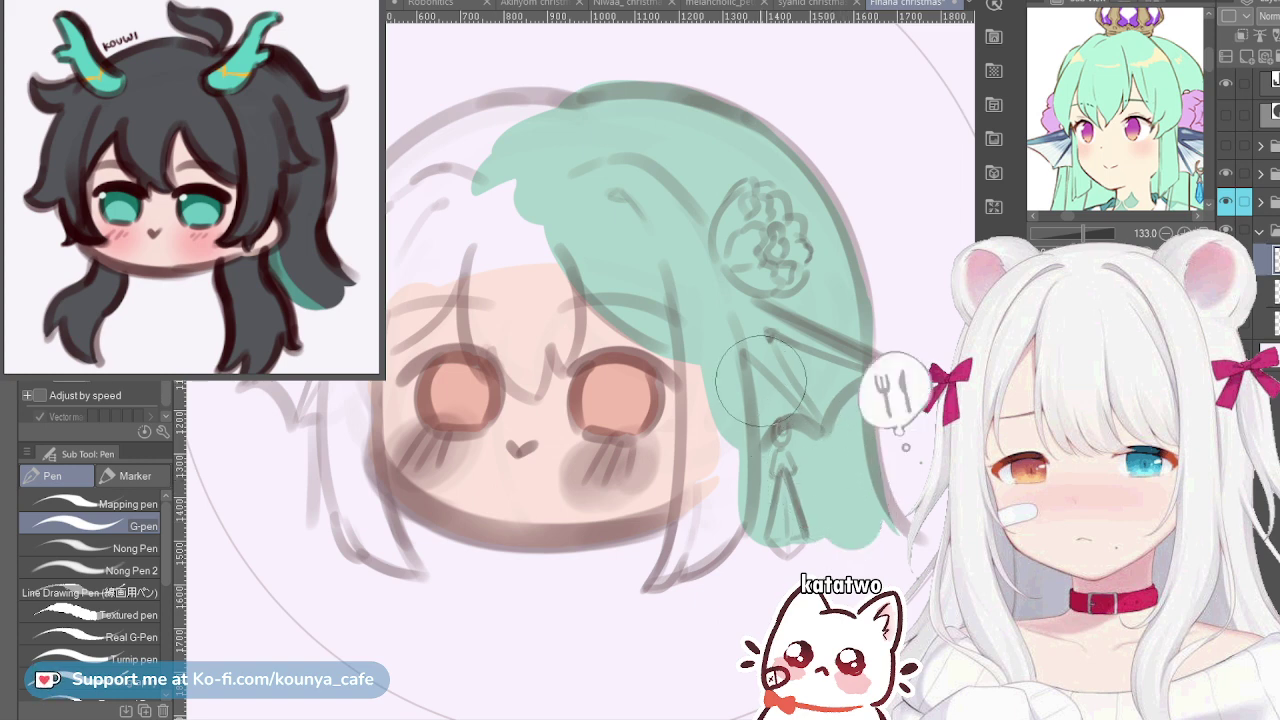
{"action": "mouse_move", "coordinate": [762, 390]}
{"action": "left_mouse_down"}
{"action": "mouse_move", "coordinate": [762, 502]}
{"action": "mouse_move", "coordinate": [780, 481]}
{"action": "mouse_move", "coordinate": [842, 526]}
{"action": "mouse_move", "coordinate": [811, 525]}
{"action": "mouse_move", "coordinate": [863, 514]}
{"action": "mouse_move", "coordinate": [896, 440]}
{"action": "left_mouse_up"}
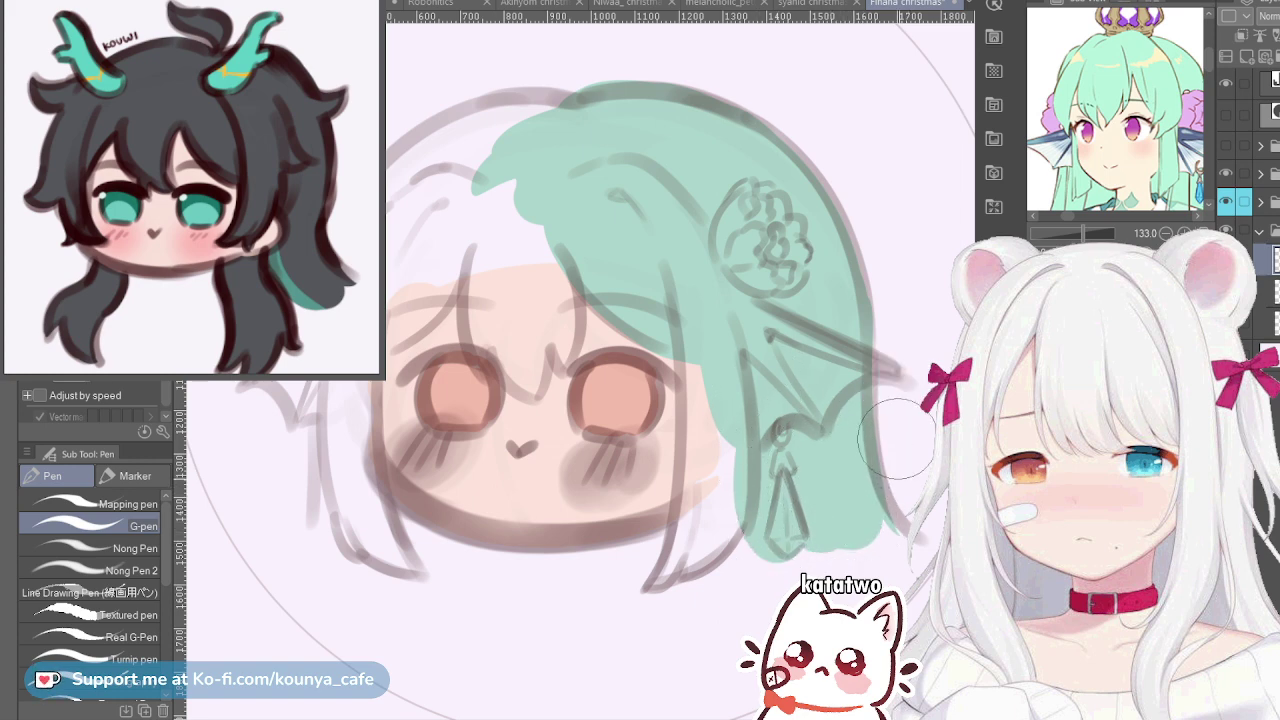
{"action": "mouse_move", "coordinate": [883, 521]}
{"action": "left_mouse_down"}
{"action": "mouse_move", "coordinate": [865, 448]}
{"action": "mouse_move", "coordinate": [910, 518]}
{"action": "mouse_move", "coordinate": [868, 438]}
{"action": "mouse_move", "coordinate": [907, 512]}
{"action": "left_mouse_up"}
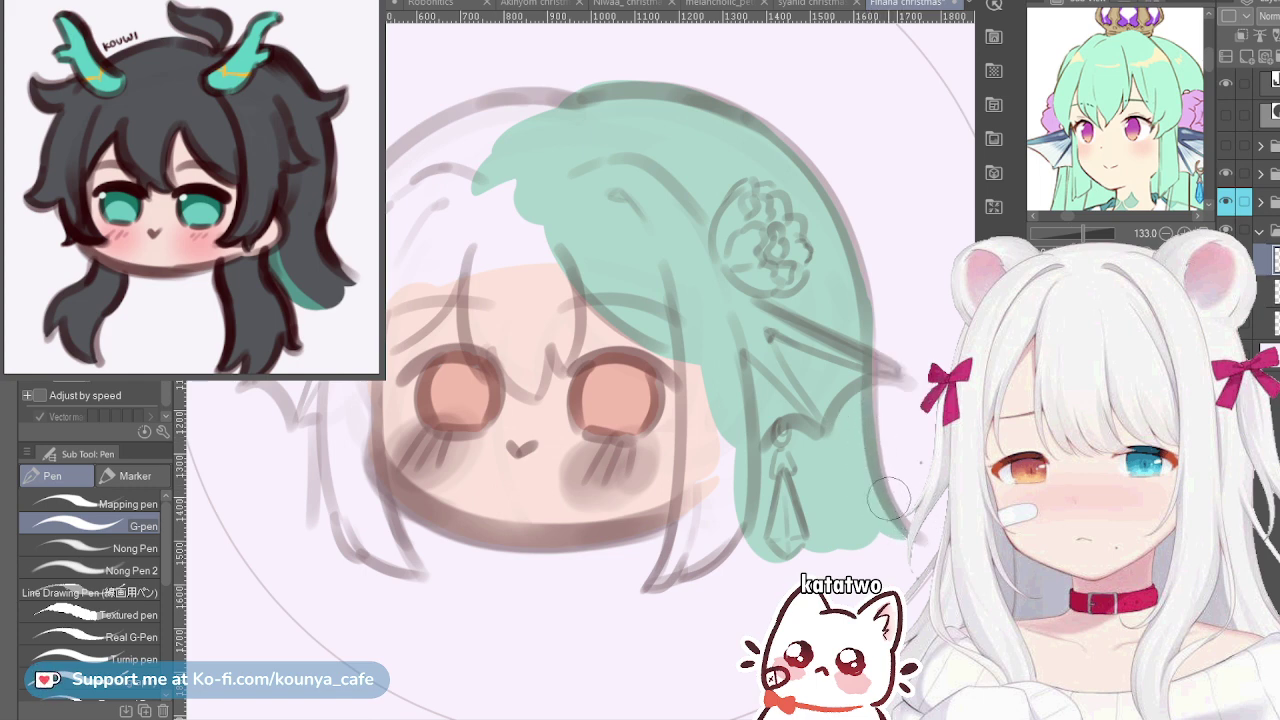
Paint the left half of the crown mint green along the head outline, redoing strokes until the outer edge follows the sketch
{"action": "mouse_move", "coordinate": [525, 141]}
{"action": "left_mouse_down"}
{"action": "mouse_move", "coordinate": [575, 137]}
{"action": "mouse_move", "coordinate": [600, 104]}
{"action": "mouse_move", "coordinate": [558, 87]}
{"action": "mouse_move", "coordinate": [589, 100]}
{"action": "mouse_move", "coordinate": [540, 100]}
{"action": "mouse_move", "coordinate": [446, 132]}
{"action": "left_mouse_up"}
{"action": "key", "text": "ctrl+z"}
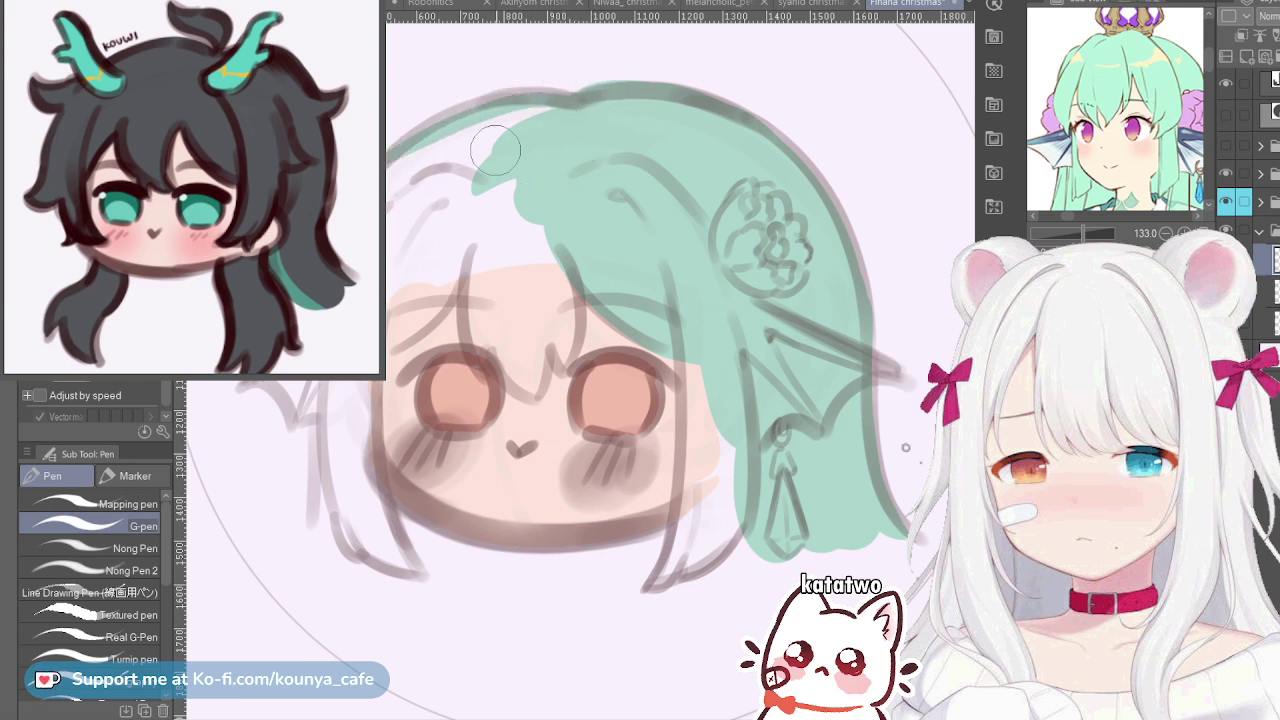
{"action": "mouse_move", "coordinate": [548, 103]}
{"action": "left_mouse_down"}
{"action": "mouse_move", "coordinate": [403, 174]}
{"action": "mouse_move", "coordinate": [530, 147]}
{"action": "mouse_move", "coordinate": [555, 107]}
{"action": "mouse_move", "coordinate": [553, 126]}
{"action": "mouse_move", "coordinate": [462, 166]}
{"action": "mouse_move", "coordinate": [553, 134]}
{"action": "mouse_move", "coordinate": [510, 121]}
{"action": "mouse_move", "coordinate": [452, 169]}
{"action": "mouse_move", "coordinate": [512, 115]}
{"action": "mouse_move", "coordinate": [433, 154]}
{"action": "mouse_move", "coordinate": [443, 183]}
{"action": "mouse_move", "coordinate": [485, 109]}
{"action": "mouse_move", "coordinate": [495, 121]}
{"action": "mouse_move", "coordinate": [520, 107]}
{"action": "mouse_move", "coordinate": [494, 107]}
{"action": "mouse_move", "coordinate": [462, 162]}
{"action": "left_mouse_up"}
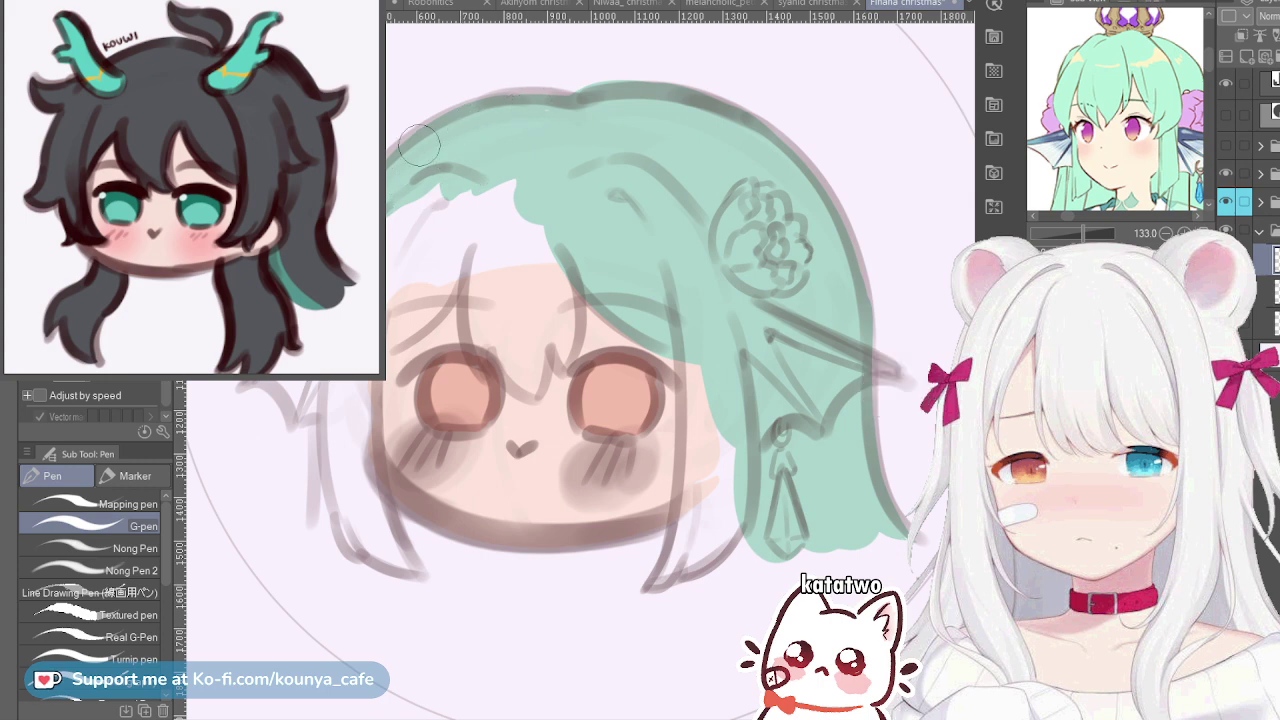
{"action": "left_click_drag", "start_coordinate": [403, 185], "coordinate": [473, 224]}
{"action": "key", "text": "ctrl+z"}
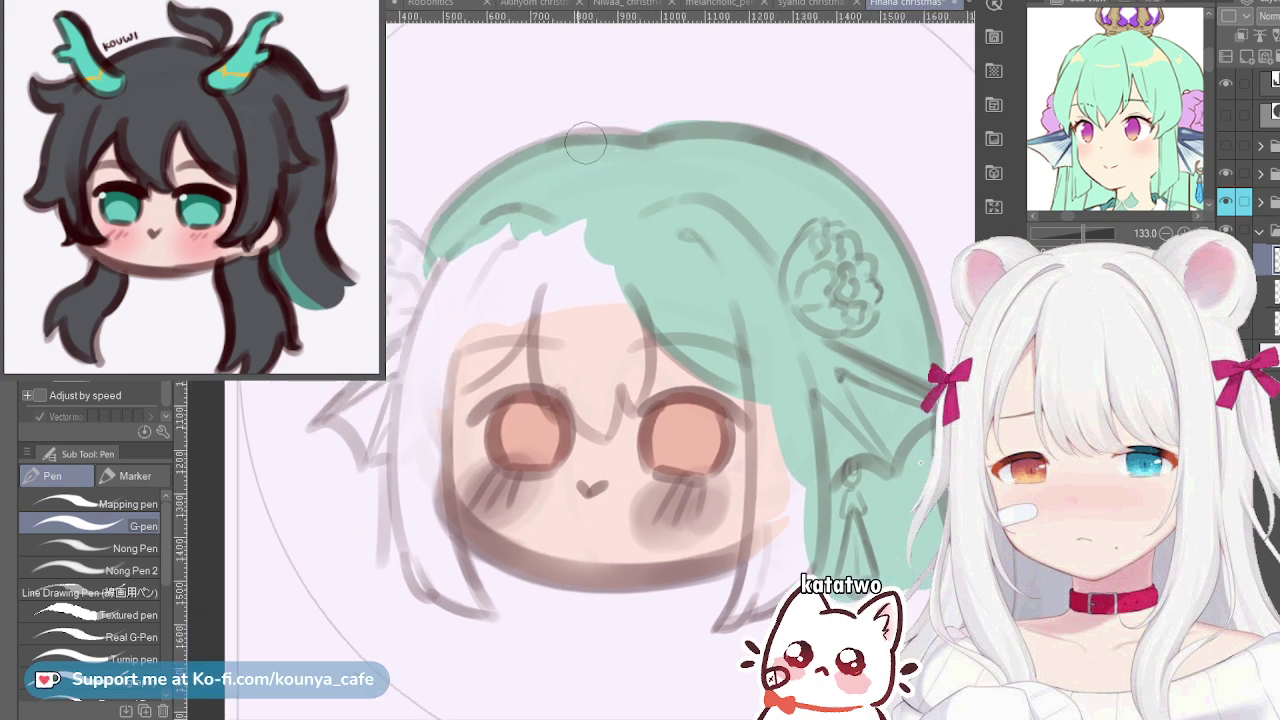
{"action": "mouse_move", "coordinate": [510, 168]}
{"action": "left_mouse_down"}
{"action": "mouse_move", "coordinate": [430, 248]}
{"action": "mouse_move", "coordinate": [422, 279]}
{"action": "left_mouse_up"}
{"action": "key", "text": "ctrl+z"}
{"action": "mouse_move", "coordinate": [556, 145]}
{"action": "left_mouse_down"}
{"action": "mouse_move", "coordinate": [474, 190]}
{"action": "mouse_move", "coordinate": [428, 252]}
{"action": "left_mouse_up"}
{"action": "key", "text": "ctrl+z"}
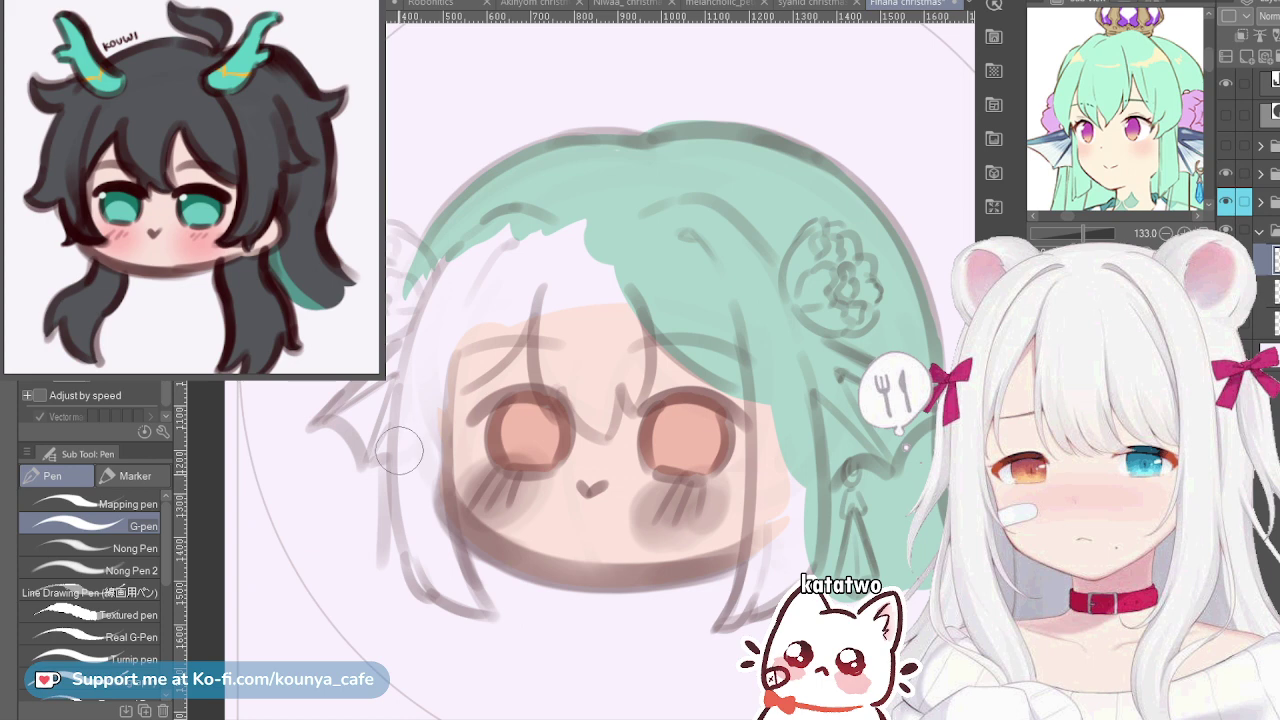
Paint the back hair strand below the left fin ear mint green down to its lower end
{"action": "left_click_drag", "start_coordinate": [389, 455], "coordinate": [379, 568]}
{"action": "key", "text": "ctrl+z"}
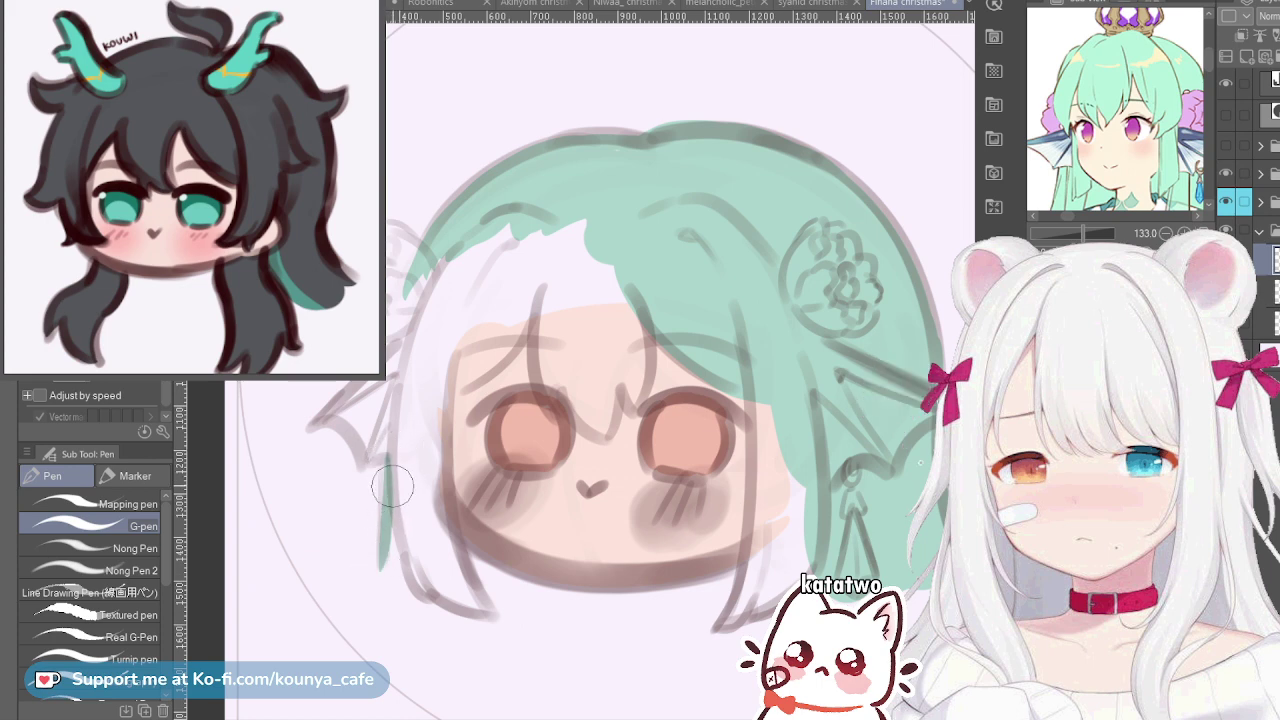
{"action": "mouse_move", "coordinate": [389, 458]}
{"action": "left_mouse_down"}
{"action": "mouse_move", "coordinate": [390, 519]}
{"action": "mouse_move", "coordinate": [396, 504]}
{"action": "mouse_move", "coordinate": [384, 457]}
{"action": "mouse_move", "coordinate": [380, 574]}
{"action": "left_mouse_up"}
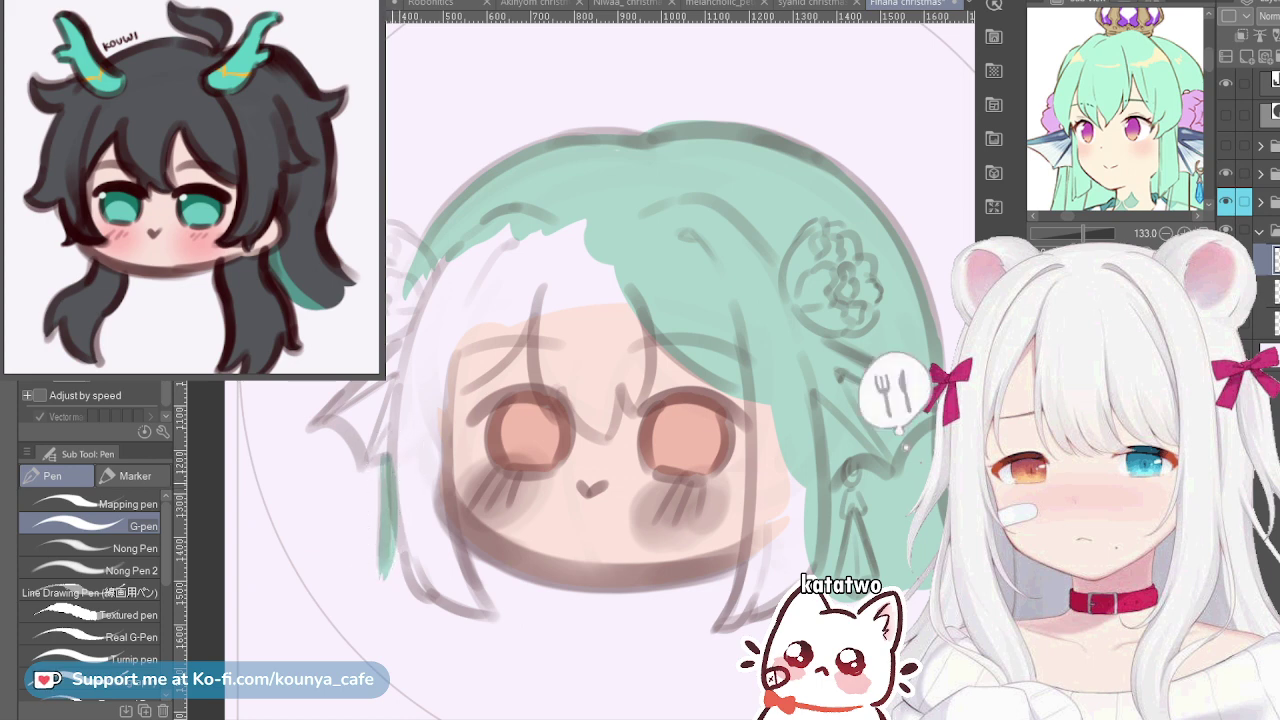
{"action": "mouse_move", "coordinate": [393, 471]}
{"action": "left_mouse_down"}
{"action": "mouse_move", "coordinate": [389, 591]}
{"action": "mouse_move", "coordinate": [393, 533]}
{"action": "mouse_move", "coordinate": [398, 580]}
{"action": "left_mouse_up"}
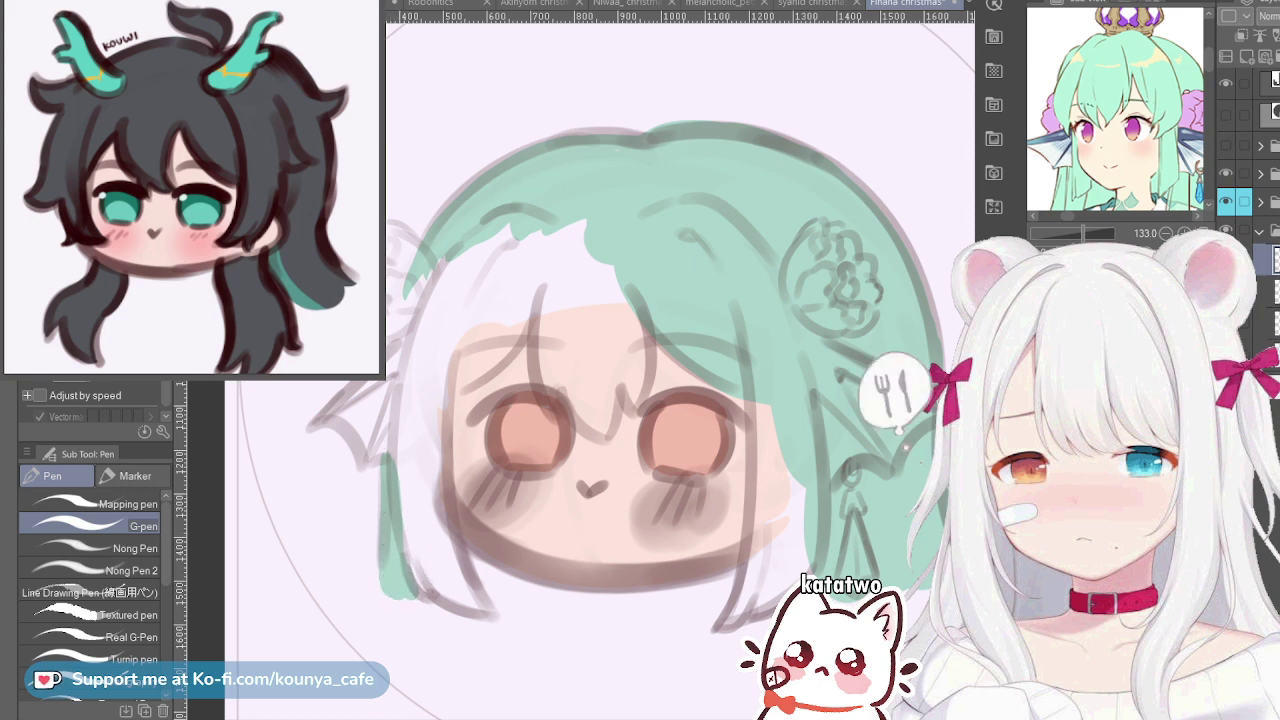
Fill the central bangs with mint green down over the forehead, including the thin lock tip above the left eye
{"action": "mouse_move", "coordinate": [573, 202]}
{"action": "left_mouse_down"}
{"action": "mouse_move", "coordinate": [575, 300]}
{"action": "mouse_move", "coordinate": [597, 266]}
{"action": "mouse_move", "coordinate": [597, 293]}
{"action": "mouse_move", "coordinate": [556, 345]}
{"action": "left_mouse_up"}
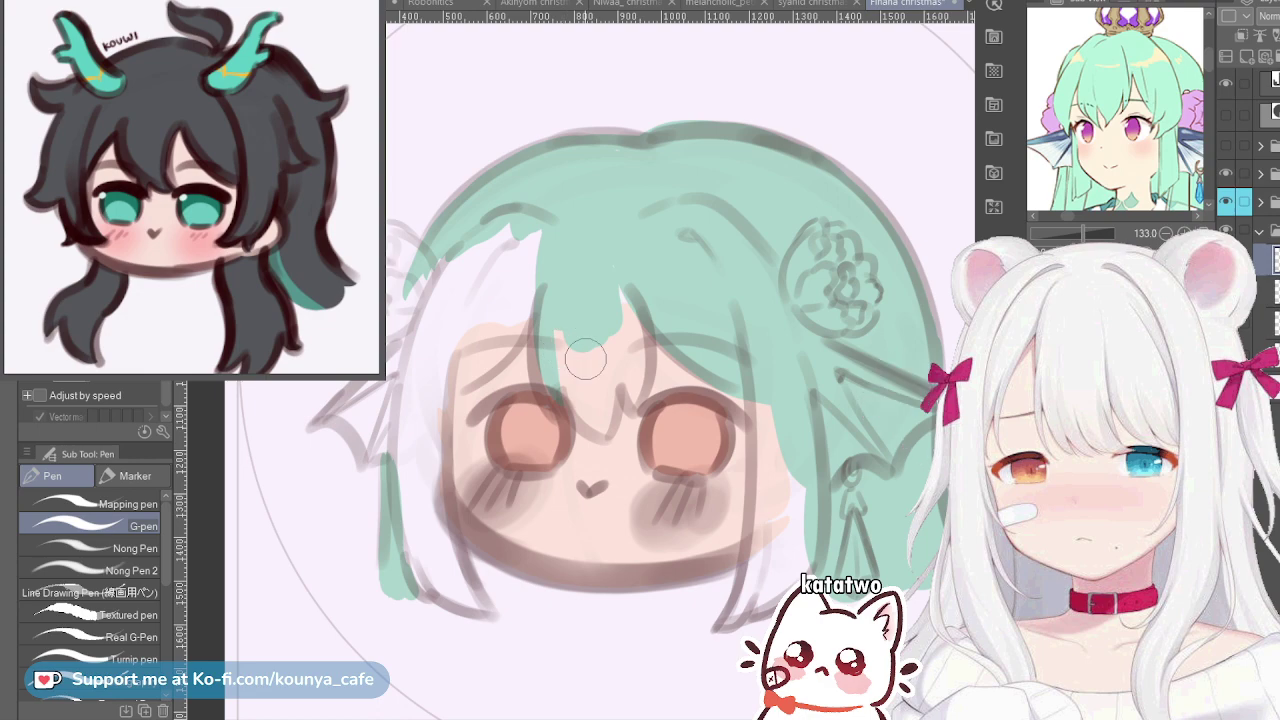
{"action": "scroll", "coordinate": [554, 351], "scroll_direction": "up", "scroll_amount": 2}
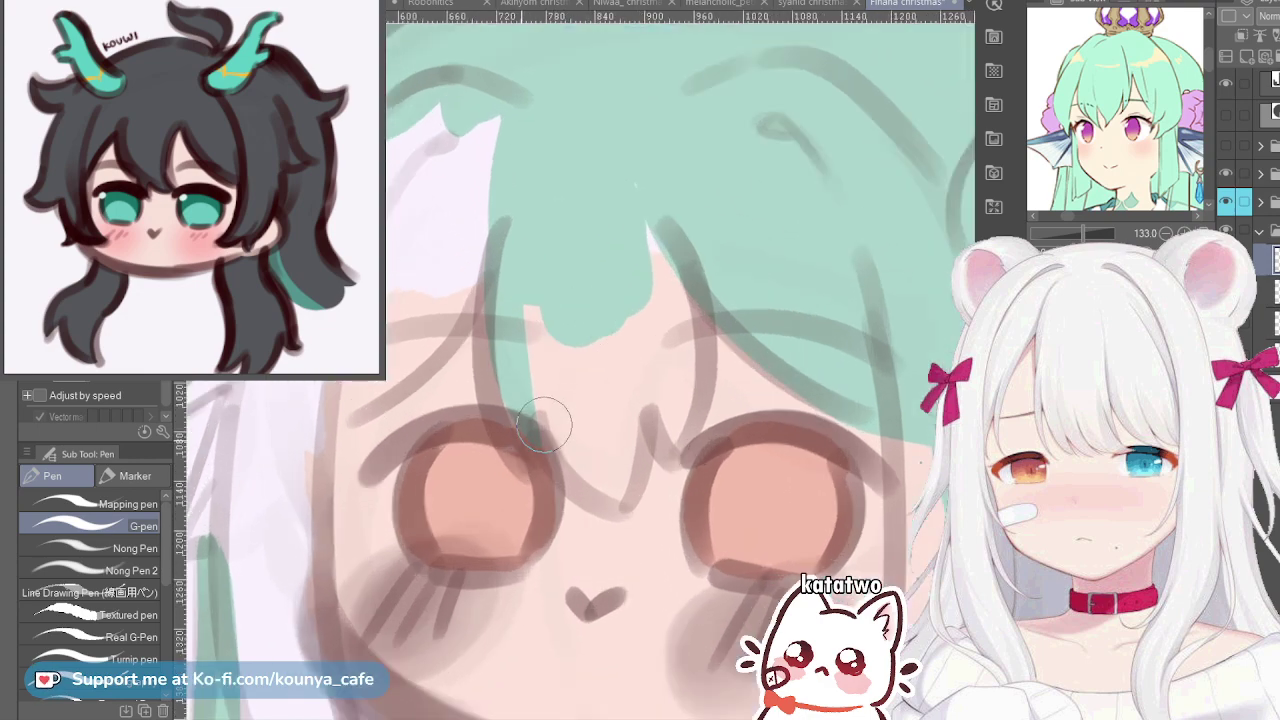
{"action": "mouse_move", "coordinate": [543, 424]}
{"action": "left_mouse_down"}
{"action": "mouse_move", "coordinate": [519, 461]}
{"action": "mouse_move", "coordinate": [503, 438]}
{"action": "mouse_move", "coordinate": [490, 289]}
{"action": "left_mouse_up"}
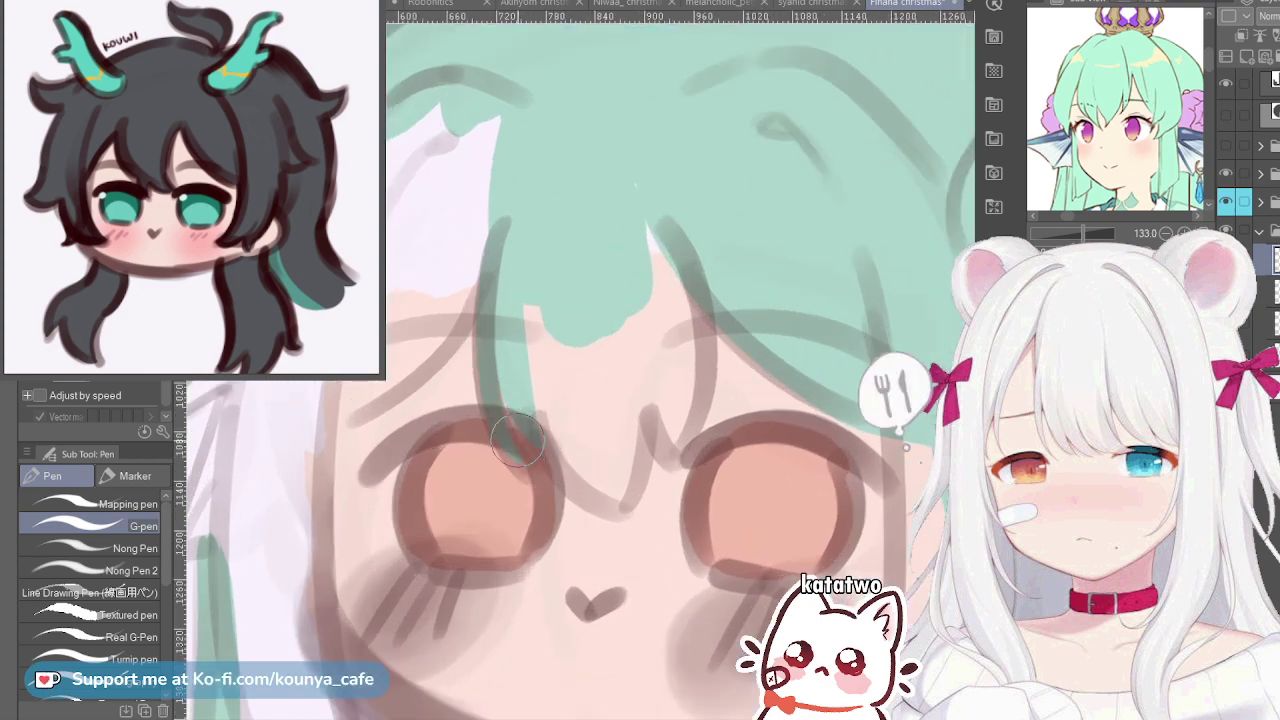
{"action": "mouse_move", "coordinate": [488, 414]}
{"action": "left_mouse_down"}
{"action": "mouse_move", "coordinate": [524, 470]}
{"action": "mouse_move", "coordinate": [530, 420]}
{"action": "left_mouse_up"}
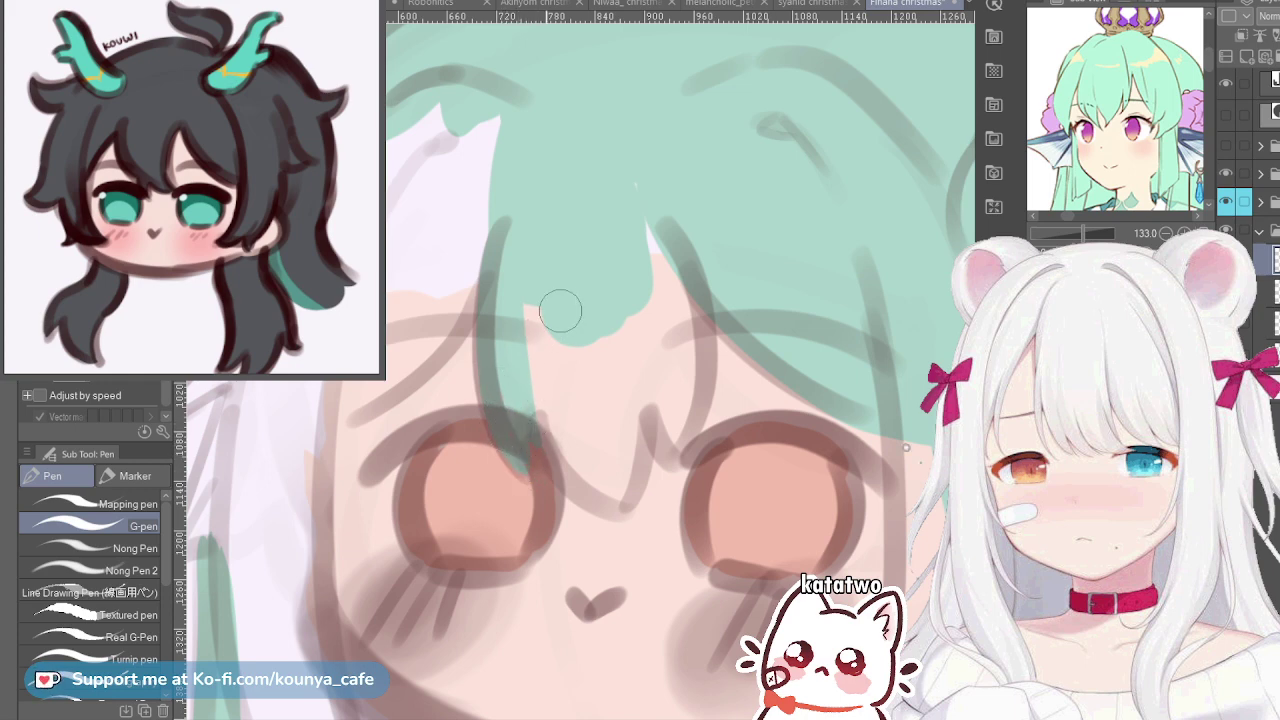
{"action": "key", "text": "bracketright"}
{"action": "key", "text": "bracketright"}
{"action": "mouse_move", "coordinate": [528, 259]}
{"action": "left_mouse_down"}
{"action": "mouse_move", "coordinate": [534, 373]}
{"action": "mouse_move", "coordinate": [546, 277]}
{"action": "mouse_move", "coordinate": [557, 351]}
{"action": "mouse_move", "coordinate": [579, 331]}
{"action": "mouse_move", "coordinate": [577, 358]}
{"action": "mouse_move", "coordinate": [613, 255]}
{"action": "mouse_move", "coordinate": [627, 318]}
{"action": "mouse_move", "coordinate": [609, 149]}
{"action": "left_mouse_up"}
{"action": "mouse_move", "coordinate": [608, 102]}
{"action": "left_mouse_down"}
{"action": "mouse_move", "coordinate": [629, 223]}
{"action": "mouse_move", "coordinate": [668, 340]}
{"action": "left_mouse_up"}
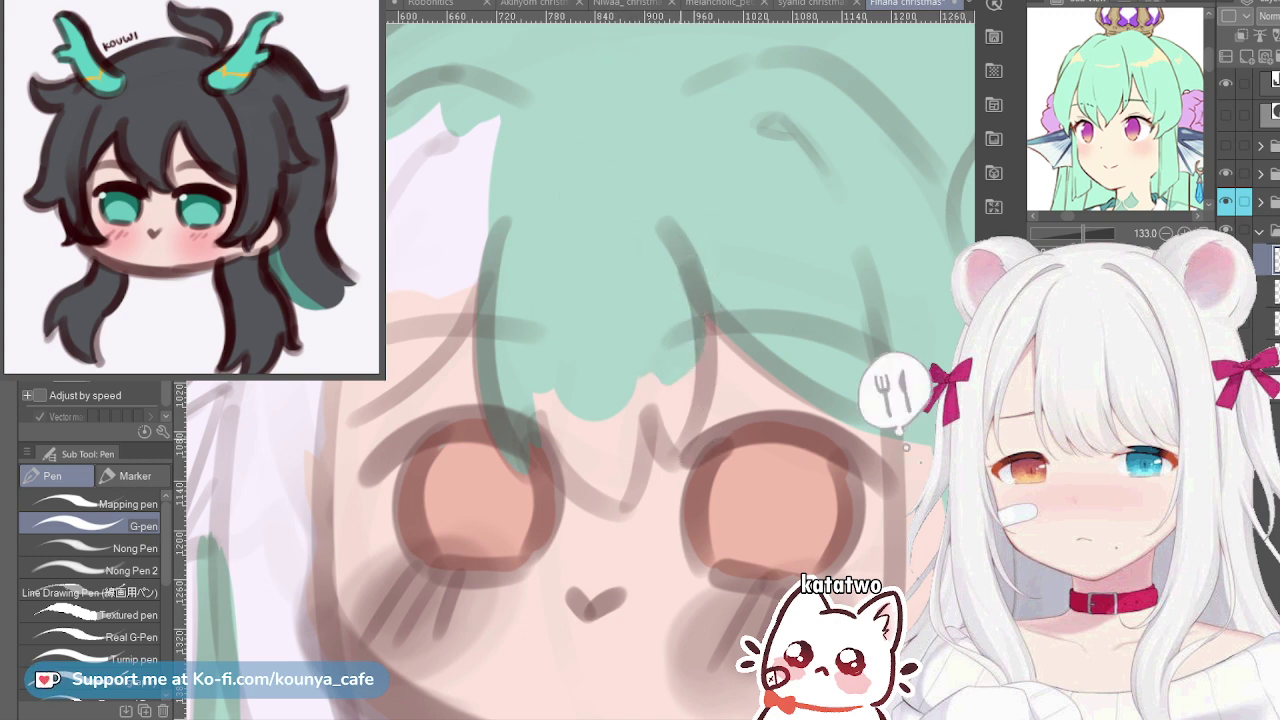
Shape the small pointed bang tip beside the right eye in mint green and fill the gap above it
{"action": "mouse_move", "coordinate": [662, 452]}
{"action": "left_mouse_down"}
{"action": "mouse_move", "coordinate": [688, 424]}
{"action": "mouse_move", "coordinate": [664, 218]}
{"action": "left_mouse_up"}
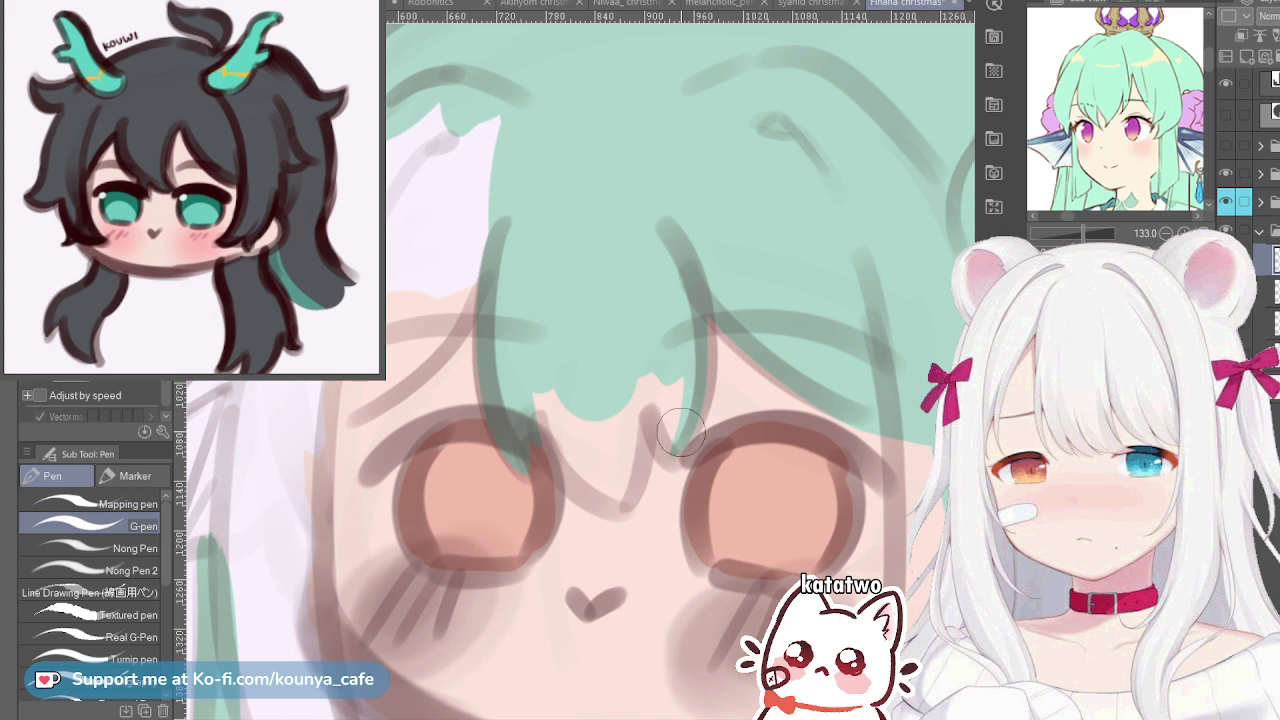
{"action": "mouse_move", "coordinate": [670, 455]}
{"action": "left_mouse_down"}
{"action": "mouse_move", "coordinate": [697, 404]}
{"action": "mouse_move", "coordinate": [679, 243]}
{"action": "left_mouse_up"}
{"action": "key", "text": "ctrl+z"}
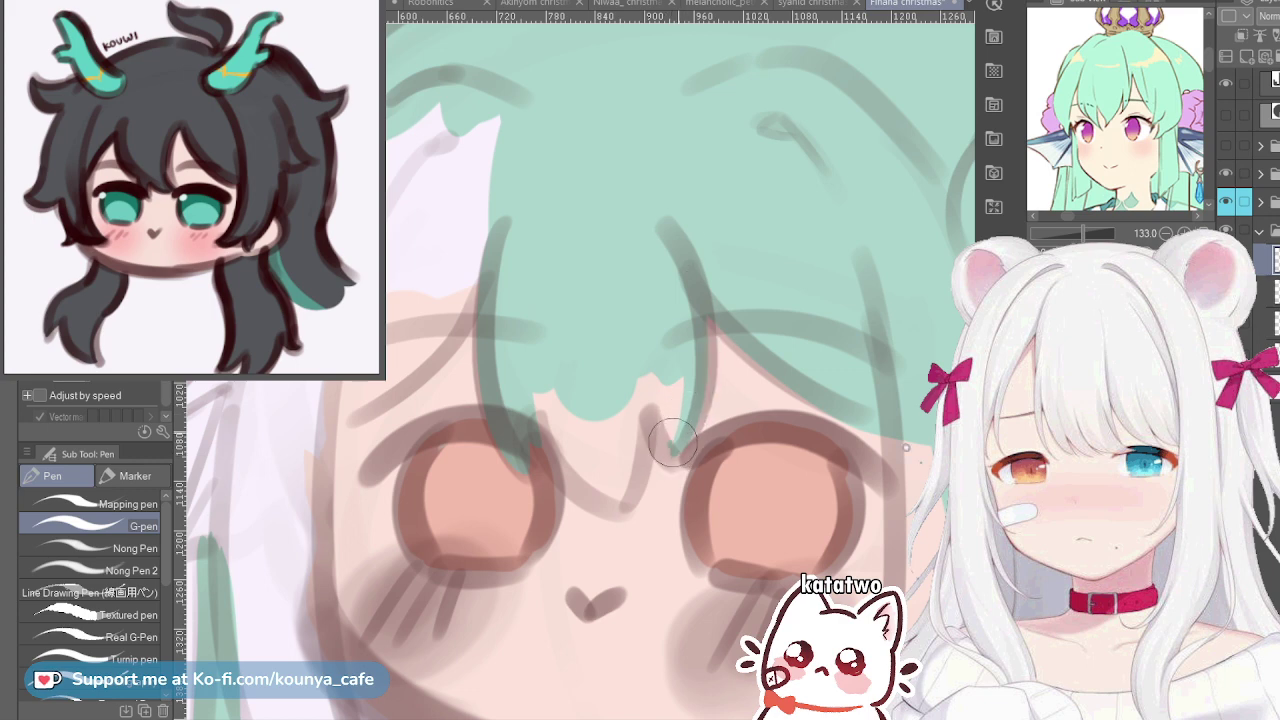
{"action": "left_click_drag", "start_coordinate": [668, 442], "coordinate": [691, 303]}
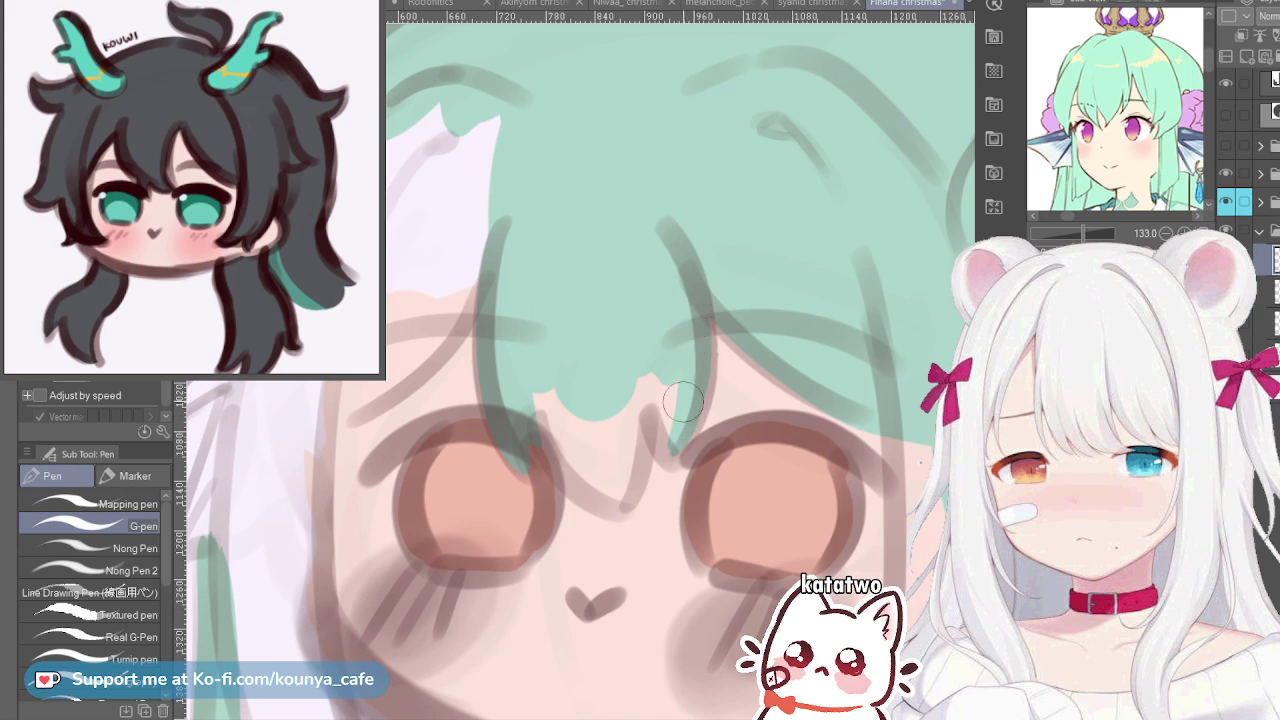
{"action": "left_click_drag", "start_coordinate": [641, 360], "coordinate": [671, 433]}
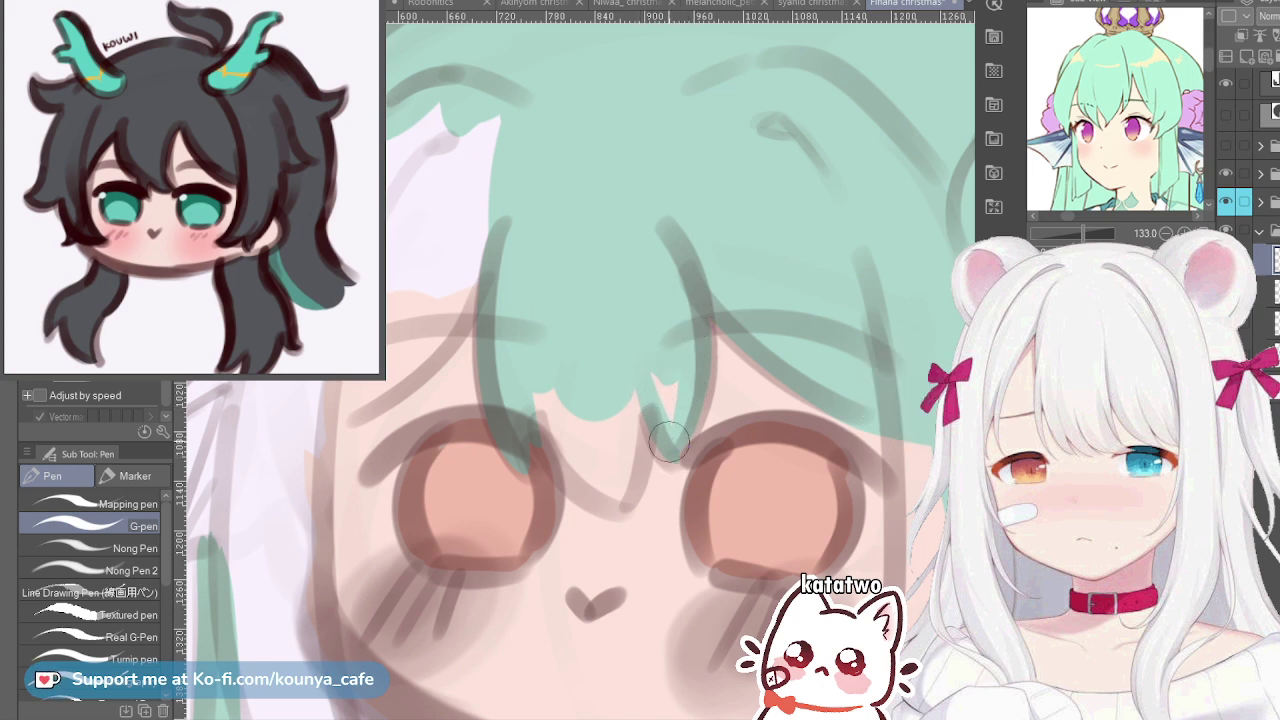
{"action": "left_click_drag", "start_coordinate": [651, 366], "coordinate": [666, 388]}
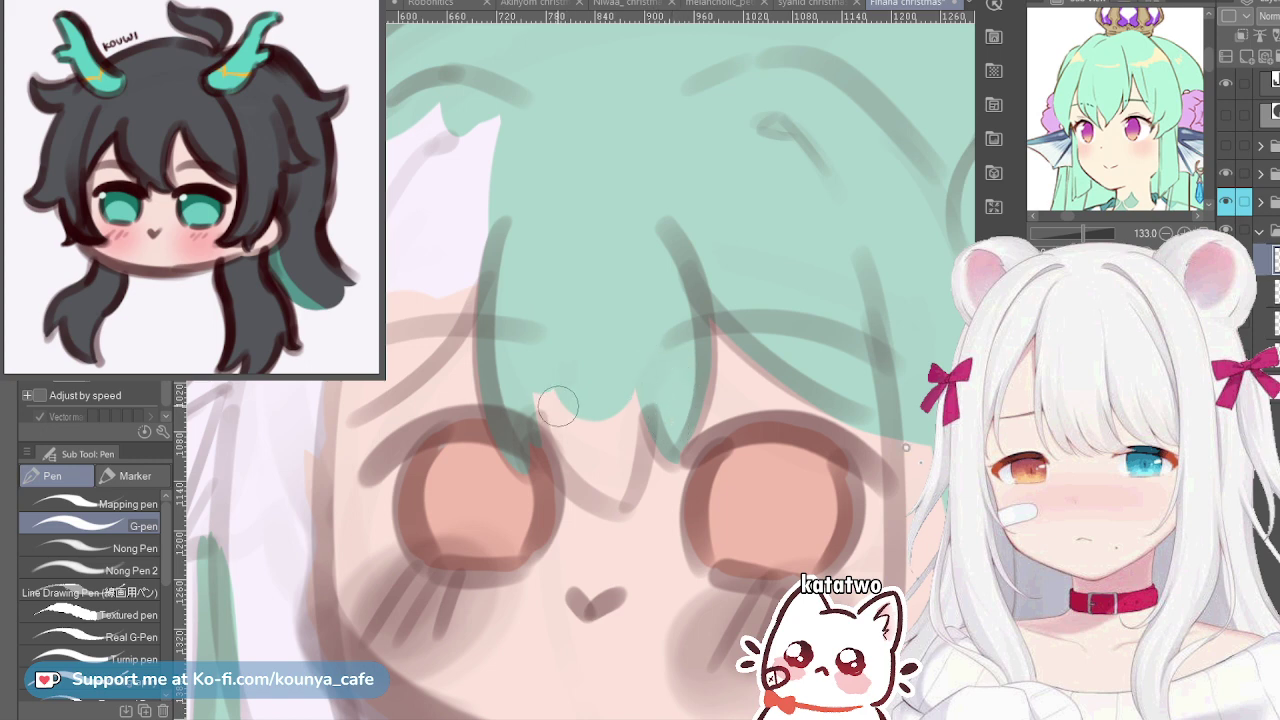
Outline and fill the pointed middle bang between the eyes with mint green, refining its left edge and tip
{"action": "left_click_drag", "start_coordinate": [537, 386], "coordinate": [597, 483]}
{"action": "left_click_drag", "start_coordinate": [540, 430], "coordinate": [616, 506]}
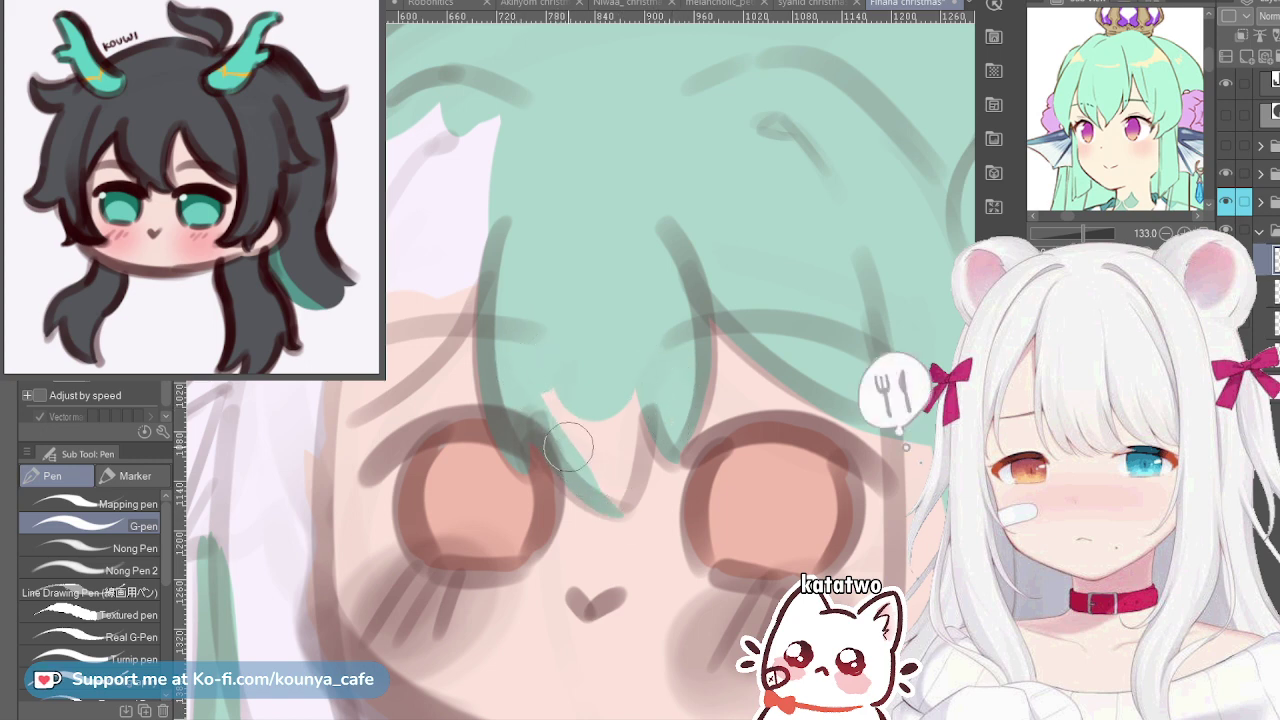
{"action": "key", "text": "ctrl+z"}
{"action": "mouse_move", "coordinate": [543, 421]}
{"action": "left_mouse_down"}
{"action": "mouse_move", "coordinate": [613, 498]}
{"action": "mouse_move", "coordinate": [522, 397]}
{"action": "mouse_move", "coordinate": [555, 450]}
{"action": "mouse_move", "coordinate": [589, 476]}
{"action": "mouse_move", "coordinate": [536, 391]}
{"action": "mouse_move", "coordinate": [555, 438]}
{"action": "mouse_move", "coordinate": [615, 478]}
{"action": "mouse_move", "coordinate": [612, 500]}
{"action": "mouse_move", "coordinate": [634, 387]}
{"action": "left_mouse_up"}
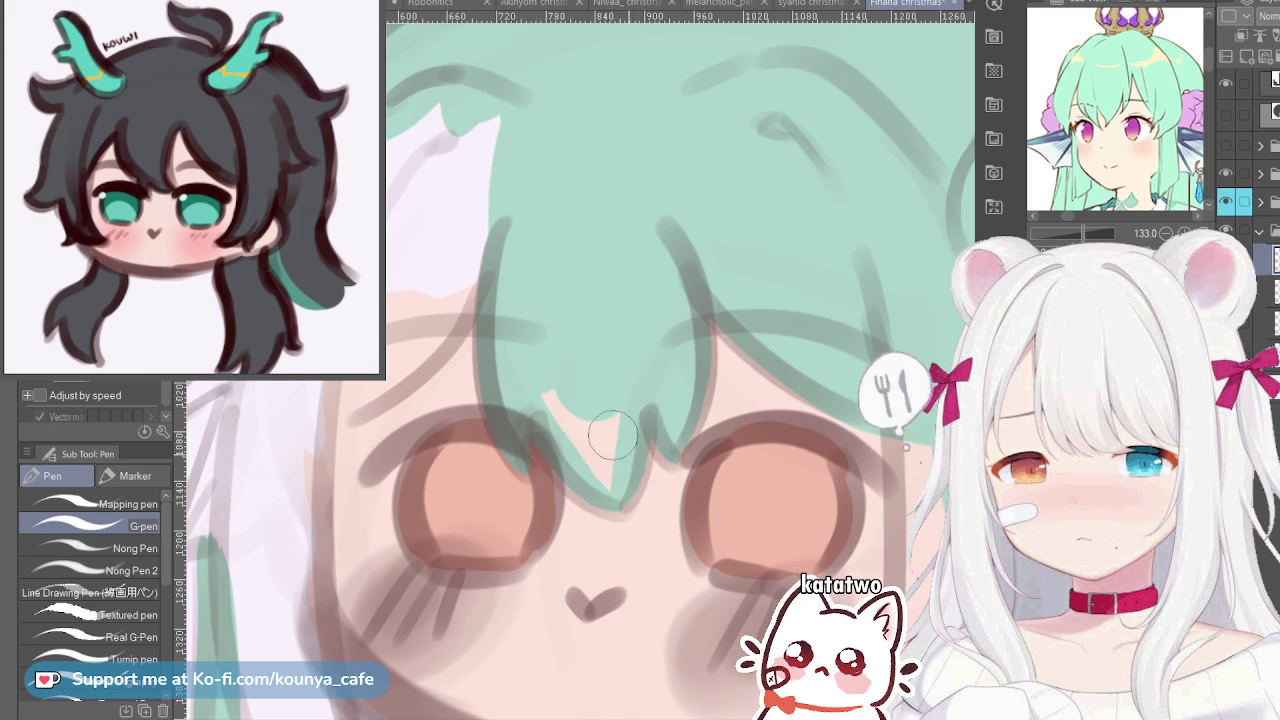
{"action": "mouse_move", "coordinate": [542, 376]}
{"action": "left_mouse_down"}
{"action": "mouse_move", "coordinate": [581, 445]}
{"action": "mouse_move", "coordinate": [550, 364]}
{"action": "mouse_move", "coordinate": [566, 420]}
{"action": "mouse_move", "coordinate": [543, 394]}
{"action": "mouse_move", "coordinate": [594, 414]}
{"action": "mouse_move", "coordinate": [605, 453]}
{"action": "mouse_move", "coordinate": [623, 417]}
{"action": "mouse_move", "coordinate": [597, 467]}
{"action": "mouse_move", "coordinate": [590, 451]}
{"action": "mouse_move", "coordinate": [613, 482]}
{"action": "left_mouse_up"}
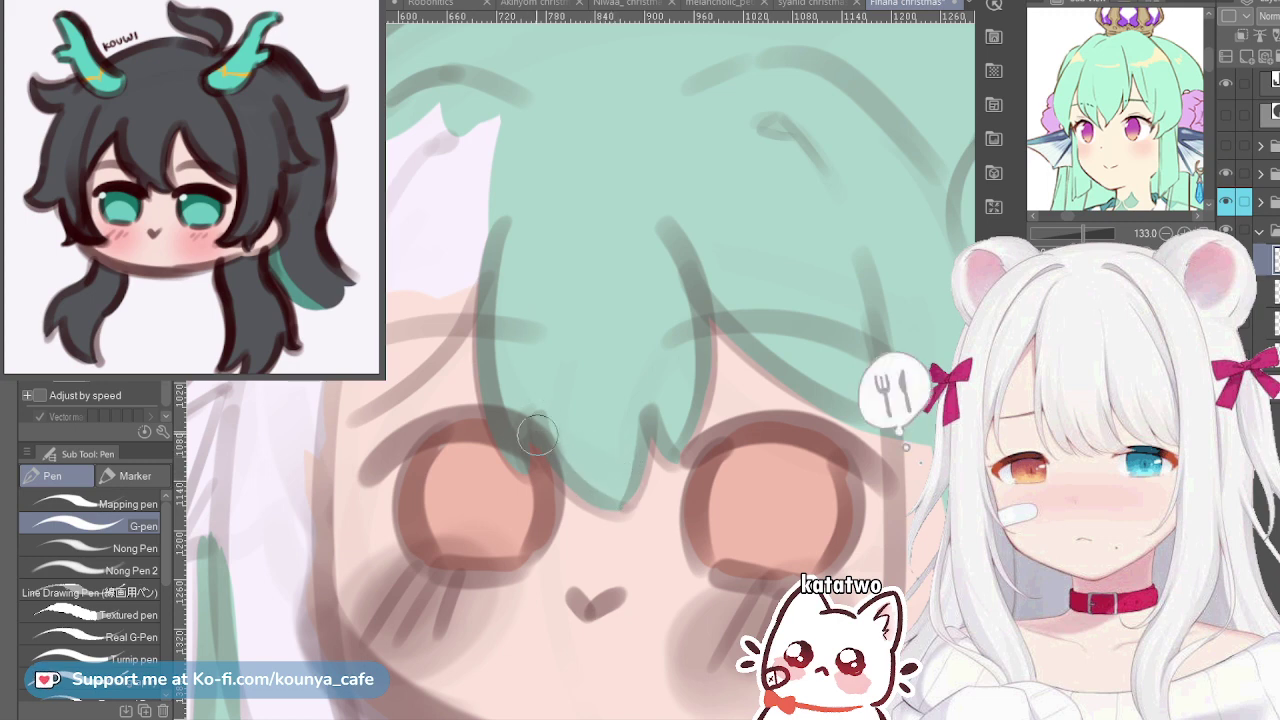
{"action": "left_click_drag", "start_coordinate": [537, 435], "coordinate": [600, 500]}
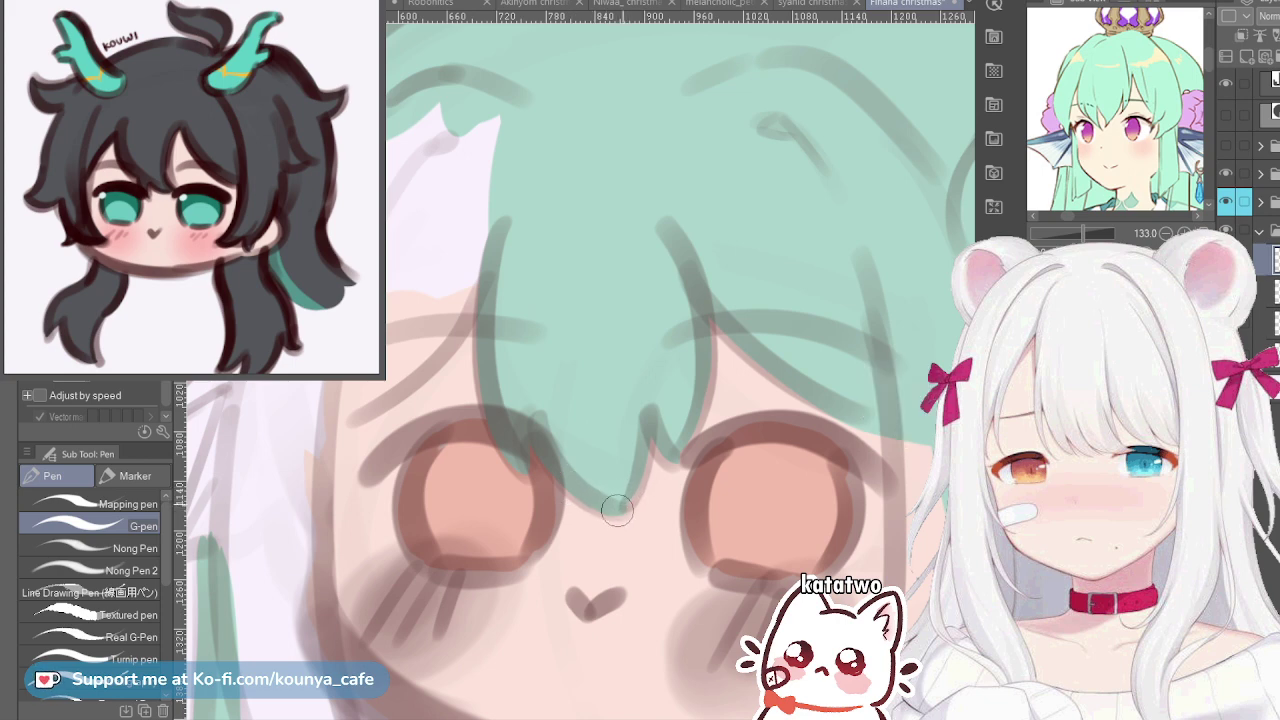
{"action": "scroll", "coordinate": [644, 487], "scroll_direction": "up", "scroll_amount": 3}
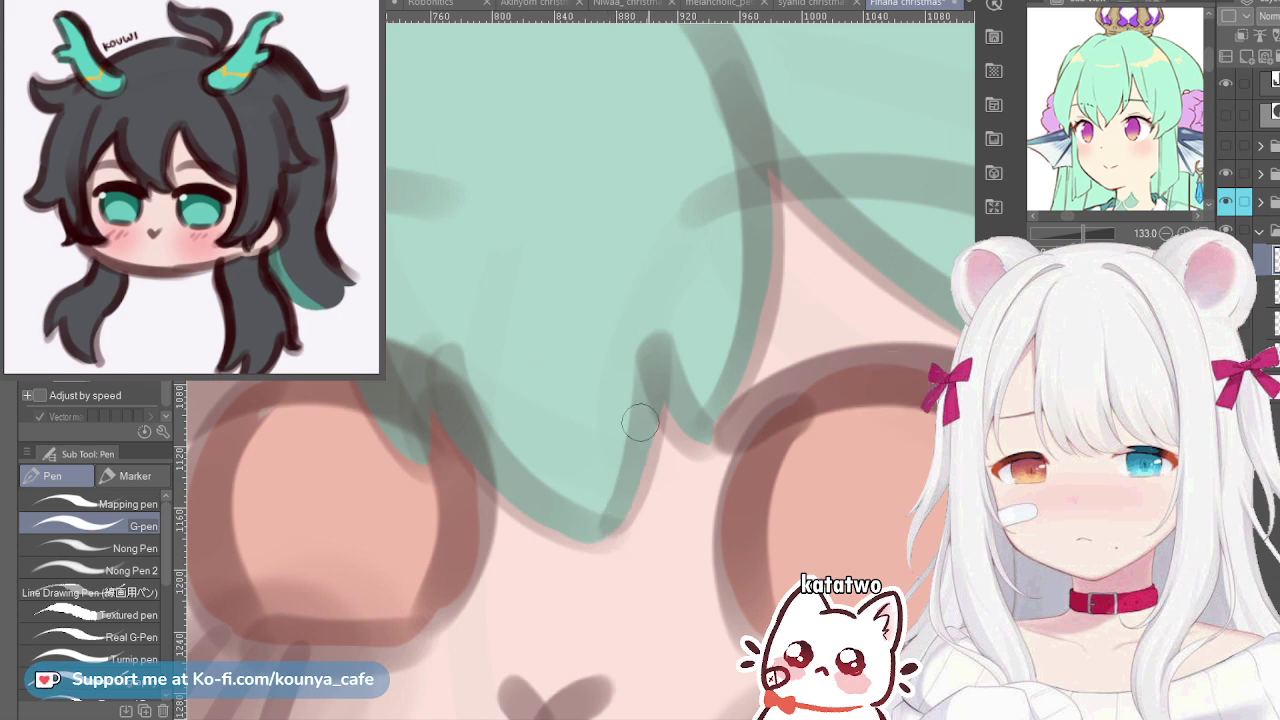
Refine the notch edge of the middle bang and extend the bang strand beside the left eye outward in mint green
{"action": "mouse_move", "coordinate": [604, 536]}
{"action": "left_mouse_down"}
{"action": "mouse_move", "coordinate": [646, 451]}
{"action": "mouse_move", "coordinate": [664, 331]}
{"action": "left_mouse_up"}
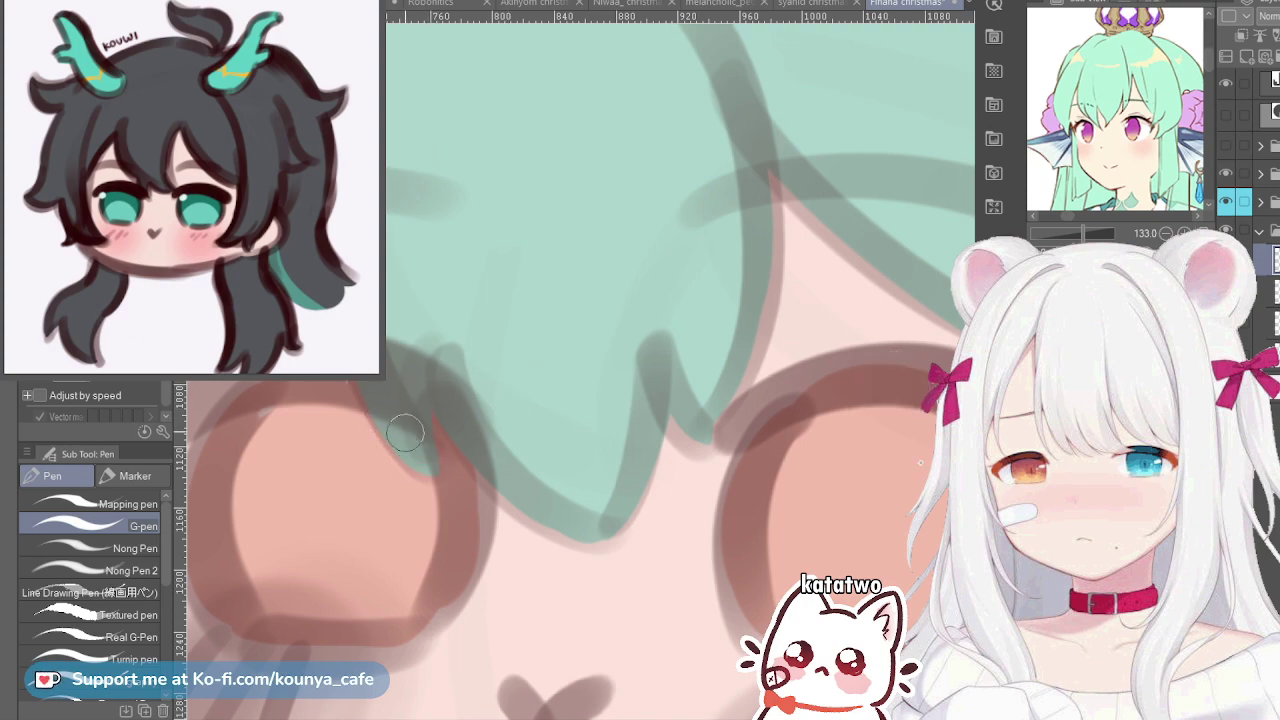
{"action": "scroll", "coordinate": [428, 410], "scroll_direction": "down", "scroll_amount": 3}
{"action": "scroll", "coordinate": [447, 311], "scroll_direction": "down", "scroll_amount": 2}
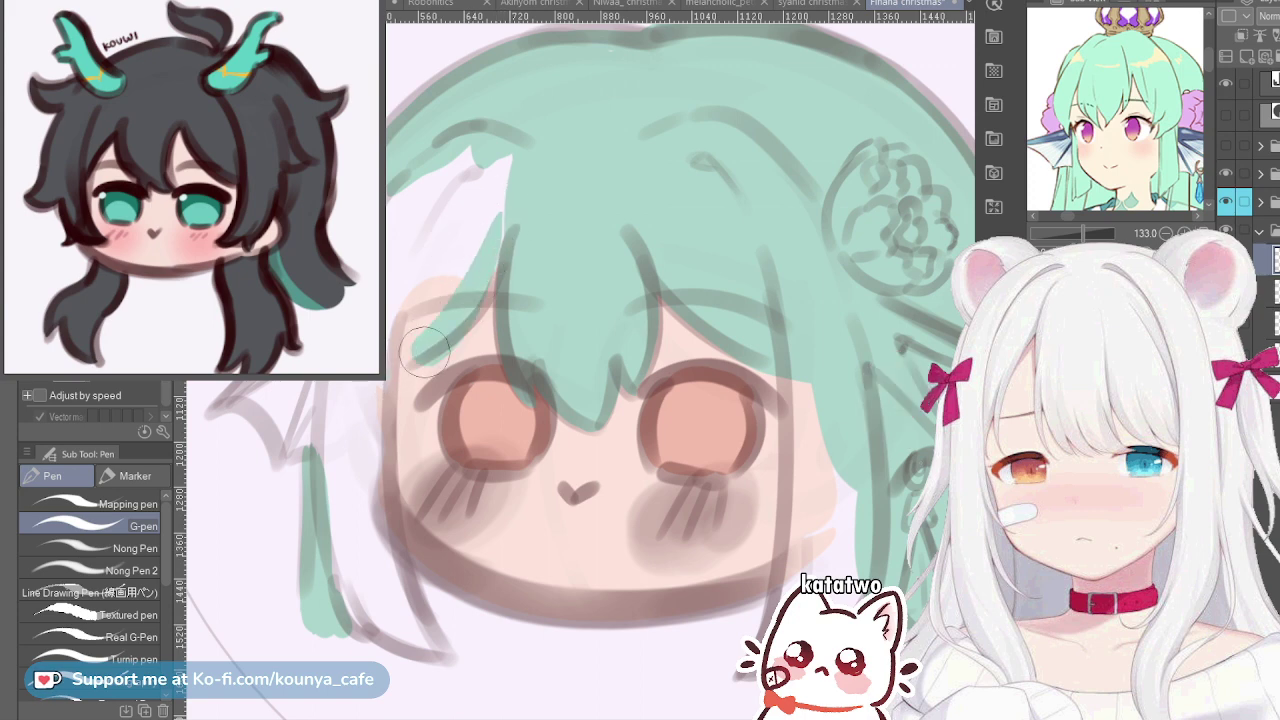
{"action": "left_click_drag", "start_coordinate": [400, 355], "coordinate": [495, 235]}
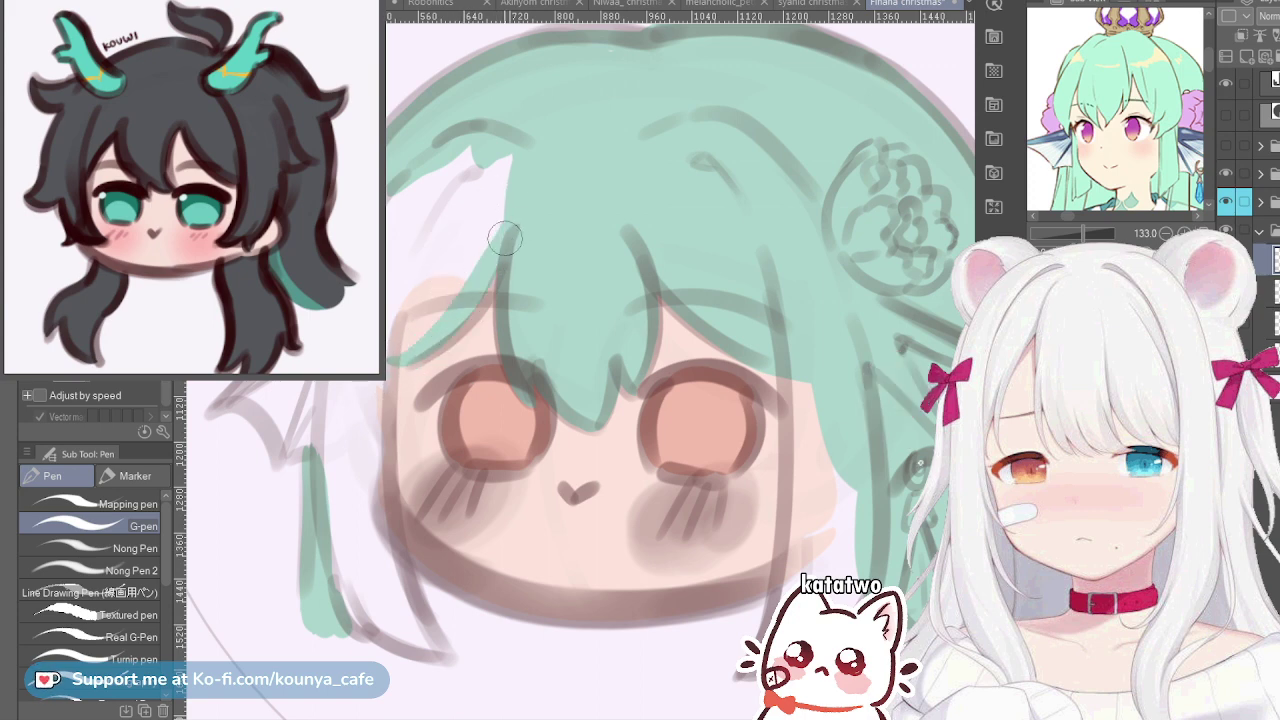
Mirror the canvas and fill the blank side hair opposite the earring with mint green, from beside the bangs down past eye level
{"action": "key", "text": "shift+h"}
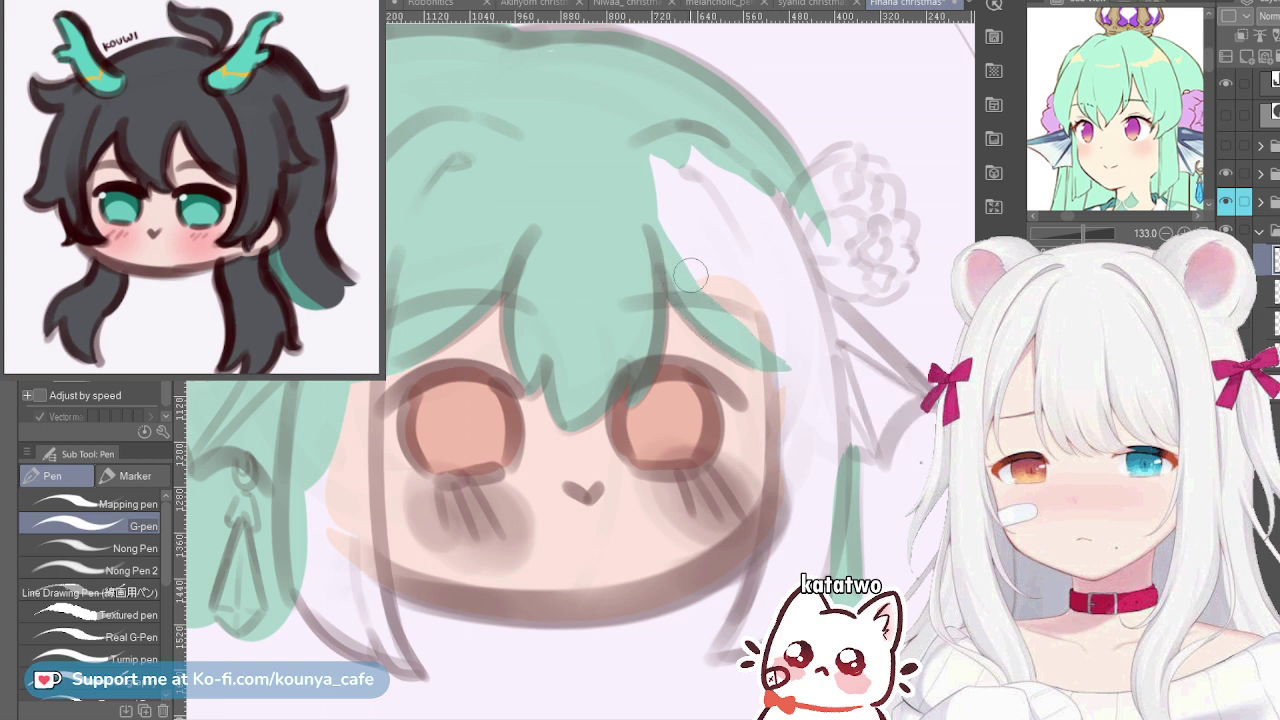
{"action": "mouse_move", "coordinate": [719, 215]}
{"action": "left_mouse_down"}
{"action": "mouse_move", "coordinate": [733, 258]}
{"action": "mouse_move", "coordinate": [672, 187]}
{"action": "mouse_move", "coordinate": [718, 222]}
{"action": "mouse_move", "coordinate": [678, 155]}
{"action": "mouse_move", "coordinate": [746, 260]}
{"action": "left_mouse_up"}
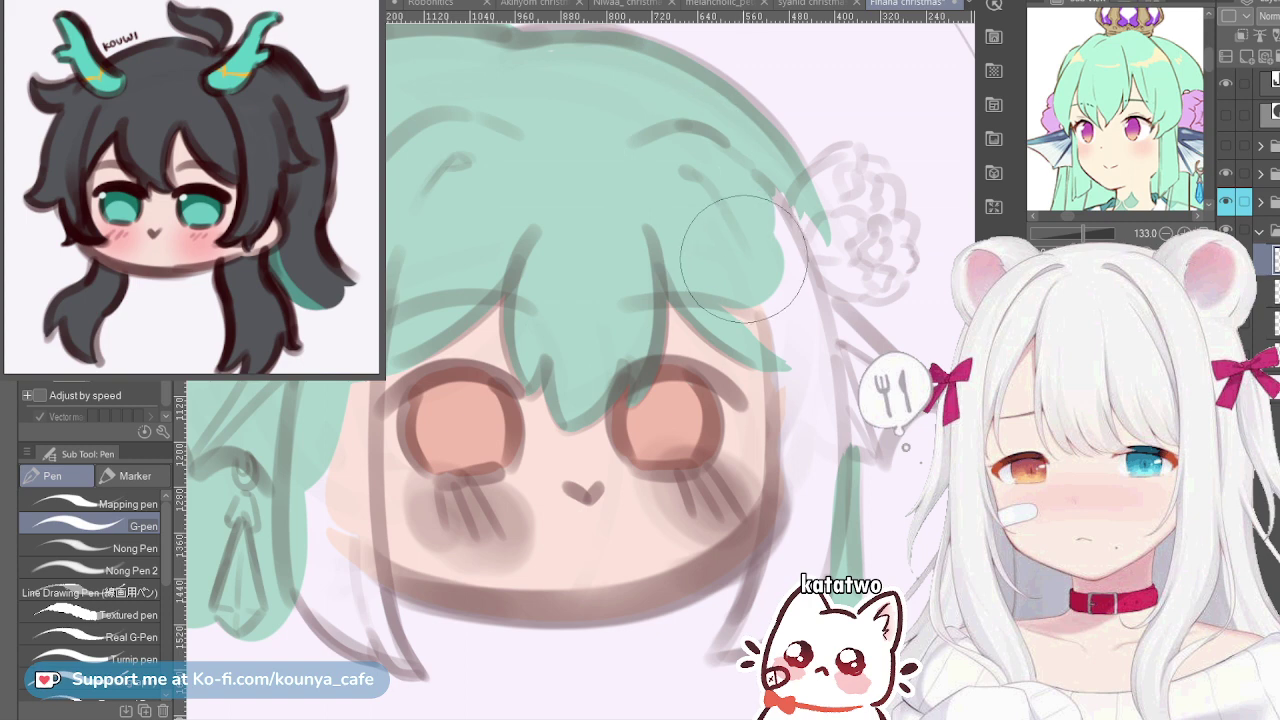
{"action": "key", "text": "bracketleft"}
{"action": "key", "text": "bracketleft"}
{"action": "key", "text": "bracketleft"}
{"action": "left_click_drag", "start_coordinate": [670, 232], "coordinate": [764, 326]}
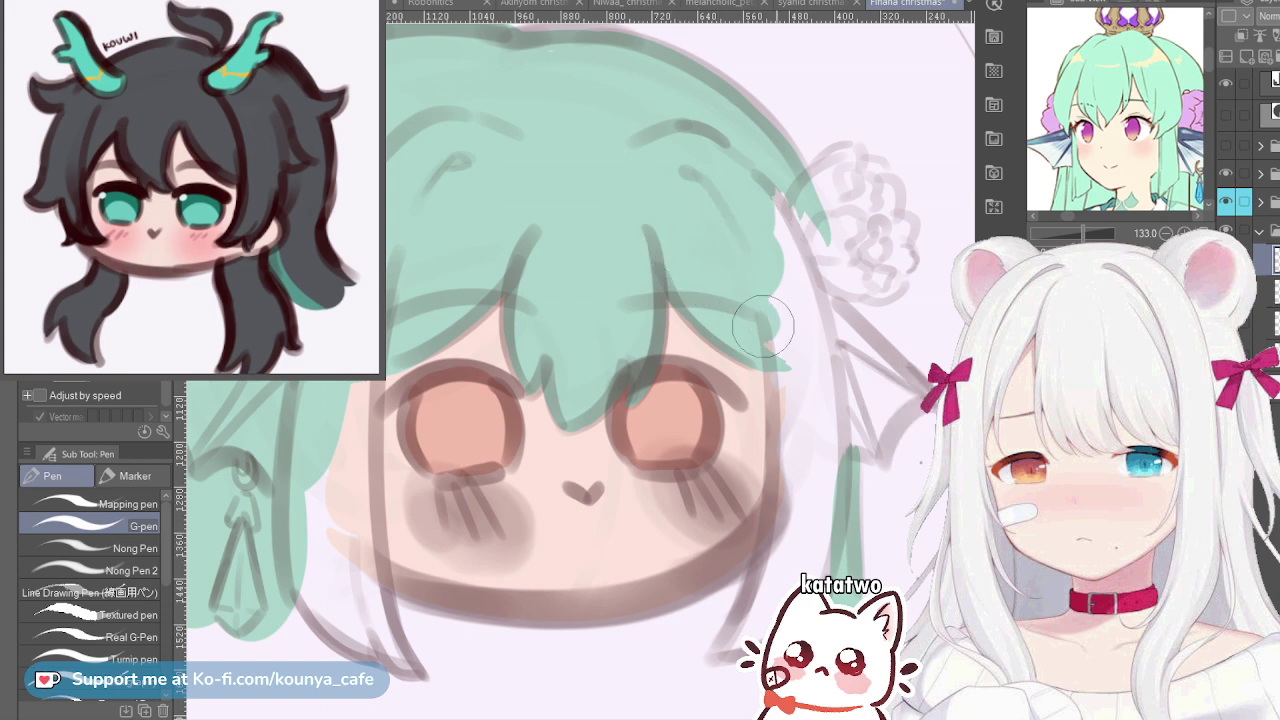
{"action": "left_click_drag", "start_coordinate": [752, 254], "coordinate": [775, 328]}
{"action": "mouse_move", "coordinate": [744, 186]}
{"action": "left_mouse_down"}
{"action": "mouse_move", "coordinate": [782, 392]}
{"action": "mouse_move", "coordinate": [809, 337]}
{"action": "mouse_move", "coordinate": [820, 488]}
{"action": "left_mouse_up"}
{"action": "key", "text": "bracketleft"}
{"action": "key", "text": "bracketleft"}
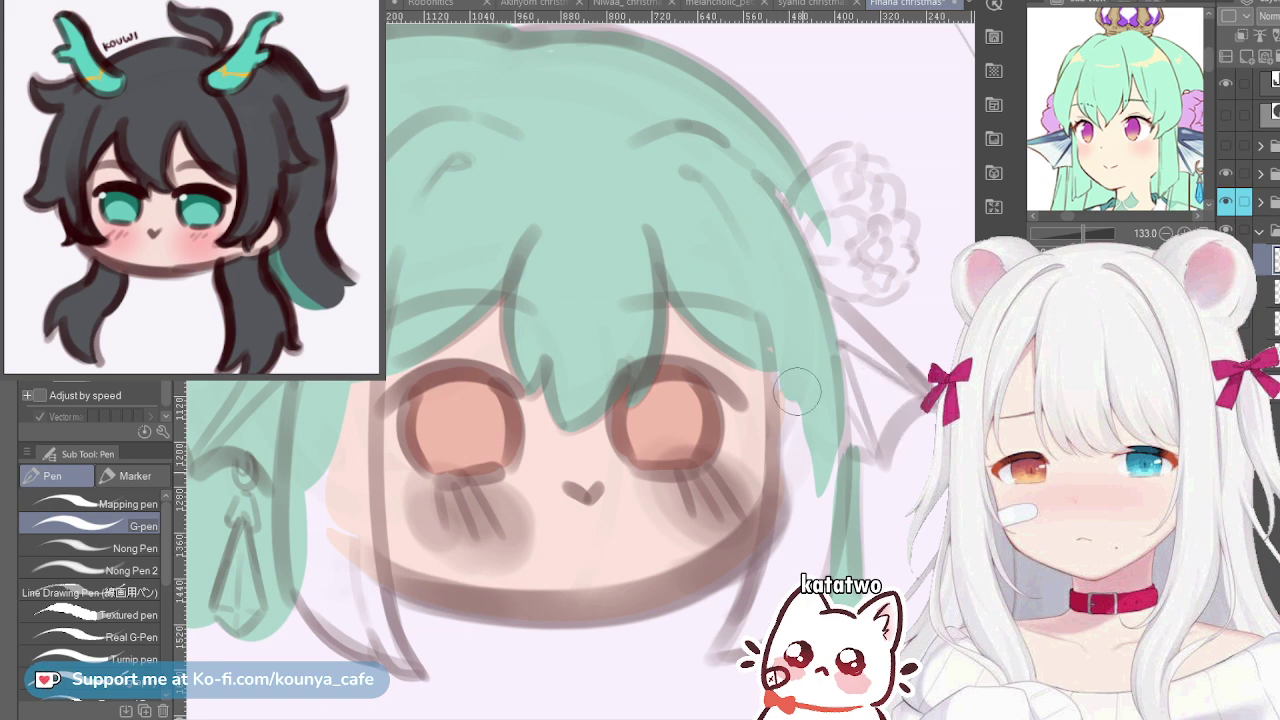
{"action": "mouse_move", "coordinate": [797, 391]}
{"action": "left_mouse_down"}
{"action": "mouse_move", "coordinate": [767, 519]}
{"action": "mouse_move", "coordinate": [767, 359]}
{"action": "left_mouse_up"}
Paint the inner edge of this side lock along the cheek to its pointed tip and fill its middle section mint green
{"action": "scroll", "coordinate": [691, 487], "scroll_direction": "up", "scroll_amount": 3}
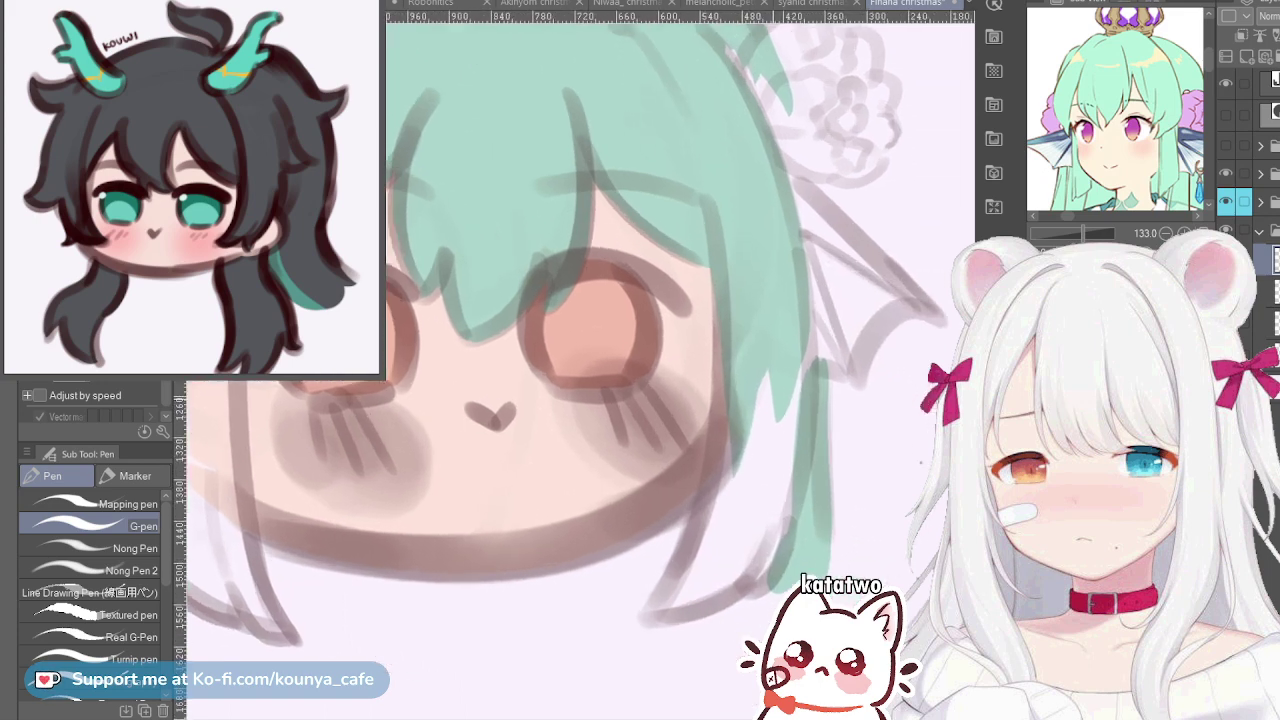
{"action": "mouse_move", "coordinate": [648, 632]}
{"action": "left_mouse_down"}
{"action": "mouse_move", "coordinate": [705, 548]}
{"action": "mouse_move", "coordinate": [733, 436]}
{"action": "left_mouse_up"}
{"action": "mouse_move", "coordinate": [640, 637]}
{"action": "left_mouse_down"}
{"action": "mouse_move", "coordinate": [672, 585]}
{"action": "mouse_move", "coordinate": [750, 342]}
{"action": "left_mouse_up"}
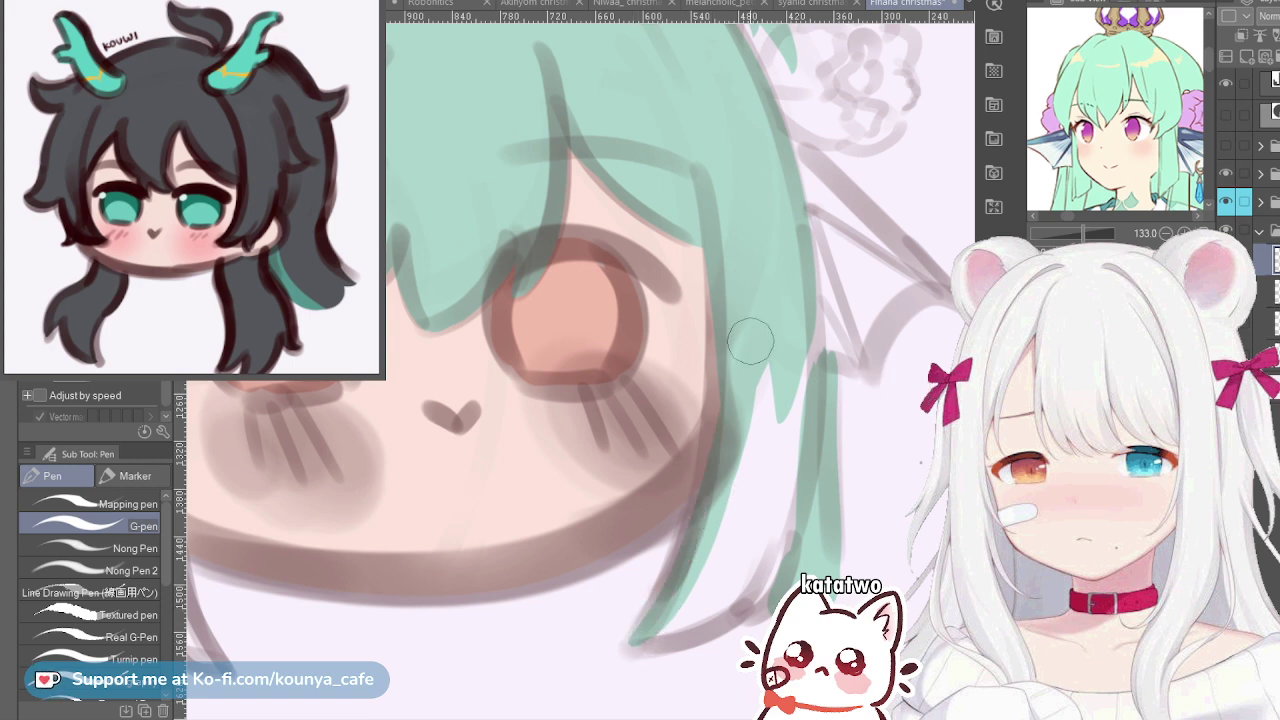
{"action": "mouse_move", "coordinate": [645, 630]}
{"action": "left_mouse_down"}
{"action": "mouse_move", "coordinate": [670, 583]}
{"action": "mouse_move", "coordinate": [735, 377]}
{"action": "left_mouse_up"}
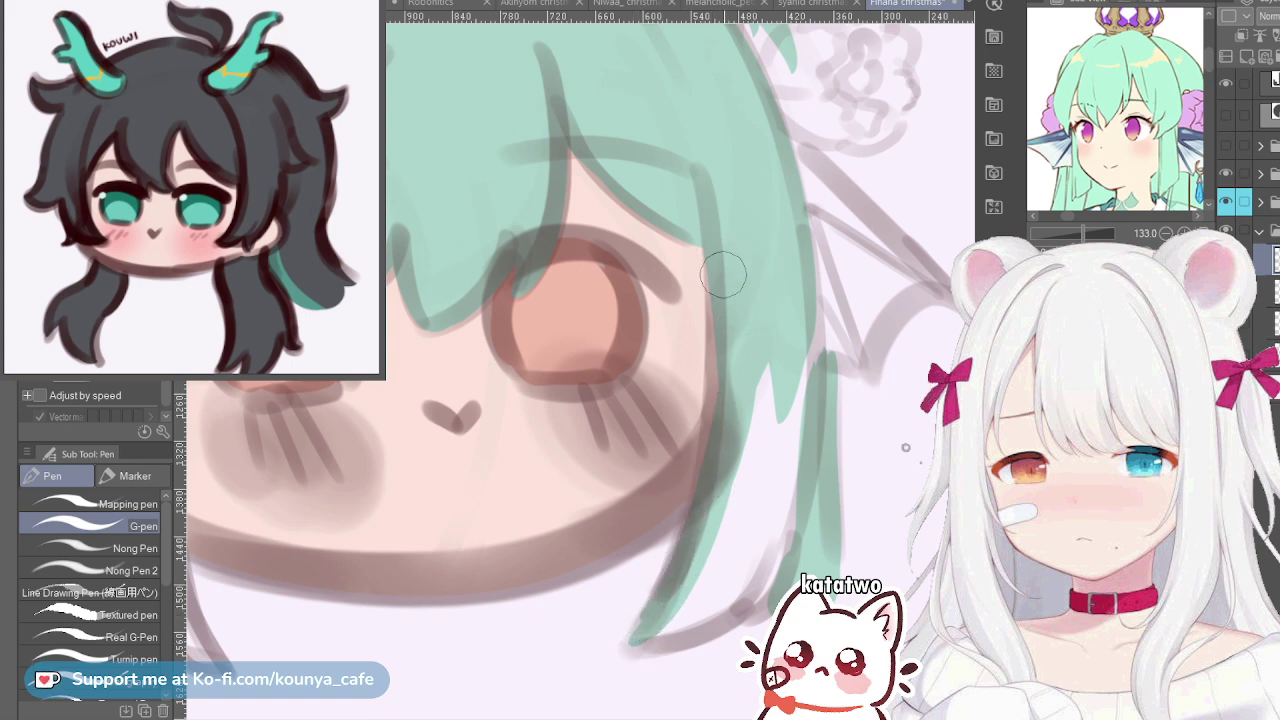
{"action": "left_click_drag", "start_coordinate": [722, 290], "coordinate": [706, 490]}
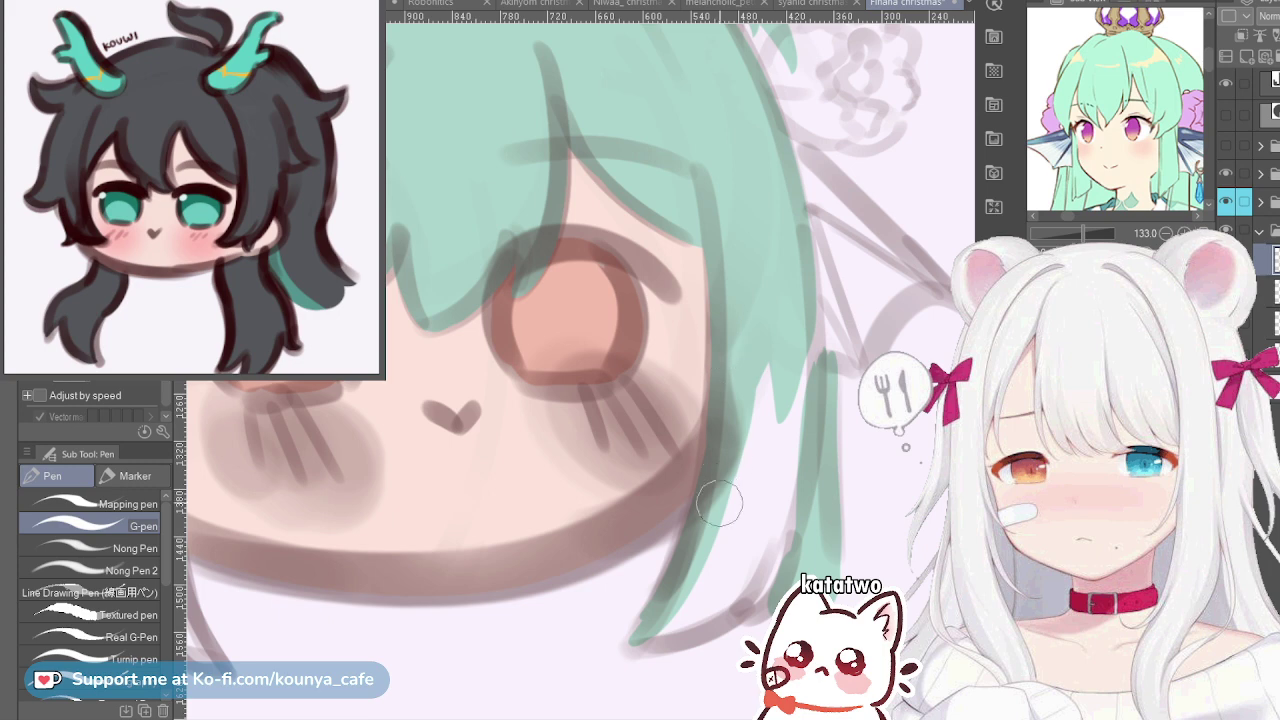
{"action": "mouse_move", "coordinate": [755, 520]}
{"action": "left_mouse_down"}
{"action": "mouse_move", "coordinate": [778, 266]}
{"action": "mouse_move", "coordinate": [779, 484]}
{"action": "left_mouse_up"}
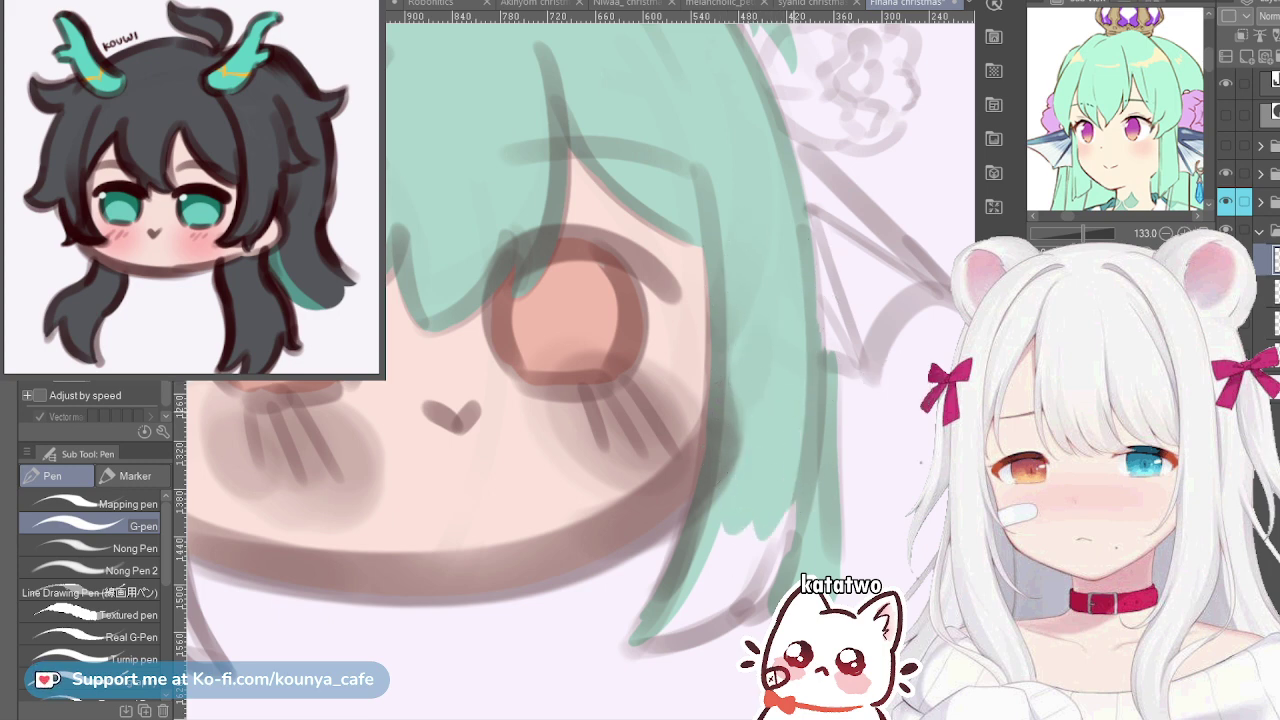
{"action": "left_click_drag", "start_coordinate": [802, 228], "coordinate": [797, 410]}
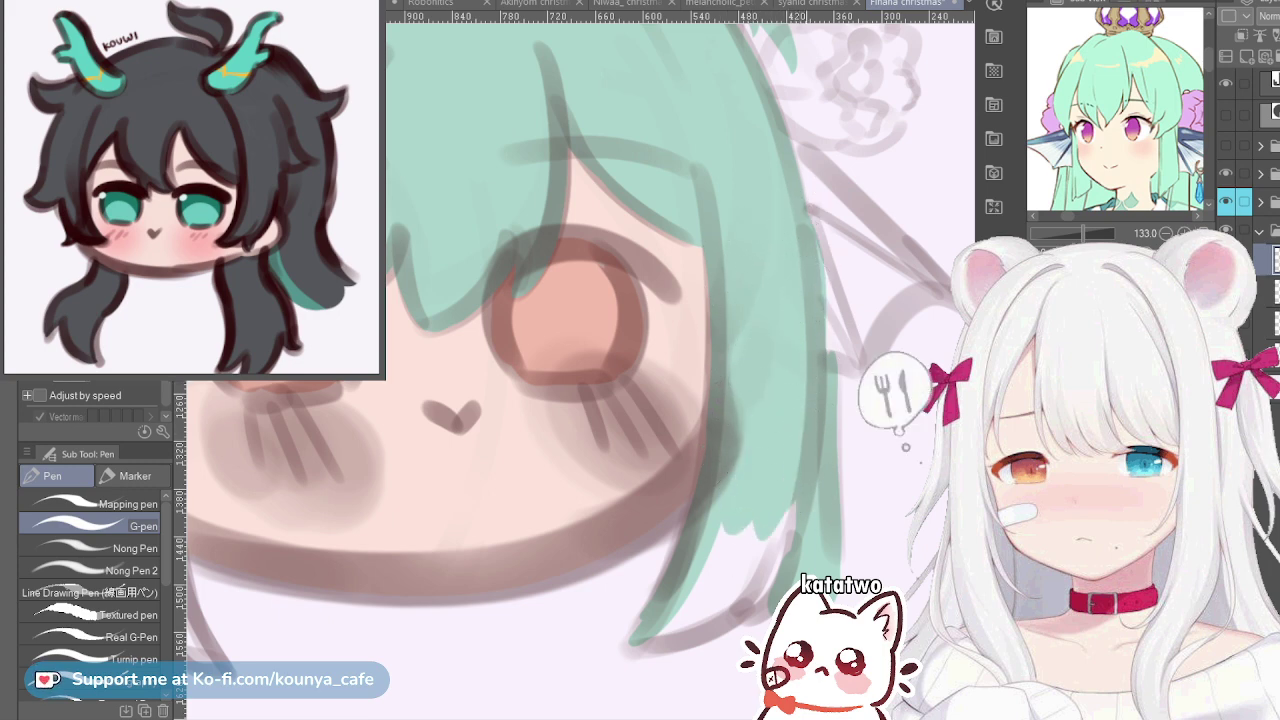
{"action": "key", "text": "ctrl+z"}
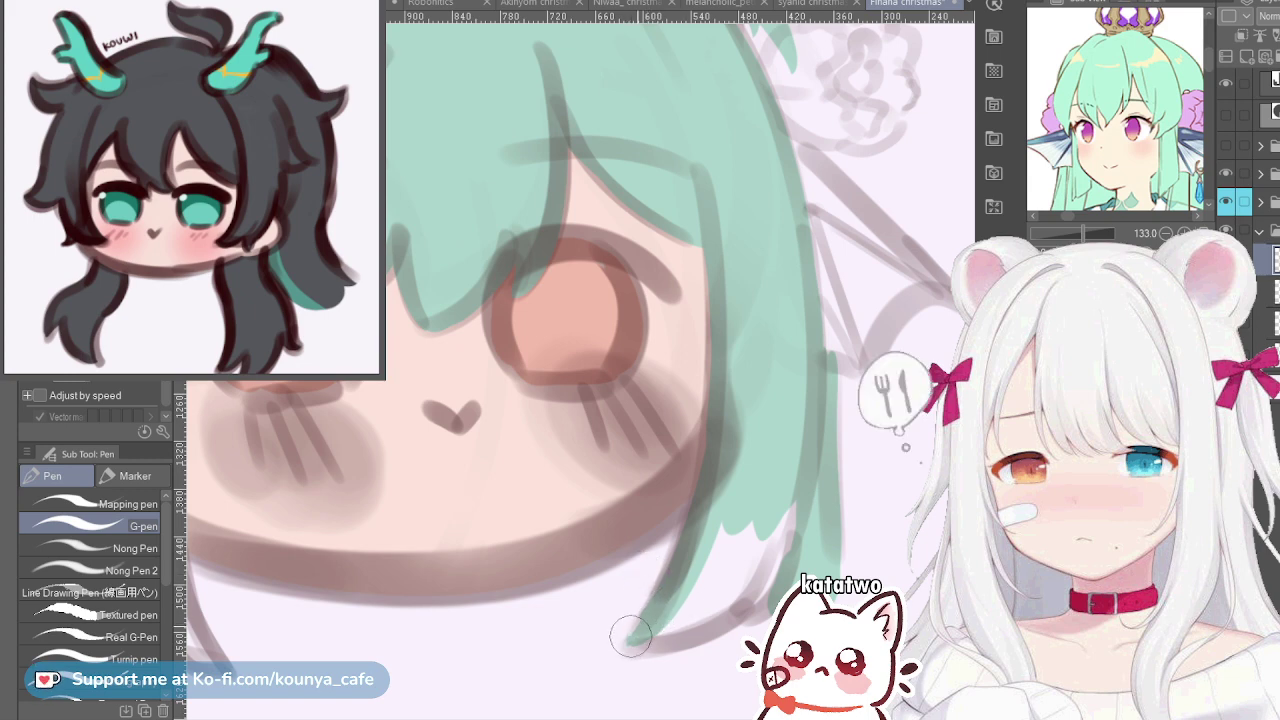
Paint the lower curved edge of the side lock and fill the remaining gap above its tip with mint green
{"action": "mouse_move", "coordinate": [631, 646]}
{"action": "left_mouse_down"}
{"action": "mouse_move", "coordinate": [701, 608]}
{"action": "mouse_move", "coordinate": [770, 465]}
{"action": "left_mouse_up"}
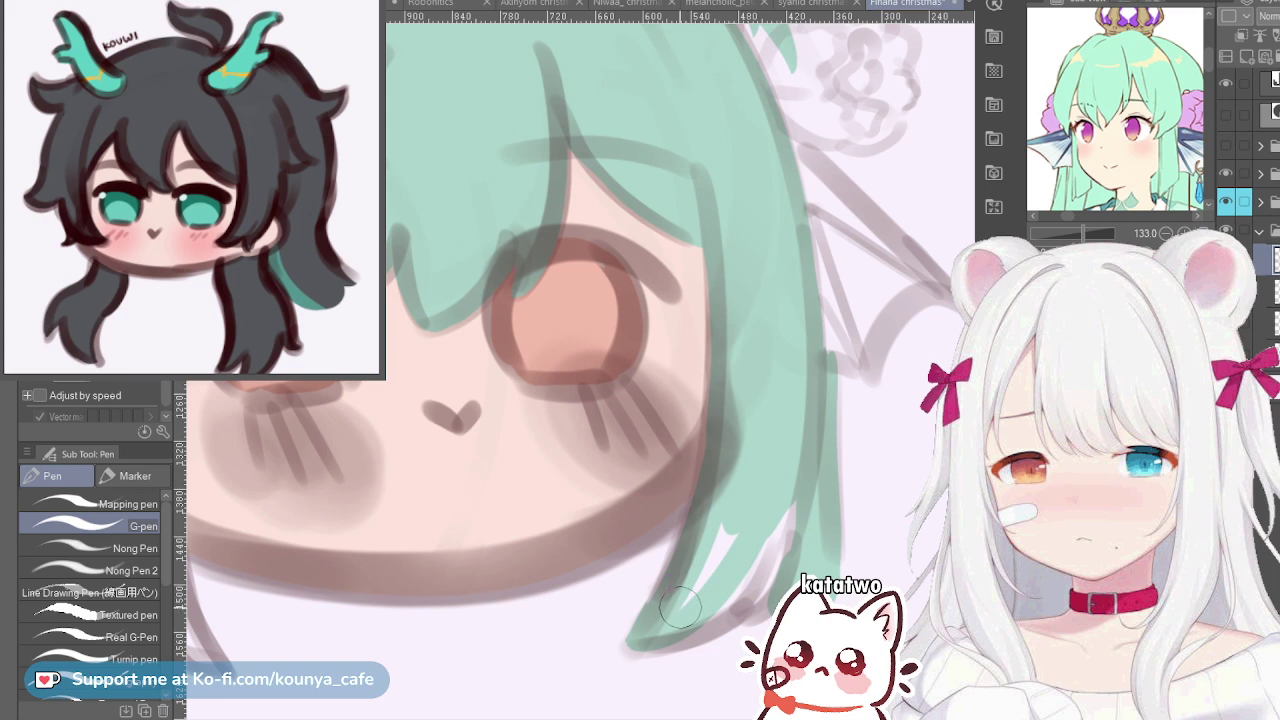
{"action": "left_click_drag", "start_coordinate": [679, 607], "coordinate": [737, 464]}
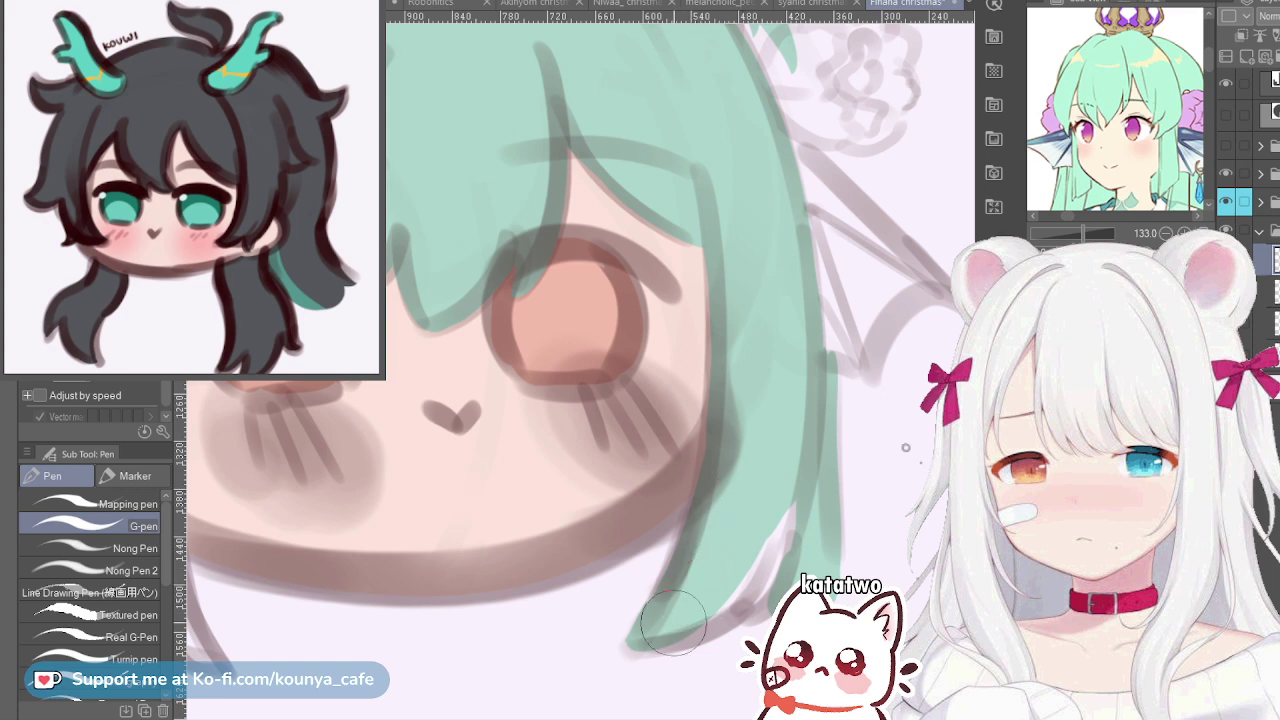
{"action": "mouse_move", "coordinate": [631, 646]}
{"action": "left_mouse_down"}
{"action": "mouse_move", "coordinate": [752, 566]}
{"action": "mouse_move", "coordinate": [768, 540]}
{"action": "left_mouse_up"}
{"action": "left_click_drag", "start_coordinate": [703, 632], "coordinate": [777, 513]}
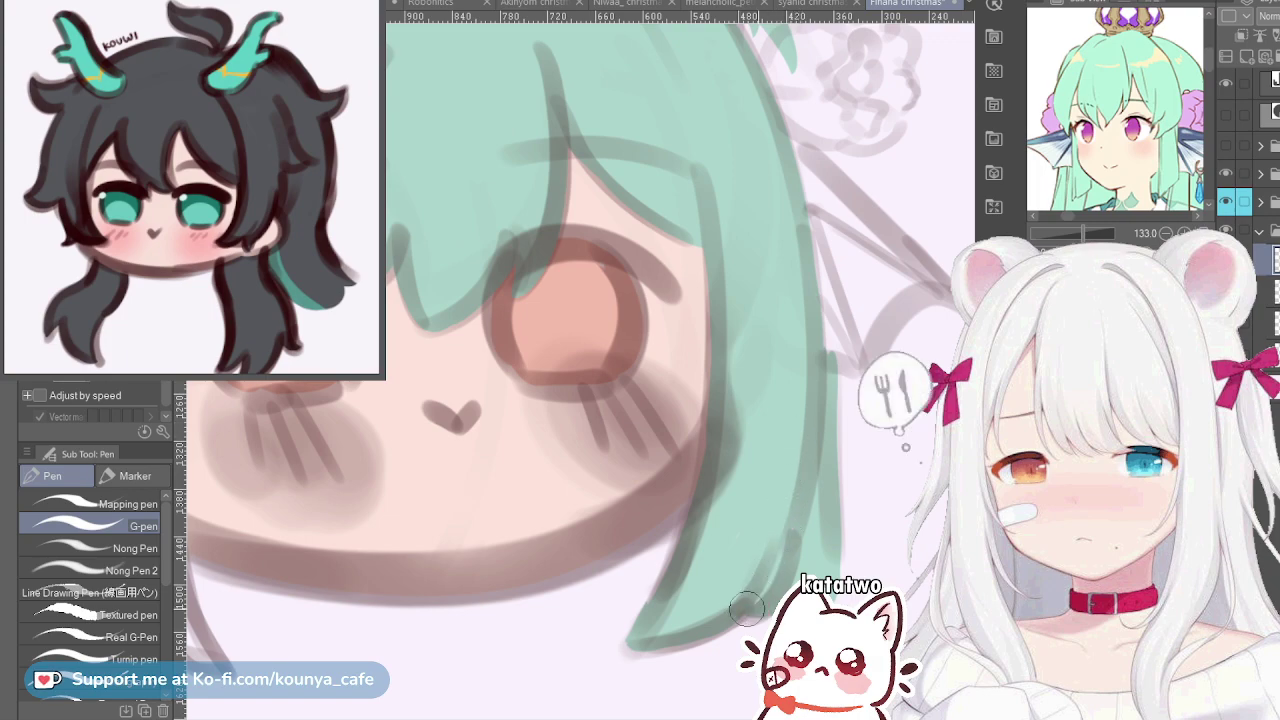
Flip the canvas back, trace the earring-side lock's inner edge along the cheek, and fill its upper part with mint green
{"action": "scroll", "coordinate": [786, 456], "scroll_direction": "down", "scroll_amount": 2}
{"action": "left_click_drag", "start_coordinate": [772, 448], "coordinate": [800, 491]}
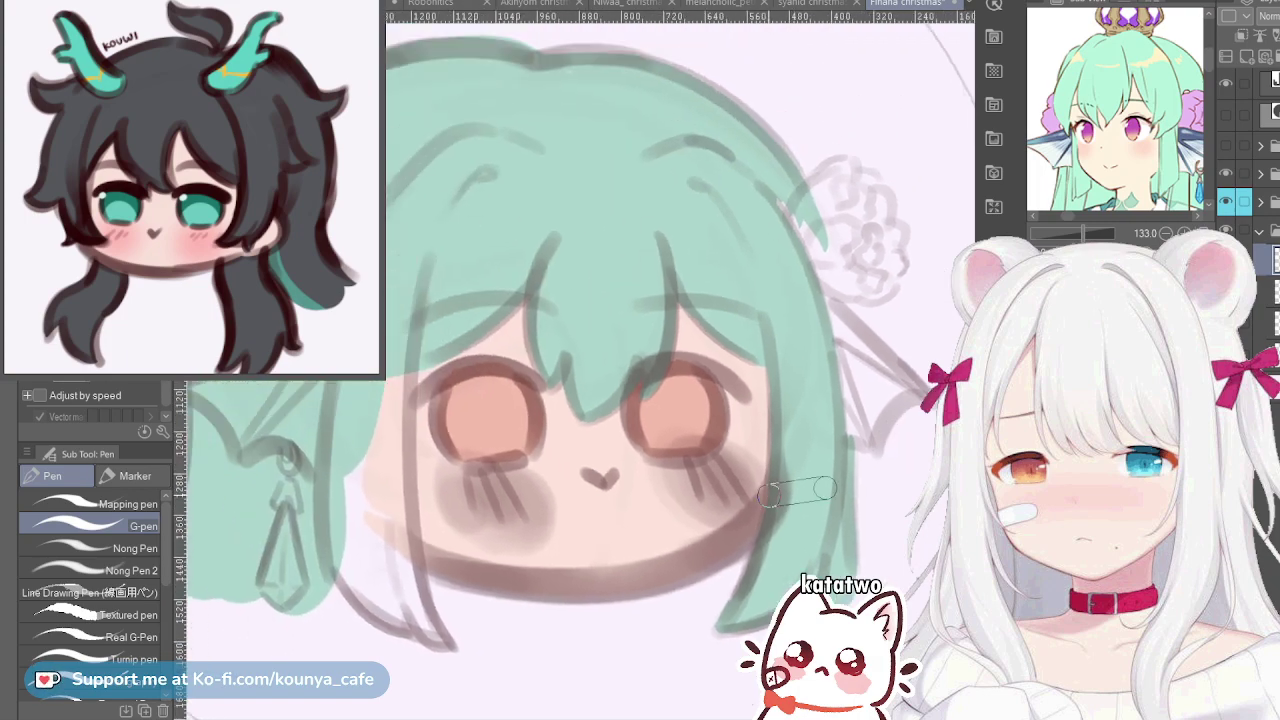
{"action": "key", "text": "h"}
{"action": "scroll", "coordinate": [906, 610], "scroll_direction": "up", "scroll_amount": 3}
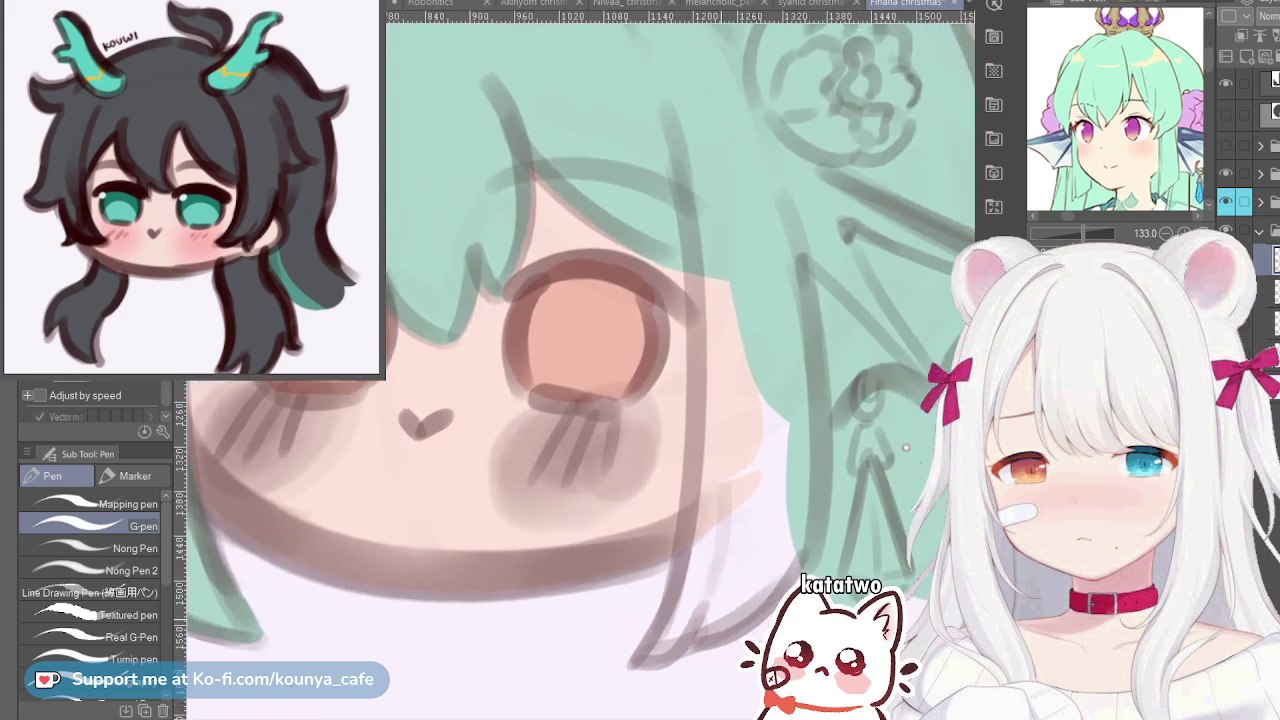
{"action": "mouse_move", "coordinate": [636, 662]}
{"action": "left_mouse_down"}
{"action": "mouse_move", "coordinate": [716, 316]}
{"action": "mouse_move", "coordinate": [690, 438]}
{"action": "left_mouse_up"}
{"action": "left_click_drag", "start_coordinate": [706, 318], "coordinate": [692, 498]}
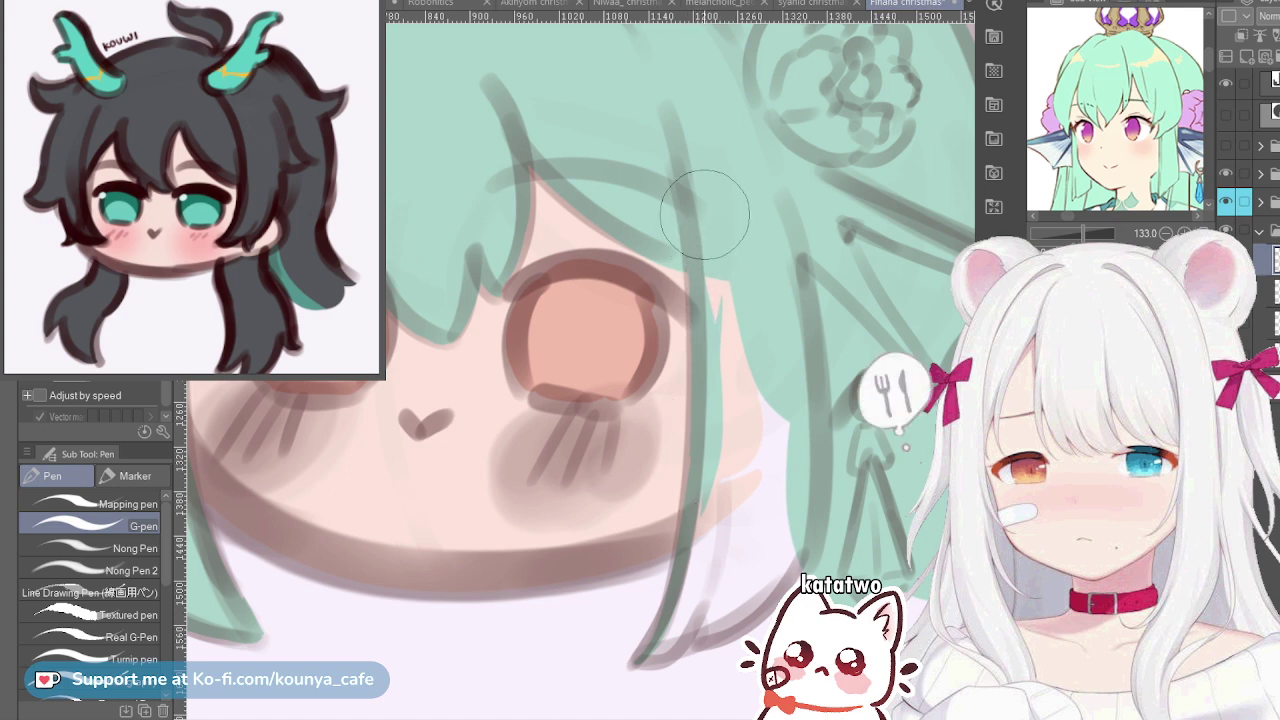
{"action": "left_click_drag", "start_coordinate": [731, 322], "coordinate": [745, 498]}
{"action": "mouse_move", "coordinate": [766, 400]}
{"action": "left_mouse_down"}
{"action": "mouse_move", "coordinate": [749, 544]}
{"action": "mouse_move", "coordinate": [720, 482]}
{"action": "mouse_move", "coordinate": [711, 532]}
{"action": "mouse_move", "coordinate": [700, 391]}
{"action": "left_mouse_up"}
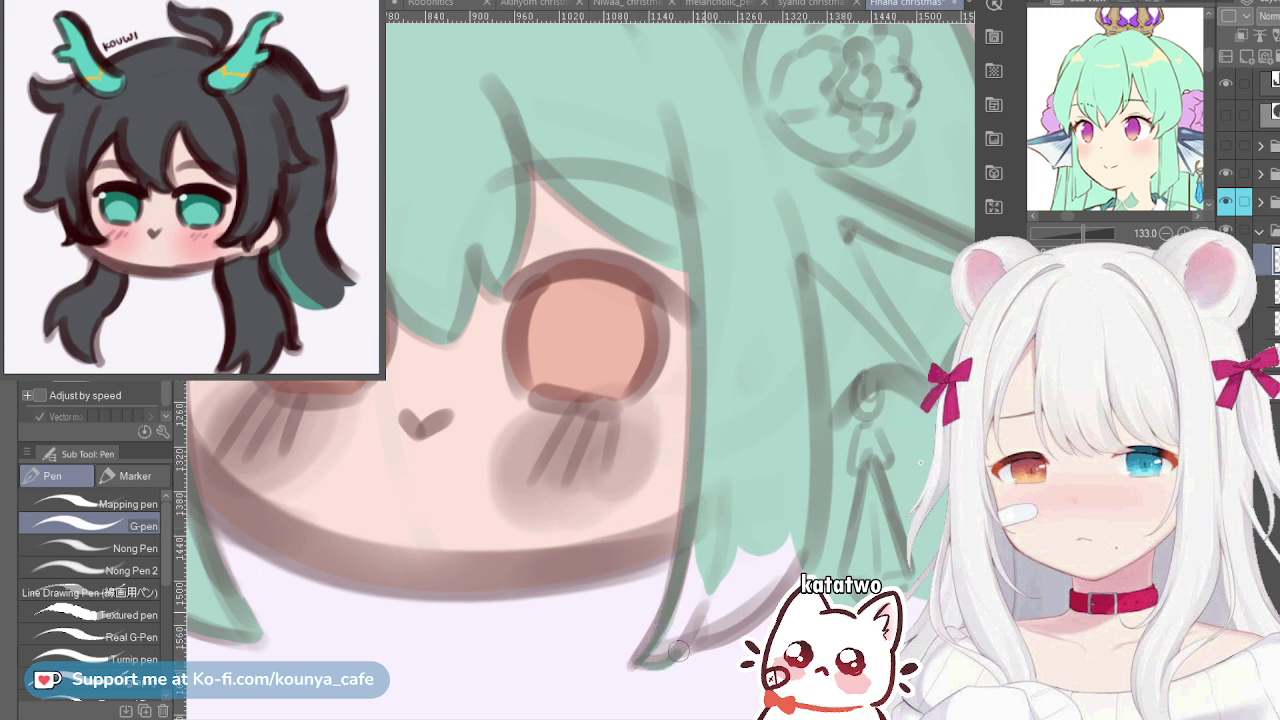
Fill the earring-side lock's lower end with mint green, following the sketched curve from its pointed tip to the back hair
{"action": "left_click_drag", "start_coordinate": [668, 653], "coordinate": [710, 585]}
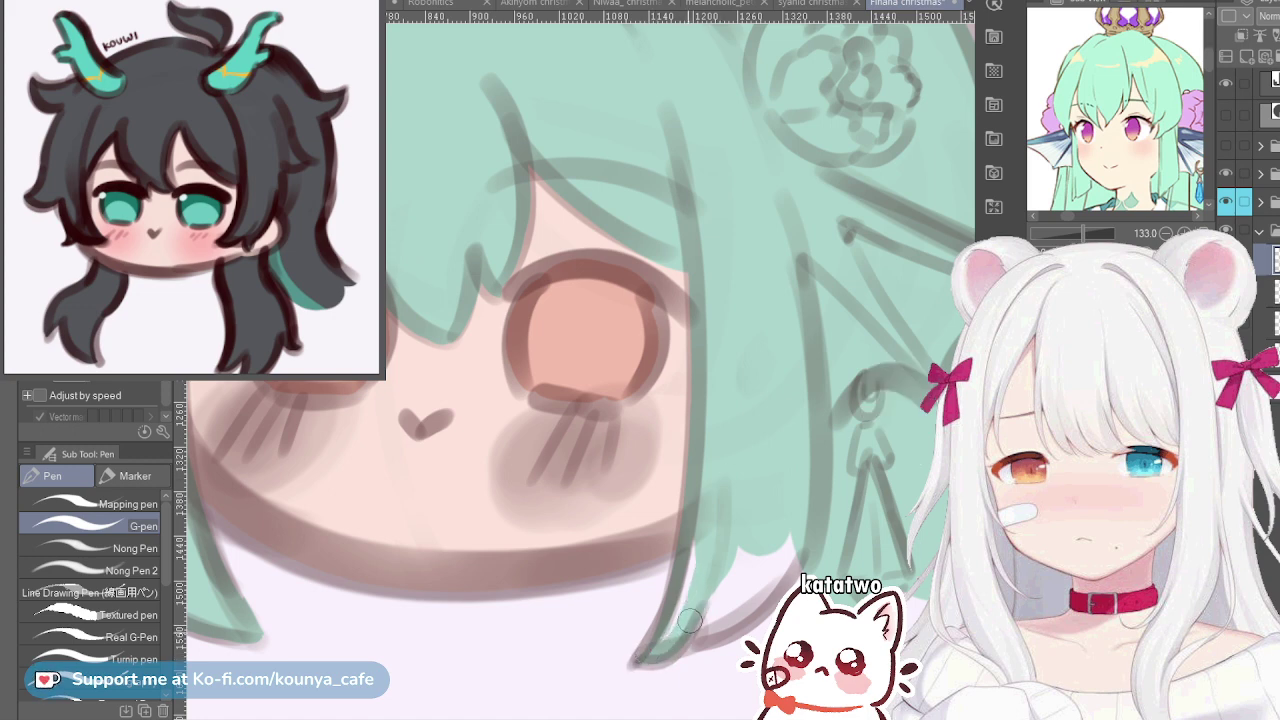
{"action": "left_click_drag", "start_coordinate": [660, 641], "coordinate": [696, 540]}
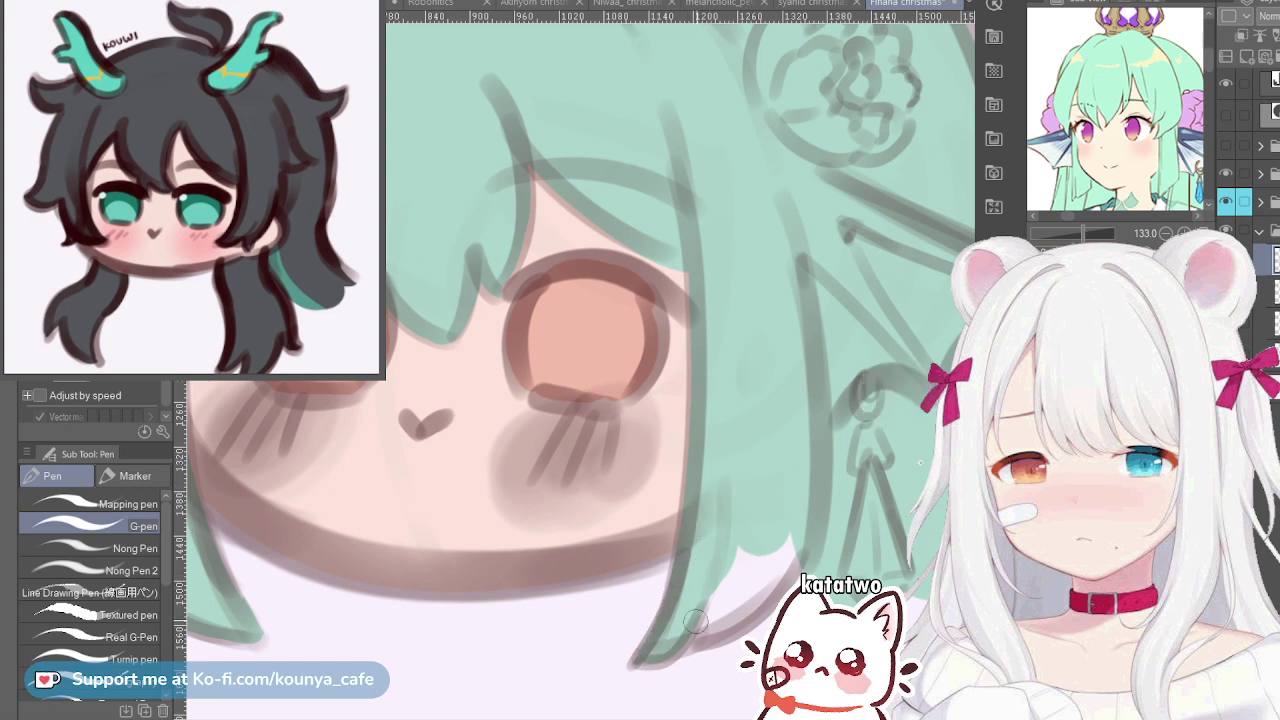
{"action": "left_click_drag", "start_coordinate": [705, 632], "coordinate": [722, 560]}
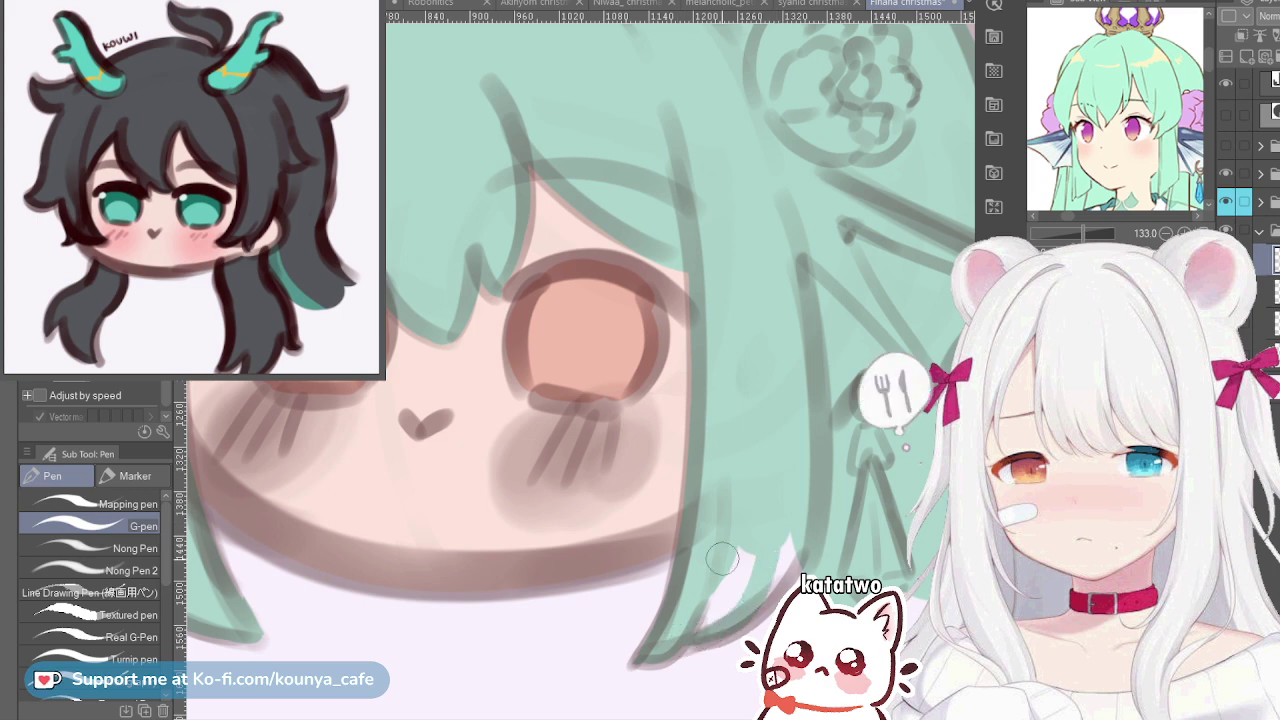
{"action": "left_click_drag", "start_coordinate": [701, 612], "coordinate": [748, 550]}
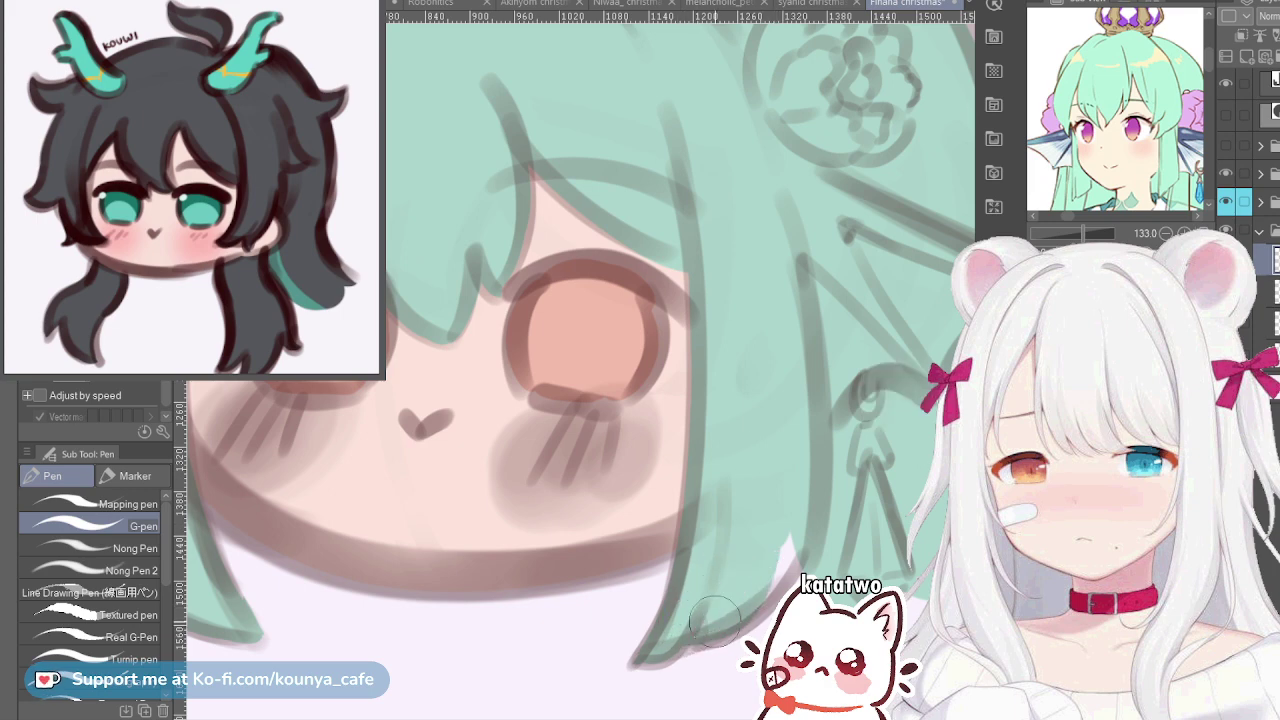
{"action": "left_click_drag", "start_coordinate": [728, 627], "coordinate": [773, 530]}
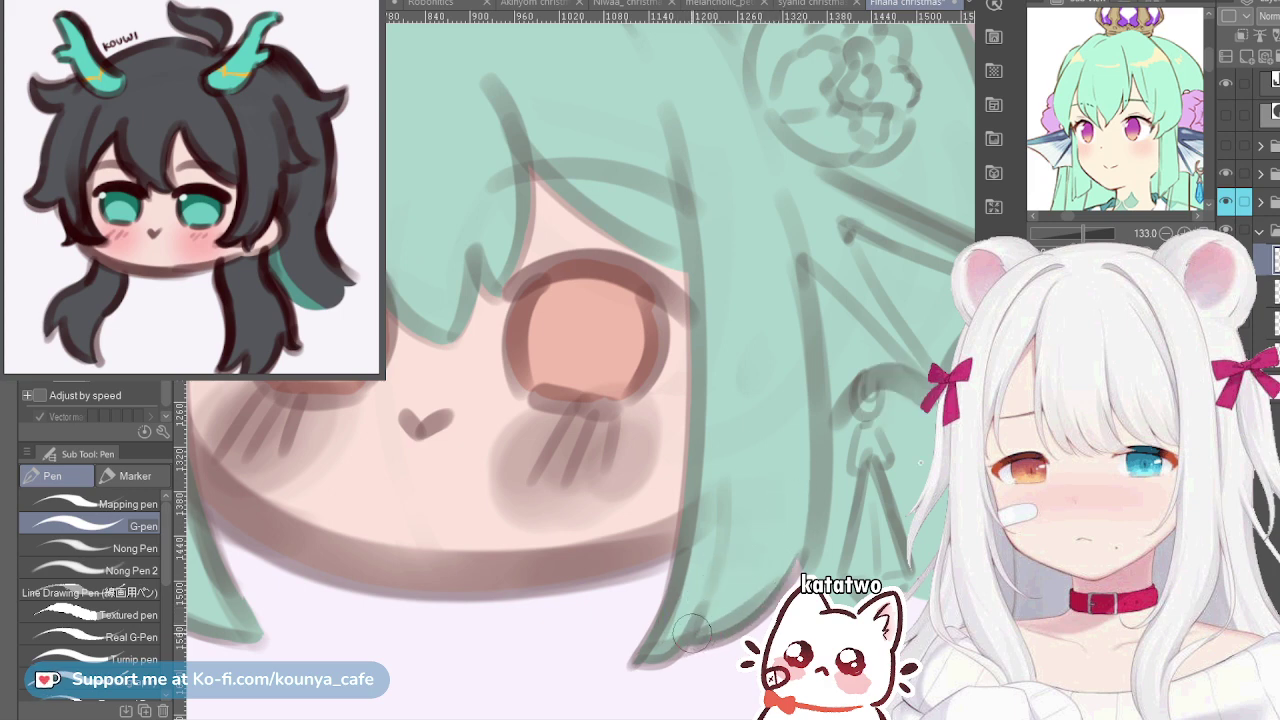
{"action": "mouse_move", "coordinate": [708, 625]}
{"action": "left_mouse_down"}
{"action": "mouse_move", "coordinate": [786, 564]}
{"action": "mouse_move", "coordinate": [792, 521]}
{"action": "left_mouse_up"}
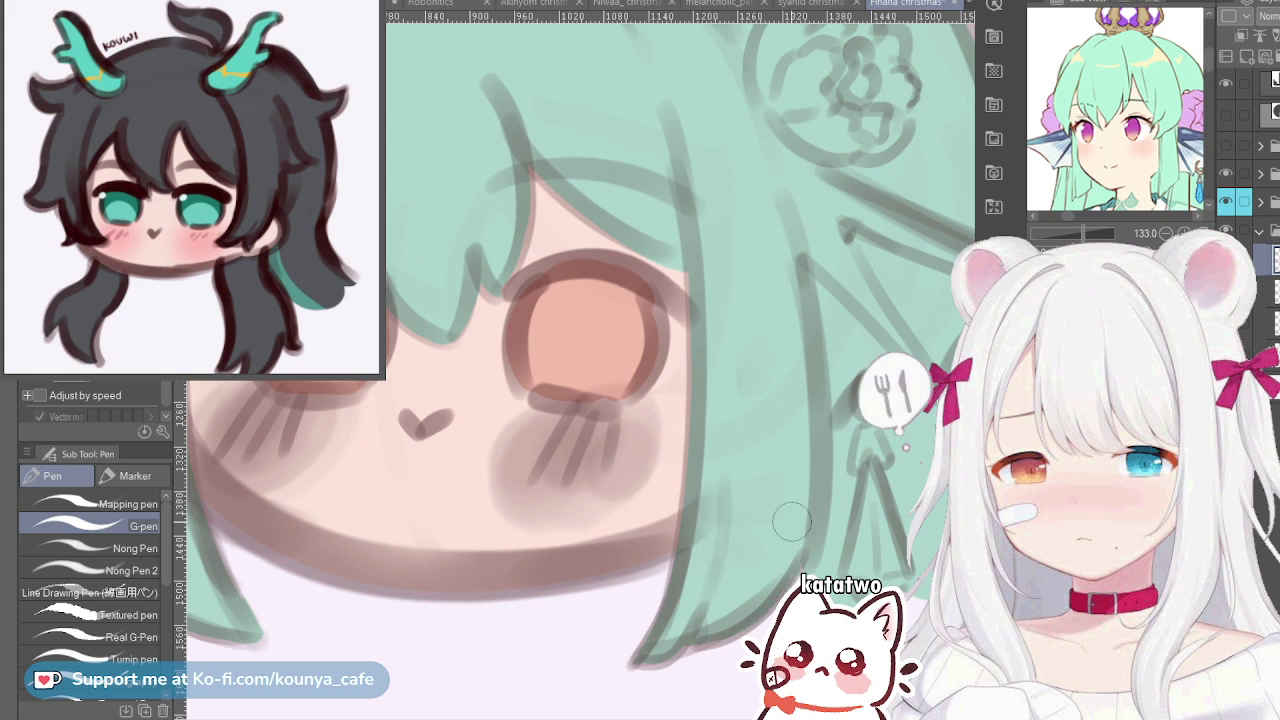
{"action": "scroll", "coordinate": [770, 440], "scroll_direction": "down", "scroll_amount": 3}
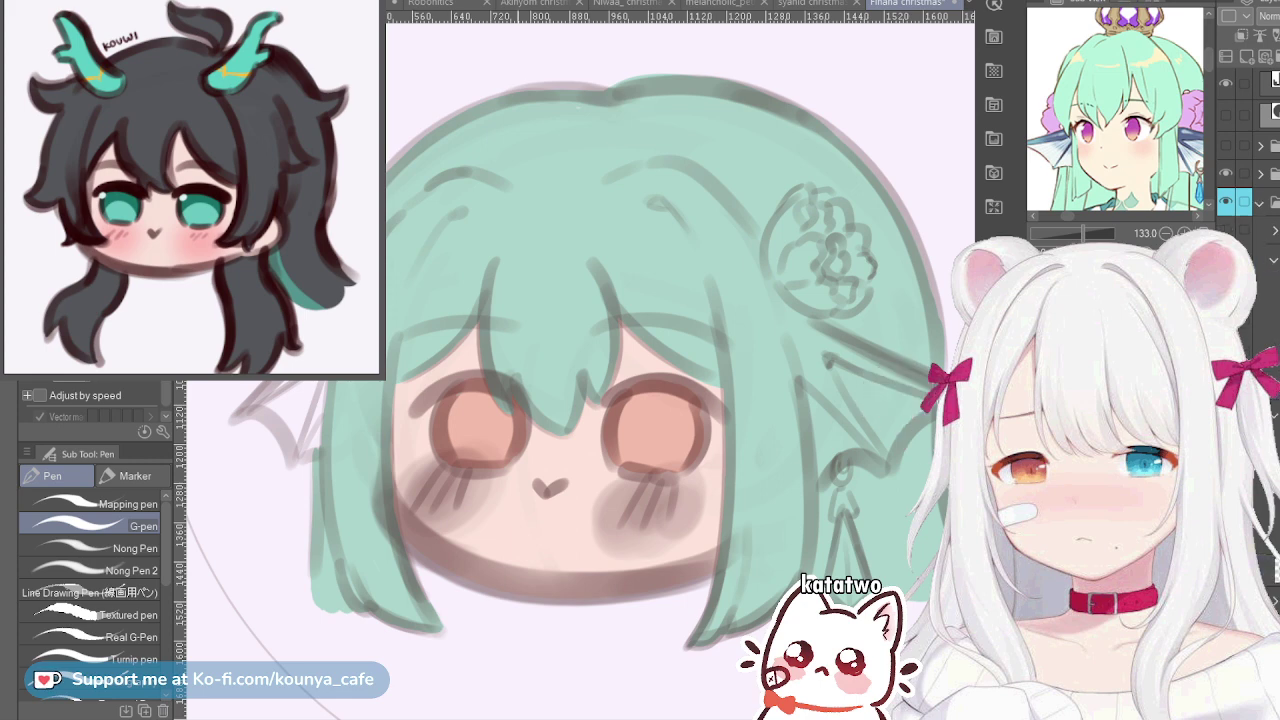
Raise the mint green fill along the crown's upper edge, just left of the parting notch, to follow the sketch line
{"action": "scroll", "coordinate": [1248, 150], "scroll_direction": "down", "scroll_amount": 1}
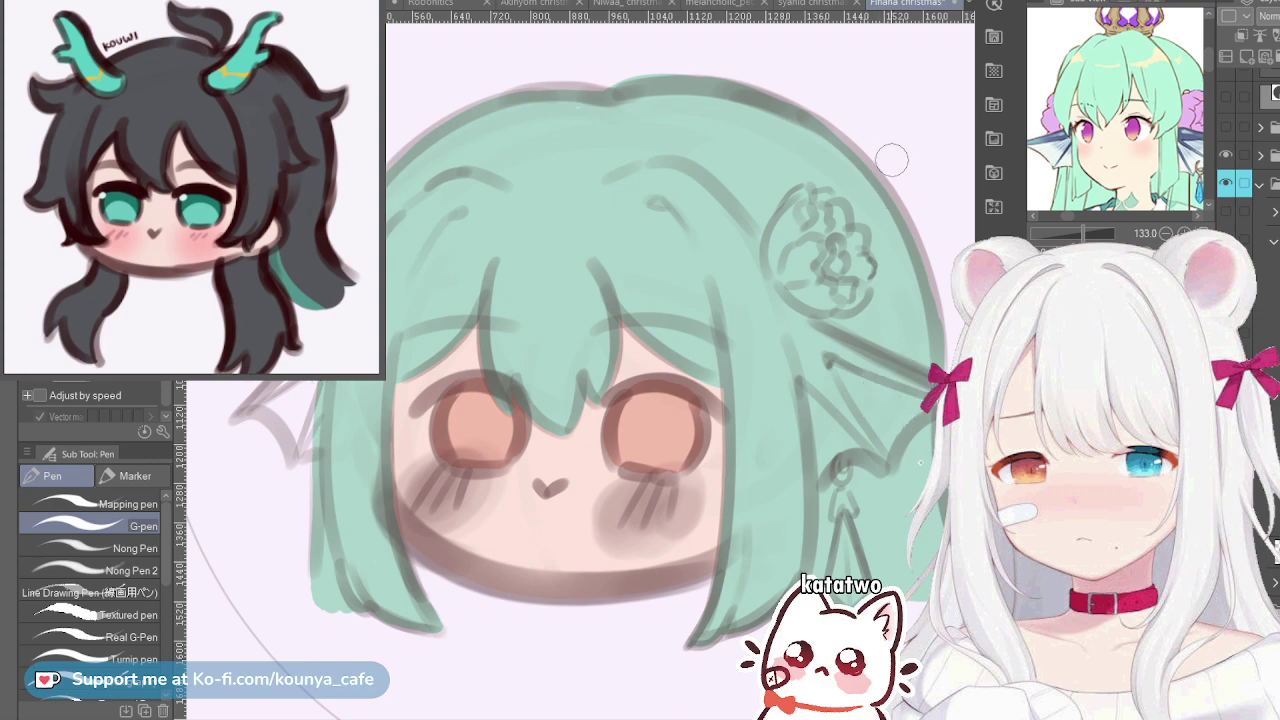
{"action": "scroll", "coordinate": [552, 86], "scroll_direction": "up", "scroll_amount": 4}
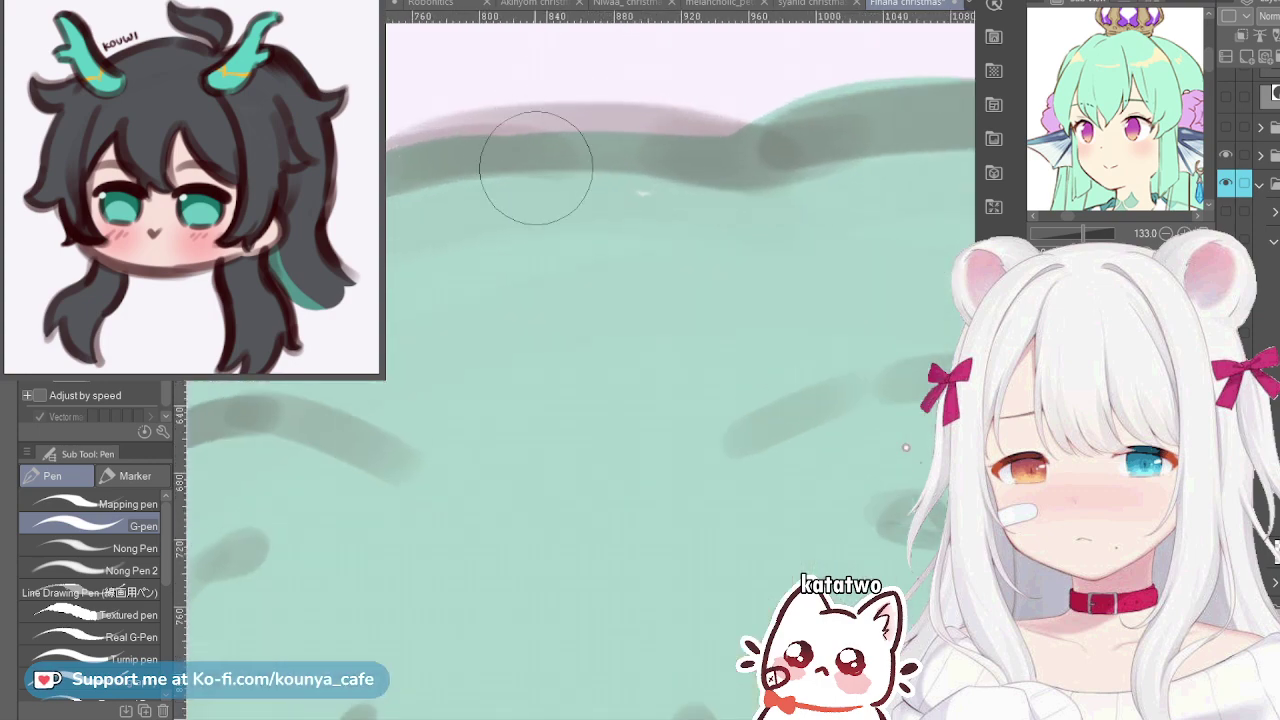
{"action": "mouse_move", "coordinate": [392, 170]}
{"action": "left_mouse_down"}
{"action": "mouse_move", "coordinate": [675, 142]}
{"action": "mouse_move", "coordinate": [740, 150]}
{"action": "left_mouse_up"}
{"action": "key", "text": "ctrl+z"}
{"action": "left_click_drag", "start_coordinate": [450, 160], "coordinate": [640, 170]}
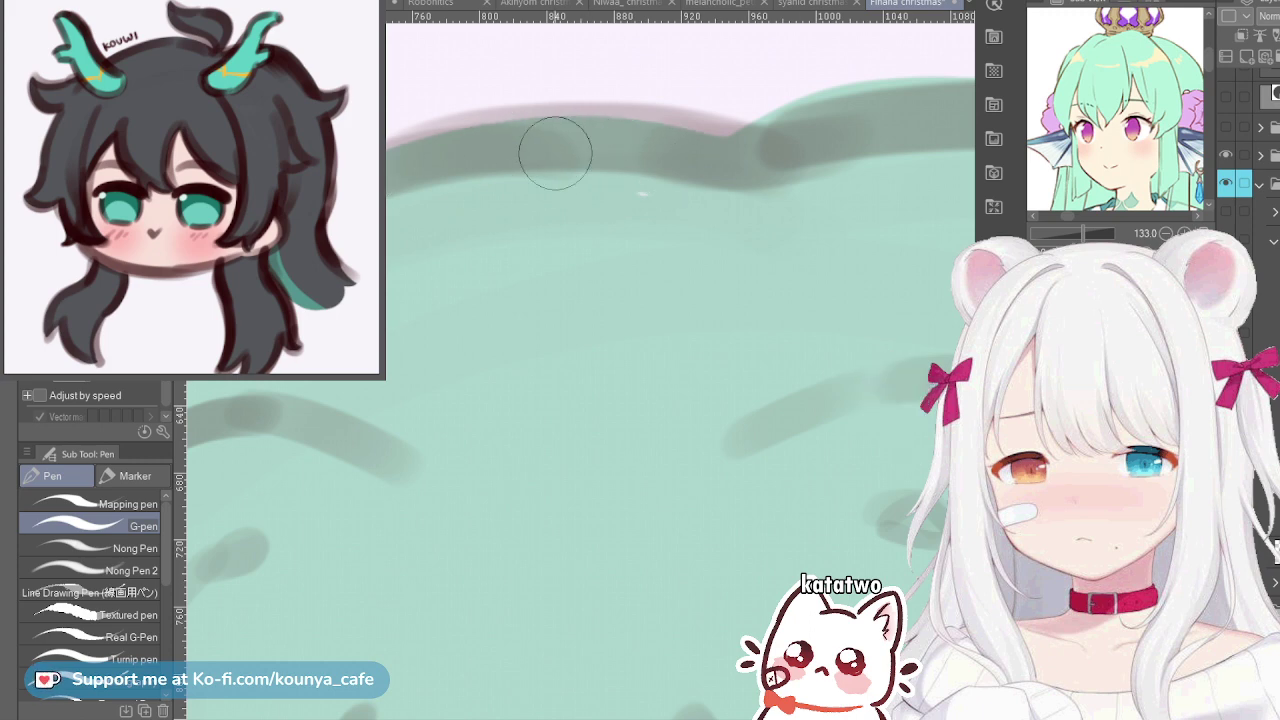
{"action": "scroll", "coordinate": [686, 209], "scroll_direction": "down", "scroll_amount": 3}
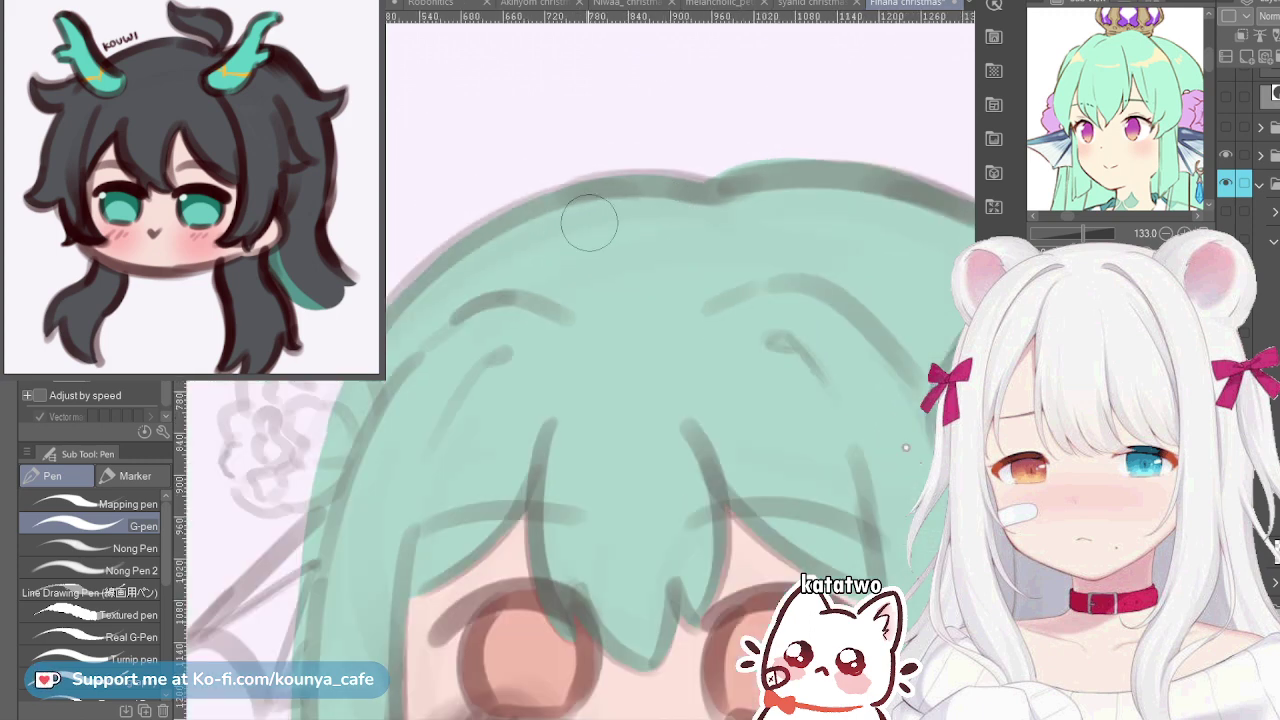
{"action": "scroll", "coordinate": [735, 216], "scroll_direction": "down", "scroll_amount": 3}
Extend the mint green fill along the outer hair curve beside the sketched flower, following the outline downward from the crown
{"action": "scroll", "coordinate": [760, 200], "scroll_direction": "up", "scroll_amount": 3}
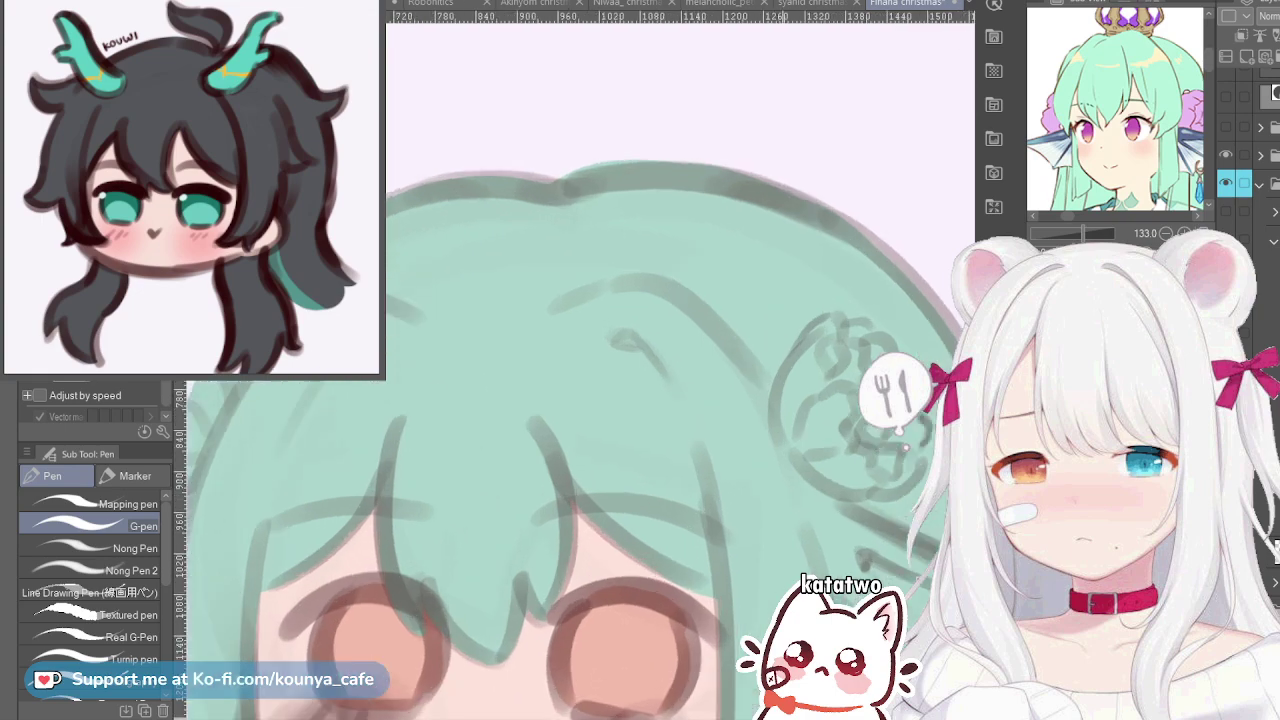
{"action": "scroll", "coordinate": [680, 400], "scroll_direction": "up", "scroll_amount": 1}
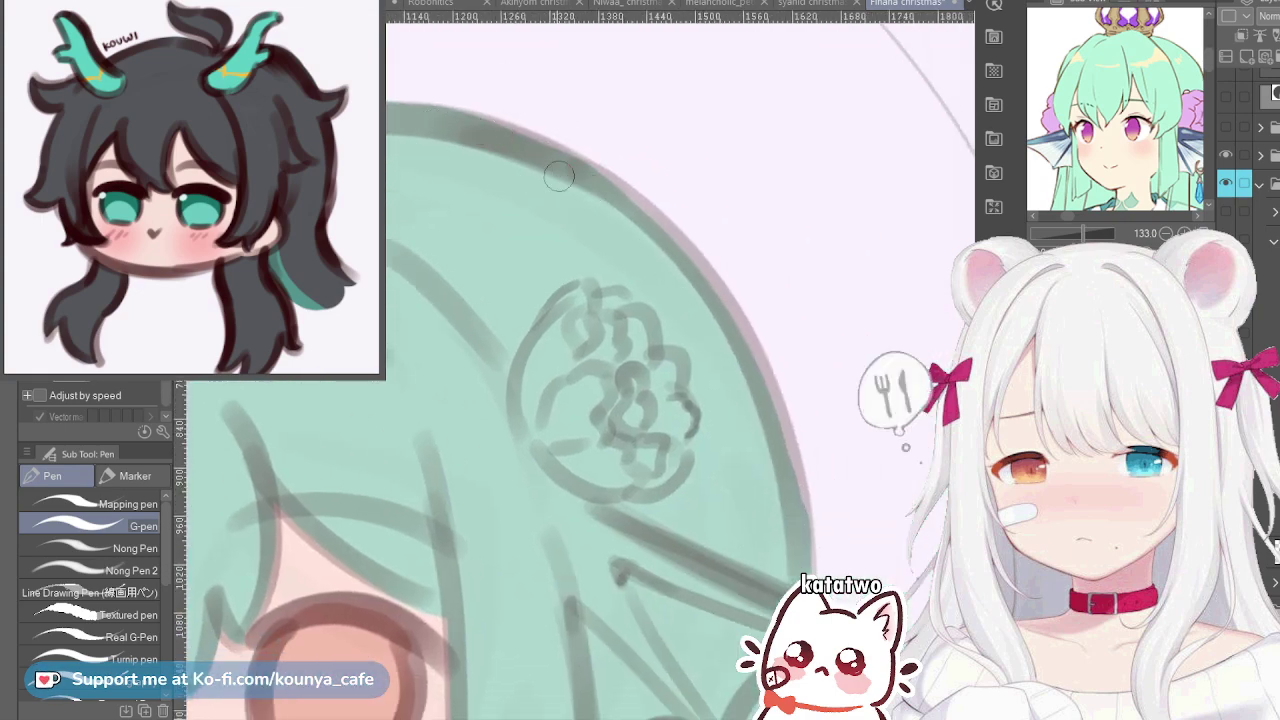
{"action": "left_click_drag", "start_coordinate": [470, 128], "coordinate": [726, 294]}
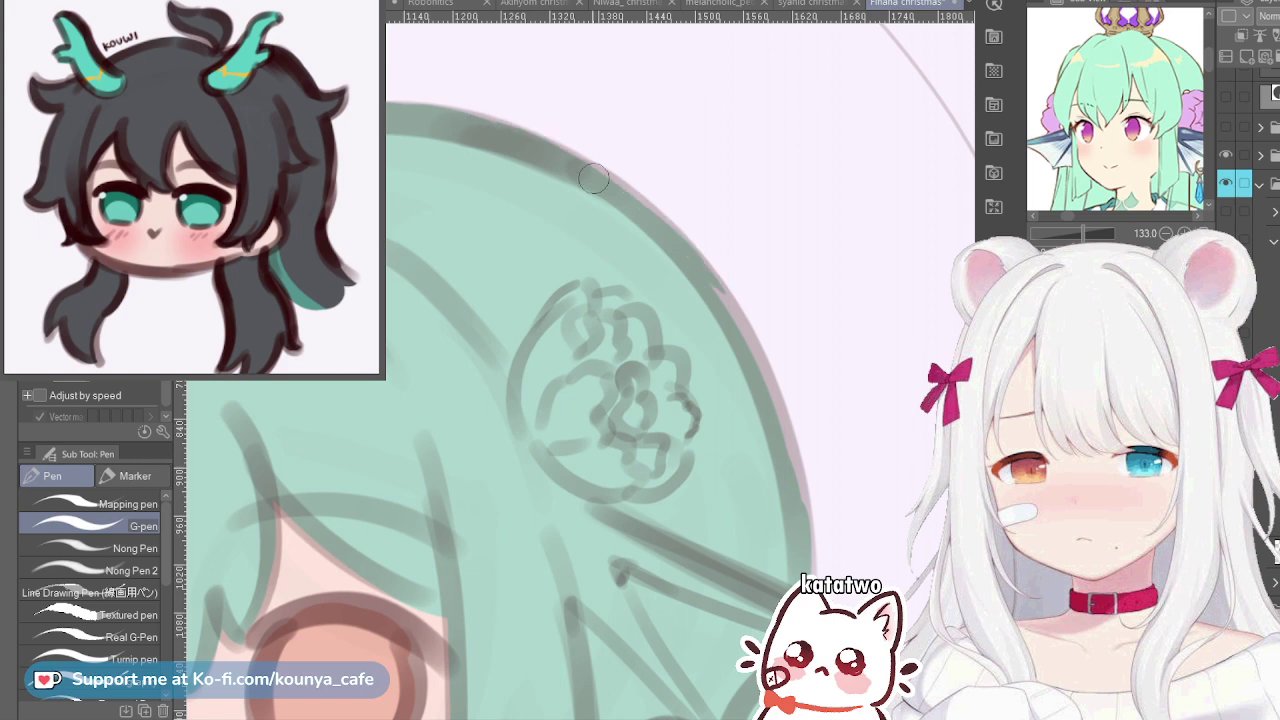
{"action": "mouse_move", "coordinate": [669, 240]}
{"action": "left_mouse_down"}
{"action": "mouse_move", "coordinate": [712, 275]}
{"action": "mouse_move", "coordinate": [795, 432]}
{"action": "left_mouse_up"}
{"action": "scroll", "coordinate": [795, 432], "scroll_direction": "up", "scroll_amount": 3}
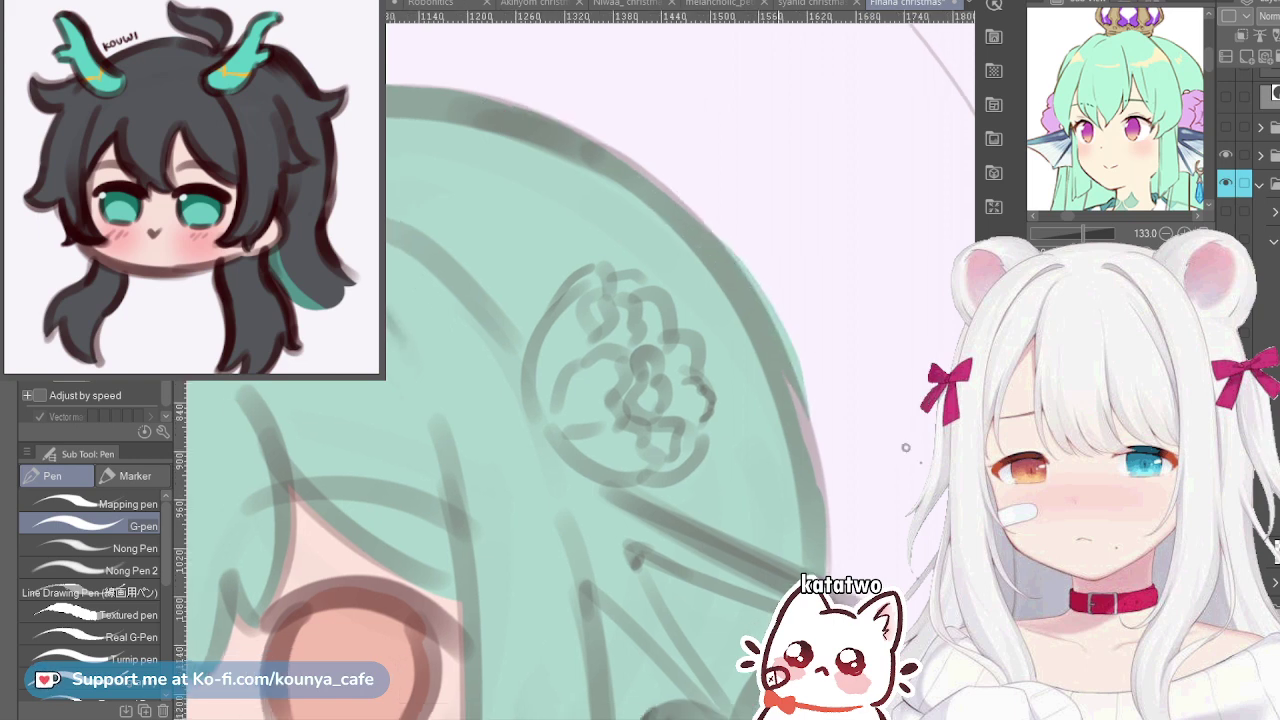
{"action": "key", "text": "ctrl+z"}
{"action": "mouse_move", "coordinate": [630, 136]}
{"action": "left_mouse_down"}
{"action": "mouse_move", "coordinate": [612, 120]}
{"action": "mouse_move", "coordinate": [756, 408]}
{"action": "left_mouse_up"}
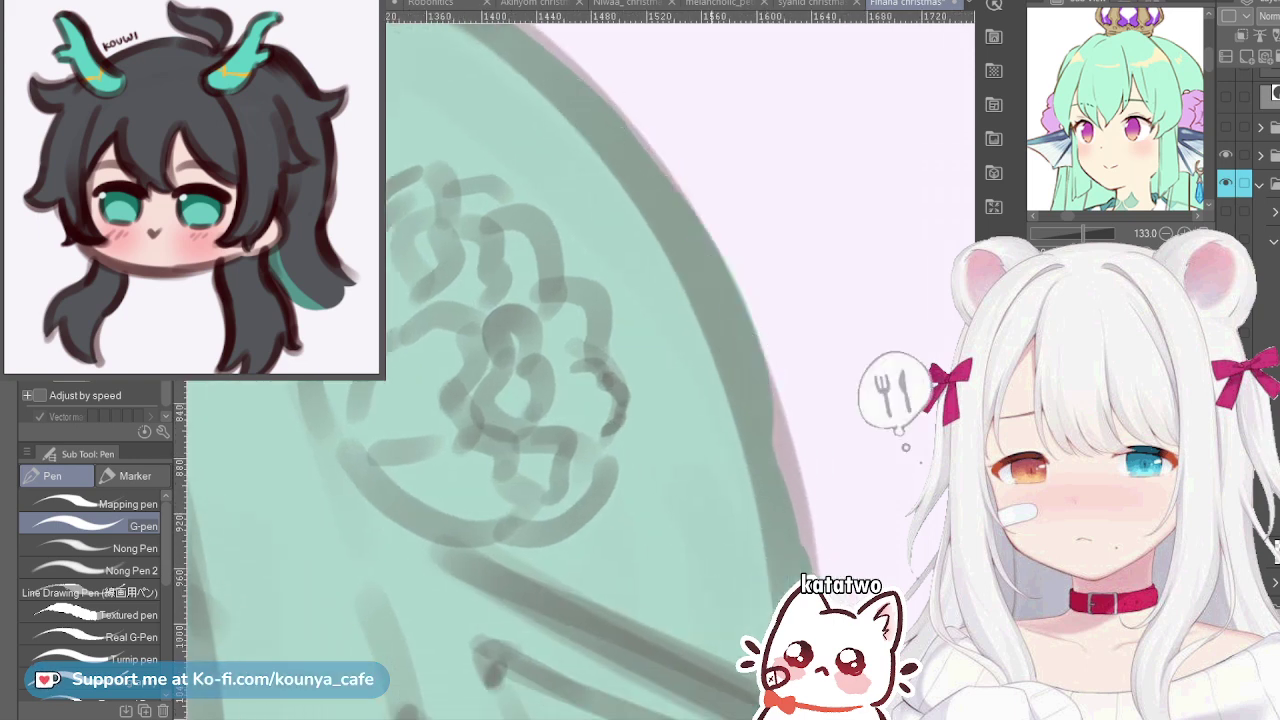
{"action": "key", "text": "ctrl+z"}
{"action": "left_click_drag", "start_coordinate": [634, 158], "coordinate": [773, 528]}
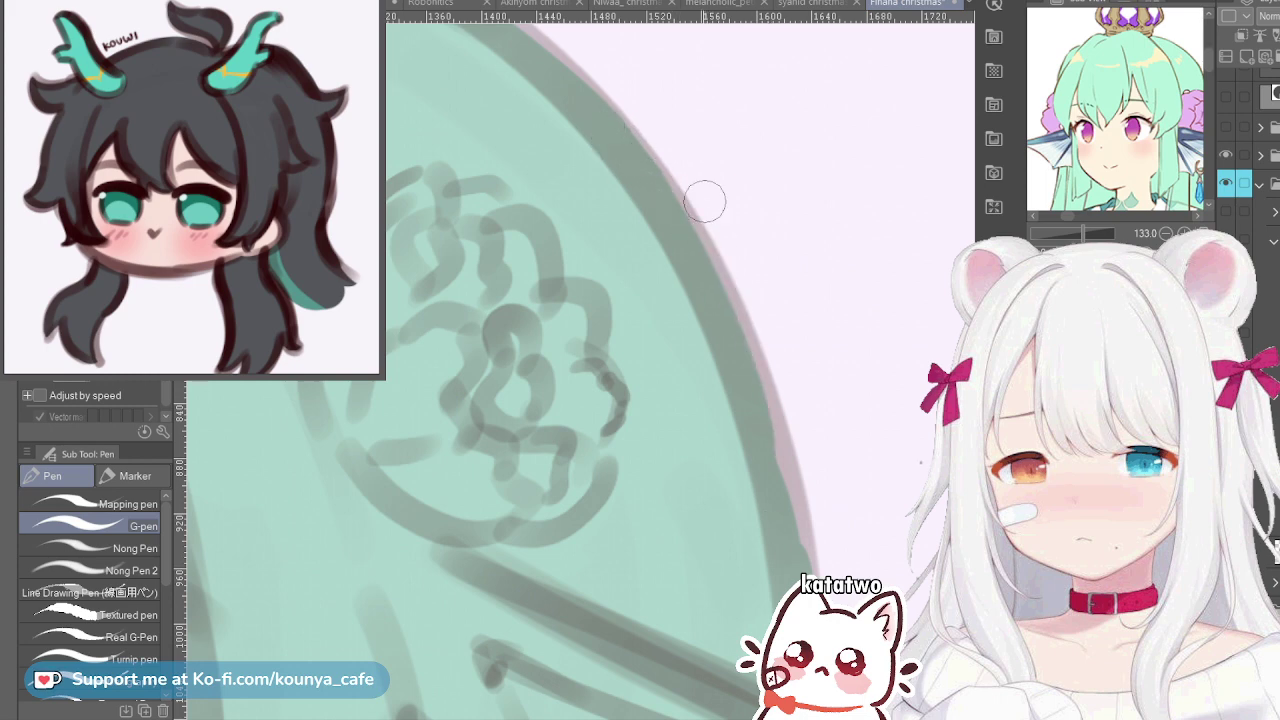
{"action": "mouse_move", "coordinate": [613, 128]}
{"action": "left_mouse_down"}
{"action": "mouse_move", "coordinate": [726, 326]}
{"action": "mouse_move", "coordinate": [752, 465]}
{"action": "left_mouse_up"}
{"action": "mouse_move", "coordinate": [632, 180]}
{"action": "left_mouse_down"}
{"action": "mouse_move", "coordinate": [693, 271]}
{"action": "mouse_move", "coordinate": [780, 573]}
{"action": "left_mouse_up"}
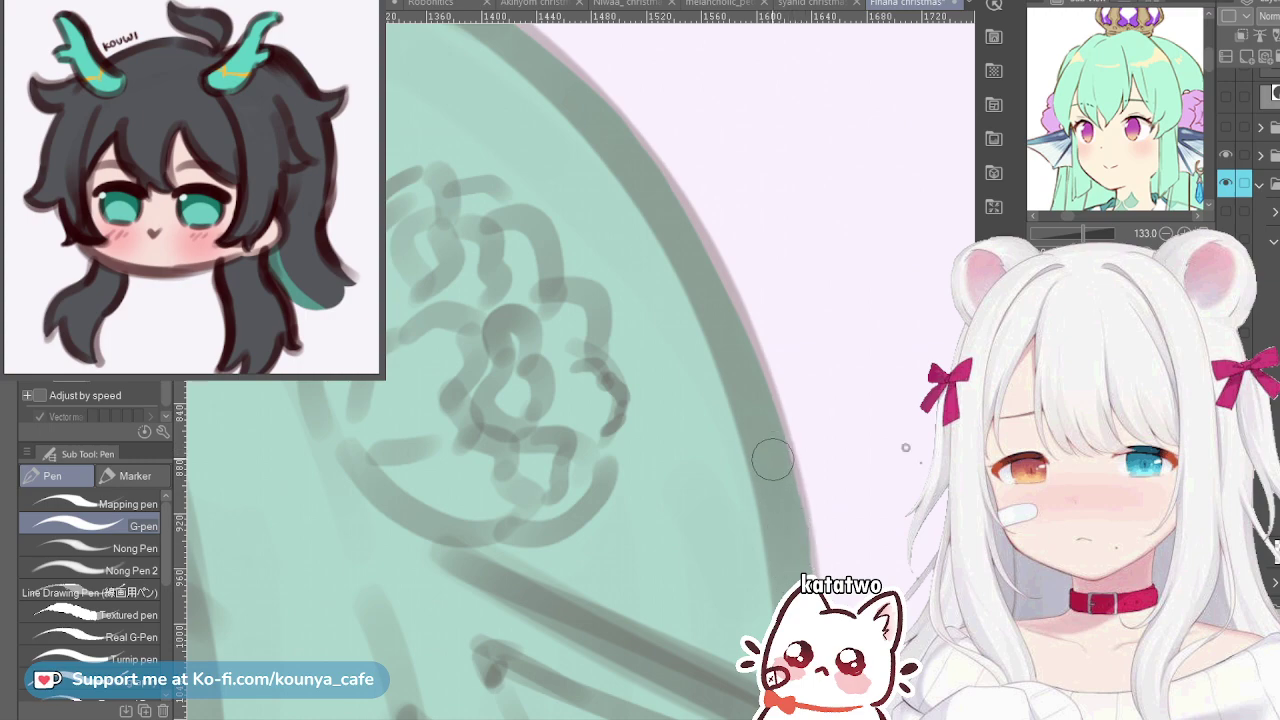
{"action": "scroll", "coordinate": [774, 389], "scroll_direction": "down", "scroll_amount": 6}
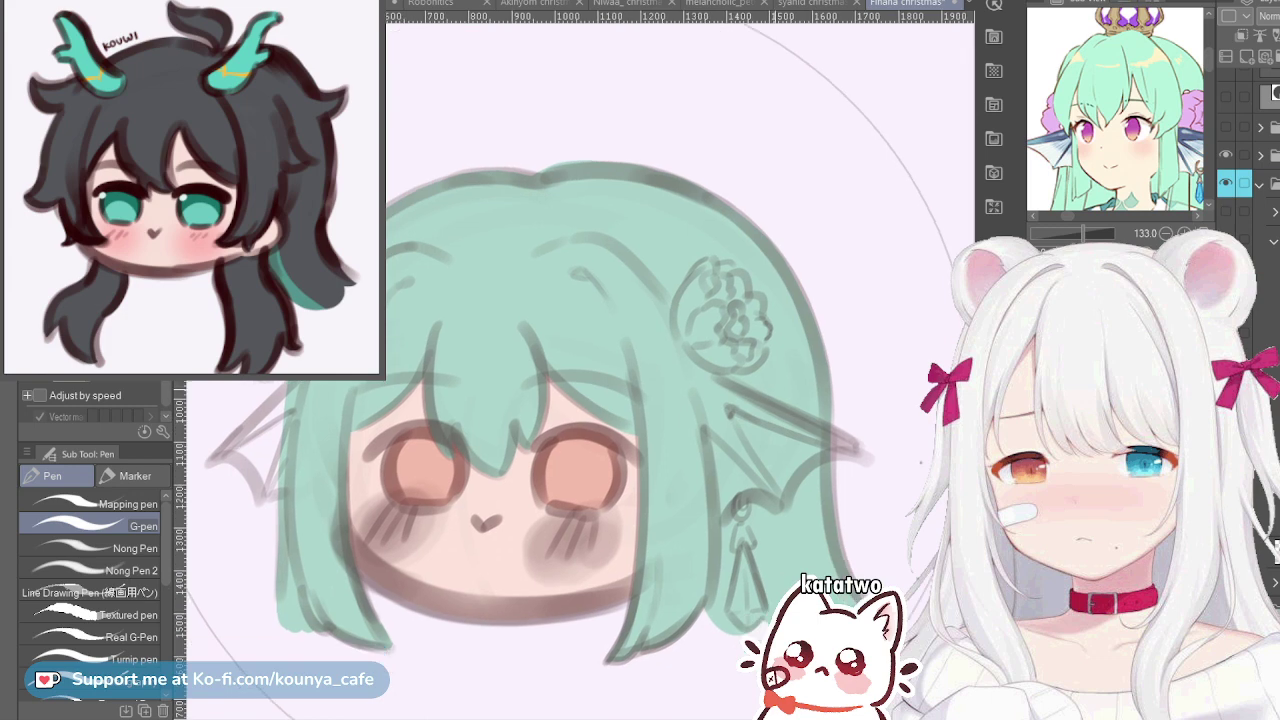
{"action": "scroll", "coordinate": [905, 447], "scroll_direction": "up", "scroll_amount": 2}
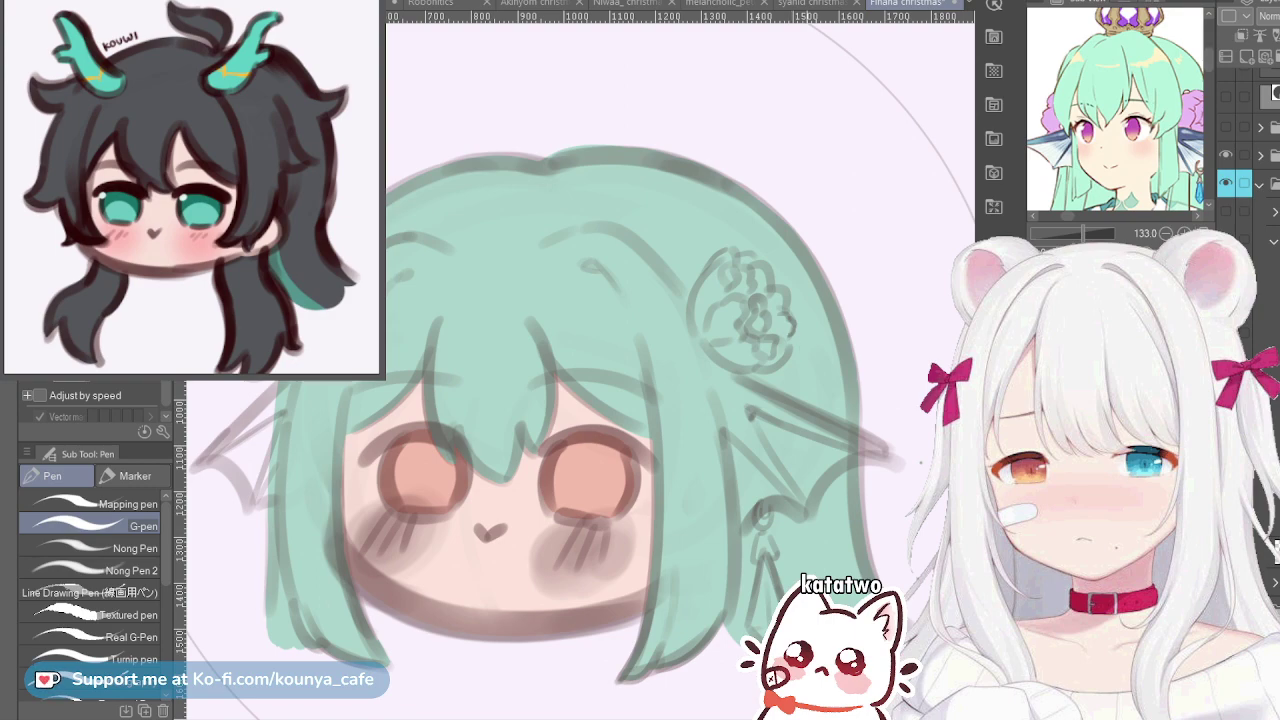
{"action": "scroll", "coordinate": [787, 290], "scroll_direction": "up", "scroll_amount": 4}
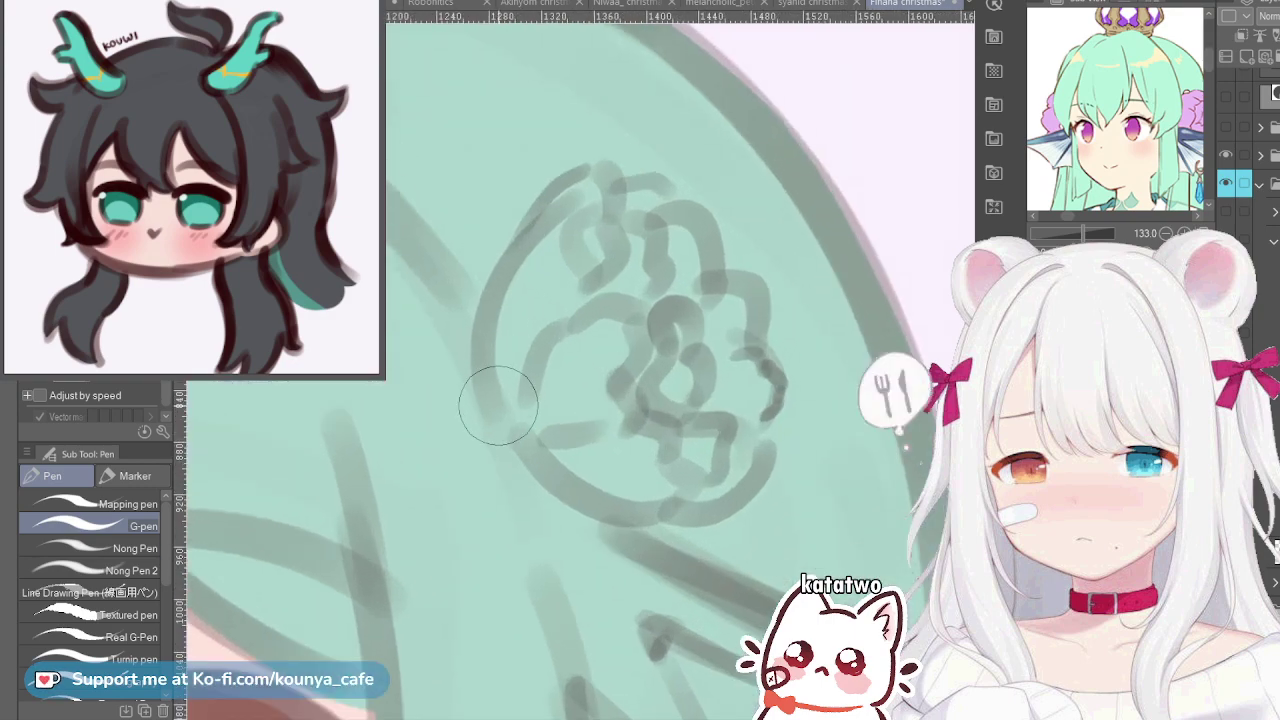
{"action": "left_click_drag", "start_coordinate": [499, 402], "coordinate": [558, 228]}
{"action": "key", "text": "ctrl+z"}
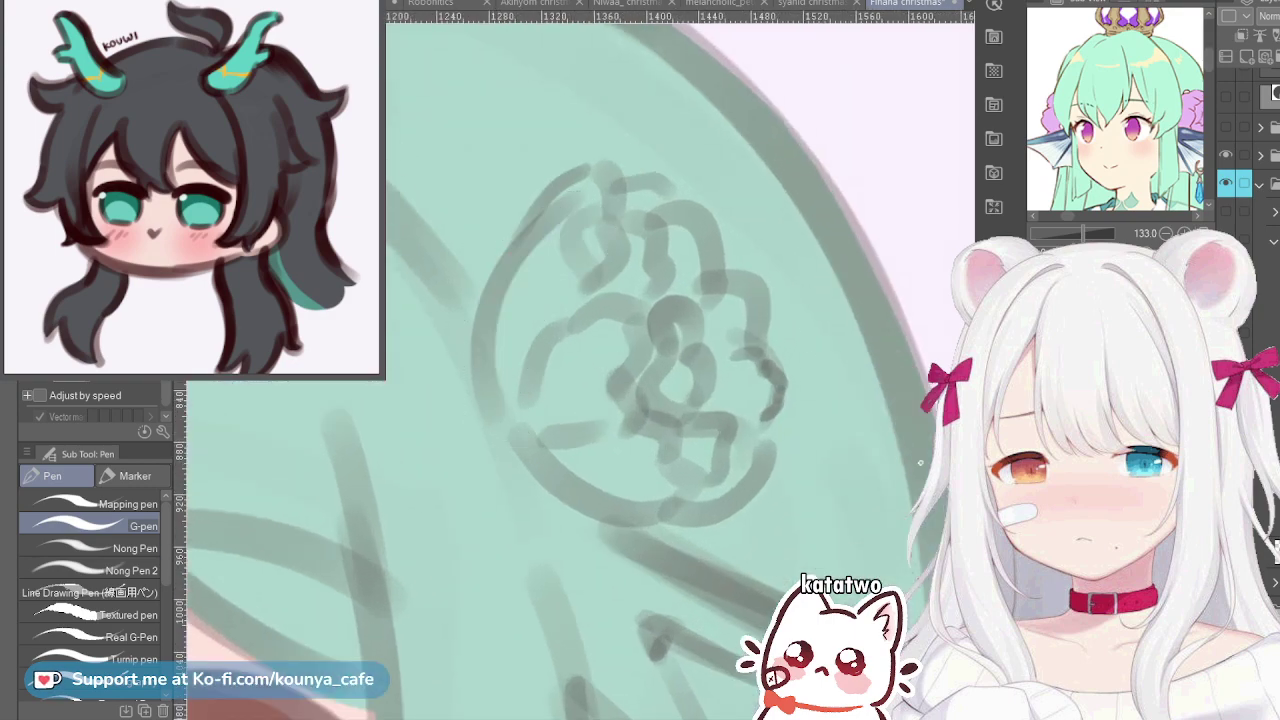
{"action": "left_click_drag", "start_coordinate": [582, 225], "coordinate": [508, 348]}
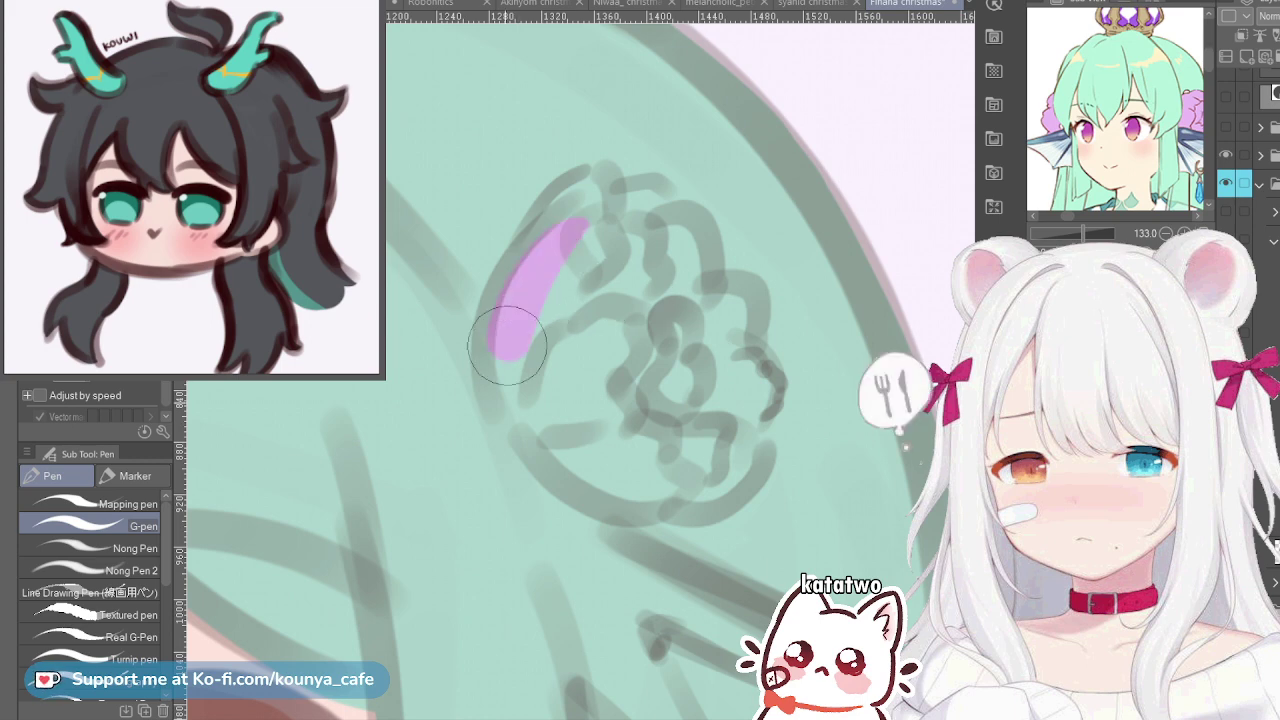
{"action": "key", "text": "ctrl+z"}
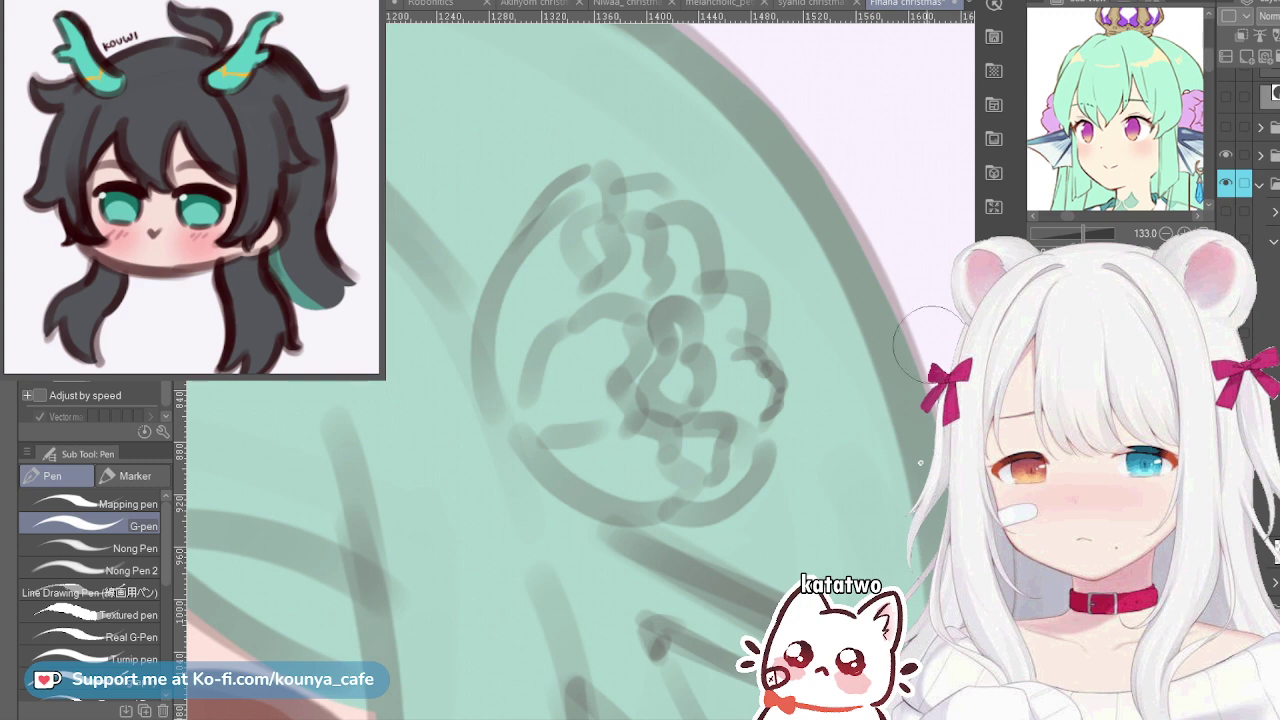
{"action": "left_click_drag", "start_coordinate": [545, 250], "coordinate": [515, 345]}
{"action": "key", "text": "ctrl+z"}
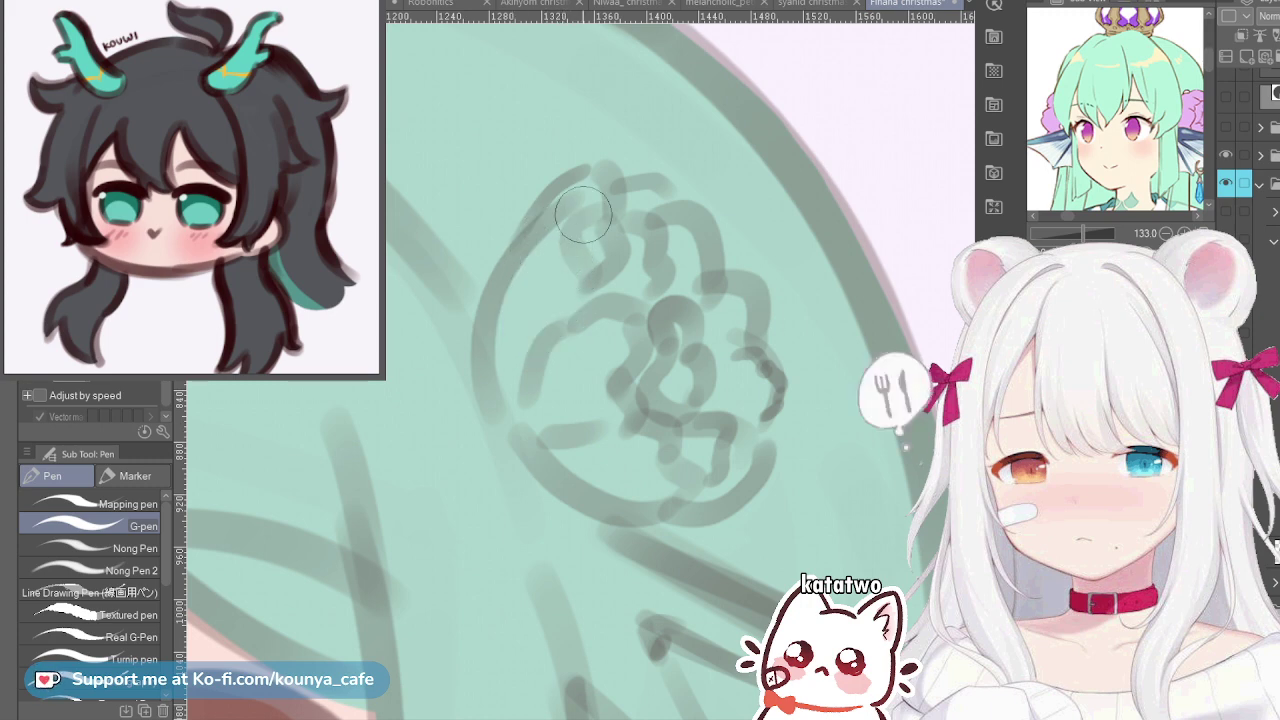
Paint the smooth inner side, centre and lower rim of the flower on the earring side in purple
{"action": "left_click_drag", "start_coordinate": [580, 210], "coordinate": [492, 414]}
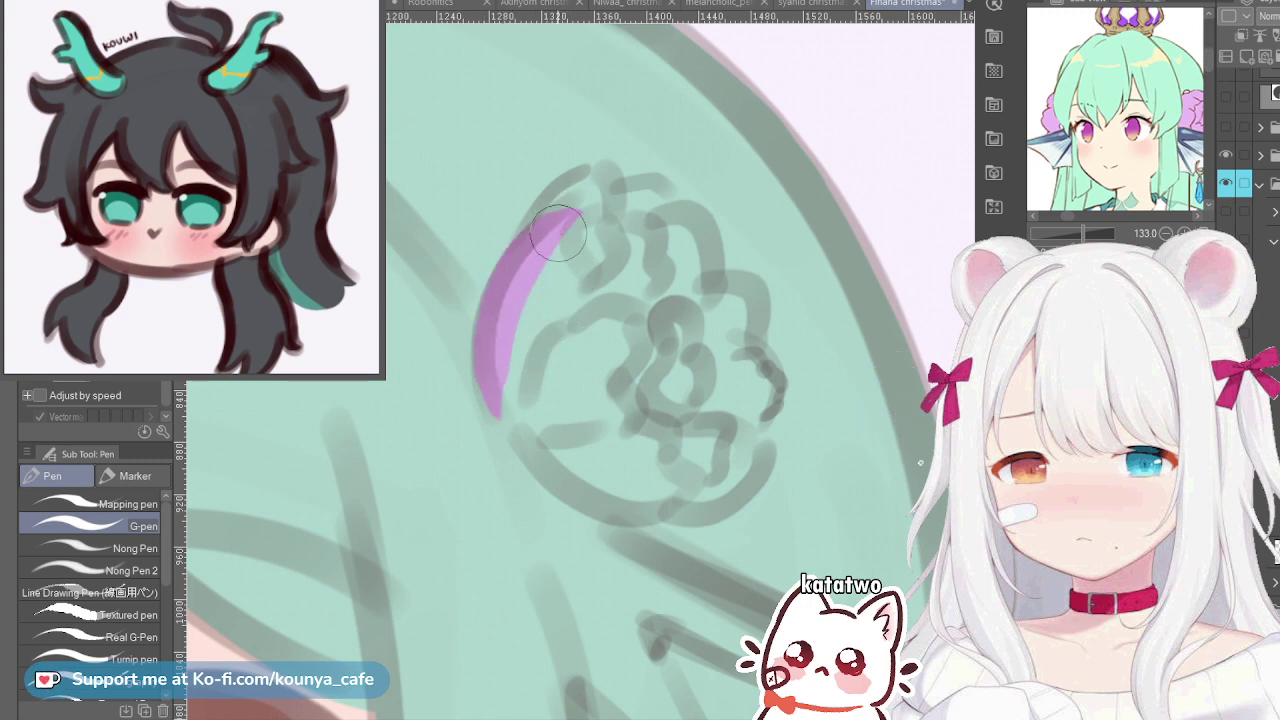
{"action": "mouse_move", "coordinate": [558, 234]}
{"action": "left_mouse_down"}
{"action": "mouse_move", "coordinate": [559, 204]}
{"action": "mouse_move", "coordinate": [593, 190]}
{"action": "mouse_move", "coordinate": [569, 188]}
{"action": "mouse_move", "coordinate": [602, 195]}
{"action": "mouse_move", "coordinate": [579, 197]}
{"action": "mouse_move", "coordinate": [582, 244]}
{"action": "mouse_move", "coordinate": [572, 204]}
{"action": "mouse_move", "coordinate": [586, 208]}
{"action": "mouse_move", "coordinate": [540, 326]}
{"action": "mouse_move", "coordinate": [564, 259]}
{"action": "mouse_move", "coordinate": [578, 379]}
{"action": "mouse_move", "coordinate": [603, 238]}
{"action": "mouse_move", "coordinate": [640, 447]}
{"action": "mouse_move", "coordinate": [624, 260]}
{"action": "mouse_move", "coordinate": [692, 435]}
{"action": "mouse_move", "coordinate": [636, 243]}
{"action": "mouse_move", "coordinate": [681, 327]}
{"action": "mouse_move", "coordinate": [648, 356]}
{"action": "mouse_move", "coordinate": [566, 346]}
{"action": "mouse_move", "coordinate": [552, 403]}
{"action": "mouse_move", "coordinate": [573, 370]}
{"action": "mouse_move", "coordinate": [516, 362]}
{"action": "mouse_move", "coordinate": [607, 451]}
{"action": "mouse_move", "coordinate": [546, 363]}
{"action": "mouse_move", "coordinate": [497, 386]}
{"action": "mouse_move", "coordinate": [515, 395]}
{"action": "mouse_move", "coordinate": [497, 341]}
{"action": "mouse_move", "coordinate": [550, 442]}
{"action": "mouse_move", "coordinate": [524, 379]}
{"action": "mouse_move", "coordinate": [515, 426]}
{"action": "mouse_move", "coordinate": [688, 490]}
{"action": "mouse_move", "coordinate": [581, 446]}
{"action": "mouse_move", "coordinate": [572, 455]}
{"action": "mouse_move", "coordinate": [680, 481]}
{"action": "mouse_move", "coordinate": [643, 458]}
{"action": "mouse_move", "coordinate": [679, 450]}
{"action": "left_mouse_up"}
{"action": "key", "text": "]"}
{"action": "key", "text": "]"}
{"action": "mouse_move", "coordinate": [651, 492]}
{"action": "left_mouse_down"}
{"action": "mouse_move", "coordinate": [722, 494]}
{"action": "mouse_move", "coordinate": [704, 484]}
{"action": "mouse_move", "coordinate": [757, 432]}
{"action": "left_mouse_up"}
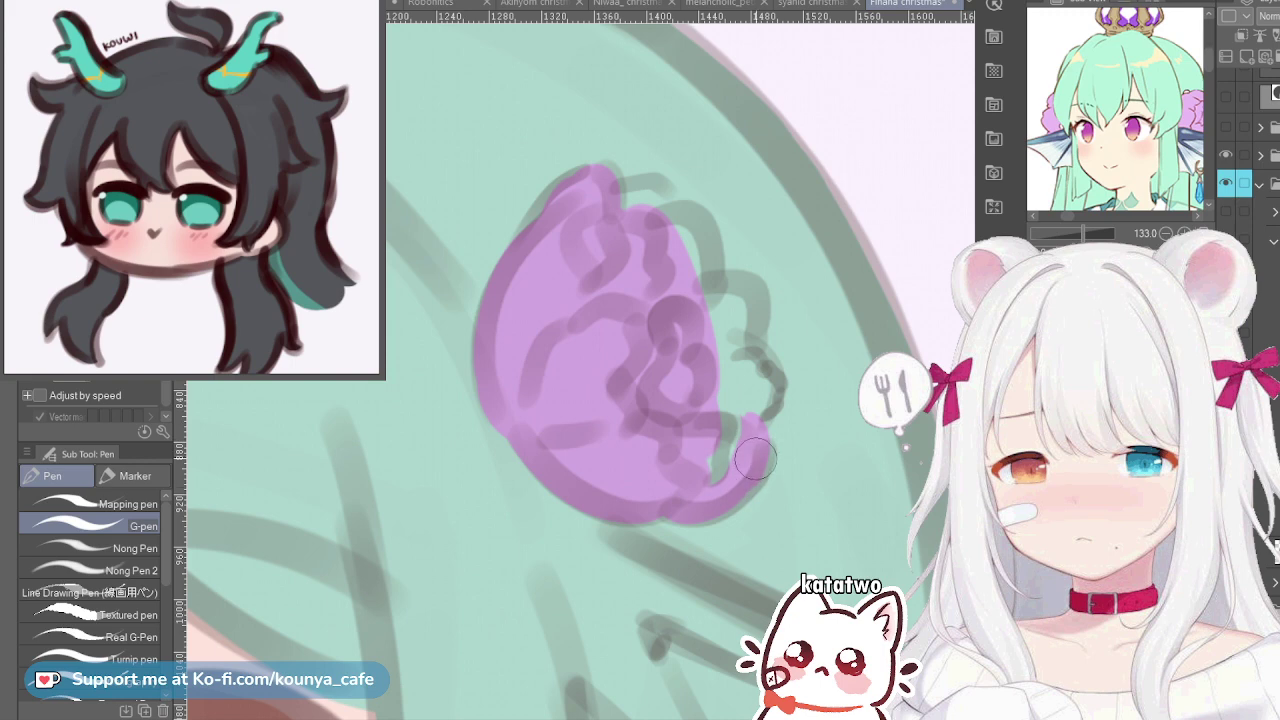
Extend the purple over the scalloped outer petals to complete the earring-side flower's silhouette
{"action": "mouse_move", "coordinate": [755, 458]}
{"action": "left_mouse_down"}
{"action": "mouse_move", "coordinate": [717, 426]}
{"action": "mouse_move", "coordinate": [733, 443]}
{"action": "mouse_move", "coordinate": [692, 460]}
{"action": "mouse_move", "coordinate": [720, 444]}
{"action": "mouse_move", "coordinate": [713, 402]}
{"action": "mouse_move", "coordinate": [671, 242]}
{"action": "mouse_move", "coordinate": [653, 240]}
{"action": "mouse_move", "coordinate": [679, 230]}
{"action": "mouse_move", "coordinate": [682, 317]}
{"action": "mouse_move", "coordinate": [681, 236]}
{"action": "mouse_move", "coordinate": [658, 239]}
{"action": "mouse_move", "coordinate": [689, 219]}
{"action": "mouse_move", "coordinate": [685, 239]}
{"action": "mouse_move", "coordinate": [670, 231]}
{"action": "mouse_move", "coordinate": [649, 183]}
{"action": "mouse_move", "coordinate": [618, 204]}
{"action": "mouse_move", "coordinate": [641, 189]}
{"action": "mouse_move", "coordinate": [652, 211]}
{"action": "mouse_move", "coordinate": [628, 197]}
{"action": "mouse_move", "coordinate": [664, 219]}
{"action": "left_mouse_up"}
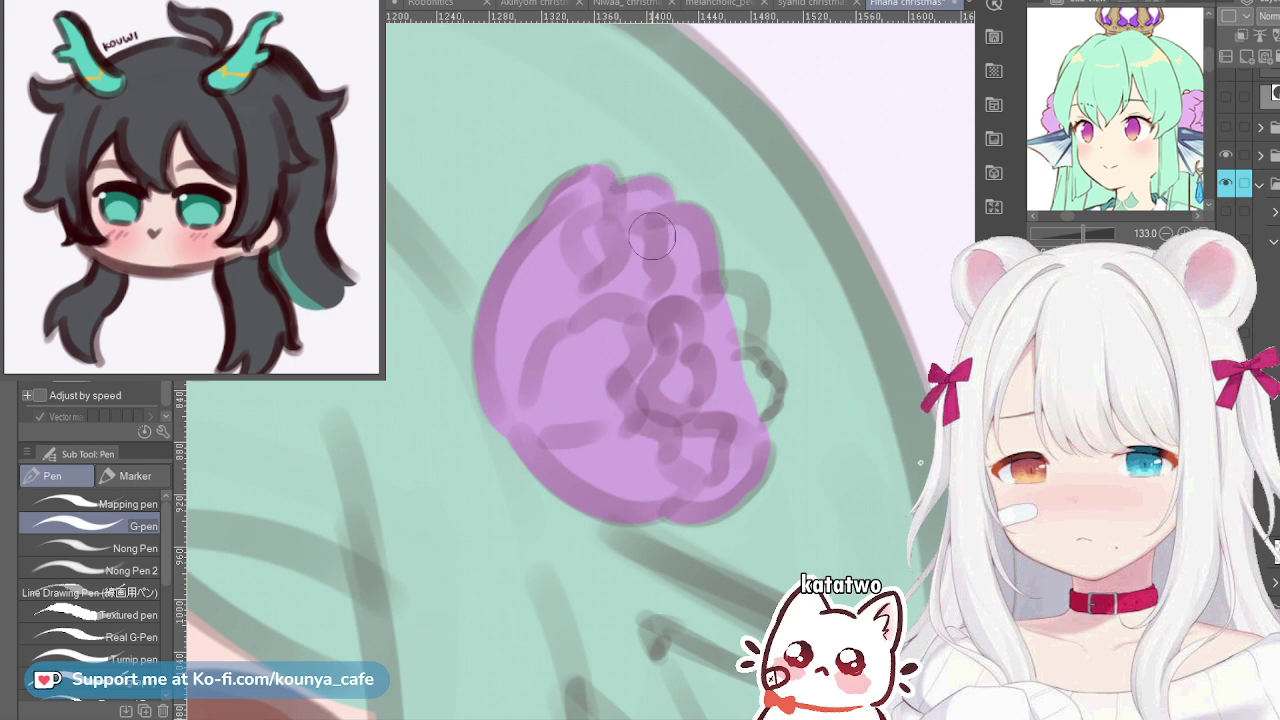
{"action": "mouse_move", "coordinate": [719, 297]}
{"action": "left_mouse_down"}
{"action": "mouse_move", "coordinate": [745, 295]}
{"action": "mouse_move", "coordinate": [732, 340]}
{"action": "left_mouse_up"}
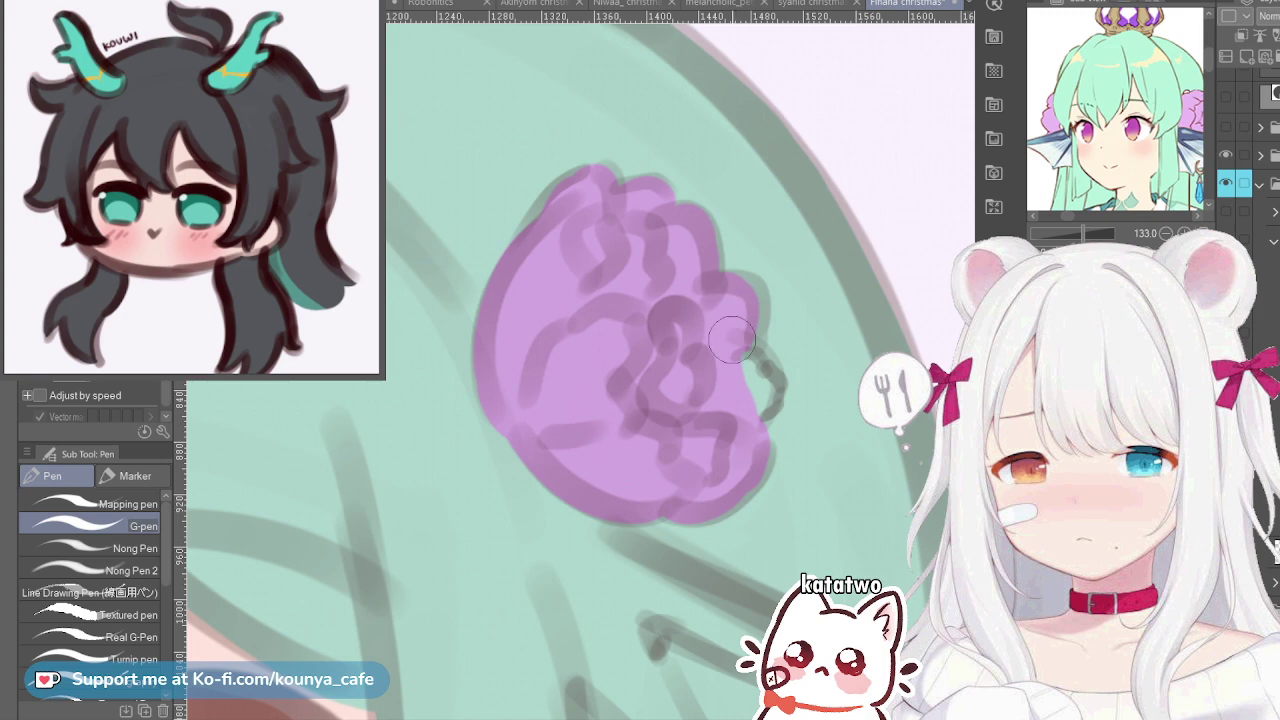
{"action": "mouse_move", "coordinate": [731, 290]}
{"action": "left_mouse_down"}
{"action": "mouse_move", "coordinate": [748, 330]}
{"action": "mouse_move", "coordinate": [748, 300]}
{"action": "left_mouse_up"}
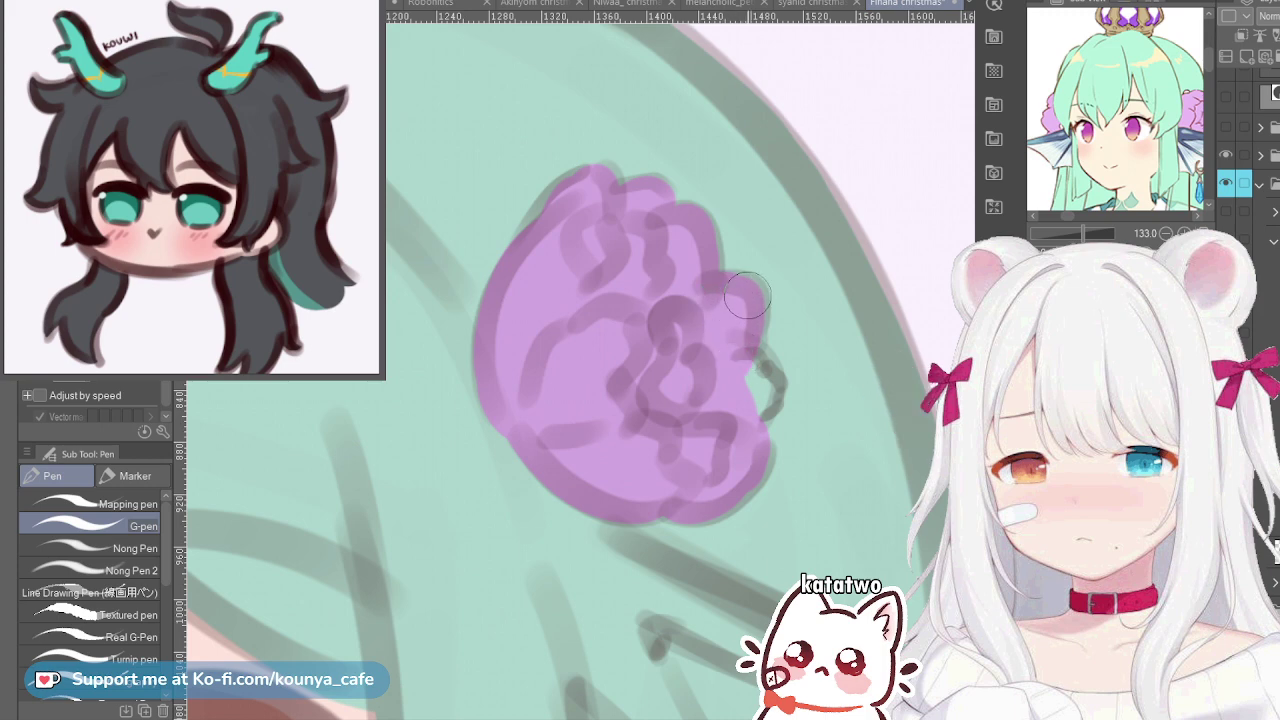
{"action": "mouse_move", "coordinate": [734, 357]}
{"action": "left_mouse_down"}
{"action": "mouse_move", "coordinate": [766, 382]}
{"action": "mouse_move", "coordinate": [719, 460]}
{"action": "mouse_move", "coordinate": [763, 355]}
{"action": "left_mouse_up"}
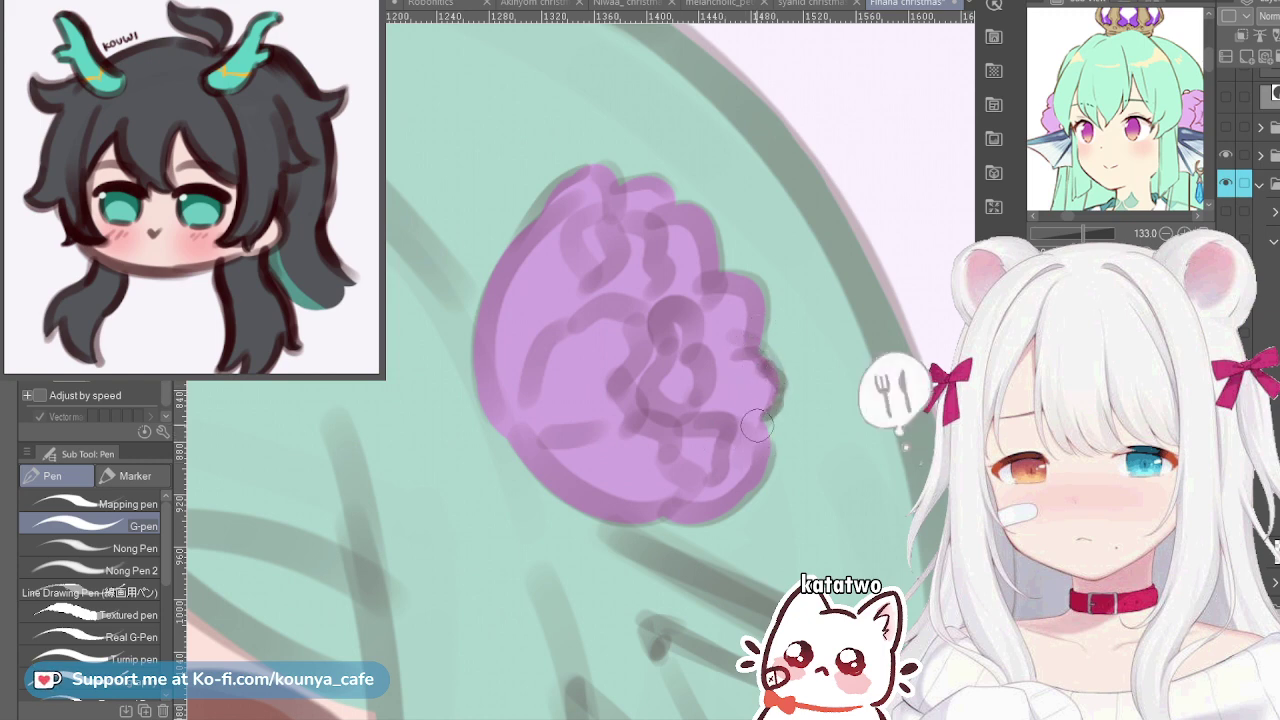
Paint the upper and outer scalloped petals of the flower on the opposite side of the head purple
{"action": "scroll", "coordinate": [756, 444], "scroll_direction": "down", "scroll_amount": 4}
{"action": "left_click_drag", "start_coordinate": [642, 376], "coordinate": [713, 388]}
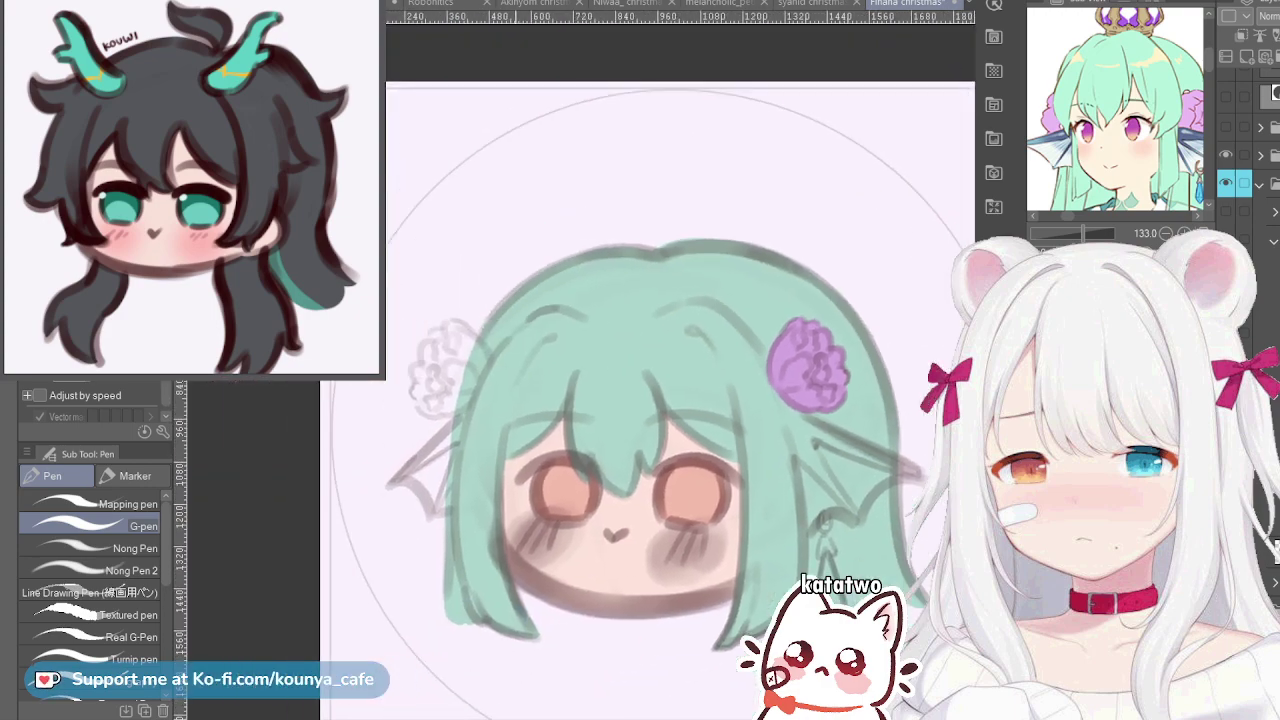
{"action": "scroll", "coordinate": [430, 350], "scroll_direction": "up", "scroll_amount": 4}
{"action": "mouse_move", "coordinate": [527, 316]}
{"action": "left_mouse_down"}
{"action": "mouse_move", "coordinate": [519, 243]}
{"action": "mouse_move", "coordinate": [566, 283]}
{"action": "mouse_move", "coordinate": [518, 290]}
{"action": "mouse_move", "coordinate": [505, 240]}
{"action": "mouse_move", "coordinate": [462, 272]}
{"action": "mouse_move", "coordinate": [467, 305]}
{"action": "mouse_move", "coordinate": [452, 282]}
{"action": "mouse_move", "coordinate": [425, 322]}
{"action": "mouse_move", "coordinate": [391, 484]}
{"action": "mouse_move", "coordinate": [420, 492]}
{"action": "mouse_move", "coordinate": [403, 478]}
{"action": "mouse_move", "coordinate": [428, 476]}
{"action": "mouse_move", "coordinate": [445, 430]}
{"action": "mouse_move", "coordinate": [420, 400]}
{"action": "mouse_move", "coordinate": [440, 460]}
{"action": "mouse_move", "coordinate": [470, 330]}
{"action": "mouse_move", "coordinate": [495, 455]}
{"action": "mouse_move", "coordinate": [500, 300]}
{"action": "mouse_move", "coordinate": [520, 310]}
{"action": "mouse_move", "coordinate": [550, 400]}
{"action": "mouse_move", "coordinate": [580, 300]}
{"action": "mouse_move", "coordinate": [560, 280]}
{"action": "mouse_move", "coordinate": [594, 340]}
{"action": "left_mouse_up"}
{"action": "key", "text": "ctrl+z"}
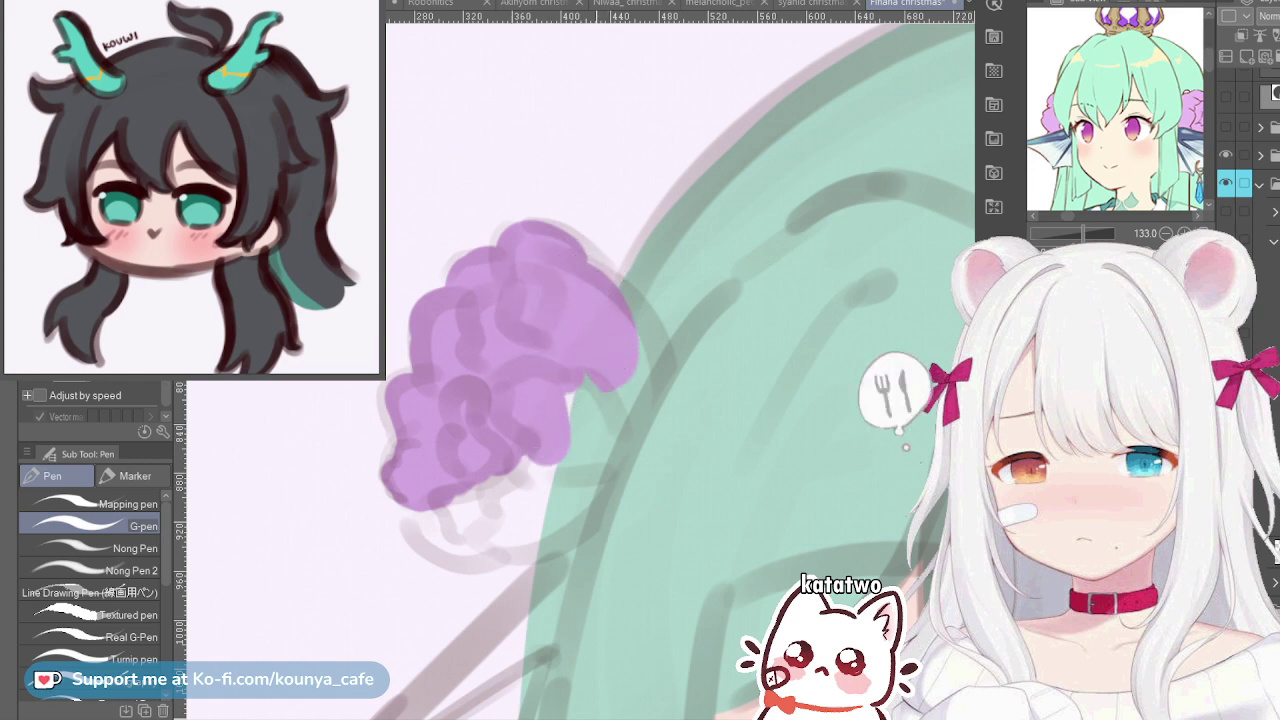
Fill the second flower's inner half purple where it overlaps the mint green hair
{"action": "mouse_move", "coordinate": [590, 280]}
{"action": "left_mouse_down"}
{"action": "mouse_move", "coordinate": [614, 393]}
{"action": "mouse_move", "coordinate": [584, 291]}
{"action": "mouse_move", "coordinate": [552, 266]}
{"action": "mouse_move", "coordinate": [655, 366]}
{"action": "mouse_move", "coordinate": [631, 312]}
{"action": "mouse_move", "coordinate": [603, 305]}
{"action": "mouse_move", "coordinate": [570, 383]}
{"action": "mouse_move", "coordinate": [538, 363]}
{"action": "mouse_move", "coordinate": [599, 362]}
{"action": "mouse_move", "coordinate": [584, 444]}
{"action": "mouse_move", "coordinate": [623, 388]}
{"action": "mouse_move", "coordinate": [565, 458]}
{"action": "mouse_move", "coordinate": [546, 417]}
{"action": "mouse_move", "coordinate": [571, 435]}
{"action": "left_mouse_up"}
{"action": "key", "text": "]"}
{"action": "key", "text": "]"}
{"action": "key", "text": "]"}
{"action": "key", "text": "]"}
{"action": "key", "text": "]"}
{"action": "key", "text": "]"}
{"action": "key", "text": "["}
{"action": "key", "text": "["}
{"action": "key", "text": "["}
{"action": "key", "text": "["}
{"action": "key", "text": "["}
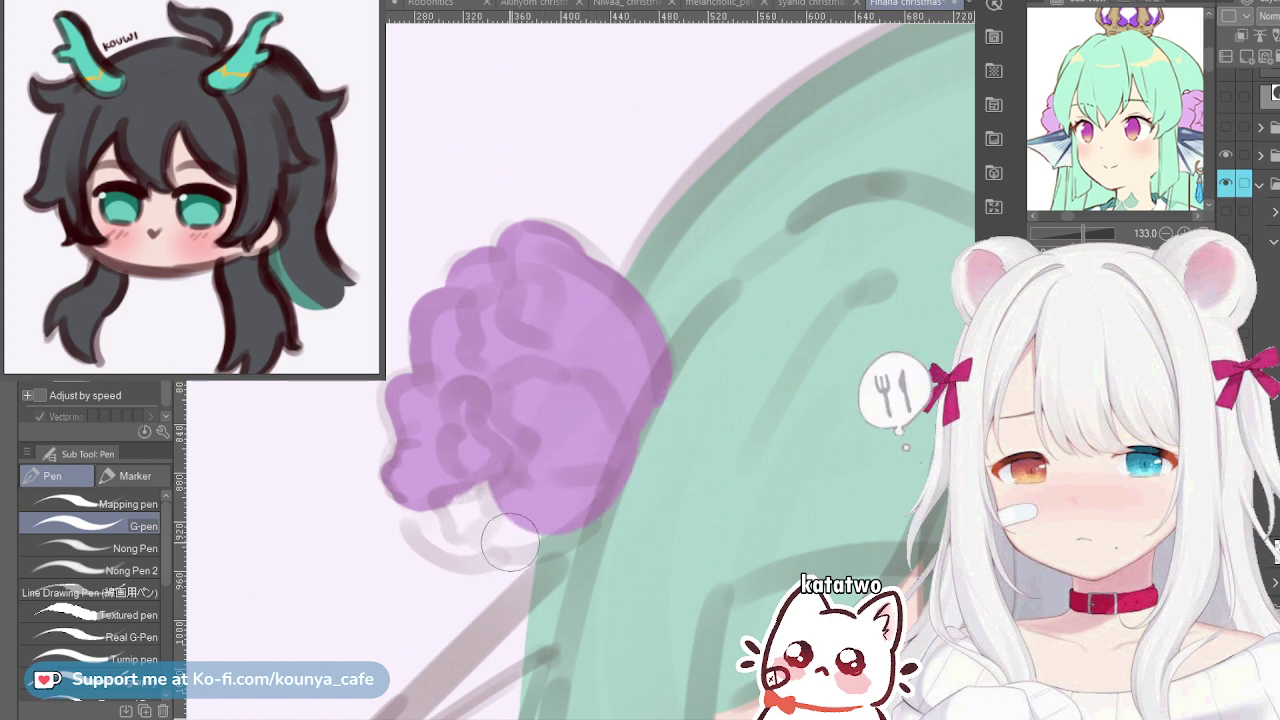
Paint the second flower's lower petals purple, following the sketched rim and closing the remaining gap
{"action": "mouse_move", "coordinate": [488, 544]}
{"action": "left_mouse_down"}
{"action": "mouse_move", "coordinate": [553, 537]}
{"action": "mouse_move", "coordinate": [595, 499]}
{"action": "left_mouse_up"}
{"action": "key", "text": "ctrl+z"}
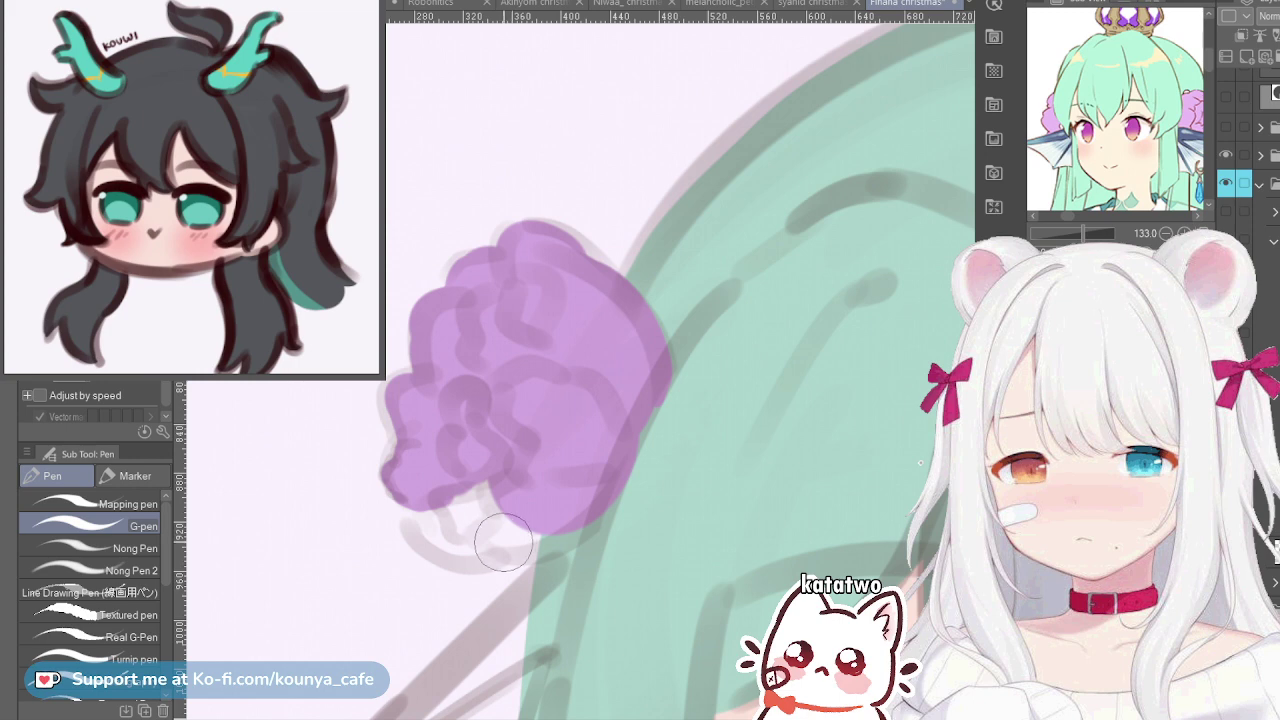
{"action": "left_click_drag", "start_coordinate": [488, 540], "coordinate": [600, 503]}
{"action": "mouse_move", "coordinate": [497, 538]}
{"action": "left_mouse_down"}
{"action": "mouse_move", "coordinate": [500, 494]}
{"action": "mouse_move", "coordinate": [483, 511]}
{"action": "mouse_move", "coordinate": [469, 493]}
{"action": "mouse_move", "coordinate": [479, 514]}
{"action": "mouse_move", "coordinate": [455, 524]}
{"action": "mouse_move", "coordinate": [415, 483]}
{"action": "mouse_move", "coordinate": [424, 509]}
{"action": "mouse_move", "coordinate": [406, 496]}
{"action": "mouse_move", "coordinate": [417, 532]}
{"action": "mouse_move", "coordinate": [453, 542]}
{"action": "mouse_move", "coordinate": [420, 508]}
{"action": "mouse_move", "coordinate": [443, 534]}
{"action": "mouse_move", "coordinate": [416, 520]}
{"action": "mouse_move", "coordinate": [438, 541]}
{"action": "mouse_move", "coordinate": [414, 524]}
{"action": "mouse_move", "coordinate": [436, 541]}
{"action": "mouse_move", "coordinate": [420, 534]}
{"action": "mouse_move", "coordinate": [480, 553]}
{"action": "left_mouse_up"}
{"action": "key", "text": "ctrl+z"}
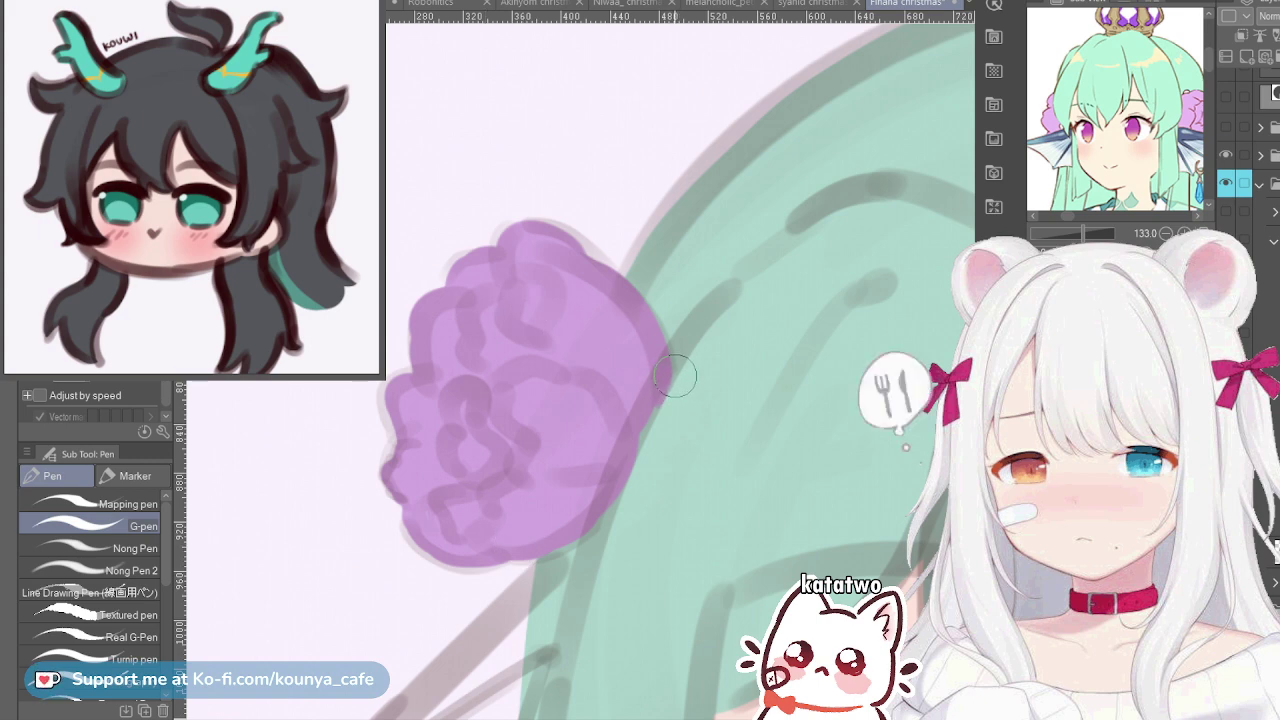
Trim the second flower's purple edge into a clean line along the front hair curve
{"action": "left_click_drag", "start_coordinate": [720, 299], "coordinate": [605, 515]}
{"action": "key", "text": "ctrl+z"}
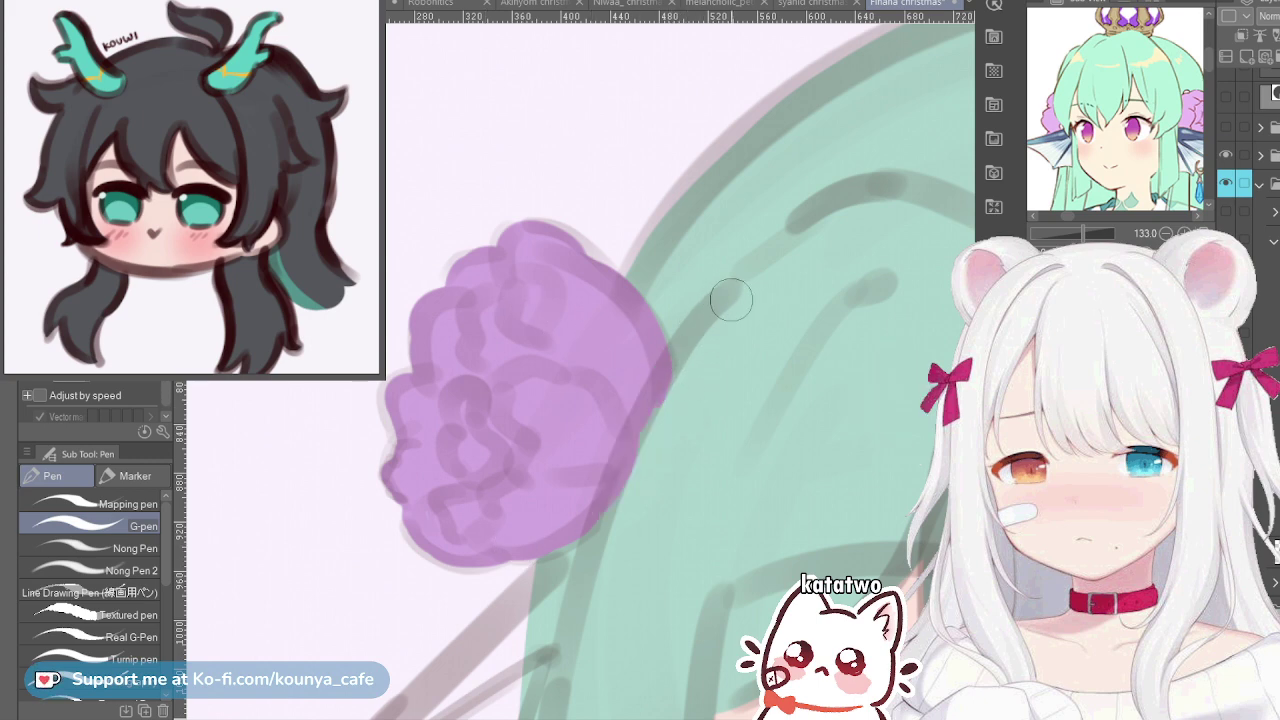
{"action": "left_click_drag", "start_coordinate": [731, 299], "coordinate": [624, 503]}
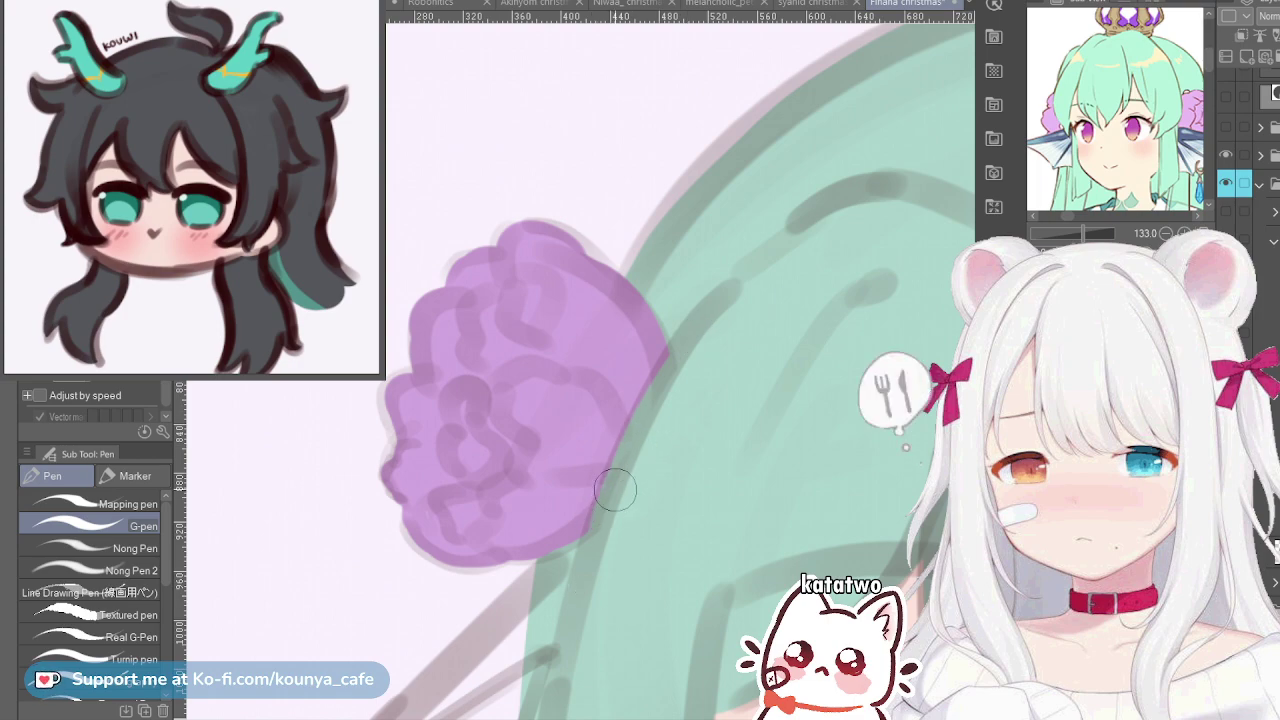
{"action": "scroll", "coordinate": [655, 442], "scroll_direction": "down", "scroll_amount": 5}
{"action": "left_click_drag", "start_coordinate": [655, 442], "coordinate": [508, 379]}
{"action": "key", "text": "ctrl+plus"}
{"action": "key", "text": "ctrl+plus"}
{"action": "key", "text": "ctrl+plus"}
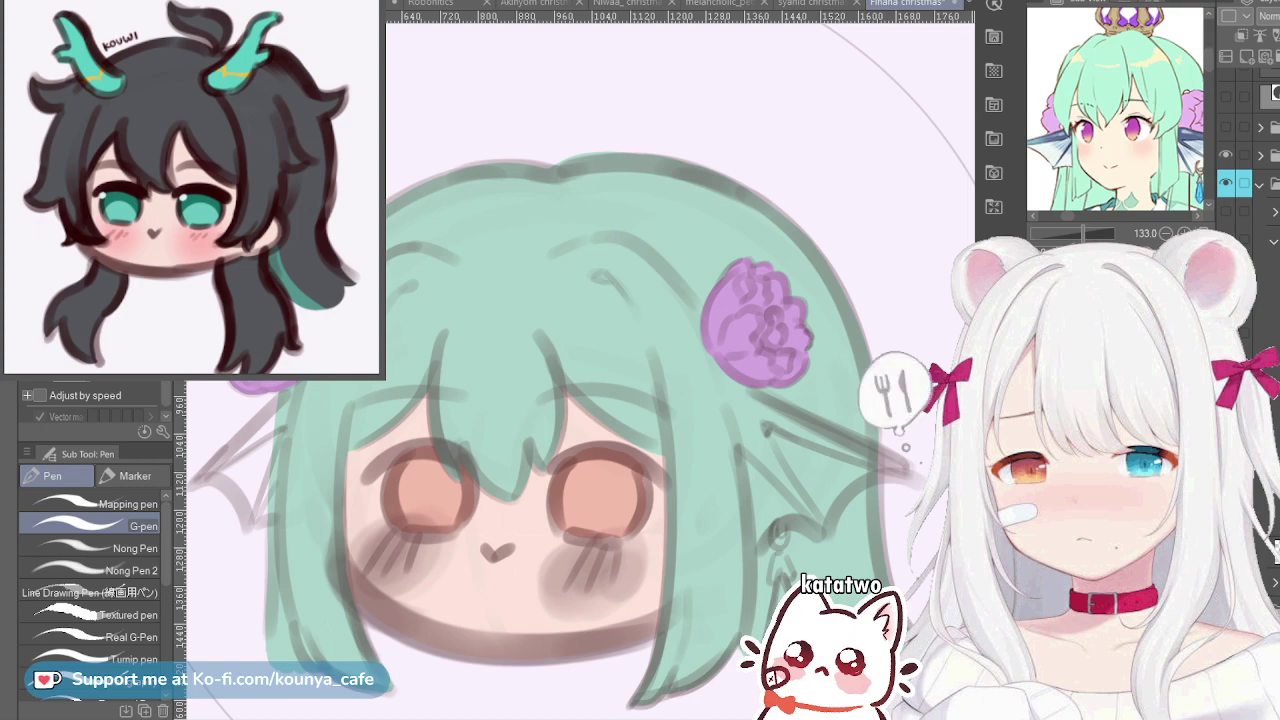
{"action": "scroll", "coordinate": [848, 454], "scroll_direction": "up", "scroll_amount": 2}
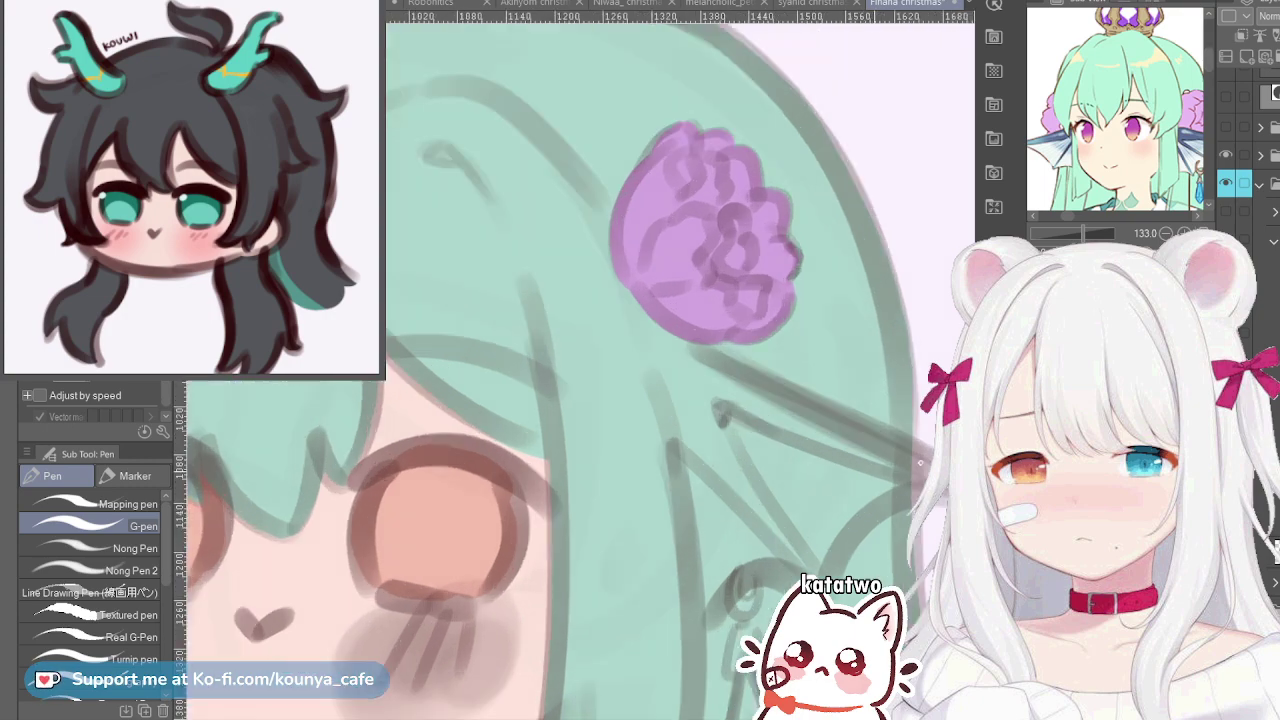
{"action": "left_click_drag", "start_coordinate": [848, 454], "coordinate": [709, 364]}
{"action": "left_click_drag", "start_coordinate": [548, 286], "coordinate": [623, 319]}
{"action": "key", "text": "ctrl+z"}
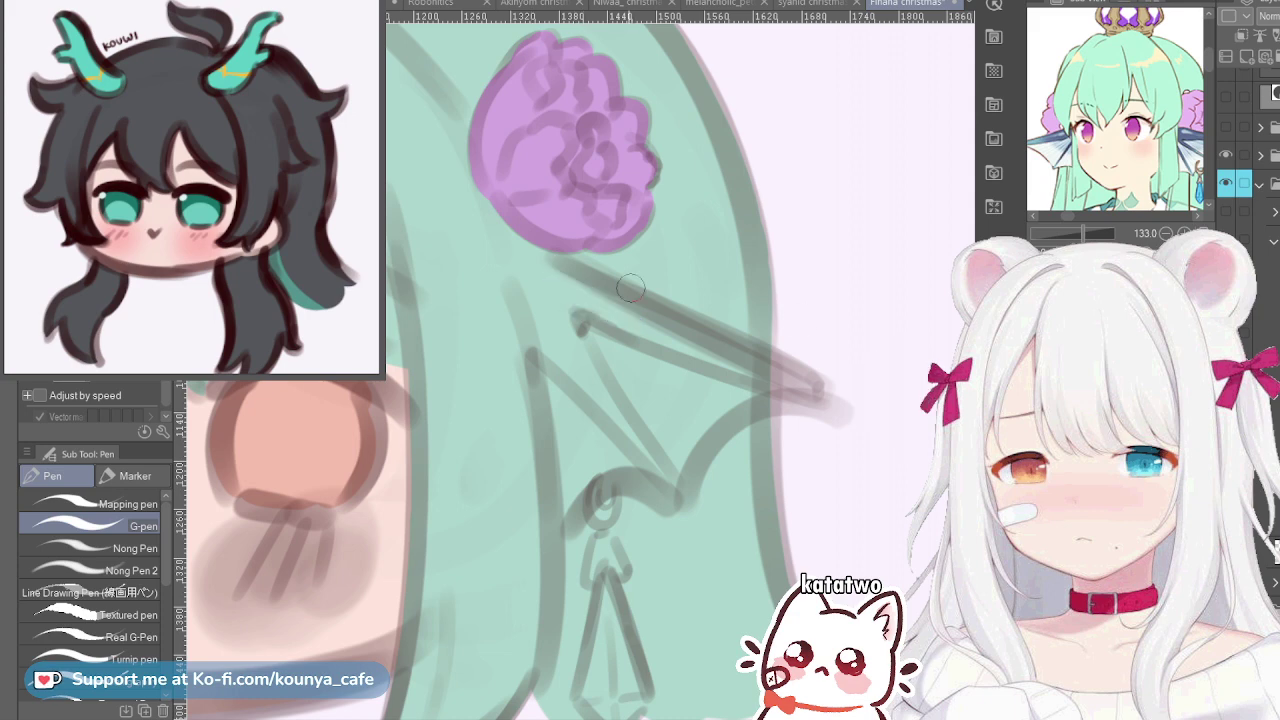
{"action": "left_click_drag", "start_coordinate": [548, 274], "coordinate": [635, 320]}
{"action": "scroll", "coordinate": [636, 320], "scroll_direction": "up", "scroll_amount": 2}
{"action": "key", "text": "ctrl+z"}
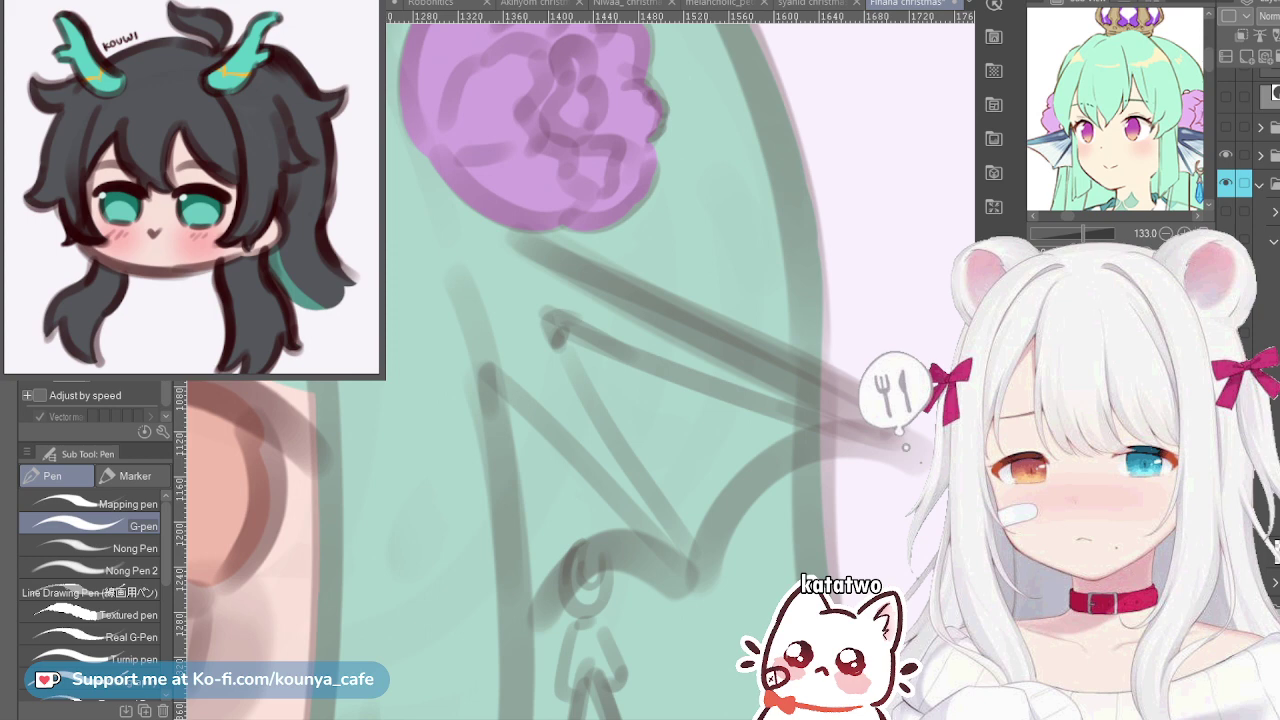
{"action": "left_click_drag", "start_coordinate": [500, 251], "coordinate": [586, 287]}
{"action": "key", "text": "ctrl+z"}
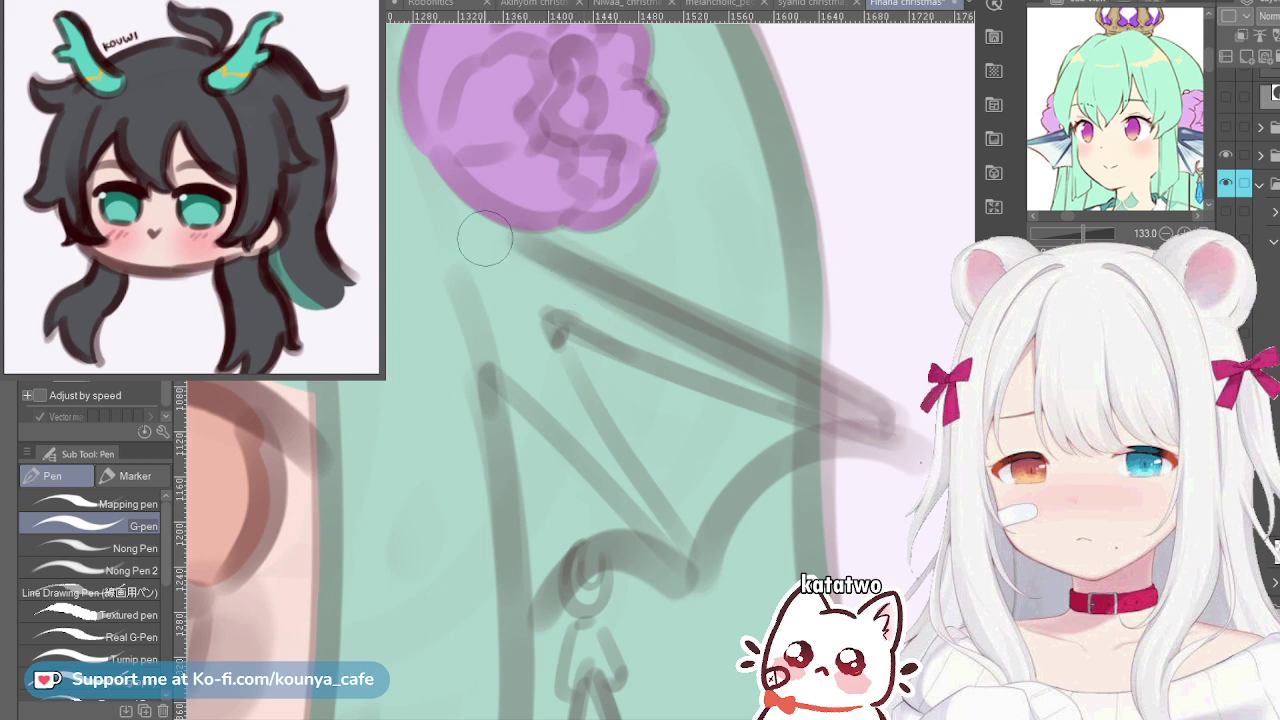
Paint the earring-side ear fin's upper spine dark navy from beneath the flower toward its tip, adding a blue base and lower edge
{"action": "left_click_drag", "start_coordinate": [490, 226], "coordinate": [856, 409]}
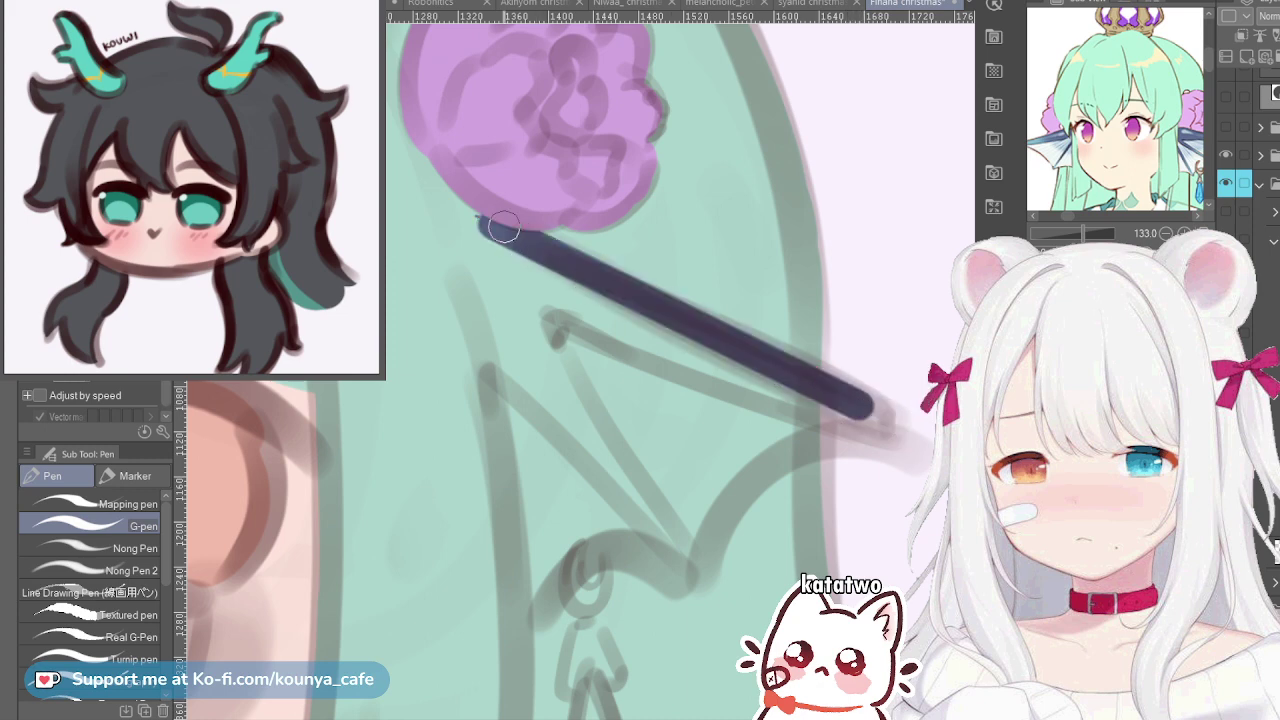
{"action": "mouse_move", "coordinate": [443, 175]}
{"action": "left_mouse_down"}
{"action": "mouse_move", "coordinate": [478, 283]}
{"action": "mouse_move", "coordinate": [449, 227]}
{"action": "mouse_move", "coordinate": [467, 290]}
{"action": "mouse_move", "coordinate": [488, 294]}
{"action": "mouse_move", "coordinate": [498, 229]}
{"action": "mouse_move", "coordinate": [513, 264]}
{"action": "mouse_move", "coordinate": [848, 425]}
{"action": "left_mouse_up"}
{"action": "left_click", "coordinate": [849, 425], "text": "shift"}
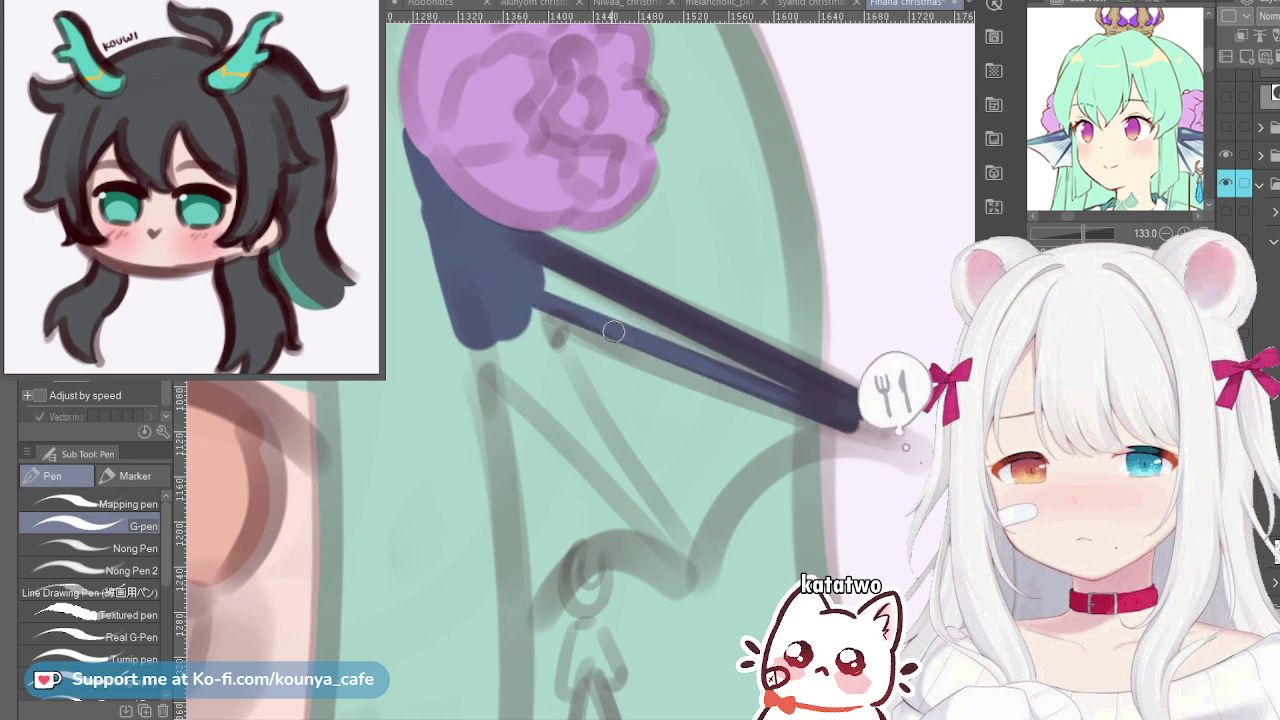
Fill the gap between the fin's upper spine and its lower edge with dark blue using a larger brush
{"action": "key", "text": "]"}
{"action": "key", "text": "]"}
{"action": "key", "text": "]"}
{"action": "left_click_drag", "start_coordinate": [499, 248], "coordinate": [674, 339]}
{"action": "mouse_move", "coordinate": [497, 280]}
{"action": "left_mouse_down"}
{"action": "mouse_move", "coordinate": [704, 362]}
{"action": "mouse_move", "coordinate": [701, 342]}
{"action": "mouse_move", "coordinate": [589, 302]}
{"action": "mouse_move", "coordinate": [800, 390]}
{"action": "mouse_move", "coordinate": [637, 320]}
{"action": "mouse_move", "coordinate": [797, 390]}
{"action": "mouse_move", "coordinate": [700, 343]}
{"action": "left_mouse_up"}
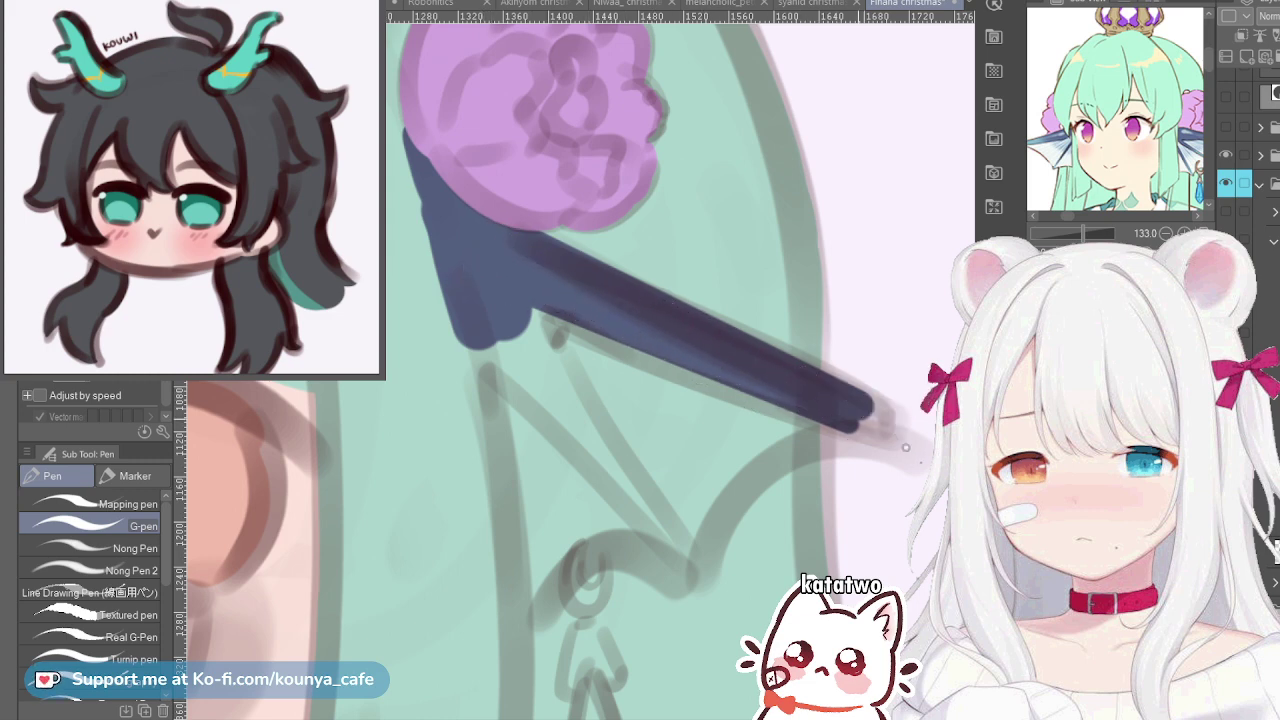
Extend the upper spine's navy tip with a smaller brush and start the lower spine's inner edge down from the notch
{"action": "key", "text": "["}
{"action": "mouse_move", "coordinate": [843, 414]}
{"action": "left_mouse_down"}
{"action": "mouse_move", "coordinate": [866, 434]}
{"action": "mouse_move", "coordinate": [857, 423]}
{"action": "mouse_move", "coordinate": [888, 414]}
{"action": "mouse_move", "coordinate": [860, 414]}
{"action": "mouse_move", "coordinate": [880, 424]}
{"action": "left_mouse_up"}
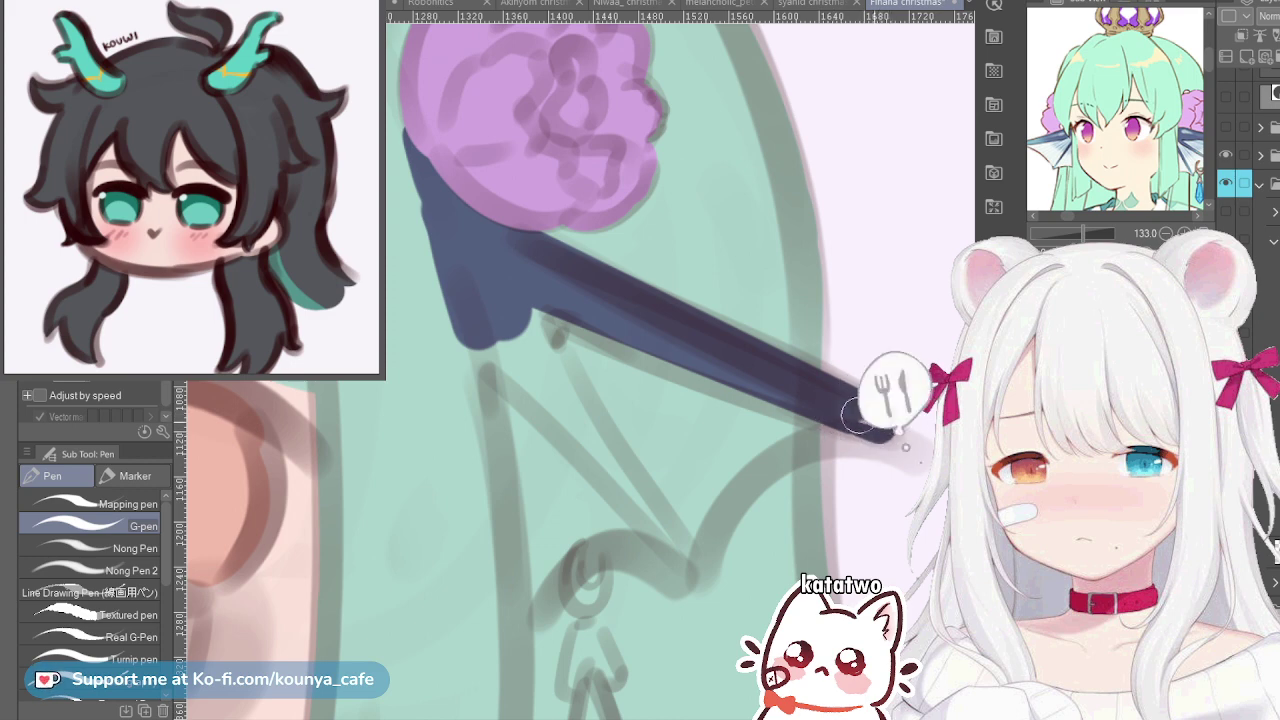
{"action": "mouse_move", "coordinate": [566, 329]}
{"action": "left_mouse_down"}
{"action": "mouse_move", "coordinate": [557, 314]}
{"action": "mouse_move", "coordinate": [551, 346]}
{"action": "mouse_move", "coordinate": [574, 391]}
{"action": "left_mouse_up"}
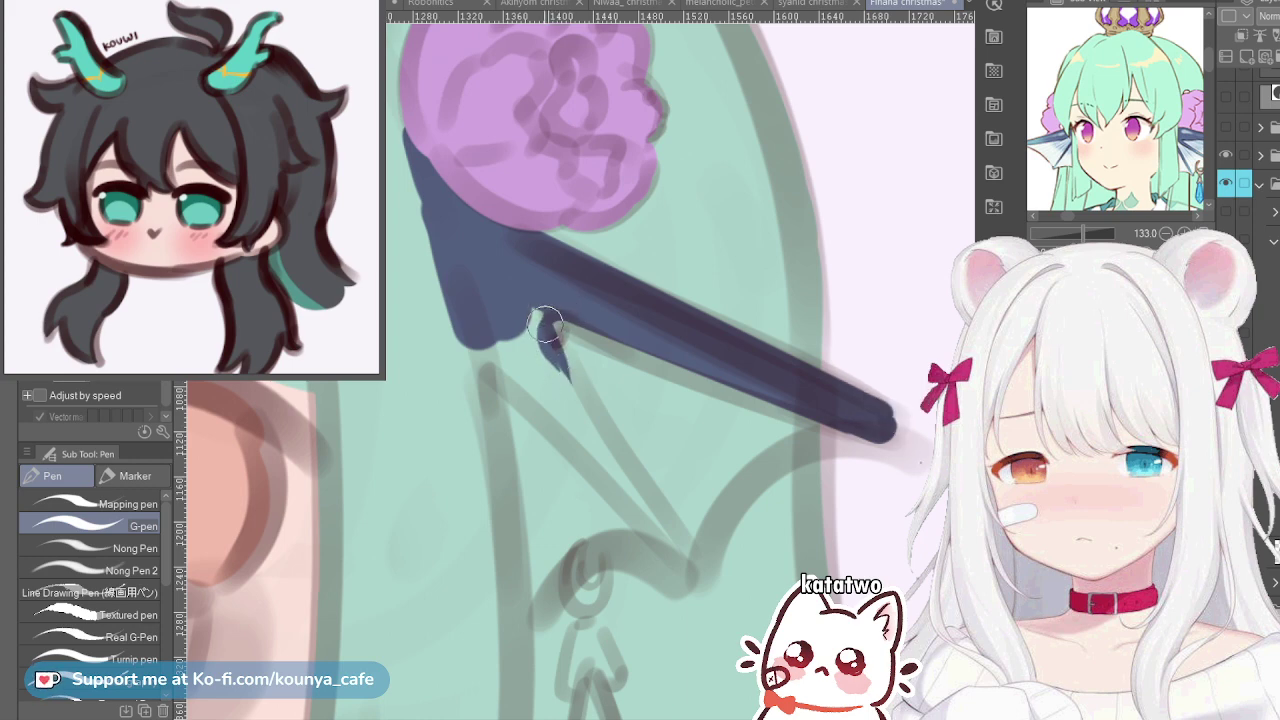
{"action": "left_click_drag", "start_coordinate": [530, 300], "coordinate": [604, 450]}
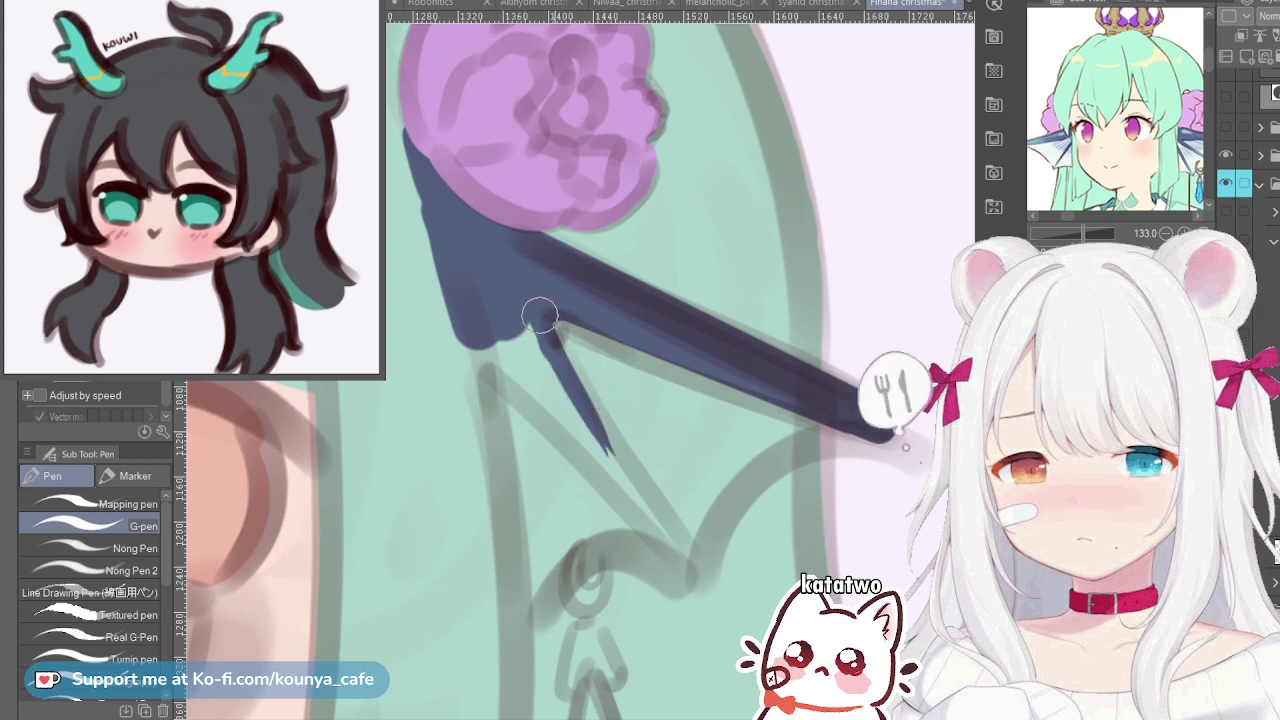
Paint the lower spine's outer edge dark blue from the fin base diagonally down to the sketched point
{"action": "mouse_move", "coordinate": [515, 311]}
{"action": "left_mouse_down"}
{"action": "mouse_move", "coordinate": [544, 422]}
{"action": "mouse_move", "coordinate": [482, 353]}
{"action": "mouse_move", "coordinate": [553, 438]}
{"action": "mouse_move", "coordinate": [454, 317]}
{"action": "mouse_move", "coordinate": [586, 467]}
{"action": "mouse_move", "coordinate": [470, 311]}
{"action": "mouse_move", "coordinate": [647, 538]}
{"action": "left_mouse_up"}
{"action": "key", "text": "ctrl+z"}
{"action": "left_click_drag", "start_coordinate": [480, 343], "coordinate": [662, 550]}
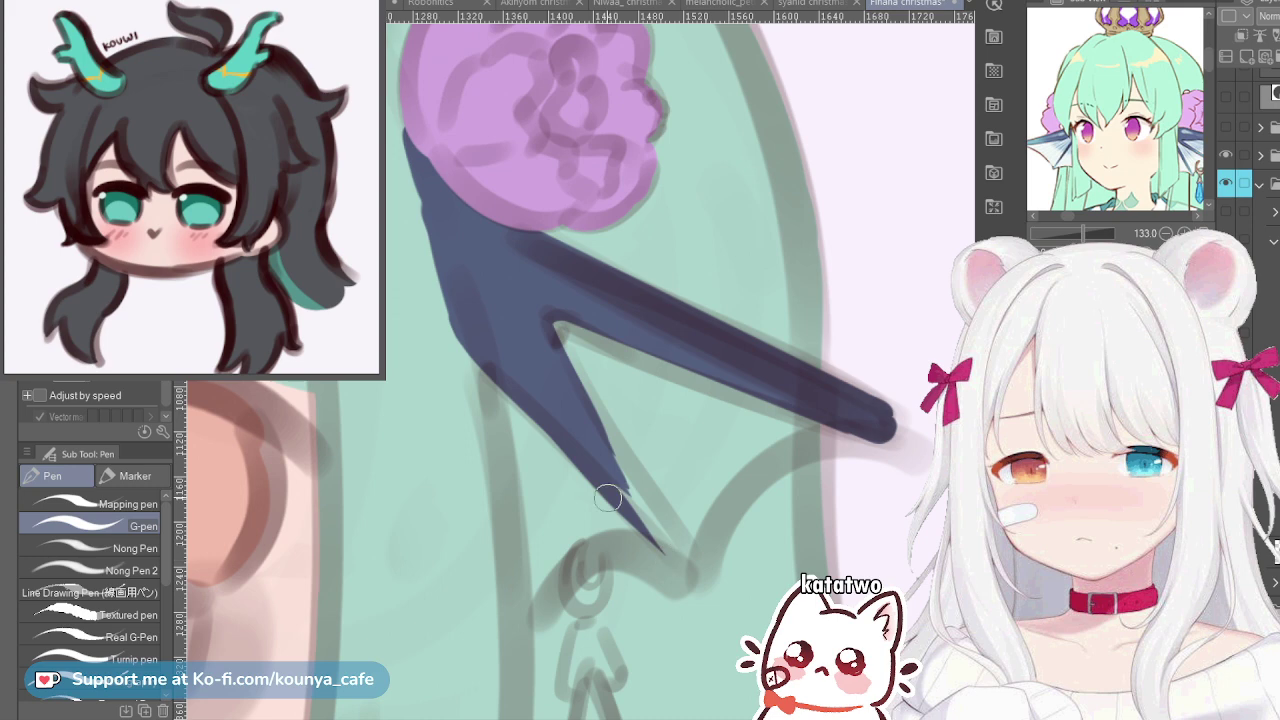
{"action": "key", "text": "ctrl+z"}
{"action": "left_click_drag", "start_coordinate": [479, 356], "coordinate": [668, 542]}
{"action": "left_click_drag", "start_coordinate": [491, 355], "coordinate": [670, 550]}
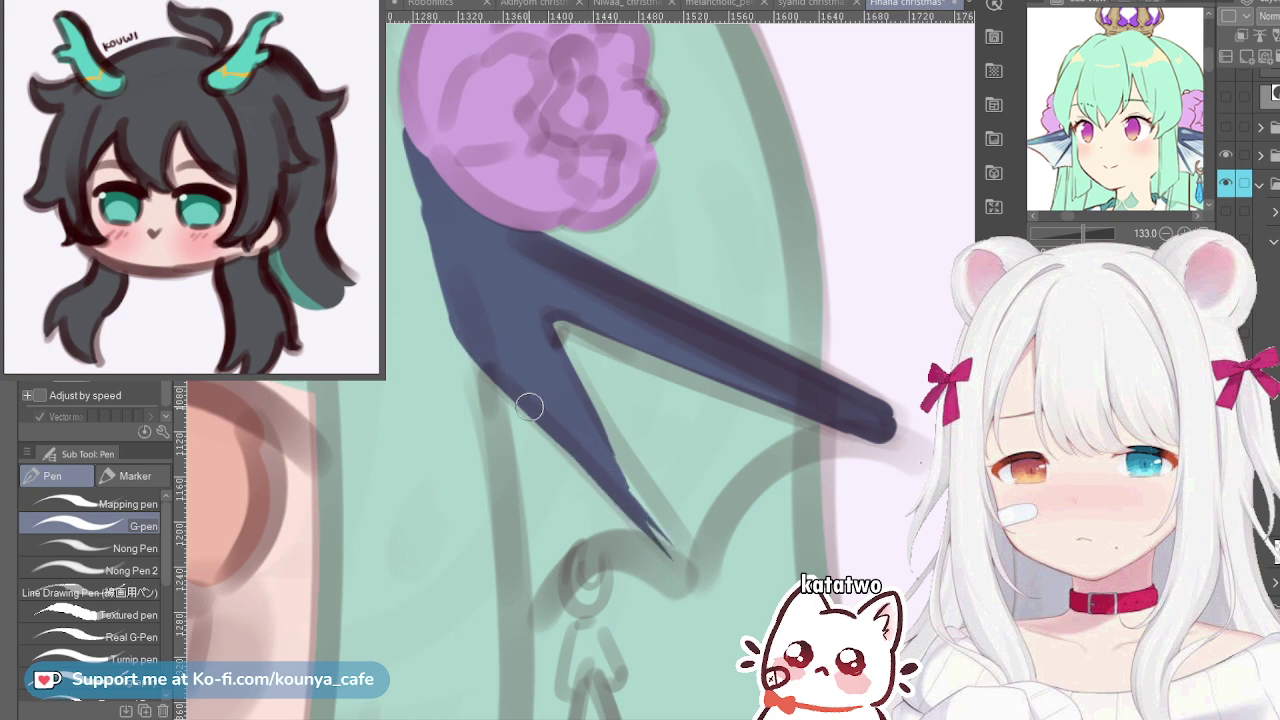
{"action": "key", "text": "ctrl+z"}
{"action": "left_click_drag", "start_coordinate": [493, 363], "coordinate": [670, 546]}
Thicken the lower spine with dark blue strokes from the notch to its pointed end, smoothing both edges
{"action": "left_click_drag", "start_coordinate": [563, 435], "coordinate": [662, 545]}
{"action": "left_click_drag", "start_coordinate": [523, 293], "coordinate": [675, 554]}
{"action": "mouse_move", "coordinate": [527, 319]}
{"action": "left_mouse_down"}
{"action": "mouse_move", "coordinate": [681, 549]}
{"action": "mouse_move", "coordinate": [614, 462]}
{"action": "mouse_move", "coordinate": [651, 513]}
{"action": "left_mouse_up"}
{"action": "left_click_drag", "start_coordinate": [522, 293], "coordinate": [683, 553]}
{"action": "left_click_drag", "start_coordinate": [499, 369], "coordinate": [672, 552]}
{"action": "key", "text": "ctrl+z"}
{"action": "left_click_drag", "start_coordinate": [554, 443], "coordinate": [683, 555]}
Refine the last stretch of the lower spine, extending its dark blue point to the sketched corner
{"action": "scroll", "coordinate": [649, 523], "scroll_direction": "up", "scroll_amount": 2}
{"action": "left_click_drag", "start_coordinate": [572, 432], "coordinate": [700, 594]}
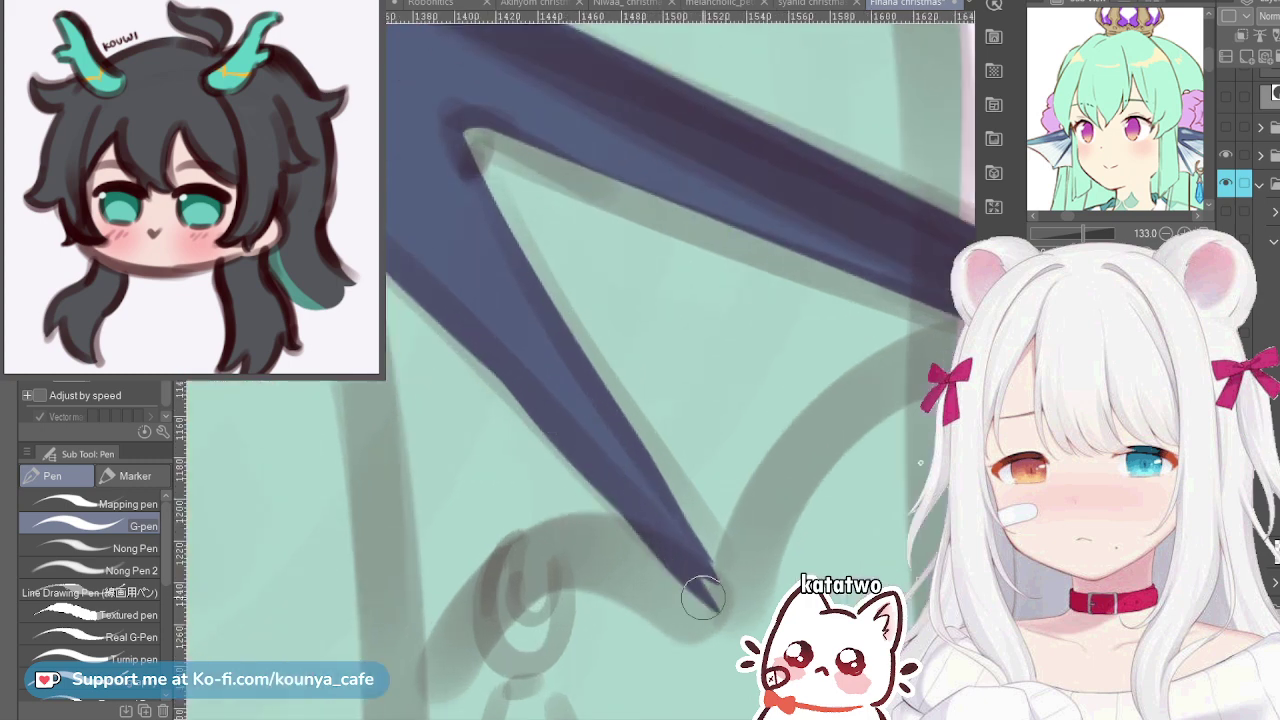
{"action": "key", "text": "ctrl+z"}
{"action": "left_click_drag", "start_coordinate": [588, 450], "coordinate": [706, 587]}
{"action": "mouse_move", "coordinate": [620, 481]}
{"action": "left_mouse_down"}
{"action": "mouse_move", "coordinate": [697, 577]}
{"action": "mouse_move", "coordinate": [734, 589]}
{"action": "left_mouse_up"}
{"action": "key", "text": "ctrl+z"}
{"action": "left_click_drag", "start_coordinate": [614, 486], "coordinate": [700, 580]}
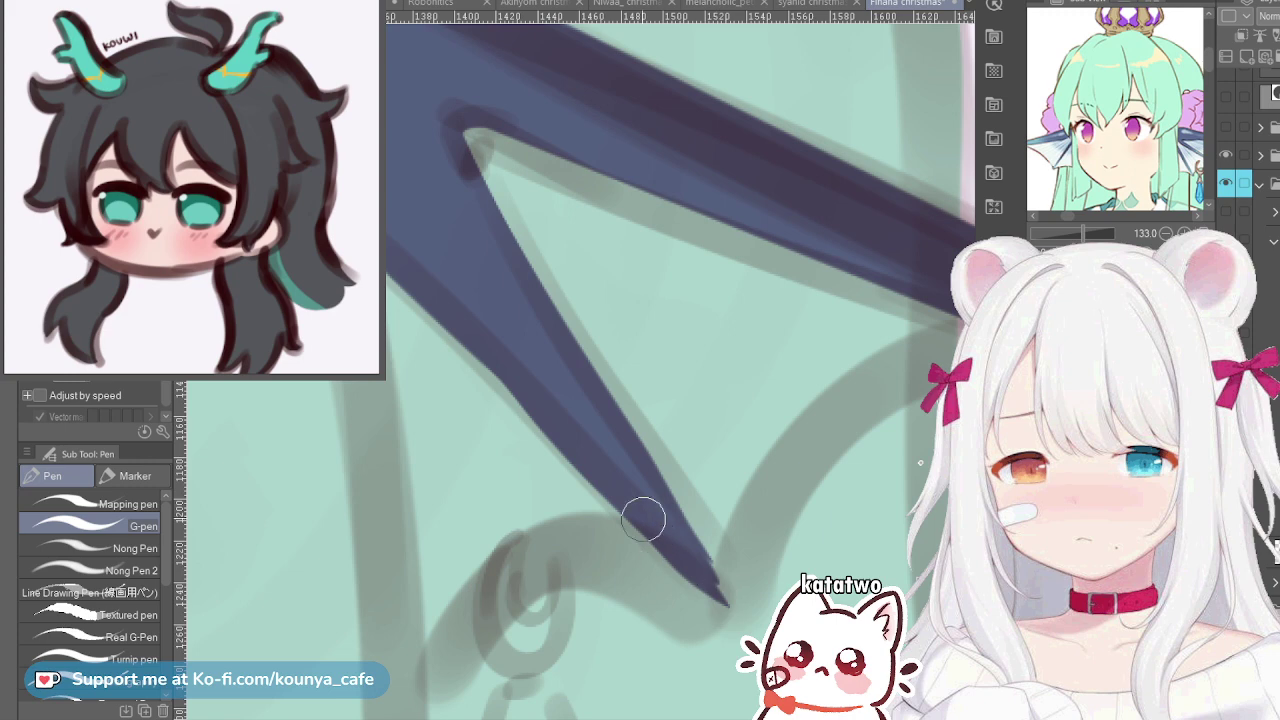
Round off the lower spine's tip at the sketched corner and straighten its inner edge with dark blue strokes
{"action": "left_click_drag", "start_coordinate": [669, 540], "coordinate": [740, 596]}
{"action": "key", "text": "ctrl+z"}
{"action": "mouse_move", "coordinate": [668, 543]}
{"action": "left_mouse_down"}
{"action": "mouse_move", "coordinate": [730, 604]}
{"action": "mouse_move", "coordinate": [741, 592]}
{"action": "left_mouse_up"}
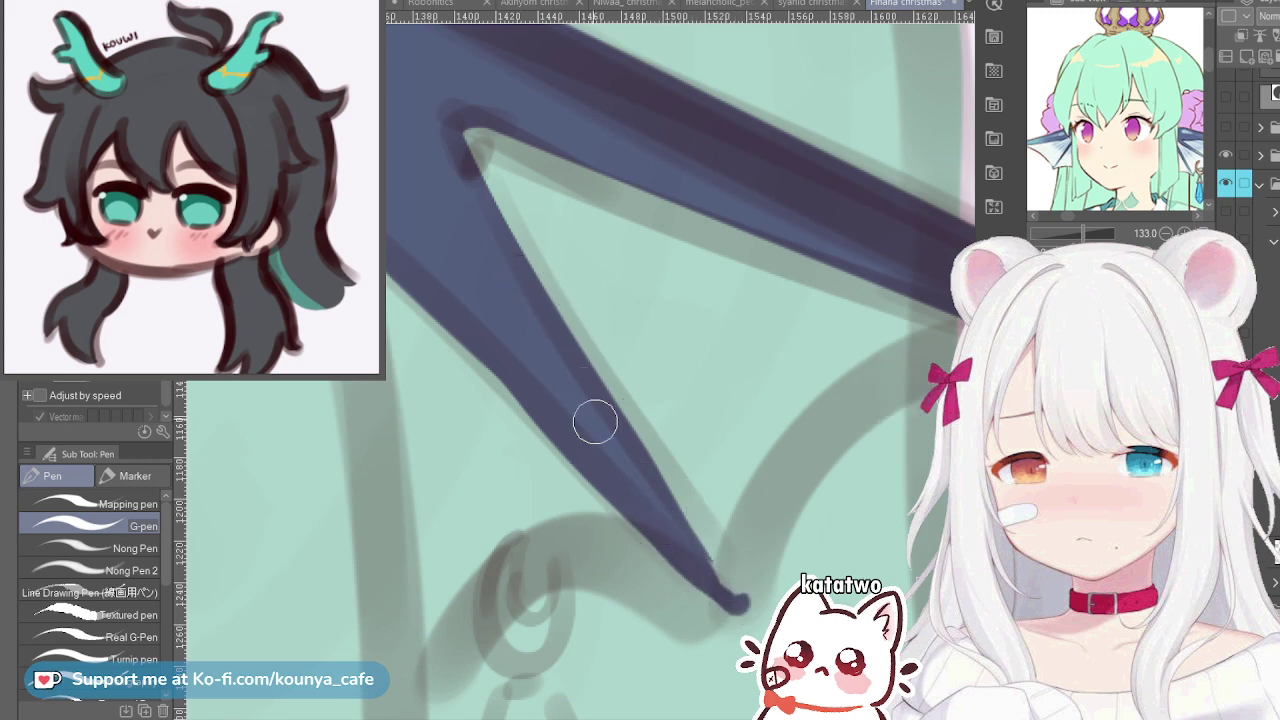
{"action": "left_click_drag", "start_coordinate": [597, 386], "coordinate": [705, 535]}
{"action": "left_click_drag", "start_coordinate": [650, 460], "coordinate": [740, 580]}
{"action": "left_click_drag", "start_coordinate": [657, 497], "coordinate": [710, 563]}
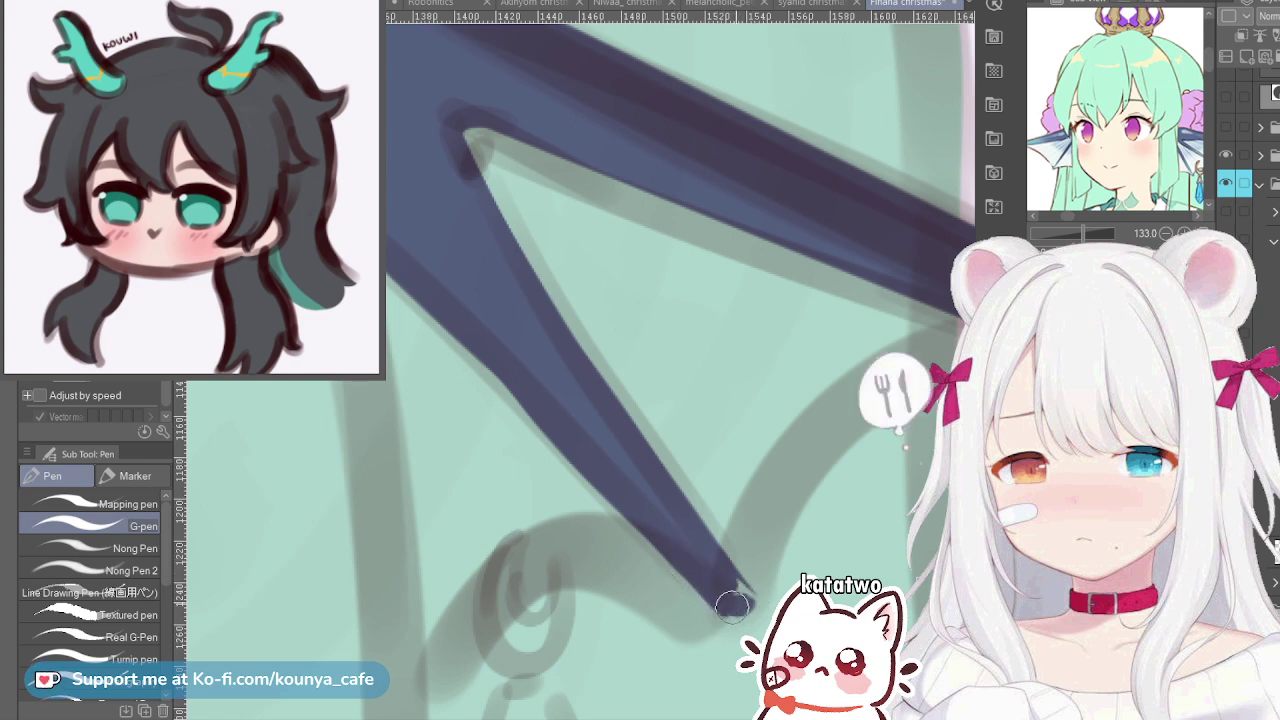
{"action": "mouse_move", "coordinate": [732, 606]}
{"action": "left_mouse_down"}
{"action": "mouse_move", "coordinate": [726, 580]}
{"action": "mouse_move", "coordinate": [723, 606]}
{"action": "mouse_move", "coordinate": [734, 606]}
{"action": "left_mouse_up"}
Paint the opposite ear fin's upper spine as a straight dark navy line between its sketched tip and the flower
{"action": "scroll", "coordinate": [595, 345], "scroll_direction": "down", "scroll_amount": 3}
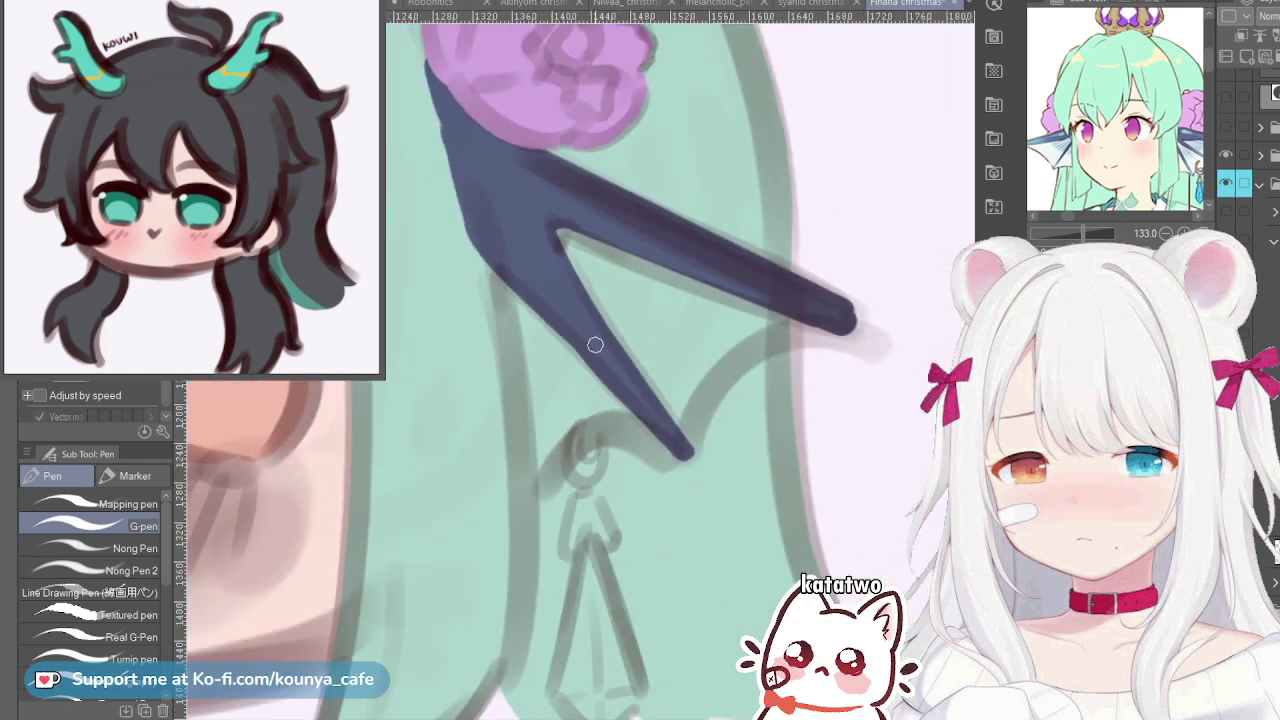
{"action": "scroll", "coordinate": [526, 184], "scroll_direction": "down", "scroll_amount": 2}
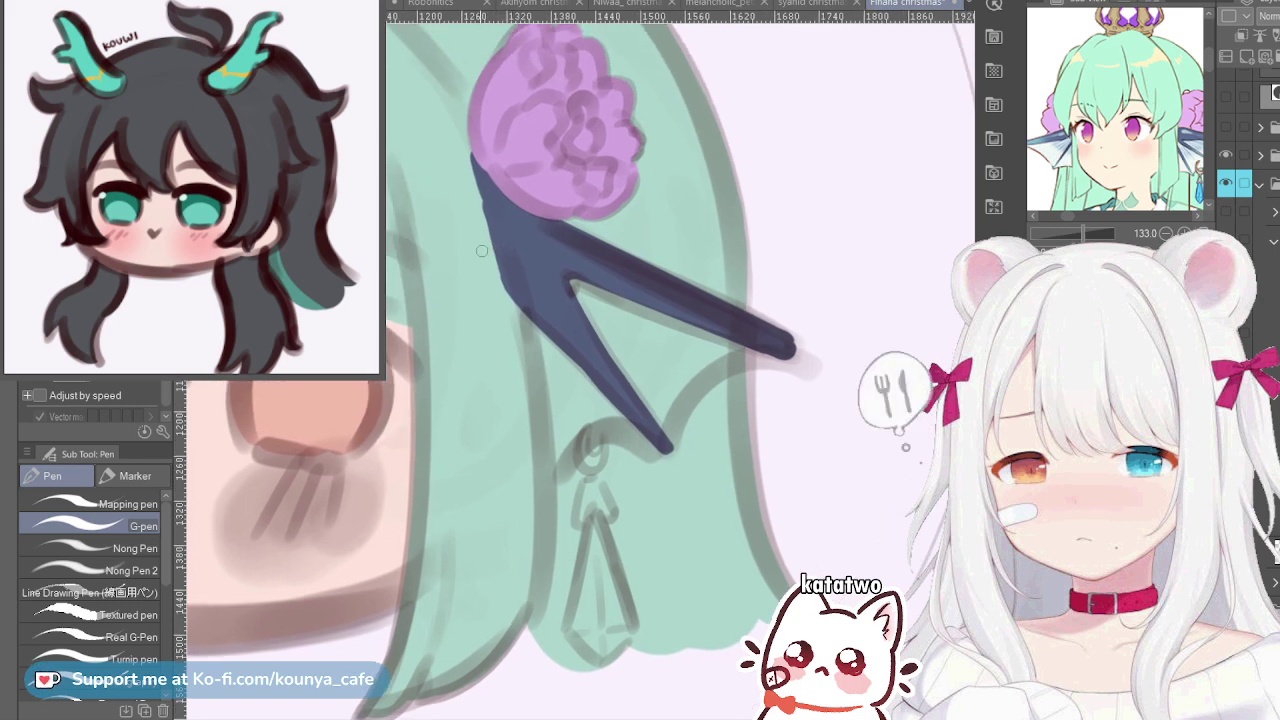
{"action": "scroll", "coordinate": [1248, 183], "scroll_direction": "down", "scroll_amount": 3}
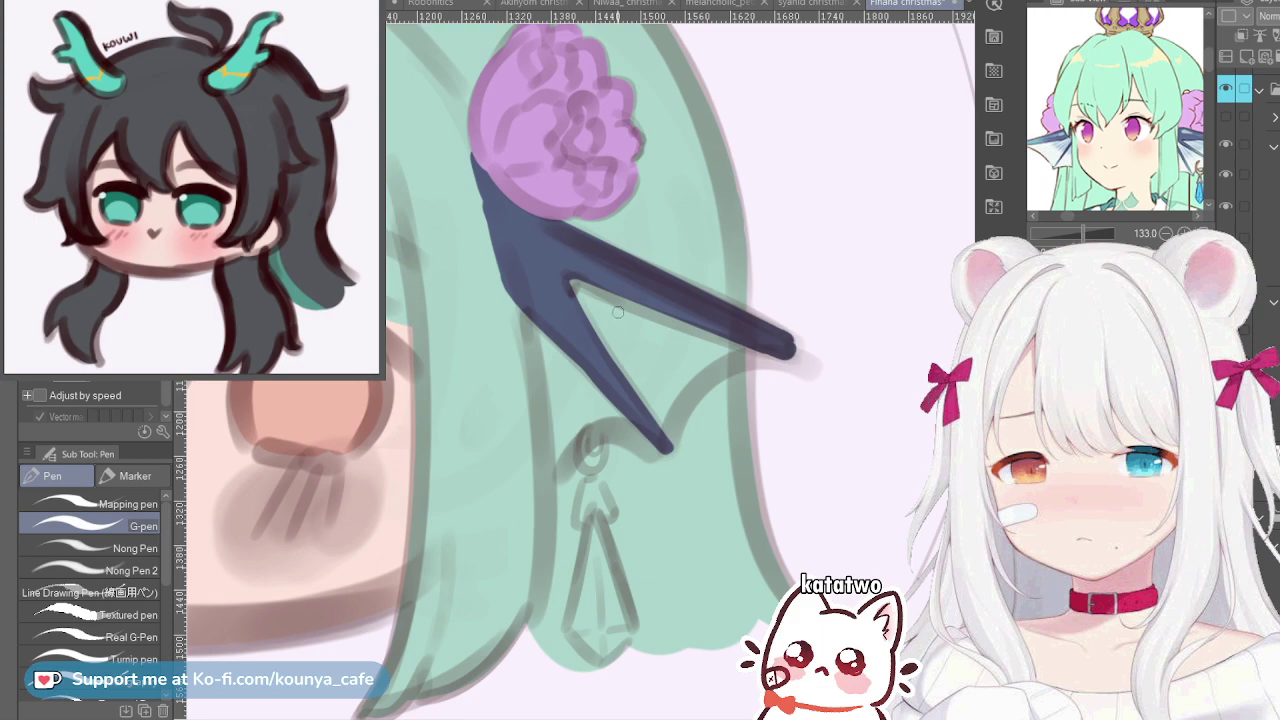
{"action": "scroll", "coordinate": [639, 417], "scroll_direction": "down", "scroll_amount": 3}
{"action": "left_click_drag", "start_coordinate": [639, 417], "coordinate": [886, 432]}
{"action": "scroll", "coordinate": [390, 350], "scroll_direction": "up", "scroll_amount": 3}
{"action": "scroll", "coordinate": [368, 390], "scroll_direction": "up", "scroll_amount": 1}
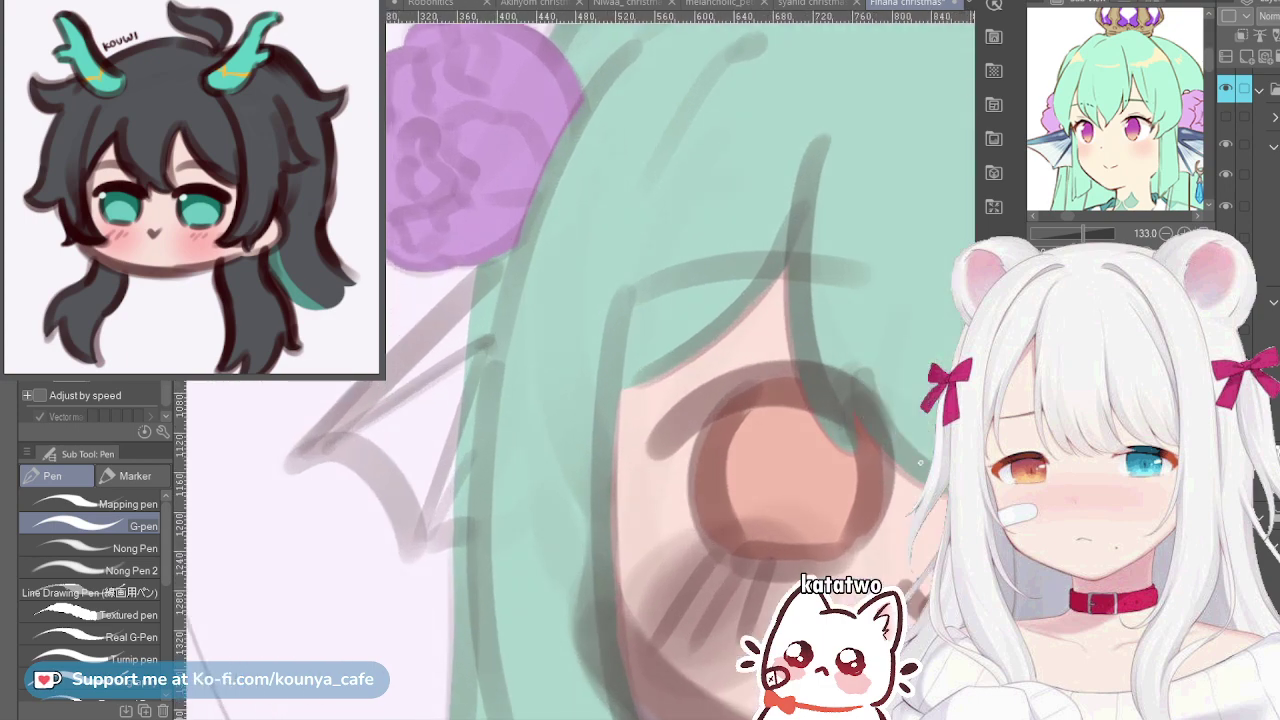
{"action": "key", "text": "ctrl+a"}
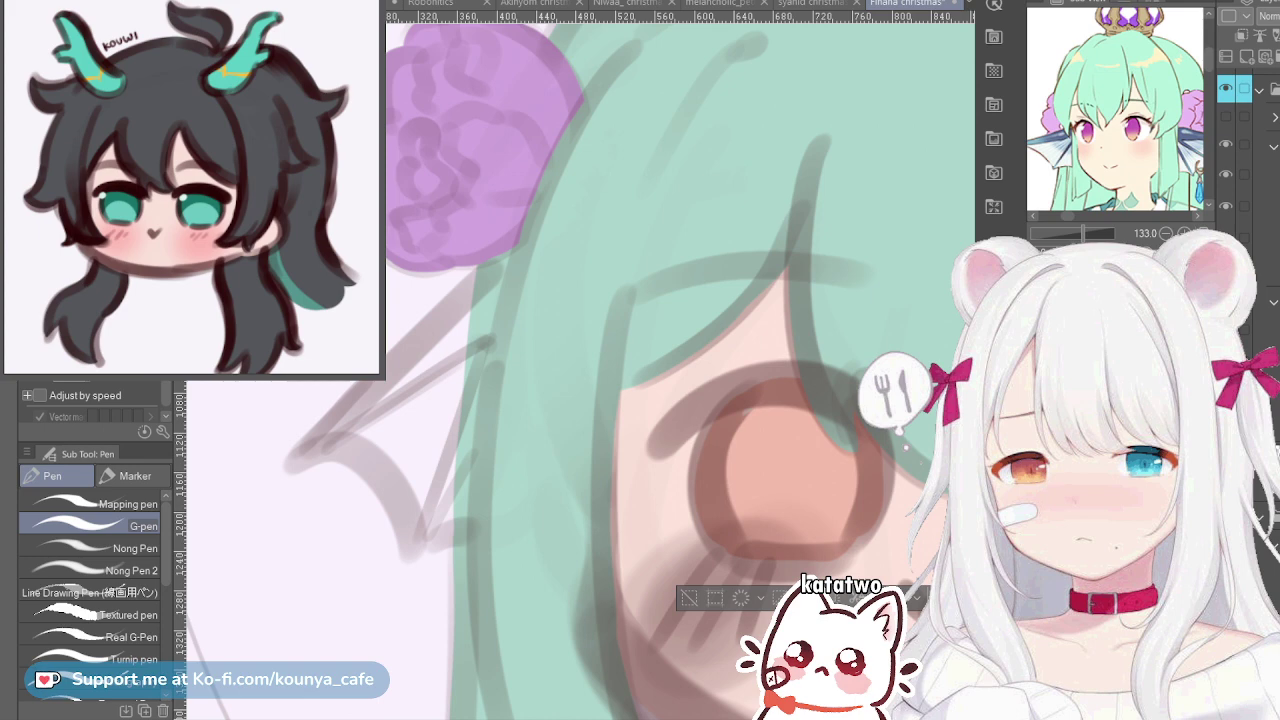
{"action": "key", "text": "ctrl+d"}
{"action": "scroll", "coordinate": [400, 376], "scroll_direction": "up", "scroll_amount": 2}
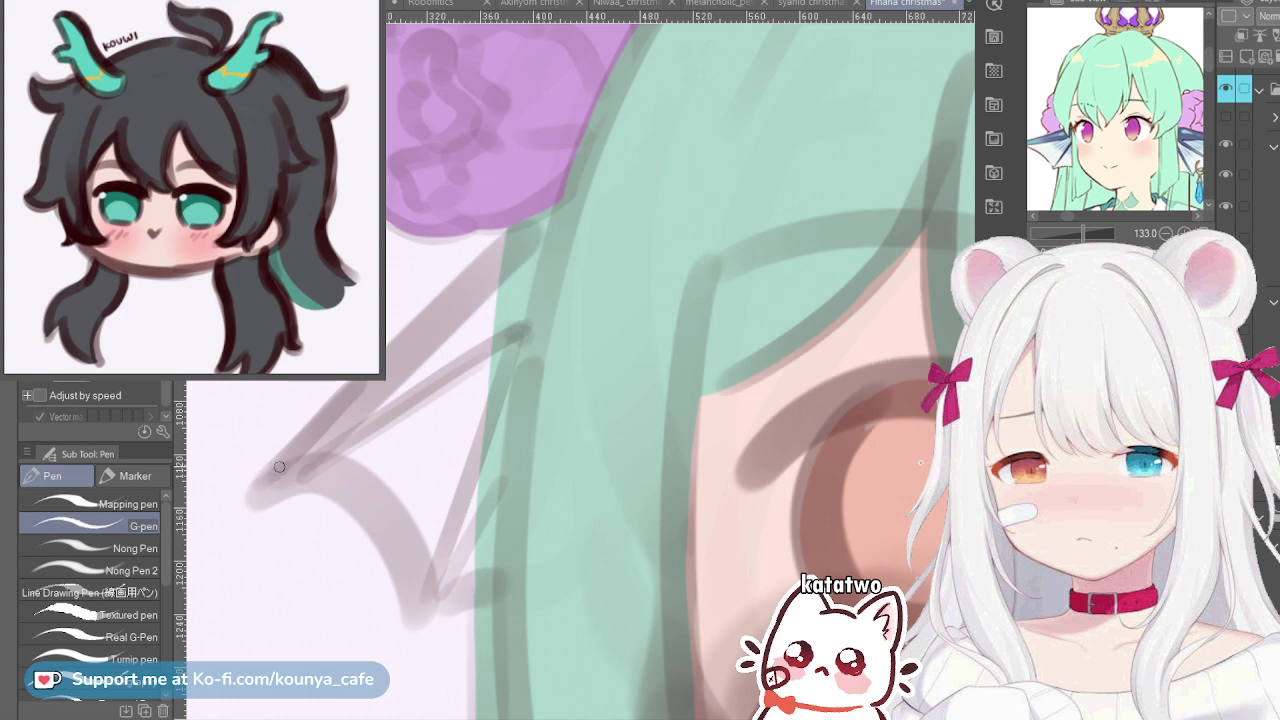
{"action": "mouse_move", "coordinate": [277, 468]}
{"action": "left_mouse_down"}
{"action": "mouse_move", "coordinate": [490, 310]}
{"action": "mouse_move", "coordinate": [545, 206]}
{"action": "left_mouse_up"}
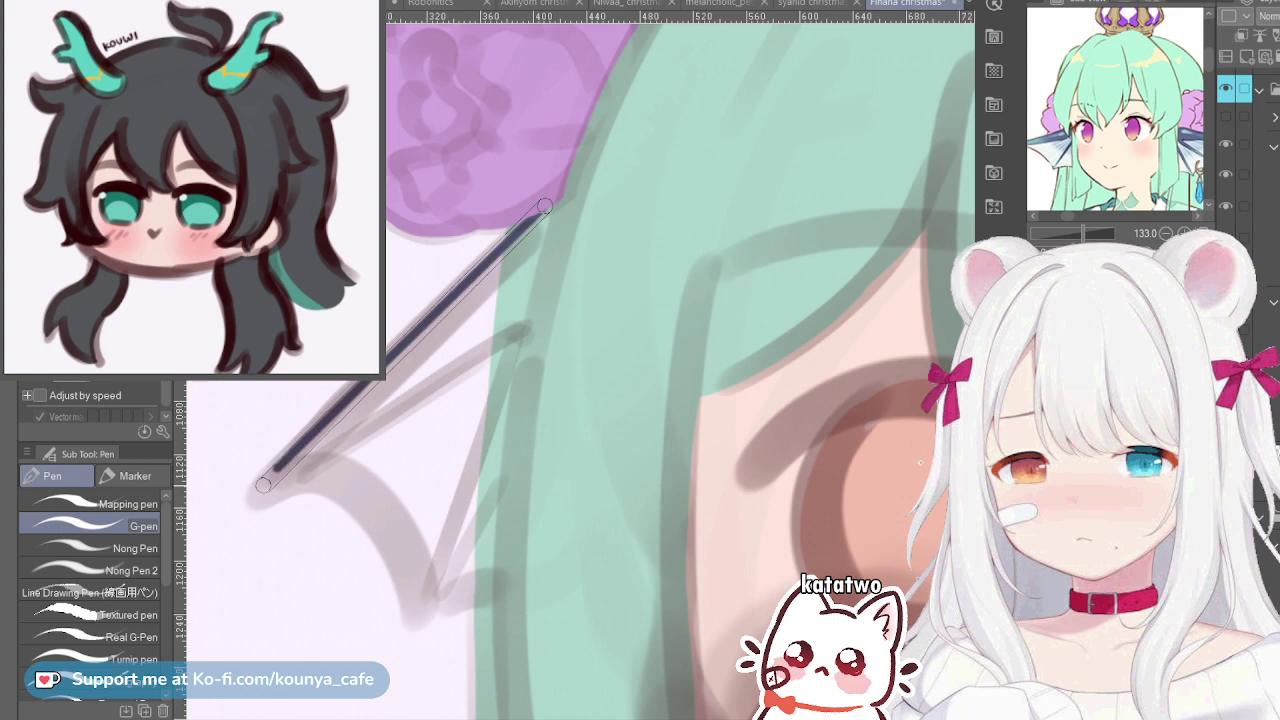
Draw the two straight navy edges of the left ear fin's upper spine, from the hair to a shared outer tip
{"action": "left_click_drag", "start_coordinate": [262, 484], "coordinate": [263, 485]}
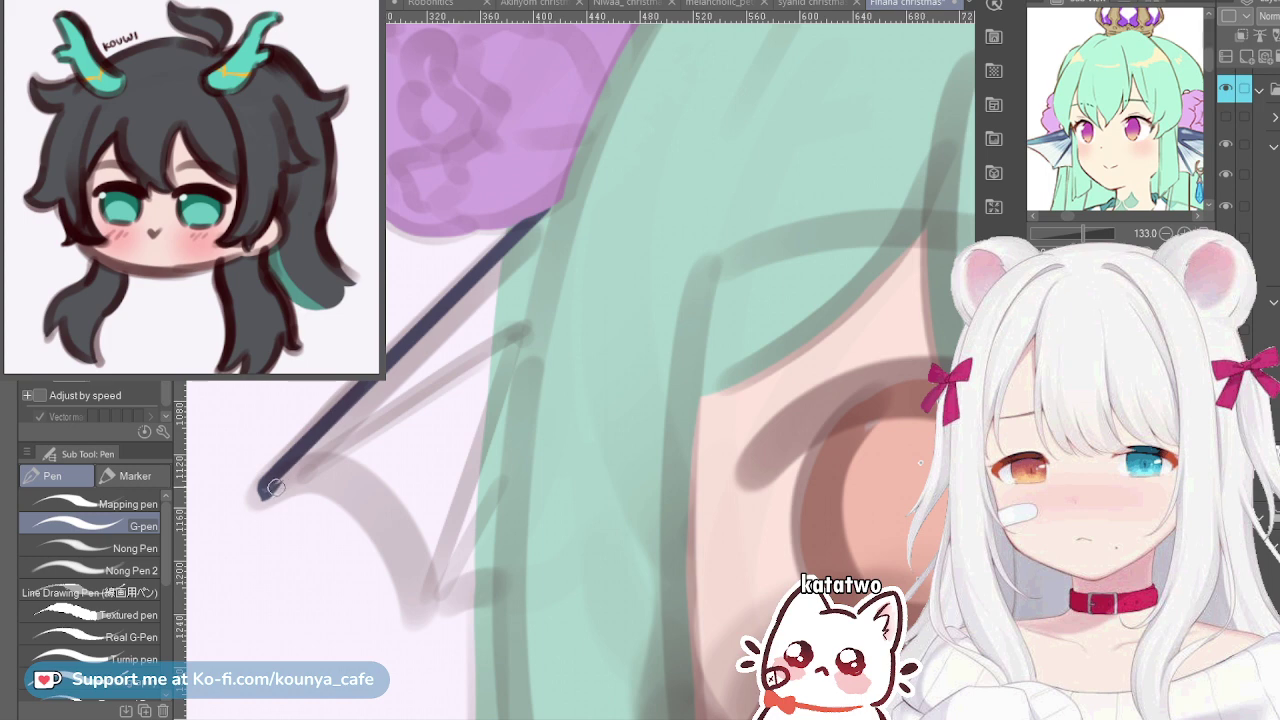
{"action": "left_click_drag", "start_coordinate": [292, 474], "coordinate": [514, 330]}
{"action": "key", "text": "ctrl+z"}
{"action": "mouse_move", "coordinate": [276, 483]}
{"action": "left_mouse_down"}
{"action": "mouse_move", "coordinate": [426, 361]}
{"action": "mouse_move", "coordinate": [544, 310]}
{"action": "left_mouse_up"}
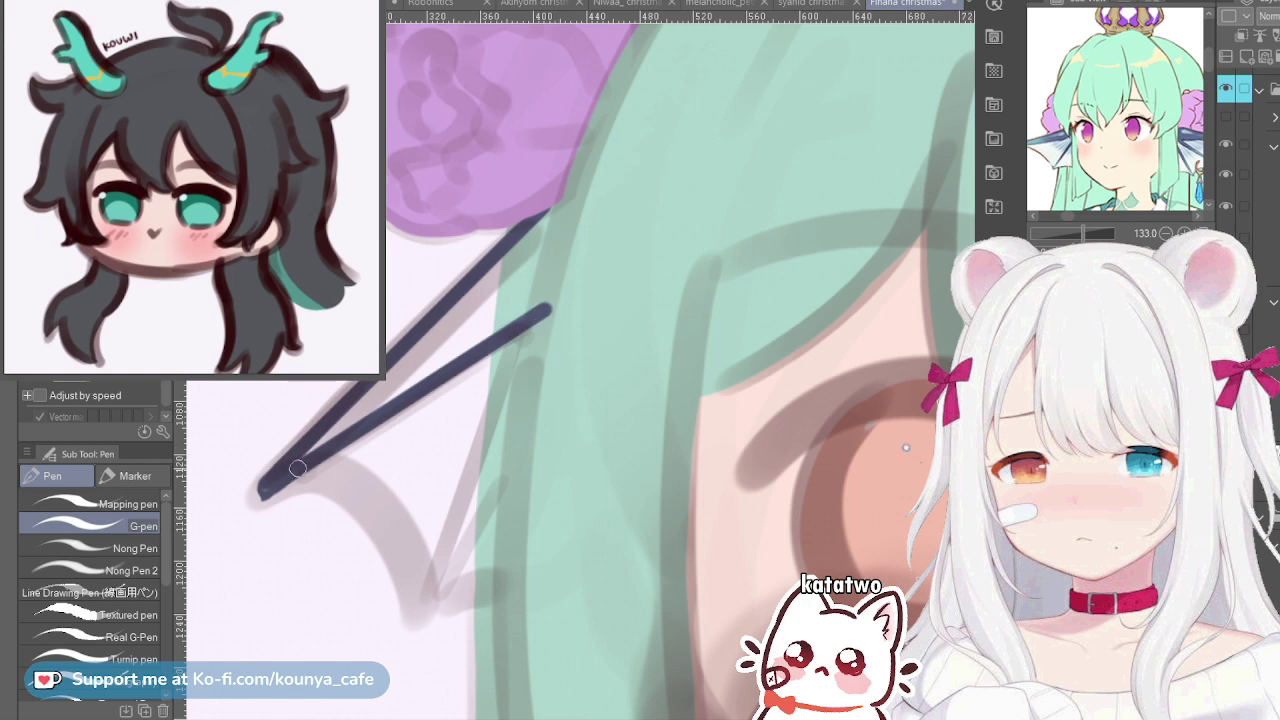
{"action": "scroll", "coordinate": [273, 484], "scroll_direction": "up", "scroll_amount": 2}
{"action": "left_click_drag", "start_coordinate": [256, 472], "coordinate": [250, 496]}
{"action": "key", "text": "]"}
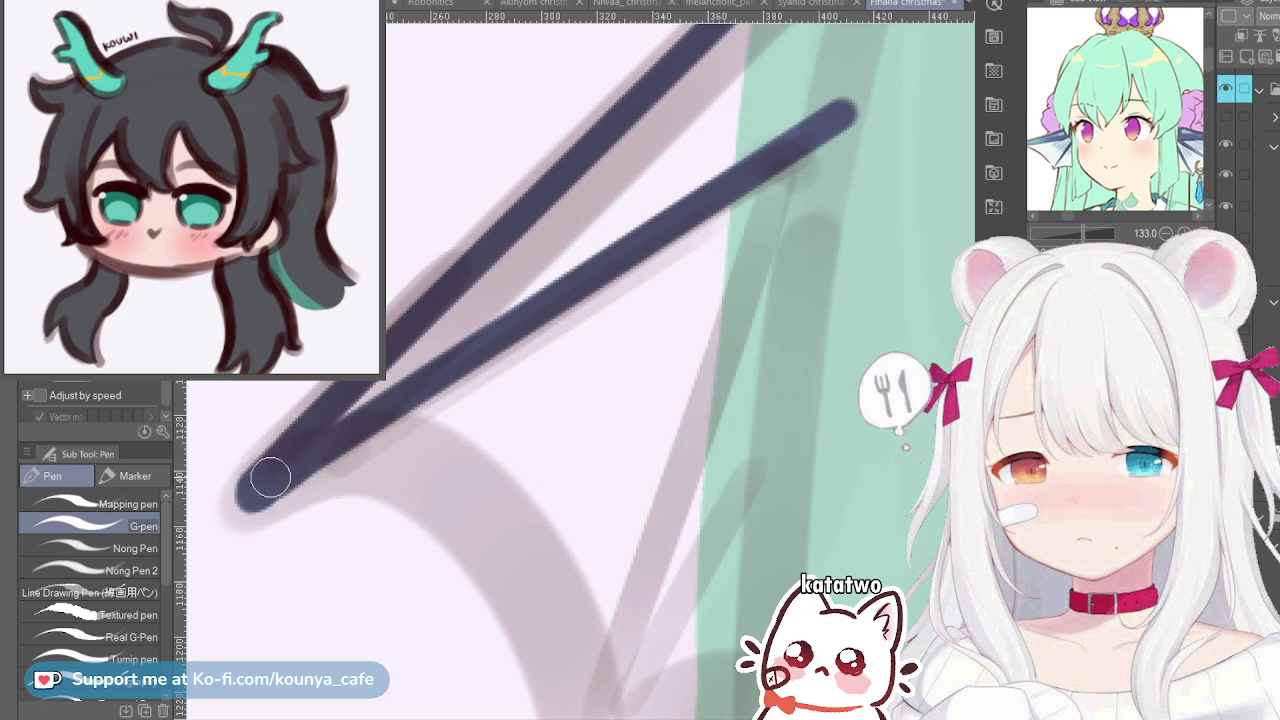
Fill the space between the upper spine's edges with overlapping navy strokes, extending its base into the hair below the purple flower
{"action": "scroll", "coordinate": [266, 480], "scroll_direction": "down", "scroll_amount": 2}
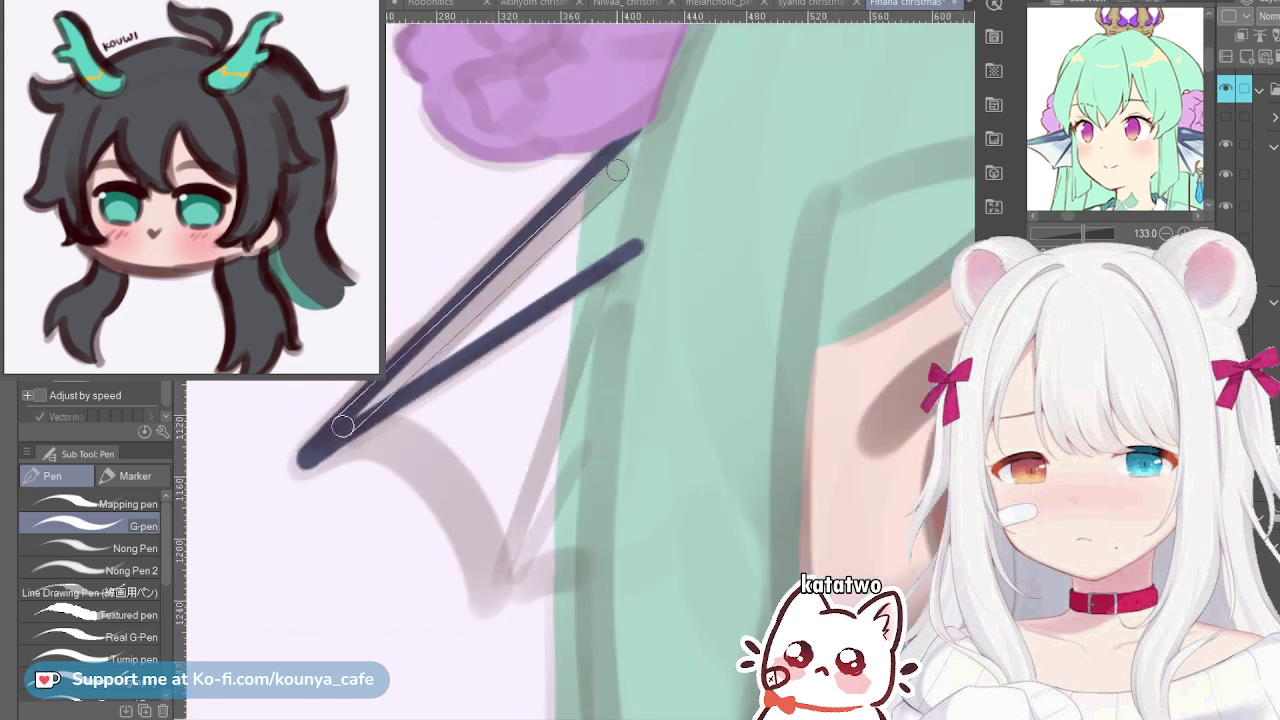
{"action": "left_click", "coordinate": [659, 123], "text": "shift"}
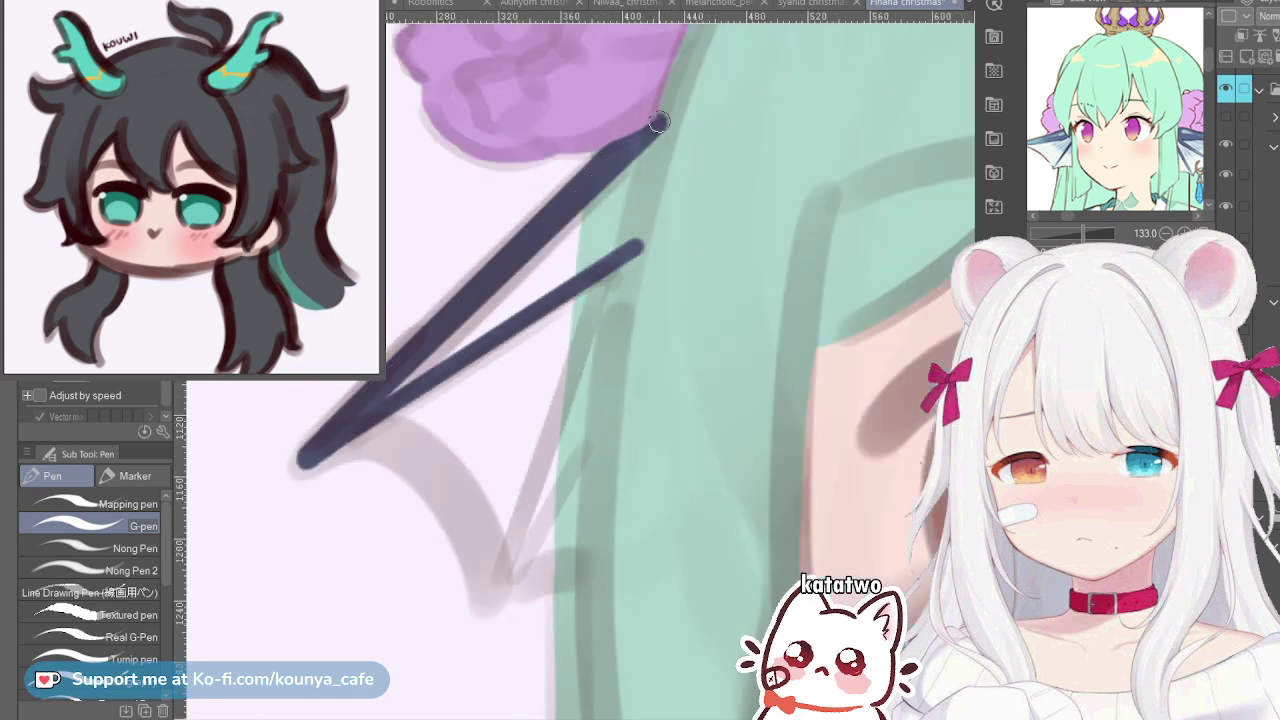
{"action": "left_click", "coordinate": [372, 404], "text": "shift"}
{"action": "left_click", "coordinate": [671, 138], "text": "shift"}
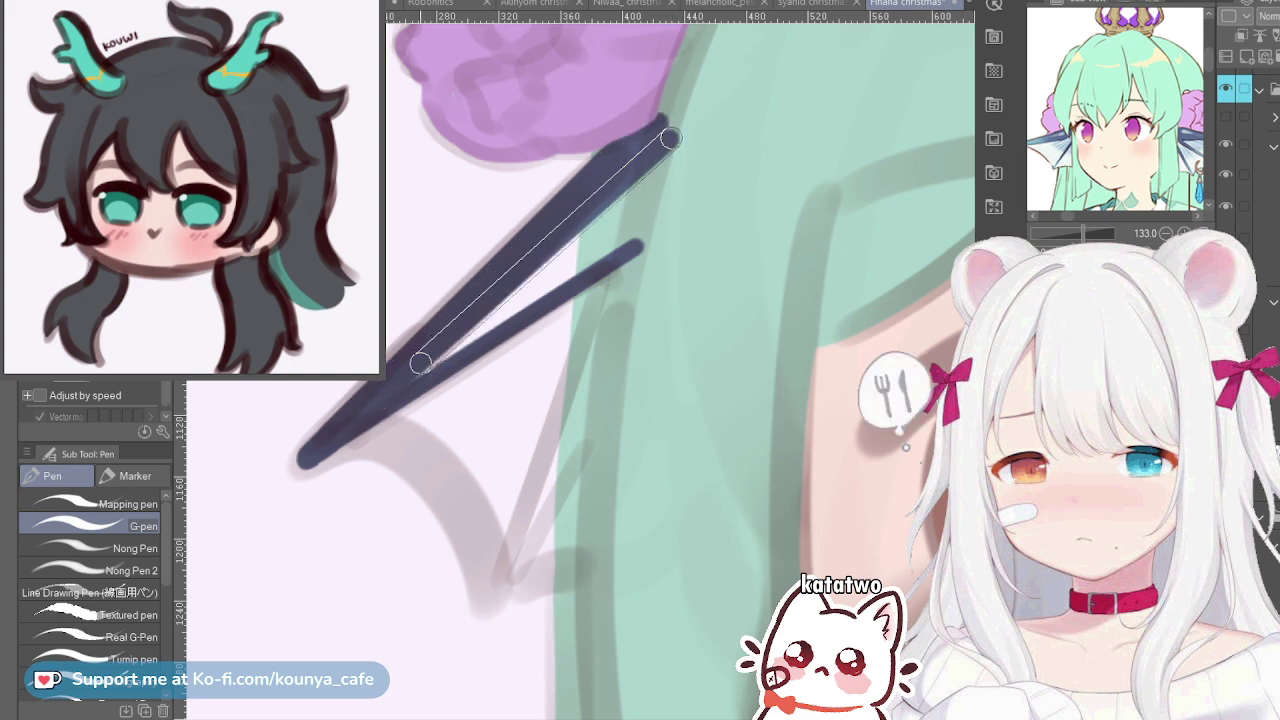
{"action": "left_click", "coordinate": [406, 380], "text": "shift"}
{"action": "left_click", "coordinate": [677, 154], "text": "shift"}
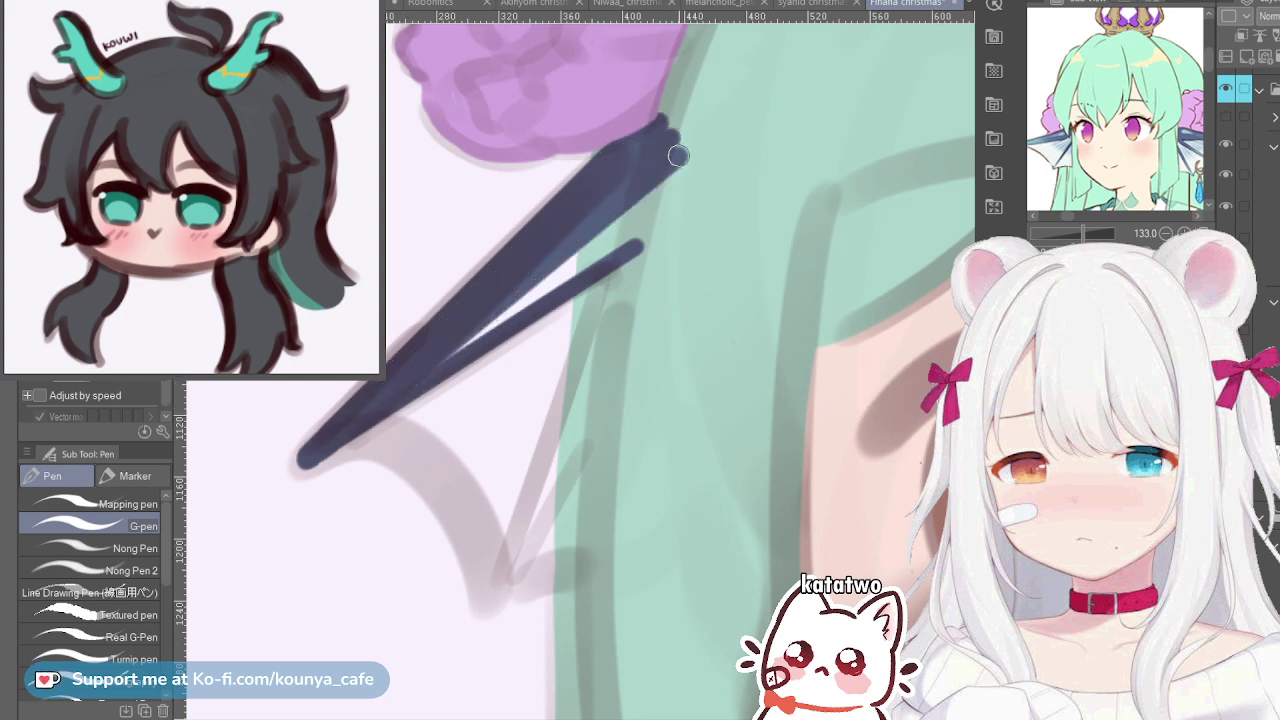
{"action": "left_click", "coordinate": [441, 355], "text": "shift"}
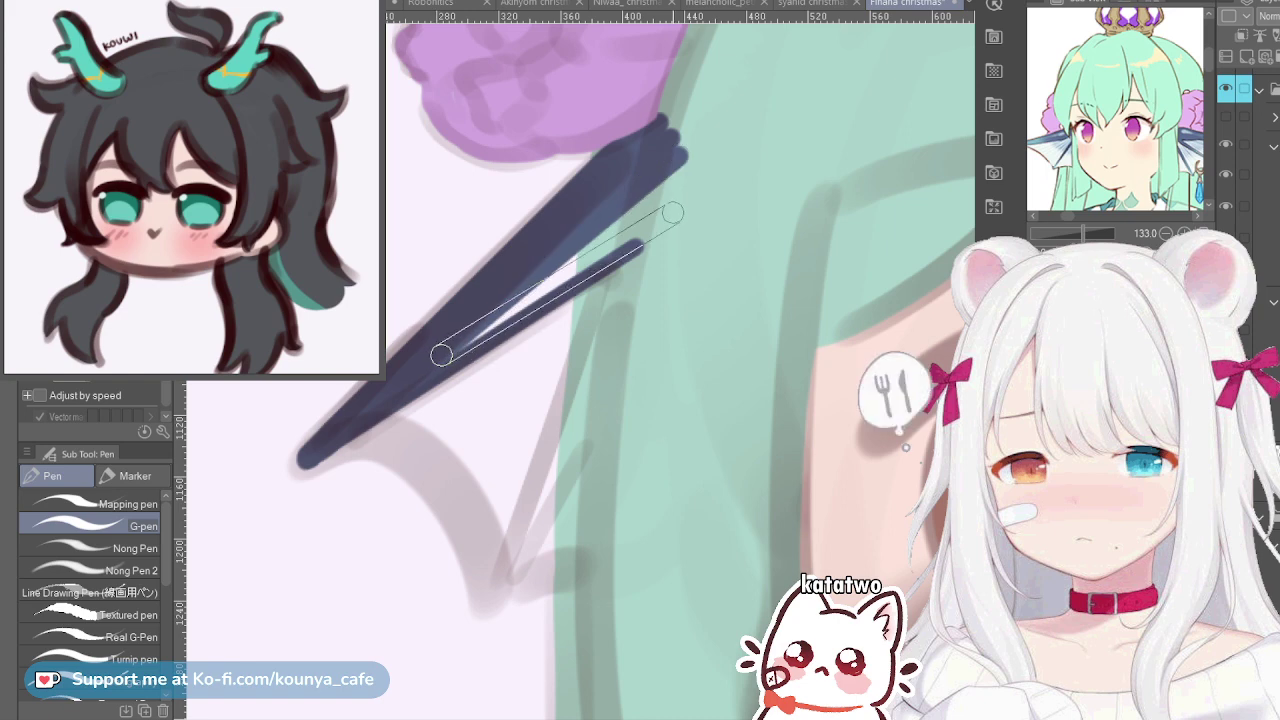
{"action": "left_click", "coordinate": [672, 213], "text": "shift"}
{"action": "left_click", "coordinate": [508, 303], "text": "shift"}
{"action": "mouse_move", "coordinate": [508, 302]}
{"action": "left_mouse_down"}
{"action": "mouse_move", "coordinate": [591, 234]}
{"action": "mouse_move", "coordinate": [577, 241]}
{"action": "left_mouse_up"}
{"action": "left_click", "coordinate": [692, 170], "text": "shift"}
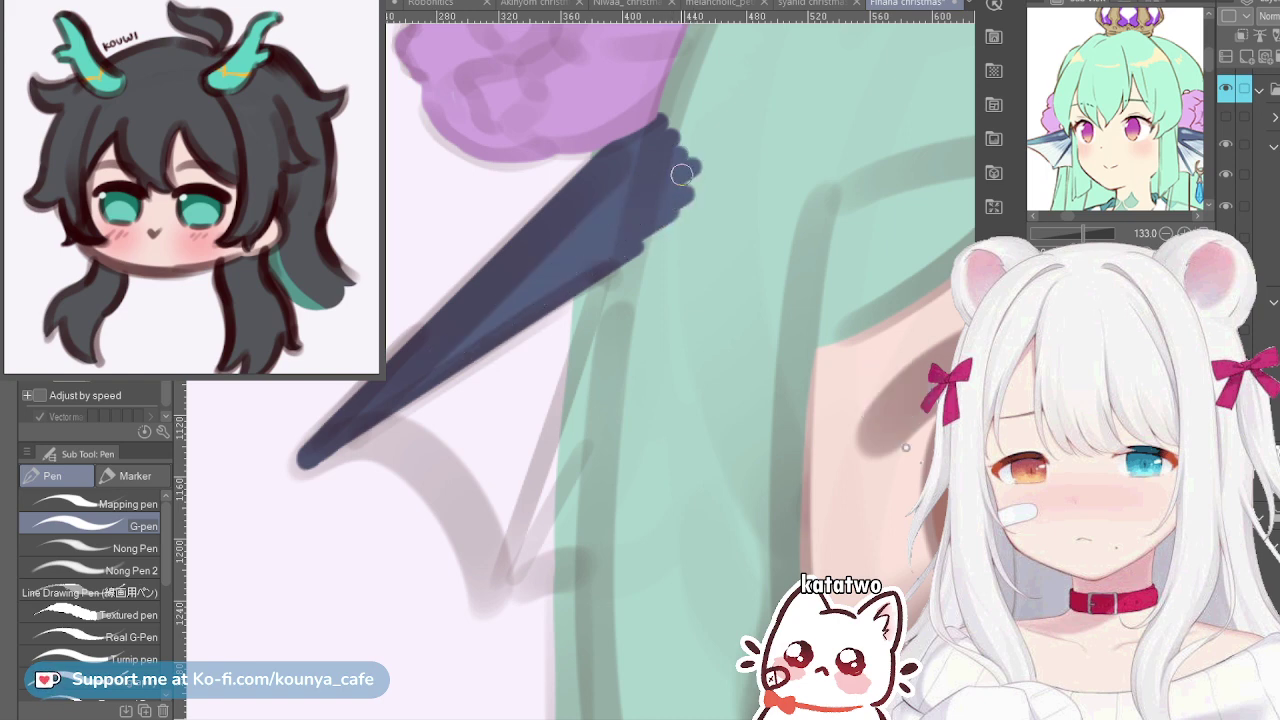
{"action": "scroll", "coordinate": [707, 213], "scroll_direction": "down", "scroll_amount": 2}
{"action": "left_click_drag", "start_coordinate": [707, 213], "coordinate": [626, 191]}
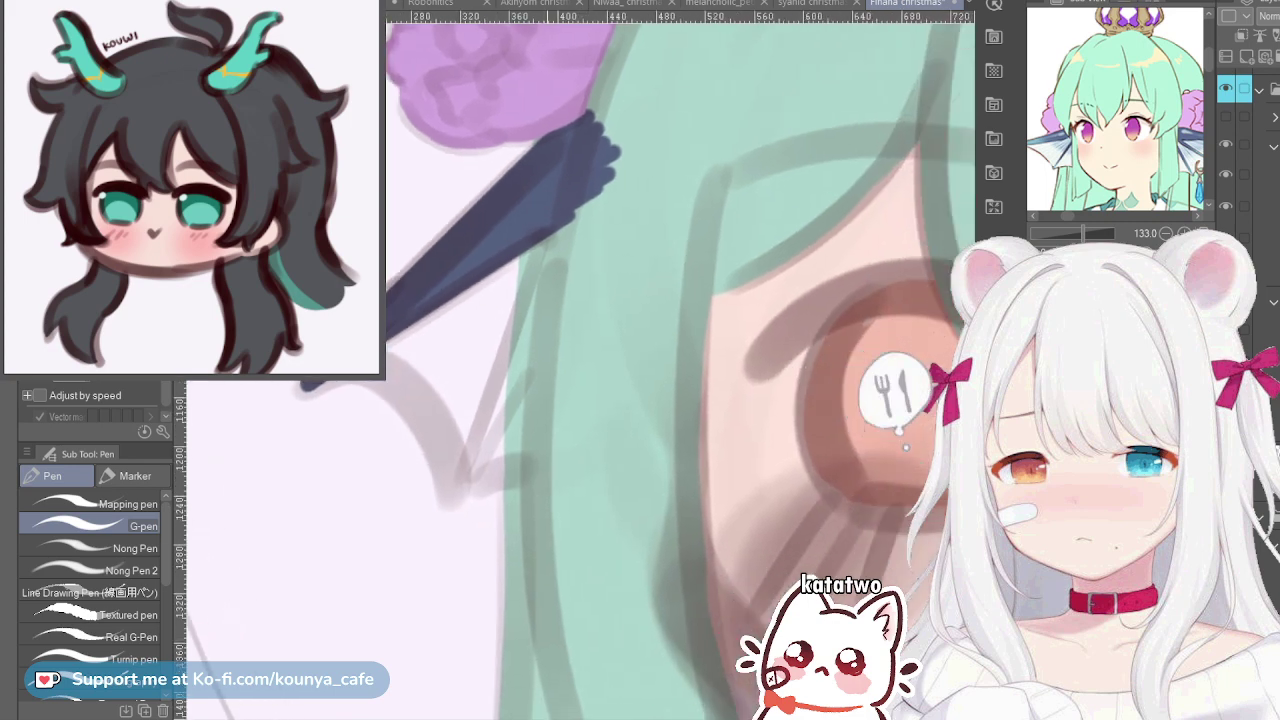
{"action": "scroll", "coordinate": [552, 205], "scroll_direction": "up", "scroll_amount": 2}
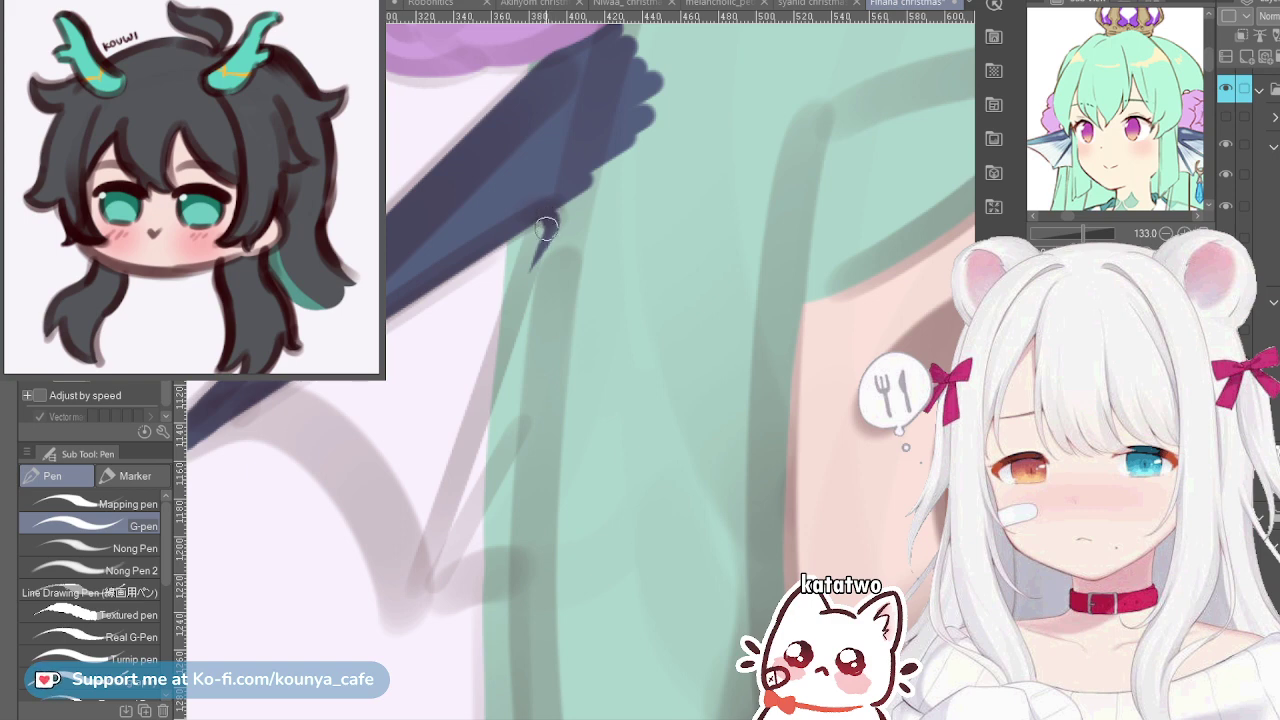
{"action": "left_click_drag", "start_coordinate": [548, 222], "coordinate": [496, 372]}
{"action": "left_click_drag", "start_coordinate": [546, 222], "coordinate": [475, 373]}
{"action": "key", "text": "ctrl+z"}
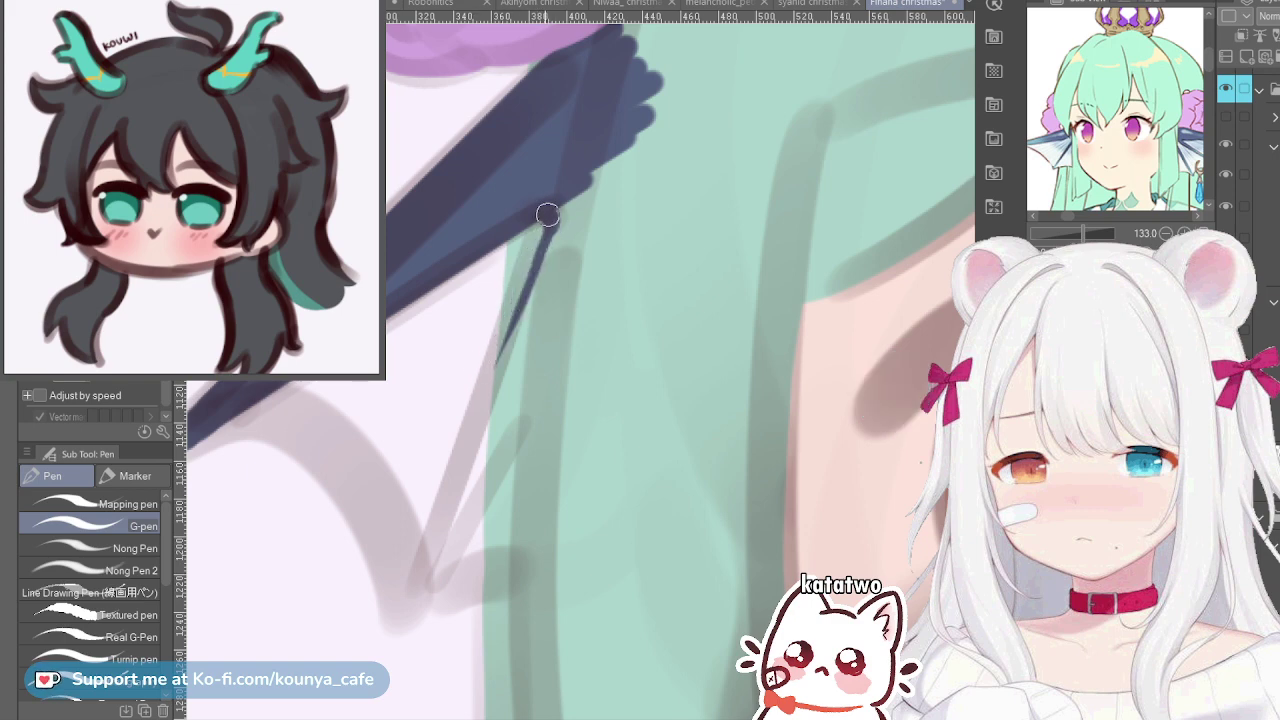
{"action": "left_click_drag", "start_coordinate": [548, 216], "coordinate": [441, 484]}
{"action": "key", "text": "ctrl+z"}
{"action": "left_click_drag", "start_coordinate": [550, 214], "coordinate": [455, 476]}
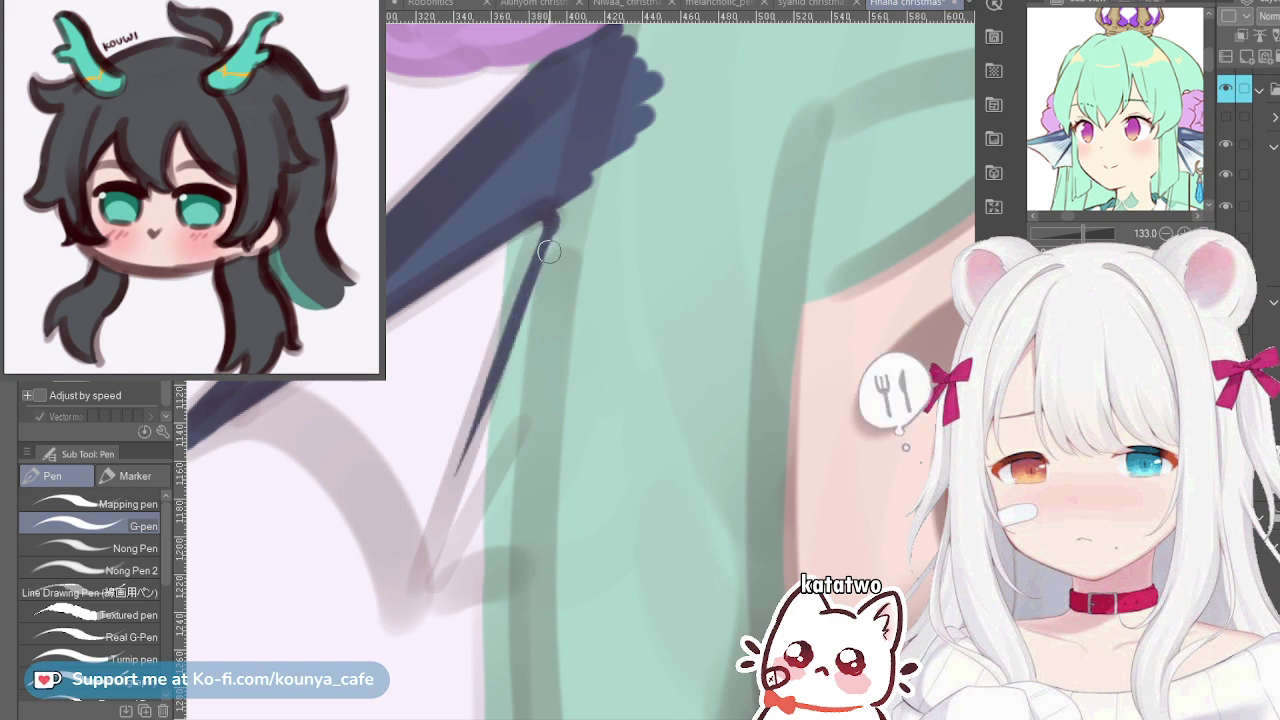
Outline the left ear fin's lower spine in navy with two long edges meeting at the lower tip of the sketched fin
{"action": "left_click_drag", "start_coordinate": [547, 231], "coordinate": [400, 608]}
{"action": "left_click", "coordinate": [400, 611], "text": "shift"}
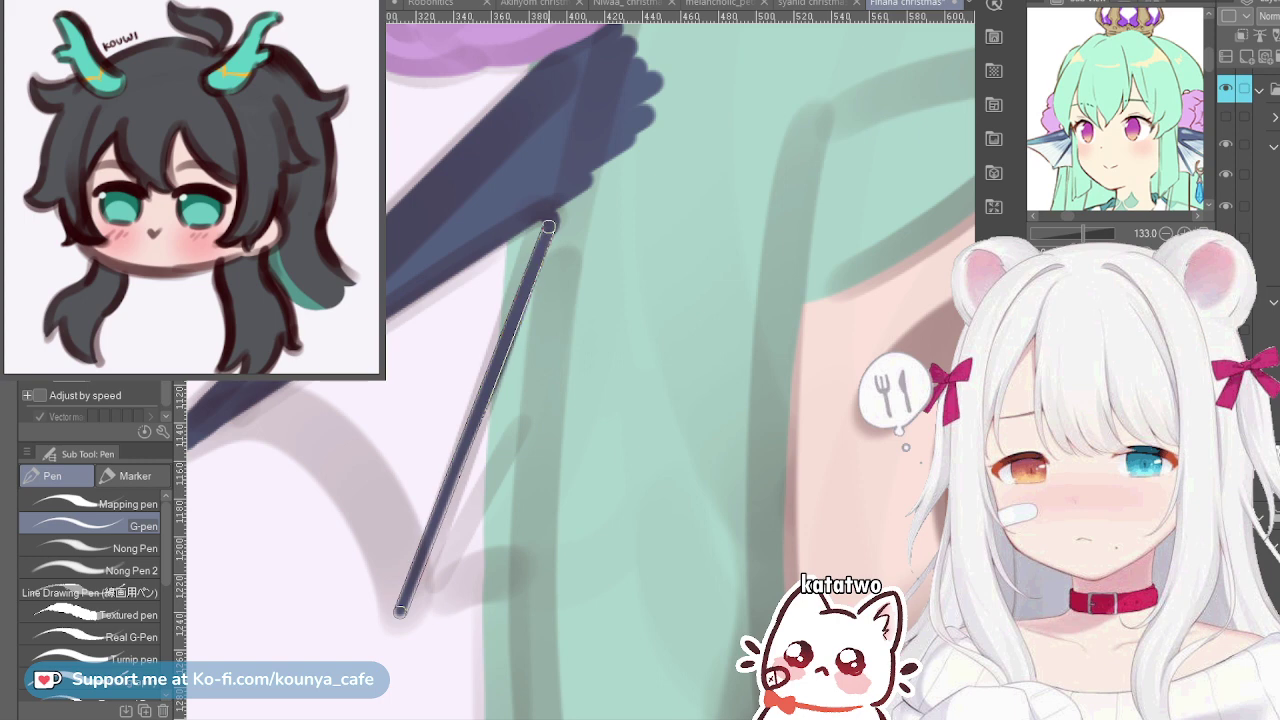
{"action": "left_click", "coordinate": [549, 225], "text": "shift"}
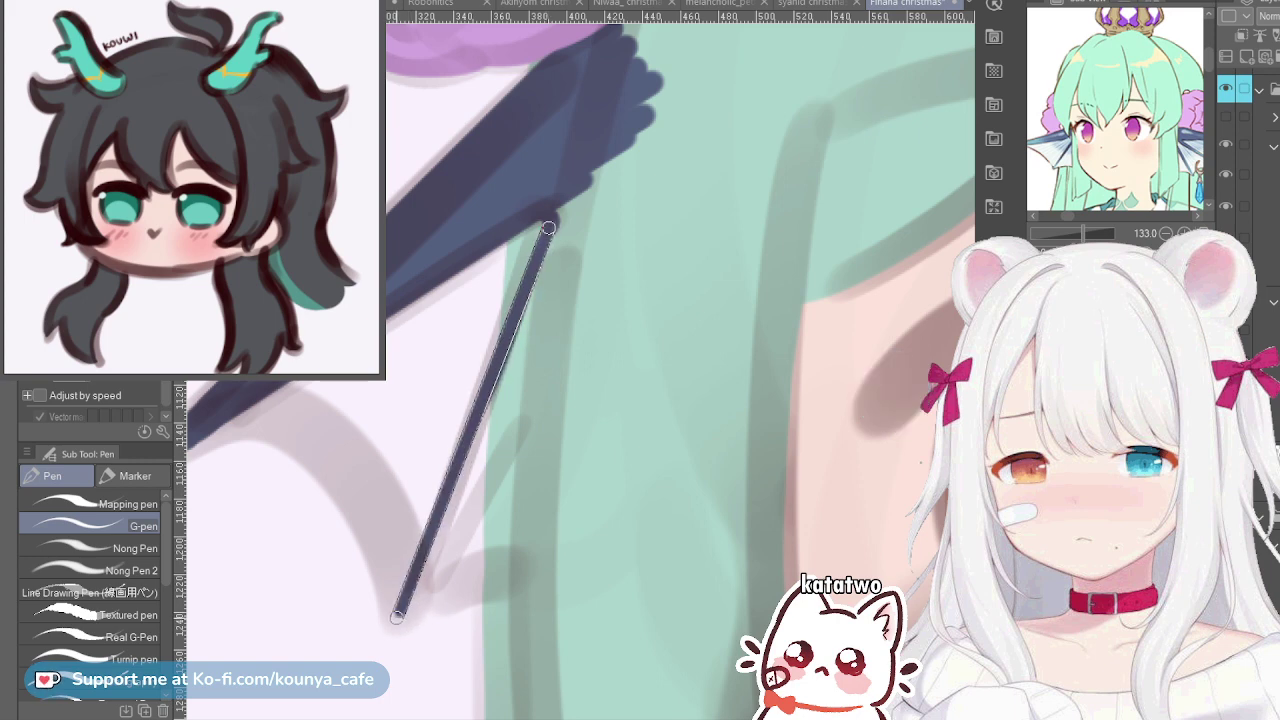
{"action": "left_click", "coordinate": [398, 617], "text": "shift"}
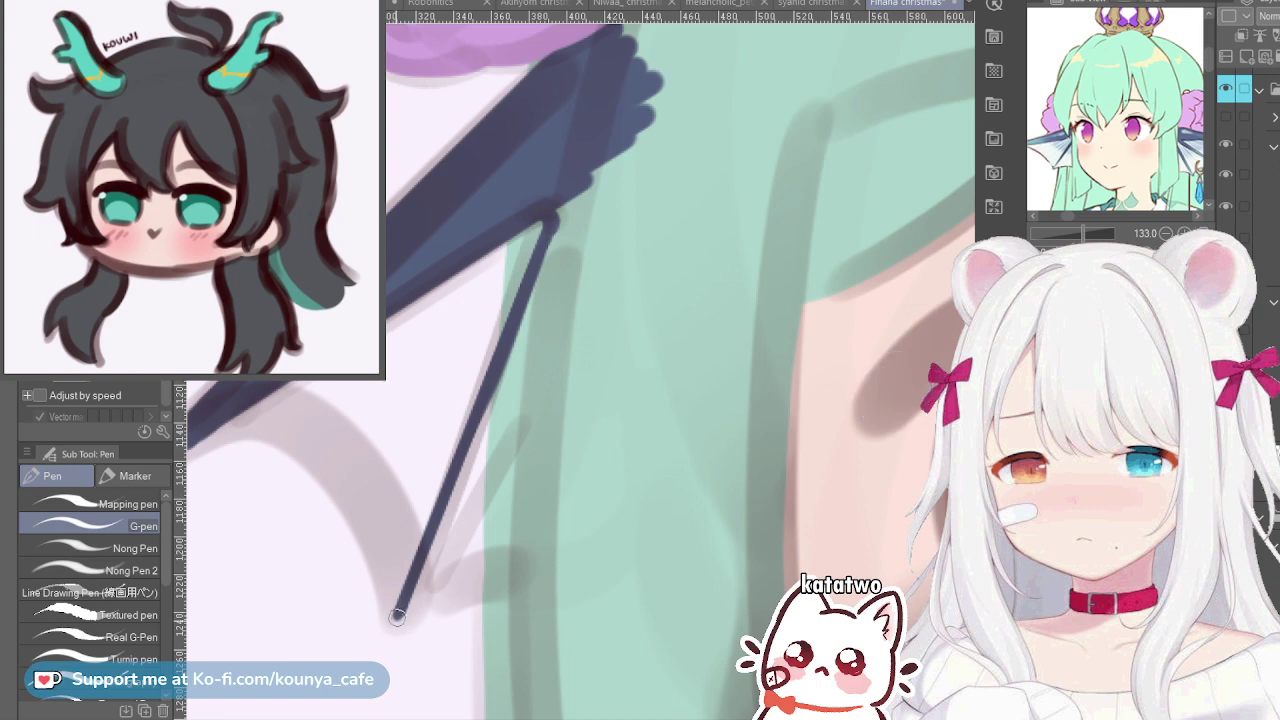
{"action": "left_click_drag", "start_coordinate": [398, 616], "coordinate": [600, 262]}
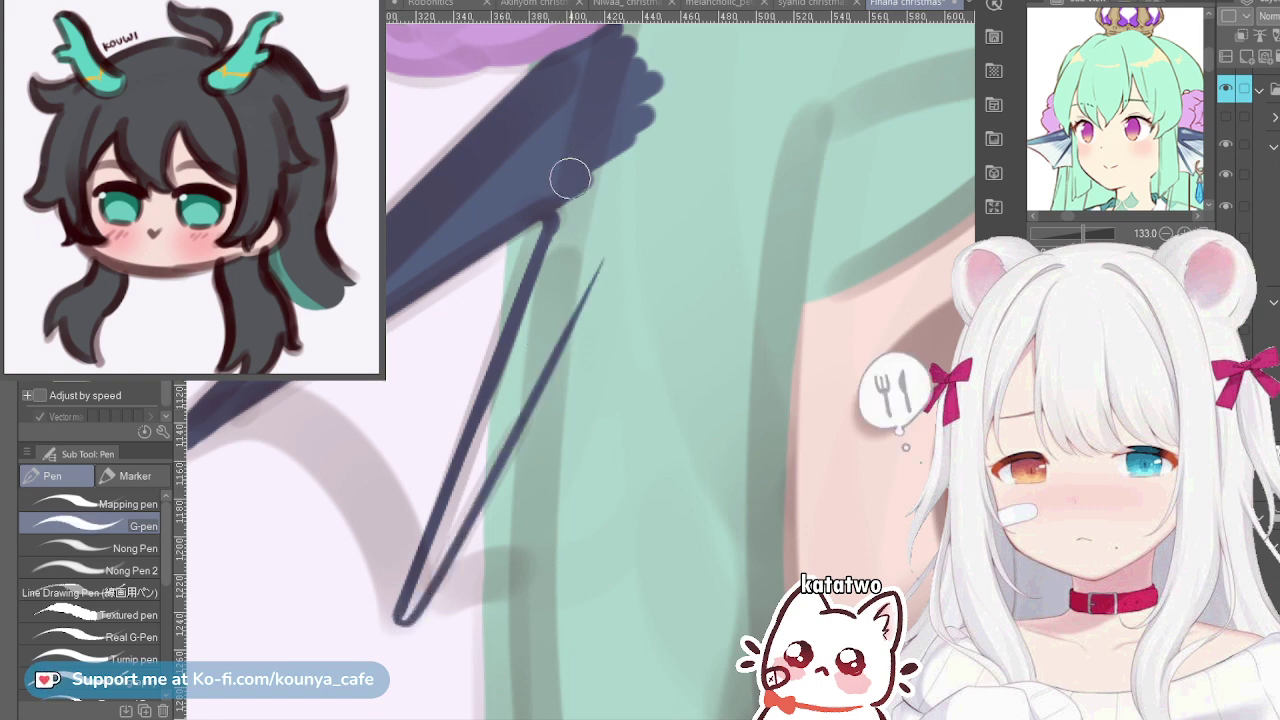
Fill the left fin's lower spine with solid navy down to its tip, using a larger brush and joining it to the upper spine
{"action": "left_click_drag", "start_coordinate": [571, 177], "coordinate": [568, 236]}
{"action": "mouse_move", "coordinate": [586, 151]}
{"action": "left_mouse_down"}
{"action": "mouse_move", "coordinate": [578, 262]}
{"action": "mouse_move", "coordinate": [588, 216]}
{"action": "mouse_move", "coordinate": [590, 255]}
{"action": "mouse_move", "coordinate": [556, 324]}
{"action": "left_mouse_up"}
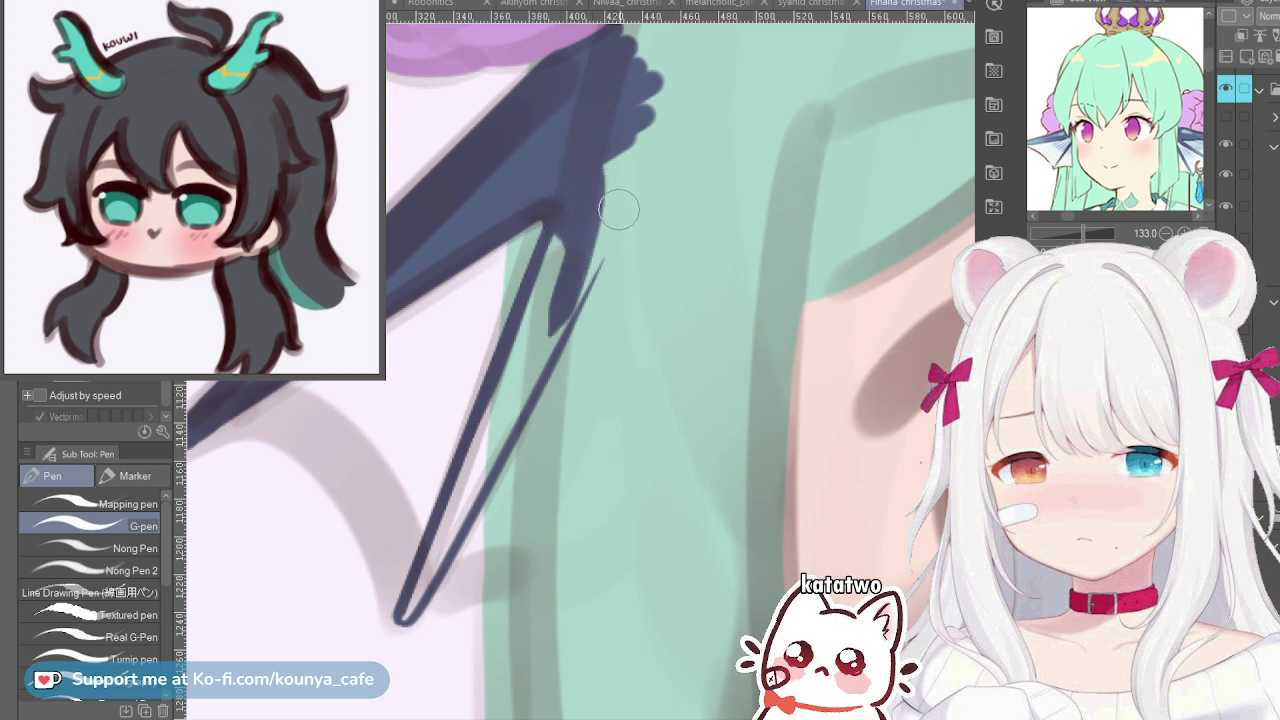
{"action": "left_click_drag", "start_coordinate": [617, 212], "coordinate": [555, 326]}
{"action": "key", "text": "]"}
{"action": "key", "text": "]"}
{"action": "left_click_drag", "start_coordinate": [568, 230], "coordinate": [541, 312]}
{"action": "mouse_move", "coordinate": [550, 267]}
{"action": "left_mouse_down"}
{"action": "mouse_move", "coordinate": [479, 434]}
{"action": "mouse_move", "coordinate": [562, 278]}
{"action": "mouse_move", "coordinate": [533, 339]}
{"action": "mouse_move", "coordinate": [576, 280]}
{"action": "mouse_move", "coordinate": [508, 403]}
{"action": "mouse_move", "coordinate": [573, 292]}
{"action": "left_mouse_up"}
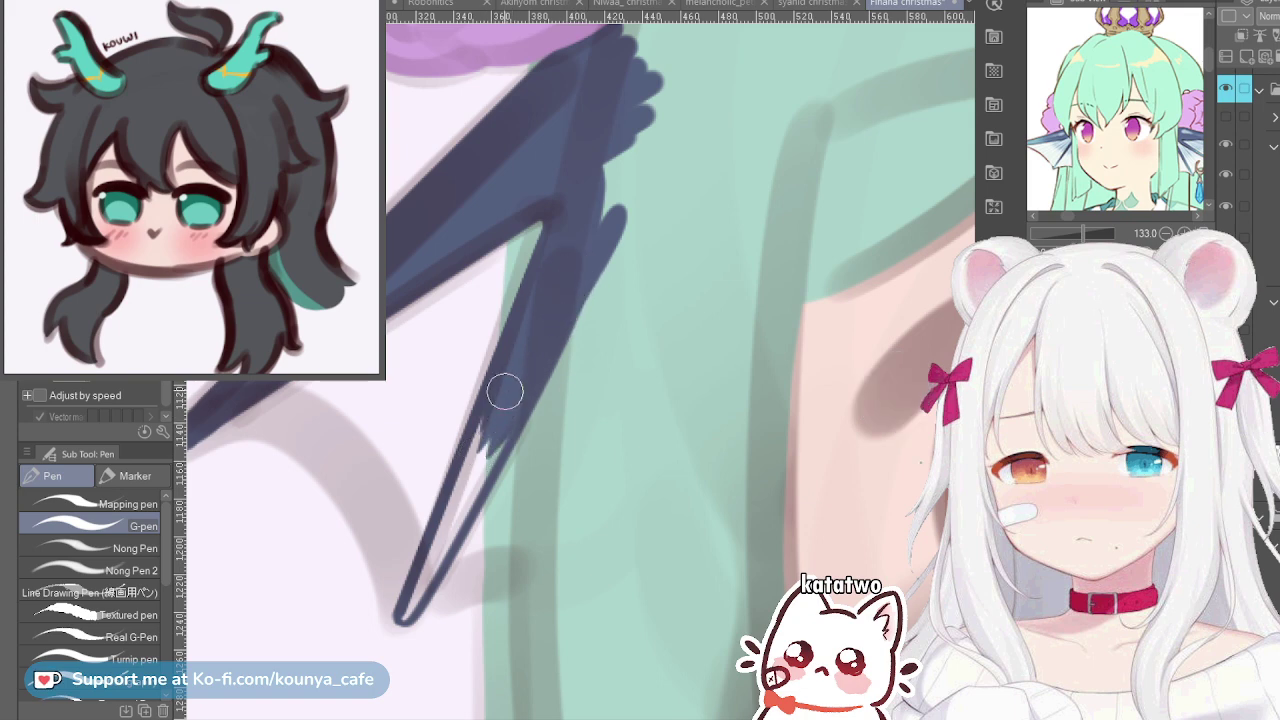
{"action": "mouse_move", "coordinate": [503, 389]}
{"action": "left_mouse_down"}
{"action": "mouse_move", "coordinate": [494, 452]}
{"action": "mouse_move", "coordinate": [512, 412]}
{"action": "mouse_move", "coordinate": [480, 462]}
{"action": "mouse_move", "coordinate": [490, 396]}
{"action": "mouse_move", "coordinate": [431, 537]}
{"action": "mouse_move", "coordinate": [475, 456]}
{"action": "mouse_move", "coordinate": [446, 534]}
{"action": "mouse_move", "coordinate": [461, 512]}
{"action": "mouse_move", "coordinate": [417, 599]}
{"action": "left_mouse_up"}
Undo the latest changes to restore the navy spines on both ear fins
{"action": "scroll", "coordinate": [580, 355], "scroll_direction": "down", "scroll_amount": 4}
{"action": "scroll", "coordinate": [580, 355], "scroll_direction": "up", "scroll_amount": 1}
{"action": "left_click_drag", "start_coordinate": [850, 290], "coordinate": [558, 345]}
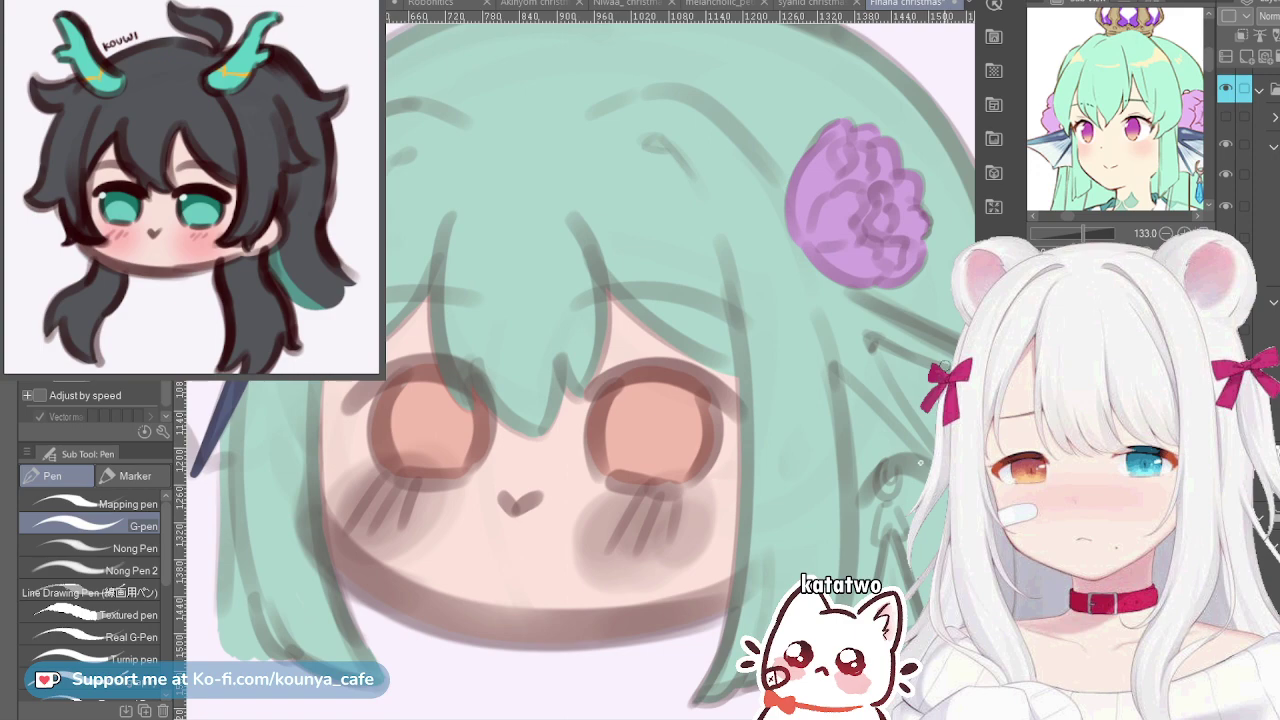
{"action": "scroll", "coordinate": [842, 361], "scroll_direction": "down", "scroll_amount": 3}
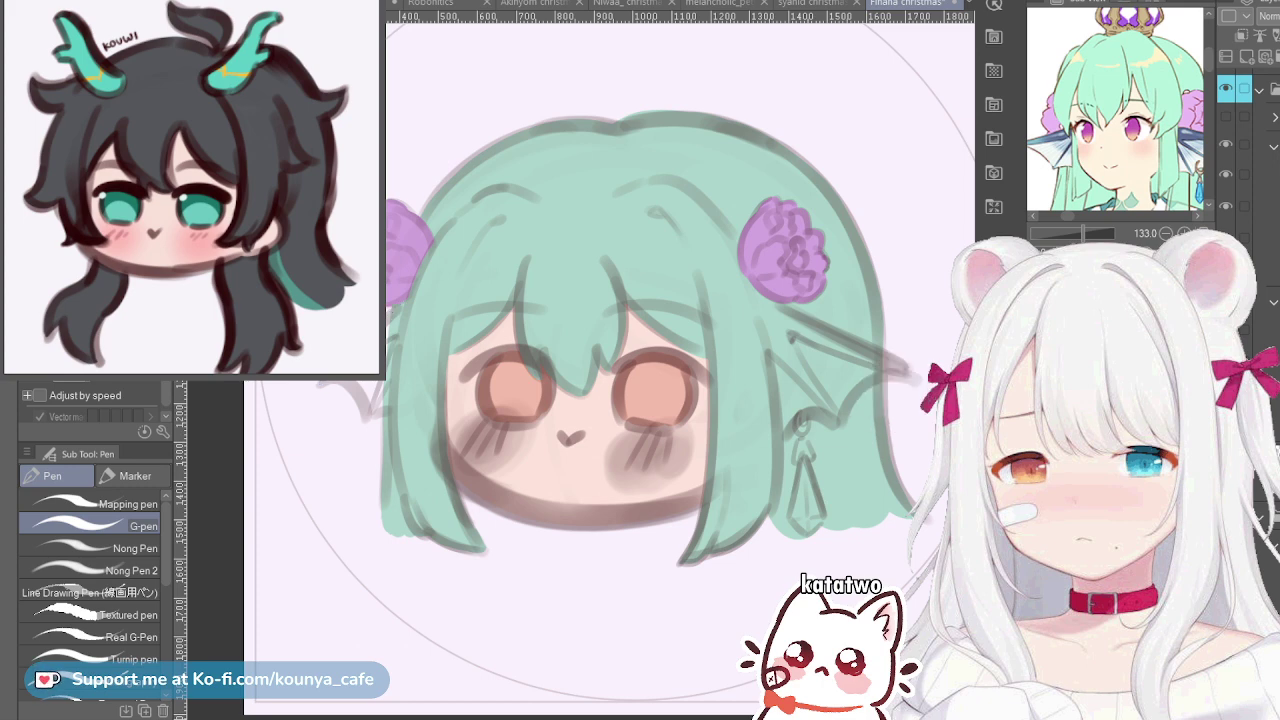
{"action": "key", "text": "ctrl+z"}
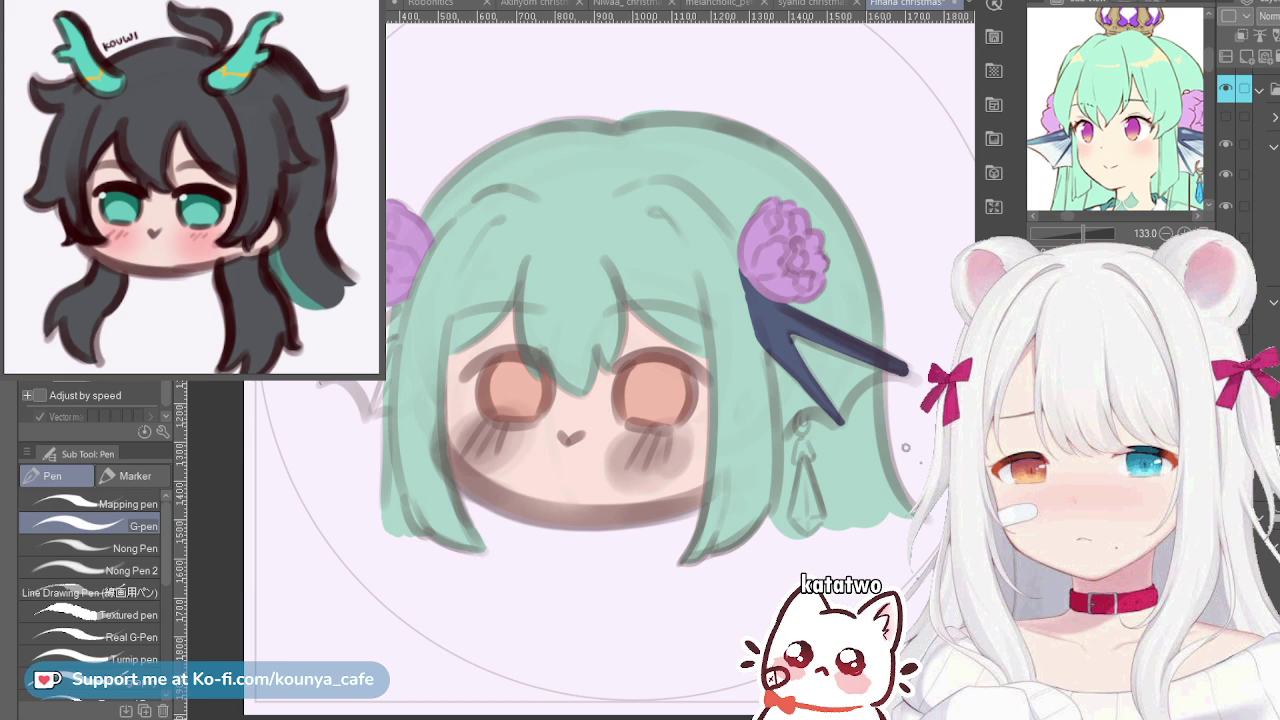
{"action": "key", "text": "ctrl+z"}
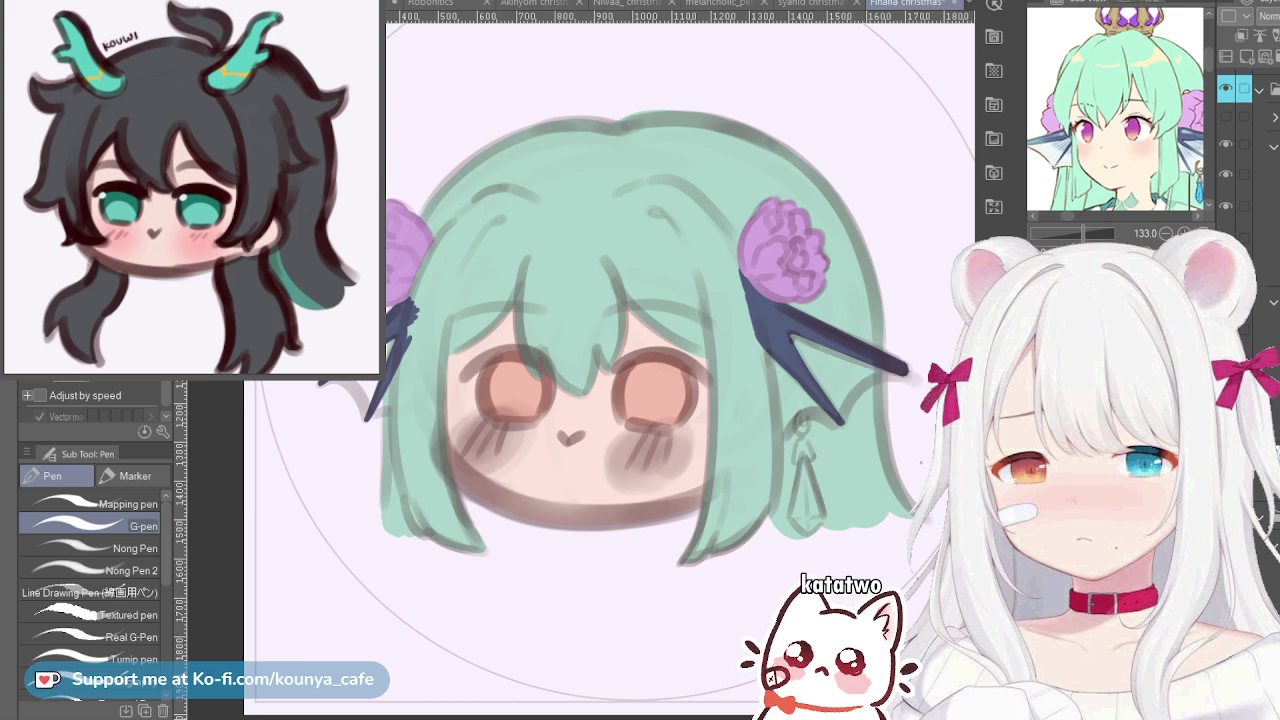
Paint the pale curved bottom edge of the right fin's inner membrane, from the hair strand to the lower spine's tip
{"action": "scroll", "coordinate": [902, 386], "scroll_direction": "up", "scroll_amount": 4}
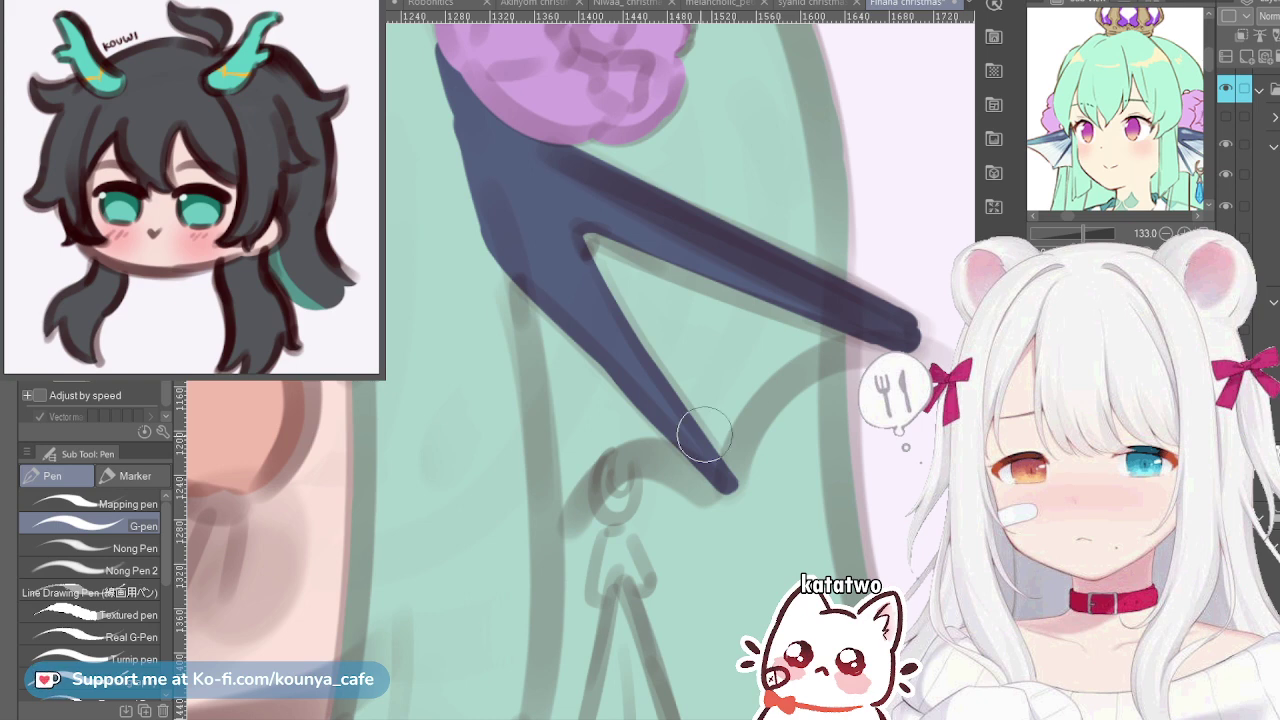
{"action": "left_click_drag", "start_coordinate": [530, 536], "coordinate": [683, 462]}
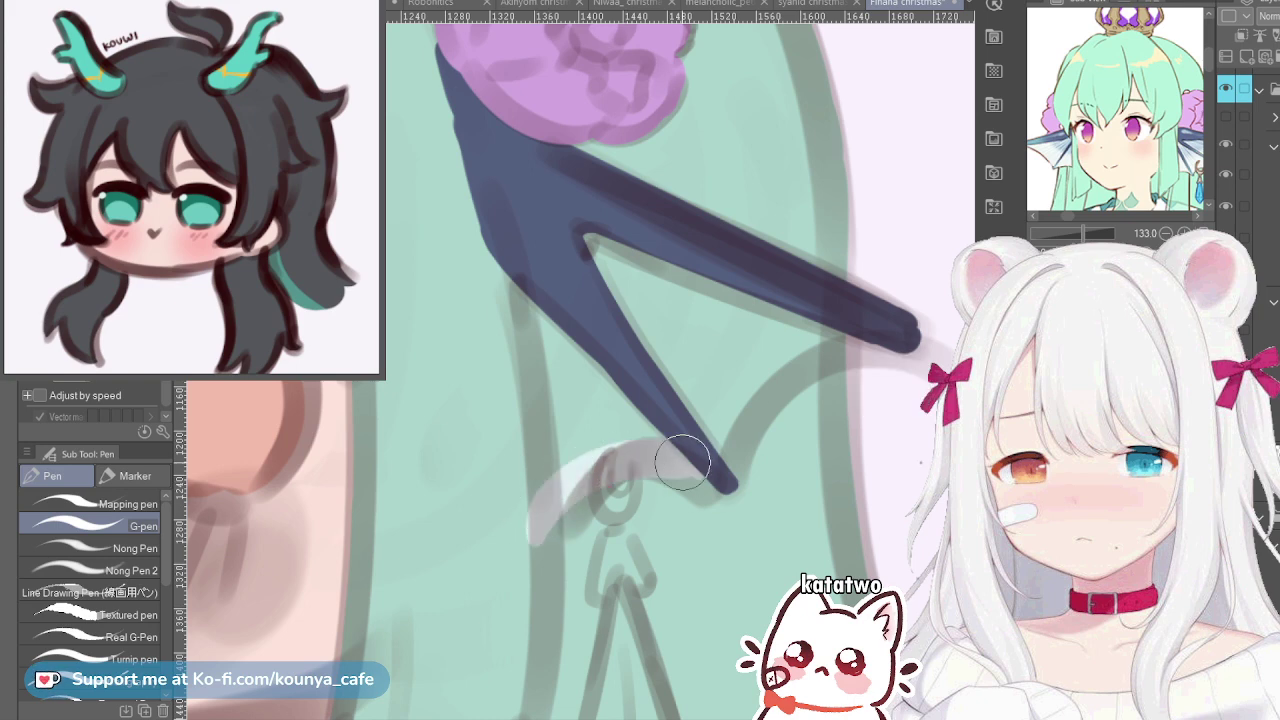
{"action": "key", "text": "ctrl+z"}
{"action": "mouse_move", "coordinate": [543, 536]}
{"action": "left_mouse_down"}
{"action": "mouse_move", "coordinate": [565, 494]}
{"action": "mouse_move", "coordinate": [659, 445]}
{"action": "mouse_move", "coordinate": [709, 470]}
{"action": "left_mouse_up"}
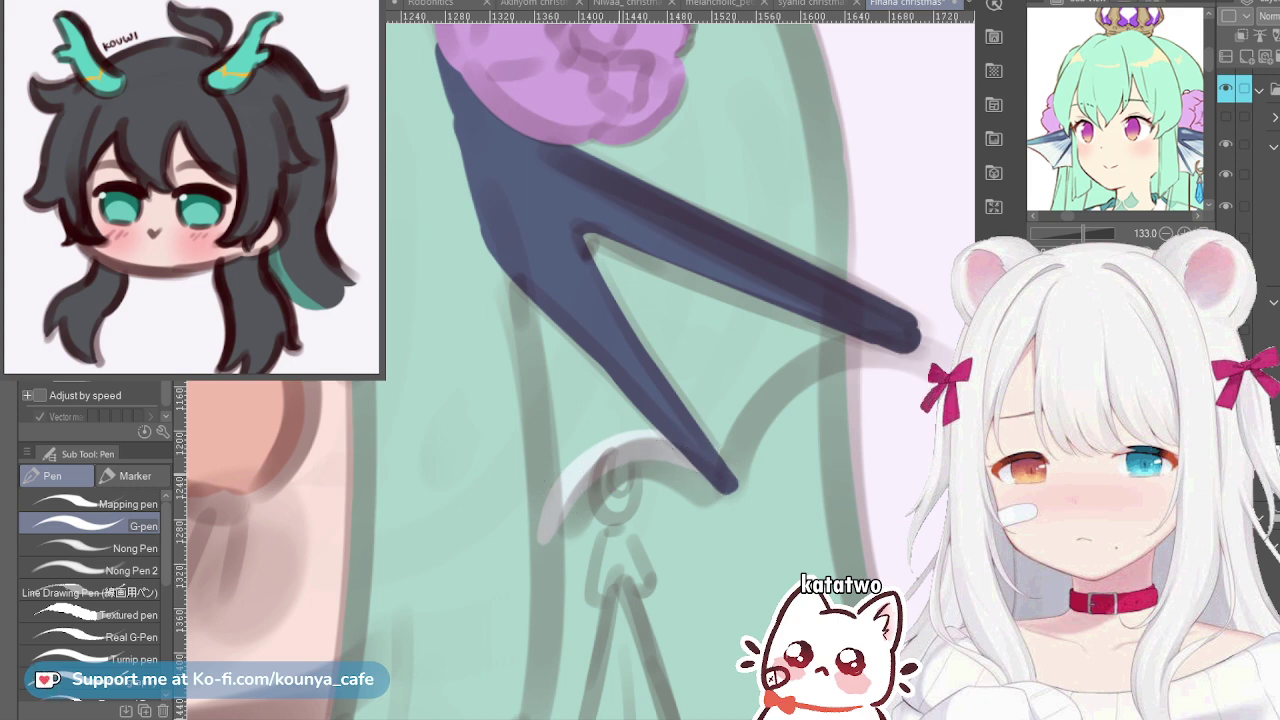
{"action": "left_click_drag", "start_coordinate": [574, 485], "coordinate": [676, 462]}
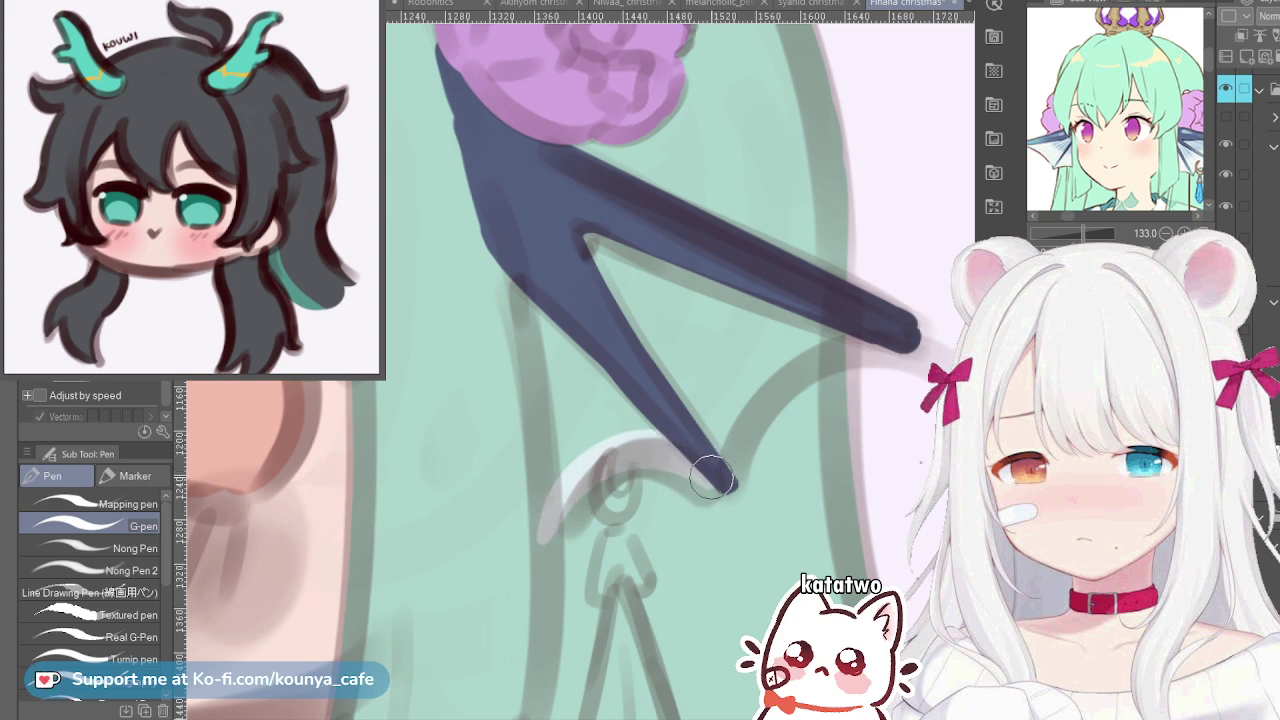
Fill the right fin's inner membrane with the pale colour between the lower spine and the curved edge, varying the brush size
{"action": "key", "text": "bracketright"}
{"action": "key", "text": "bracketright"}
{"action": "key", "text": "bracketright"}
{"action": "mouse_move", "coordinate": [503, 260]}
{"action": "left_mouse_down"}
{"action": "mouse_move", "coordinate": [545, 349]}
{"action": "mouse_move", "coordinate": [543, 287]}
{"action": "mouse_move", "coordinate": [587, 389]}
{"action": "left_mouse_up"}
{"action": "key", "text": "bracketleft"}
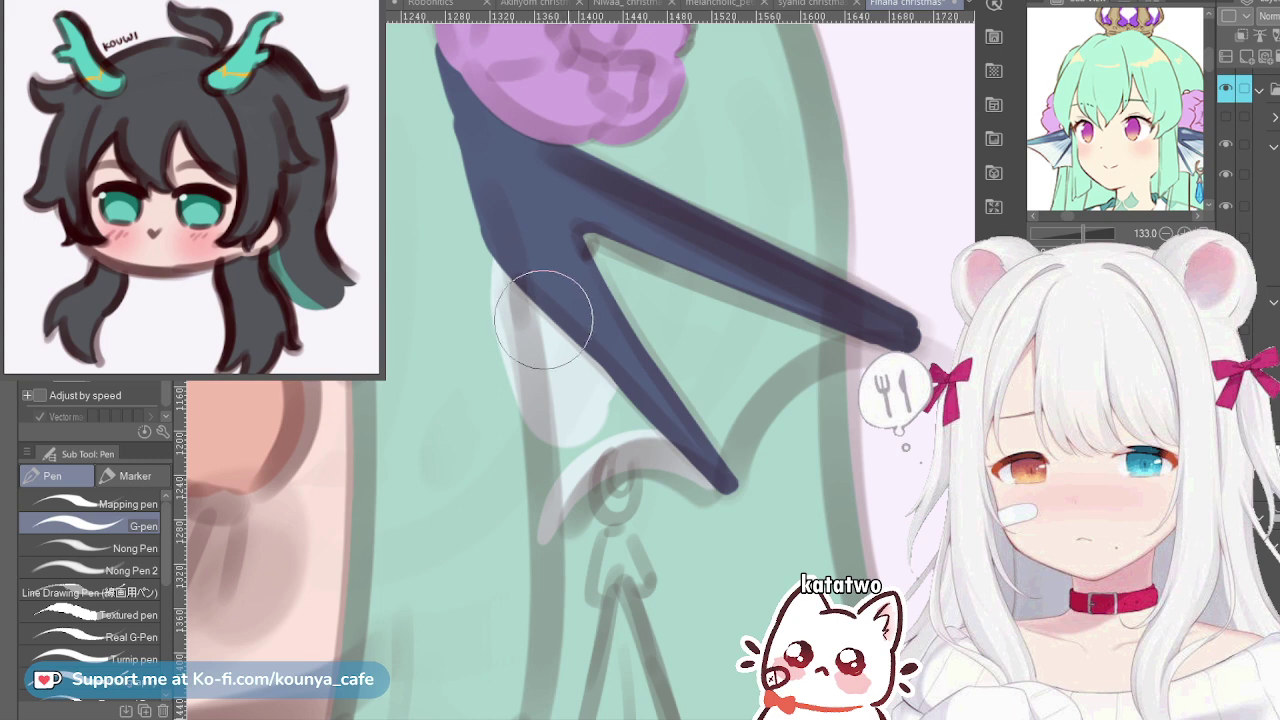
{"action": "key", "text": "bracketleft"}
{"action": "left_click_drag", "start_coordinate": [482, 240], "coordinate": [542, 510]}
{"action": "key", "text": "bracketleft"}
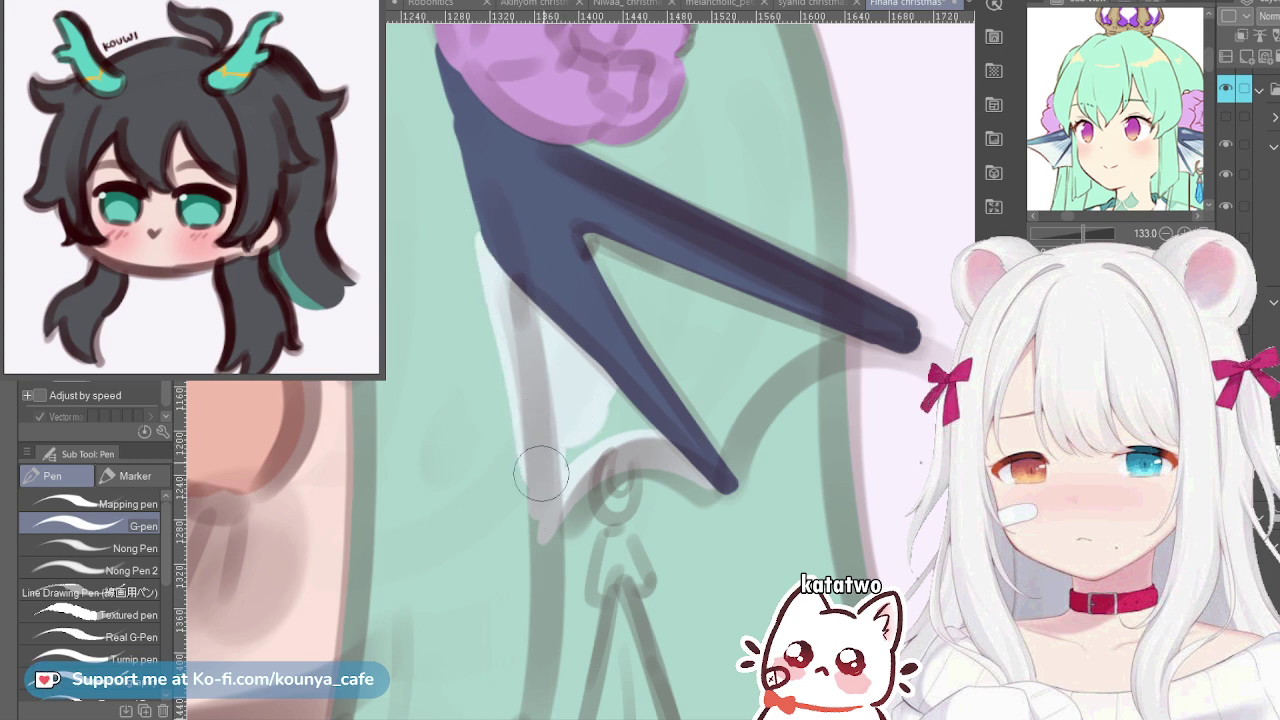
{"action": "mouse_move", "coordinate": [590, 440]}
{"action": "left_mouse_down"}
{"action": "mouse_move", "coordinate": [605, 411]}
{"action": "mouse_move", "coordinate": [618, 418]}
{"action": "mouse_move", "coordinate": [593, 384]}
{"action": "mouse_move", "coordinate": [626, 414]}
{"action": "mouse_move", "coordinate": [590, 379]}
{"action": "mouse_move", "coordinate": [613, 448]}
{"action": "mouse_move", "coordinate": [583, 374]}
{"action": "mouse_move", "coordinate": [668, 440]}
{"action": "mouse_move", "coordinate": [595, 359]}
{"action": "left_mouse_up"}
Fill the membrane between the right fin's two navy spines with the pale colour, following the sketched curve along its outer edge
{"action": "key", "text": "bracketright"}
{"action": "key", "text": "bracketright"}
{"action": "key", "text": "bracketright"}
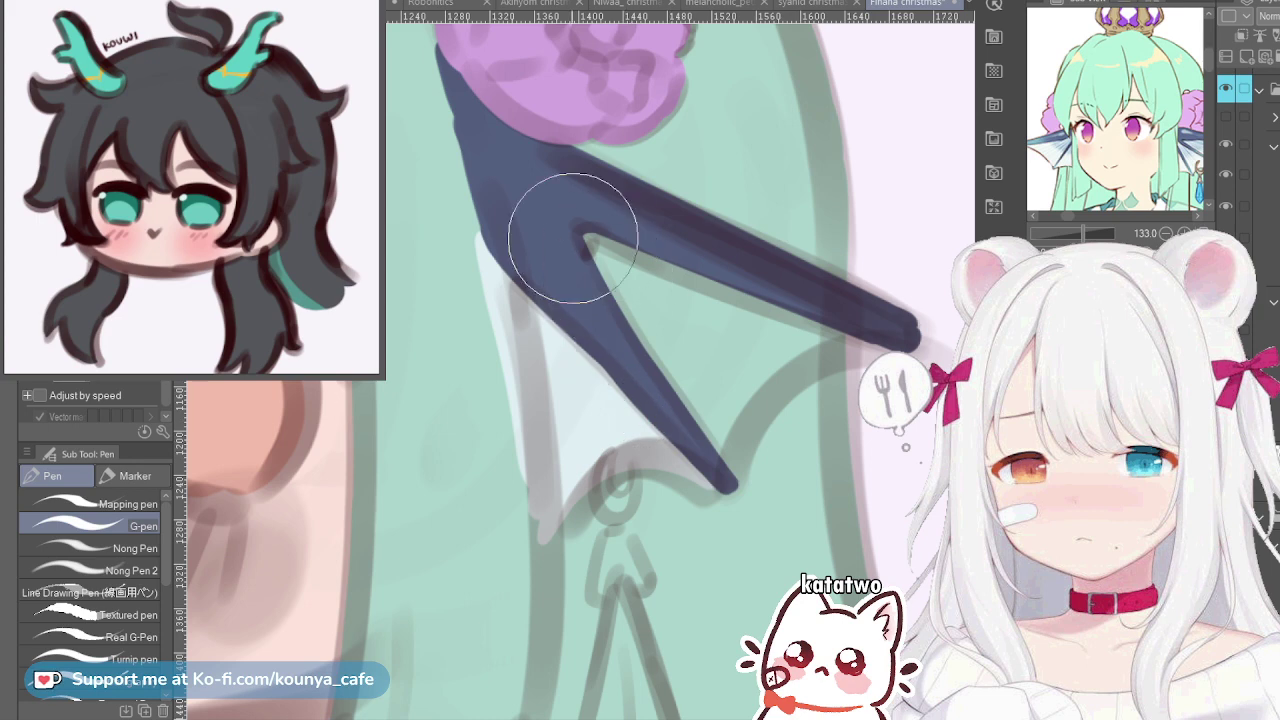
{"action": "mouse_move", "coordinate": [573, 238]}
{"action": "left_mouse_down"}
{"action": "mouse_move", "coordinate": [683, 344]}
{"action": "mouse_move", "coordinate": [628, 277]}
{"action": "mouse_move", "coordinate": [699, 295]}
{"action": "left_mouse_up"}
{"action": "key", "text": "bracketleft"}
{"action": "key", "text": "bracketleft"}
{"action": "key", "text": "bracketleft"}
{"action": "key", "text": "bracketleft"}
{"action": "key", "text": "bracketleft"}
{"action": "key", "text": "bracketleft"}
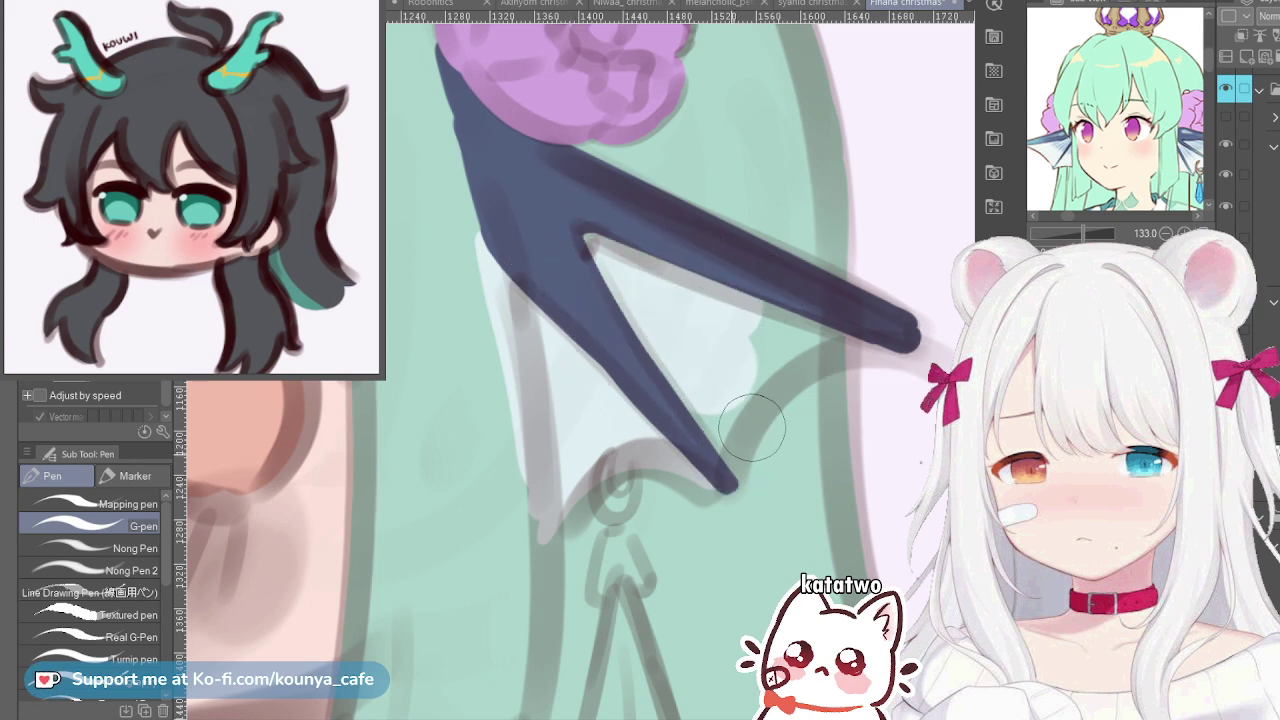
{"action": "mouse_move", "coordinate": [752, 428]}
{"action": "left_mouse_down"}
{"action": "mouse_move", "coordinate": [724, 470]}
{"action": "mouse_move", "coordinate": [760, 378]}
{"action": "mouse_move", "coordinate": [857, 305]}
{"action": "left_mouse_up"}
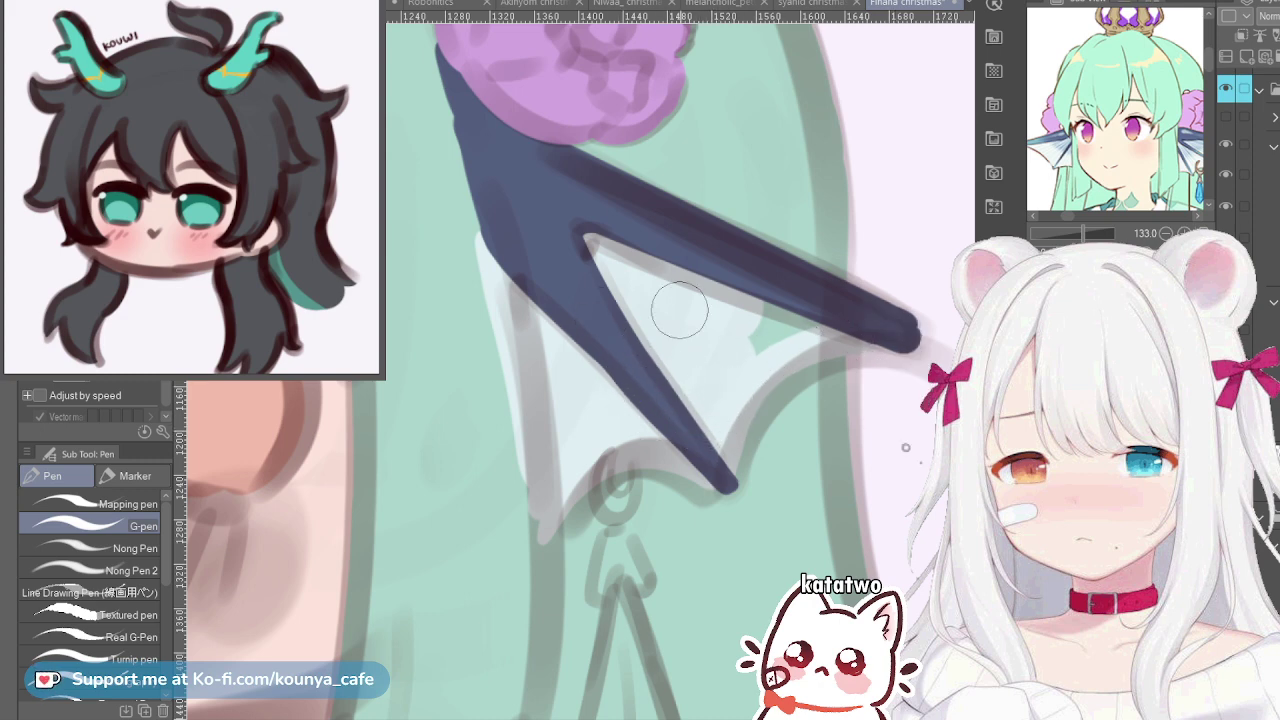
{"action": "mouse_move", "coordinate": [750, 365]}
{"action": "left_mouse_down"}
{"action": "mouse_move", "coordinate": [751, 313]}
{"action": "mouse_move", "coordinate": [776, 333]}
{"action": "mouse_move", "coordinate": [823, 320]}
{"action": "left_mouse_up"}
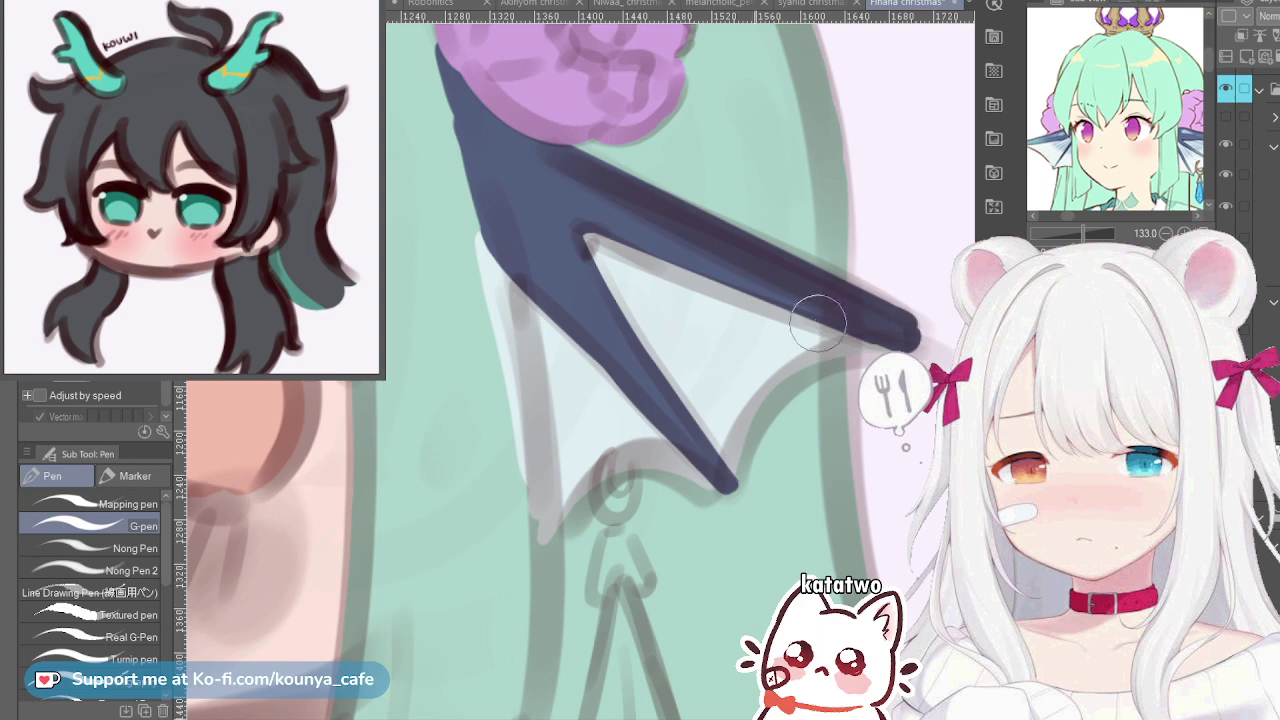
{"action": "scroll", "coordinate": [635, 258], "scroll_direction": "down", "scroll_amount": 5}
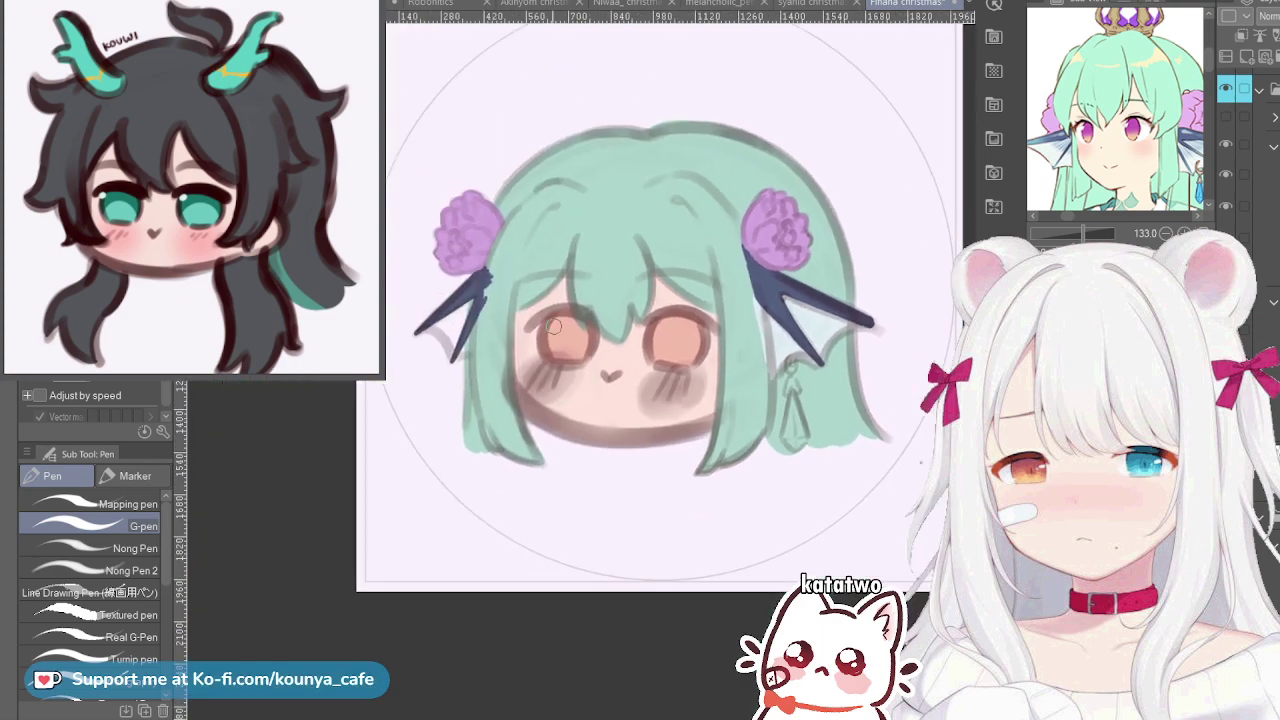
{"action": "scroll", "coordinate": [430, 330], "scroll_direction": "up", "scroll_amount": 5}
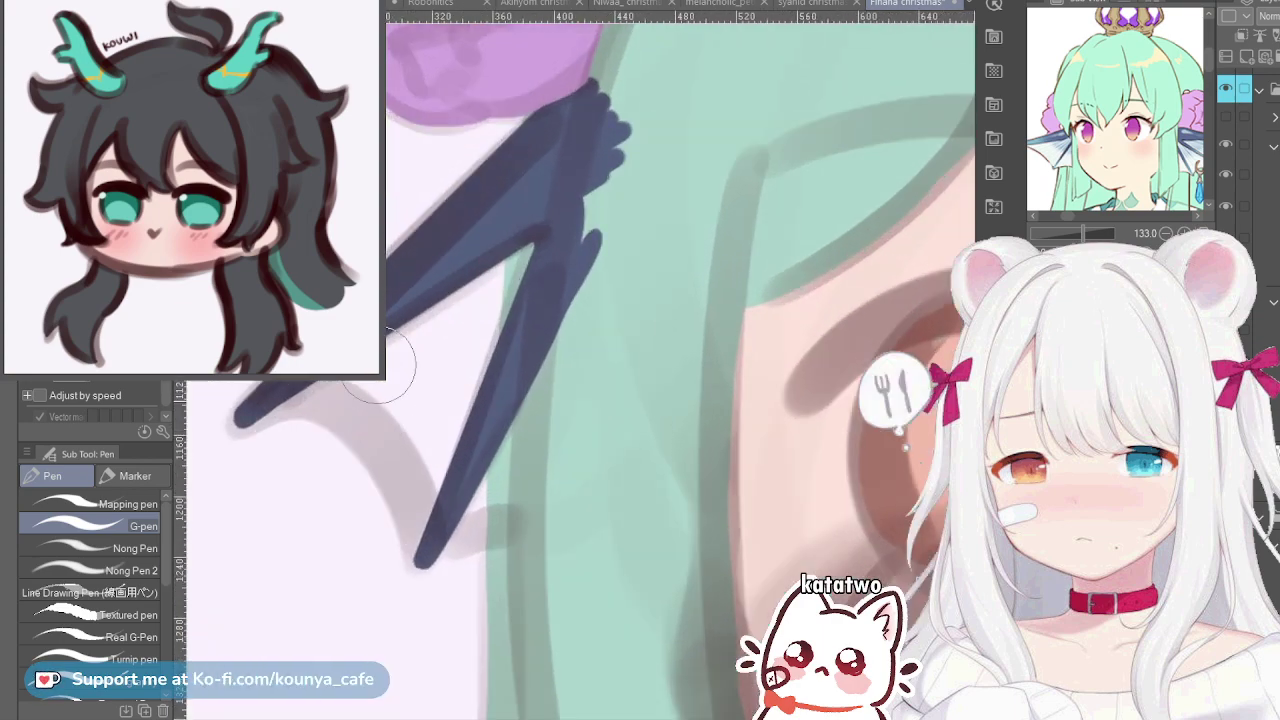
Fill the left fin's membranes with the pale colour between the two navy spines and beside the lower spine, adjusting the brush size
{"action": "key", "text": "["}
{"action": "key", "text": "["}
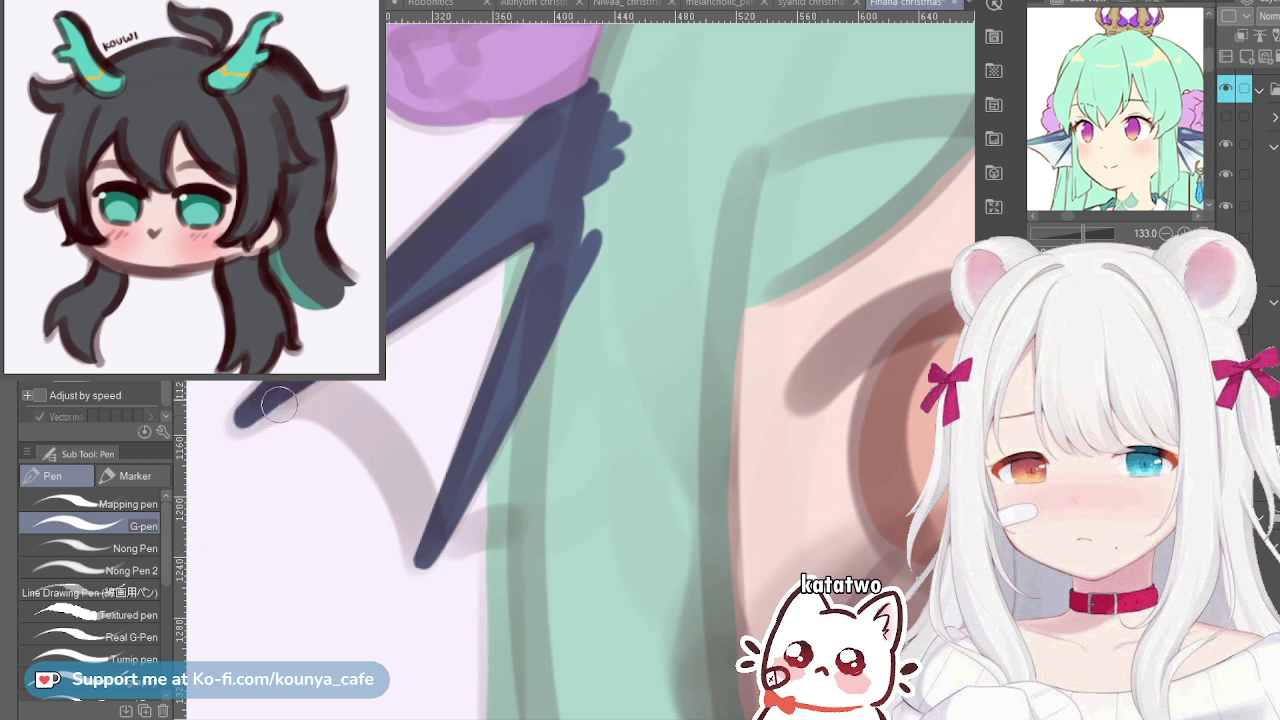
{"action": "mouse_move", "coordinate": [279, 404]}
{"action": "left_mouse_down"}
{"action": "mouse_move", "coordinate": [353, 419]}
{"action": "mouse_move", "coordinate": [416, 492]}
{"action": "left_mouse_up"}
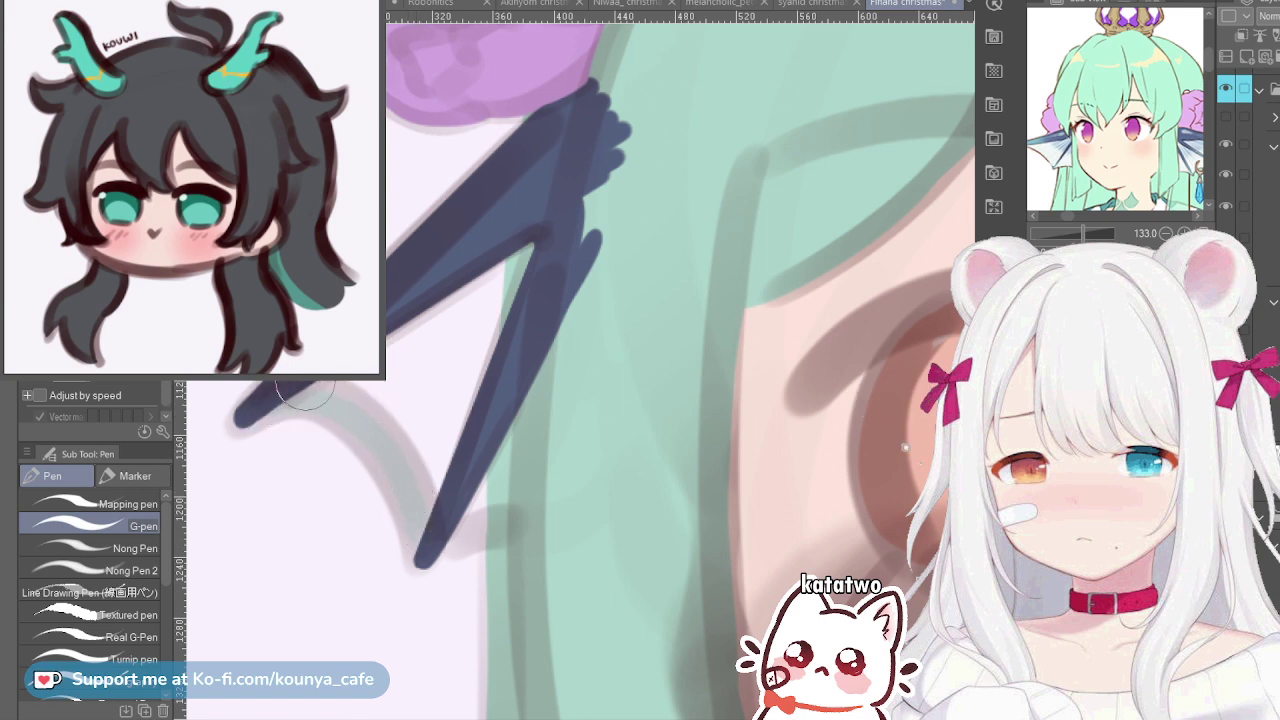
{"action": "mouse_move", "coordinate": [382, 368]}
{"action": "left_mouse_down"}
{"action": "mouse_move", "coordinate": [547, 253]}
{"action": "mouse_move", "coordinate": [379, 402]}
{"action": "mouse_move", "coordinate": [522, 318]}
{"action": "mouse_move", "coordinate": [404, 438]}
{"action": "mouse_move", "coordinate": [513, 320]}
{"action": "mouse_move", "coordinate": [473, 394]}
{"action": "mouse_move", "coordinate": [504, 361]}
{"action": "mouse_move", "coordinate": [415, 459]}
{"action": "mouse_move", "coordinate": [460, 463]}
{"action": "left_mouse_up"}
{"action": "key", "text": "["}
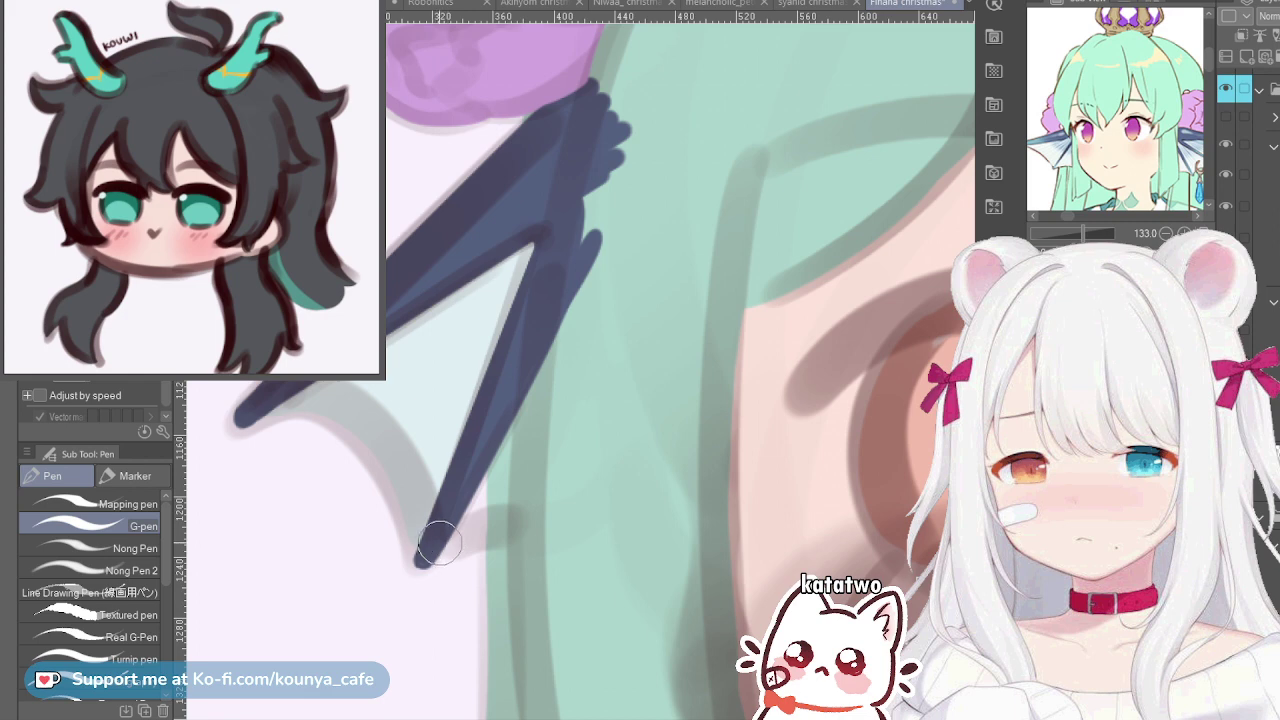
{"action": "mouse_move", "coordinate": [477, 513]}
{"action": "left_mouse_down"}
{"action": "mouse_move", "coordinate": [512, 509]}
{"action": "mouse_move", "coordinate": [434, 543]}
{"action": "mouse_move", "coordinate": [519, 519]}
{"action": "mouse_move", "coordinate": [457, 514]}
{"action": "mouse_move", "coordinate": [505, 495]}
{"action": "mouse_move", "coordinate": [509, 398]}
{"action": "mouse_move", "coordinate": [518, 500]}
{"action": "mouse_move", "coordinate": [530, 357]}
{"action": "left_mouse_up"}
{"action": "scroll", "coordinate": [530, 357], "scroll_direction": "down", "scroll_amount": 5}
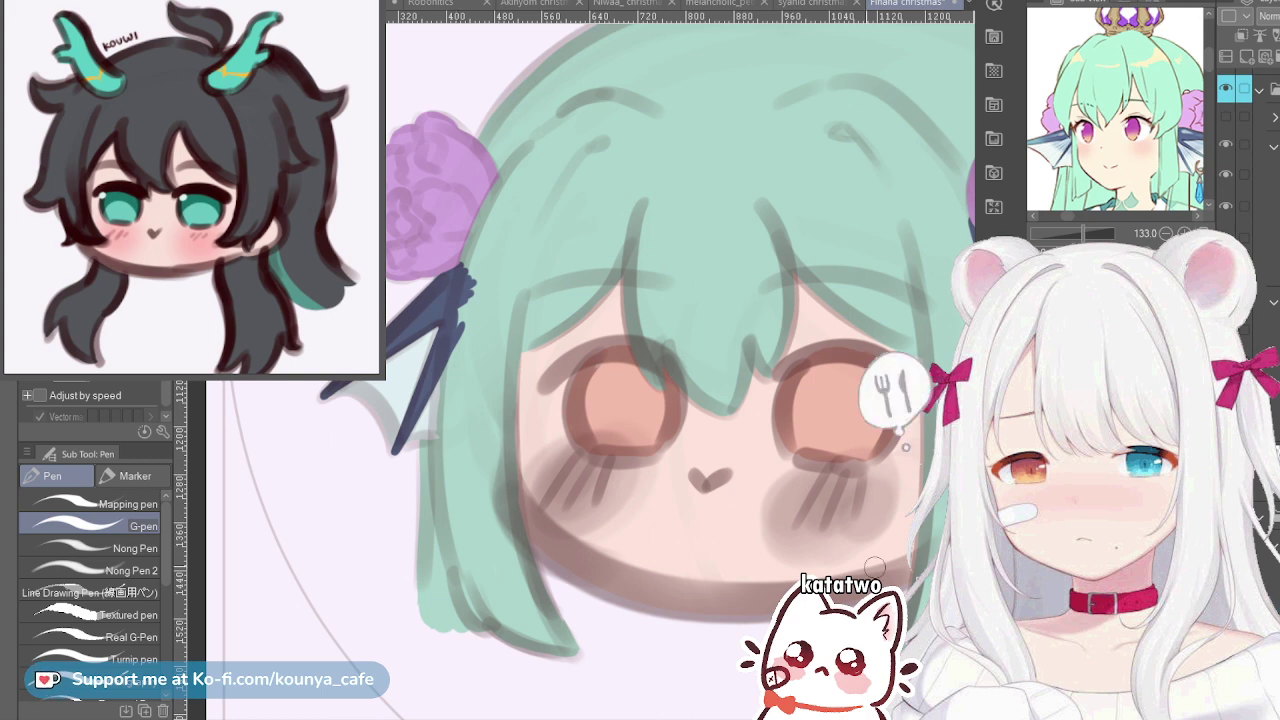
Erase the parts of the left fin's navy spines that overlap the adjacent mint hair strand
{"action": "scroll", "coordinate": [445, 275], "scroll_direction": "up", "scroll_amount": 5}
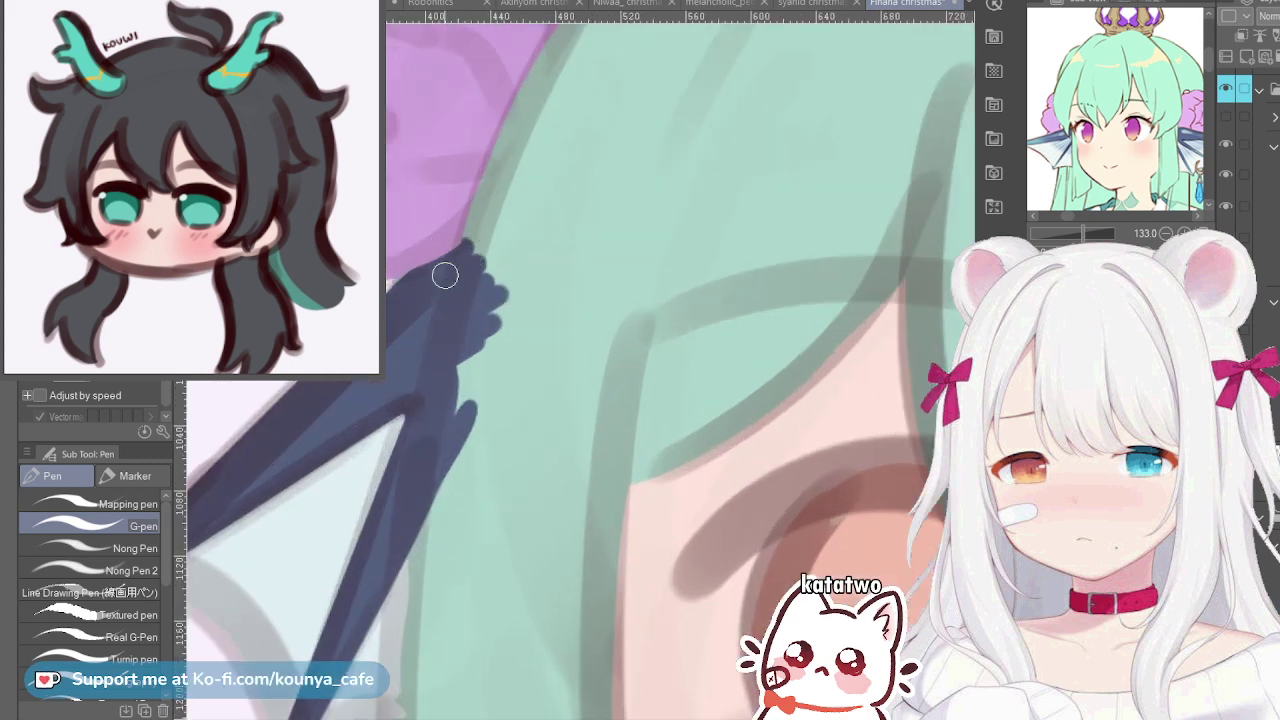
{"action": "scroll", "coordinate": [458, 262], "scroll_direction": "down", "scroll_amount": 5}
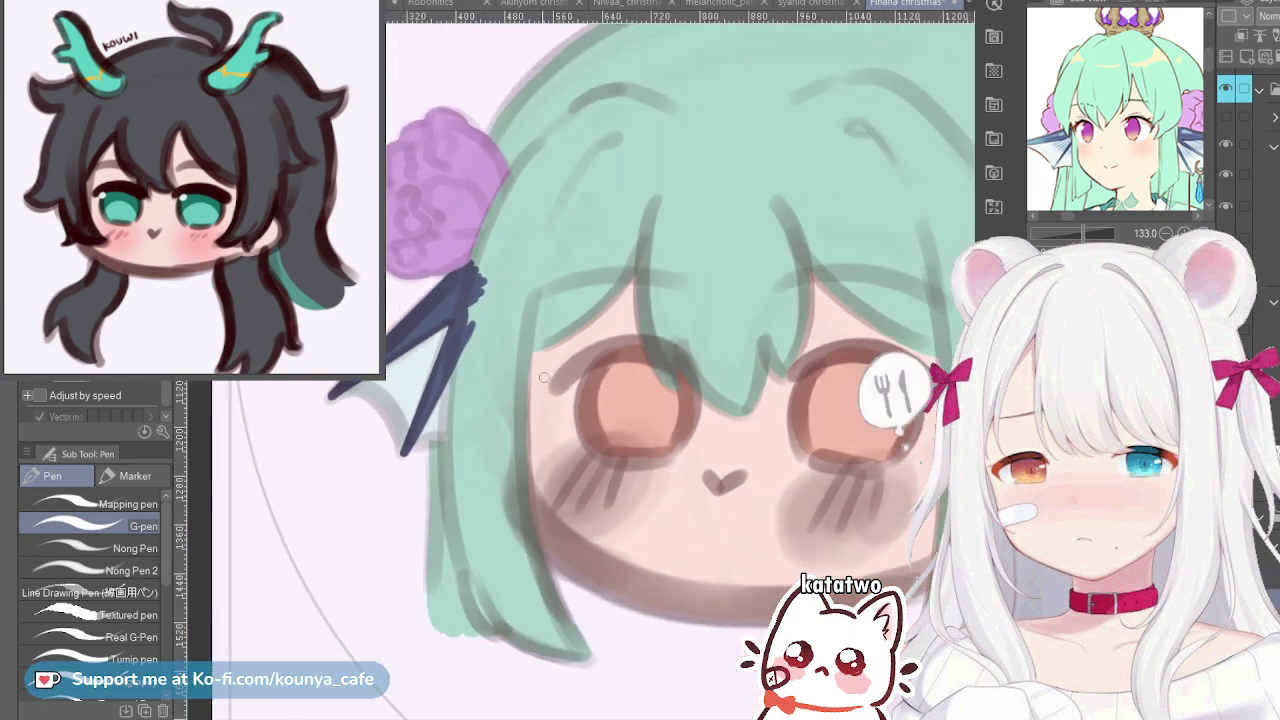
{"action": "scroll", "coordinate": [500, 294], "scroll_direction": "up", "scroll_amount": 1}
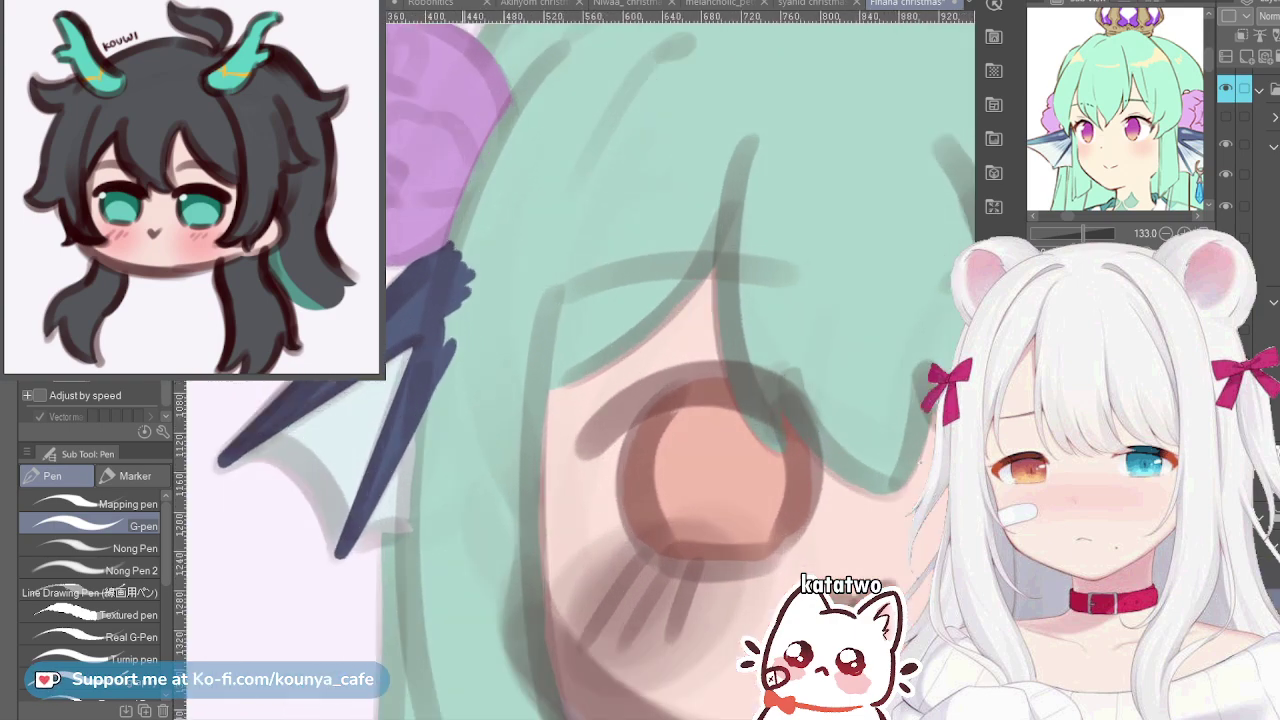
{"action": "left_click_drag", "start_coordinate": [456, 256], "coordinate": [440, 386]}
{"action": "left_click_drag", "start_coordinate": [475, 203], "coordinate": [433, 400]}
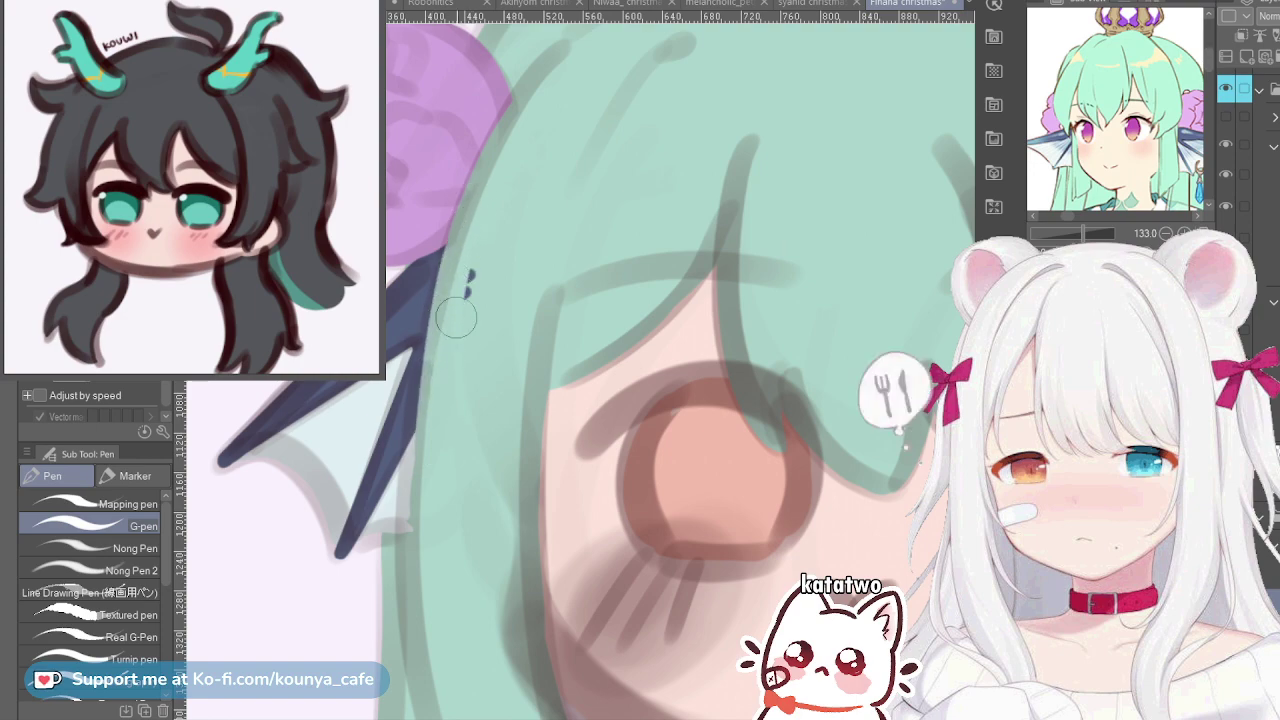
{"action": "left_click_drag", "start_coordinate": [457, 271], "coordinate": [408, 552]}
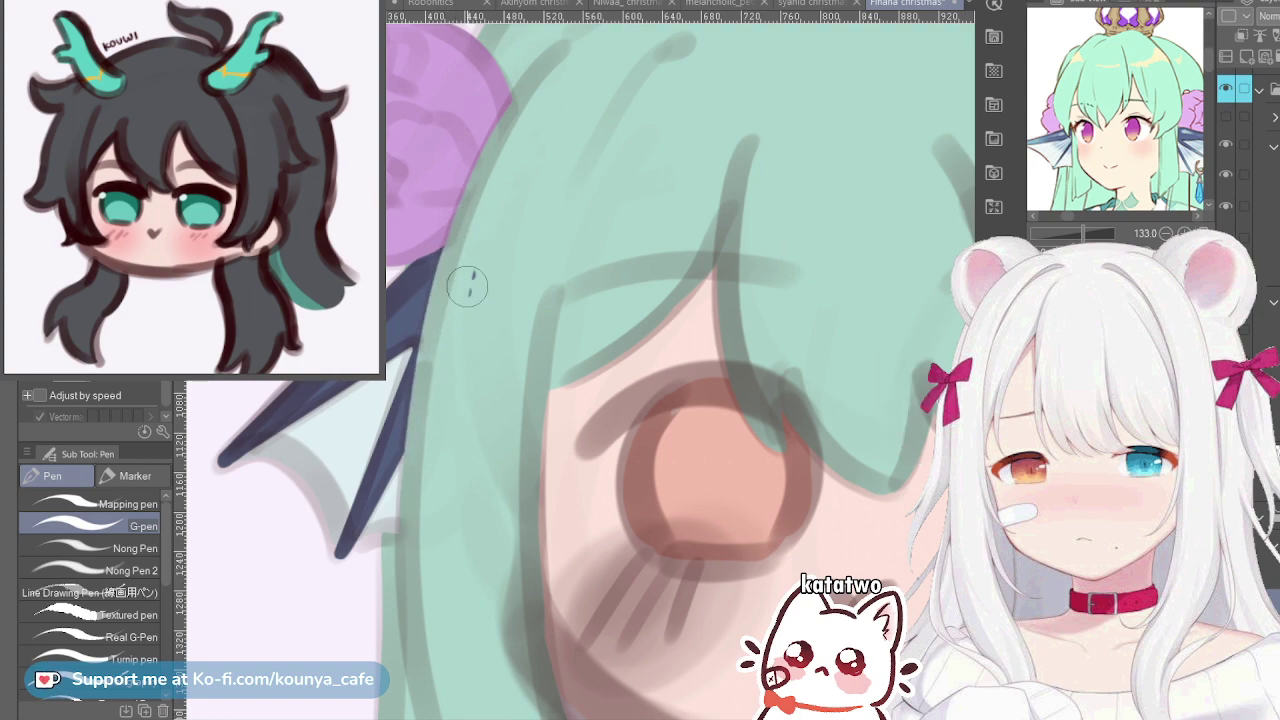
{"action": "scroll", "coordinate": [410, 348], "scroll_direction": "down", "scroll_amount": 3}
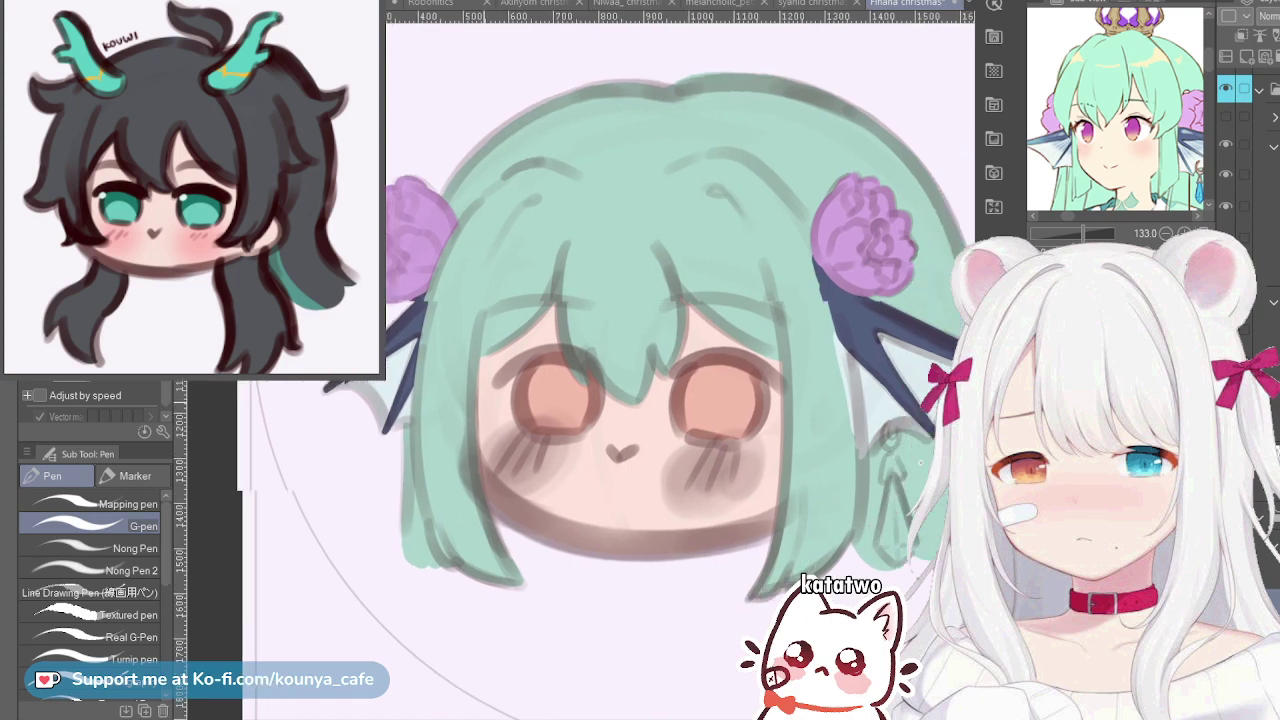
Erase the inner edge of the right fin where its spine and pale membrane overlap the front hair strand, giving it a clean curve
{"action": "left_click_drag", "start_coordinate": [834, 306], "coordinate": [670, 322]}
{"action": "scroll", "coordinate": [662, 318], "scroll_direction": "up", "scroll_amount": 2}
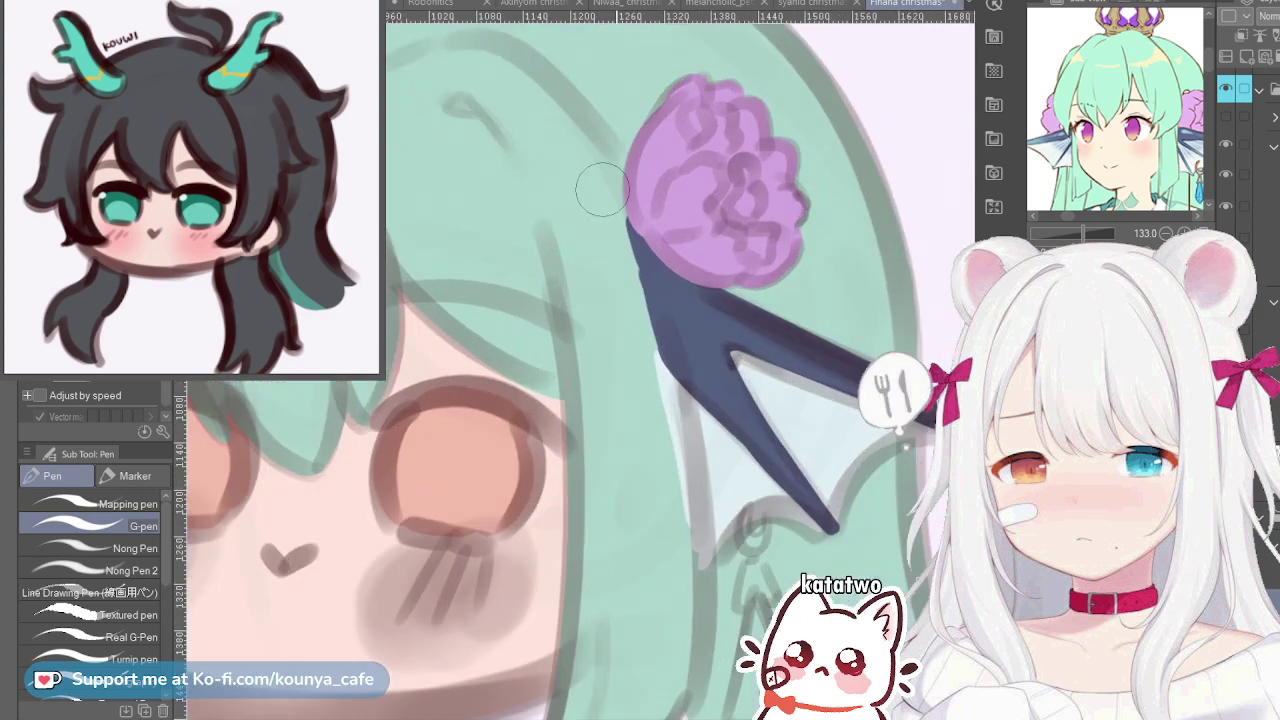
{"action": "left_click_drag", "start_coordinate": [628, 222], "coordinate": [688, 545]}
{"action": "left_click_drag", "start_coordinate": [645, 240], "coordinate": [700, 515]}
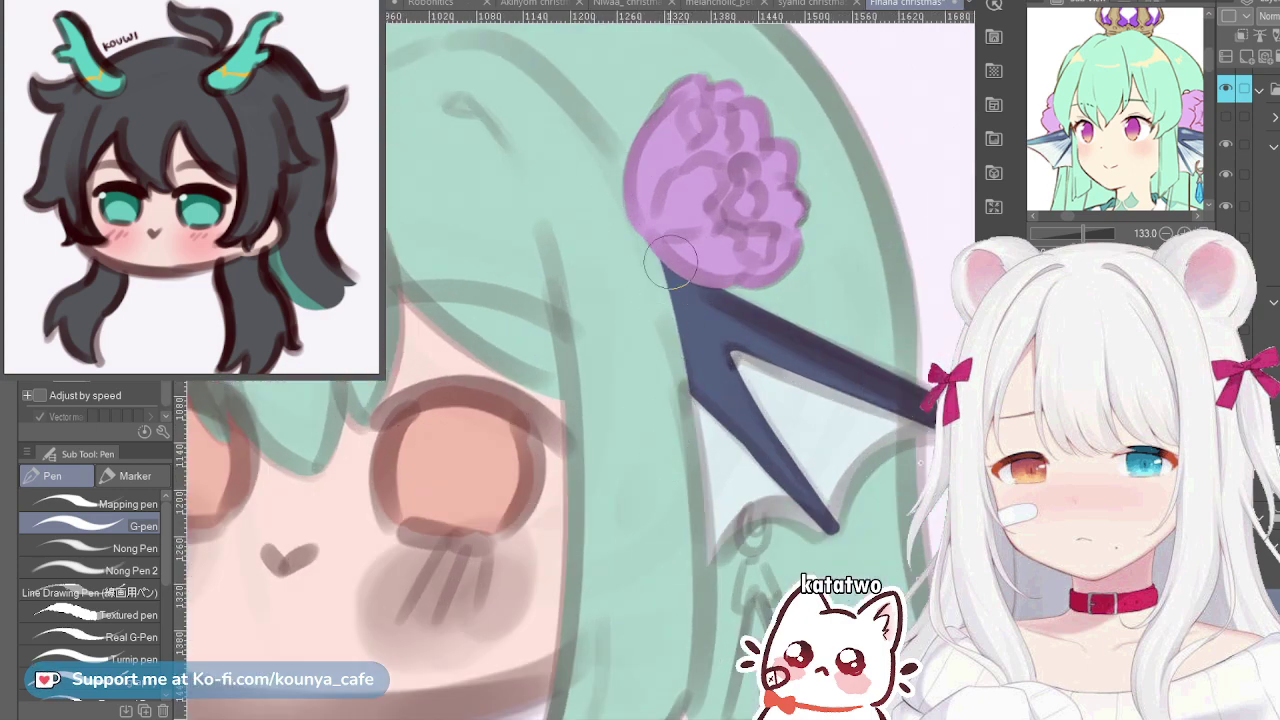
{"action": "key", "text": "bracketleft"}
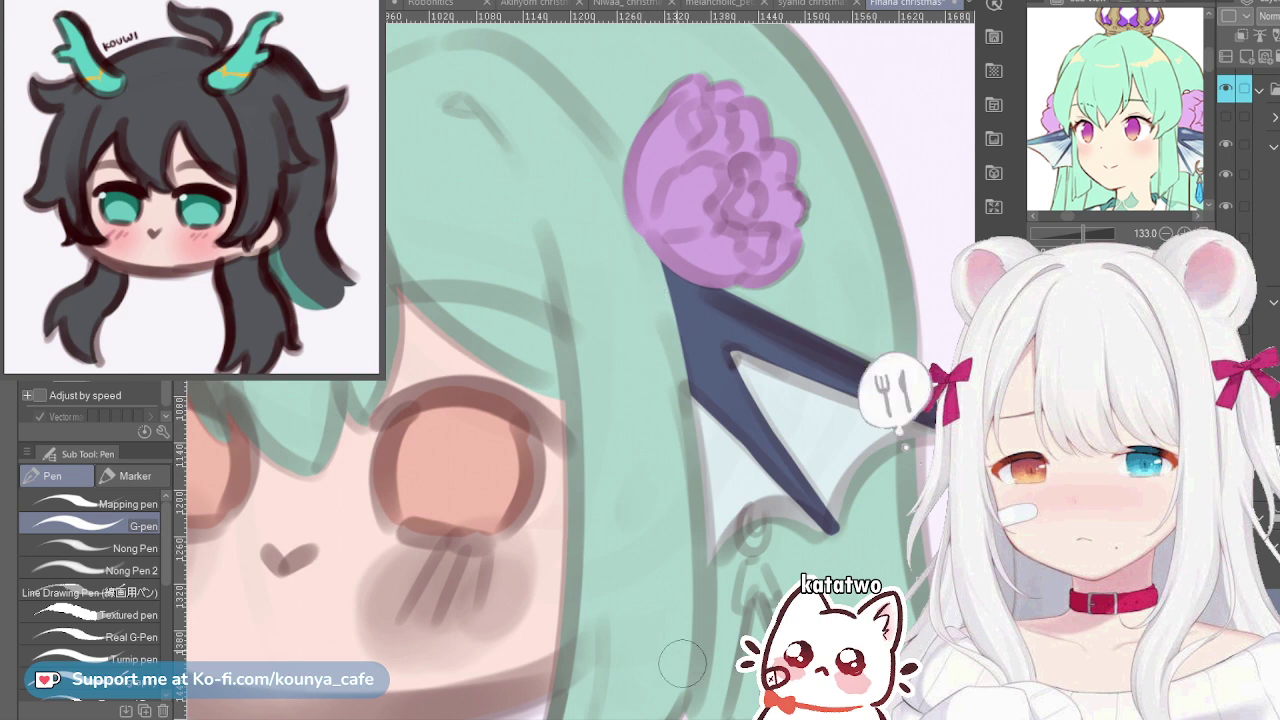
{"action": "left_click_drag", "start_coordinate": [660, 318], "coordinate": [679, 555]}
{"action": "key", "text": "ctrl+z"}
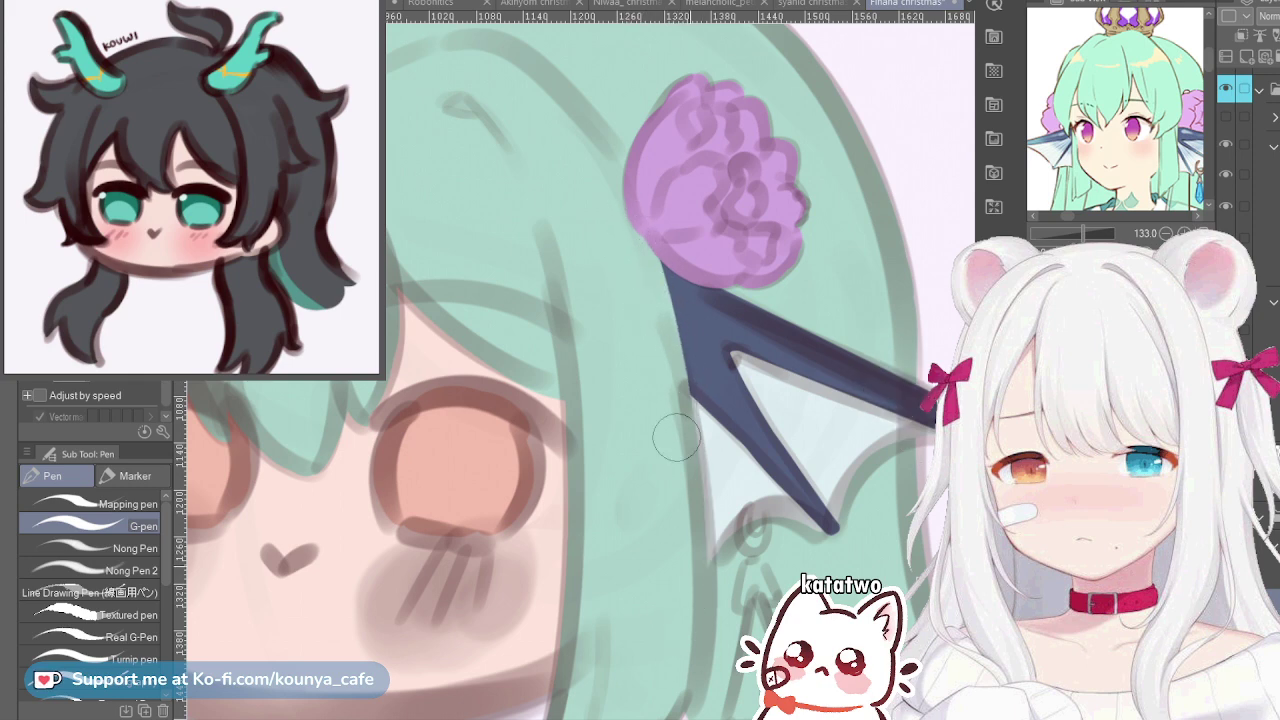
{"action": "left_click_drag", "start_coordinate": [662, 286], "coordinate": [678, 523]}
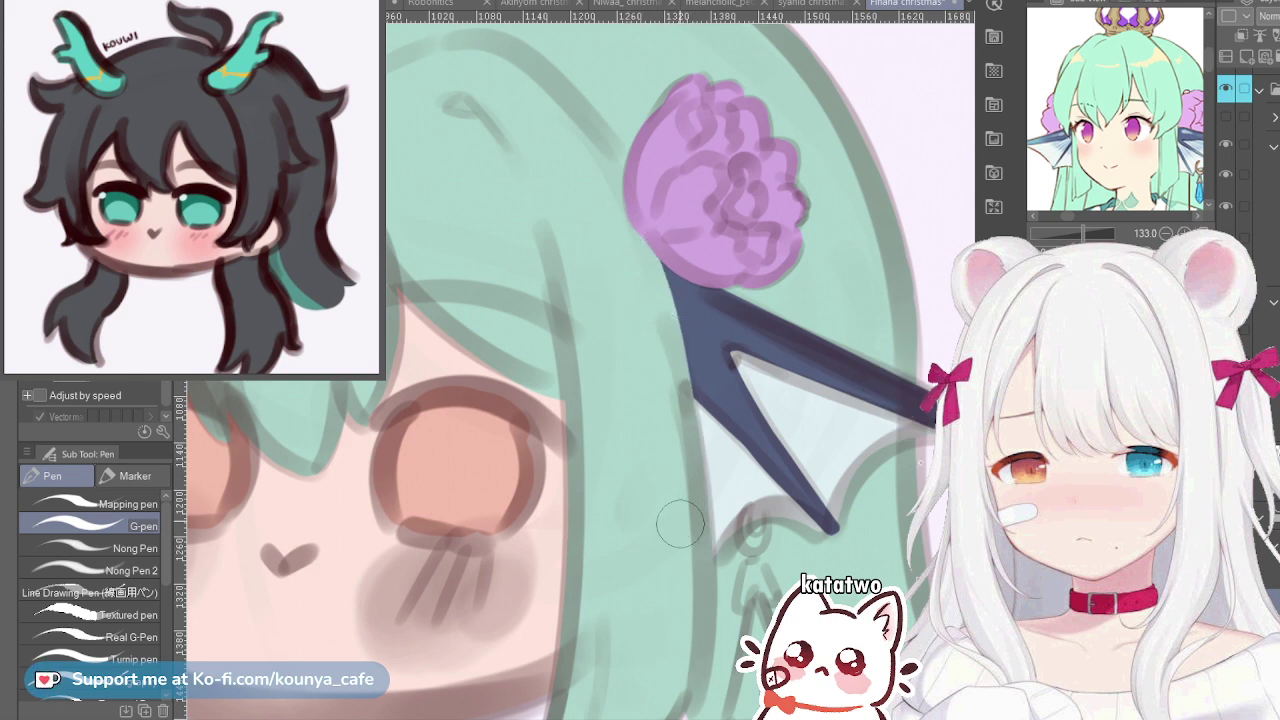
{"action": "scroll", "coordinate": [690, 222], "scroll_direction": "down", "scroll_amount": 3}
{"action": "scroll", "coordinate": [705, 319], "scroll_direction": "down", "scroll_amount": 2}
Adjust the hair's base colour to a brighter, more saturated mint using a colour correction
{"action": "left_click_drag", "start_coordinate": [645, 260], "coordinate": [705, 319]}
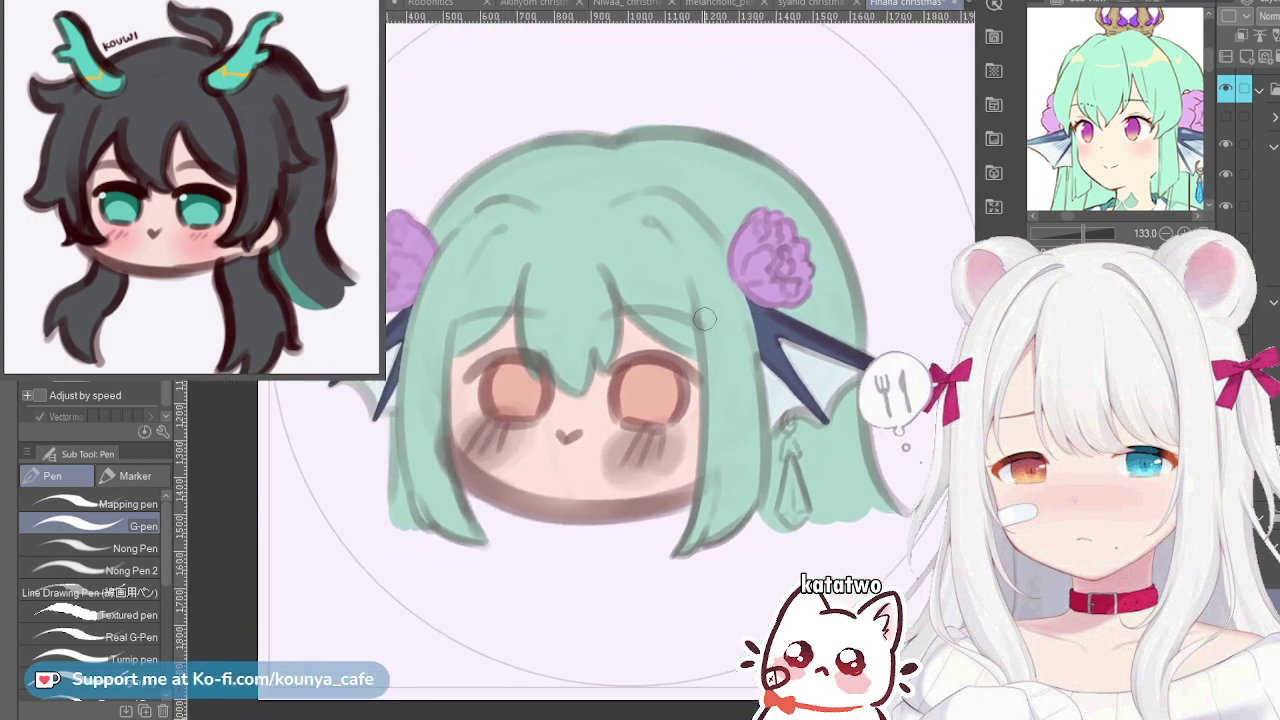
{"action": "scroll", "coordinate": [705, 319], "scroll_direction": "up", "scroll_amount": 2}
{"action": "scroll", "coordinate": [690, 319], "scroll_direction": "up", "scroll_amount": 1}
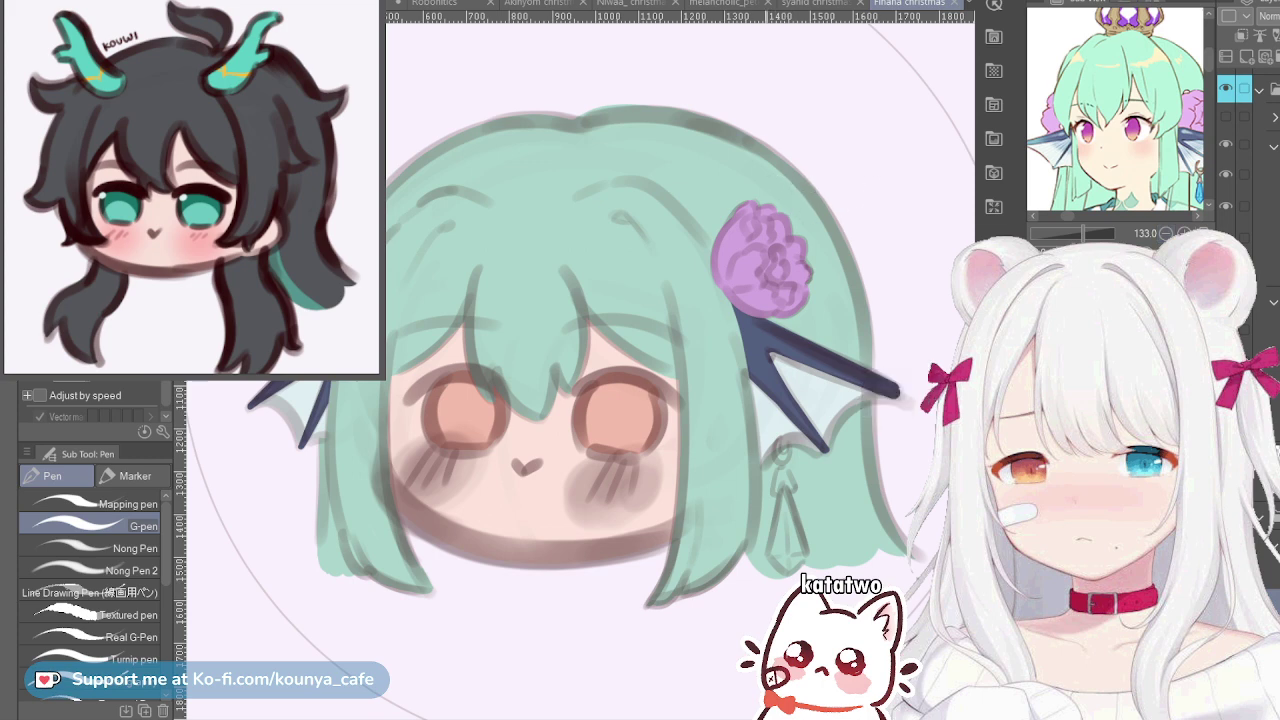
{"action": "scroll", "coordinate": [1245, 150], "scroll_direction": "down", "scroll_amount": 2}
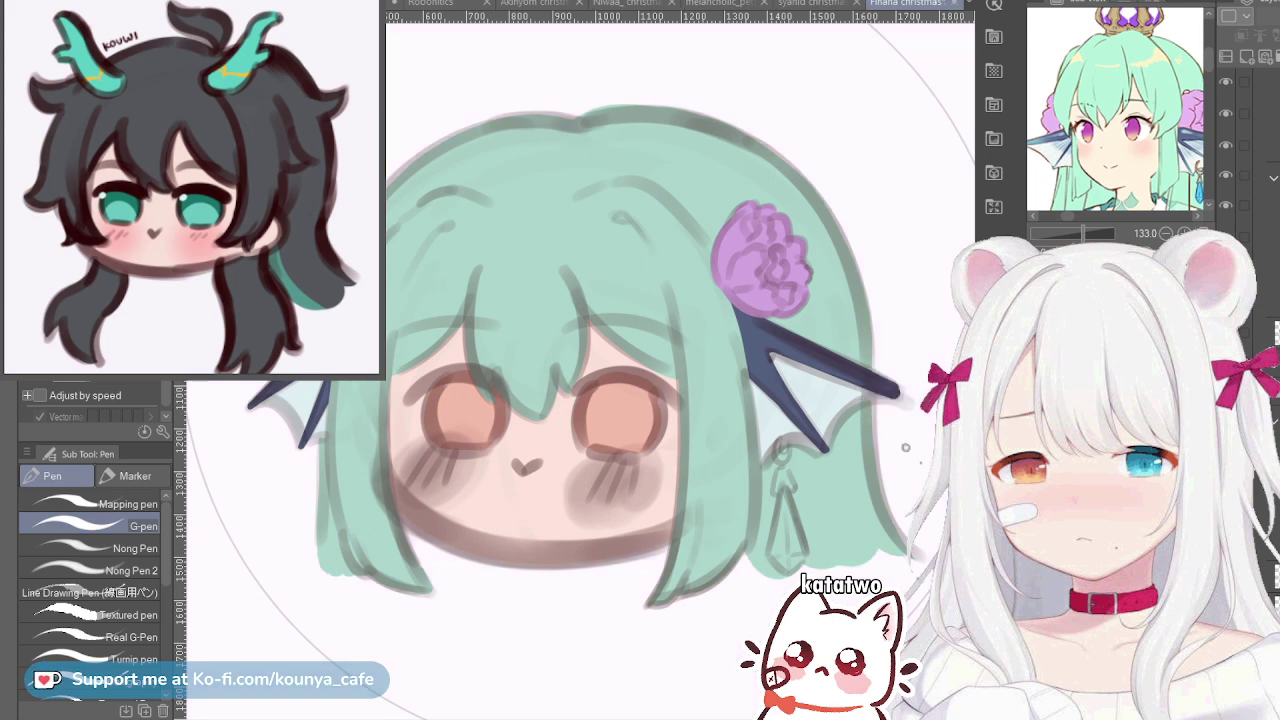
{"action": "scroll", "coordinate": [1248, 150], "scroll_direction": "up", "scroll_amount": 3}
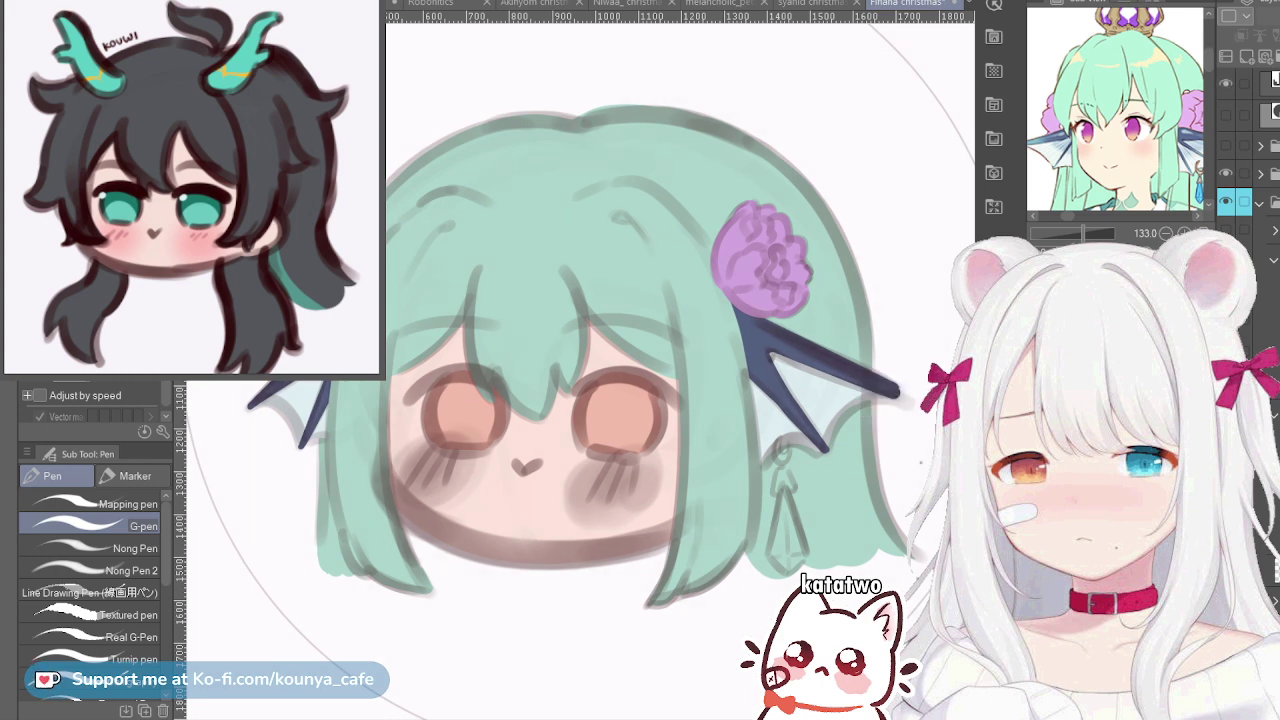
{"action": "scroll", "coordinate": [1248, 150], "scroll_direction": "down", "scroll_amount": 3}
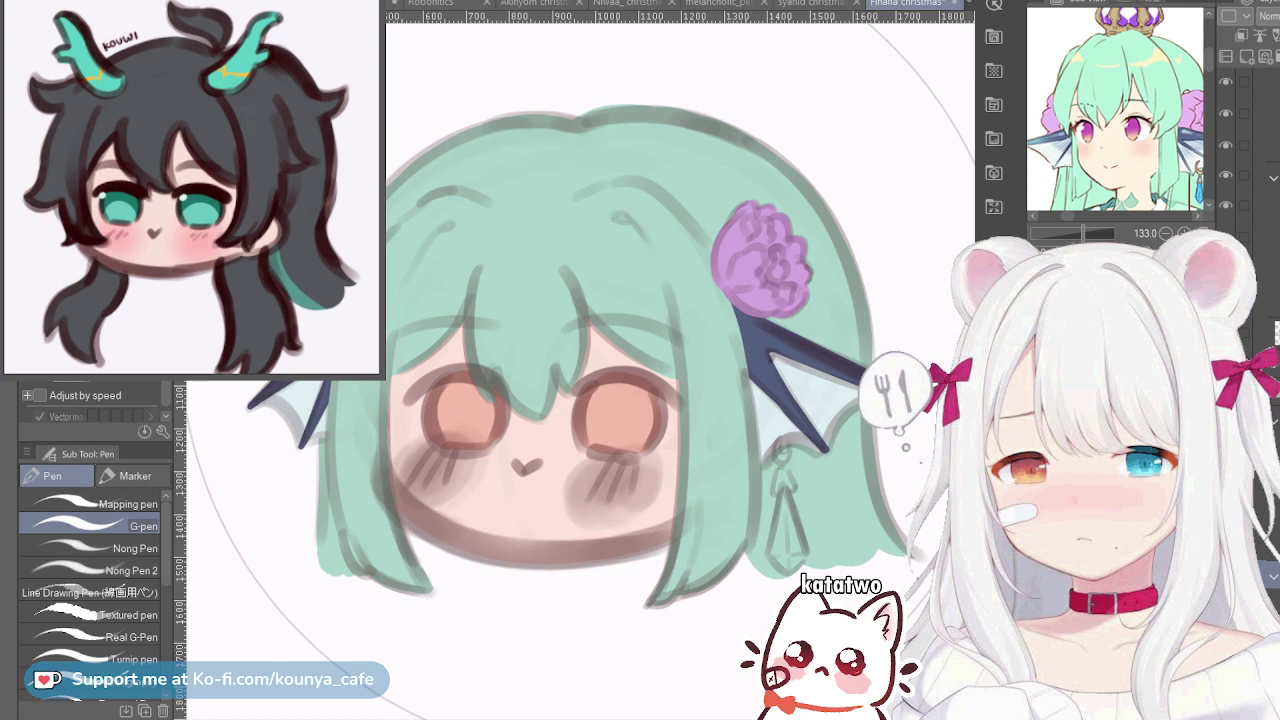
{"action": "key", "text": "ctrl+s"}
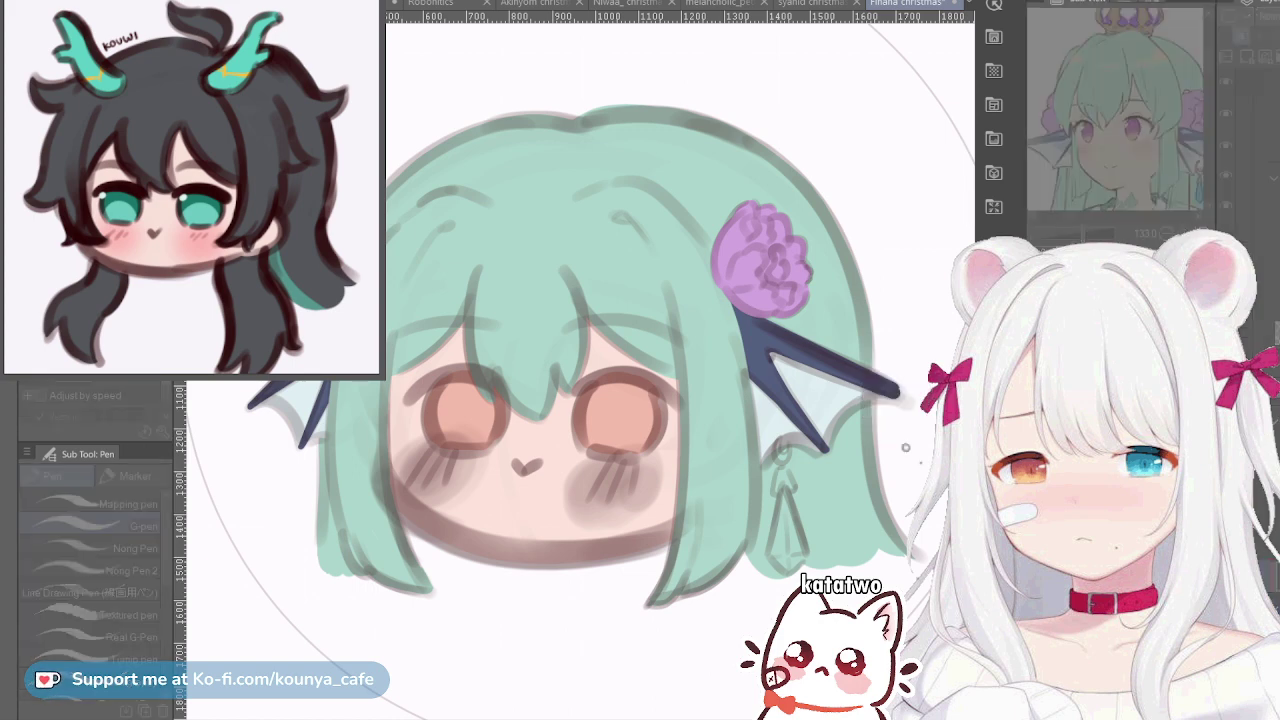
{"action": "key", "text": "ctrl+z"}
{"action": "key", "text": "ctrl+z"}
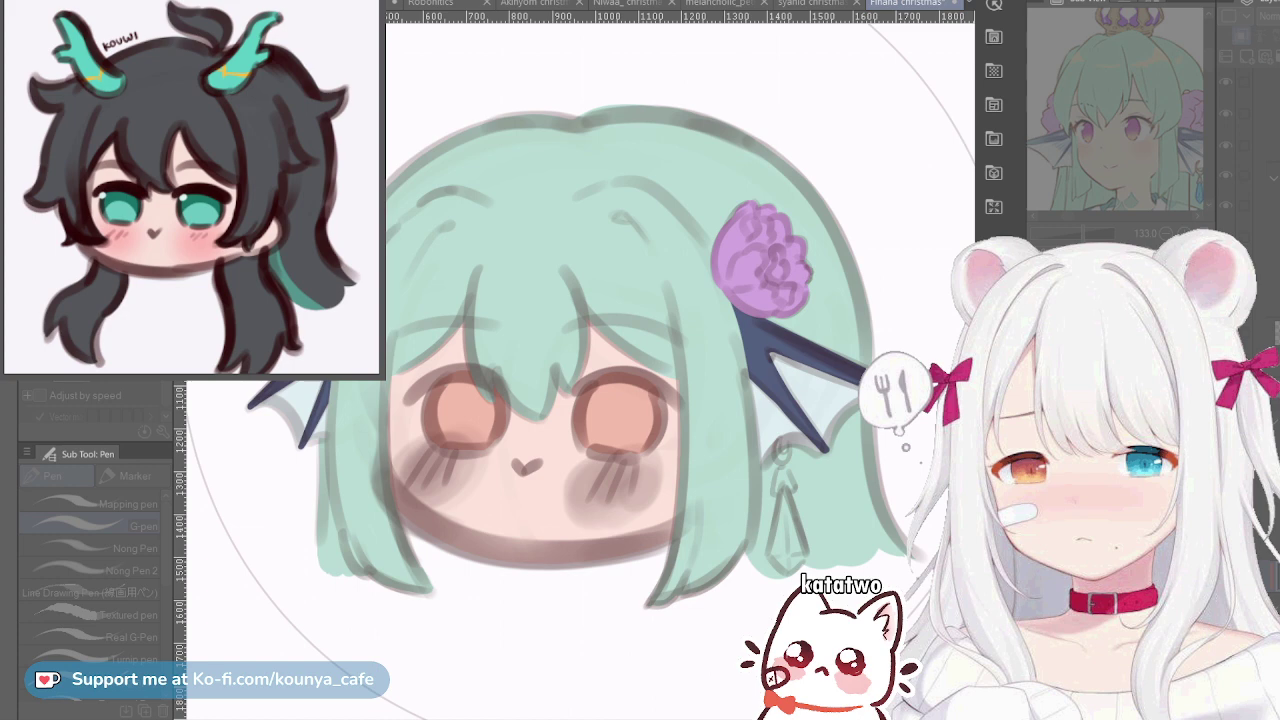
{"action": "key", "text": "ctrl+z"}
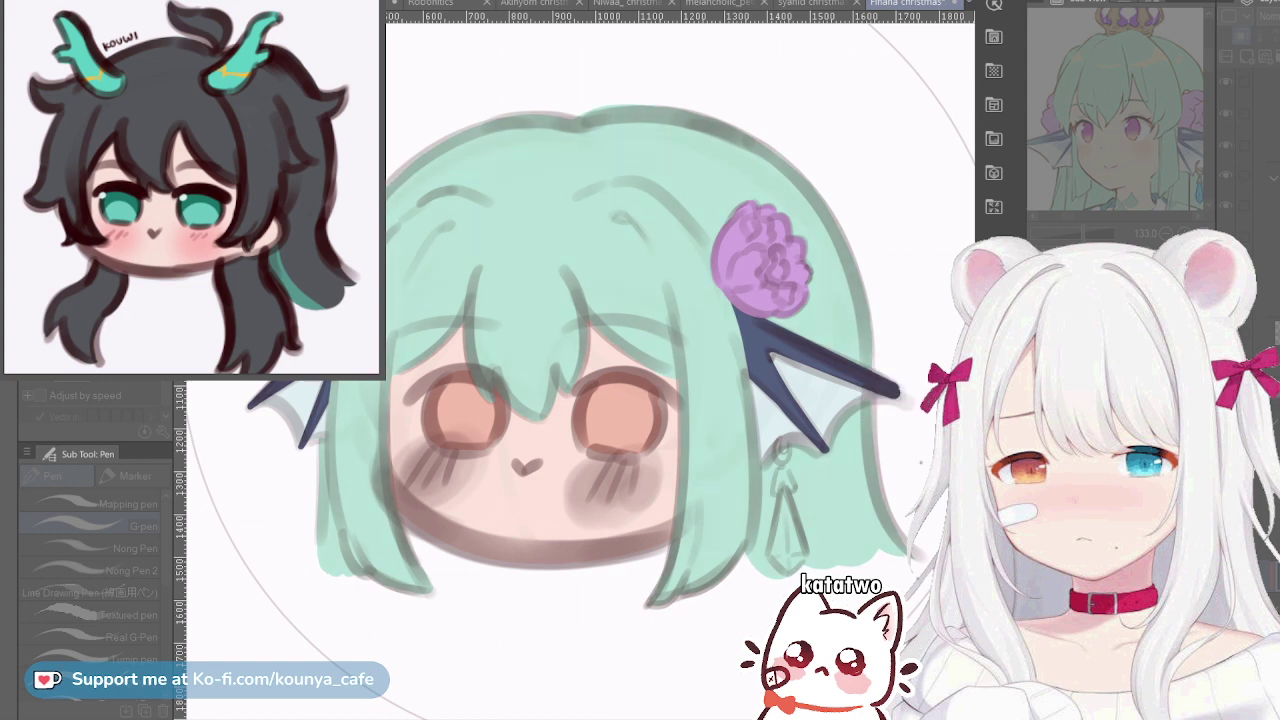
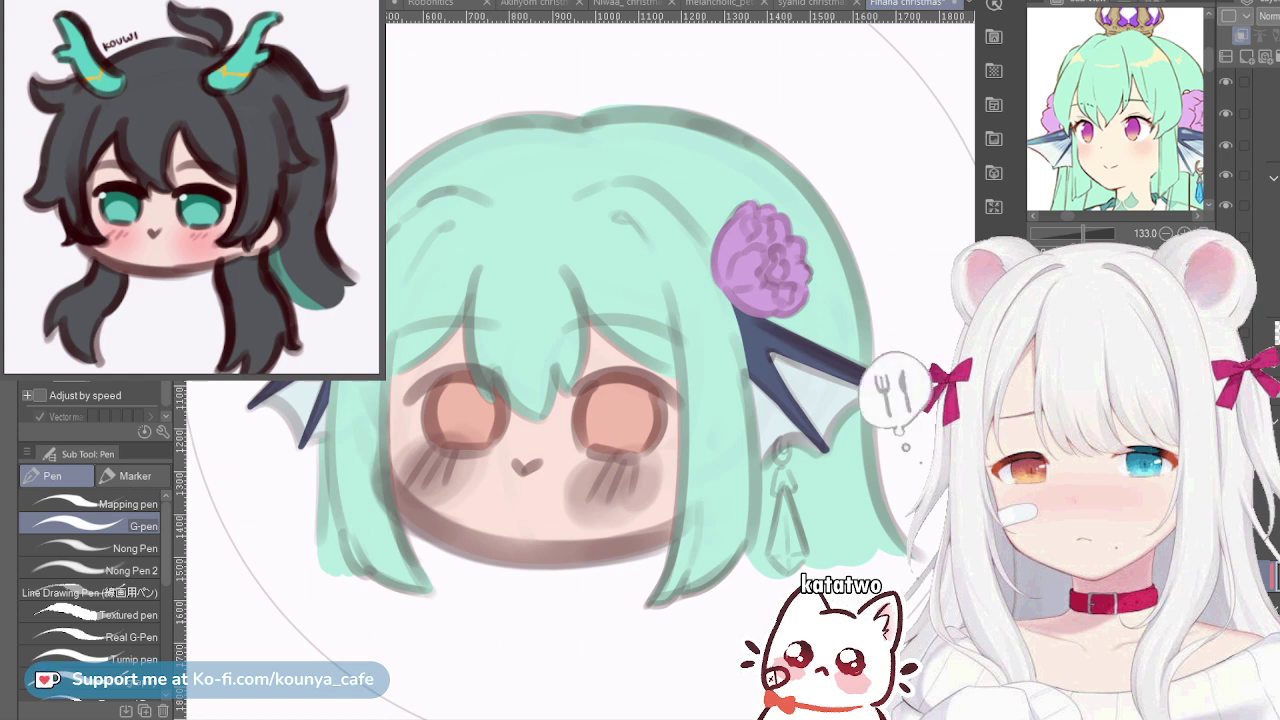
Fill both eyes with dark purple, redoing the first stroke on the right eye with a larger brush
{"action": "key", "text": "ctrl+Tab"}
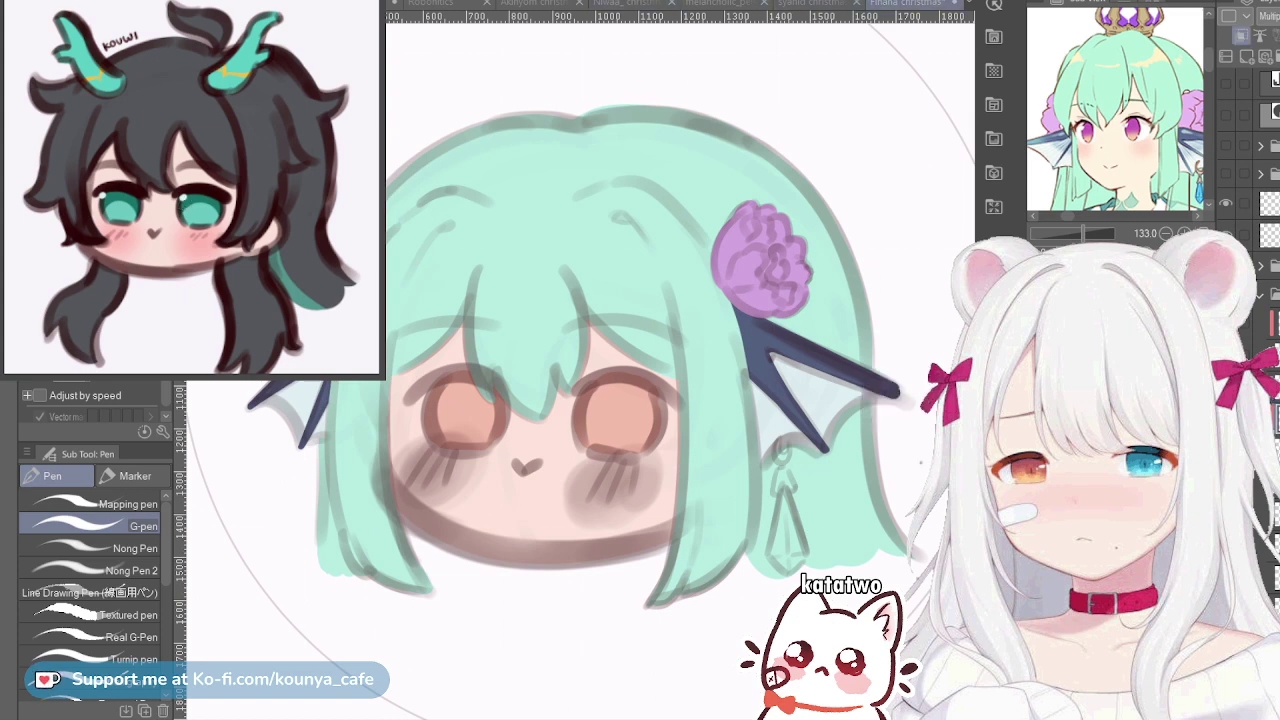
{"action": "left_click", "coordinate": [914, 4]}
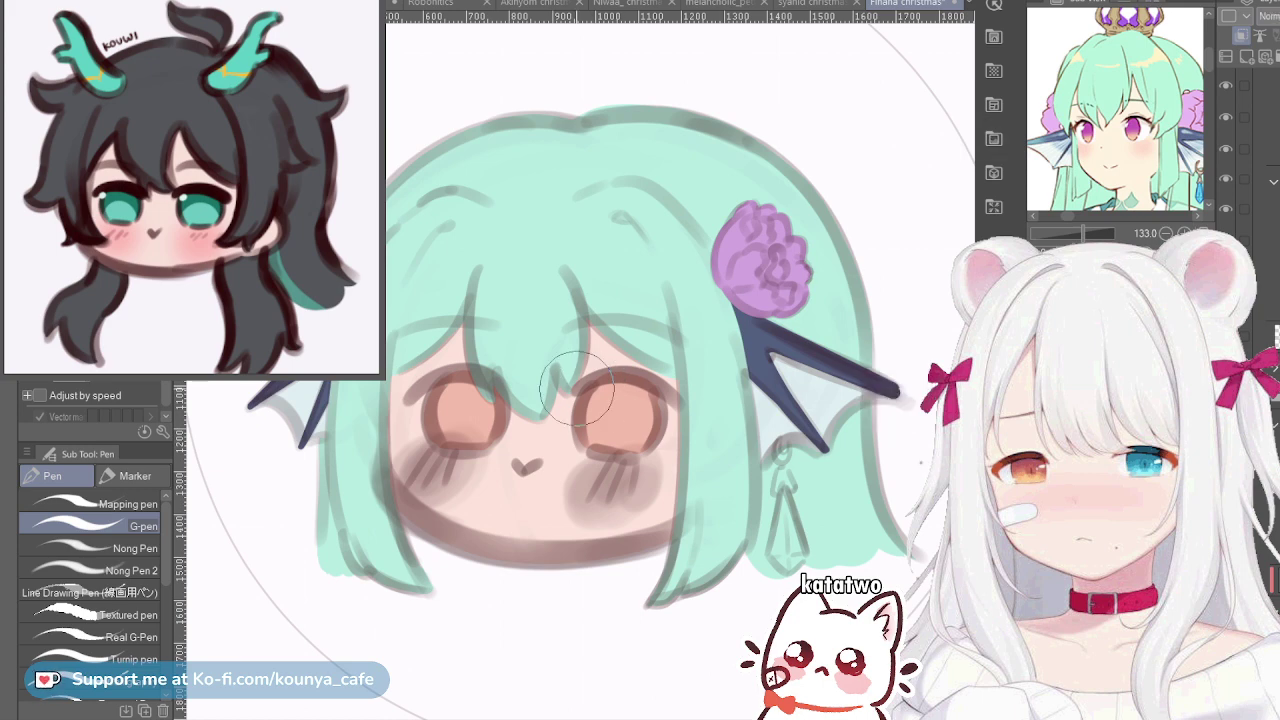
{"action": "mouse_move", "coordinate": [577, 389]}
{"action": "left_mouse_down"}
{"action": "mouse_move", "coordinate": [640, 414]}
{"action": "mouse_move", "coordinate": [613, 396]}
{"action": "left_mouse_up"}
{"action": "key", "text": "ctrl+z"}
{"action": "key", "text": "ctrl+y"}
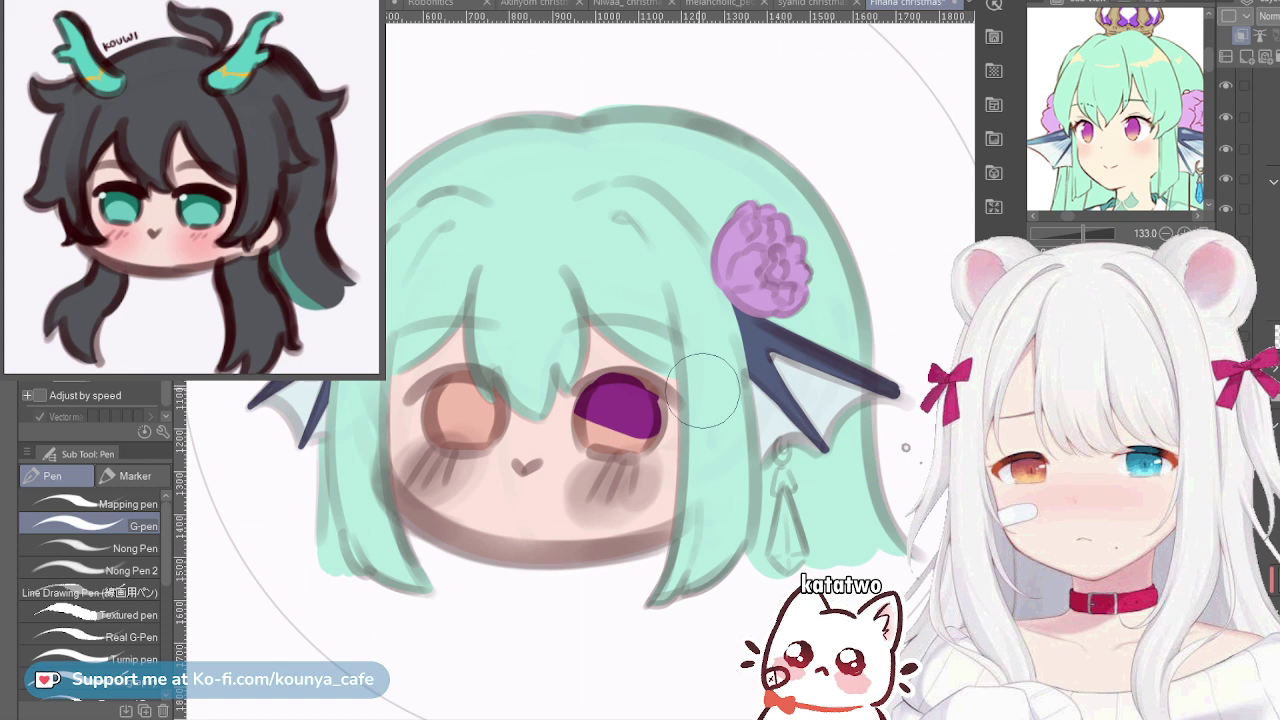
{"action": "key", "text": "ctrl+z"}
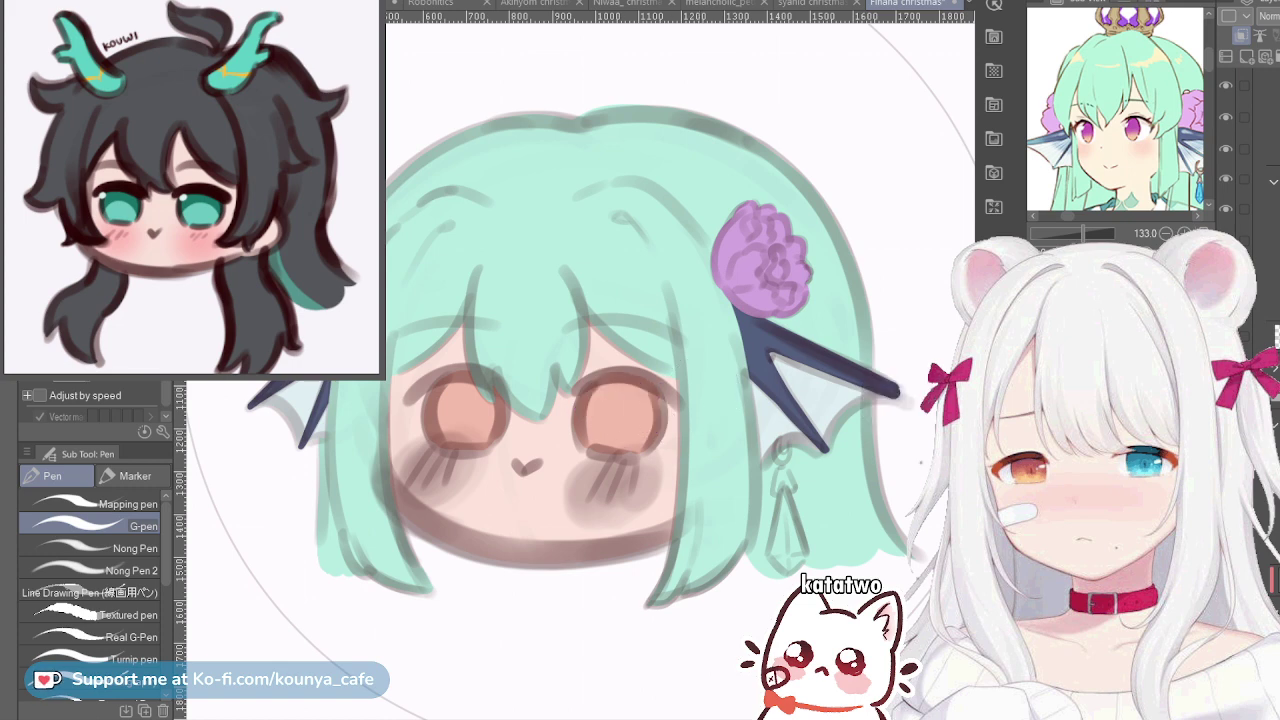
{"action": "left_click_drag", "start_coordinate": [620, 462], "coordinate": [627, 401]}
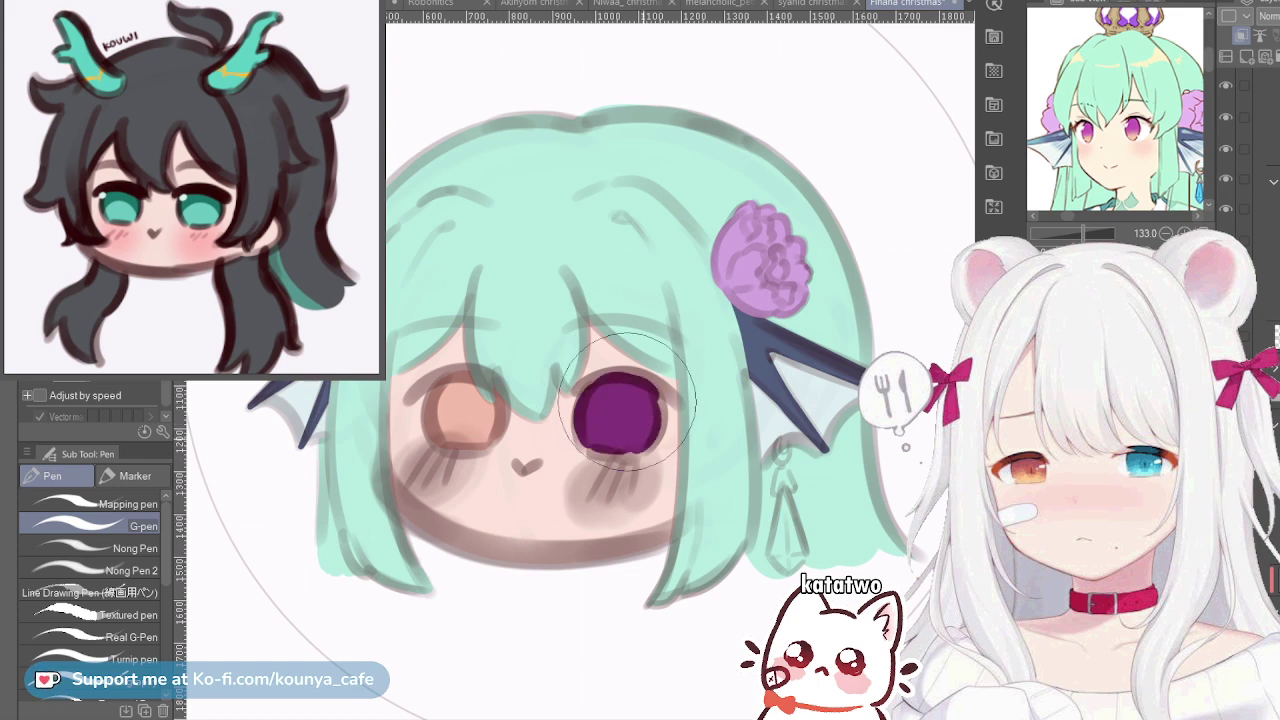
{"action": "key", "text": "ctrl+y"}
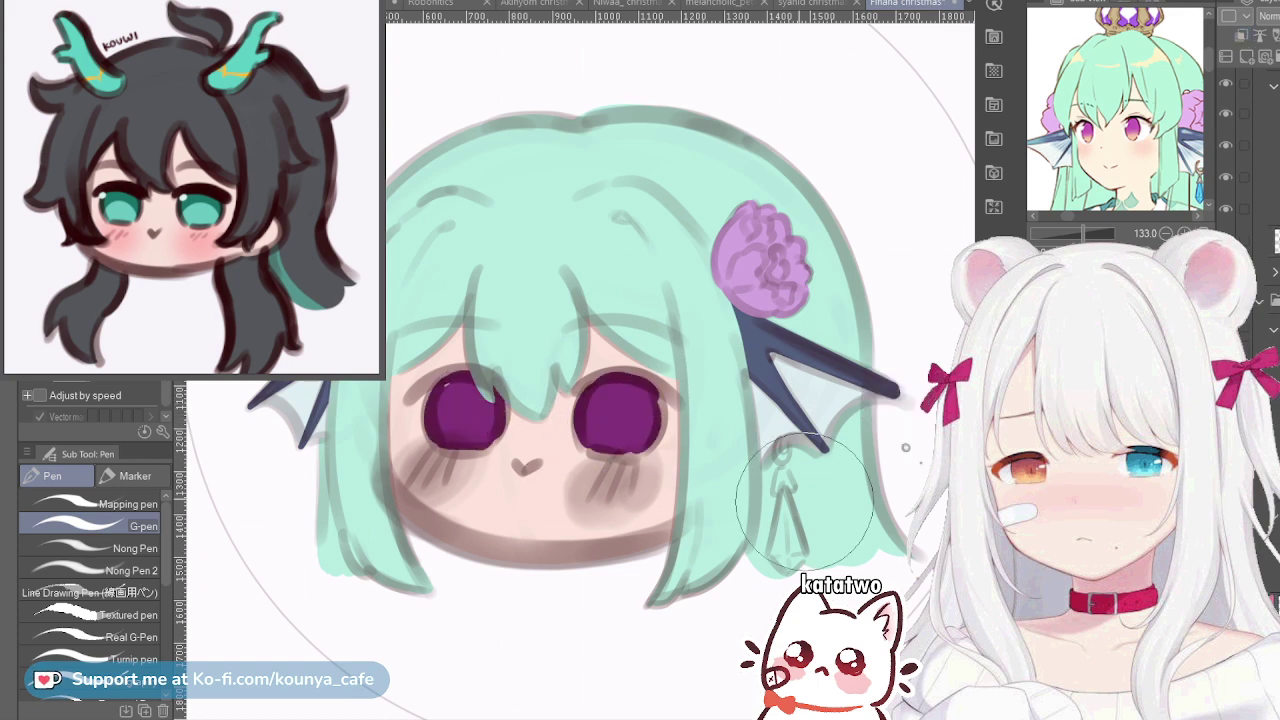
Smooth the right eye's purple fill along its upper, outer and lower edges with a smaller brush
{"action": "scroll", "coordinate": [461, 396], "scroll_direction": "up", "scroll_amount": 2}
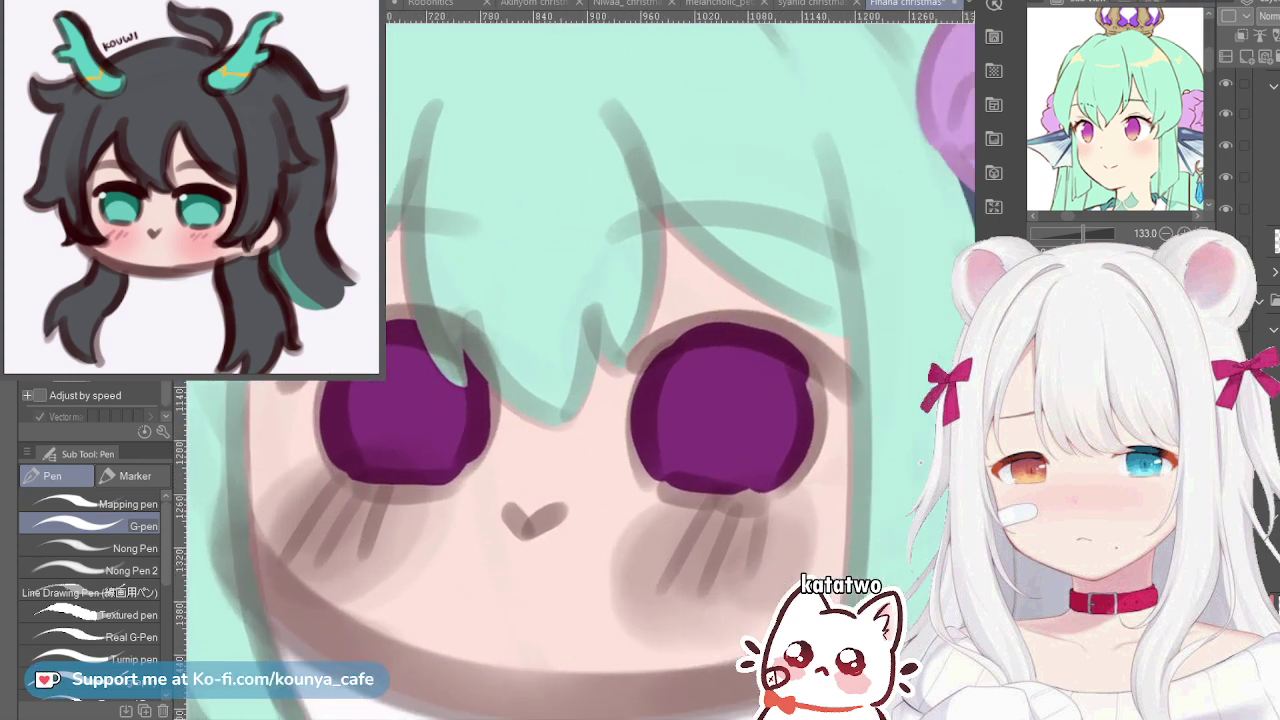
{"action": "scroll", "coordinate": [757, 390], "scroll_direction": "up", "scroll_amount": 2}
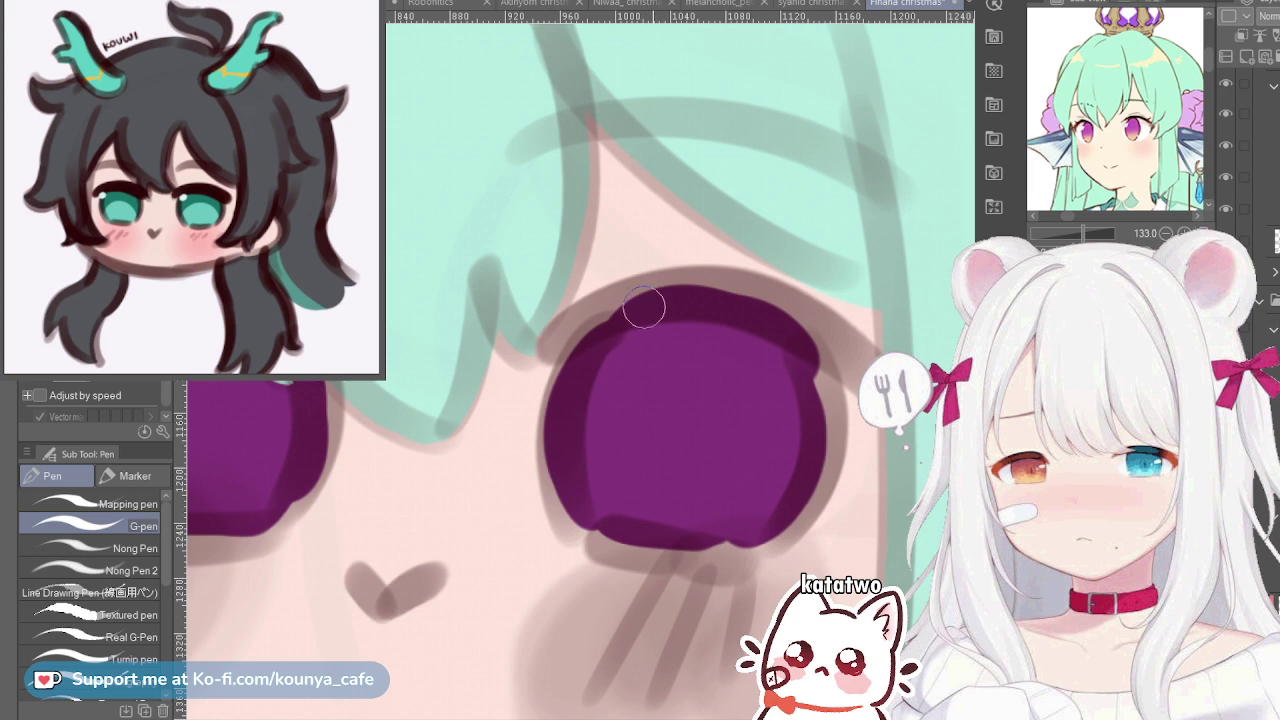
{"action": "left_click_drag", "start_coordinate": [595, 340], "coordinate": [657, 300]}
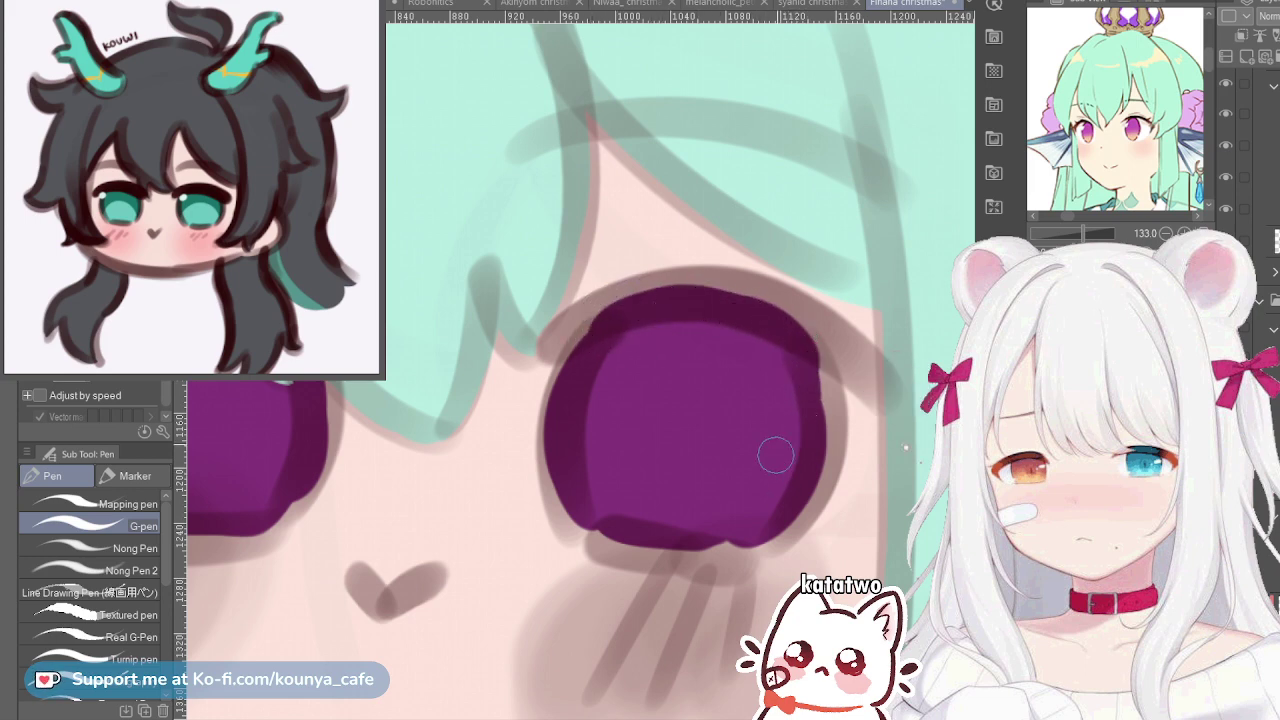
{"action": "mouse_move", "coordinate": [804, 343]}
{"action": "left_mouse_down"}
{"action": "mouse_move", "coordinate": [811, 480]}
{"action": "mouse_move", "coordinate": [794, 508]}
{"action": "left_mouse_up"}
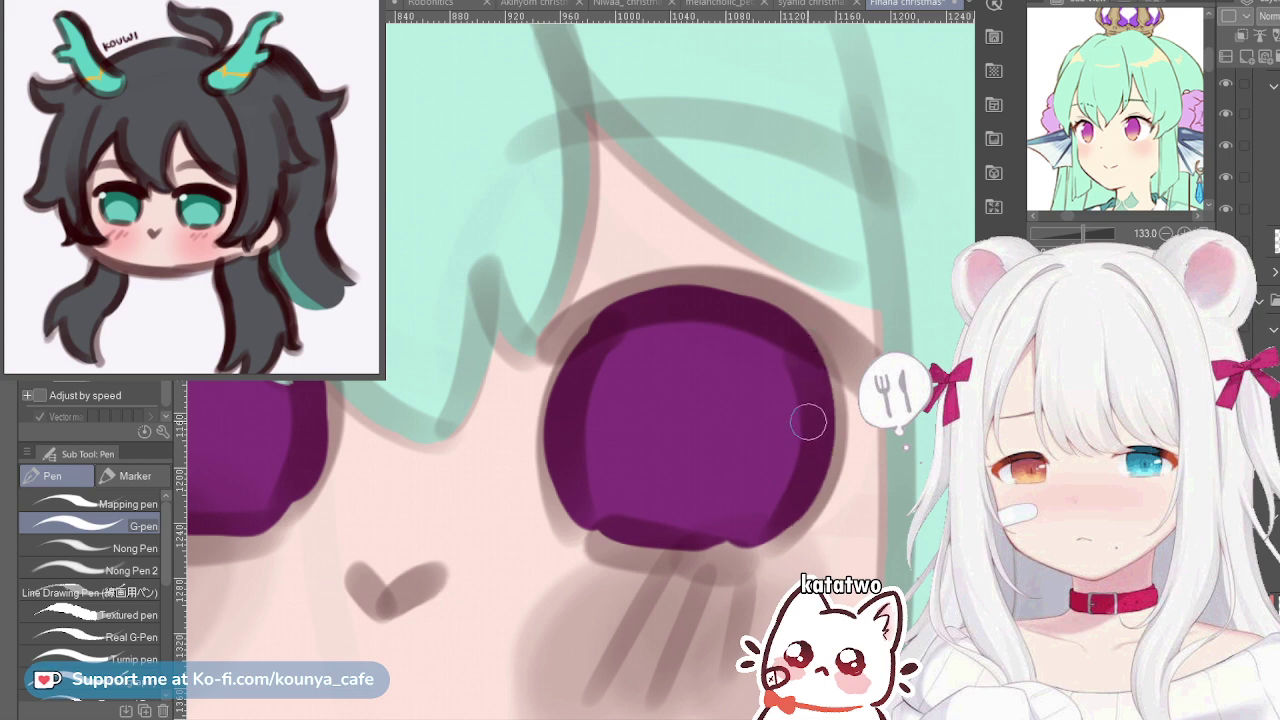
{"action": "mouse_move", "coordinate": [668, 512]}
{"action": "left_mouse_down"}
{"action": "mouse_move", "coordinate": [583, 525]}
{"action": "mouse_move", "coordinate": [702, 536]}
{"action": "mouse_move", "coordinate": [592, 530]}
{"action": "mouse_move", "coordinate": [736, 545]}
{"action": "left_mouse_up"}
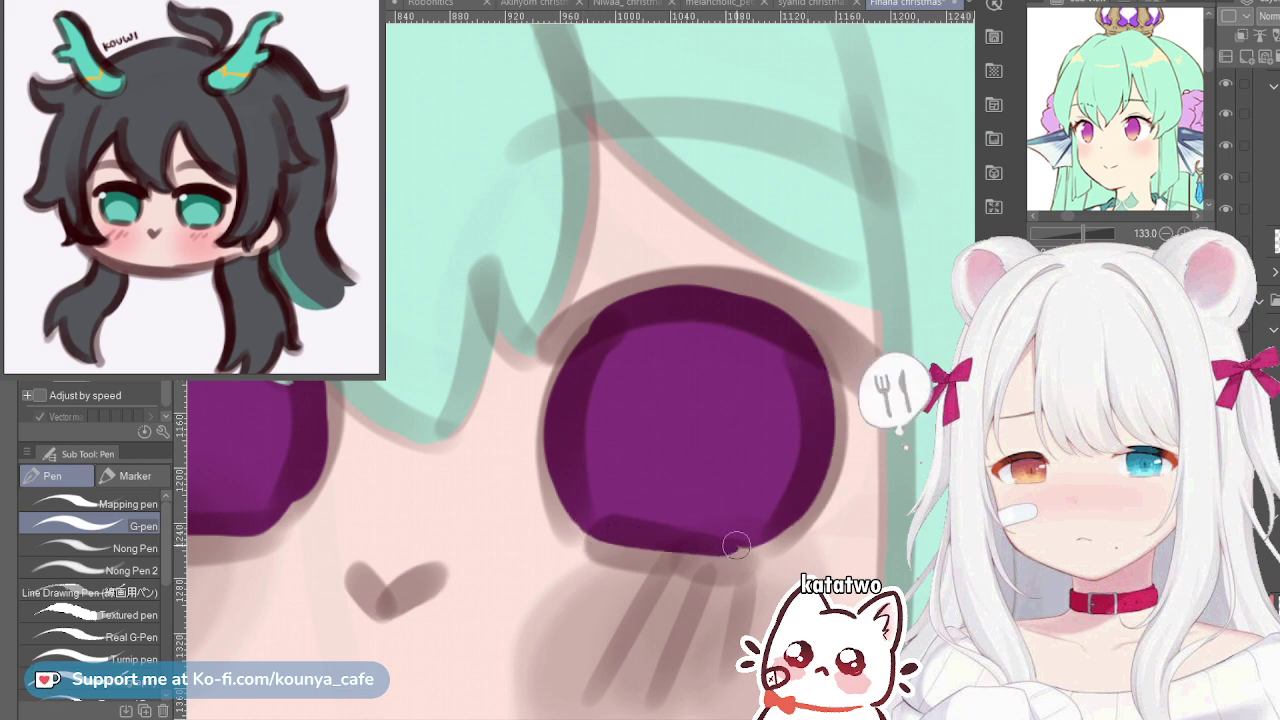
Extend the left eye's purple fill along its inner edge to meet the outline, redoing the stroke until the curve is smooth
{"action": "left_click_drag", "start_coordinate": [309, 390], "coordinate": [531, 383]}
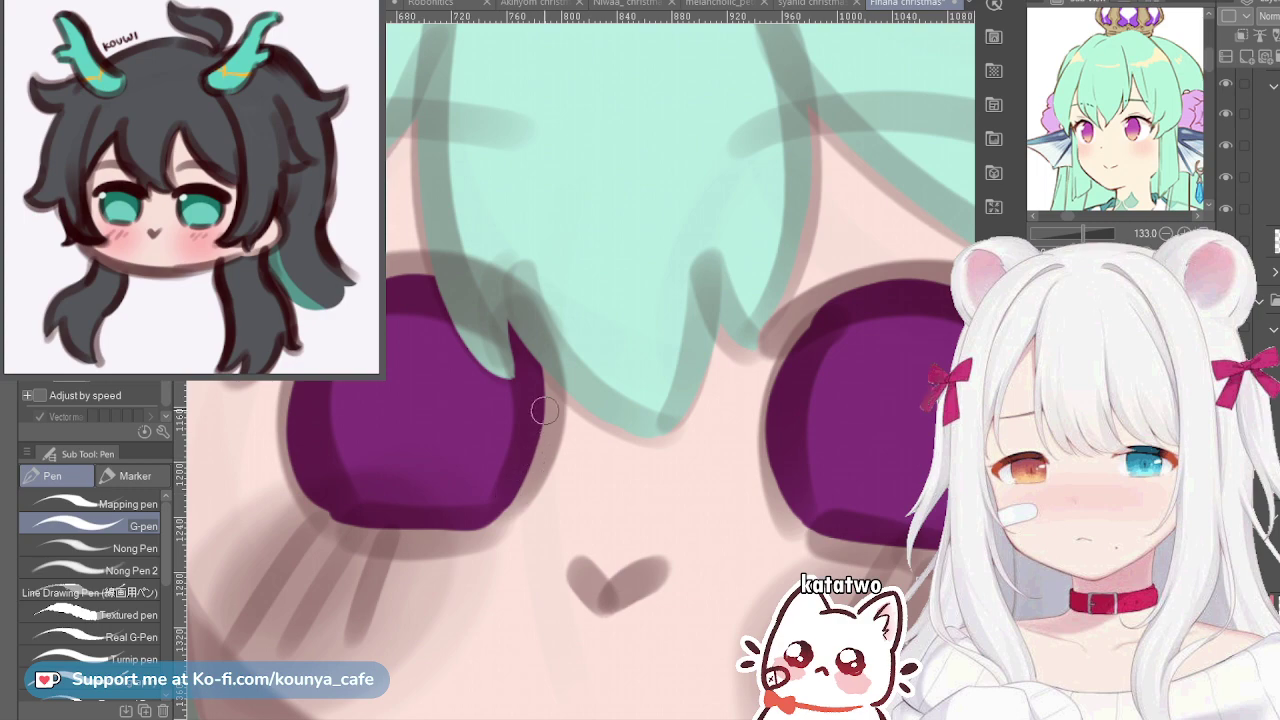
{"action": "scroll", "coordinate": [345, 480], "scroll_direction": "down", "scroll_amount": 3}
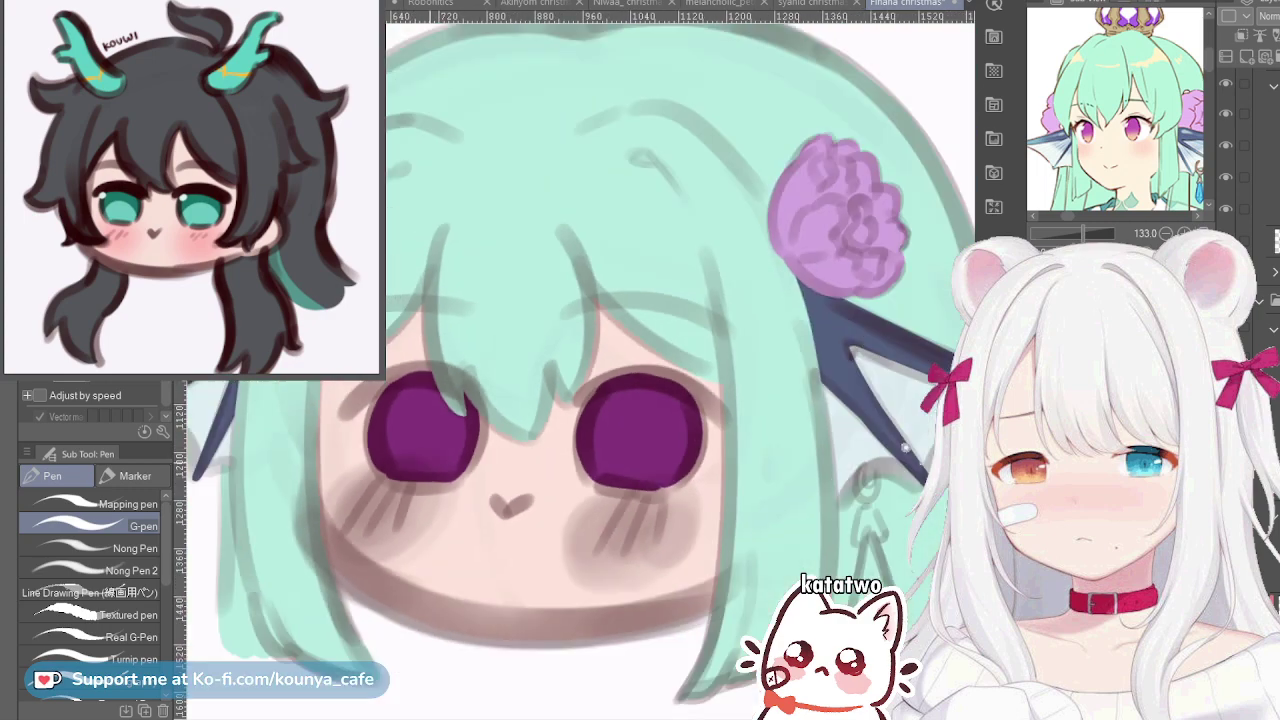
{"action": "scroll", "coordinate": [483, 428], "scroll_direction": "up", "scroll_amount": 5}
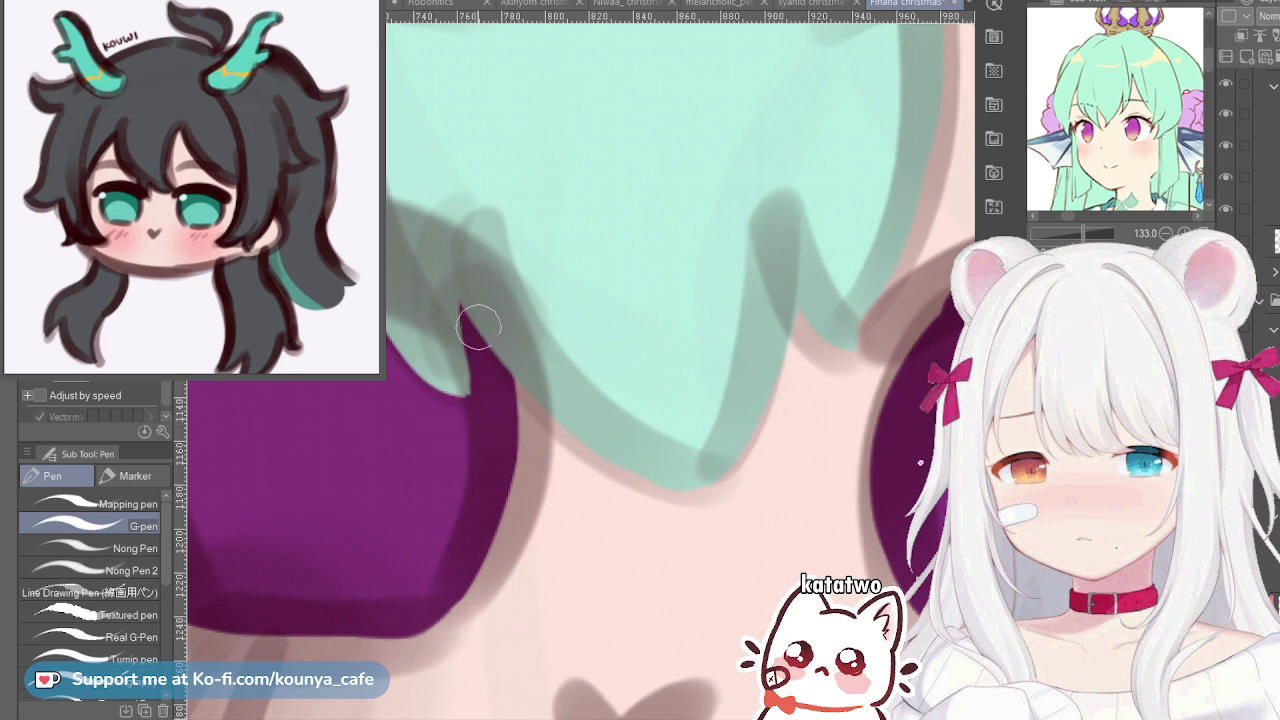
{"action": "mouse_move", "coordinate": [479, 326]}
{"action": "left_mouse_down"}
{"action": "mouse_move", "coordinate": [499, 375]}
{"action": "mouse_move", "coordinate": [436, 563]}
{"action": "left_mouse_up"}
{"action": "key", "text": "ctrl+z"}
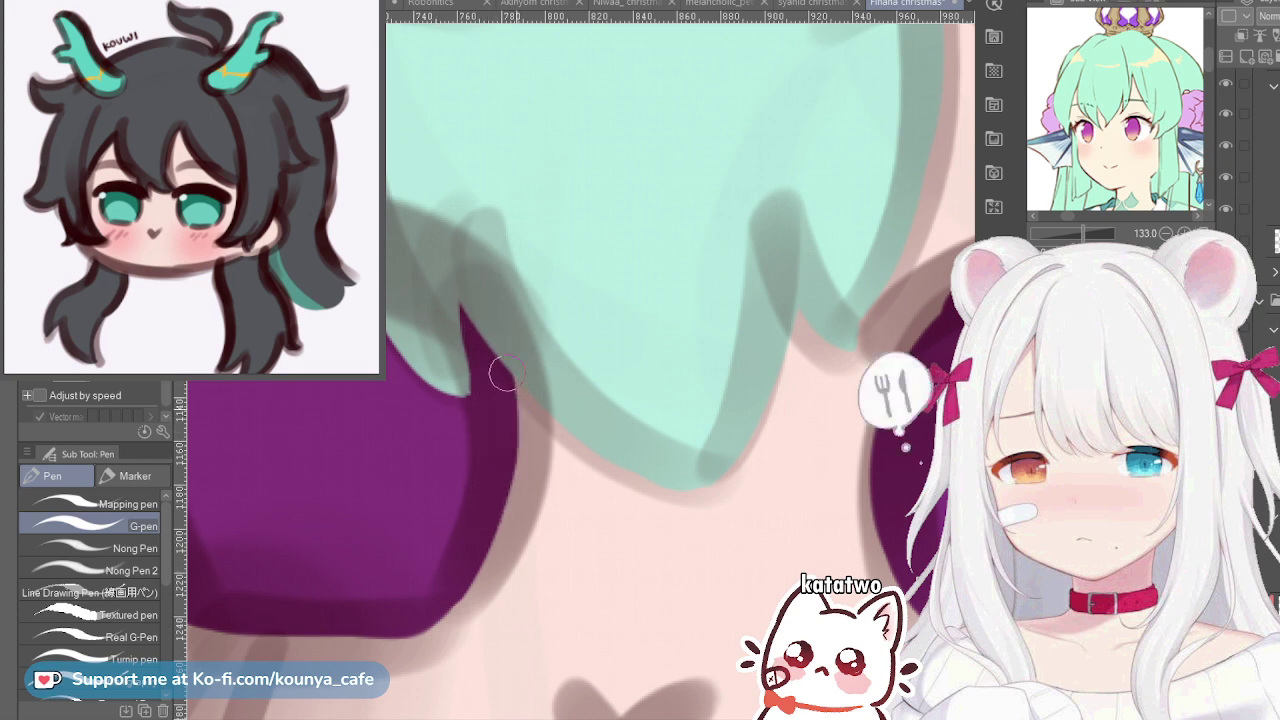
{"action": "left_click_drag", "start_coordinate": [503, 374], "coordinate": [477, 542]}
{"action": "key", "text": "ctrl+z"}
{"action": "left_click_drag", "start_coordinate": [491, 343], "coordinate": [462, 556]}
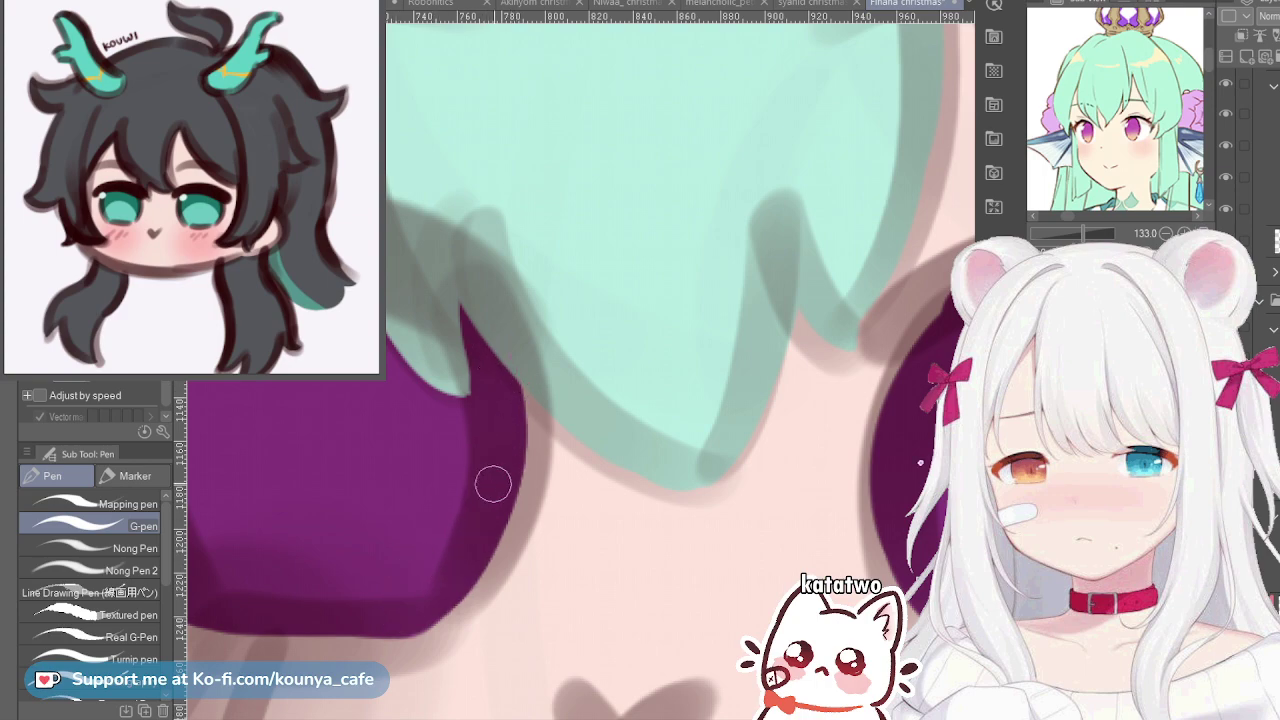
{"action": "scroll", "coordinate": [520, 458], "scroll_direction": "down", "scroll_amount": 4}
{"action": "left_click_drag", "start_coordinate": [520, 458], "coordinate": [415, 432]}
{"action": "scroll", "coordinate": [254, 468], "scroll_direction": "up", "scroll_amount": 4}
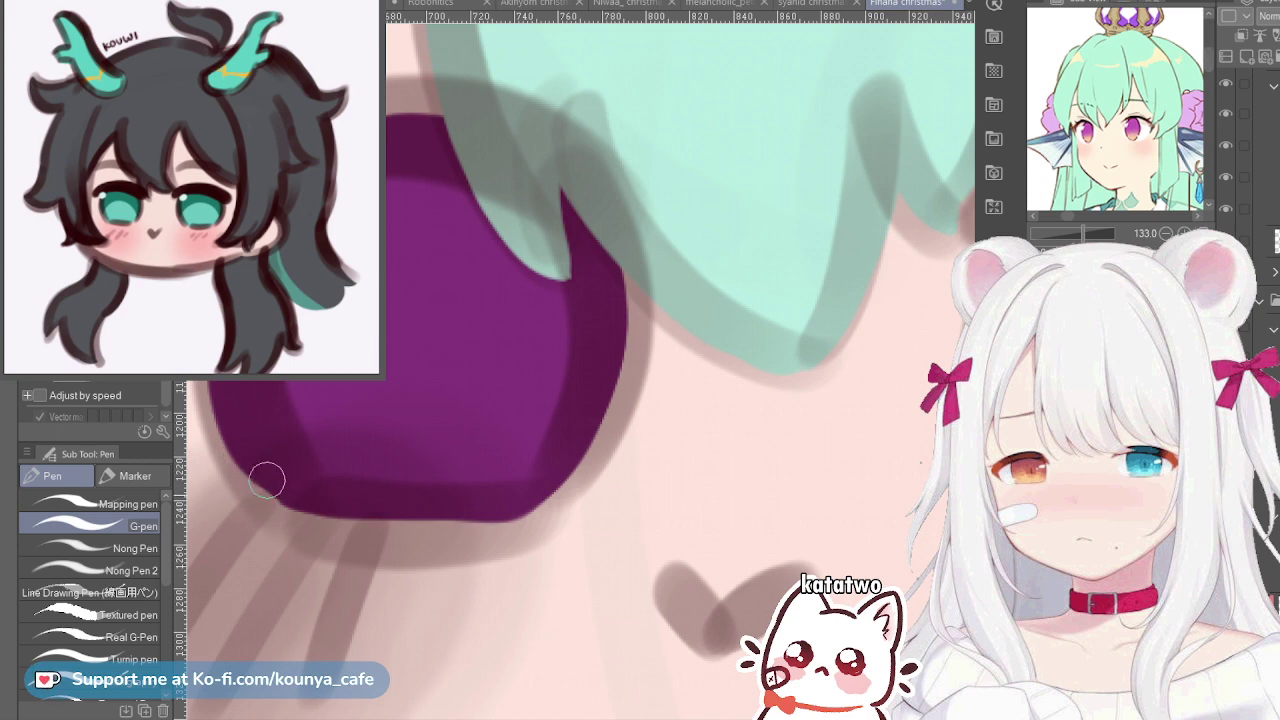
{"action": "scroll", "coordinate": [277, 478], "scroll_direction": "down", "scroll_amount": 3}
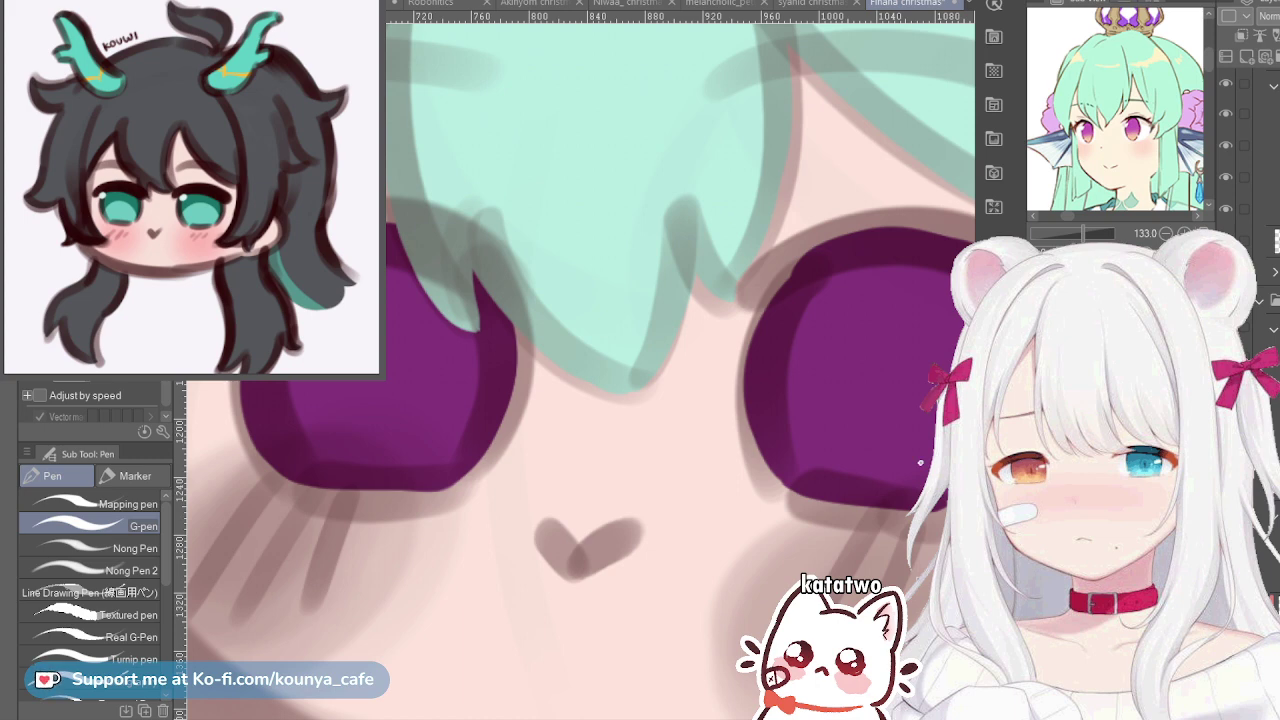
{"action": "scroll", "coordinate": [349, 324], "scroll_direction": "down", "scroll_amount": 3}
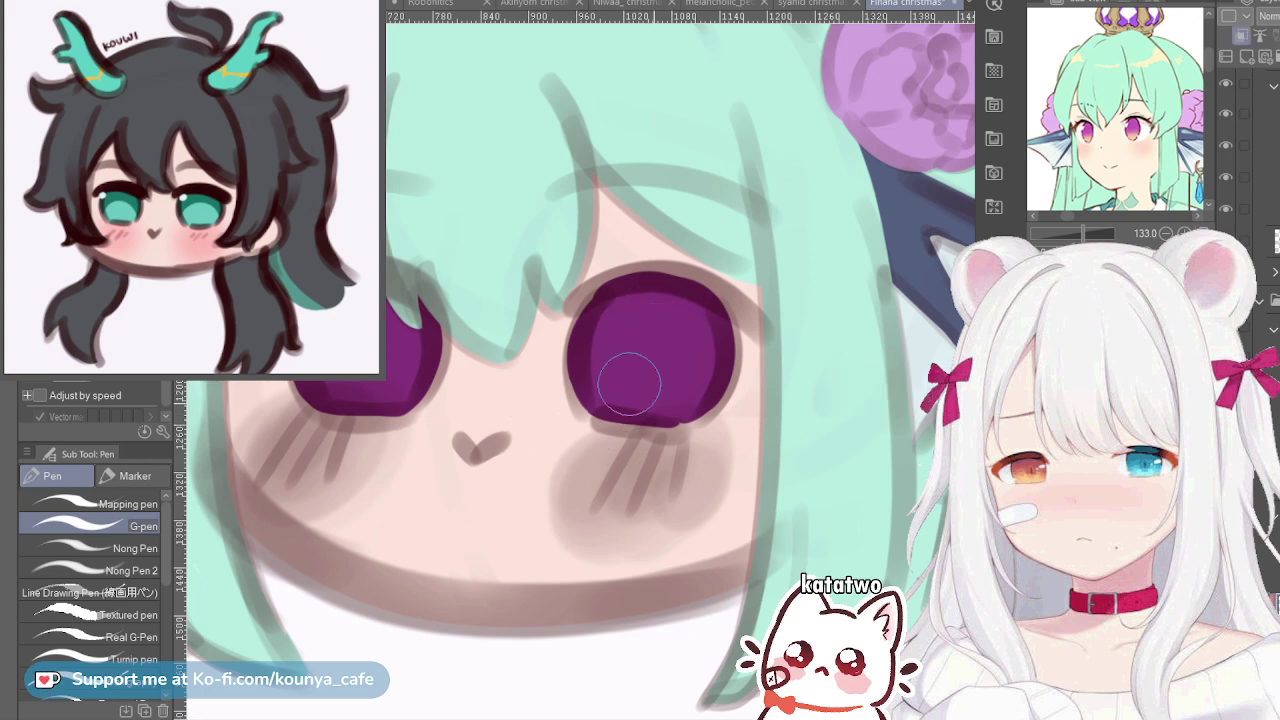
Paint a peach half-circle over the lower part of the right eye's iris, retrying with different brush sizes
{"action": "mouse_move", "coordinate": [588, 408]}
{"action": "left_mouse_down"}
{"action": "mouse_move", "coordinate": [678, 373]}
{"action": "mouse_move", "coordinate": [710, 373]}
{"action": "left_mouse_up"}
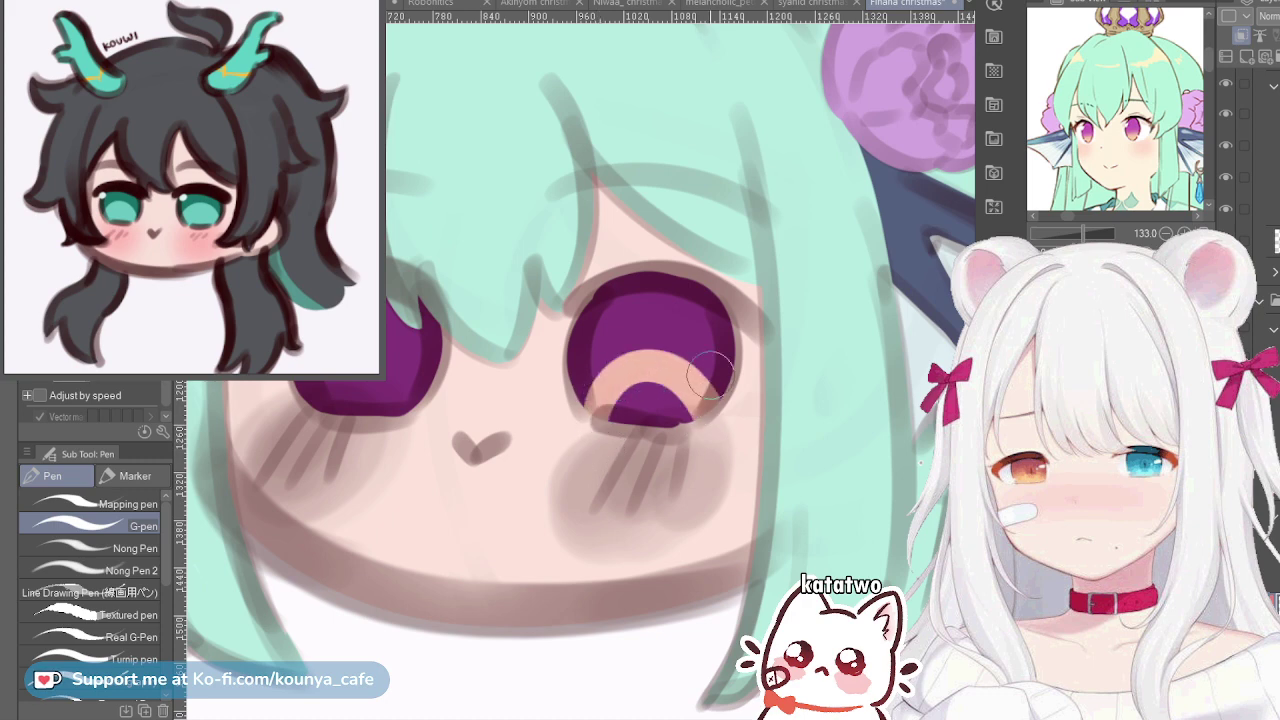
{"action": "key", "text": "ctrl+z"}
{"action": "mouse_move", "coordinate": [600, 425]}
{"action": "left_mouse_down"}
{"action": "mouse_move", "coordinate": [619, 365]}
{"action": "mouse_move", "coordinate": [698, 412]}
{"action": "left_mouse_up"}
{"action": "key", "text": "ctrl+z"}
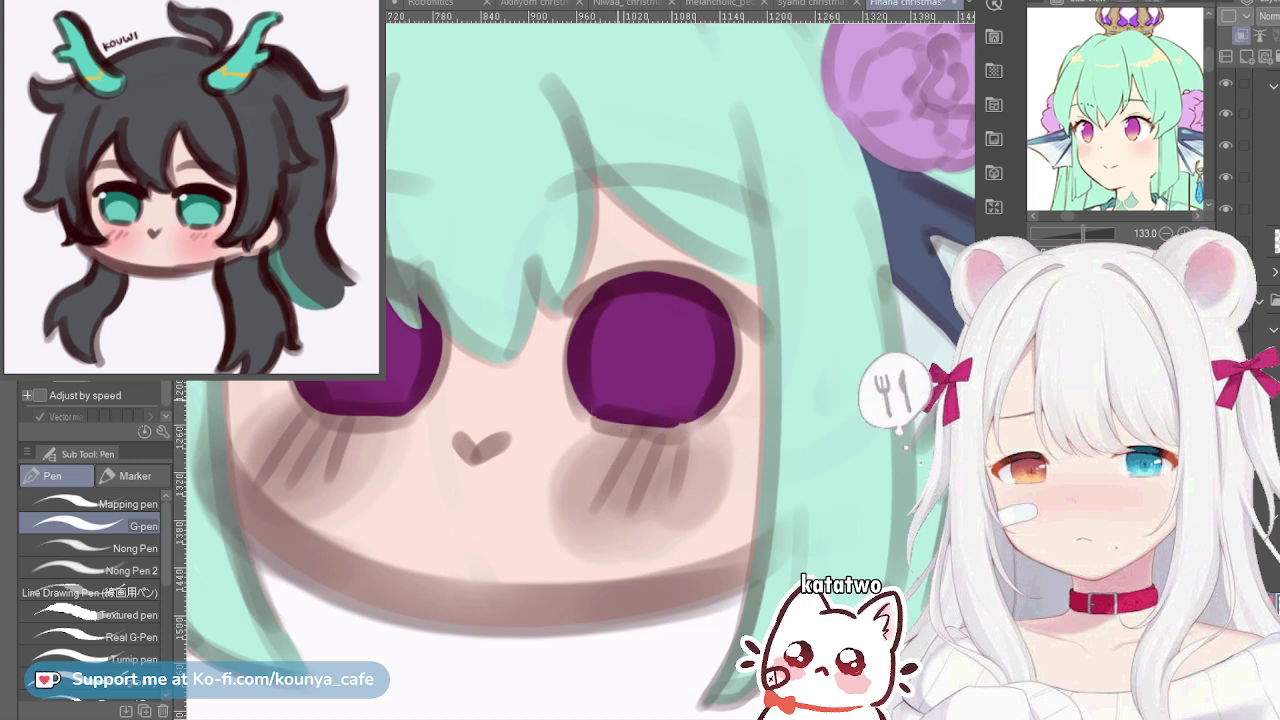
{"action": "mouse_move", "coordinate": [600, 416]}
{"action": "left_mouse_down"}
{"action": "mouse_move", "coordinate": [595, 398]}
{"action": "mouse_move", "coordinate": [688, 400]}
{"action": "mouse_move", "coordinate": [653, 419]}
{"action": "left_mouse_up"}
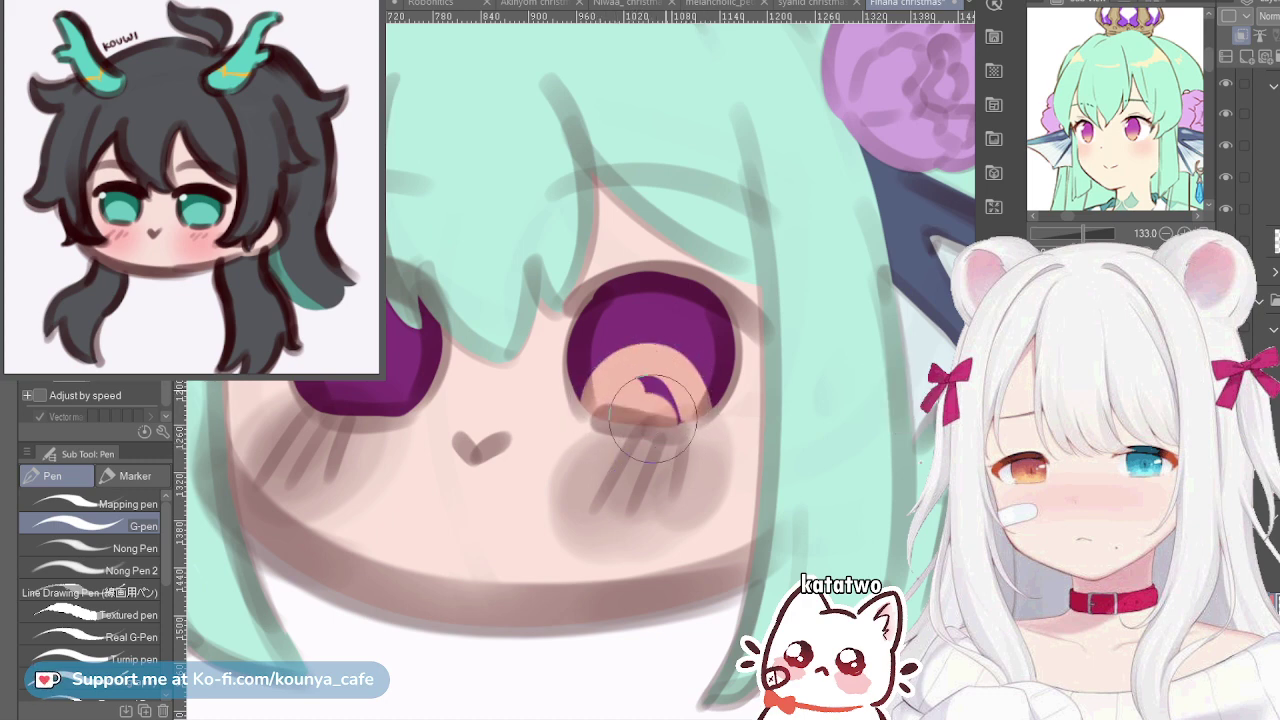
{"action": "key", "text": "ctrl+z"}
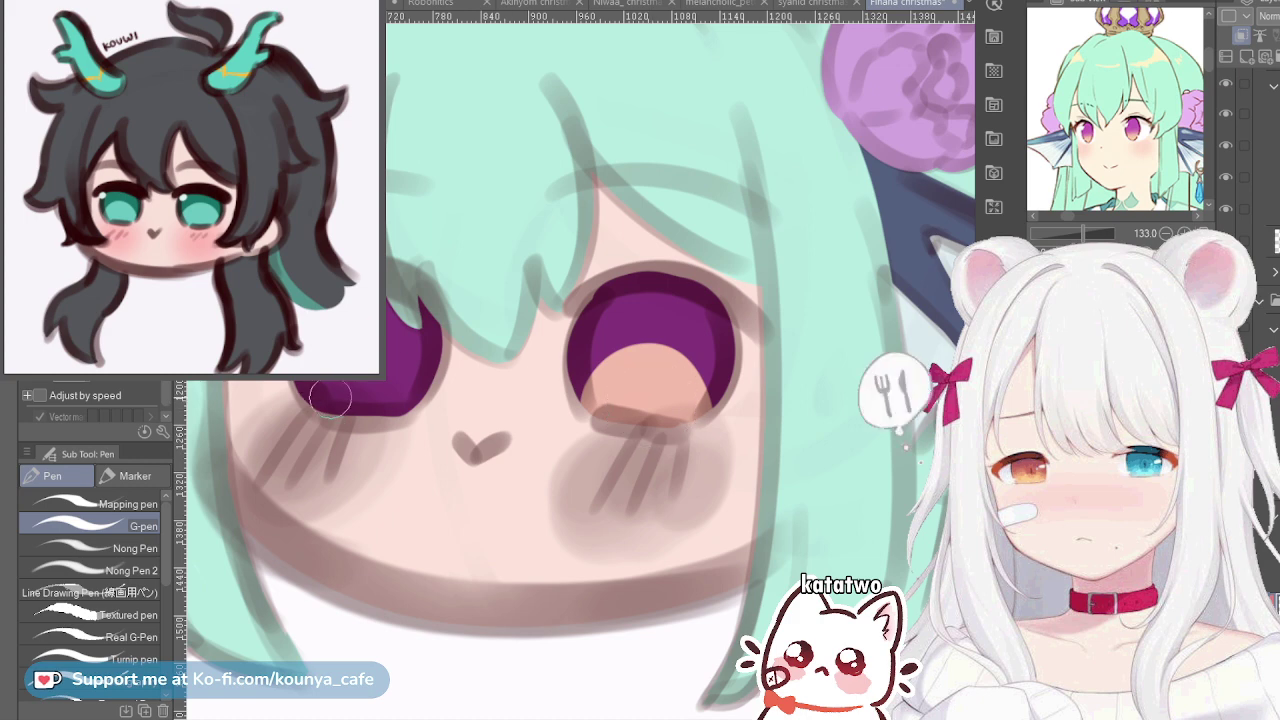
Paint a matching peach half-circle over the lower part of the left eye's iris, redoing the first stroke
{"action": "left_click_drag", "start_coordinate": [318, 406], "coordinate": [408, 410]}
{"action": "key", "text": "ctrl+z"}
{"action": "mouse_move", "coordinate": [316, 404]}
{"action": "left_mouse_down"}
{"action": "mouse_move", "coordinate": [416, 387]}
{"action": "mouse_move", "coordinate": [399, 391]}
{"action": "mouse_move", "coordinate": [383, 371]}
{"action": "mouse_move", "coordinate": [379, 405]}
{"action": "left_mouse_up"}
{"action": "key", "text": "bracketright"}
{"action": "key", "text": "bracketright"}
{"action": "key", "text": "bracketright"}
{"action": "key", "text": "bracketright"}
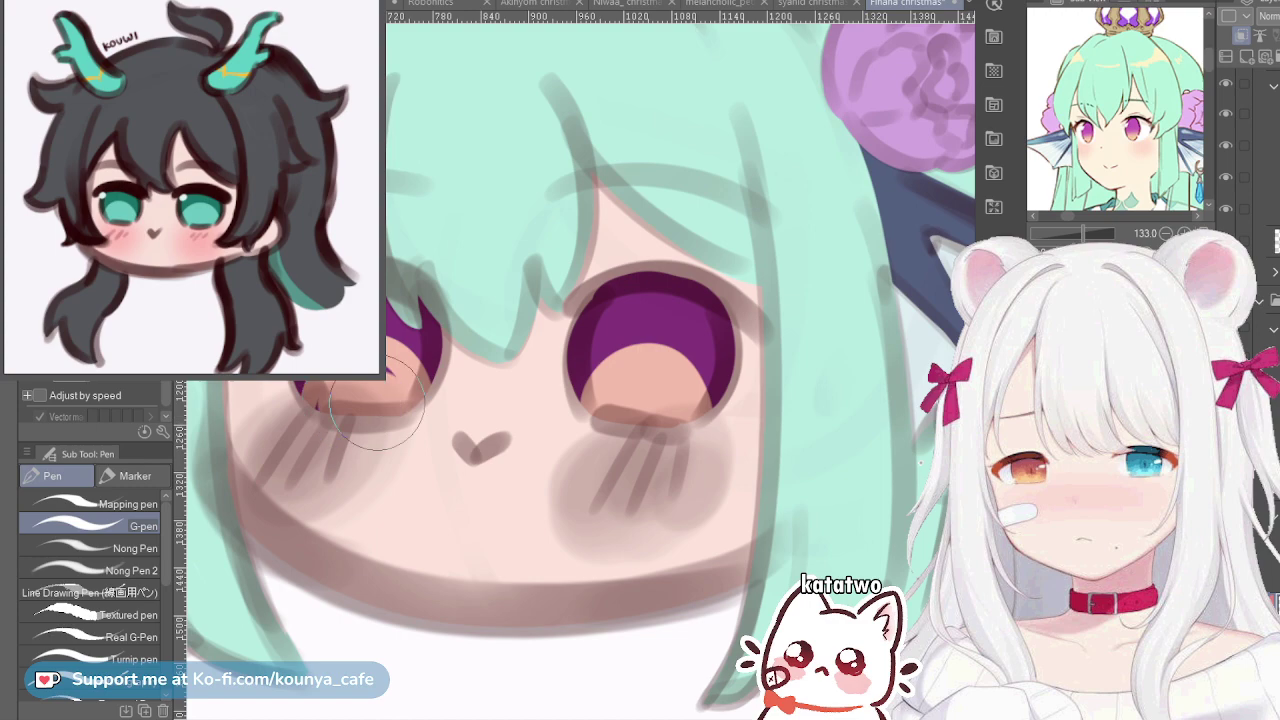
Paint a round red blush on each cheek beneath the eyes with an enlarged brush
{"action": "scroll", "coordinate": [413, 413], "scroll_direction": "down", "scroll_amount": 3}
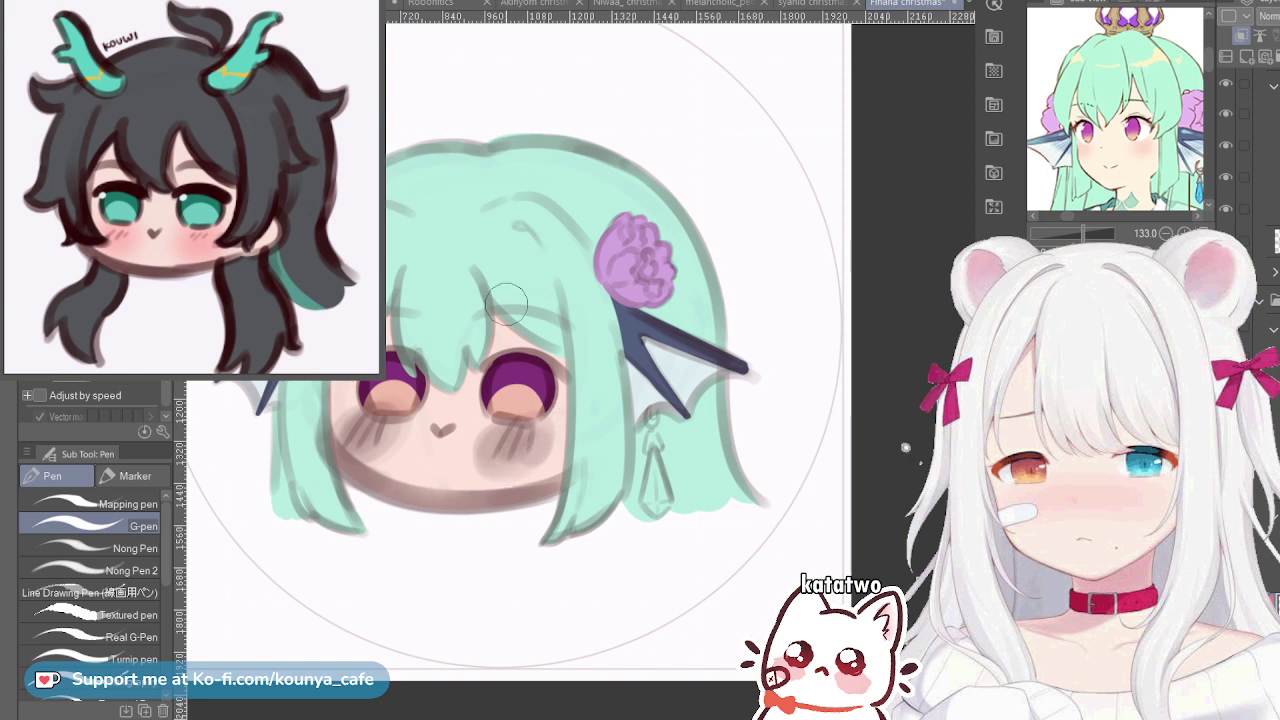
{"action": "left_click", "coordinate": [166, 146]}
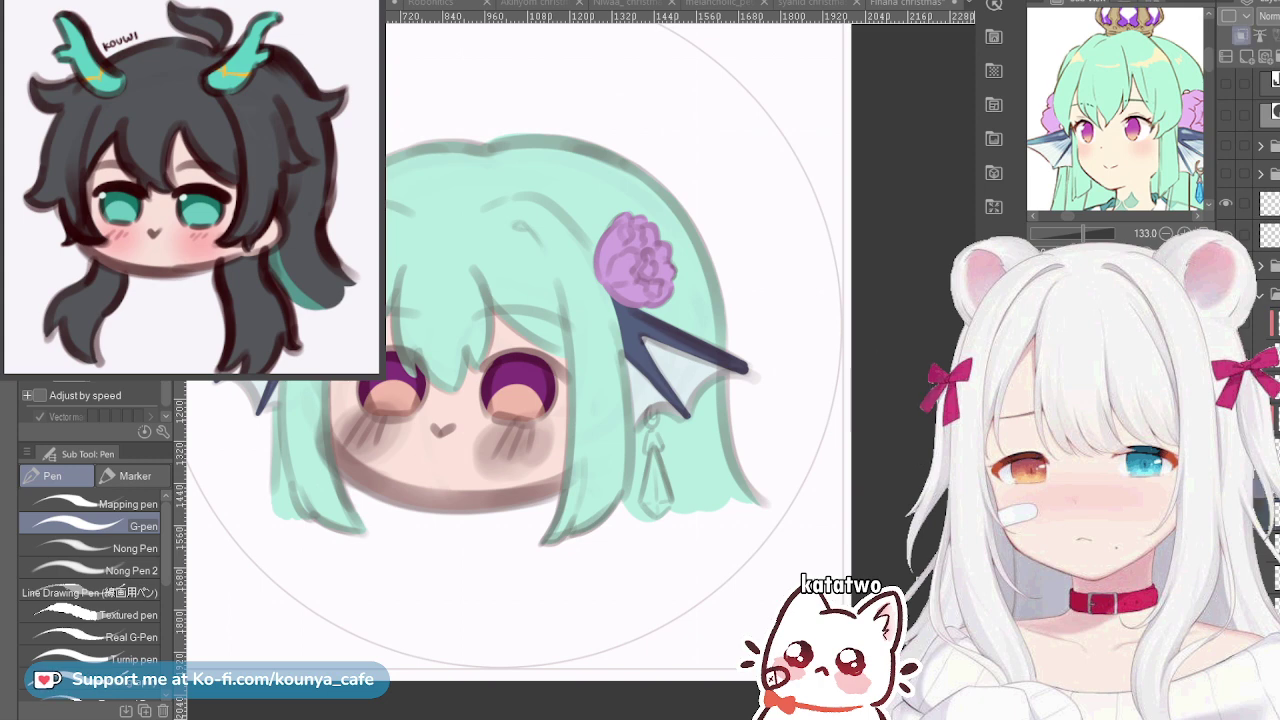
{"action": "left_click", "coordinate": [914, 4]}
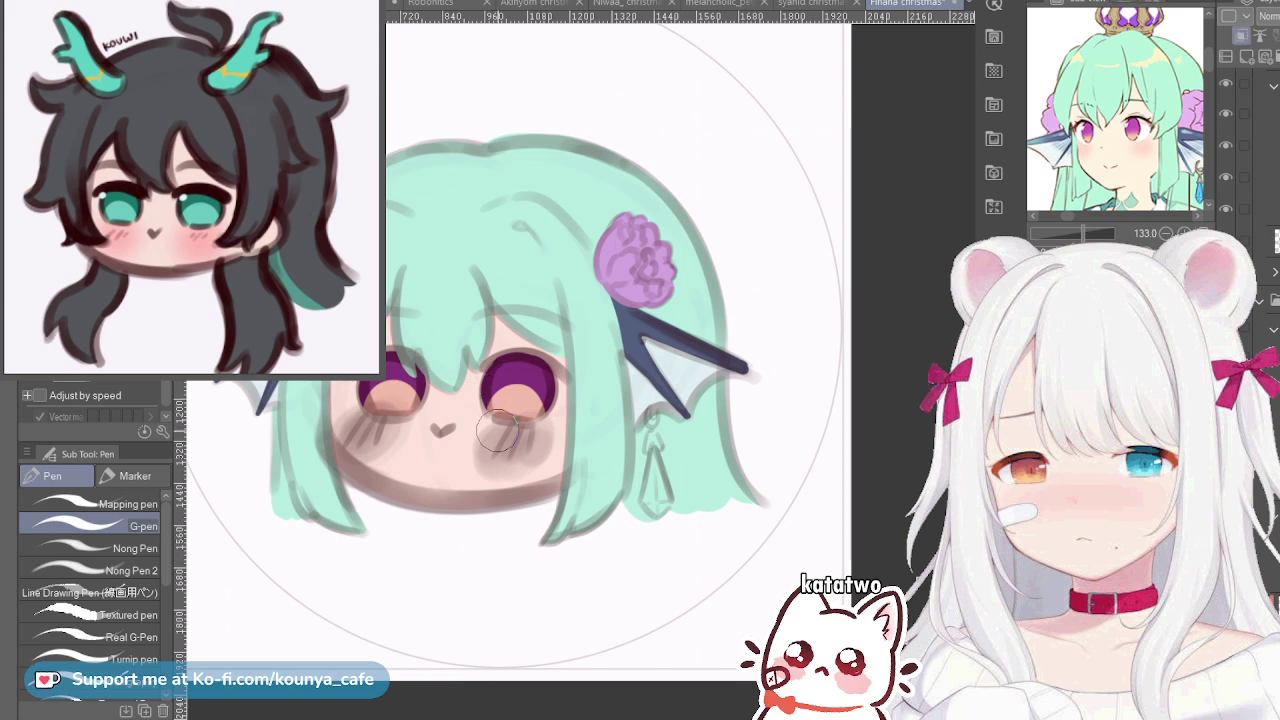
{"action": "key", "text": "]"}
{"action": "key", "text": "]"}
{"action": "key", "text": "]"}
{"action": "mouse_move", "coordinate": [513, 440]}
{"action": "left_mouse_down"}
{"action": "mouse_move", "coordinate": [504, 447]}
{"action": "mouse_move", "coordinate": [524, 440]}
{"action": "mouse_move", "coordinate": [492, 448]}
{"action": "mouse_move", "coordinate": [522, 440]}
{"action": "mouse_move", "coordinate": [502, 440]}
{"action": "left_mouse_up"}
{"action": "key", "text": "["}
{"action": "key", "text": "ctrl+z"}
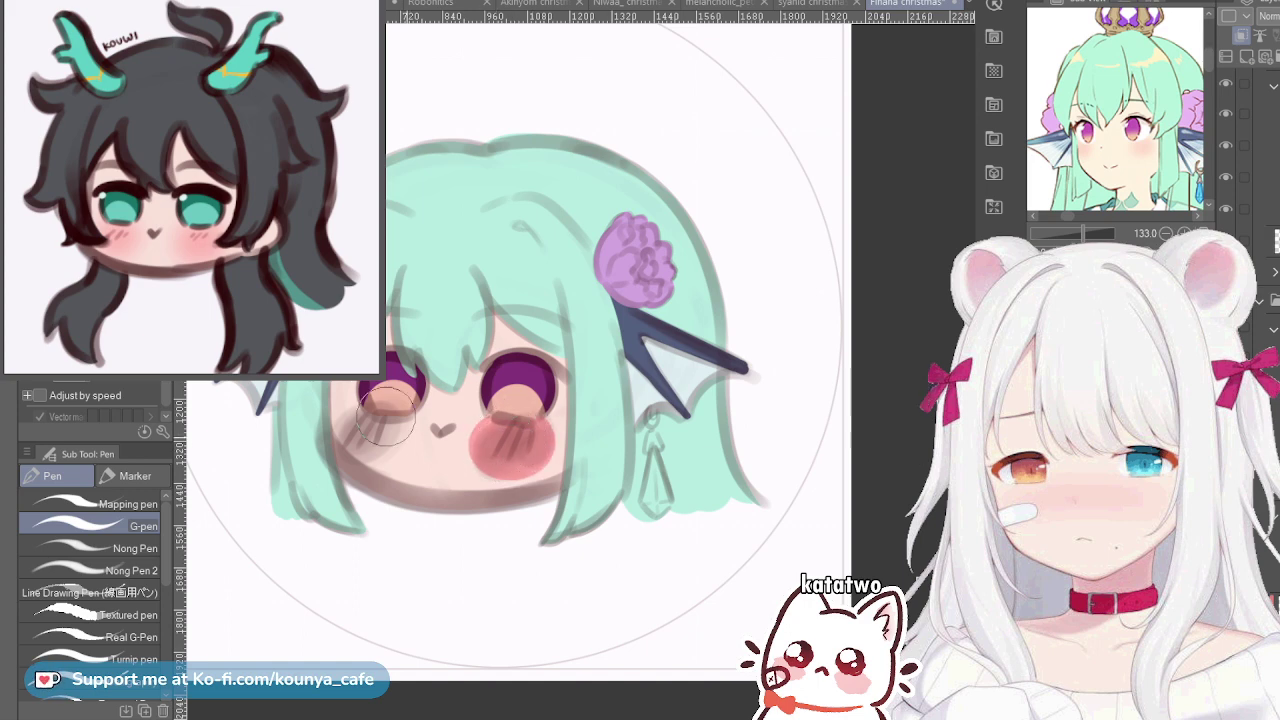
{"action": "mouse_move", "coordinate": [372, 428]}
{"action": "left_mouse_down"}
{"action": "mouse_move", "coordinate": [364, 440]}
{"action": "mouse_move", "coordinate": [380, 440]}
{"action": "mouse_move", "coordinate": [365, 440]}
{"action": "mouse_move", "coordinate": [375, 427]}
{"action": "left_mouse_up"}
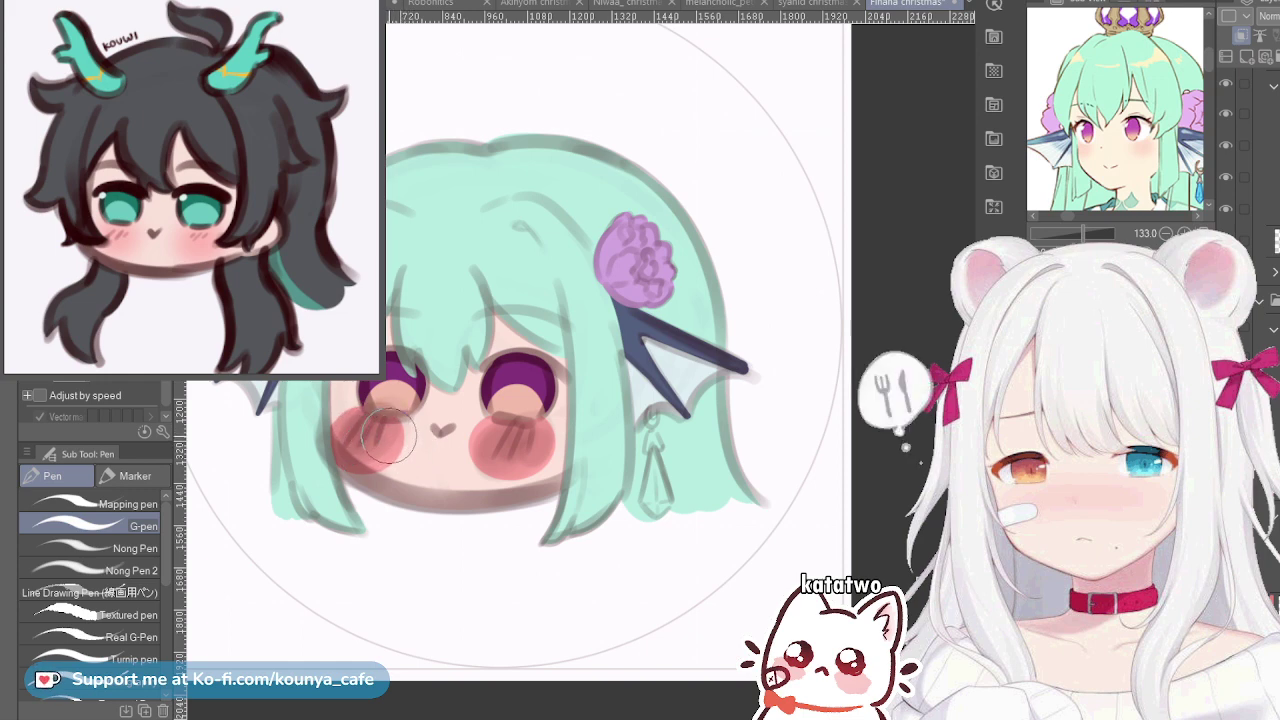
Lasso the left cheek's blush, shift it slightly towards the nose with a transform, and clear the selection
{"action": "key", "text": "m"}
{"action": "left_click_drag", "start_coordinate": [420, 368], "coordinate": [405, 366]}
{"action": "key", "text": "ctrl+t"}
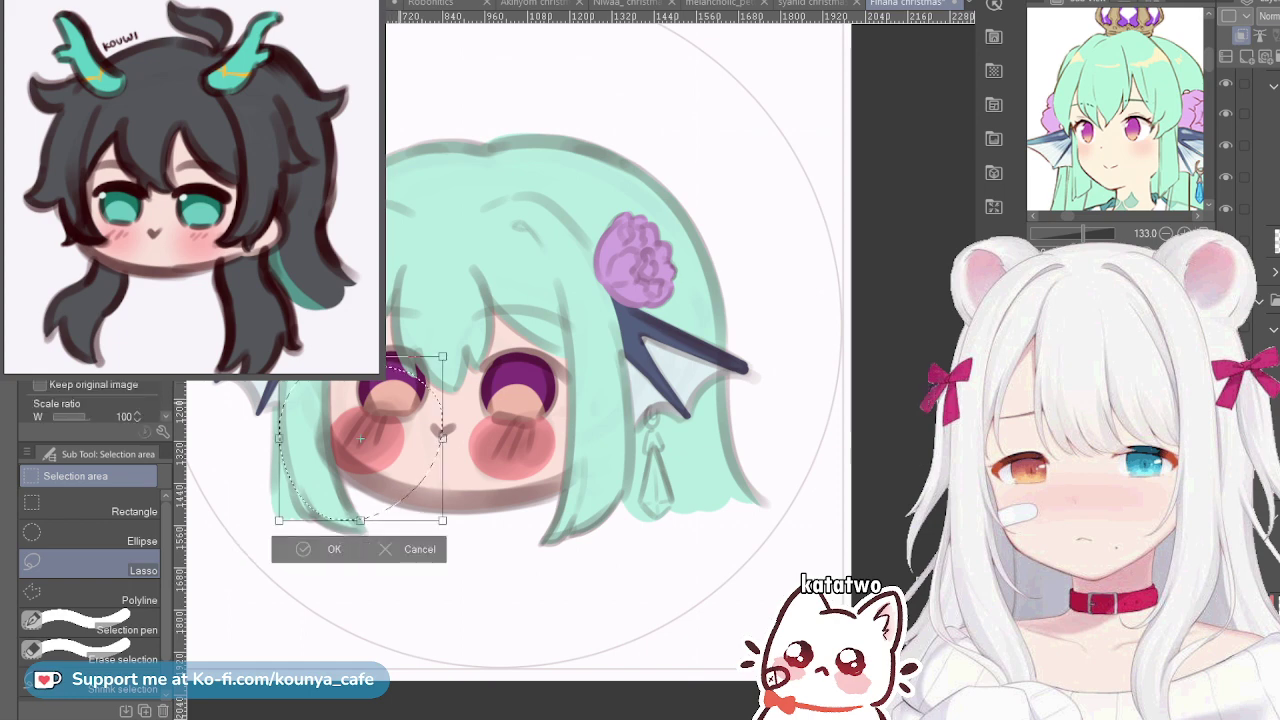
{"action": "key", "text": "Return"}
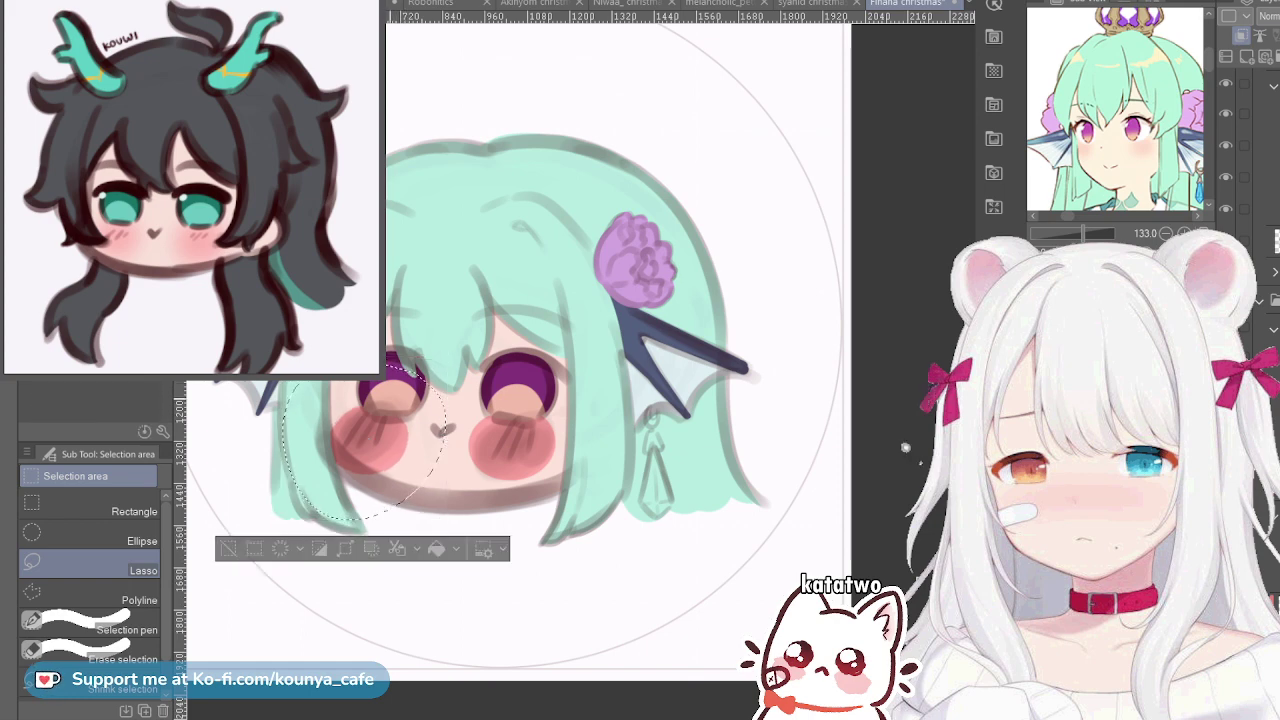
{"action": "key", "text": "ctrl+d"}
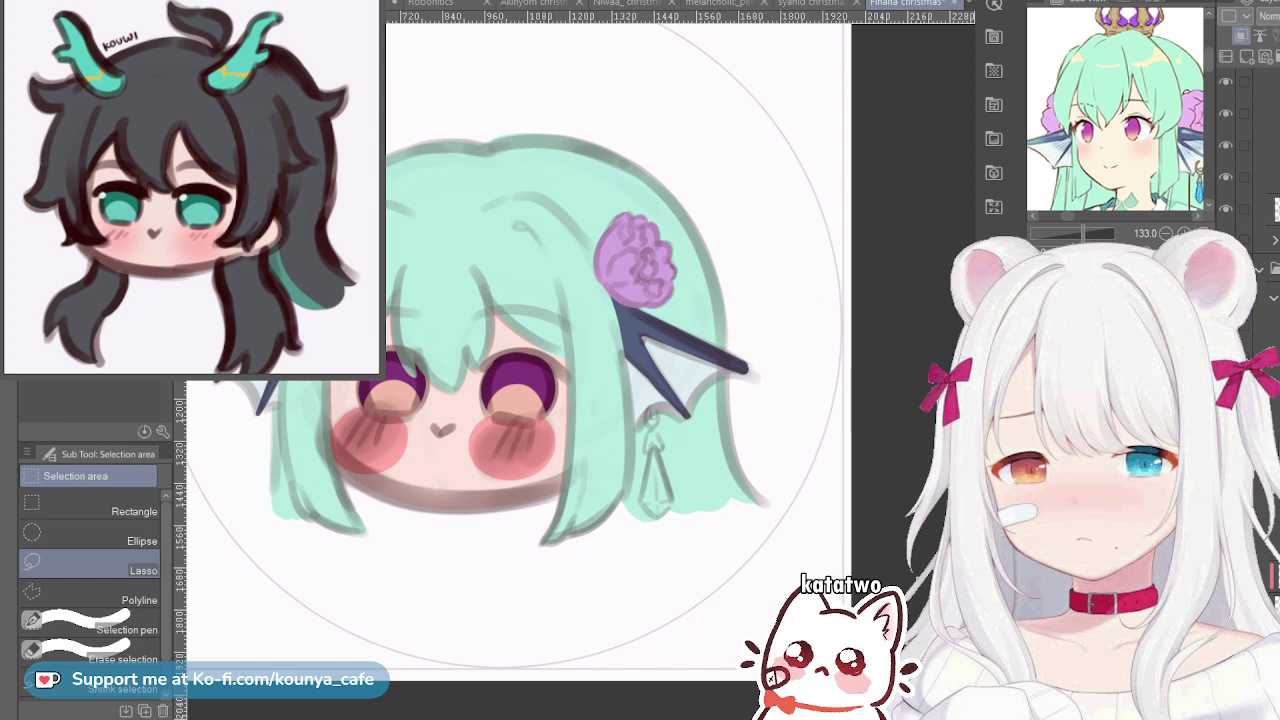
Blur both cheek blushes into soft patches and remove the sketched blush shading and lines over them
{"action": "key", "text": "ctrl+s"}
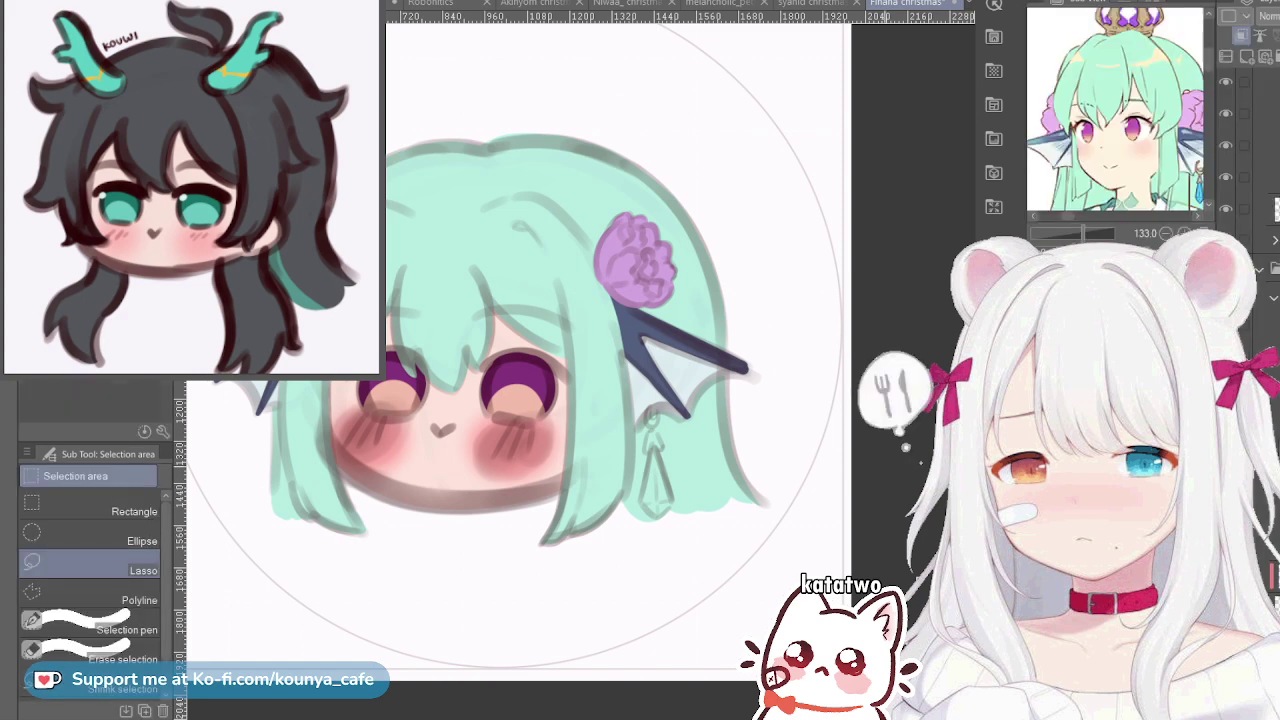
{"action": "key", "text": "p"}
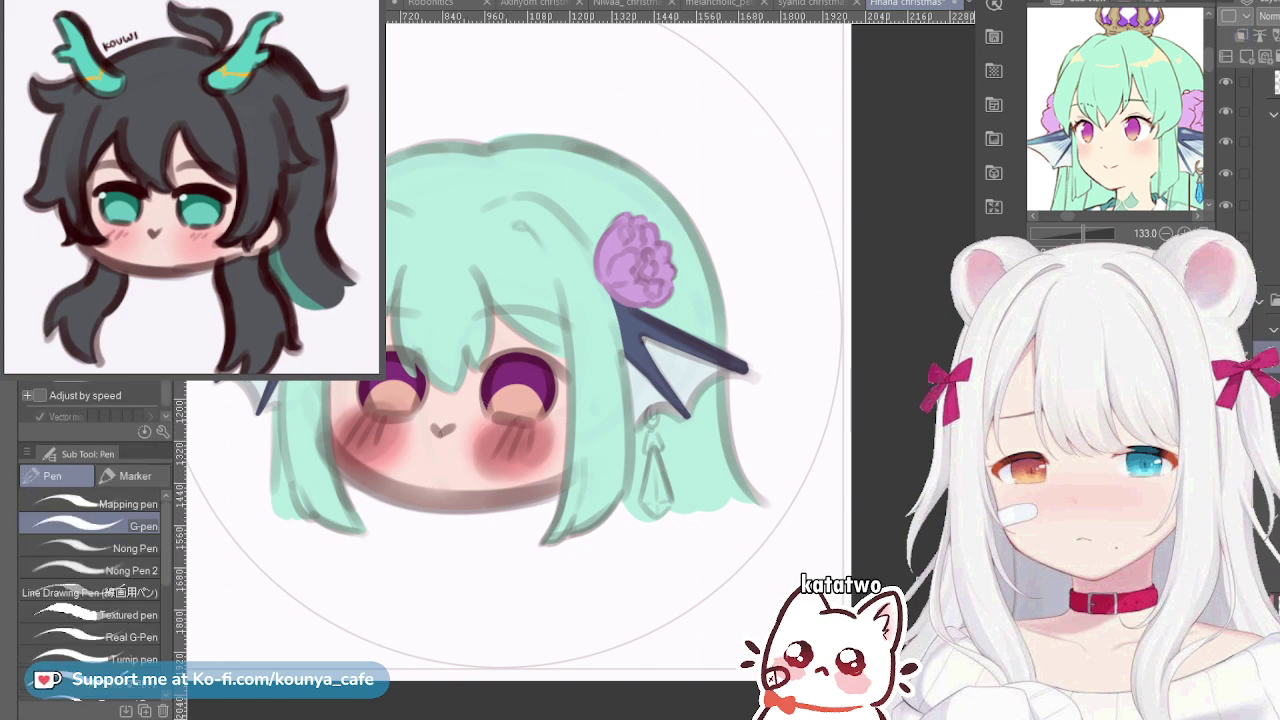
{"action": "key", "text": "ctrl+z"}
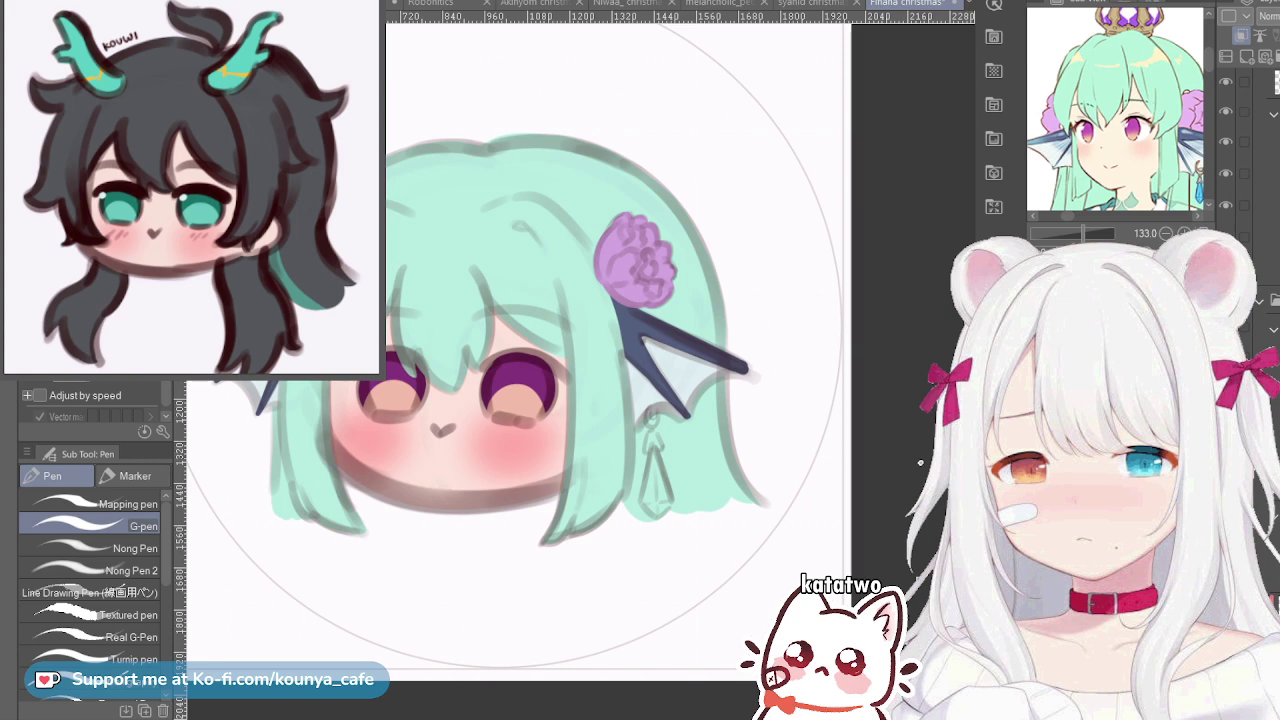
{"action": "key", "text": "ctrl+z"}
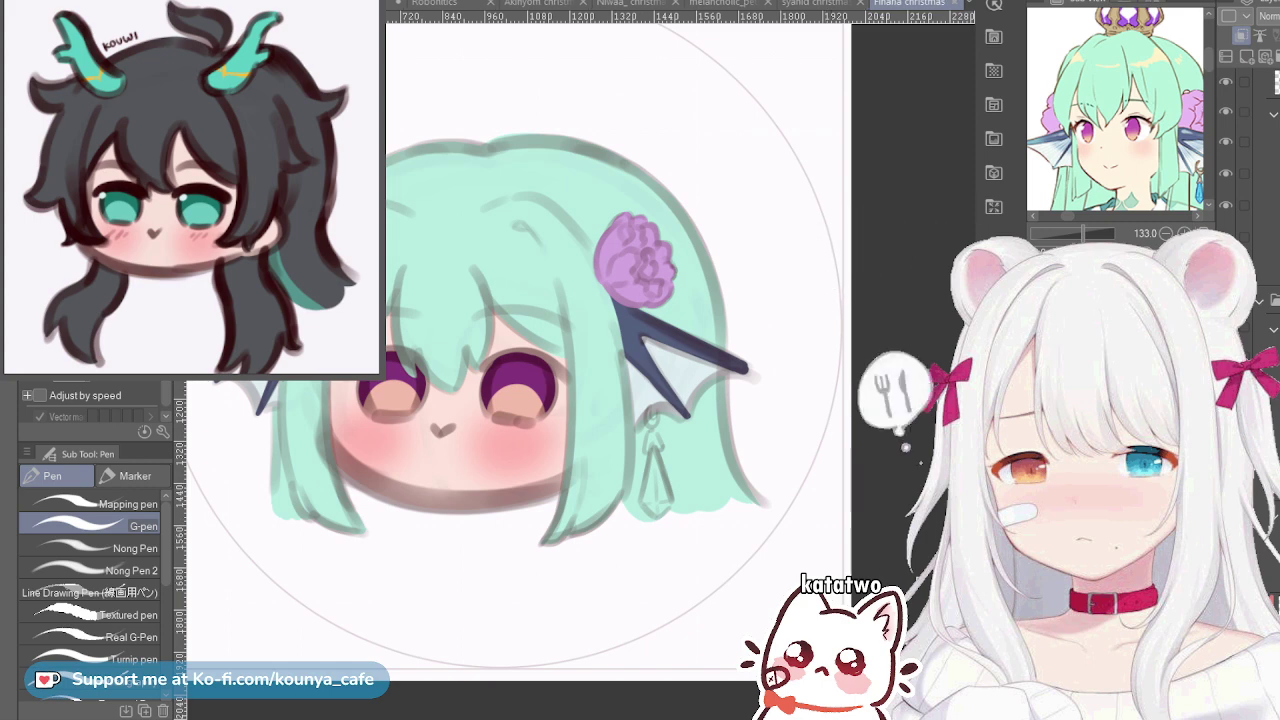
Select the sketch line folder and raise its opacity so the outlines are darker over the colours
{"action": "scroll", "coordinate": [947, 262], "scroll_direction": "down", "scroll_amount": 2}
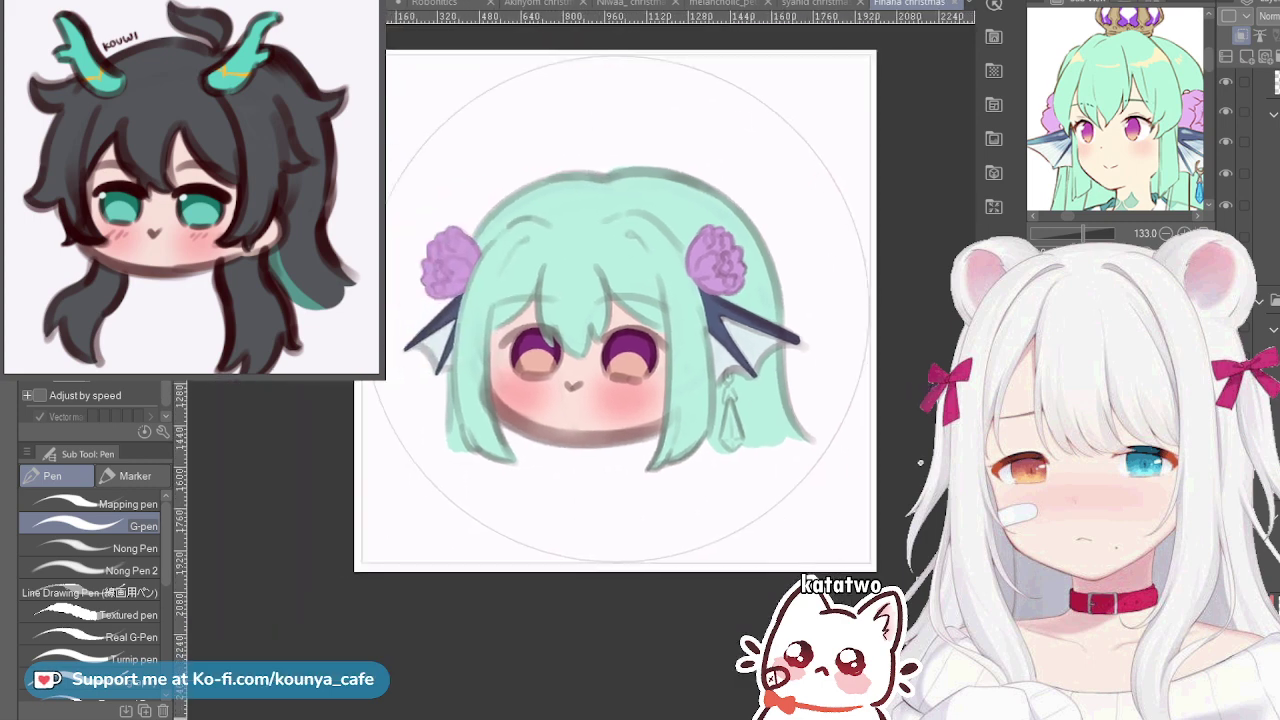
{"action": "scroll", "coordinate": [1247, 150], "scroll_direction": "up", "scroll_amount": 3}
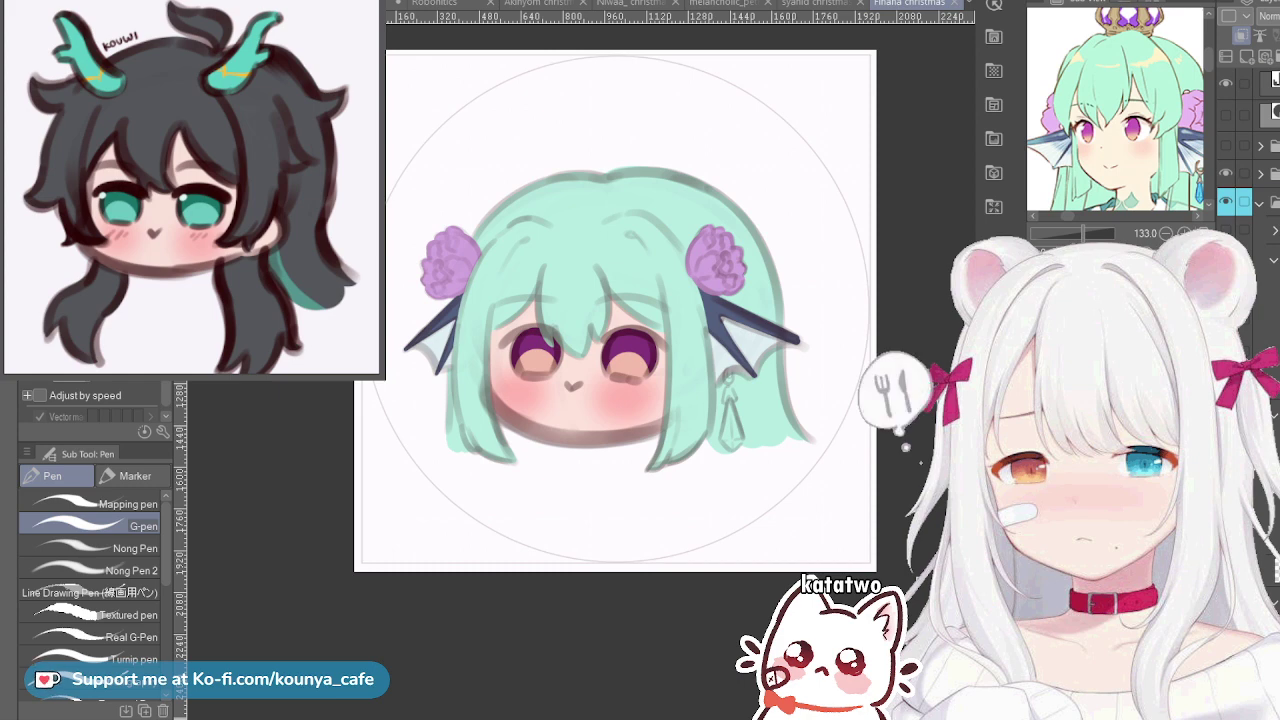
{"action": "left_click", "coordinate": [1260, 202]}
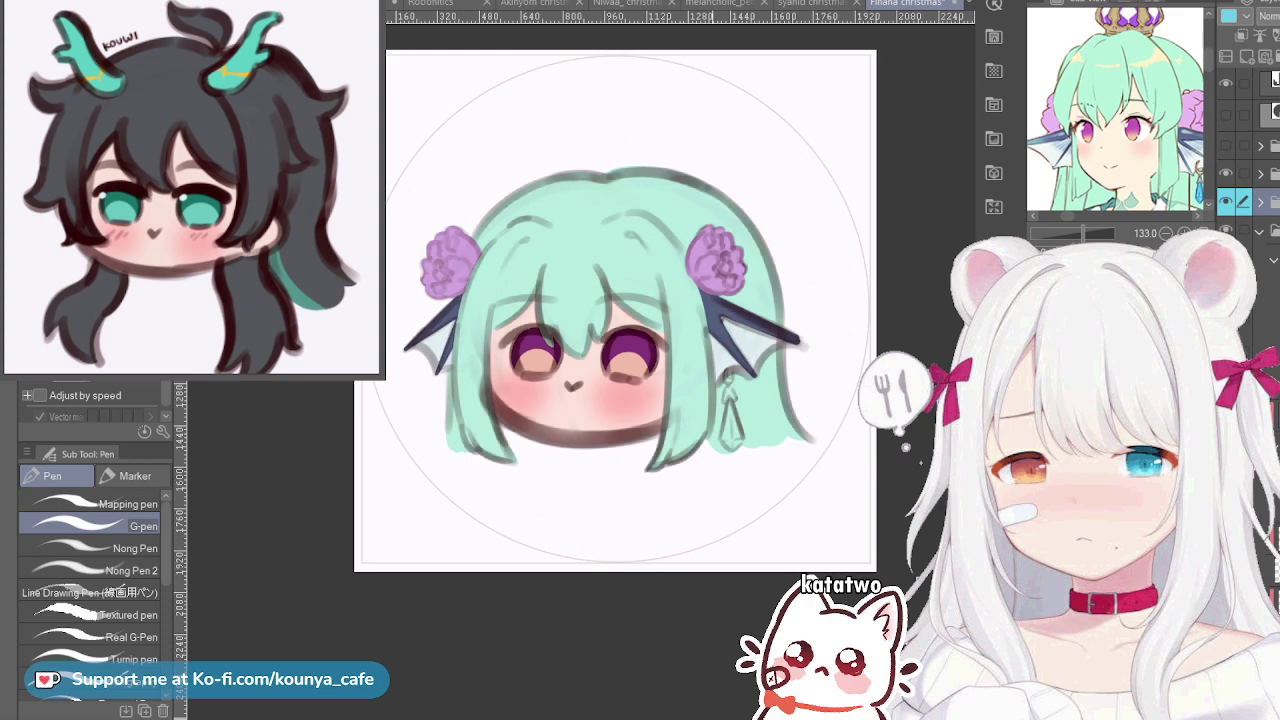
{"action": "scroll", "coordinate": [585, 320], "scroll_direction": "up", "scroll_amount": 5}
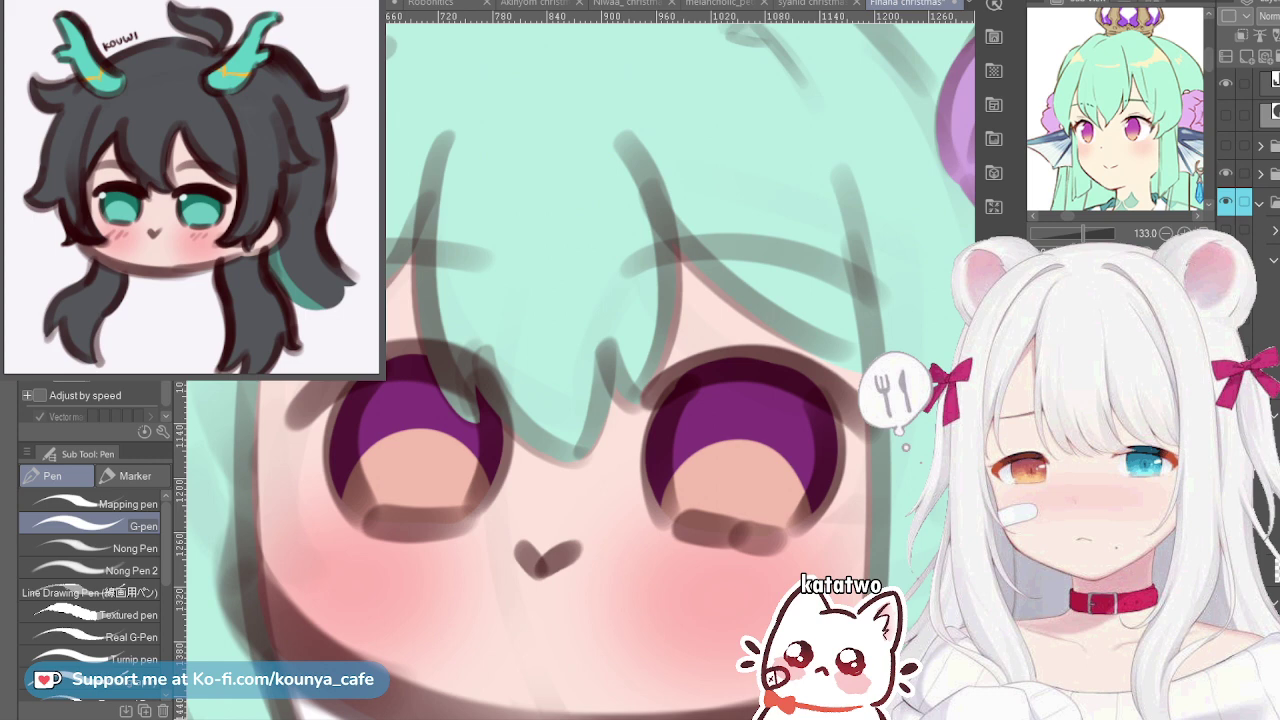
Erase the eye and face outlines where they overlap the front hair strands, using a larger hard eraser for the left strand
{"action": "key", "text": "e"}
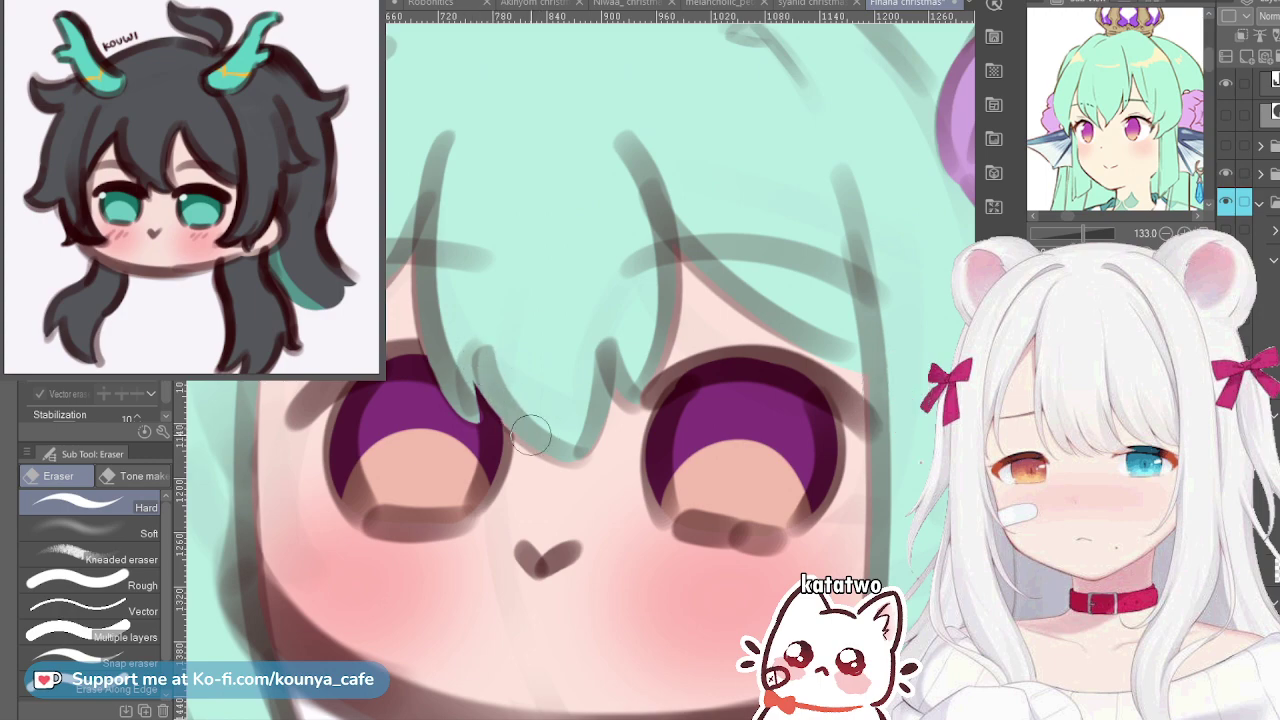
{"action": "scroll", "coordinate": [563, 360], "scroll_direction": "down", "scroll_amount": 4}
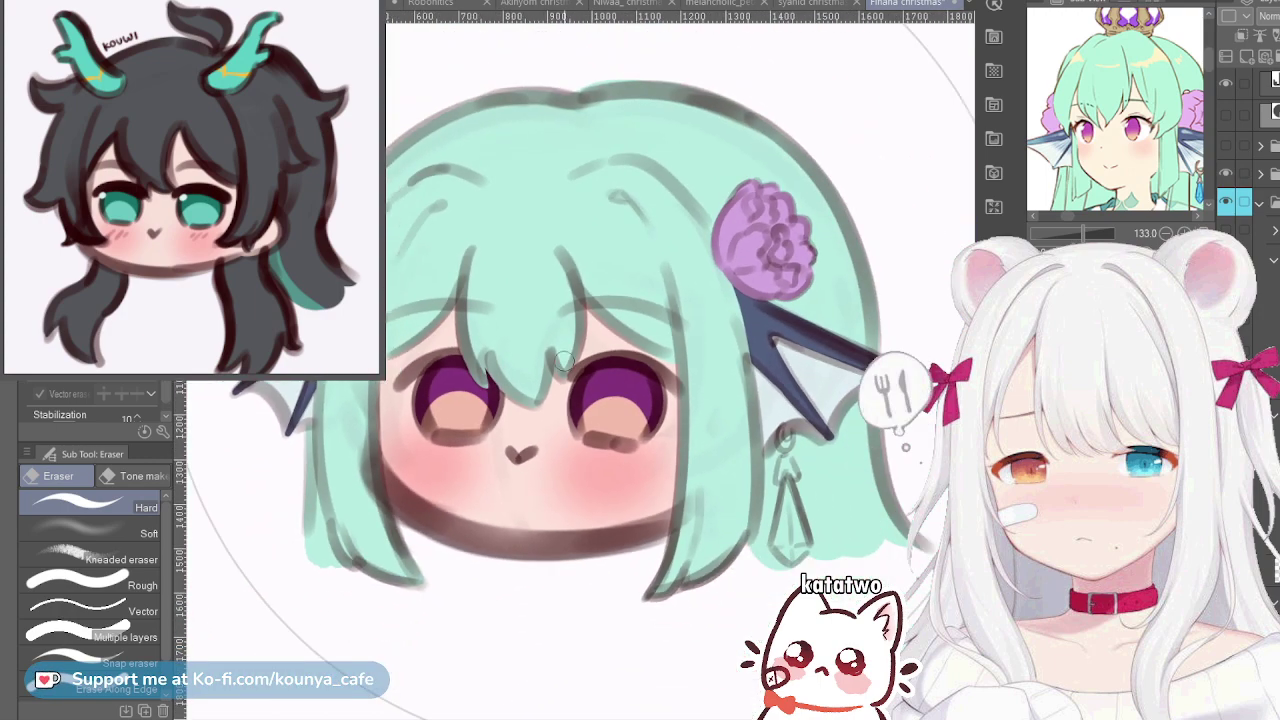
{"action": "scroll", "coordinate": [505, 294], "scroll_direction": "up", "scroll_amount": 2}
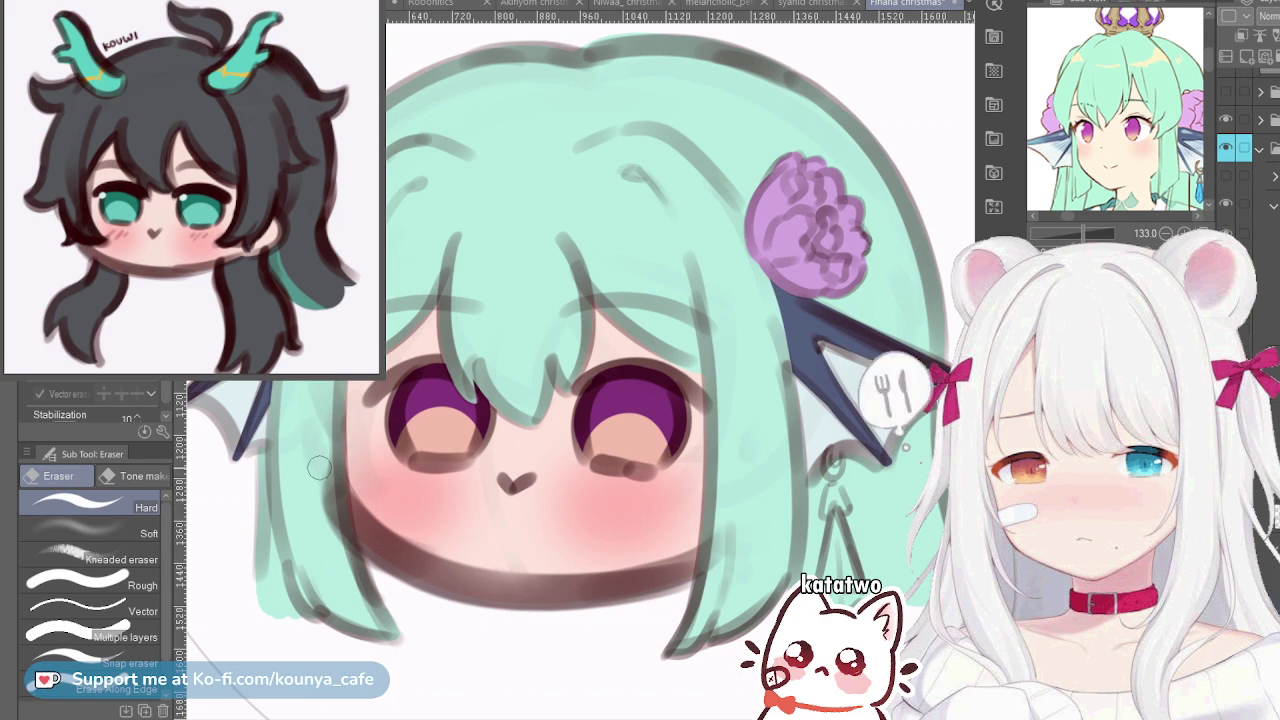
{"action": "key", "text": "]"}
{"action": "key", "text": "]"}
{"action": "key", "text": "]"}
{"action": "key", "text": "]"}
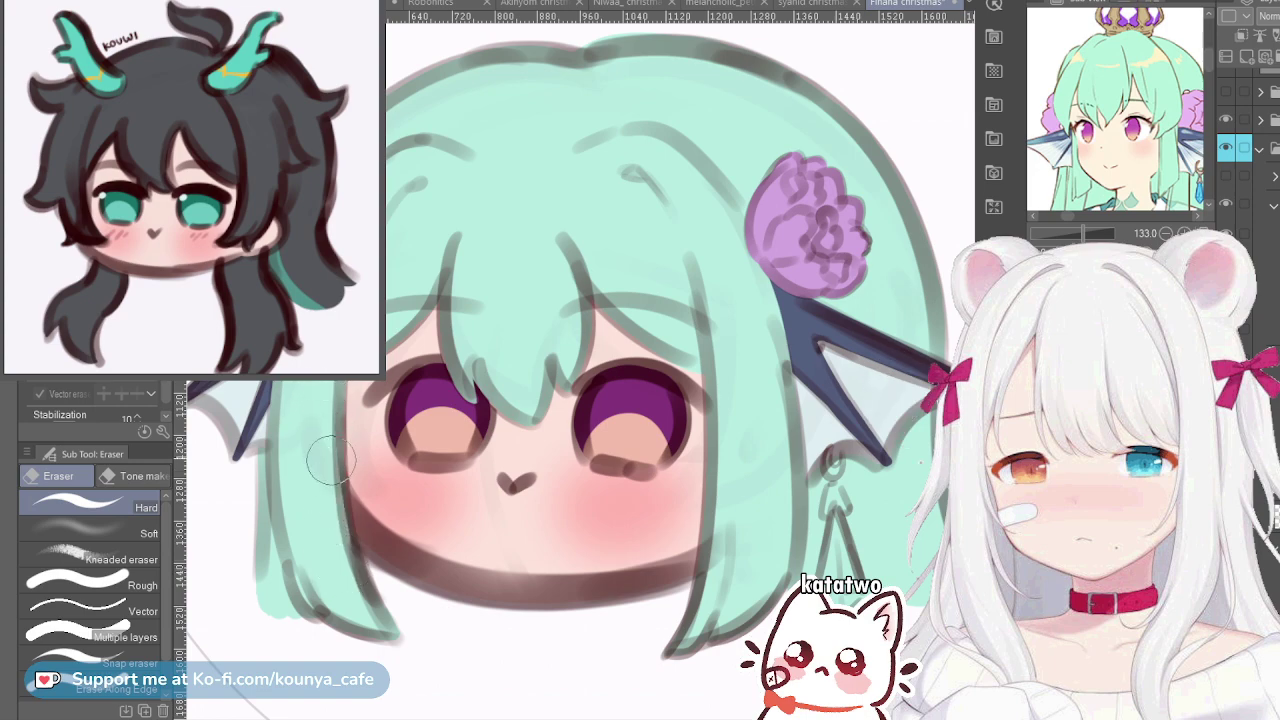
{"action": "scroll", "coordinate": [390, 240], "scroll_direction": "down", "scroll_amount": 2}
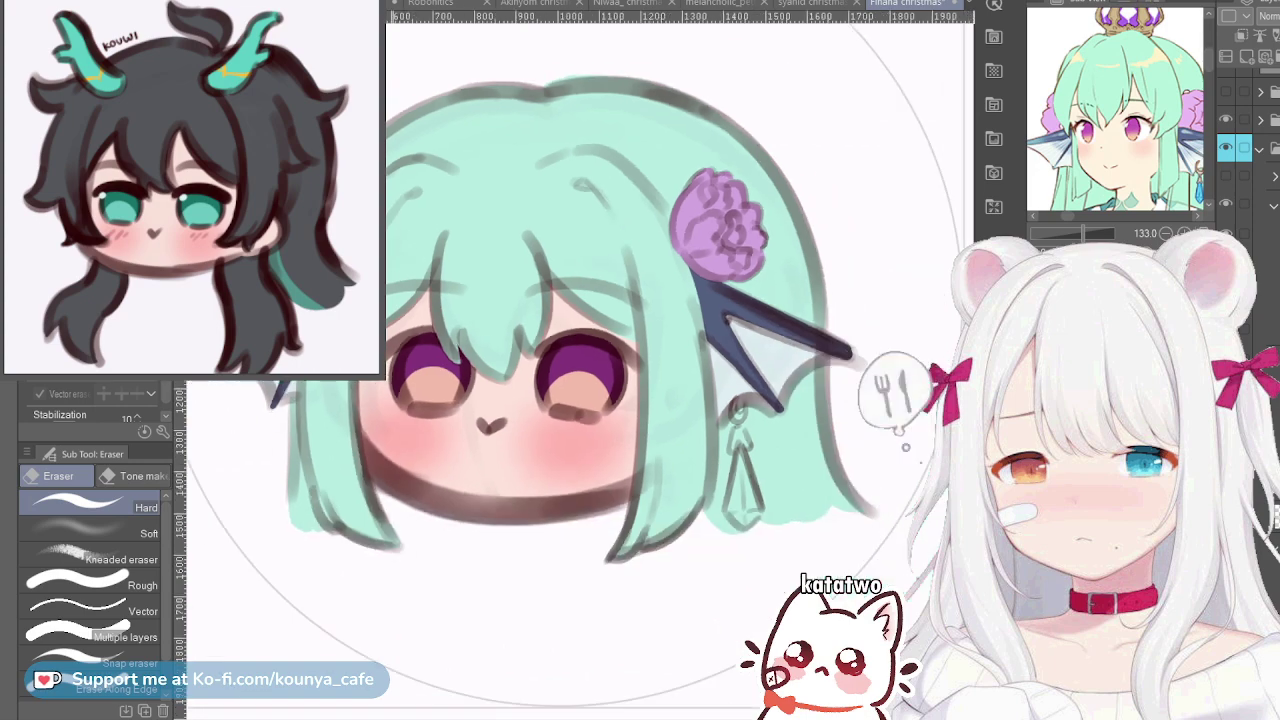
{"action": "left_click_drag", "start_coordinate": [390, 240], "coordinate": [417, 292]}
{"action": "scroll", "coordinate": [456, 262], "scroll_direction": "up", "scroll_amount": 1}
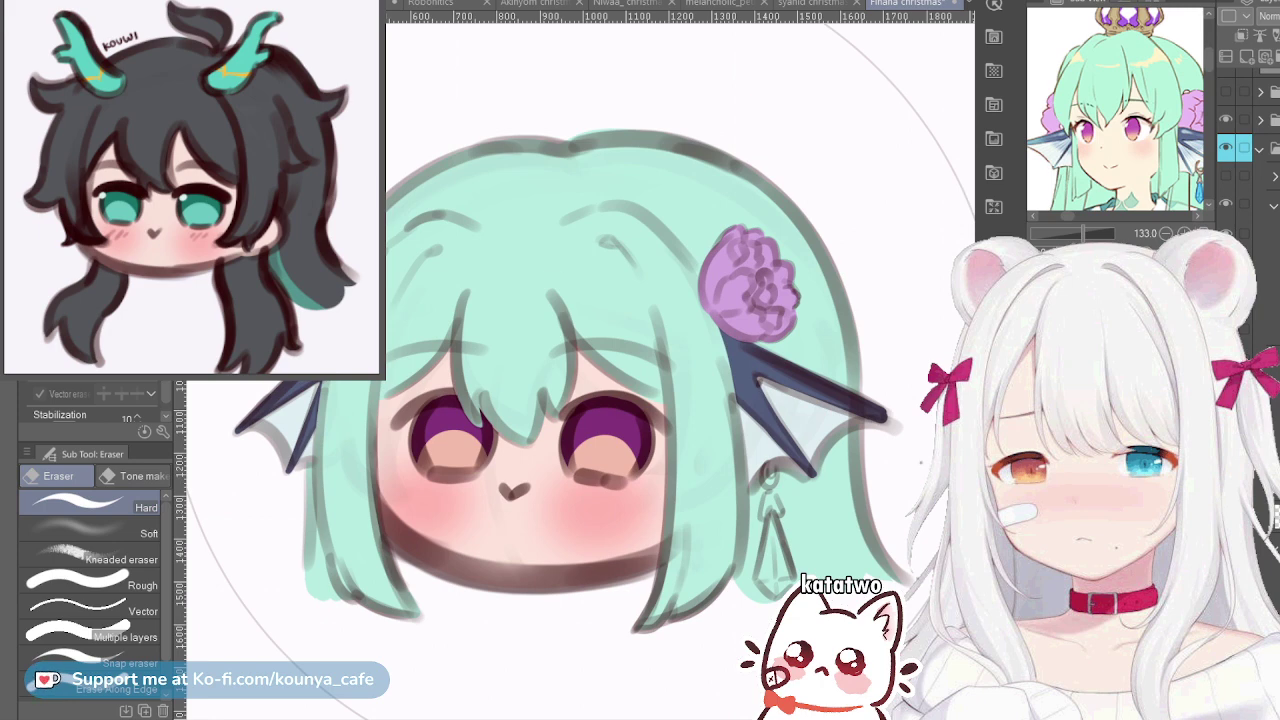
{"action": "scroll", "coordinate": [1248, 150], "scroll_direction": "down", "scroll_amount": 3}
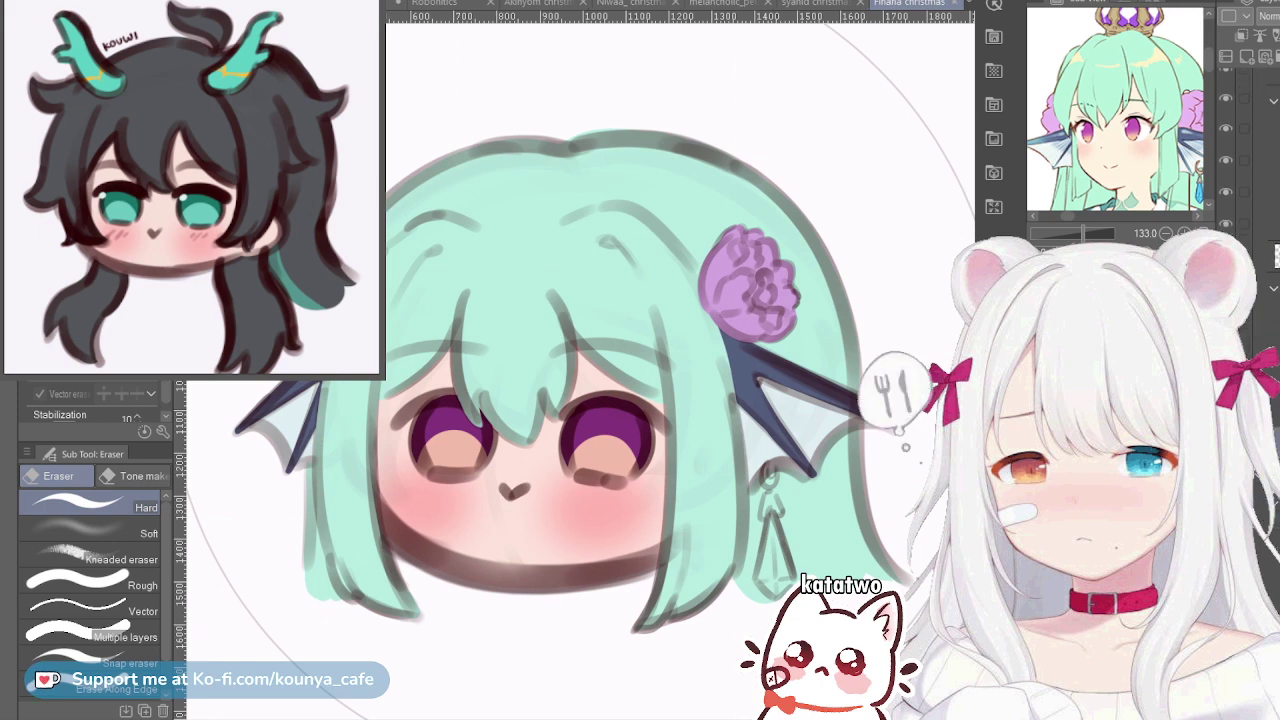
{"action": "scroll", "coordinate": [1248, 150], "scroll_direction": "up", "scroll_amount": 2}
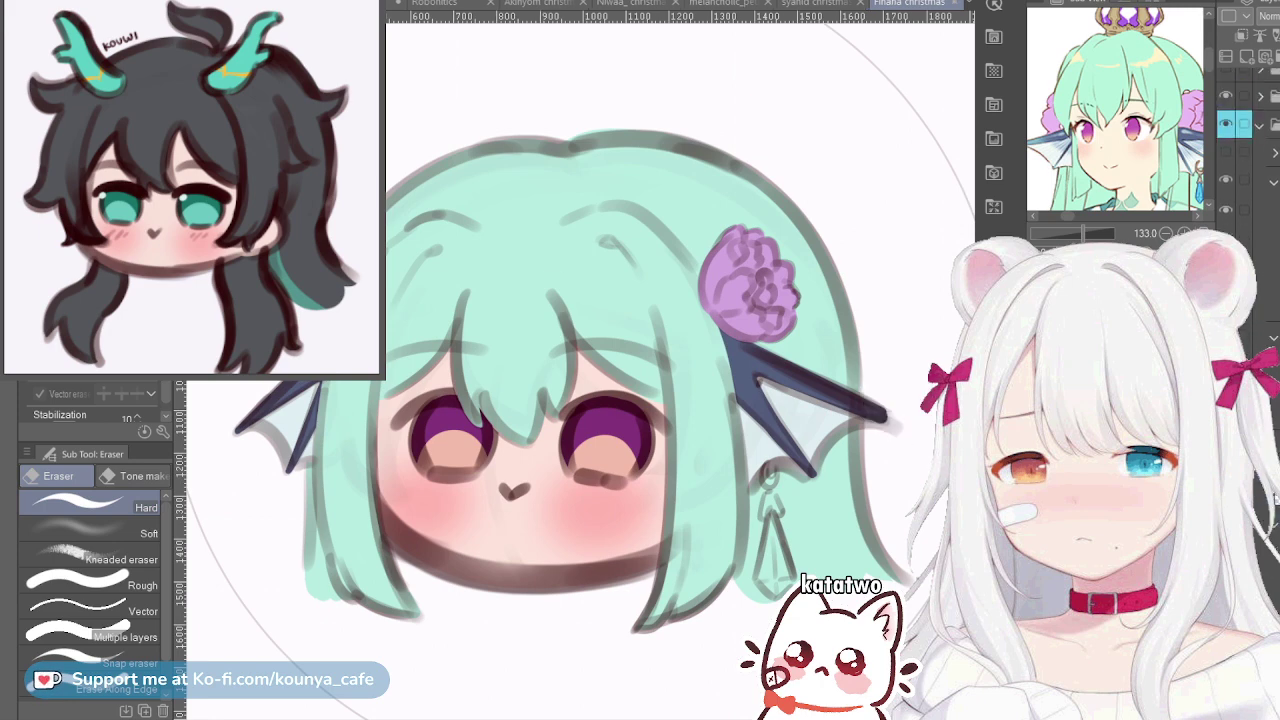
{"action": "left_click", "coordinate": [1259, 125]}
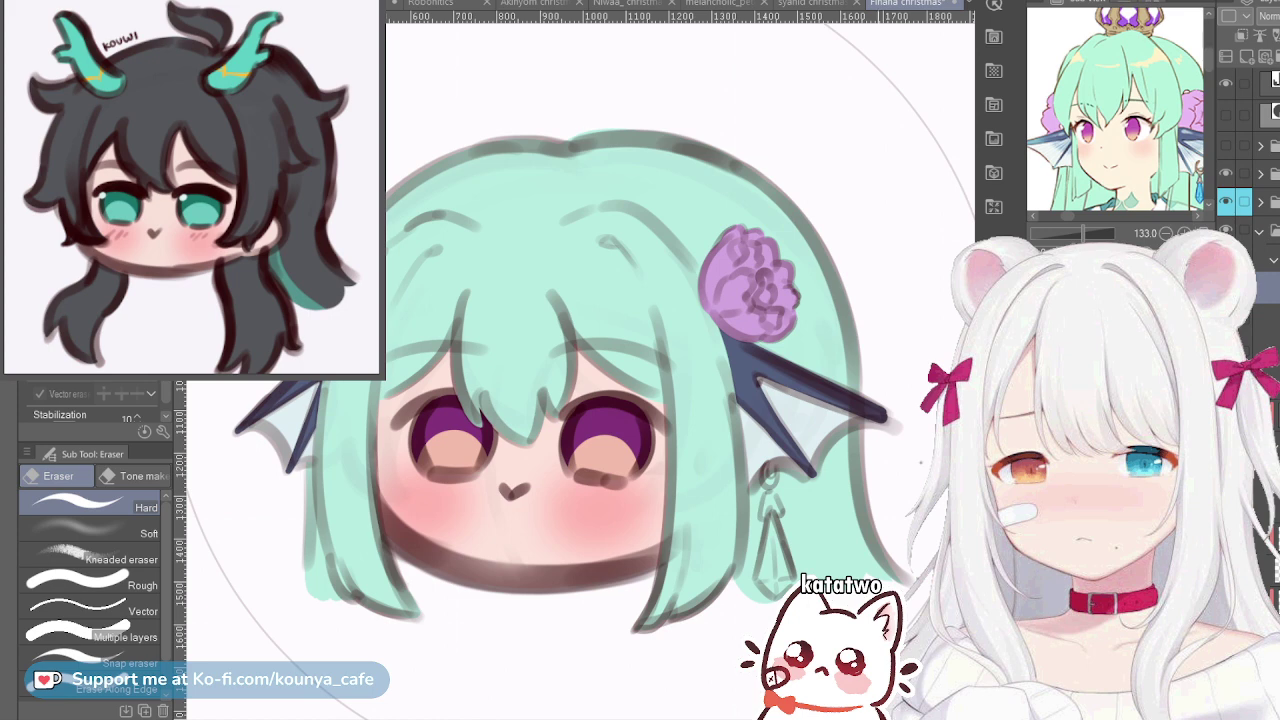
{"action": "key", "text": "Delete"}
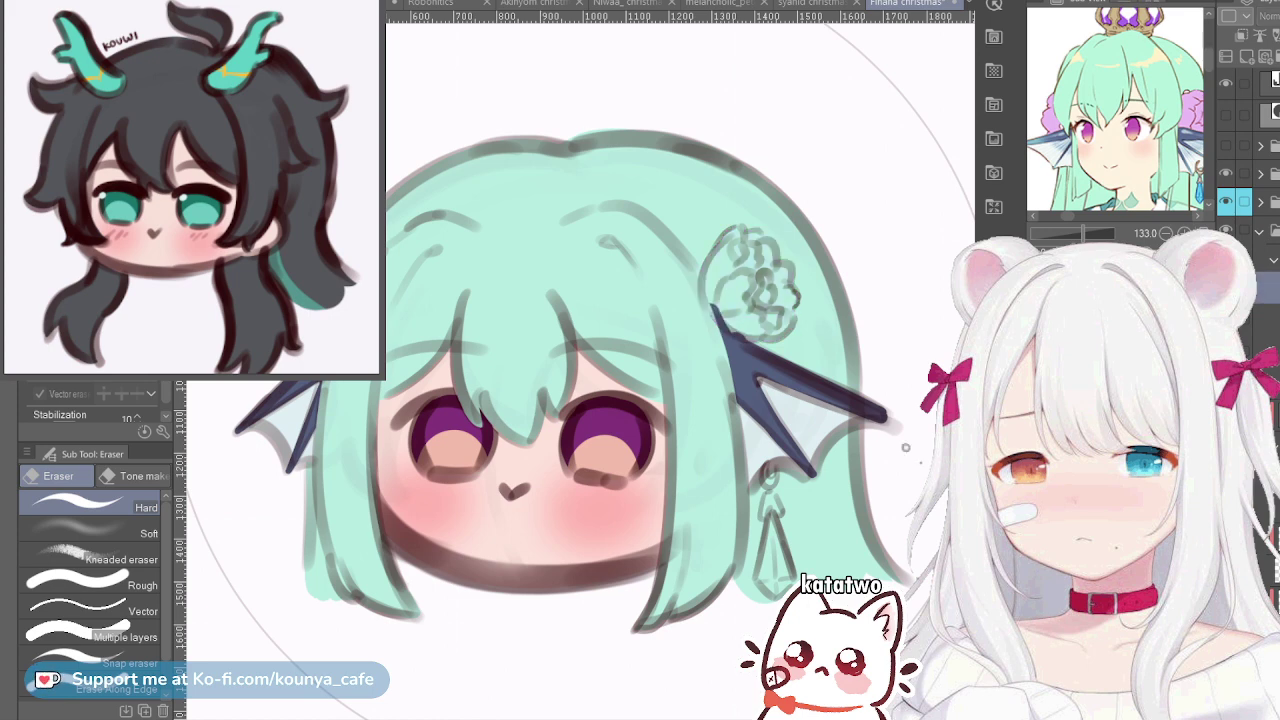
{"action": "key", "text": "ctrl+z"}
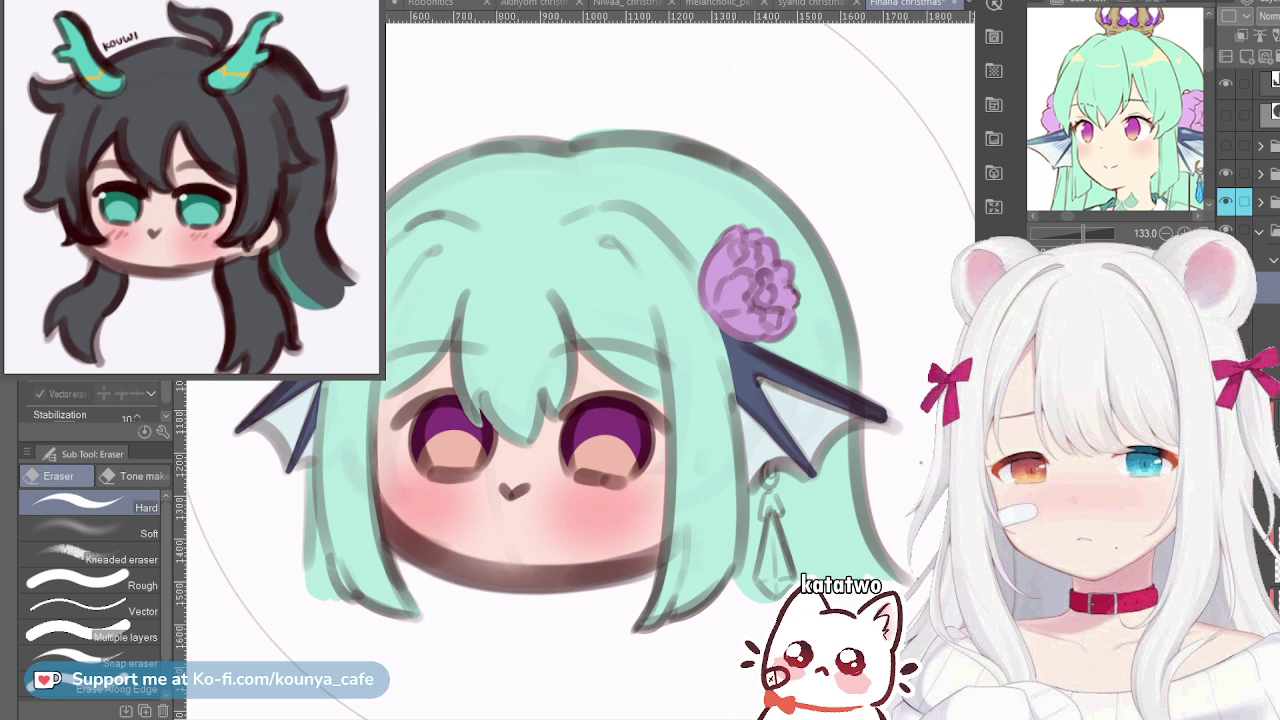
Outline the faceted crystal of the dangling earring in blue with the G-pen and fill its interior
{"action": "left_click_drag", "start_coordinate": [1130, 130], "coordinate": [1104, 123]}
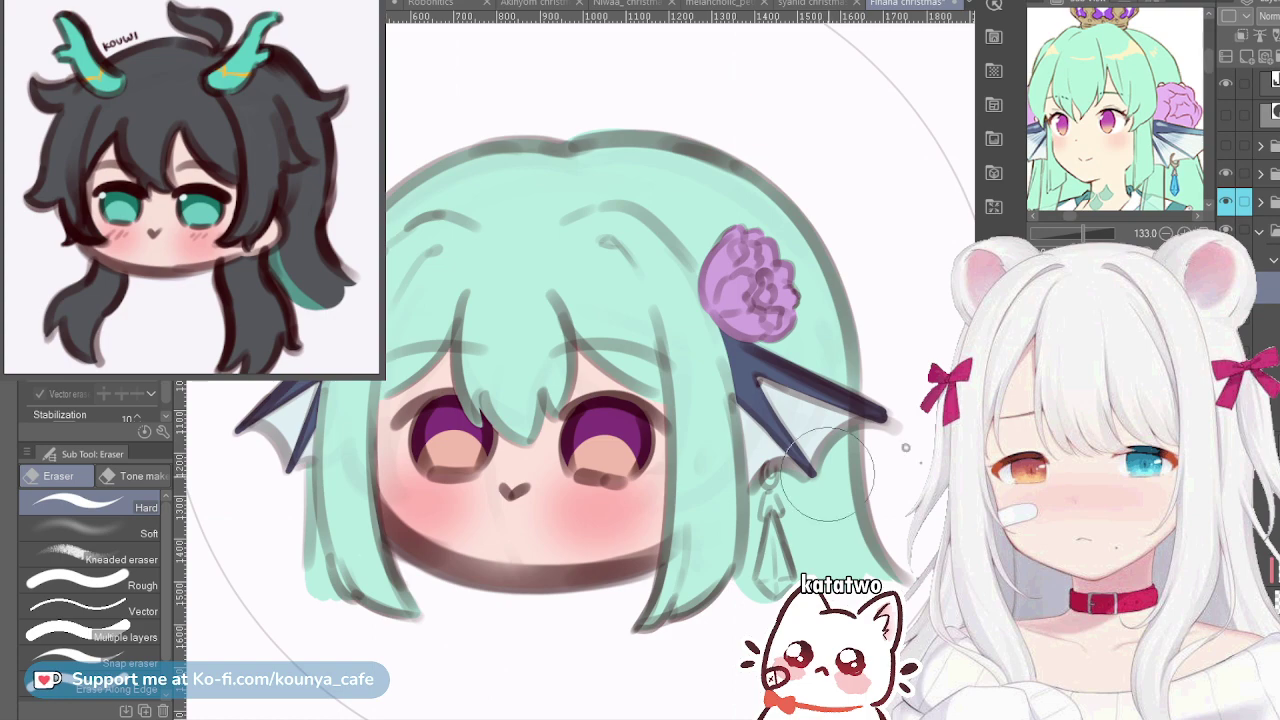
{"action": "scroll", "coordinate": [818, 572], "scroll_direction": "up", "scroll_amount": 3}
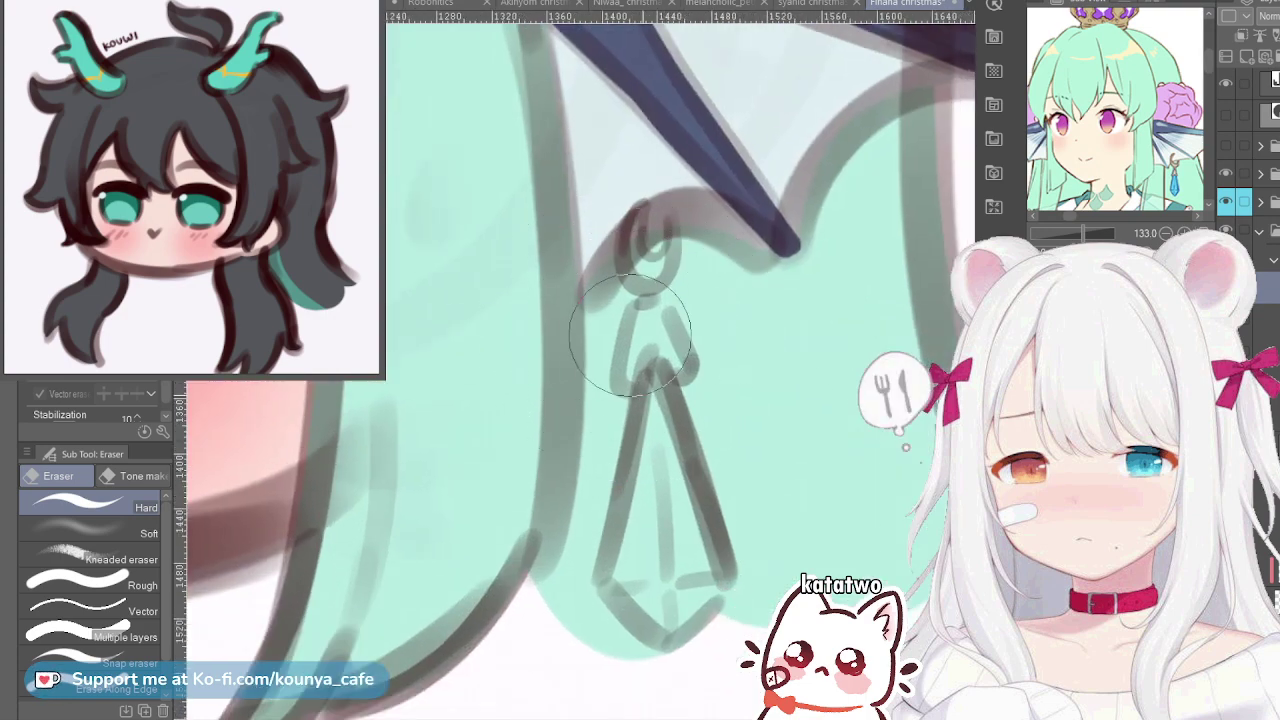
{"action": "key", "text": "p"}
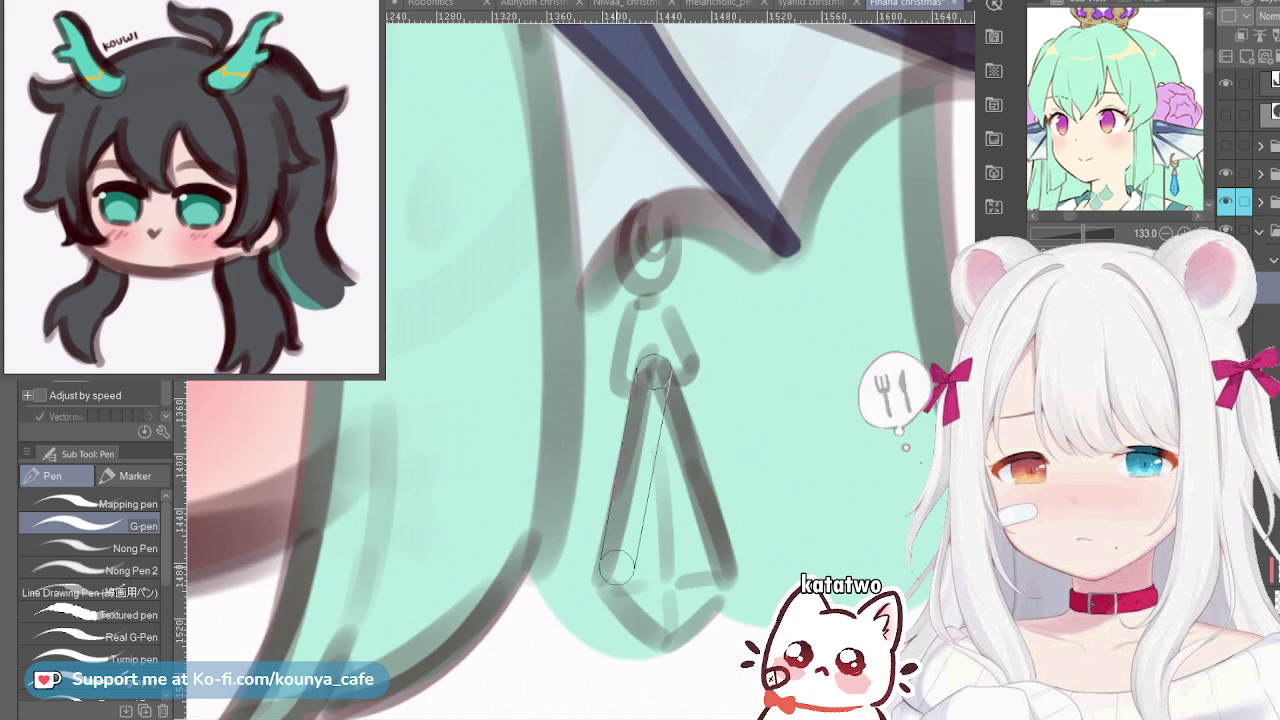
{"action": "left_click", "coordinate": [616, 576], "text": "shift"}
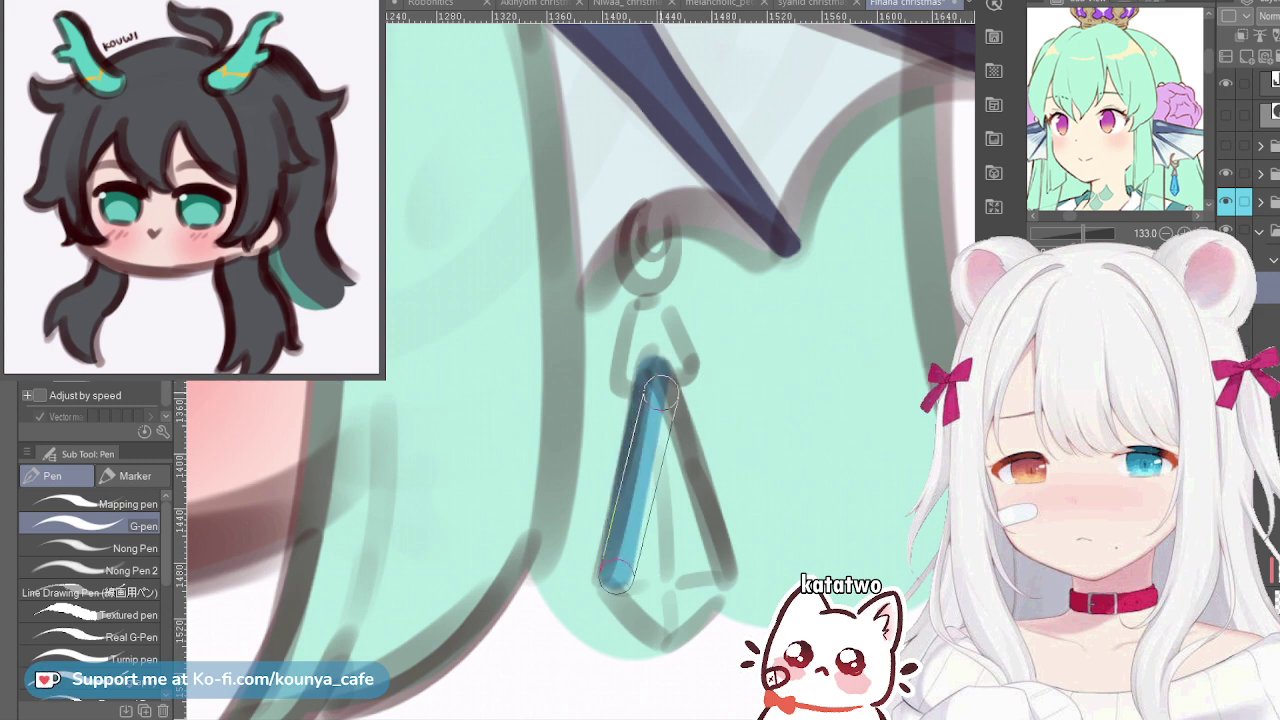
{"action": "left_click", "coordinate": [658, 396], "text": "shift"}
{"action": "left_click_drag", "start_coordinate": [705, 563], "coordinate": [716, 582]}
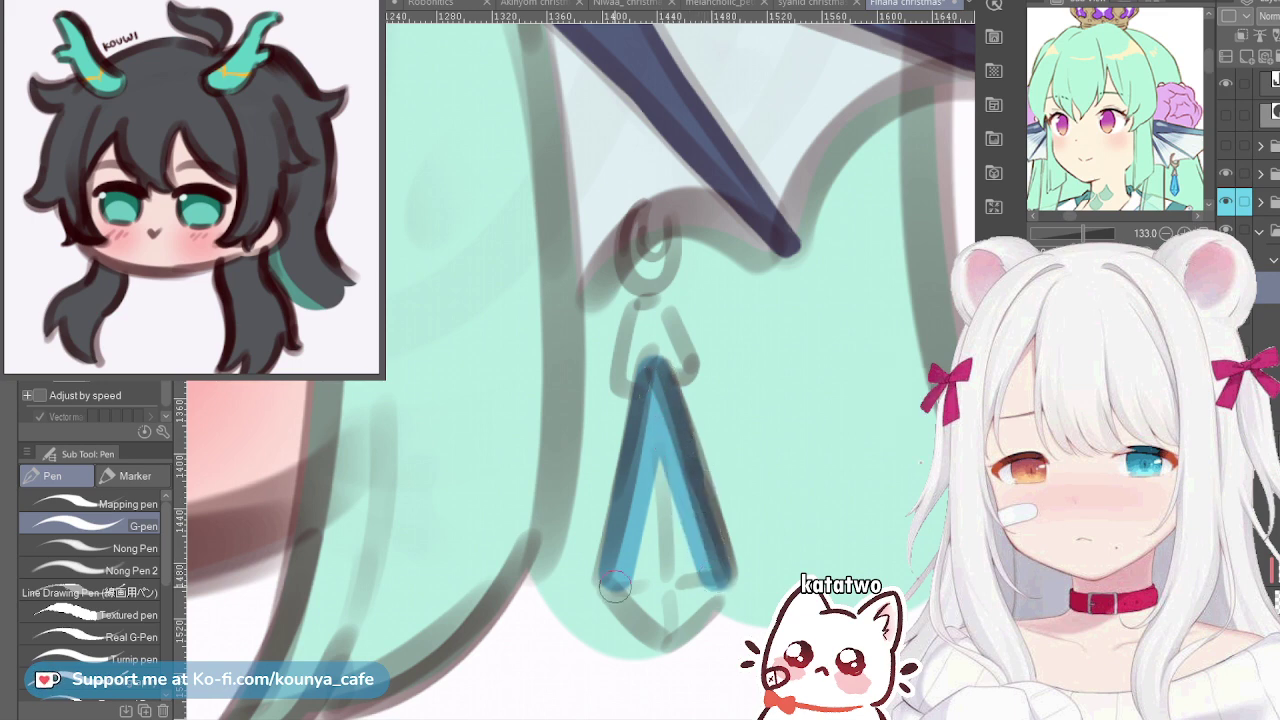
{"action": "mouse_move", "coordinate": [607, 576]}
{"action": "left_mouse_down"}
{"action": "mouse_move", "coordinate": [655, 635]}
{"action": "mouse_move", "coordinate": [645, 624]}
{"action": "mouse_move", "coordinate": [718, 588]}
{"action": "left_mouse_up"}
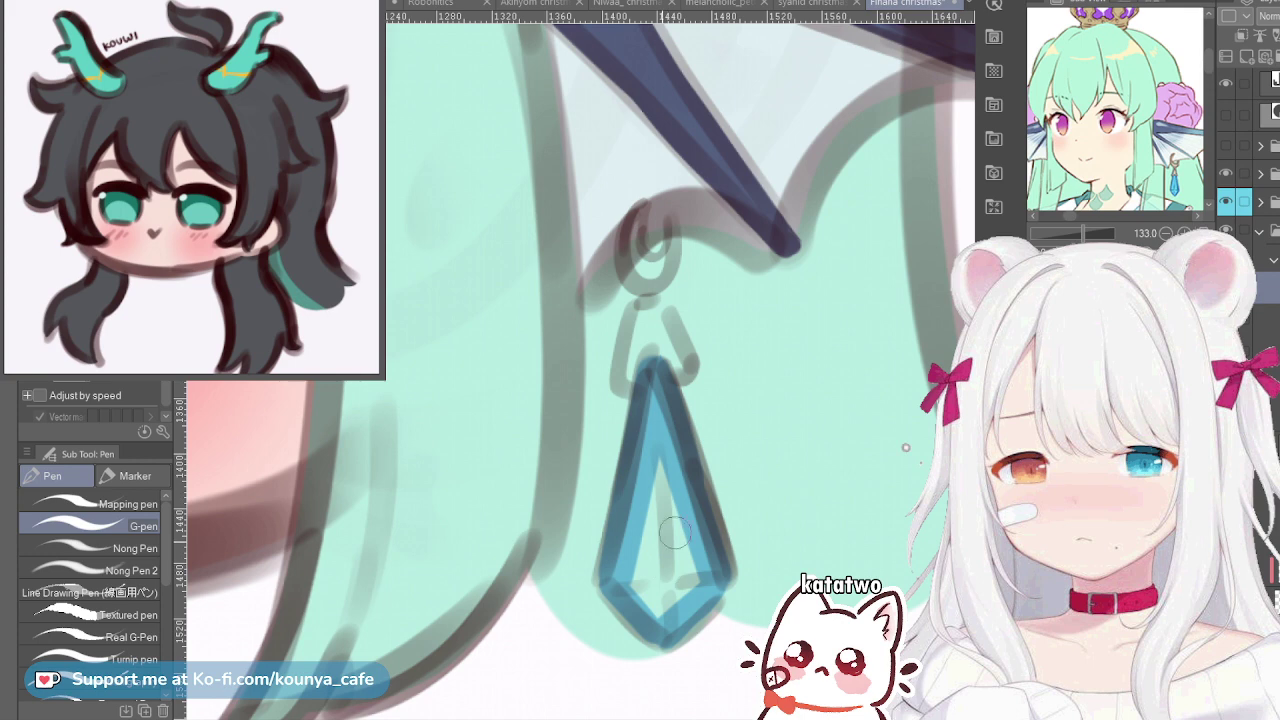
{"action": "mouse_move", "coordinate": [650, 430]}
{"action": "left_mouse_down"}
{"action": "mouse_move", "coordinate": [666, 559]}
{"action": "mouse_move", "coordinate": [654, 507]}
{"action": "mouse_move", "coordinate": [668, 576]}
{"action": "left_mouse_up"}
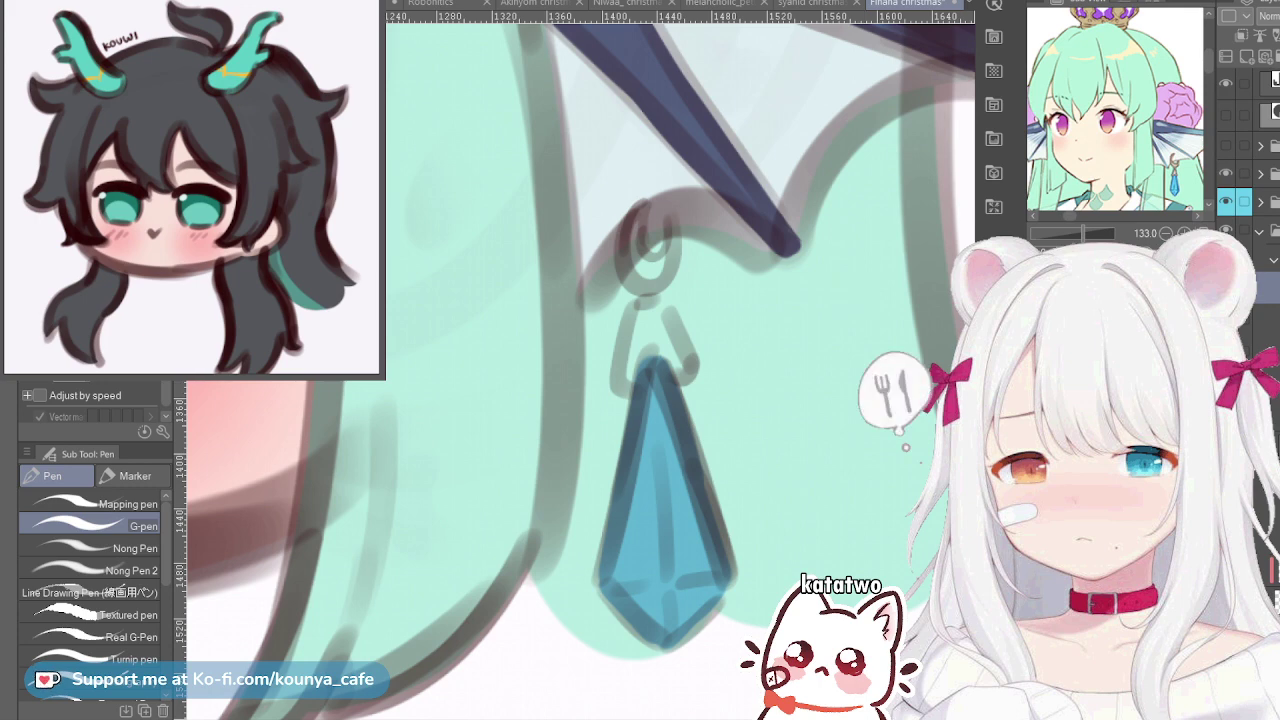
Paint the earring's hook and cap gold above the blue crystal, following the enlarged reference, and fill the gap inside the cap
{"action": "scroll", "coordinate": [1128, 124], "scroll_direction": "up", "scroll_amount": 4}
{"action": "left_click_drag", "start_coordinate": [1170, 170], "coordinate": [1094, 84]}
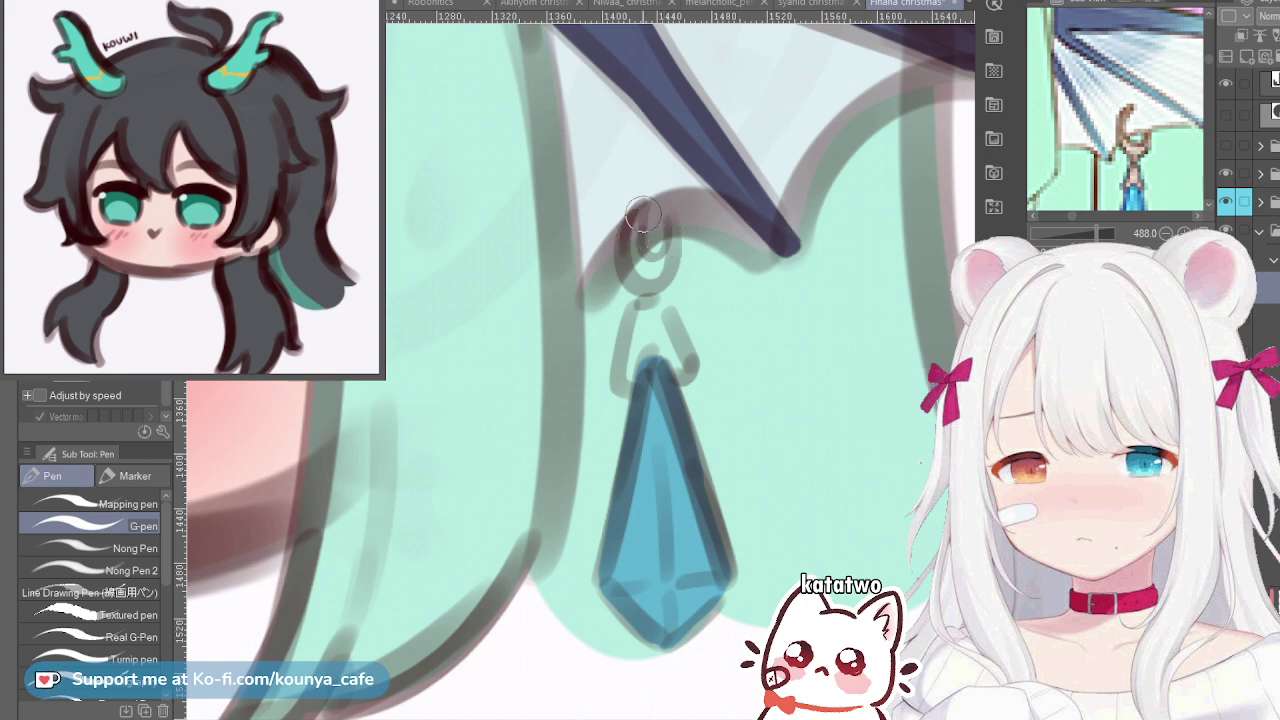
{"action": "left_click_drag", "start_coordinate": [643, 214], "coordinate": [648, 262]}
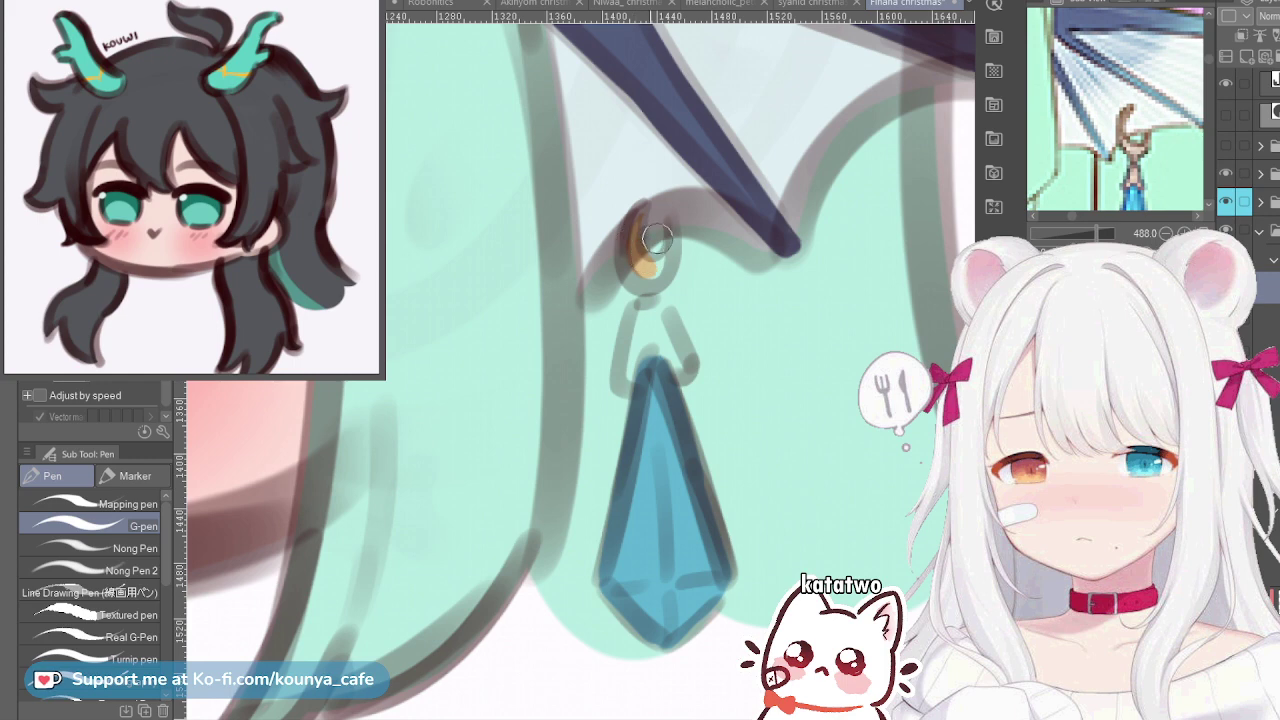
{"action": "mouse_move", "coordinate": [641, 216]}
{"action": "left_mouse_down"}
{"action": "mouse_move", "coordinate": [639, 231]}
{"action": "mouse_move", "coordinate": [672, 234]}
{"action": "mouse_move", "coordinate": [670, 214]}
{"action": "mouse_move", "coordinate": [650, 282]}
{"action": "mouse_move", "coordinate": [630, 258]}
{"action": "mouse_move", "coordinate": [630, 222]}
{"action": "mouse_move", "coordinate": [634, 259]}
{"action": "mouse_move", "coordinate": [645, 276]}
{"action": "mouse_move", "coordinate": [656, 265]}
{"action": "mouse_move", "coordinate": [620, 378]}
{"action": "left_mouse_up"}
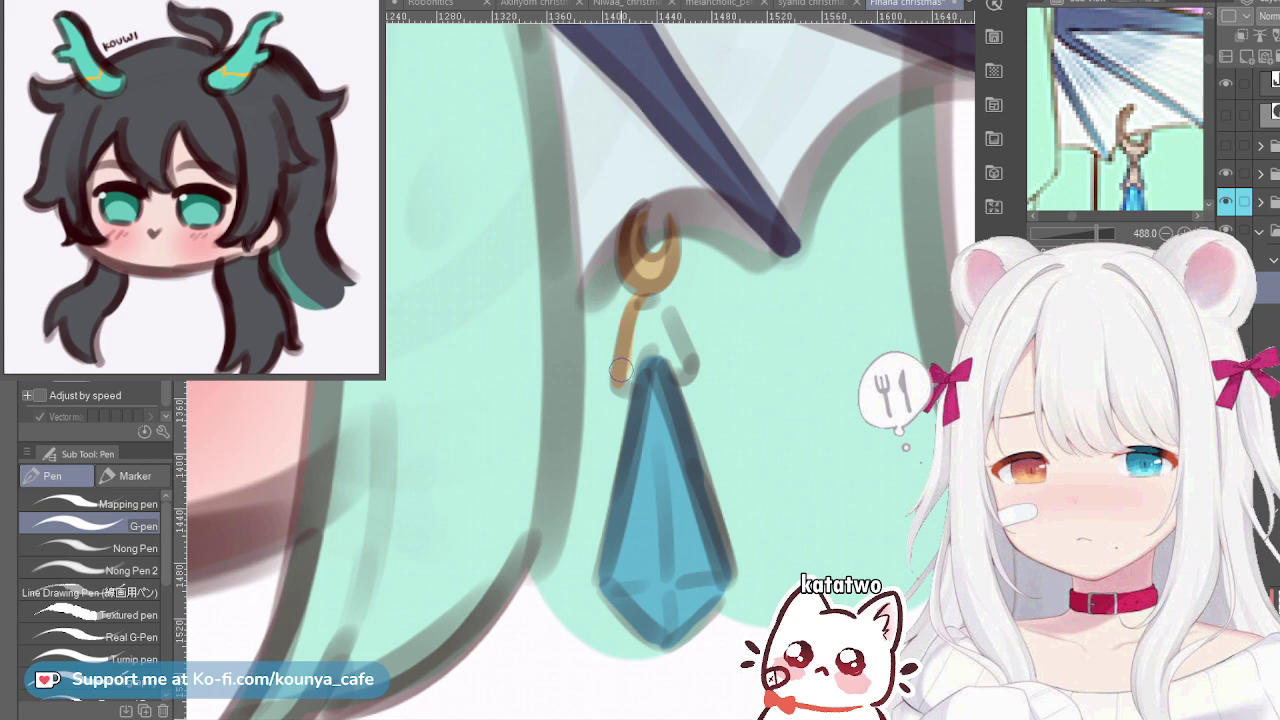
{"action": "mouse_move", "coordinate": [667, 368]}
{"action": "left_mouse_down"}
{"action": "mouse_move", "coordinate": [688, 372]}
{"action": "mouse_move", "coordinate": [644, 300]}
{"action": "left_mouse_up"}
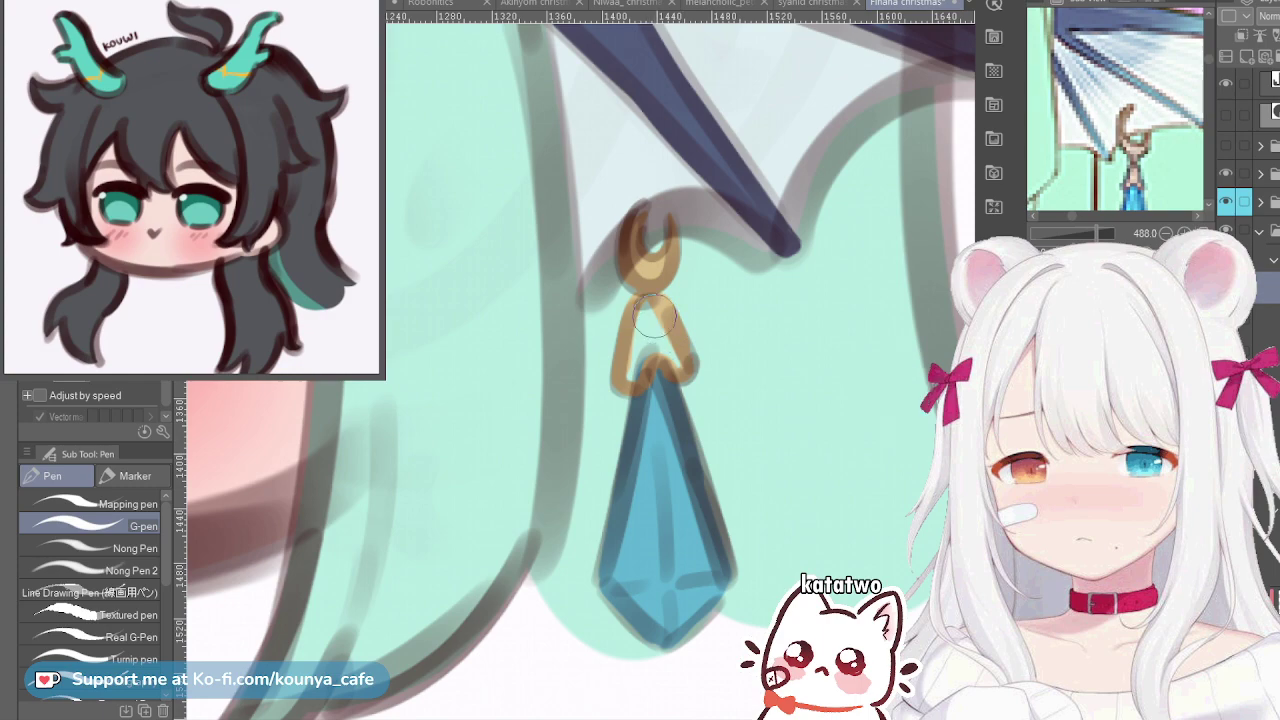
{"action": "key", "text": "bracketright"}
{"action": "mouse_move", "coordinate": [650, 302]}
{"action": "left_mouse_down"}
{"action": "mouse_move", "coordinate": [648, 353]}
{"action": "mouse_move", "coordinate": [635, 357]}
{"action": "mouse_move", "coordinate": [650, 320]}
{"action": "mouse_move", "coordinate": [665, 345]}
{"action": "mouse_move", "coordinate": [665, 330]}
{"action": "left_mouse_up"}
{"action": "scroll", "coordinate": [873, 505], "scroll_direction": "down", "scroll_amount": 5}
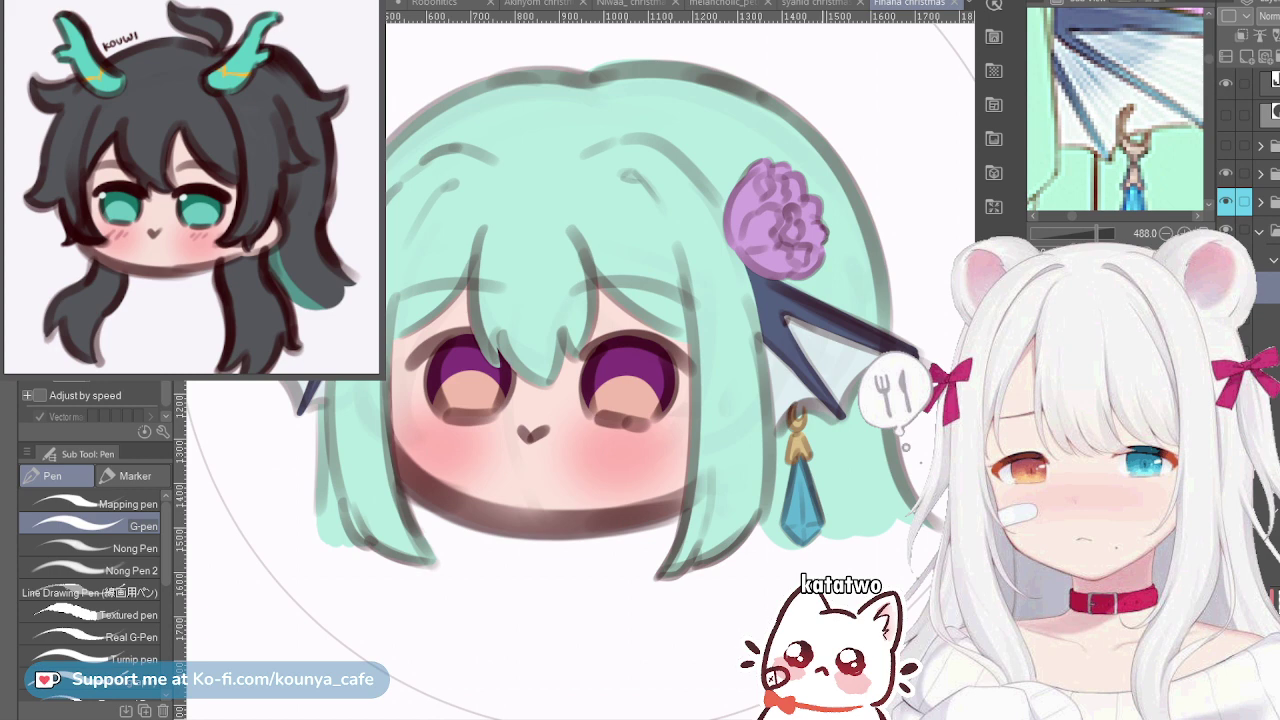
{"action": "scroll", "coordinate": [680, 370], "scroll_direction": "down", "scroll_amount": 2}
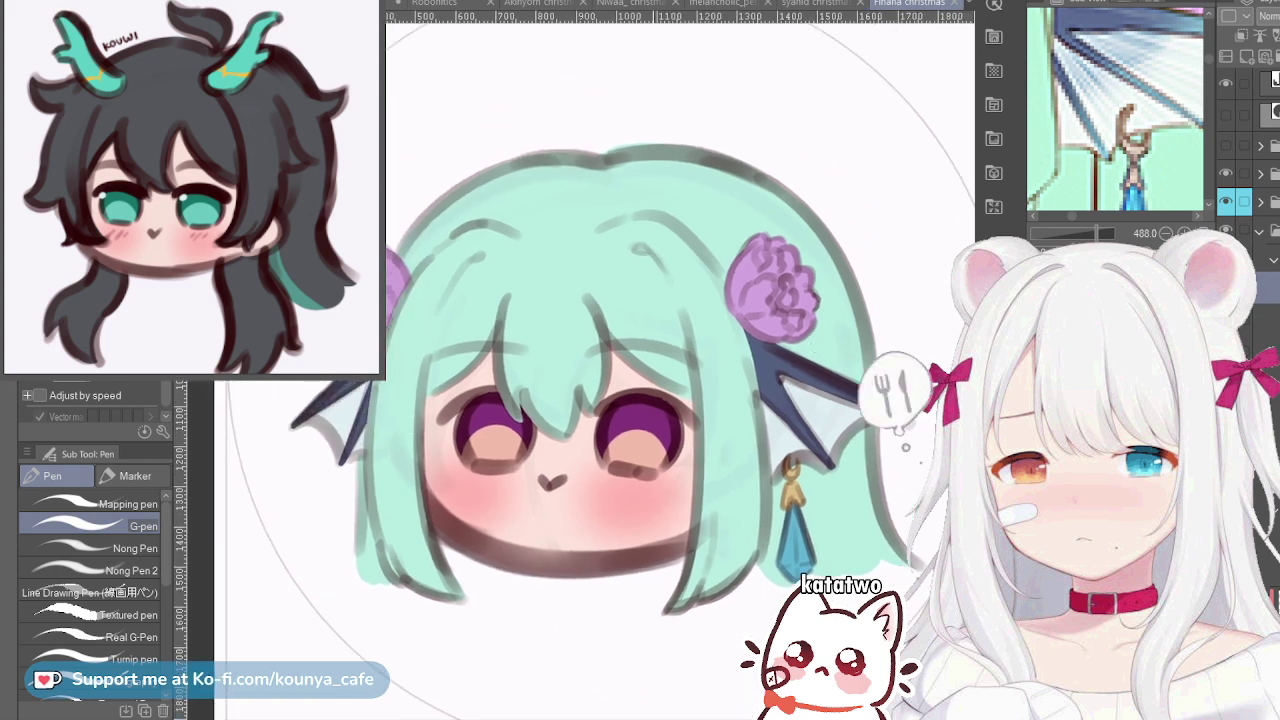
Adjust the sketched eyebrows with a transform and erase the parts that cross the front hair
{"action": "scroll", "coordinate": [1248, 150], "scroll_direction": "down", "scroll_amount": 3}
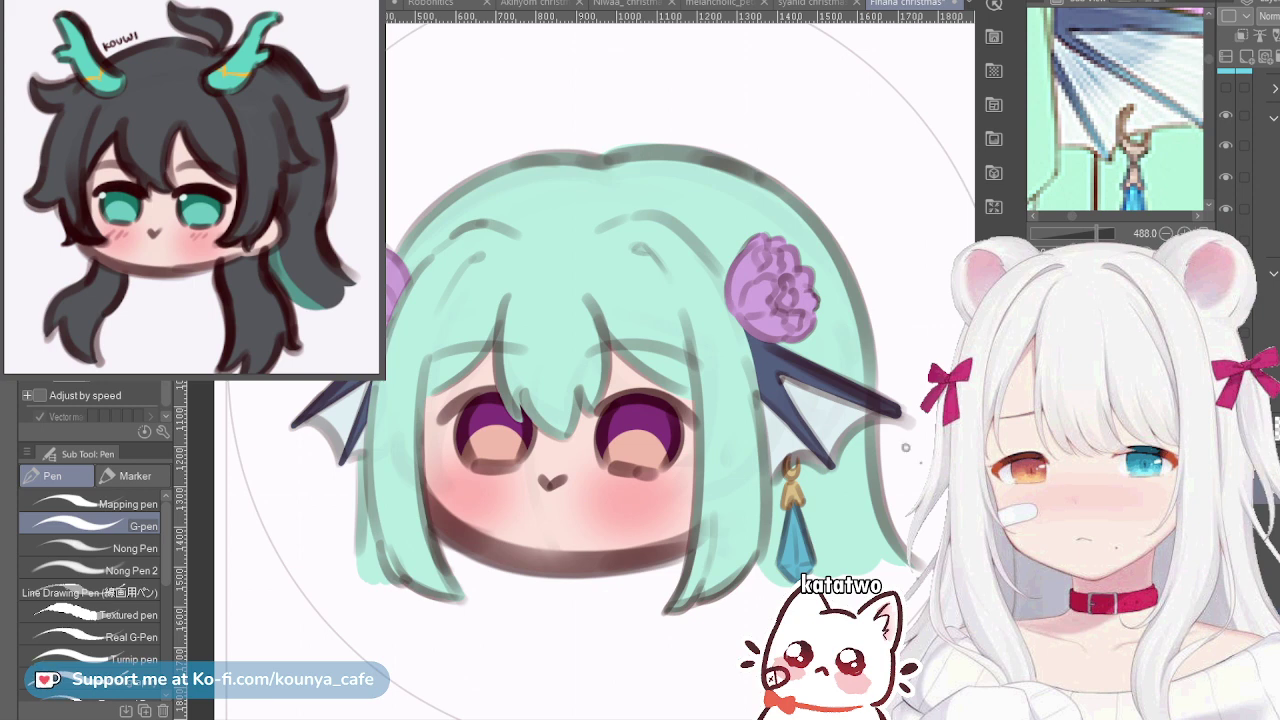
{"action": "key", "text": "e"}
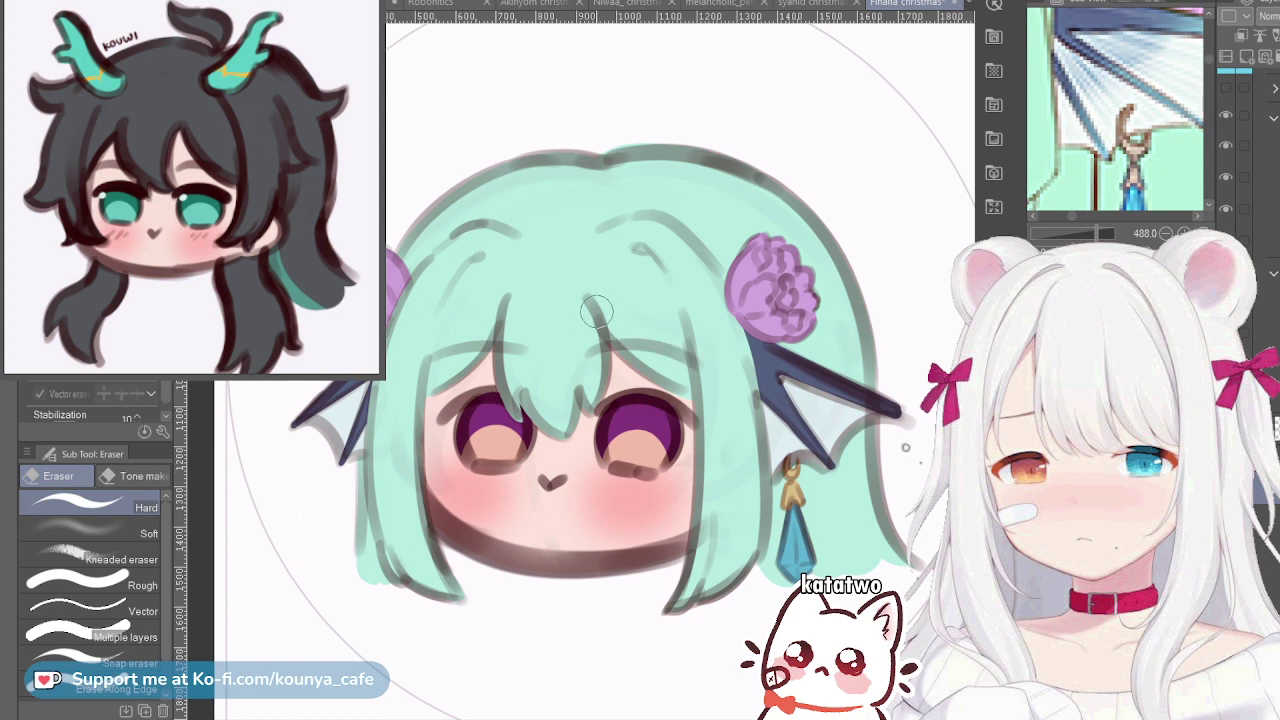
{"action": "key", "text": "ctrl+t"}
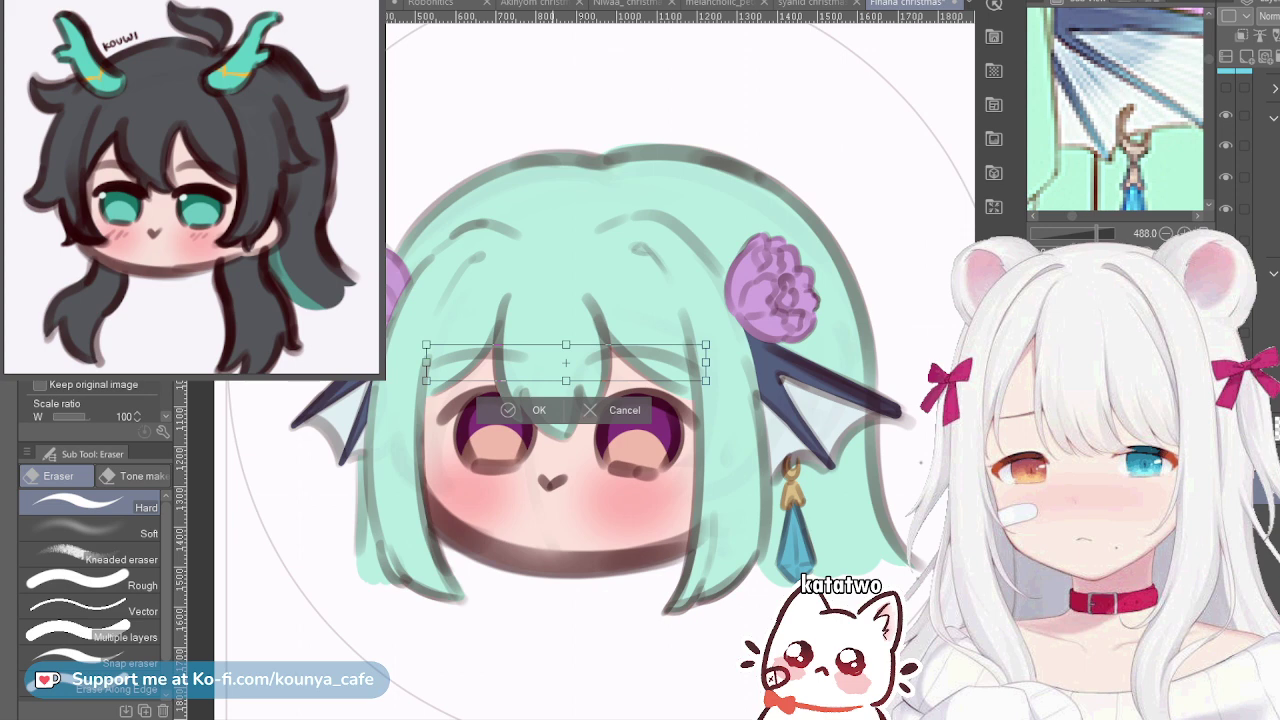
{"action": "key", "text": "Return"}
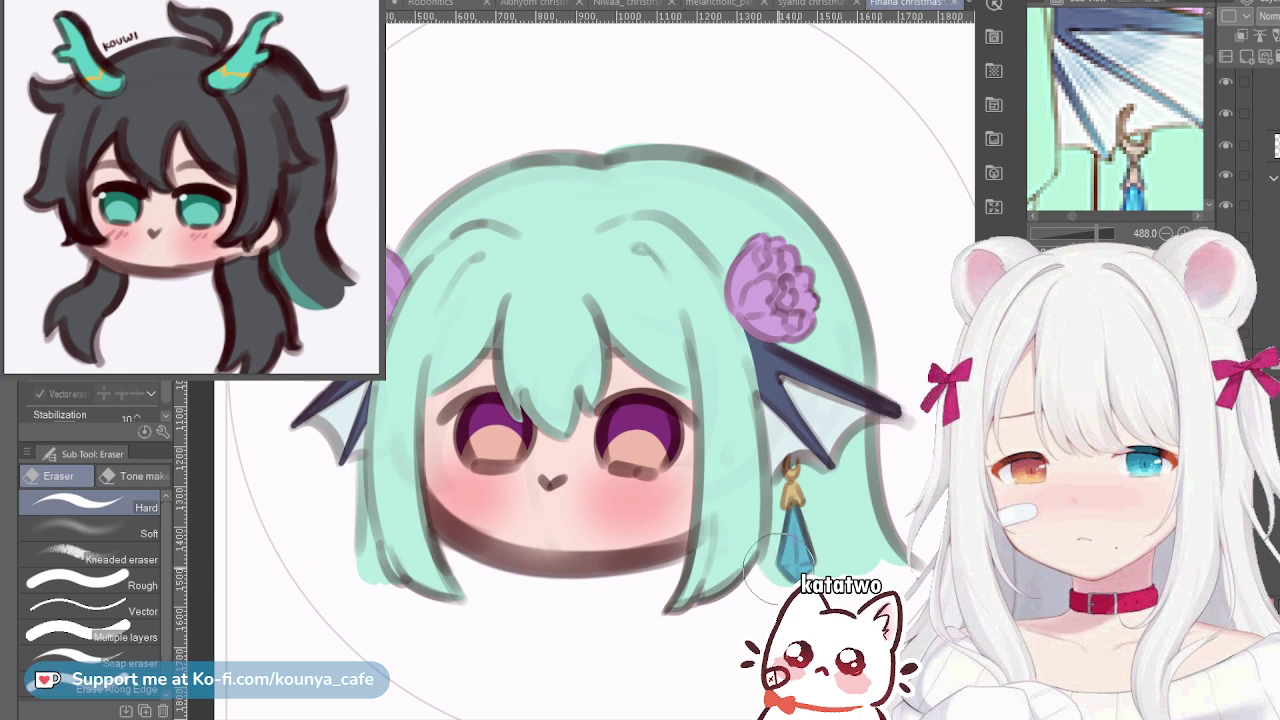
Collapse the open layer folders and create a new layer in its own folder above them
{"action": "key", "text": "p"}
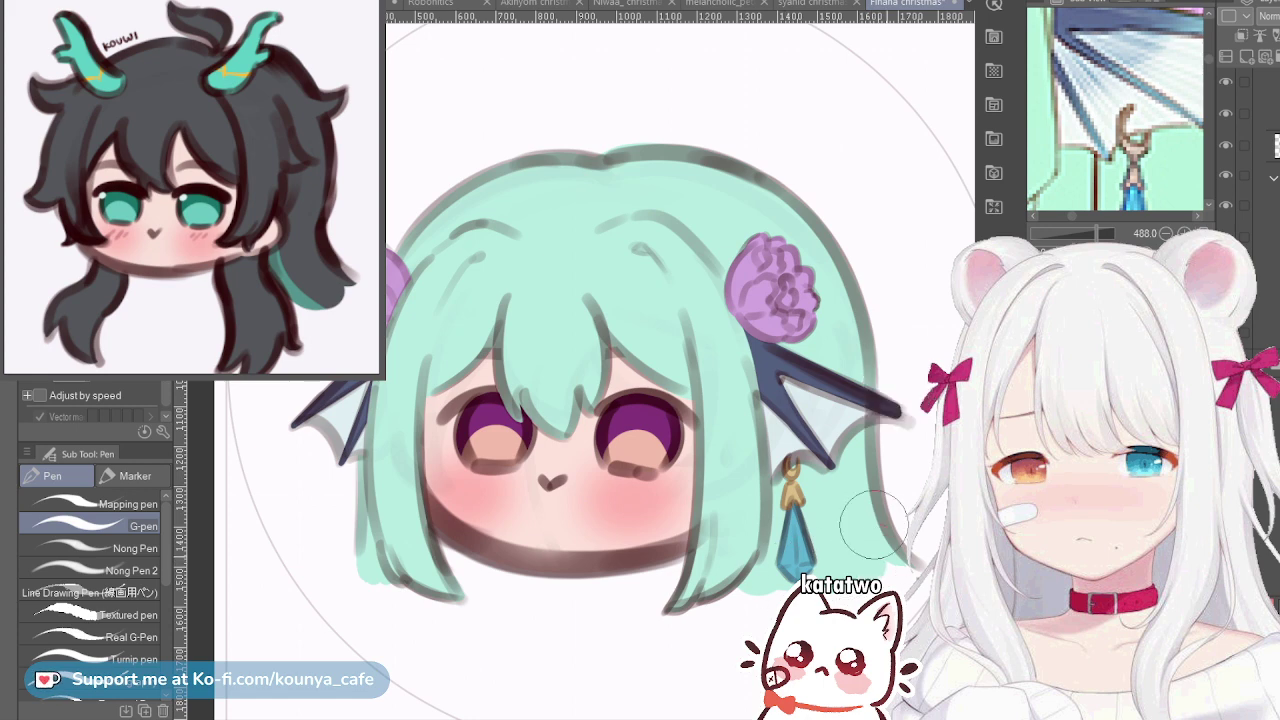
{"action": "scroll", "coordinate": [890, 440], "scroll_direction": "down", "scroll_amount": 2}
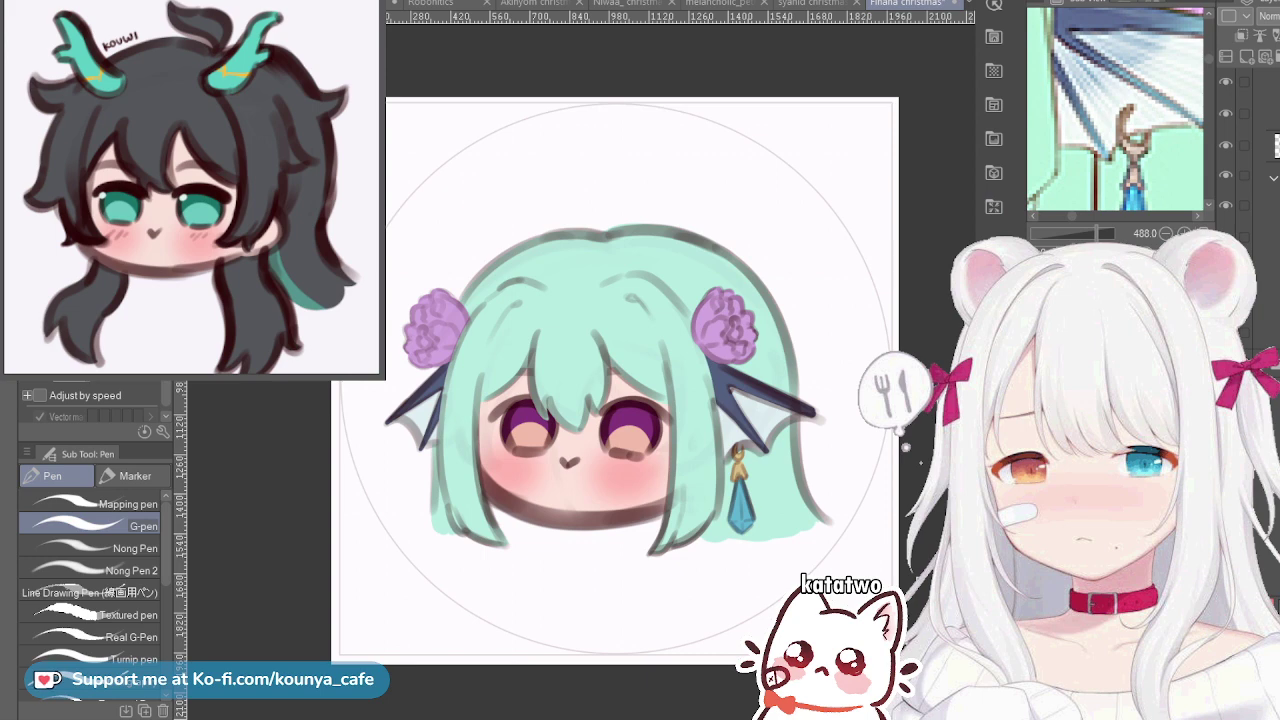
{"action": "scroll", "coordinate": [1115, 108], "scroll_direction": "down", "scroll_amount": 8}
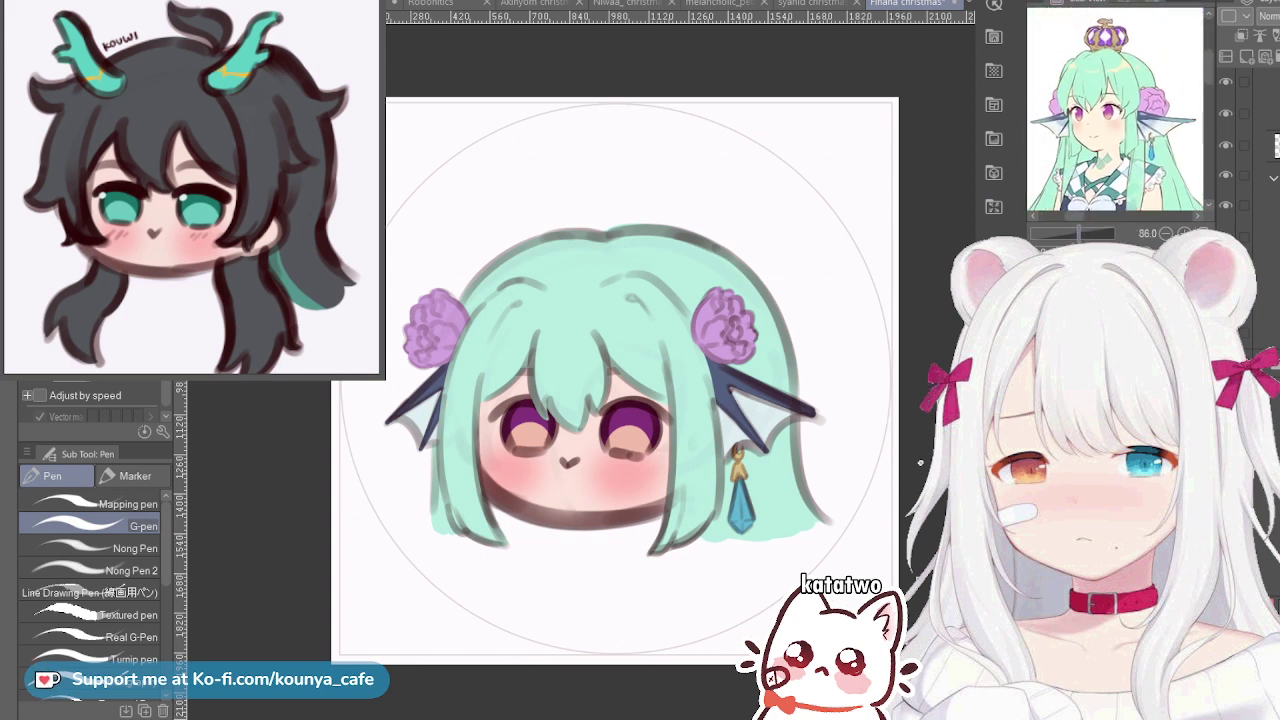
{"action": "left_click_drag", "start_coordinate": [1115, 108], "coordinate": [1123, 110]}
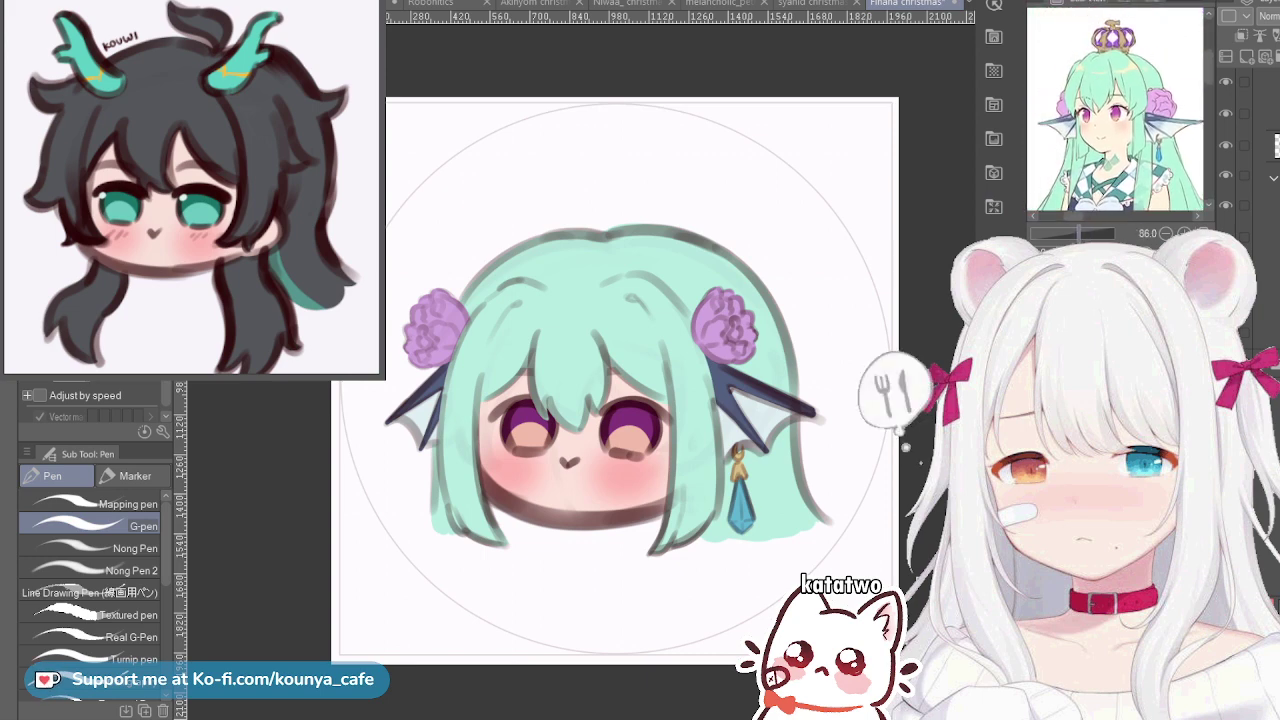
{"action": "scroll", "coordinate": [1250, 145], "scroll_direction": "up", "scroll_amount": 2}
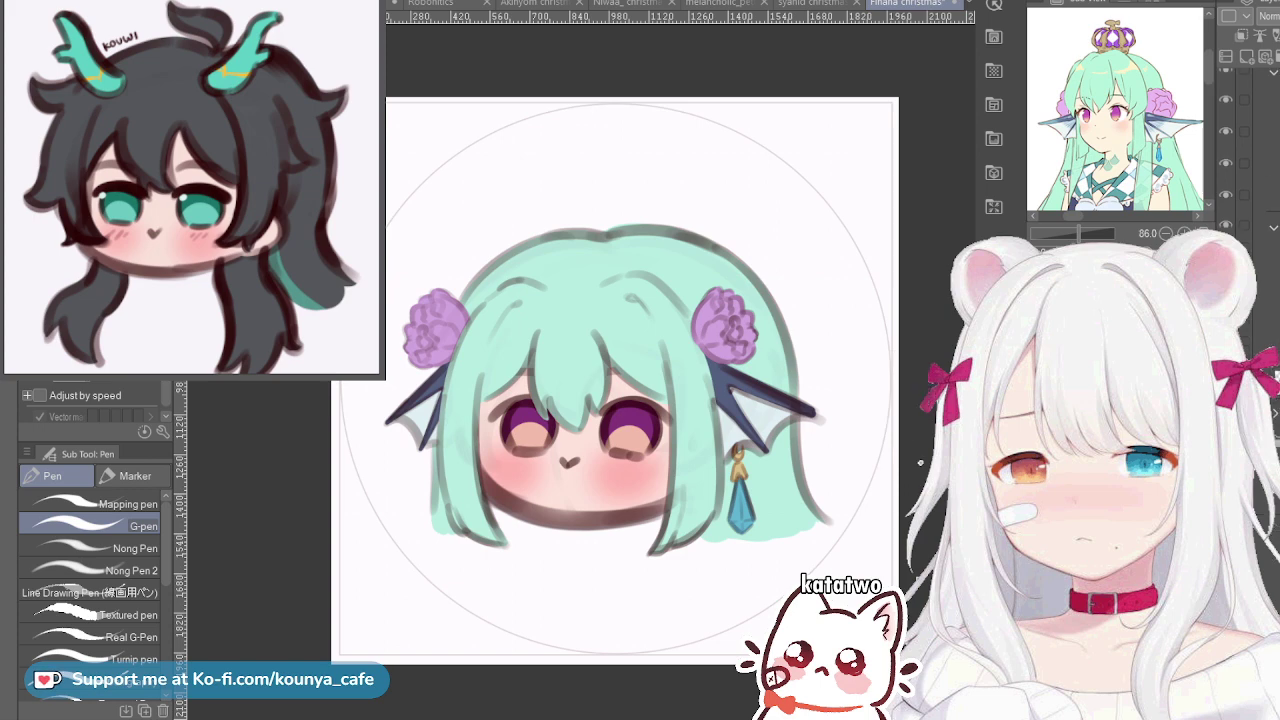
{"action": "left_click", "coordinate": [1273, 228]}
{"action": "scroll", "coordinate": [1262, 200], "scroll_direction": "up", "scroll_amount": 3}
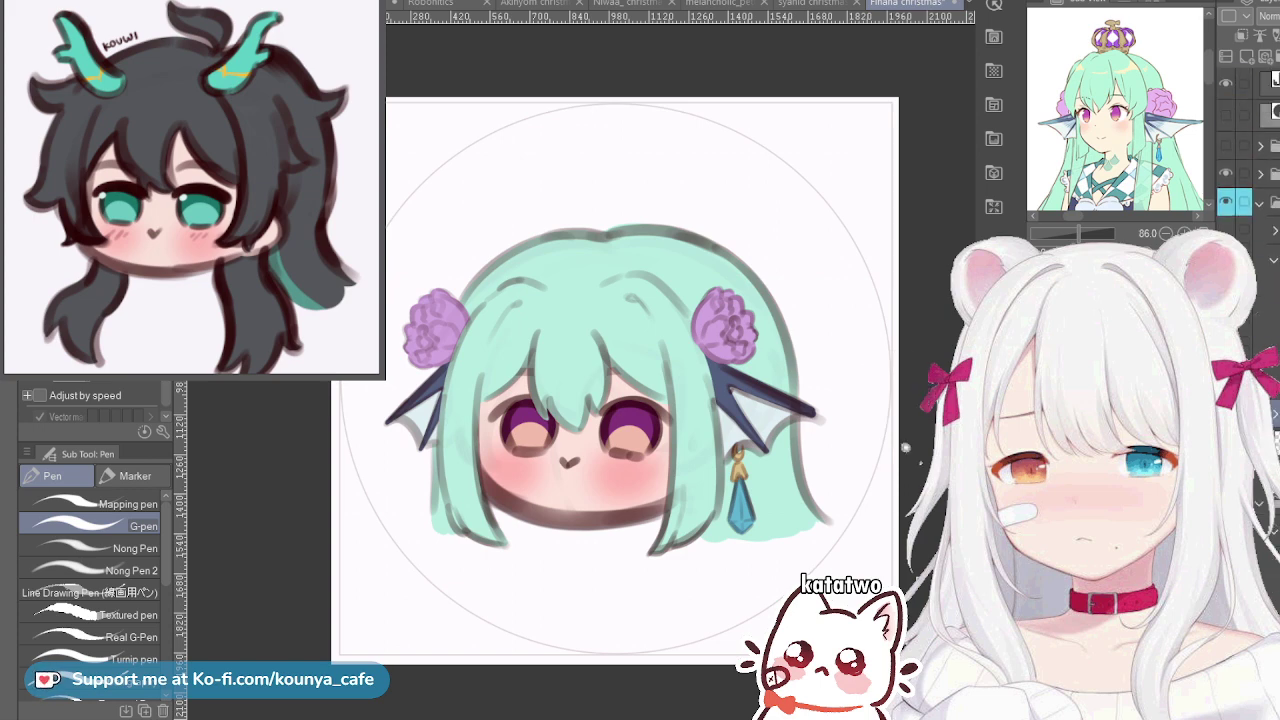
{"action": "left_click", "coordinate": [1273, 258]}
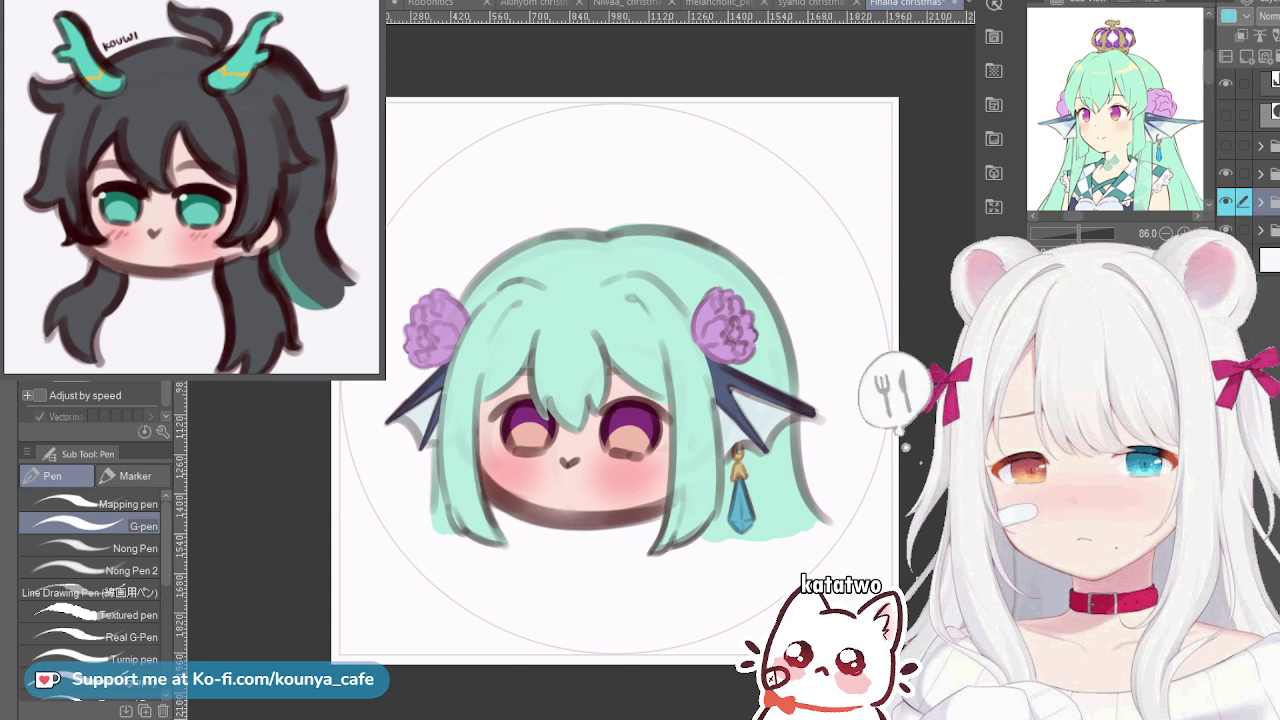
{"action": "key", "text": "ctrl+shift+n"}
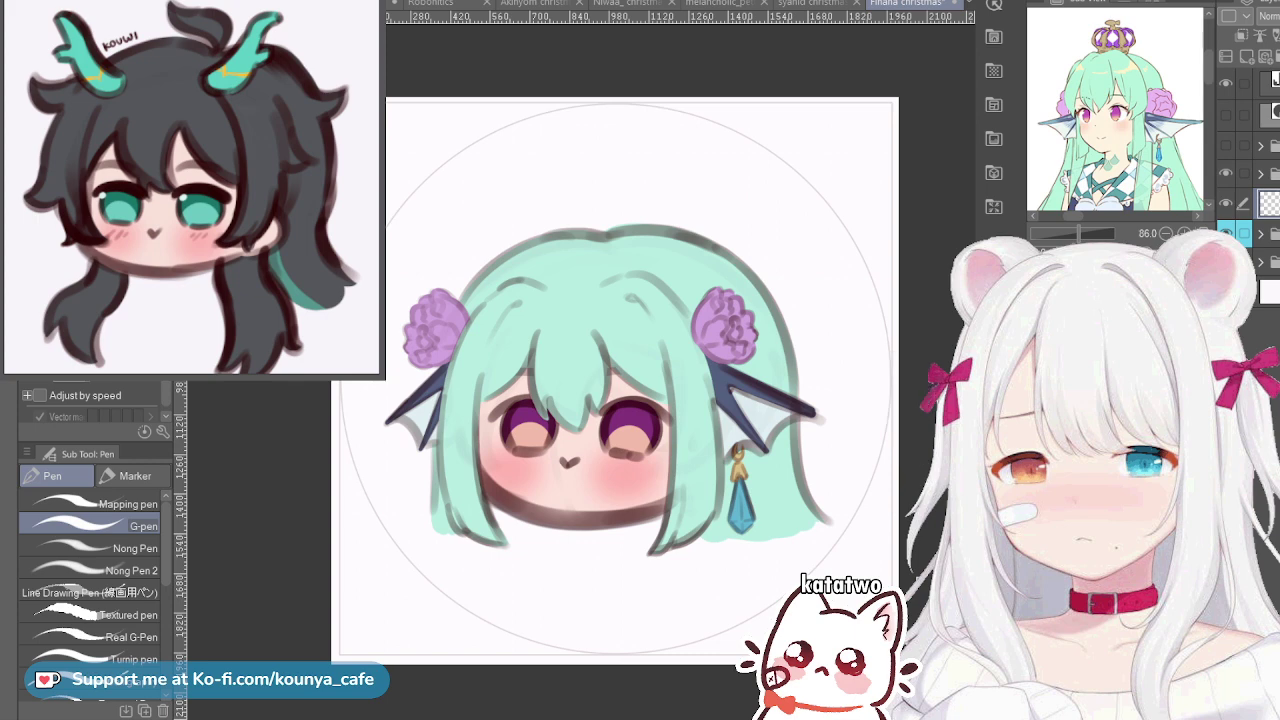
{"action": "key", "text": "ctrl+g"}
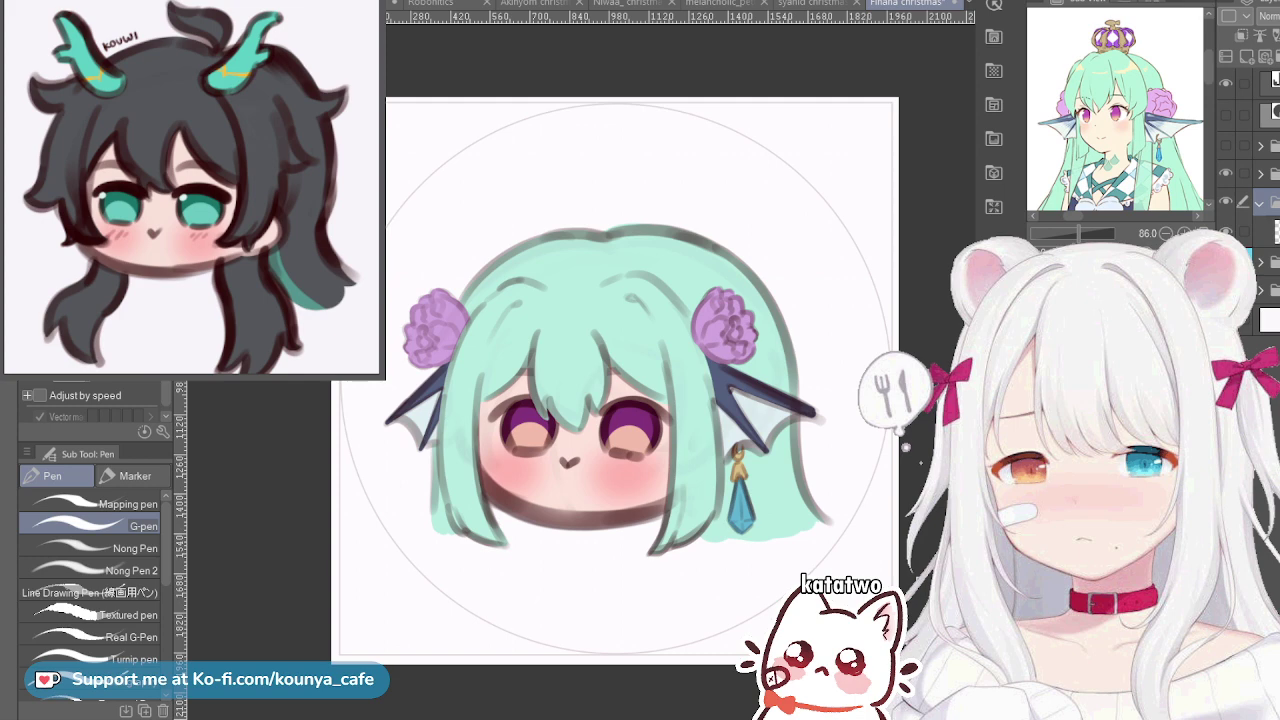
{"action": "left_click", "coordinate": [1262, 231]}
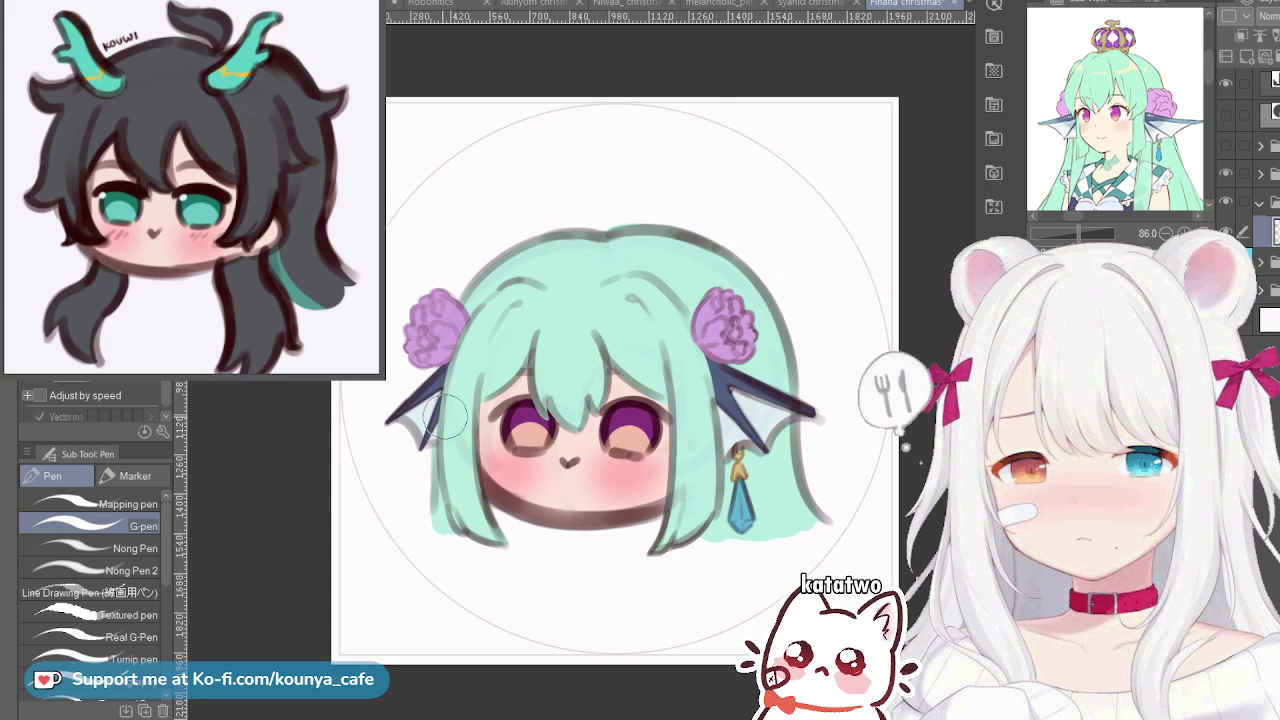
Sketch the lower edge of a hat brim across the top of the hair with a marker and curve up its left end
{"action": "left_click", "coordinate": [135, 476]}
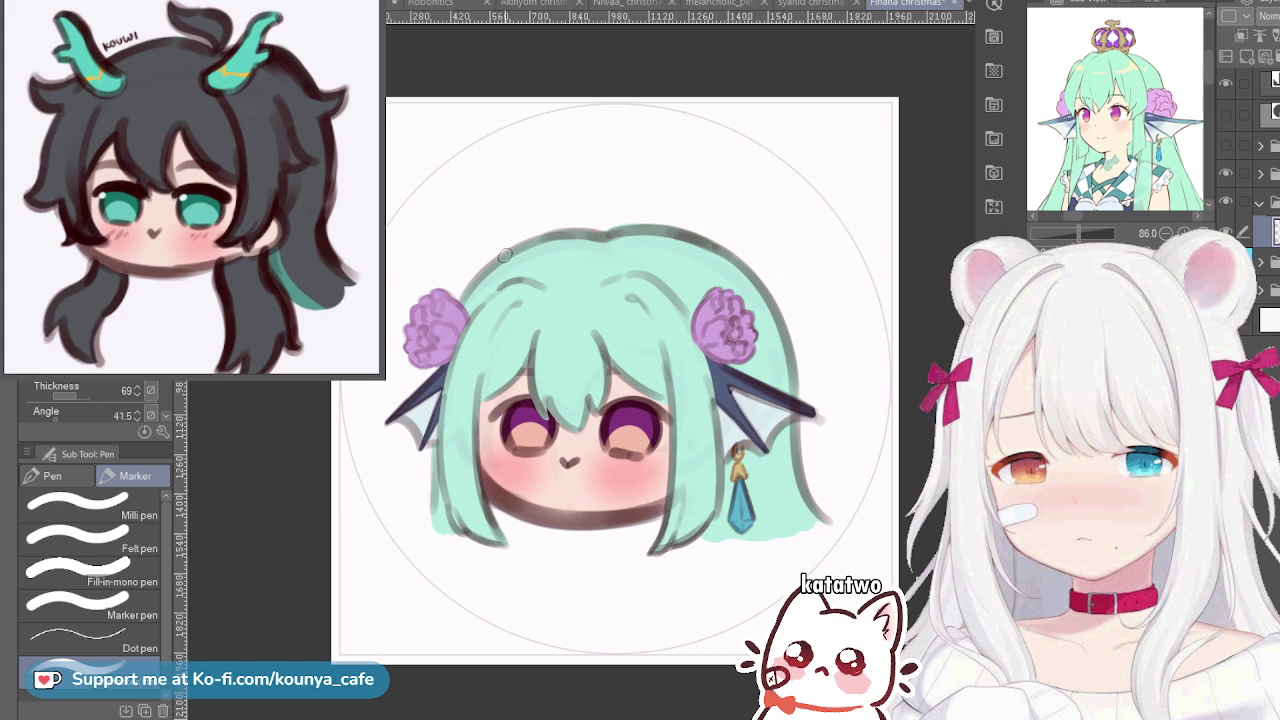
{"action": "mouse_move", "coordinate": [495, 260]}
{"action": "left_mouse_down"}
{"action": "mouse_move", "coordinate": [657, 260]}
{"action": "mouse_move", "coordinate": [730, 284]}
{"action": "left_mouse_up"}
{"action": "key", "text": "ctrl+z"}
{"action": "mouse_move", "coordinate": [490, 262]}
{"action": "left_mouse_down"}
{"action": "mouse_move", "coordinate": [604, 257]}
{"action": "mouse_move", "coordinate": [752, 291]}
{"action": "left_mouse_up"}
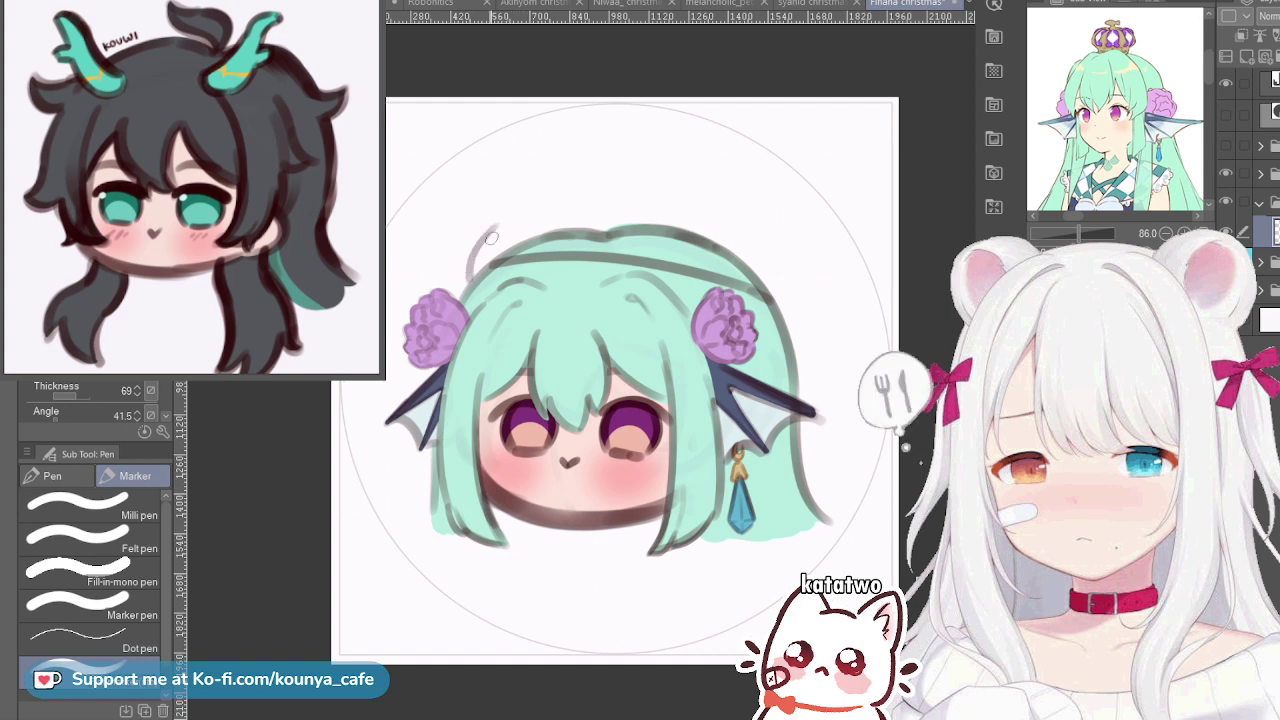
{"action": "left_click_drag", "start_coordinate": [490, 232], "coordinate": [470, 268]}
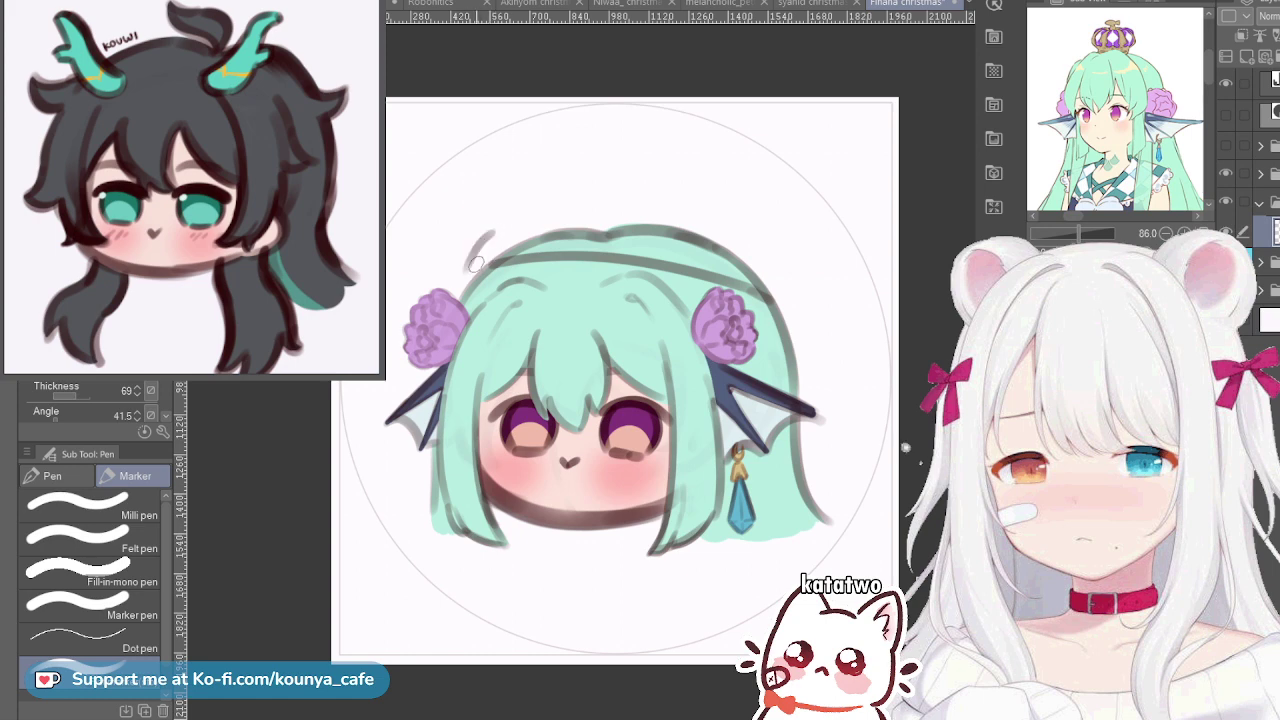
{"action": "left_click_drag", "start_coordinate": [490, 234], "coordinate": [460, 271]}
{"action": "key", "text": "ctrl+z"}
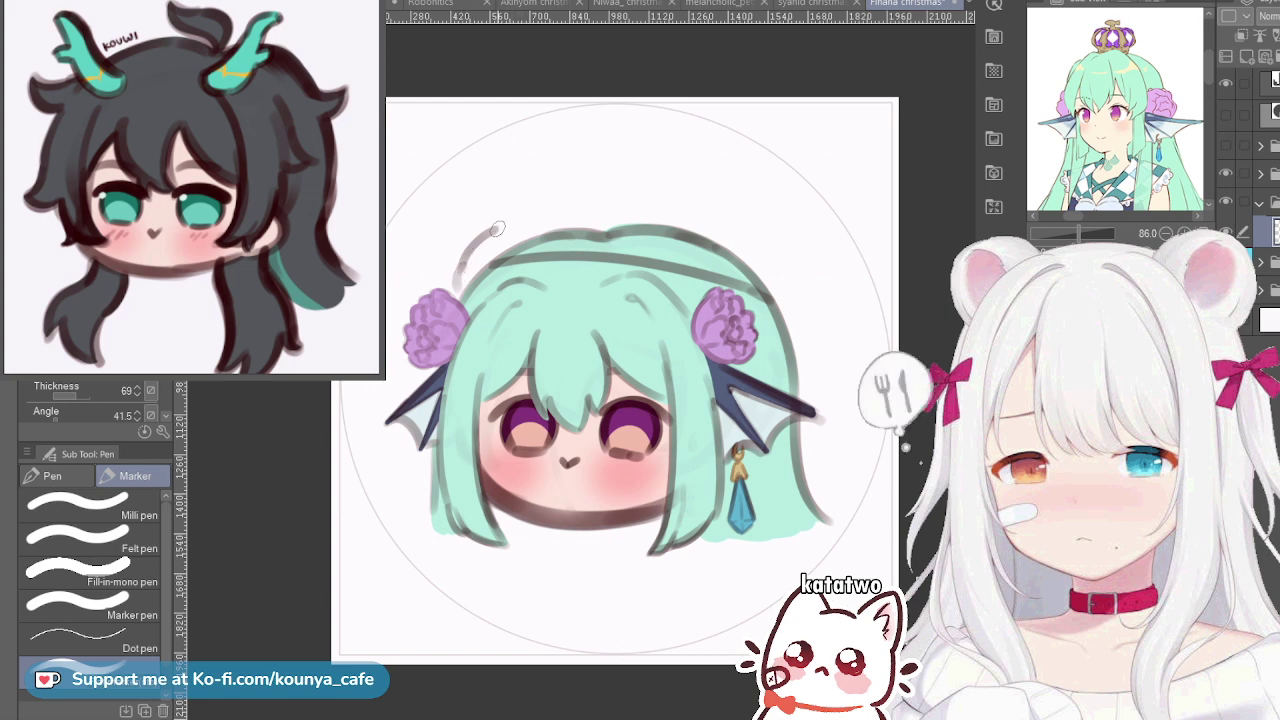
{"action": "mouse_move", "coordinate": [497, 229]}
{"action": "left_mouse_down"}
{"action": "mouse_move", "coordinate": [583, 218]}
{"action": "mouse_move", "coordinate": [764, 274]}
{"action": "left_mouse_up"}
{"action": "key", "text": "ctrl+z"}
{"action": "mouse_move", "coordinate": [494, 230]}
{"action": "left_mouse_down"}
{"action": "mouse_move", "coordinate": [658, 219]}
{"action": "mouse_move", "coordinate": [706, 240]}
{"action": "left_mouse_up"}
{"action": "key", "text": "ctrl+z"}
Skew the sketched brim lines slightly to the right with a transform
{"action": "key", "text": "ctrl+t"}
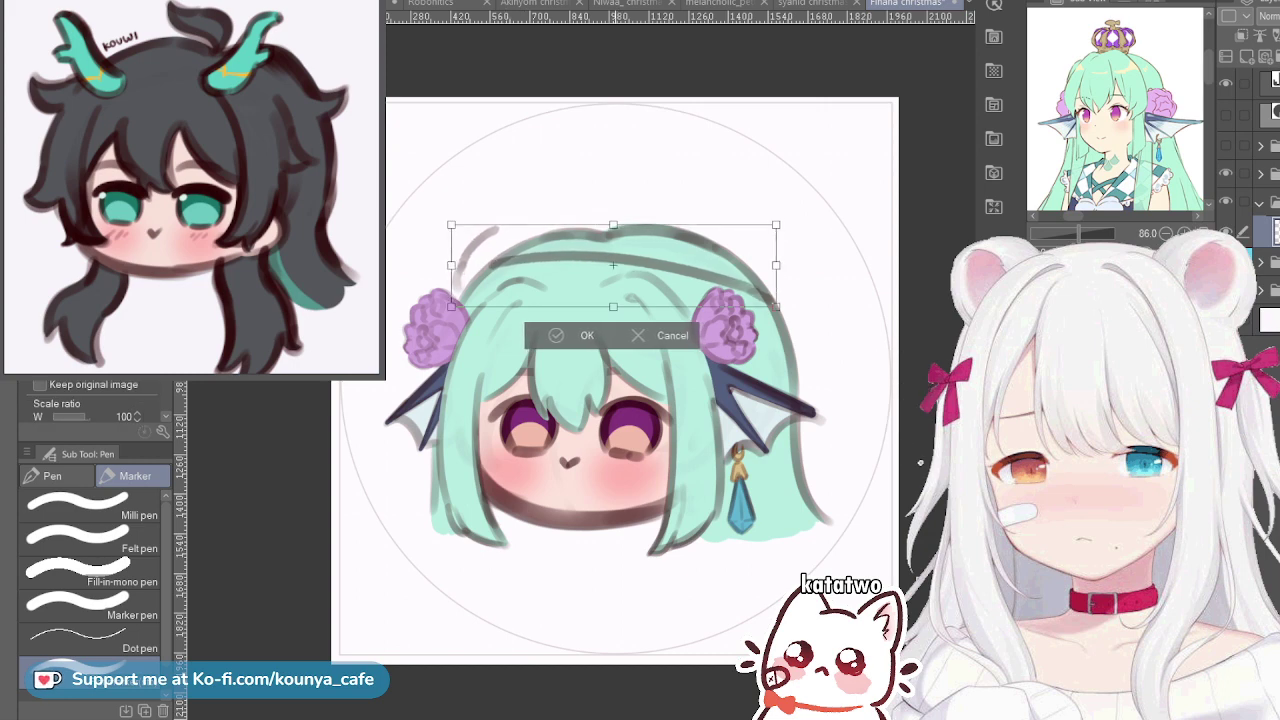
{"action": "left_click_drag", "start_coordinate": [613, 225], "coordinate": [620, 227]}
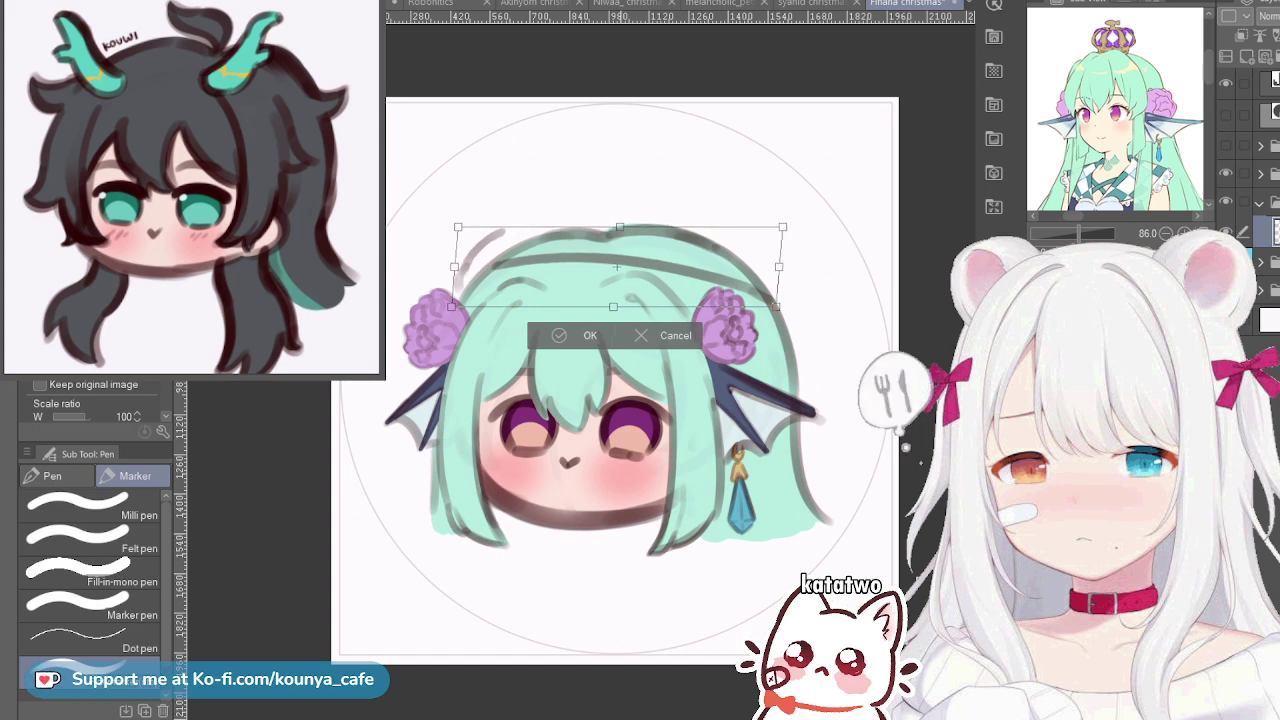
{"action": "key", "text": "Return"}
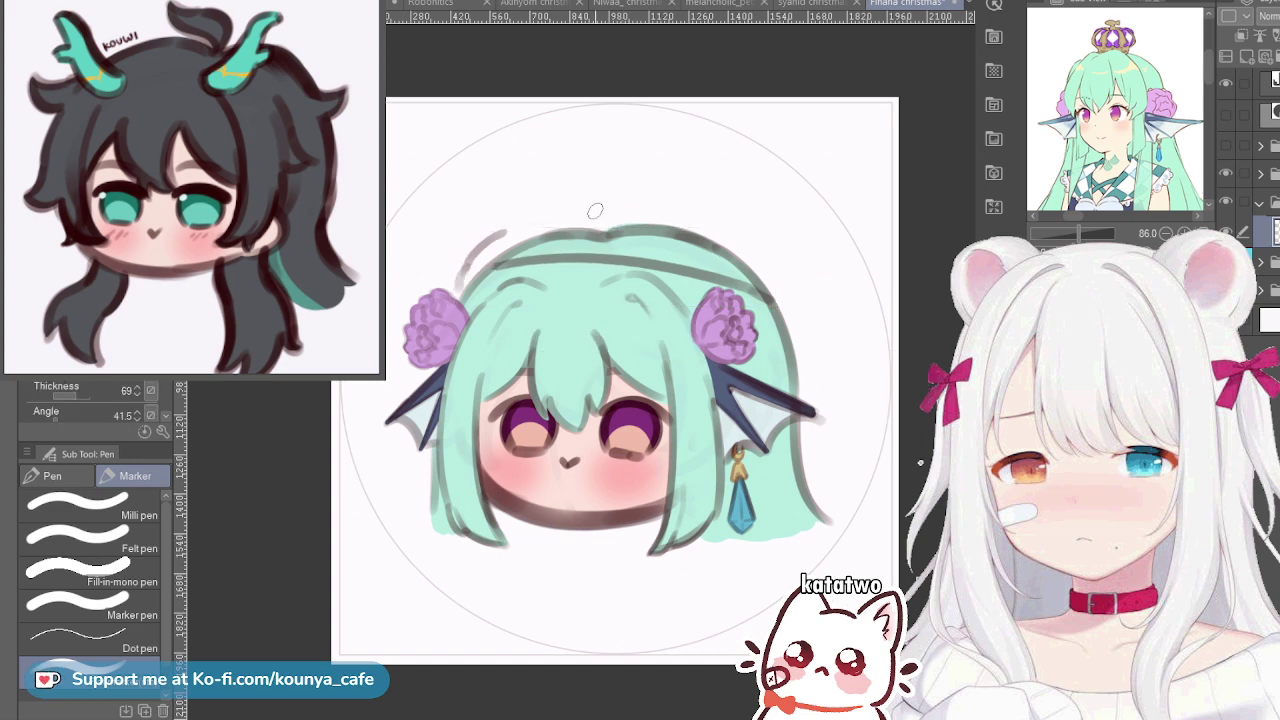
Sketch the upper edge of the hat brim along the crown of the head, redoing strokes until the curve fits
{"action": "mouse_move", "coordinate": [504, 229]}
{"action": "left_mouse_down"}
{"action": "mouse_move", "coordinate": [547, 218]}
{"action": "mouse_move", "coordinate": [744, 255]}
{"action": "left_mouse_up"}
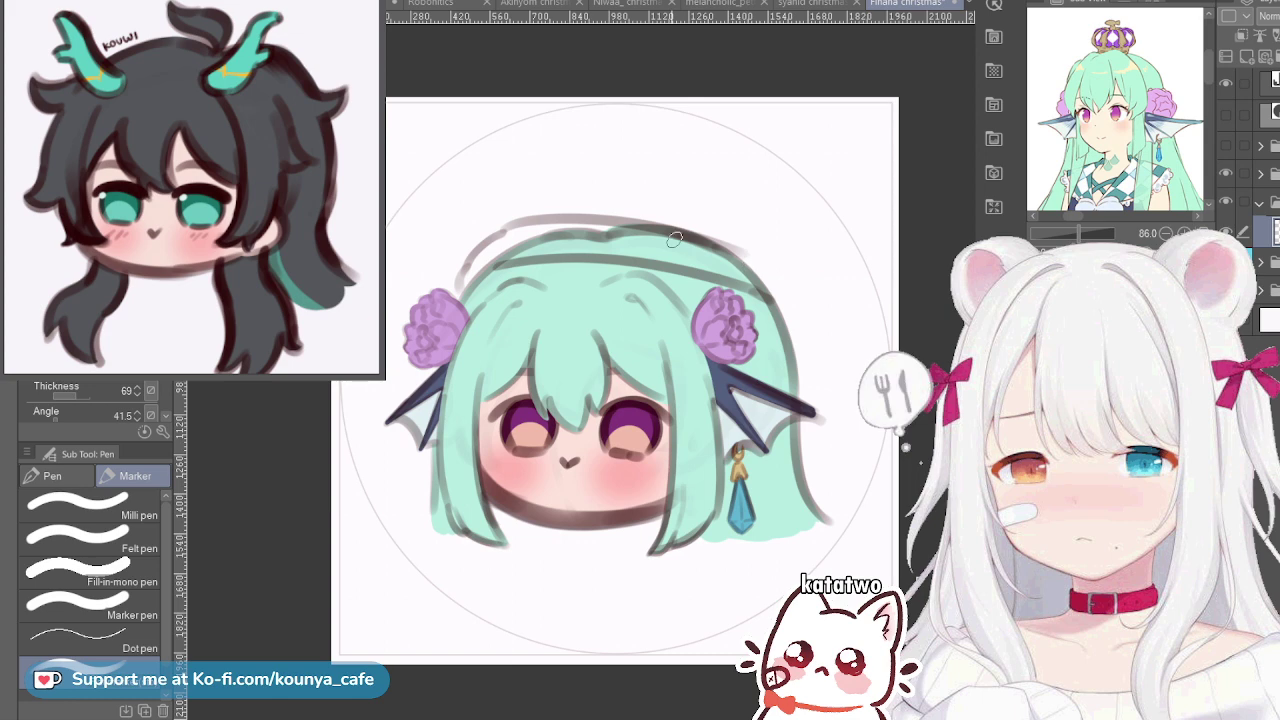
{"action": "key", "text": "ctrl+z"}
{"action": "left_click_drag", "start_coordinate": [501, 229], "coordinate": [614, 234]}
{"action": "key", "text": "ctrl+z"}
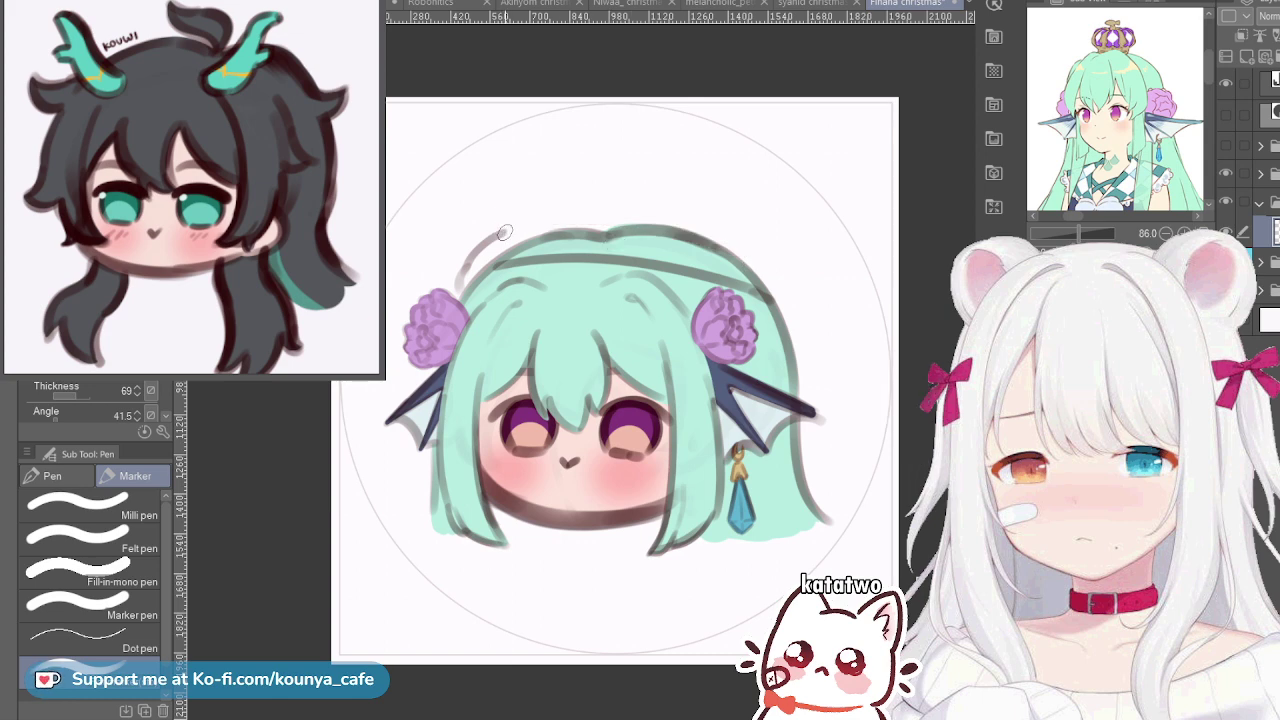
{"action": "mouse_move", "coordinate": [508, 229]}
{"action": "left_mouse_down"}
{"action": "mouse_move", "coordinate": [689, 231]}
{"action": "mouse_move", "coordinate": [597, 228]}
{"action": "mouse_move", "coordinate": [729, 257]}
{"action": "mouse_move", "coordinate": [780, 301]}
{"action": "left_mouse_up"}
{"action": "key", "text": "ctrl+z"}
{"action": "left_click_drag", "start_coordinate": [615, 231], "coordinate": [786, 281]}
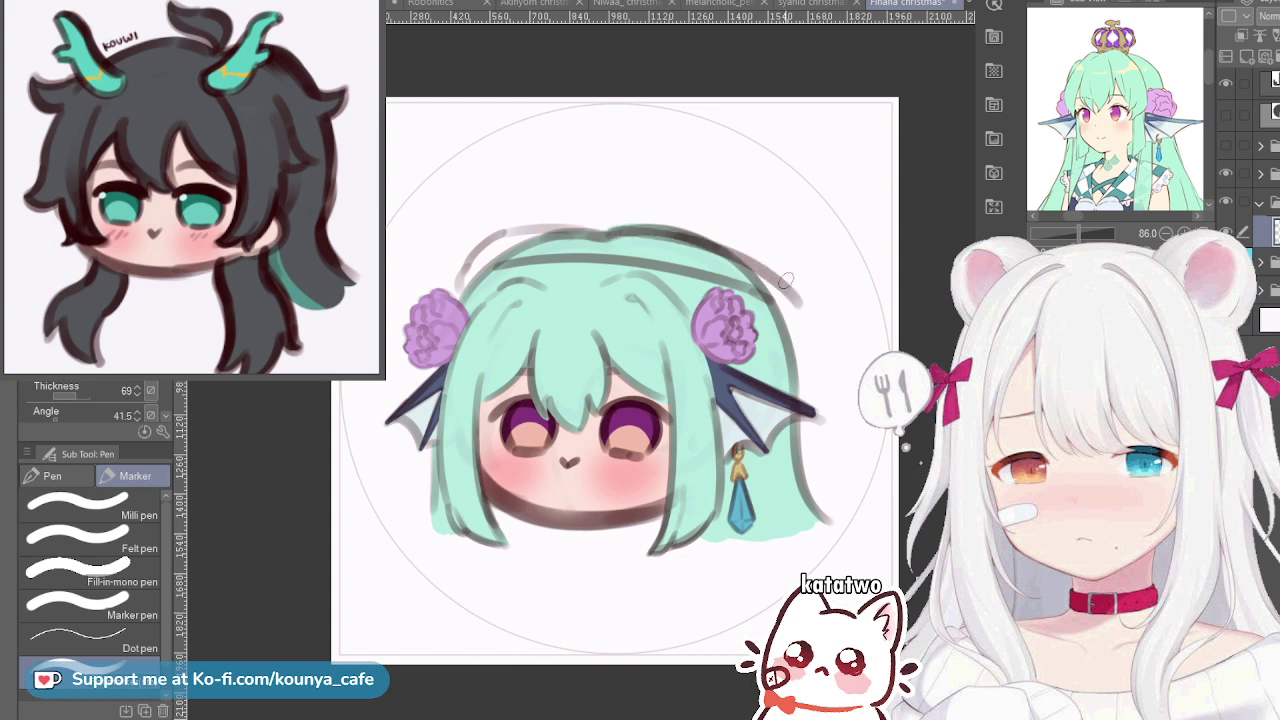
{"action": "scroll", "coordinate": [768, 263], "scroll_direction": "up", "scroll_amount": 1}
{"action": "key", "text": "ctrl+z"}
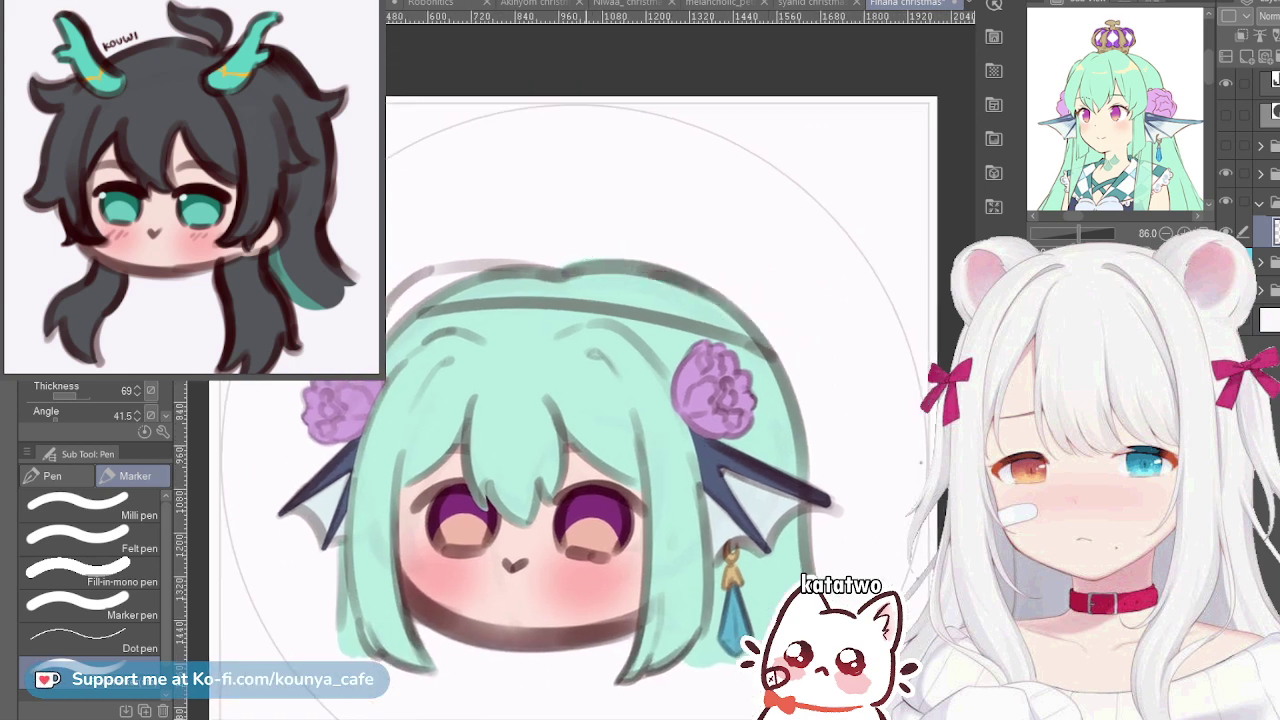
{"action": "left_click_drag", "start_coordinate": [552, 265], "coordinate": [760, 304]}
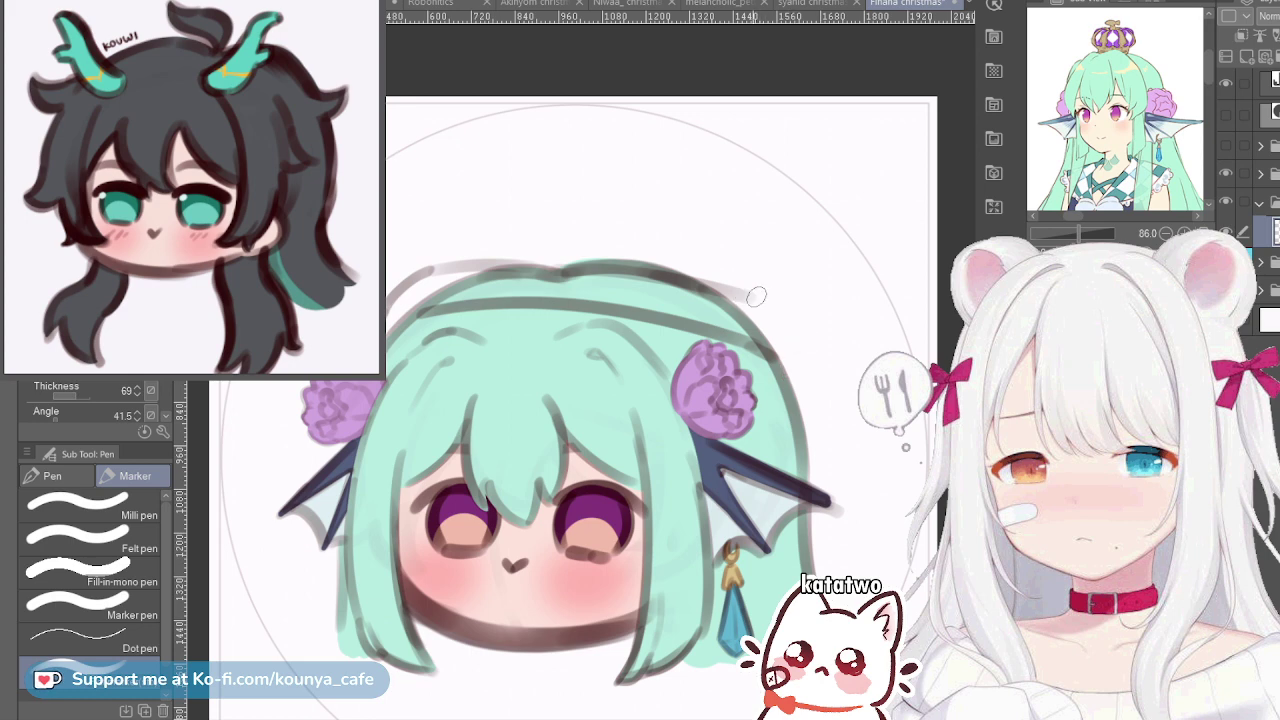
Round off the right end of the hat brim down beside the hair
{"action": "mouse_move", "coordinate": [756, 296]}
{"action": "left_mouse_down"}
{"action": "mouse_move", "coordinate": [803, 351]}
{"action": "mouse_move", "coordinate": [806, 404]}
{"action": "left_mouse_up"}
{"action": "key", "text": "ctrl+z"}
{"action": "left_click_drag", "start_coordinate": [802, 354], "coordinate": [808, 400]}
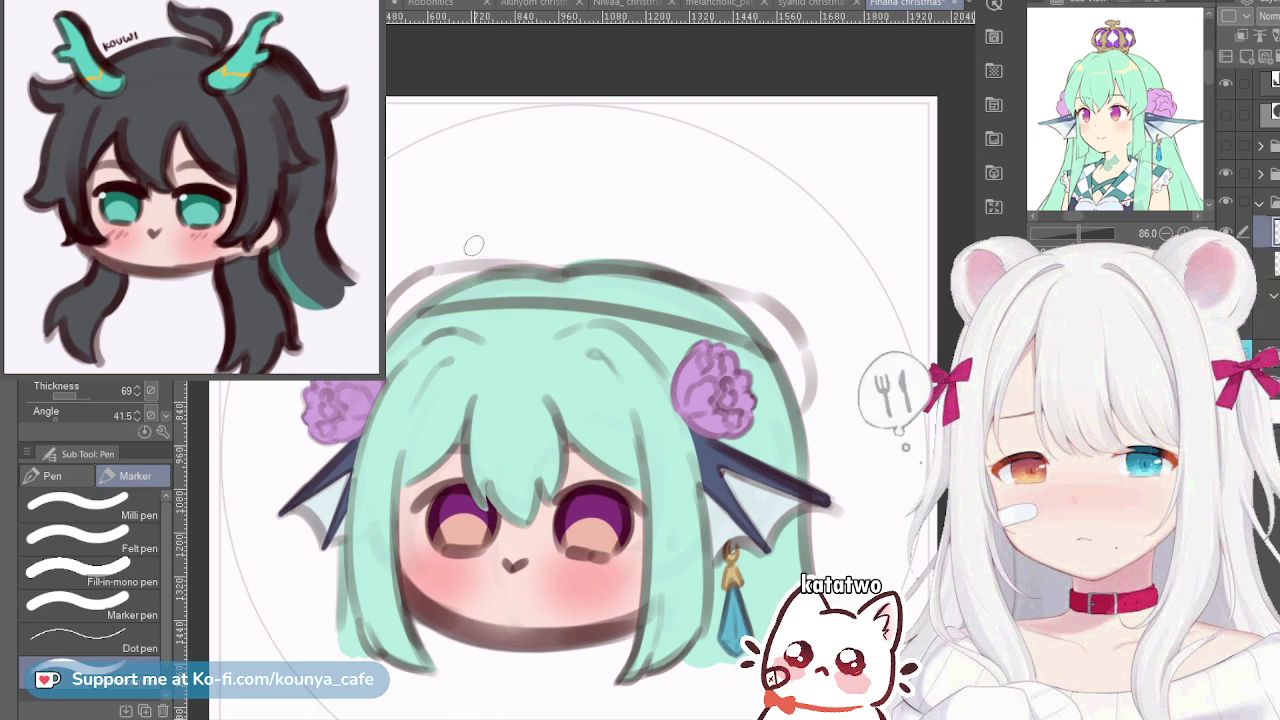
{"action": "mouse_move", "coordinate": [441, 262]}
{"action": "left_mouse_down"}
{"action": "mouse_move", "coordinate": [479, 232]}
{"action": "mouse_move", "coordinate": [660, 188]}
{"action": "left_mouse_up"}
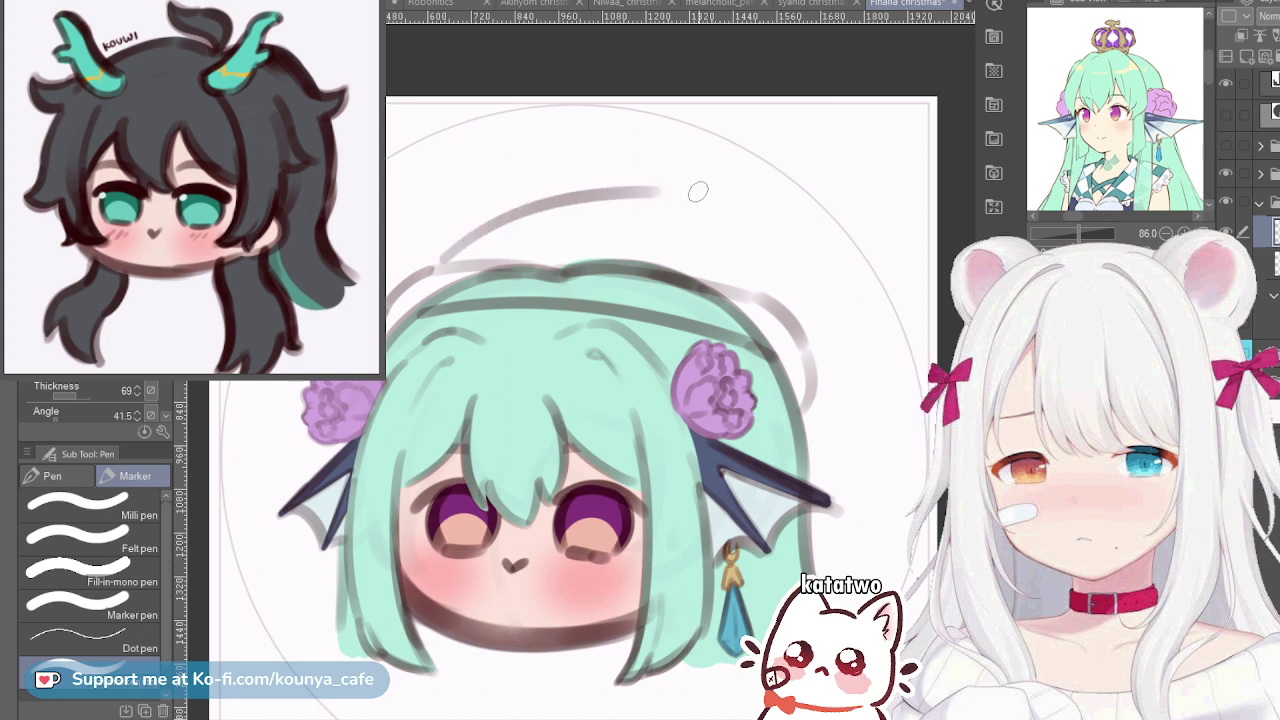
{"action": "left_click_drag", "start_coordinate": [766, 298], "coordinate": [750, 244]}
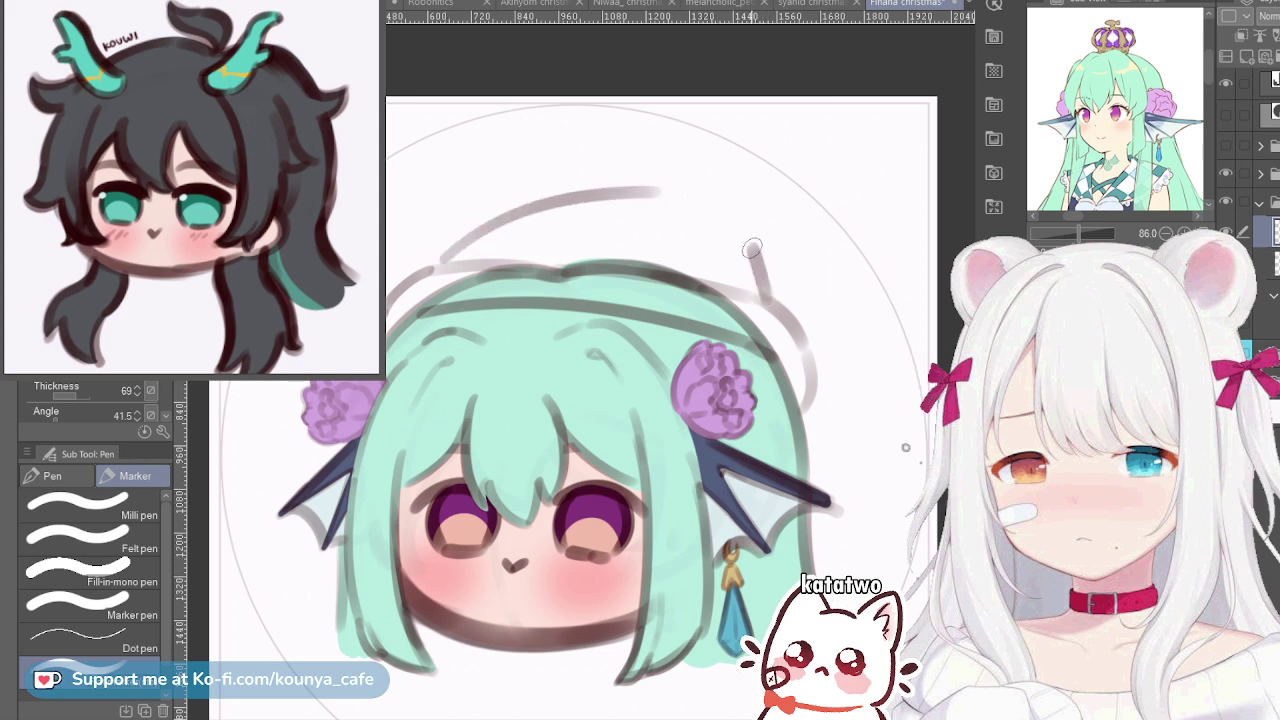
{"action": "key", "text": "ctrl+z"}
{"action": "key", "text": "ctrl+z"}
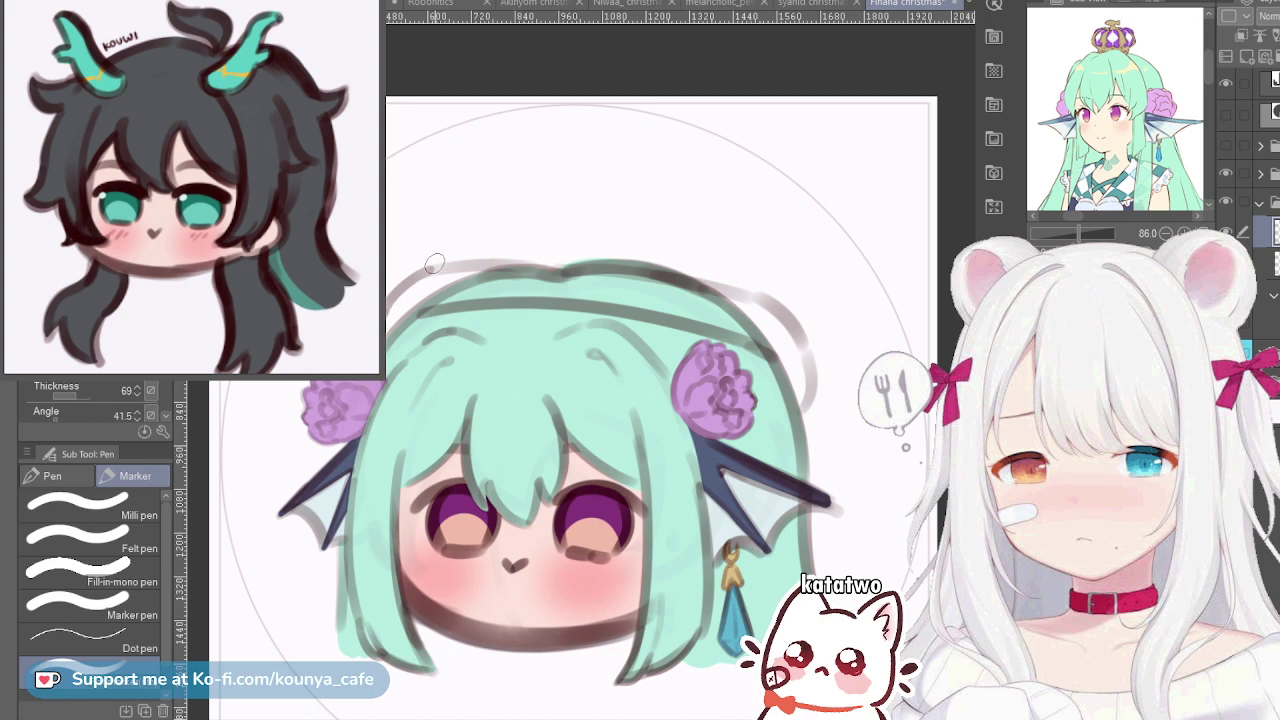
Sketch the hat's top as one long arc rising from the brim's left end and drooping past its right end
{"action": "left_click_drag", "start_coordinate": [449, 251], "coordinate": [700, 218]}
{"action": "key", "text": "ctrl+z"}
{"action": "left_click_drag", "start_coordinate": [437, 259], "coordinate": [761, 243]}
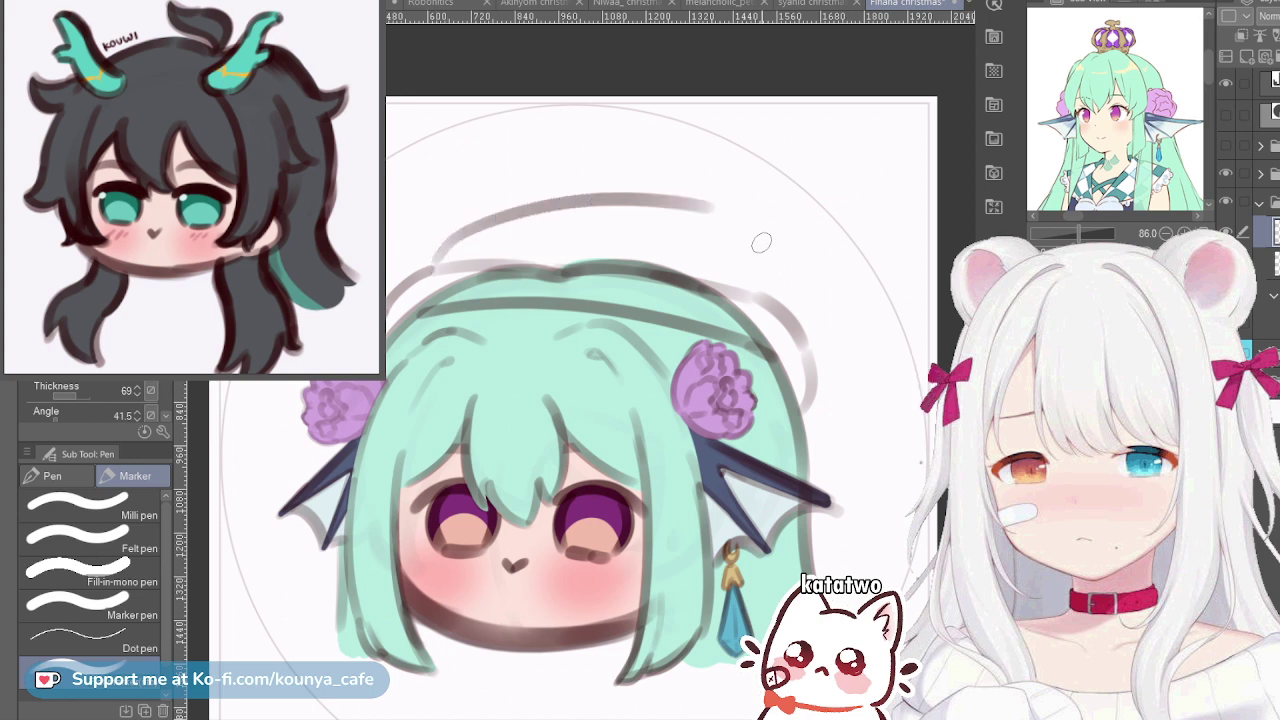
{"action": "key", "text": "ctrl+z"}
{"action": "mouse_move", "coordinate": [442, 246]}
{"action": "left_mouse_down"}
{"action": "mouse_move", "coordinate": [570, 184]}
{"action": "mouse_move", "coordinate": [740, 204]}
{"action": "mouse_move", "coordinate": [794, 251]}
{"action": "left_mouse_up"}
{"action": "key", "text": "ctrl+z"}
{"action": "key", "text": "ctrl+z"}
{"action": "left_click_drag", "start_coordinate": [740, 210], "coordinate": [814, 264]}
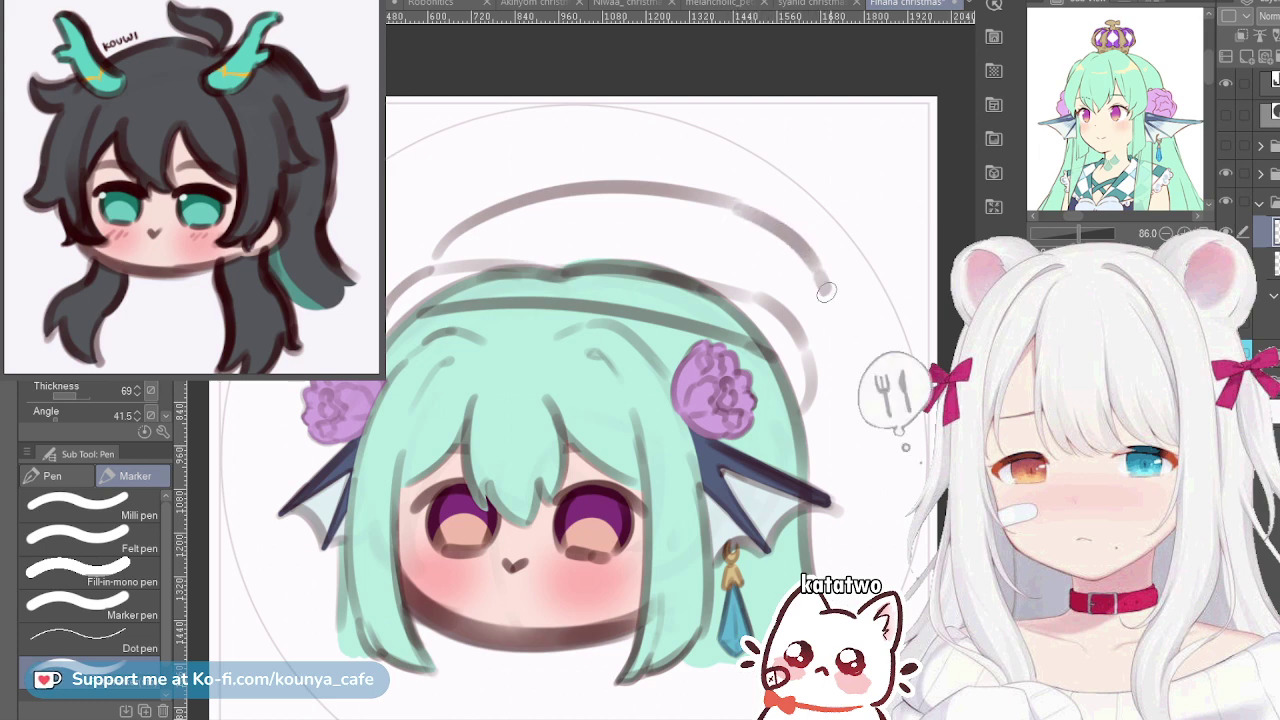
{"action": "left_click_drag", "start_coordinate": [799, 241], "coordinate": [836, 307]}
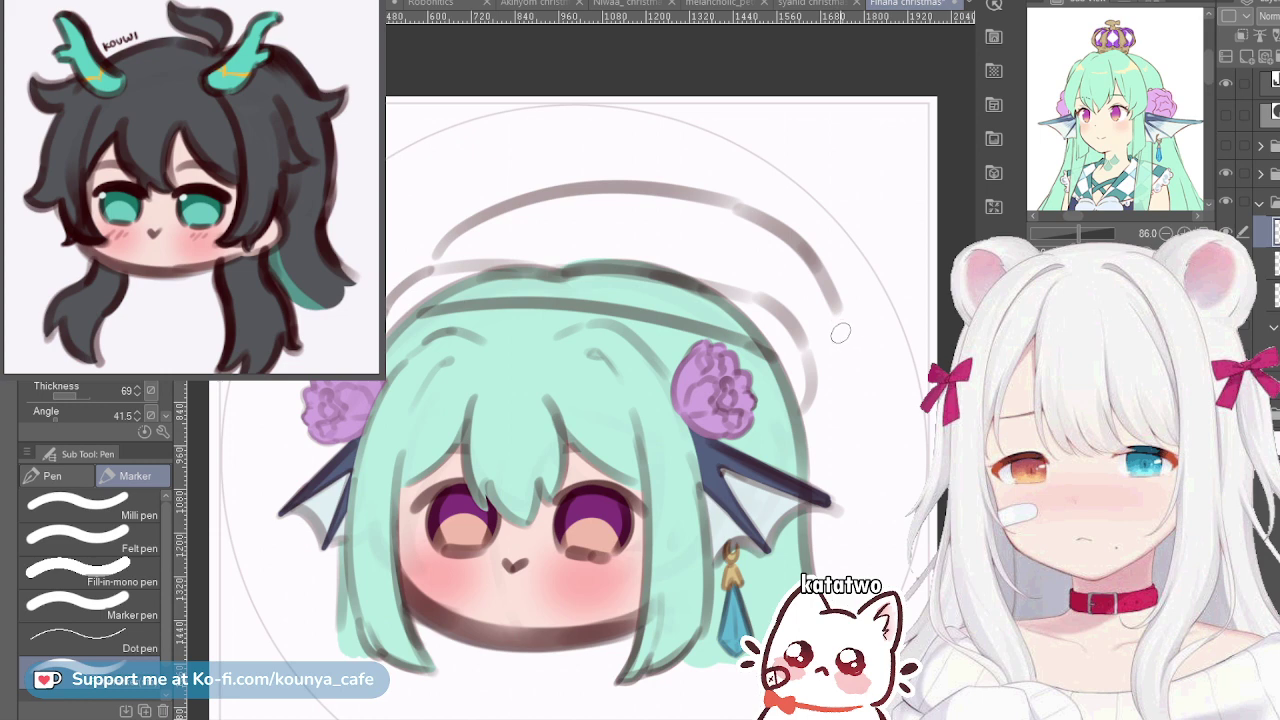
Draw a scalloped, fluffy pom-pom at the drooping tip of the hat
{"action": "mouse_move", "coordinate": [838, 318]}
{"action": "left_mouse_down"}
{"action": "mouse_move", "coordinate": [824, 333]}
{"action": "mouse_move", "coordinate": [840, 352]}
{"action": "mouse_move", "coordinate": [844, 322]}
{"action": "left_mouse_up"}
{"action": "key", "text": "ctrl+z"}
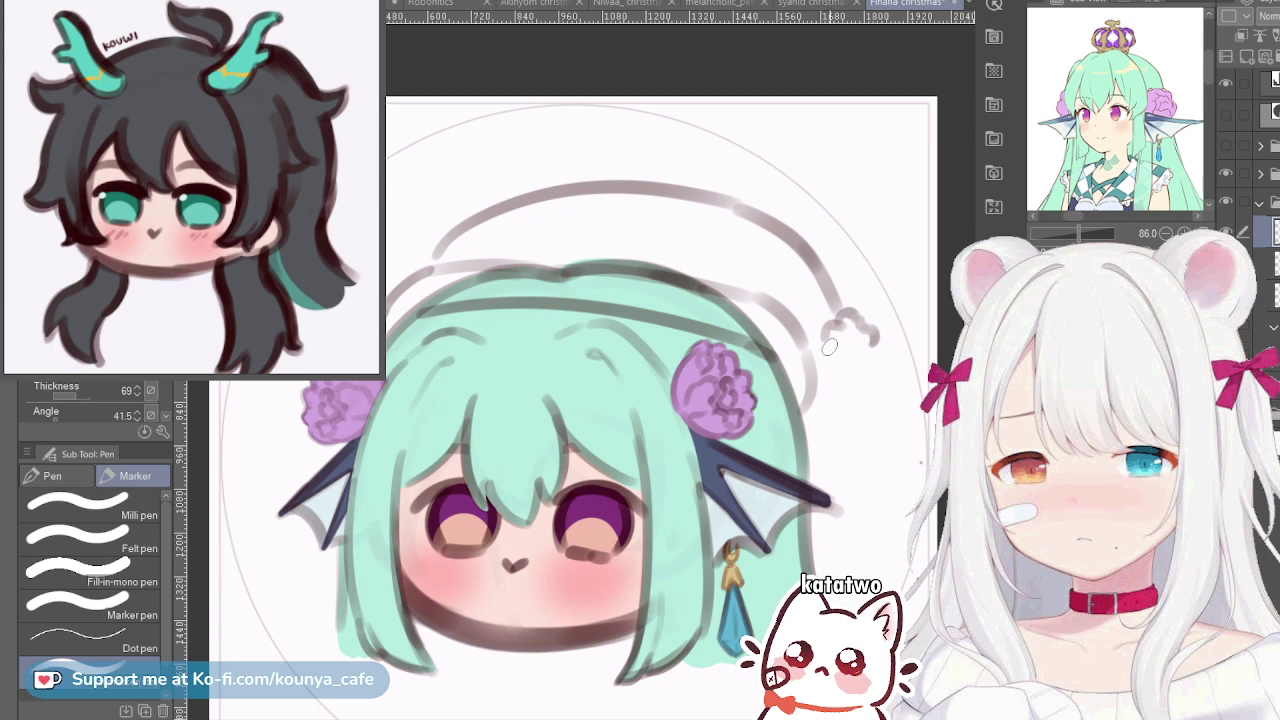
{"action": "mouse_move", "coordinate": [825, 357]}
{"action": "left_mouse_down"}
{"action": "mouse_move", "coordinate": [838, 370]}
{"action": "mouse_move", "coordinate": [869, 348]}
{"action": "left_mouse_up"}
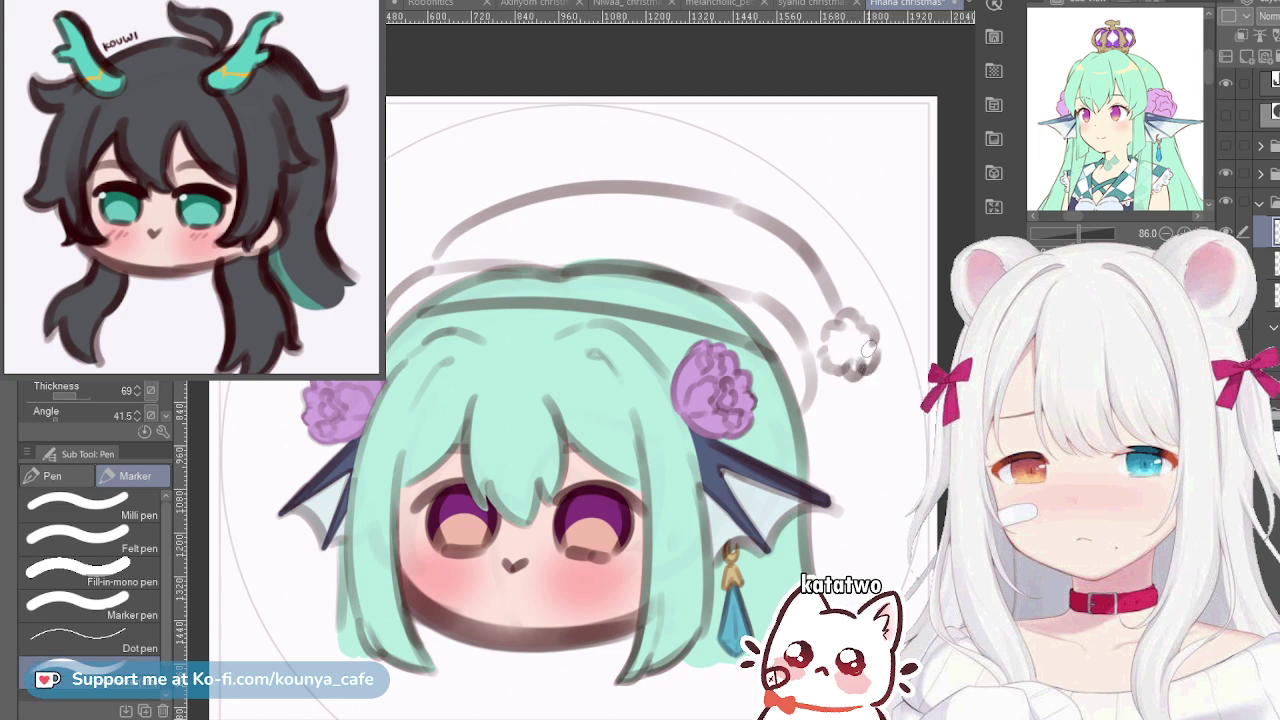
Add short fold strokes between the hat's right side and the pom-pom on a separate layer
{"action": "left_click", "coordinate": [1266, 263]}
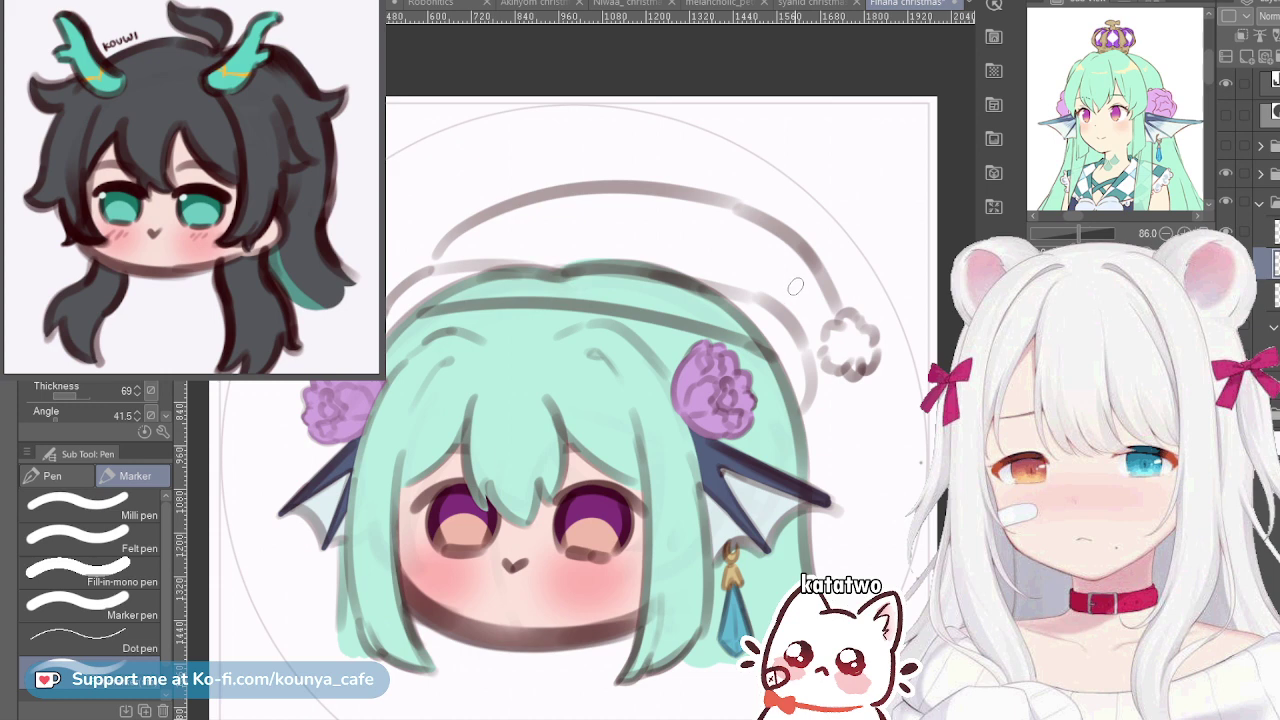
{"action": "left_click_drag", "start_coordinate": [795, 287], "coordinate": [803, 314]}
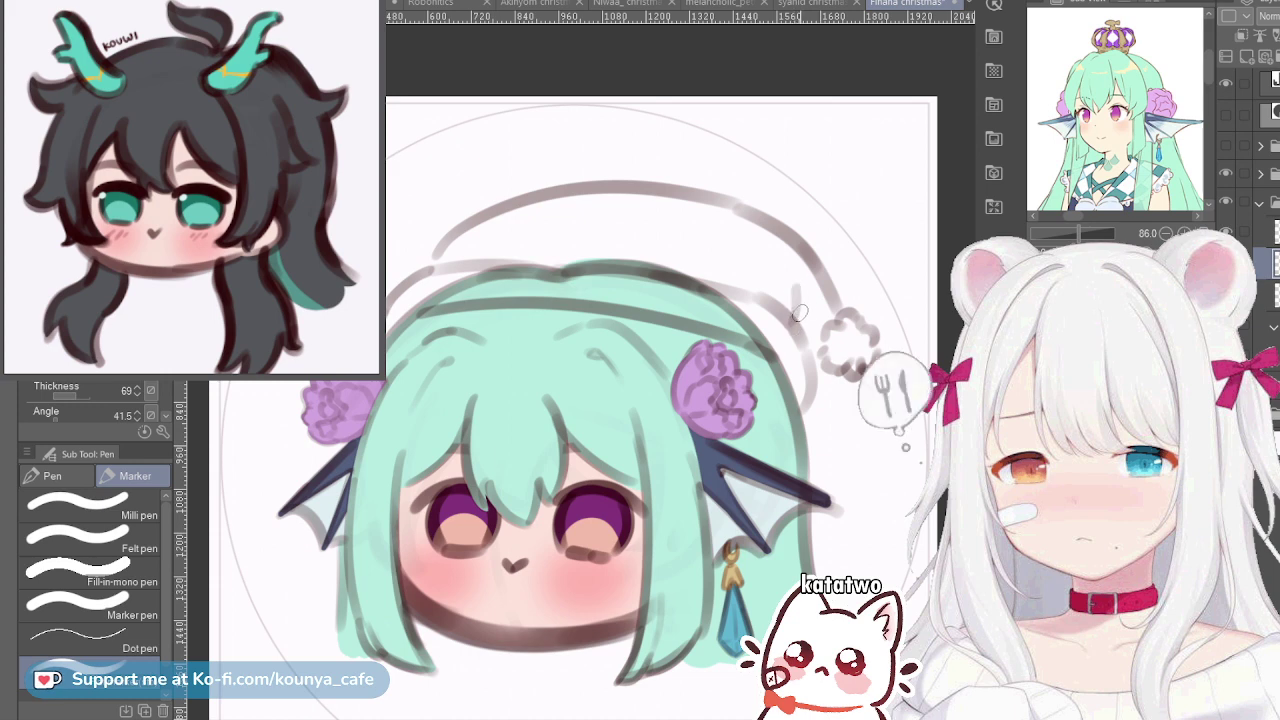
{"action": "left_click_drag", "start_coordinate": [809, 301], "coordinate": [799, 318]}
{"action": "left_click", "coordinate": [1265, 295]}
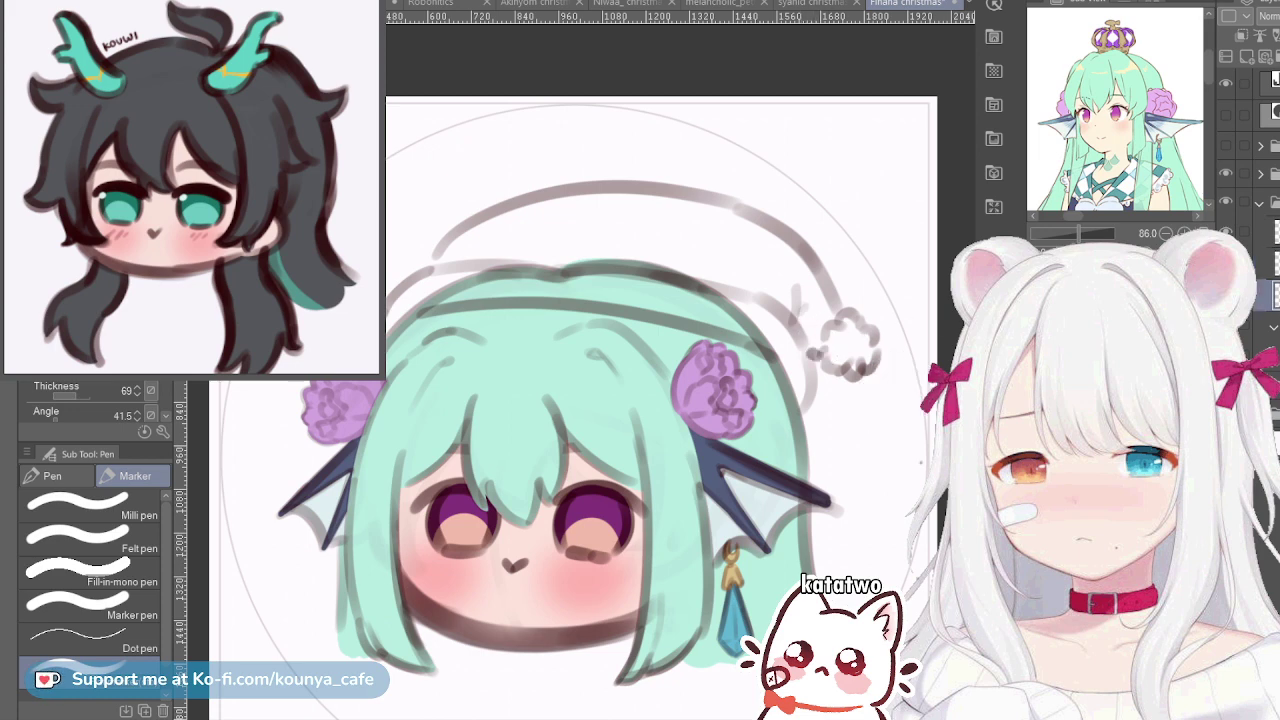
Transform the hat and portrait folders together and shift the whole drawing slightly to the left
{"action": "left_click", "coordinate": [1265, 350]}
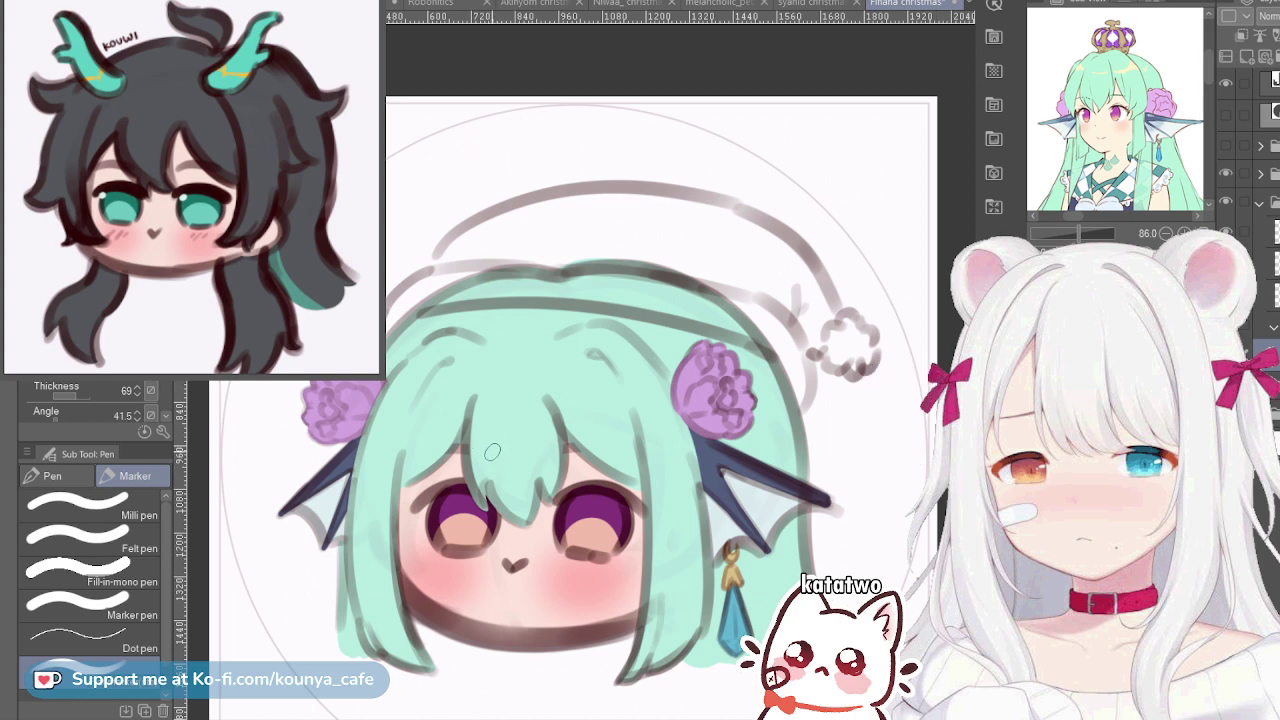
{"action": "left_click_drag", "start_coordinate": [511, 462], "coordinate": [542, 405]}
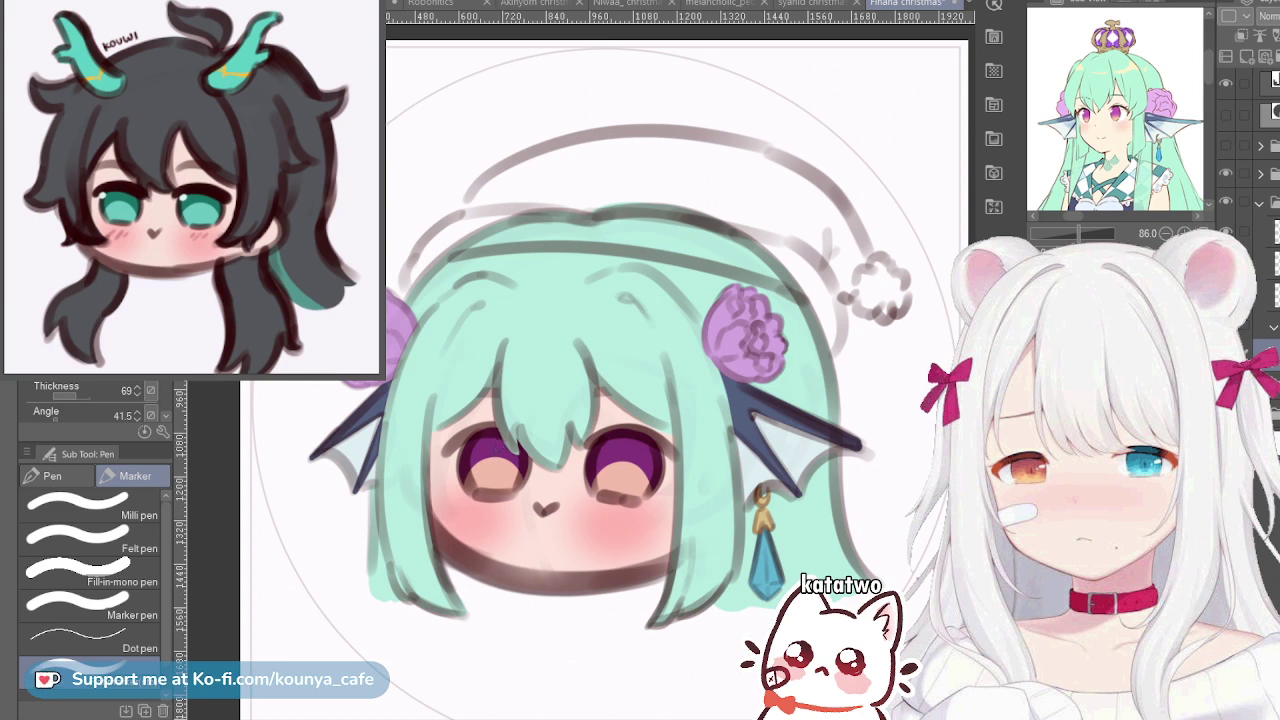
{"action": "left_click", "coordinate": [1259, 203]}
{"action": "left_click", "coordinate": [1270, 201]}
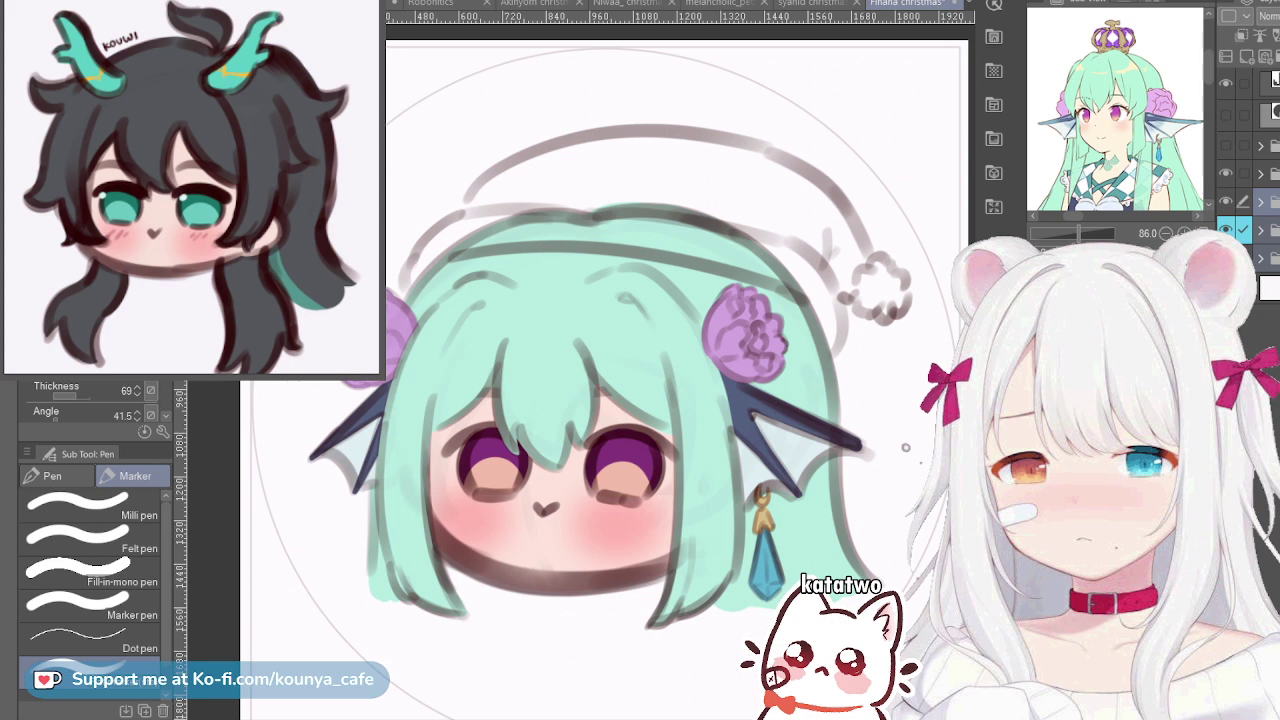
{"action": "key", "text": "ctrl+shift+t"}
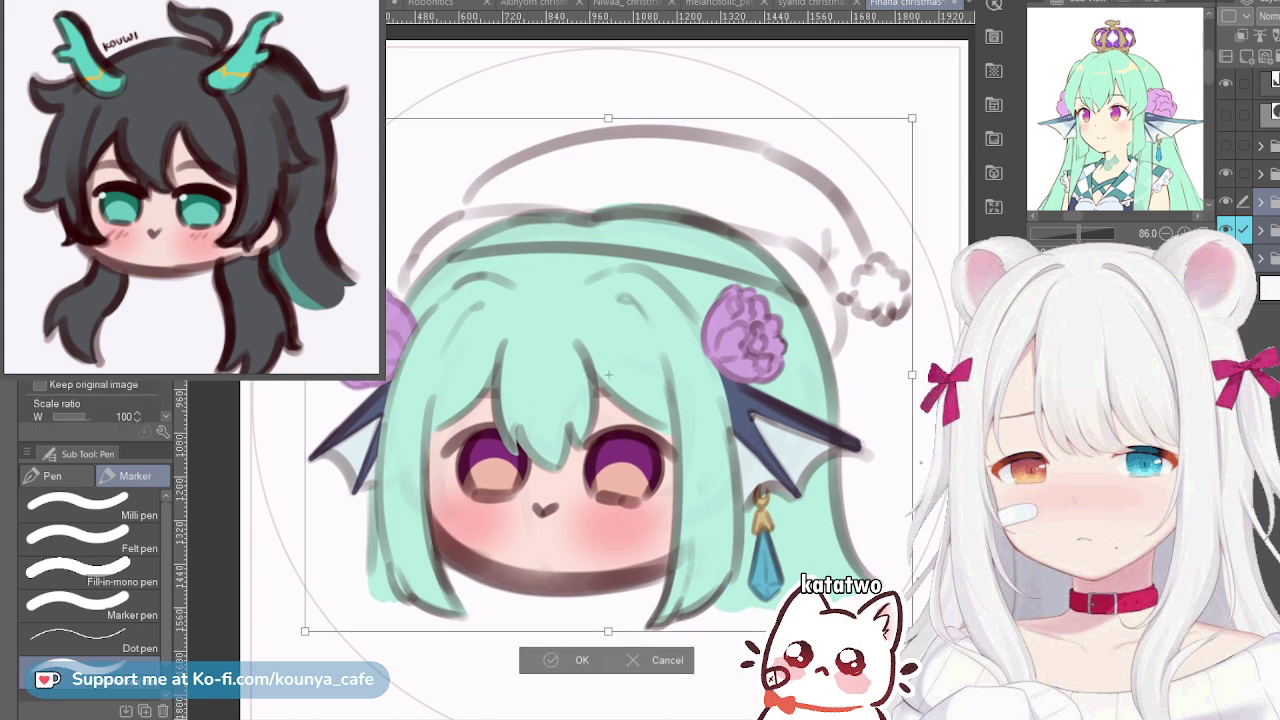
{"action": "key", "text": "Left"}
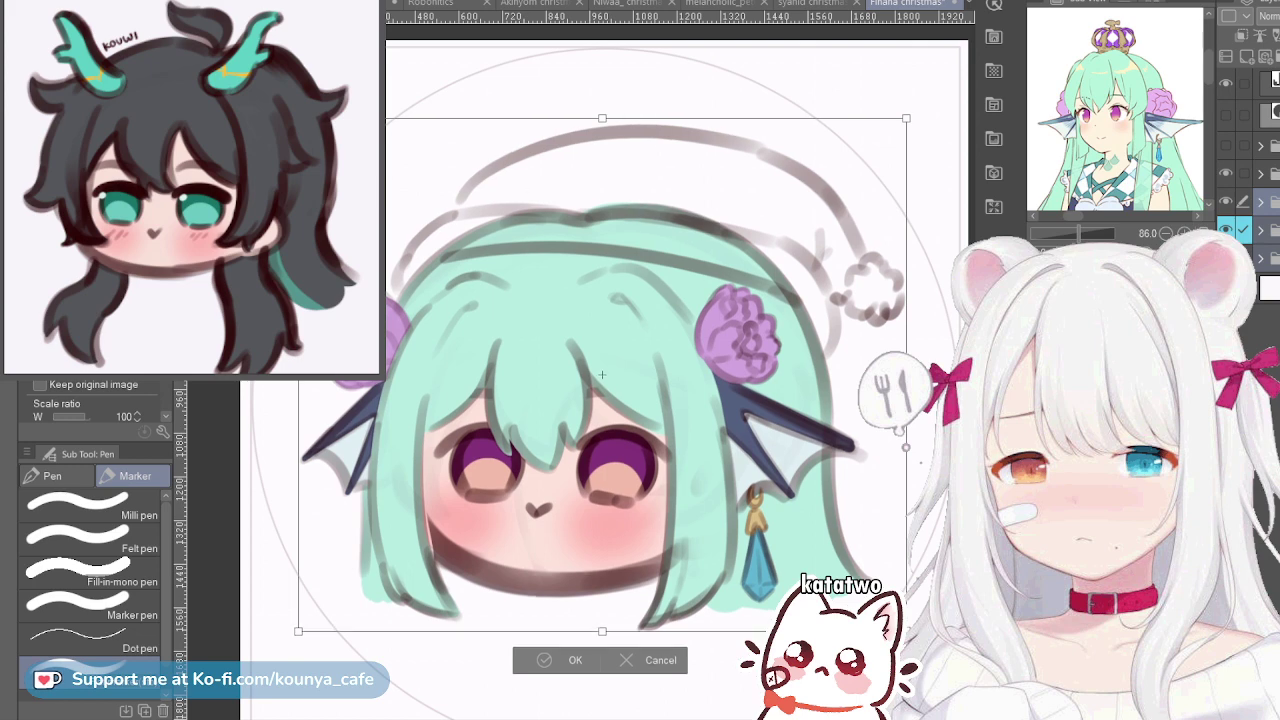
{"action": "key", "text": "Left"}
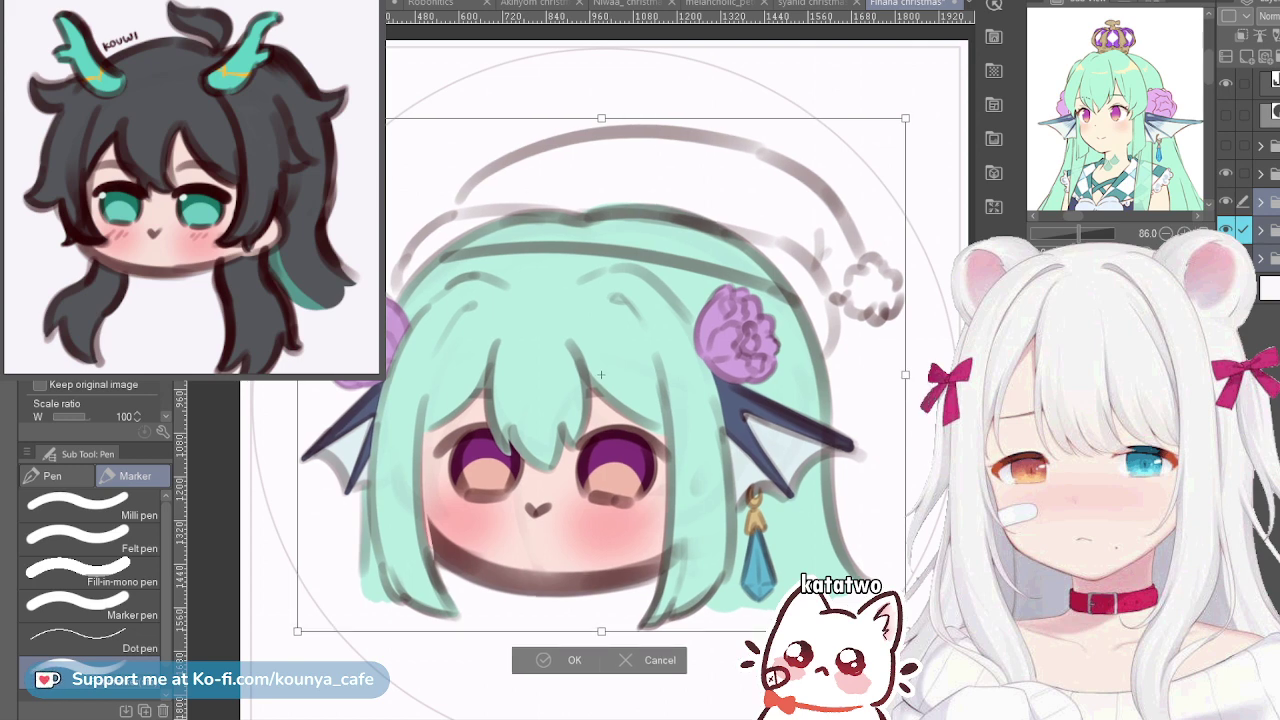
{"action": "key", "text": "Return"}
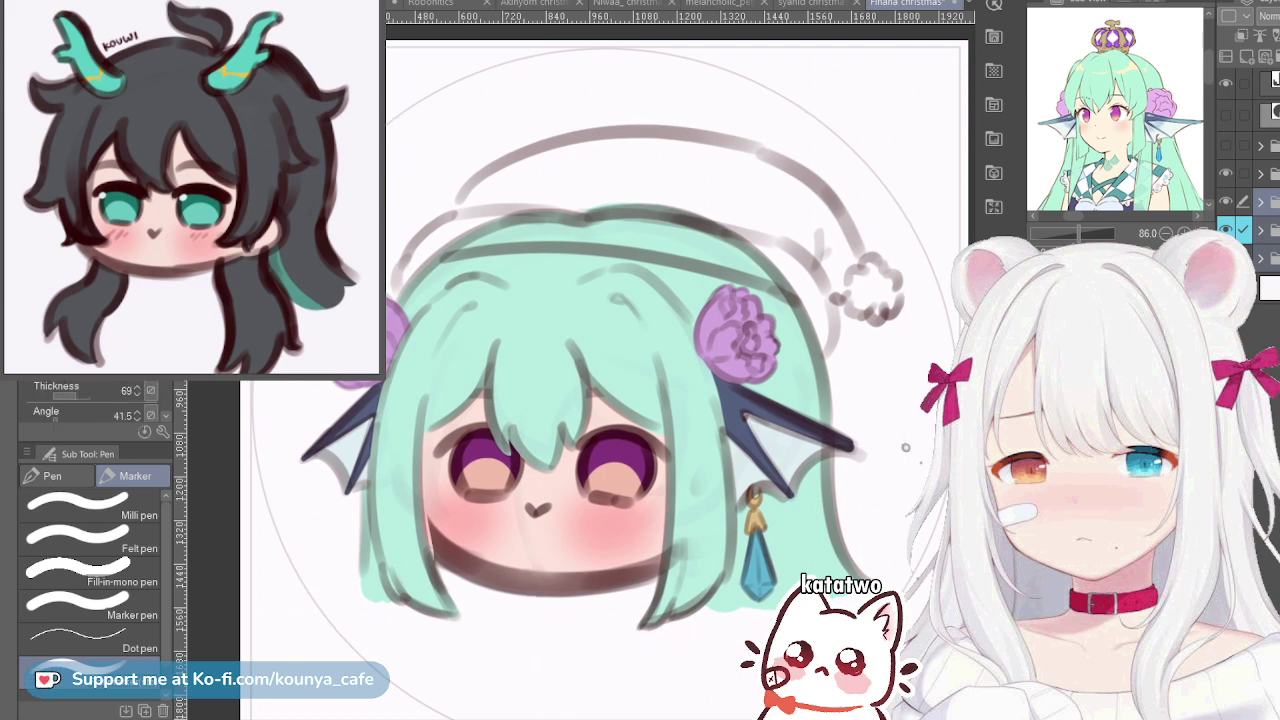
{"action": "left_click", "coordinate": [1264, 201]}
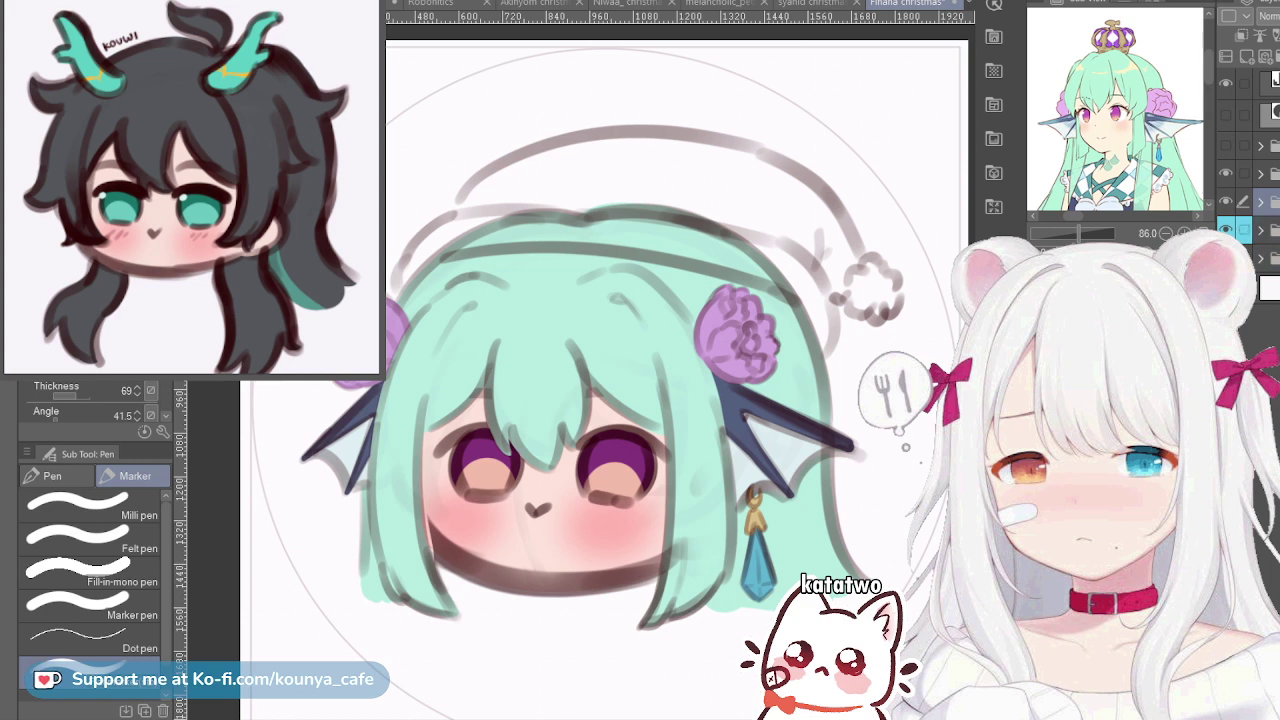
Select a layer in the hat folder and switch from the marker to the G-pen for colouring the hat
{"action": "left_click", "coordinate": [1260, 202]}
{"action": "left_click", "coordinate": [1266, 345]}
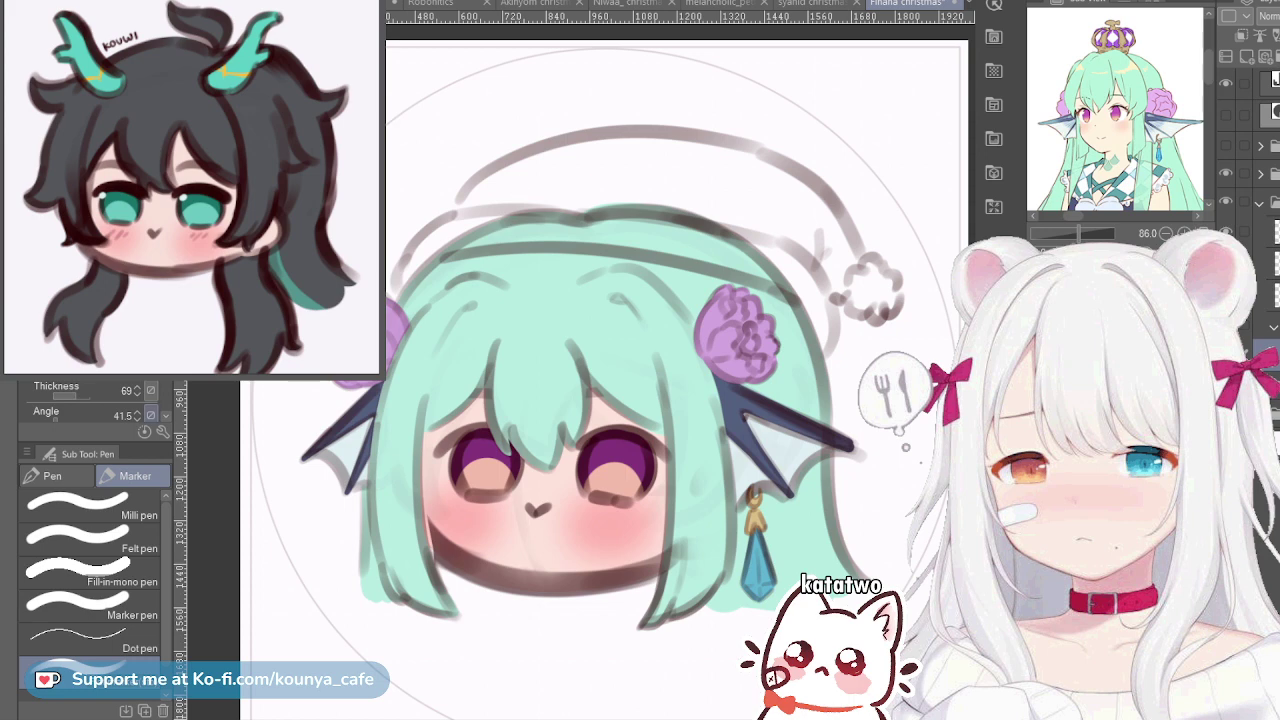
{"action": "left_click", "coordinate": [50, 476]}
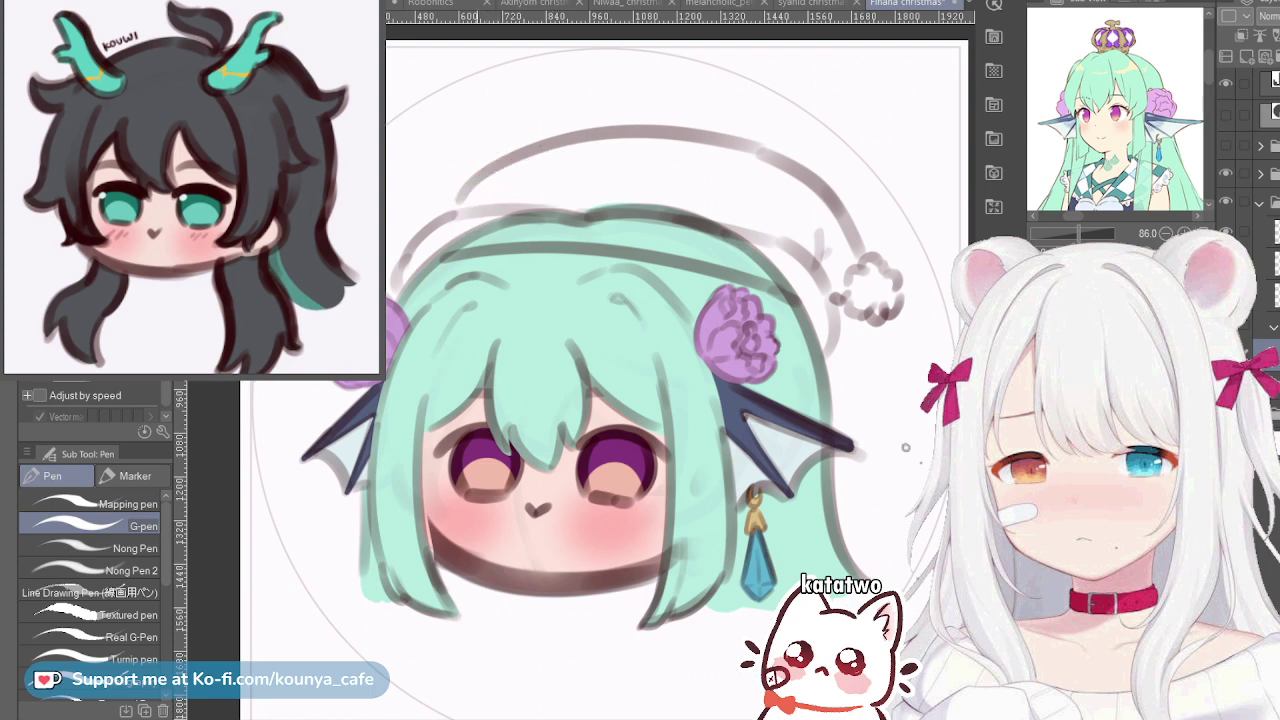
{"action": "mouse_move", "coordinate": [460, 206]}
{"action": "left_mouse_down"}
{"action": "mouse_move", "coordinate": [522, 172]}
{"action": "mouse_move", "coordinate": [590, 166]}
{"action": "mouse_move", "coordinate": [478, 232]}
{"action": "left_mouse_up"}
{"action": "scroll", "coordinate": [513, 189], "scroll_direction": "up", "scroll_amount": 2}
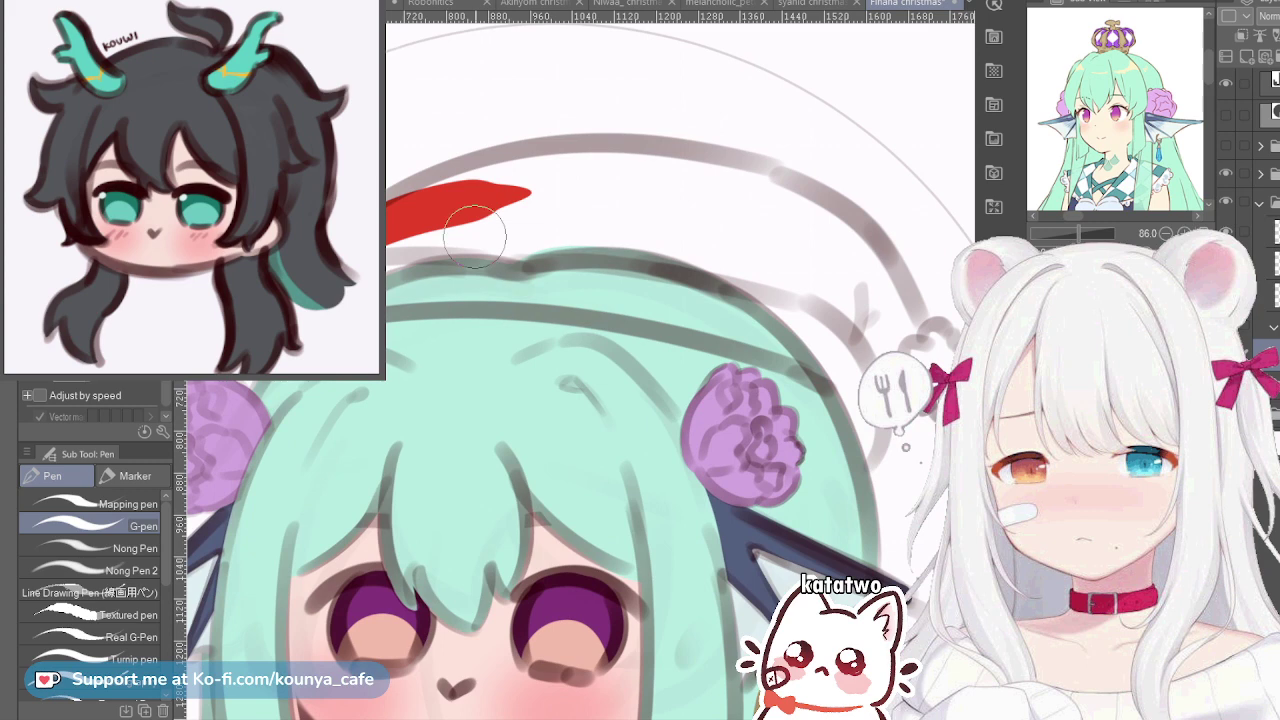
{"action": "key", "text": "ctrl+z"}
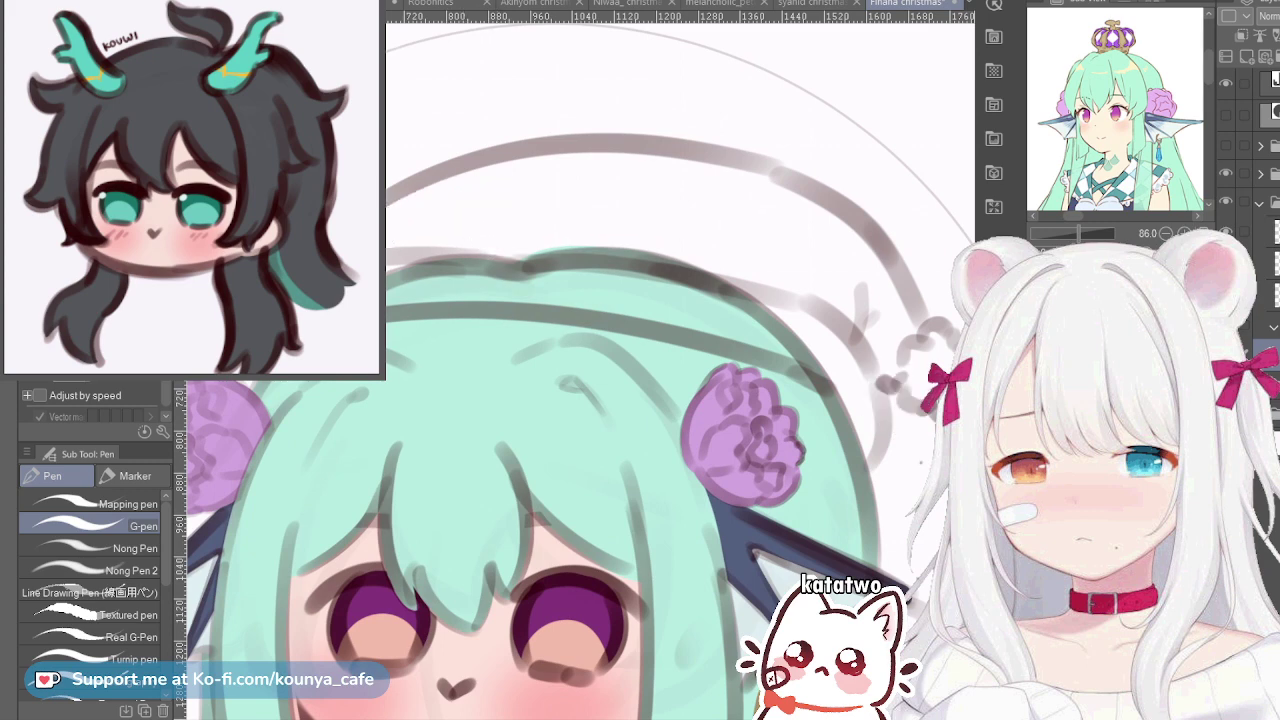
{"action": "left_click_drag", "start_coordinate": [388, 208], "coordinate": [491, 163]}
{"action": "key", "text": "ctrl+z"}
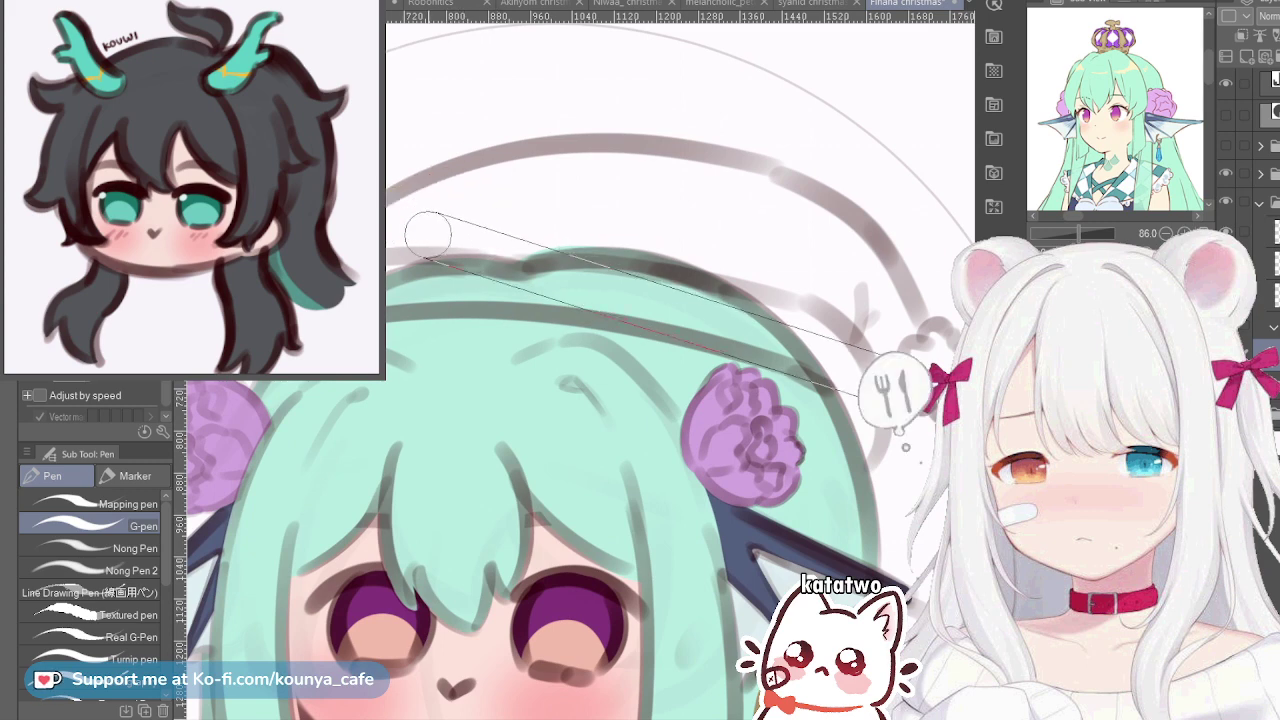
Mirror the canvas view and paint a solid red band just beneath the hat's upper arc
{"action": "key", "text": "h"}
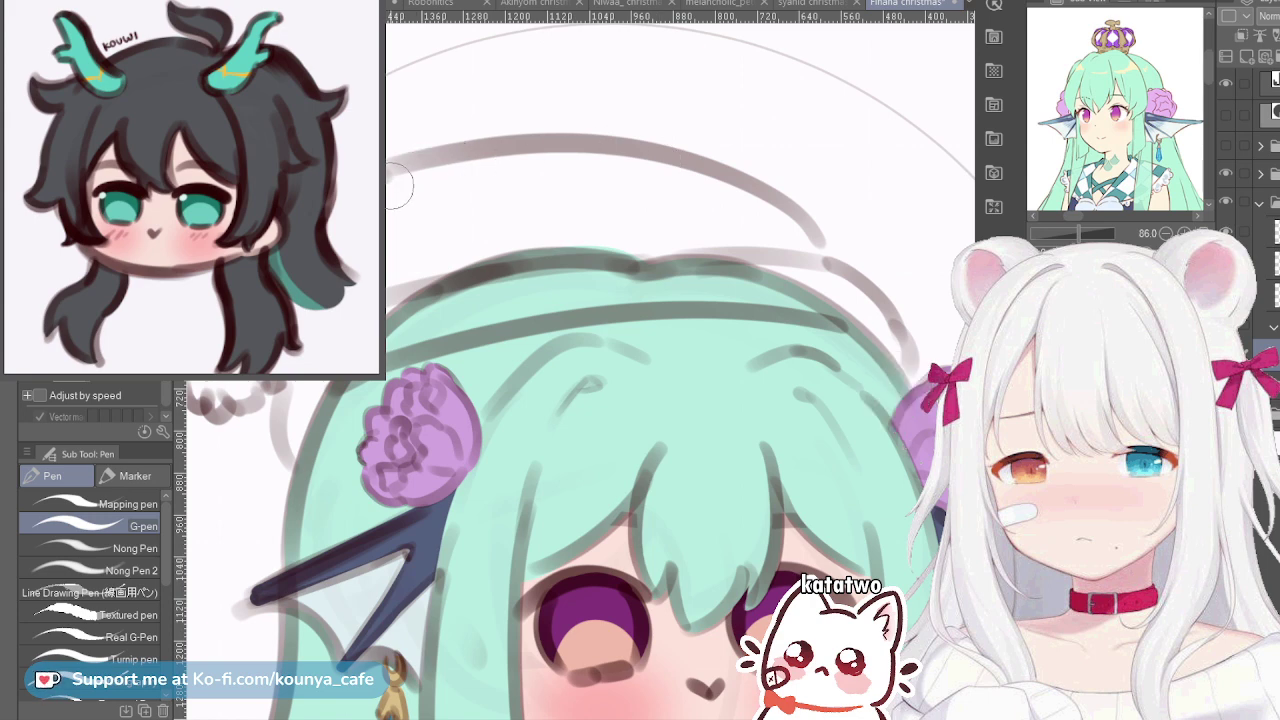
{"action": "left_click_drag", "start_coordinate": [397, 185], "coordinate": [700, 213]}
{"action": "key", "text": "ctrl+z"}
{"action": "left_click_drag", "start_coordinate": [403, 178], "coordinate": [730, 194]}
{"action": "left_click_drag", "start_coordinate": [405, 172], "coordinate": [732, 198]}
{"action": "key", "text": "ctrl+z"}
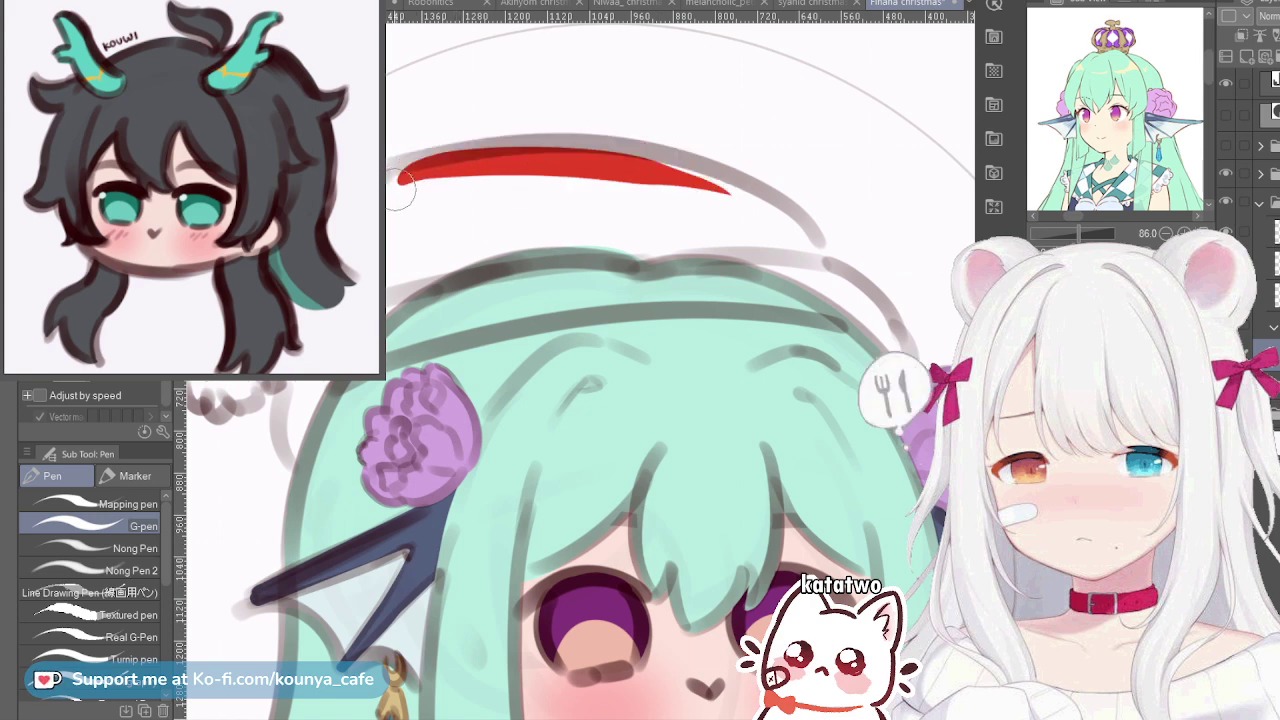
{"action": "left_click_drag", "start_coordinate": [397, 190], "coordinate": [748, 188]}
{"action": "key", "text": "ctrl+t"}
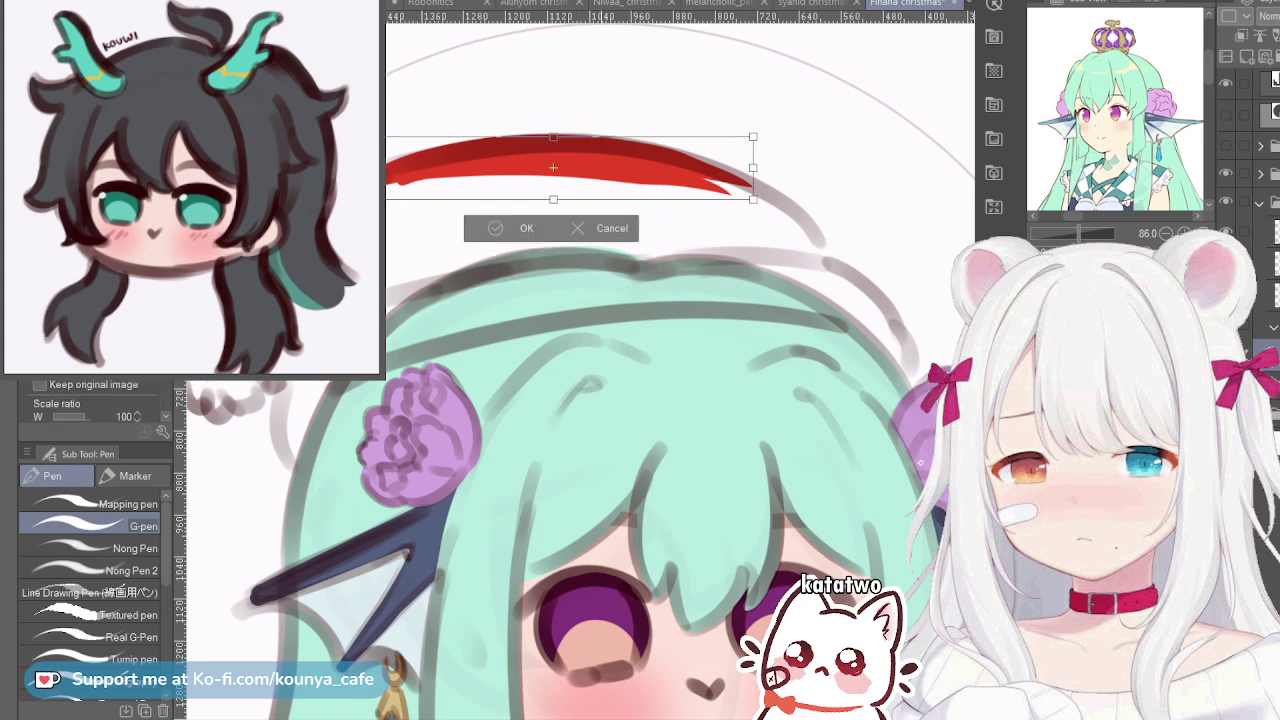
{"action": "left_click", "coordinate": [510, 229]}
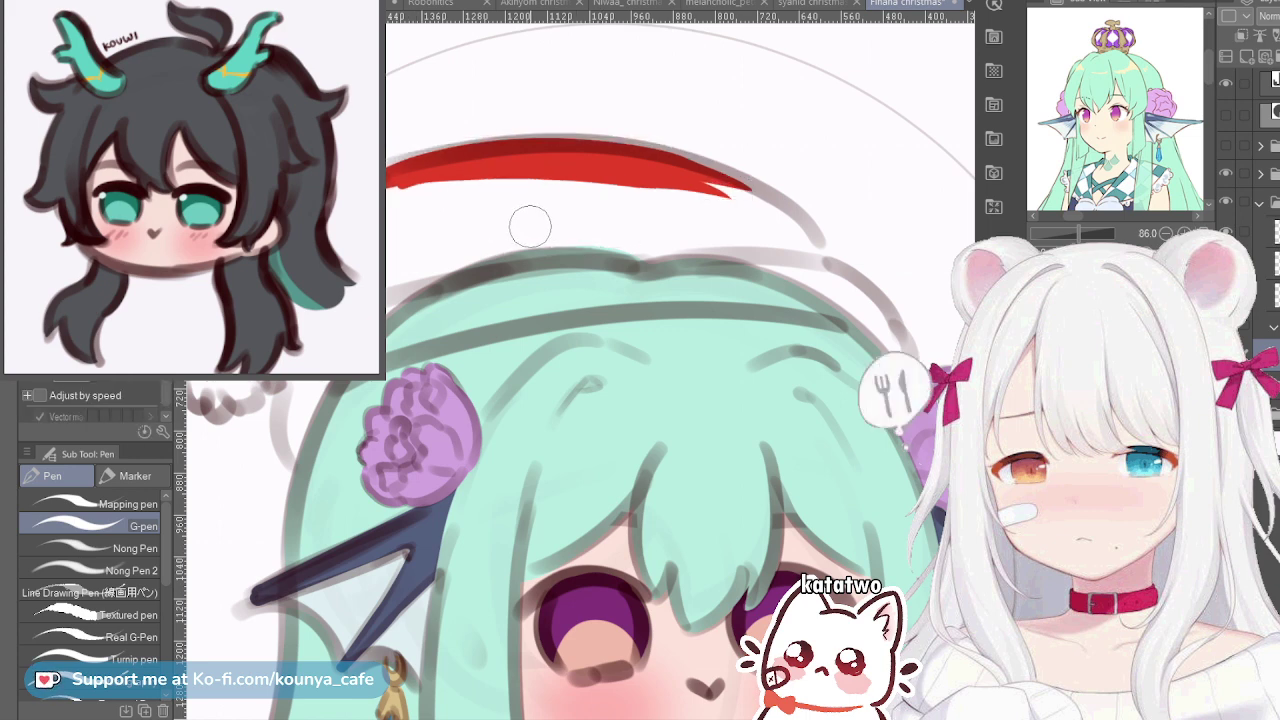
Extend the red band along the arc to the hat's end opposite the pom-pom
{"action": "left_click_drag", "start_coordinate": [640, 216], "coordinate": [564, 228]}
{"action": "scroll", "coordinate": [649, 163], "scroll_direction": "up", "scroll_amount": 1}
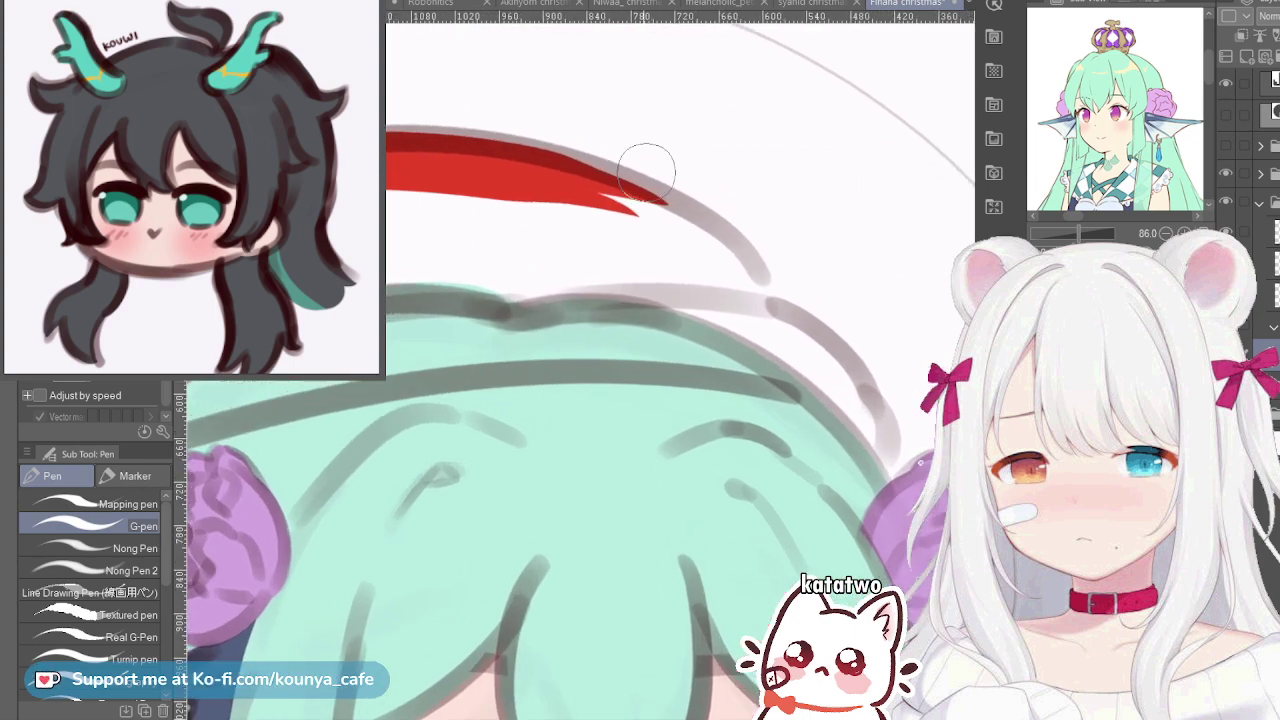
{"action": "left_click_drag", "start_coordinate": [580, 170], "coordinate": [746, 284]}
{"action": "key", "text": "ctrl+z"}
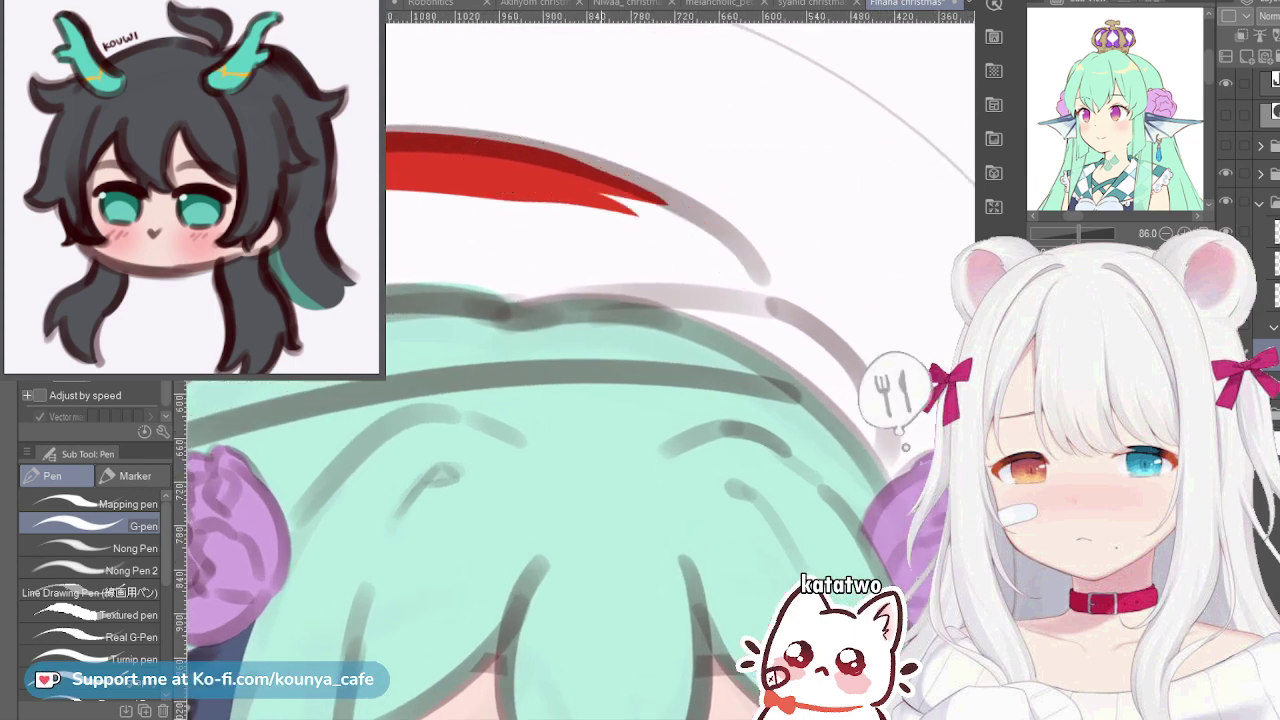
{"action": "left_click_drag", "start_coordinate": [550, 172], "coordinate": [760, 314]}
{"action": "key", "text": "ctrl+z"}
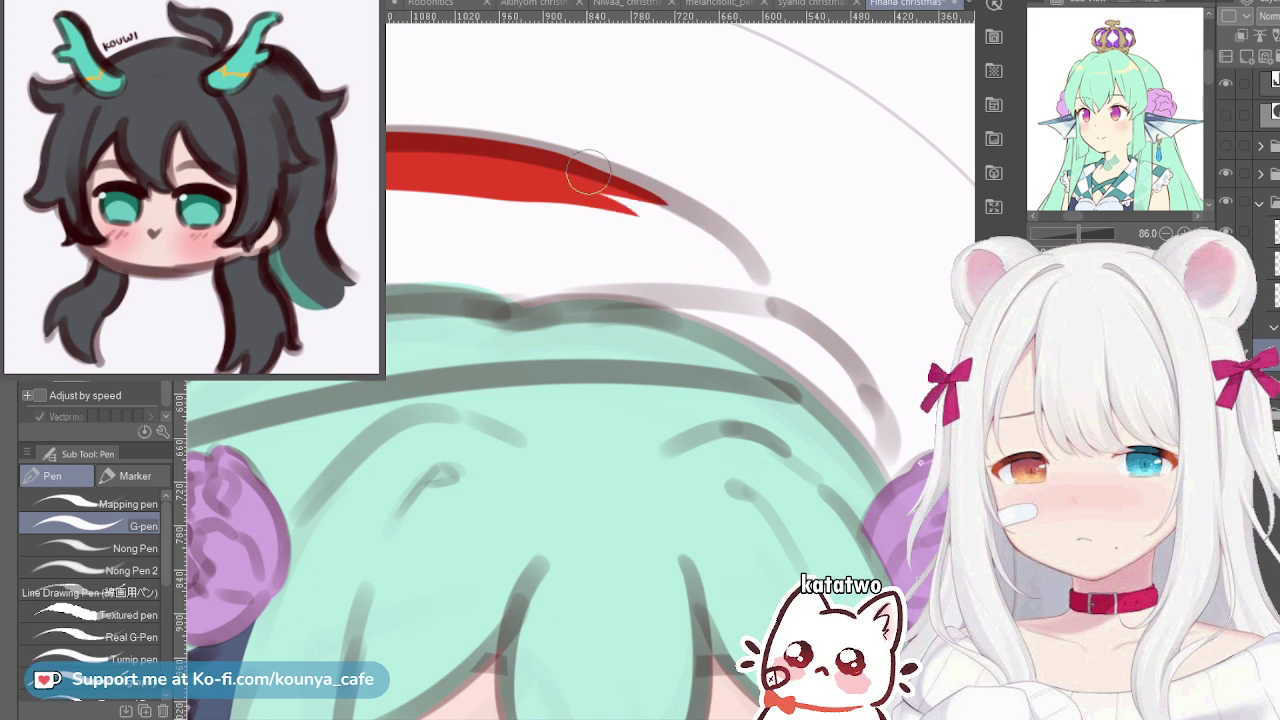
{"action": "mouse_move", "coordinate": [524, 165]}
{"action": "left_mouse_down"}
{"action": "mouse_move", "coordinate": [615, 188]}
{"action": "mouse_move", "coordinate": [764, 294]}
{"action": "left_mouse_up"}
{"action": "key", "text": "ctrl+z"}
{"action": "left_click_drag", "start_coordinate": [527, 167], "coordinate": [766, 325]}
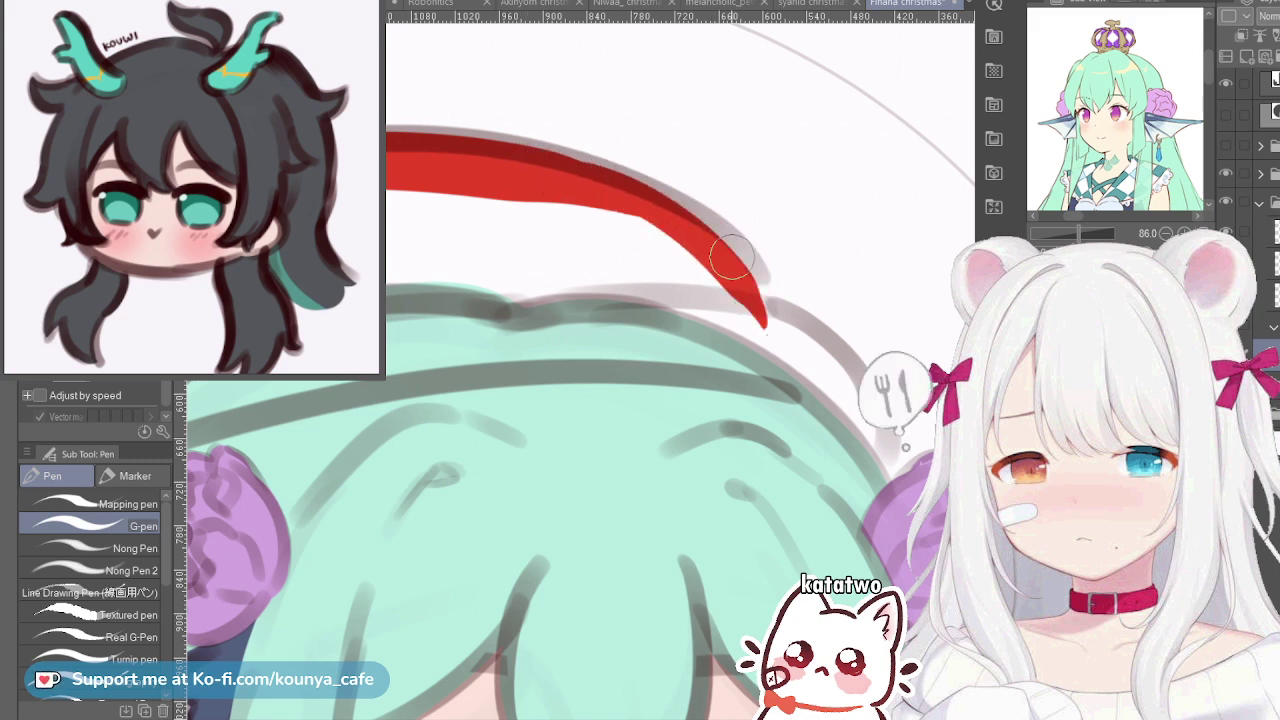
{"action": "mouse_move", "coordinate": [543, 166]}
{"action": "left_mouse_down"}
{"action": "mouse_move", "coordinate": [686, 240]}
{"action": "mouse_move", "coordinate": [745, 302]}
{"action": "mouse_move", "coordinate": [708, 237]}
{"action": "mouse_move", "coordinate": [750, 284]}
{"action": "left_mouse_up"}
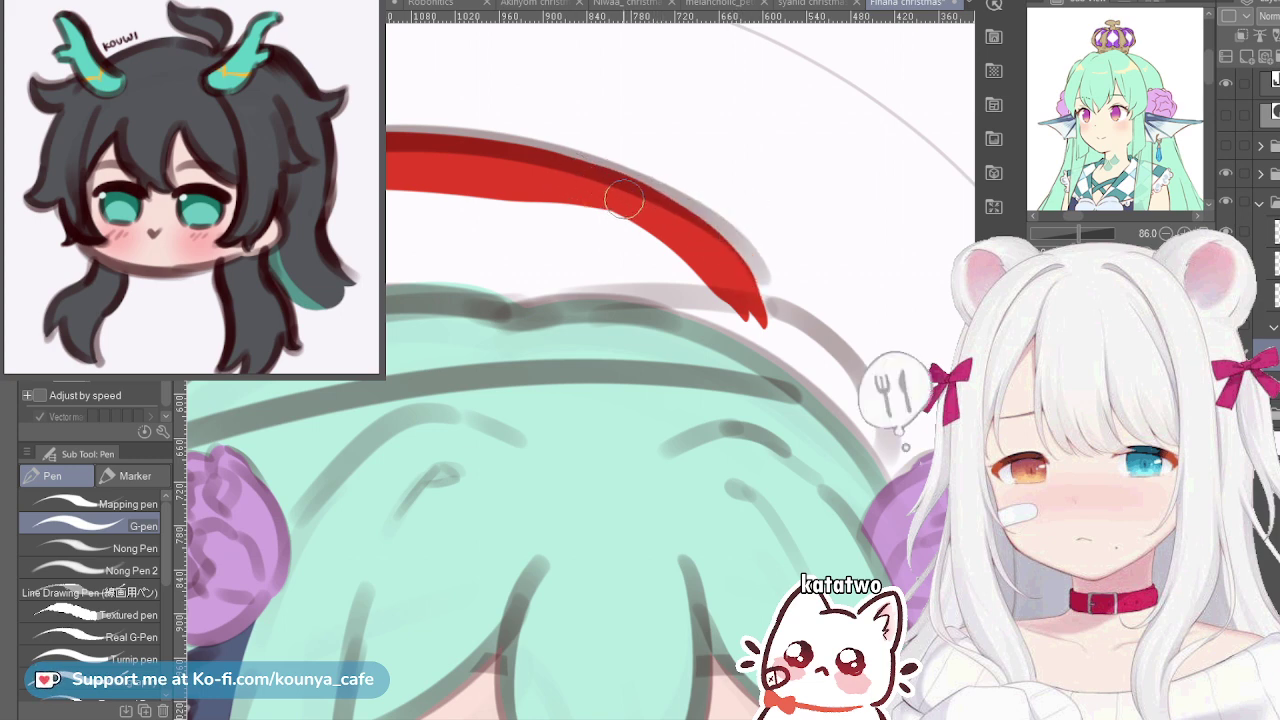
Thicken the red band's curved end with overlapping strokes that stay inside the hat sketch line
{"action": "left_click_drag", "start_coordinate": [604, 186], "coordinate": [759, 313]}
{"action": "mouse_move", "coordinate": [588, 170]}
{"action": "left_mouse_down"}
{"action": "mouse_move", "coordinate": [745, 269]}
{"action": "mouse_move", "coordinate": [762, 305]}
{"action": "left_mouse_up"}
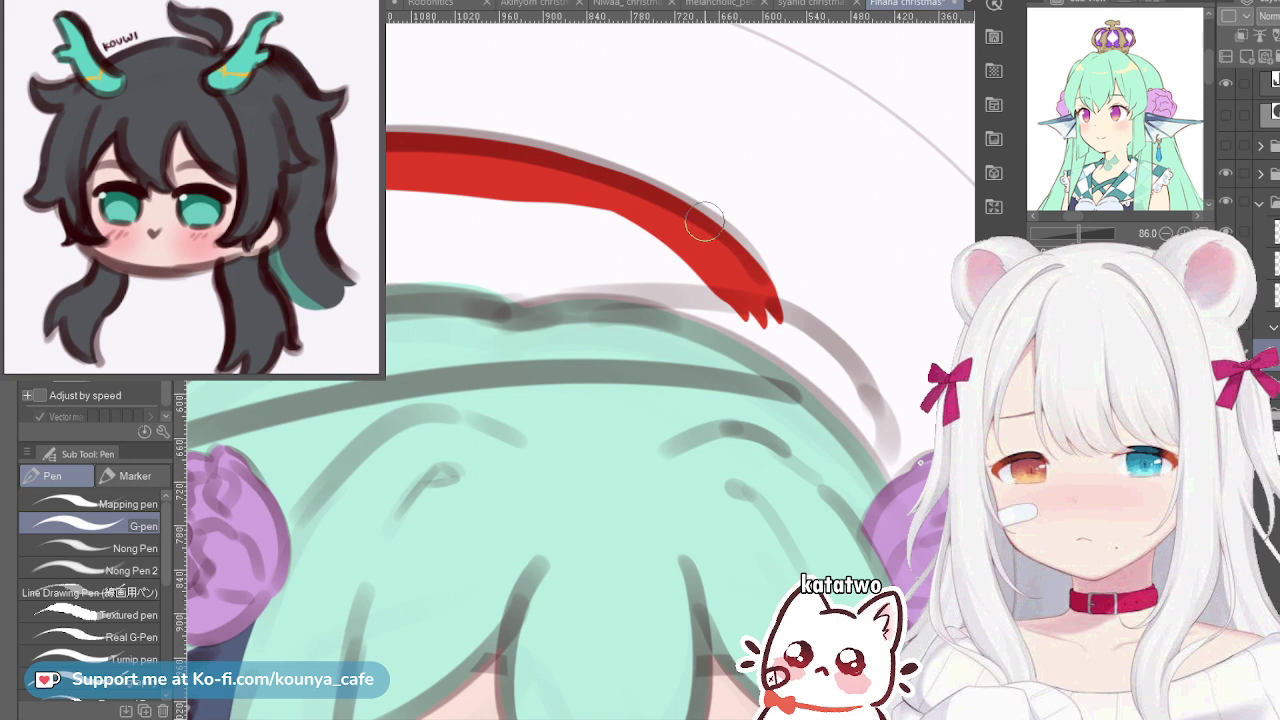
{"action": "key", "text": "ctrl+z"}
{"action": "mouse_move", "coordinate": [635, 191]}
{"action": "left_mouse_down"}
{"action": "mouse_move", "coordinate": [753, 291]}
{"action": "mouse_move", "coordinate": [762, 314]}
{"action": "left_mouse_up"}
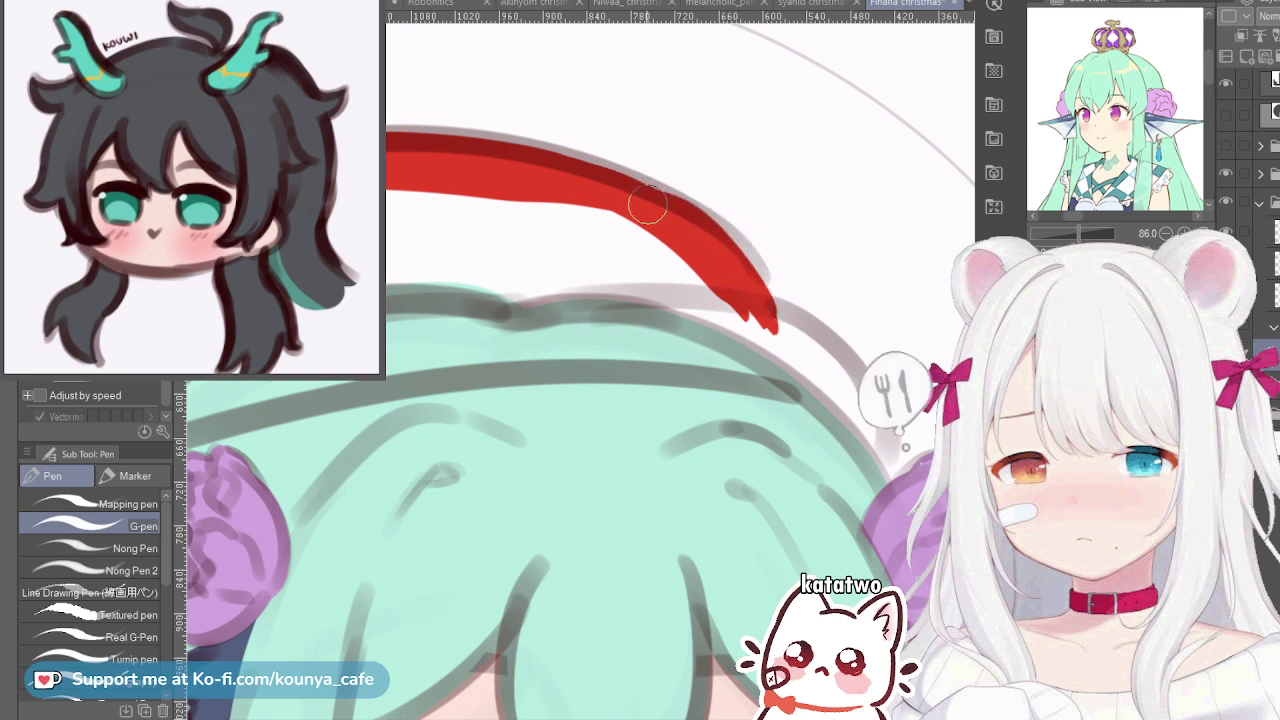
{"action": "key", "text": "ctrl+z"}
{"action": "mouse_move", "coordinate": [600, 178]}
{"action": "left_mouse_down"}
{"action": "mouse_move", "coordinate": [657, 201]}
{"action": "mouse_move", "coordinate": [758, 308]}
{"action": "left_mouse_up"}
{"action": "key", "text": "ctrl+z"}
{"action": "left_click_drag", "start_coordinate": [592, 186], "coordinate": [759, 305]}
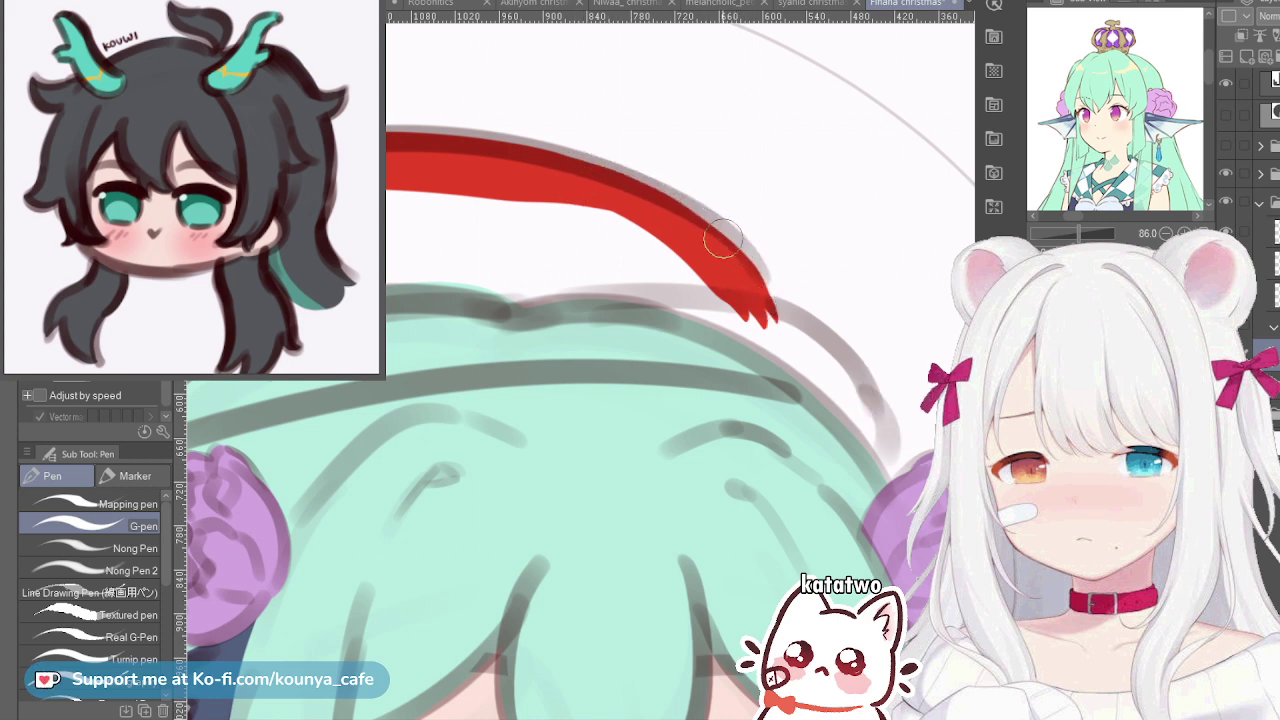
{"action": "mouse_move", "coordinate": [623, 206]}
{"action": "left_mouse_down"}
{"action": "mouse_move", "coordinate": [771, 313]}
{"action": "mouse_move", "coordinate": [762, 298]}
{"action": "left_mouse_up"}
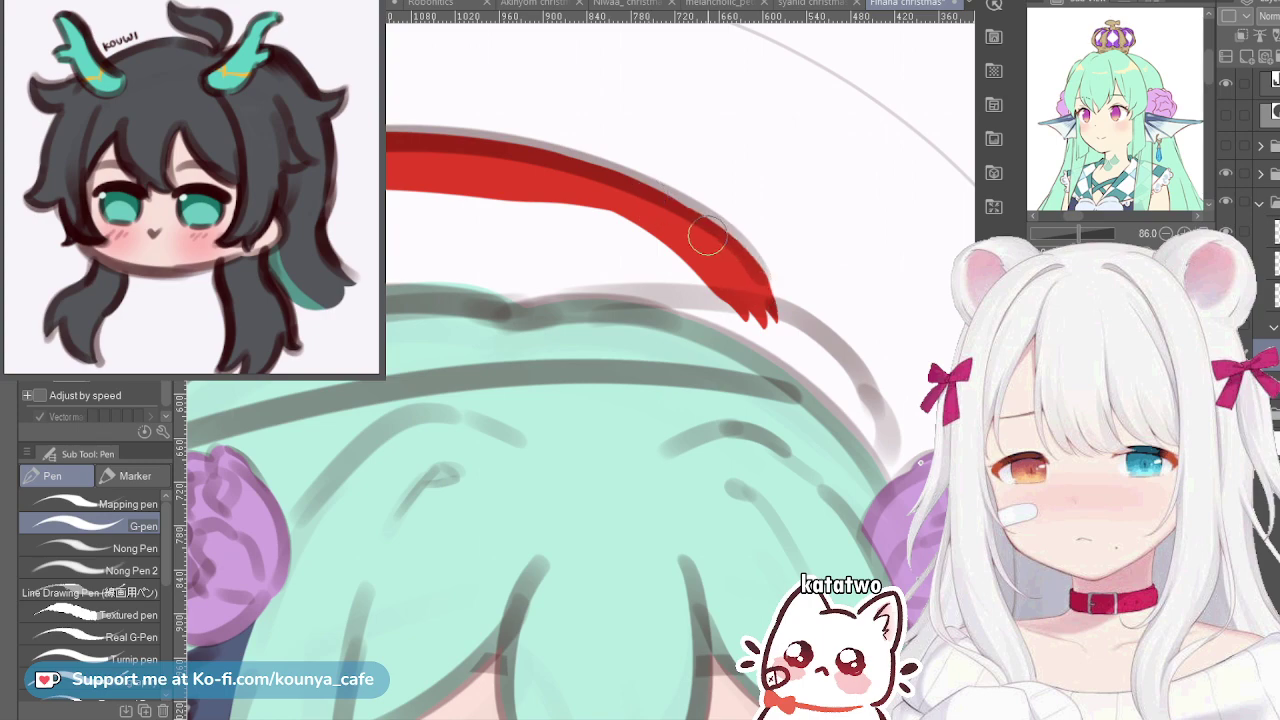
{"action": "left_click_drag", "start_coordinate": [637, 200], "coordinate": [781, 326]}
Fill the main body of the hat with red from the upper arc down to the brim sketch
{"action": "scroll", "coordinate": [655, 238], "scroll_direction": "down", "scroll_amount": 2}
{"action": "left_click_drag", "start_coordinate": [440, 240], "coordinate": [537, 260]}
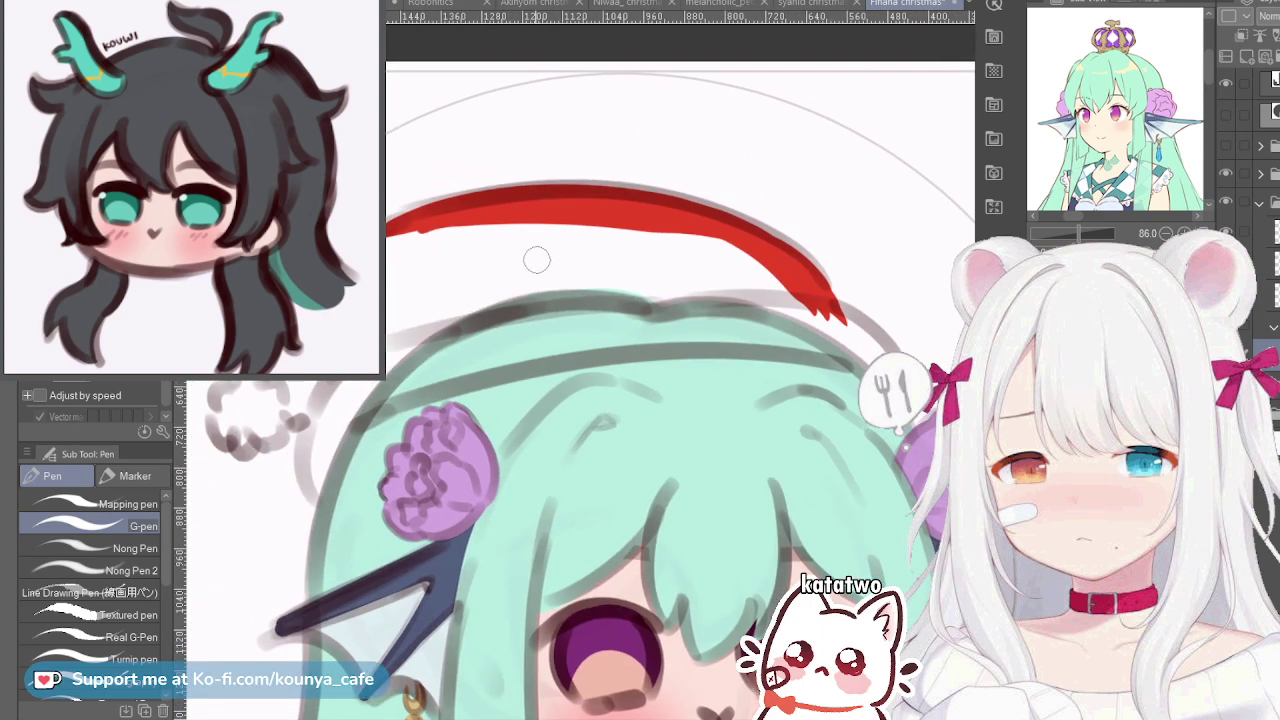
{"action": "mouse_move", "coordinate": [420, 245]}
{"action": "left_mouse_down"}
{"action": "mouse_move", "coordinate": [606, 238]}
{"action": "mouse_move", "coordinate": [430, 248]}
{"action": "left_mouse_up"}
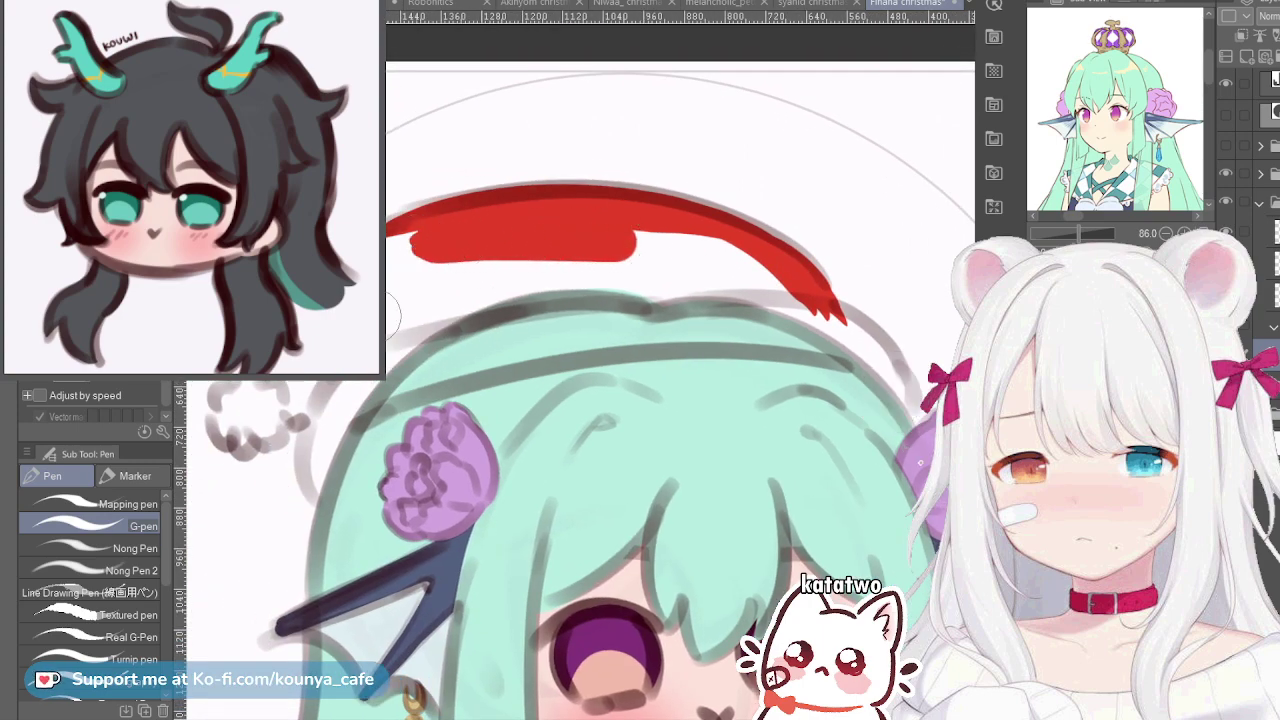
{"action": "mouse_move", "coordinate": [392, 316]}
{"action": "left_mouse_down"}
{"action": "mouse_move", "coordinate": [664, 288]}
{"action": "mouse_move", "coordinate": [797, 292]}
{"action": "mouse_move", "coordinate": [544, 273]}
{"action": "mouse_move", "coordinate": [377, 286]}
{"action": "mouse_move", "coordinate": [739, 240]}
{"action": "mouse_move", "coordinate": [744, 260]}
{"action": "mouse_move", "coordinate": [672, 233]}
{"action": "mouse_move", "coordinate": [400, 263]}
{"action": "left_mouse_up"}
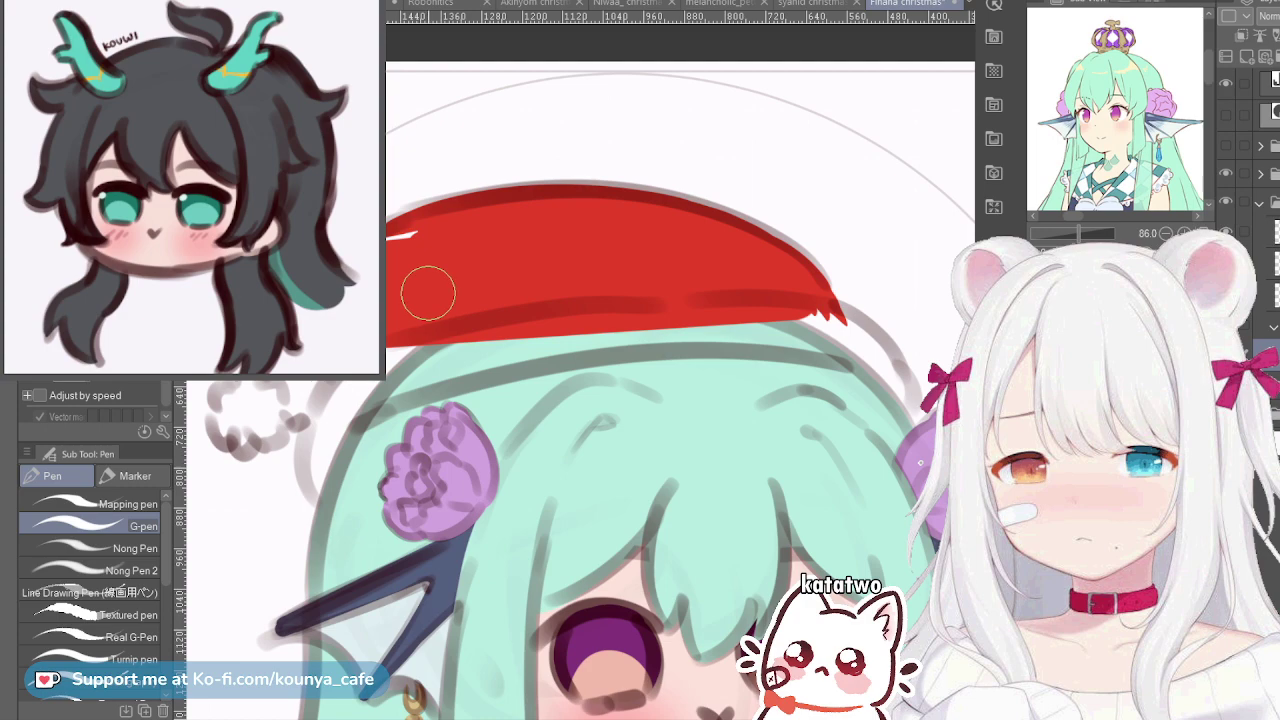
Flip the canvas view back and continue the red along the upper arc toward the pom-pom, closing the gaps
{"action": "key", "text": "h"}
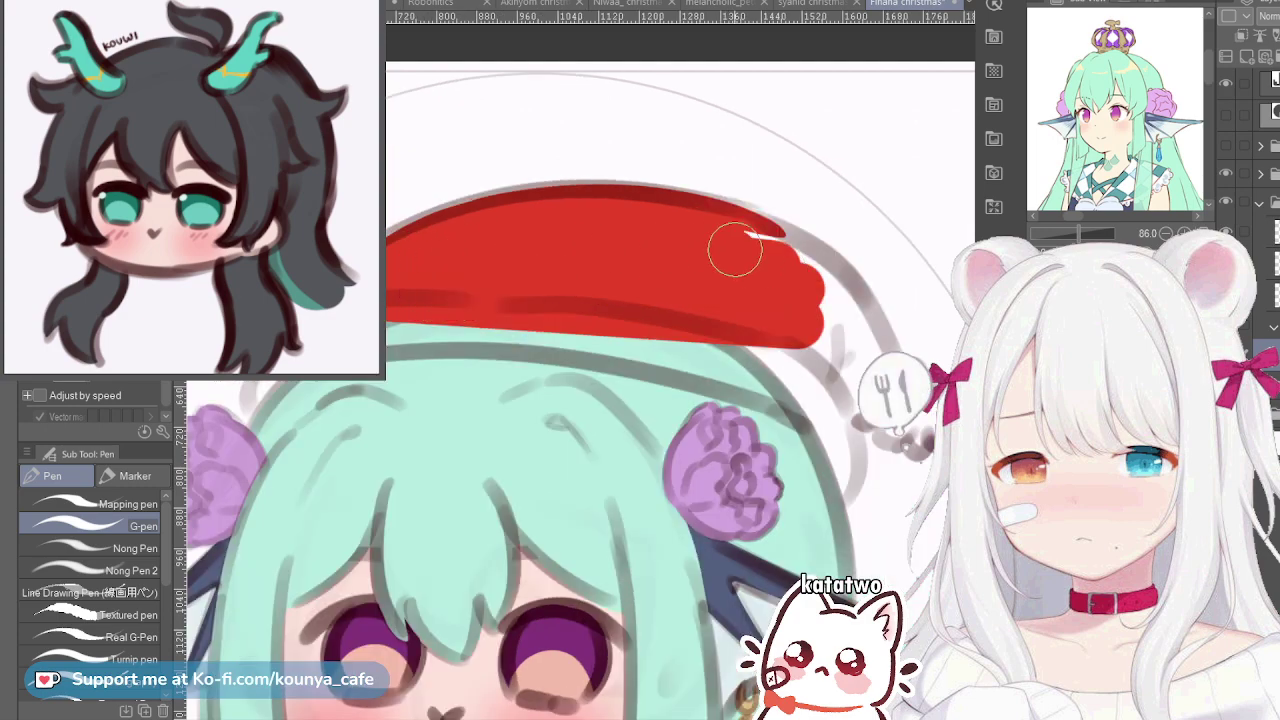
{"action": "left_click_drag", "start_coordinate": [773, 220], "coordinate": [680, 190]}
{"action": "scroll", "coordinate": [770, 220], "scroll_direction": "up", "scroll_amount": 2}
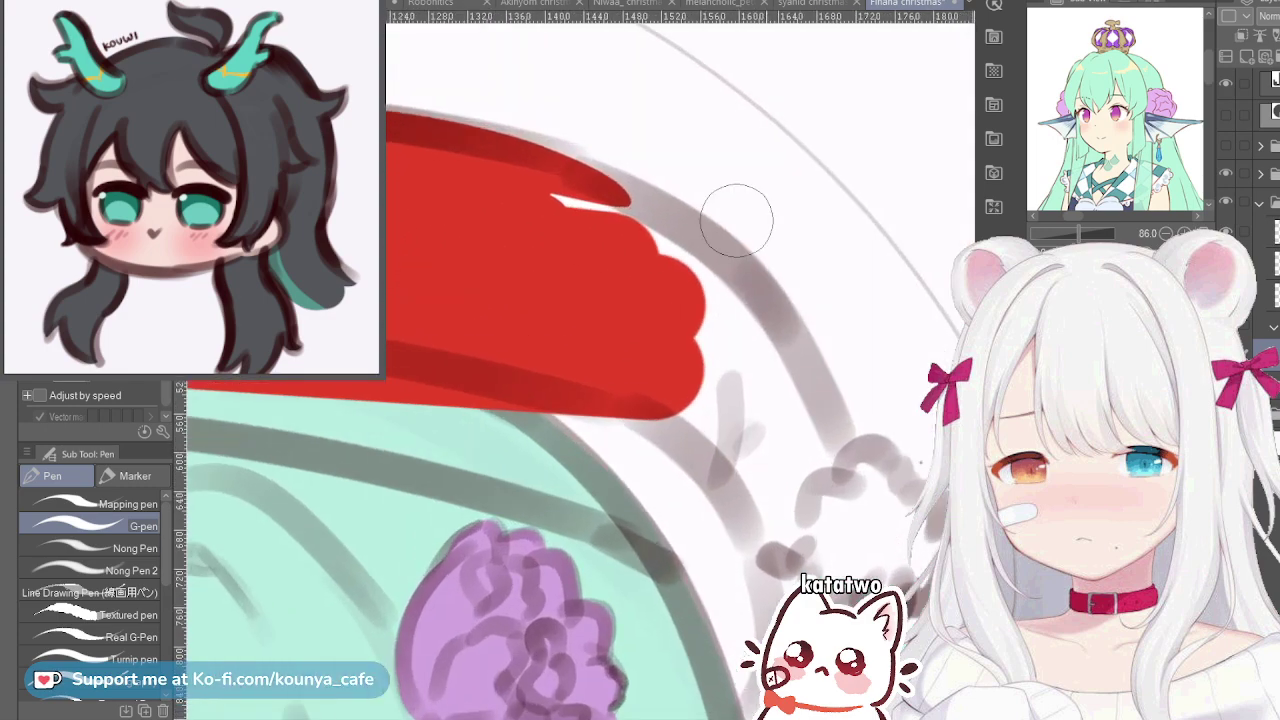
{"action": "mouse_move", "coordinate": [530, 165]}
{"action": "left_mouse_down"}
{"action": "mouse_move", "coordinate": [683, 237]}
{"action": "mouse_move", "coordinate": [746, 285]}
{"action": "left_mouse_up"}
{"action": "key", "text": "ctrl+z"}
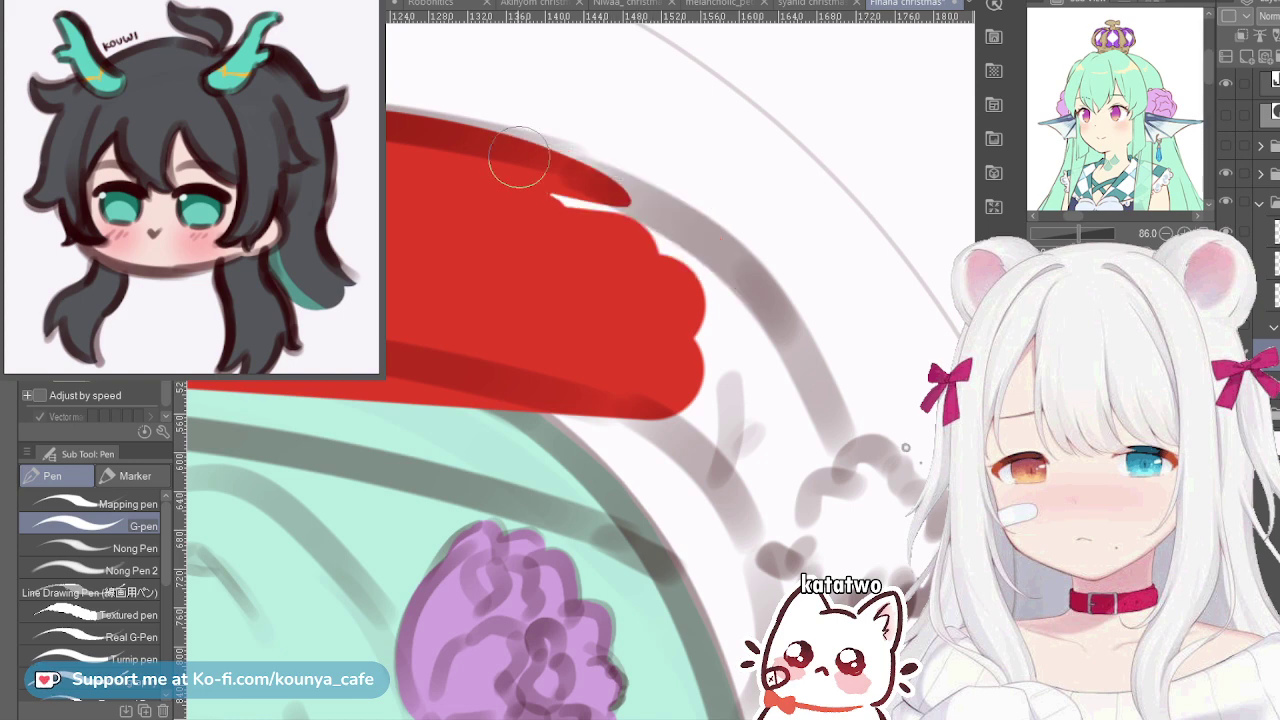
{"action": "mouse_move", "coordinate": [450, 149]}
{"action": "left_mouse_down"}
{"action": "mouse_move", "coordinate": [574, 186]}
{"action": "mouse_move", "coordinate": [733, 275]}
{"action": "left_mouse_up"}
{"action": "mouse_move", "coordinate": [511, 172]}
{"action": "left_mouse_down"}
{"action": "mouse_move", "coordinate": [620, 194]}
{"action": "mouse_move", "coordinate": [750, 272]}
{"action": "left_mouse_up"}
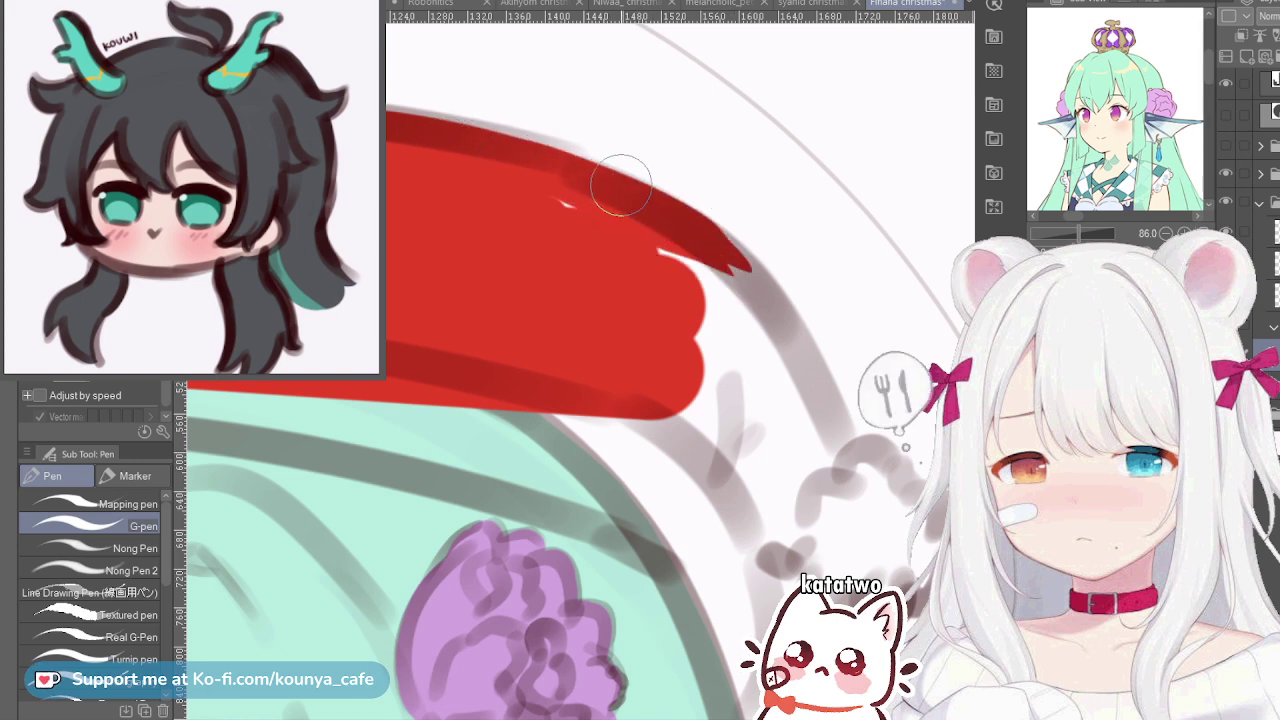
{"action": "scroll", "coordinate": [716, 227], "scroll_direction": "down", "scroll_amount": 2}
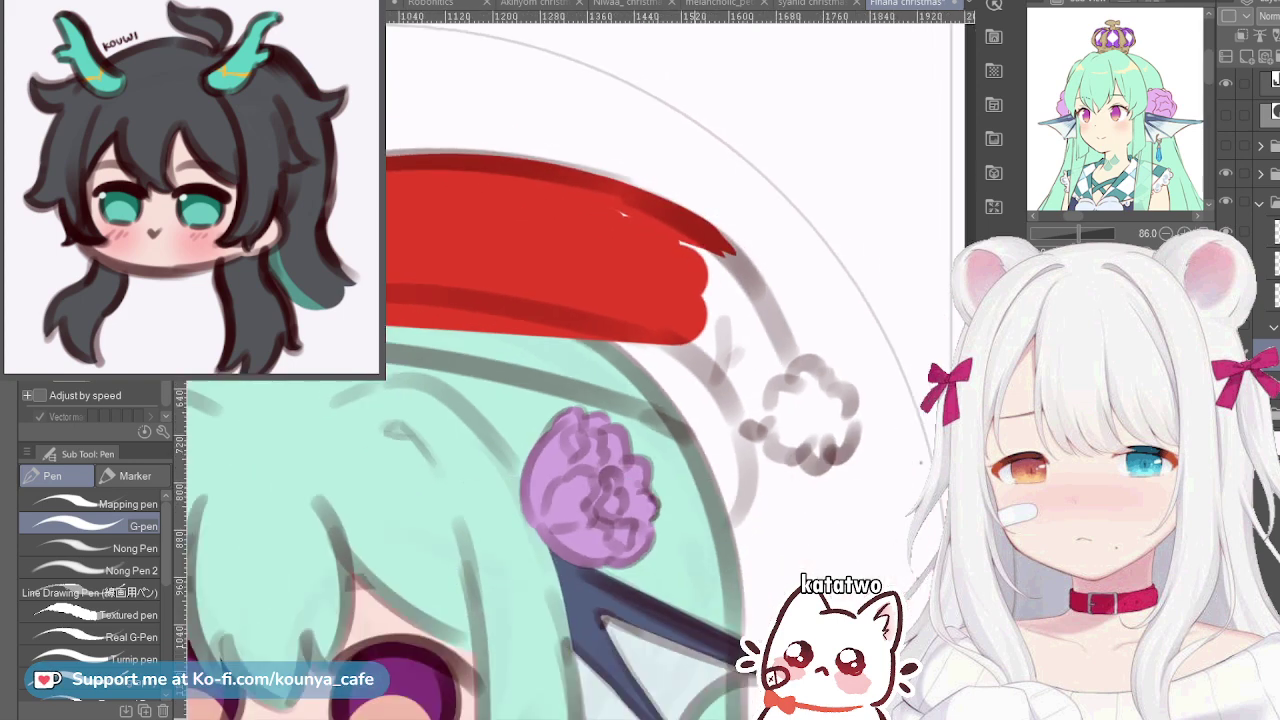
{"action": "key", "text": "ctrl+t"}
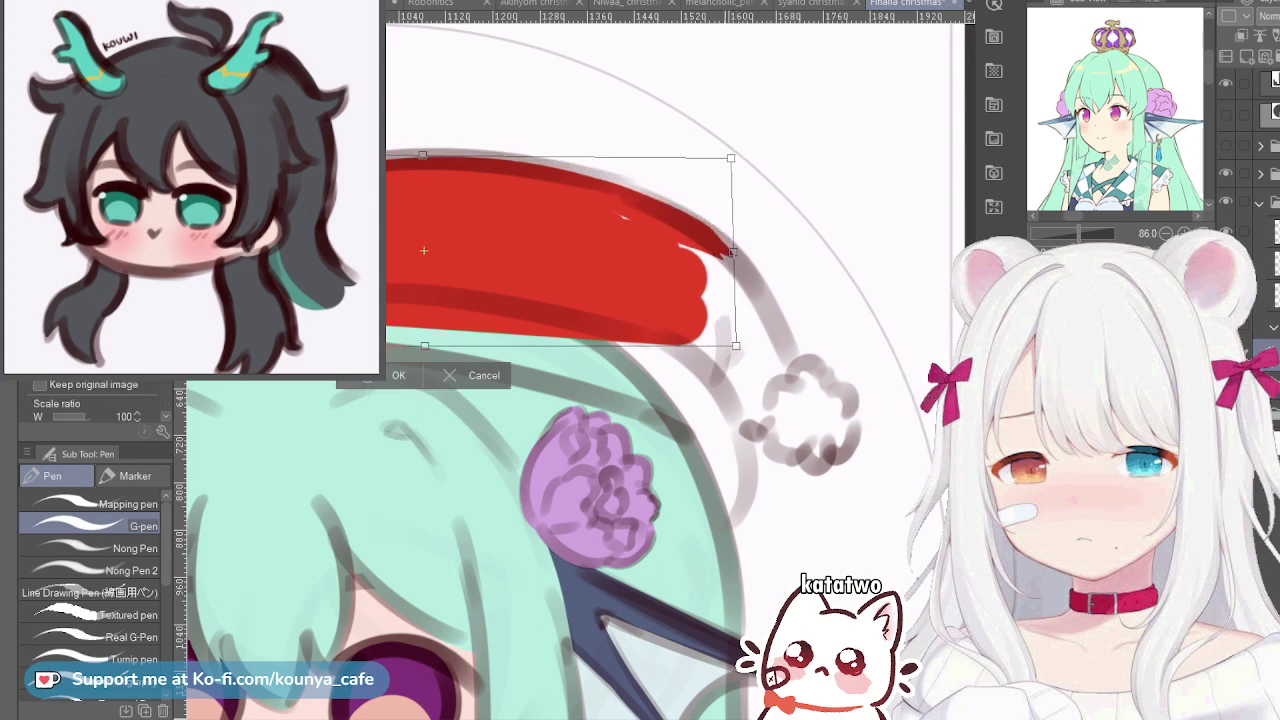
{"action": "key", "text": "Return"}
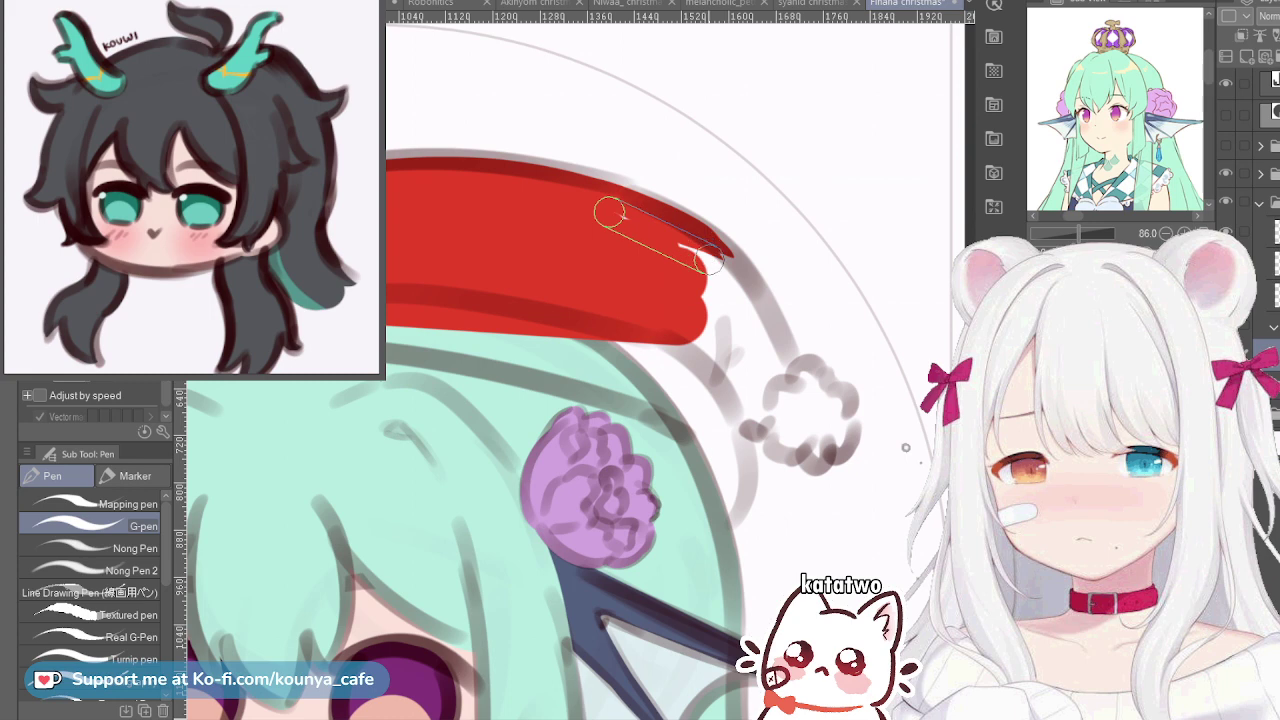
Paint the outer edge of the hat's drooping end red down to the pom-pom sketch
{"action": "scroll", "coordinate": [757, 277], "scroll_direction": "up", "scroll_amount": 2}
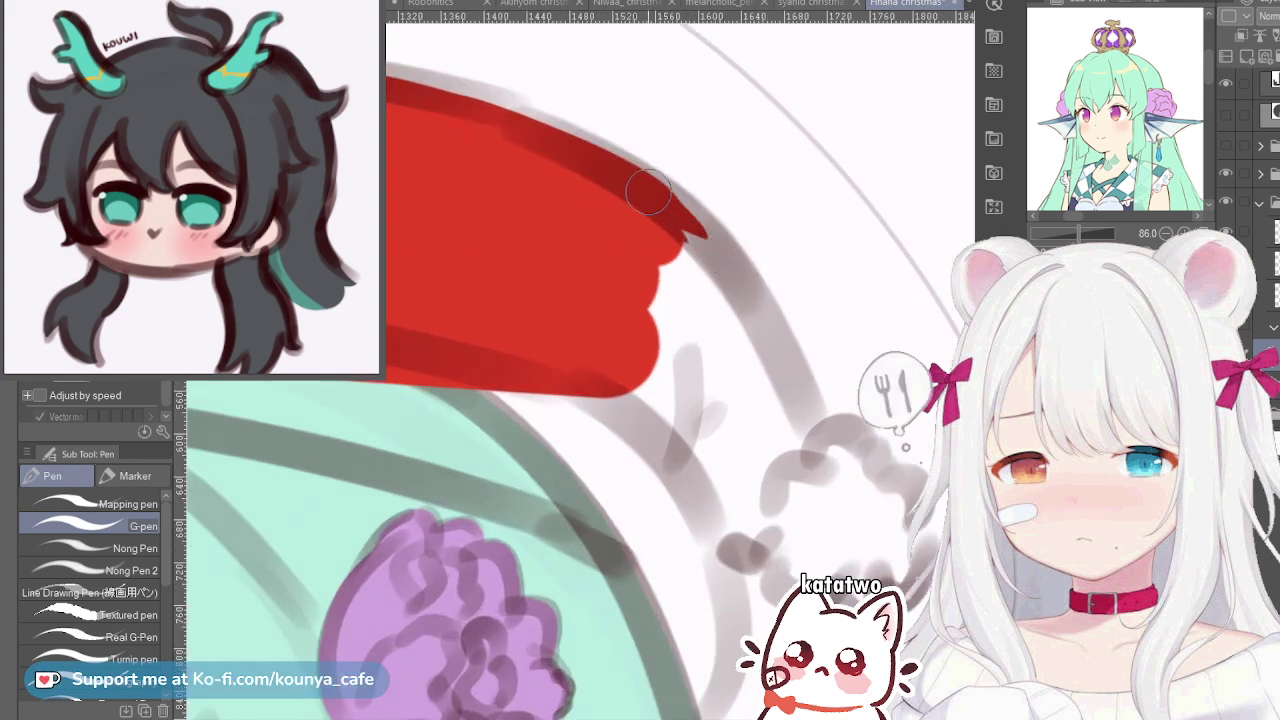
{"action": "mouse_move", "coordinate": [640, 190]}
{"action": "left_mouse_down"}
{"action": "mouse_move", "coordinate": [775, 365]}
{"action": "mouse_move", "coordinate": [808, 462]}
{"action": "left_mouse_up"}
{"action": "left_click_drag", "start_coordinate": [704, 255], "coordinate": [820, 480]}
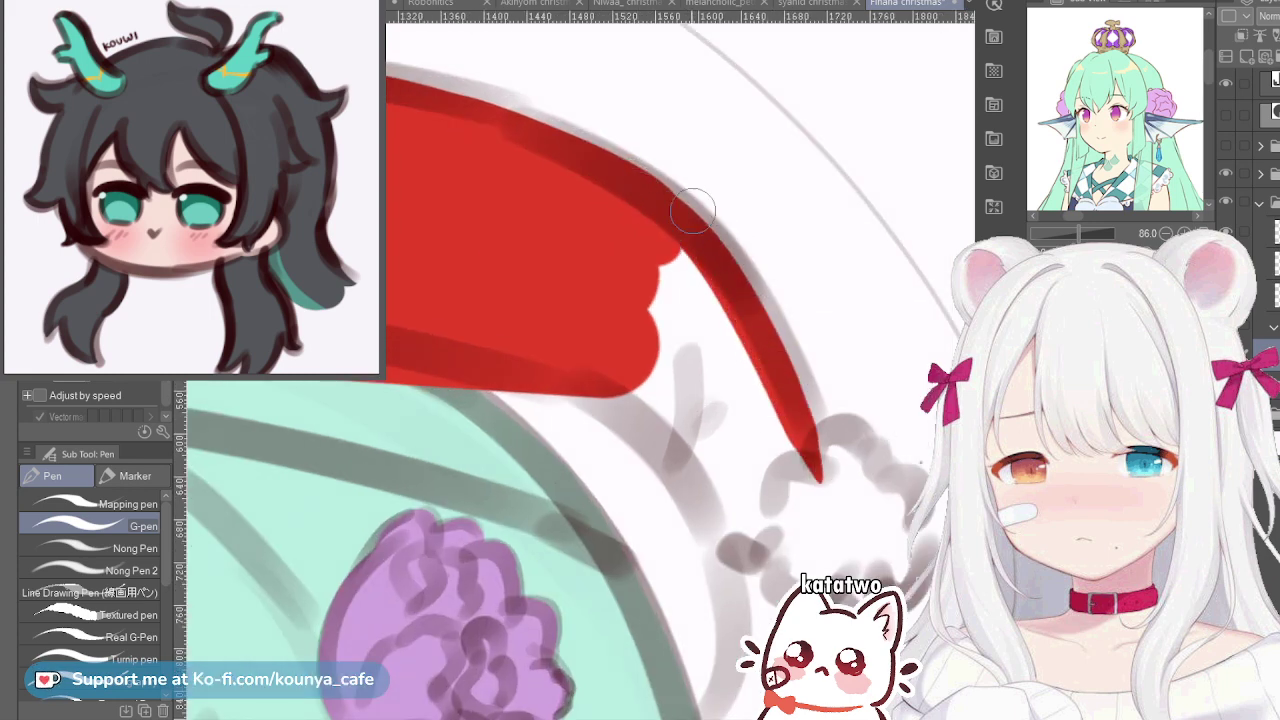
{"action": "left_click_drag", "start_coordinate": [669, 209], "coordinate": [812, 468]}
Enlarge the brush and fill the inside of the hat's drooping end with broad red strokes
{"action": "key", "text": "bracketright"}
{"action": "key", "text": "bracketright"}
{"action": "key", "text": "bracketright"}
{"action": "key", "text": "bracketright"}
{"action": "key", "text": "bracketright"}
{"action": "key", "text": "bracketright"}
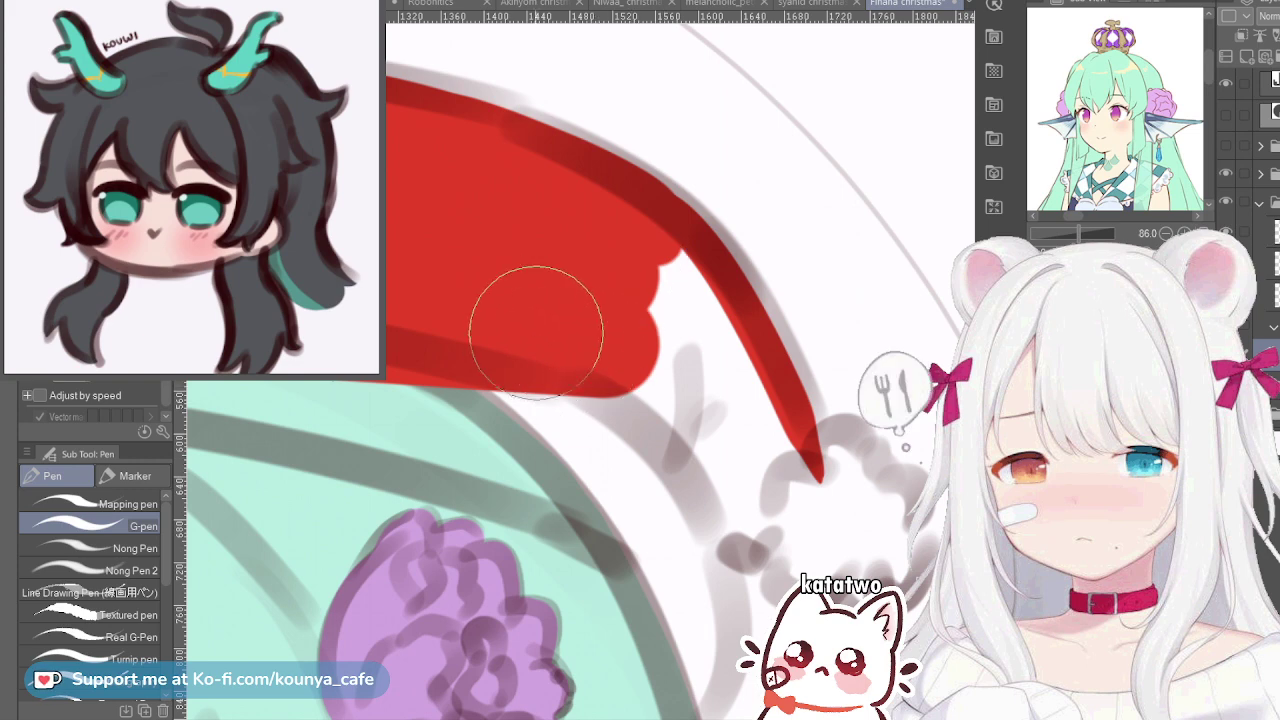
{"action": "left_click_drag", "start_coordinate": [540, 332], "coordinate": [716, 456]}
{"action": "left_click_drag", "start_coordinate": [625, 295], "coordinate": [723, 399]}
{"action": "left_click_drag", "start_coordinate": [633, 243], "coordinate": [717, 403]}
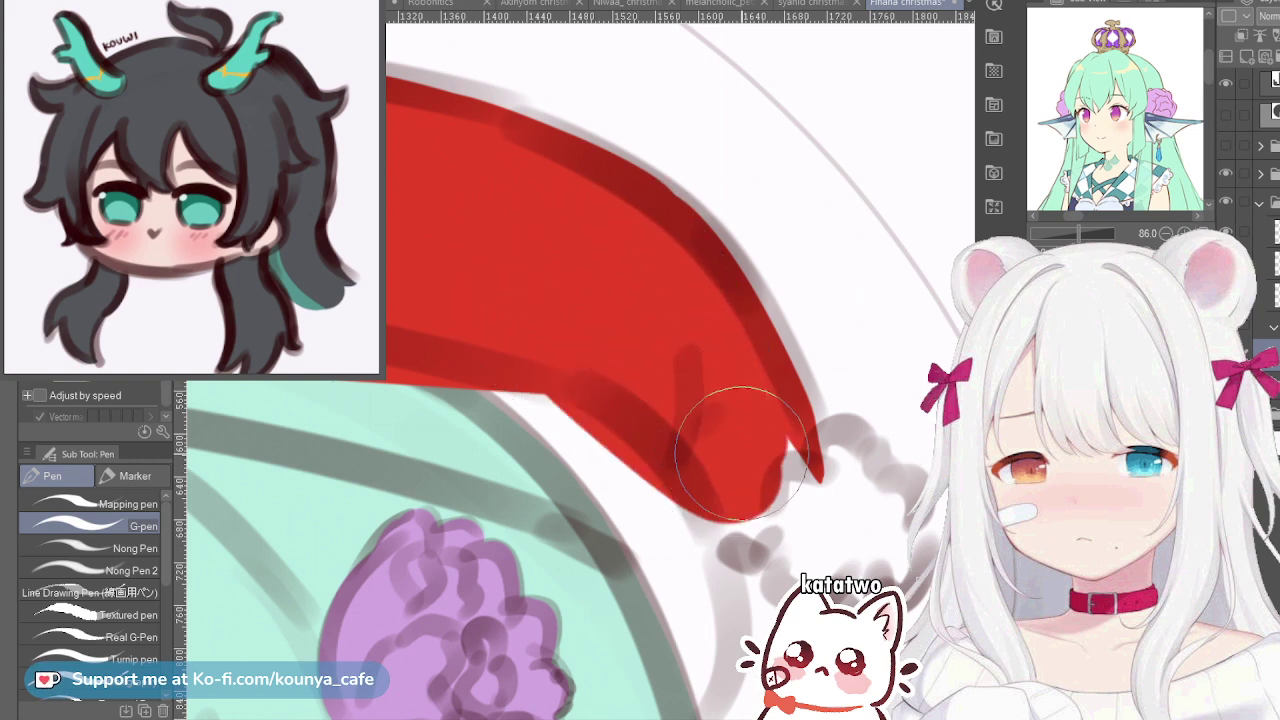
Reduce the brush size and fill the drooping end's lower edge and tip with red beside the pom-pom
{"action": "key", "text": "bracketleft"}
{"action": "key", "text": "bracketleft"}
{"action": "mouse_move", "coordinate": [560, 378]}
{"action": "left_mouse_down"}
{"action": "mouse_move", "coordinate": [721, 489]}
{"action": "mouse_move", "coordinate": [705, 460]}
{"action": "mouse_move", "coordinate": [688, 506]}
{"action": "mouse_move", "coordinate": [788, 478]}
{"action": "left_mouse_up"}
{"action": "mouse_move", "coordinate": [667, 514]}
{"action": "left_mouse_down"}
{"action": "mouse_move", "coordinate": [792, 551]}
{"action": "mouse_move", "coordinate": [786, 560]}
{"action": "mouse_move", "coordinate": [790, 542]}
{"action": "left_mouse_up"}
{"action": "scroll", "coordinate": [775, 450], "scroll_direction": "down", "scroll_amount": 3}
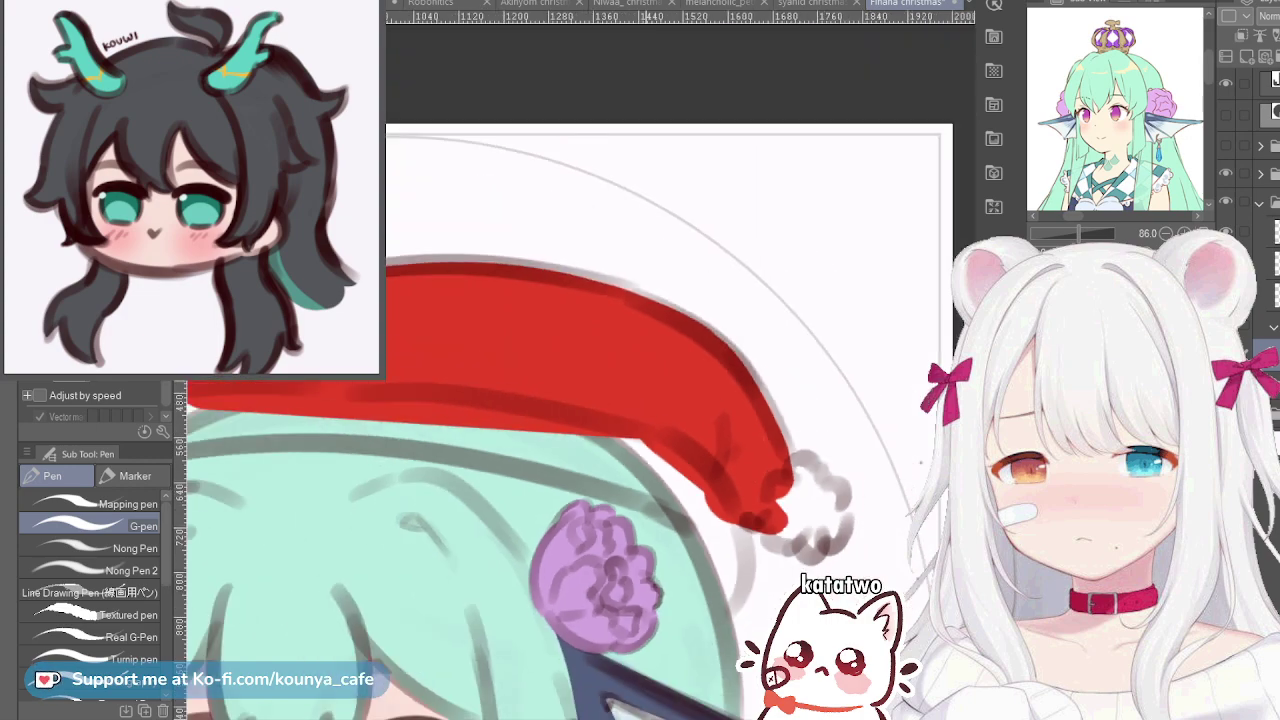
{"action": "mouse_move", "coordinate": [519, 376]}
{"action": "left_mouse_down"}
{"action": "mouse_move", "coordinate": [539, 349]}
{"action": "mouse_move", "coordinate": [544, 249]}
{"action": "left_mouse_up"}
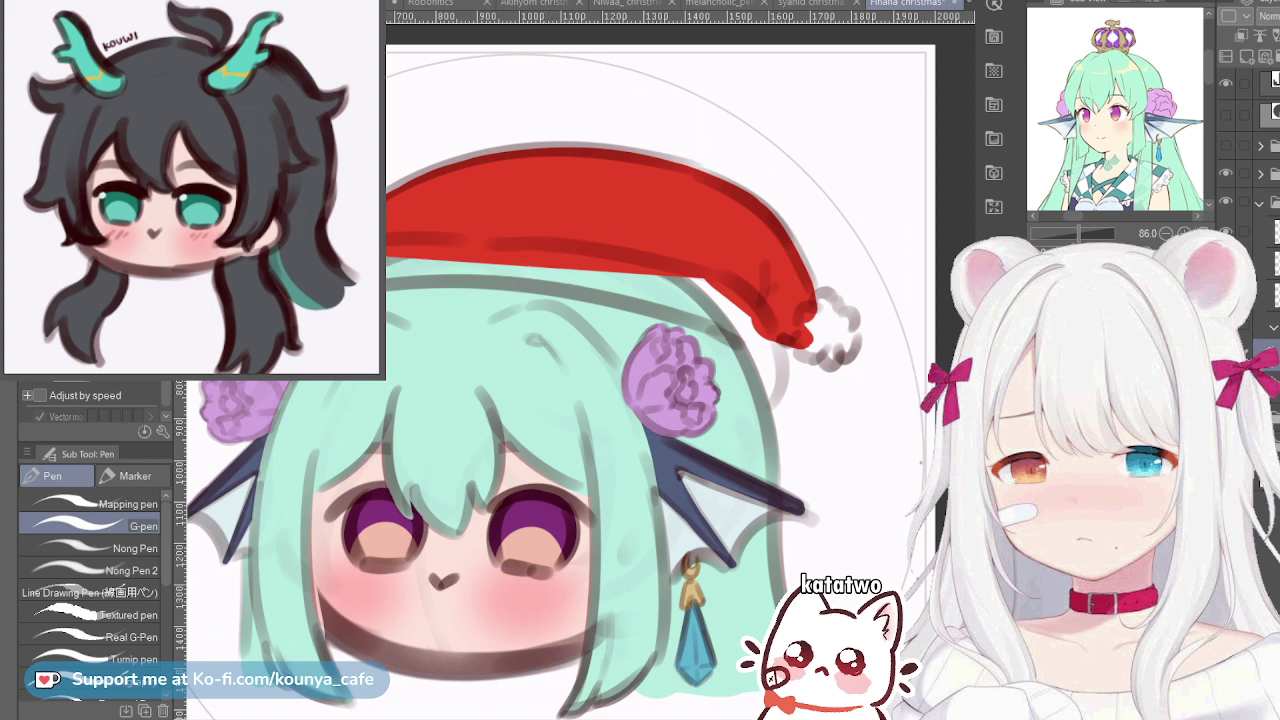
{"action": "left_click_drag", "start_coordinate": [646, 170], "coordinate": [626, 196]}
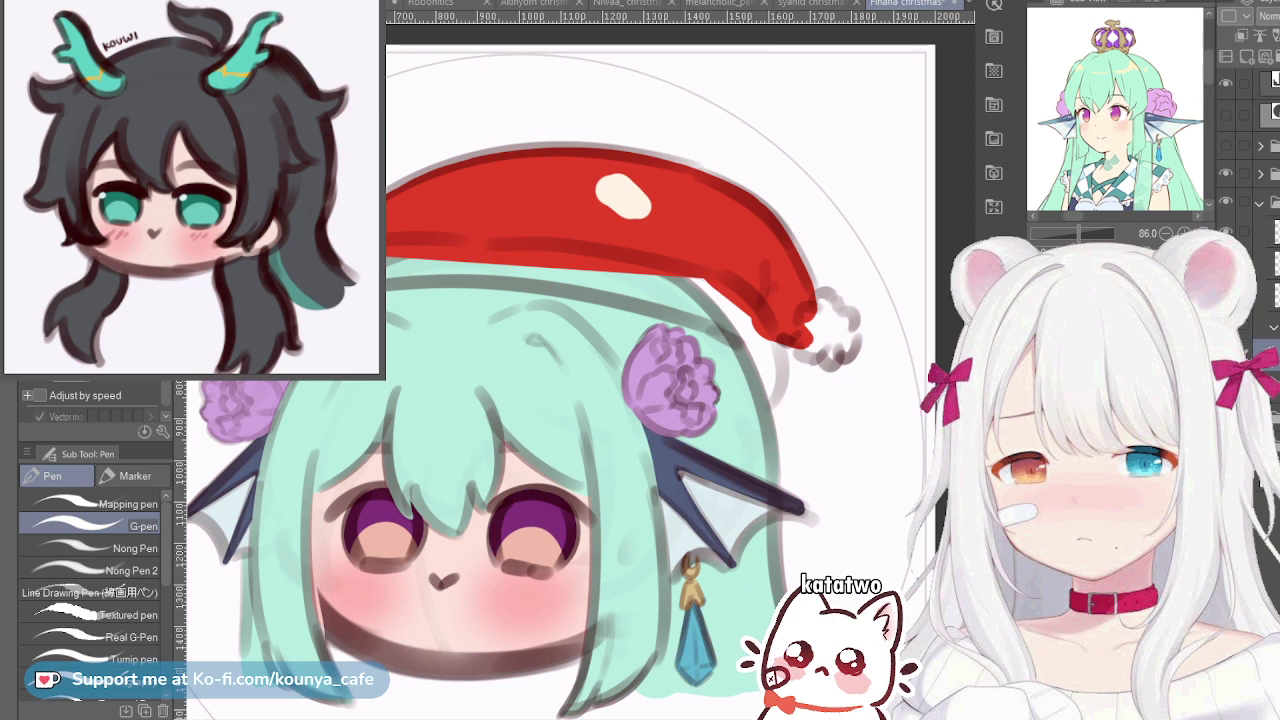
{"action": "left_click_drag", "start_coordinate": [661, 212], "coordinate": [676, 220]}
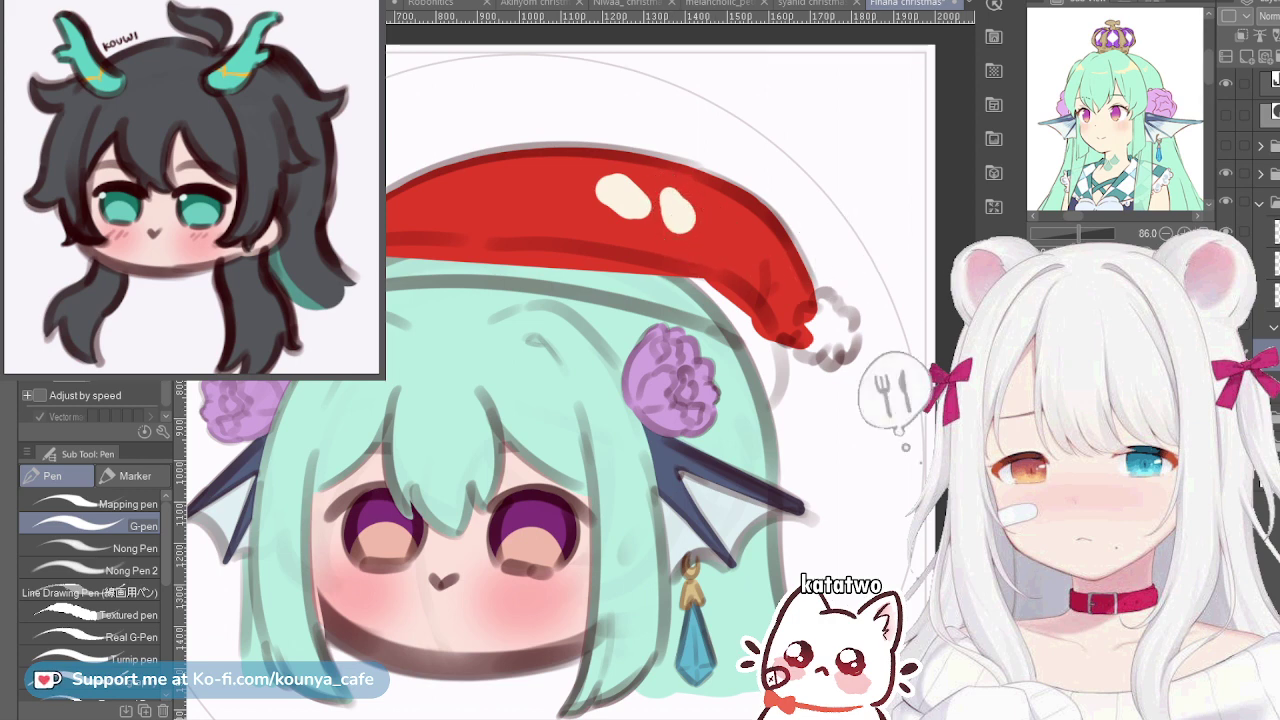
{"action": "key", "text": "ctrl+z"}
{"action": "key", "text": "ctrl+z"}
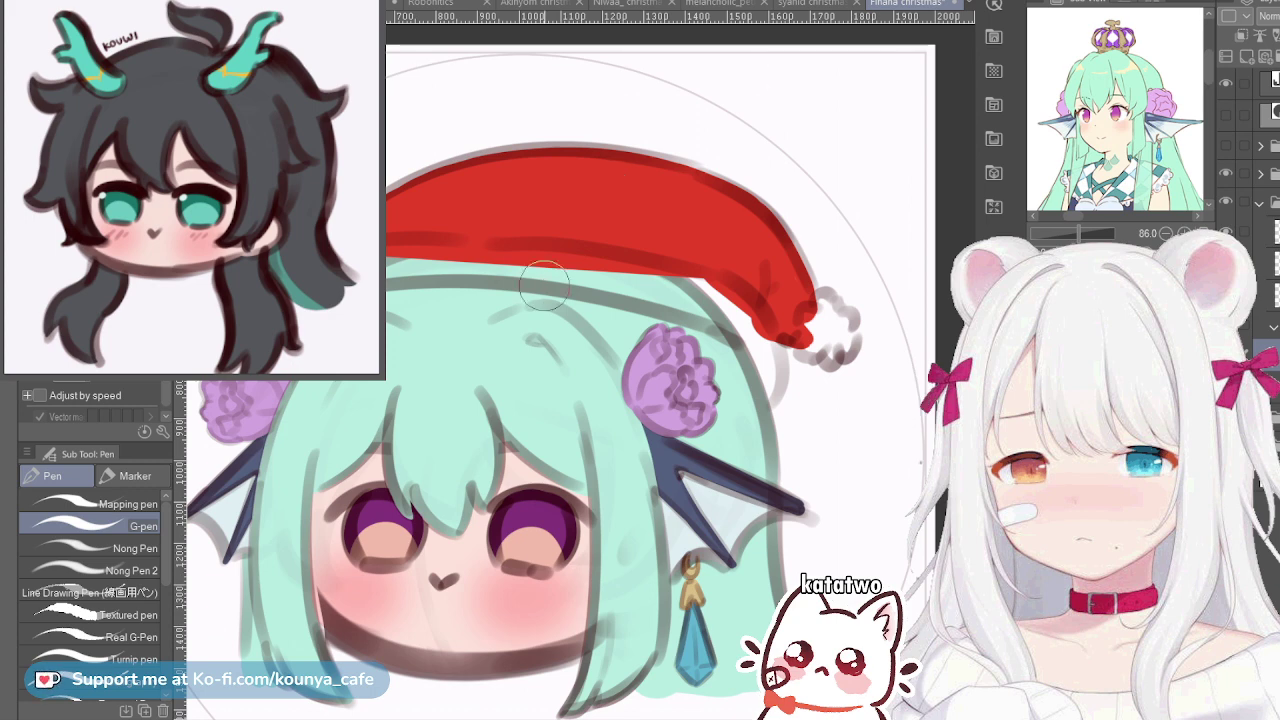
Paint a tapering cream-white stroke along the upper sketch line of the hat's brim, starting from the side away from the pom-pom
{"action": "scroll", "coordinate": [905, 447], "scroll_direction": "up", "scroll_amount": 1}
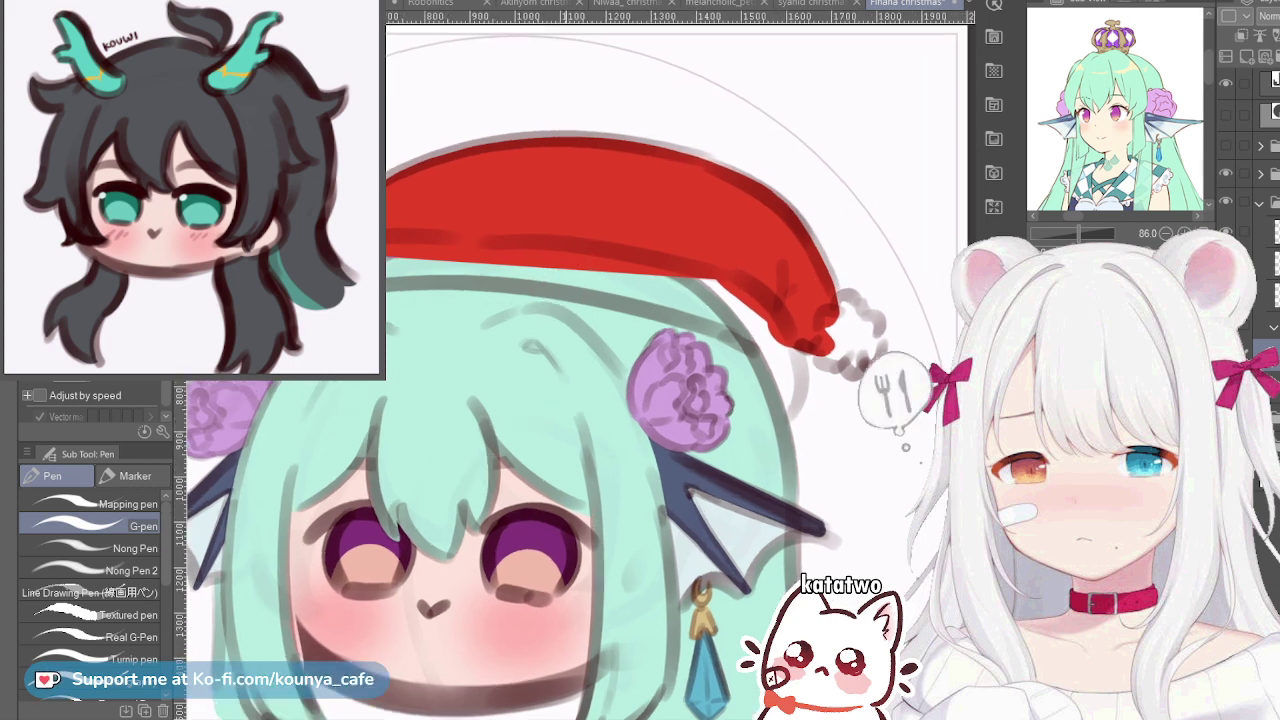
{"action": "left_click_drag", "start_coordinate": [552, 300], "coordinate": [579, 324]}
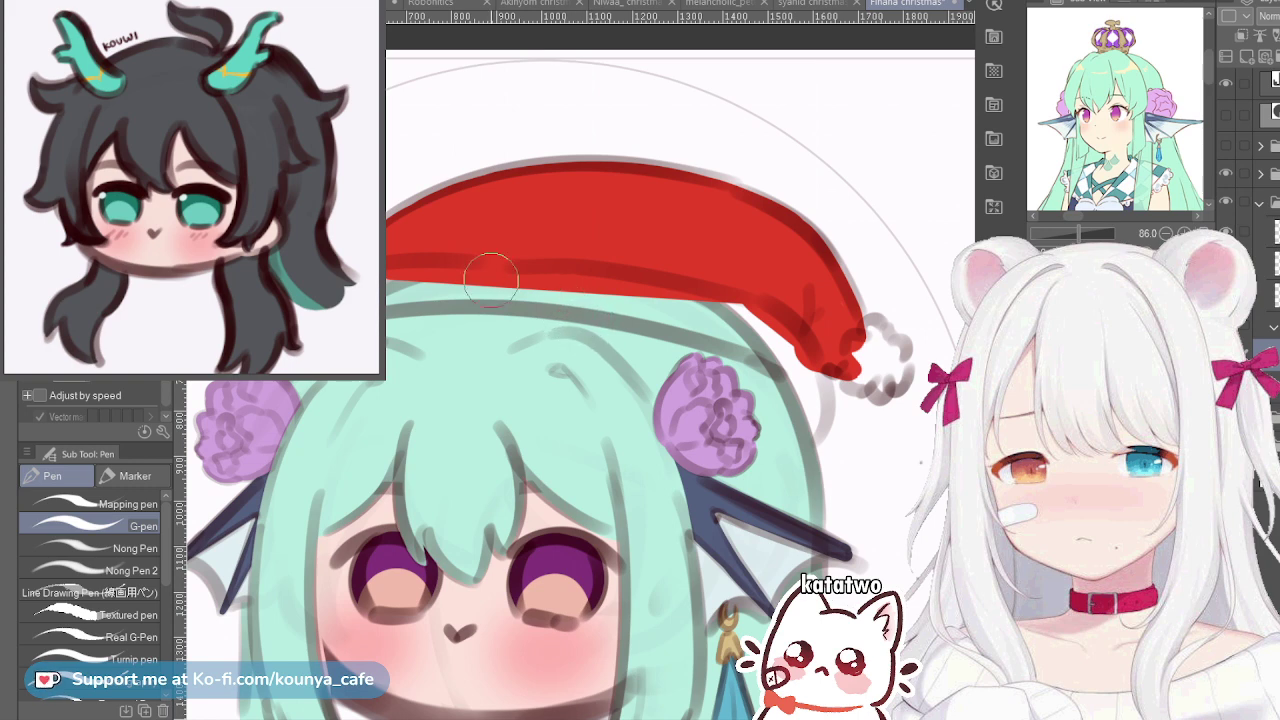
{"action": "scroll", "coordinate": [482, 263], "scroll_direction": "up", "scroll_amount": 1}
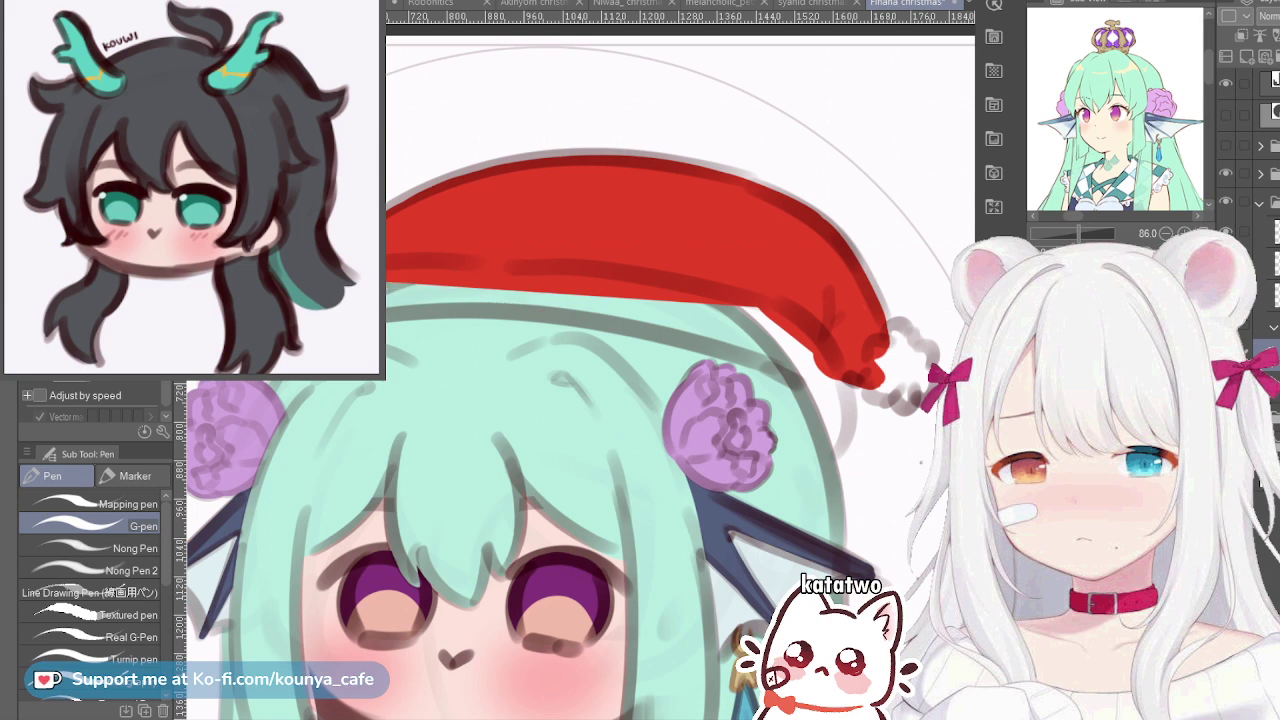
{"action": "left_click_drag", "start_coordinate": [388, 264], "coordinate": [598, 278]}
{"action": "key", "text": "ctrl+z"}
{"action": "left_click_drag", "start_coordinate": [388, 264], "coordinate": [515, 277]}
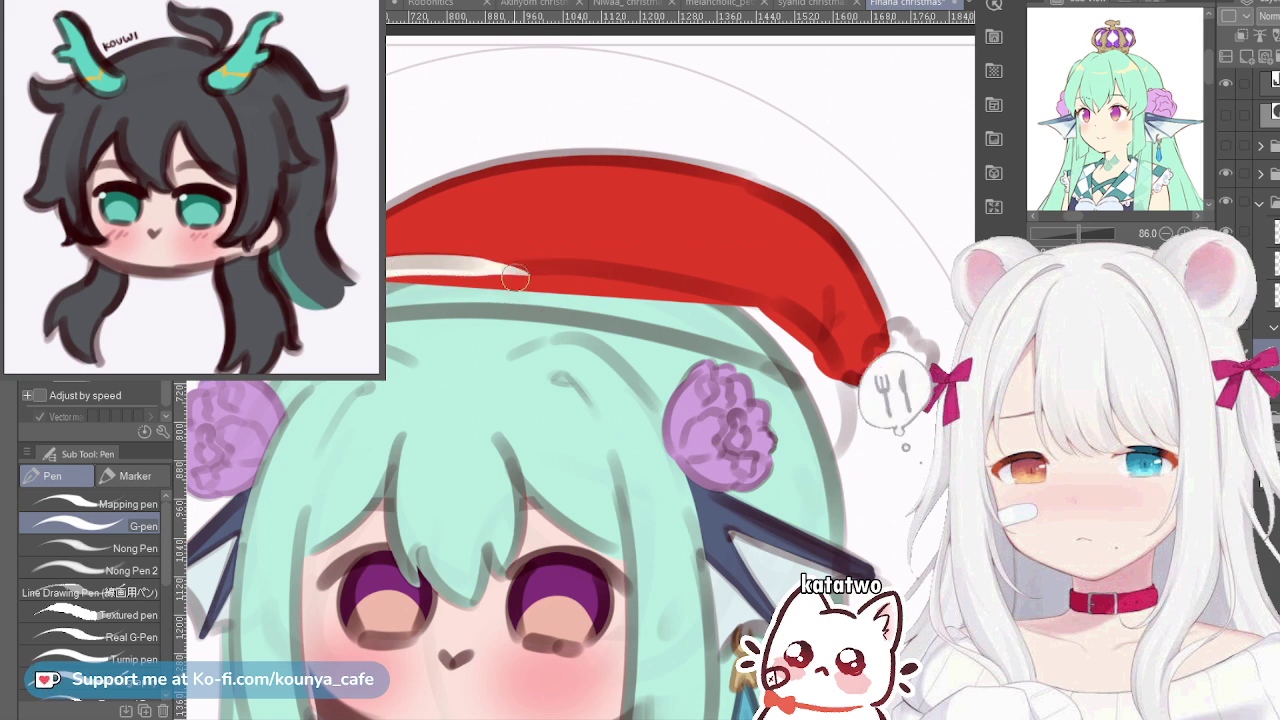
{"action": "key", "text": "ctrl+z"}
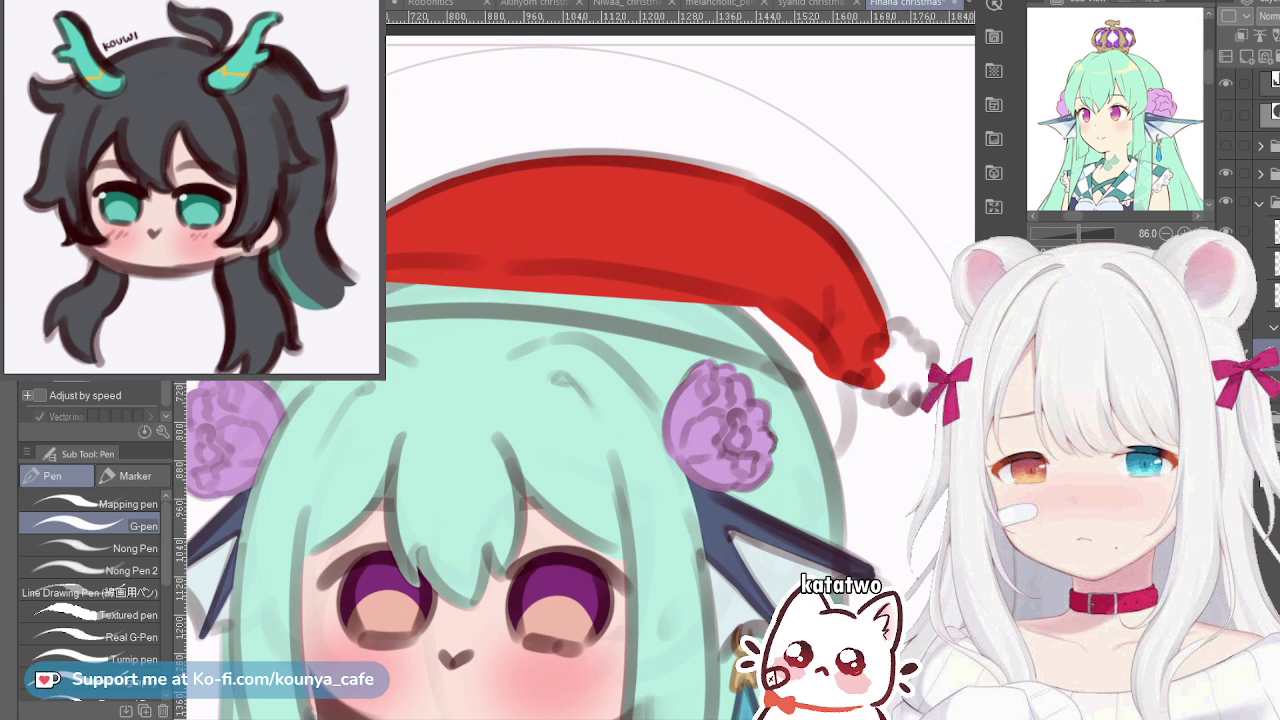
{"action": "left_click_drag", "start_coordinate": [388, 262], "coordinate": [522, 283]}
{"action": "key", "text": "ctrl+z"}
{"action": "left_click_drag", "start_coordinate": [388, 262], "coordinate": [522, 283]}
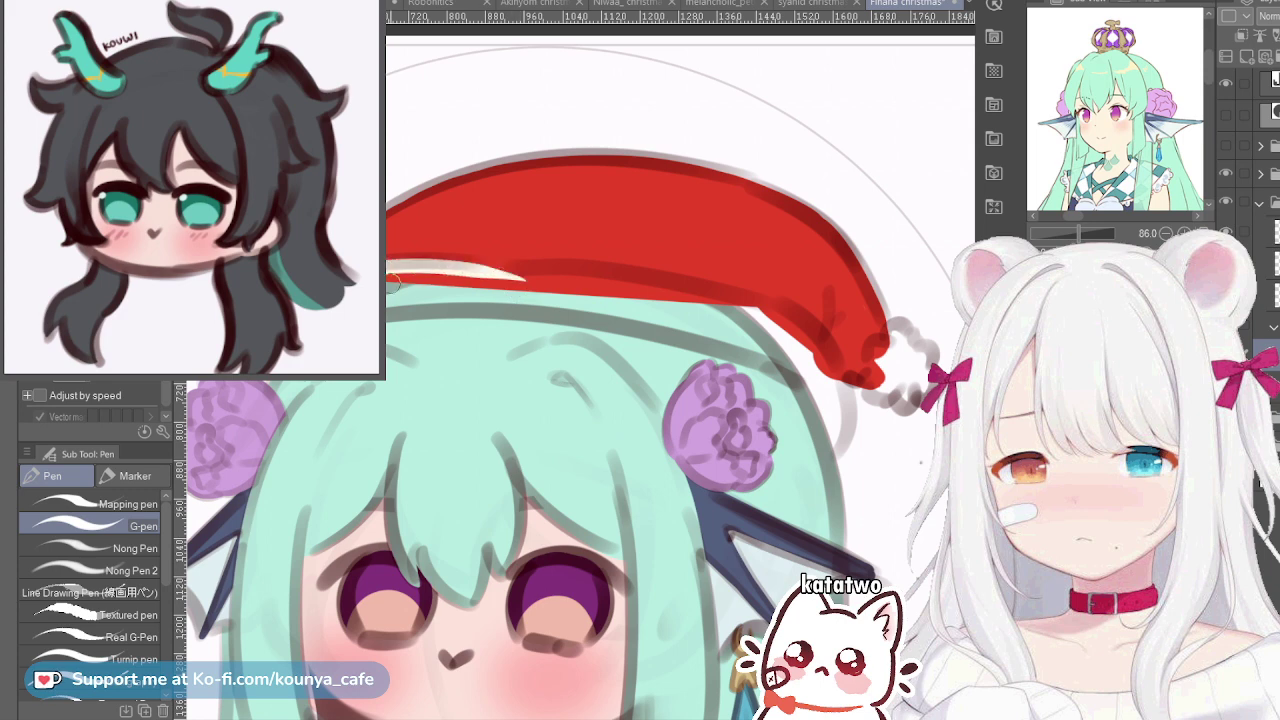
Flip the canvas view and paint a second cream-white stroke along the brim's upper edge, meeting the first one
{"action": "key", "text": "h"}
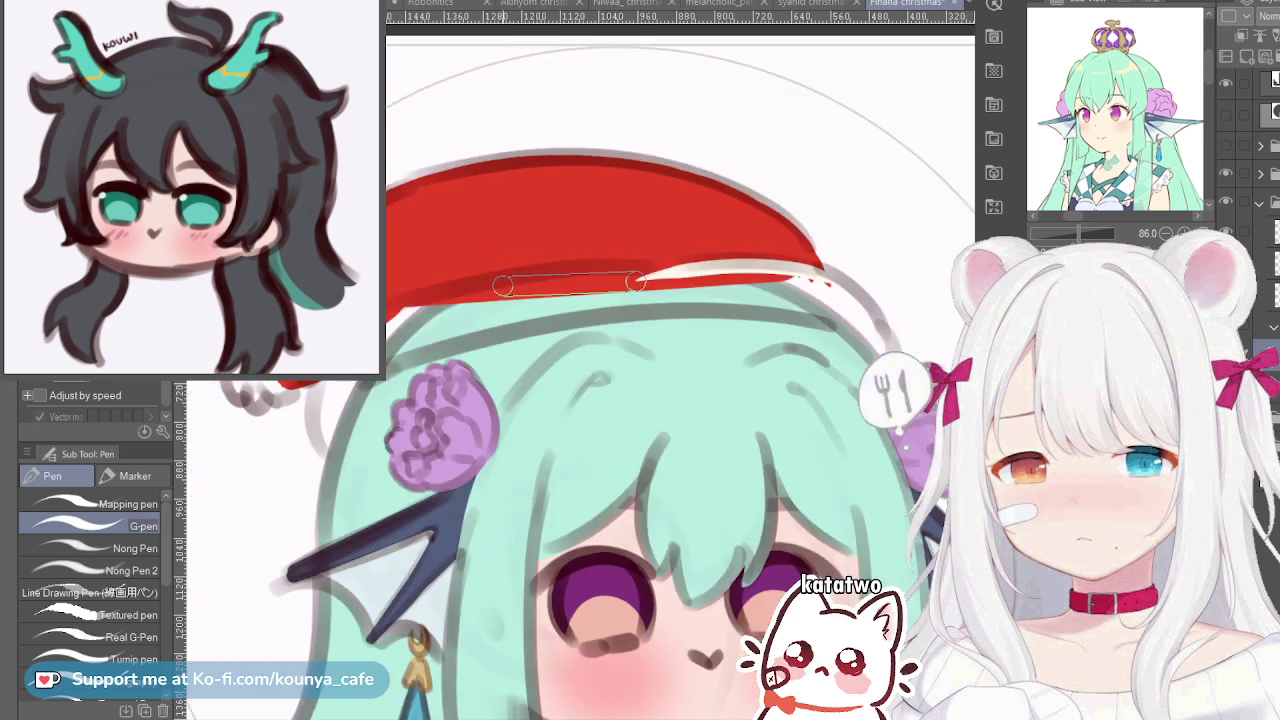
{"action": "scroll", "coordinate": [658, 219], "scroll_direction": "up", "scroll_amount": 2}
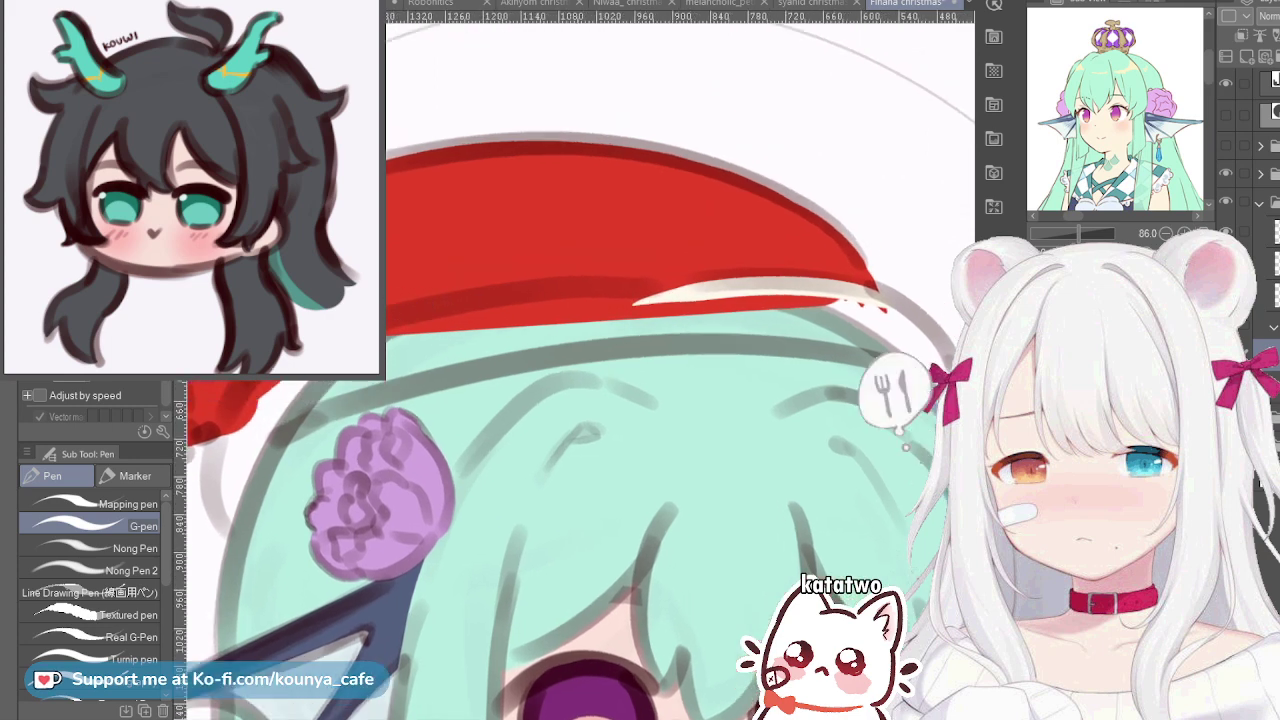
{"action": "left_click_drag", "start_coordinate": [386, 326], "coordinate": [632, 309]}
{"action": "key", "text": "ctrl+z"}
{"action": "left_click_drag", "start_coordinate": [386, 324], "coordinate": [662, 305]}
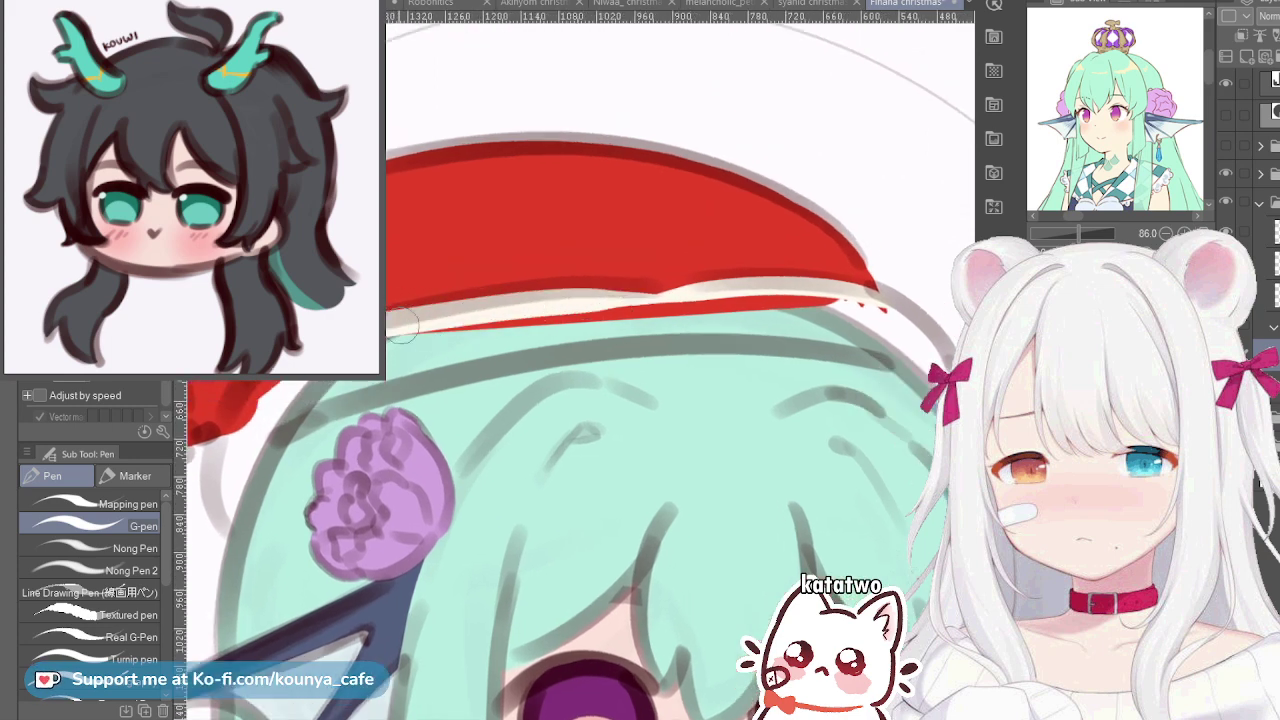
{"action": "key", "text": "ctrl+z"}
{"action": "left_click_drag", "start_coordinate": [390, 318], "coordinate": [630, 295]}
{"action": "key", "text": "ctrl+z"}
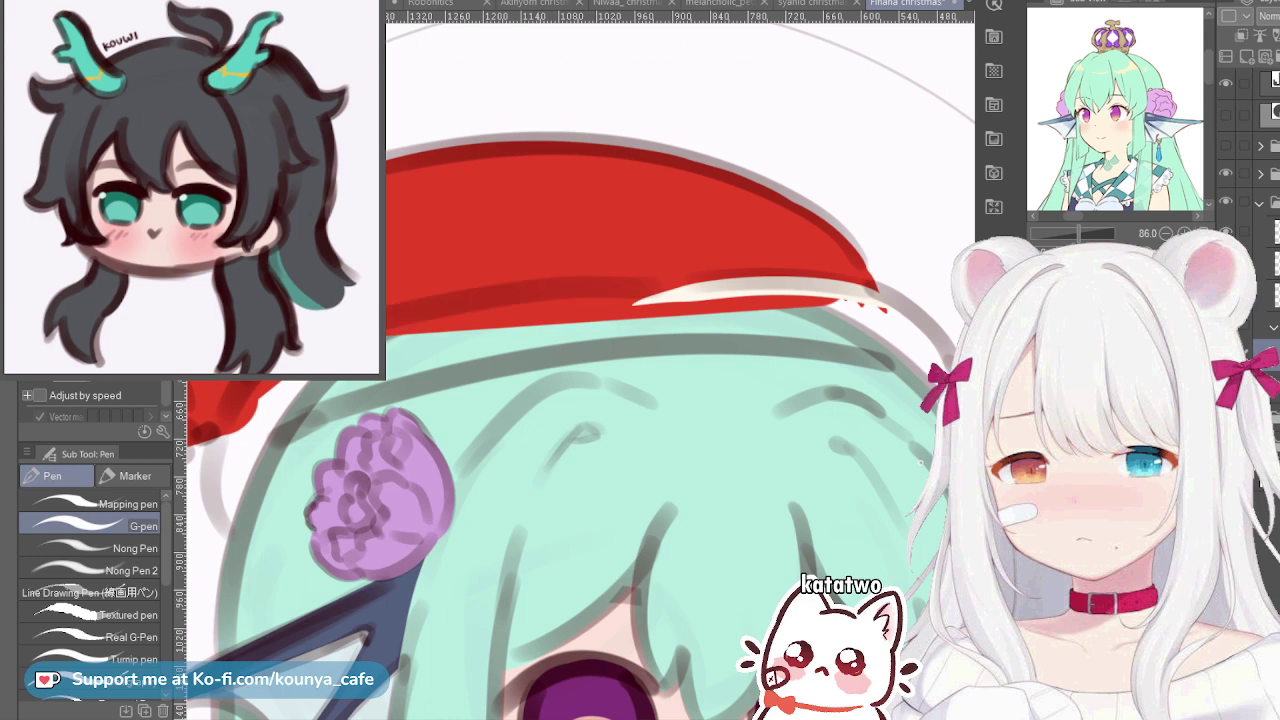
{"action": "left_click_drag", "start_coordinate": [388, 322], "coordinate": [680, 298]}
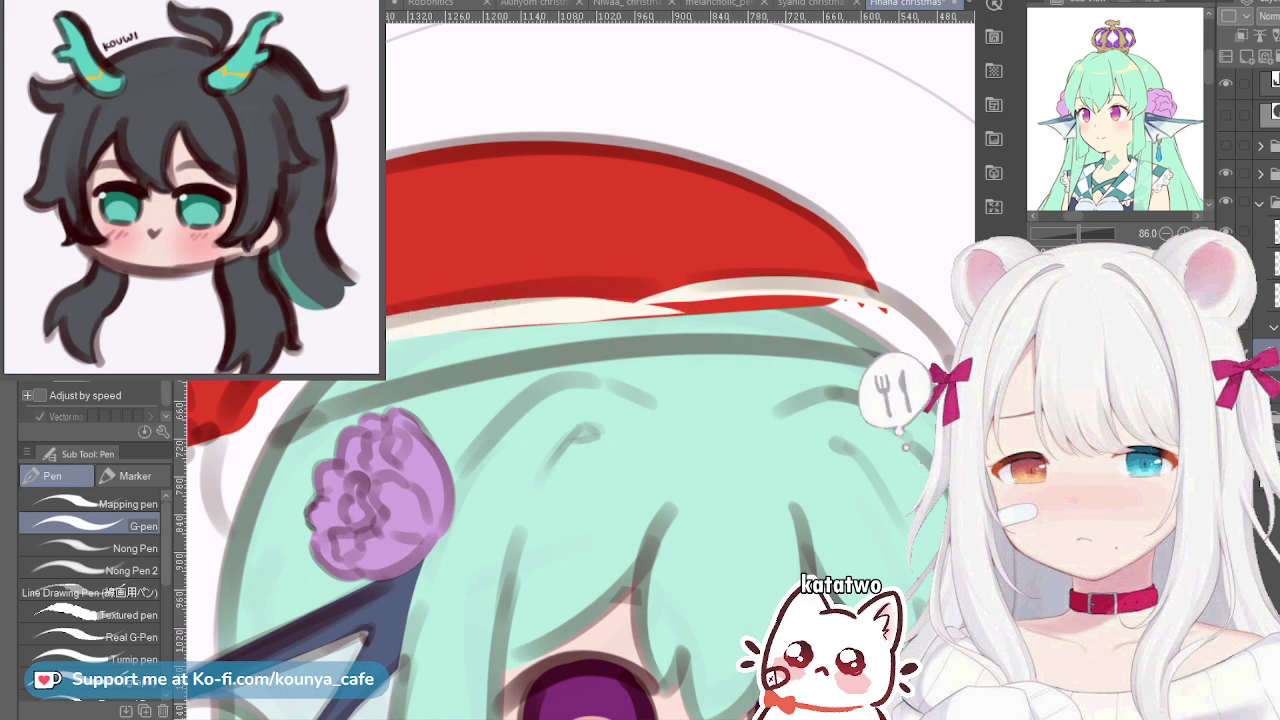
Thicken the cream band and smooth the join between both strokes along the brim's upper edge
{"action": "left_click_drag", "start_coordinate": [410, 314], "coordinate": [676, 300]}
{"action": "key", "text": "ctrl+z"}
{"action": "left_click_drag", "start_coordinate": [392, 314], "coordinate": [630, 300]}
{"action": "key", "text": "ctrl+z"}
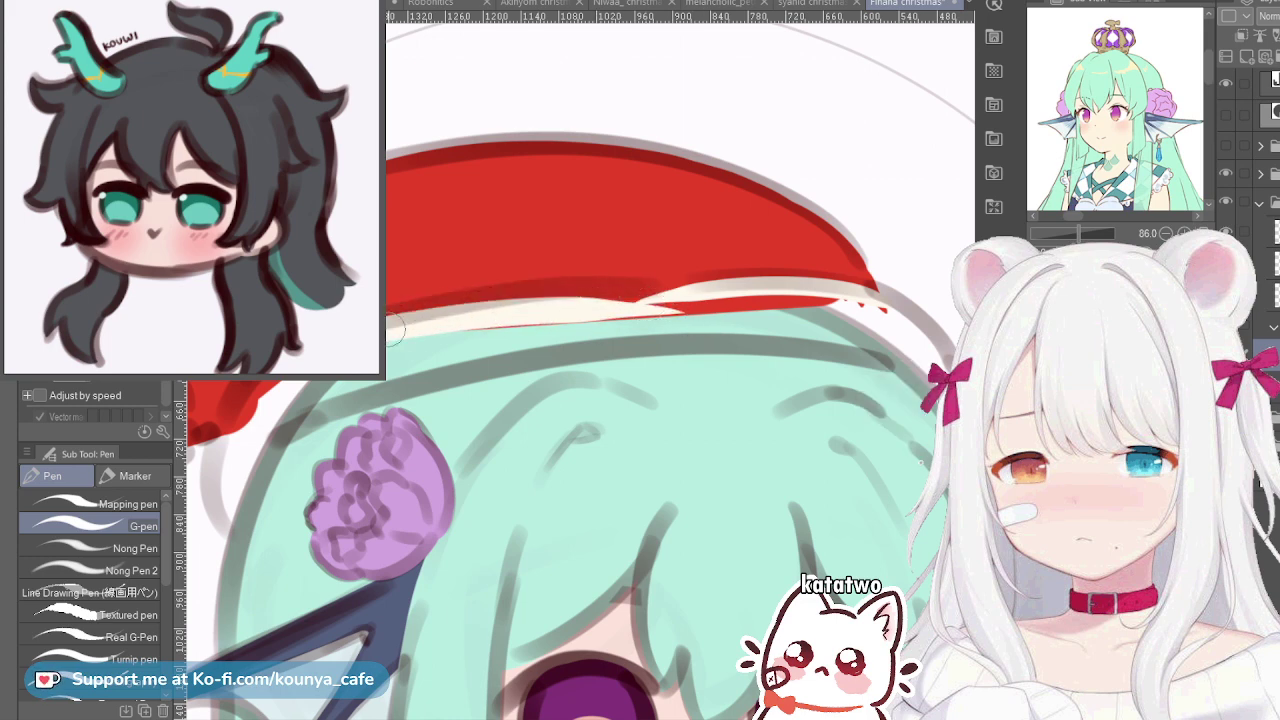
{"action": "mouse_move", "coordinate": [394, 326]}
{"action": "left_mouse_down"}
{"action": "mouse_move", "coordinate": [483, 310]}
{"action": "mouse_move", "coordinate": [690, 298]}
{"action": "left_mouse_up"}
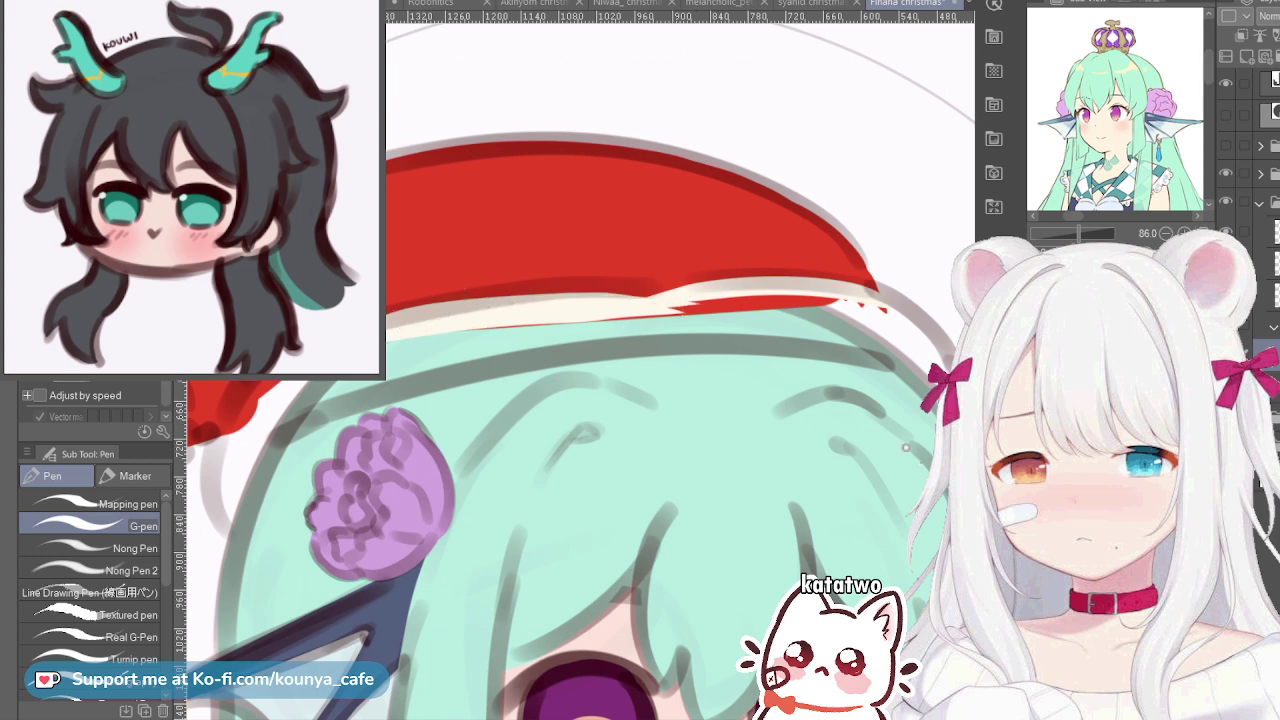
{"action": "mouse_move", "coordinate": [400, 314]}
{"action": "left_mouse_down"}
{"action": "mouse_move", "coordinate": [690, 292]}
{"action": "mouse_move", "coordinate": [767, 273]}
{"action": "left_mouse_up"}
{"action": "key", "text": "ctrl+z"}
{"action": "left_click_drag", "start_coordinate": [641, 285], "coordinate": [772, 280]}
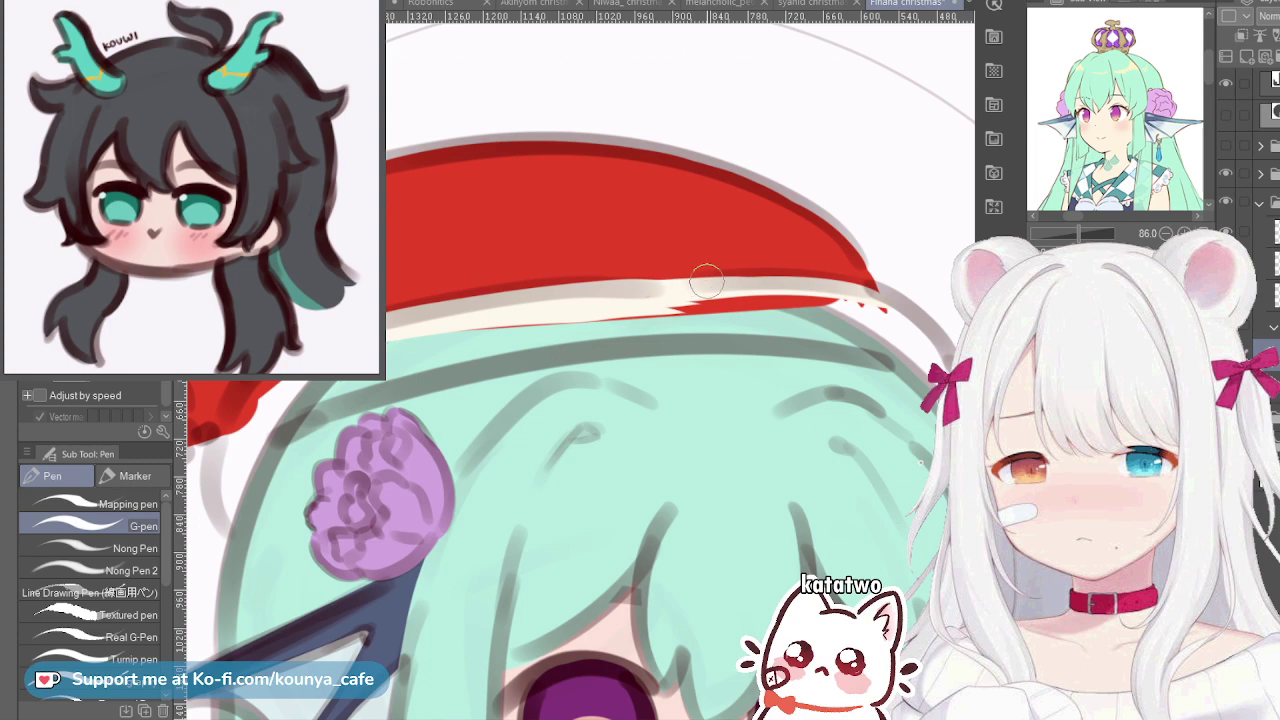
Continue the brim's cream edge past the hat's drooping tip and down around the sketched rounded end beside the hair
{"action": "left_click_drag", "start_coordinate": [314, 378], "coordinate": [386, 372]}
{"action": "scroll", "coordinate": [388, 372], "scroll_direction": "up", "scroll_amount": 2}
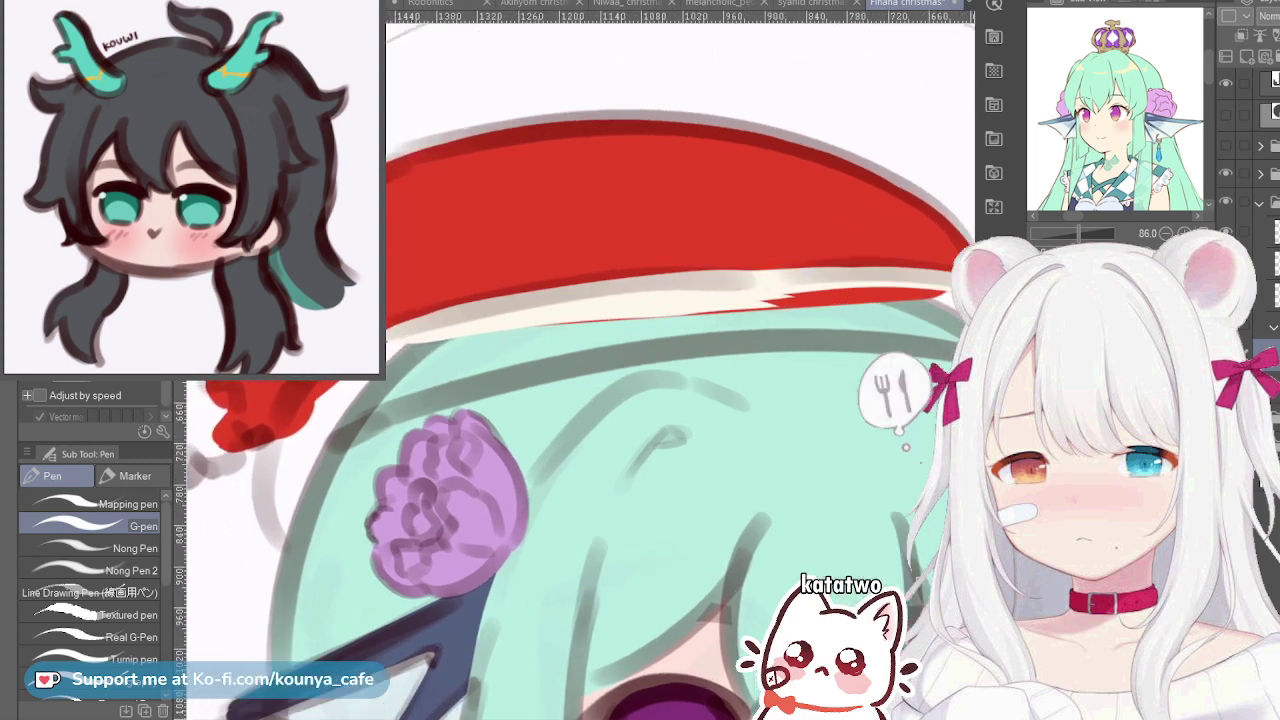
{"action": "key", "text": "minus"}
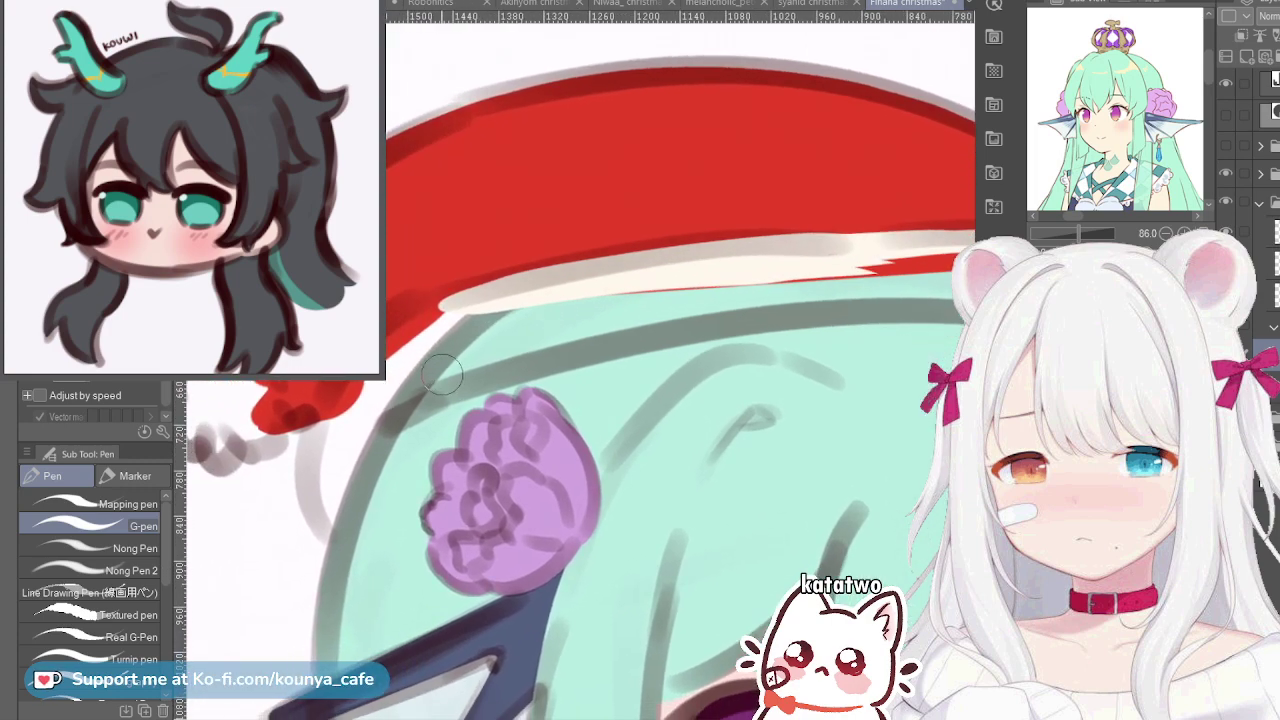
{"action": "left_click_drag", "start_coordinate": [452, 366], "coordinate": [494, 349]}
{"action": "scroll", "coordinate": [404, 360], "scroll_direction": "up", "scroll_amount": 2}
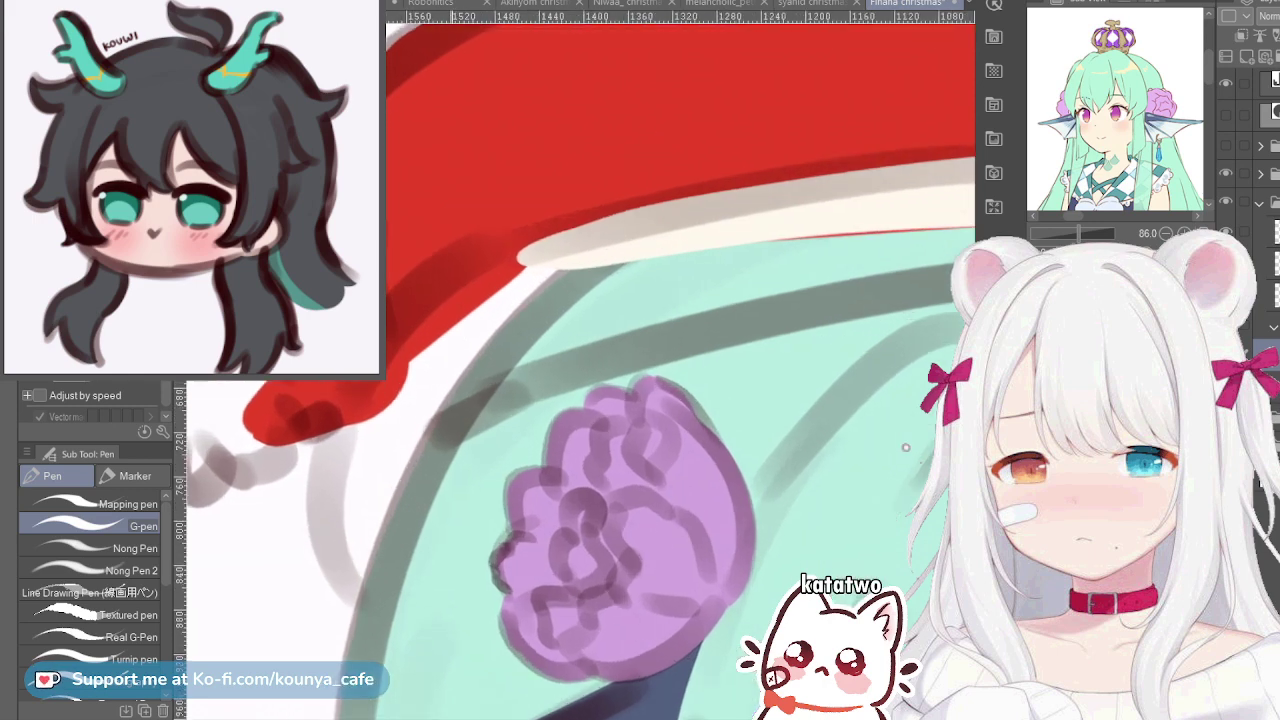
{"action": "left_click_drag", "start_coordinate": [476, 259], "coordinate": [355, 428]}
{"action": "key", "text": "ctrl+z"}
{"action": "left_click_drag", "start_coordinate": [518, 252], "coordinate": [374, 398]}
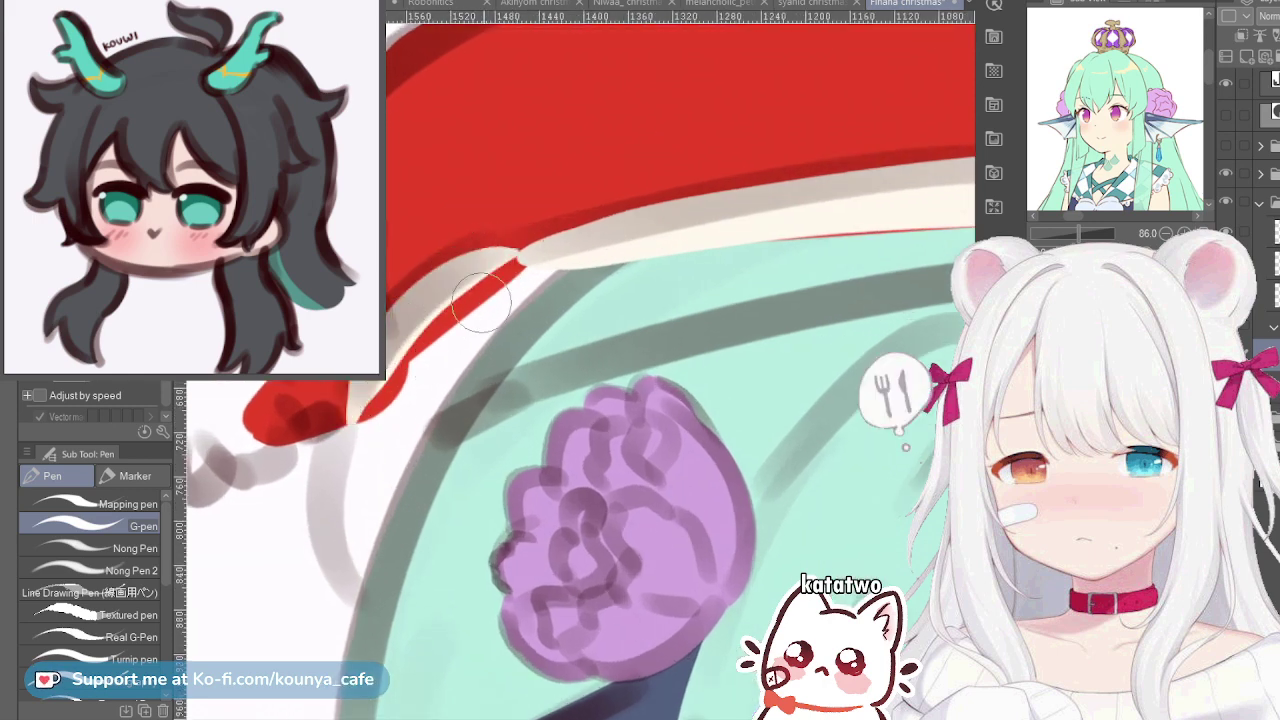
{"action": "key", "text": "ctrl+z"}
{"action": "left_click_drag", "start_coordinate": [530, 255], "coordinate": [368, 410]}
{"action": "key", "text": "ctrl+z"}
{"action": "left_click_drag", "start_coordinate": [560, 245], "coordinate": [362, 406]}
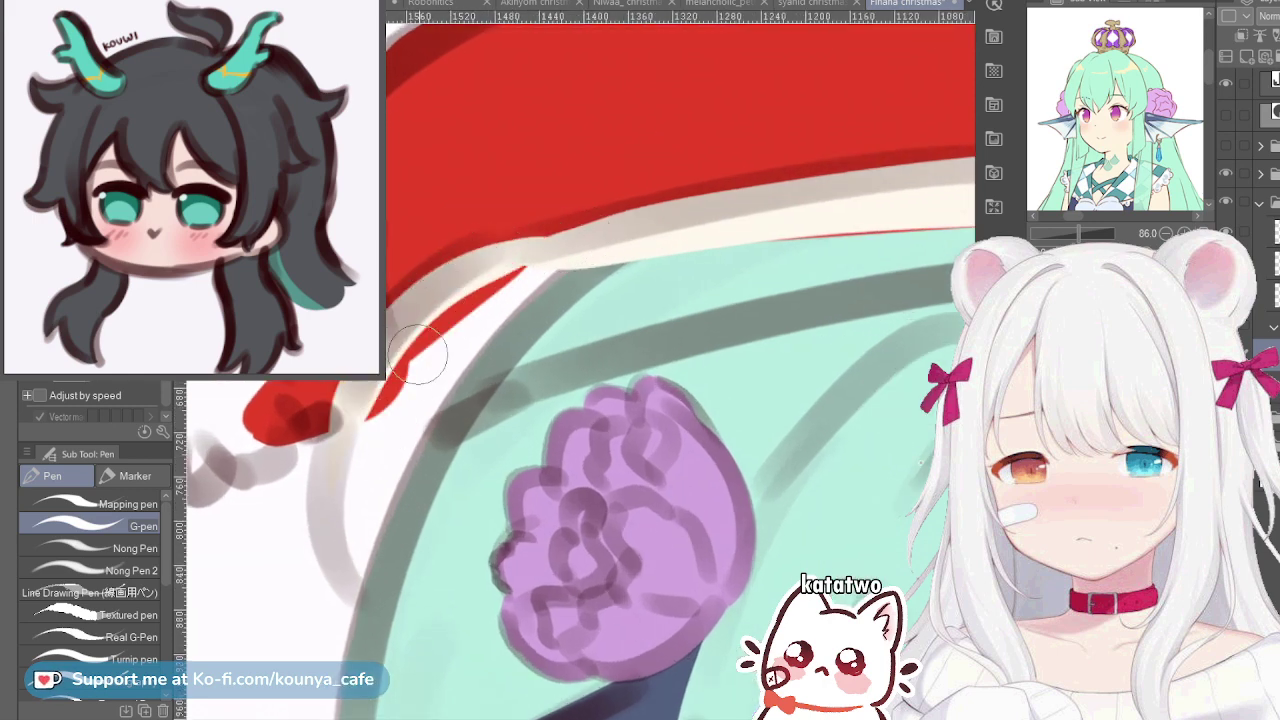
{"action": "key", "text": "ctrl+z"}
{"action": "mouse_move", "coordinate": [552, 250]}
{"action": "left_mouse_down"}
{"action": "mouse_move", "coordinate": [380, 364]}
{"action": "mouse_move", "coordinate": [360, 408]}
{"action": "left_mouse_up"}
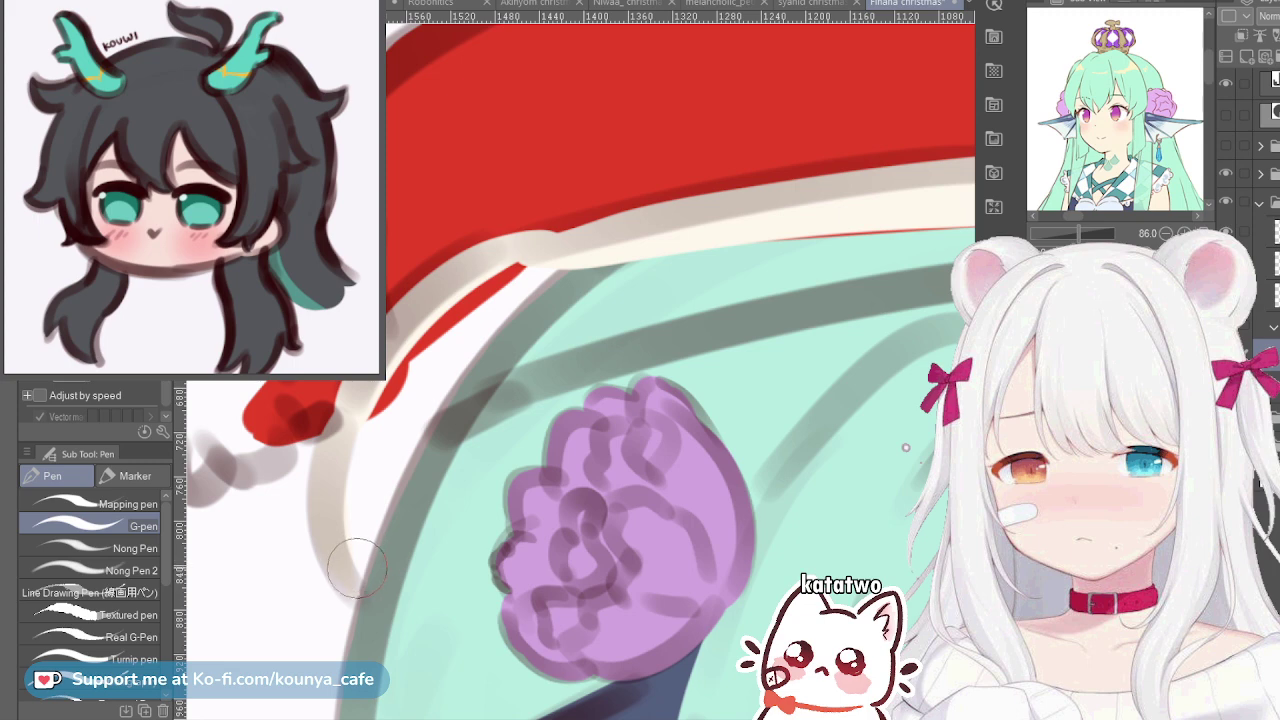
Enlarge the brush and fill the brim's rounded end with cream, up to where it meets the hair
{"action": "key", "text": "]"}
{"action": "key", "text": "]"}
{"action": "key", "text": "]"}
{"action": "mouse_move", "coordinate": [363, 556]}
{"action": "left_mouse_down"}
{"action": "mouse_move", "coordinate": [356, 582]}
{"action": "mouse_move", "coordinate": [373, 580]}
{"action": "left_mouse_up"}
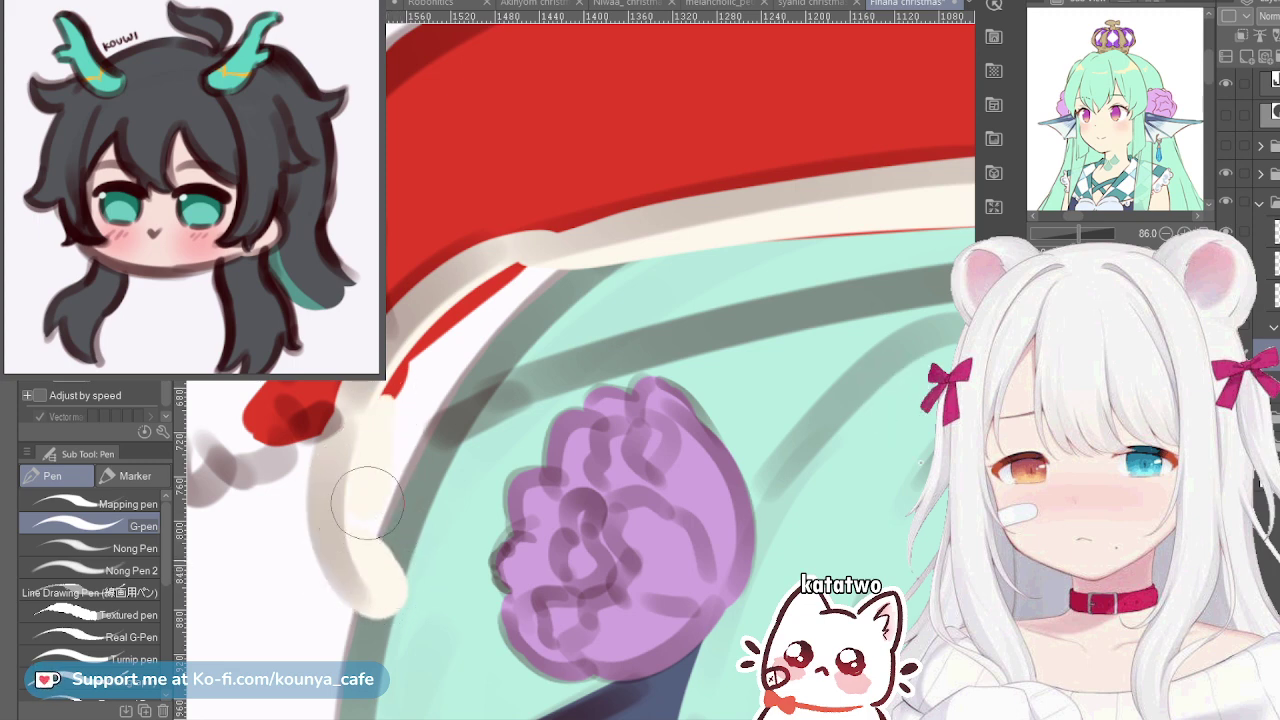
{"action": "mouse_move", "coordinate": [368, 503]}
{"action": "left_mouse_down"}
{"action": "mouse_move", "coordinate": [405, 430]}
{"action": "mouse_move", "coordinate": [399, 475]}
{"action": "mouse_move", "coordinate": [389, 380]}
{"action": "mouse_move", "coordinate": [427, 348]}
{"action": "mouse_move", "coordinate": [393, 431]}
{"action": "mouse_move", "coordinate": [465, 323]}
{"action": "mouse_move", "coordinate": [419, 414]}
{"action": "mouse_move", "coordinate": [434, 345]}
{"action": "mouse_move", "coordinate": [498, 282]}
{"action": "mouse_move", "coordinate": [464, 342]}
{"action": "mouse_move", "coordinate": [558, 270]}
{"action": "mouse_move", "coordinate": [468, 327]}
{"action": "left_mouse_up"}
Fill the brim above the purple flower with cream strokes down to its lower sketch line
{"action": "scroll", "coordinate": [559, 288], "scroll_direction": "down", "scroll_amount": 2}
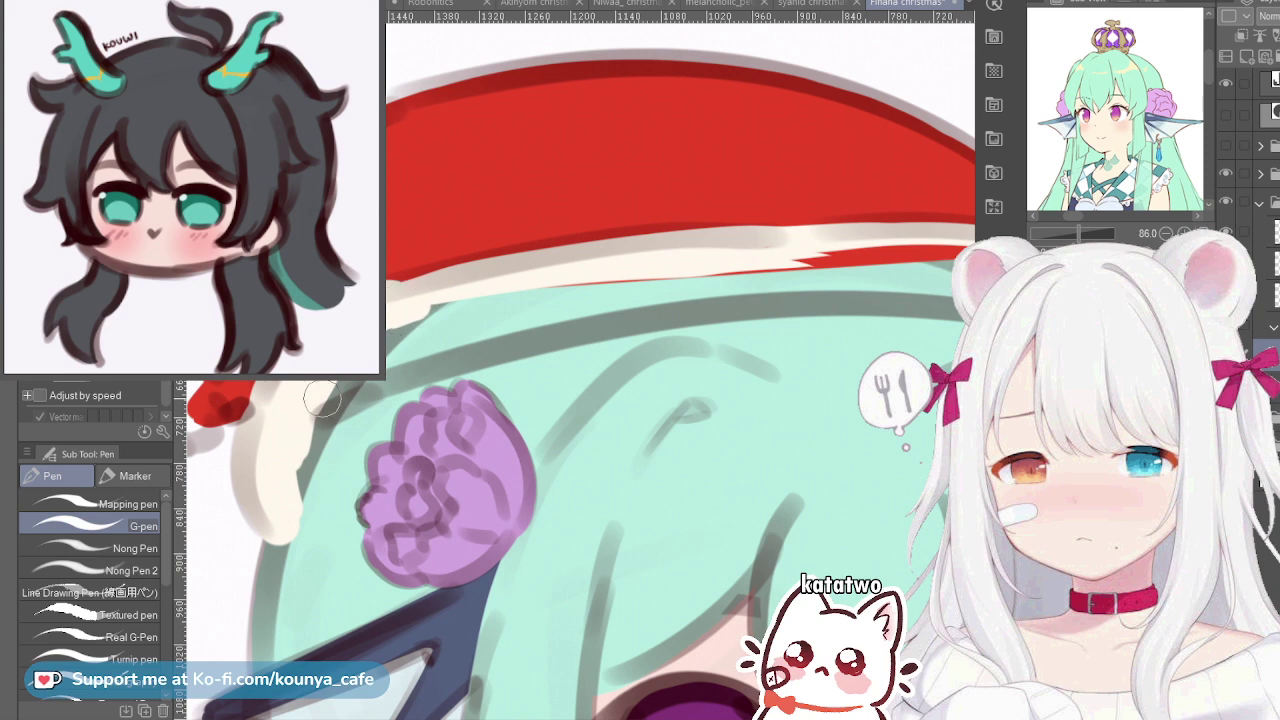
{"action": "scroll", "coordinate": [288, 398], "scroll_direction": "right", "scroll_amount": 2}
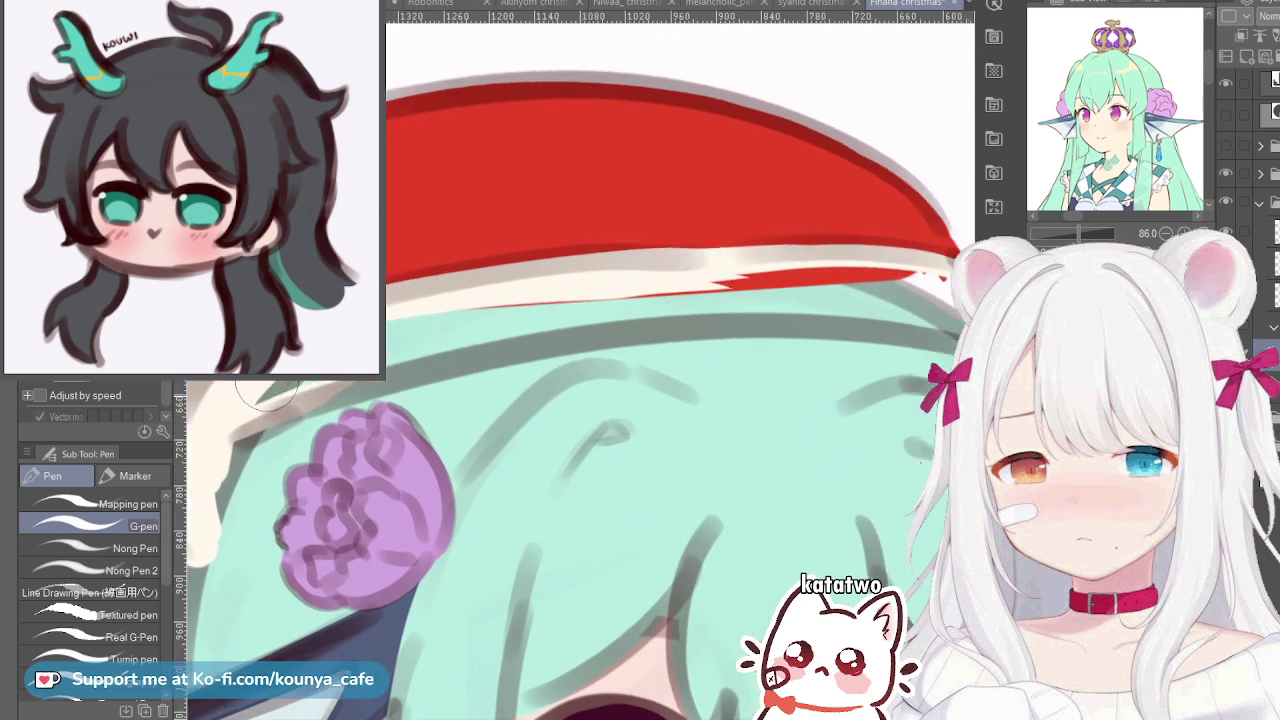
{"action": "left_click_drag", "start_coordinate": [249, 393], "coordinate": [520, 325]}
{"action": "left_click_drag", "start_coordinate": [293, 360], "coordinate": [562, 303]}
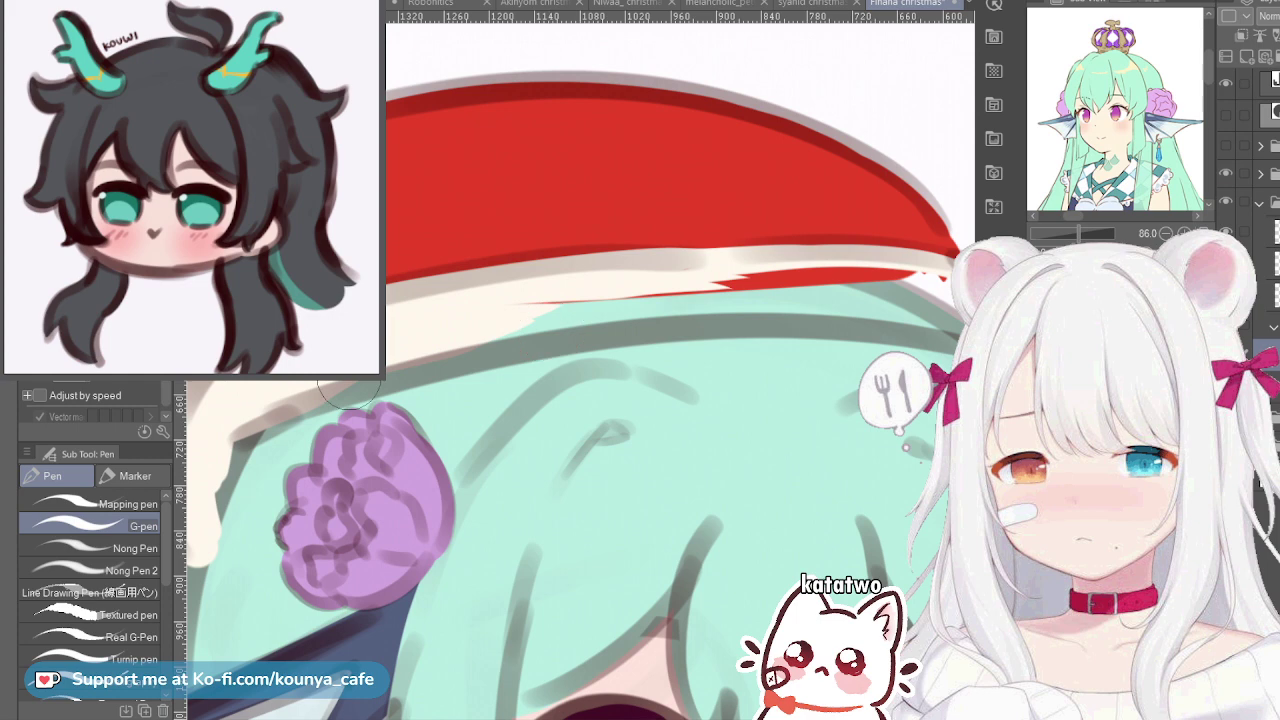
{"action": "left_click_drag", "start_coordinate": [308, 394], "coordinate": [692, 306]}
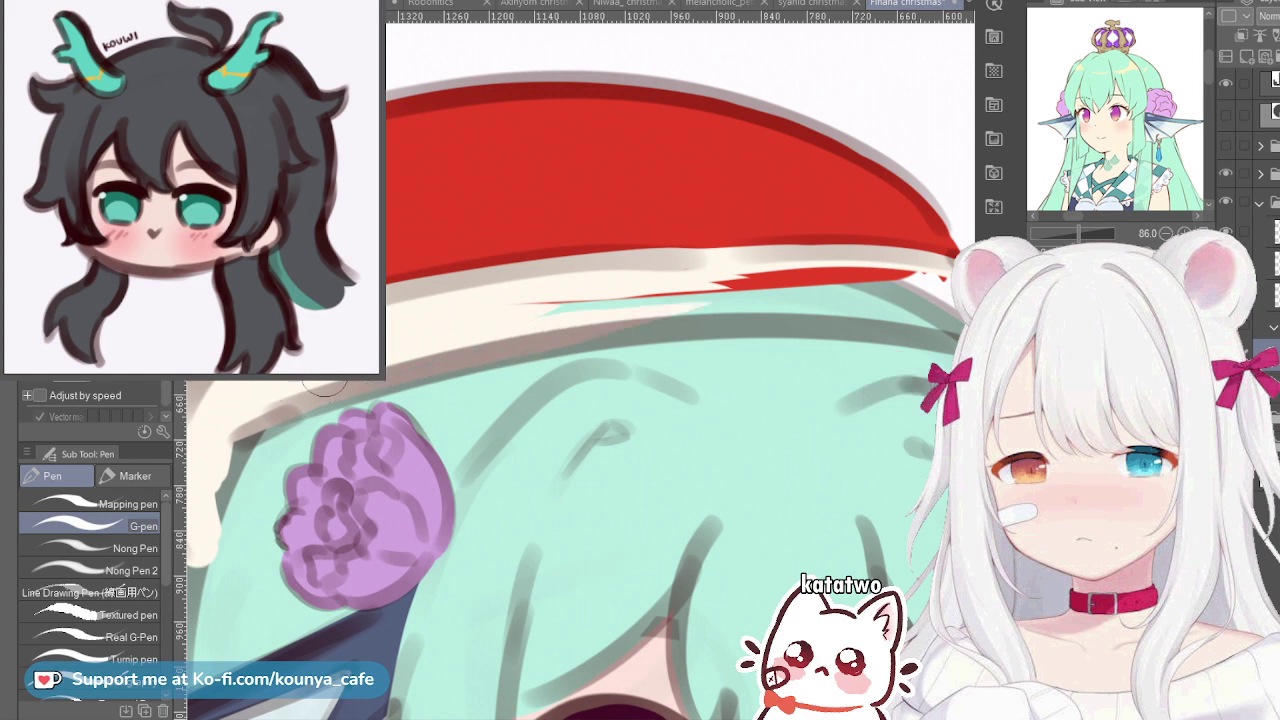
{"action": "left_click_drag", "start_coordinate": [525, 308], "coordinate": [688, 298]}
{"action": "mouse_move", "coordinate": [547, 294]}
{"action": "left_mouse_down"}
{"action": "mouse_move", "coordinate": [455, 305]}
{"action": "mouse_move", "coordinate": [637, 318]}
{"action": "mouse_move", "coordinate": [615, 300]}
{"action": "left_mouse_up"}
Adjust the brush size, extend the brim's cream fill across the forehead over the leftover red, and flip the canvas view back
{"action": "key", "text": "]"}
{"action": "key", "text": "]"}
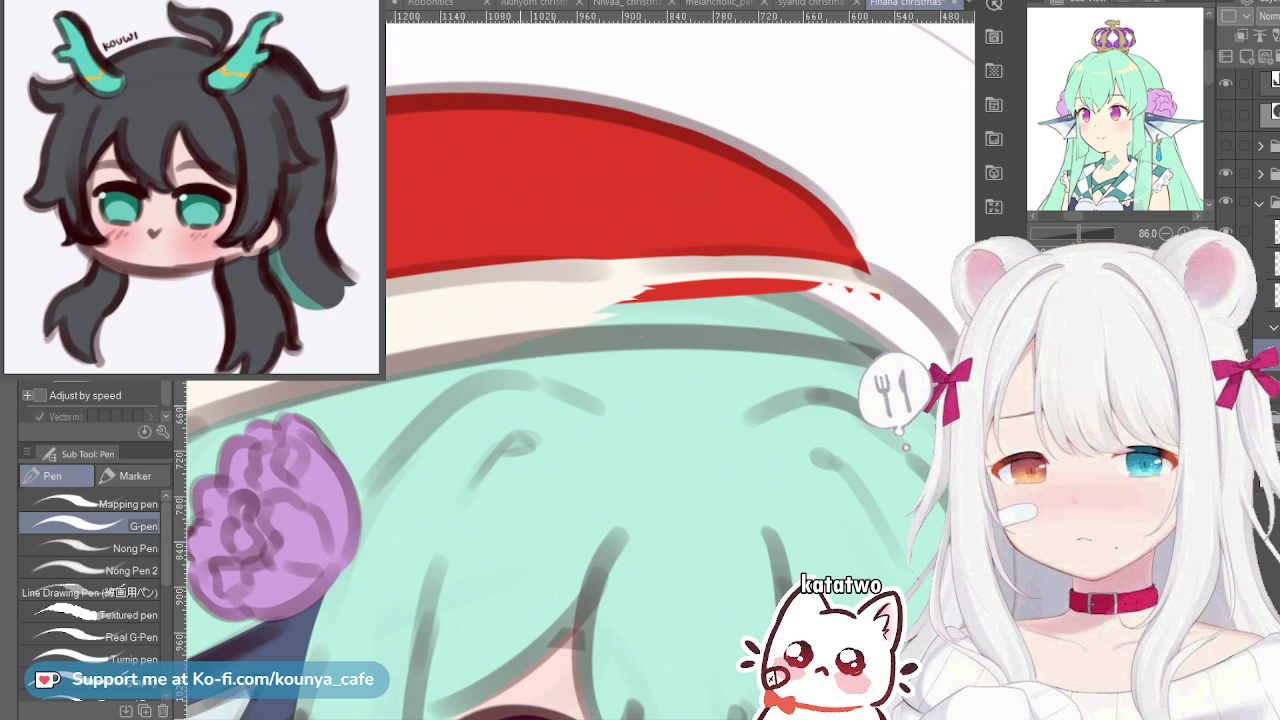
{"action": "left_click_drag", "start_coordinate": [490, 334], "coordinate": [728, 326]}
{"action": "key", "text": "ctrl+z"}
{"action": "key", "text": "["}
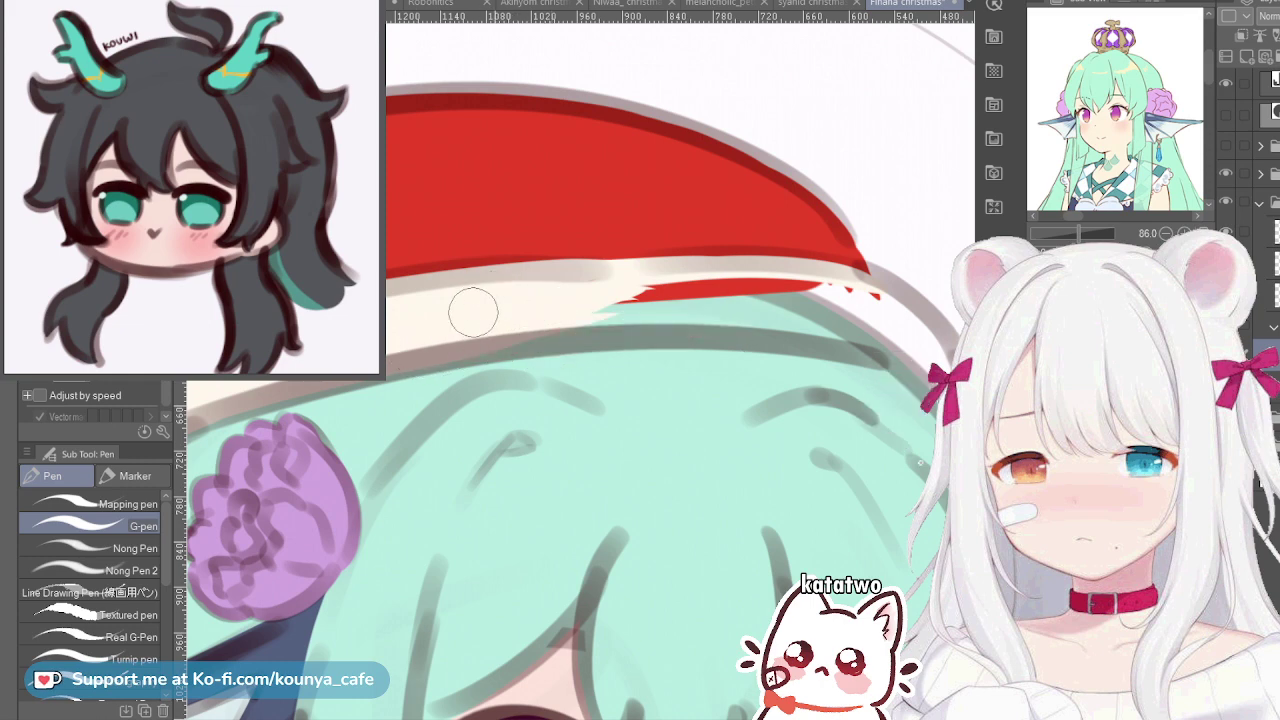
{"action": "left_click_drag", "start_coordinate": [434, 346], "coordinate": [745, 318]}
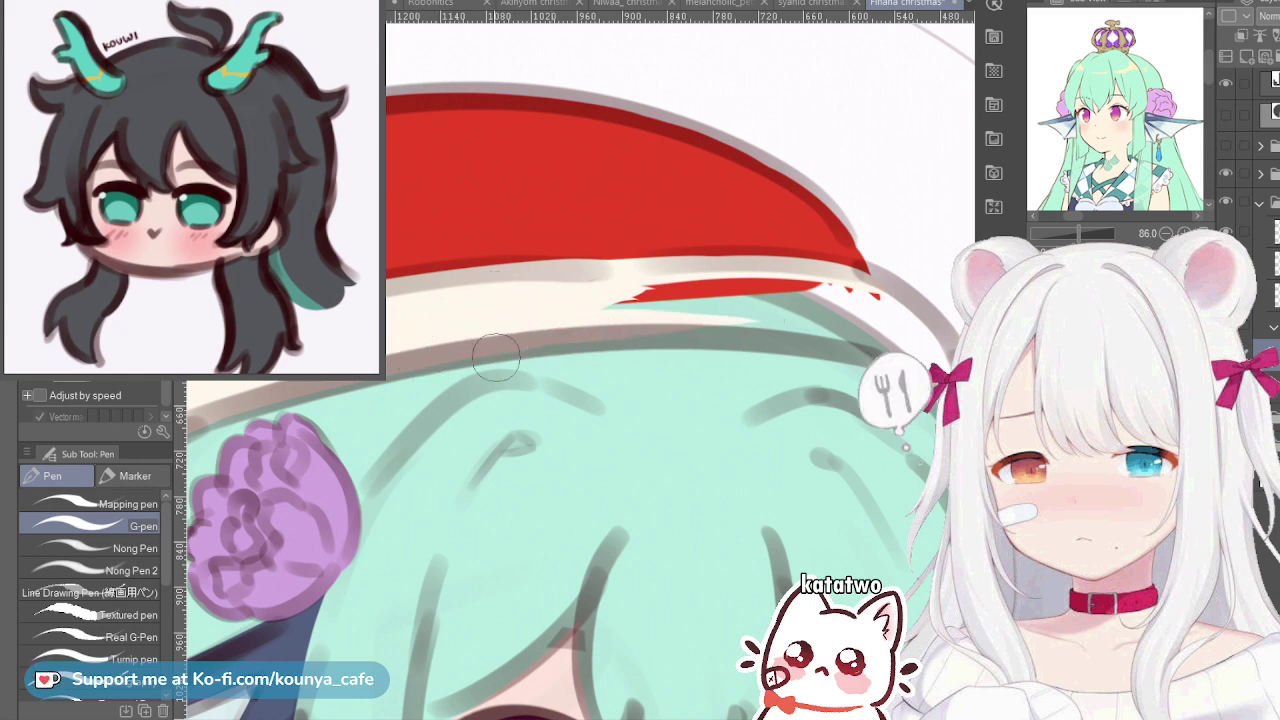
{"action": "mouse_move", "coordinate": [630, 300]}
{"action": "left_mouse_down"}
{"action": "mouse_move", "coordinate": [551, 311]}
{"action": "mouse_move", "coordinate": [582, 307]}
{"action": "mouse_move", "coordinate": [560, 294]}
{"action": "mouse_move", "coordinate": [600, 294]}
{"action": "mouse_move", "coordinate": [653, 315]}
{"action": "left_mouse_up"}
{"action": "key", "text": "]"}
{"action": "left_click_drag", "start_coordinate": [534, 346], "coordinate": [791, 364]}
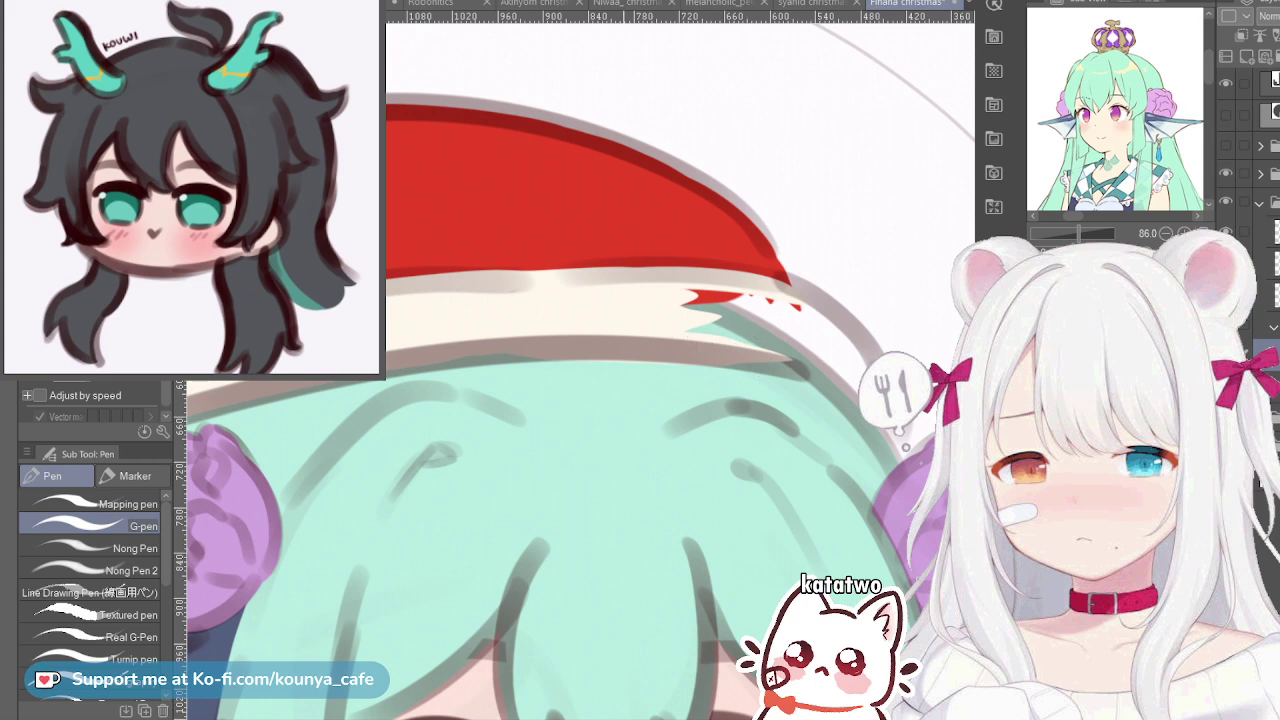
{"action": "key", "text": "ctrl+z"}
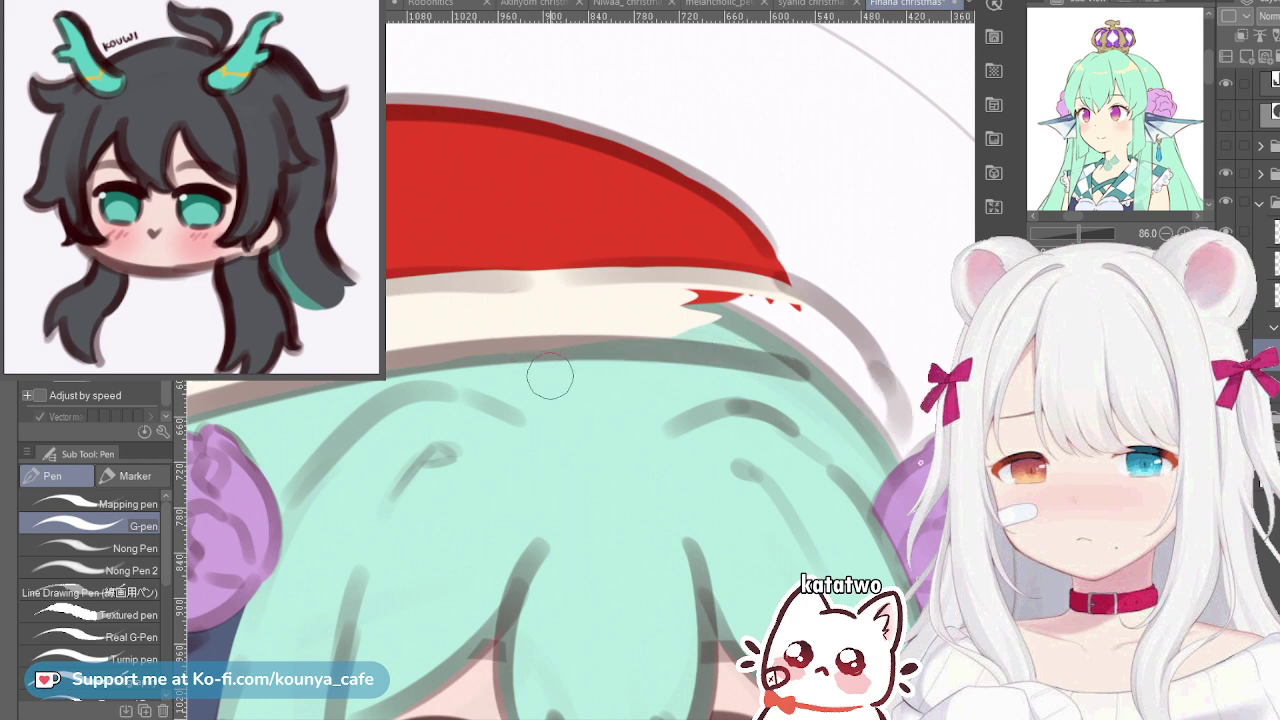
{"action": "key", "text": "shift+h"}
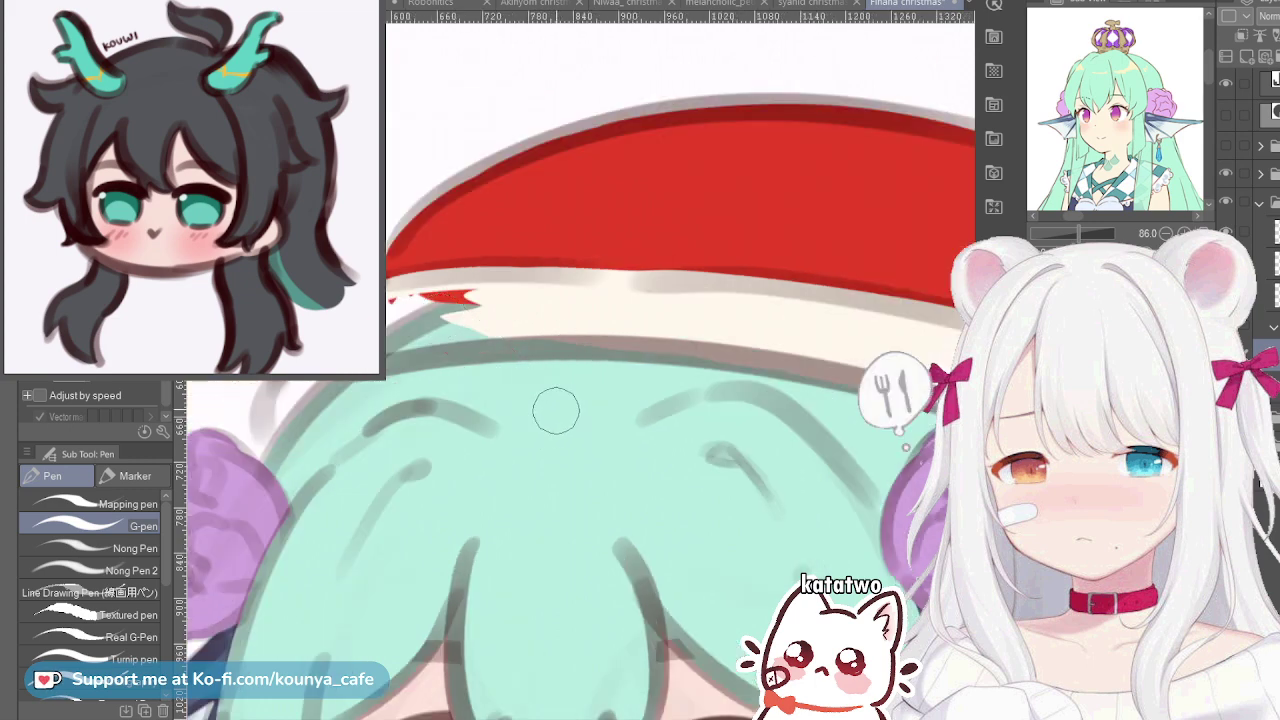
Paint cream over the outer curve and upper edge of the brim's unfilled end above the smaller purple flower
{"action": "scroll", "coordinate": [358, 395], "scroll_direction": "up", "scroll_amount": 3}
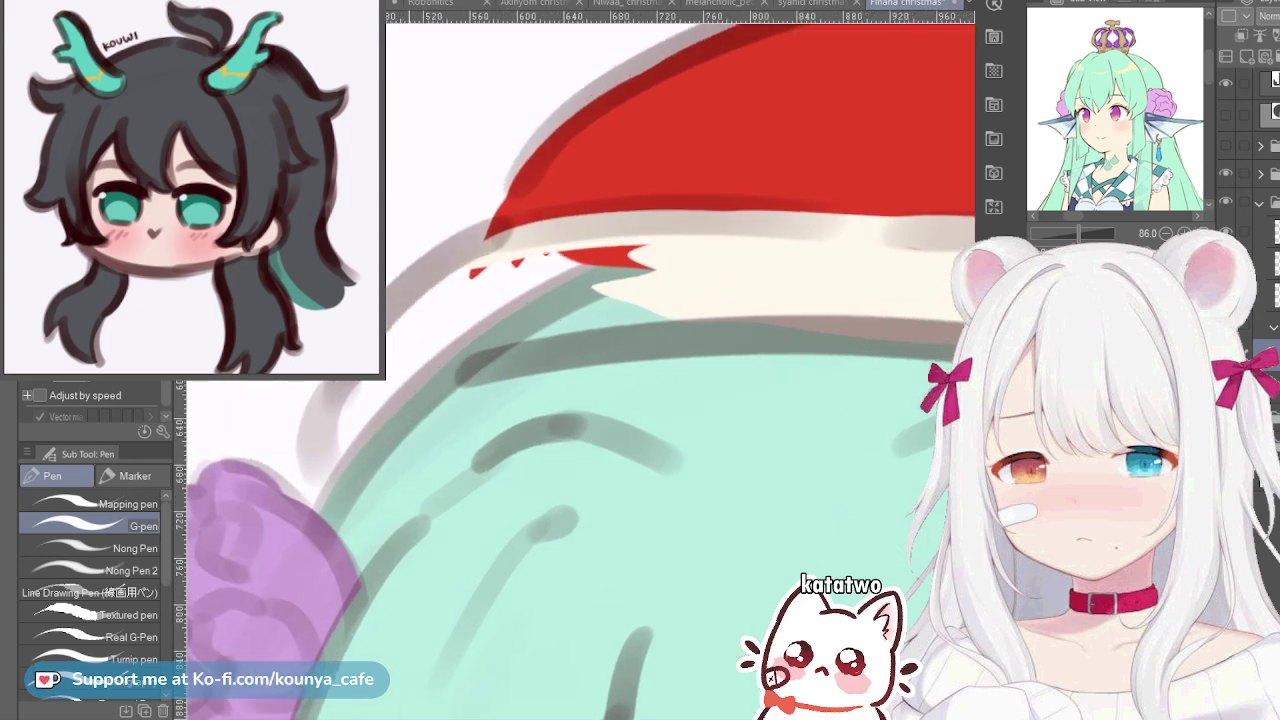
{"action": "left_click_drag", "start_coordinate": [330, 438], "coordinate": [347, 464]}
{"action": "key", "text": "ctrl+z"}
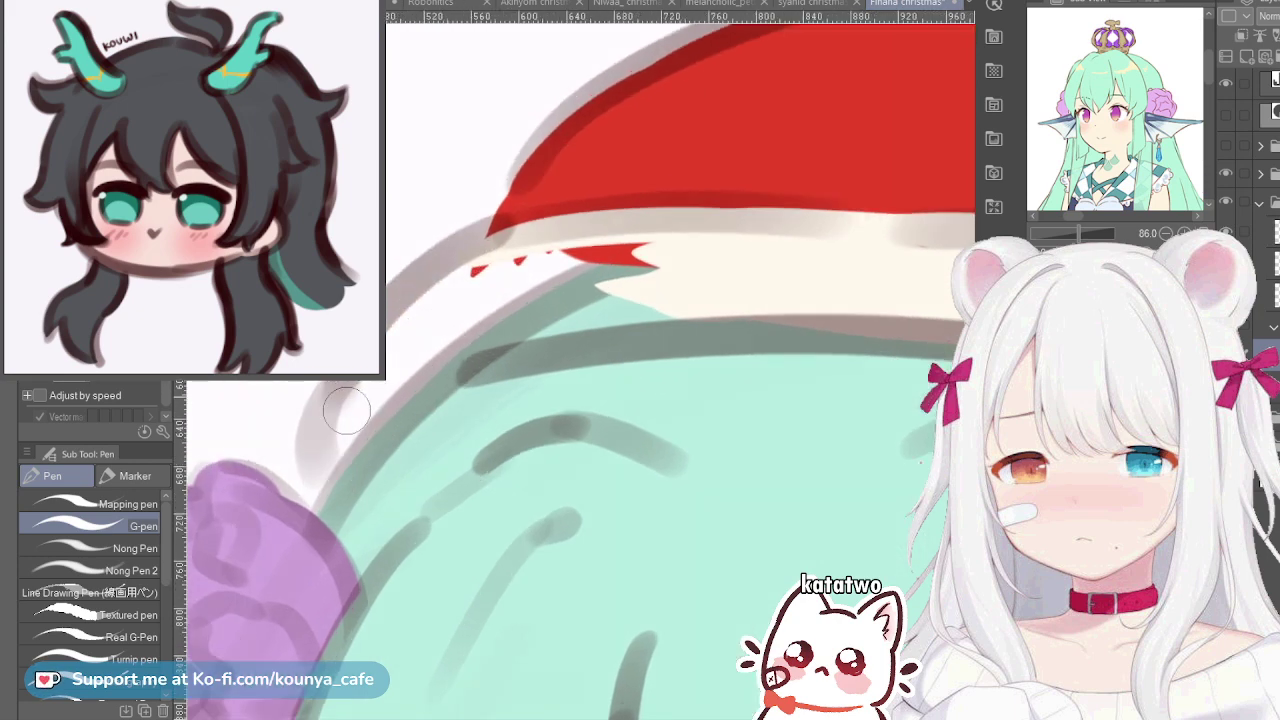
{"action": "left_click_drag", "start_coordinate": [343, 405], "coordinate": [340, 491]}
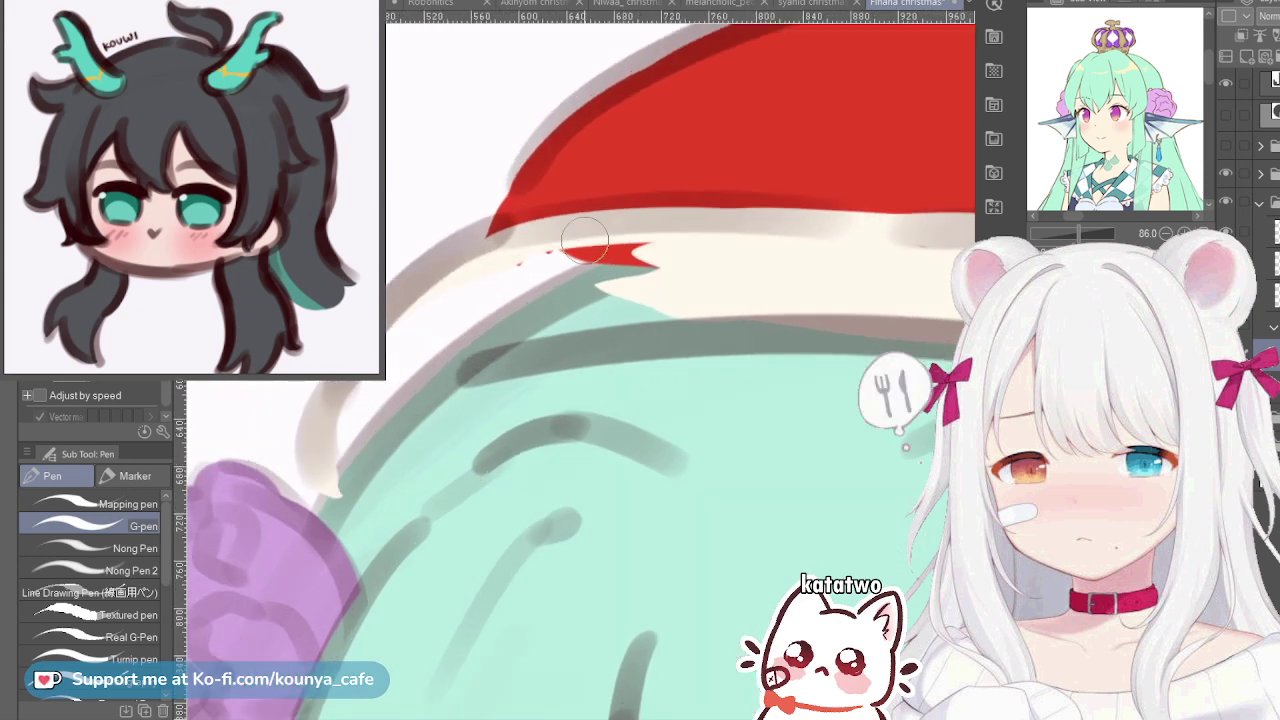
{"action": "left_click_drag", "start_coordinate": [352, 378], "coordinate": [484, 270]}
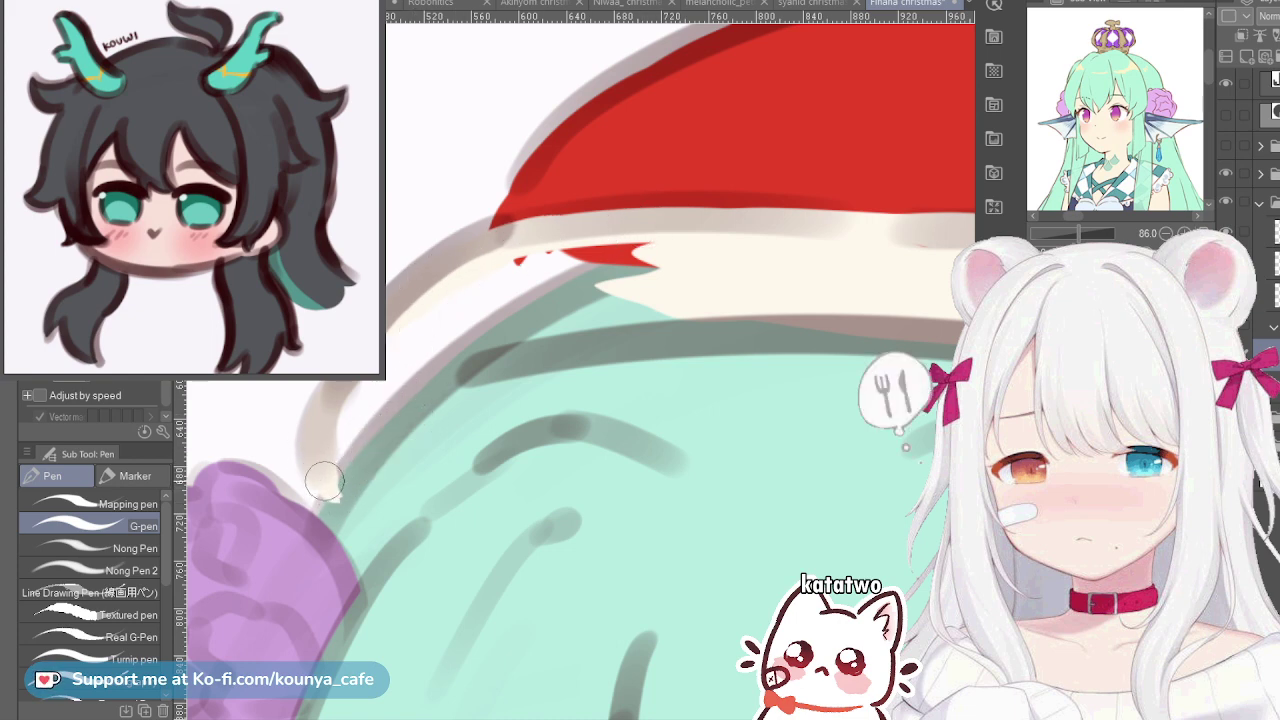
Fill the inside of this brim end with cream down to its lower edge at the hair, using a larger brush
{"action": "left_click_drag", "start_coordinate": [334, 497], "coordinate": [543, 355]}
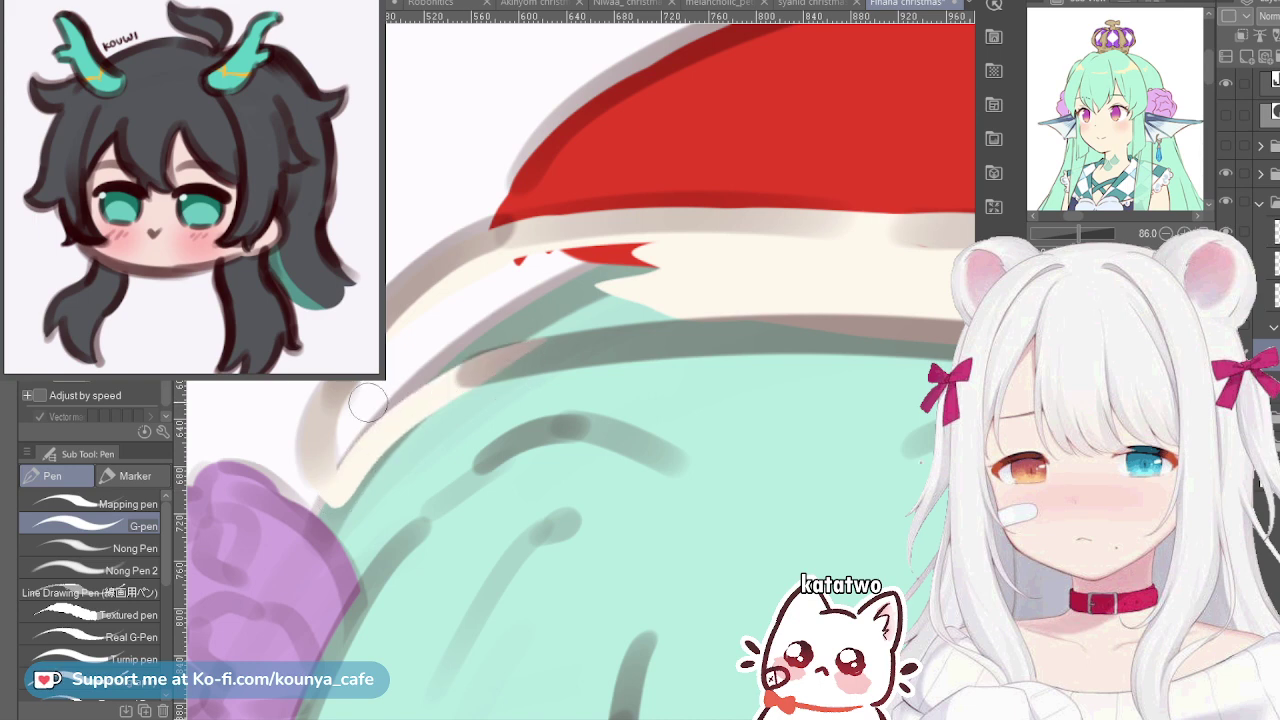
{"action": "key", "text": "ctrl+z"}
{"action": "left_click_drag", "start_coordinate": [345, 462], "coordinate": [505, 342]}
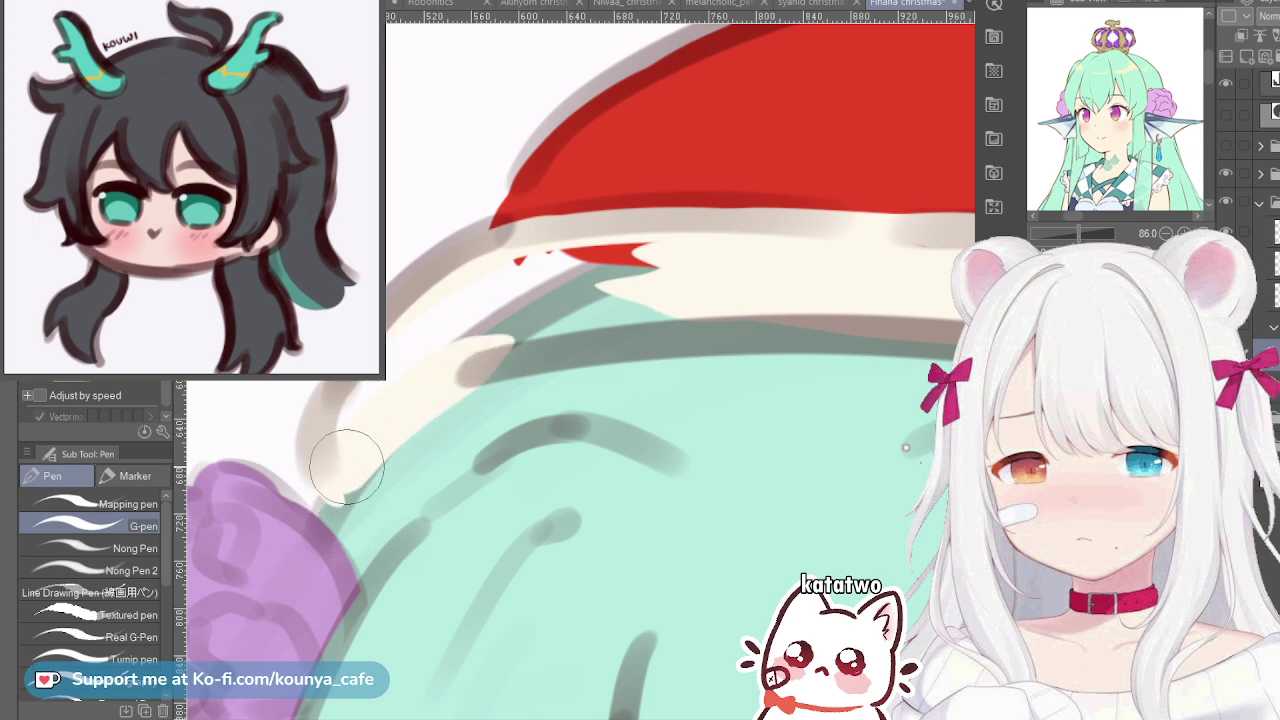
{"action": "left_click_drag", "start_coordinate": [429, 335], "coordinate": [503, 318]}
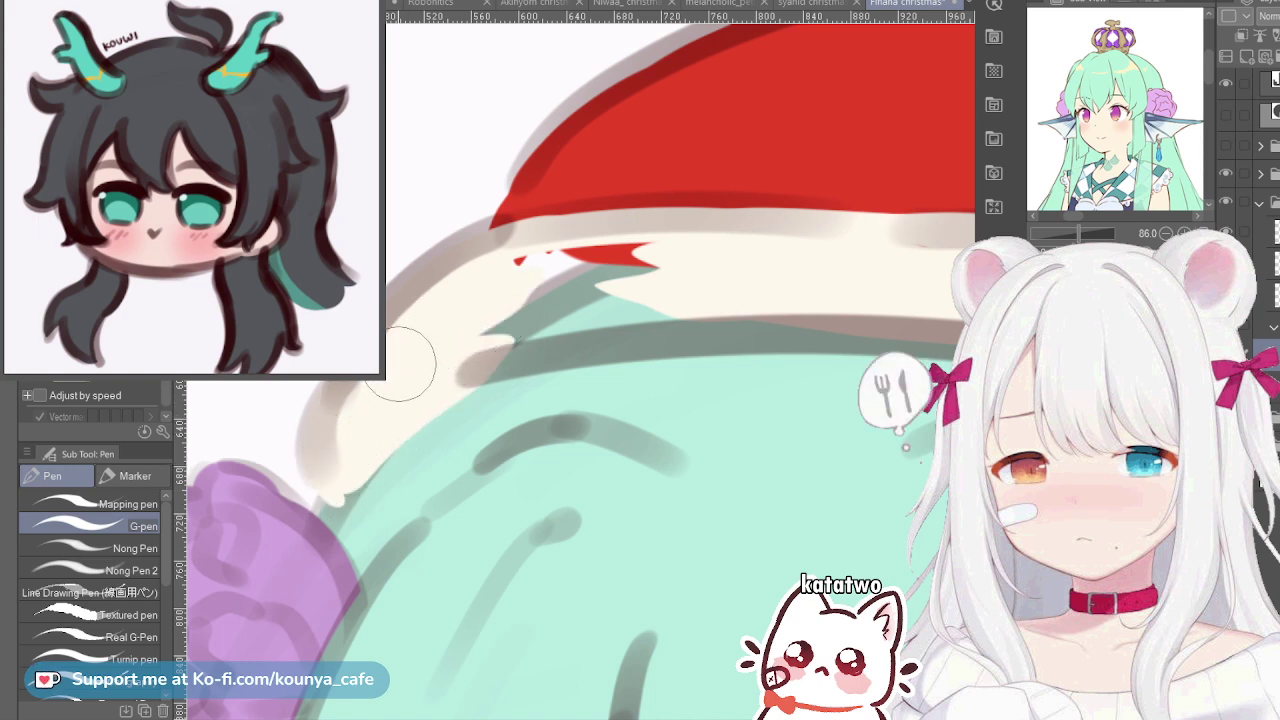
Join the brim's cream fill across the forehead, covering the leftover red and the hair-coloured gap along the lower sketch line
{"action": "left_click_drag", "start_coordinate": [404, 365], "coordinate": [685, 245]}
{"action": "left_click_drag", "start_coordinate": [482, 341], "coordinate": [660, 295]}
{"action": "left_click_drag", "start_coordinate": [724, 321], "coordinate": [653, 319]}
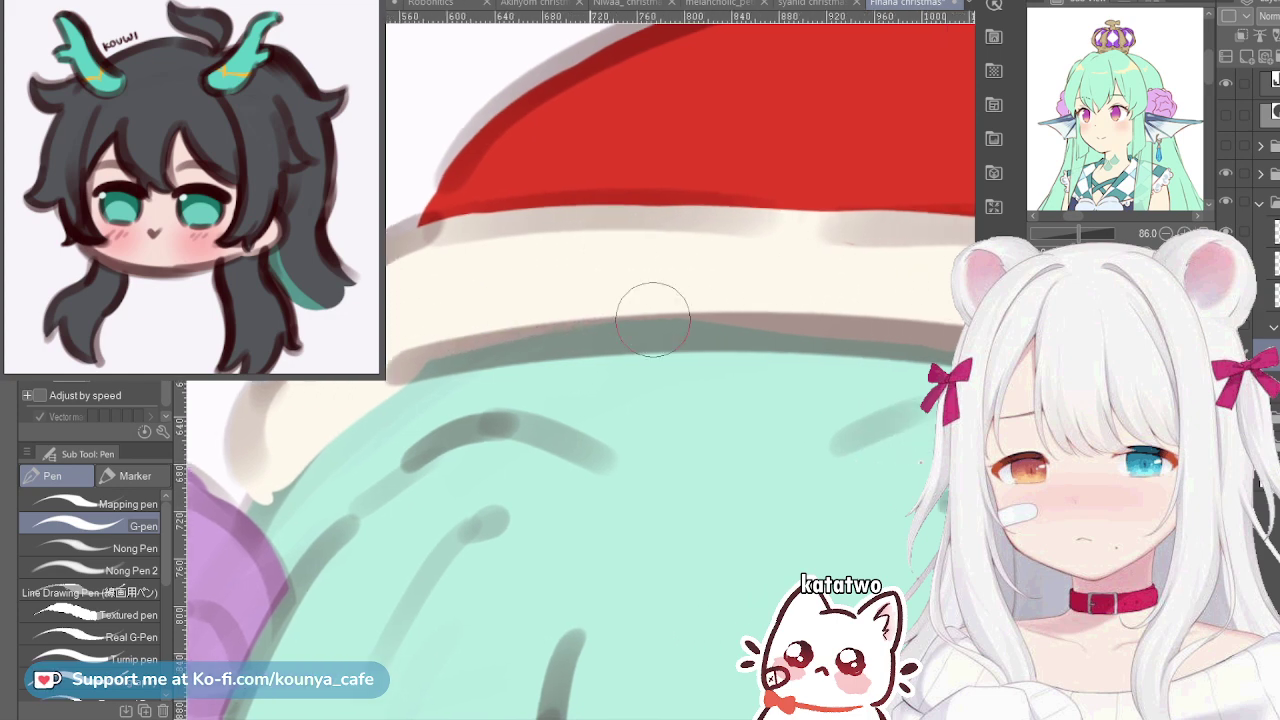
{"action": "left_click_drag", "start_coordinate": [404, 358], "coordinate": [771, 316]}
{"action": "left_click_drag", "start_coordinate": [574, 332], "coordinate": [392, 341]}
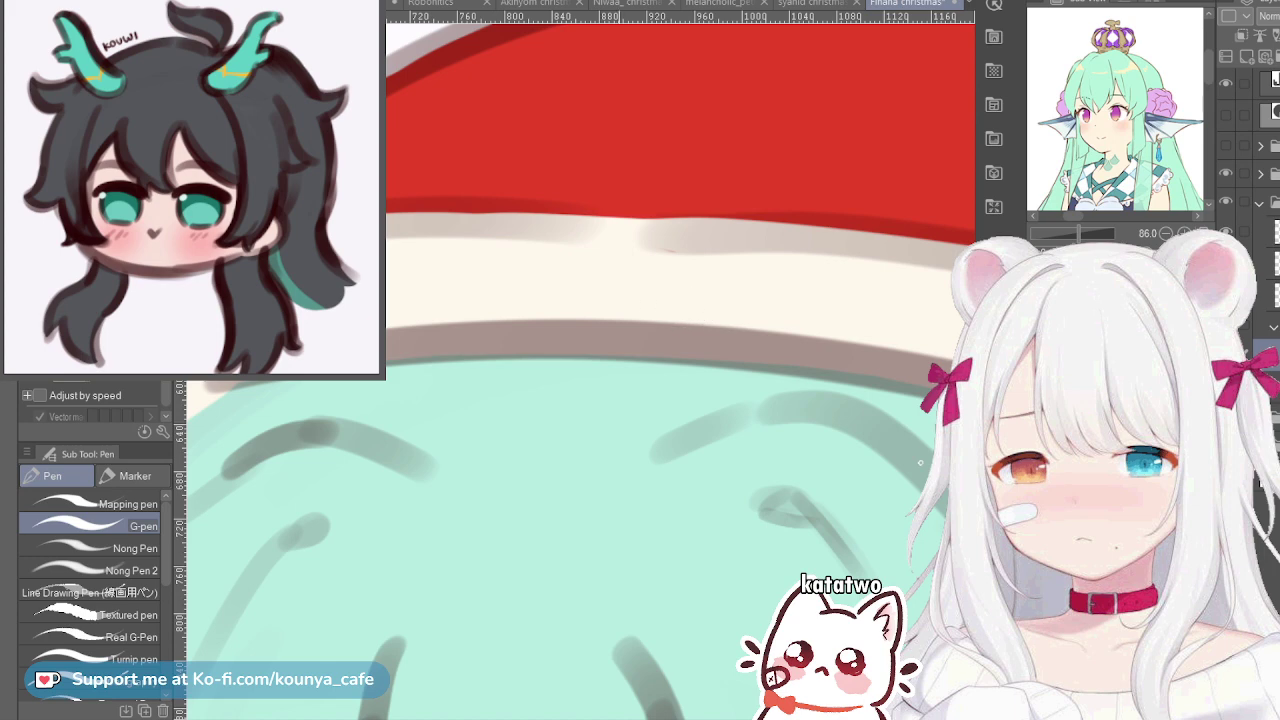
Trim the cream spilling over the hair along the lower edge of the brim's end above the smaller purple flower
{"action": "scroll", "coordinate": [561, 322], "scroll_direction": "down", "scroll_amount": 2}
{"action": "scroll", "coordinate": [457, 372], "scroll_direction": "up", "scroll_amount": 2}
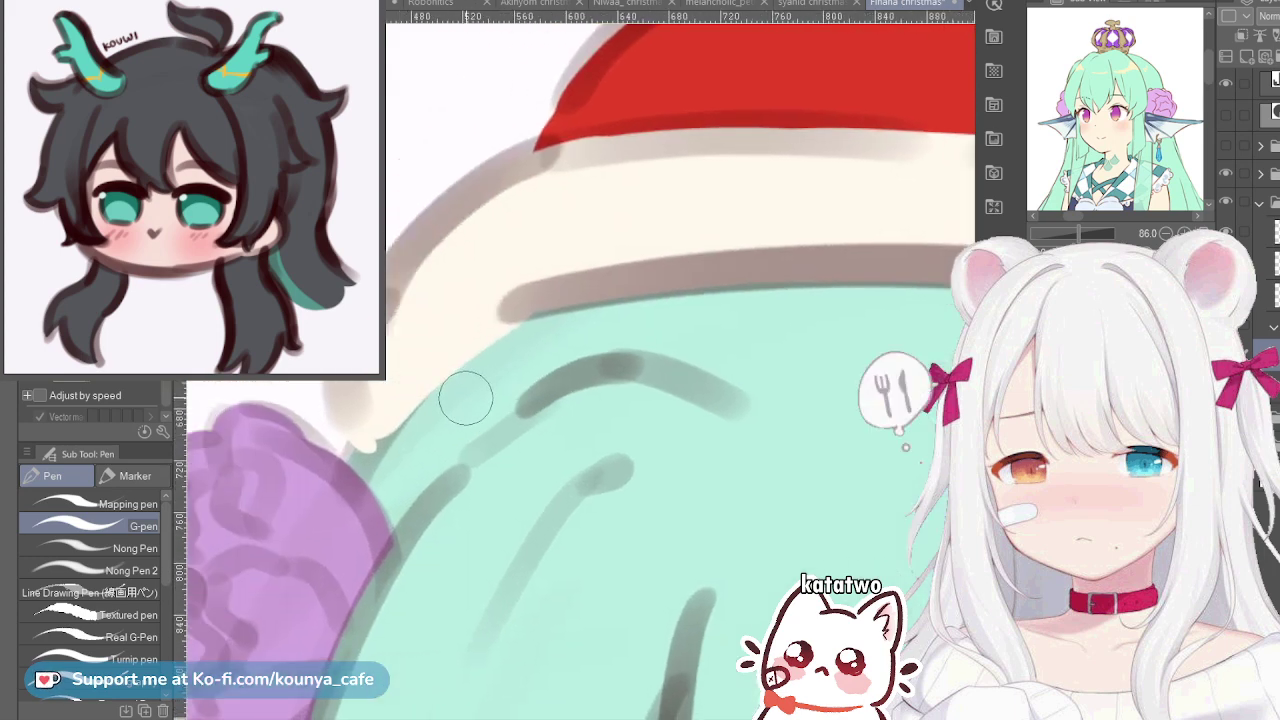
{"action": "left_click_drag", "start_coordinate": [545, 310], "coordinate": [362, 468]}
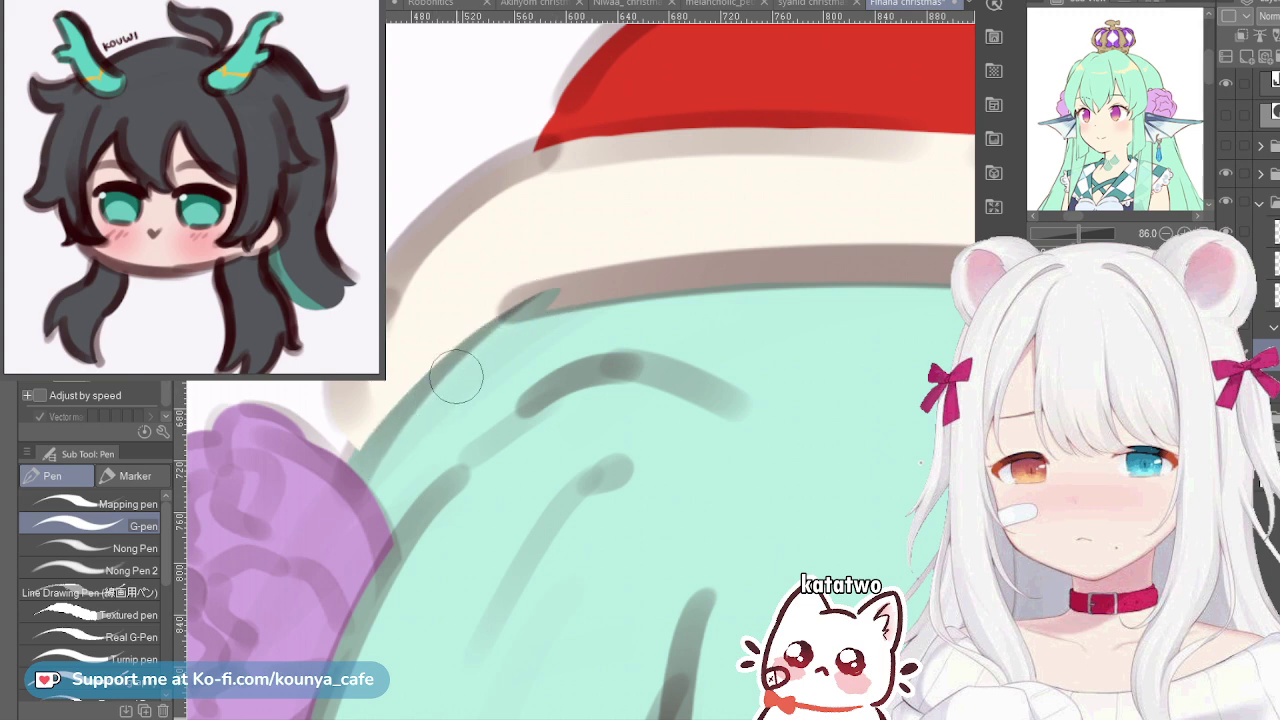
{"action": "key", "text": "ctrl+z"}
{"action": "mouse_move", "coordinate": [560, 298]}
{"action": "left_mouse_down"}
{"action": "mouse_move", "coordinate": [360, 450]}
{"action": "mouse_move", "coordinate": [529, 307]}
{"action": "mouse_move", "coordinate": [360, 455]}
{"action": "left_mouse_up"}
{"action": "key", "text": "ctrl+z"}
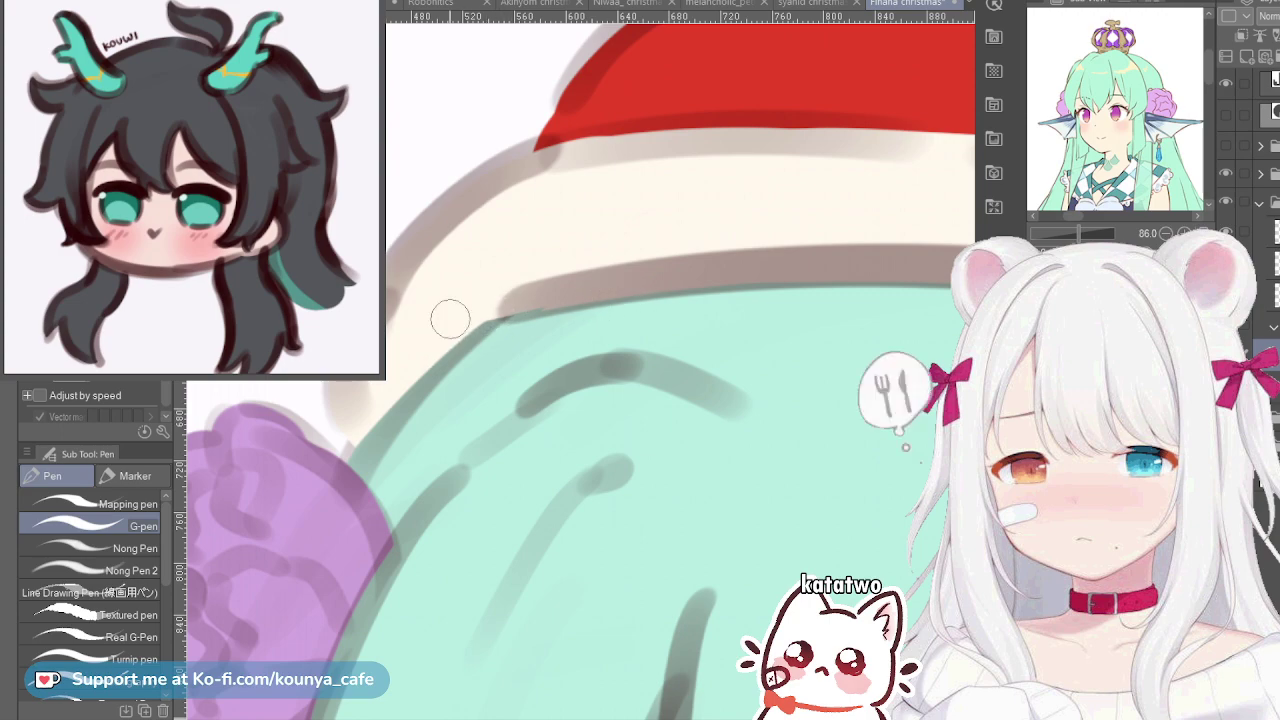
Trim the excess cream off the hair beside the larger purple flower with a smaller brush, leaving a smooth inner curve on the brim
{"action": "scroll", "coordinate": [462, 317], "scroll_direction": "down", "scroll_amount": 4}
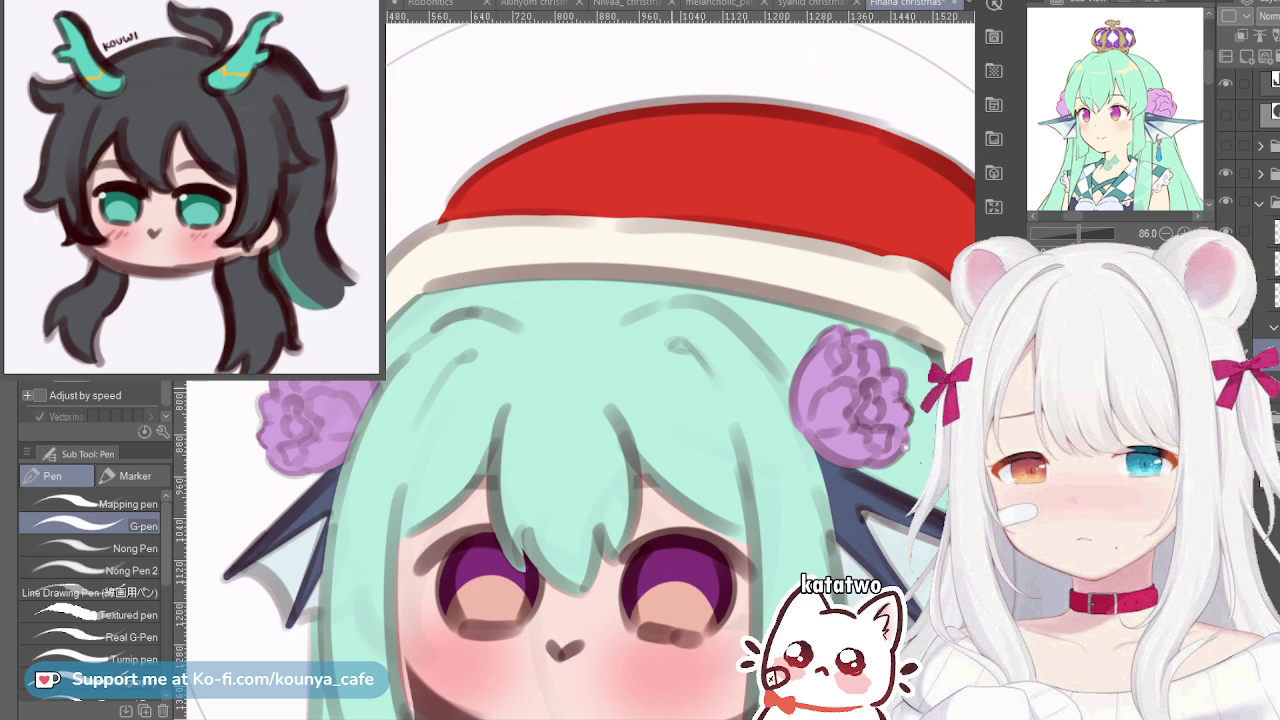
{"action": "scroll", "coordinate": [485, 310], "scroll_direction": "down", "scroll_amount": 3}
{"action": "scroll", "coordinate": [620, 300], "scroll_direction": "up", "scroll_amount": 5}
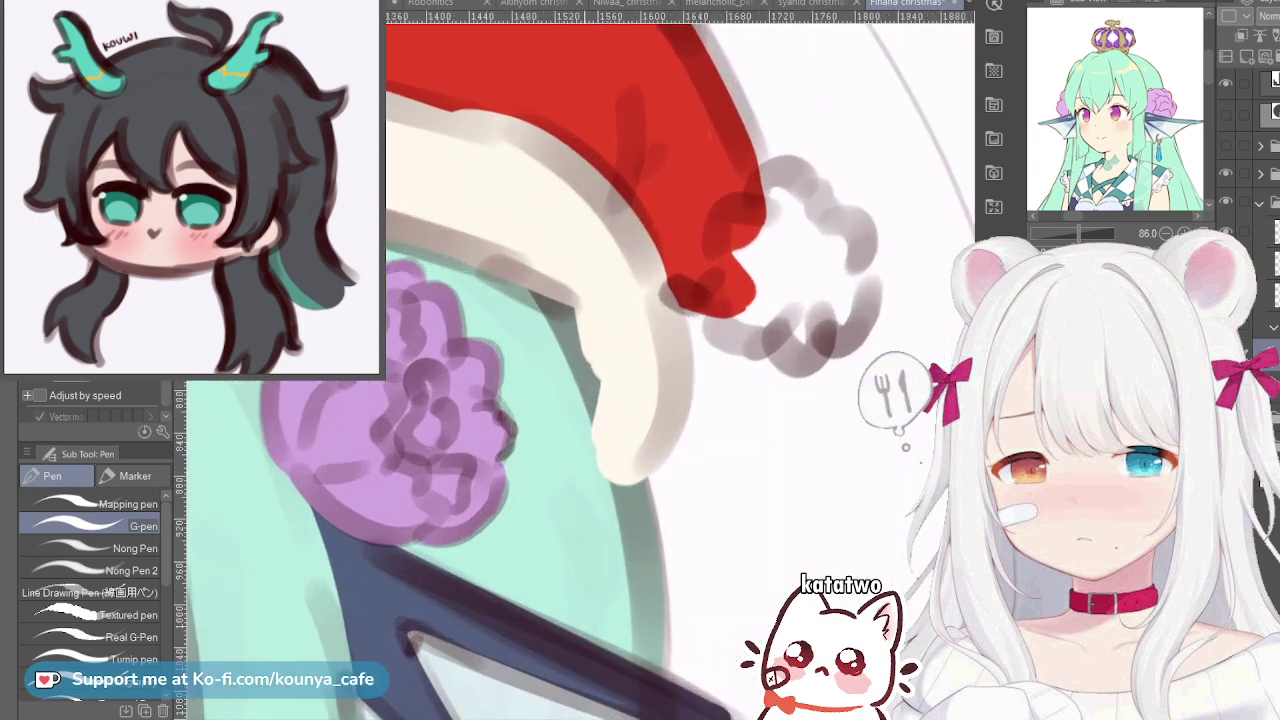
{"action": "left_click_drag", "start_coordinate": [627, 409], "coordinate": [523, 260]}
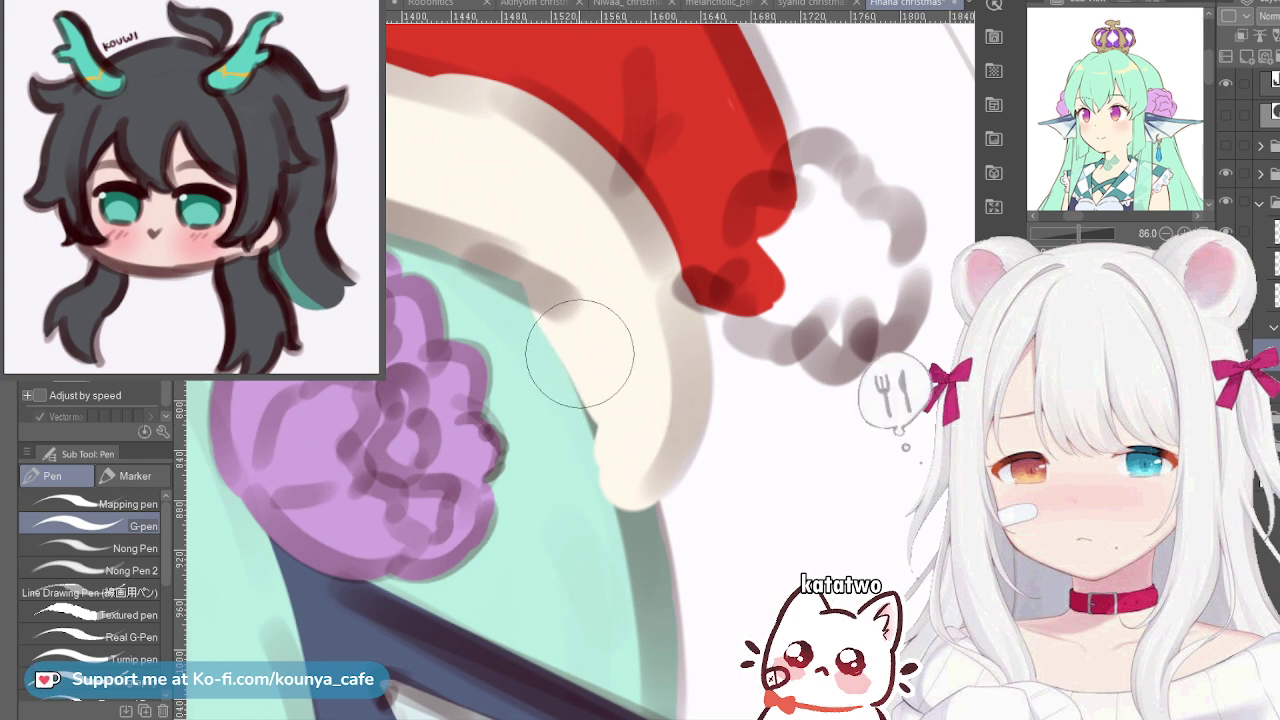
{"action": "key", "text": "bracketleft"}
{"action": "key", "text": "bracketleft"}
{"action": "key", "text": "bracketleft"}
{"action": "key", "text": "bracketleft"}
{"action": "key", "text": "bracketleft"}
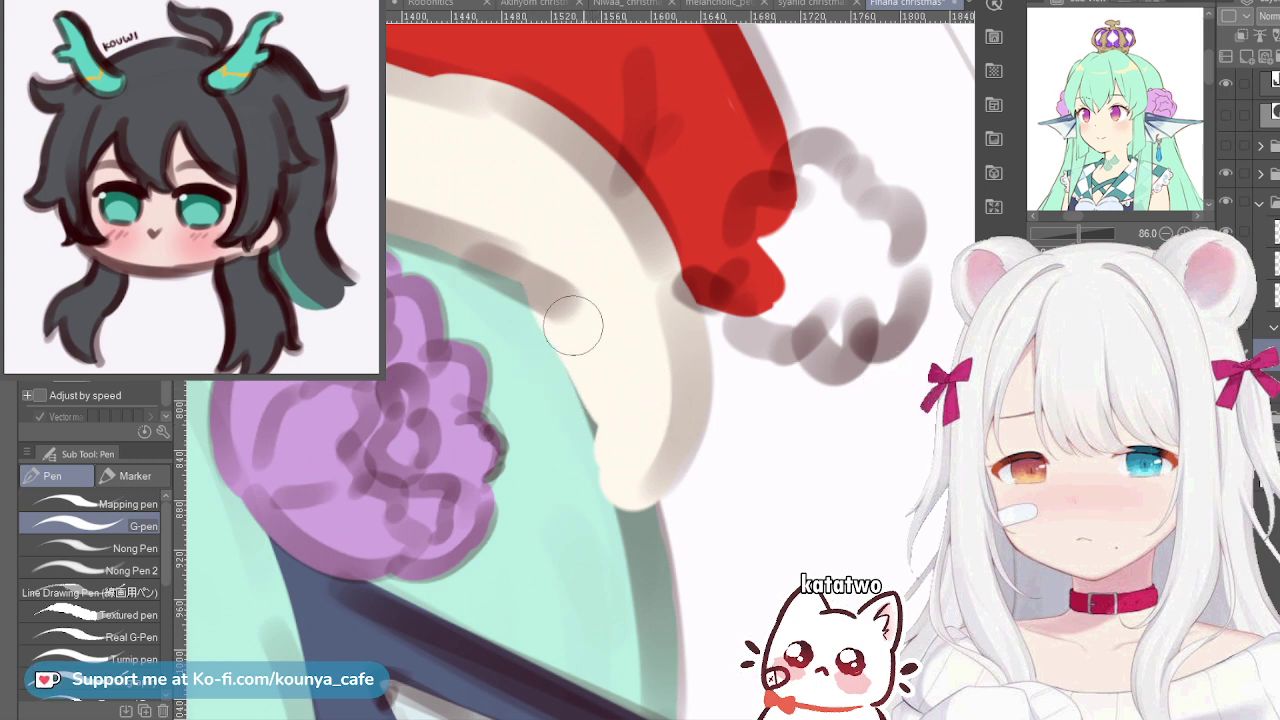
{"action": "left_click_drag", "start_coordinate": [523, 286], "coordinate": [644, 536]}
{"action": "key", "text": "ctrl+z"}
{"action": "left_click_drag", "start_coordinate": [520, 291], "coordinate": [625, 502]}
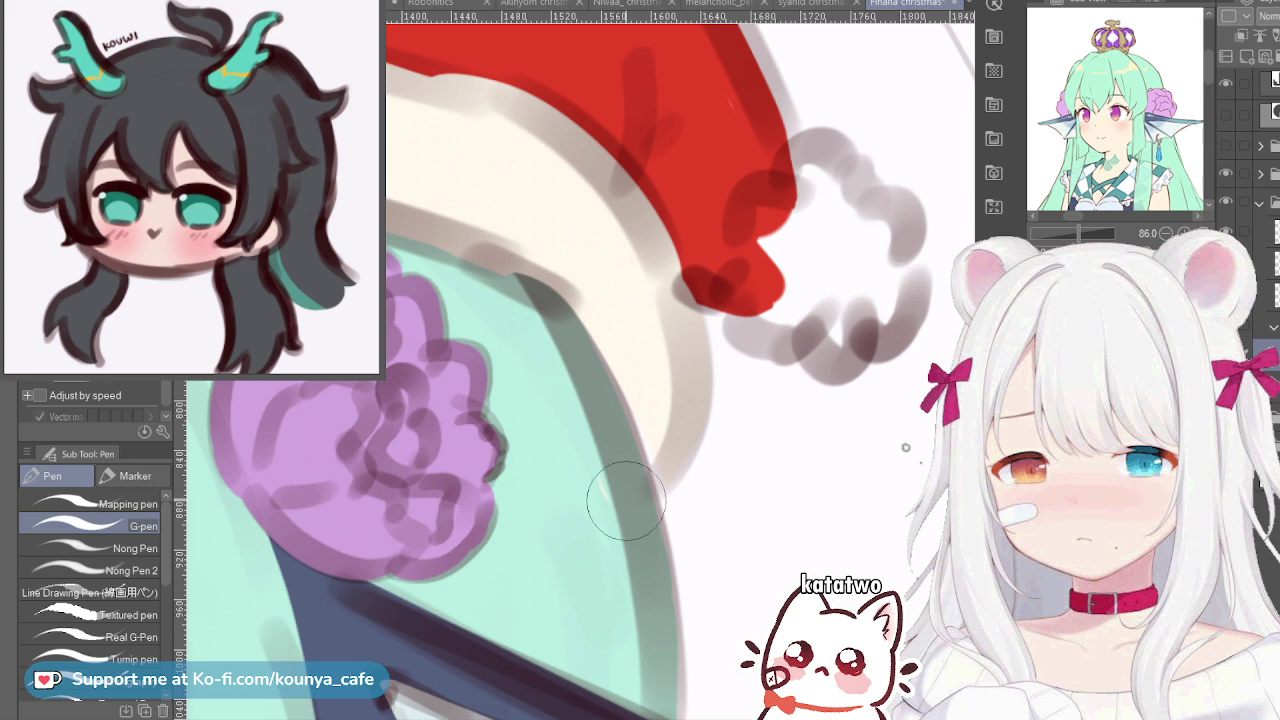
{"action": "key", "text": "ctrl+z"}
{"action": "key", "text": "ctrl+z"}
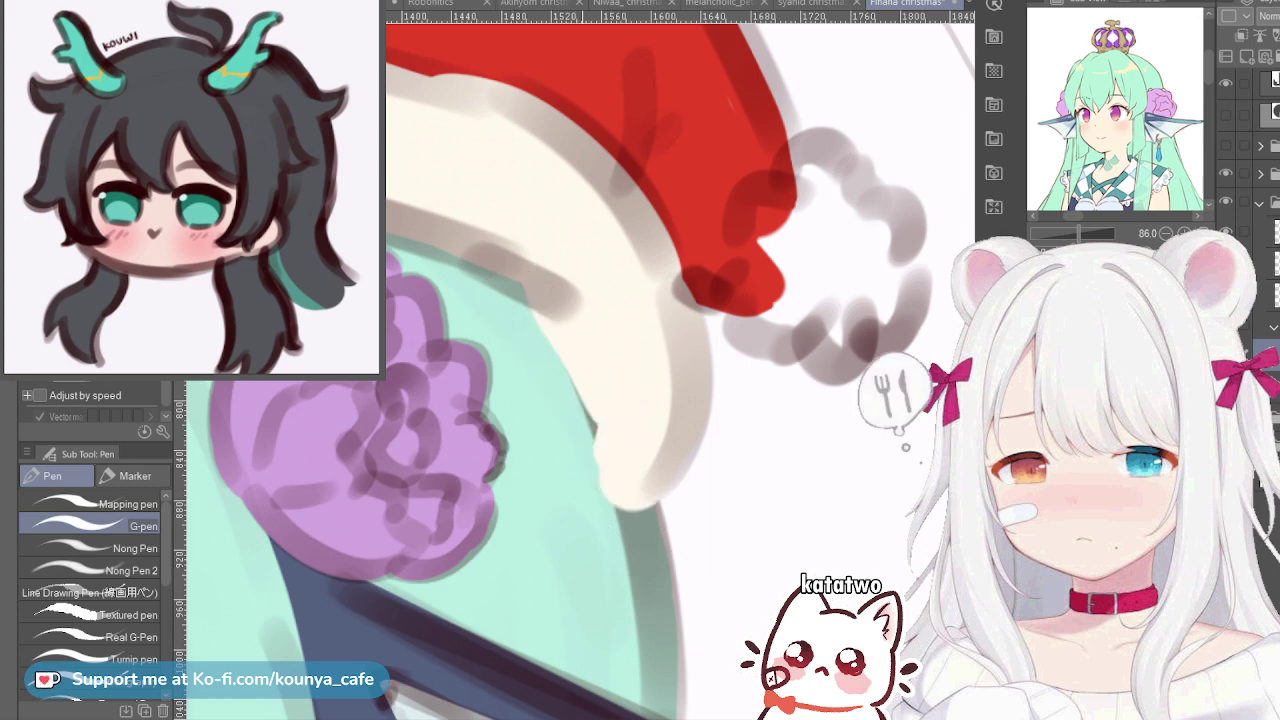
{"action": "left_click_drag", "start_coordinate": [523, 295], "coordinate": [623, 481]}
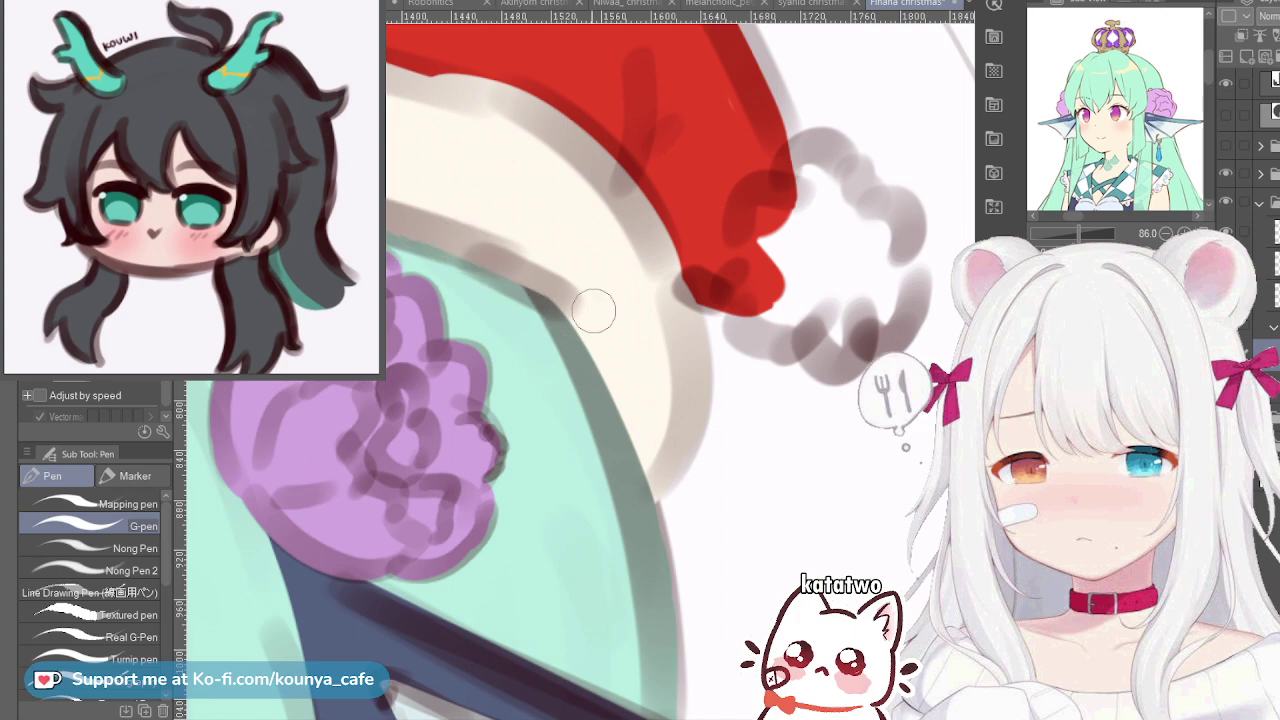
Fill the hat's pom-pom with cream out to its scalloped sketch outline, covering the overlapping red tip and adjusting the brush size as needed
{"action": "scroll", "coordinate": [686, 268], "scroll_direction": "down", "scroll_amount": 4}
{"action": "scroll", "coordinate": [636, 251], "scroll_direction": "up", "scroll_amount": 1}
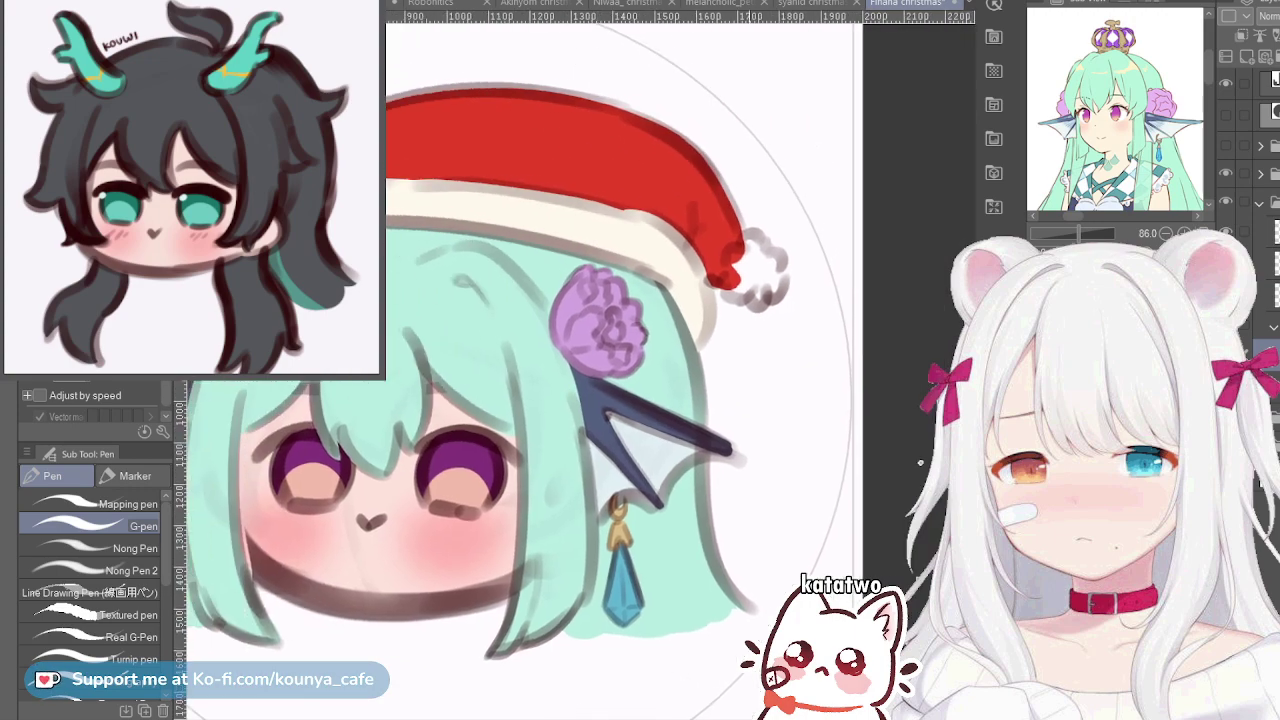
{"action": "scroll", "coordinate": [737, 246], "scroll_direction": "up", "scroll_amount": 4}
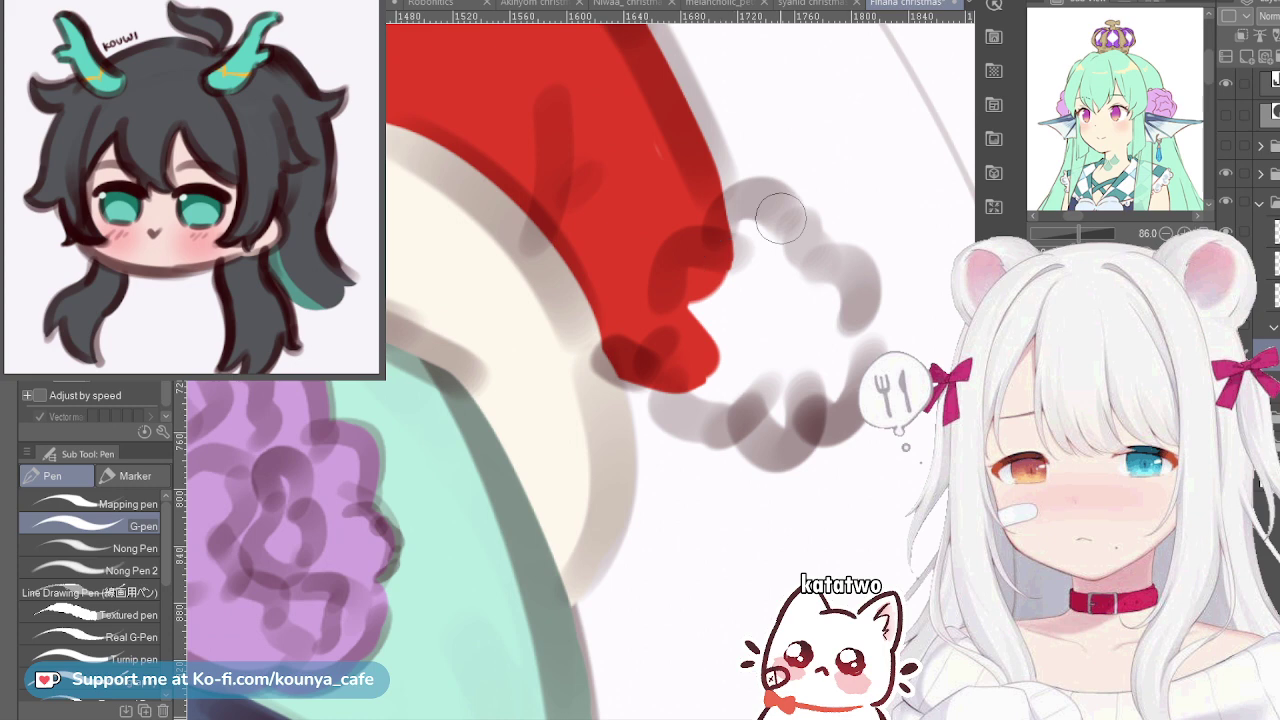
{"action": "scroll", "coordinate": [750, 257], "scroll_direction": "up", "scroll_amount": 1}
{"action": "key", "text": "]"}
{"action": "mouse_move", "coordinate": [722, 278]}
{"action": "left_mouse_down"}
{"action": "mouse_move", "coordinate": [673, 311]}
{"action": "mouse_move", "coordinate": [719, 301]}
{"action": "mouse_move", "coordinate": [715, 329]}
{"action": "mouse_move", "coordinate": [669, 293]}
{"action": "mouse_move", "coordinate": [710, 247]}
{"action": "mouse_move", "coordinate": [696, 283]}
{"action": "mouse_move", "coordinate": [704, 265]}
{"action": "mouse_move", "coordinate": [650, 268]}
{"action": "mouse_move", "coordinate": [657, 313]}
{"action": "left_mouse_up"}
{"action": "key", "text": "ctrl+z"}
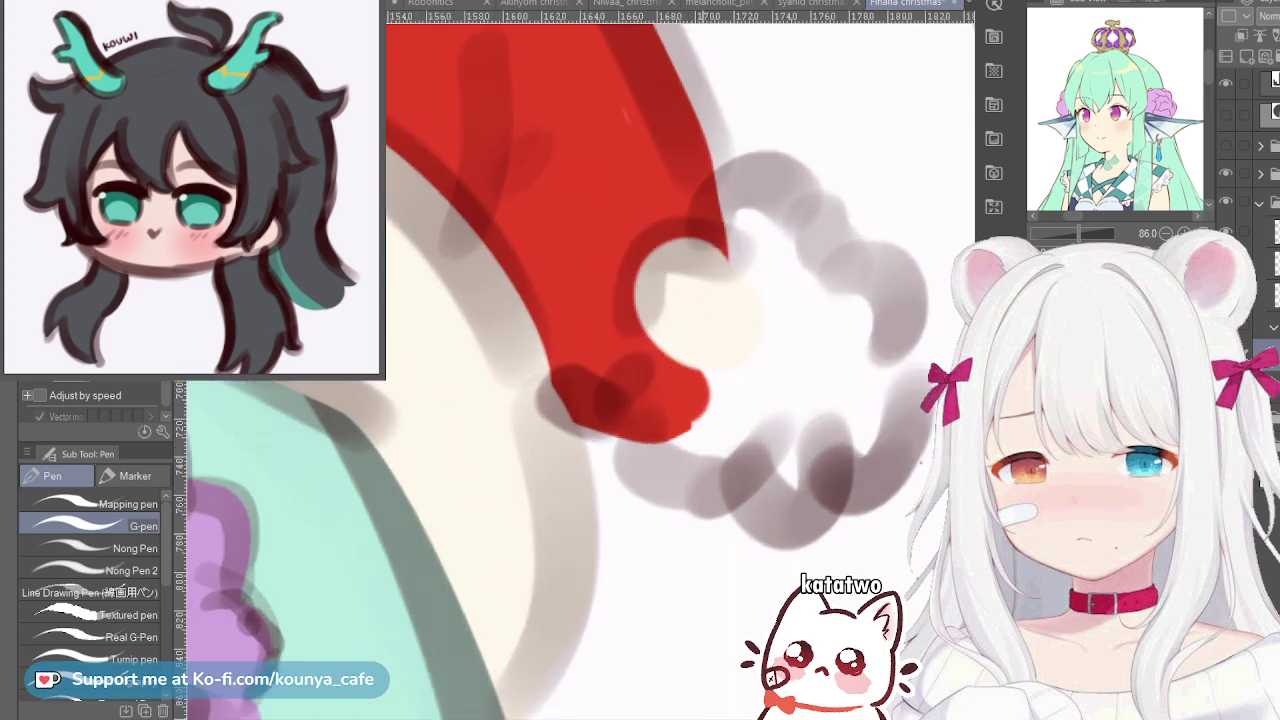
{"action": "mouse_move", "coordinate": [723, 278]}
{"action": "left_mouse_down"}
{"action": "mouse_move", "coordinate": [644, 318]}
{"action": "mouse_move", "coordinate": [676, 356]}
{"action": "mouse_move", "coordinate": [674, 374]}
{"action": "mouse_move", "coordinate": [680, 355]}
{"action": "mouse_move", "coordinate": [644, 373]}
{"action": "mouse_move", "coordinate": [694, 408]}
{"action": "mouse_move", "coordinate": [687, 372]}
{"action": "mouse_move", "coordinate": [687, 411]}
{"action": "mouse_move", "coordinate": [697, 373]}
{"action": "mouse_move", "coordinate": [687, 443]}
{"action": "mouse_move", "coordinate": [720, 411]}
{"action": "mouse_move", "coordinate": [652, 434]}
{"action": "mouse_move", "coordinate": [727, 466]}
{"action": "mouse_move", "coordinate": [709, 398]}
{"action": "mouse_move", "coordinate": [775, 382]}
{"action": "mouse_move", "coordinate": [716, 371]}
{"action": "mouse_move", "coordinate": [768, 345]}
{"action": "left_mouse_up"}
{"action": "key", "text": "]"}
{"action": "key", "text": "]"}
{"action": "mouse_move", "coordinate": [743, 299]}
{"action": "left_mouse_down"}
{"action": "mouse_move", "coordinate": [786, 373]}
{"action": "mouse_move", "coordinate": [757, 227]}
{"action": "mouse_move", "coordinate": [738, 249]}
{"action": "mouse_move", "coordinate": [734, 222]}
{"action": "mouse_move", "coordinate": [711, 278]}
{"action": "mouse_move", "coordinate": [720, 225]}
{"action": "mouse_move", "coordinate": [775, 237]}
{"action": "mouse_move", "coordinate": [756, 260]}
{"action": "mouse_move", "coordinate": [719, 239]}
{"action": "mouse_move", "coordinate": [780, 216]}
{"action": "mouse_move", "coordinate": [791, 238]}
{"action": "mouse_move", "coordinate": [738, 208]}
{"action": "mouse_move", "coordinate": [817, 261]}
{"action": "mouse_move", "coordinate": [818, 236]}
{"action": "mouse_move", "coordinate": [824, 280]}
{"action": "mouse_move", "coordinate": [872, 286]}
{"action": "mouse_move", "coordinate": [856, 350]}
{"action": "mouse_move", "coordinate": [842, 323]}
{"action": "mouse_move", "coordinate": [832, 375]}
{"action": "mouse_move", "coordinate": [868, 351]}
{"action": "mouse_move", "coordinate": [869, 437]}
{"action": "mouse_move", "coordinate": [781, 445]}
{"action": "mouse_move", "coordinate": [793, 406]}
{"action": "mouse_move", "coordinate": [741, 467]}
{"action": "mouse_move", "coordinate": [804, 445]}
{"action": "mouse_move", "coordinate": [790, 422]}
{"action": "mouse_move", "coordinate": [777, 490]}
{"action": "mouse_move", "coordinate": [785, 461]}
{"action": "mouse_move", "coordinate": [768, 478]}
{"action": "mouse_move", "coordinate": [795, 492]}
{"action": "mouse_move", "coordinate": [818, 396]}
{"action": "mouse_move", "coordinate": [802, 418]}
{"action": "mouse_move", "coordinate": [850, 397]}
{"action": "mouse_move", "coordinate": [873, 312]}
{"action": "mouse_move", "coordinate": [878, 408]}
{"action": "left_mouse_up"}
{"action": "key", "text": "["}
{"action": "key", "text": "["}
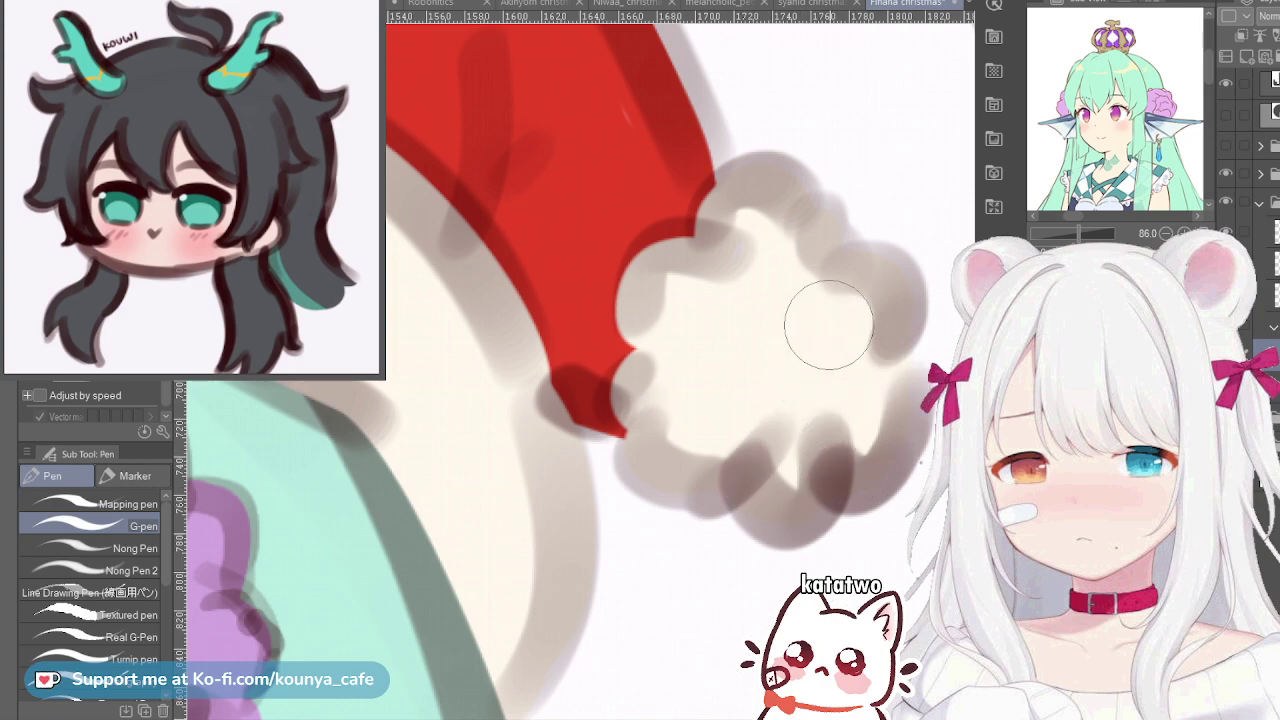
Select the face's skin layer from the canvas and switch to the marker brushes
{"action": "scroll", "coordinate": [650, 380], "scroll_direction": "down", "scroll_amount": 5}
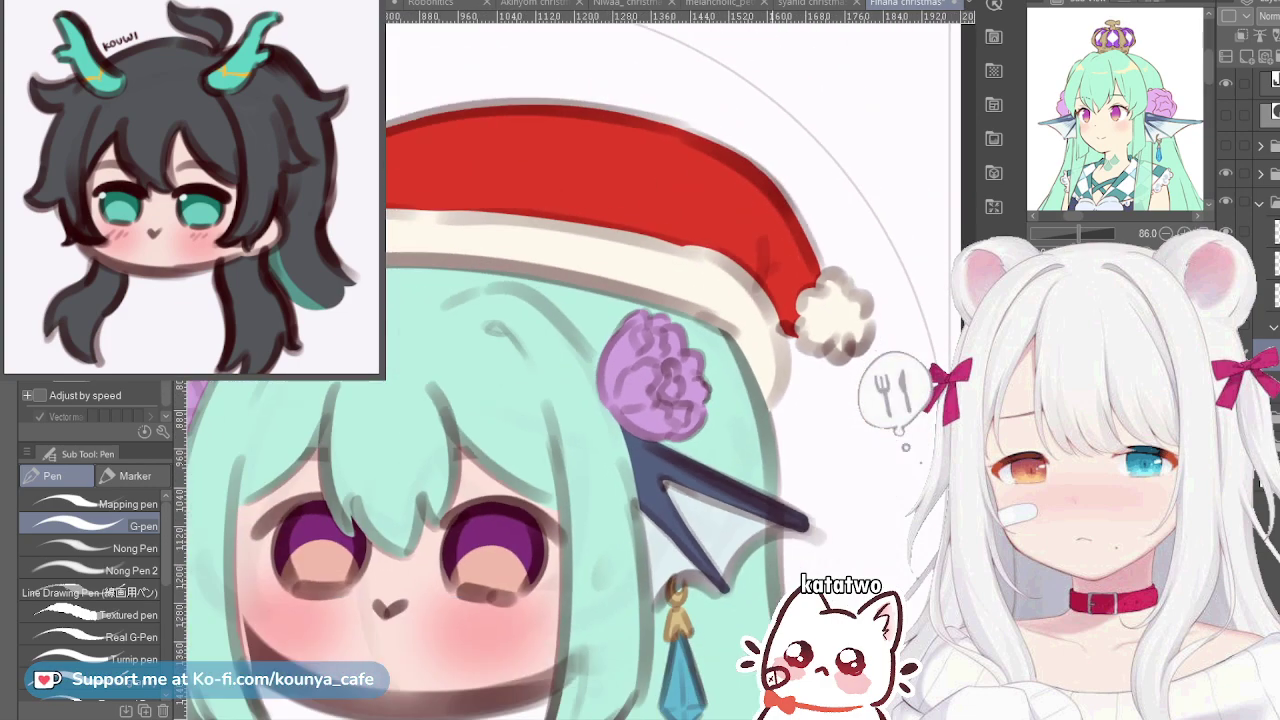
{"action": "scroll", "coordinate": [860, 341], "scroll_direction": "down", "scroll_amount": 3}
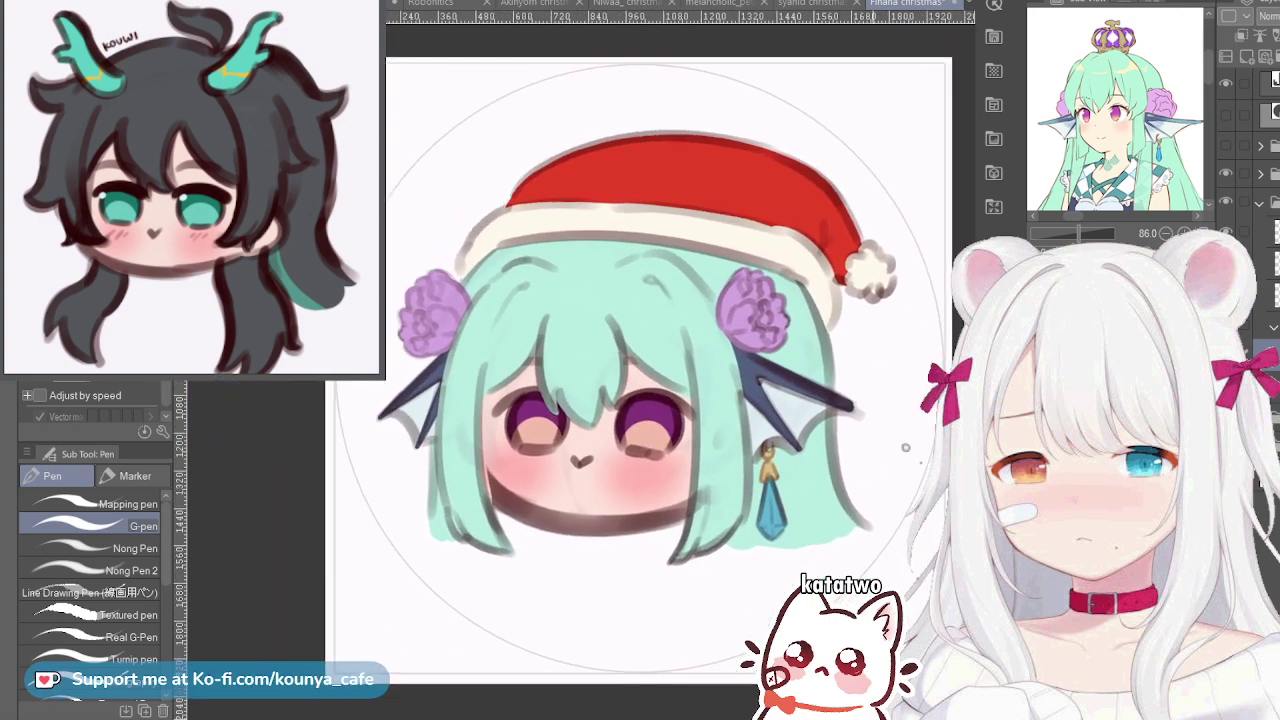
{"action": "scroll", "coordinate": [518, 513], "scroll_direction": "up", "scroll_amount": 5}
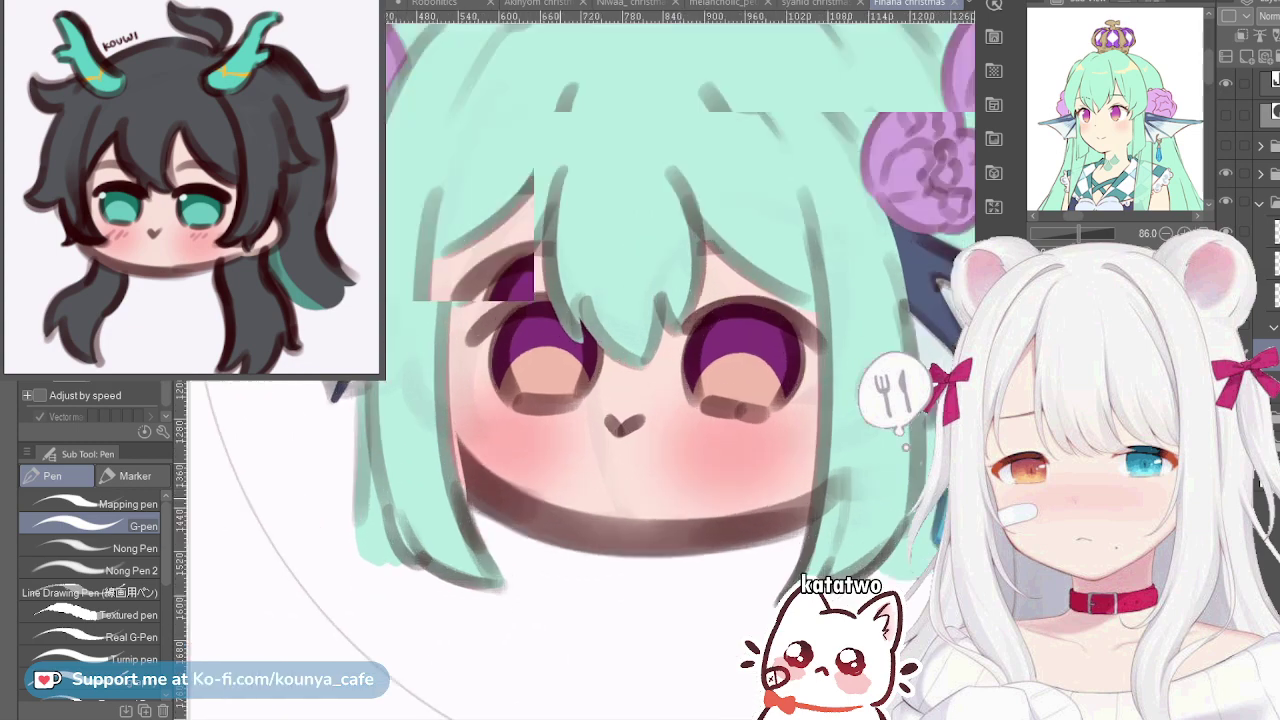
{"action": "scroll", "coordinate": [491, 526], "scroll_direction": "down", "scroll_amount": 2}
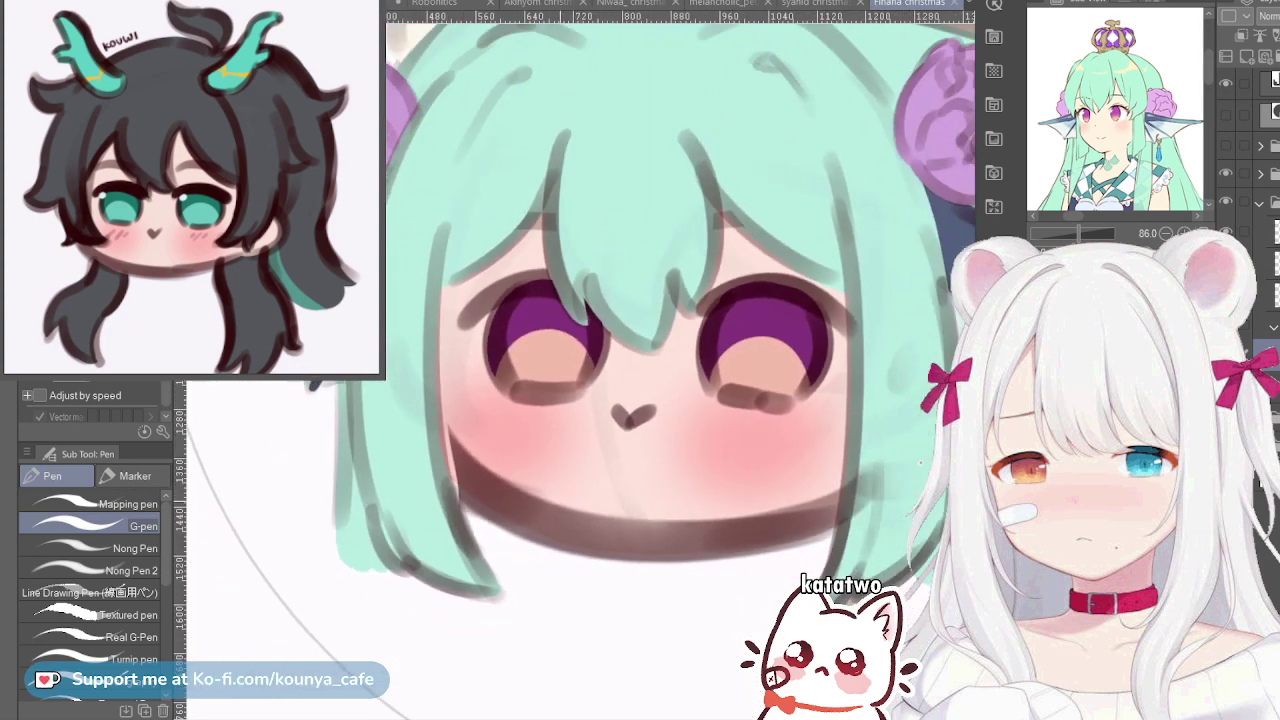
{"action": "left_click", "coordinate": [615, 484], "text": "ctrl+shift"}
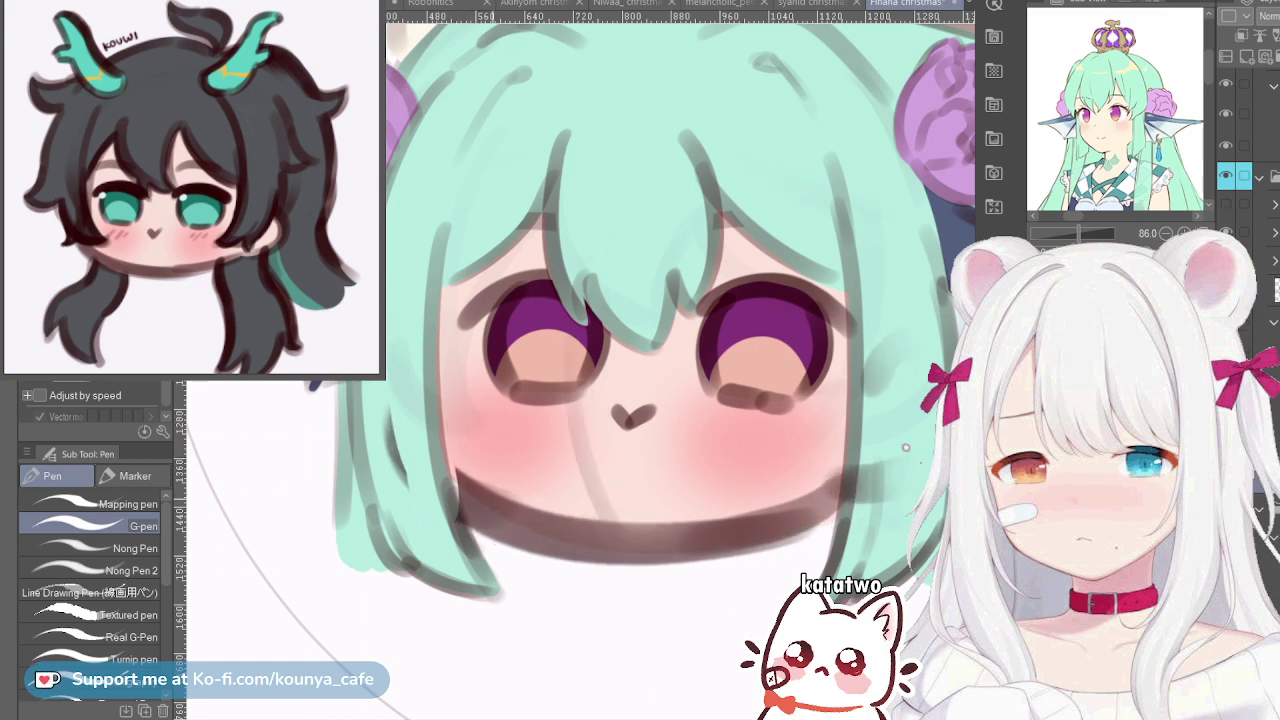
{"action": "left_click", "coordinate": [495, 544], "text": "ctrl+shift"}
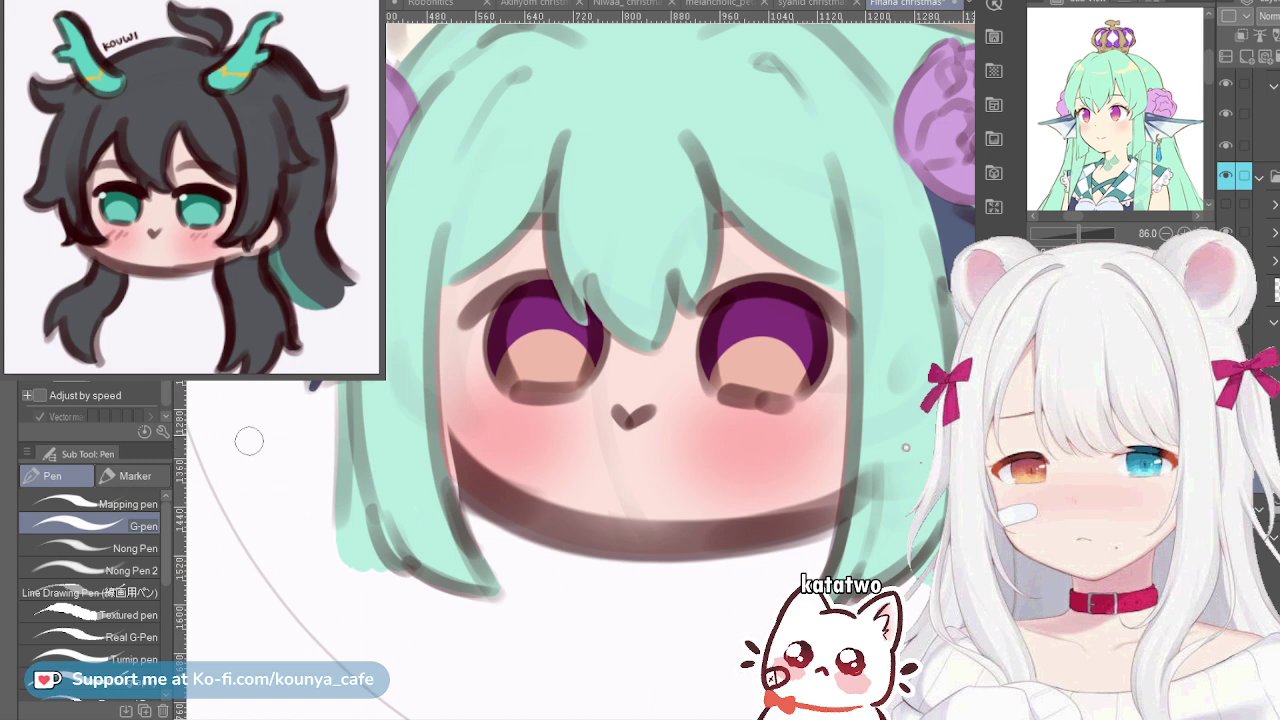
{"action": "left_click", "coordinate": [133, 476]}
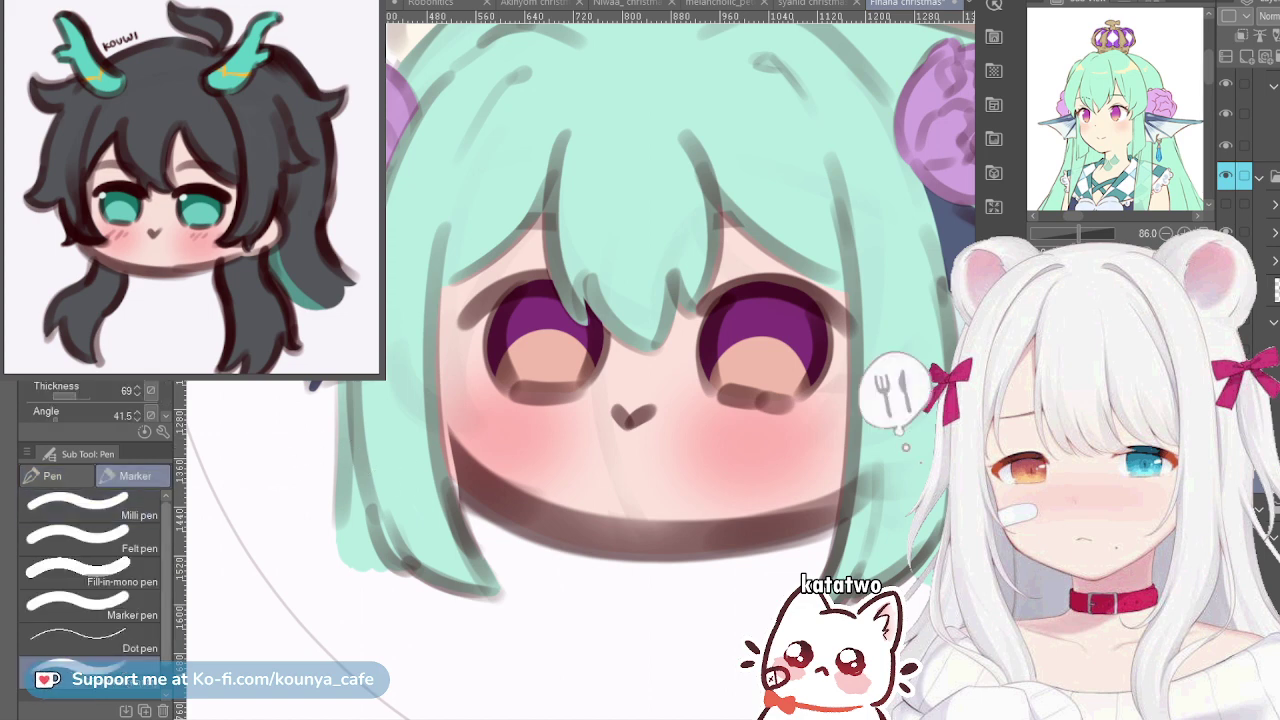
{"action": "left_click", "coordinate": [90, 538]}
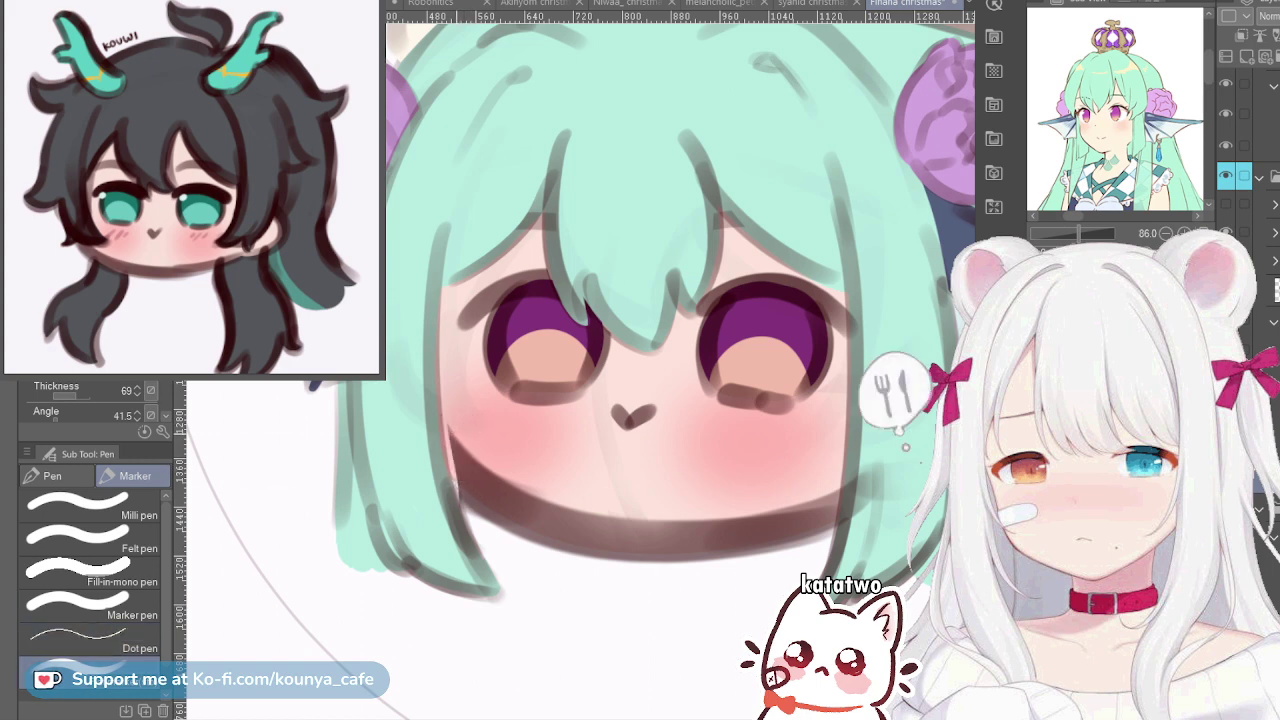
Fill the narrow gap between the cheek's lower edge and the long hair strand beside it with skin colour
{"action": "scroll", "coordinate": [447, 418], "scroll_direction": "up", "scroll_amount": 2}
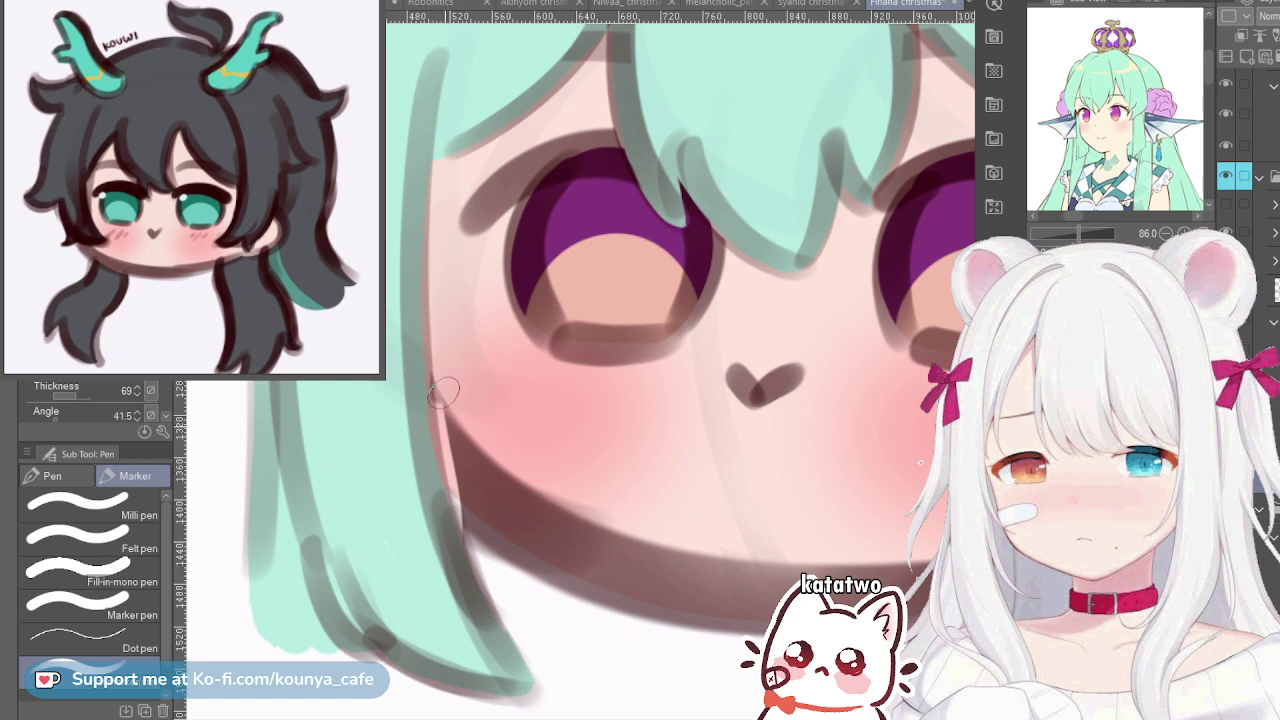
{"action": "key", "text": "ctrl+z"}
{"action": "left_click_drag", "start_coordinate": [441, 389], "coordinate": [478, 536]}
{"action": "left_click_drag", "start_coordinate": [445, 378], "coordinate": [477, 521]}
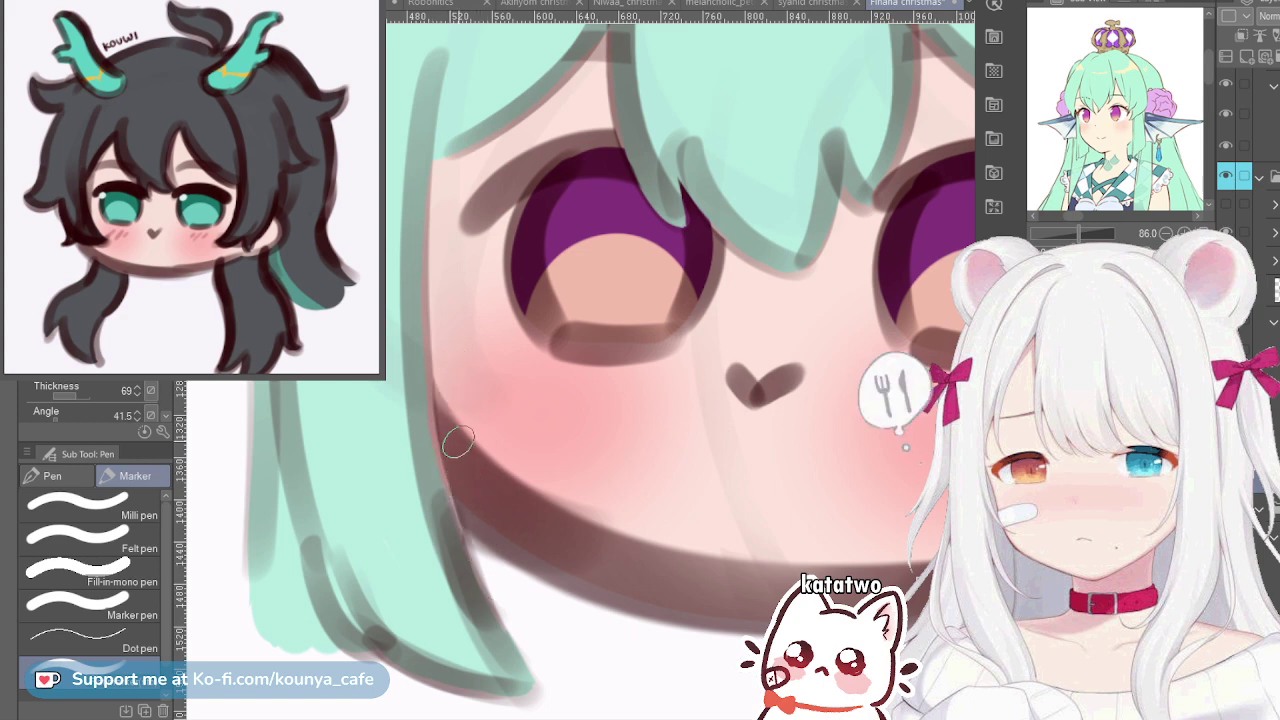
{"action": "left_click_drag", "start_coordinate": [443, 356], "coordinate": [468, 512]}
{"action": "mouse_move", "coordinate": [440, 371]}
{"action": "left_mouse_down"}
{"action": "mouse_move", "coordinate": [479, 535]}
{"action": "mouse_move", "coordinate": [441, 347]}
{"action": "mouse_move", "coordinate": [468, 506]}
{"action": "left_mouse_up"}
{"action": "key", "text": "ctrl+z"}
{"action": "key", "text": "ctrl+z"}
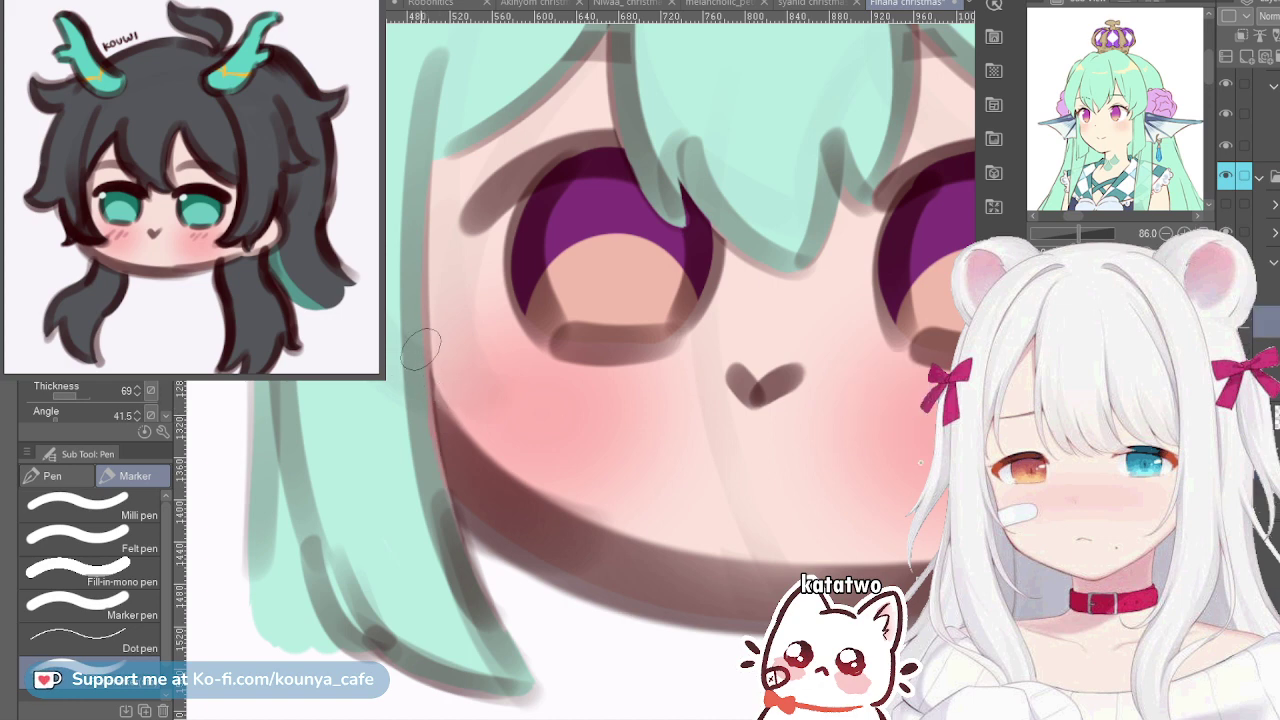
{"action": "left_click_drag", "start_coordinate": [412, 312], "coordinate": [452, 515]}
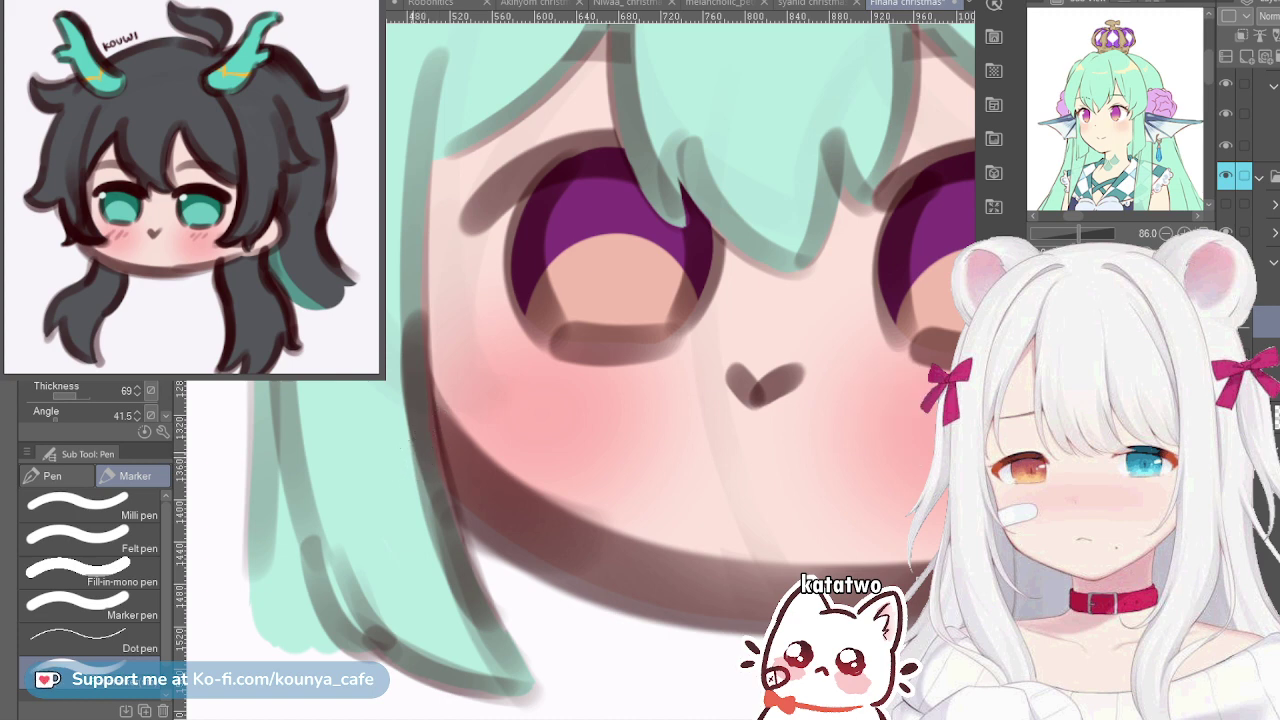
Undo the last skin strokes along the cheek beside the long hair strand and try repainting that edge
{"action": "key", "text": "ctrl+z"}
{"action": "mouse_move", "coordinate": [416, 311]}
{"action": "left_mouse_down"}
{"action": "mouse_move", "coordinate": [466, 546]}
{"action": "mouse_move", "coordinate": [439, 492]}
{"action": "mouse_move", "coordinate": [452, 540]}
{"action": "left_mouse_up"}
{"action": "key", "text": "ctrl+z"}
{"action": "scroll", "coordinate": [445, 370], "scroll_direction": "down", "scroll_amount": 5}
{"action": "scroll", "coordinate": [445, 370], "scroll_direction": "up", "scroll_amount": 5}
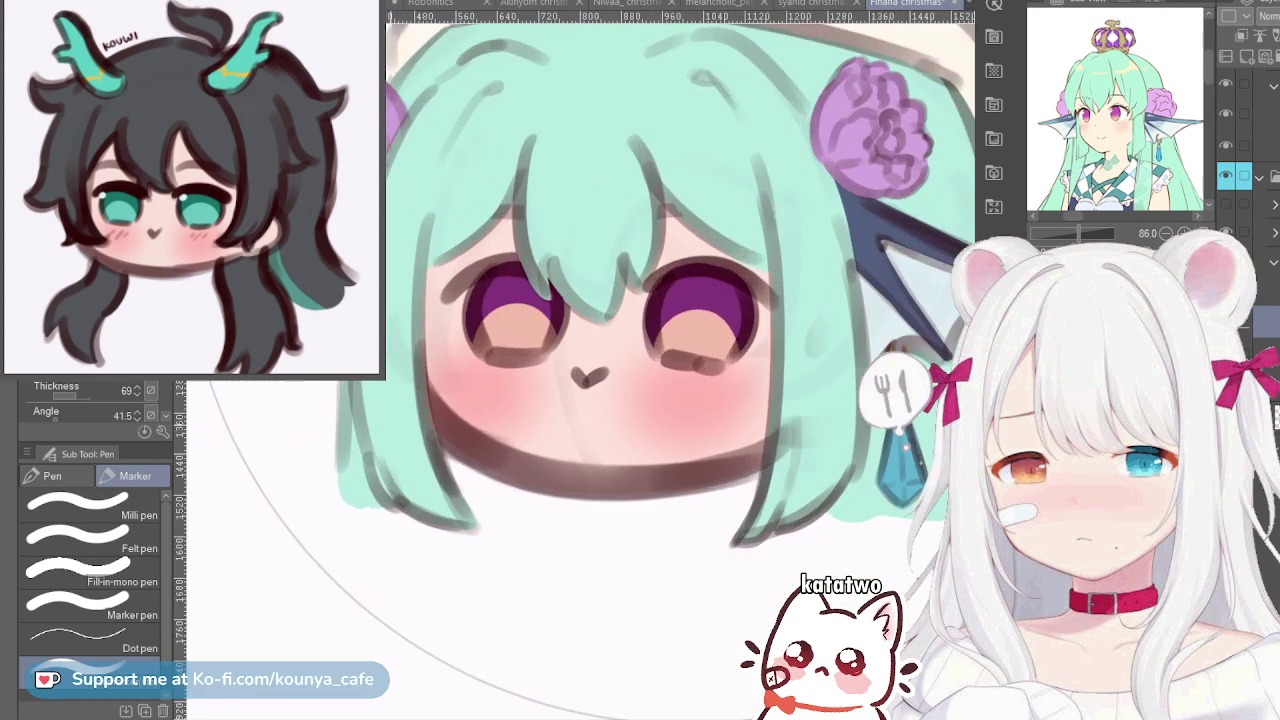
{"action": "key", "text": "ctrl+z"}
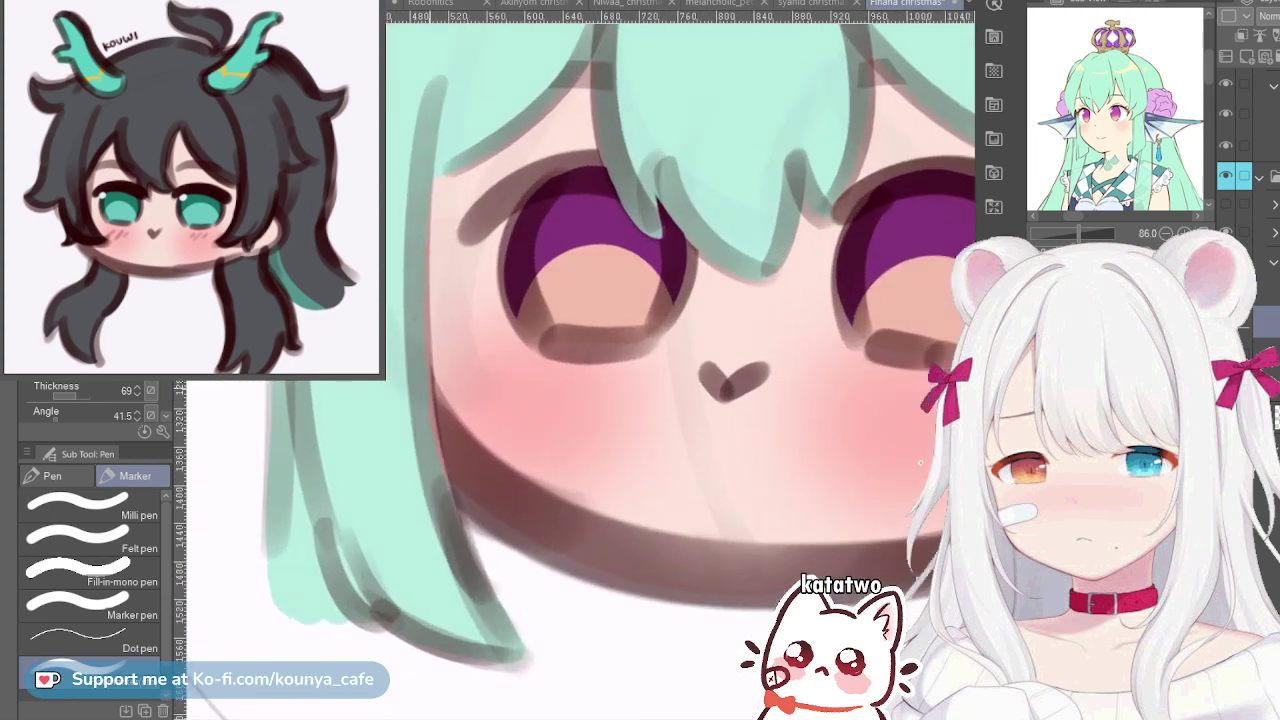
{"action": "left_click_drag", "start_coordinate": [421, 345], "coordinate": [448, 516]}
{"action": "key", "text": "ctrl+z"}
Repaint the cheek's edge along the long hair strand with smooth skin-coloured strokes, undoing the stroke that misses
{"action": "left_click_drag", "start_coordinate": [418, 330], "coordinate": [455, 522]}
{"action": "left_click_drag", "start_coordinate": [420, 378], "coordinate": [437, 460]}
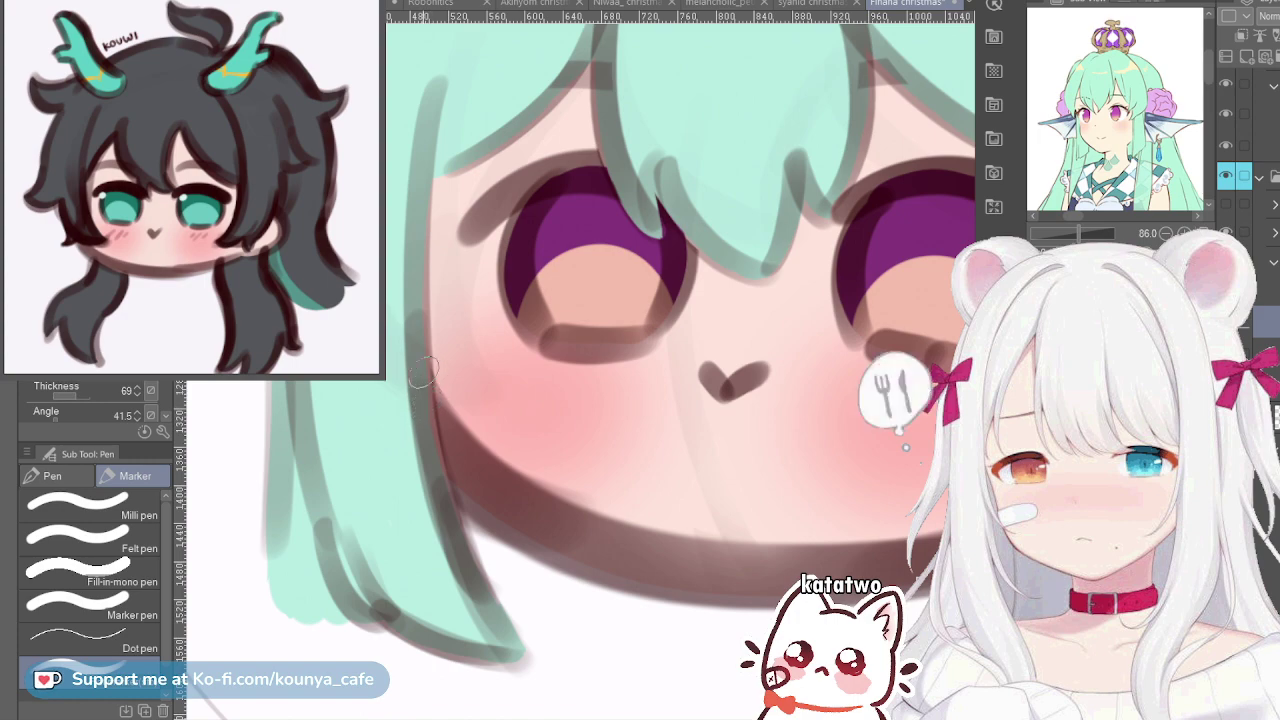
{"action": "left_click_drag", "start_coordinate": [427, 376], "coordinate": [440, 468]}
{"action": "key", "text": "ctrl+z"}
{"action": "left_click_drag", "start_coordinate": [428, 340], "coordinate": [460, 540]}
{"action": "scroll", "coordinate": [435, 425], "scroll_direction": "down", "scroll_amount": 5}
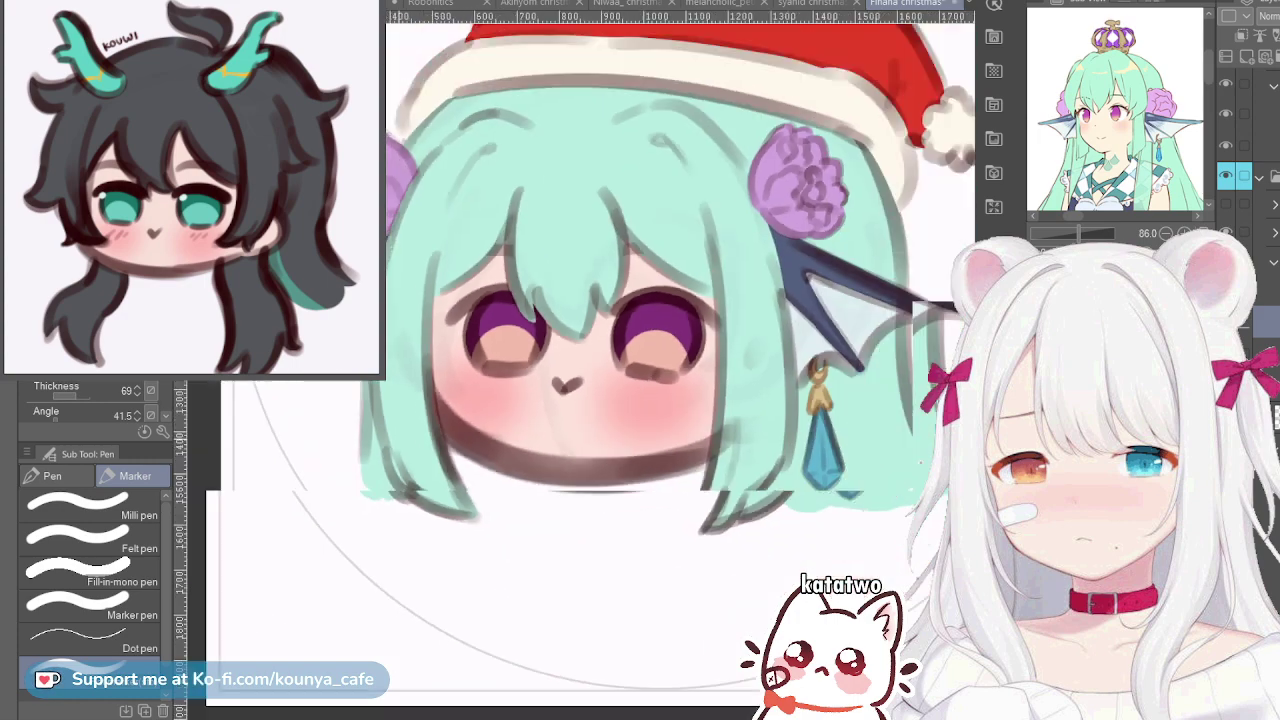
{"action": "scroll", "coordinate": [591, 330], "scroll_direction": "up", "scroll_amount": 2}
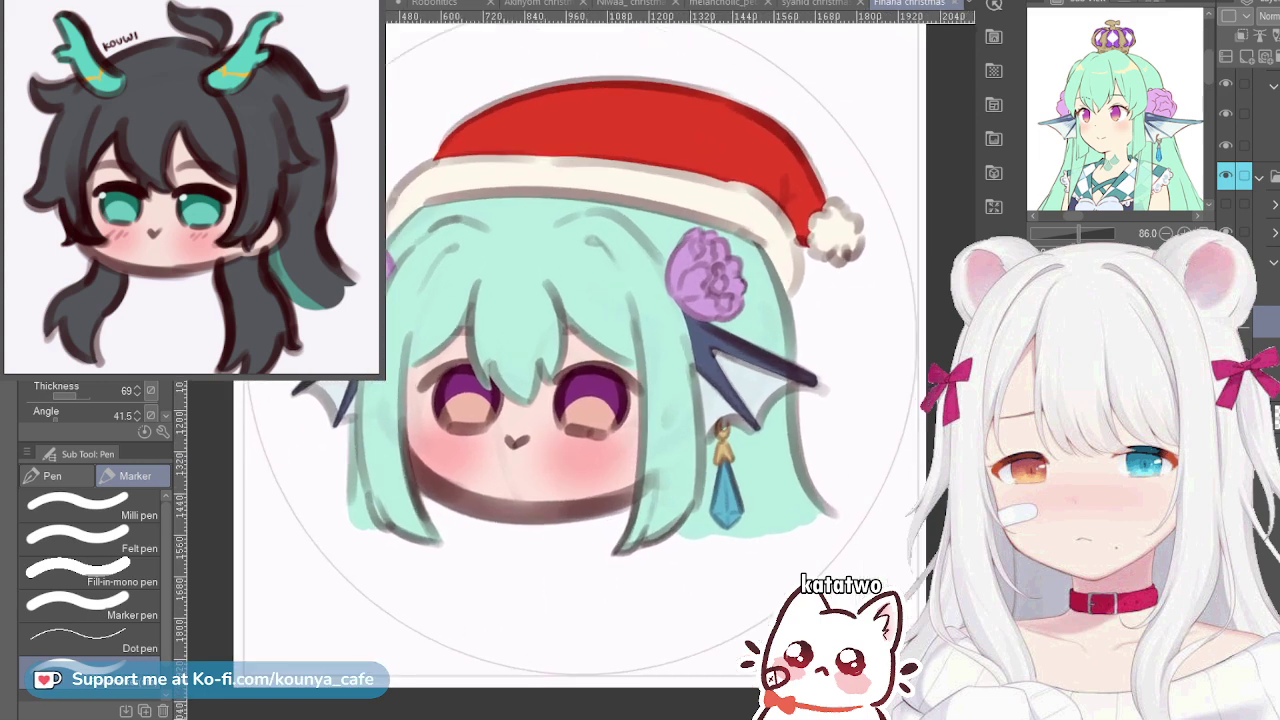
Collapse the expanded layer folders of the portrait in the layer list
{"action": "left_click", "coordinate": [1259, 177]}
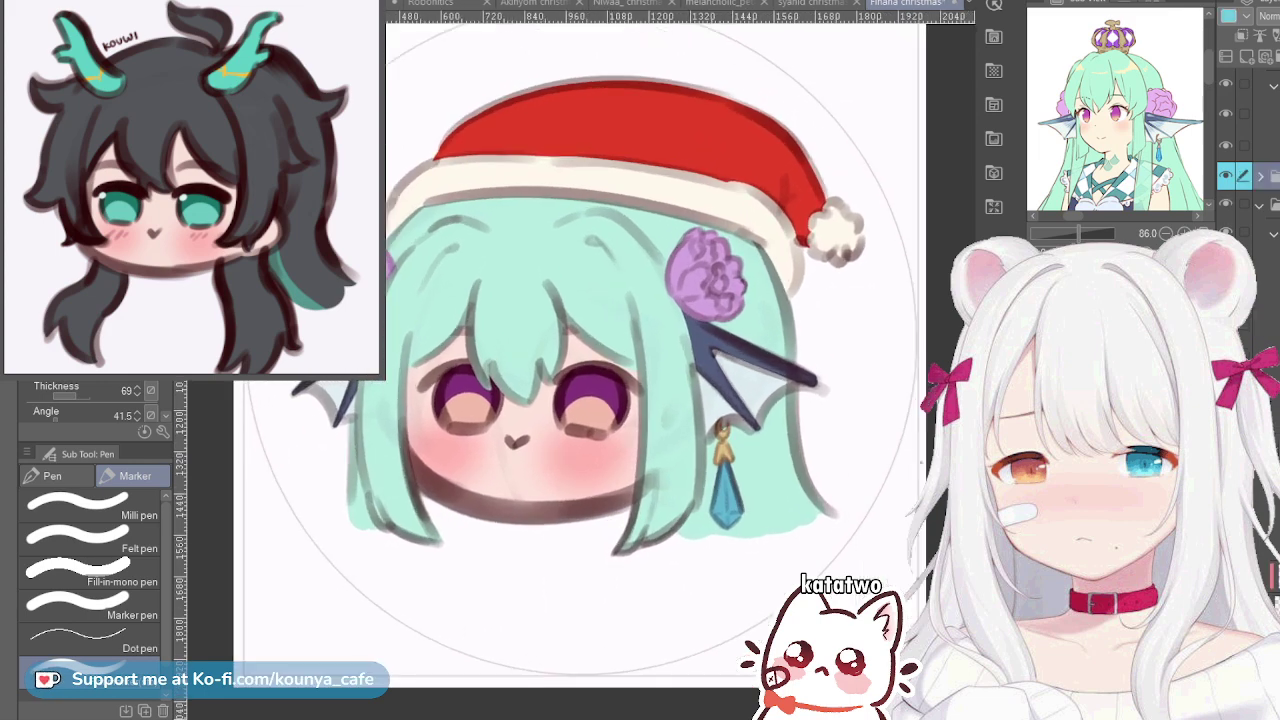
{"action": "scroll", "coordinate": [1259, 177], "scroll_direction": "up", "scroll_amount": 3}
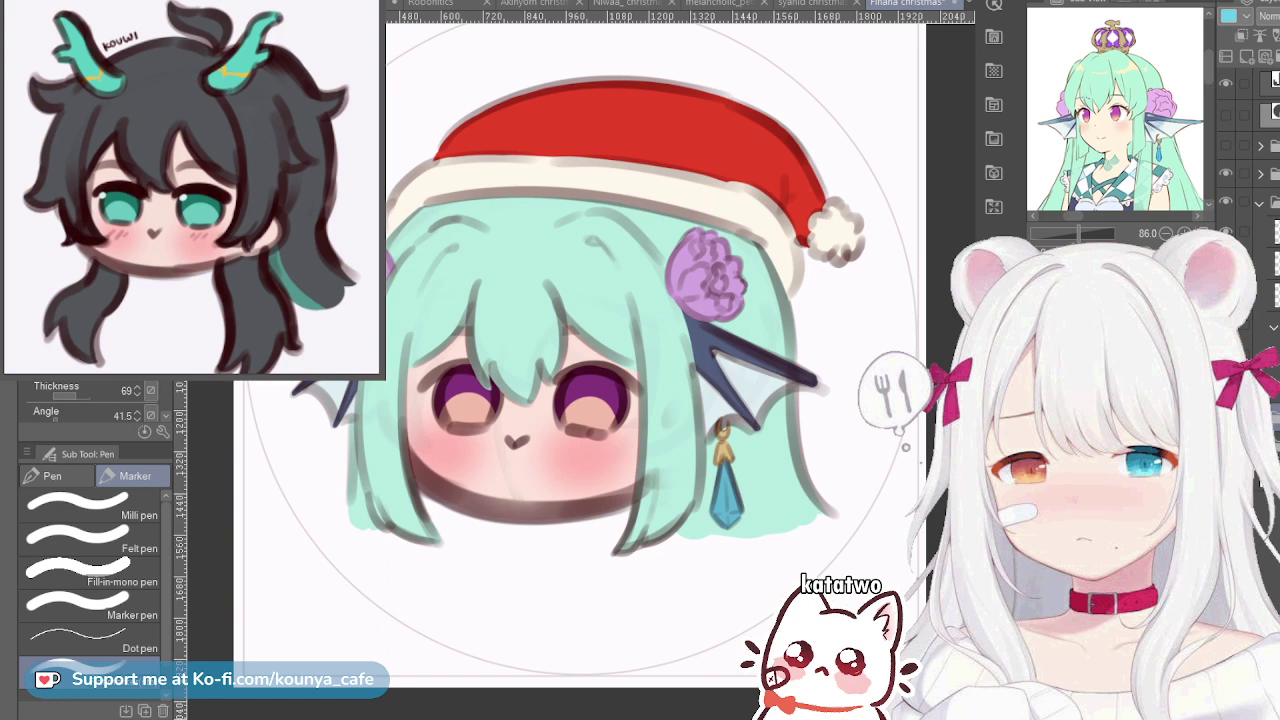
{"action": "left_click", "coordinate": [1259, 202]}
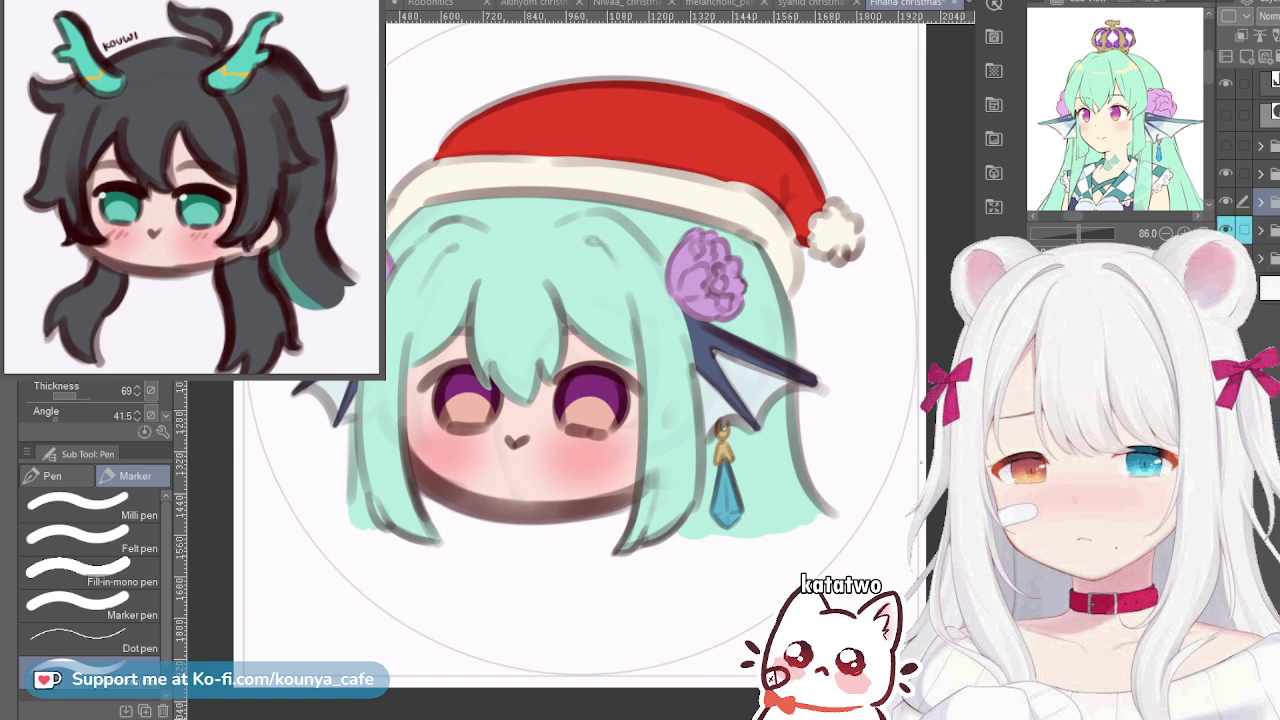
{"action": "left_click", "coordinate": [1270, 202]}
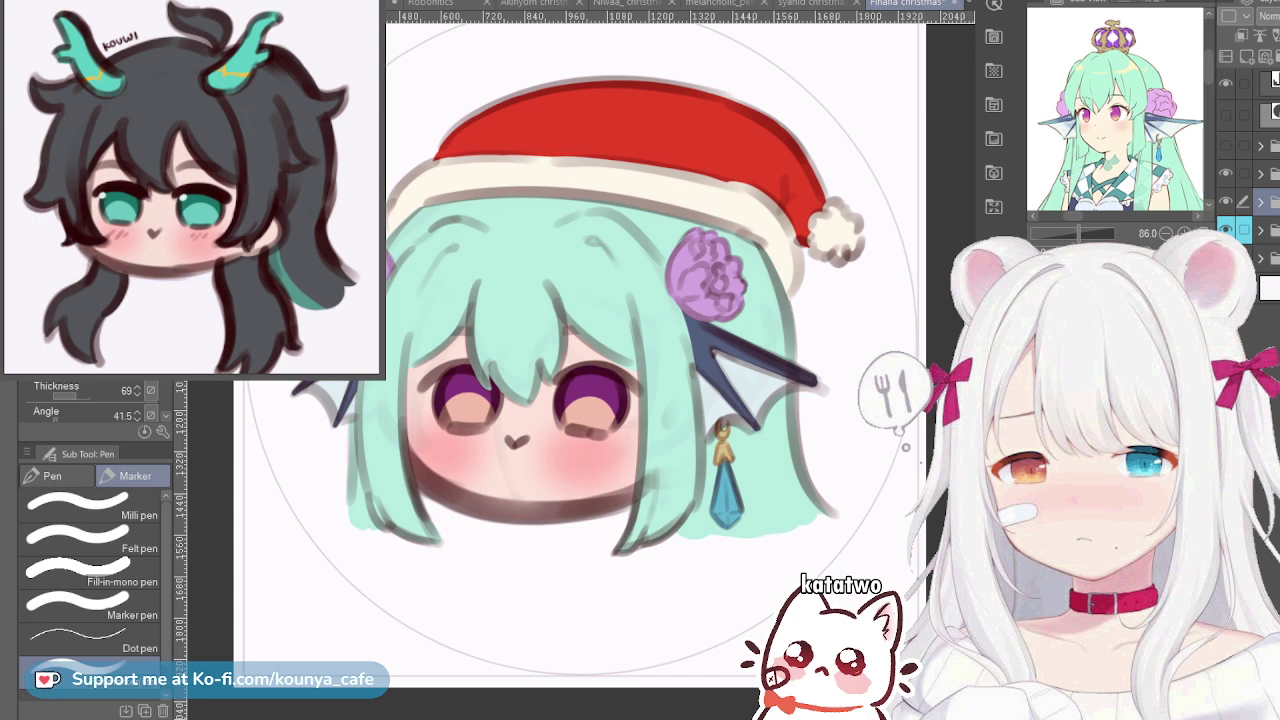
{"action": "left_click", "coordinate": [1268, 230]}
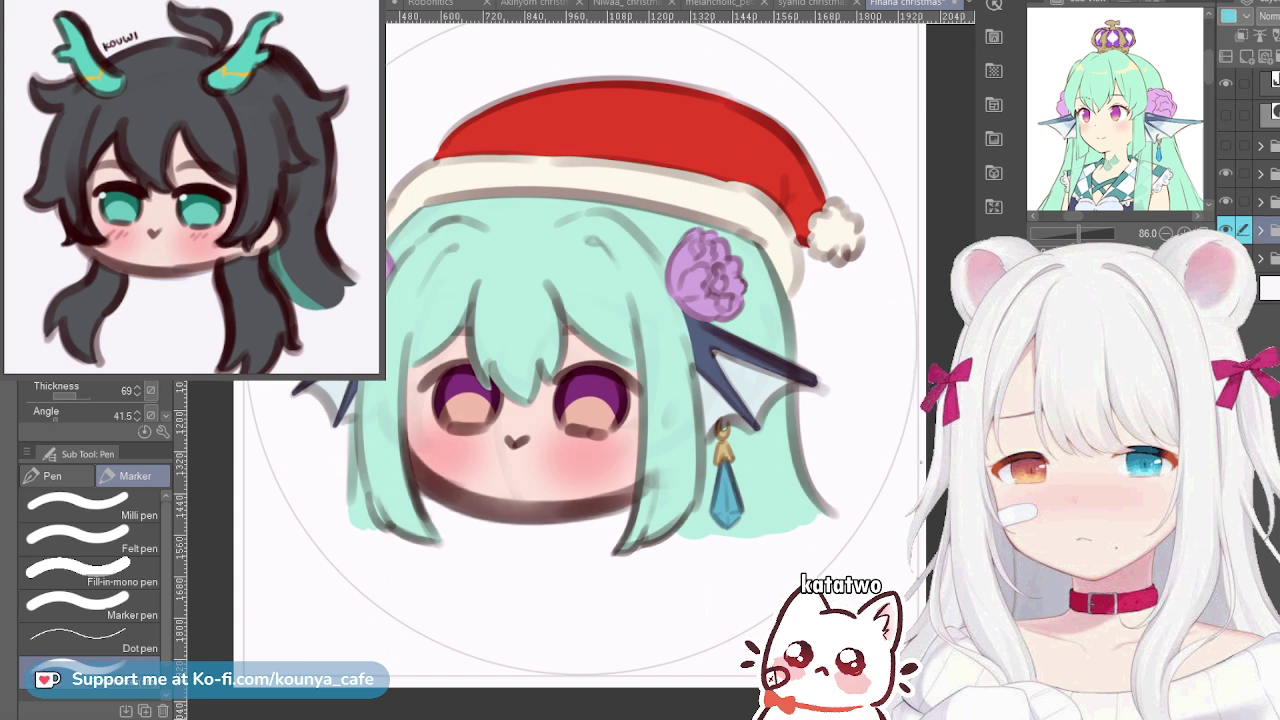
{"action": "left_click", "coordinate": [1268, 174]}
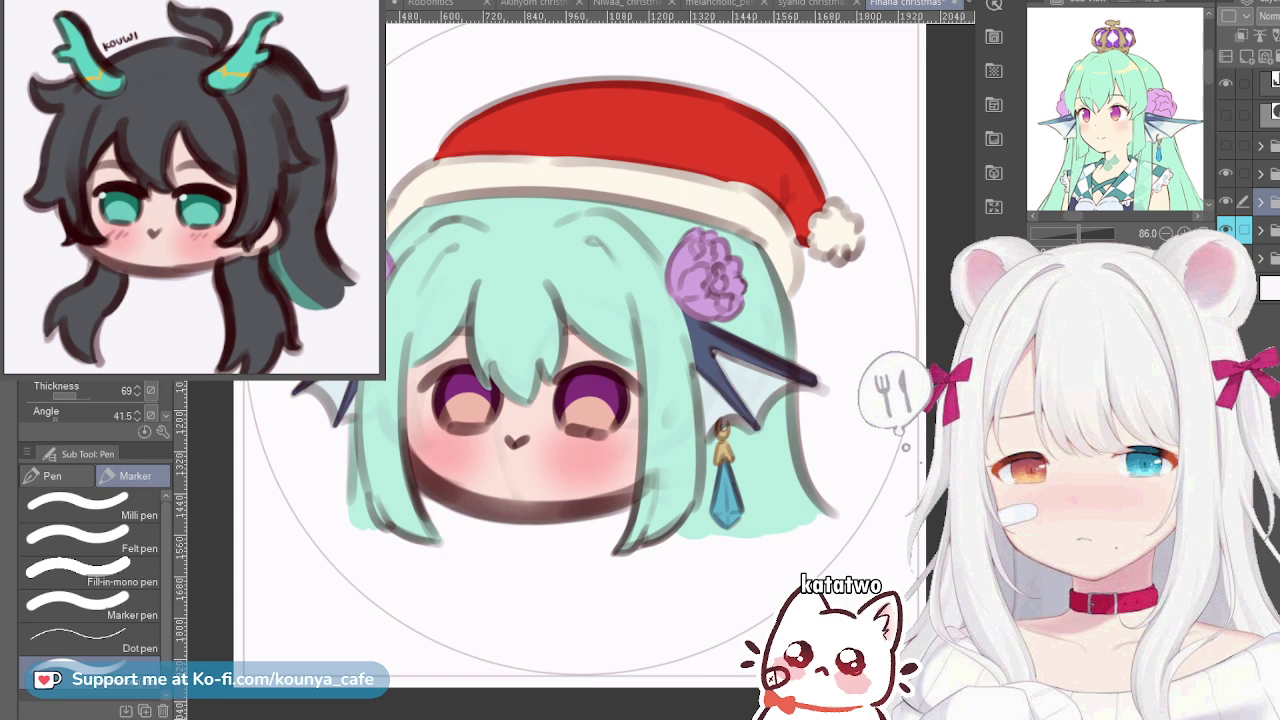
Expand the second drawing folder, add a new layer above its existing layers, and collapse the folder
{"action": "left_click", "coordinate": [1260, 202]}
{"action": "left_click", "coordinate": [1268, 232]}
{"action": "left_click", "coordinate": [1268, 295], "text": "shift"}
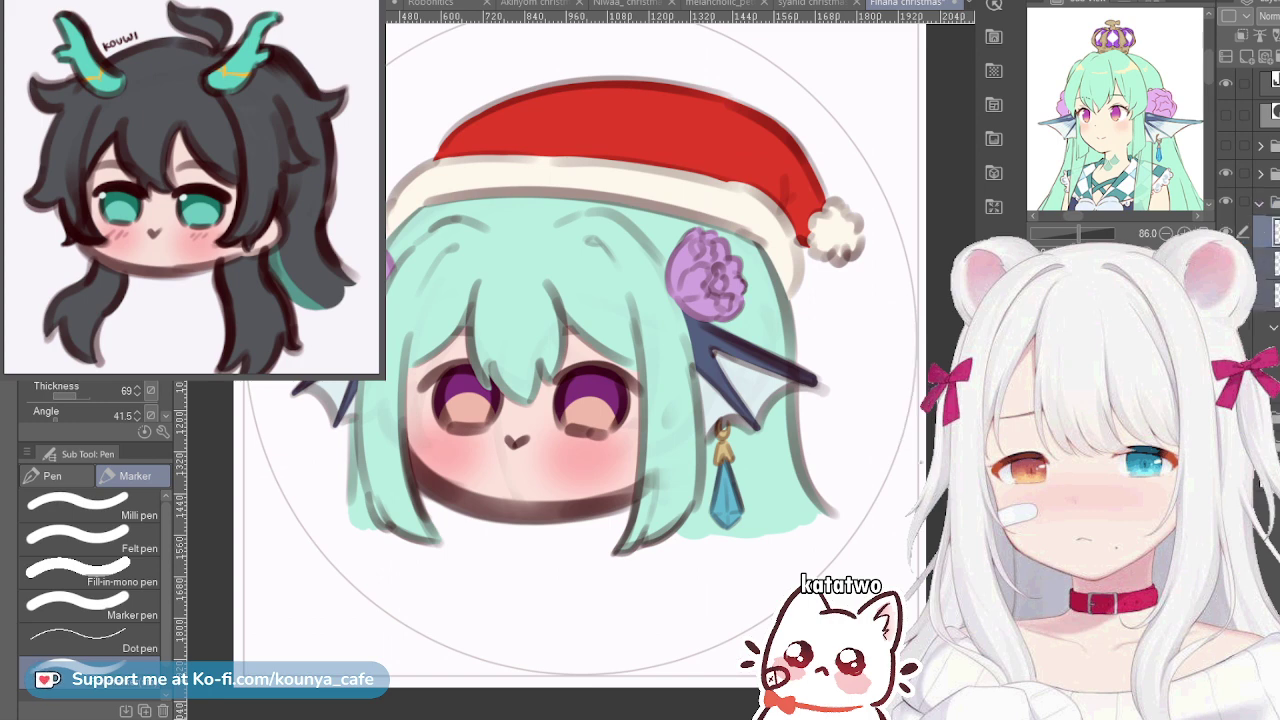
{"action": "key", "text": "ctrl+v"}
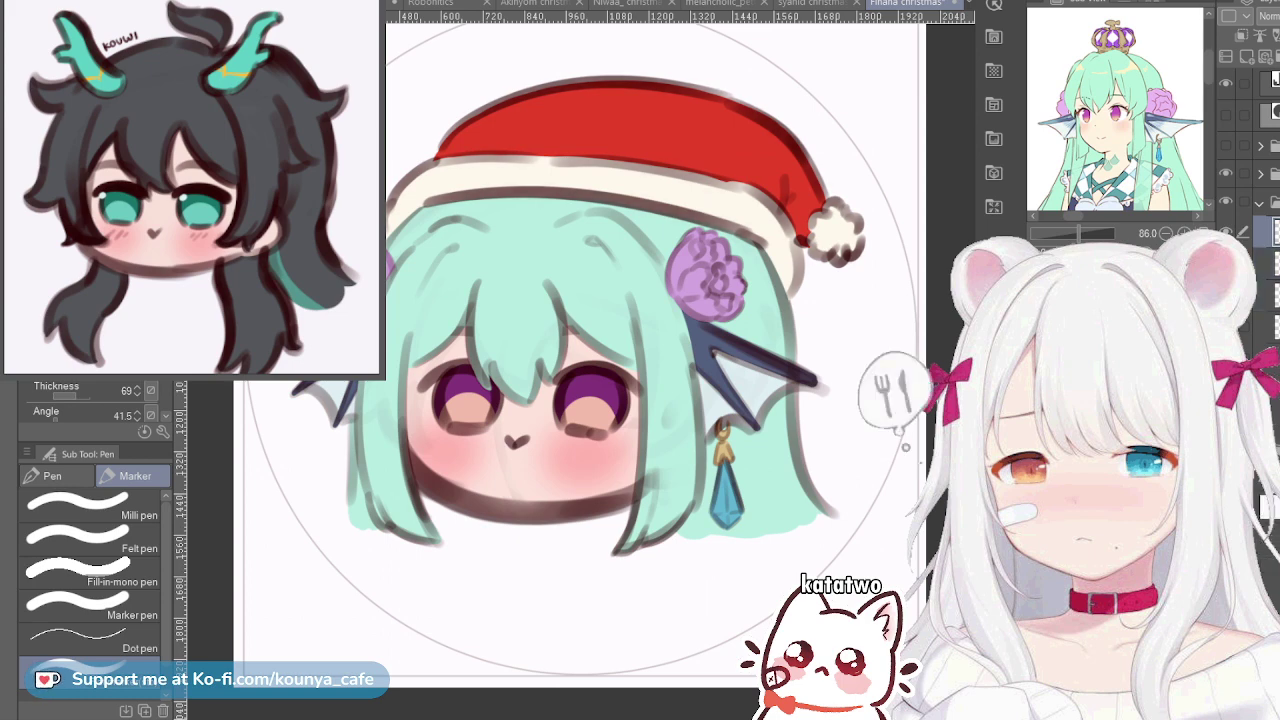
{"action": "scroll", "coordinate": [798, 232], "scroll_direction": "down", "scroll_amount": 4}
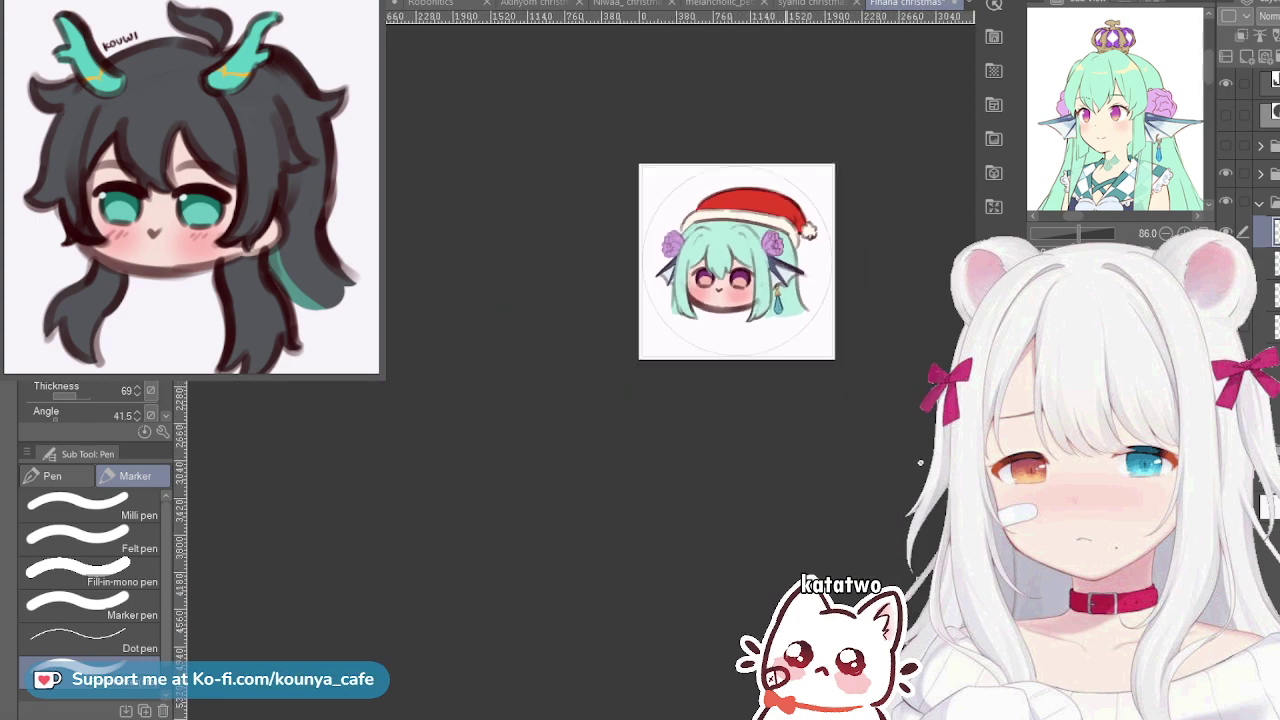
{"action": "key", "text": "ctrl+plus"}
{"action": "key", "text": "ctrl+plus"}
{"action": "key", "text": "ctrl+plus"}
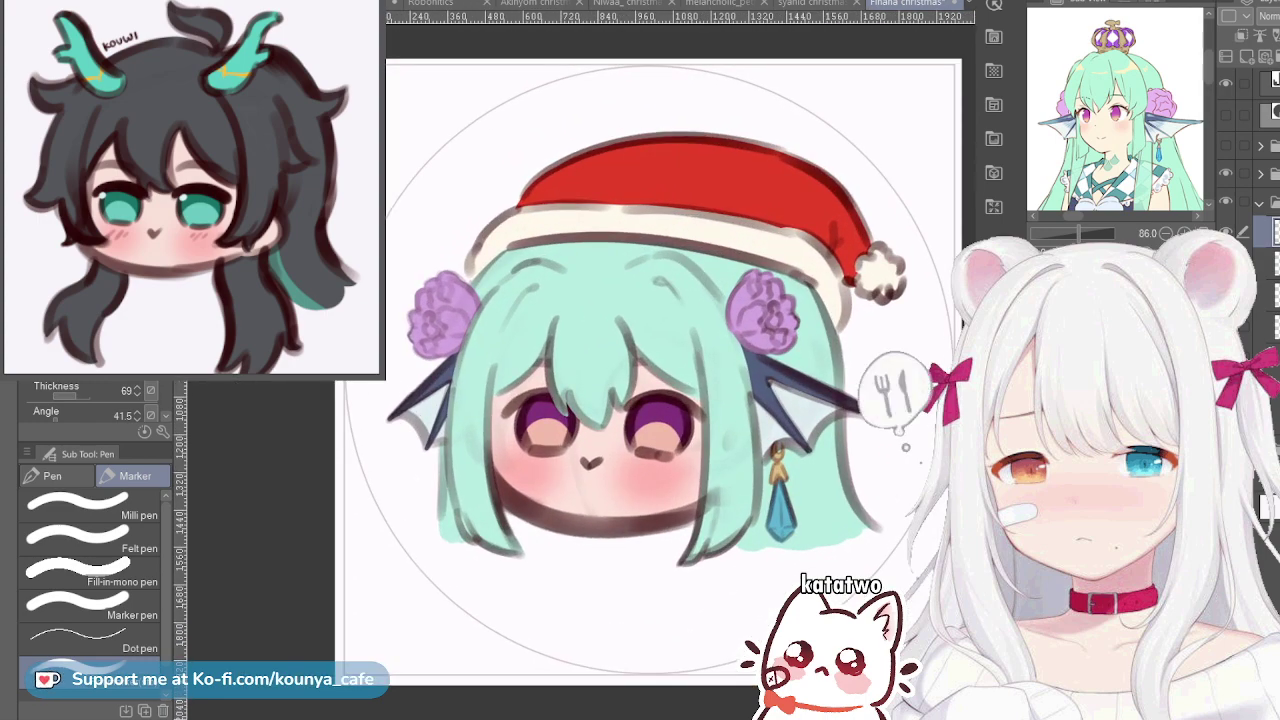
{"action": "left_click", "coordinate": [1260, 202]}
{"action": "left_click", "coordinate": [1268, 174]}
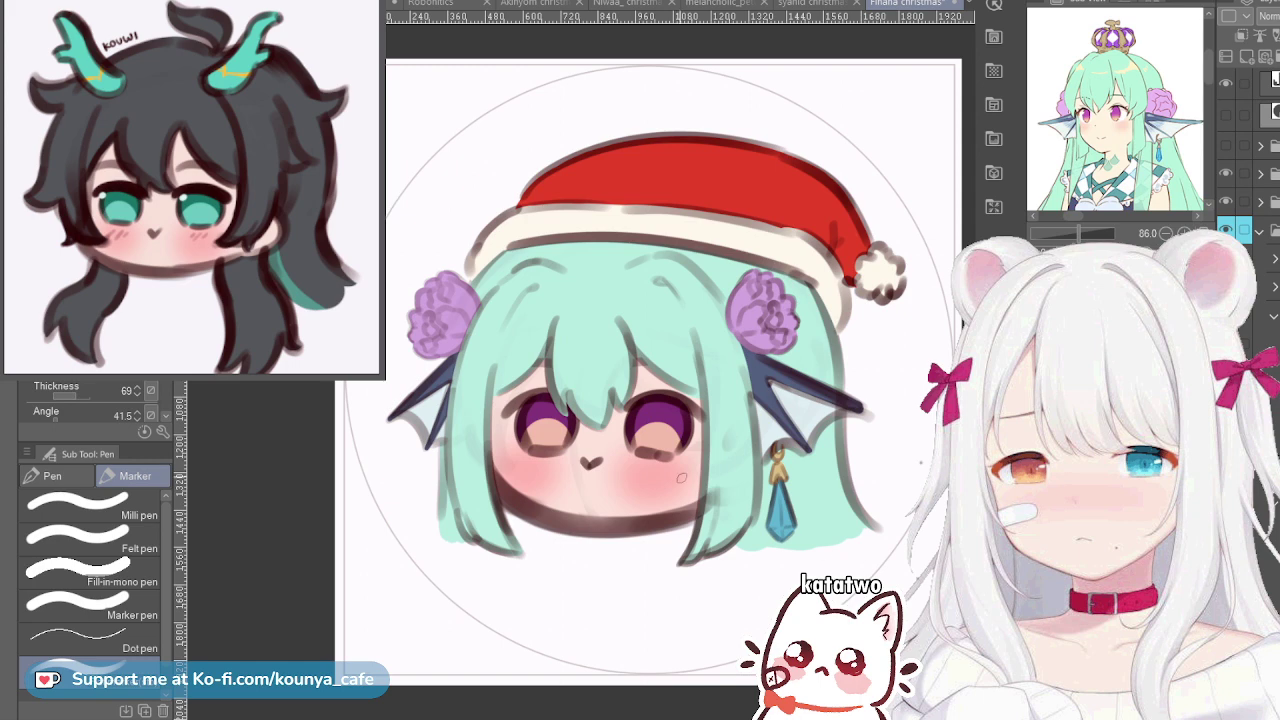
{"action": "key", "text": "e"}
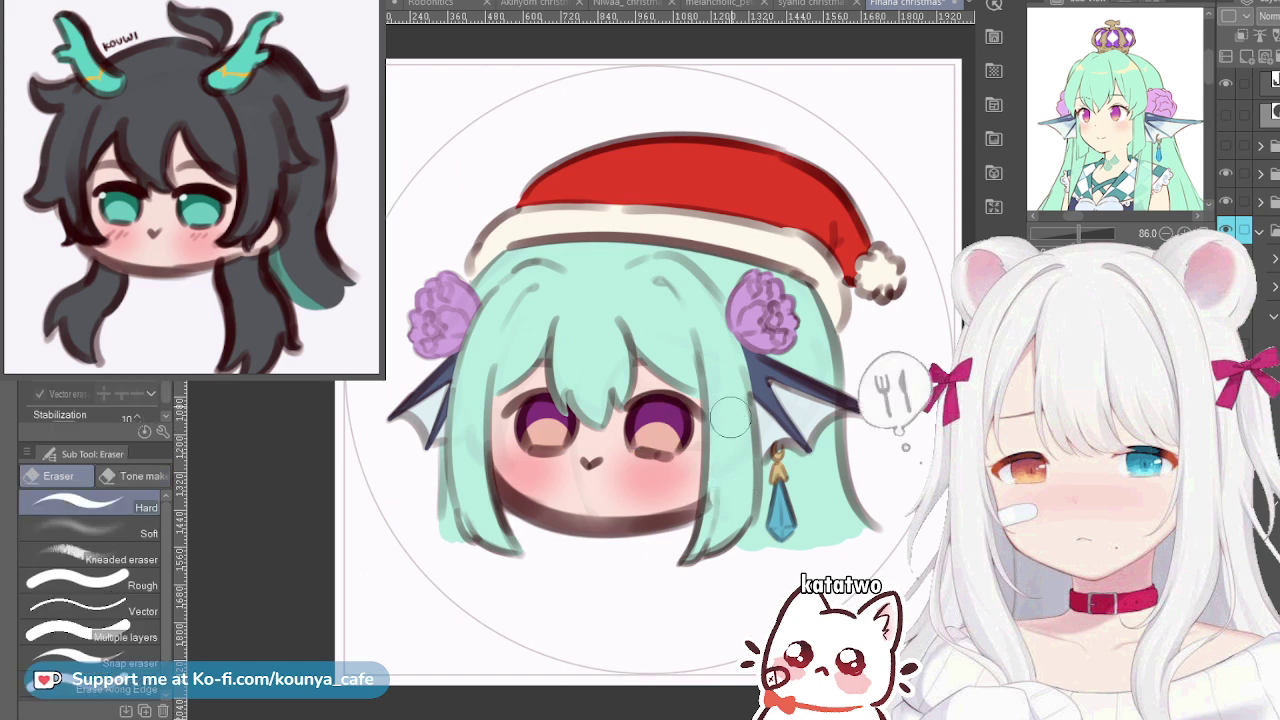
{"action": "key", "text": "]"}
{"action": "key", "text": "]"}
{"action": "key", "text": "]"}
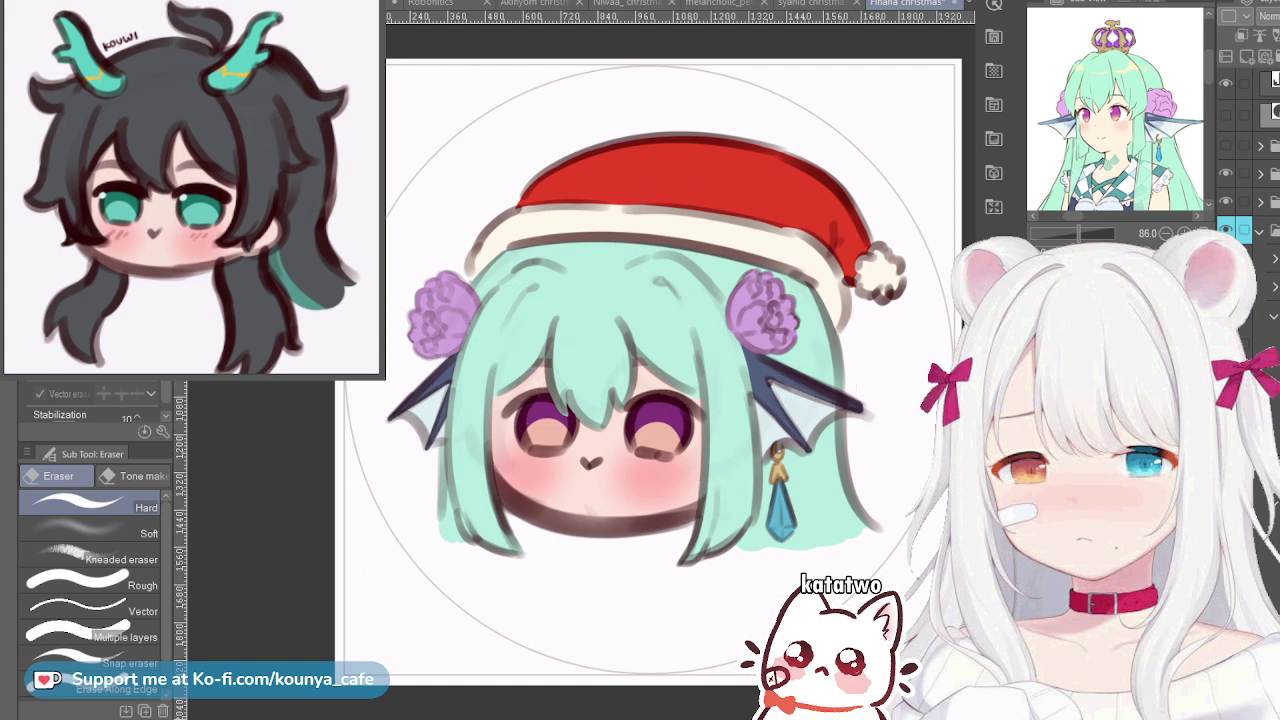
Add a new layer inside a new folder above the existing drawing folders and hide the circular guide around the portrait
{"action": "left_click", "coordinate": [1259, 231]}
{"action": "left_click", "coordinate": [1270, 173]}
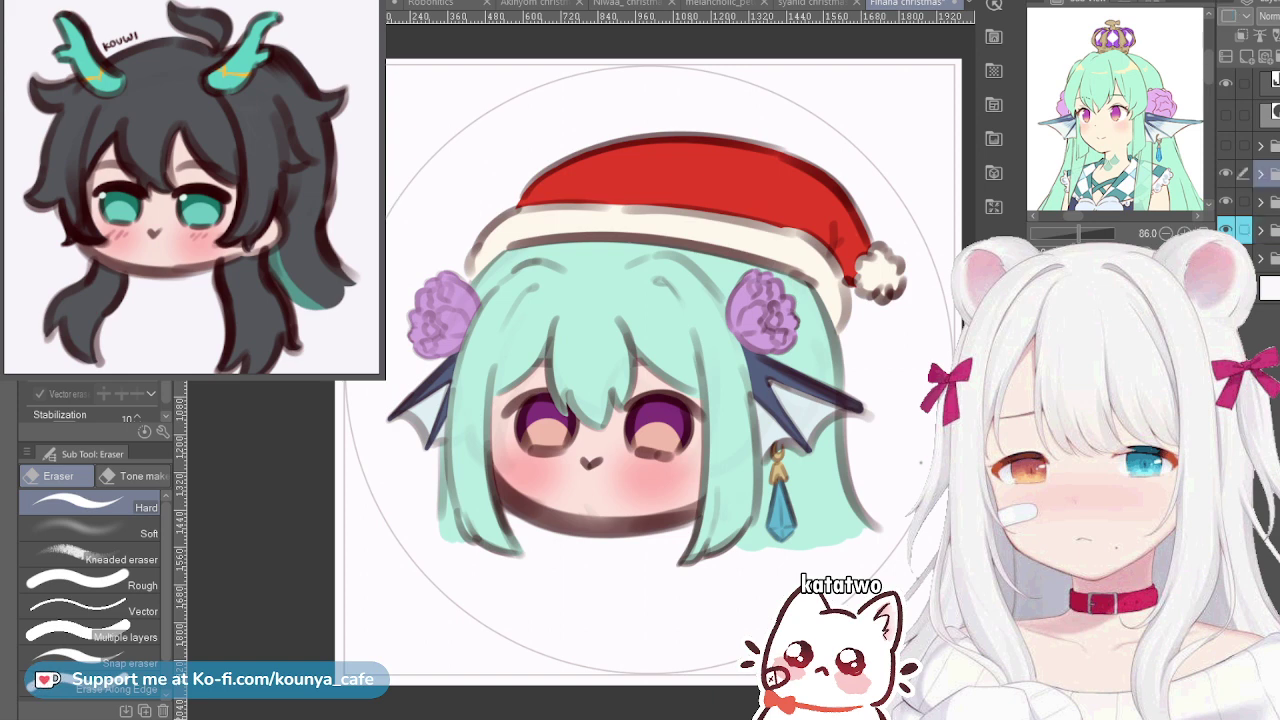
{"action": "key", "text": "ctrl+shift+n"}
{"action": "key", "text": "ctrl+g"}
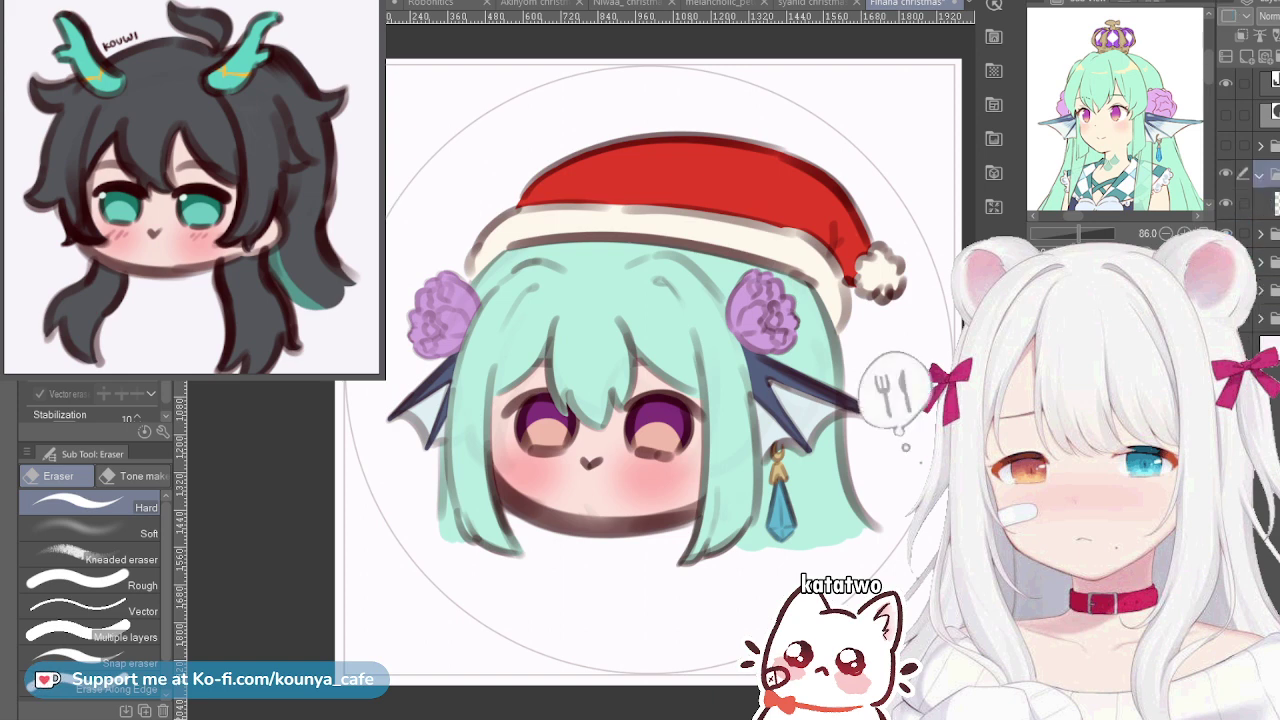
{"action": "left_click", "coordinate": [1268, 203]}
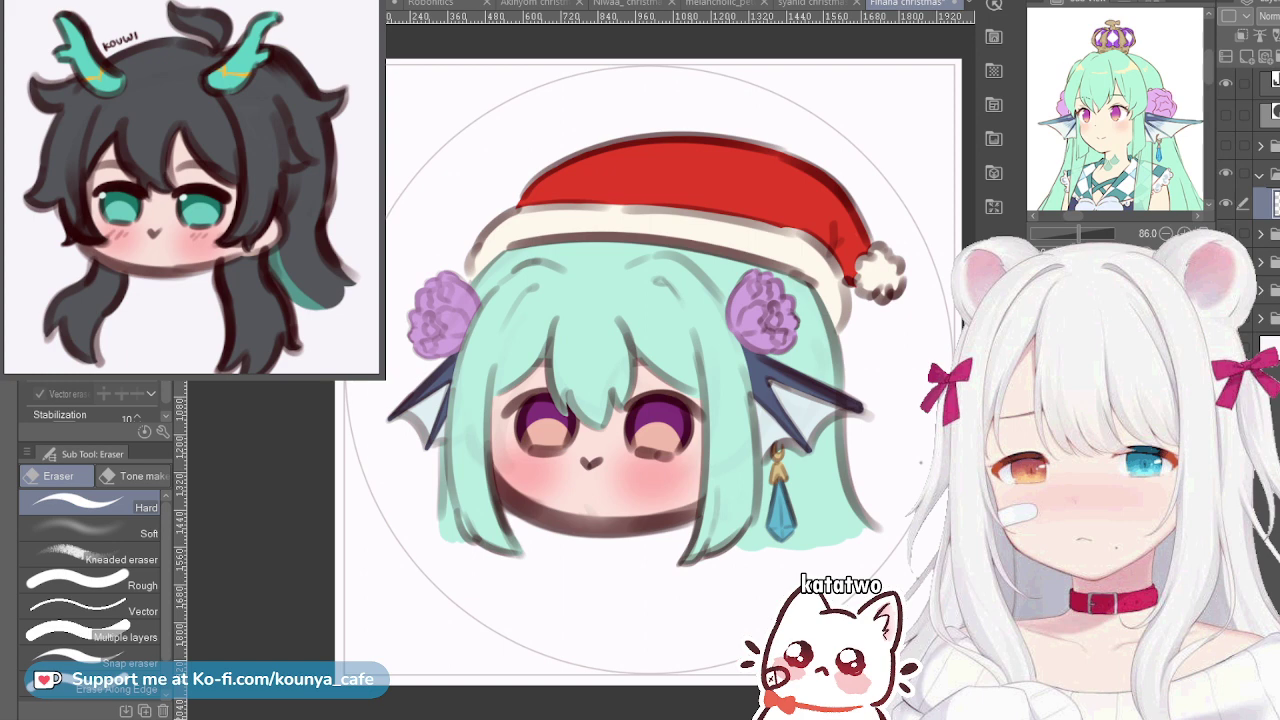
{"action": "key", "text": "ctrl+z"}
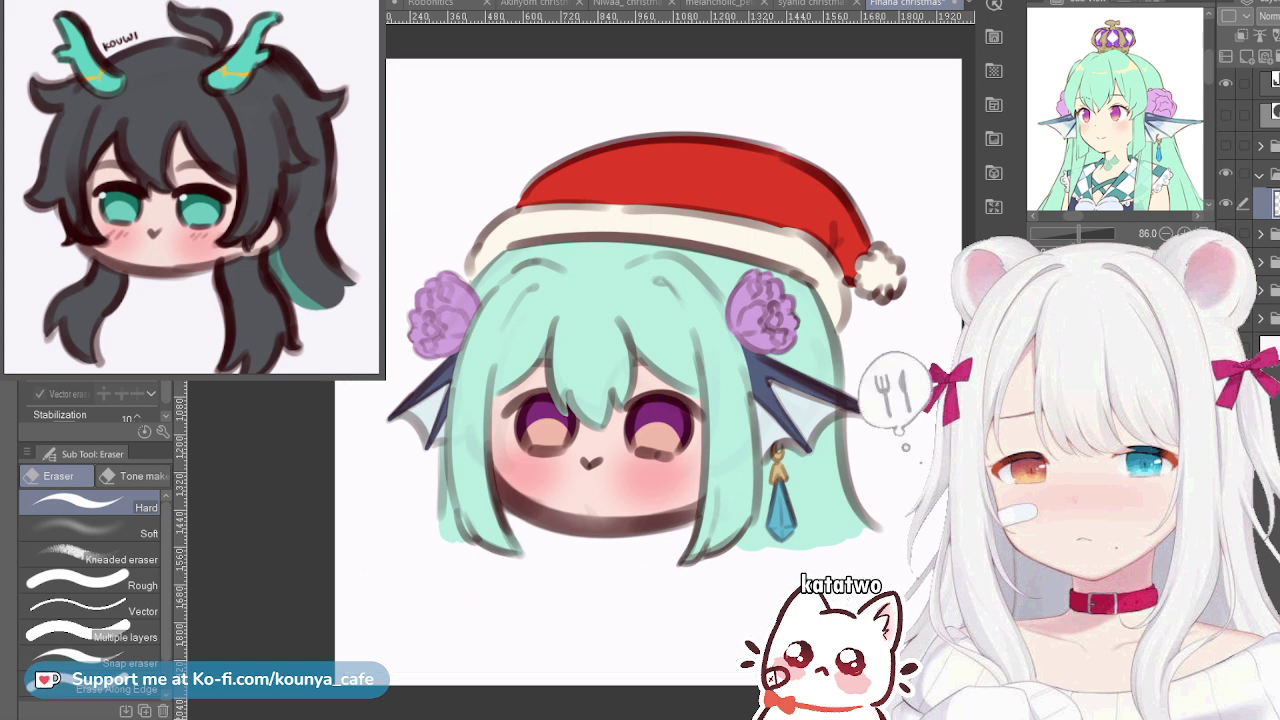
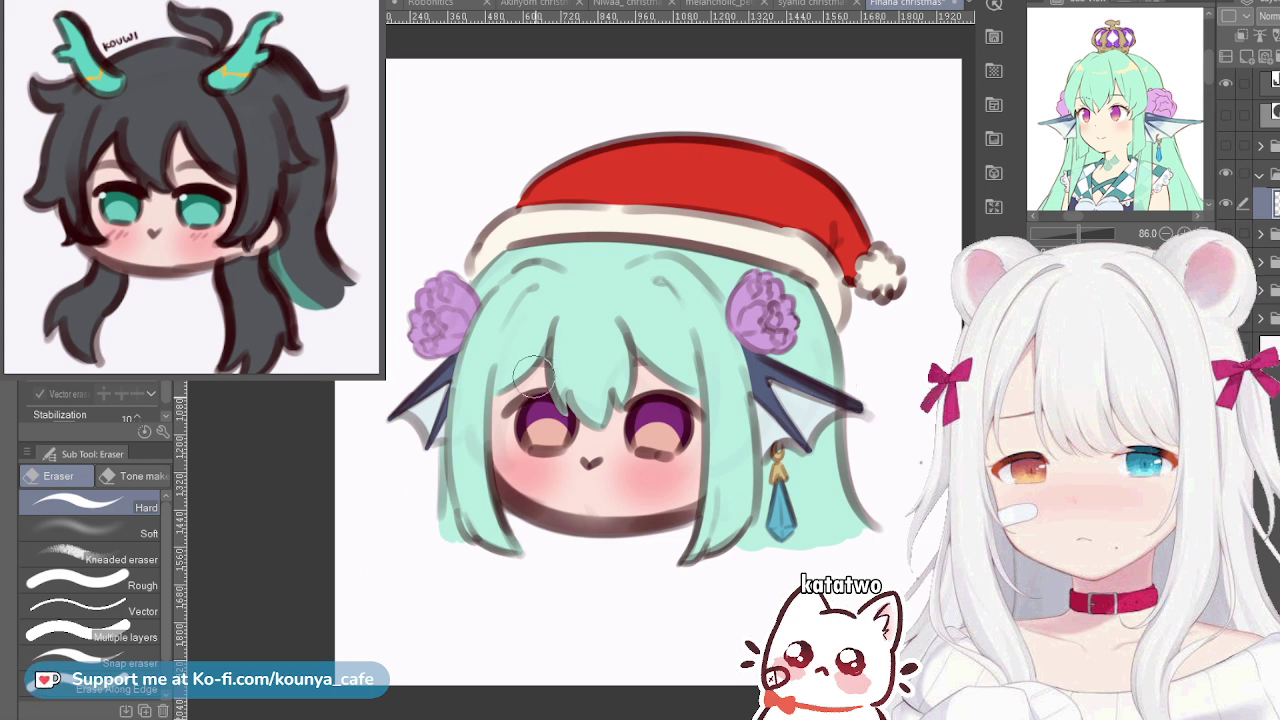
Add a round white highlight to the upper-left edge of both eyes with the G-pen
{"action": "key", "text": "p"}
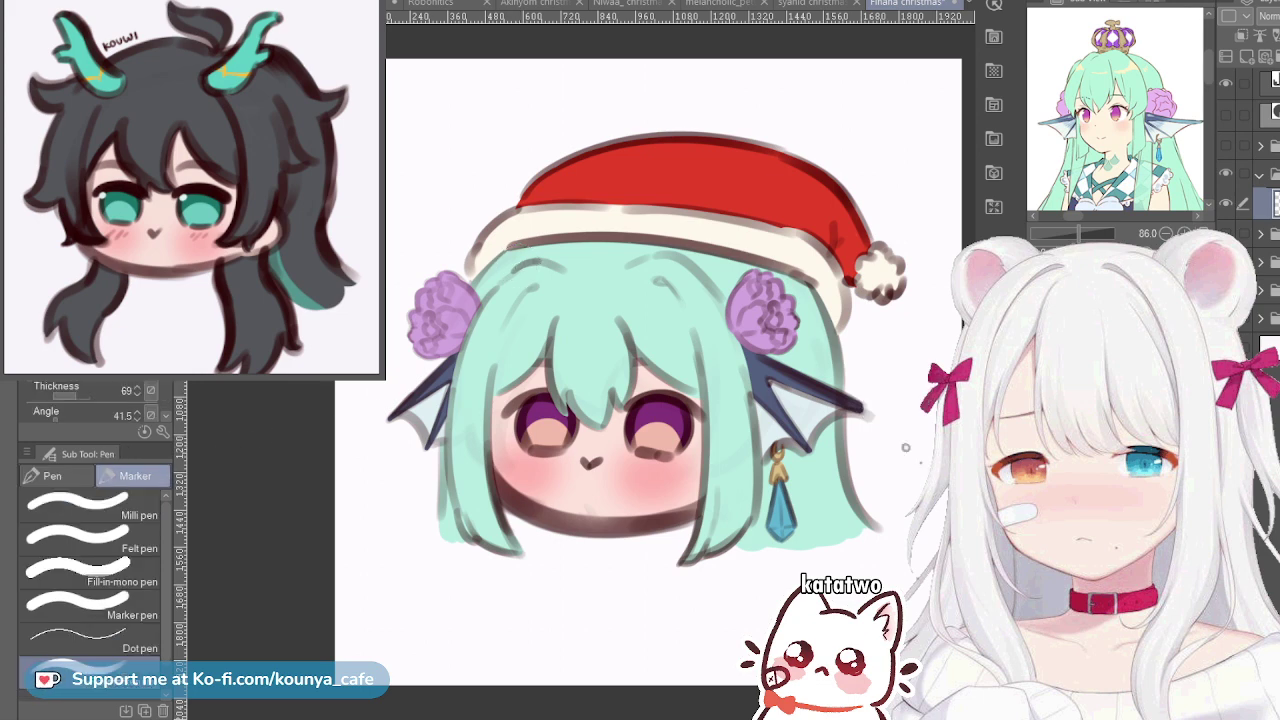
{"action": "key", "text": "p"}
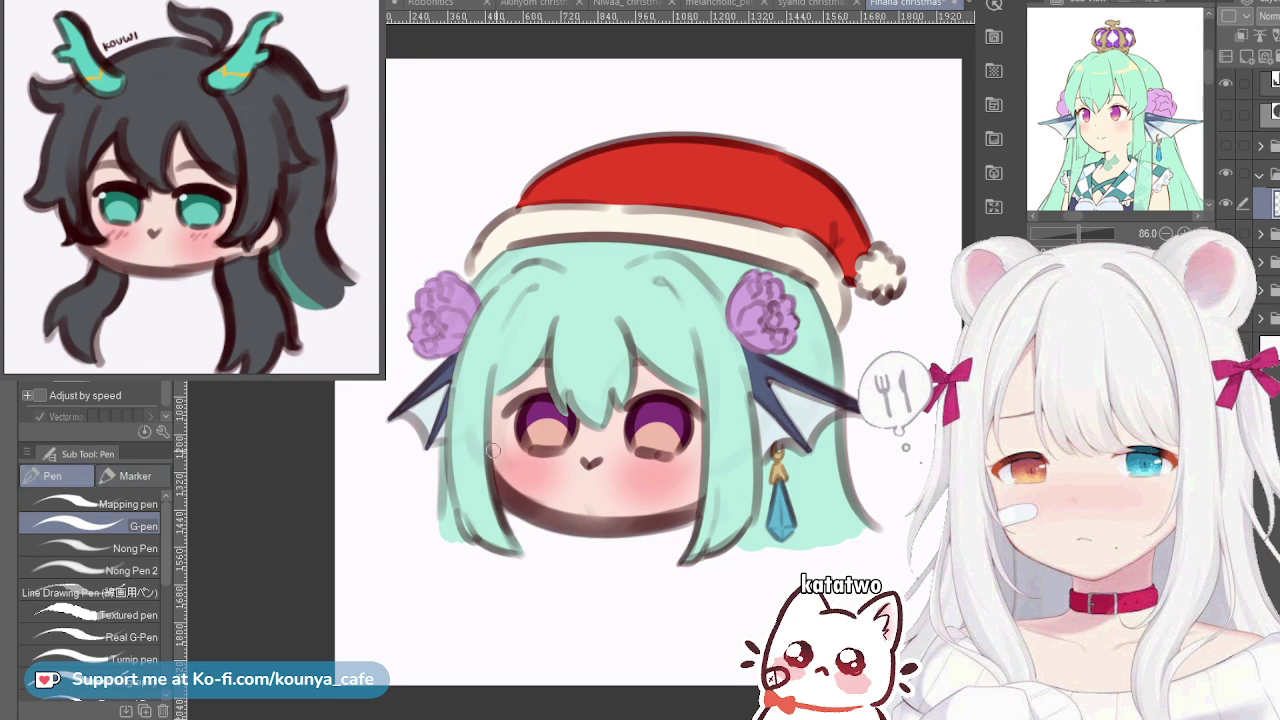
{"action": "scroll", "coordinate": [522, 393], "scroll_direction": "up", "scroll_amount": 2}
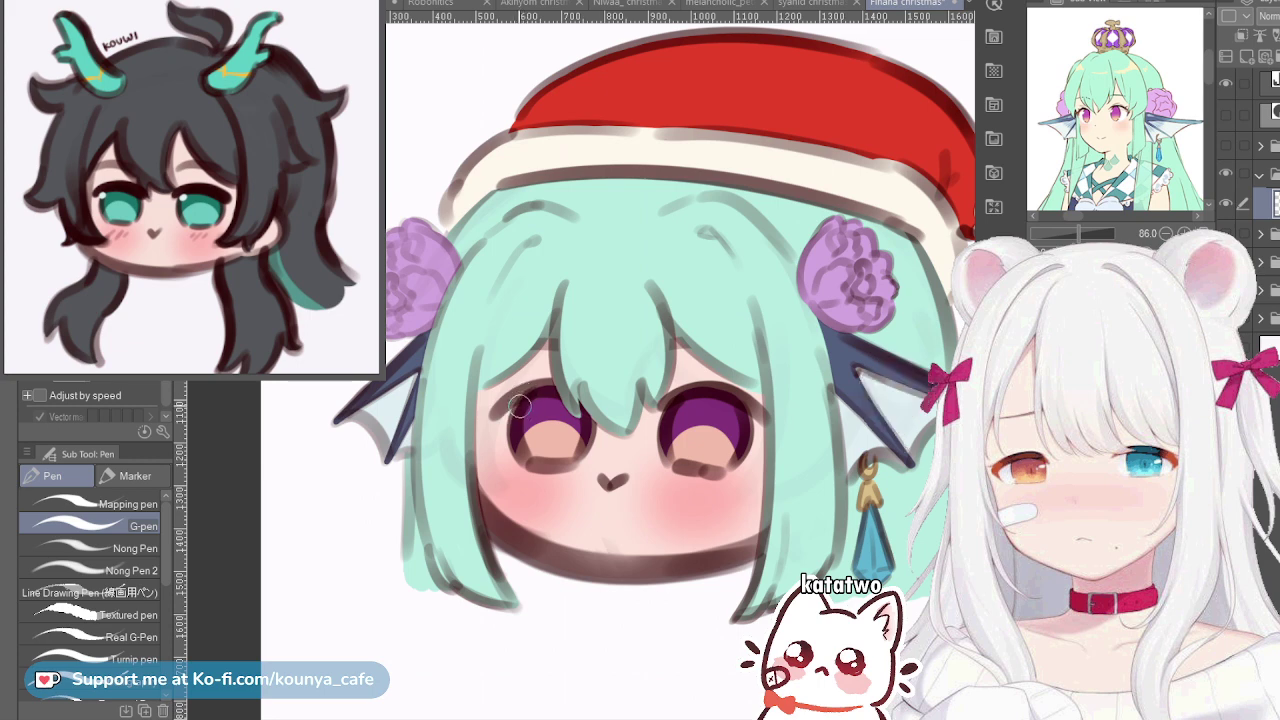
{"action": "left_click", "coordinate": [515, 408]}
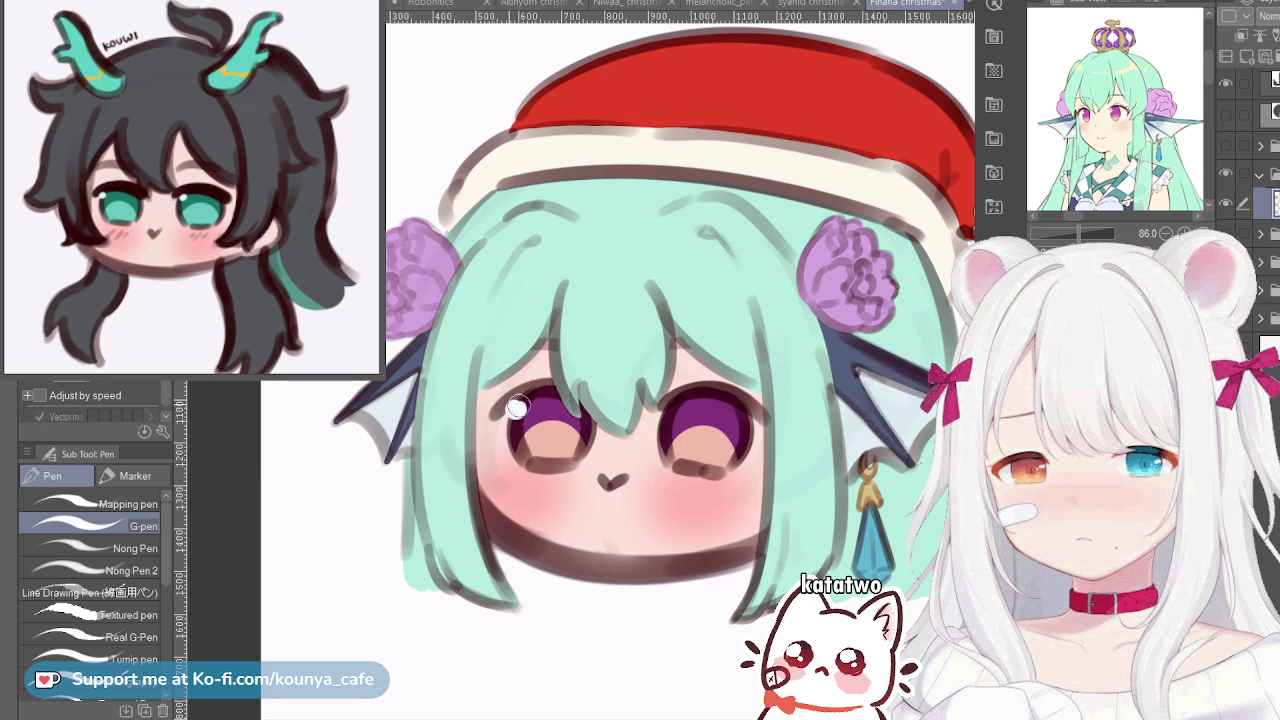
{"action": "left_click", "coordinate": [674, 407]}
{"action": "scroll", "coordinate": [676, 405], "scroll_direction": "down", "scroll_amount": 3}
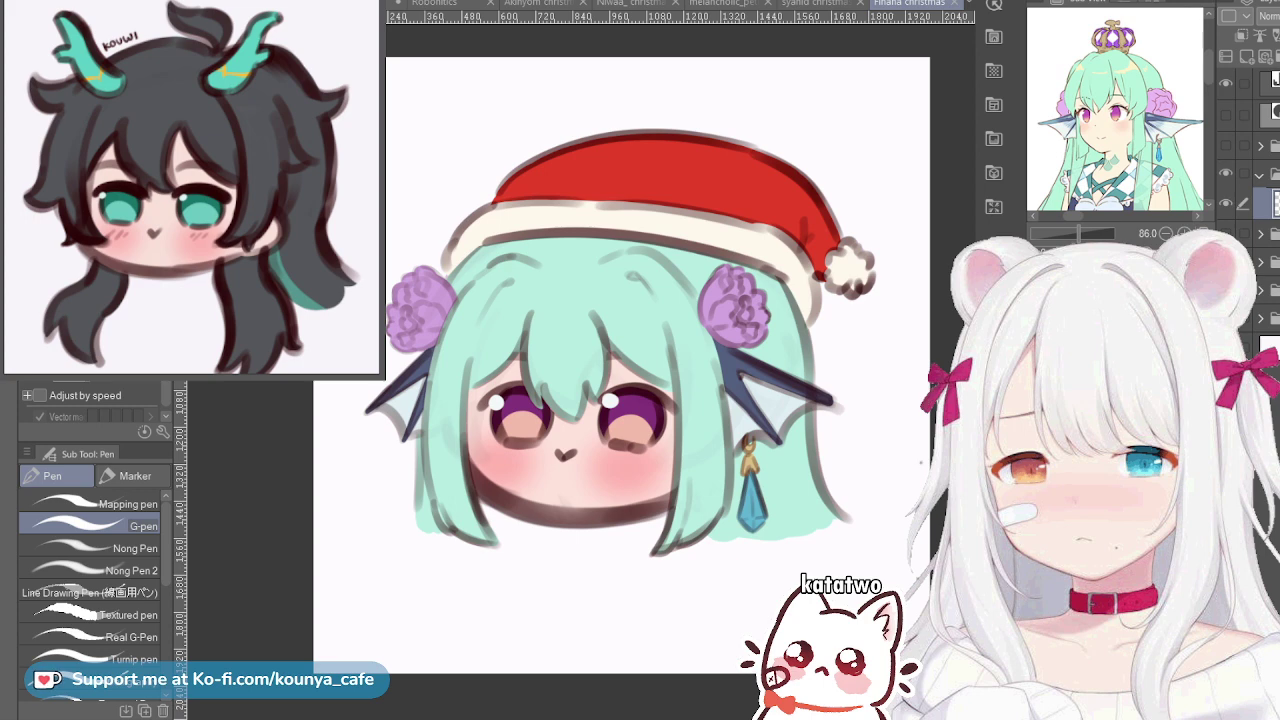
{"action": "scroll", "coordinate": [1115, 109], "scroll_direction": "up", "scroll_amount": 2}
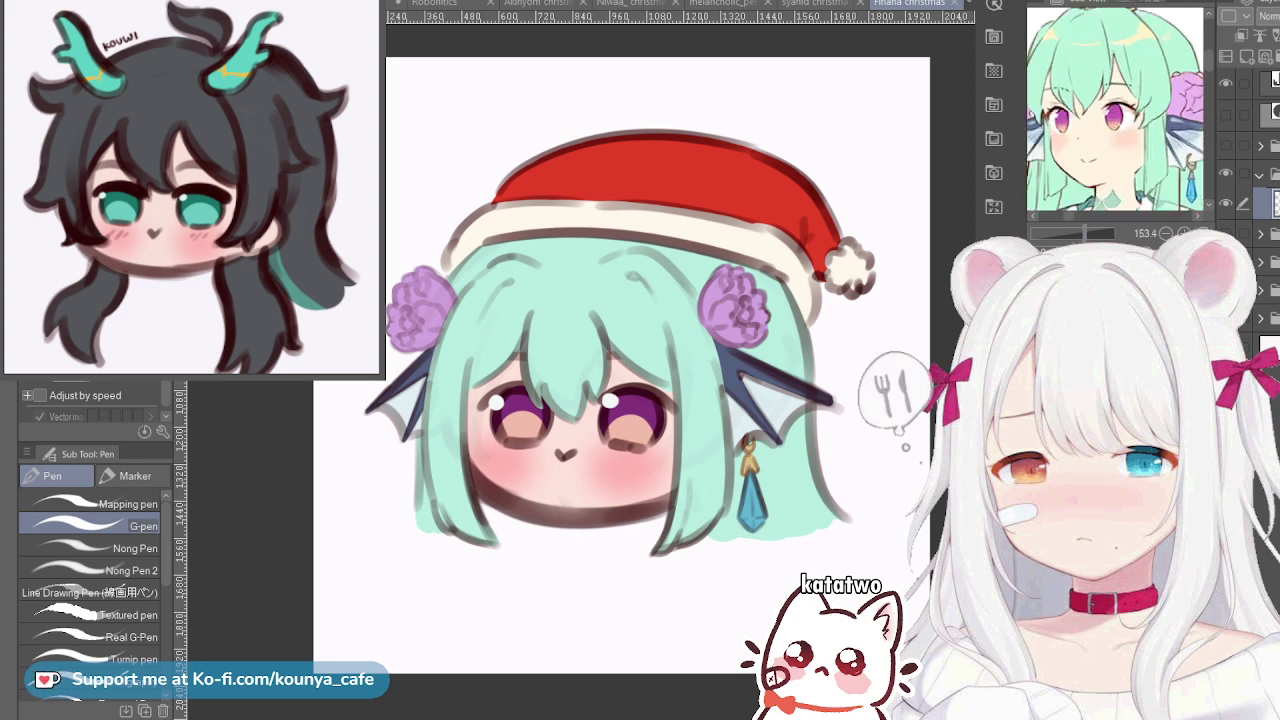
{"action": "mouse_move", "coordinate": [1115, 109]}
{"action": "left_mouse_down"}
{"action": "mouse_move", "coordinate": [1143, 73]}
{"action": "mouse_move", "coordinate": [1094, 114]}
{"action": "mouse_move", "coordinate": [1112, 104]}
{"action": "mouse_move", "coordinate": [1101, 101]}
{"action": "left_mouse_up"}
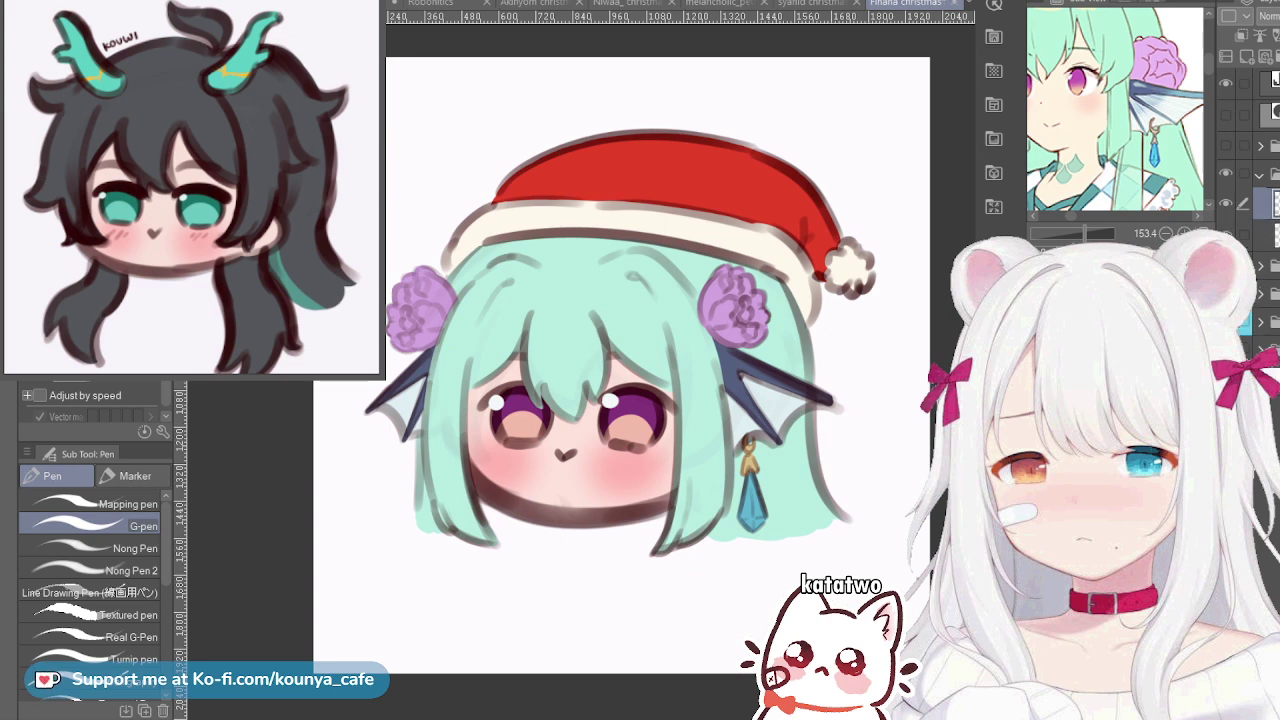
Write the small artist signature below the chin beside the long hair strand with a marker brush, undoing and rewriting its last letters
{"action": "left_click", "coordinate": [135, 476]}
{"action": "left_click", "coordinate": [80, 664]}
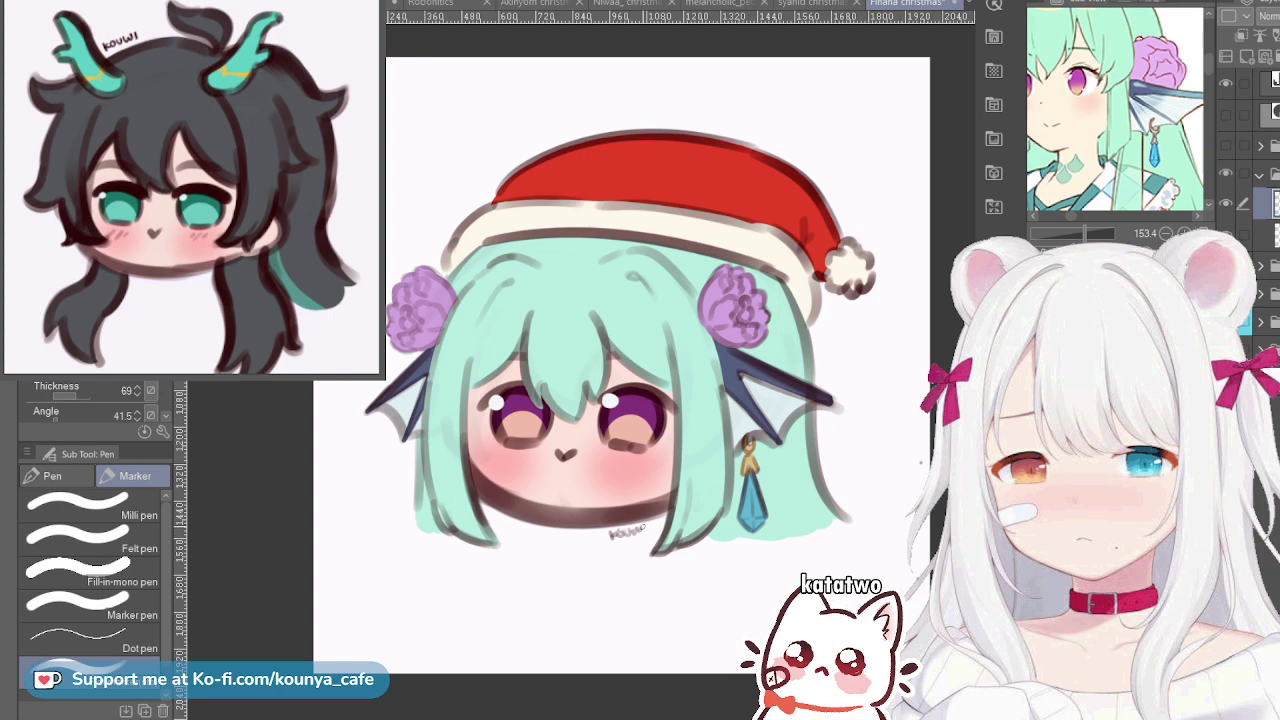
{"action": "key", "text": "ctrl+z"}
{"action": "key", "text": "ctrl+z"}
{"action": "key", "text": "ctrl+z"}
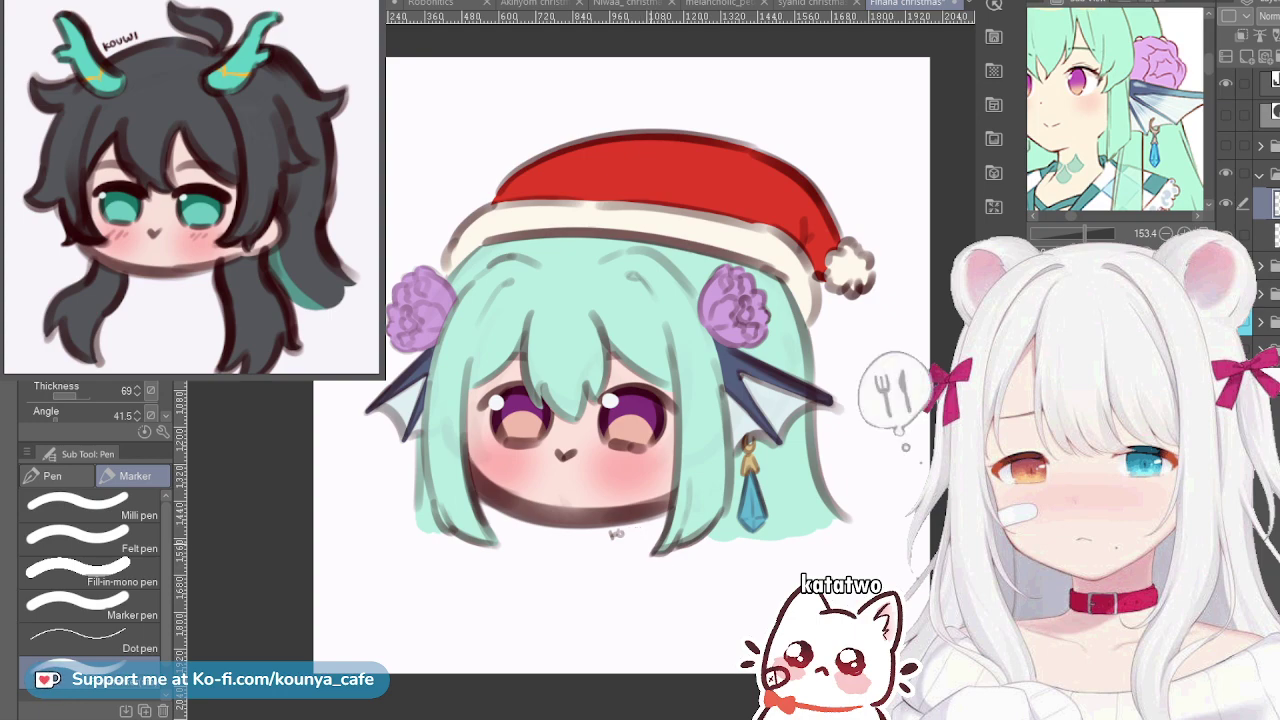
{"action": "scroll", "coordinate": [643, 539], "scroll_direction": "up", "scroll_amount": 3}
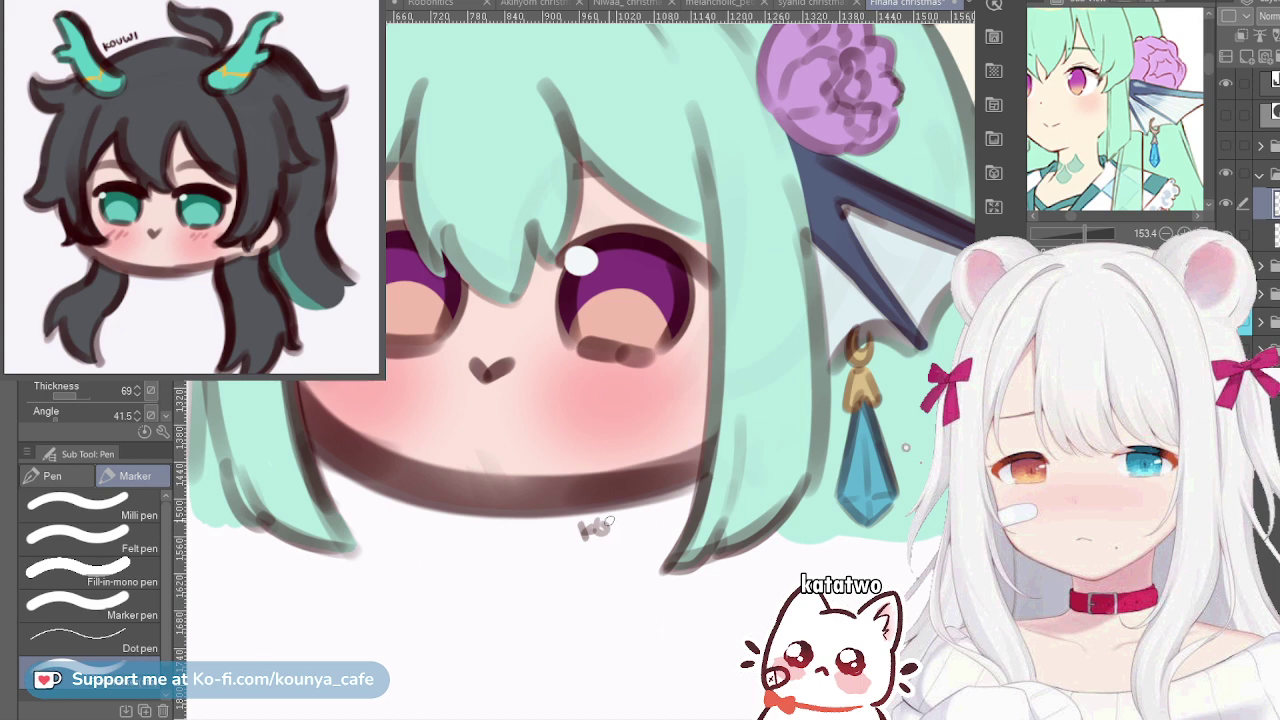
{"action": "left_click_drag", "start_coordinate": [609, 521], "coordinate": [650, 520]}
{"action": "scroll", "coordinate": [1248, 160], "scroll_direction": "down", "scroll_amount": 4}
{"action": "scroll", "coordinate": [1248, 160], "scroll_direction": "up", "scroll_amount": 1}
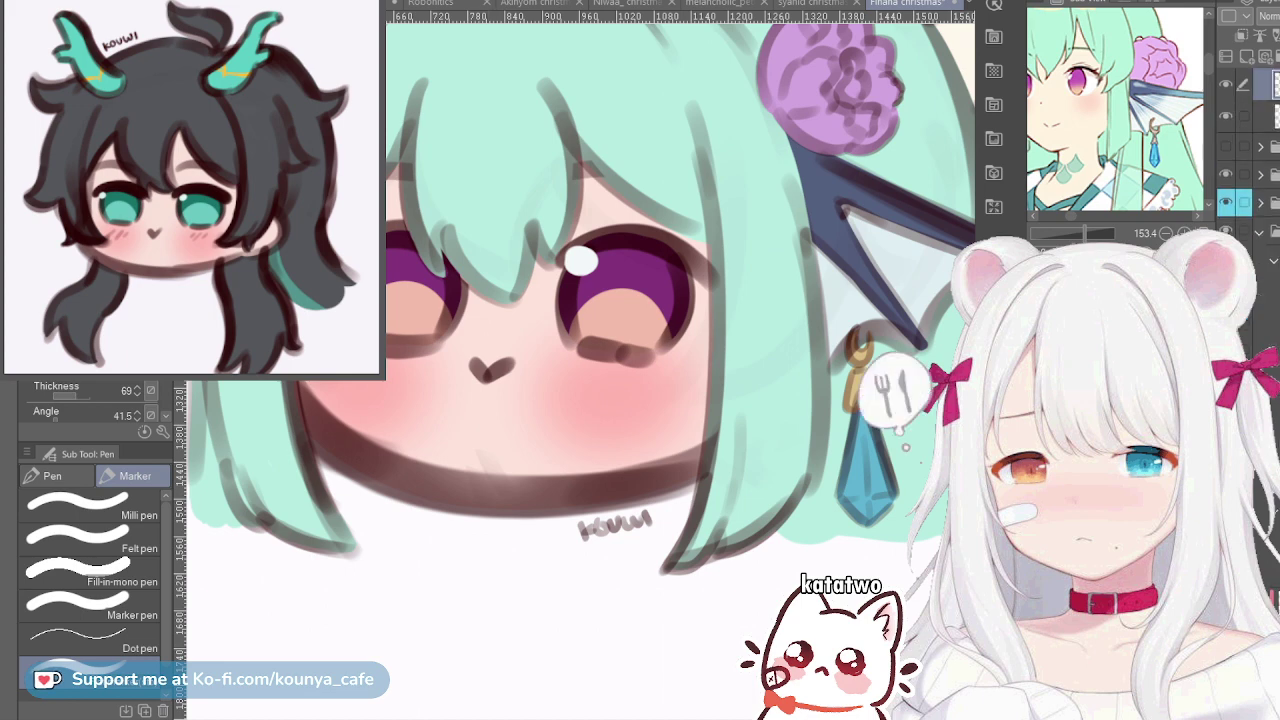
{"action": "scroll", "coordinate": [1248, 160], "scroll_direction": "down", "scroll_amount": 1}
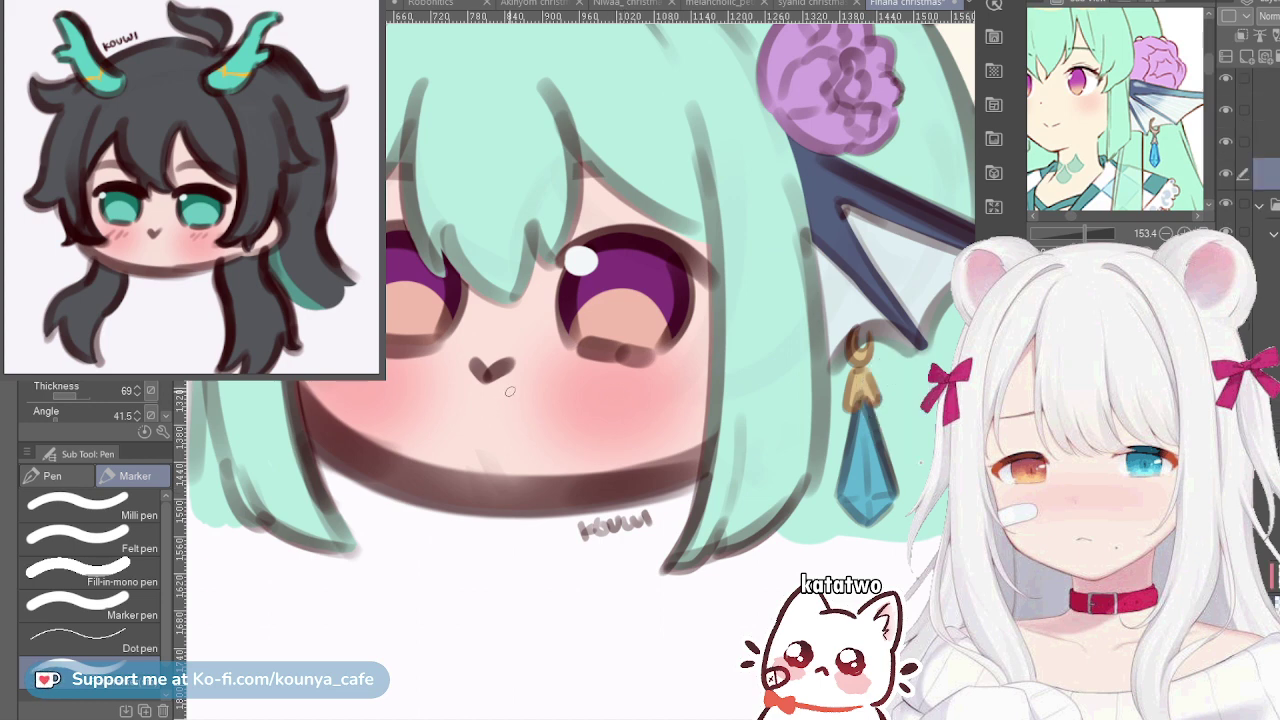
{"action": "key", "text": "e"}
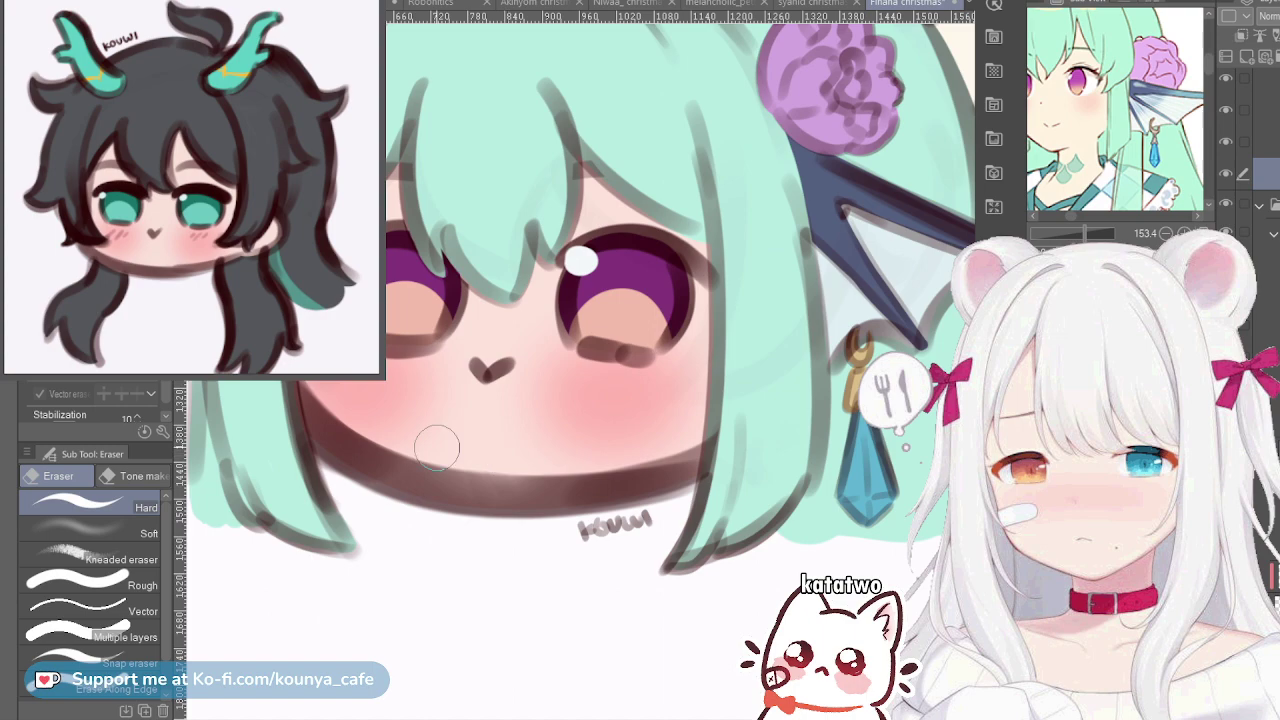
{"action": "scroll", "coordinate": [506, 388], "scroll_direction": "down", "scroll_amount": 4}
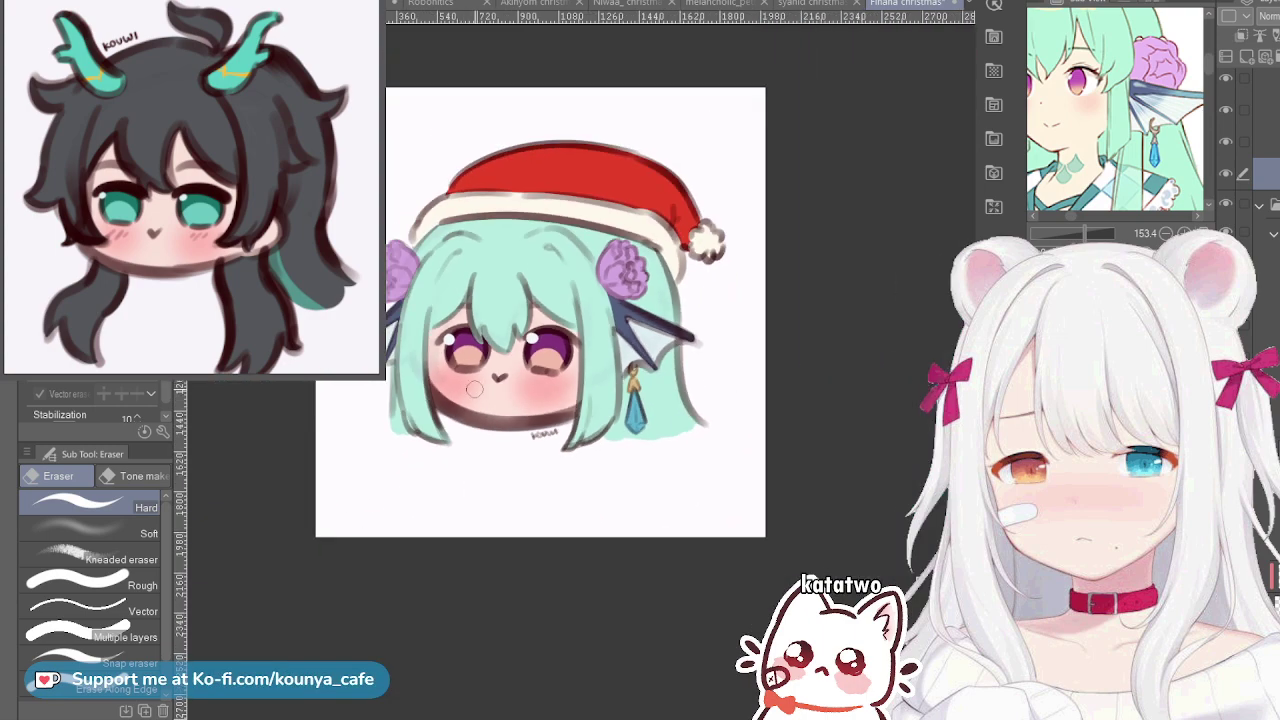
{"action": "scroll", "coordinate": [504, 328], "scroll_direction": "up", "scroll_amount": 3}
{"action": "scroll", "coordinate": [600, 380], "scroll_direction": "down", "scroll_amount": 2}
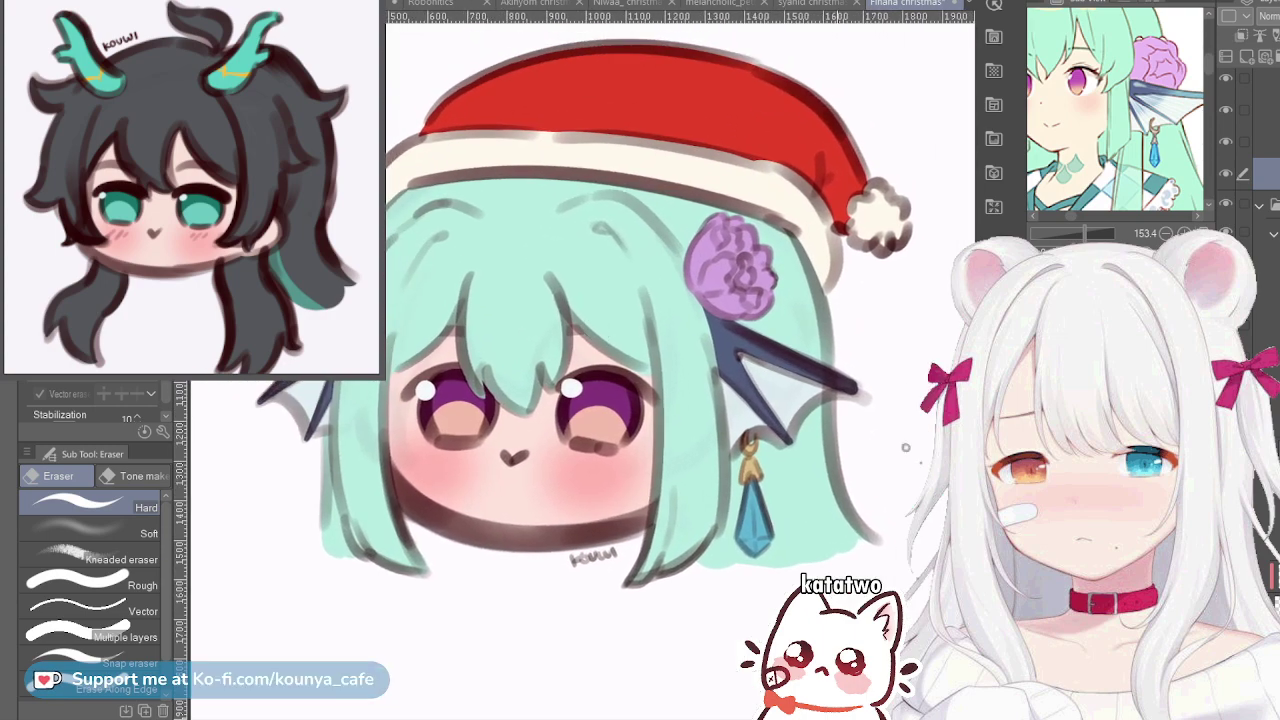
{"action": "scroll", "coordinate": [600, 380], "scroll_direction": "down", "scroll_amount": 2}
{"action": "left_click_drag", "start_coordinate": [754, 392], "coordinate": [752, 399]}
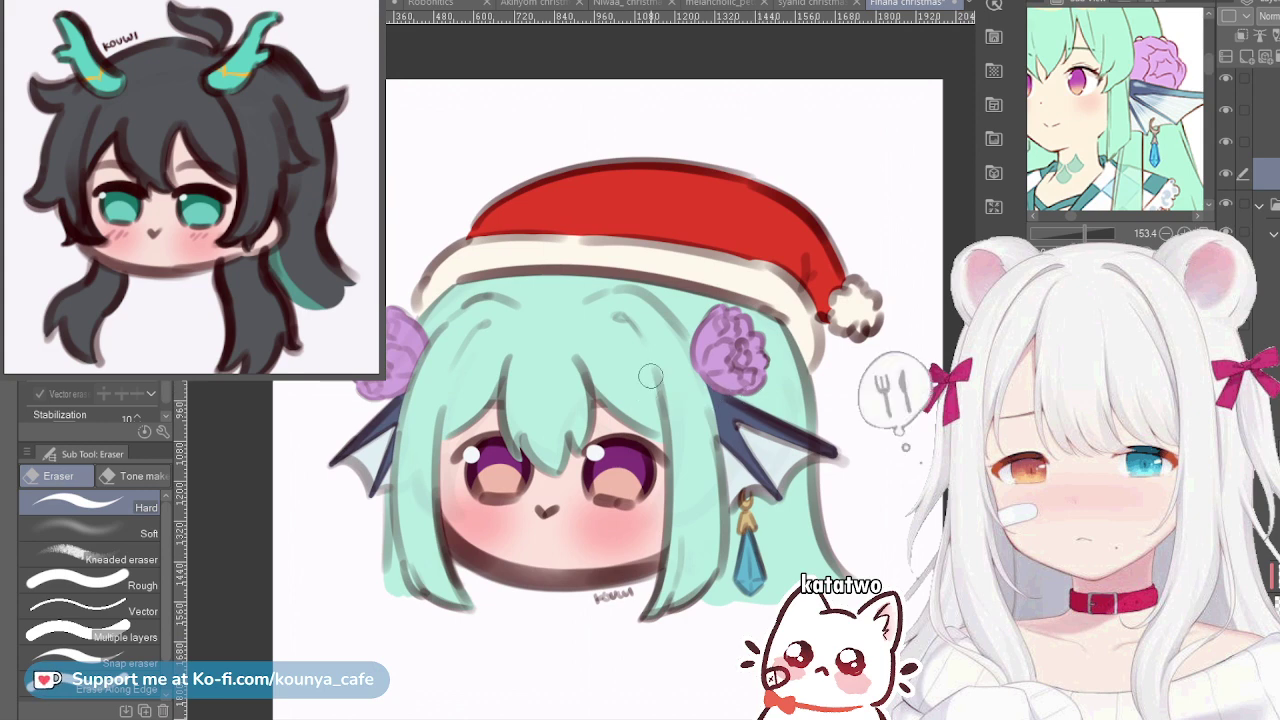
{"action": "left_click_drag", "start_coordinate": [696, 387], "coordinate": [713, 369]}
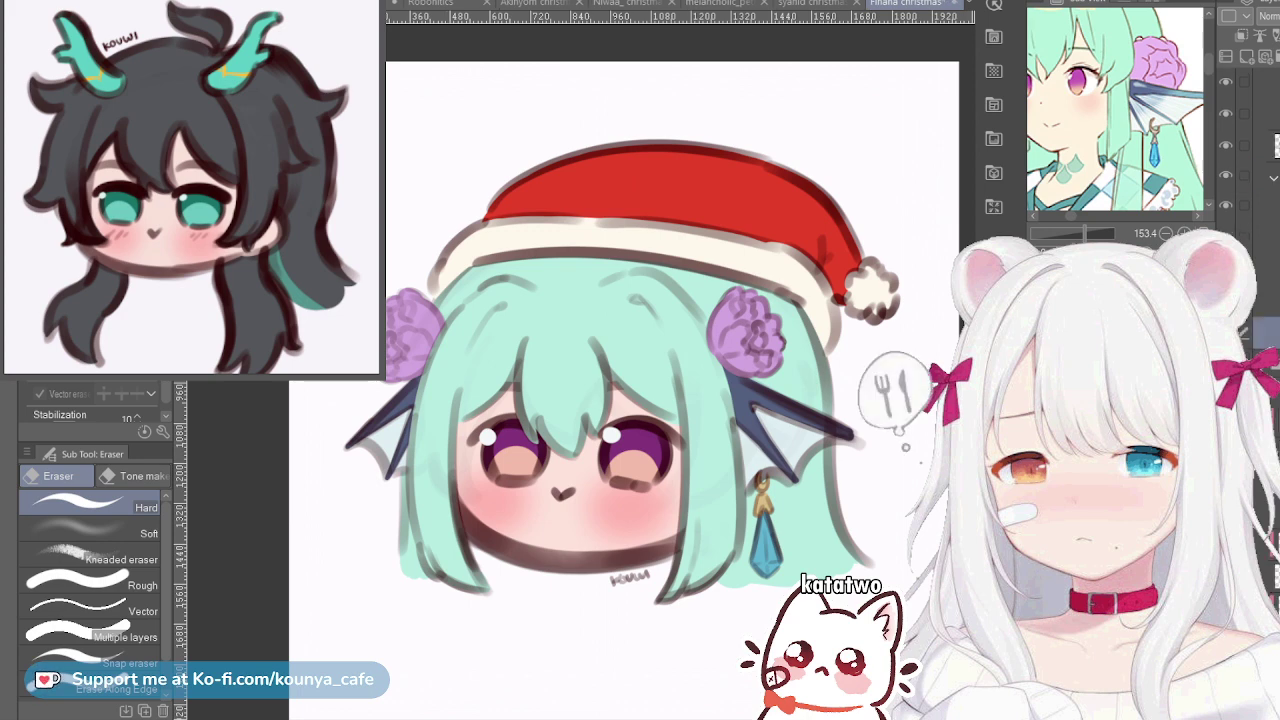
Draw short slanted blush lines on both cheeks beneath the eyes with the marker brush
{"action": "scroll", "coordinate": [1248, 205], "scroll_direction": "up", "scroll_amount": 3}
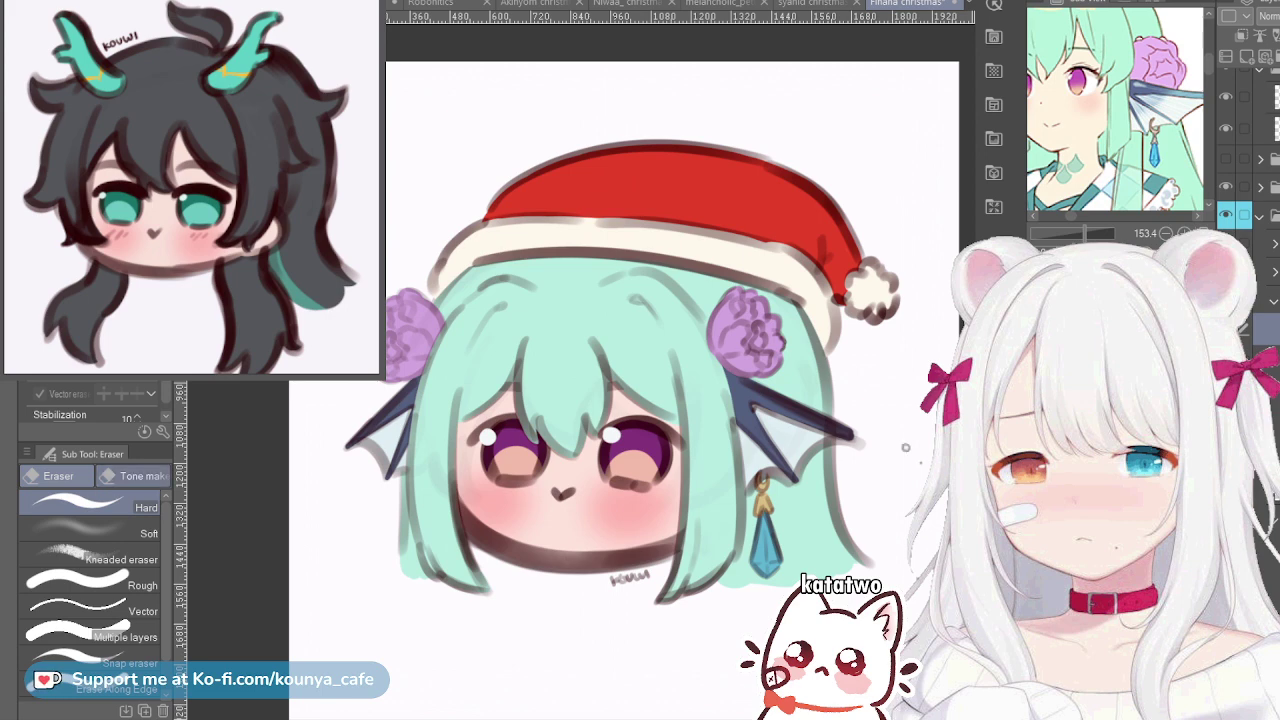
{"action": "key", "text": "p"}
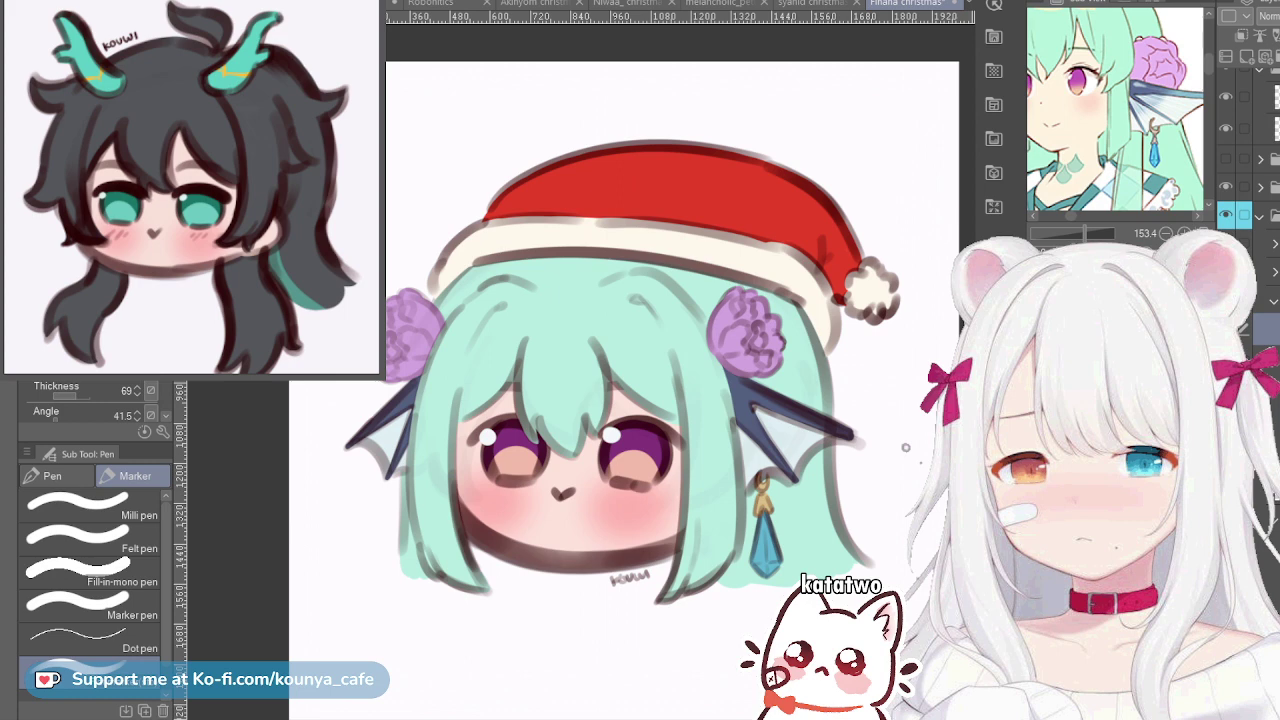
{"action": "left_click_drag", "start_coordinate": [493, 492], "coordinate": [491, 502]}
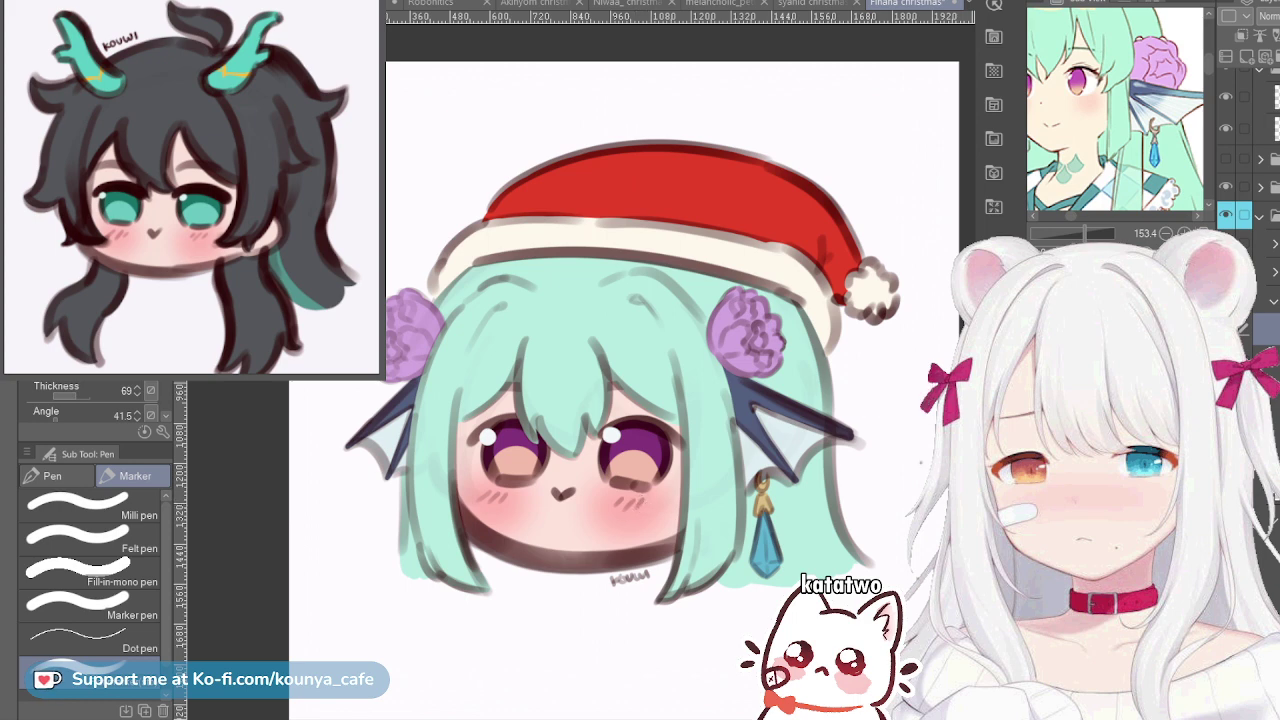
Place a layer clipped to the layer below it at the top of the portrait's colour folder
{"action": "scroll", "coordinate": [1250, 180], "scroll_direction": "up", "scroll_amount": 2}
{"action": "left_click", "coordinate": [1266, 322]}
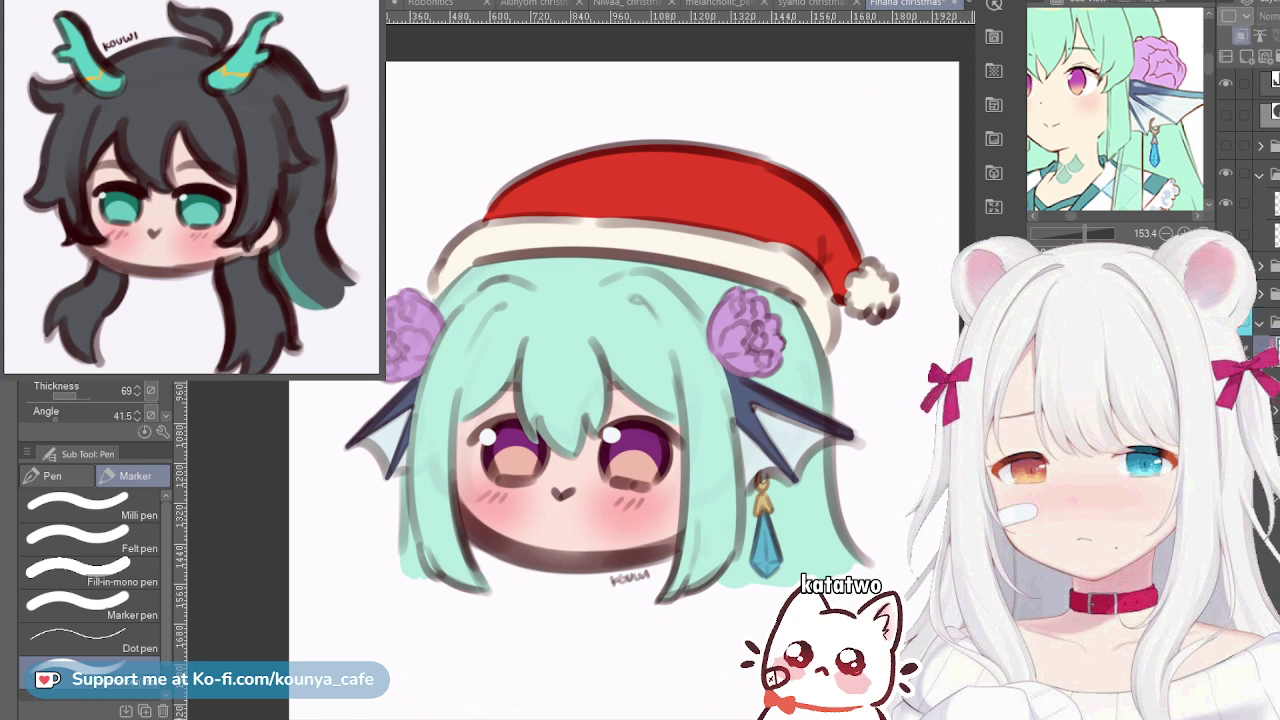
{"action": "left_click_drag", "start_coordinate": [1266, 345], "coordinate": [1266, 308]}
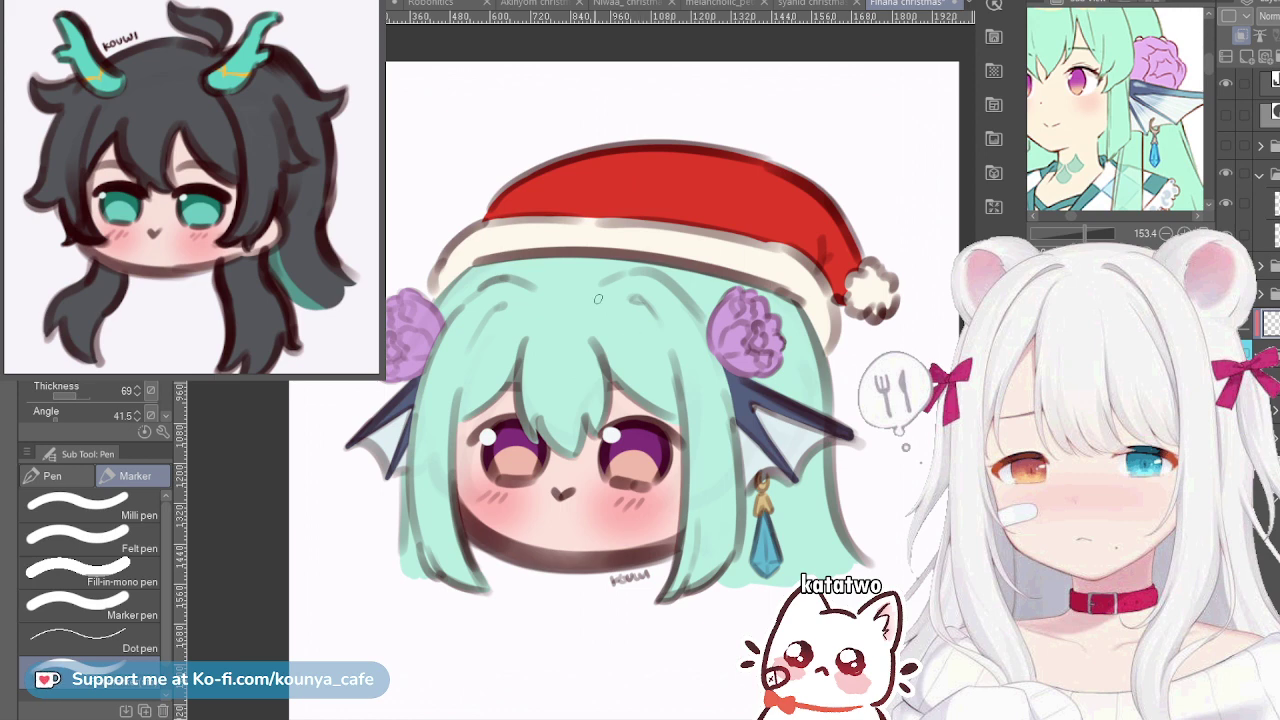
Sample a colour from the drawing and paint over the mint hair and side strands with a resized G-pen
{"action": "key", "text": "i"}
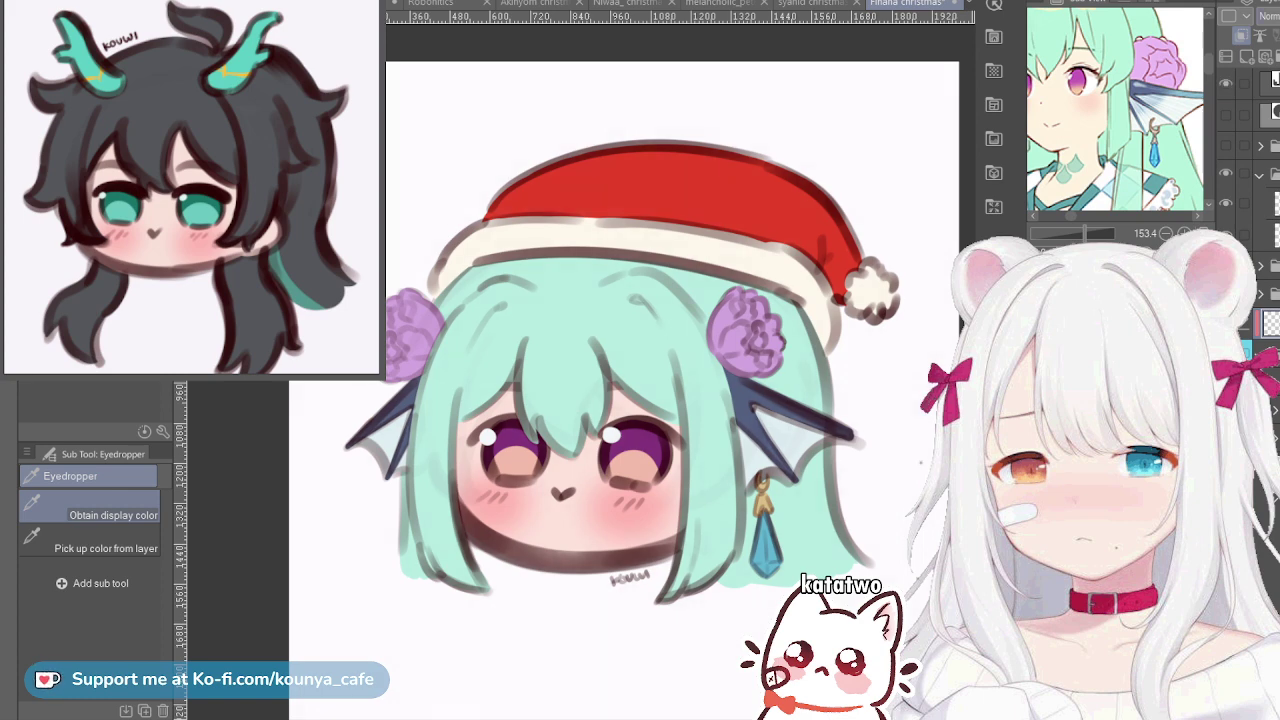
{"action": "key", "text": "p"}
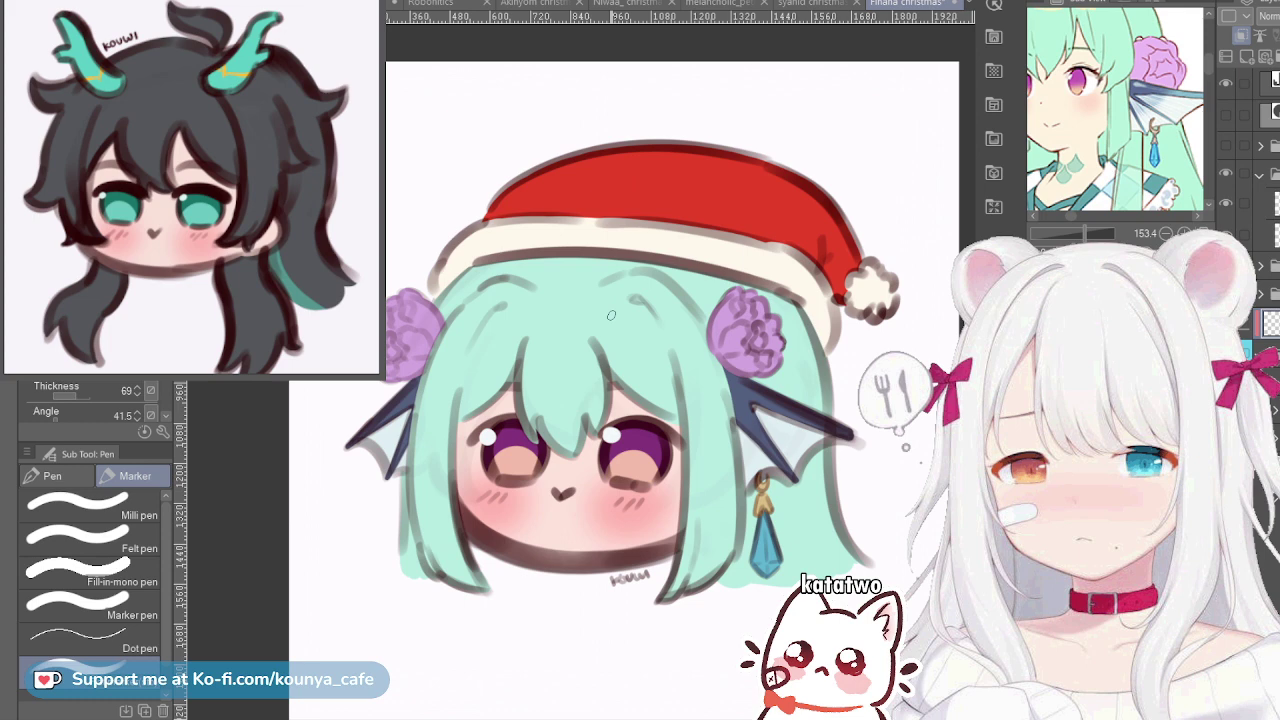
{"action": "left_click", "coordinate": [56, 475]}
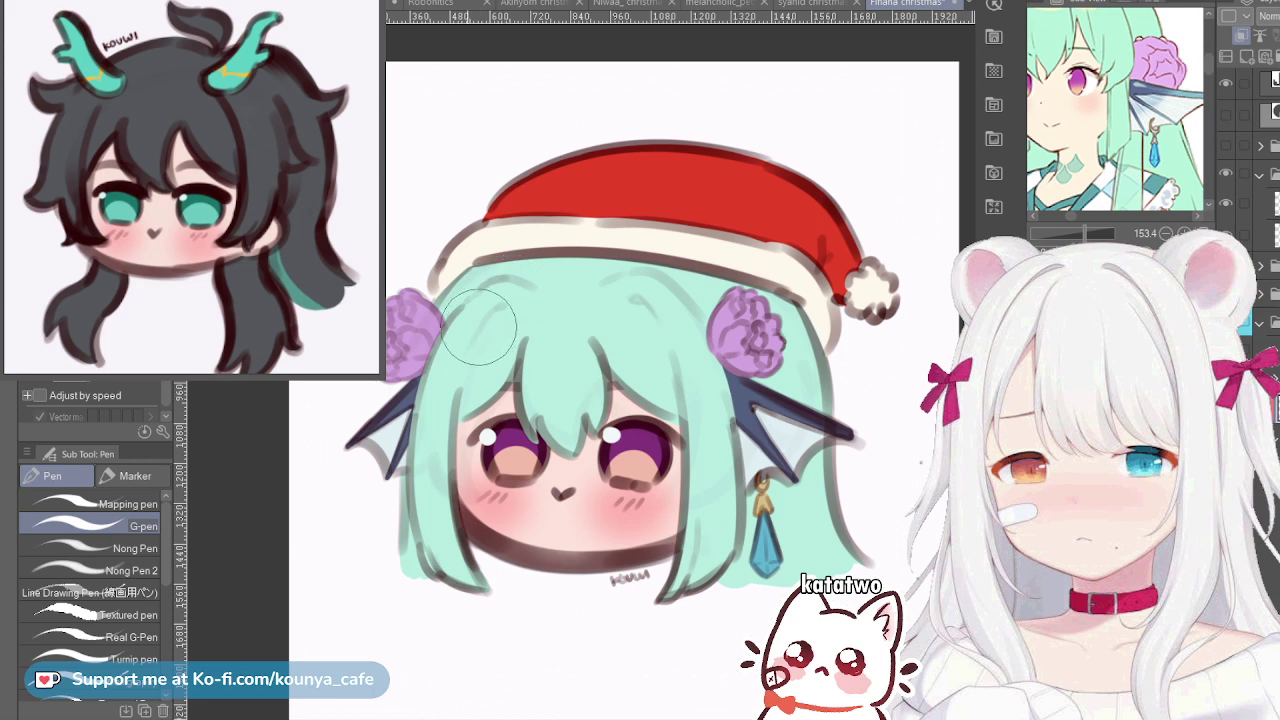
{"action": "key", "text": "["}
{"action": "key", "text": "["}
{"action": "key", "text": "]"}
{"action": "key", "text": "]"}
{"action": "key", "text": "]"}
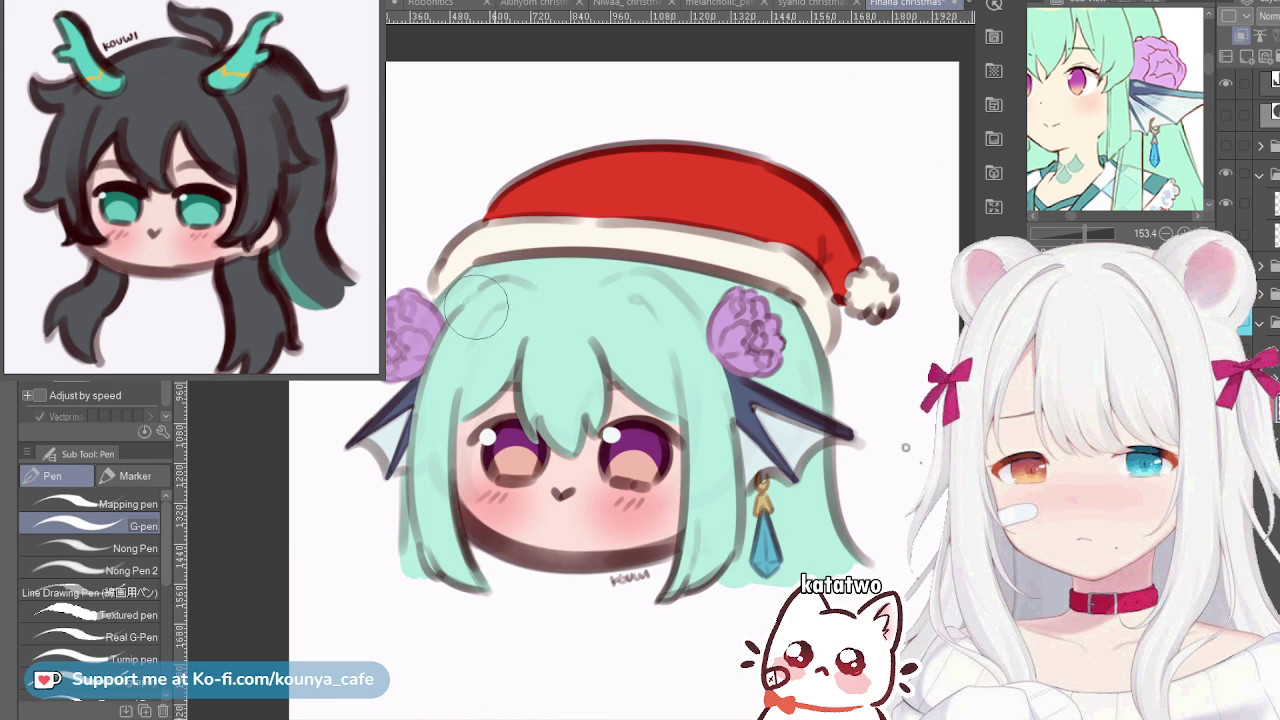
{"action": "key", "text": "["}
{"action": "key", "text": "["}
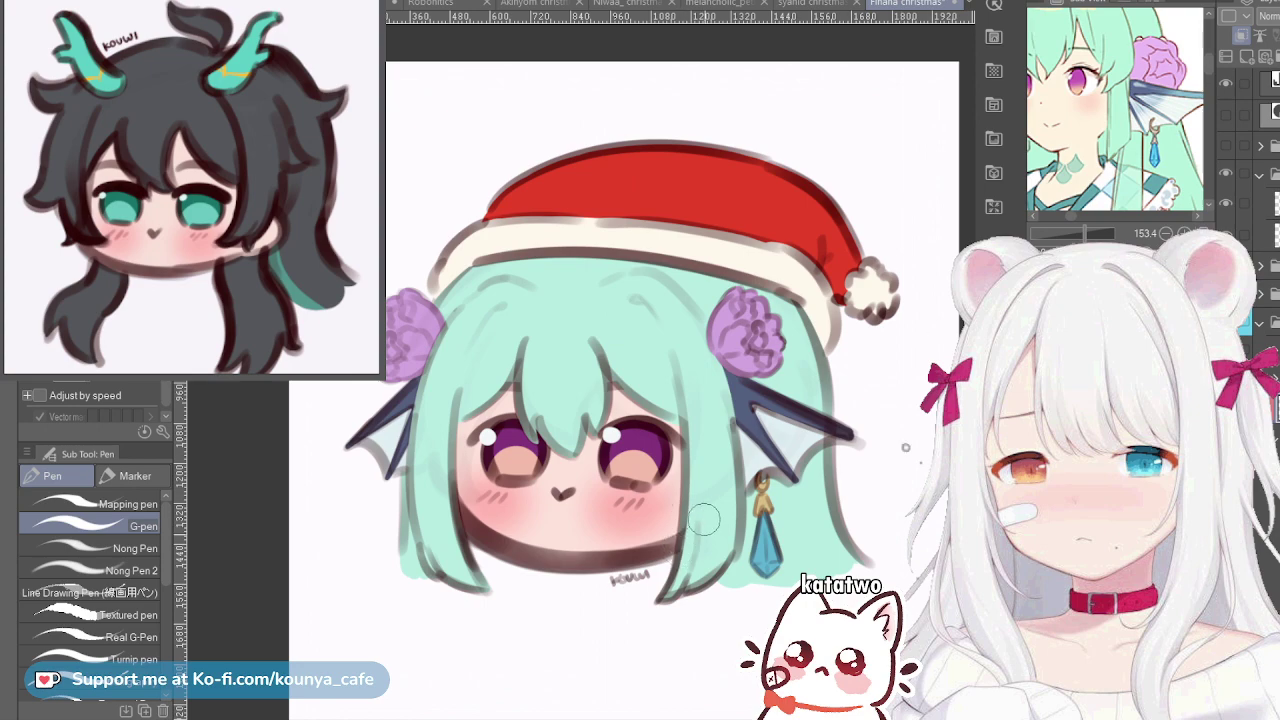
{"action": "scroll", "coordinate": [706, 566], "scroll_direction": "up", "scroll_amount": 5}
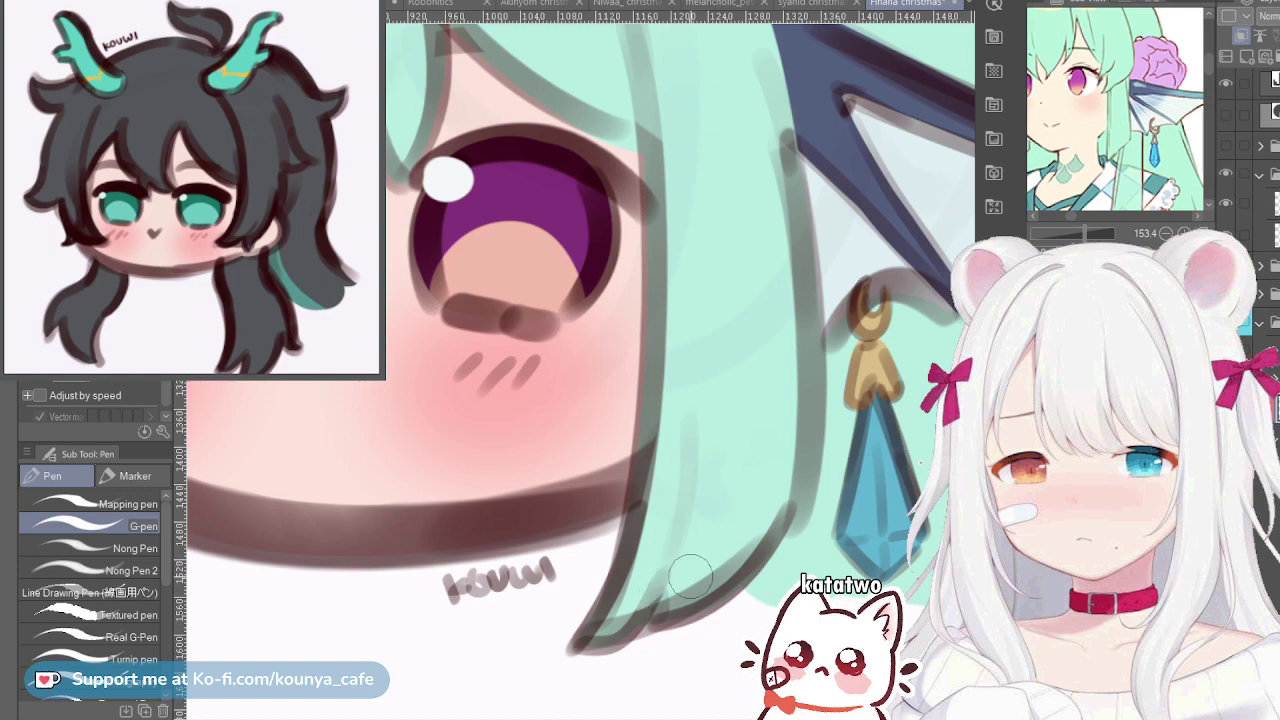
{"action": "scroll", "coordinate": [677, 572], "scroll_direction": "down", "scroll_amount": 5}
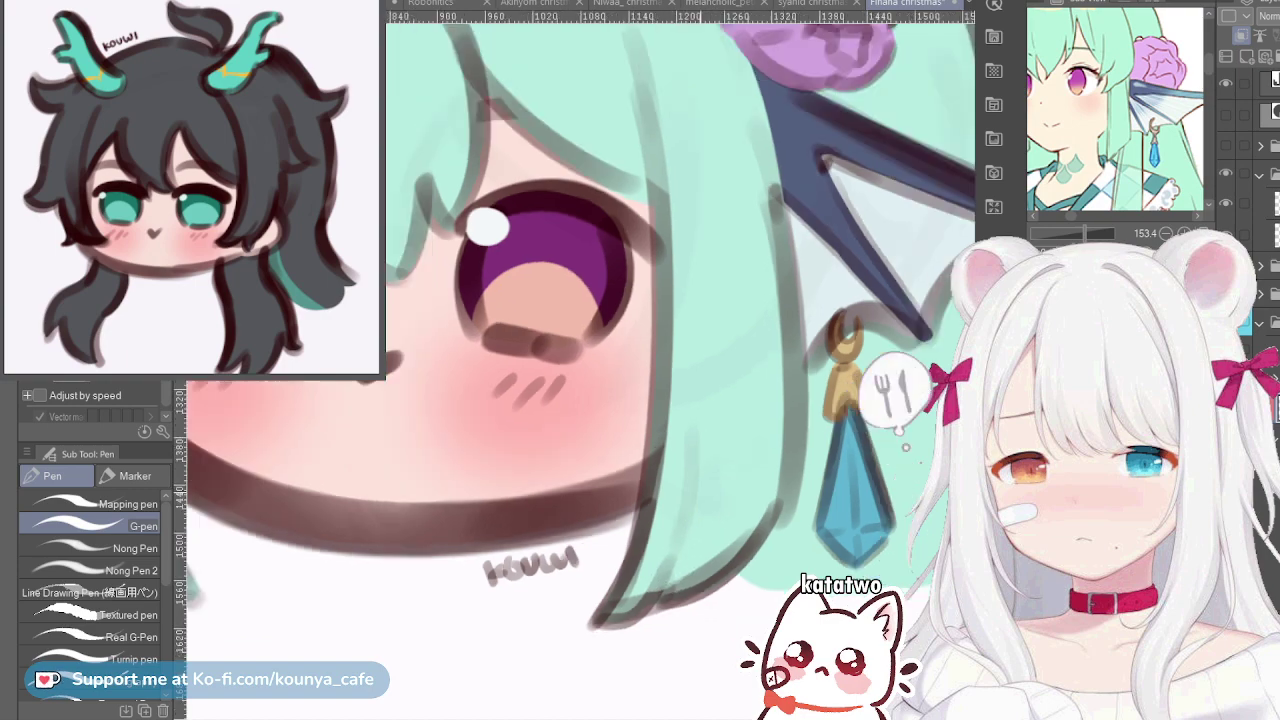
{"action": "scroll", "coordinate": [465, 446], "scroll_direction": "up", "scroll_amount": 5}
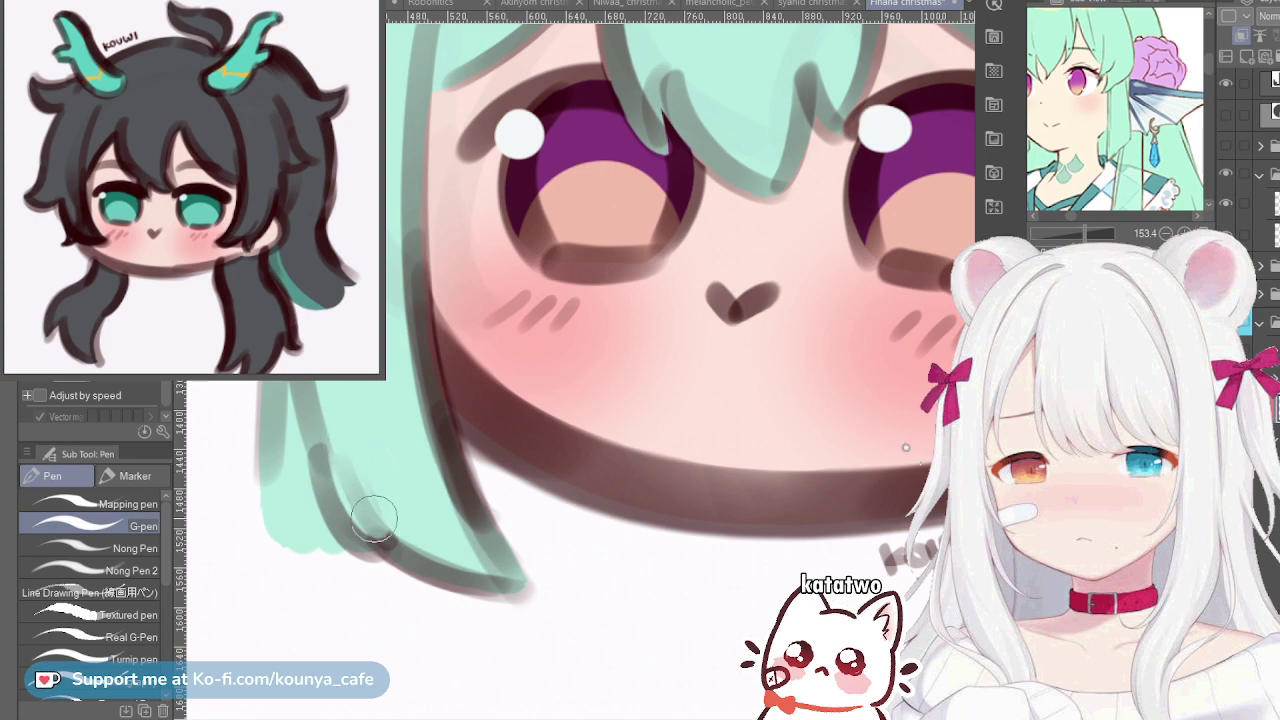
{"action": "scroll", "coordinate": [381, 519], "scroll_direction": "down", "scroll_amount": 5}
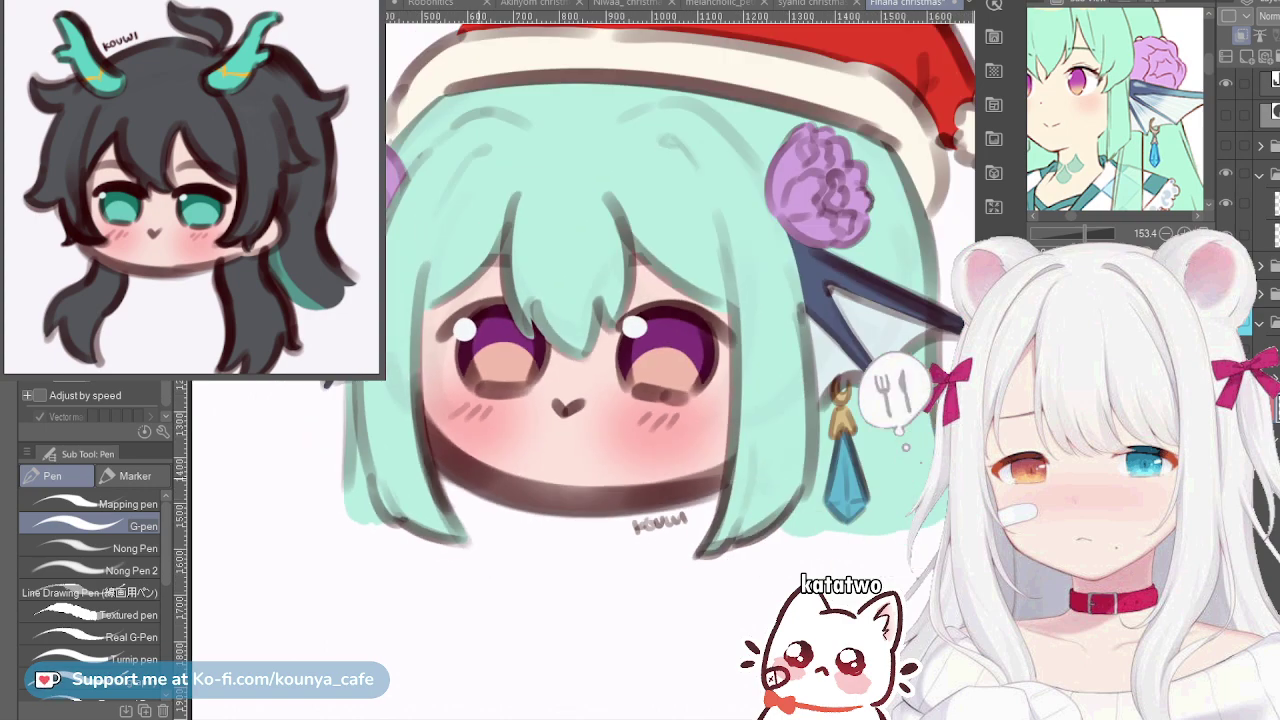
Try the Subtract, Hard light and Add blending modes on the clipped hair layer and undo the last change
{"action": "scroll", "coordinate": [598, 443], "scroll_direction": "down", "scroll_amount": 3}
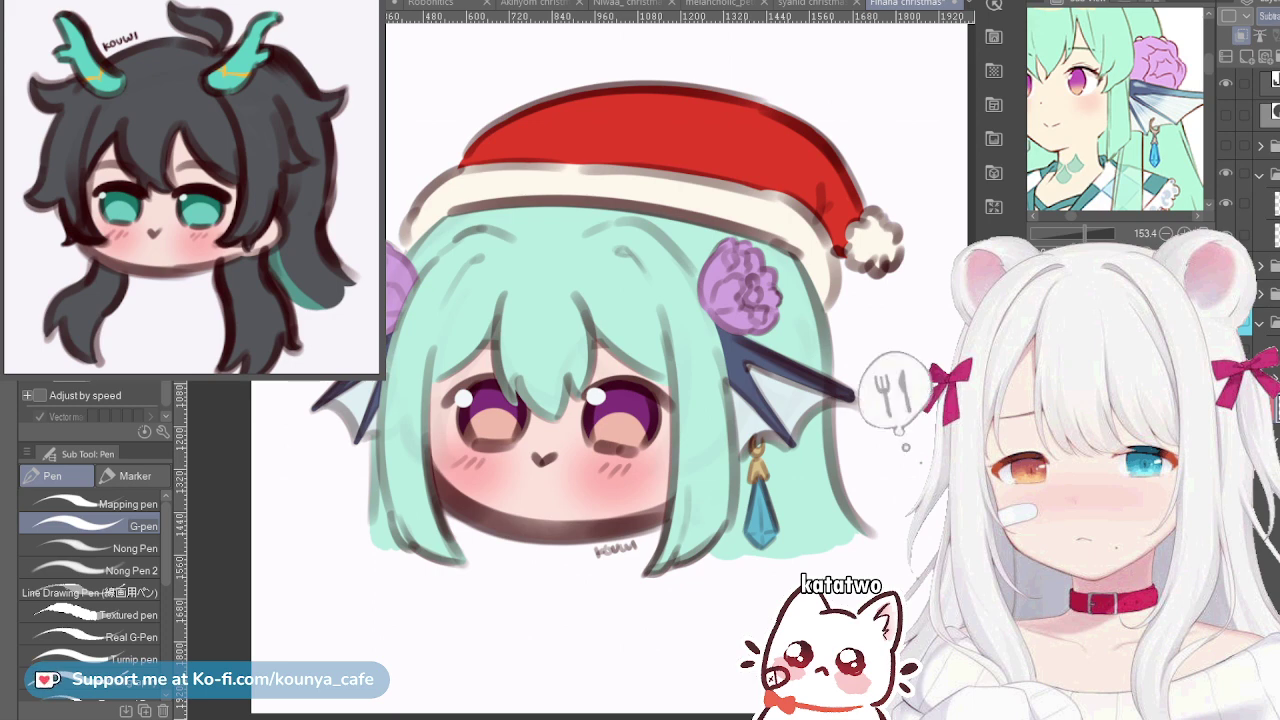
{"action": "key", "text": "Down"}
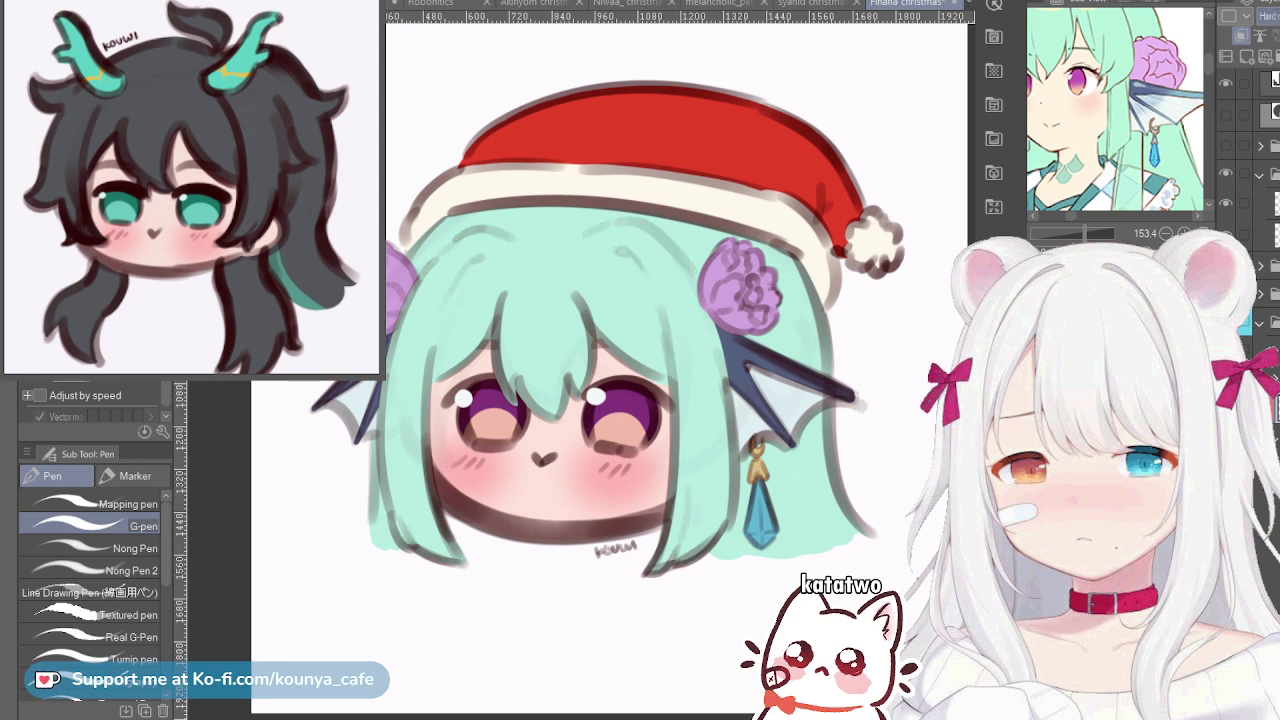
{"action": "key", "text": "ctrl+z"}
{"action": "key", "text": "ctrl+y"}
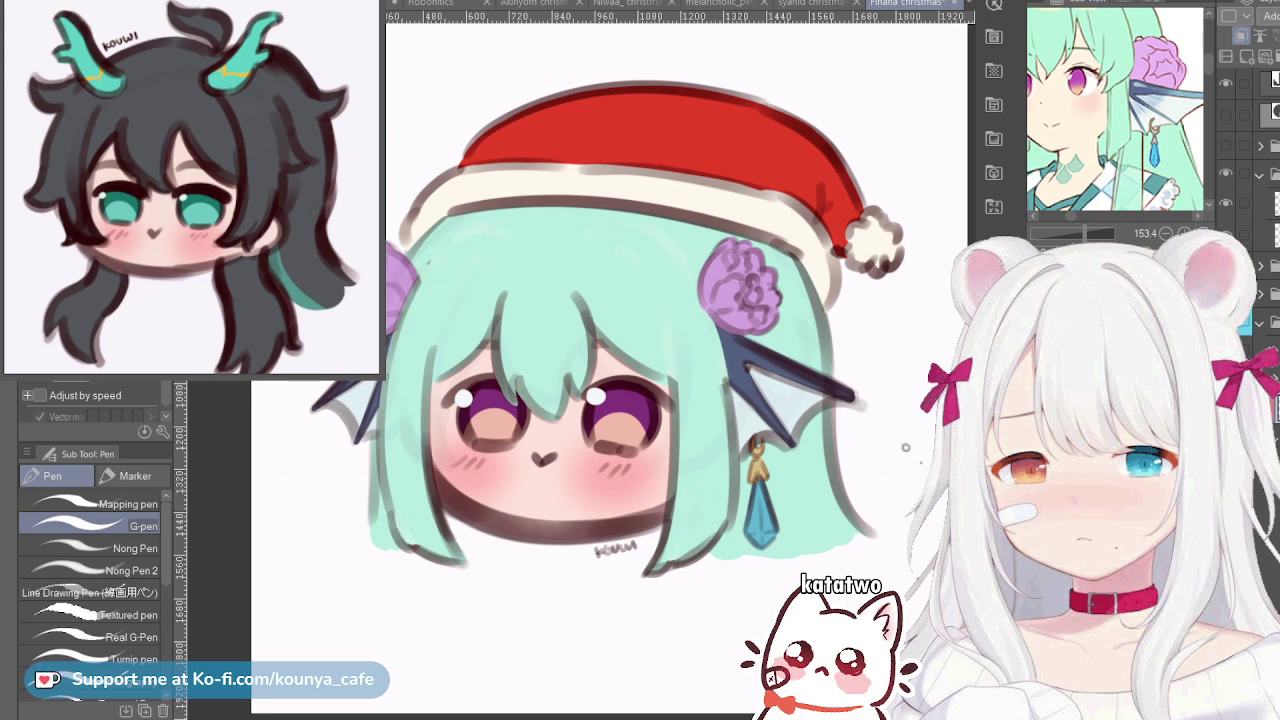
{"action": "key", "text": "ctrl+z"}
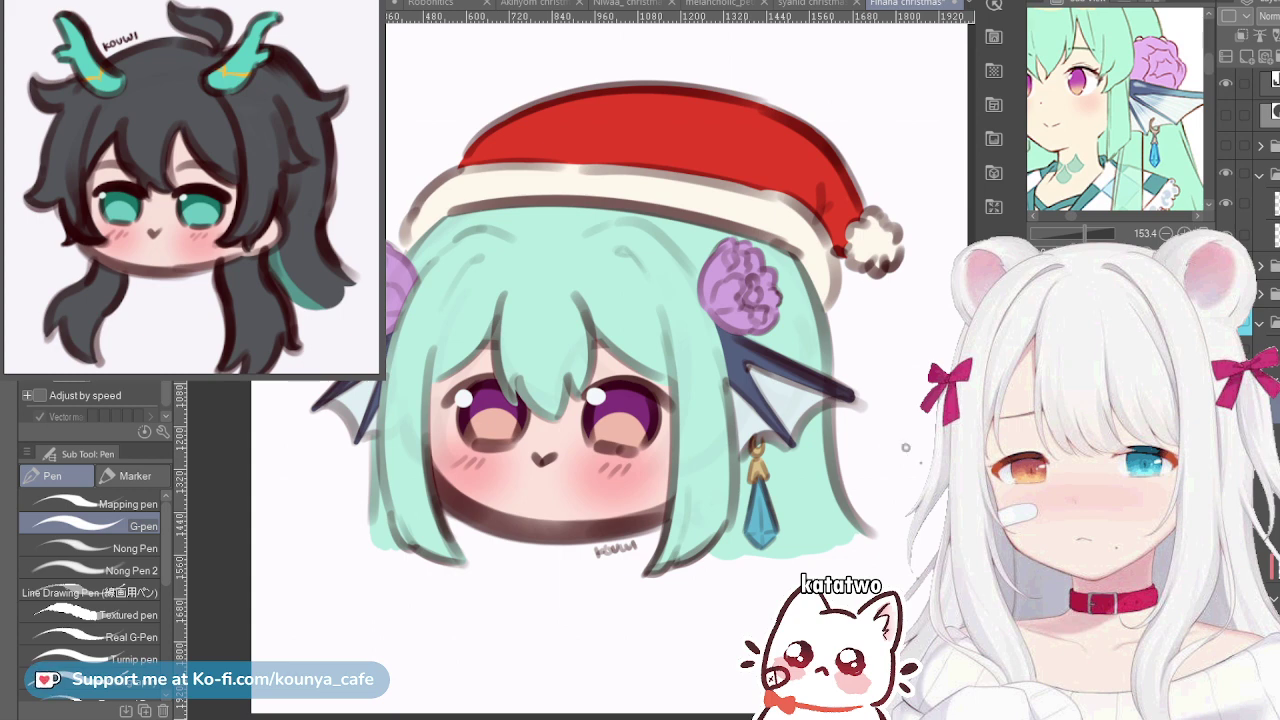
Clip the layer to the one below and paint light tonal patches on the right-hand purple flower with a smaller G-pen
{"action": "key", "text": "ctrl+alt+g"}
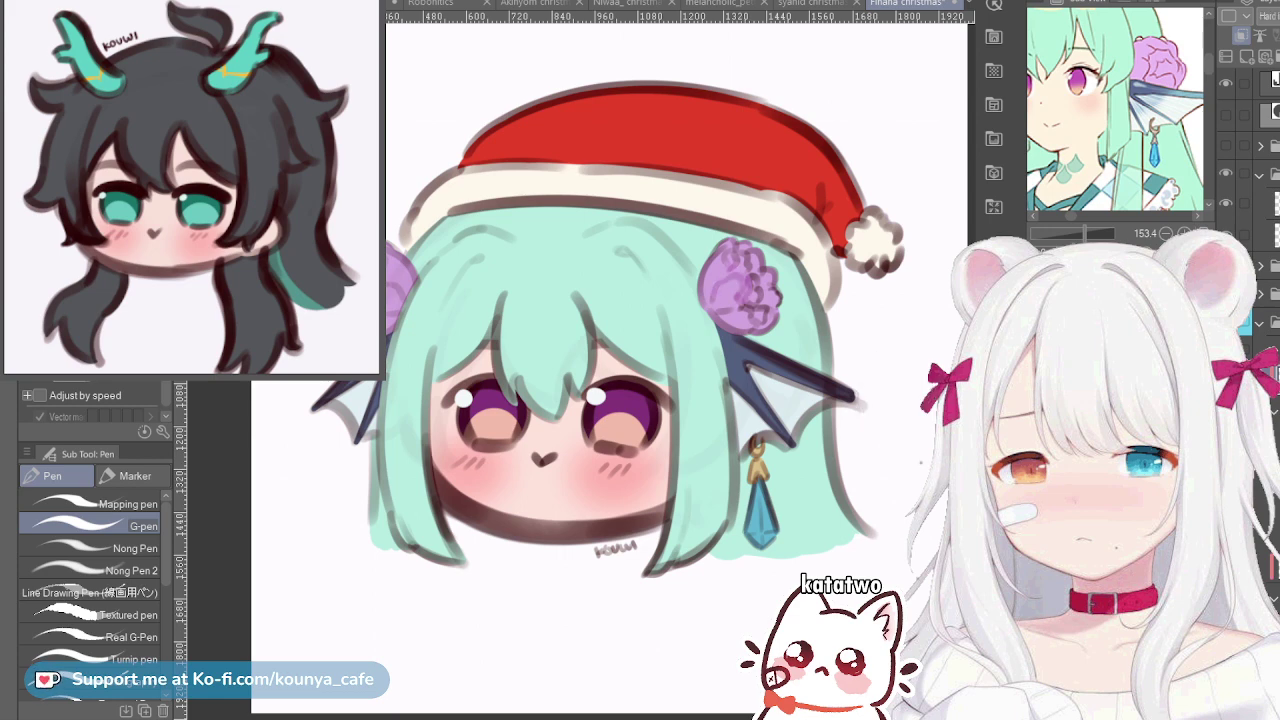
{"action": "scroll", "coordinate": [784, 287], "scroll_direction": "up", "scroll_amount": 2}
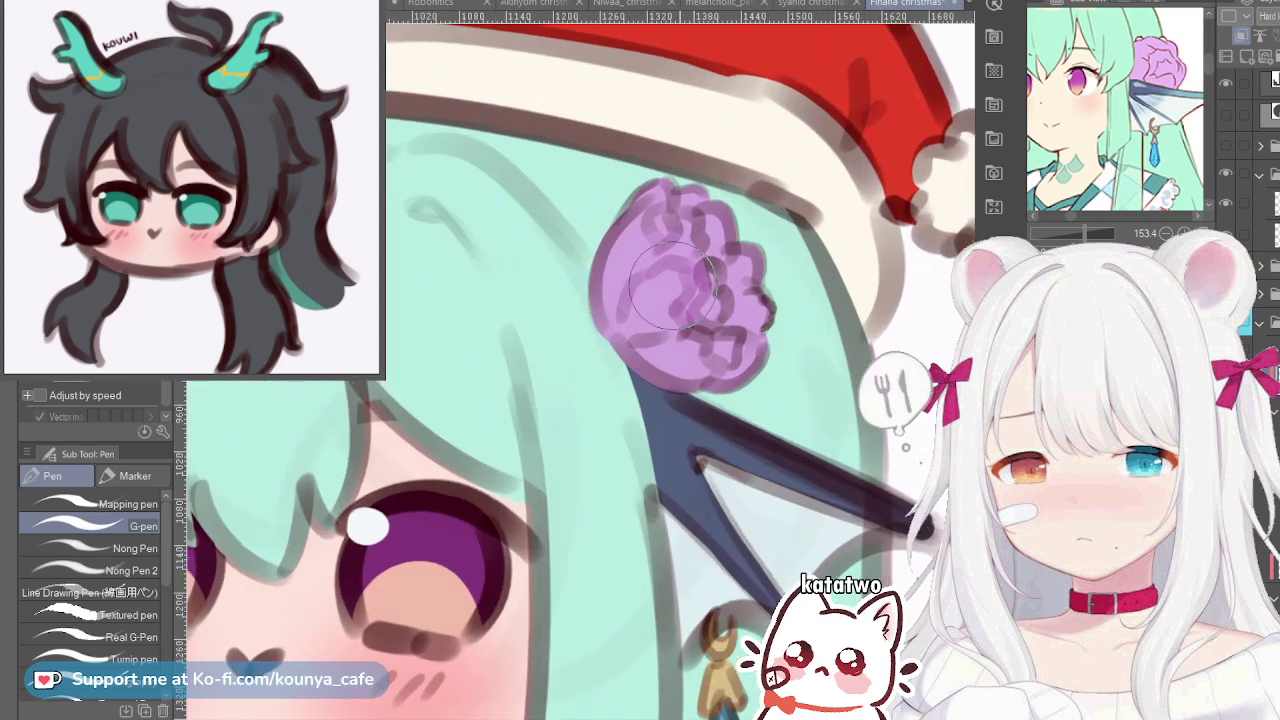
{"action": "key", "text": "["}
{"action": "mouse_move", "coordinate": [676, 219]}
{"action": "left_mouse_down"}
{"action": "mouse_move", "coordinate": [658, 213]}
{"action": "mouse_move", "coordinate": [680, 213]}
{"action": "left_mouse_up"}
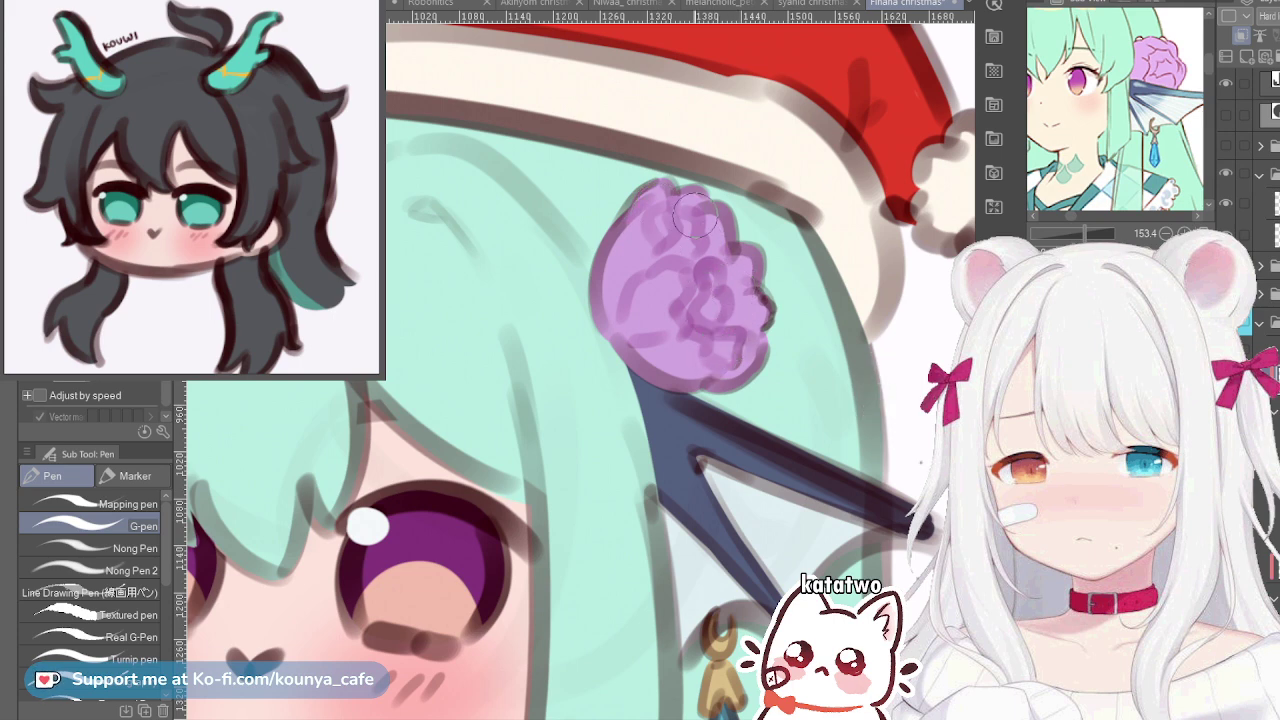
{"action": "scroll", "coordinate": [695, 222], "scroll_direction": "down", "scroll_amount": 3}
{"action": "left_click_drag", "start_coordinate": [697, 230], "coordinate": [795, 244]}
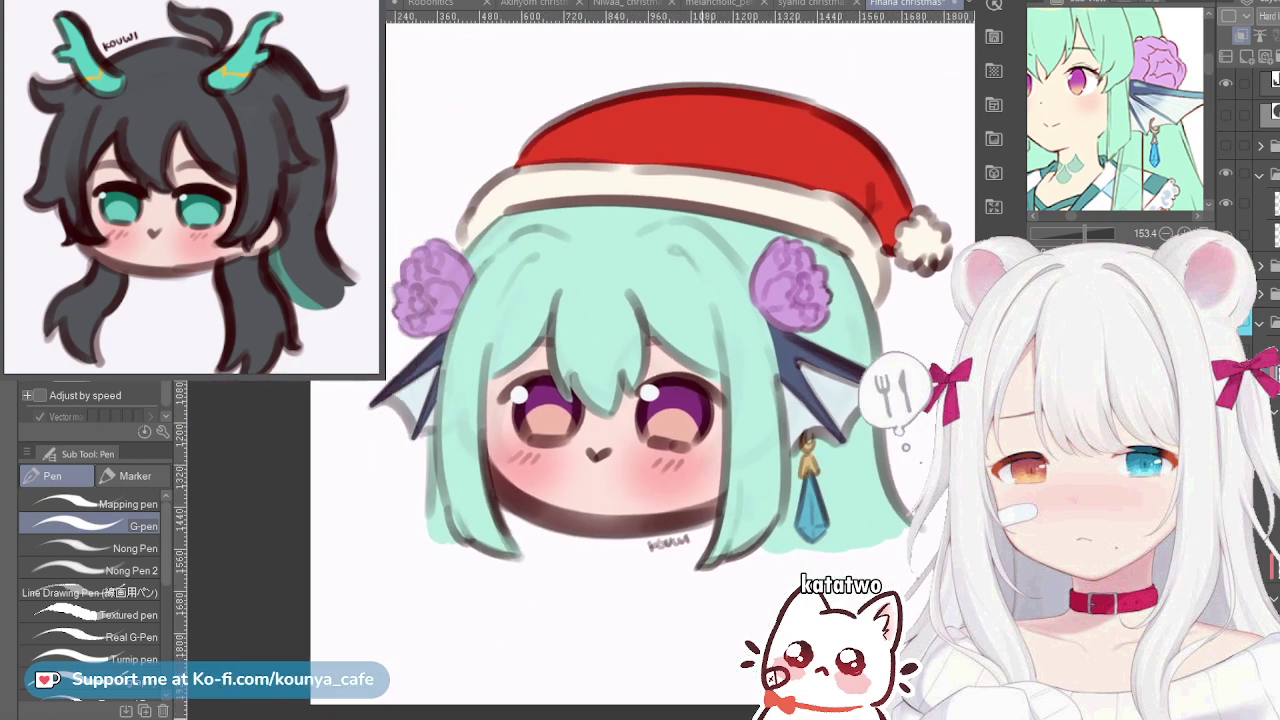
Undo the last stroke, select the flower shading layer and paint light patches on the left-hand flower's petals with a smaller G-pen
{"action": "scroll", "coordinate": [425, 290], "scroll_direction": "up", "scroll_amount": 4}
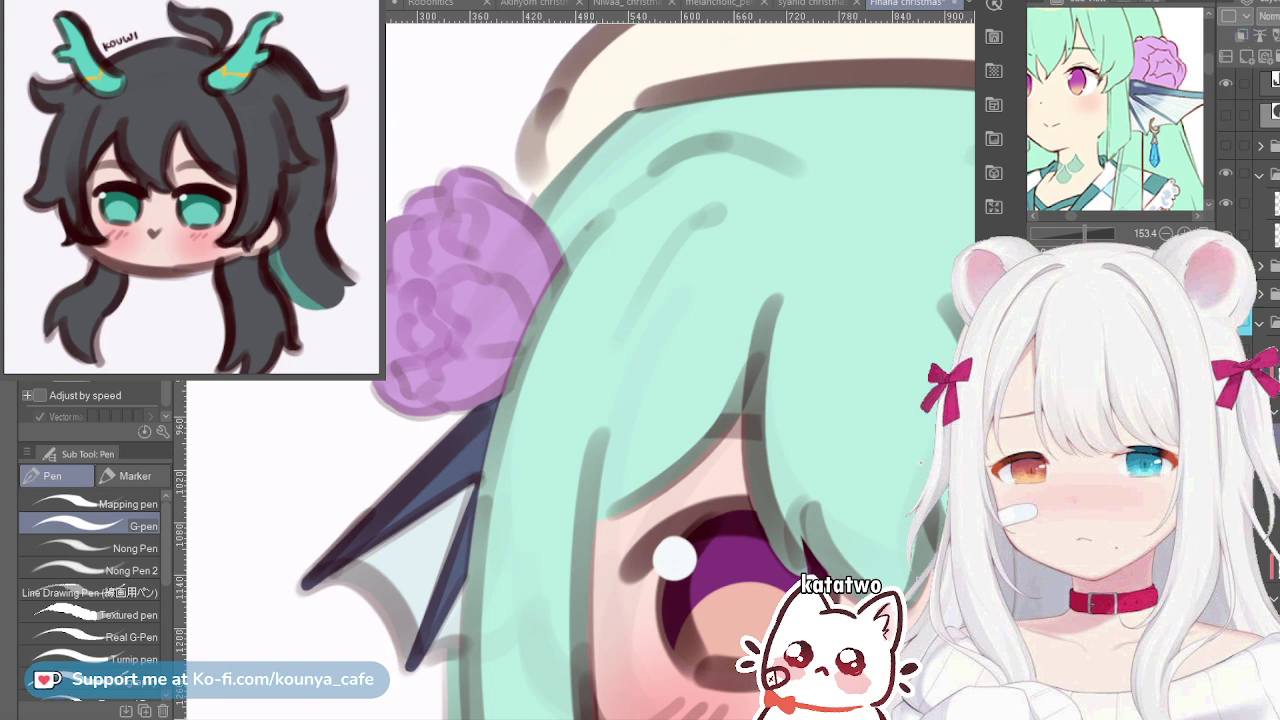
{"action": "key", "text": "ctrl+z"}
{"action": "left_click", "coordinate": [1265, 375]}
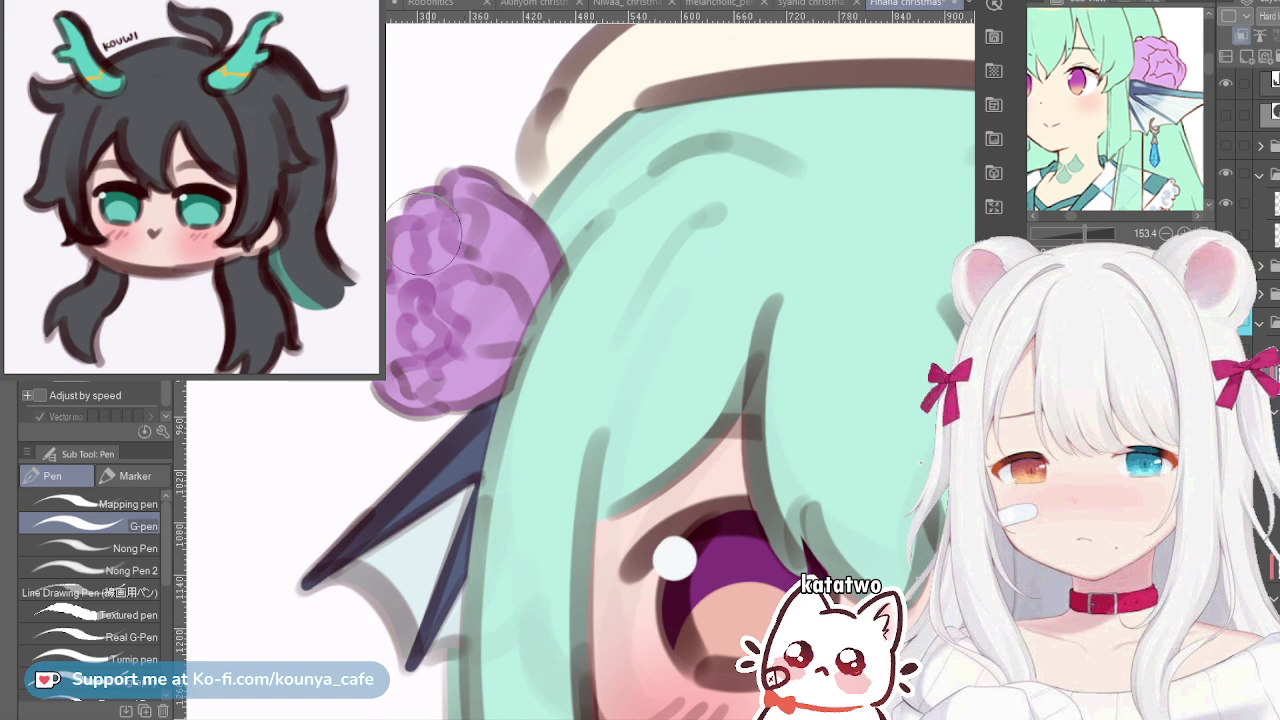
{"action": "key", "text": "["}
{"action": "left_click_drag", "start_coordinate": [480, 234], "coordinate": [472, 225]}
{"action": "key", "text": "["}
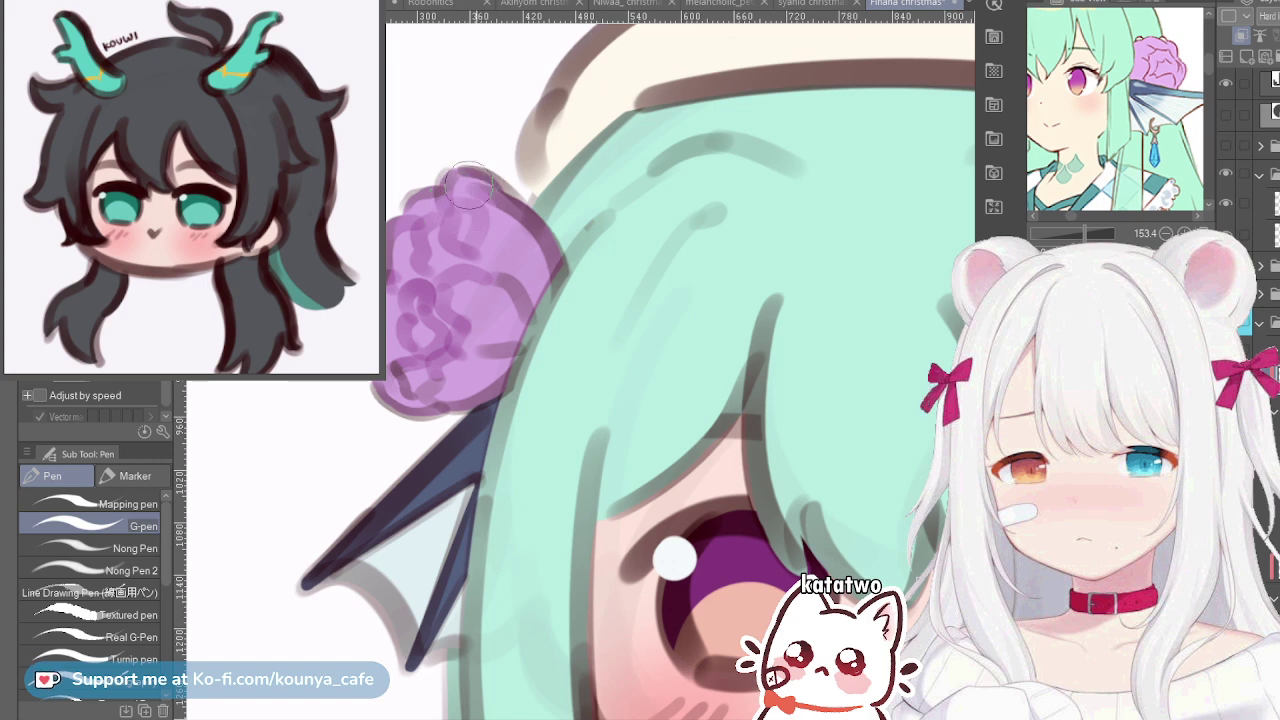
{"action": "mouse_move", "coordinate": [505, 260]}
{"action": "left_mouse_down"}
{"action": "mouse_move", "coordinate": [469, 323]}
{"action": "mouse_move", "coordinate": [507, 289]}
{"action": "mouse_move", "coordinate": [501, 321]}
{"action": "mouse_move", "coordinate": [519, 294]}
{"action": "mouse_move", "coordinate": [474, 340]}
{"action": "left_mouse_up"}
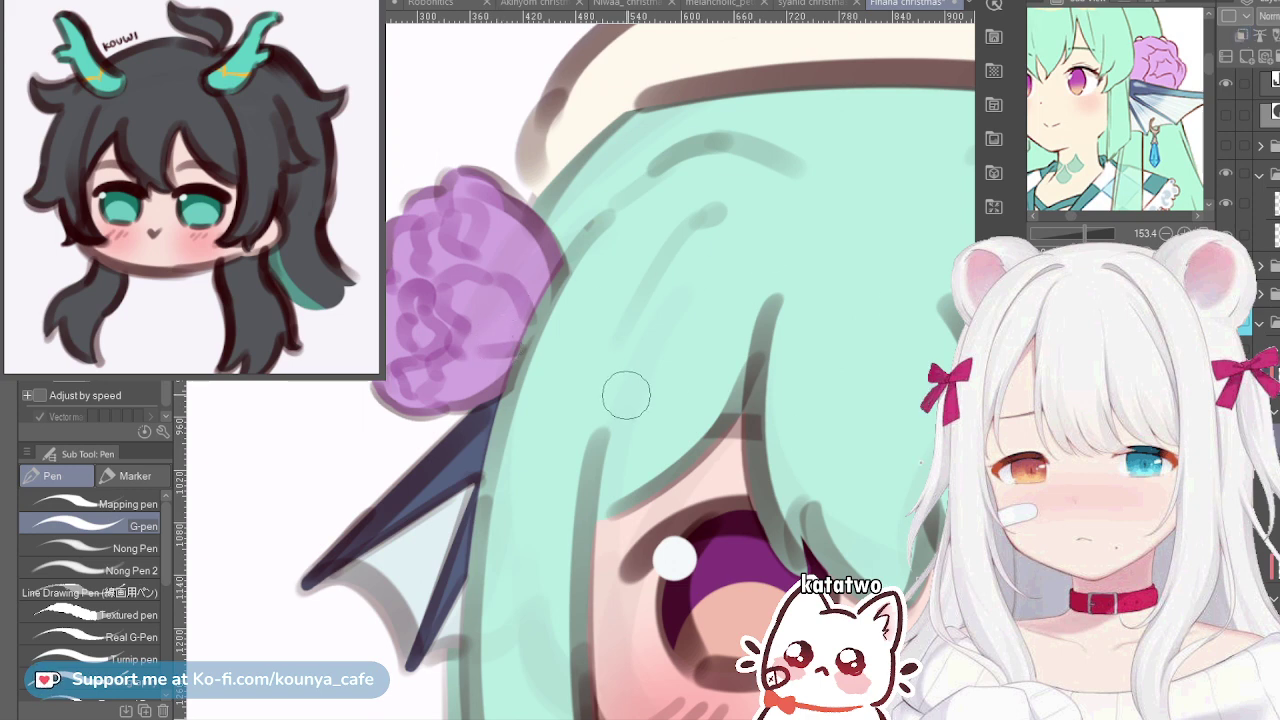
{"action": "key", "text": "e"}
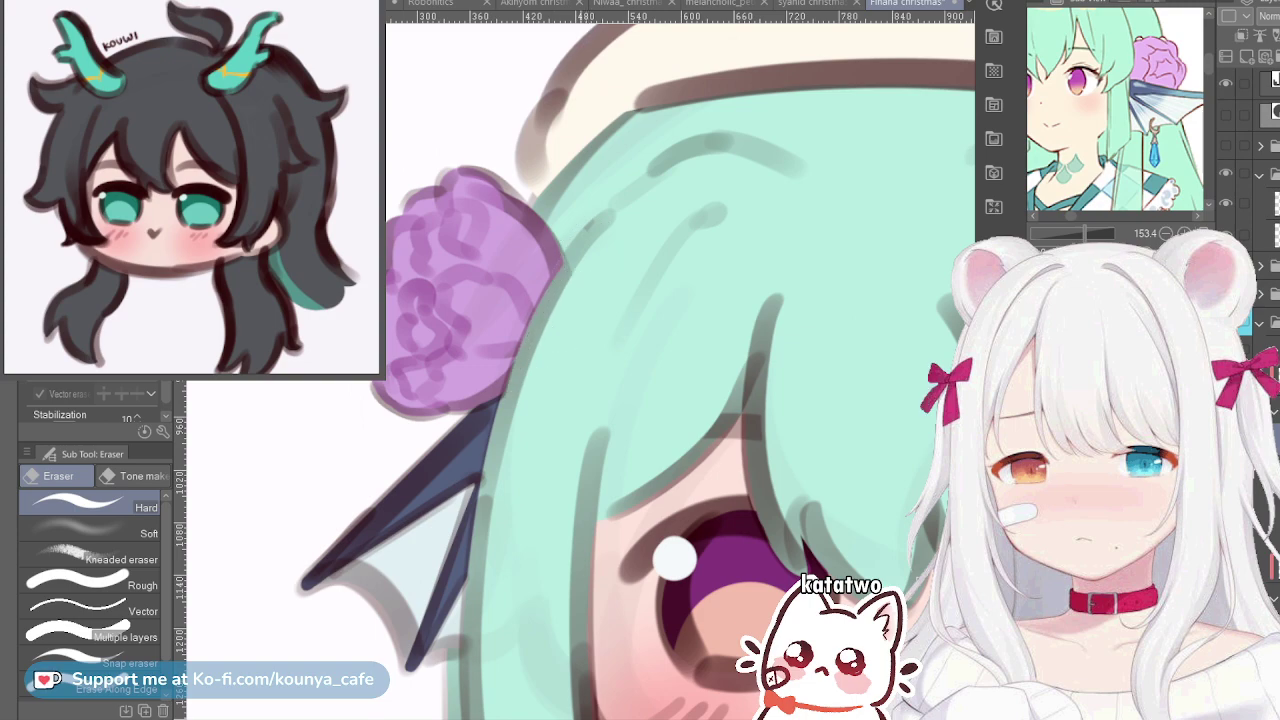
{"action": "key", "text": "ctrl+0"}
{"action": "left_click_drag", "start_coordinate": [672, 333], "coordinate": [651, 337]}
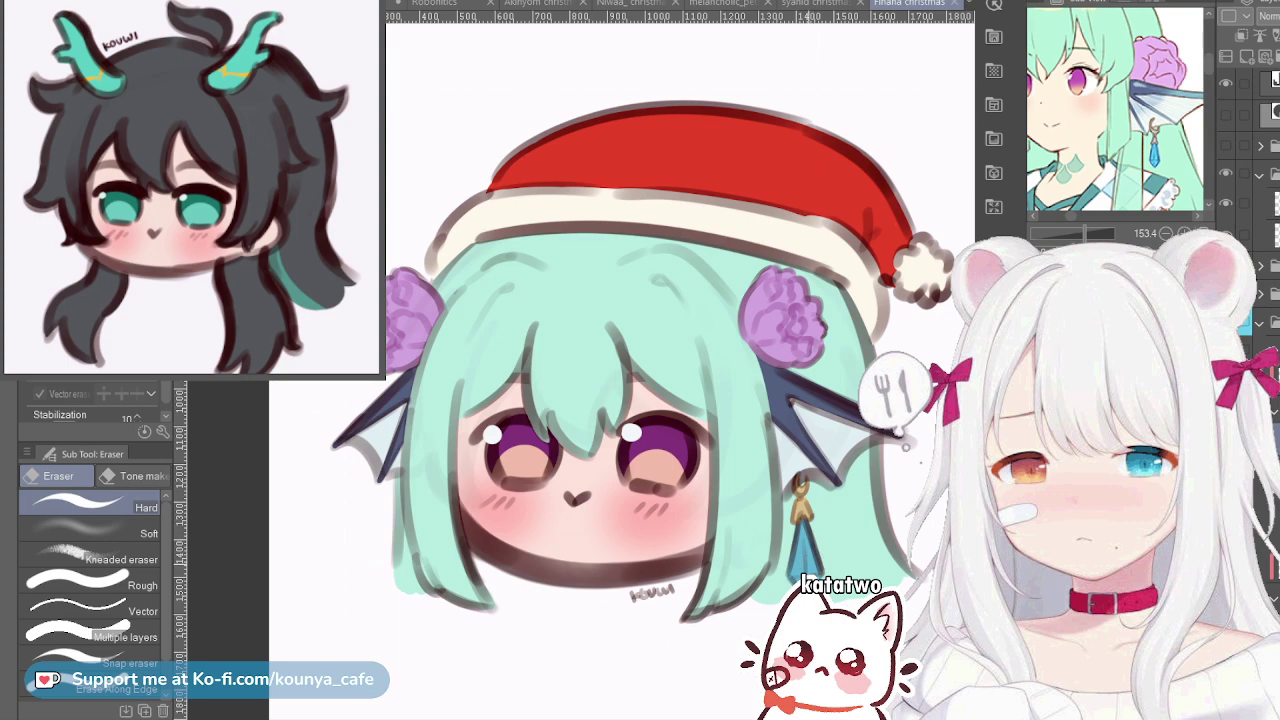
Select the empty layer in the portrait's colour folder and clip it to the layer below
{"action": "scroll", "coordinate": [790, 520], "scroll_direction": "up", "scroll_amount": 2}
{"action": "left_click", "coordinate": [1266, 322]}
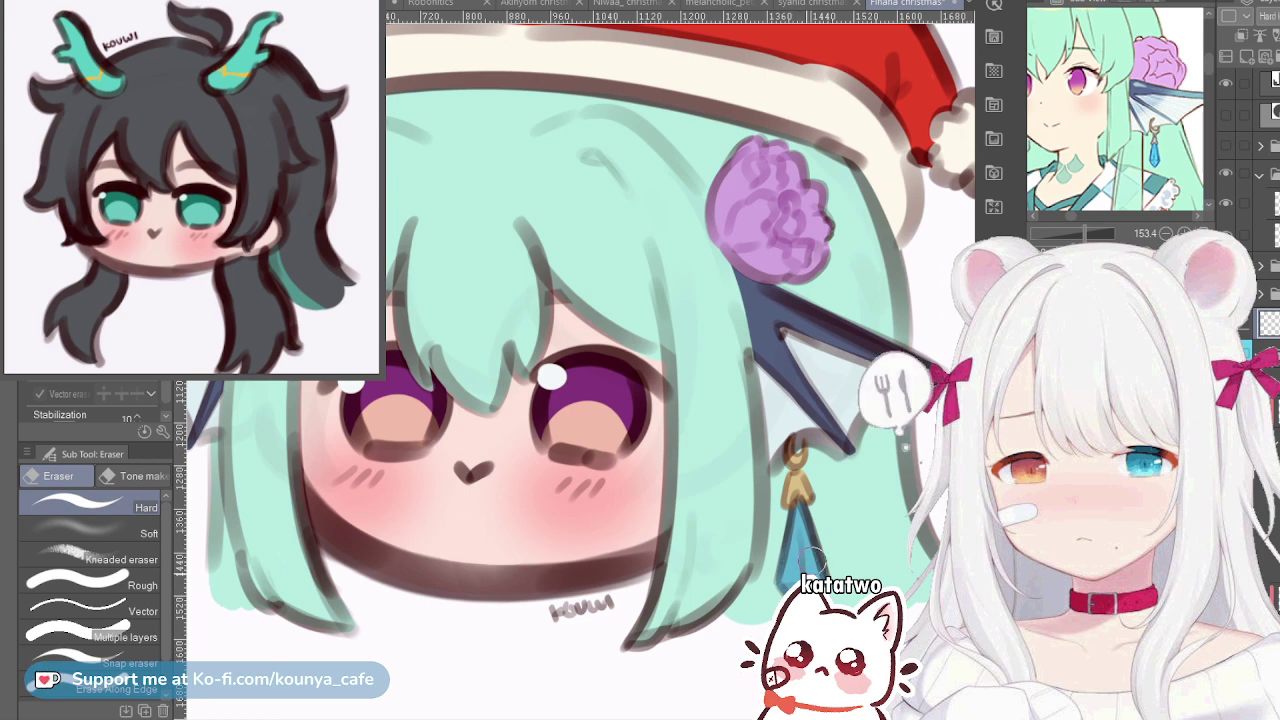
{"action": "key", "text": "ctrl+alt+g"}
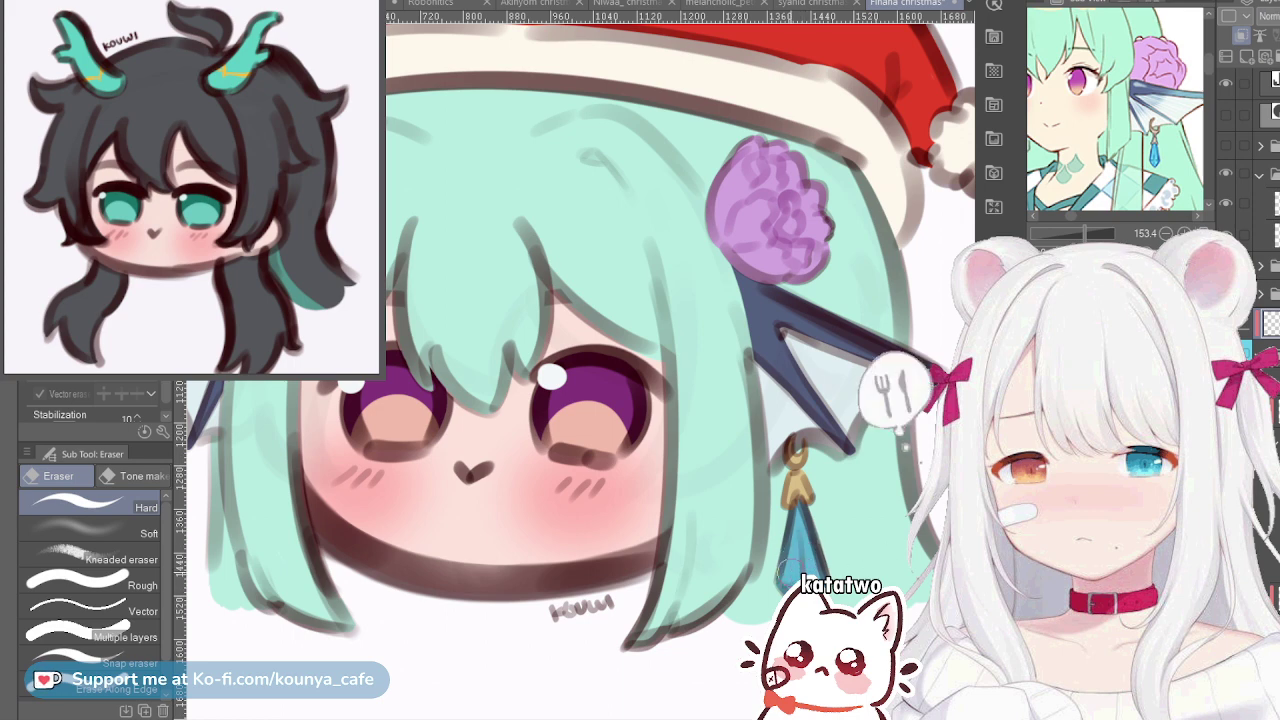
Recolour the blush lines on both cheeks to a coral red with the G-pen
{"action": "key", "text": "p"}
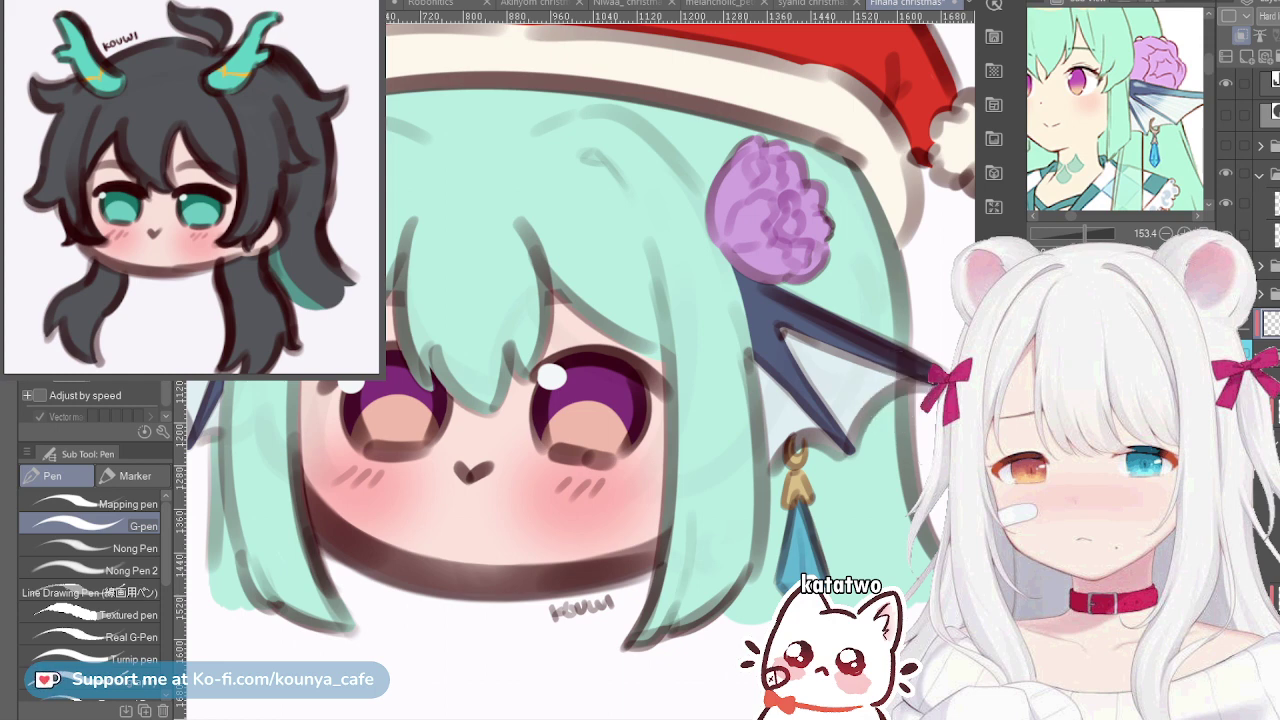
{"action": "scroll", "coordinate": [742, 331], "scroll_direction": "down", "scroll_amount": 2}
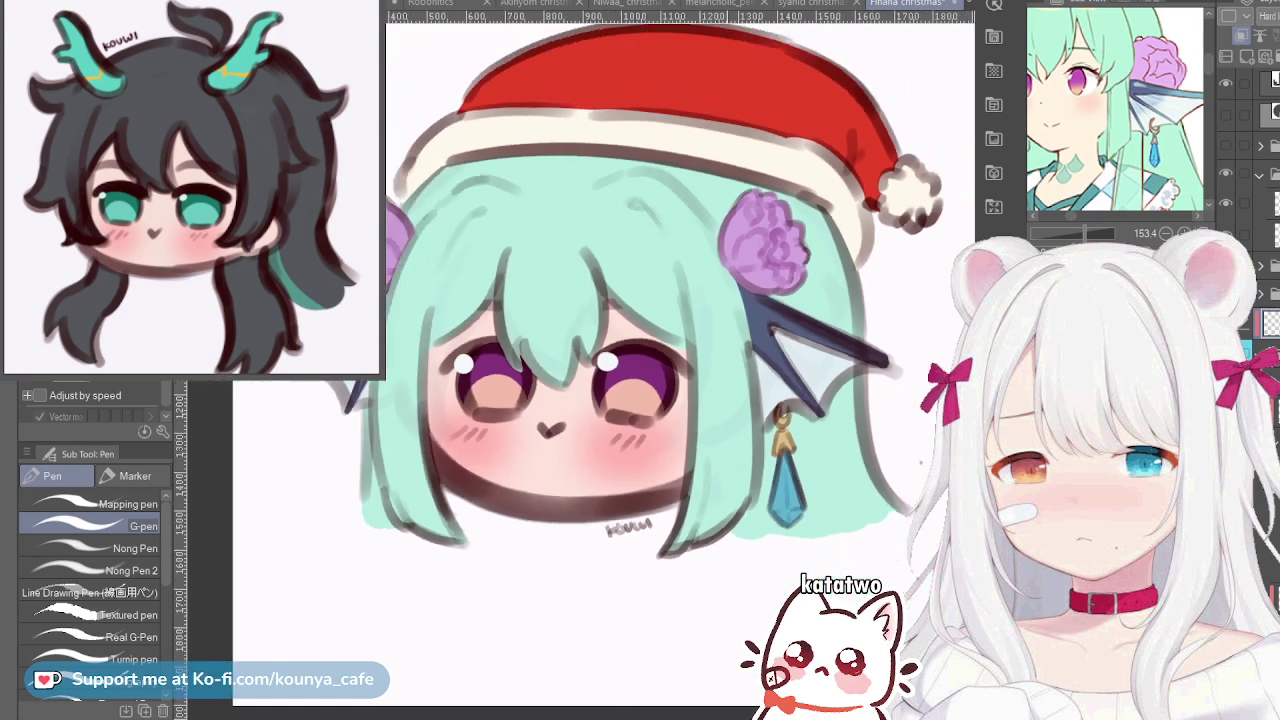
{"action": "left_click_drag", "start_coordinate": [742, 331], "coordinate": [742, 377]}
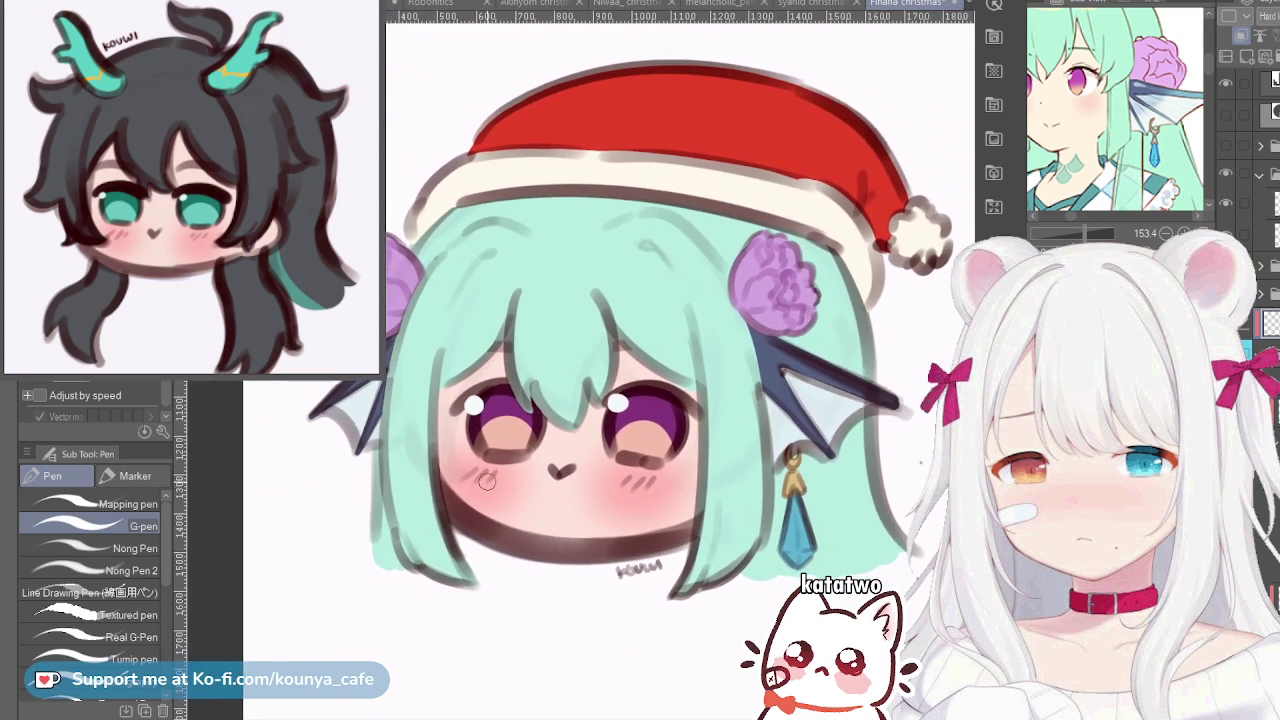
{"action": "mouse_move", "coordinate": [487, 481]}
{"action": "left_mouse_down"}
{"action": "mouse_move", "coordinate": [493, 472]}
{"action": "mouse_move", "coordinate": [476, 480]}
{"action": "mouse_move", "coordinate": [501, 472]}
{"action": "left_mouse_up"}
{"action": "left_click_drag", "start_coordinate": [634, 479], "coordinate": [656, 484]}
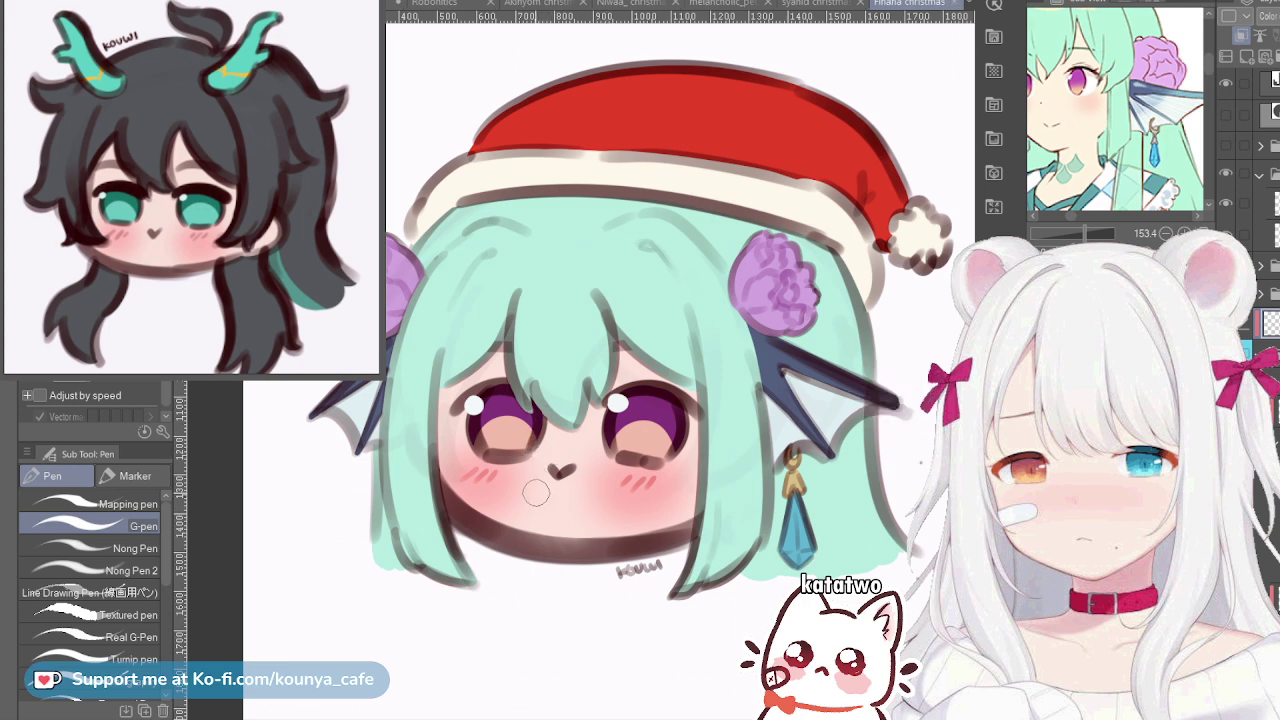
Tint the dark outline along the chin and lower face a warm reddish brown with a large Soft airbrush
{"action": "key", "text": "b"}
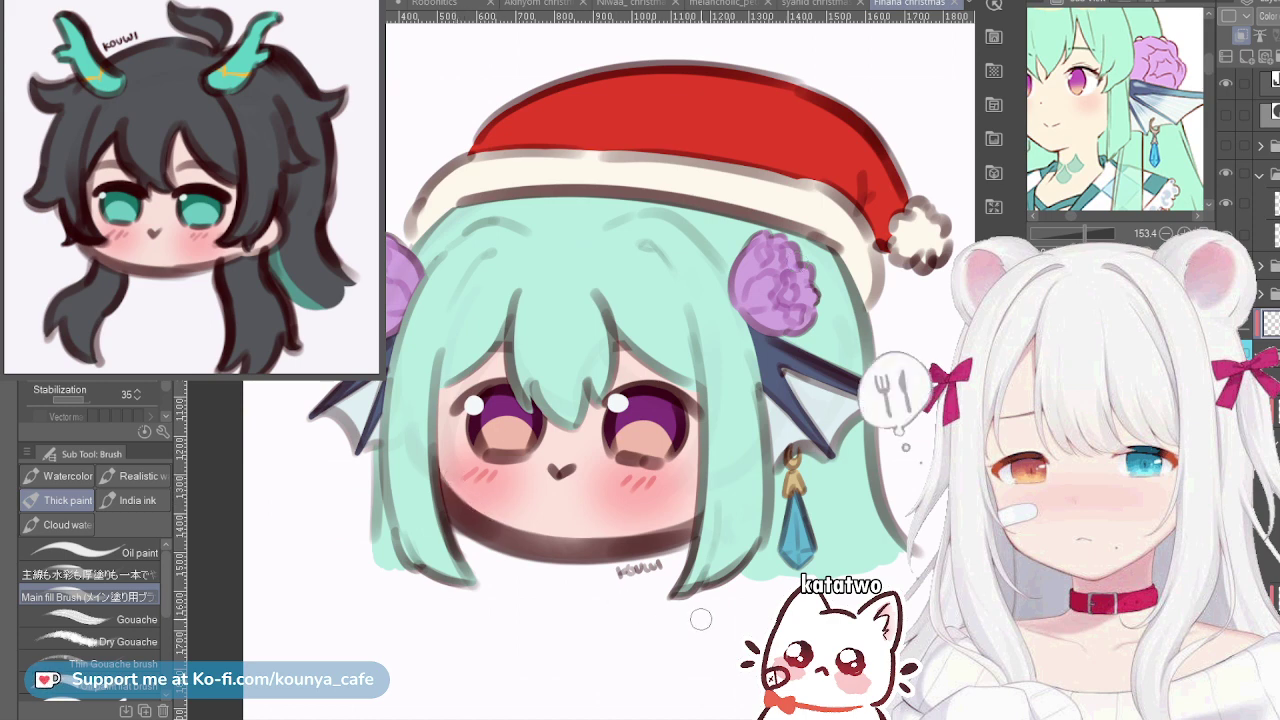
{"action": "key", "text": "b"}
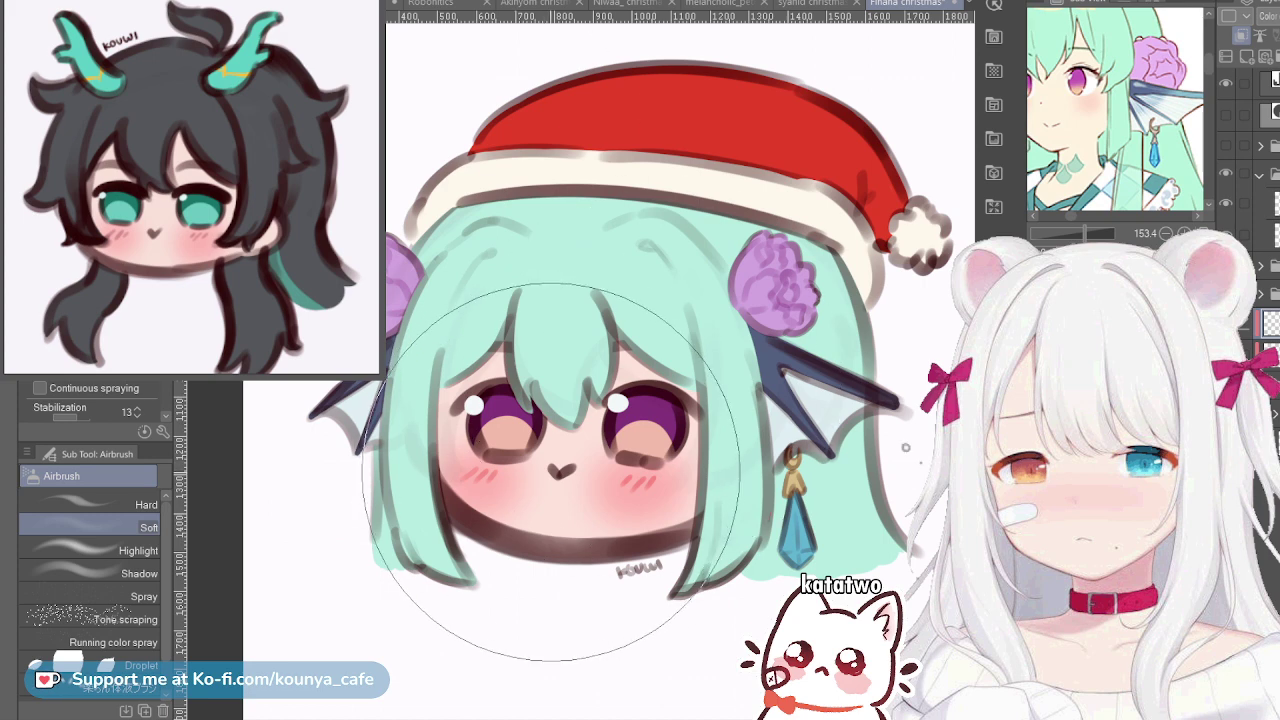
{"action": "key", "text": "b"}
{"action": "key", "text": "b"}
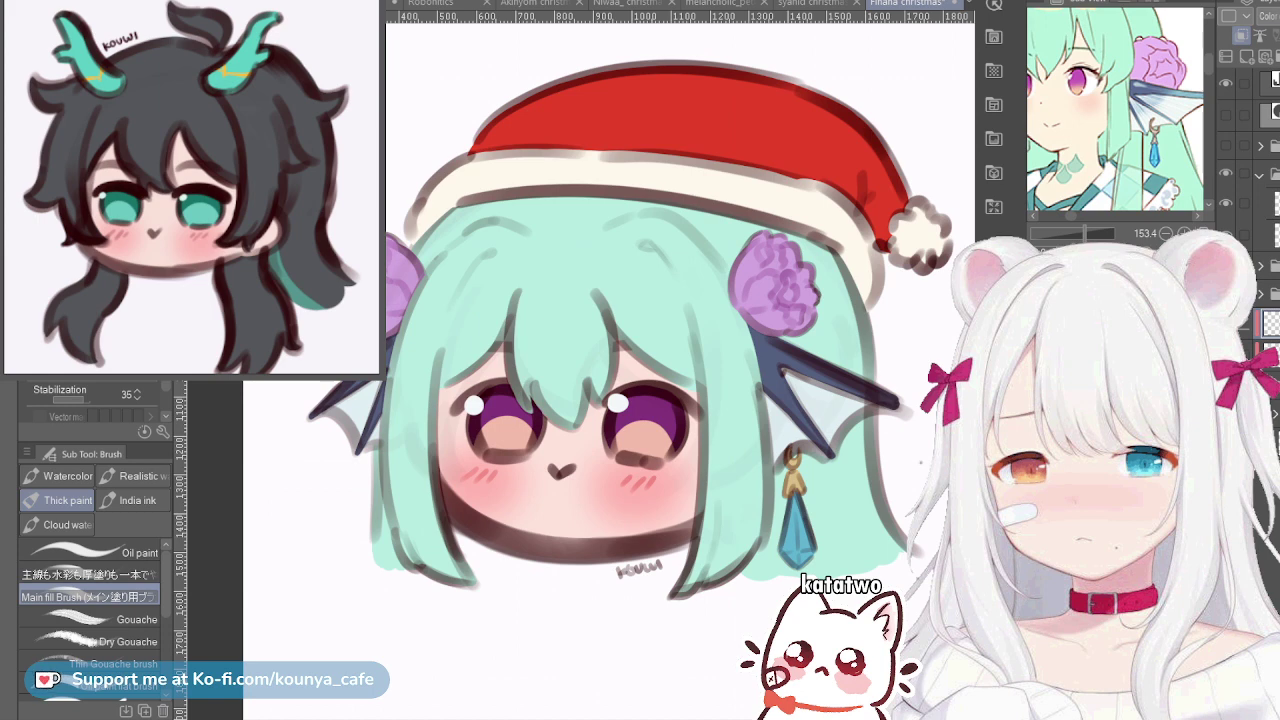
{"action": "left_click", "coordinate": [110, 619]}
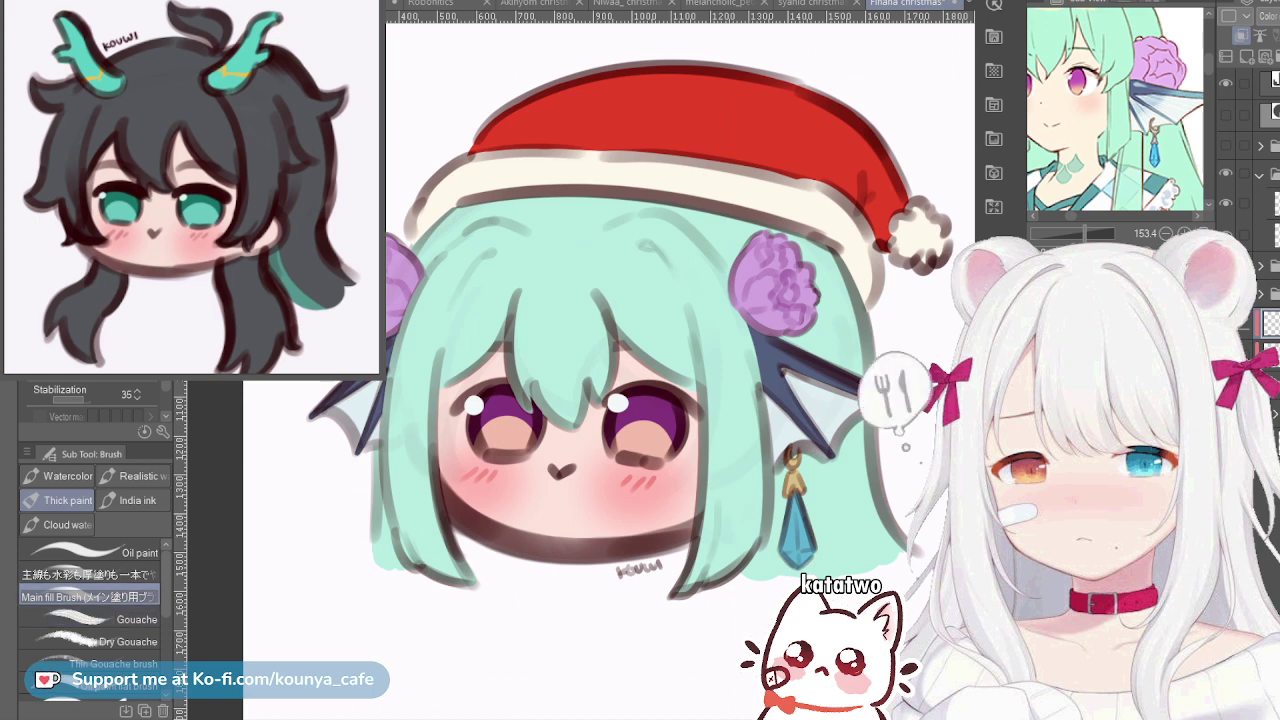
{"action": "key", "text": "b"}
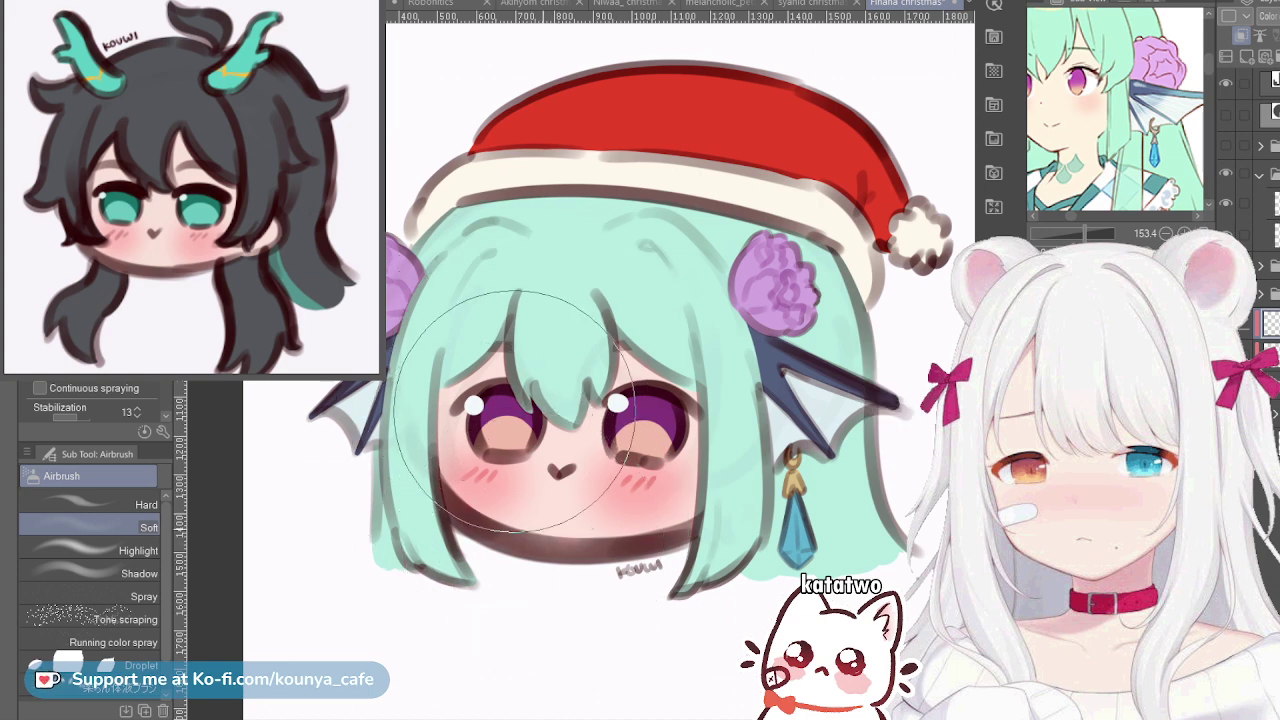
{"action": "scroll", "coordinate": [1250, 160], "scroll_direction": "down", "scroll_amount": 3}
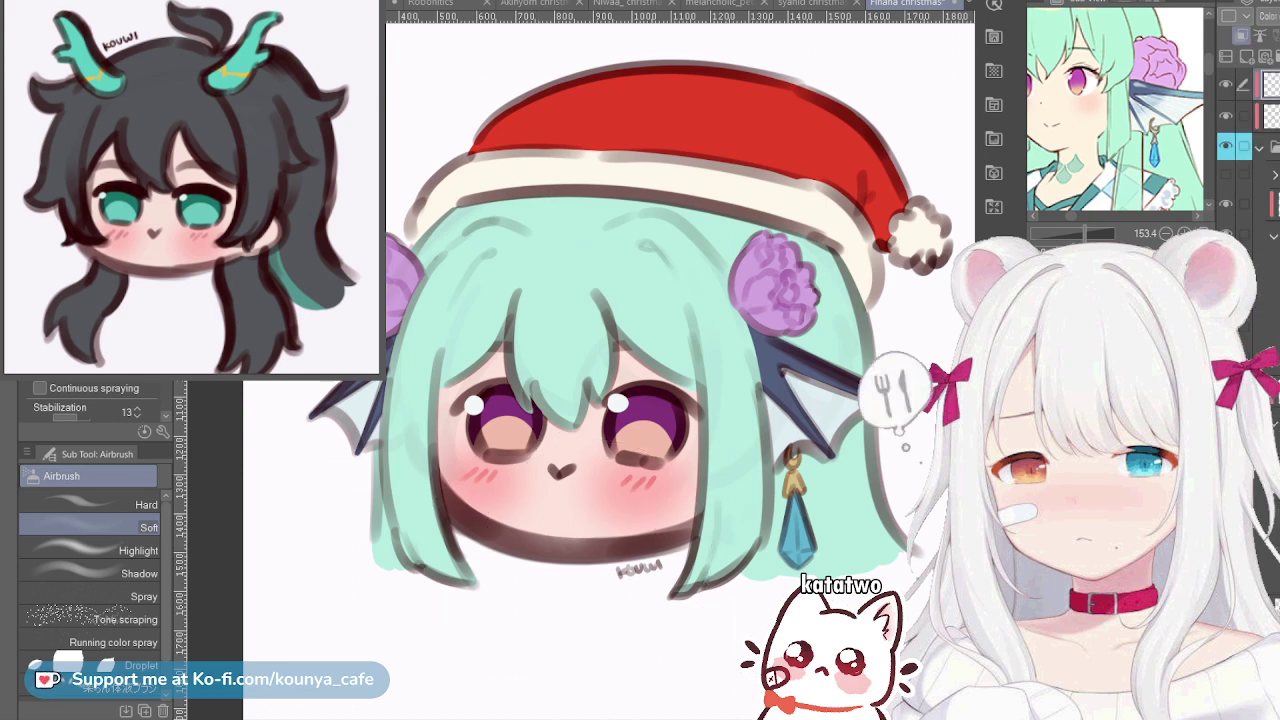
{"action": "scroll", "coordinate": [1250, 160], "scroll_direction": "down", "scroll_amount": 4}
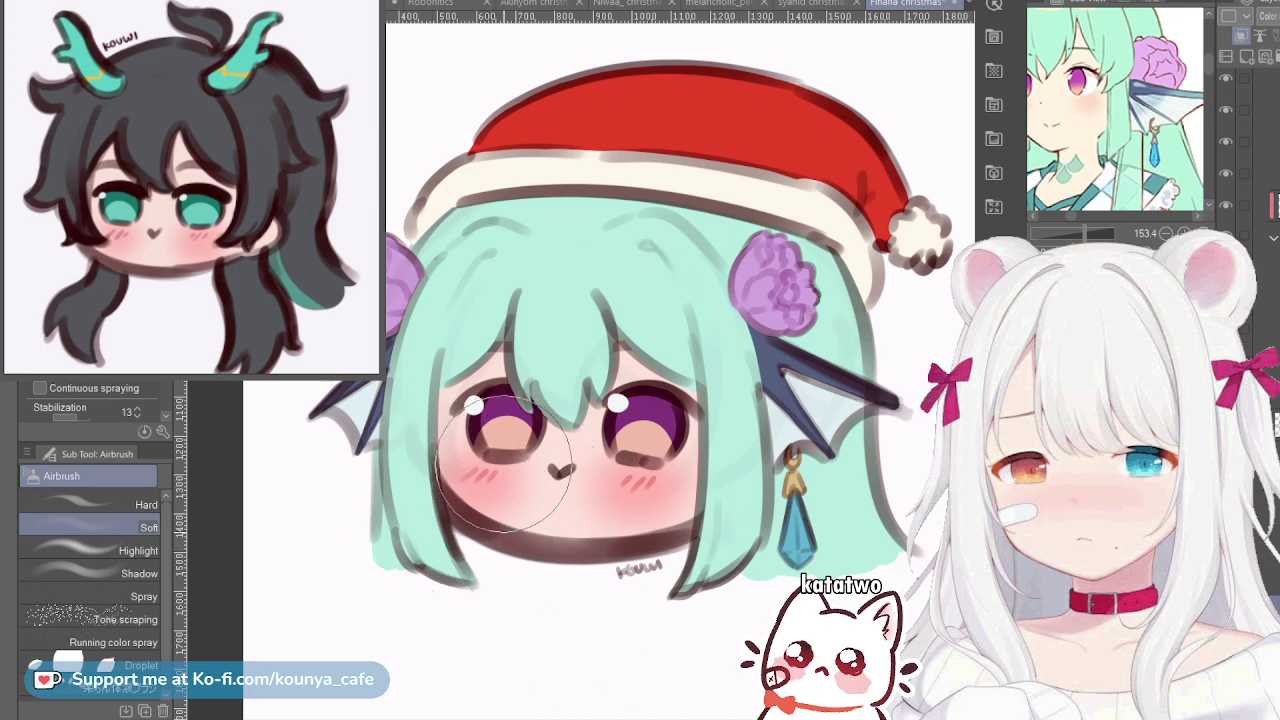
{"action": "key", "text": "bracketright"}
{"action": "key", "text": "bracketright"}
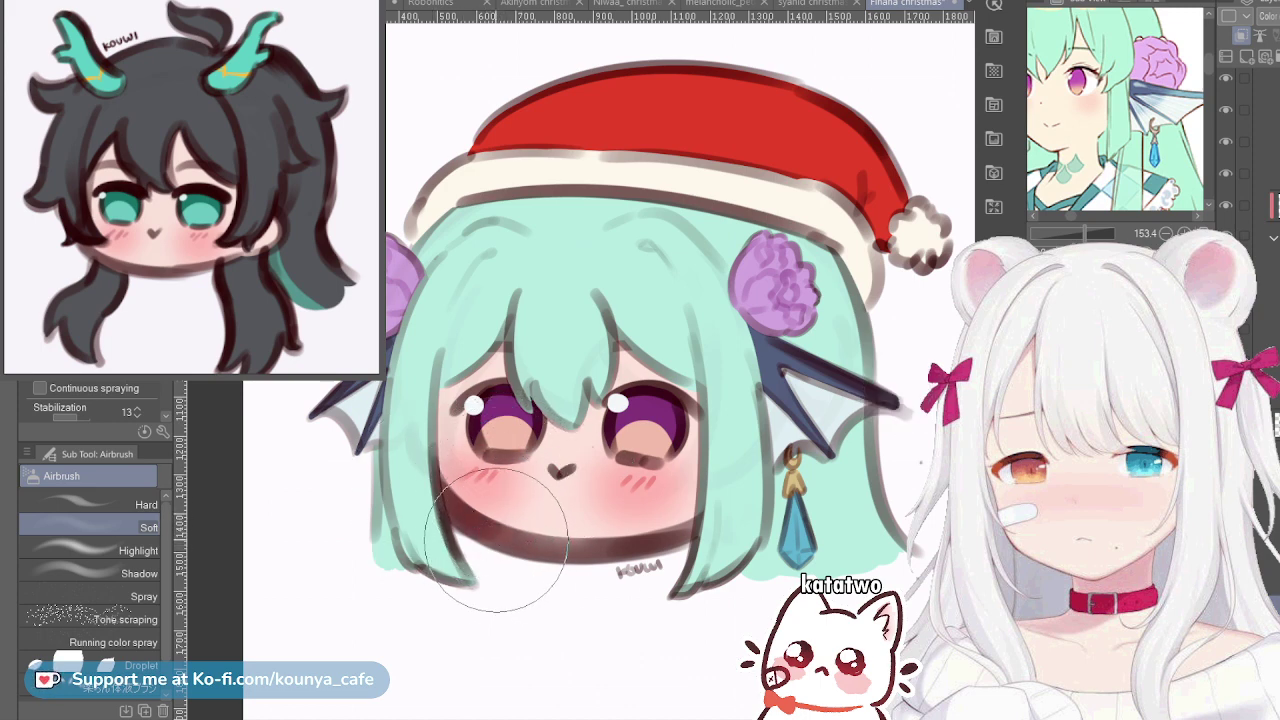
{"action": "left_click_drag", "start_coordinate": [496, 543], "coordinate": [486, 518]}
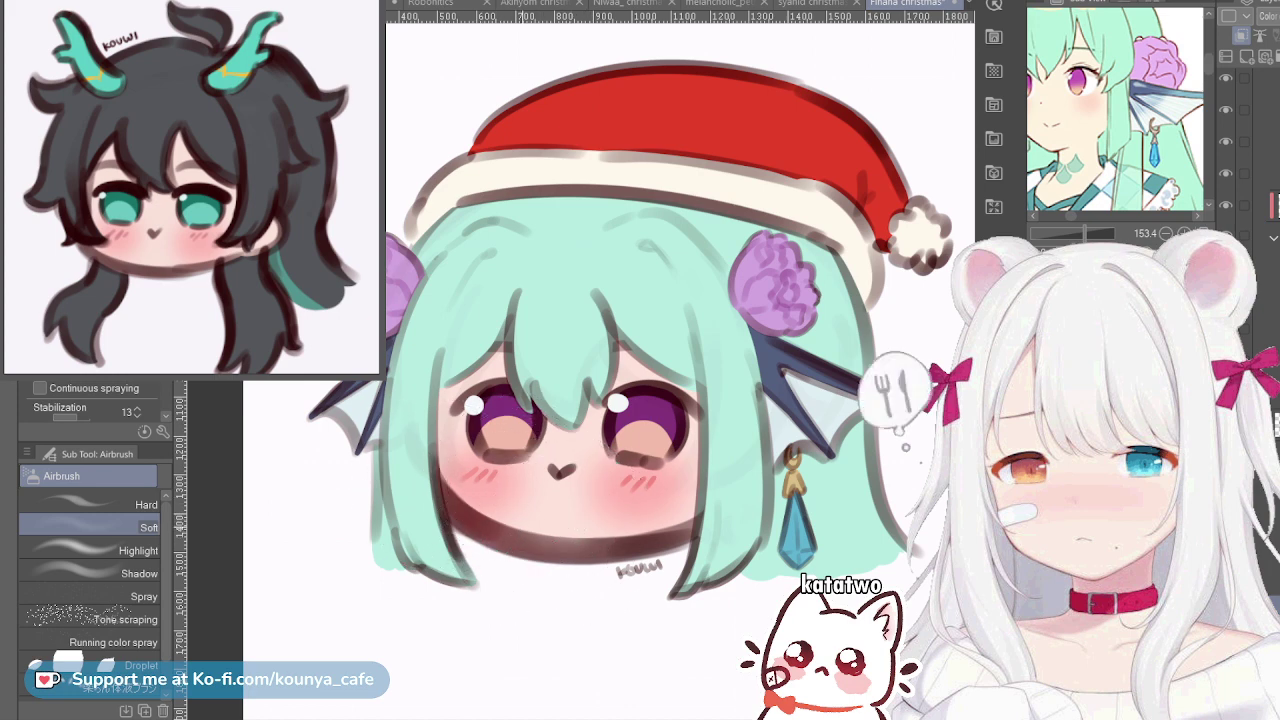
{"action": "key", "text": "]"}
{"action": "key", "text": "]"}
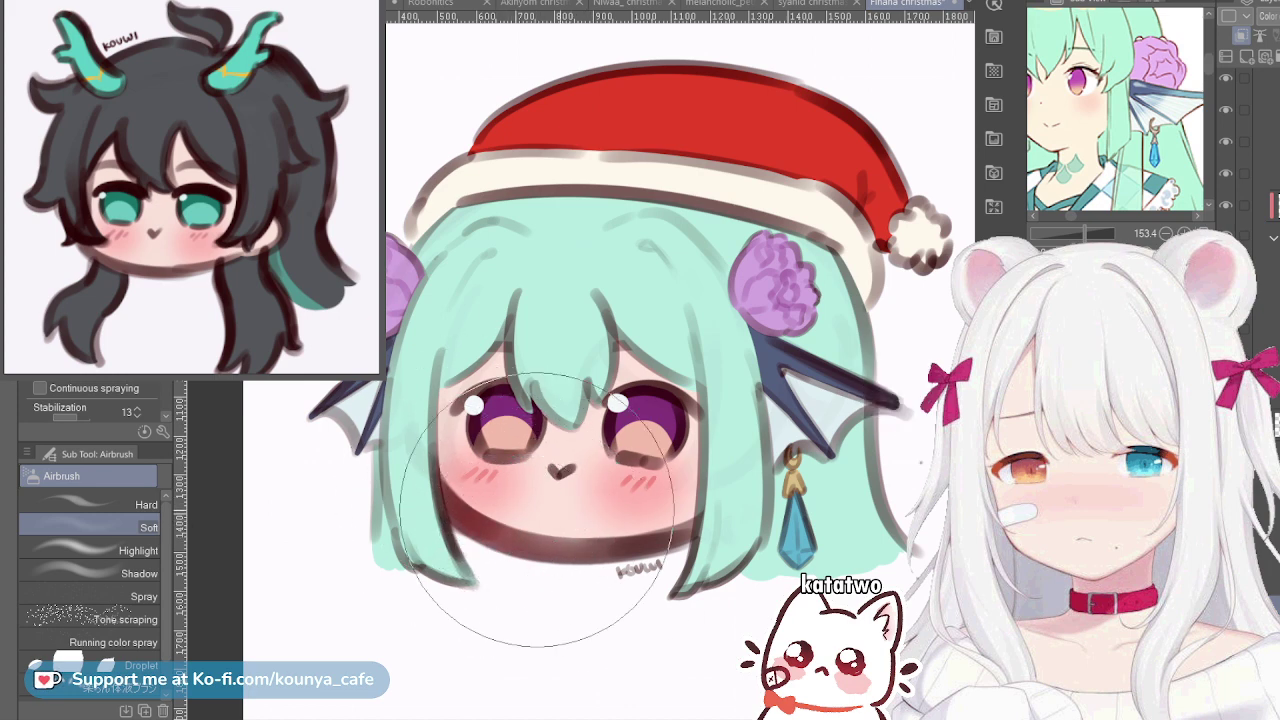
{"action": "left_click_drag", "start_coordinate": [532, 520], "coordinate": [578, 532]}
Tint the small heart-shaped mouth red with a much smaller Soft airbrush
{"action": "scroll", "coordinate": [600, 541], "scroll_direction": "down", "scroll_amount": 5}
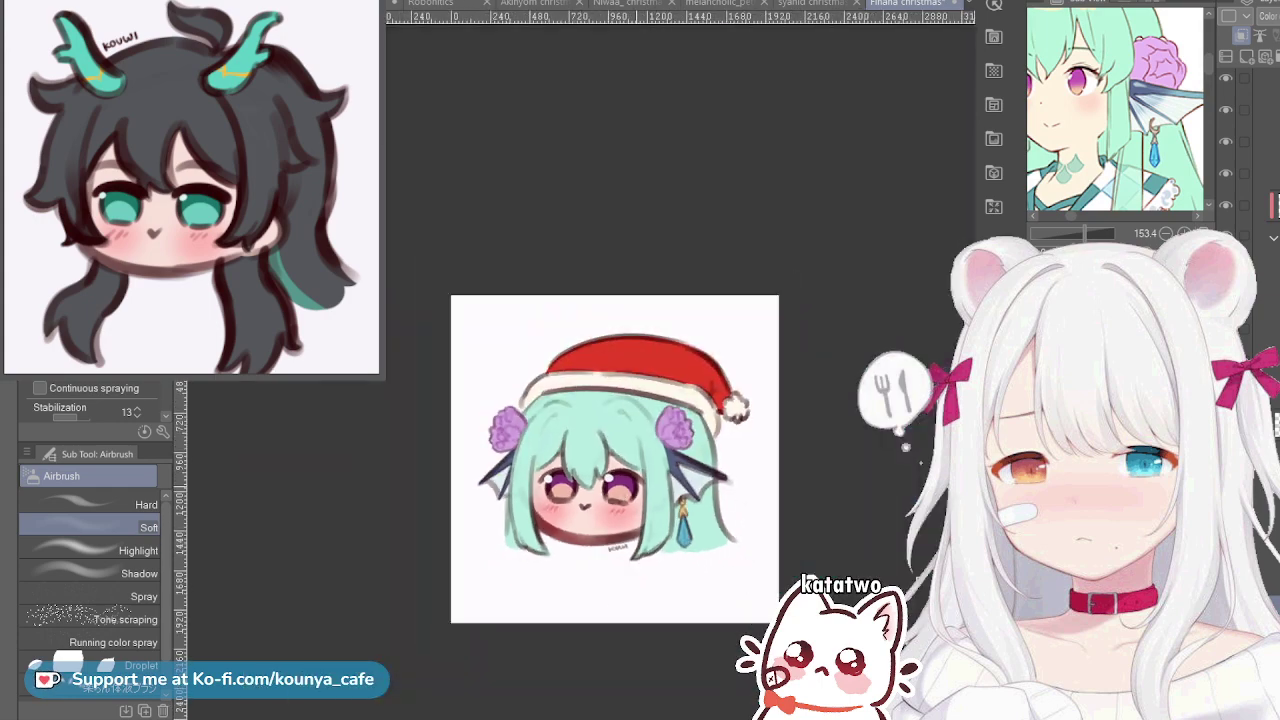
{"action": "scroll", "coordinate": [634, 479], "scroll_direction": "up", "scroll_amount": 4}
{"action": "key", "text": "bracketleft"}
{"action": "key", "text": "bracketleft"}
{"action": "key", "text": "bracketleft"}
{"action": "key", "text": "bracketleft"}
{"action": "key", "text": "bracketleft"}
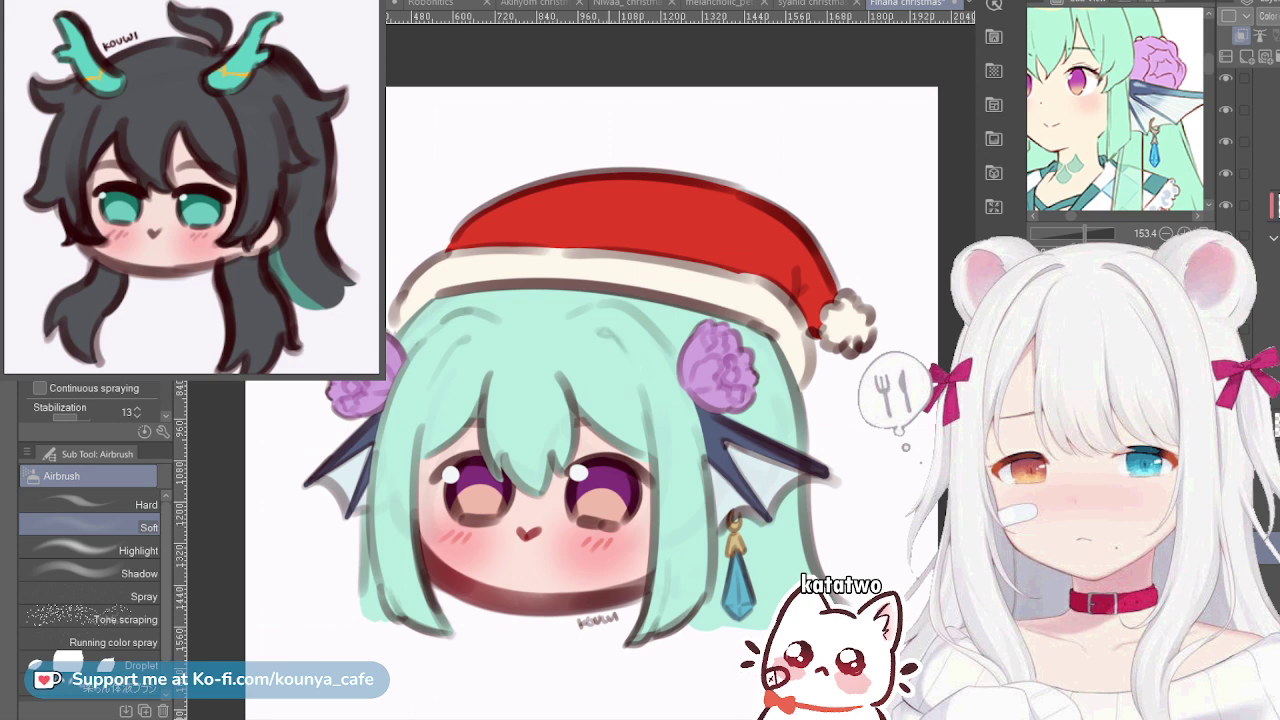
{"action": "scroll", "coordinate": [600, 380], "scroll_direction": "up", "scroll_amount": 1}
{"action": "left_click_drag", "start_coordinate": [600, 380], "coordinate": [620, 341]}
{"action": "scroll", "coordinate": [660, 380], "scroll_direction": "down", "scroll_amount": 2}
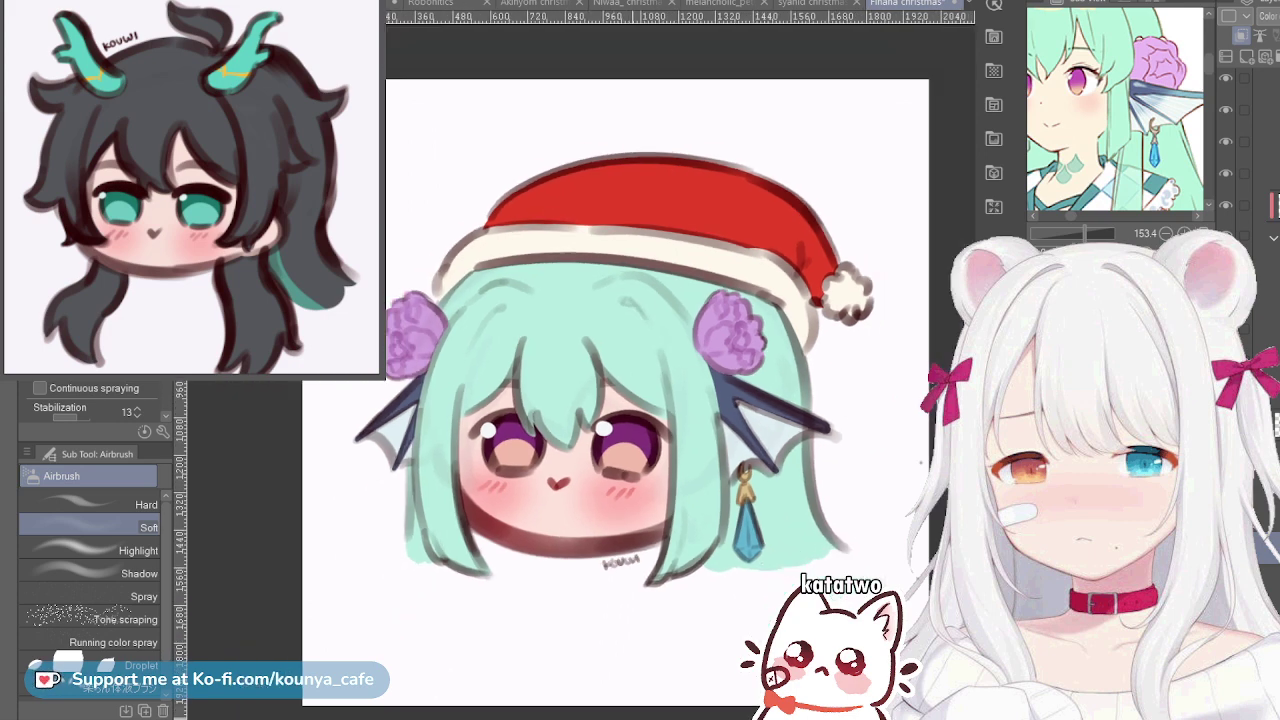